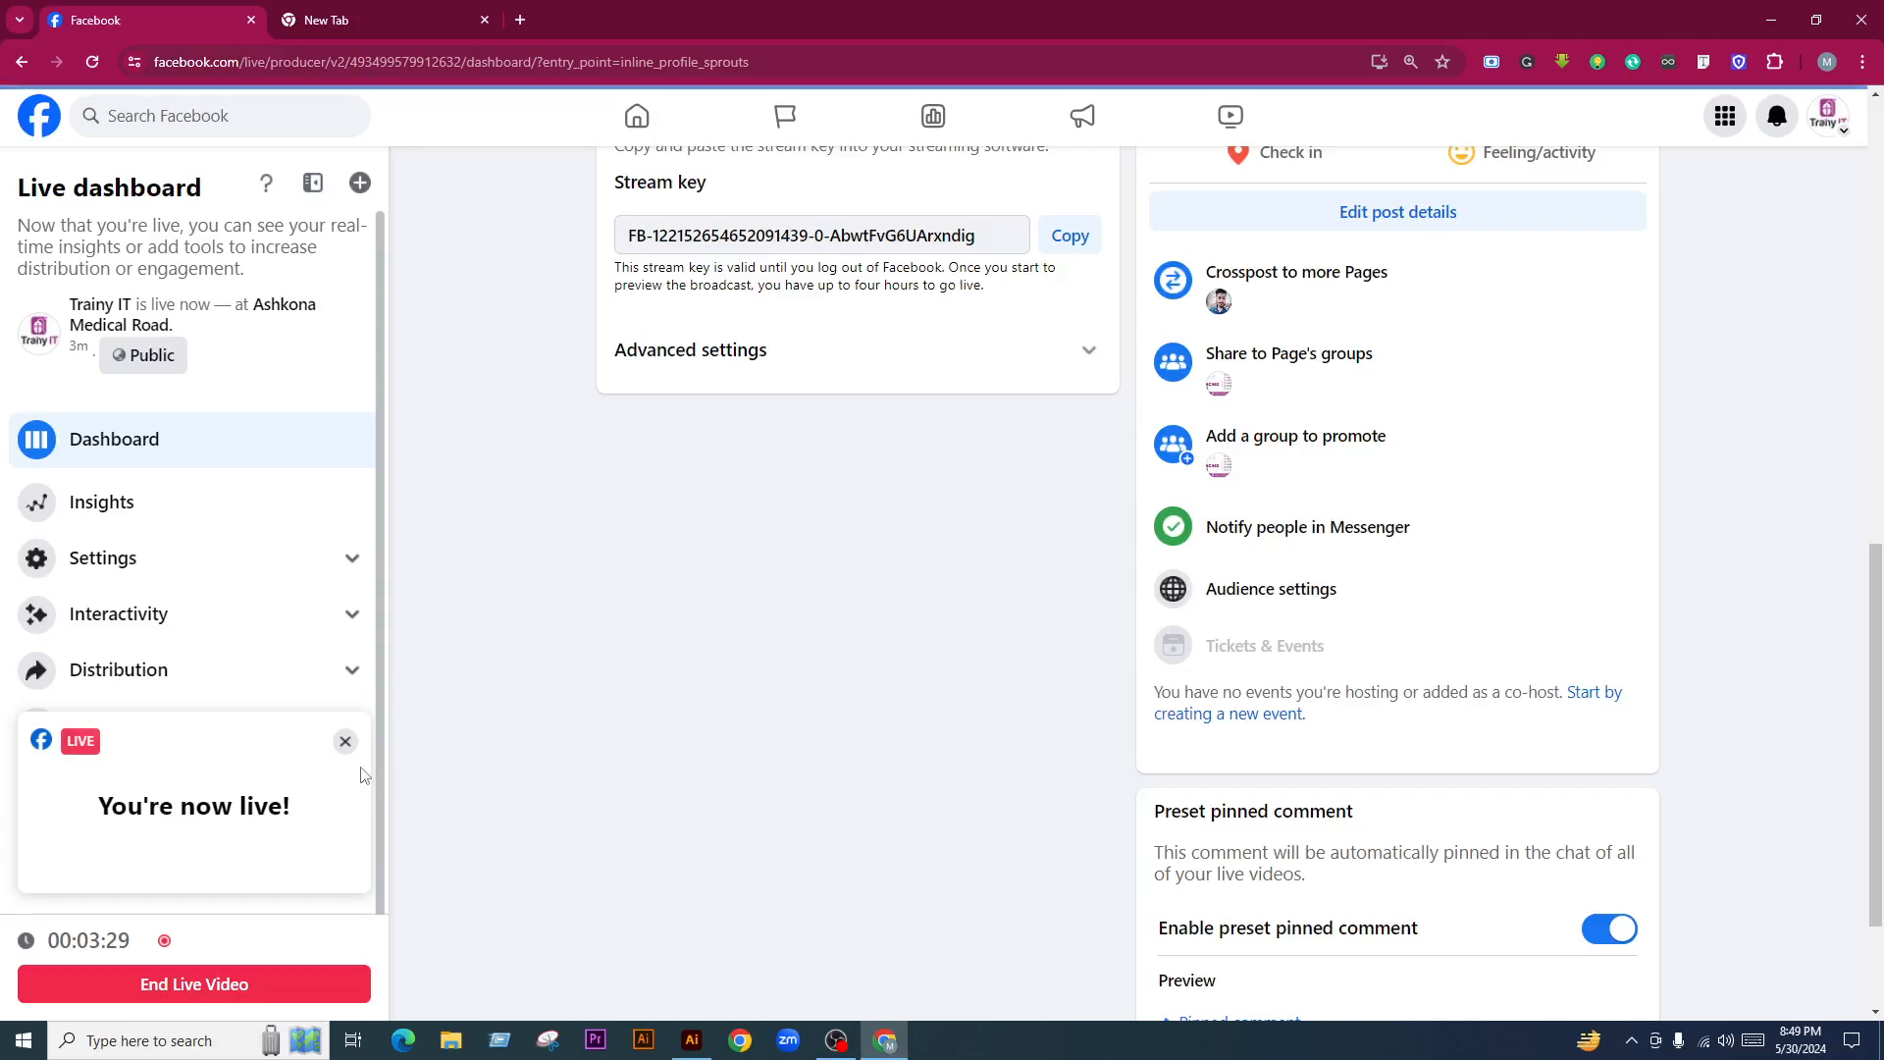
Load Facebook in the empty second browser tab, then switch back to the first tab
{"action": "left_click", "coordinate": [426, 12]}
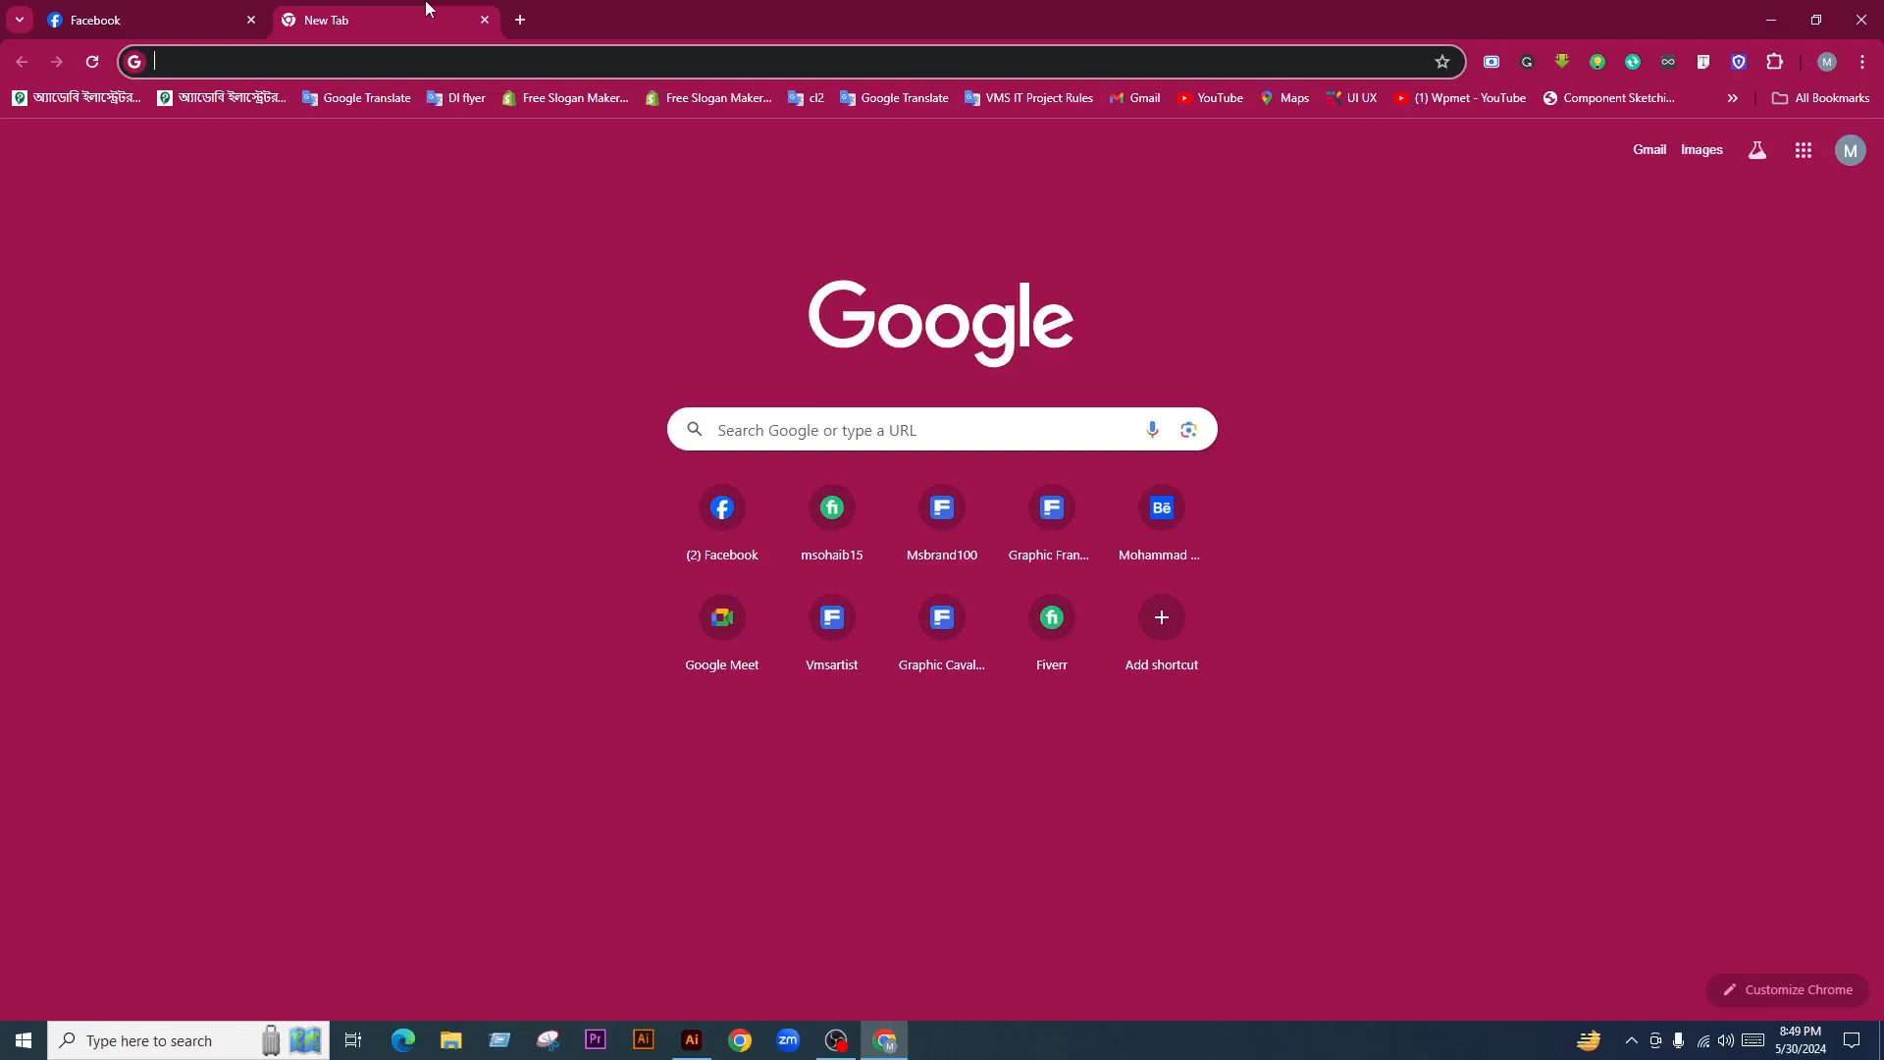
{"action": "left_click", "coordinate": [716, 512]}
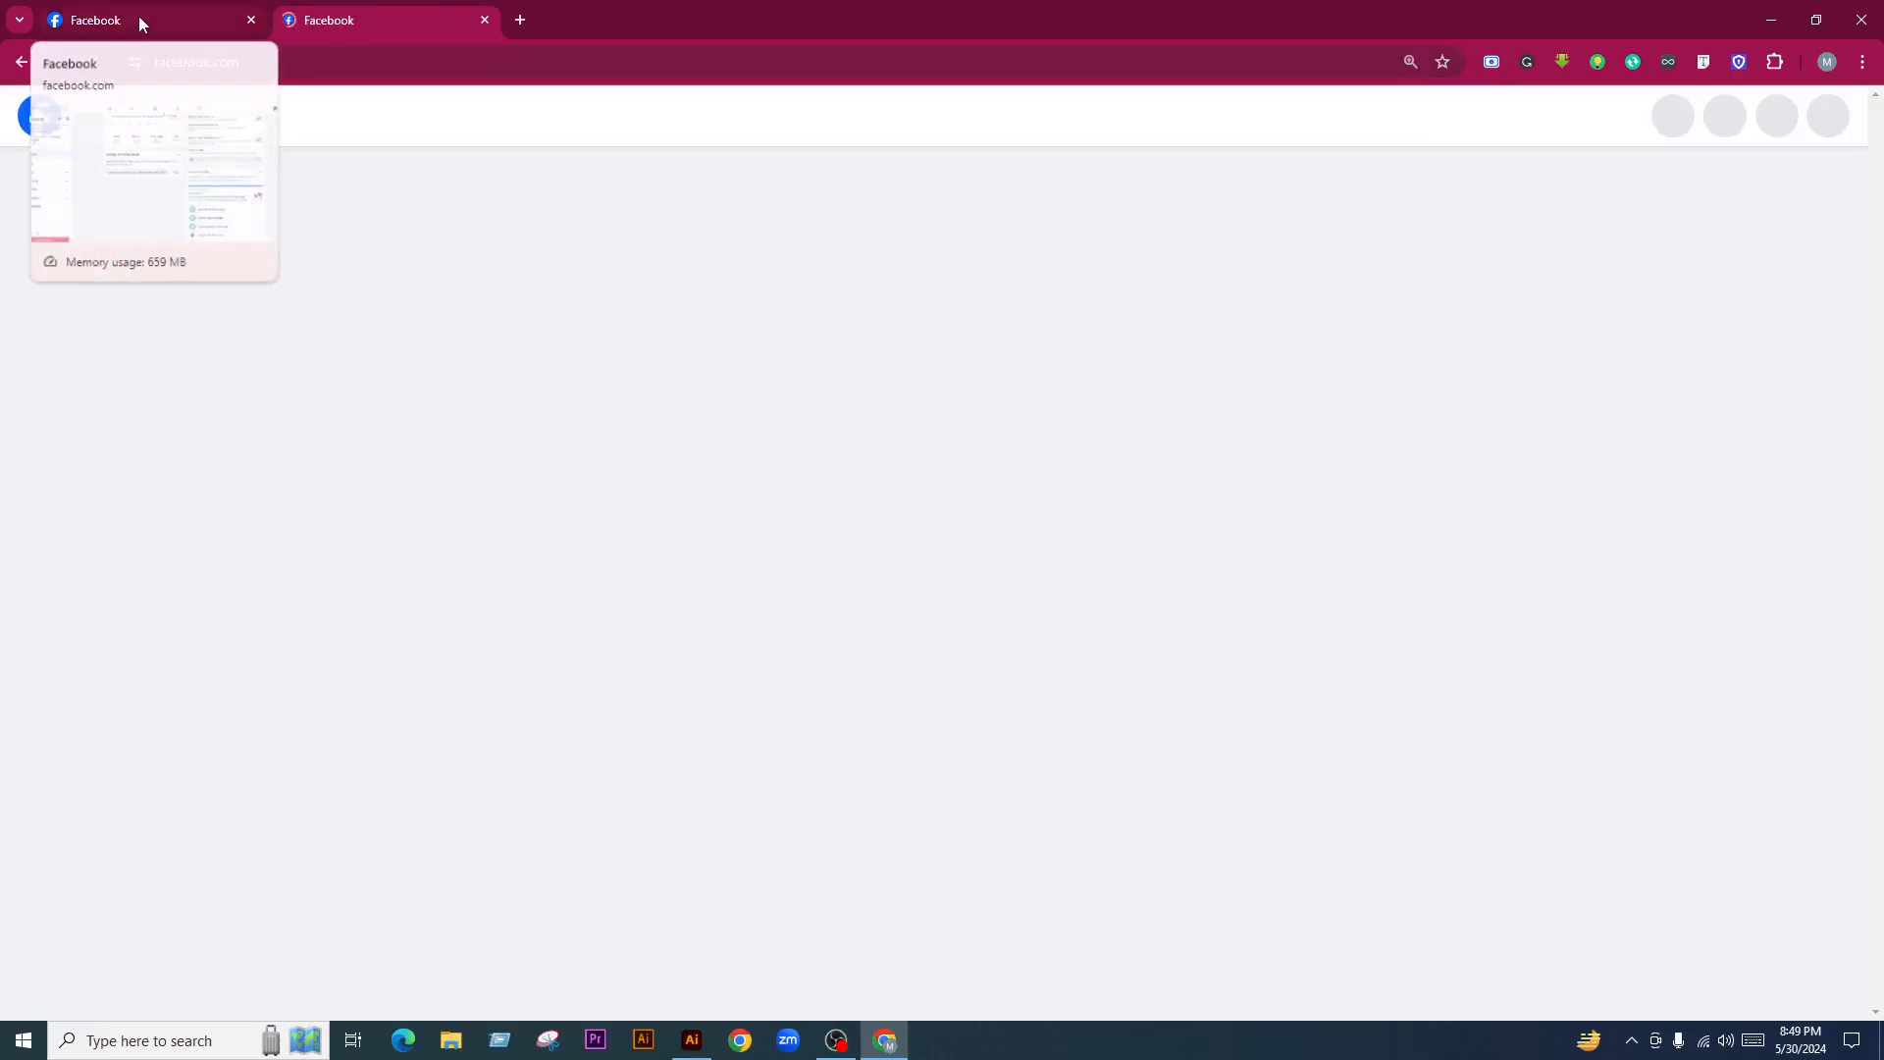
{"action": "left_click", "coordinate": [138, 18]}
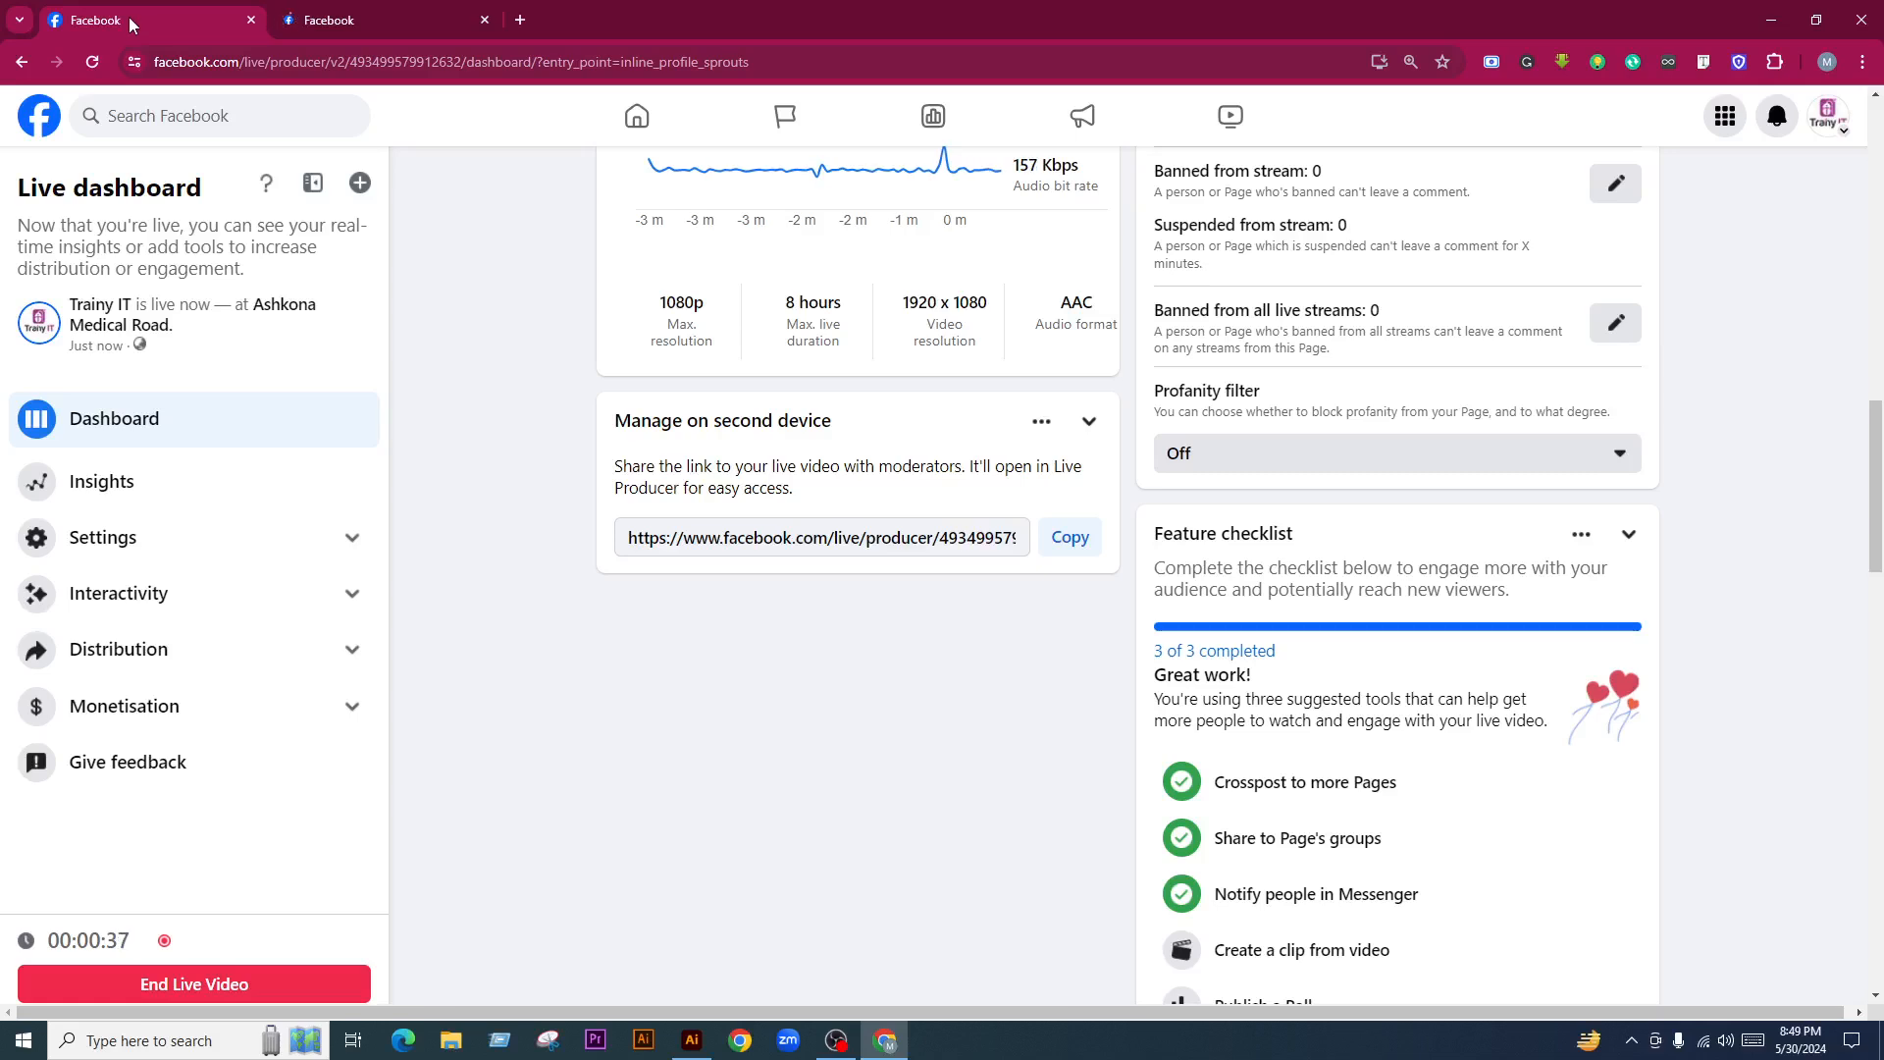
Scroll through the Live dashboard to check the ongoing stream's insights
{"action": "scroll", "coordinate": [851, 690], "scroll_direction": "down", "scroll_amount": 4}
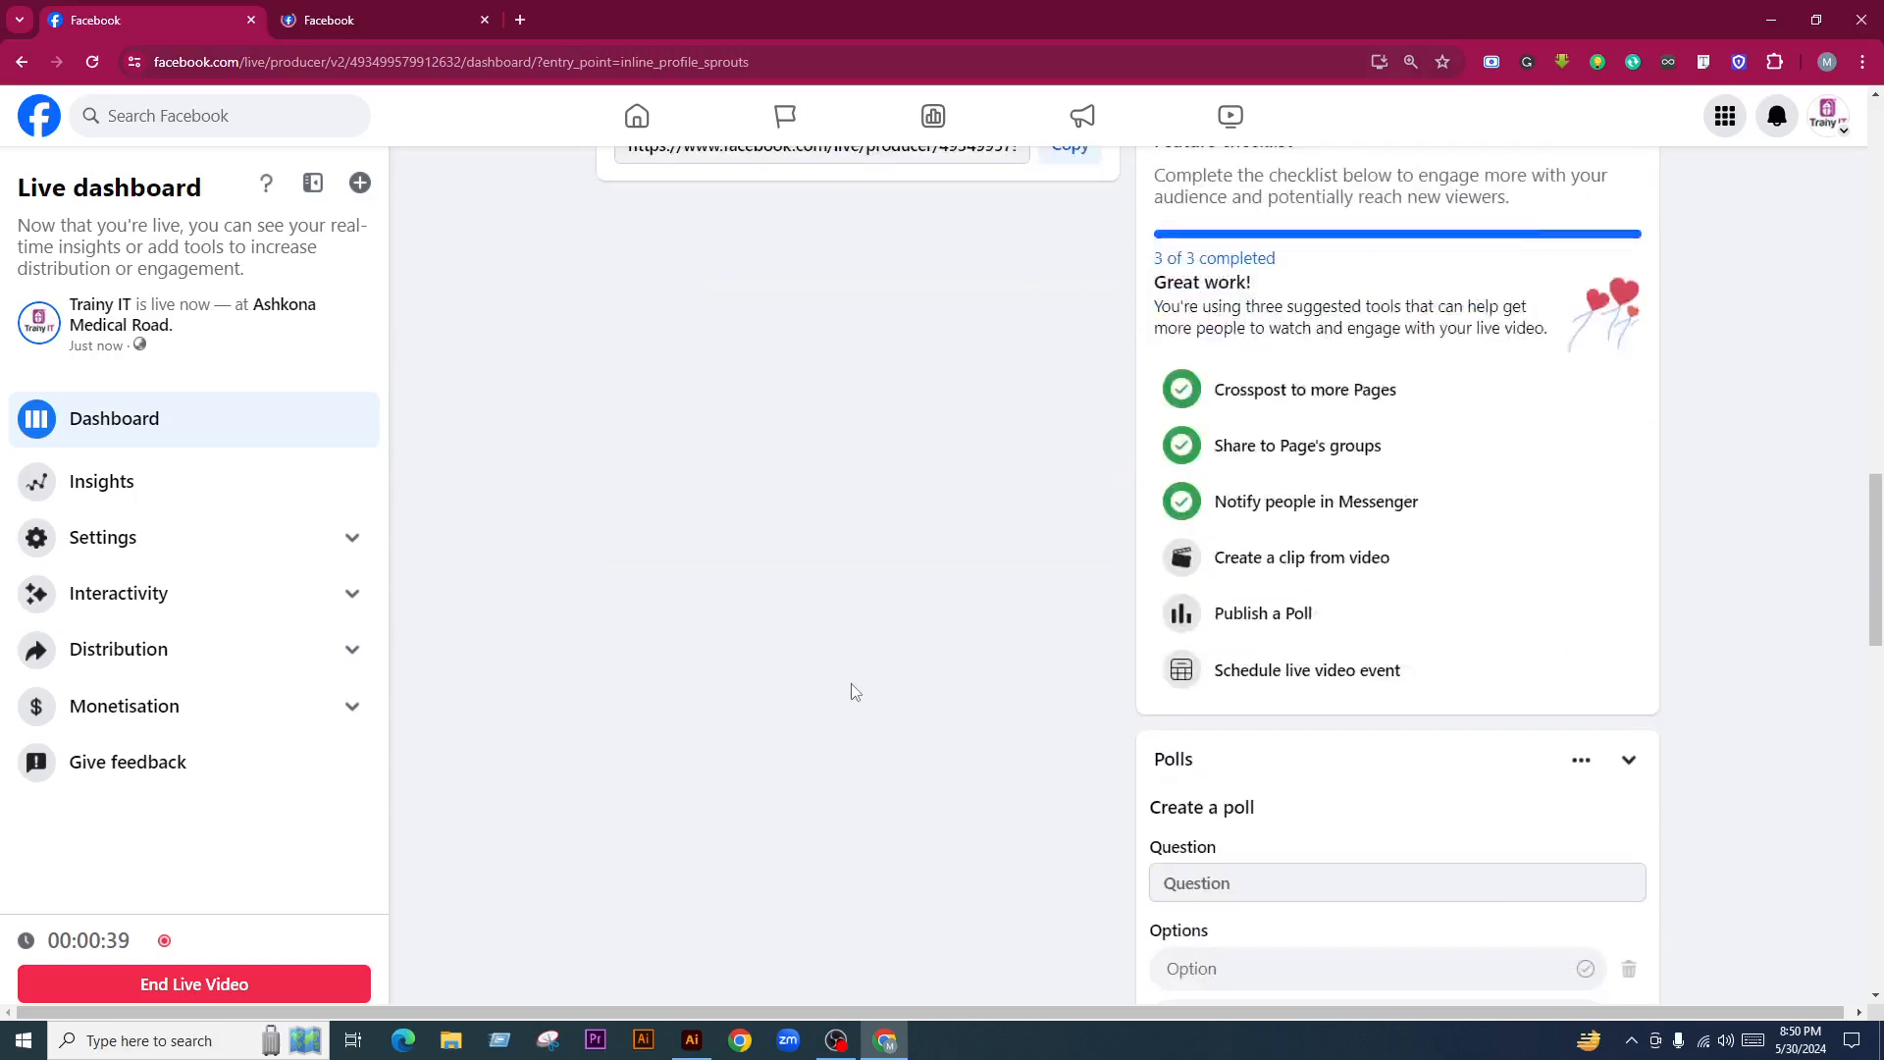
{"action": "scroll", "coordinate": [852, 691], "scroll_direction": "down", "scroll_amount": 2}
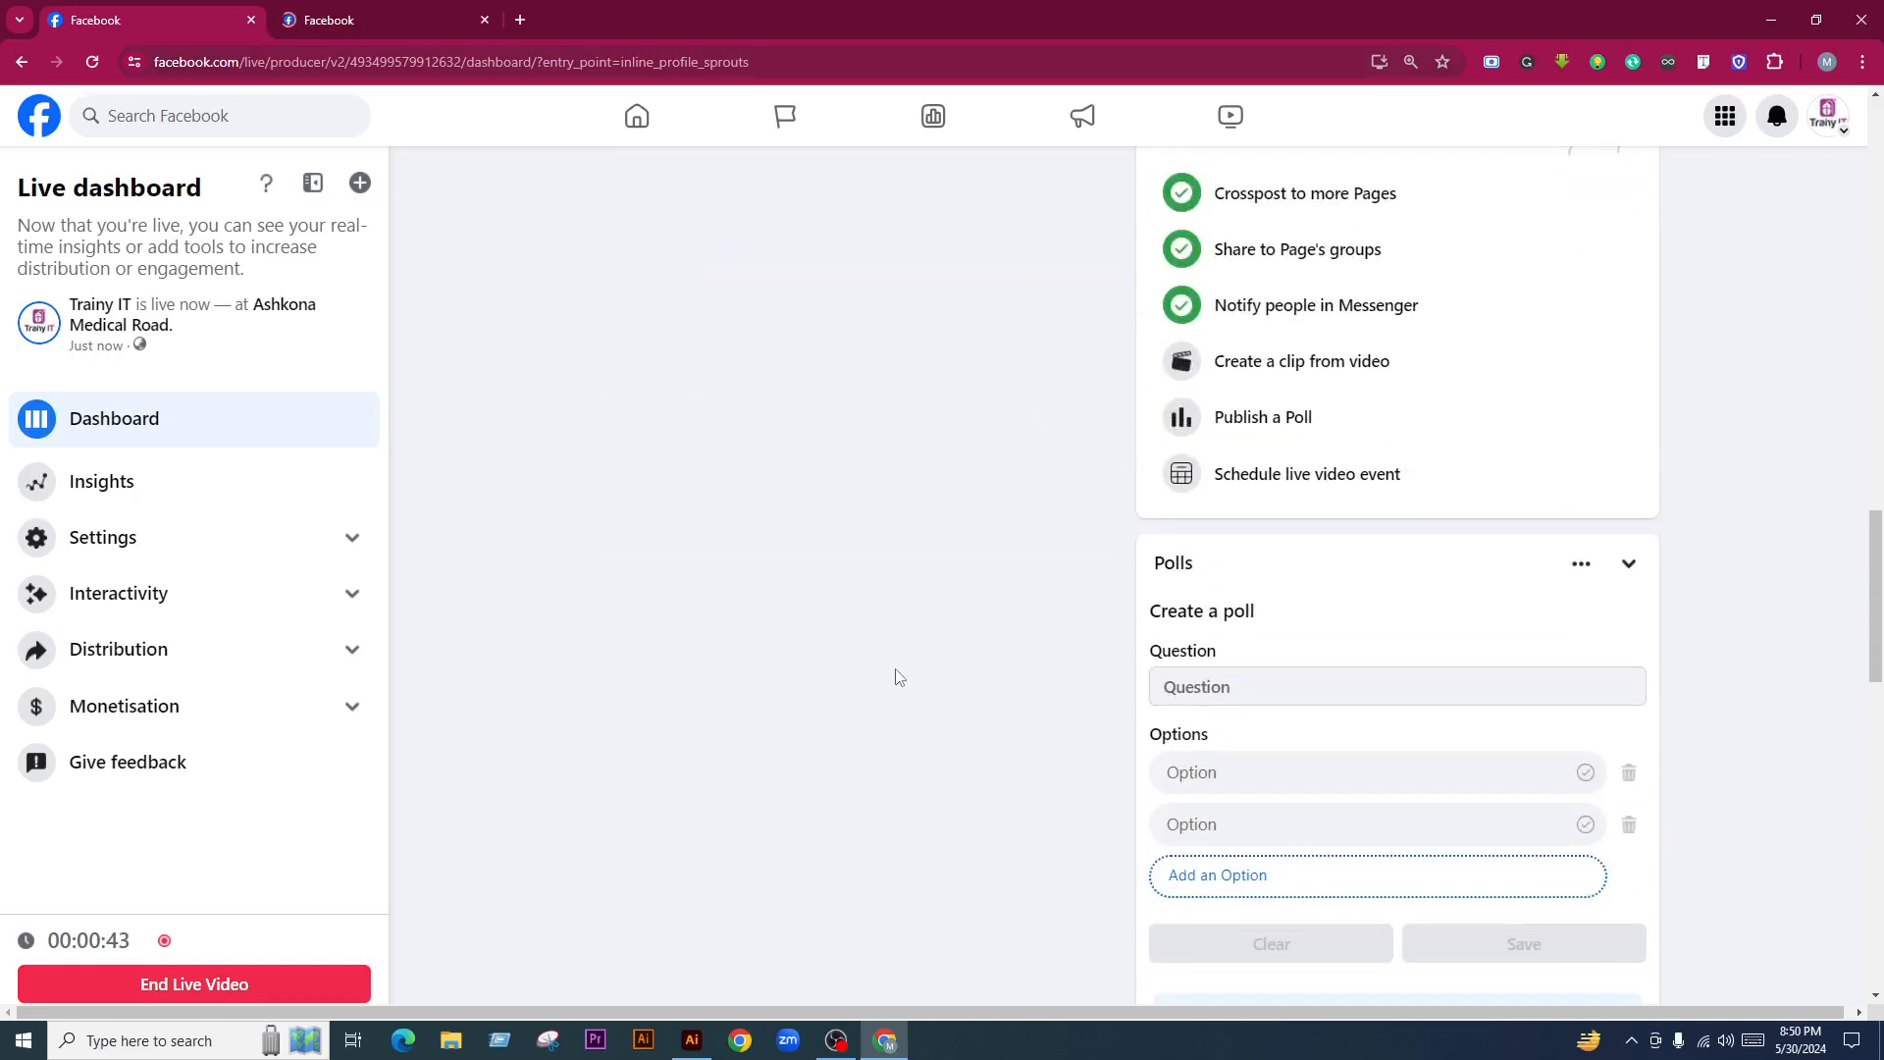
{"action": "scroll", "coordinate": [896, 673], "scroll_direction": "down", "scroll_amount": 1}
{"action": "scroll", "coordinate": [881, 682], "scroll_direction": "up", "scroll_amount": 15}
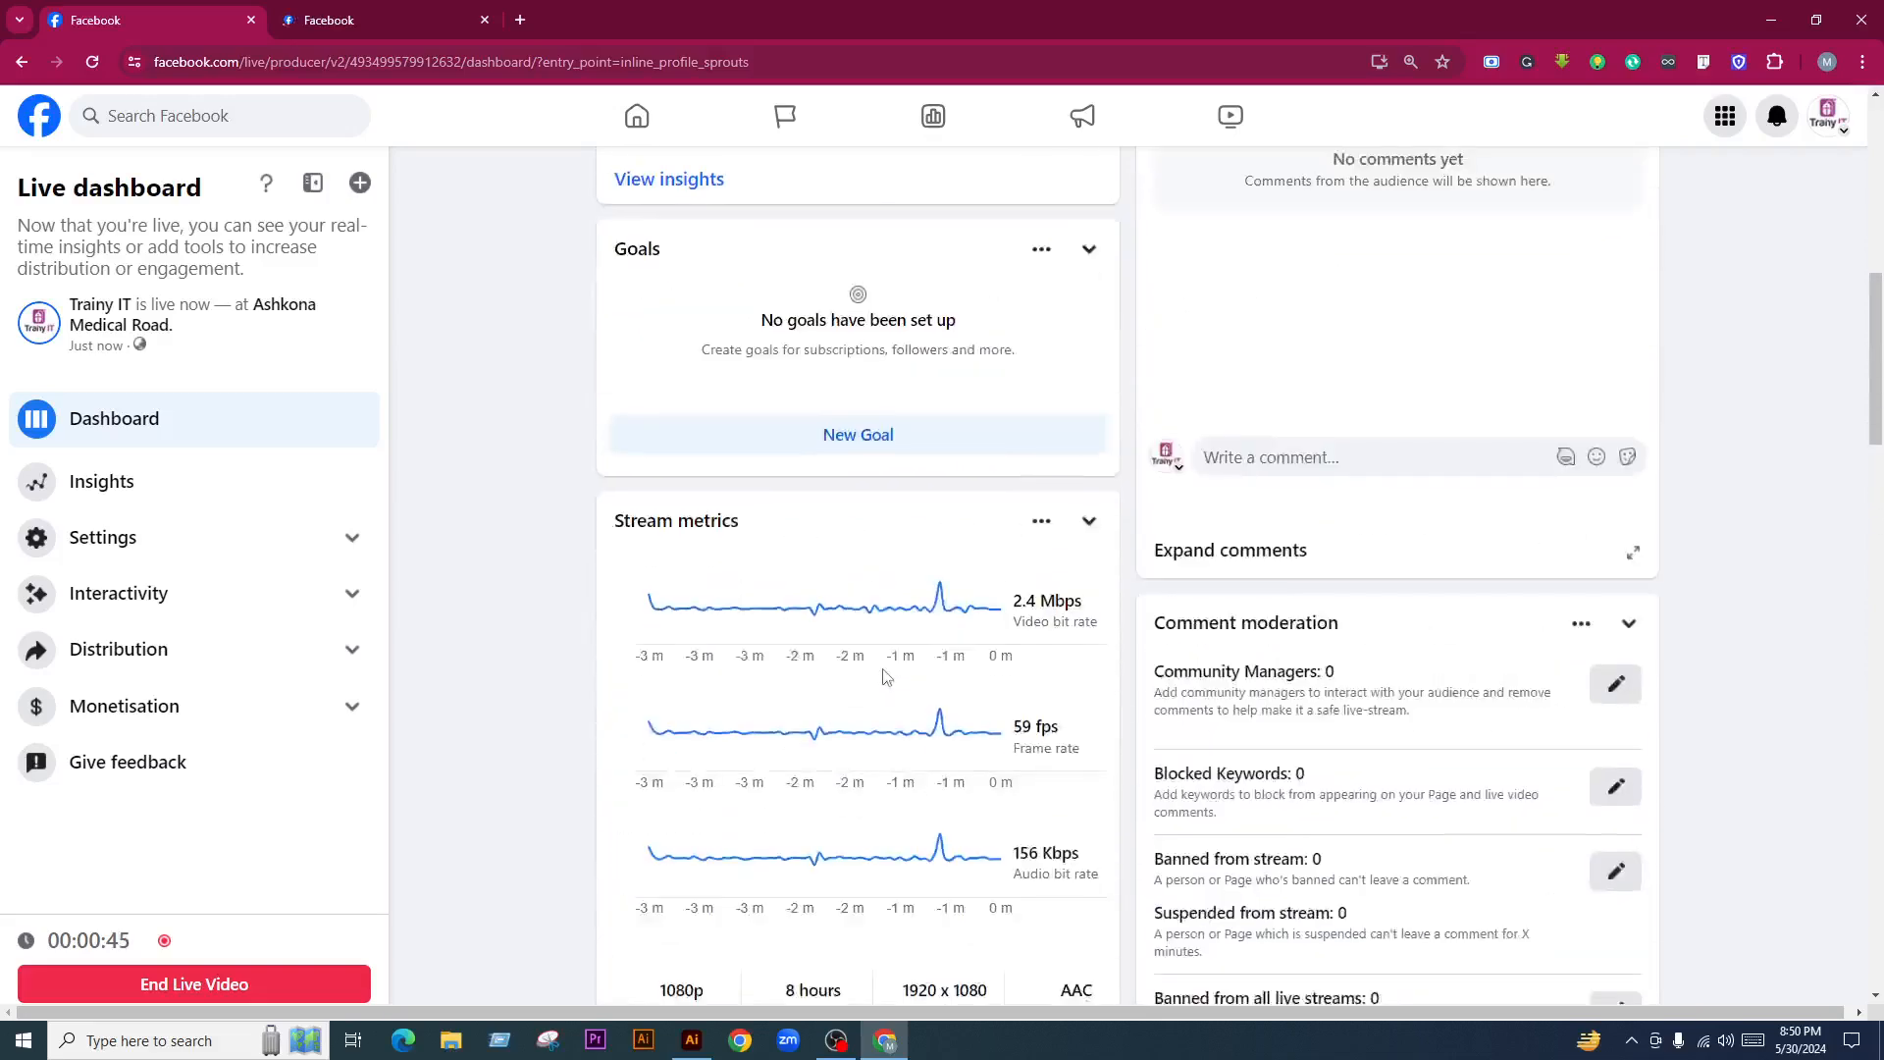
{"action": "scroll", "coordinate": [886, 677], "scroll_direction": "up", "scroll_amount": 8}
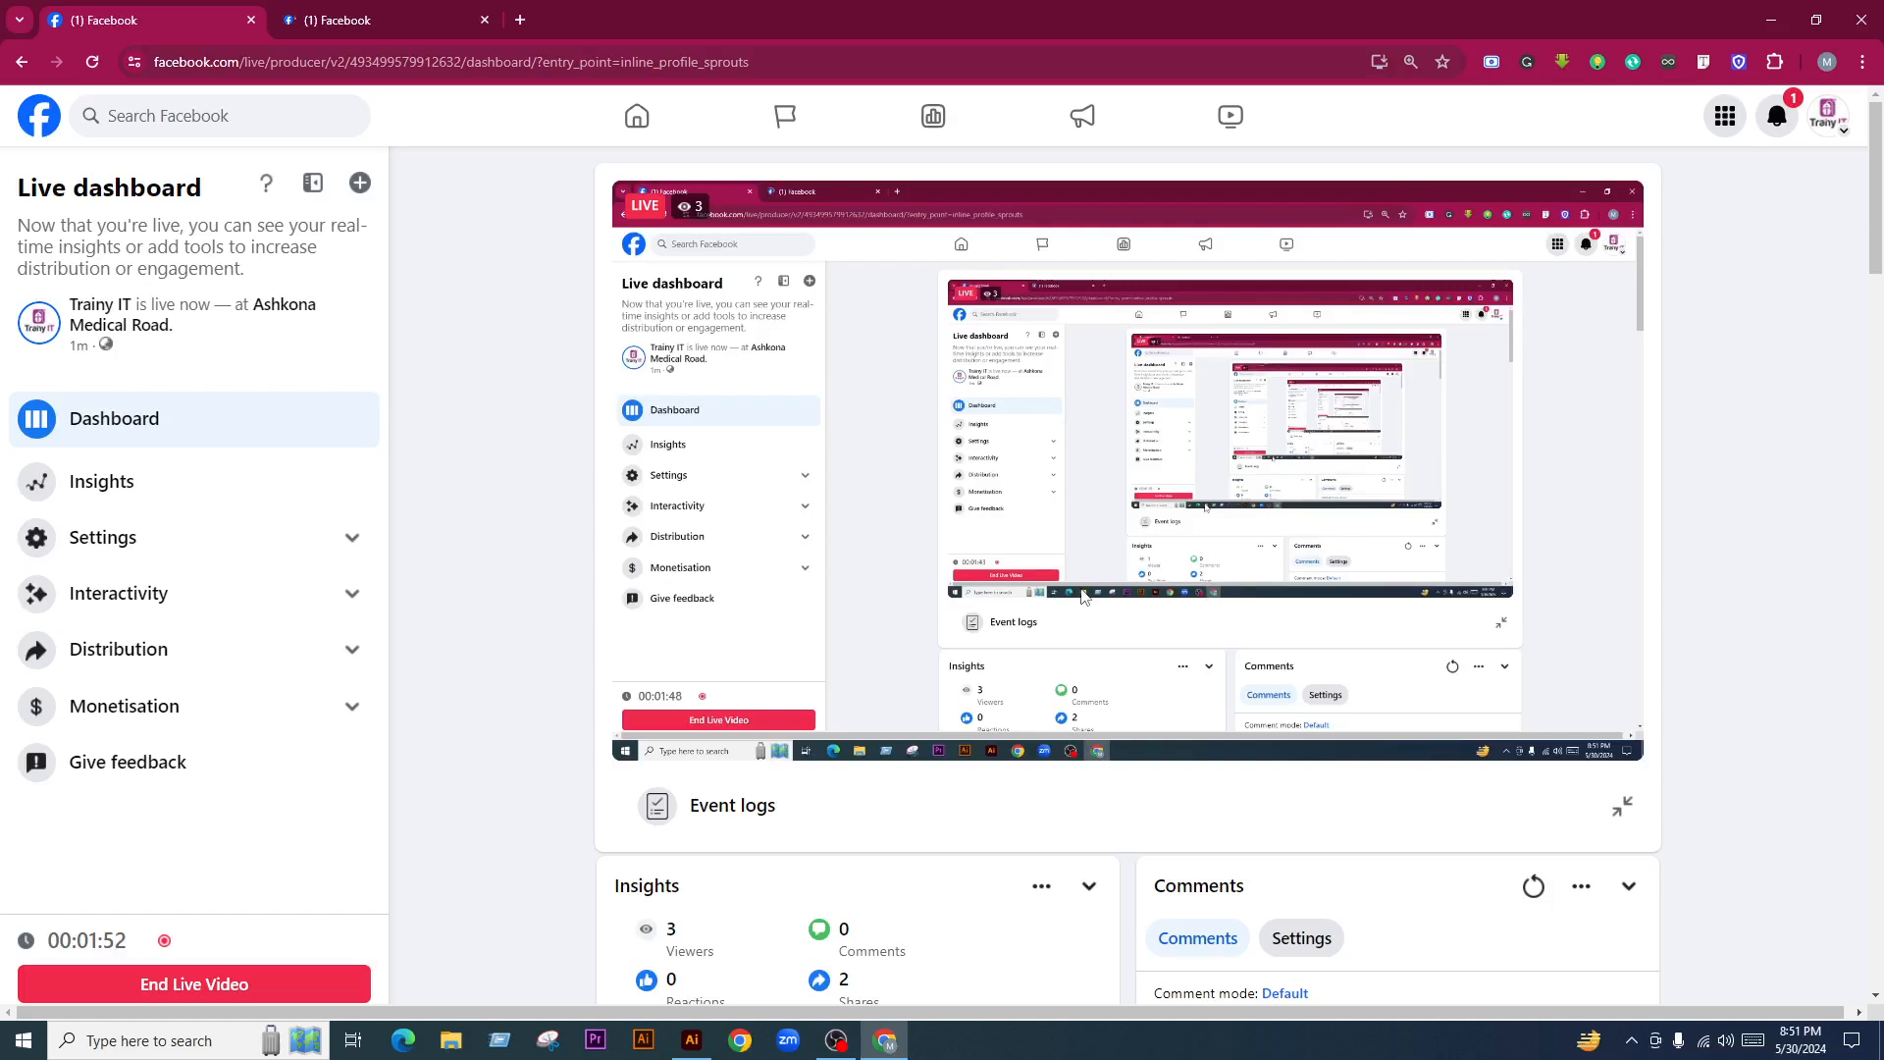
Open a new tab and load the suggested freepik.com author page
{"action": "left_click", "coordinate": [520, 19]}
{"action": "type", "text": "fre"}
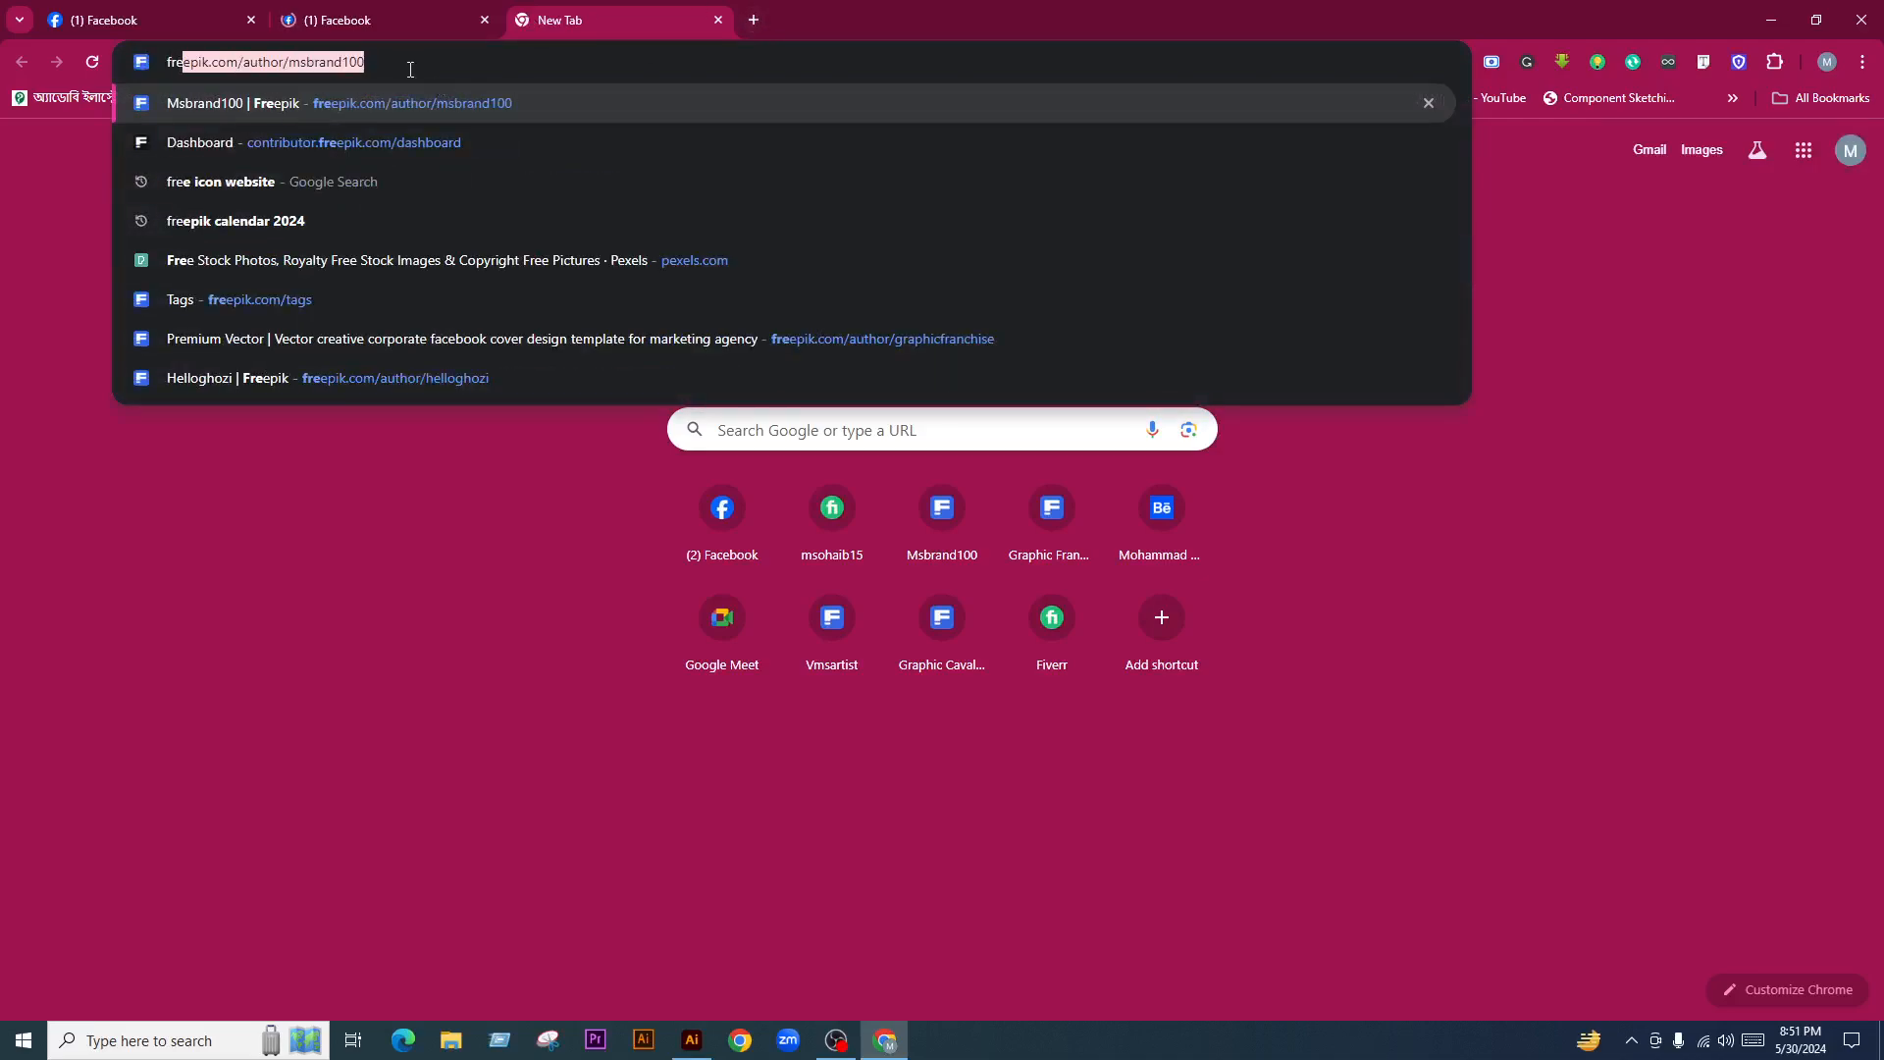
{"action": "key", "text": "Return"}
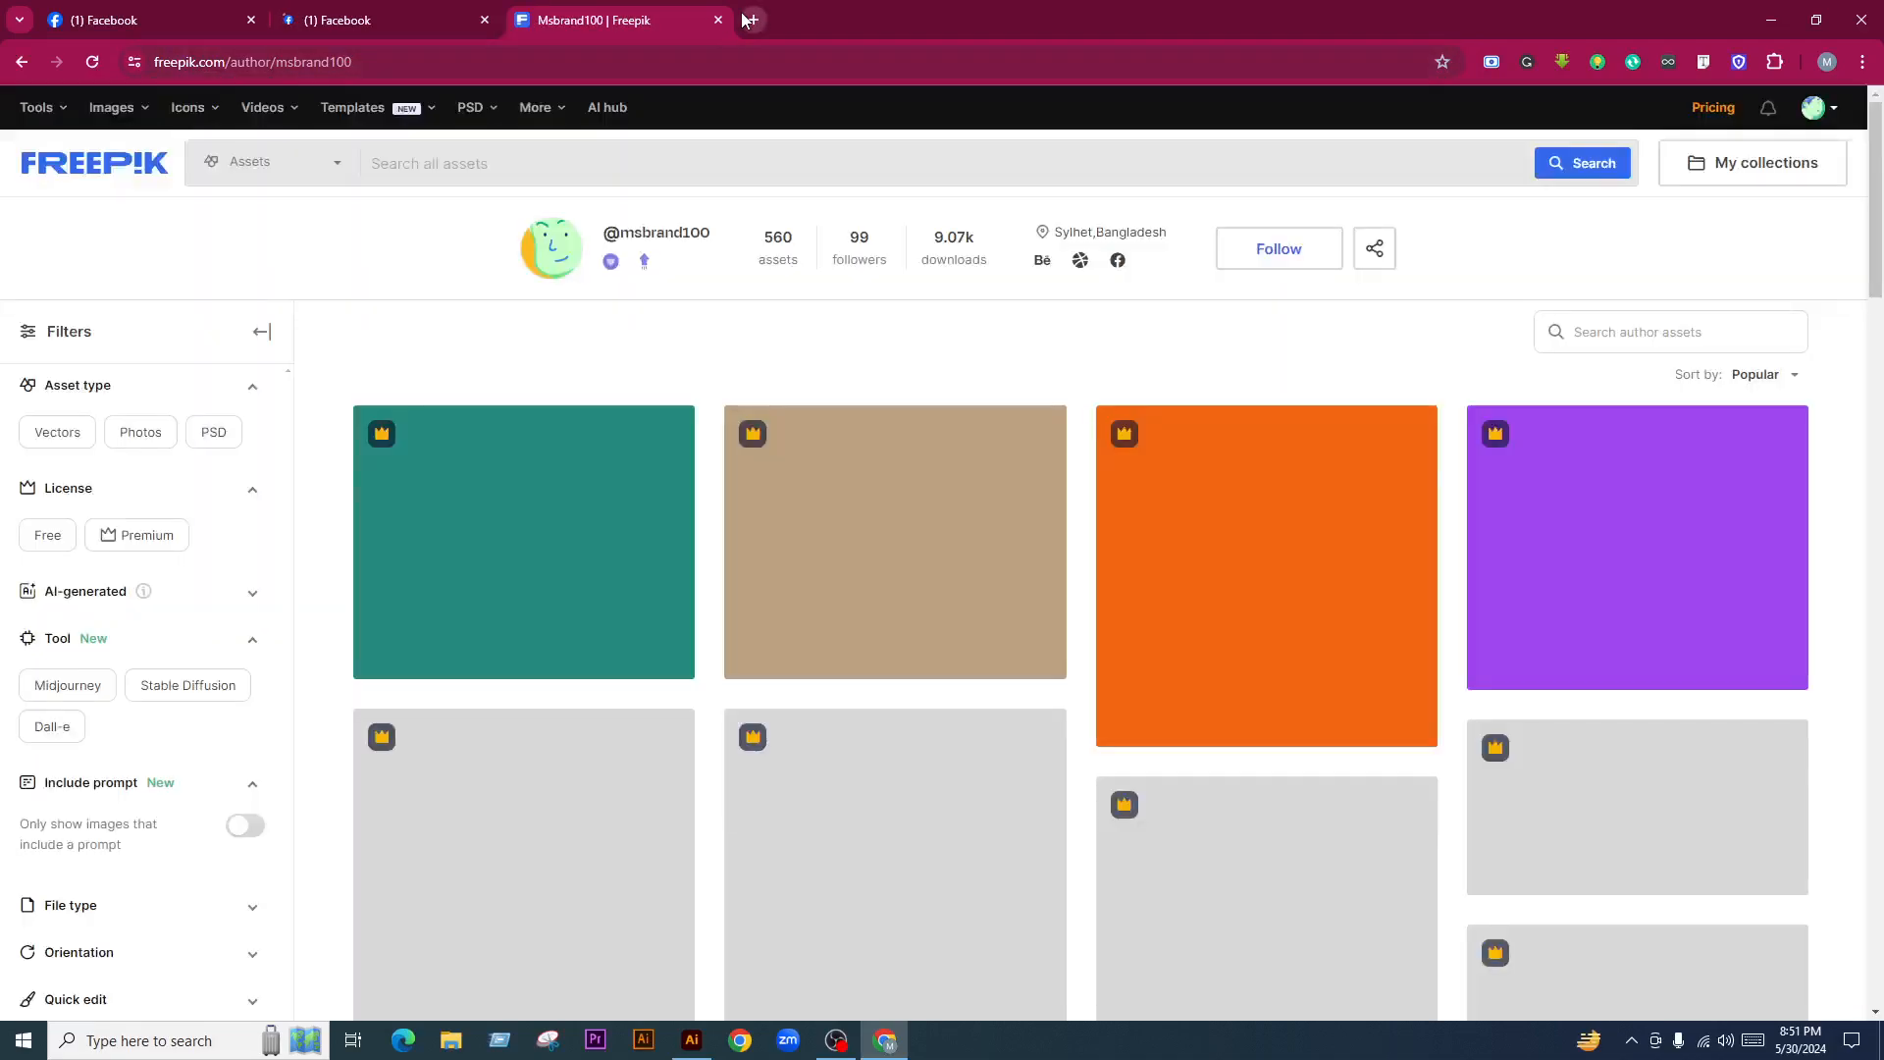
Search all Freepik assets for 'kdp book', then return to the Facebook live dashboard
{"action": "left_click", "coordinate": [590, 181]}
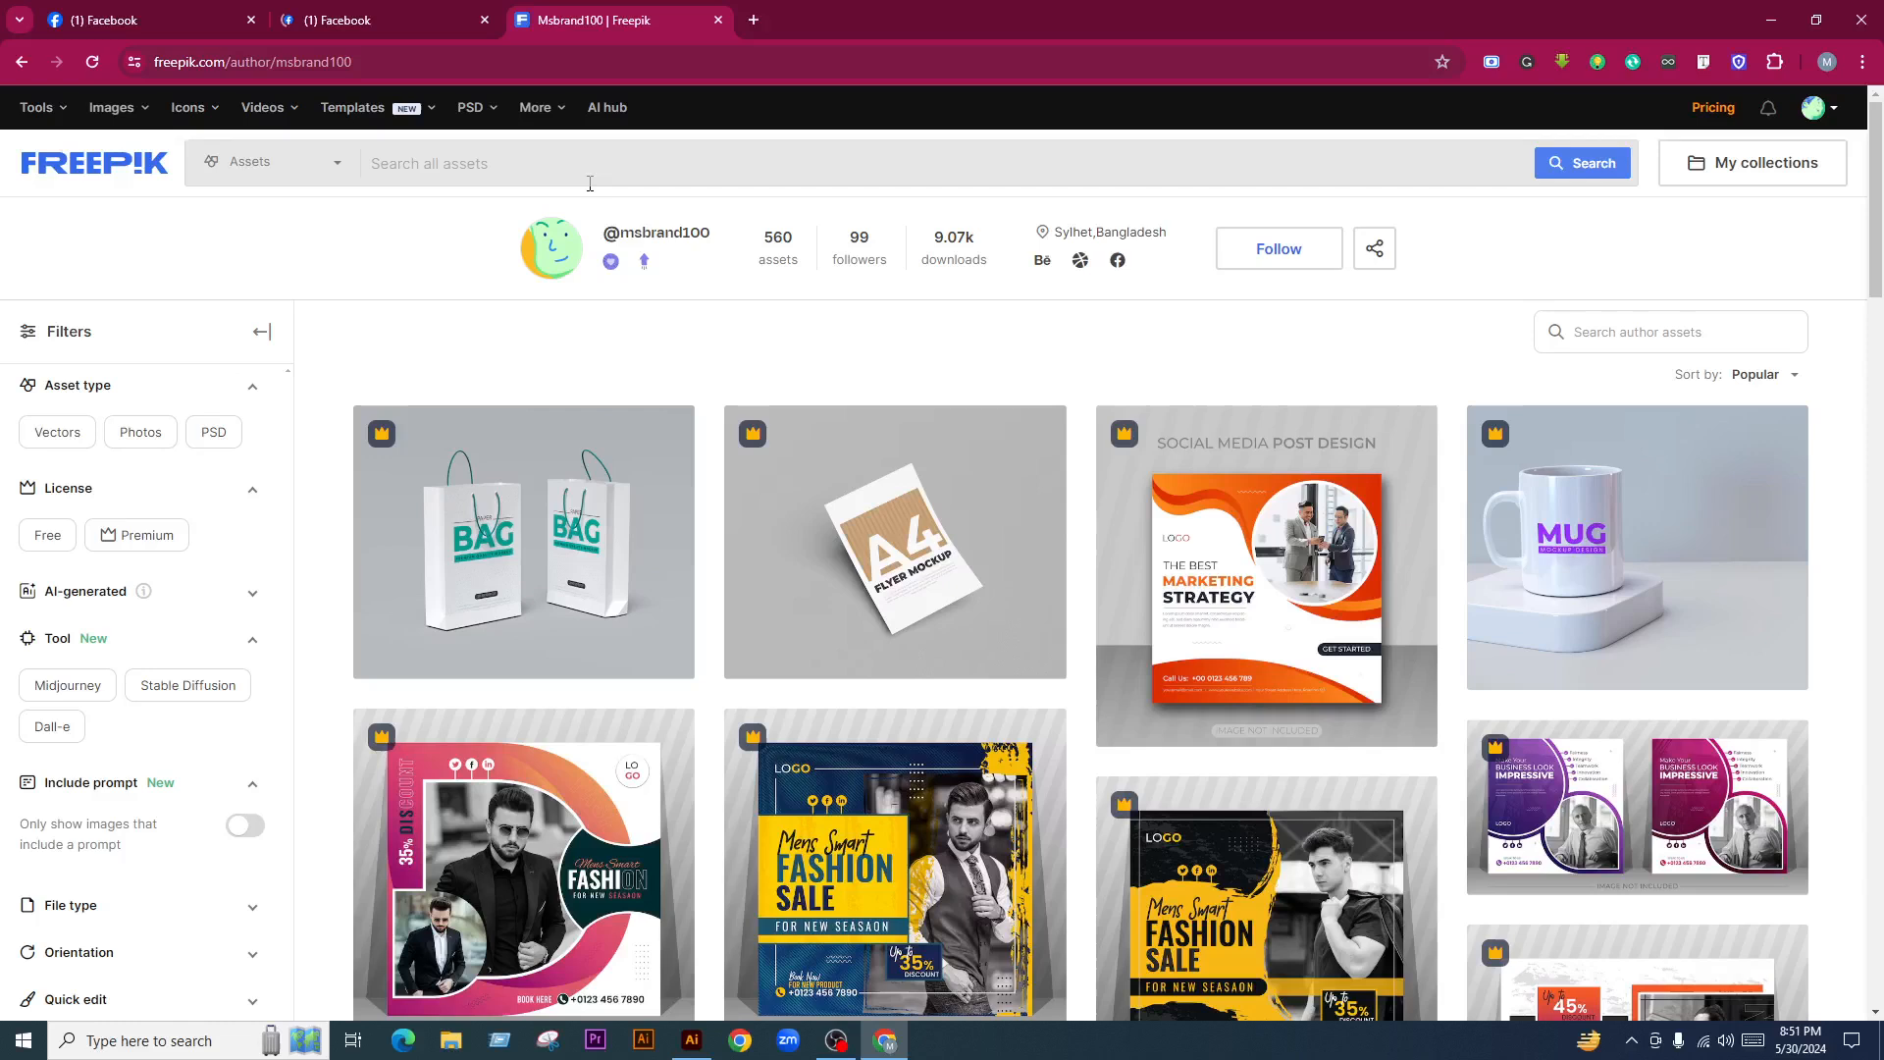
{"action": "type", "text": "kdp book"}
{"action": "key", "text": "Return"}
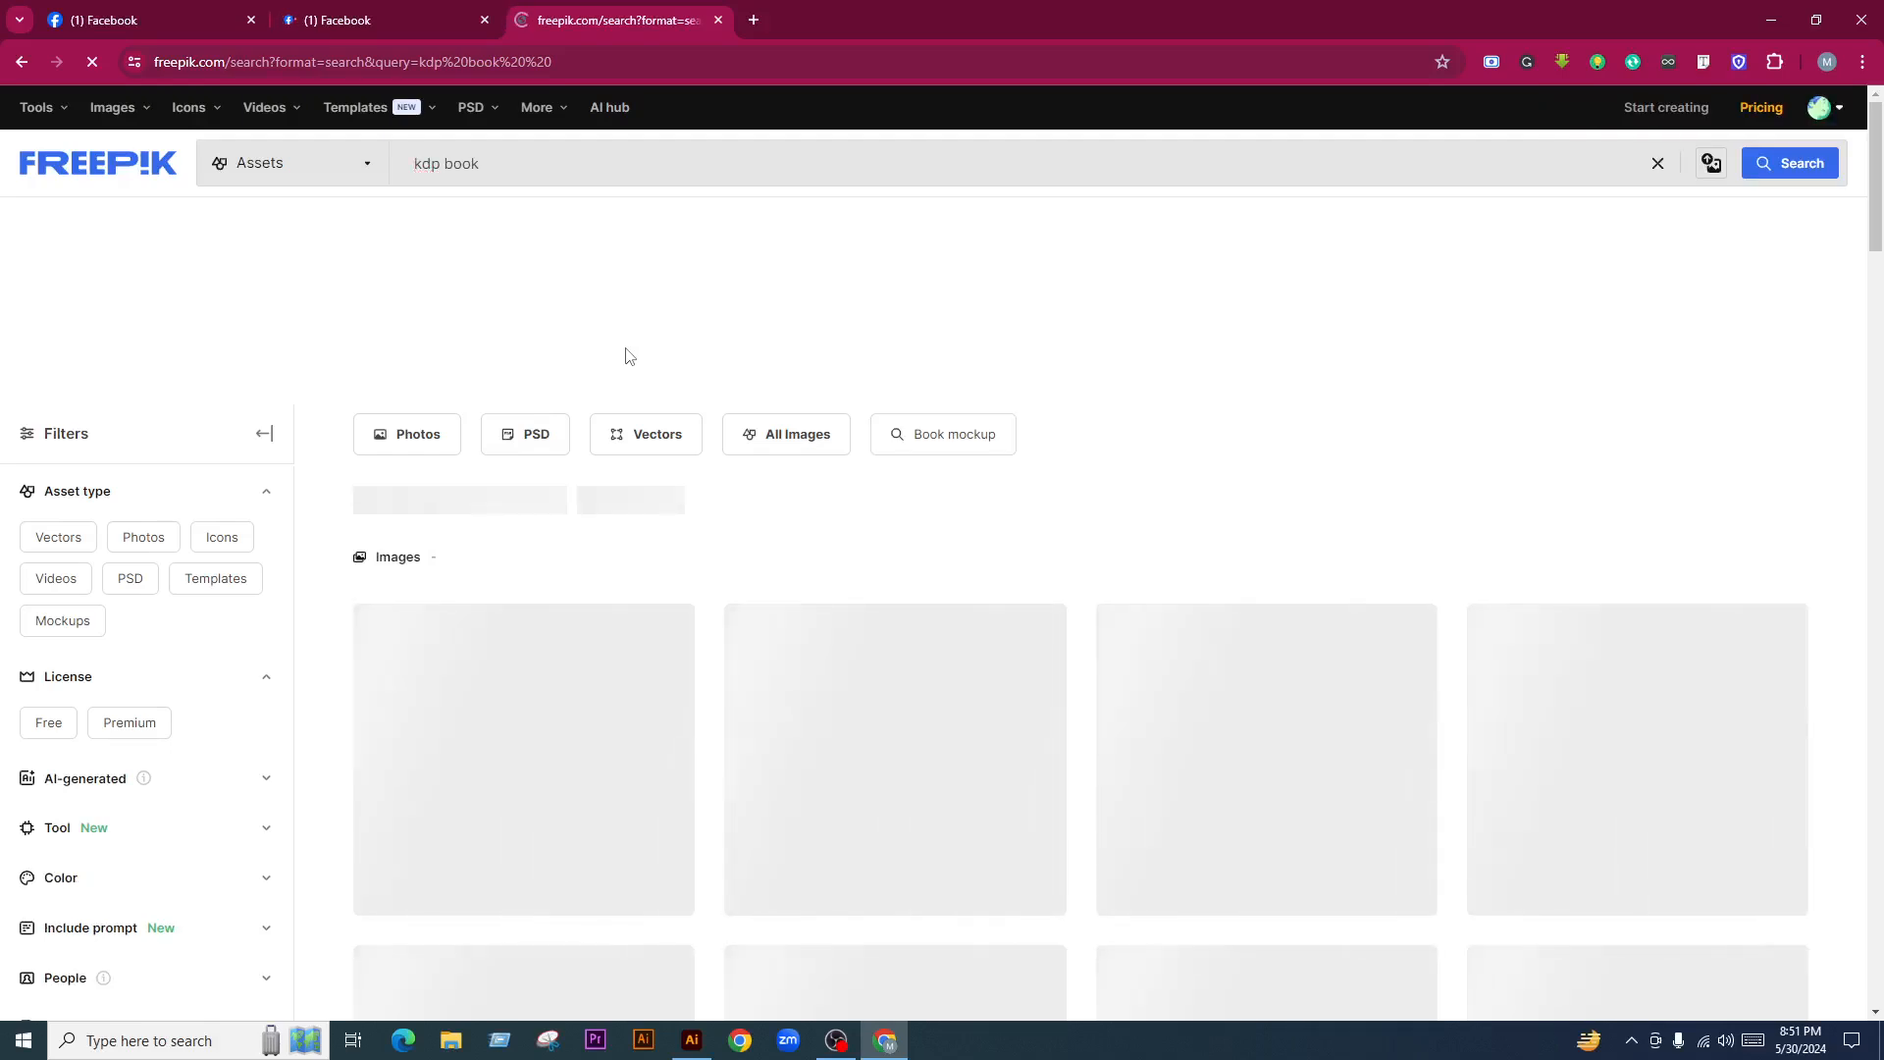
{"action": "left_click", "coordinate": [154, 8]}
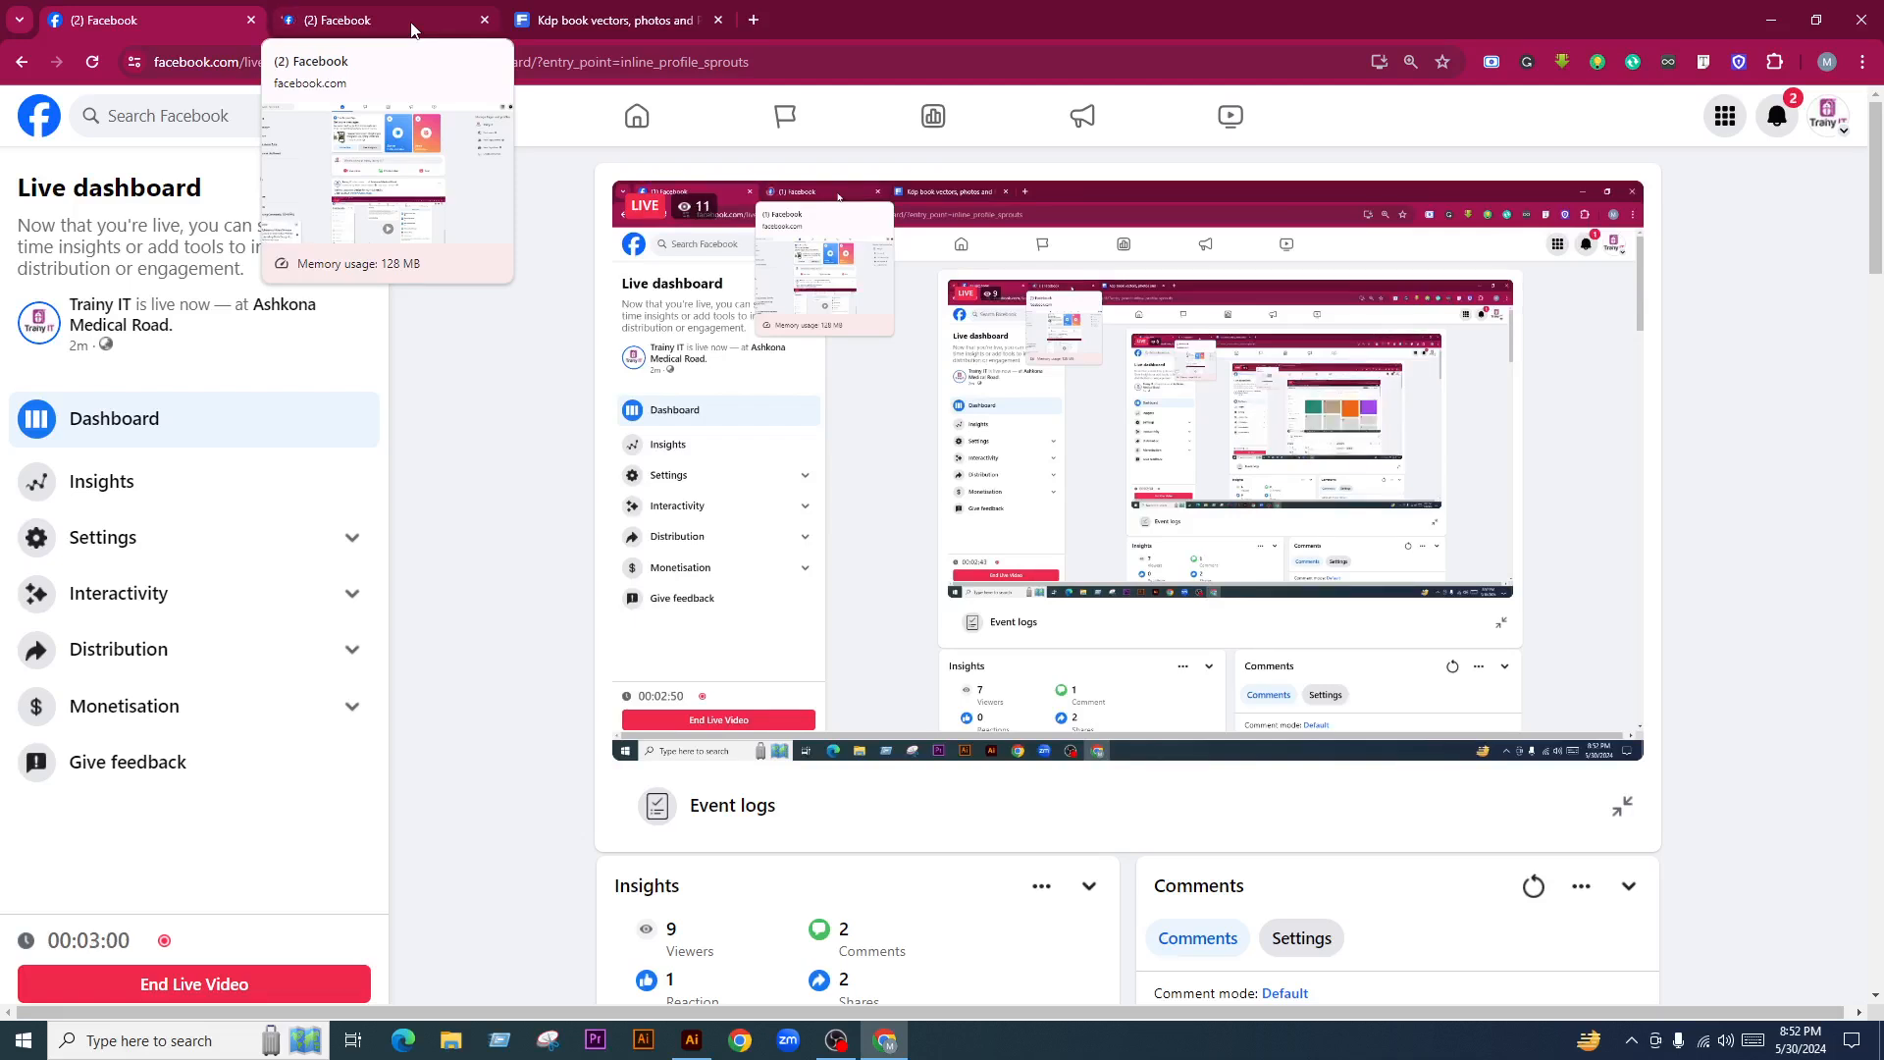
Scroll down to the viewer comments, then switch to the Freepik 'Kdp book vectors' results and scroll them
{"action": "scroll", "coordinate": [1394, 628], "scroll_direction": "down", "scroll_amount": 5}
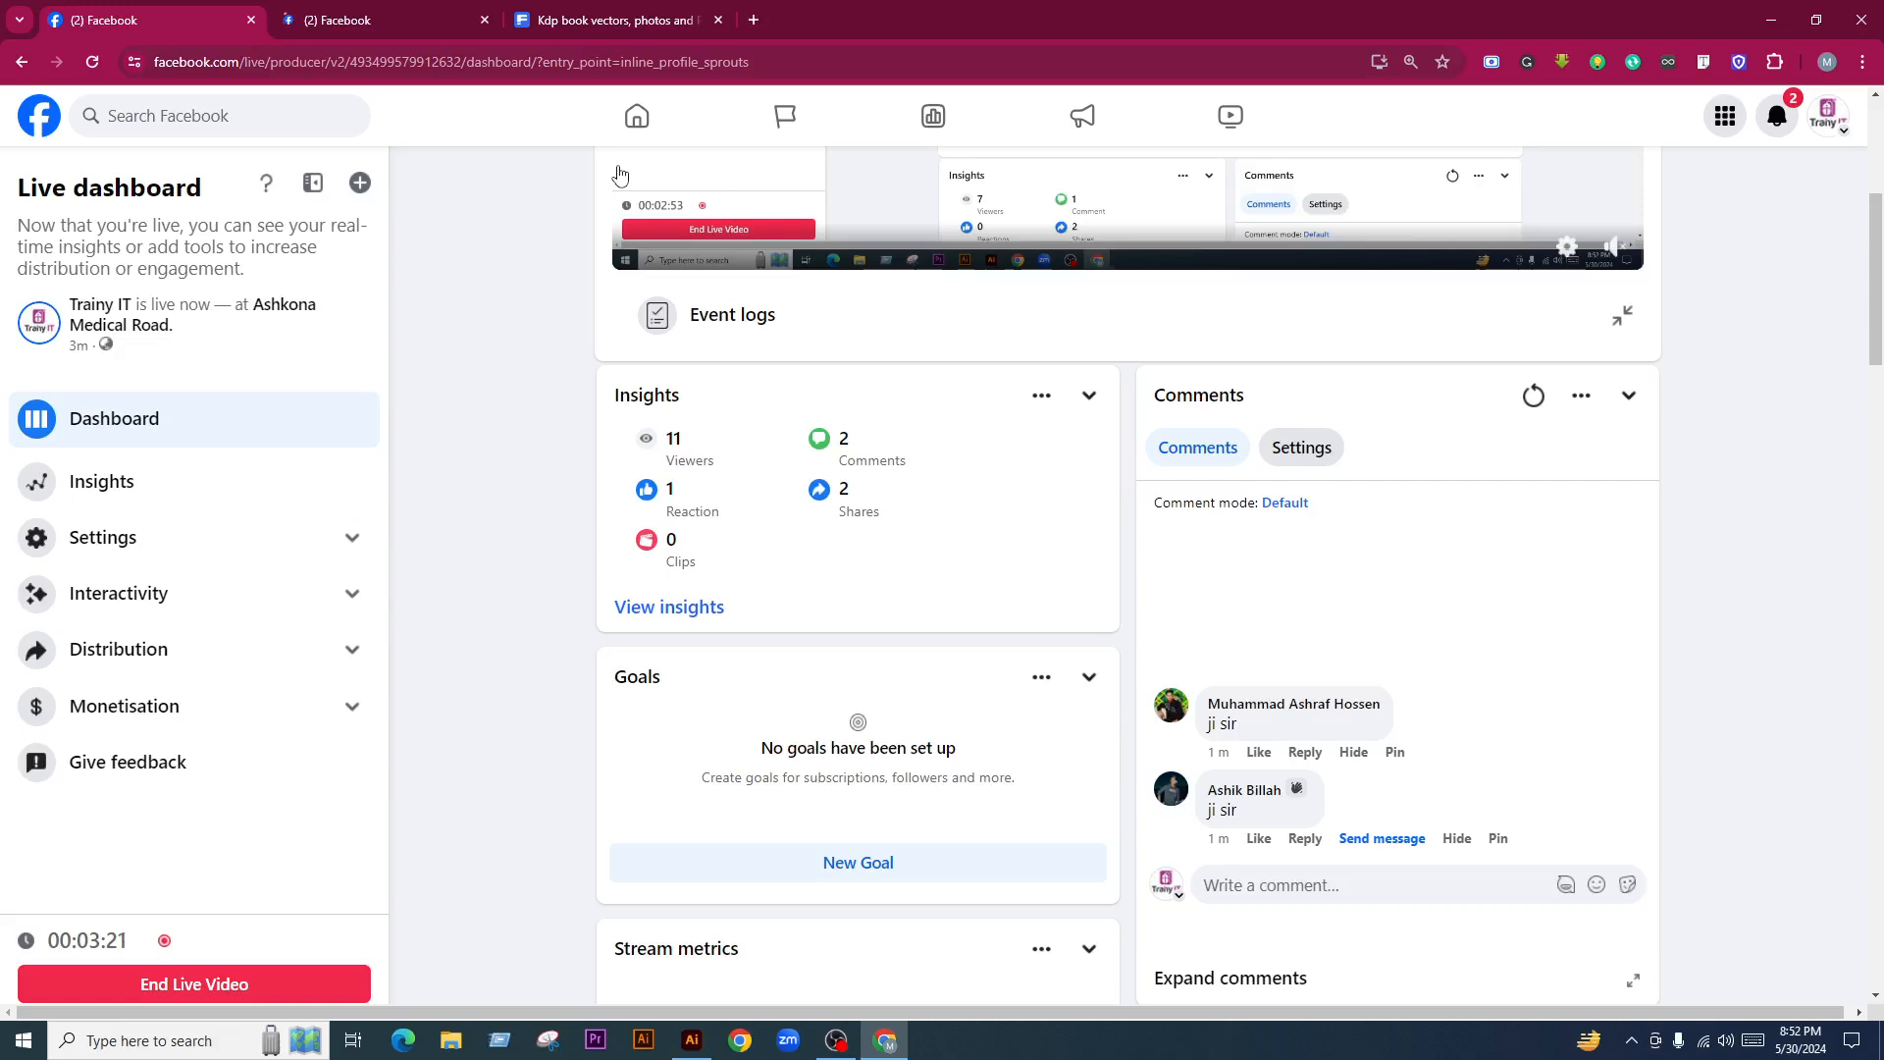
{"action": "left_click", "coordinate": [650, 8]}
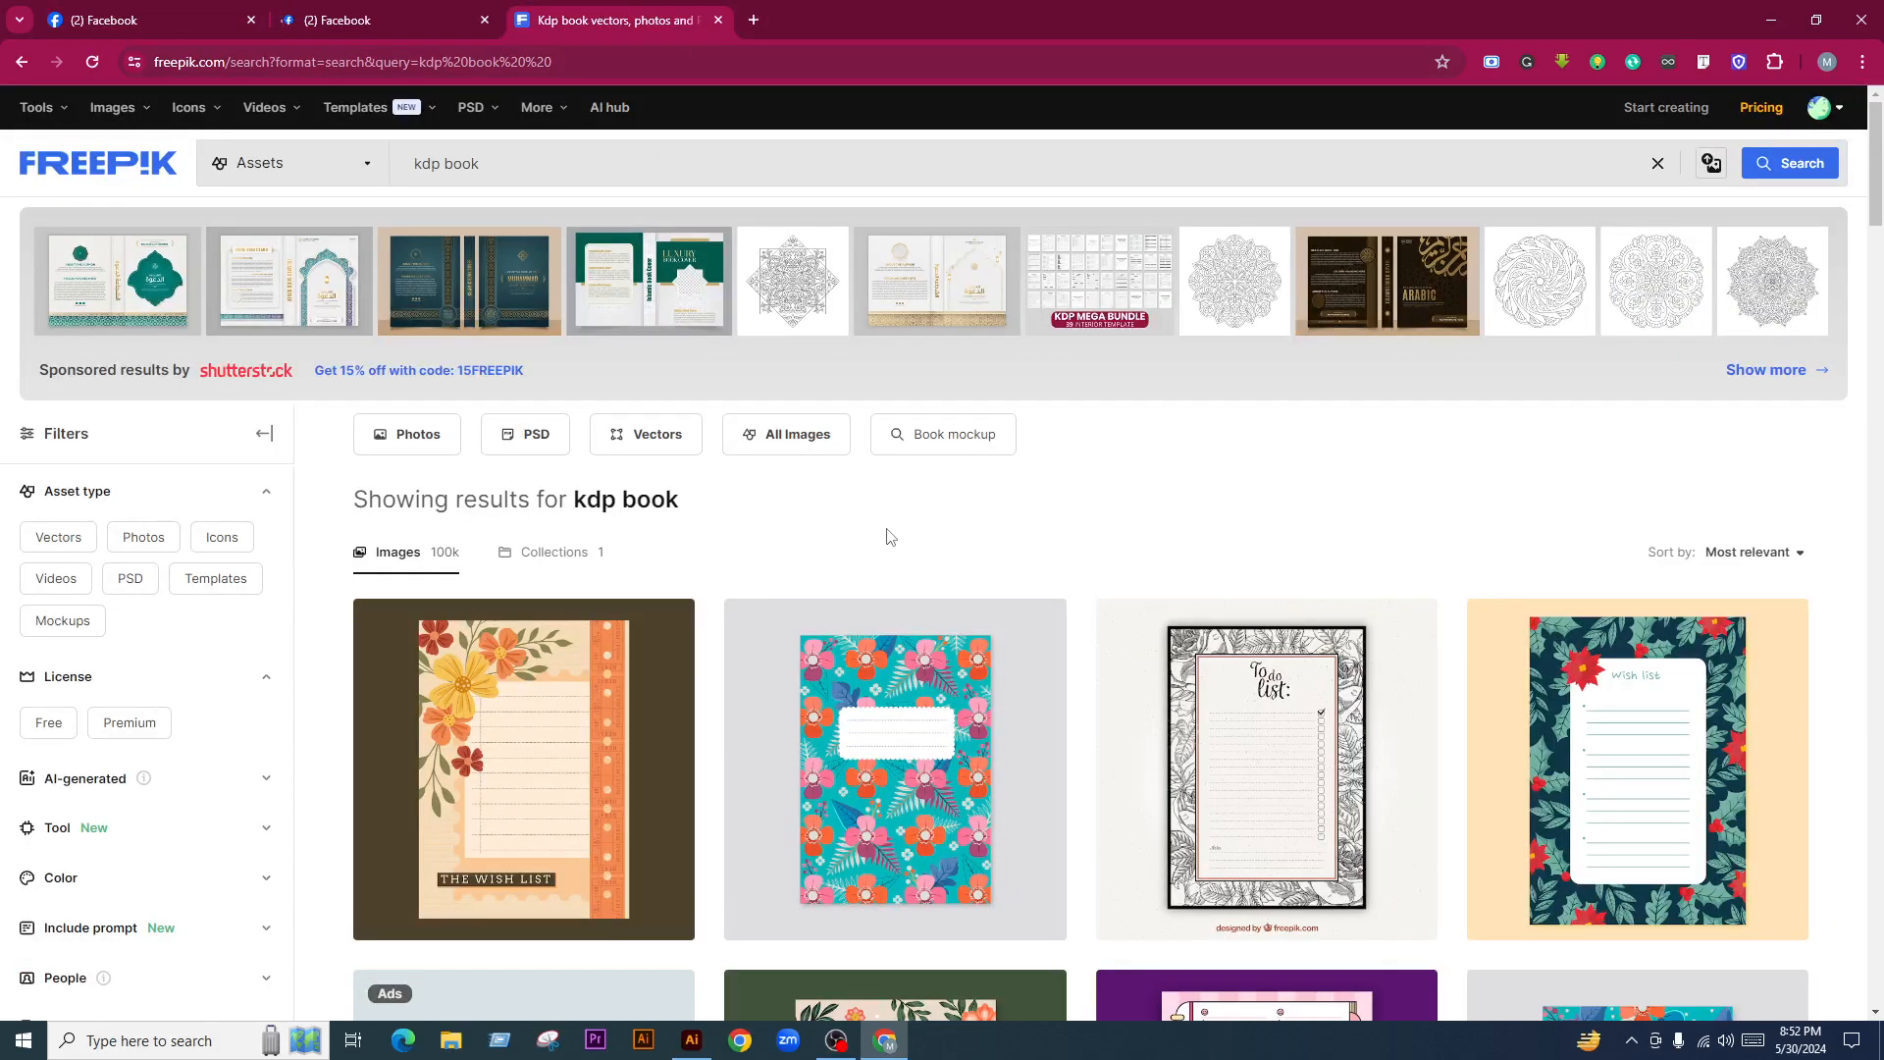
{"action": "scroll", "coordinate": [894, 543], "scroll_direction": "down", "scroll_amount": 4}
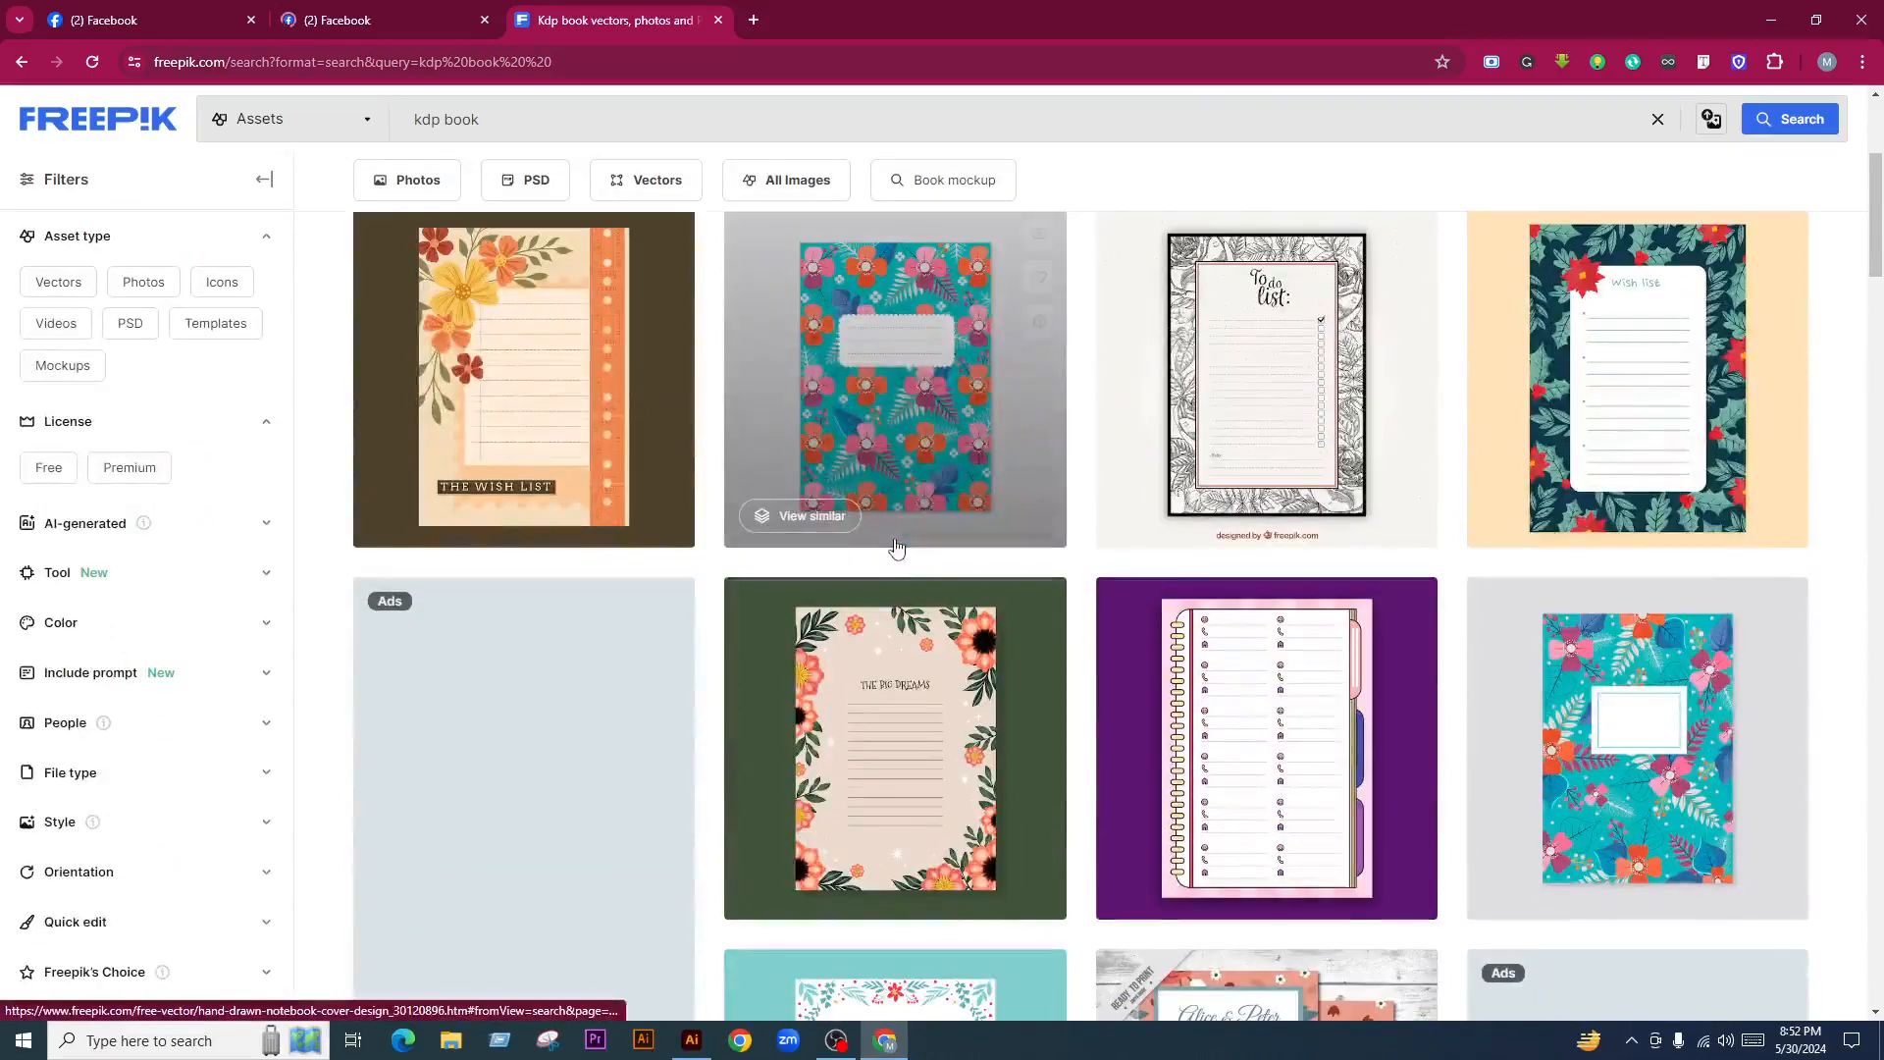
Google 'amazon kdp' in a new tab and open the Kindle Direct Publishing result in the background
{"action": "left_click", "coordinate": [753, 20]}
{"action": "type", "text": "amaz"}
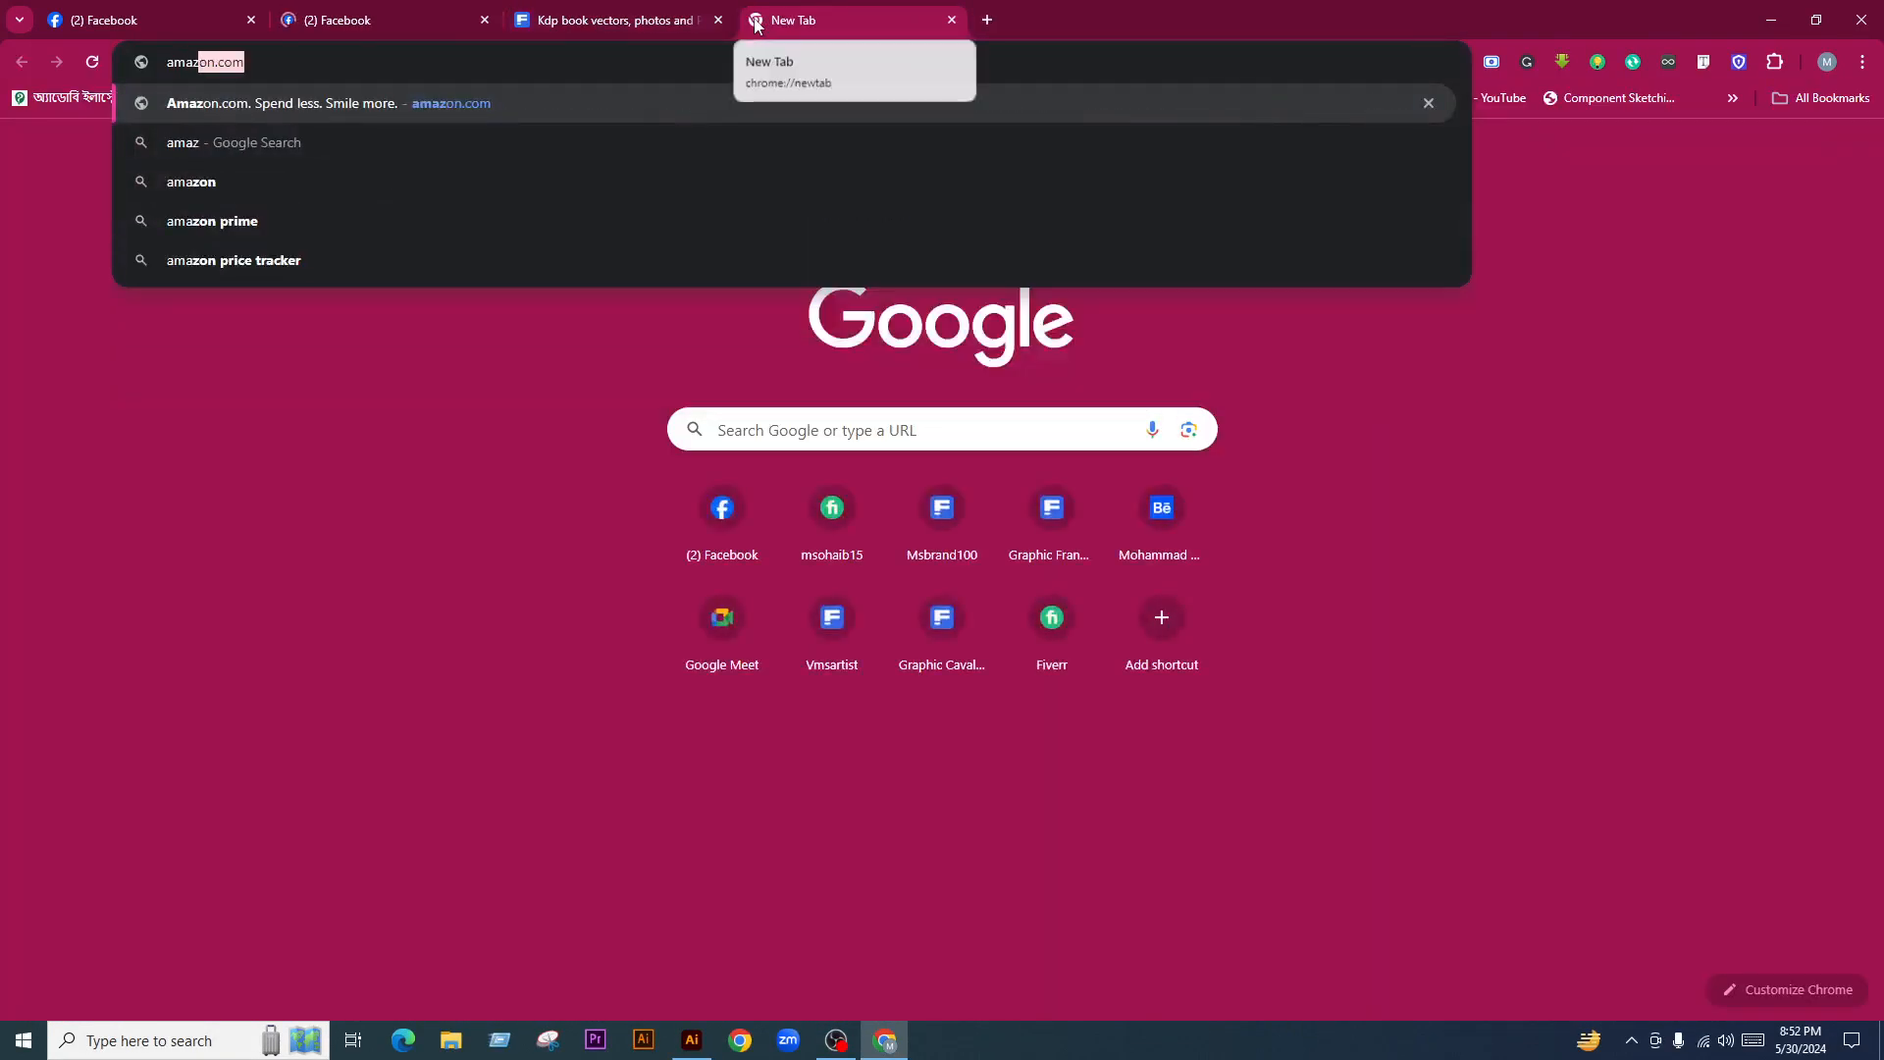
{"action": "type", "text": "on "}
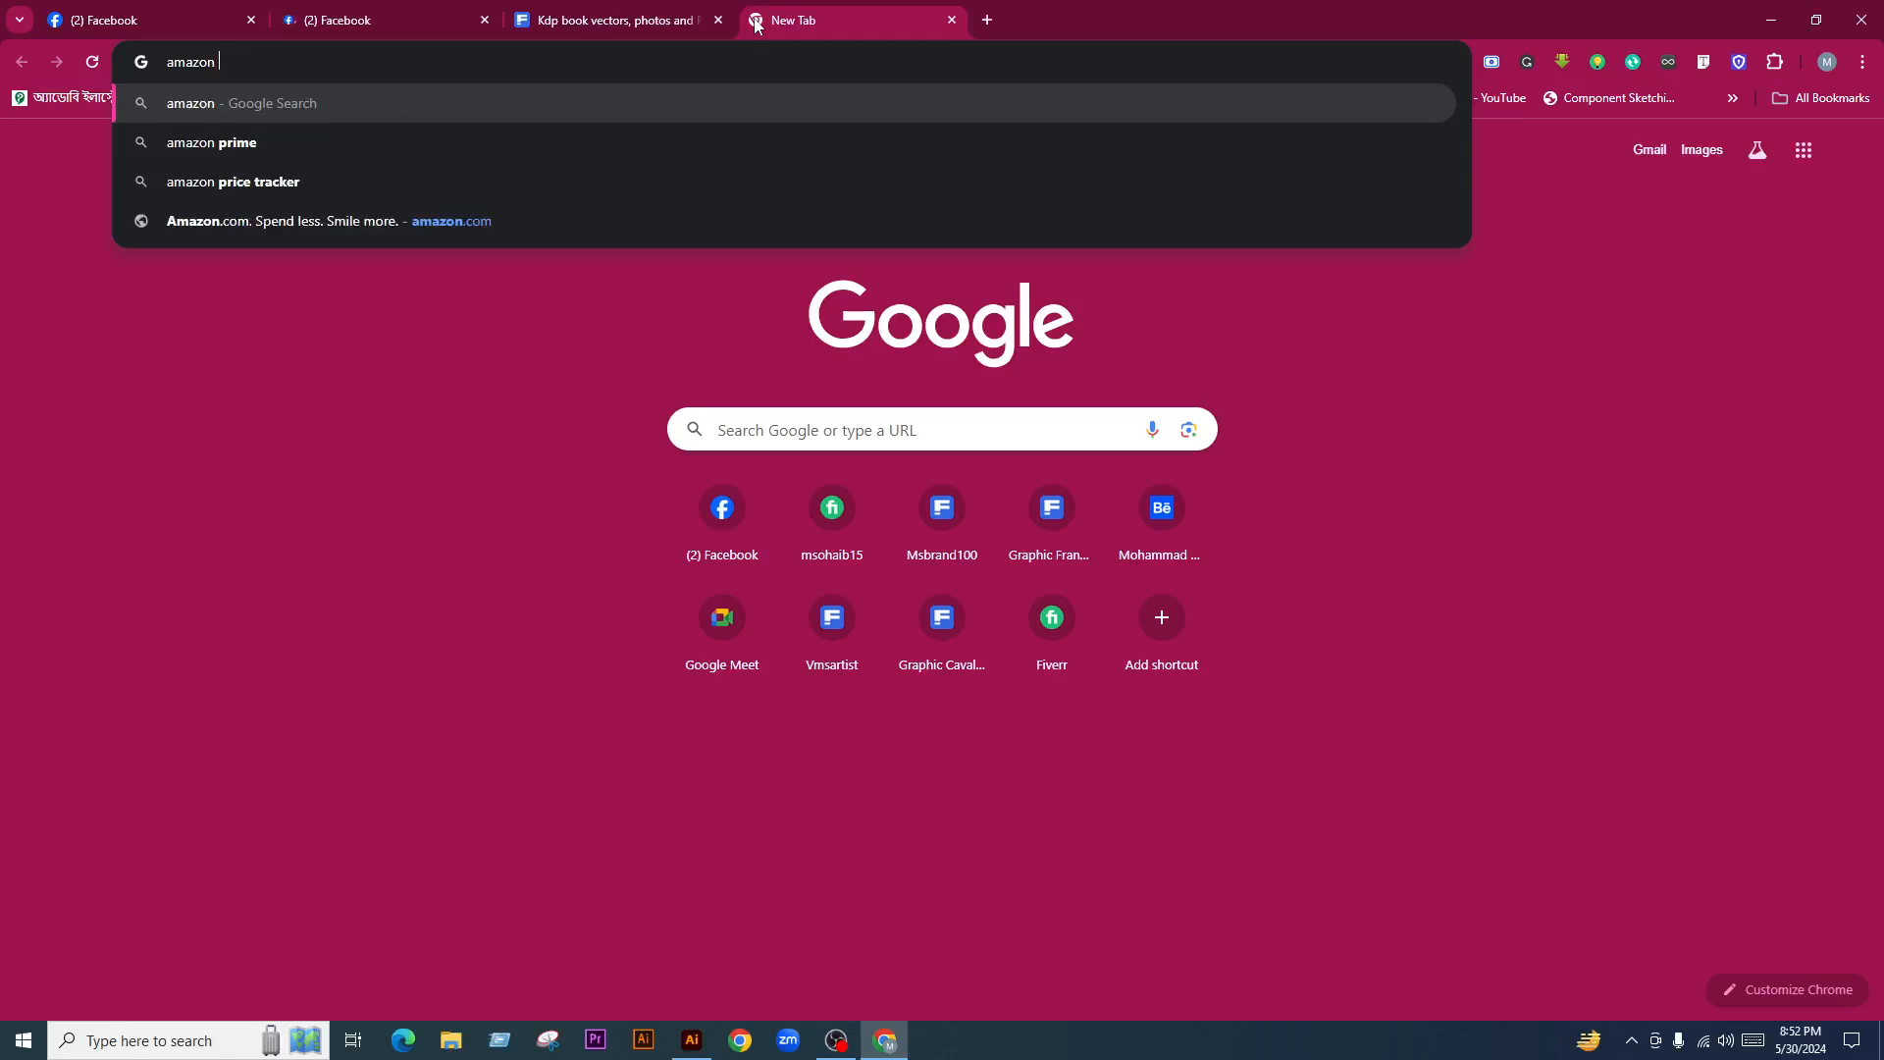
{"action": "type", "text": "kdp"}
{"action": "key", "text": "Return"}
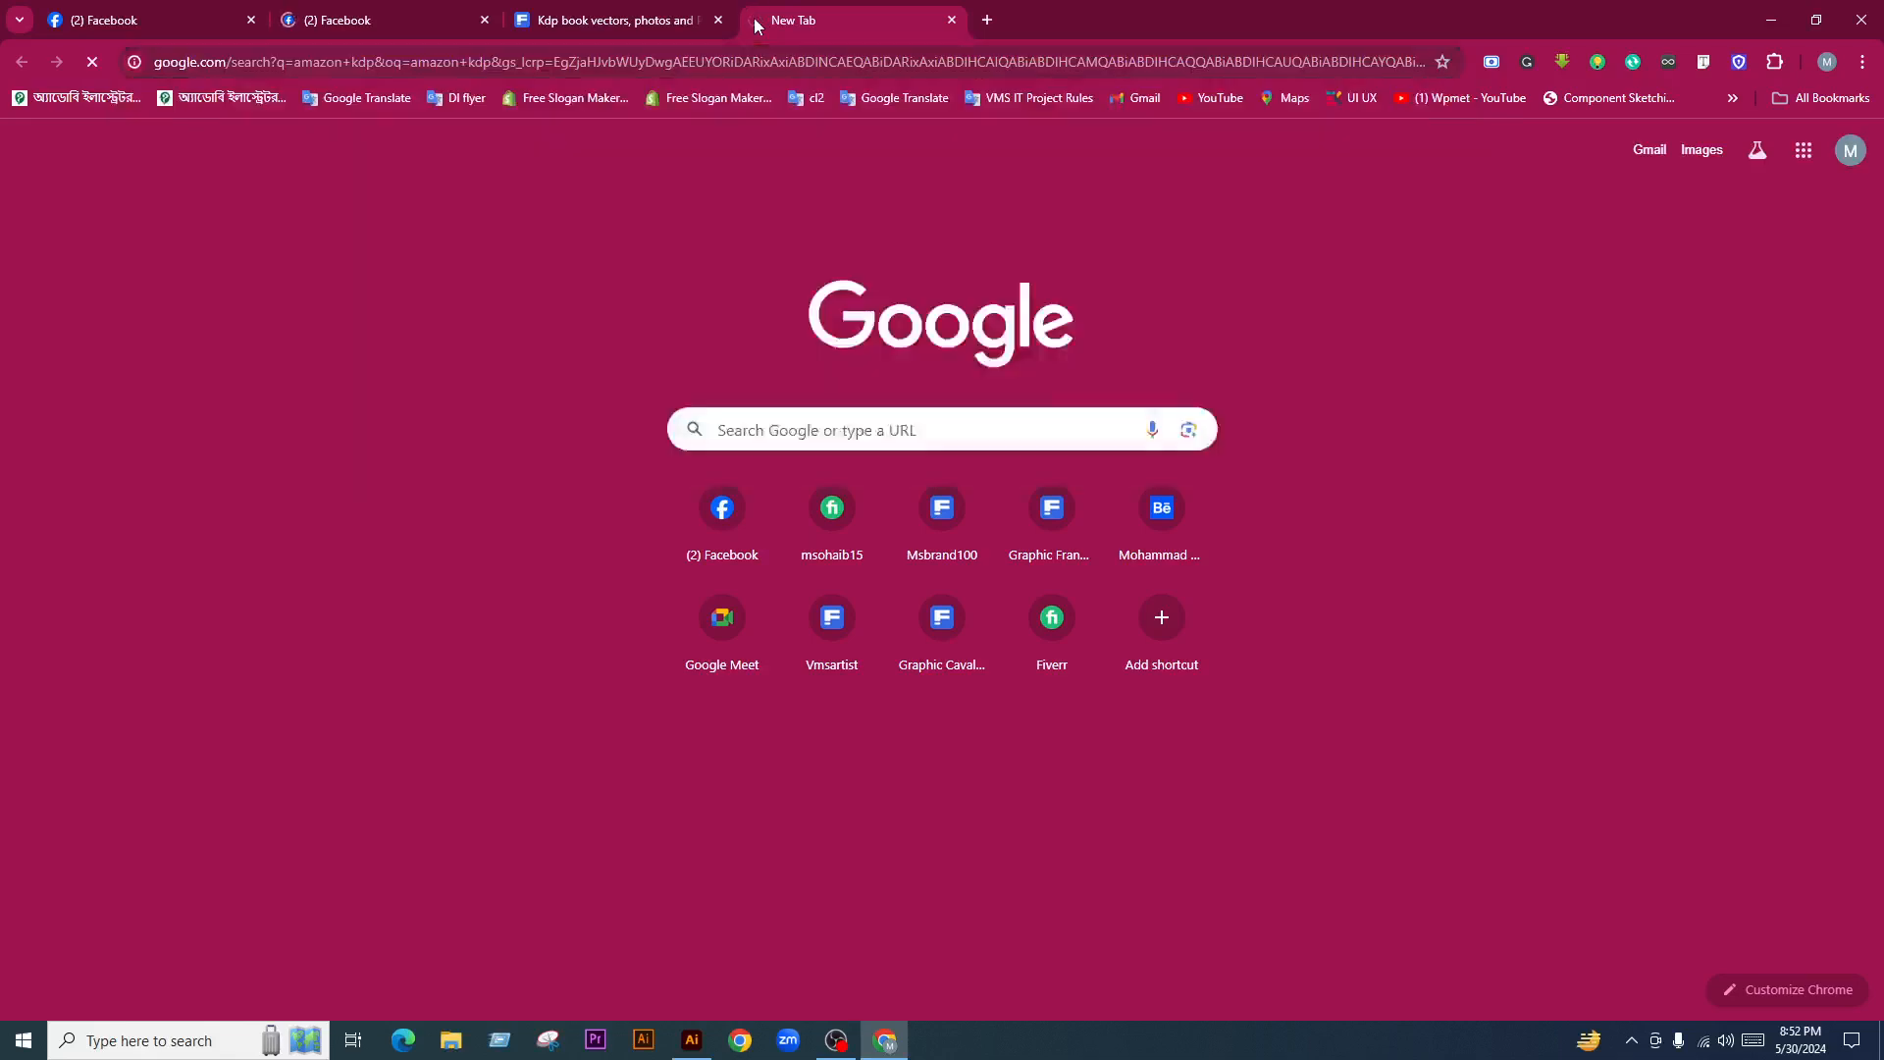
{"action": "middle_click", "coordinate": [451, 301]}
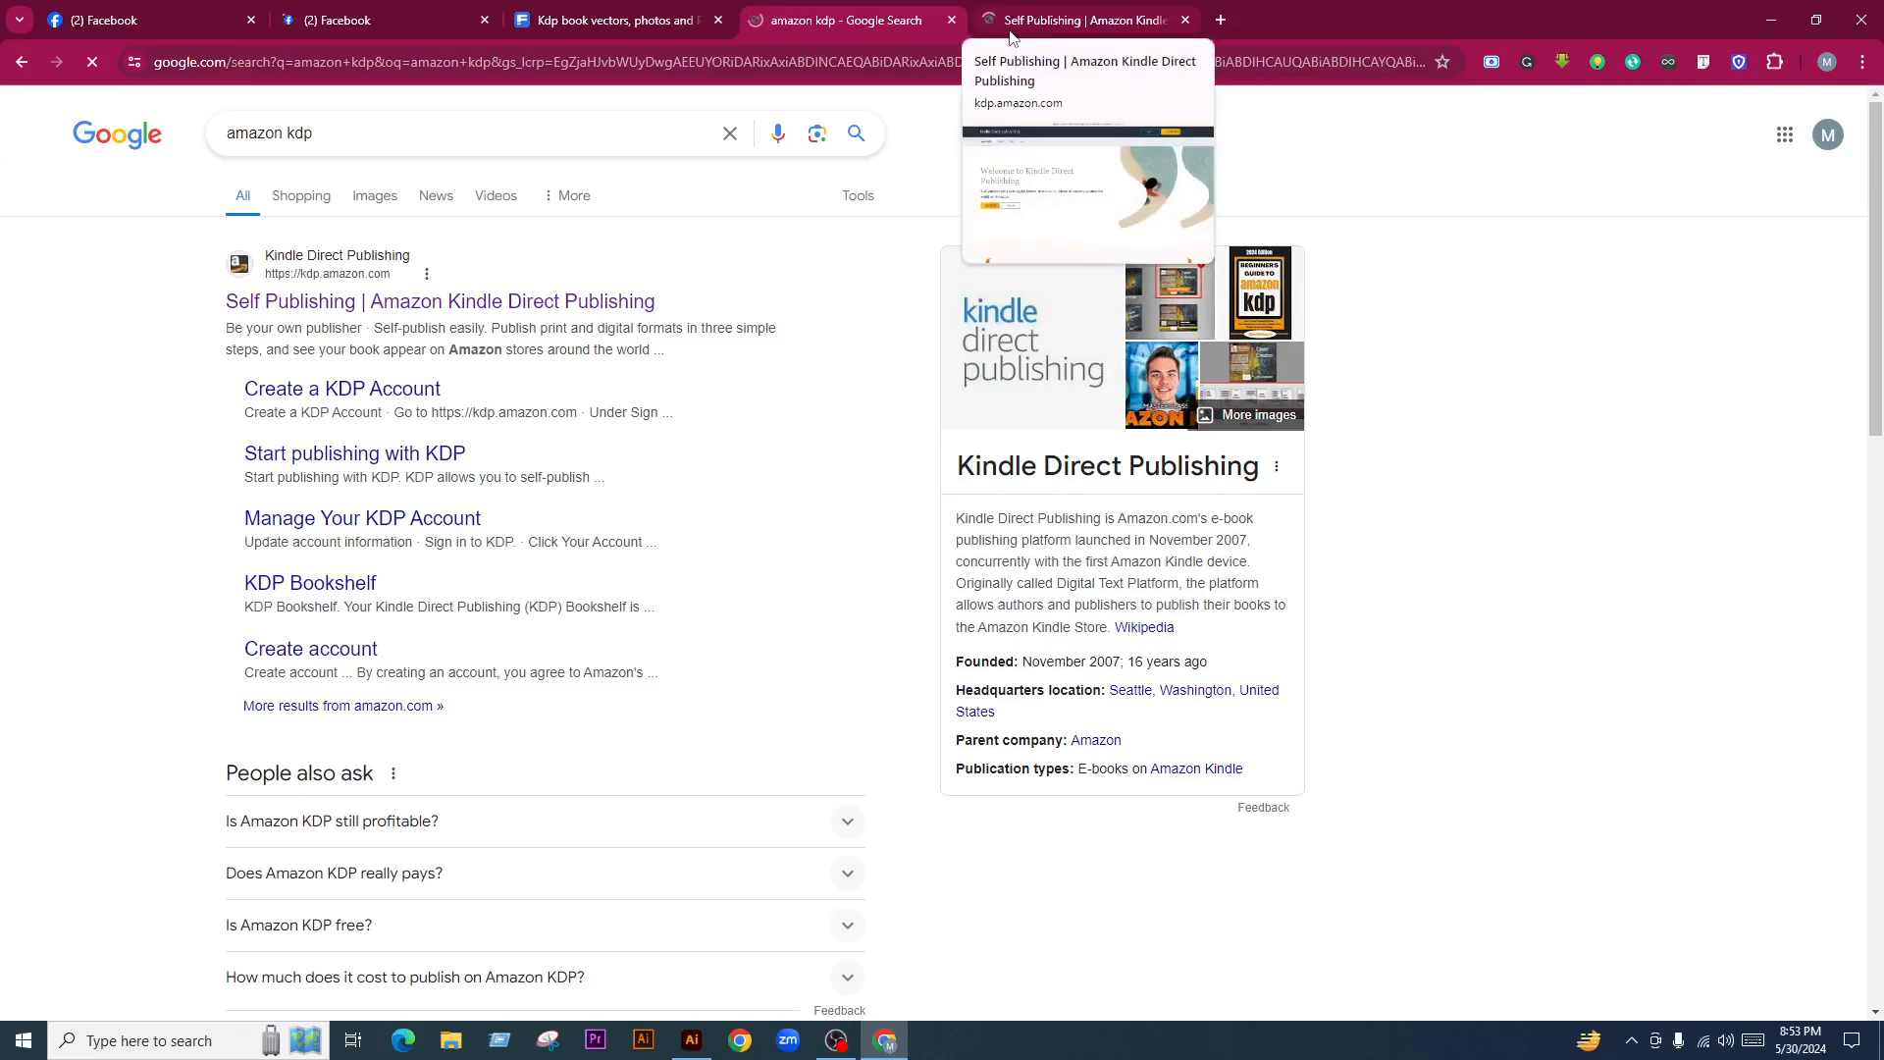
Look over the Amazon KDP welcome page, then go back to the amazon kdp search results
{"action": "left_click", "coordinate": [1040, 20]}
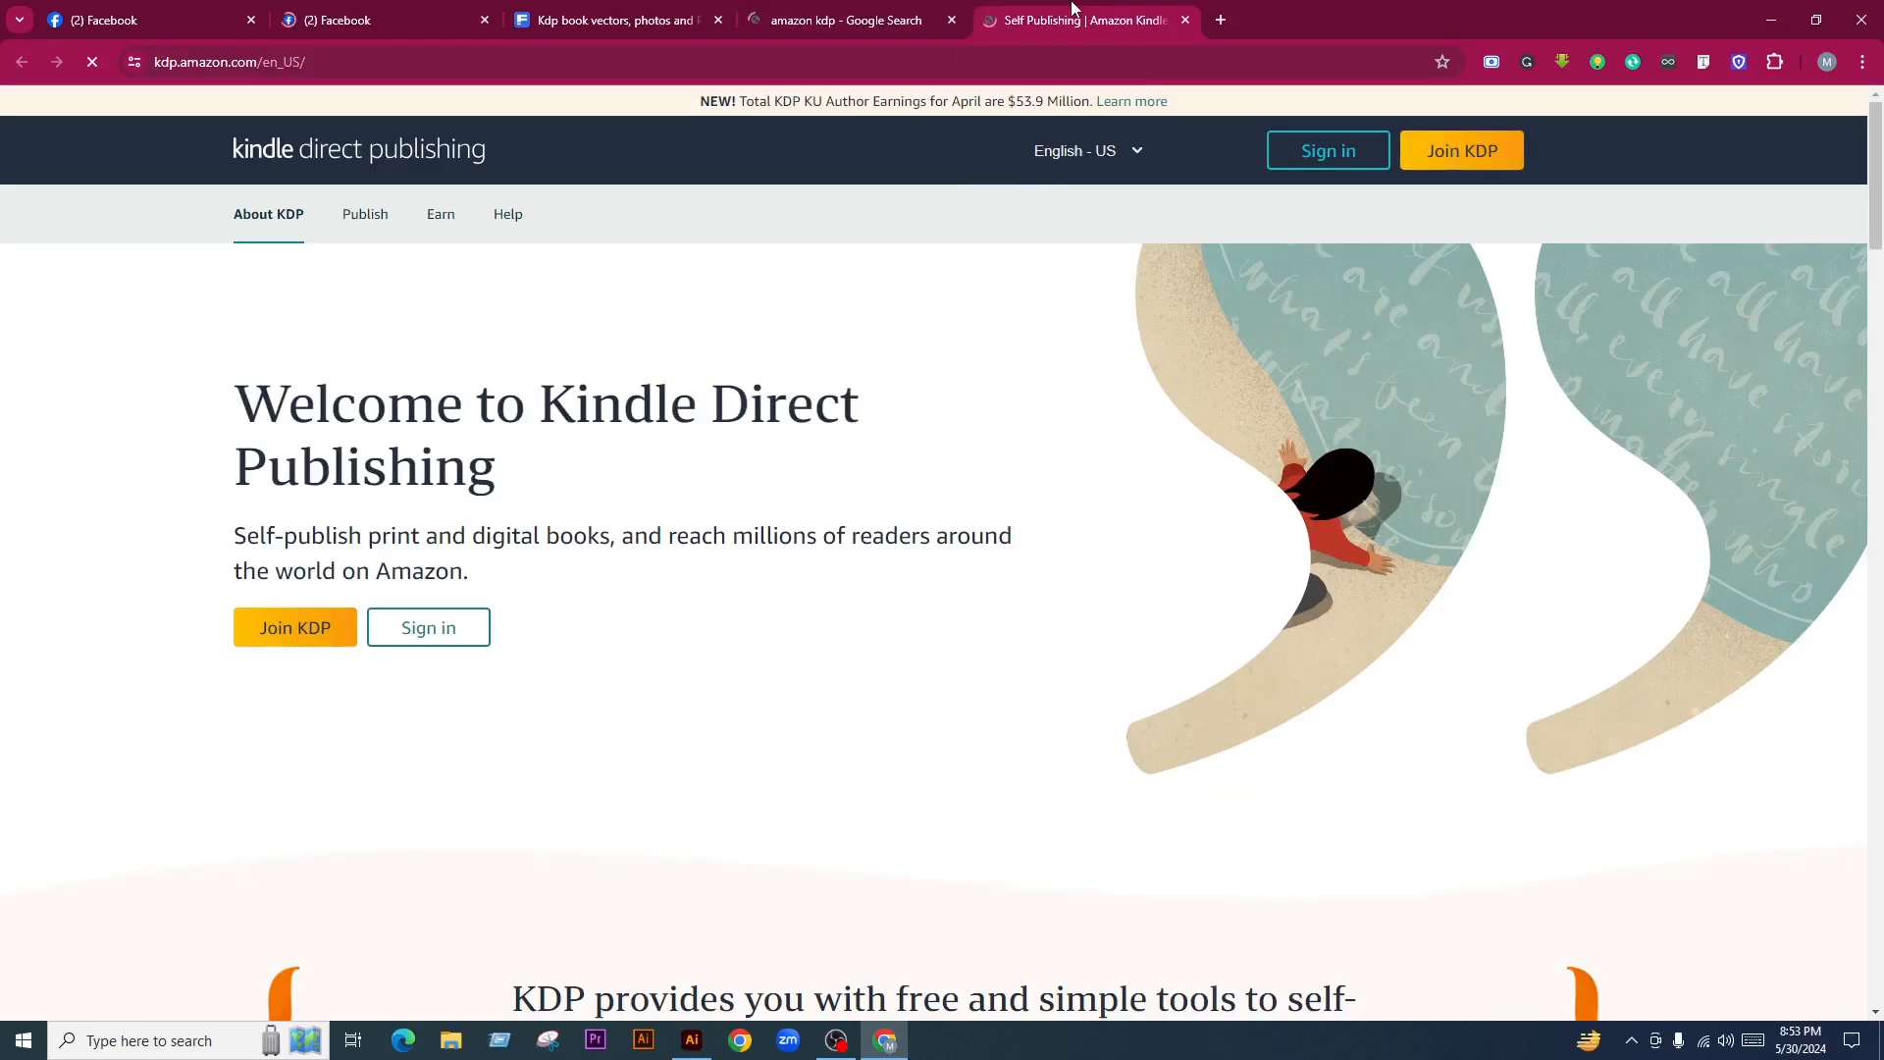
{"action": "scroll", "coordinate": [888, 732], "scroll_direction": "down", "scroll_amount": 5}
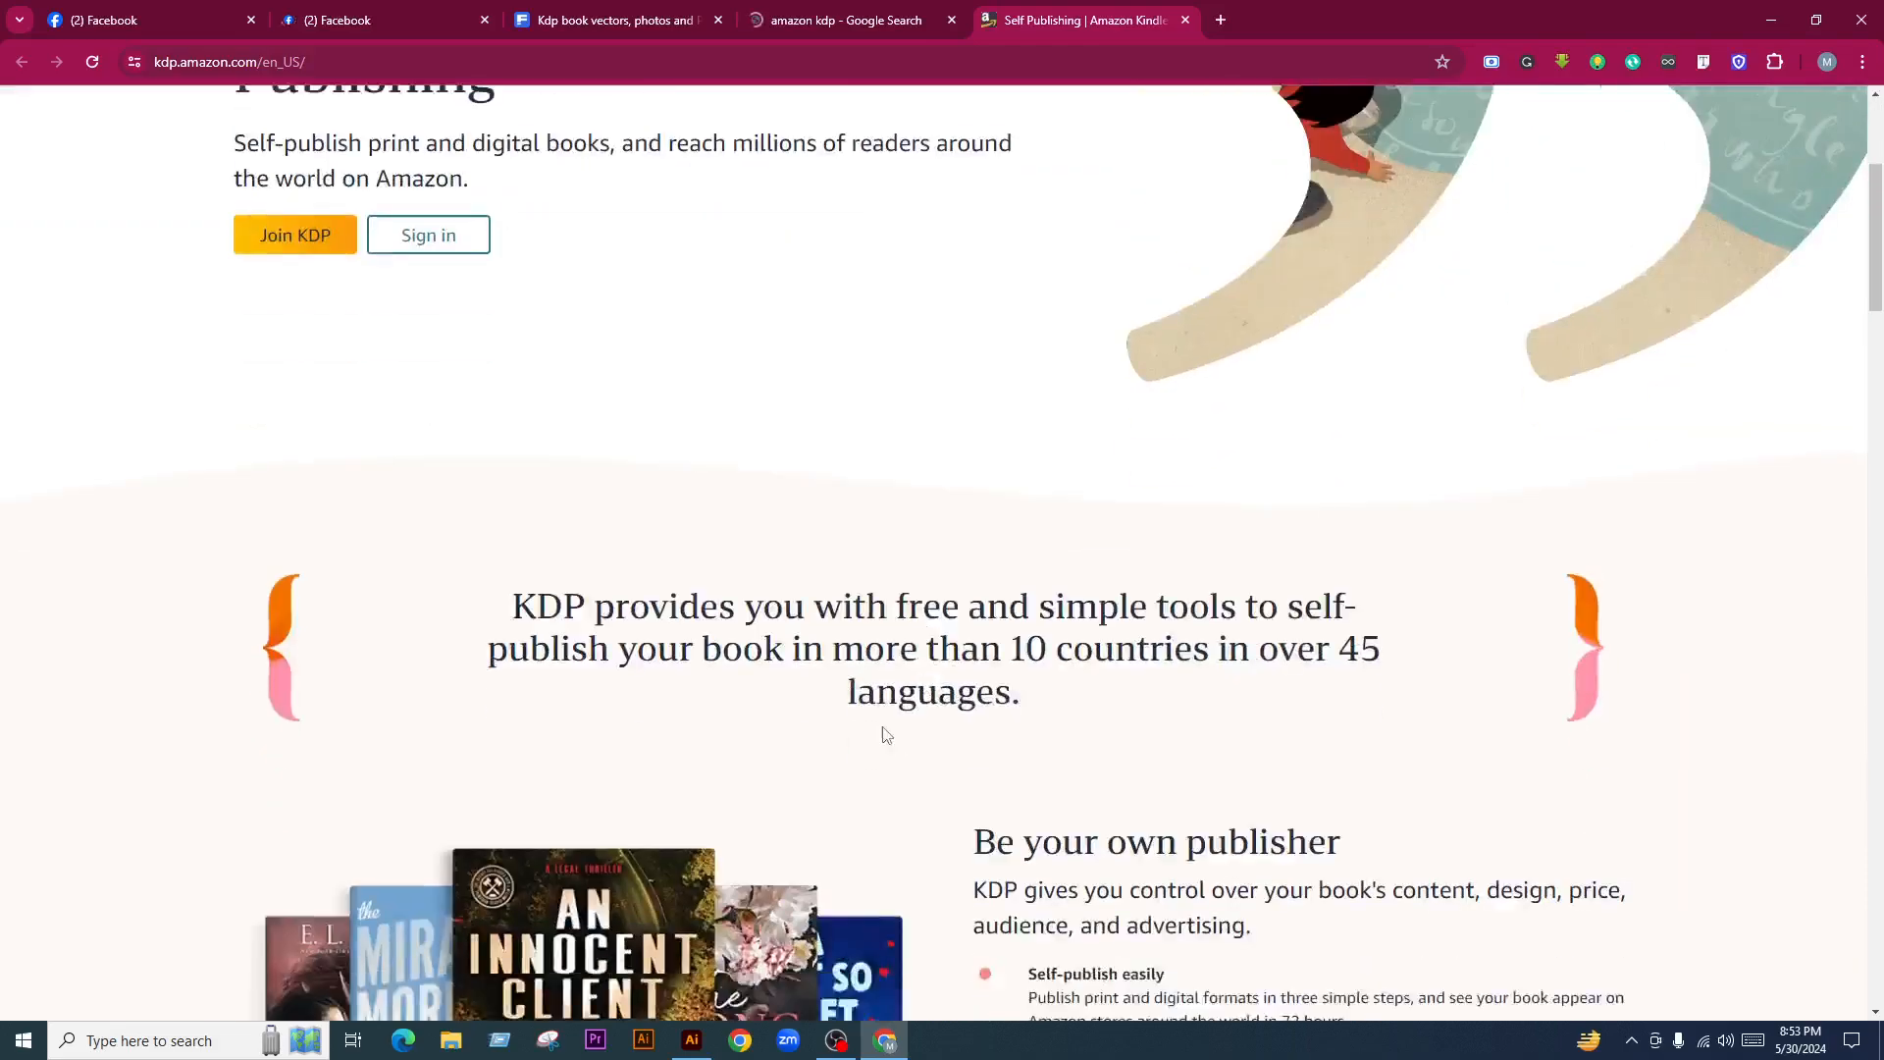
{"action": "scroll", "coordinate": [942, 736], "scroll_direction": "down", "scroll_amount": 3}
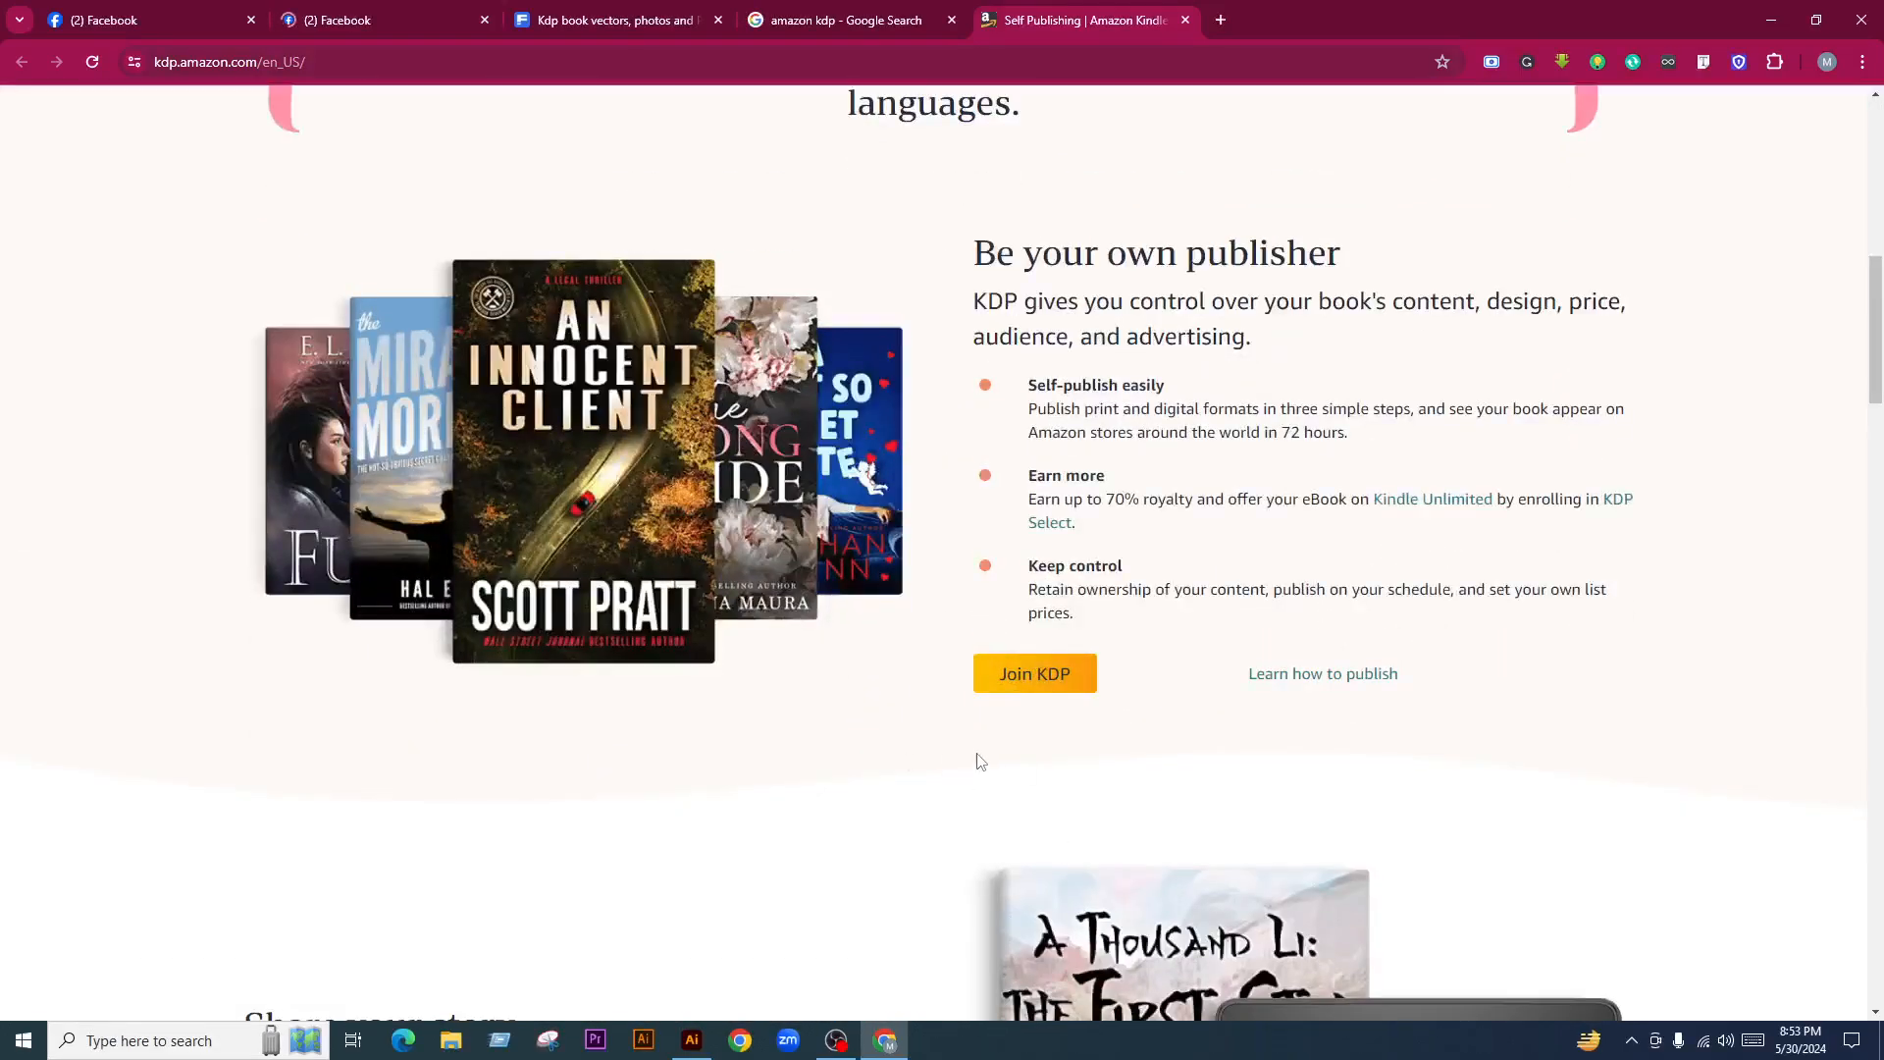
{"action": "scroll", "coordinate": [1057, 793], "scroll_direction": "down", "scroll_amount": 12}
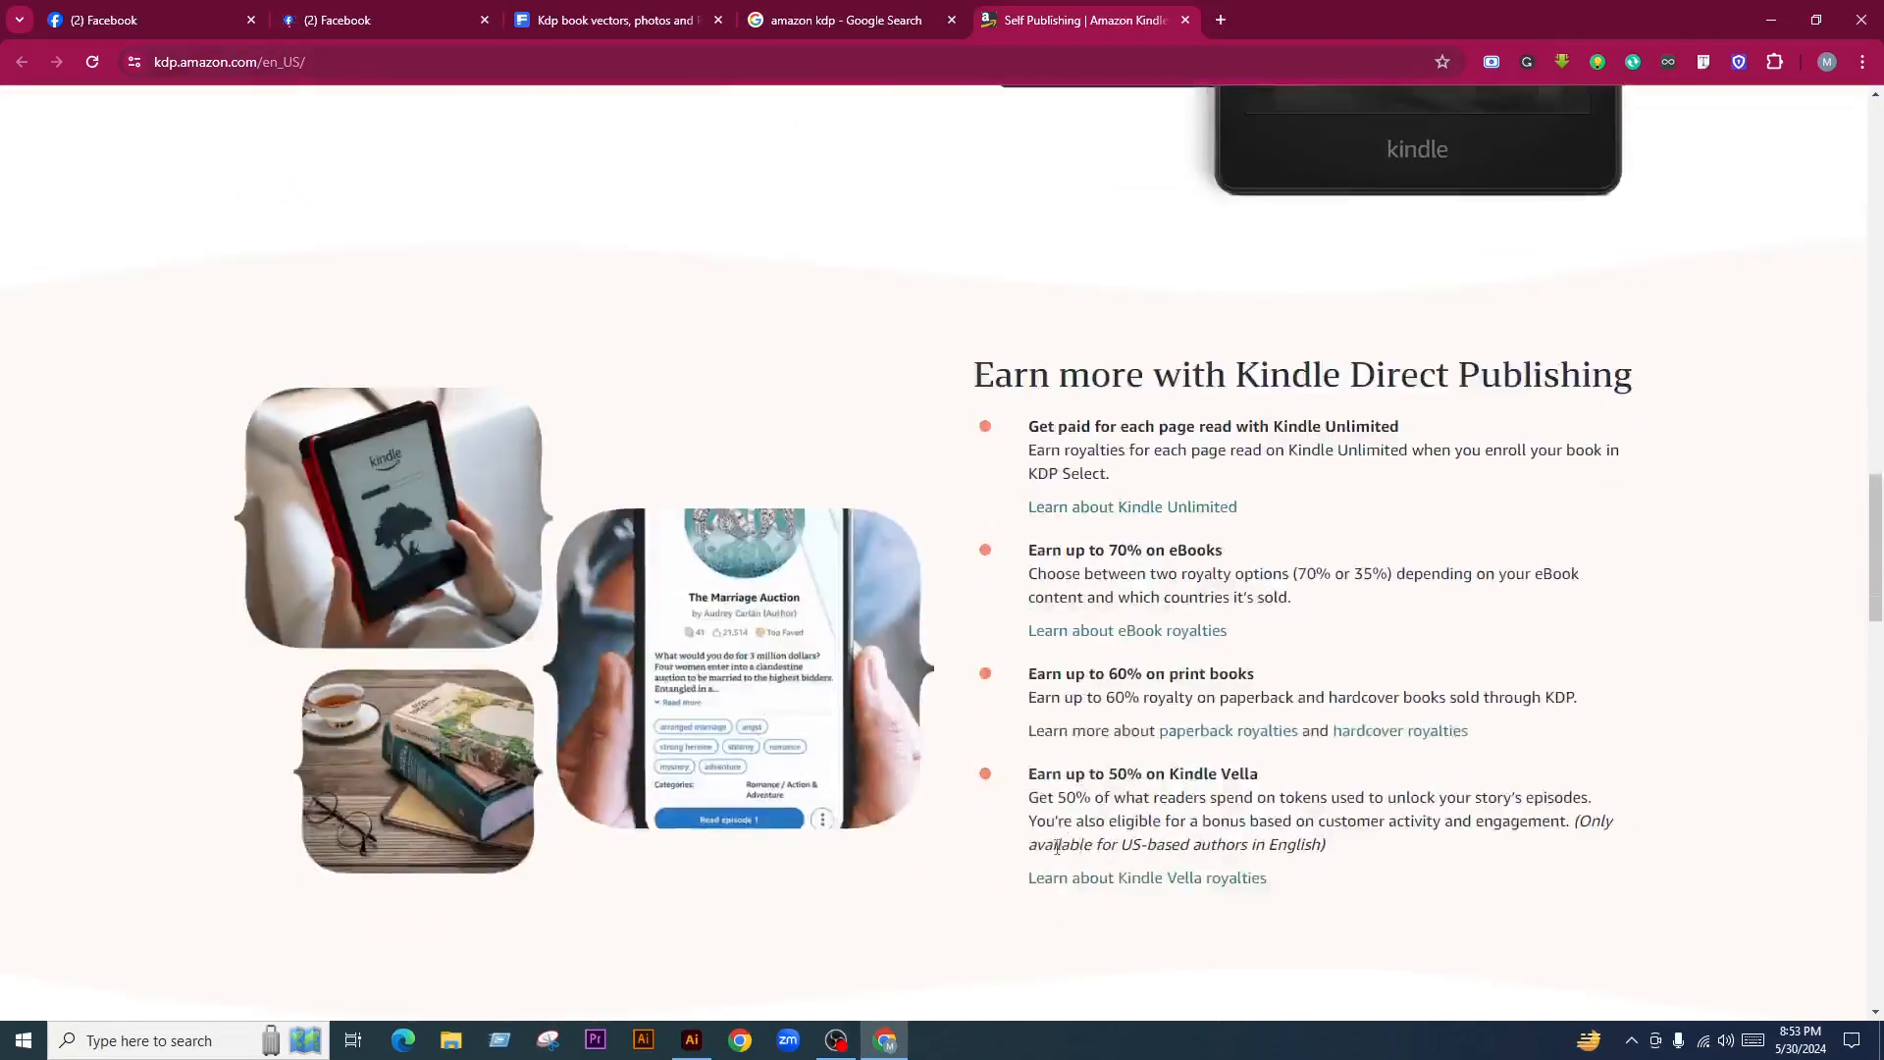
{"action": "scroll", "coordinate": [1083, 858], "scroll_direction": "up", "scroll_amount": 5}
{"action": "scroll", "coordinate": [1084, 859], "scroll_direction": "up", "scroll_amount": 15}
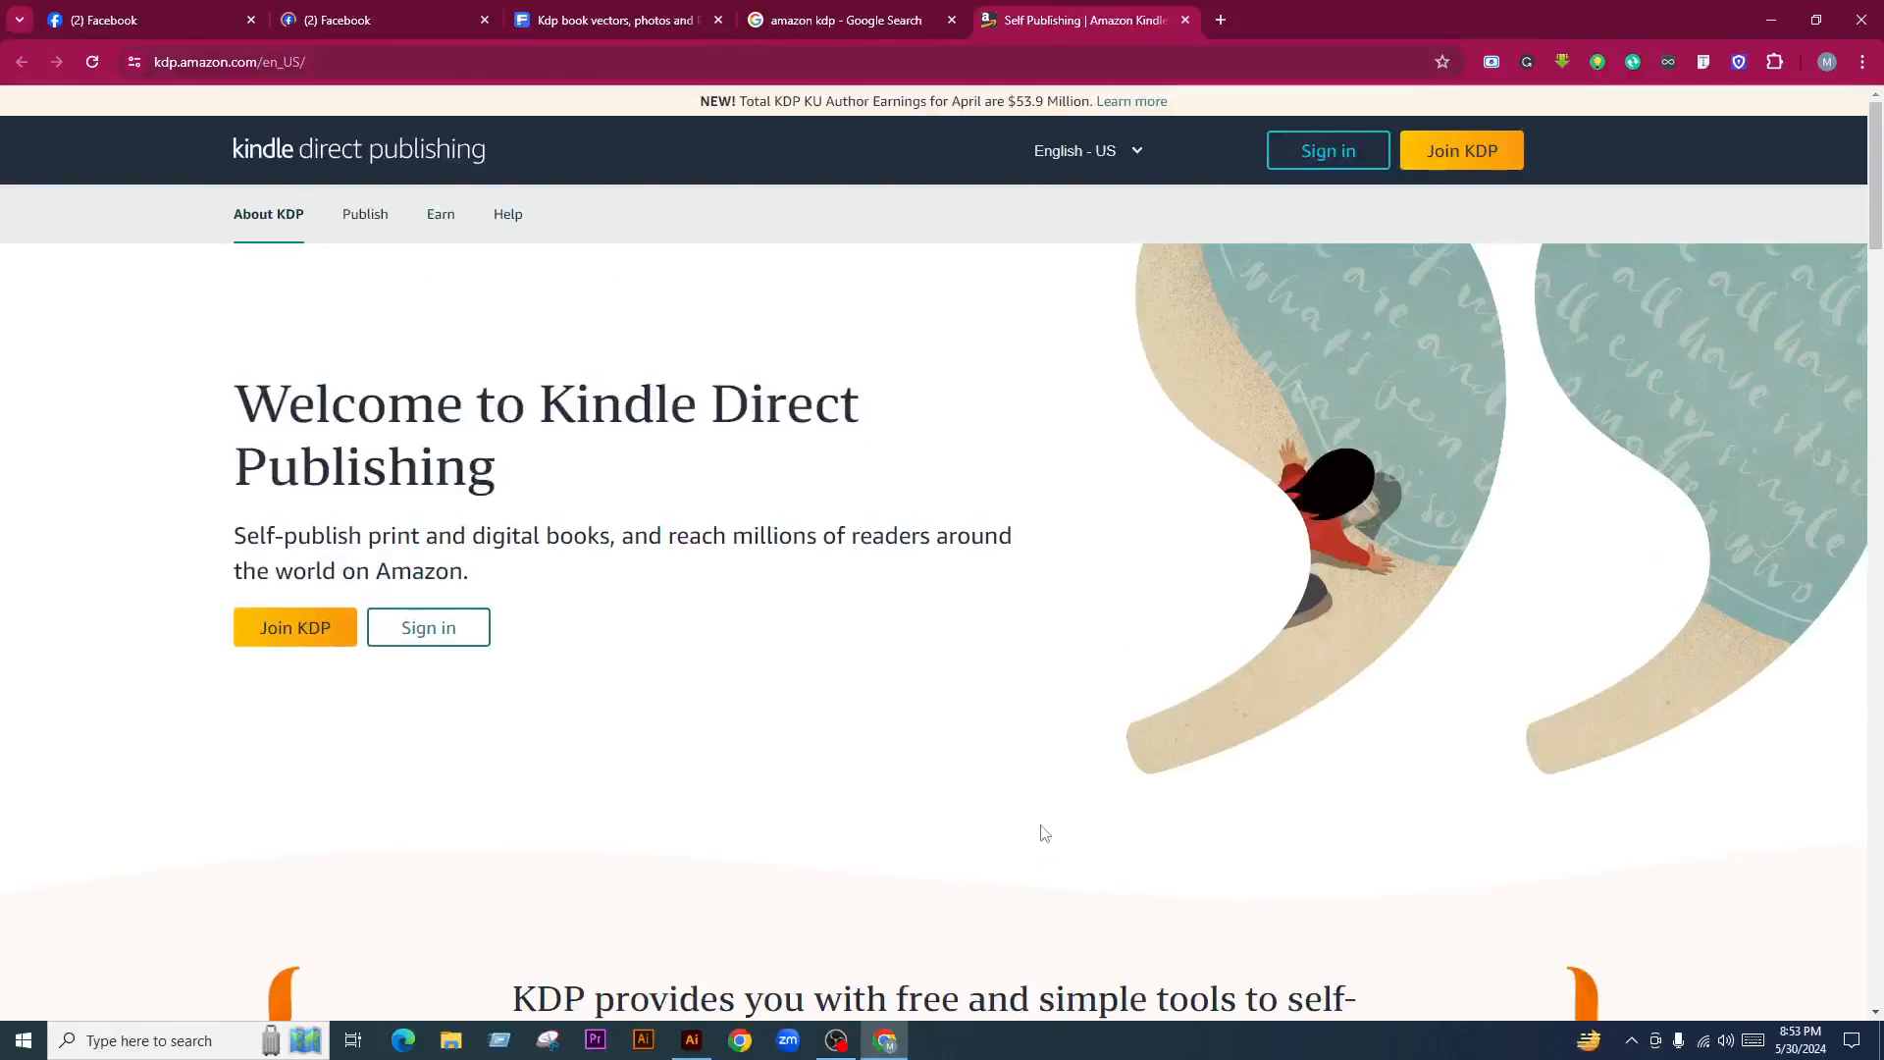
{"action": "left_click", "coordinate": [846, 19]}
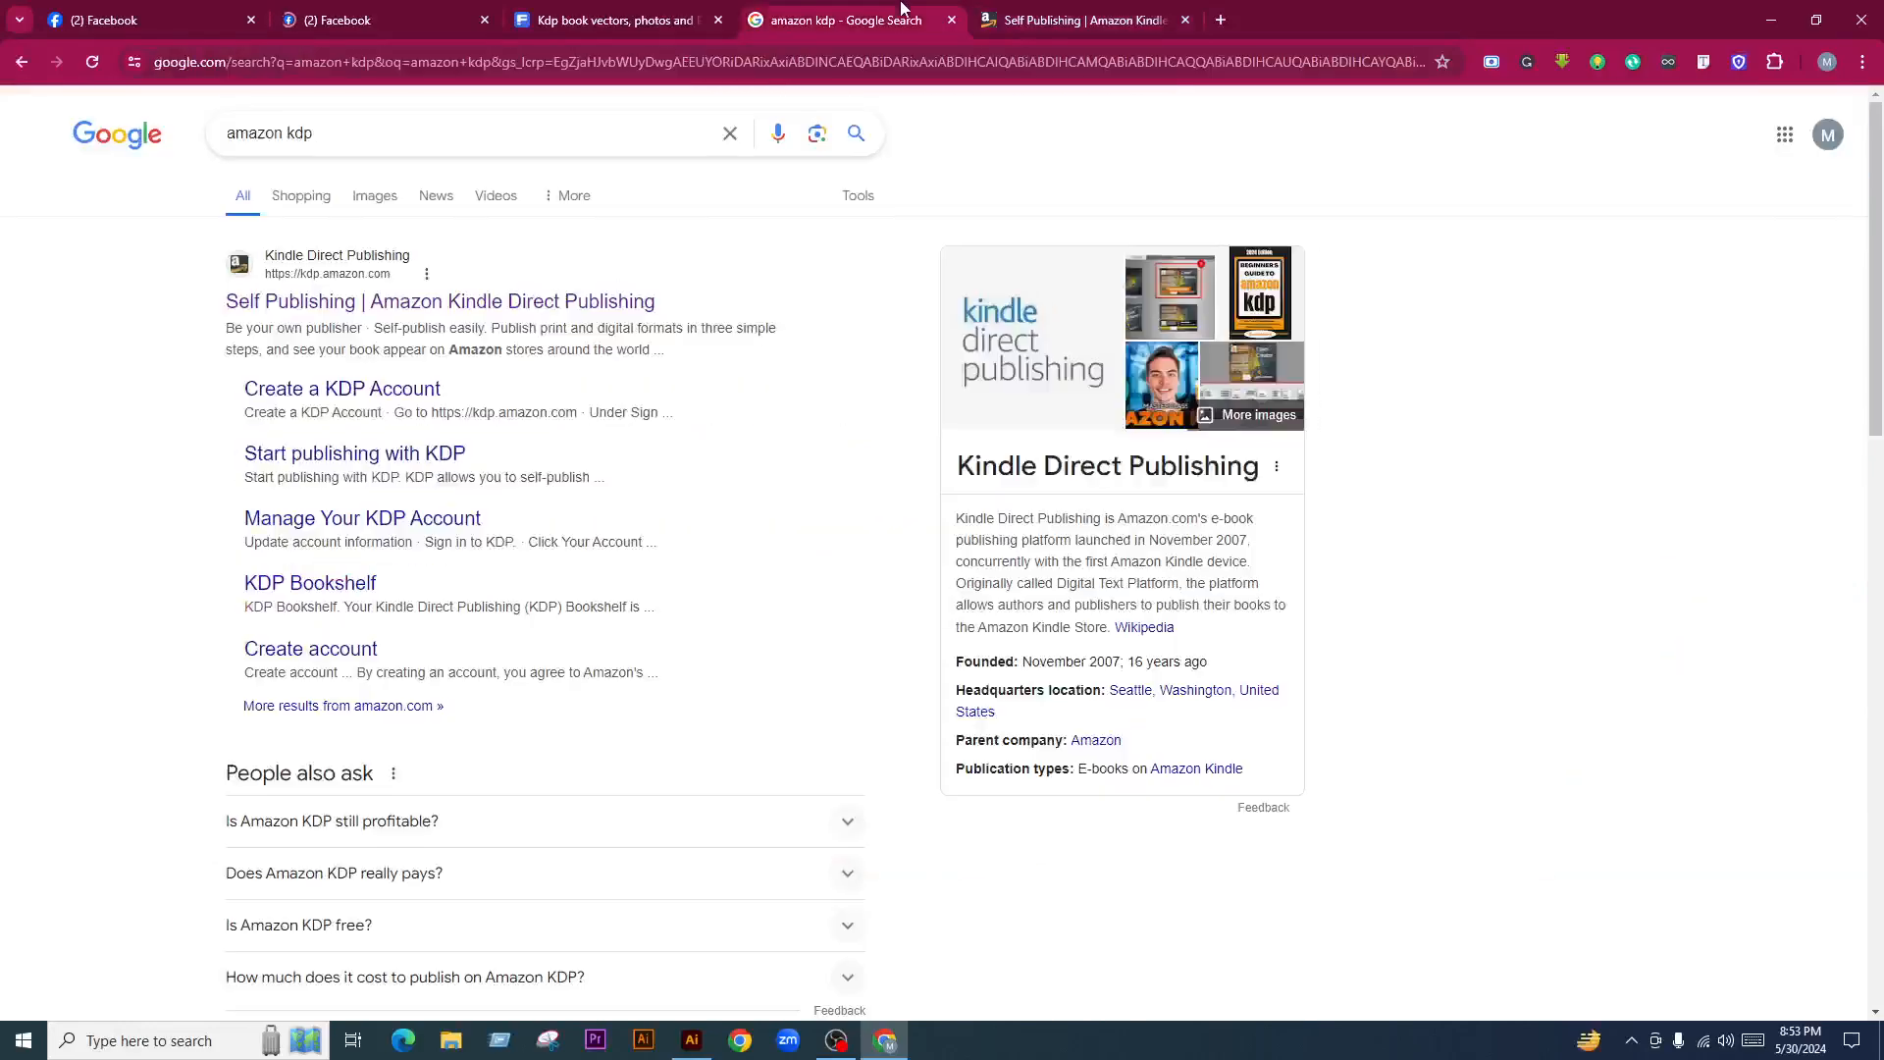
Return to the Freepik kdp book results and scroll through floral notebook covers and list templates
{"action": "left_click", "coordinate": [634, 24]}
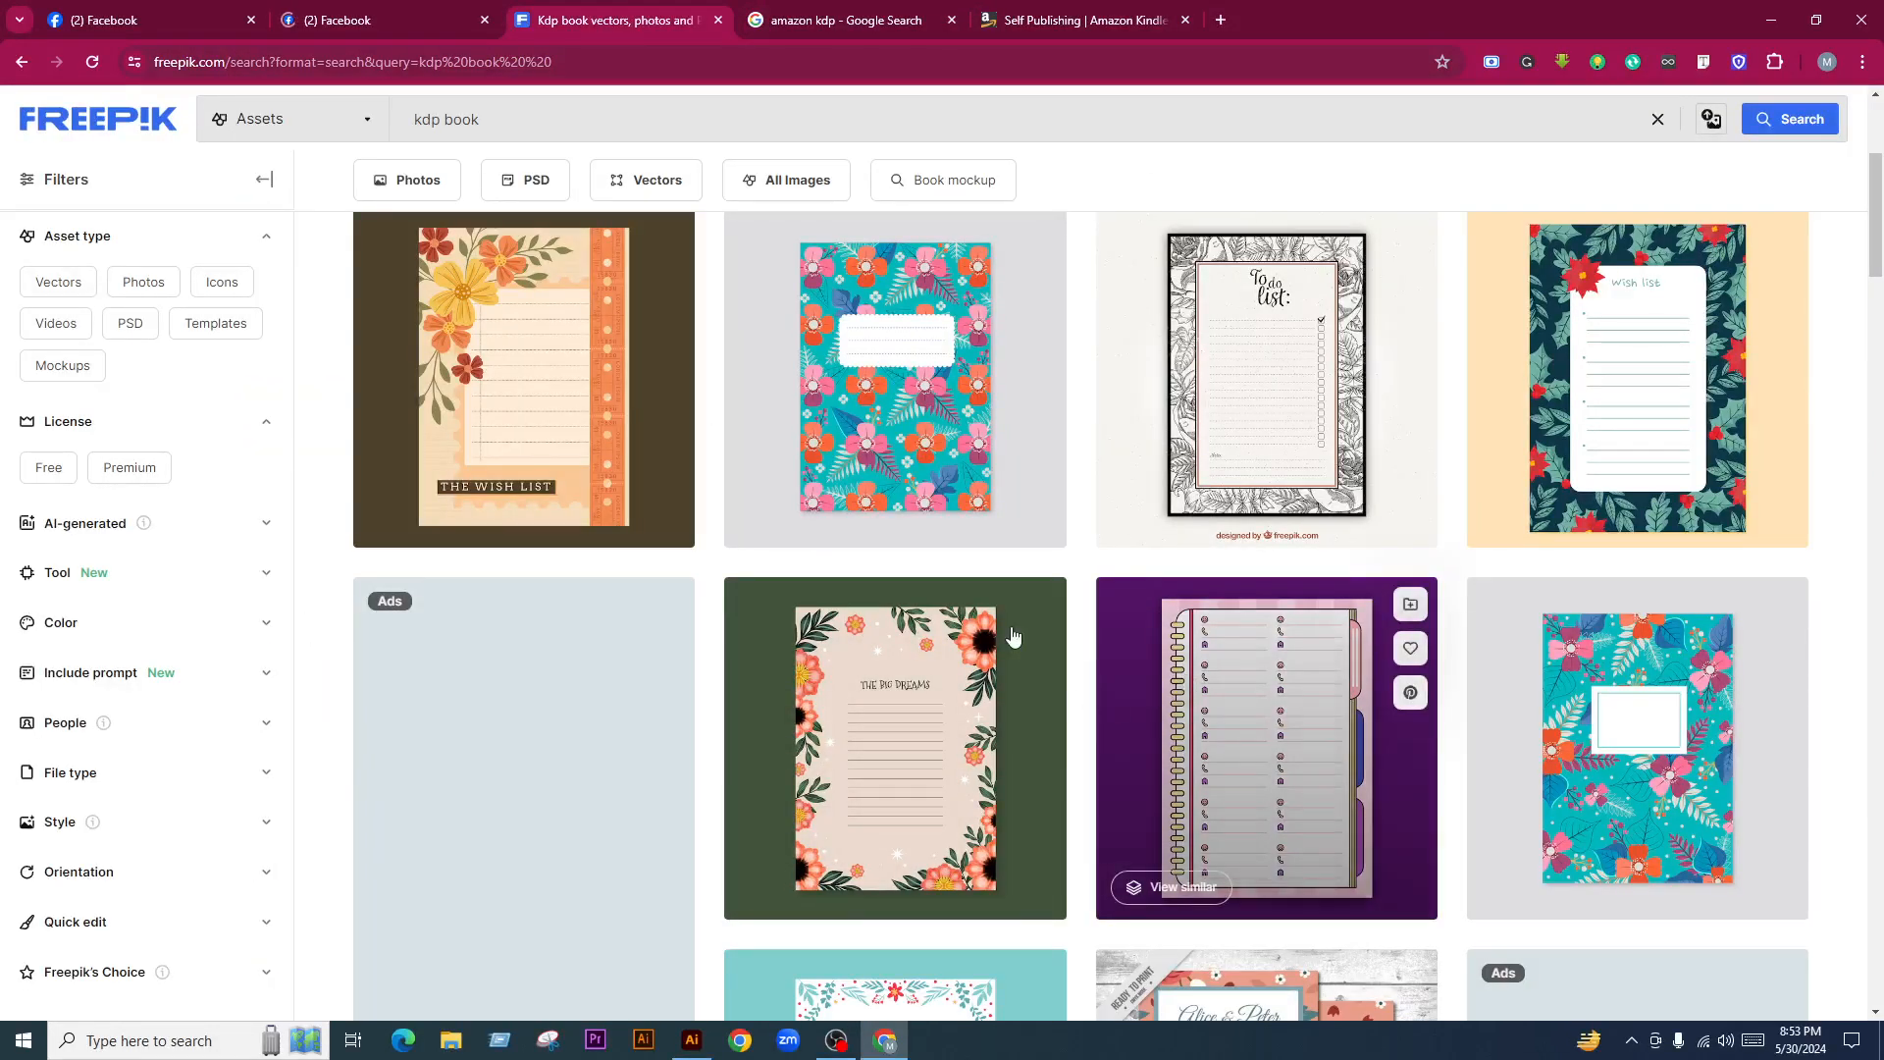
{"action": "scroll", "coordinate": [1048, 588], "scroll_direction": "up", "scroll_amount": 2}
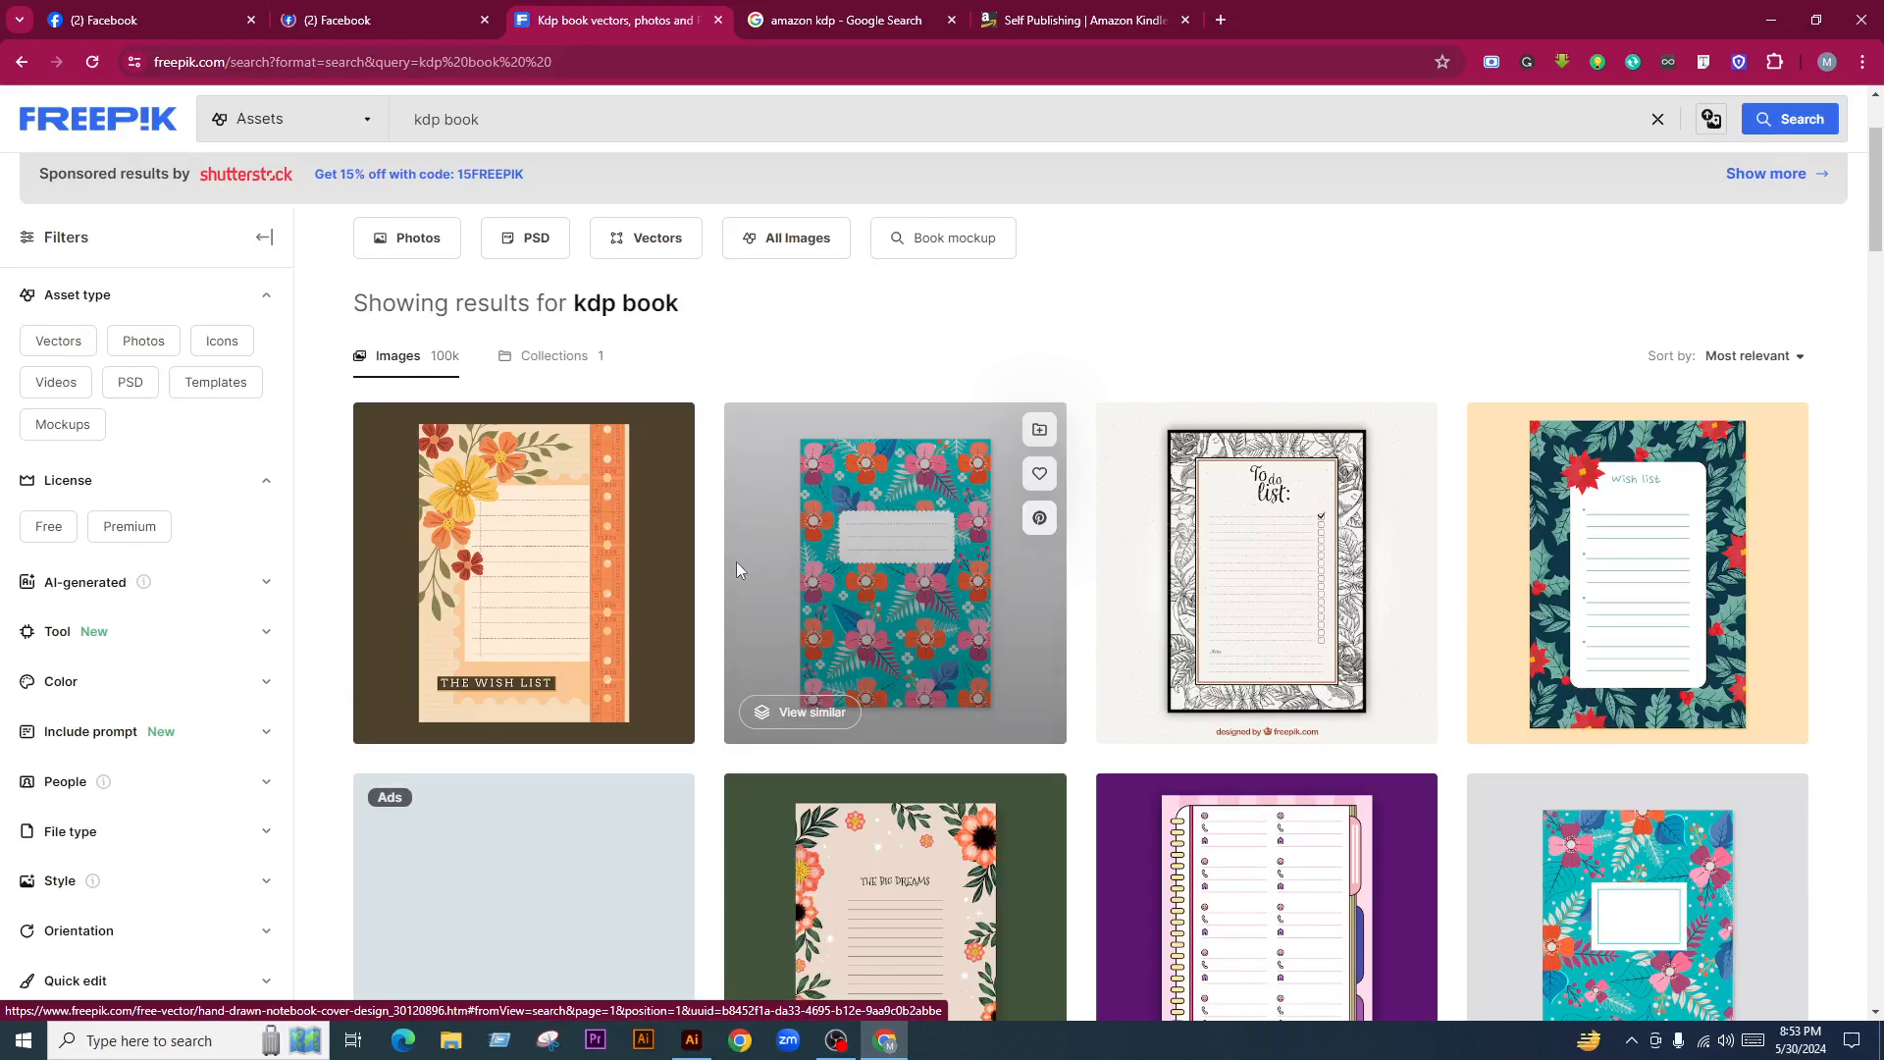
{"action": "scroll", "coordinate": [1142, 674], "scroll_direction": "down", "scroll_amount": 2}
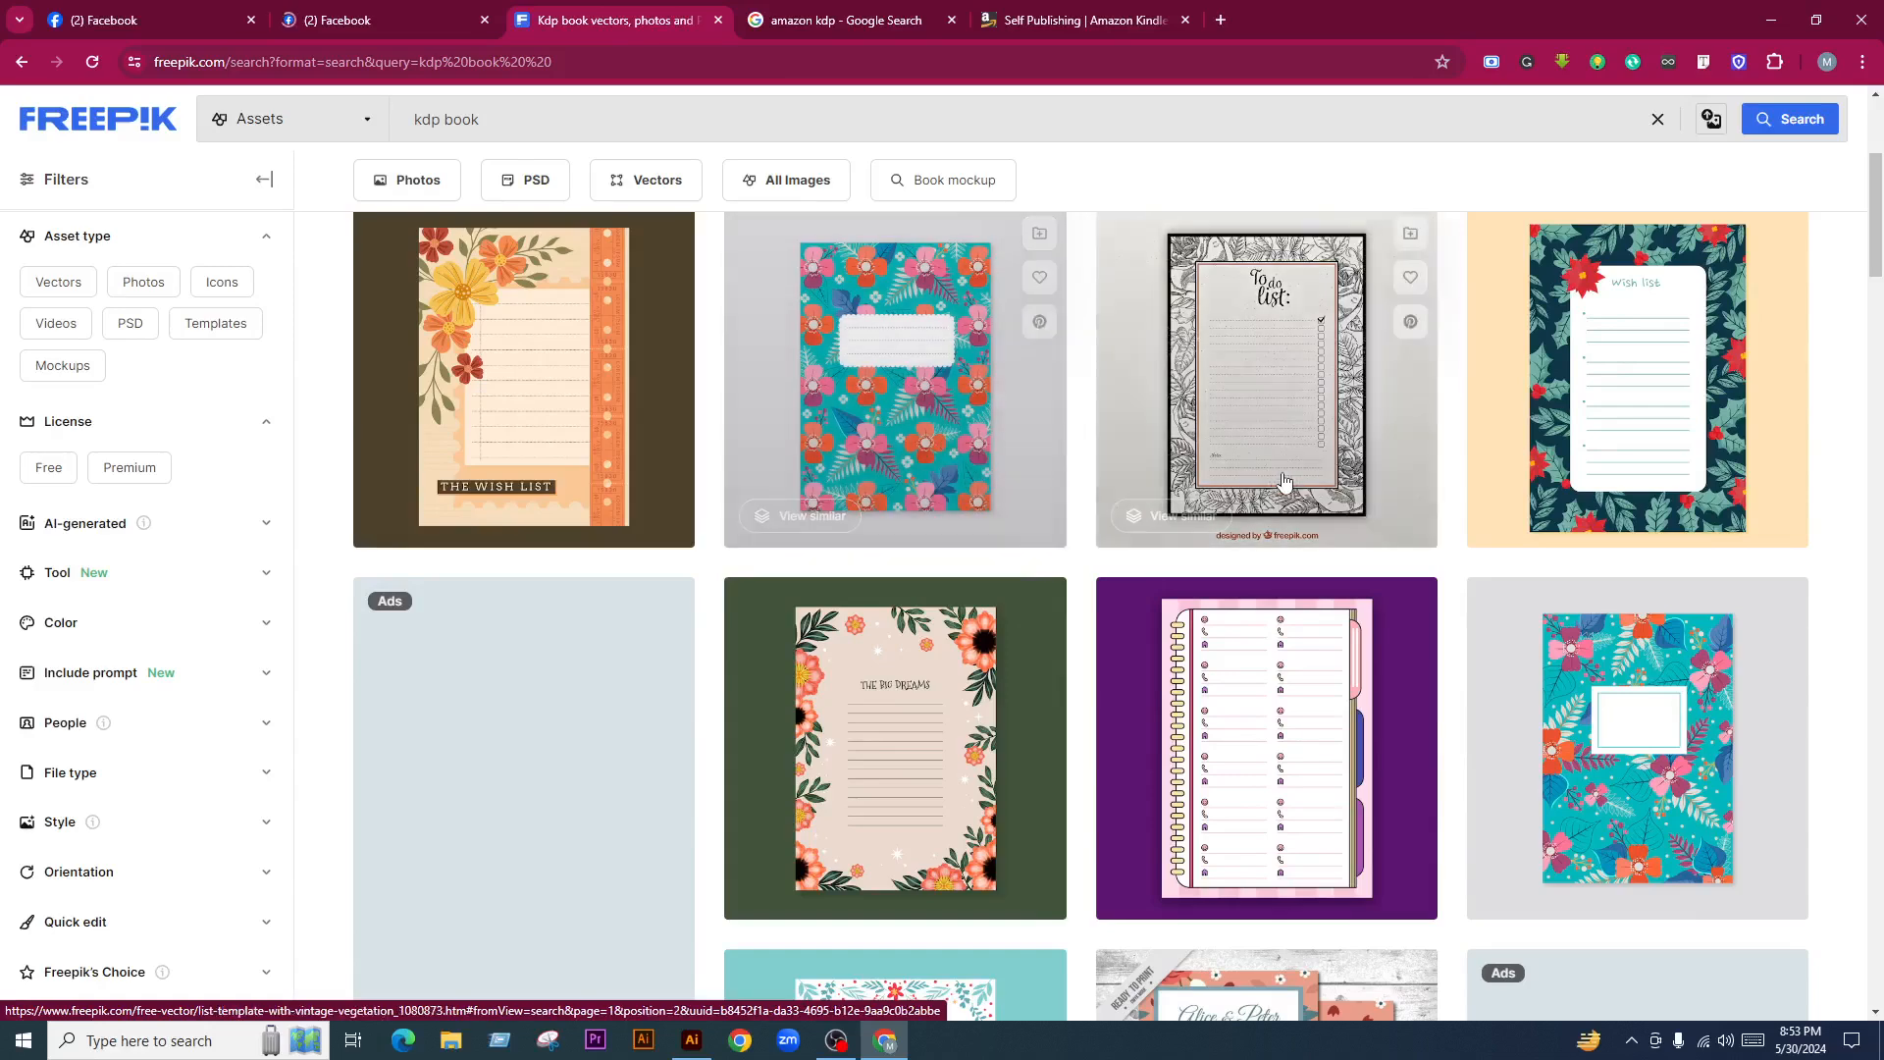
{"action": "scroll", "coordinate": [1226, 560], "scroll_direction": "down", "scroll_amount": 3}
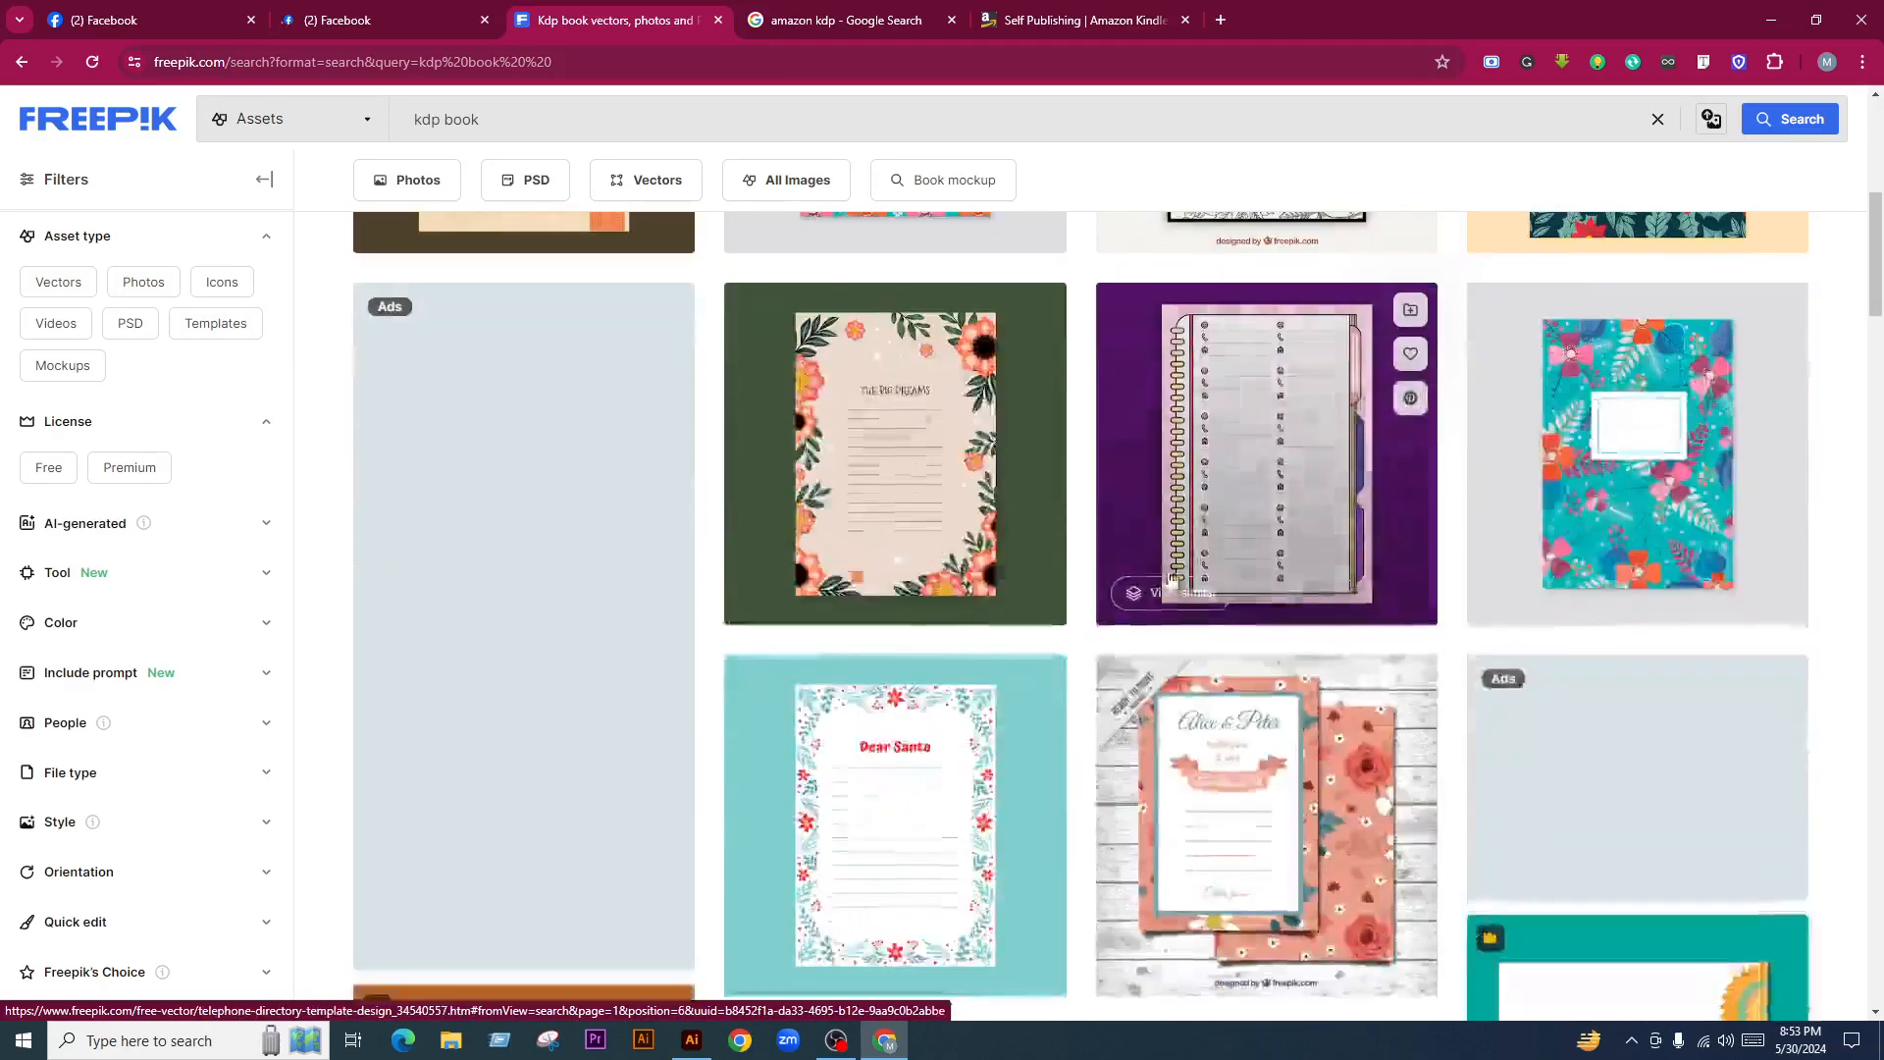
{"action": "scroll", "coordinate": [1177, 572], "scroll_direction": "down", "scroll_amount": 2}
{"action": "scroll", "coordinate": [1144, 601], "scroll_direction": "down", "scroll_amount": 4}
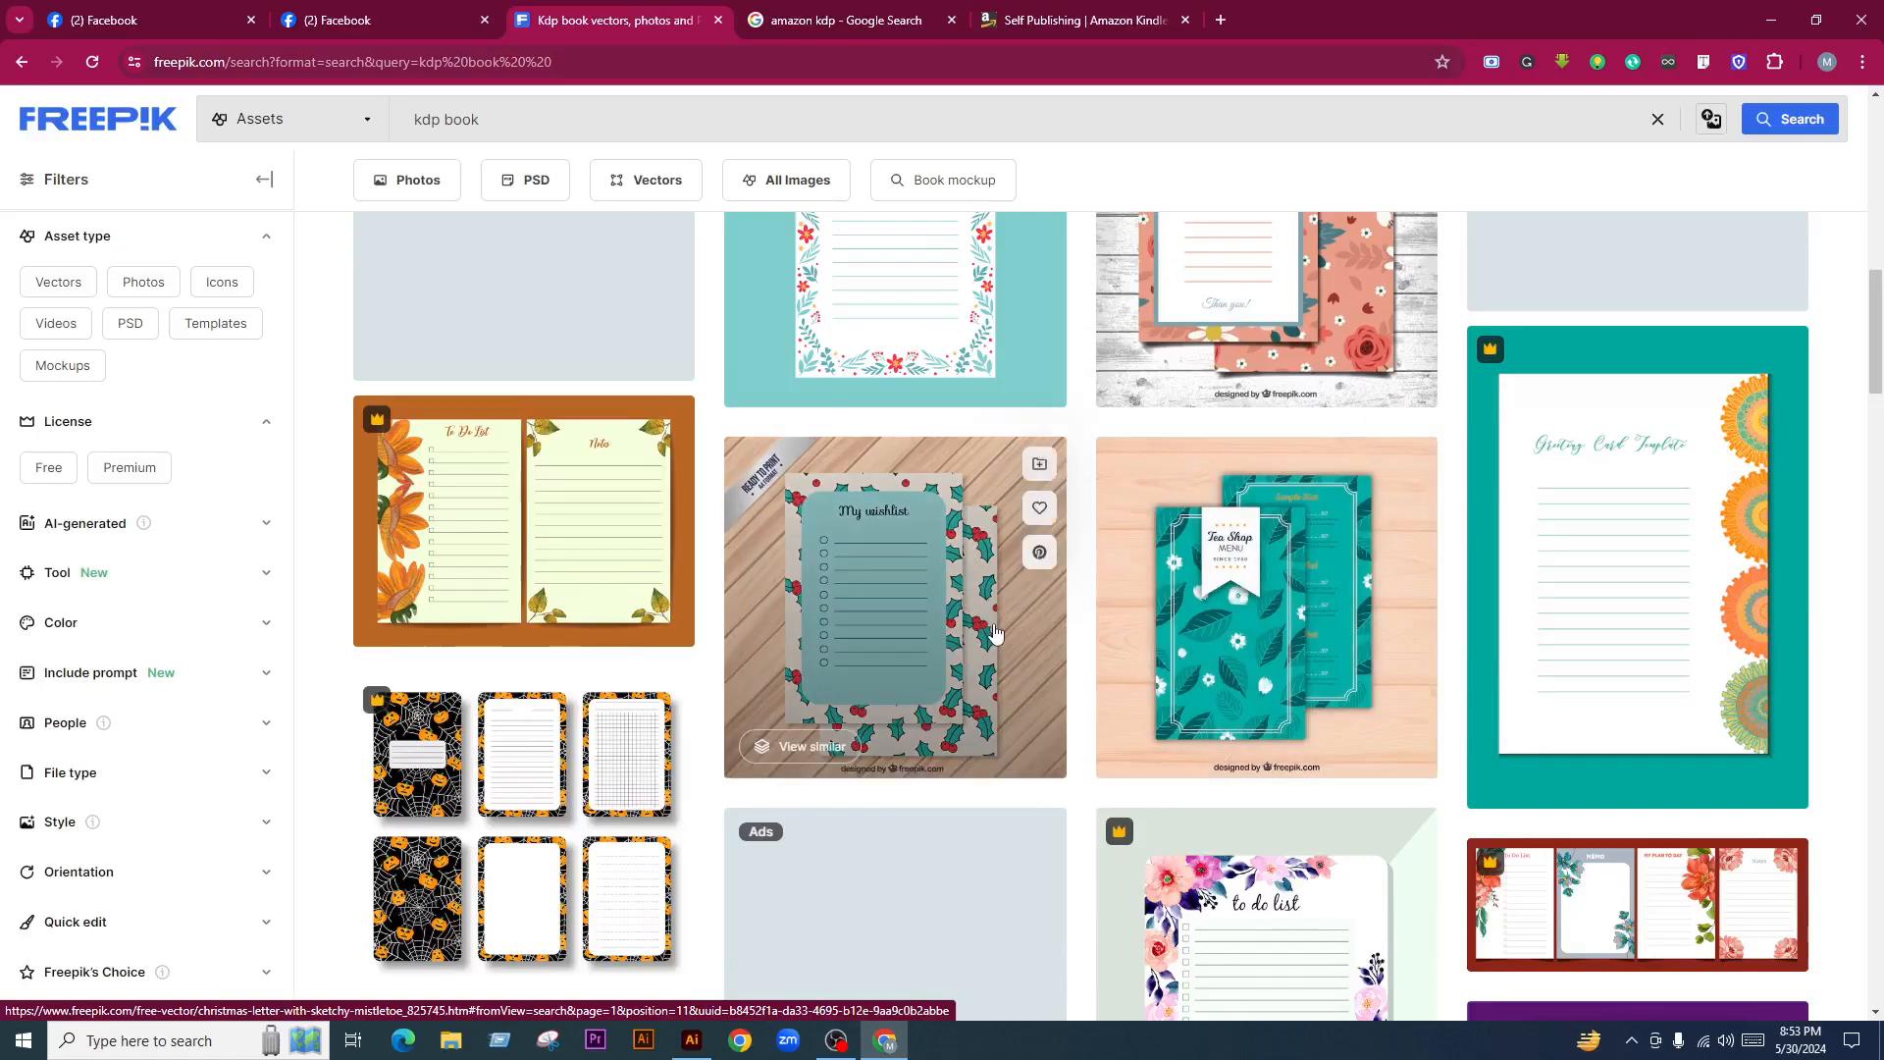
{"action": "scroll", "coordinate": [994, 626], "scroll_direction": "down", "scroll_amount": 2}
{"action": "scroll", "coordinate": [993, 628], "scroll_direction": "down", "scroll_amount": 4}
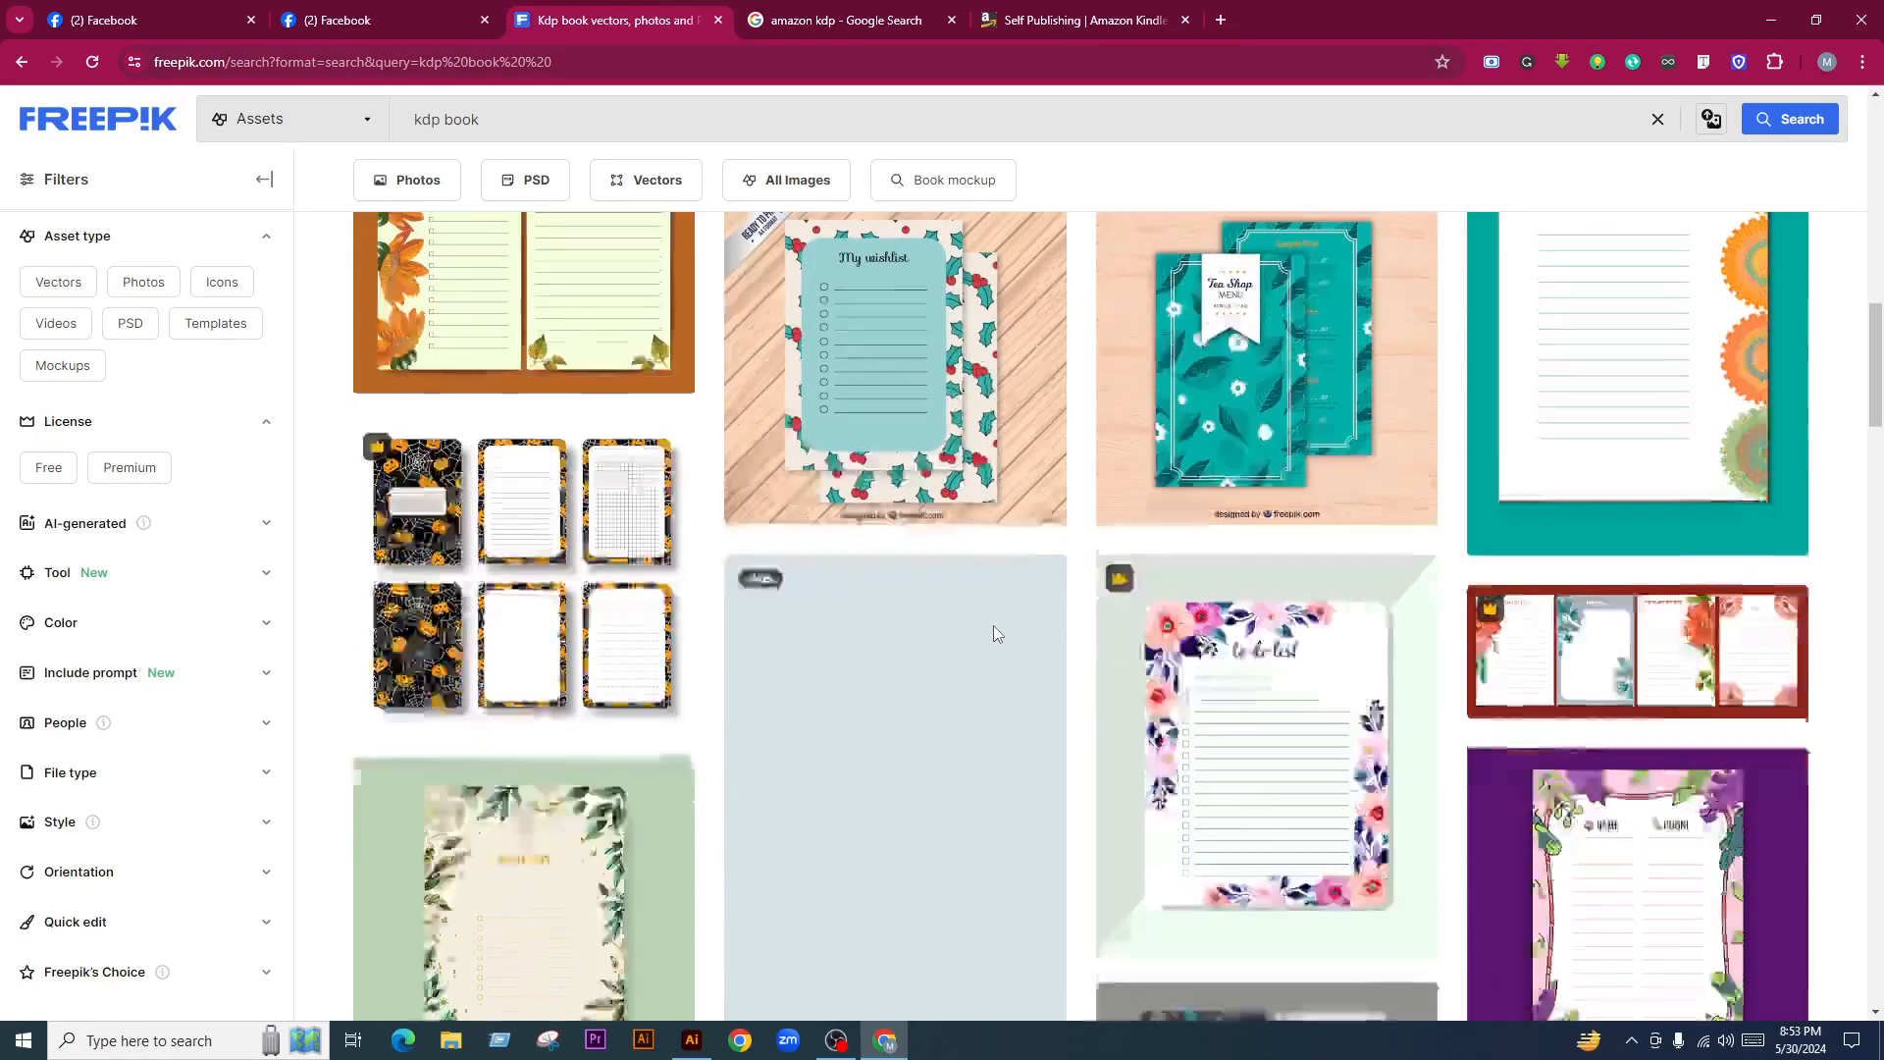
{"action": "left_click", "coordinate": [1070, 10]}
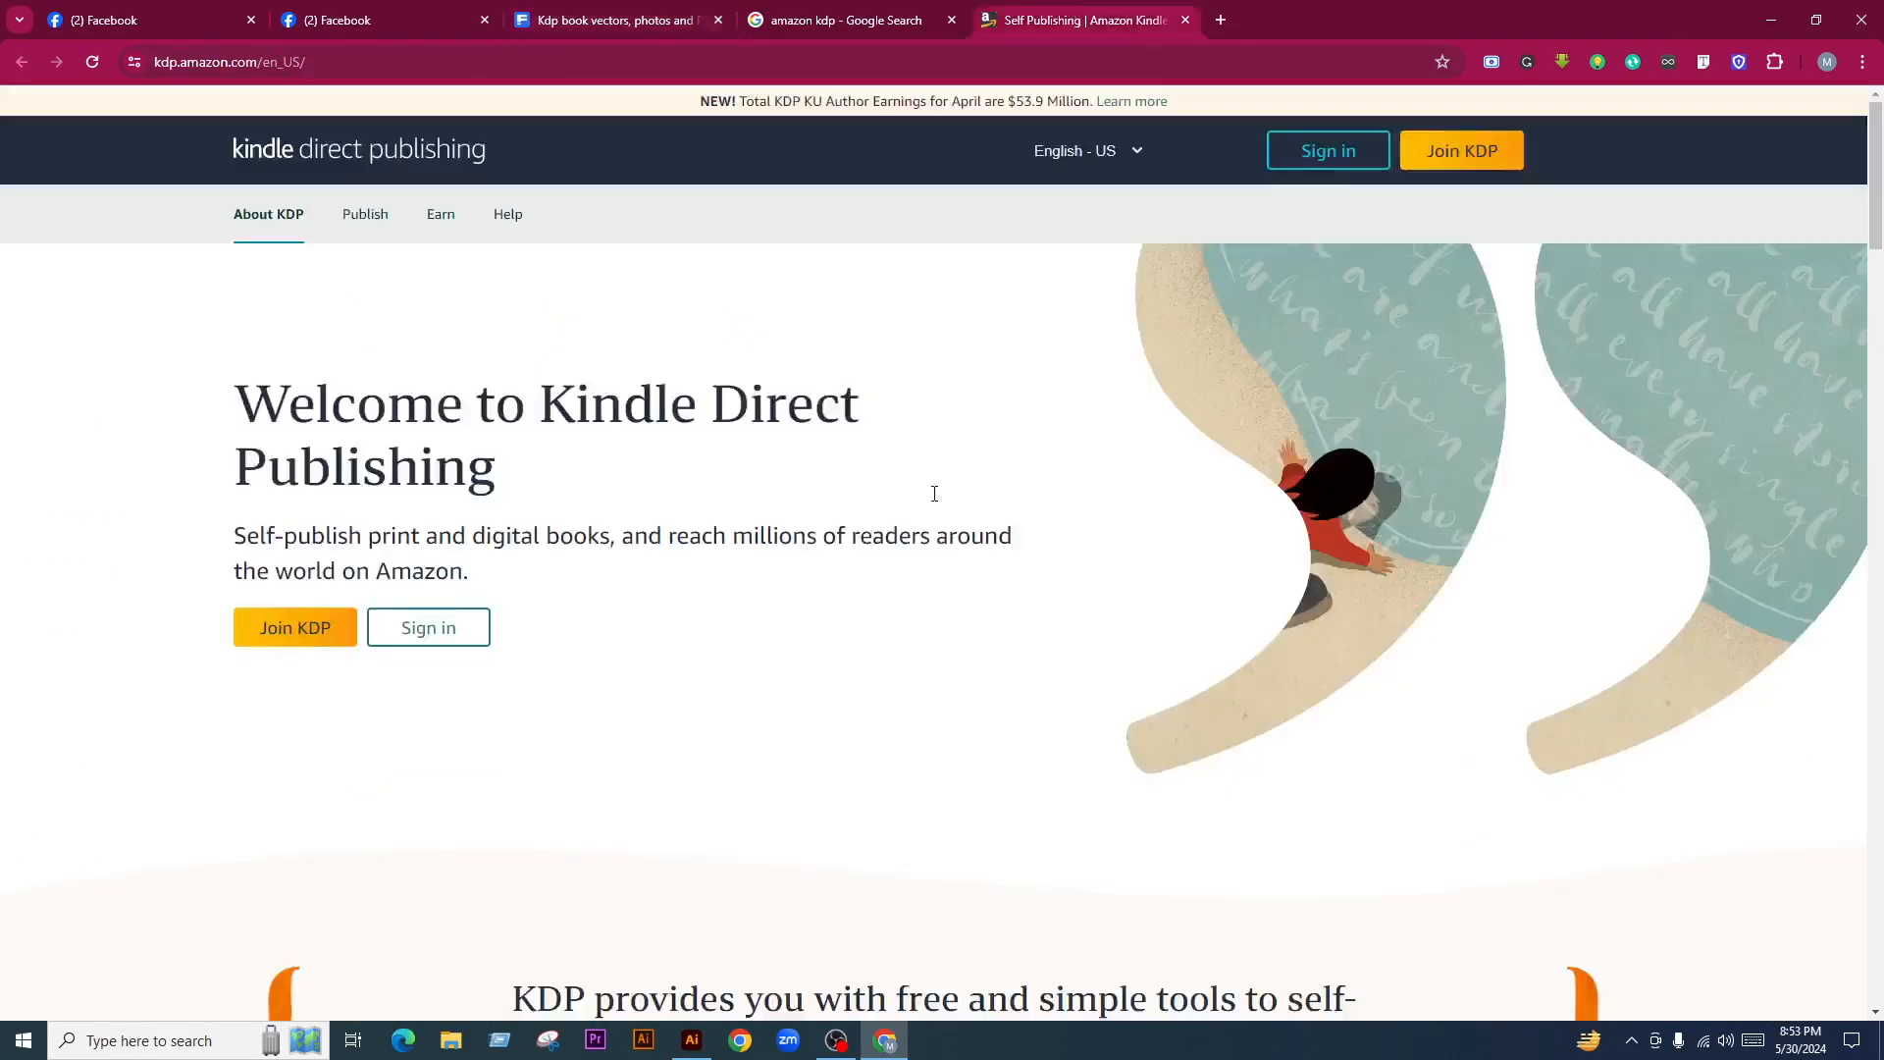
{"action": "scroll", "coordinate": [736, 706], "scroll_direction": "down", "scroll_amount": 8}
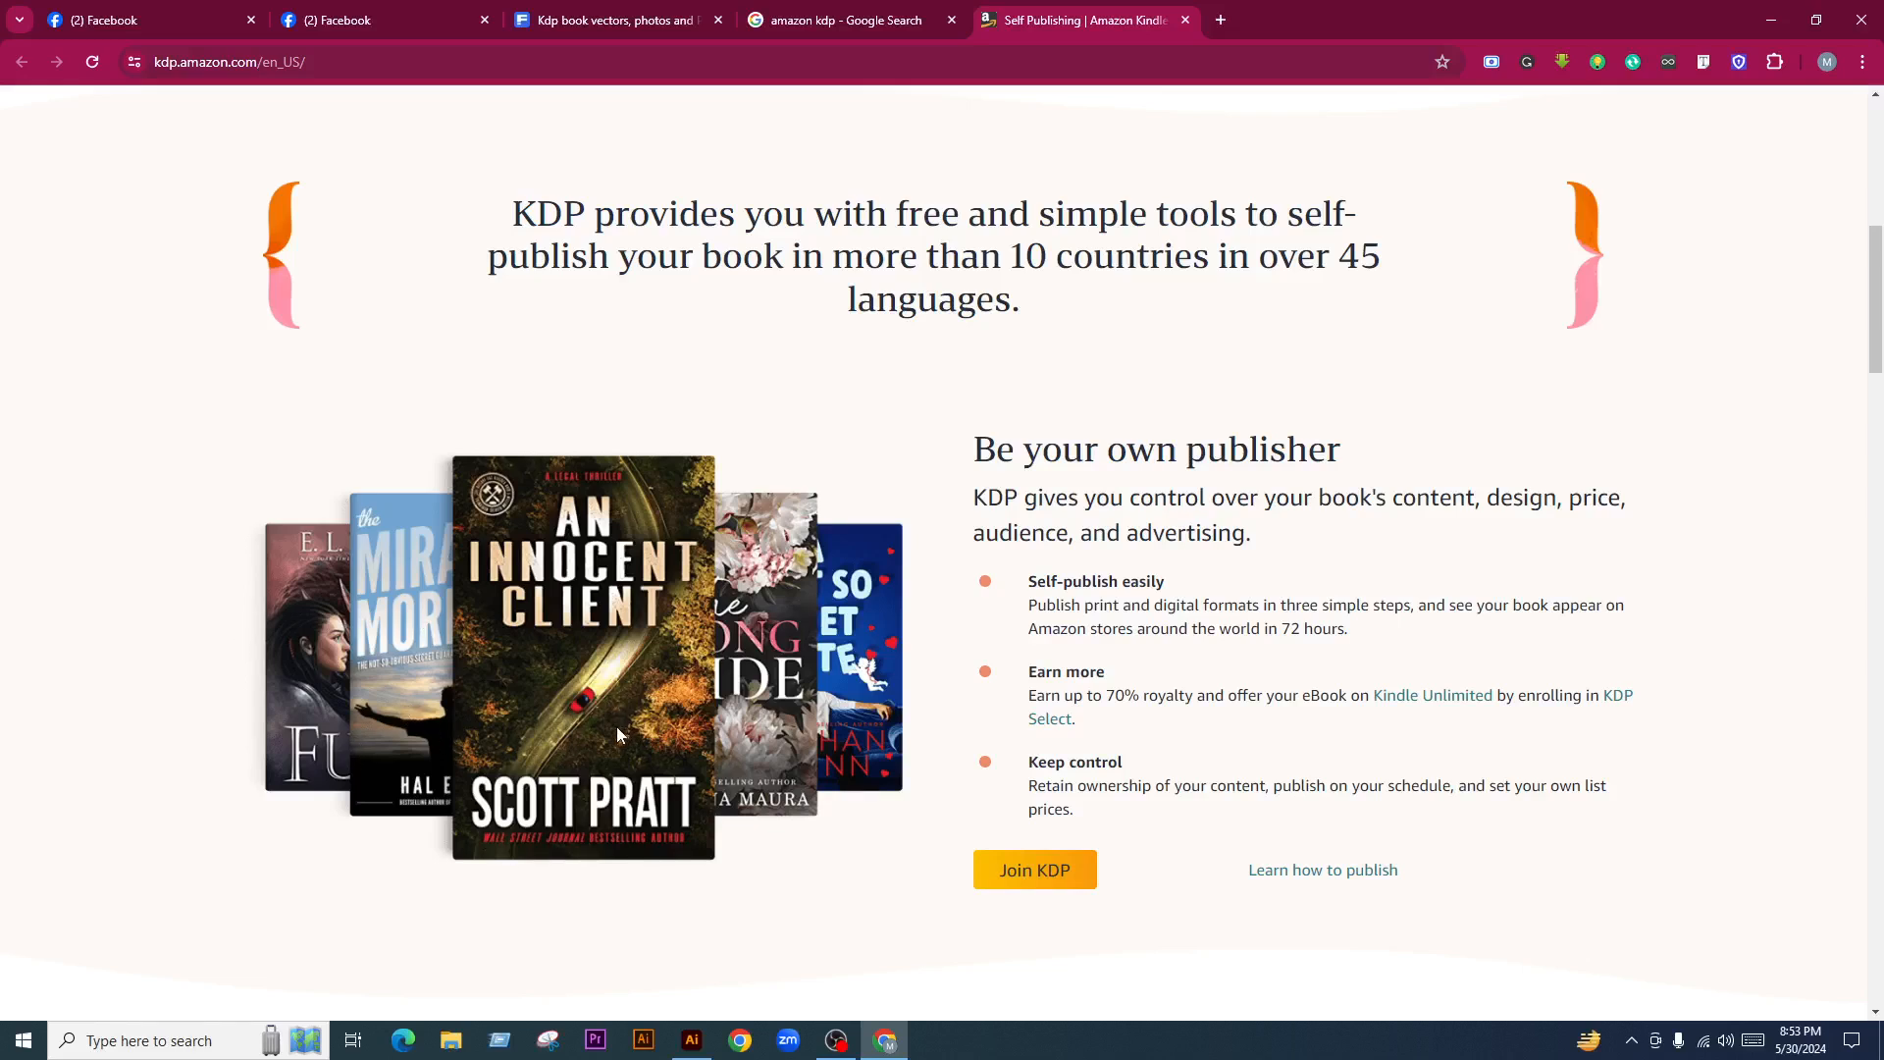
{"action": "scroll", "coordinate": [618, 701], "scroll_direction": "up", "scroll_amount": 8}
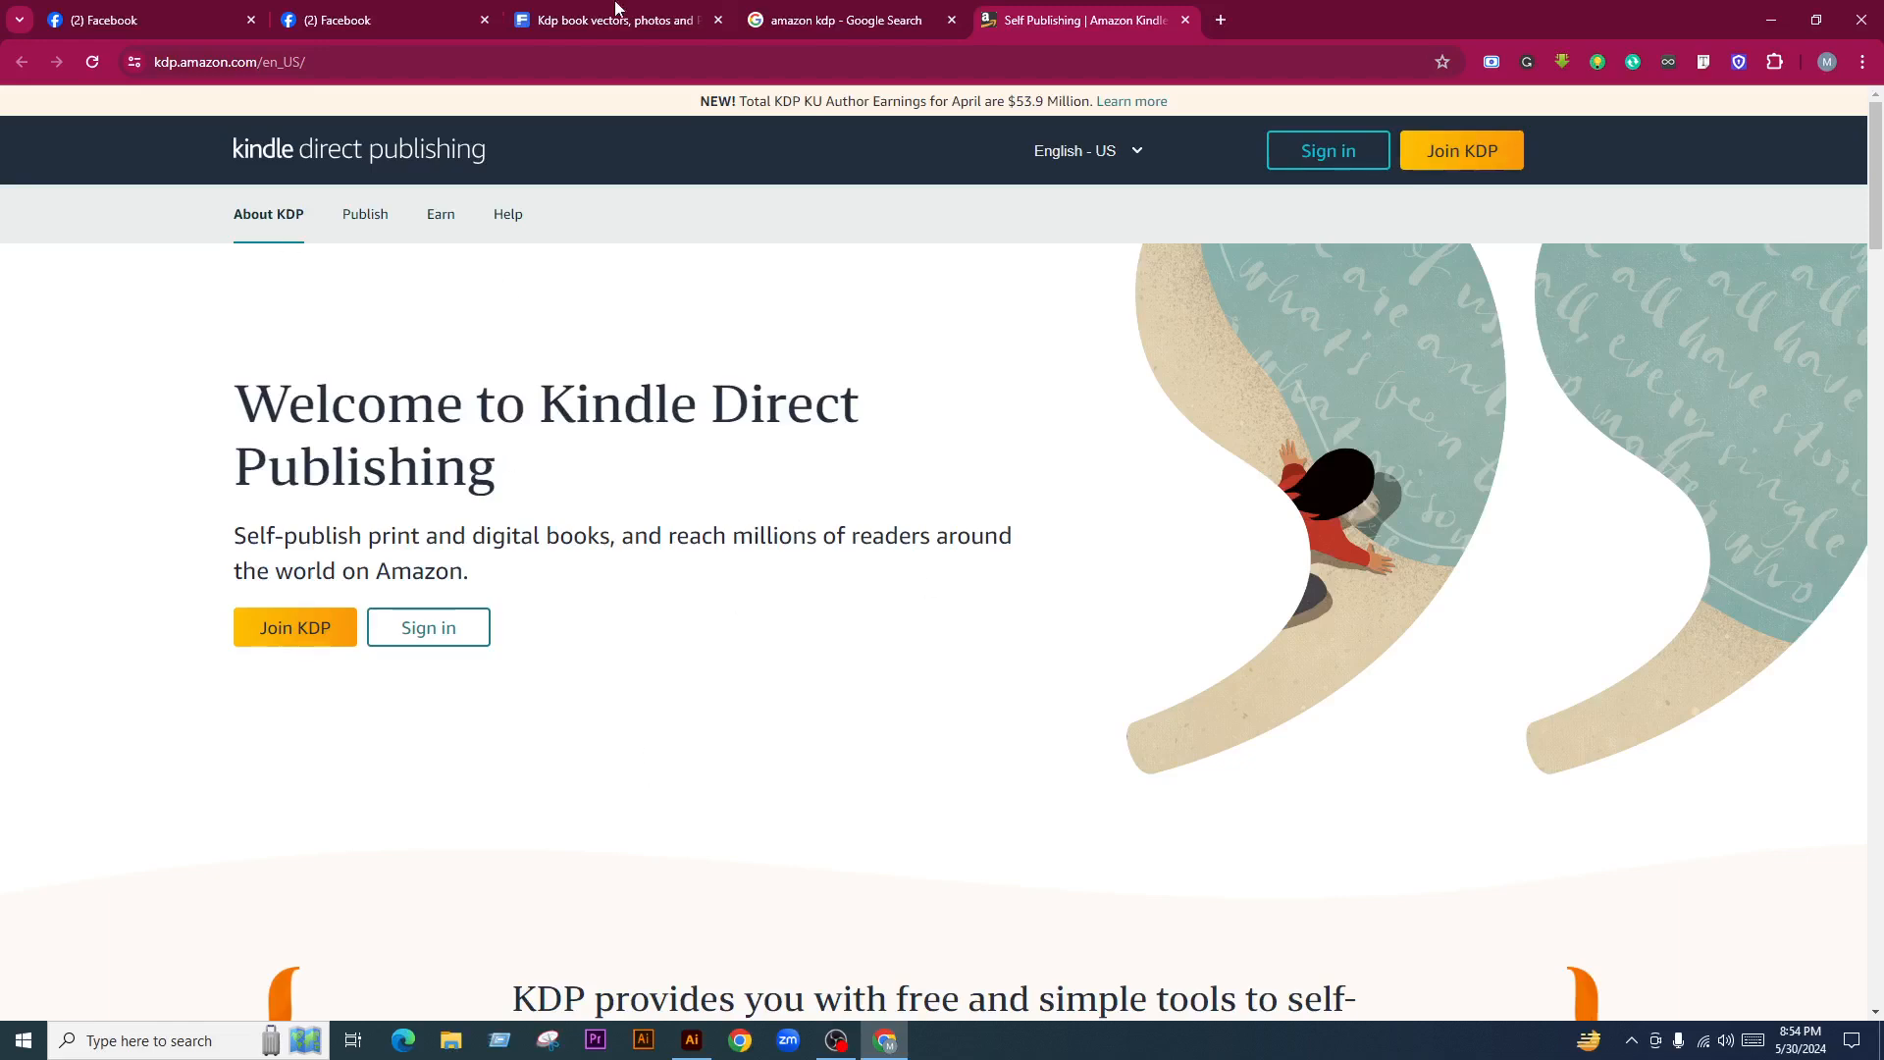
Return to the Freepik kdp book results and scroll down through the designs
{"action": "mouse_move", "coordinate": [666, 14]}
{"action": "left_click", "coordinate": [647, 14]}
{"action": "scroll", "coordinate": [589, 628], "scroll_direction": "down", "scroll_amount": 3}
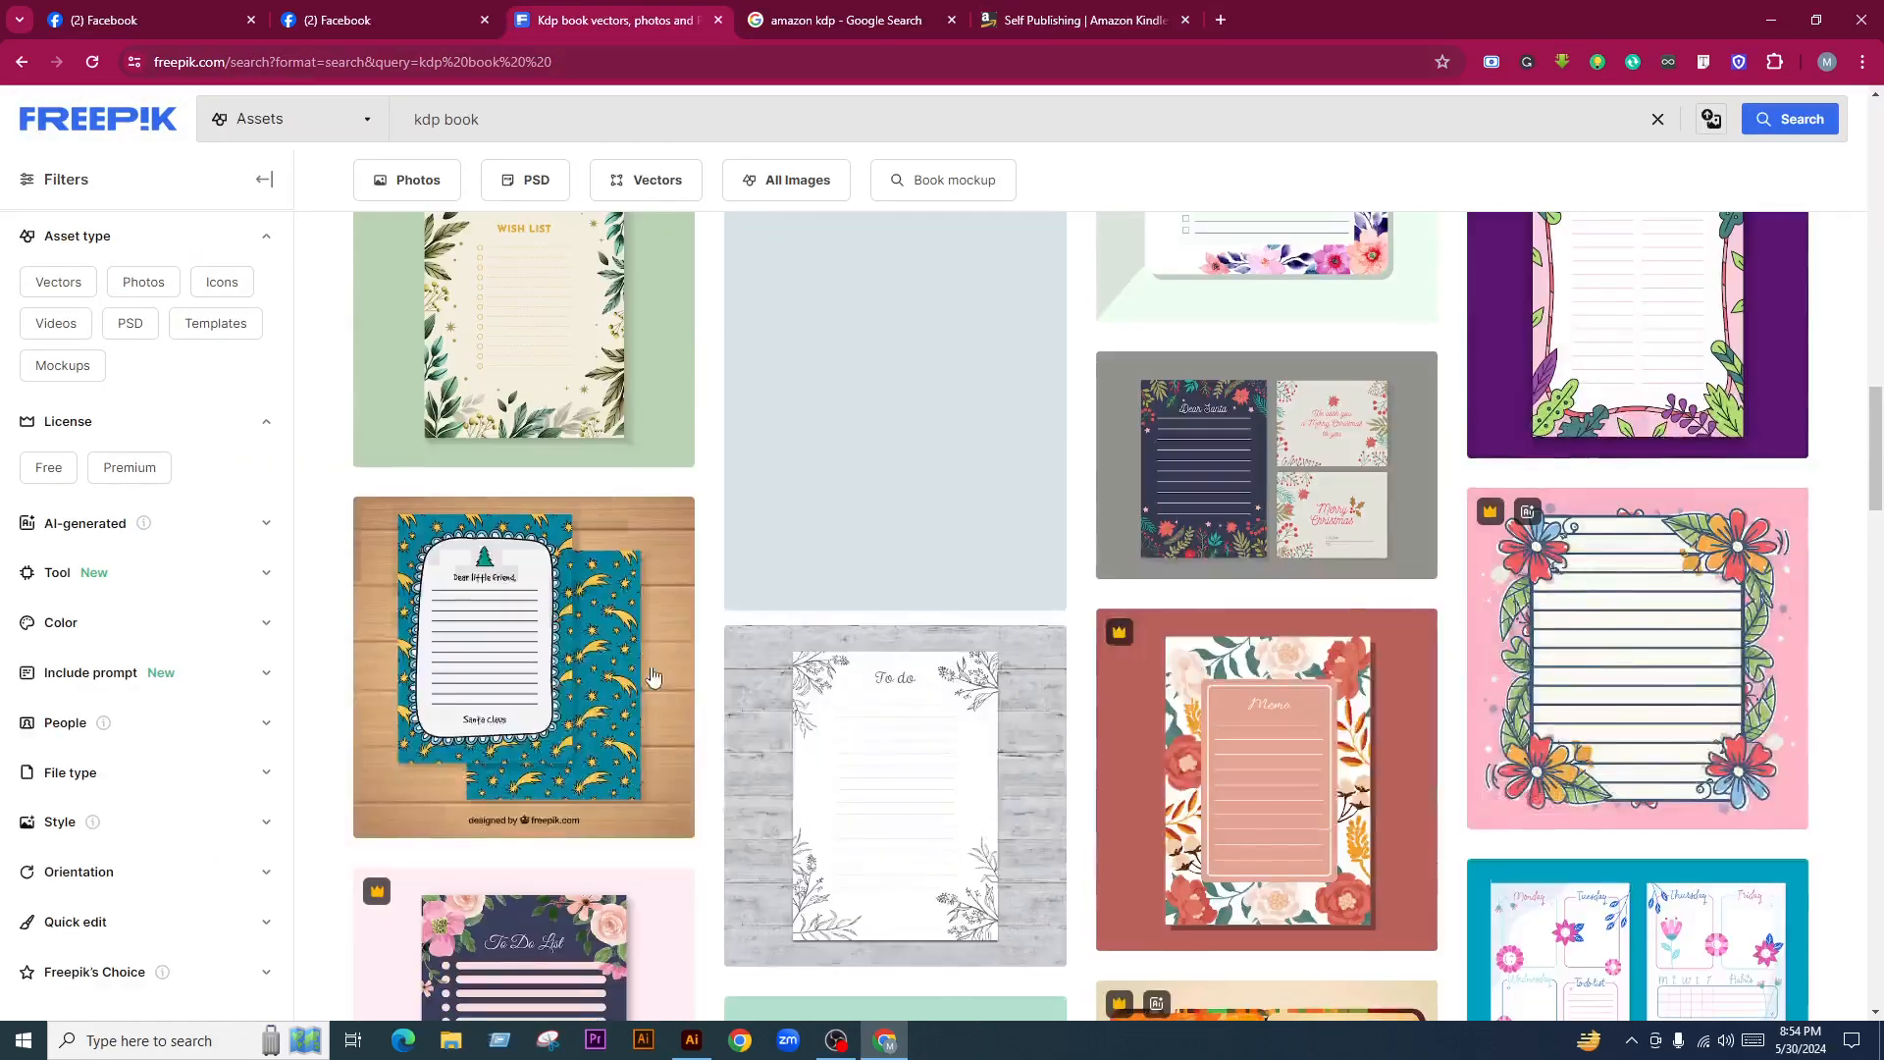
{"action": "scroll", "coordinate": [652, 676], "scroll_direction": "down", "scroll_amount": 1}
{"action": "scroll", "coordinate": [439, 466], "scroll_direction": "down", "scroll_amount": 5}
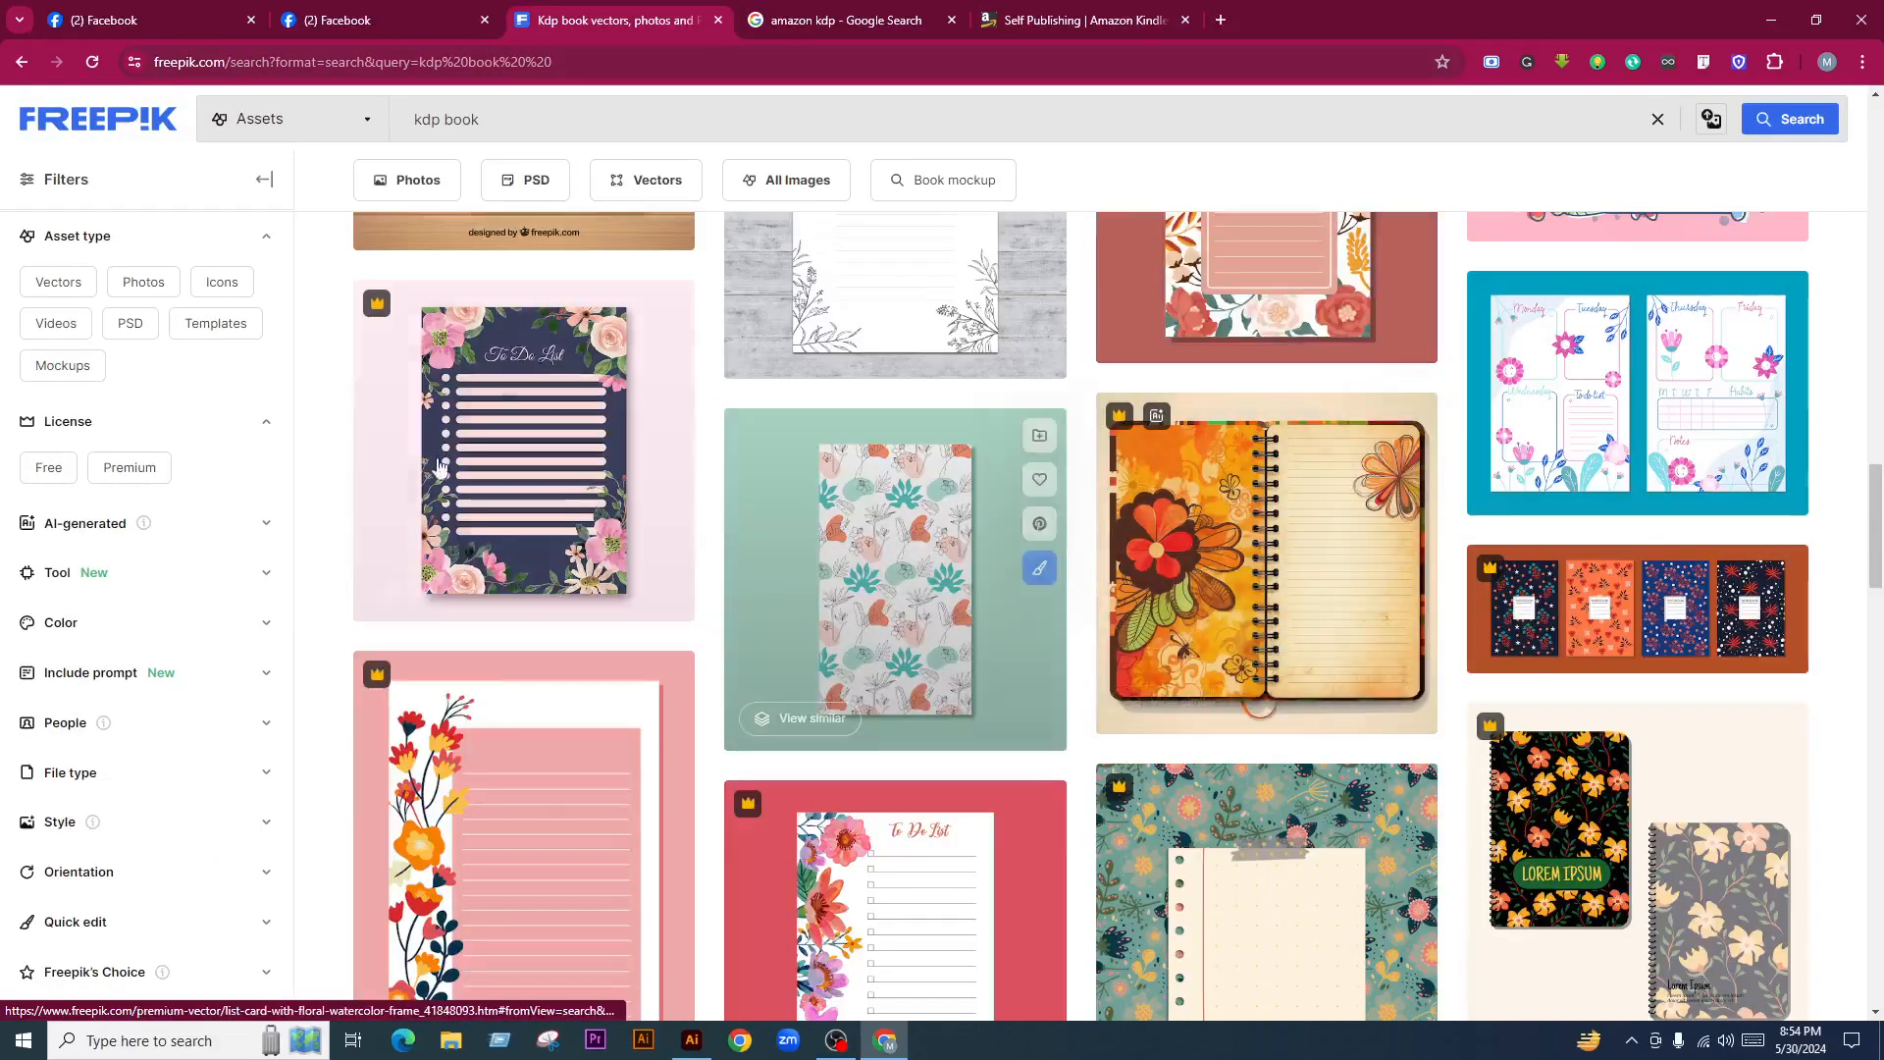
{"action": "scroll", "coordinate": [1030, 608], "scroll_direction": "down", "scroll_amount": 2}
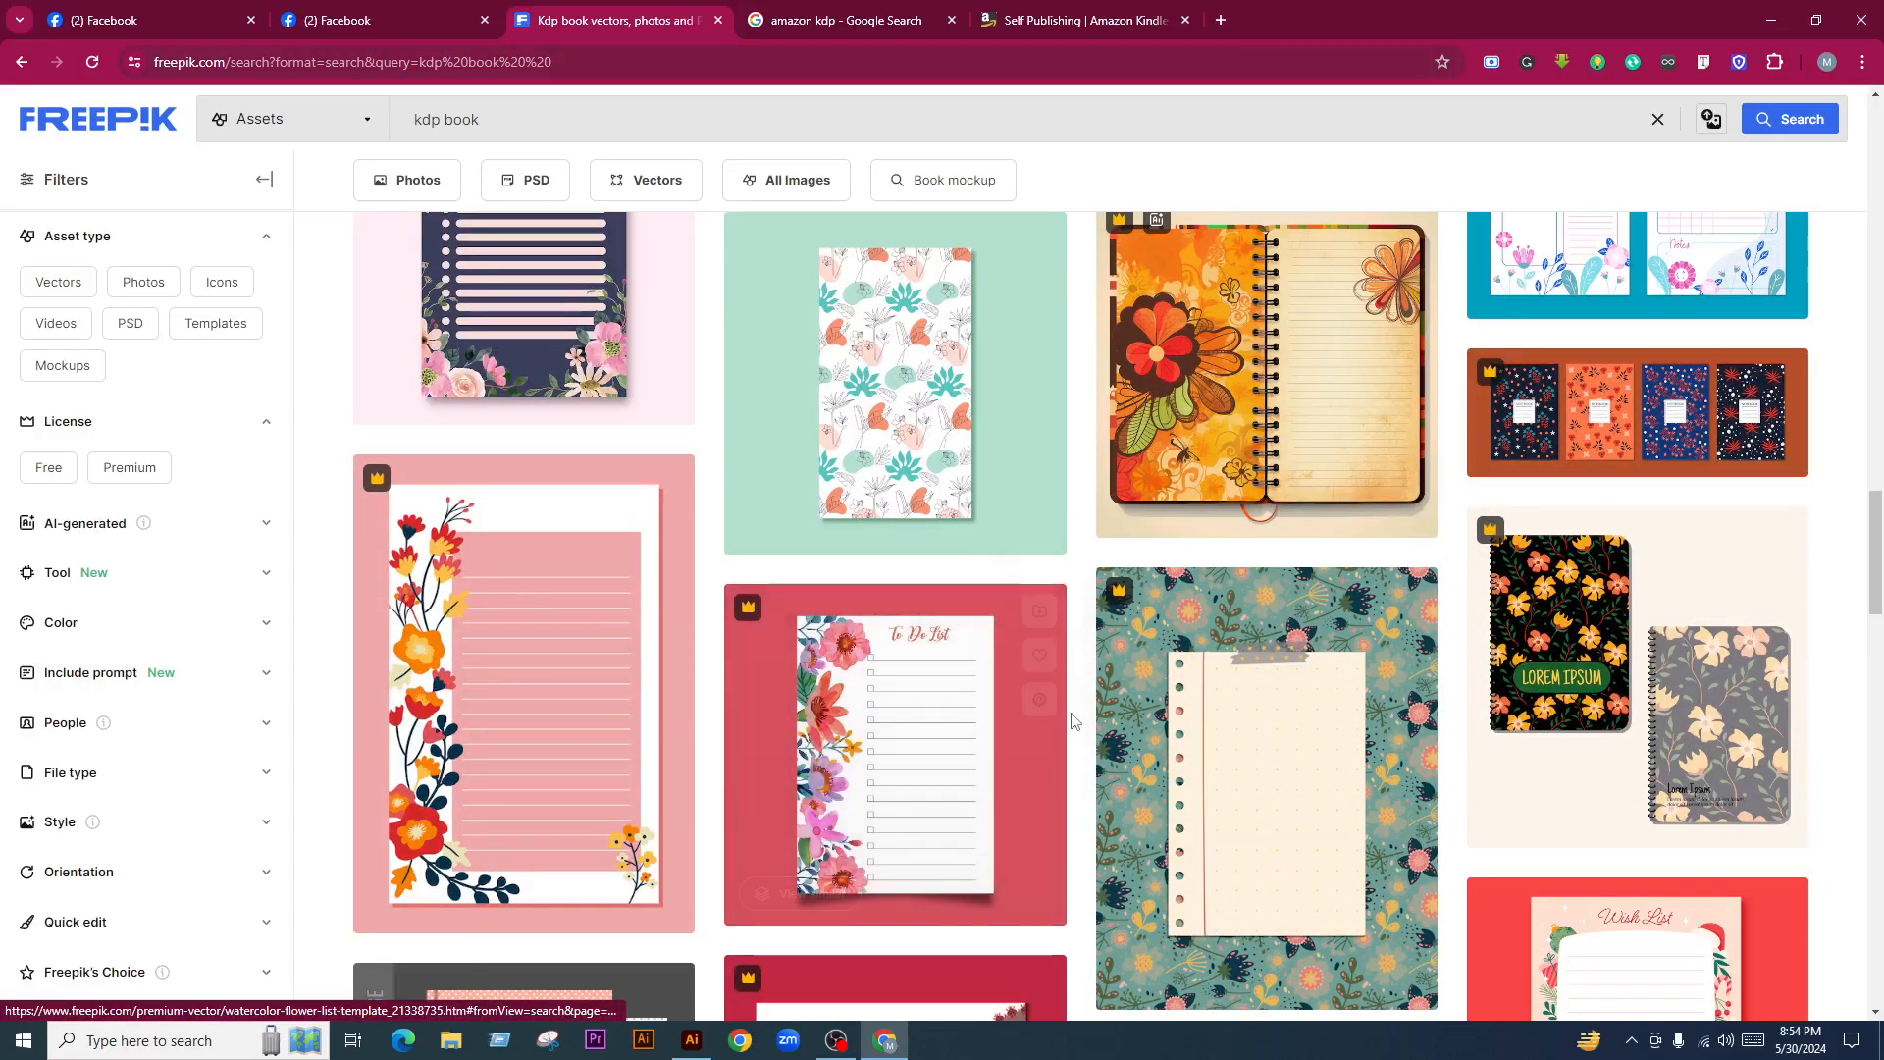
{"action": "scroll", "coordinate": [1070, 707], "scroll_direction": "down", "scroll_amount": 6}
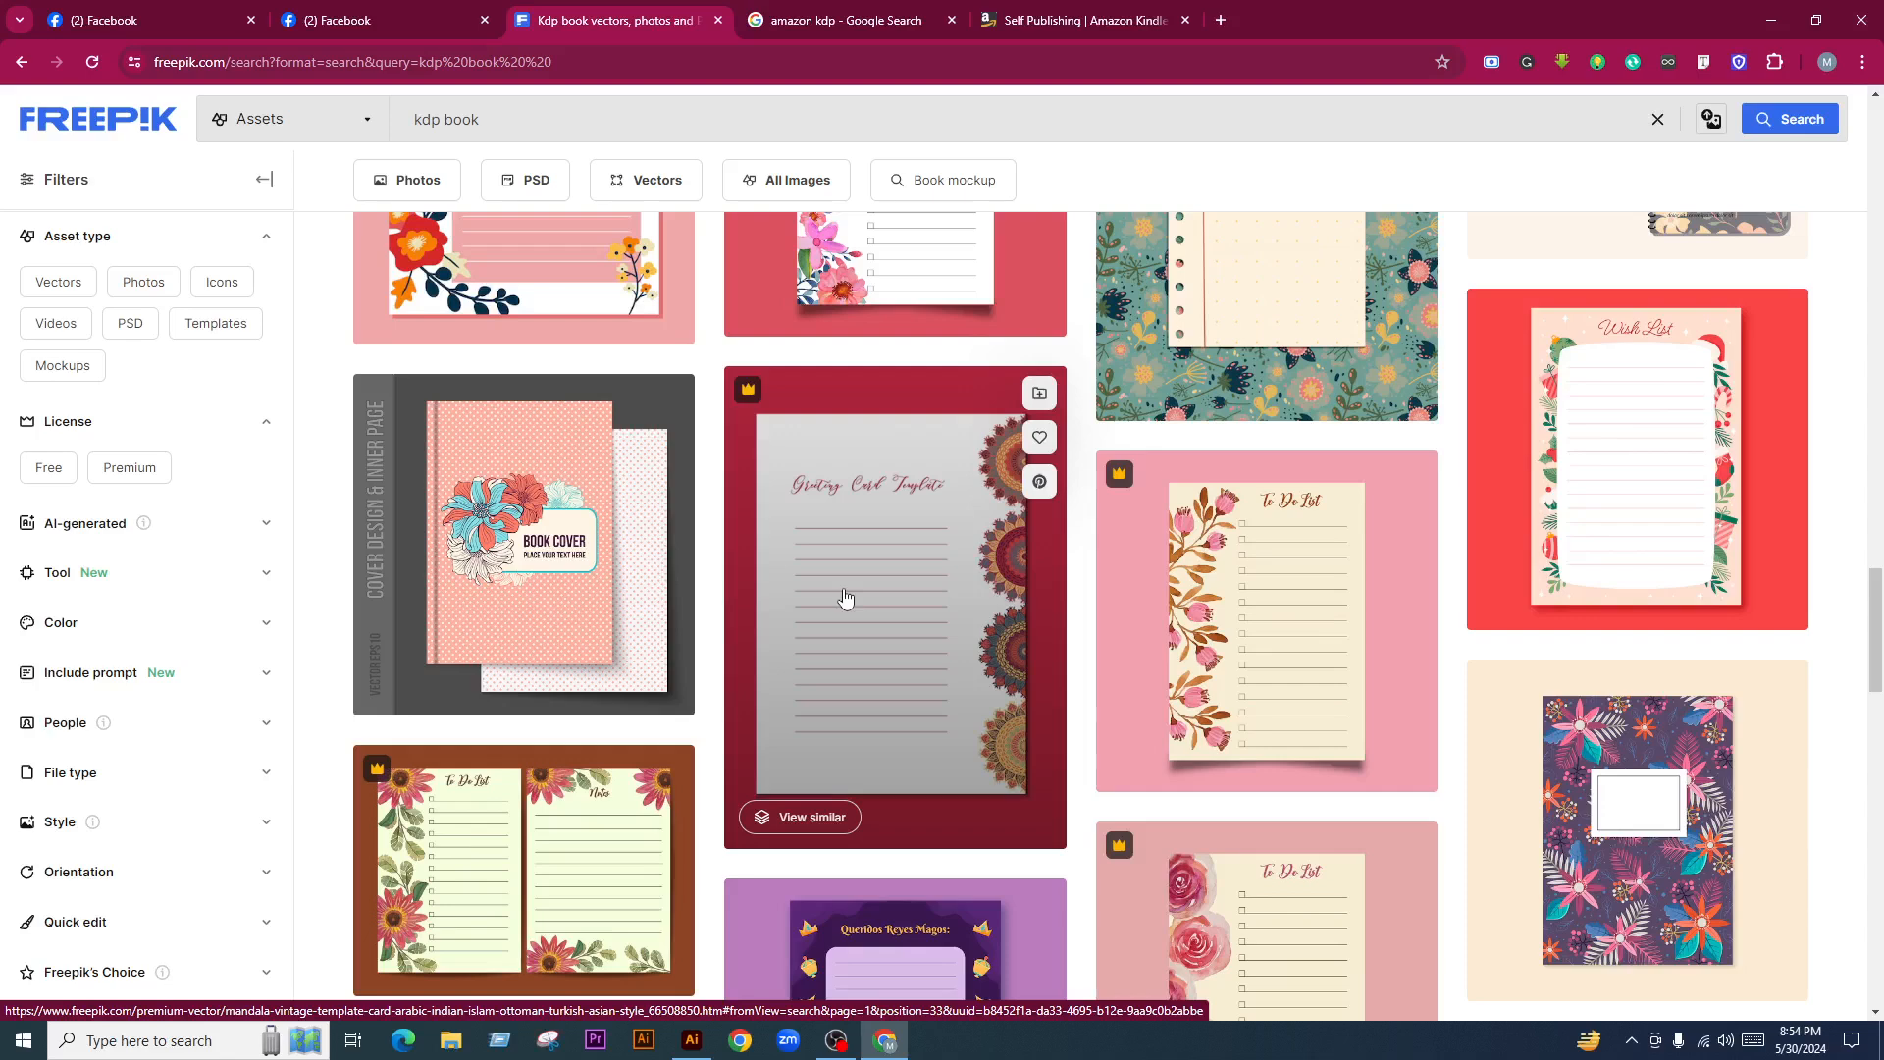
{"action": "scroll", "coordinate": [844, 597], "scroll_direction": "down", "scroll_amount": 5}
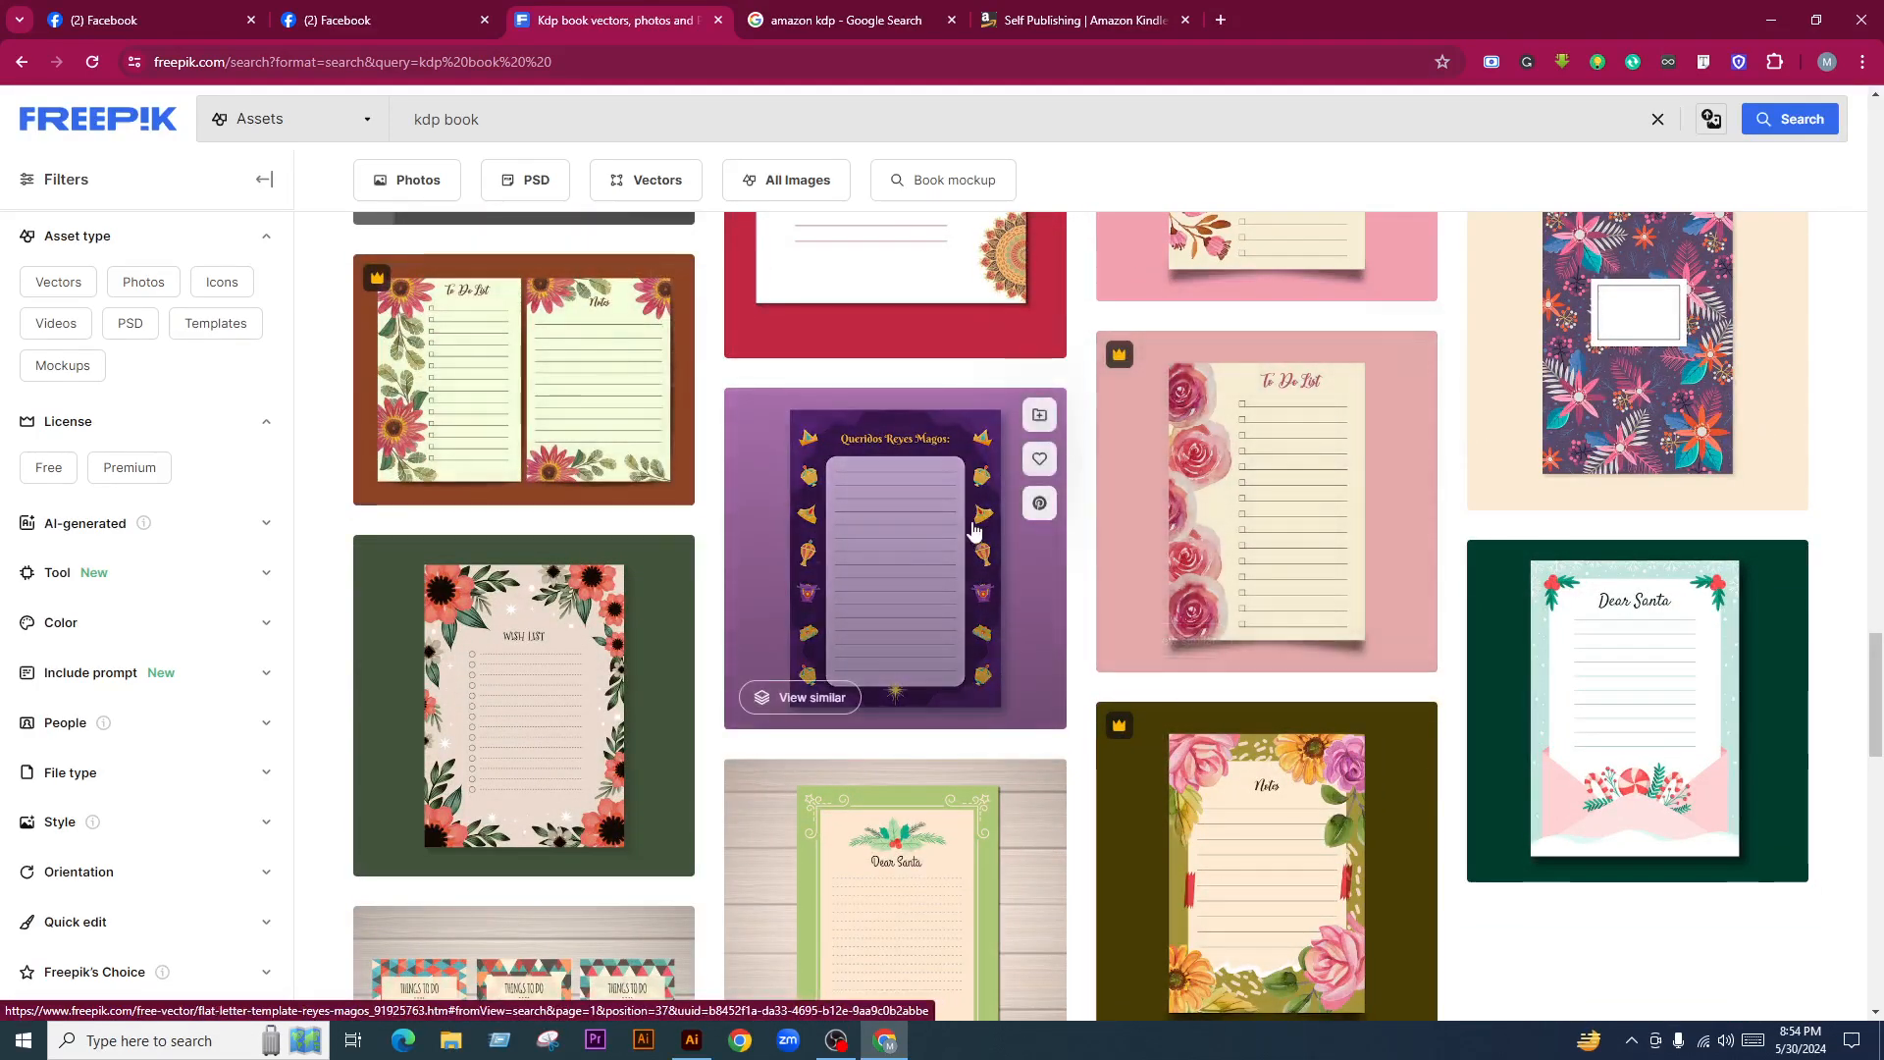
{"action": "scroll", "coordinate": [922, 699], "scroll_direction": "down", "scroll_amount": 3}
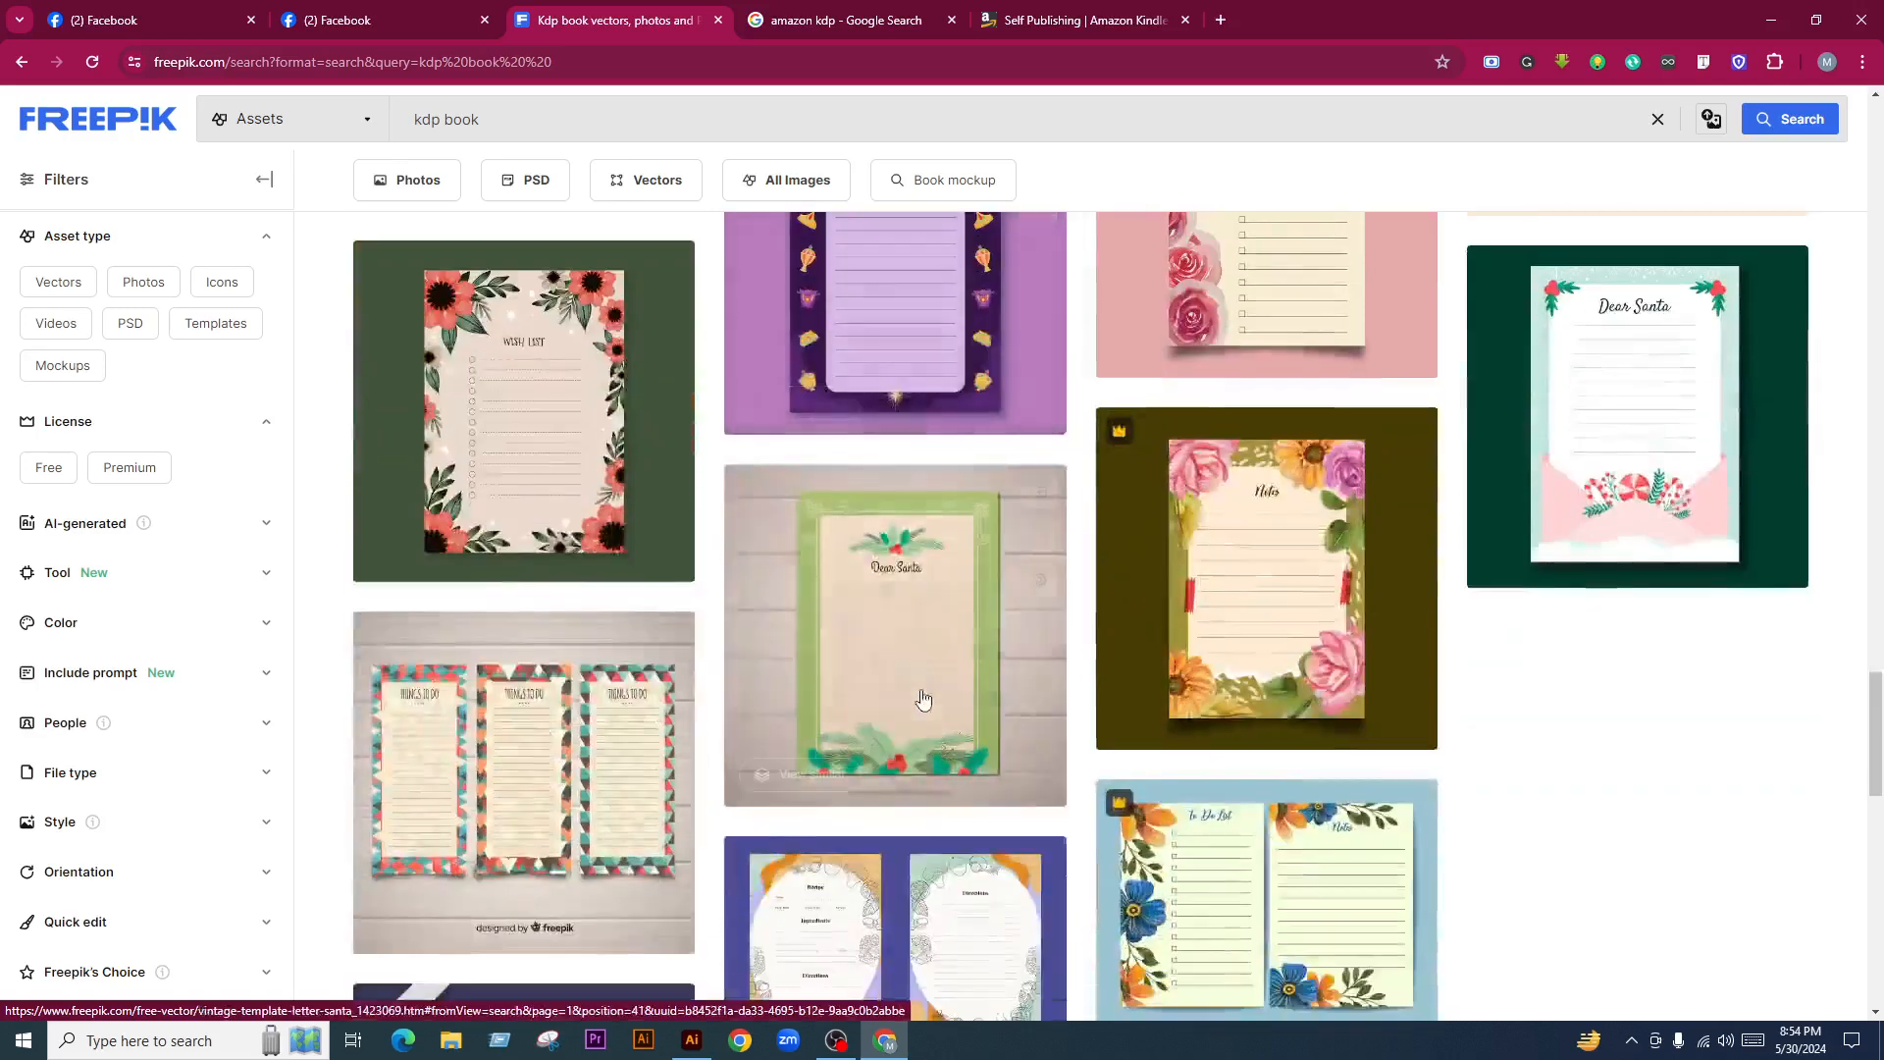
{"action": "scroll", "coordinate": [923, 698], "scroll_direction": "down", "scroll_amount": 4}
{"action": "scroll", "coordinate": [1191, 790], "scroll_direction": "down", "scroll_amount": 3}
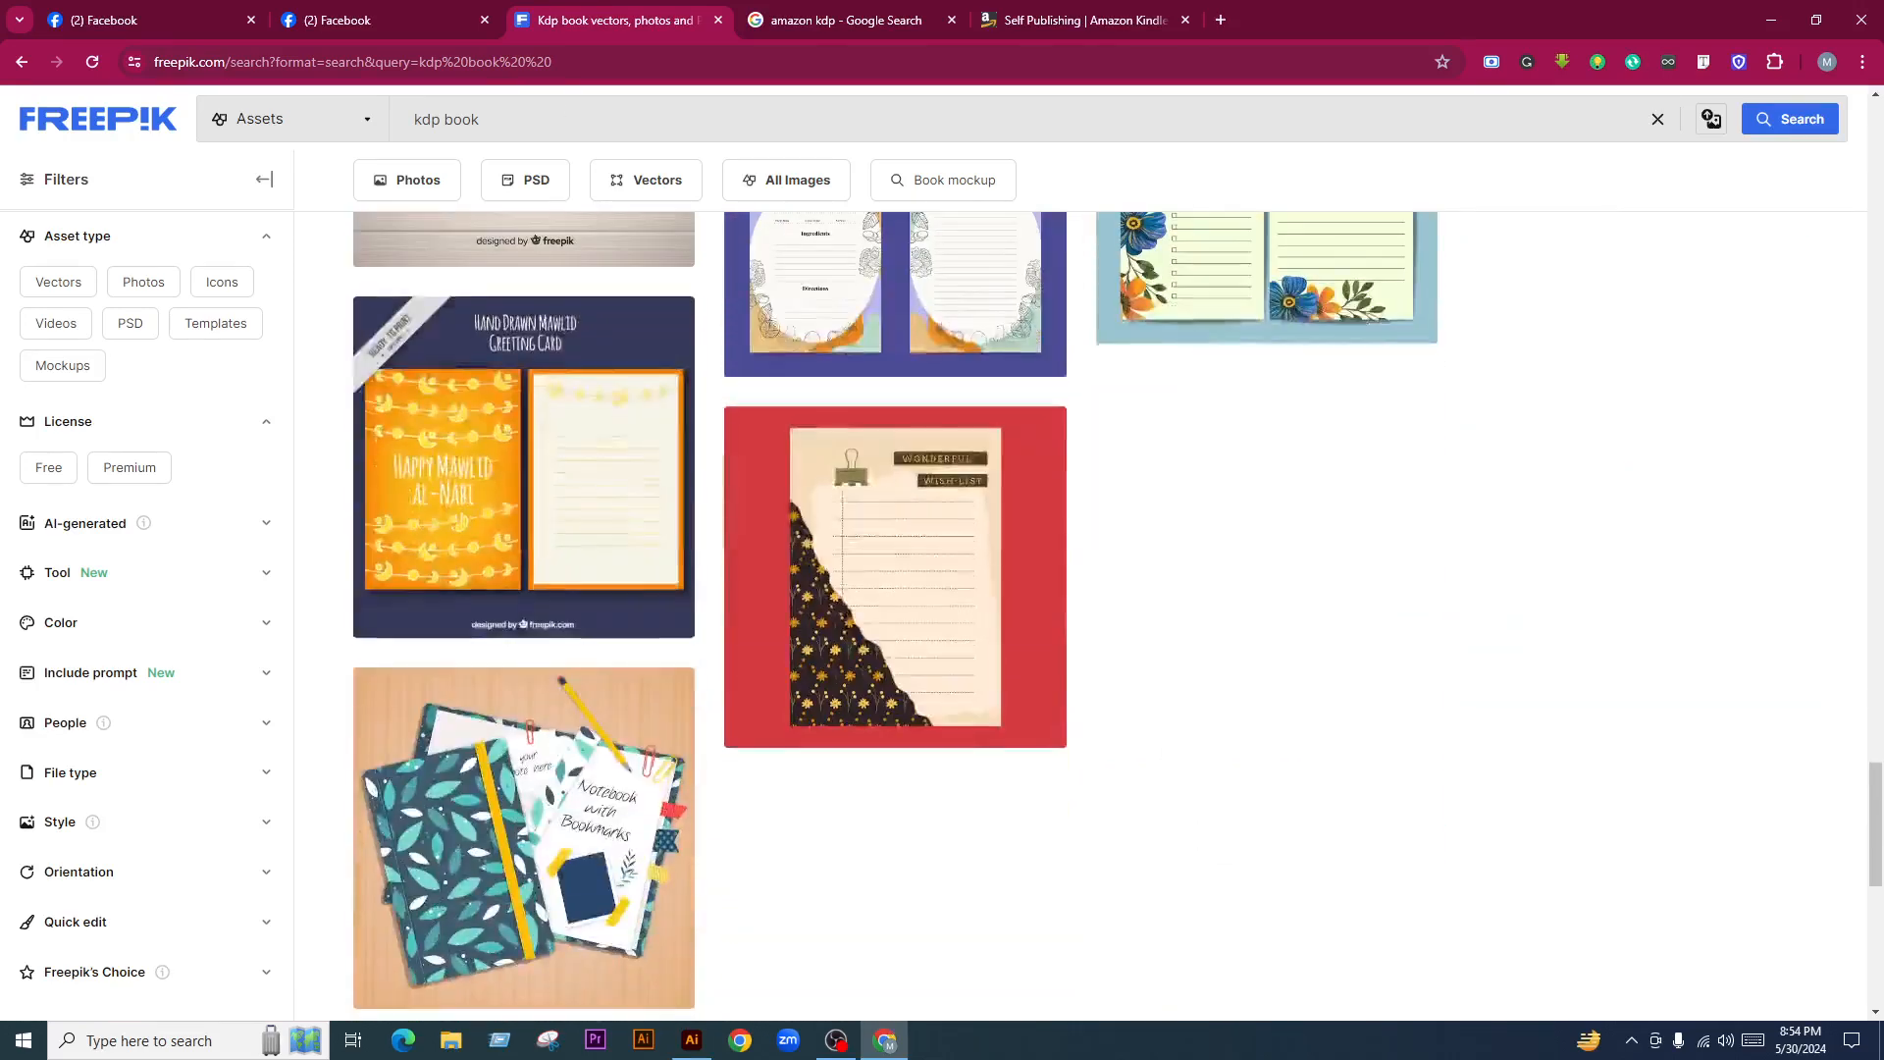
Briefly check the Facebook page and the Live dashboard
{"action": "left_click", "coordinate": [402, 12]}
{"action": "left_click", "coordinate": [211, 12]}
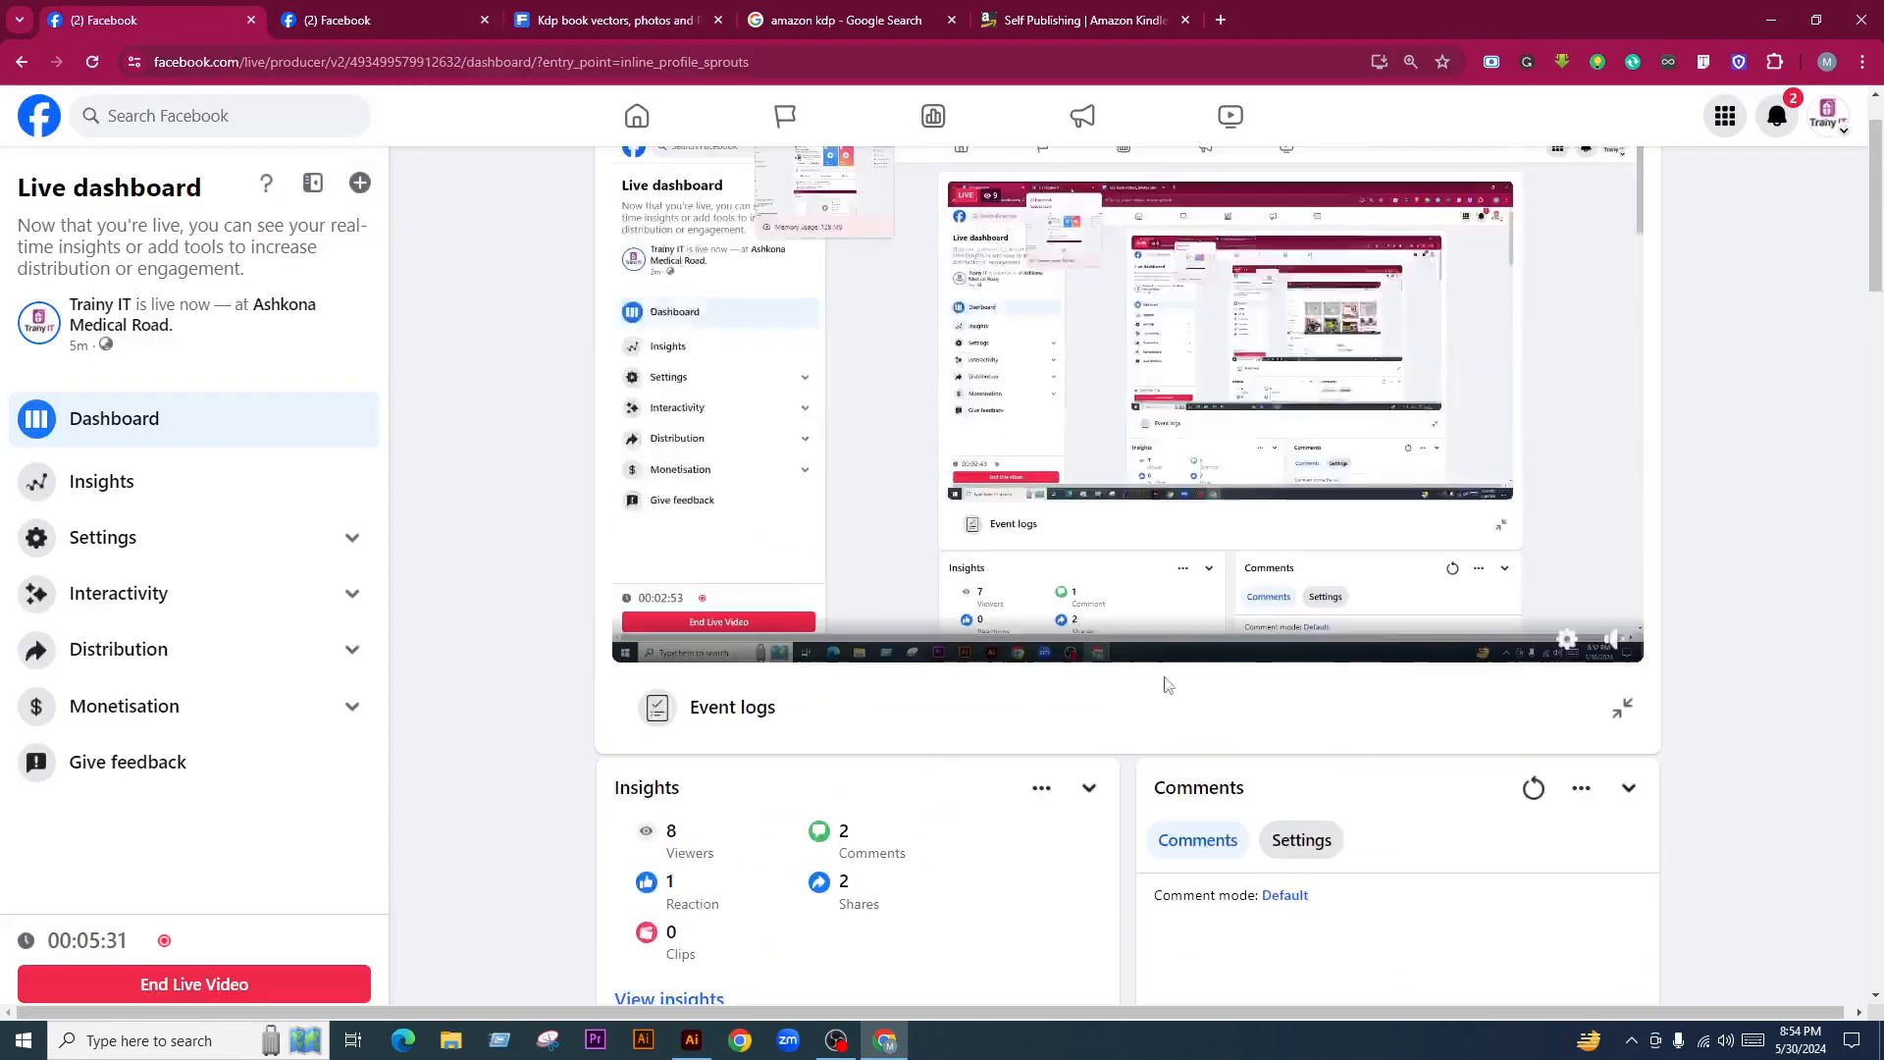
{"action": "scroll", "coordinate": [1168, 684], "scroll_direction": "up", "scroll_amount": 1}
{"action": "scroll", "coordinate": [1251, 667], "scroll_direction": "down", "scroll_amount": 3}
{"action": "scroll", "coordinate": [1251, 667], "scroll_direction": "up", "scroll_amount": 3}
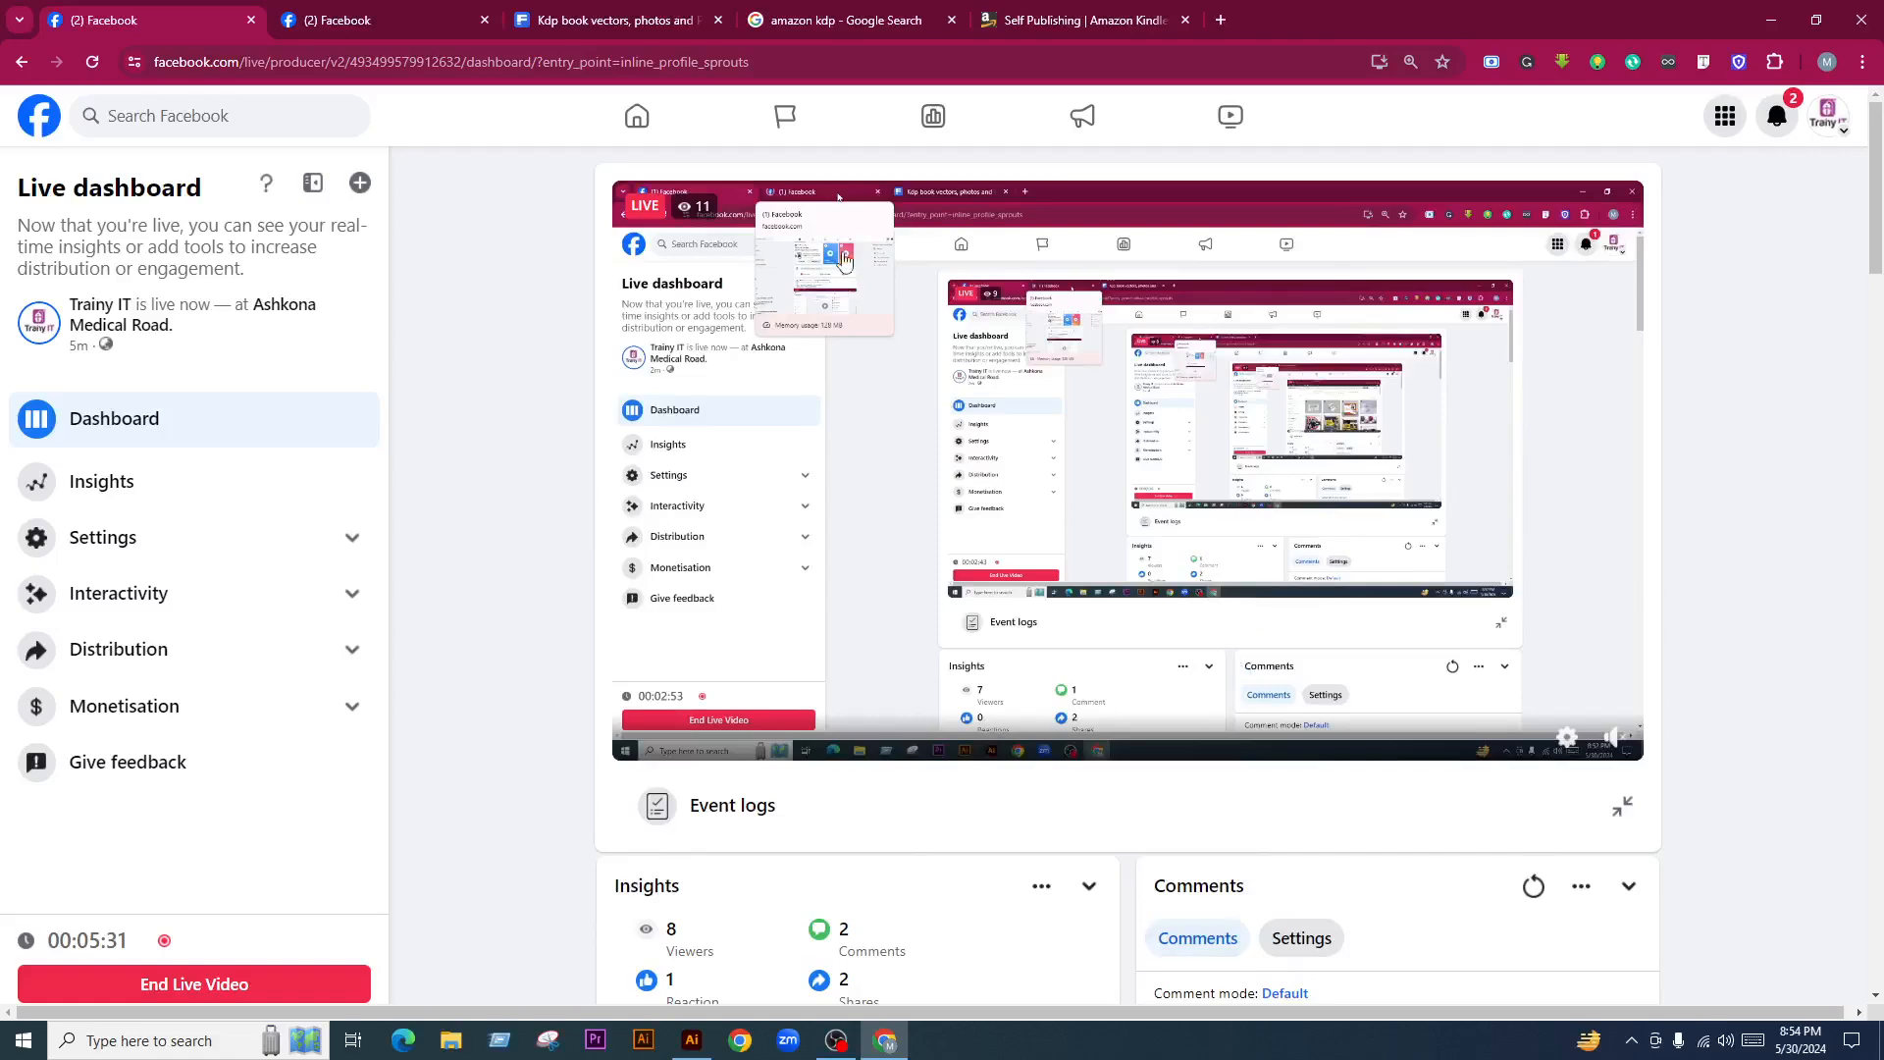
Go back to the Freepik kdp book results and scroll back to the top
{"action": "left_click", "coordinate": [619, 10]}
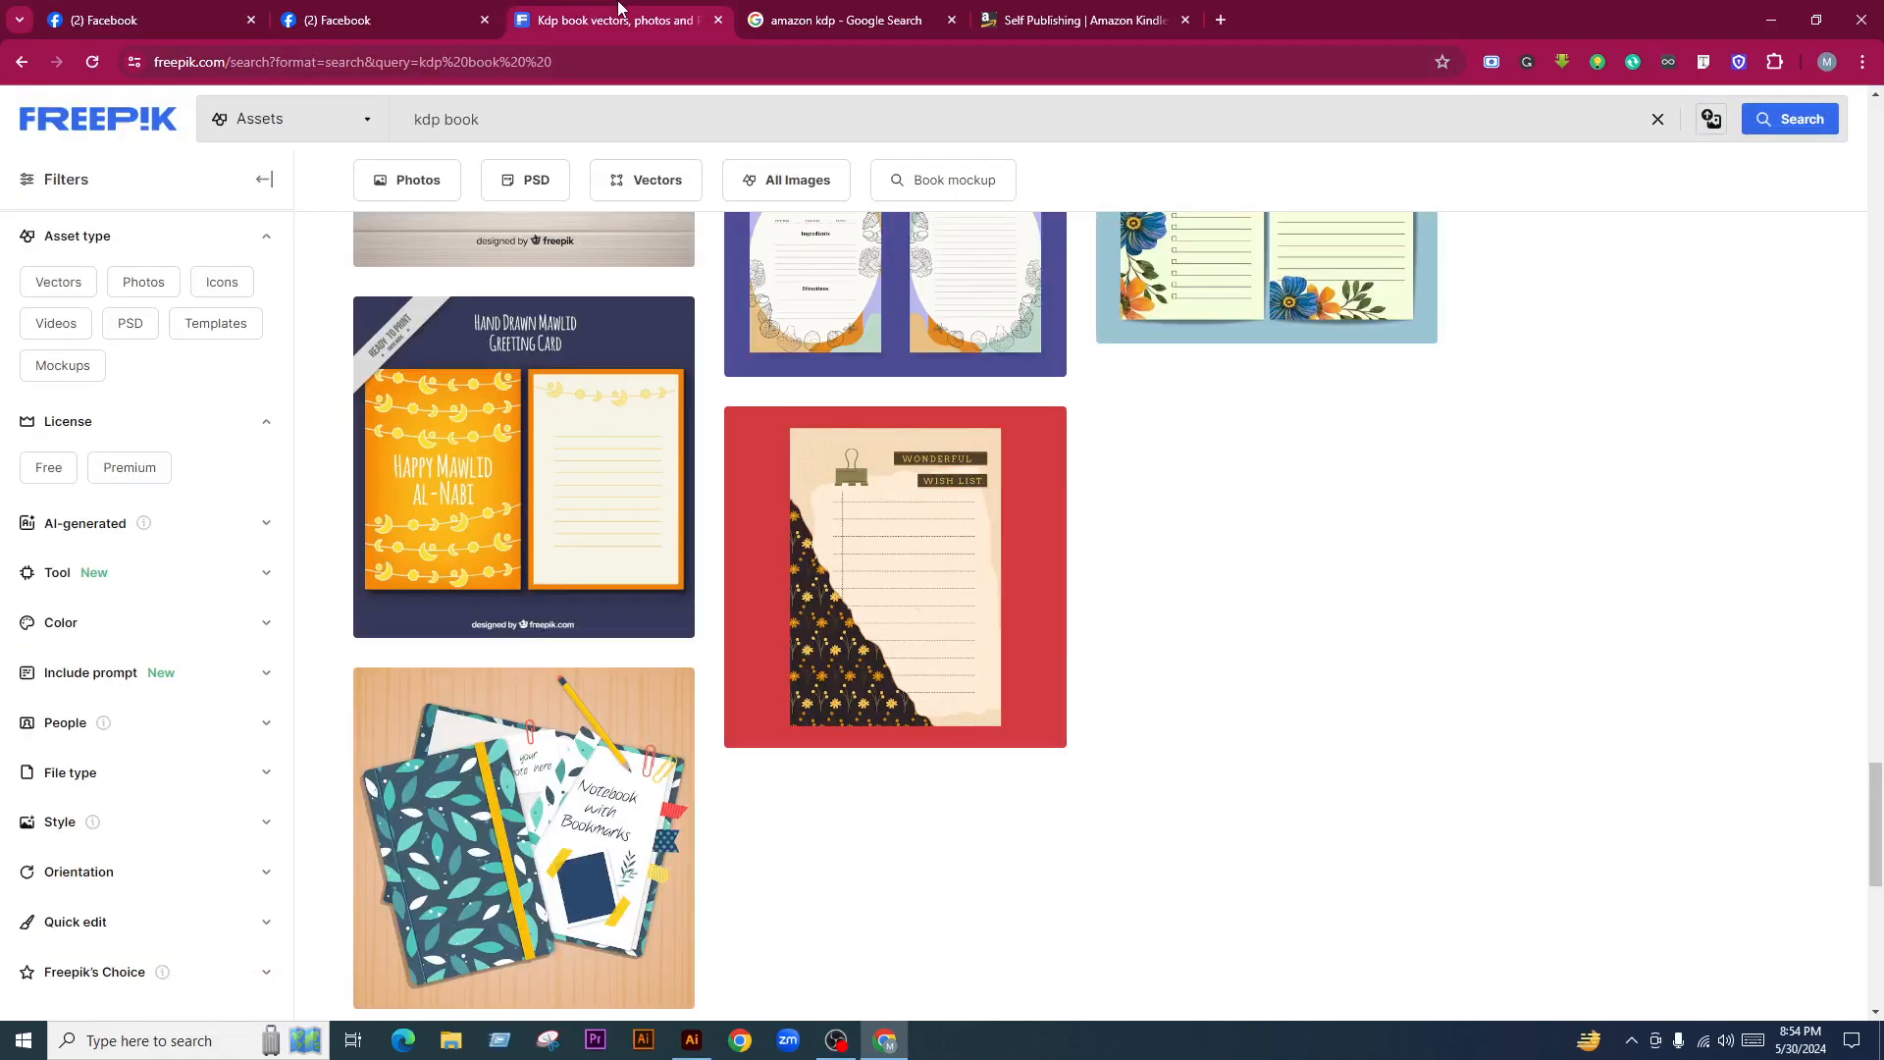
{"action": "scroll", "coordinate": [1194, 651], "scroll_direction": "down", "scroll_amount": 2}
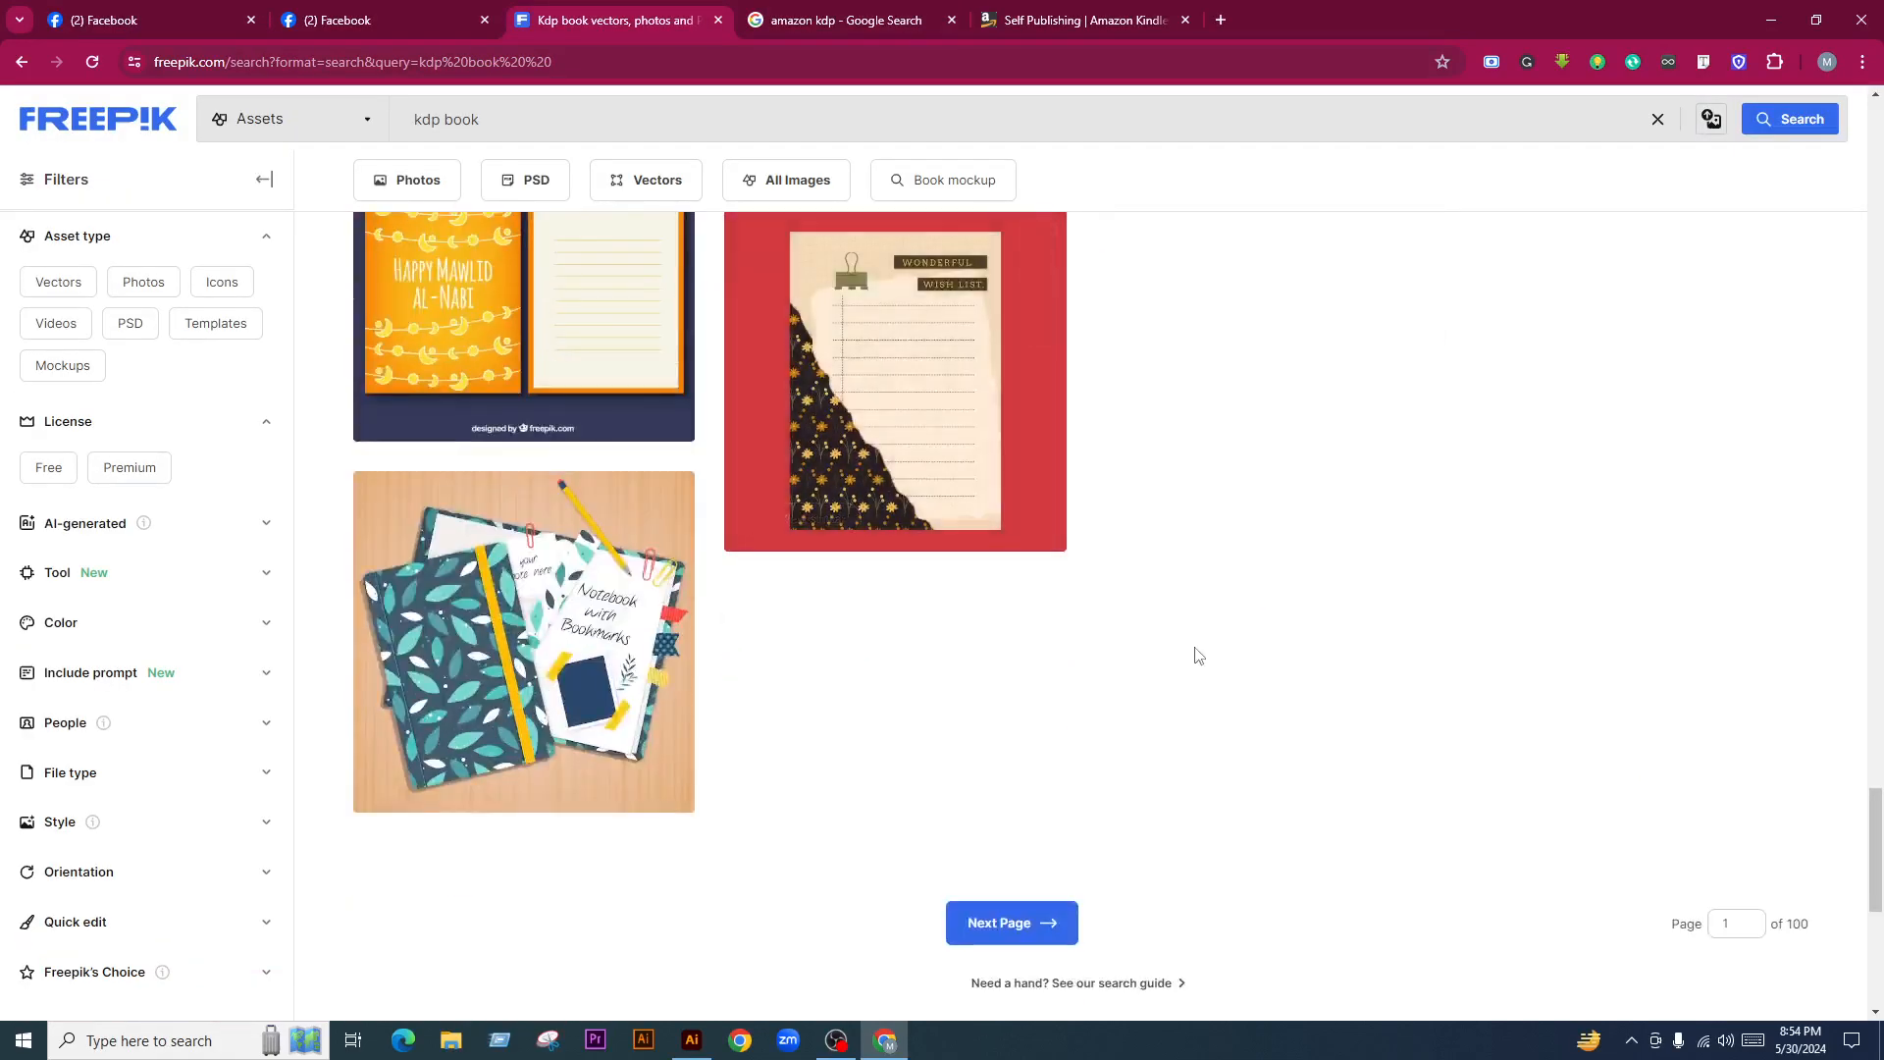
{"action": "scroll", "coordinate": [1195, 651], "scroll_direction": "up", "scroll_amount": 6}
{"action": "scroll", "coordinate": [1159, 691], "scroll_direction": "up", "scroll_amount": 11}
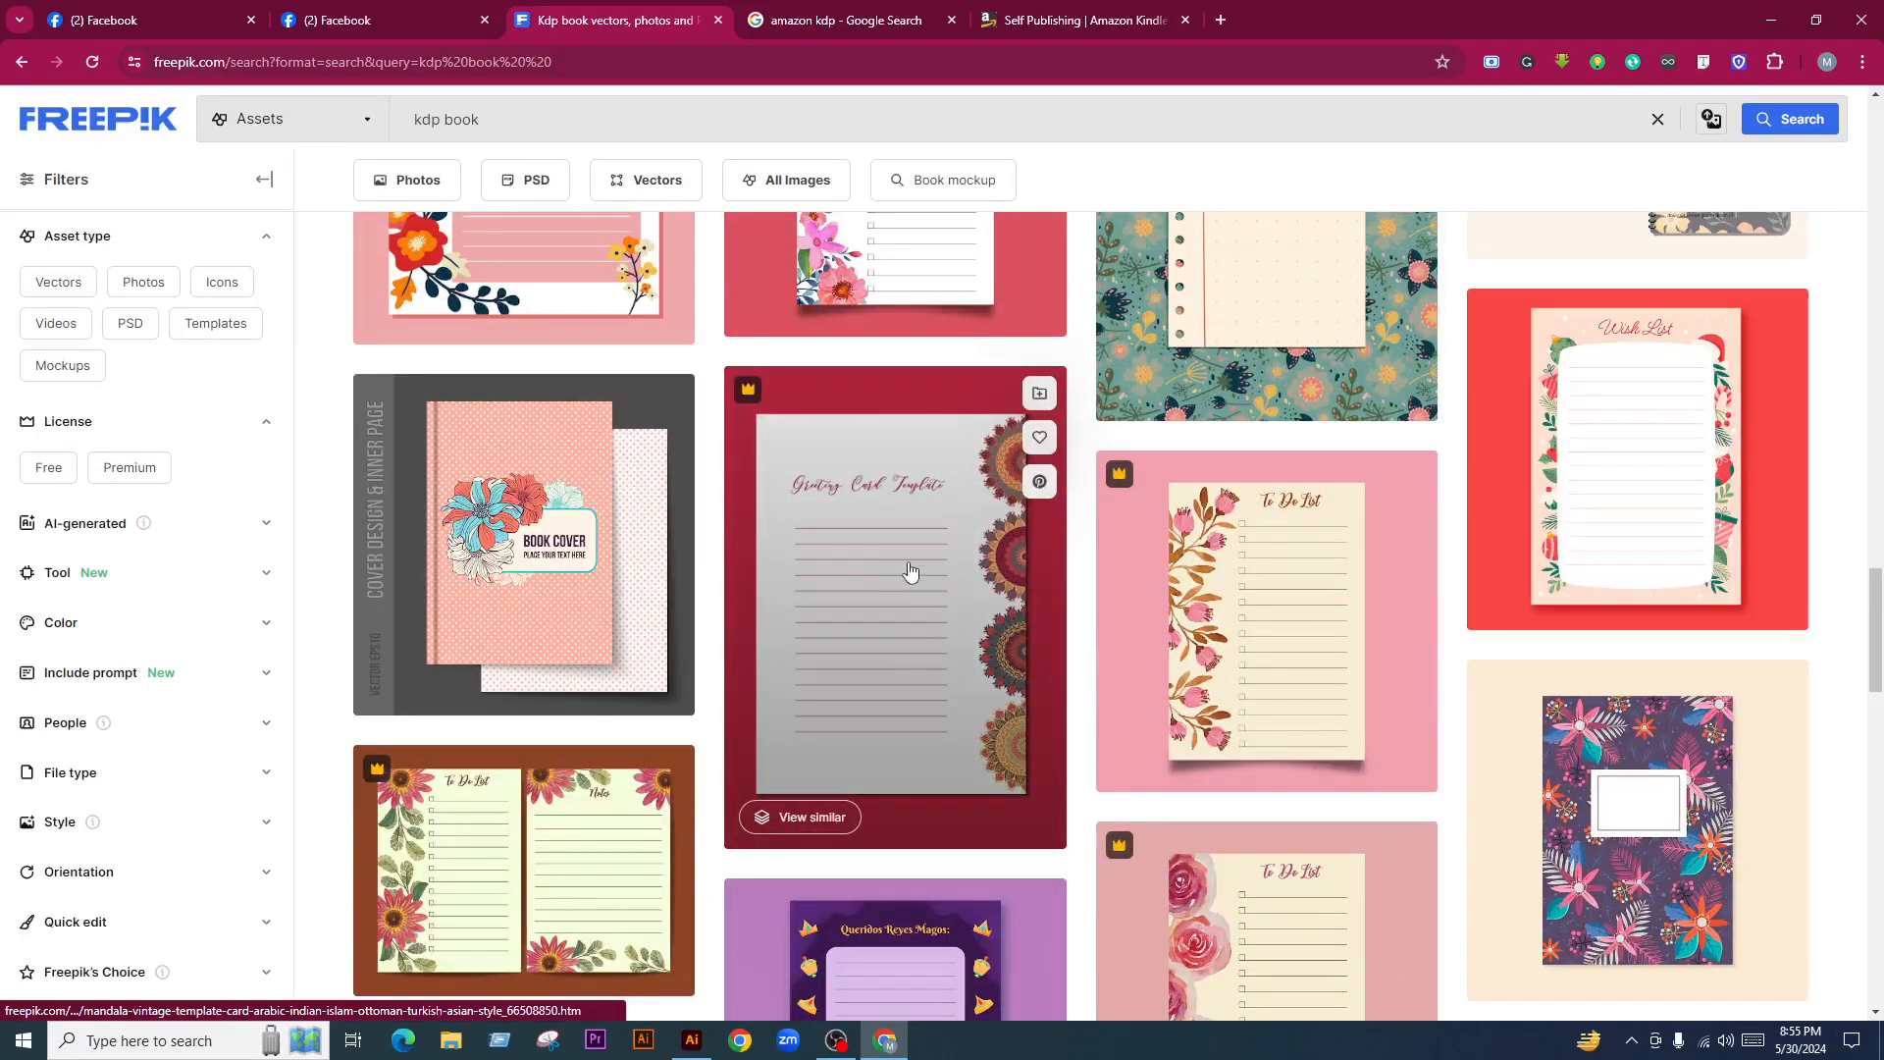
{"action": "scroll", "coordinate": [912, 579], "scroll_direction": "up", "scroll_amount": 4}
{"action": "scroll", "coordinate": [914, 574], "scroll_direction": "up", "scroll_amount": 5}
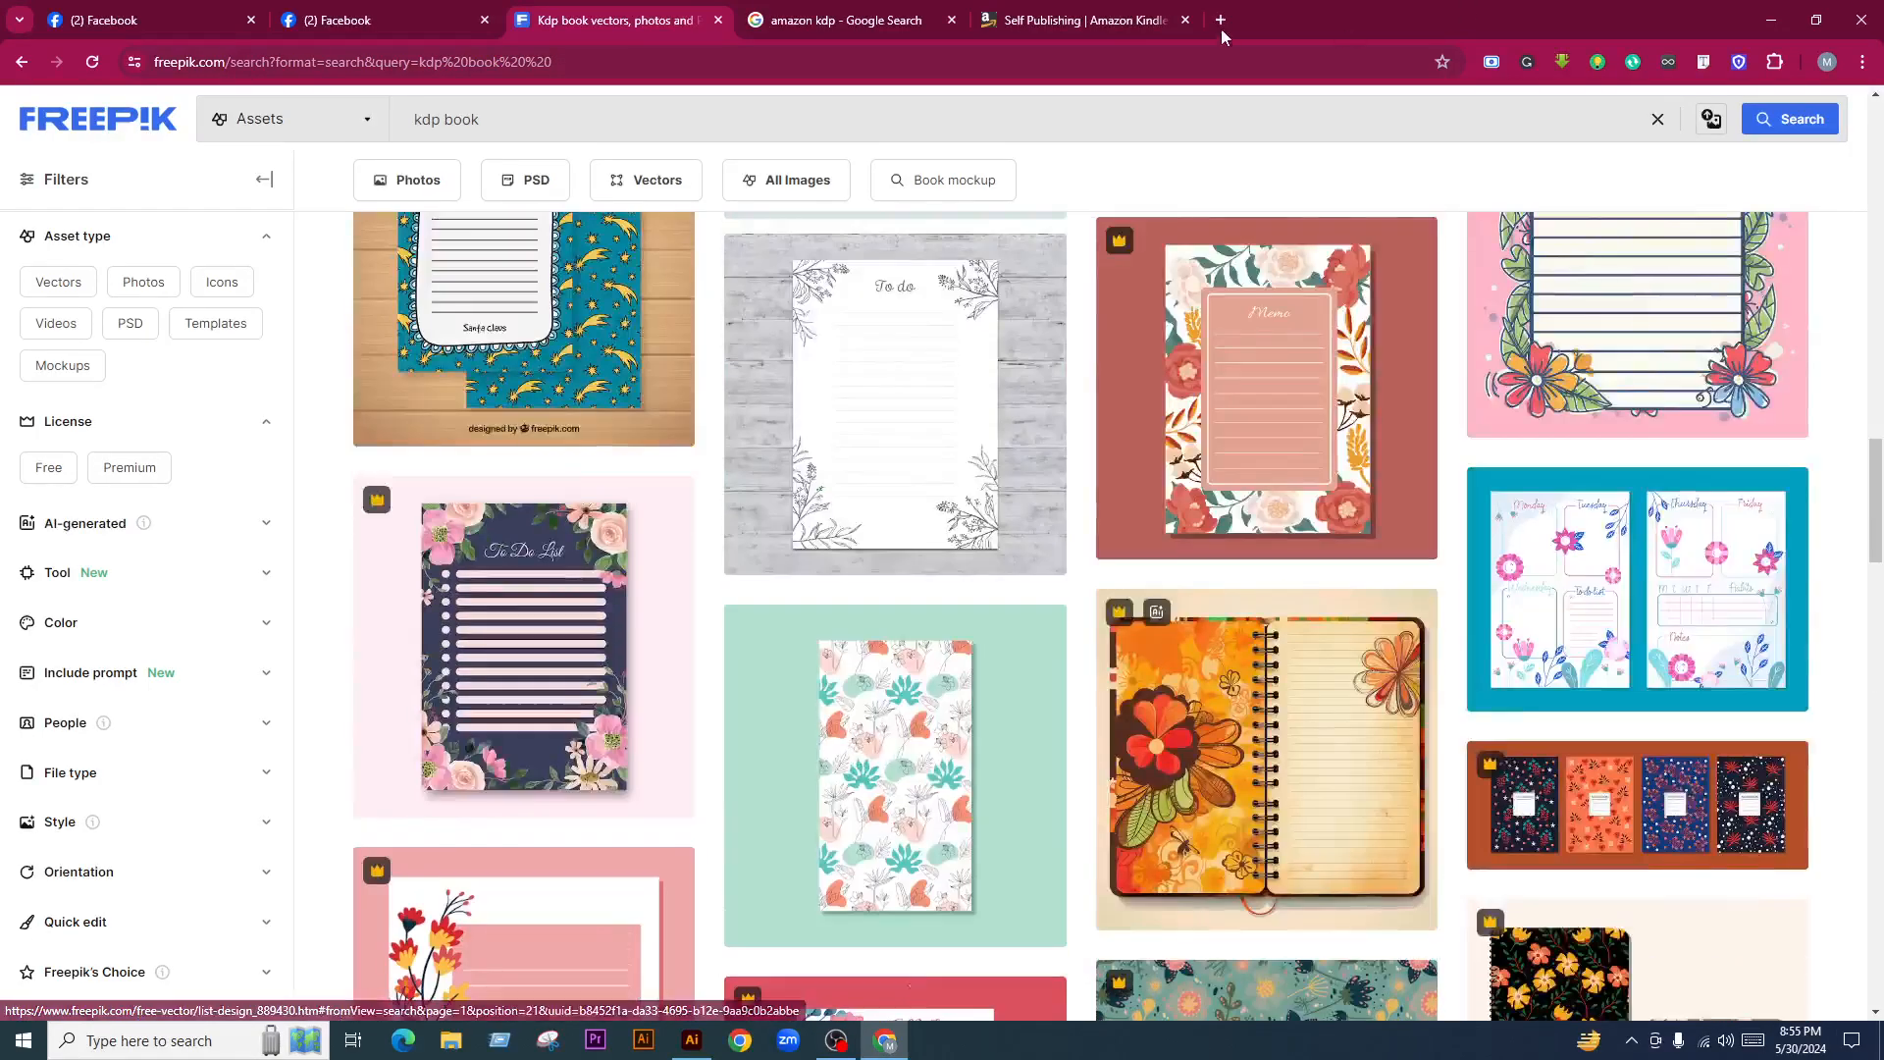
{"action": "left_click", "coordinate": [1220, 19]}
Search 'creative fabrica', fixing the typo, and open the Creative Fabrica ad link in a new tab
{"action": "type", "text": "creative fen"}
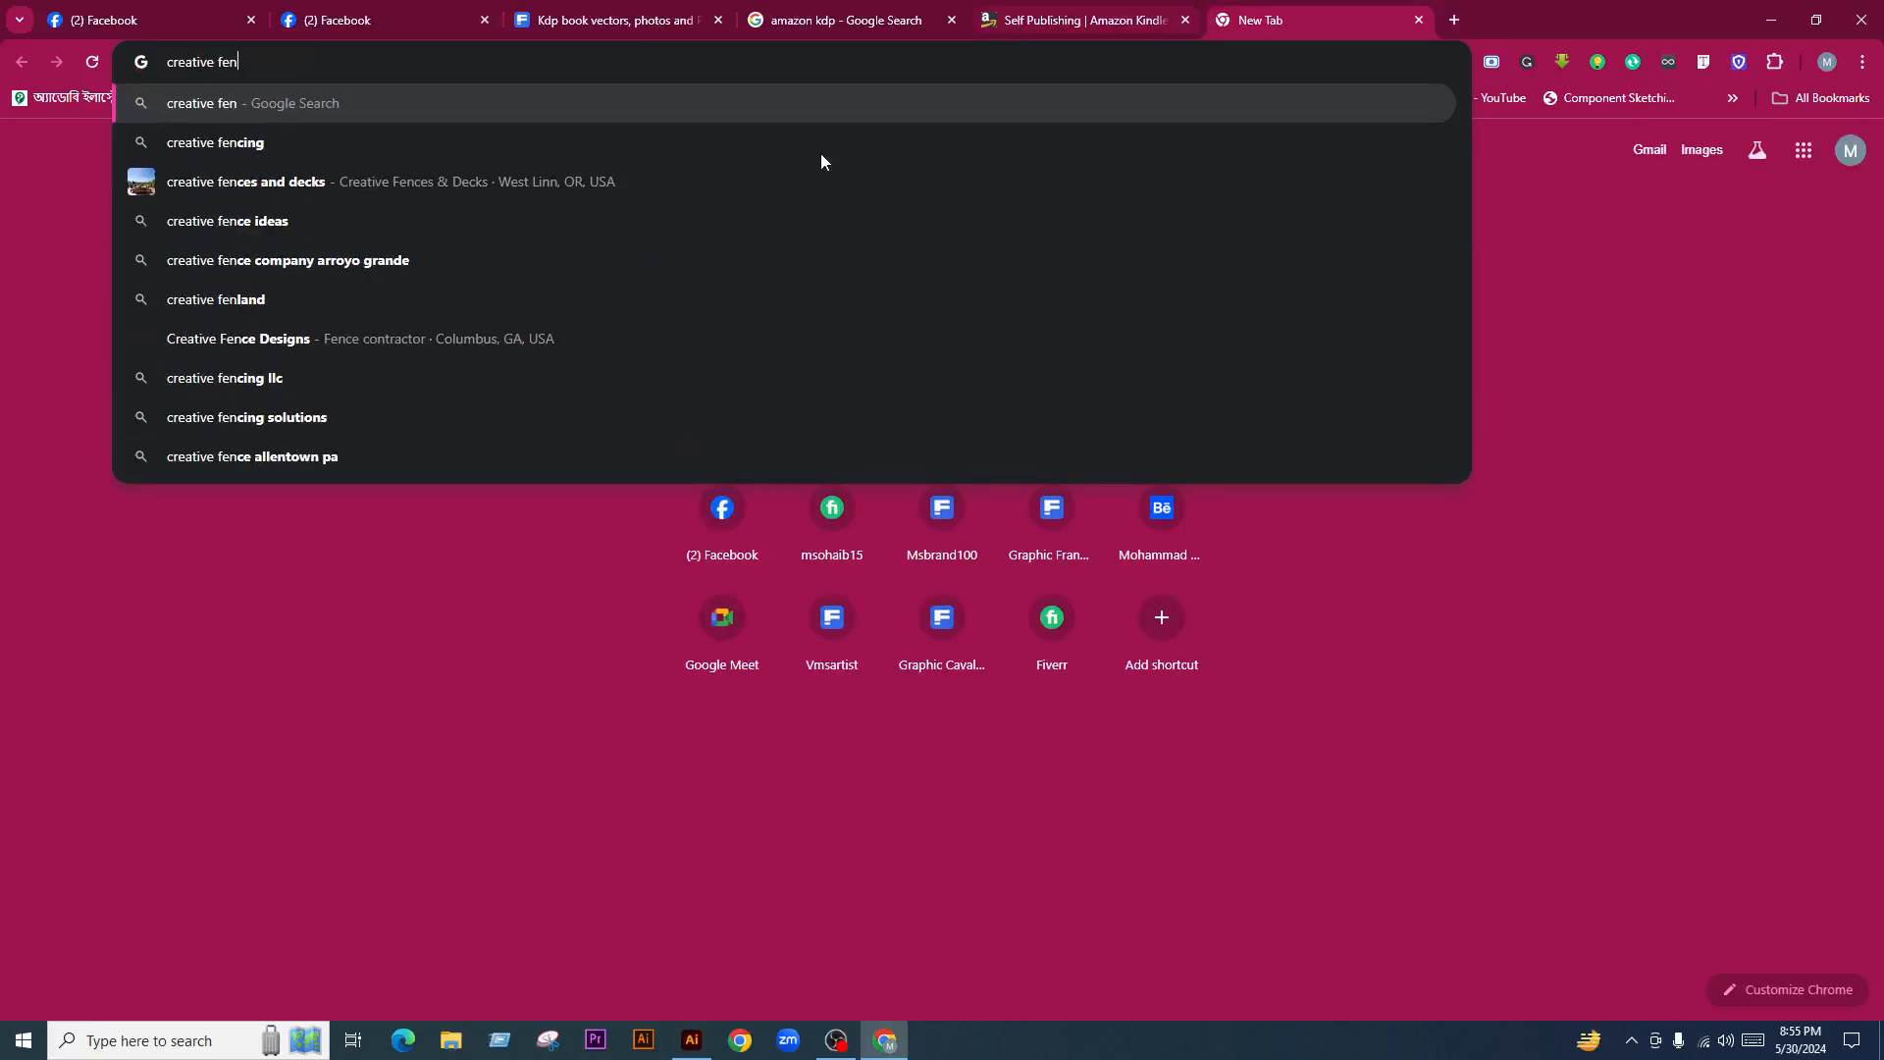
{"action": "key", "text": "BackSpace"}
{"action": "type", "text": "b"}
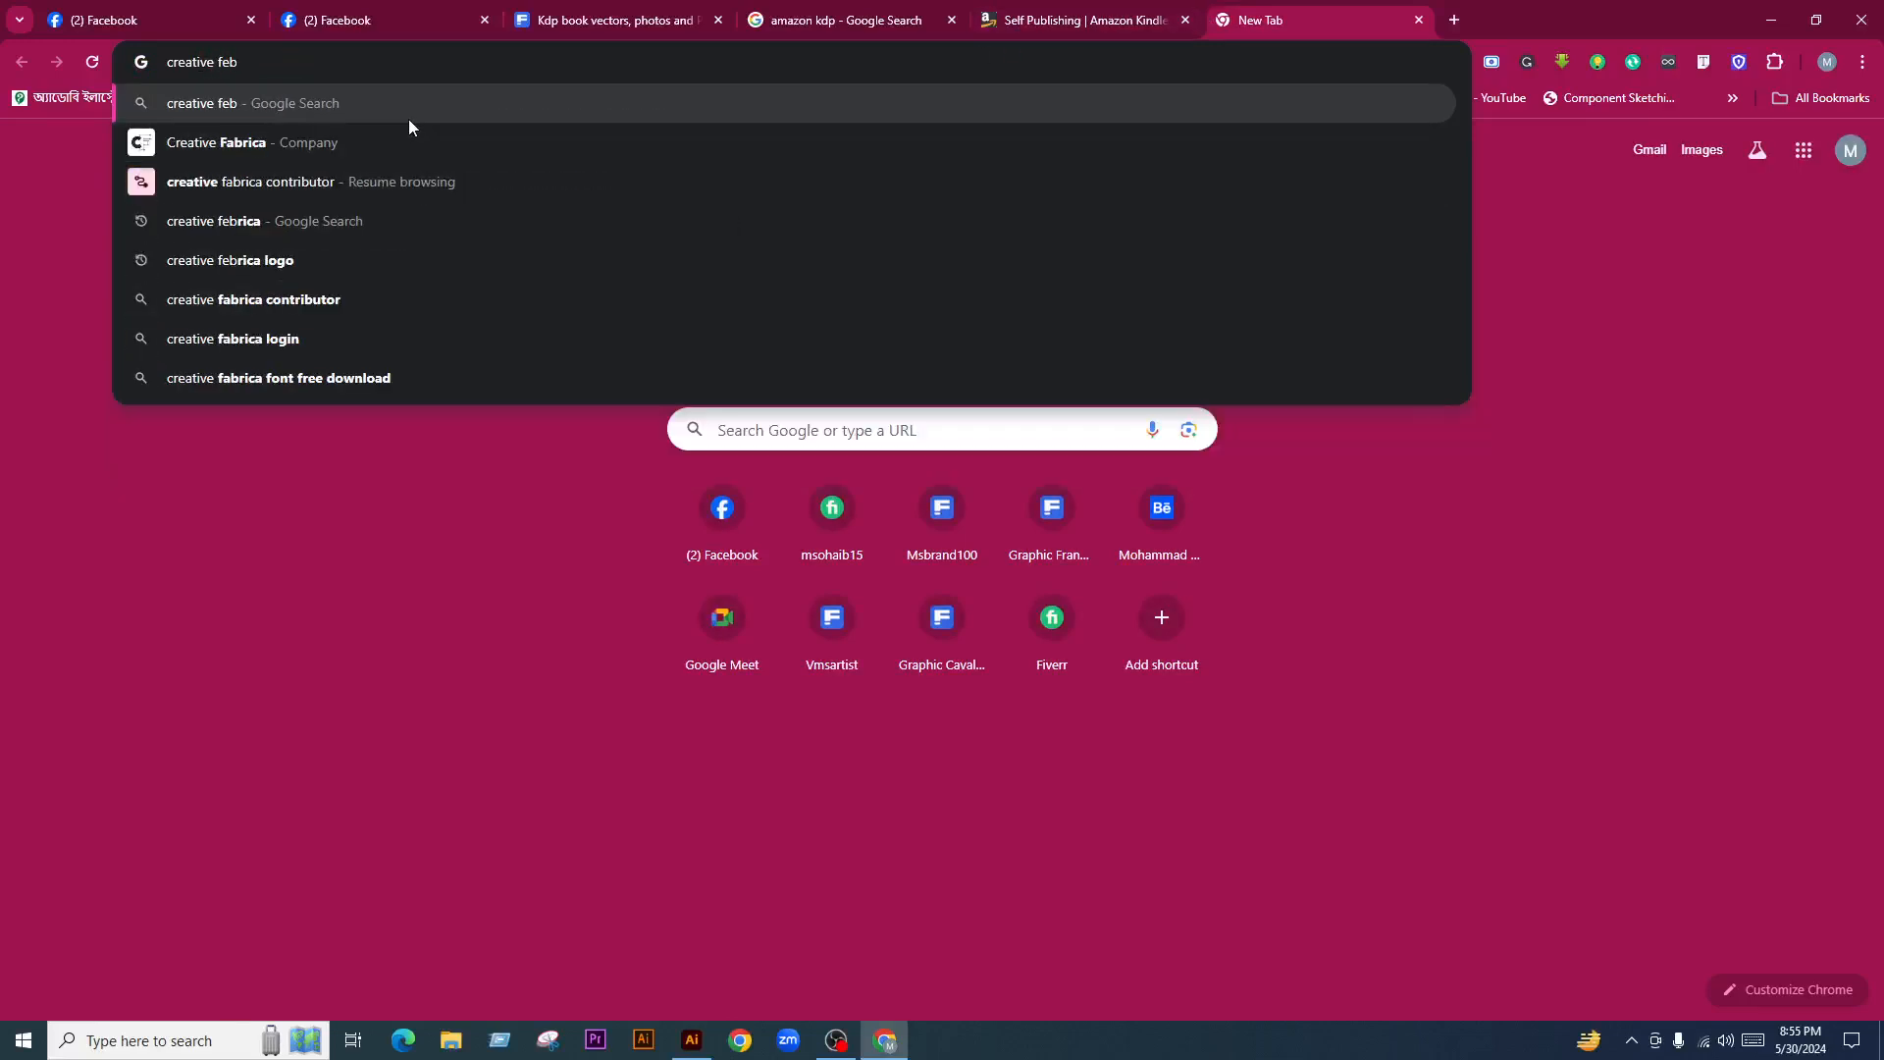
{"action": "left_click", "coordinate": [368, 155]}
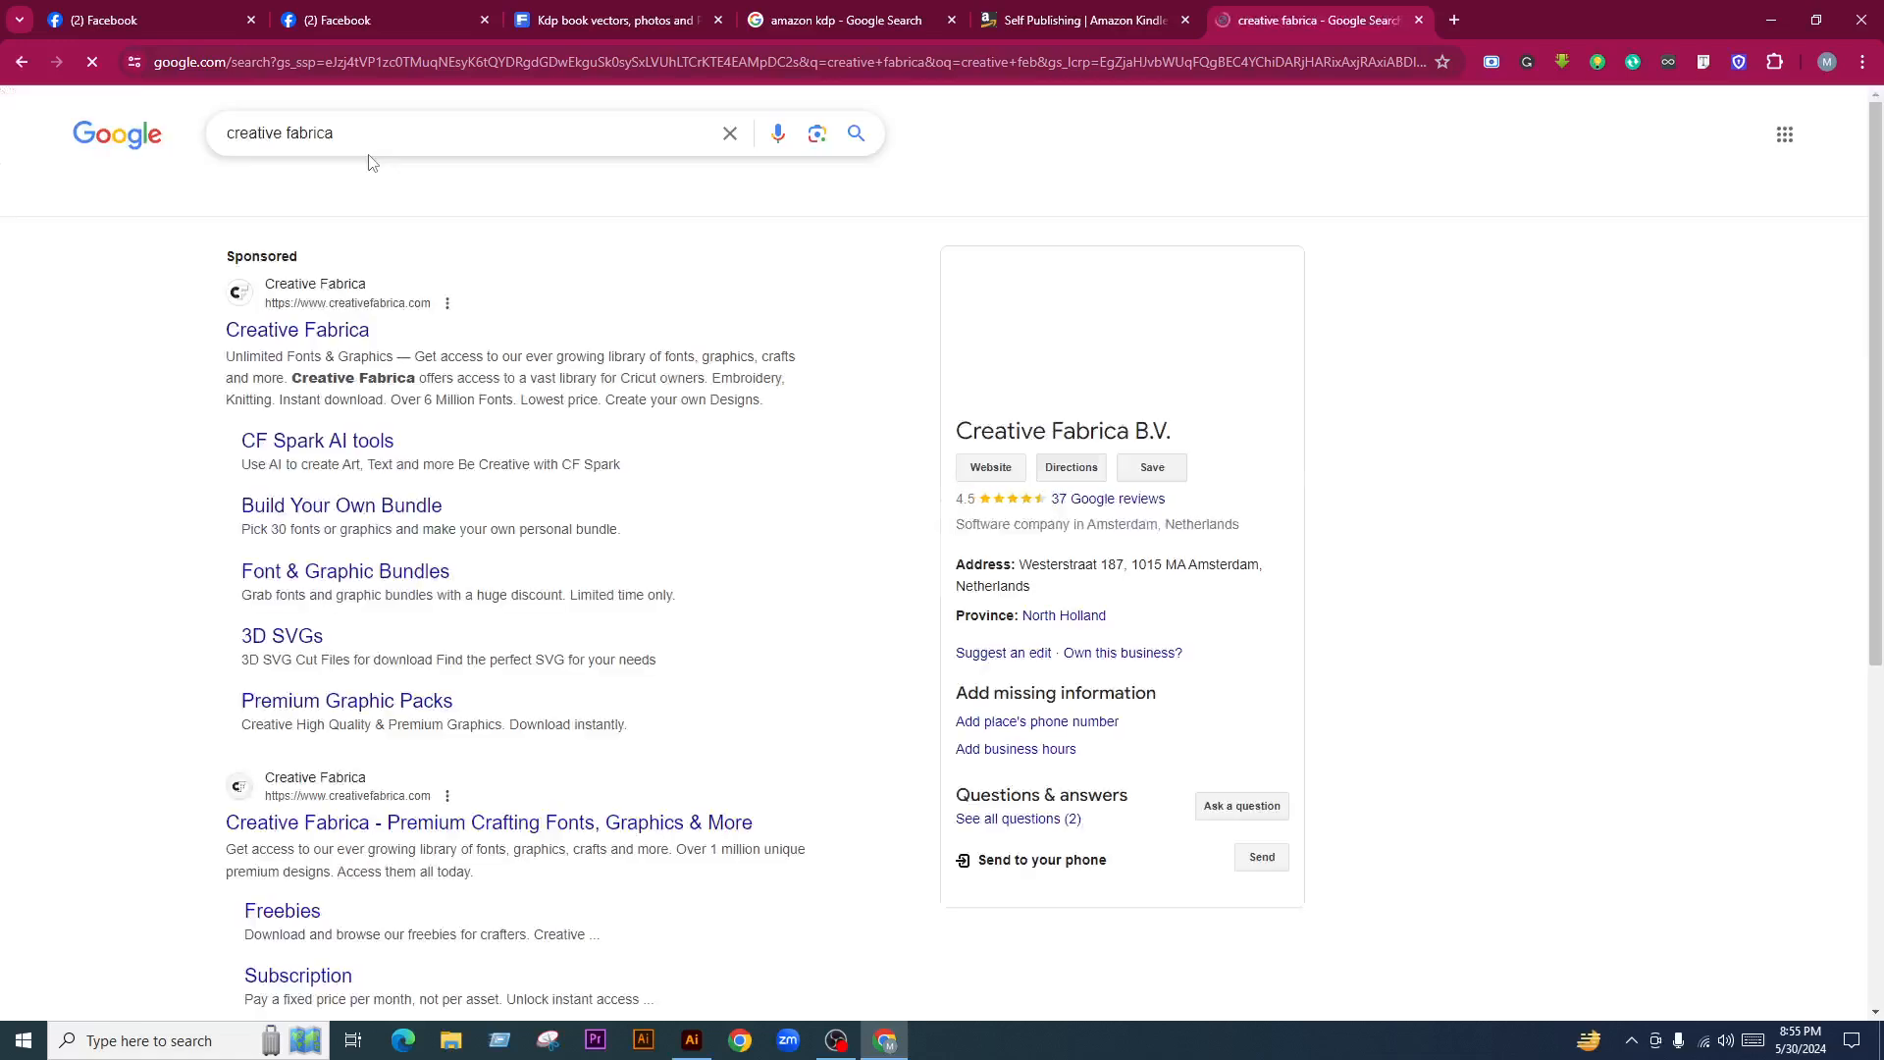
{"action": "middle_click", "coordinate": [368, 339]}
{"action": "left_click", "coordinate": [1519, 14]}
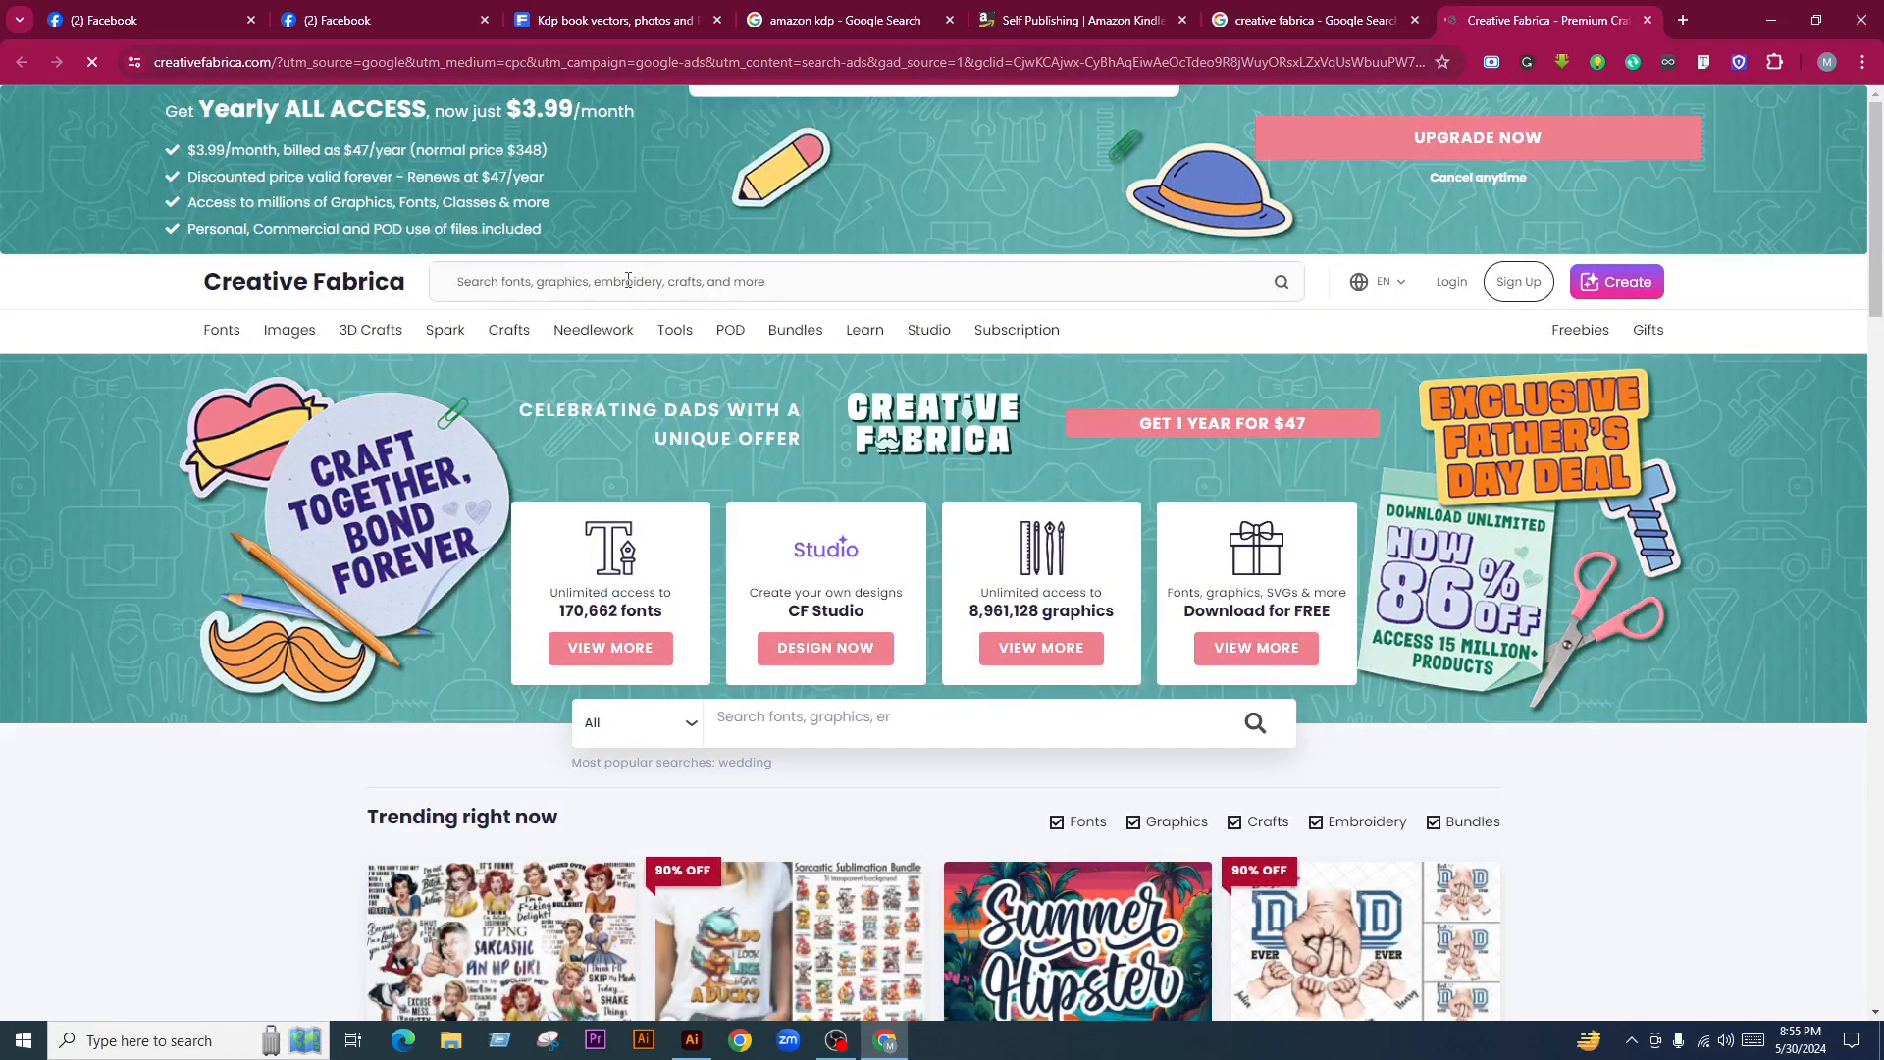
Dismiss the notification and sign-in prompts, search Creative Fabrica for 'kdp book', and open Kdp Book
{"action": "left_click", "coordinate": [1002, 213]}
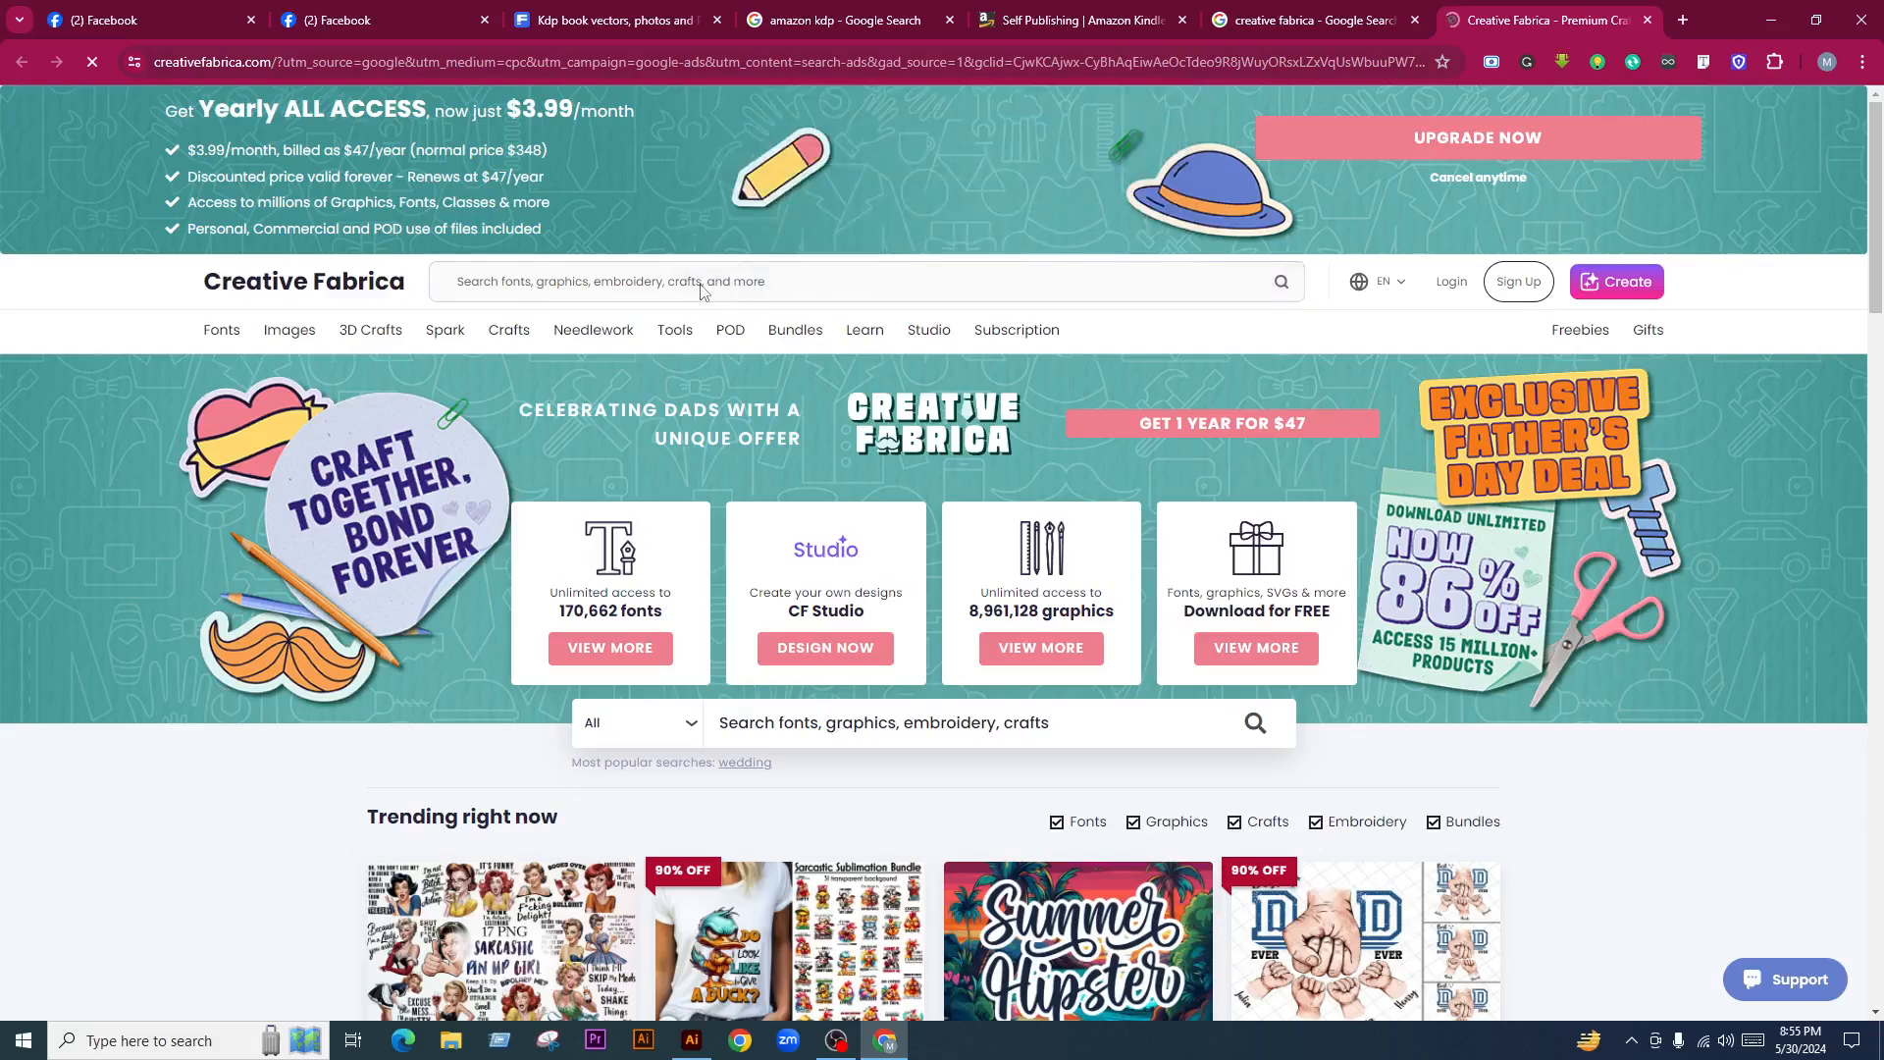
{"action": "type", "text": "kdpo"}
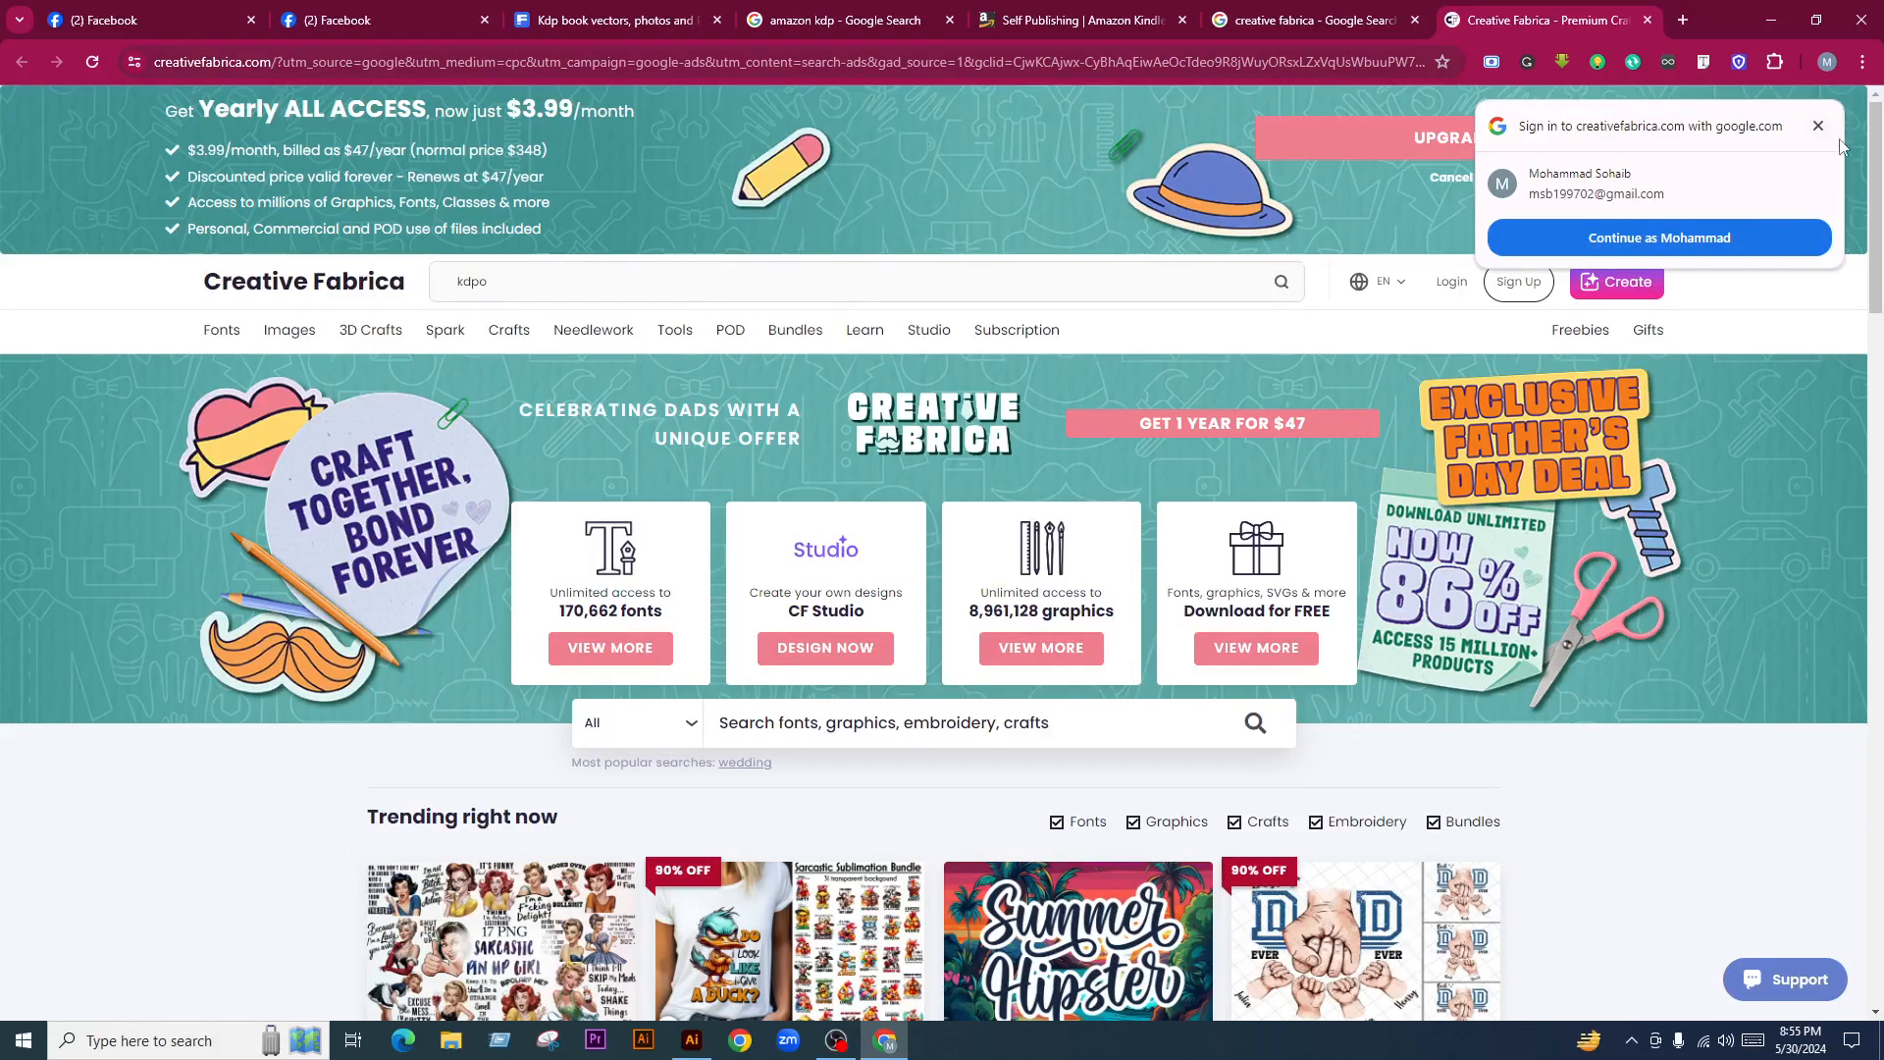
{"action": "left_click", "coordinate": [1818, 126]}
{"action": "left_click", "coordinate": [503, 295]}
{"action": "left_click_drag", "start_coordinate": [502, 294], "coordinate": [434, 293]}
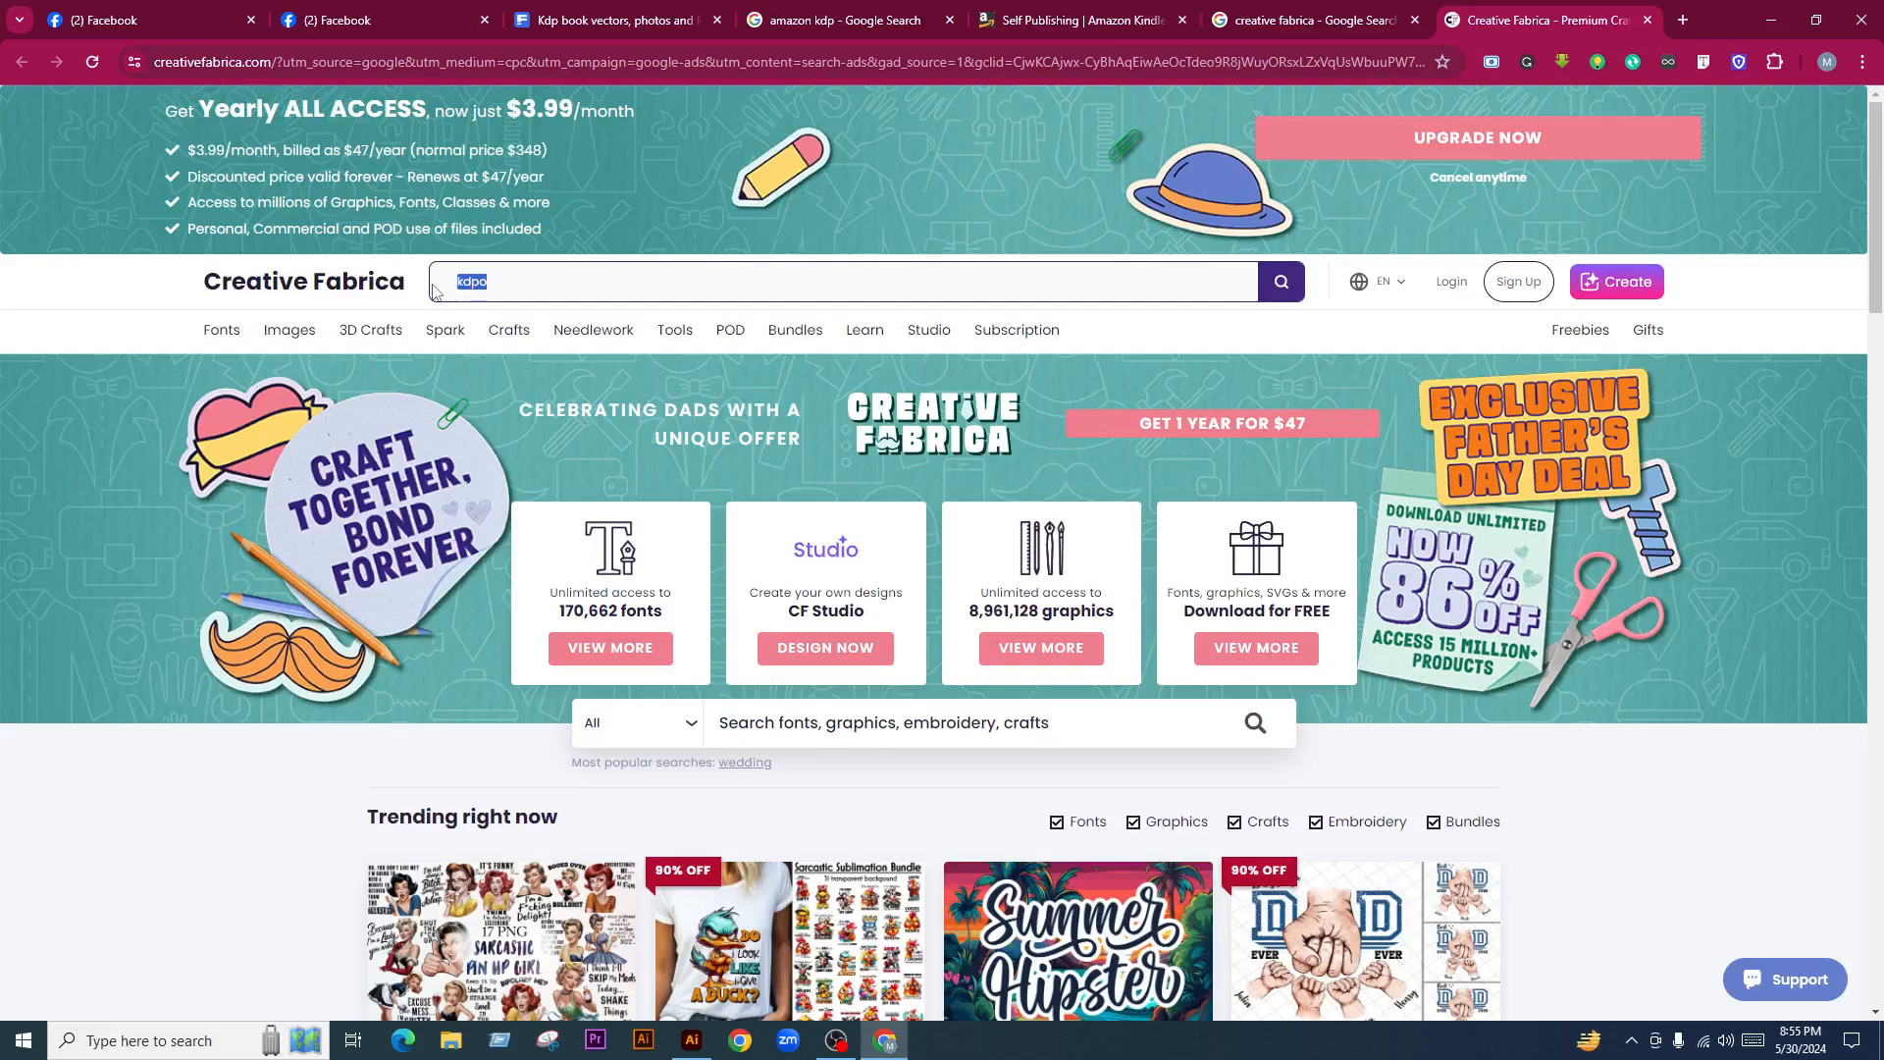
{"action": "type", "text": "kdp book"}
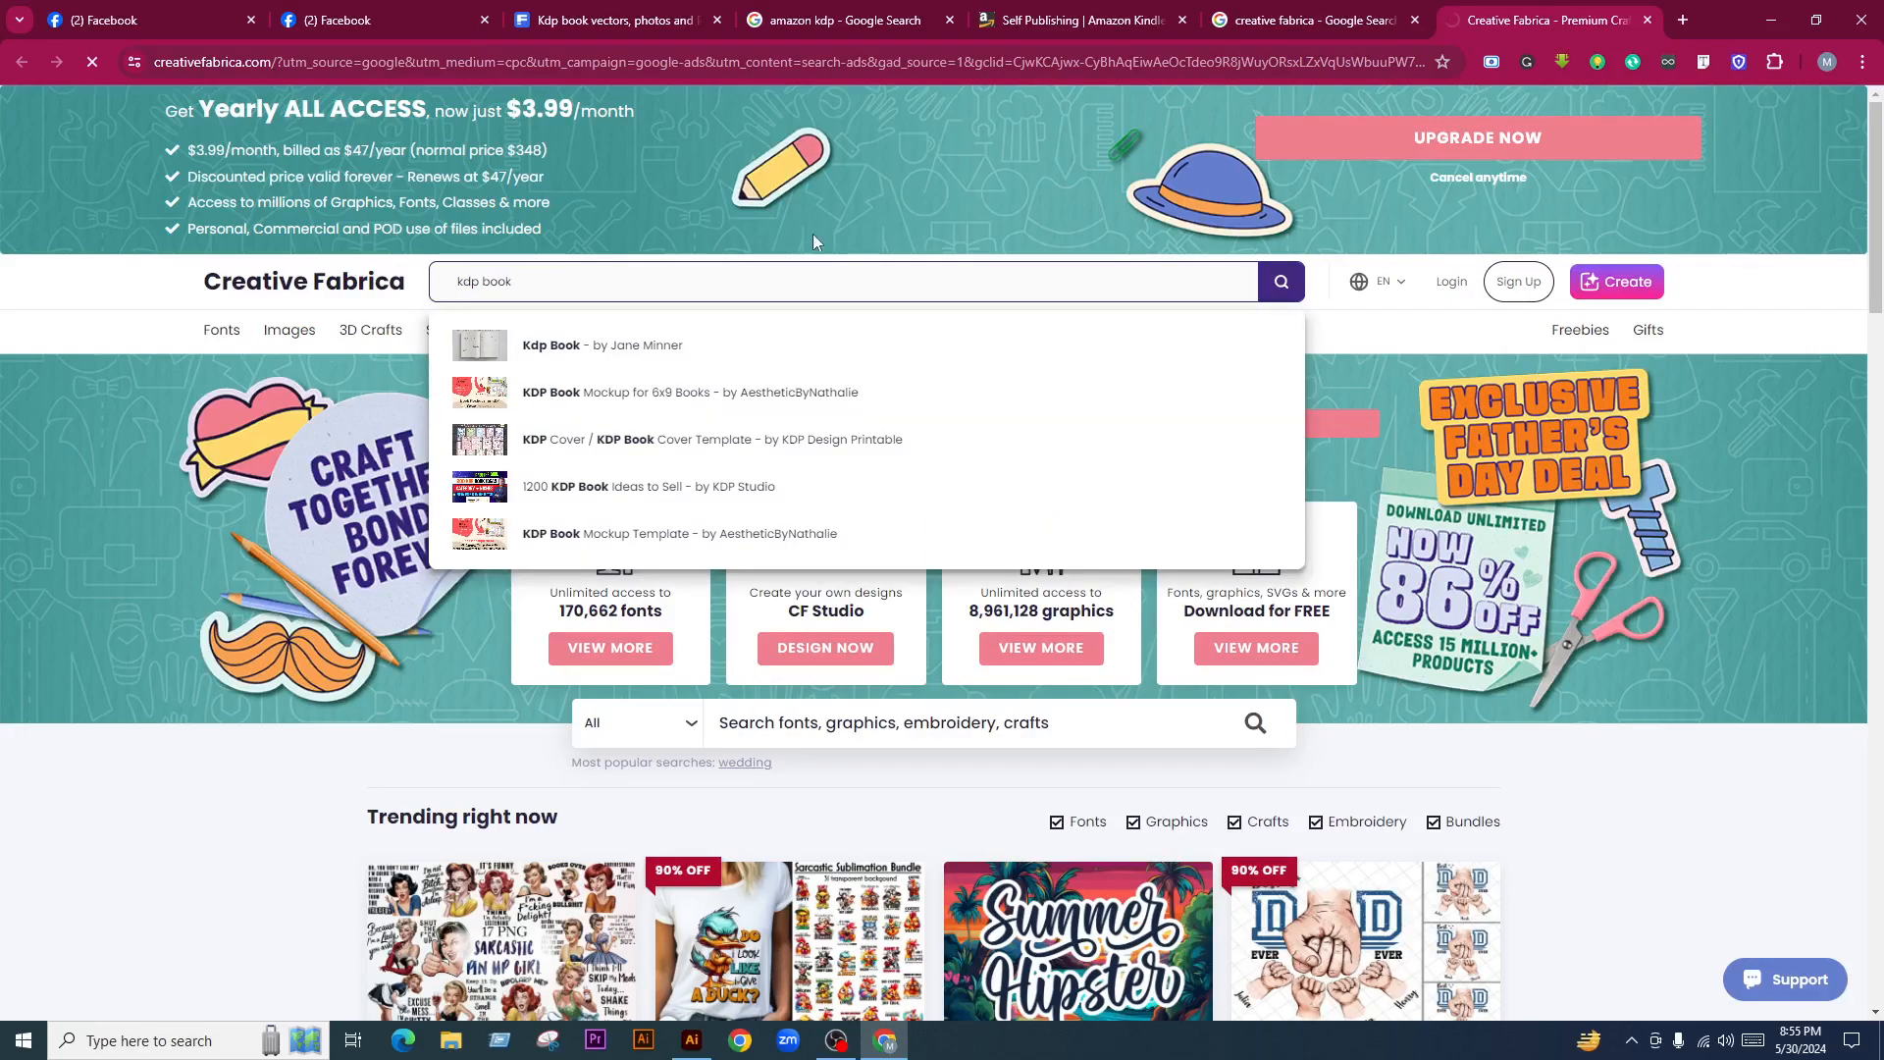
{"action": "left_click", "coordinate": [587, 343]}
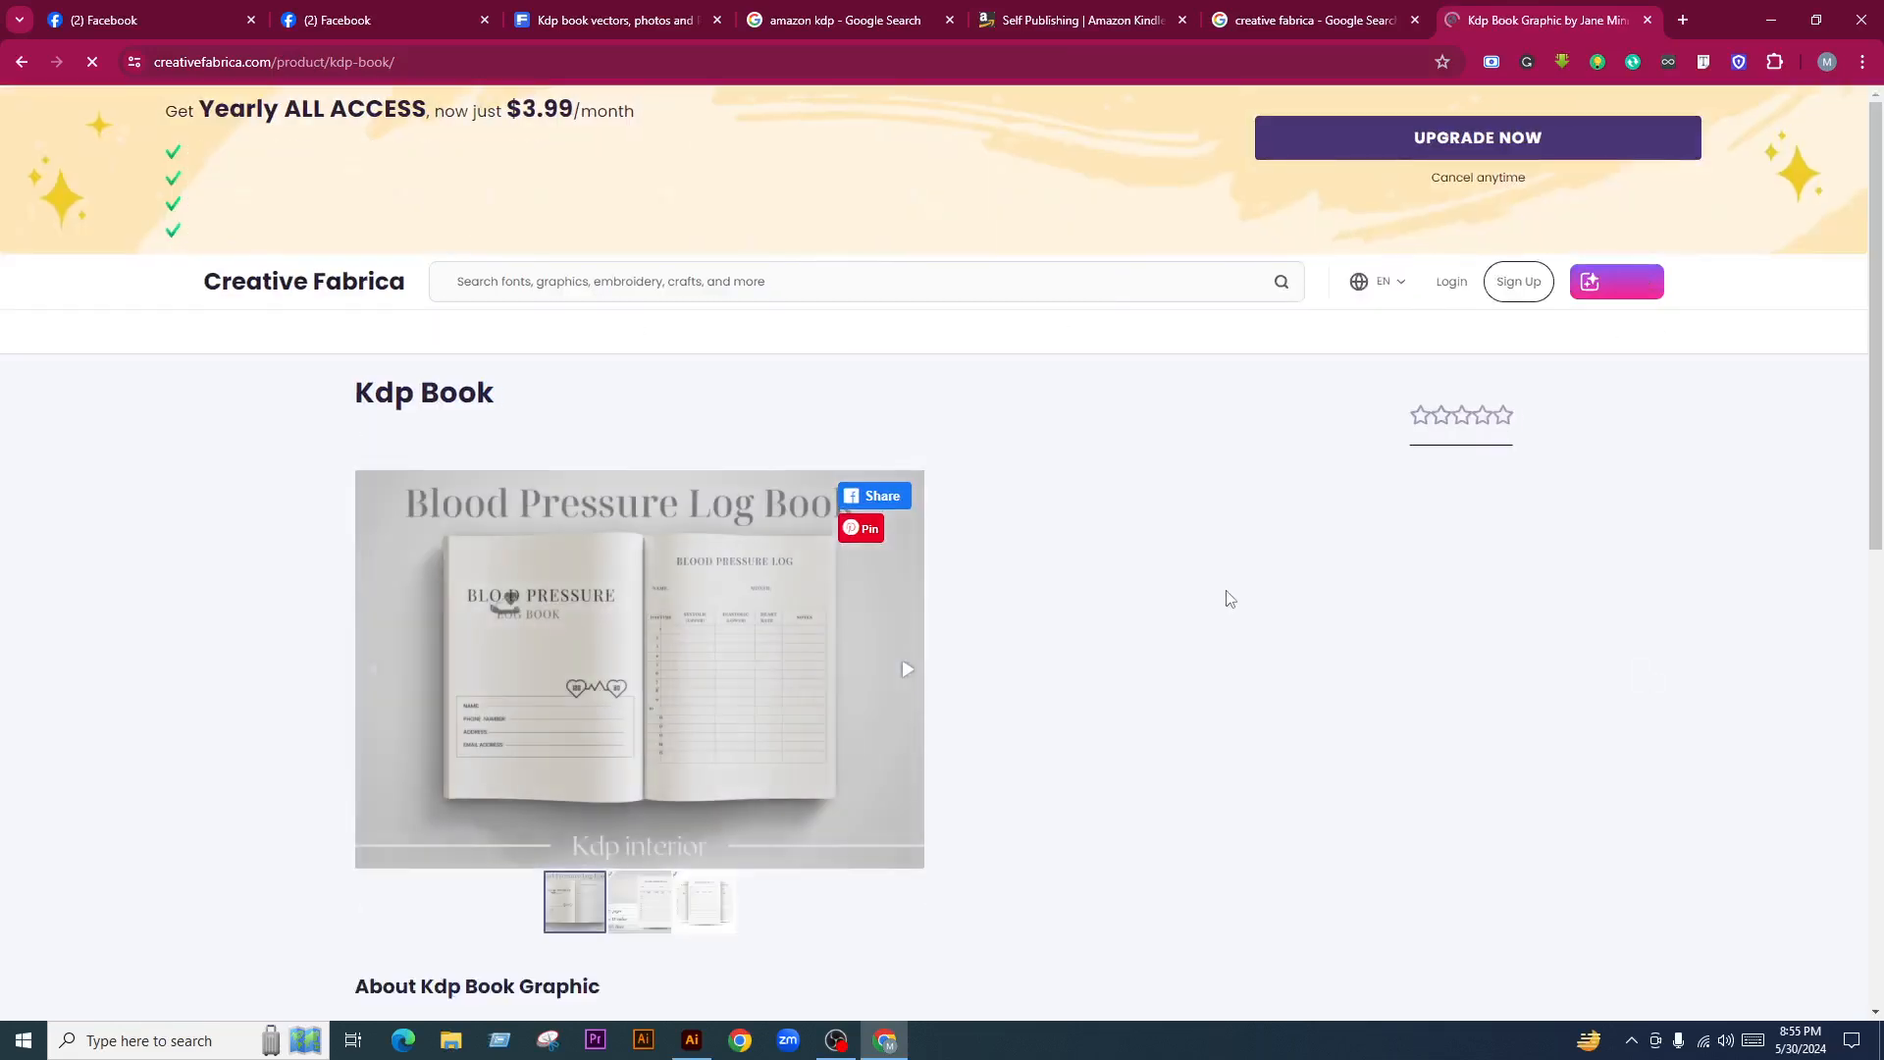
Scroll the Kdp Book page and advance its preview to the third image
{"action": "scroll", "coordinate": [1202, 593], "scroll_direction": "down", "scroll_amount": 2}
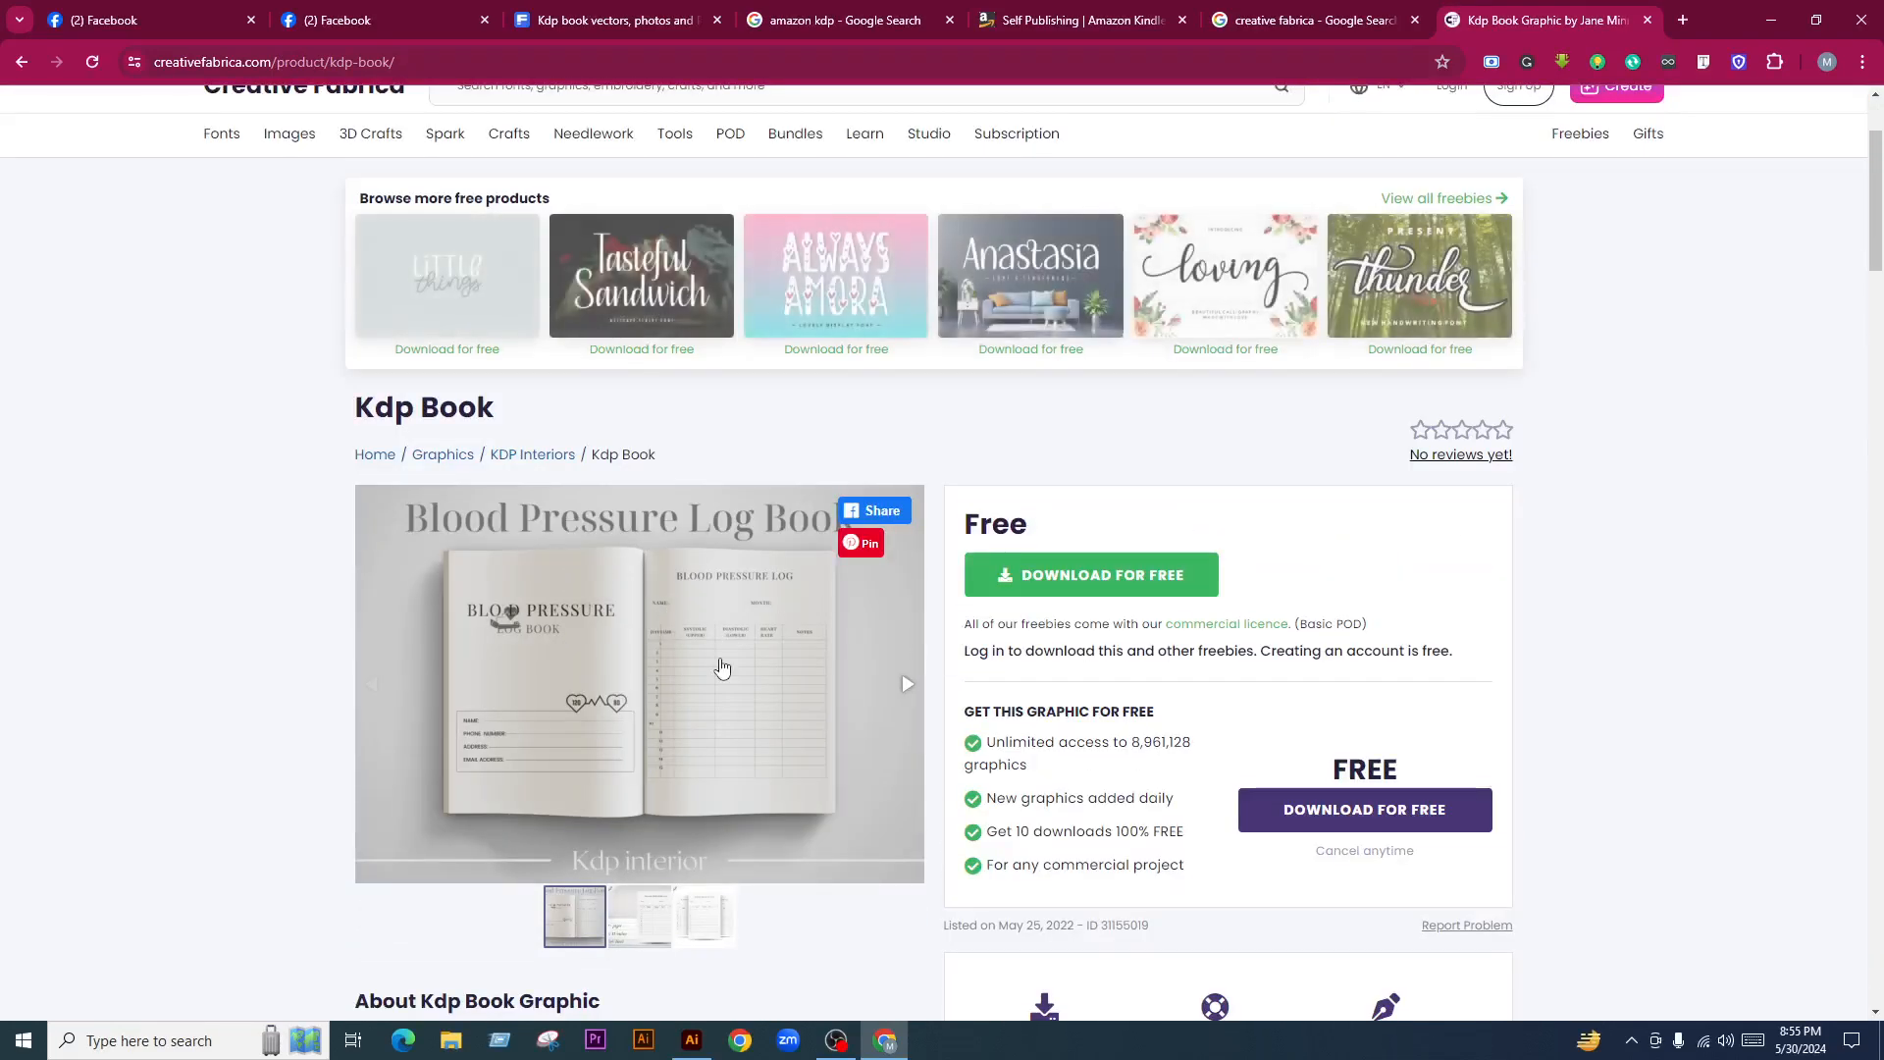
{"action": "scroll", "coordinate": [734, 667], "scroll_direction": "down", "scroll_amount": 2}
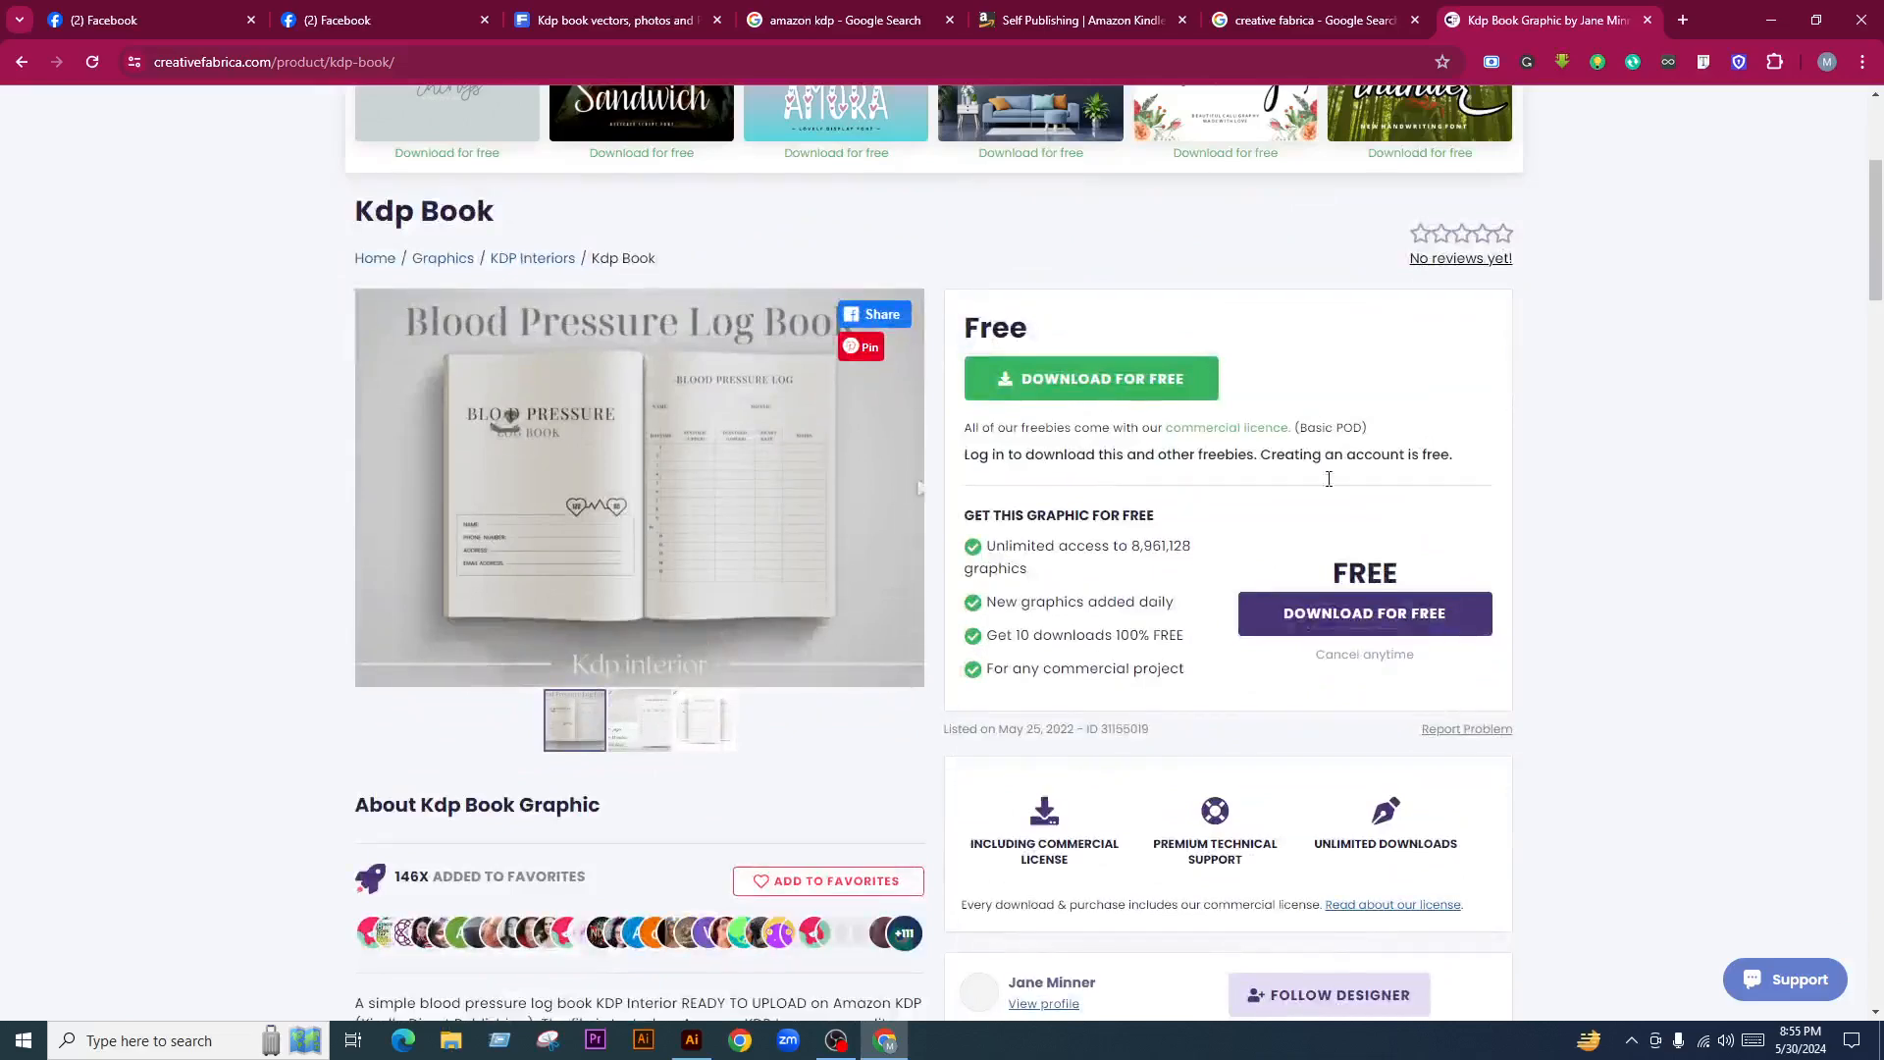
{"action": "left_click", "coordinate": [906, 487]}
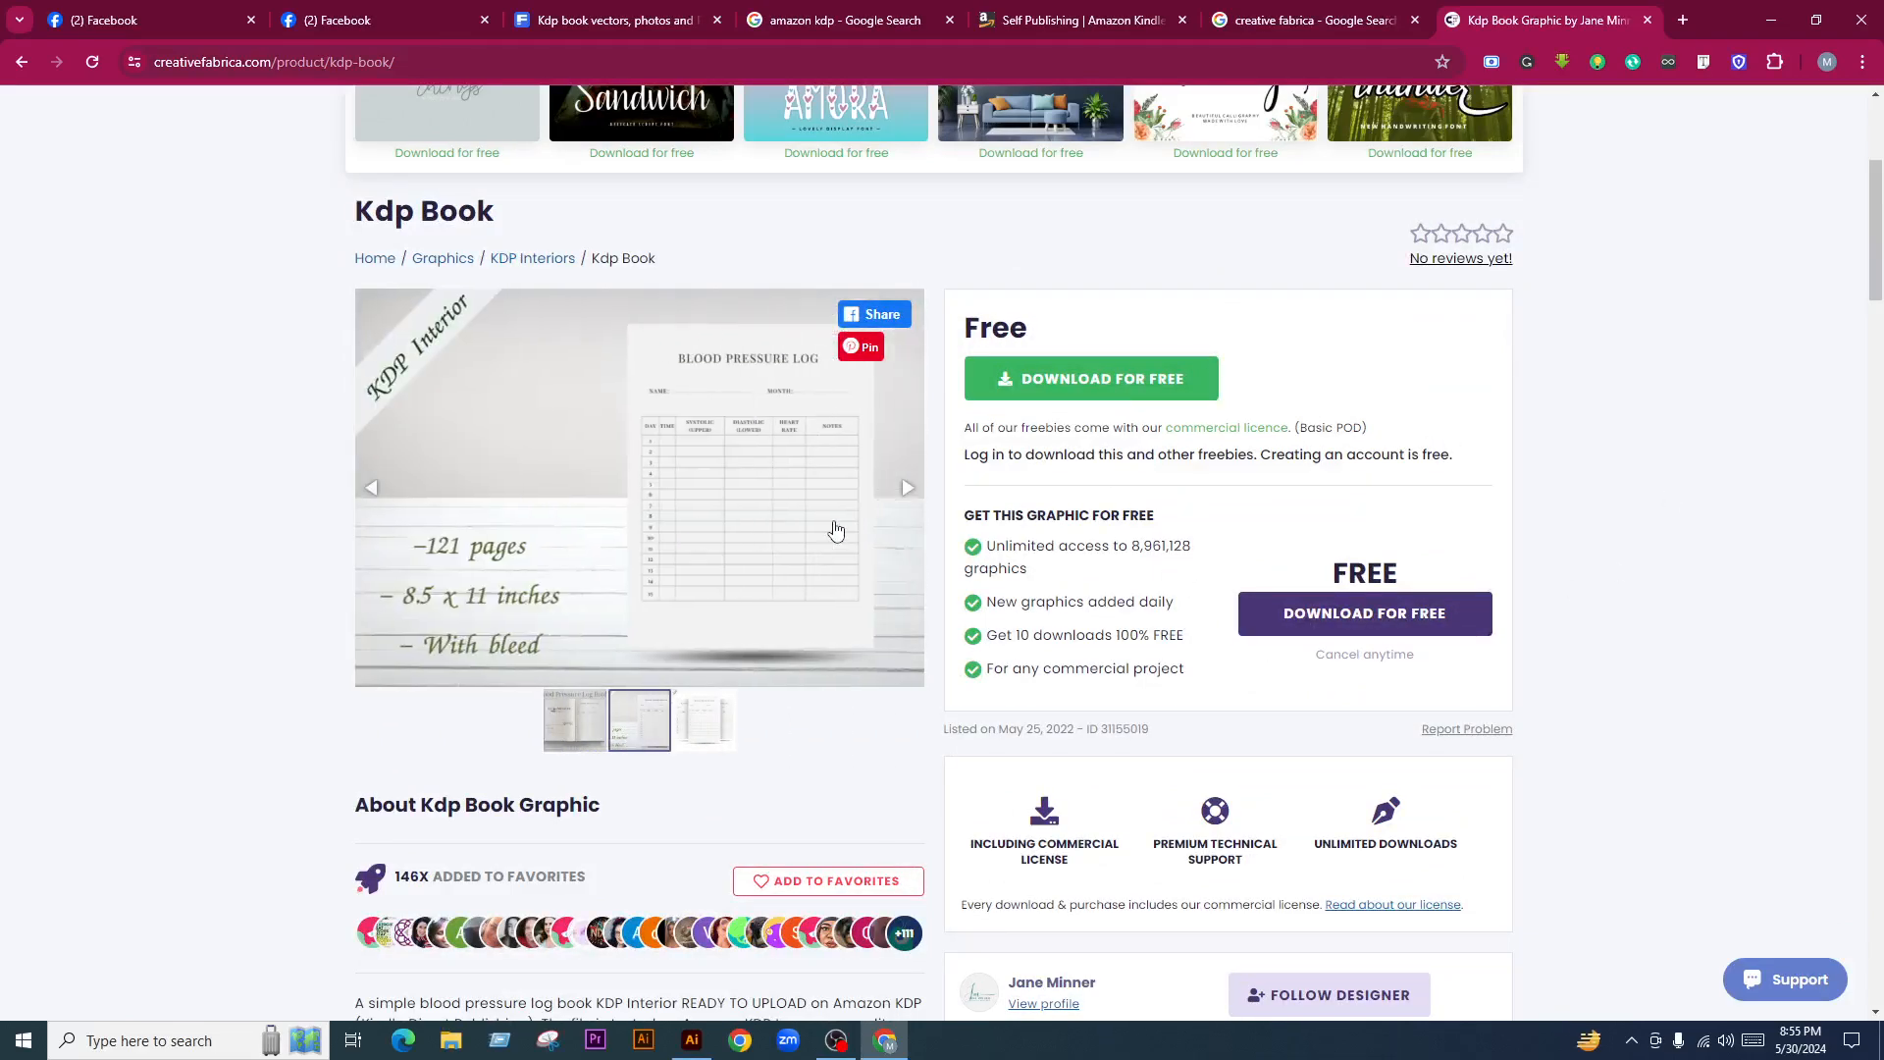
{"action": "left_click", "coordinate": [874, 531]}
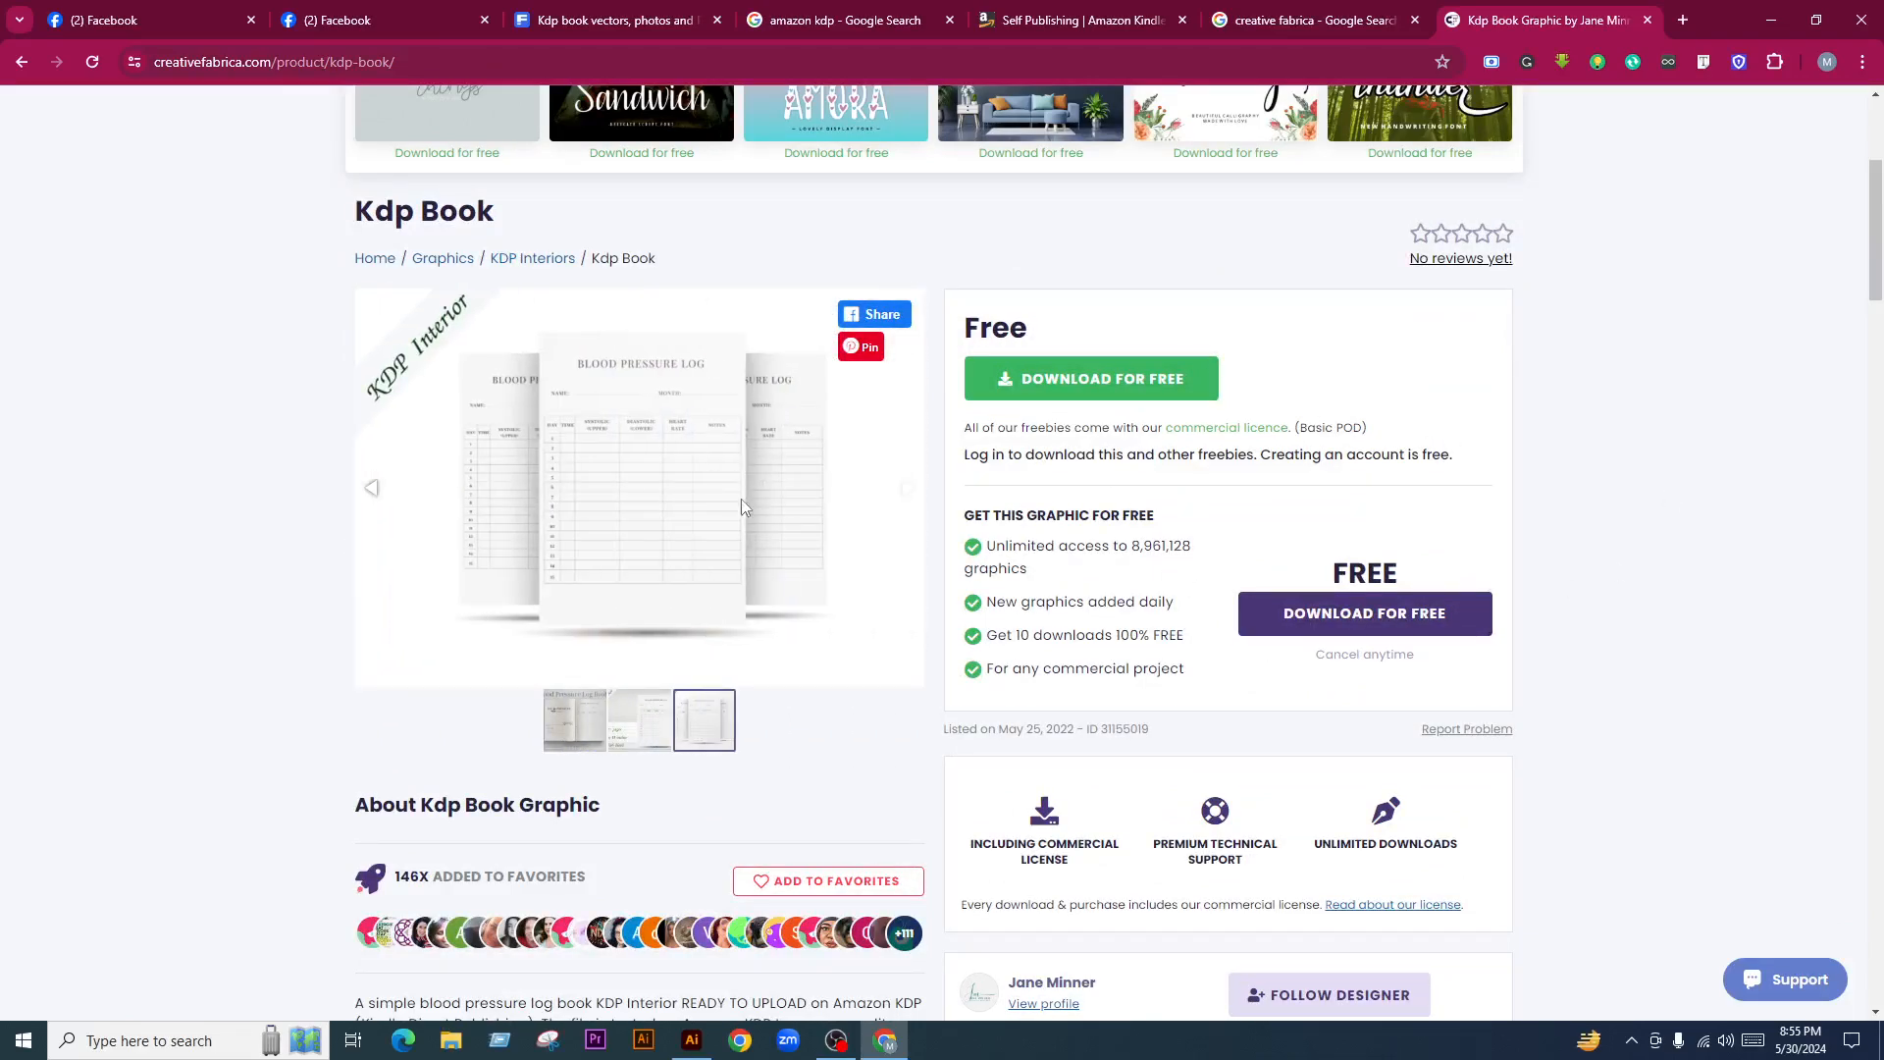
Open the Fitness Planner - Kdp Interior product from the designer's list, then view the KDP page
{"action": "scroll", "coordinate": [697, 553], "scroll_direction": "down", "scroll_amount": 15}
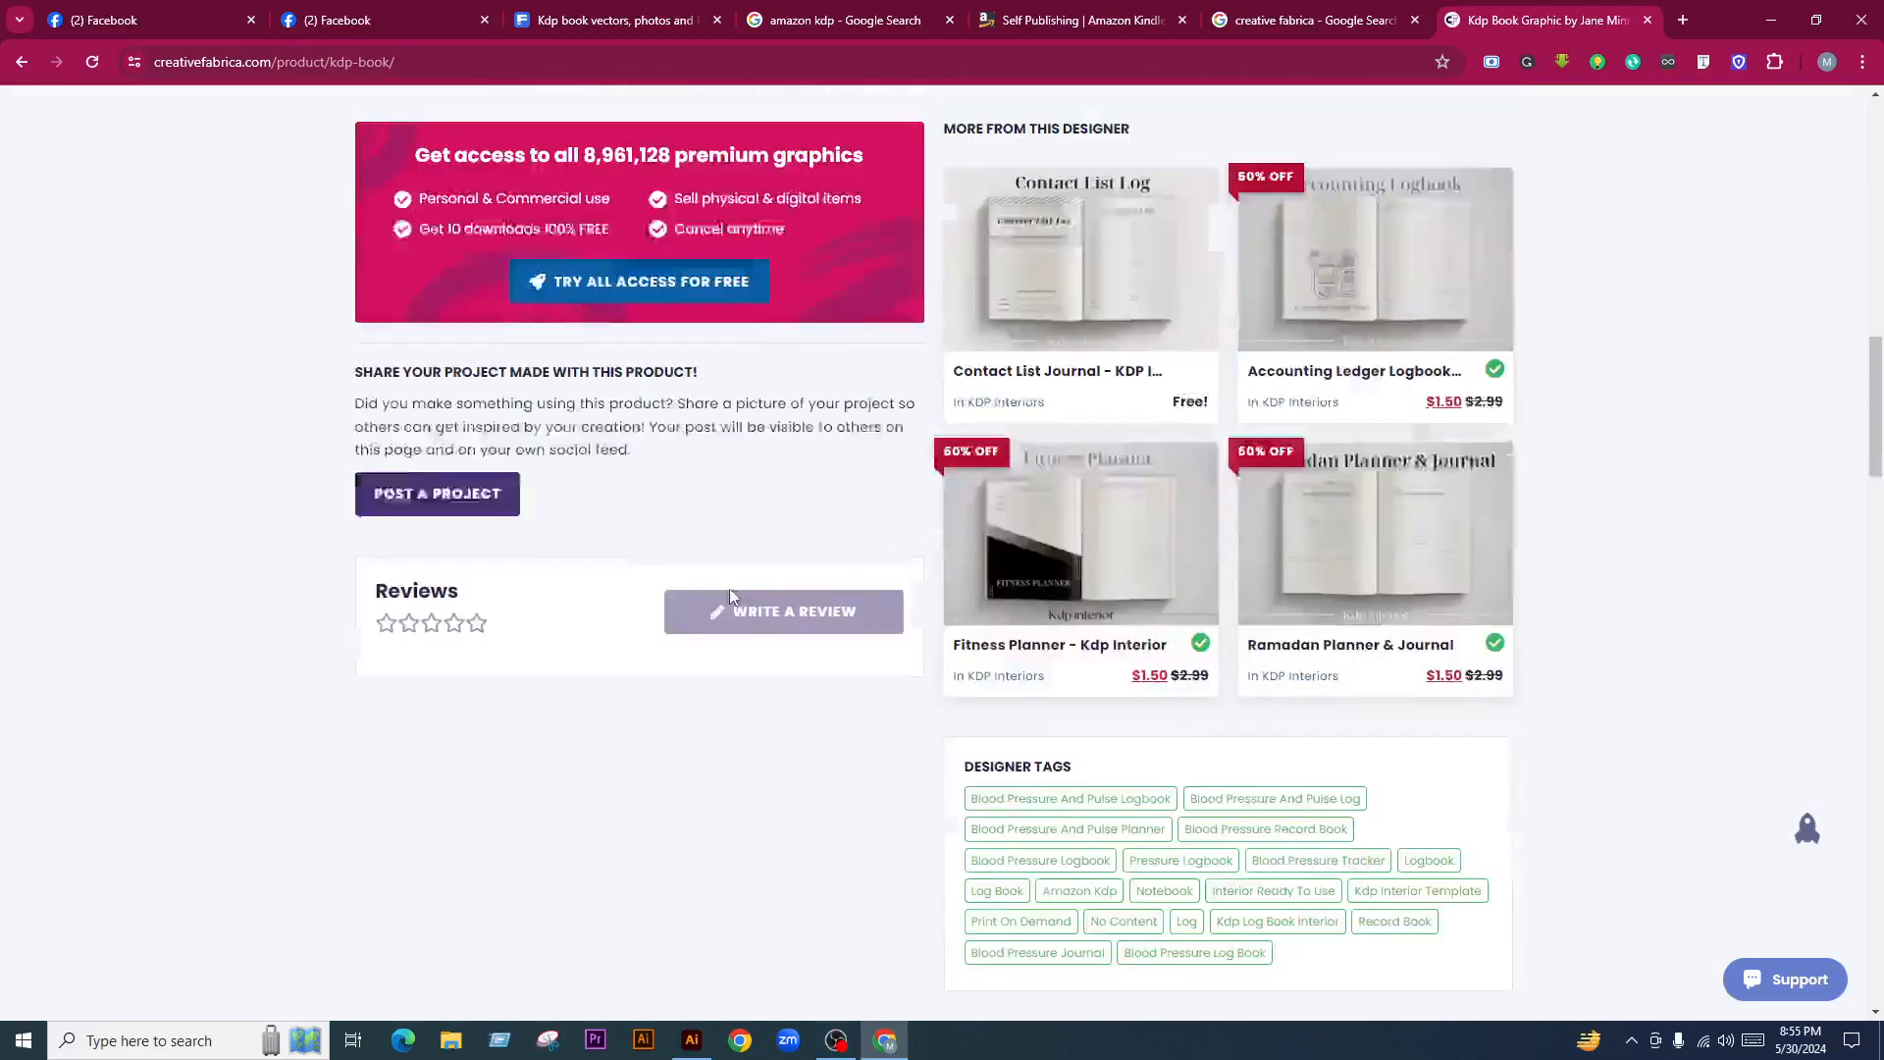
{"action": "scroll", "coordinate": [729, 520], "scroll_direction": "down", "scroll_amount": 5}
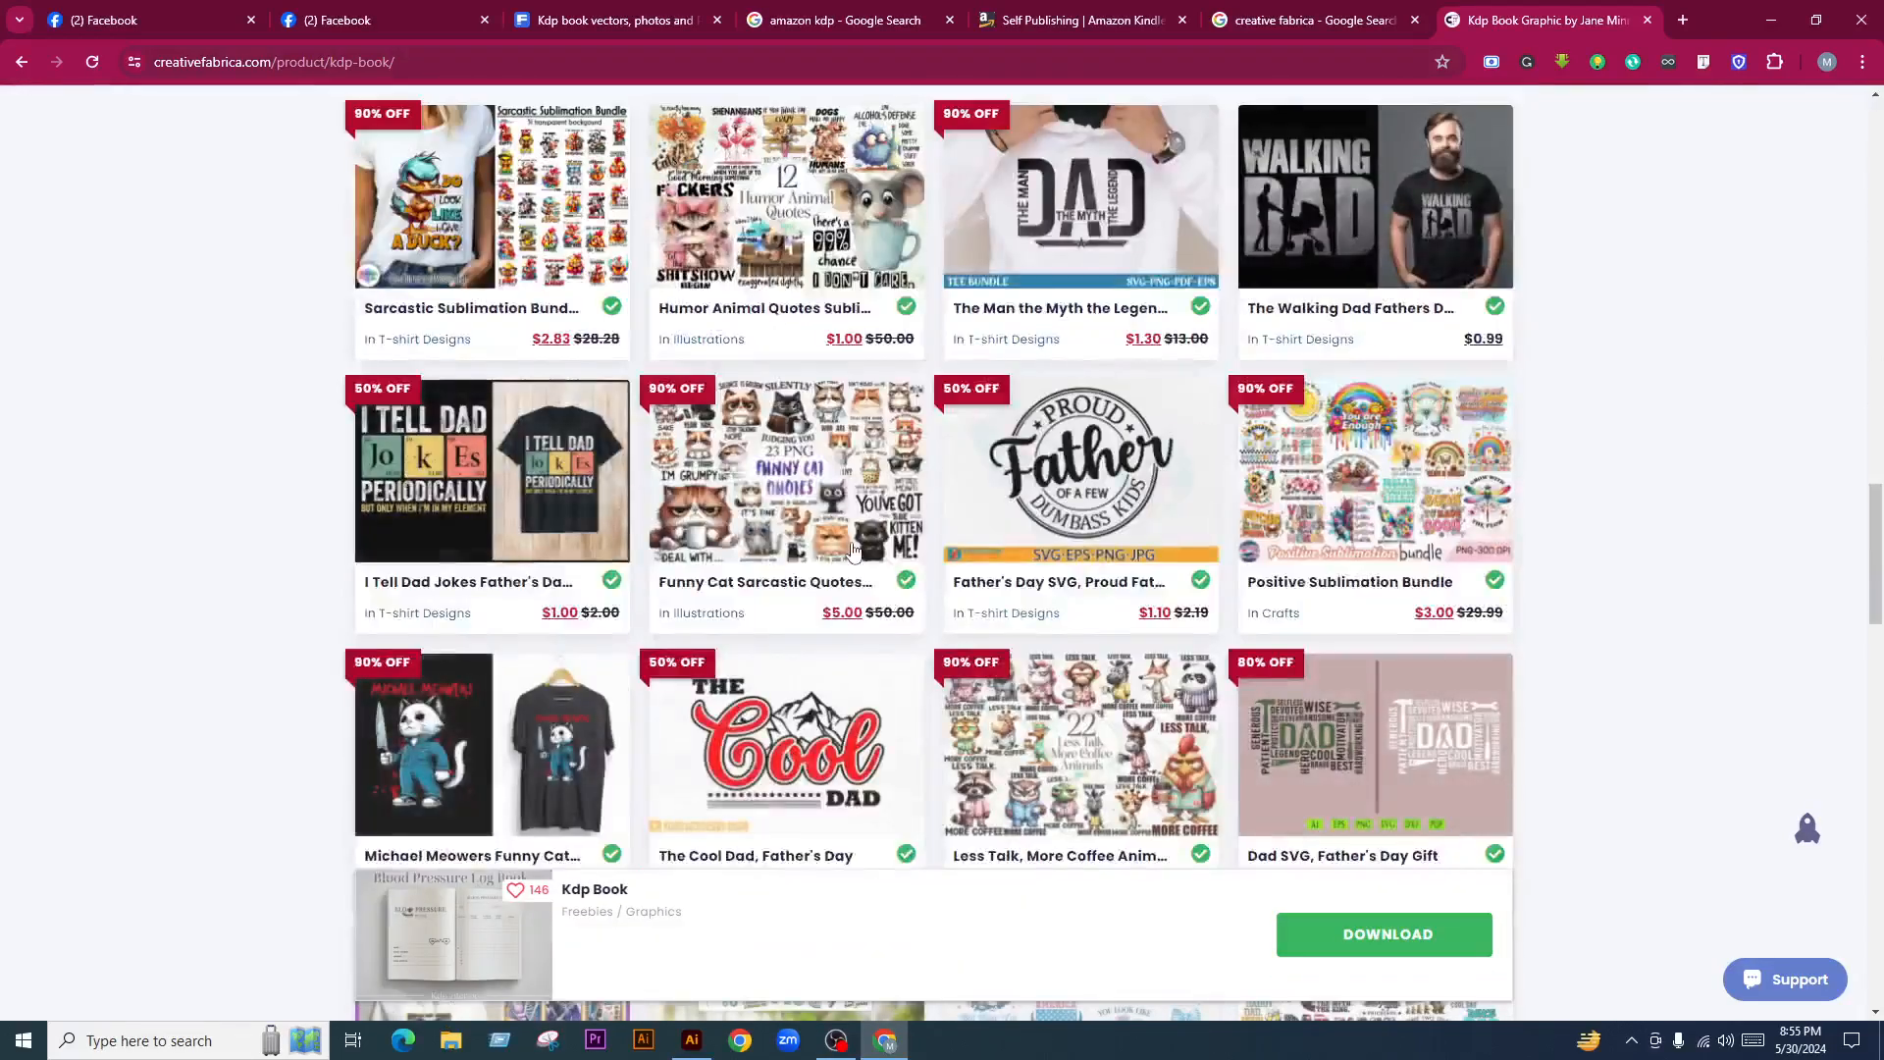
{"action": "scroll", "coordinate": [808, 549], "scroll_direction": "up", "scroll_amount": 20}
{"action": "scroll", "coordinate": [1079, 589], "scroll_direction": "down", "scroll_amount": 14}
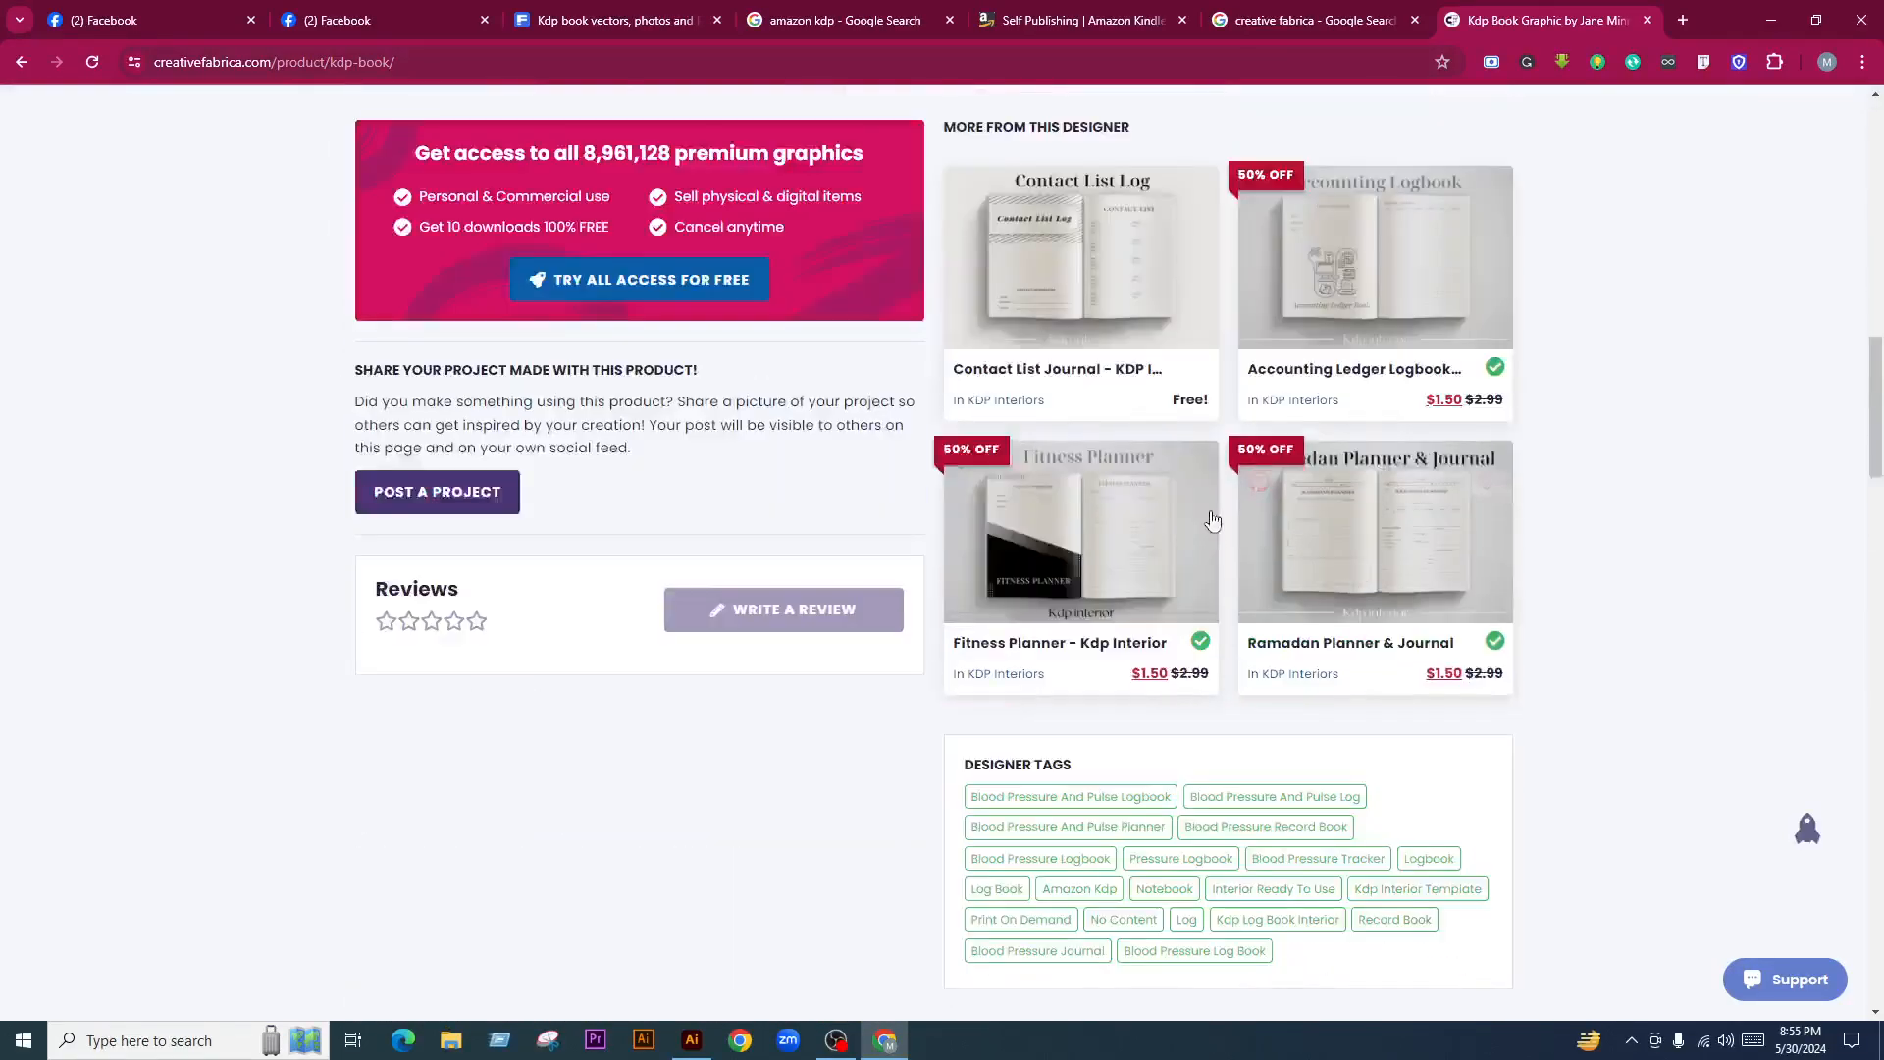
{"action": "scroll", "coordinate": [1211, 549], "scroll_direction": "up", "scroll_amount": 3}
{"action": "left_click", "coordinate": [1112, 720]}
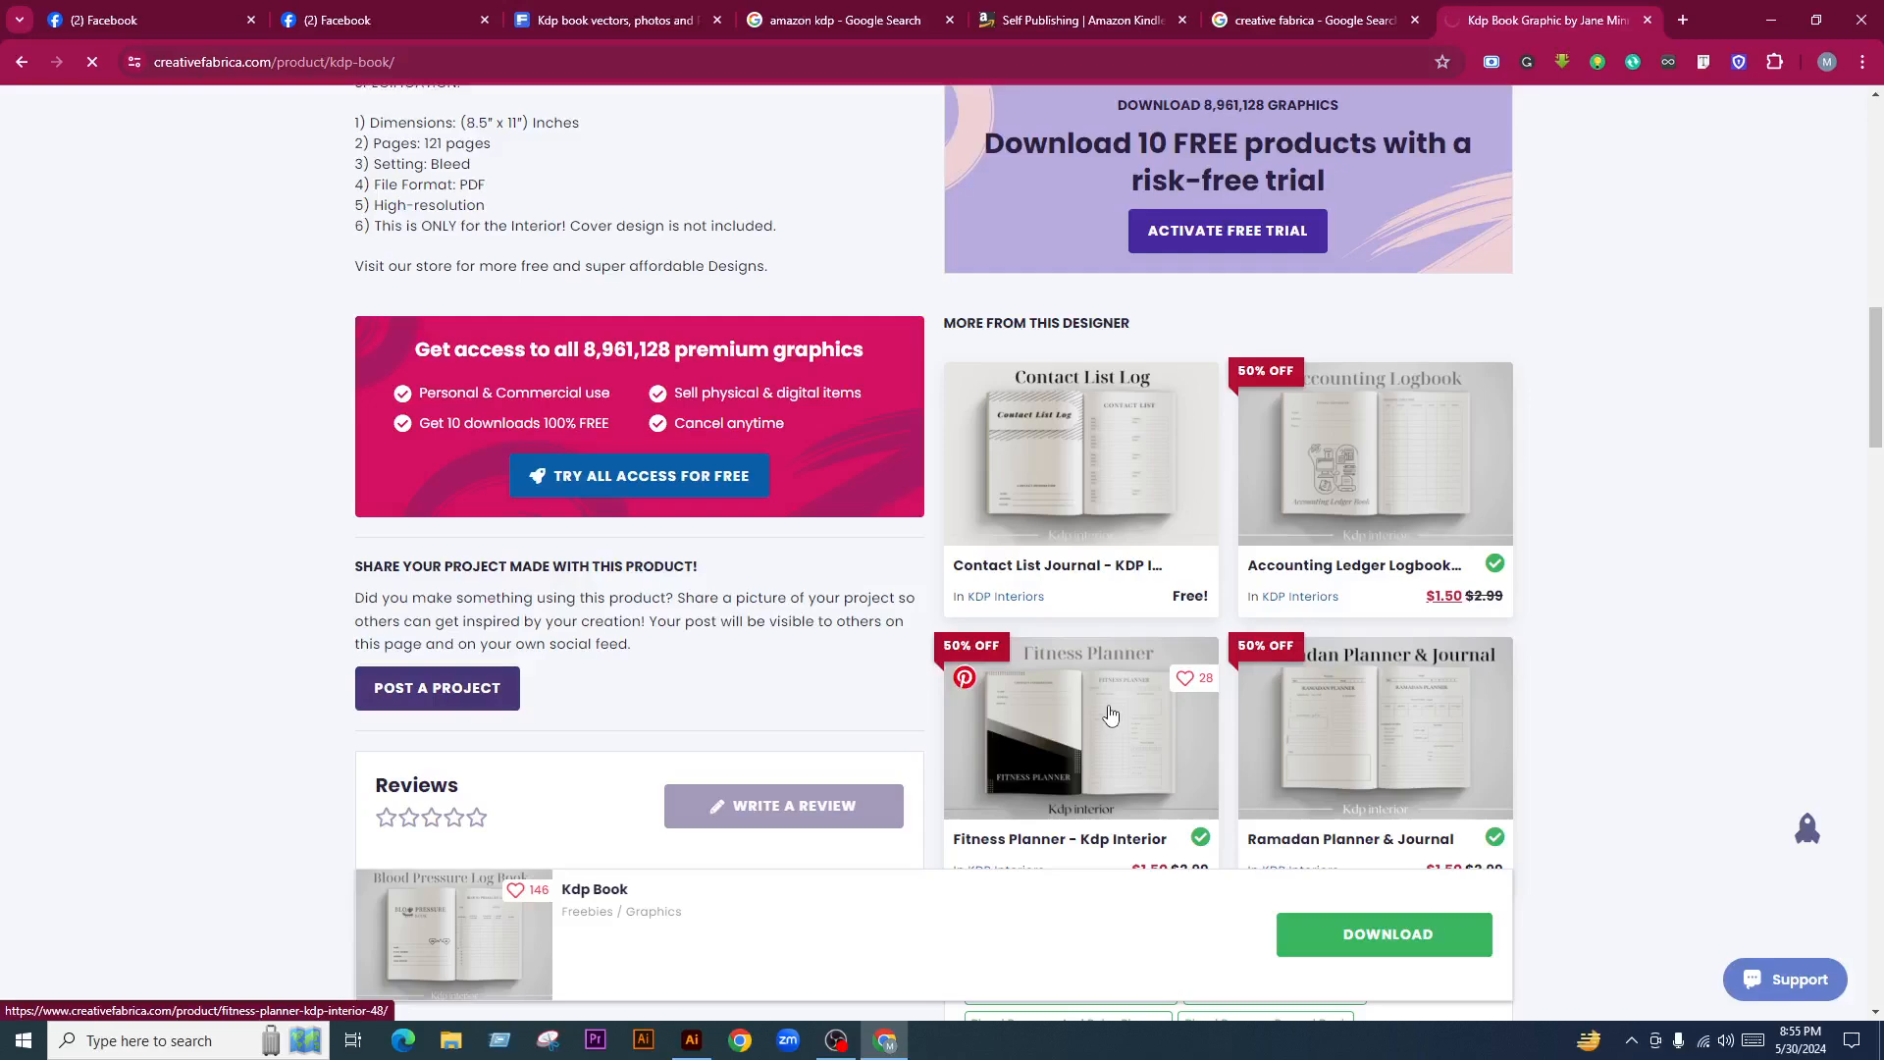
{"action": "left_click", "coordinate": [1060, 12]}
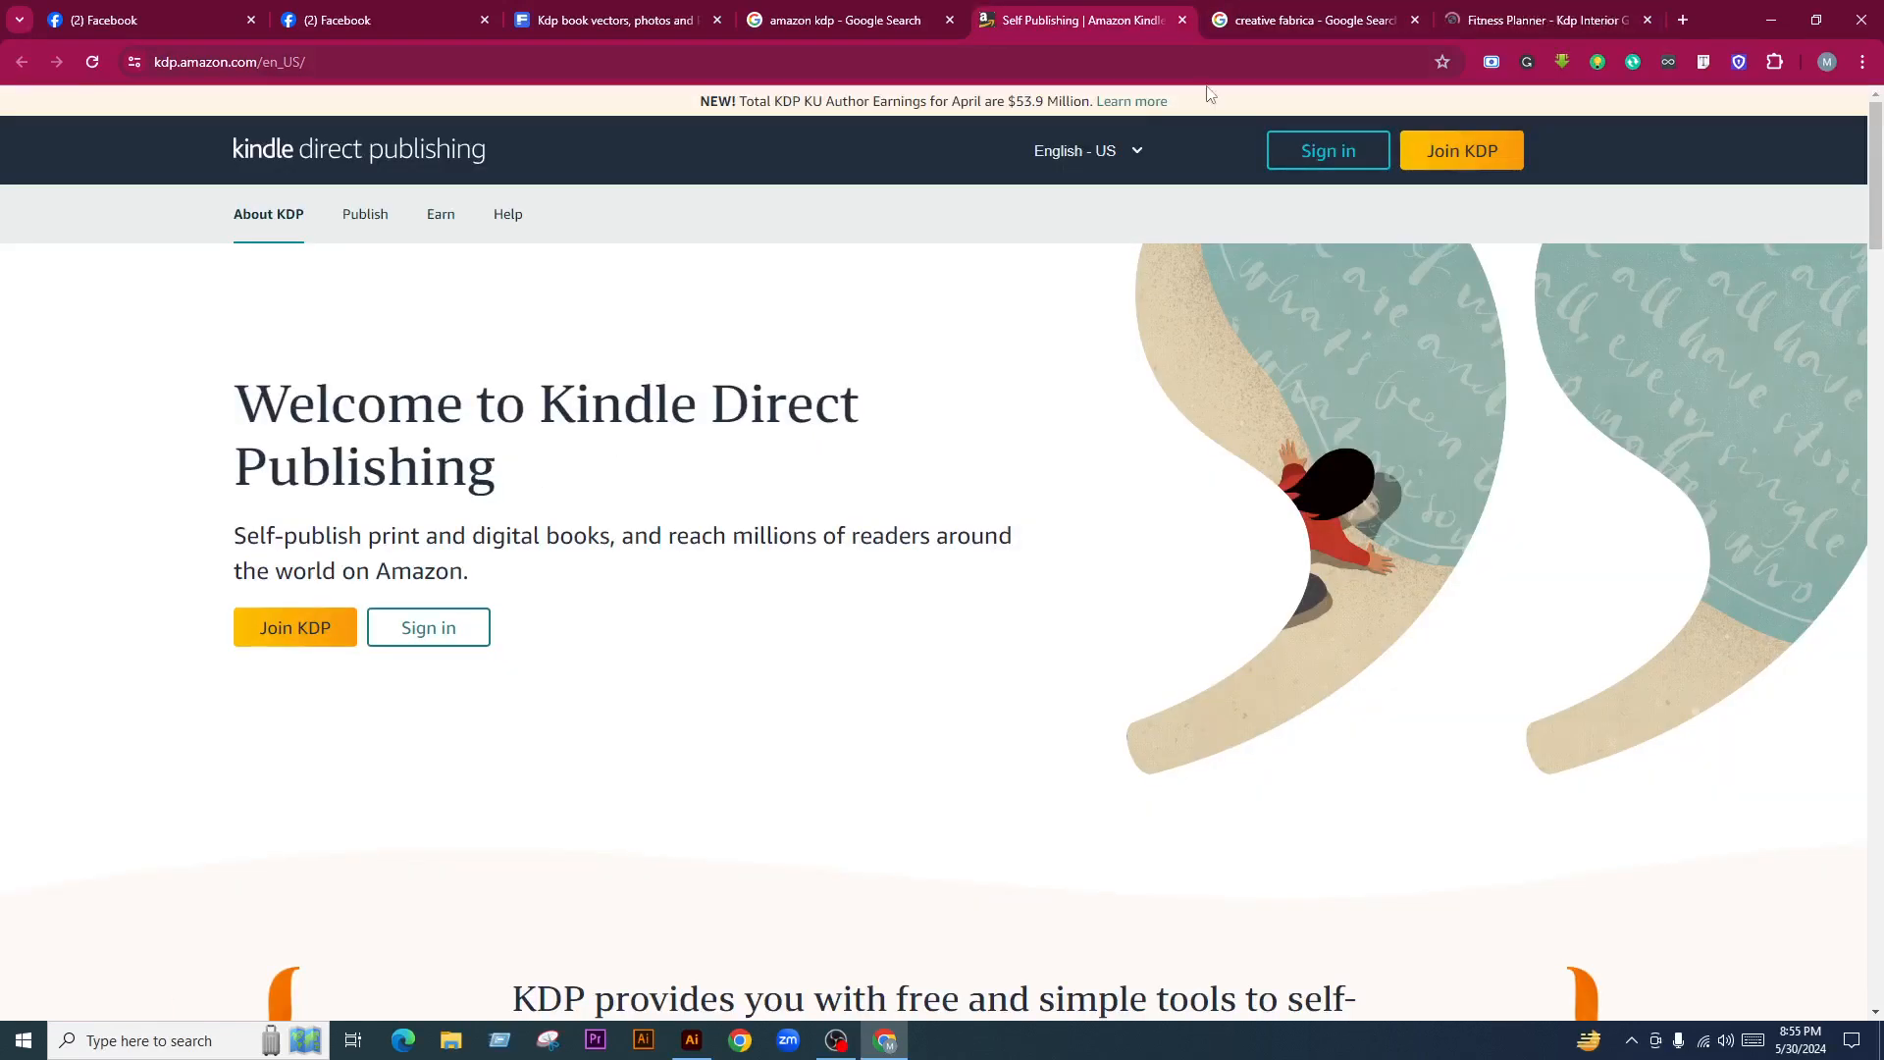
Review the Fitness Planner previews (121 pages, 6 x 9 inches), then return to Freepik's kdp book results
{"action": "left_click", "coordinate": [1318, 10]}
{"action": "left_click", "coordinate": [1479, 11]}
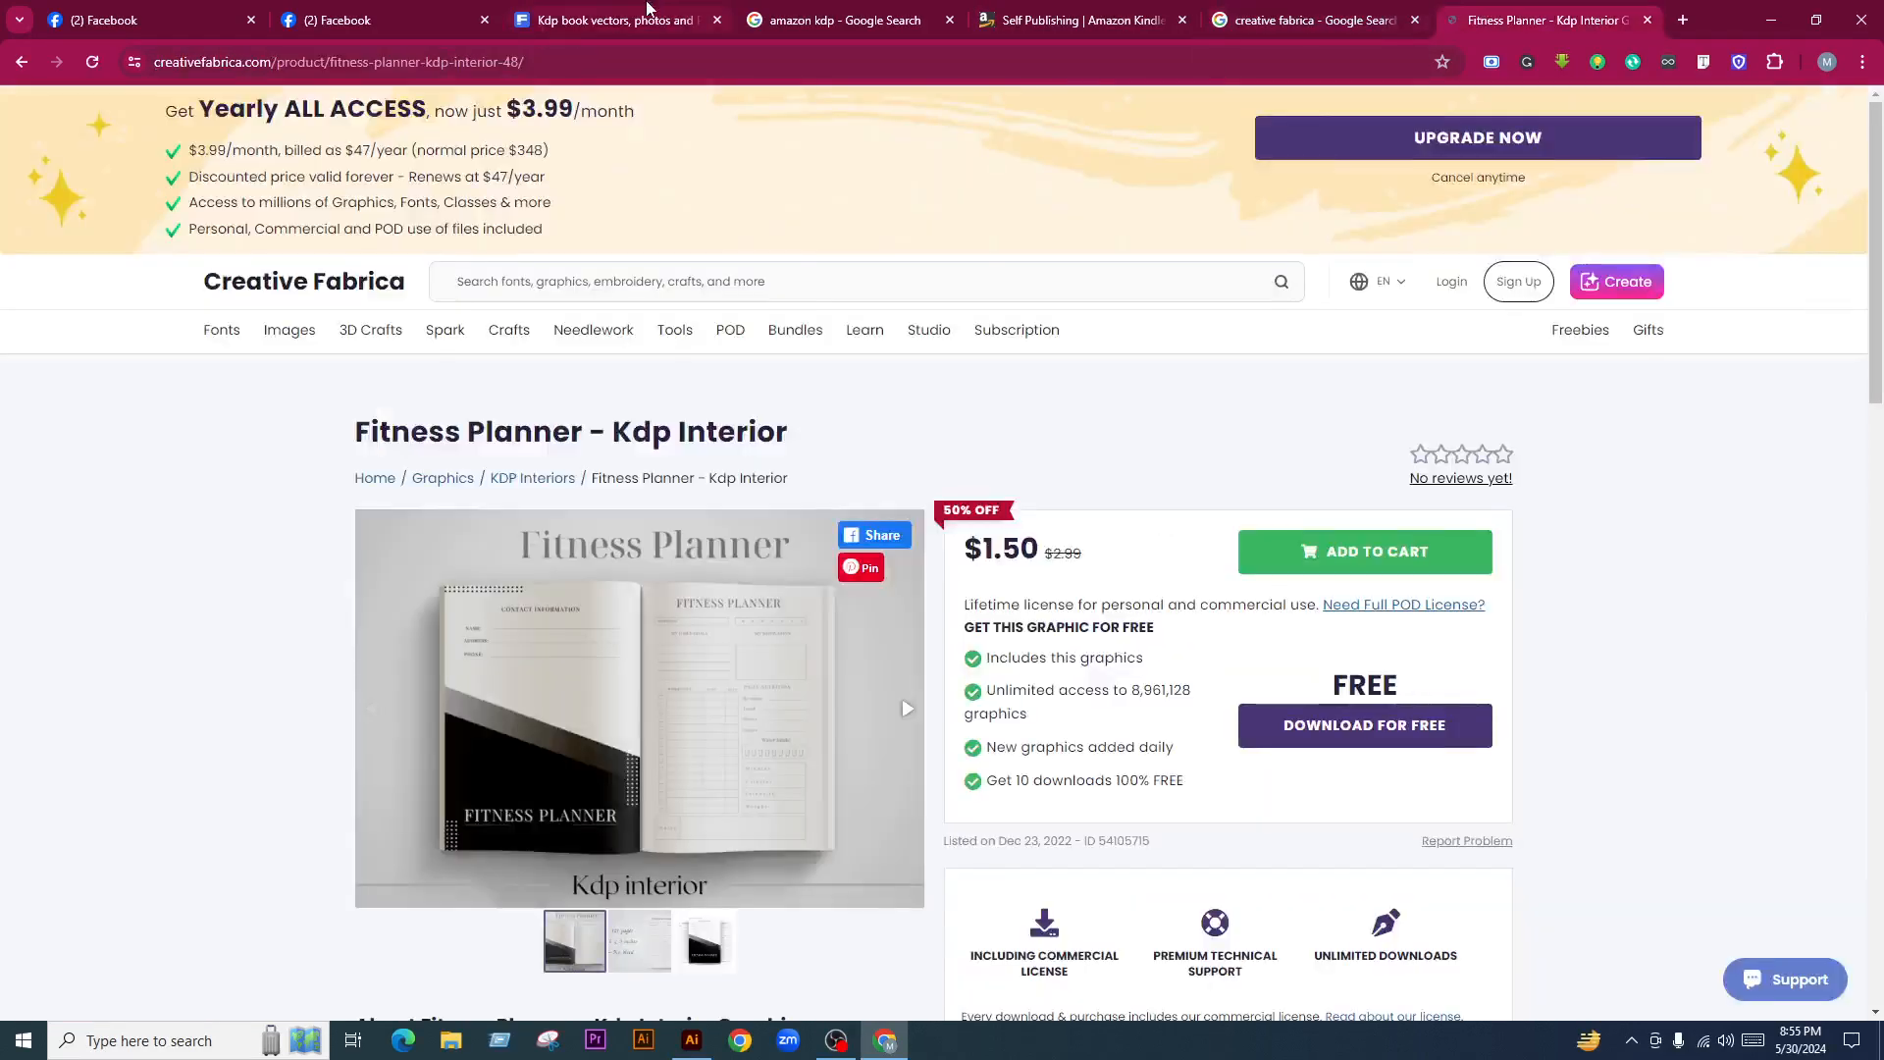
{"action": "key", "text": "ctrl+3"}
{"action": "left_click", "coordinate": [1480, 22]}
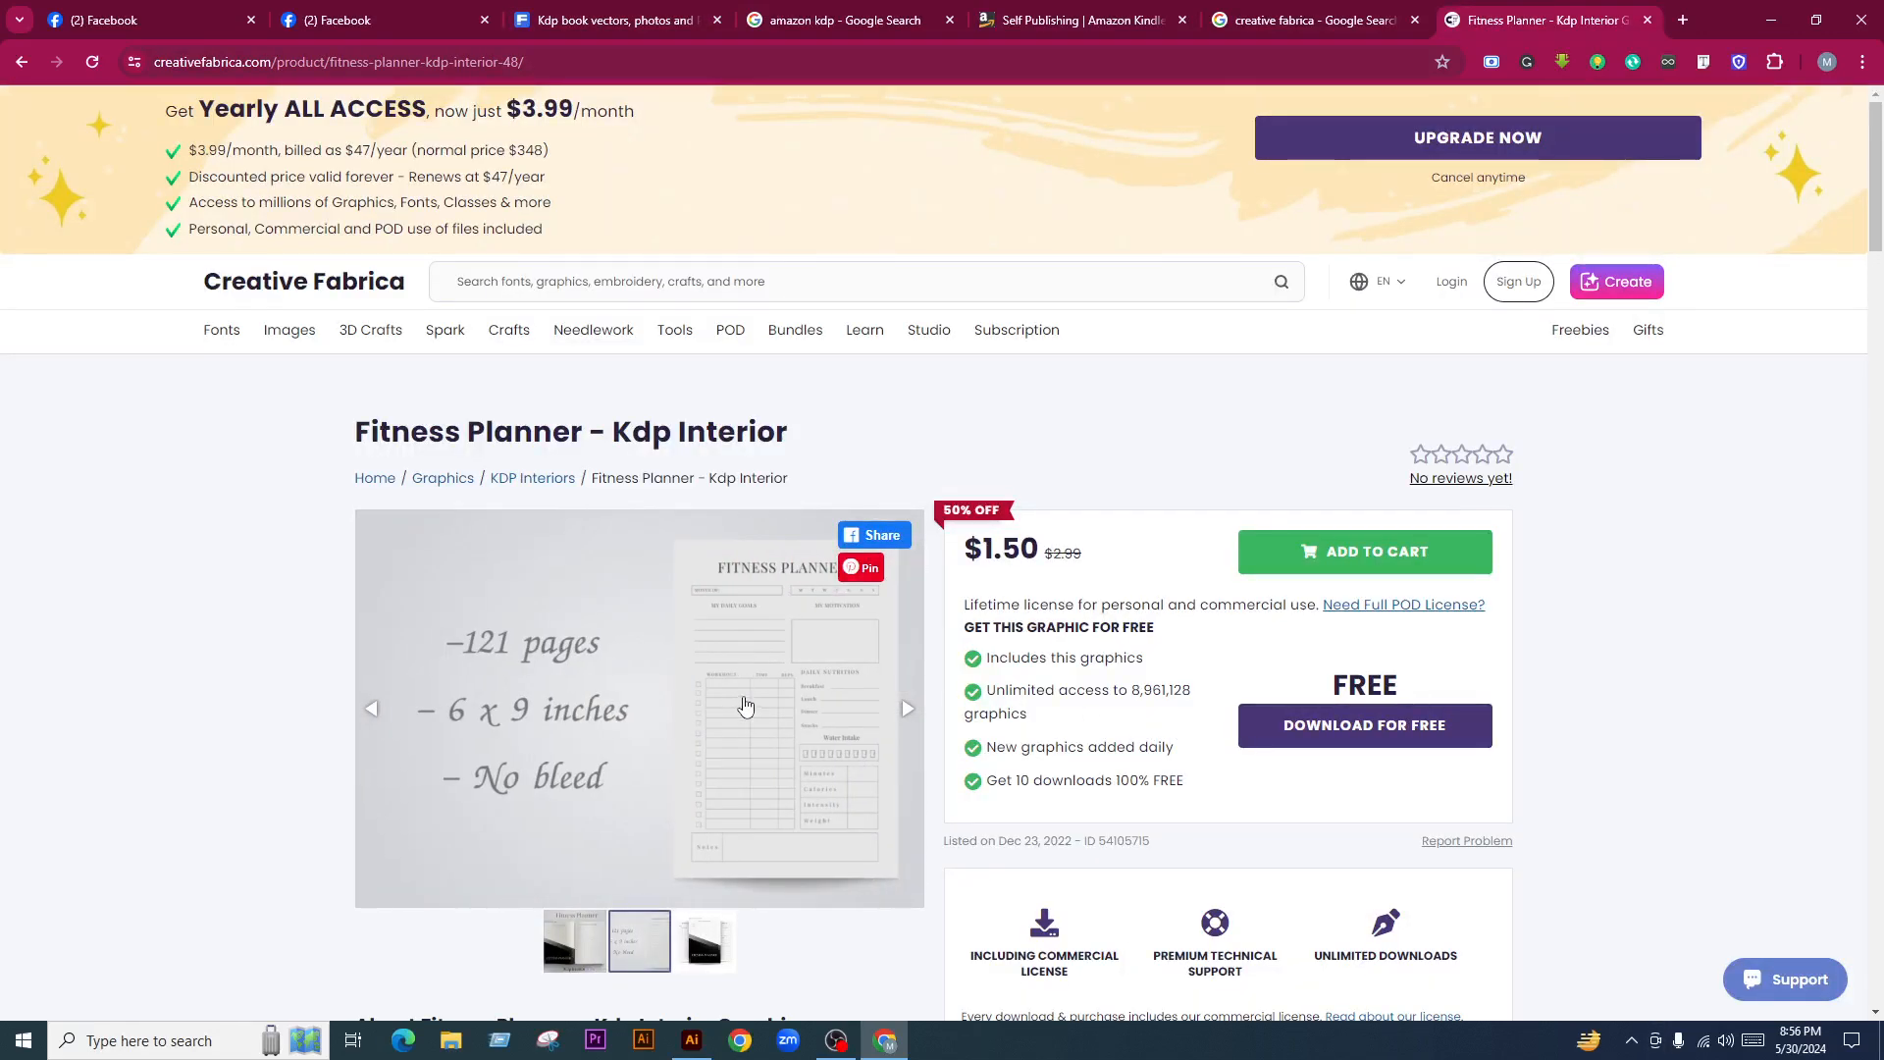
{"action": "scroll", "coordinate": [718, 690], "scroll_direction": "down", "scroll_amount": 2}
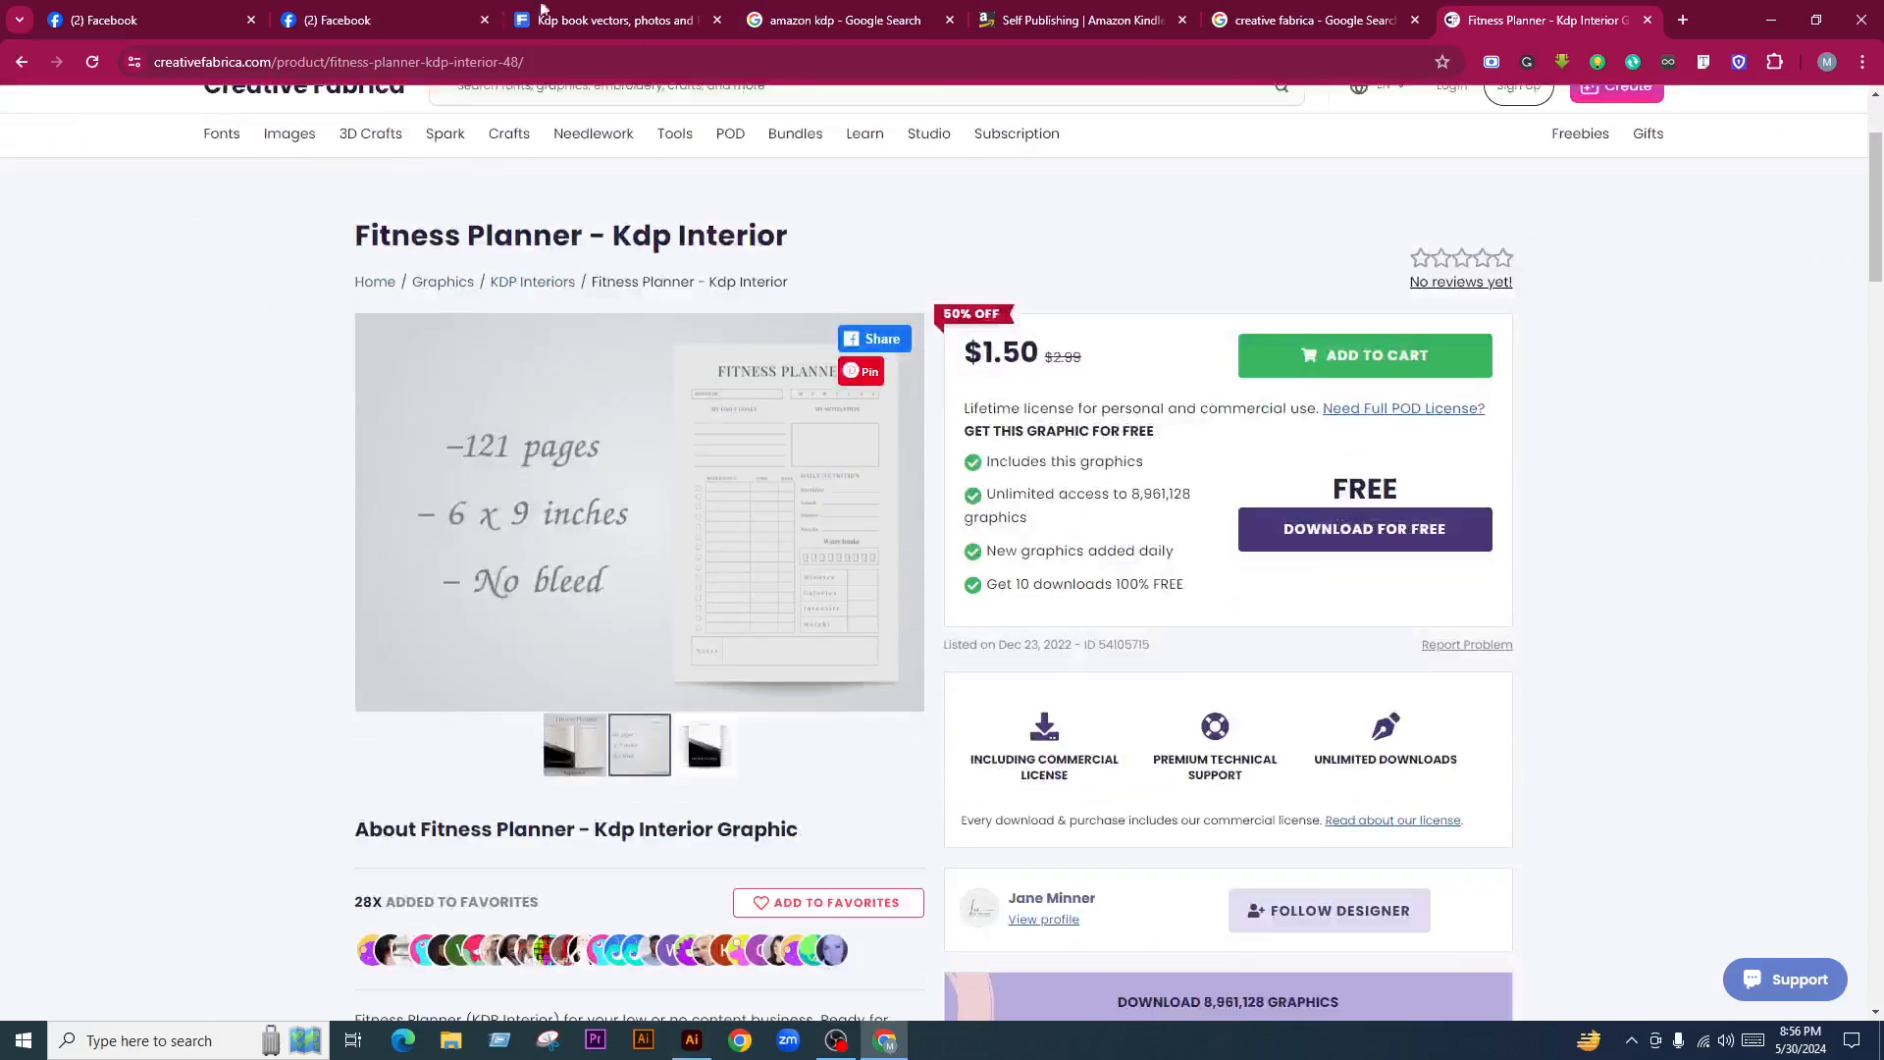
{"action": "left_click", "coordinate": [544, 18]}
Replace the Freepik search with 'log book' and scroll through the results
{"action": "left_click_drag", "start_coordinate": [510, 127], "coordinate": [28, 130]}
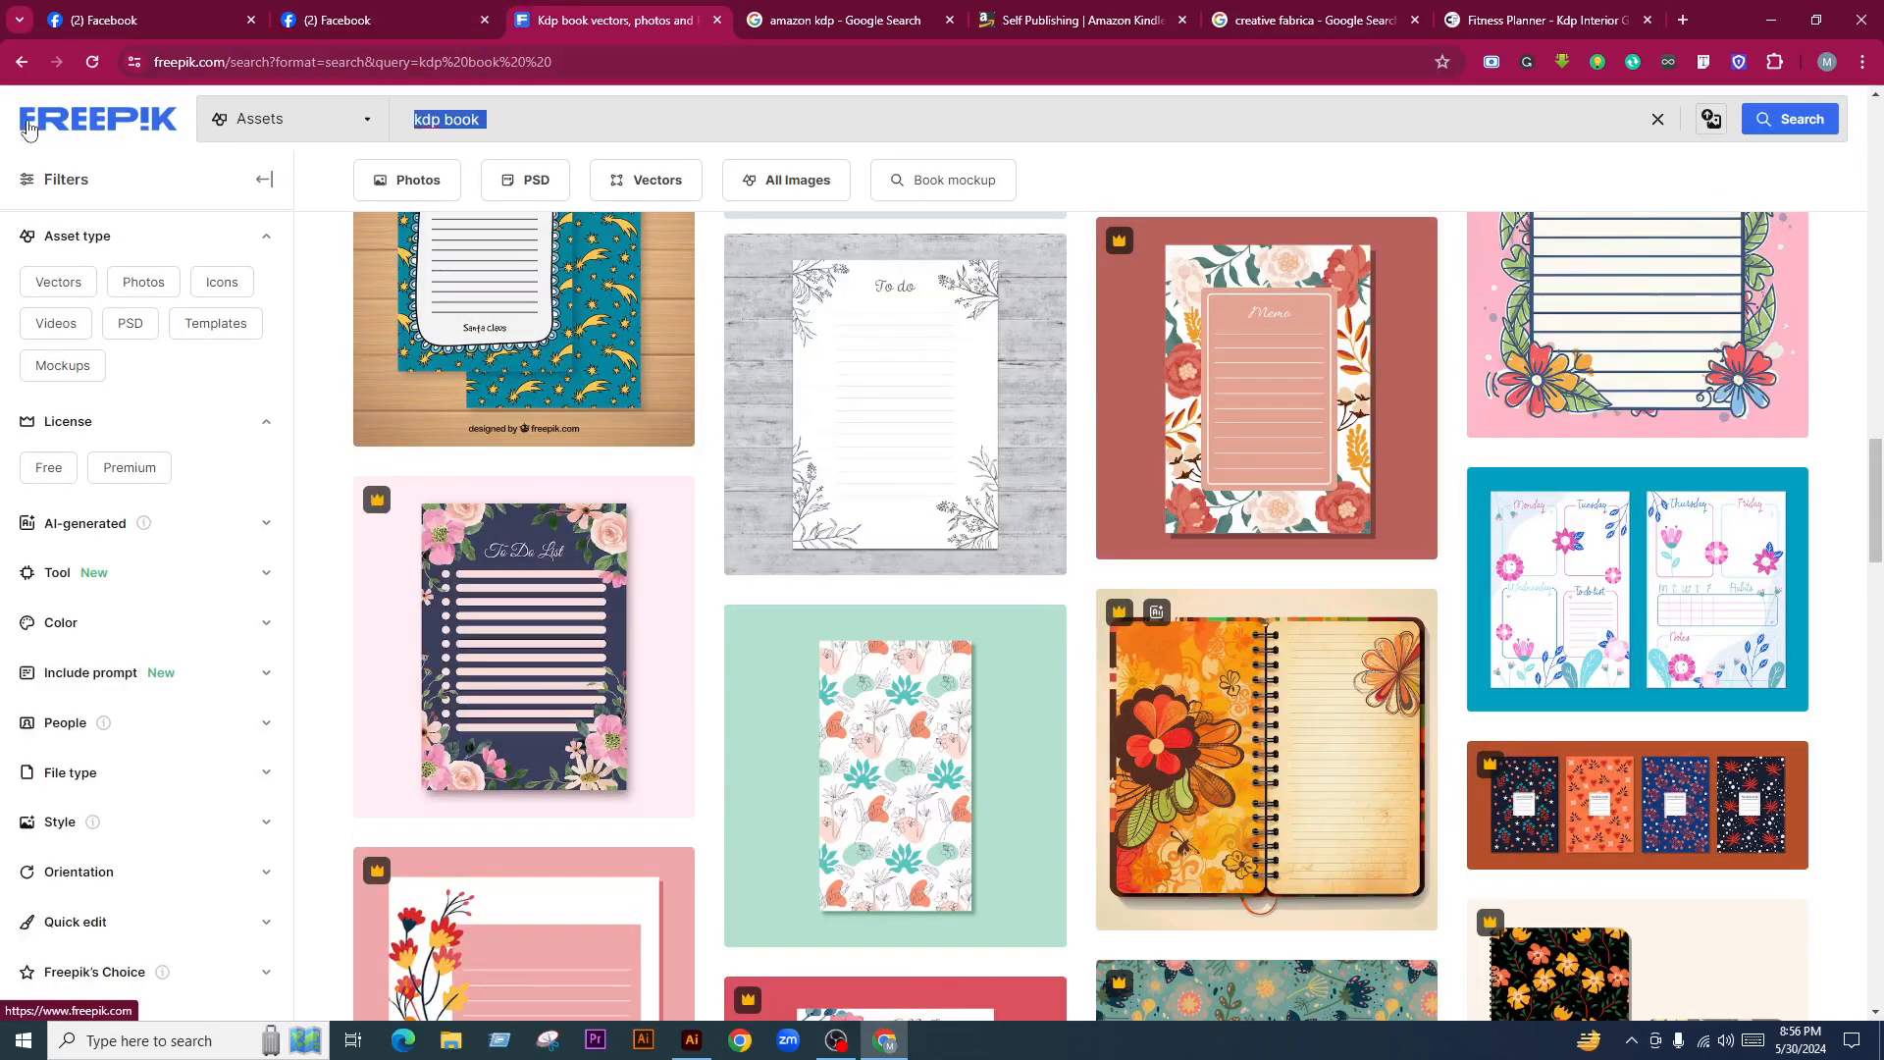
{"action": "type", "text": "log book"}
{"action": "key", "text": "Return"}
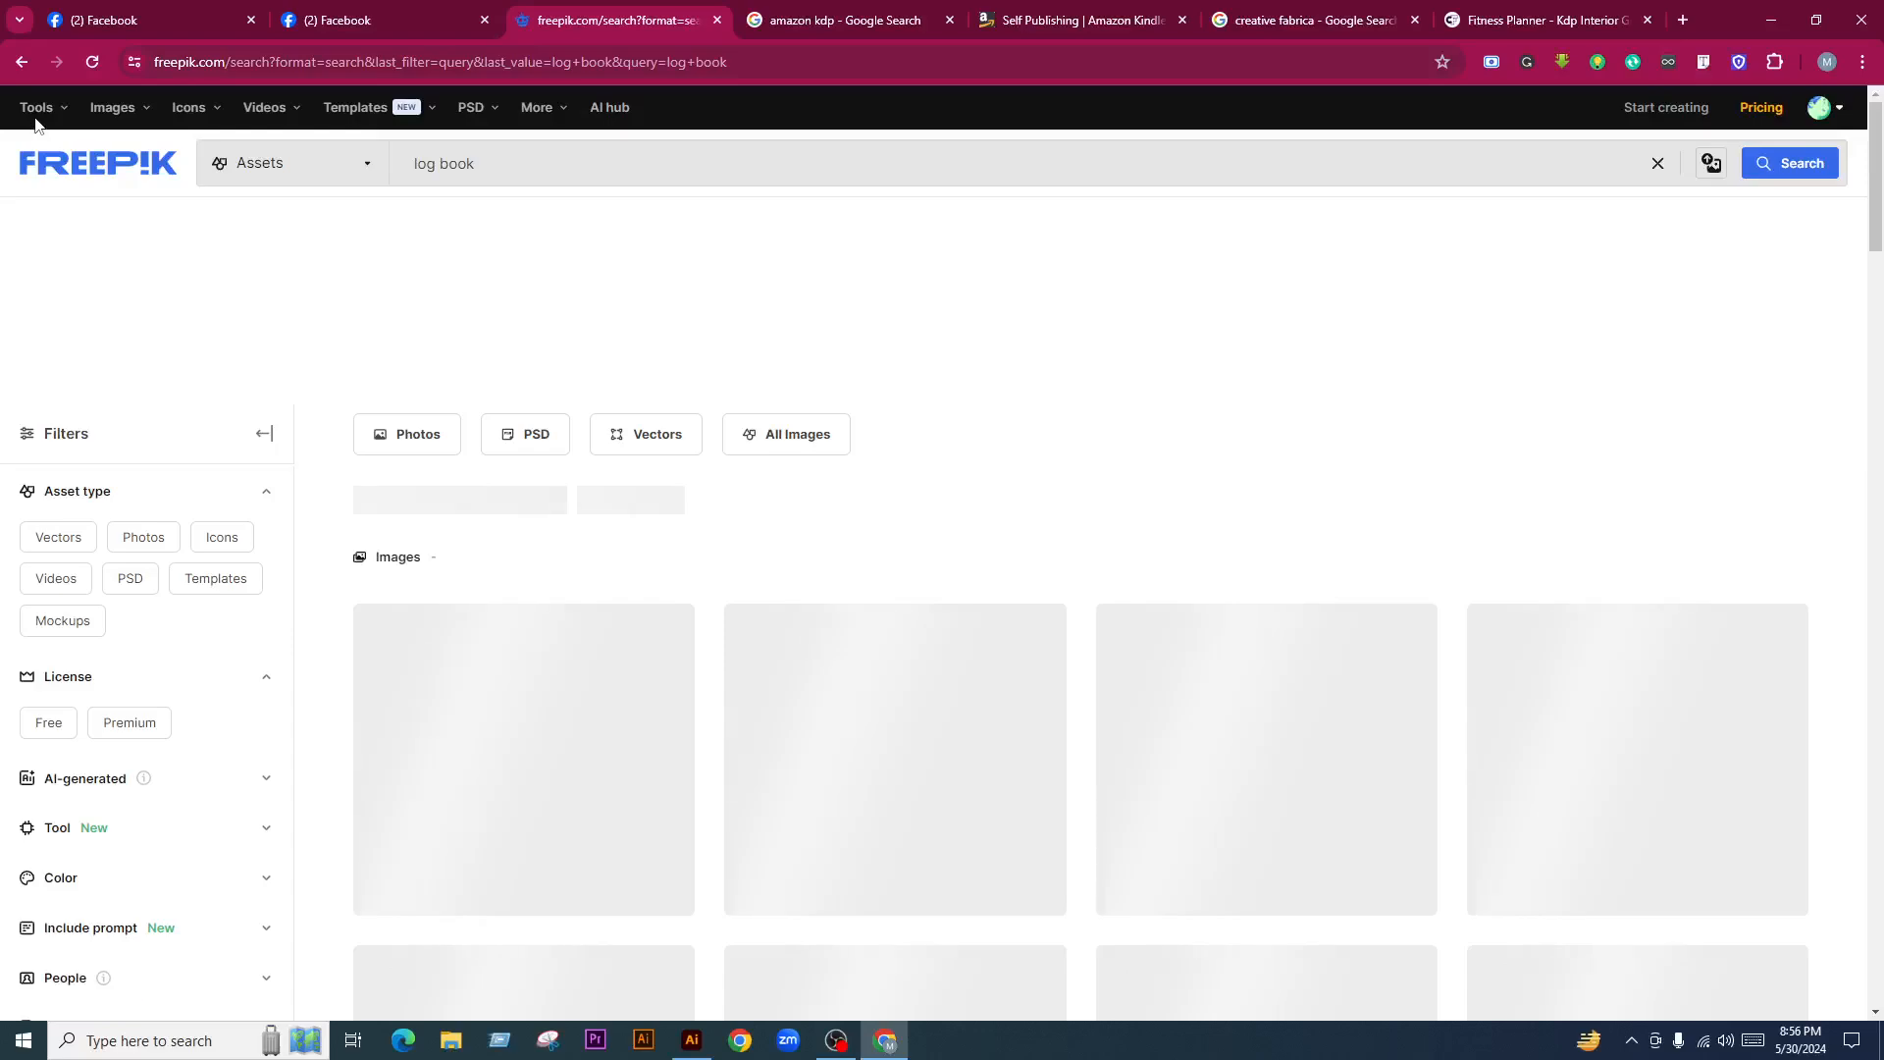
{"action": "scroll", "coordinate": [1006, 666], "scroll_direction": "down", "scroll_amount": 12}
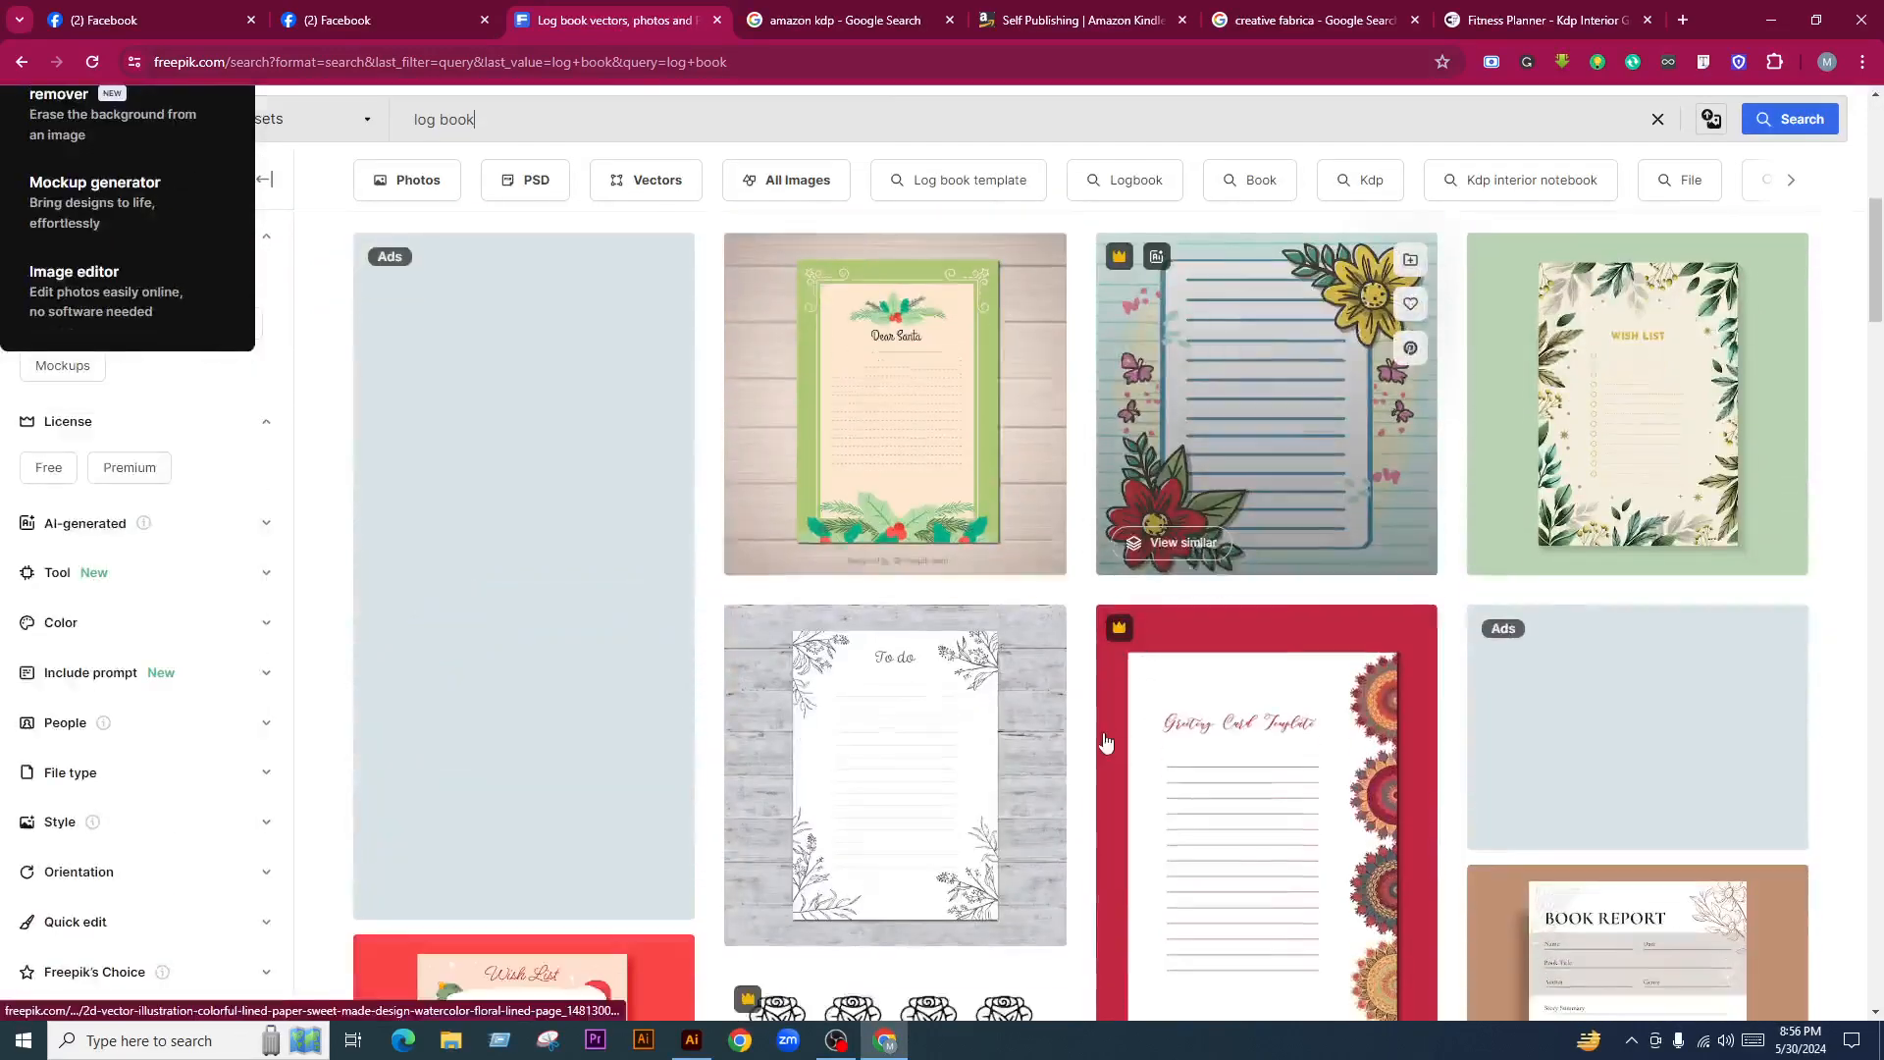
{"action": "scroll", "coordinate": [984, 692], "scroll_direction": "down", "scroll_amount": 10}
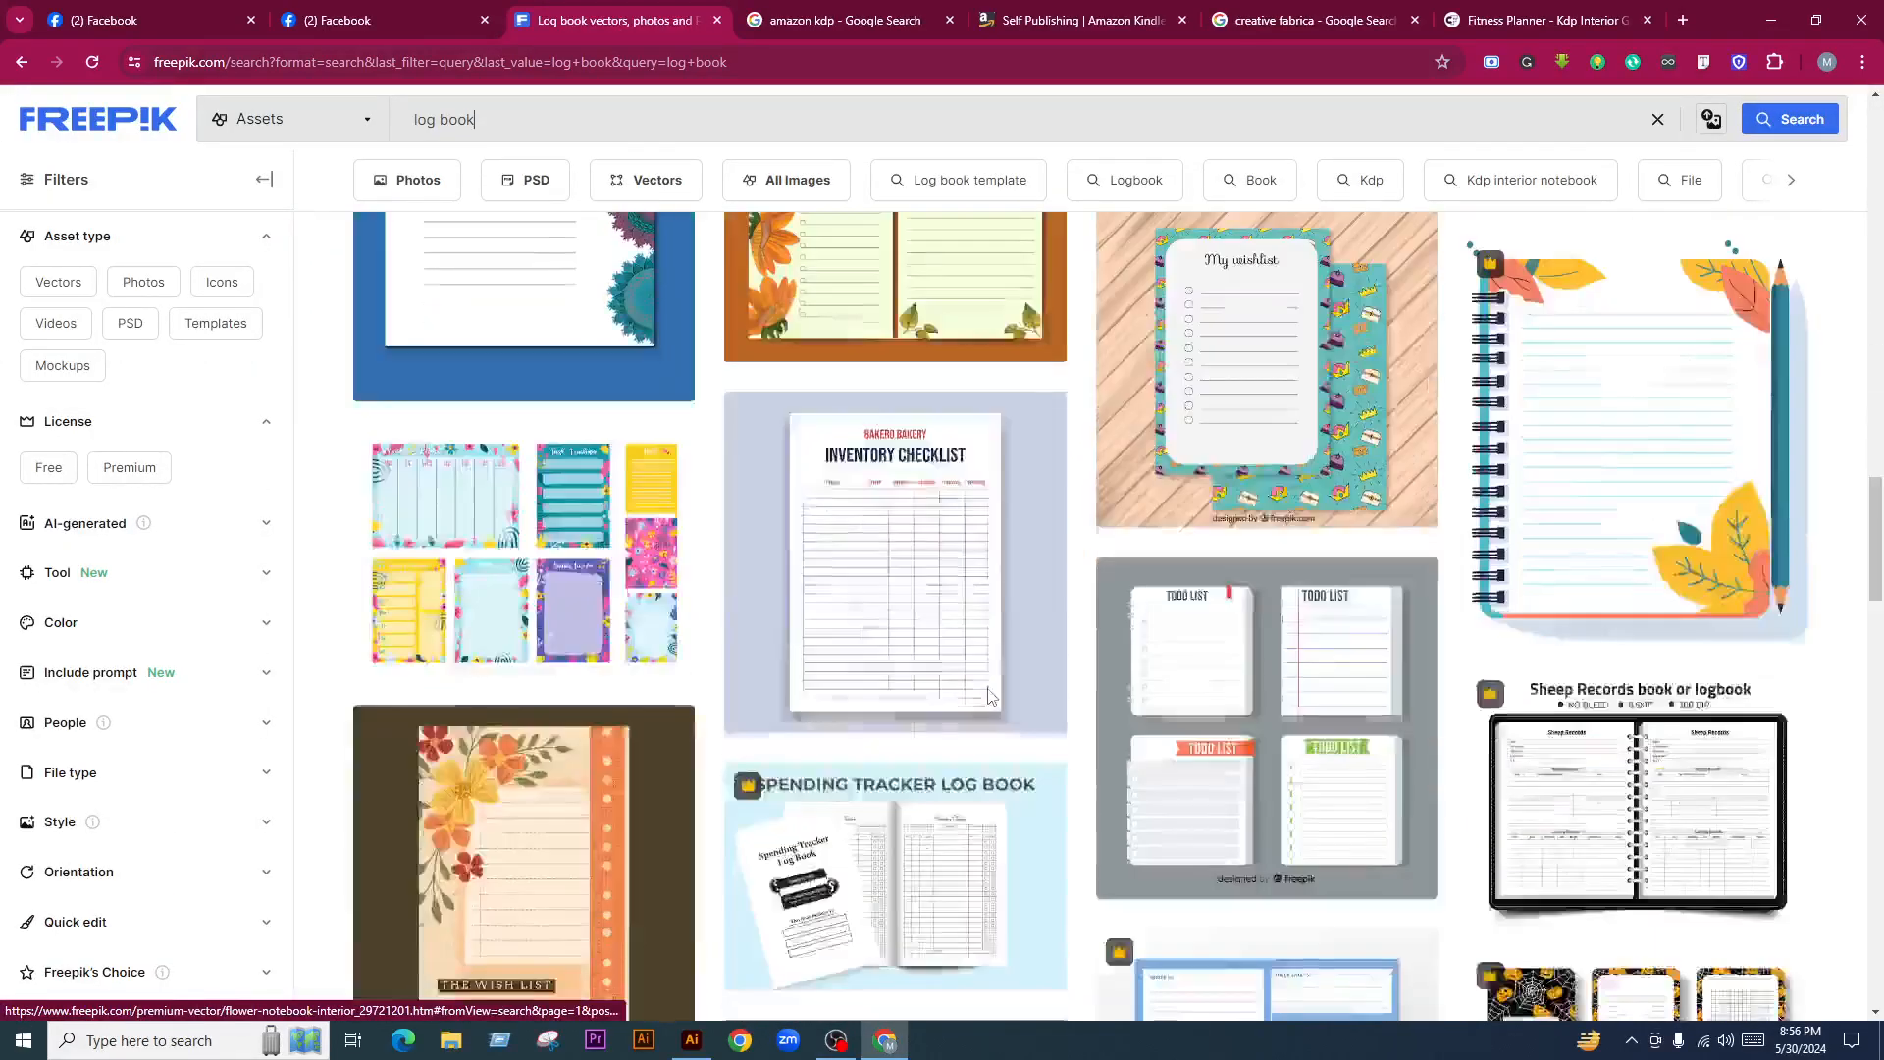
{"action": "scroll", "coordinate": [989, 698], "scroll_direction": "down", "scroll_amount": 6}
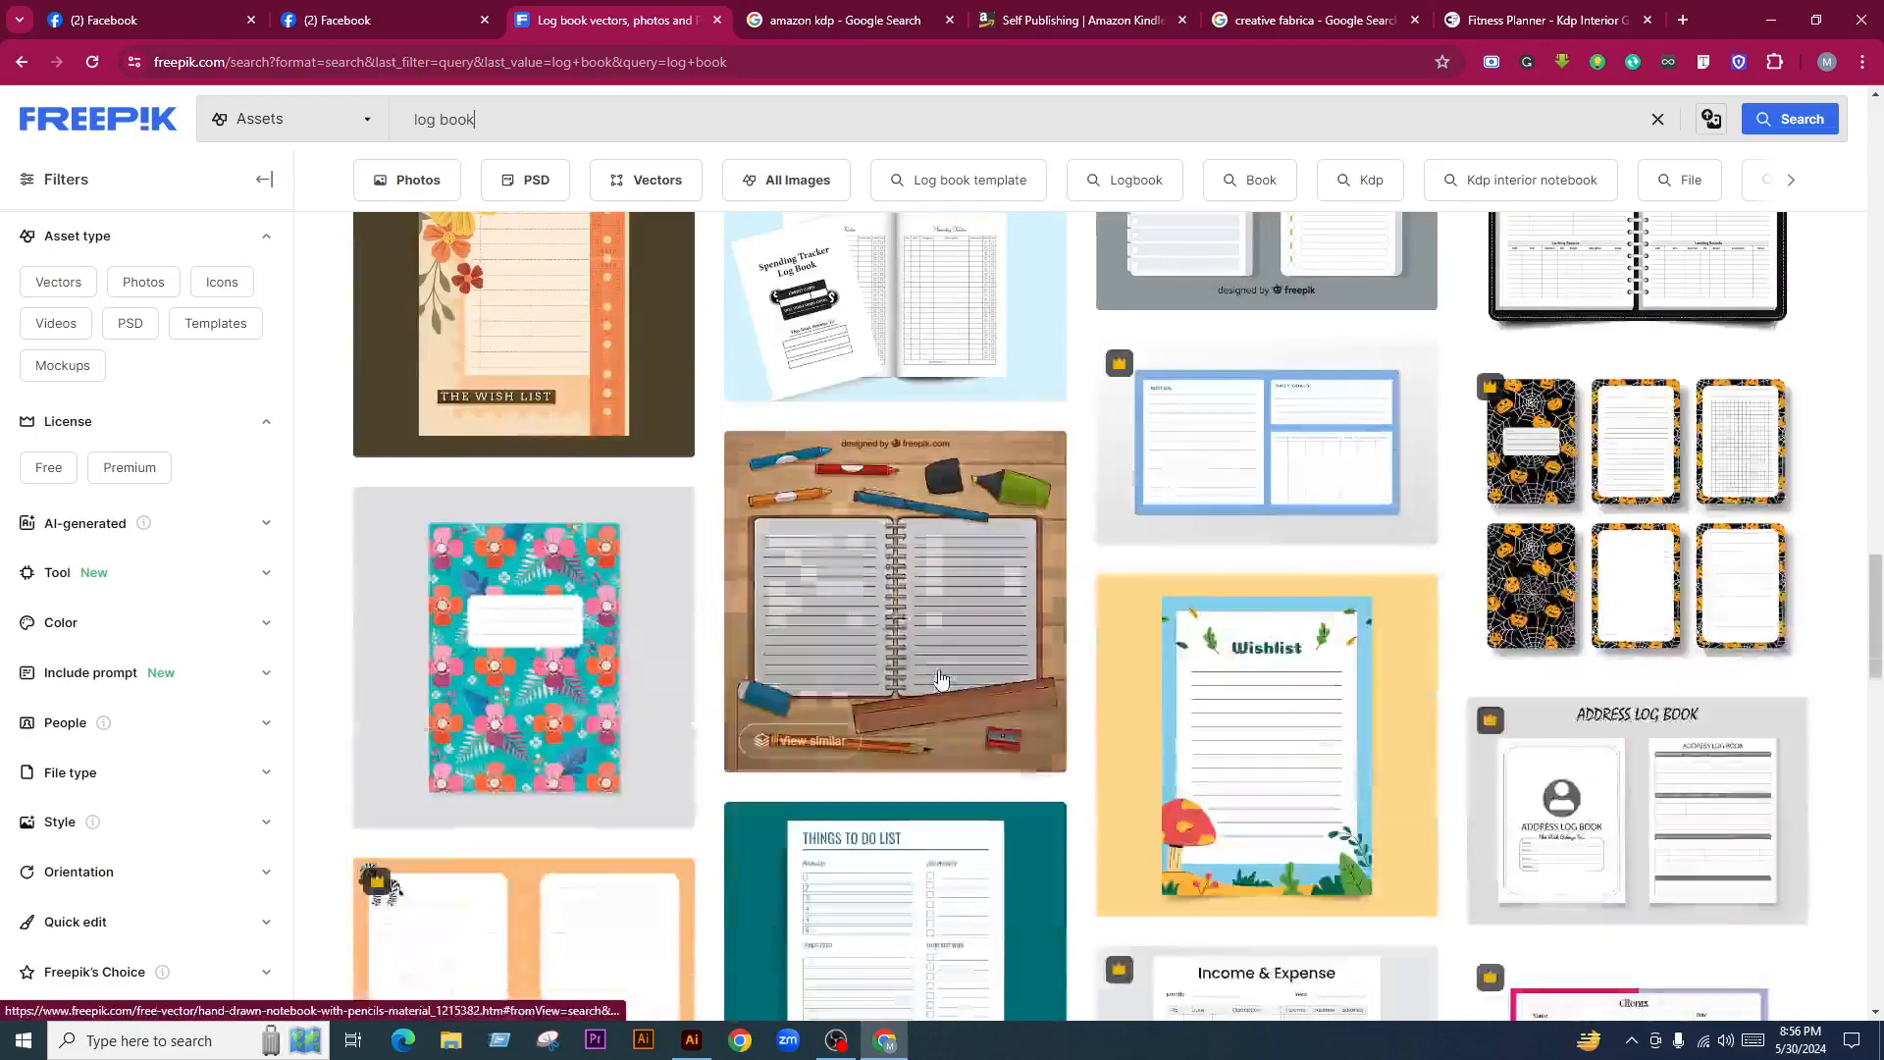
{"action": "scroll", "coordinate": [872, 506], "scroll_direction": "up", "scroll_amount": 2}
Open the Spending Tracker Log Book in the background, then search 'password tracker log book'
{"action": "middle_click", "coordinate": [872, 506]}
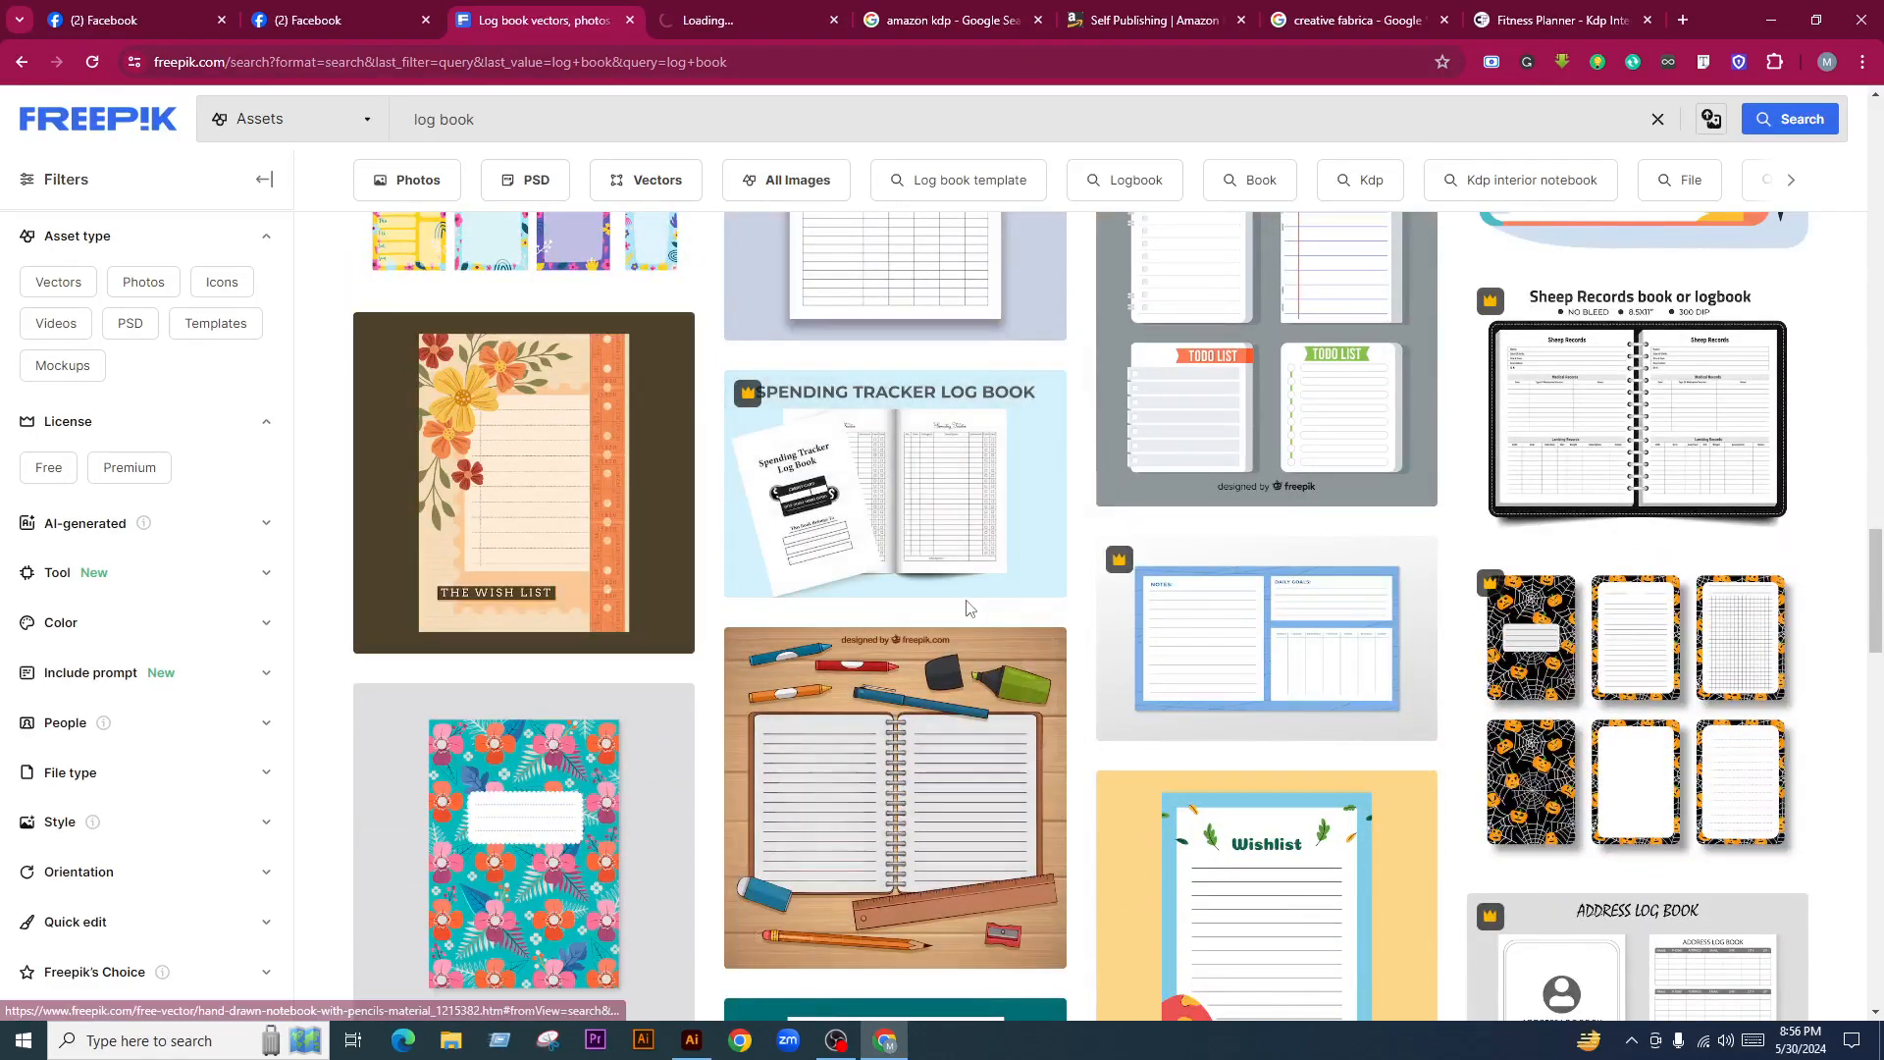
{"action": "scroll", "coordinate": [893, 687], "scroll_direction": "down", "scroll_amount": 5}
{"action": "scroll", "coordinate": [898, 726], "scroll_direction": "down", "scroll_amount": 12}
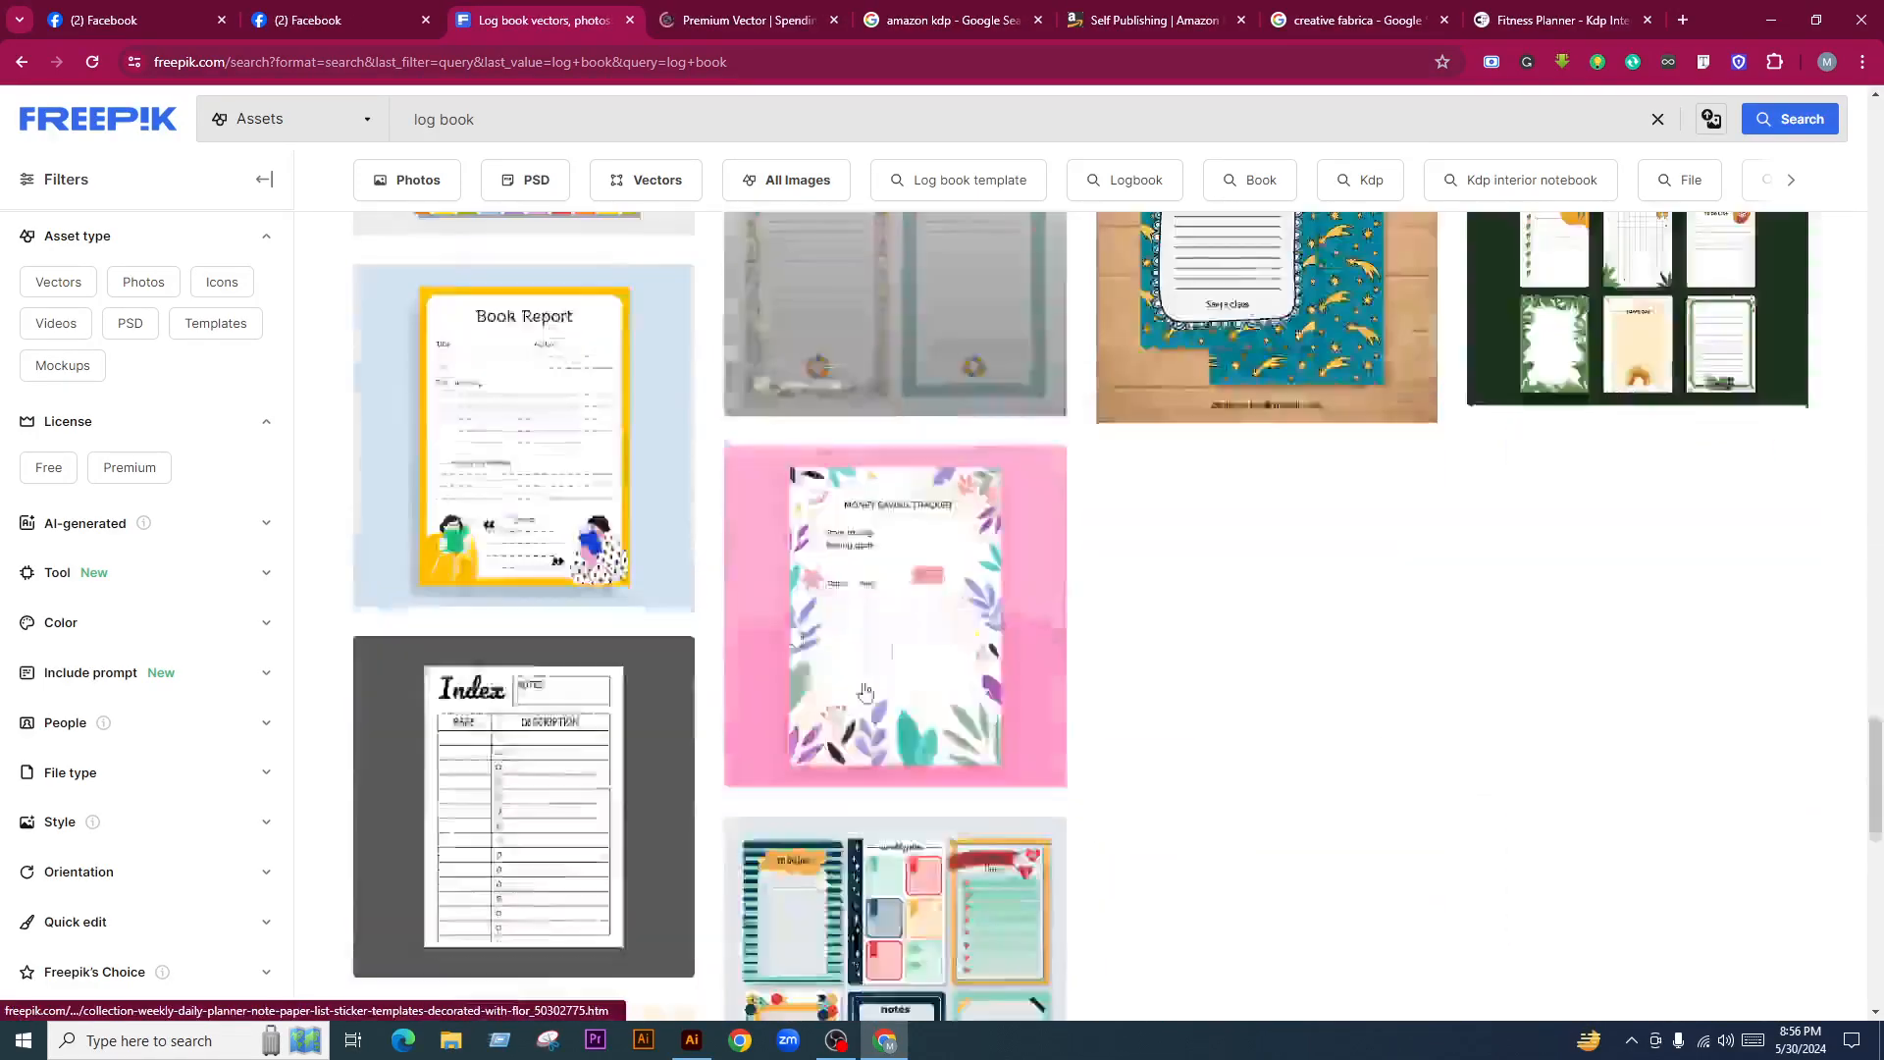
{"action": "type", "text": "passwor"}
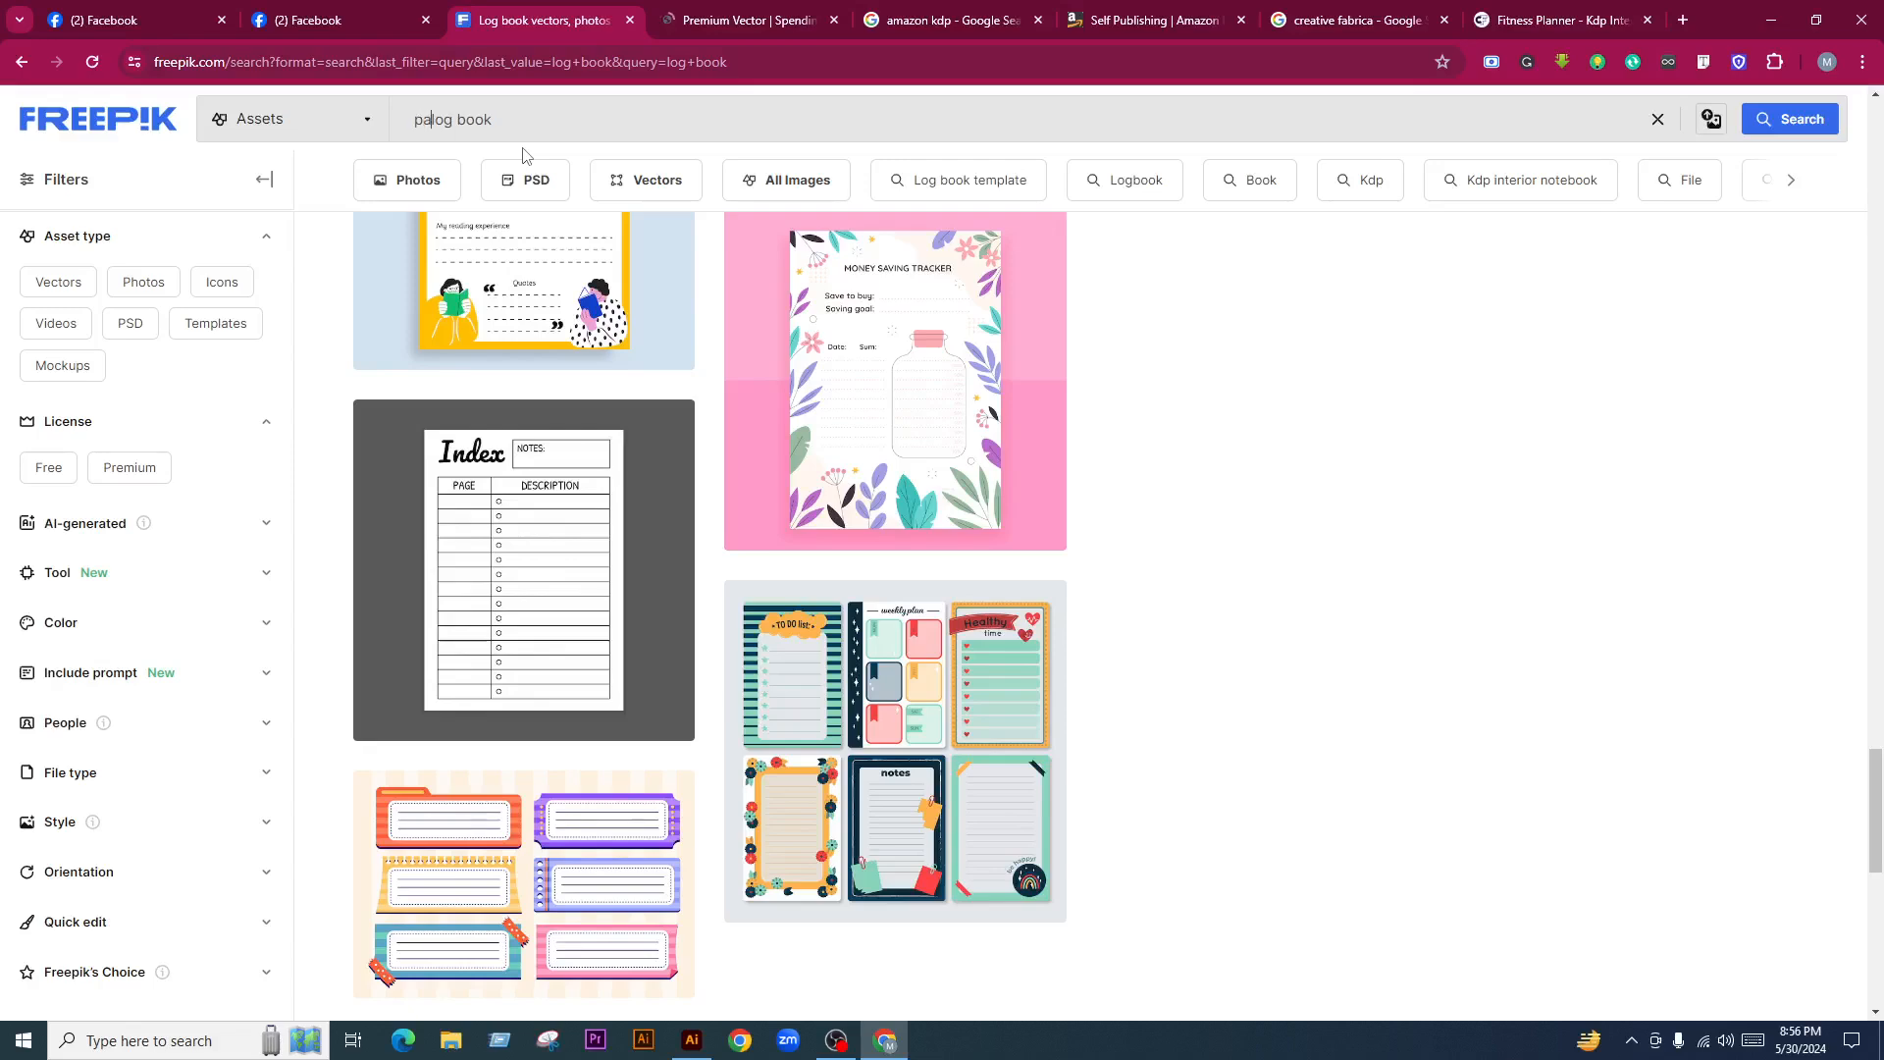
{"action": "type", "text": "d tracker"}
{"action": "key", "text": "Return"}
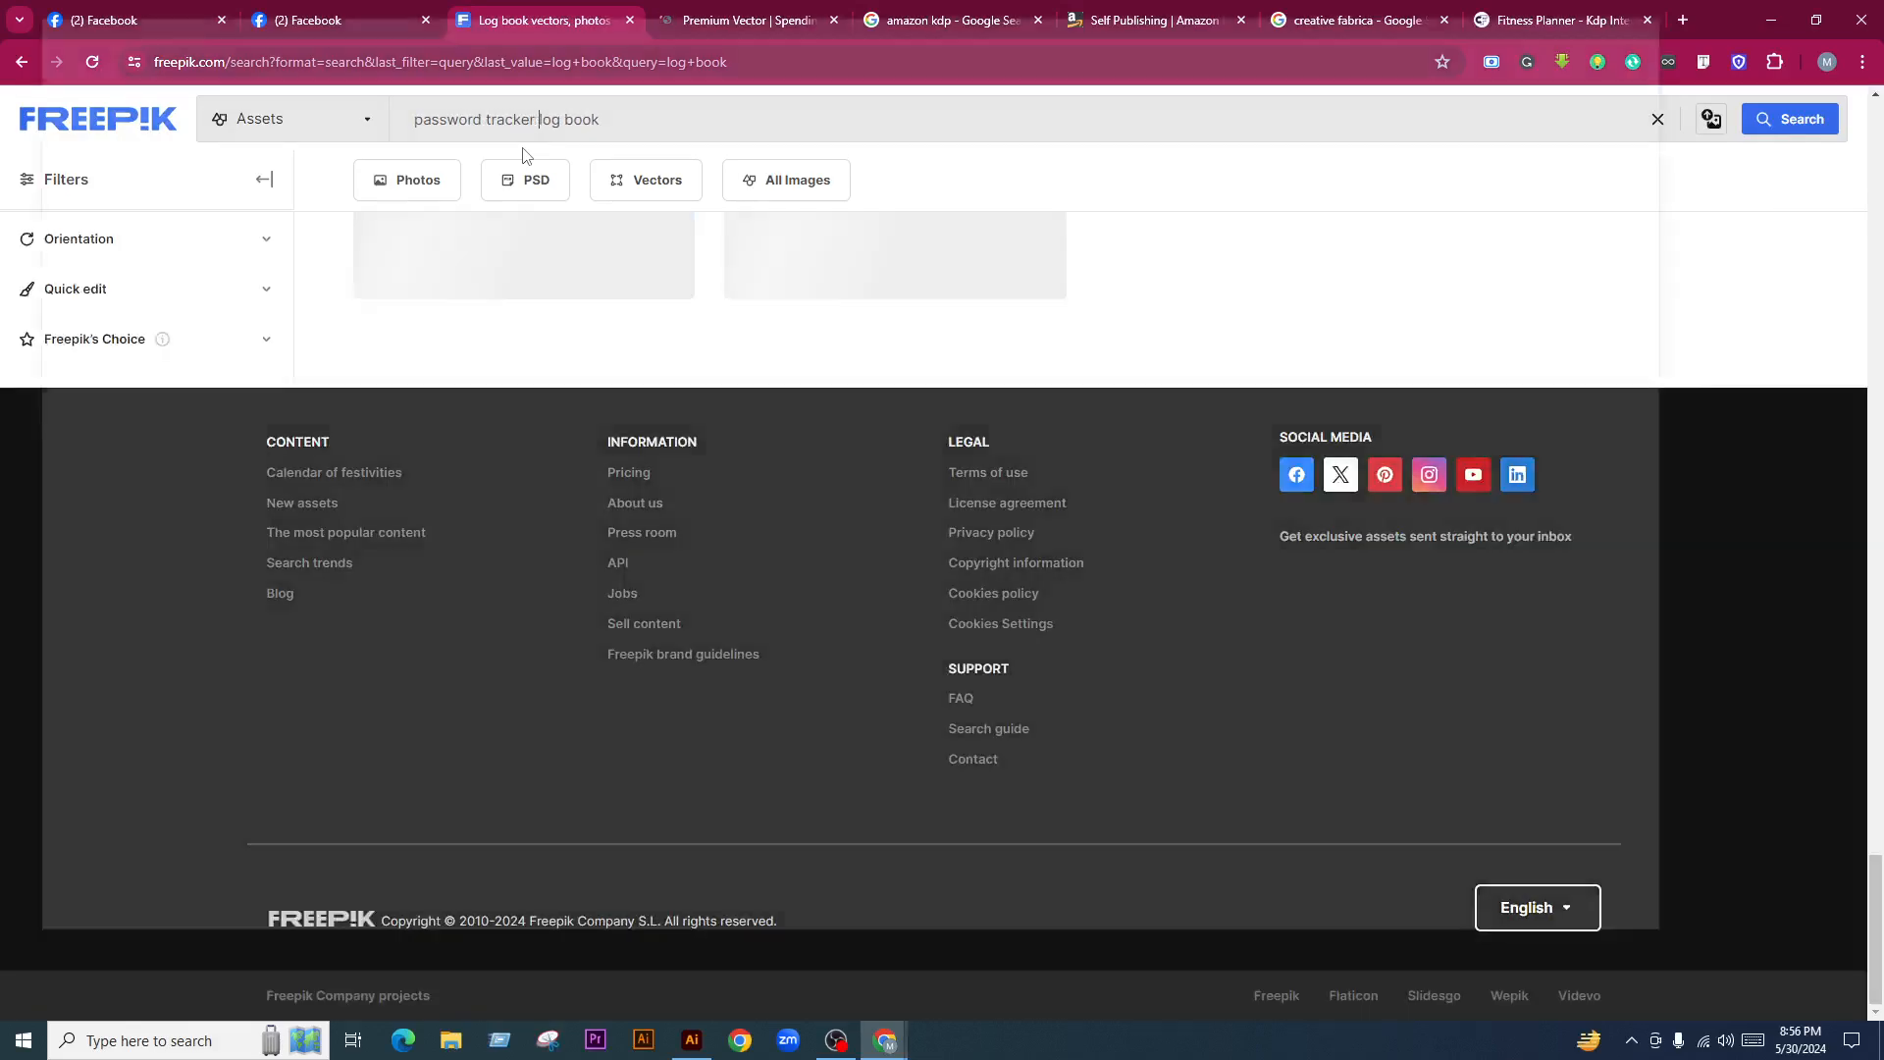
Close the Shutterstock popup and open two password tracker designs in background tabs
{"action": "left_click", "coordinate": [1668, 15]}
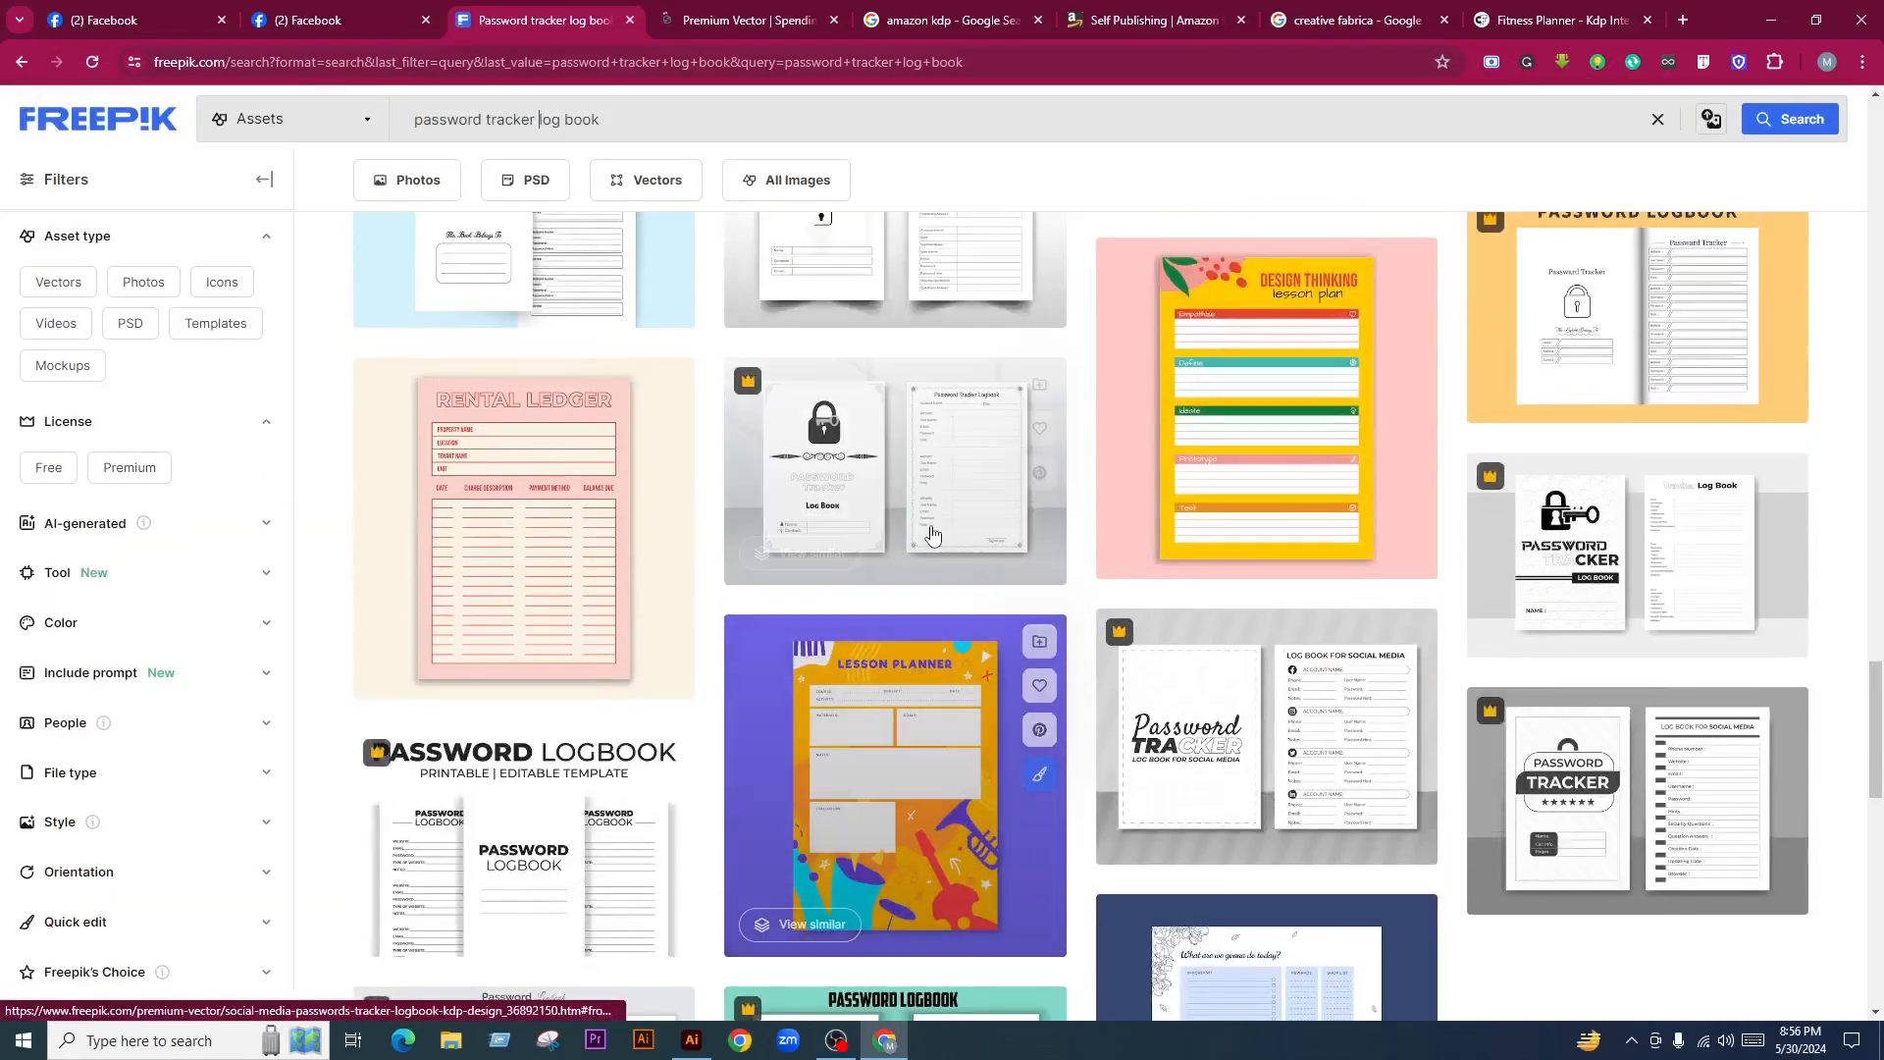
{"action": "middle_click", "coordinate": [932, 532]}
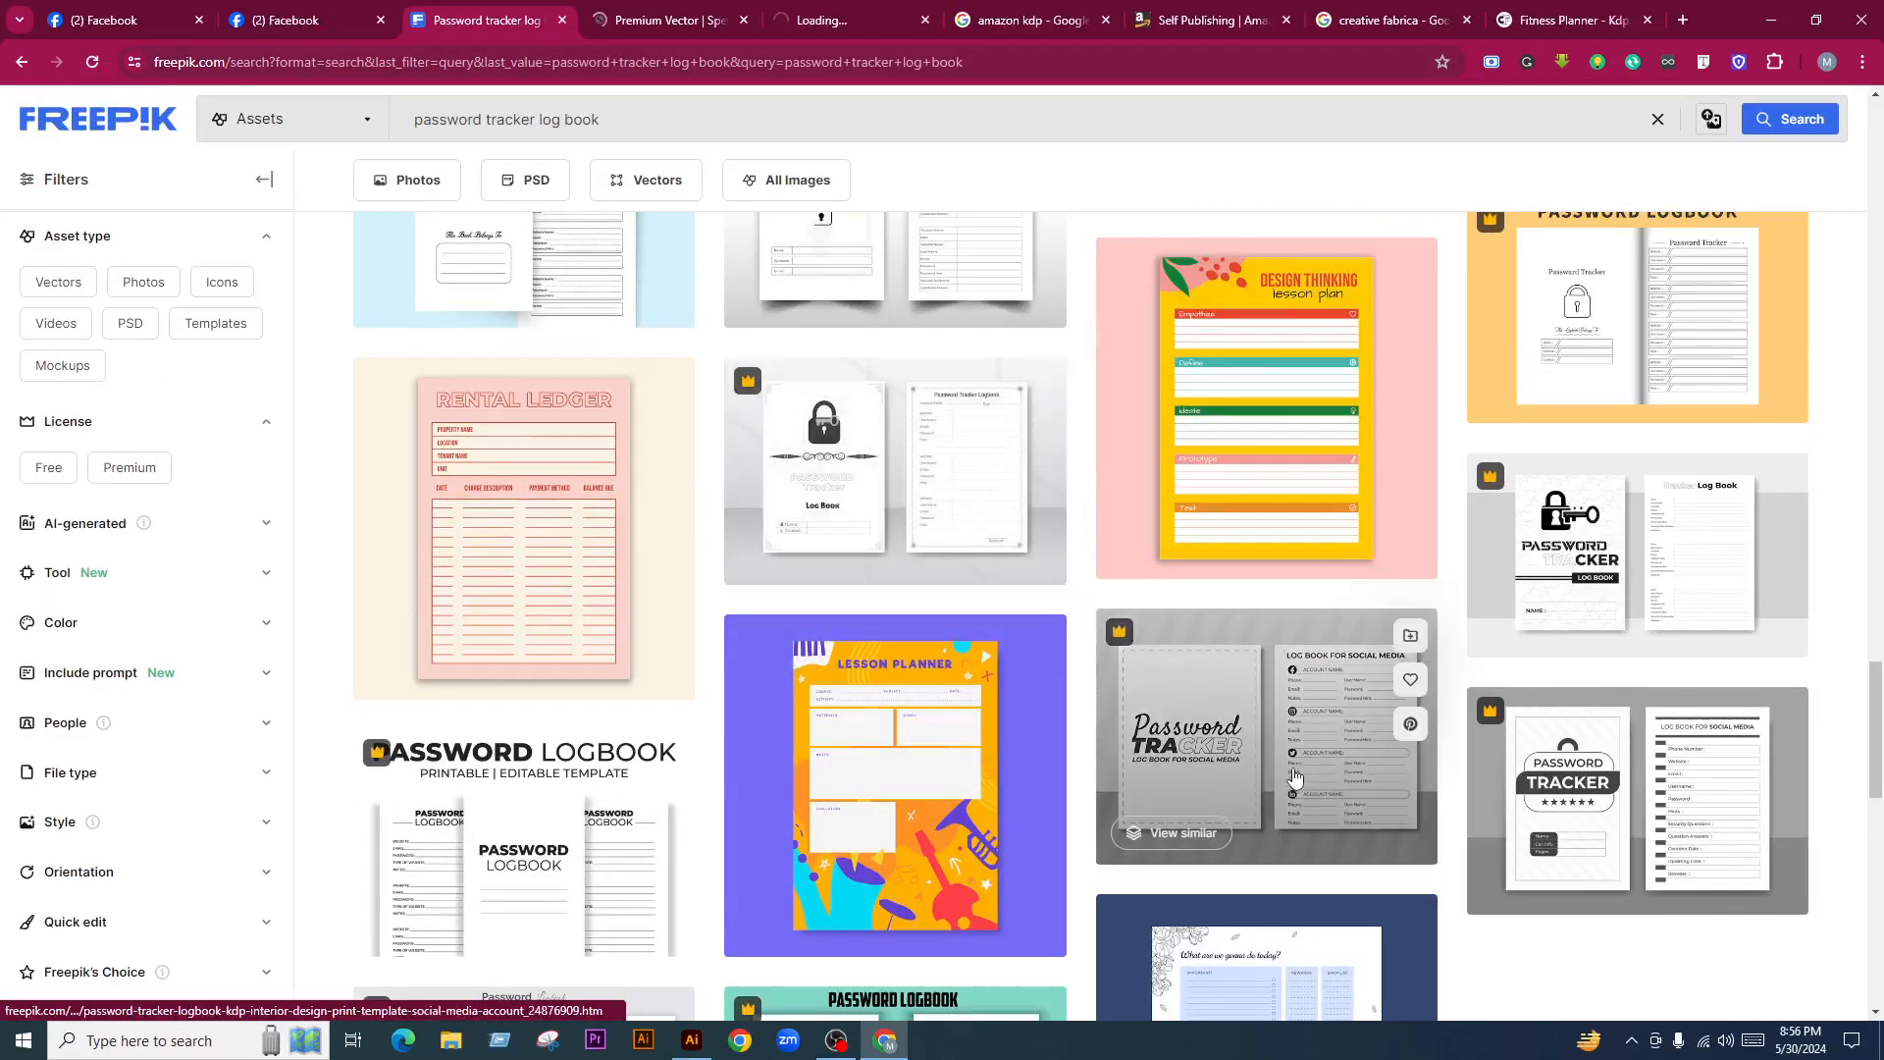
{"action": "middle_click", "coordinate": [1294, 782]}
{"action": "scroll", "coordinate": [1076, 755], "scroll_direction": "down", "scroll_amount": 4}
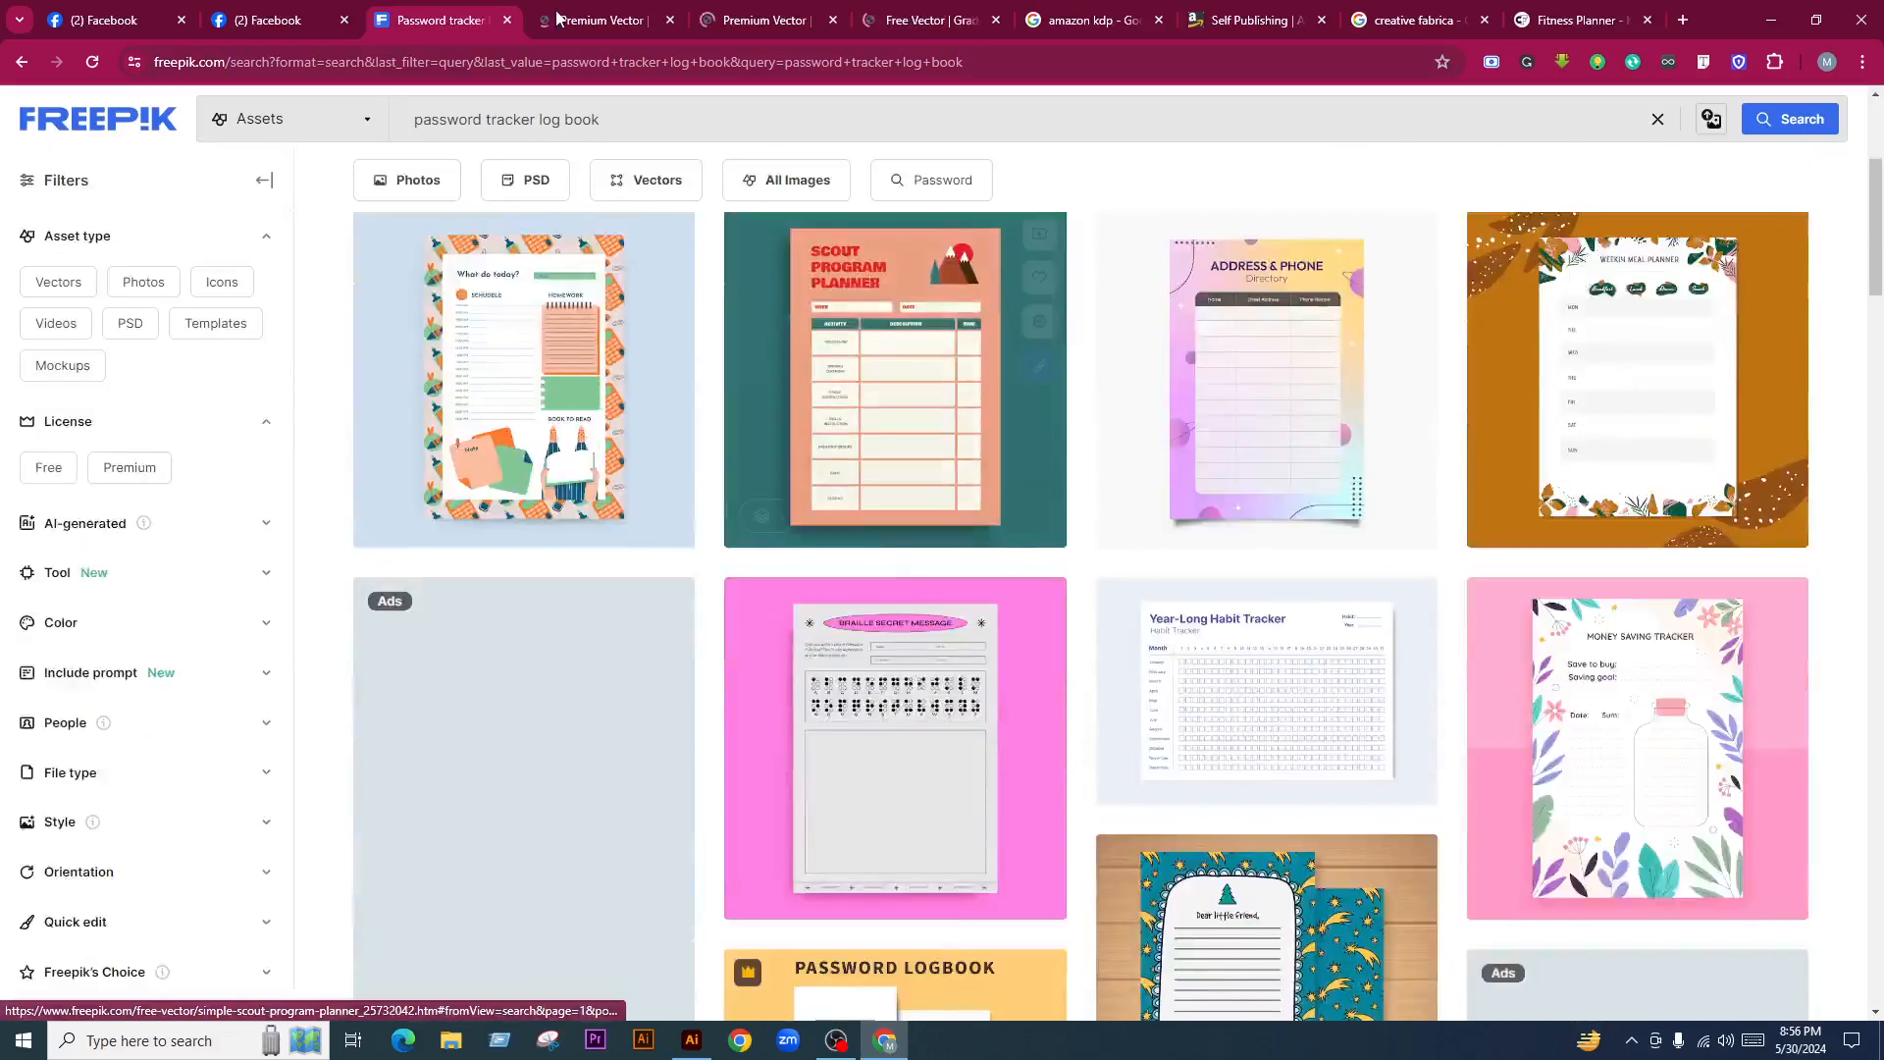
Return to the password tracker log book results and browse through them
{"action": "key", "text": "alt+Left"}
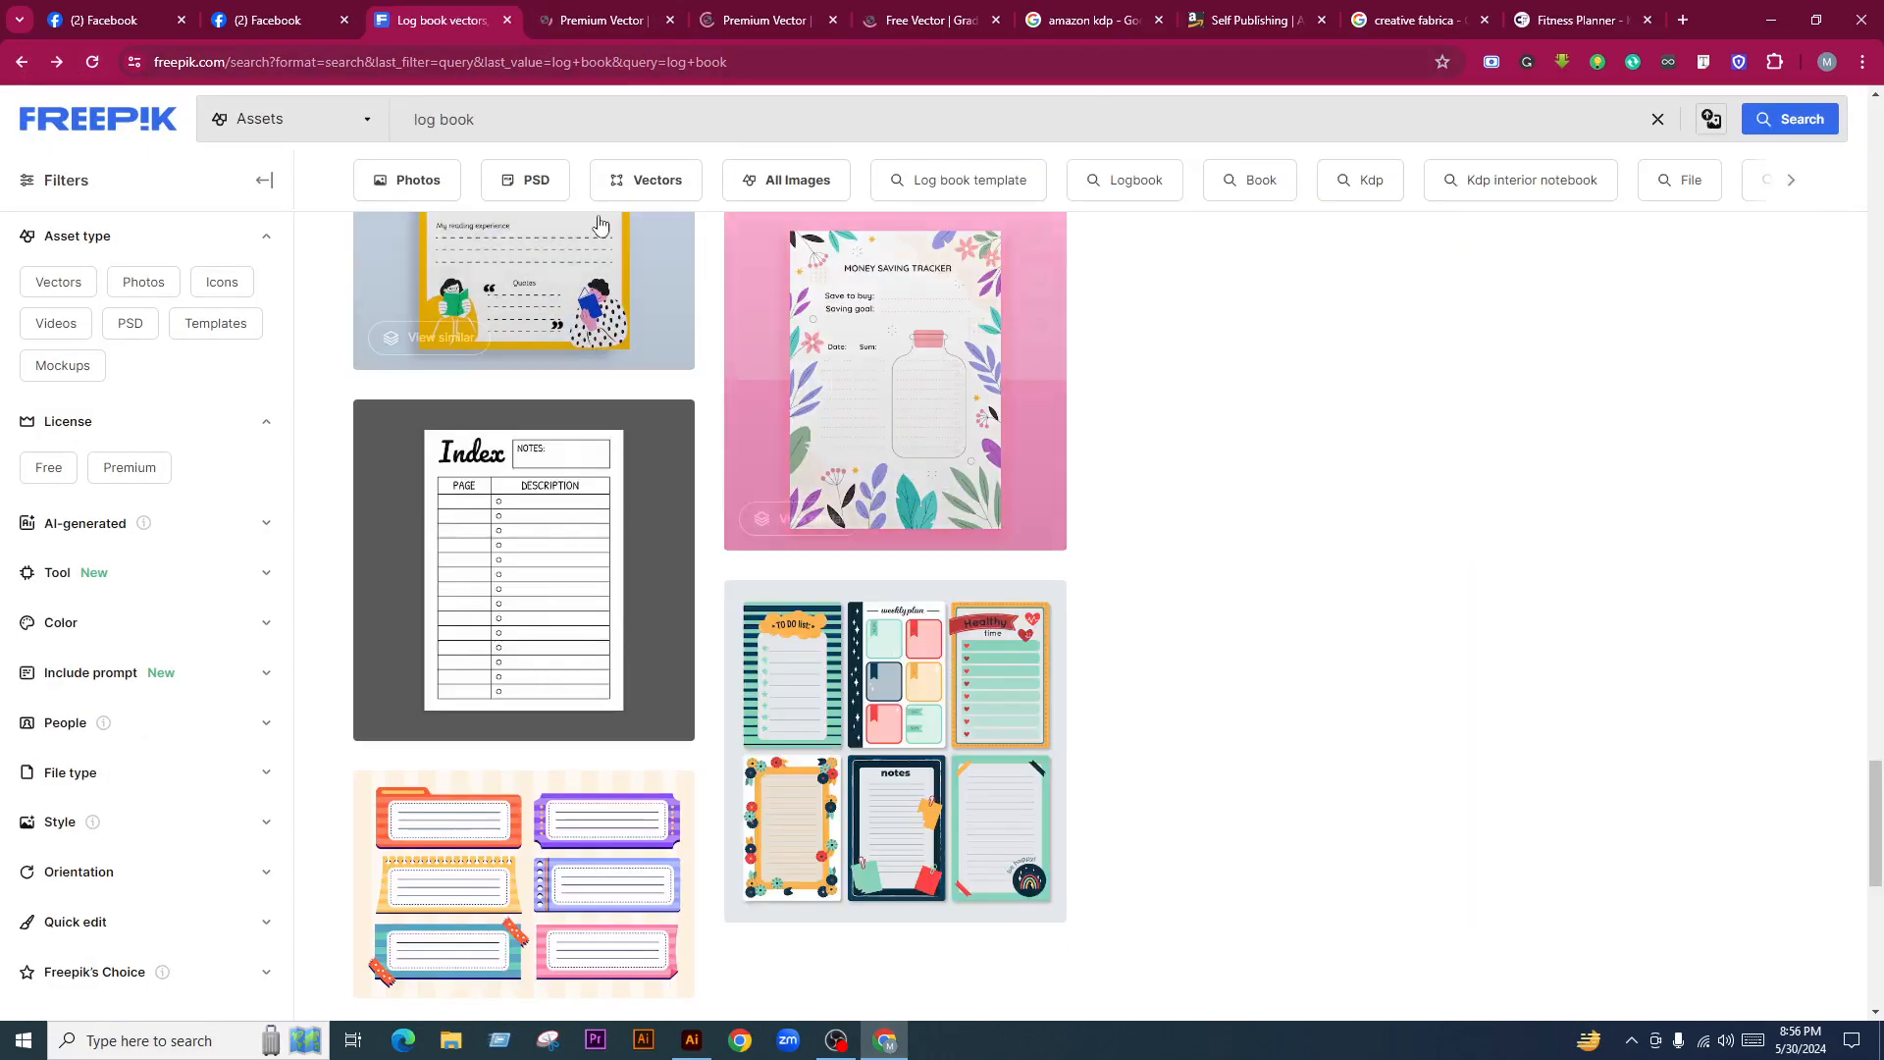
{"action": "left_click", "coordinate": [58, 62]}
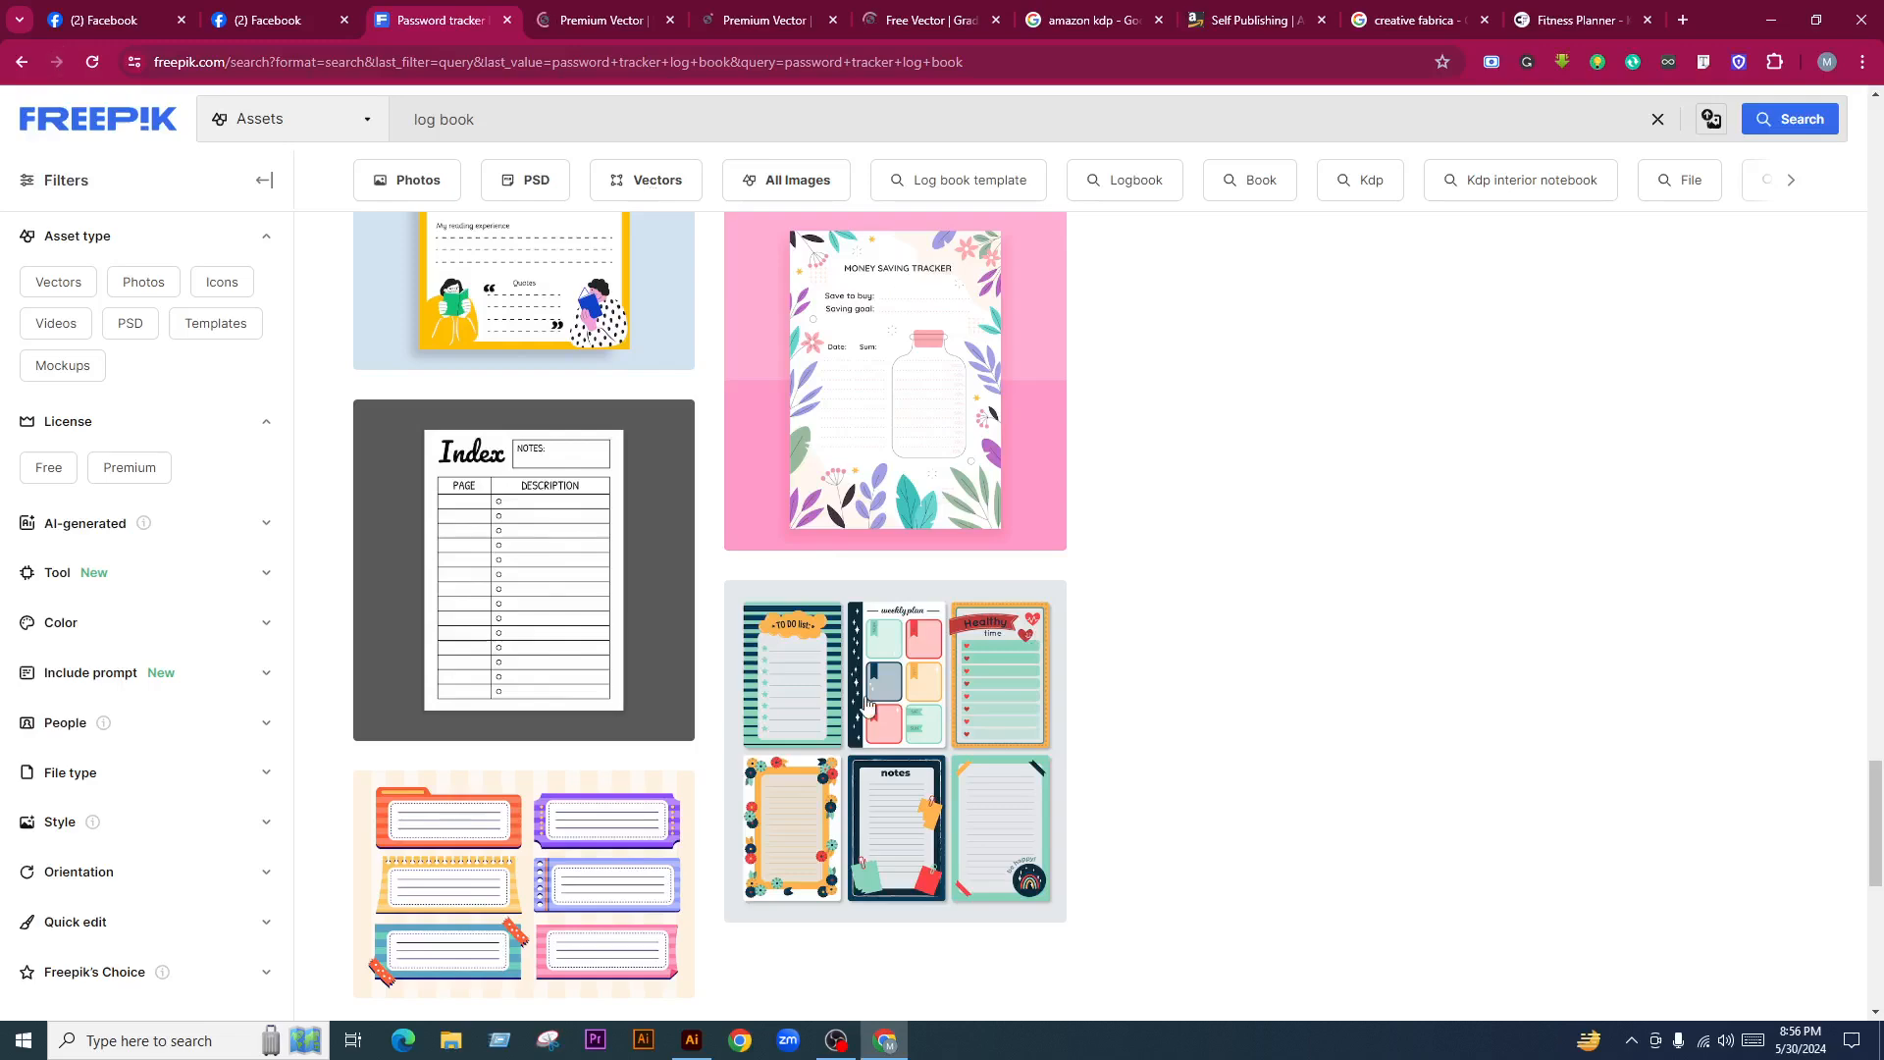
{"action": "scroll", "coordinate": [1034, 731], "scroll_direction": "up", "scroll_amount": 3}
{"action": "scroll", "coordinate": [1036, 736], "scroll_direction": "down", "scroll_amount": 7}
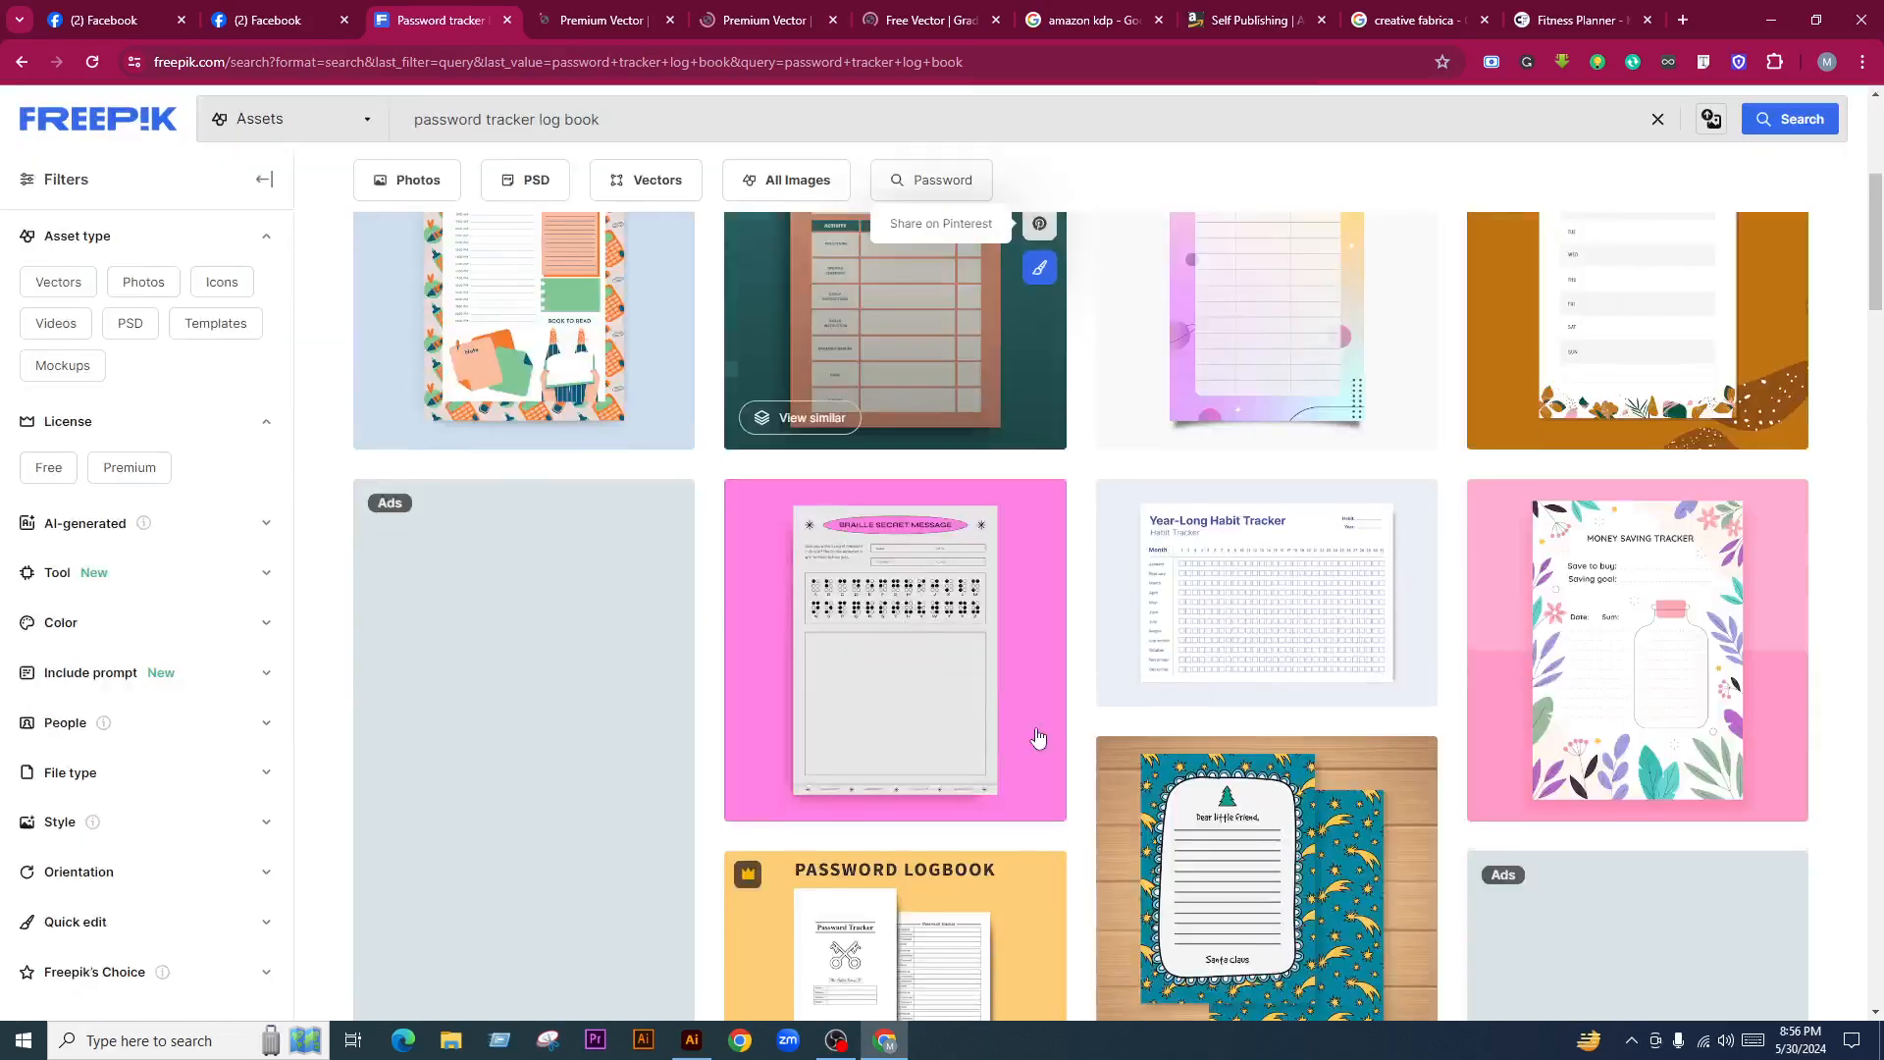
{"action": "scroll", "coordinate": [1067, 765], "scroll_direction": "up", "scroll_amount": 5}
{"action": "scroll", "coordinate": [1068, 773], "scroll_direction": "up", "scroll_amount": 3}
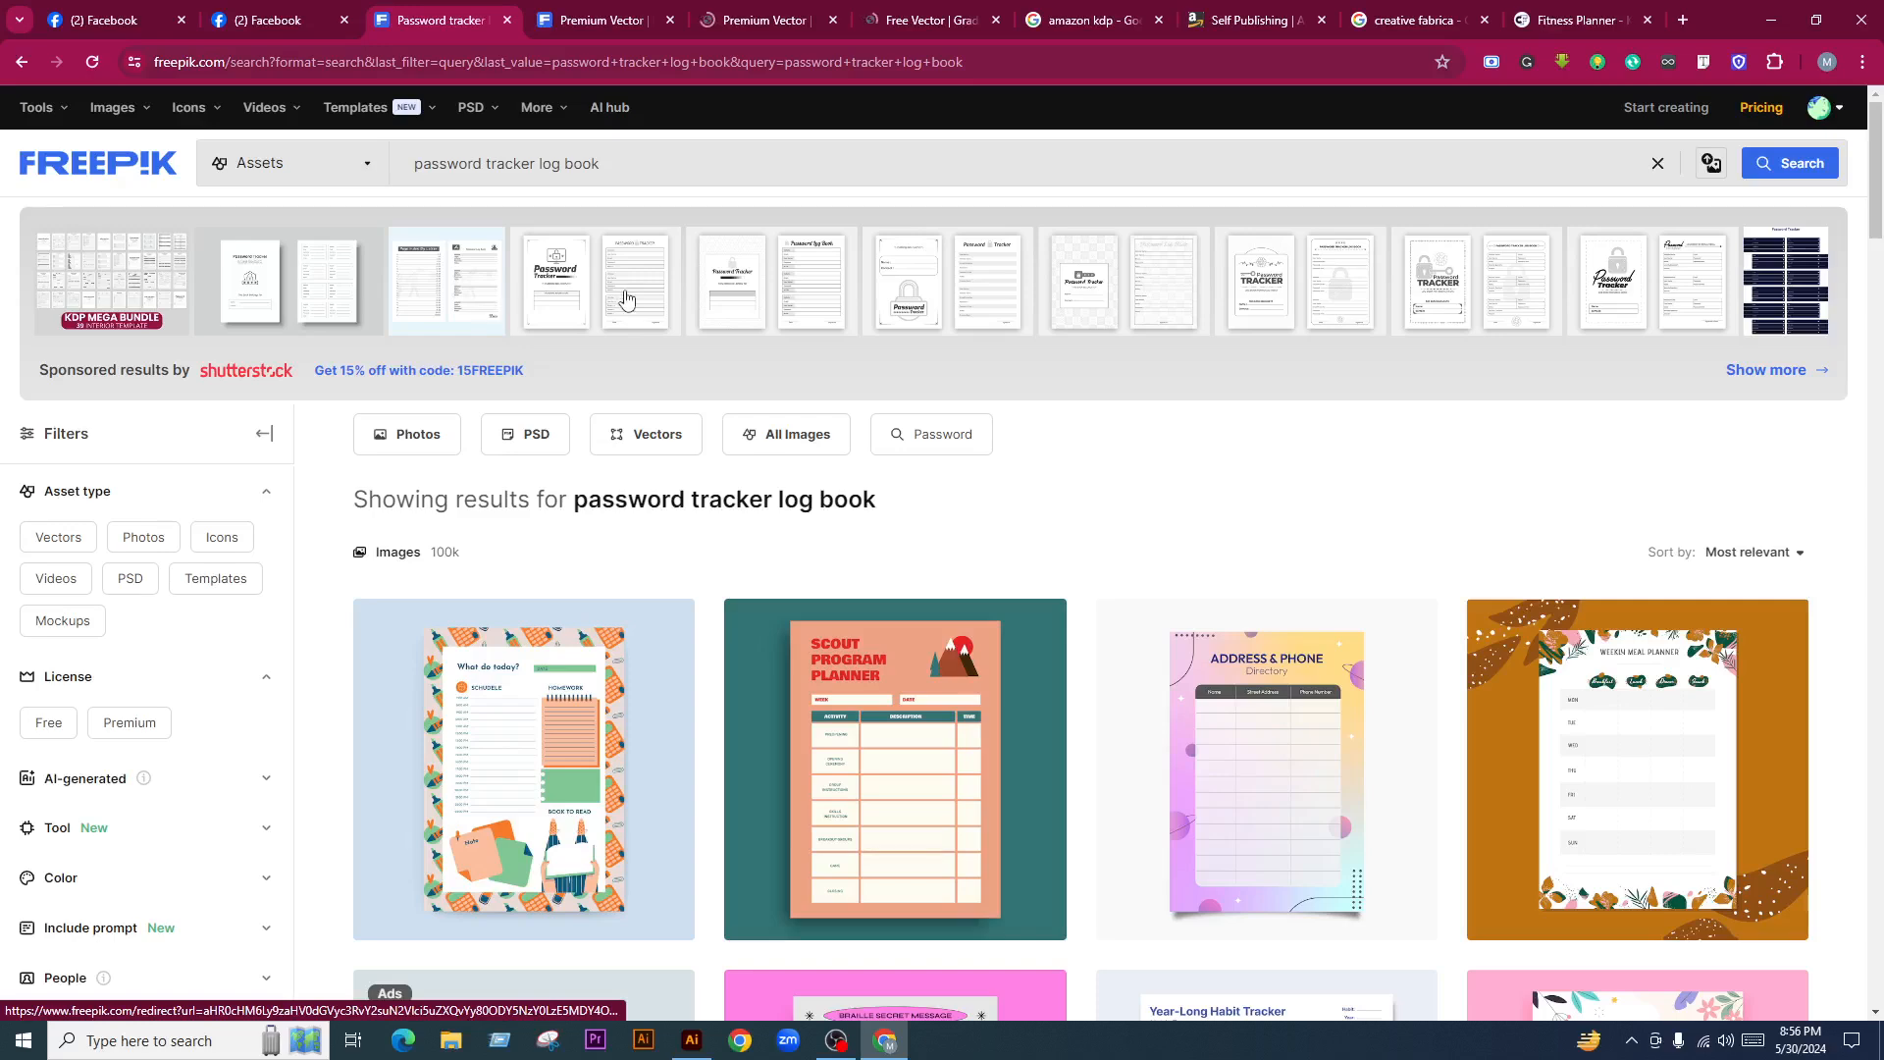
{"action": "scroll", "coordinate": [1152, 478], "scroll_direction": "down", "scroll_amount": 1}
{"action": "scroll", "coordinate": [1153, 477], "scroll_direction": "down", "scroll_amount": 15}
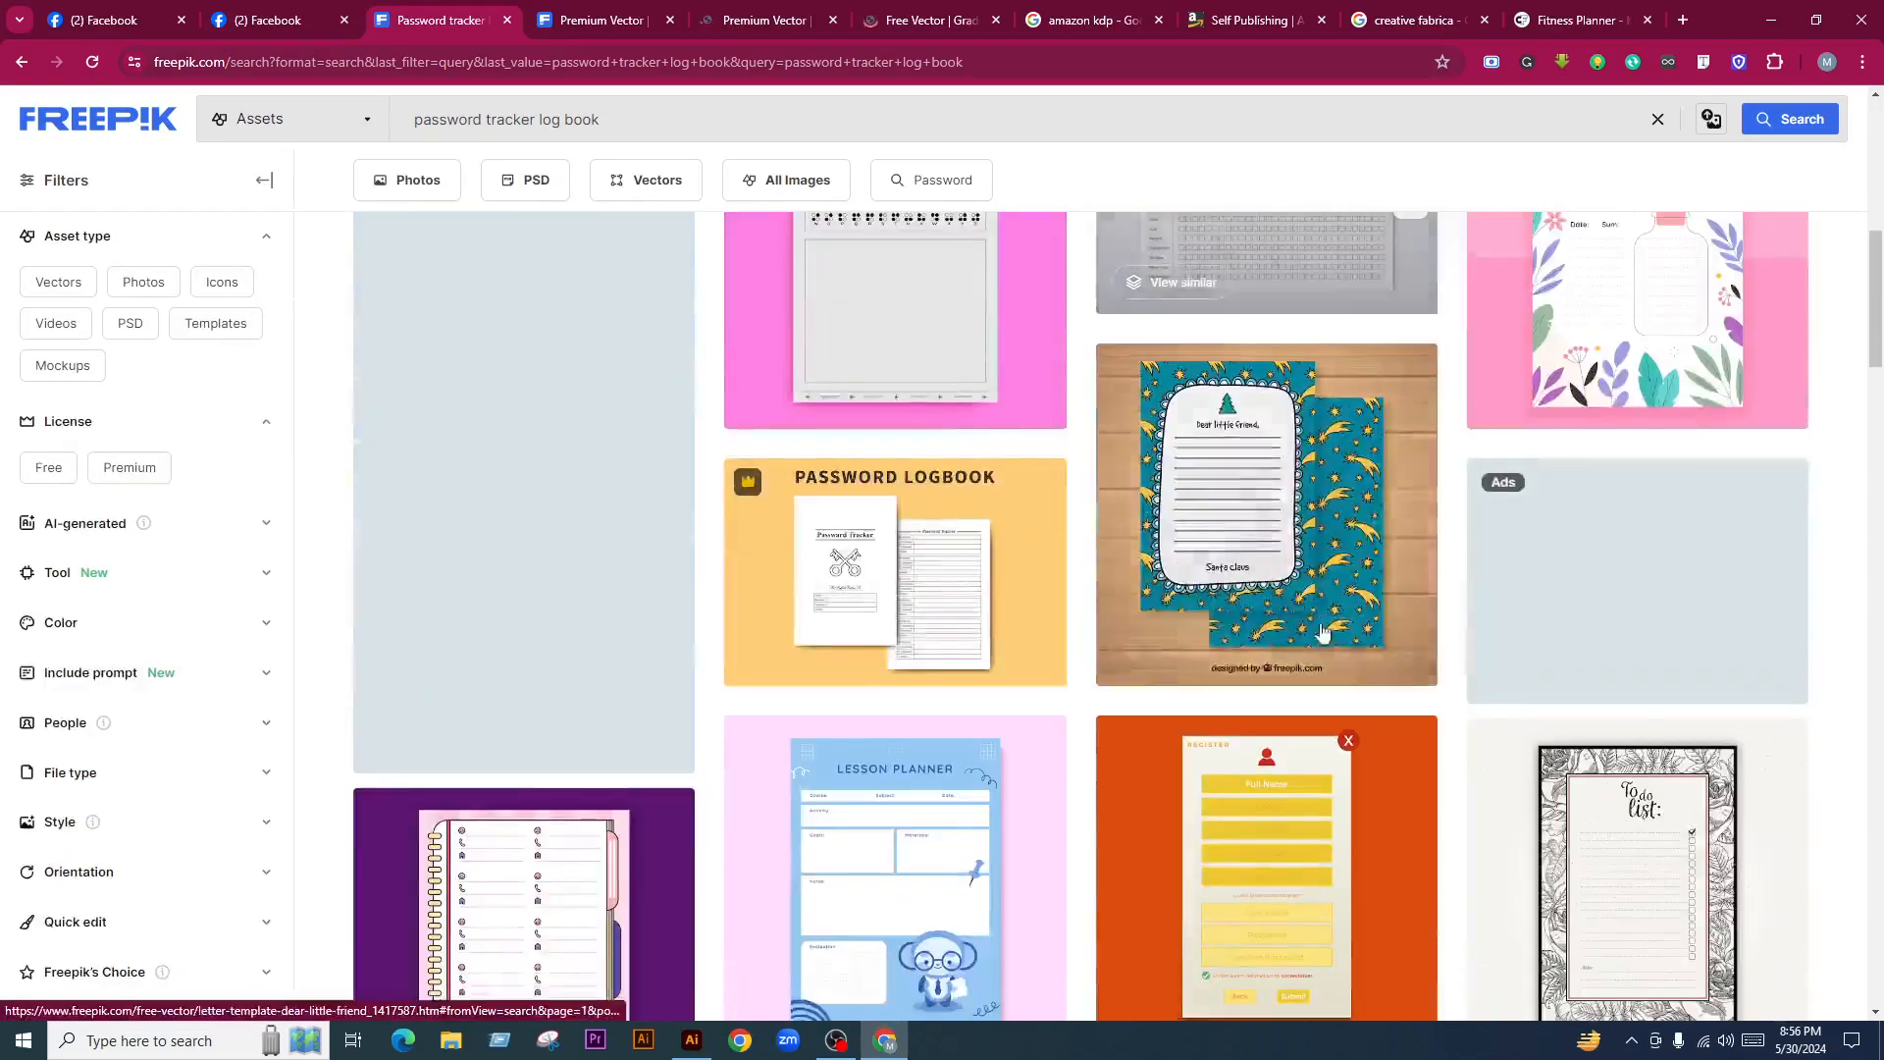
{"action": "scroll", "coordinate": [1265, 677], "scroll_direction": "down", "scroll_amount": 7}
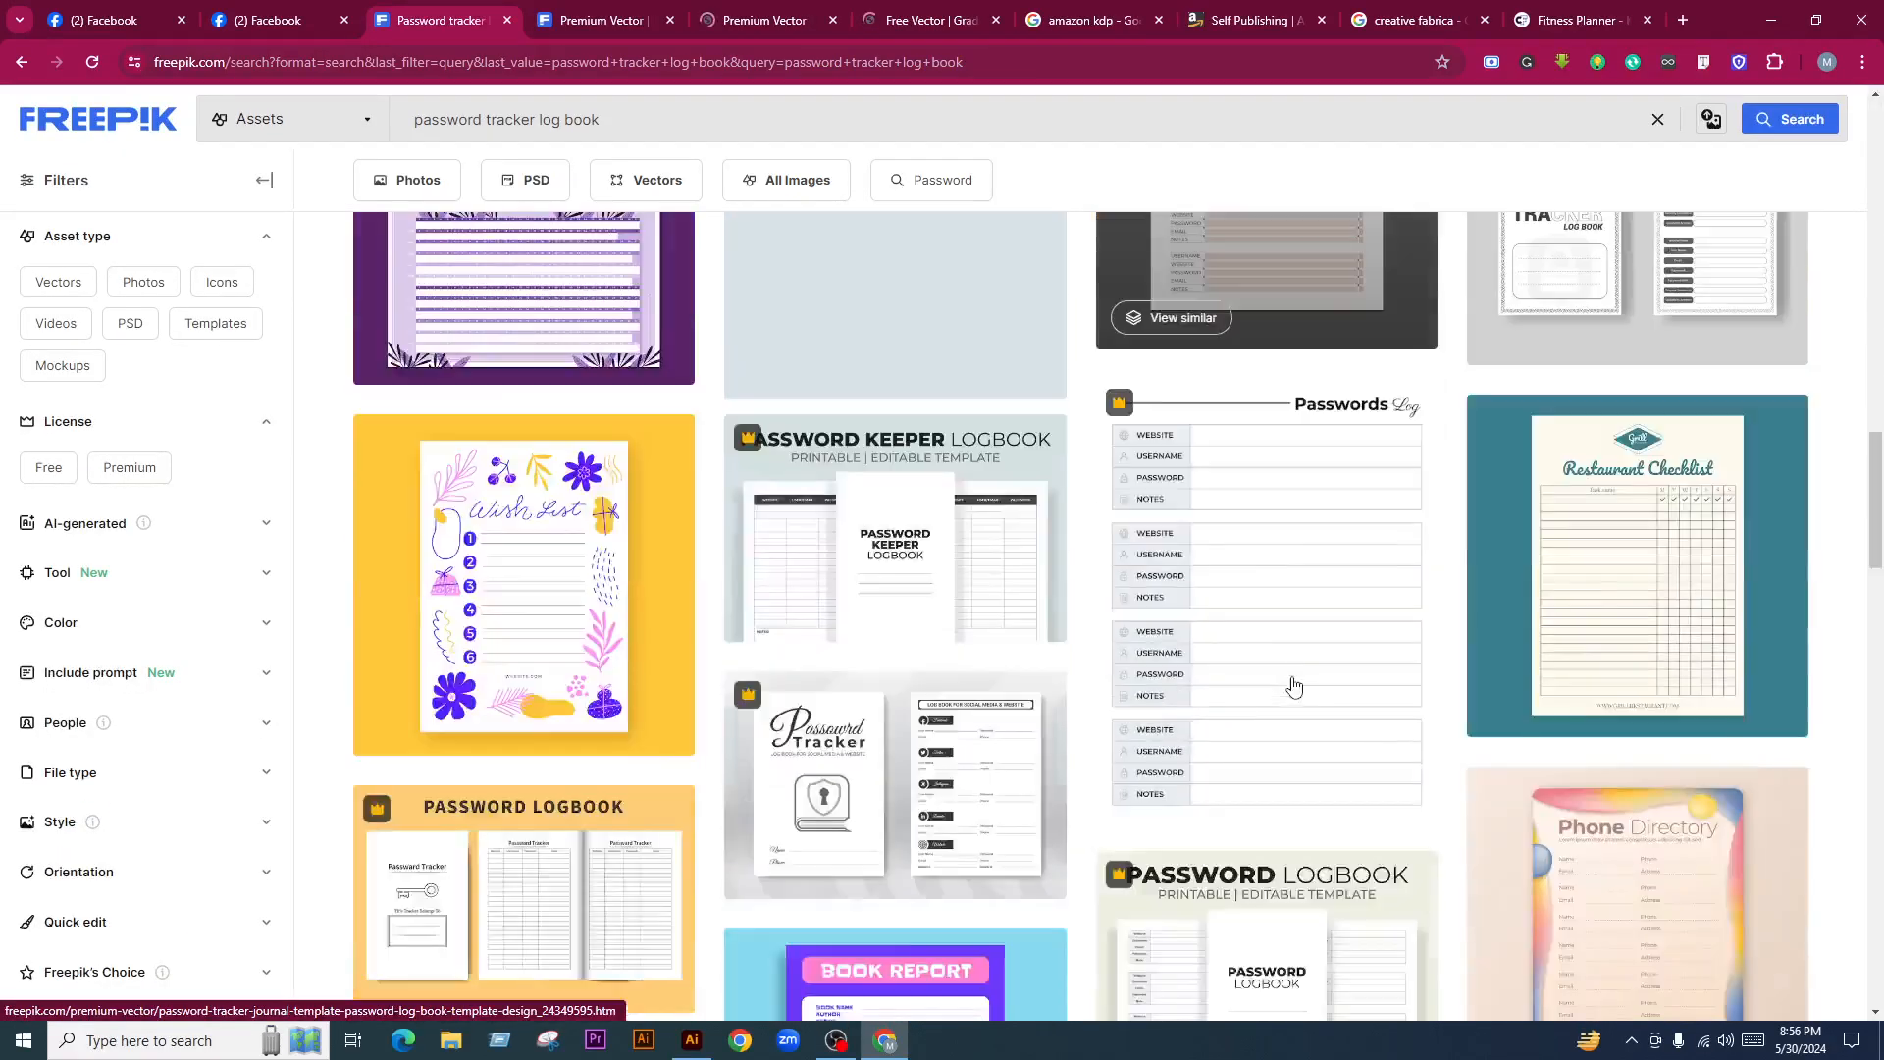
{"action": "scroll", "coordinate": [1291, 682], "scroll_direction": "up", "scroll_amount": 3}
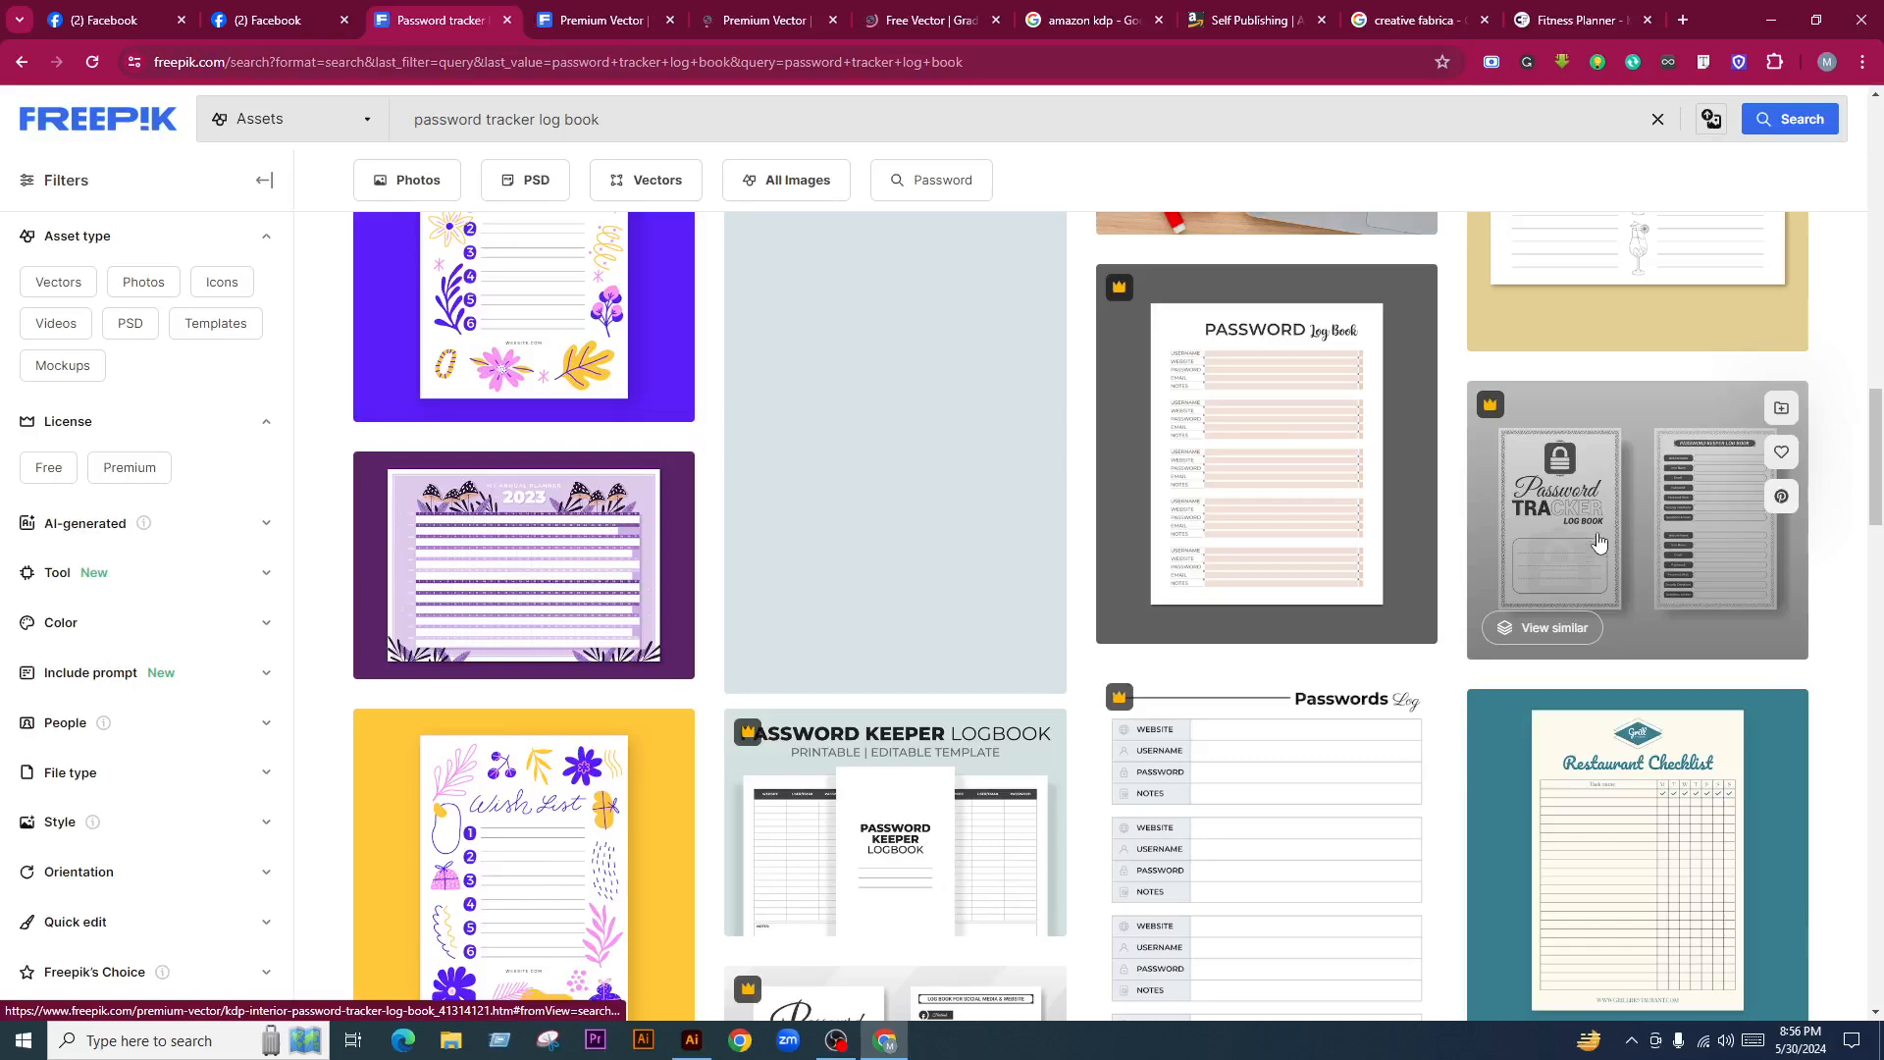
Open another Password Tracker log book design in the background, then view the social media passwords tracker page
{"action": "middle_click", "coordinate": [1597, 548]}
{"action": "scroll", "coordinate": [1187, 652], "scroll_direction": "down", "scroll_amount": 2}
{"action": "scroll", "coordinate": [1192, 656], "scroll_direction": "down", "scroll_amount": 2}
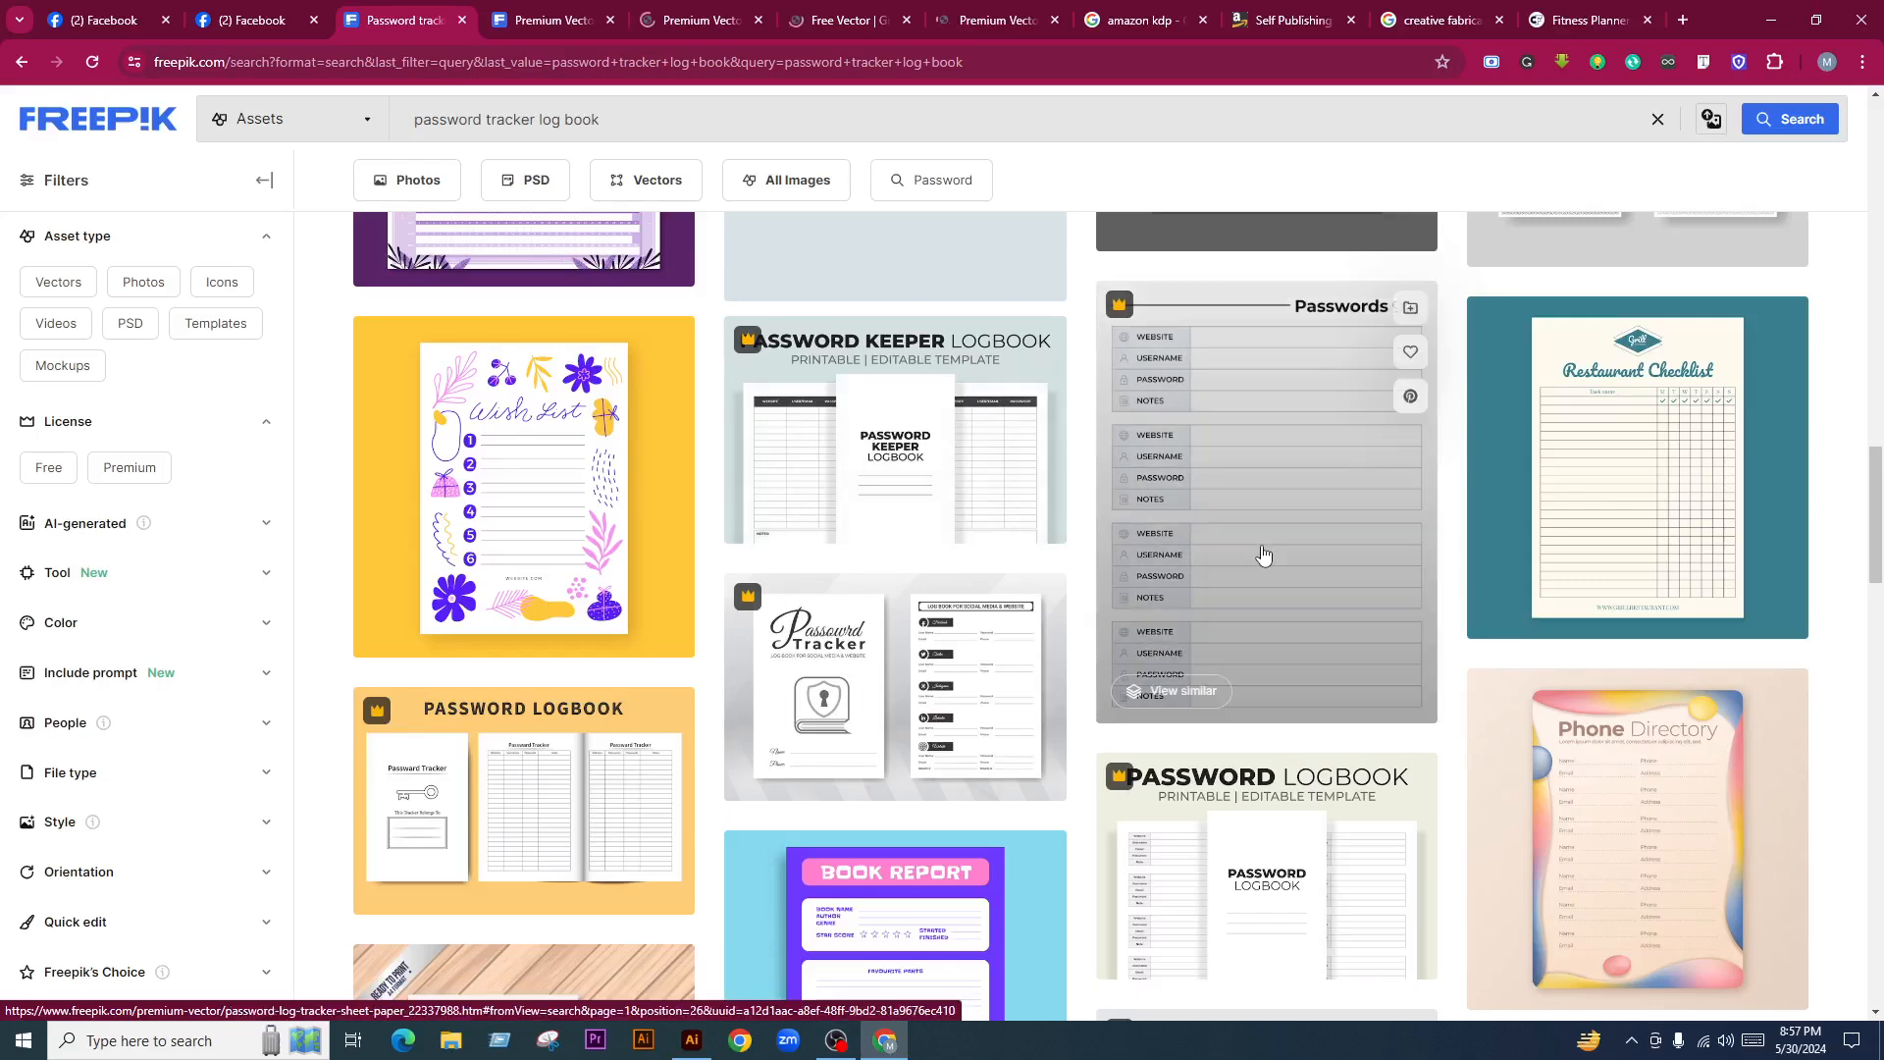
{"action": "scroll", "coordinate": [1262, 550], "scroll_direction": "down", "scroll_amount": 9}
{"action": "scroll", "coordinate": [1238, 638], "scroll_direction": "down", "scroll_amount": 8}
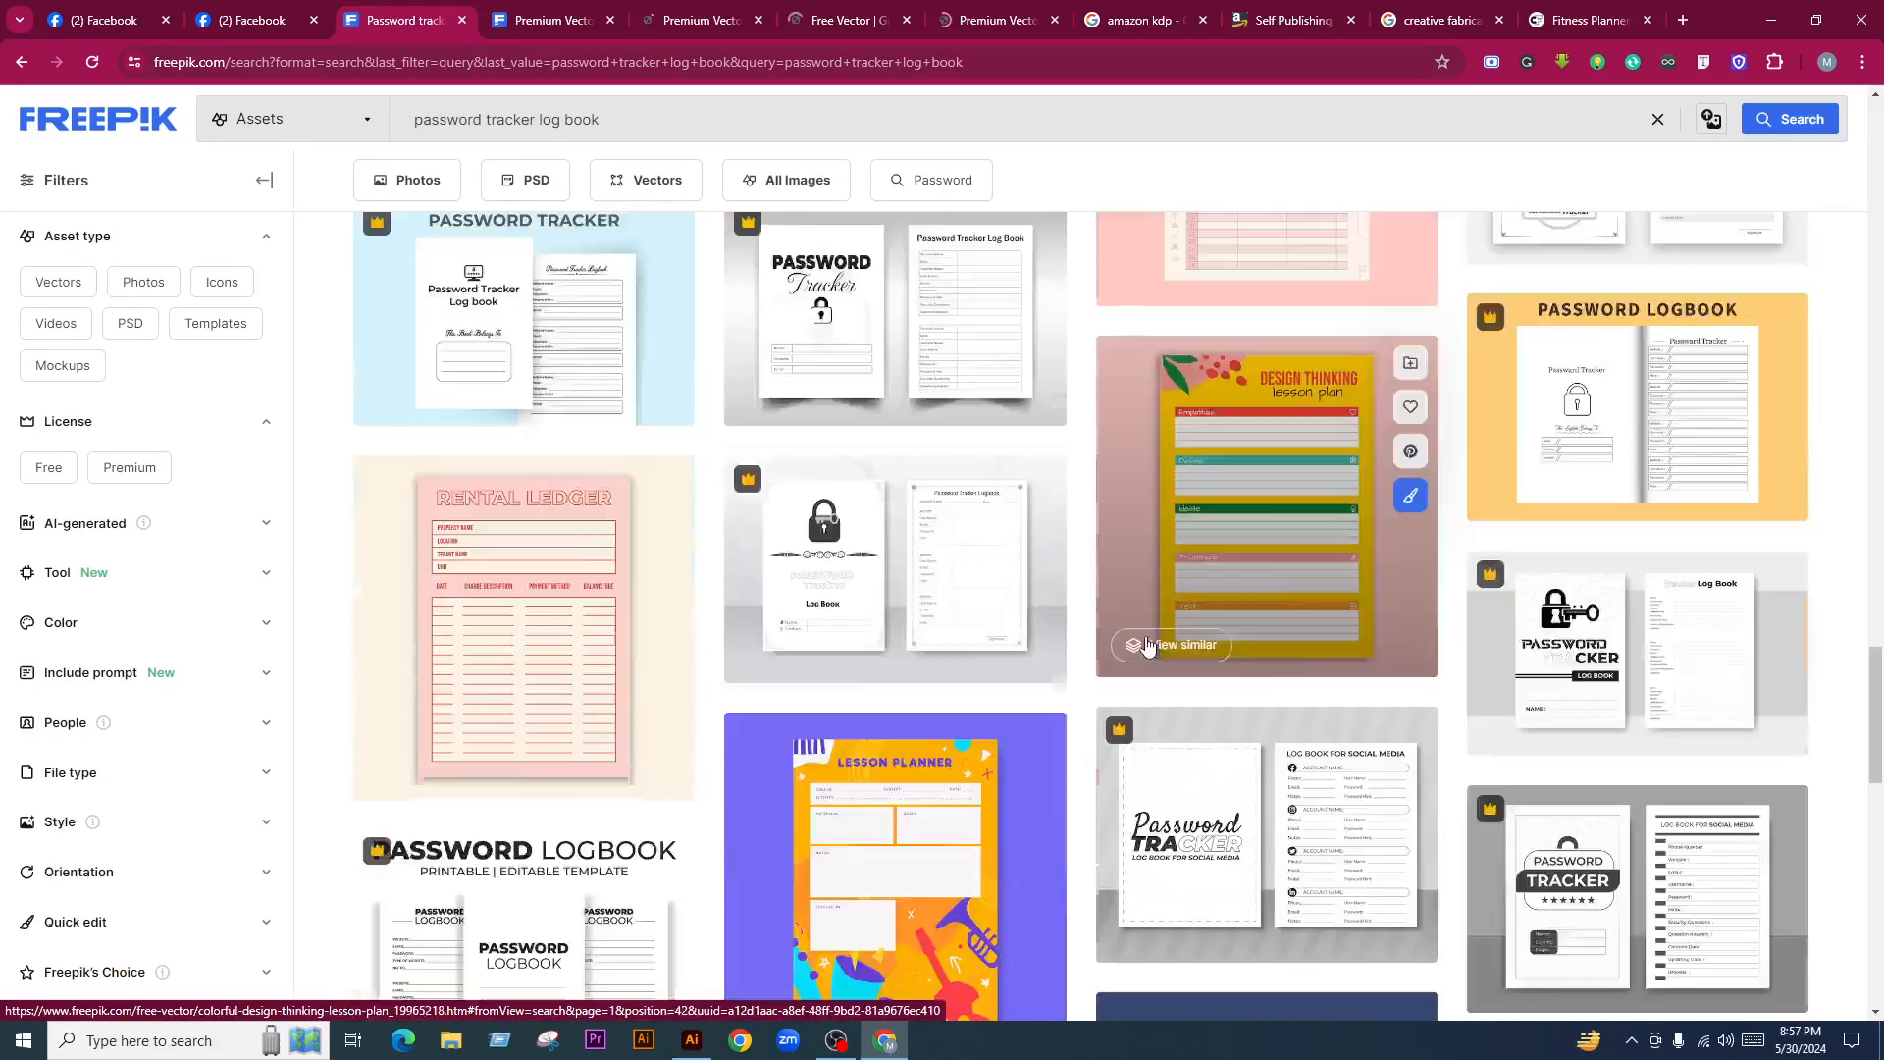
{"action": "scroll", "coordinate": [1356, 731], "scroll_direction": "down", "scroll_amount": 4}
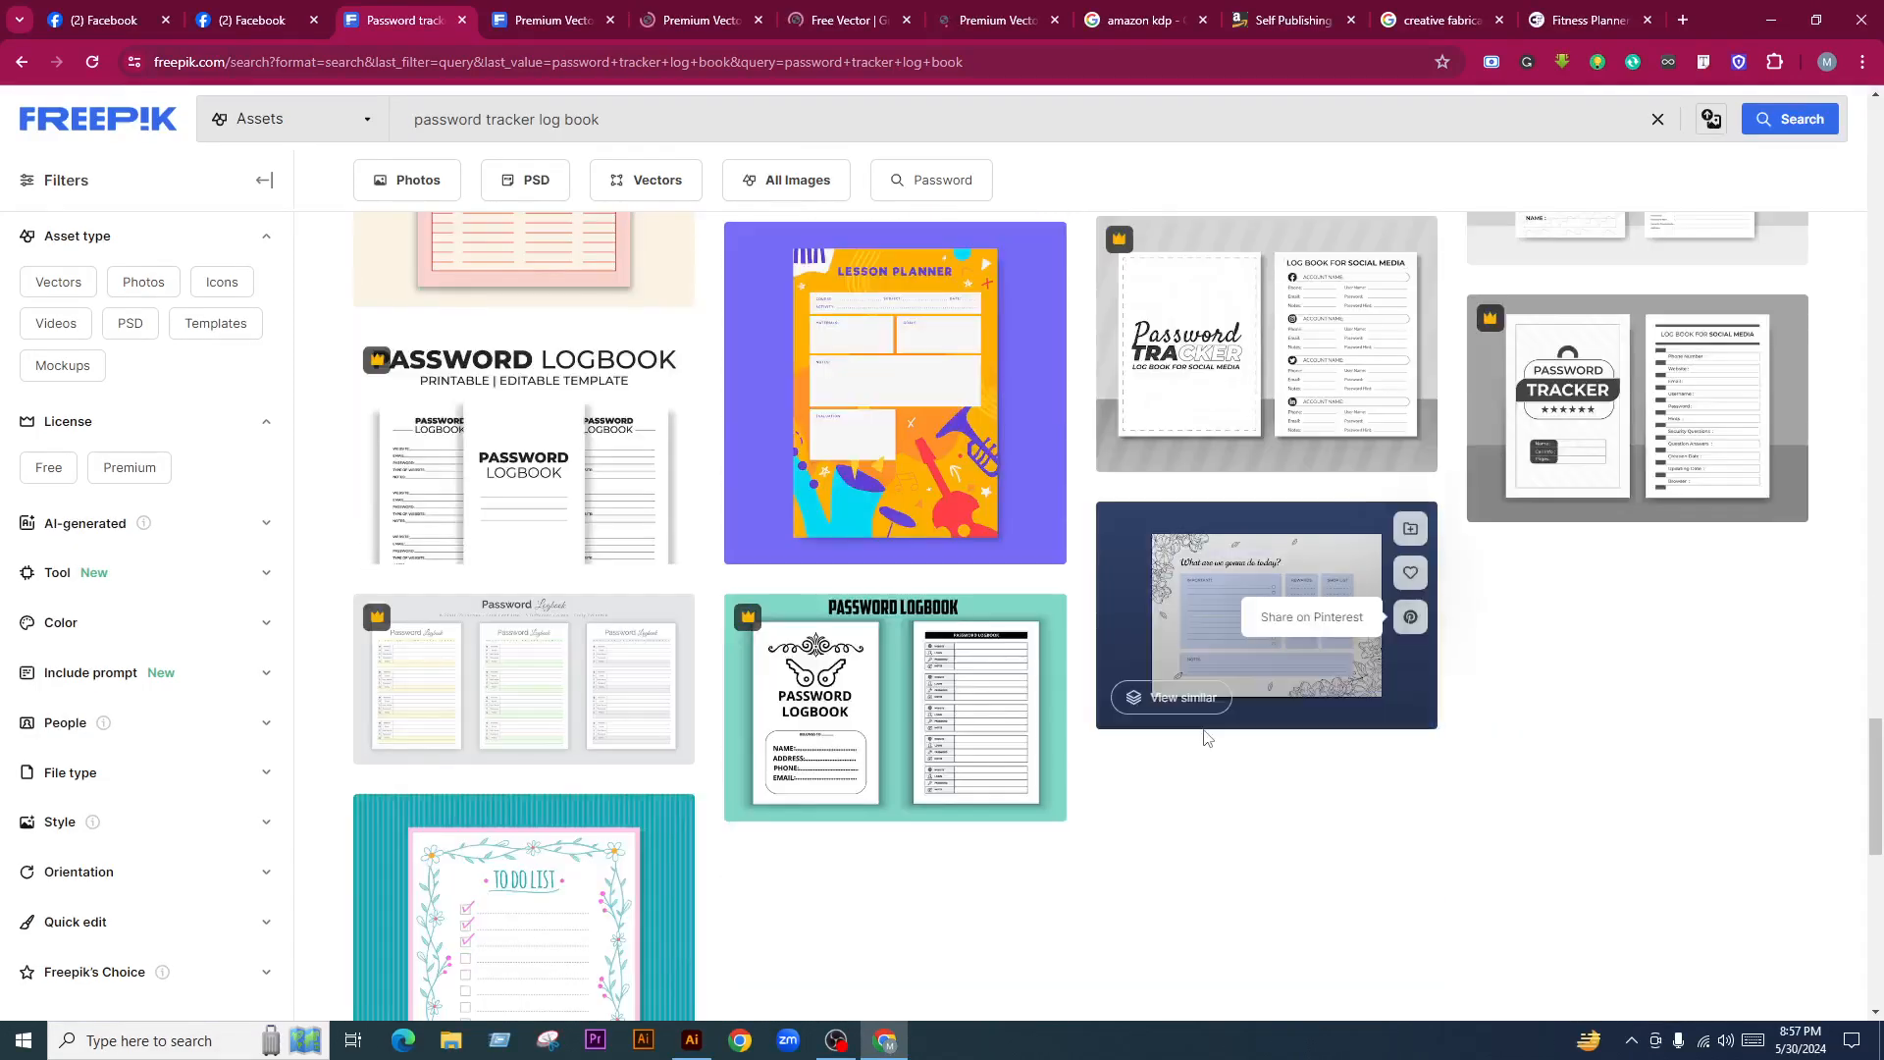
{"action": "scroll", "coordinate": [1136, 779], "scroll_direction": "up", "scroll_amount": 4}
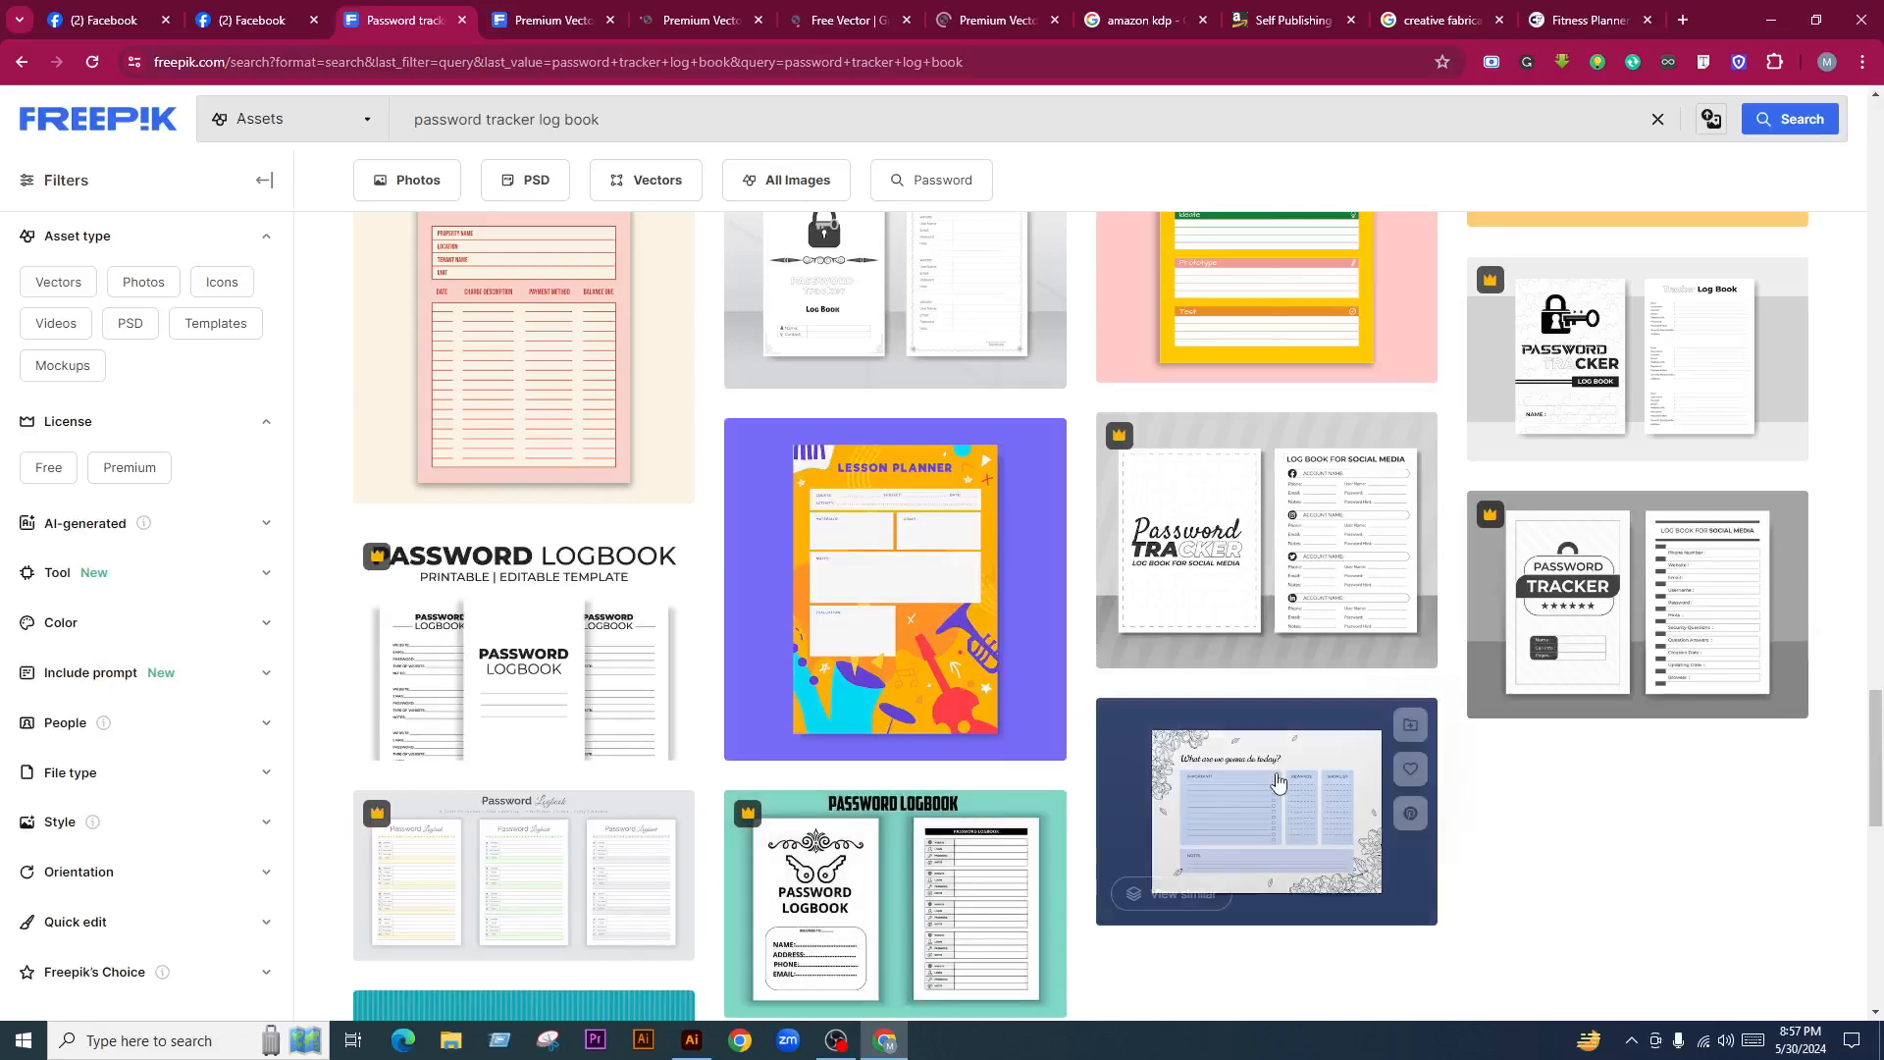
{"action": "scroll", "coordinate": [1274, 778], "scroll_direction": "up", "scroll_amount": 5}
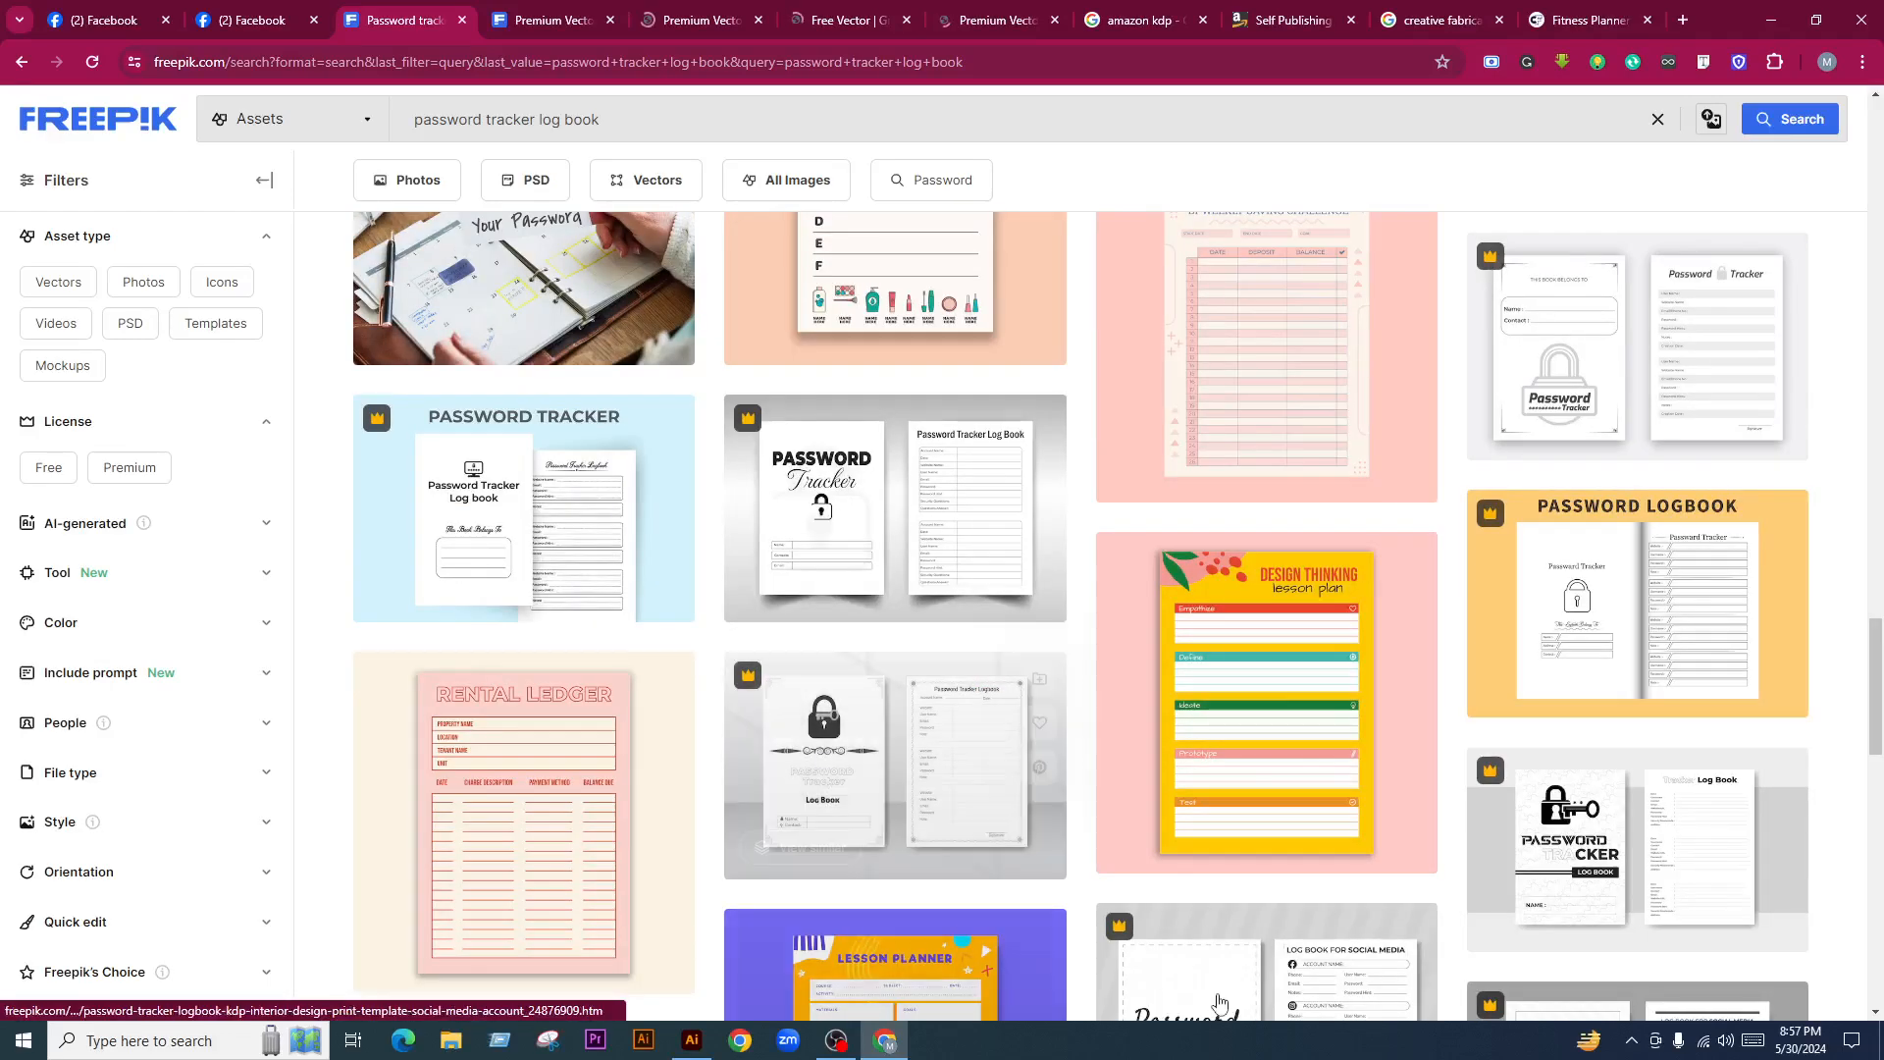
{"action": "scroll", "coordinate": [887, 791], "scroll_direction": "up", "scroll_amount": 12}
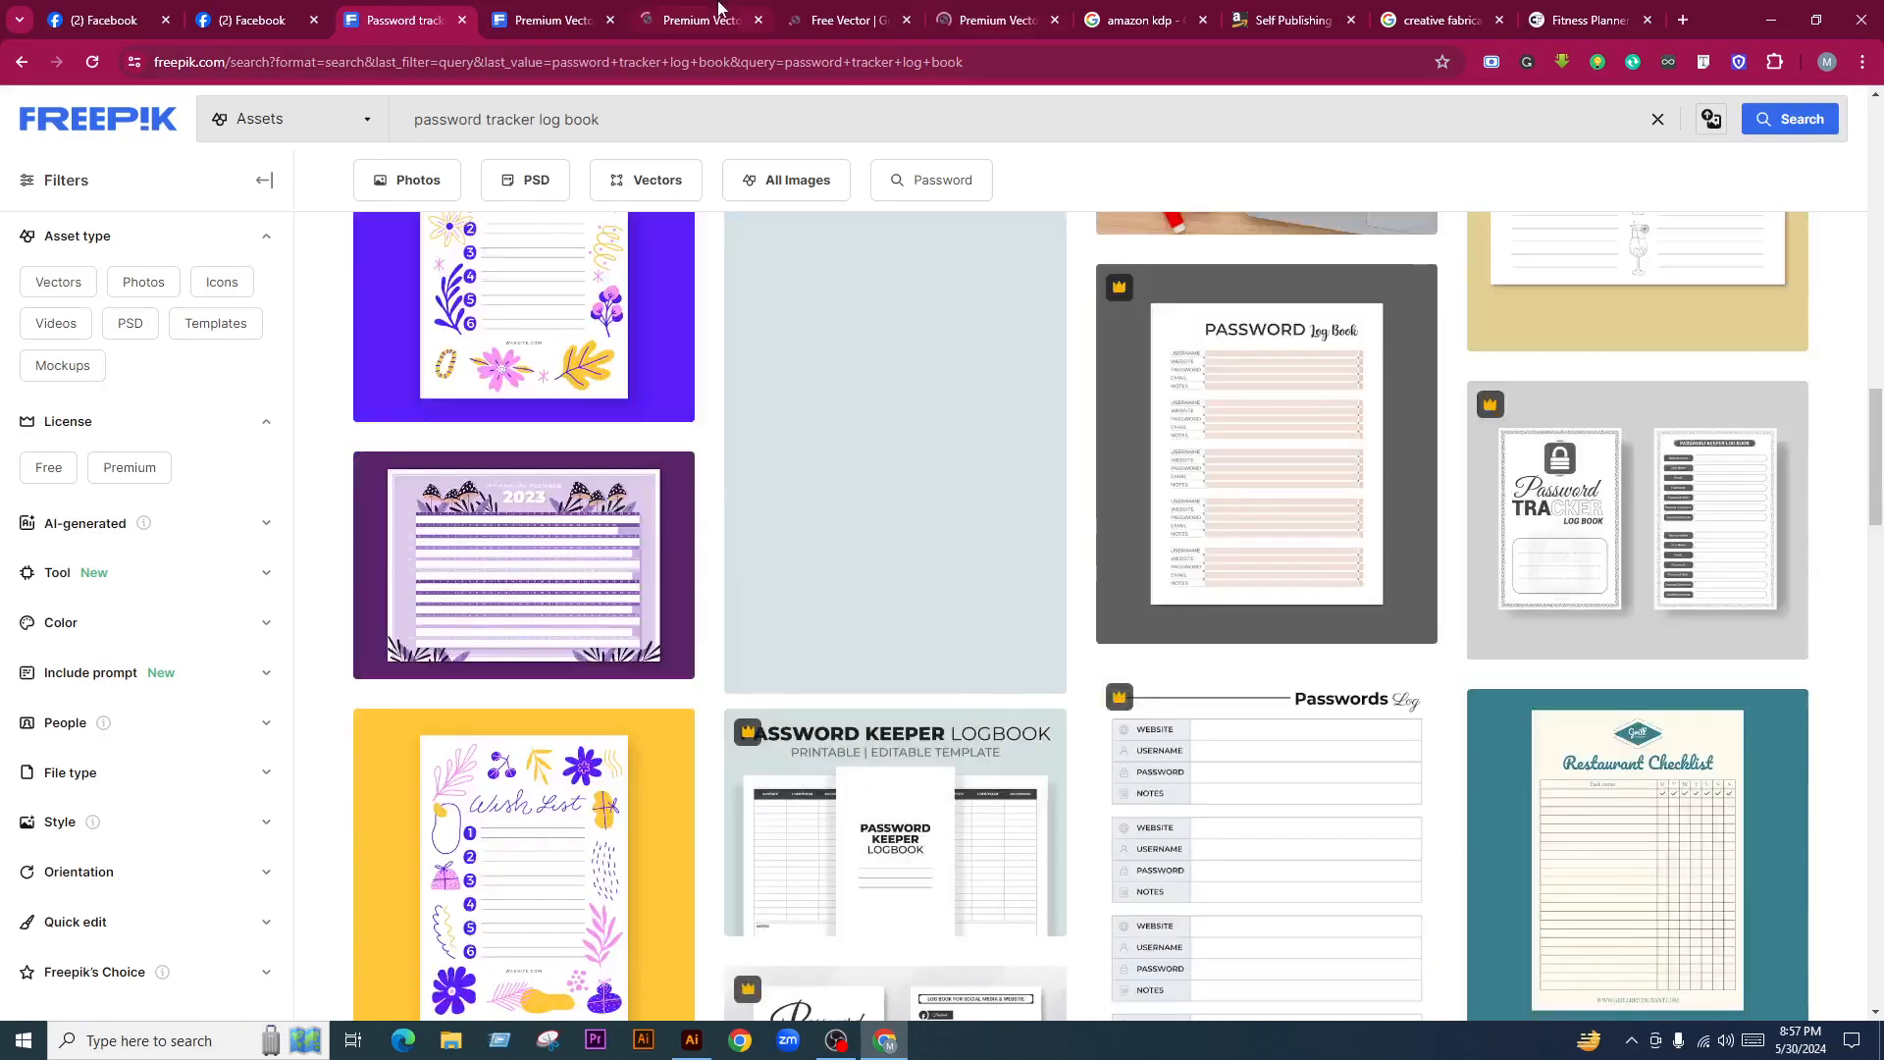
{"action": "left_click", "coordinate": [726, 10]}
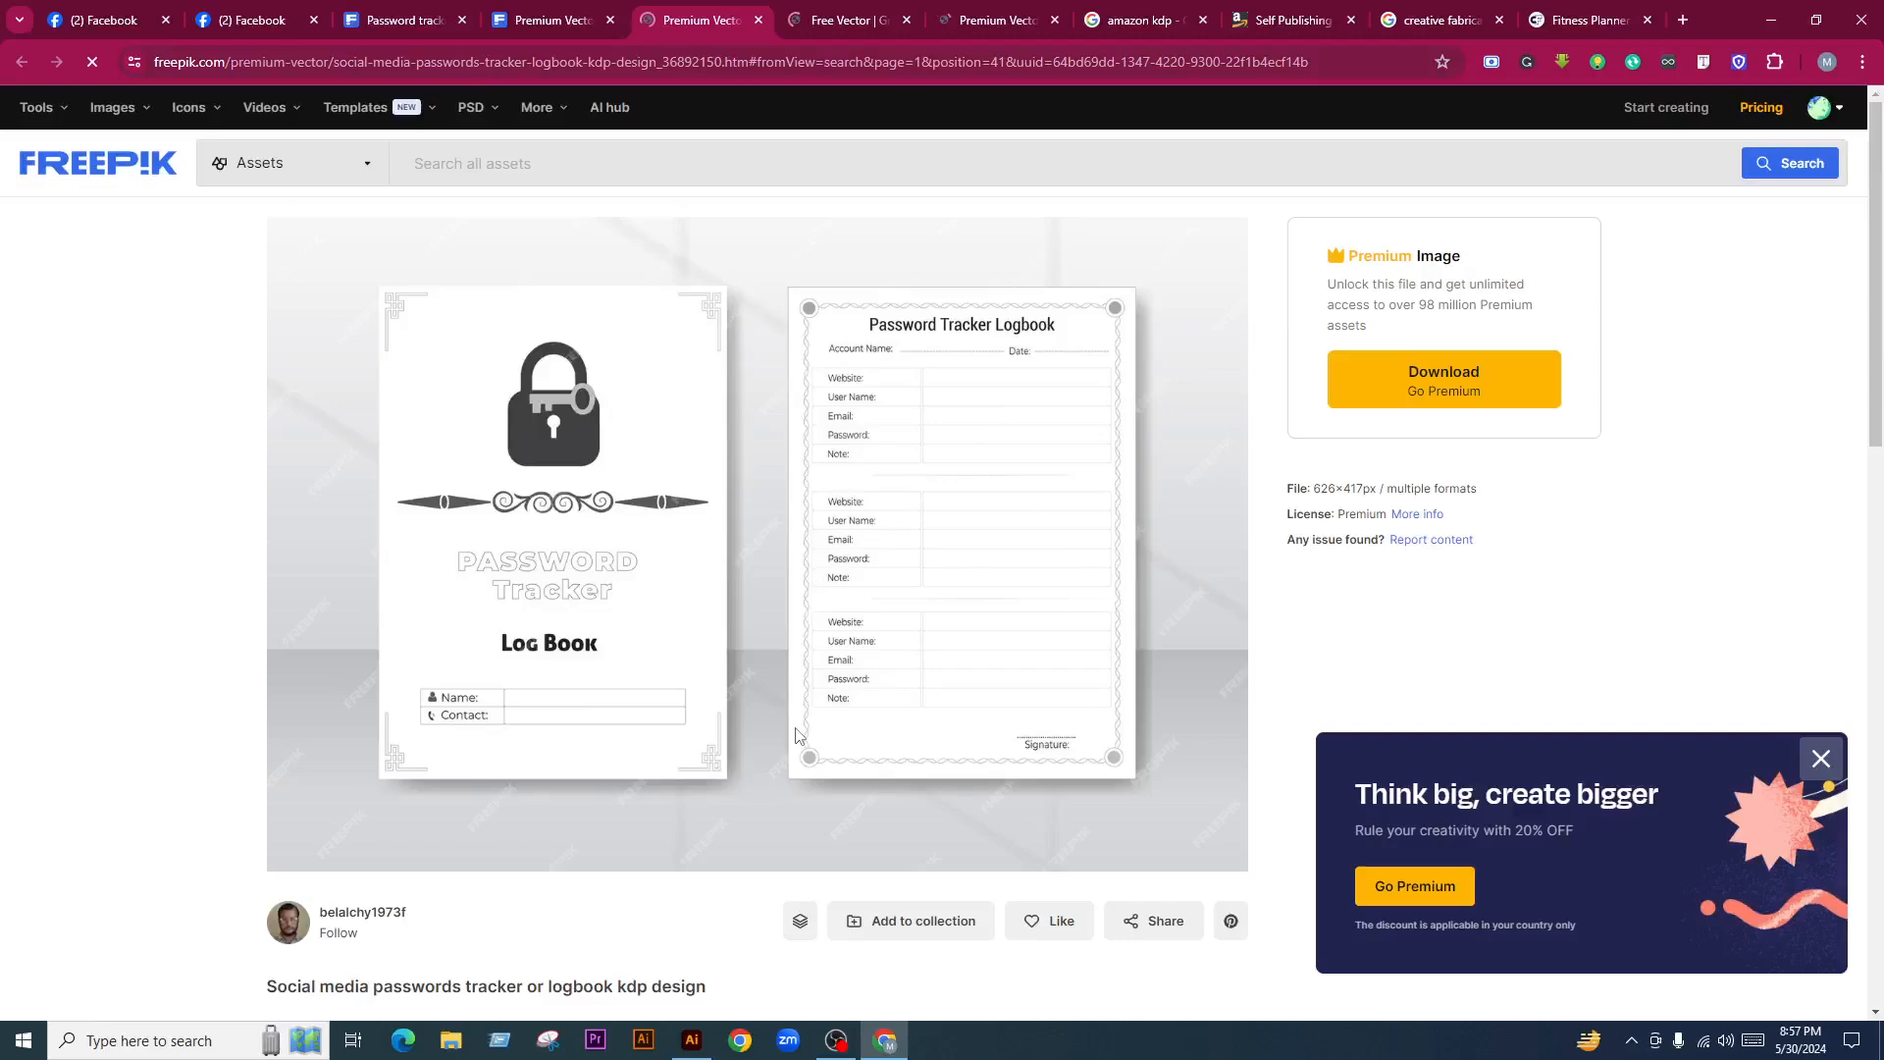
Look over the gradient telephone directory template page
{"action": "left_click", "coordinate": [852, 10]}
{"action": "scroll", "coordinate": [683, 670], "scroll_direction": "down", "scroll_amount": 4}
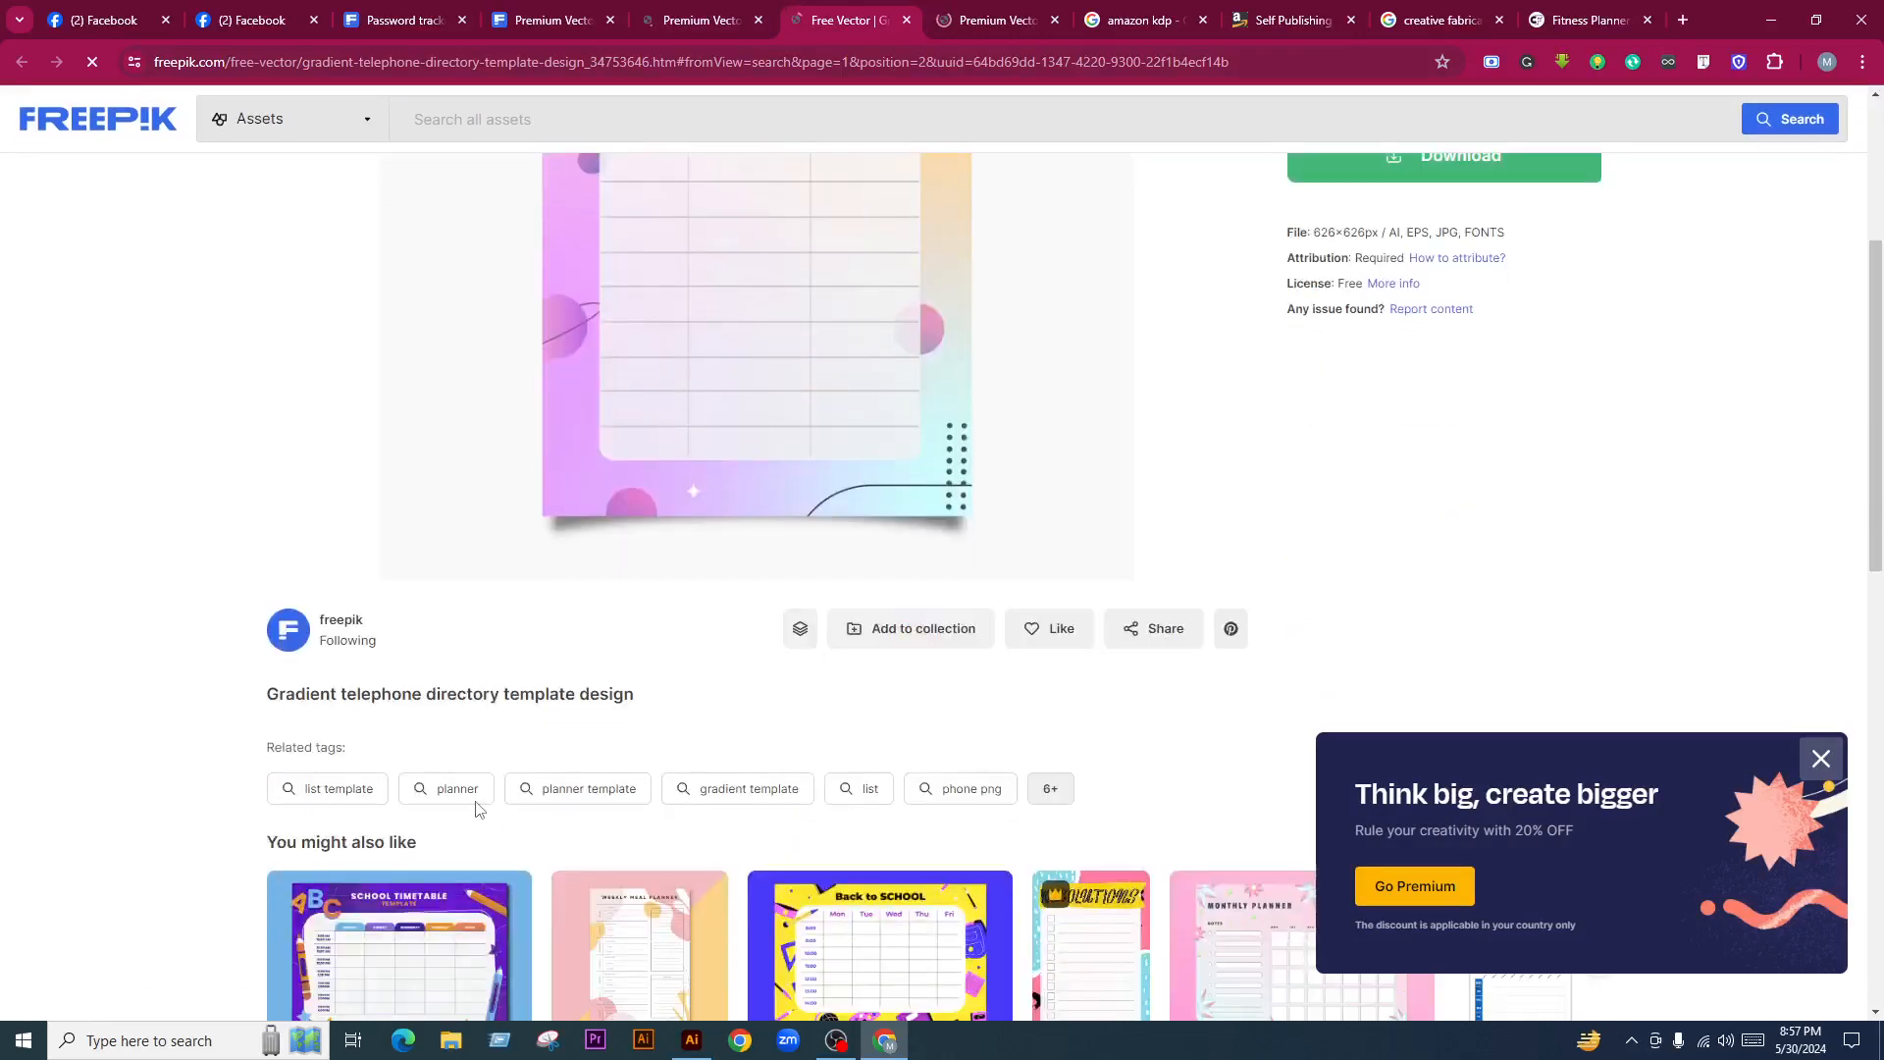
{"action": "scroll", "coordinate": [844, 393], "scroll_direction": "up", "scroll_amount": 1}
Review the KDP interior password tracker log book page and dismiss its promo popup
{"action": "left_click", "coordinate": [1030, 18]}
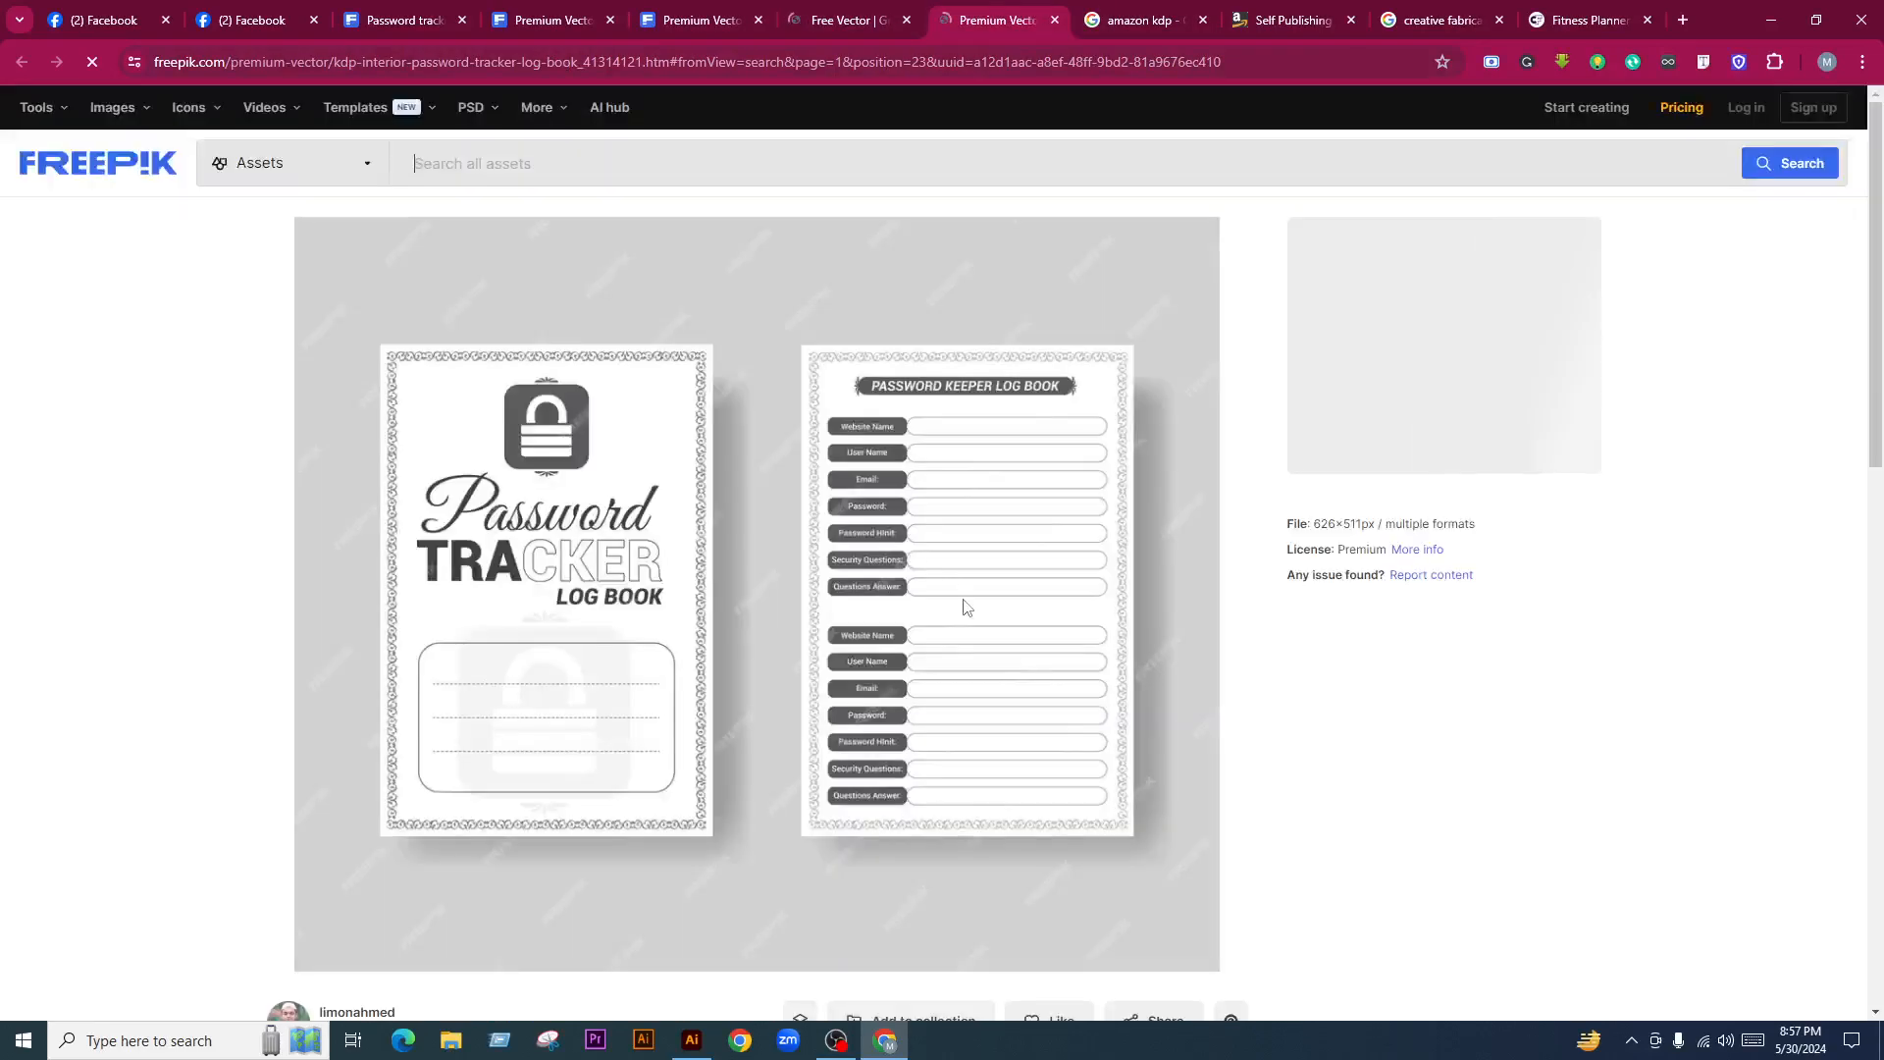
{"action": "scroll", "coordinate": [964, 606], "scroll_direction": "down", "scroll_amount": 2}
{"action": "scroll", "coordinate": [997, 646], "scroll_direction": "up", "scroll_amount": 2}
{"action": "scroll", "coordinate": [1013, 662], "scroll_direction": "down", "scroll_amount": 2}
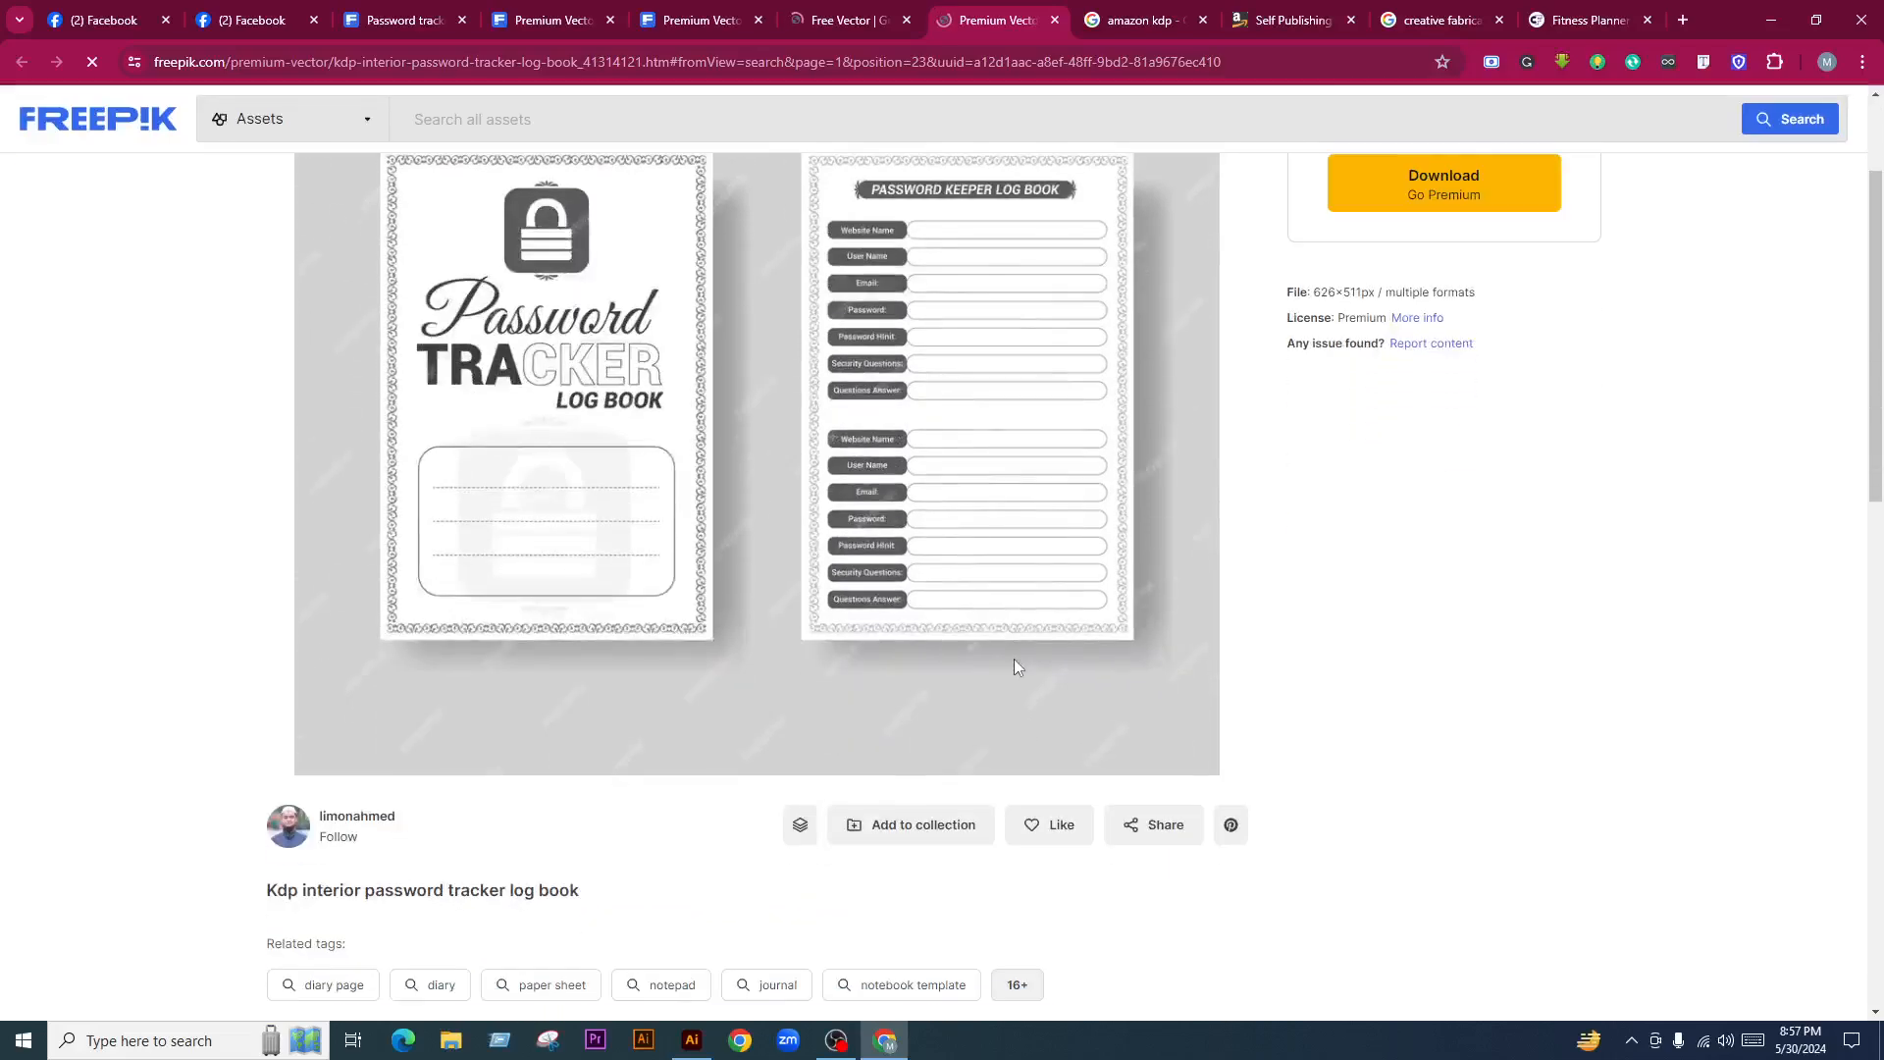
{"action": "scroll", "coordinate": [1014, 657], "scroll_direction": "up", "scroll_amount": 2}
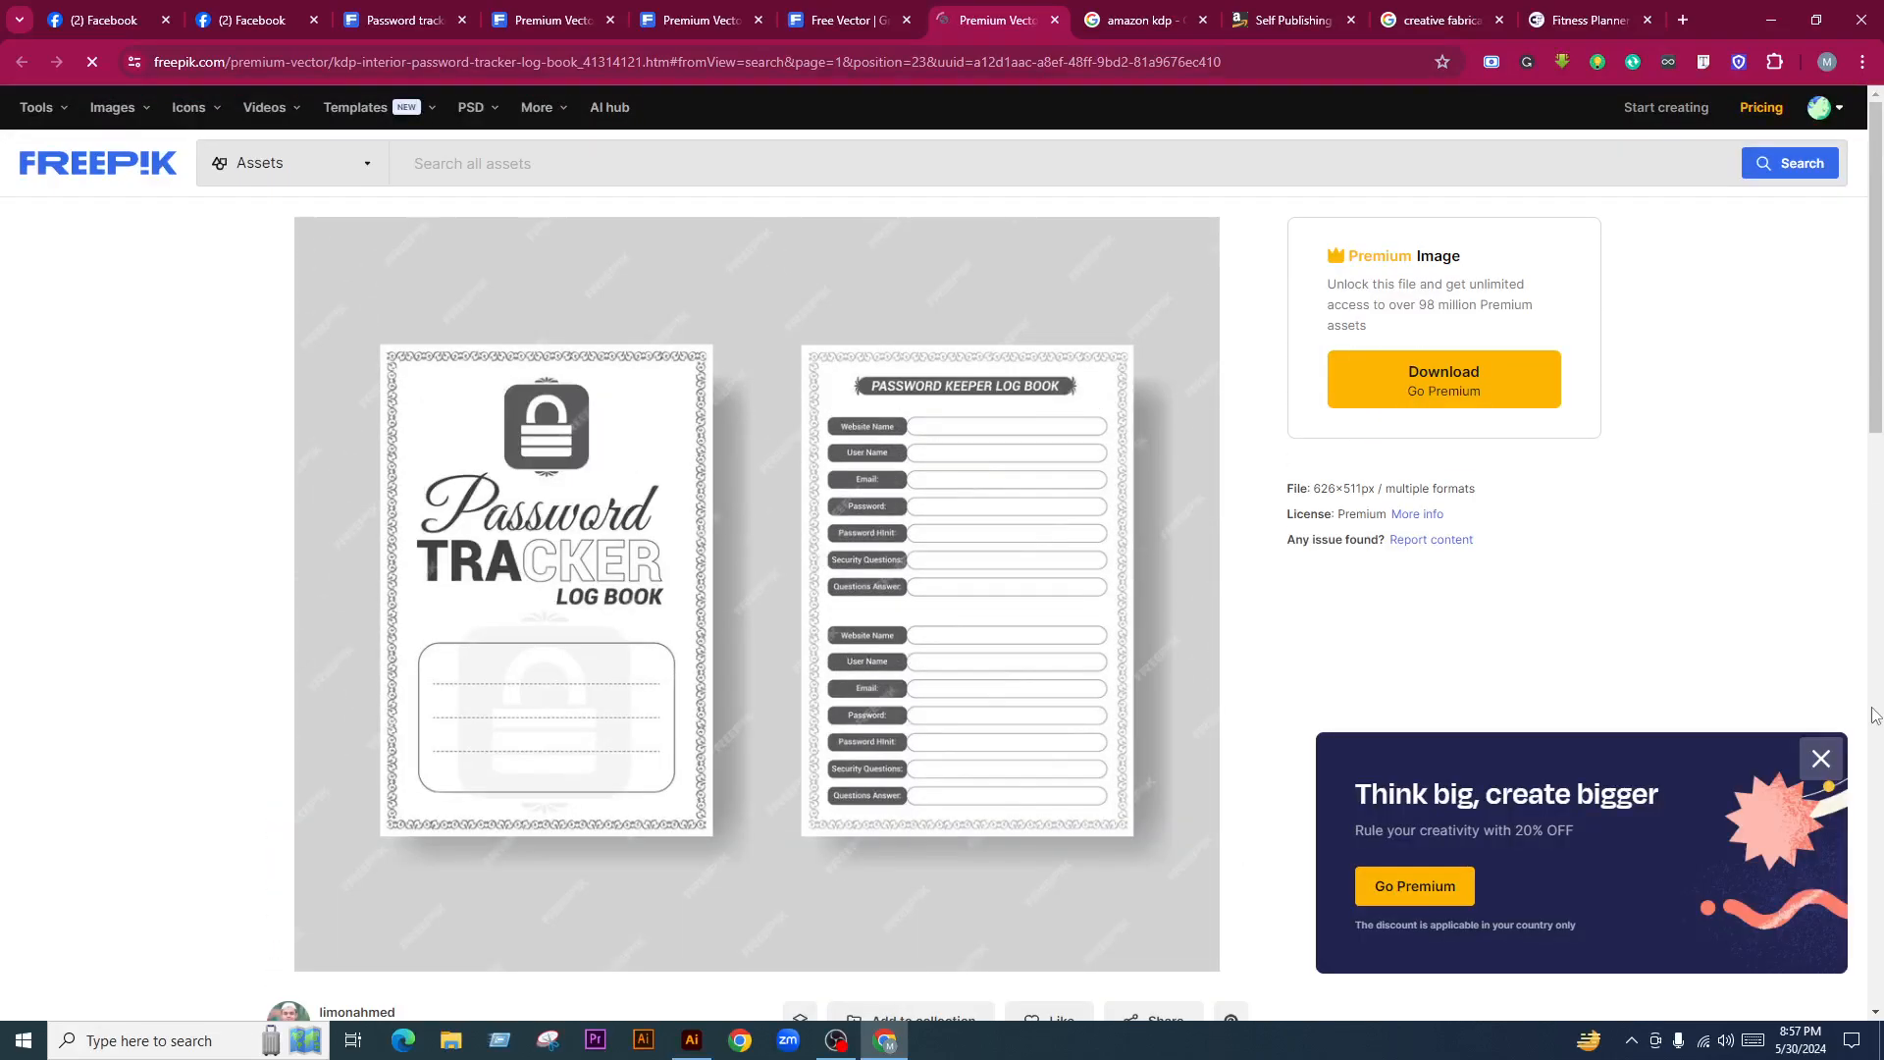
{"action": "left_click", "coordinate": [1822, 760]}
Check the social media tracker and Spending Tracker Log Book pages, then return to the search results
{"action": "left_click", "coordinate": [749, 12]}
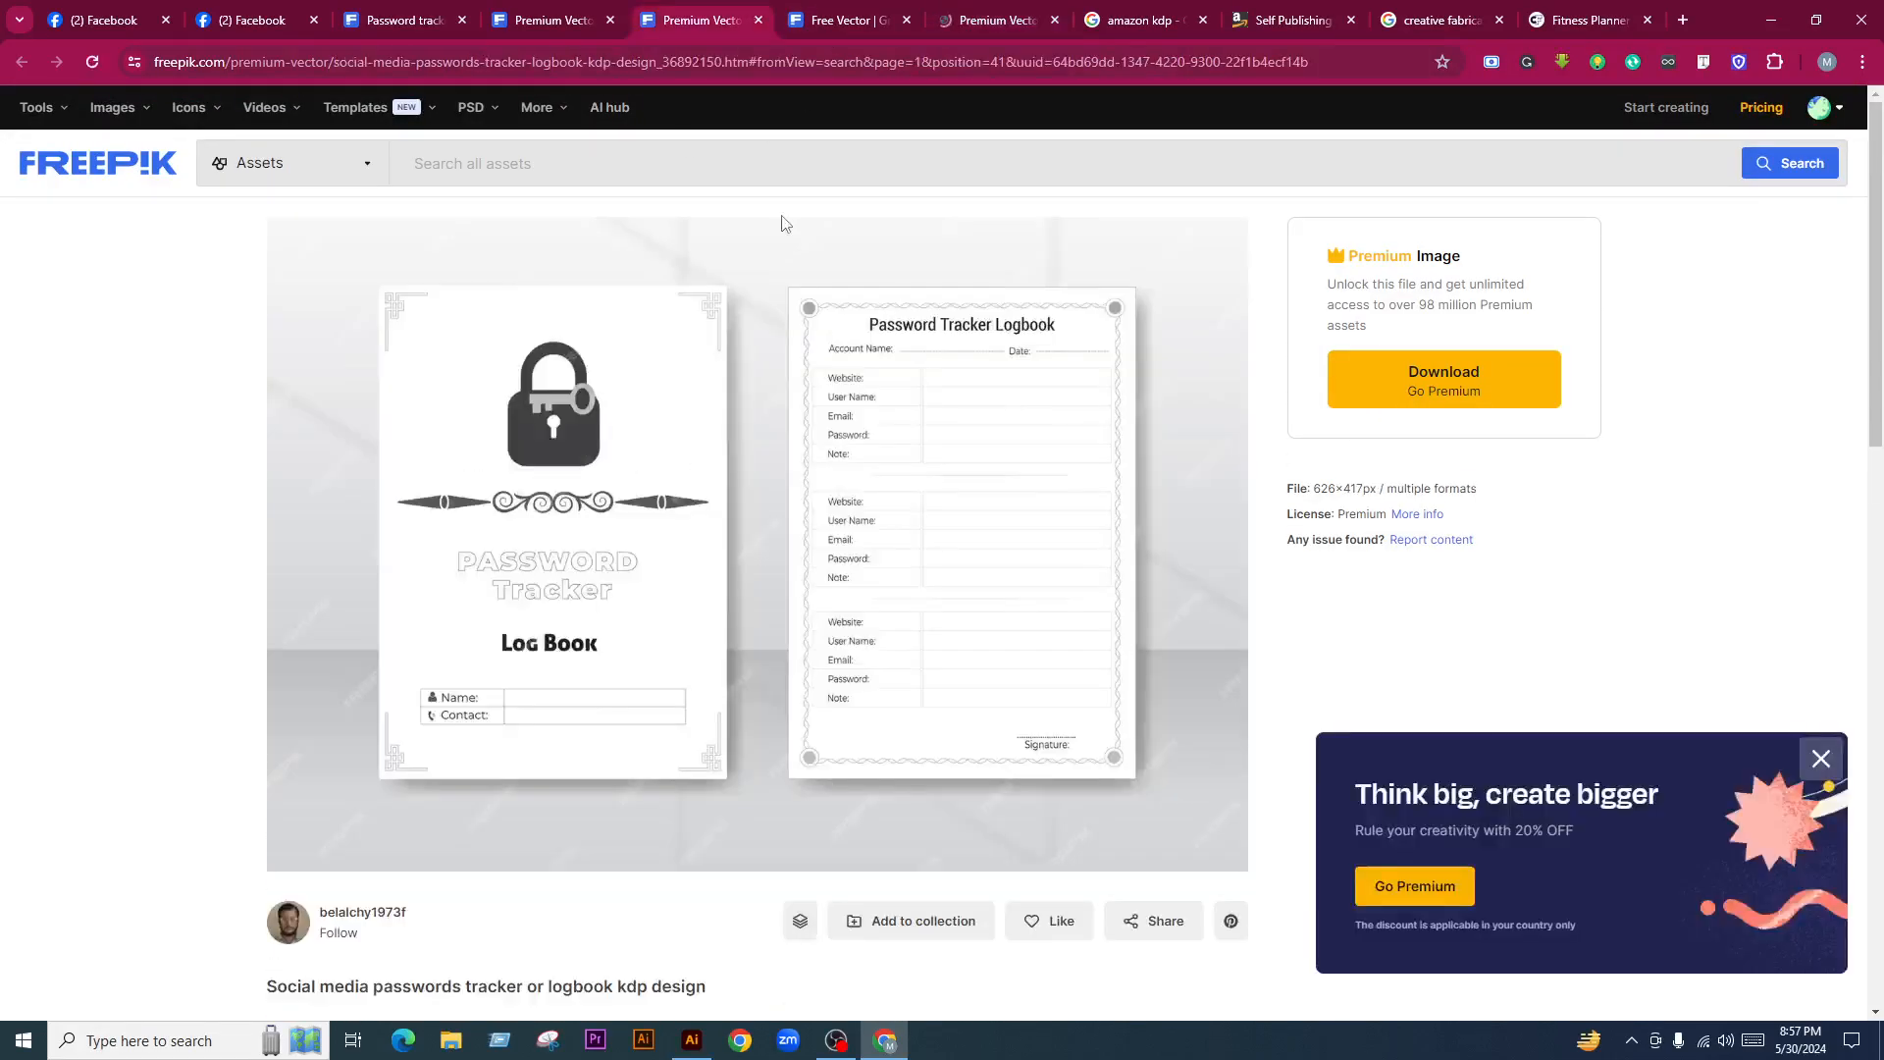
{"action": "left_click", "coordinate": [564, 21]}
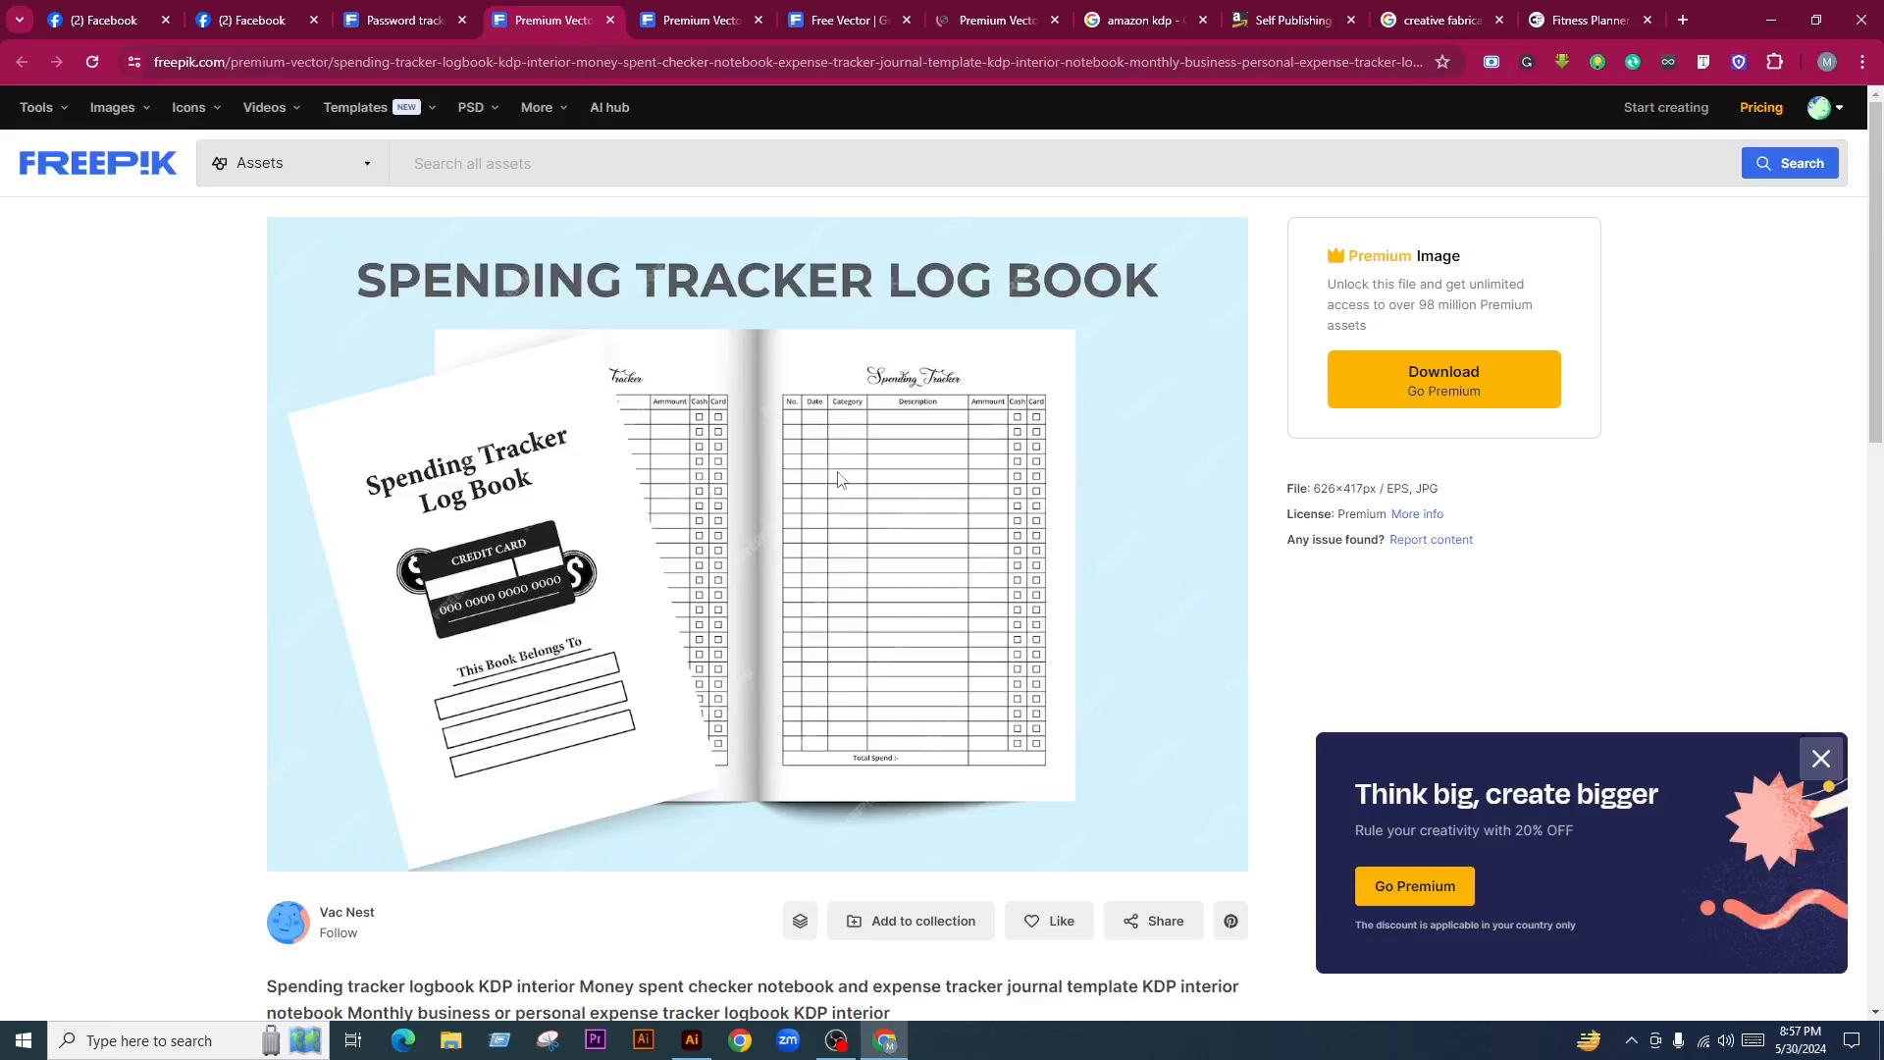
{"action": "left_click", "coordinate": [402, 19]}
Open the Password Tracker social media log book card in a new tab and view its EPS/JPG/SVG page
{"action": "scroll", "coordinate": [1056, 539], "scroll_direction": "down", "scroll_amount": 3}
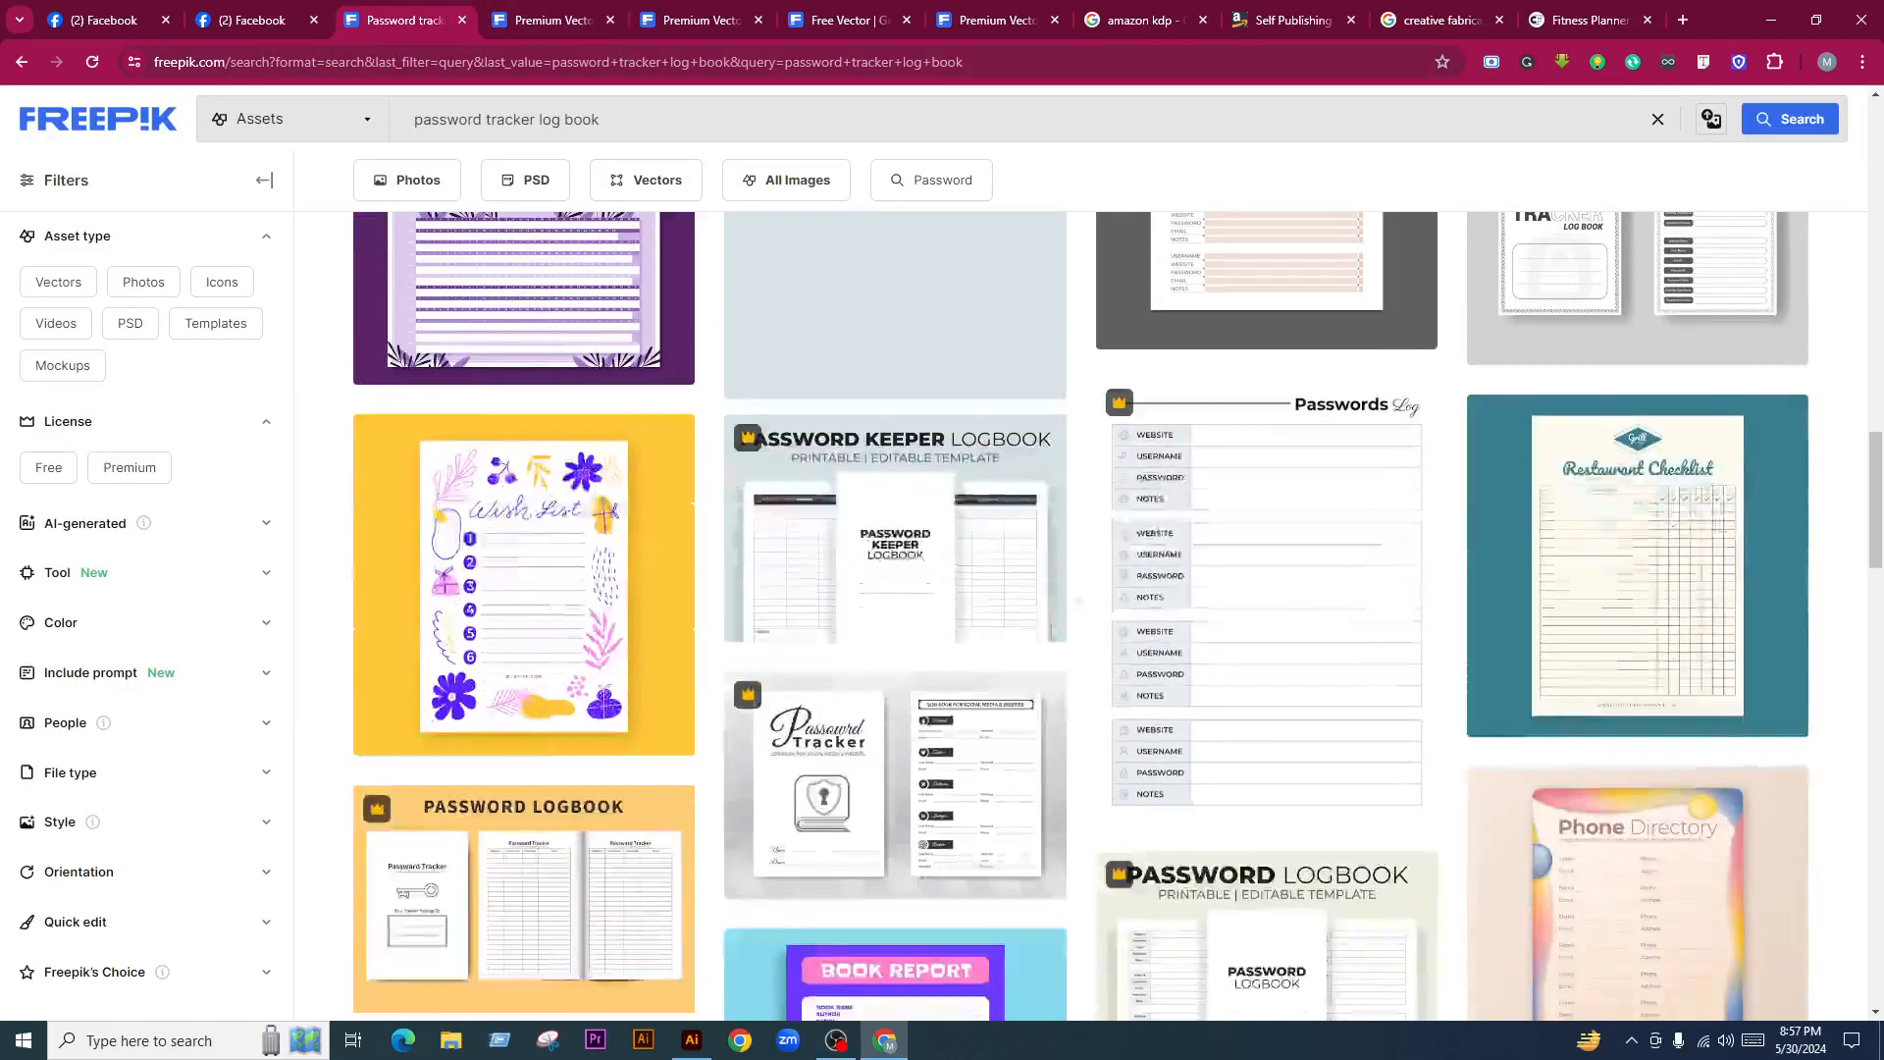
{"action": "scroll", "coordinate": [1017, 763], "scroll_direction": "down", "scroll_amount": 10}
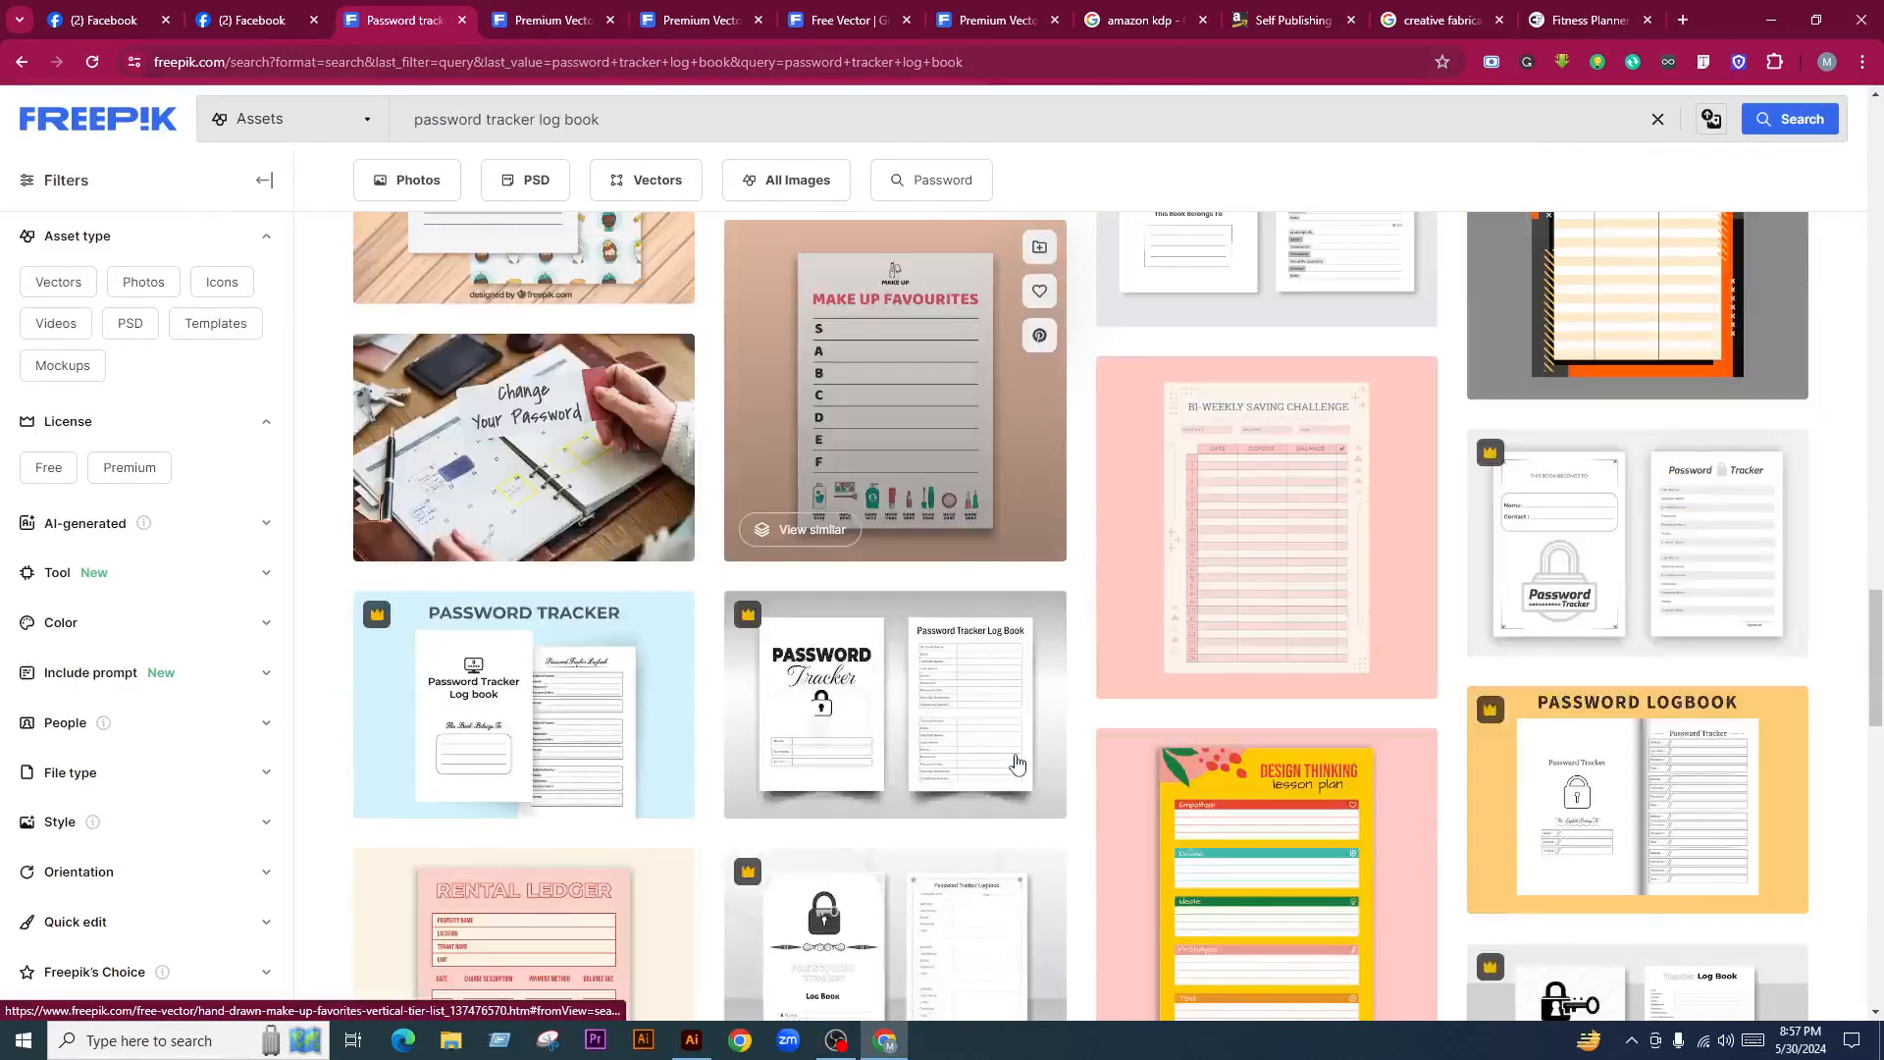
{"action": "scroll", "coordinate": [1017, 763], "scroll_direction": "down", "scroll_amount": 8}
{"action": "middle_click", "coordinate": [1231, 444]}
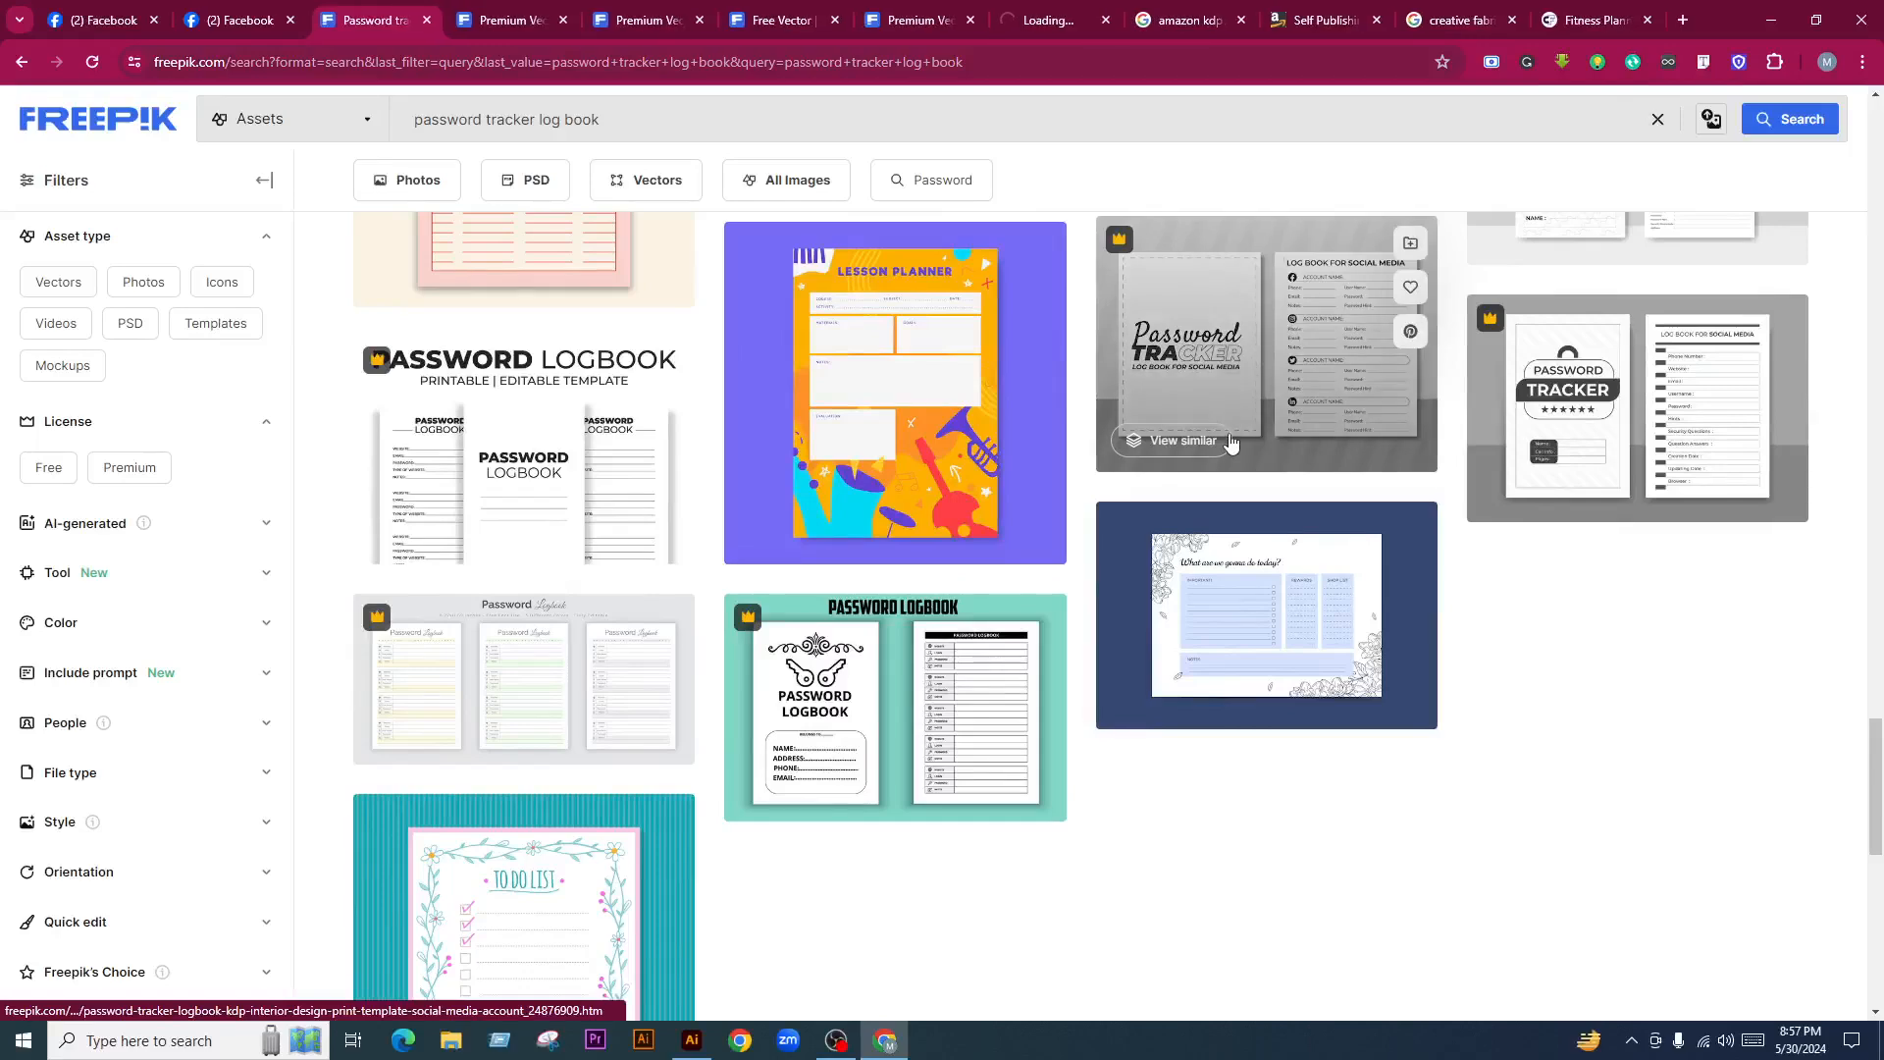
{"action": "scroll", "coordinate": [1222, 511], "scroll_direction": "down", "scroll_amount": 2}
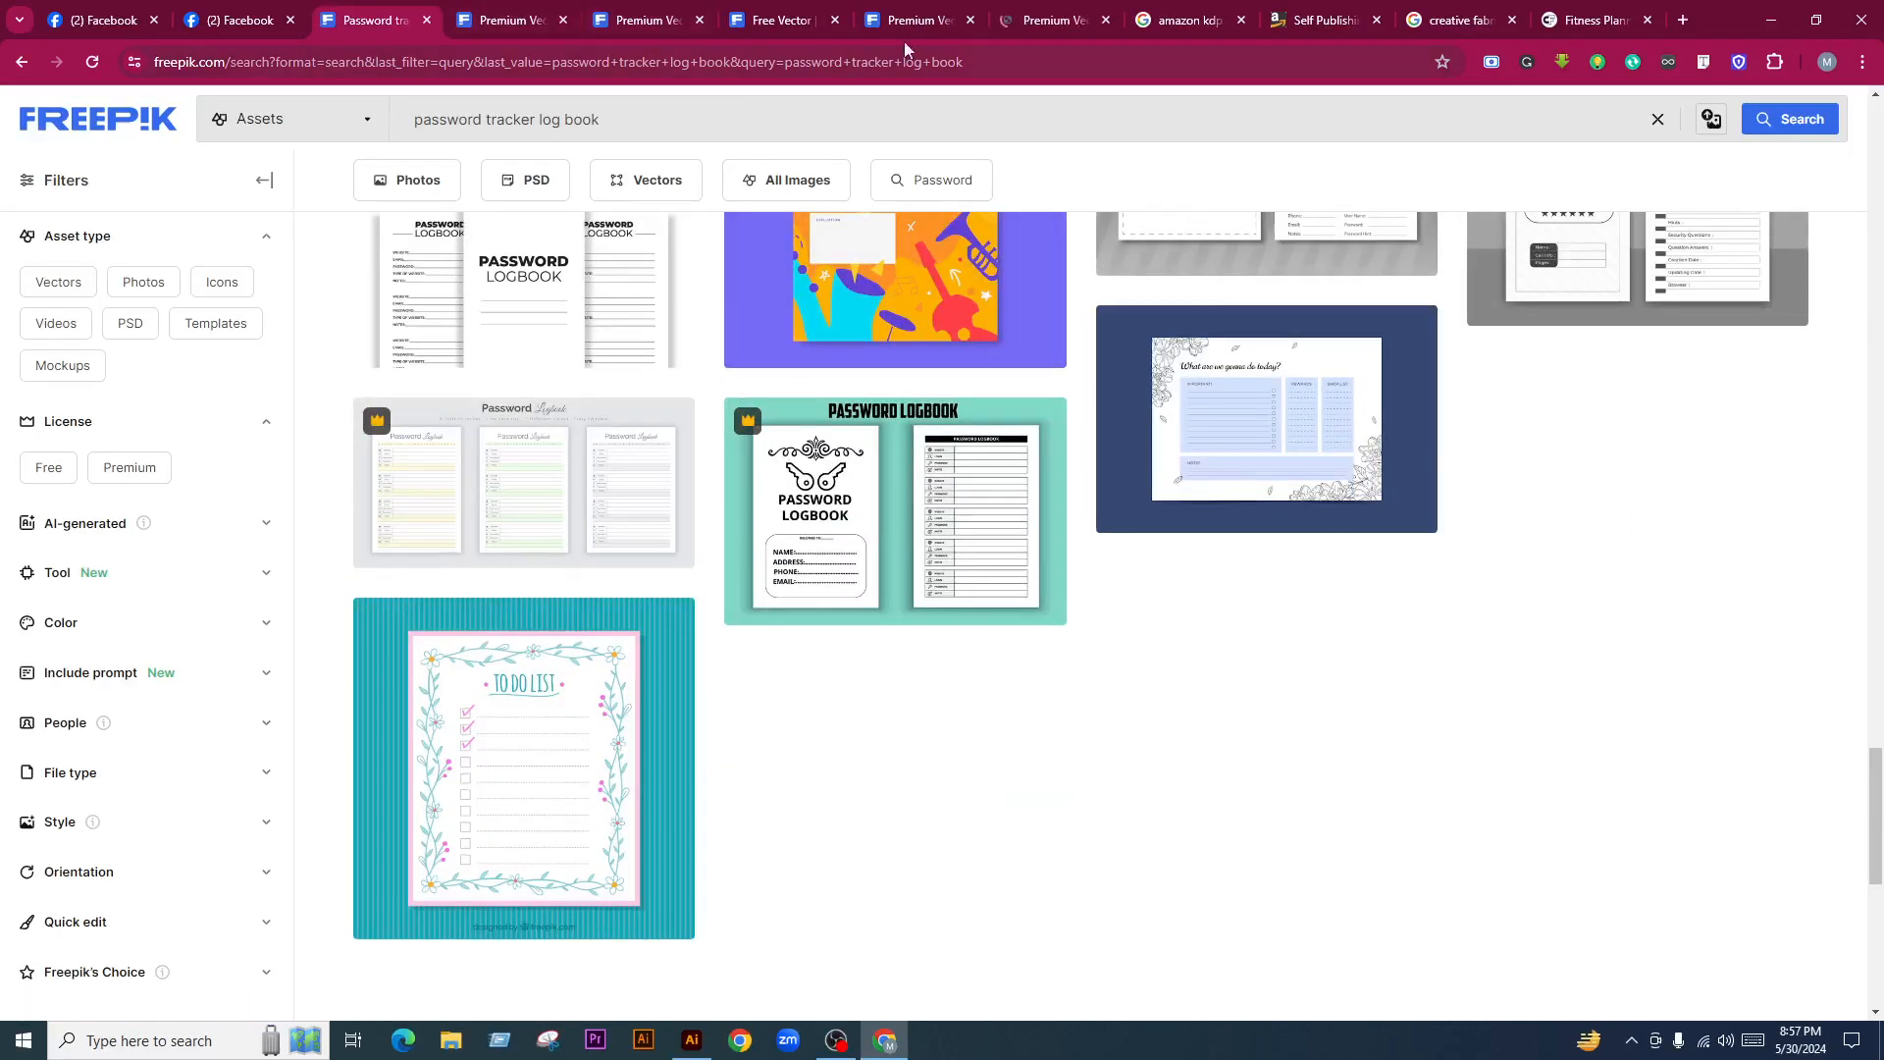
{"action": "left_click", "coordinate": [1018, 20]}
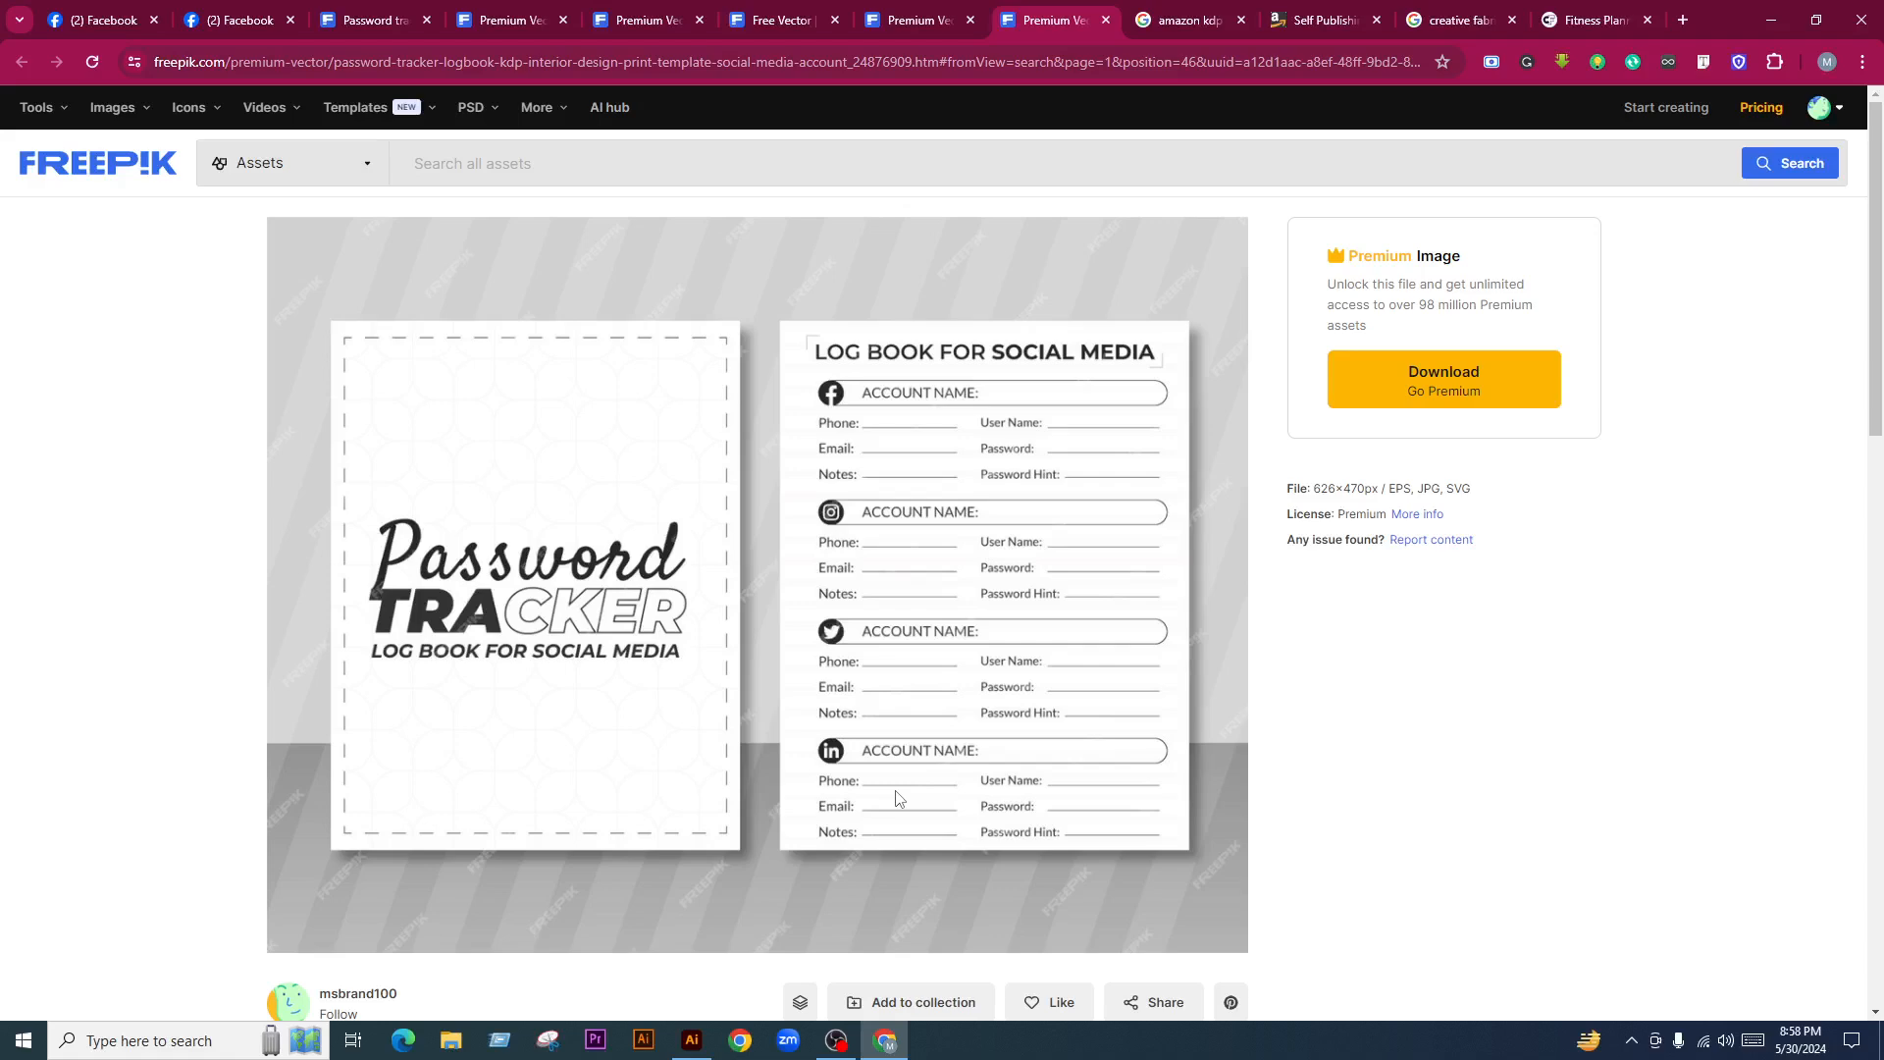
From 'You might also like', open a second Password Tracker social media log book design (626×470px)
{"action": "scroll", "coordinate": [805, 731], "scroll_direction": "down", "scroll_amount": 3}
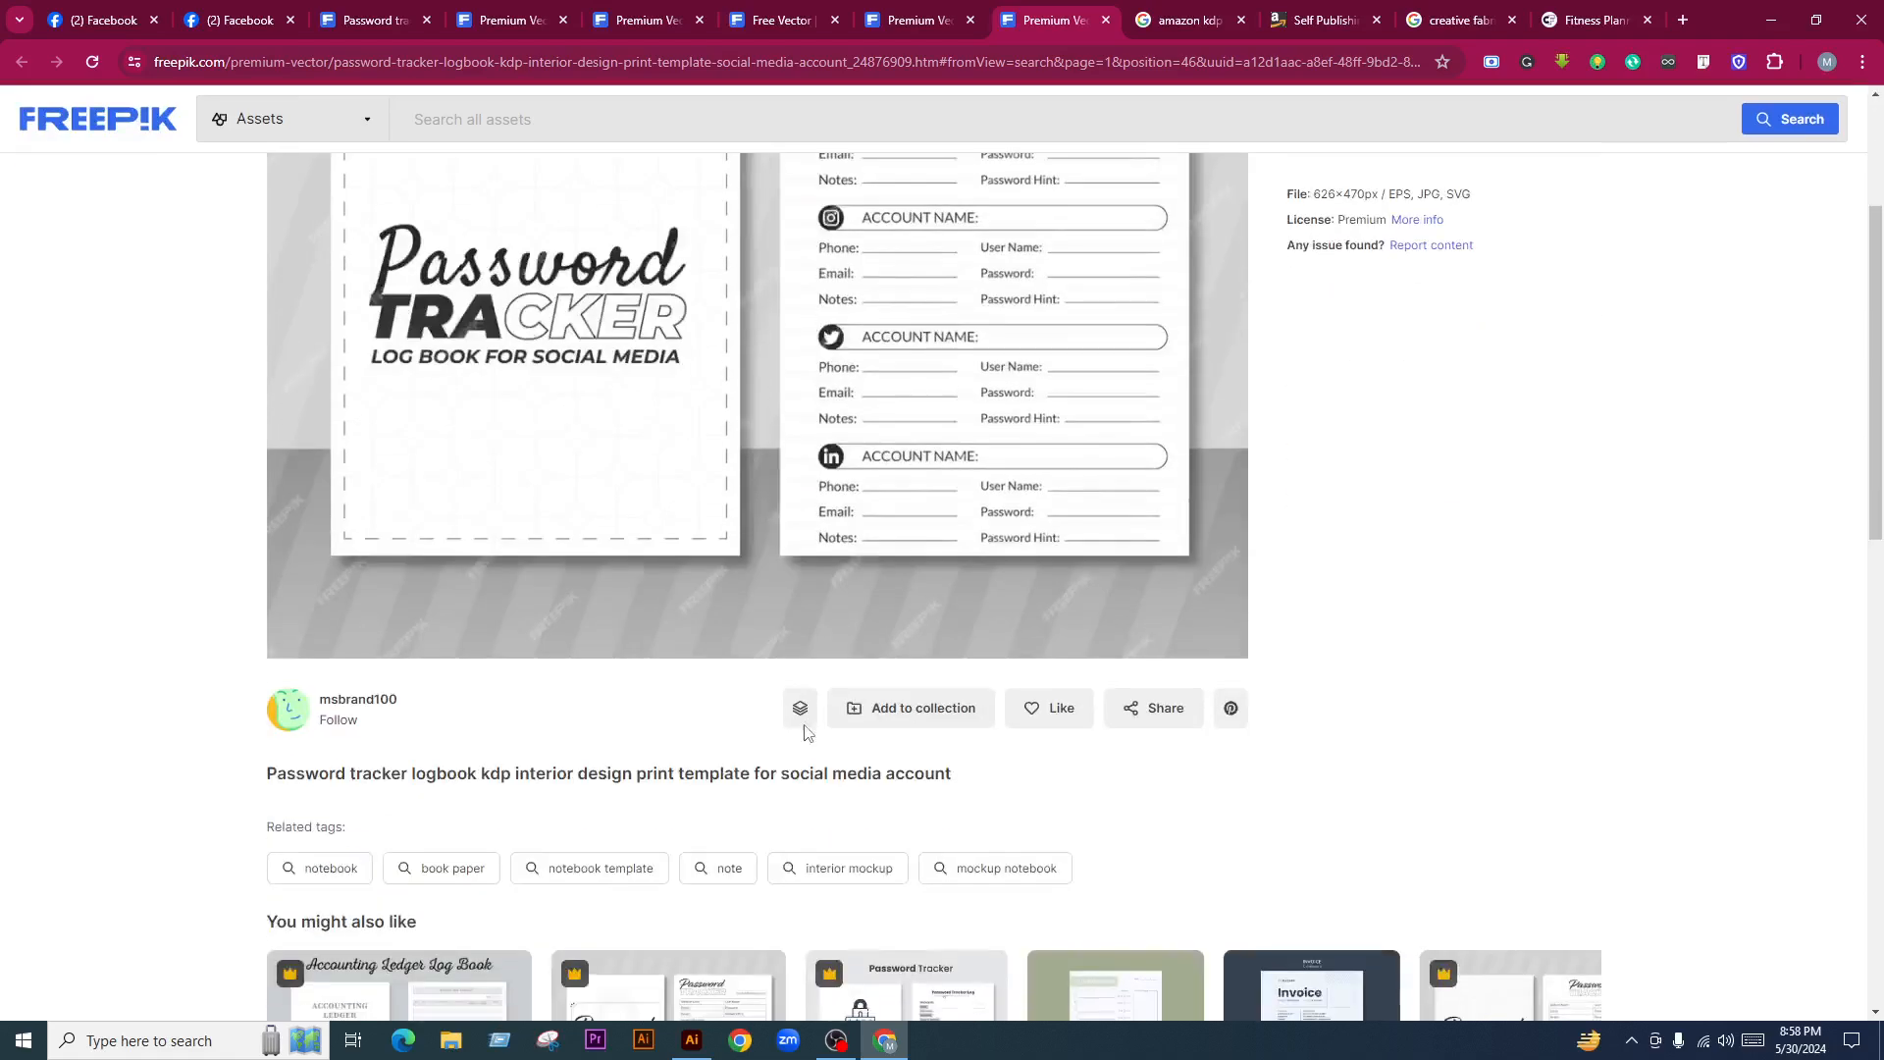
{"action": "scroll", "coordinate": [860, 395], "scroll_direction": "down", "scroll_amount": 3}
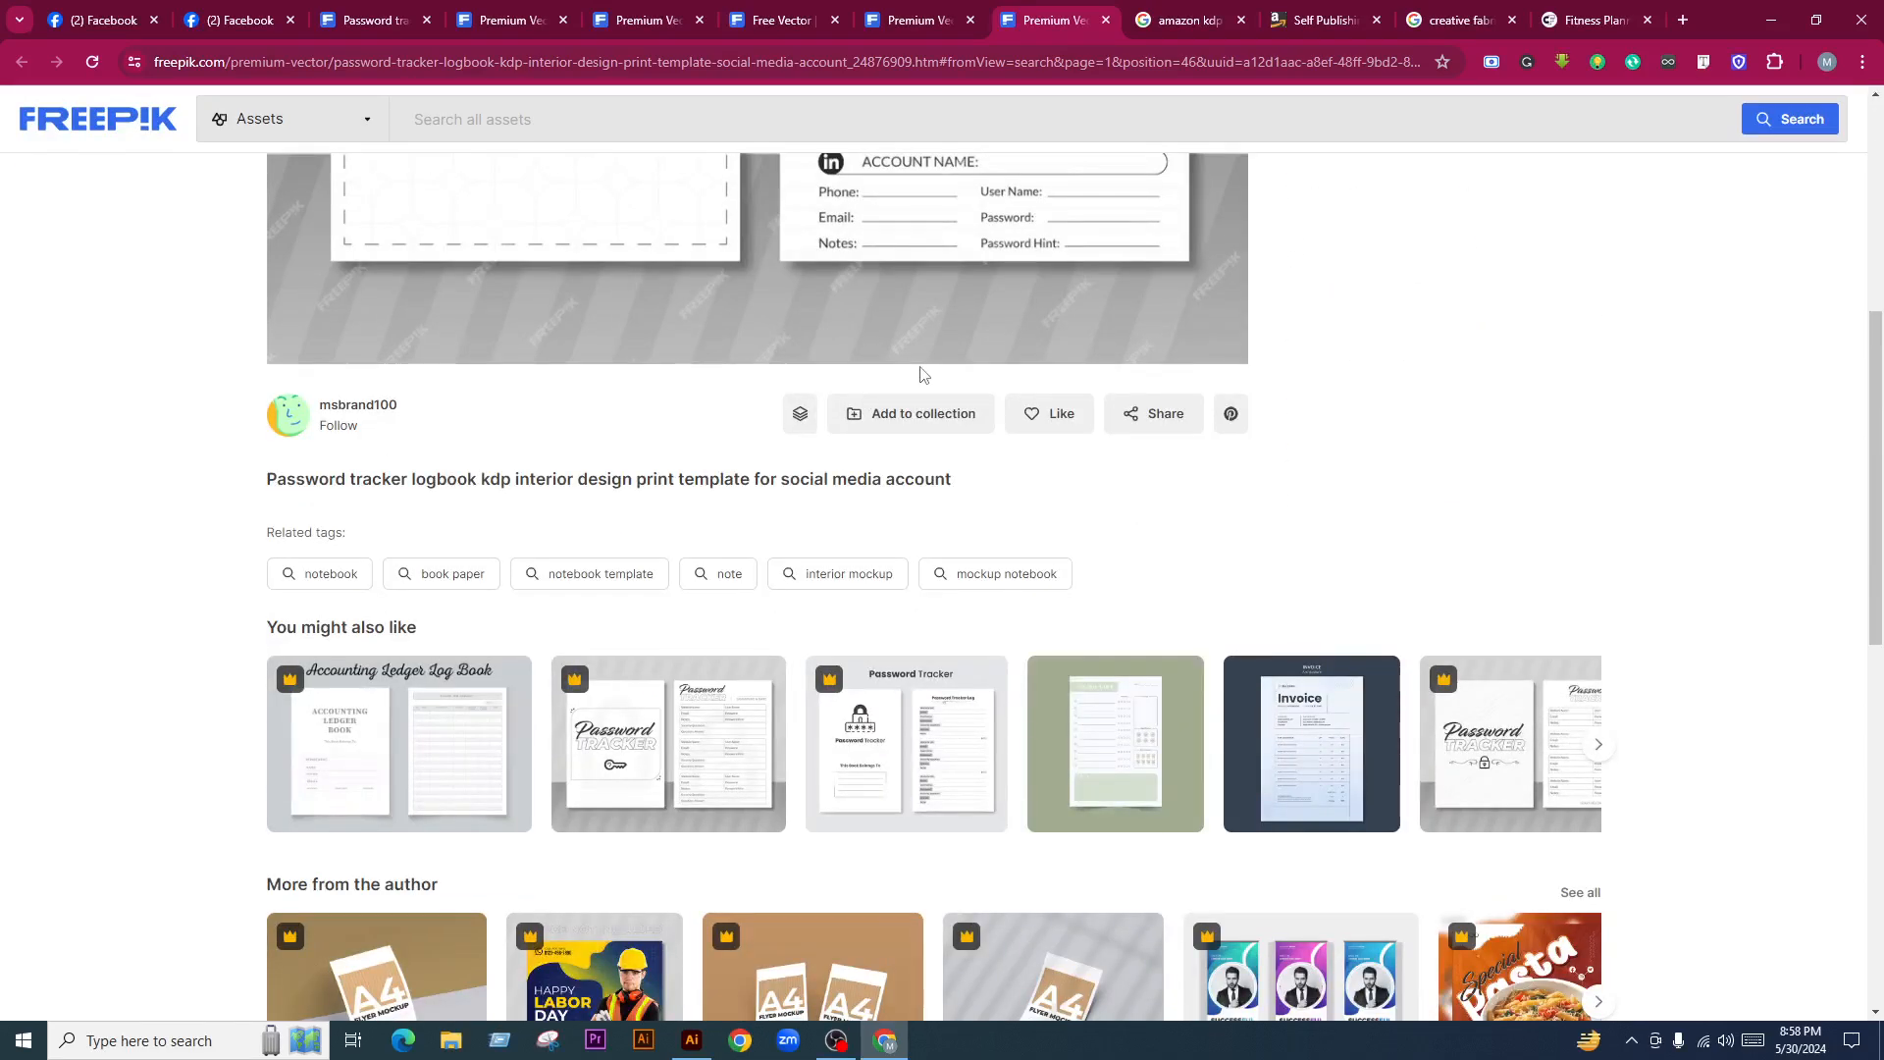
{"action": "scroll", "coordinate": [922, 376], "scroll_direction": "up", "scroll_amount": 2}
{"action": "scroll", "coordinate": [880, 498], "scroll_direction": "down", "scroll_amount": 3}
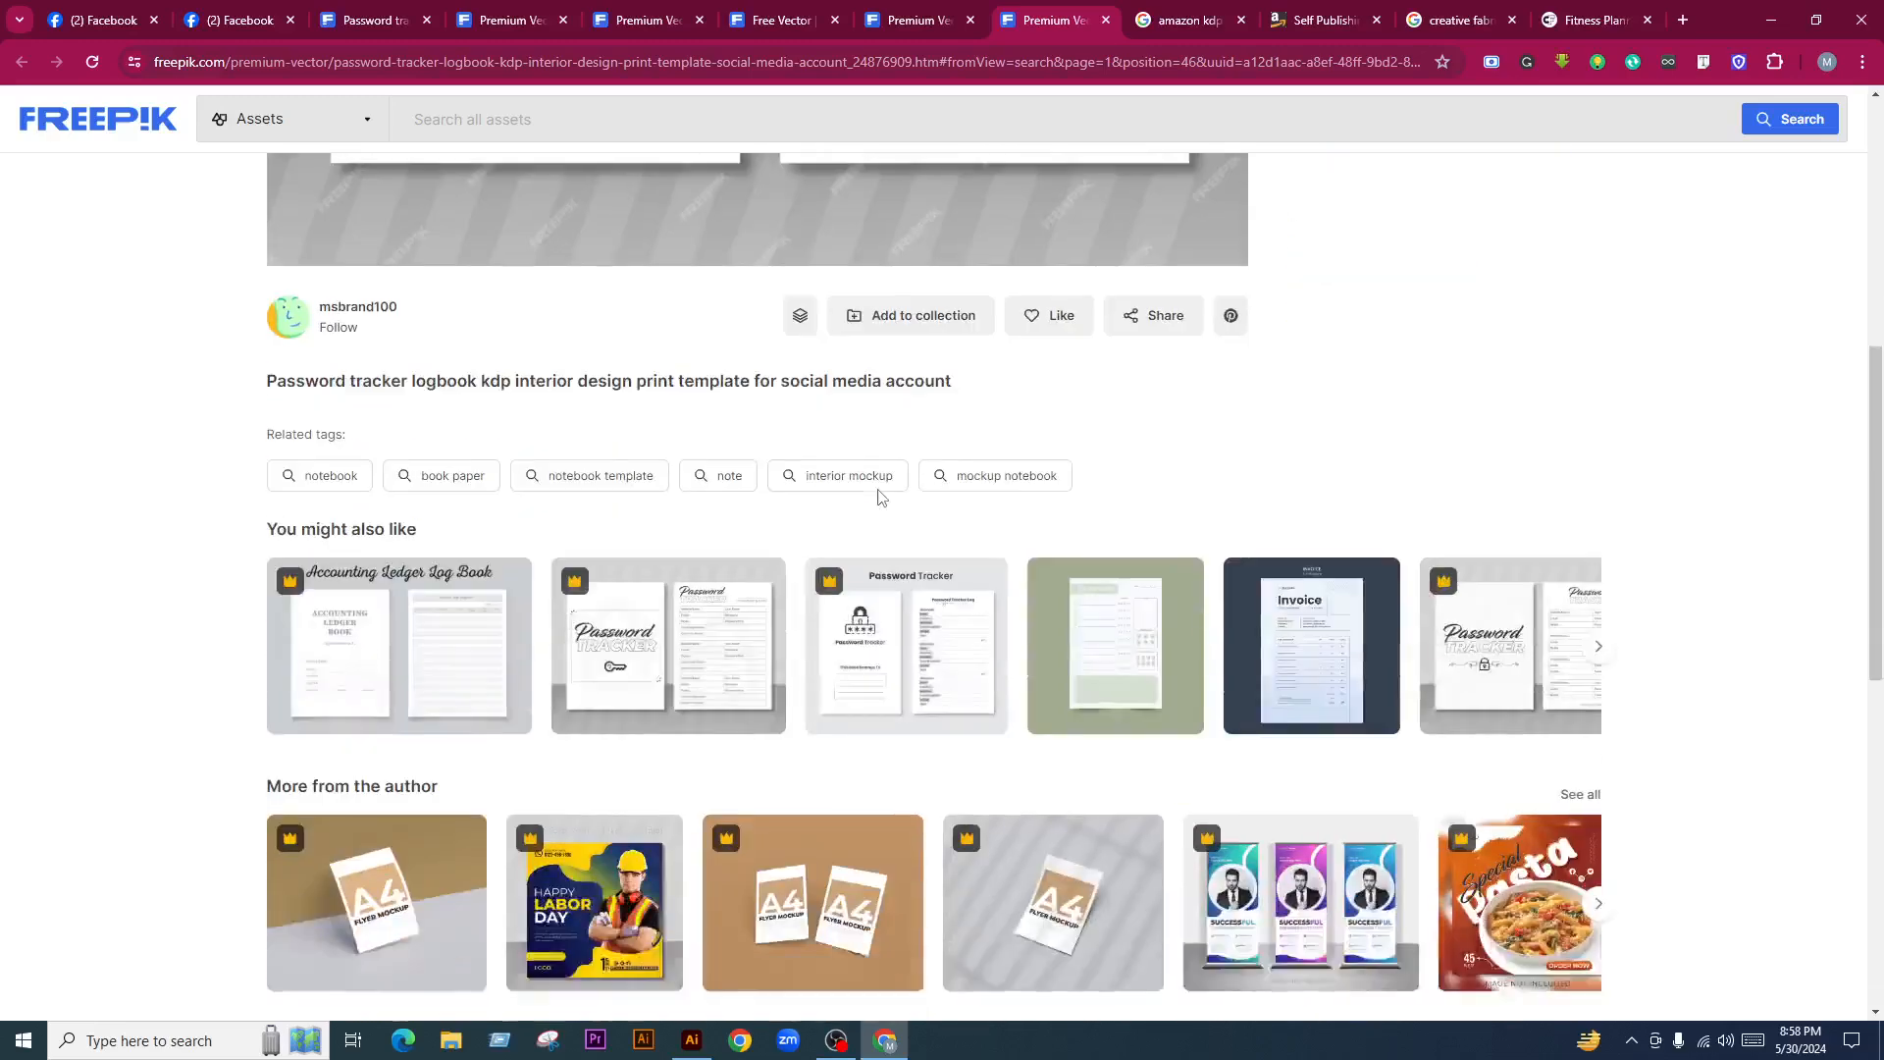
{"action": "left_click", "coordinate": [1598, 646]}
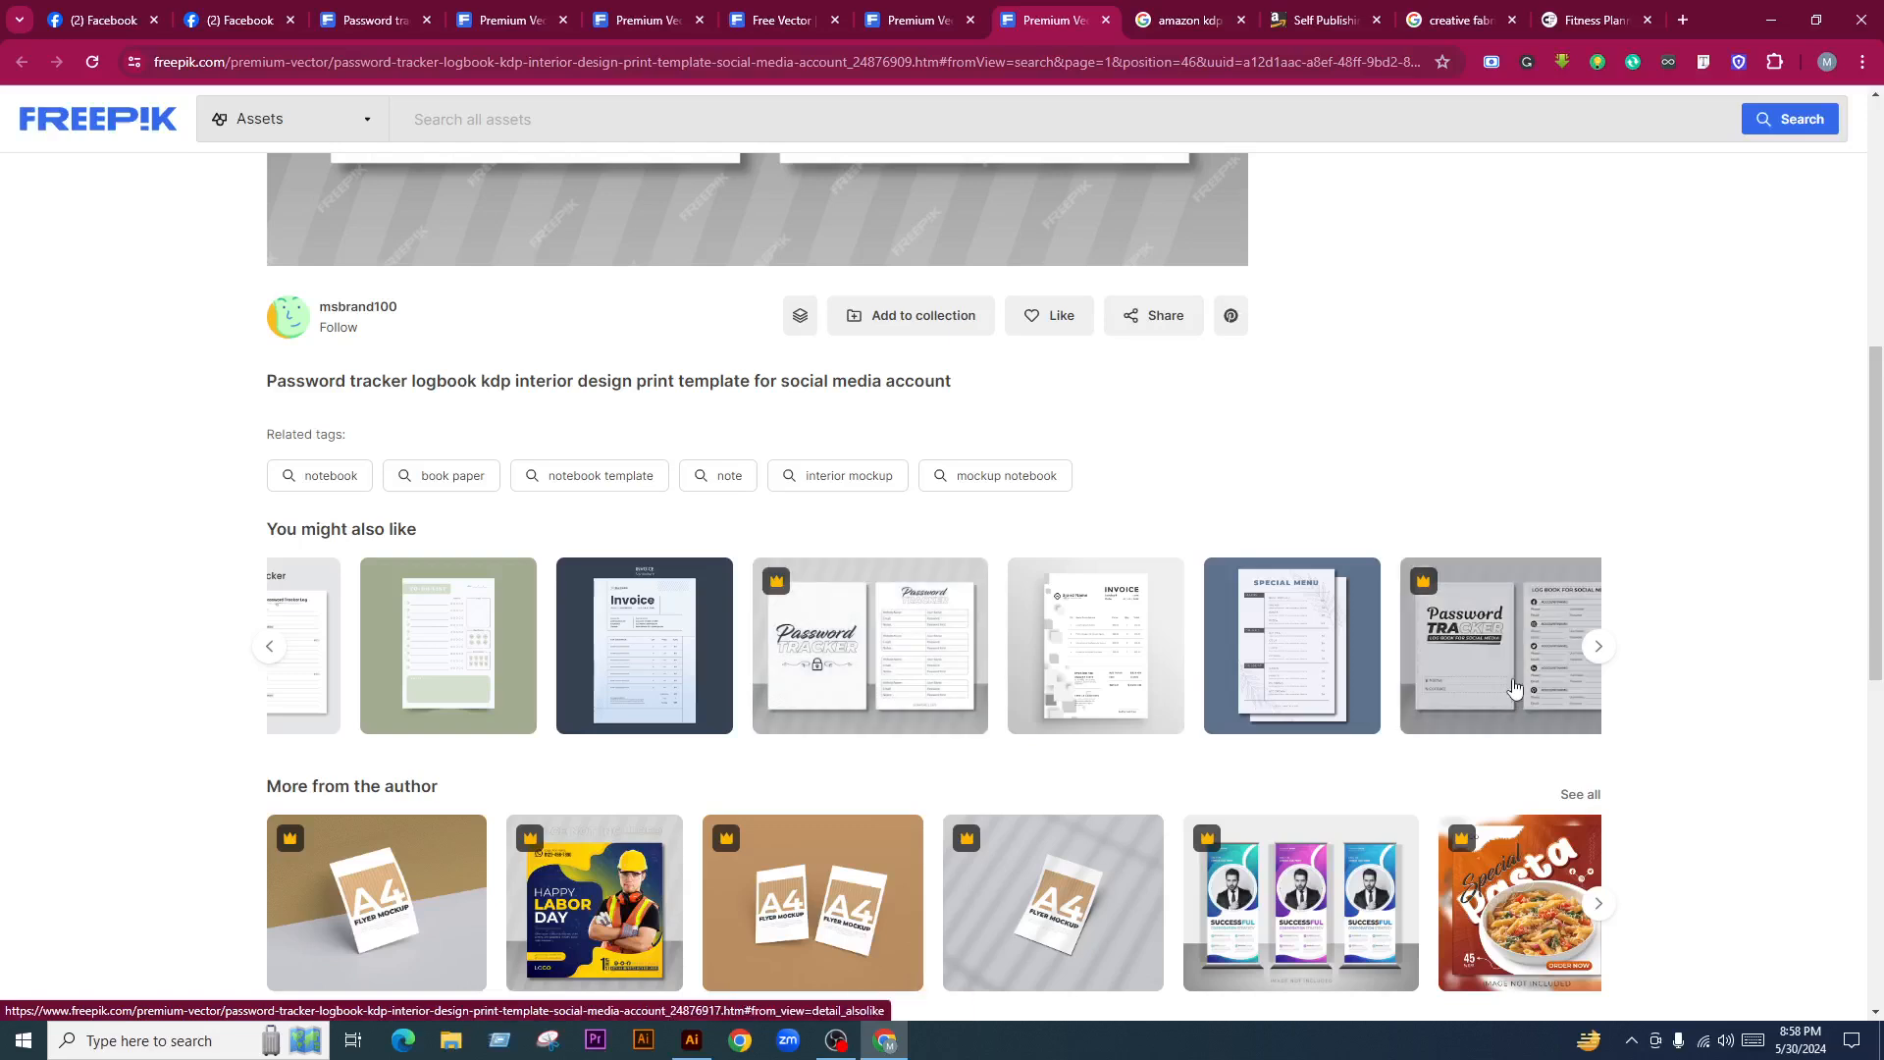
{"action": "left_click", "coordinate": [1547, 653]}
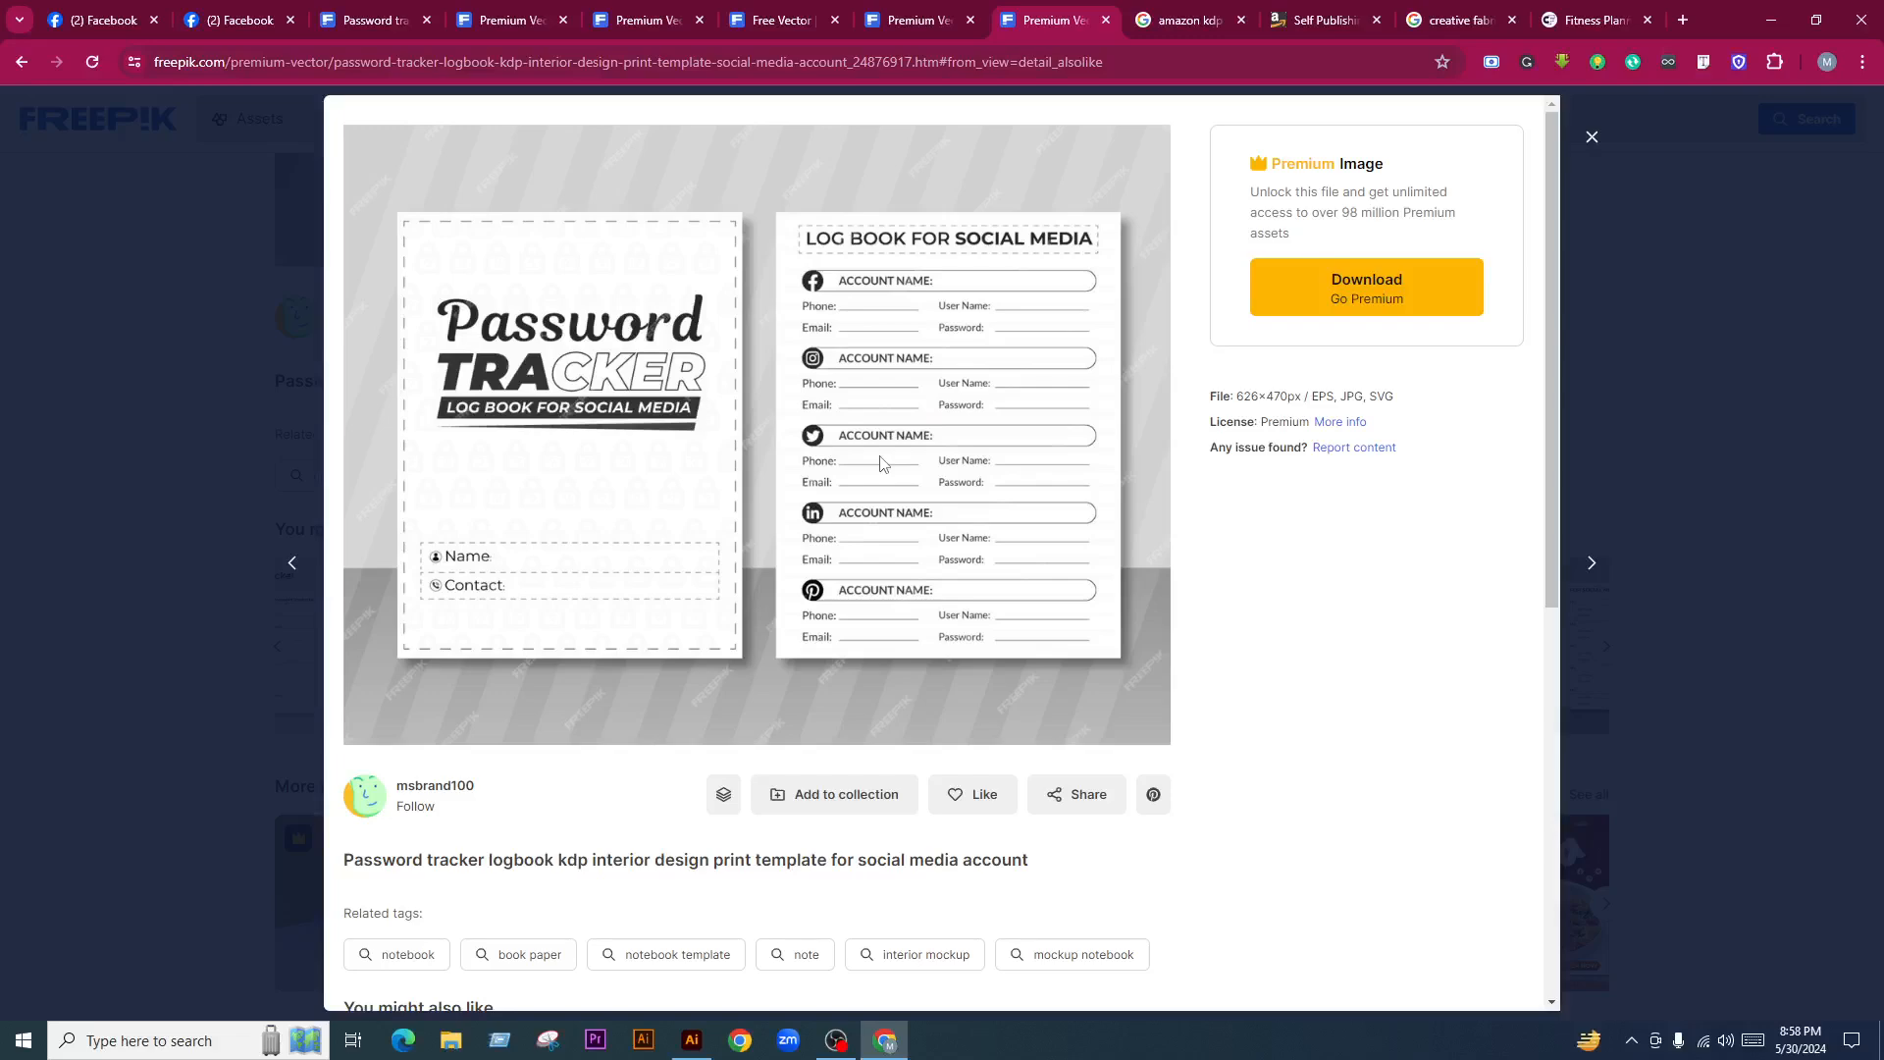
Search Google for 'kdp log book niche list' in a new tab
{"action": "left_click", "coordinate": [1690, 13]}
{"action": "type", "text": "kdp "}
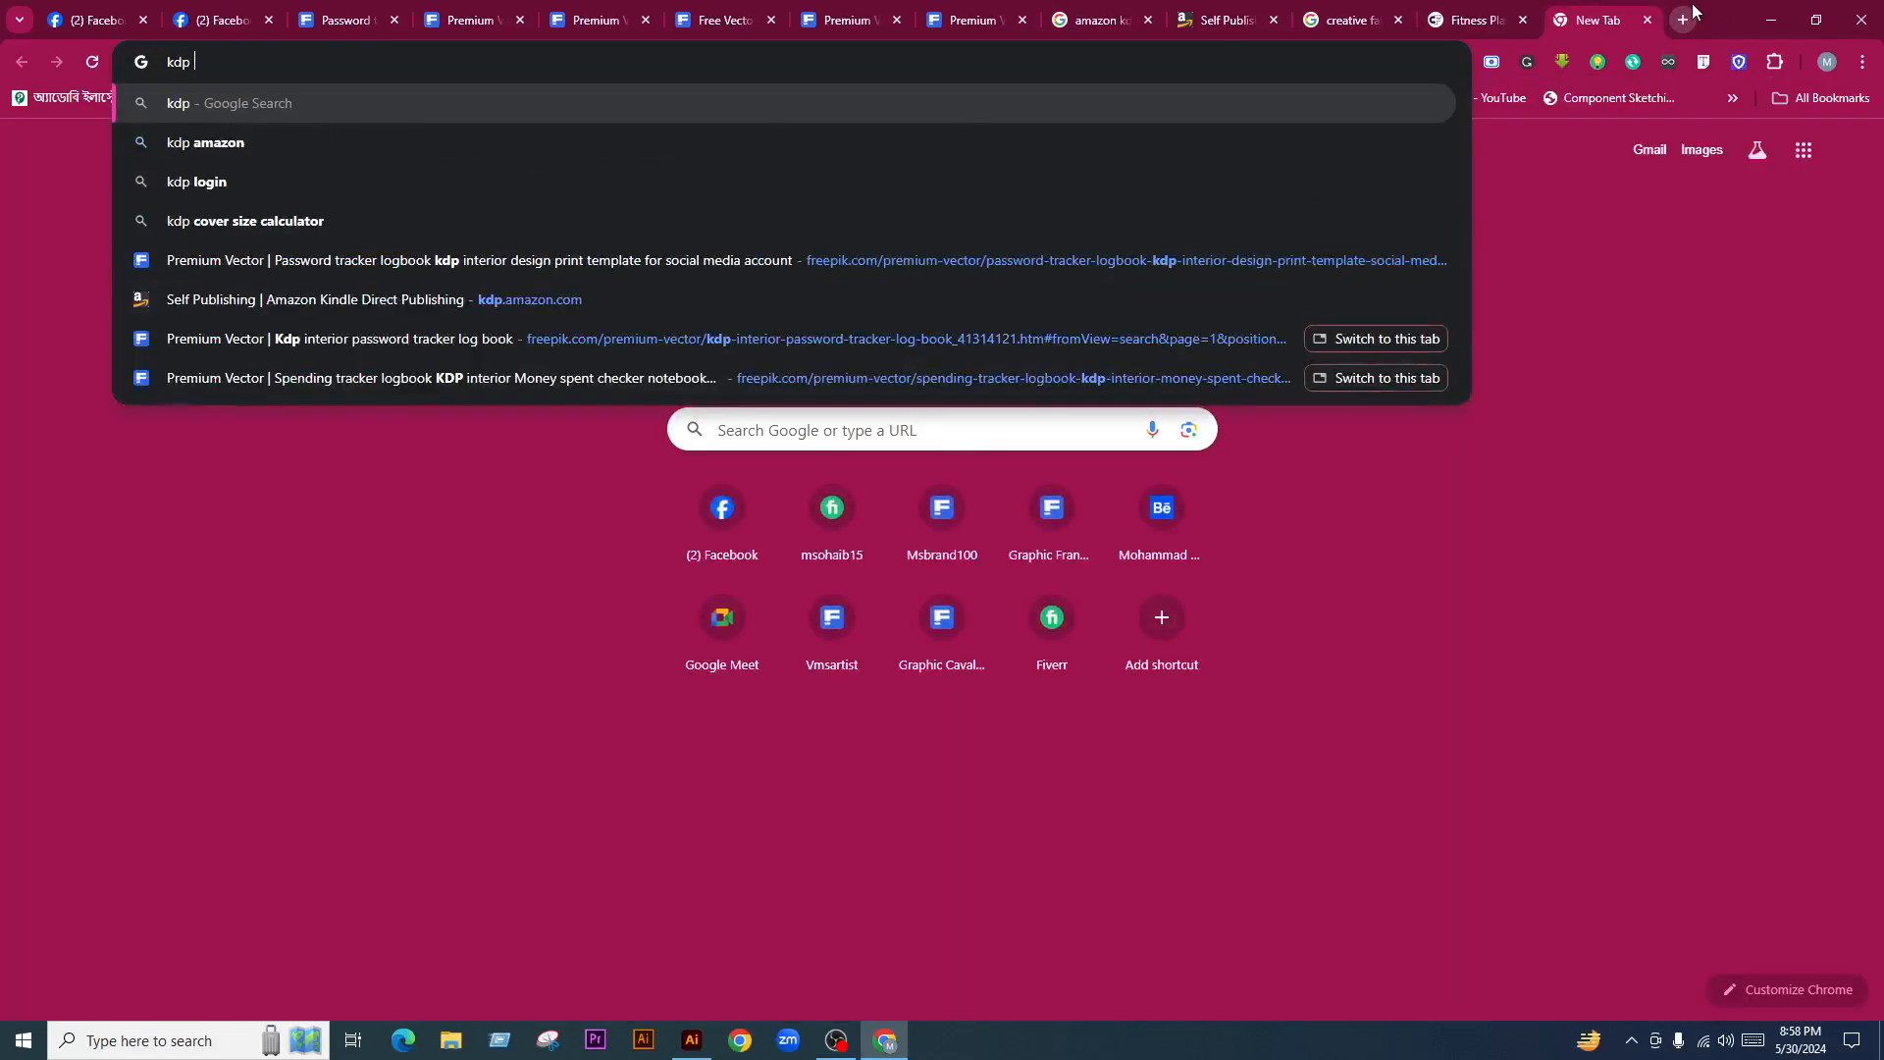
{"action": "type", "text": "book"}
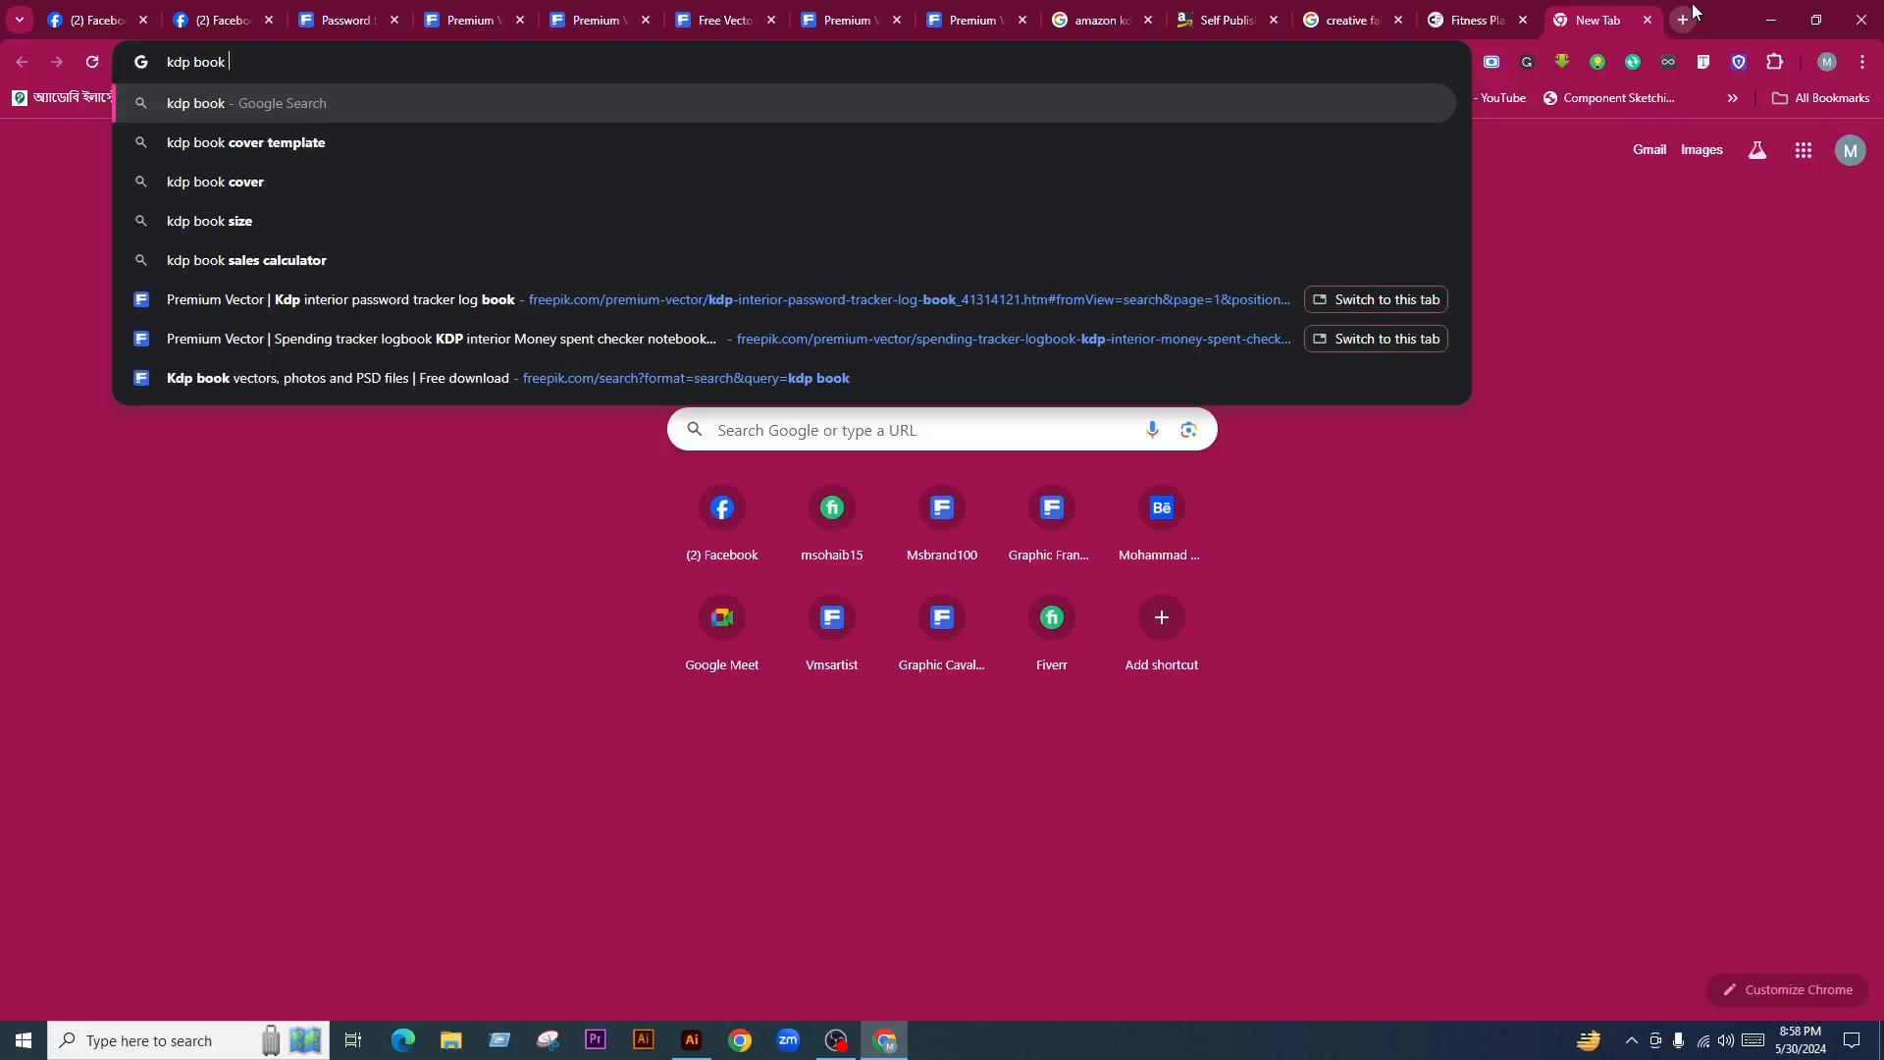
{"action": "key", "text": "BackSpace"}
{"action": "key", "text": "BackSpace"}
{"action": "key", "text": "BackSpace"}
{"action": "key", "text": "BackSpace"}
{"action": "type", "text": "log "}
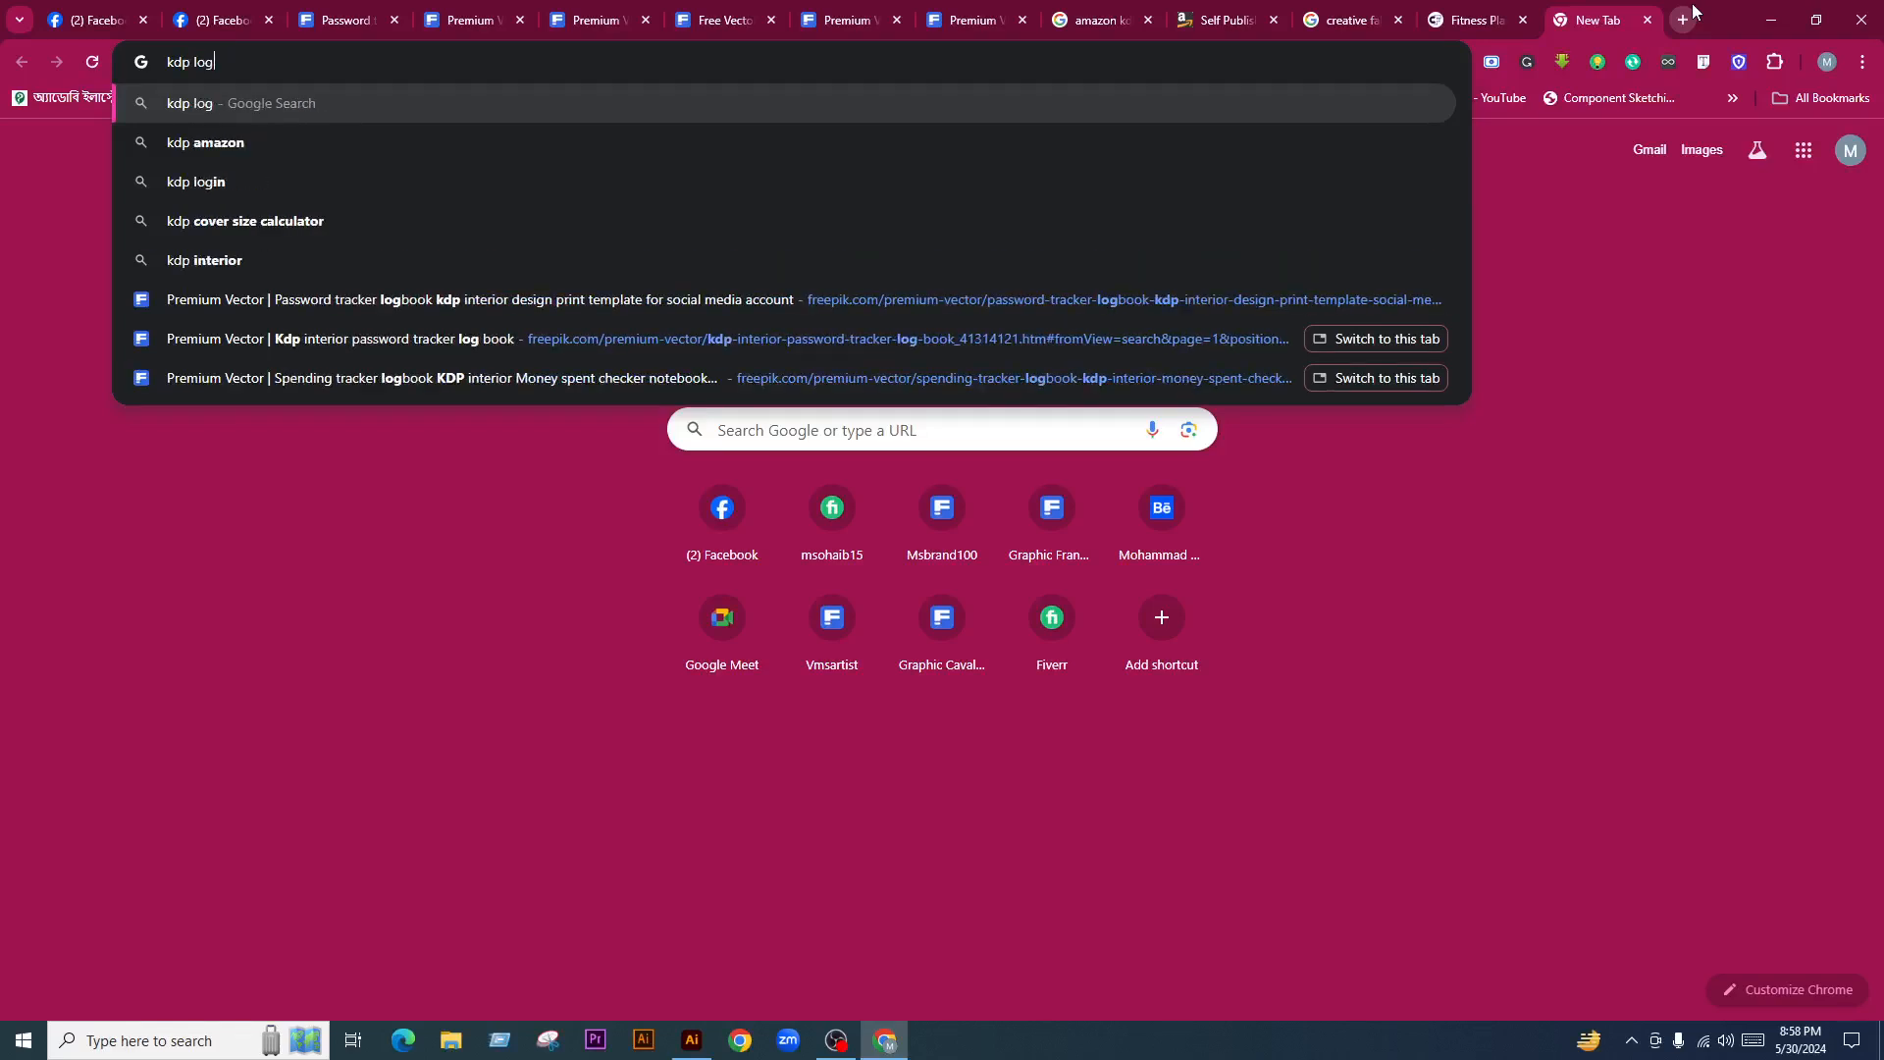
{"action": "type", "text": "book"}
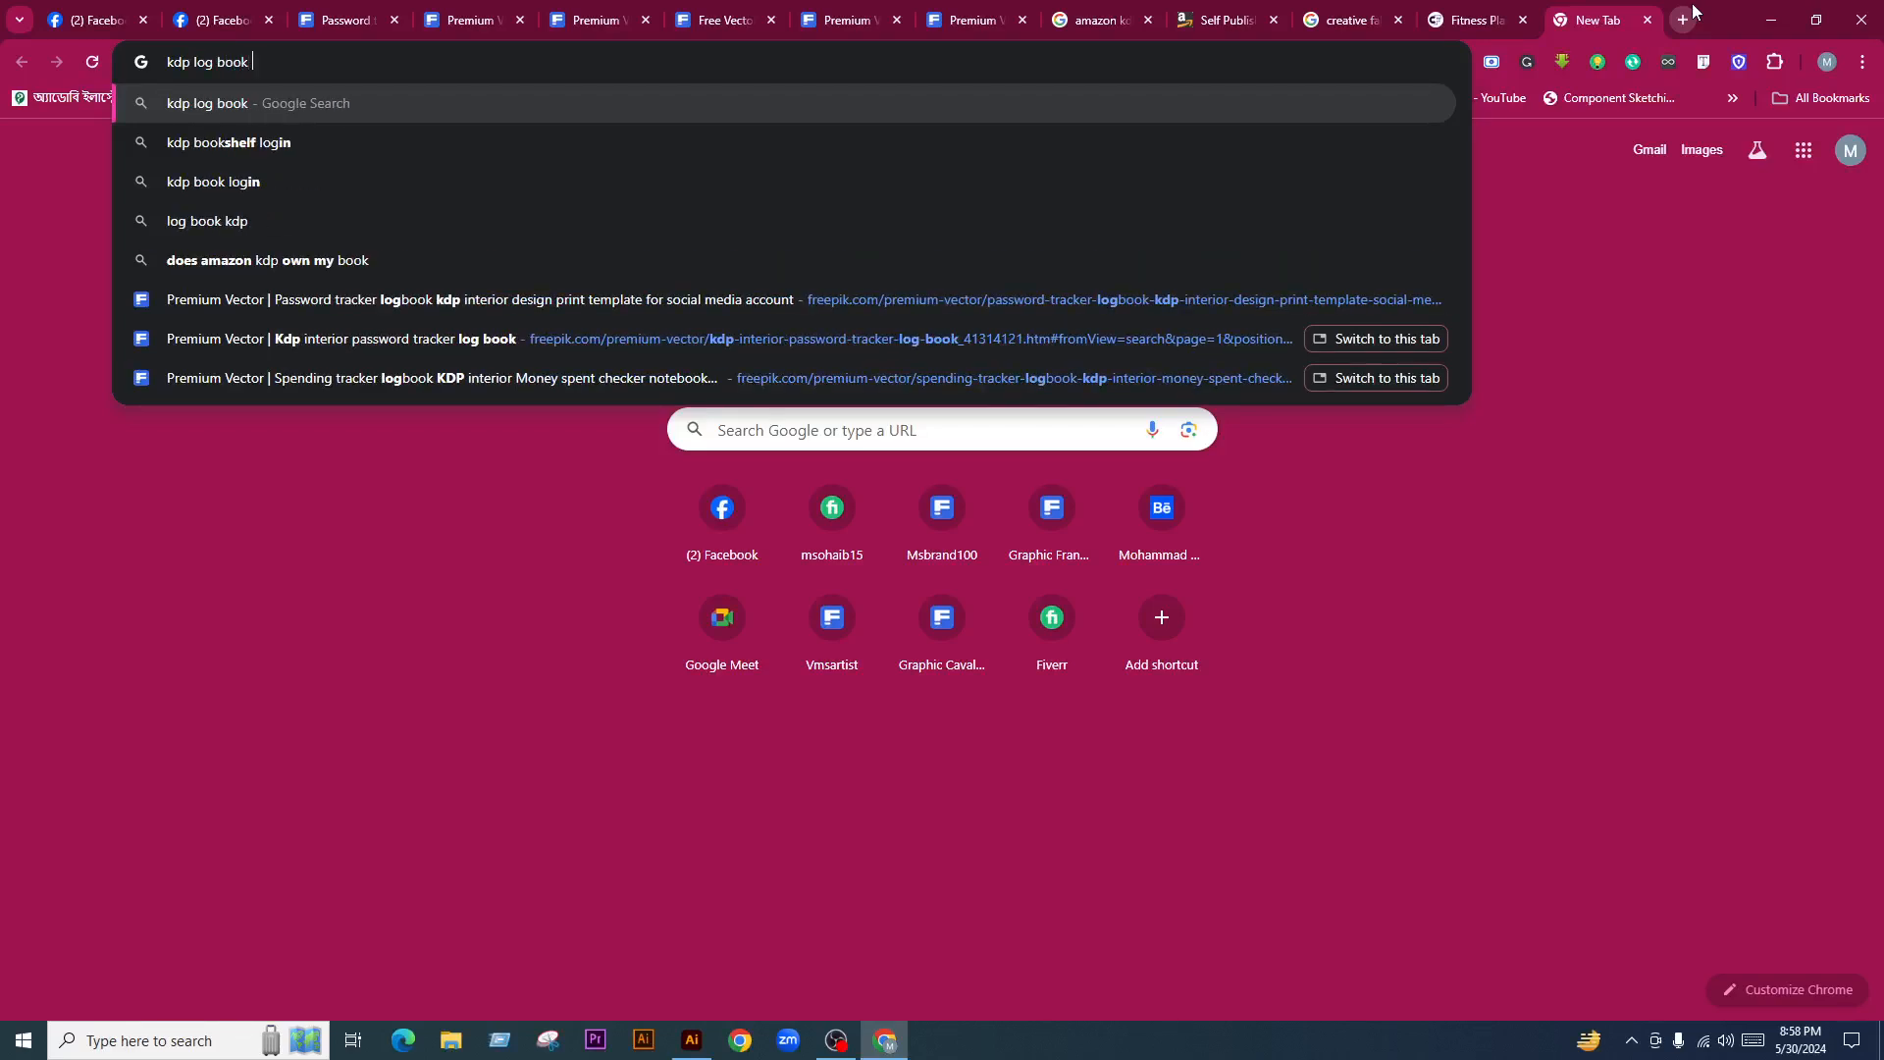
{"action": "type", "text": " nic"}
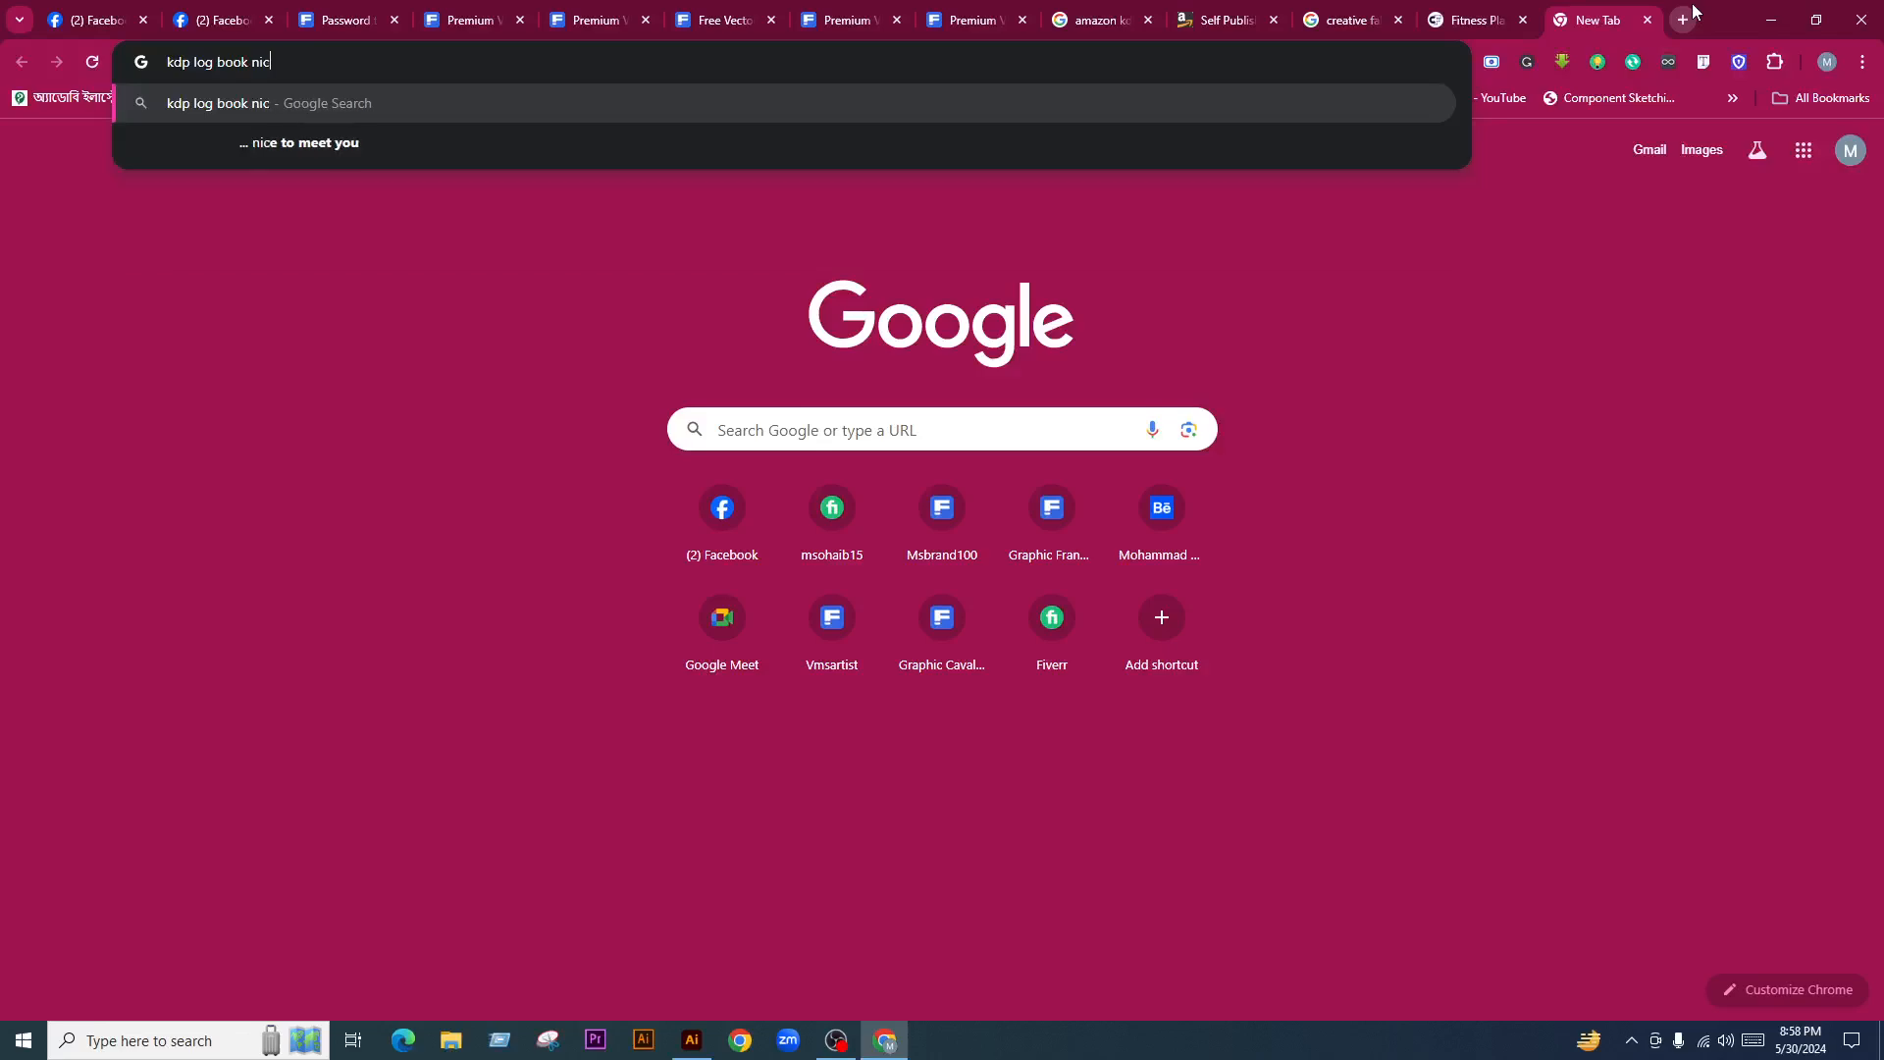
{"action": "type", "text": "he list"}
{"action": "key", "text": "Return"}
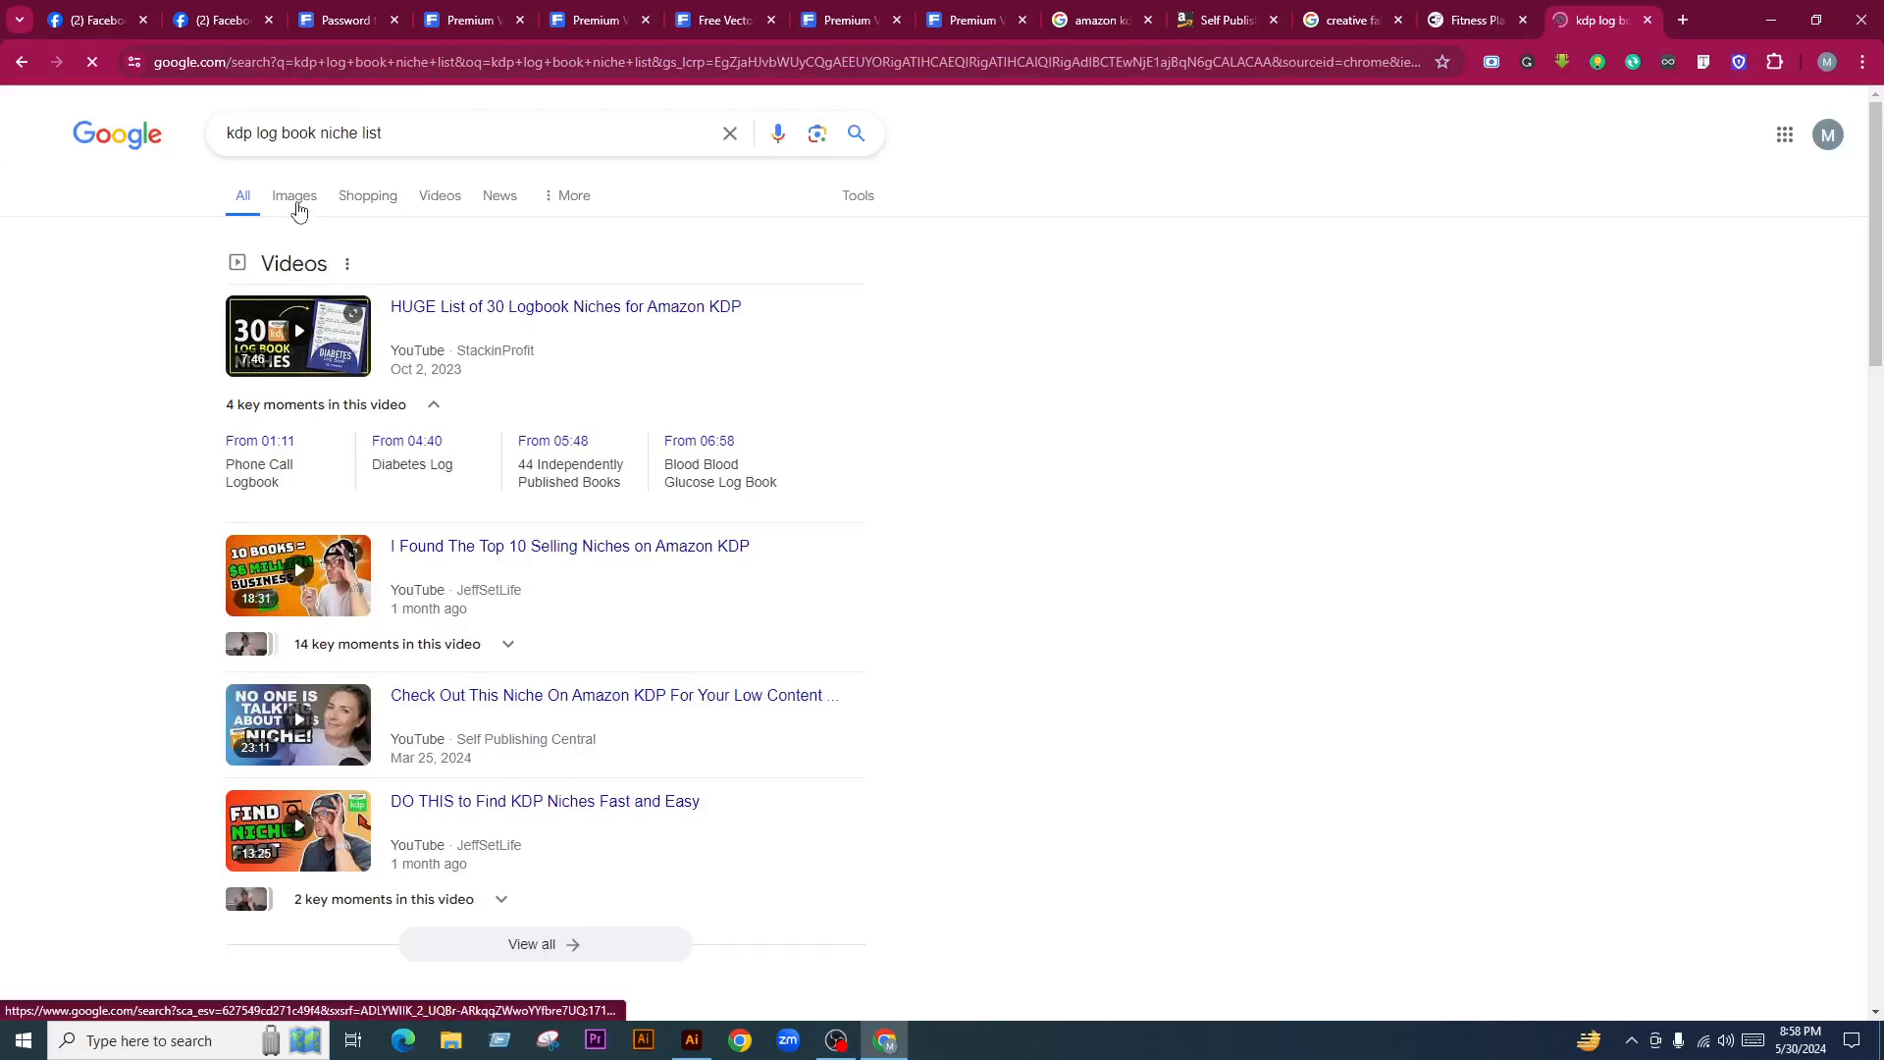
Switch to image results and enlarge the 700+ KDP Log Book Niches image
{"action": "left_click", "coordinate": [297, 201]}
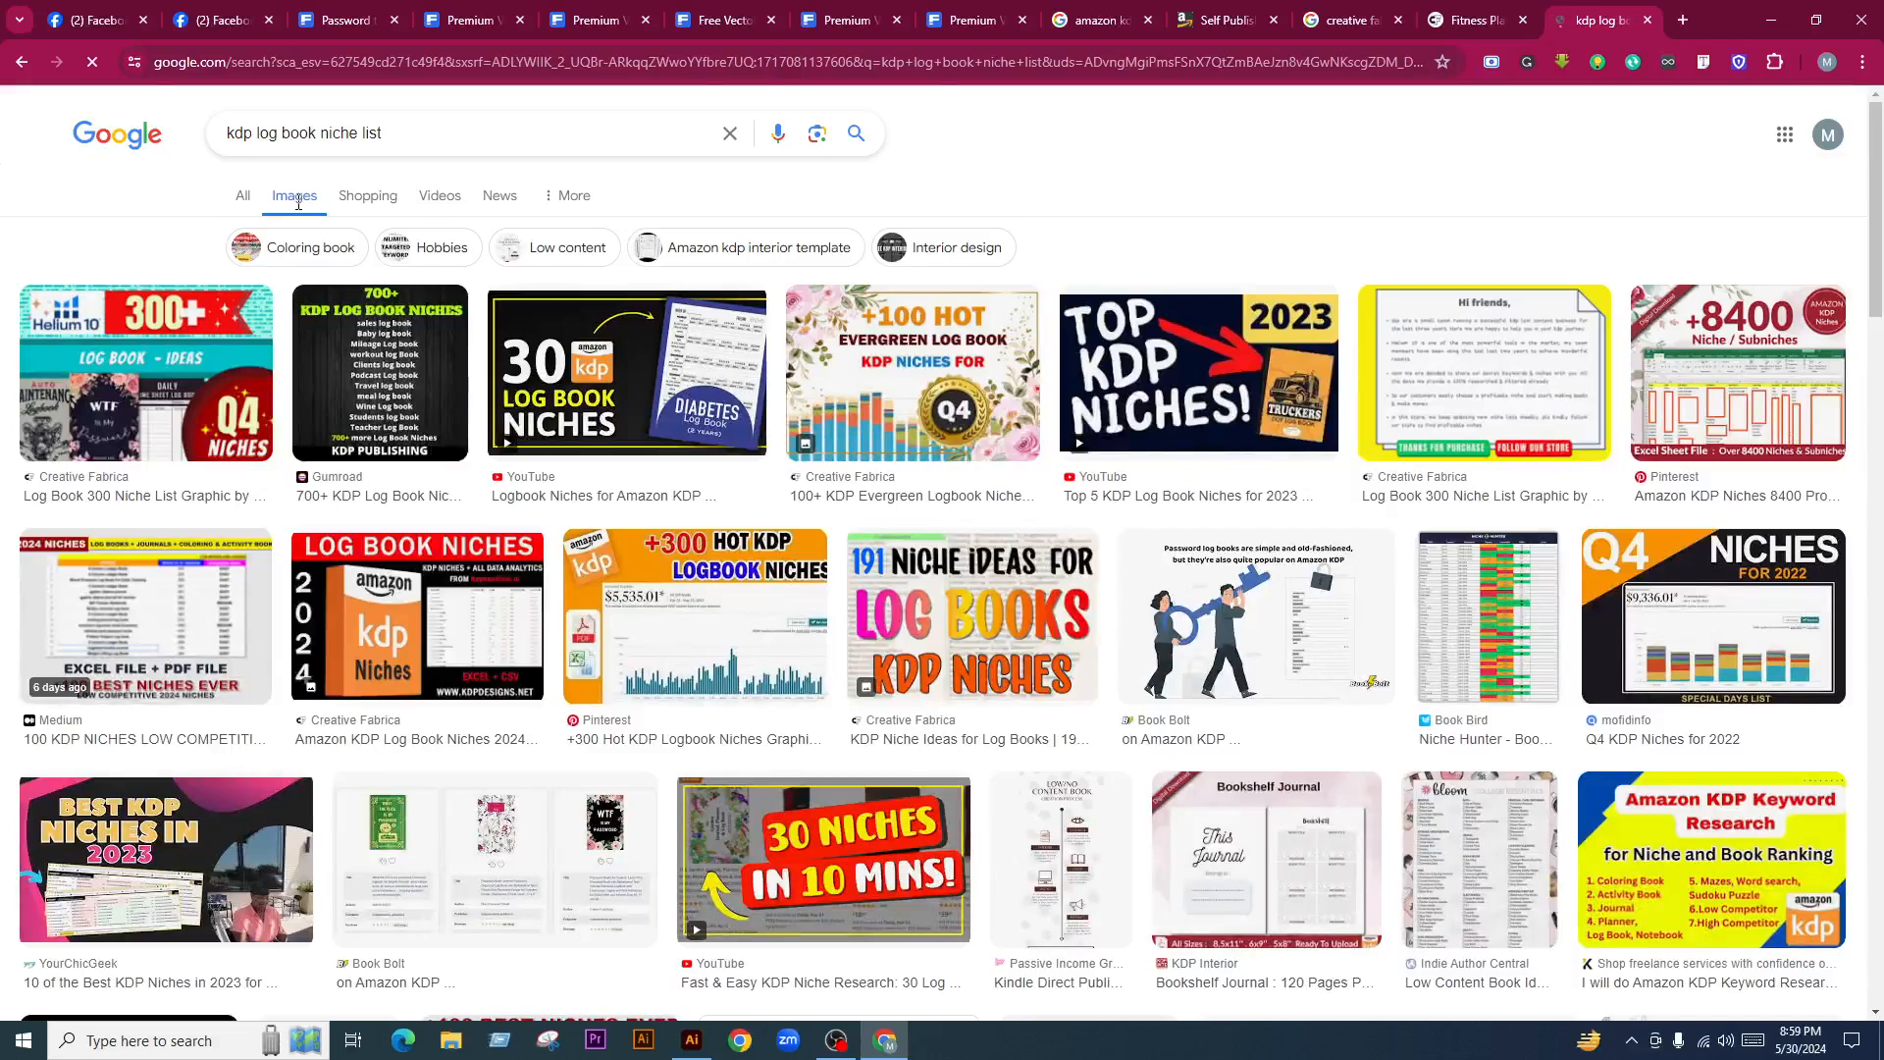
{"action": "left_click", "coordinate": [416, 393]}
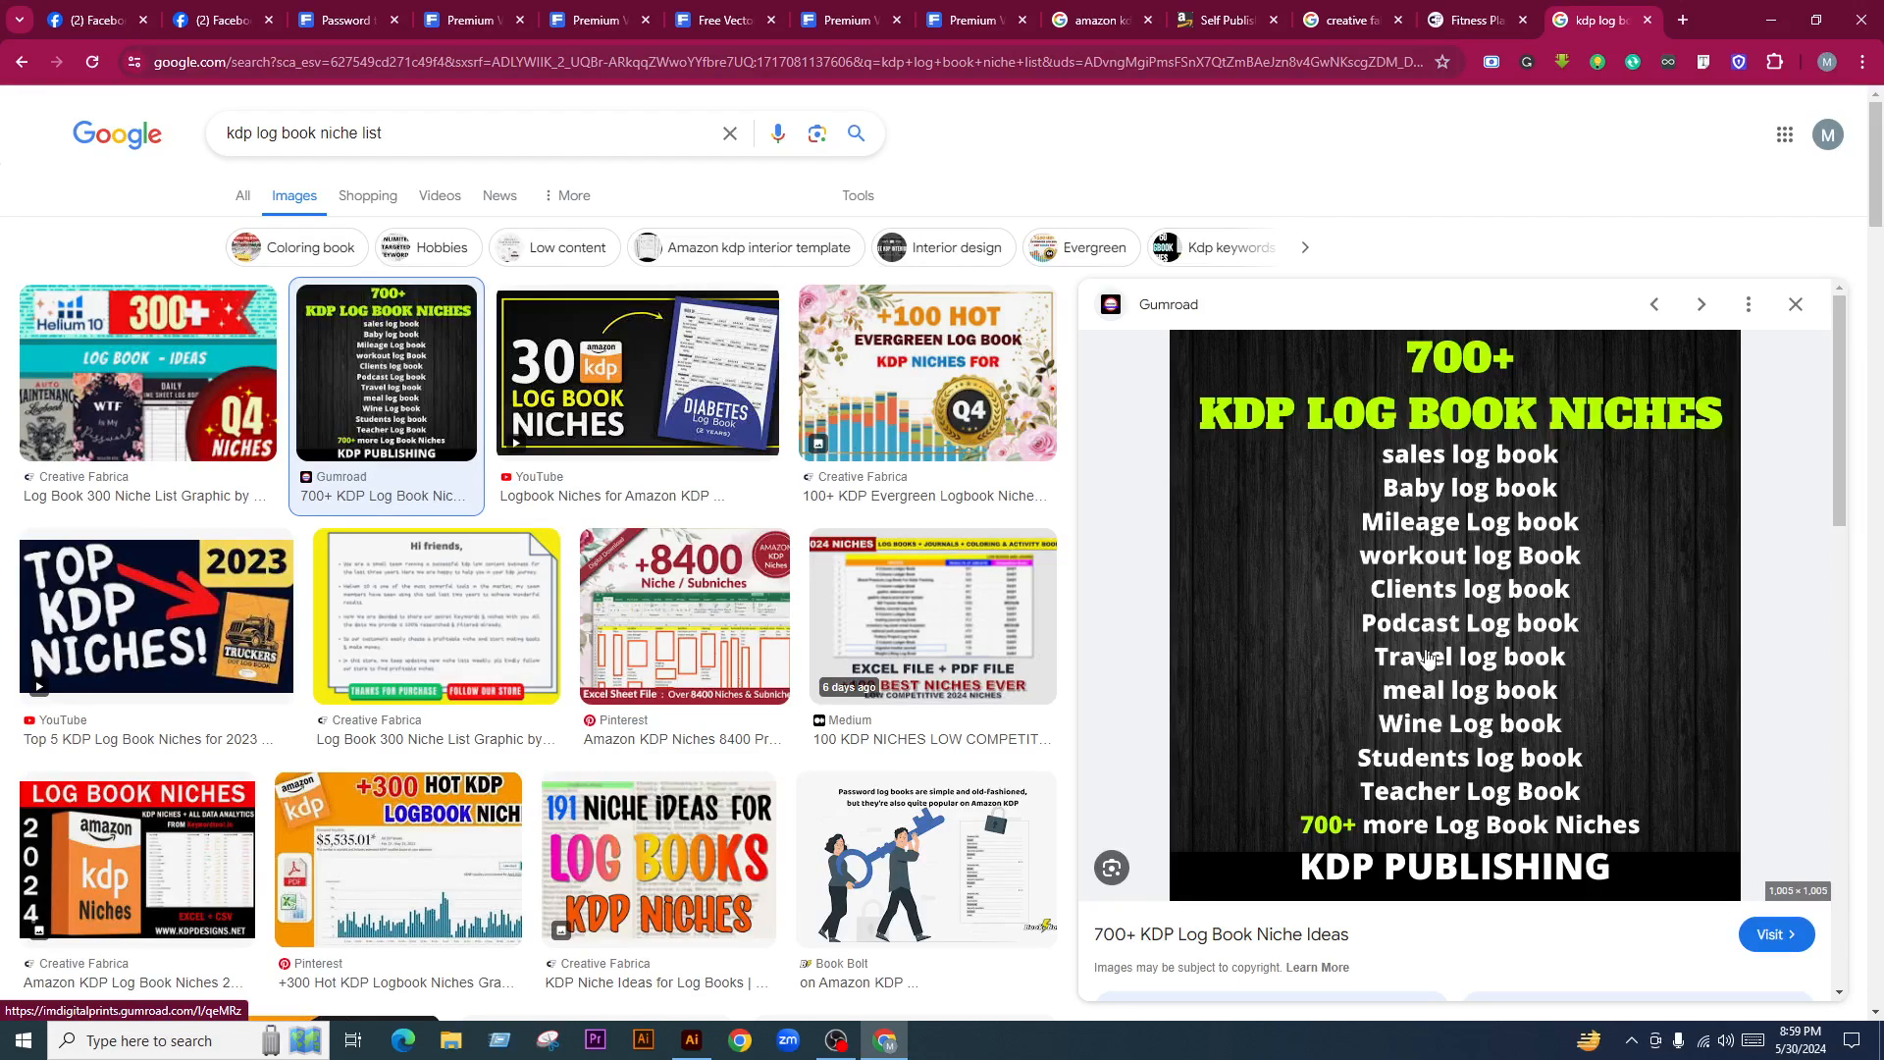
{"action": "scroll", "coordinate": [1406, 639], "scroll_direction": "down", "scroll_amount": 6}
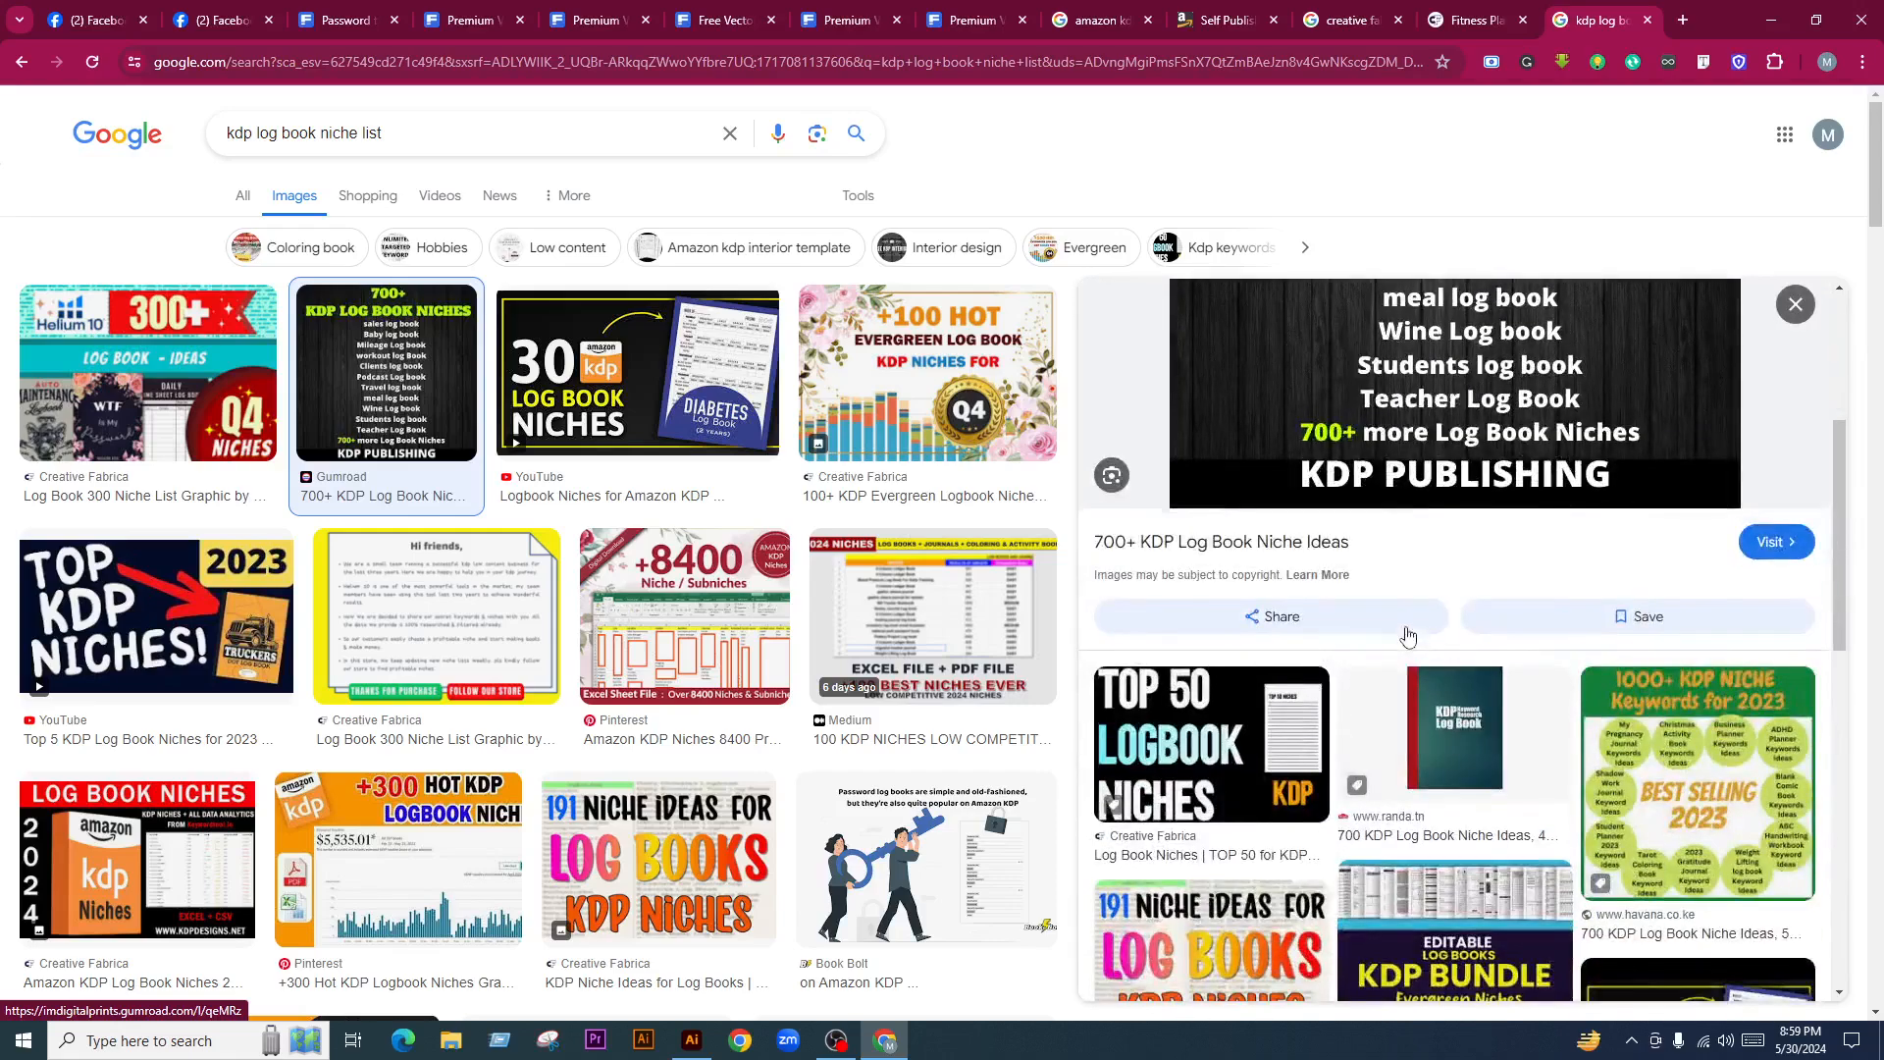
{"action": "scroll", "coordinate": [1378, 448], "scroll_direction": "up", "scroll_amount": 6}
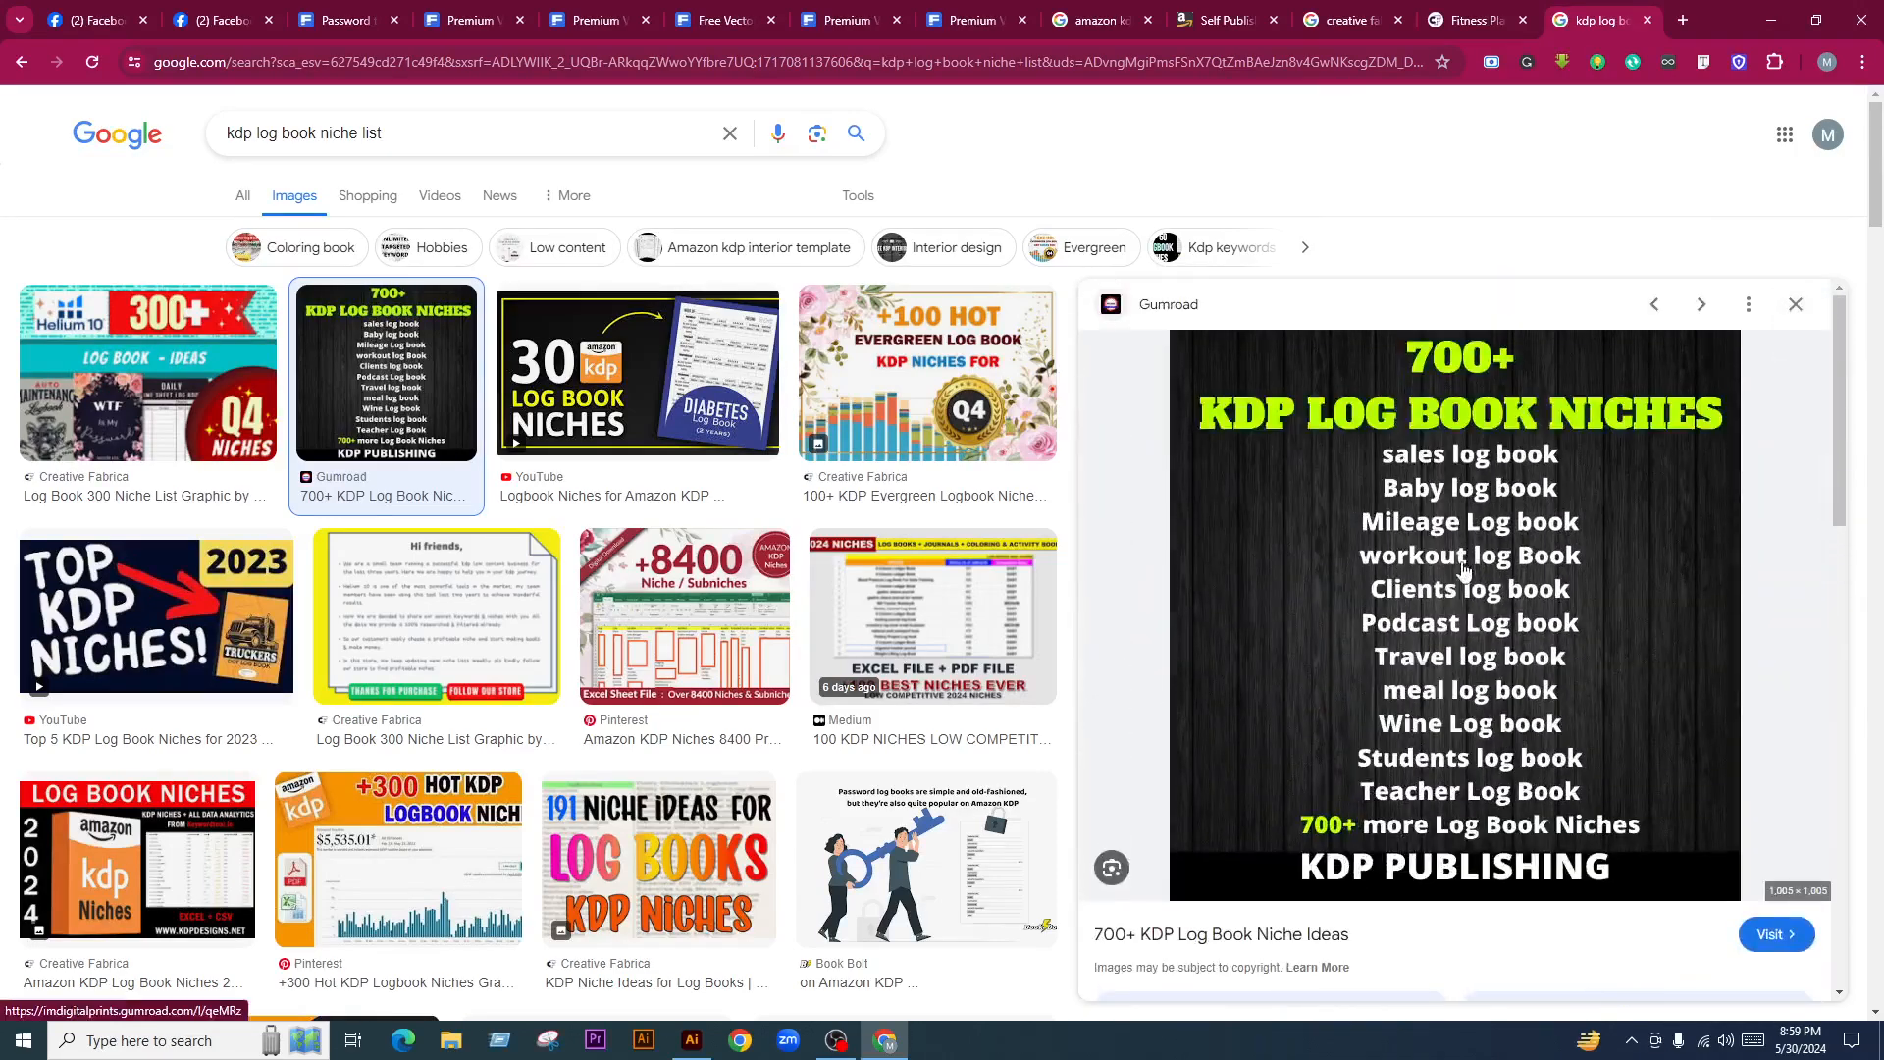
{"action": "scroll", "coordinate": [1458, 572], "scroll_direction": "down", "scroll_amount": 2}
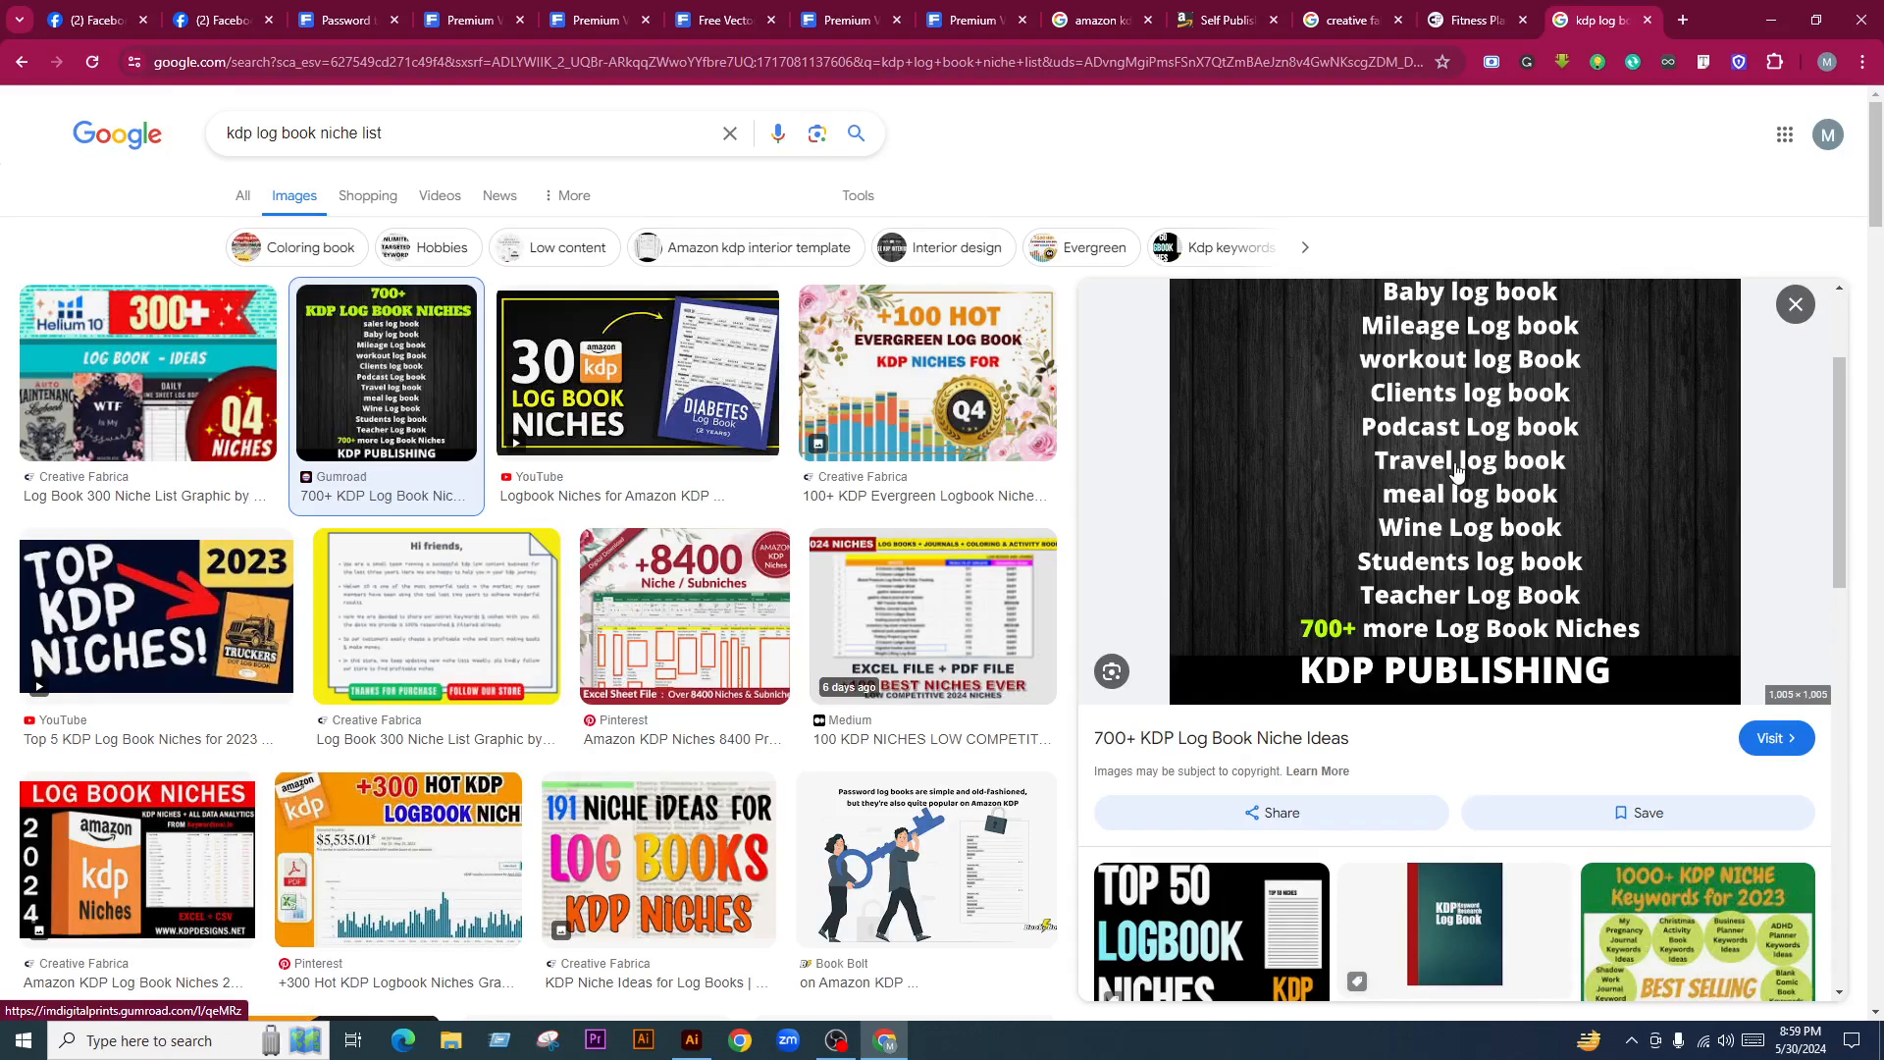
{"action": "scroll", "coordinate": [1414, 512], "scroll_direction": "down", "scroll_amount": 10}
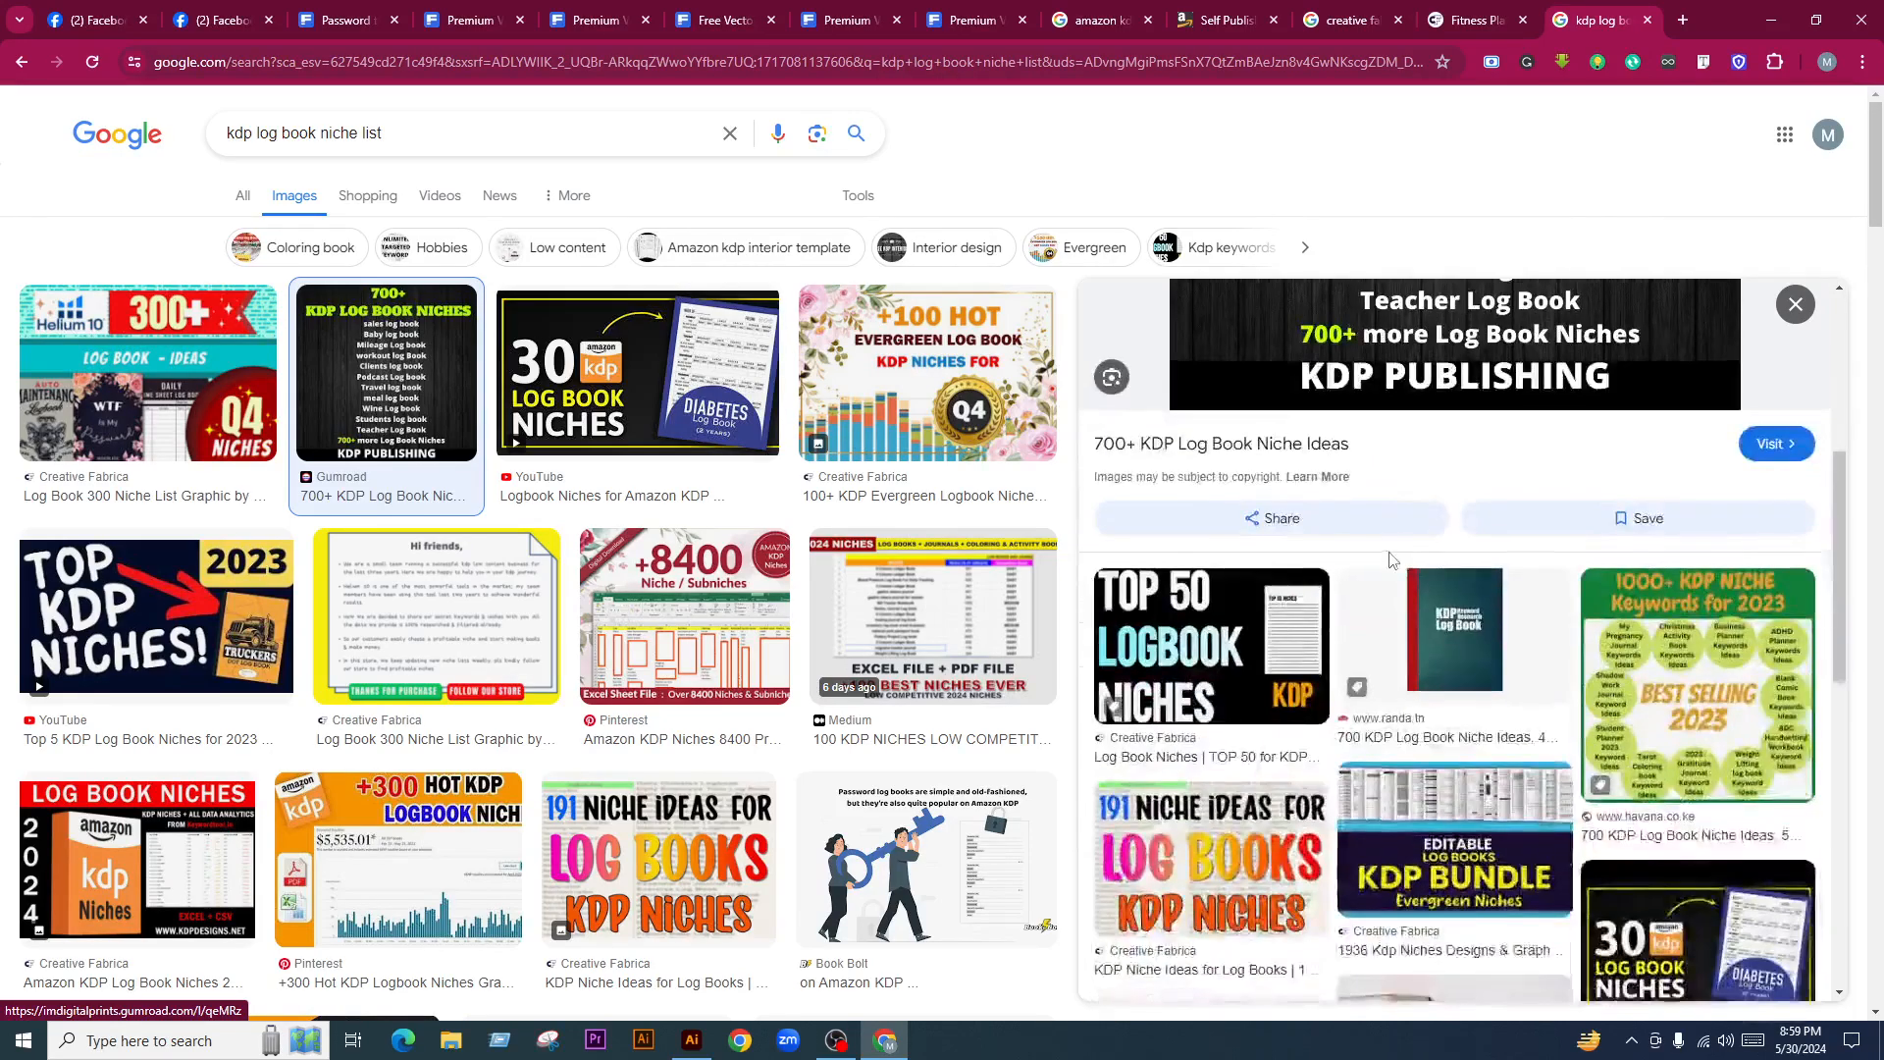
{"action": "scroll", "coordinate": [1378, 659], "scroll_direction": "up", "scroll_amount": 10}
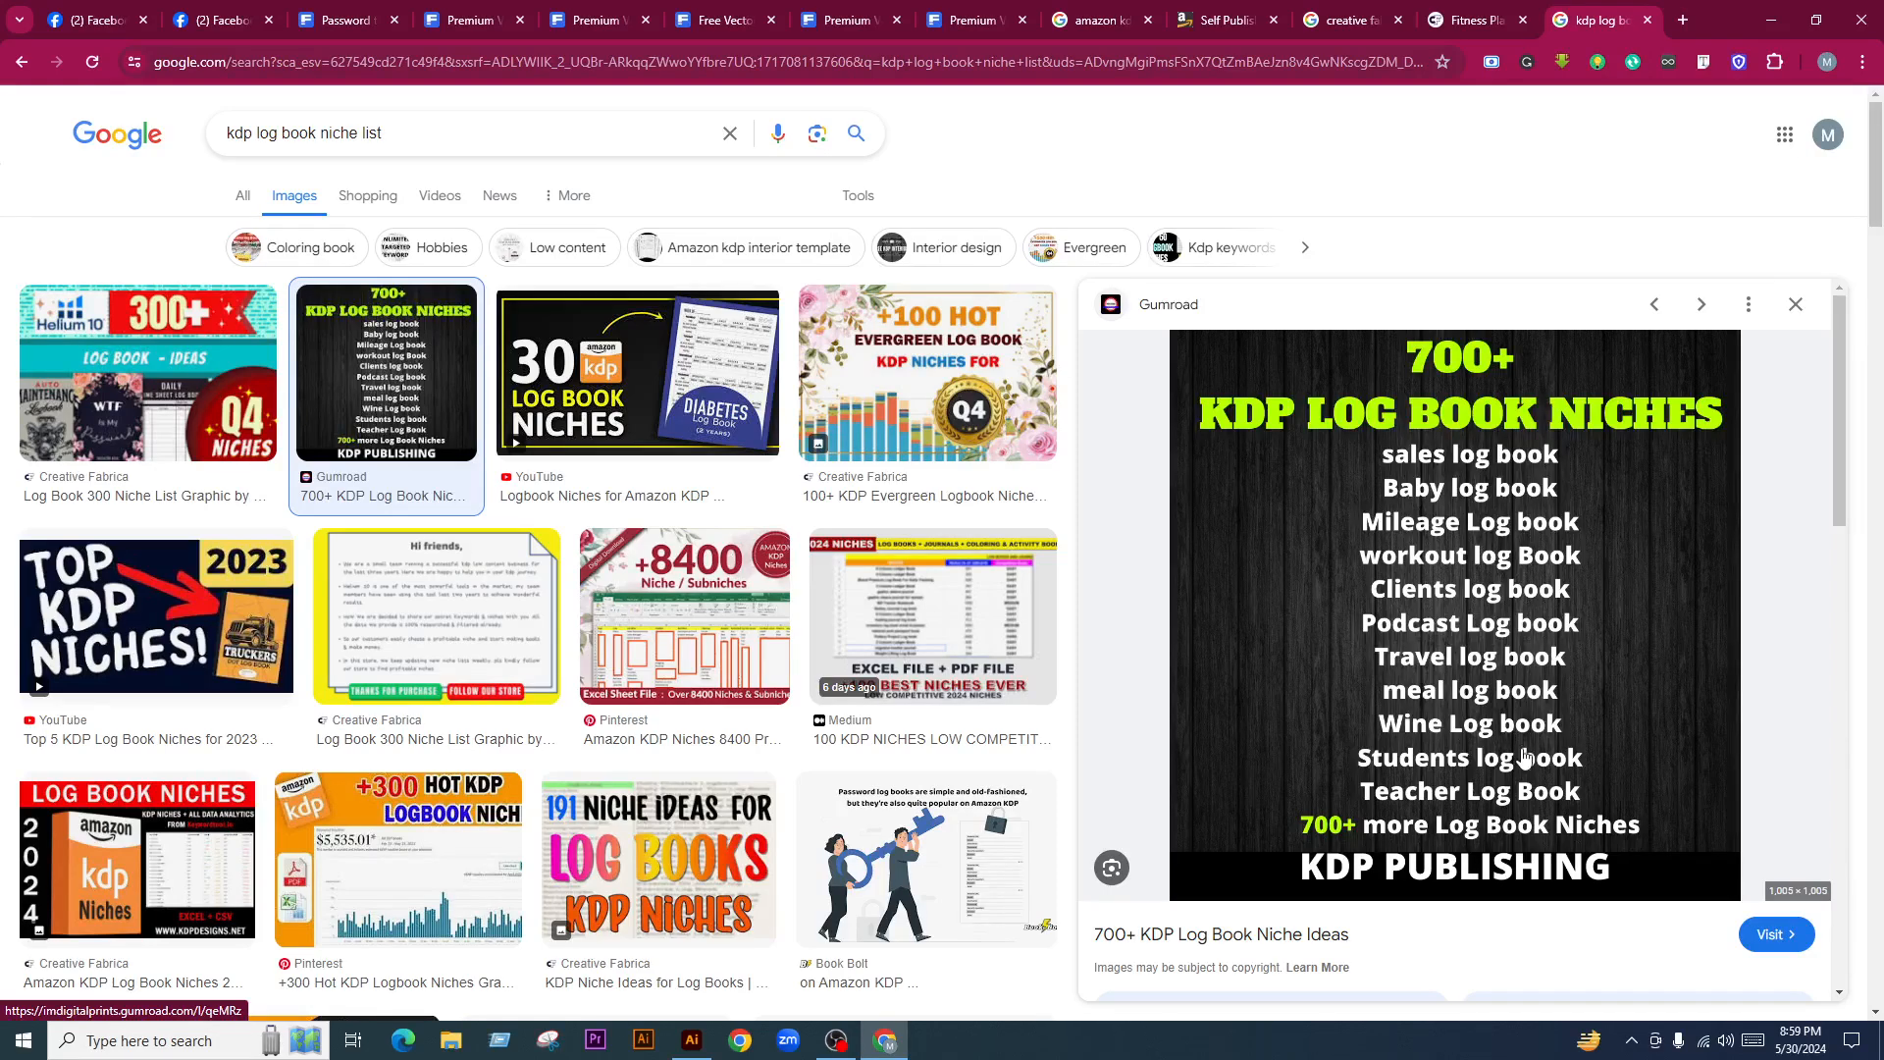
Finish reading the niche preview, then go via the Freepik tab back to Facebook
{"action": "scroll", "coordinate": [544, 660], "scroll_direction": "down", "scroll_amount": 2}
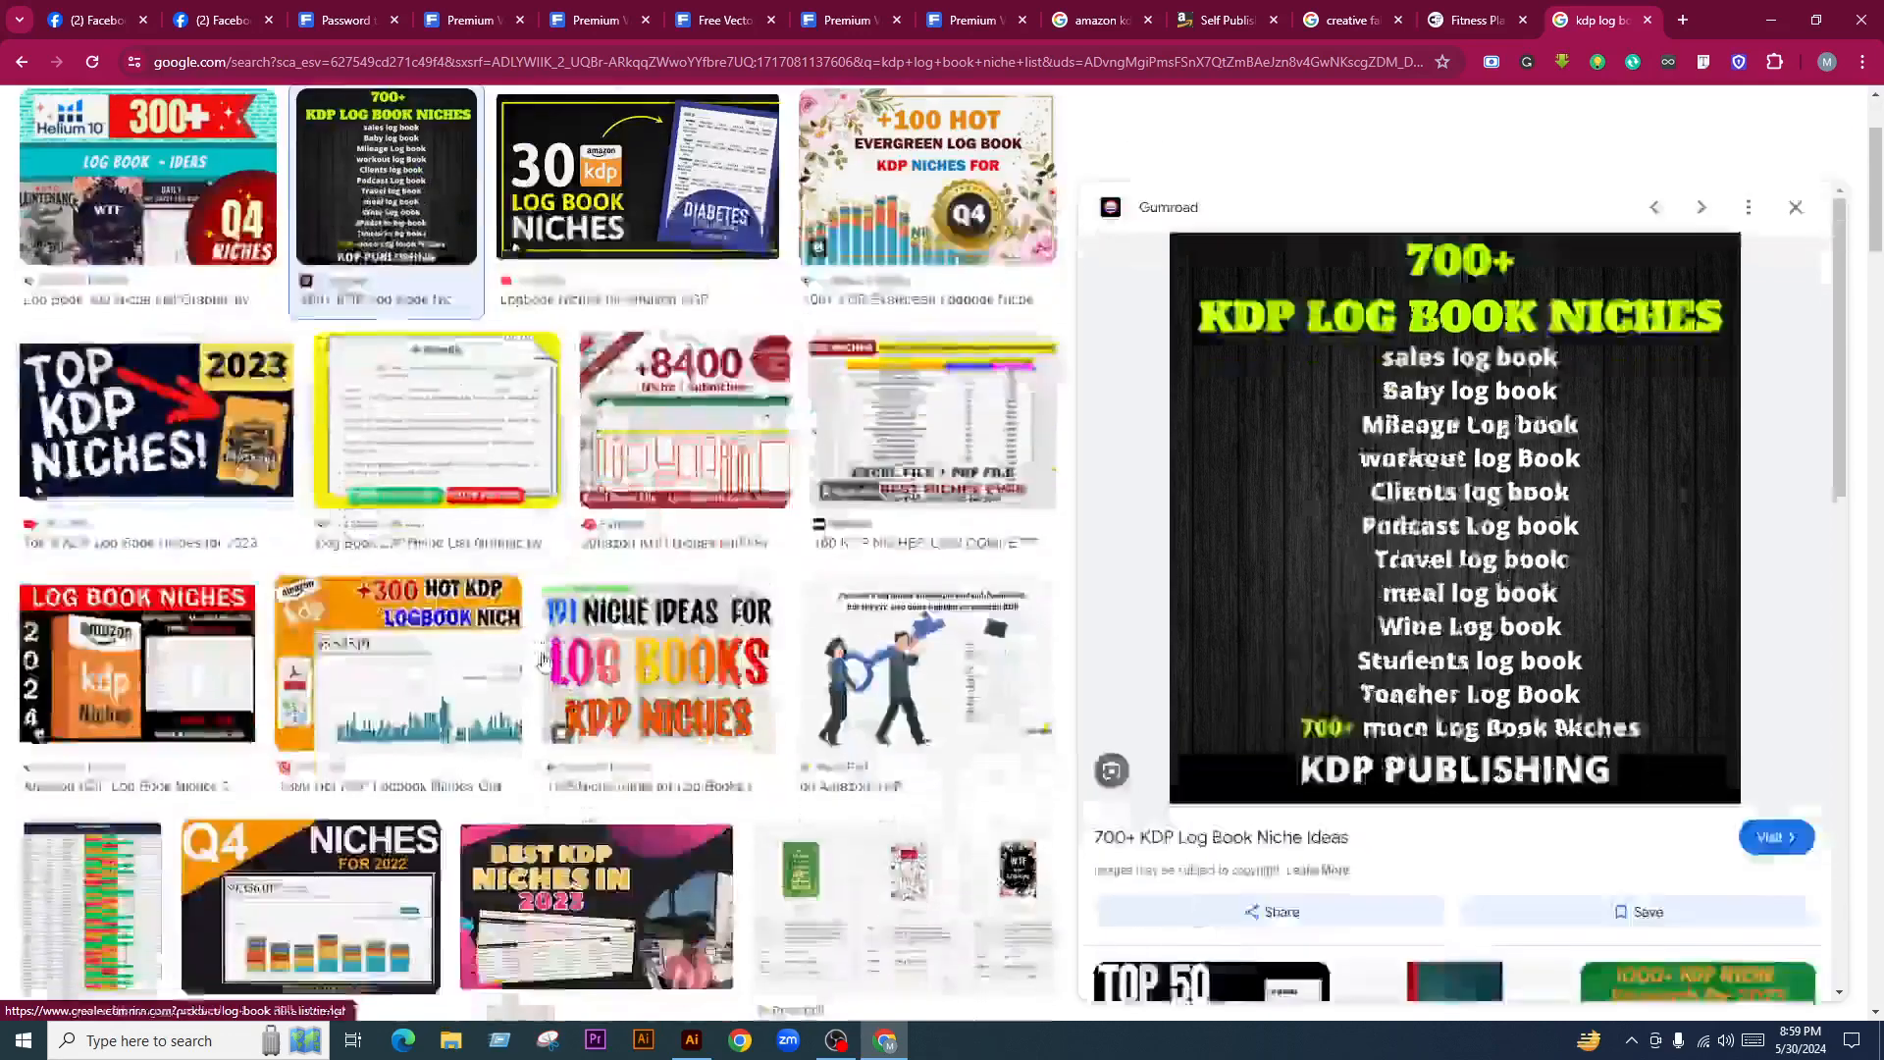
{"action": "scroll", "coordinate": [546, 659], "scroll_direction": "down", "scroll_amount": 5}
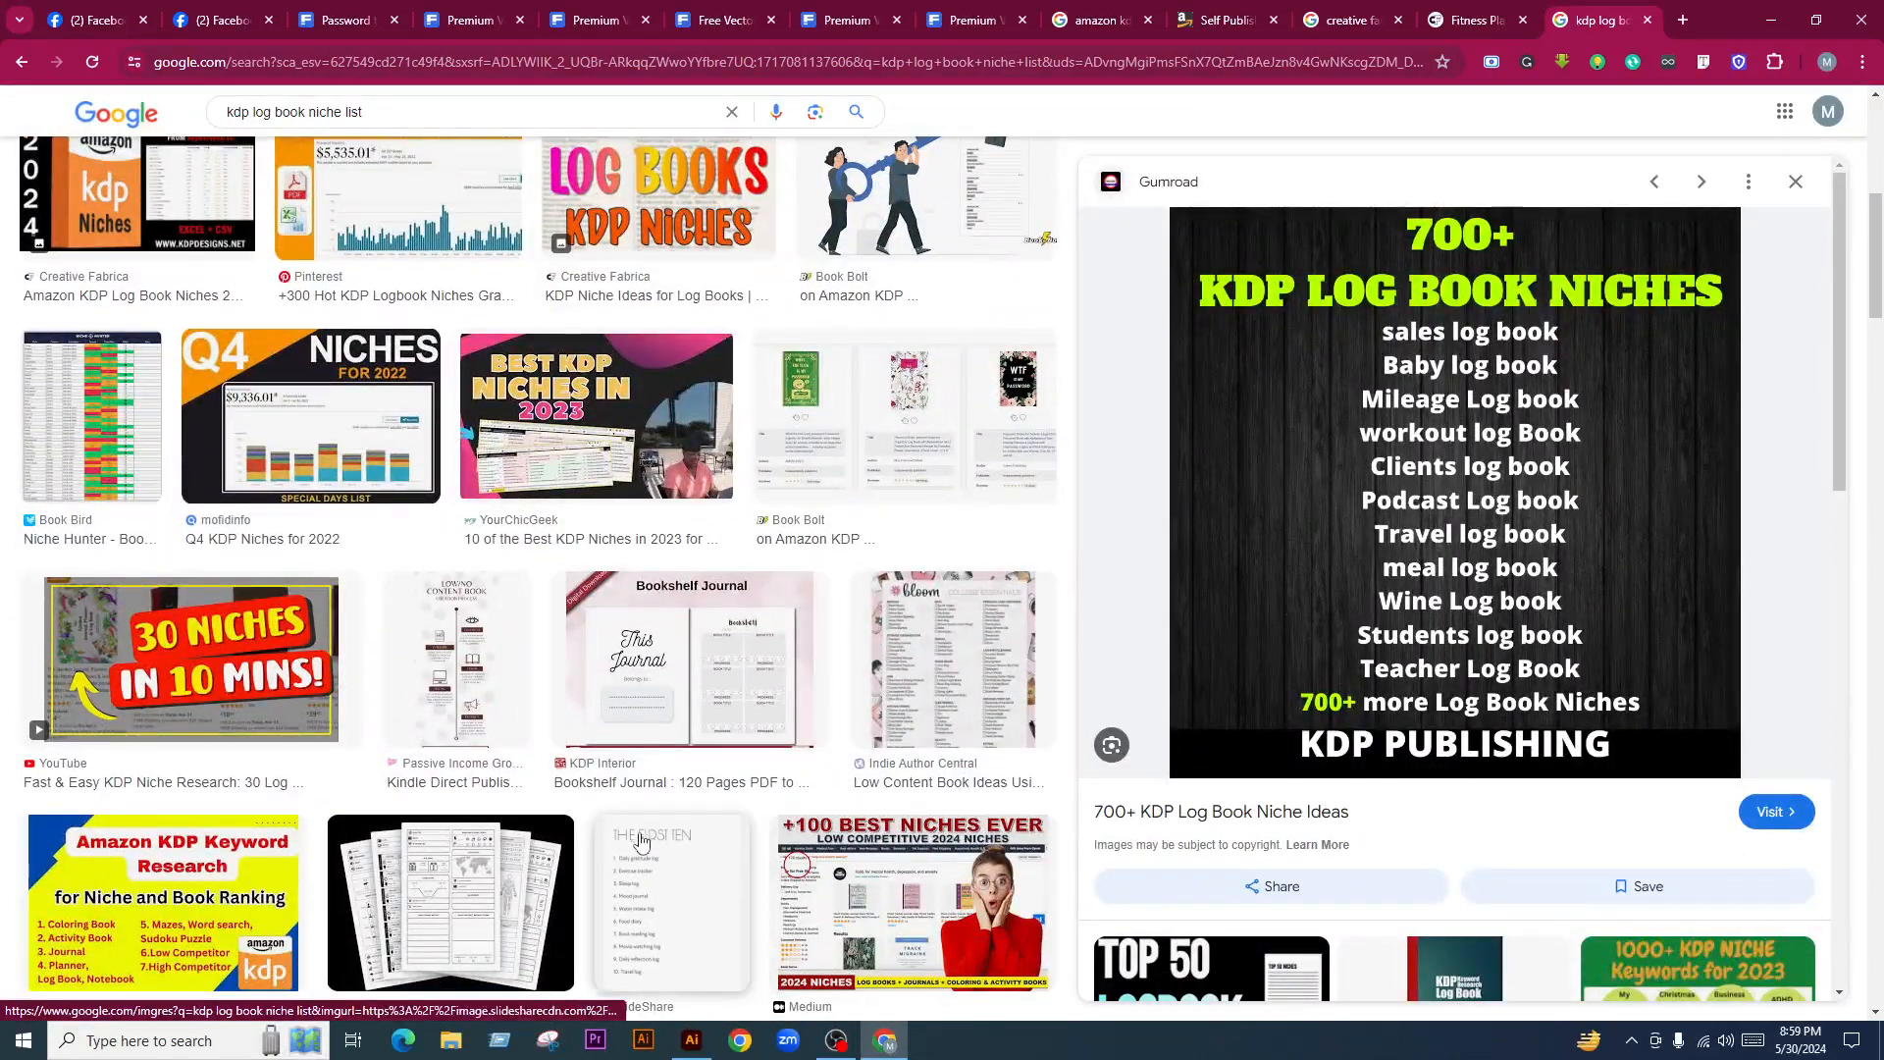
{"action": "scroll", "coordinate": [498, 659], "scroll_direction": "down", "scroll_amount": 1}
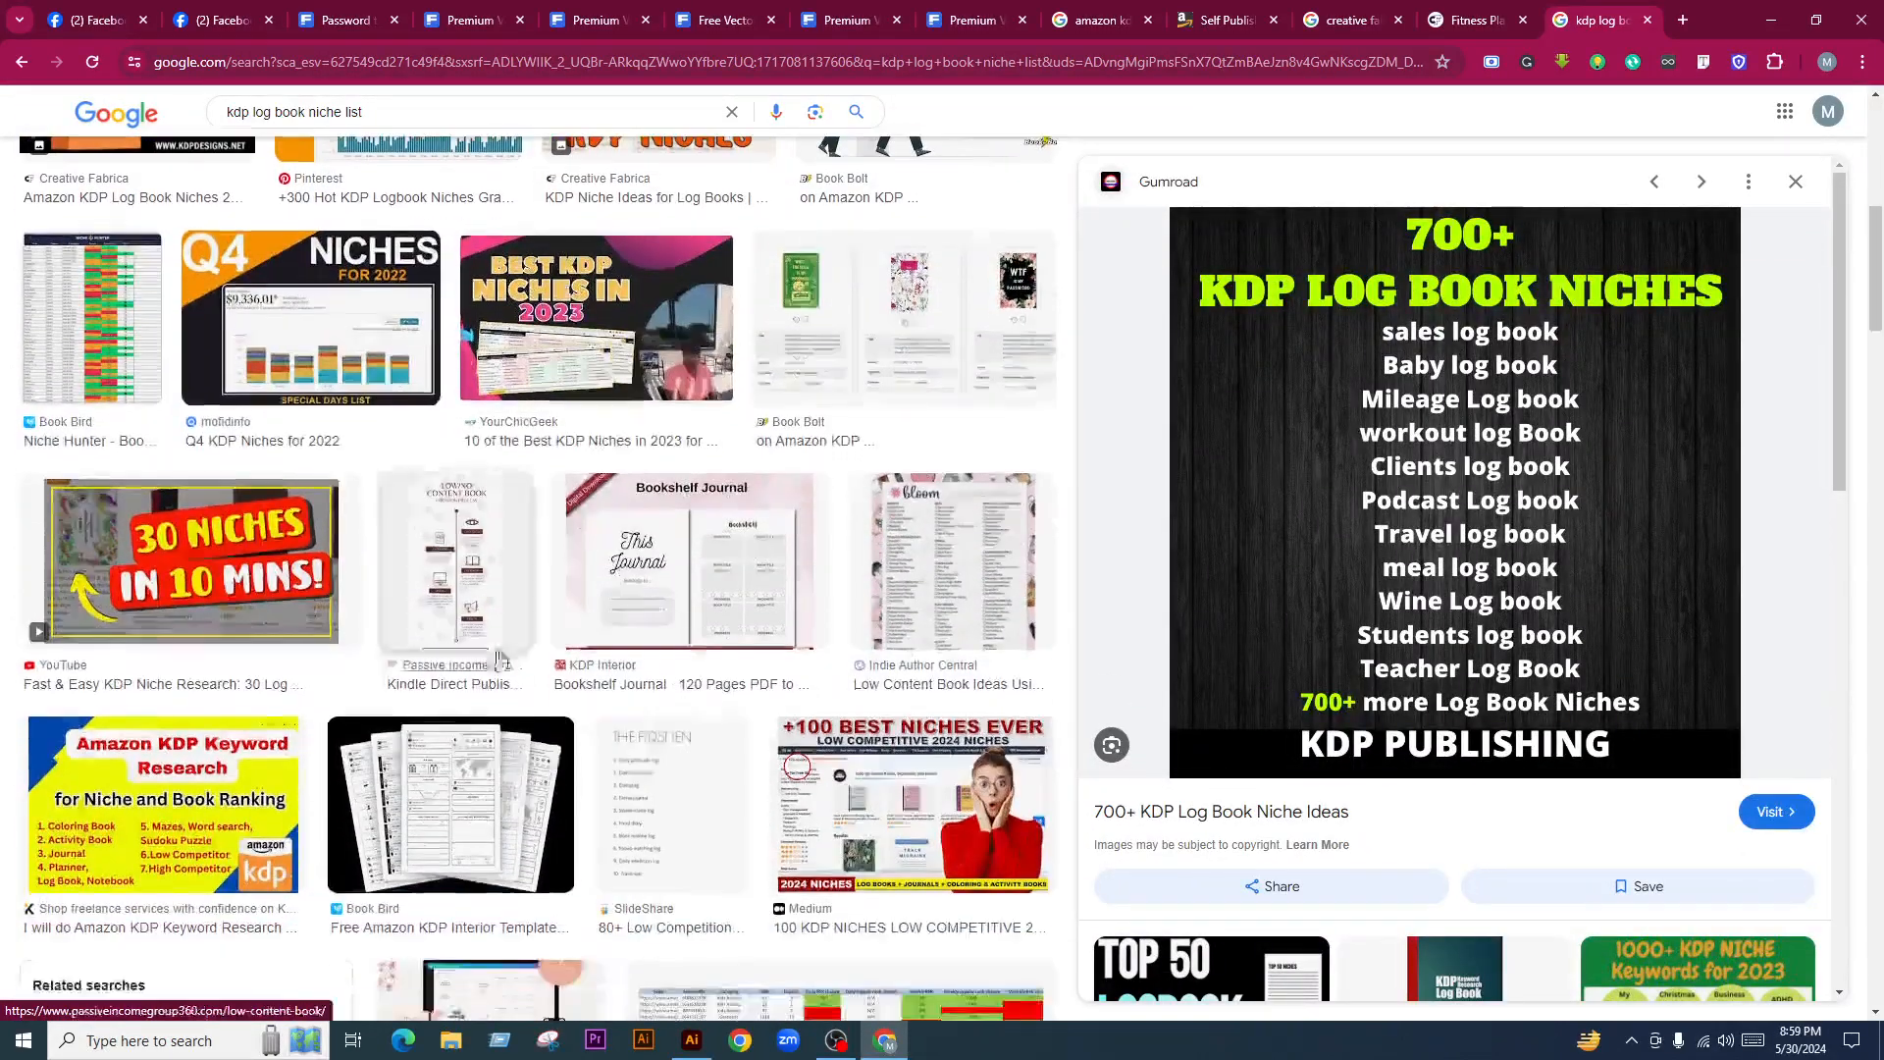
{"action": "left_click", "coordinate": [341, 8]}
{"action": "left_click", "coordinate": [199, 22]}
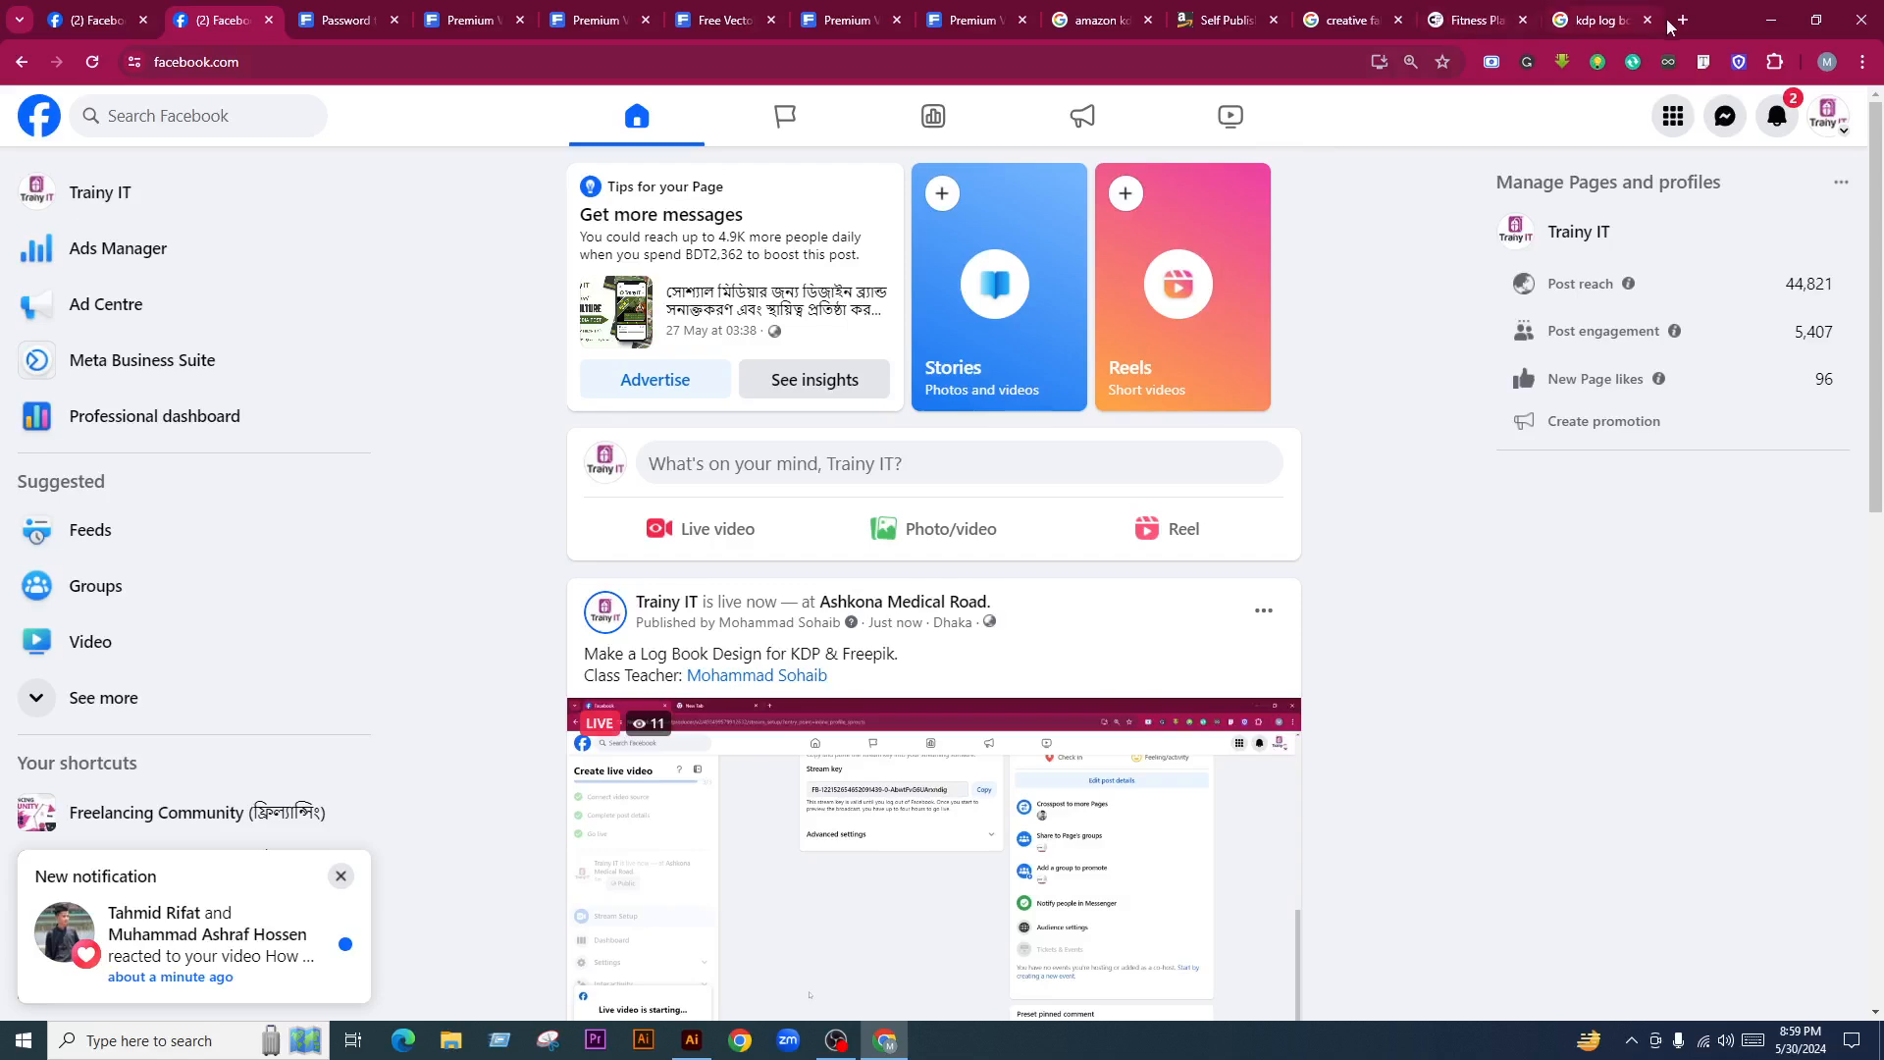
Glance at the niche results and Fitness Planner page, then bring up the social media password tracker mockup
{"action": "left_click", "coordinate": [1594, 11]}
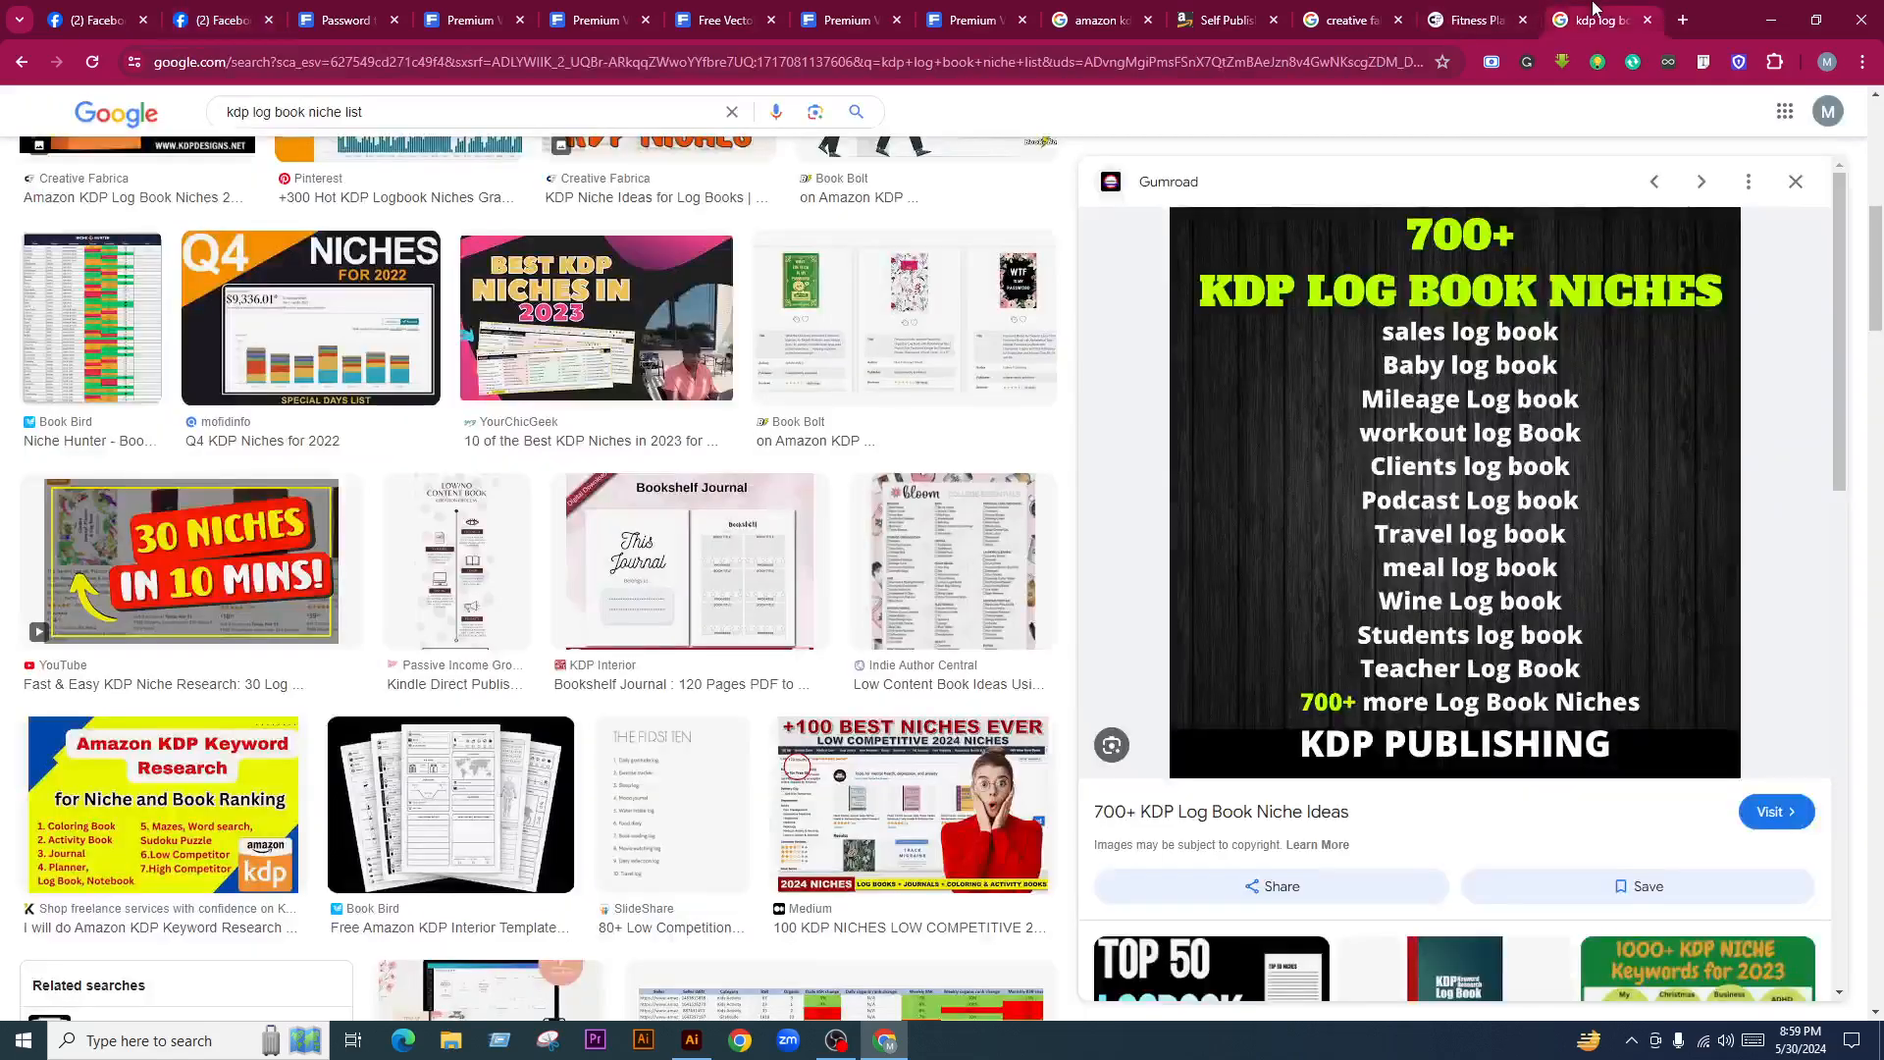
{"action": "left_click", "coordinate": [1459, 14]}
{"action": "left_click", "coordinate": [905, 517]}
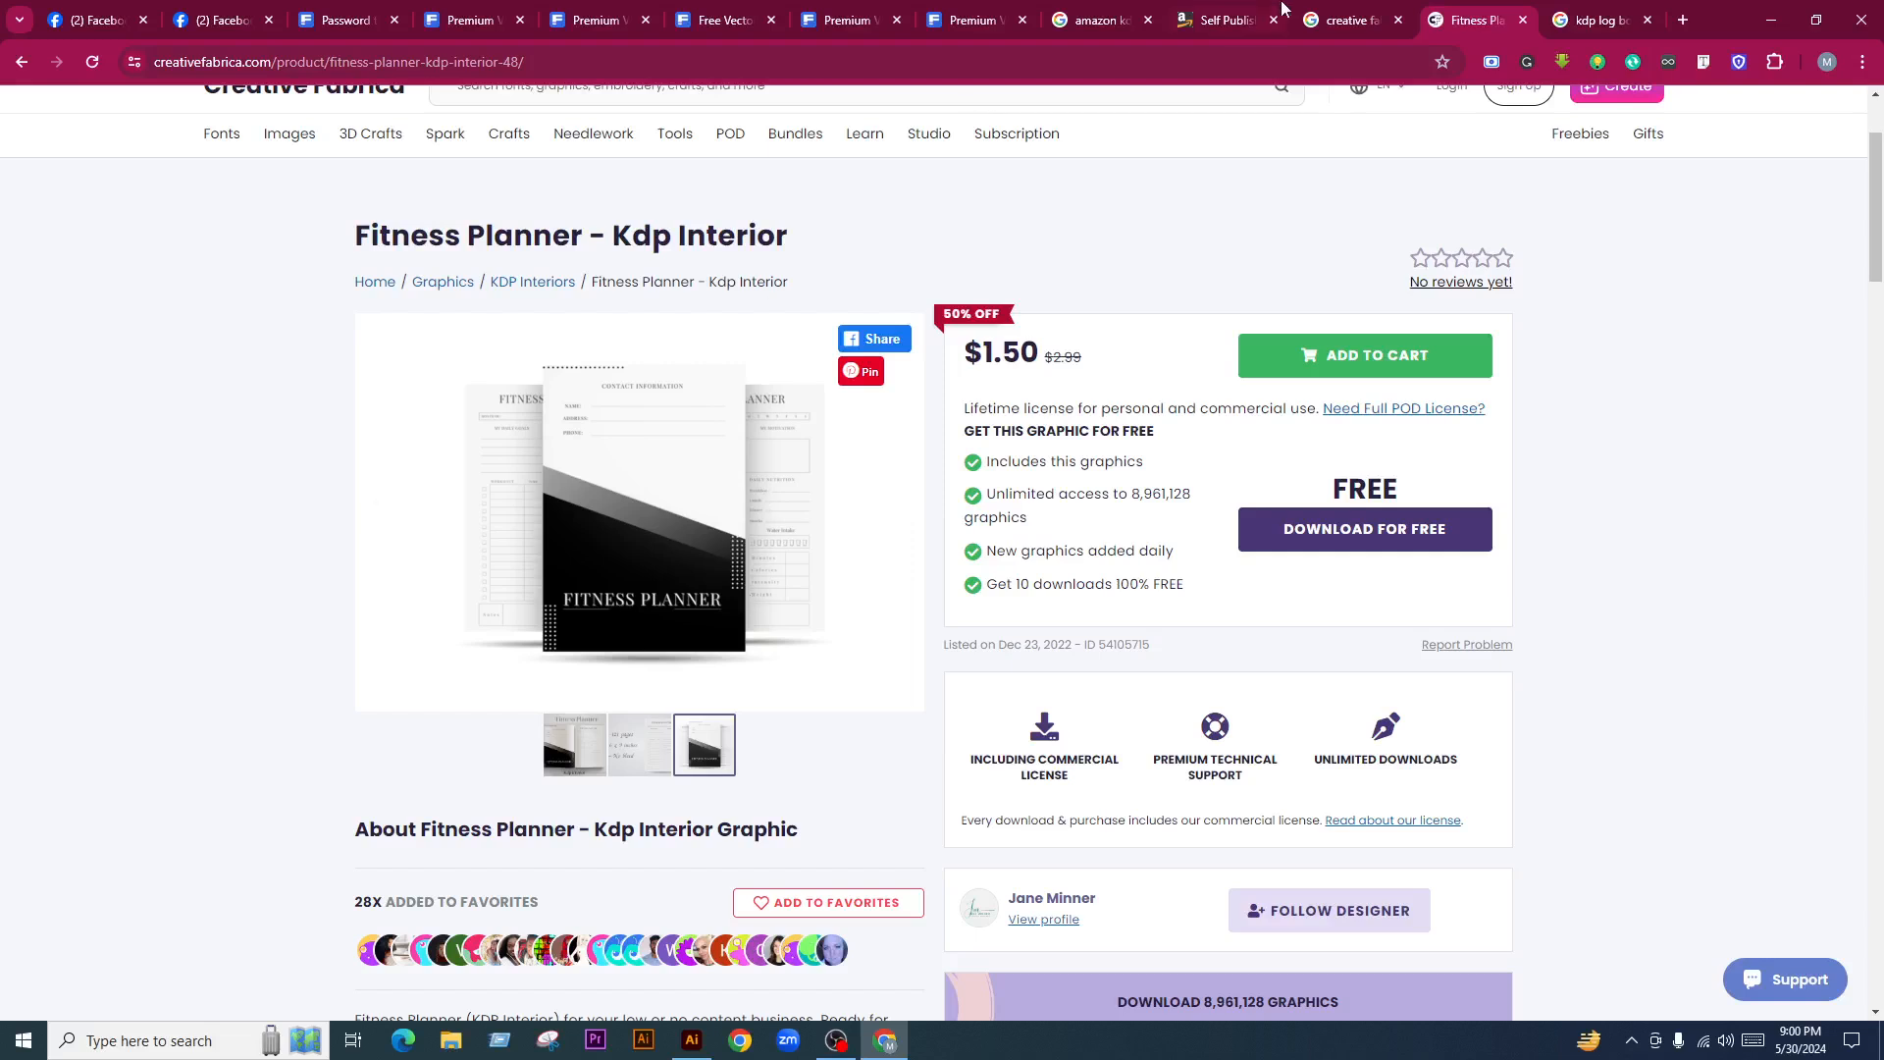
{"action": "mouse_move", "coordinate": [1210, 8]}
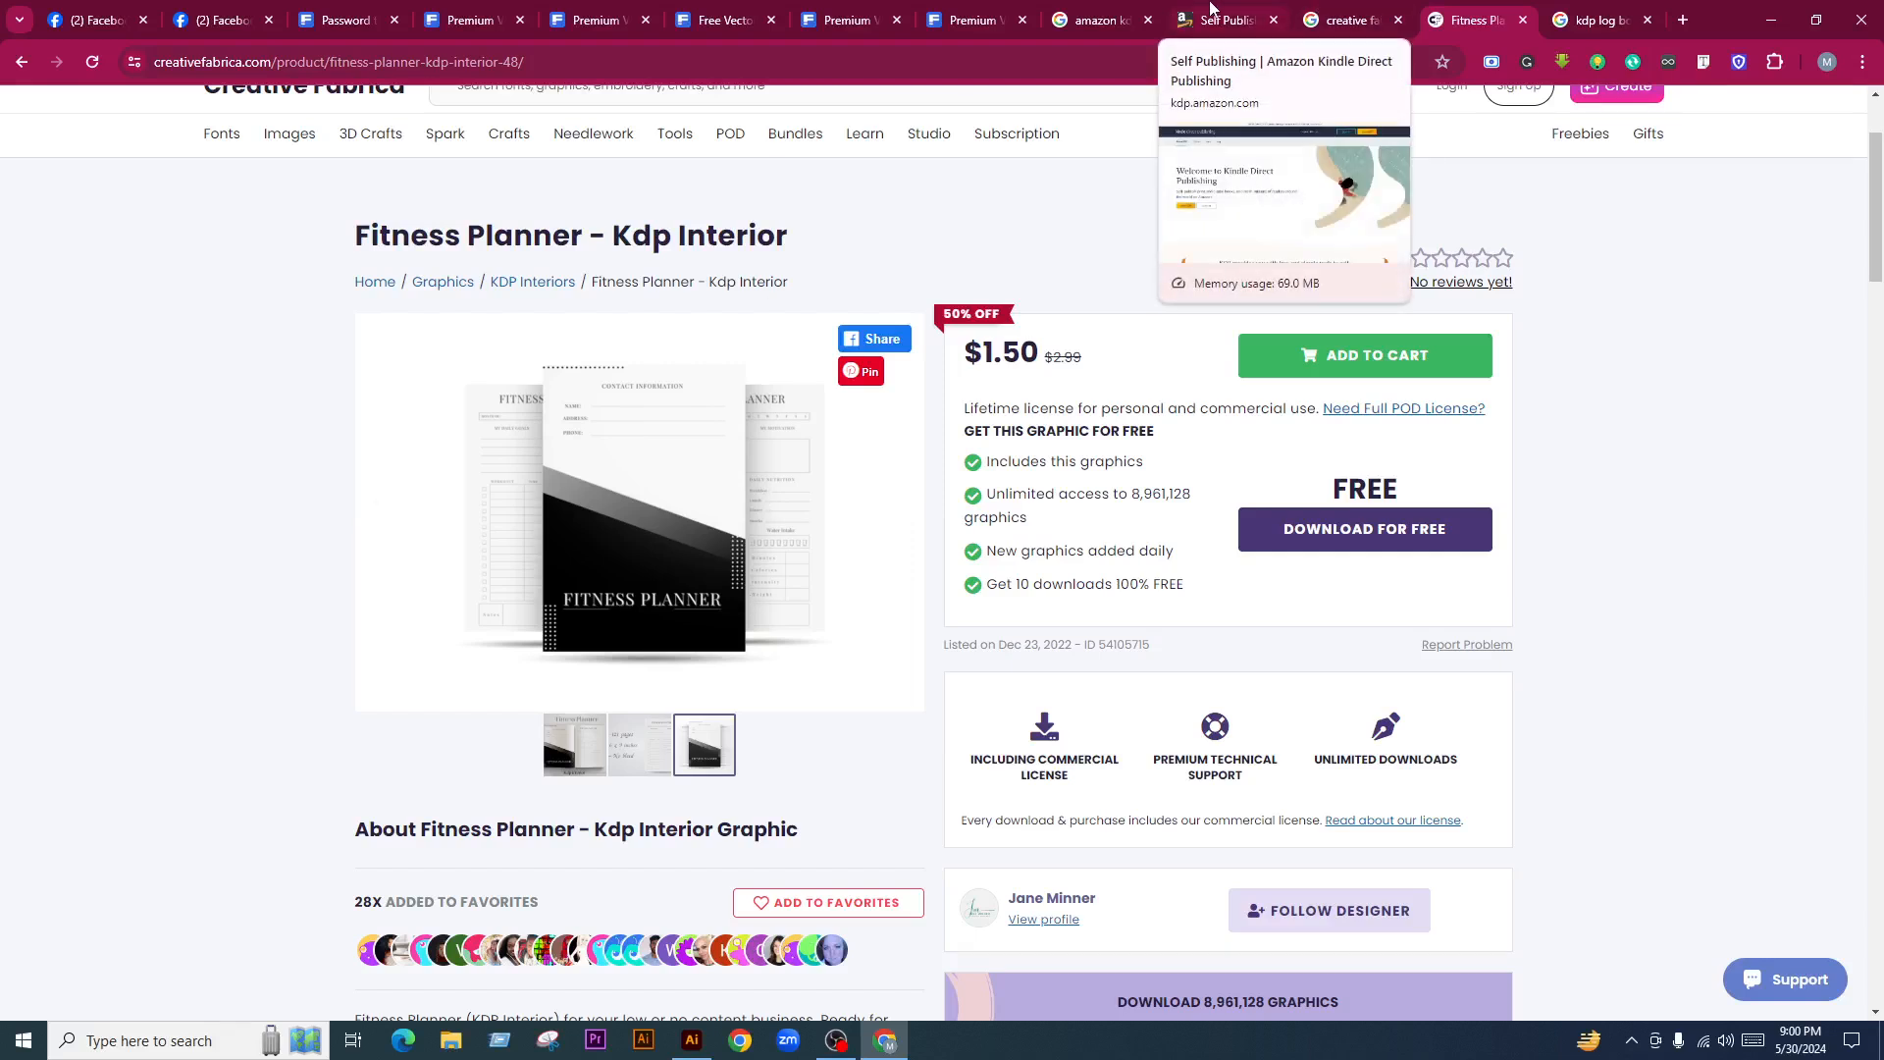
{"action": "left_click", "coordinate": [839, 12]}
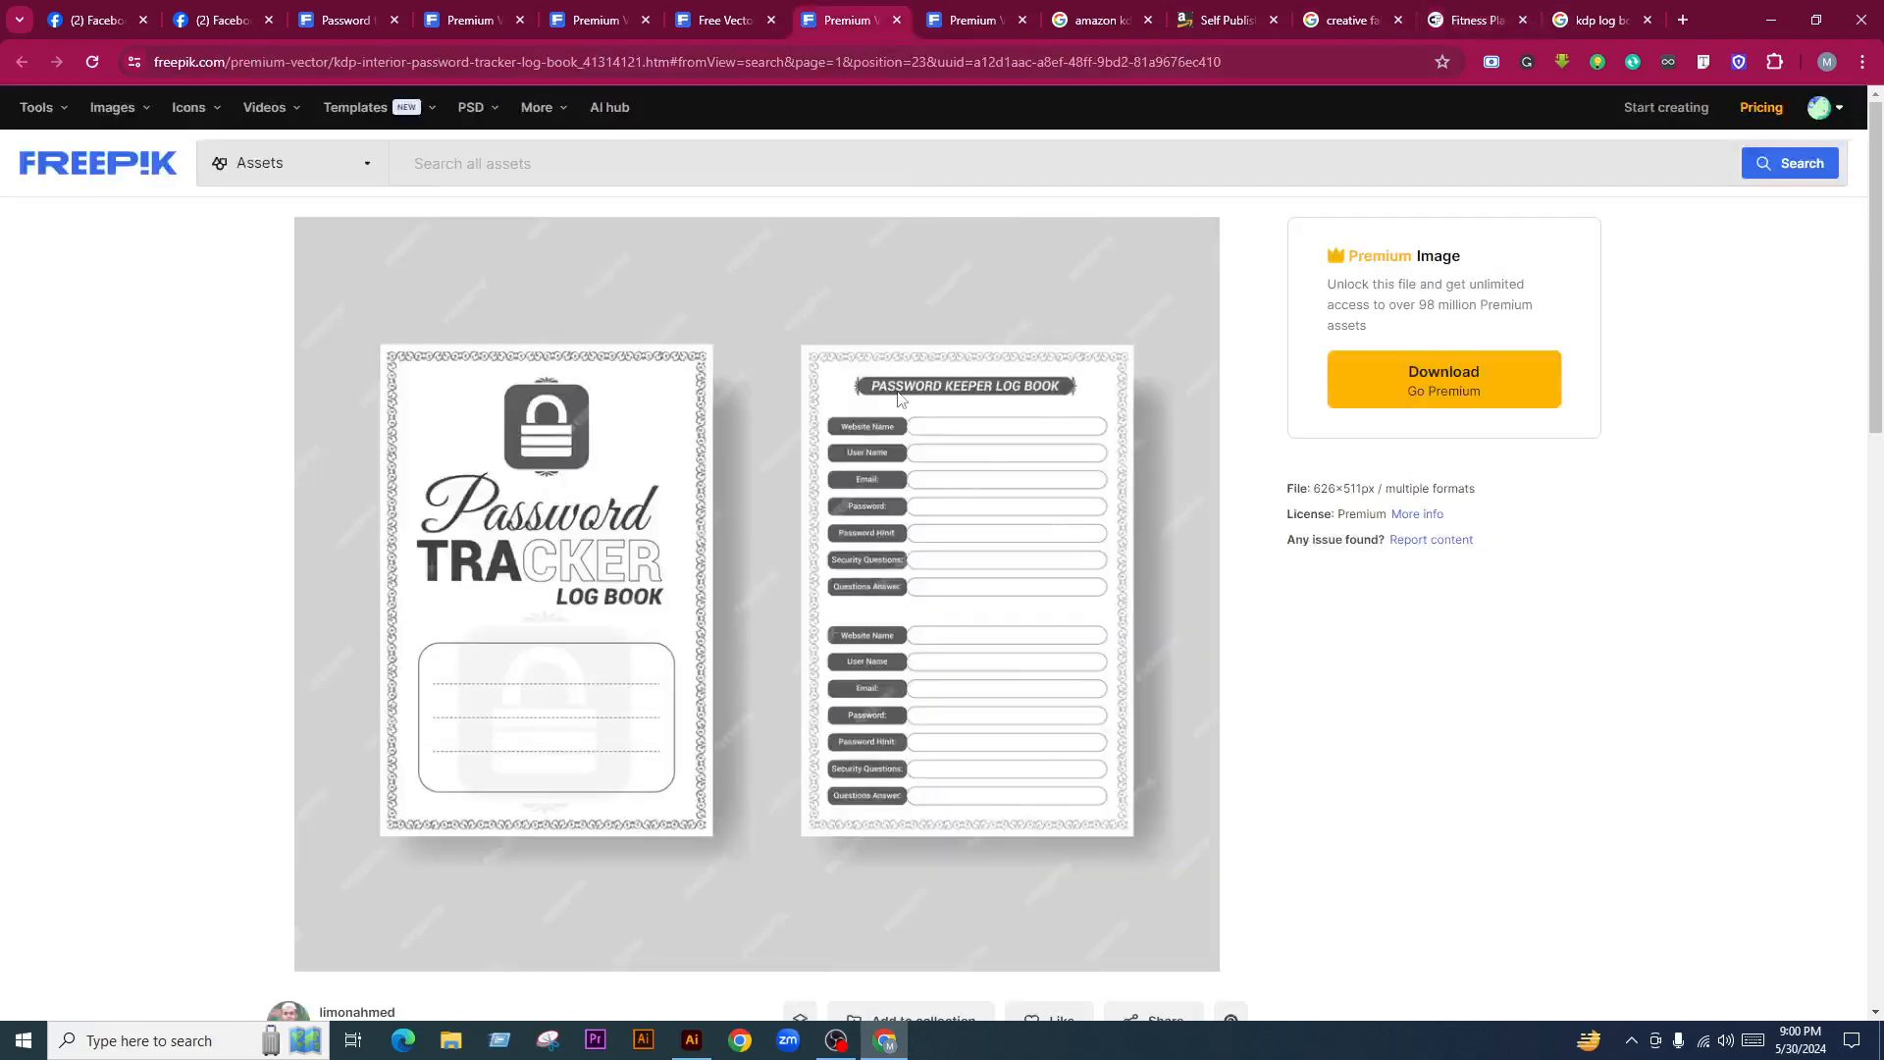
{"action": "left_click", "coordinate": [957, 20]}
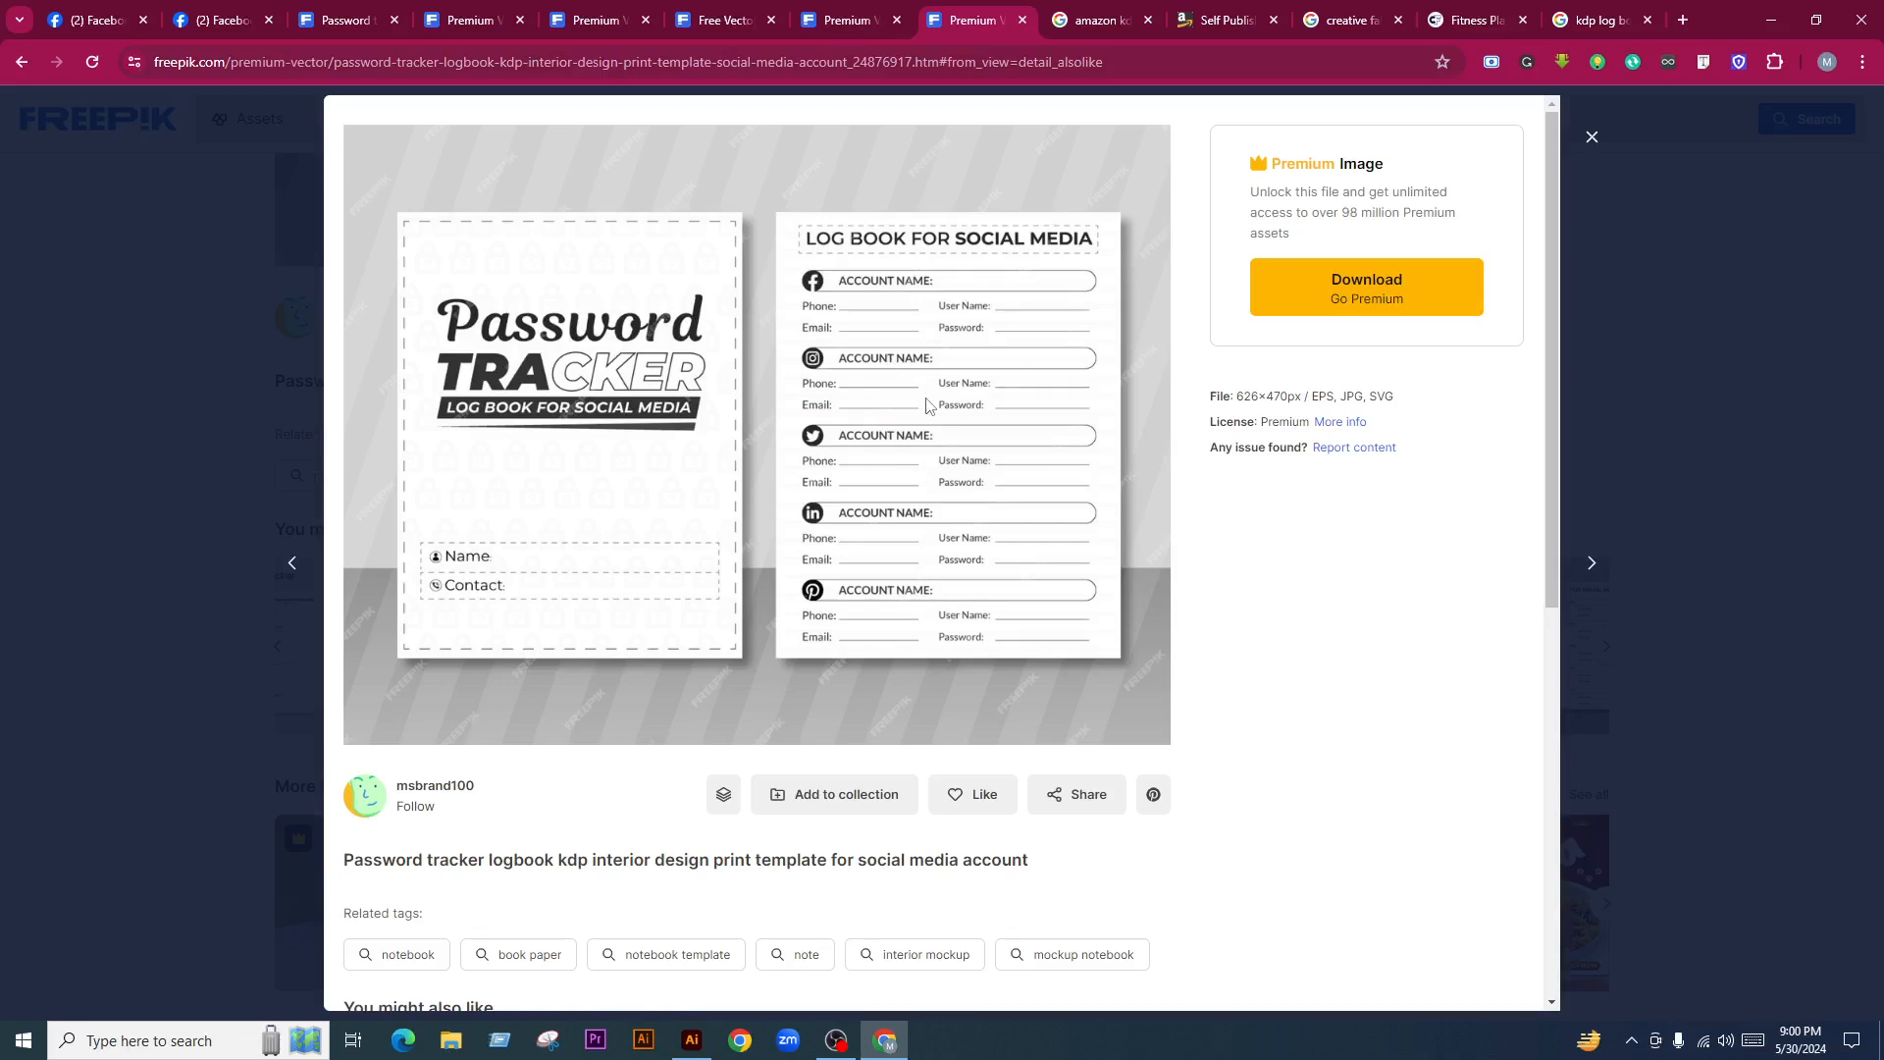
Copy the social media password tracker mockup image and dismiss Illustrator's crash warning
{"action": "right_click", "coordinate": [723, 253]}
{"action": "left_click", "coordinate": [784, 329]}
{"action": "left_click", "coordinate": [691, 1040]}
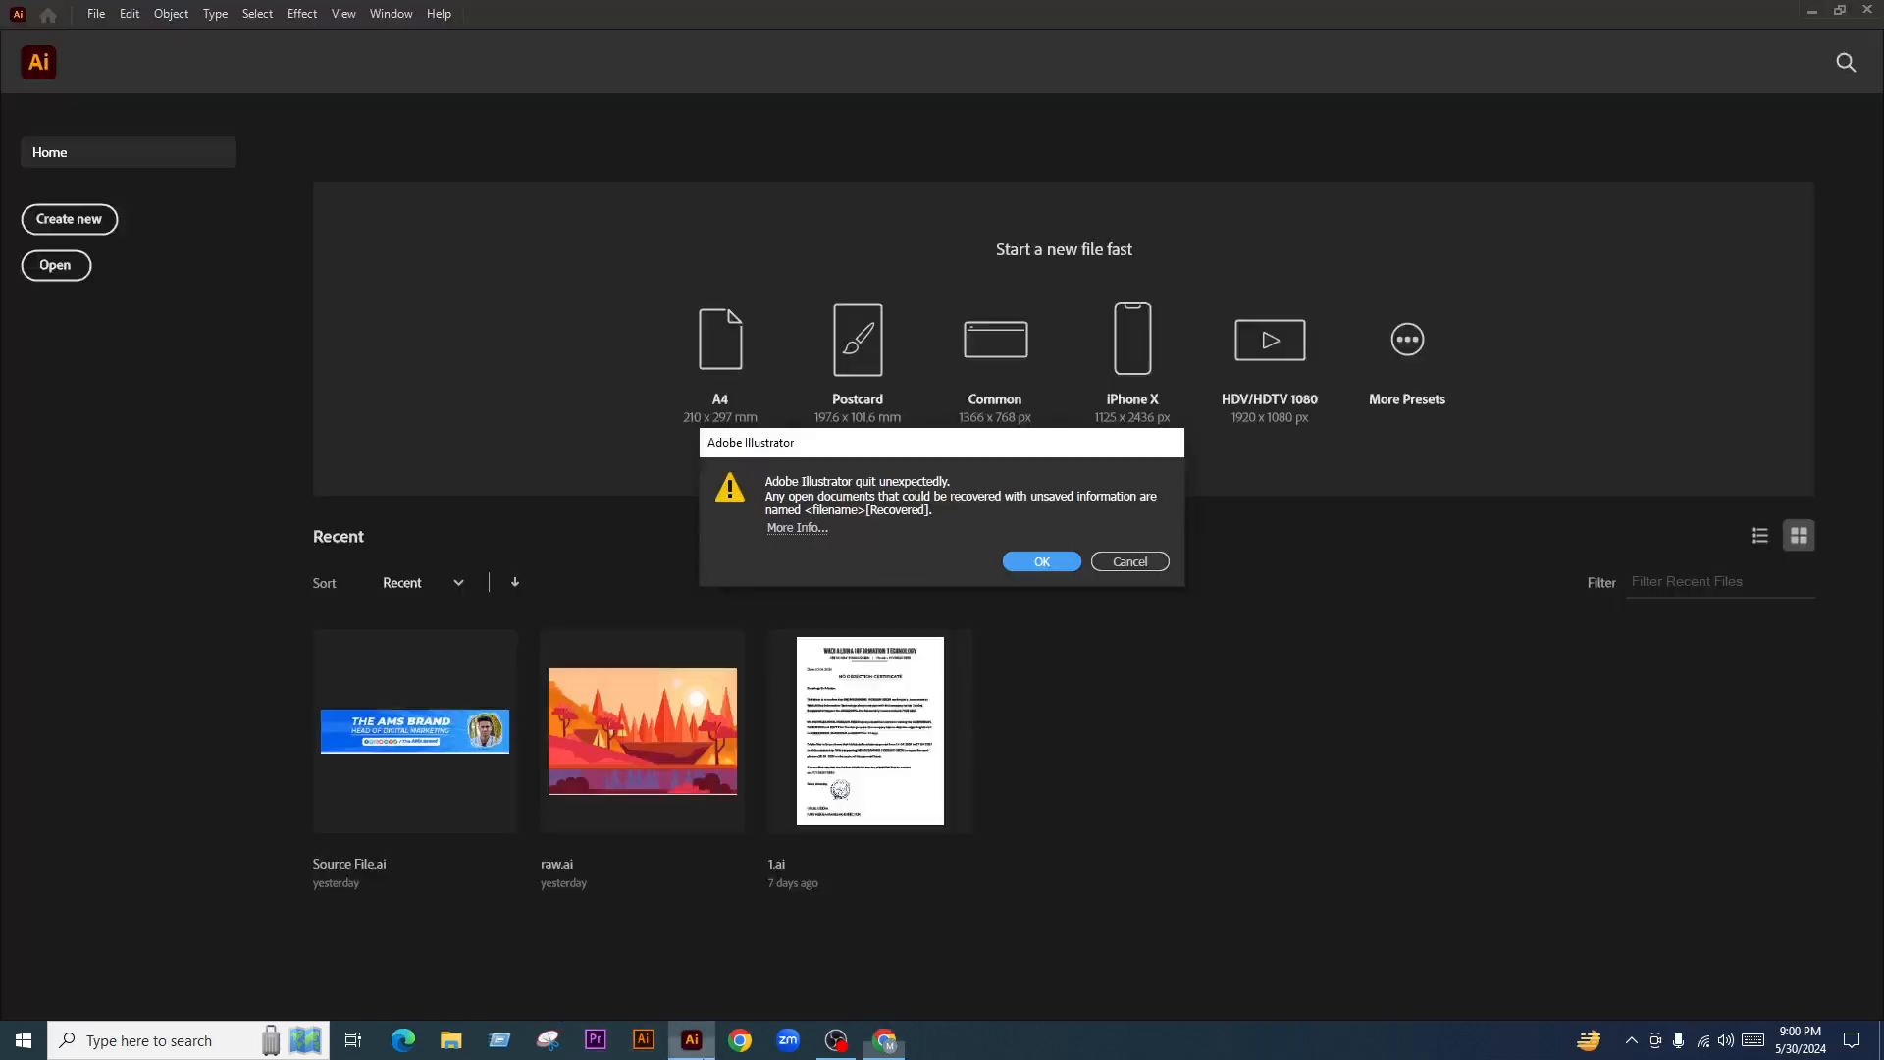
{"action": "left_click", "coordinate": [1031, 567]}
{"action": "left_click", "coordinate": [884, 1040]}
Open the related minimalist Password keeper logbook template (626×548px) on Freepik
{"action": "scroll", "coordinate": [924, 507], "scroll_direction": "down", "scroll_amount": 1}
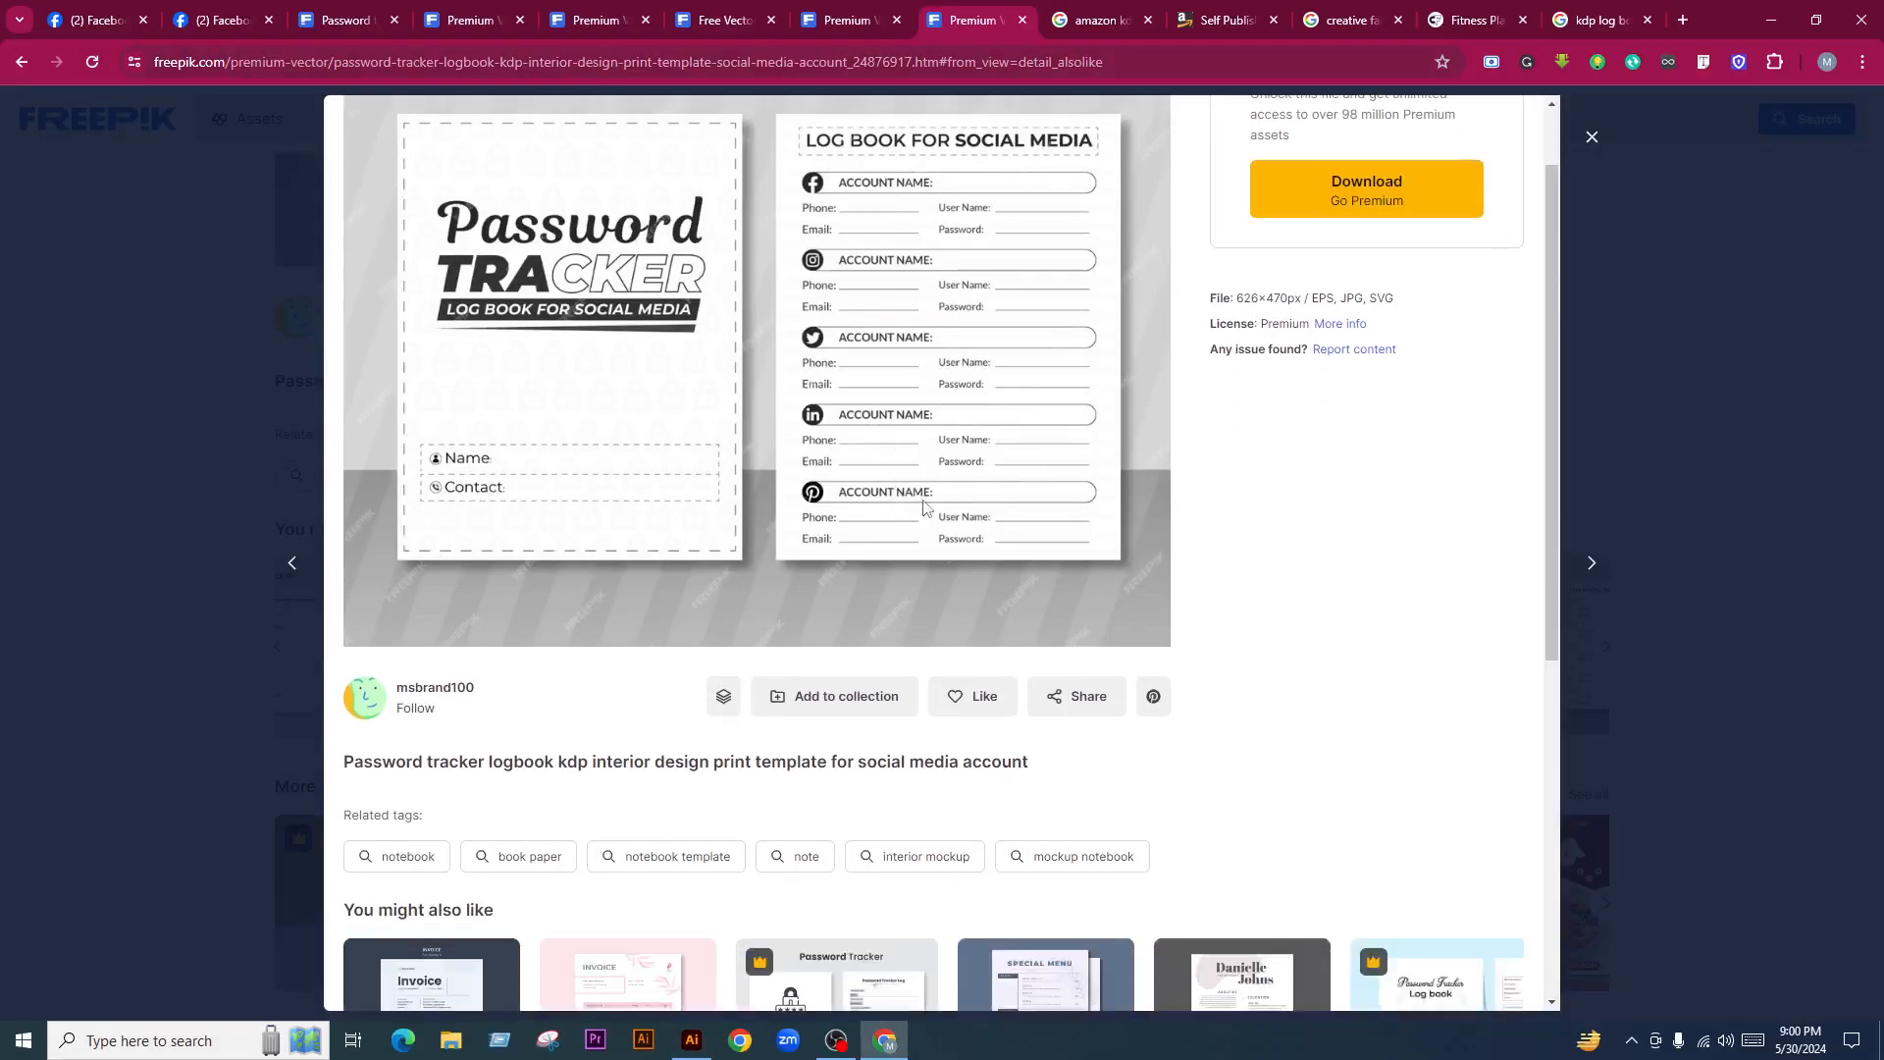
{"action": "scroll", "coordinate": [944, 494], "scroll_direction": "up", "scroll_amount": 1}
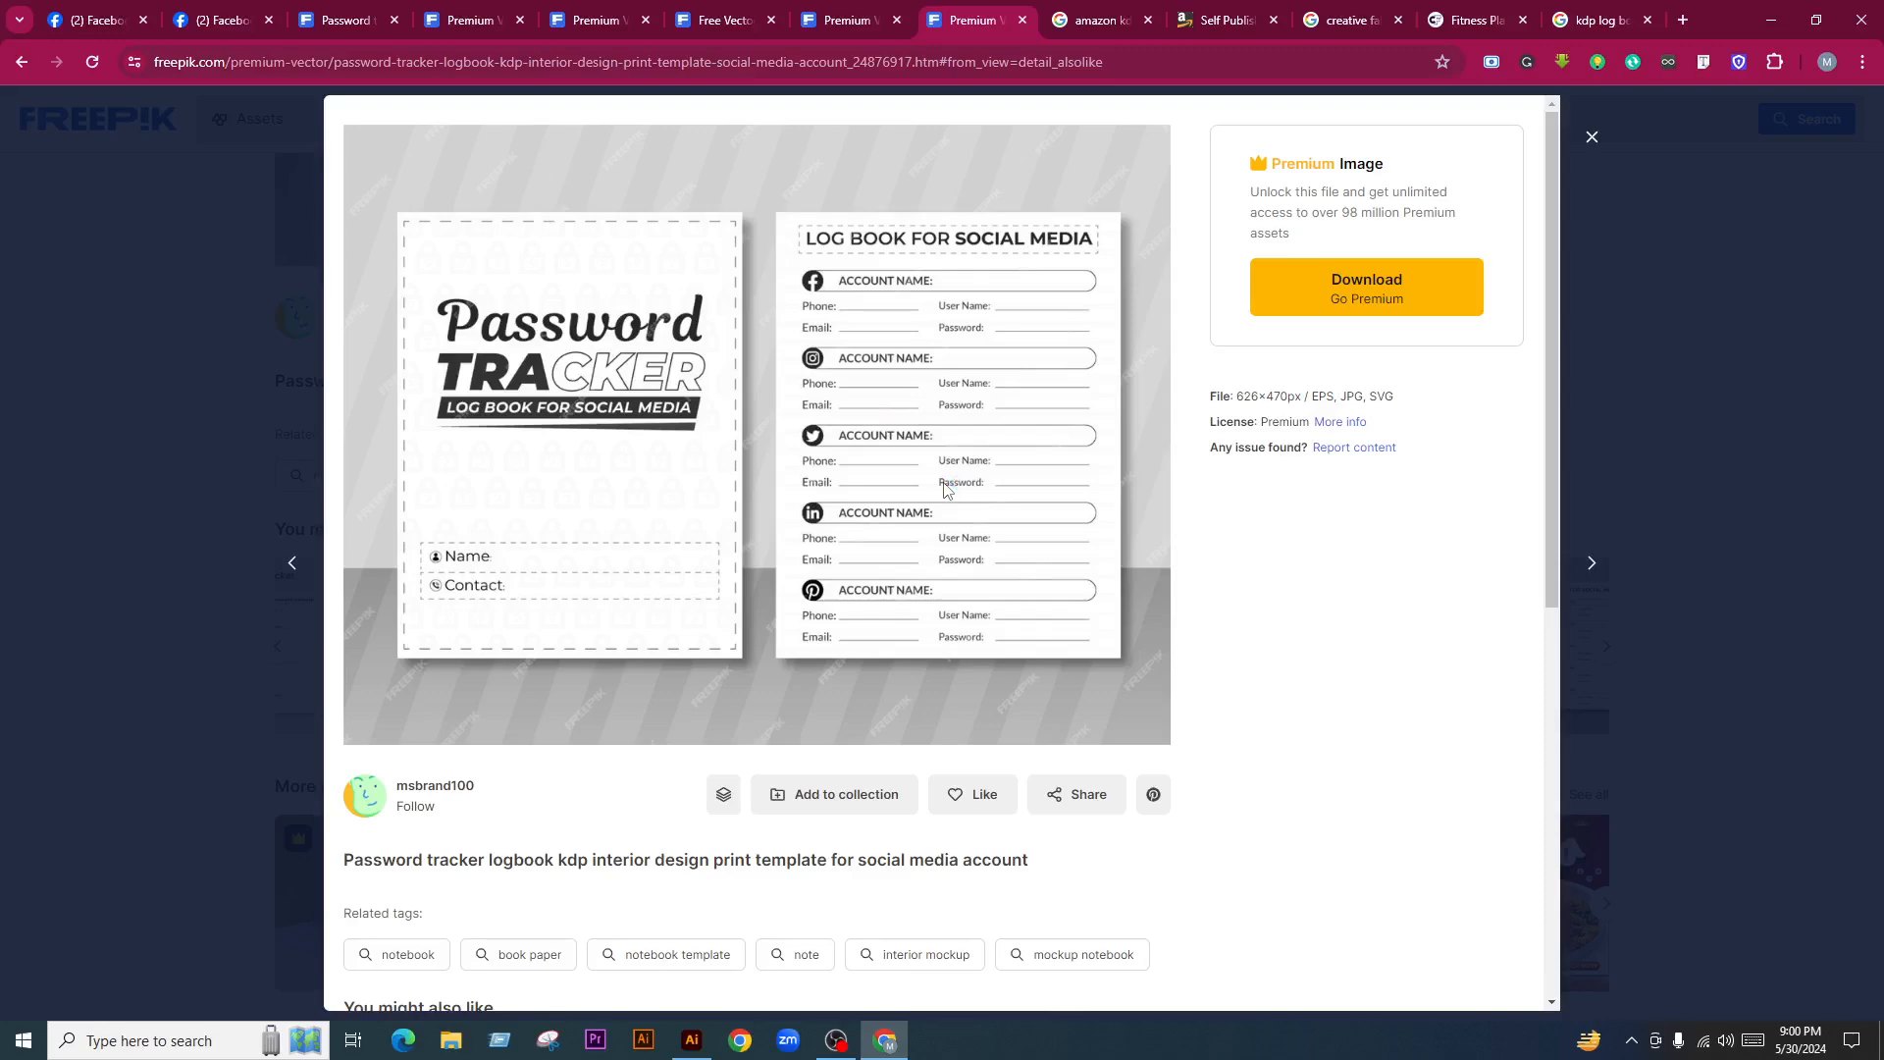
{"action": "scroll", "coordinate": [867, 447], "scroll_direction": "down", "scroll_amount": 2}
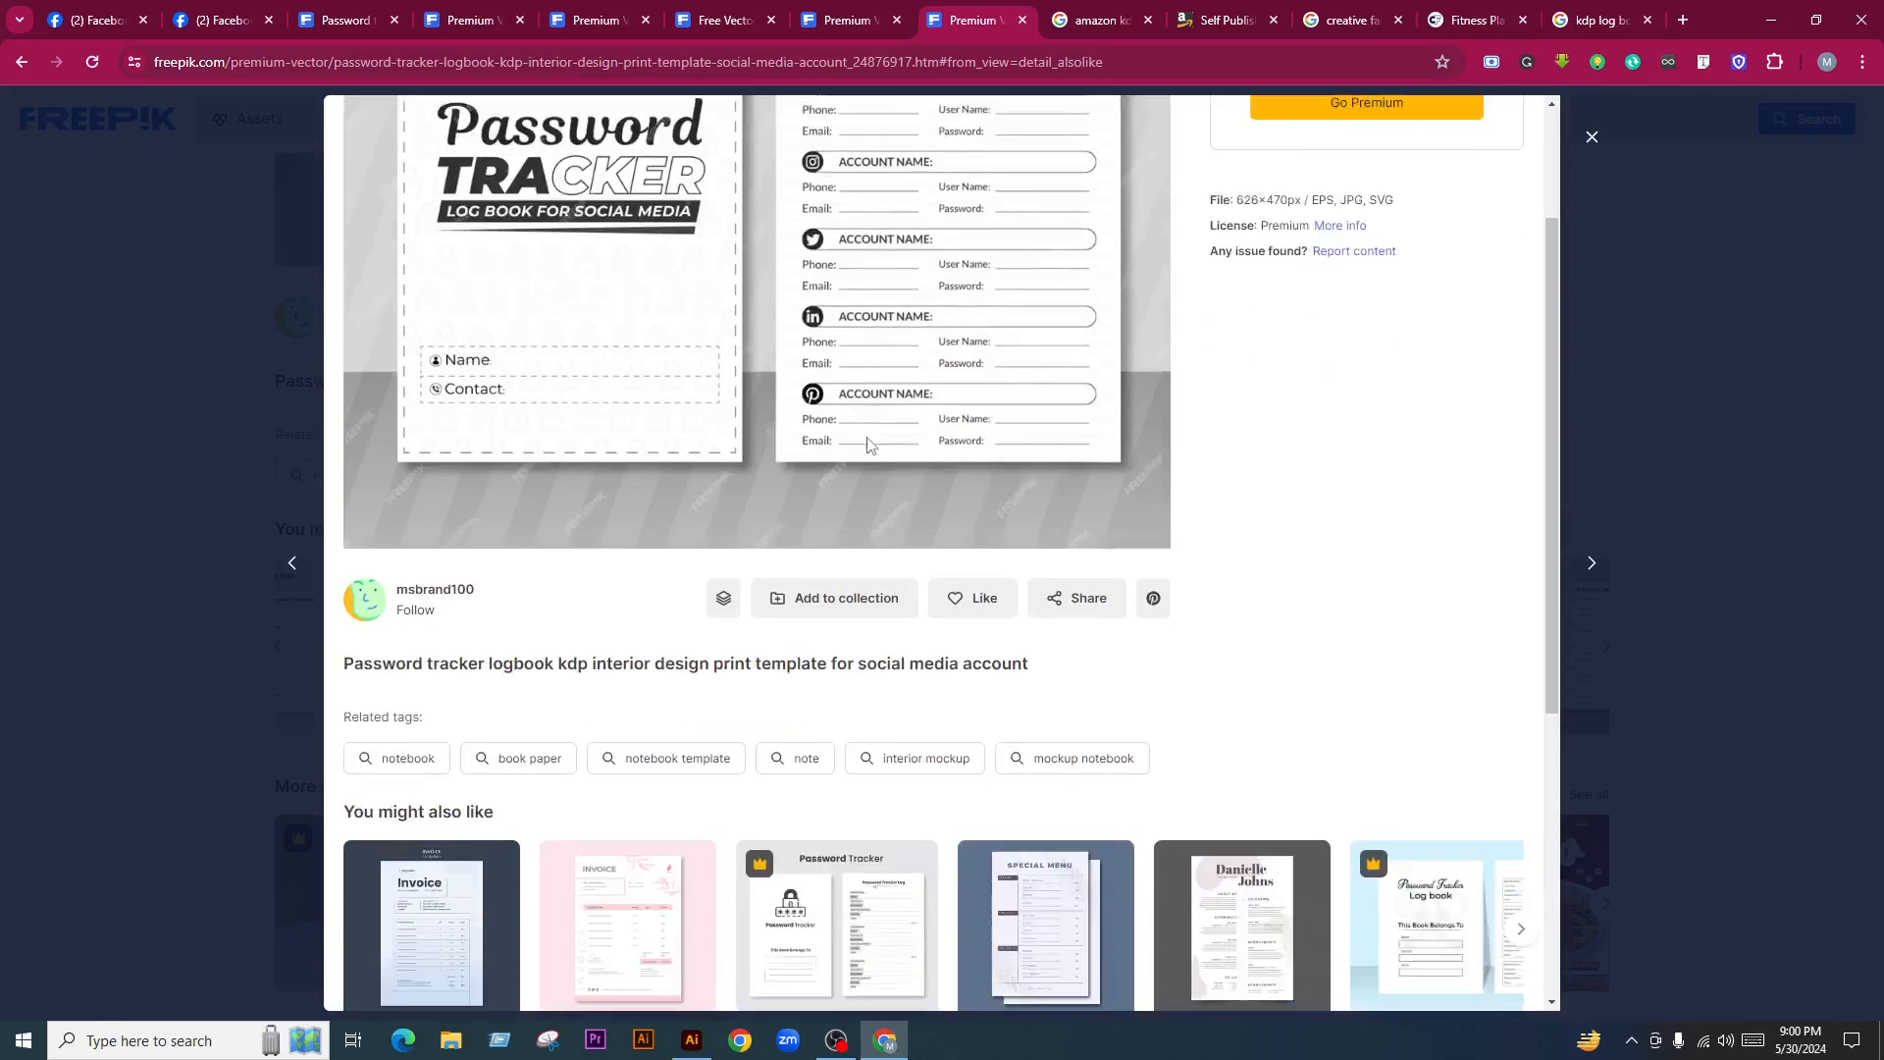
{"action": "scroll", "coordinate": [954, 432], "scroll_direction": "down", "scroll_amount": 3}
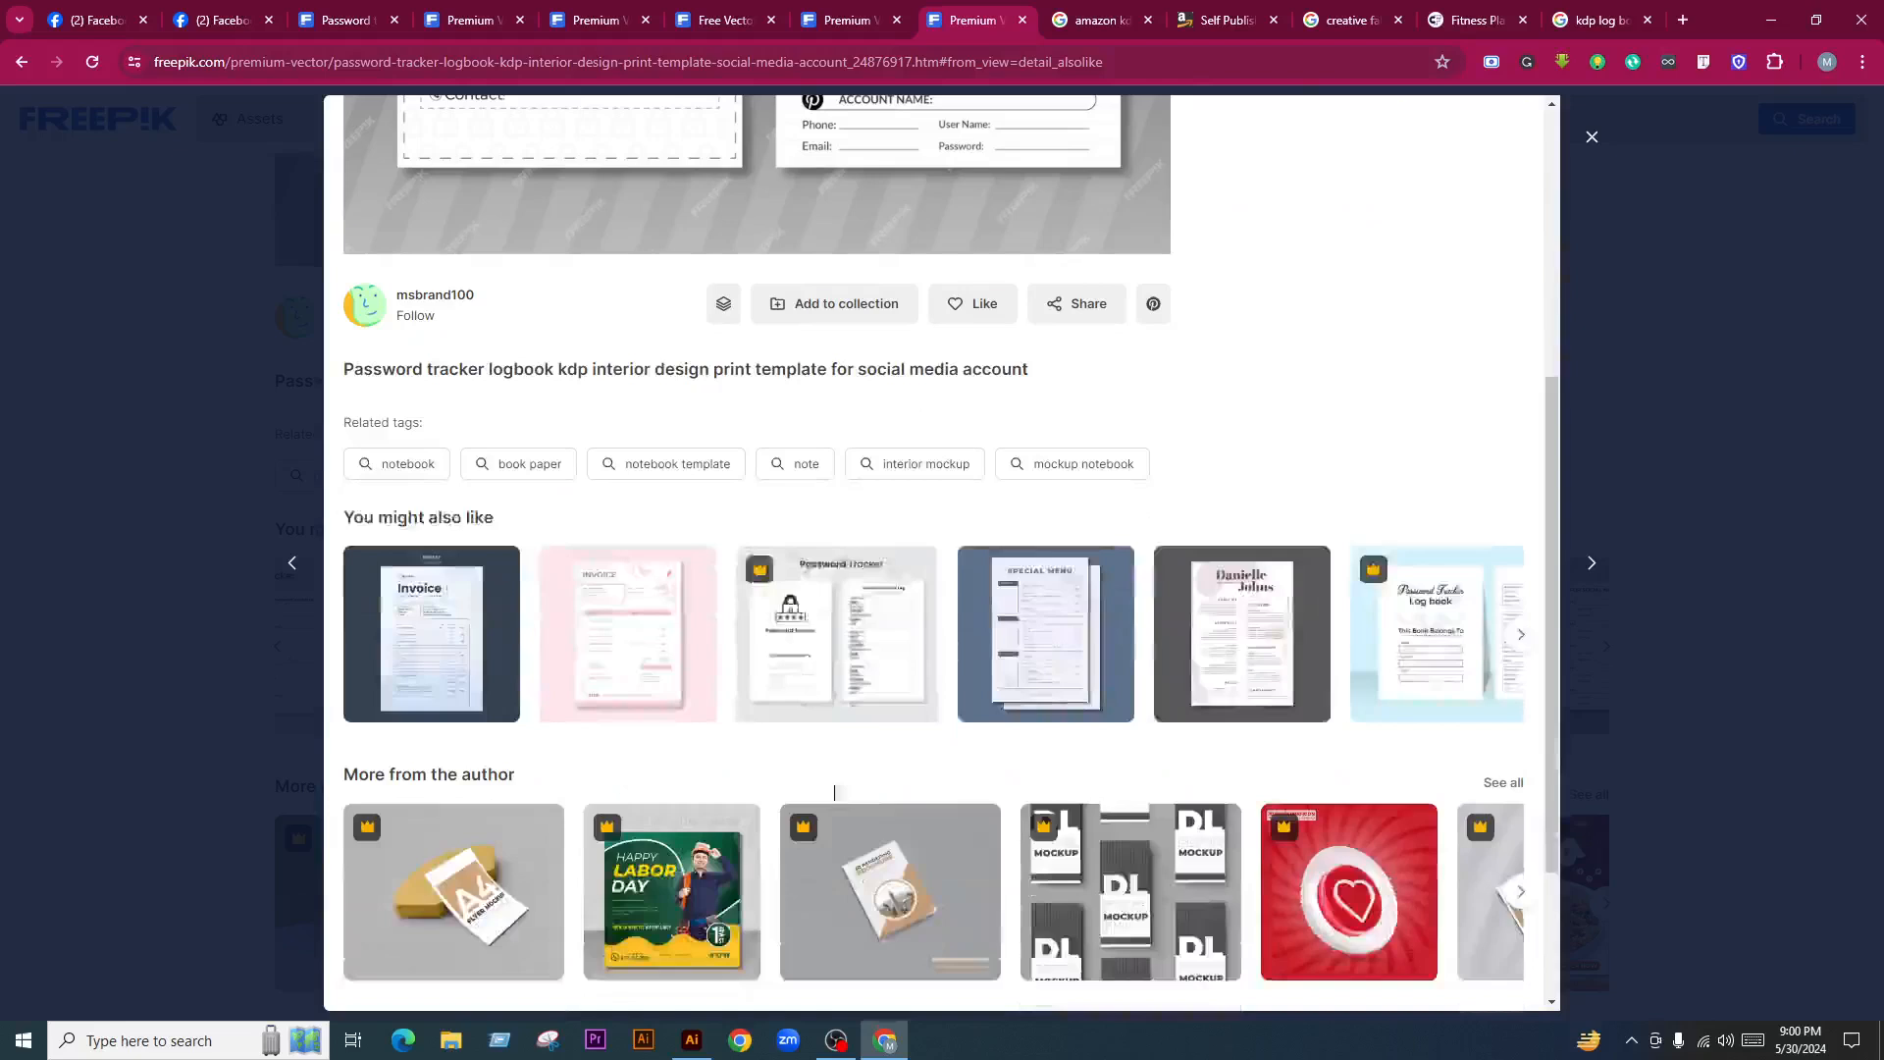
{"action": "left_click", "coordinate": [858, 632]}
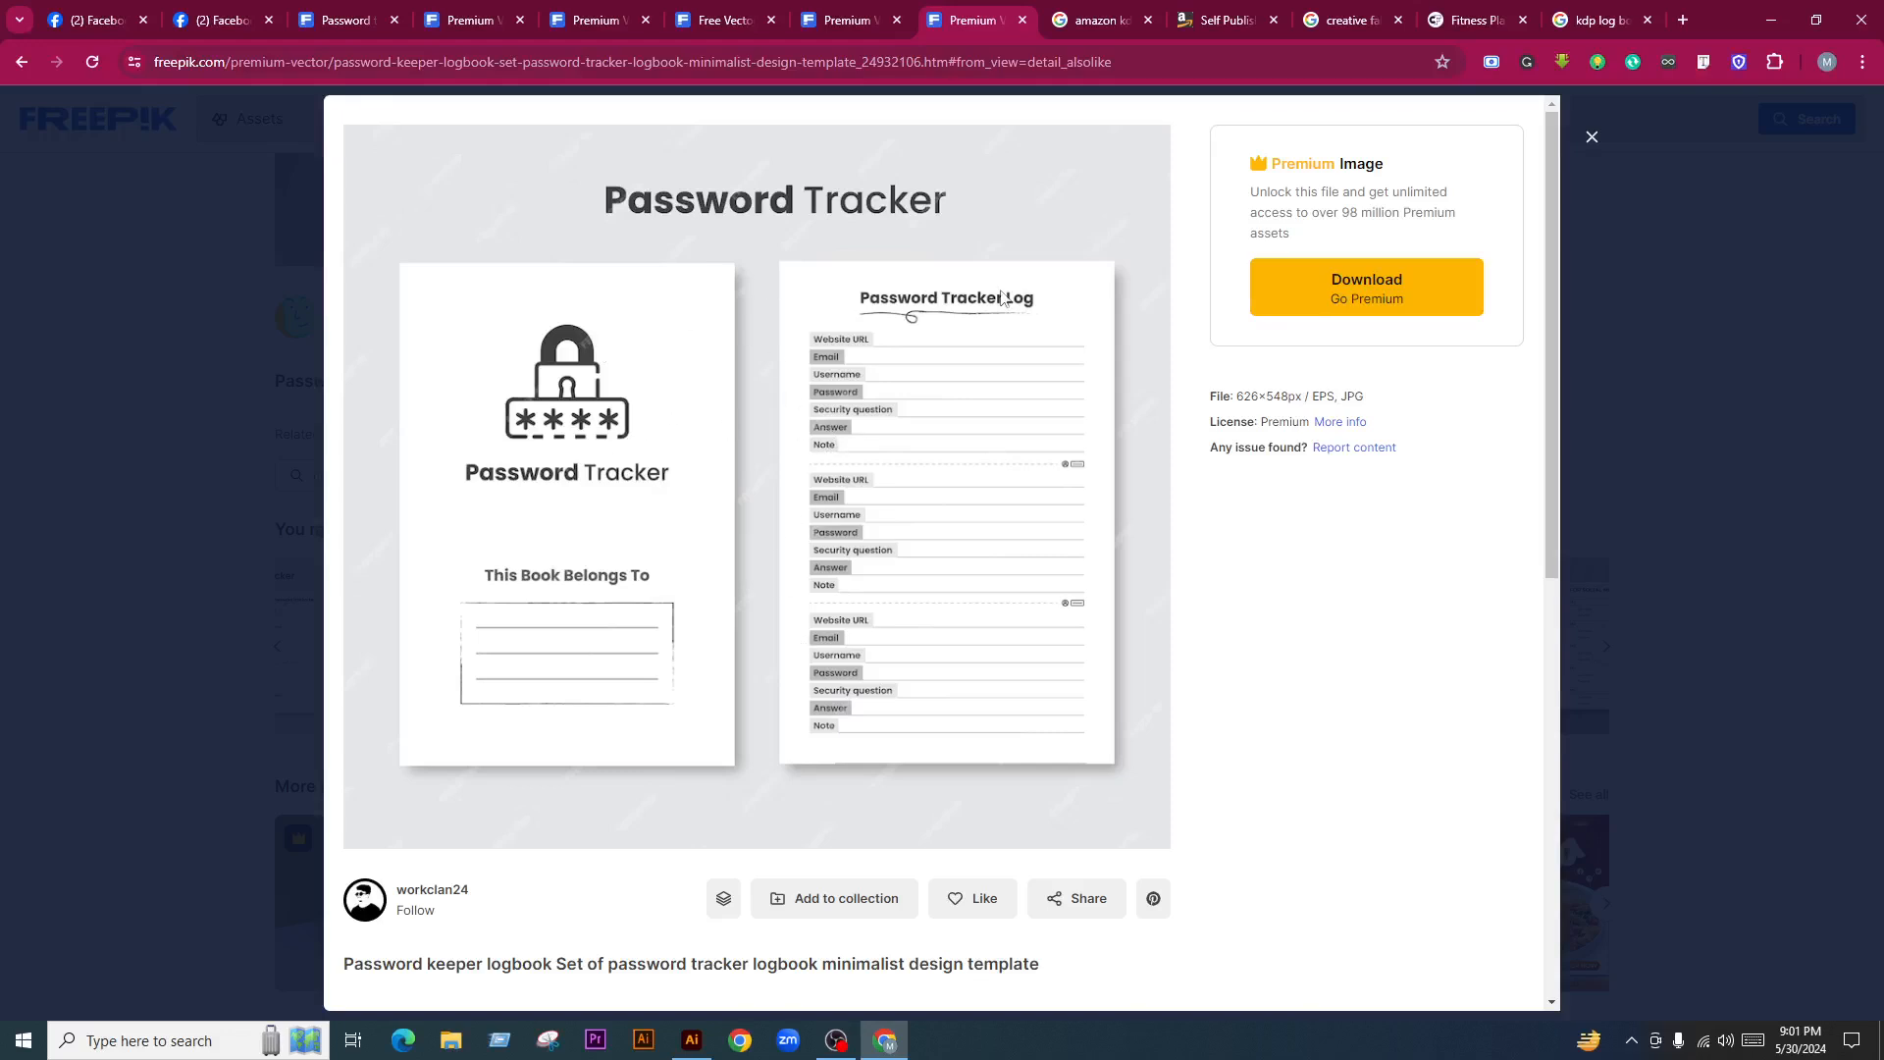
Paste the social media password tracker mockup into Illustrator and enlarge it below the artboard
{"action": "left_click", "coordinate": [690, 1040]}
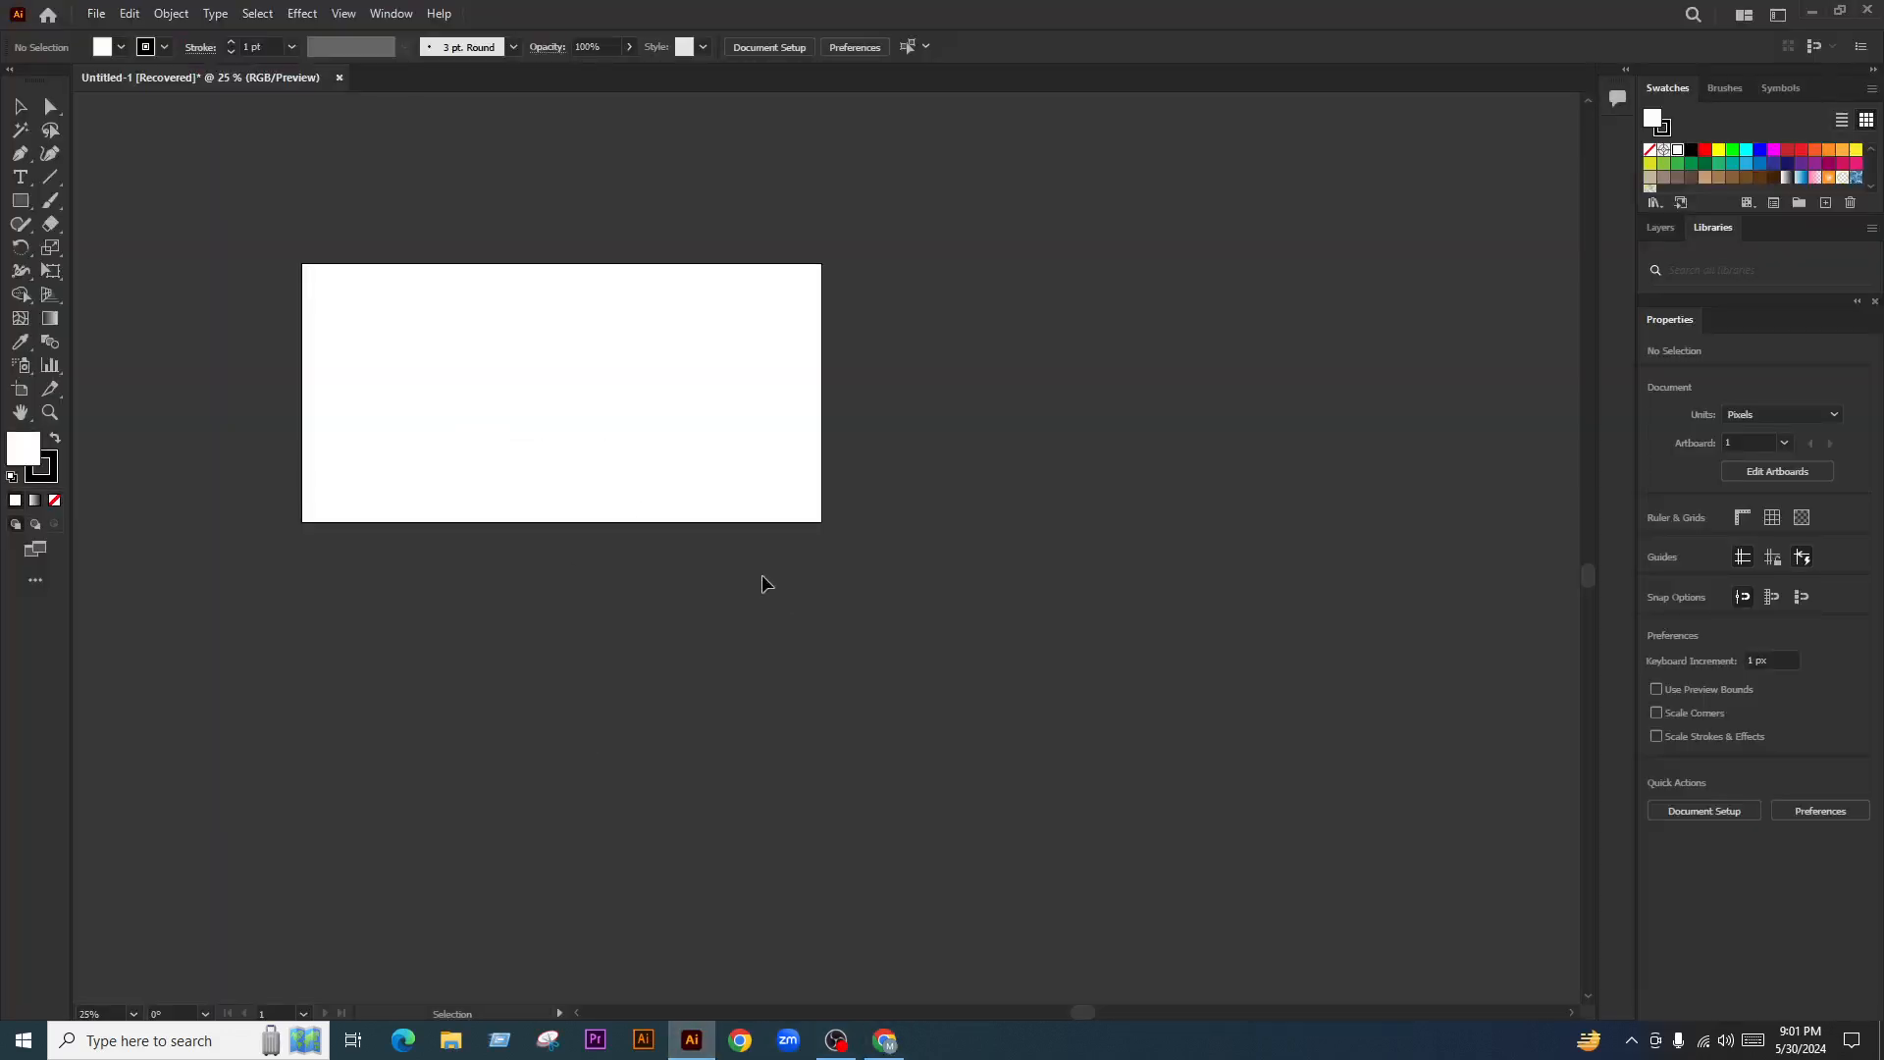
{"action": "key", "text": "ctrl+v"}
{"action": "key", "text": "ctrl+minus"}
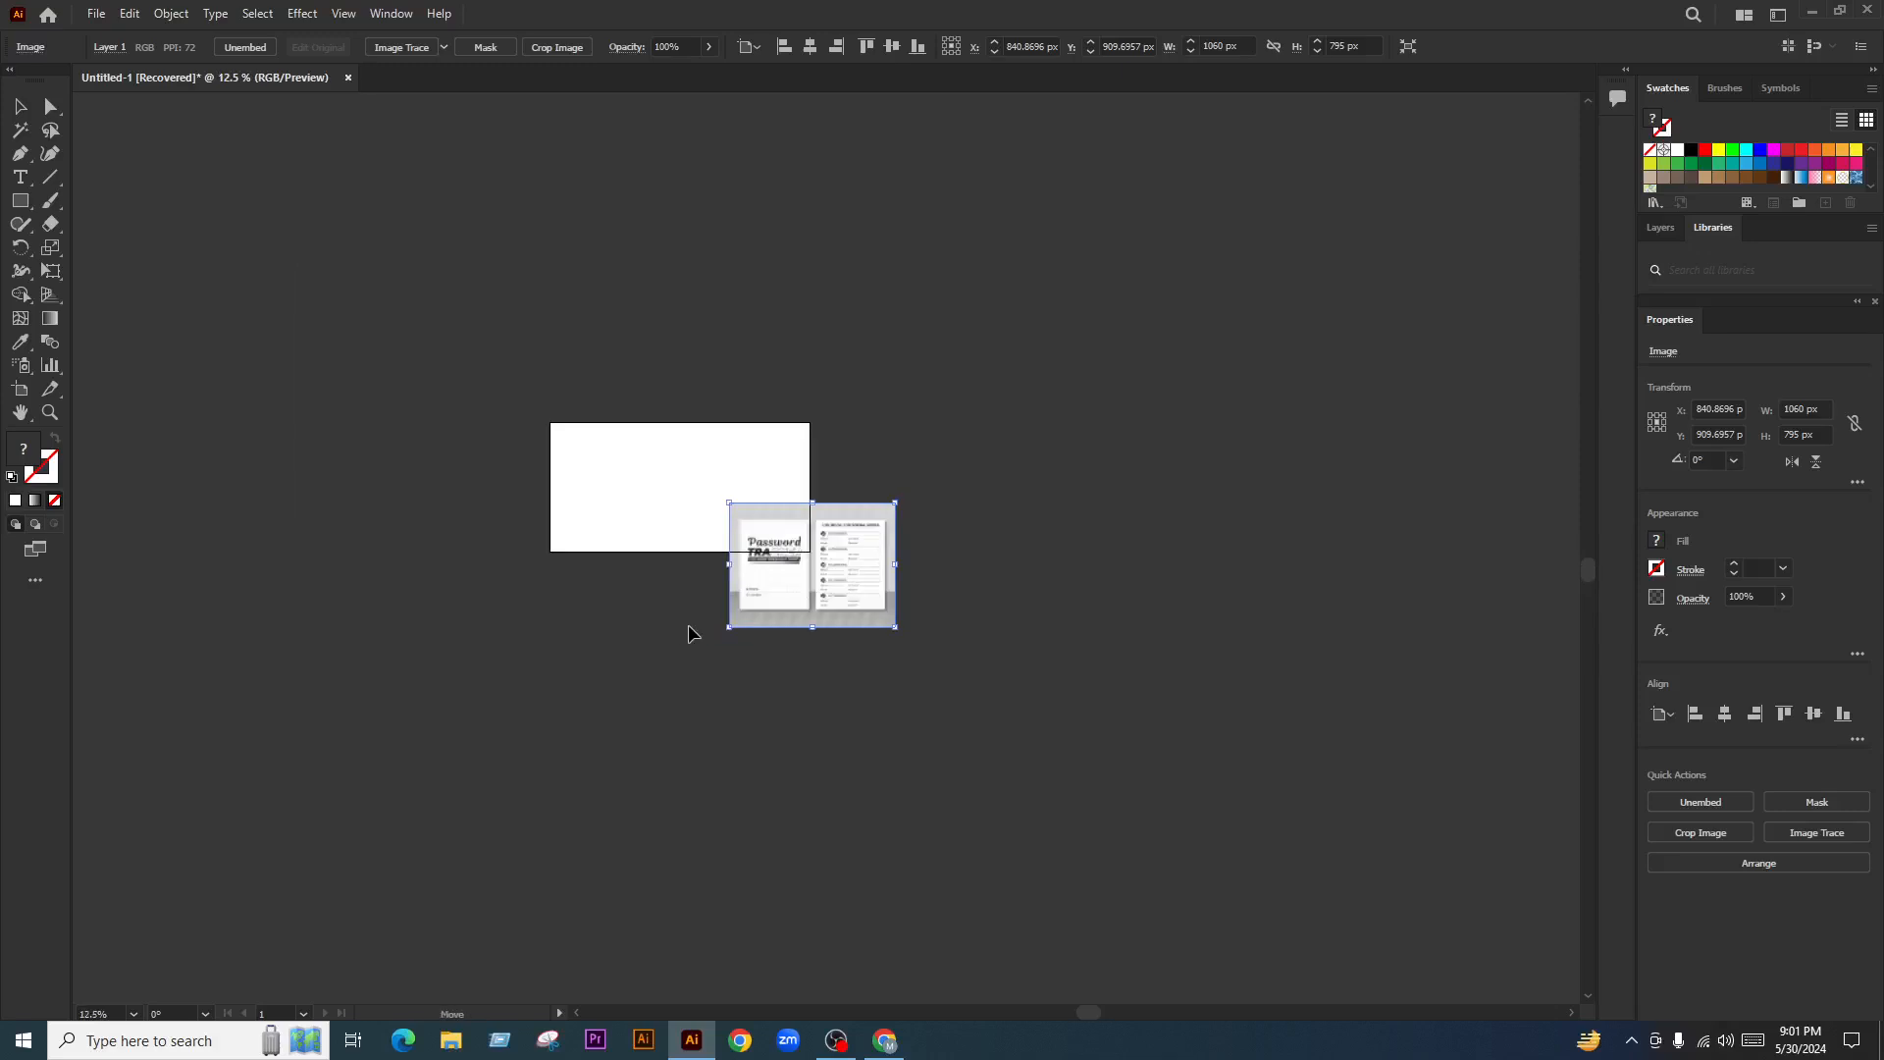
{"action": "left_click_drag", "start_coordinate": [689, 626], "coordinate": [689, 634]}
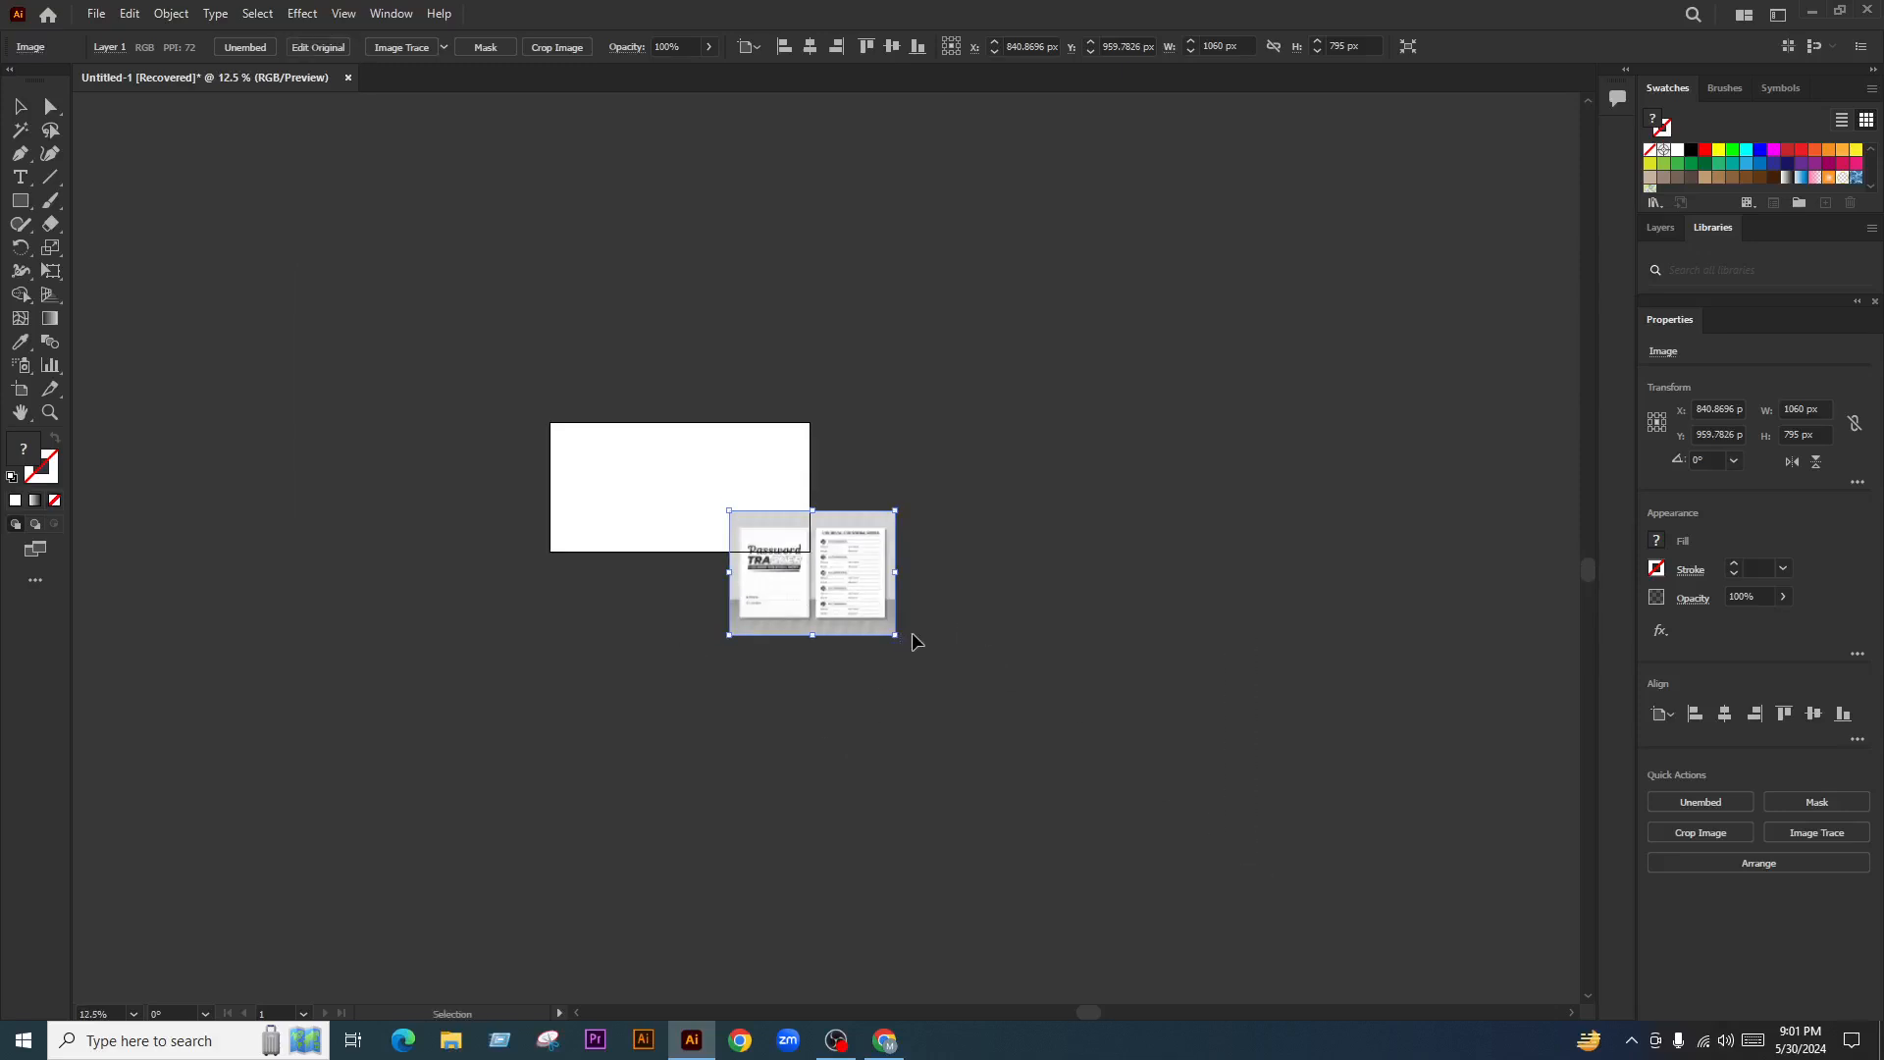
{"action": "left_click_drag", "start_coordinate": [895, 635], "coordinate": [1204, 865]}
{"action": "left_click_drag", "start_coordinate": [1021, 703], "coordinate": [782, 787]}
{"action": "scroll", "coordinate": [1009, 765], "scroll_direction": "down", "scroll_amount": 2}
{"action": "left_click", "coordinate": [1008, 765]}
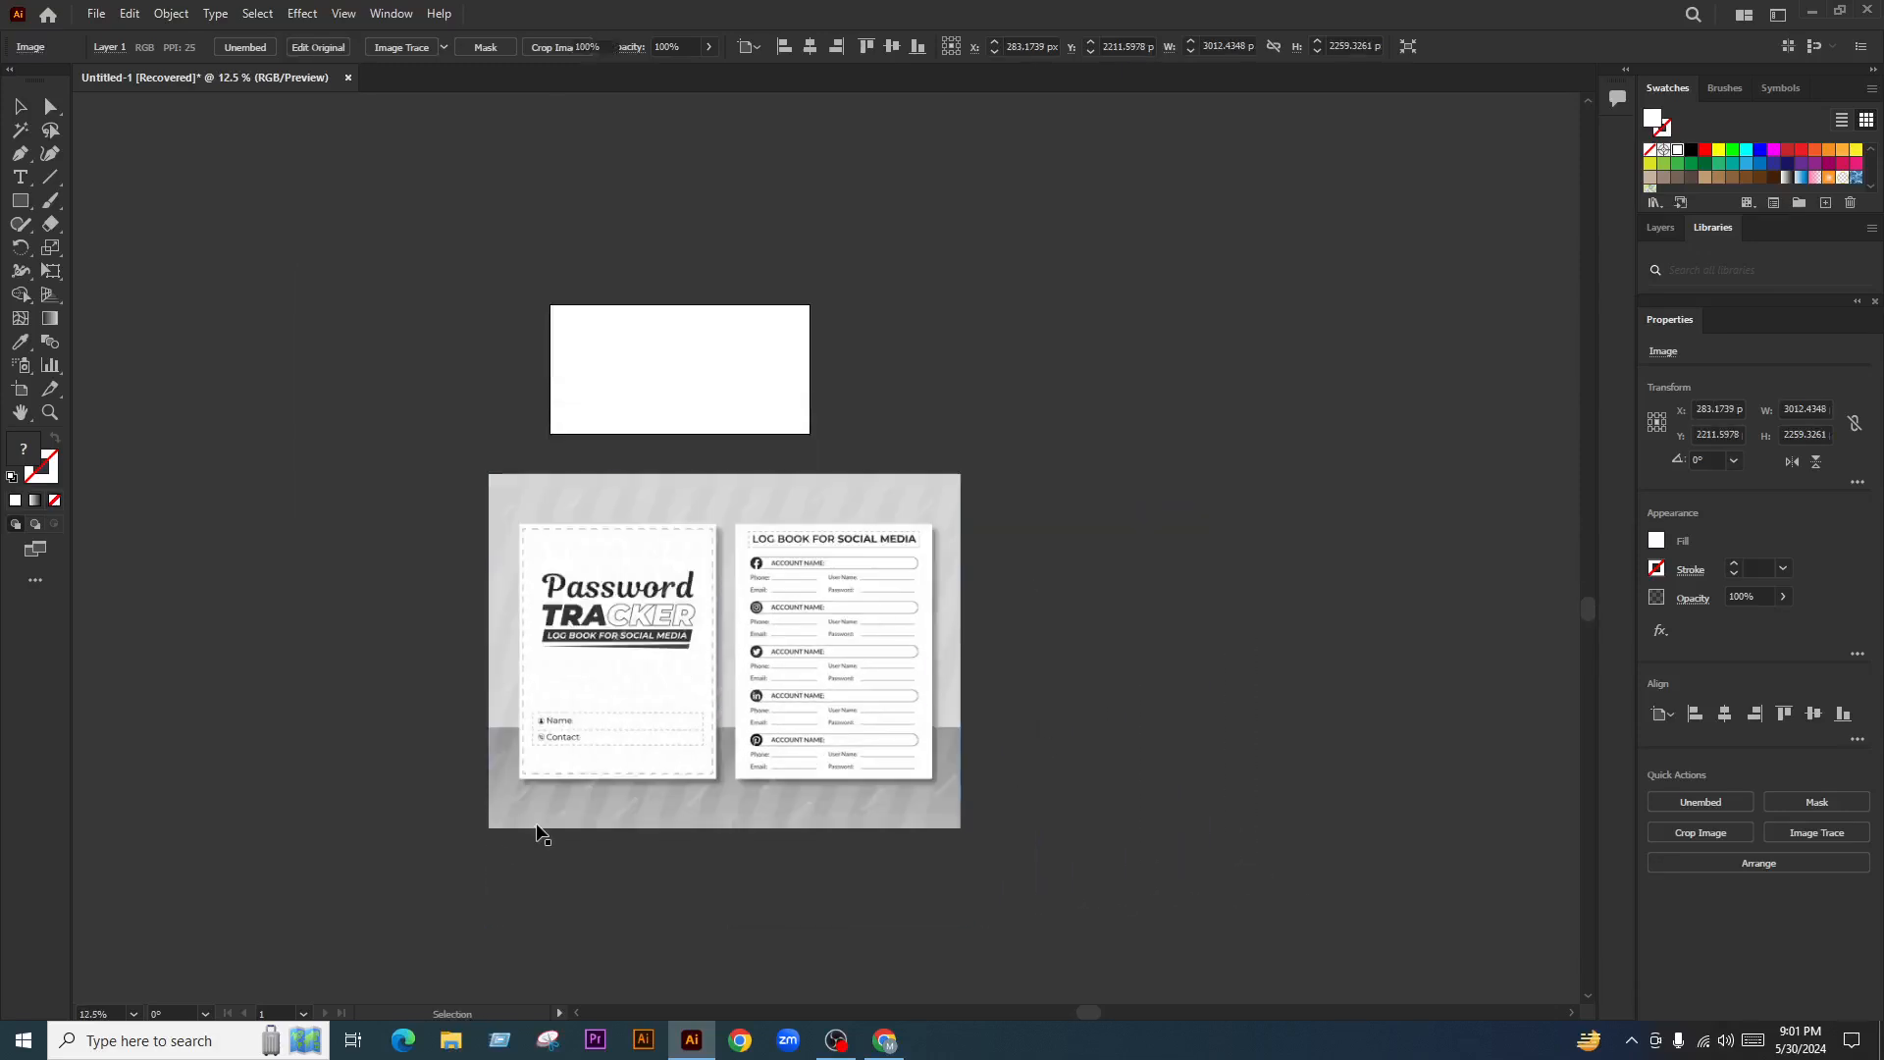
{"action": "scroll", "coordinate": [495, 840], "scroll_direction": "up", "scroll_amount": 2}
{"action": "scroll", "coordinate": [574, 745], "scroll_direction": "down", "scroll_amount": 2}
{"action": "scroll", "coordinate": [902, 616], "scroll_direction": "up", "scroll_amount": 1}
Copy the minimalist password tracker image, paste it, enlarge it and place it under the first
{"action": "left_click", "coordinate": [884, 1039]}
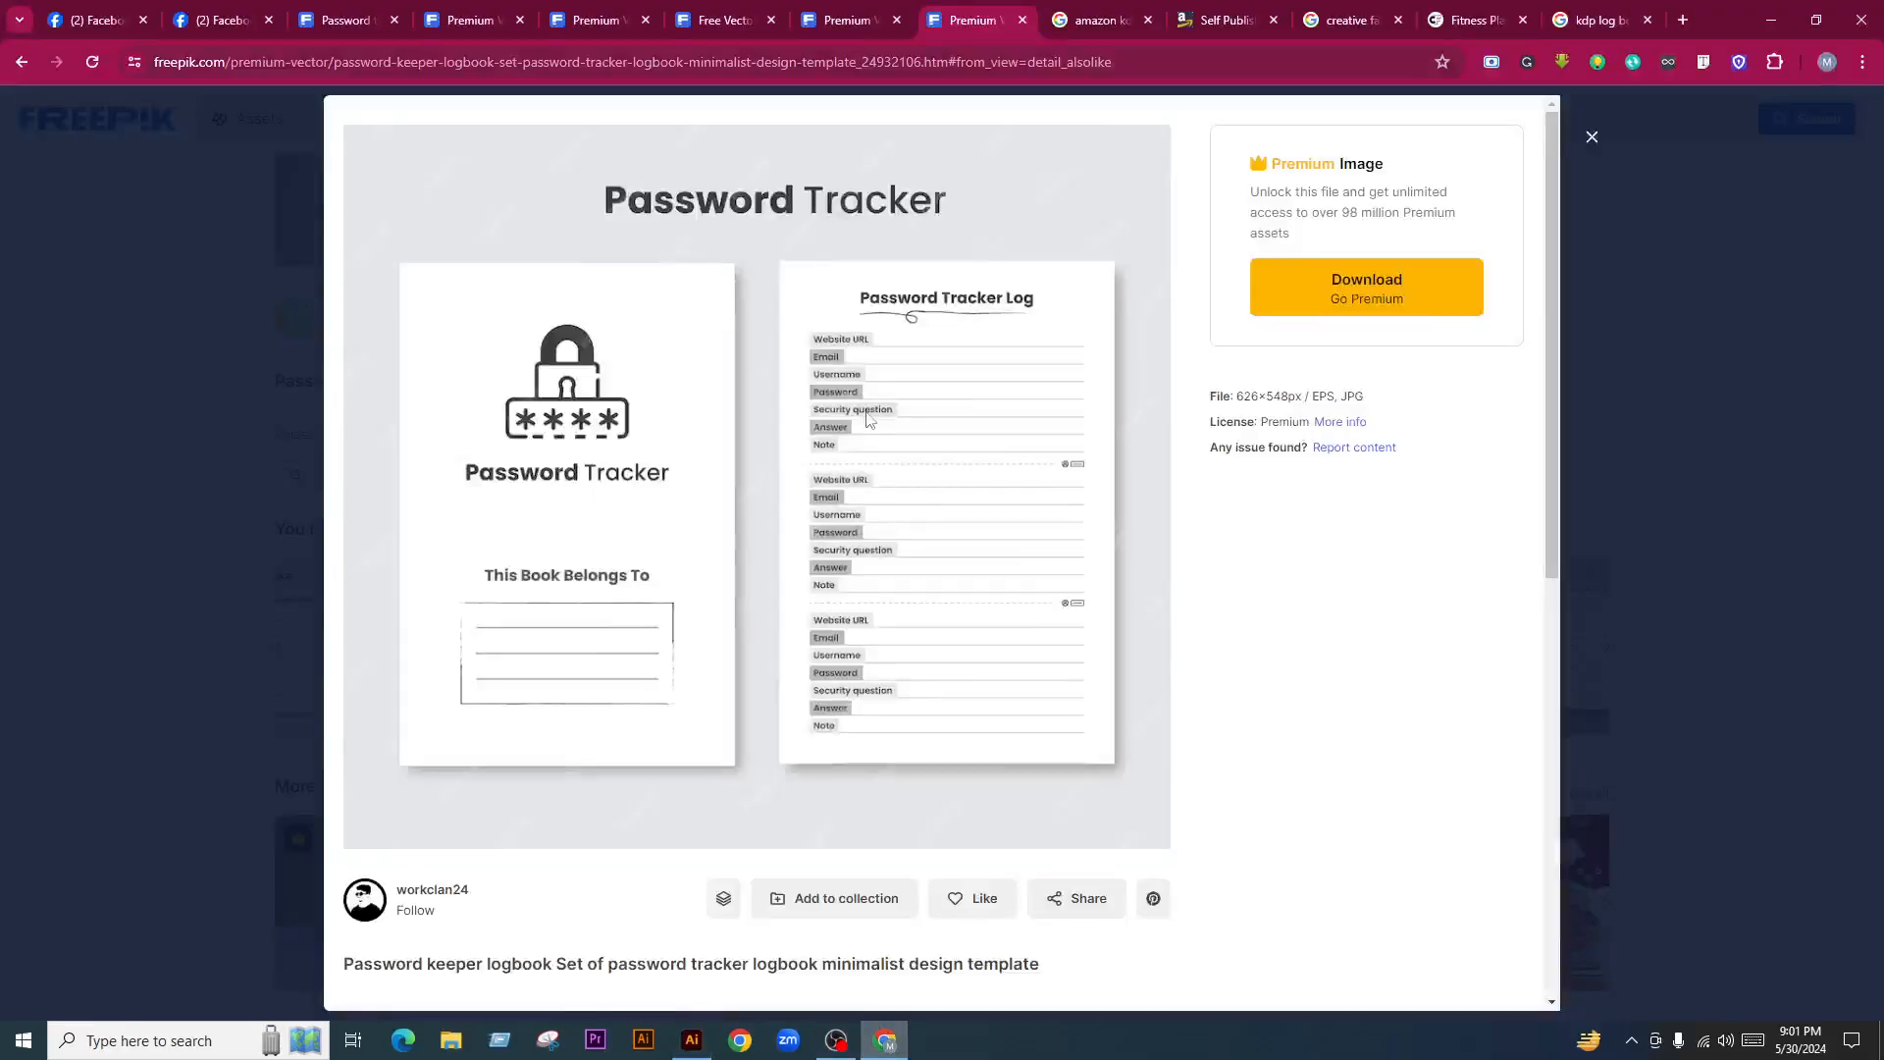
{"action": "right_click", "coordinate": [824, 297]}
{"action": "left_click", "coordinate": [915, 373]}
{"action": "left_click", "coordinate": [692, 1039]}
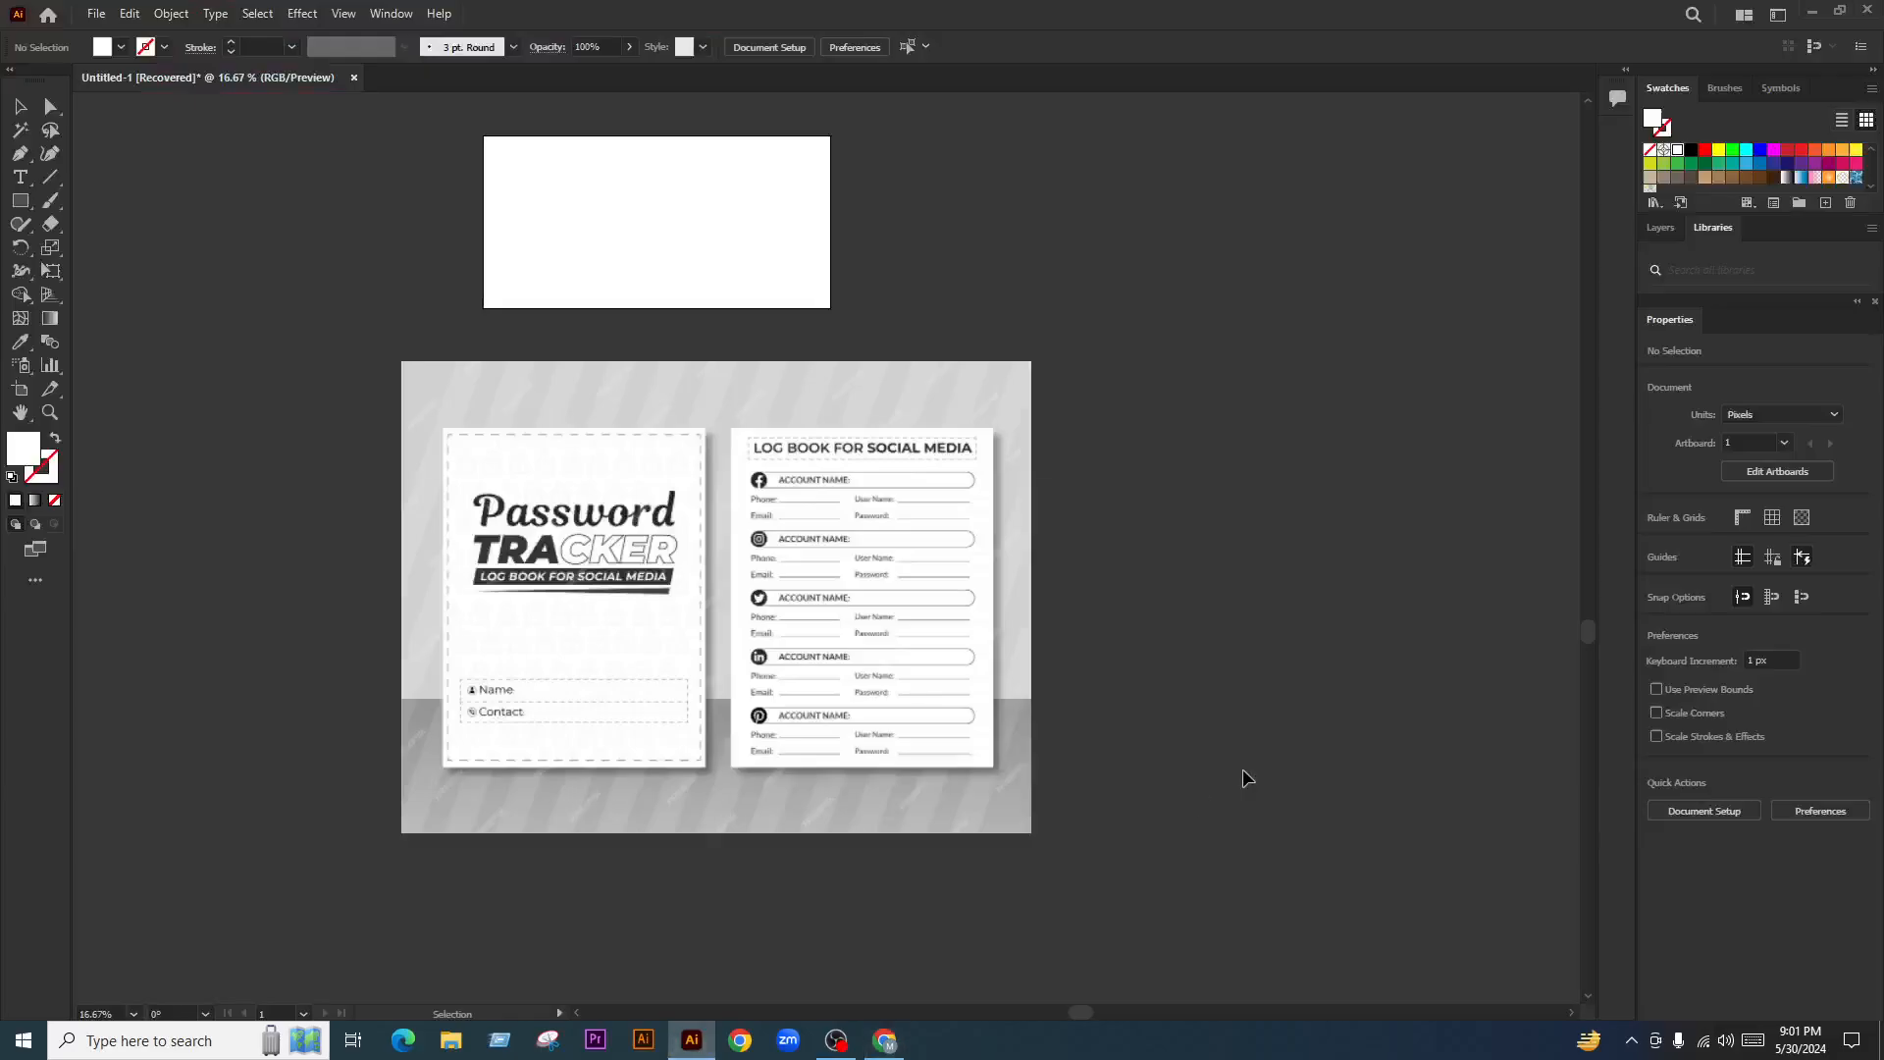
{"action": "key", "text": "ctrl+v"}
{"action": "scroll", "coordinate": [760, 498], "scroll_direction": "down", "scroll_amount": 1}
{"action": "left_click_drag", "start_coordinate": [832, 537], "coordinate": [647, 850]}
{"action": "scroll", "coordinate": [694, 813], "scroll_direction": "down", "scroll_amount": 2}
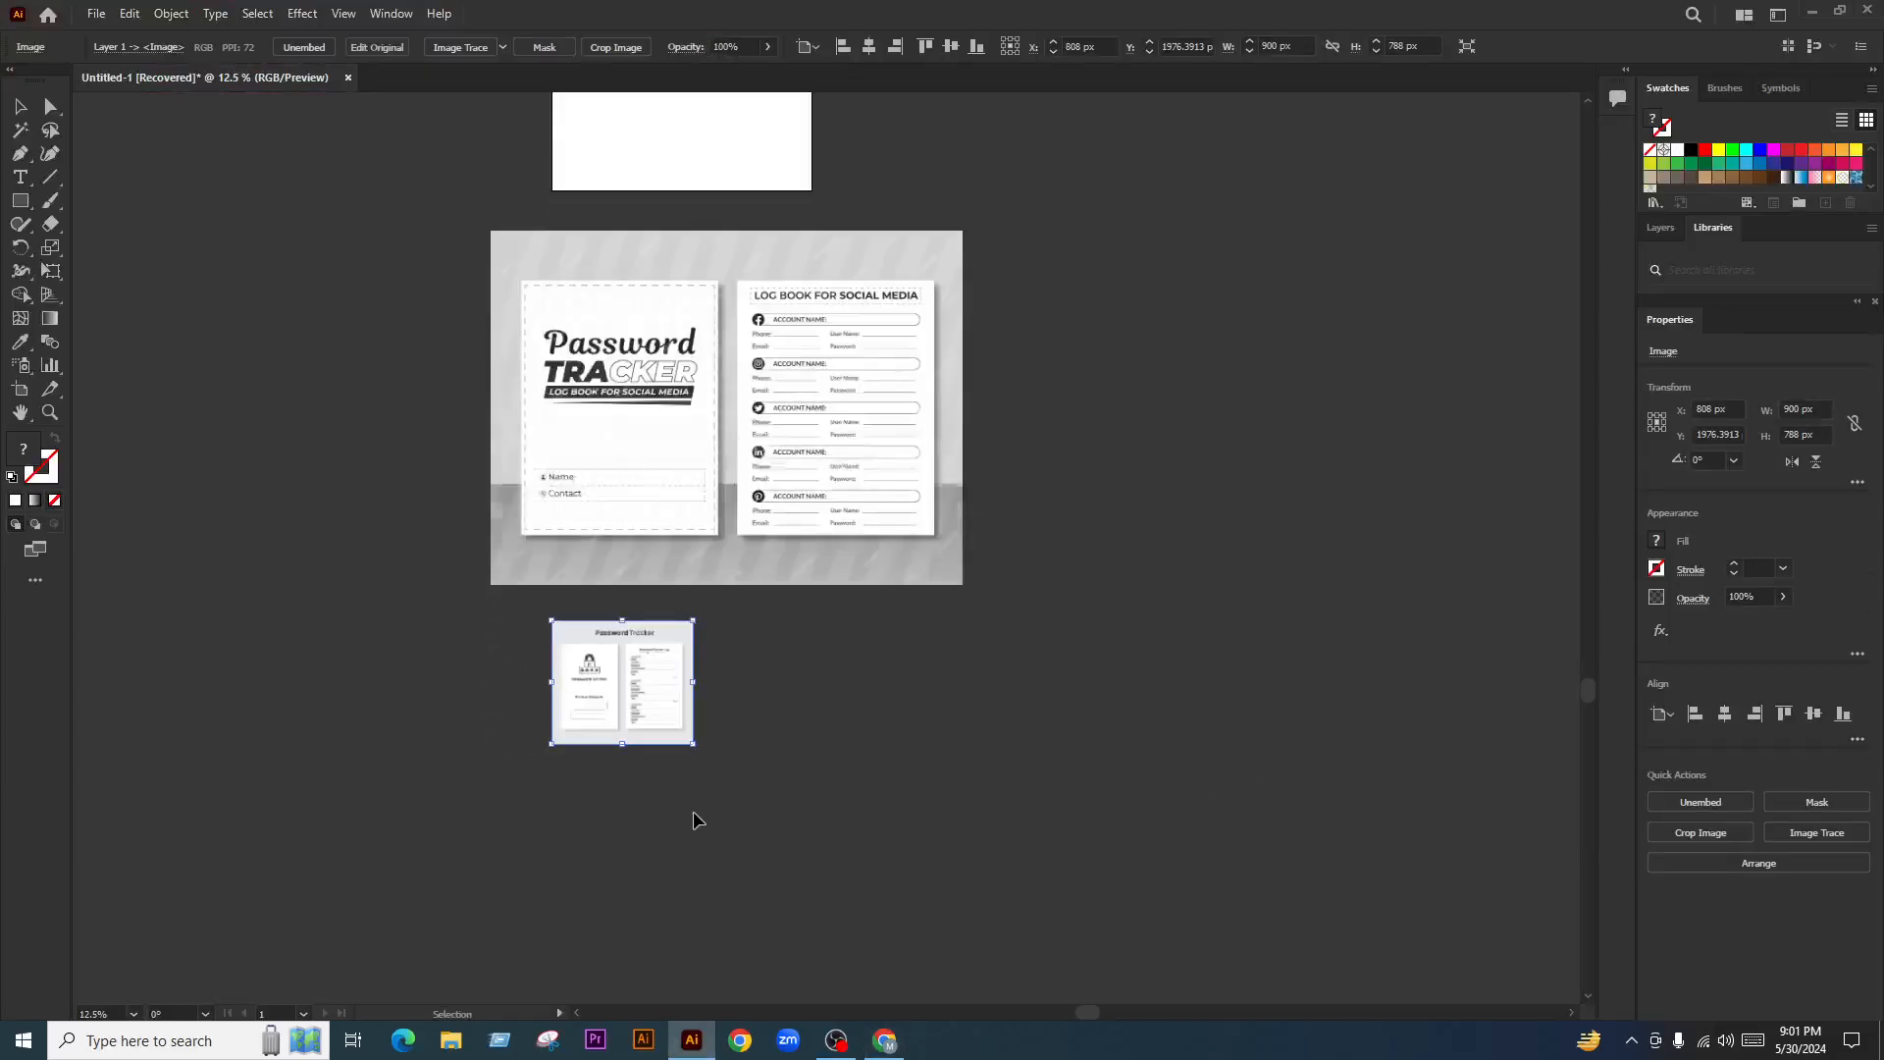
{"action": "left_click_drag", "start_coordinate": [692, 743], "coordinate": [1010, 969]}
{"action": "left_click_drag", "start_coordinate": [883, 867], "coordinate": [838, 849]}
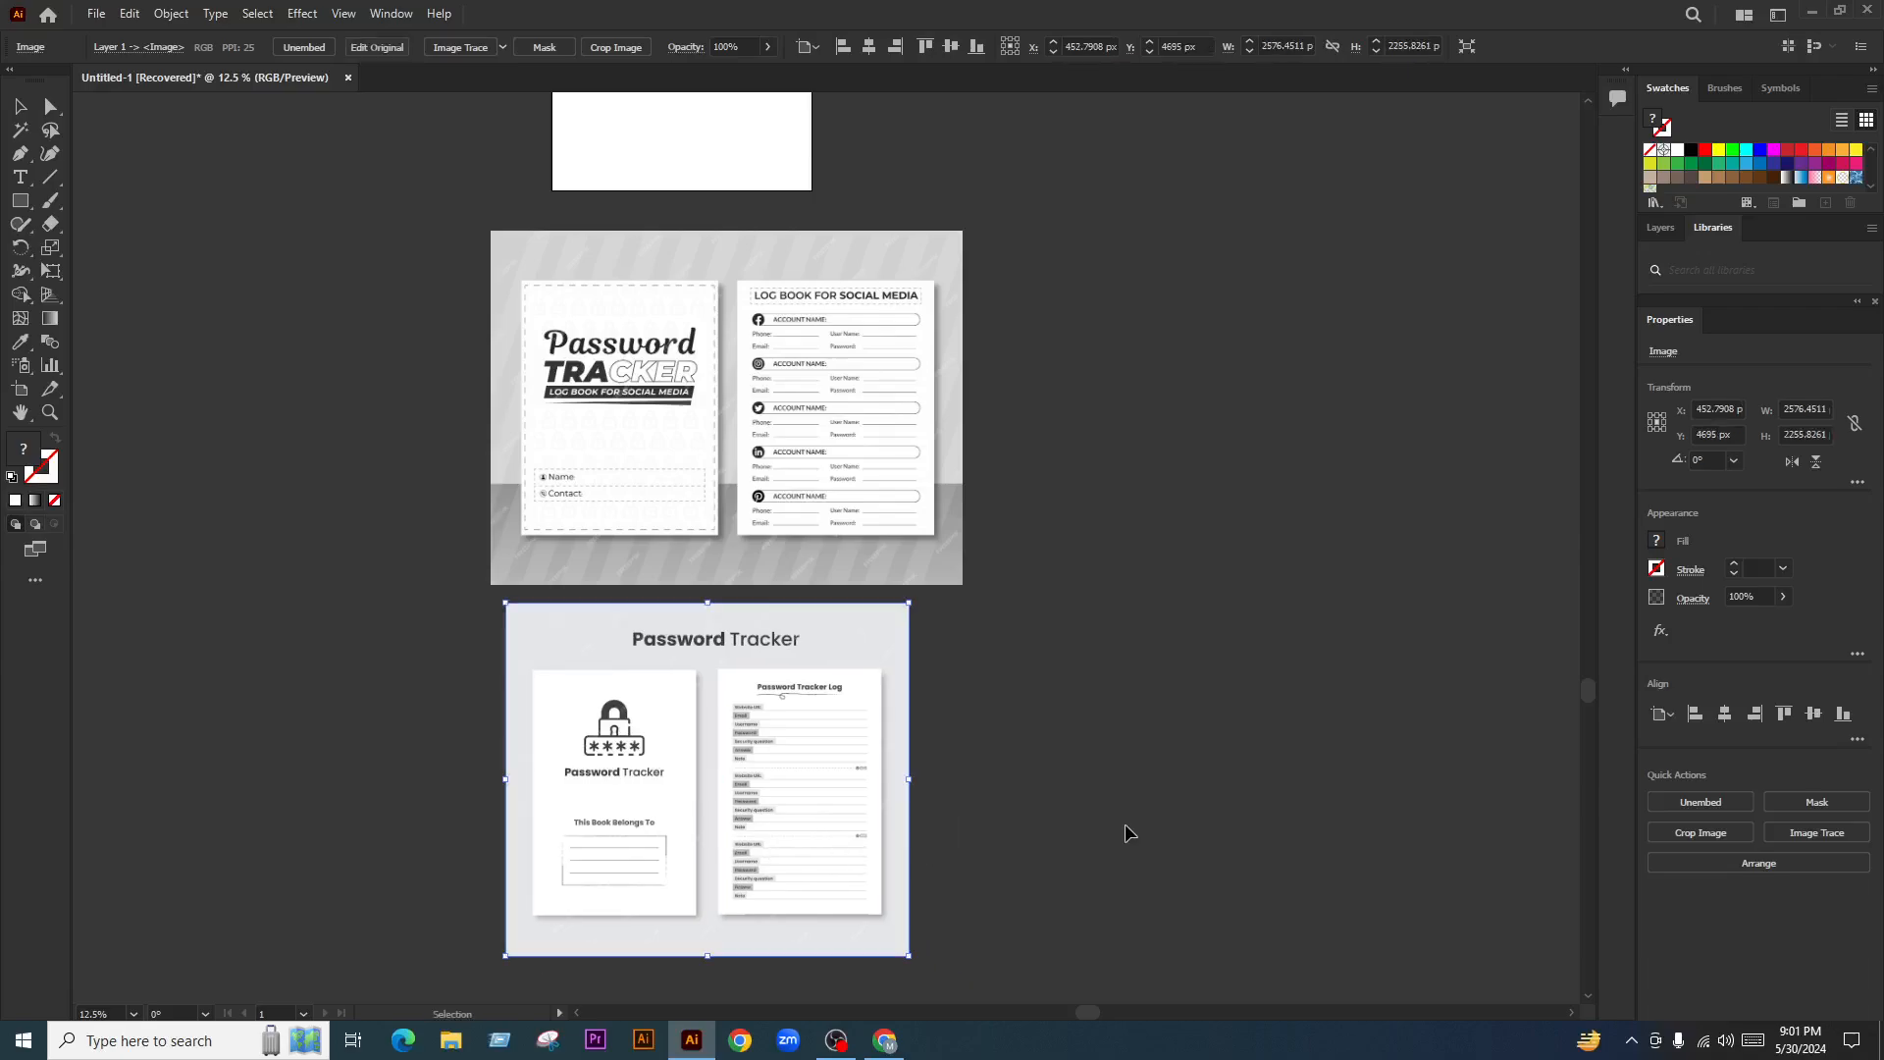
{"action": "left_click", "coordinate": [1128, 834]}
{"action": "scroll", "coordinate": [912, 934], "scroll_direction": "down", "scroll_amount": 1}
Open the Food Allergy Journal template from Freepik's related suggestions
{"action": "left_click", "coordinate": [884, 1039]}
{"action": "scroll", "coordinate": [828, 677], "scroll_direction": "down", "scroll_amount": 4}
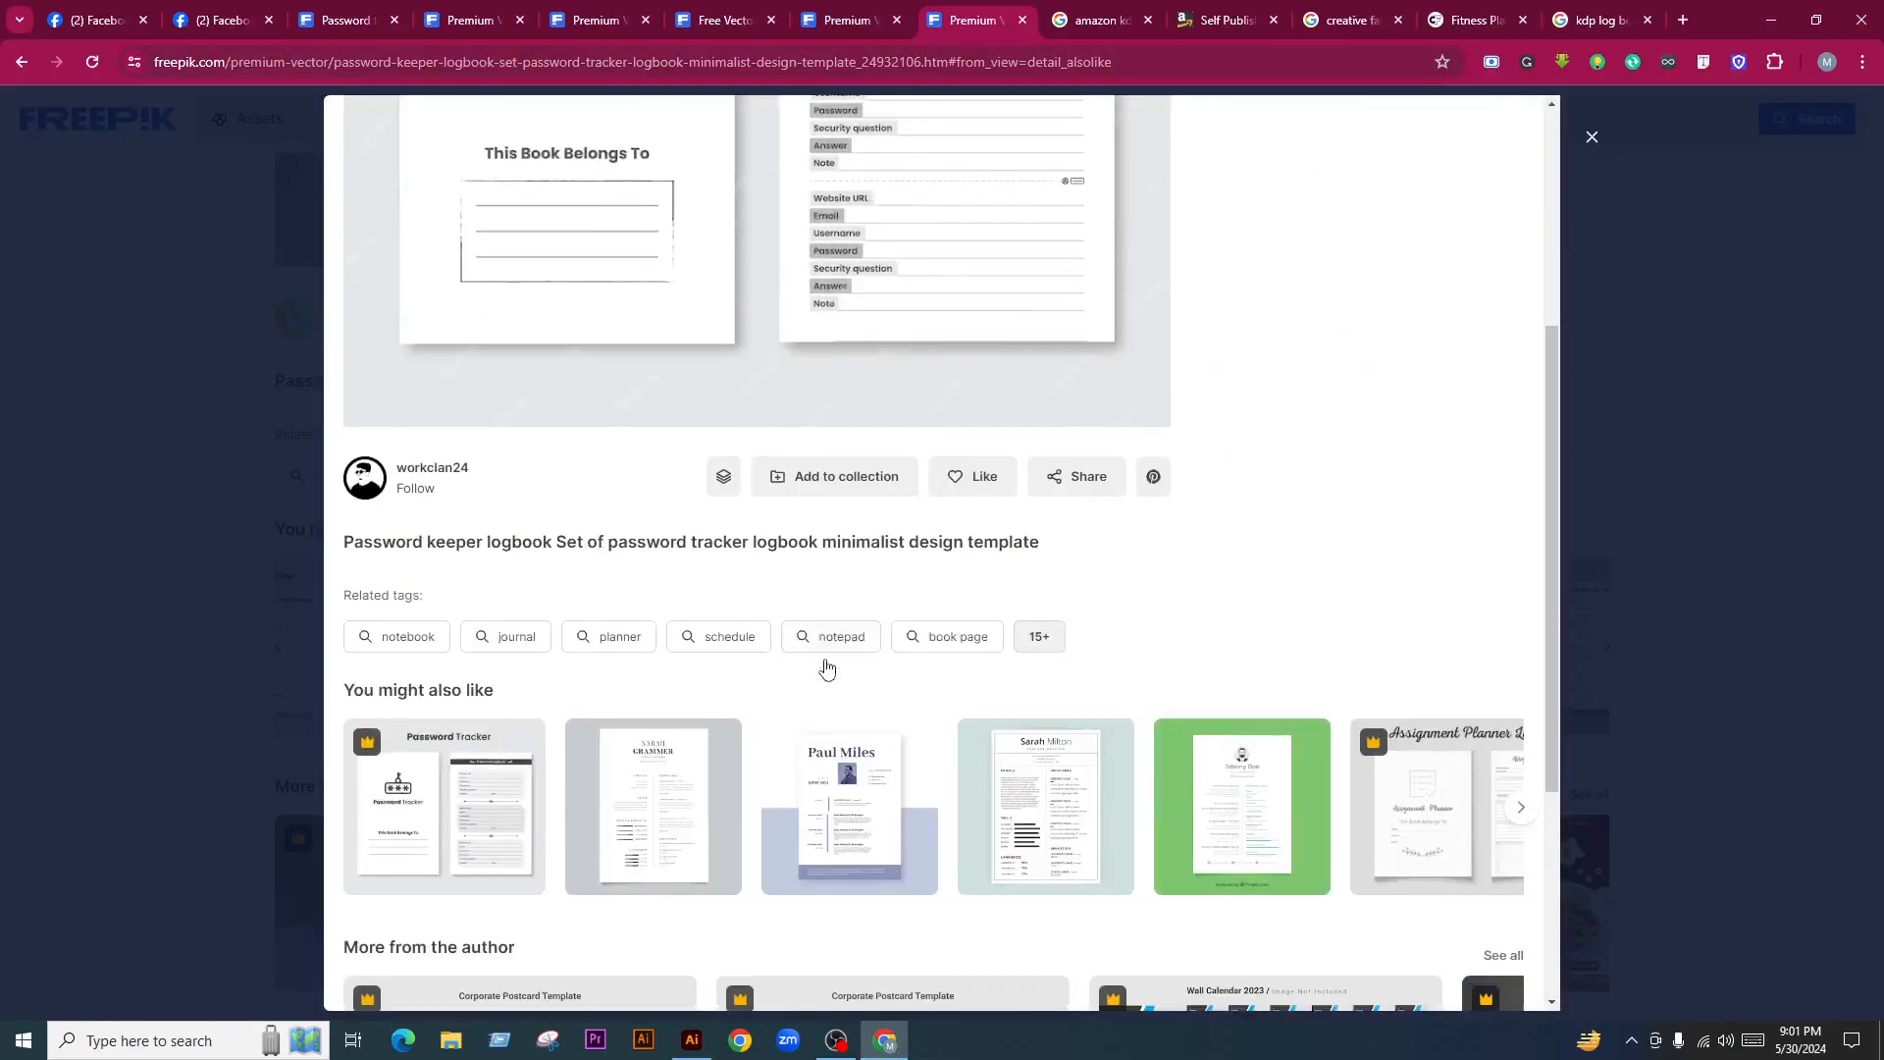
{"action": "scroll", "coordinate": [827, 667], "scroll_direction": "down", "scroll_amount": 3}
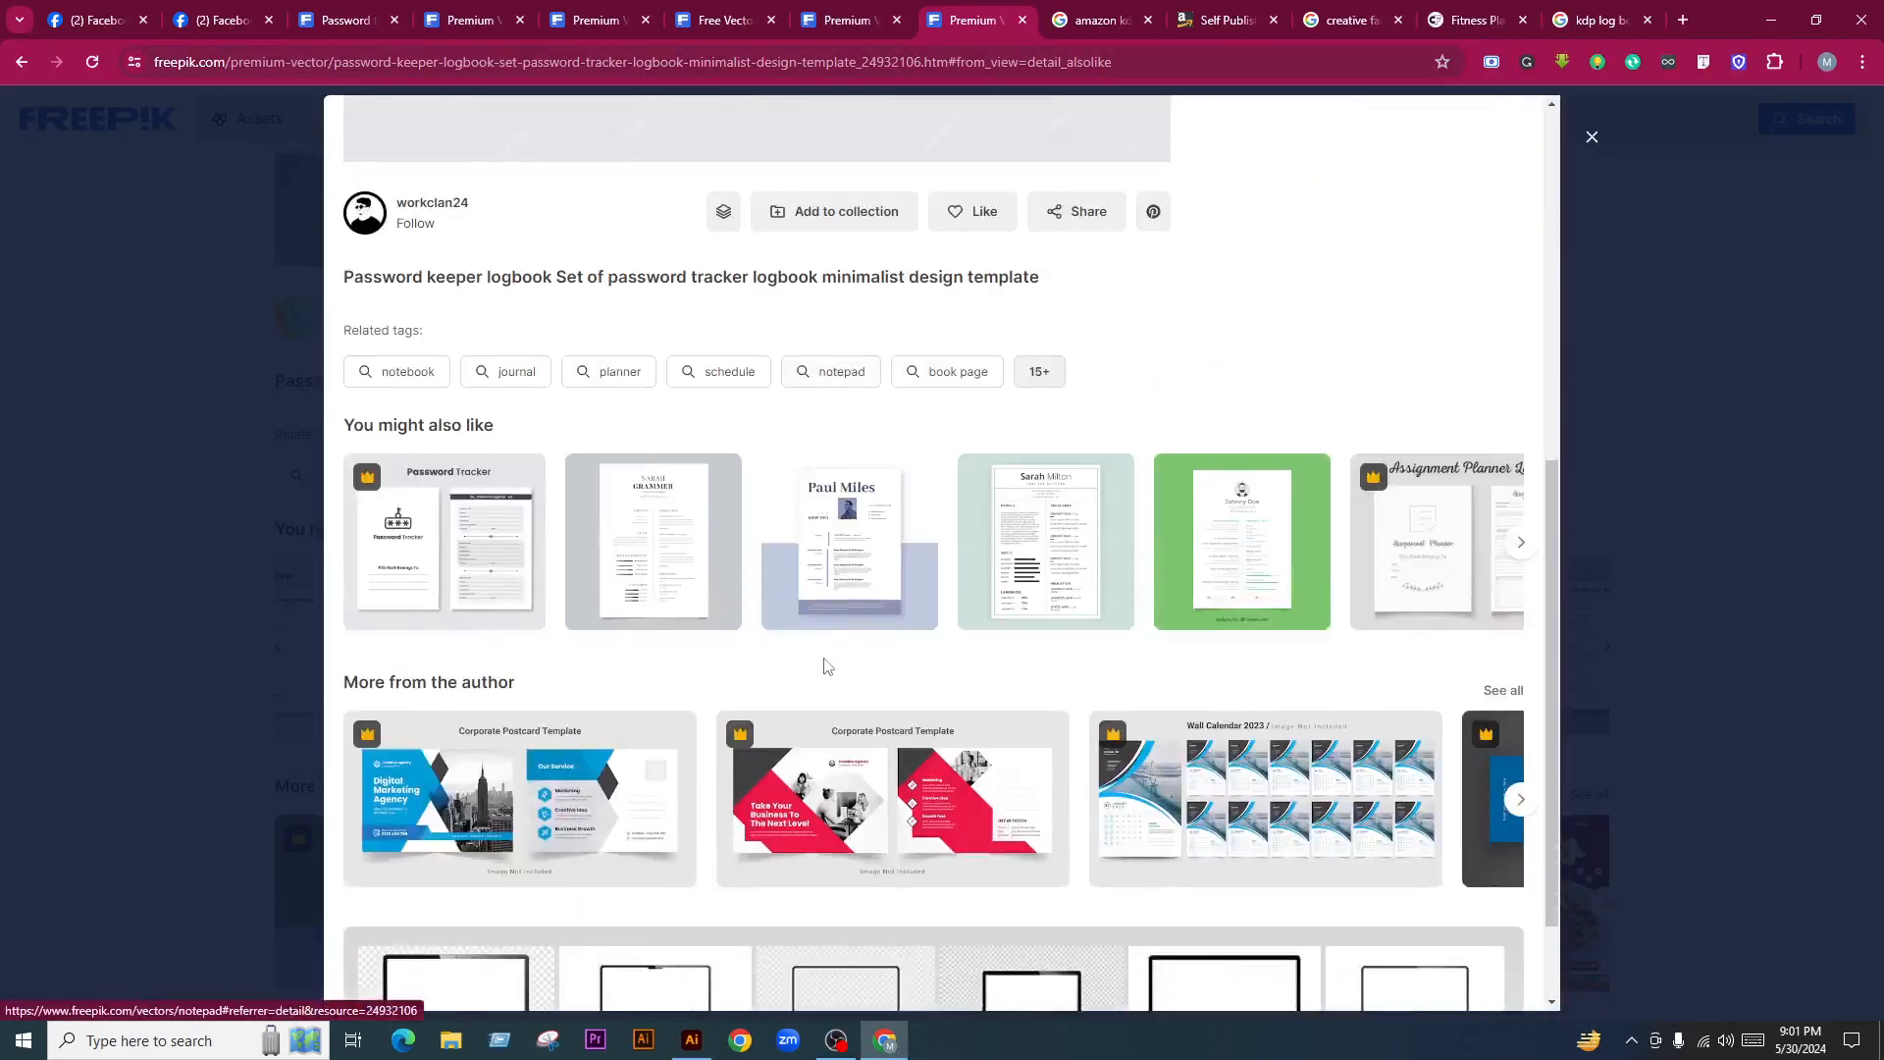
{"action": "left_click", "coordinate": [1520, 543]}
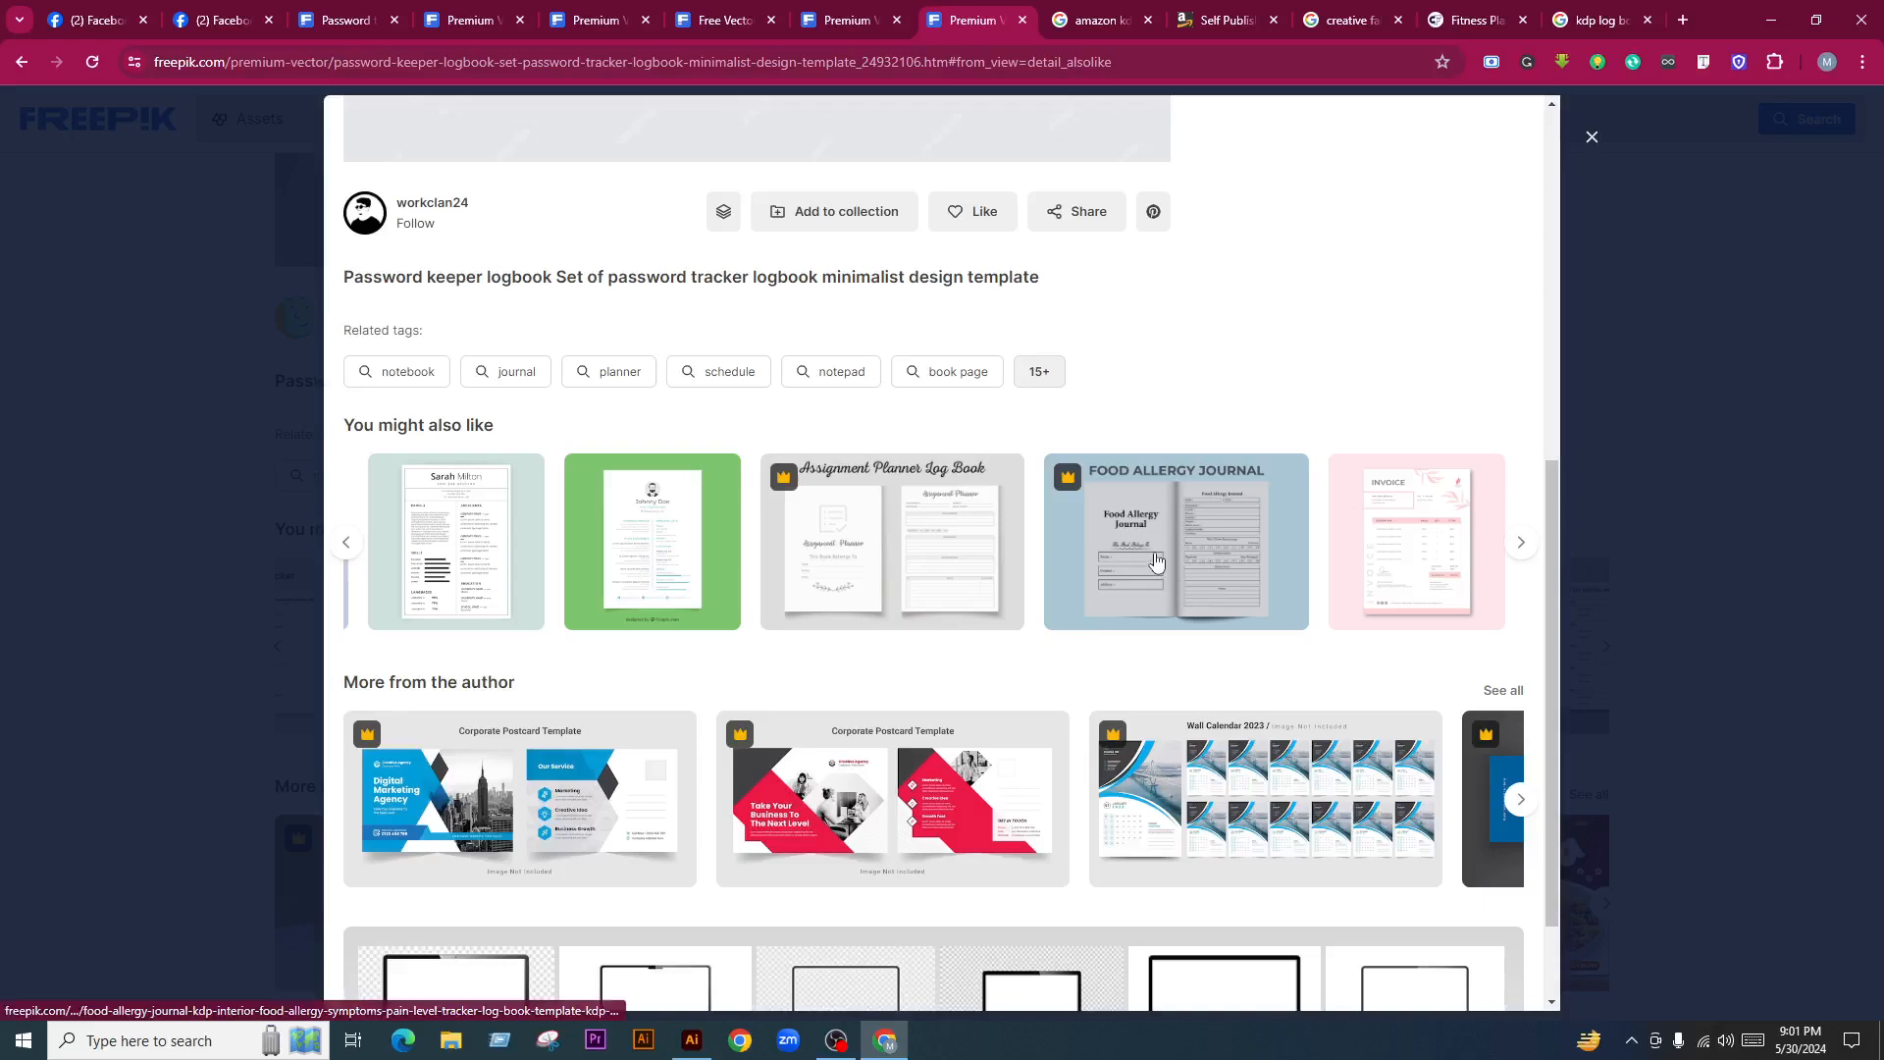
{"action": "left_click", "coordinate": [1155, 561]}
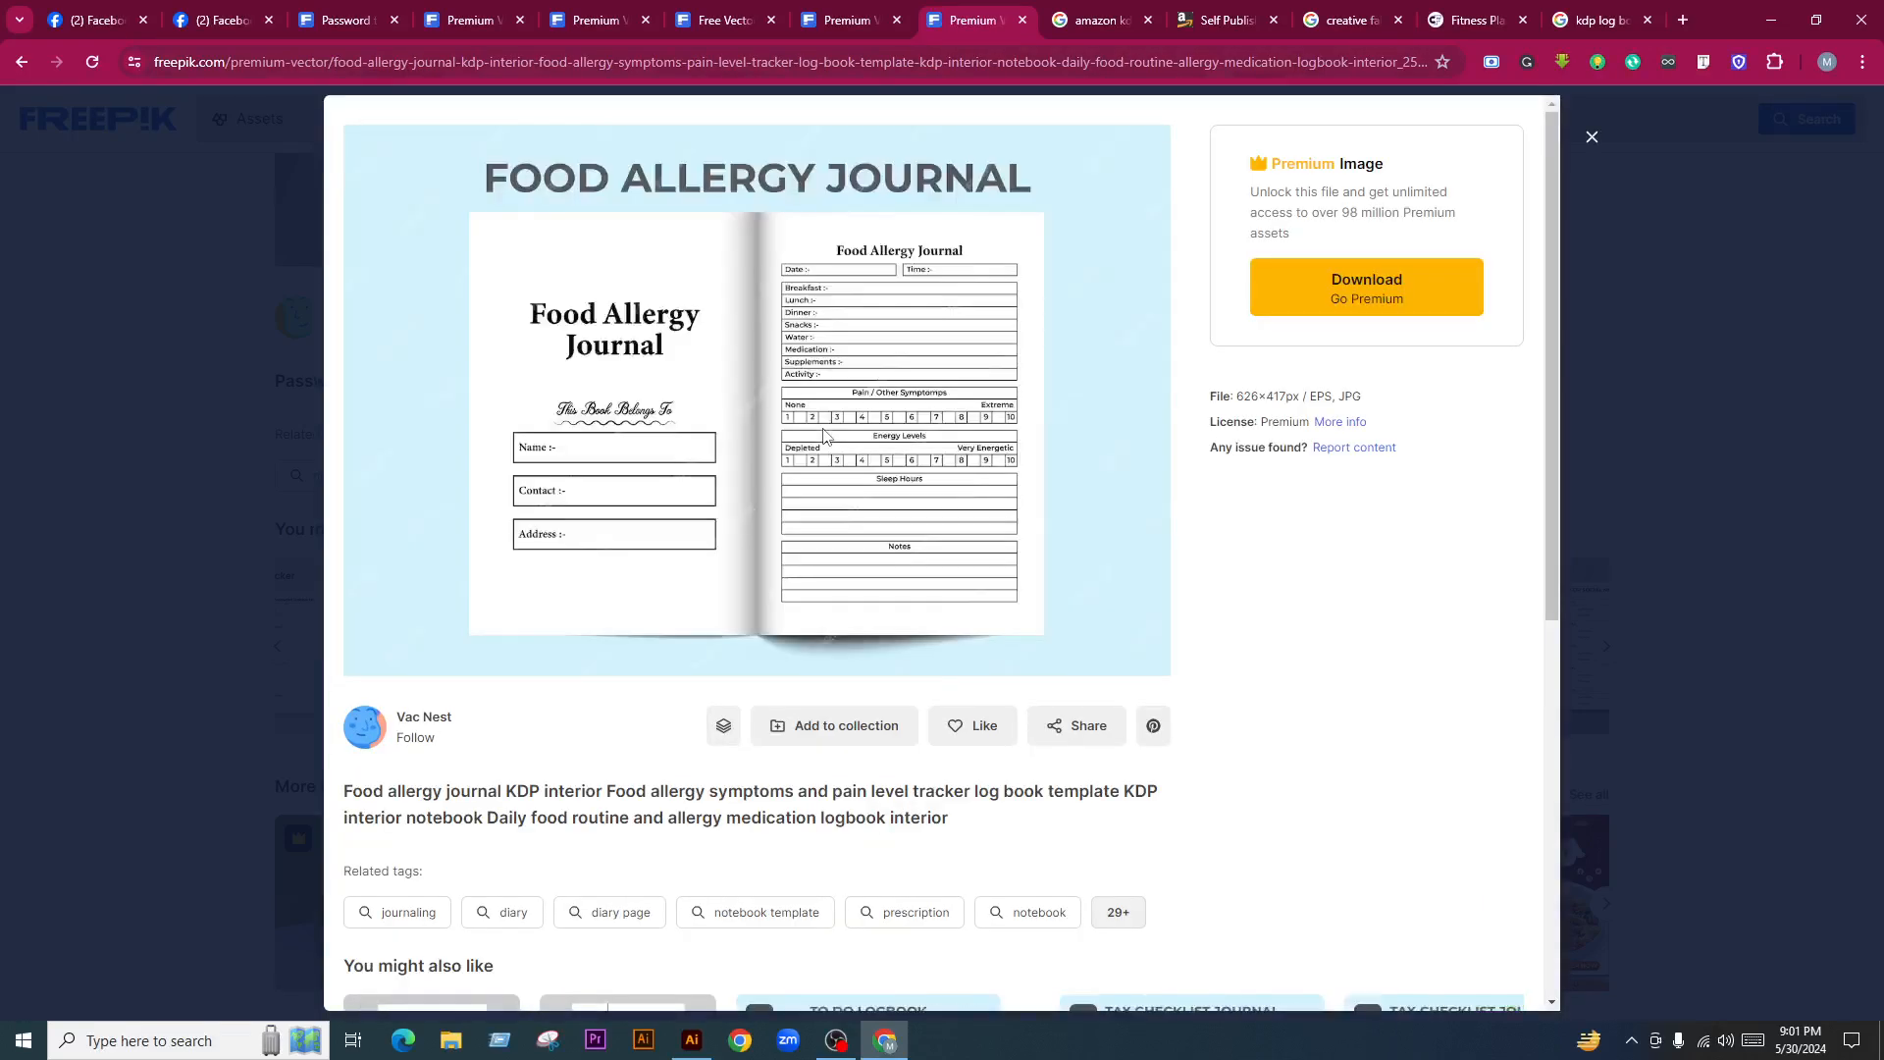
Paste the Food Allergy Journal image into Illustrator, enlarged, beside the Password Tracker mockup
{"action": "right_click", "coordinate": [827, 293]}
{"action": "left_click", "coordinate": [888, 361]}
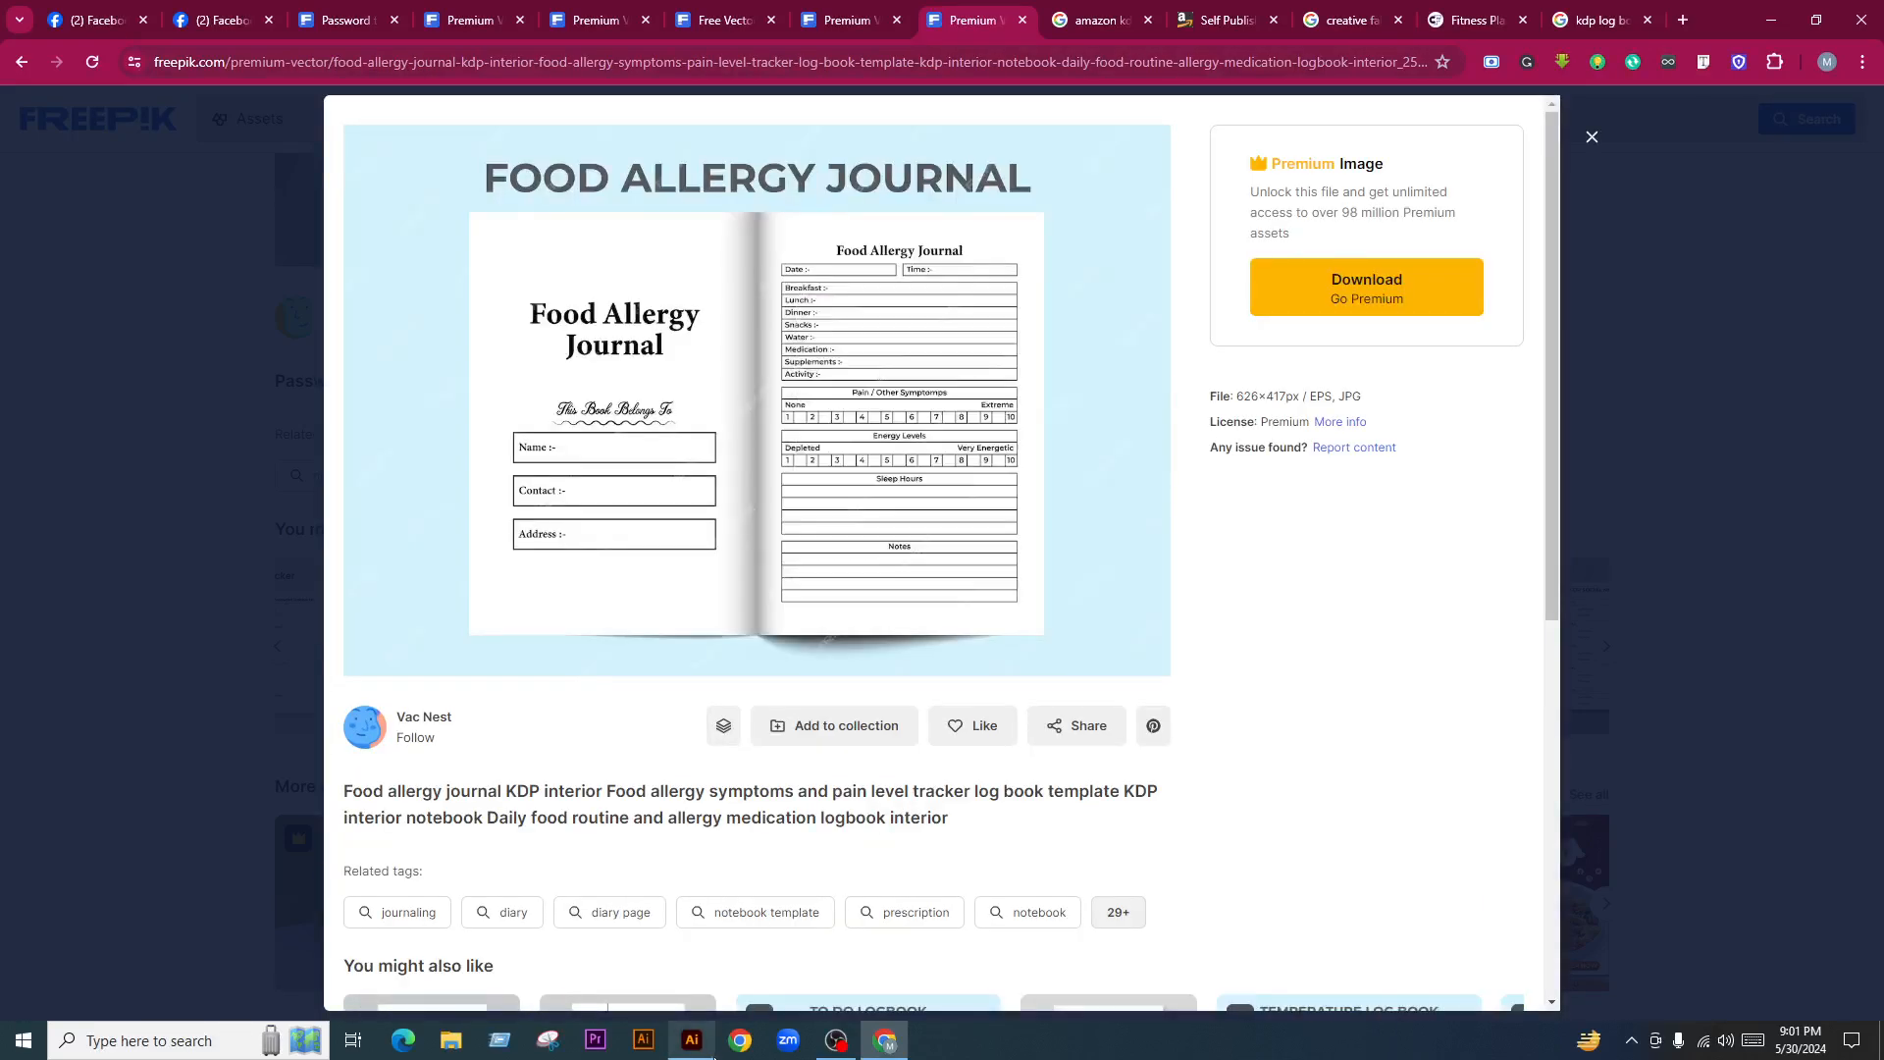
{"action": "left_click", "coordinate": [713, 1054]}
{"action": "key", "text": "ctrl+v"}
{"action": "scroll", "coordinate": [694, 581], "scroll_direction": "right", "scroll_amount": 5}
{"action": "scroll", "coordinate": [695, 581], "scroll_direction": "down", "scroll_amount": 1}
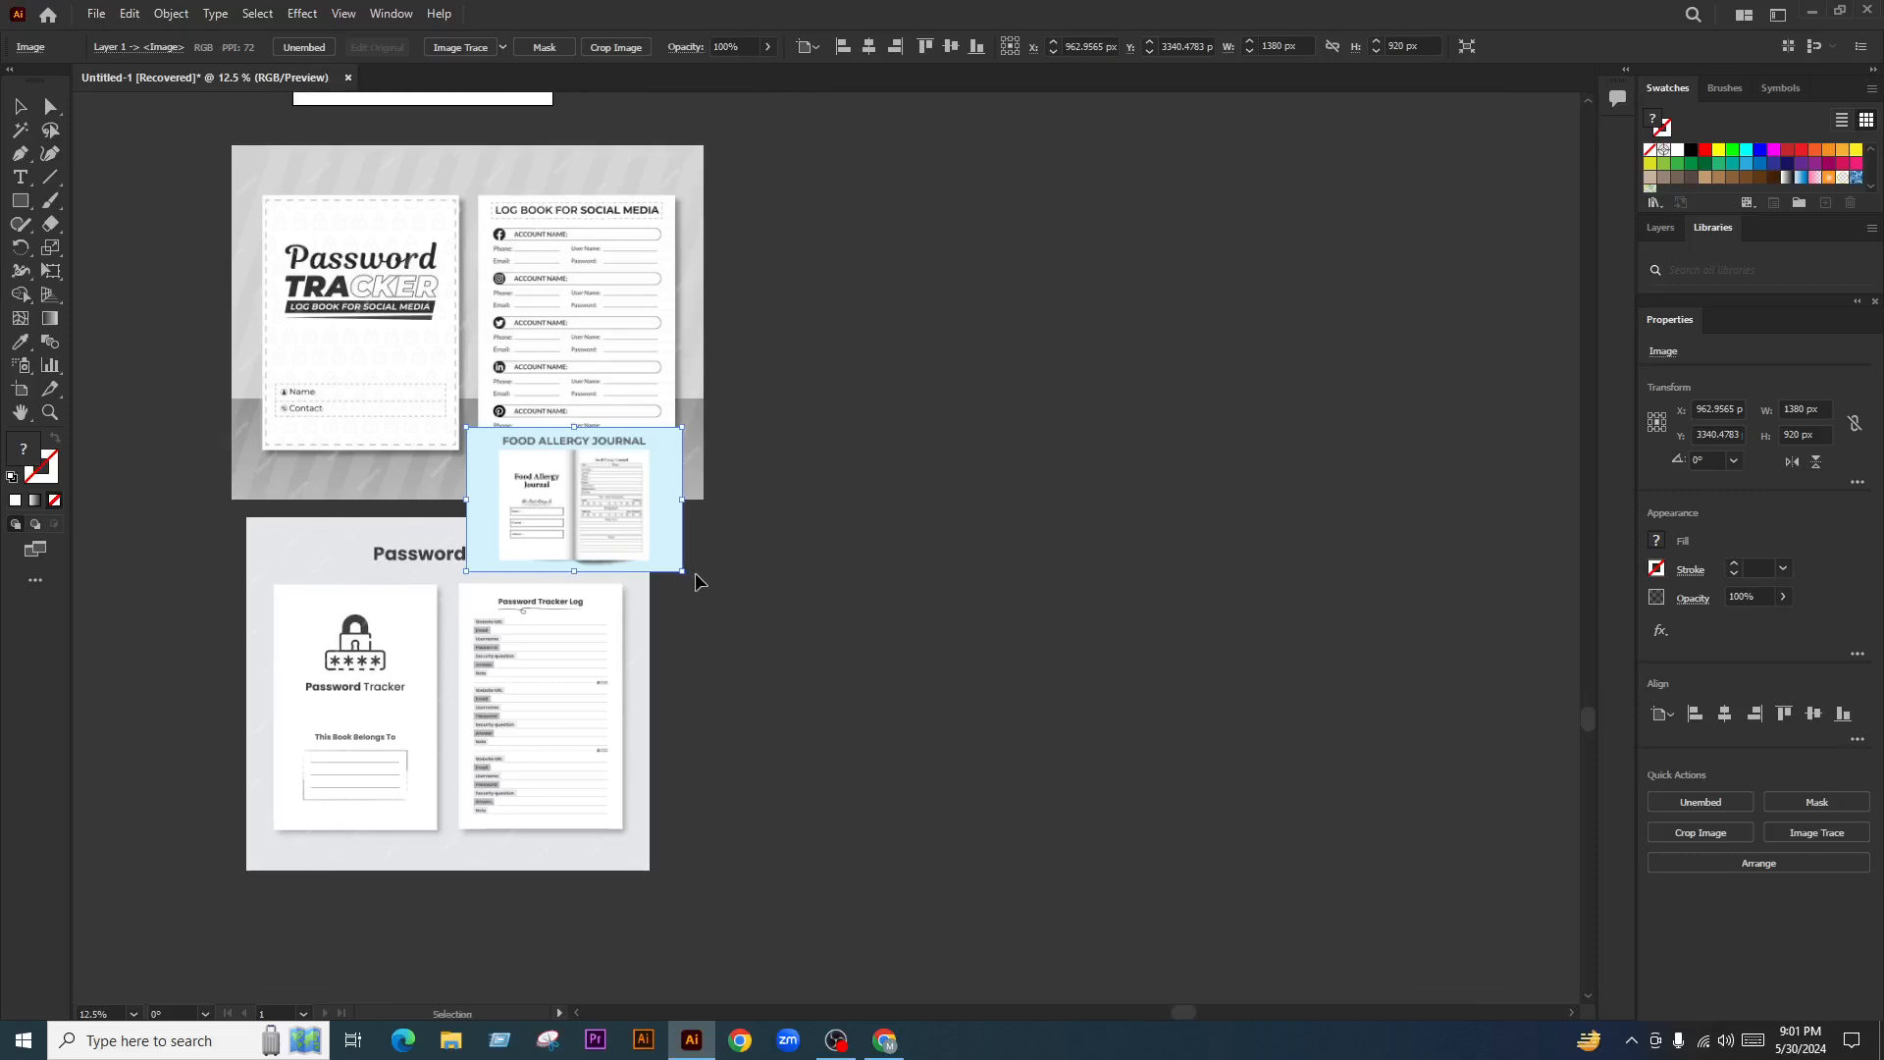
{"action": "left_click_drag", "start_coordinate": [687, 571], "coordinate": [1181, 708]}
{"action": "key", "text": "ctrl+minus"}
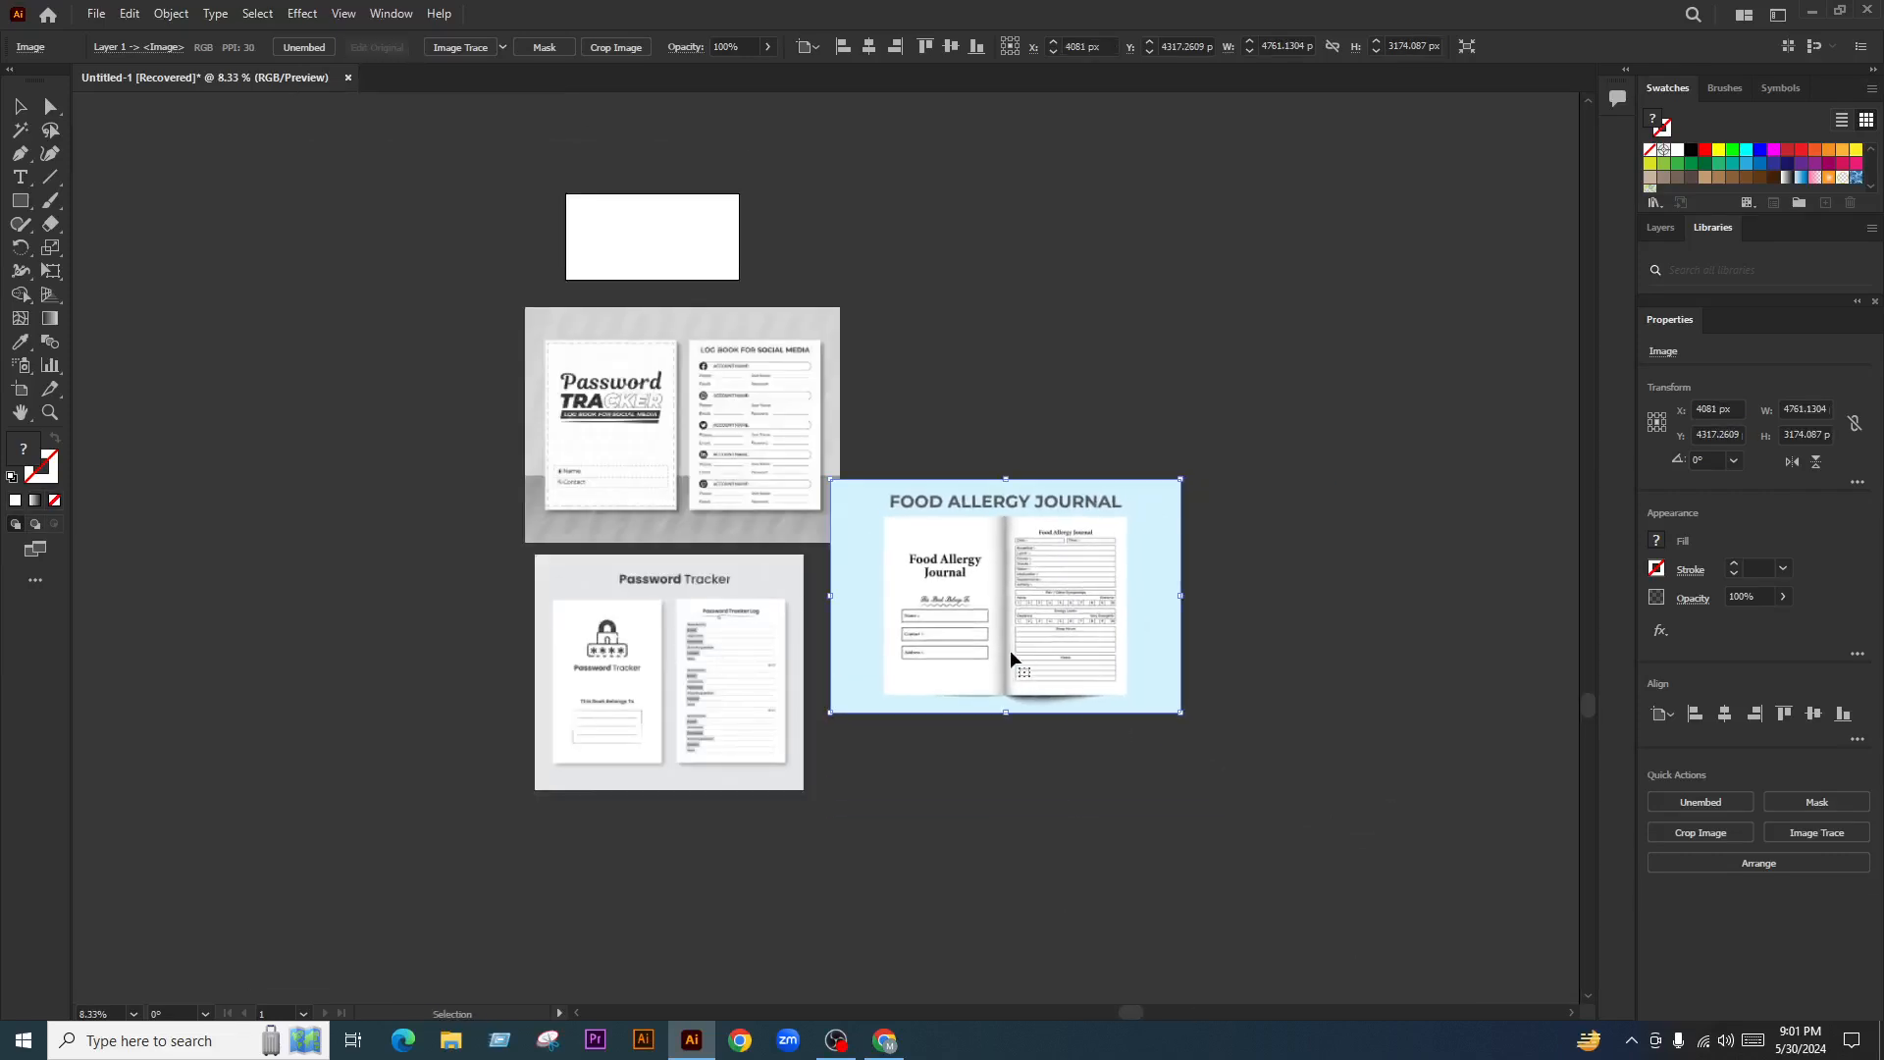
{"action": "left_click_drag", "start_coordinate": [1014, 661], "coordinate": [1014, 736]}
{"action": "left_click", "coordinate": [1017, 475]}
Open the Tax Checklist Journal from Freepik's suggested designs
{"action": "left_click", "coordinate": [884, 1040]}
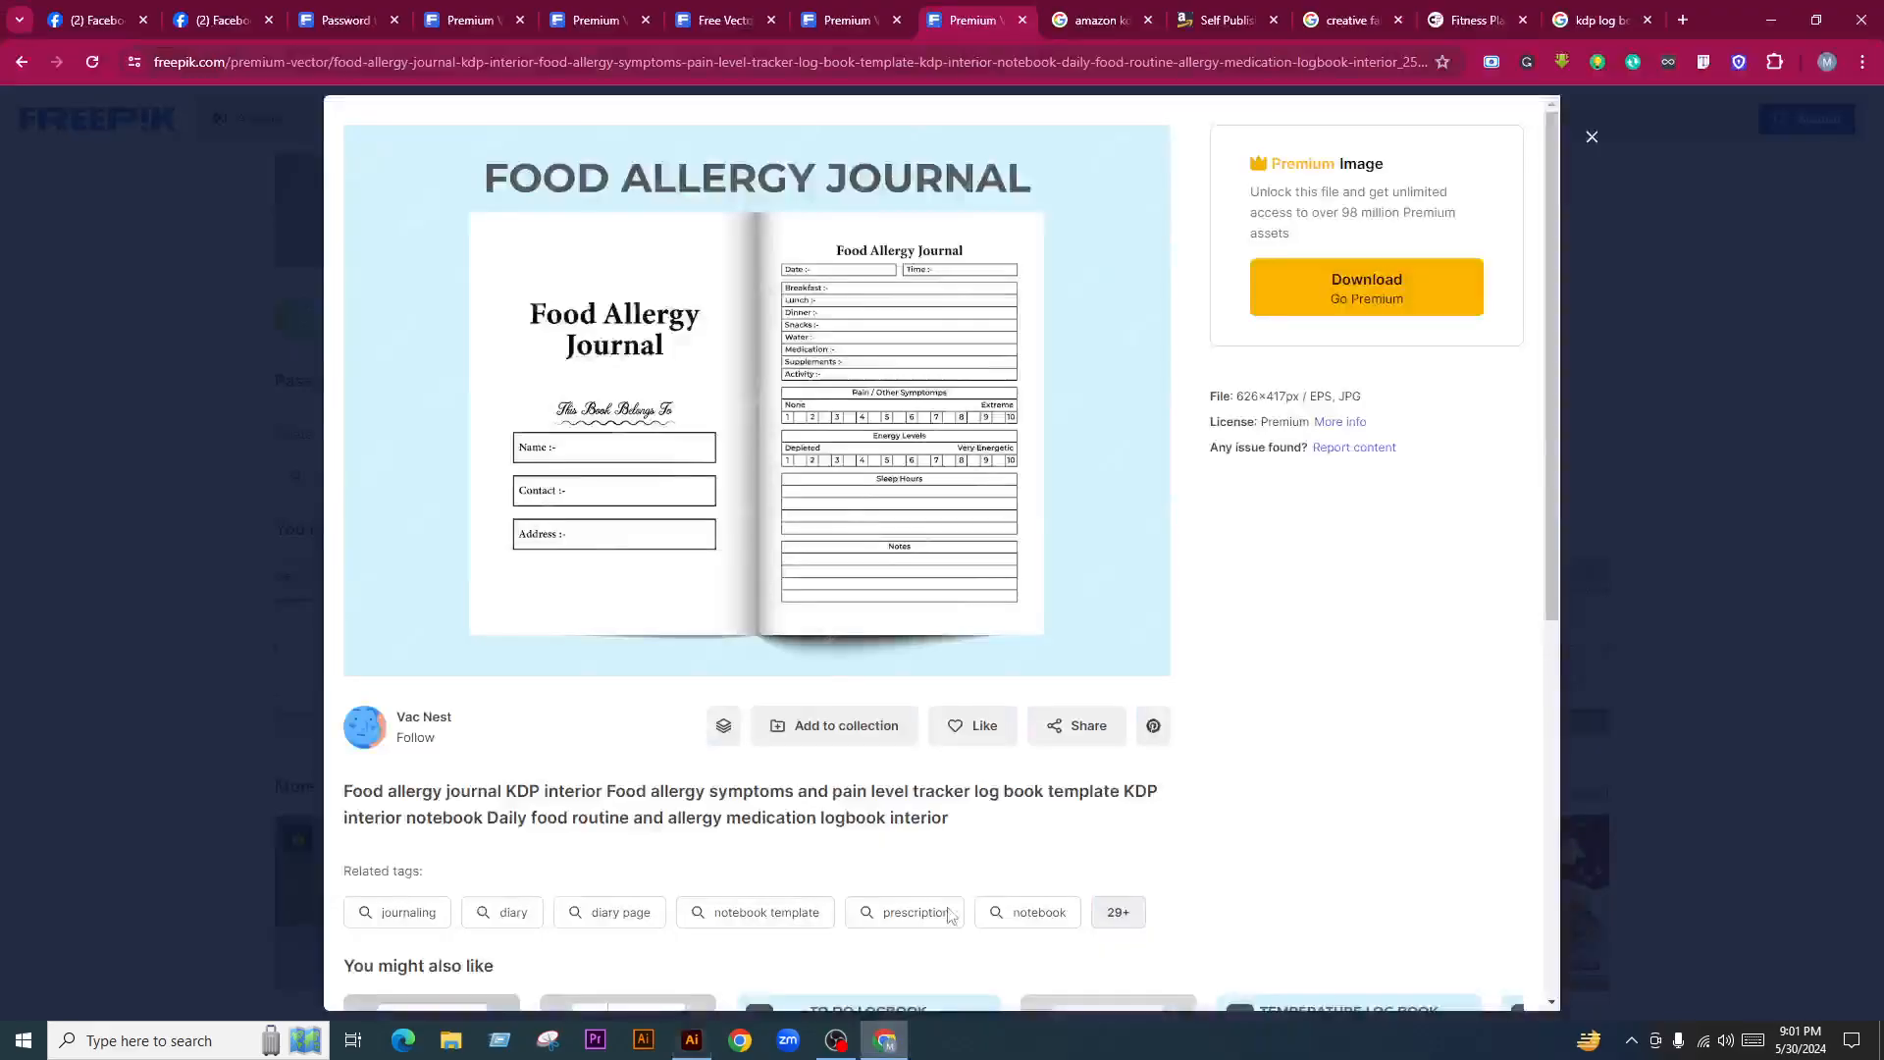
{"action": "scroll", "coordinate": [841, 706], "scroll_direction": "down", "scroll_amount": 5}
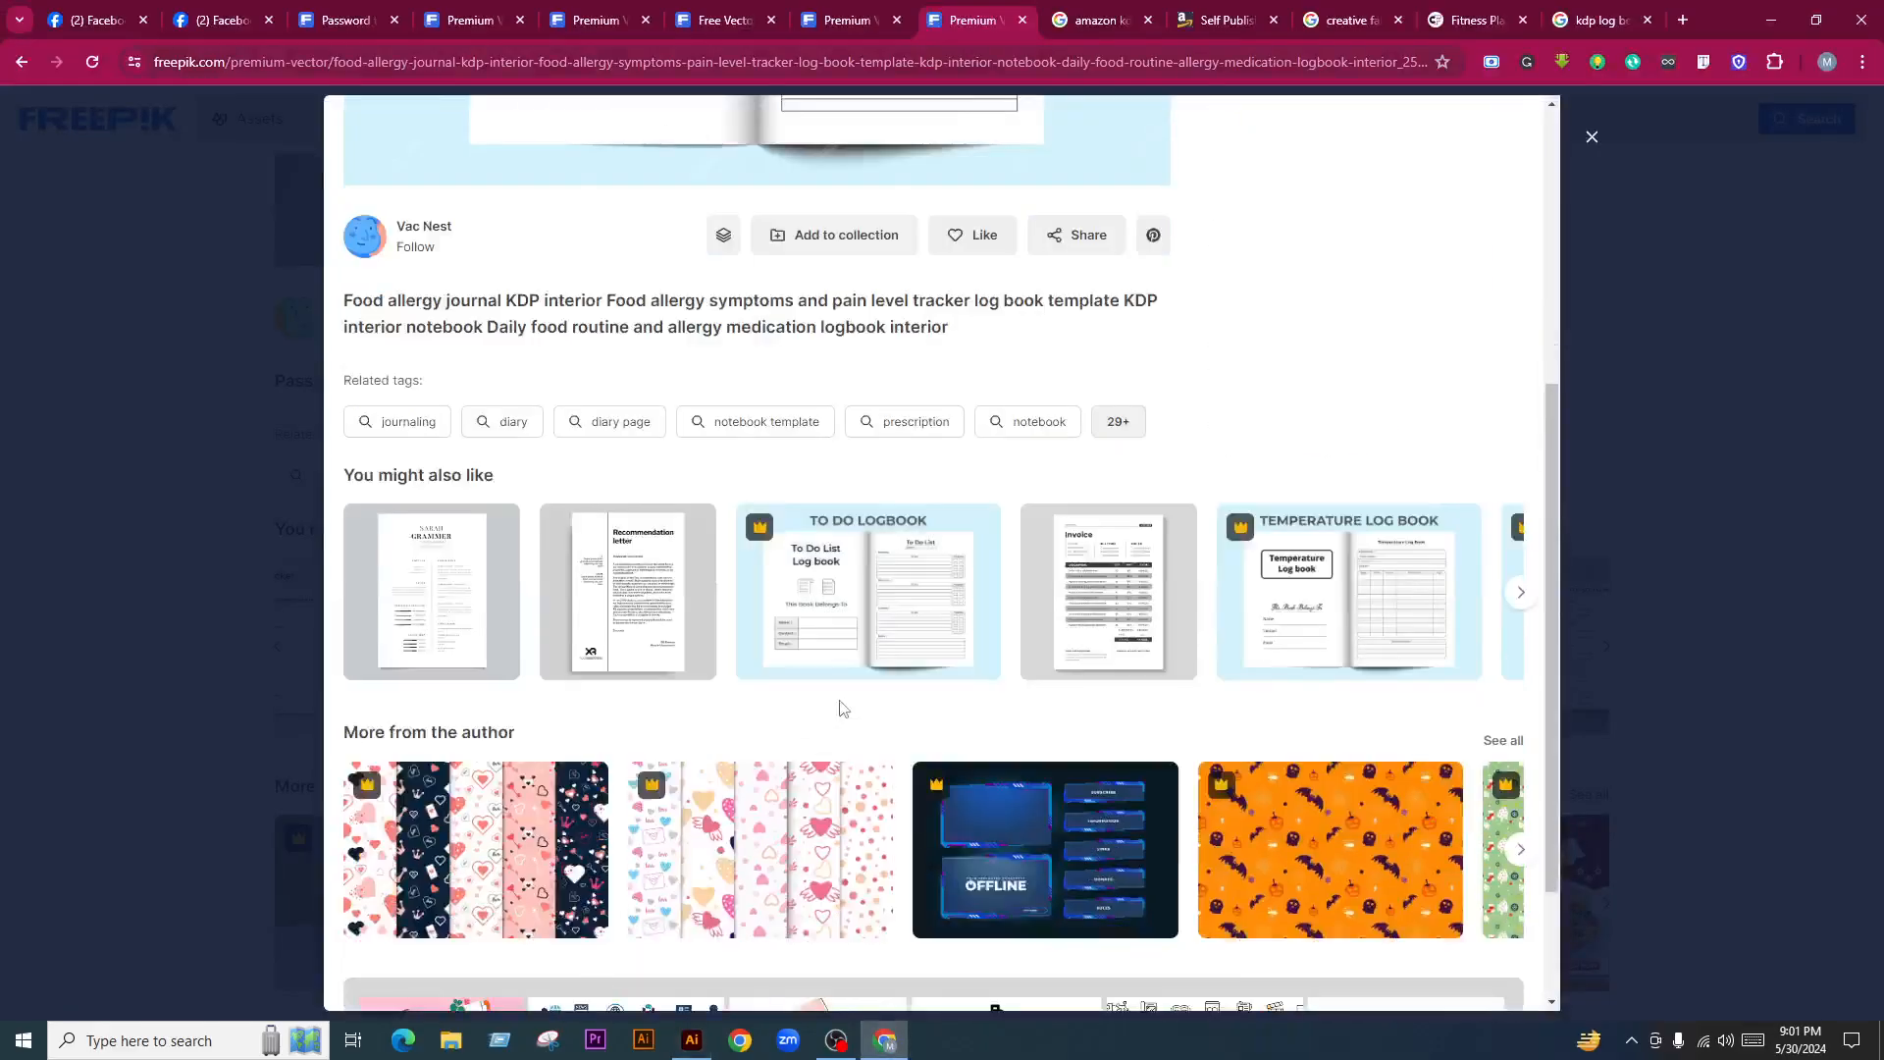
{"action": "left_click", "coordinate": [1521, 591]}
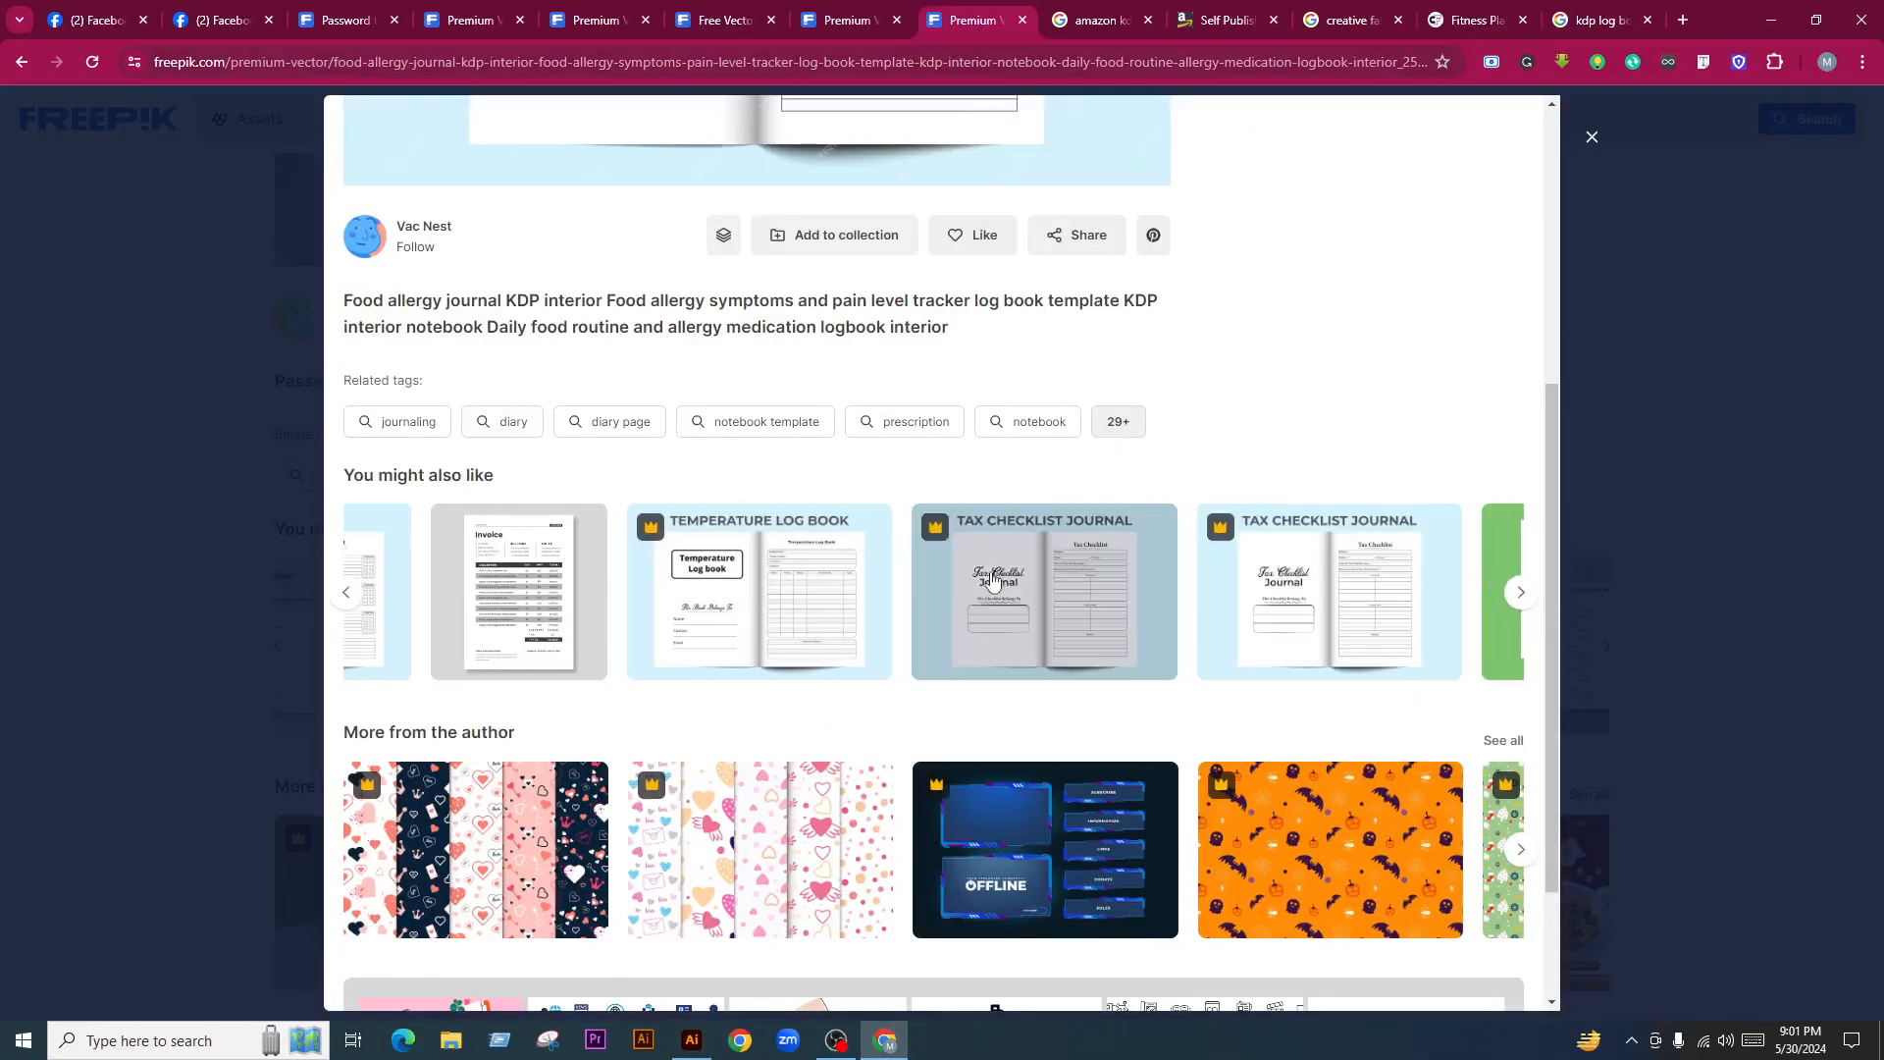
{"action": "left_click", "coordinate": [1080, 624]}
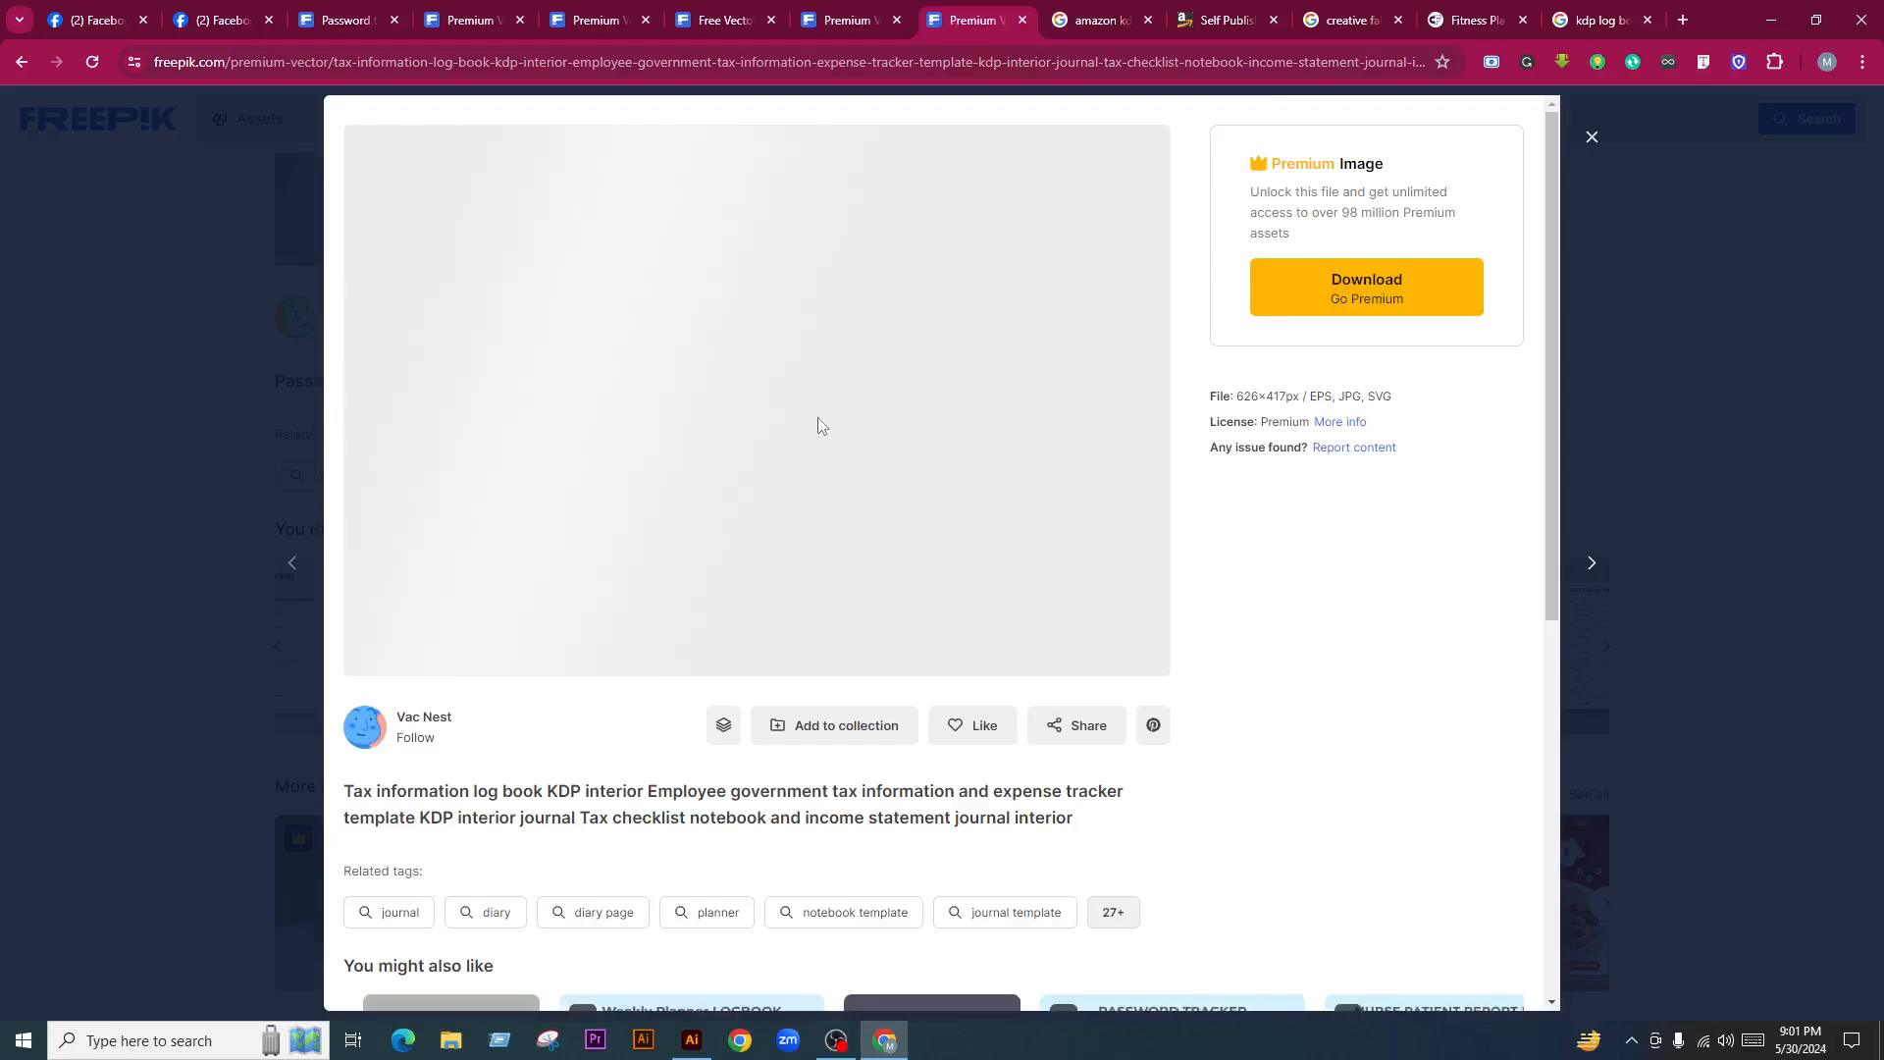
Paste the Tax Checklist Journal image into the empty left area of the canvas
{"action": "right_click", "coordinate": [755, 260]}
{"action": "left_click", "coordinate": [857, 347]}
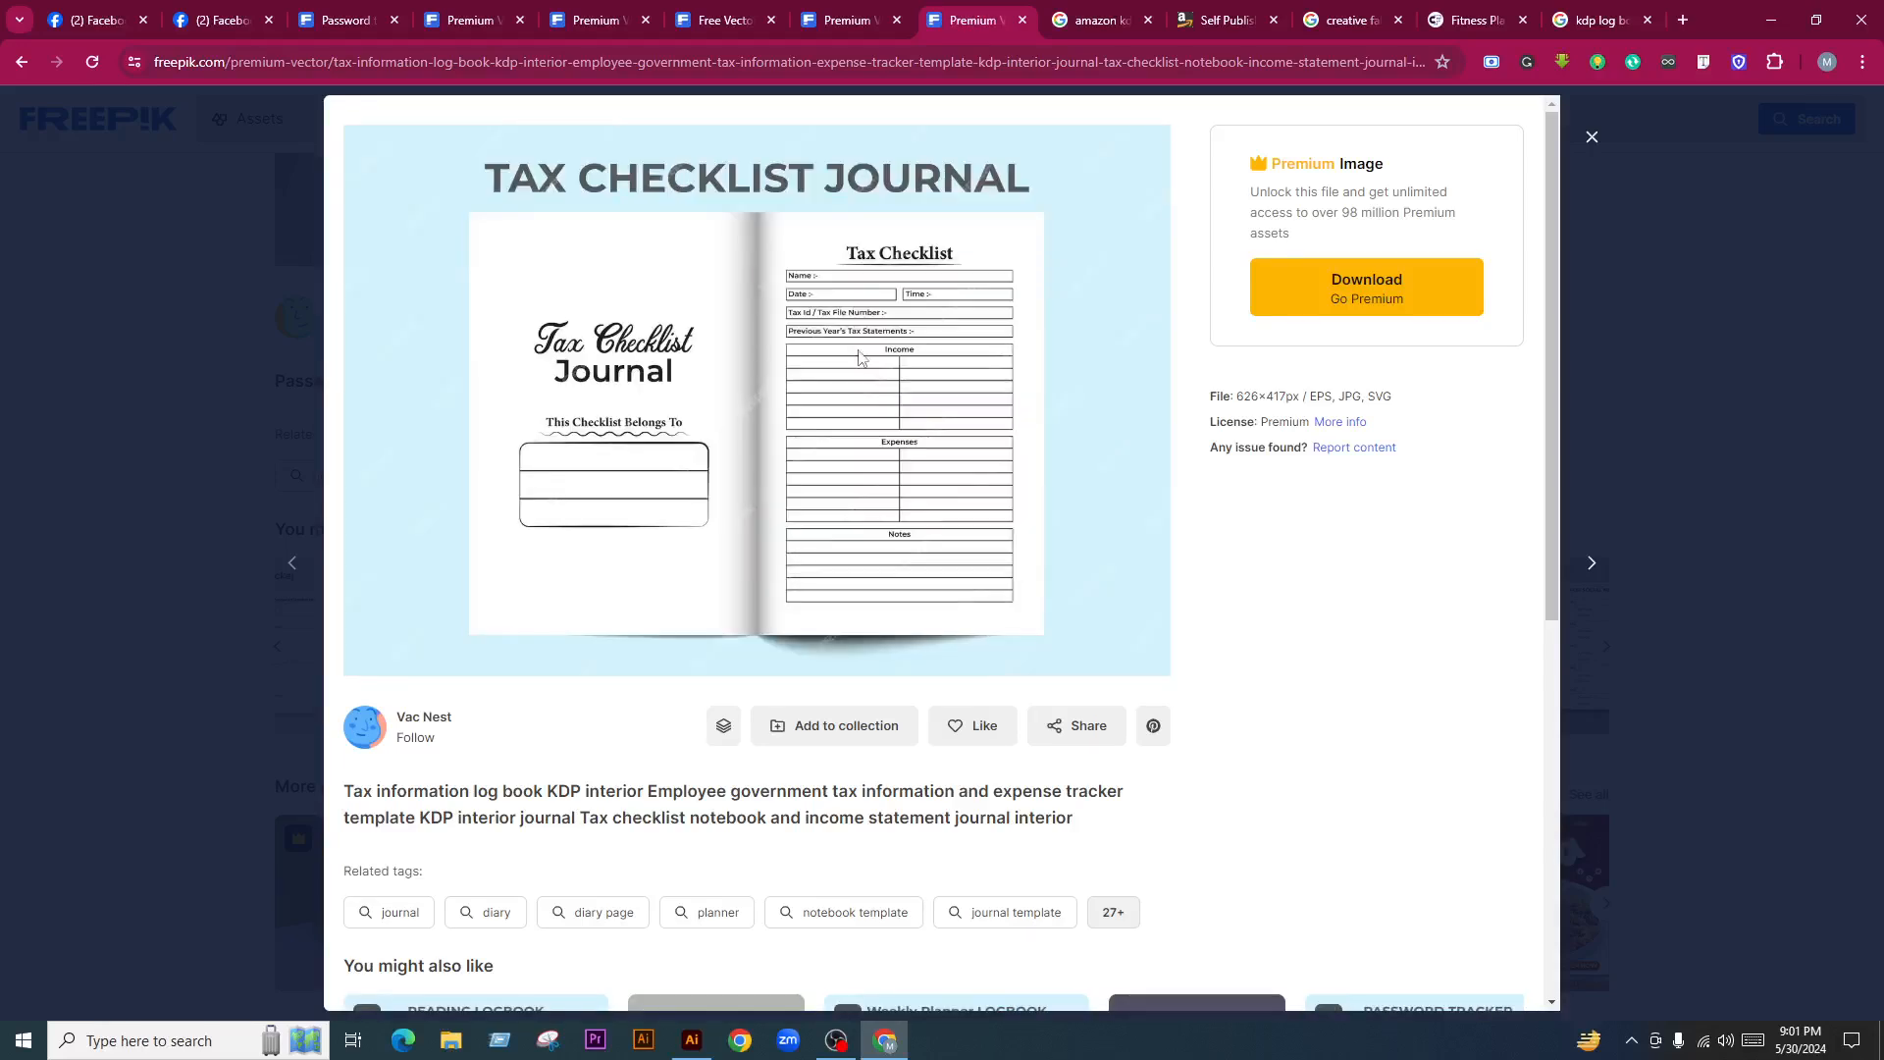
{"action": "left_click", "coordinate": [691, 1040]}
{"action": "key", "text": "ctrl+v"}
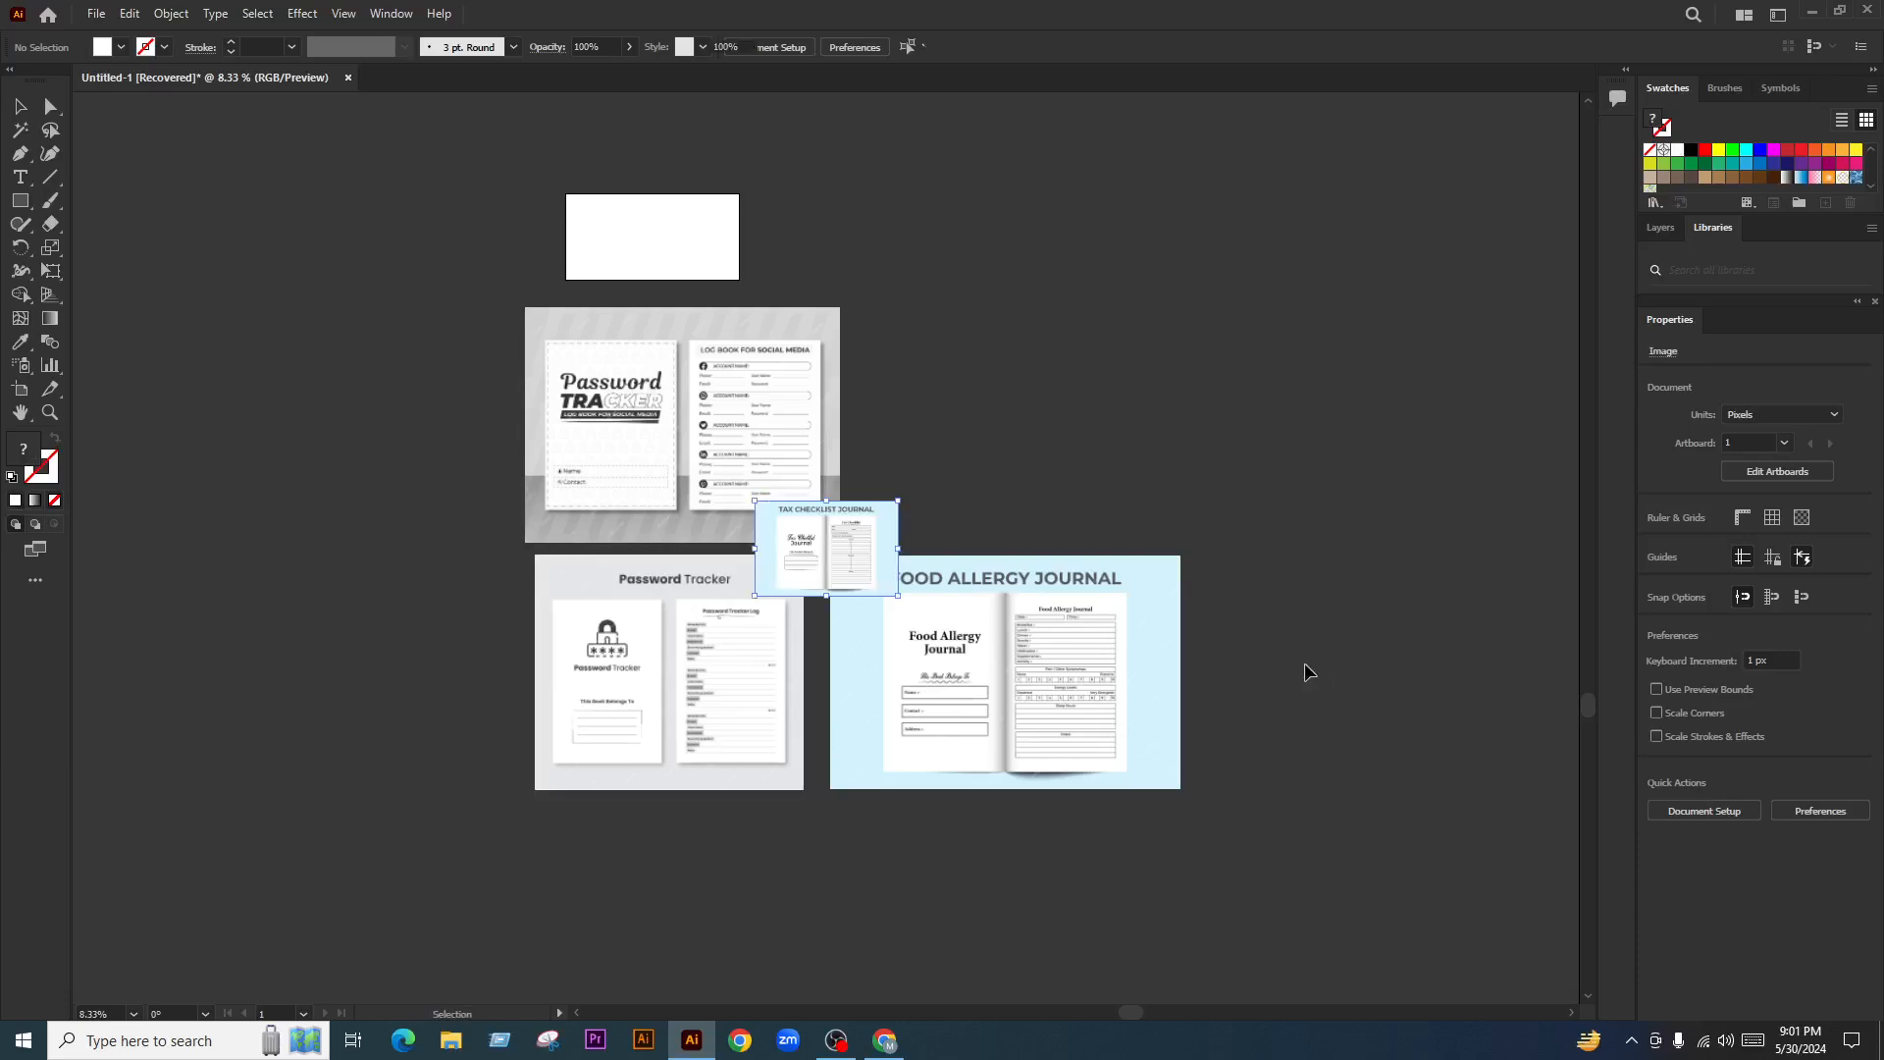
{"action": "left_click_drag", "start_coordinate": [896, 594], "coordinate": [509, 800]}
Back in Freepik, close the Tax Checklist Journal preview
{"action": "left_click", "coordinate": [885, 1040]}
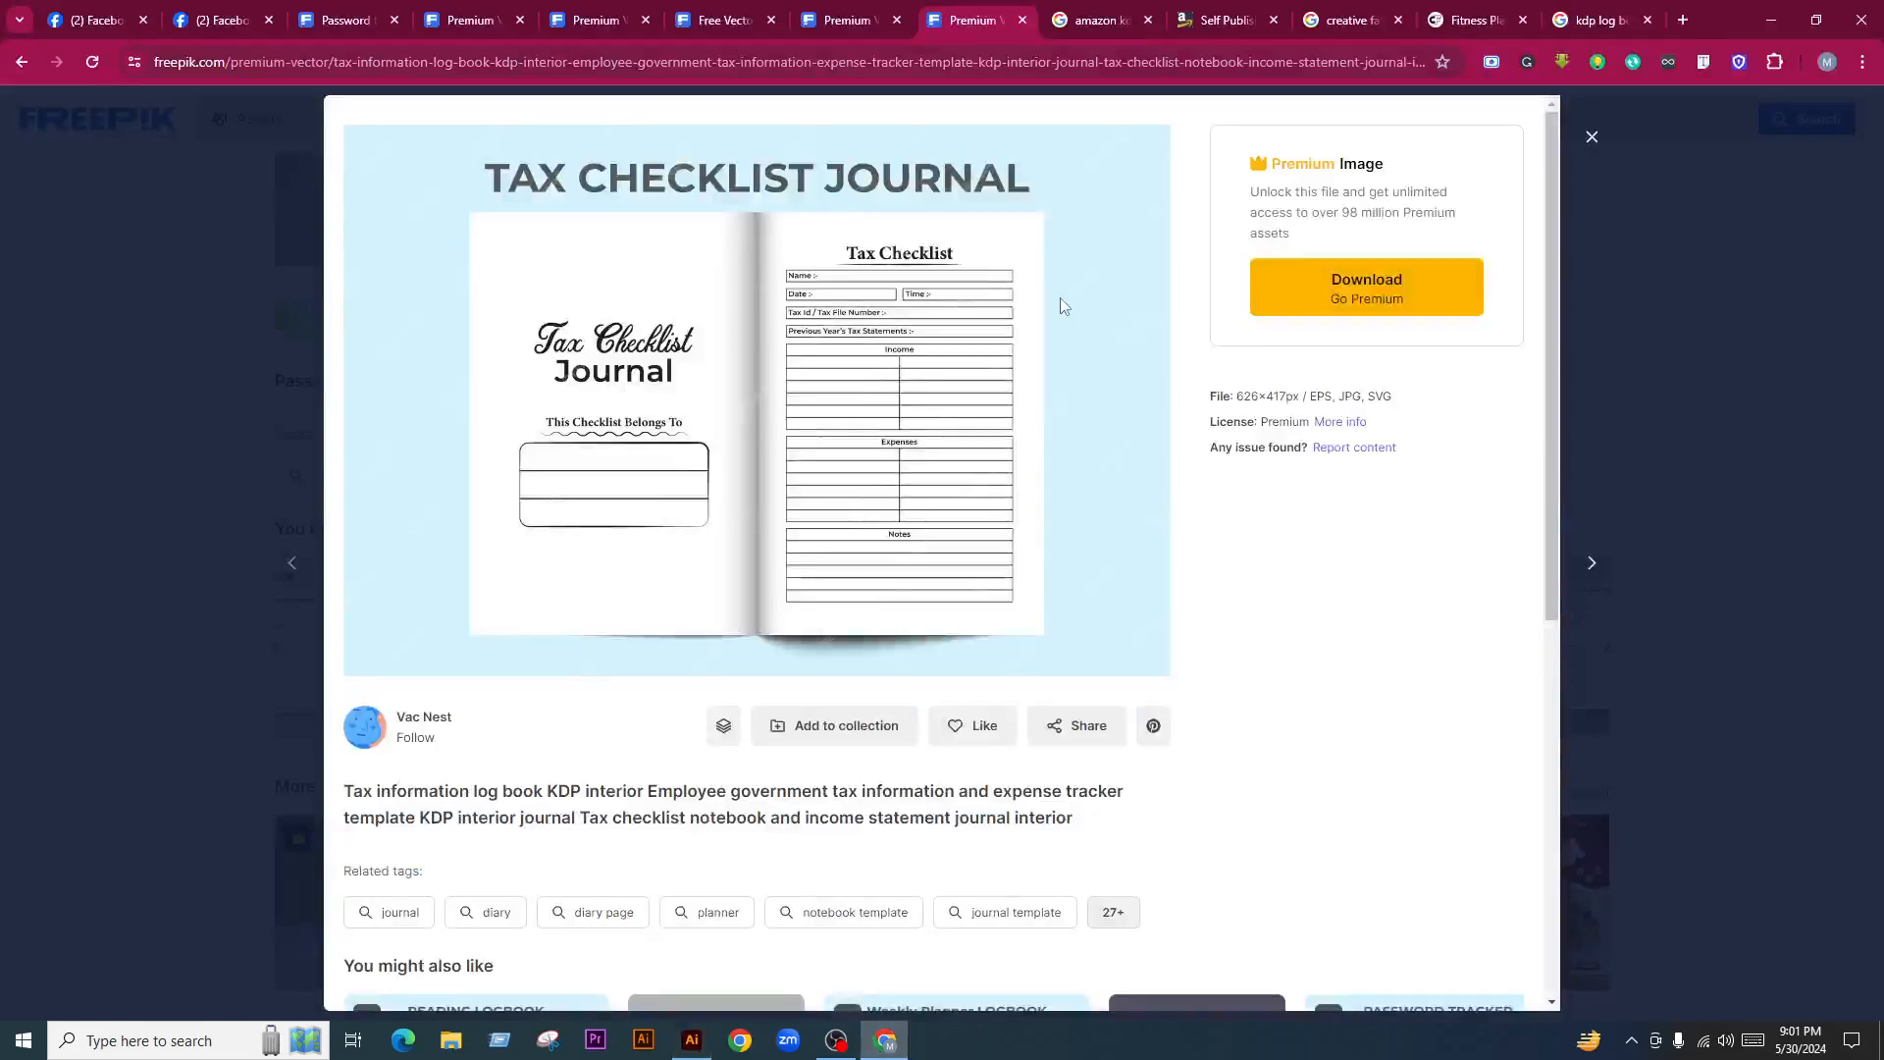
{"action": "left_click", "coordinate": [1629, 148]}
{"action": "scroll", "coordinate": [490, 176], "scroll_direction": "up", "scroll_amount": 6}
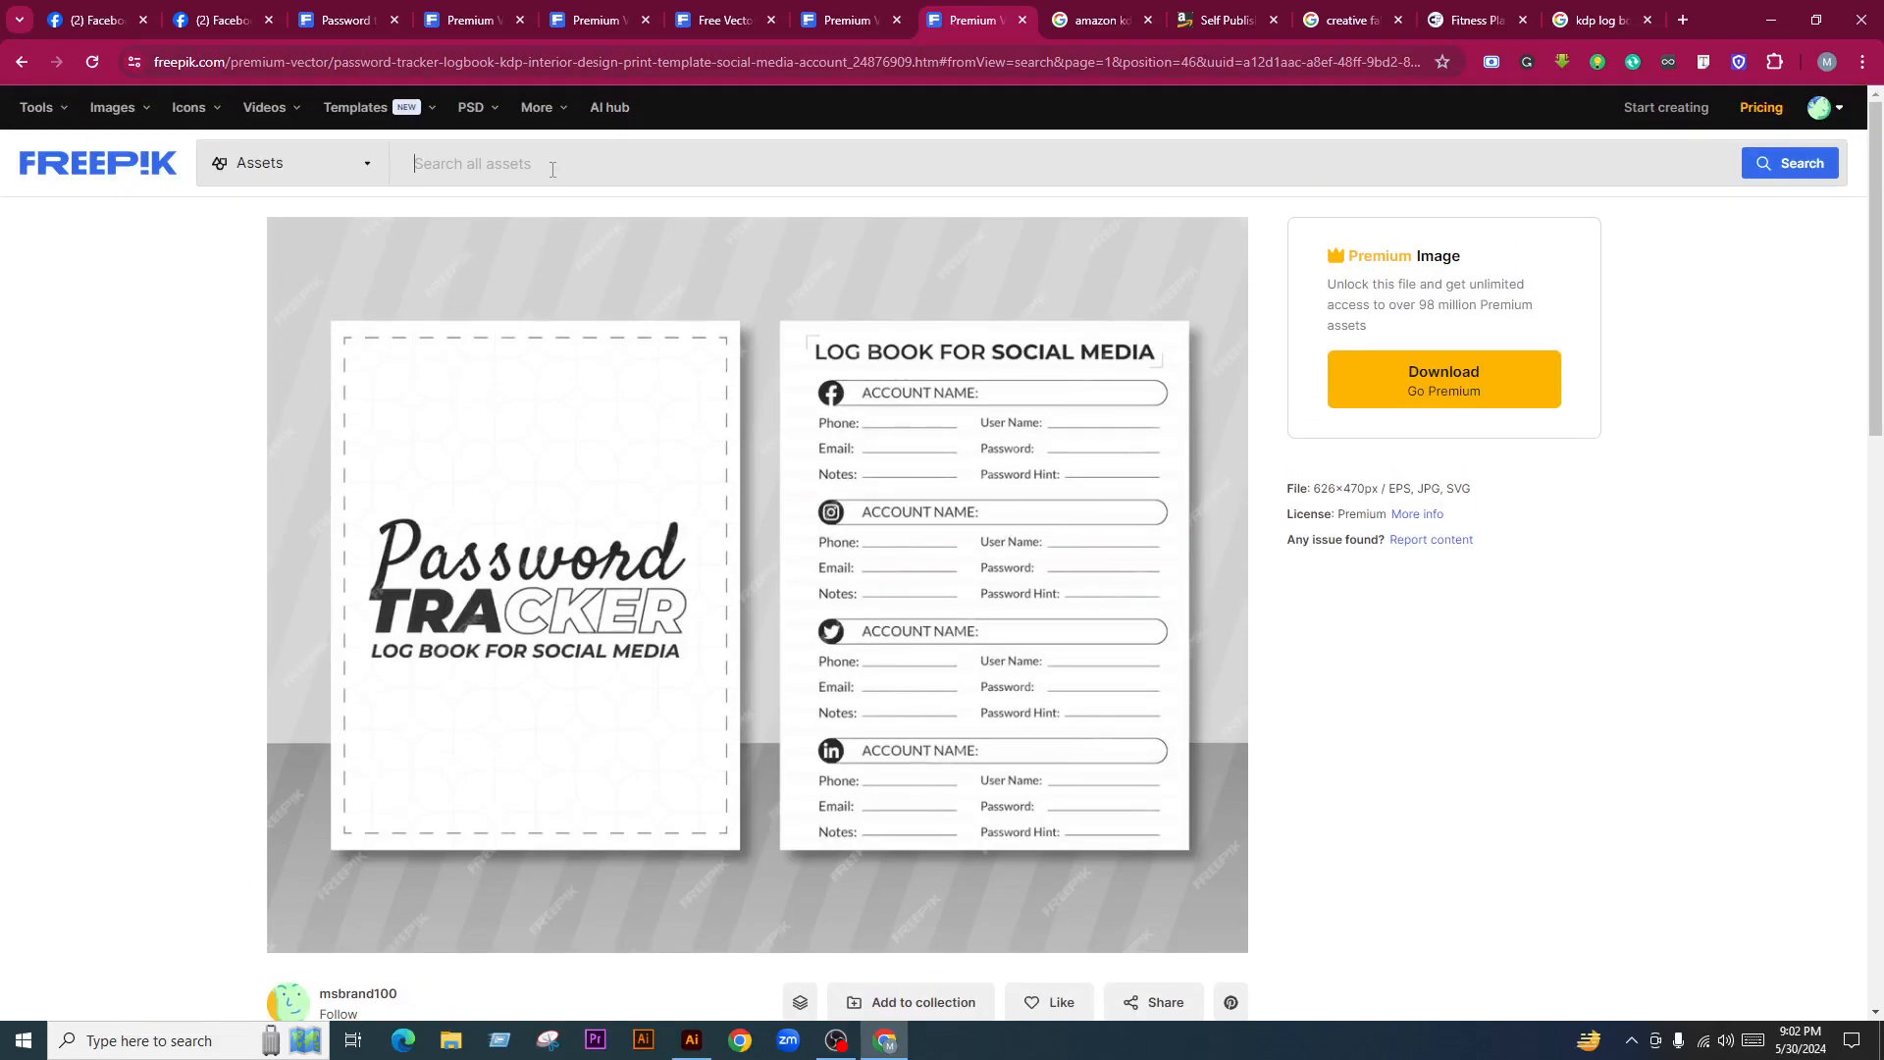
Search Freepik for 'password tracker log book' and limit the results to Vectors
{"action": "type", "text": "password tracker log book"}
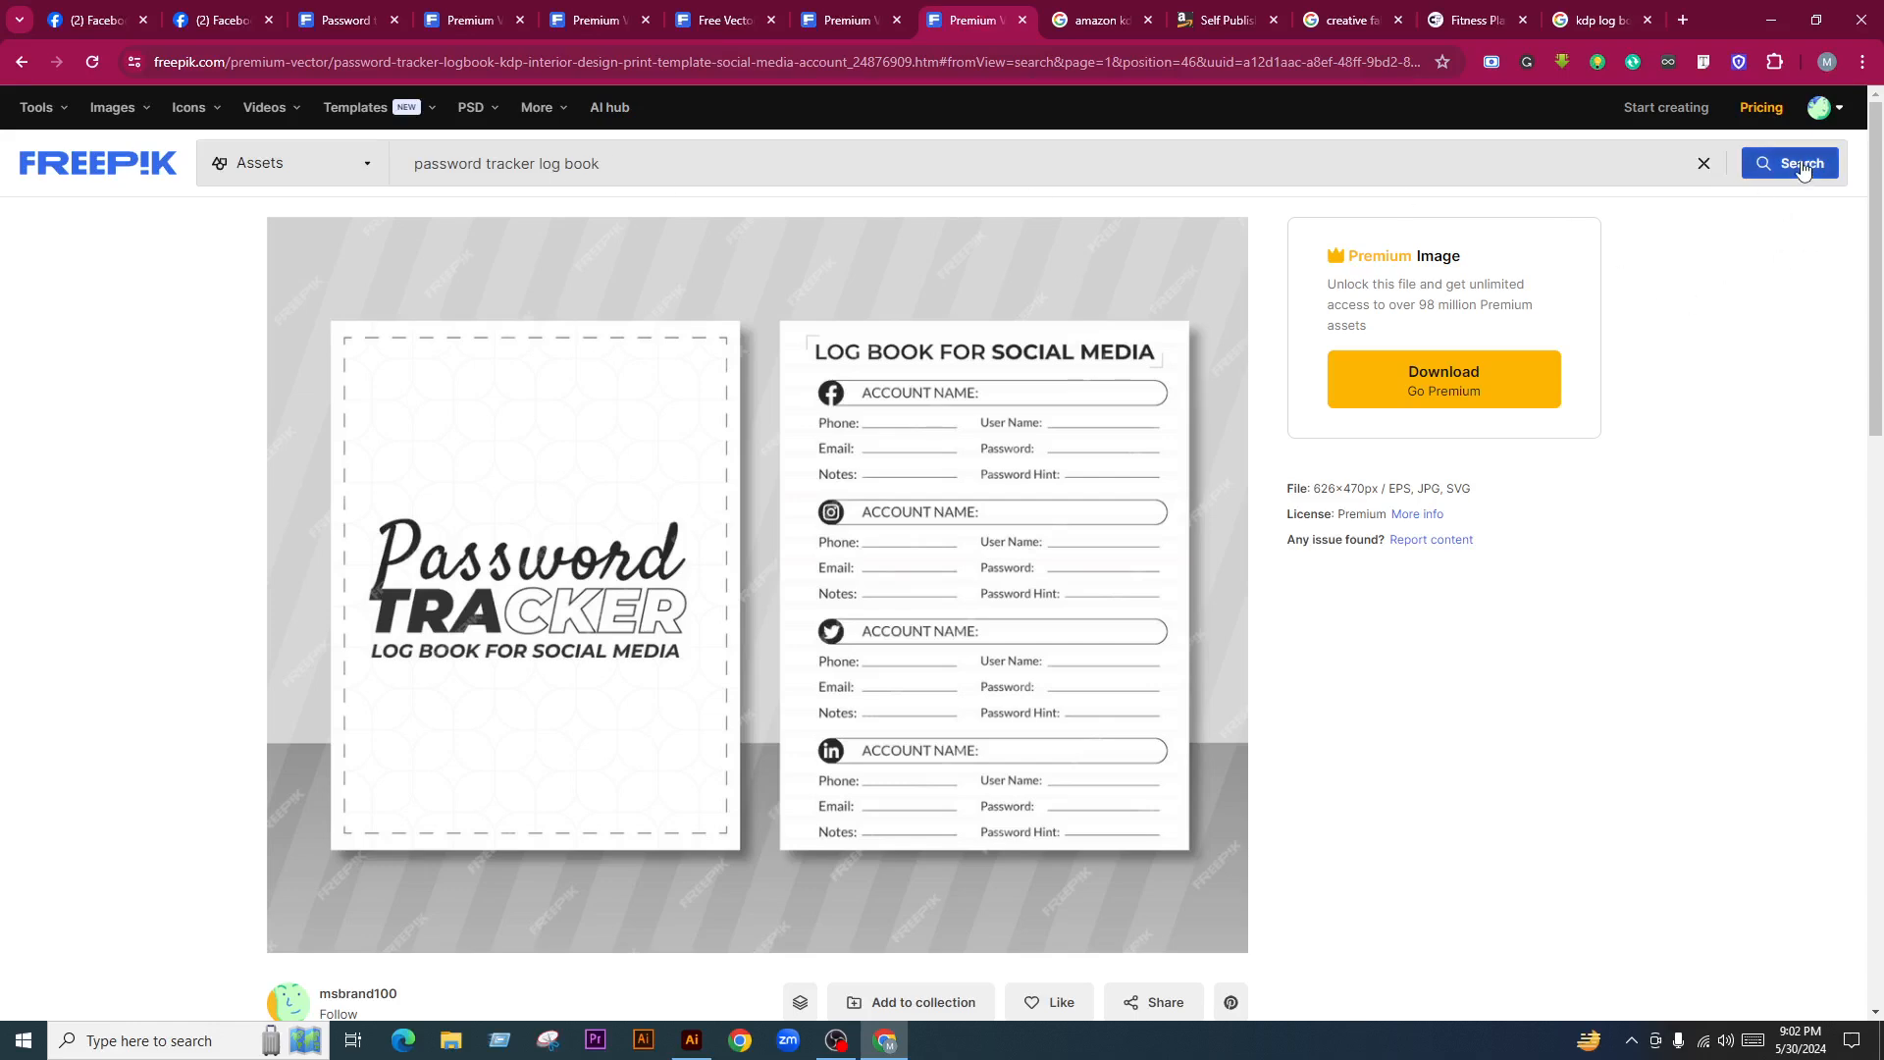
{"action": "left_click", "coordinate": [1762, 175]}
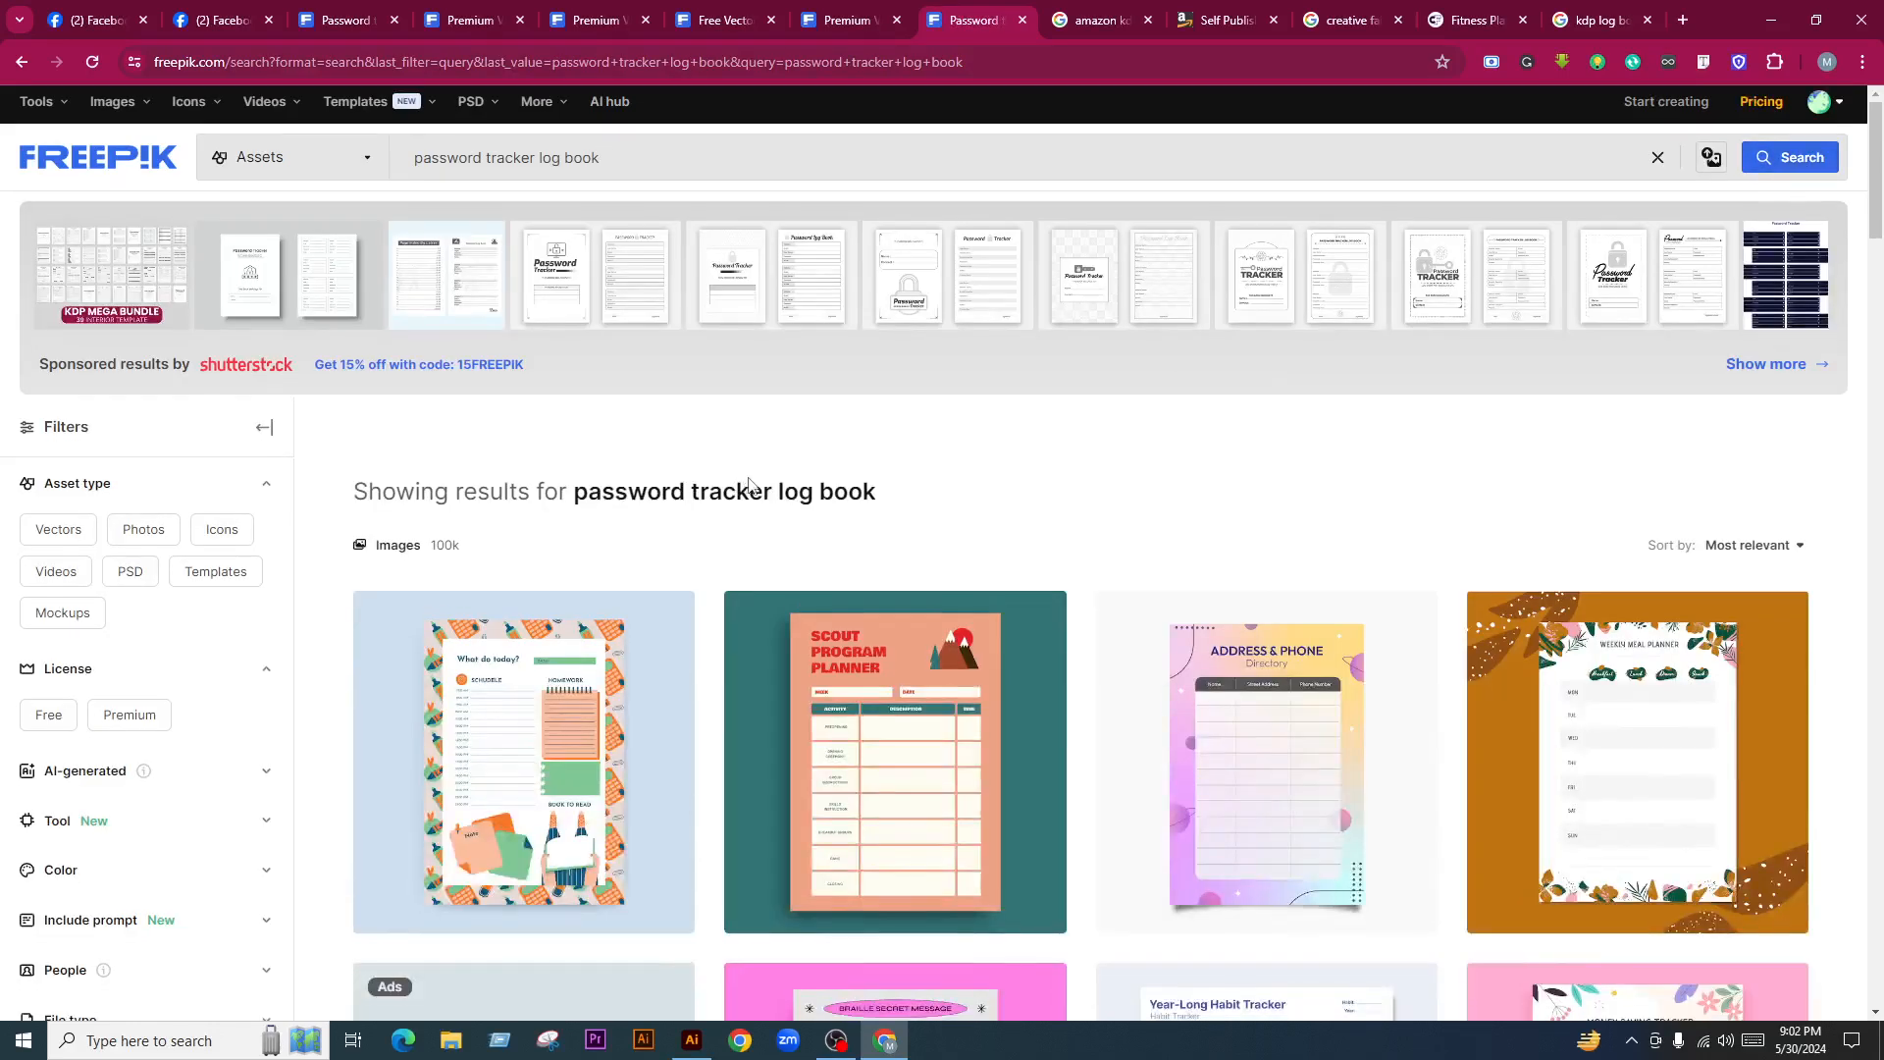
{"action": "scroll", "coordinate": [393, 294], "scroll_direction": "down", "scroll_amount": 2}
{"action": "left_click", "coordinate": [57, 344]}
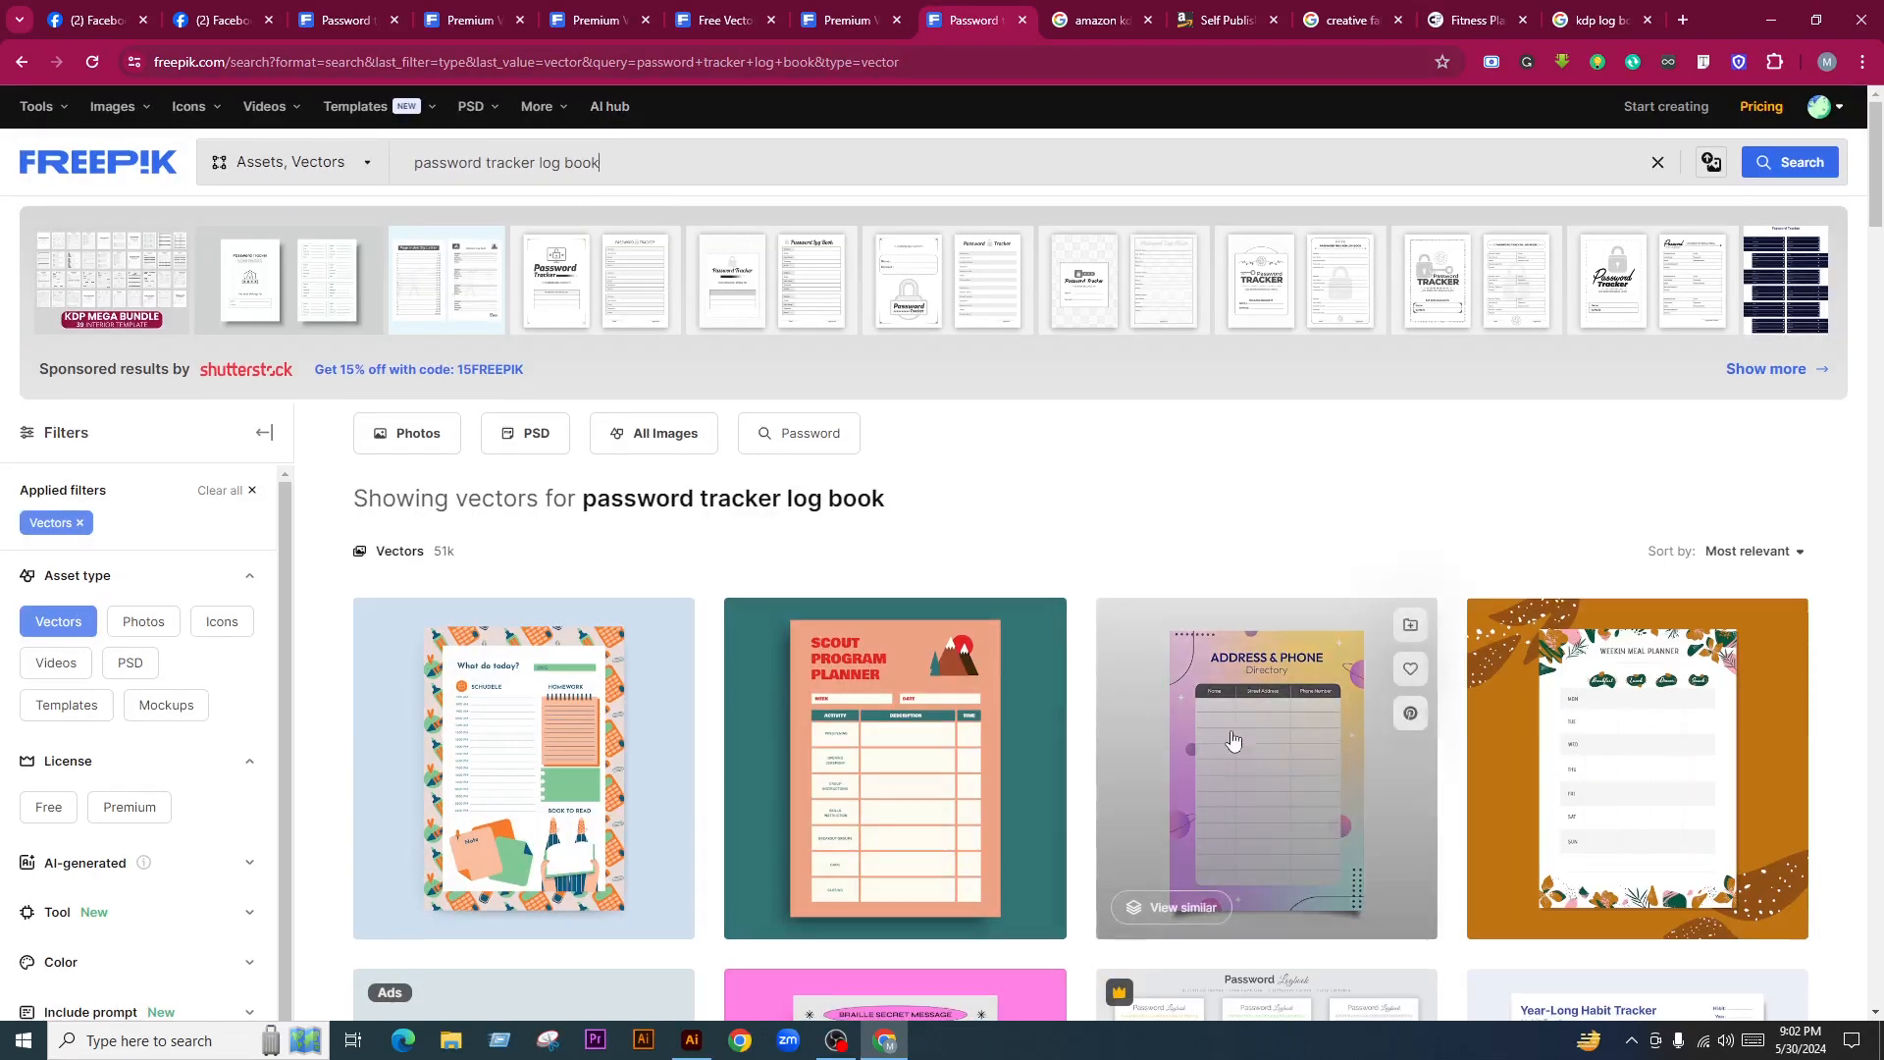
Scroll through the vector results of password logbook and tracker designs
{"action": "scroll", "coordinate": [1198, 770], "scroll_direction": "down", "scroll_amount": 3}
{"action": "scroll", "coordinate": [1056, 615], "scroll_direction": "up", "scroll_amount": 1}
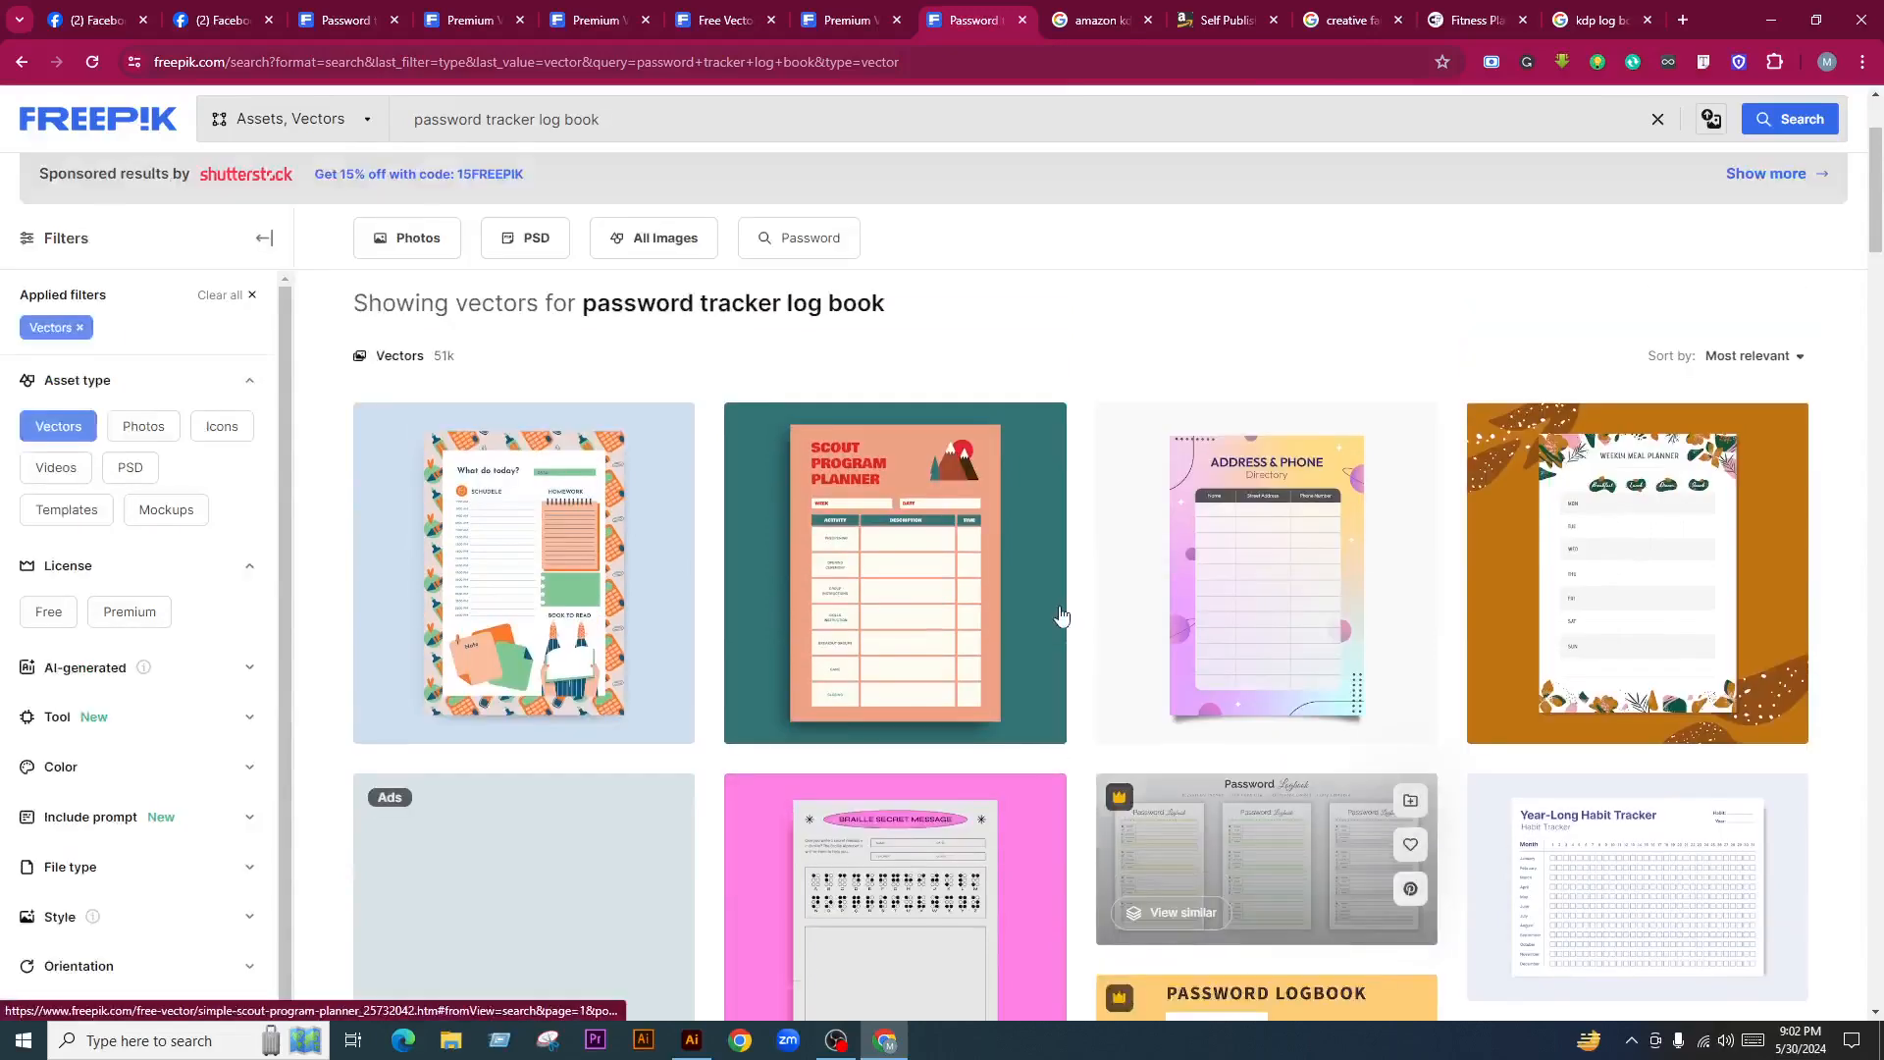
{"action": "scroll", "coordinate": [1341, 694], "scroll_direction": "down", "scroll_amount": 6}
{"action": "scroll", "coordinate": [1341, 694], "scroll_direction": "down", "scroll_amount": 4}
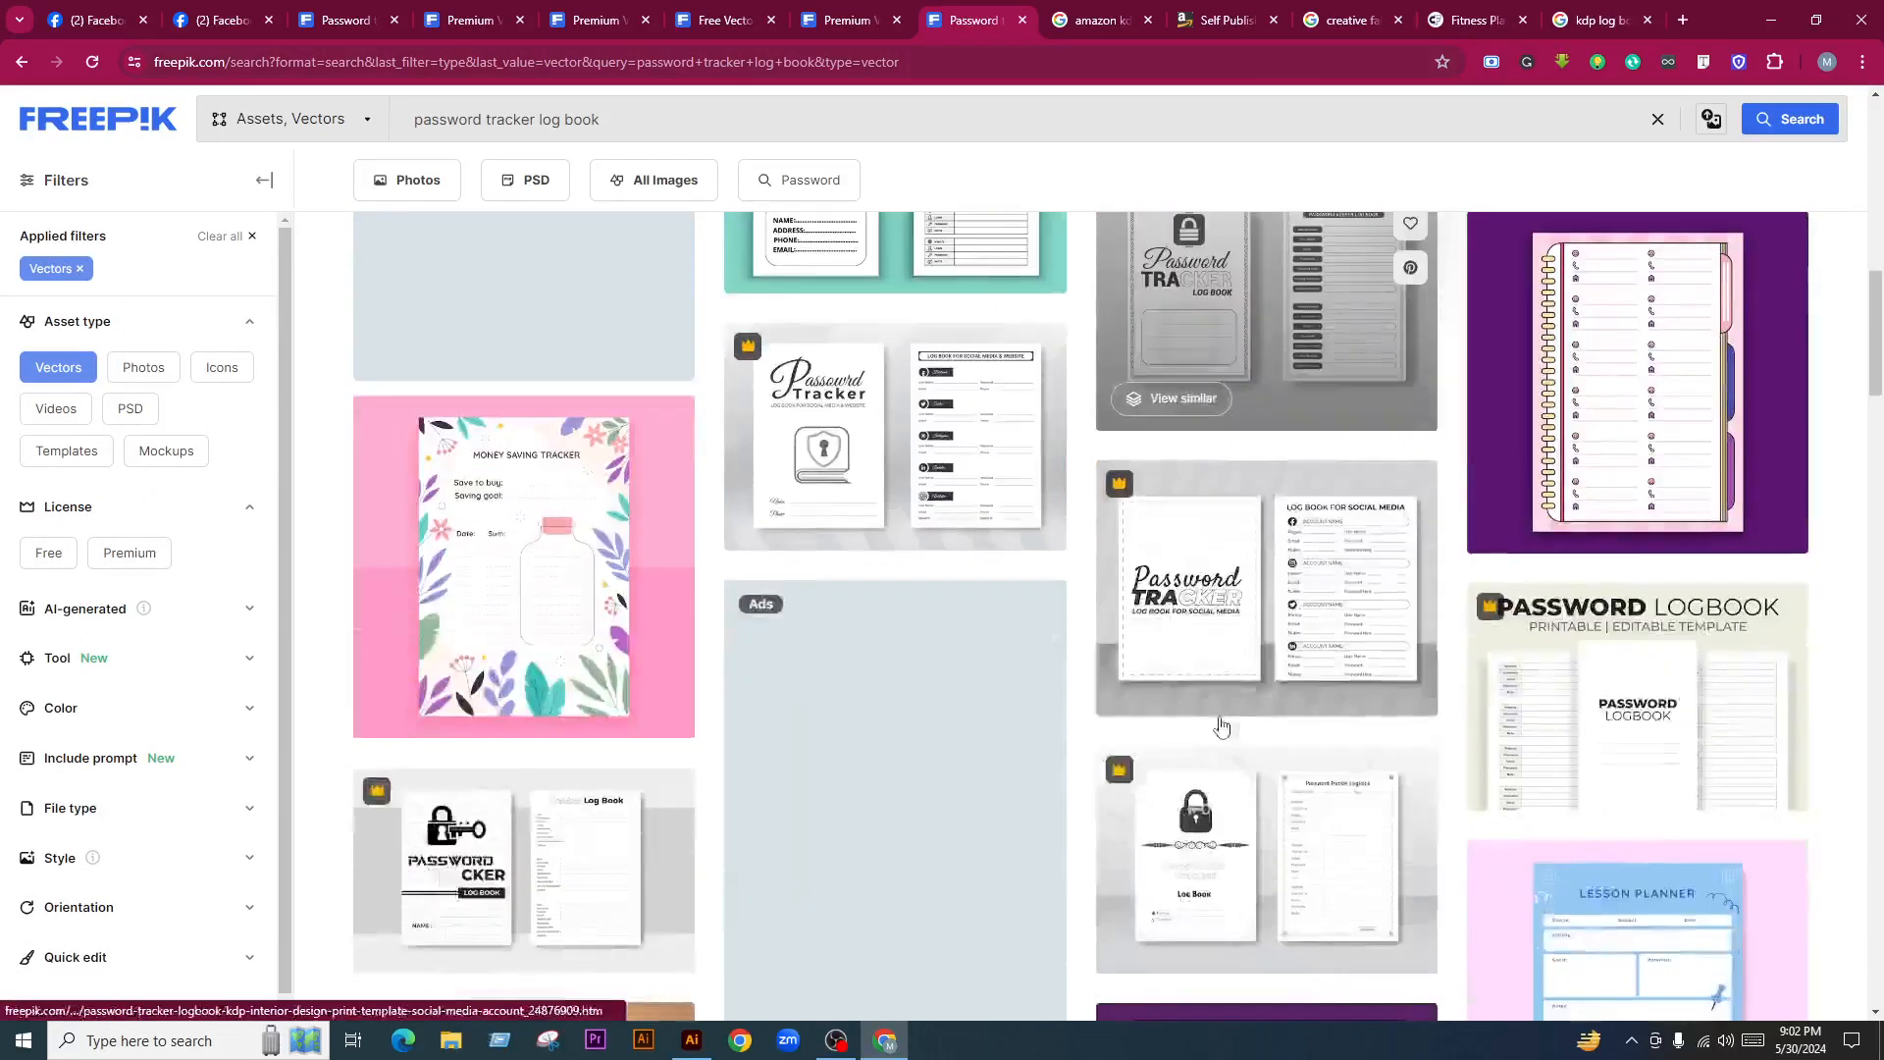
{"action": "scroll", "coordinate": [1226, 721], "scroll_direction": "up", "scroll_amount": 2}
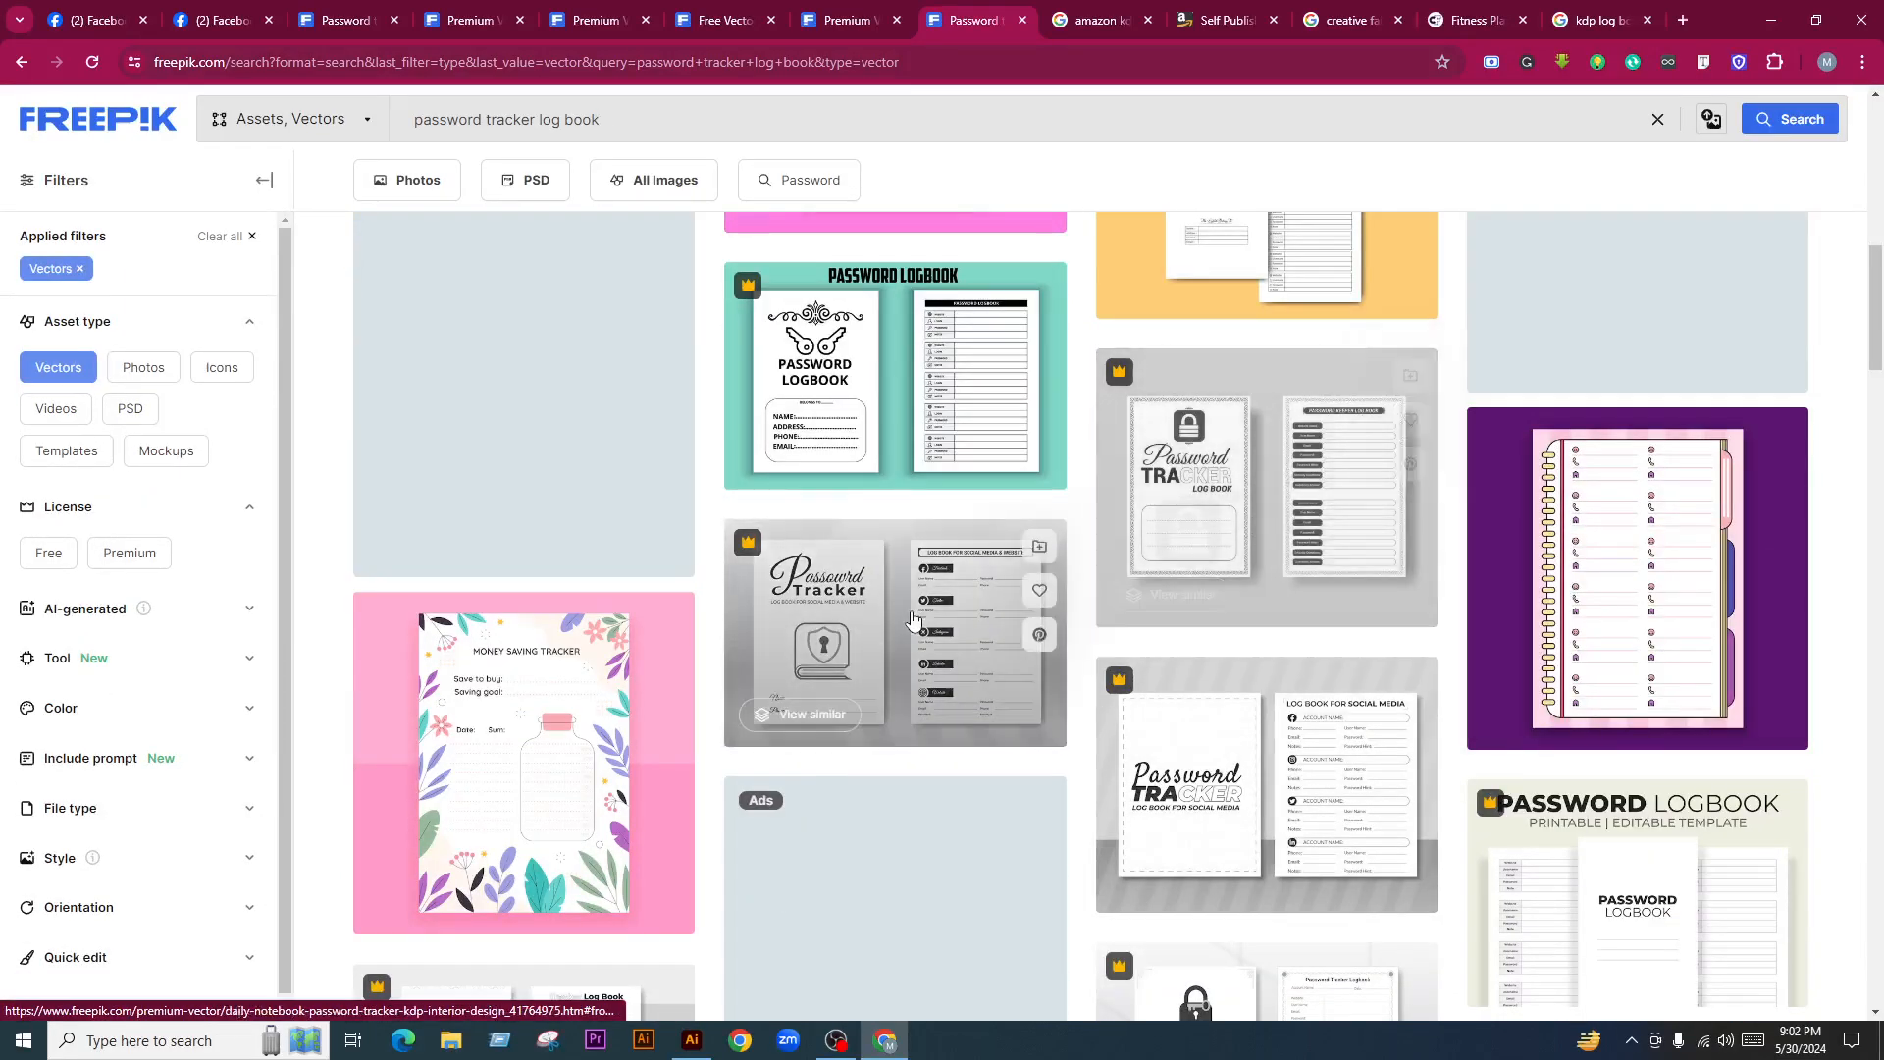
{"action": "scroll", "coordinate": [1251, 535], "scroll_direction": "down", "scroll_amount": 3}
{"action": "scroll", "coordinate": [1238, 543], "scroll_direction": "down", "scroll_amount": 7}
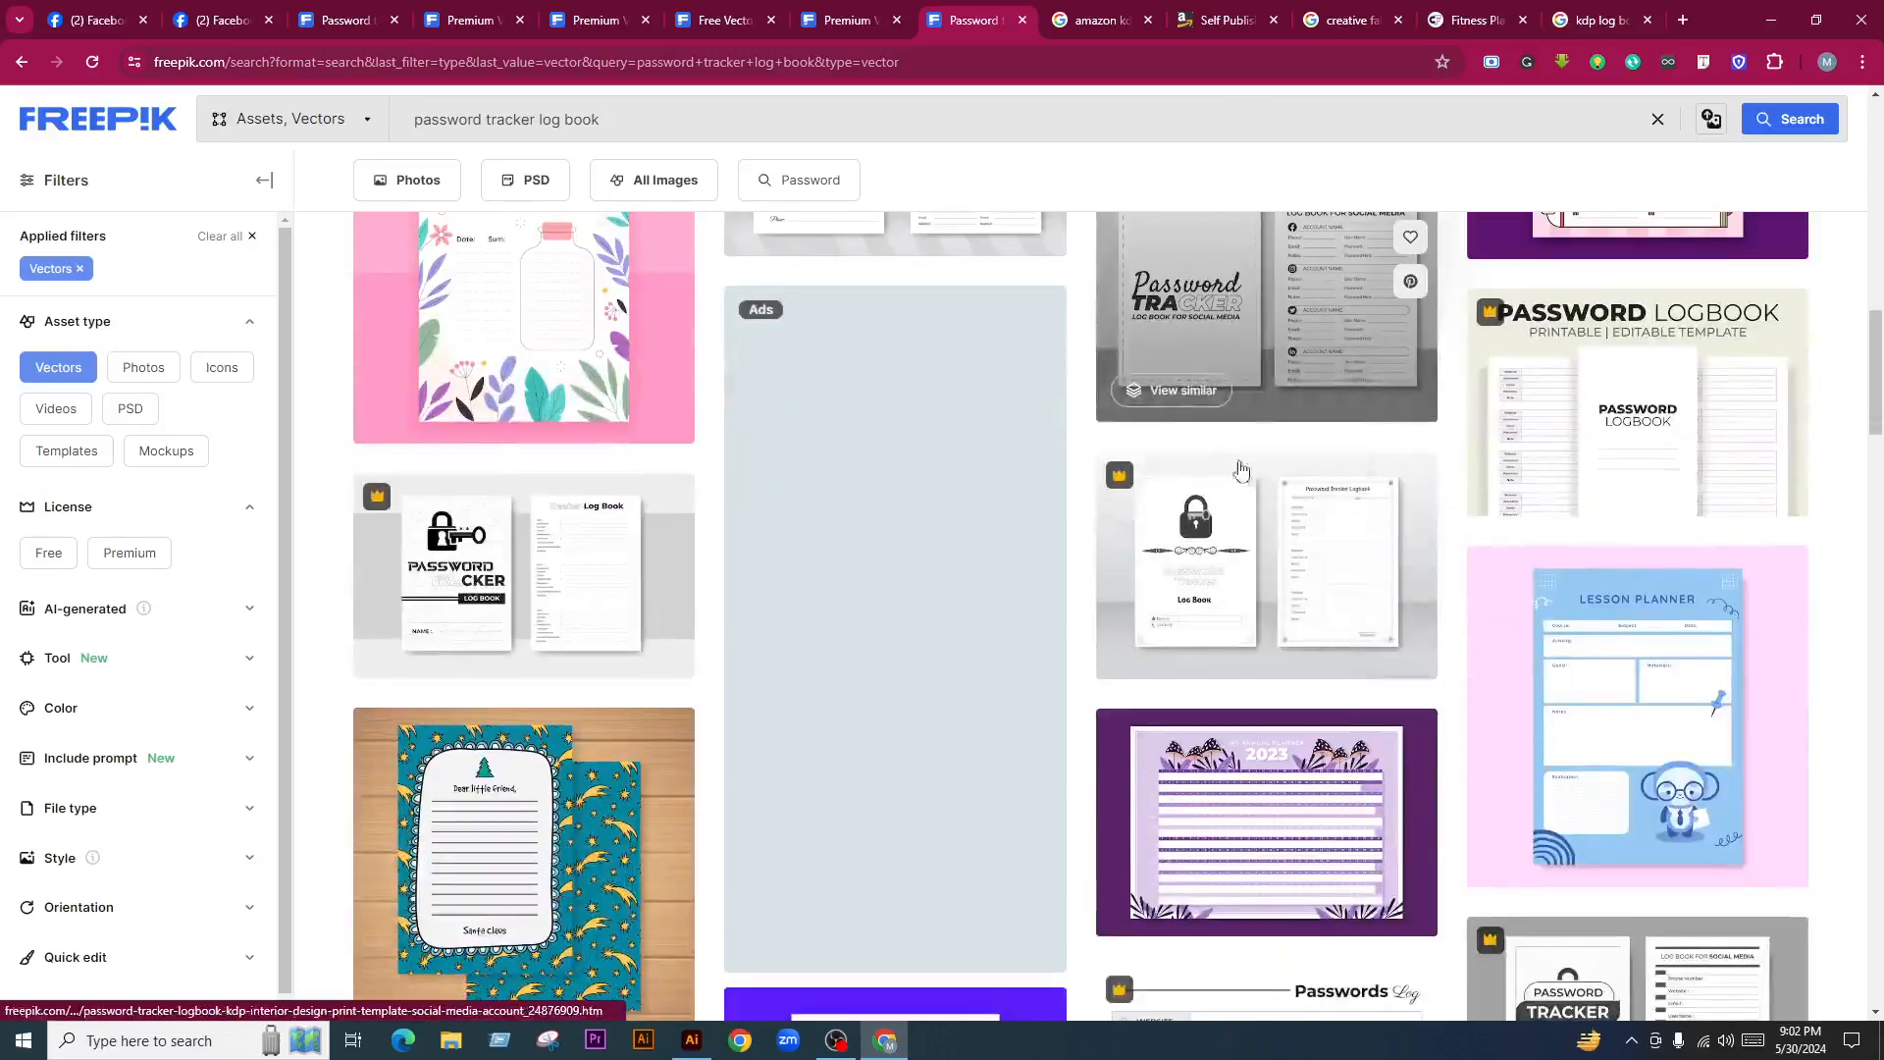
{"action": "scroll", "coordinate": [547, 369], "scroll_direction": "down", "scroll_amount": 1}
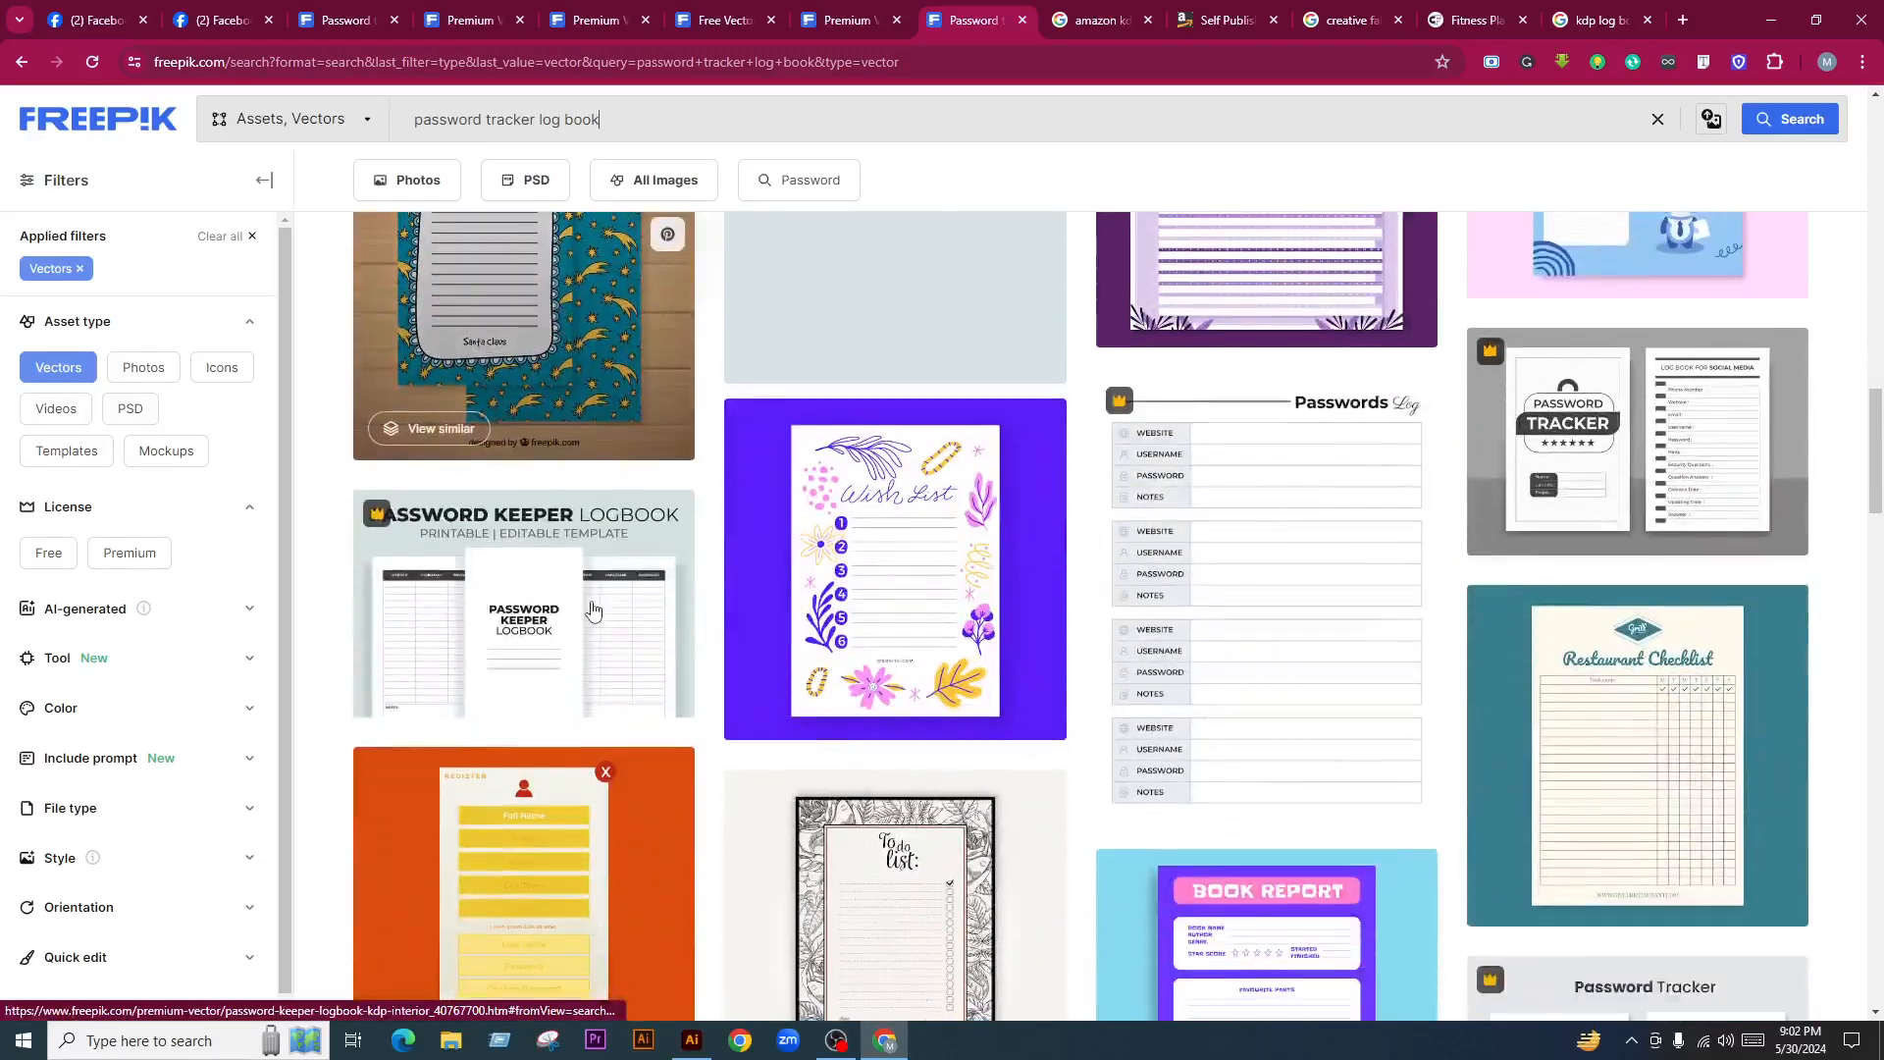
{"action": "scroll", "coordinate": [1578, 453], "scroll_direction": "down", "scroll_amount": 1}
{"action": "scroll", "coordinate": [1578, 454], "scroll_direction": "down", "scroll_amount": 8}
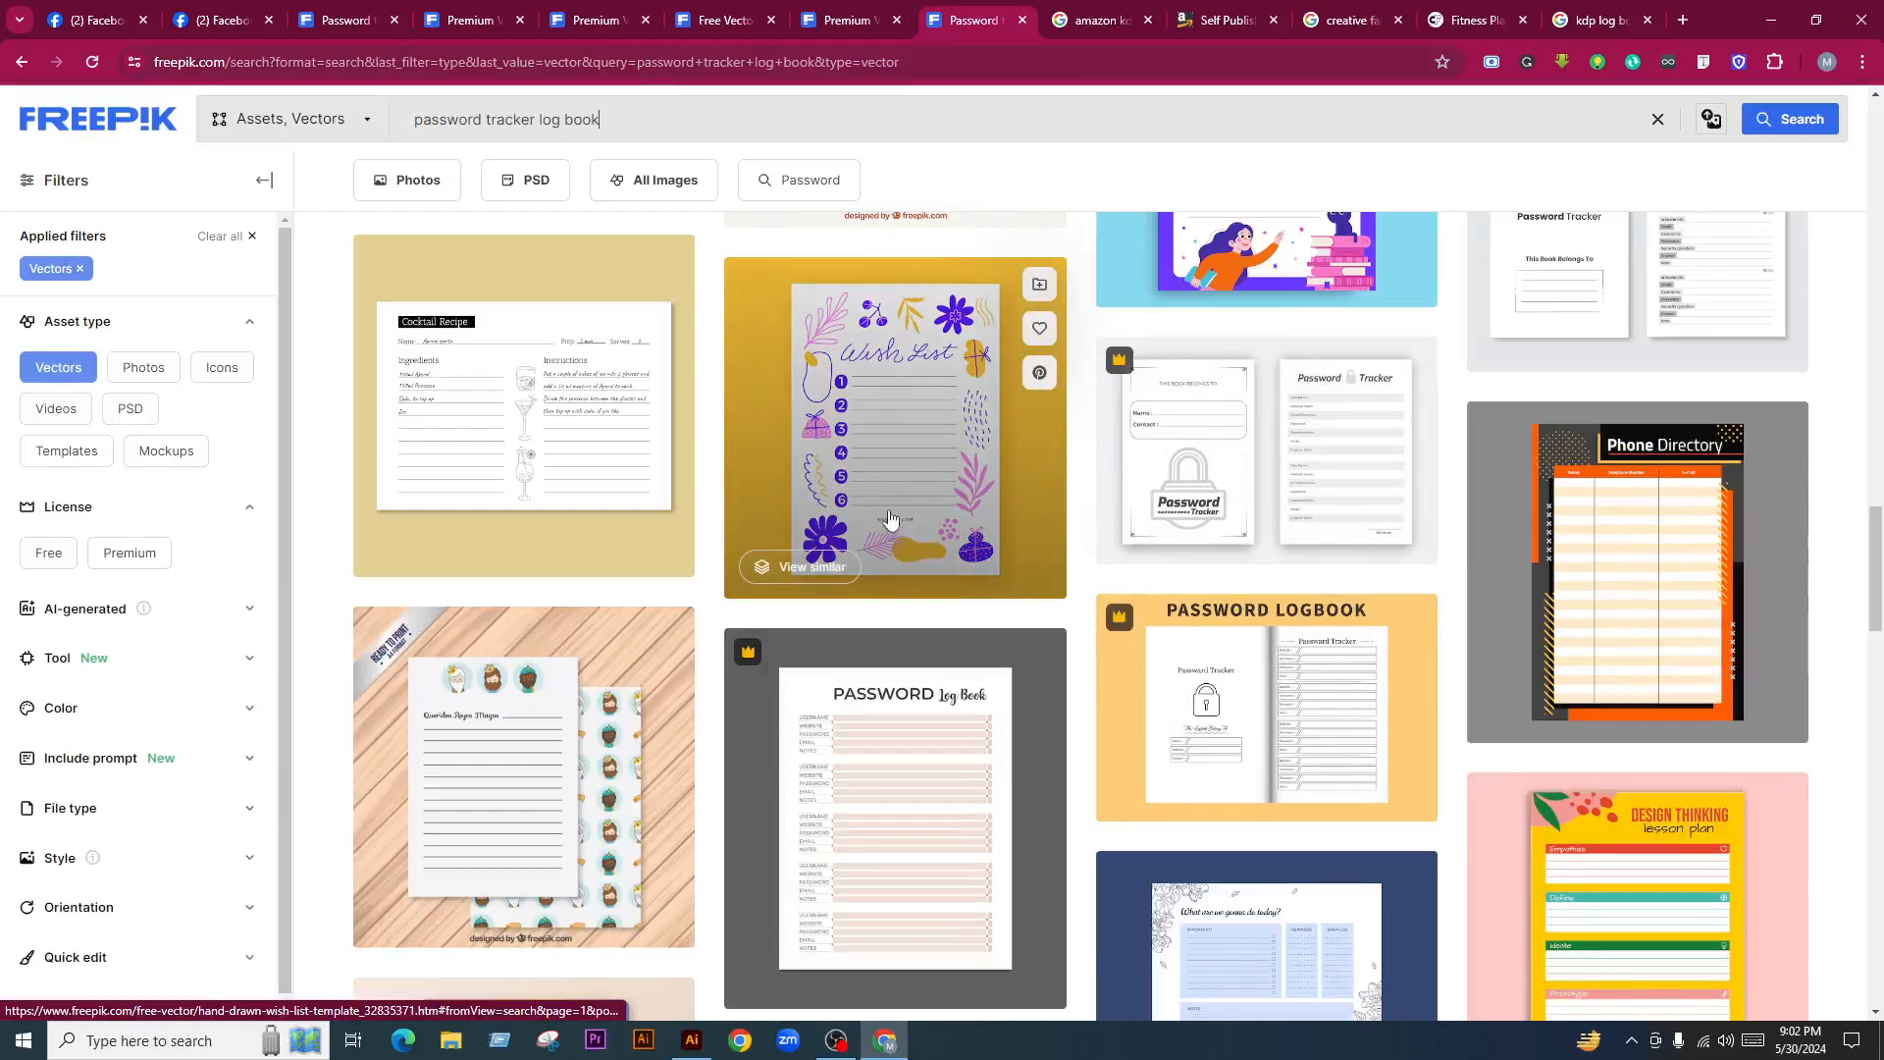
{"action": "scroll", "coordinate": [876, 429], "scroll_direction": "down", "scroll_amount": 1}
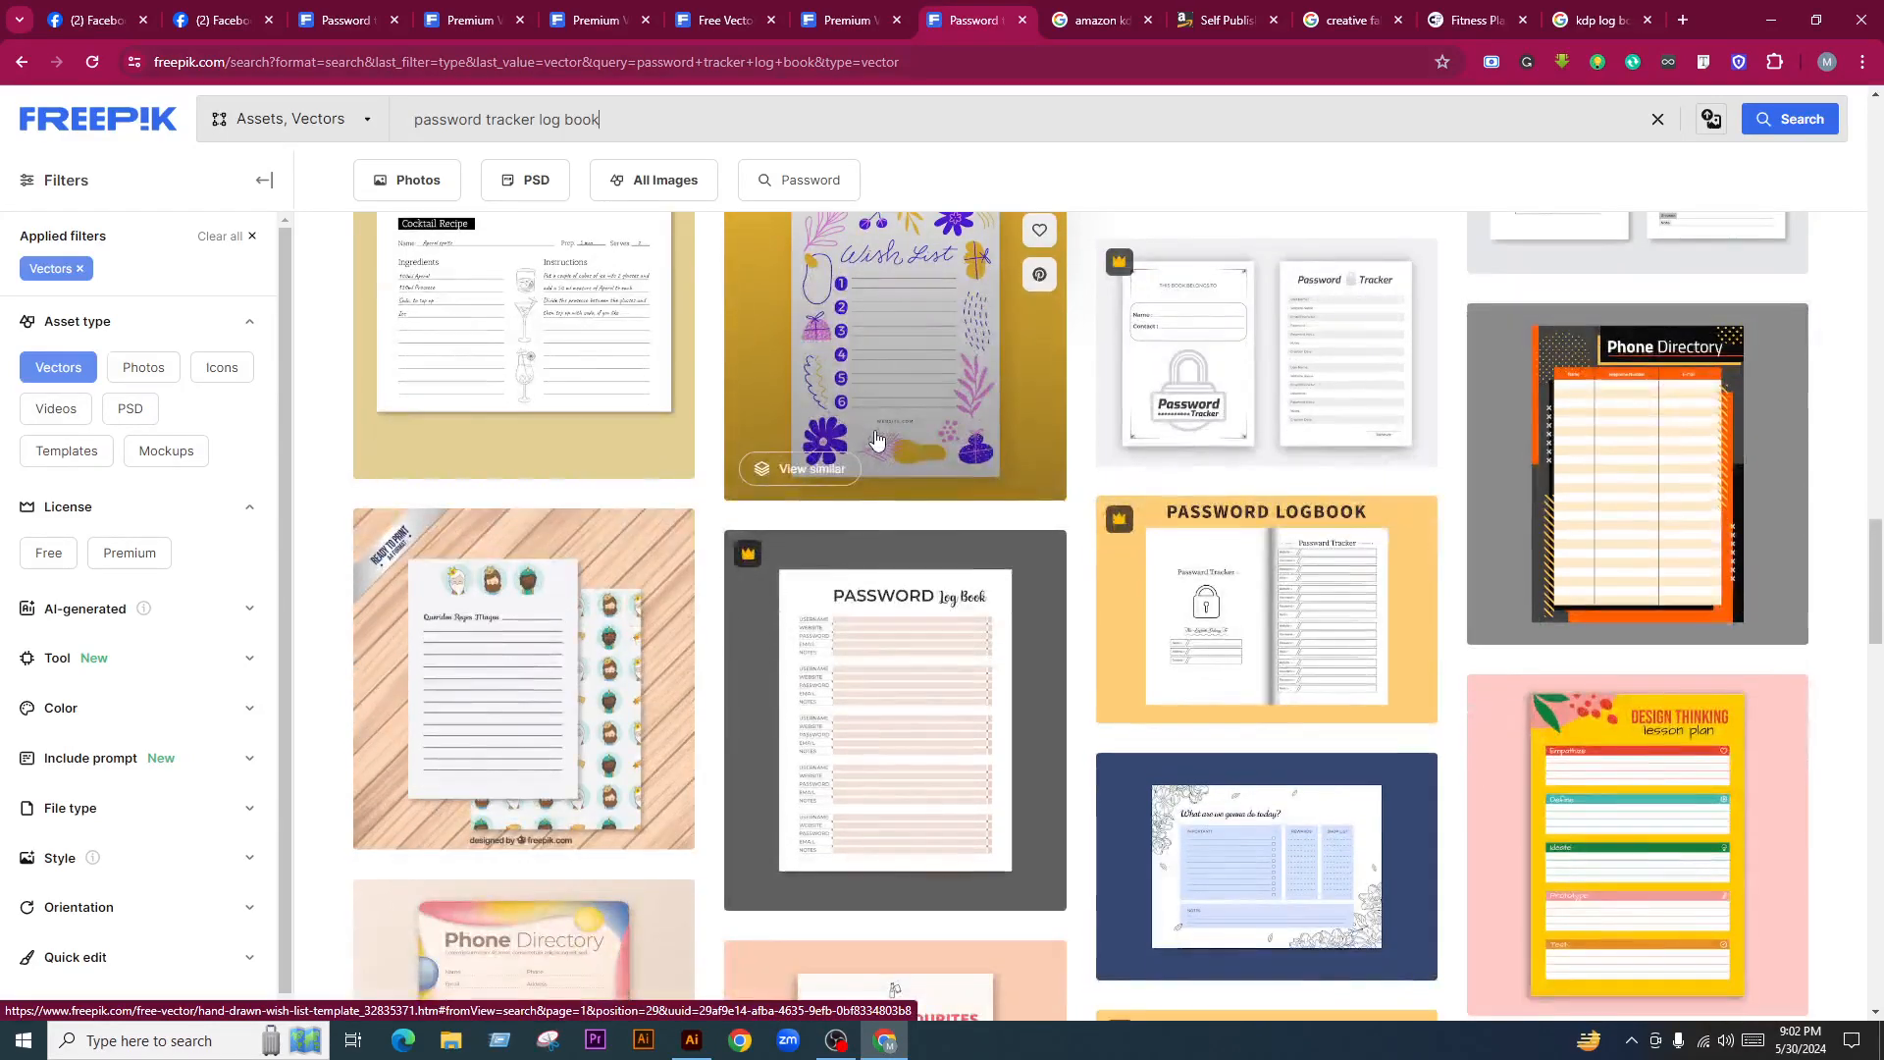
{"action": "scroll", "coordinate": [1038, 501], "scroll_direction": "down", "scroll_amount": 5}
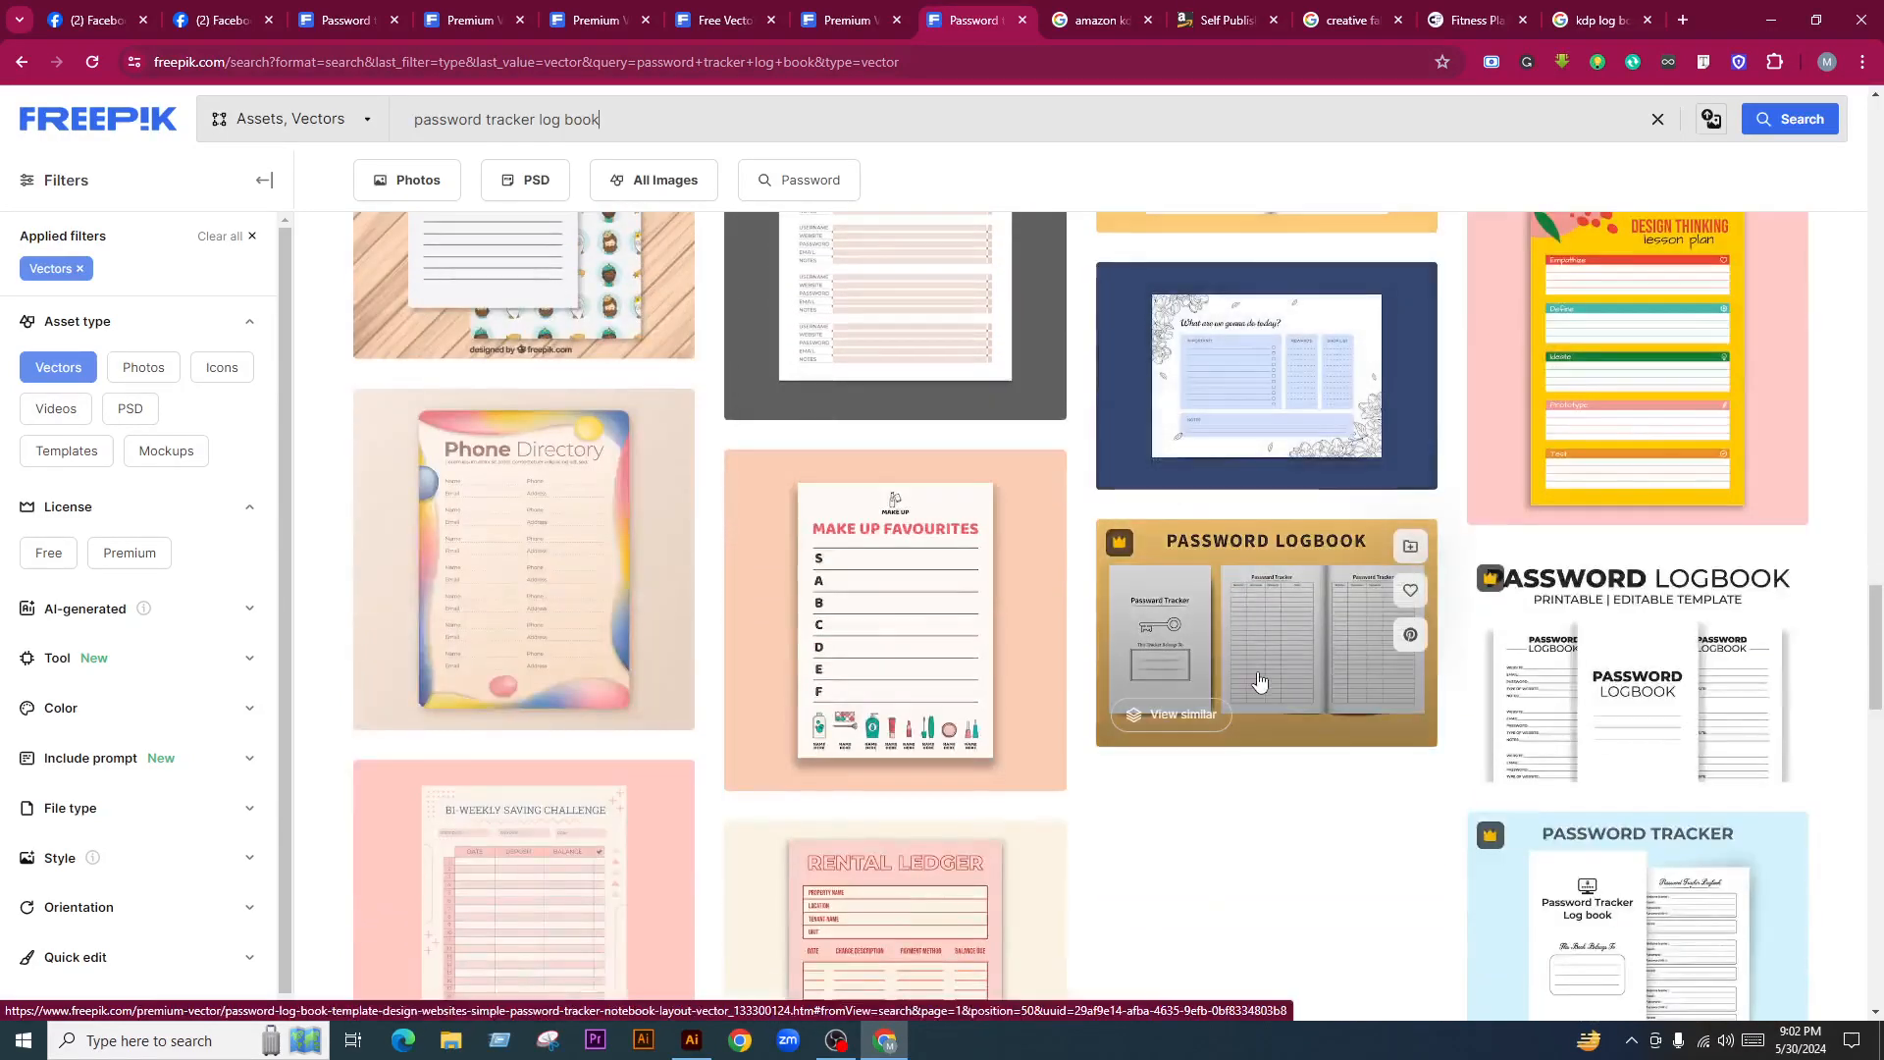
{"action": "scroll", "coordinate": [1268, 609], "scroll_direction": "down", "scroll_amount": 2}
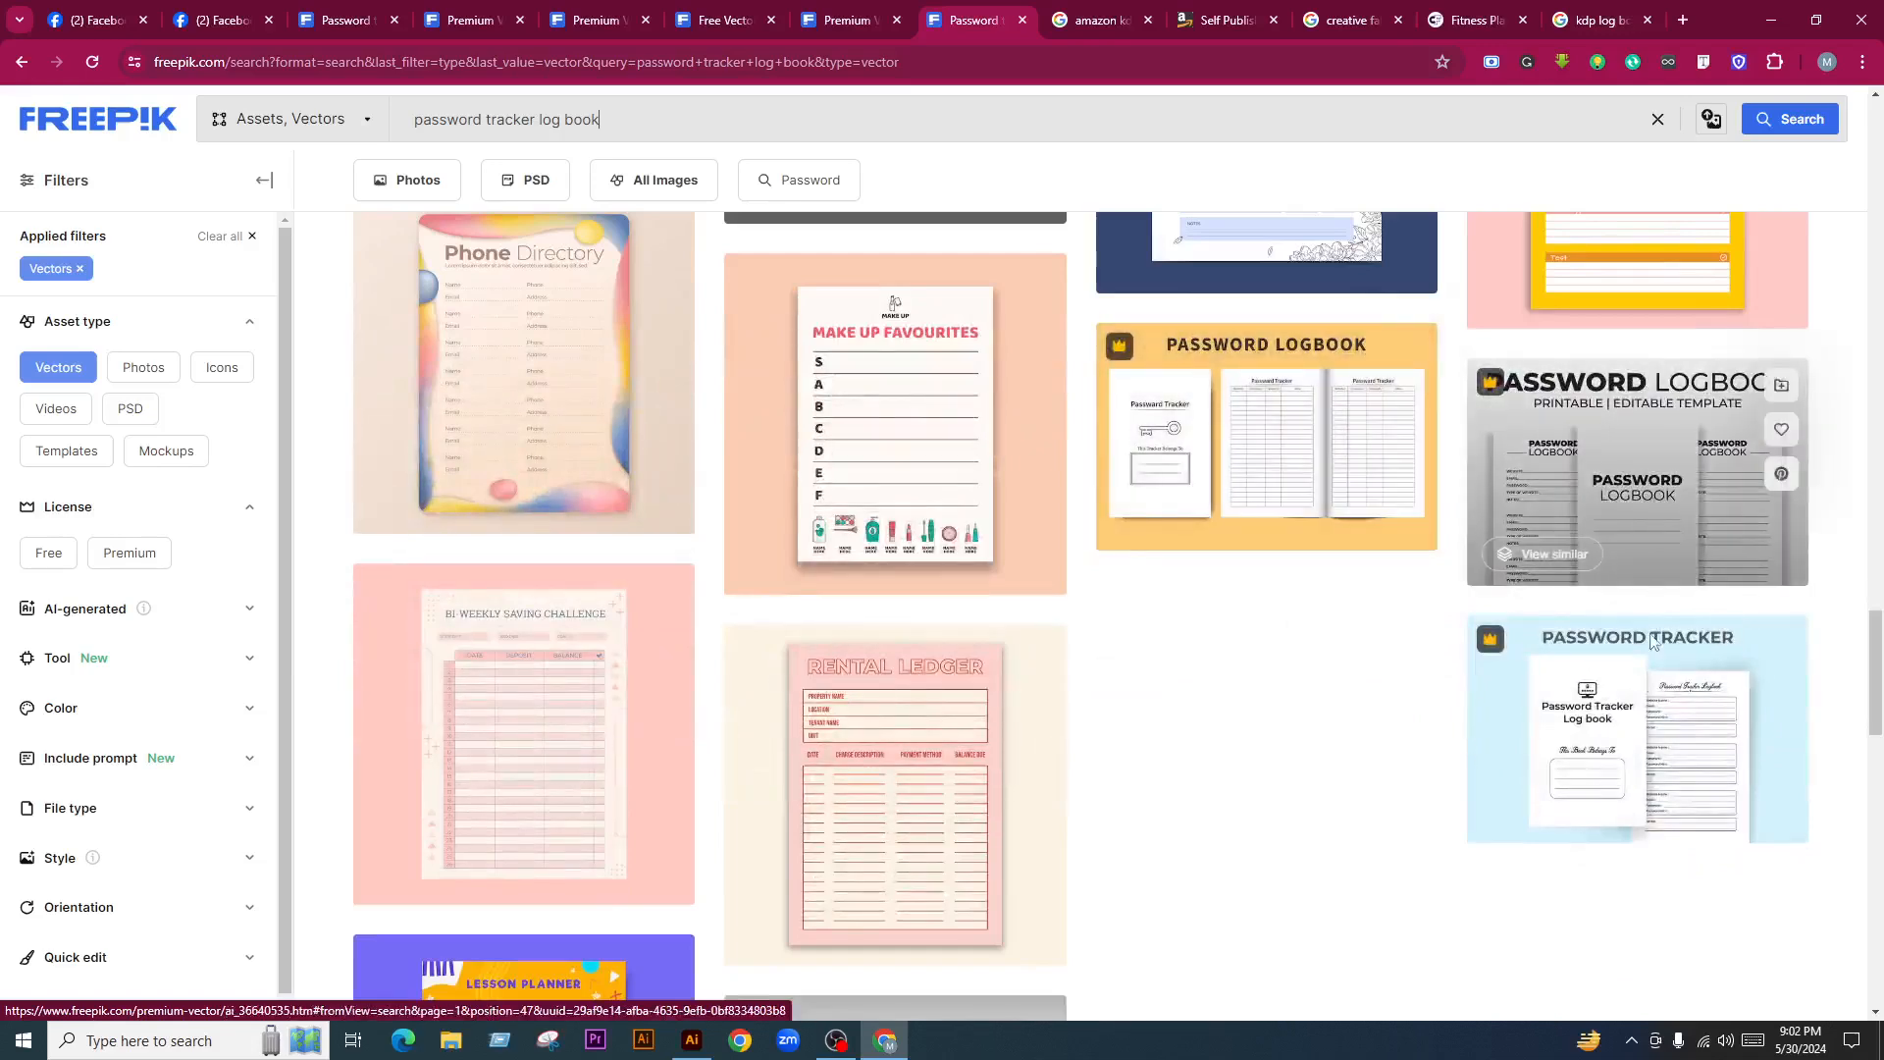
{"action": "scroll", "coordinate": [1001, 694], "scroll_direction": "down", "scroll_amount": 3}
{"action": "scroll", "coordinate": [914, 690], "scroll_direction": "down", "scroll_amount": 3}
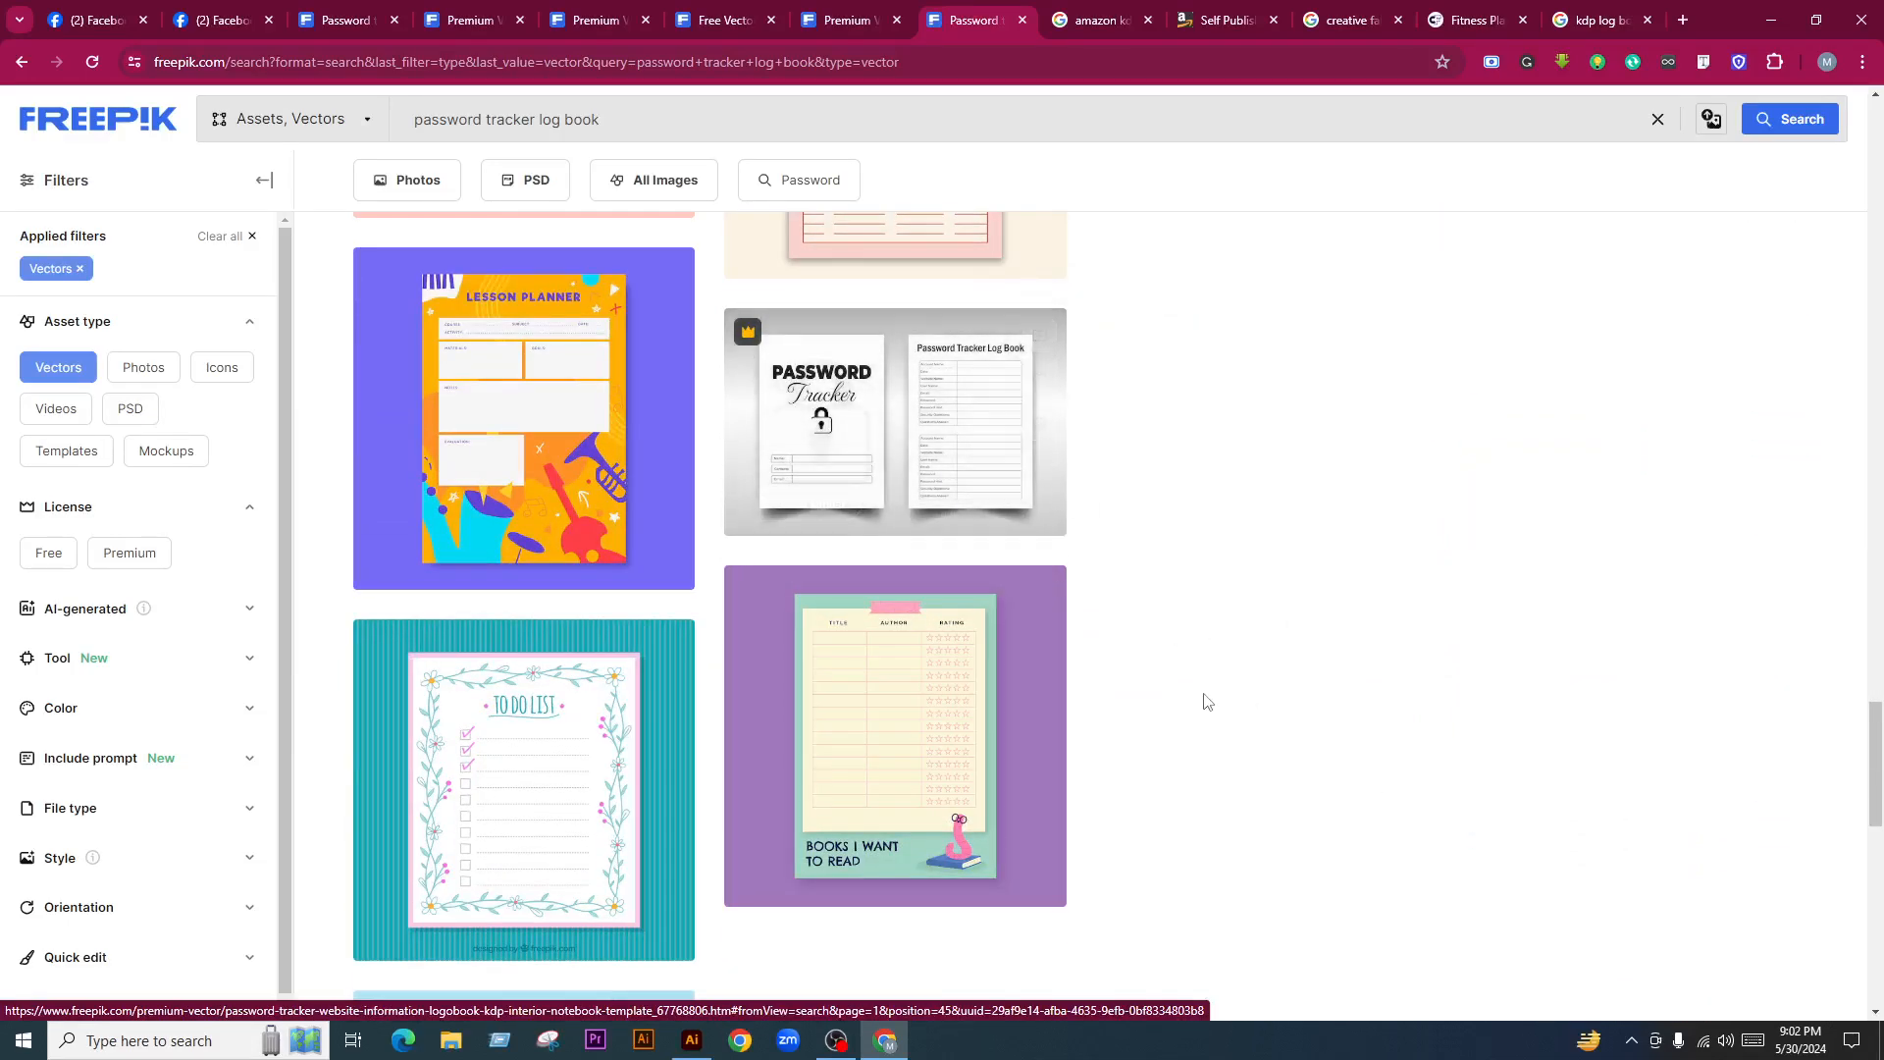
{"action": "scroll", "coordinate": [933, 681], "scroll_direction": "up", "scroll_amount": 20}
{"action": "scroll", "coordinate": [933, 712], "scroll_direction": "up", "scroll_amount": 15}
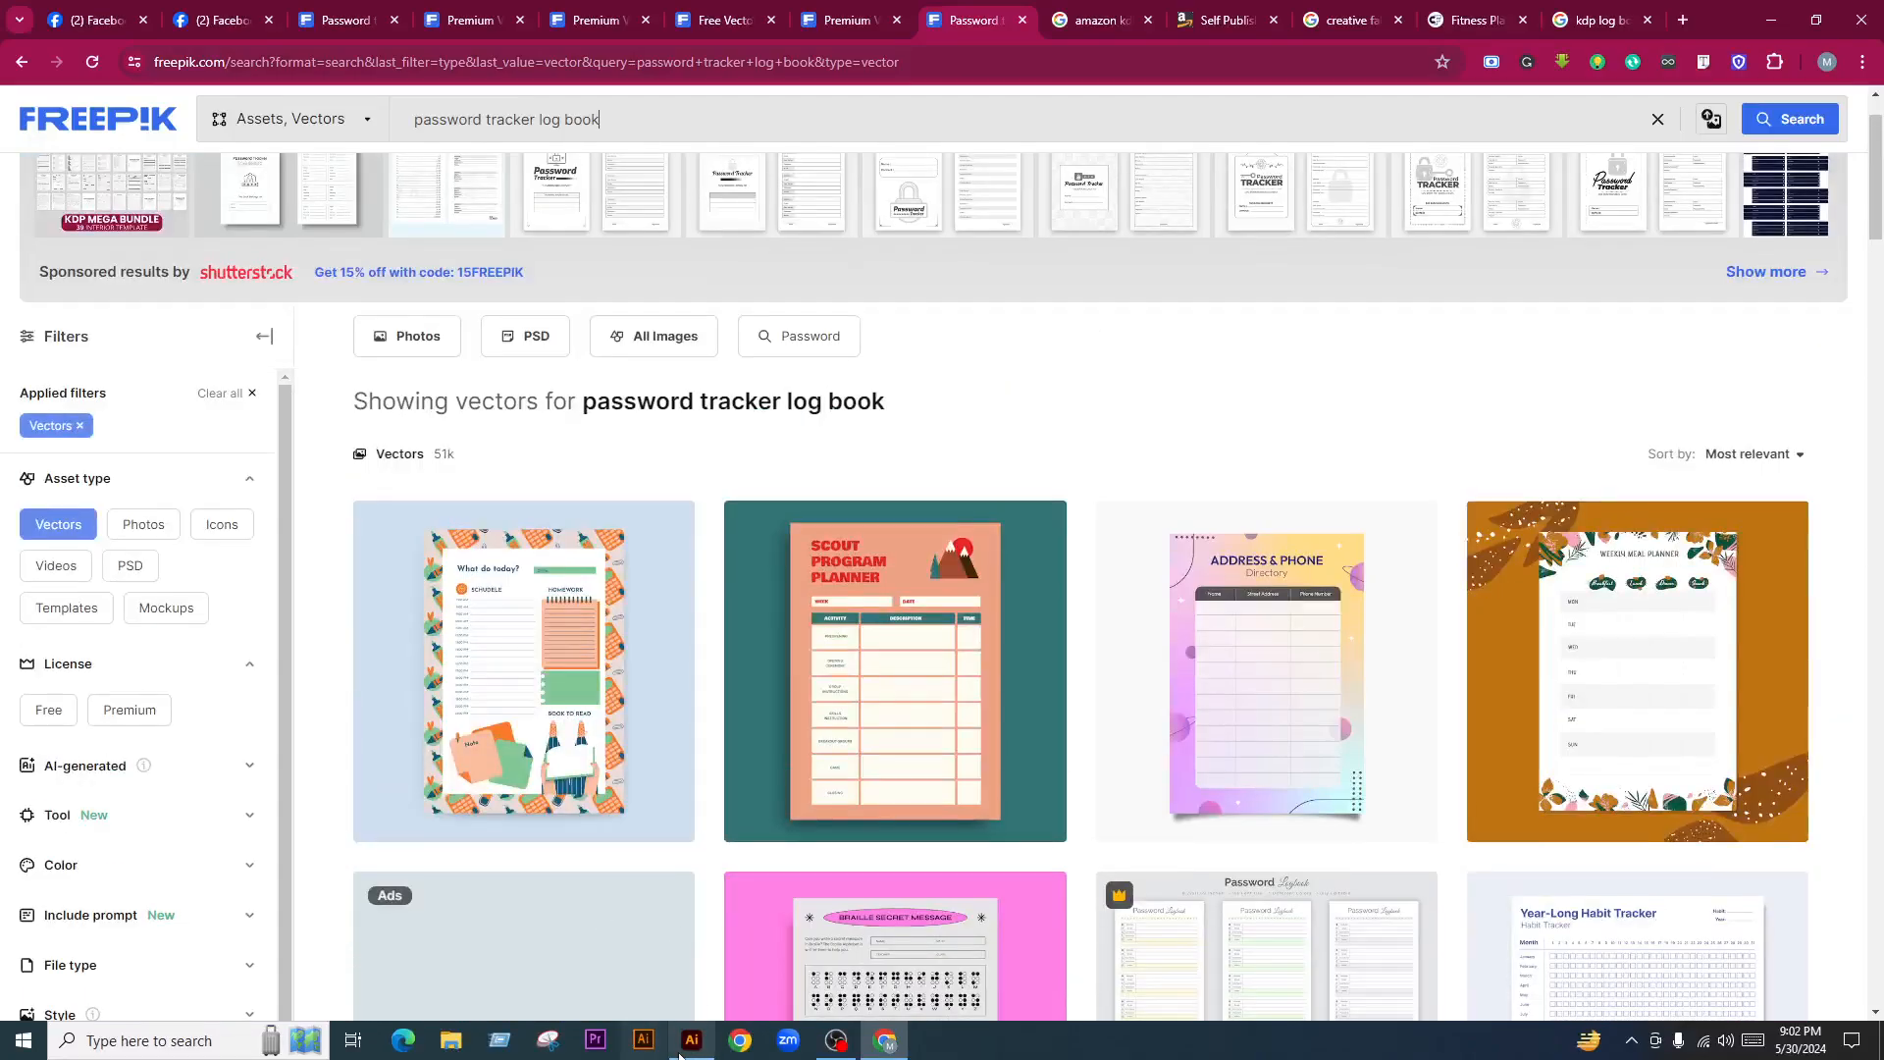
Return to Illustrator and reposition the top Password Tracker mockup image
{"action": "left_click", "coordinate": [684, 1048]}
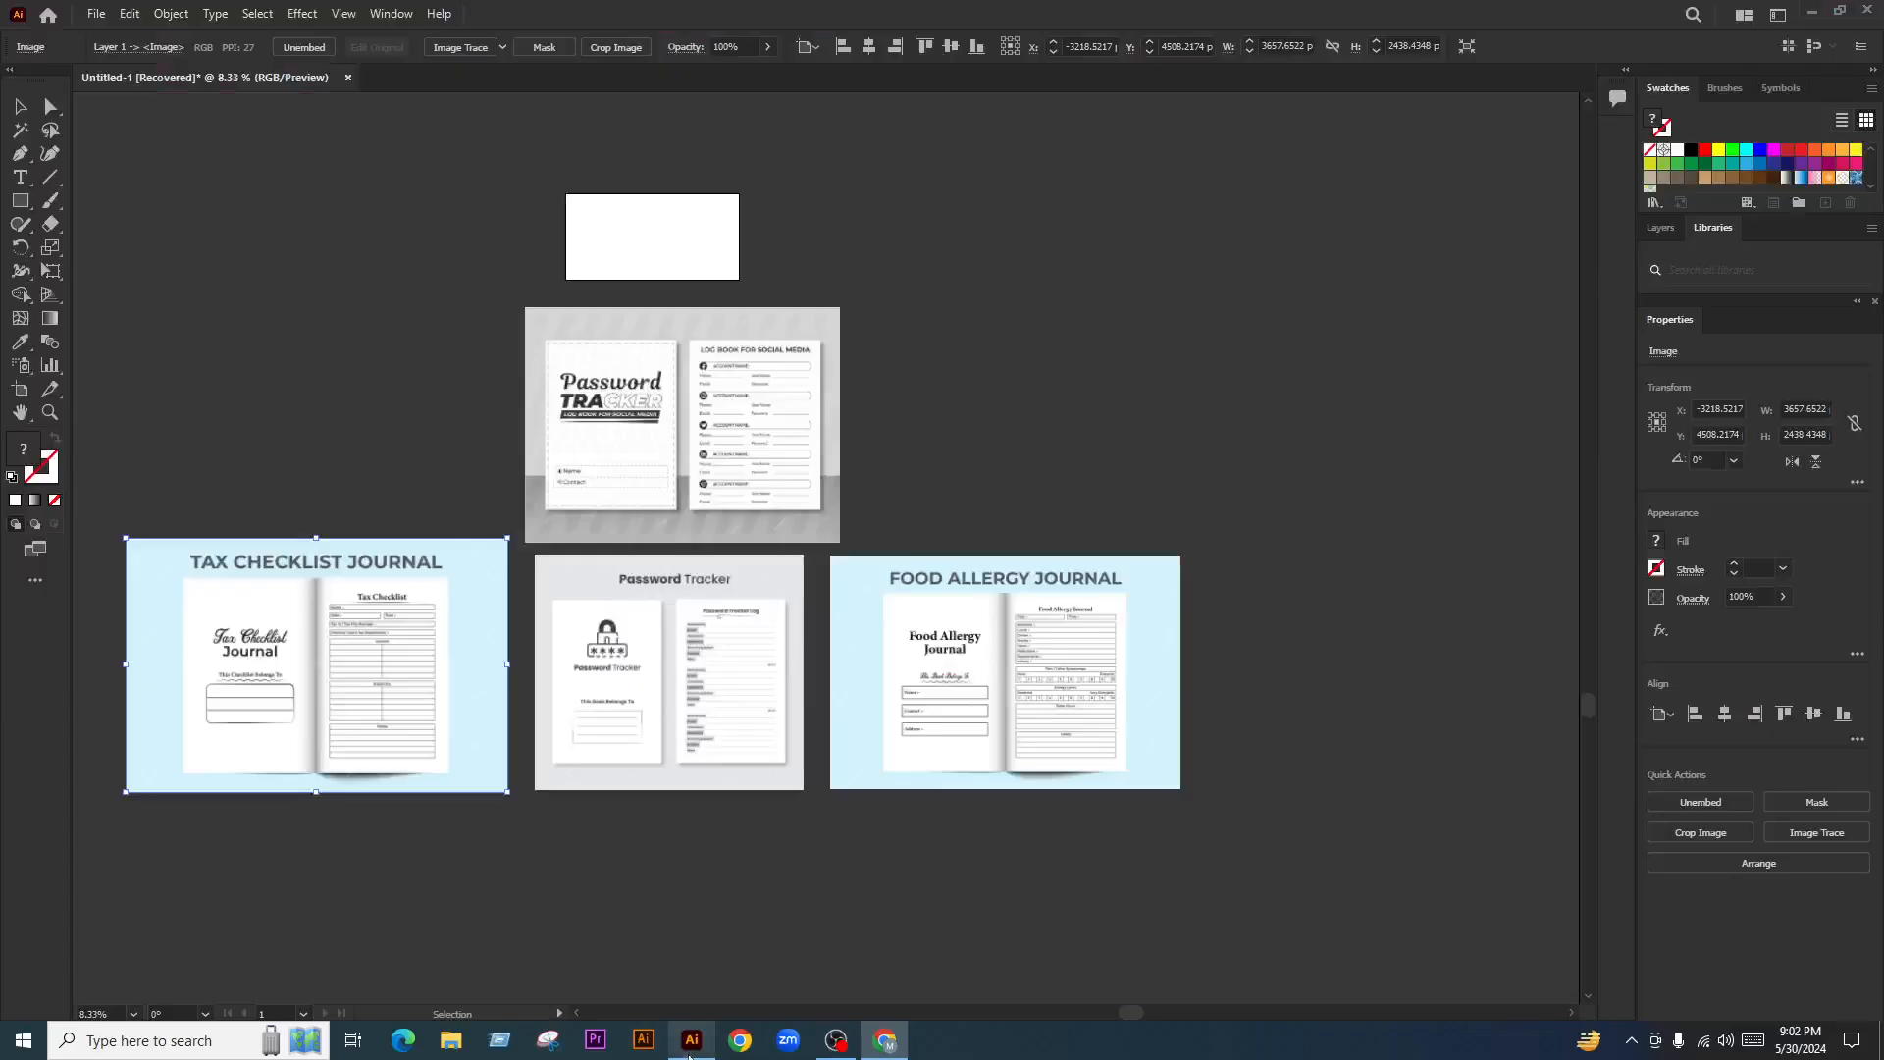
{"action": "left_click", "coordinate": [951, 485]}
{"action": "scroll", "coordinate": [861, 535], "scroll_direction": "down", "scroll_amount": 1}
{"action": "scroll", "coordinate": [761, 538], "scroll_direction": "up", "scroll_amount": 1}
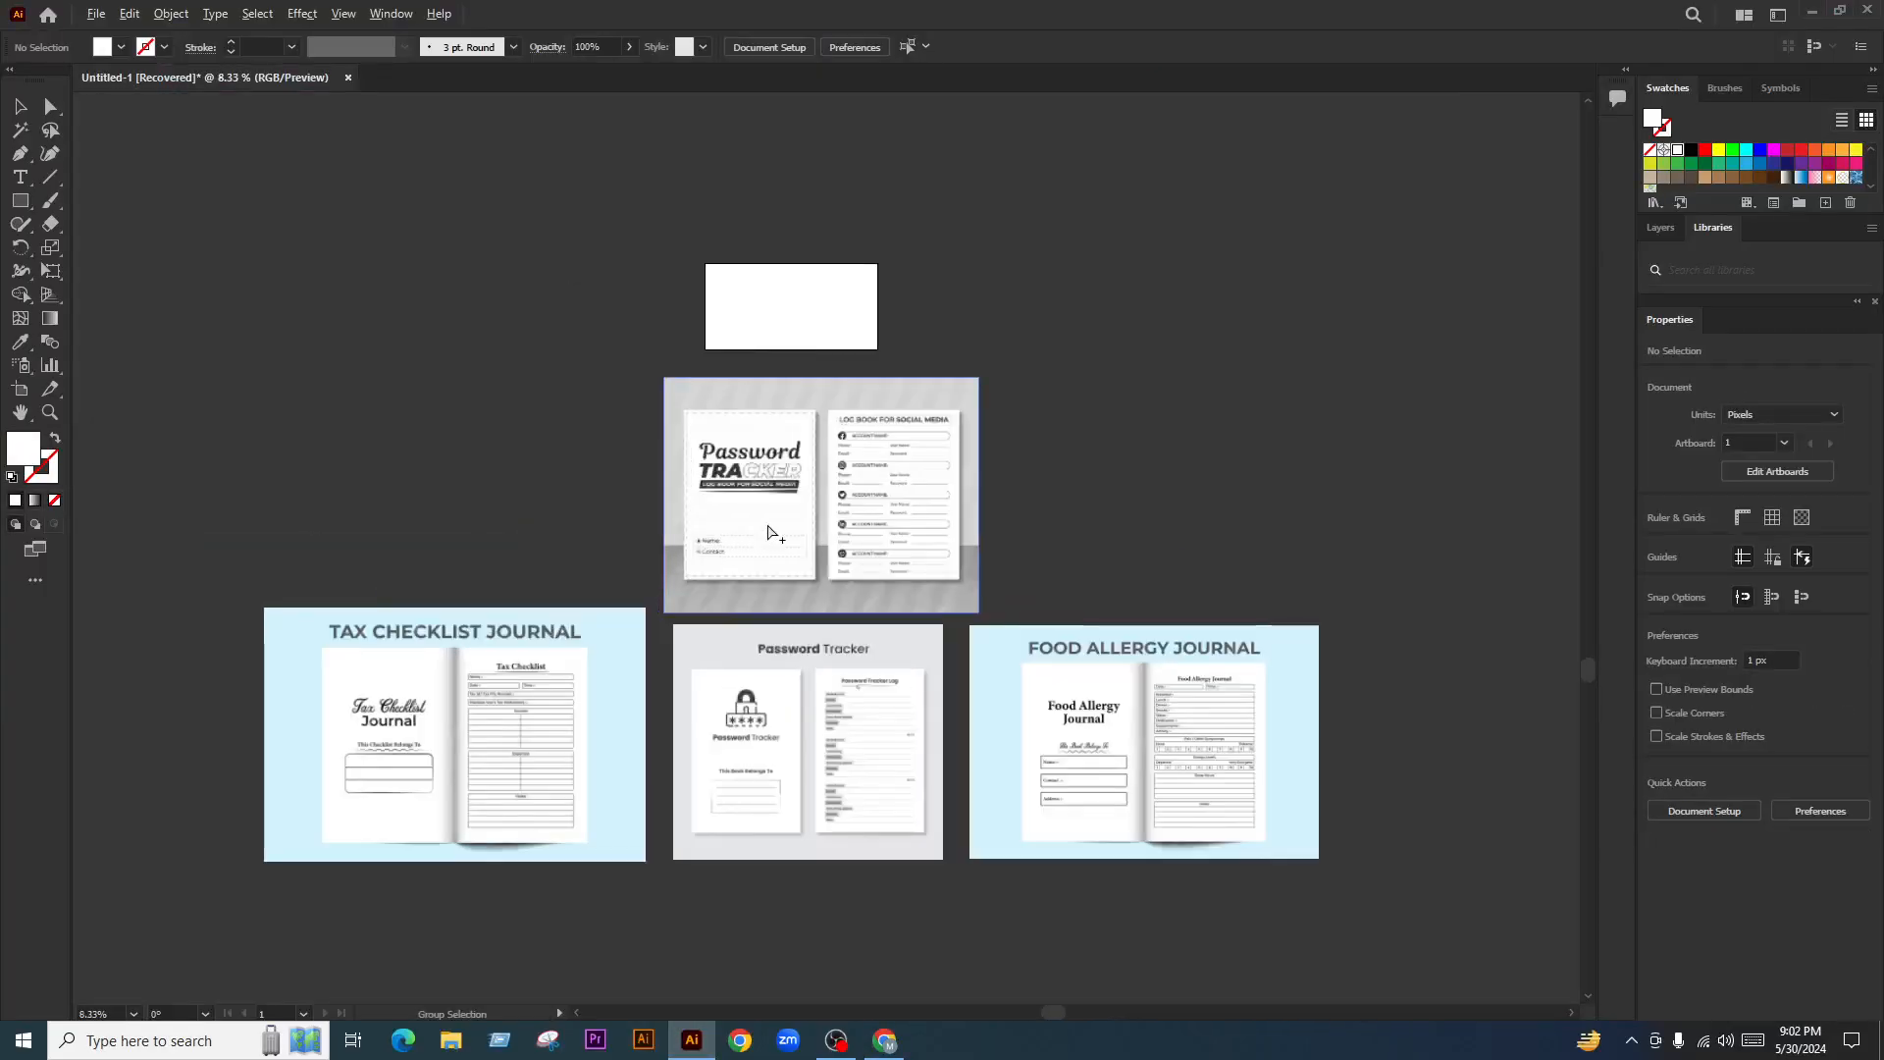
{"action": "left_click_drag", "start_coordinate": [761, 538], "coordinate": [475, 492]}
{"action": "left_click", "coordinate": [756, 544]}
Bring the Password Tracker log book image into view and pick the Type tool
{"action": "scroll", "coordinate": [415, 643], "scroll_direction": "up", "scroll_amount": 2}
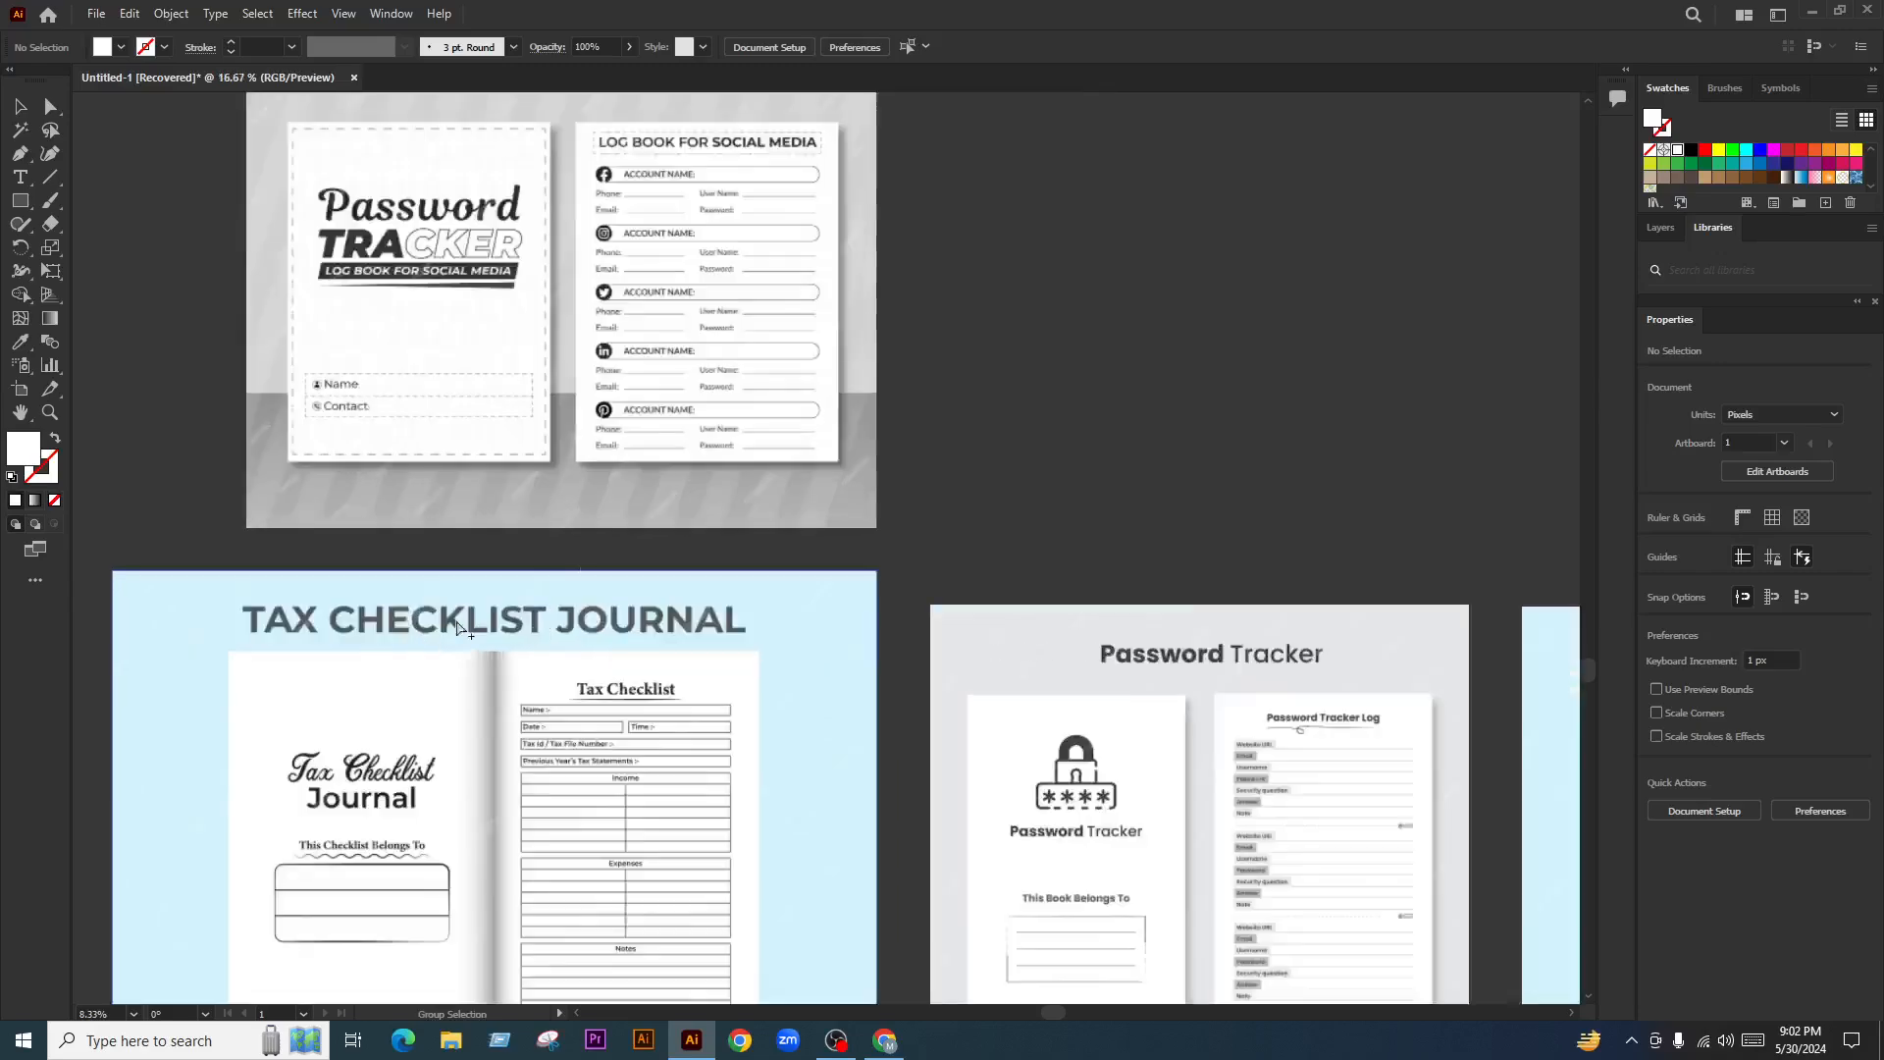
{"action": "left_click_drag", "start_coordinate": [921, 441], "coordinate": [964, 585]}
{"action": "scroll", "coordinate": [378, 306], "scroll_direction": "up", "scroll_amount": 2}
{"action": "scroll", "coordinate": [452, 365], "scroll_direction": "down", "scroll_amount": 2}
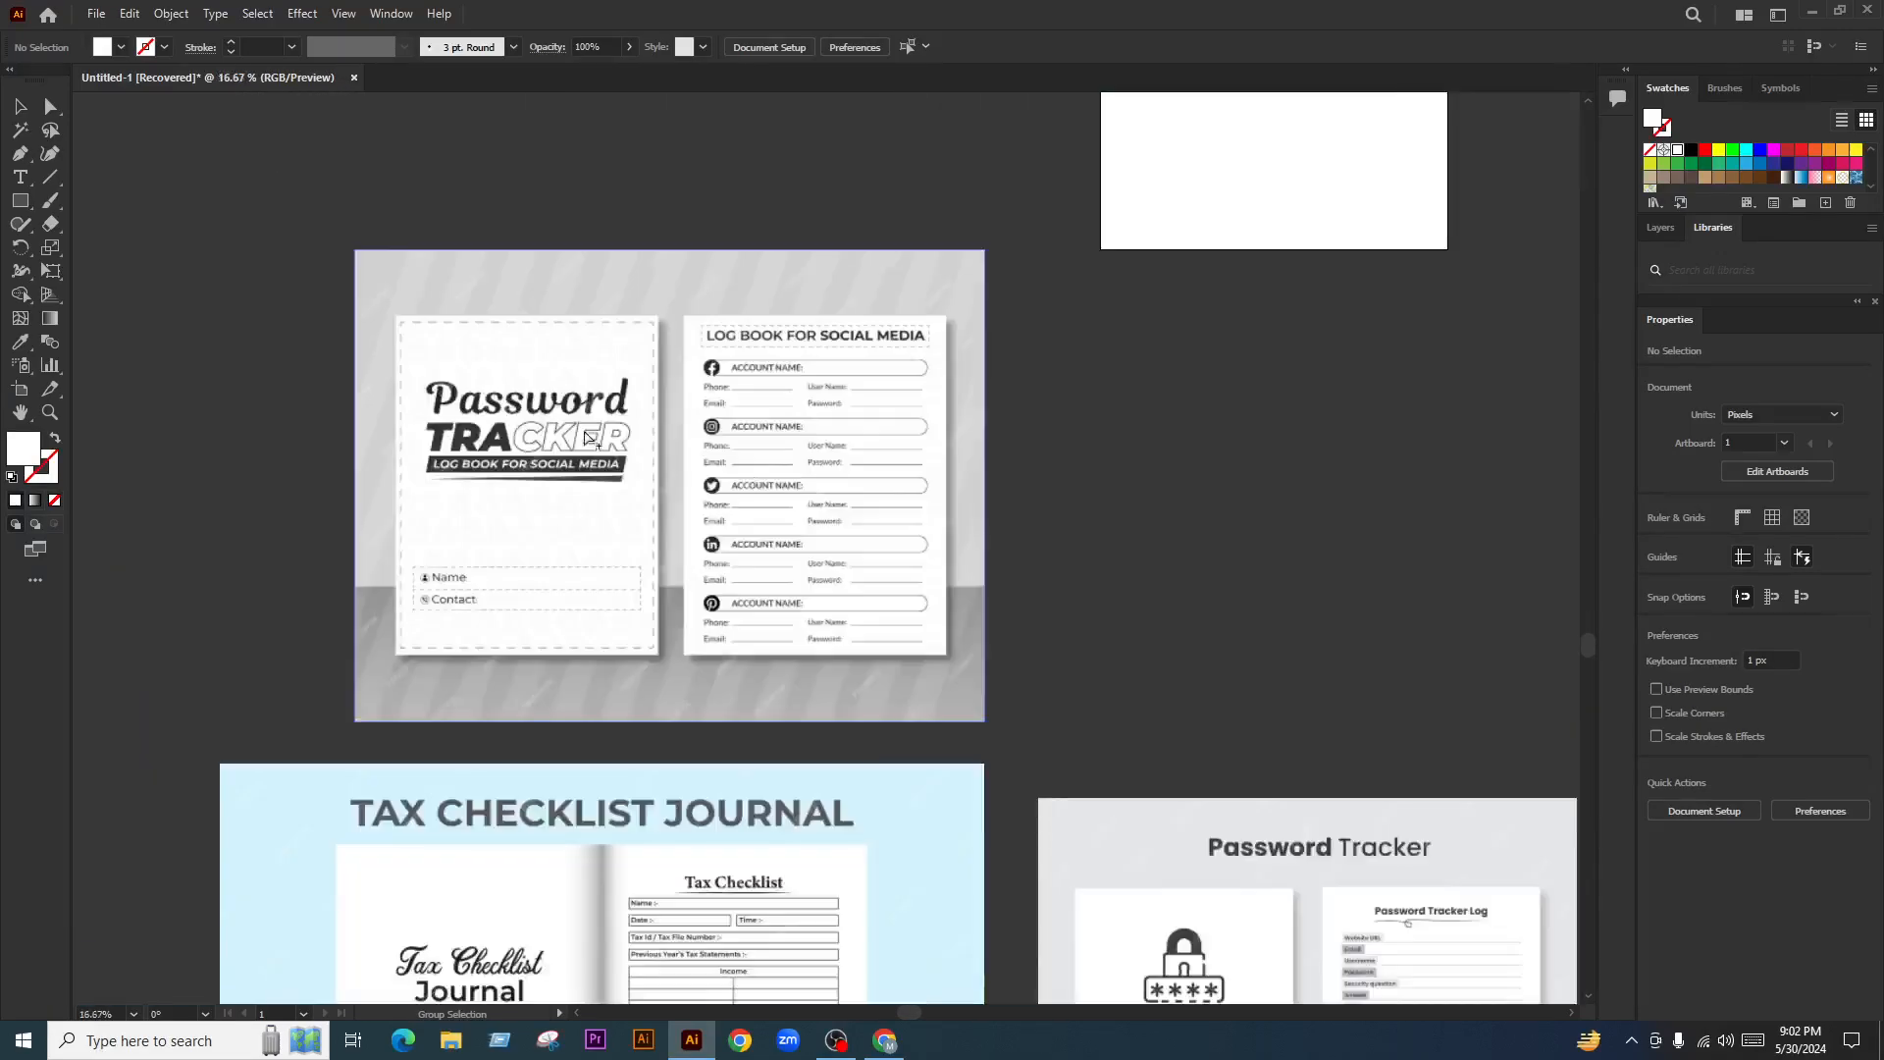
{"action": "scroll", "coordinate": [763, 471], "scroll_direction": "down", "scroll_amount": 1}
{"action": "scroll", "coordinate": [1005, 432], "scroll_direction": "up", "scroll_amount": 1}
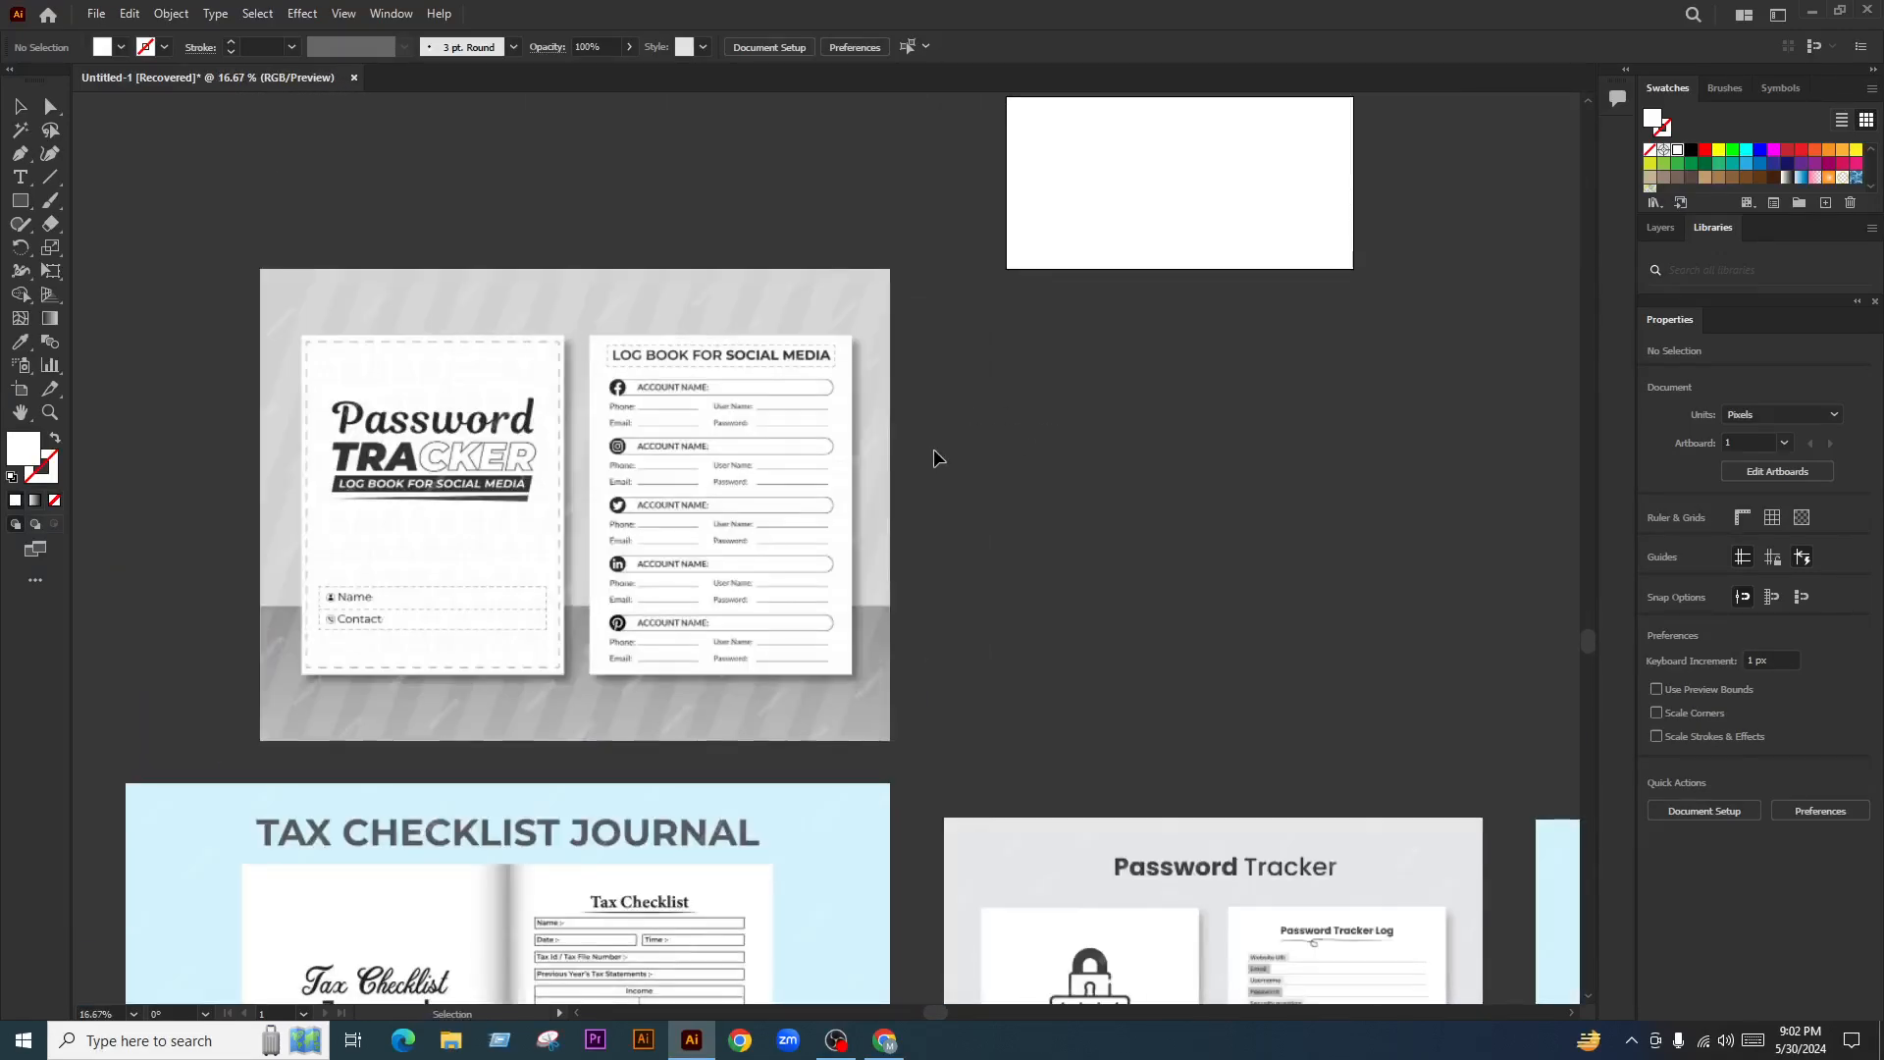
{"action": "key", "text": "t"}
{"action": "scroll", "coordinate": [956, 484], "scroll_direction": "up", "scroll_amount": 1}
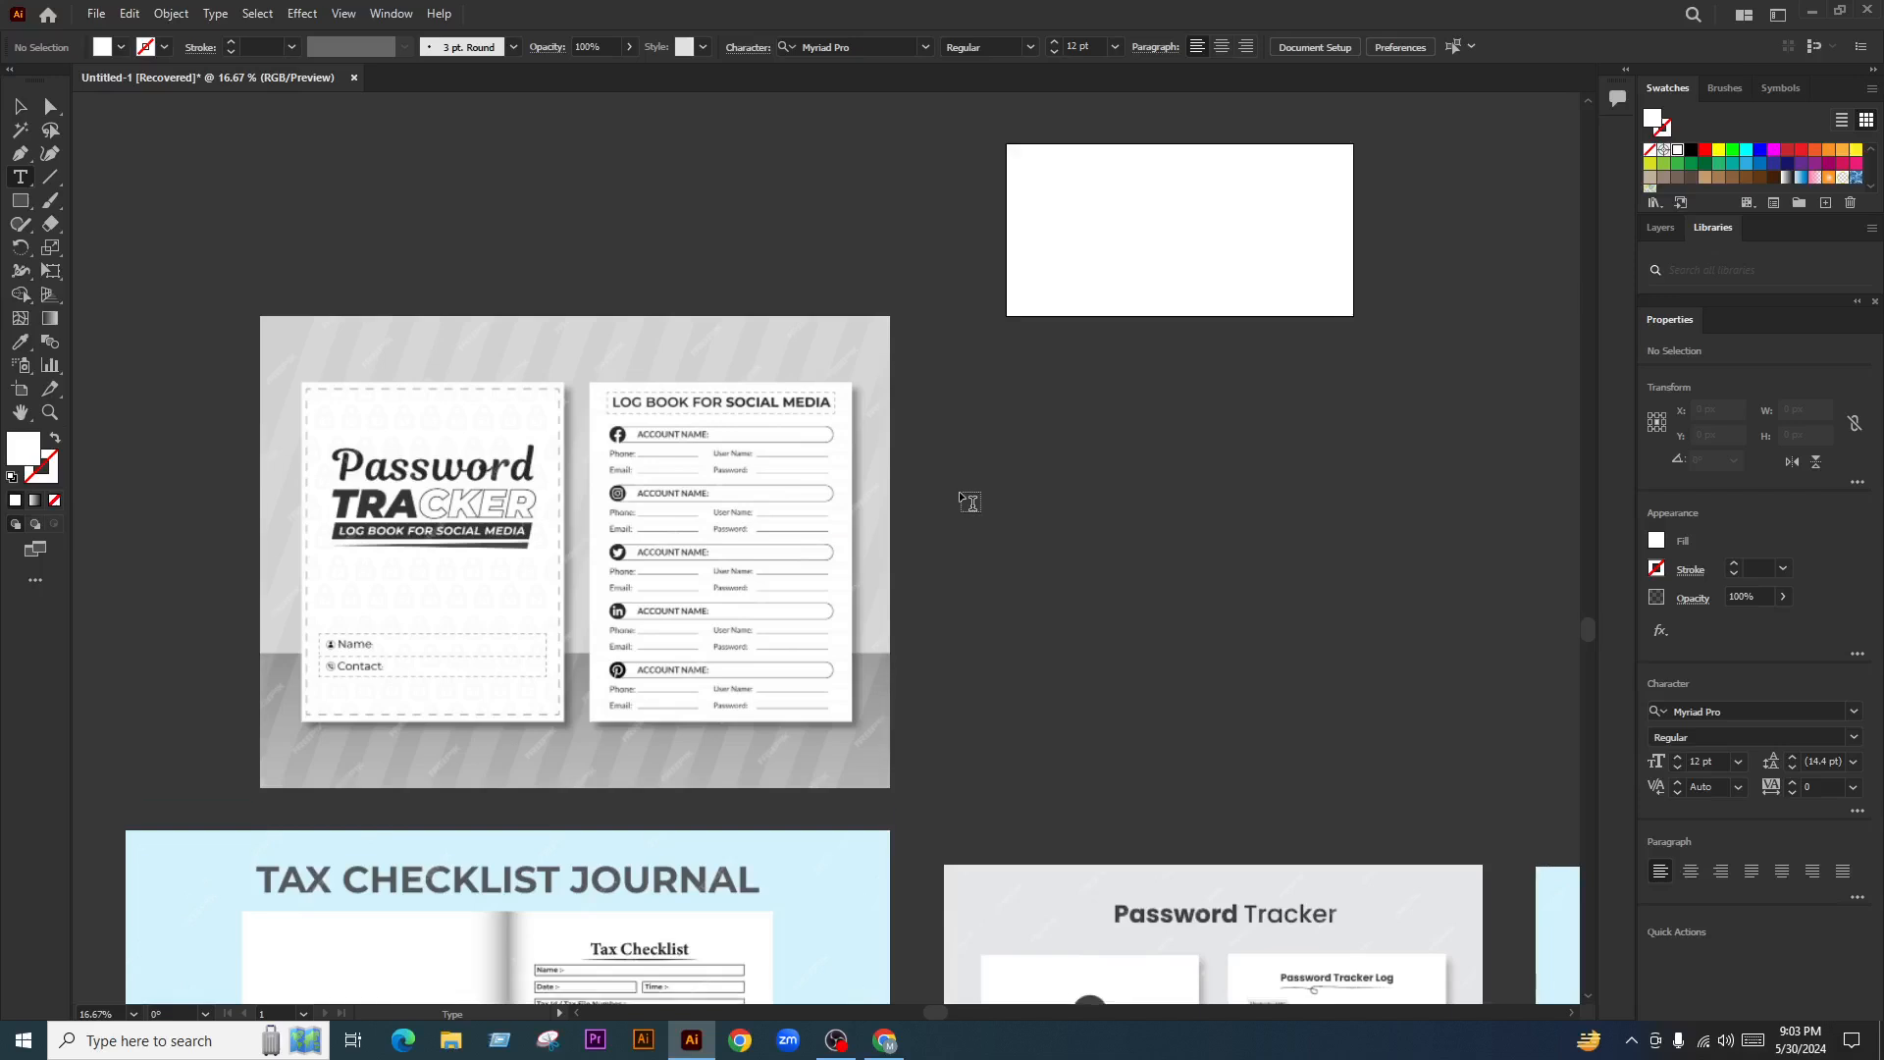
{"action": "scroll", "coordinate": [264, 505], "scroll_direction": "up", "scroll_amount": 1}
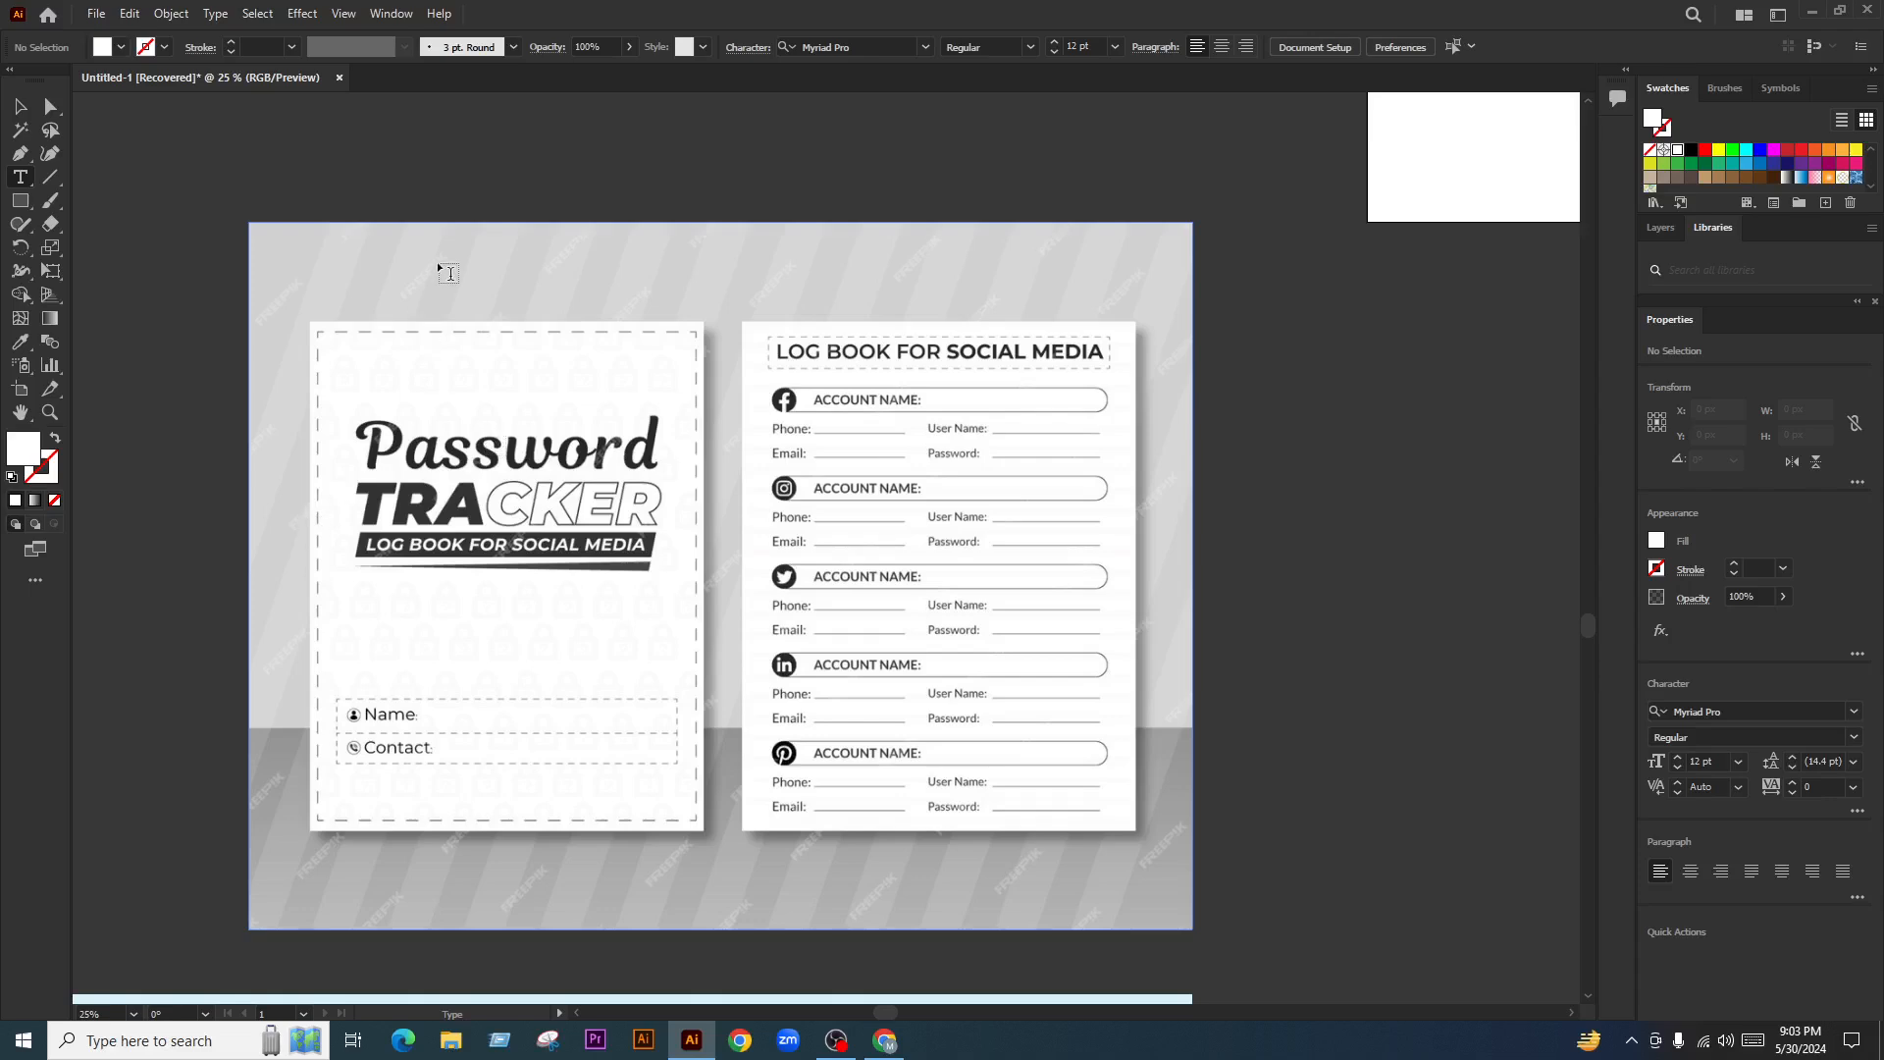
{"action": "key", "text": "ctrl+minus"}
{"action": "key", "text": "ctrl+minus"}
{"action": "key", "text": "ctrl+minus"}
{"action": "scroll", "coordinate": [446, 458], "scroll_direction": "up", "scroll_amount": 1}
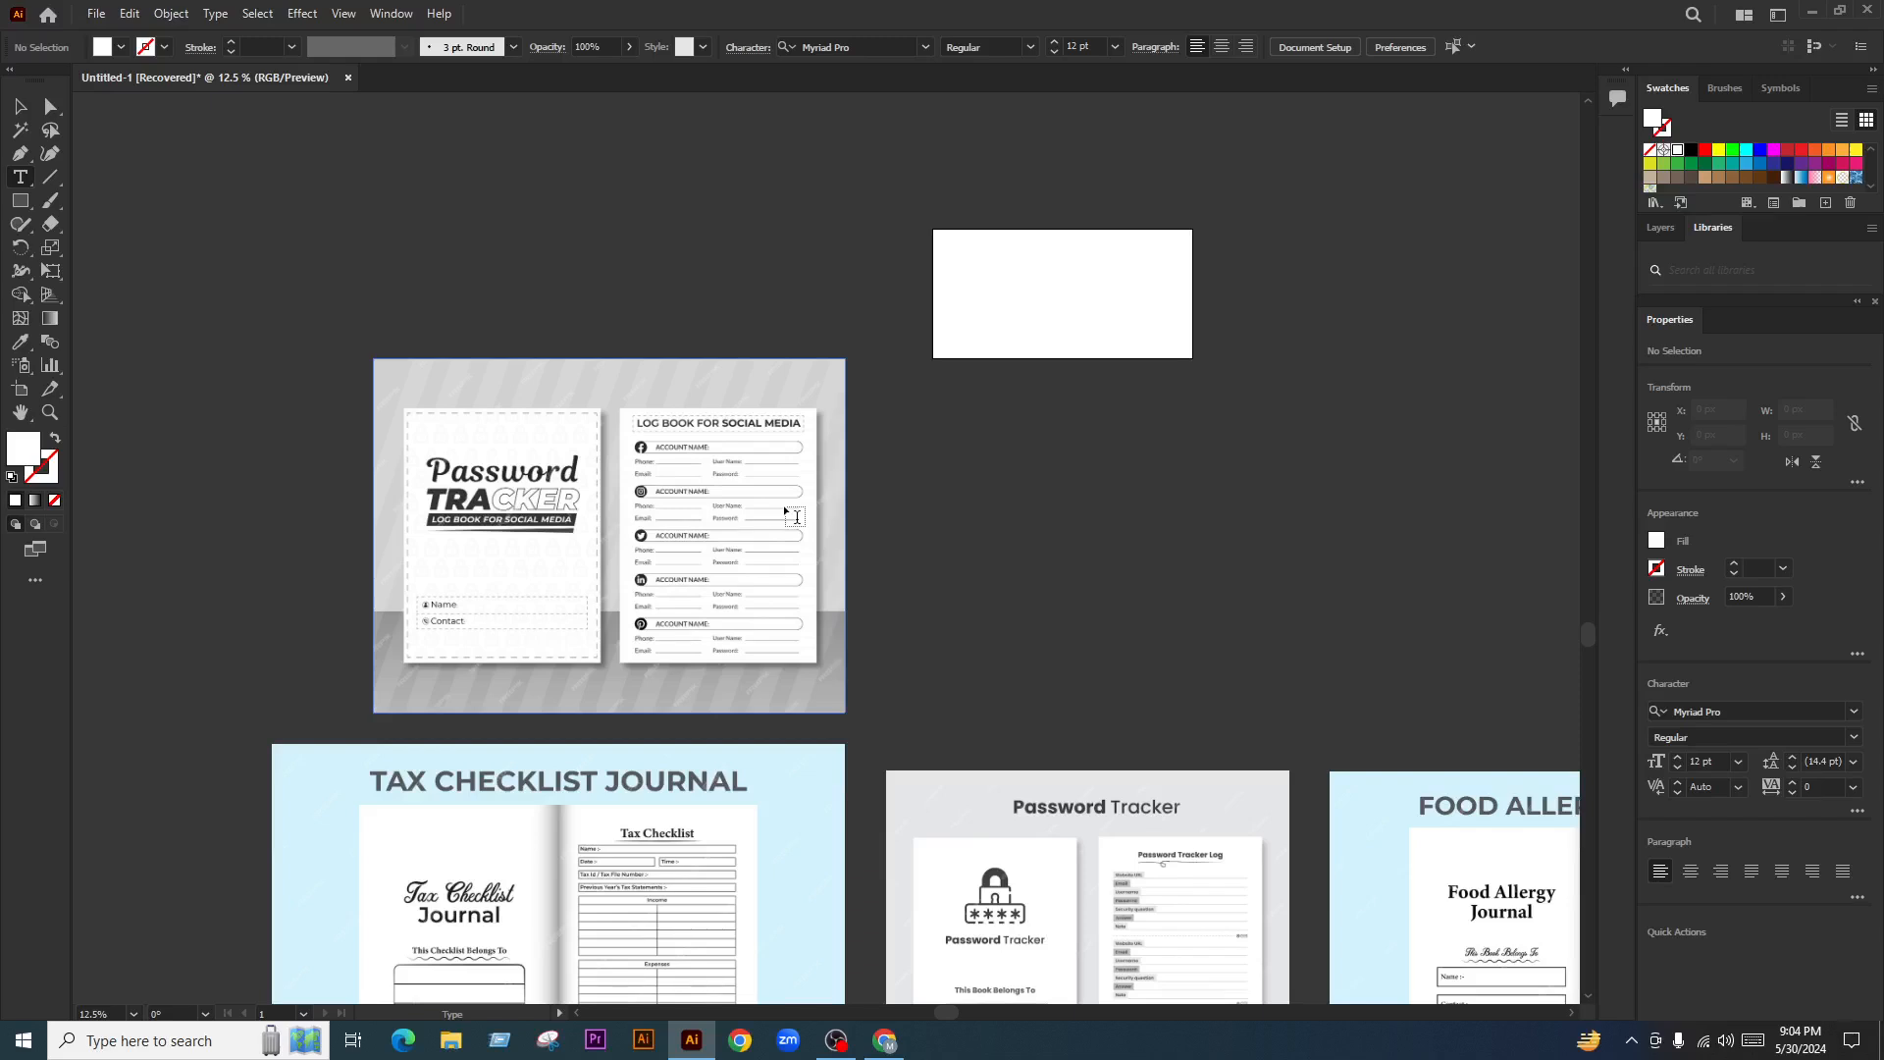
{"action": "key", "text": "v"}
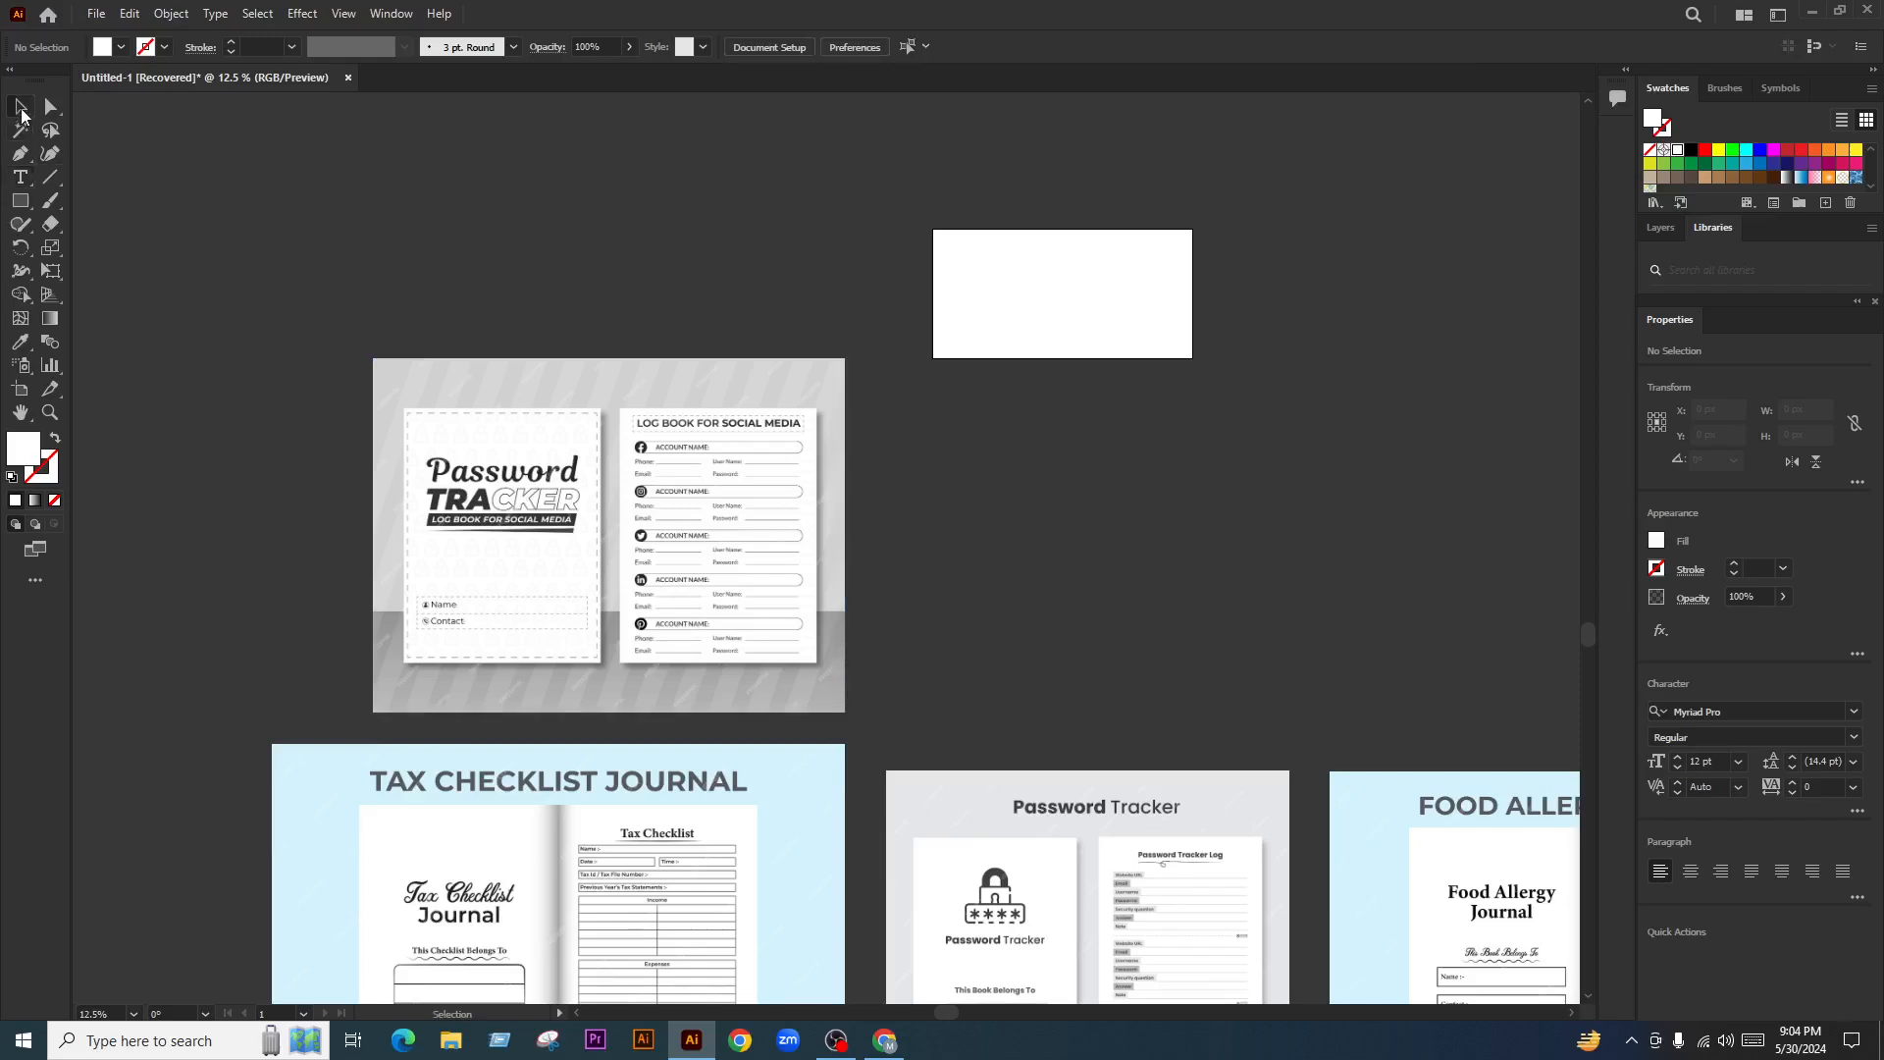
{"action": "scroll", "coordinate": [927, 538], "scroll_direction": "down", "scroll_amount": 2}
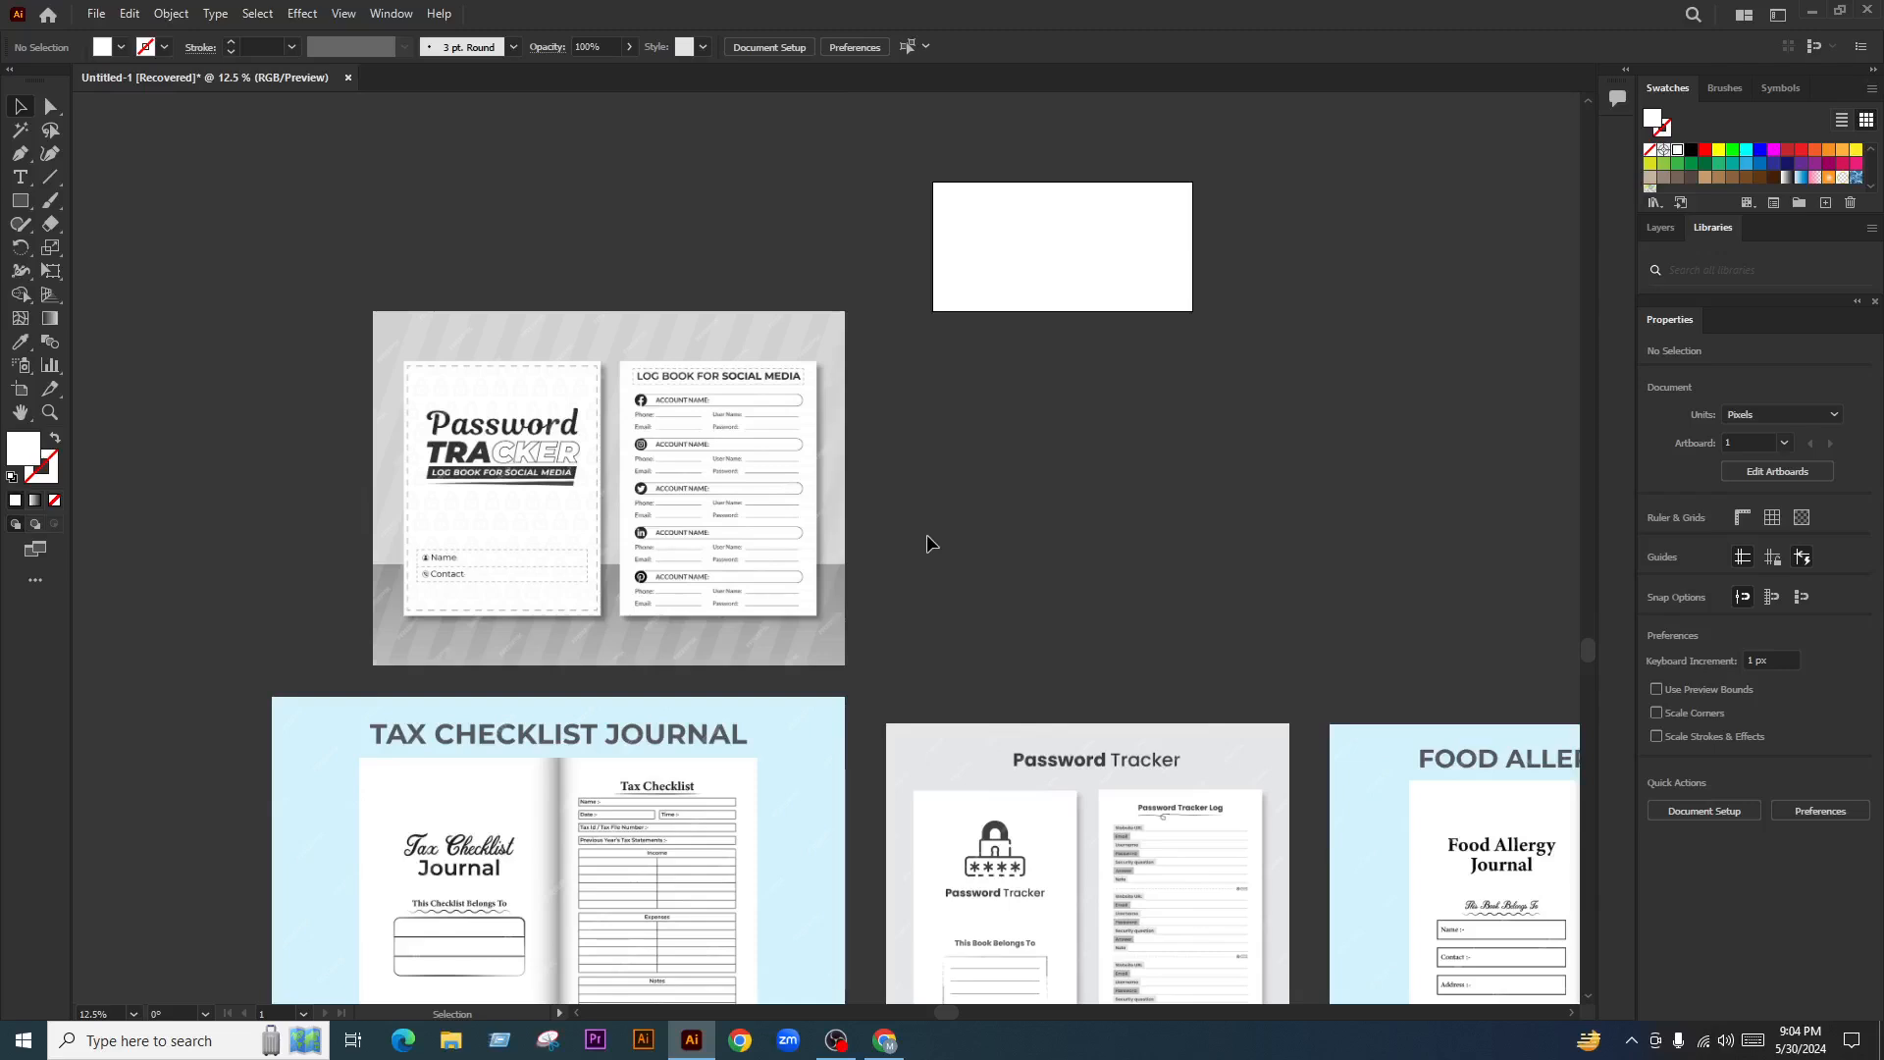
{"action": "left_click_drag", "start_coordinate": [929, 542], "coordinate": [925, 513]}
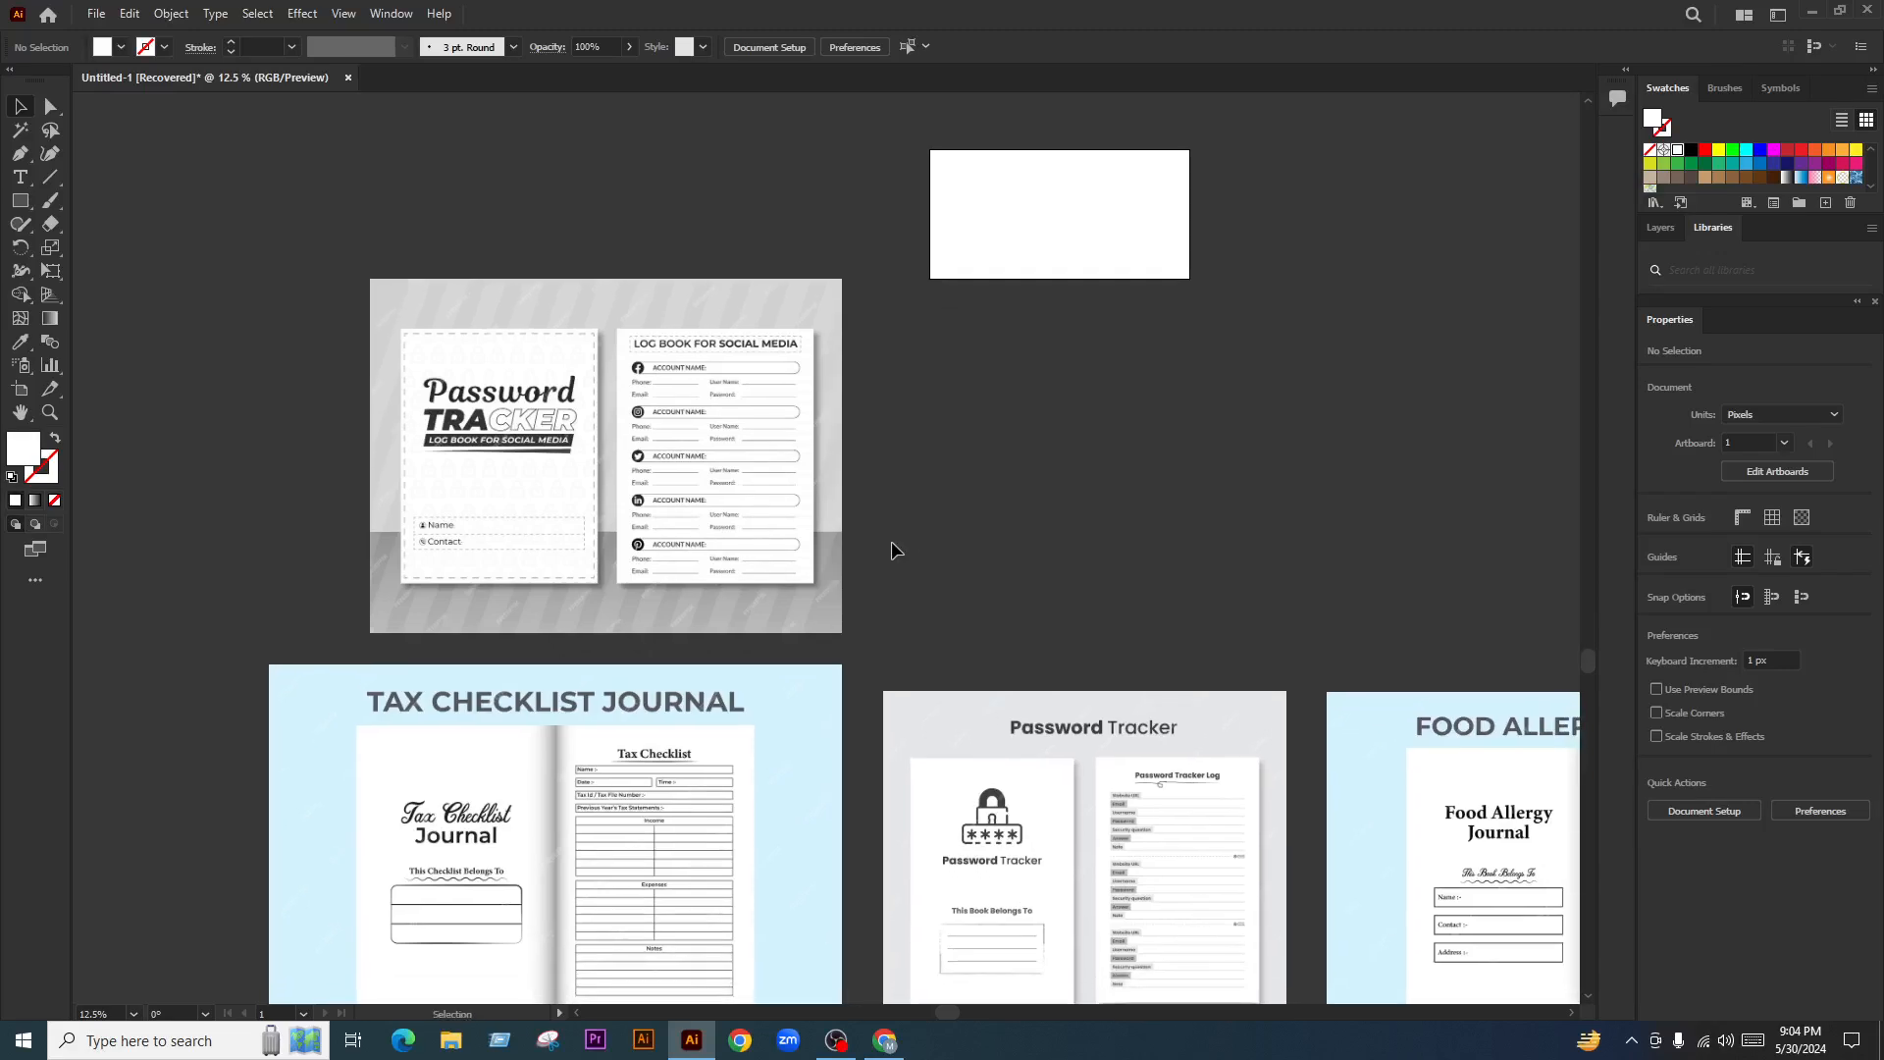
{"action": "key", "text": "ctrl+minus"}
{"action": "key", "text": "ctrl+a"}
{"action": "left_click", "coordinate": [1086, 521]}
{"action": "key", "text": "ctrl+plus"}
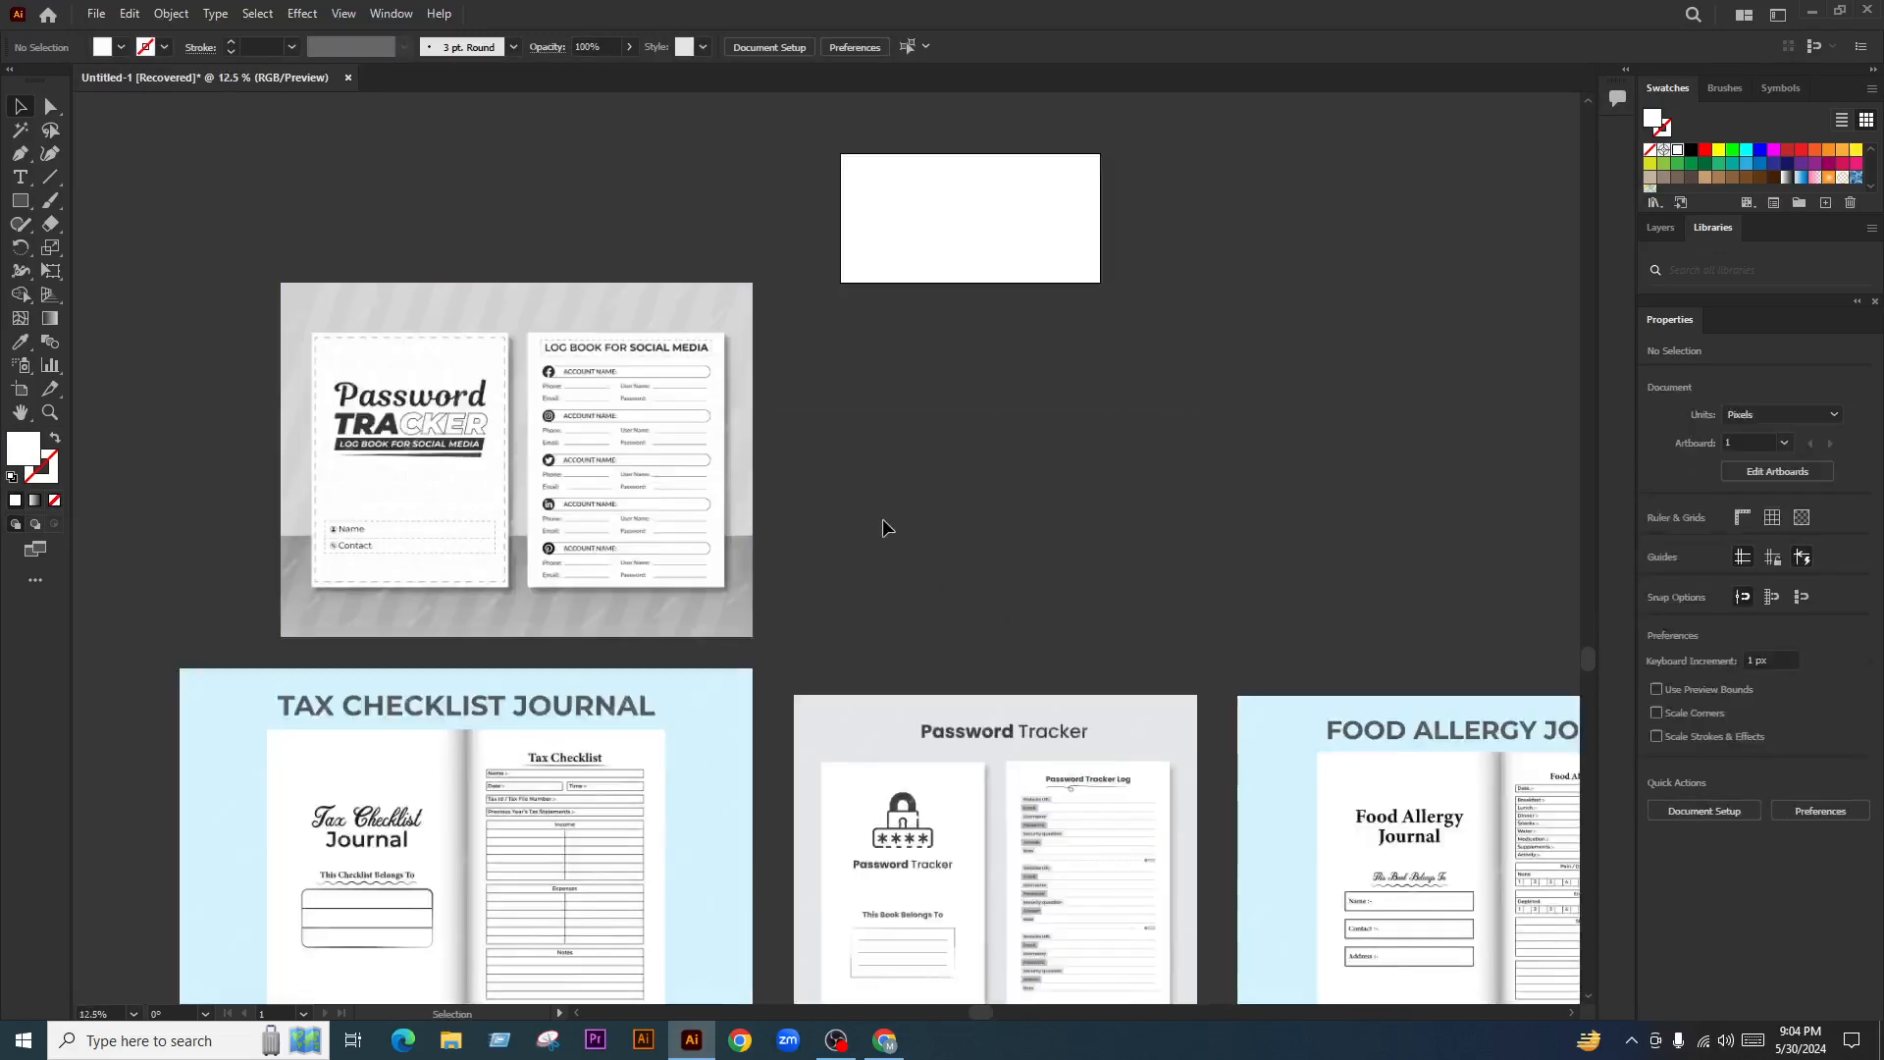
{"action": "key", "text": "ctrl+0"}
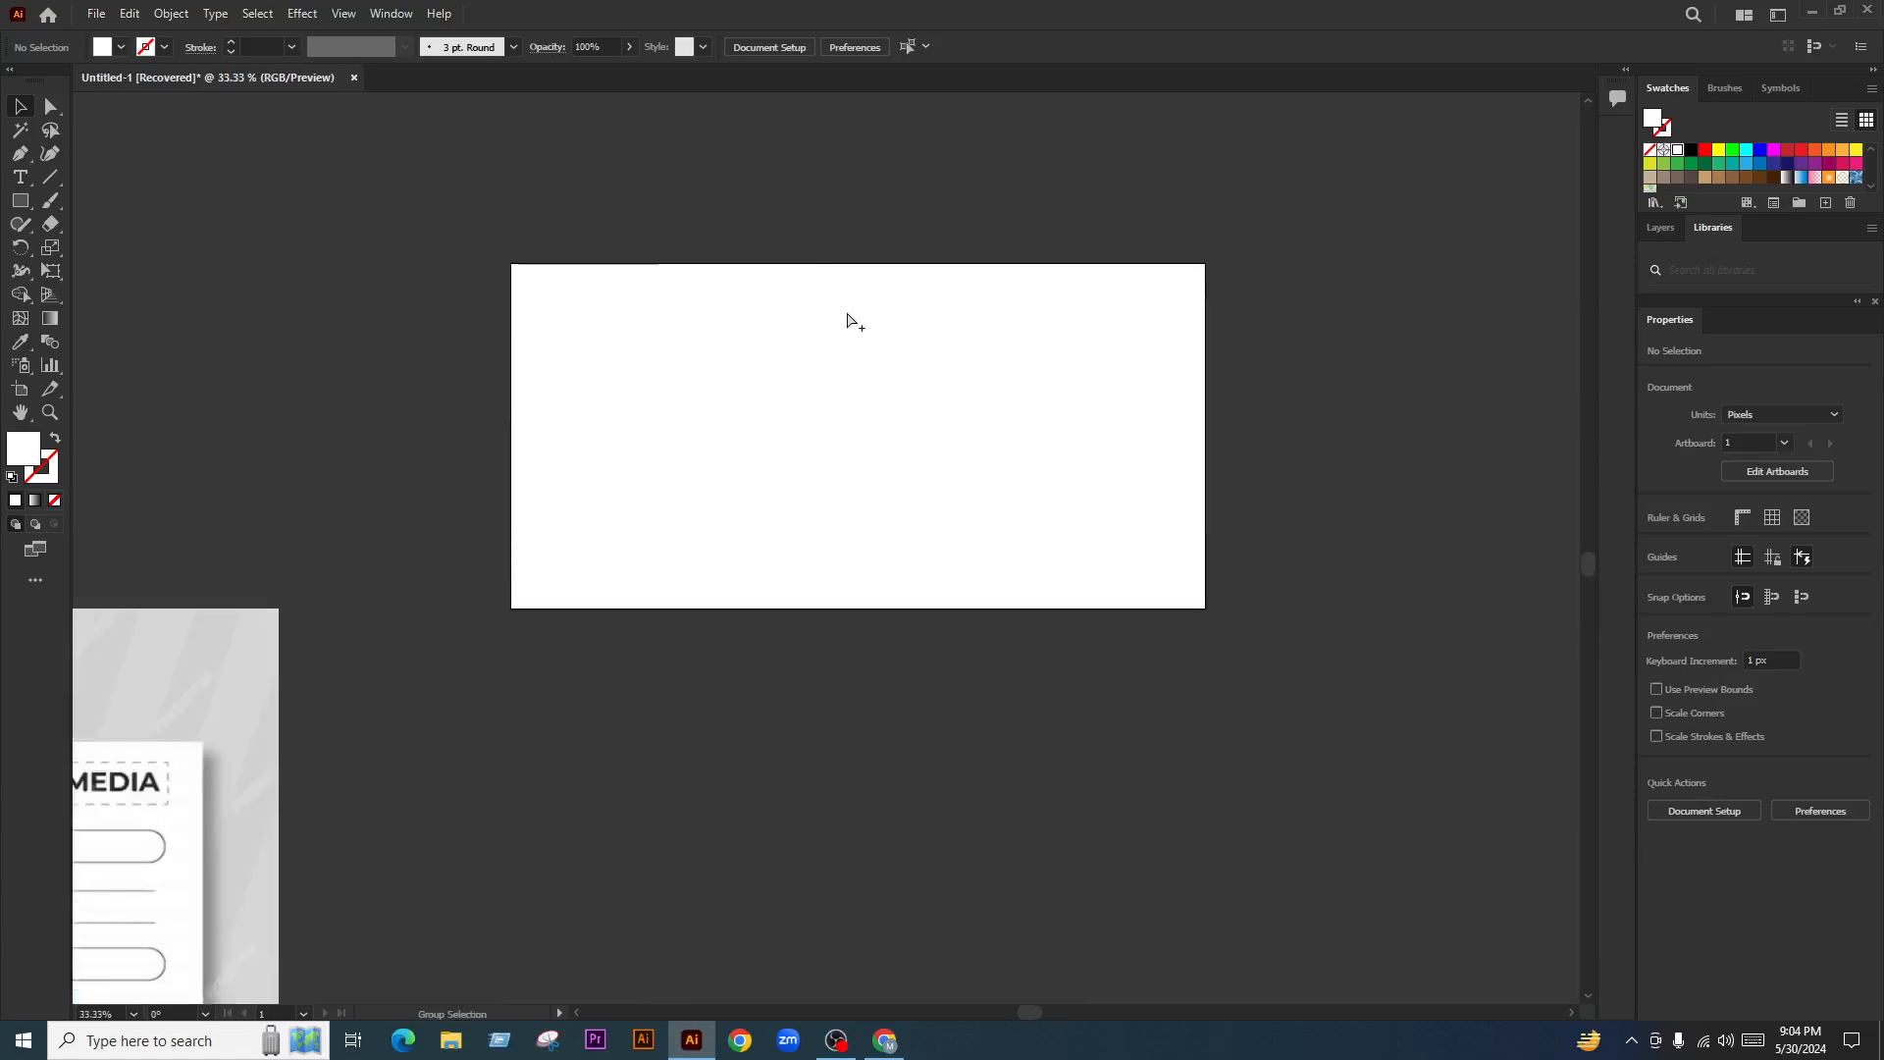
{"action": "left_click", "coordinate": [23, 186]}
{"action": "scroll", "coordinate": [846, 523], "scroll_direction": "down", "scroll_amount": 8}
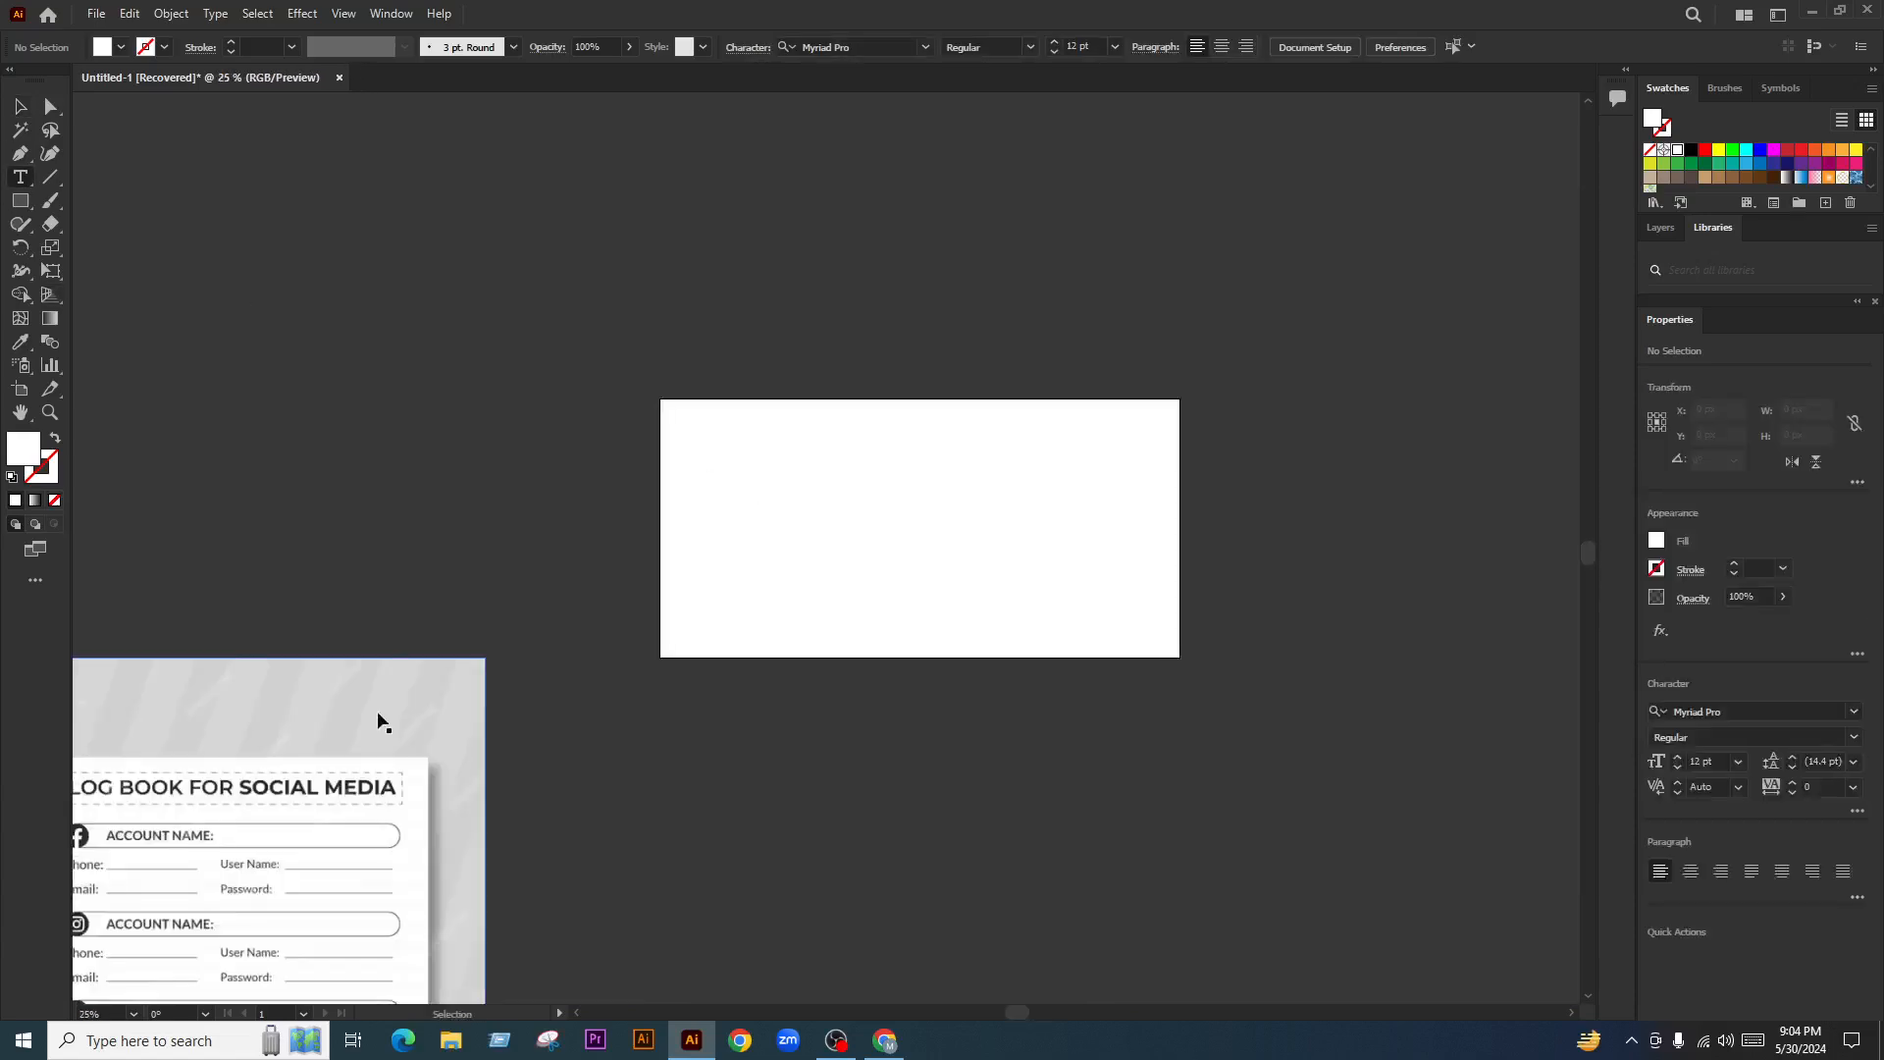
{"action": "scroll", "coordinate": [631, 715], "scroll_direction": "up", "scroll_amount": 1}
{"action": "scroll", "coordinate": [534, 535], "scroll_direction": "up", "scroll_amount": 3}
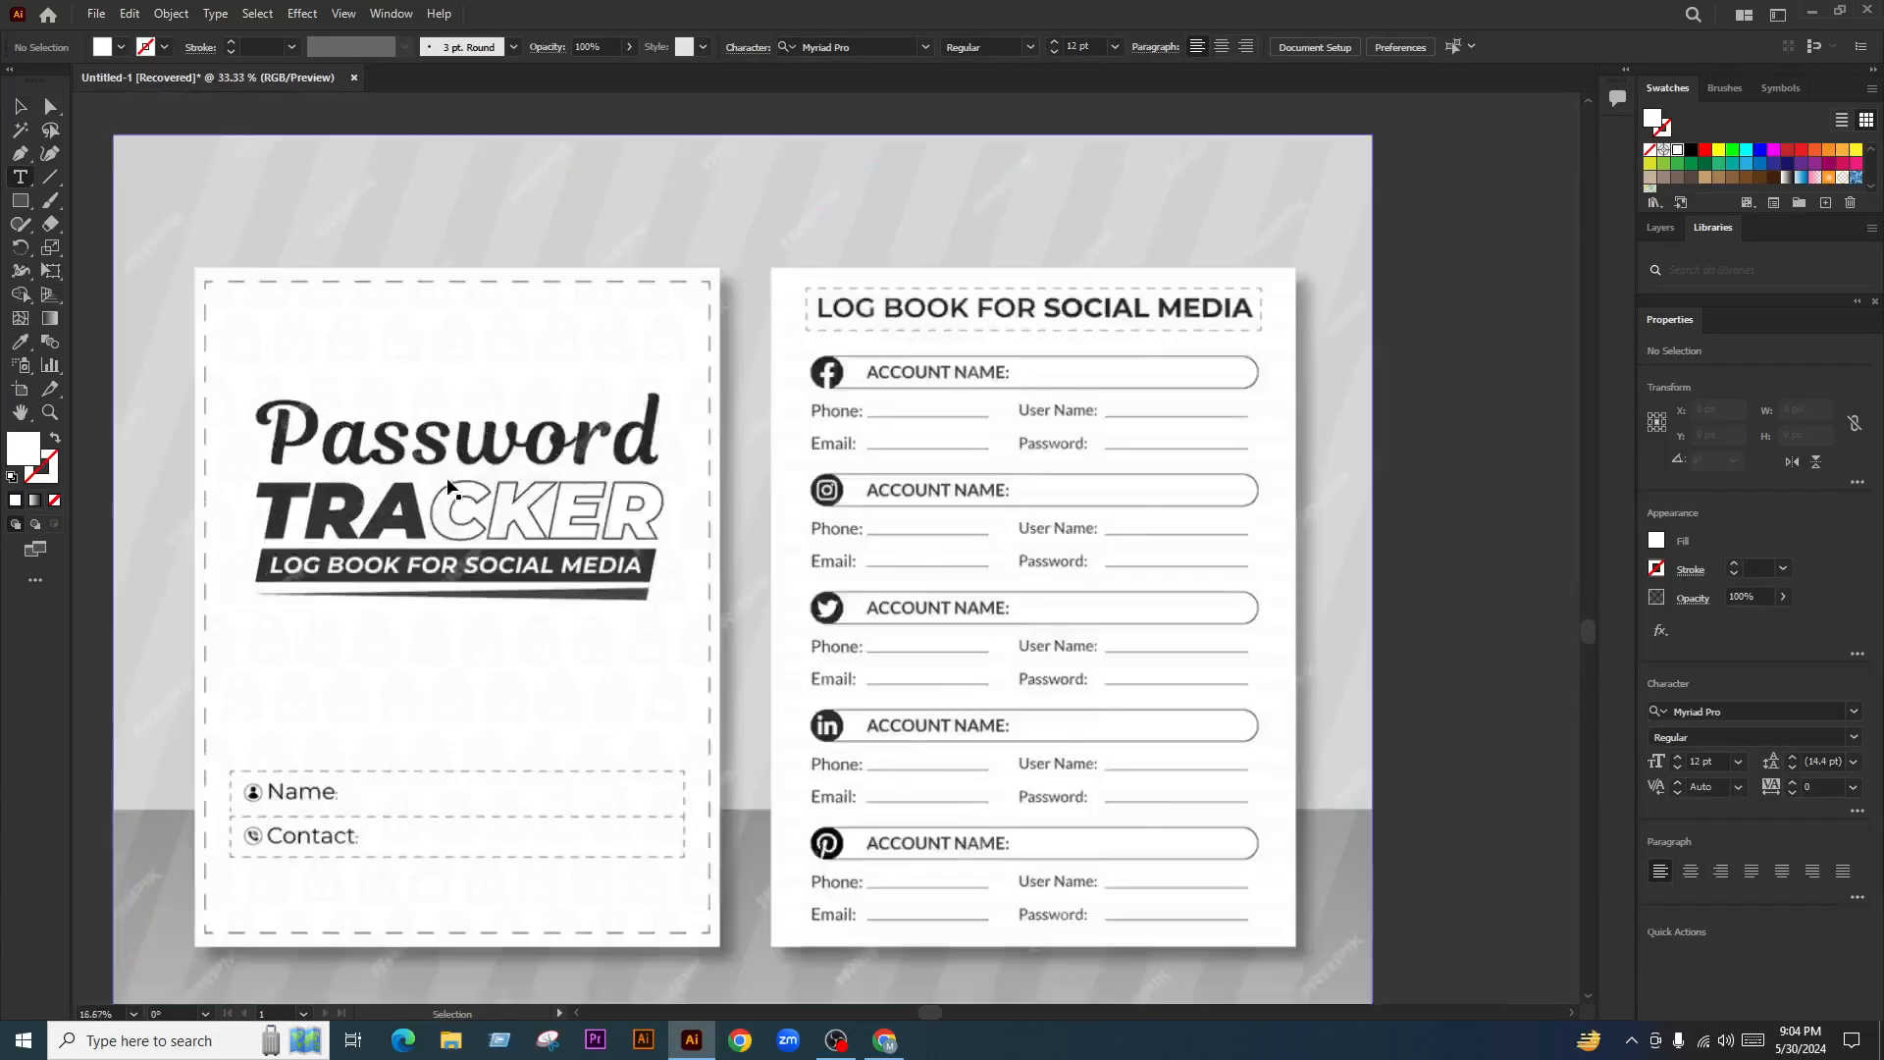
{"action": "scroll", "coordinate": [390, 520], "scroll_direction": "up", "scroll_amount": 2}
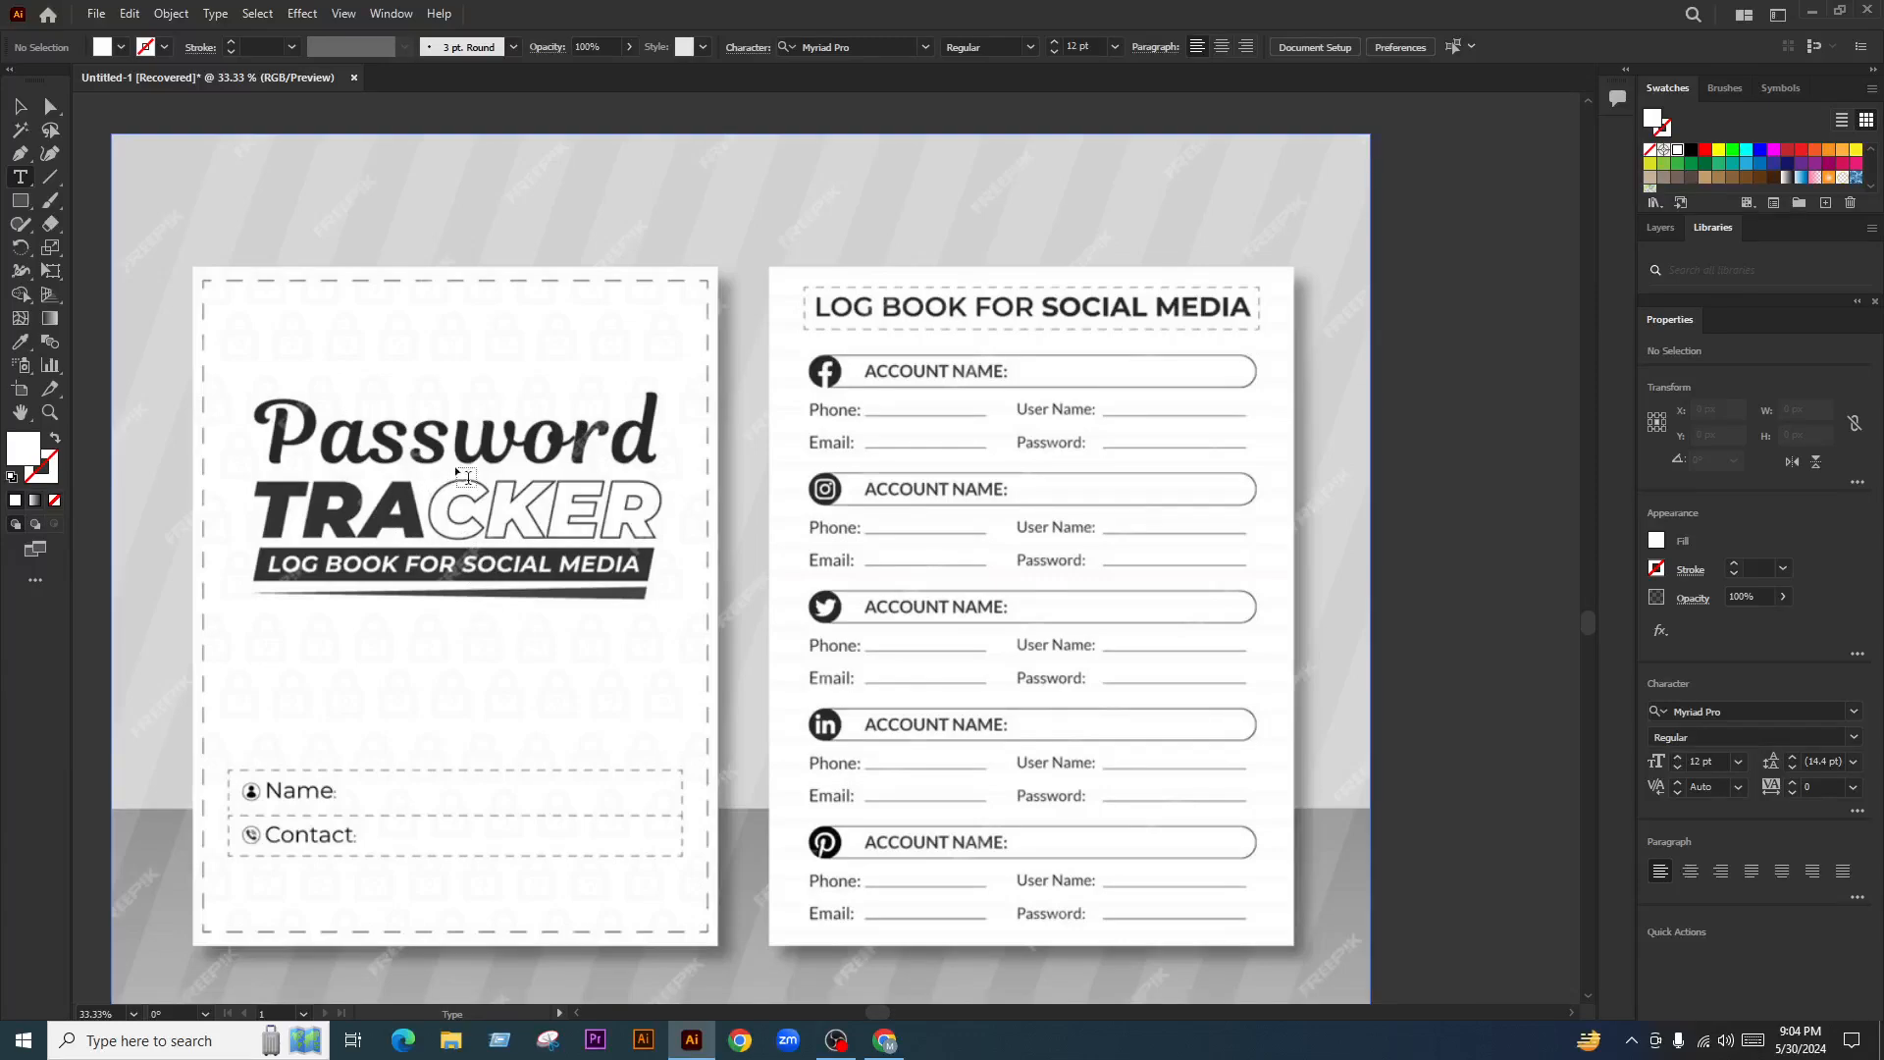
{"action": "scroll", "coordinate": [633, 596], "scroll_direction": "down", "scroll_amount": 4}
{"action": "scroll", "coordinate": [441, 638], "scroll_direction": "down", "scroll_amount": 2}
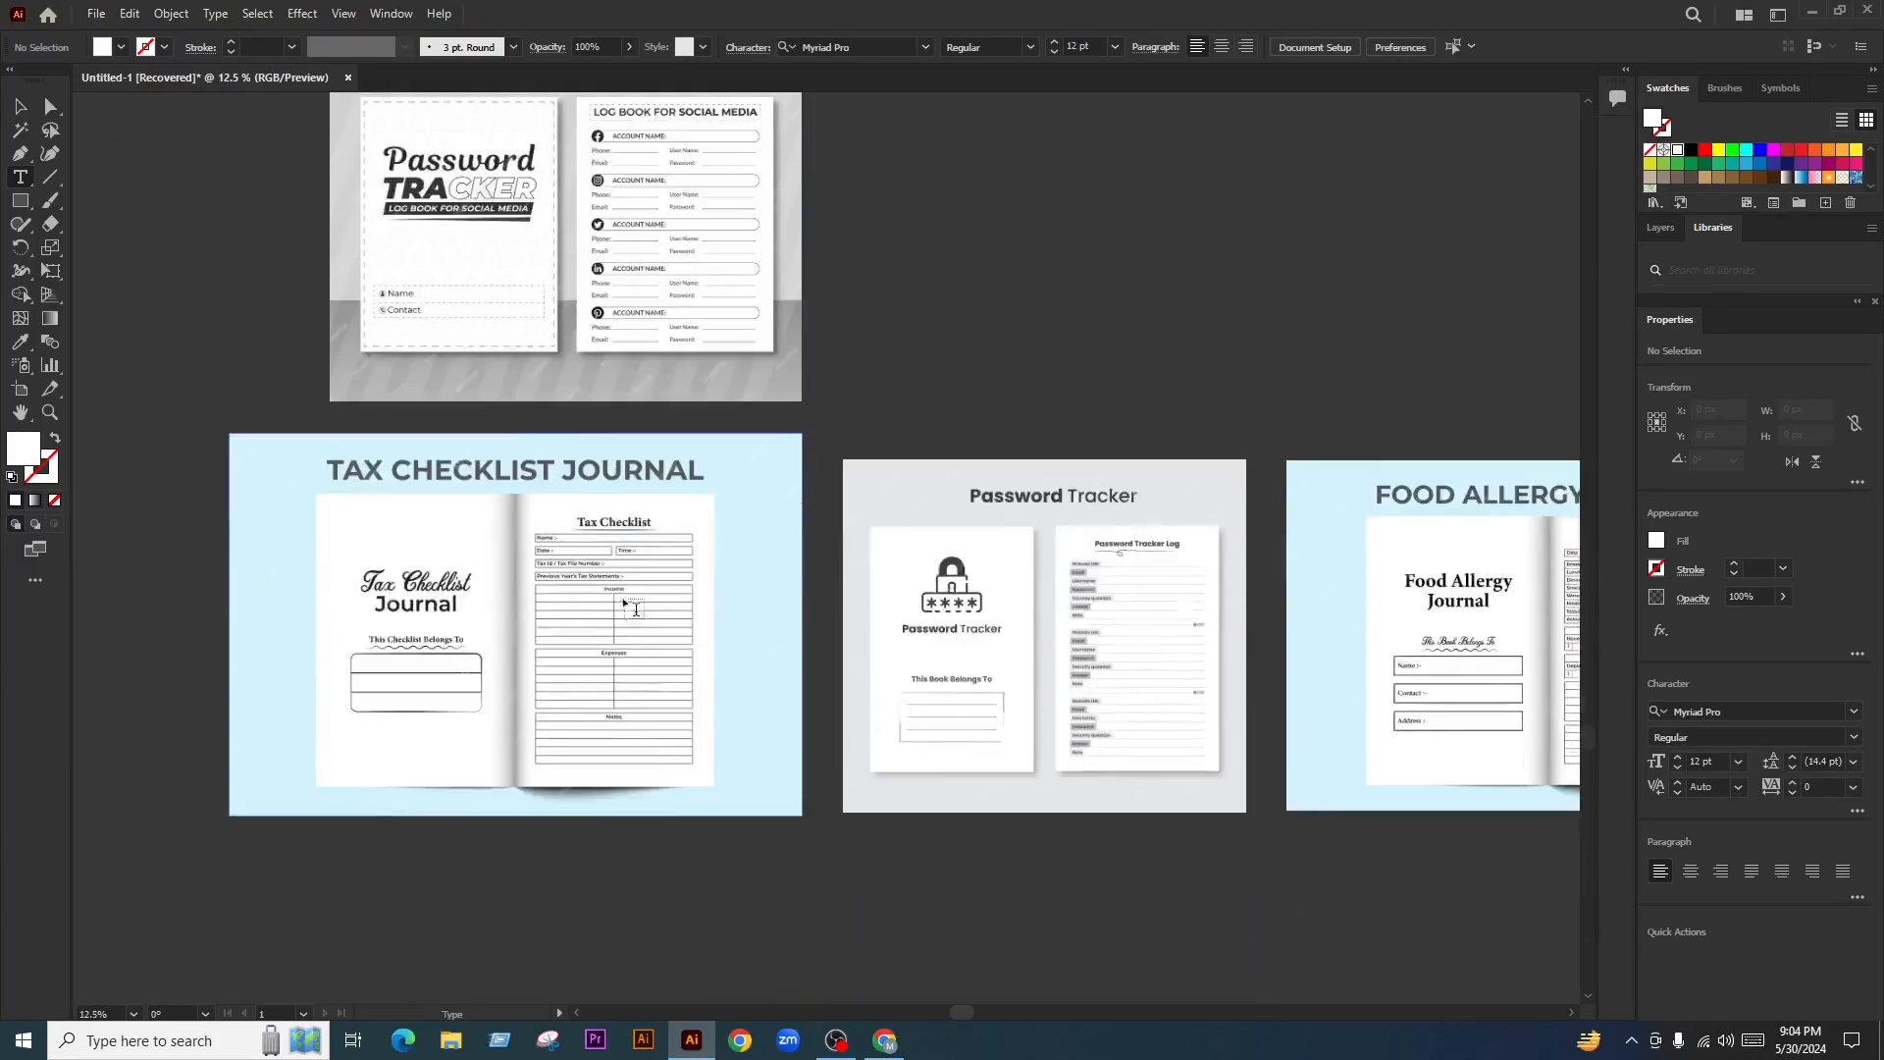
{"action": "scroll", "coordinate": [441, 673], "scroll_direction": "up", "scroll_amount": 3}
{"action": "scroll", "coordinate": [432, 582], "scroll_direction": "down", "scroll_amount": 3}
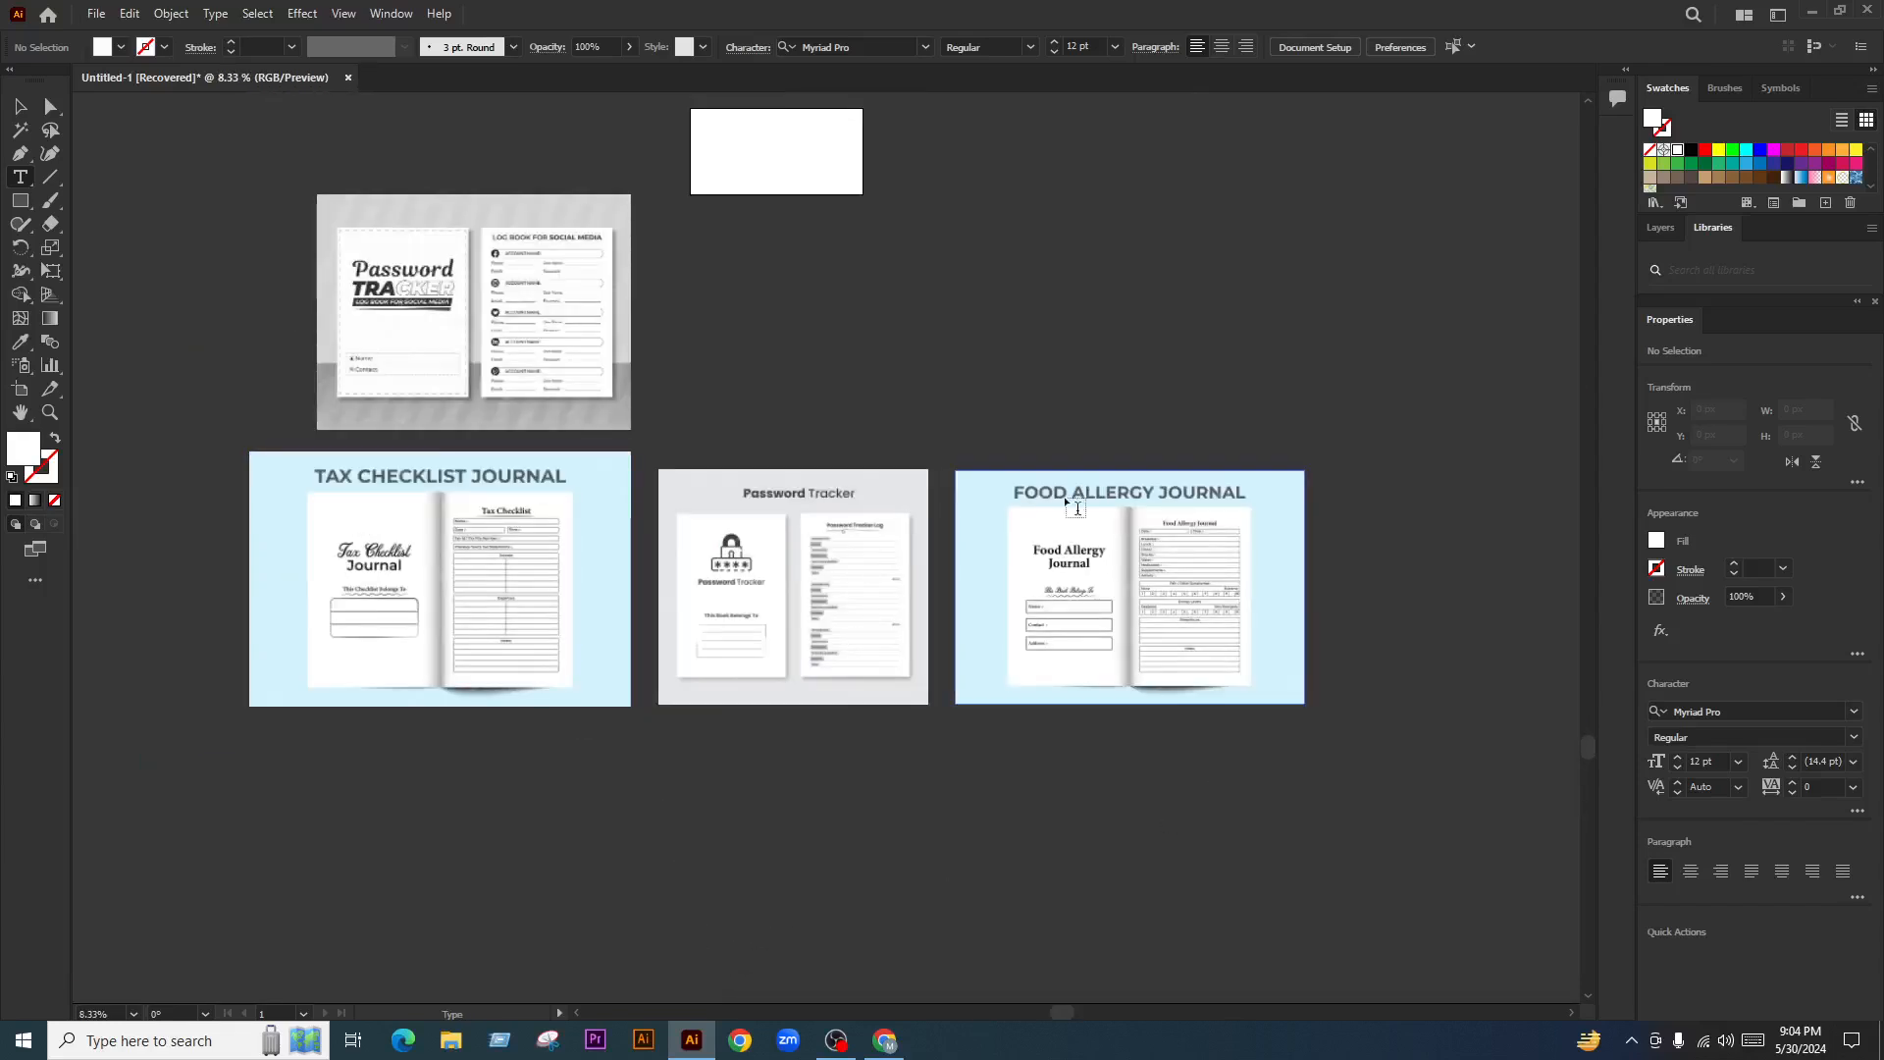
{"action": "left_click", "coordinate": [20, 98]}
Delete the Food Allergy Journal and Tax Checklist Journal images
{"action": "left_click", "coordinate": [1070, 512]}
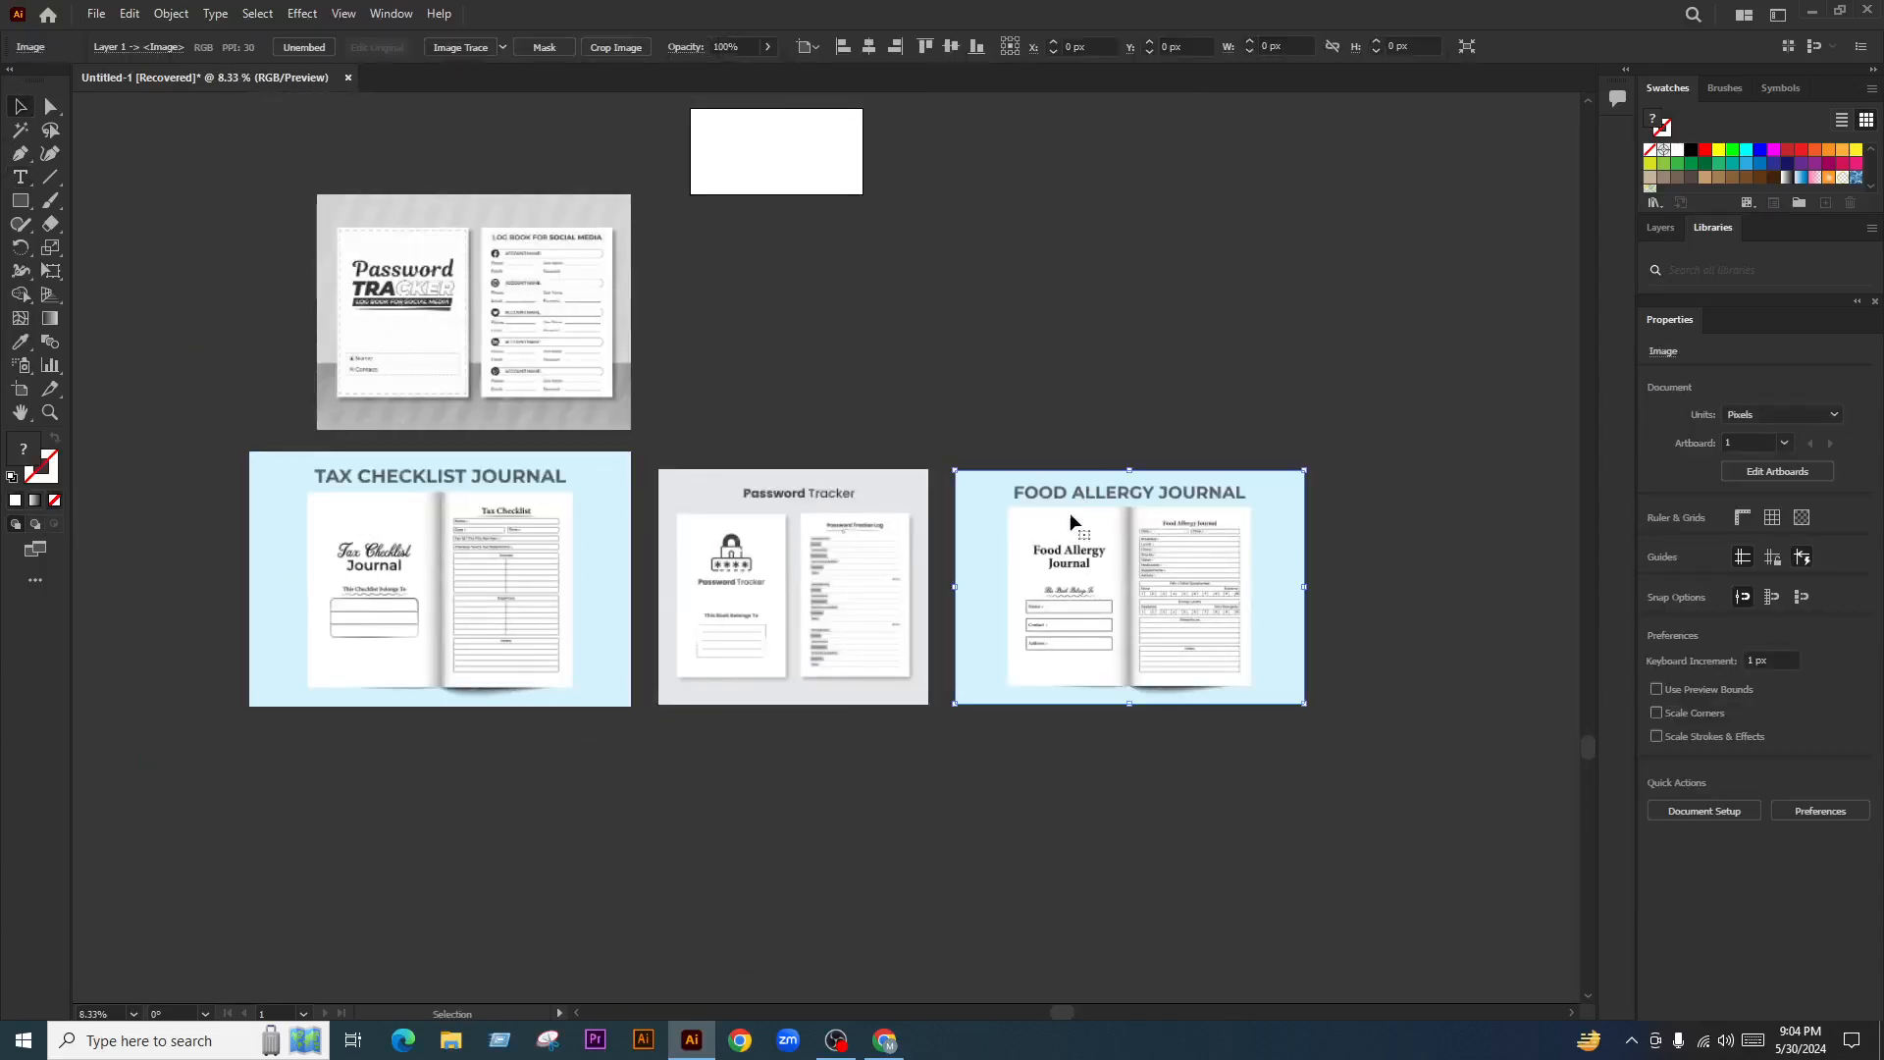
{"action": "key", "text": "Delete"}
{"action": "left_click", "coordinate": [538, 559]}
{"action": "key", "text": "Delete"}
Line up the two Password Tracker mockups side by side
{"action": "left_click_drag", "start_coordinate": [731, 648], "coordinate": [714, 601]}
{"action": "left_click_drag", "start_coordinate": [556, 378], "coordinate": [572, 602]}
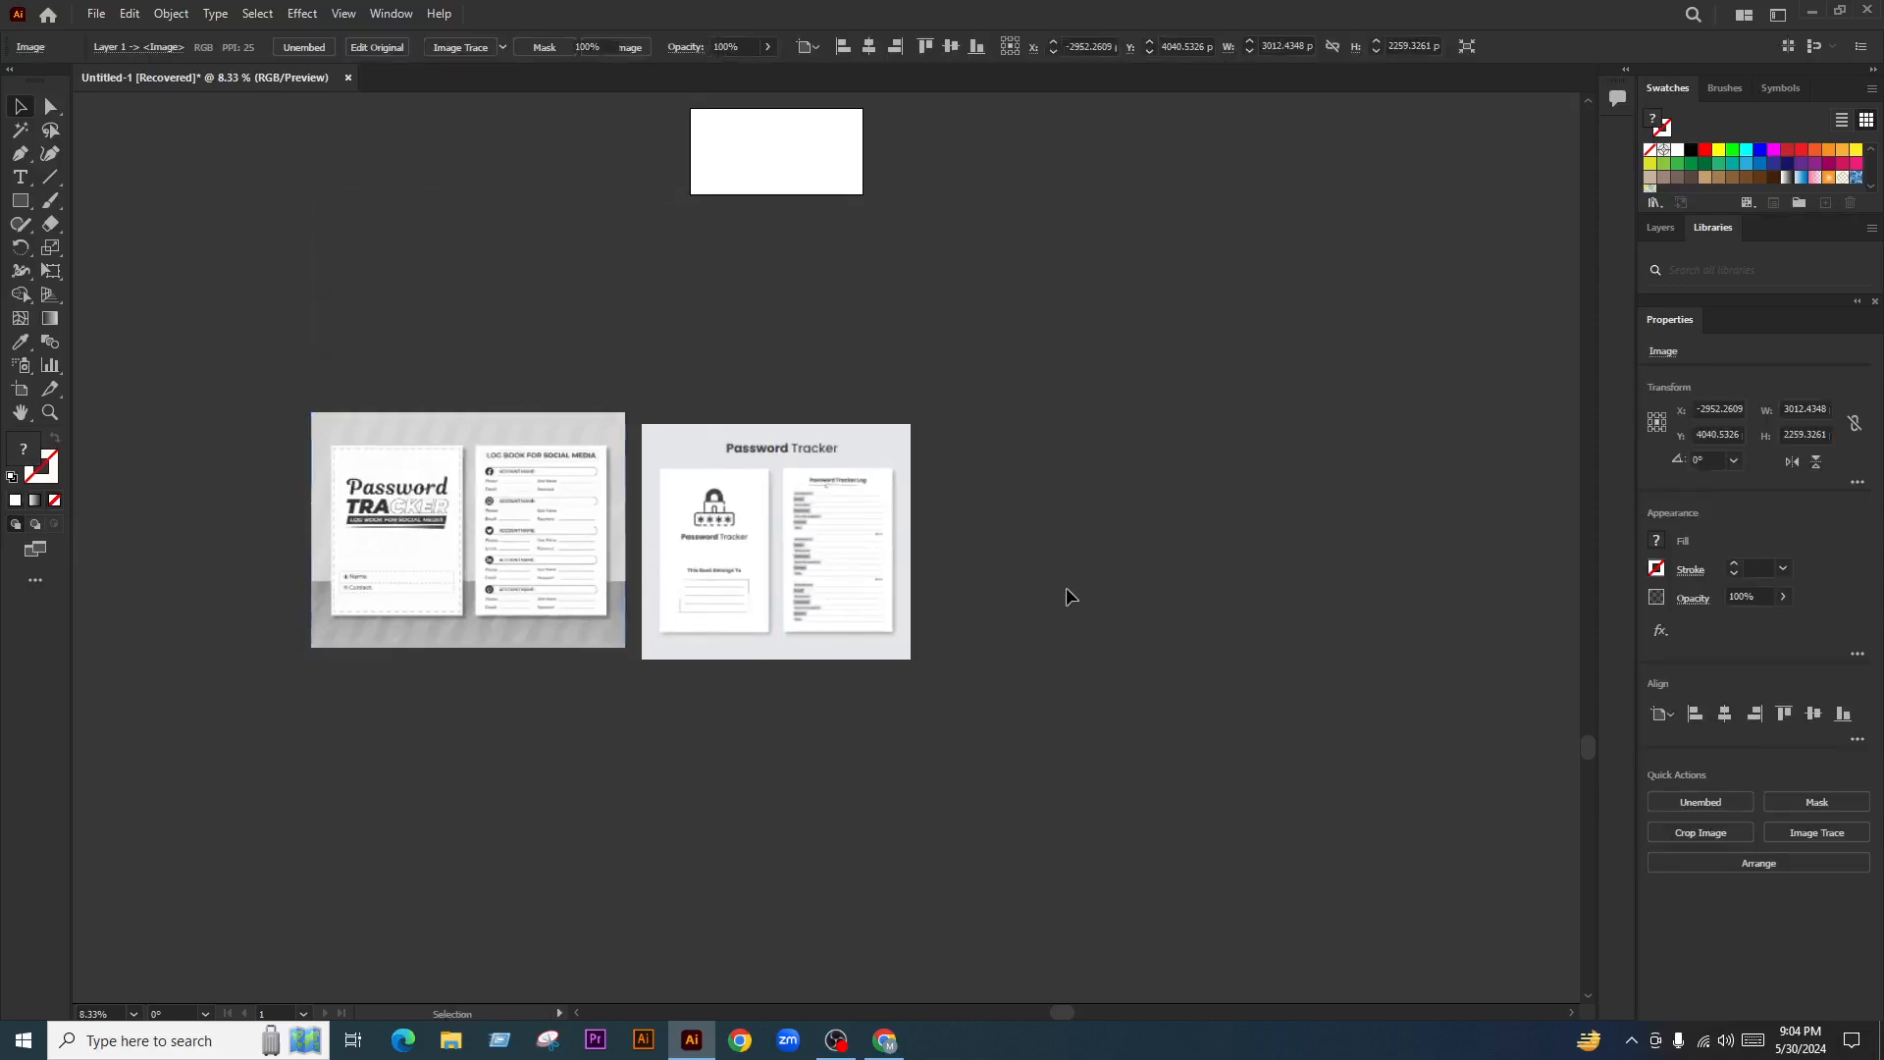
{"action": "left_click", "coordinate": [1065, 587]}
{"action": "scroll", "coordinate": [566, 606], "scroll_direction": "up", "scroll_amount": 1}
{"action": "key", "text": "space"}
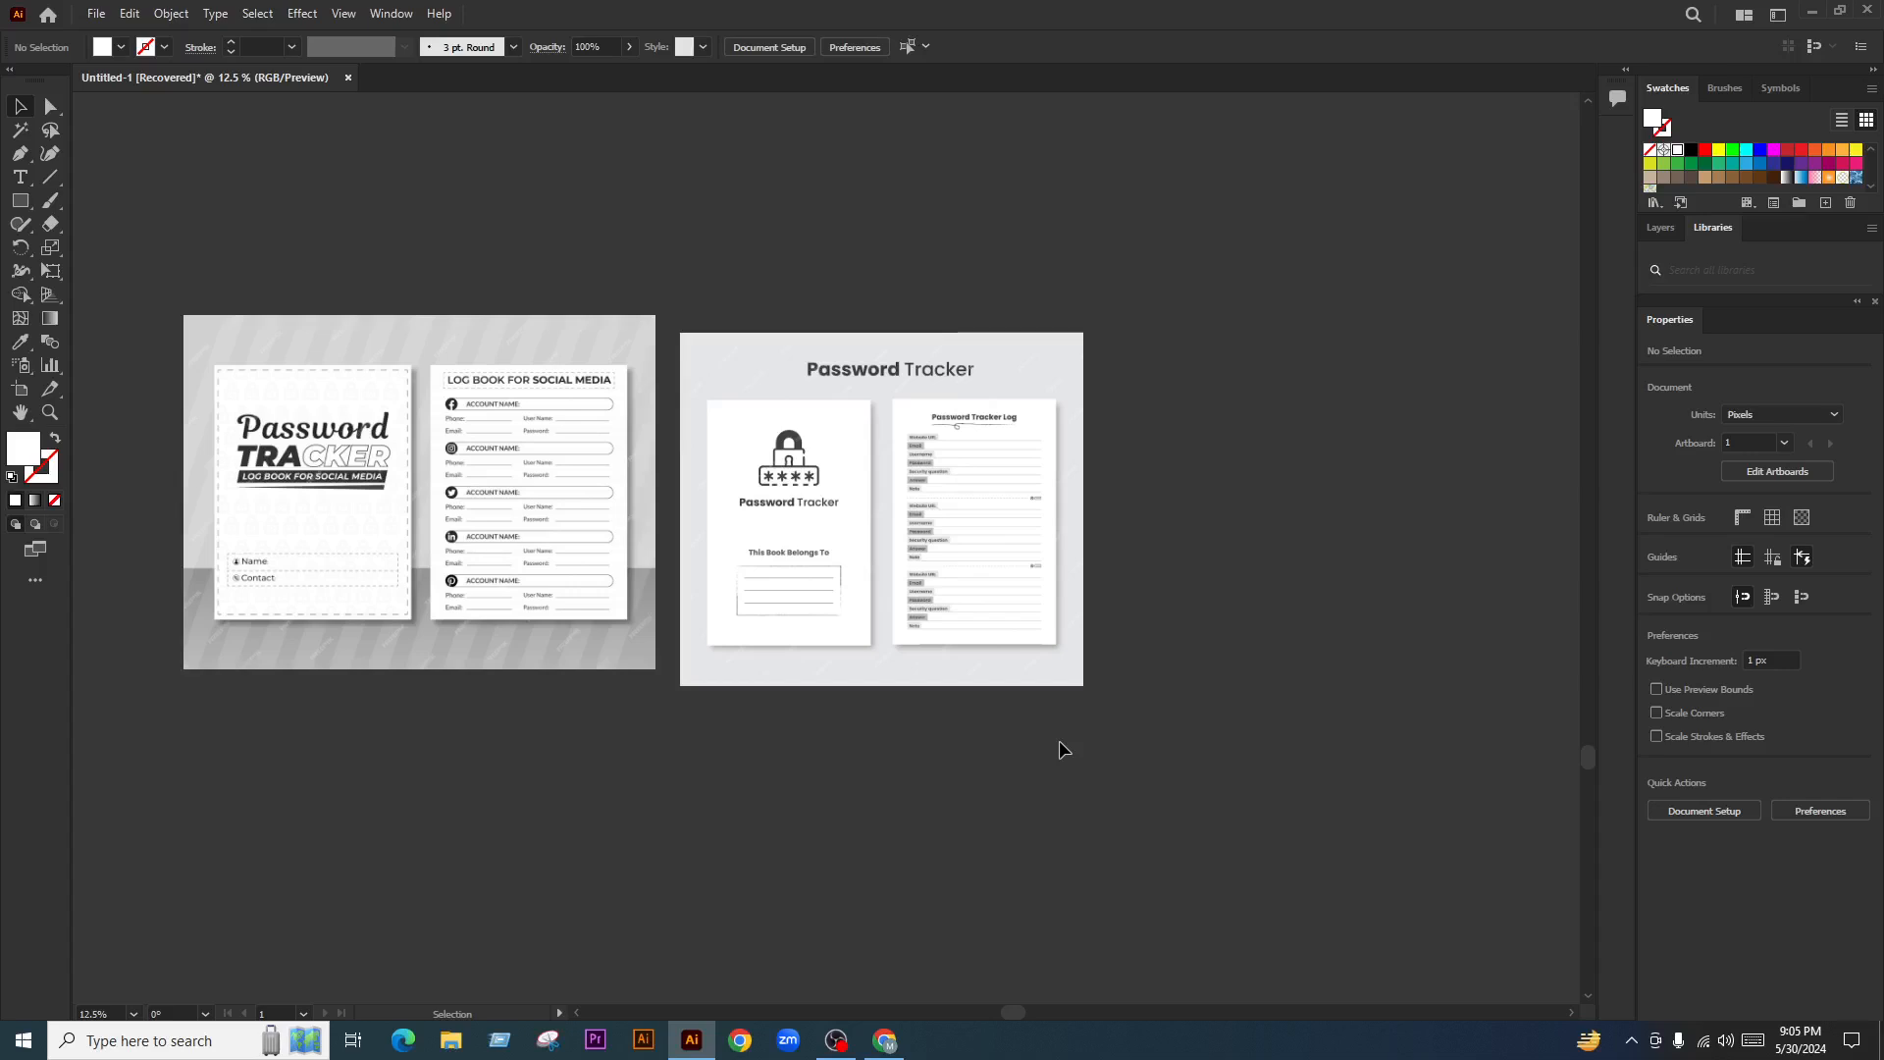
Search Google Images for 'password tracker log book', reusing the Freepik query
{"action": "left_click", "coordinate": [886, 1040]}
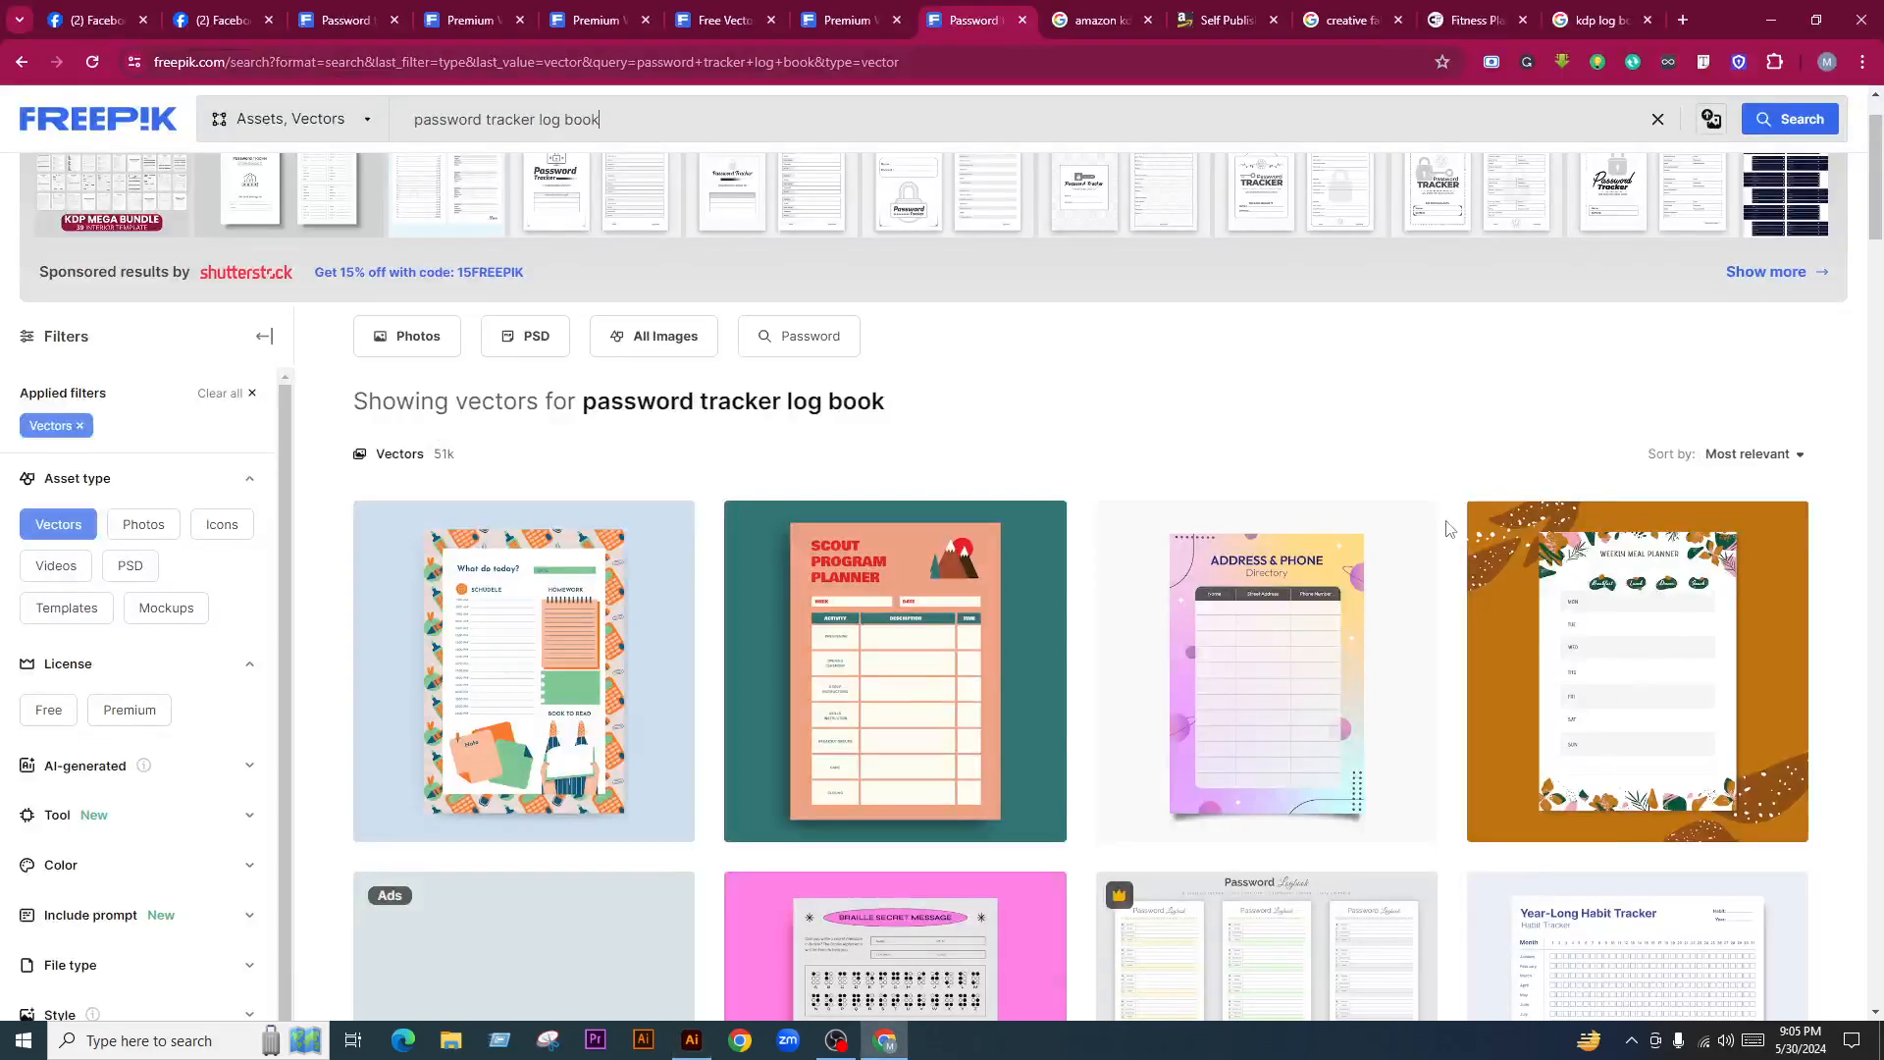
{"action": "scroll", "coordinate": [988, 462], "scroll_direction": "down", "scroll_amount": 4}
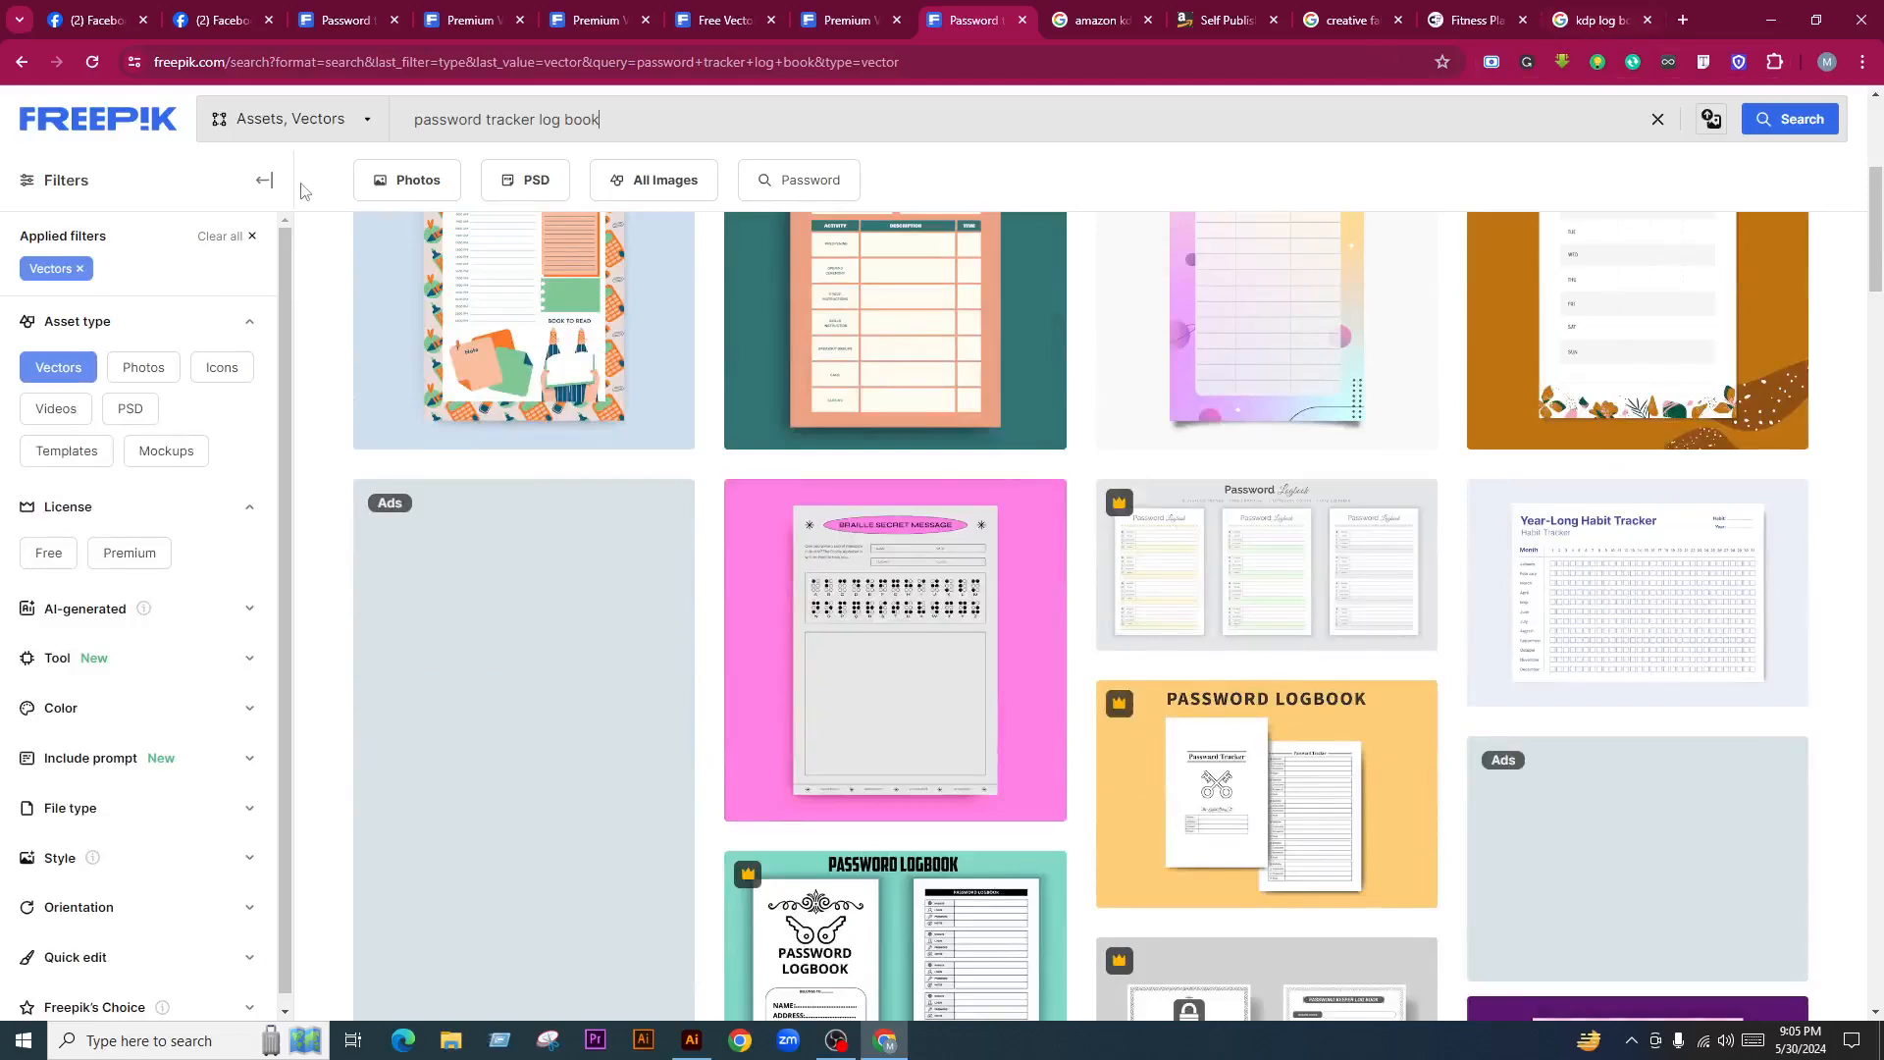
{"action": "key", "text": "ctrl+a"}
{"action": "key", "text": "ctrl+c"}
{"action": "left_click", "coordinate": [1682, 19]}
{"action": "key", "text": "ctrl+v"}
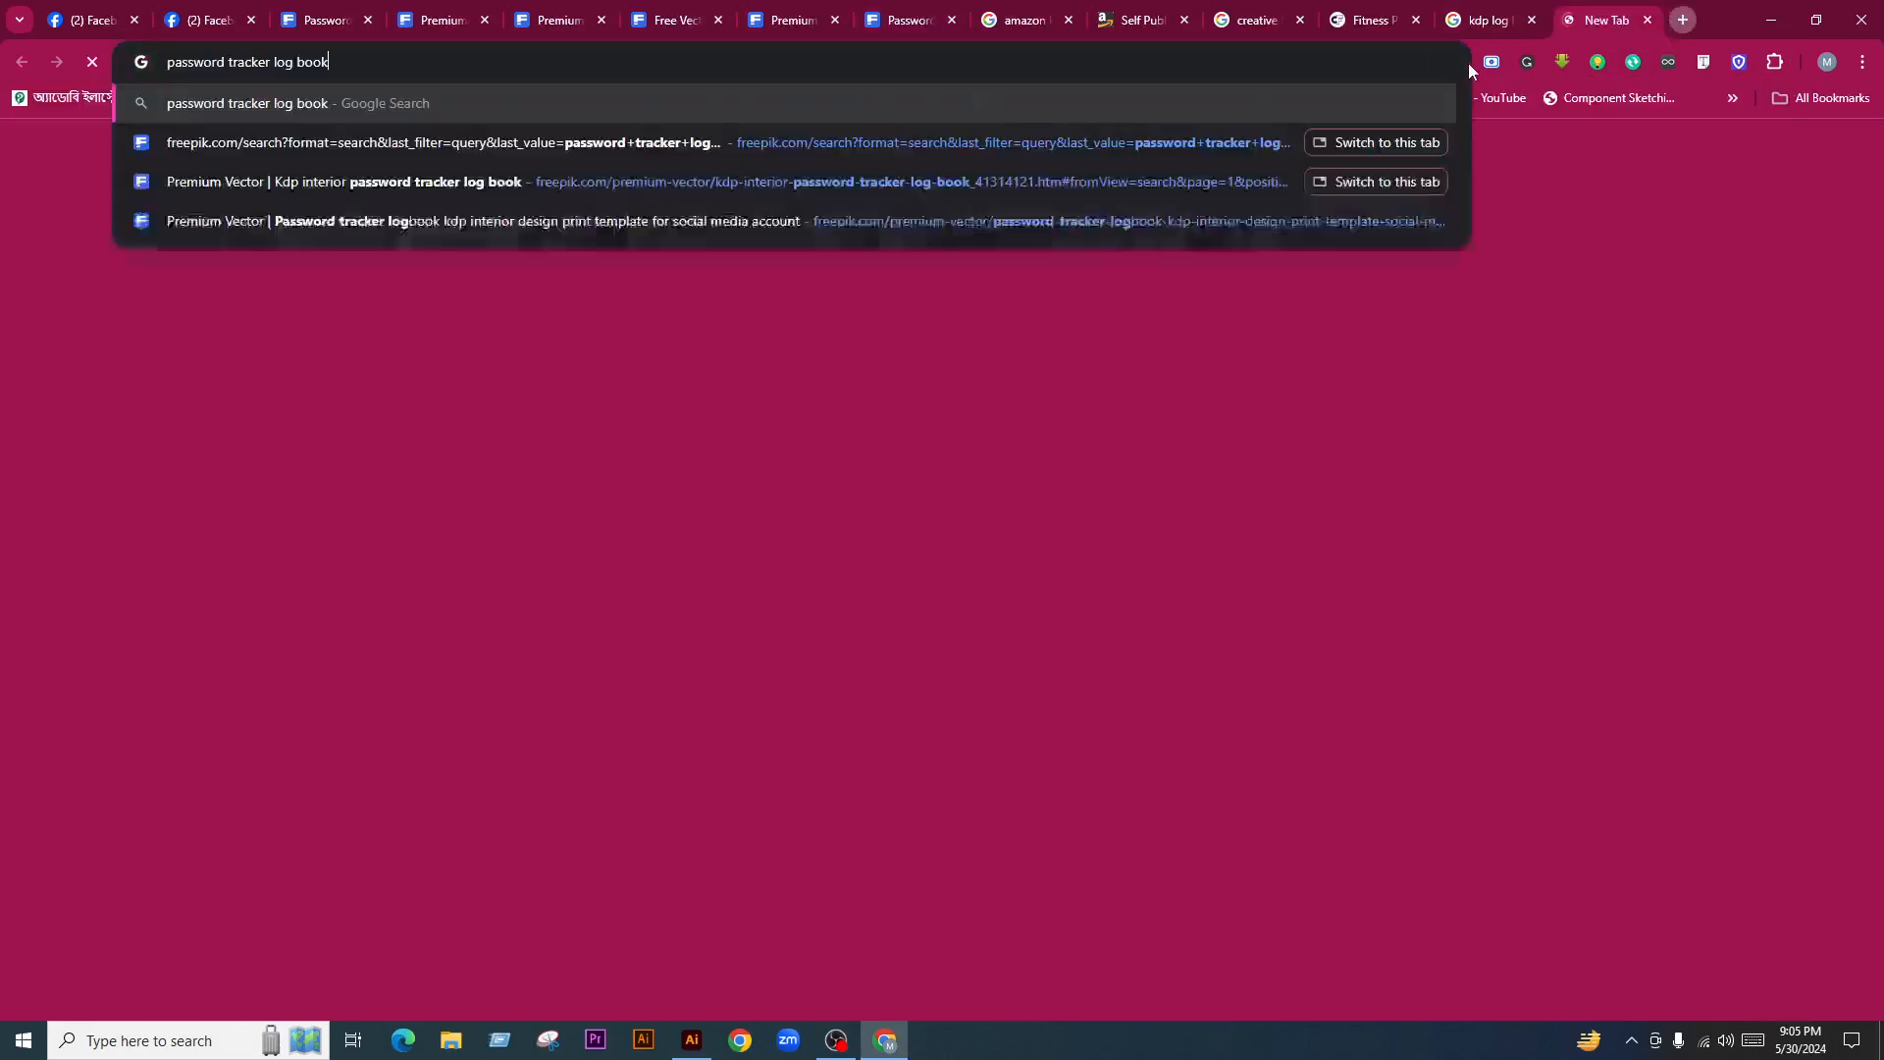
{"action": "key", "text": "Return"}
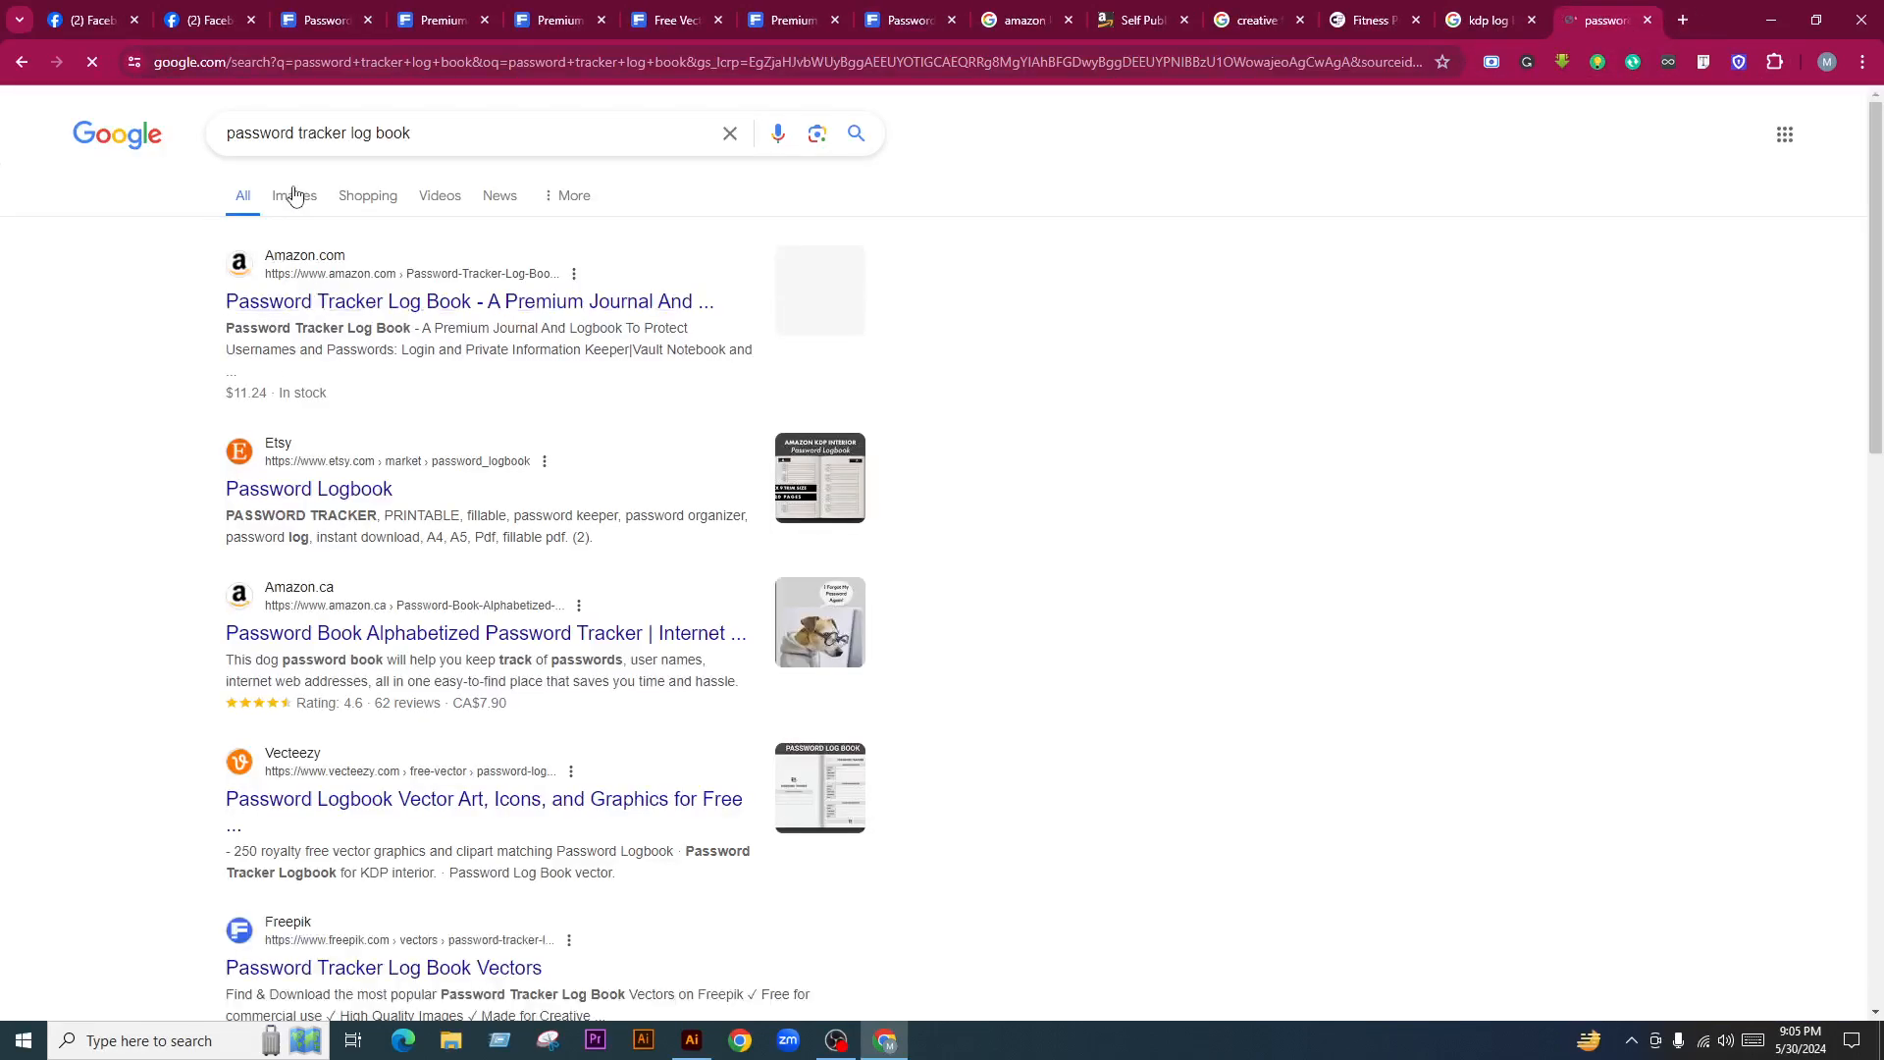
{"action": "left_click", "coordinate": [294, 194]}
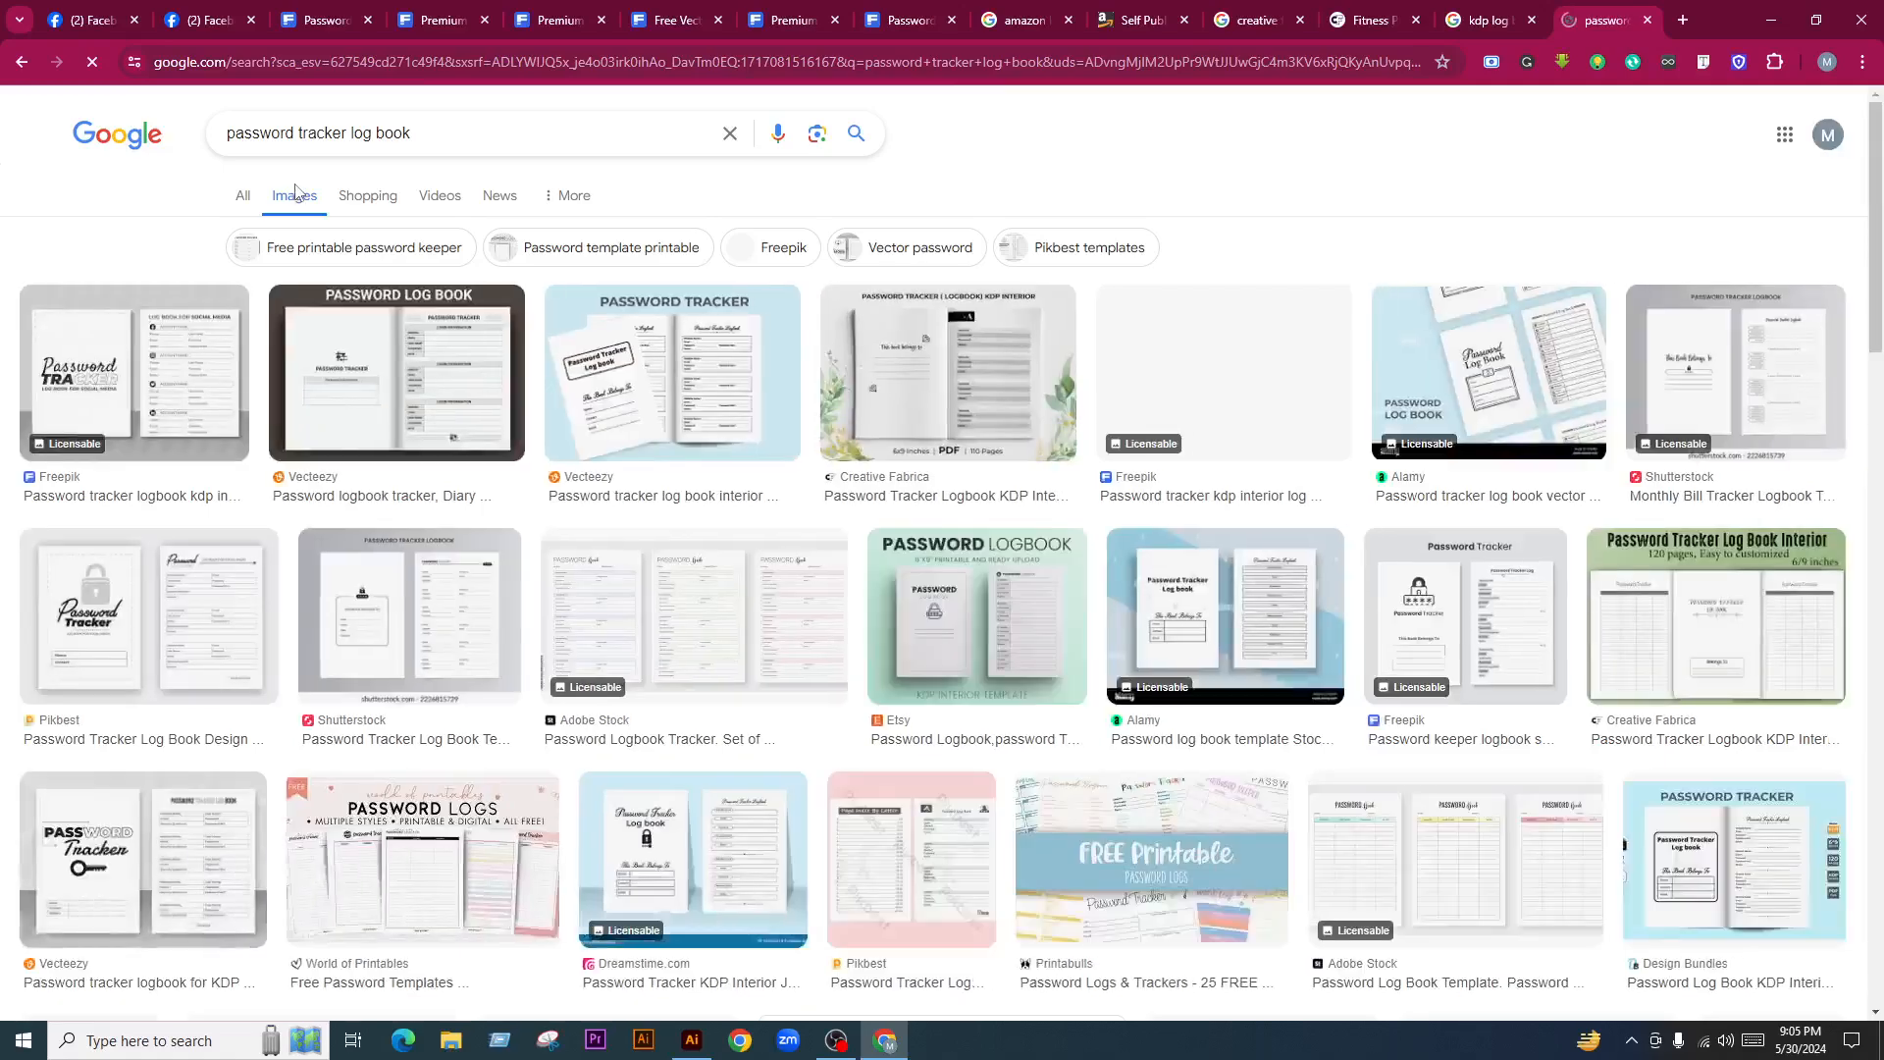
Copy the Freepik Password Tracker preview image and paste it into Illustrator
{"action": "left_click", "coordinate": [216, 416]}
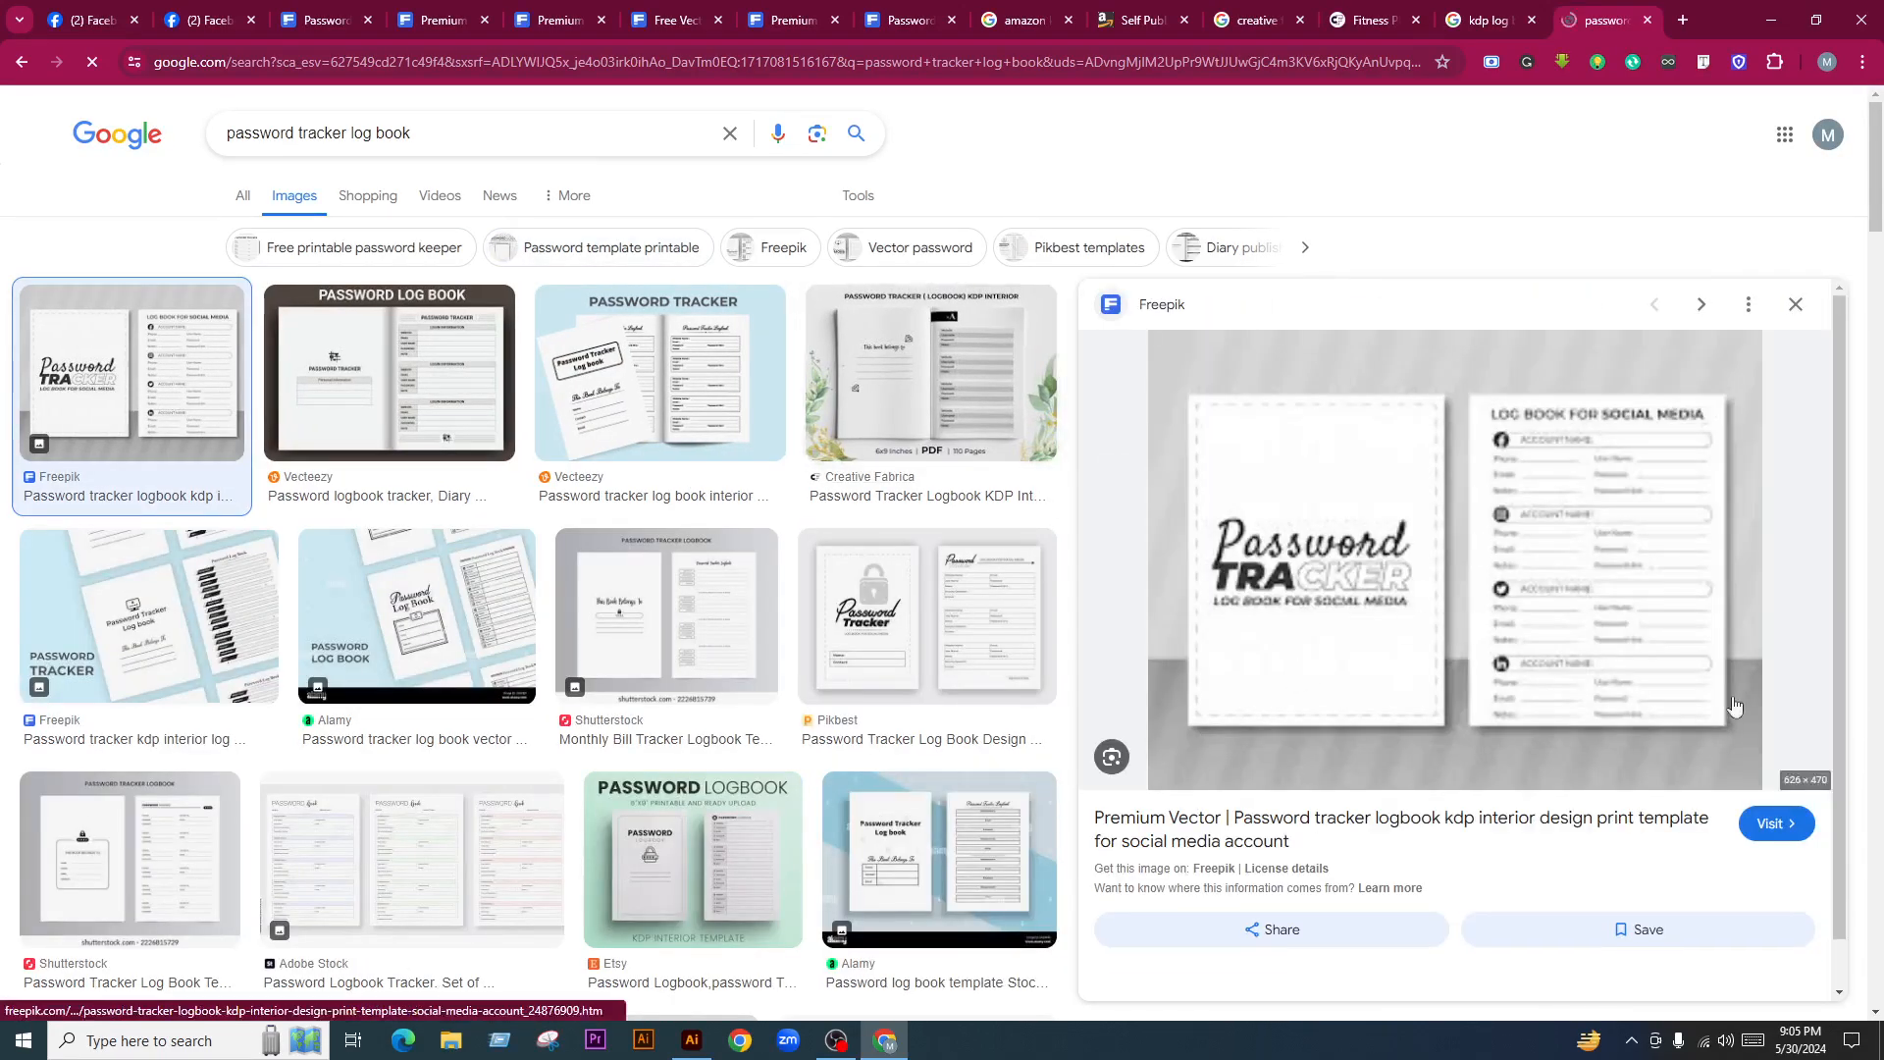
{"action": "right_click", "coordinate": [1423, 516]}
{"action": "left_click", "coordinate": [1482, 814]}
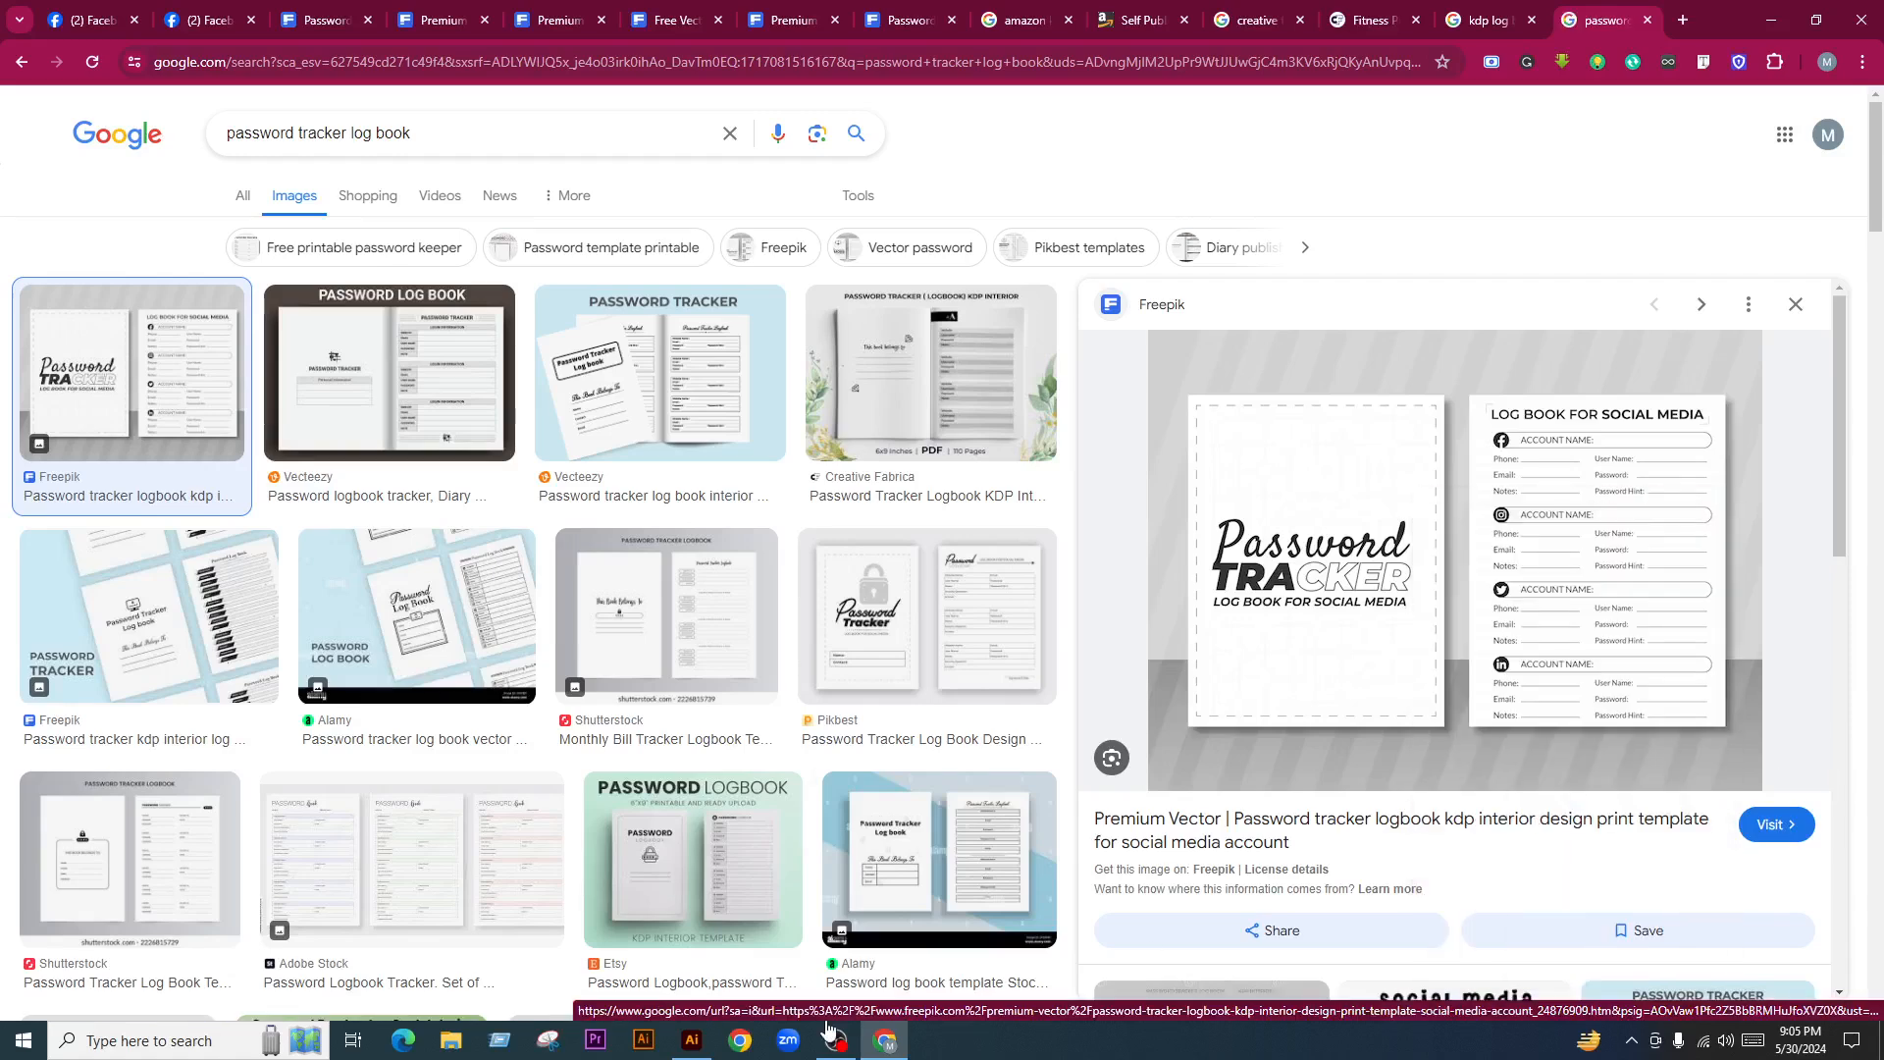
{"action": "left_click", "coordinate": [710, 1048]}
{"action": "key", "text": "ctrl+v"}
Enlarge the pasted Password Tracker image, place it below the first mockup, and raise the right mockup
{"action": "scroll", "coordinate": [1166, 626], "scroll_direction": "down", "scroll_amount": 1}
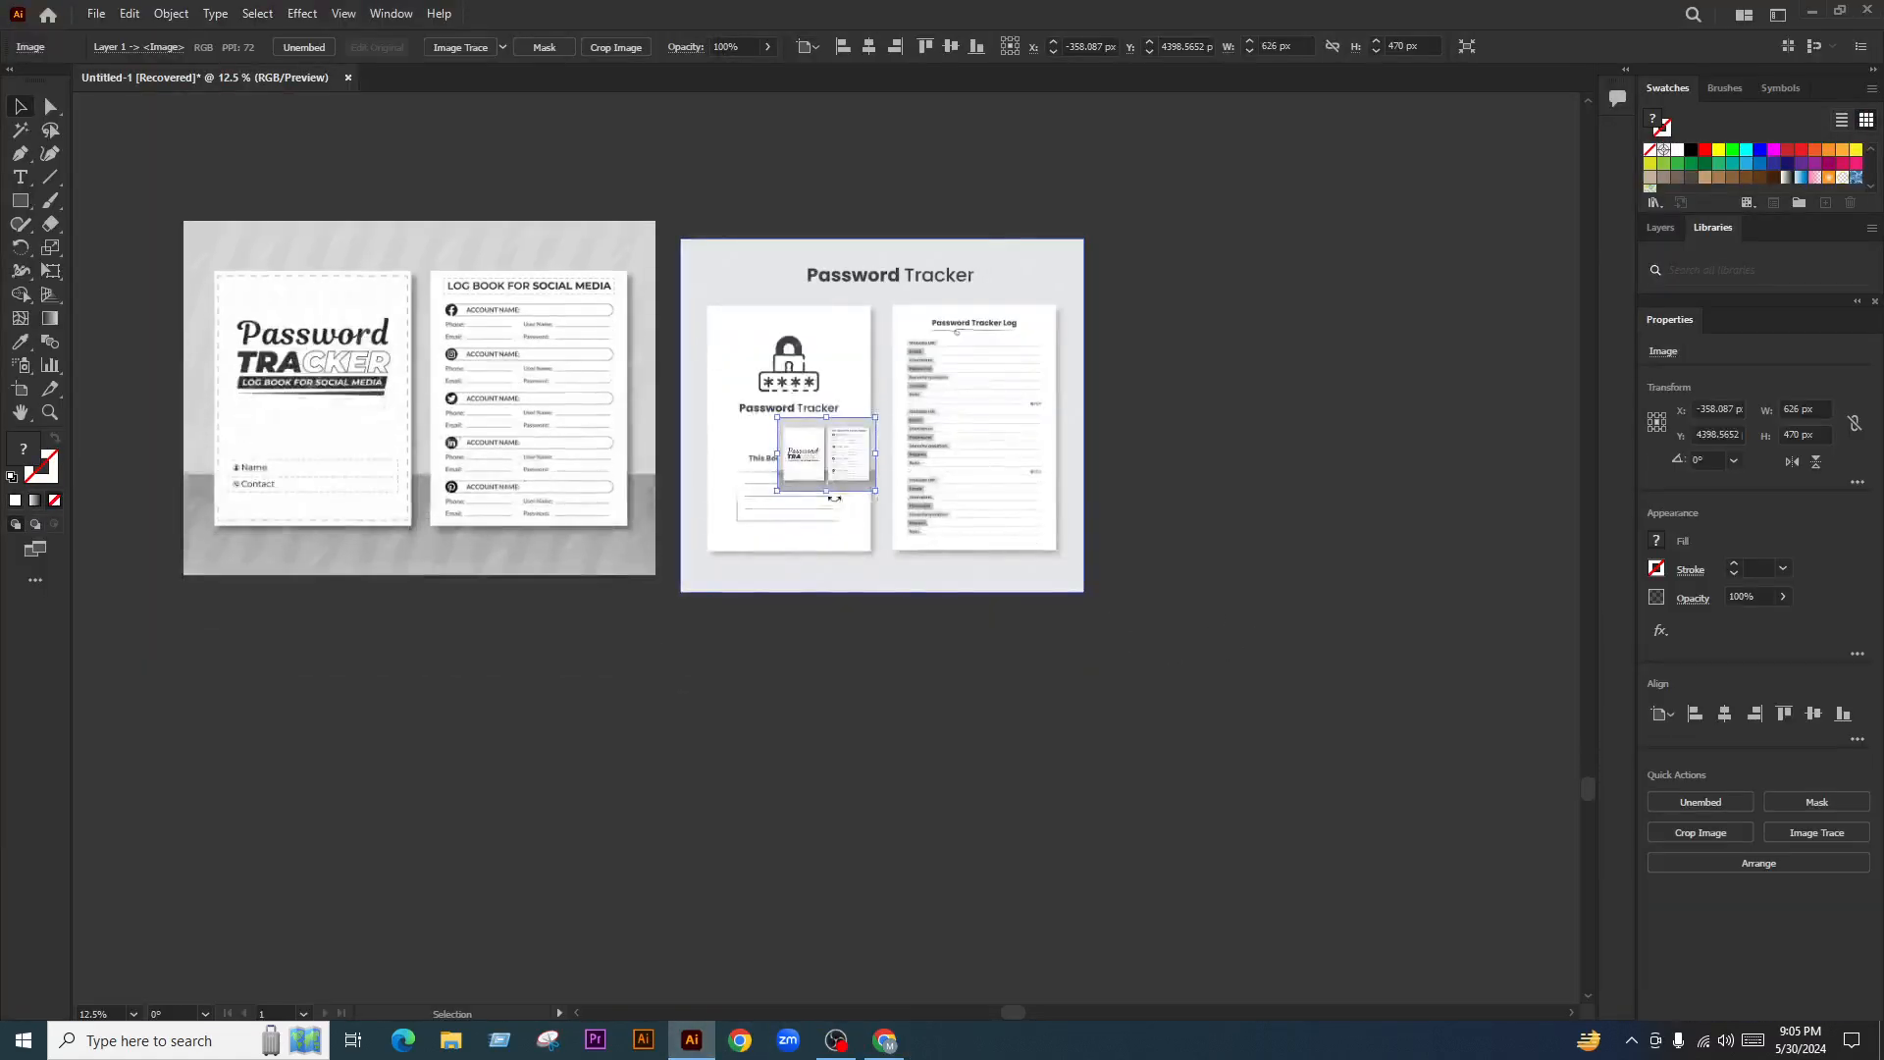
{"action": "left_click_drag", "start_coordinate": [874, 491], "coordinate": [1325, 769]}
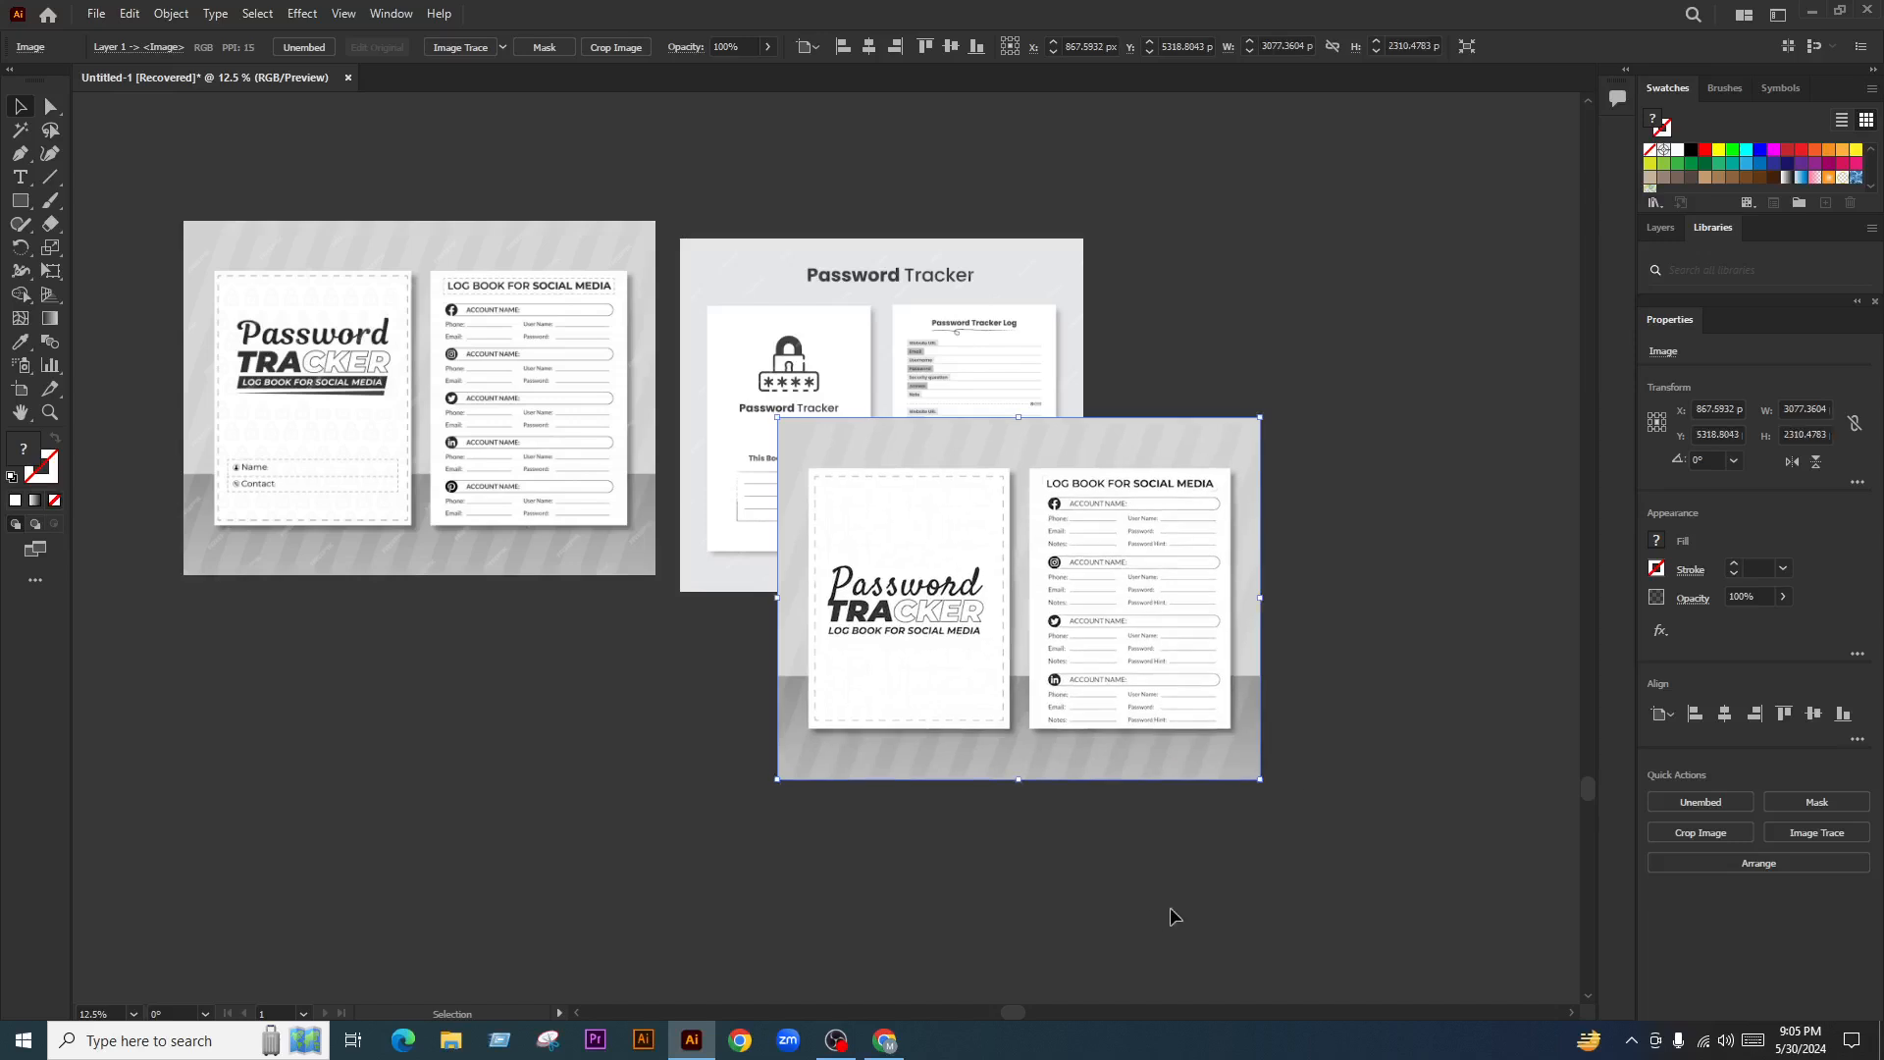
{"action": "scroll", "coordinate": [1174, 915], "scroll_direction": "left", "scroll_amount": 2}
{"action": "left_click_drag", "start_coordinate": [1135, 628], "coordinate": [533, 807]}
{"action": "left_click", "coordinate": [891, 756]}
{"action": "left_click_drag", "start_coordinate": [891, 757], "coordinate": [852, 738]}
{"action": "left_click_drag", "start_coordinate": [881, 463], "coordinate": [888, 442]}
Paste the Vecteezy Password Log Book image from Google Images into Illustrator, lower down
{"action": "left_click", "coordinate": [884, 1040]}
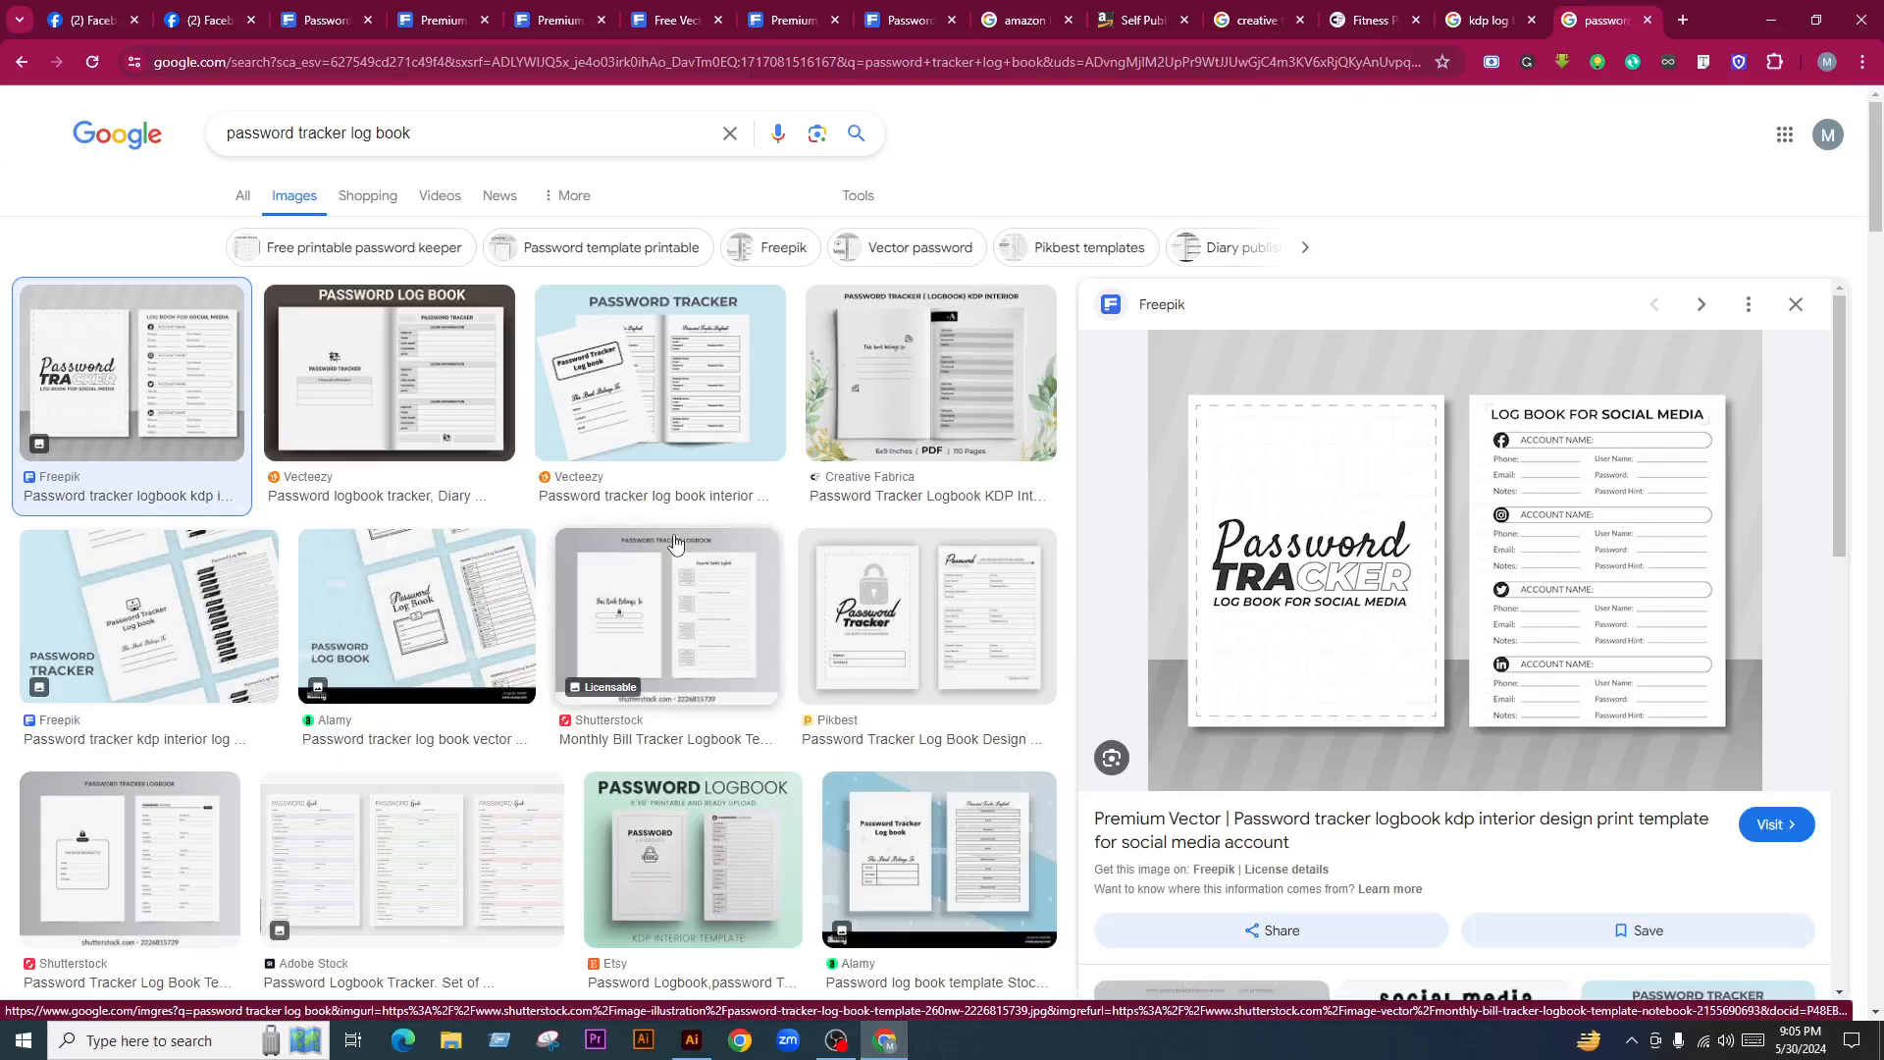
{"action": "left_click", "coordinate": [432, 386]}
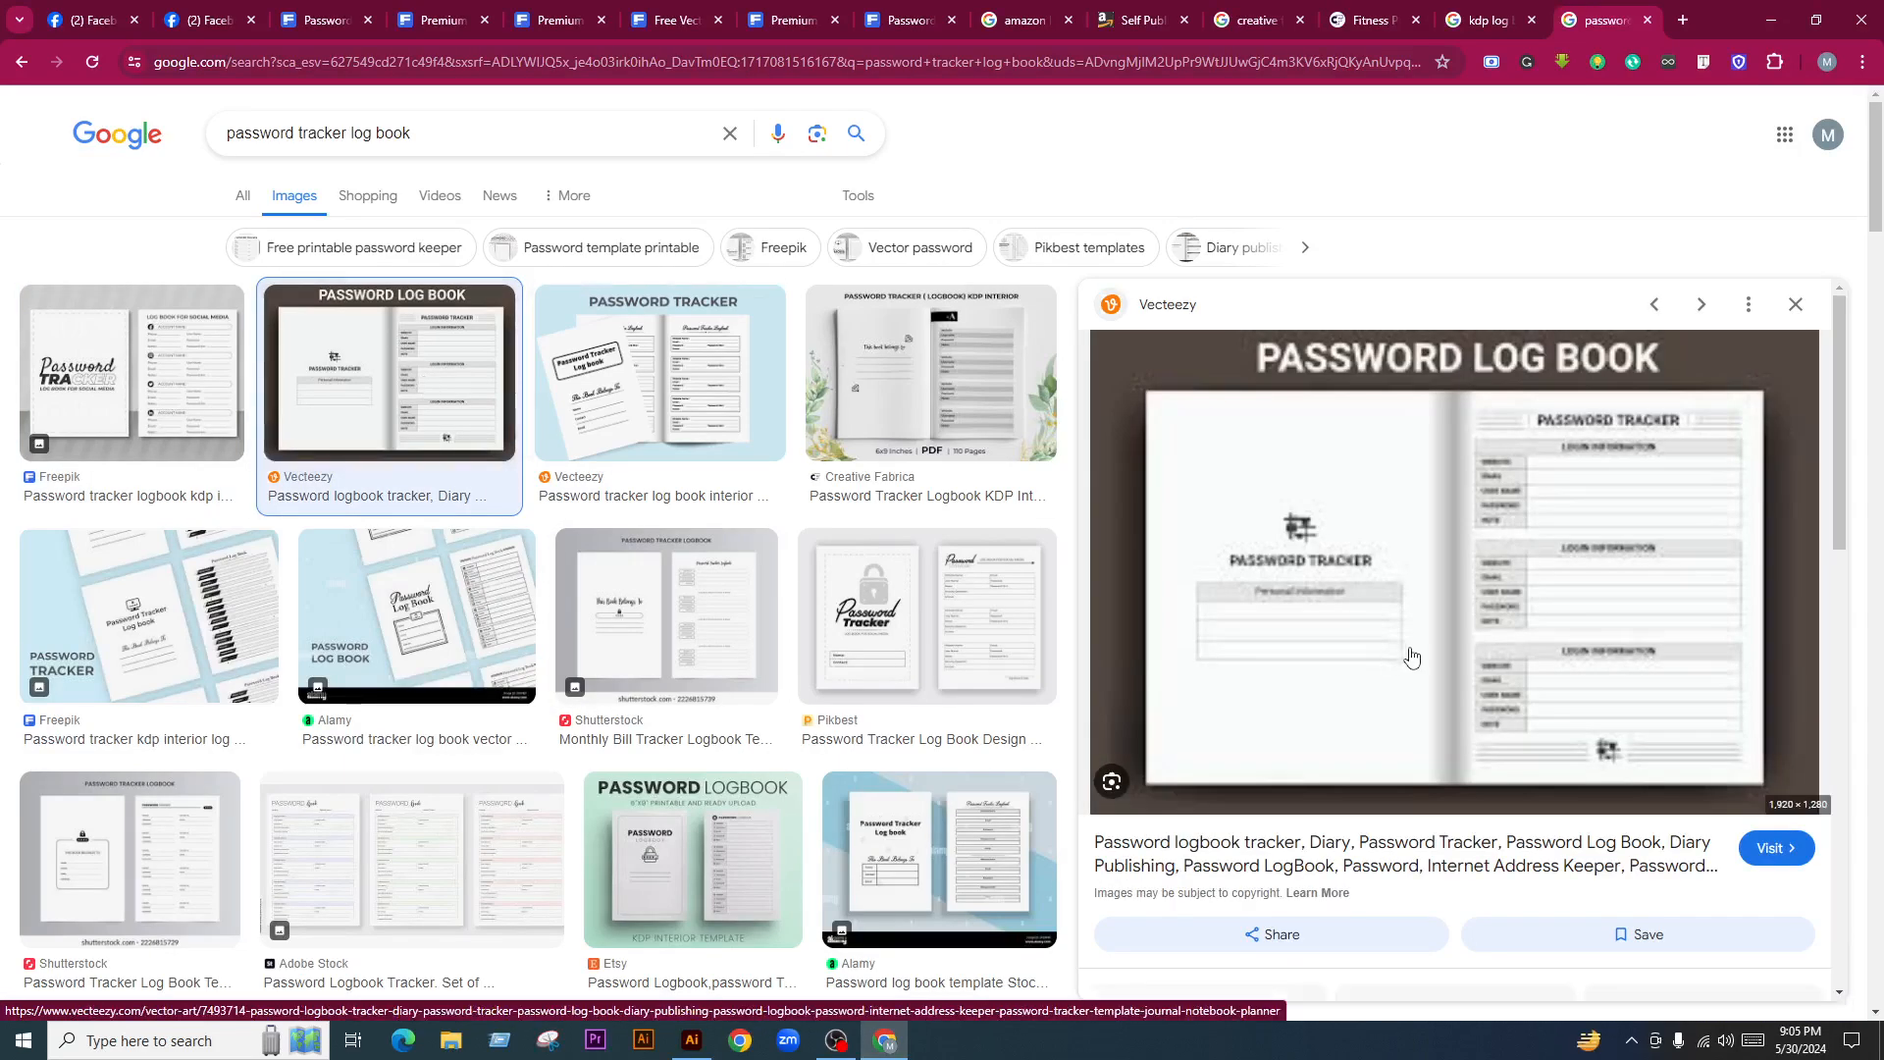
{"action": "right_click", "coordinate": [1371, 464]}
{"action": "left_click", "coordinate": [1462, 784]}
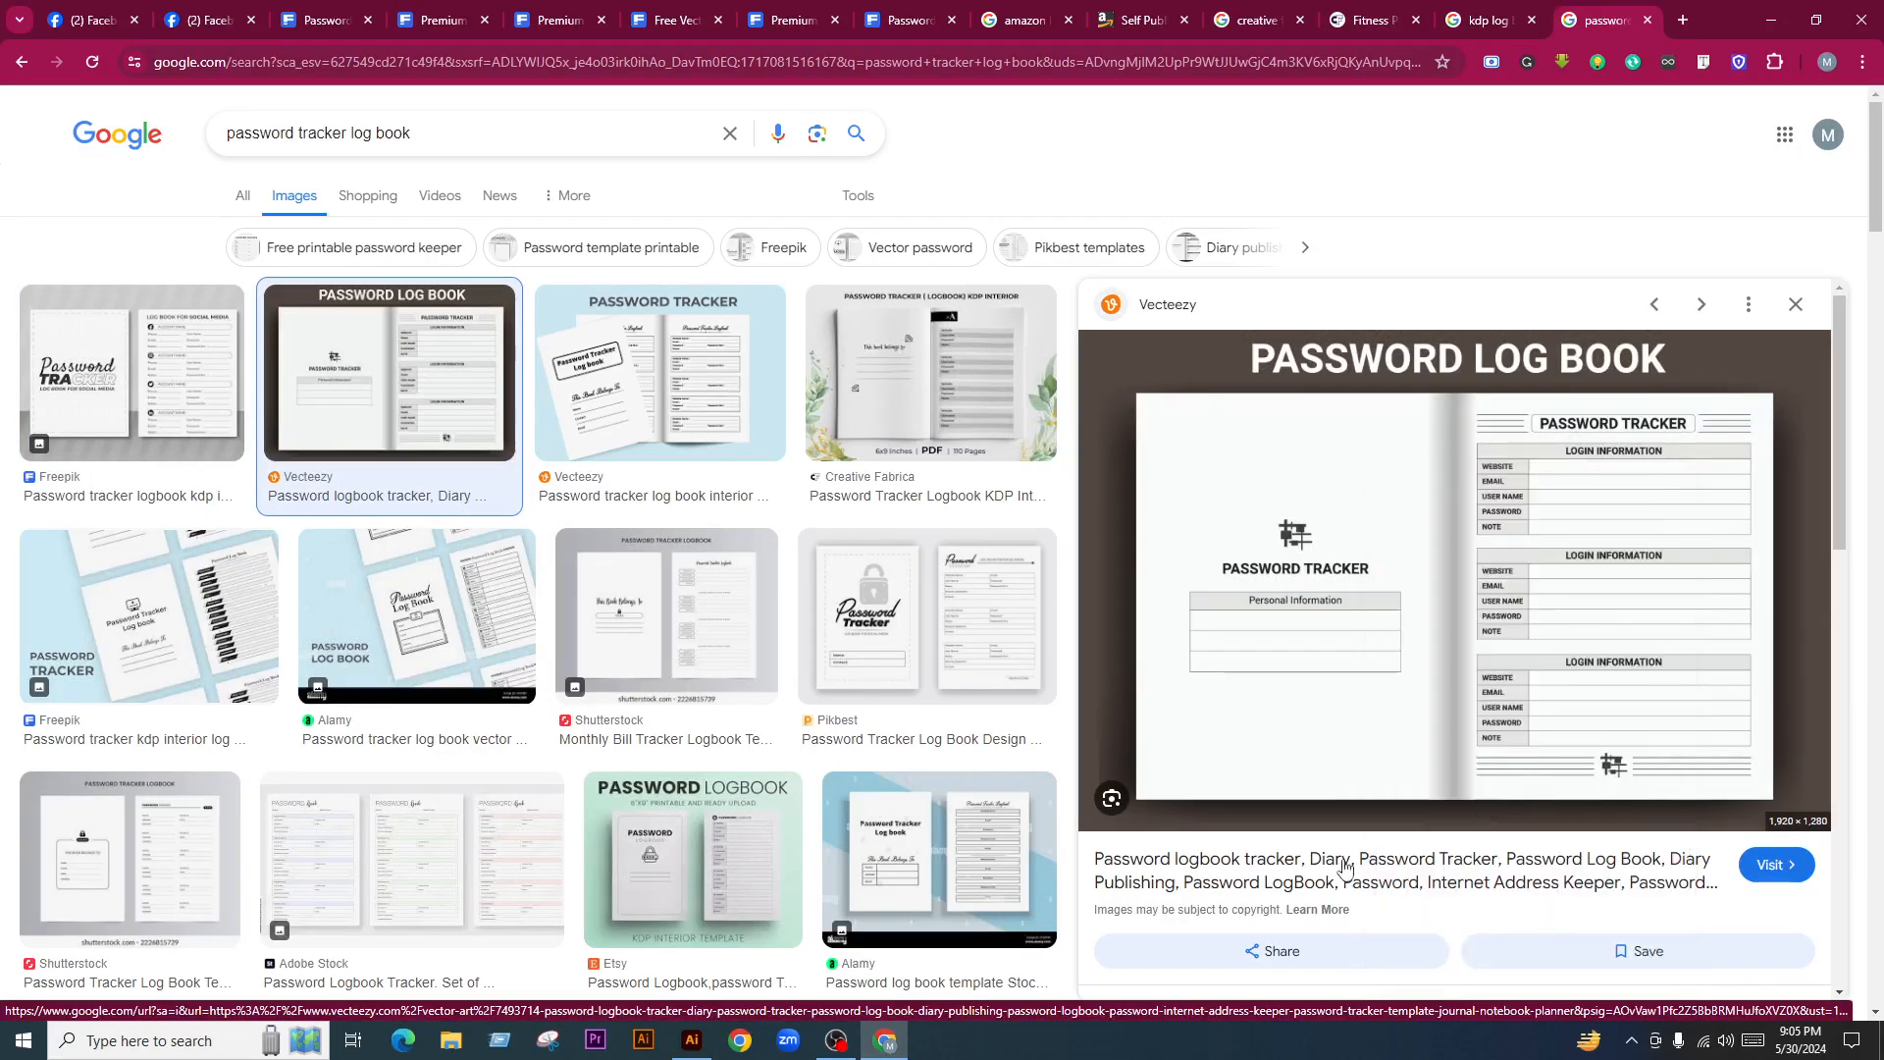
{"action": "left_click", "coordinate": [691, 1040]}
{"action": "left_click", "coordinate": [1056, 719]}
{"action": "scroll", "coordinate": [1056, 719], "scroll_direction": "down", "scroll_amount": 2}
{"action": "key", "text": "ctrl+v"}
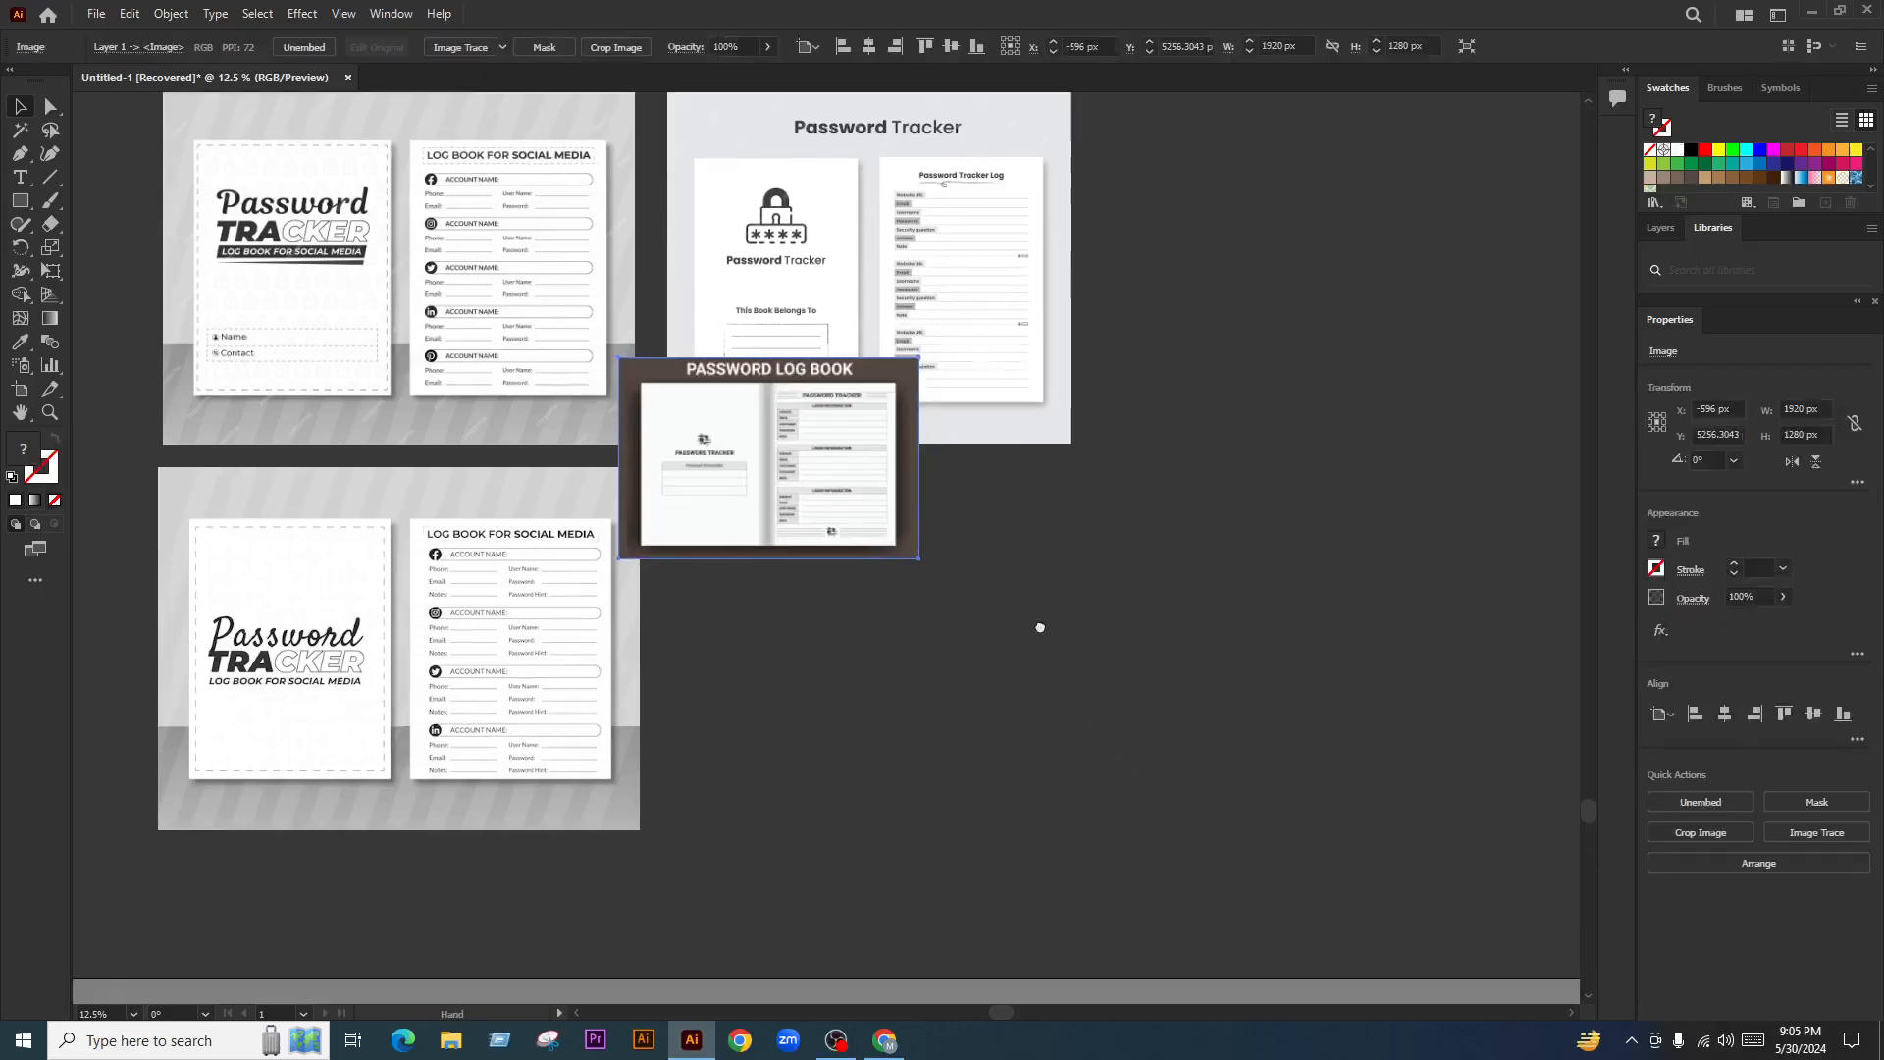
{"action": "left_click_drag", "start_coordinate": [785, 465], "coordinate": [842, 593]}
Paste the Pikbest password tracker image to the right of the log book mockup
{"action": "left_click", "coordinate": [885, 1040]}
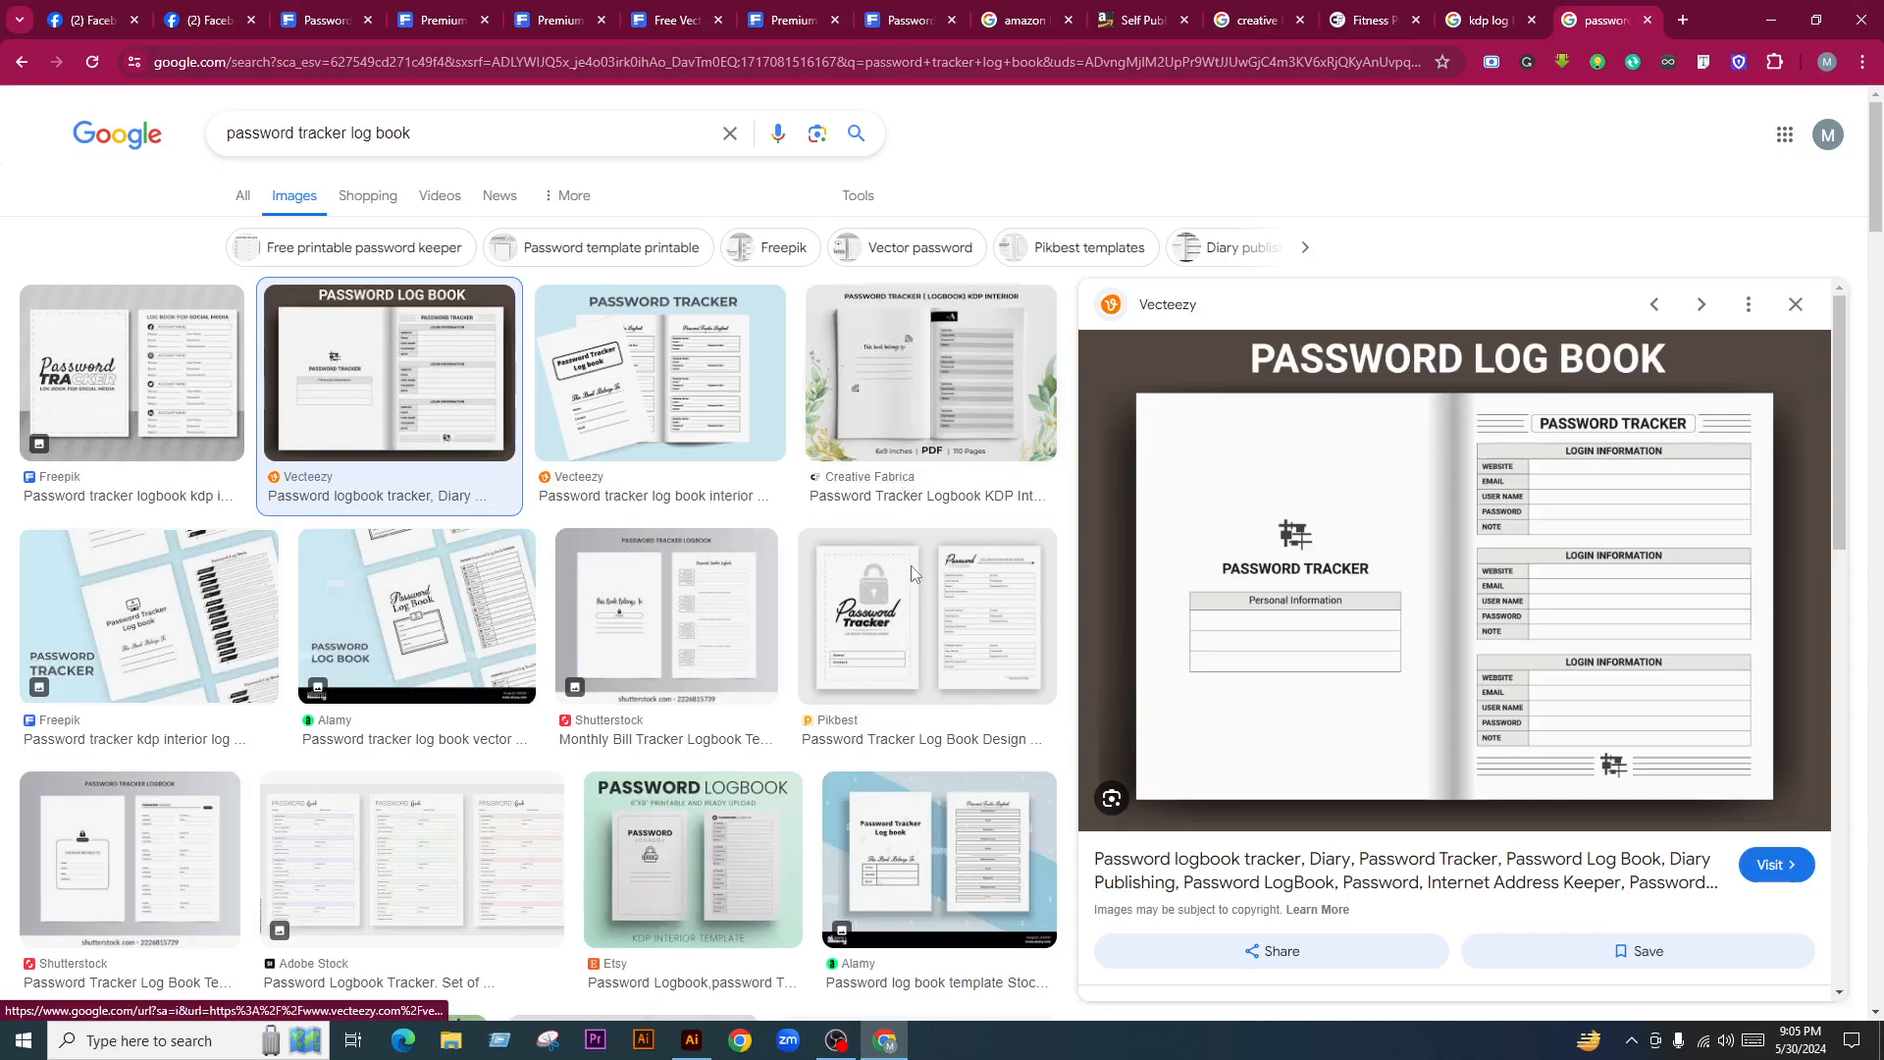
{"action": "left_click", "coordinate": [893, 649]}
{"action": "right_click", "coordinate": [1343, 413]}
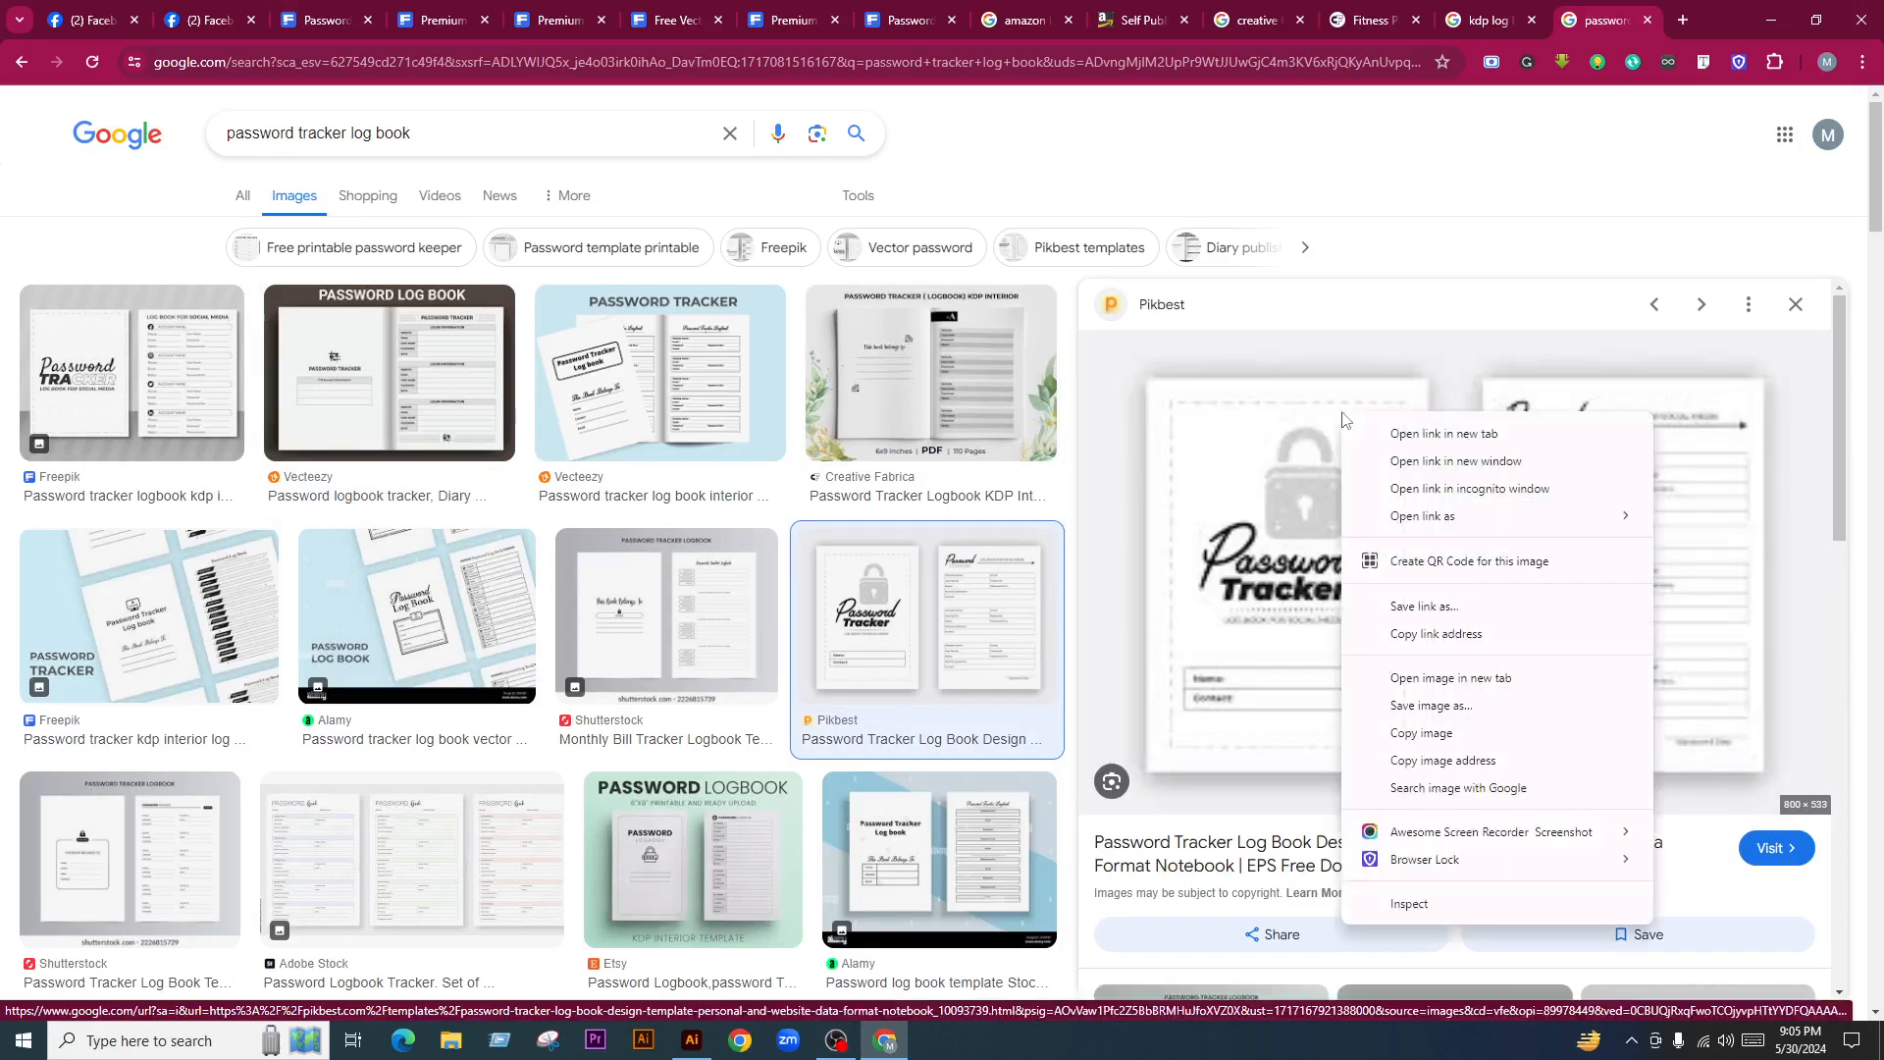
{"action": "left_click", "coordinate": [1472, 738]}
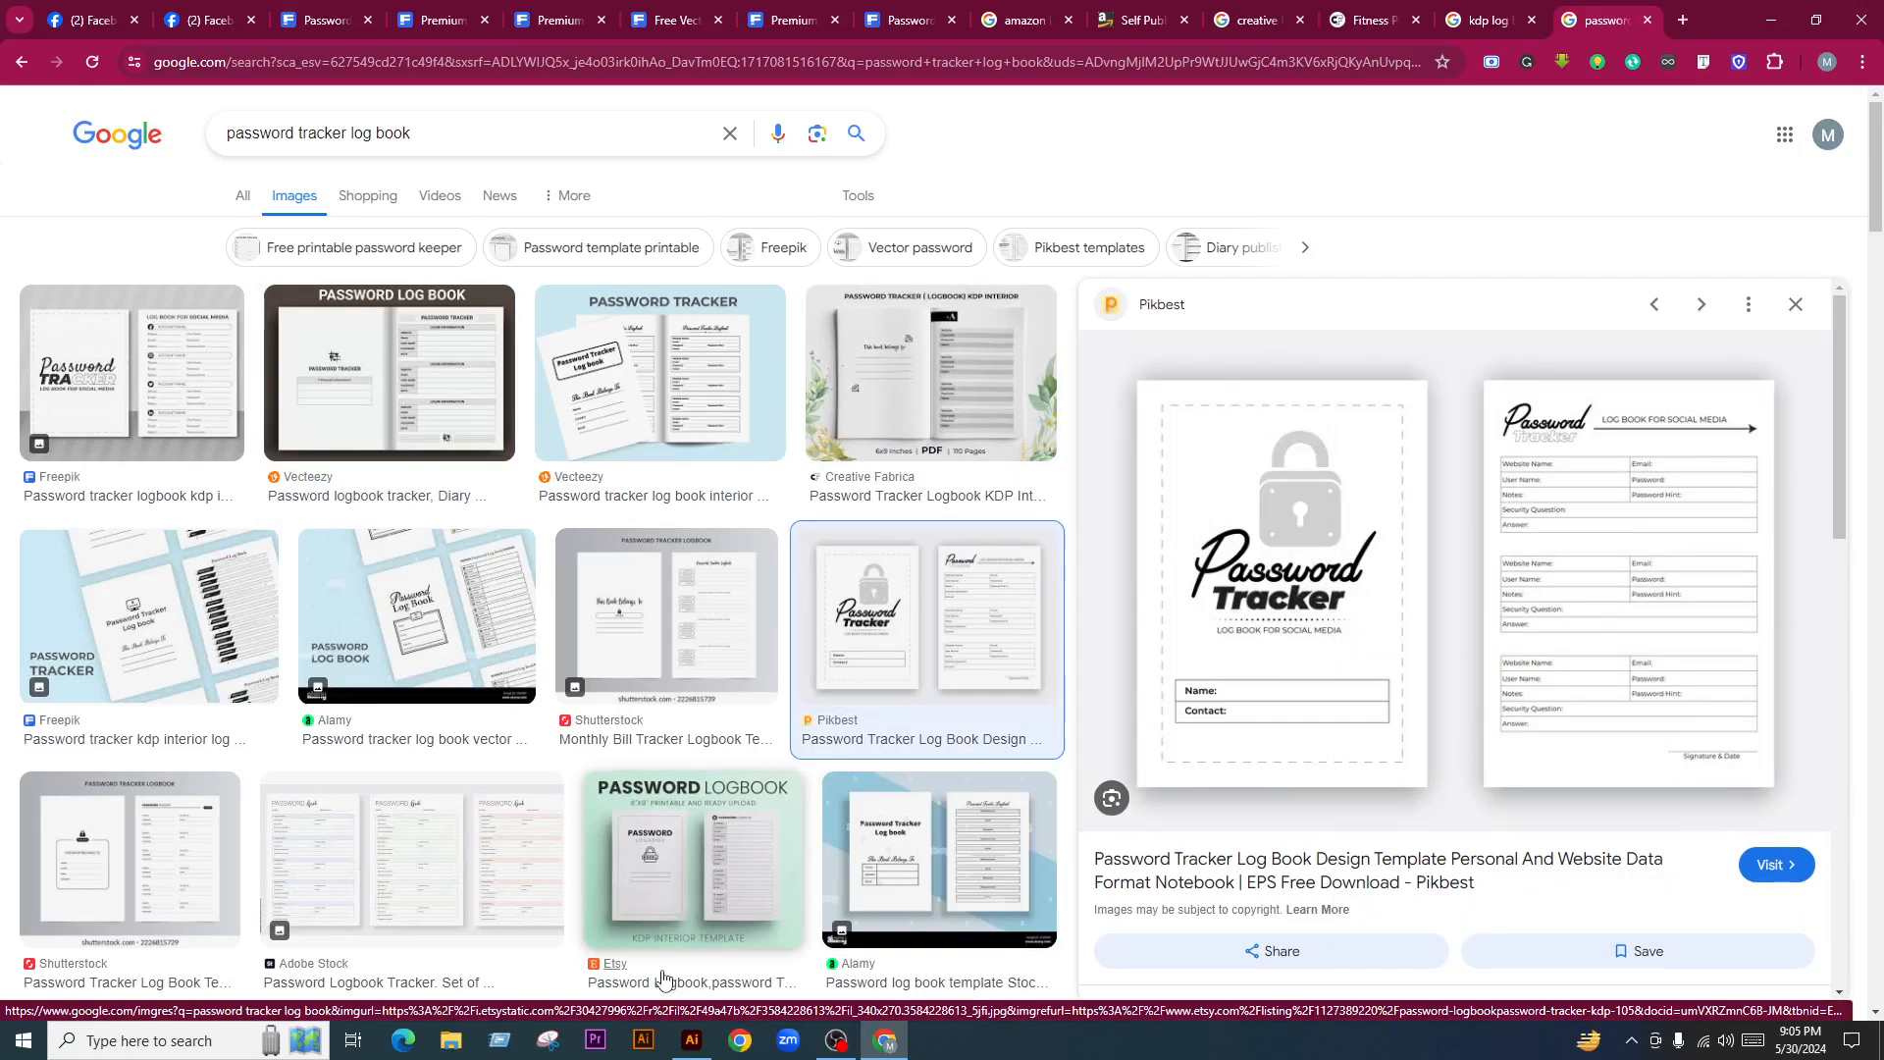
{"action": "left_click", "coordinate": [691, 1040]}
{"action": "key", "text": "ctrl+v"}
{"action": "left_click_drag", "start_coordinate": [844, 554], "coordinate": [1445, 662]}
{"action": "left_click", "coordinate": [959, 955]}
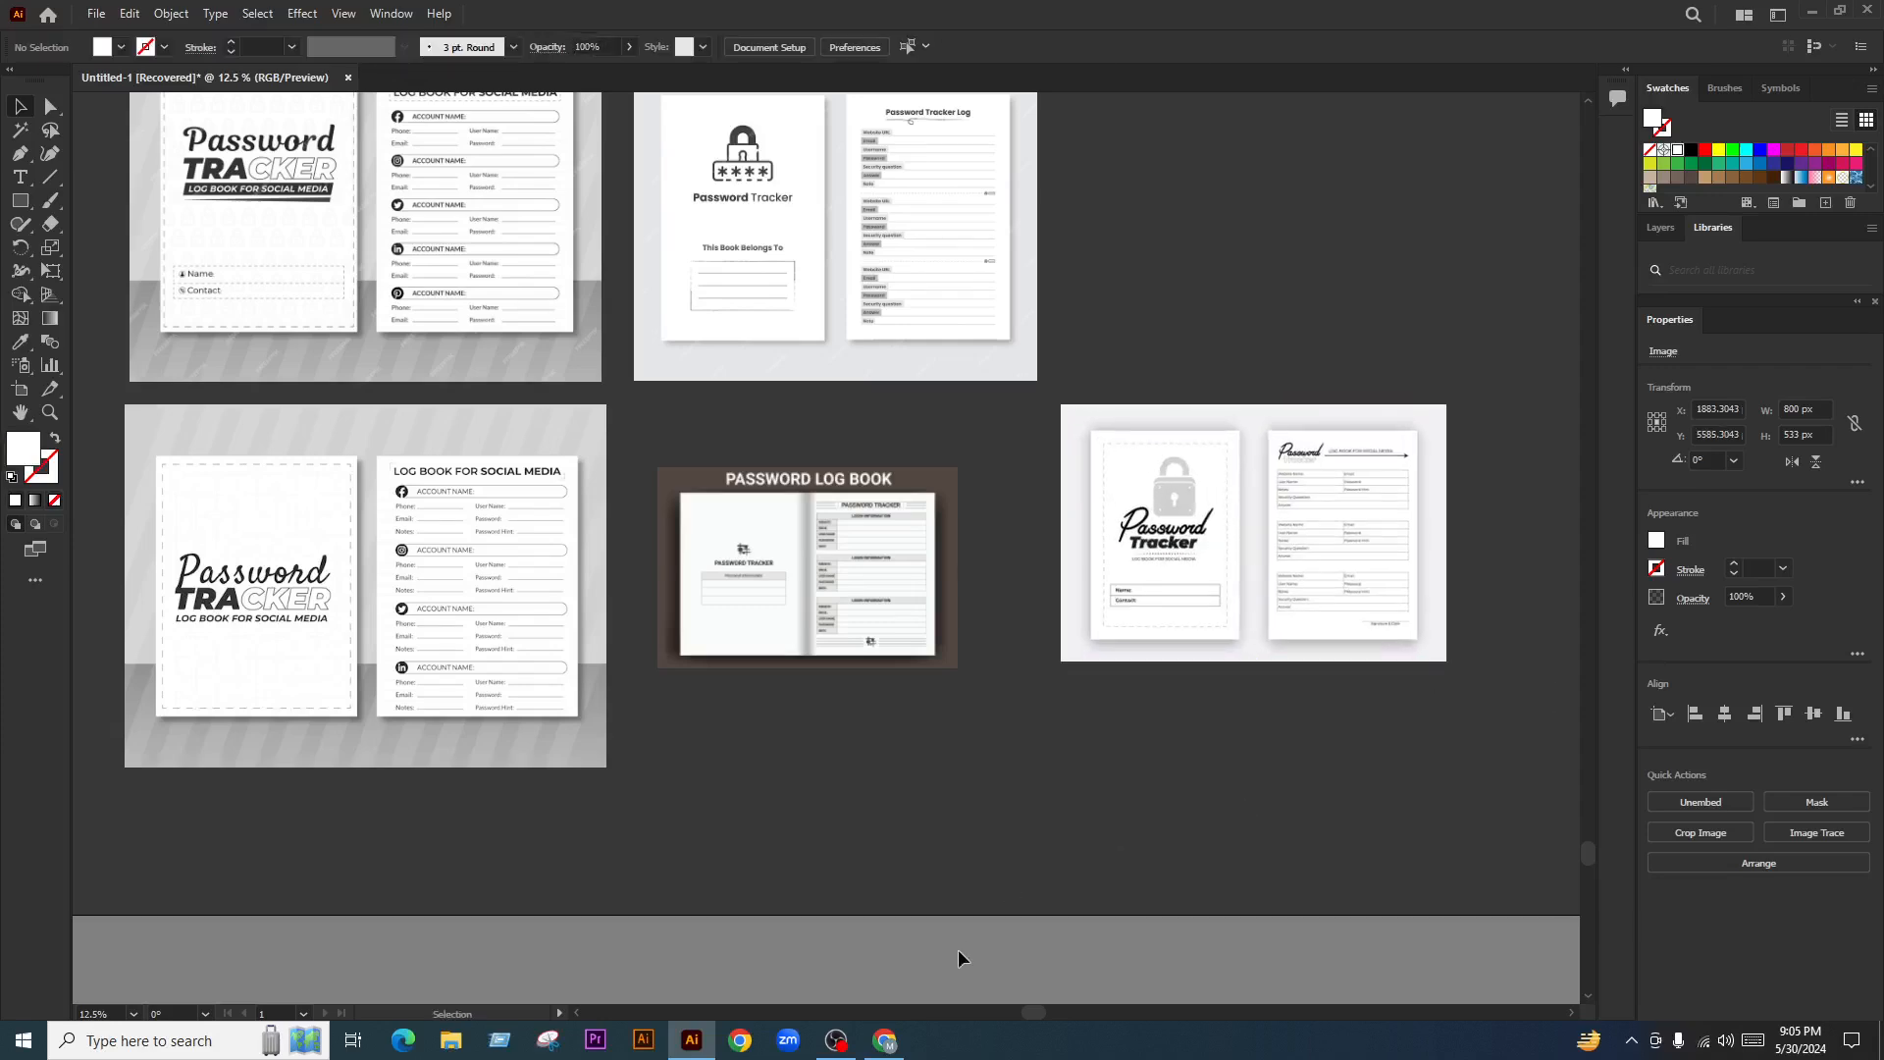
Paste the Freepik password keeper logbook image and move it up and right
{"action": "left_click", "coordinate": [869, 1050]}
{"action": "scroll", "coordinate": [670, 616], "scroll_direction": "down", "scroll_amount": 5}
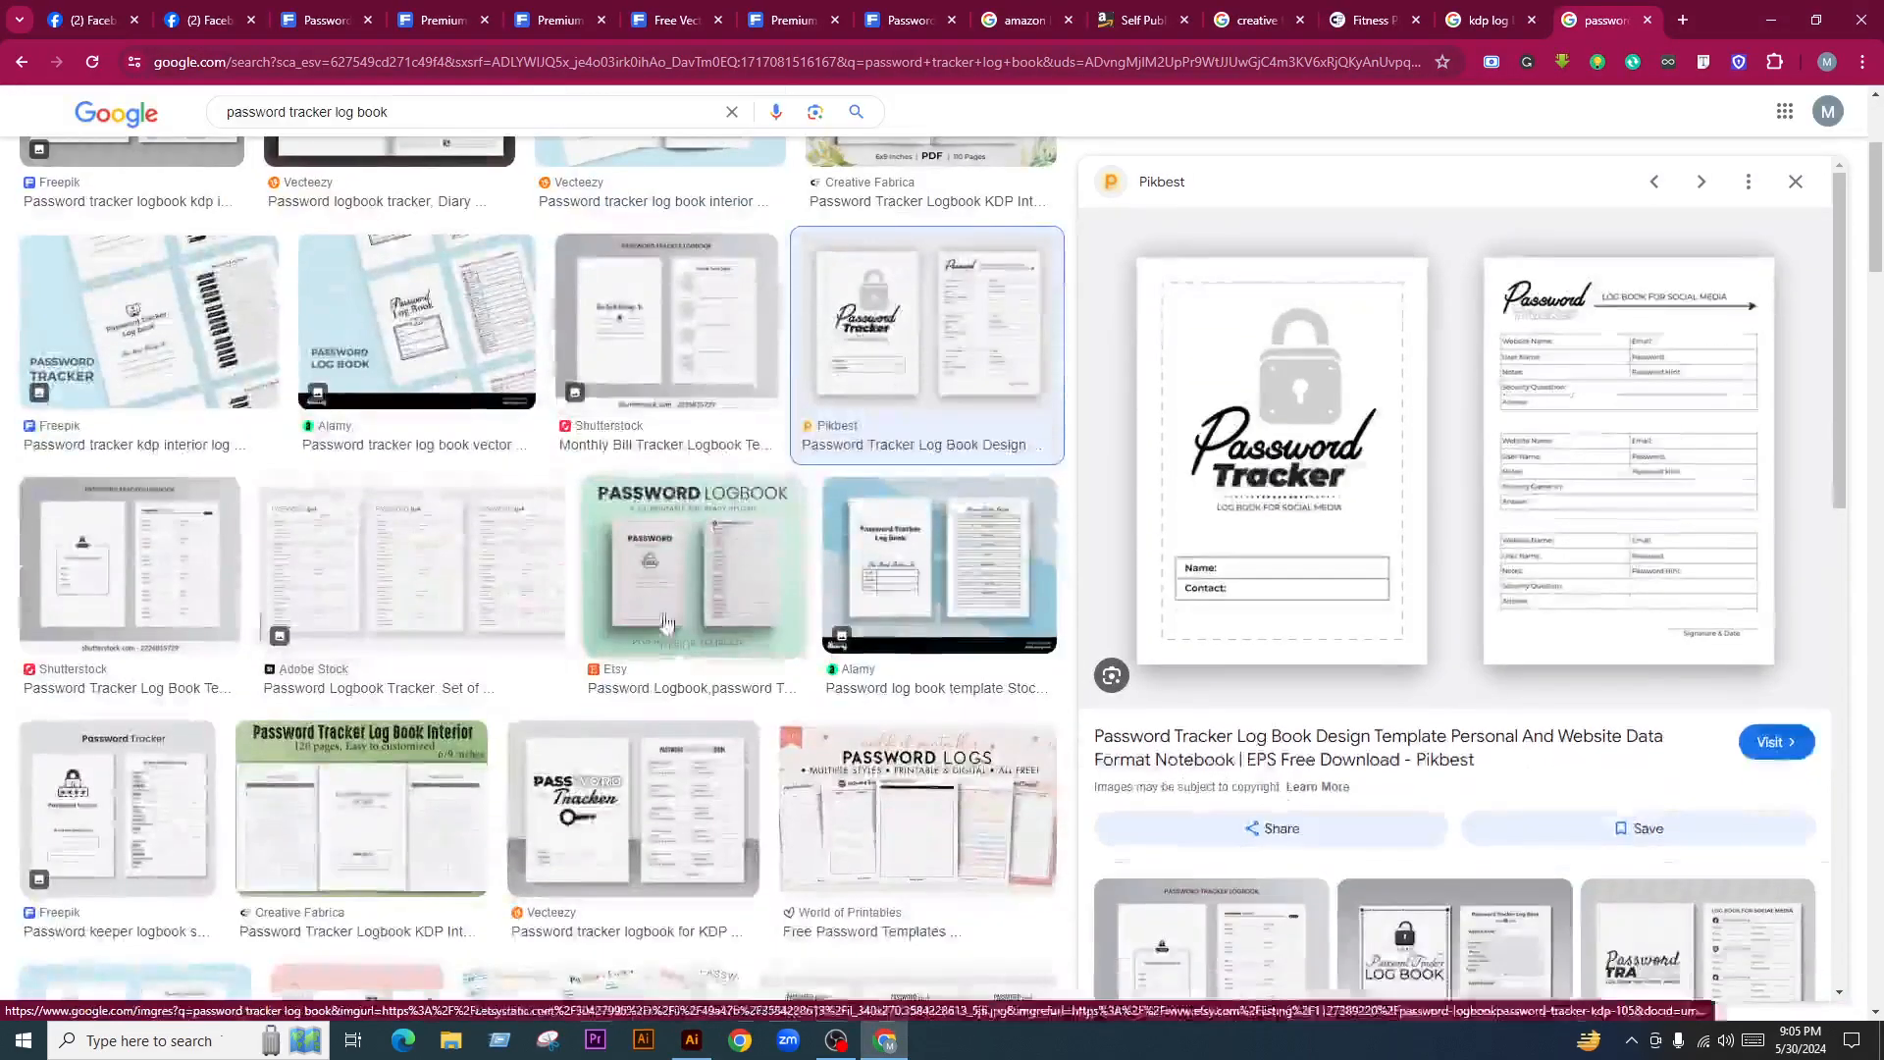
{"action": "scroll", "coordinate": [670, 616], "scroll_direction": "down", "scroll_amount": 1}
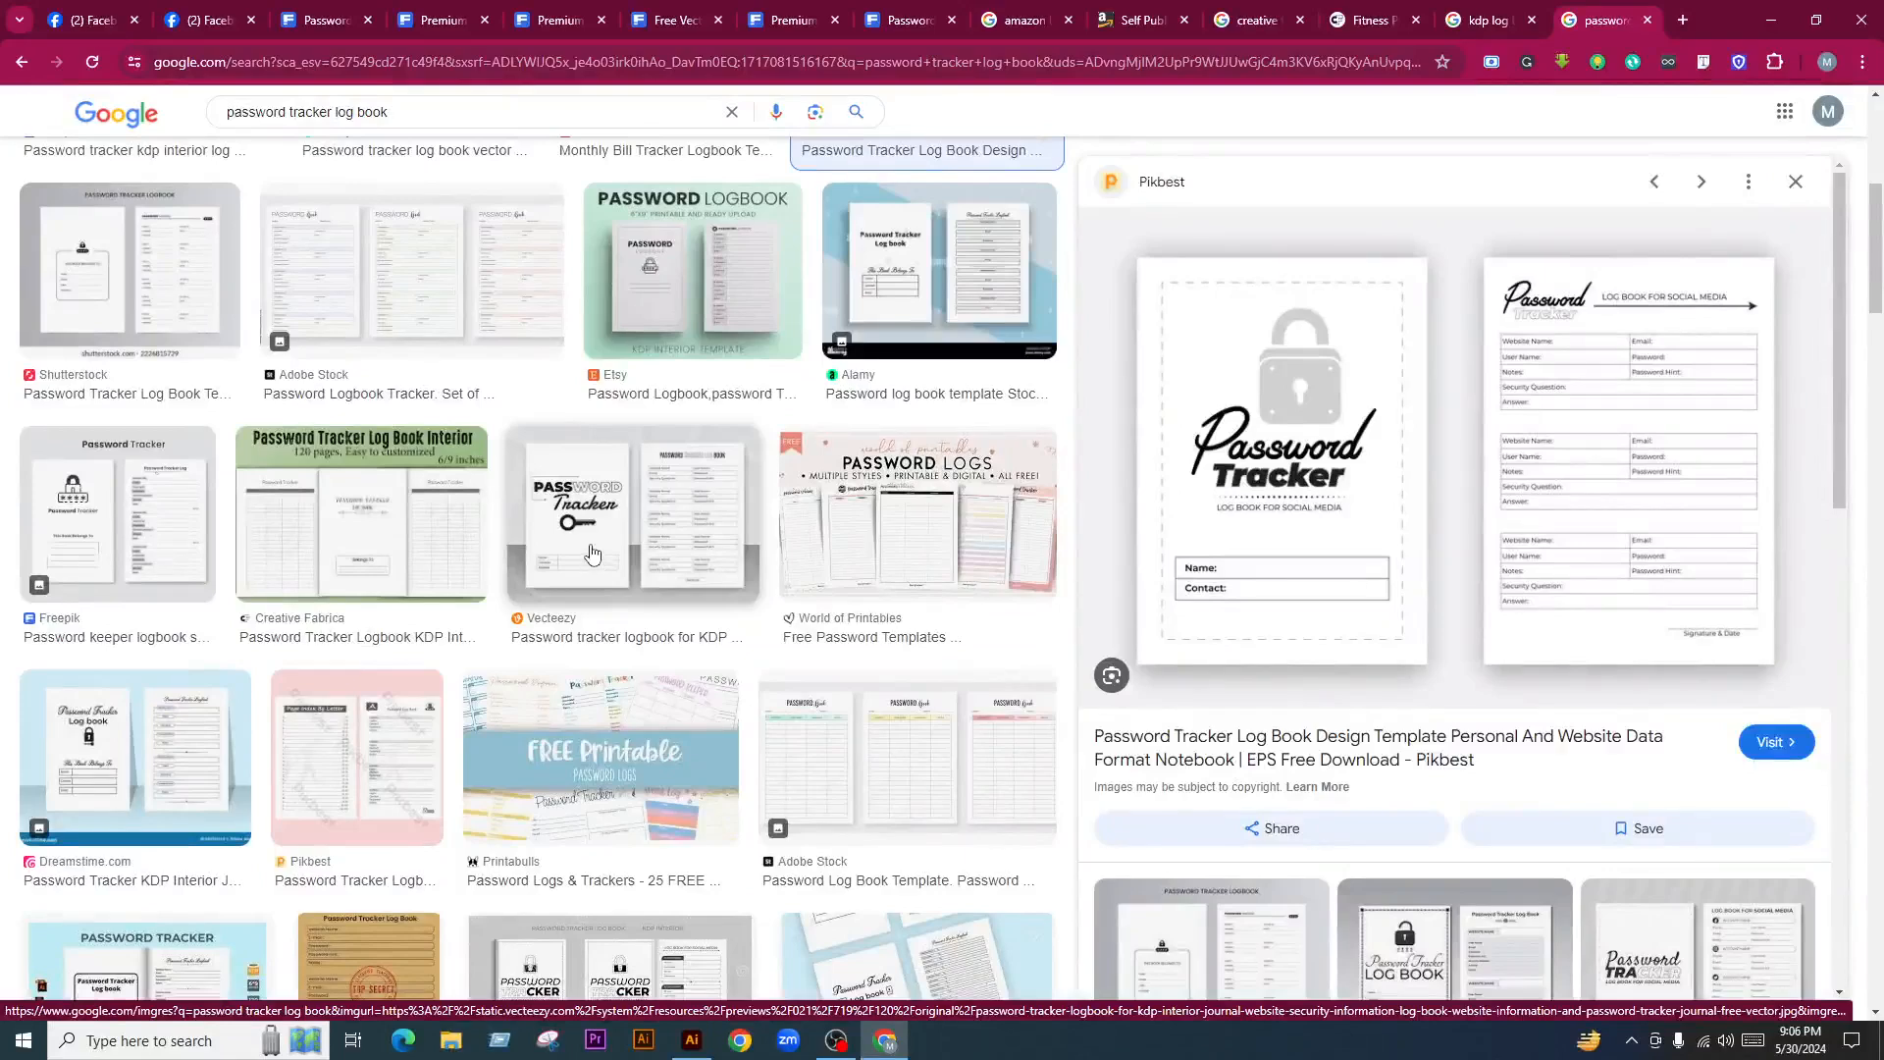
{"action": "left_click", "coordinate": [136, 558]}
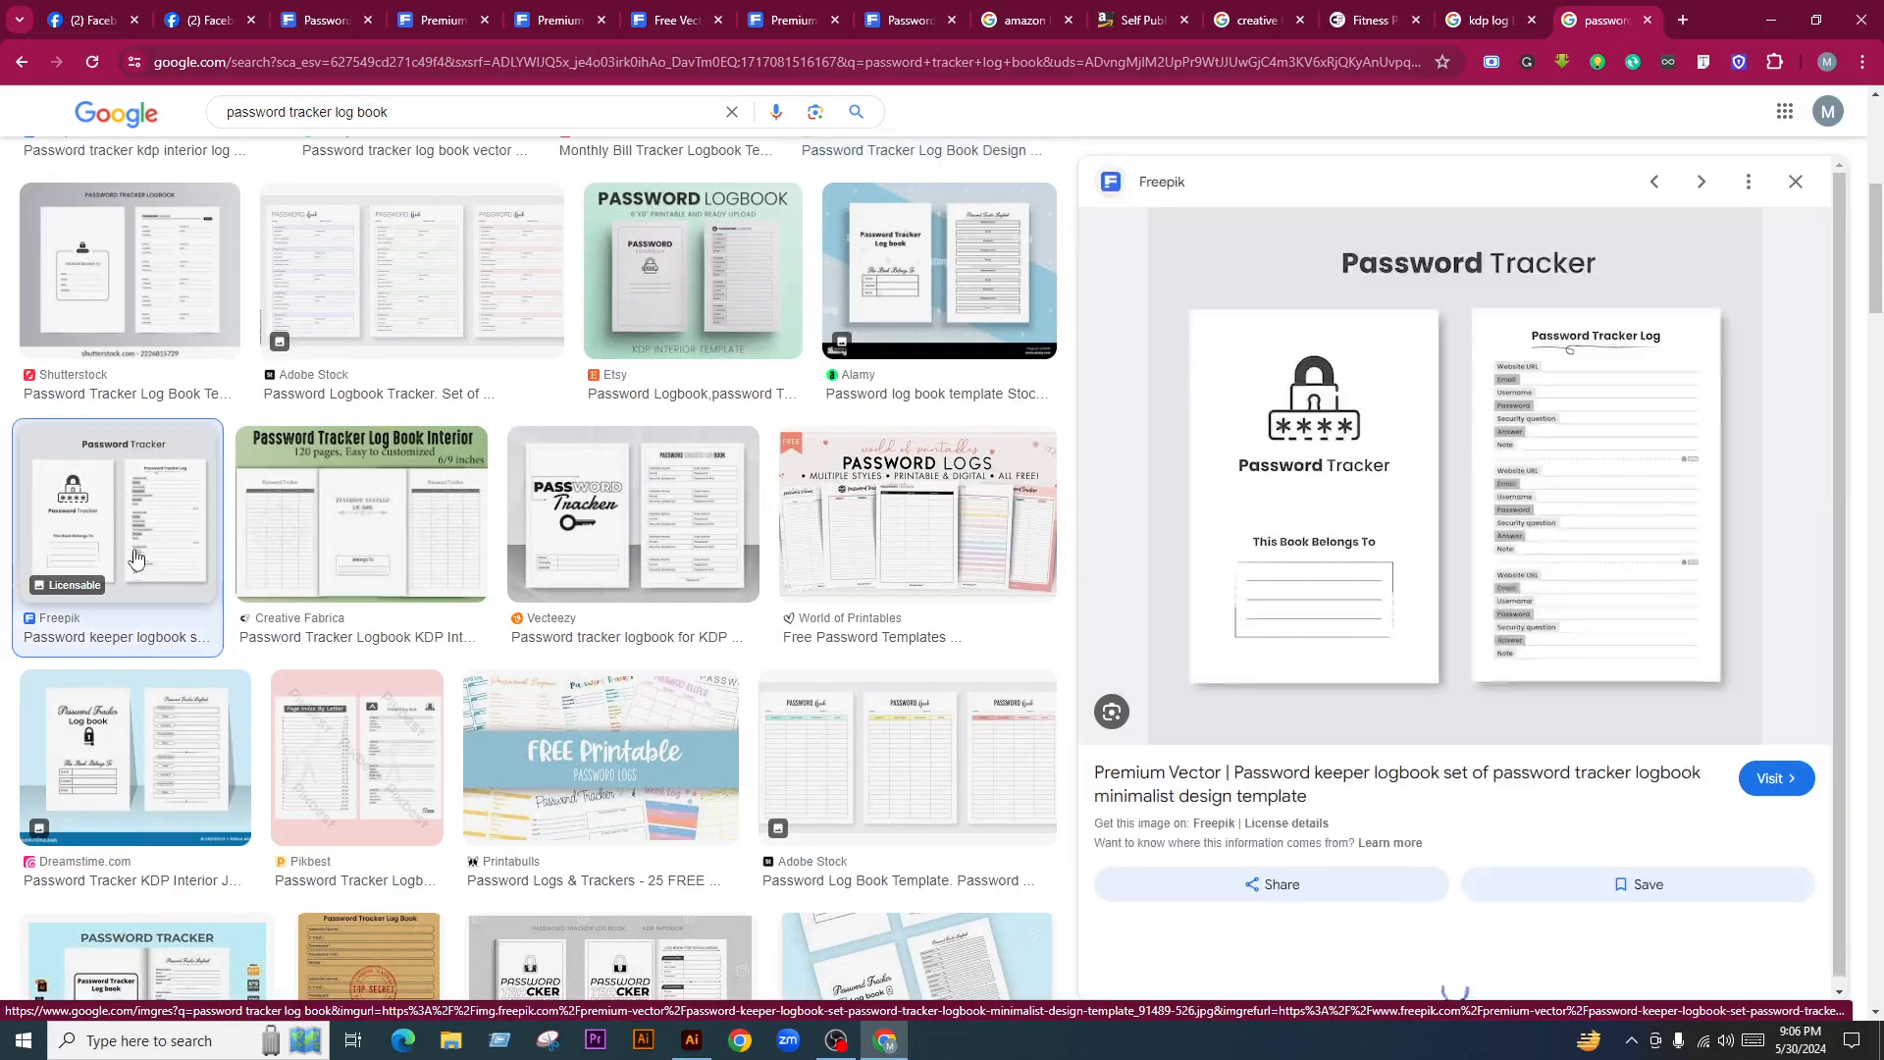
{"action": "right_click", "coordinate": [1414, 317]}
{"action": "left_click", "coordinate": [1494, 639]}
{"action": "left_click", "coordinate": [691, 1040]}
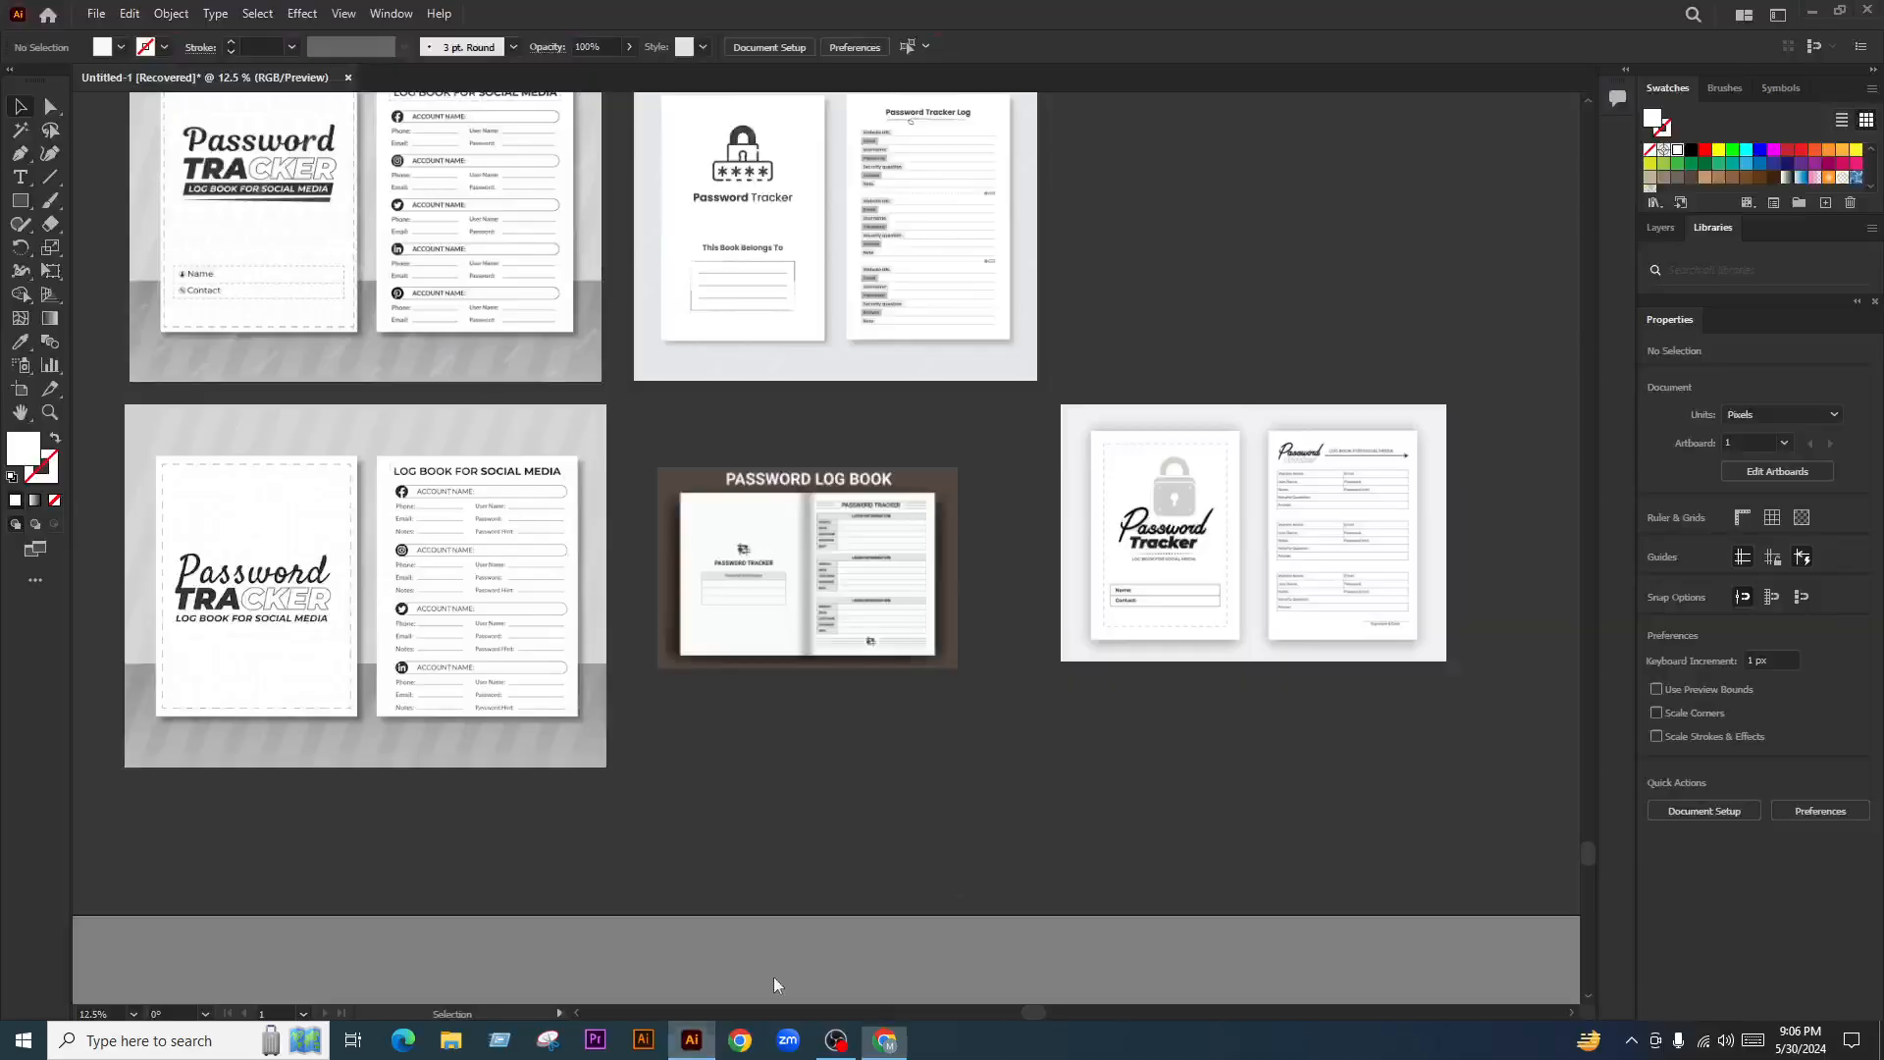
{"action": "key", "text": "ctrl+v"}
{"action": "key", "text": "ctrl+minus"}
{"action": "left_click_drag", "start_coordinate": [809, 759], "coordinate": [1367, 632]}
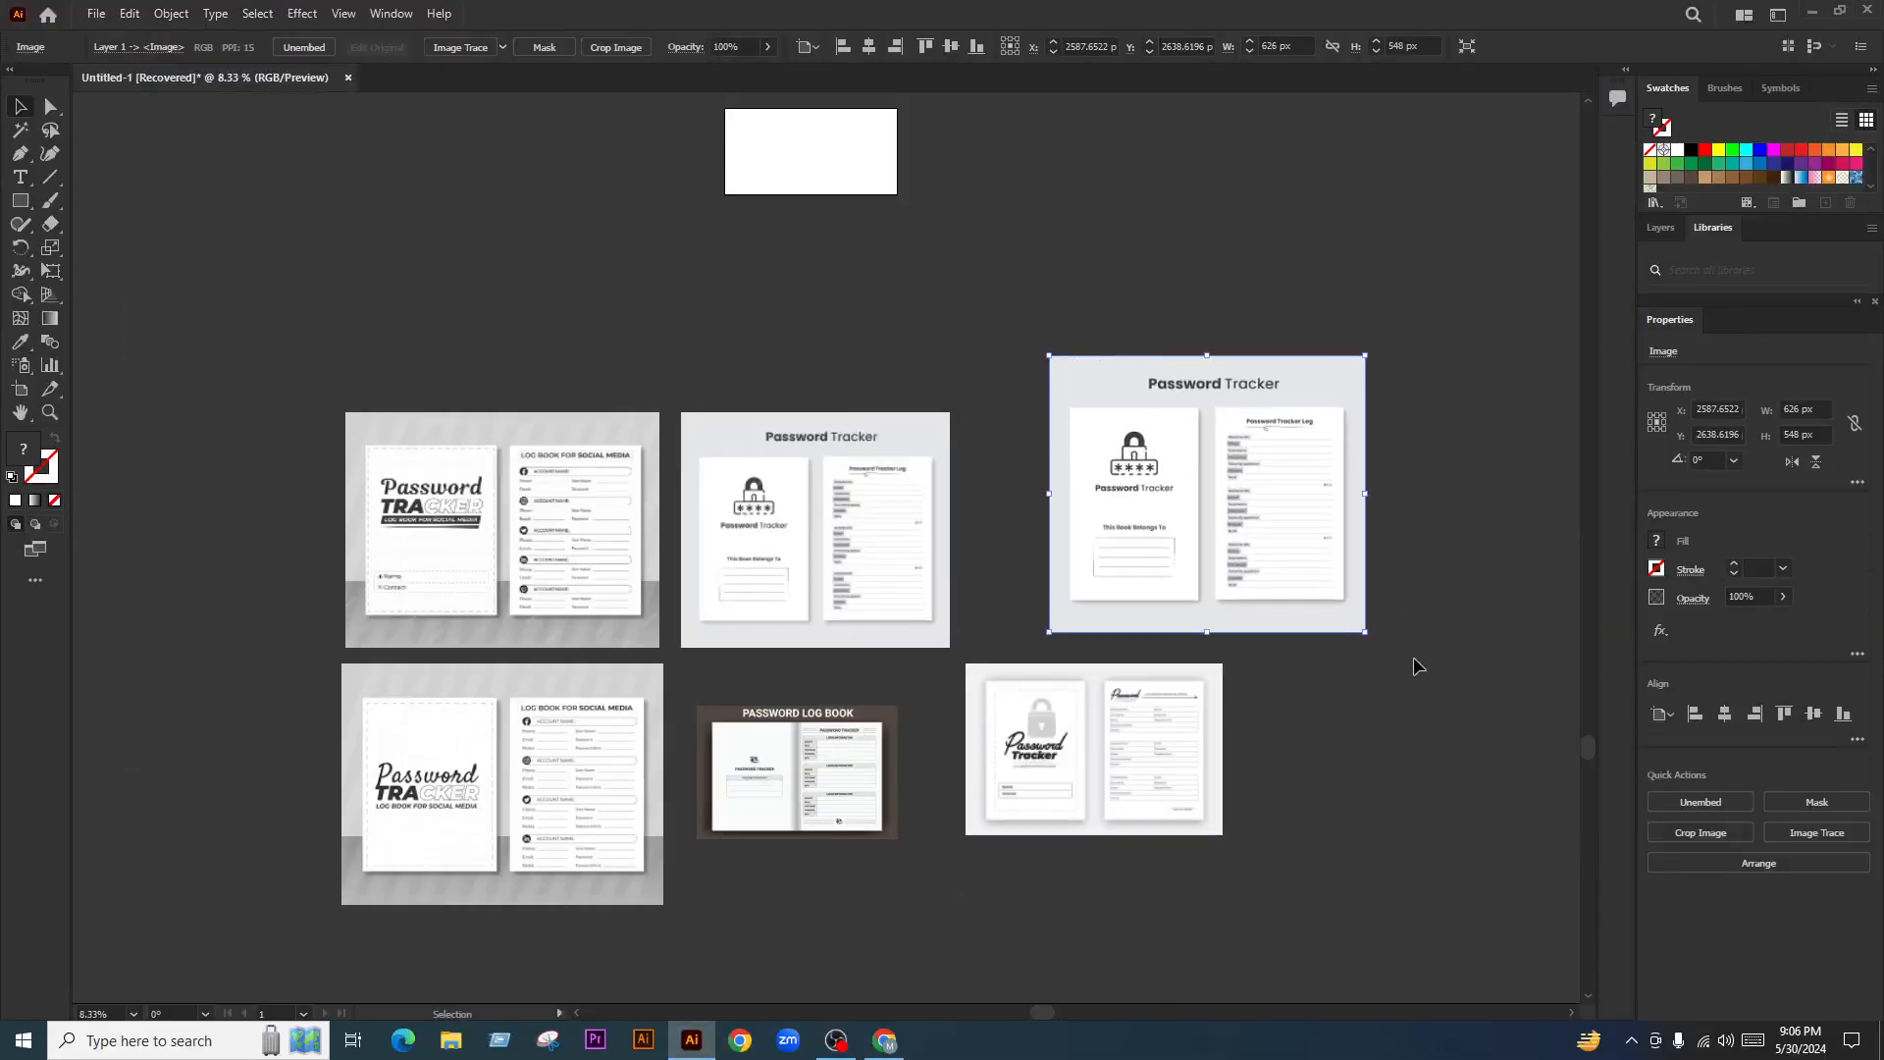
{"action": "left_click", "coordinate": [1413, 656]}
Pull the reference images closer together and delete the duplicate Password Tracker image
{"action": "left_click_drag", "start_coordinate": [1171, 631], "coordinate": [1151, 622]}
{"action": "left_click_drag", "start_coordinate": [803, 533], "coordinate": [834, 477]}
{"action": "left_click_drag", "start_coordinate": [546, 547], "coordinate": [558, 520]}
{"action": "left_click_drag", "start_coordinate": [531, 721], "coordinate": [526, 671]}
{"action": "left_click_drag", "start_coordinate": [824, 735], "coordinate": [809, 712]}
{"action": "left_click_drag", "start_coordinate": [1011, 731], "coordinate": [972, 717]}
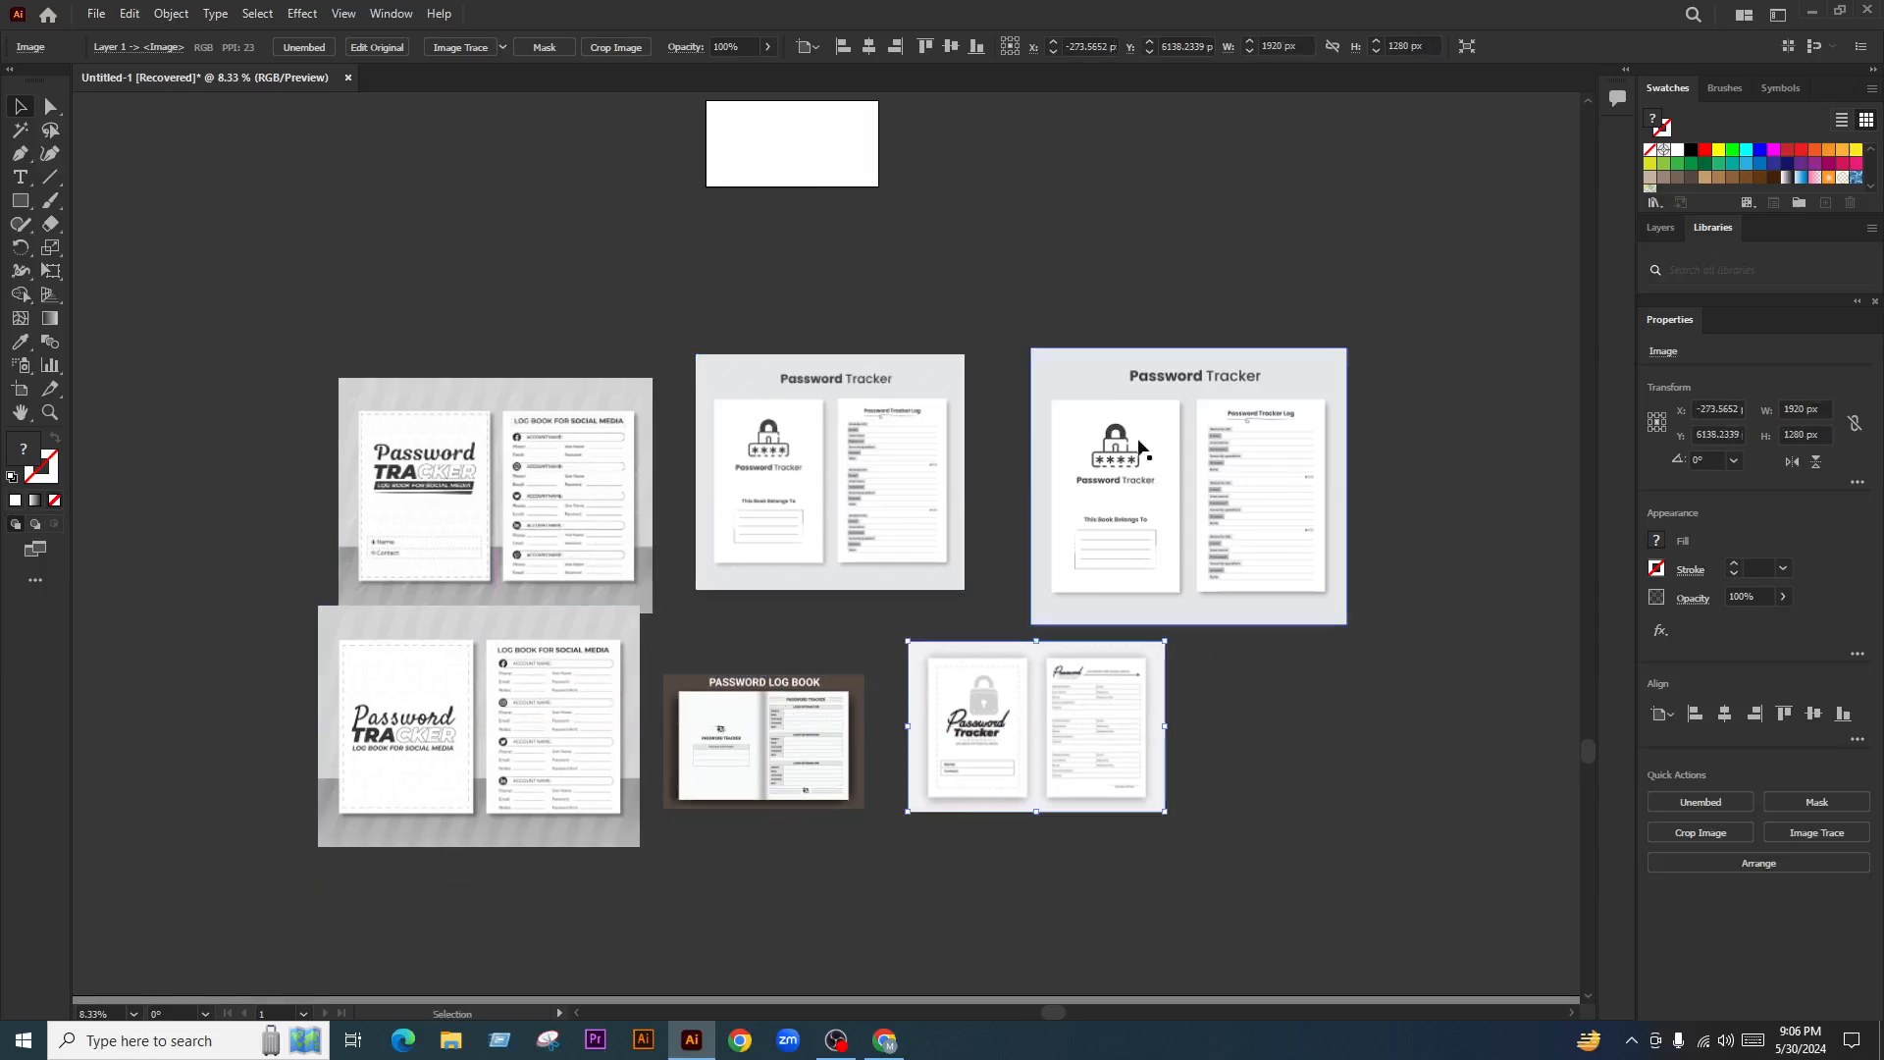
{"action": "left_click", "coordinate": [1139, 446]}
{"action": "key", "text": "Delete"}
Move the five reference images together up and right, then fit the blank artboard in view
{"action": "left_click_drag", "start_coordinate": [1339, 438], "coordinate": [588, 736]}
{"action": "left_click_drag", "start_coordinate": [1258, 500], "coordinate": [1237, 498]}
{"action": "left_click_drag", "start_coordinate": [985, 707], "coordinate": [1035, 633]}
{"action": "left_click", "coordinate": [1293, 384]}
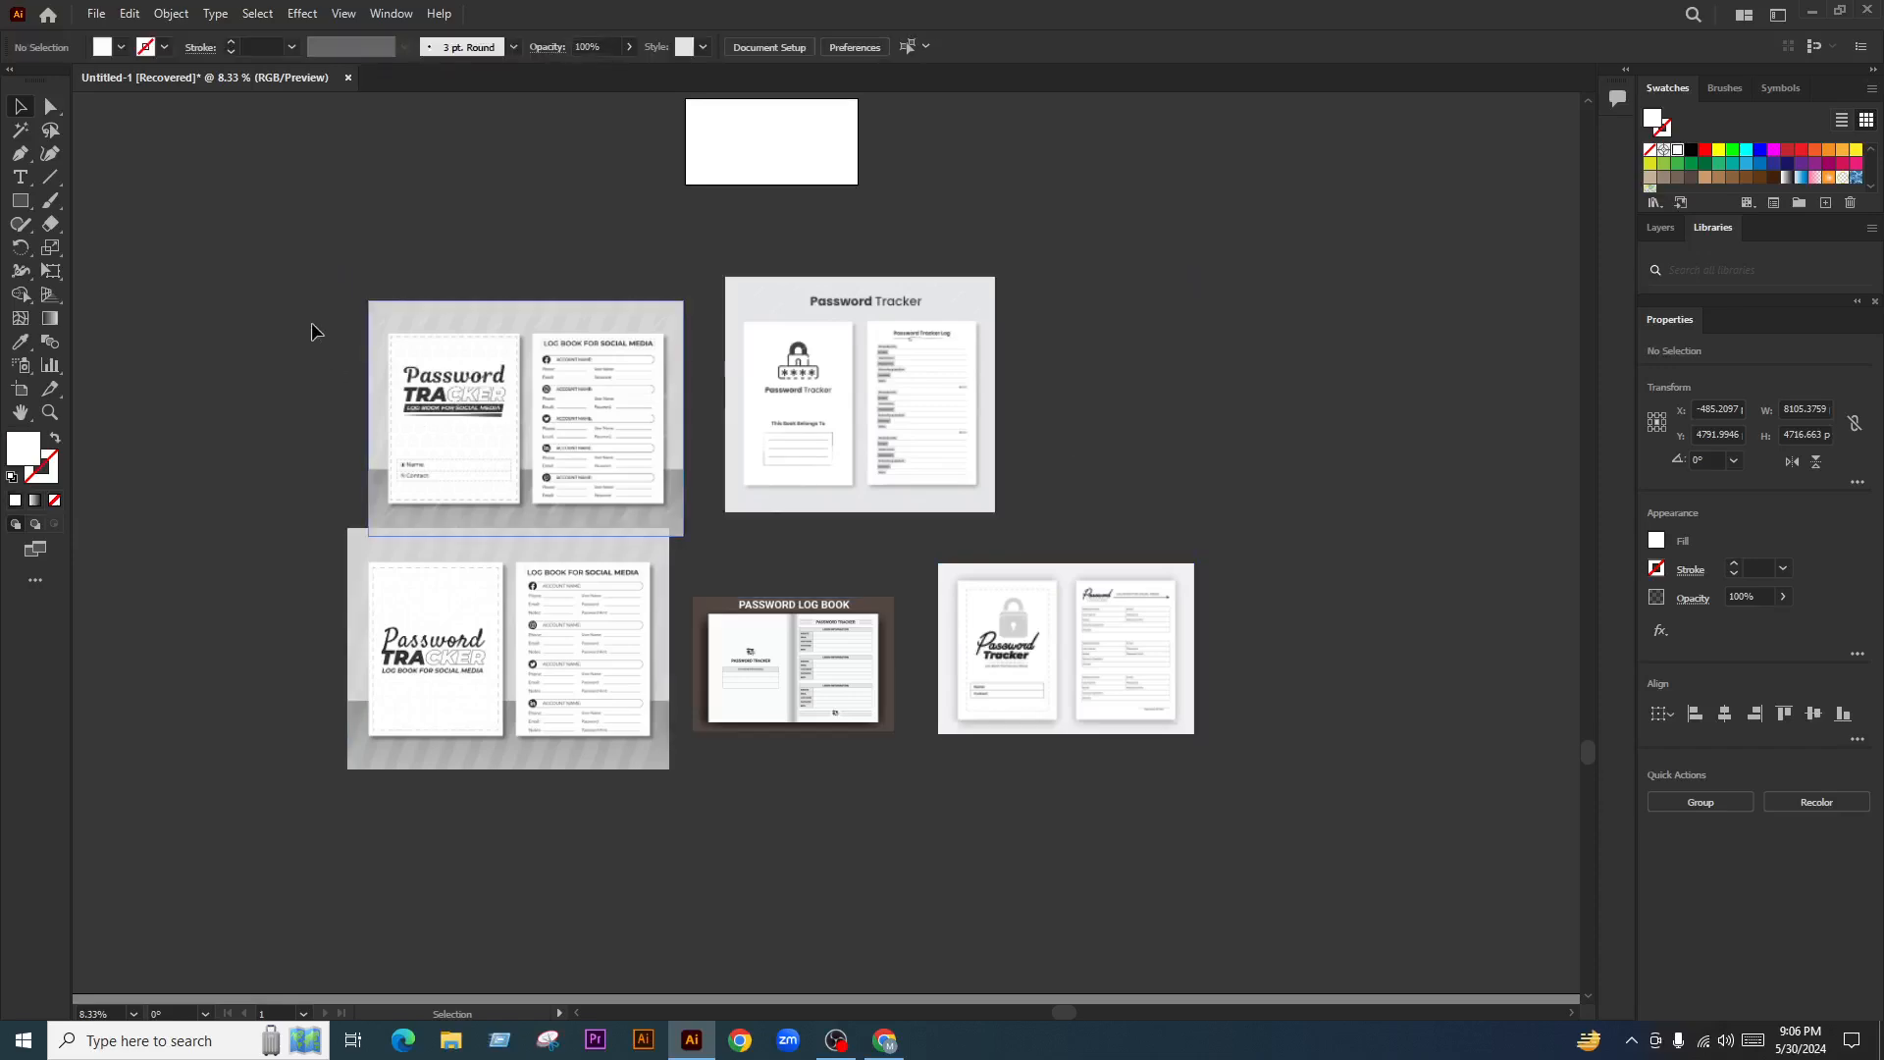
{"action": "scroll", "coordinate": [461, 275], "scroll_direction": "up", "scroll_amount": 1}
{"action": "left_click_drag", "start_coordinate": [718, 499], "coordinate": [749, 658]}
{"action": "scroll", "coordinate": [949, 321], "scroll_direction": "up", "scroll_amount": 2}
{"action": "key", "text": "ctrl+0"}
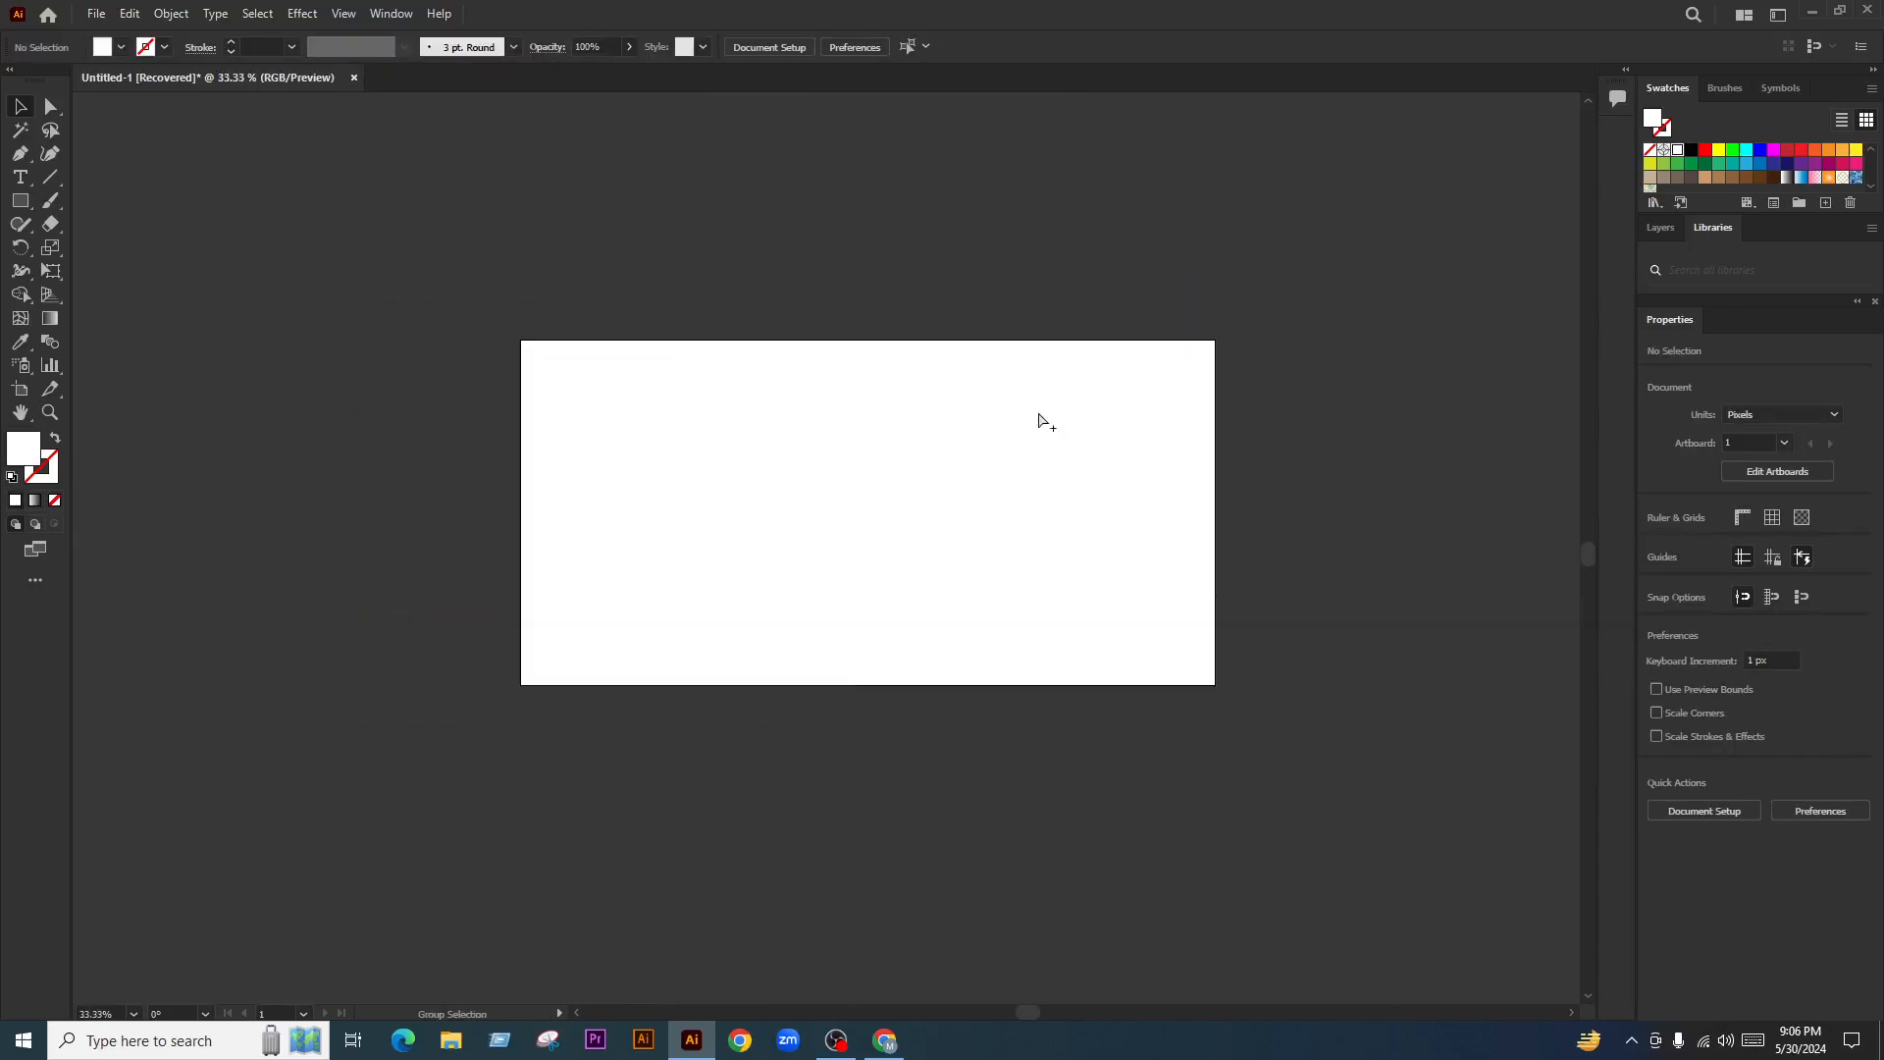
Type 'Password Tracker' as a text object on the artboard
{"action": "key", "text": "t"}
{"action": "scroll", "coordinate": [661, 461], "scroll_direction": "up", "scroll_amount": 2}
{"action": "left_click", "coordinate": [597, 406]}
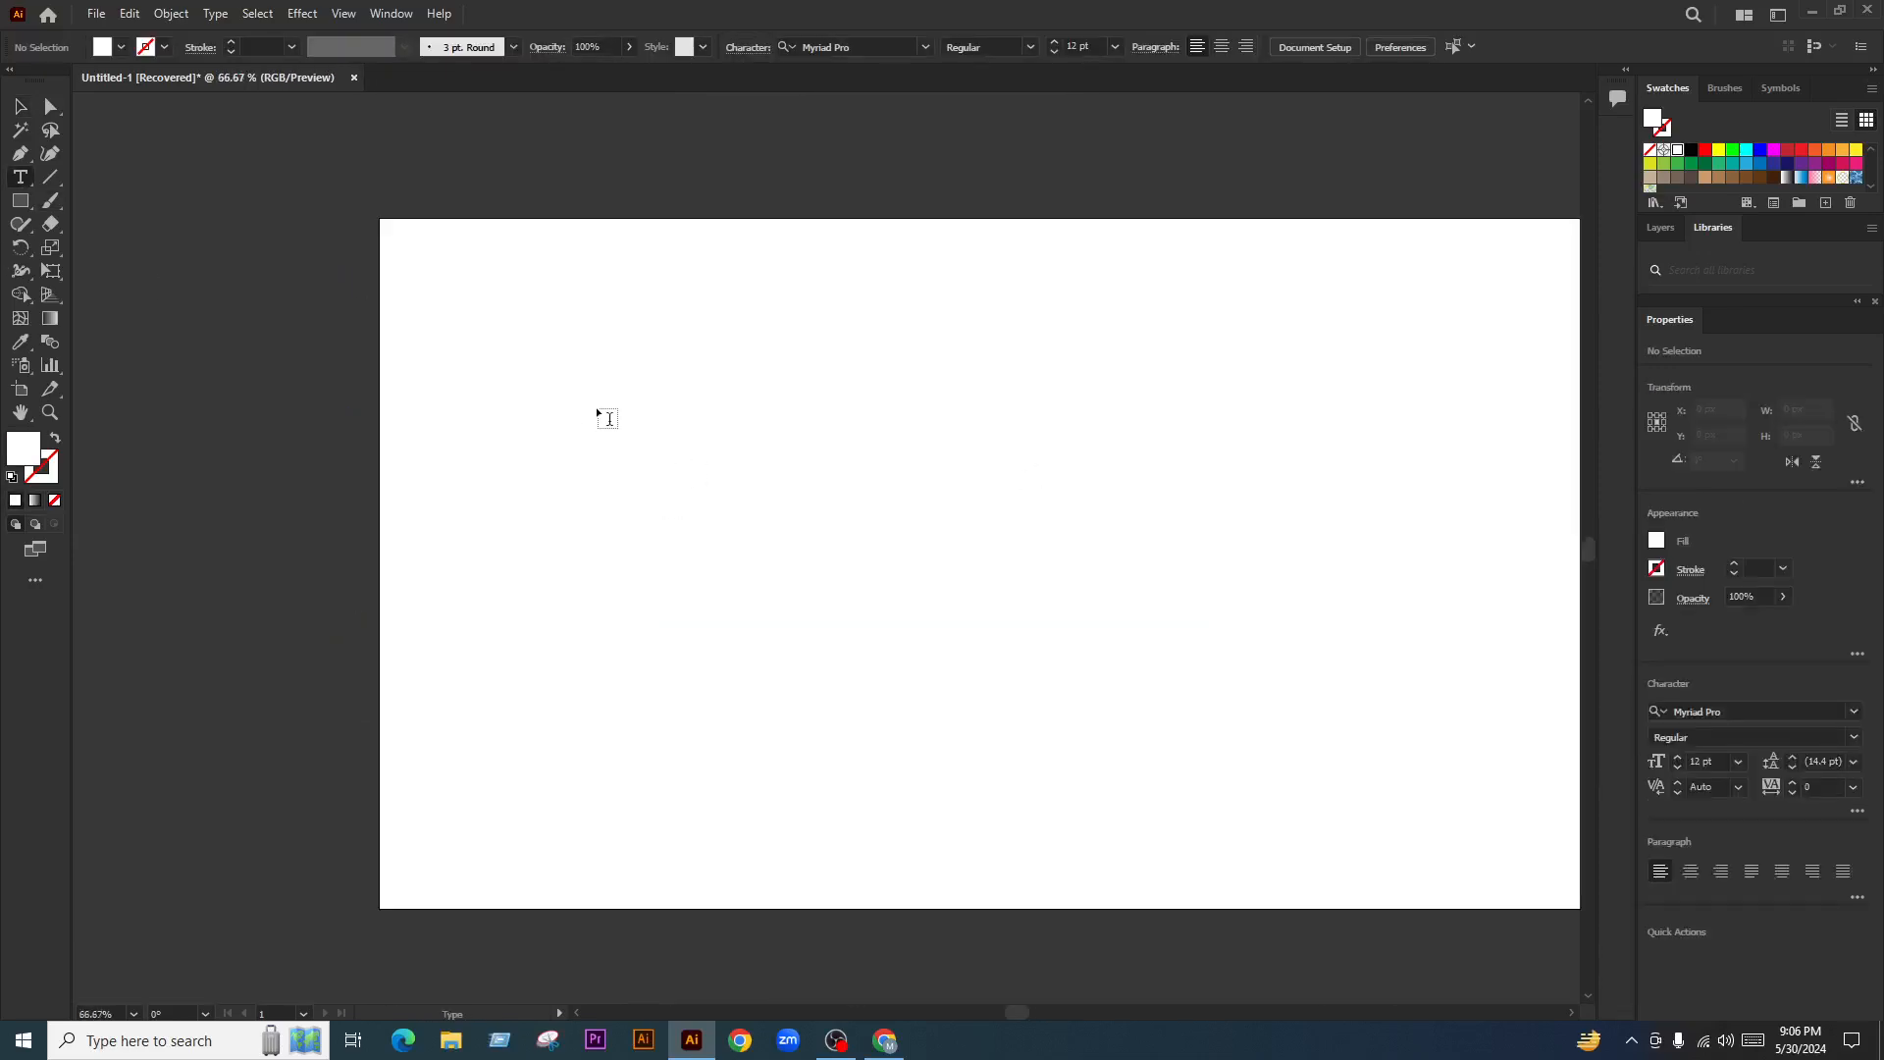
{"action": "type", "text": "P"}
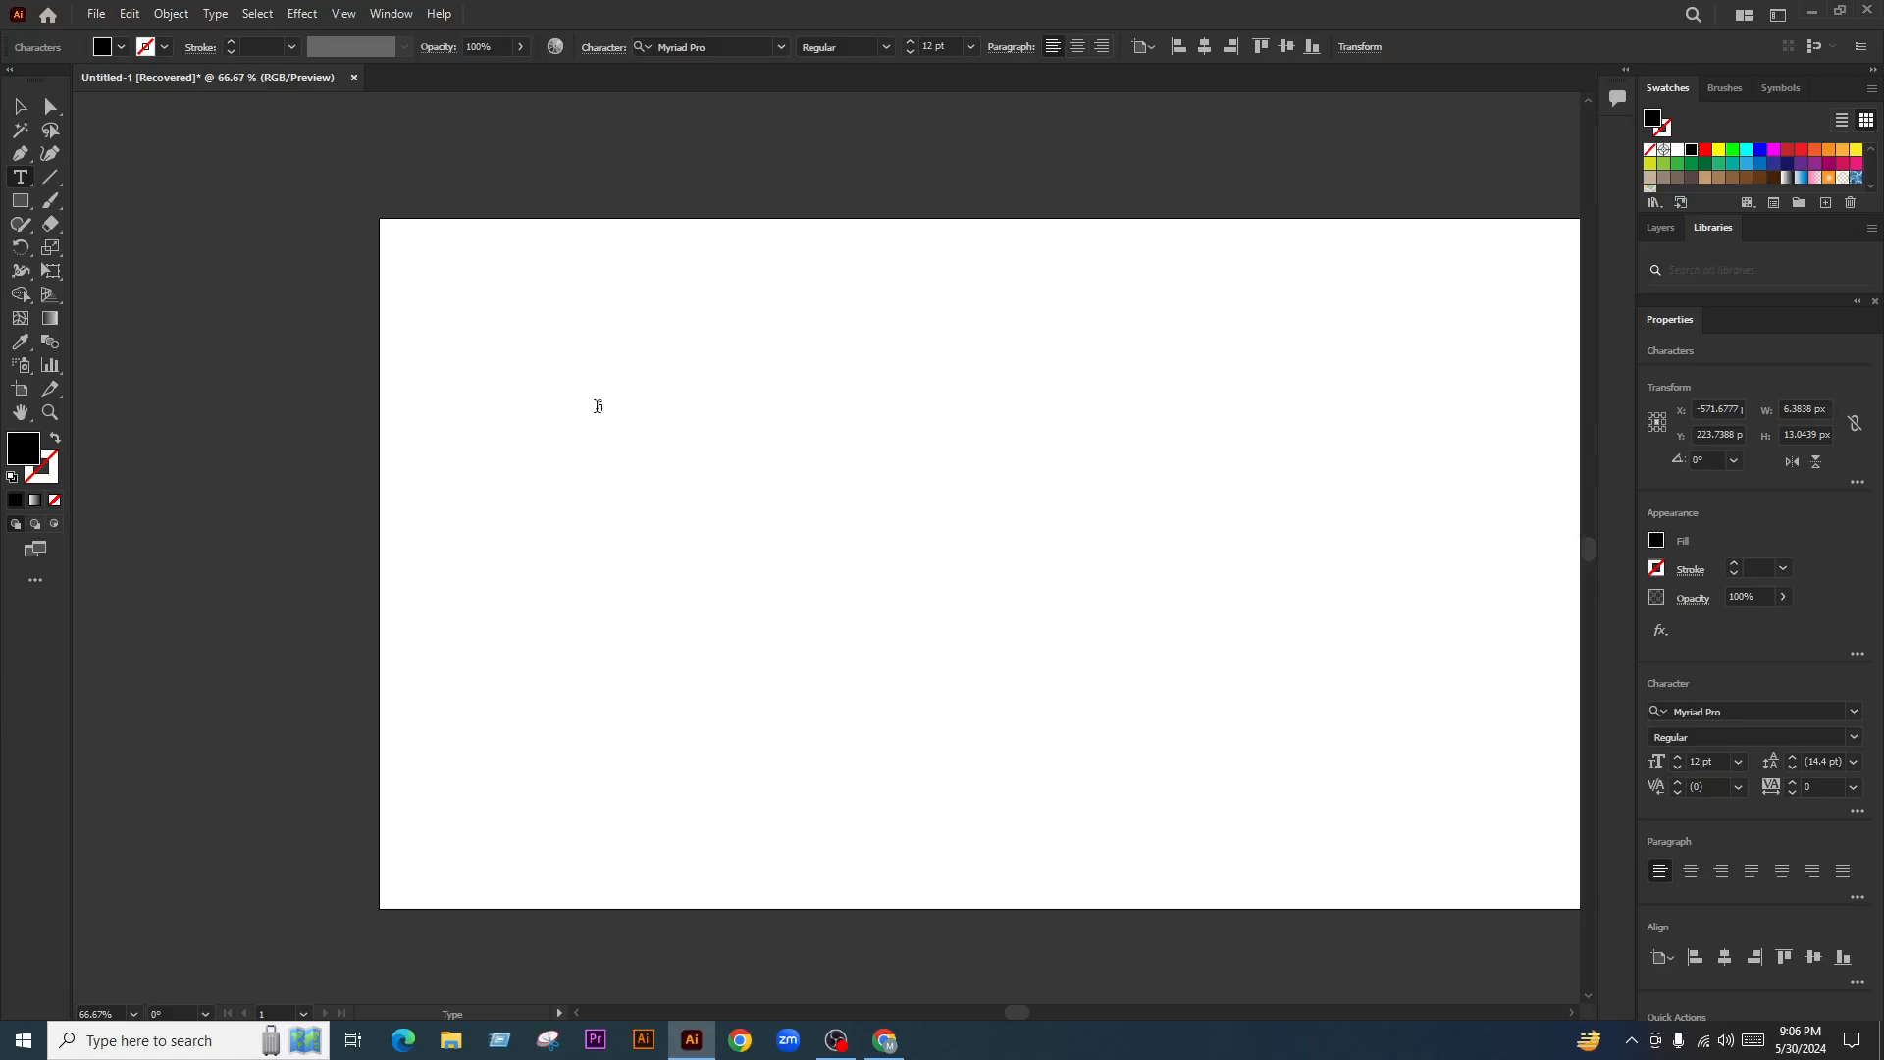
{"action": "scroll", "coordinate": [596, 406], "scroll_direction": "up", "scroll_amount": 3}
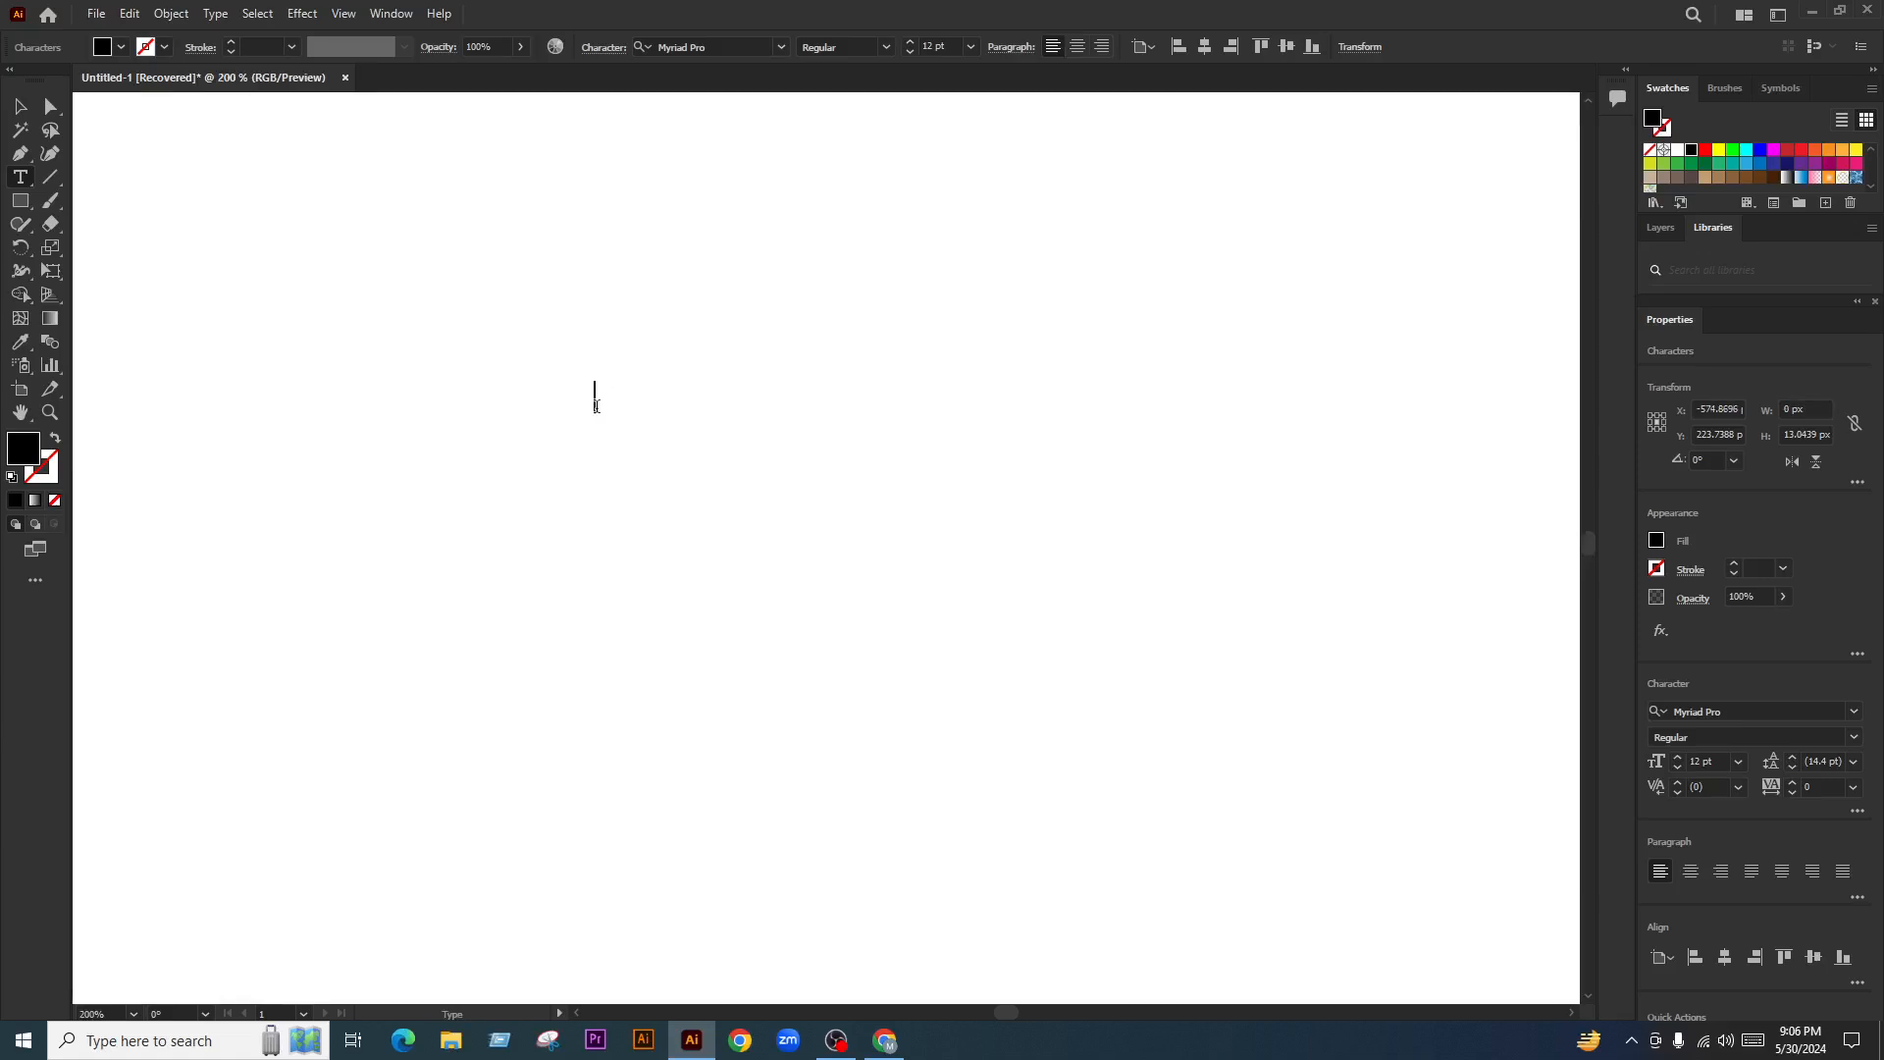
{"action": "type", "text": "Password Tracker"}
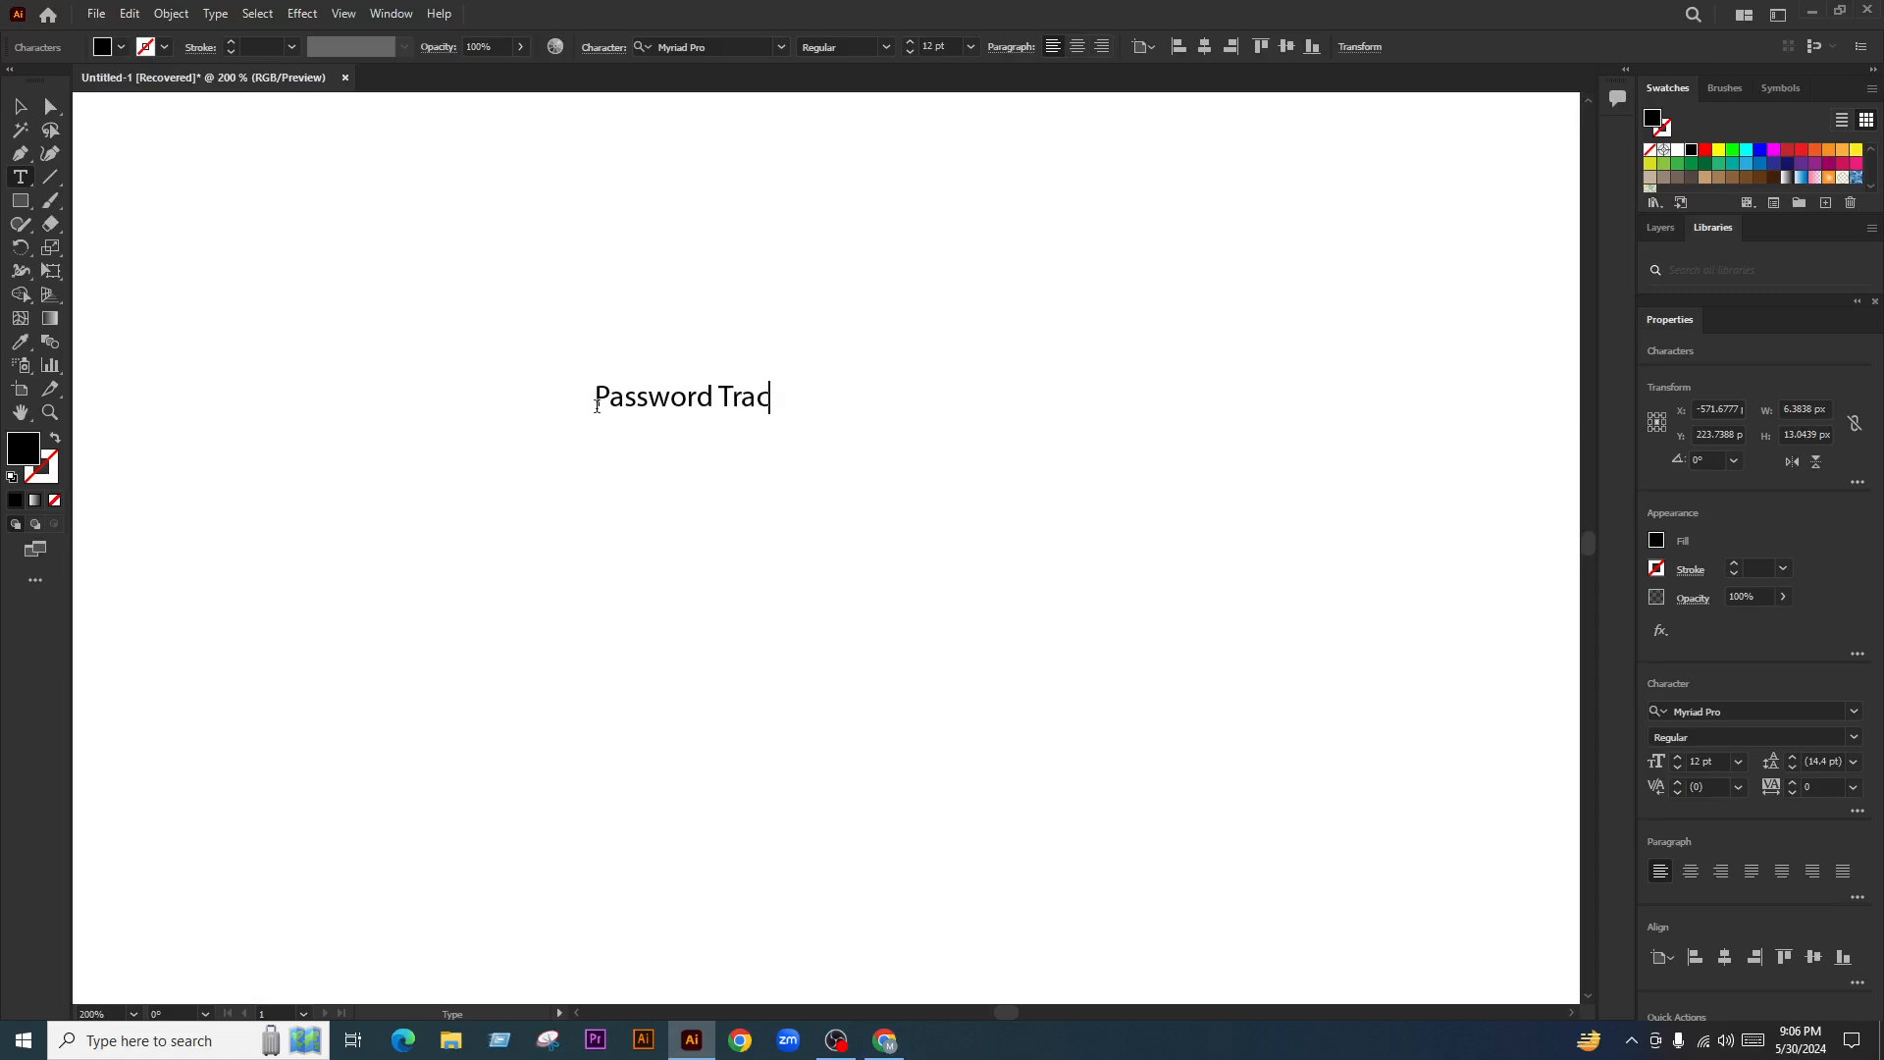
{"action": "left_click", "coordinate": [21, 105]}
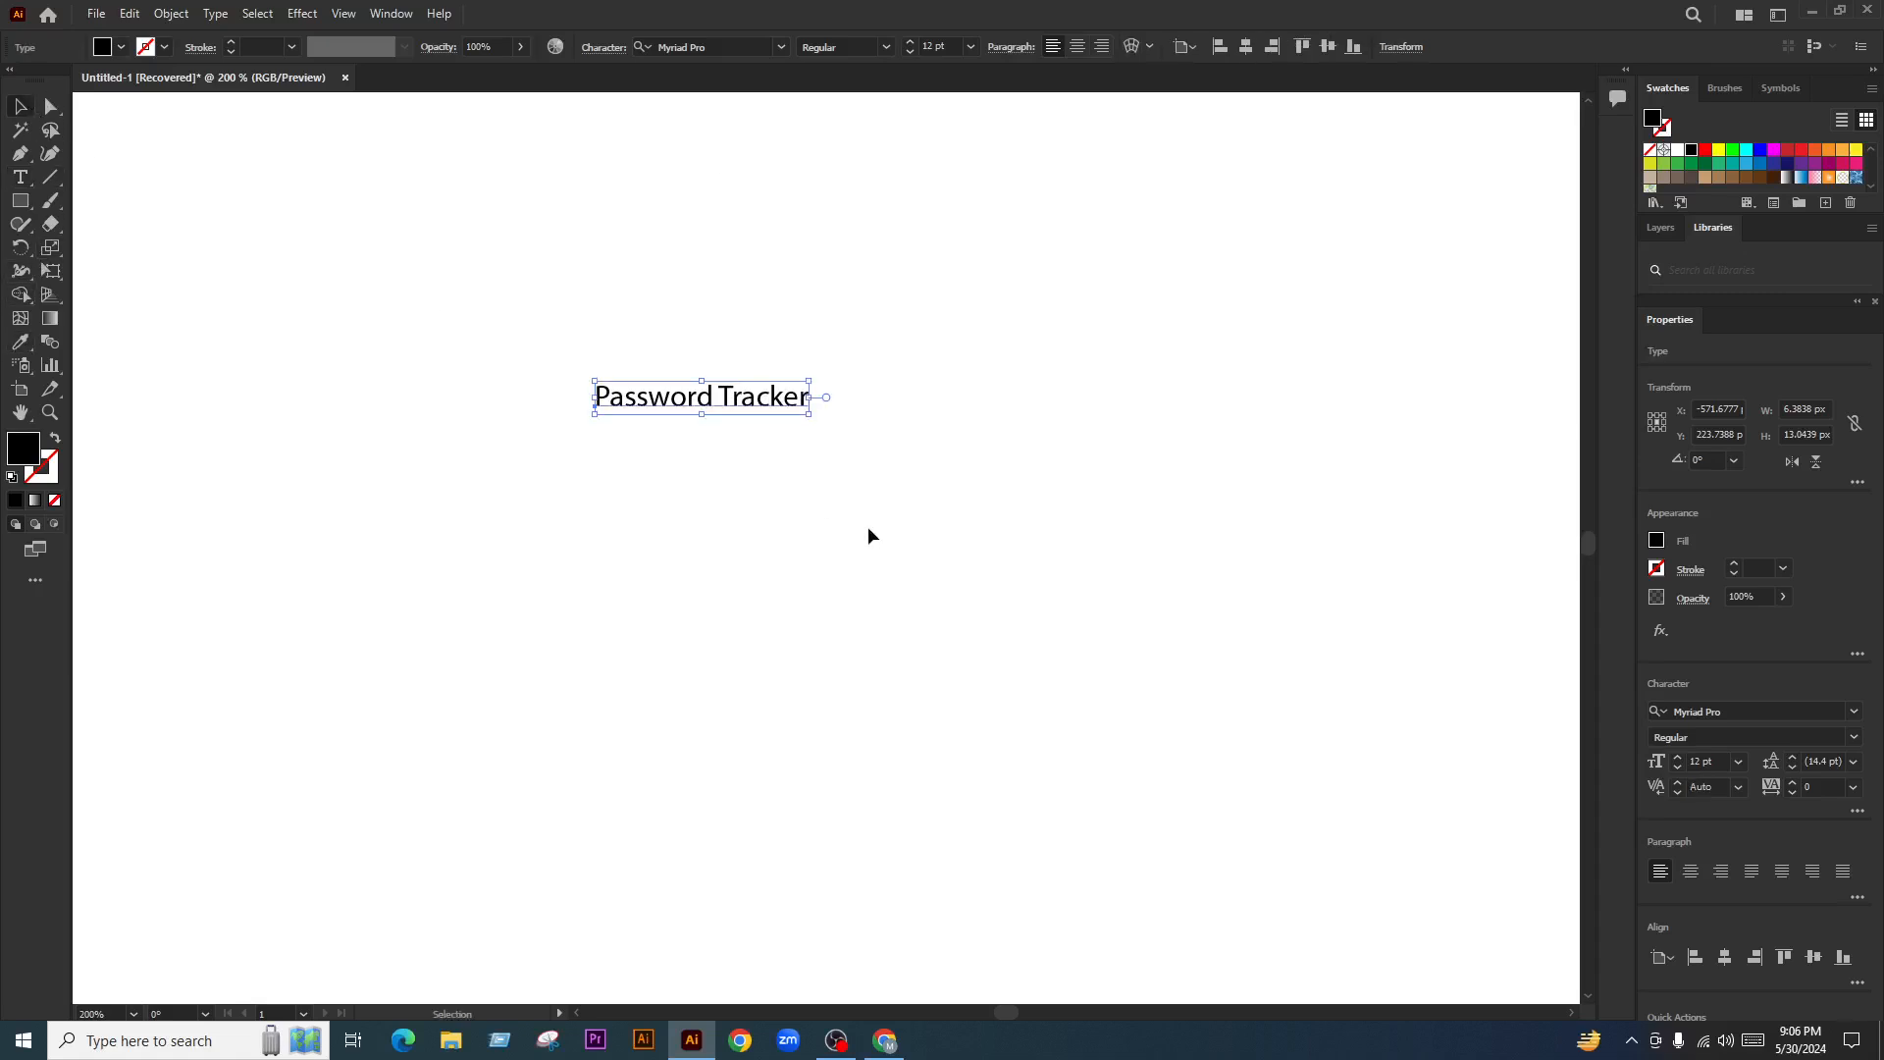
Scale the heading to 39.75 pt and place a duplicate copy lower down
{"action": "left_click_drag", "start_coordinate": [807, 412], "coordinate": [1364, 766]}
{"action": "scroll", "coordinate": [779, 425], "scroll_direction": "down", "scroll_amount": 4}
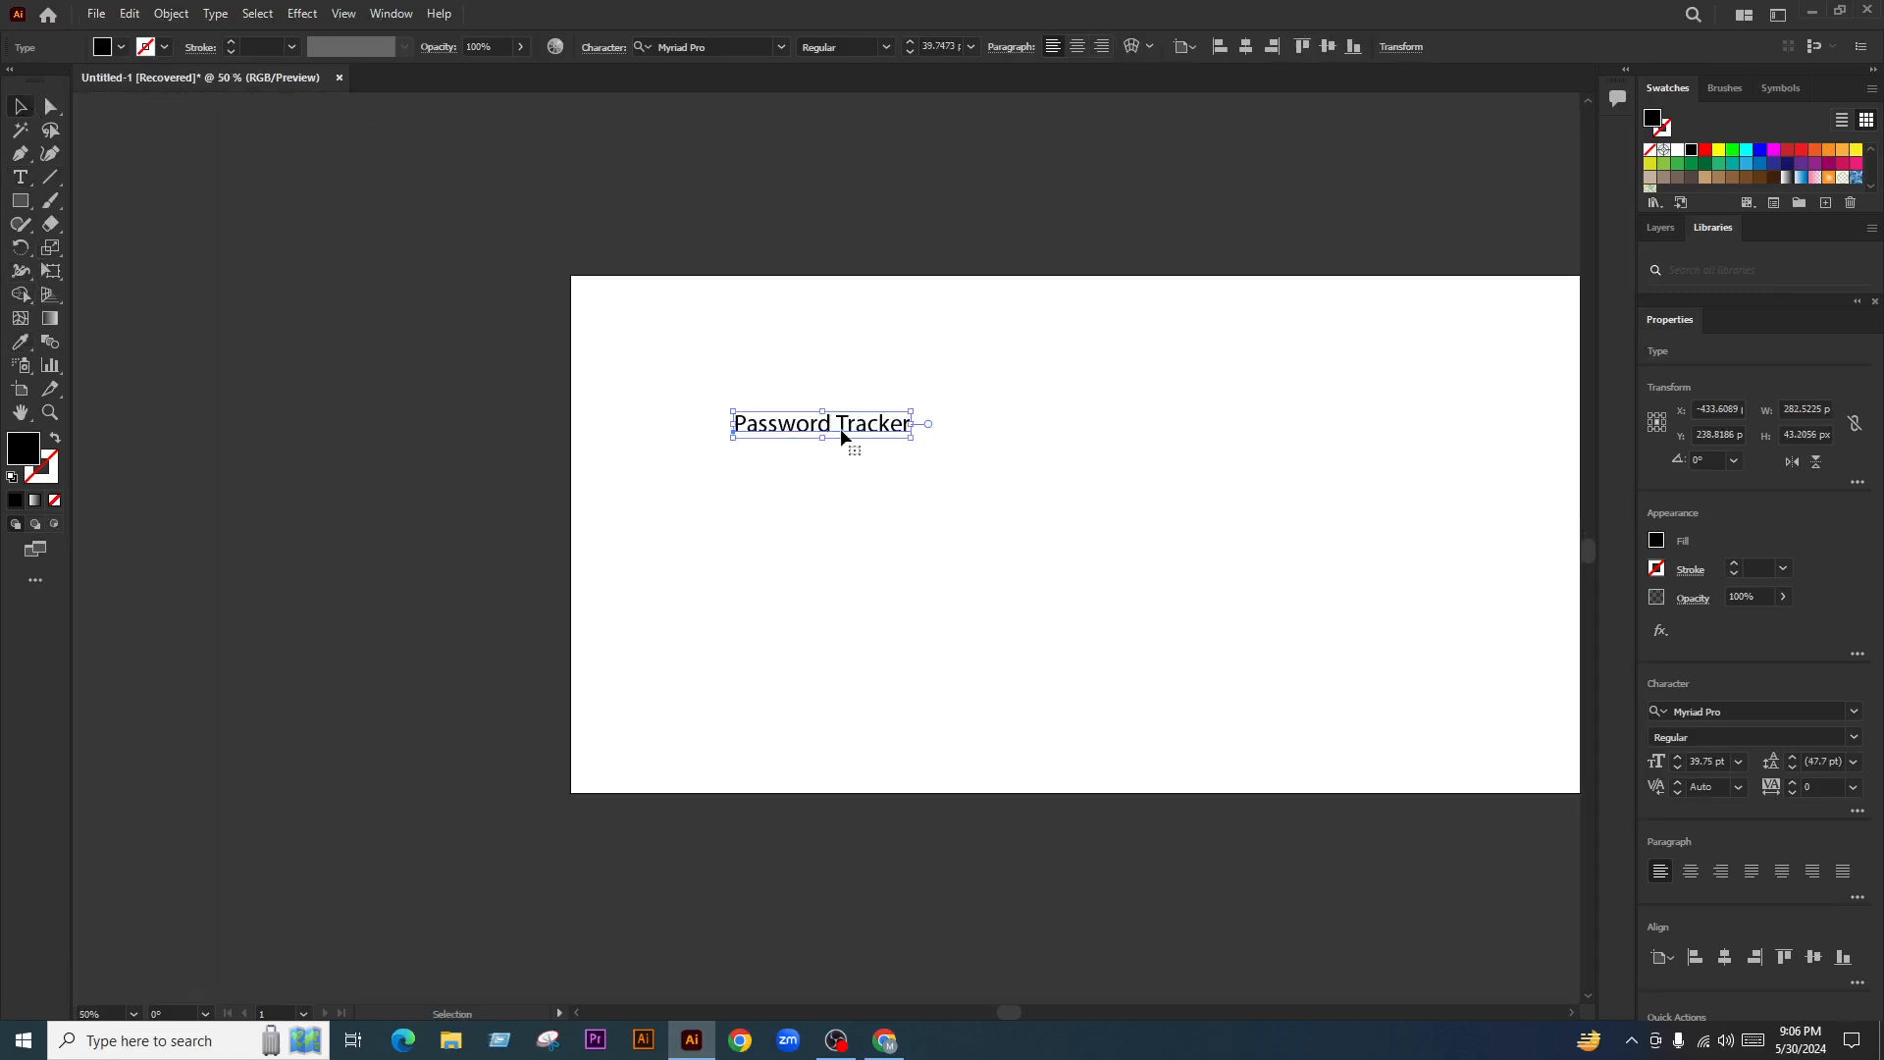
{"action": "left_click_drag", "start_coordinate": [843, 428], "coordinate": [986, 447]}
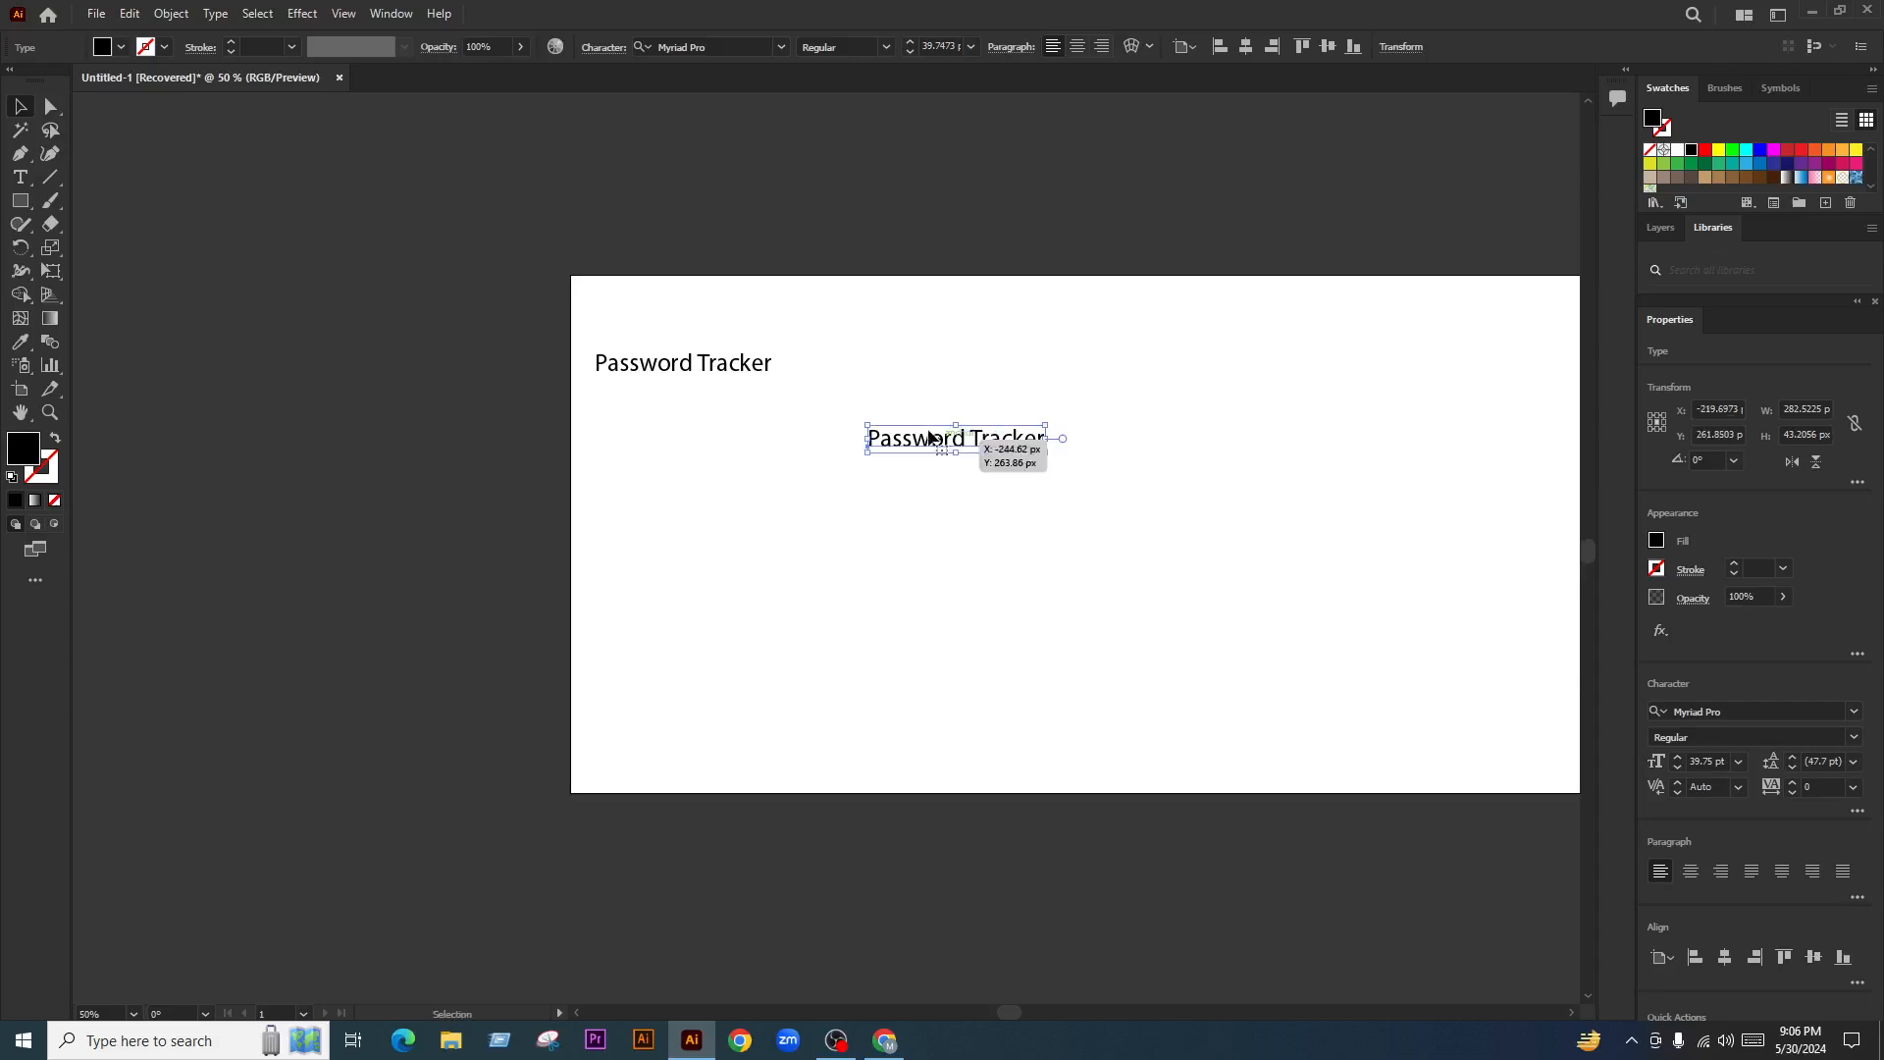
{"action": "key", "text": "ctrl+plus"}
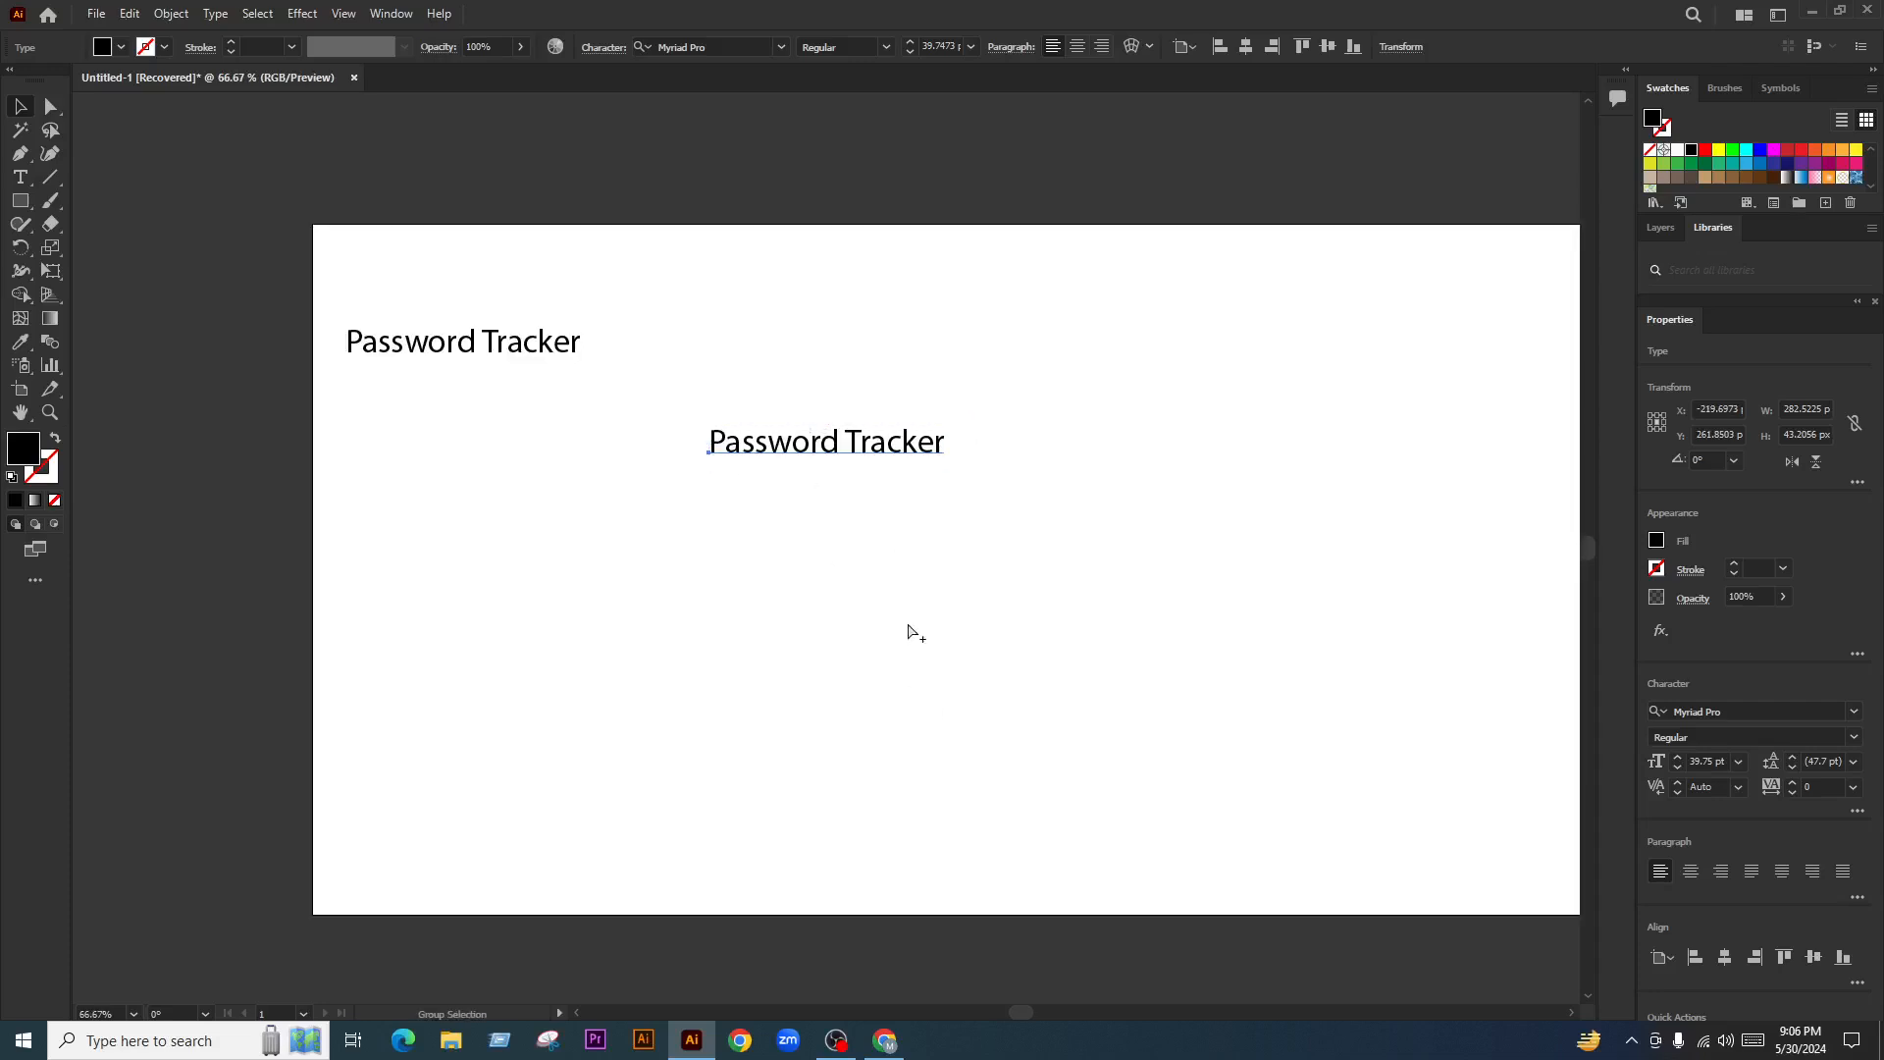
{"action": "scroll", "coordinate": [958, 433], "scroll_direction": "down", "scroll_amount": 4}
{"action": "left_click_drag", "start_coordinate": [828, 559], "coordinate": [945, 159]}
{"action": "scroll", "coordinate": [766, 496], "scroll_direction": "up", "scroll_amount": 3}
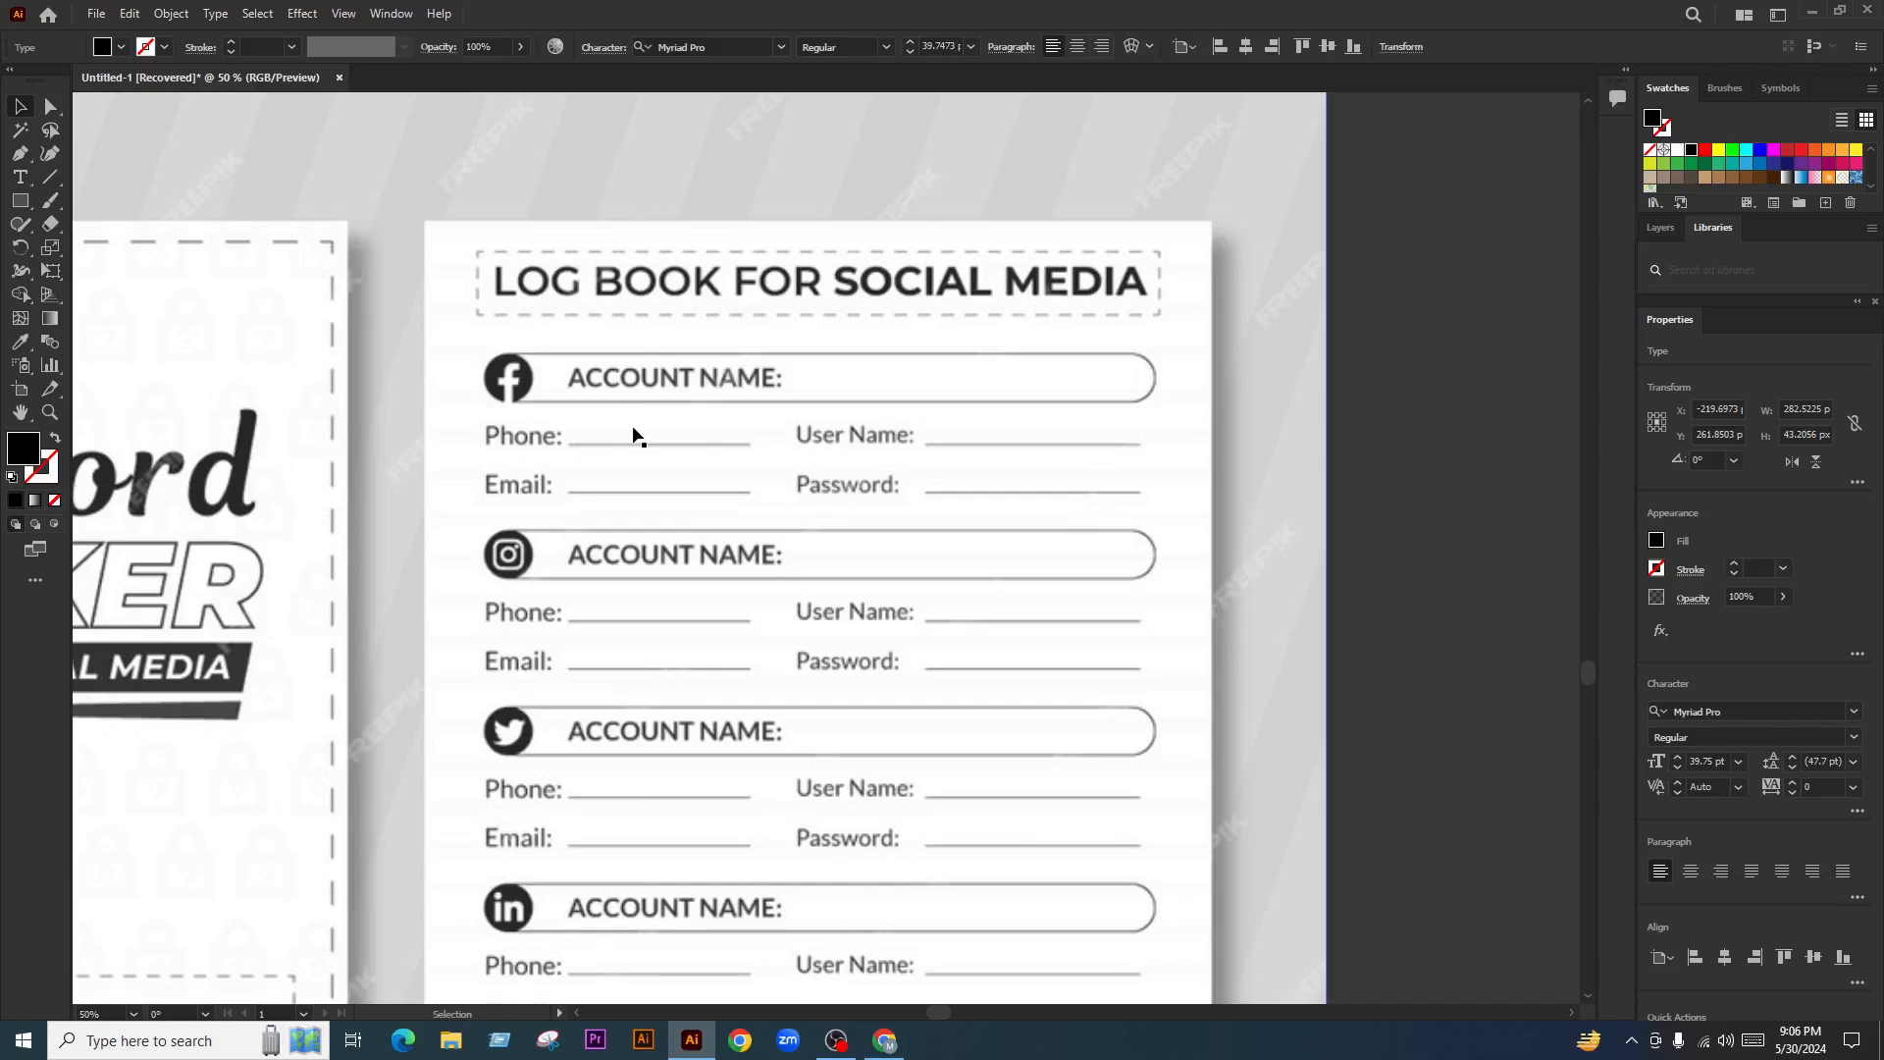
{"action": "scroll", "coordinate": [633, 436], "scroll_direction": "down", "scroll_amount": 3}
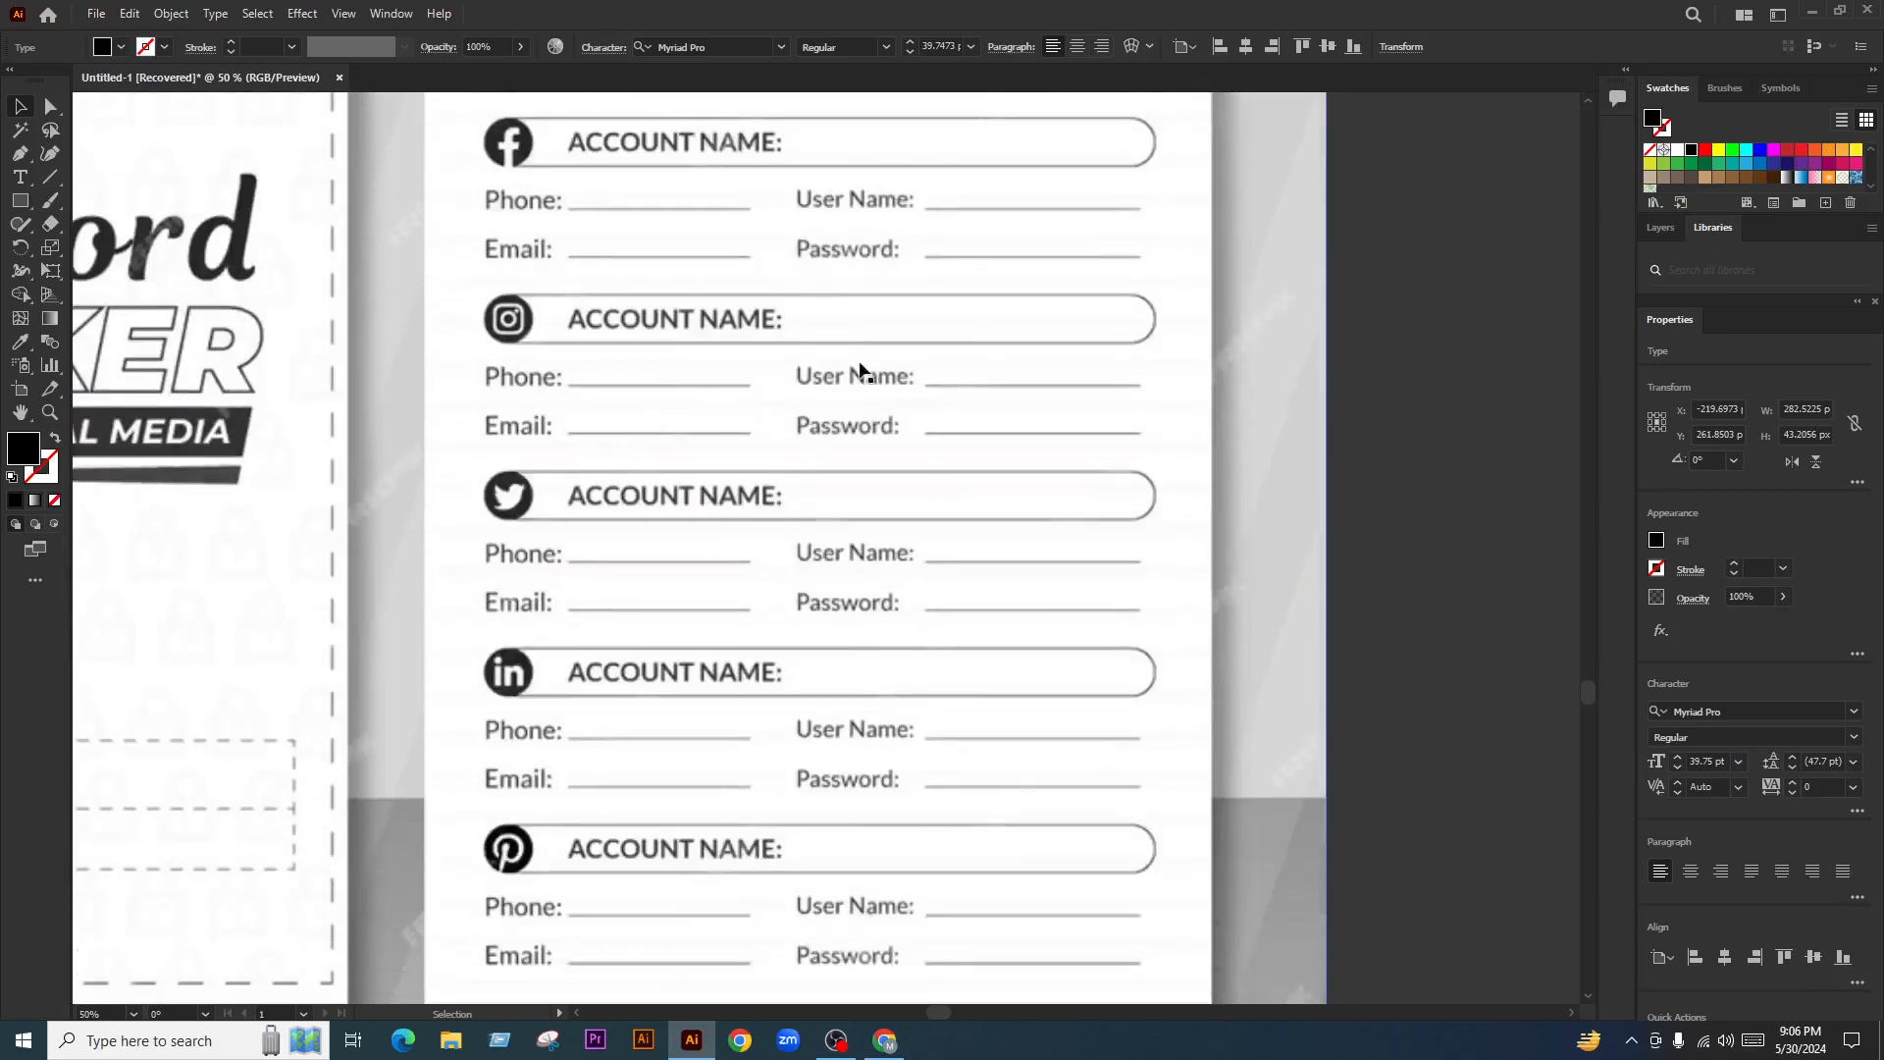
{"action": "scroll", "coordinate": [723, 399], "scroll_direction": "down", "scroll_amount": 2}
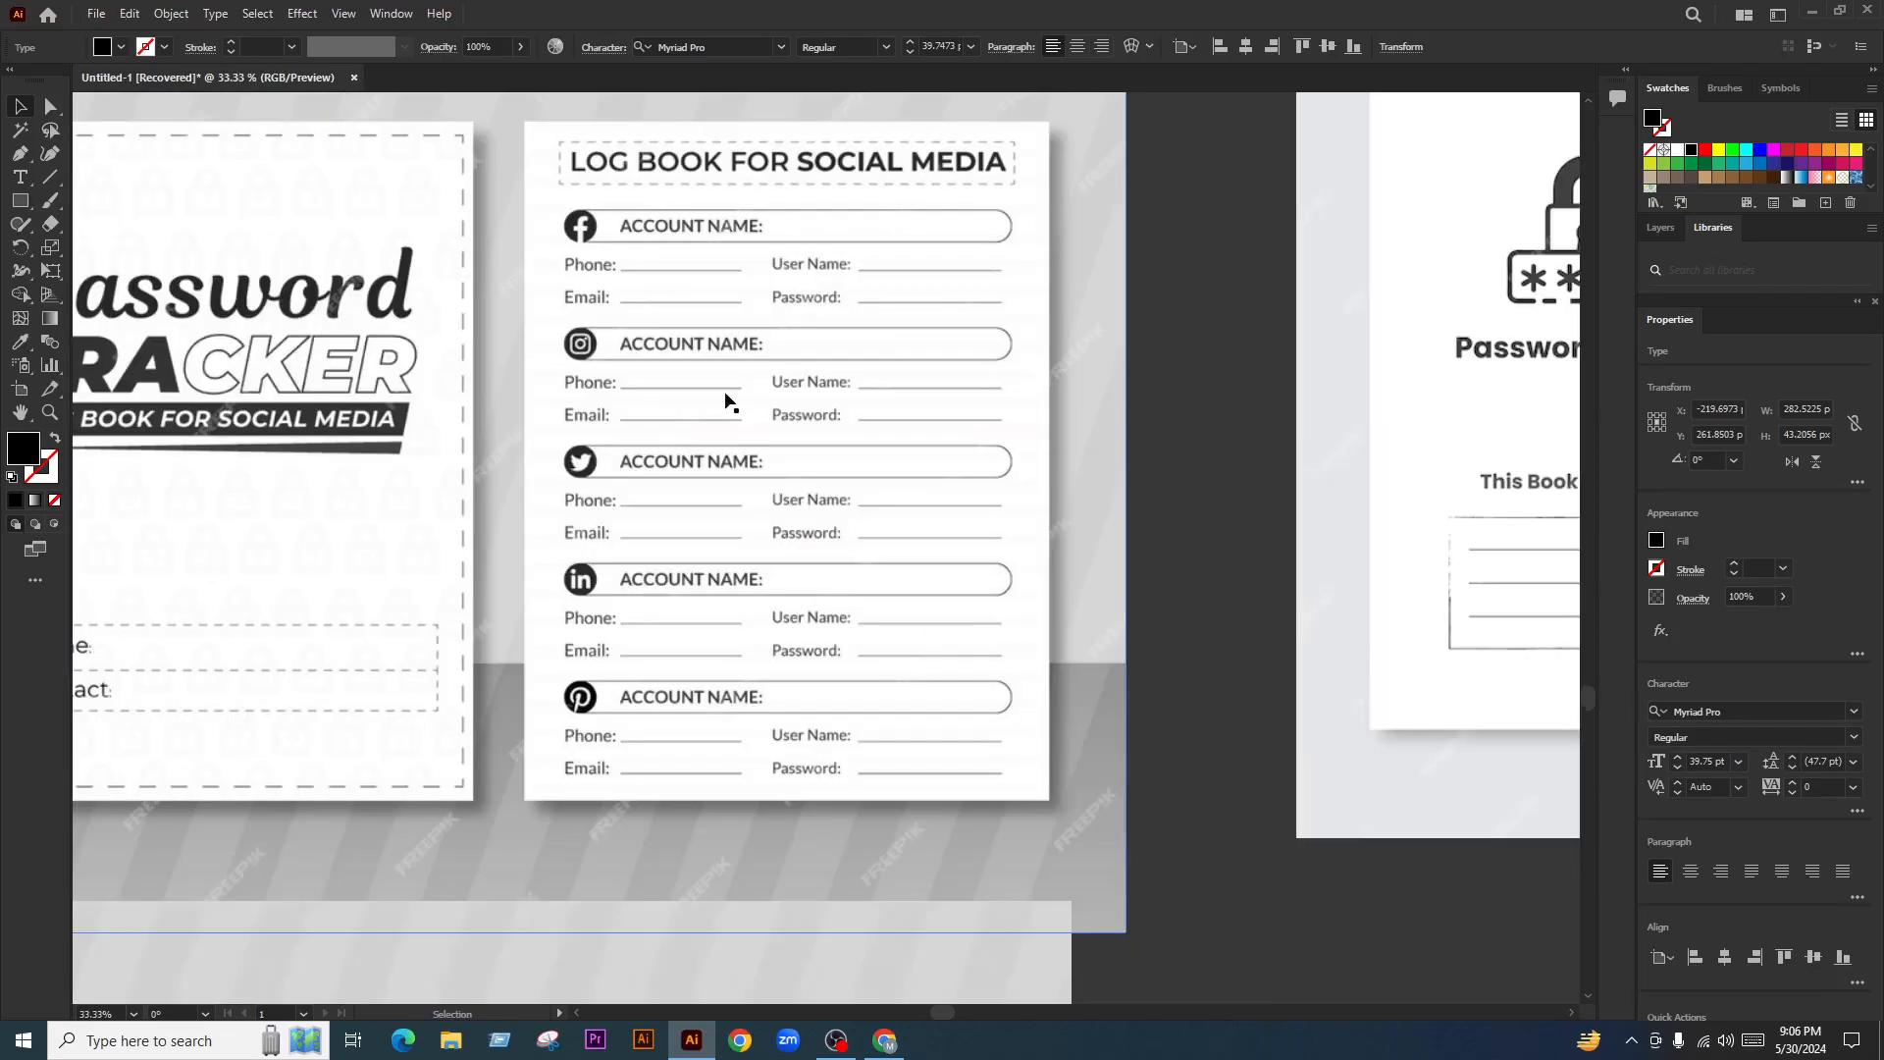
{"action": "scroll", "coordinate": [727, 474], "scroll_direction": "down", "scroll_amount": 3}
{"action": "scroll", "coordinate": [819, 427], "scroll_direction": "down", "scroll_amount": 2}
{"action": "scroll", "coordinate": [818, 419], "scroll_direction": "down", "scroll_amount": 2}
{"action": "scroll", "coordinate": [763, 651], "scroll_direction": "up", "scroll_amount": 2}
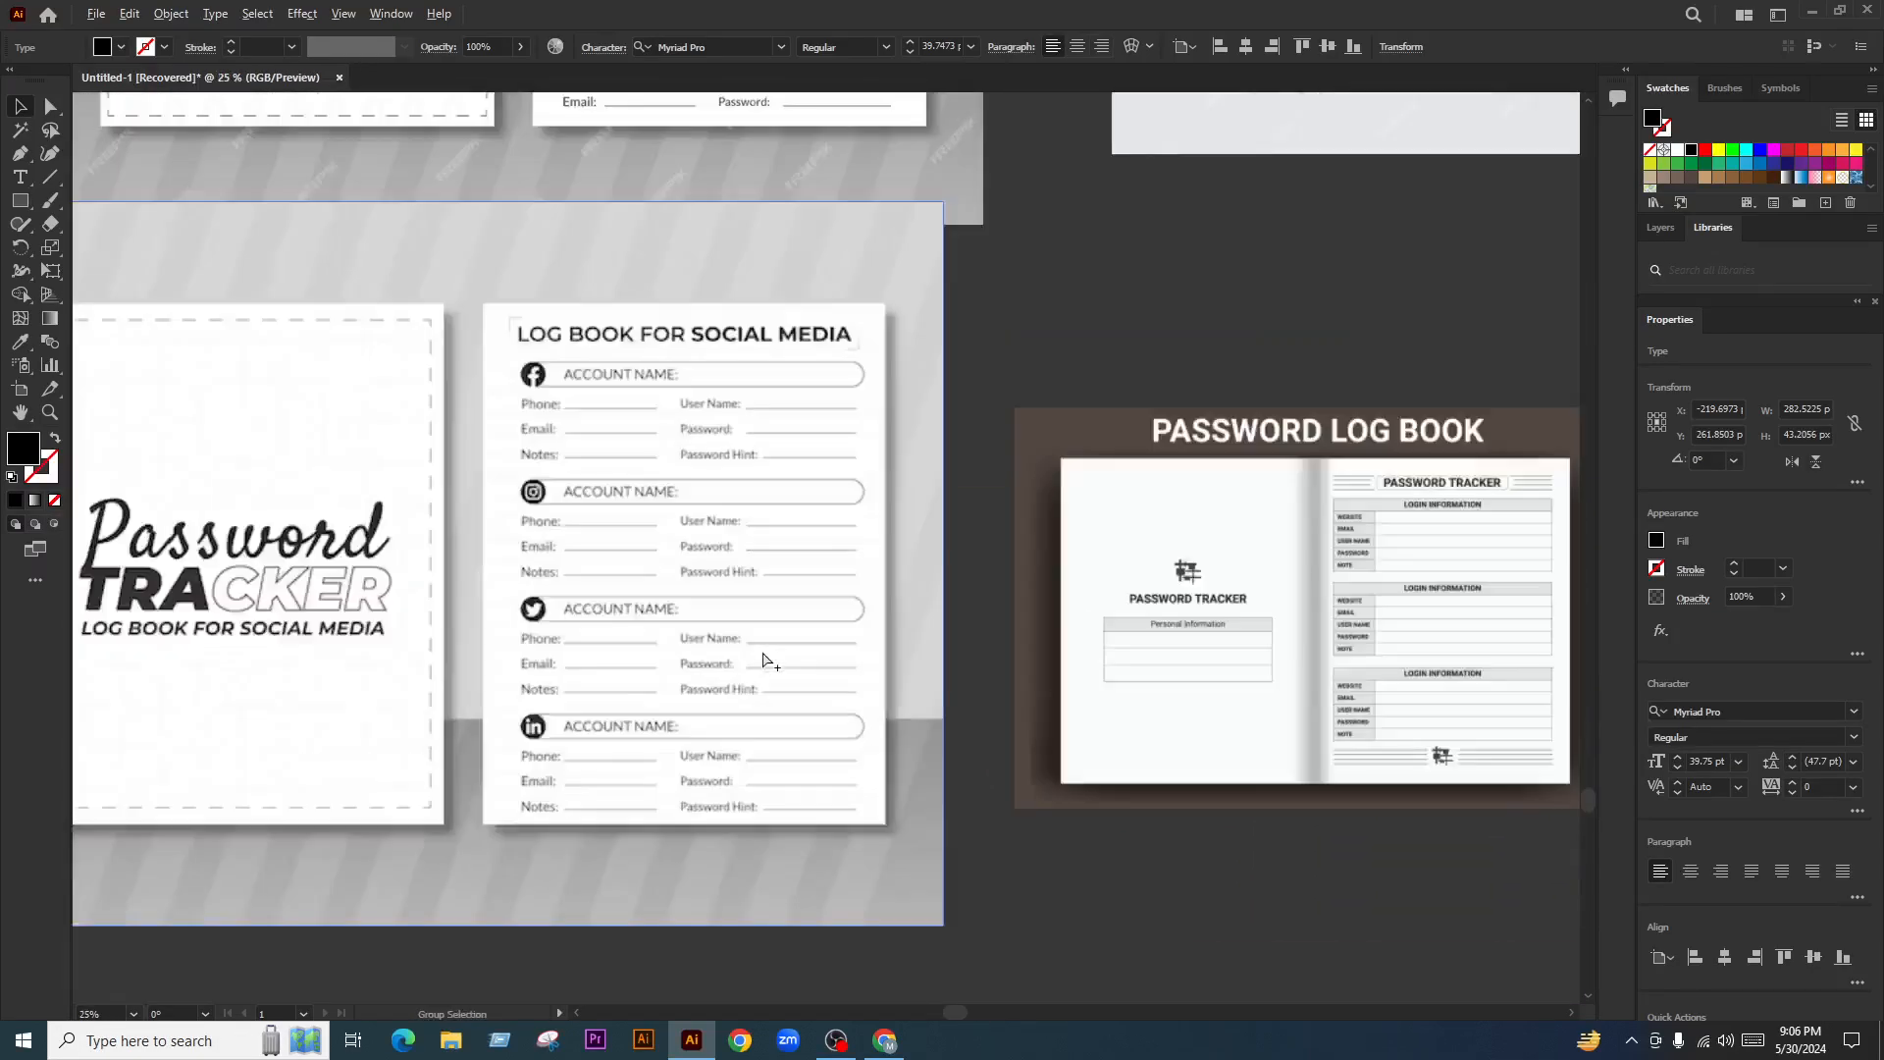
{"action": "left_click_drag", "start_coordinate": [733, 596], "coordinate": [754, 674]}
{"action": "scroll", "coordinate": [674, 522], "scroll_direction": "down", "scroll_amount": 1}
{"action": "scroll", "coordinate": [673, 527], "scroll_direction": "up", "scroll_amount": 2}
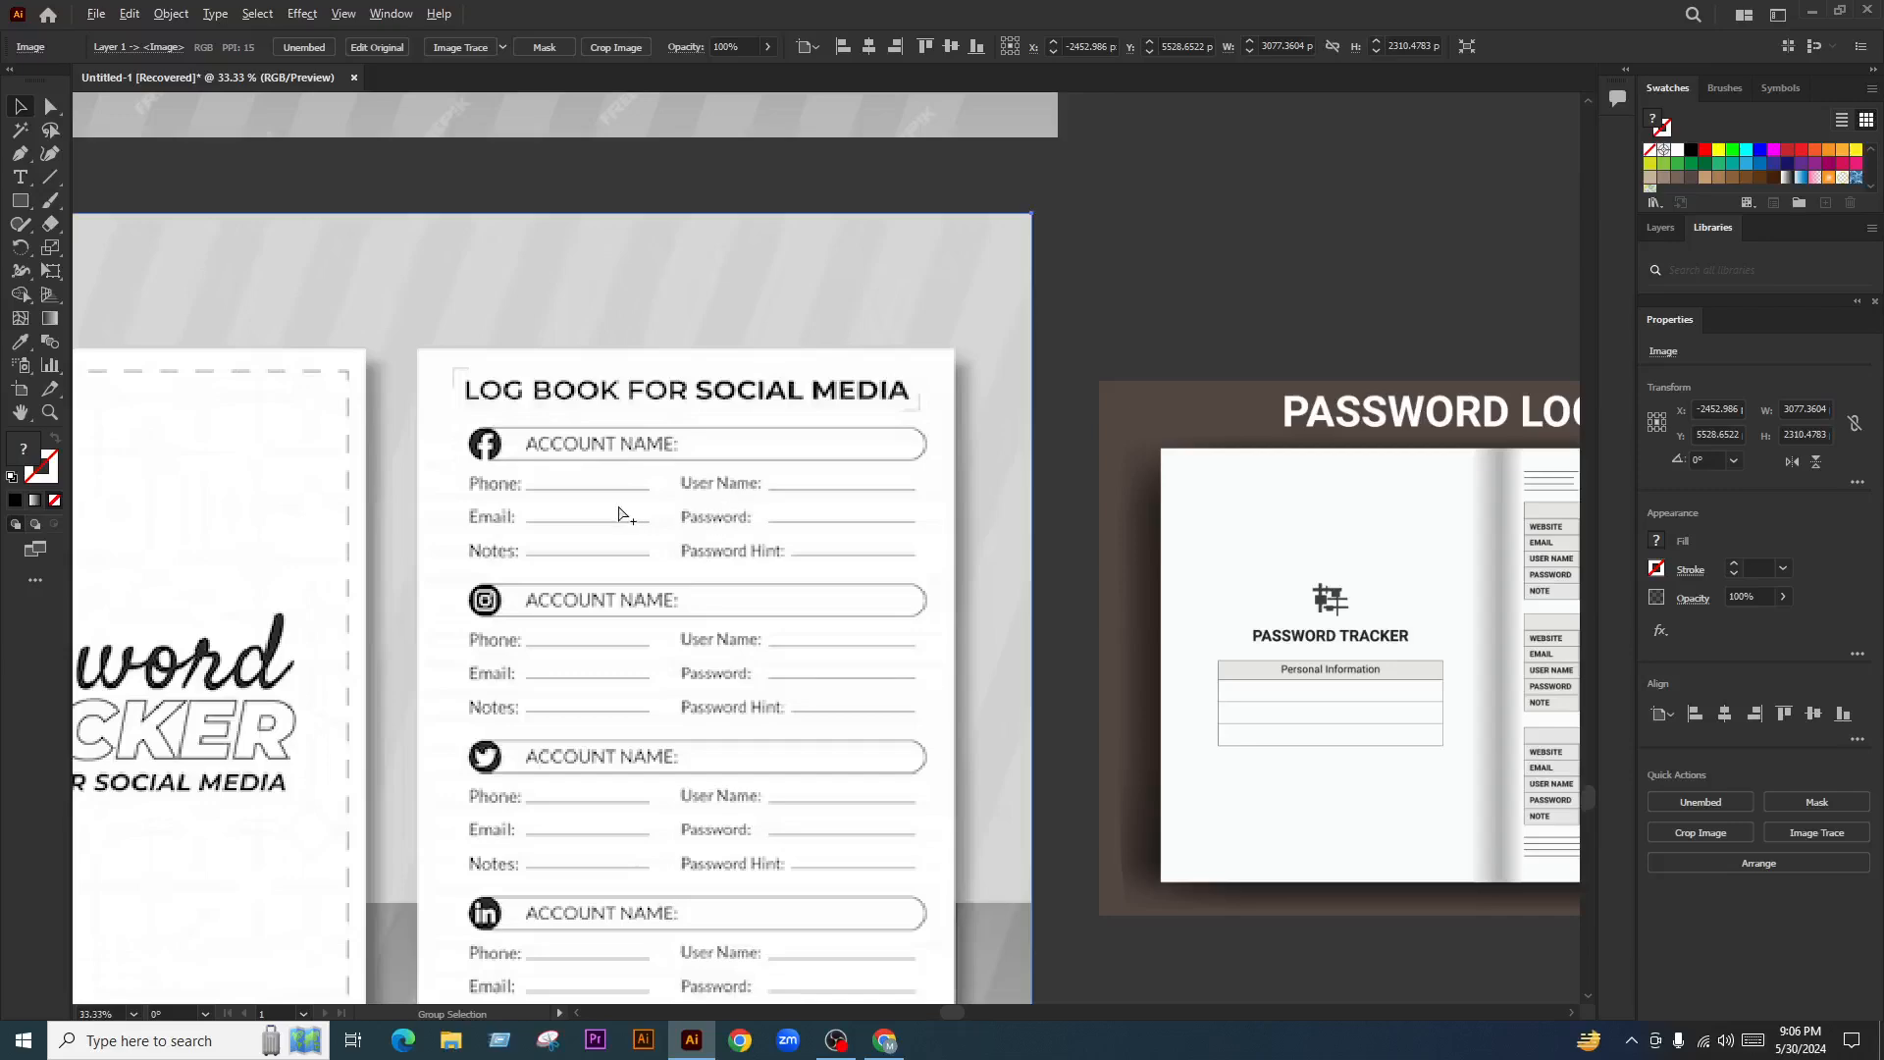
{"action": "scroll", "coordinate": [660, 508], "scroll_direction": "down", "scroll_amount": 1}
{"action": "scroll", "coordinate": [613, 552], "scroll_direction": "up", "scroll_amount": 1}
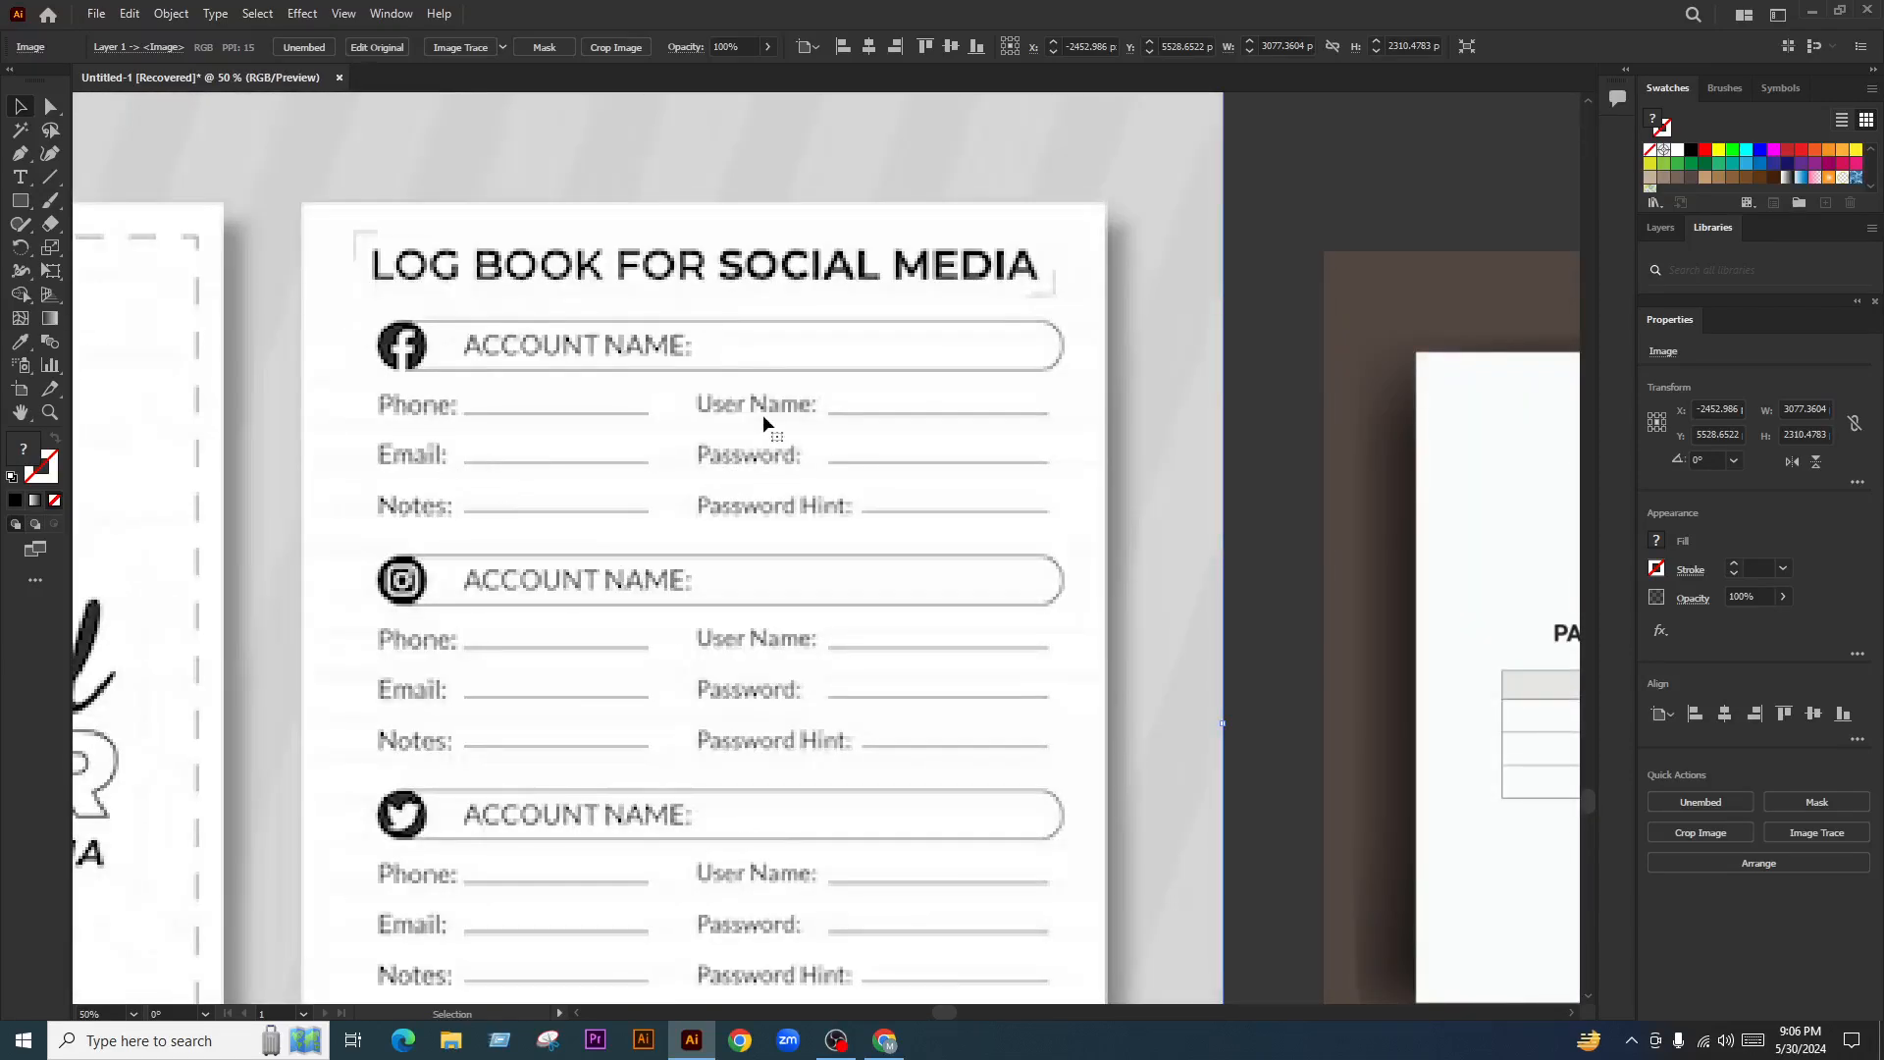
{"action": "scroll", "coordinate": [793, 479], "scroll_direction": "down", "scroll_amount": 3}
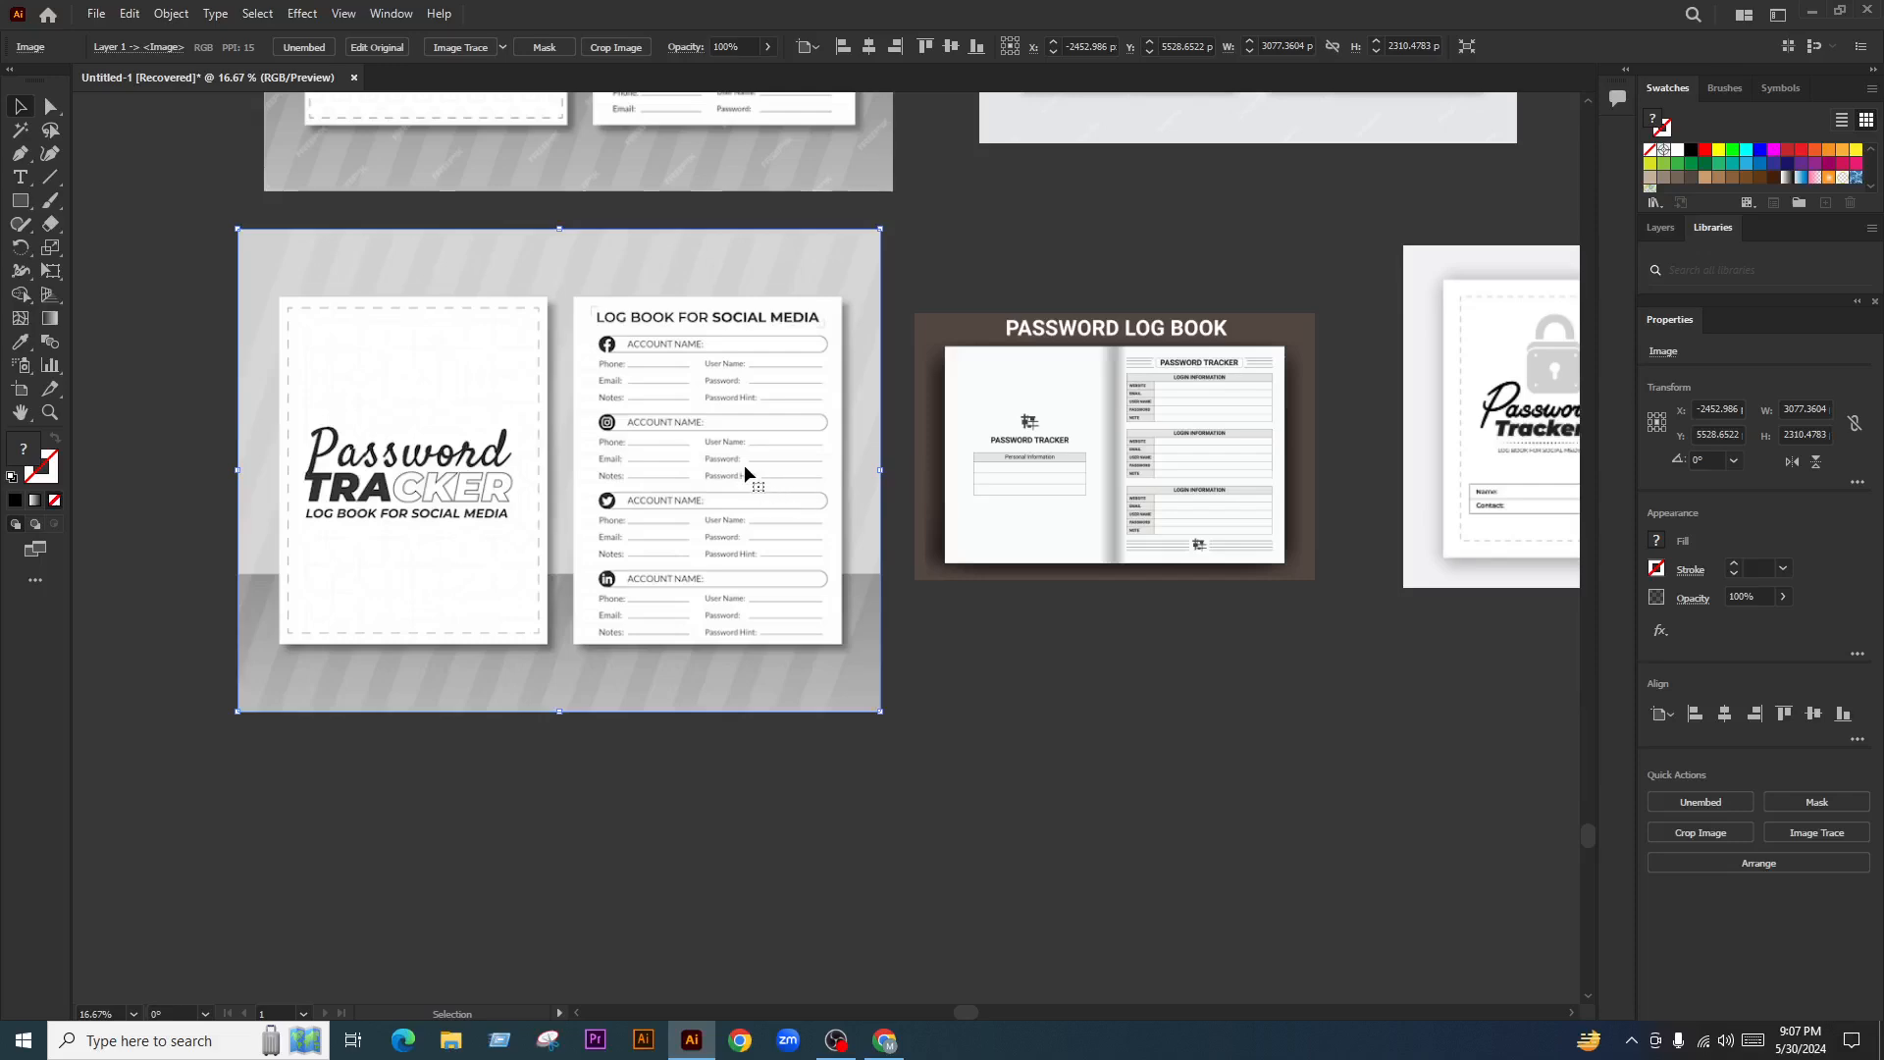
{"action": "scroll", "coordinate": [685, 486], "scroll_direction": "up", "scroll_amount": 3}
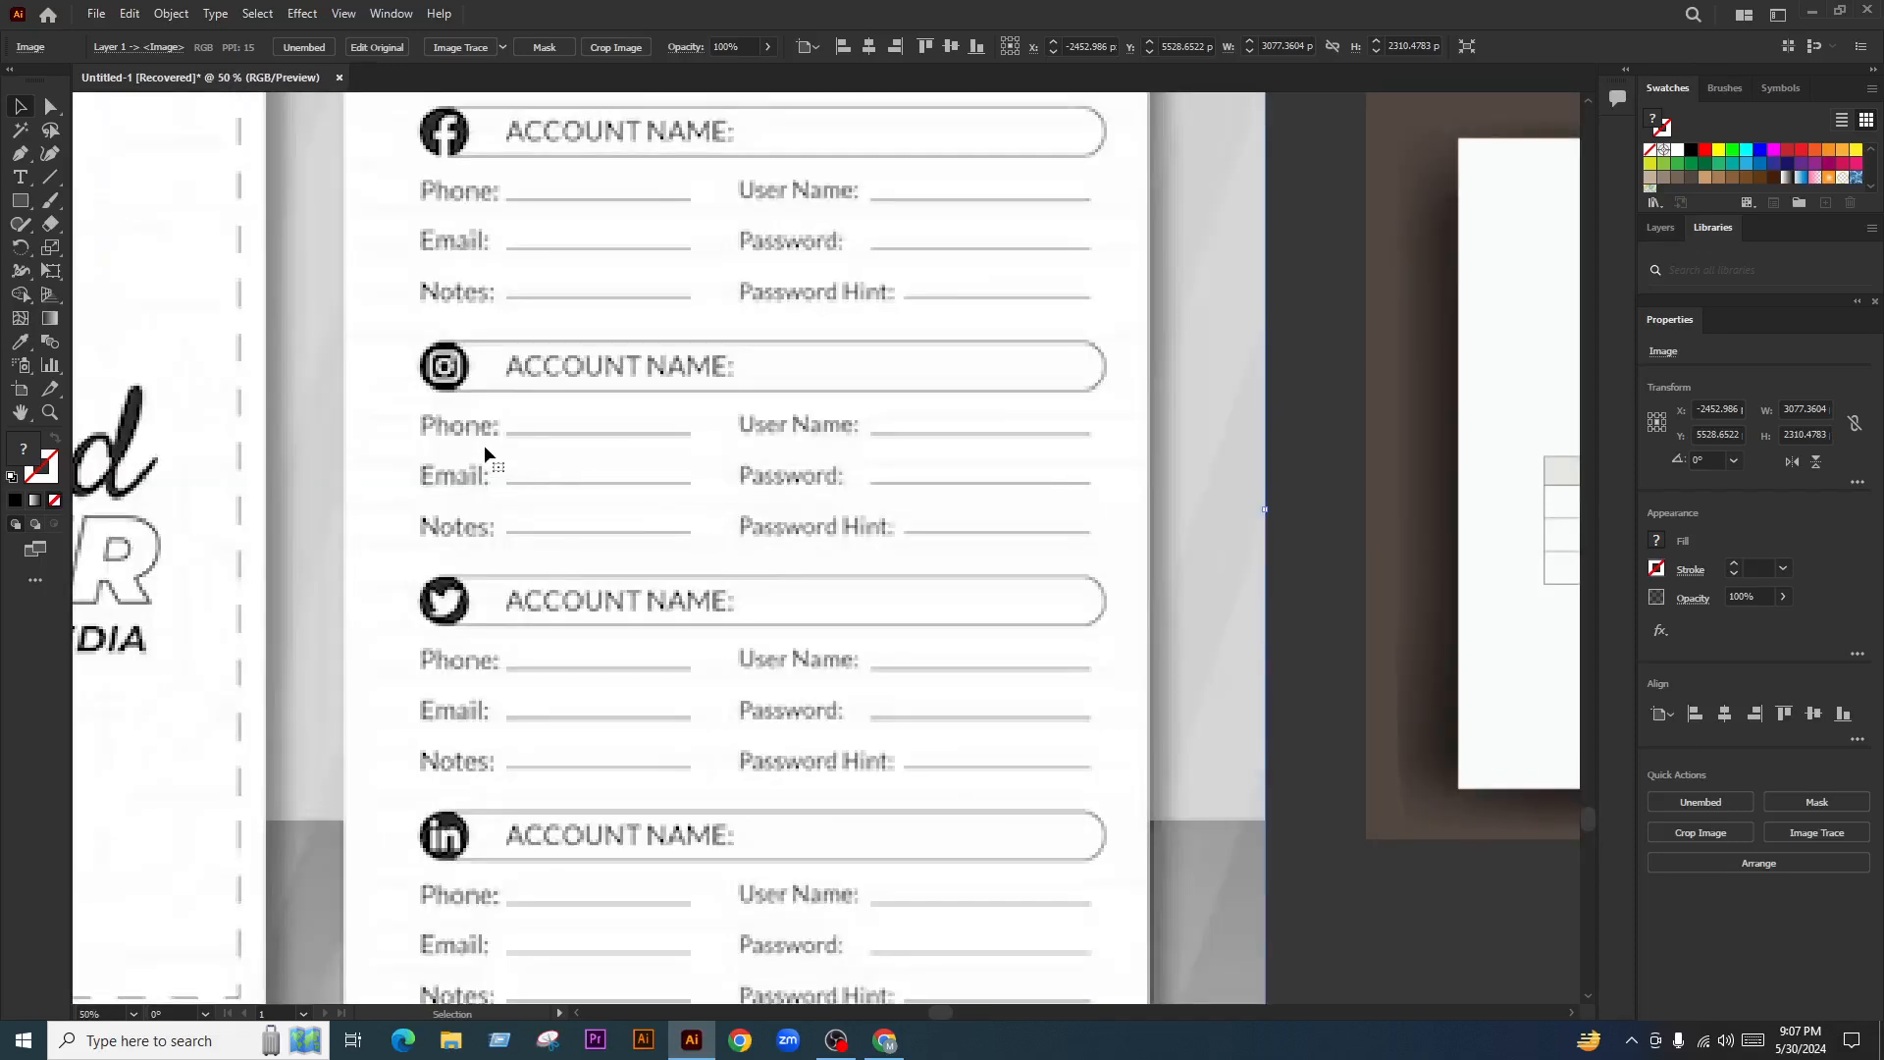
{"action": "scroll", "coordinate": [469, 436], "scroll_direction": "down", "scroll_amount": 3}
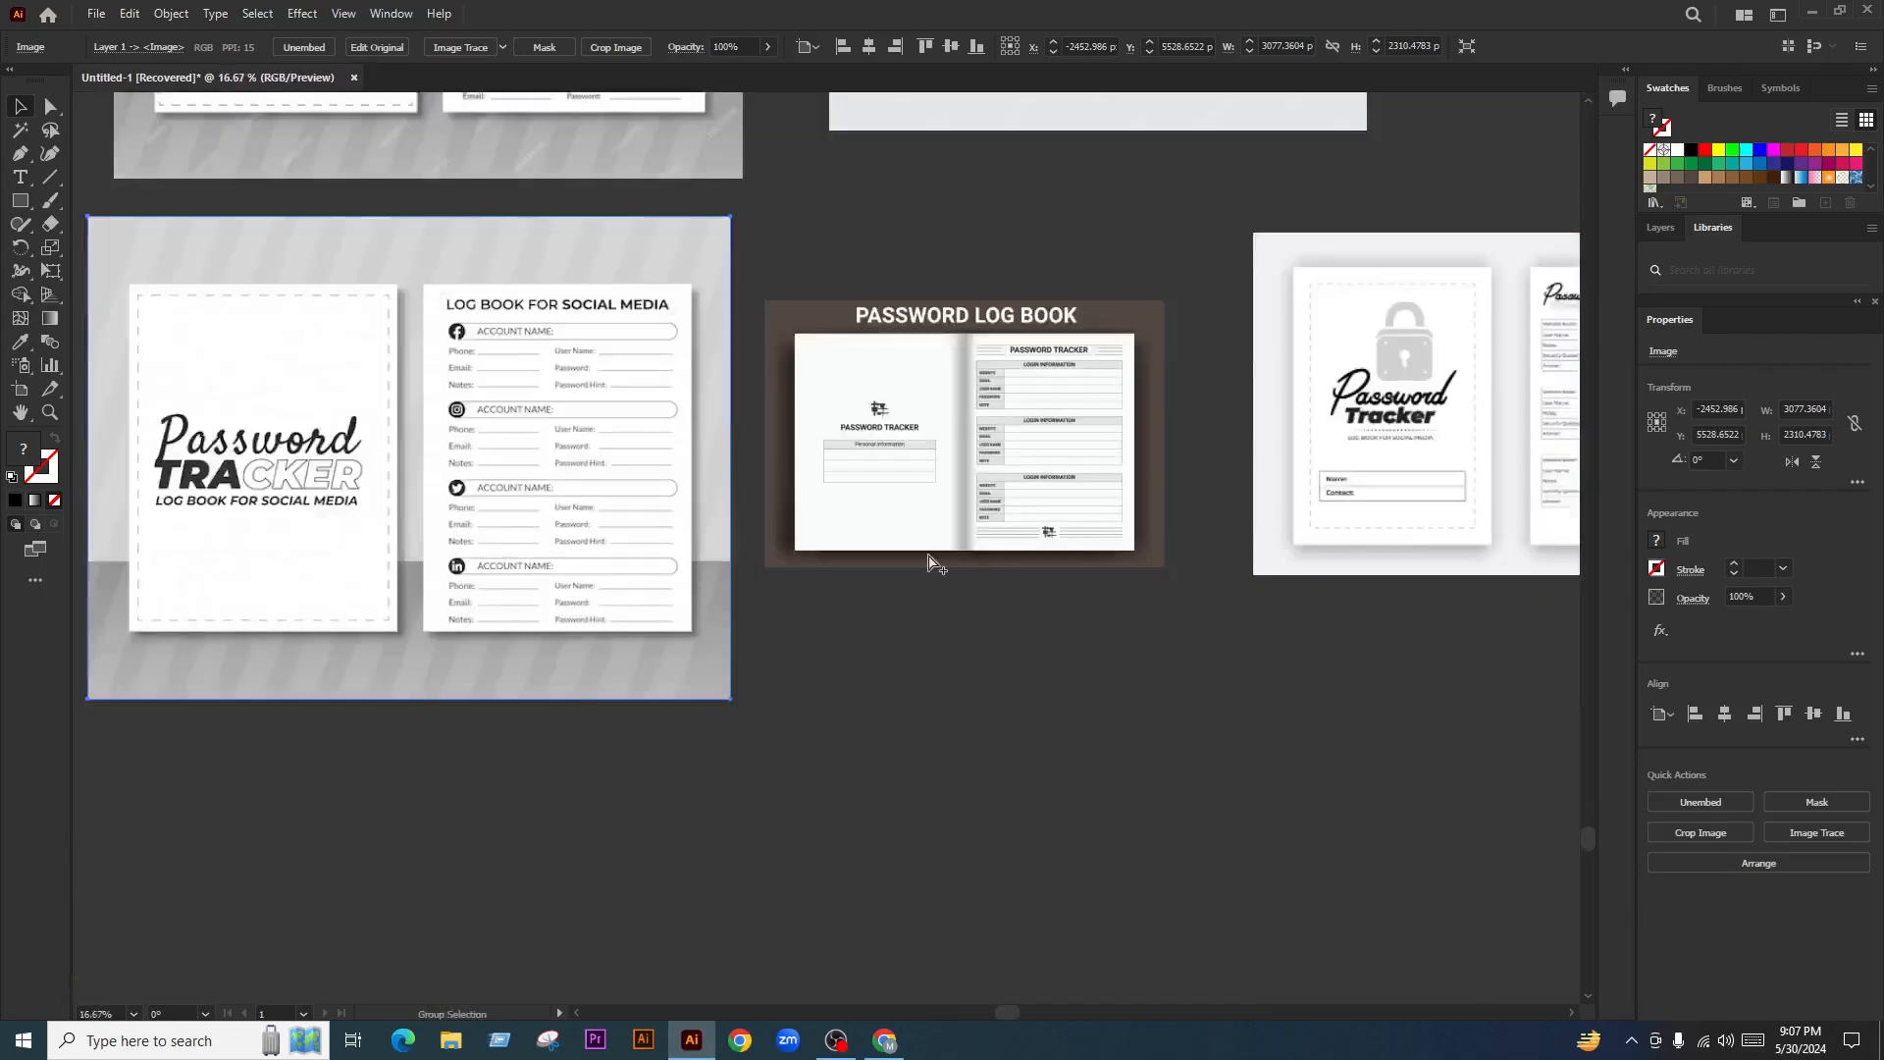
{"action": "scroll", "coordinate": [805, 481], "scroll_direction": "up", "scroll_amount": 3}
{"action": "scroll", "coordinate": [804, 481], "scroll_direction": "up", "scroll_amount": 1}
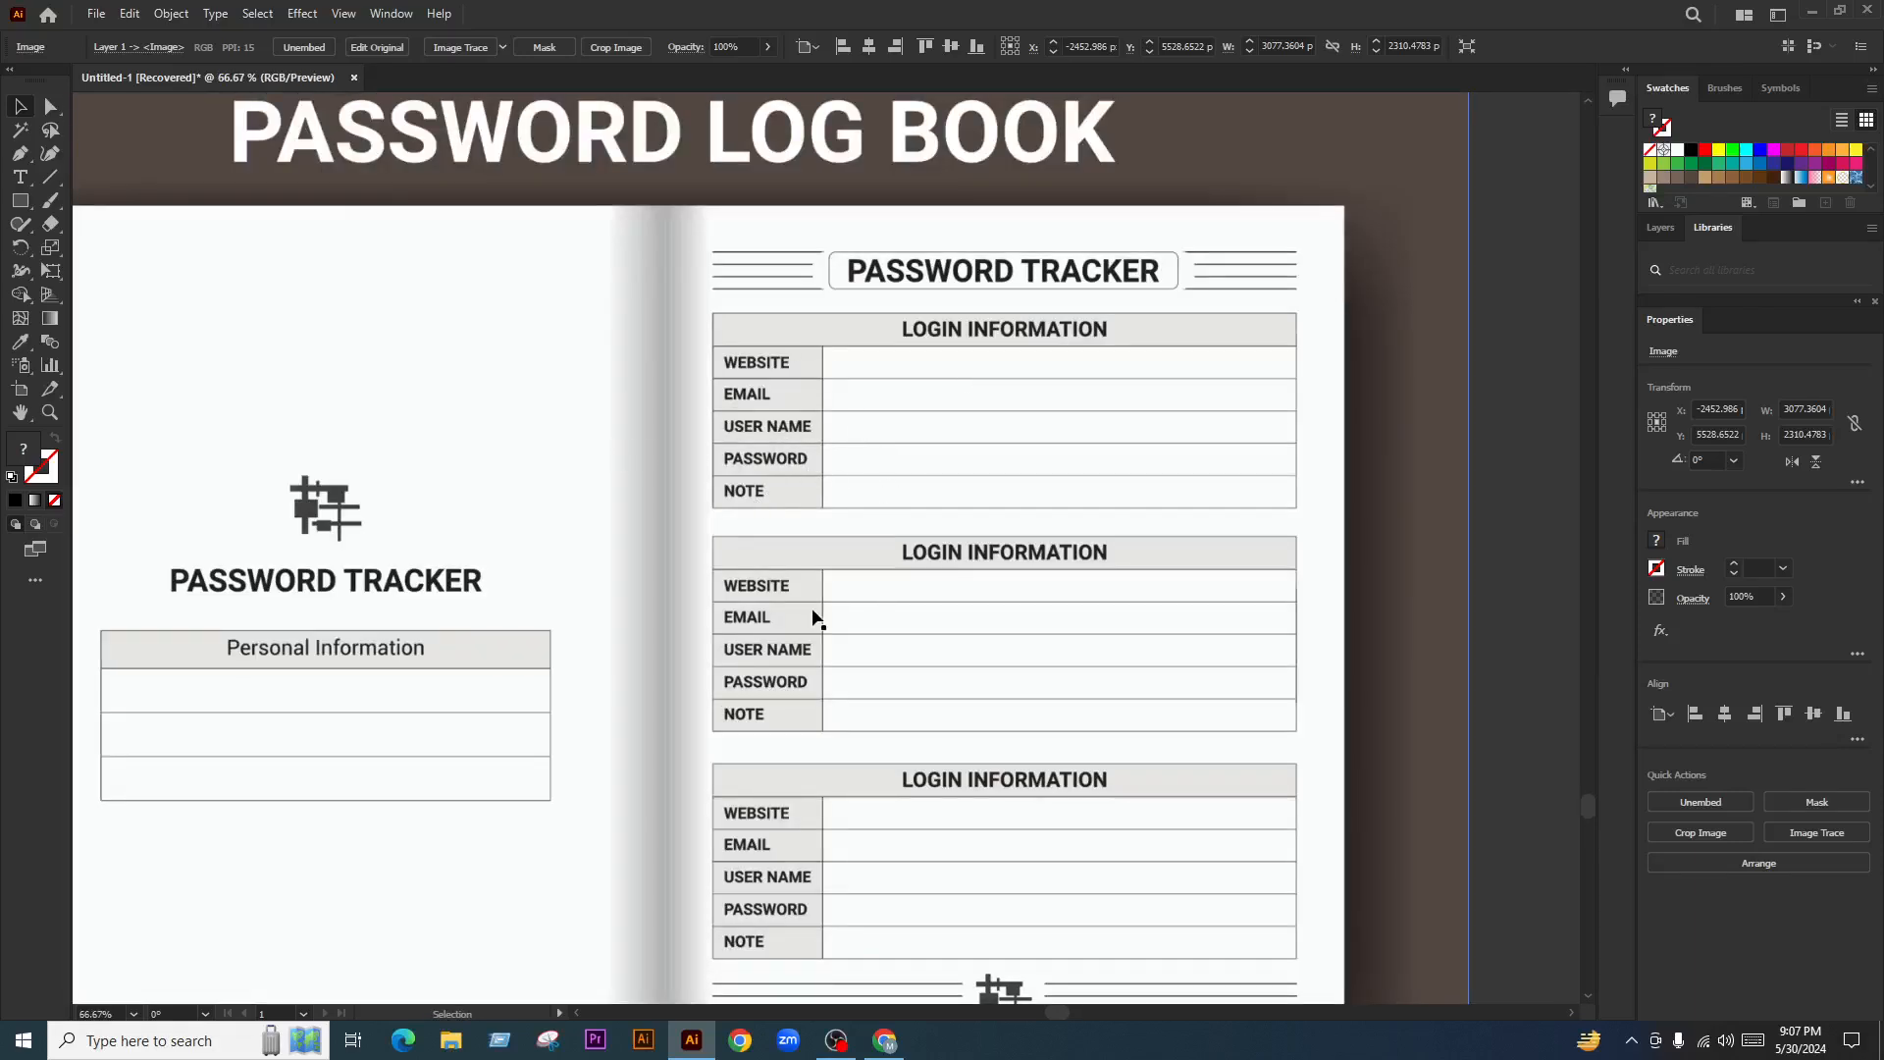
{"action": "scroll", "coordinate": [815, 616], "scroll_direction": "down", "scroll_amount": 3}
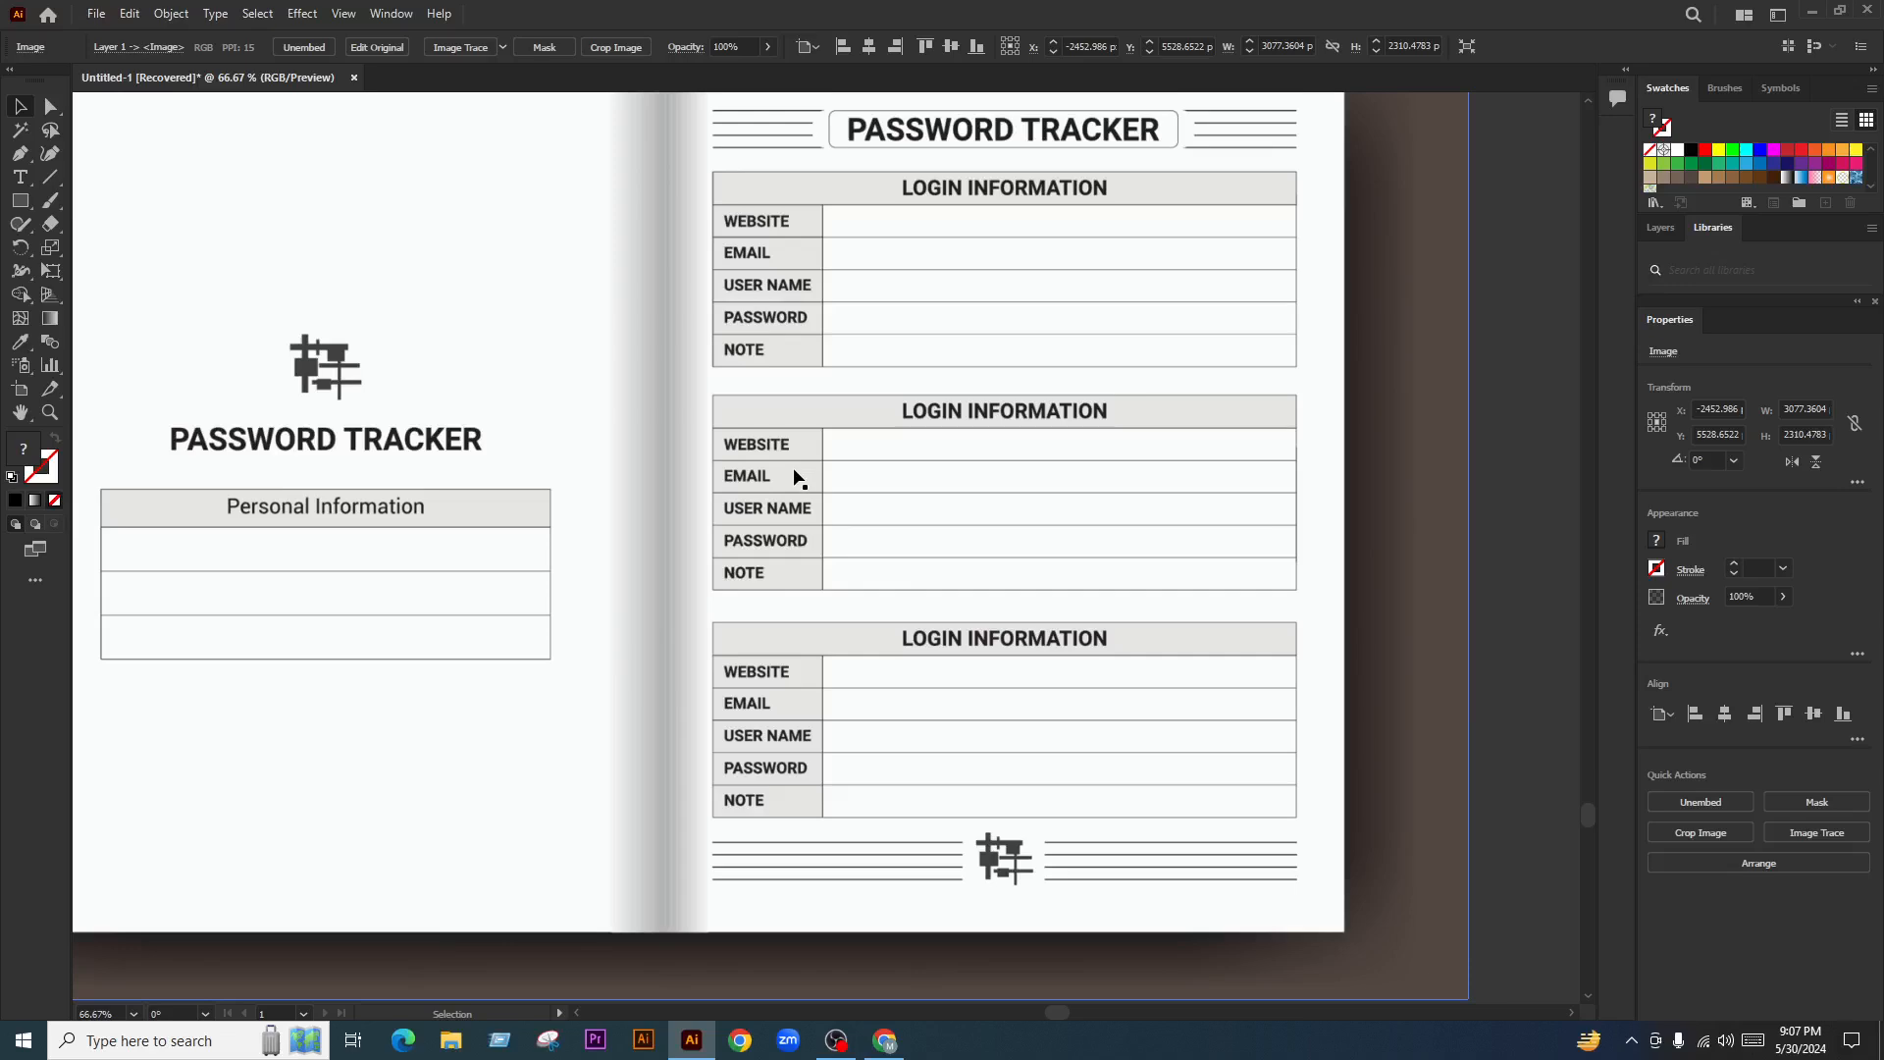
{"action": "scroll", "coordinate": [925, 808], "scroll_direction": "down", "scroll_amount": 5}
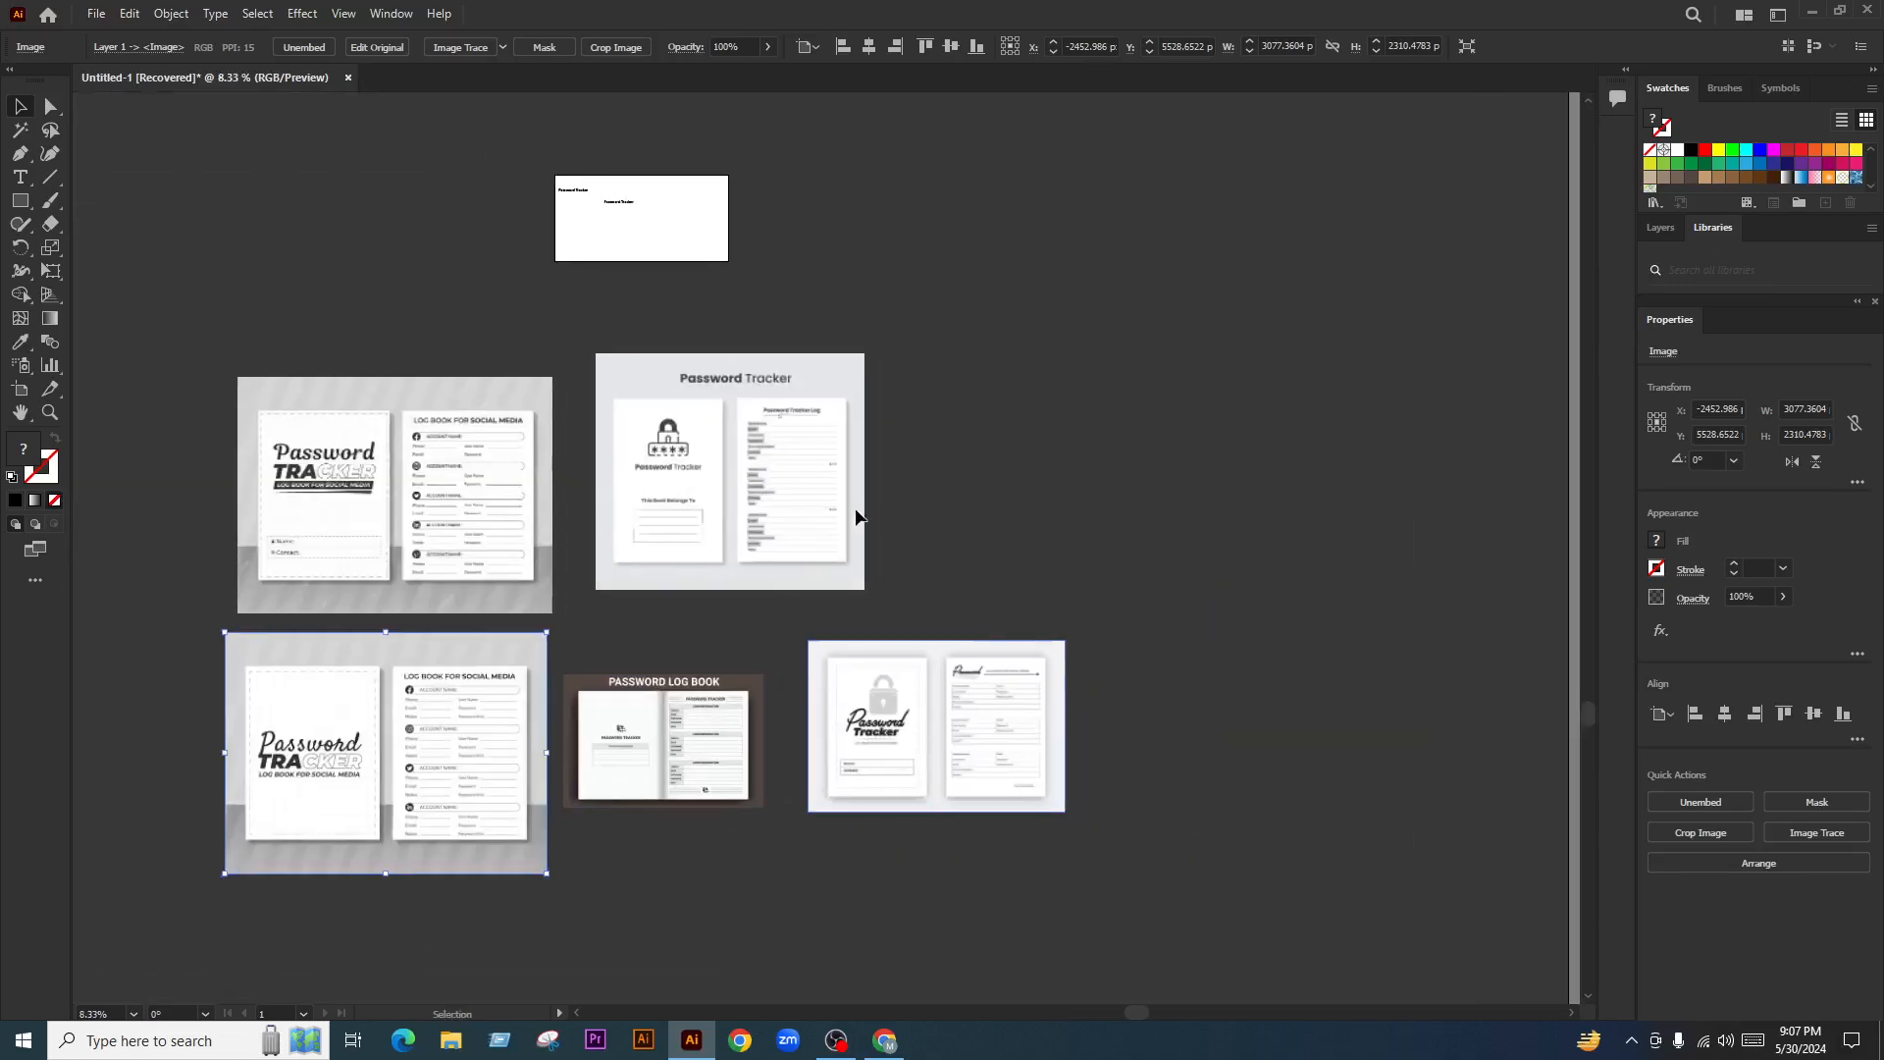
{"action": "scroll", "coordinate": [756, 527], "scroll_direction": "up", "scroll_amount": 4}
{"action": "scroll", "coordinate": [755, 527], "scroll_direction": "up", "scroll_amount": 1}
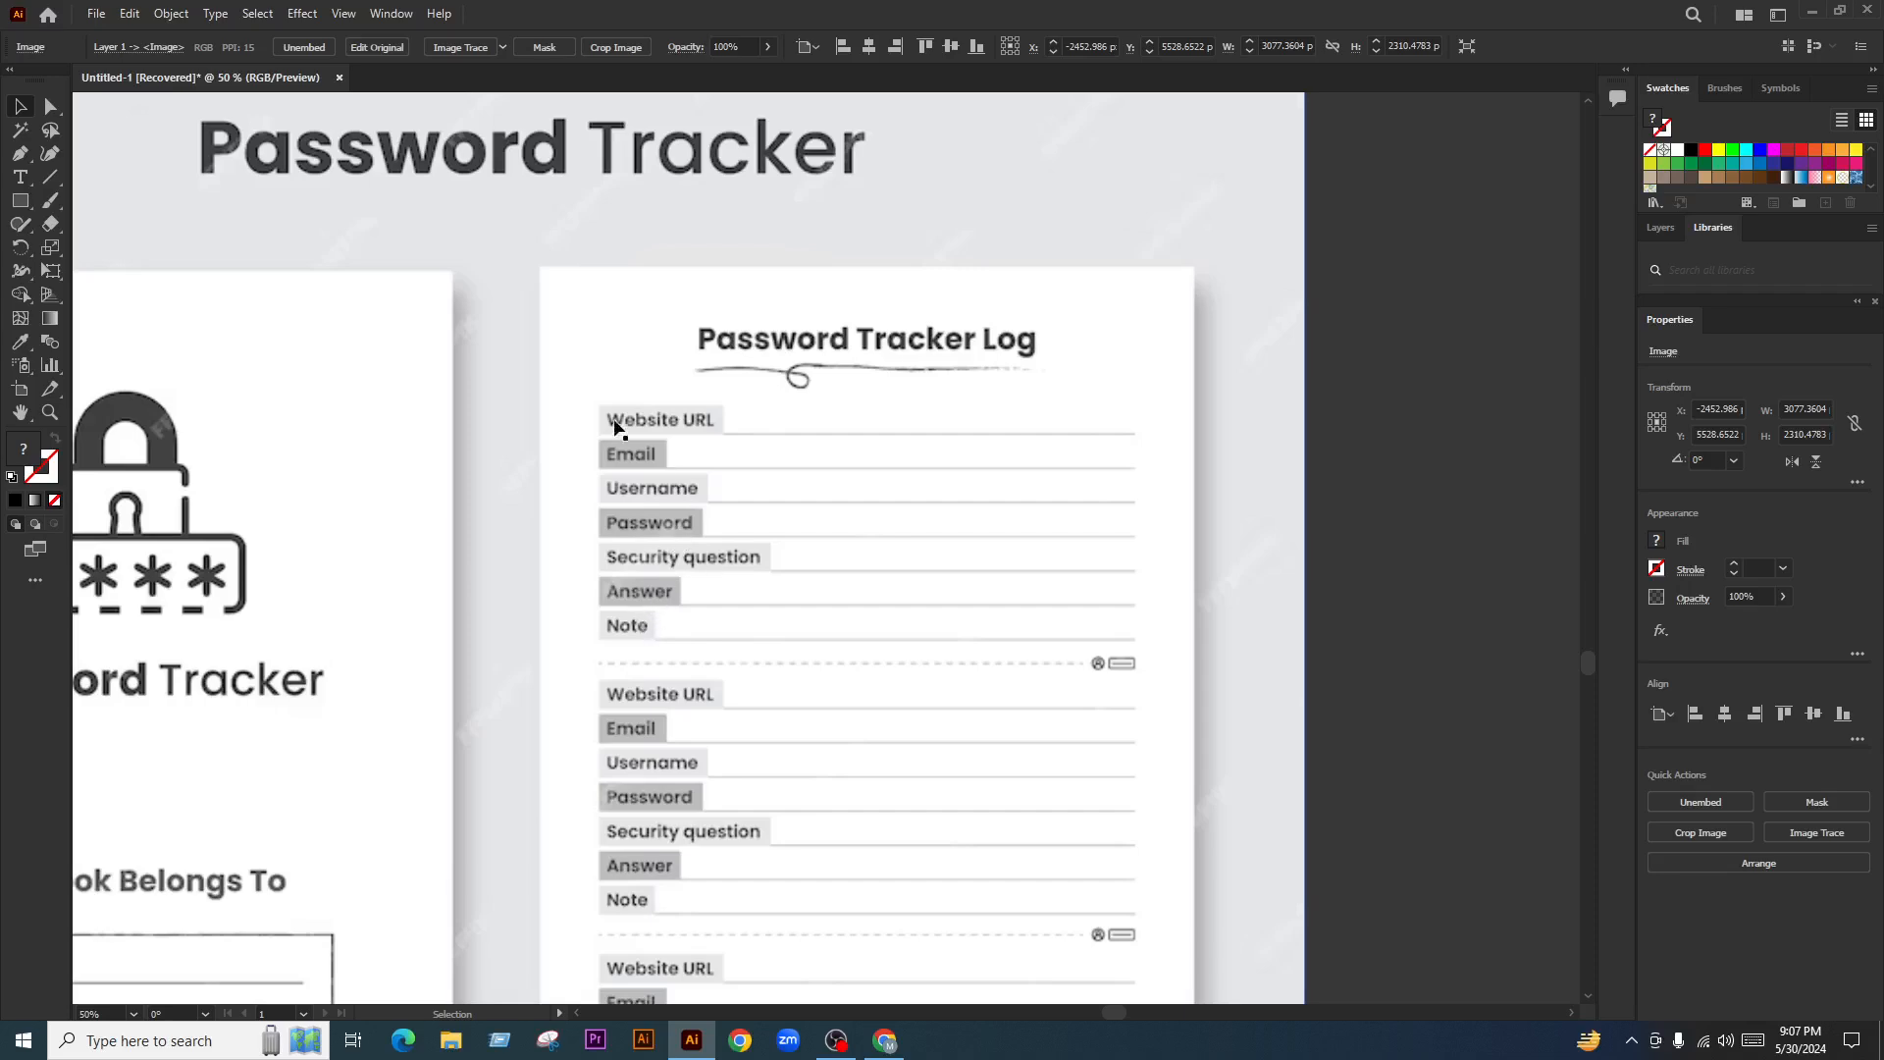
{"action": "scroll", "coordinate": [896, 520], "scroll_direction": "down", "scroll_amount": 5}
{"action": "scroll", "coordinate": [962, 746], "scroll_direction": "up", "scroll_amount": 4}
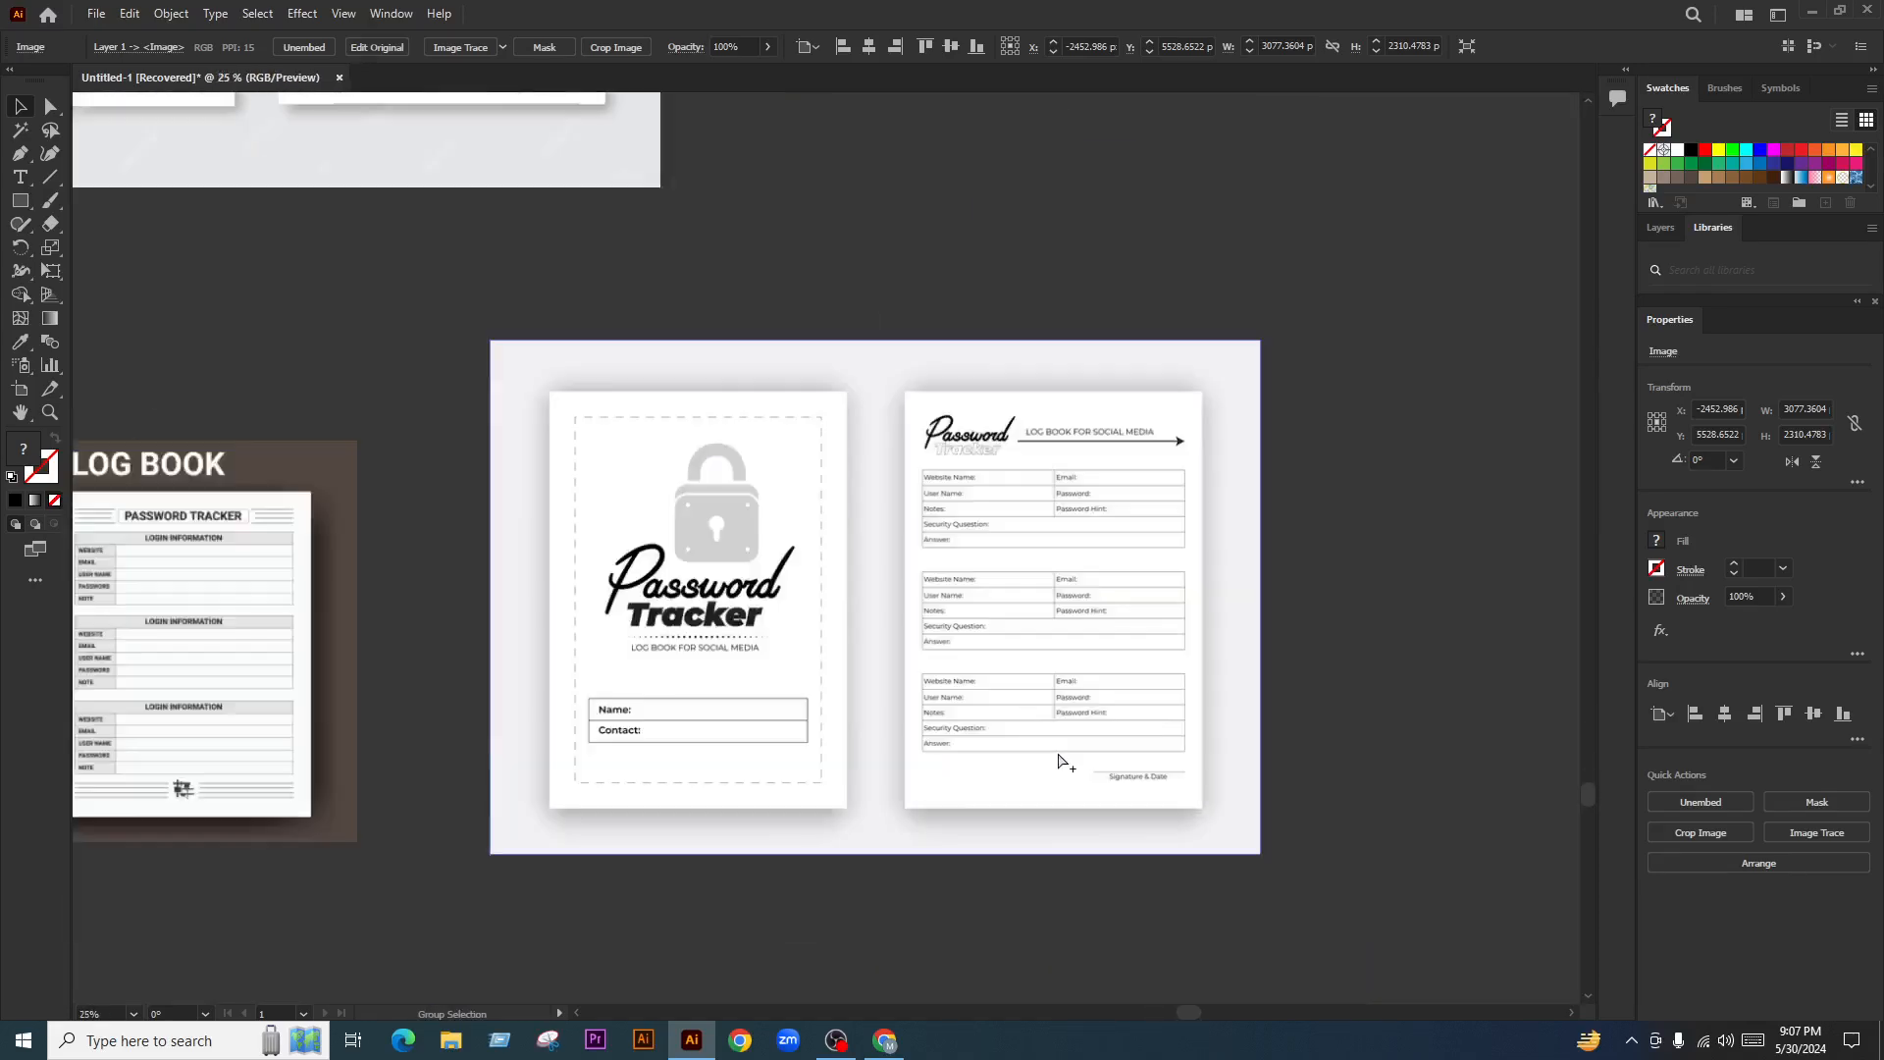
{"action": "scroll", "coordinate": [1268, 510], "scroll_direction": "up", "scroll_amount": 1}
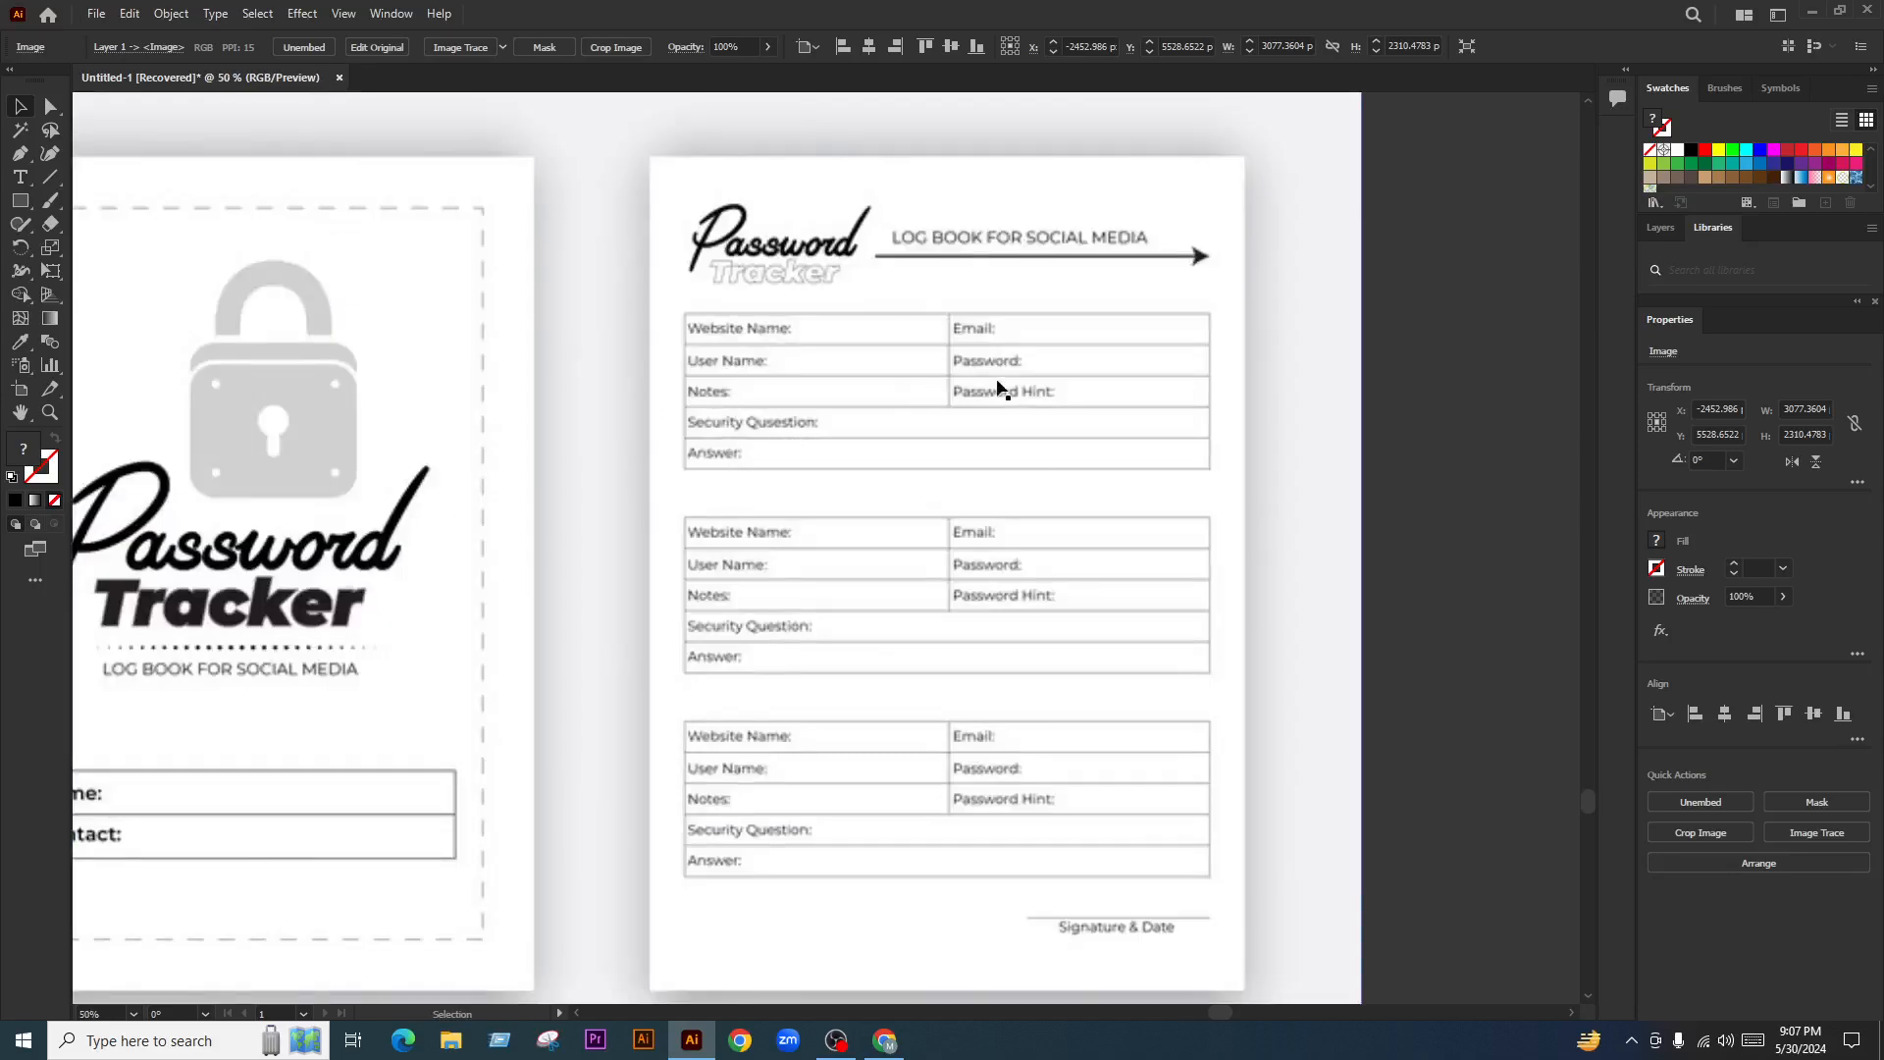
{"action": "scroll", "coordinate": [1001, 589], "scroll_direction": "down", "scroll_amount": 5}
{"action": "left_click_drag", "start_coordinate": [1130, 692], "coordinate": [700, 385]}
{"action": "left_click", "coordinate": [1074, 400]}
{"action": "left_click_drag", "start_coordinate": [1075, 399], "coordinate": [1129, 536]}
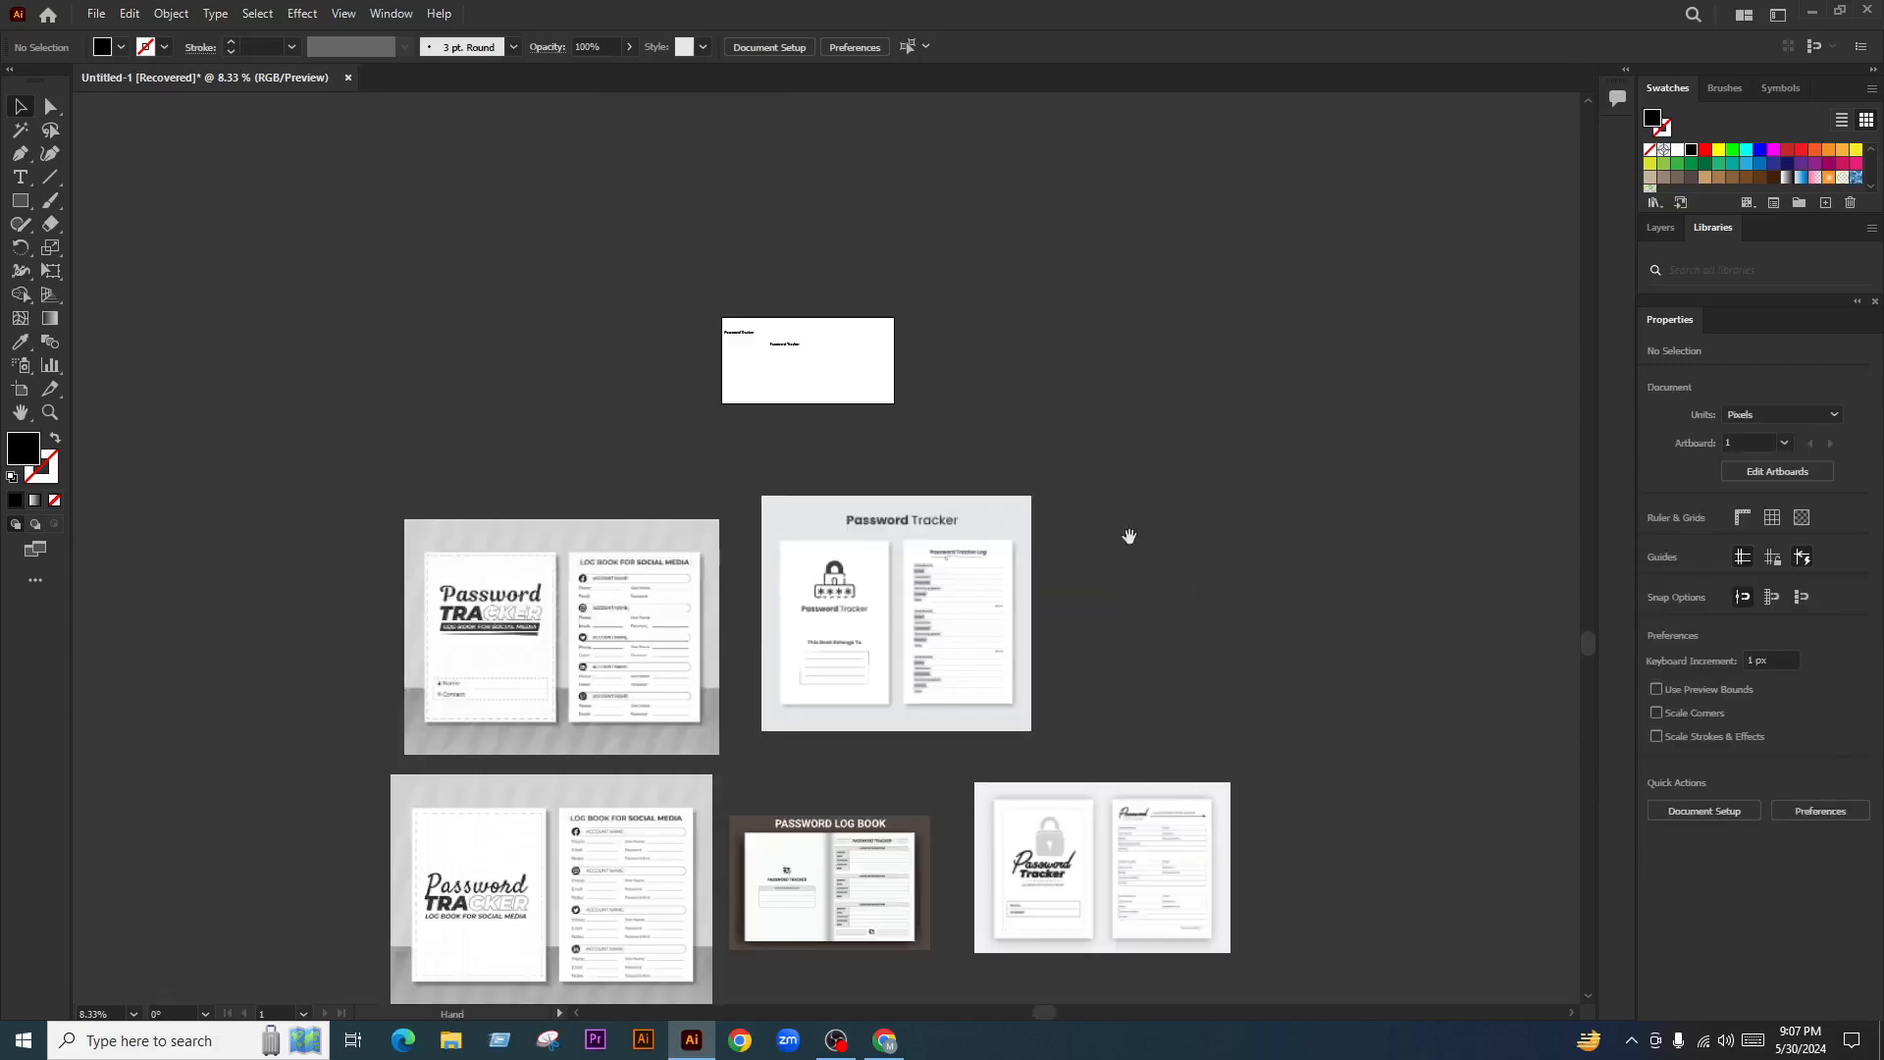
{"action": "scroll", "coordinate": [687, 609], "scroll_direction": "down", "scroll_amount": 2}
{"action": "scroll", "coordinate": [628, 500], "scroll_direction": "up", "scroll_amount": 2}
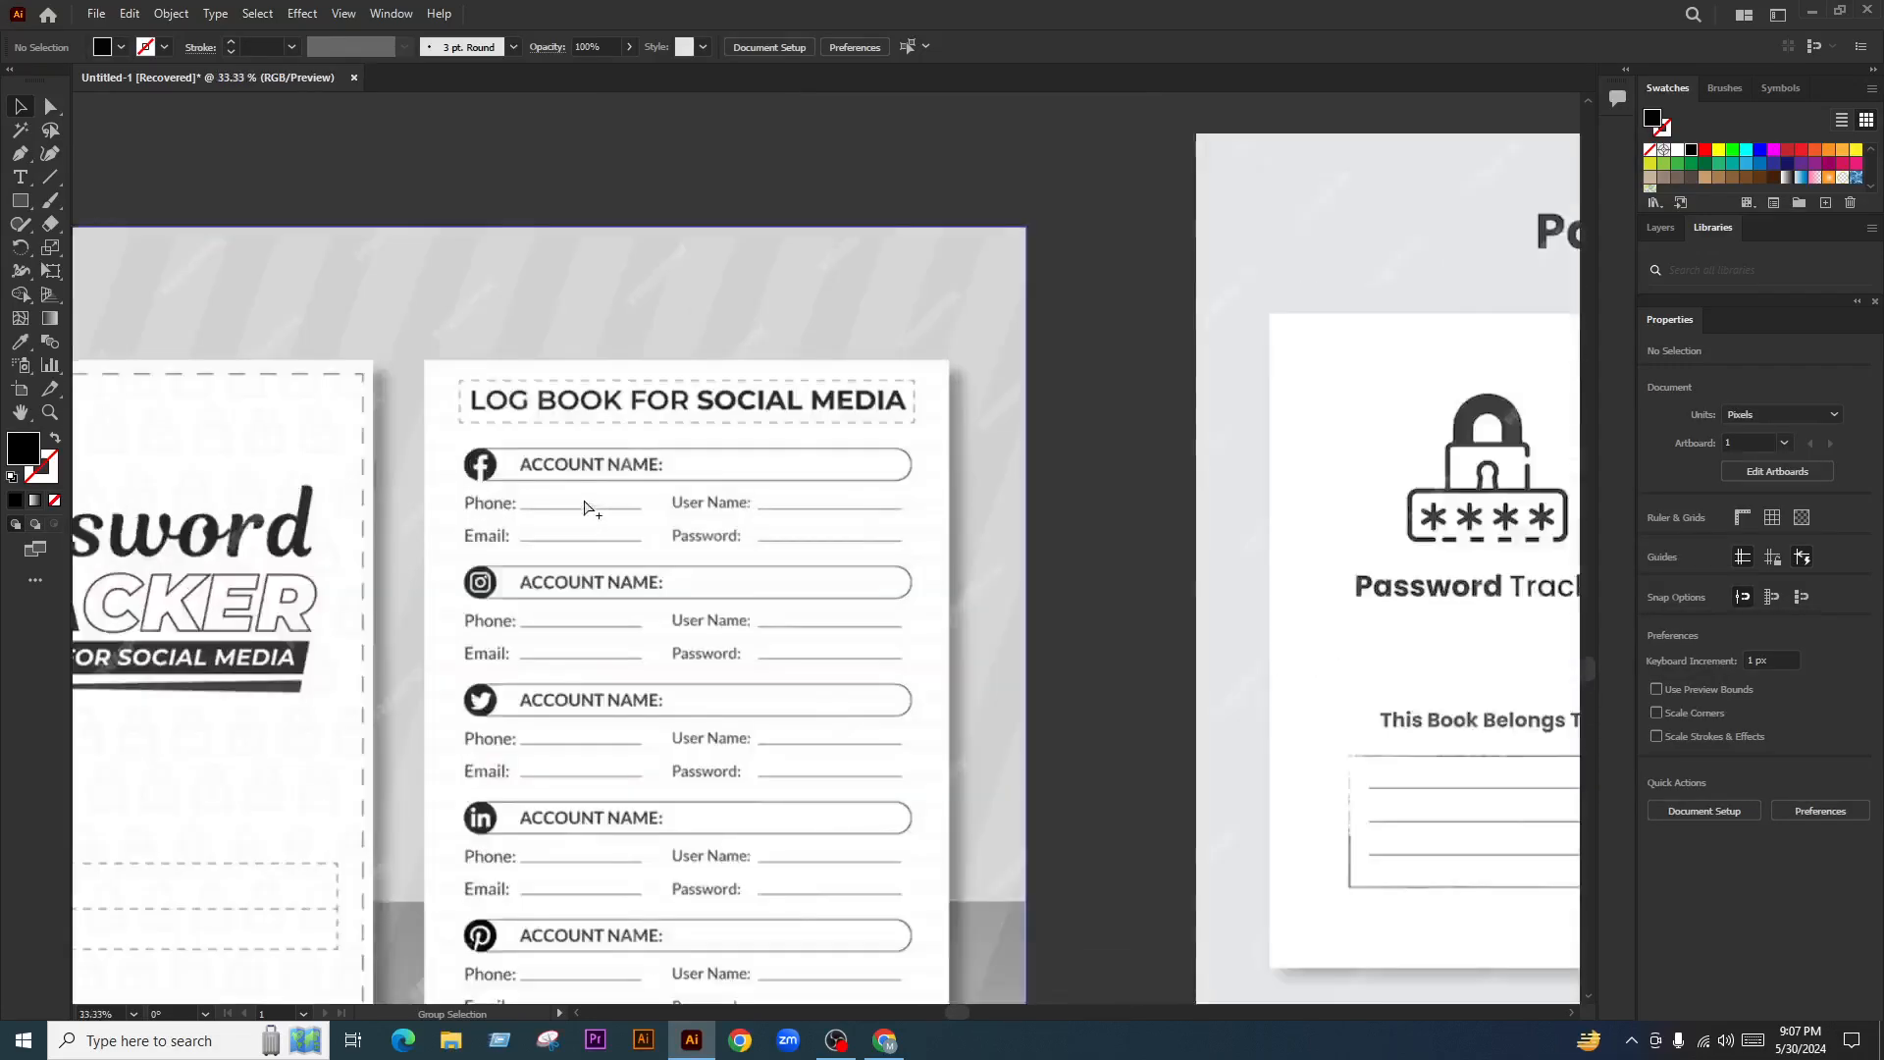
{"action": "scroll", "coordinate": [618, 556], "scroll_direction": "up", "scroll_amount": 2}
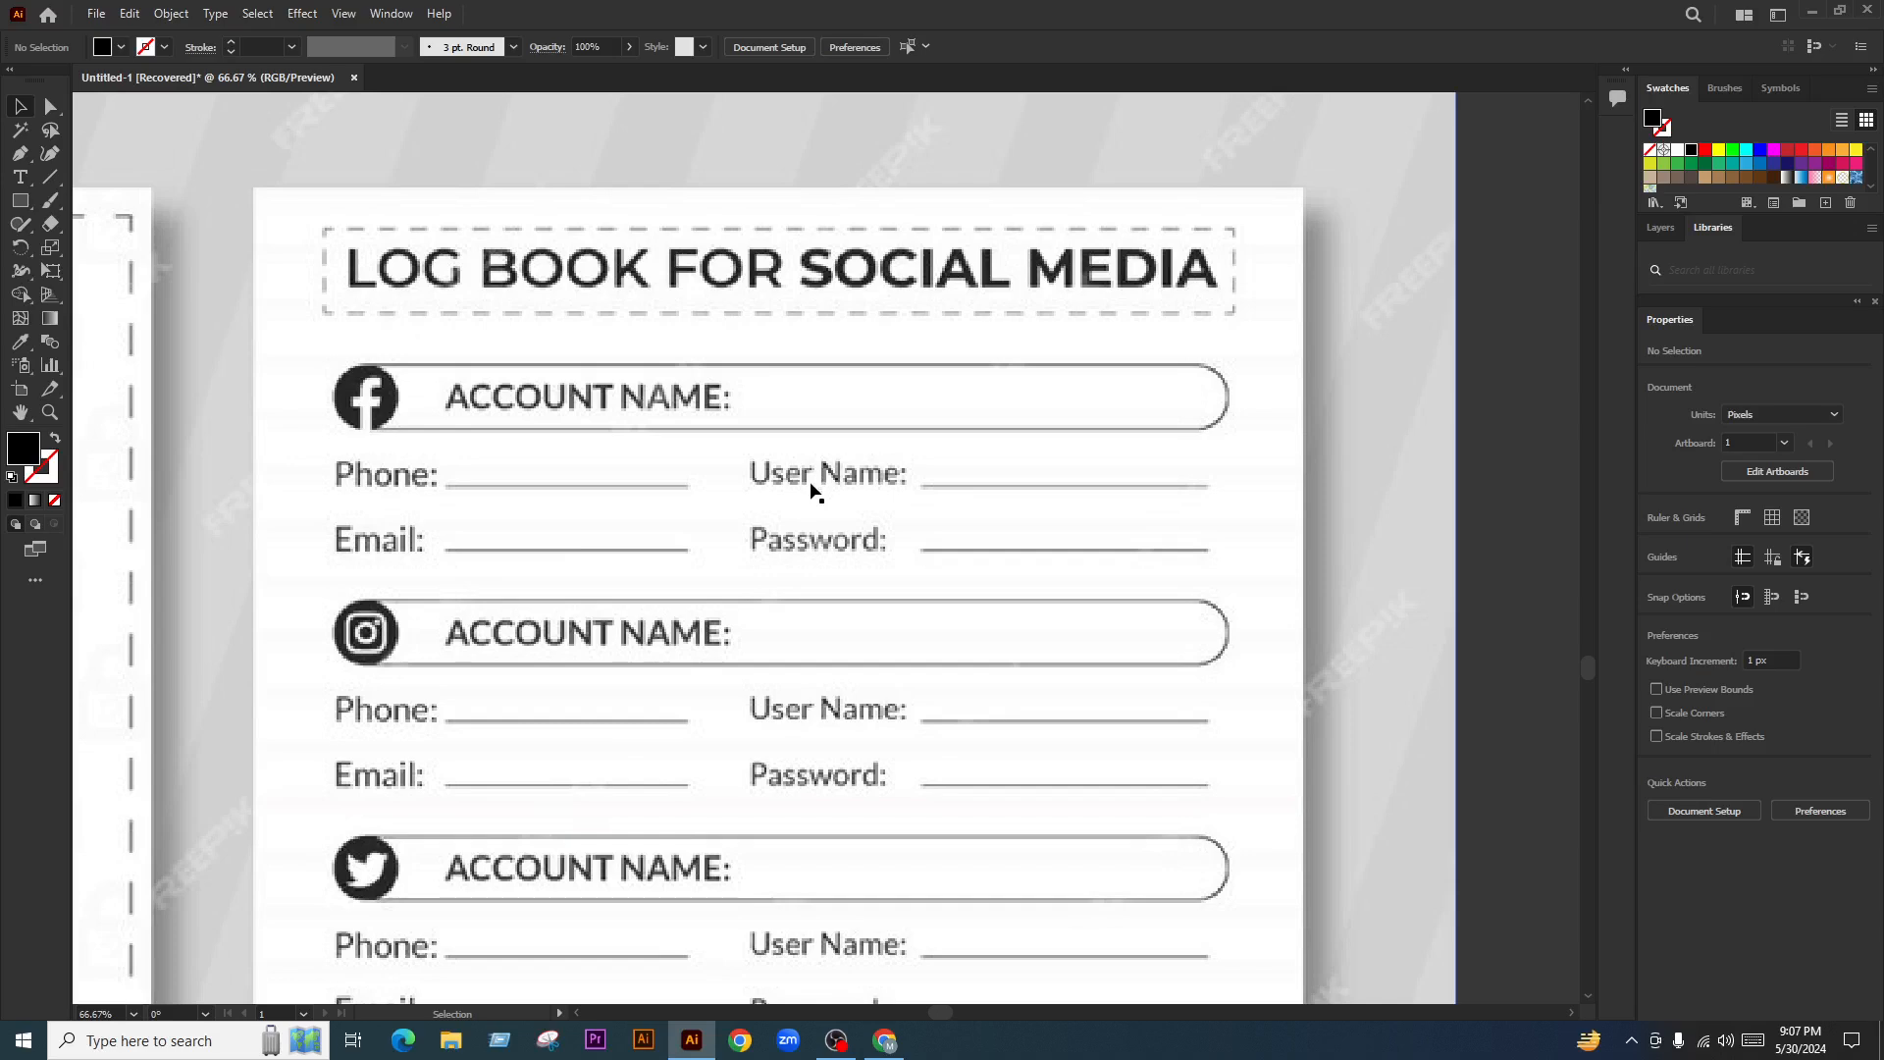
{"action": "scroll", "coordinate": [572, 438], "scroll_direction": "down", "scroll_amount": 7}
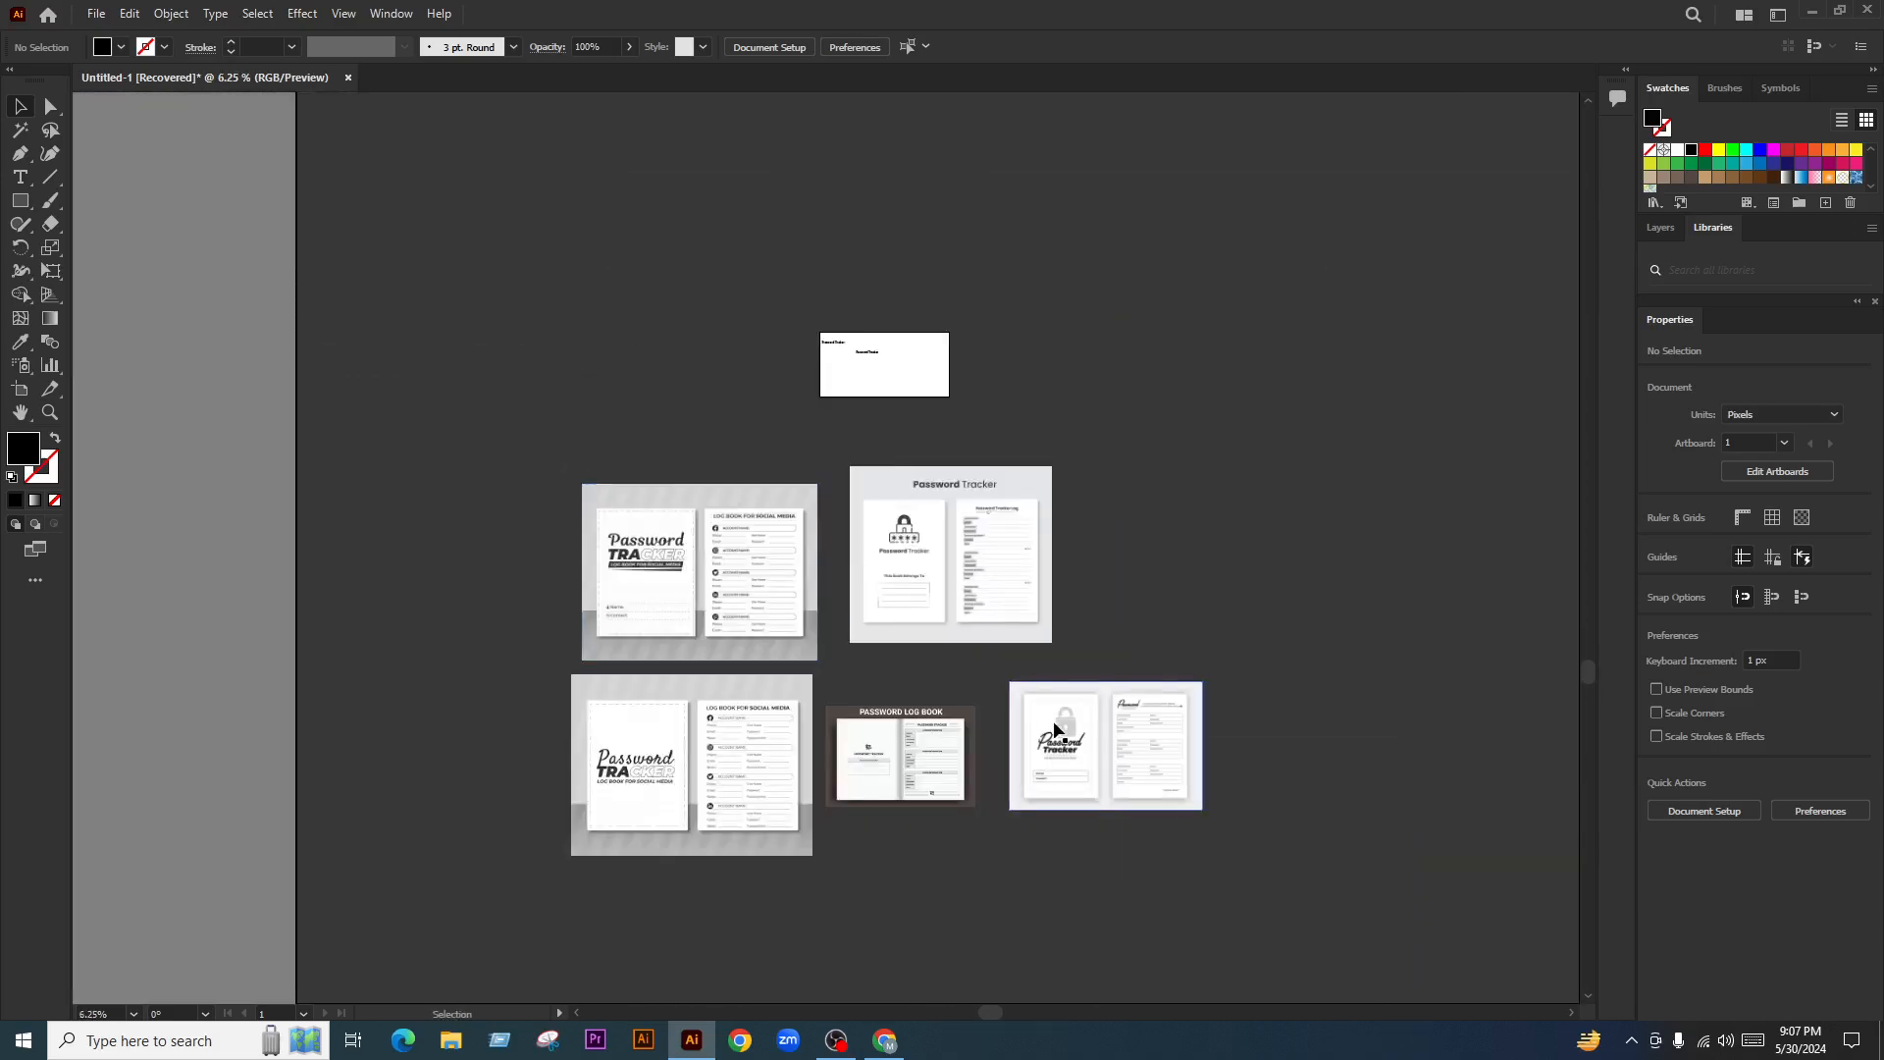
{"action": "scroll", "coordinate": [1186, 811], "scroll_direction": "up", "scroll_amount": 7}
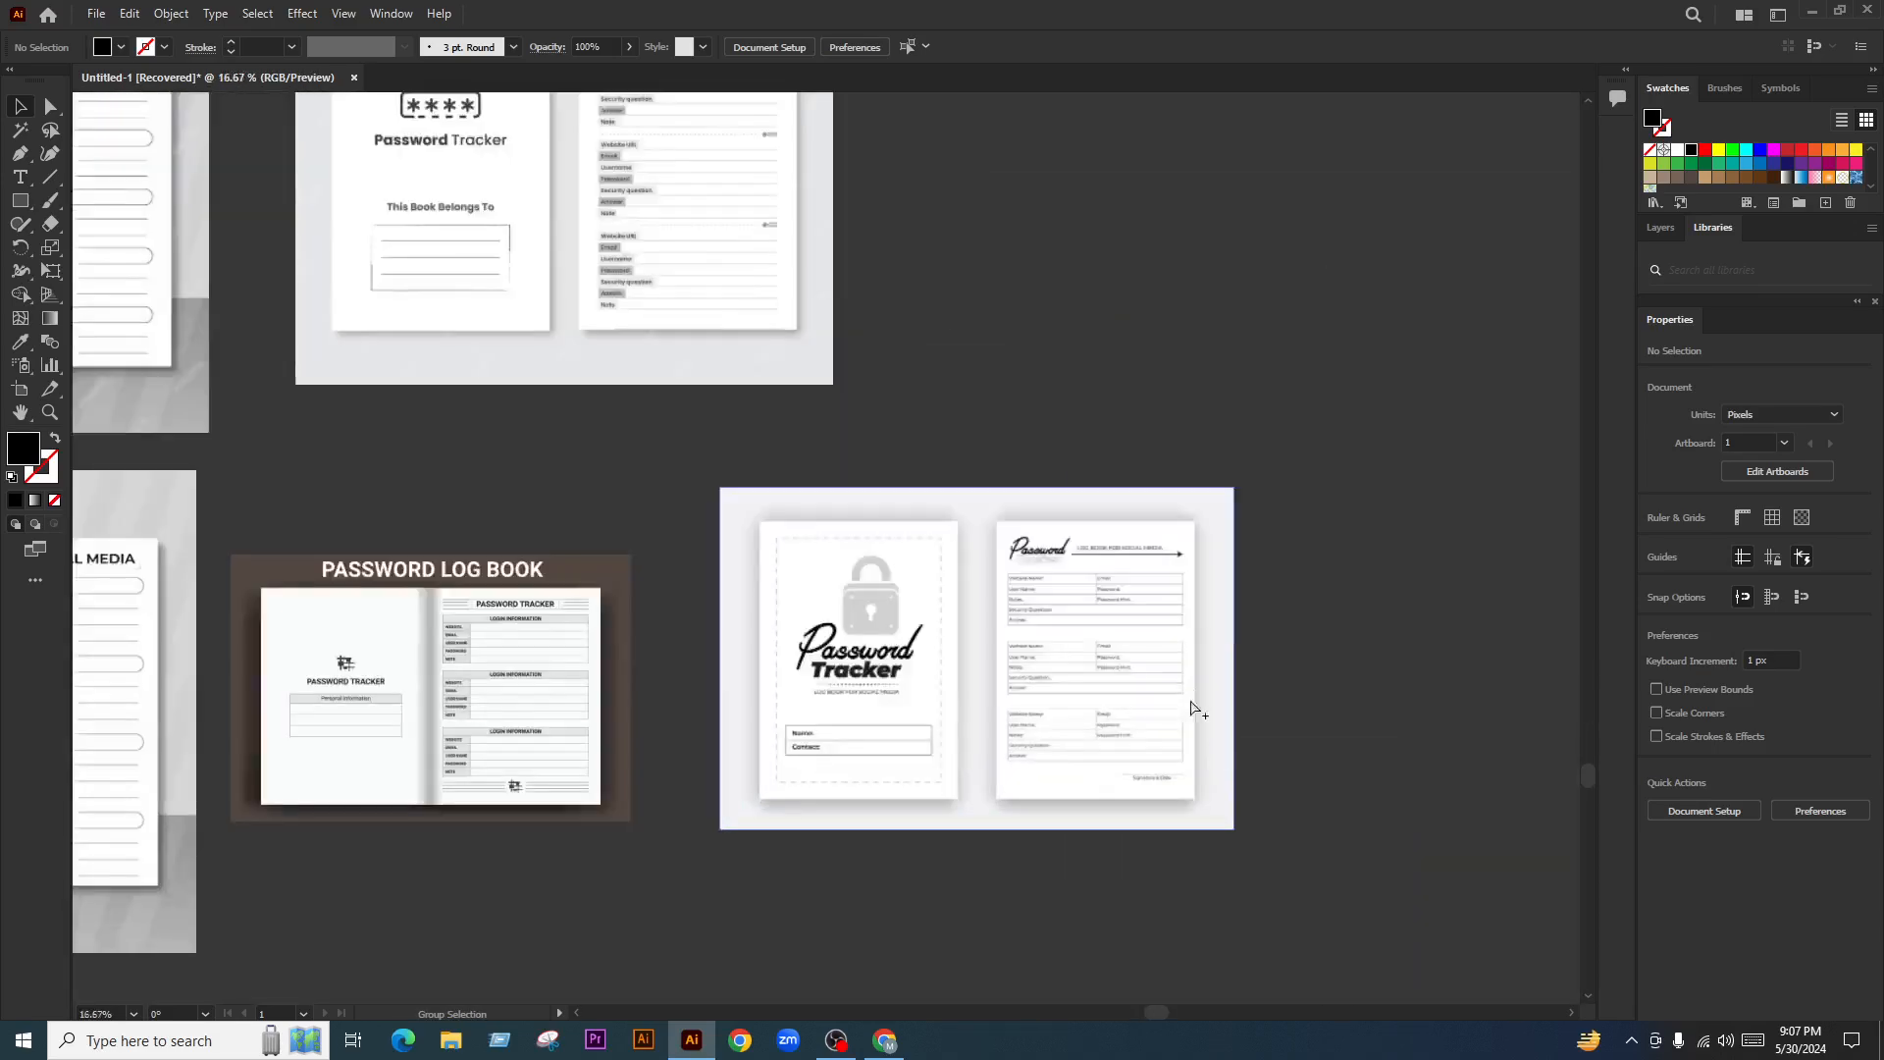
{"action": "scroll", "coordinate": [839, 560], "scroll_direction": "up", "scroll_amount": 1}
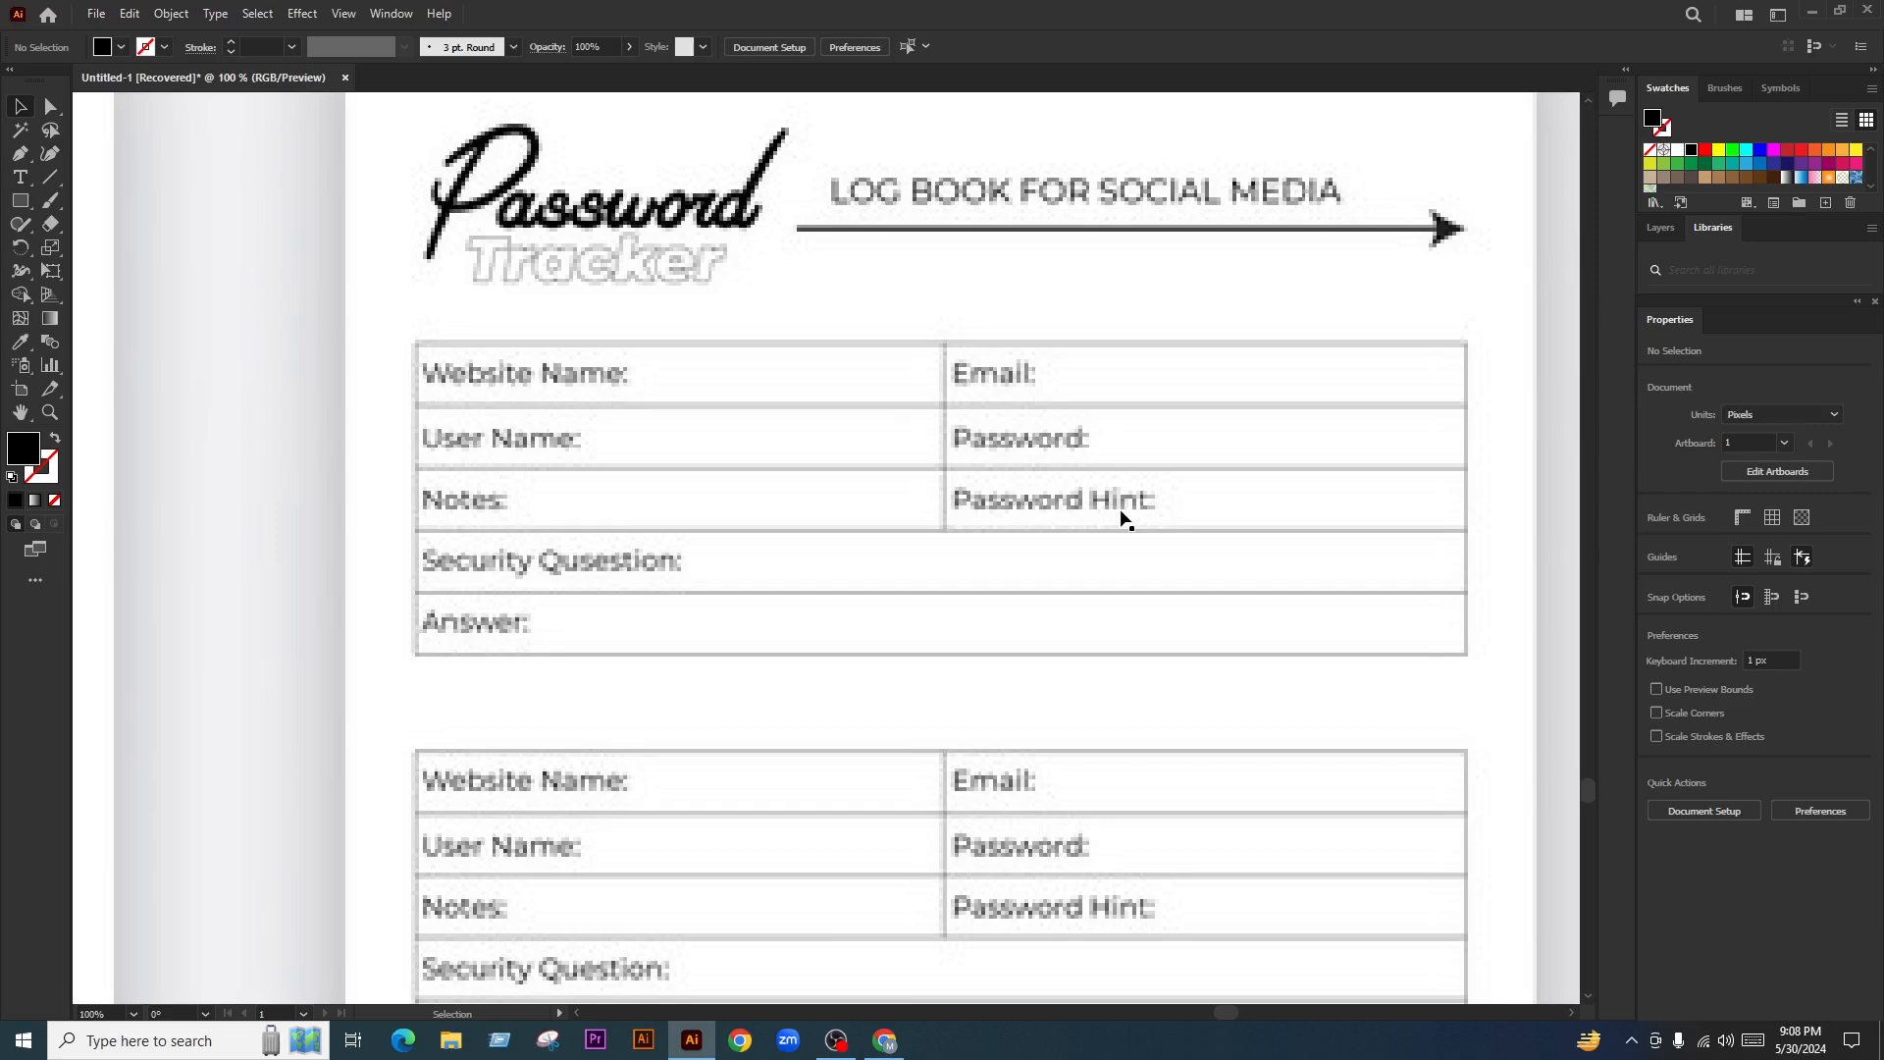
{"action": "scroll", "coordinate": [896, 652], "scroll_direction": "down", "scroll_amount": 2}
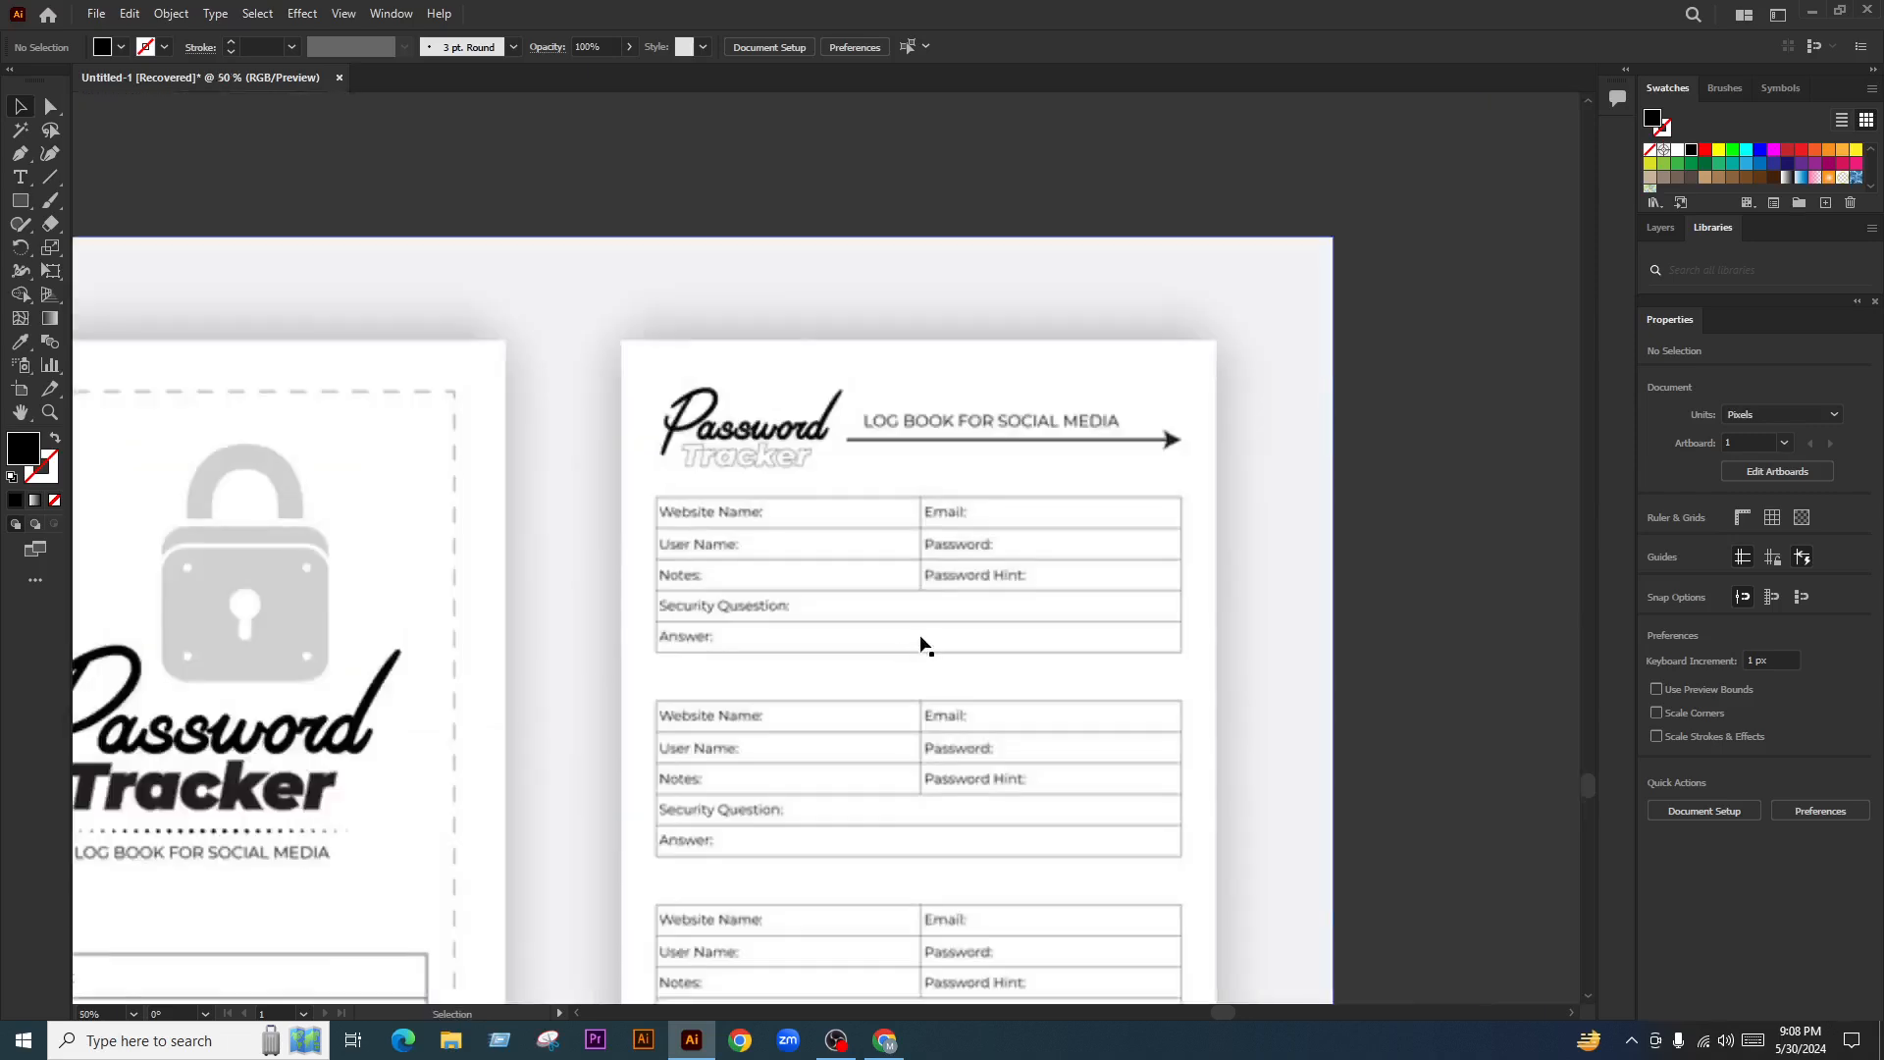
{"action": "scroll", "coordinate": [730, 593], "scroll_direction": "up", "scroll_amount": 2}
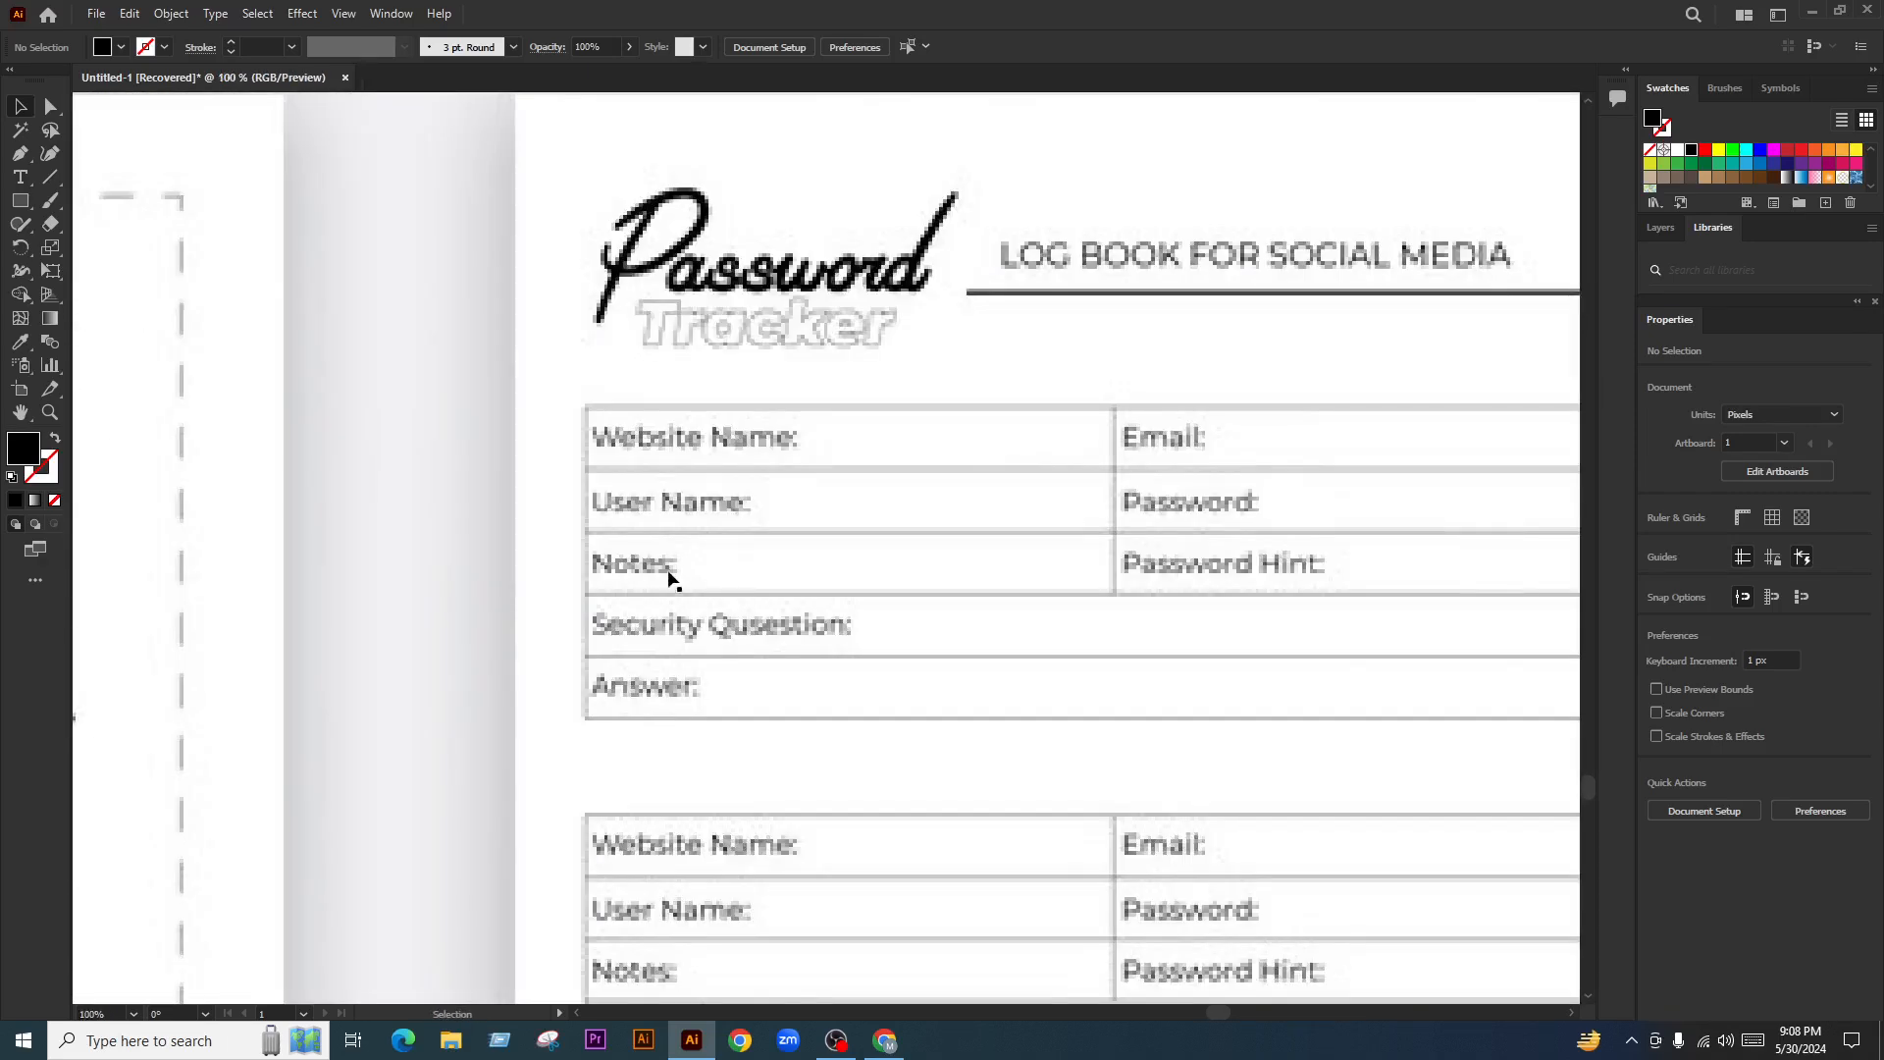
{"action": "scroll", "coordinate": [677, 581], "scroll_direction": "down", "scroll_amount": 2}
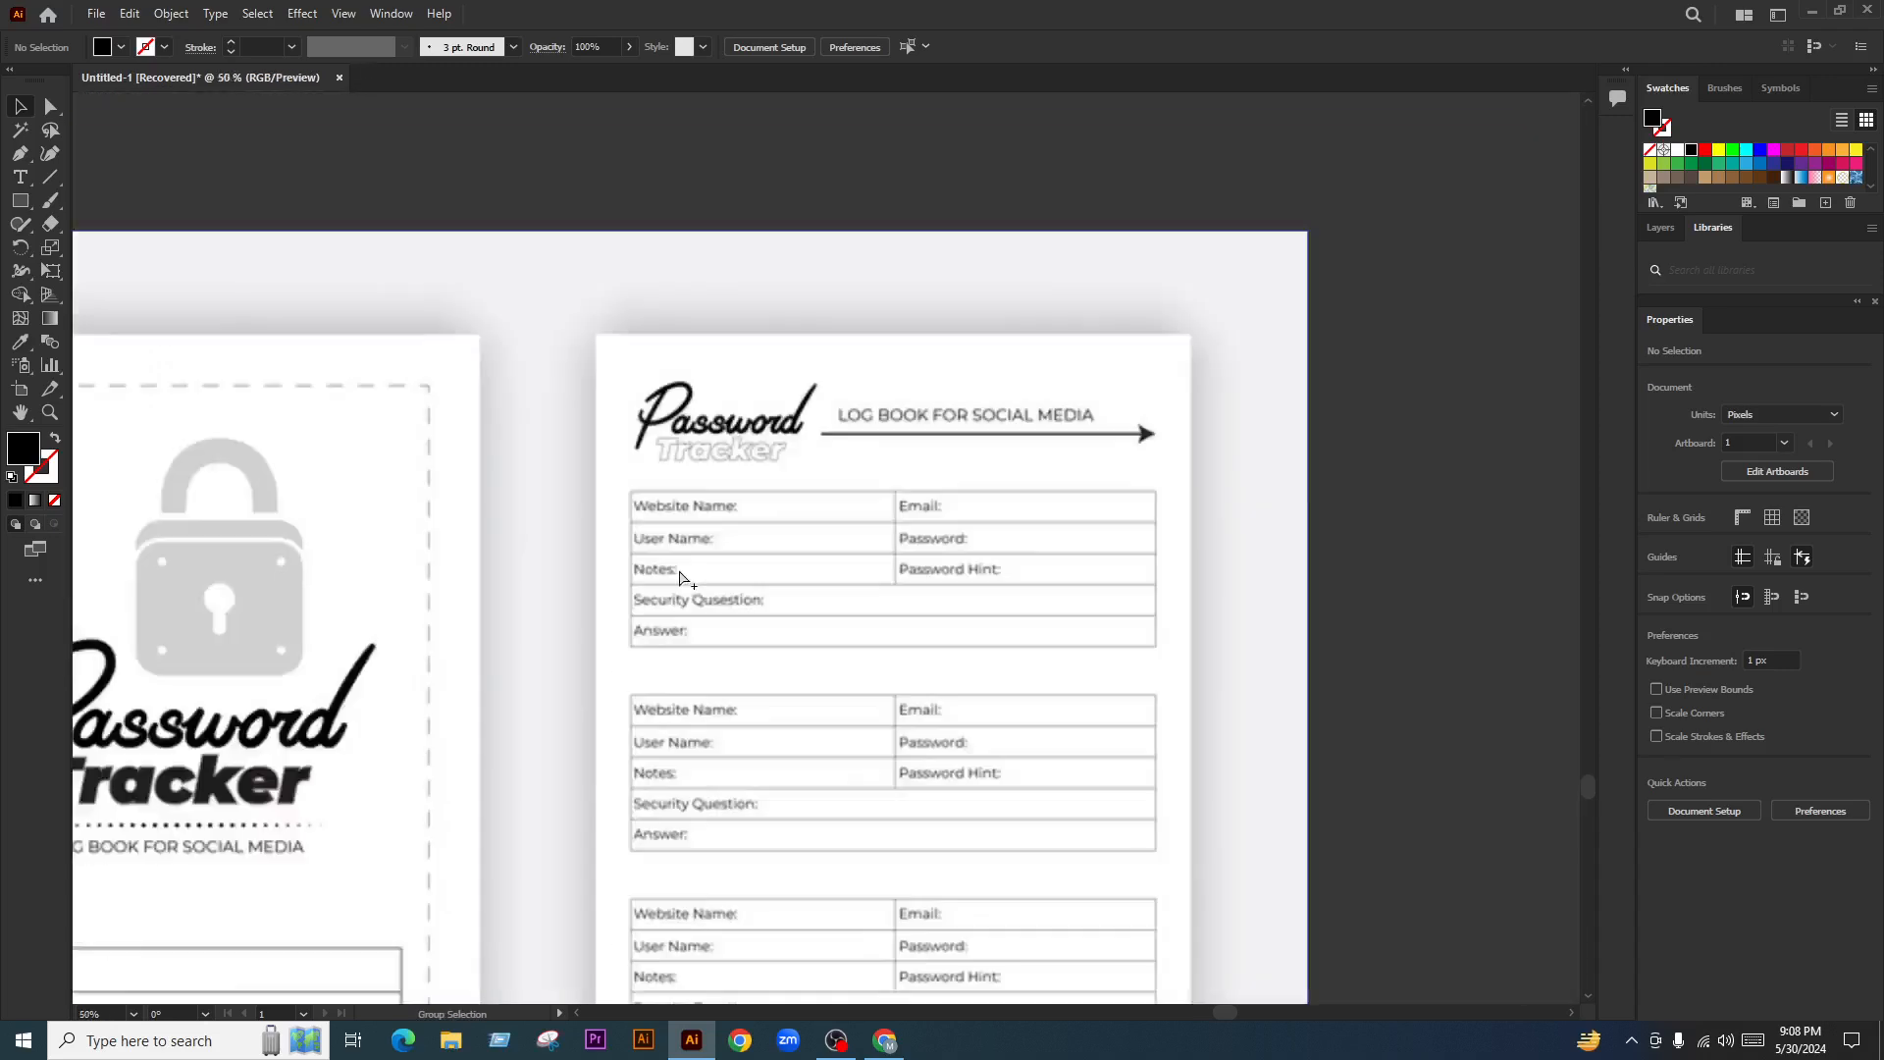
{"action": "scroll", "coordinate": [766, 588], "scroll_direction": "down", "scroll_amount": 1}
{"action": "scroll", "coordinate": [883, 622], "scroll_direction": "down", "scroll_amount": 3}
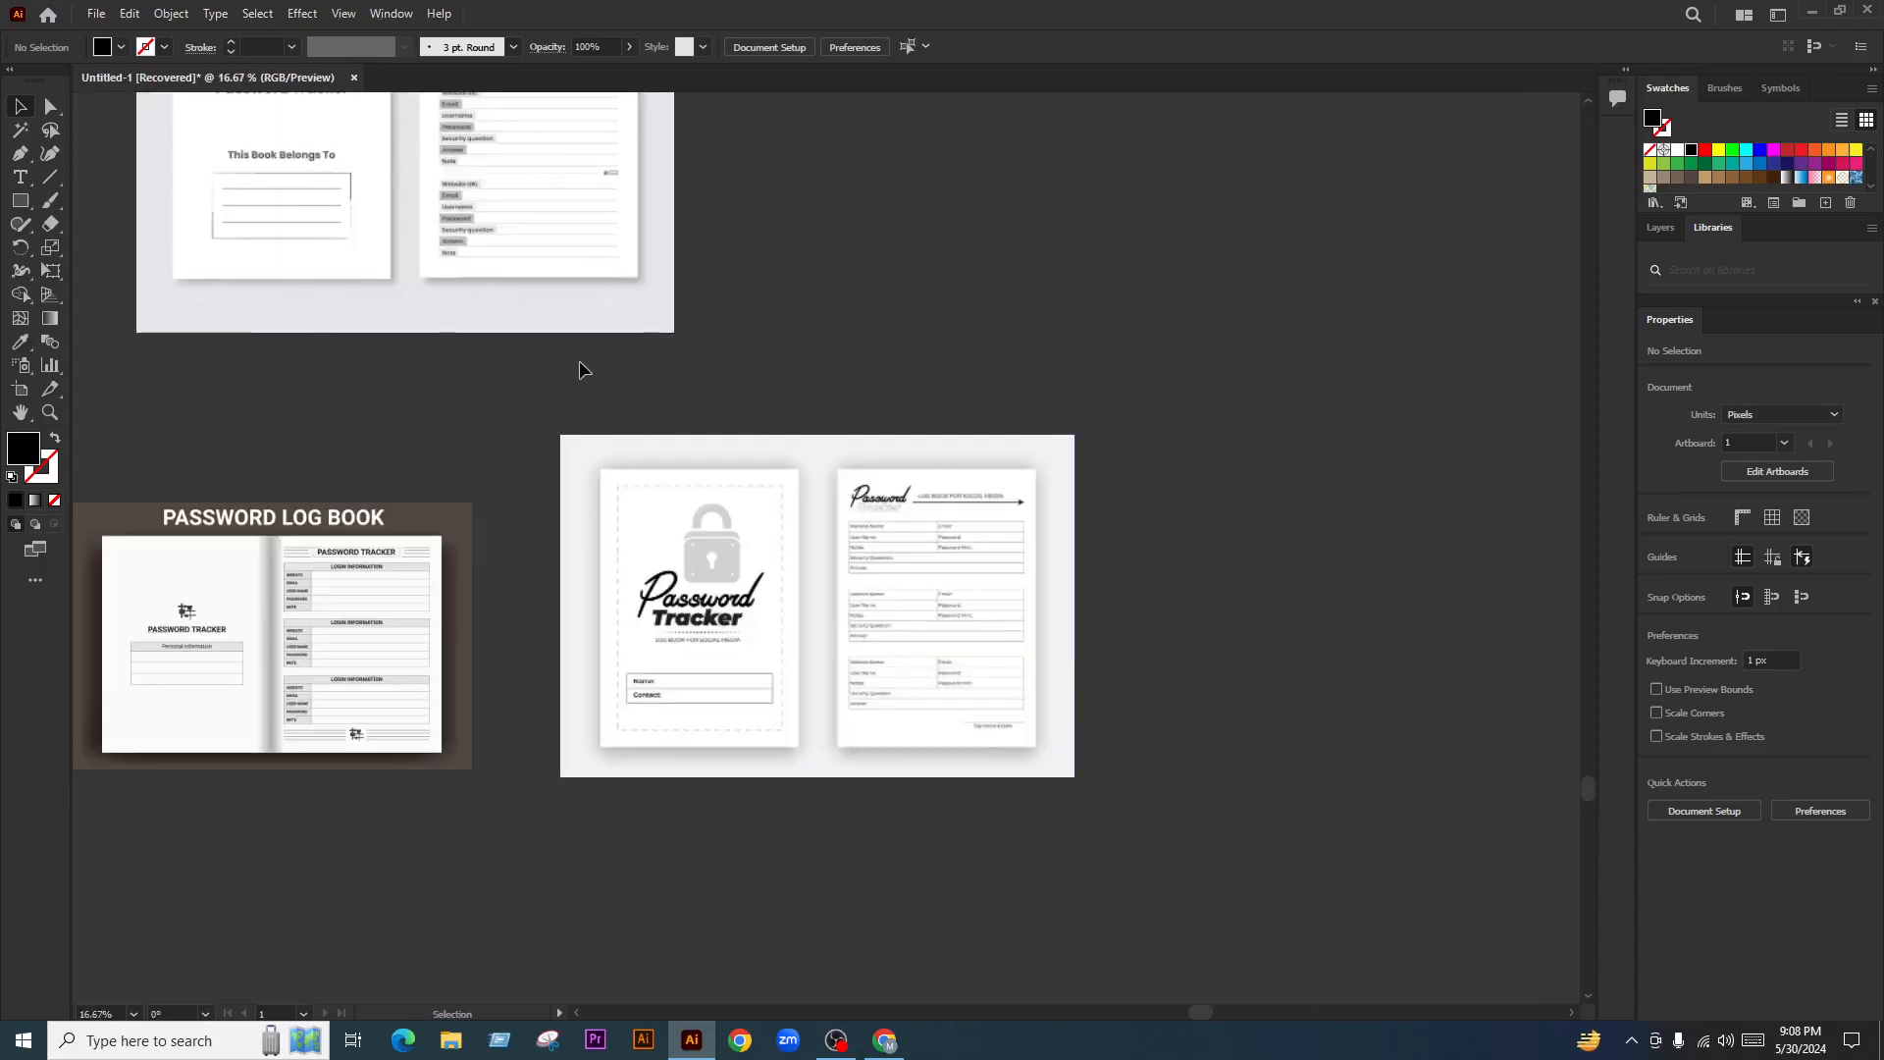
{"action": "left_click_drag", "start_coordinate": [580, 366], "coordinate": [778, 761]}
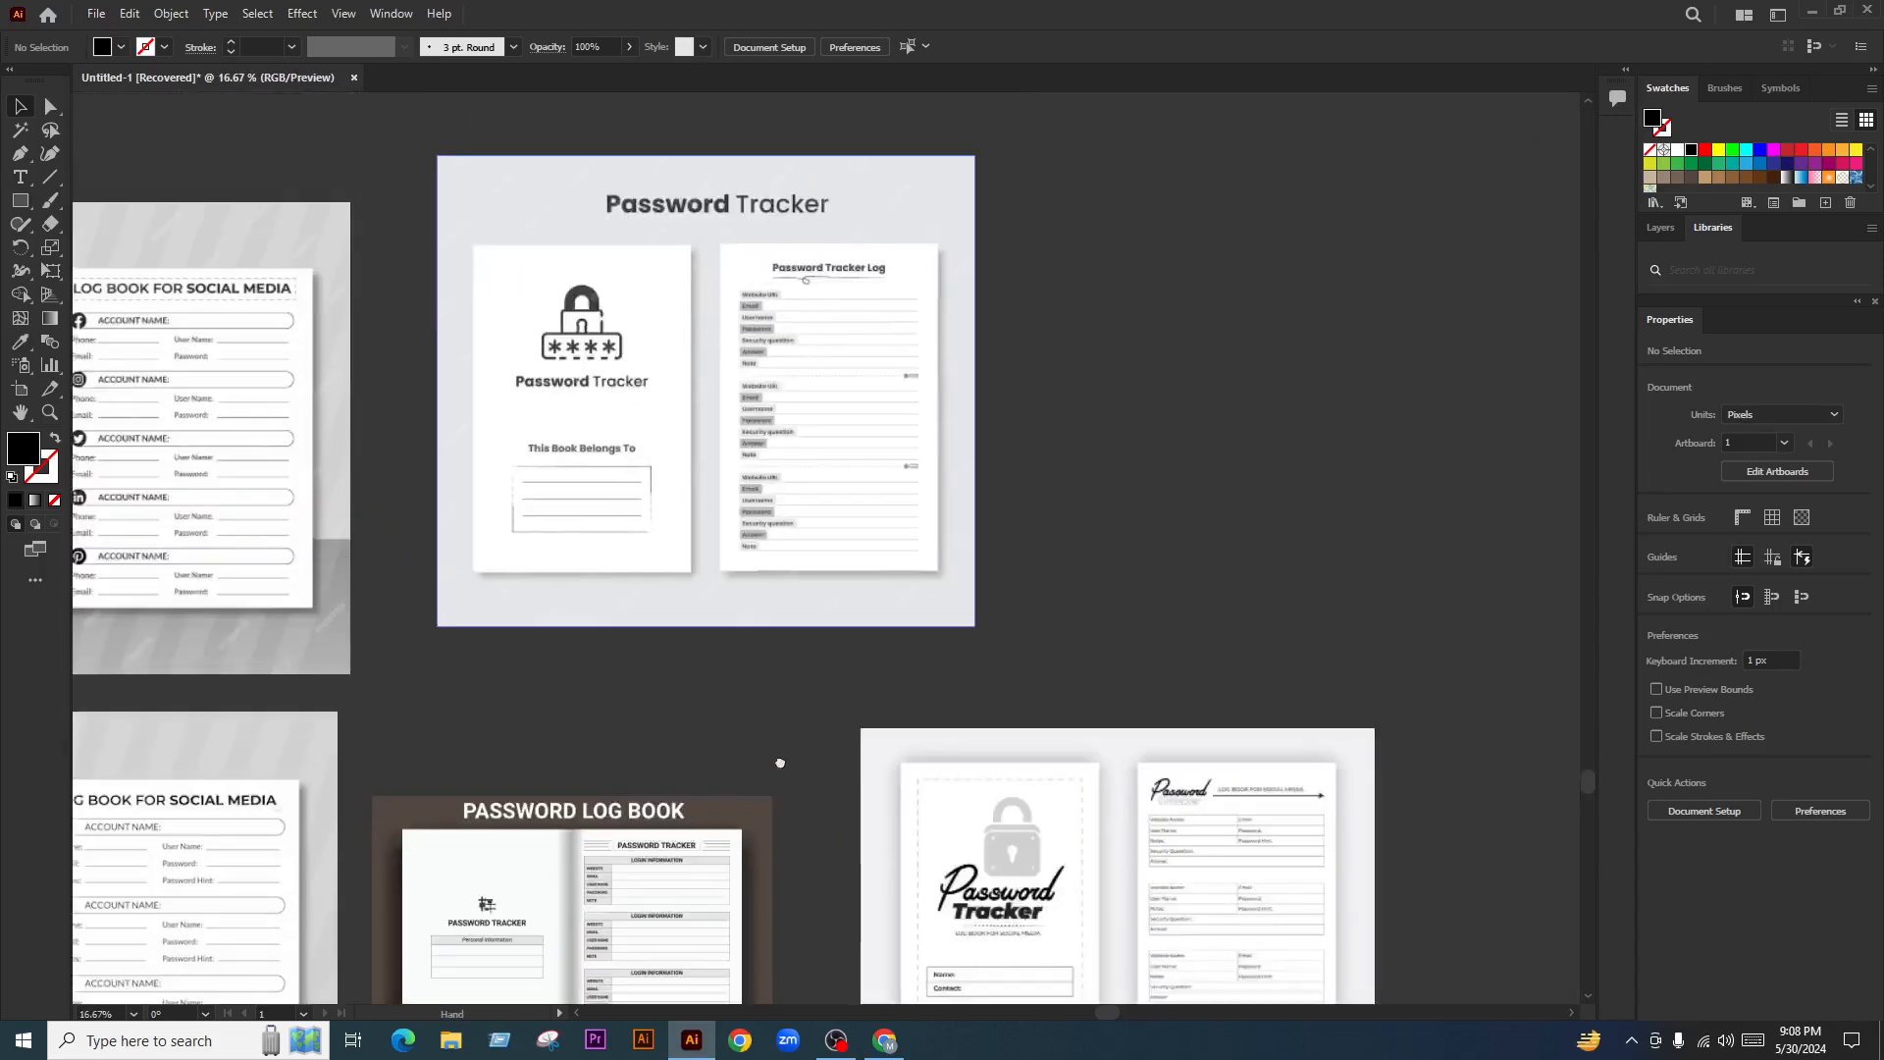
{"action": "scroll", "coordinate": [812, 408], "scroll_direction": "up", "scroll_amount": 3}
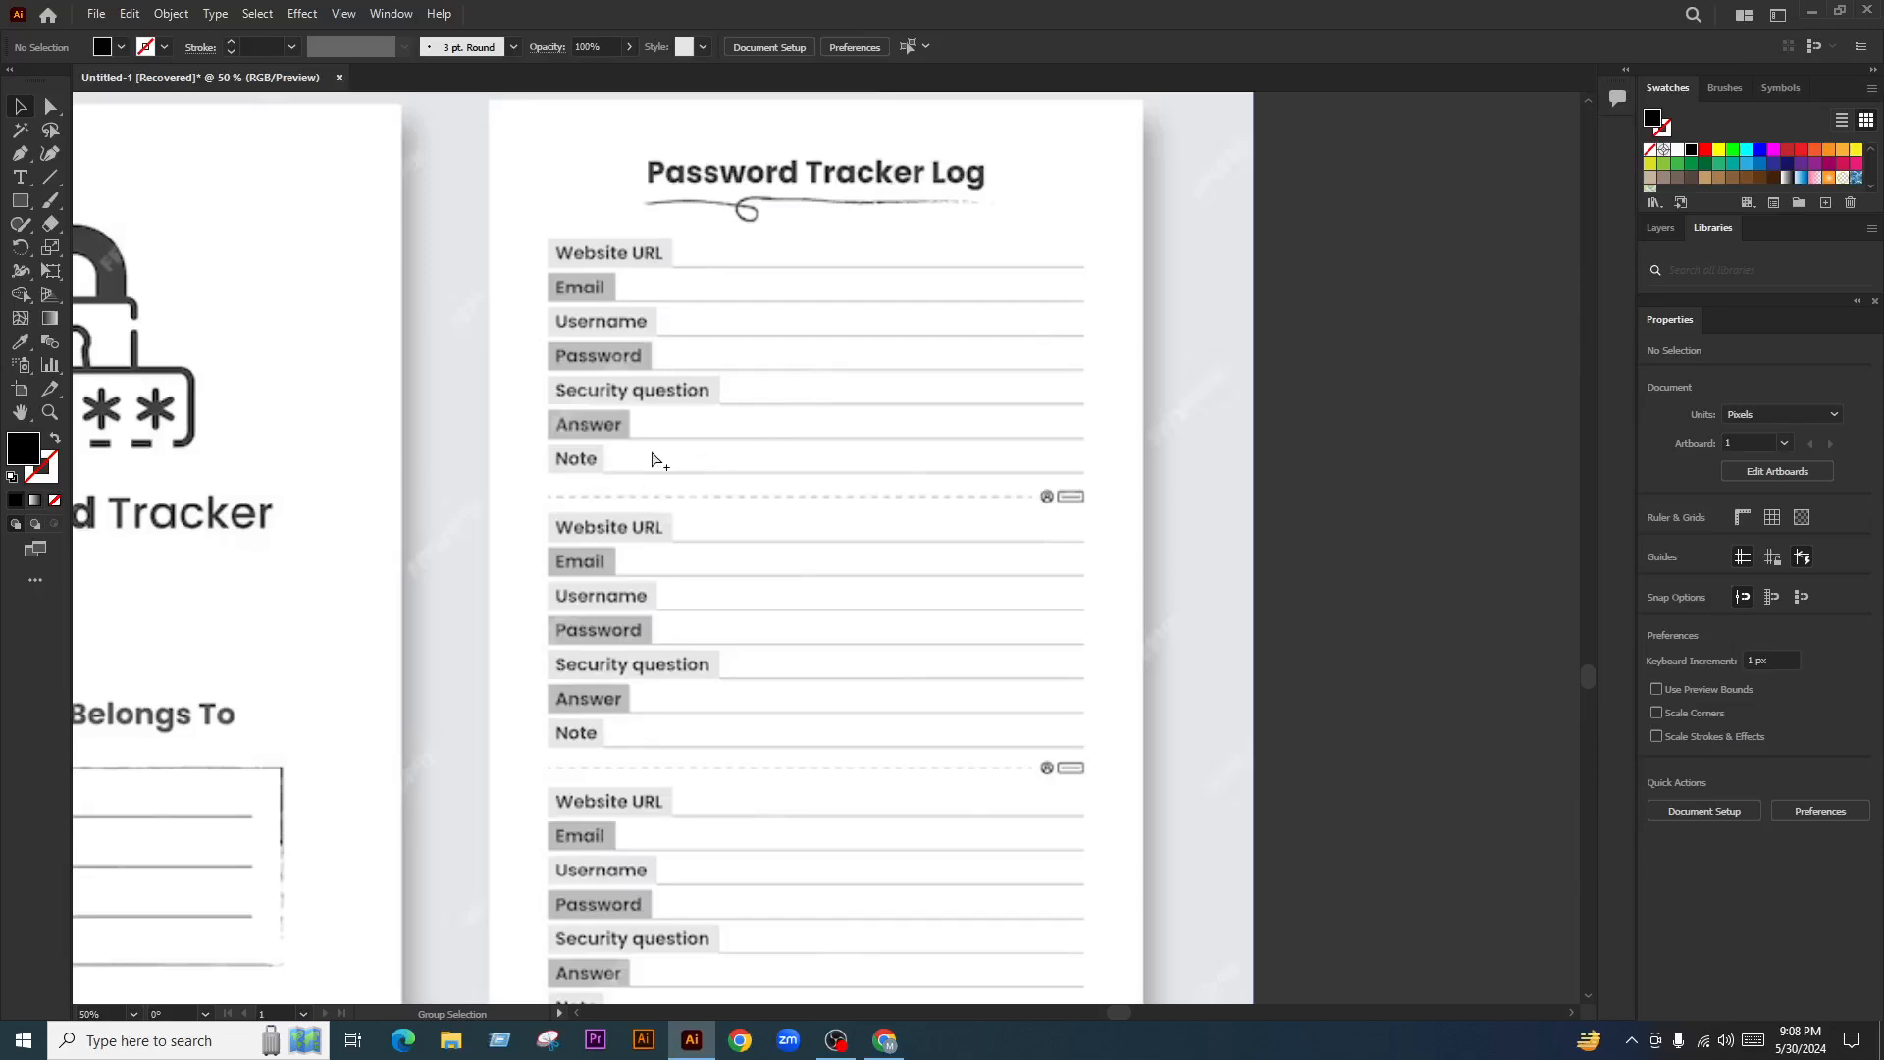
{"action": "scroll", "coordinate": [605, 475], "scroll_direction": "down", "scroll_amount": 6}
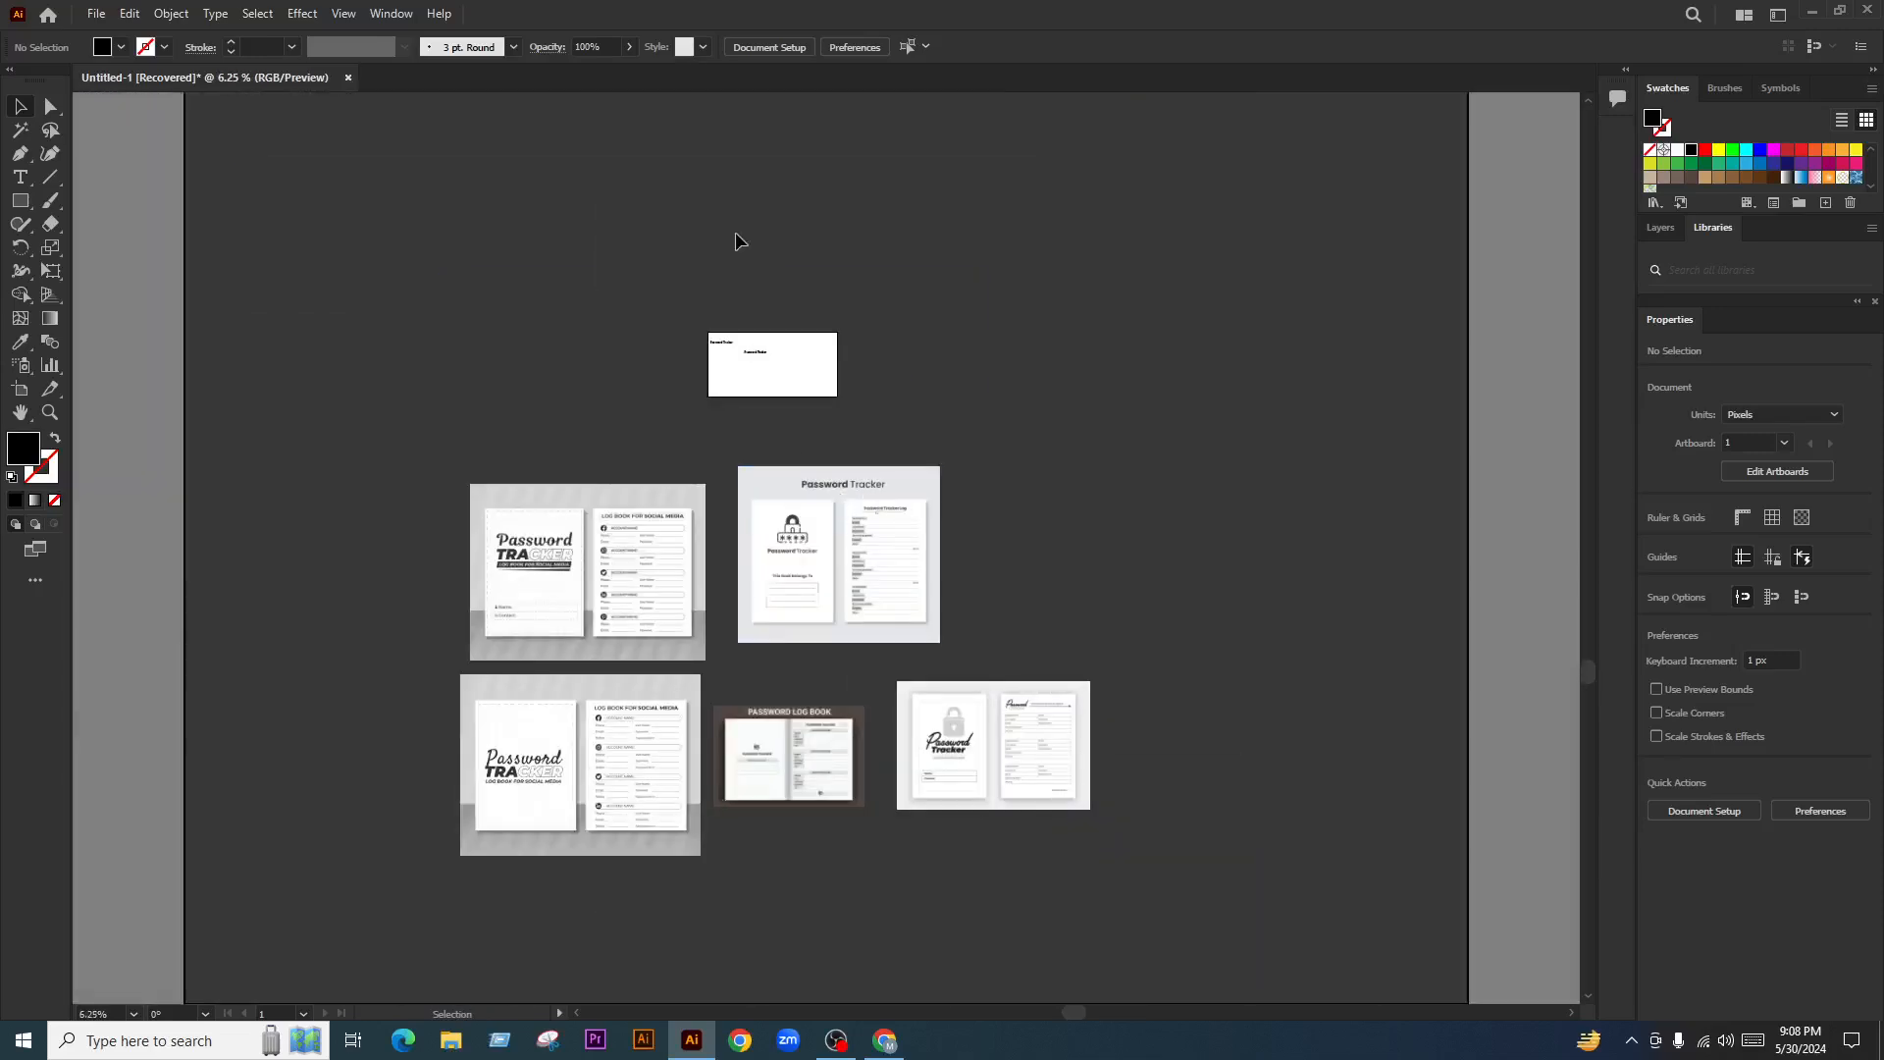
{"action": "scroll", "coordinate": [737, 240], "scroll_direction": "up", "scroll_amount": 3}
{"action": "scroll", "coordinate": [783, 461], "scroll_direction": "down", "scroll_amount": 3}
{"action": "scroll", "coordinate": [786, 509], "scroll_direction": "up", "scroll_amount": 1}
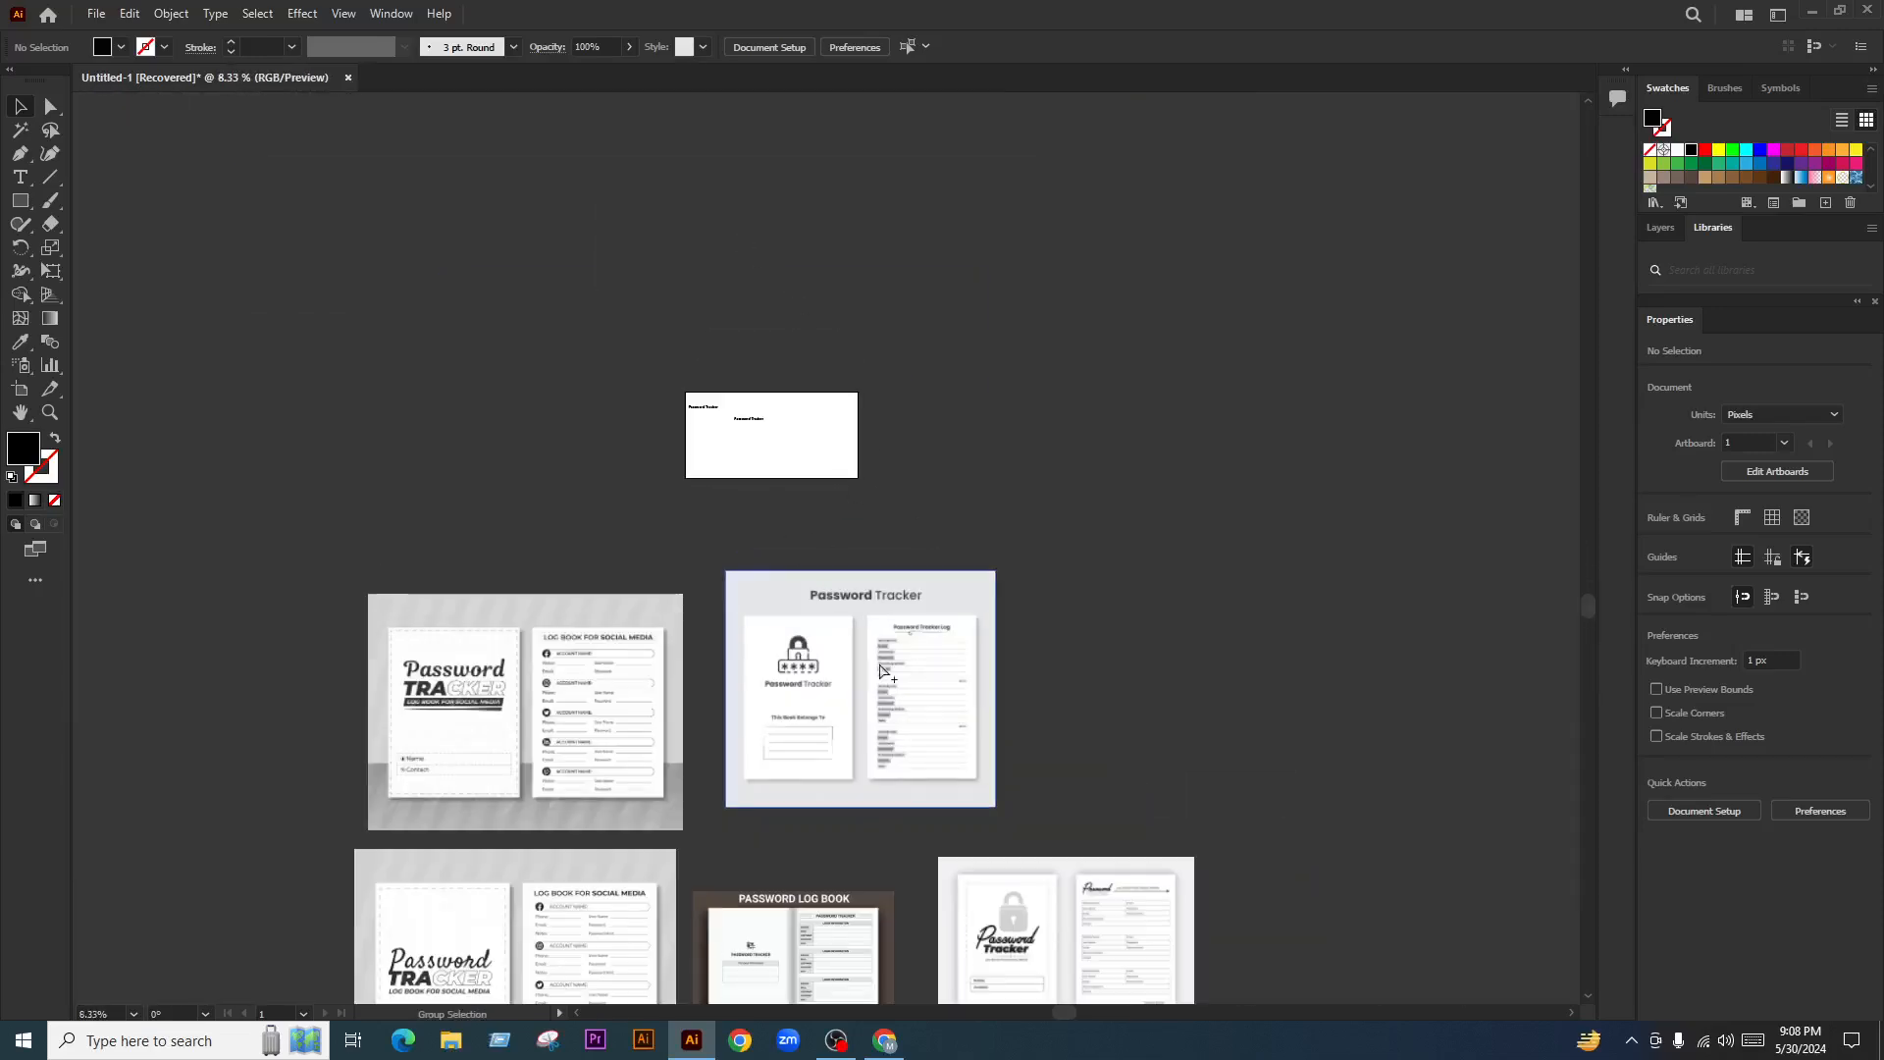
{"action": "scroll", "coordinate": [873, 687], "scroll_direction": "up", "scroll_amount": 1}
{"action": "left_click_drag", "start_coordinate": [1250, 487], "coordinate": [420, 799]}
{"action": "left_click", "coordinate": [1293, 697]}
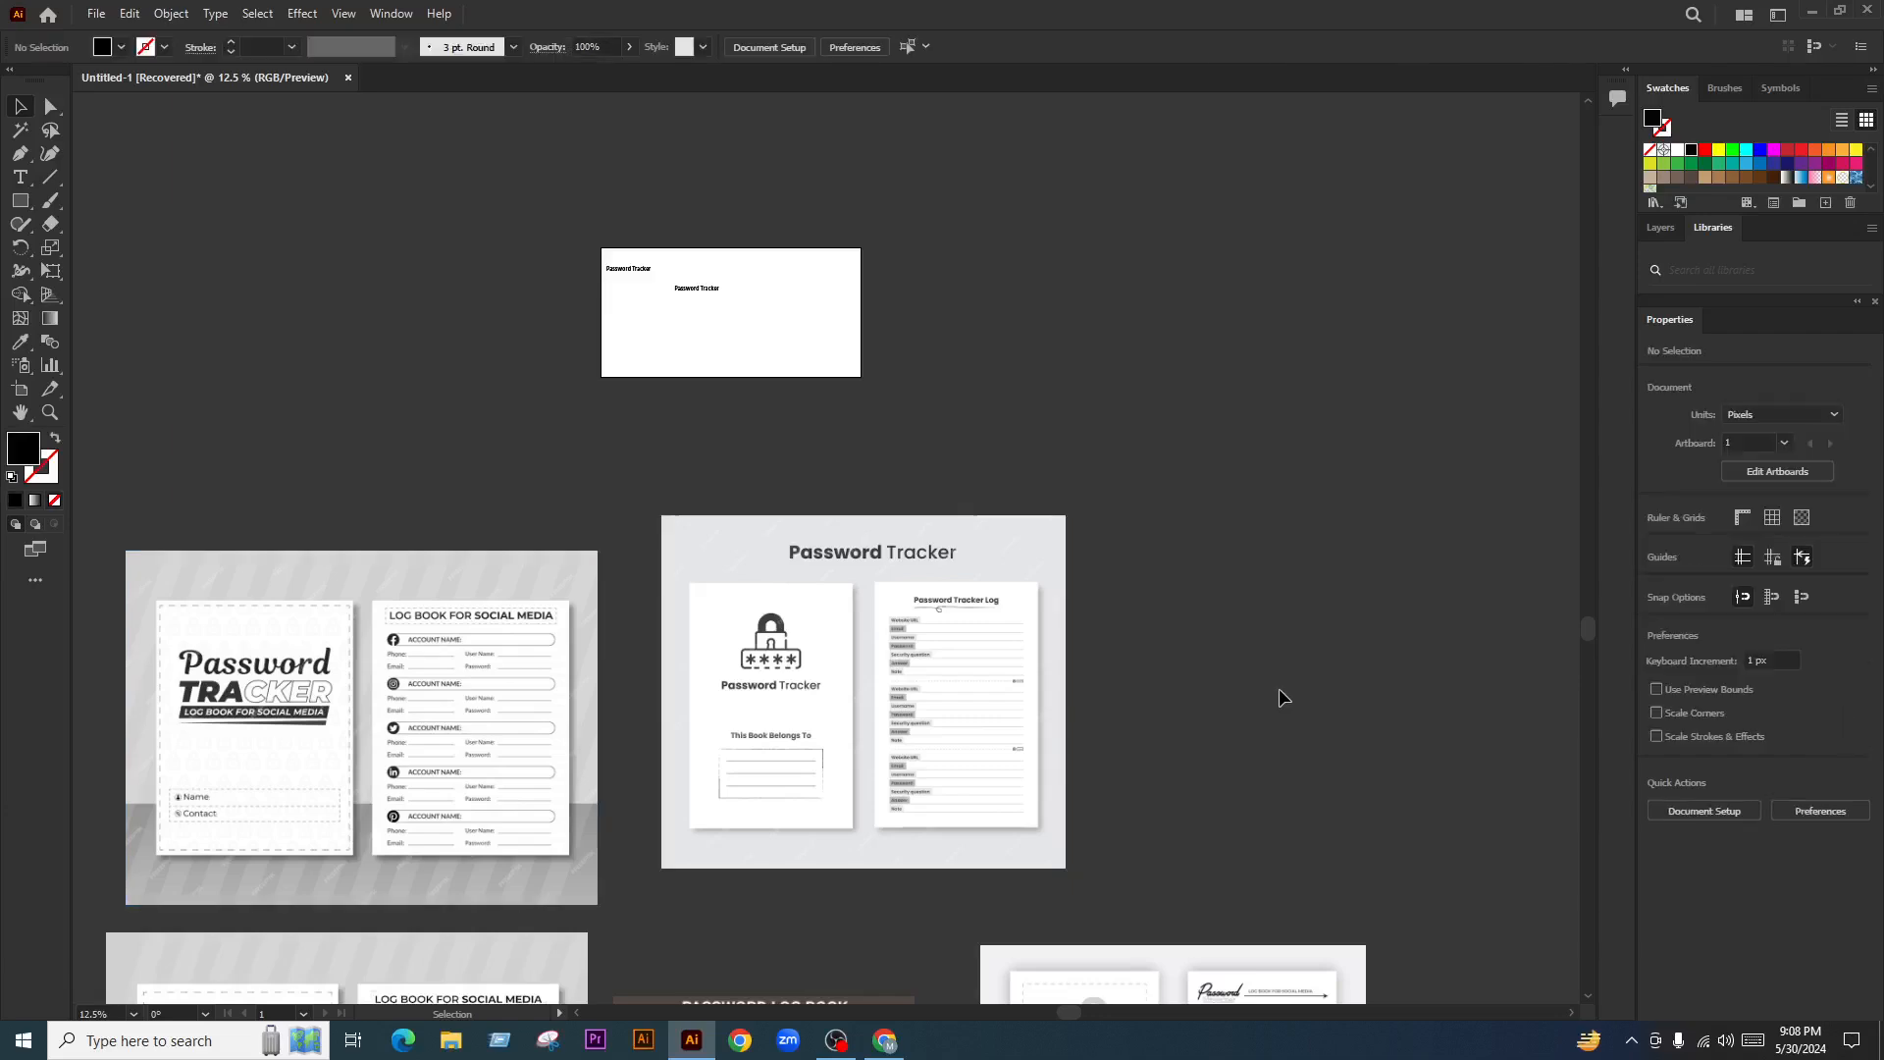
{"action": "scroll", "coordinate": [967, 687], "scroll_direction": "down", "scroll_amount": 1}
{"action": "scroll", "coordinate": [952, 642], "scroll_direction": "up", "scroll_amount": 2}
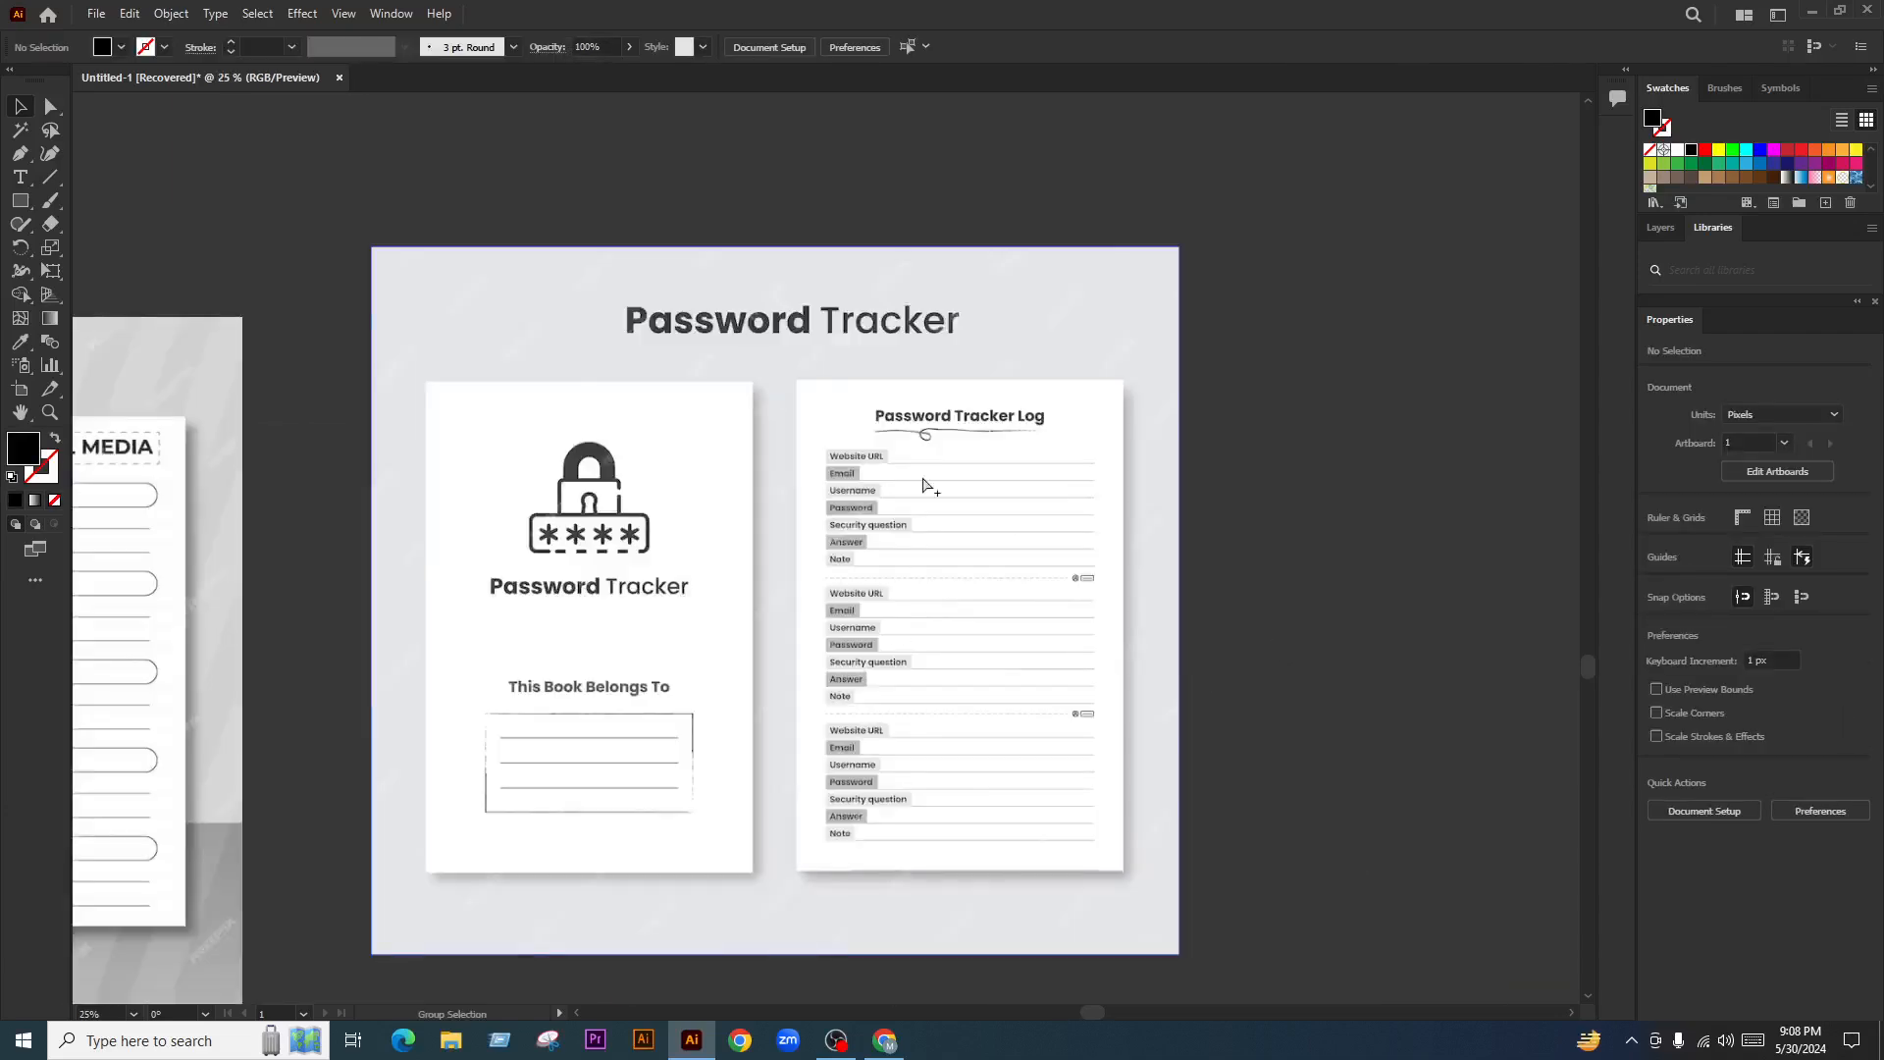
{"action": "scroll", "coordinate": [822, 480], "scroll_direction": "down", "scroll_amount": 1}
{"action": "scroll", "coordinate": [980, 579], "scroll_direction": "up", "scroll_amount": 2}
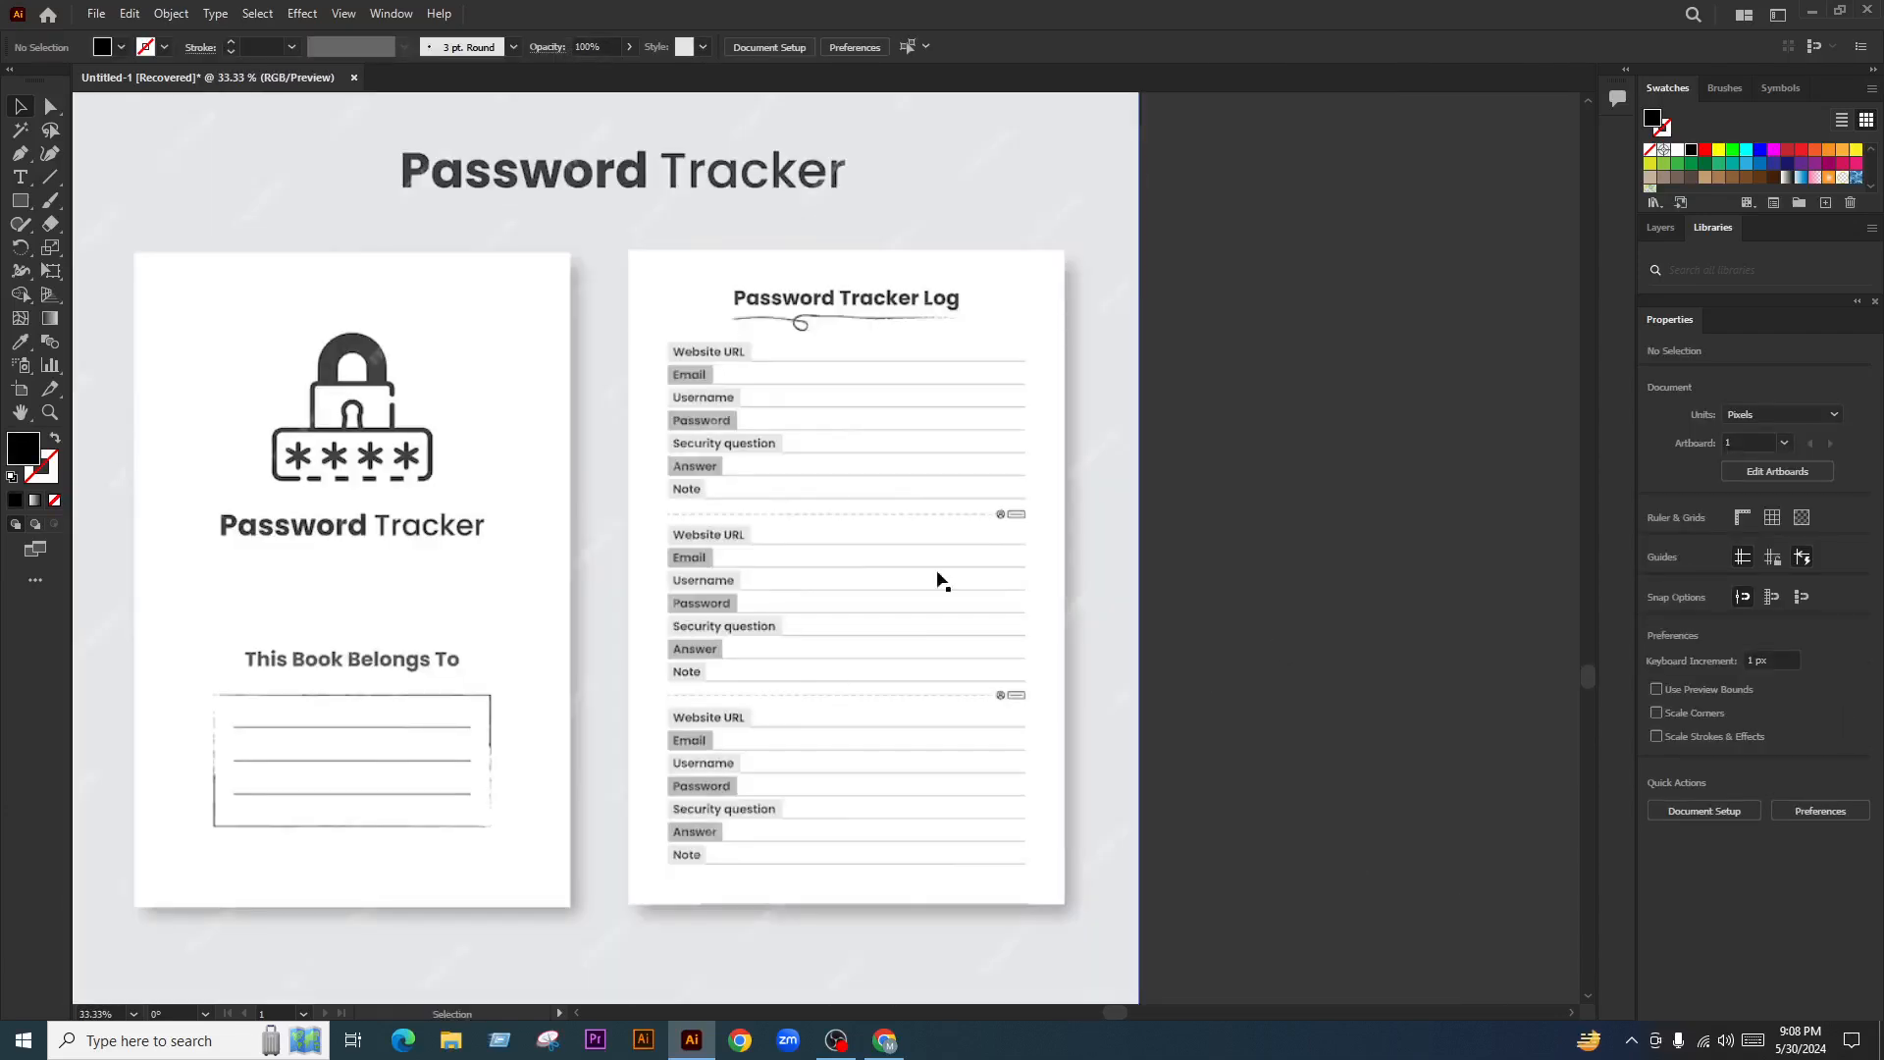
{"action": "scroll", "coordinate": [1005, 535], "scroll_direction": "down", "scroll_amount": 2}
{"action": "scroll", "coordinate": [845, 587], "scroll_direction": "up", "scroll_amount": 1}
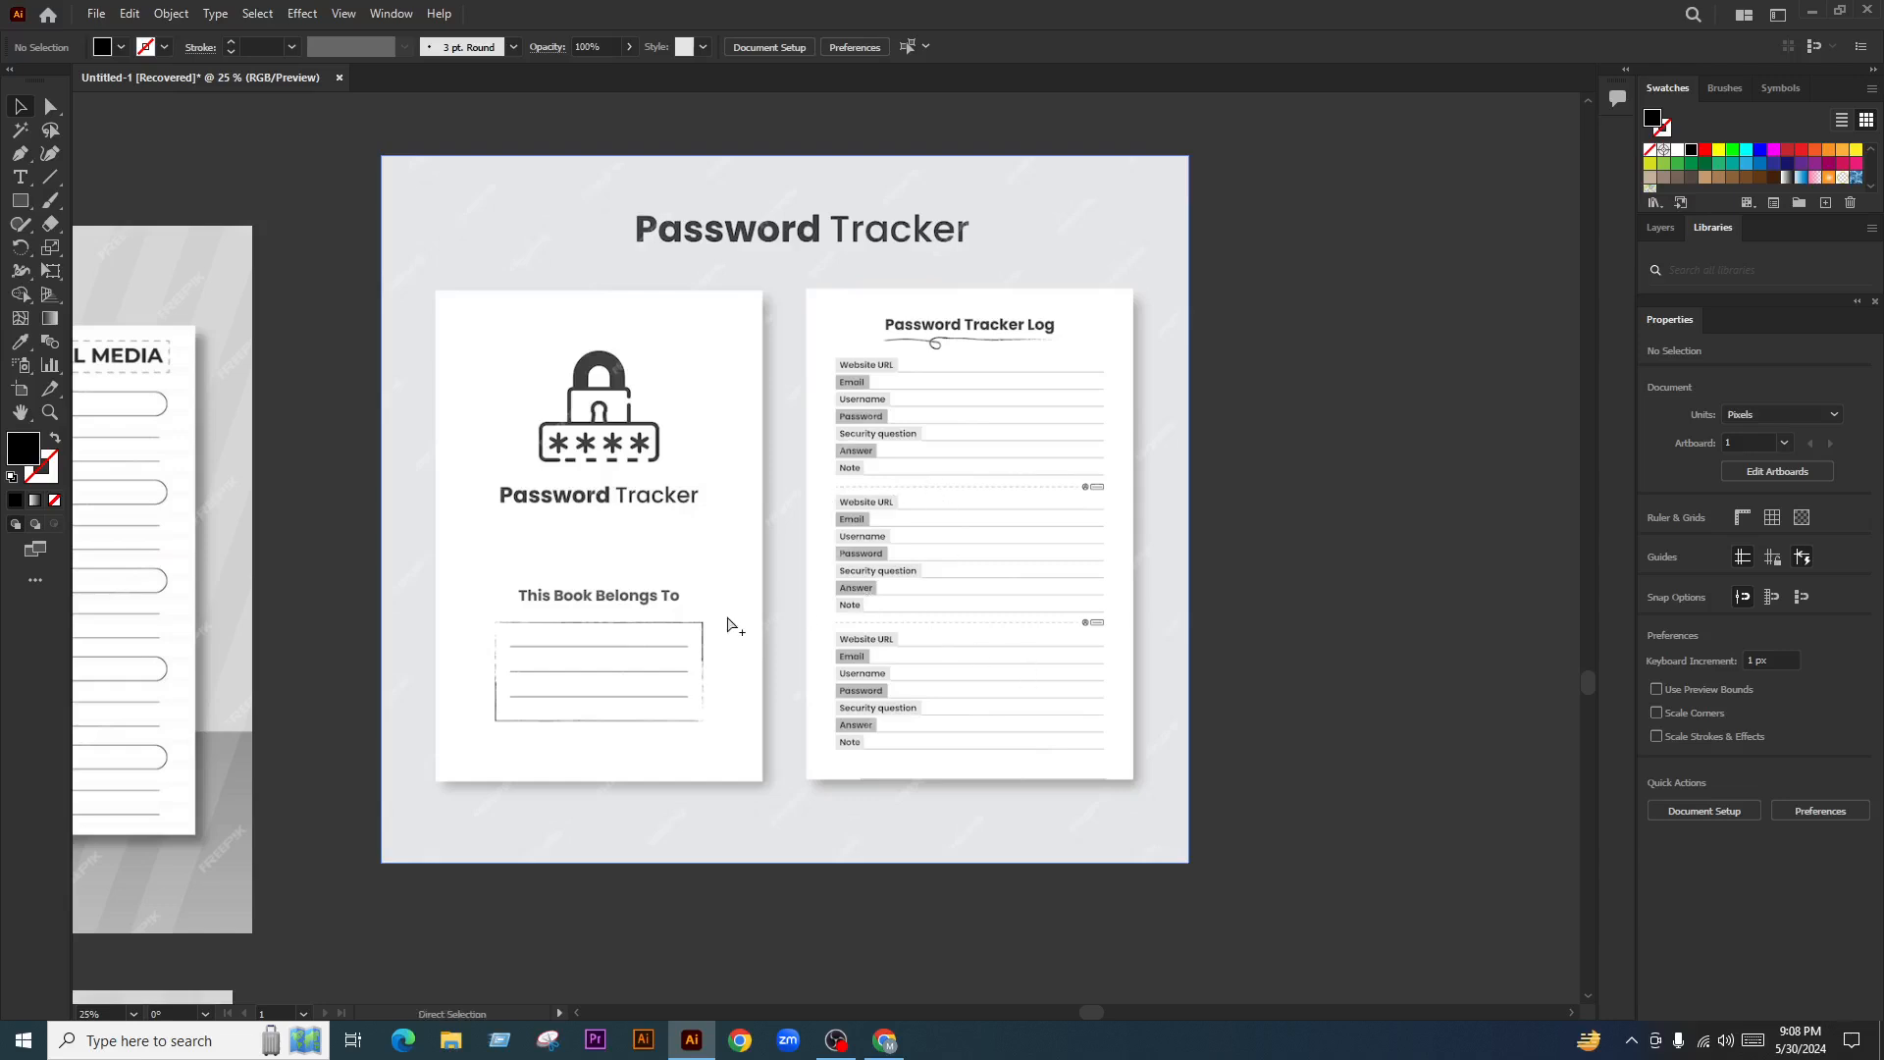
Bring the small text artboard into view and move the second Password Tracker text up and right
{"action": "scroll", "coordinate": [727, 622], "scroll_direction": "down", "scroll_amount": 3}
{"action": "left_click", "coordinate": [863, 579]}
{"action": "left_click", "coordinate": [961, 559]}
{"action": "left_click_drag", "start_coordinate": [617, 292], "coordinate": [716, 390]}
{"action": "scroll", "coordinate": [717, 395], "scroll_direction": "up", "scroll_amount": 4}
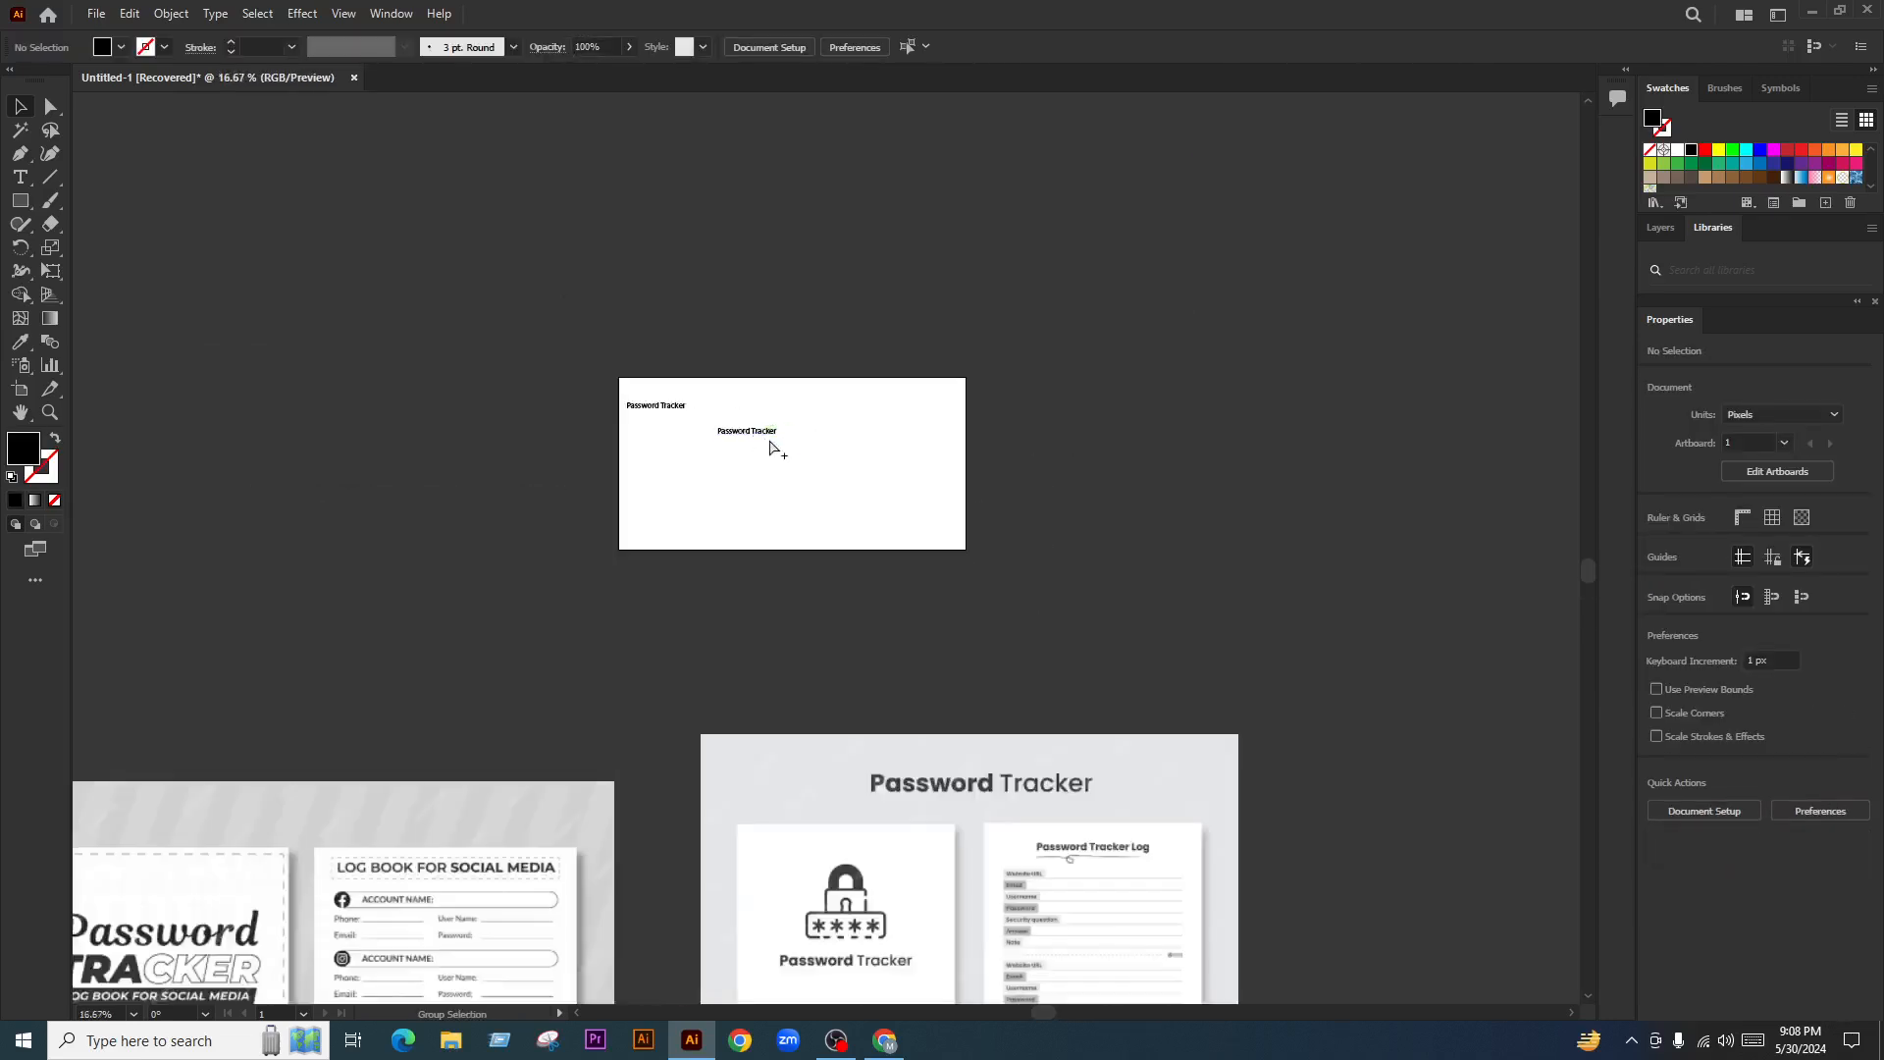
{"action": "left_click_drag", "start_coordinate": [879, 588], "coordinate": [866, 596]}
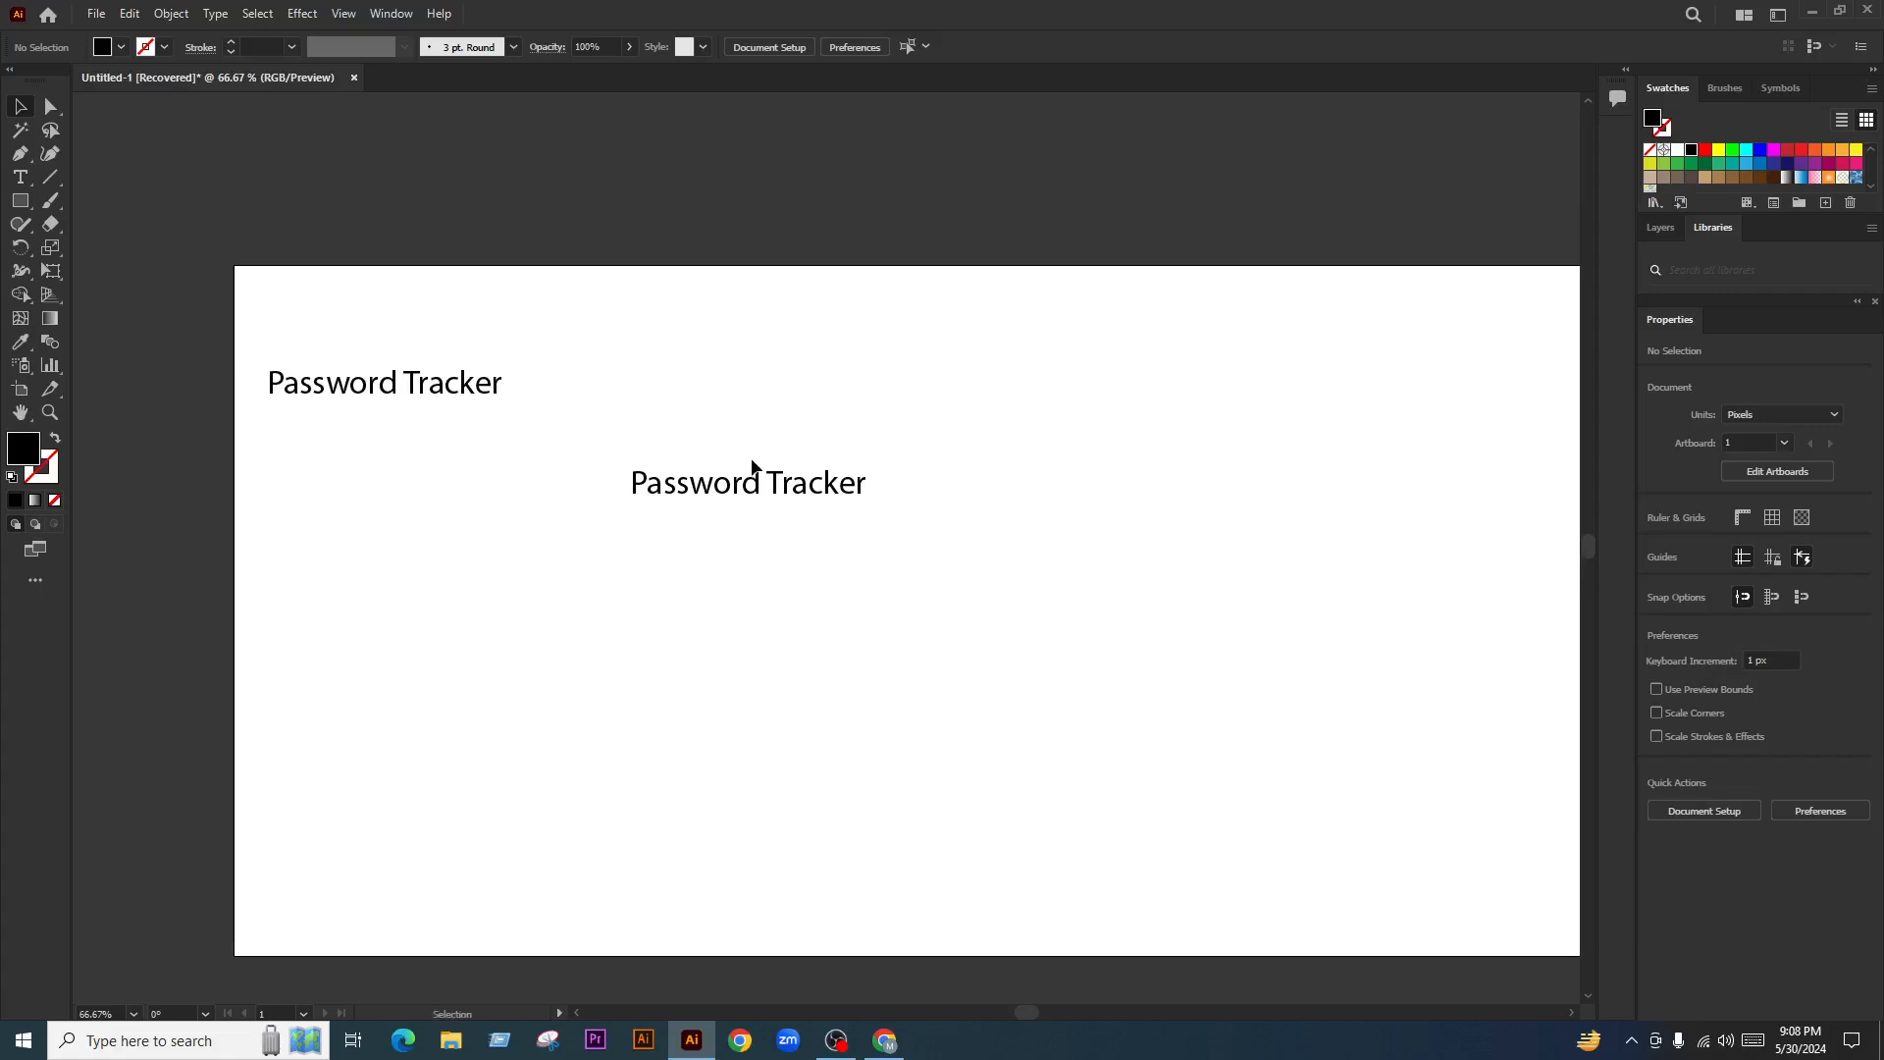
{"action": "left_click_drag", "start_coordinate": [764, 488], "coordinate": [784, 414]}
{"action": "left_click", "coordinate": [670, 487]}
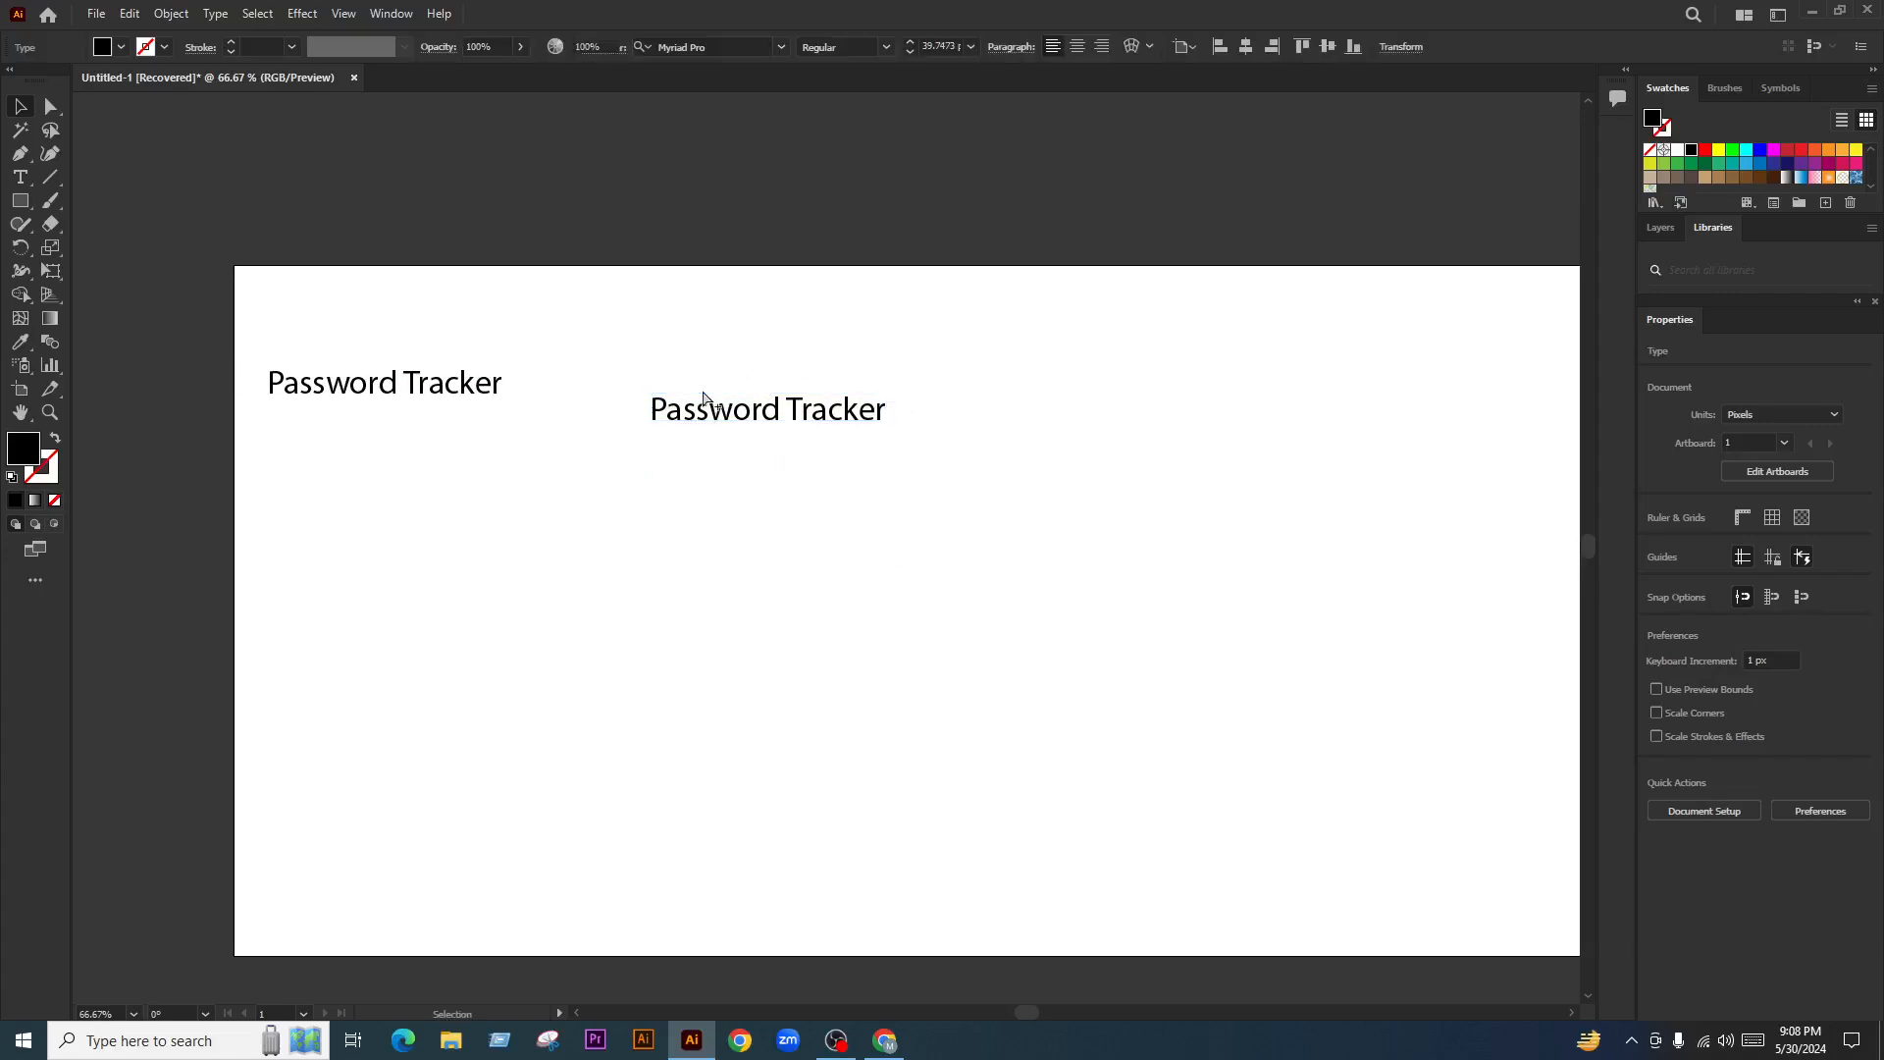
Alt-drag a copy of that text below it and retype the upper copy as 'Website'
{"action": "scroll", "coordinate": [600, 447], "scroll_direction": "up", "scroll_amount": 1}
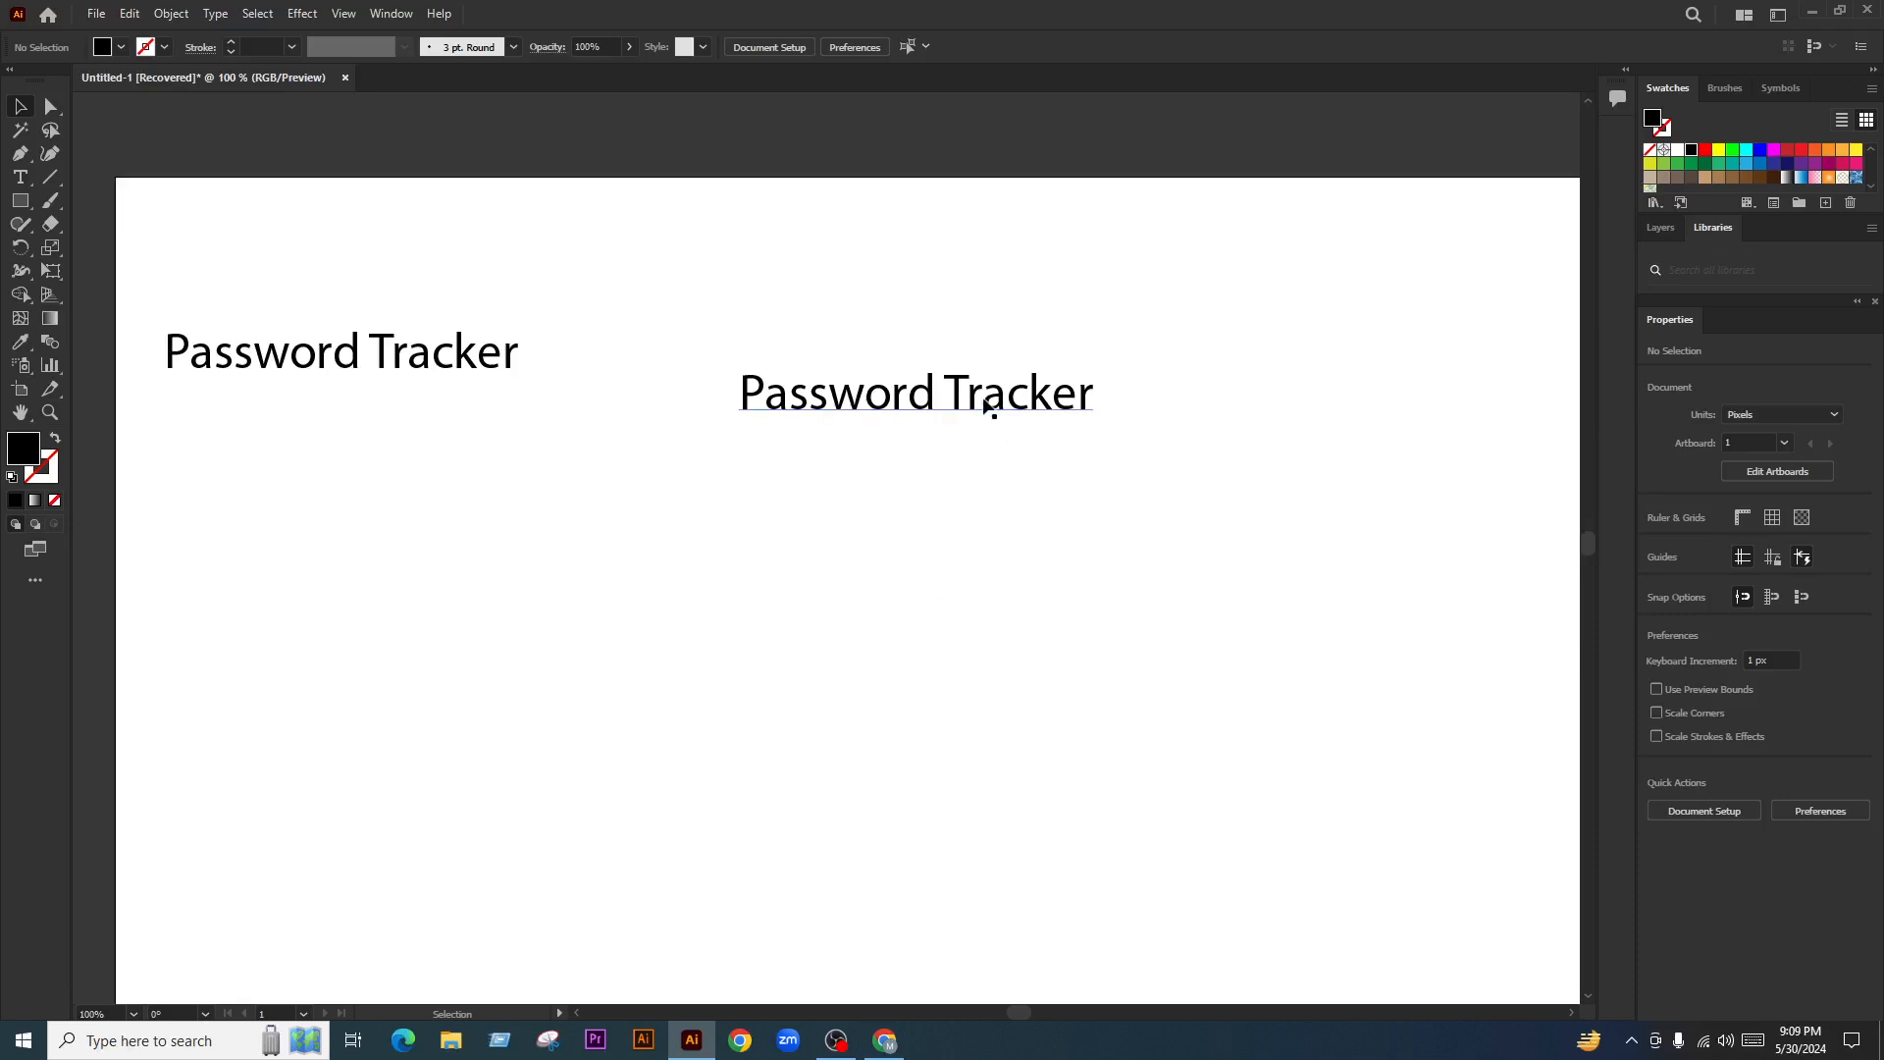
{"action": "left_click_drag", "start_coordinate": [962, 408], "coordinate": [962, 500], "text": "alt"}
{"action": "left_click", "coordinate": [1207, 471]}
{"action": "double_click", "coordinate": [922, 398]}
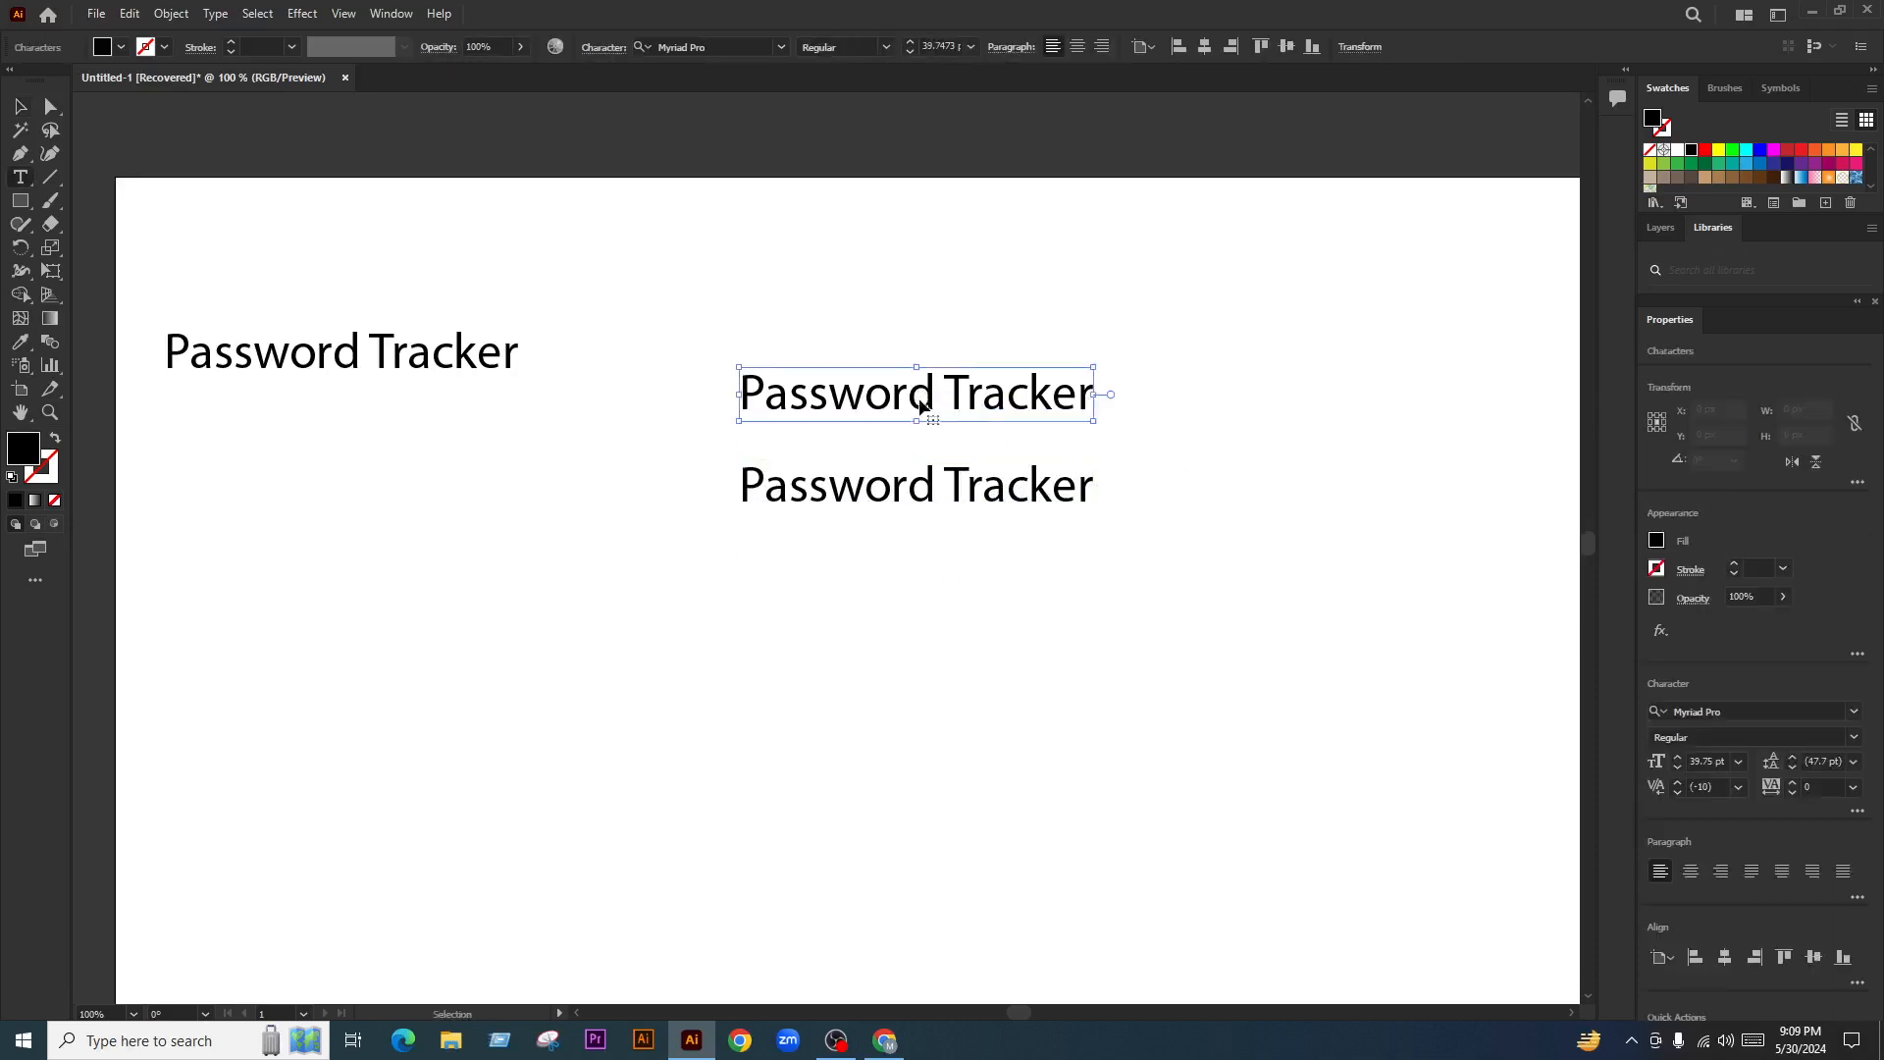
{"action": "key", "text": "ctrl+a"}
{"action": "type", "text": "Website"}
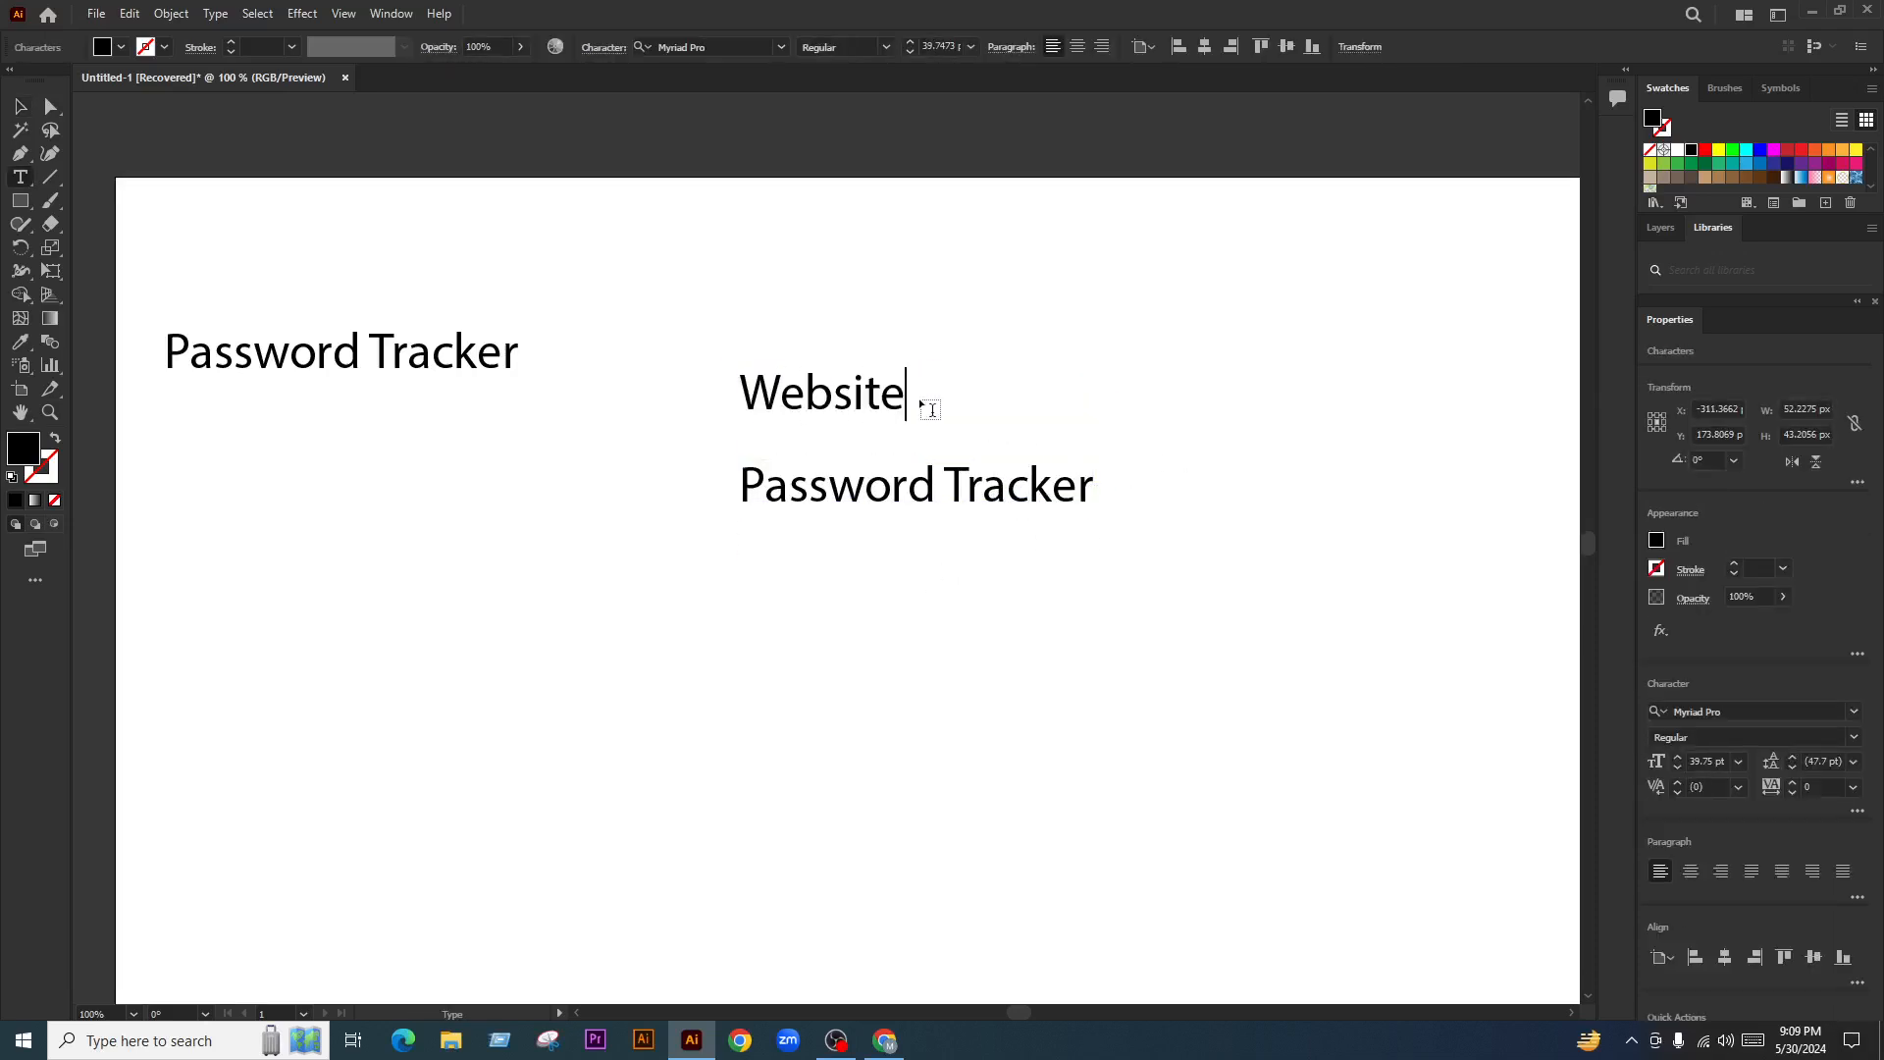
{"action": "left_click", "coordinate": [24, 106]}
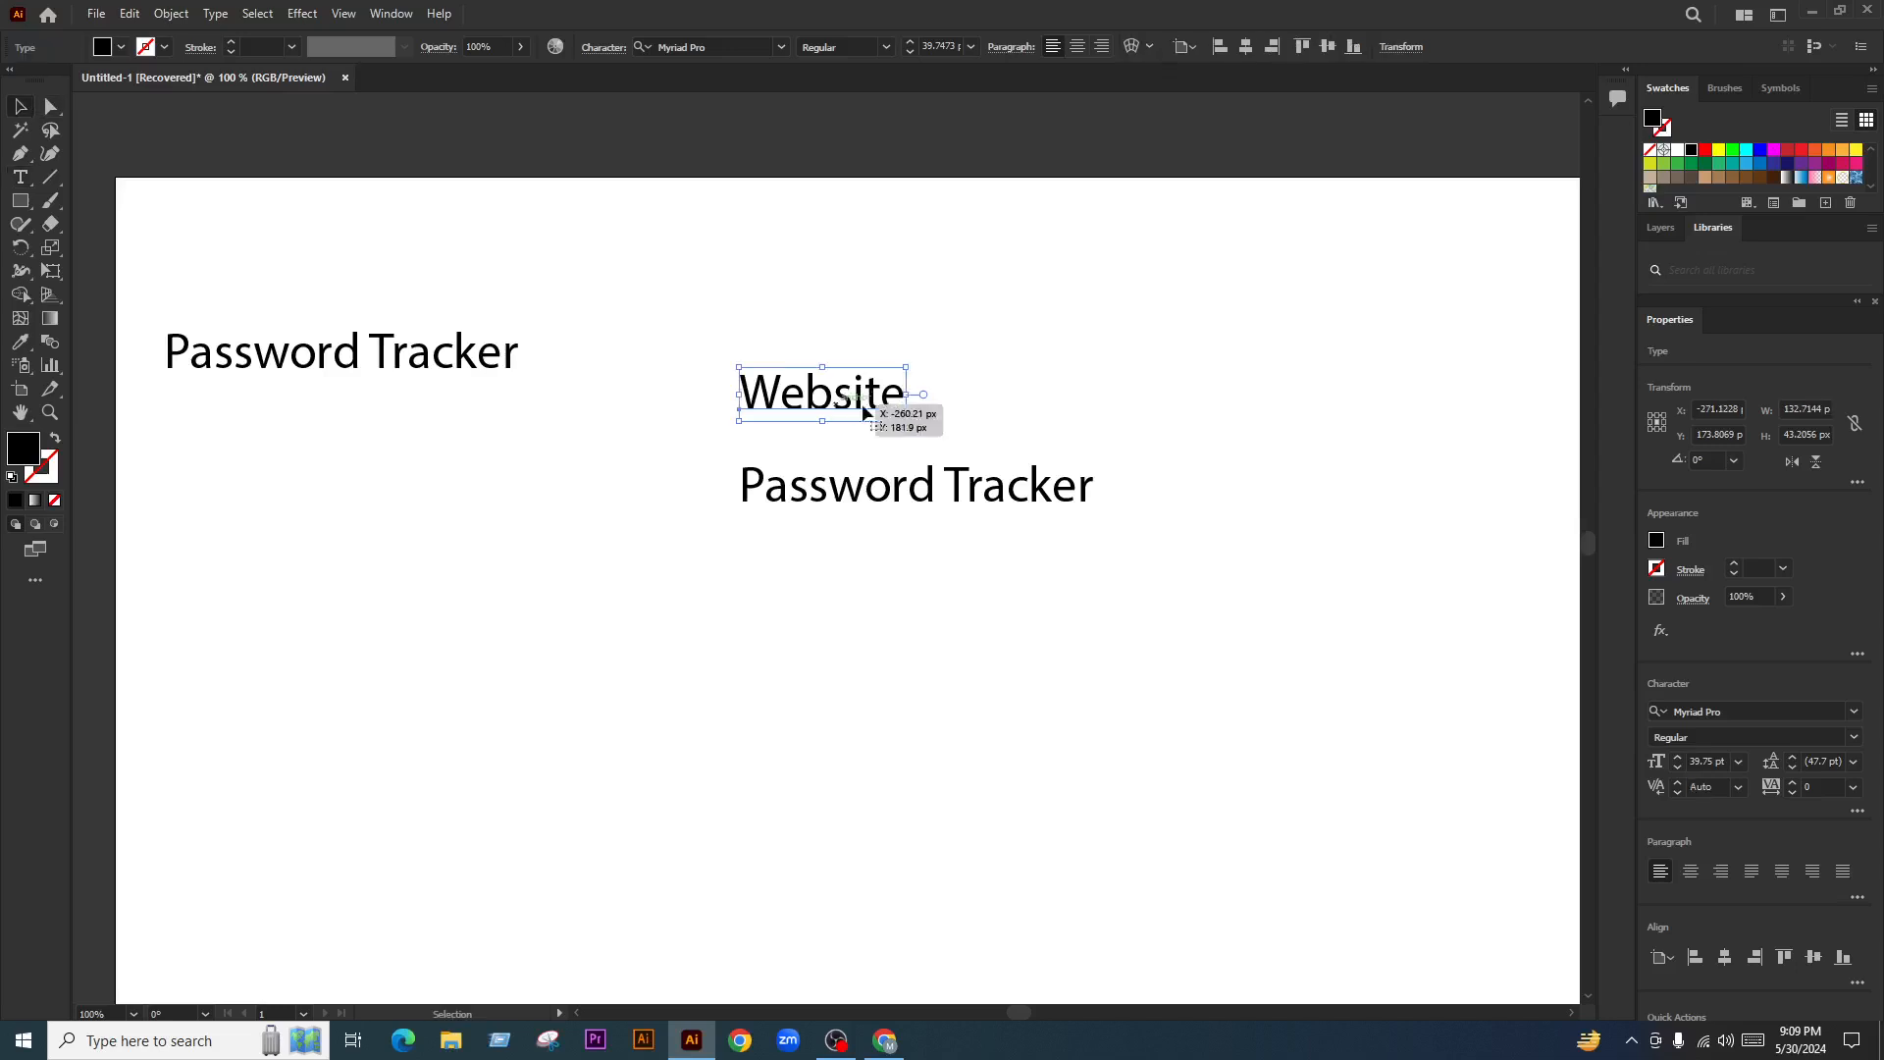
{"action": "left_click", "coordinate": [927, 491]}
Move the lower Password Tracker line up directly beneath the Website label
{"action": "left_click_drag", "start_coordinate": [929, 493], "coordinate": [935, 468]}
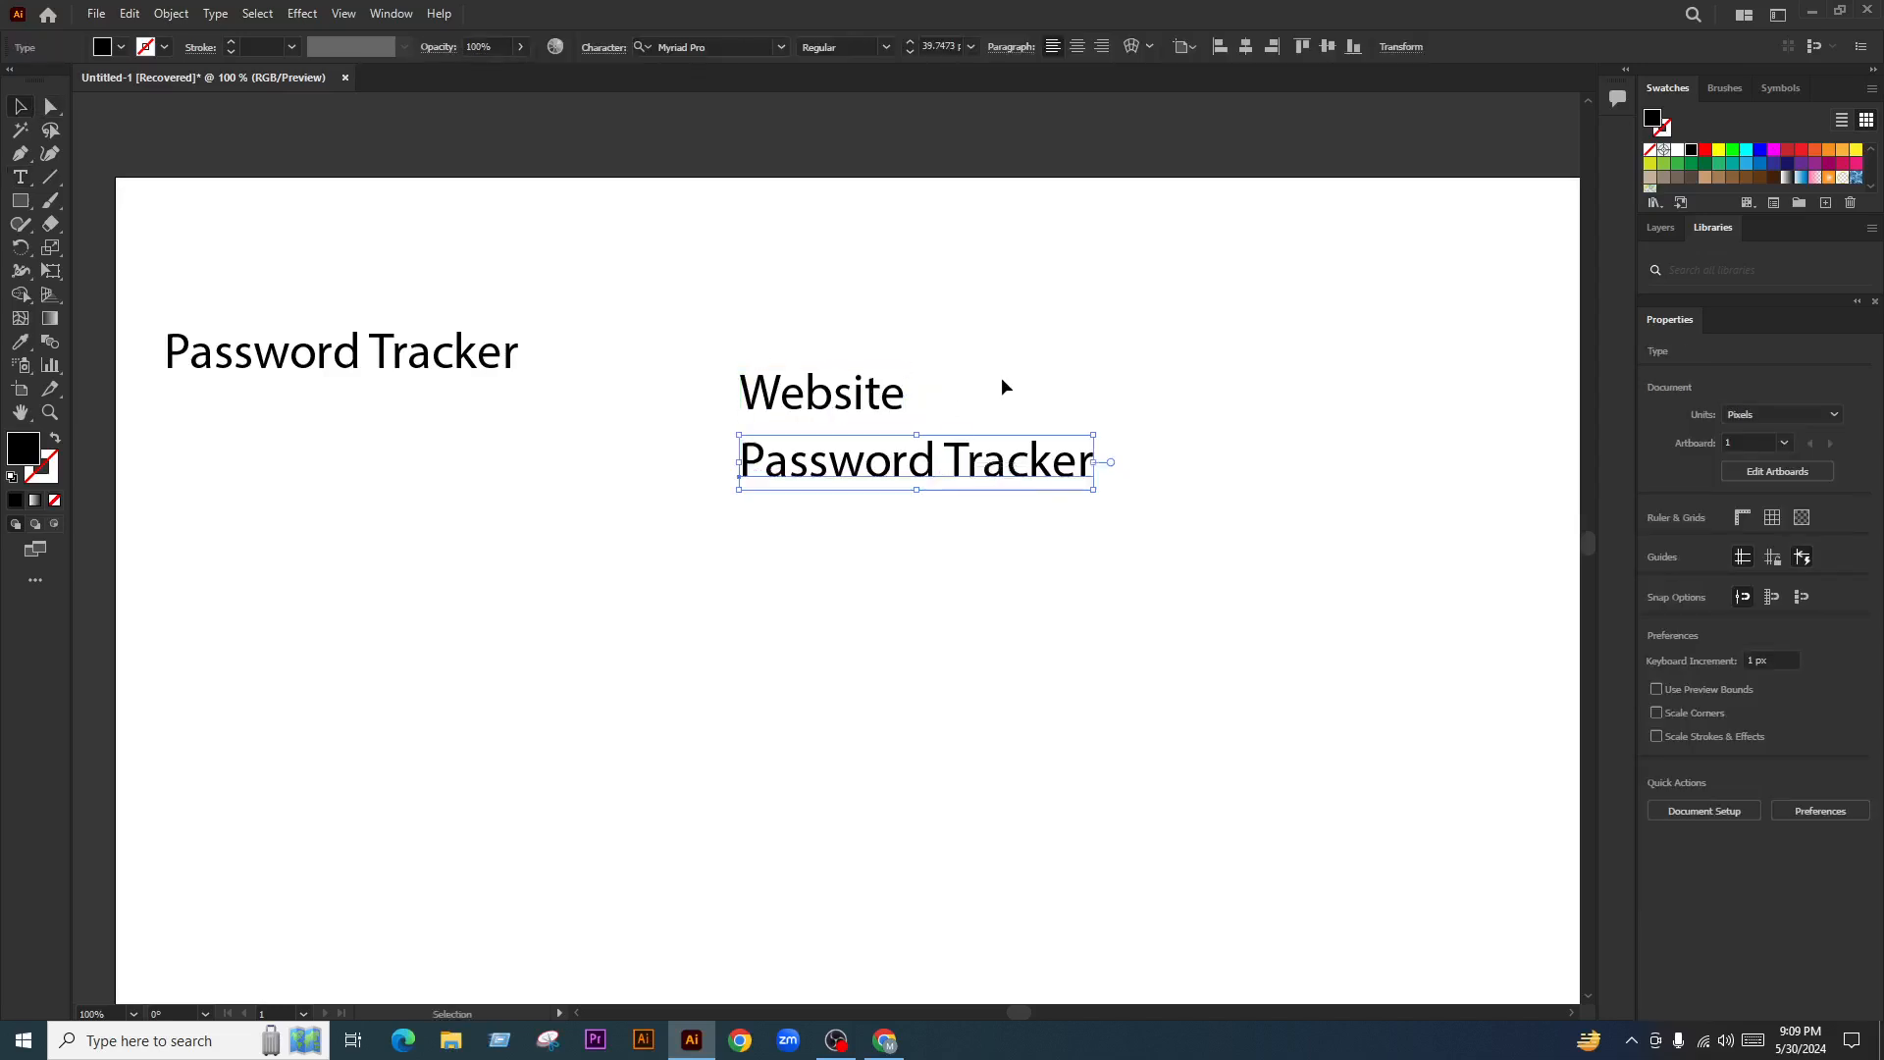
{"action": "left_click", "coordinate": [521, 405]}
{"action": "left_click_drag", "start_coordinate": [521, 397], "coordinate": [468, 406]}
{"action": "left_click", "coordinate": [948, 373]}
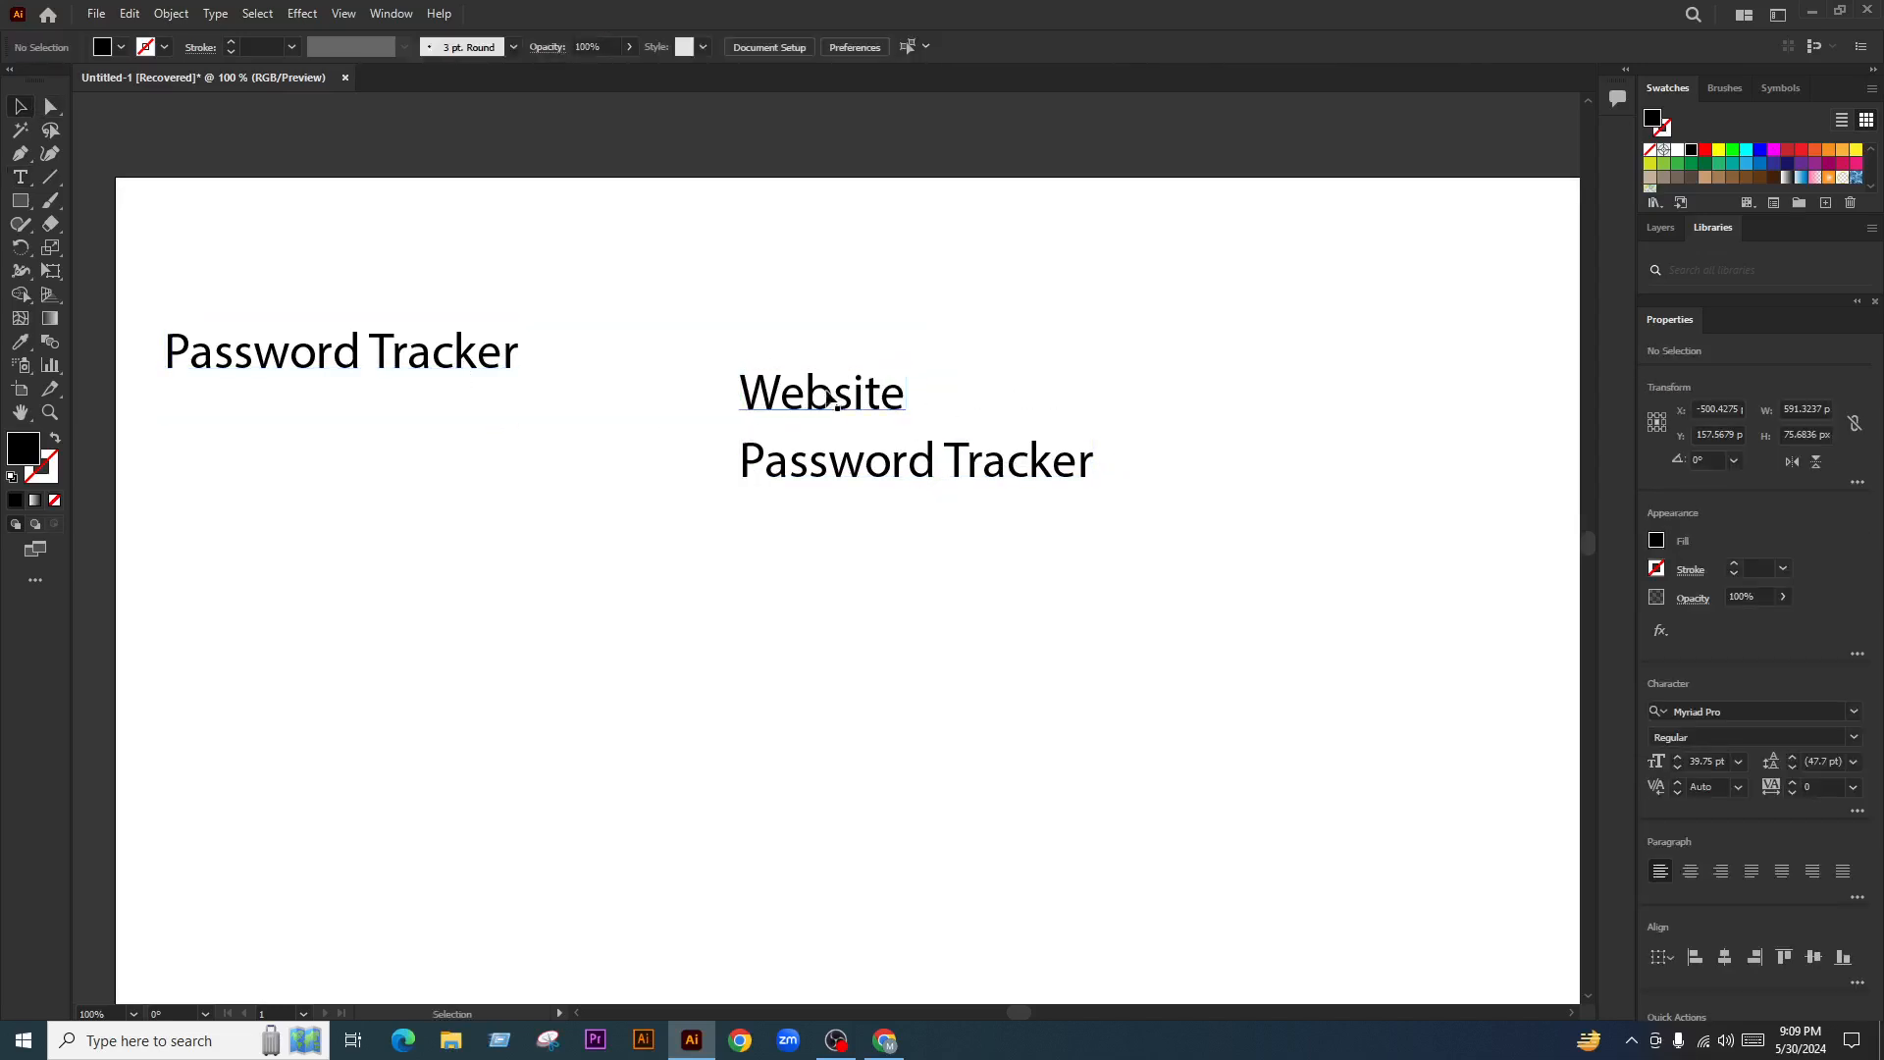
{"action": "left_click", "coordinate": [834, 397]}
{"action": "left_click", "coordinate": [1090, 379]}
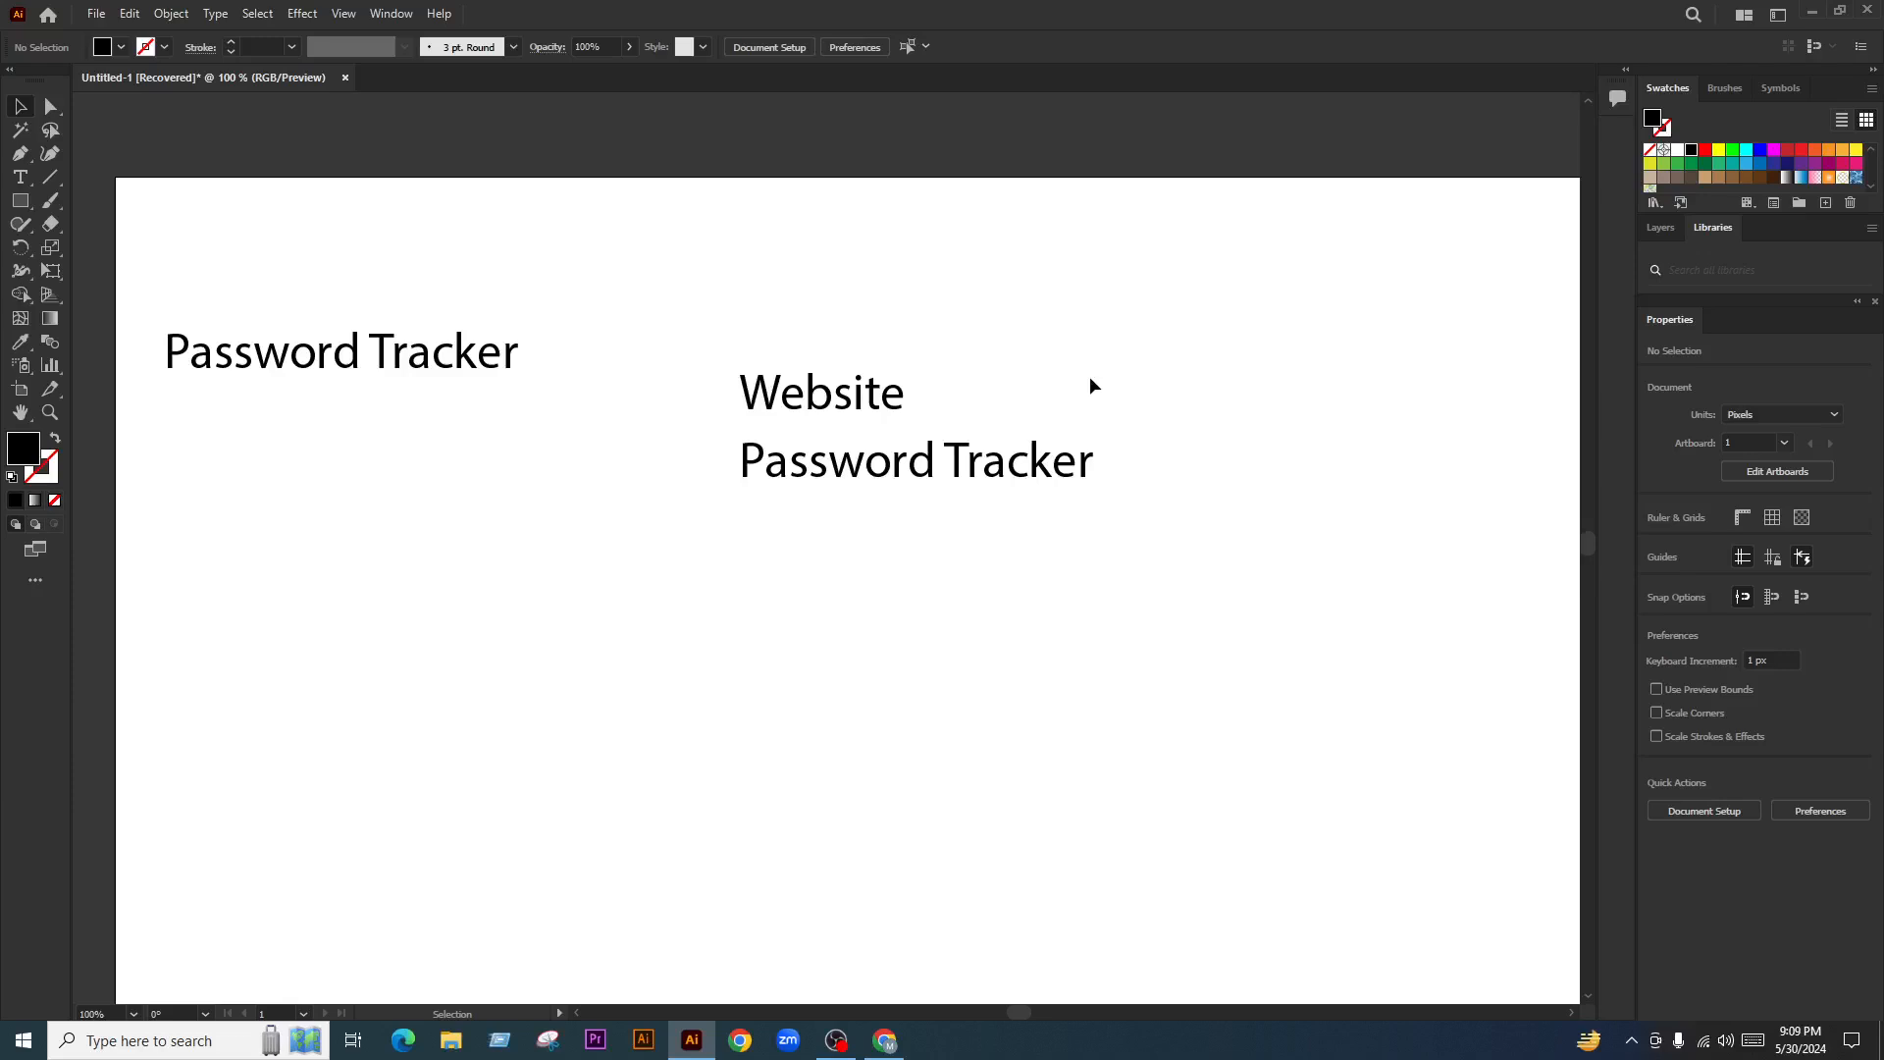
{"action": "left_click", "coordinate": [815, 404]}
{"action": "left_click", "coordinate": [1156, 392]}
{"action": "scroll", "coordinate": [857, 505], "scroll_direction": "down", "scroll_amount": 7}
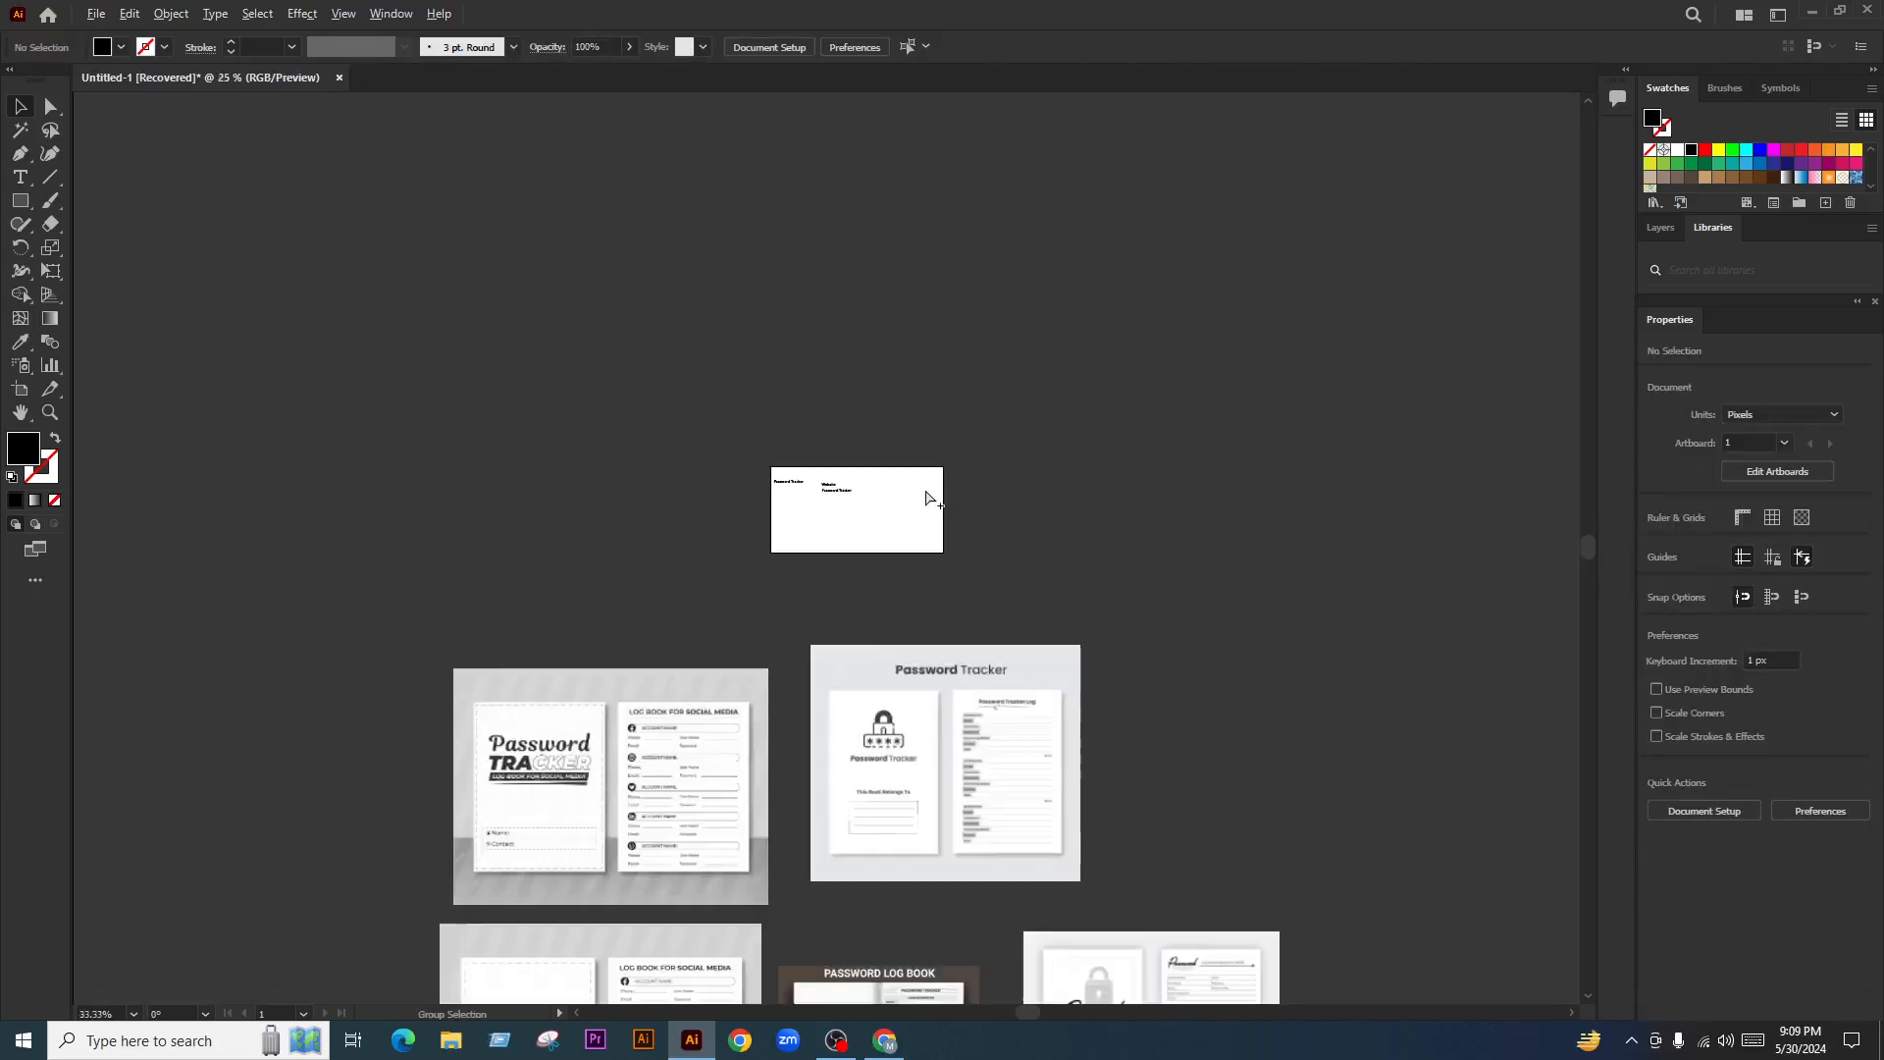
{"action": "scroll", "coordinate": [937, 609], "scroll_direction": "down", "scroll_amount": 1}
{"action": "scroll", "coordinate": [653, 760], "scroll_direction": "up", "scroll_amount": 2}
{"action": "scroll", "coordinate": [646, 499], "scroll_direction": "up", "scroll_amount": 3}
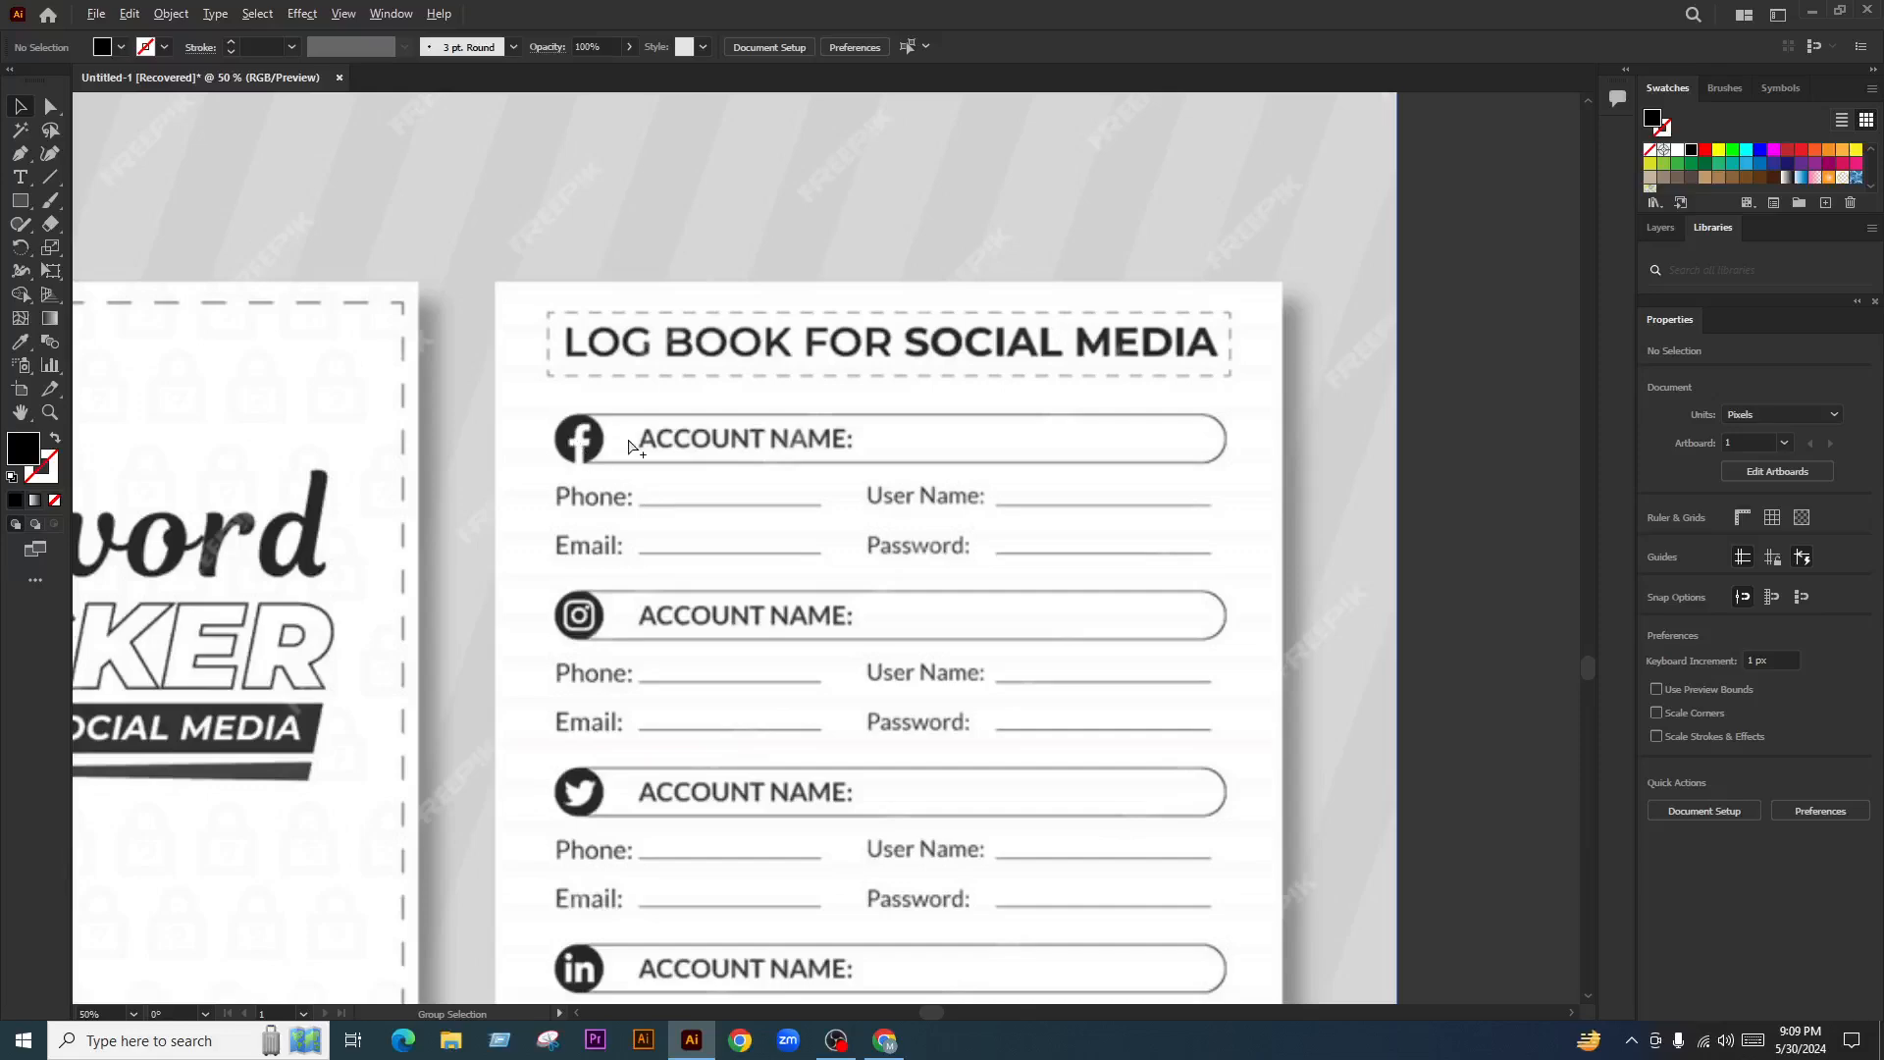
{"action": "scroll", "coordinate": [625, 433], "scroll_direction": "down", "scroll_amount": 5}
{"action": "scroll", "coordinate": [908, 432], "scroll_direction": "up", "scroll_amount": 3}
{"action": "scroll", "coordinate": [752, 324], "scroll_direction": "up", "scroll_amount": 3}
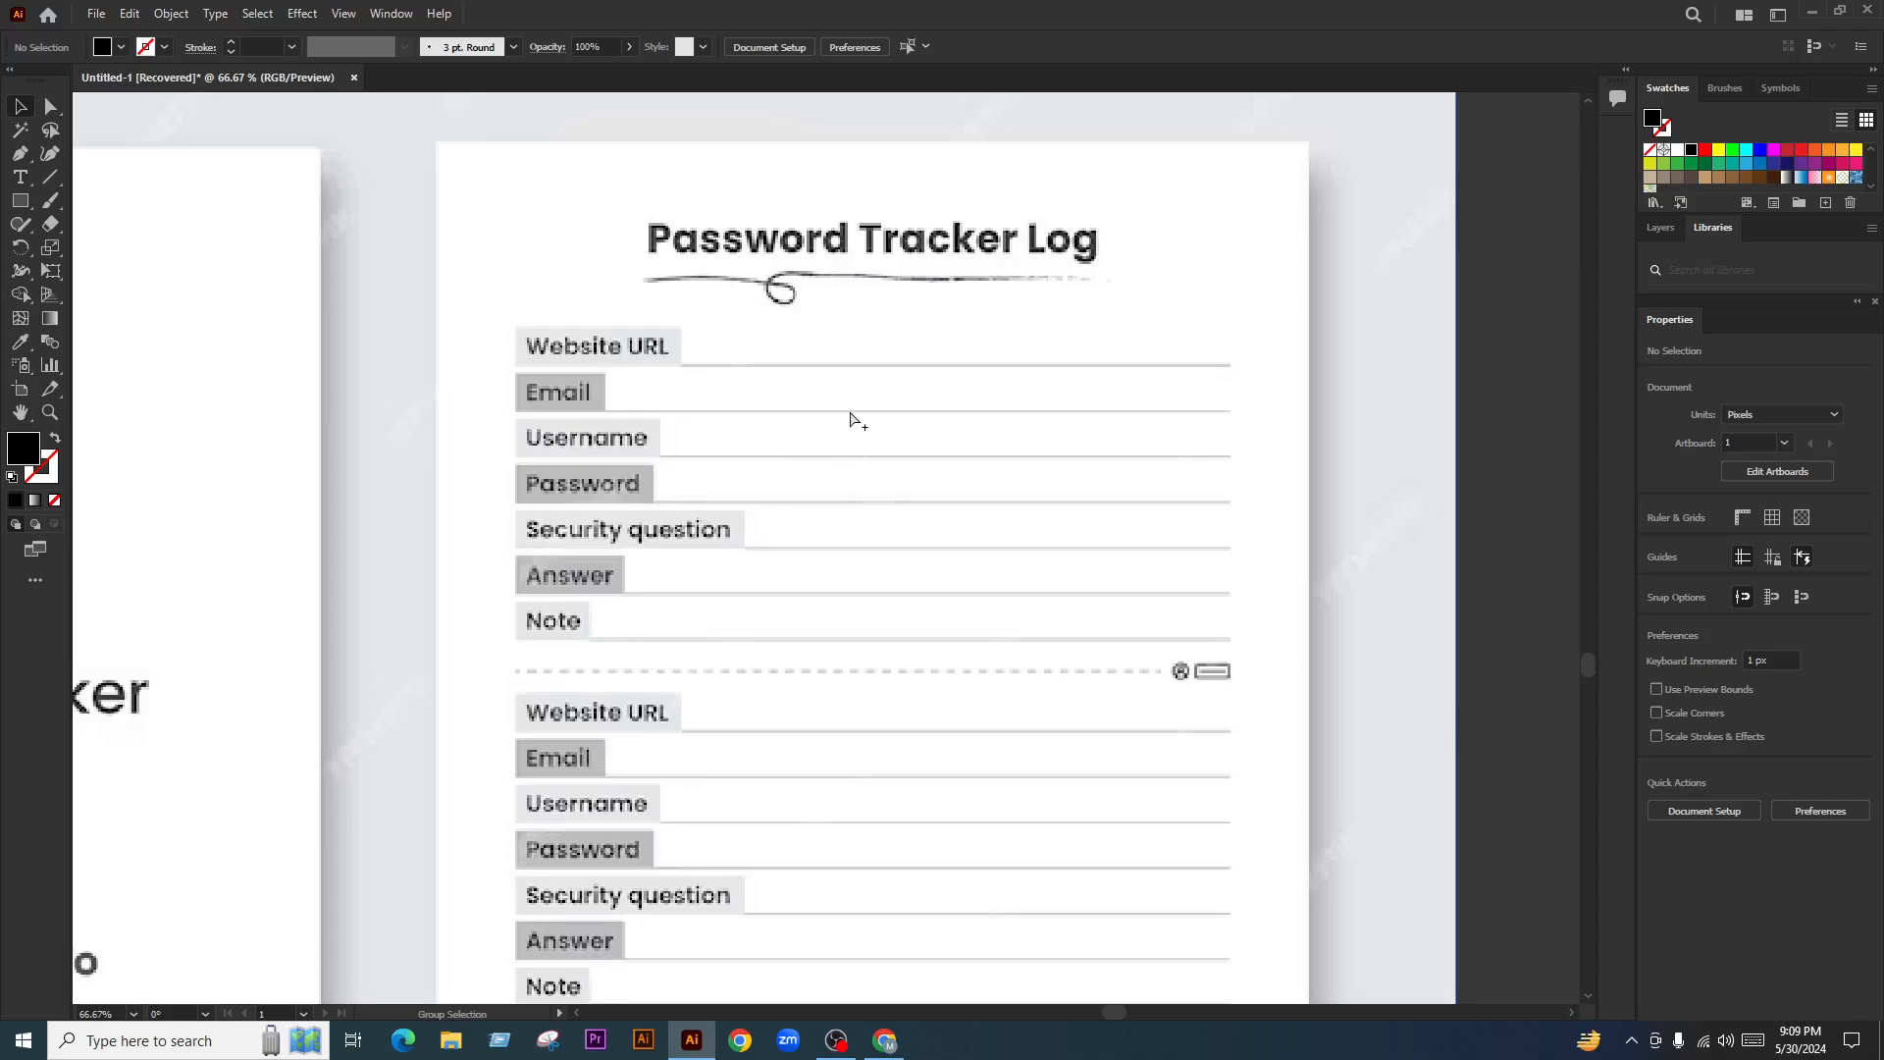
{"action": "scroll", "coordinate": [855, 417], "scroll_direction": "down", "scroll_amount": 7}
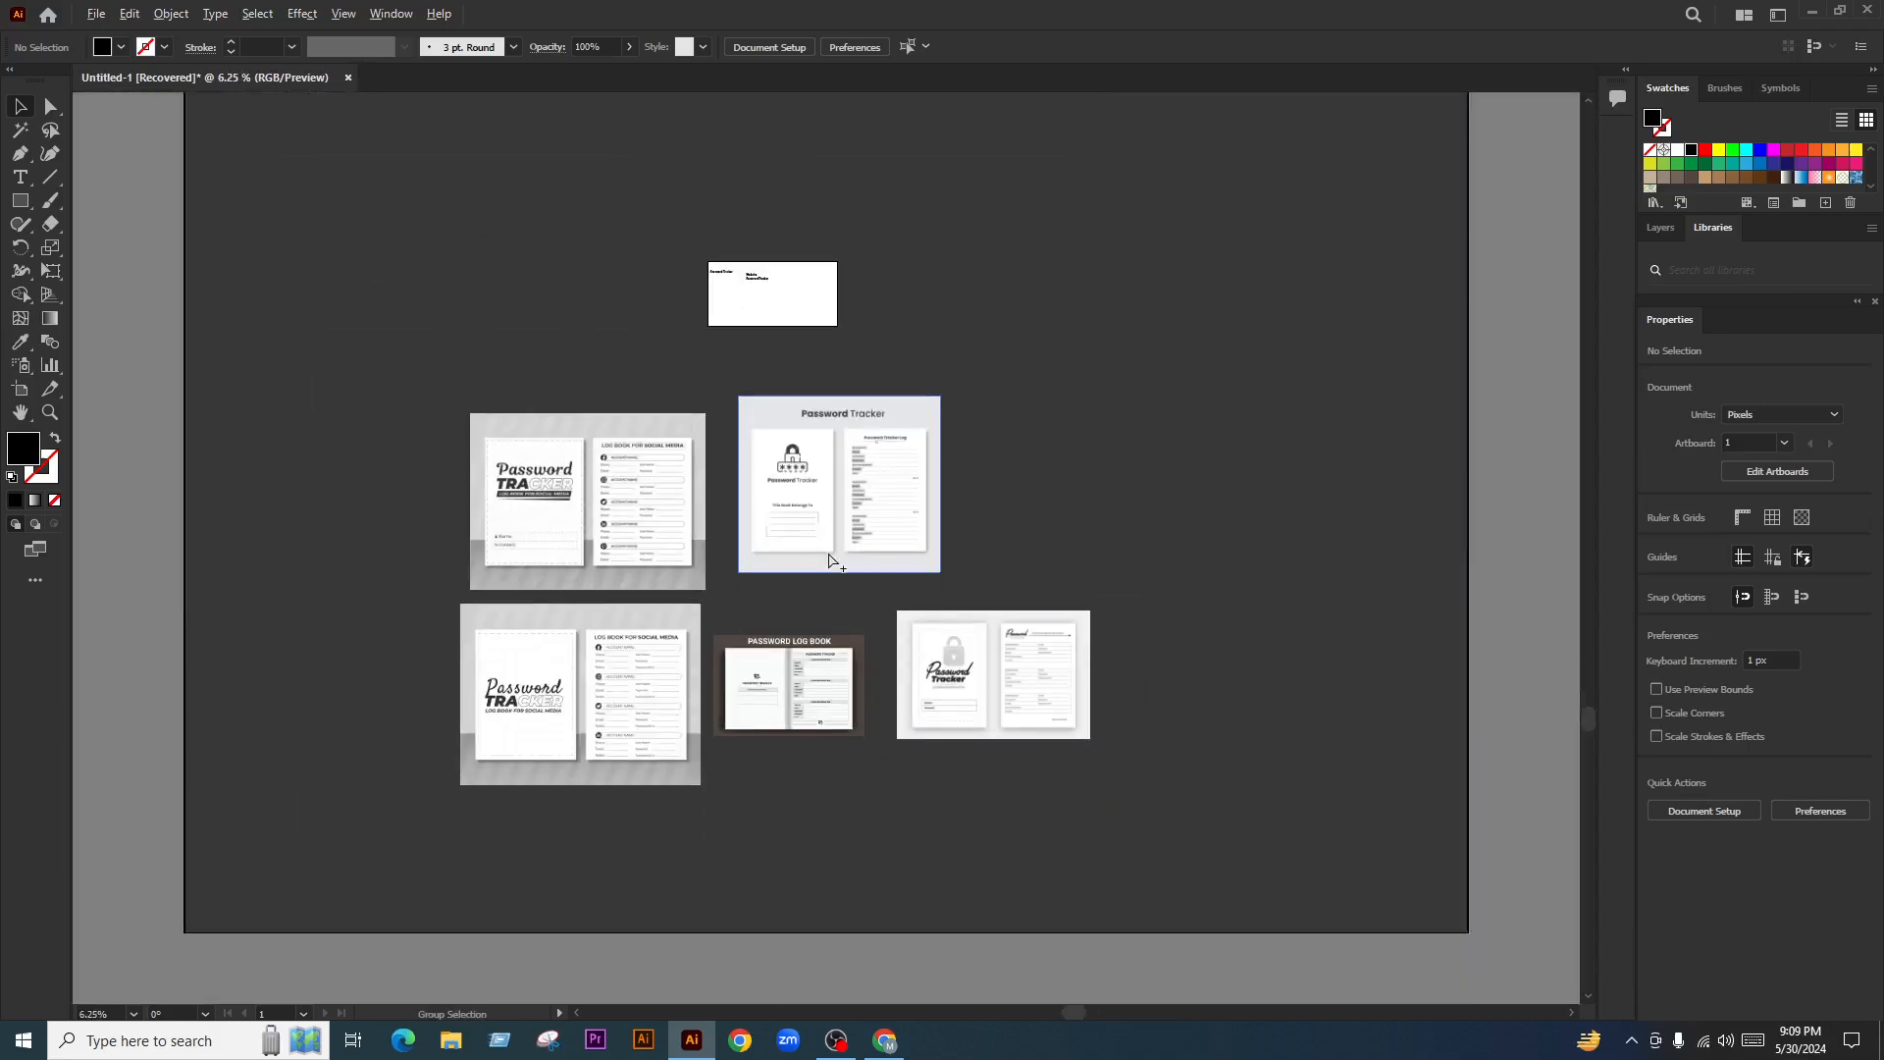
{"action": "scroll", "coordinate": [829, 561], "scroll_direction": "up", "scroll_amount": 2}
{"action": "scroll", "coordinate": [921, 623], "scroll_direction": "down", "scroll_amount": 1}
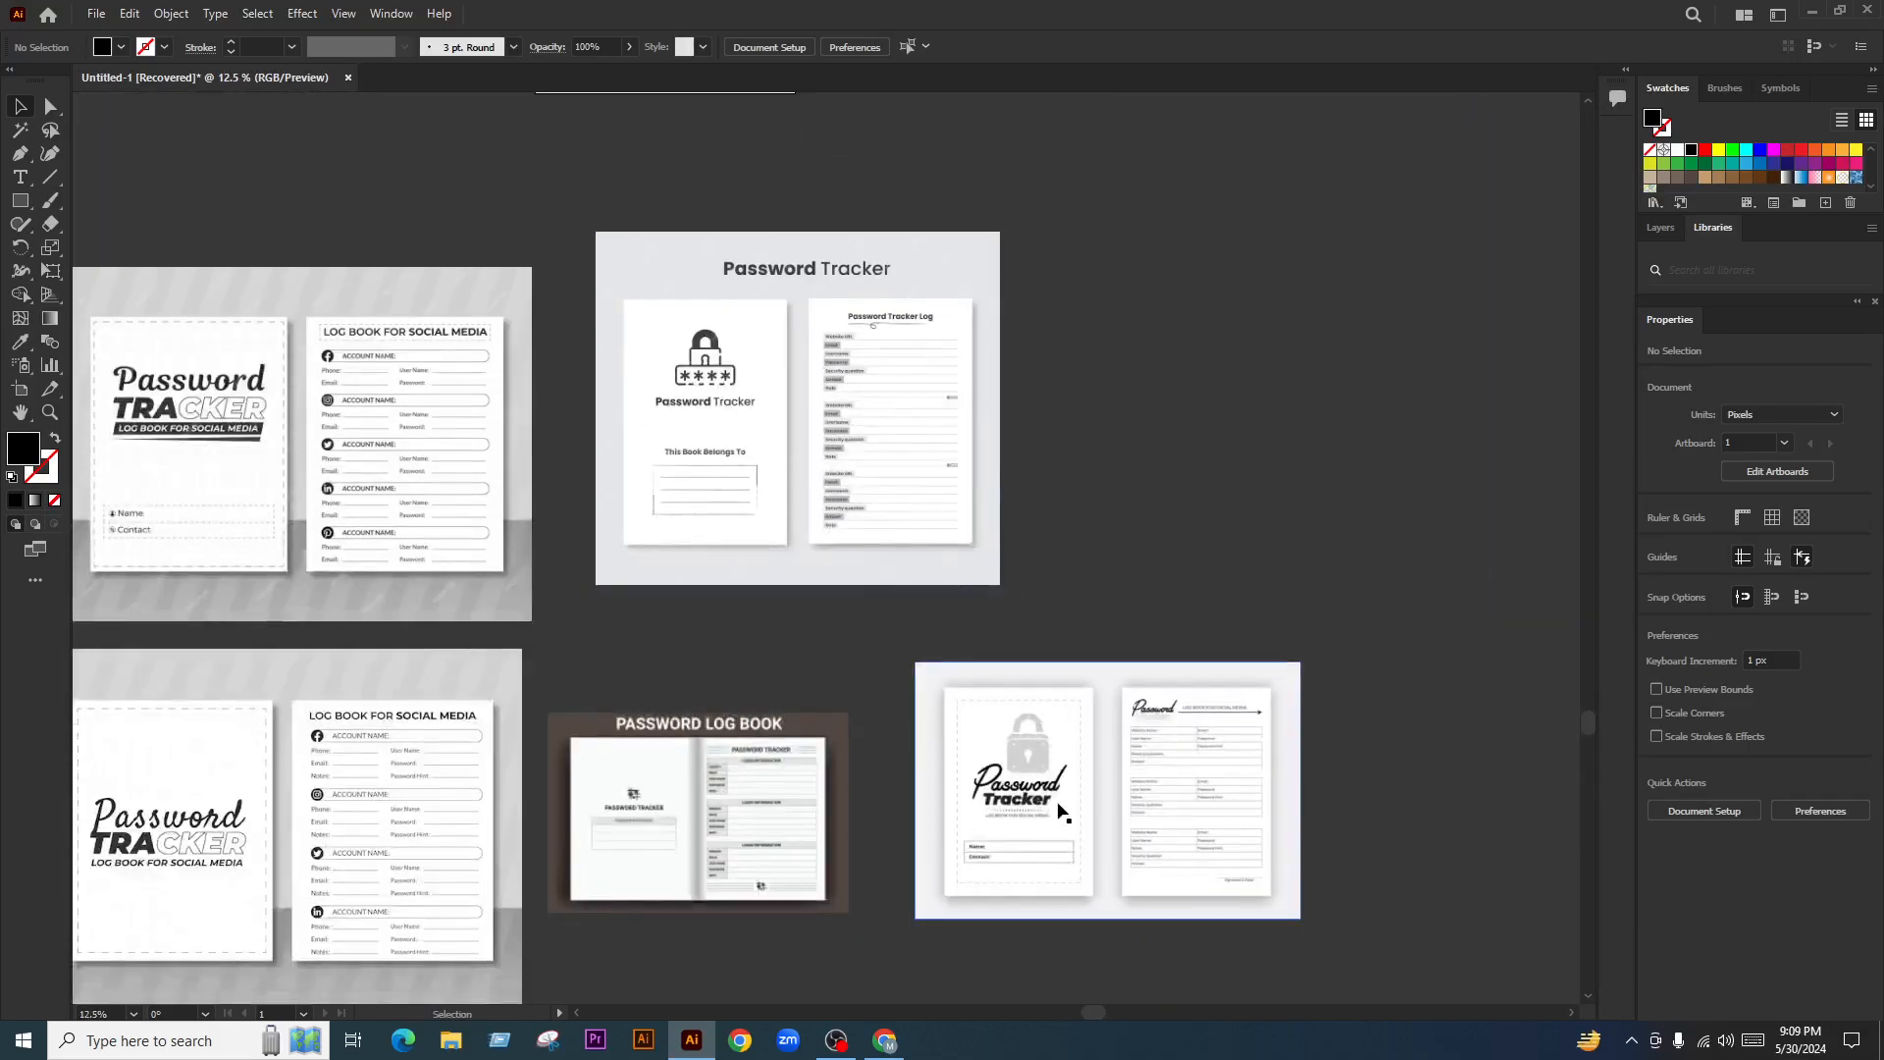
{"action": "scroll", "coordinate": [799, 863], "scroll_direction": "up", "scroll_amount": 3}
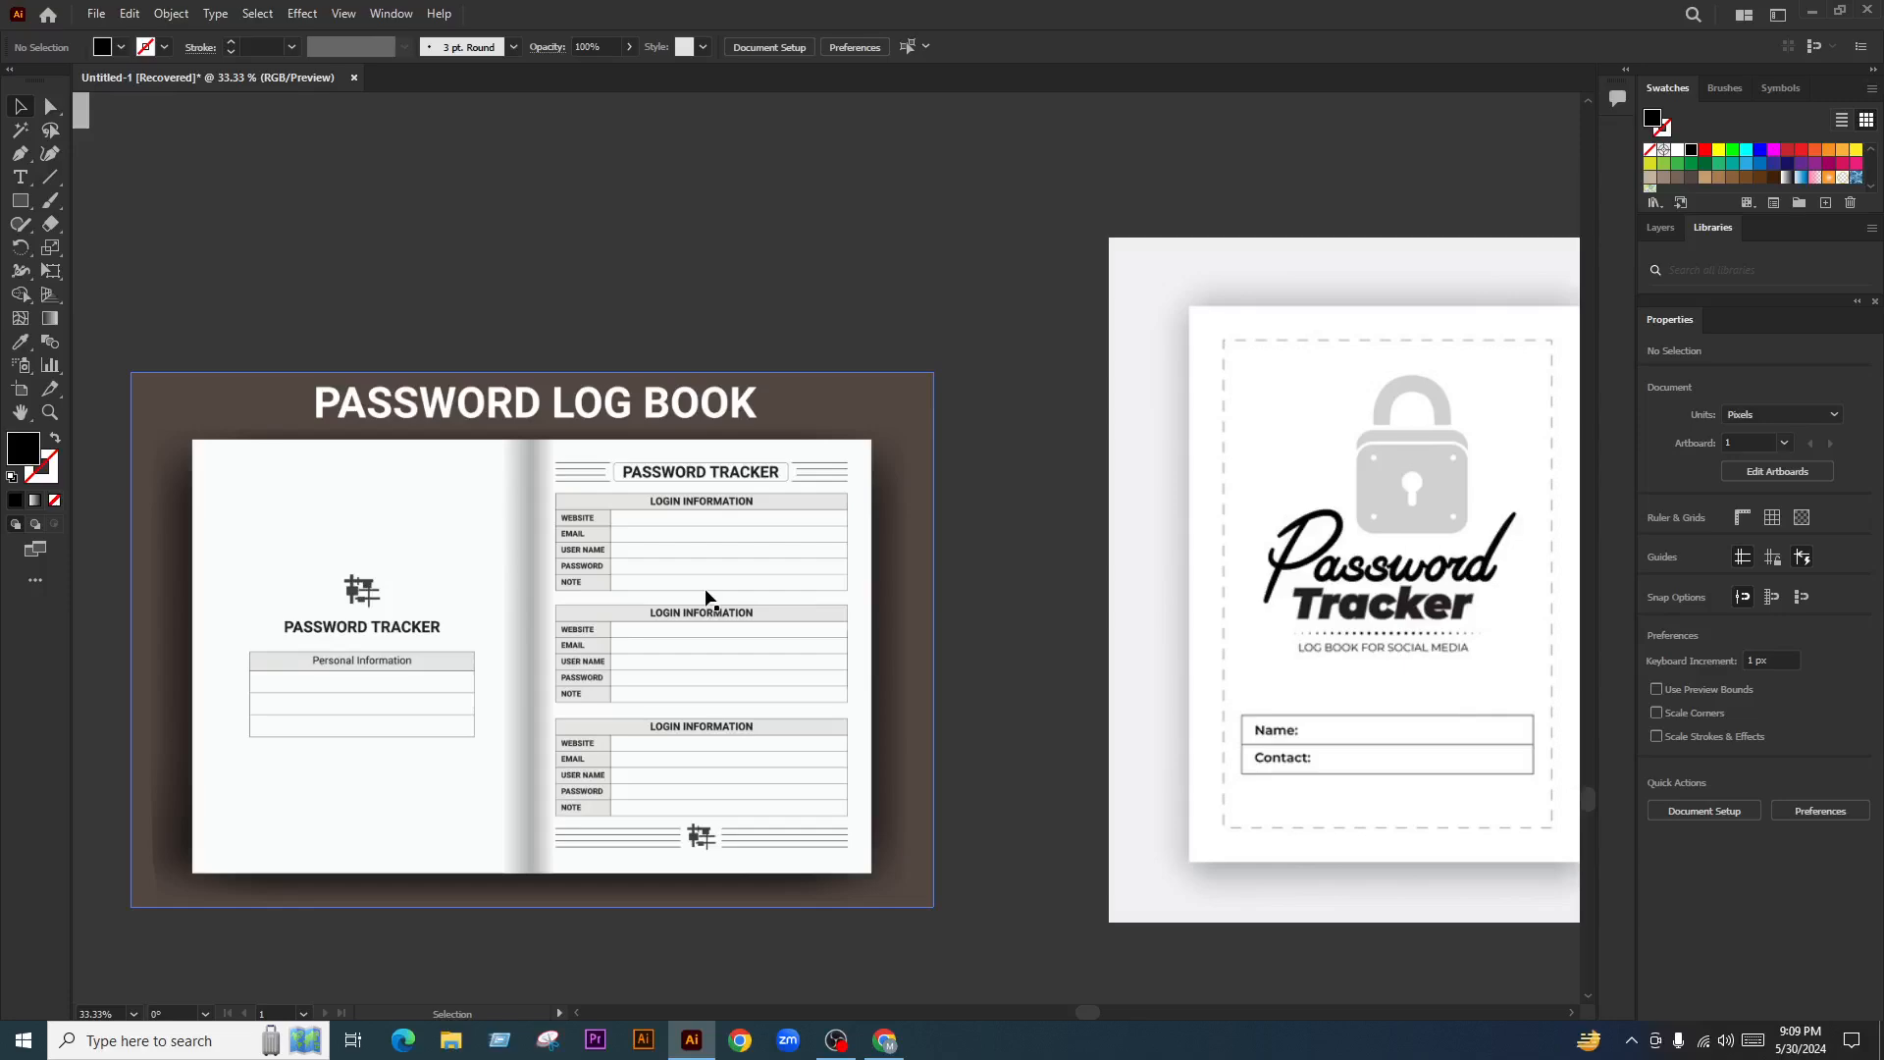
{"action": "scroll", "coordinate": [706, 596], "scroll_direction": "up", "scroll_amount": 3}
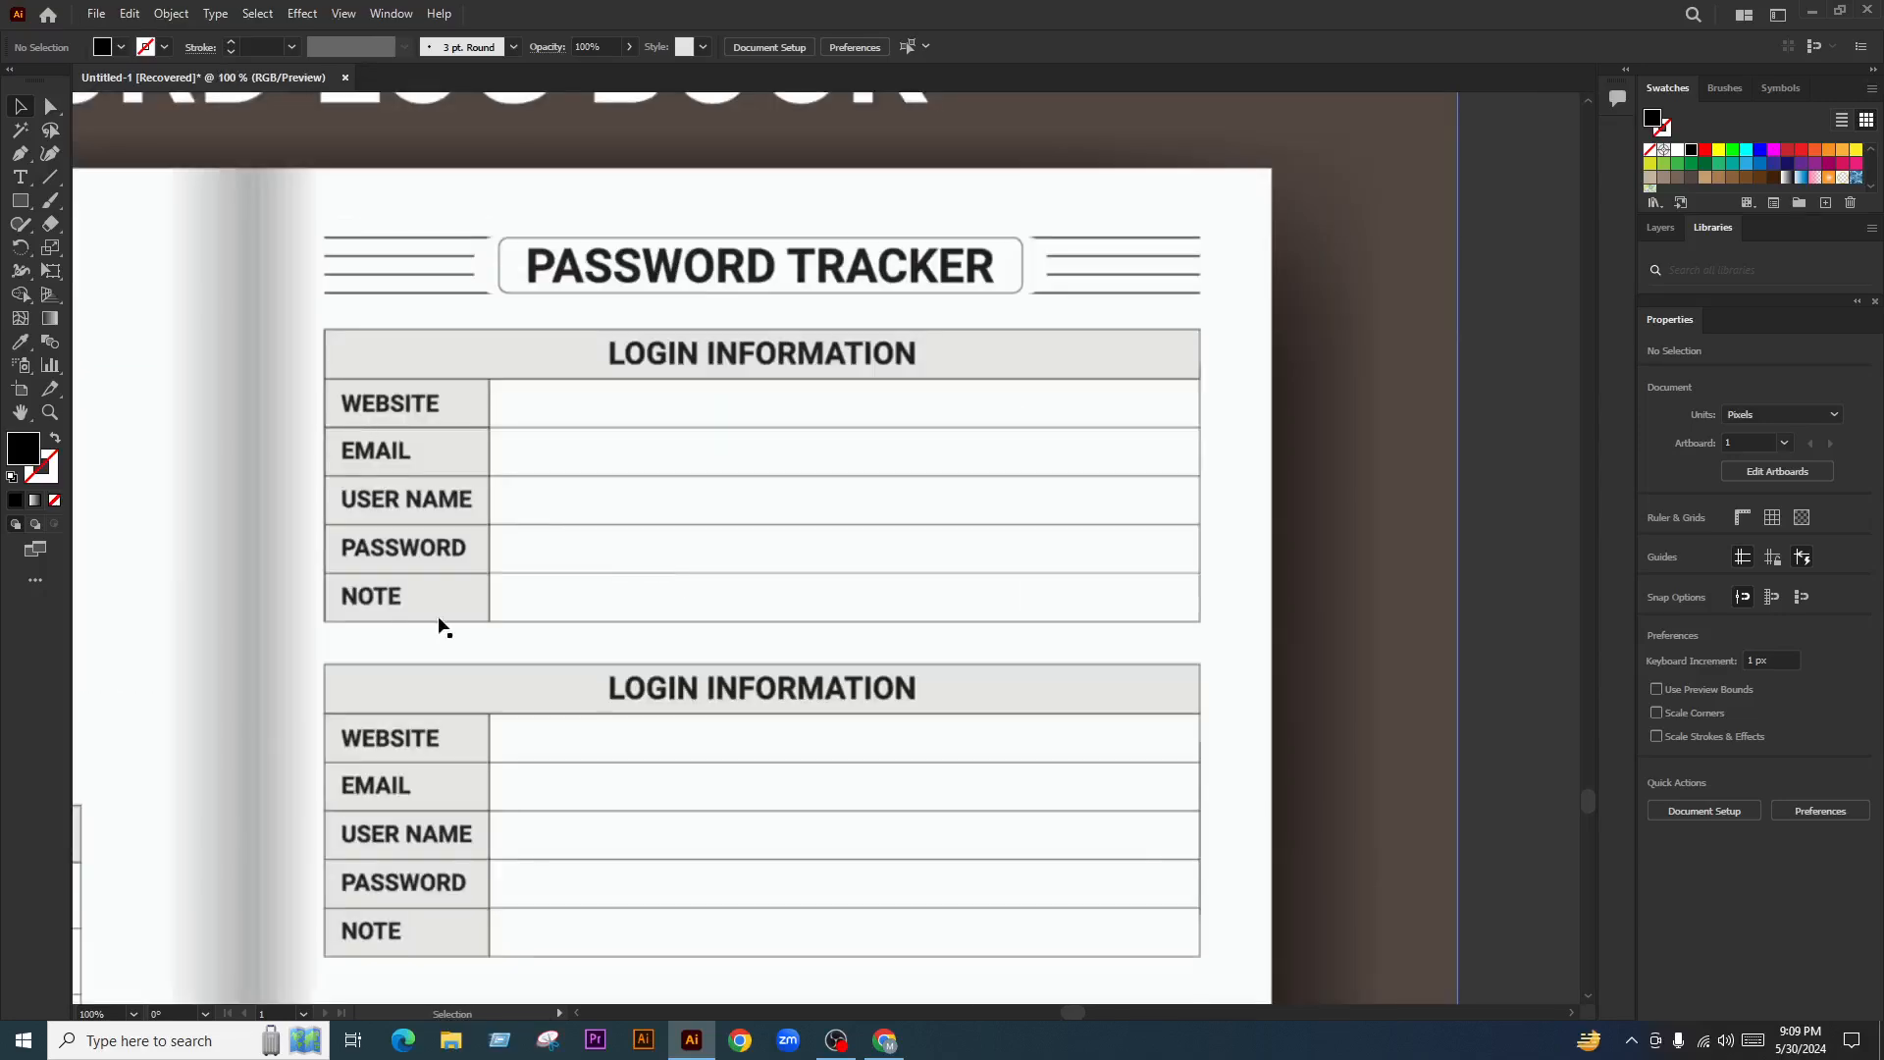
{"action": "scroll", "coordinate": [441, 626], "scroll_direction": "down", "scroll_amount": 8}
{"action": "scroll", "coordinate": [908, 438], "scroll_direction": "up", "scroll_amount": 4}
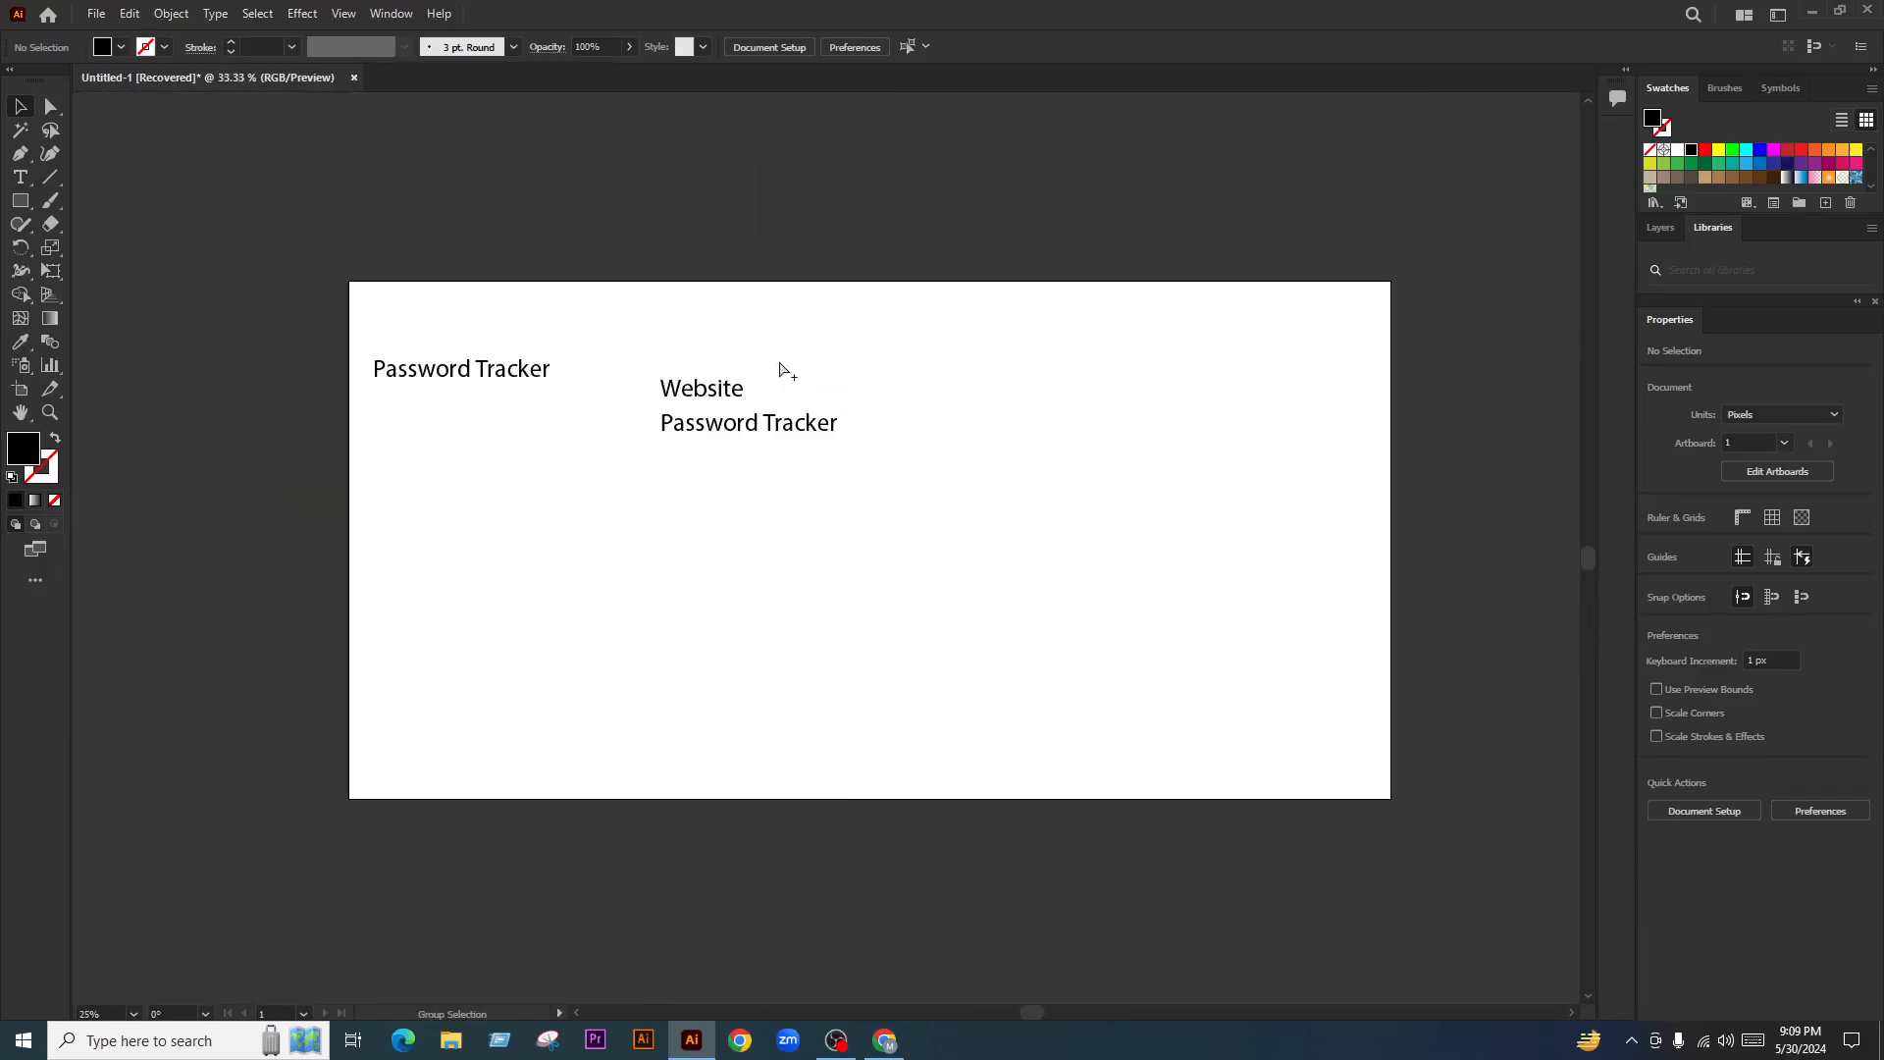
{"action": "scroll", "coordinate": [785, 371], "scroll_direction": "up", "scroll_amount": 4}
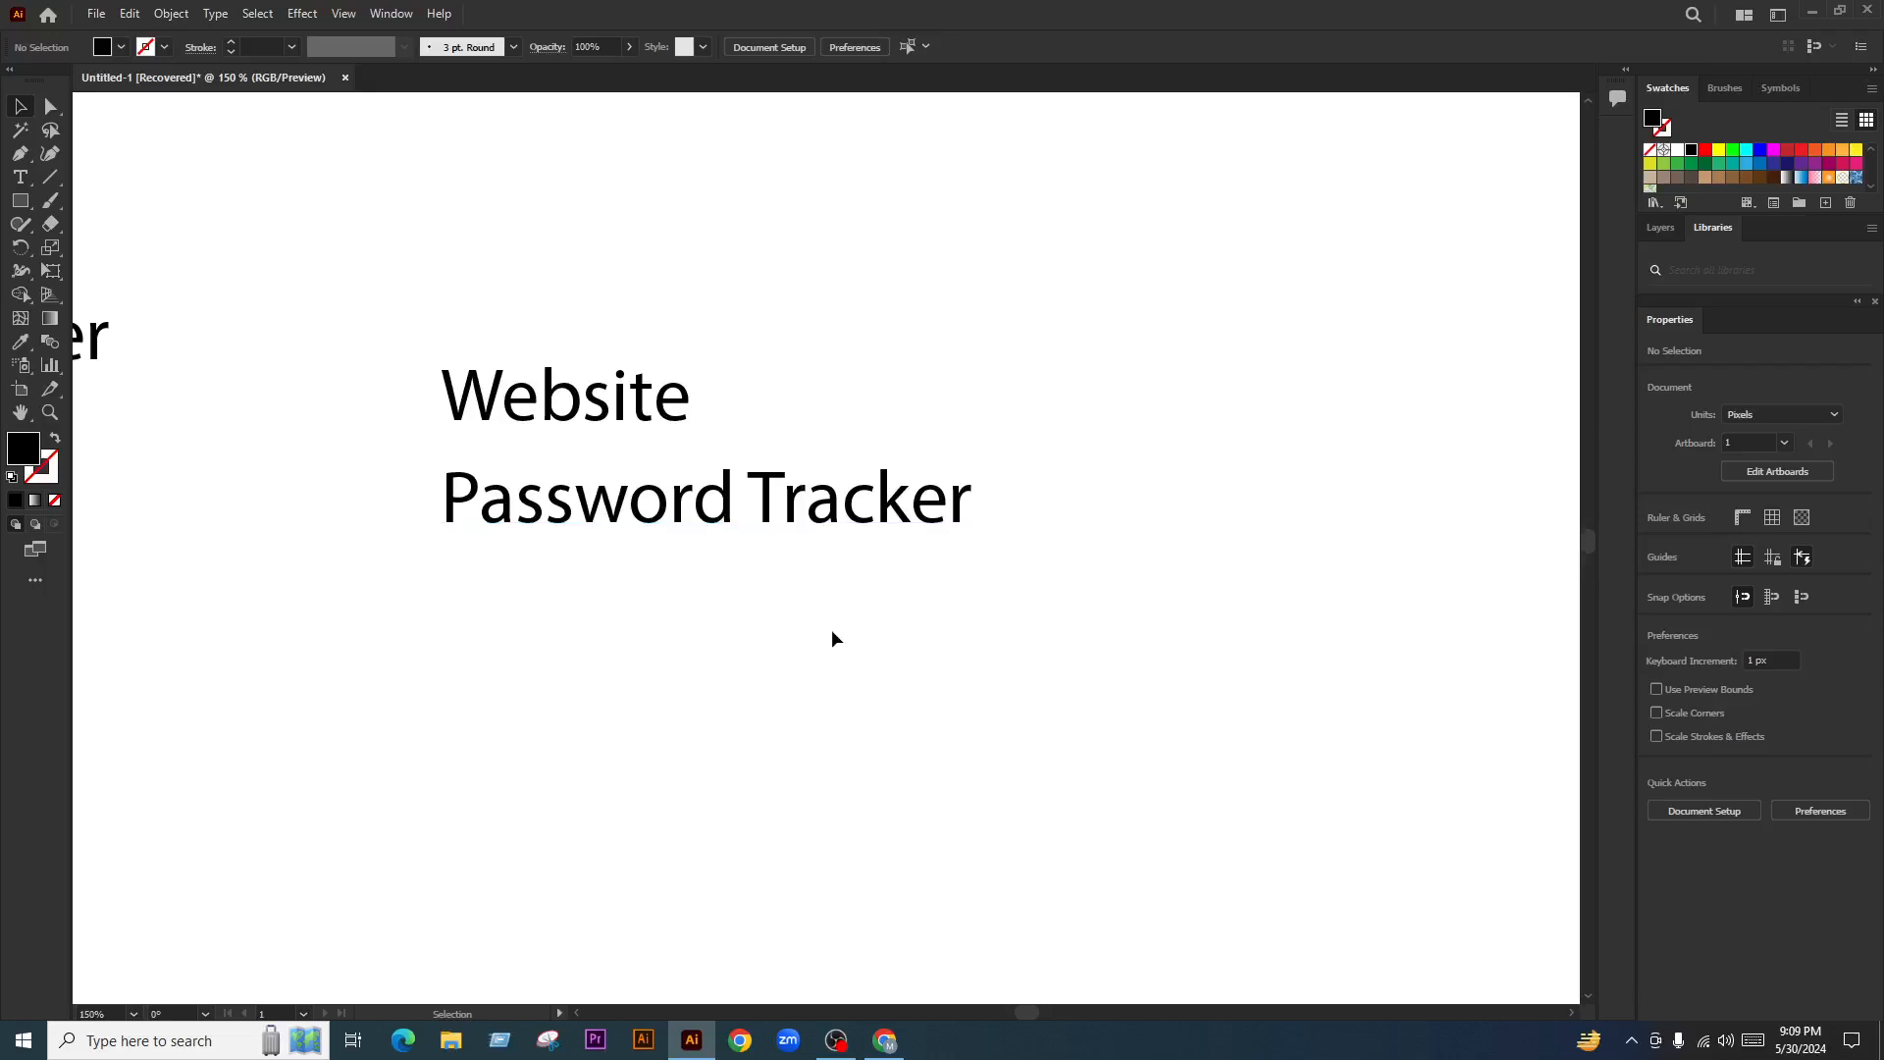
Extend the Website label to 'Website Name' and delete the extra Password Tracker text
{"action": "double_click", "coordinate": [669, 498]}
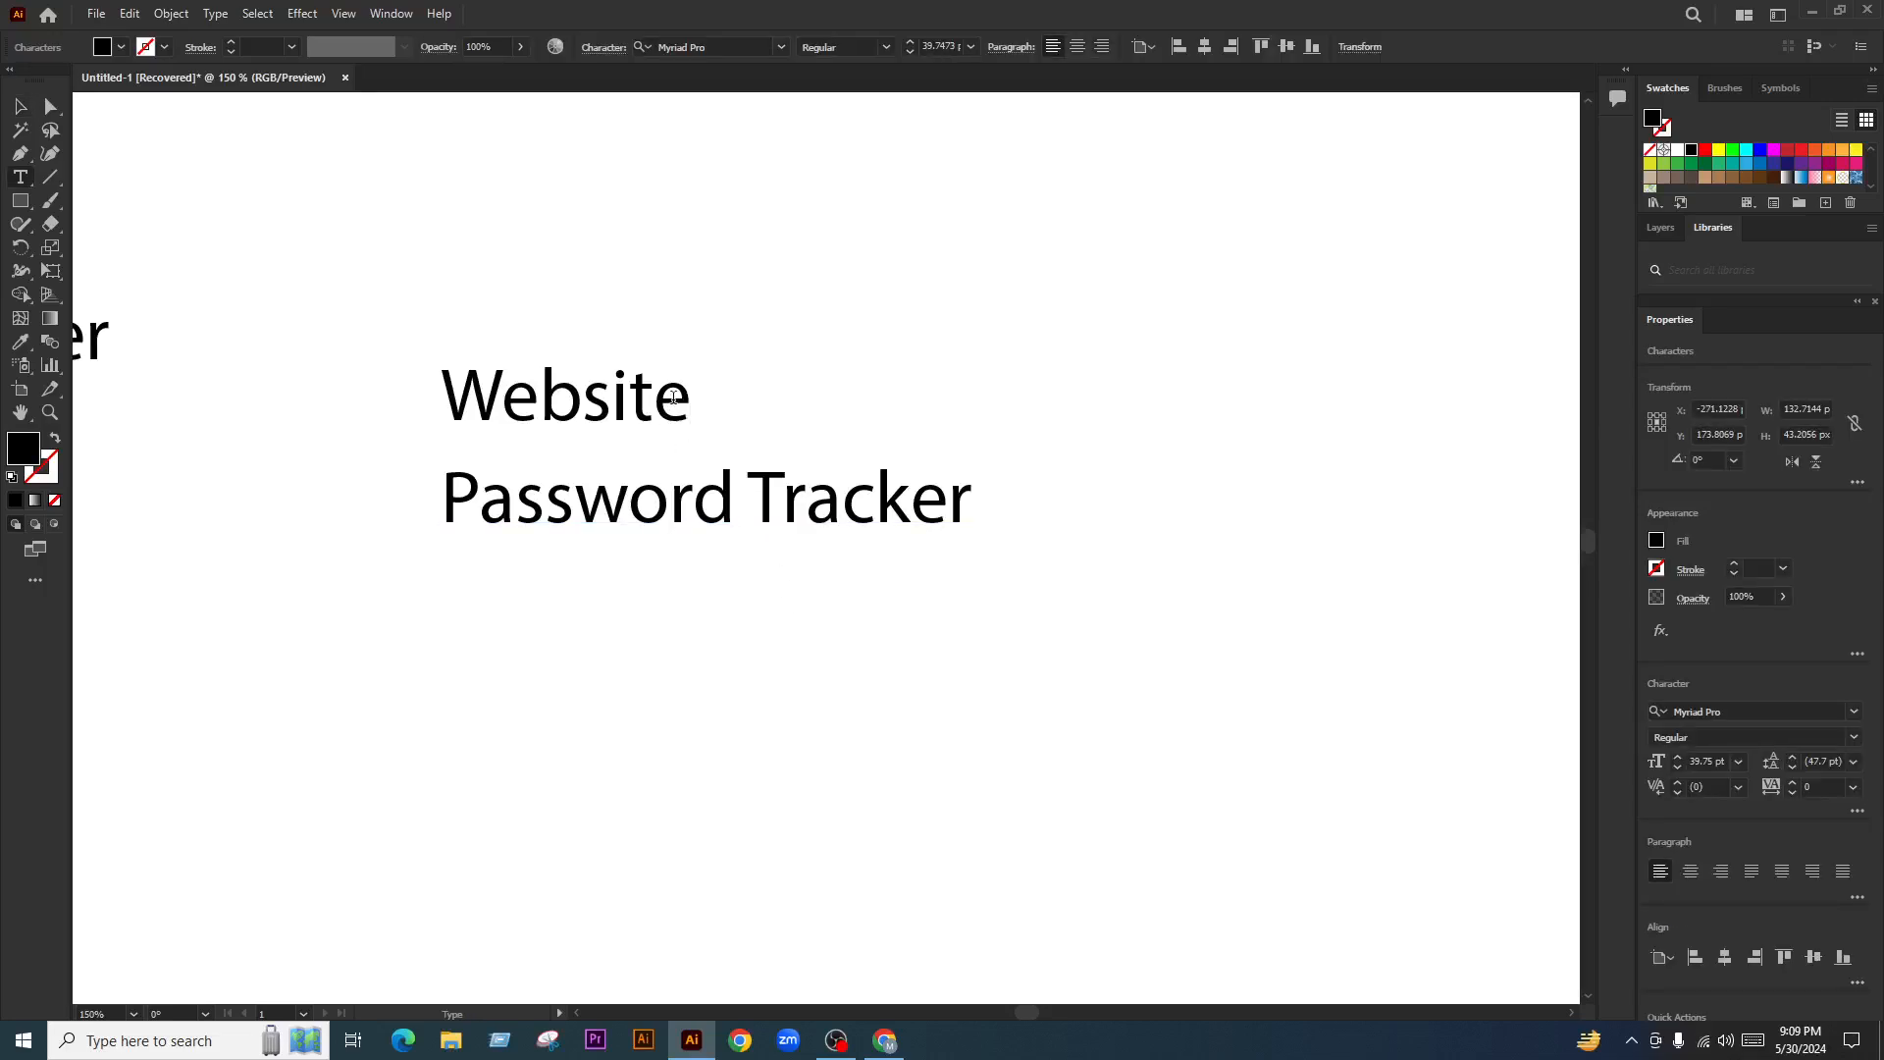
{"action": "type", "text": "Name"}
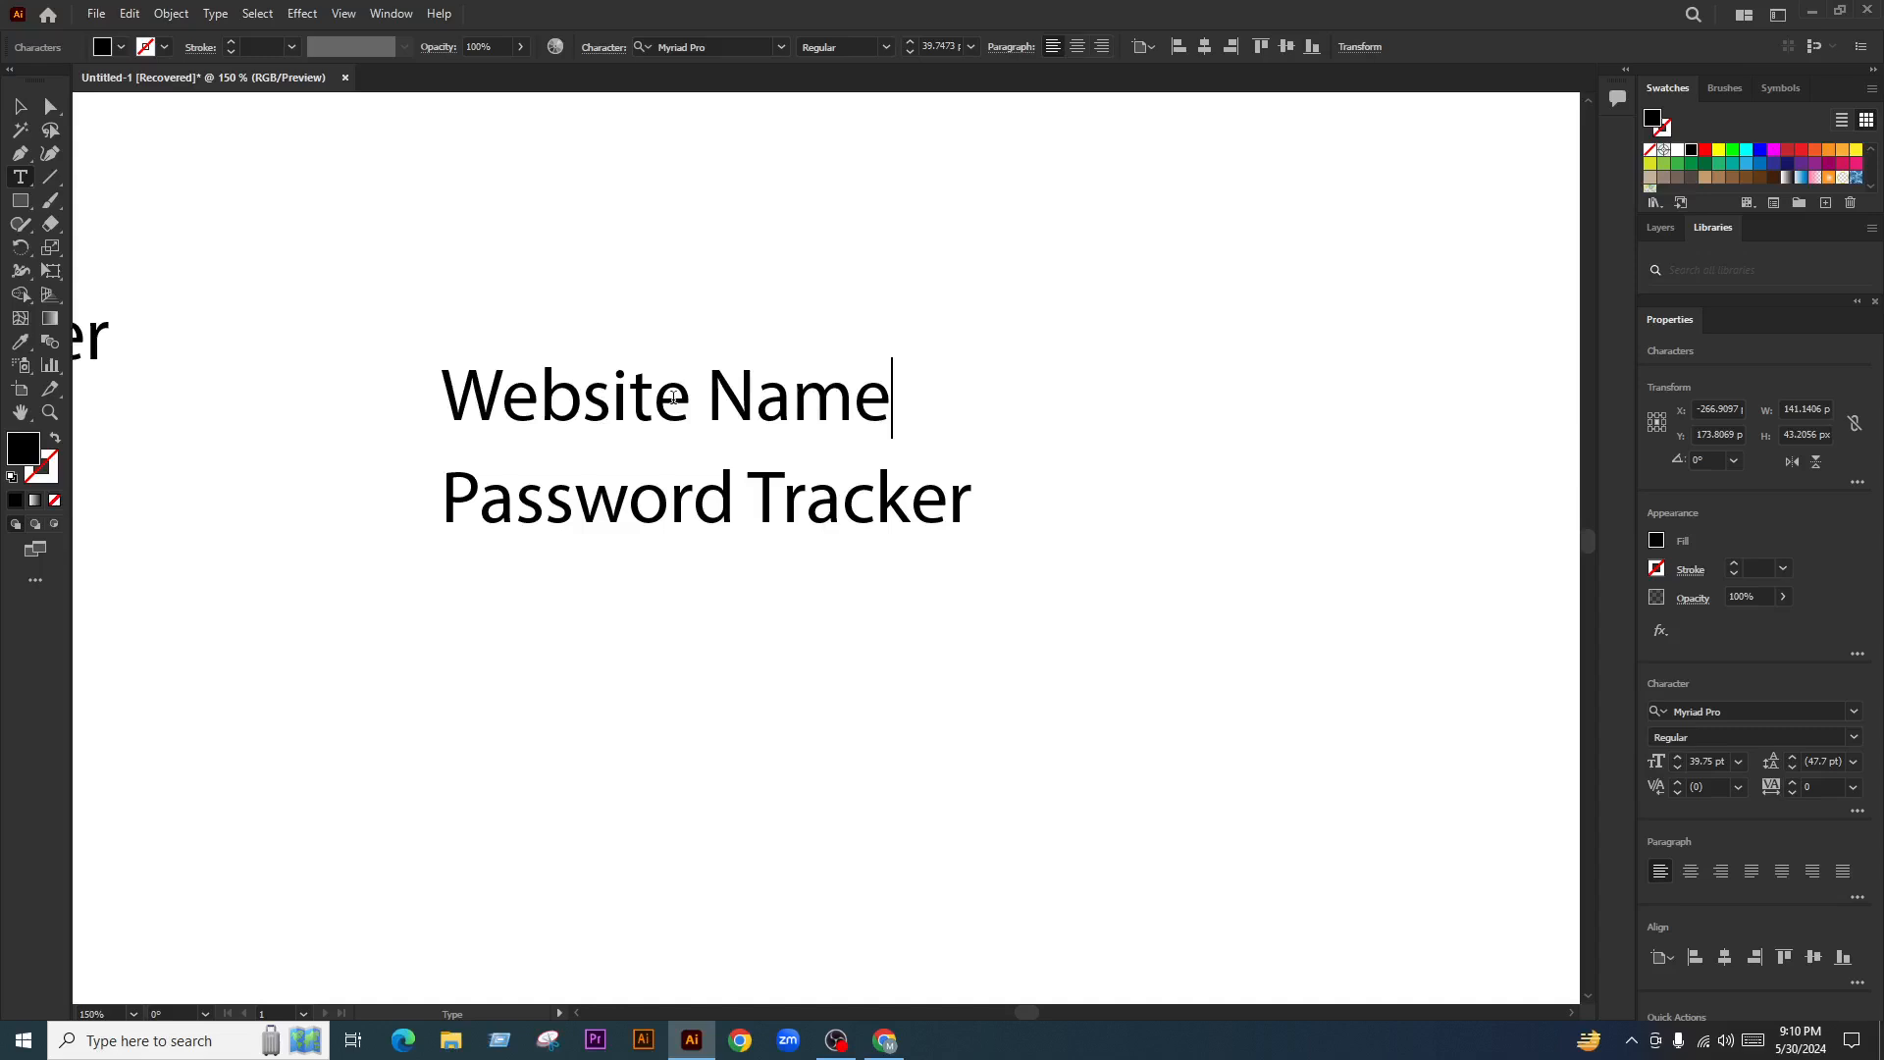
{"action": "left_click", "coordinate": [19, 106]}
{"action": "left_click", "coordinate": [854, 605]}
{"action": "left_click", "coordinate": [821, 515]}
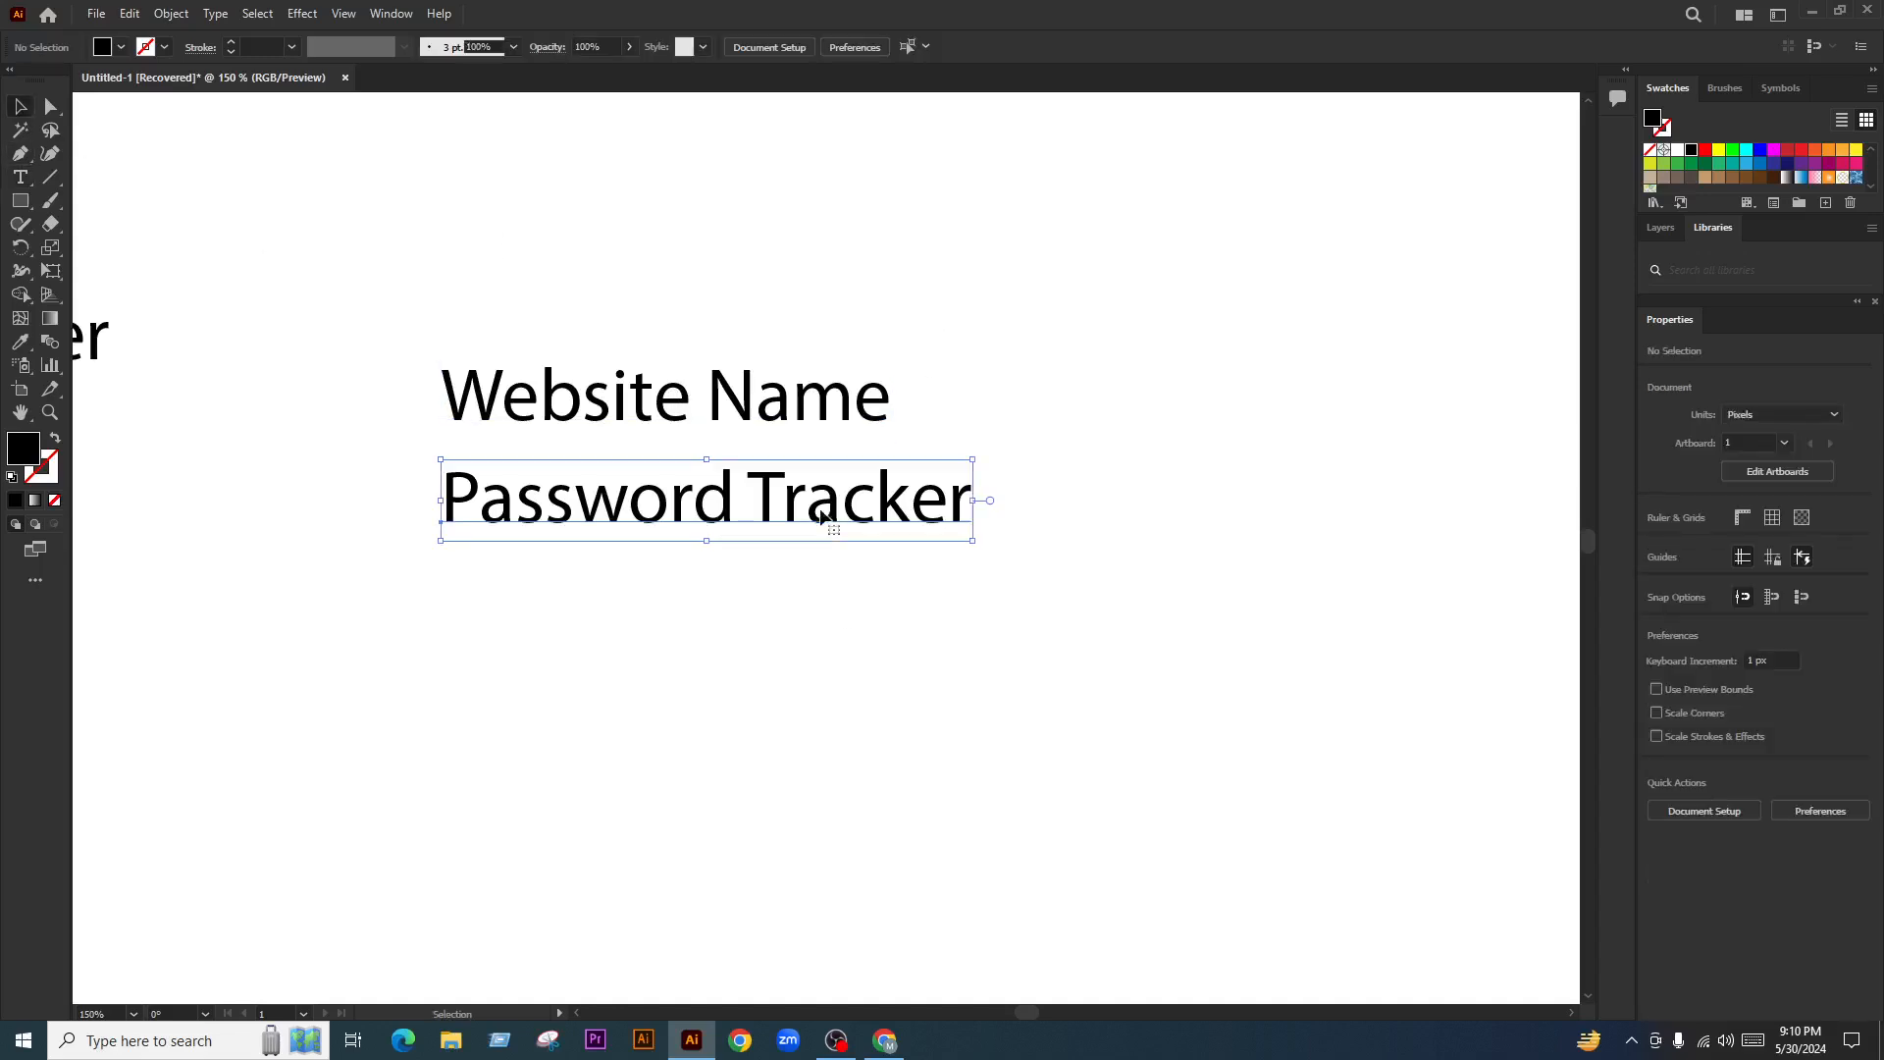
{"action": "key", "text": "Delete"}
Duplicate Website Name just below and retype the copy as 'Name'
{"action": "left_click_drag", "start_coordinate": [842, 417], "coordinate": [842, 512]}
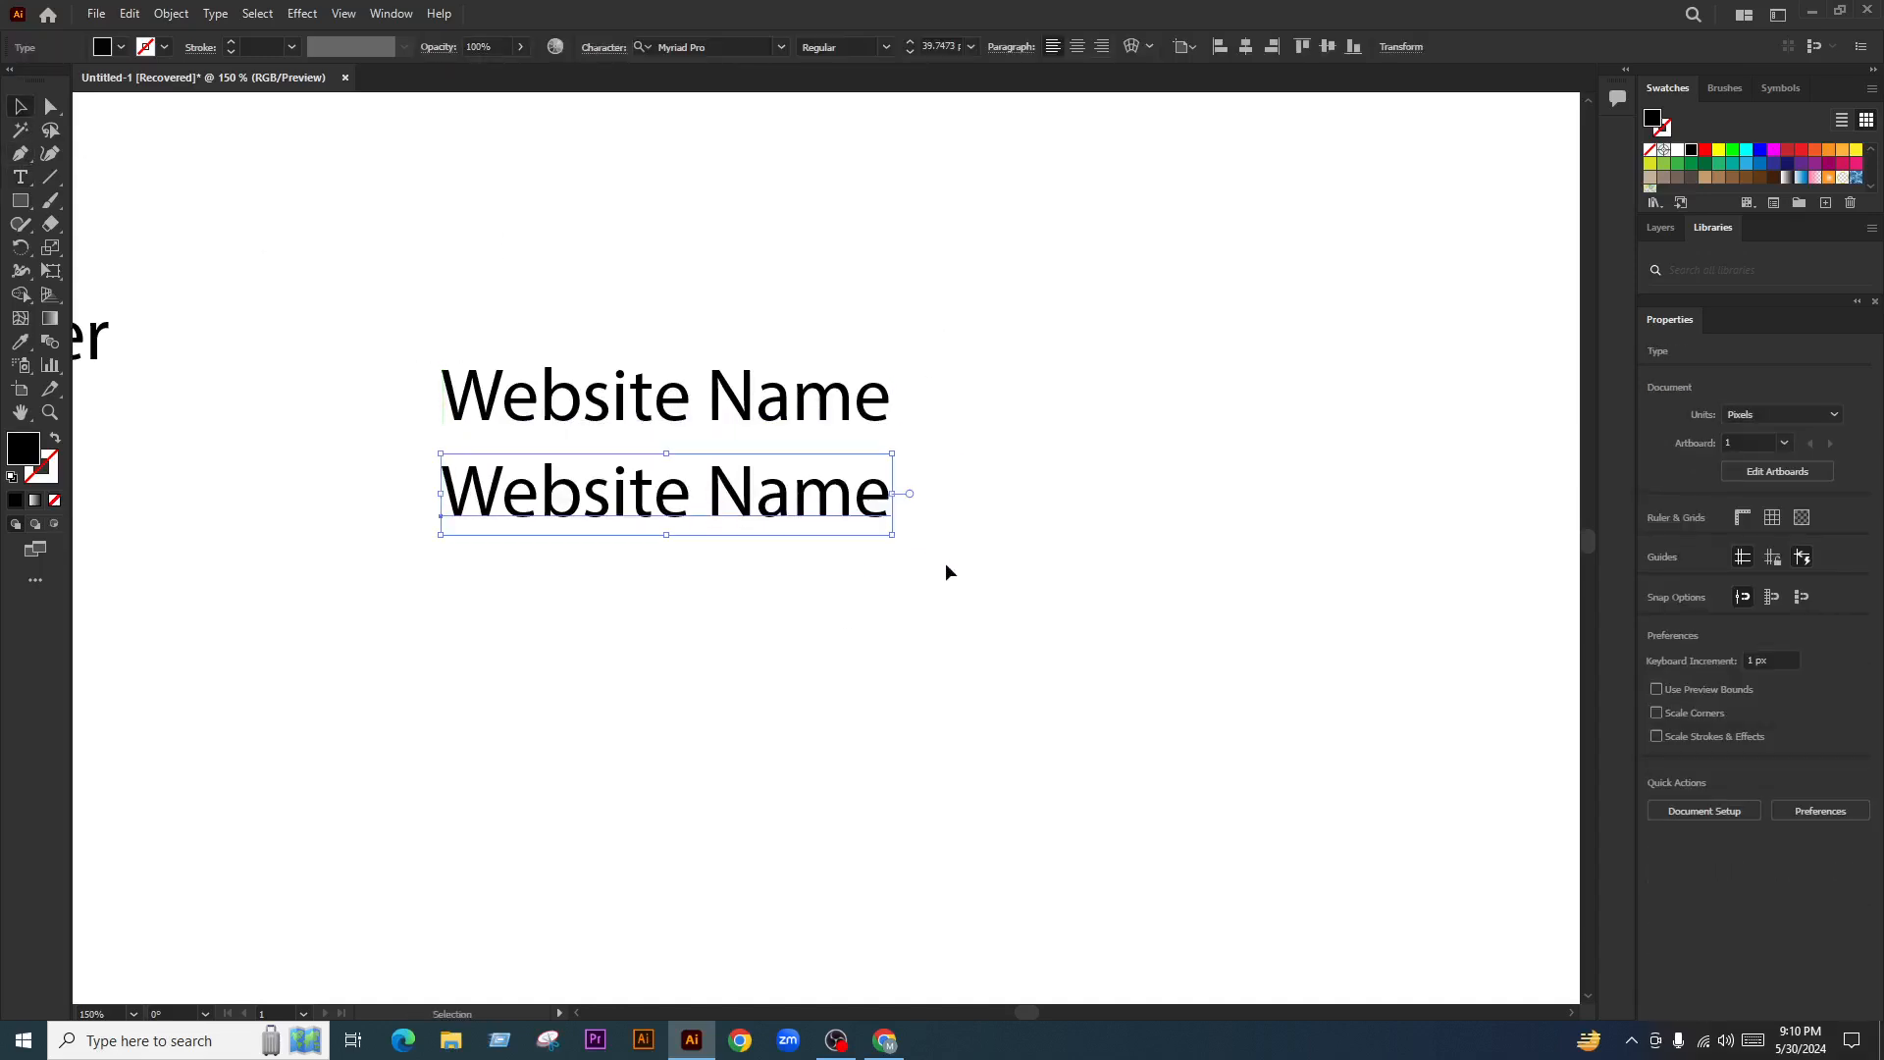
{"action": "left_click", "coordinate": [946, 571]}
{"action": "triple_click", "coordinate": [596, 503]}
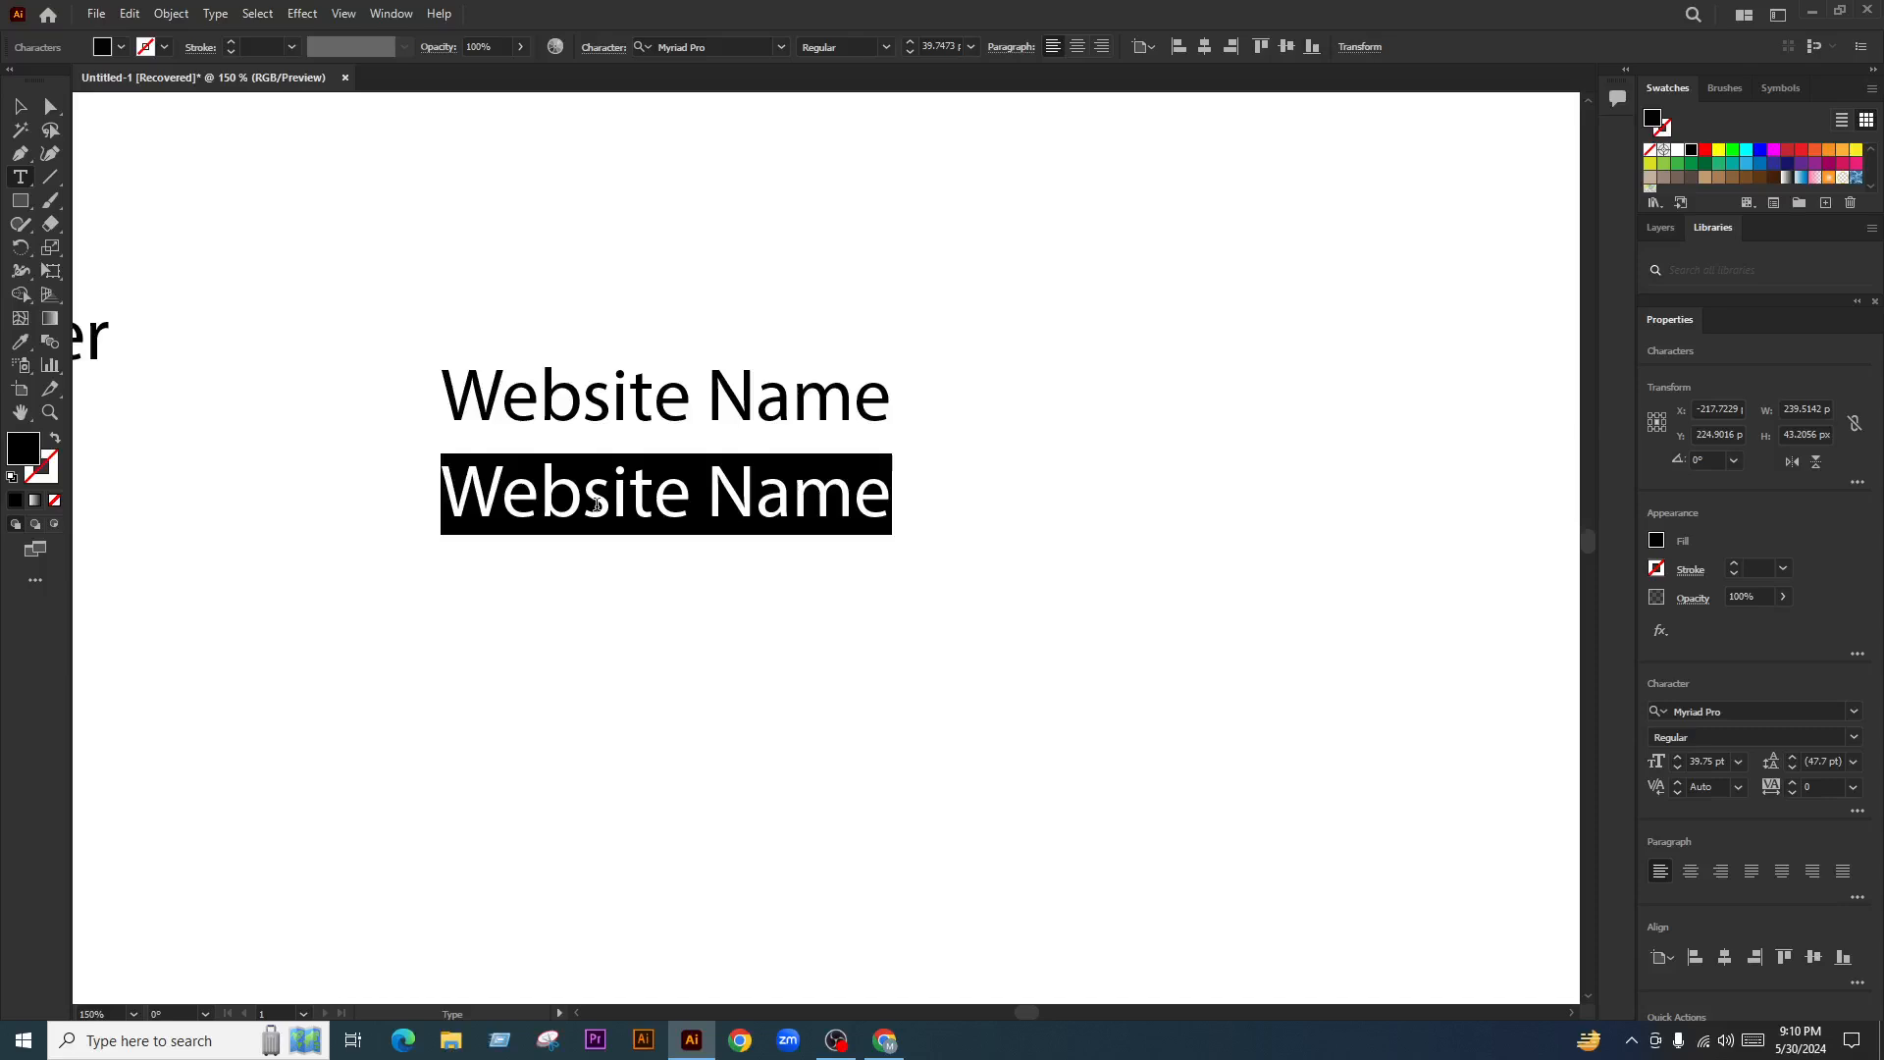
{"action": "type", "text": "Name"}
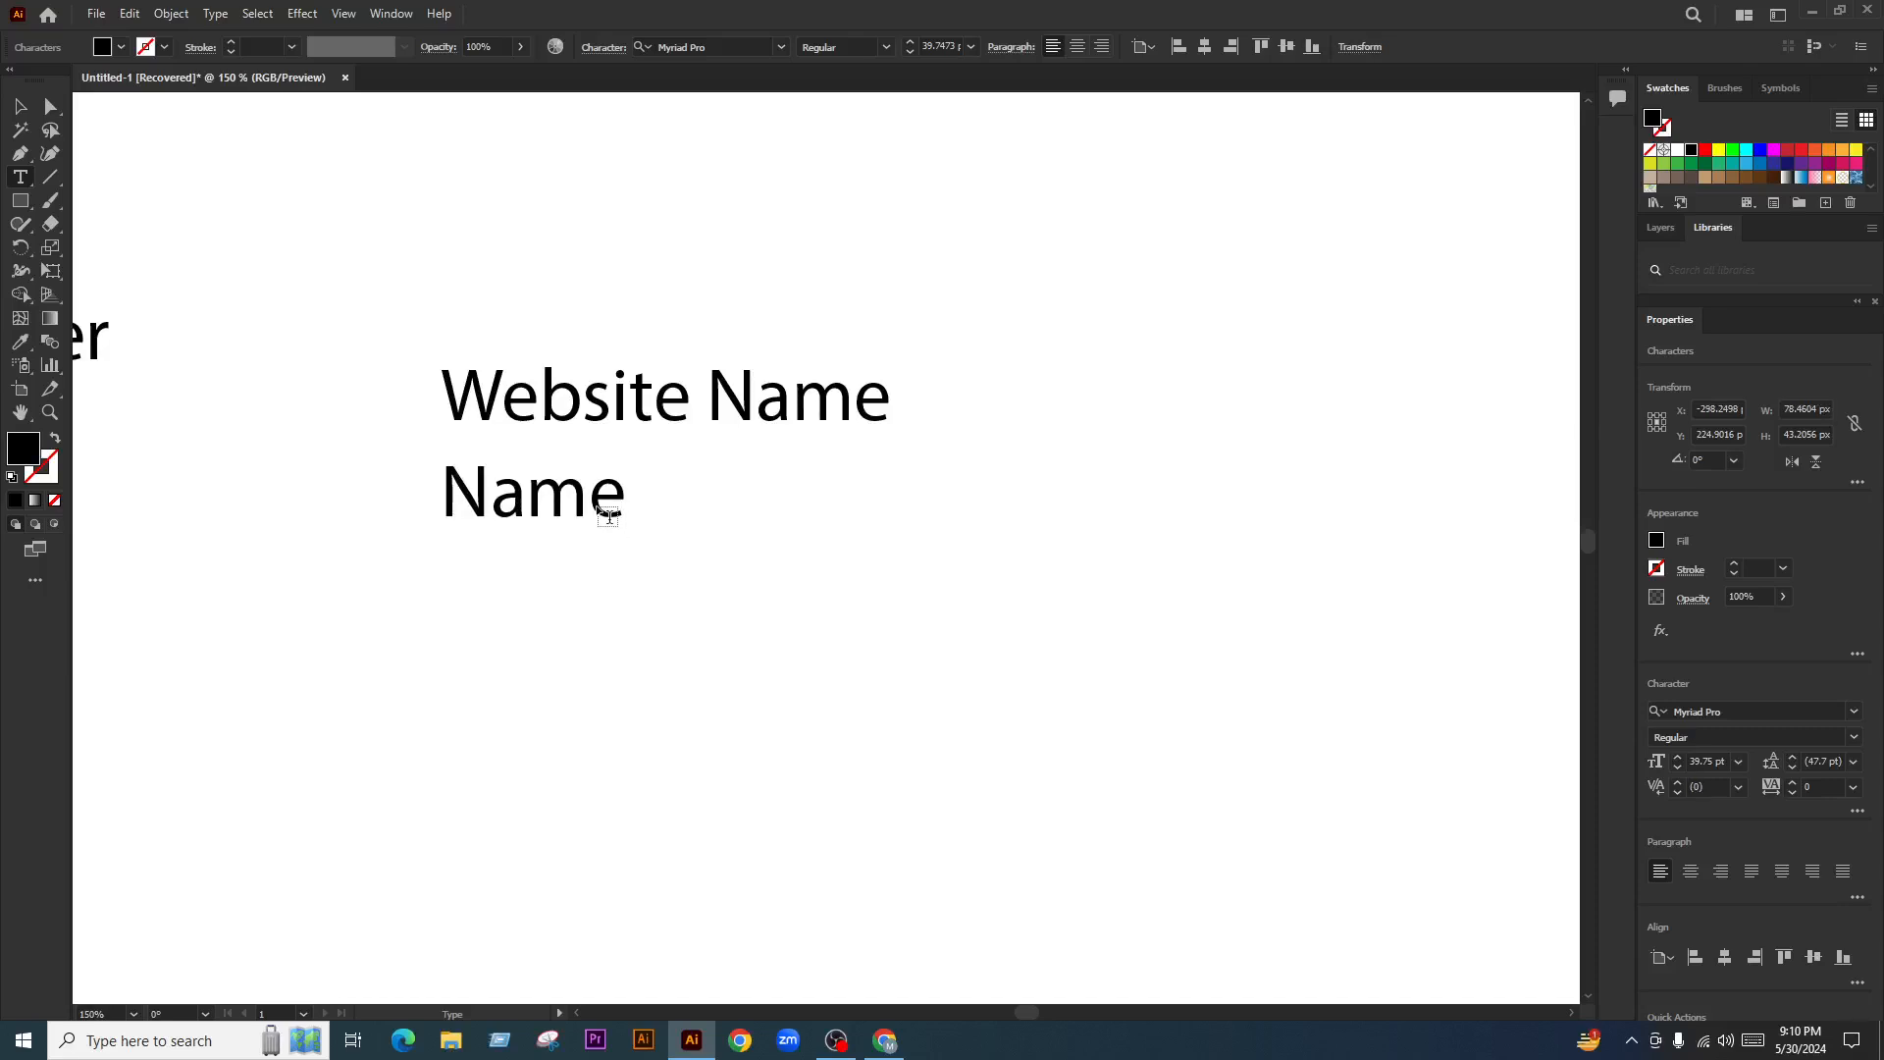
{"action": "key", "text": "Escape"}
Duplicate the Name line below it and retype the copy as 'Email'
{"action": "left_click_drag", "start_coordinate": [618, 510], "coordinate": [637, 589]}
{"action": "double_click", "coordinate": [559, 611]}
{"action": "double_click", "coordinate": [559, 610]}
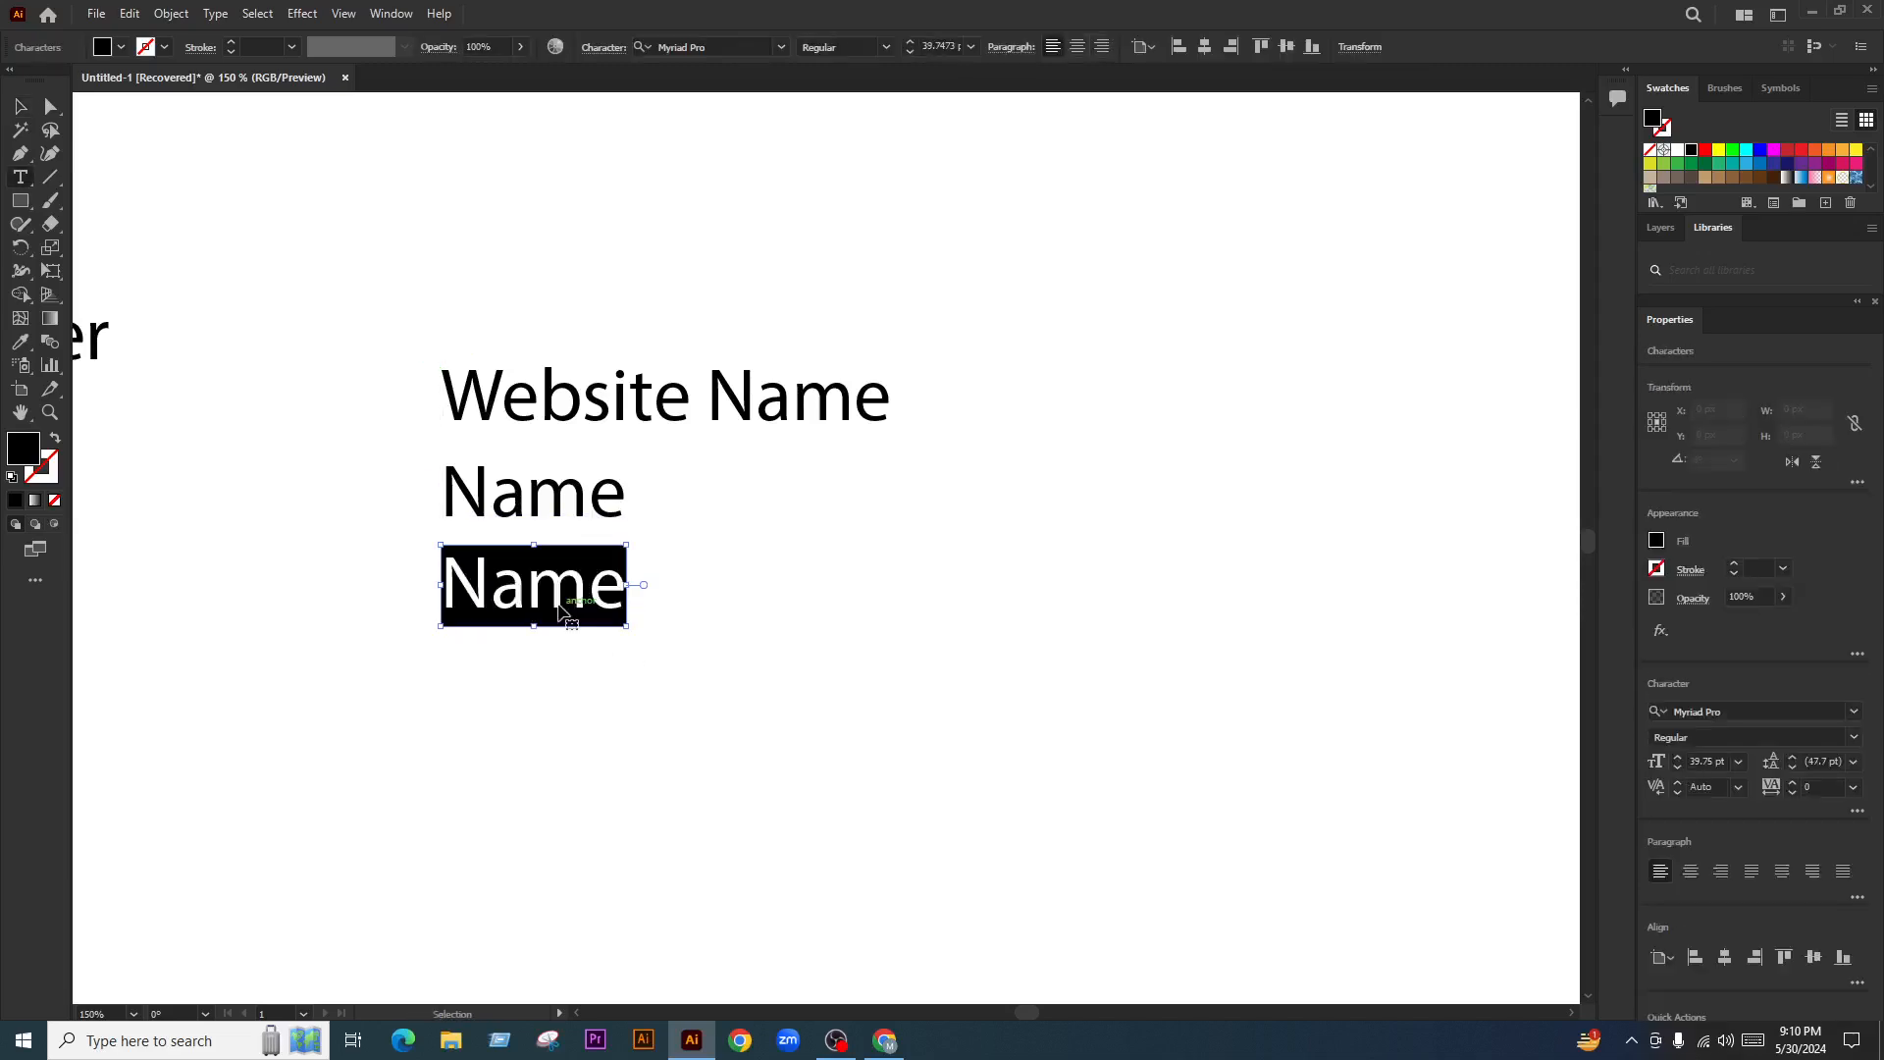
{"action": "type", "text": "Email"}
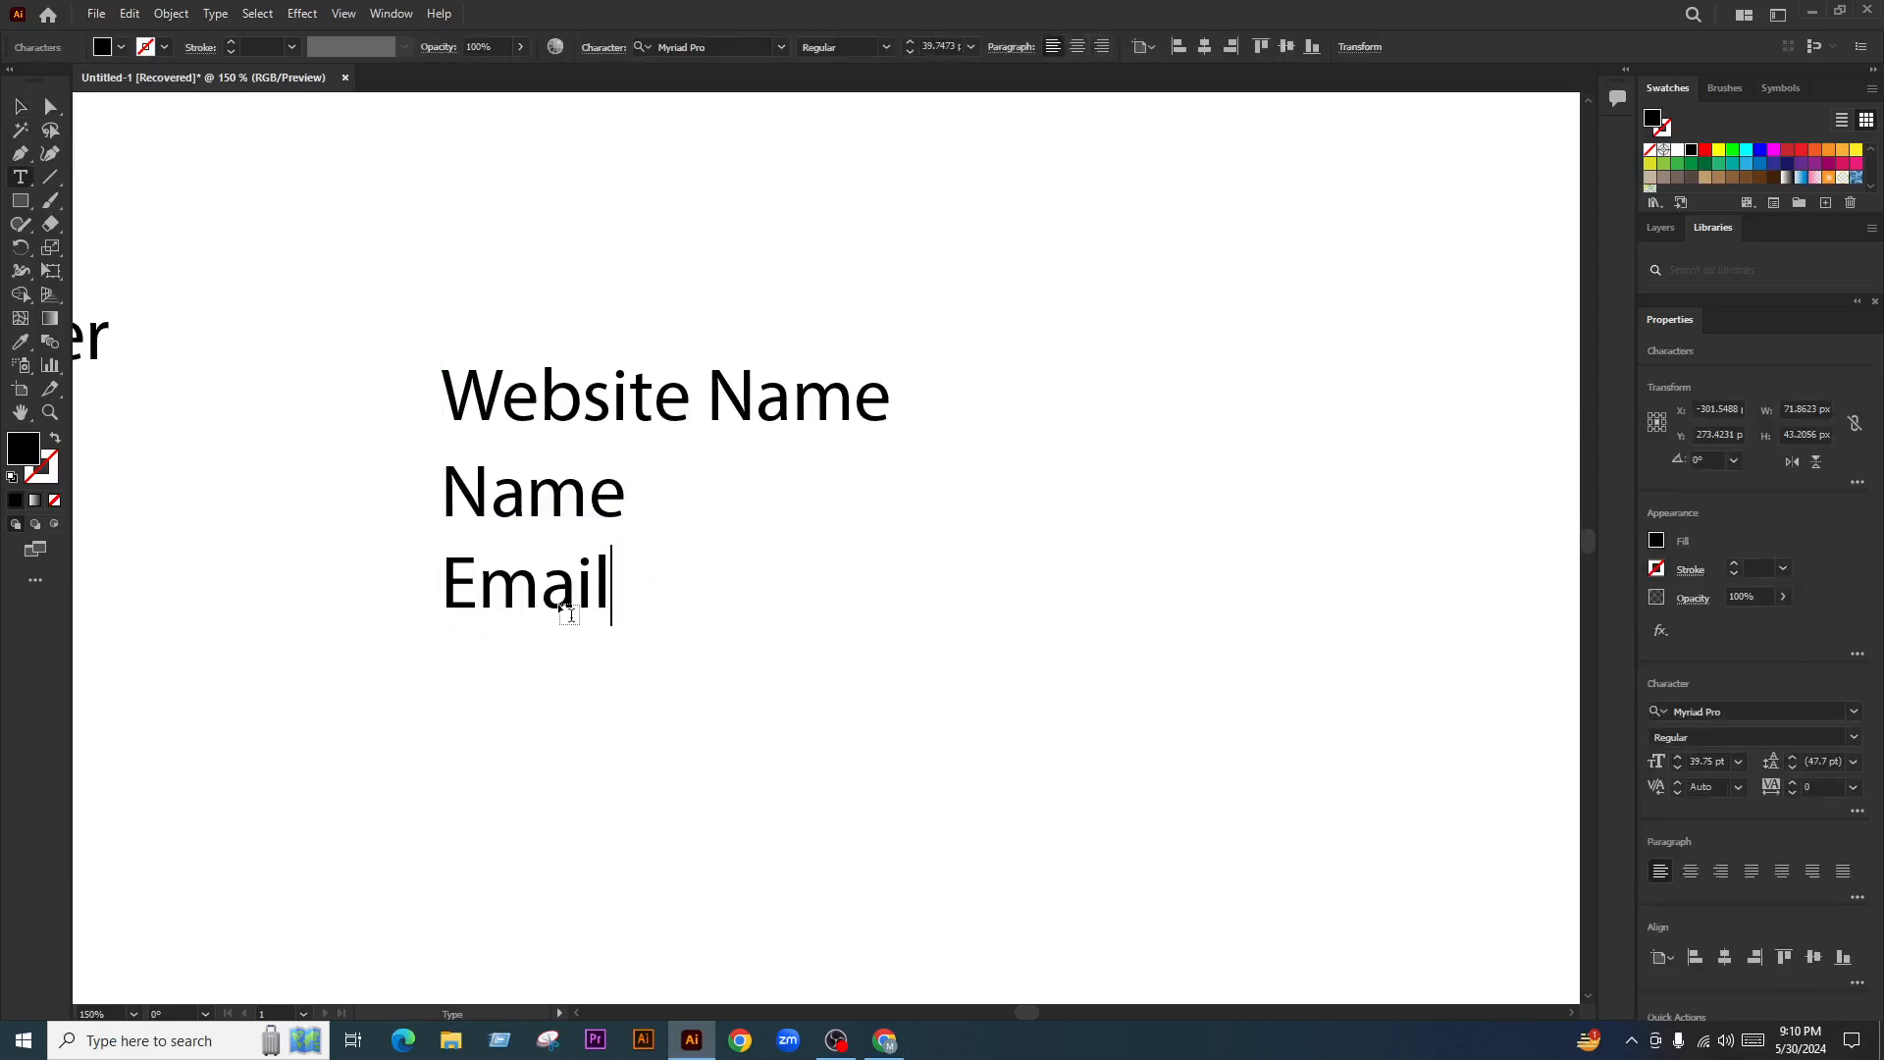
{"action": "left_click", "coordinate": [19, 107]}
Copy the Email line downward and retype it as 'Phone'
{"action": "scroll", "coordinate": [771, 771], "scroll_direction": "down", "scroll_amount": 3}
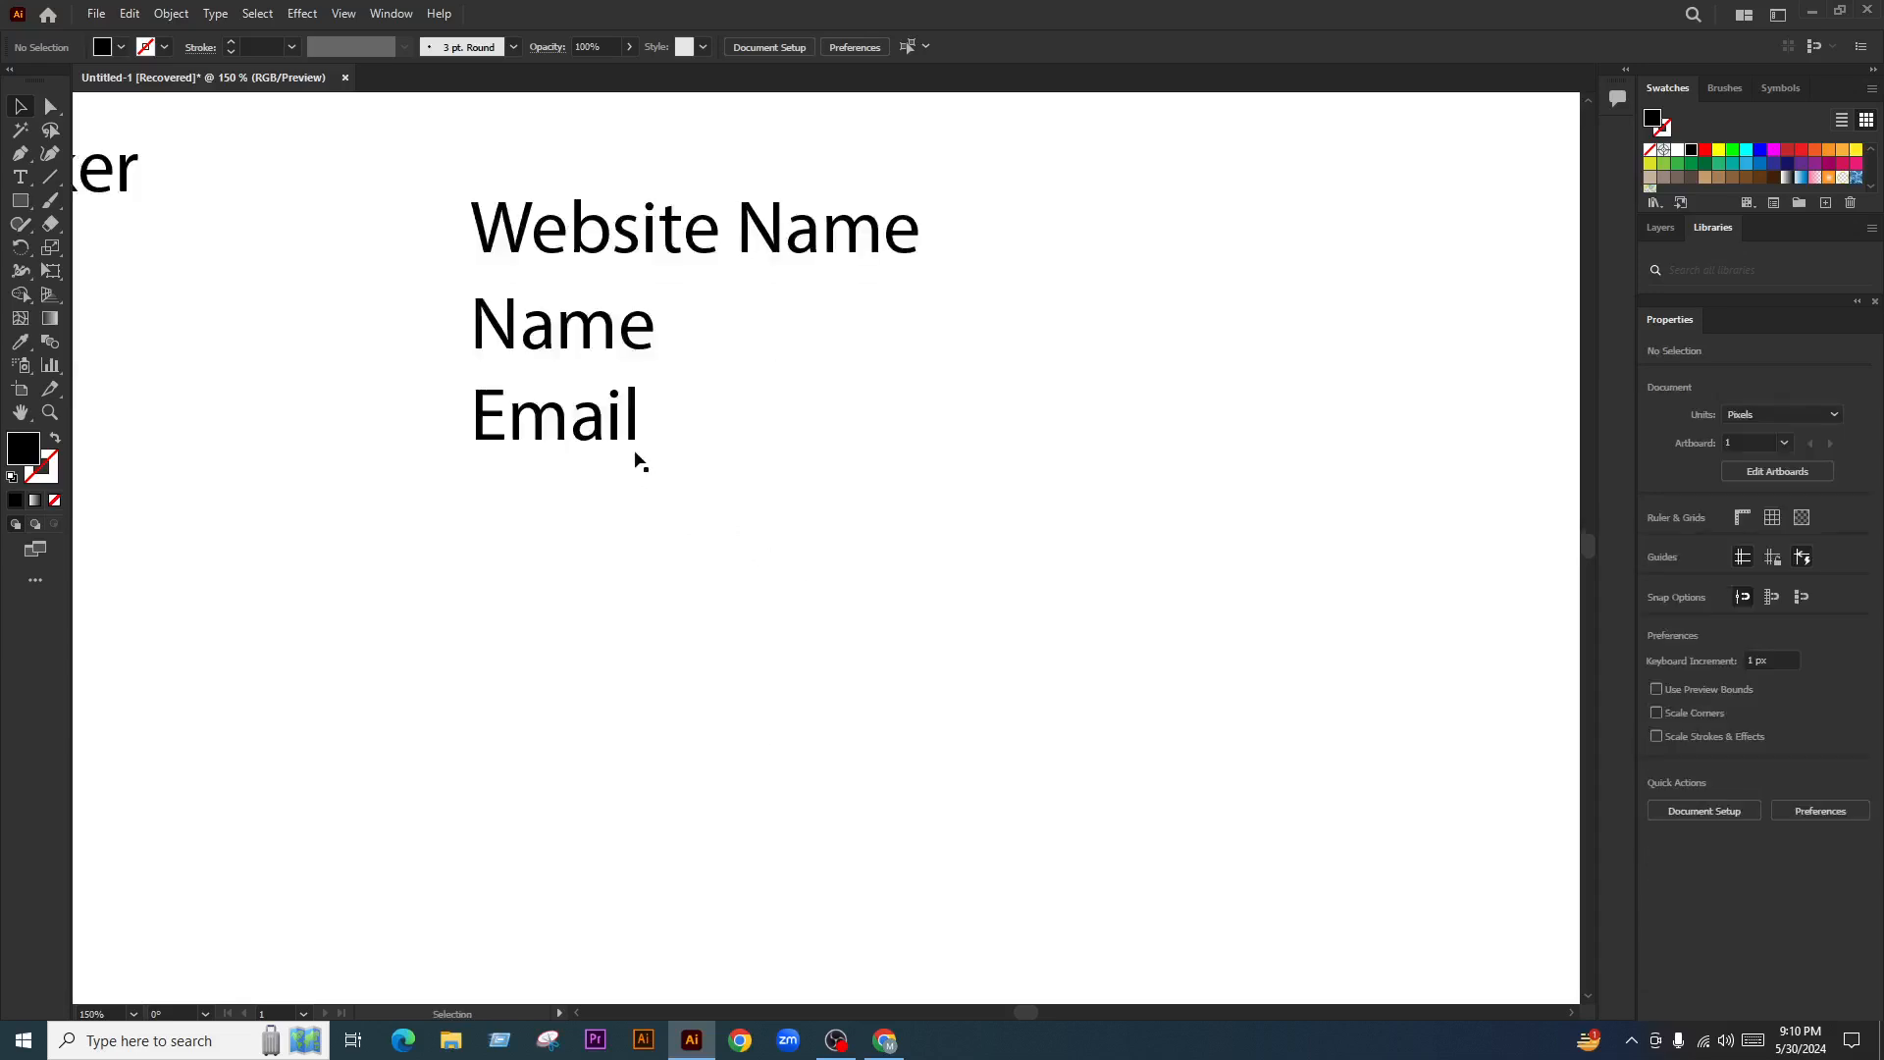
{"action": "left_click_drag", "start_coordinate": [636, 454], "coordinate": [681, 570]}
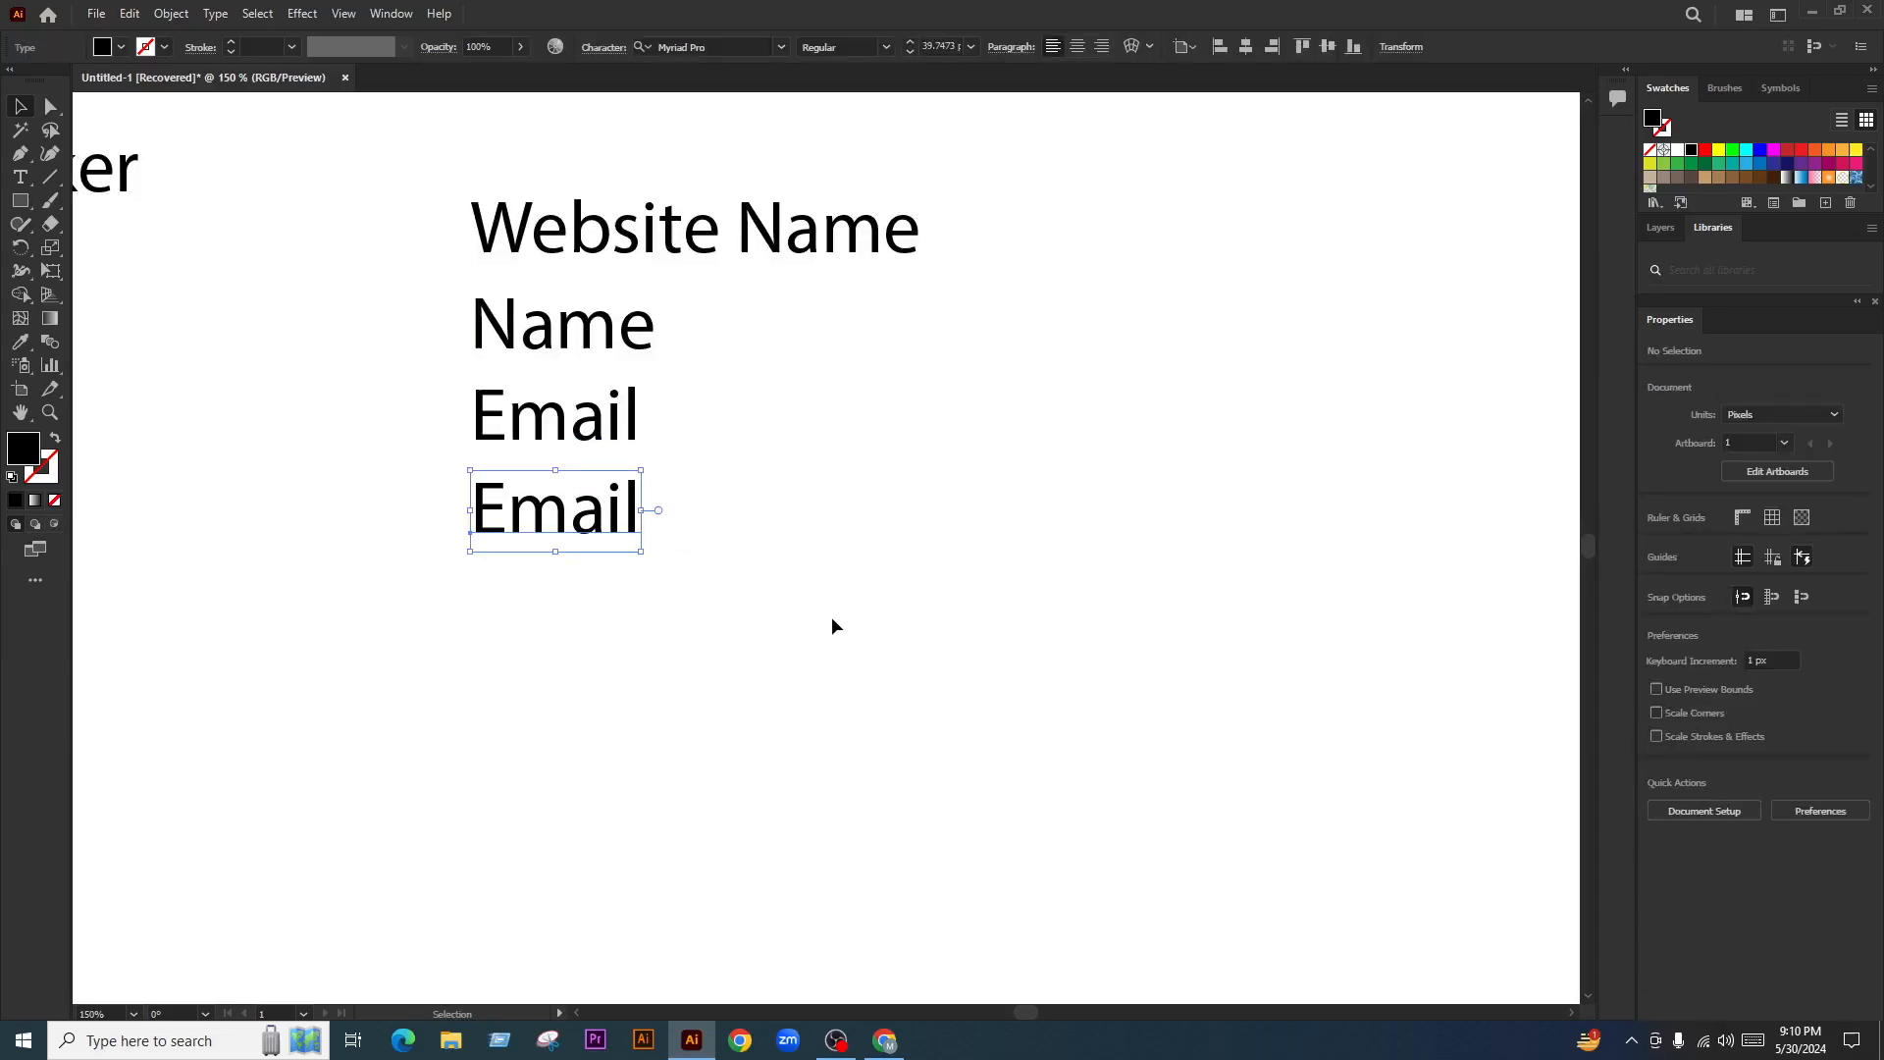
{"action": "double_click", "coordinate": [579, 518]}
{"action": "type", "text": "Phone"}
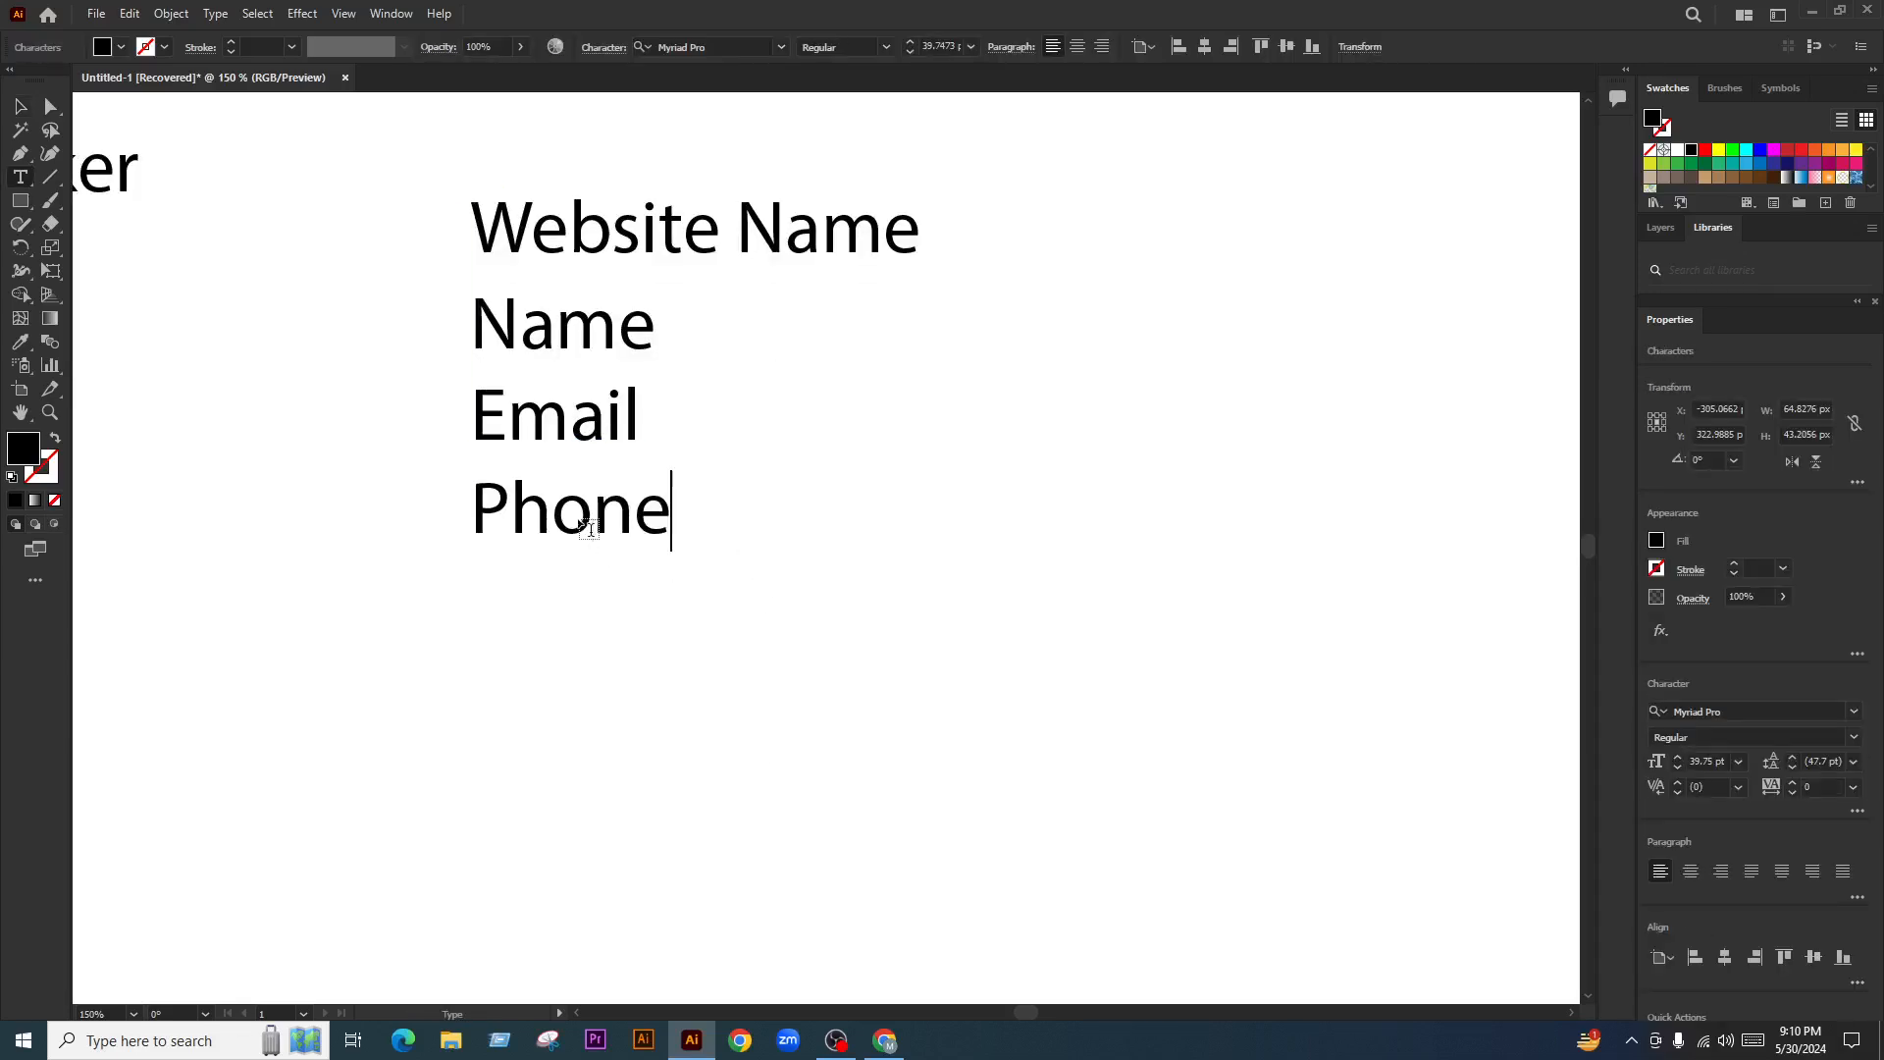
{"action": "left_click", "coordinate": [18, 107]}
Alt-drag a duplicate of the Phone line just below it
{"action": "left_click", "coordinate": [883, 601]}
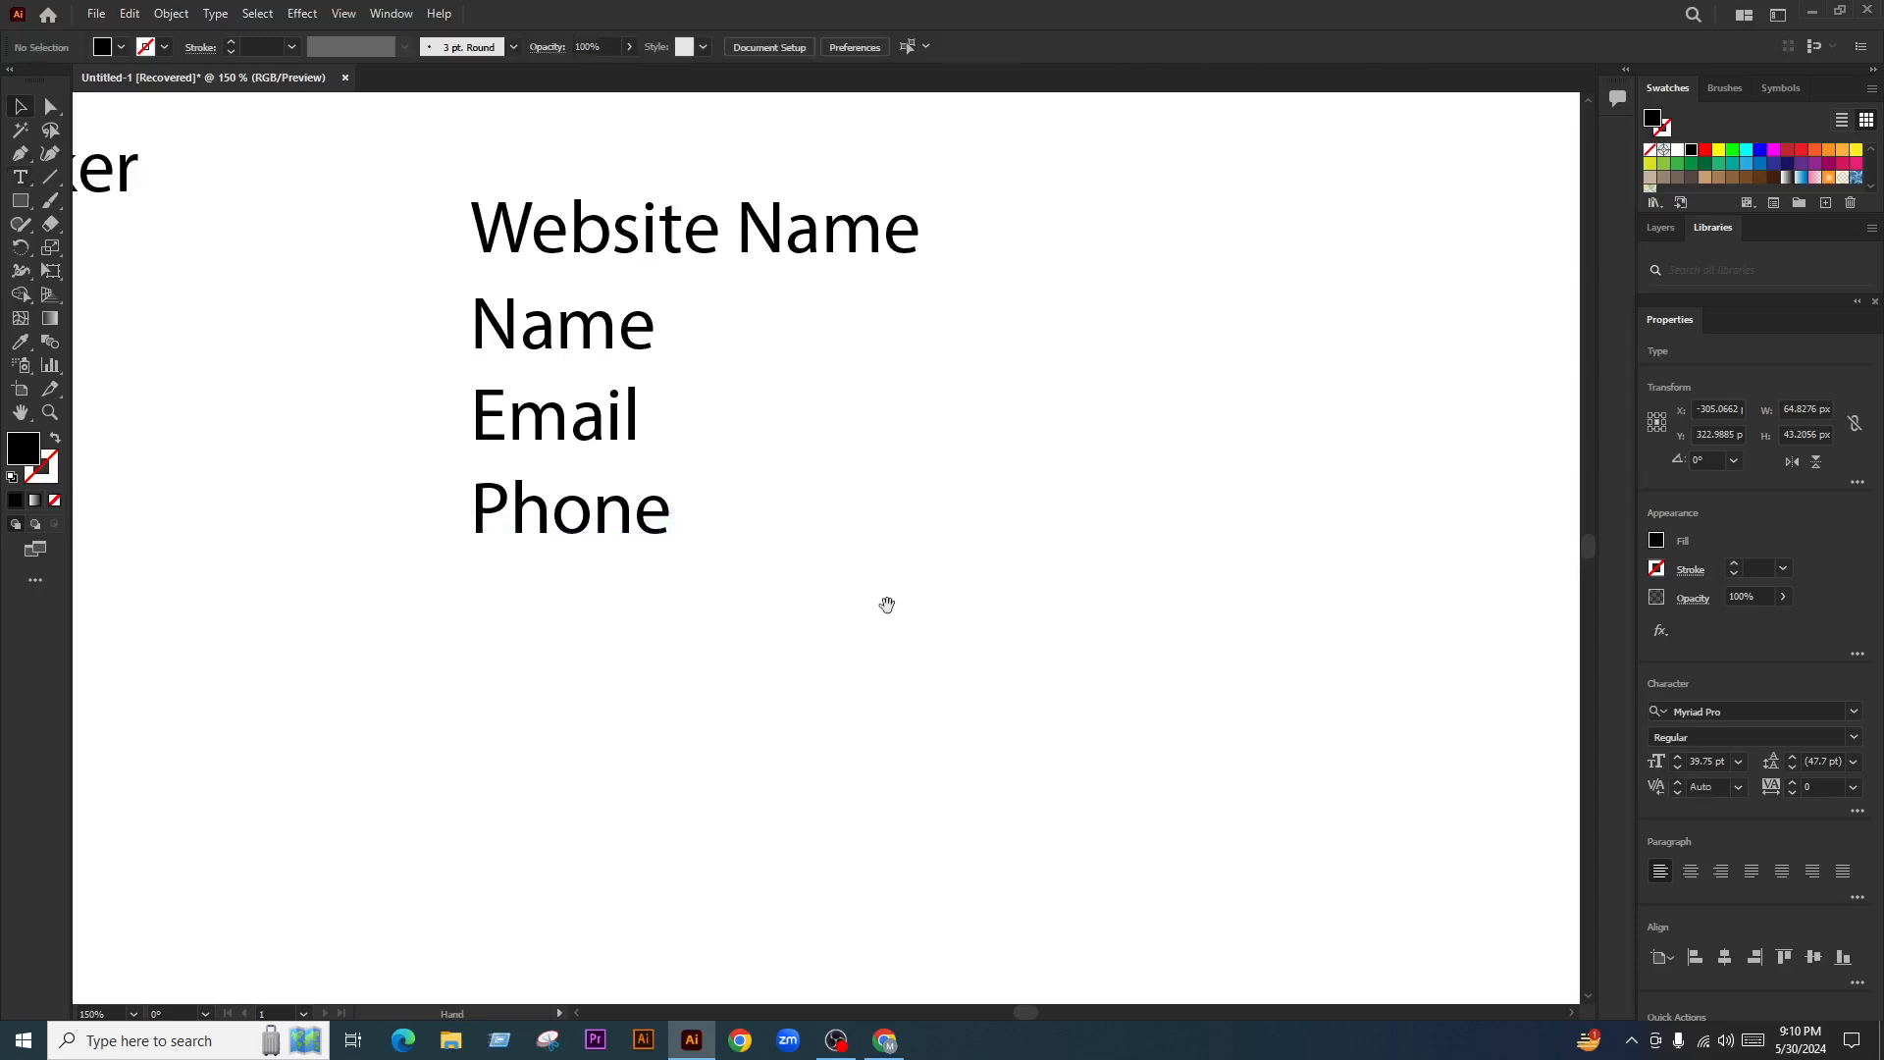
{"action": "left_click_drag", "start_coordinate": [588, 514], "coordinate": [586, 599]}
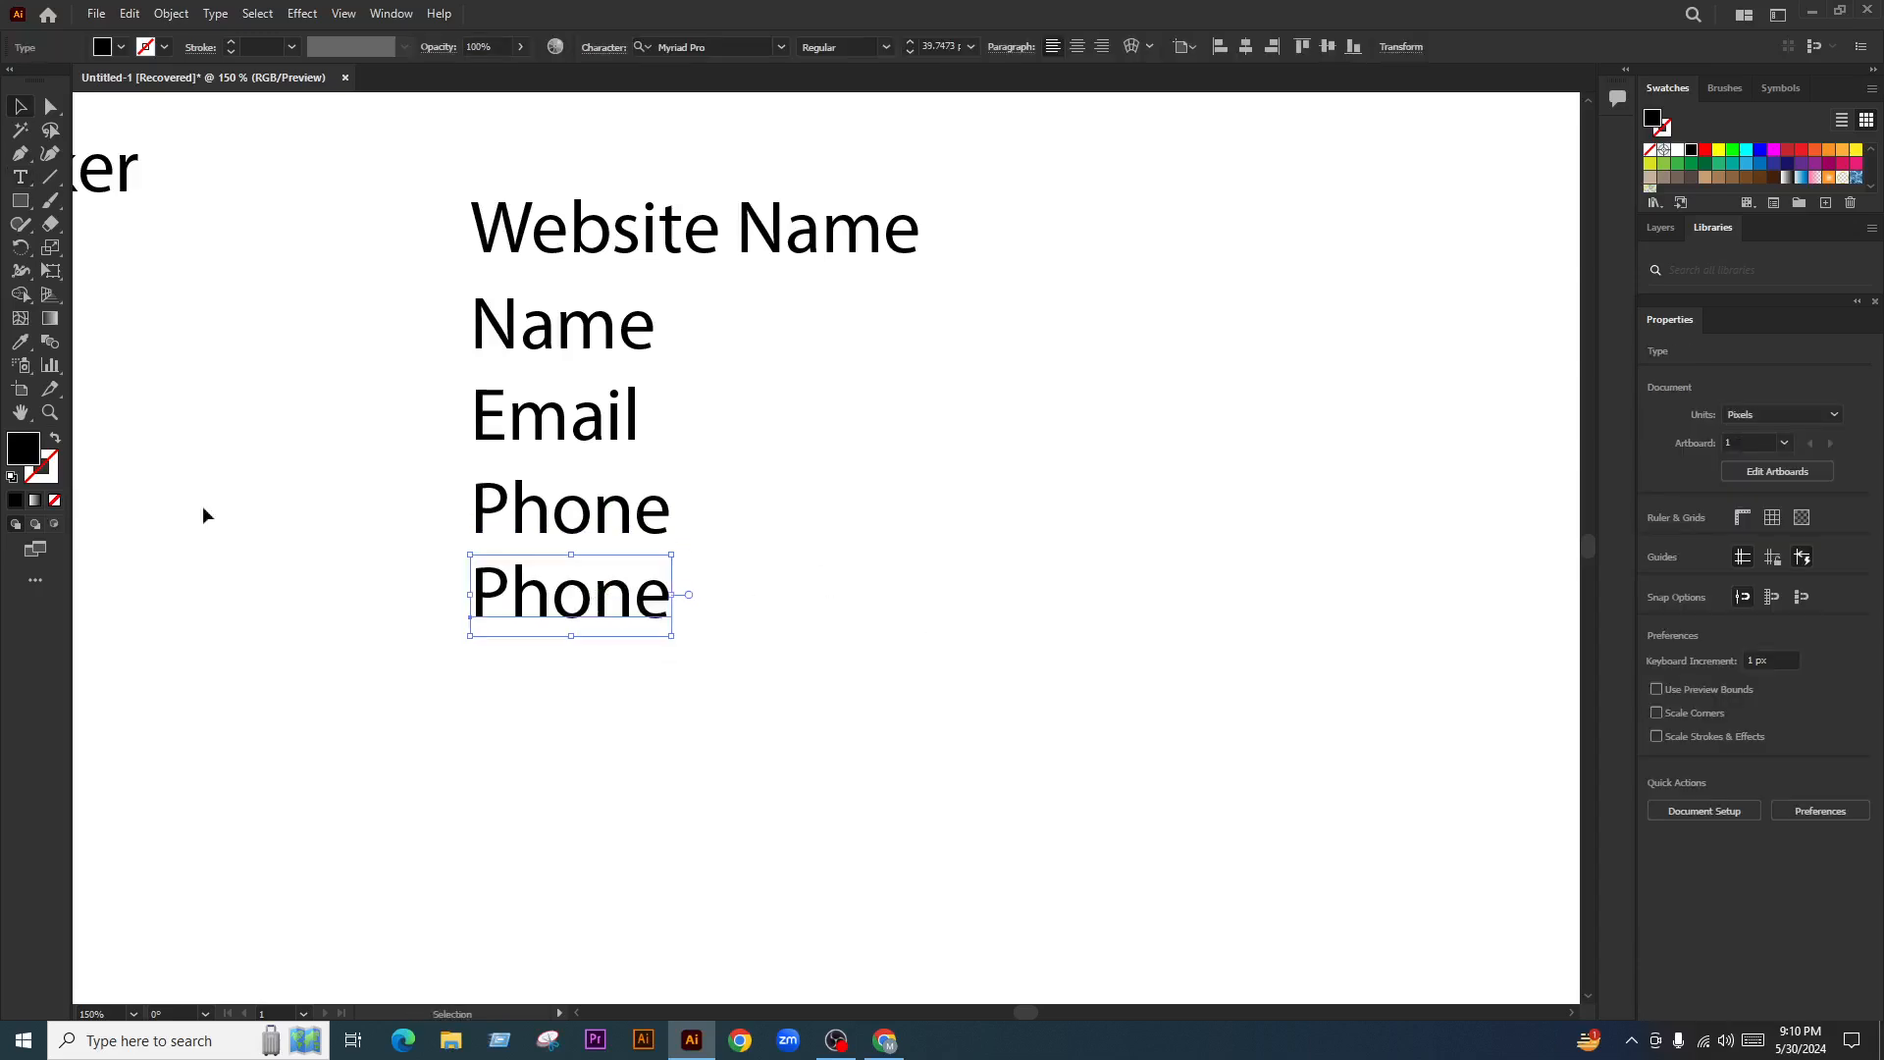
{"action": "scroll", "coordinate": [836, 408], "scroll_direction": "down", "scroll_amount": 3}
{"action": "scroll", "coordinate": [765, 461], "scroll_direction": "down", "scroll_amount": 1}
{"action": "scroll", "coordinate": [736, 473], "scroll_direction": "down", "scroll_amount": 5}
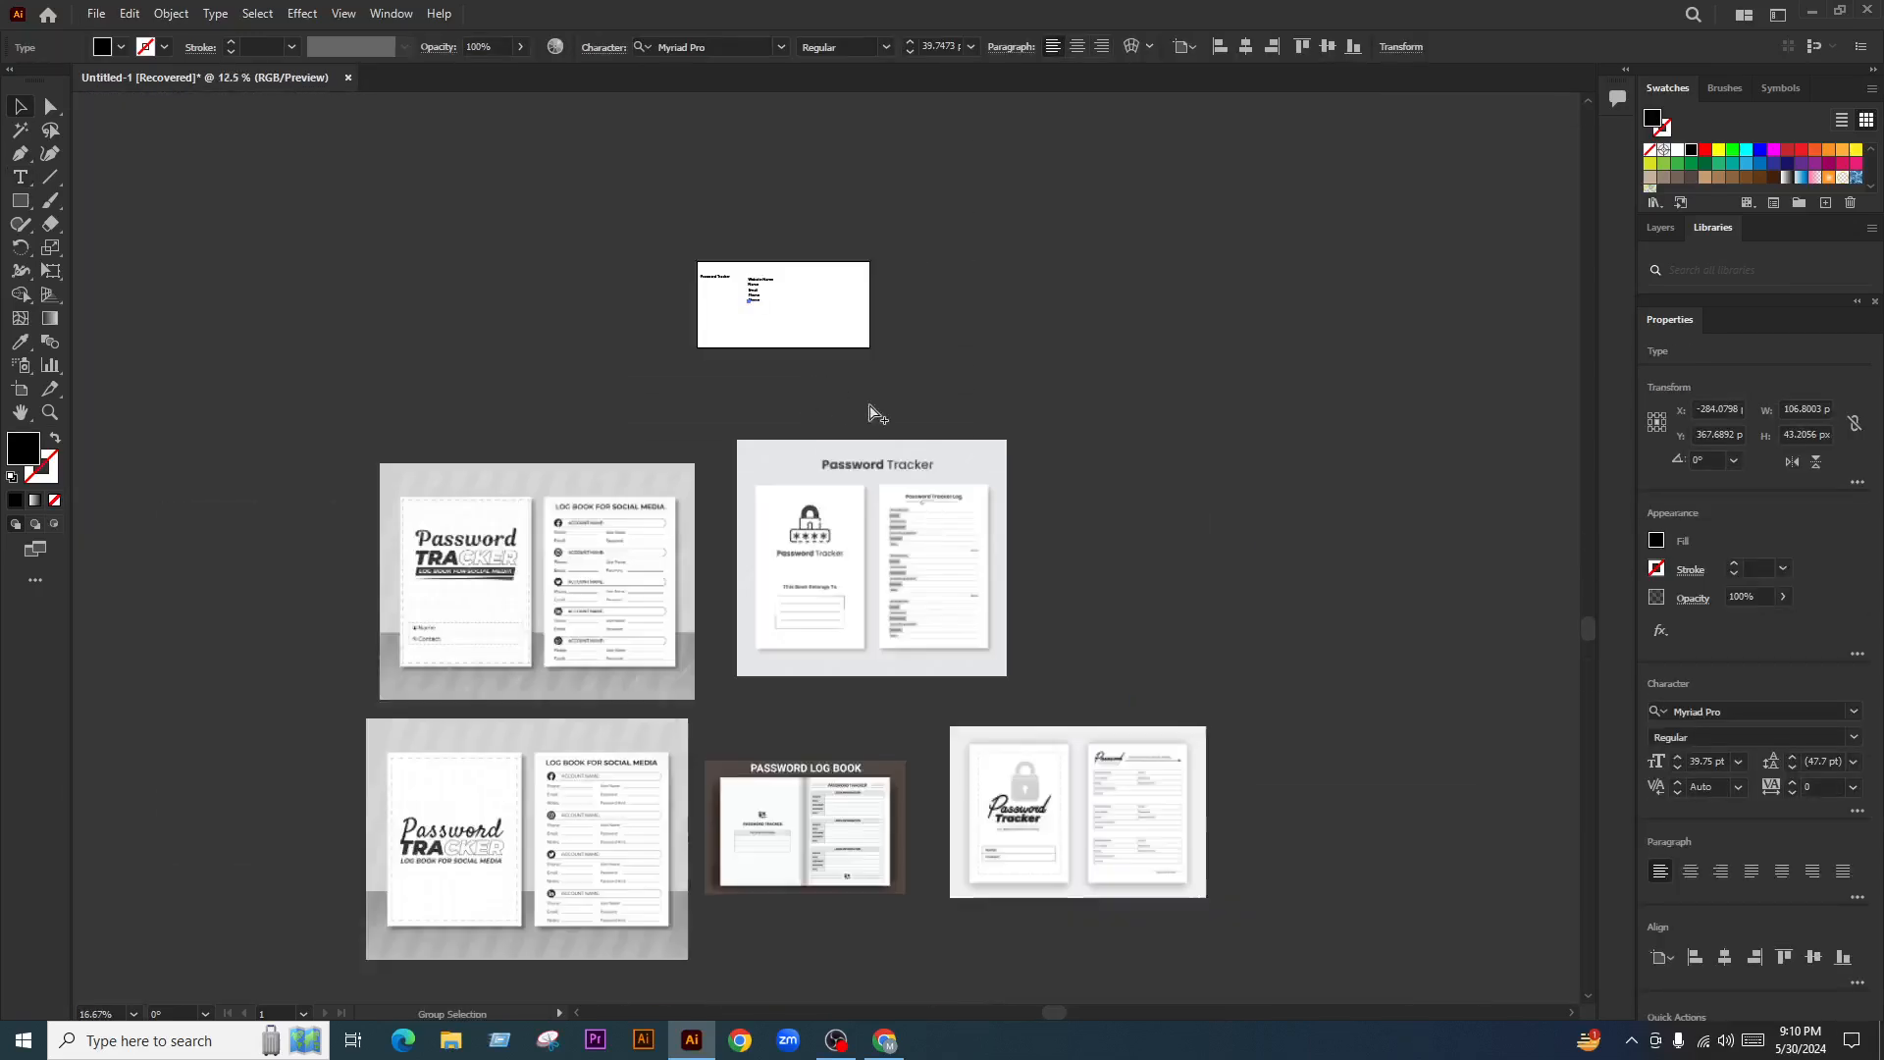
Retype the duplicate Phone line as 'Password'
{"action": "key", "text": "ctrl+alt+2"}
{"action": "left_click", "coordinate": [1110, 521]}
{"action": "scroll", "coordinate": [720, 315], "scroll_direction": "up", "scroll_amount": 6}
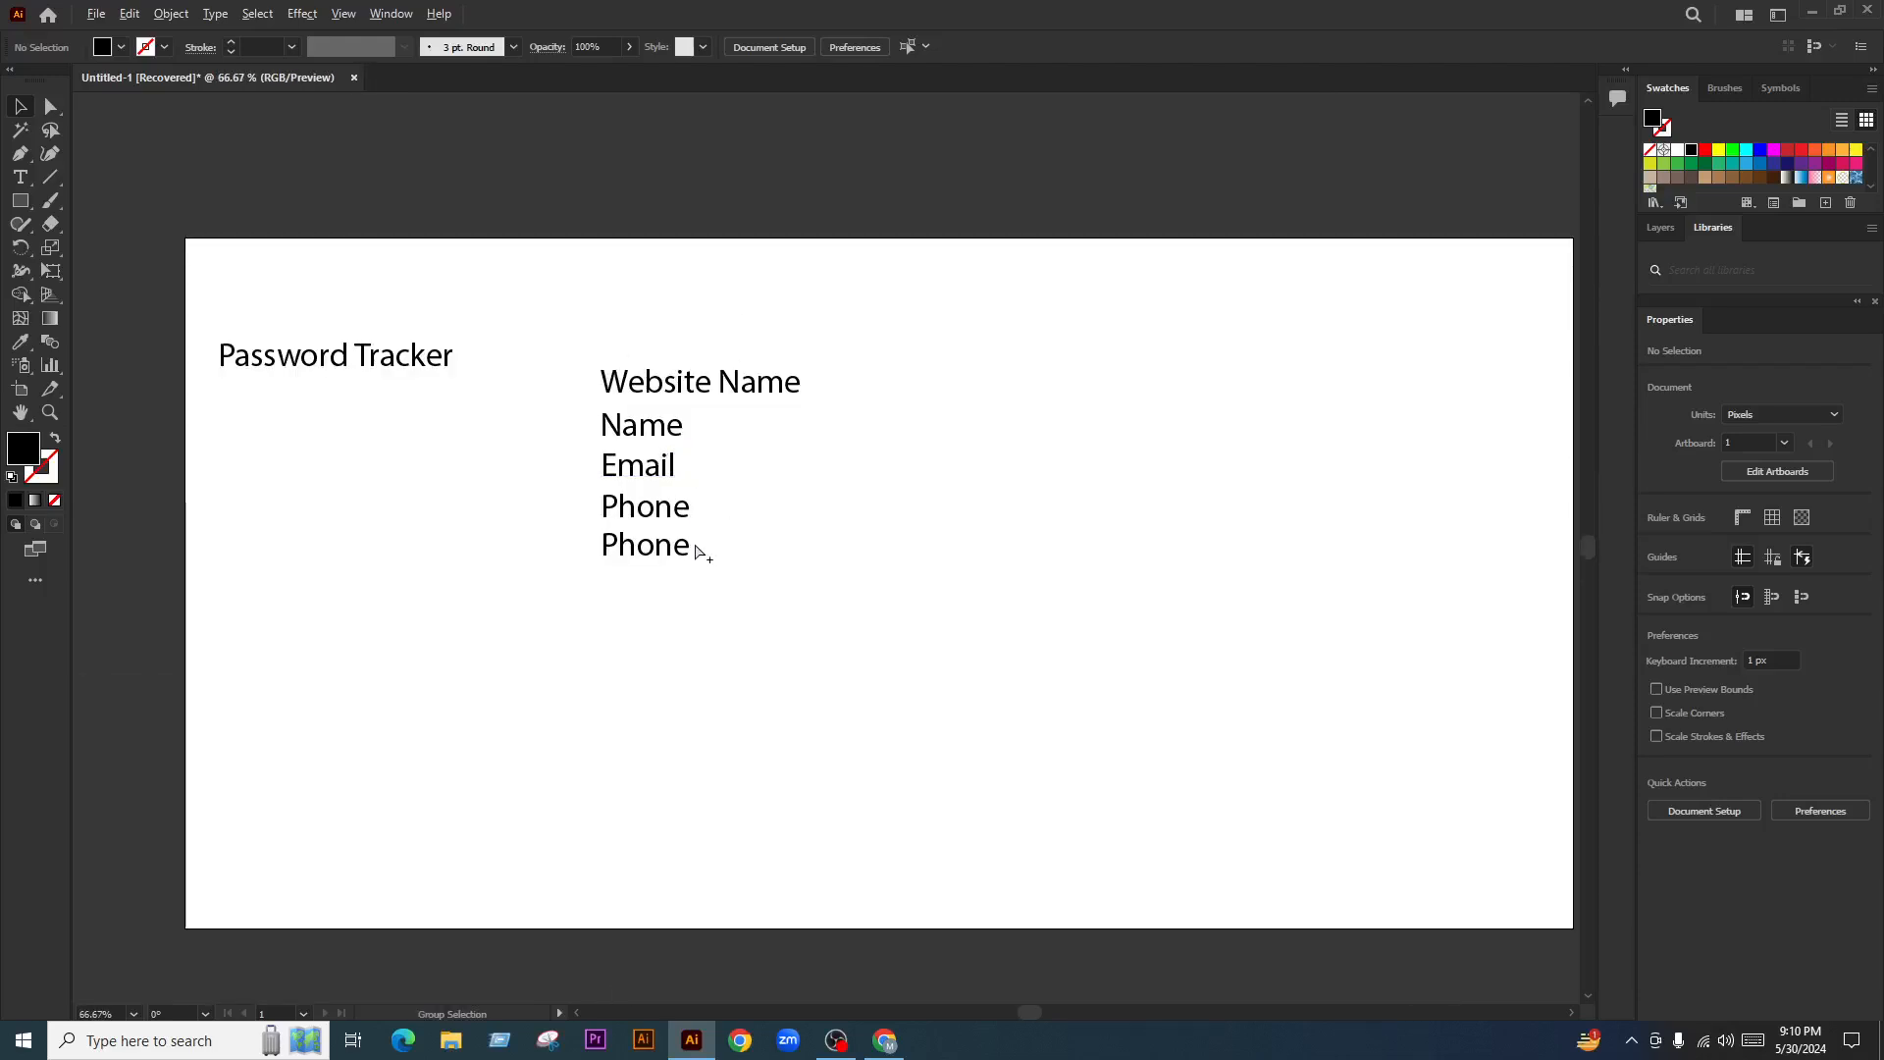
{"action": "scroll", "coordinate": [697, 547], "scroll_direction": "up", "scroll_amount": 1}
{"action": "double_click", "coordinate": [605, 546]}
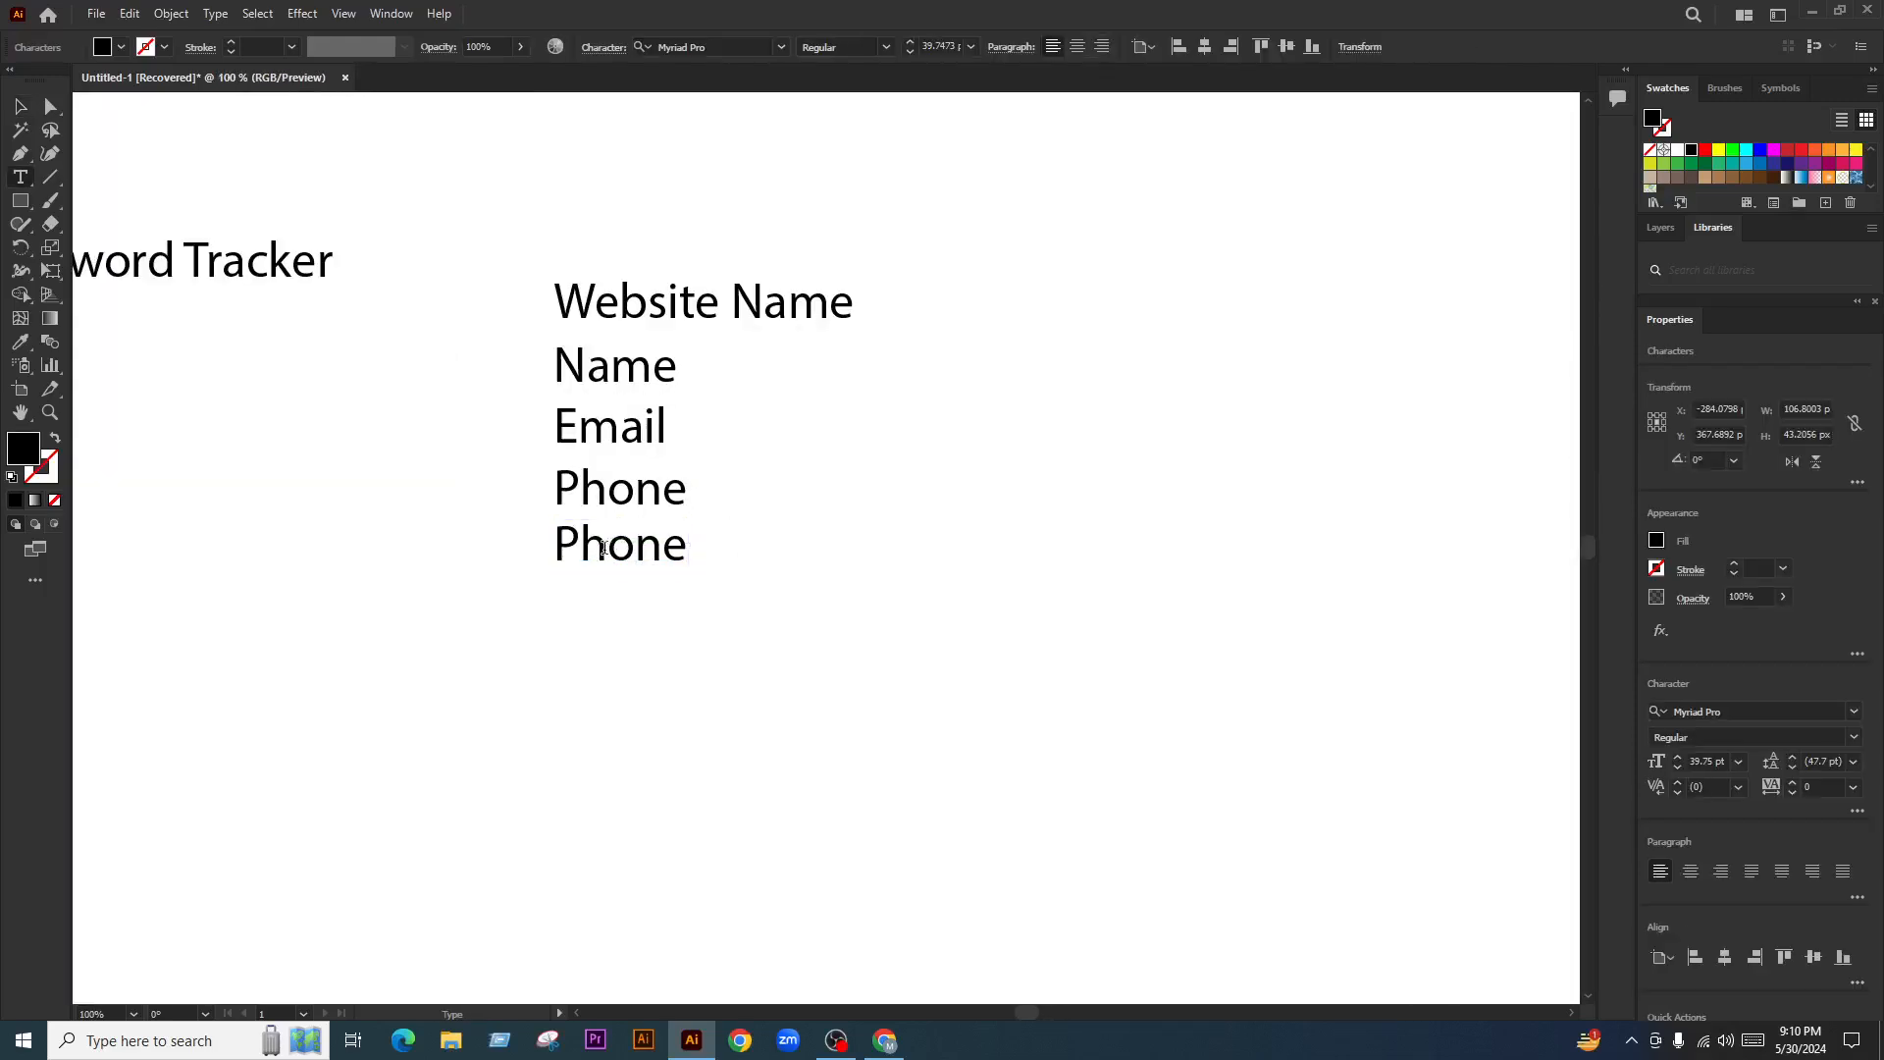
{"action": "double_click", "coordinate": [604, 548]}
{"action": "type", "text": "Pas"}
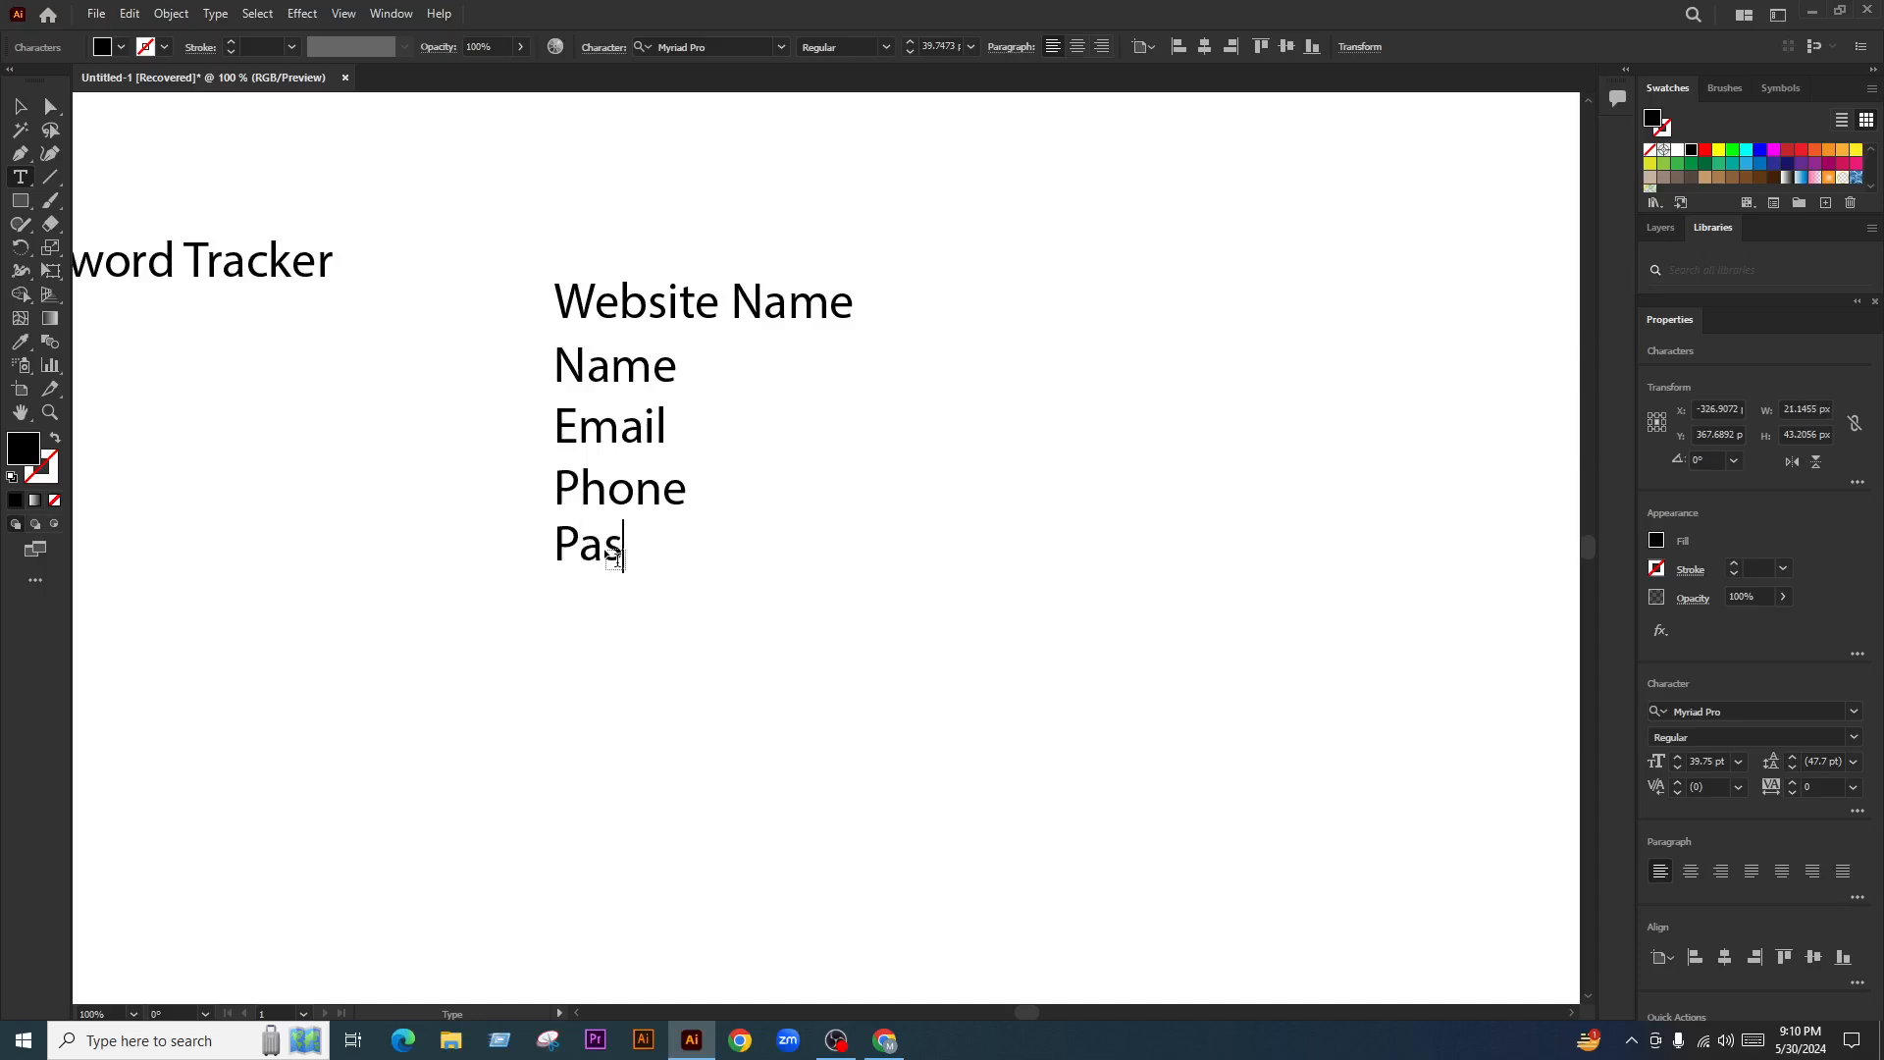
{"action": "type", "text": "sword"}
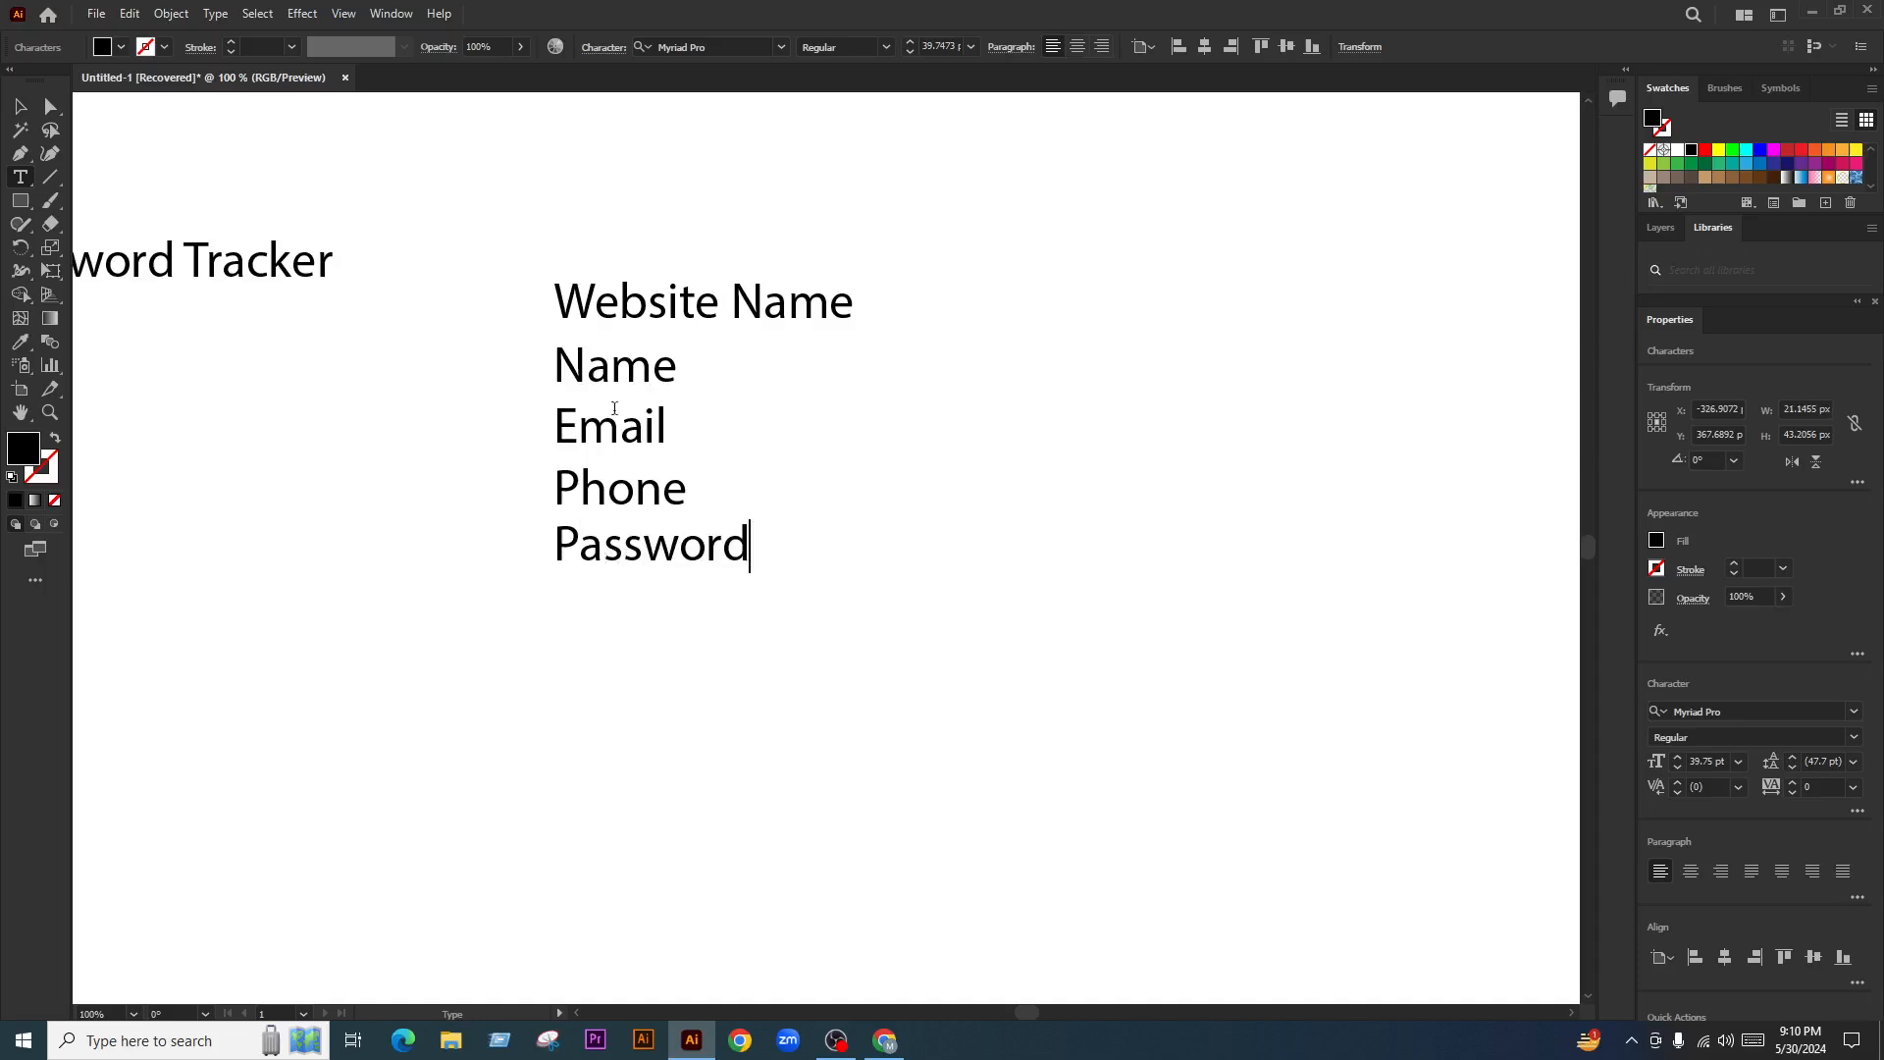
{"action": "key", "text": "Escape"}
Duplicate the Password line below and retype it as 'Password Hint'
{"action": "left_click", "coordinate": [1144, 664]}
{"action": "left_click_drag", "start_coordinate": [660, 549], "coordinate": [662, 608]}
{"action": "double_click", "coordinate": [653, 618]}
{"action": "double_click", "coordinate": [649, 616]}
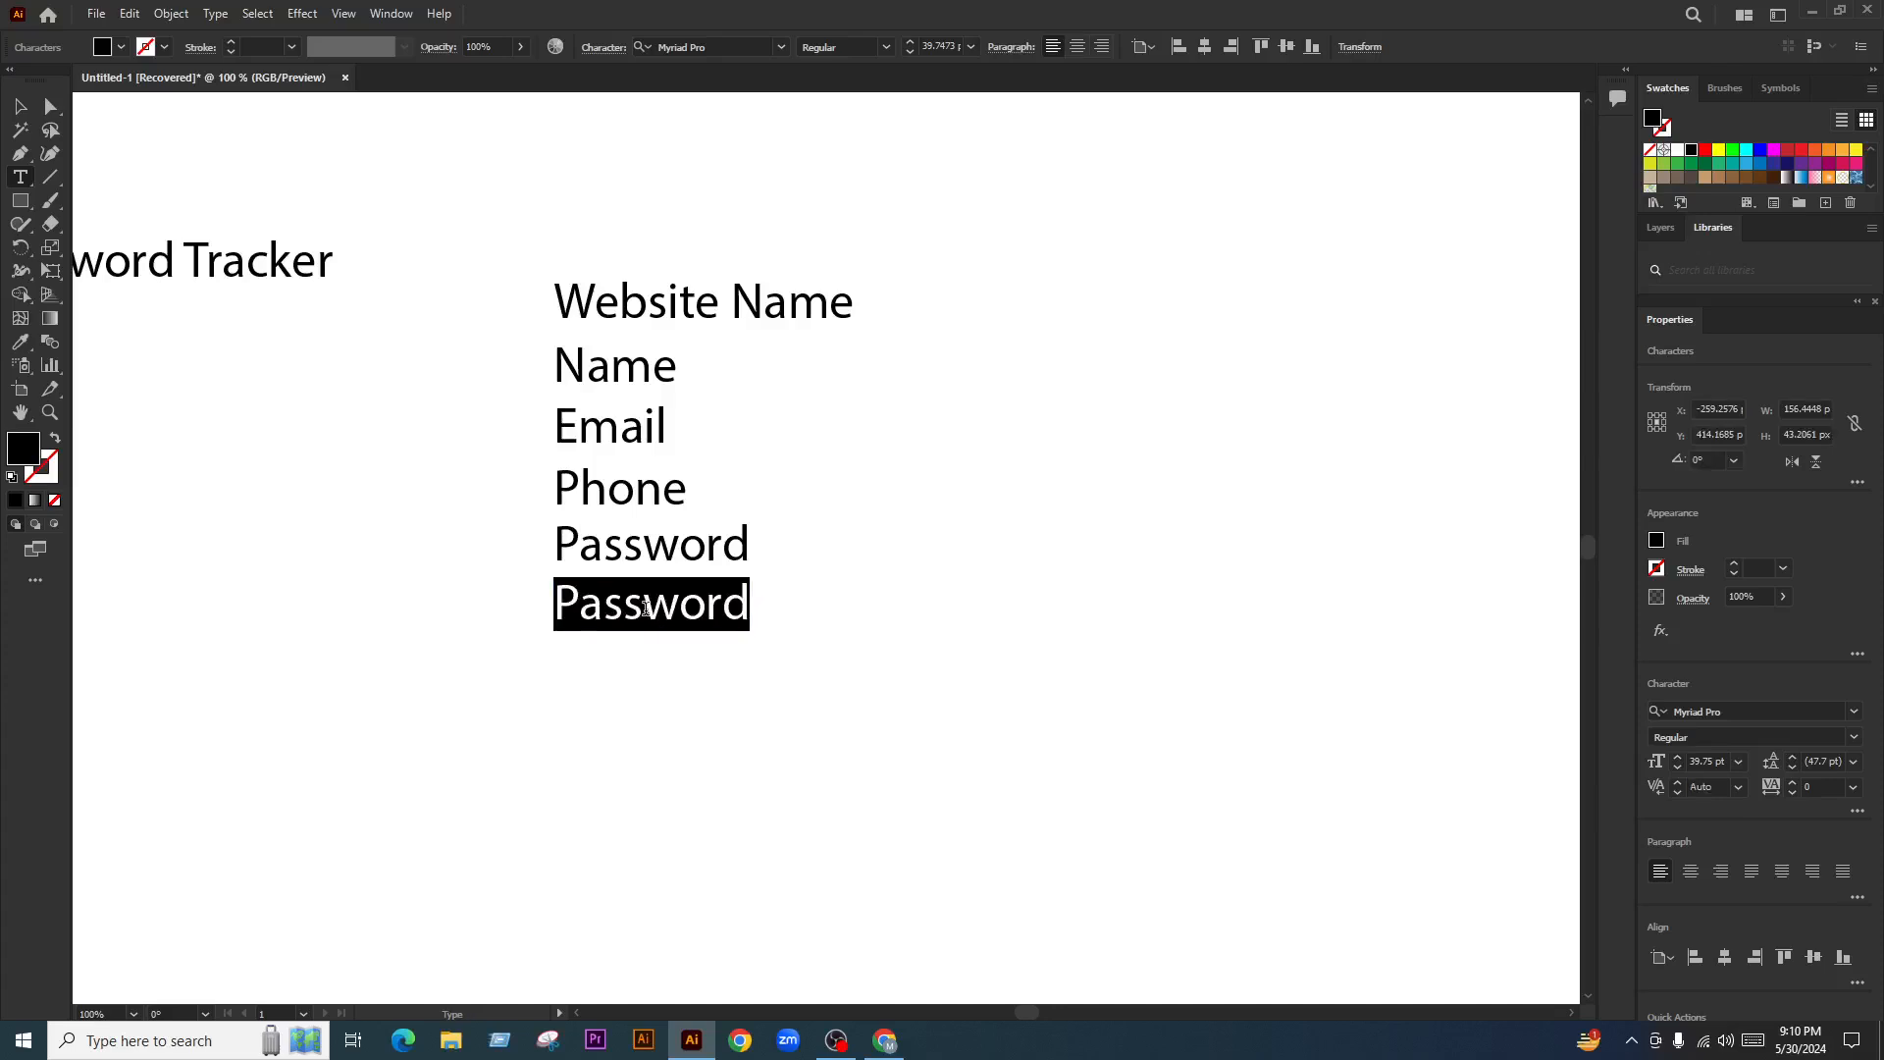
{"action": "type", "text": "Password Hint"}
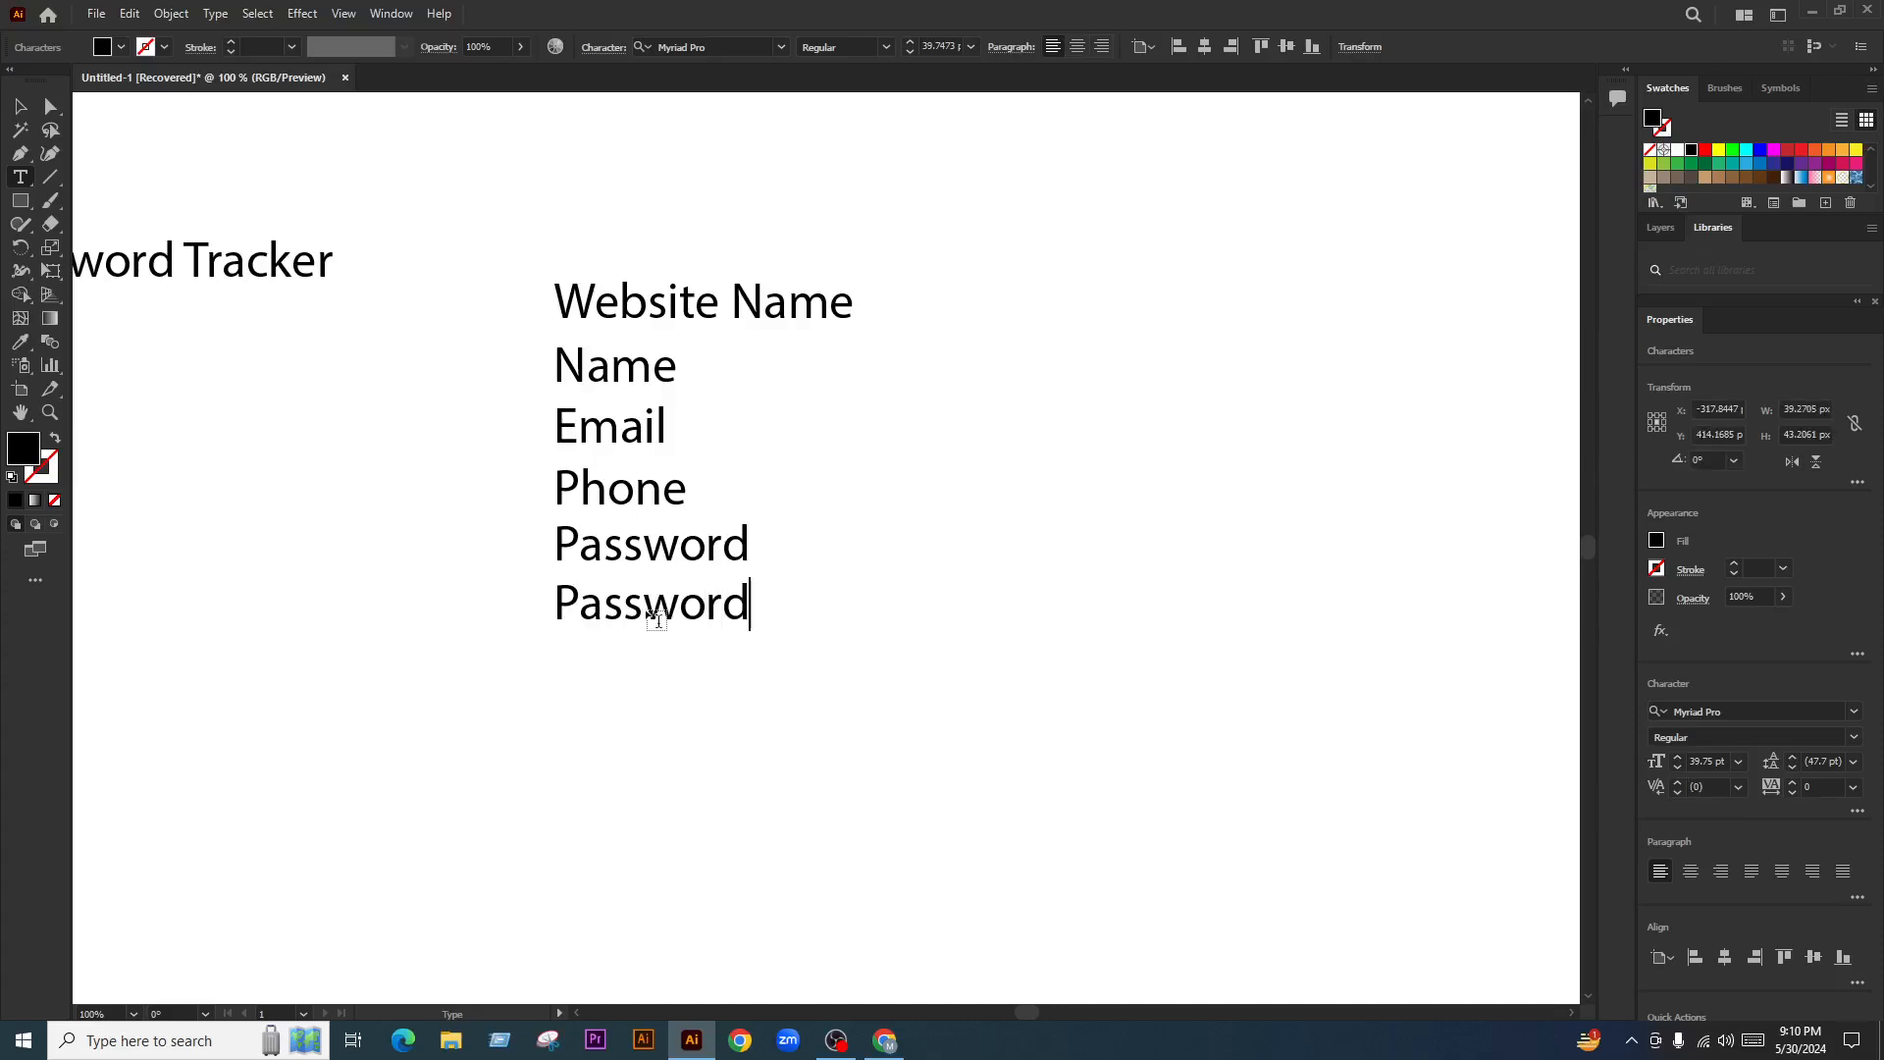
{"action": "key", "text": "Escape"}
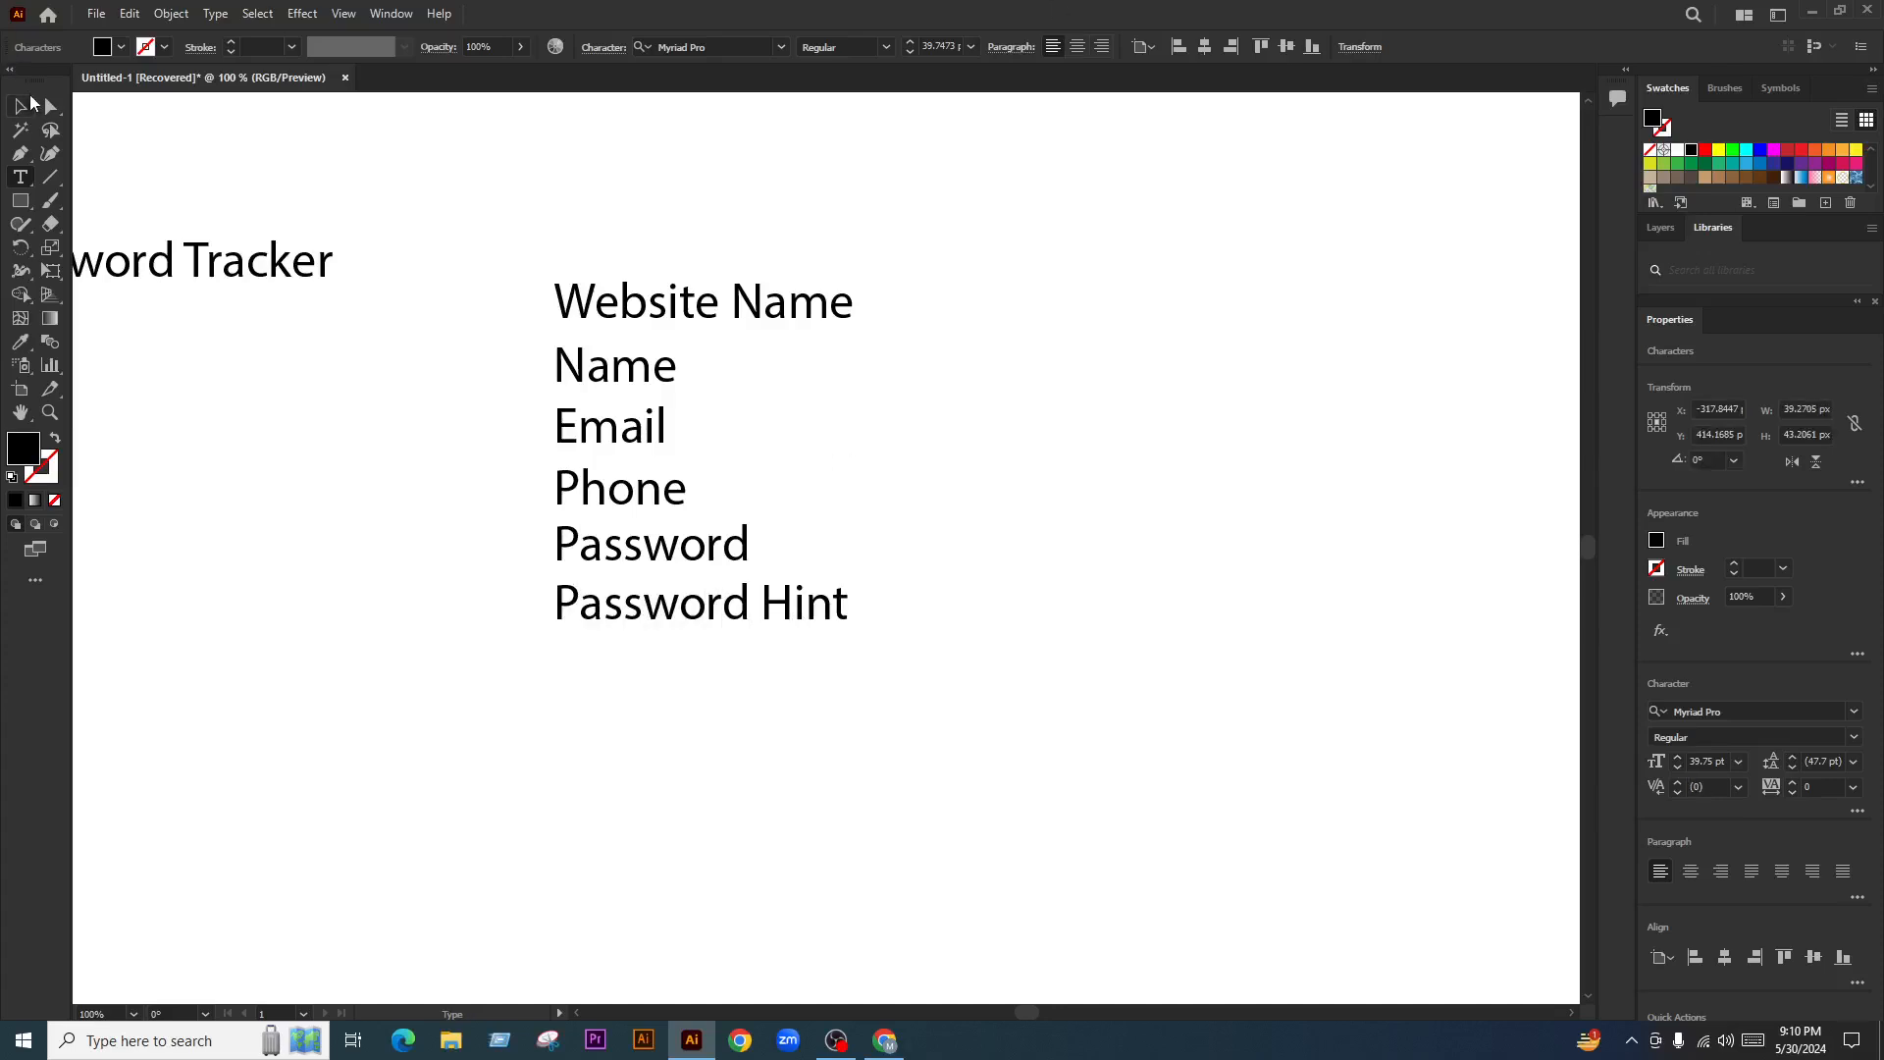
Duplicate the Password Hint line below and retype it as 'Security Question'
{"action": "left_click", "coordinate": [987, 631]}
{"action": "left_click_drag", "start_coordinate": [732, 621], "coordinate": [737, 686]}
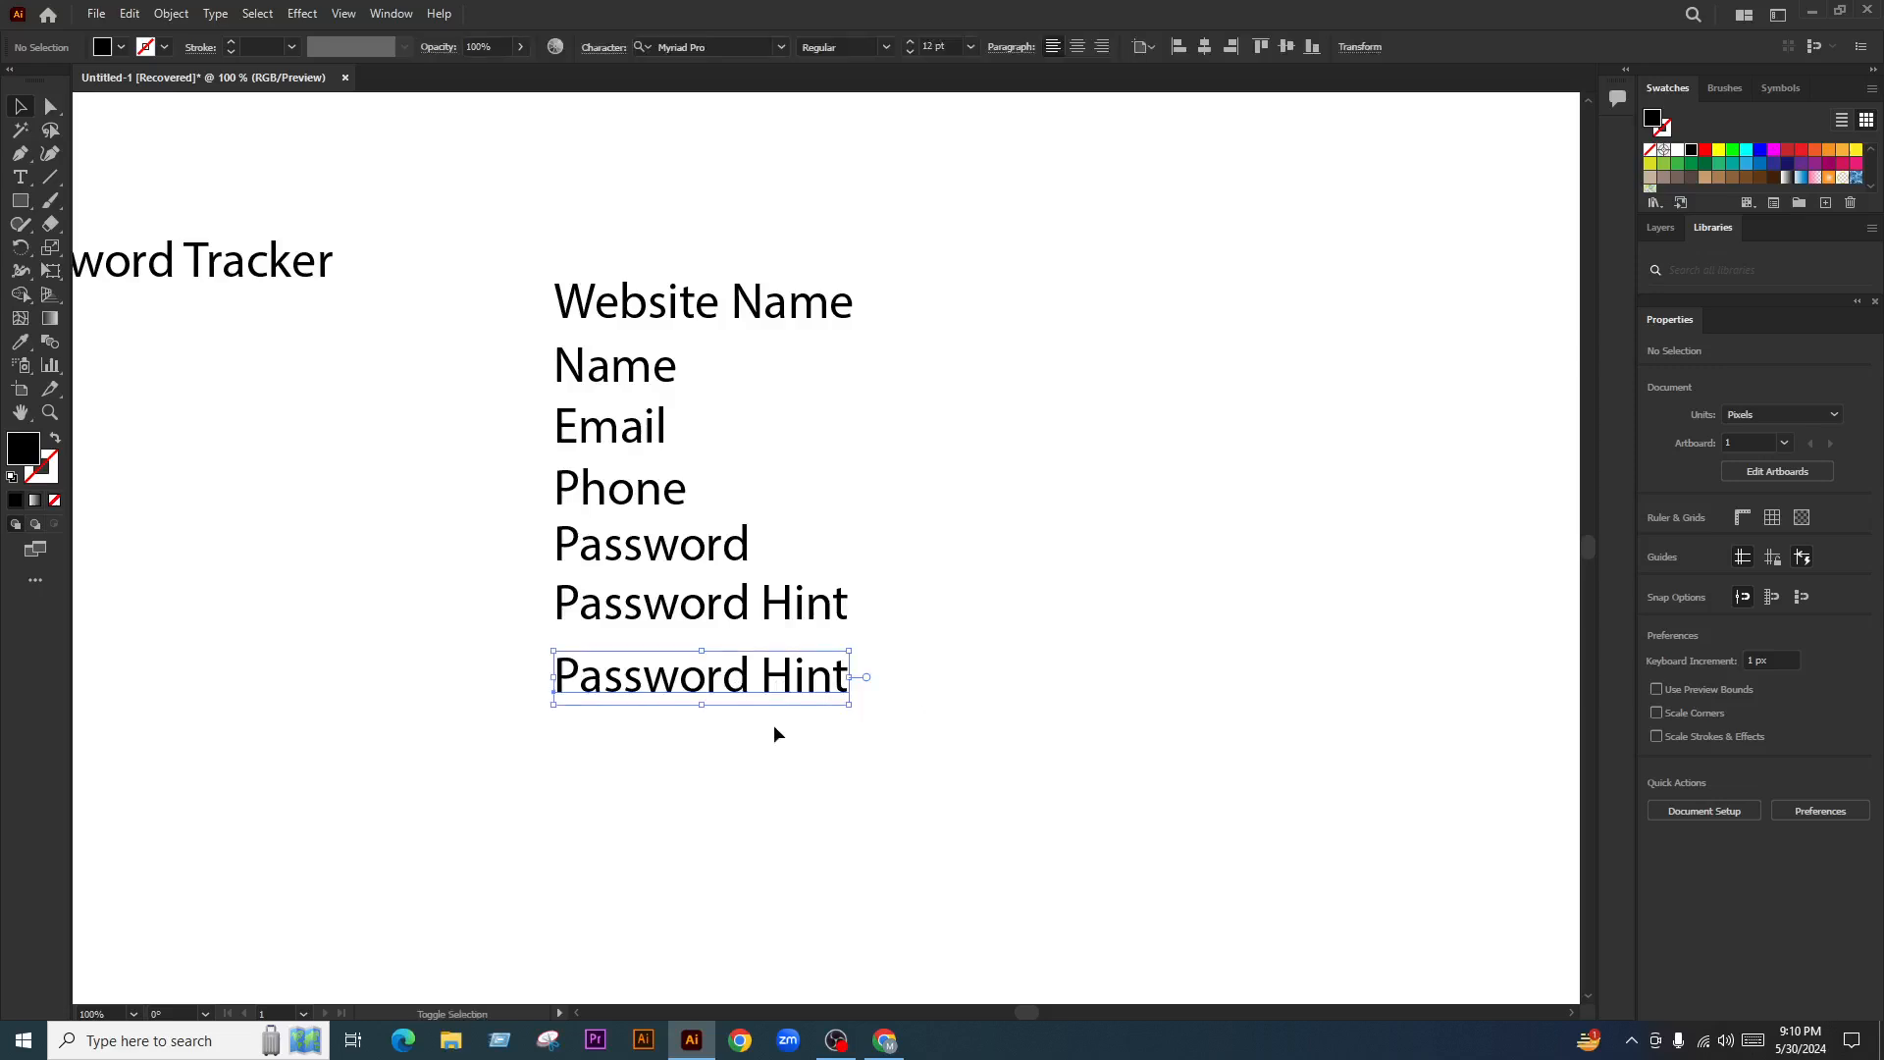
{"action": "double_click", "coordinate": [717, 687]}
{"action": "key", "text": "ctrl+a"}
{"action": "type", "text": "S"}
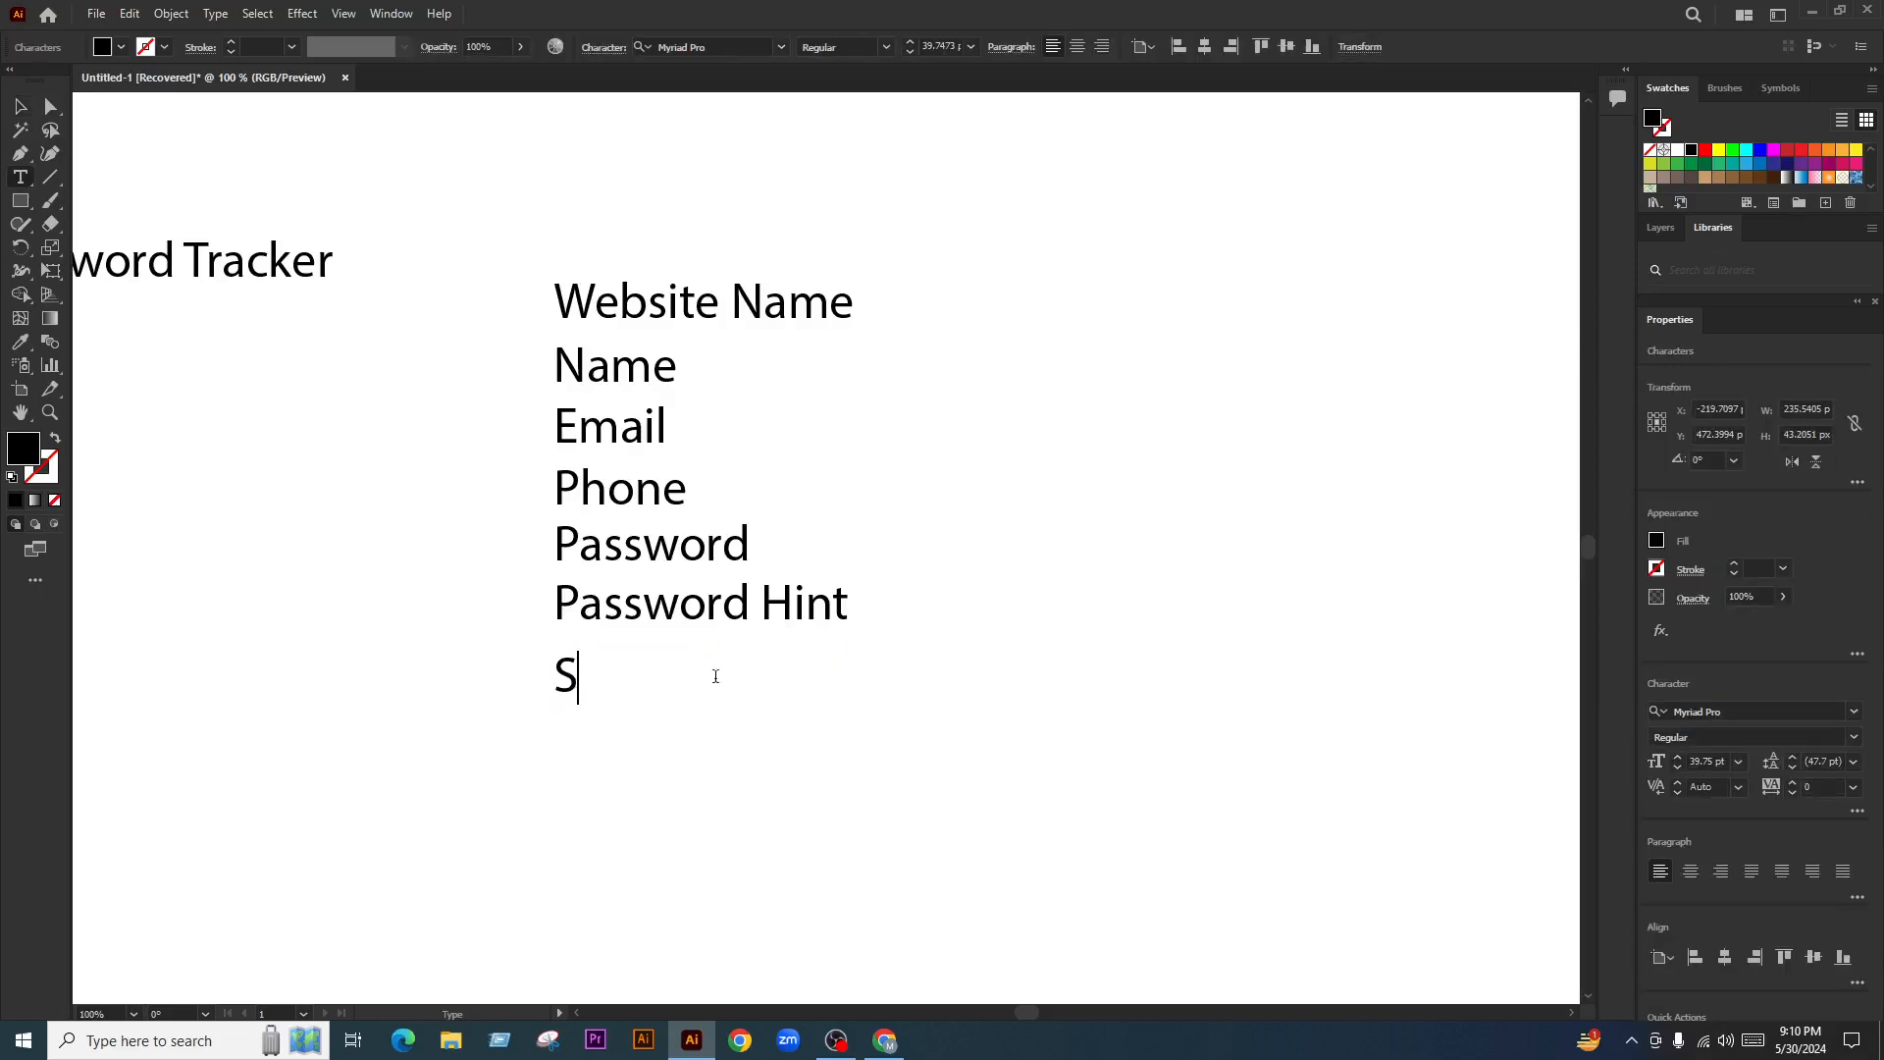
{"action": "type", "text": "ecurity Question"}
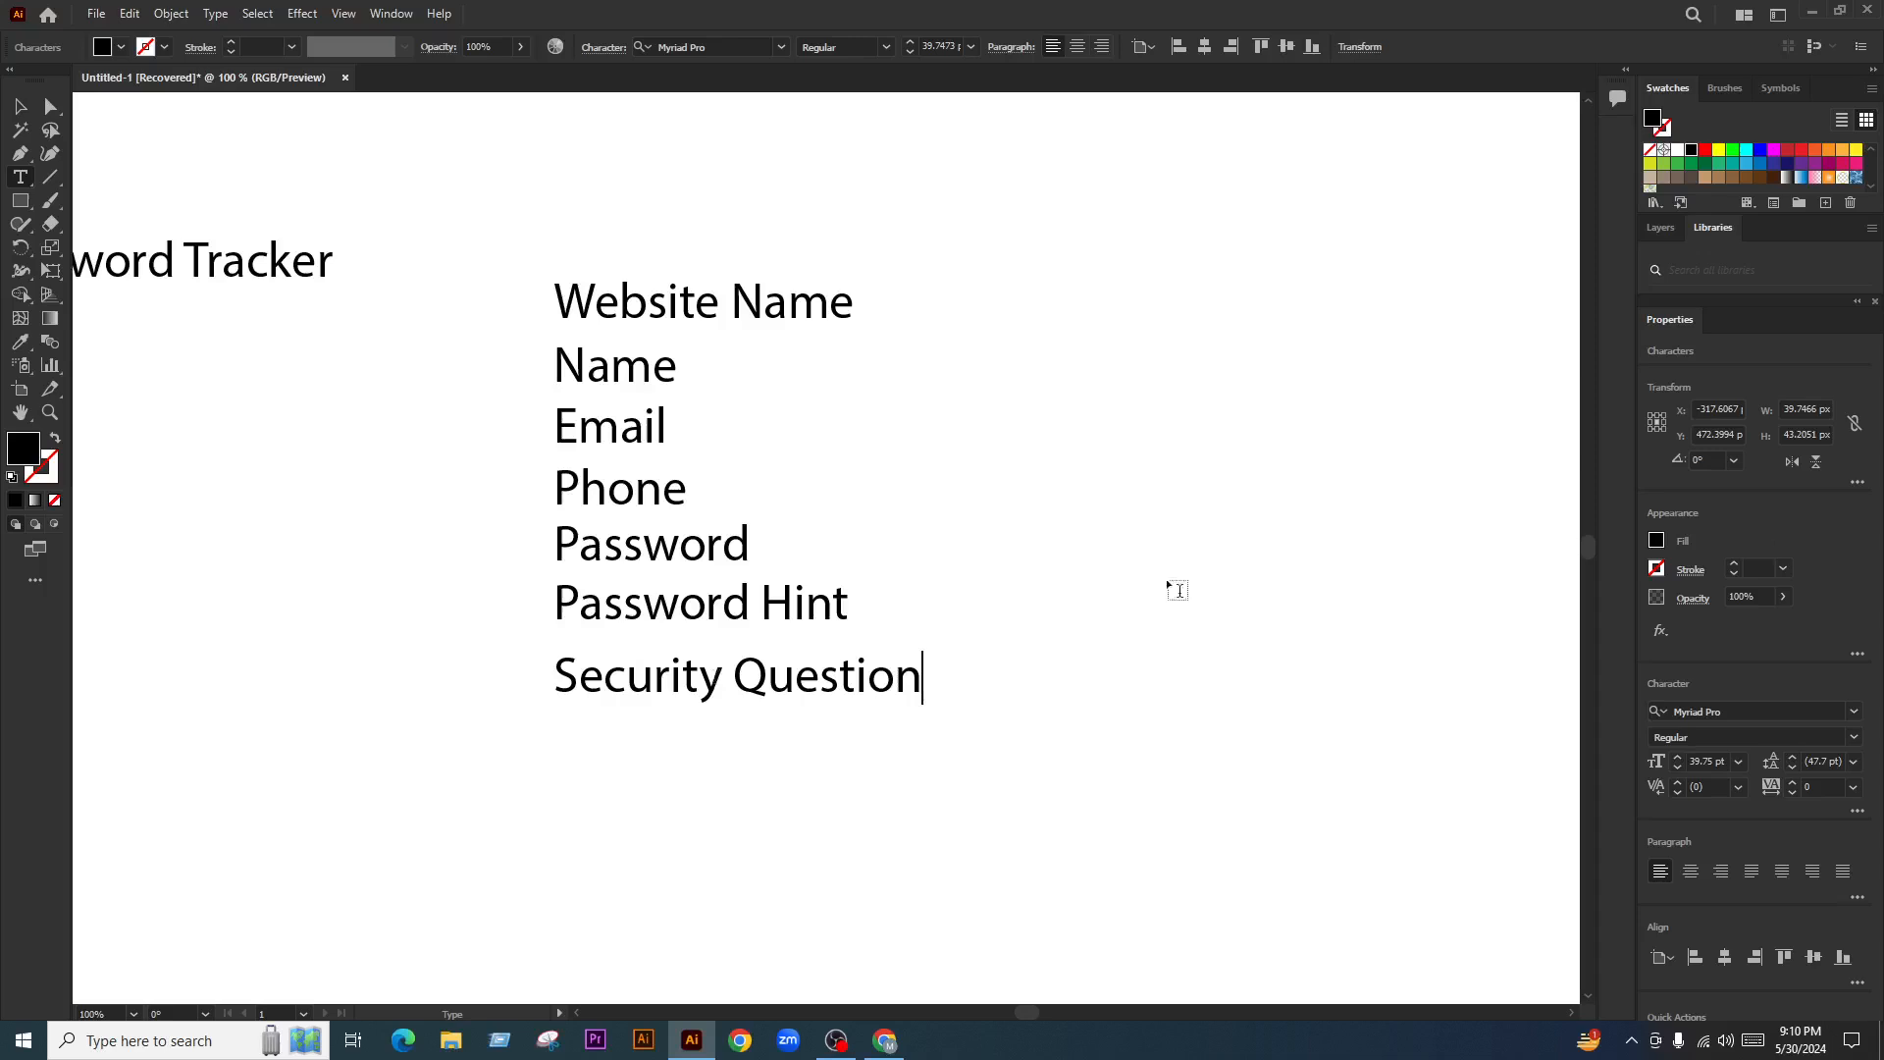
{"action": "left_click", "coordinate": [19, 106]}
Duplicate the Security Question line below and retype it as 'Answer'
{"action": "scroll", "coordinate": [1052, 636], "scroll_direction": "down", "scroll_amount": 1}
{"action": "left_click", "coordinate": [1052, 636]}
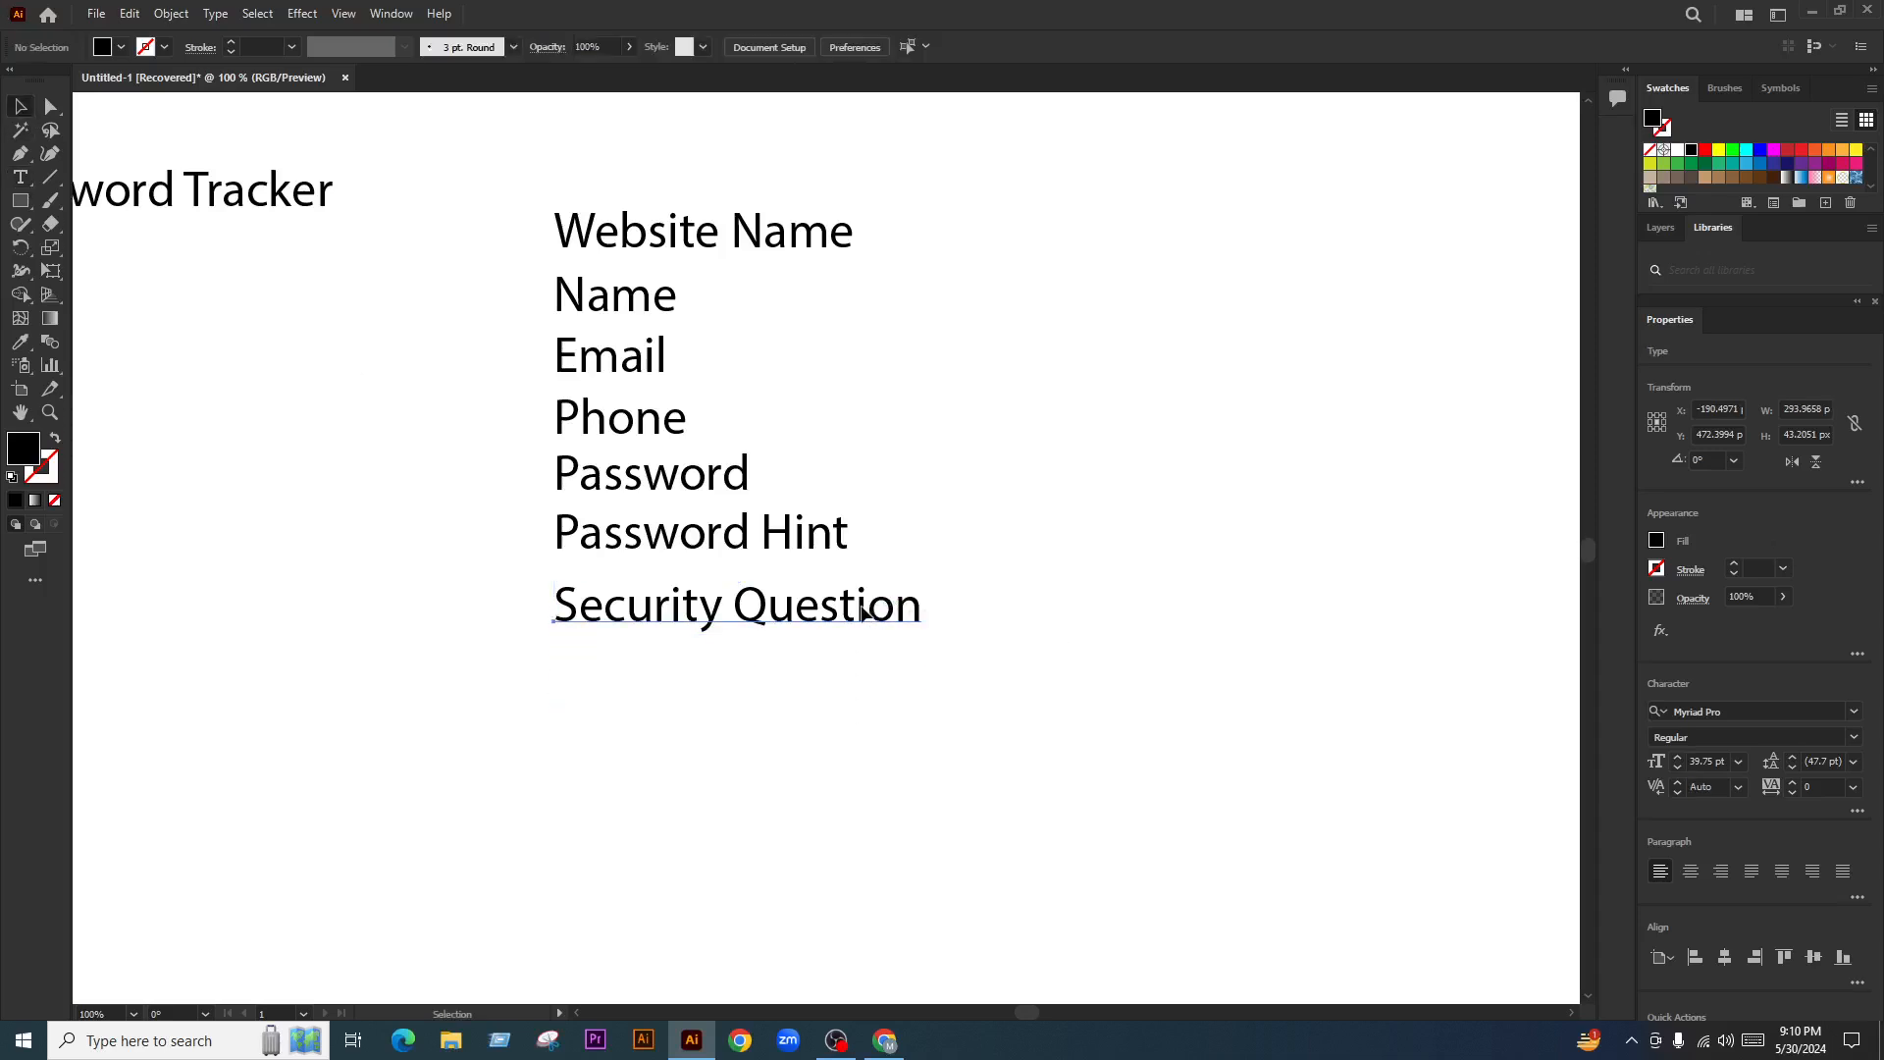
{"action": "left_click_drag", "start_coordinate": [862, 609], "coordinate": [967, 651]}
{"action": "left_click", "coordinate": [769, 721]}
{"action": "key", "text": "t"}
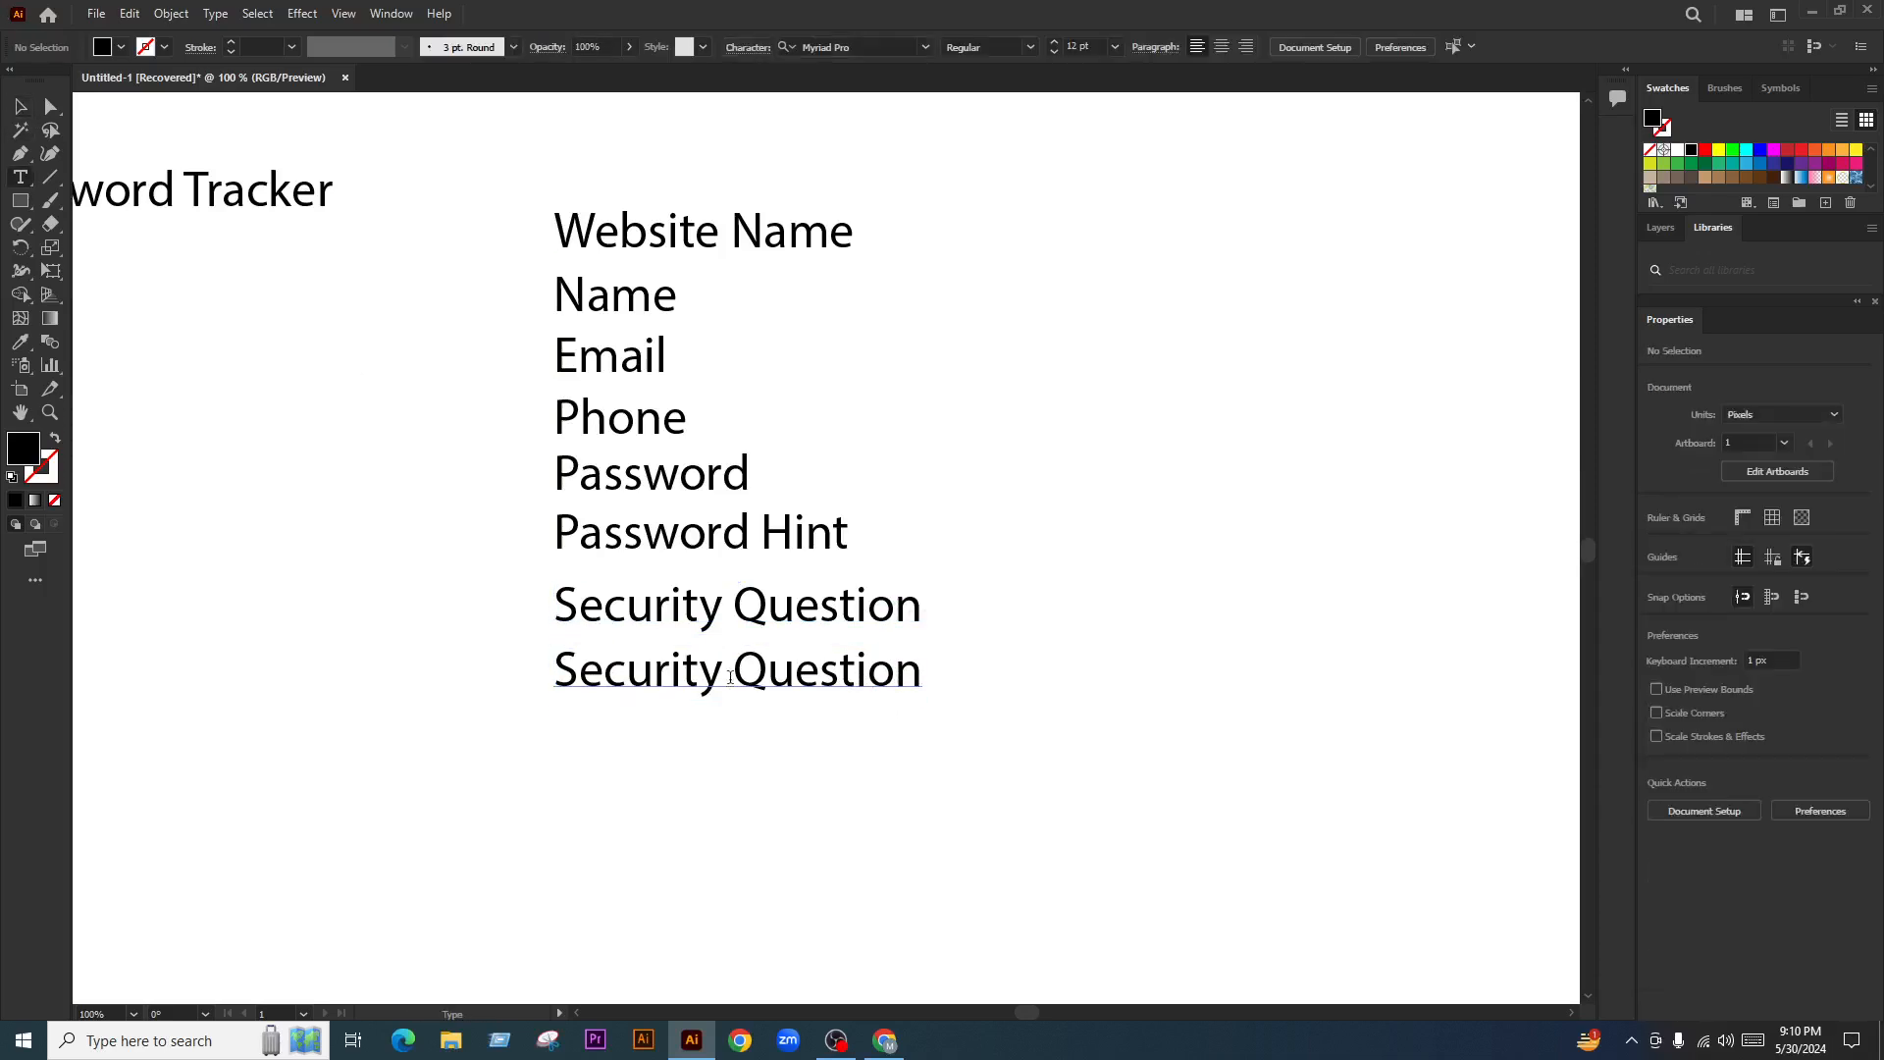
{"action": "triple_click", "coordinate": [730, 677]}
{"action": "type", "text": "Answer"}
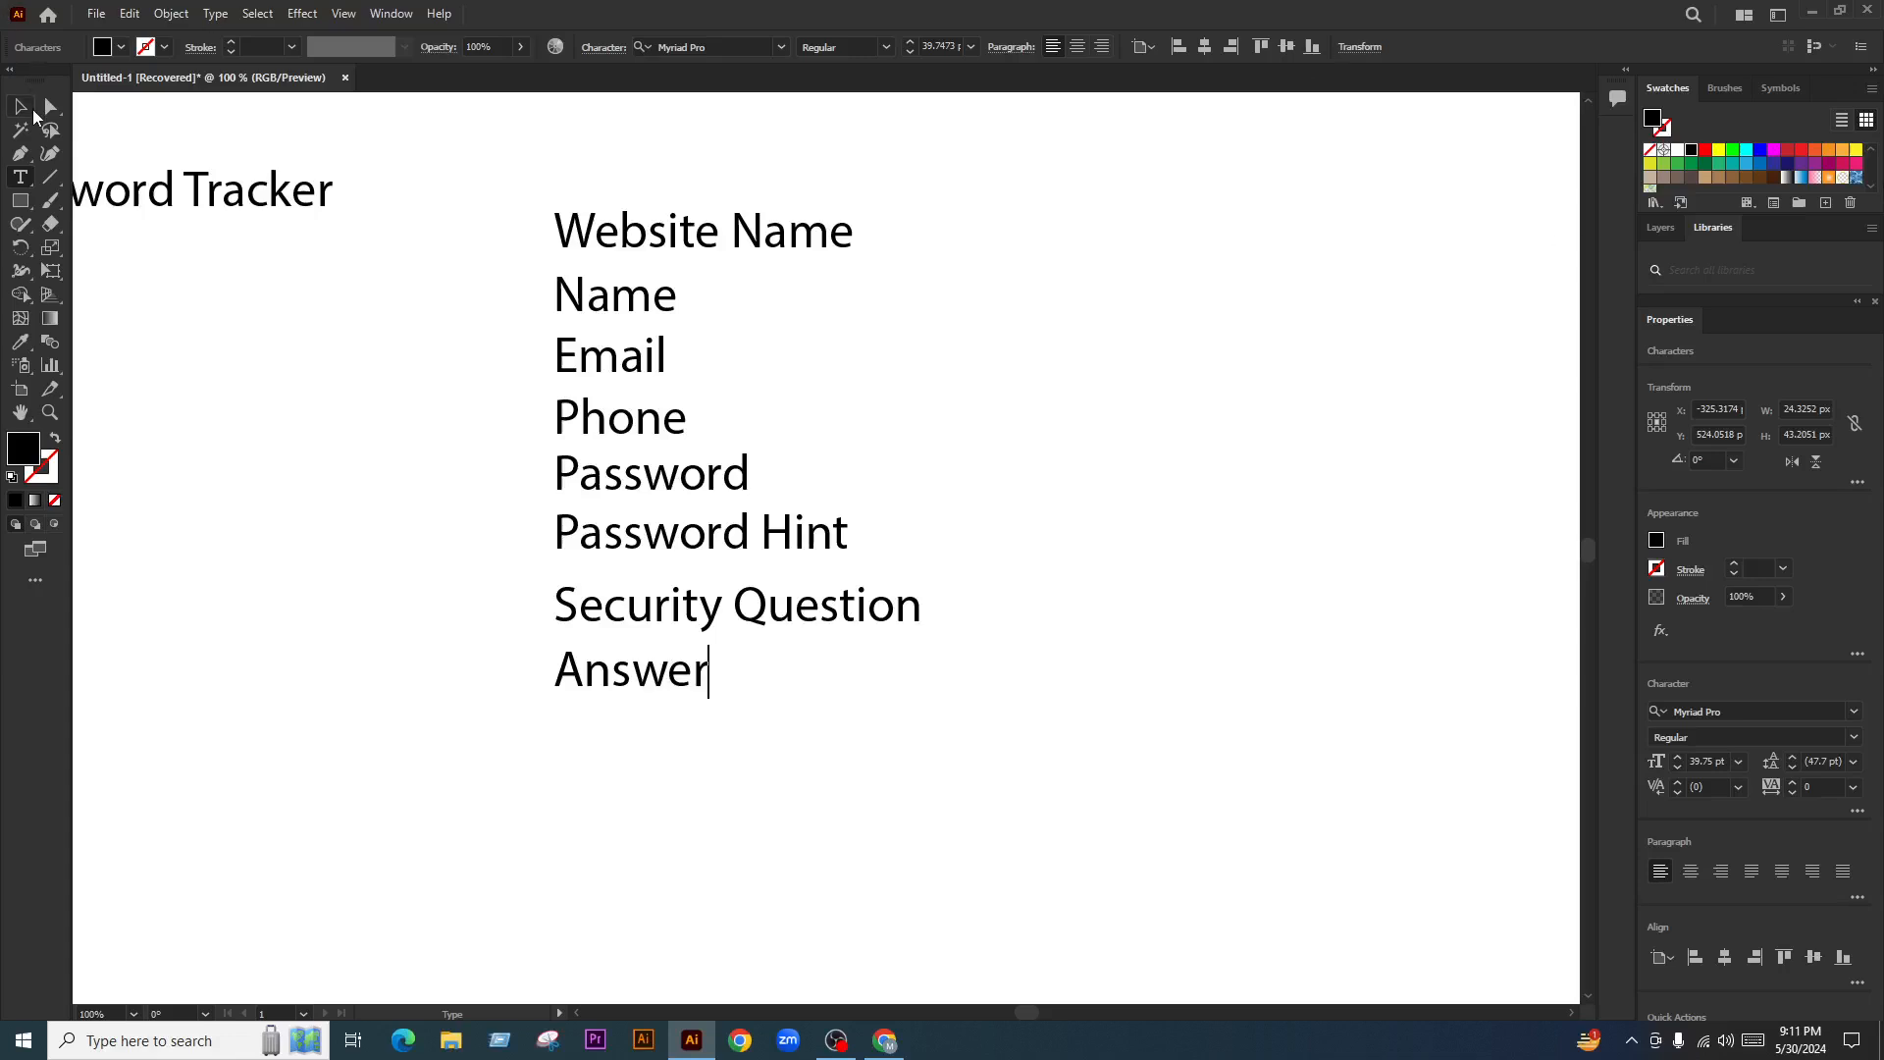
{"action": "key", "text": "Escape"}
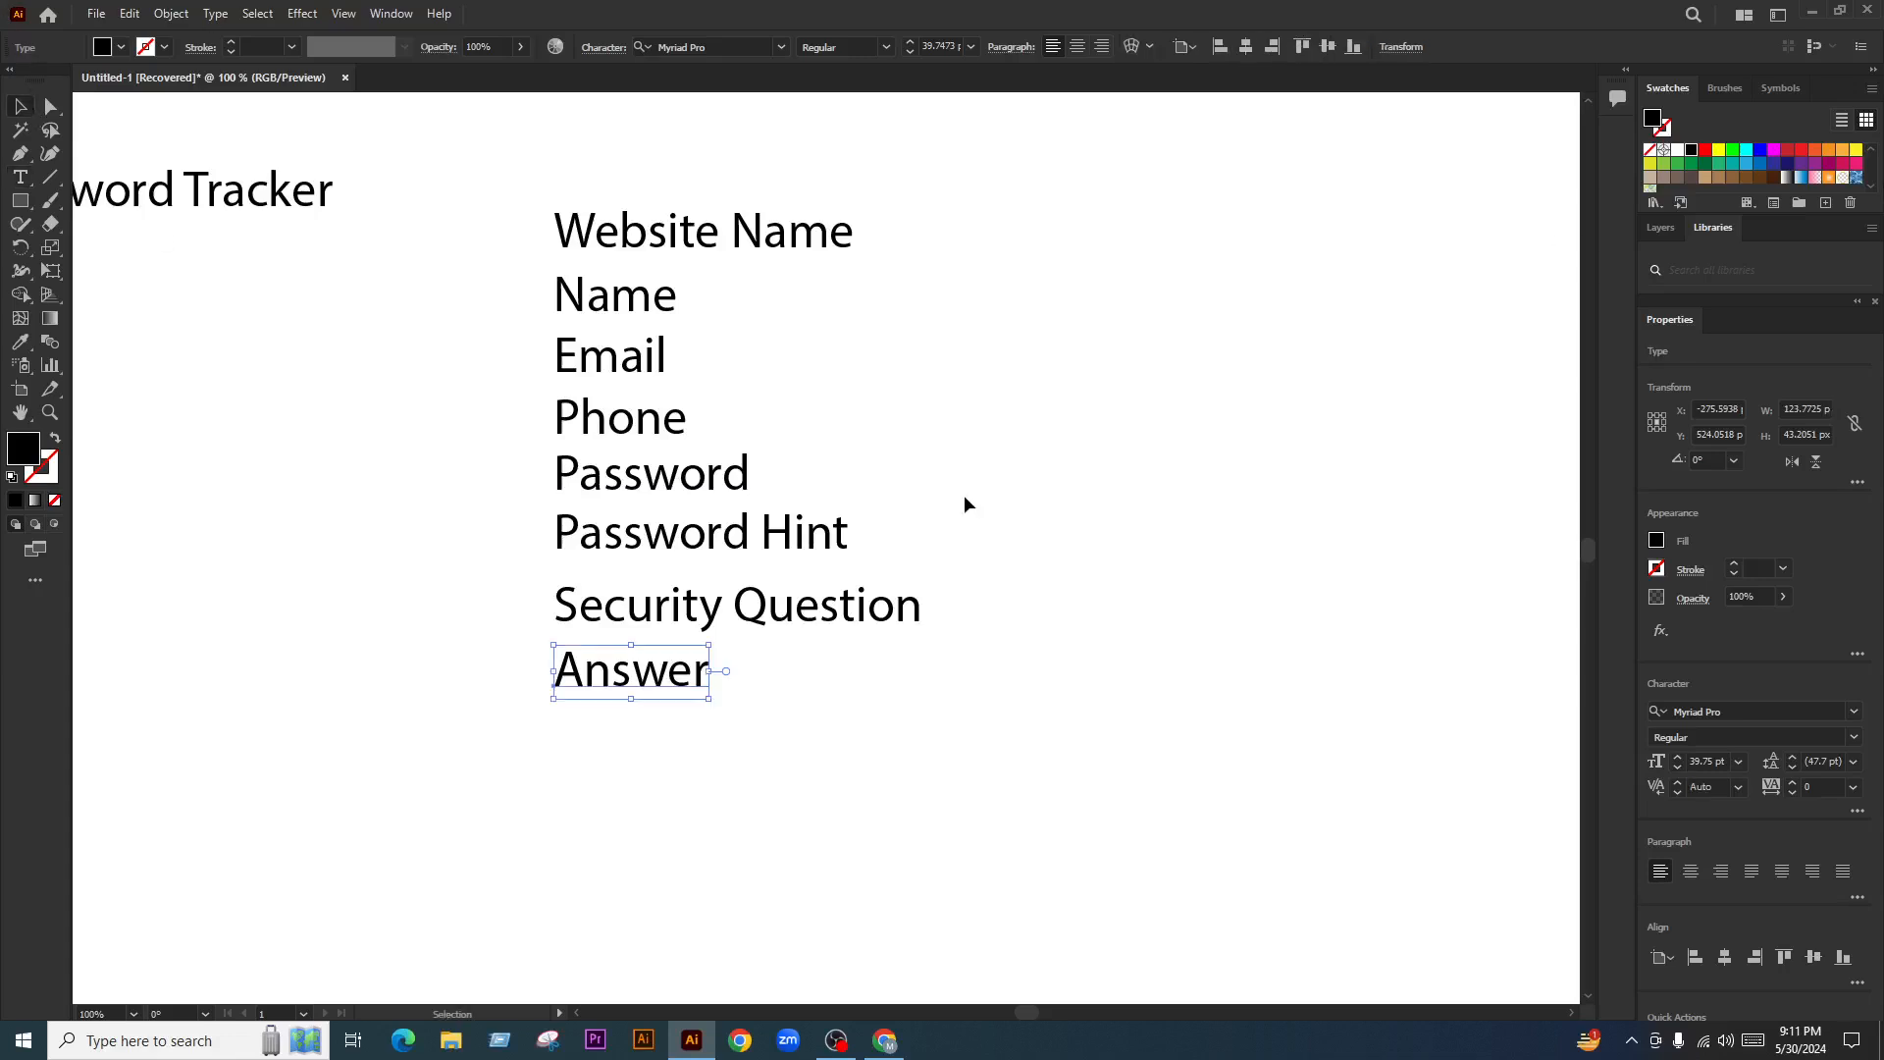
Marquee-select the stacked labels from Website Name through Answer to check the list
{"action": "left_click", "coordinate": [963, 501]}
{"action": "scroll", "coordinate": [830, 583], "scroll_direction": "down", "scroll_amount": 1}
{"action": "left_click_drag", "start_coordinate": [945, 391], "coordinate": [692, 687]}
{"action": "left_click", "coordinate": [773, 443]}
{"action": "scroll", "coordinate": [773, 444], "scroll_direction": "up", "scroll_amount": 1}
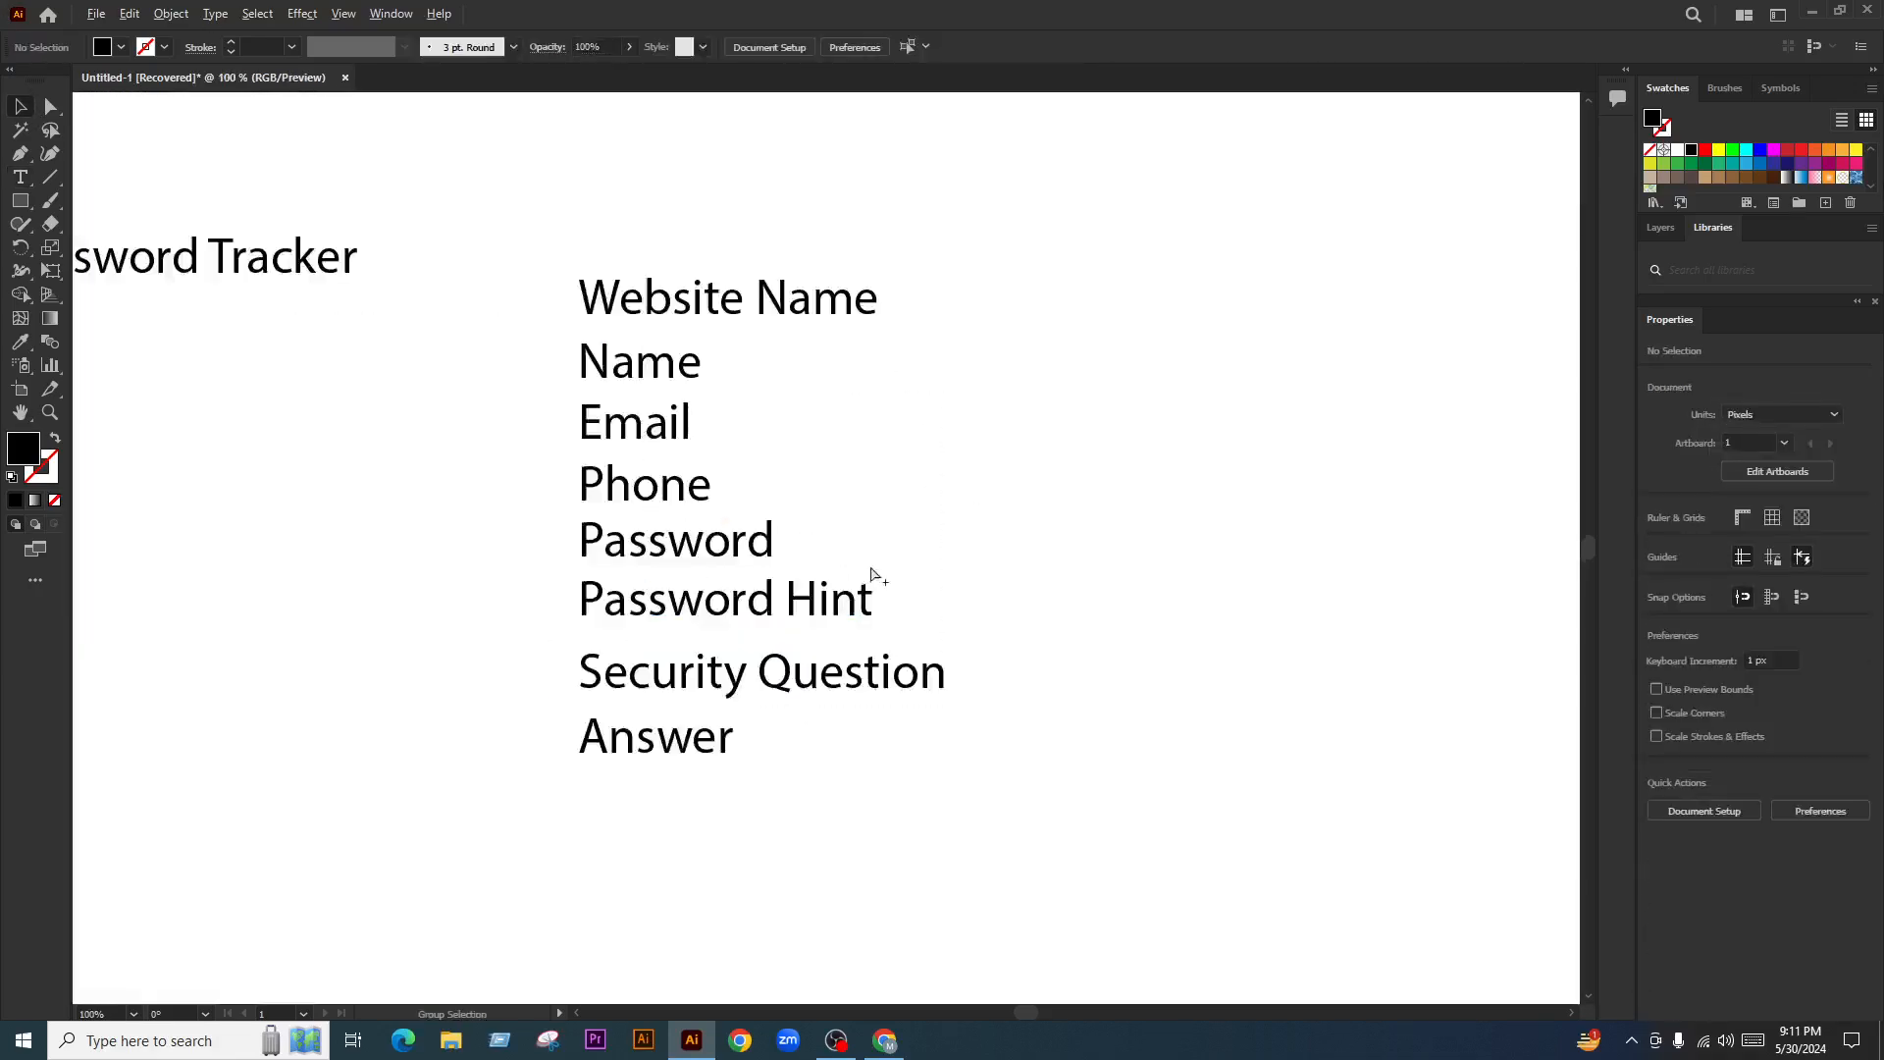
{"action": "left_click_drag", "start_coordinate": [1003, 290], "coordinate": [648, 815]}
{"action": "left_click", "coordinate": [1253, 569]}
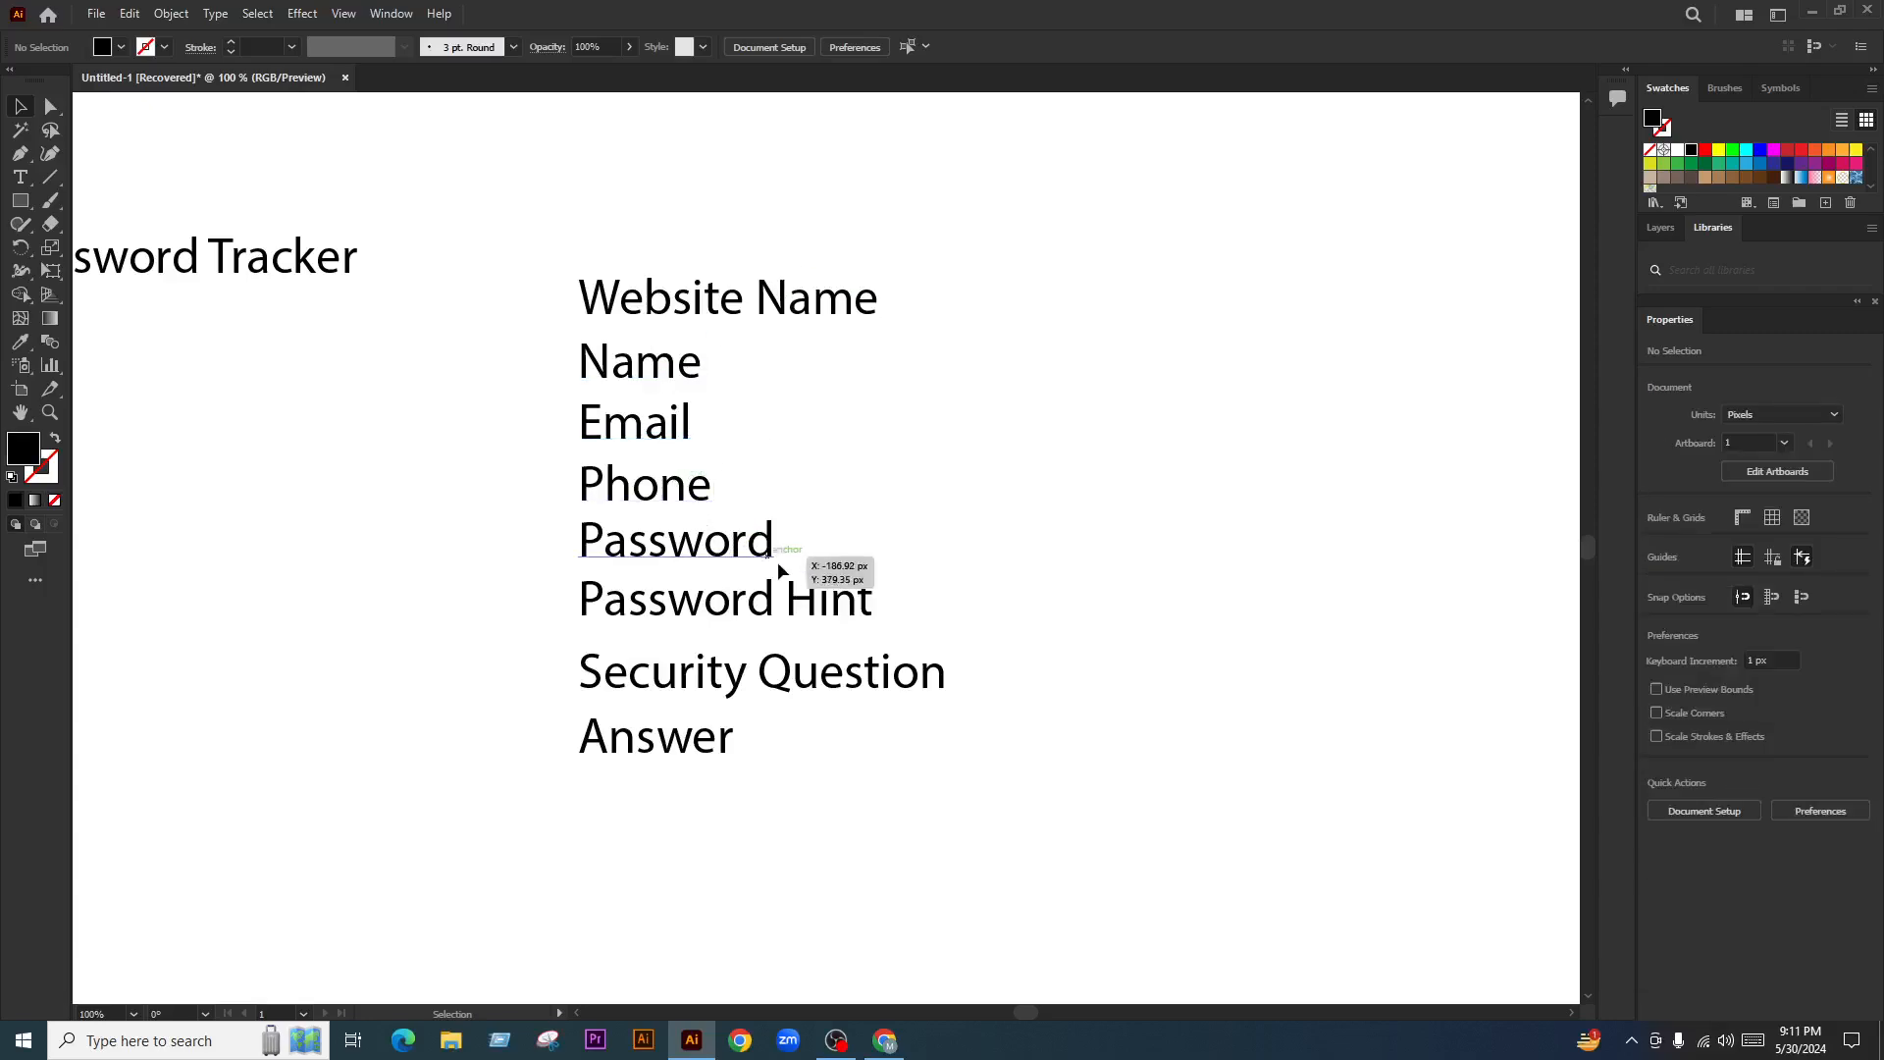
Try moving the Security Question and Answer lines lower, then undo the move
{"action": "scroll", "coordinate": [898, 455], "scroll_direction": "down", "scroll_amount": 5}
{"action": "scroll", "coordinate": [1160, 703], "scroll_direction": "down", "scroll_amount": 3}
{"action": "scroll", "coordinate": [1239, 807], "scroll_direction": "up", "scroll_amount": 2}
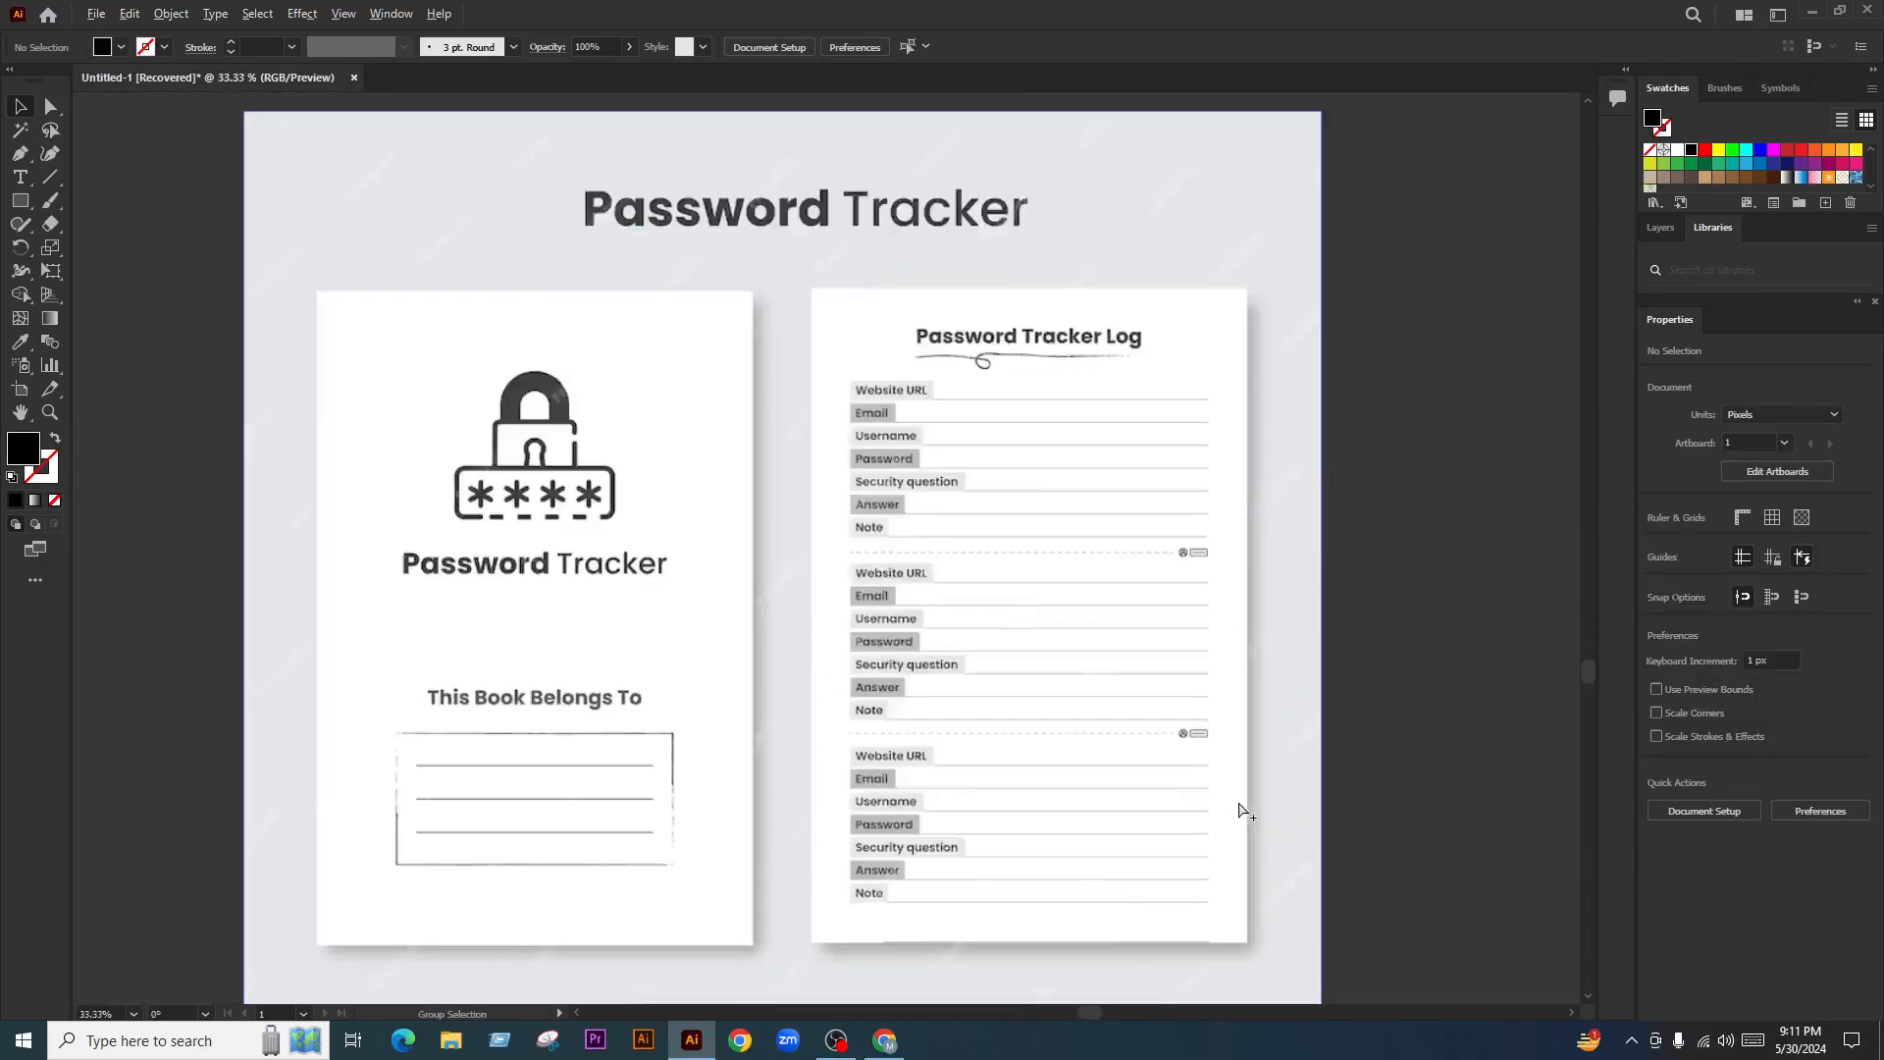
{"action": "scroll", "coordinate": [967, 748], "scroll_direction": "up", "scroll_amount": 1}
{"action": "scroll", "coordinate": [980, 761], "scroll_direction": "down", "scroll_amount": 2}
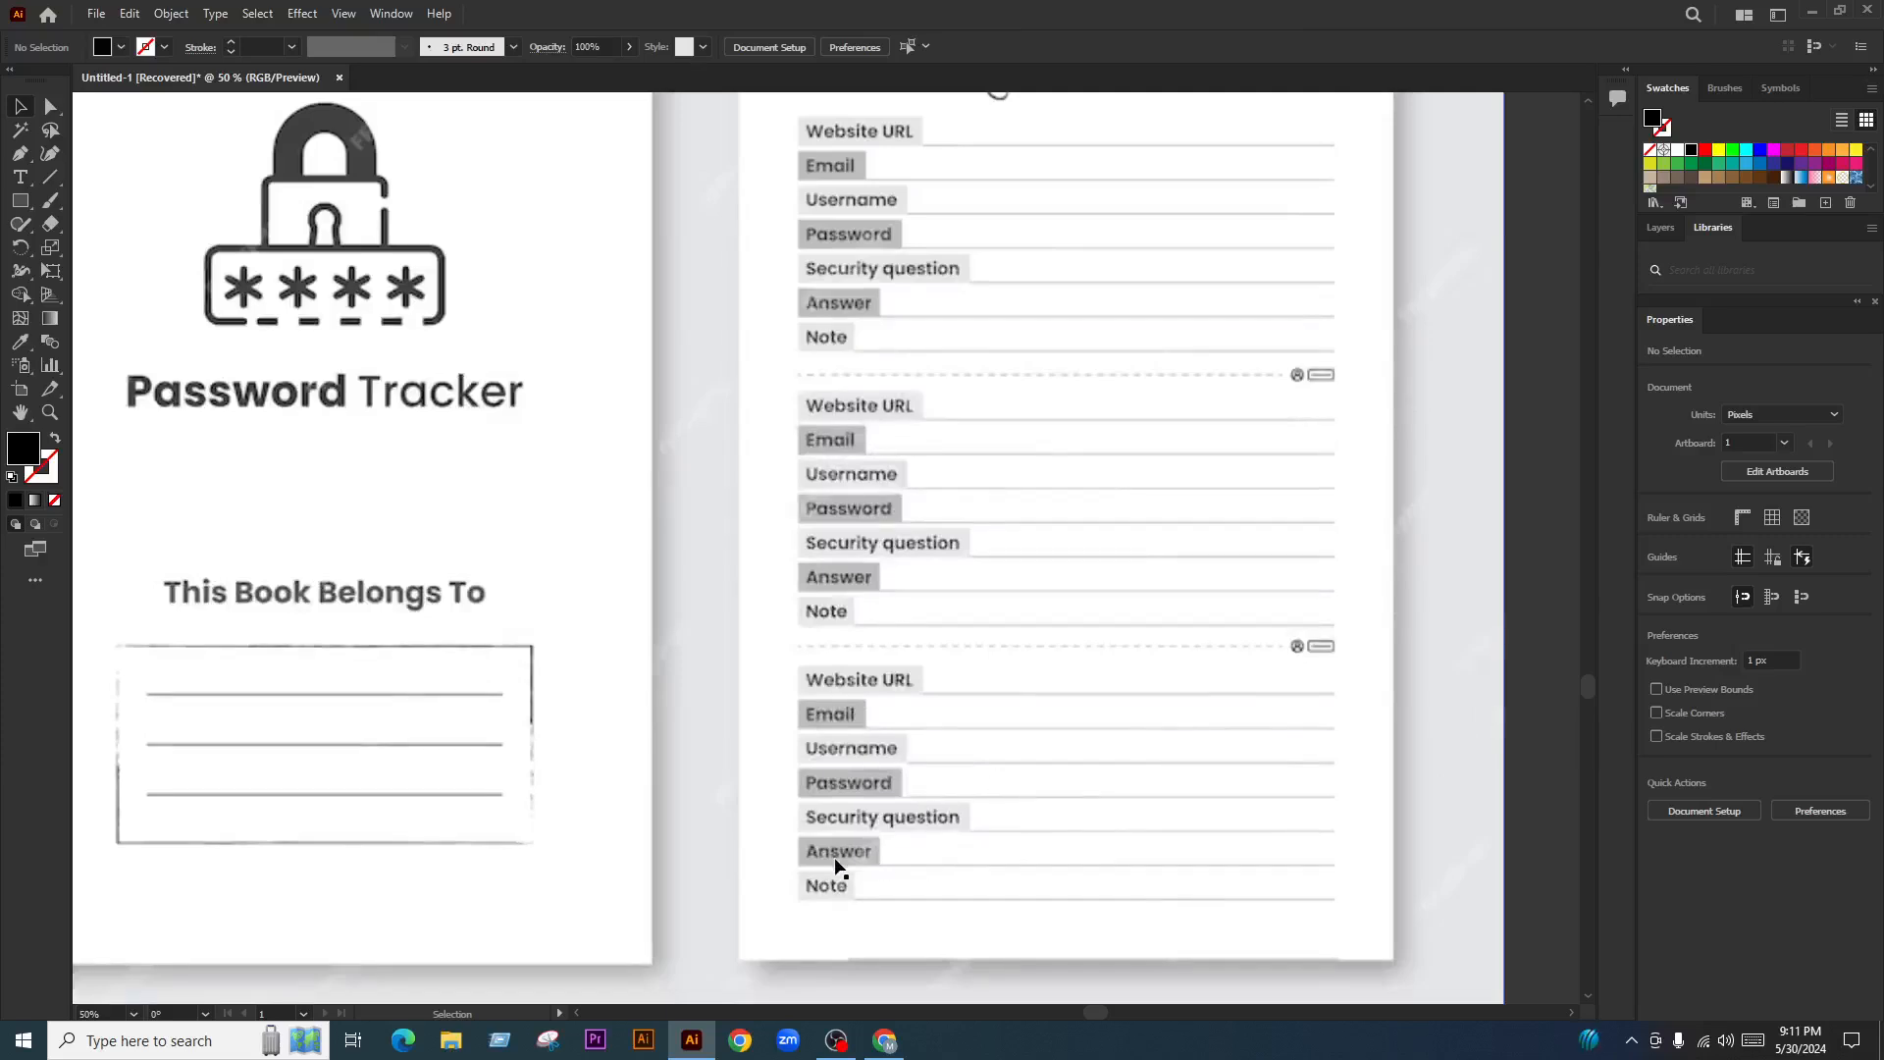
{"action": "scroll", "coordinate": [922, 850], "scroll_direction": "down", "scroll_amount": 4}
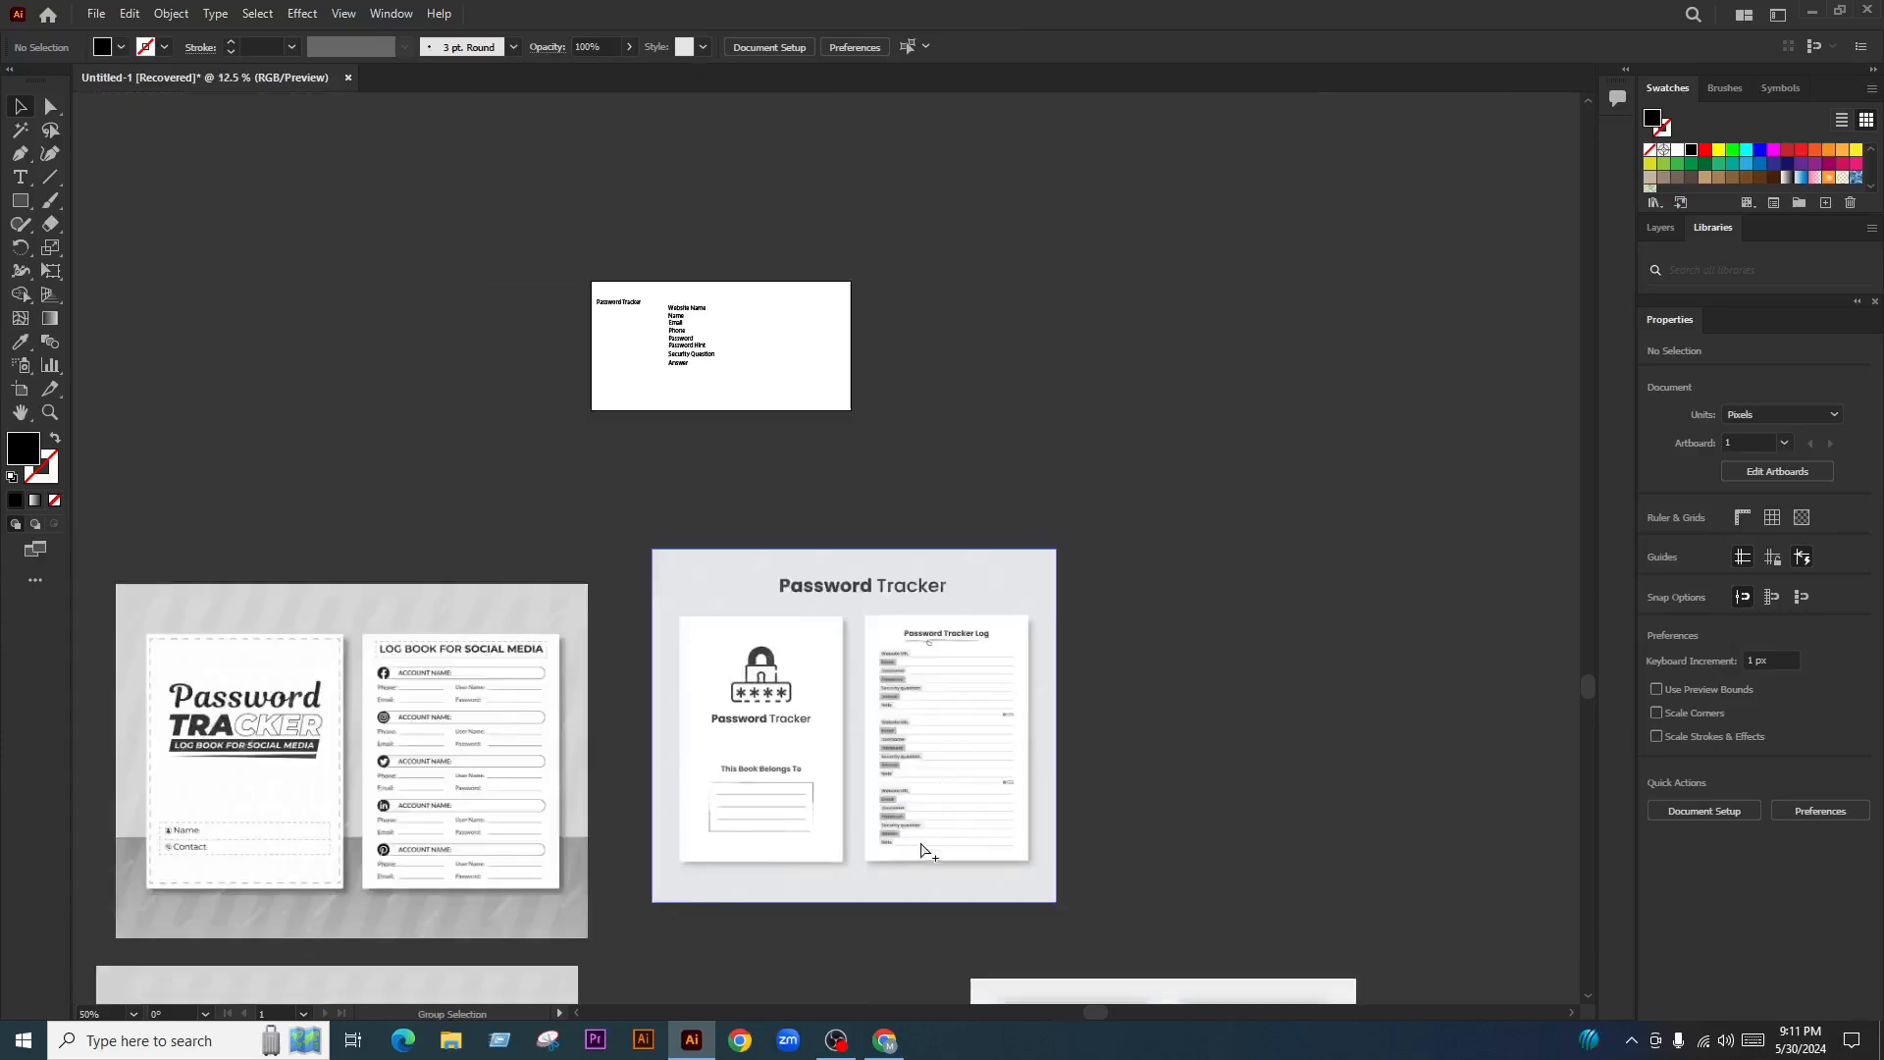
{"action": "scroll", "coordinate": [697, 294], "scroll_direction": "up", "scroll_amount": 6}
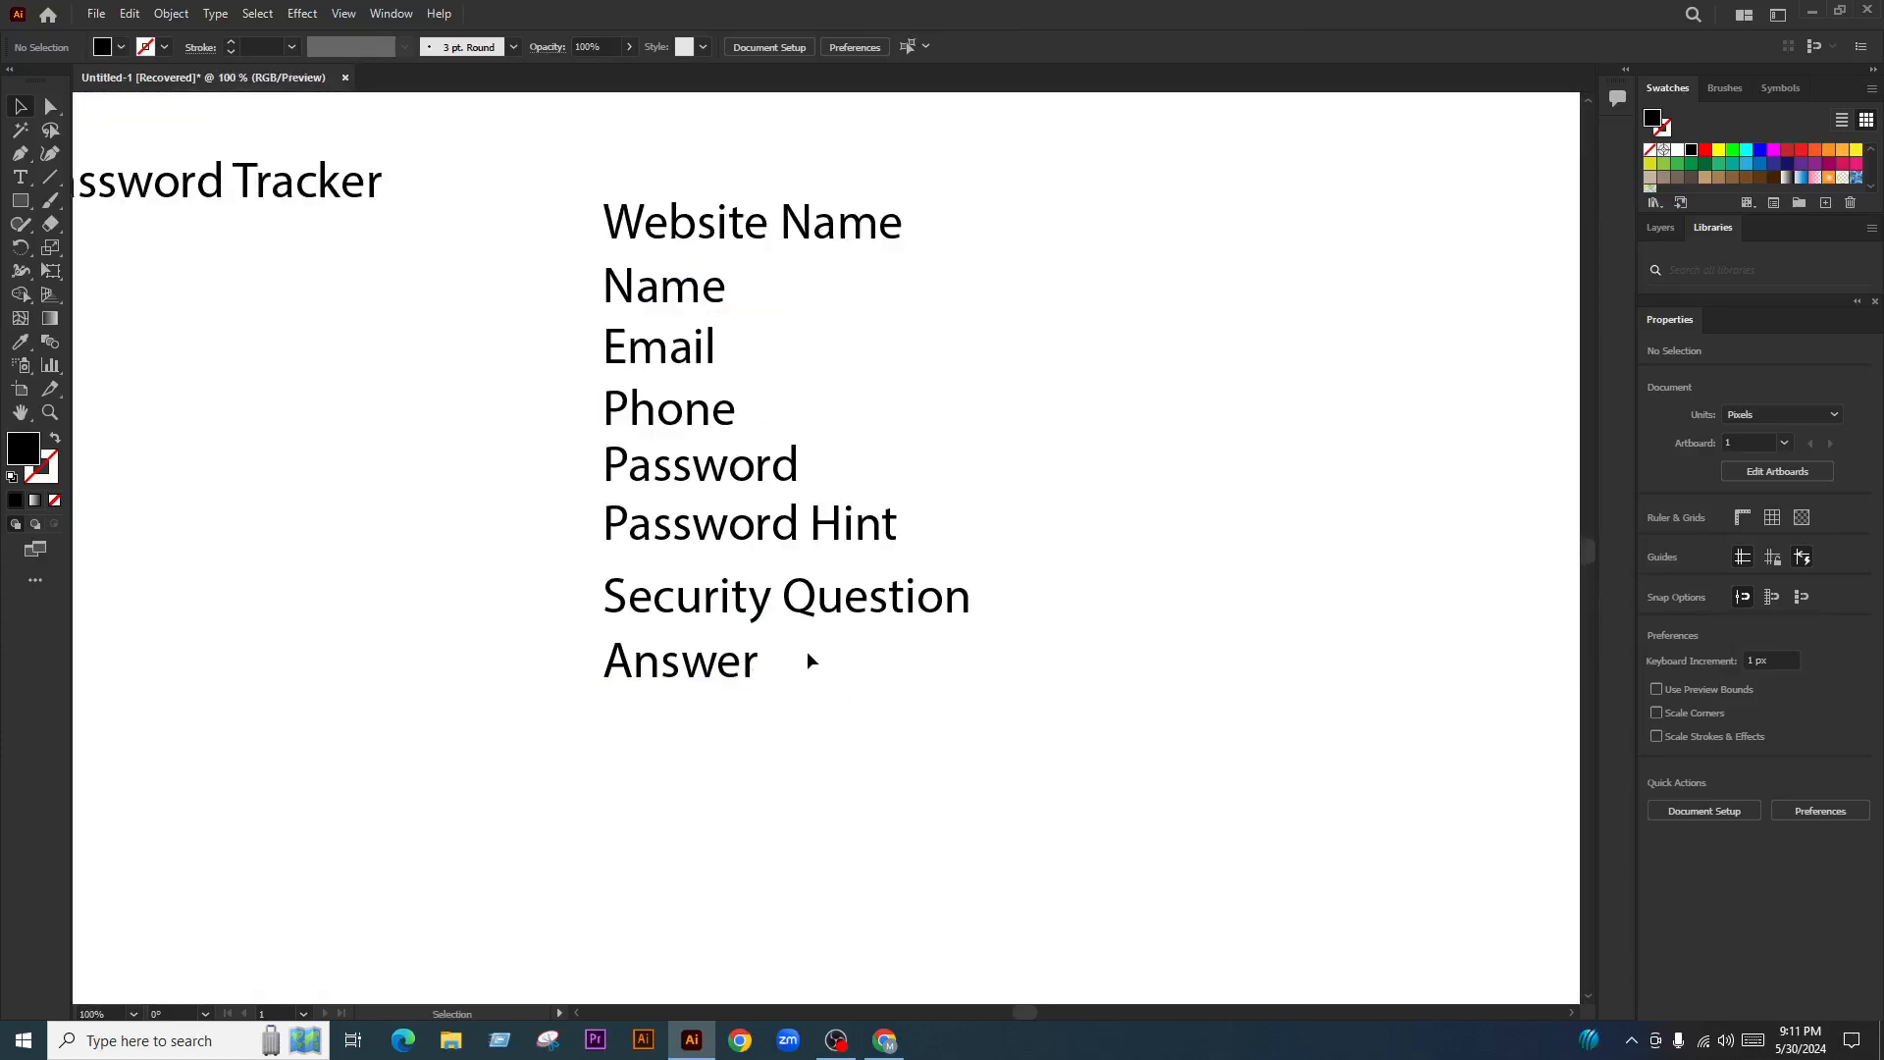
{"action": "left_click", "coordinate": [839, 601]}
{"action": "left_click_drag", "start_coordinate": [839, 600], "coordinate": [751, 724]}
{"action": "key", "text": "ctrl+z"}
Retype the copied Answer line at the bottom as 'Note'
{"action": "double_click", "coordinate": [704, 748]}
{"action": "double_click", "coordinate": [704, 747]}
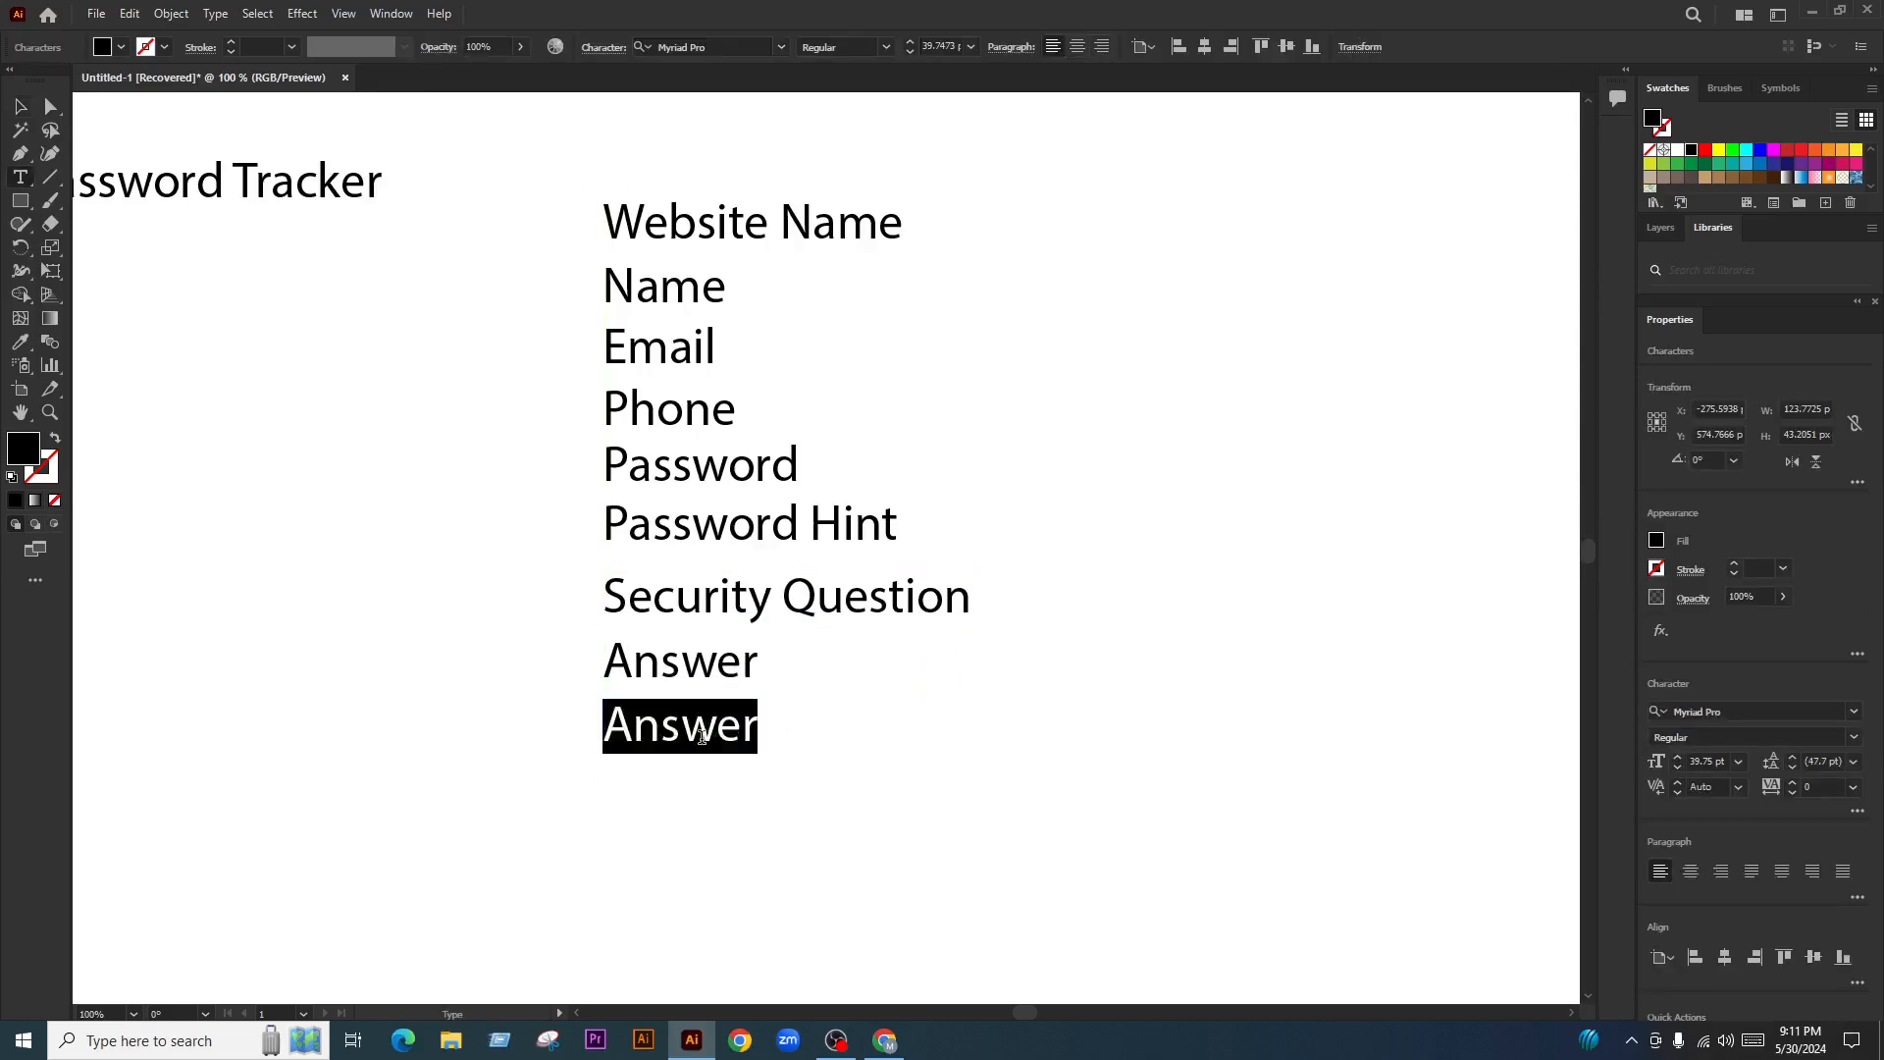
{"action": "type", "text": "Note"}
{"action": "key", "text": "Escape"}
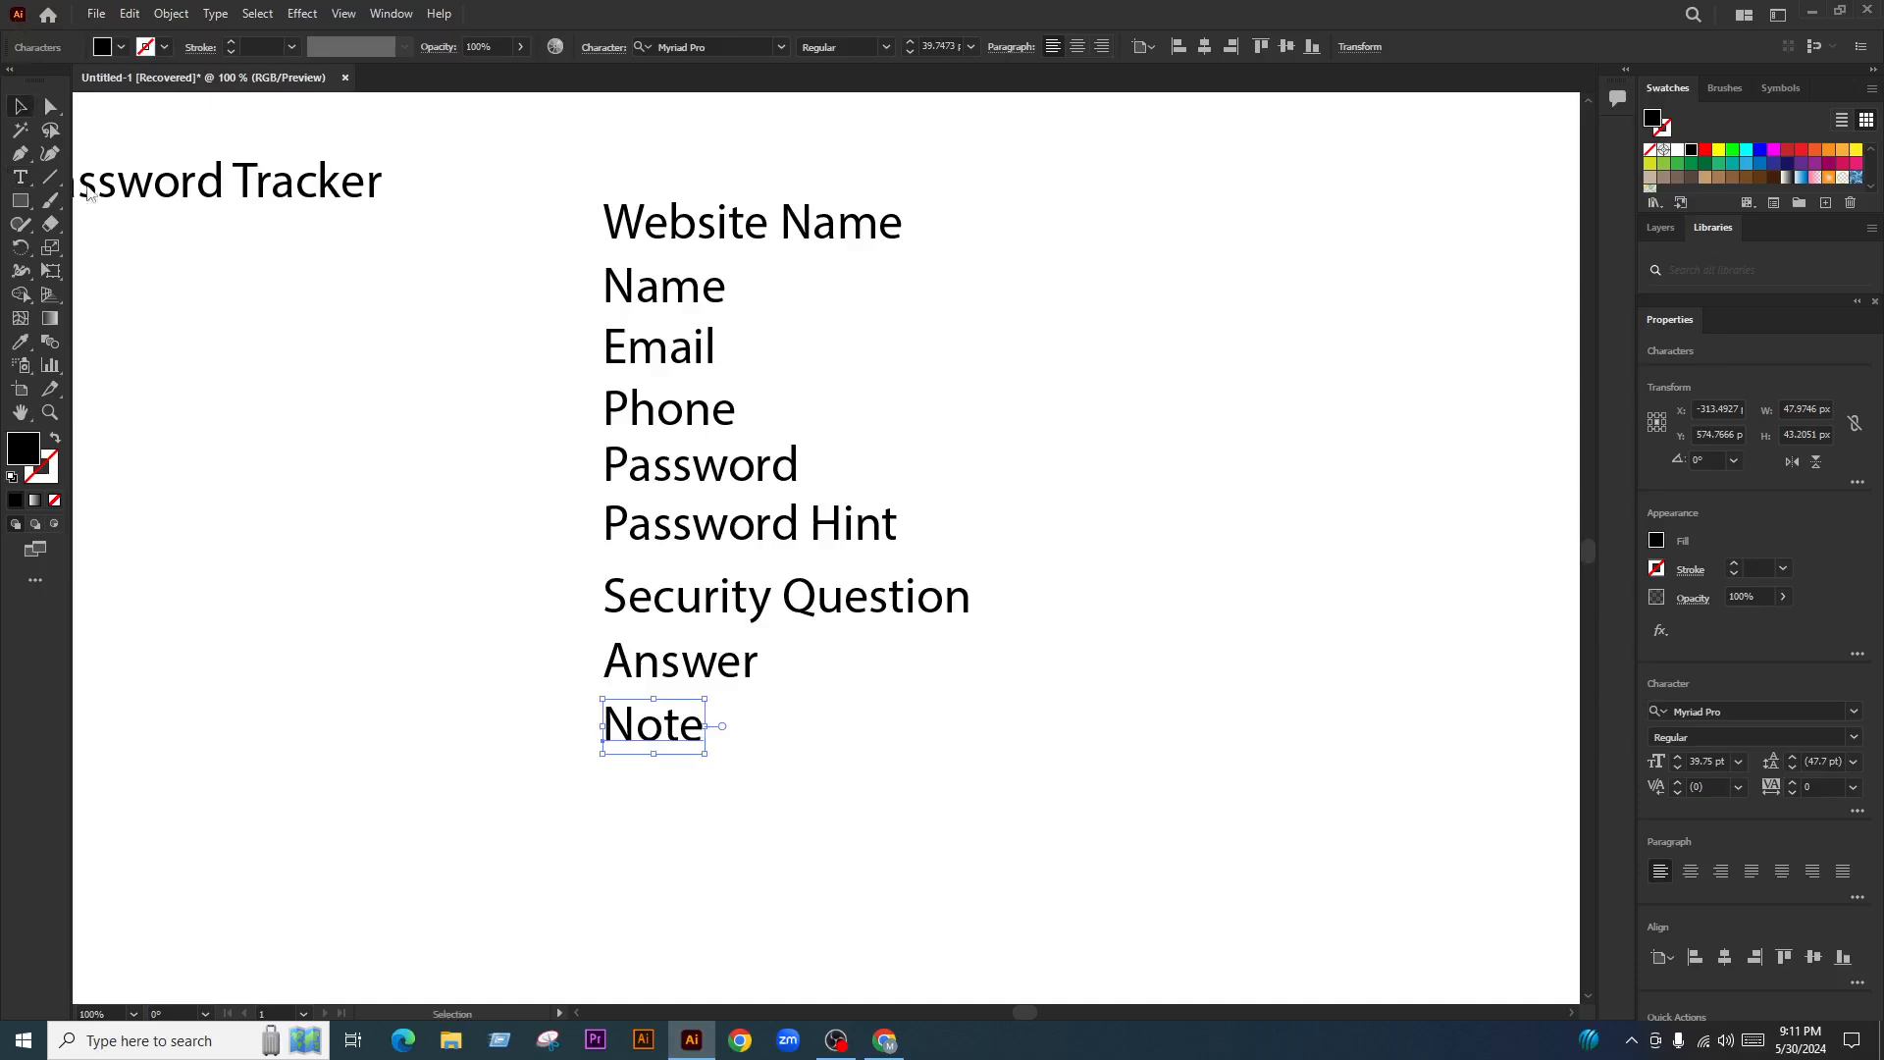
{"action": "left_click", "coordinate": [770, 358]}
Move the Email through Note lines lower to open a gap below Name
{"action": "scroll", "coordinate": [770, 358], "scroll_direction": "down", "scroll_amount": 8}
{"action": "scroll", "coordinate": [574, 552], "scroll_direction": "up", "scroll_amount": 5}
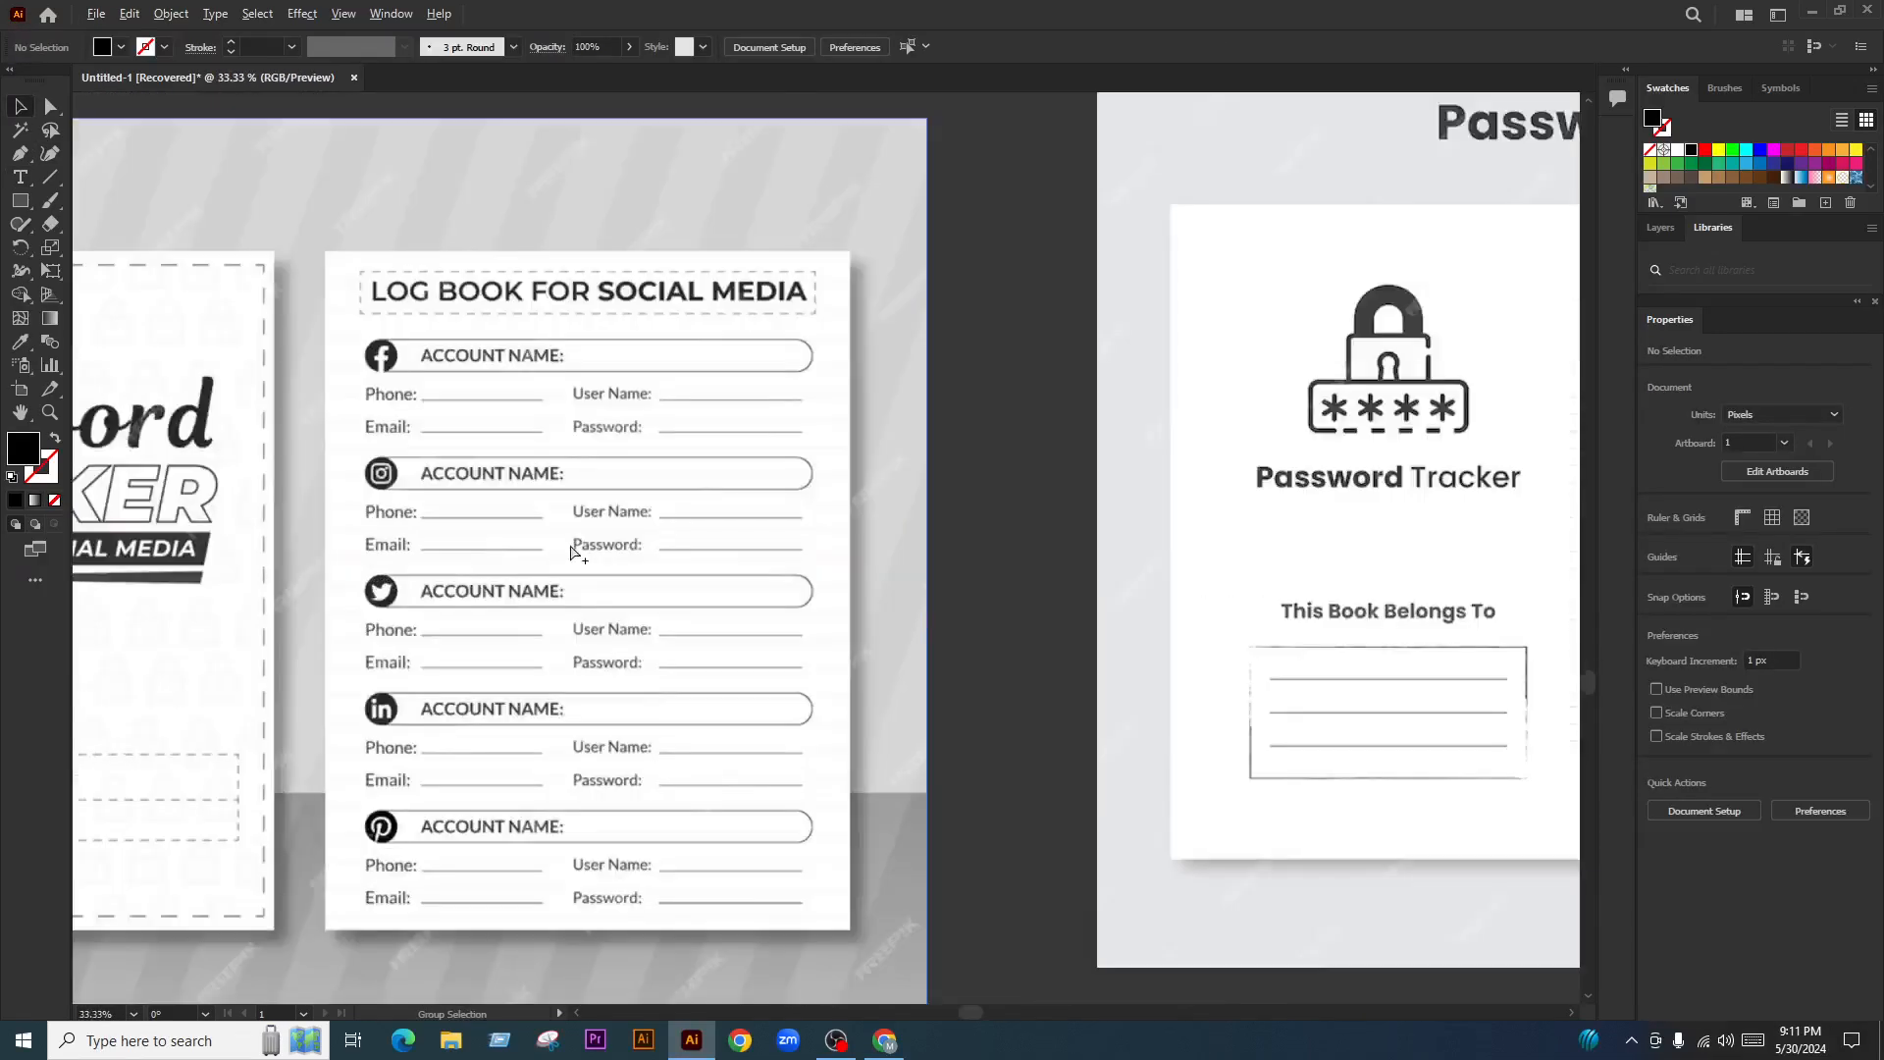
{"action": "scroll", "coordinate": [373, 544], "scroll_direction": "down", "scroll_amount": 5}
{"action": "scroll", "coordinate": [774, 303], "scroll_direction": "up", "scroll_amount": 6}
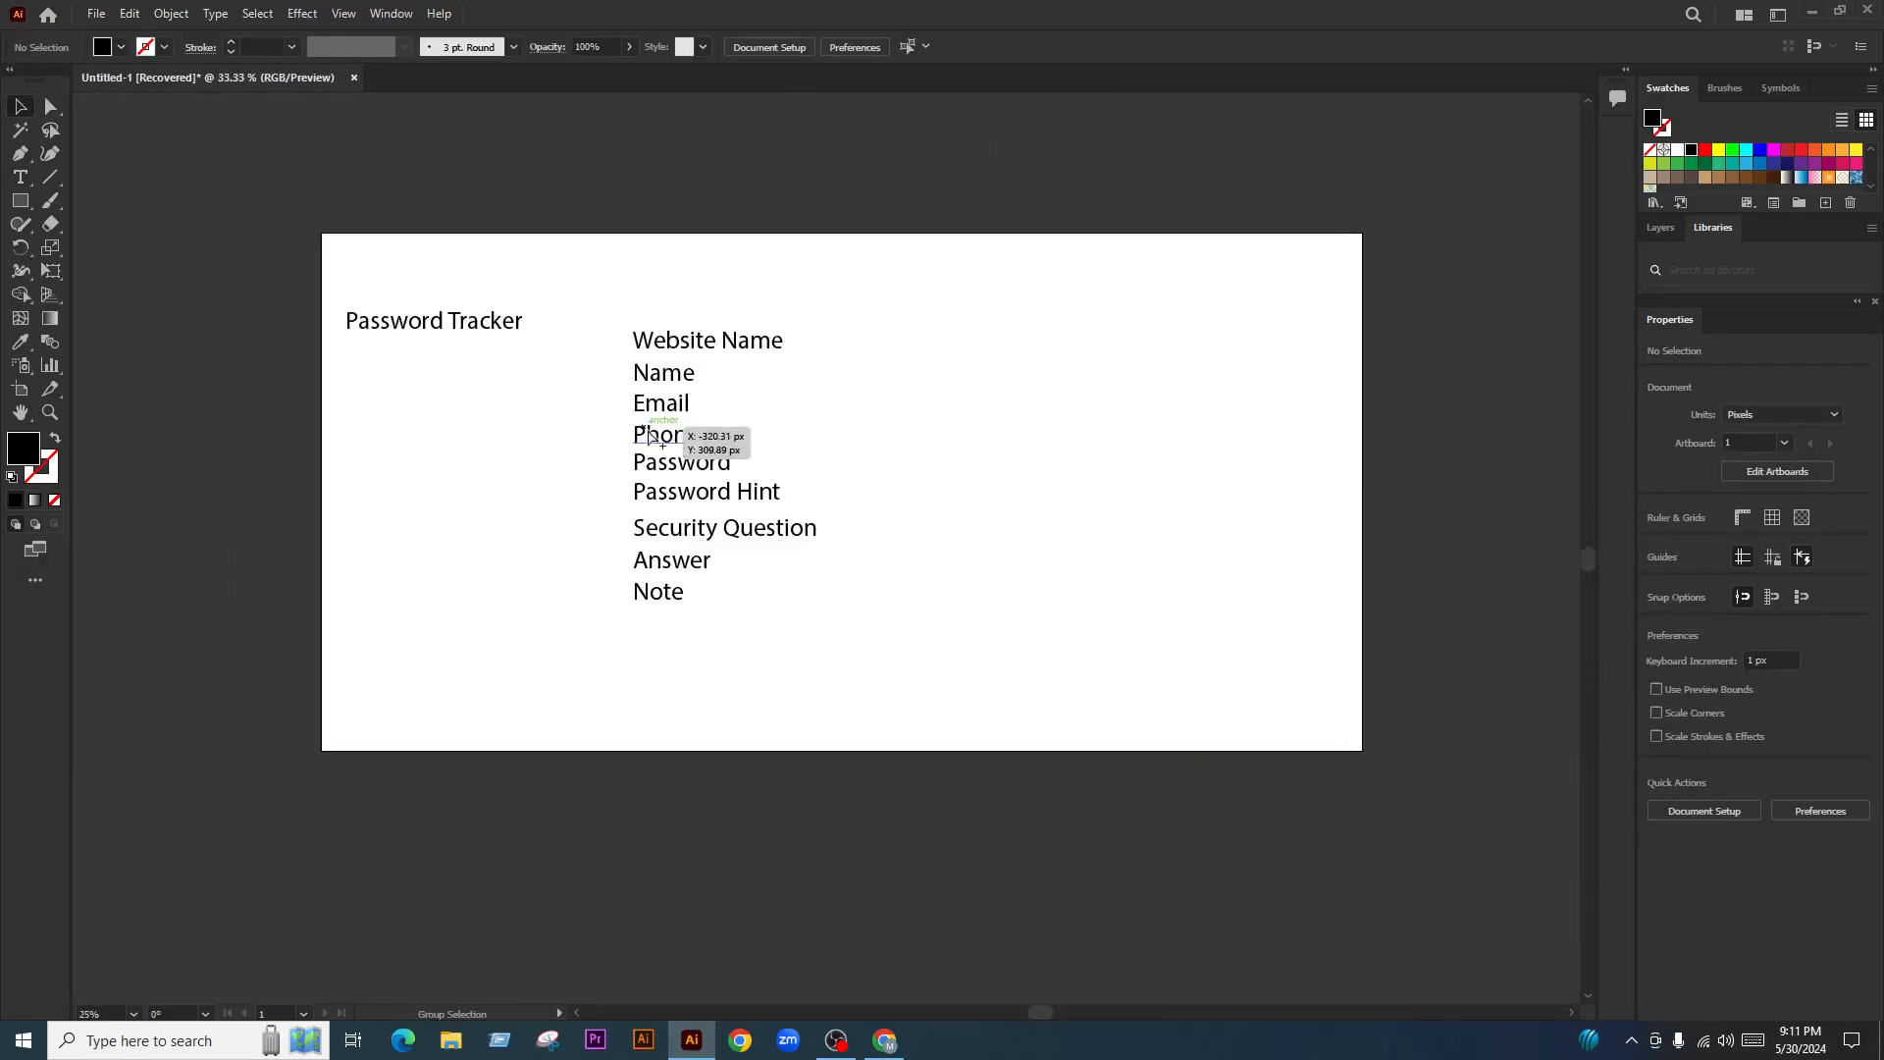
{"action": "scroll", "coordinate": [712, 385], "scroll_direction": "up", "scroll_amount": 2}
{"action": "left_click_drag", "start_coordinate": [880, 433], "coordinate": [550, 880]}
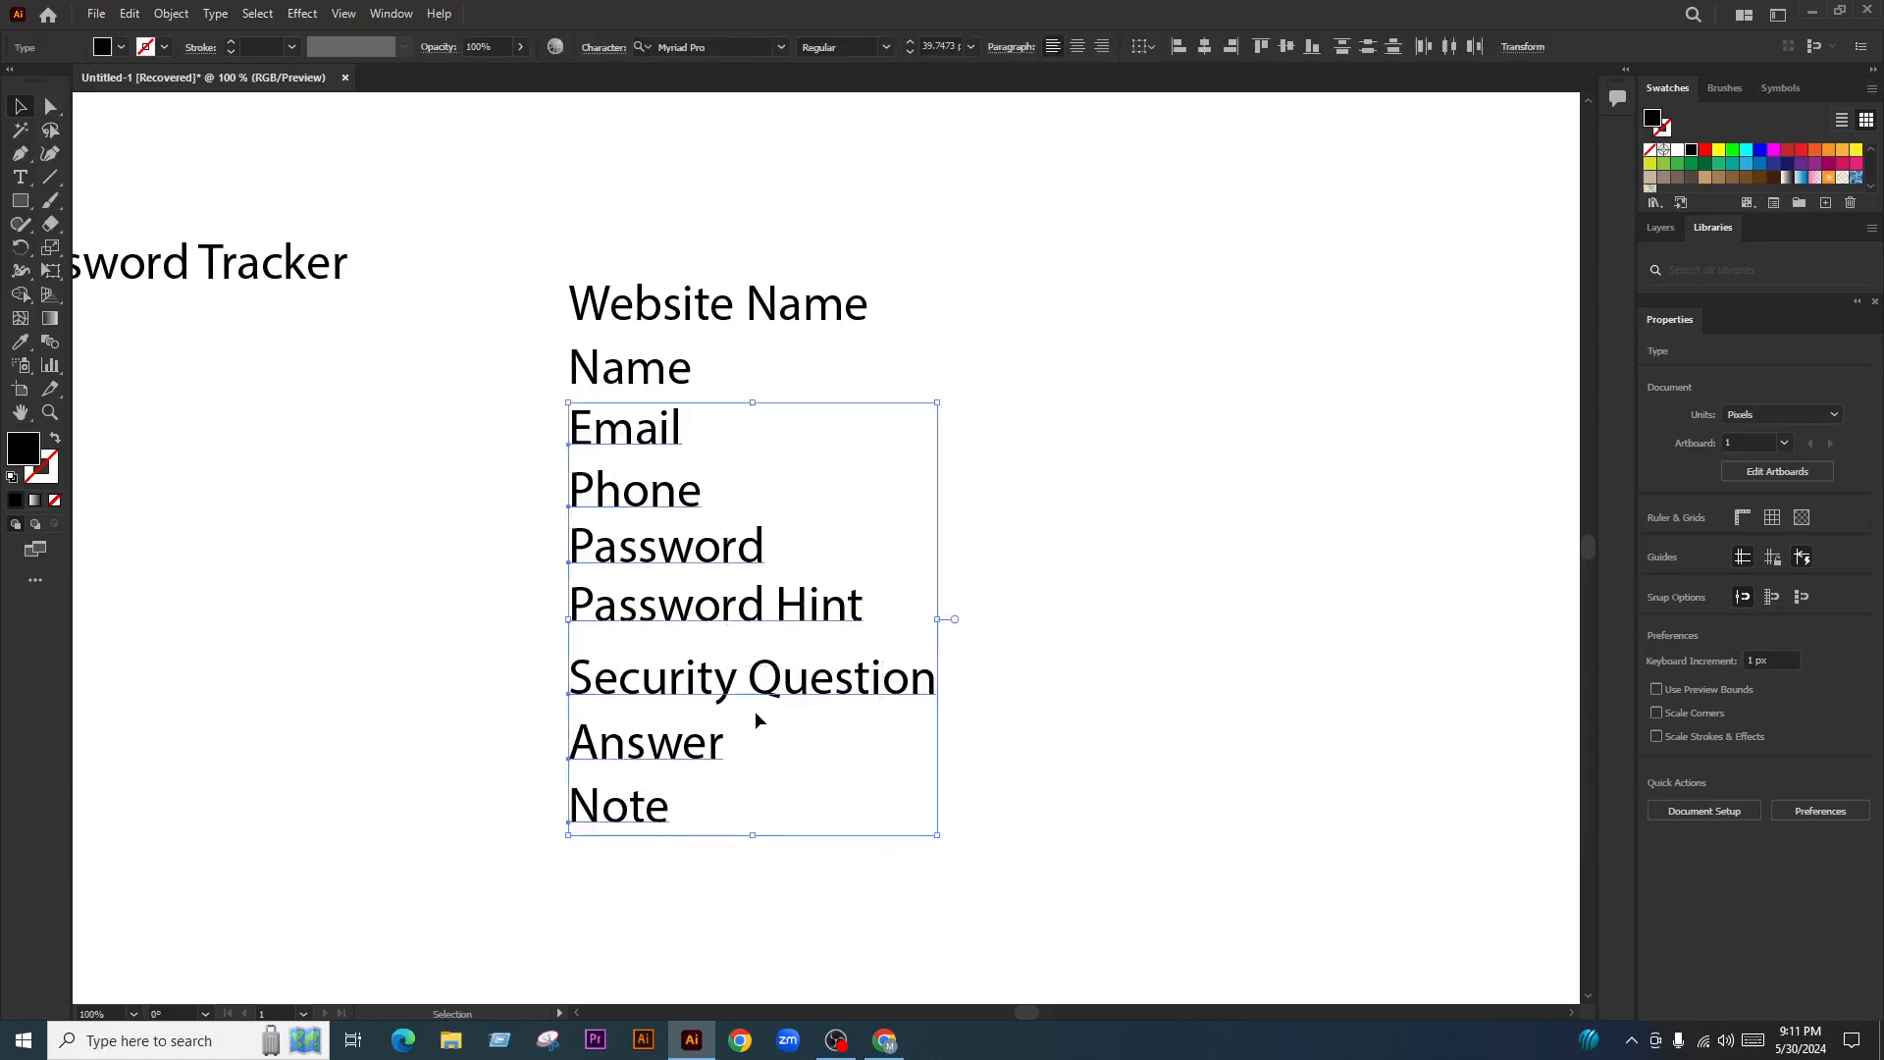
{"action": "left_click_drag", "start_coordinate": [756, 723], "coordinate": [775, 770]}
{"action": "left_click", "coordinate": [684, 397]}
Duplicate the Name line into the gap and retype the copy as 'Username'
{"action": "left_click_drag", "start_coordinate": [684, 379], "coordinate": [685, 440]}
{"action": "key", "text": "t"}
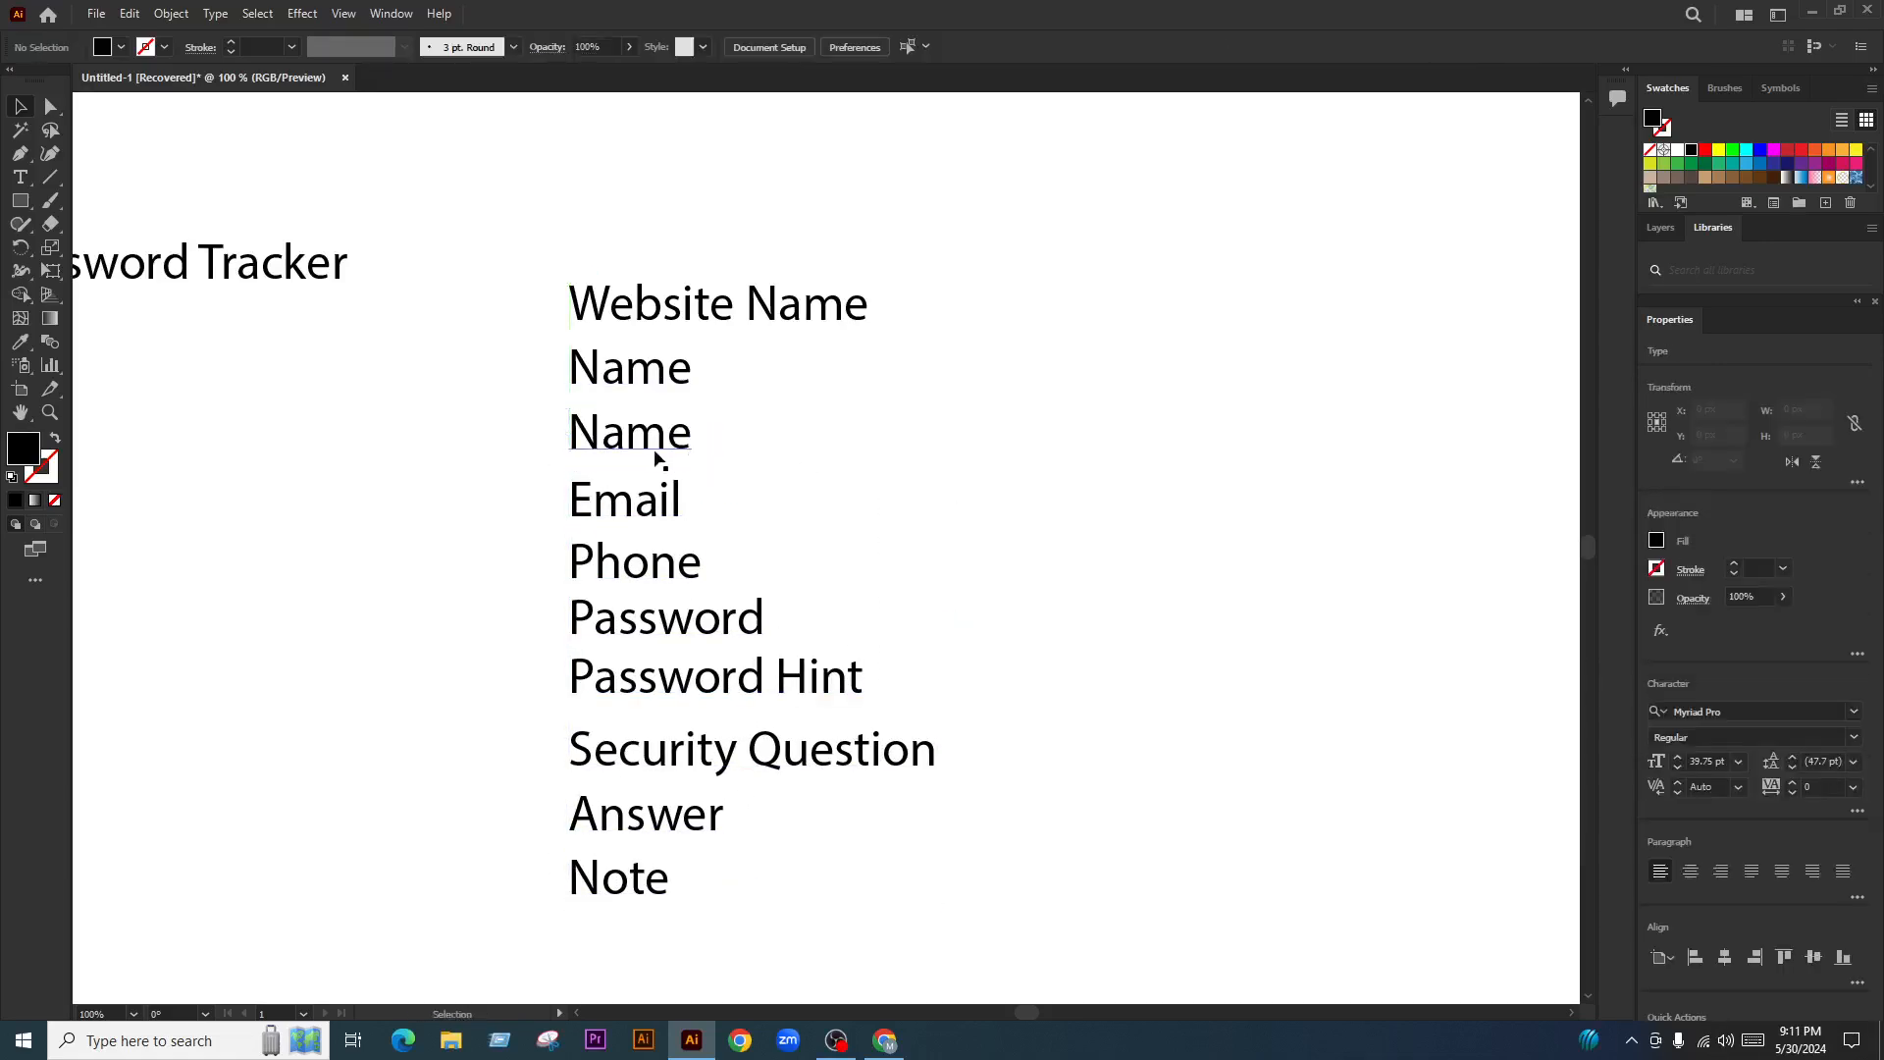
{"action": "double_click", "coordinate": [633, 443]}
{"action": "type", "text": "Use"}
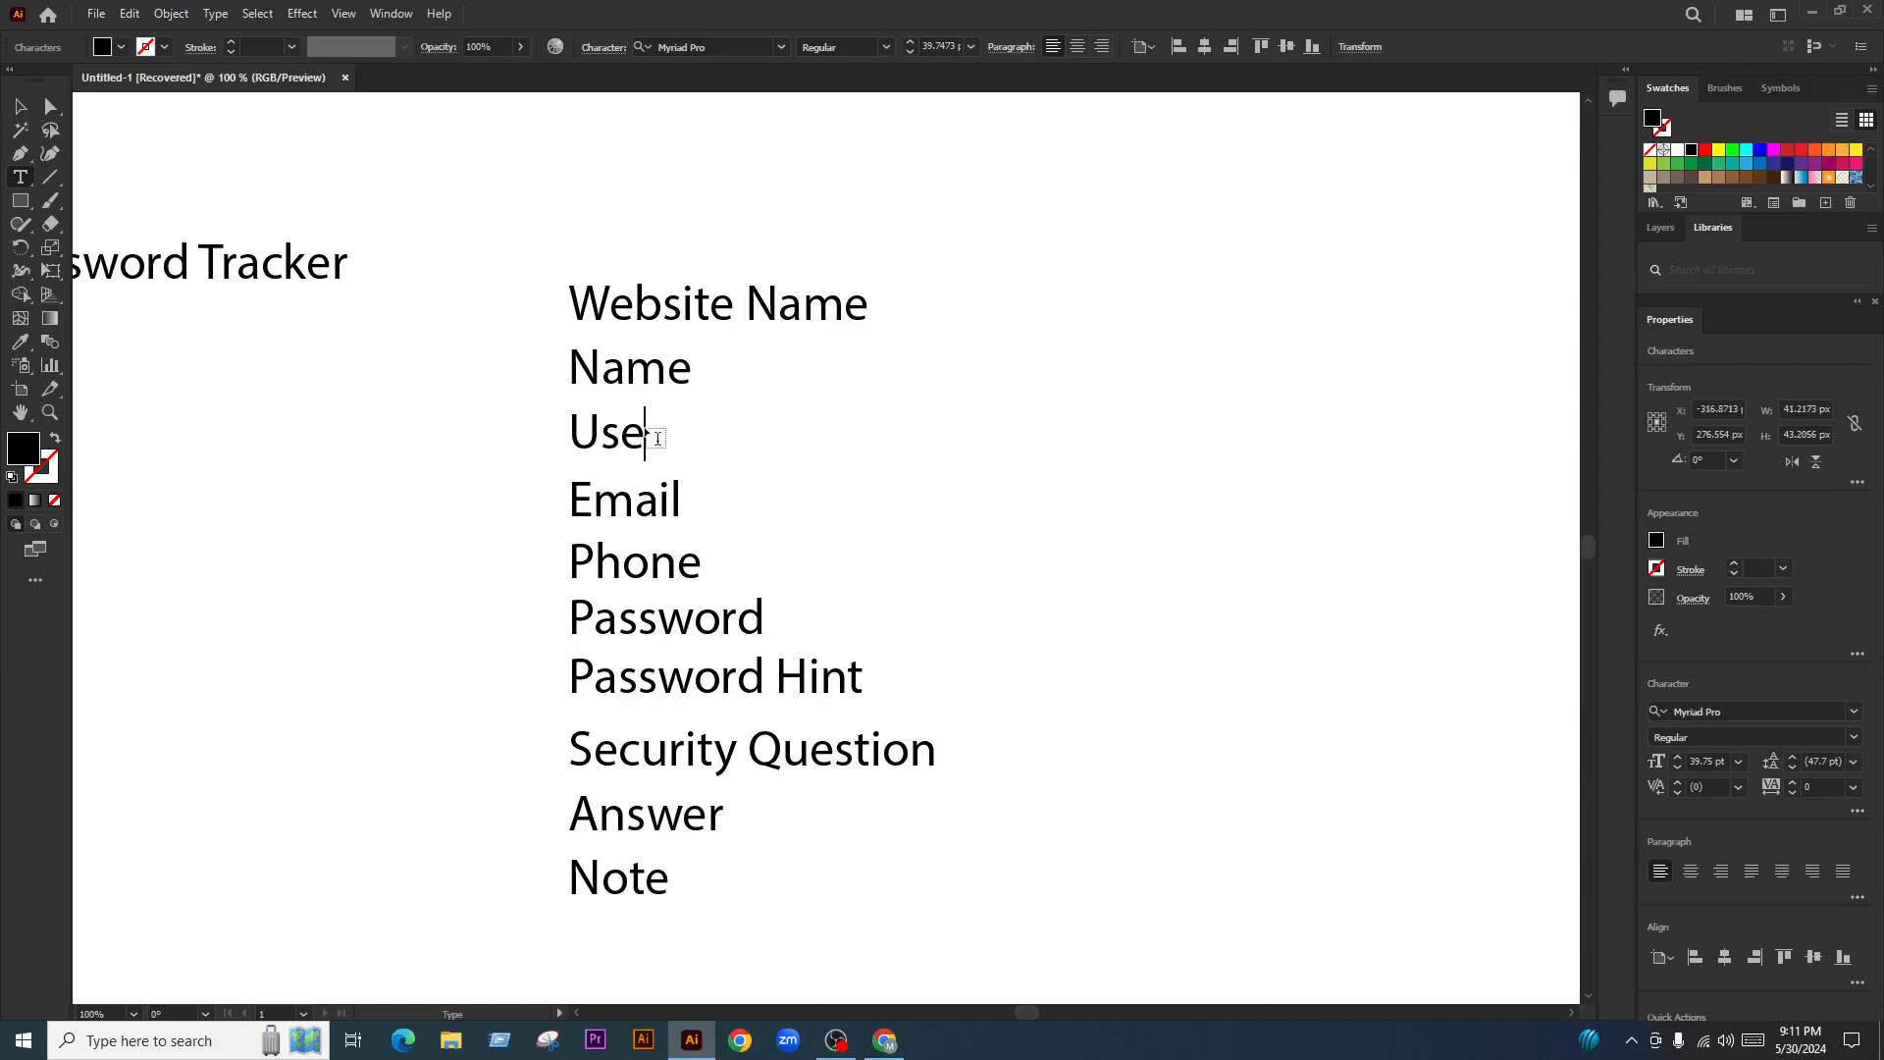
{"action": "type", "text": "rname"}
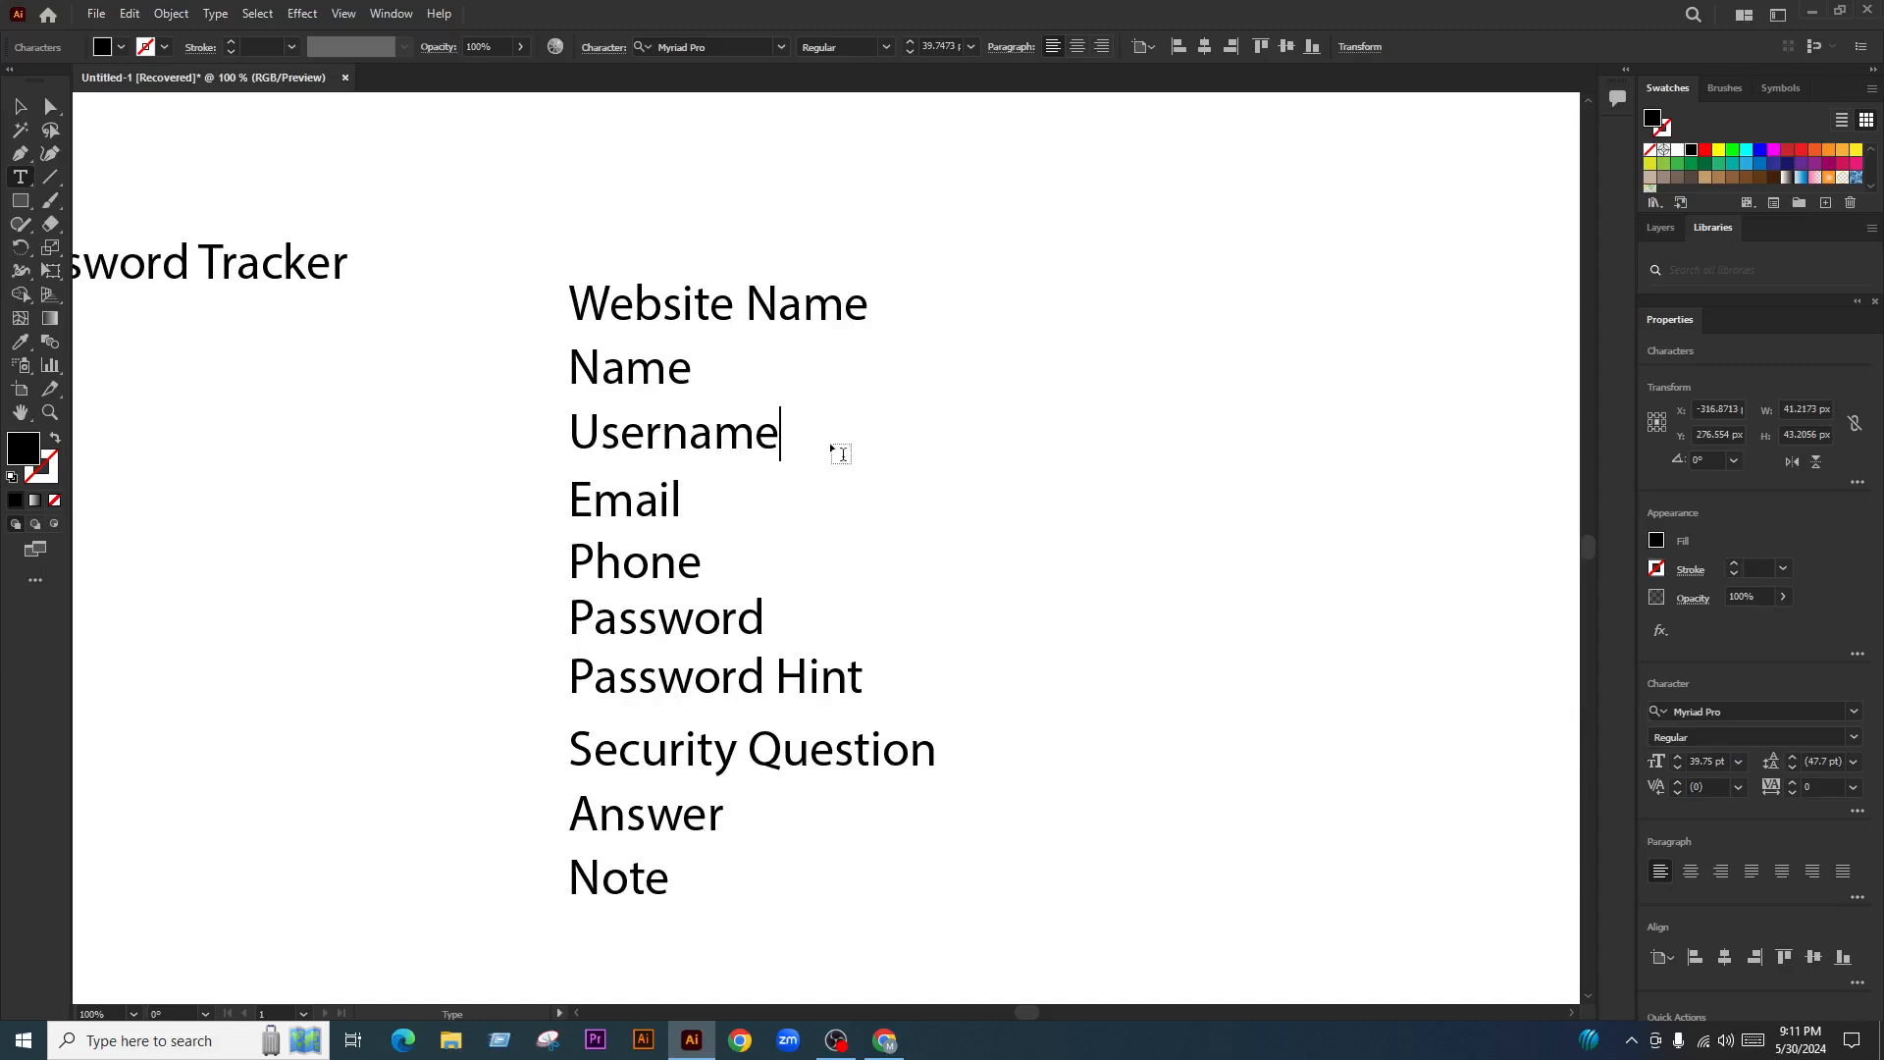
{"action": "left_click", "coordinate": [12, 105]}
{"action": "left_click", "coordinate": [997, 603]}
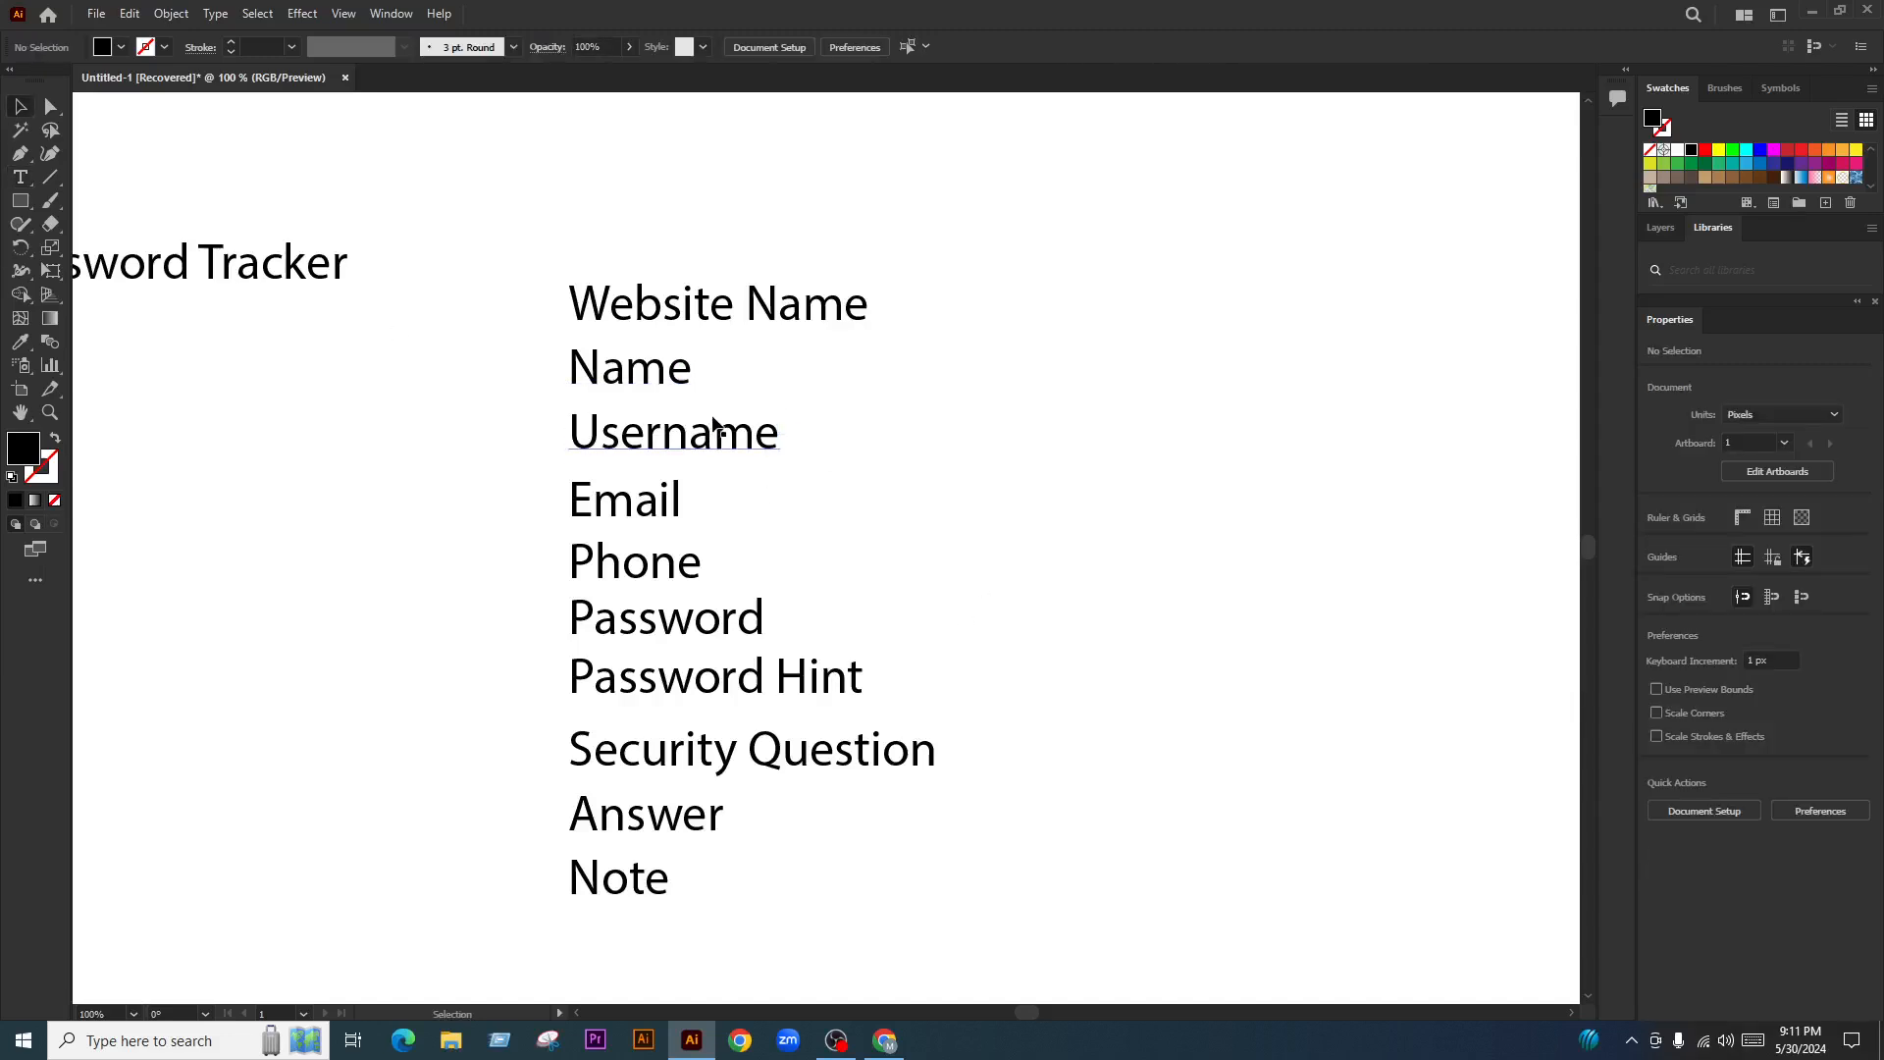
{"action": "left_click_drag", "start_coordinate": [722, 445], "coordinate": [721, 950]}
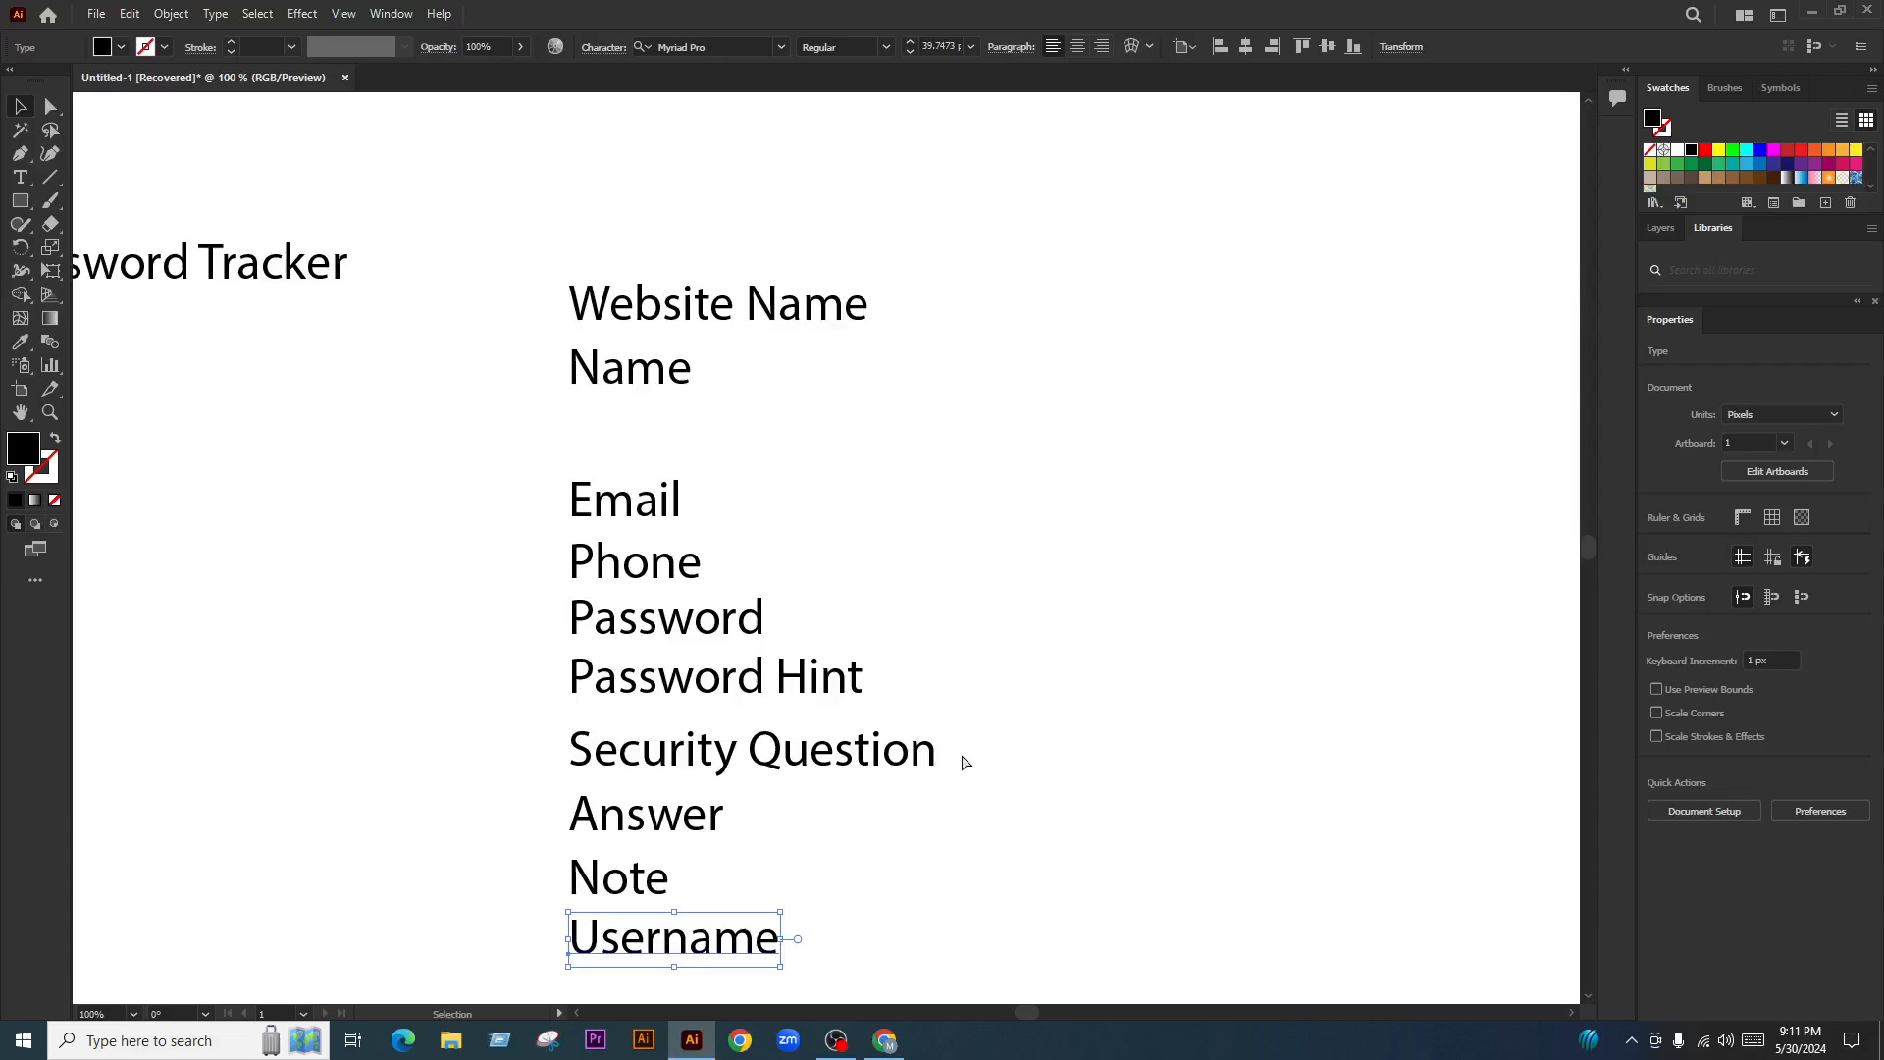
{"action": "key", "text": "ctrl+z"}
{"action": "left_click", "coordinate": [1039, 552]}
{"action": "scroll", "coordinate": [842, 427], "scroll_direction": "down", "scroll_amount": 3}
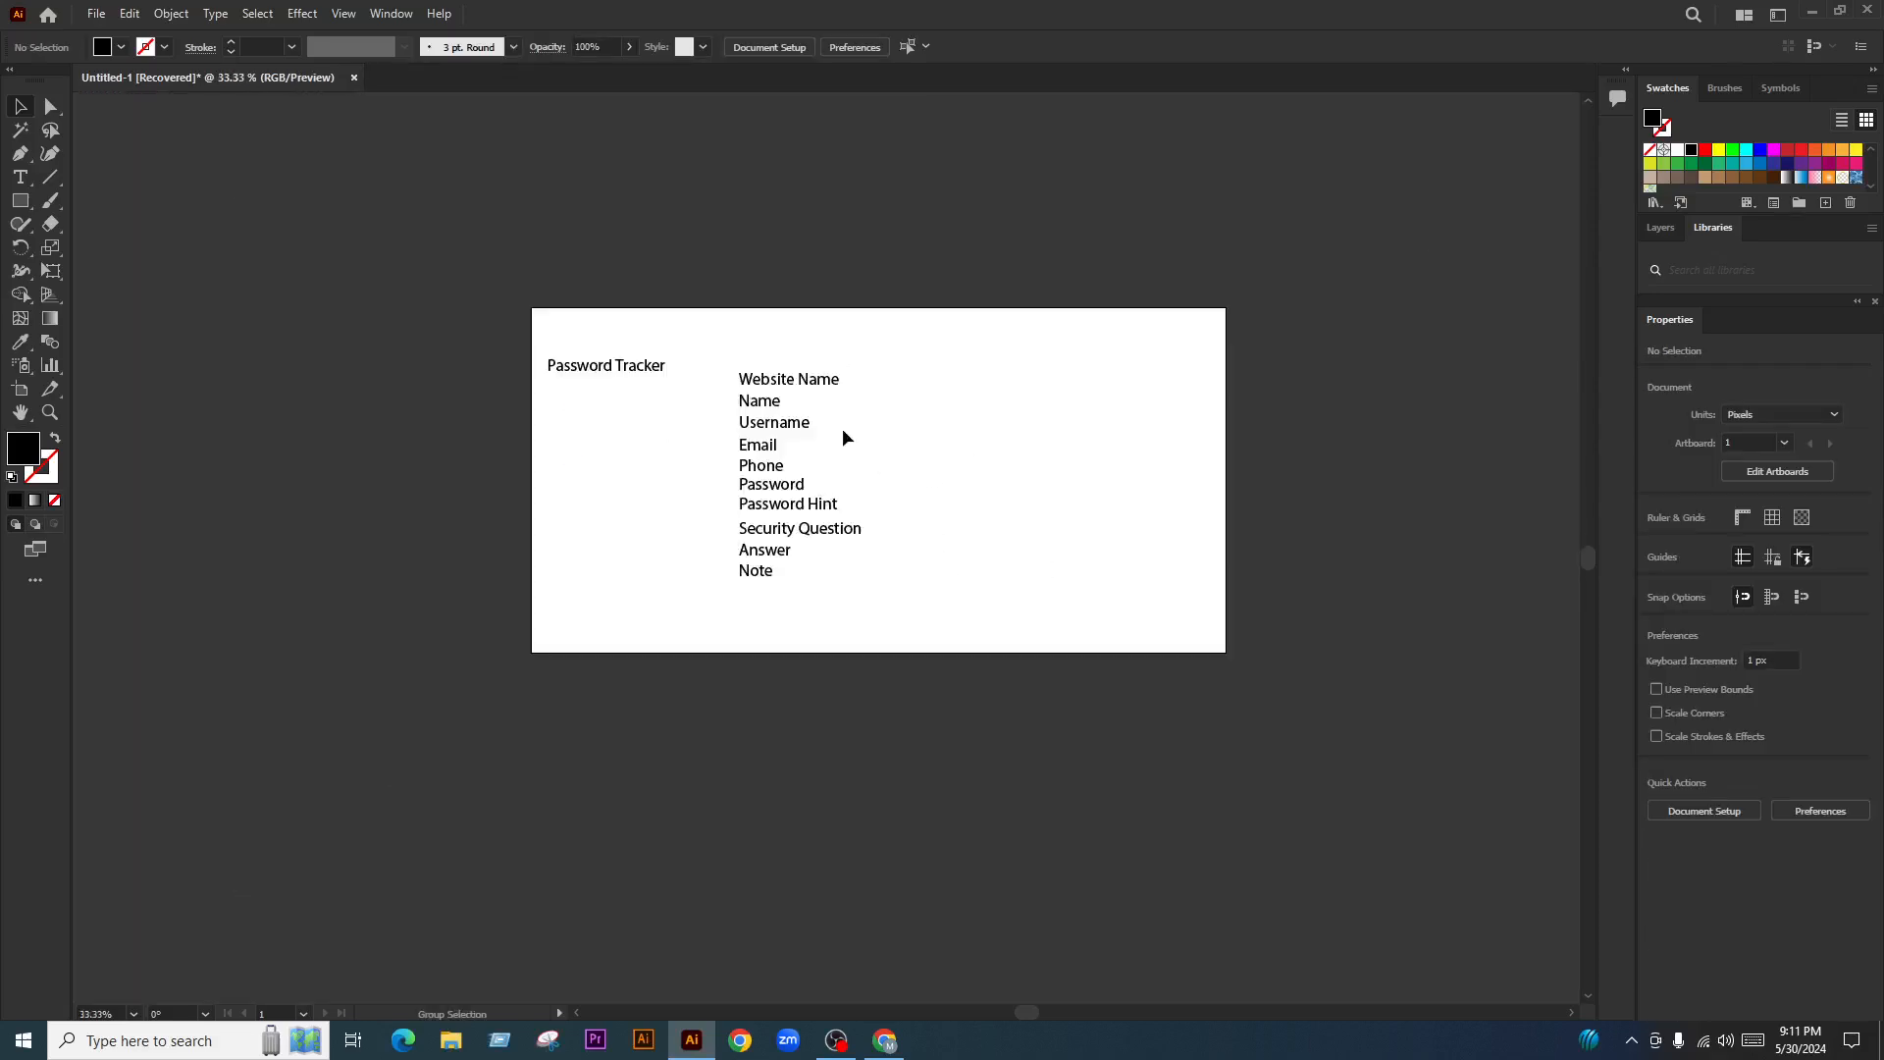
{"action": "scroll", "coordinate": [749, 325], "scroll_direction": "down", "scroll_amount": 2}
{"action": "scroll", "coordinate": [837, 722], "scroll_direction": "up", "scroll_amount": 1}
{"action": "scroll", "coordinate": [829, 309], "scroll_direction": "down", "scroll_amount": 1}
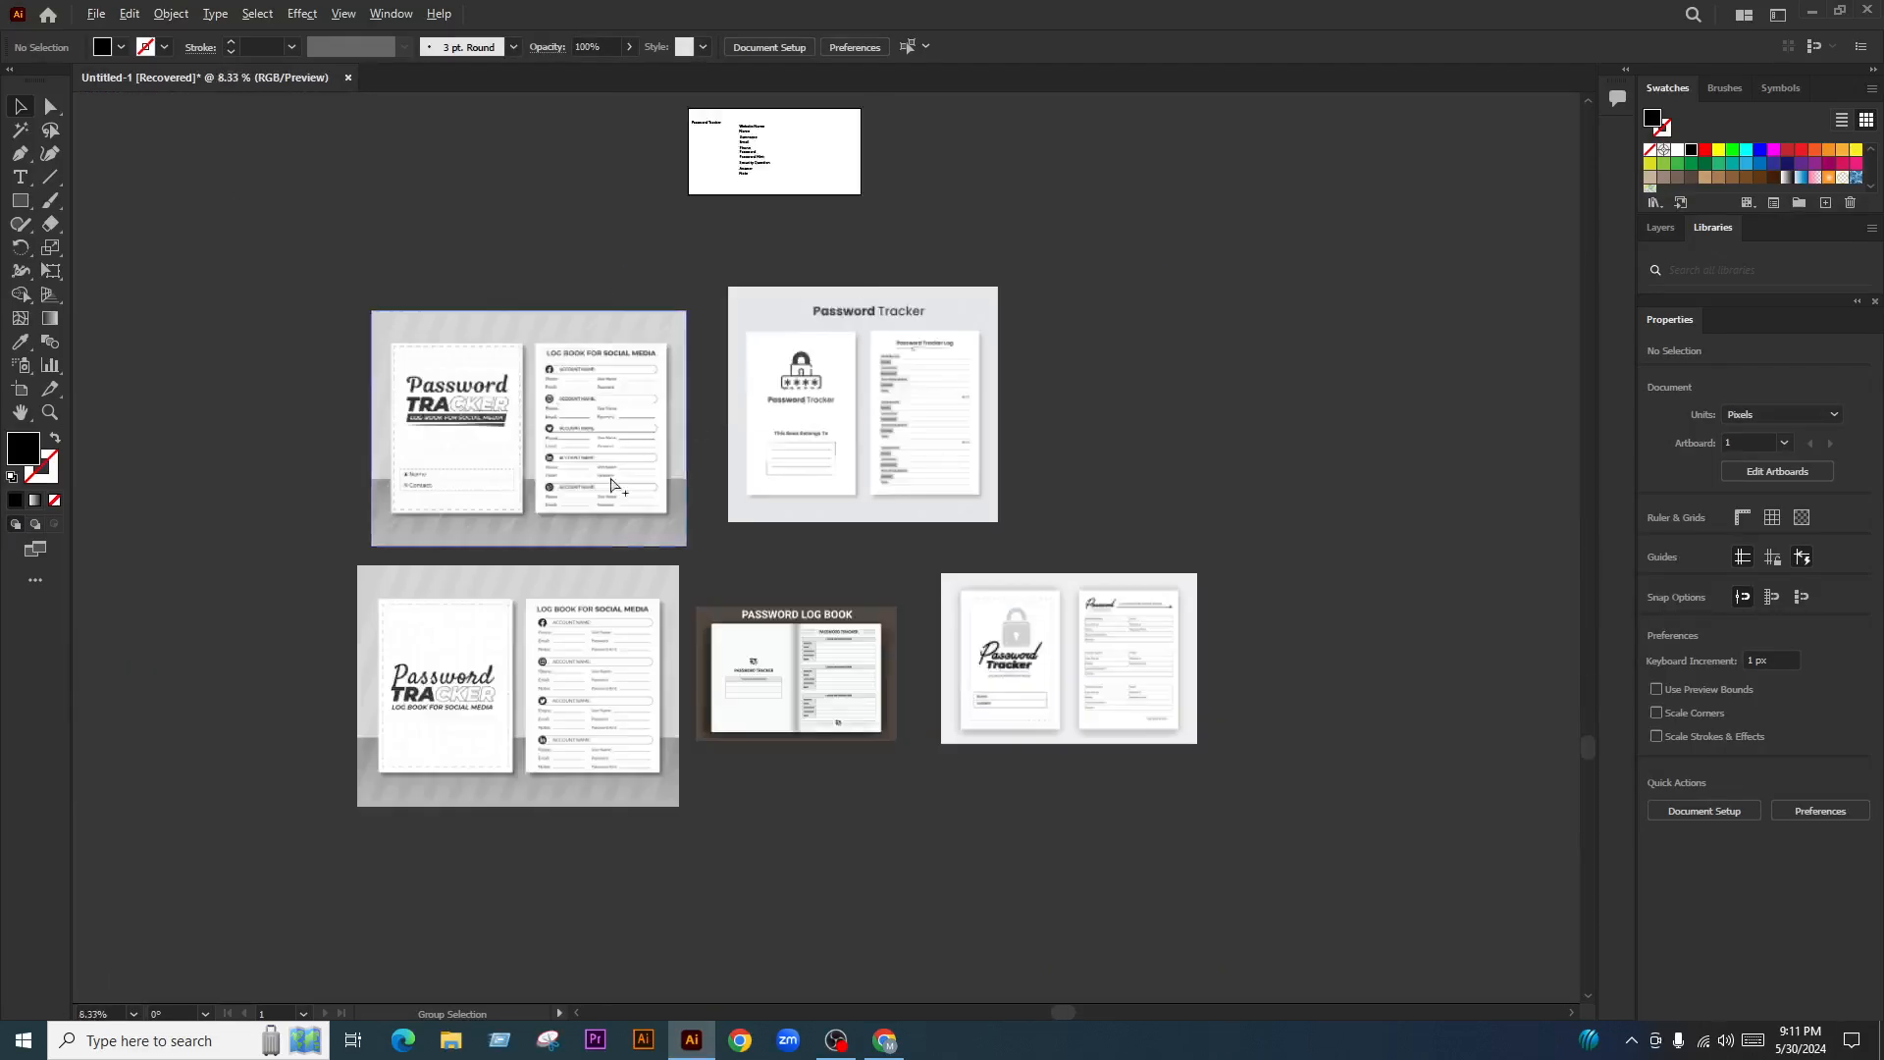
{"action": "scroll", "coordinate": [564, 446], "scroll_direction": "up", "scroll_amount": 1}
{"action": "scroll", "coordinate": [563, 448], "scroll_direction": "up", "scroll_amount": 1}
{"action": "scroll", "coordinate": [707, 425], "scroll_direction": "down", "scroll_amount": 3}
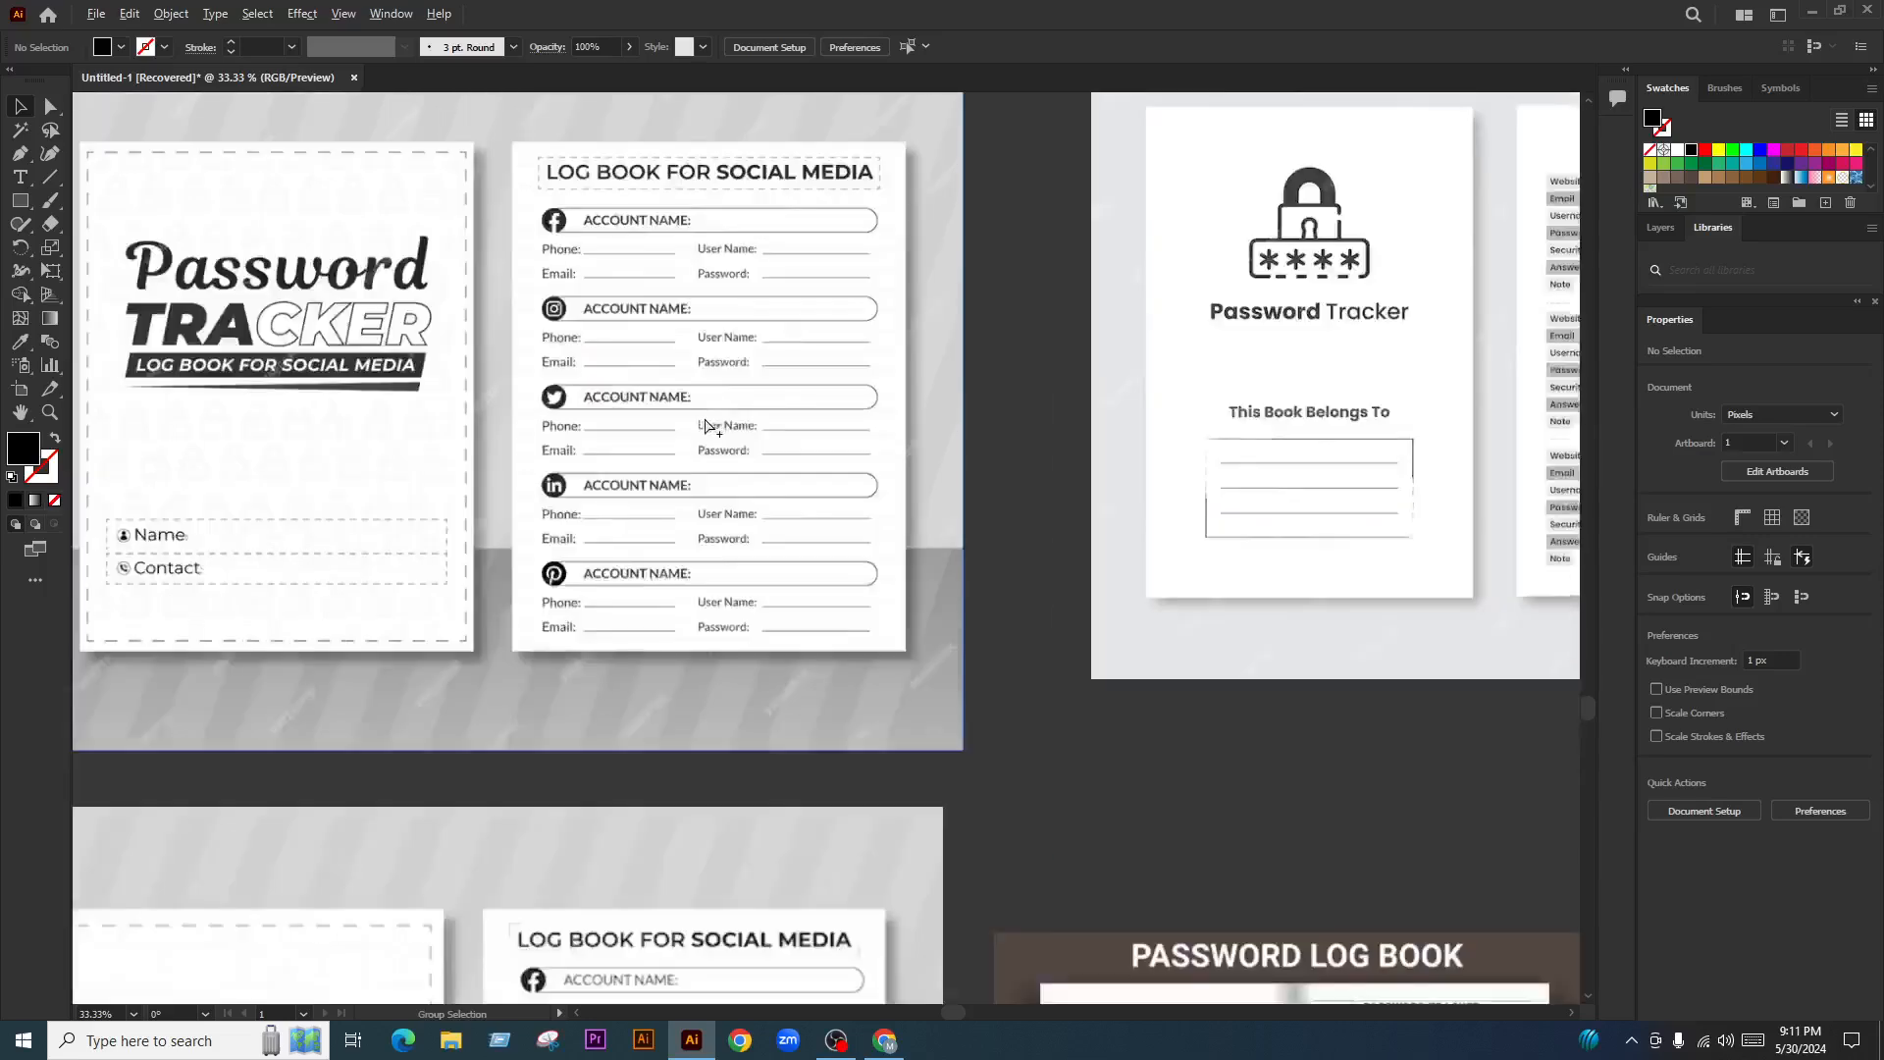
{"action": "scroll", "coordinate": [647, 800], "scroll_direction": "up", "scroll_amount": 1}
{"action": "scroll", "coordinate": [304, 708], "scroll_direction": "down", "scroll_amount": 2}
{"action": "scroll", "coordinate": [756, 708], "scroll_direction": "up", "scroll_amount": 2}
{"action": "scroll", "coordinate": [761, 706], "scroll_direction": "up", "scroll_amount": 3}
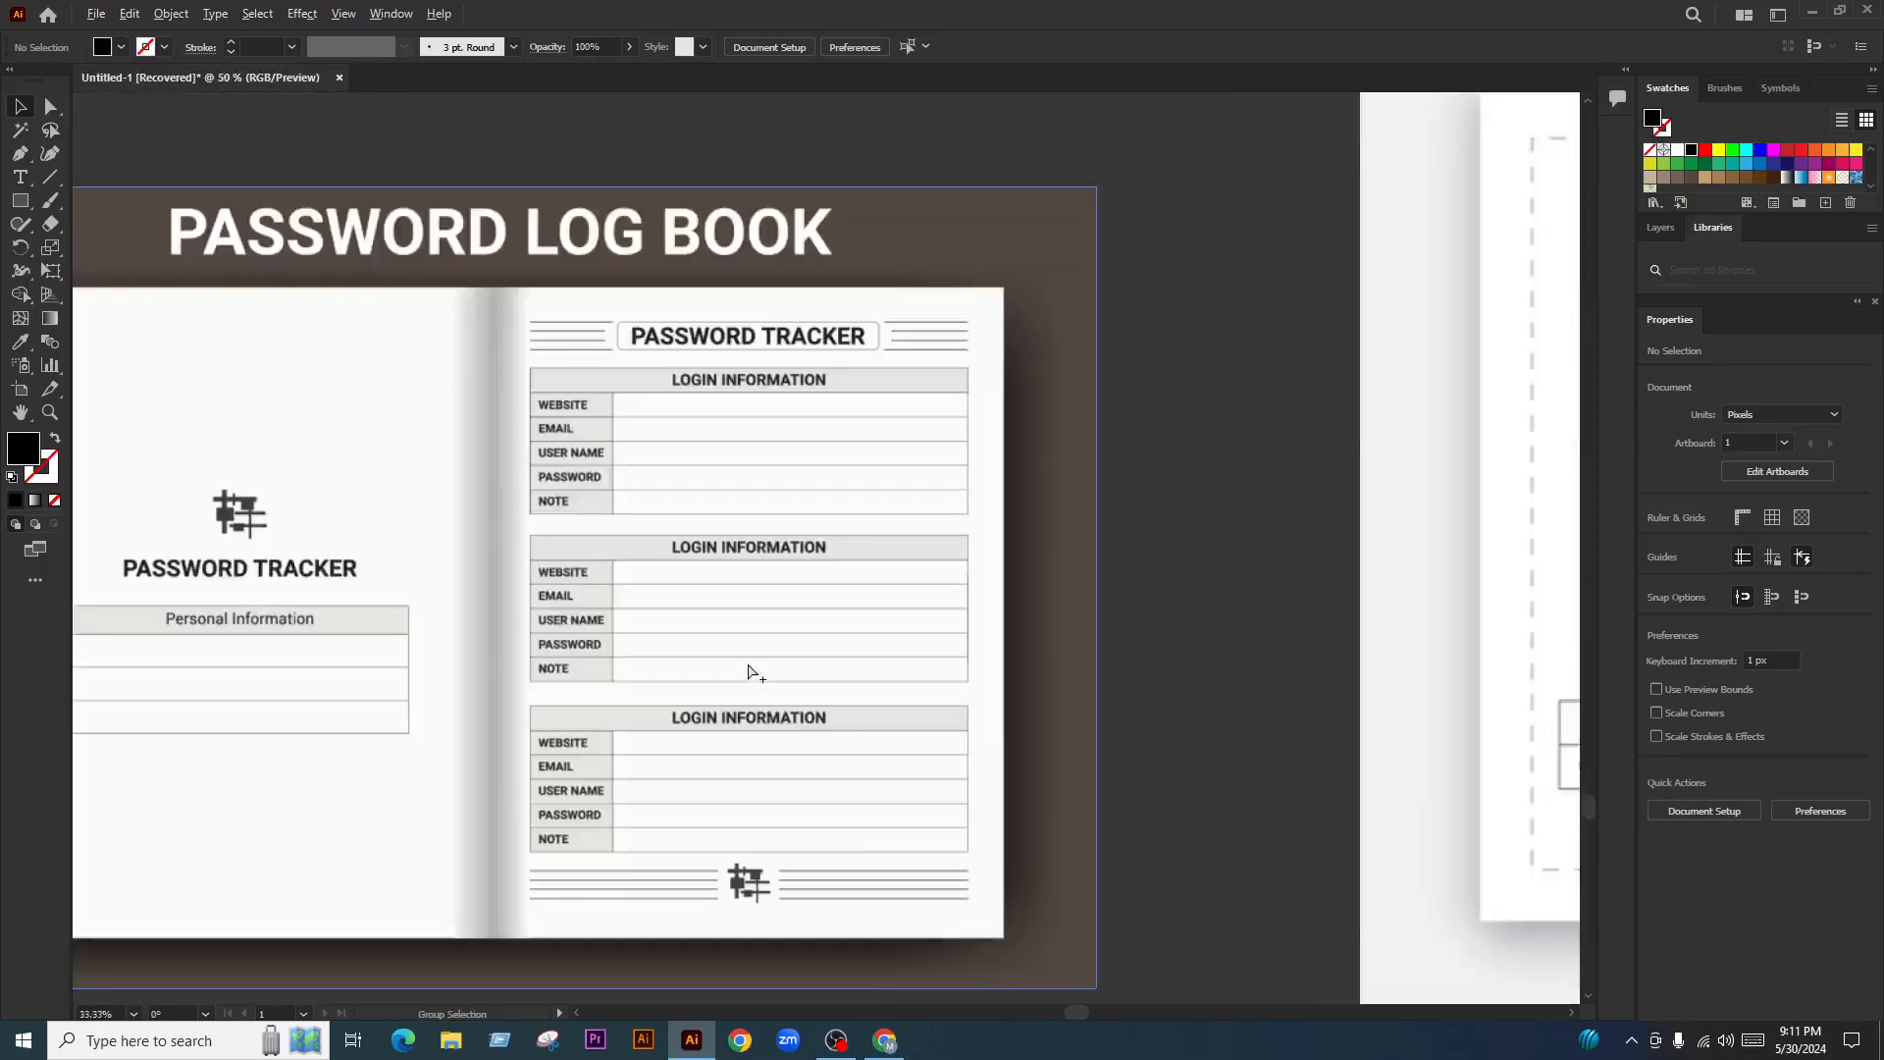
{"action": "scroll", "coordinate": [748, 664], "scroll_direction": "up", "scroll_amount": 1}
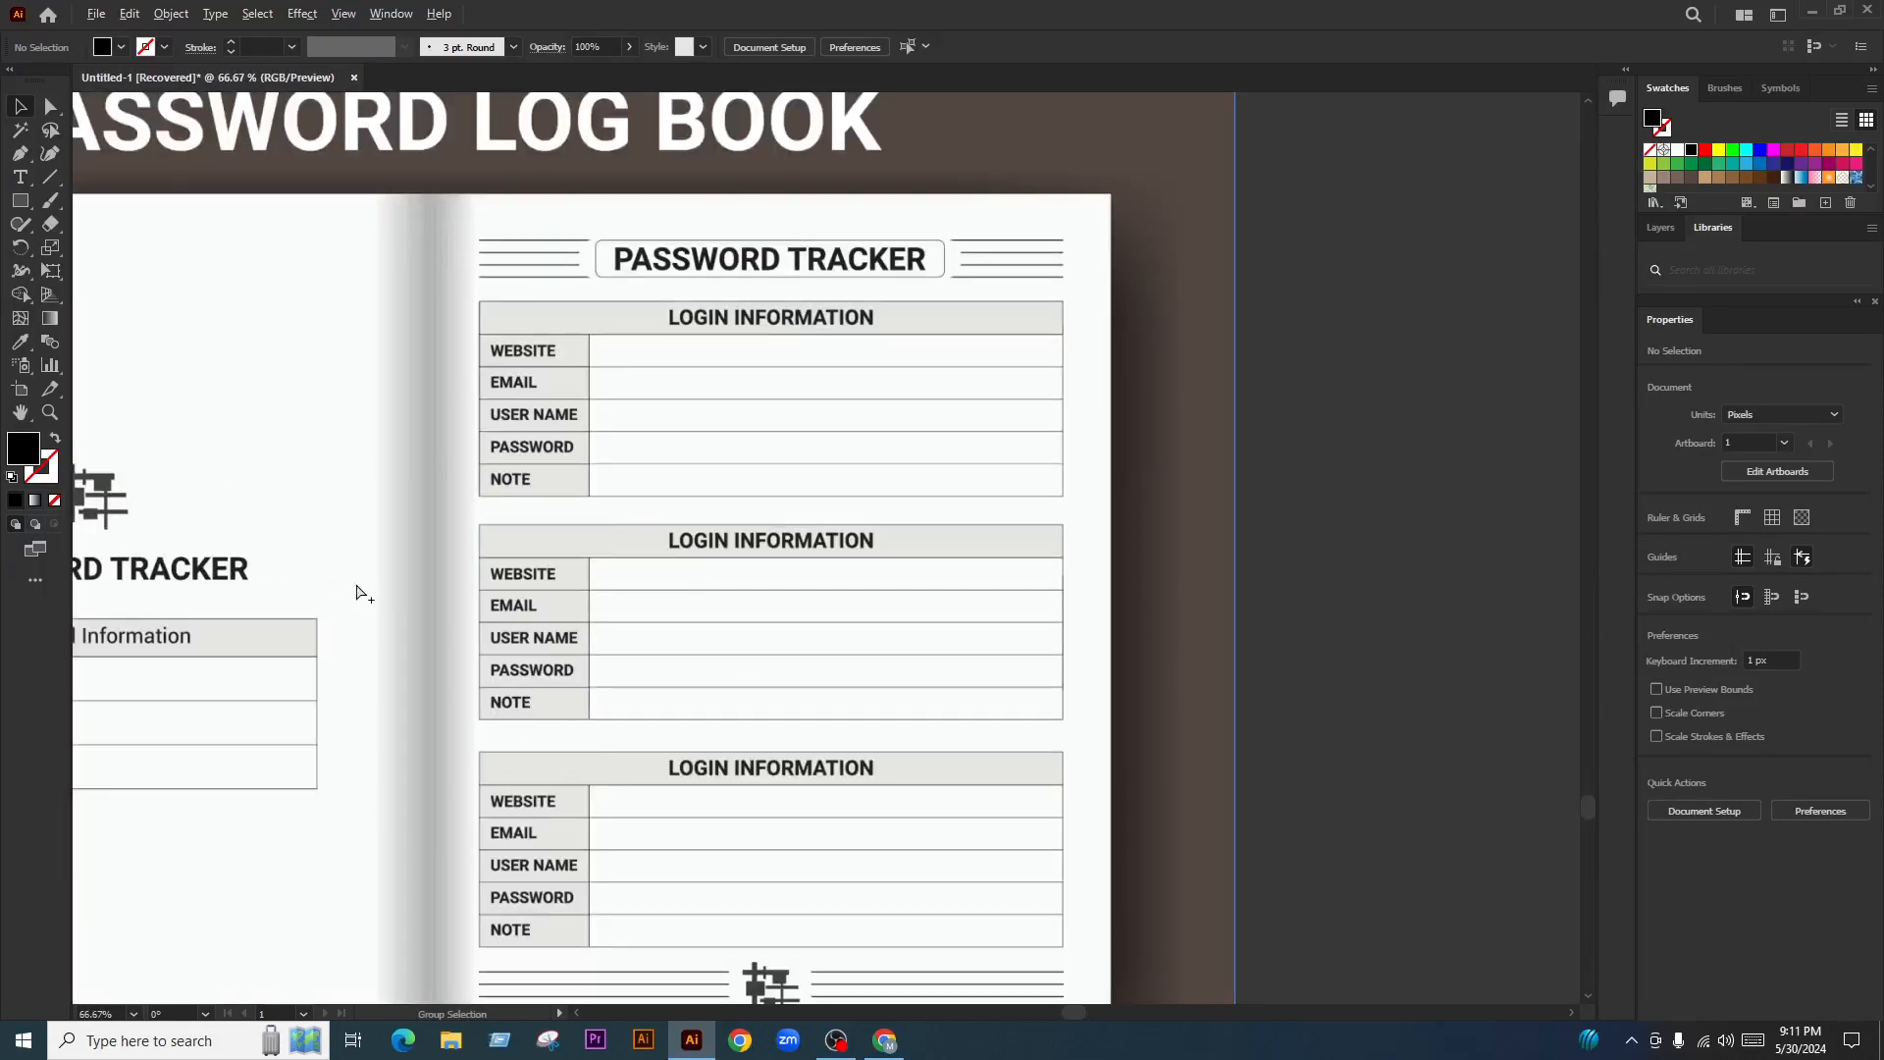
{"action": "scroll", "coordinate": [362, 647], "scroll_direction": "down", "scroll_amount": 4}
{"action": "scroll", "coordinate": [1349, 624], "scroll_direction": "up", "scroll_amount": 3}
{"action": "scroll", "coordinate": [1199, 726], "scroll_direction": "down", "scroll_amount": 3}
{"action": "scroll", "coordinate": [1199, 726], "scroll_direction": "up", "scroll_amount": 4}
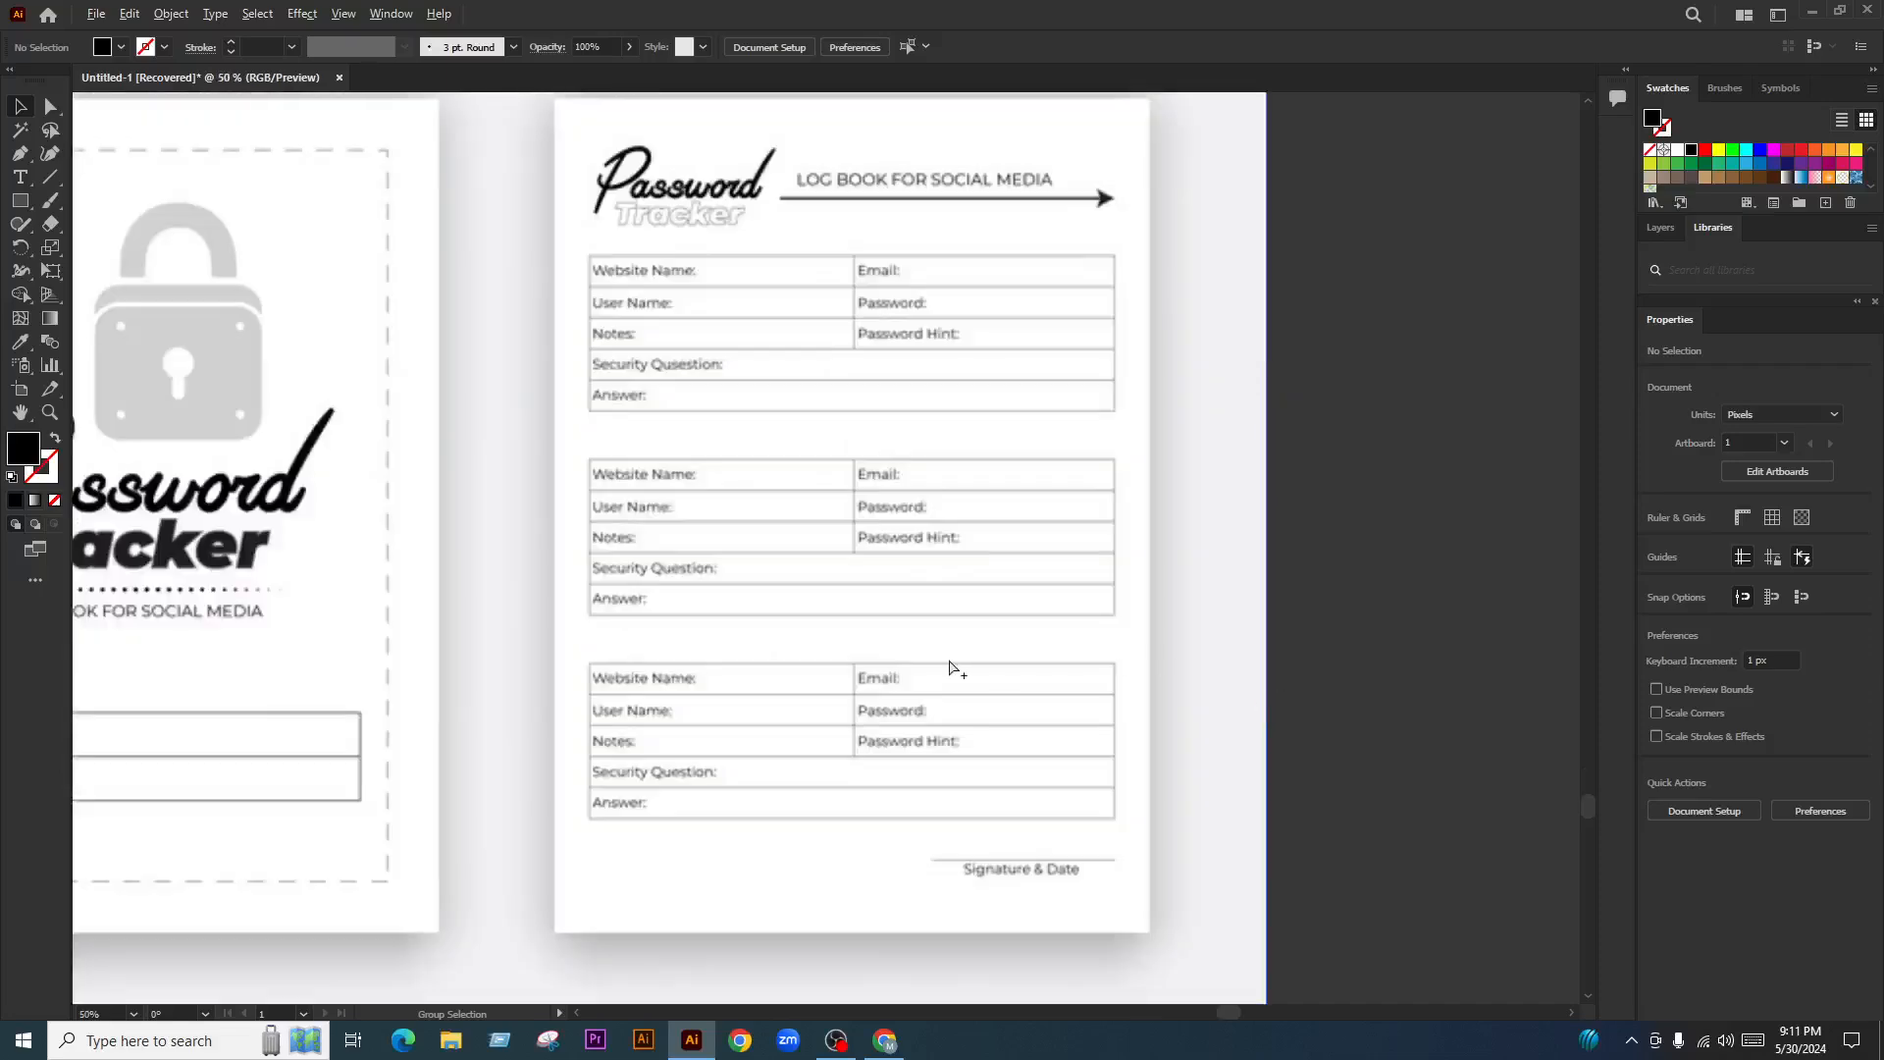
{"action": "scroll", "coordinate": [959, 664], "scroll_direction": "up", "scroll_amount": 2}
{"action": "scroll", "coordinate": [1017, 643], "scroll_direction": "down", "scroll_amount": 2}
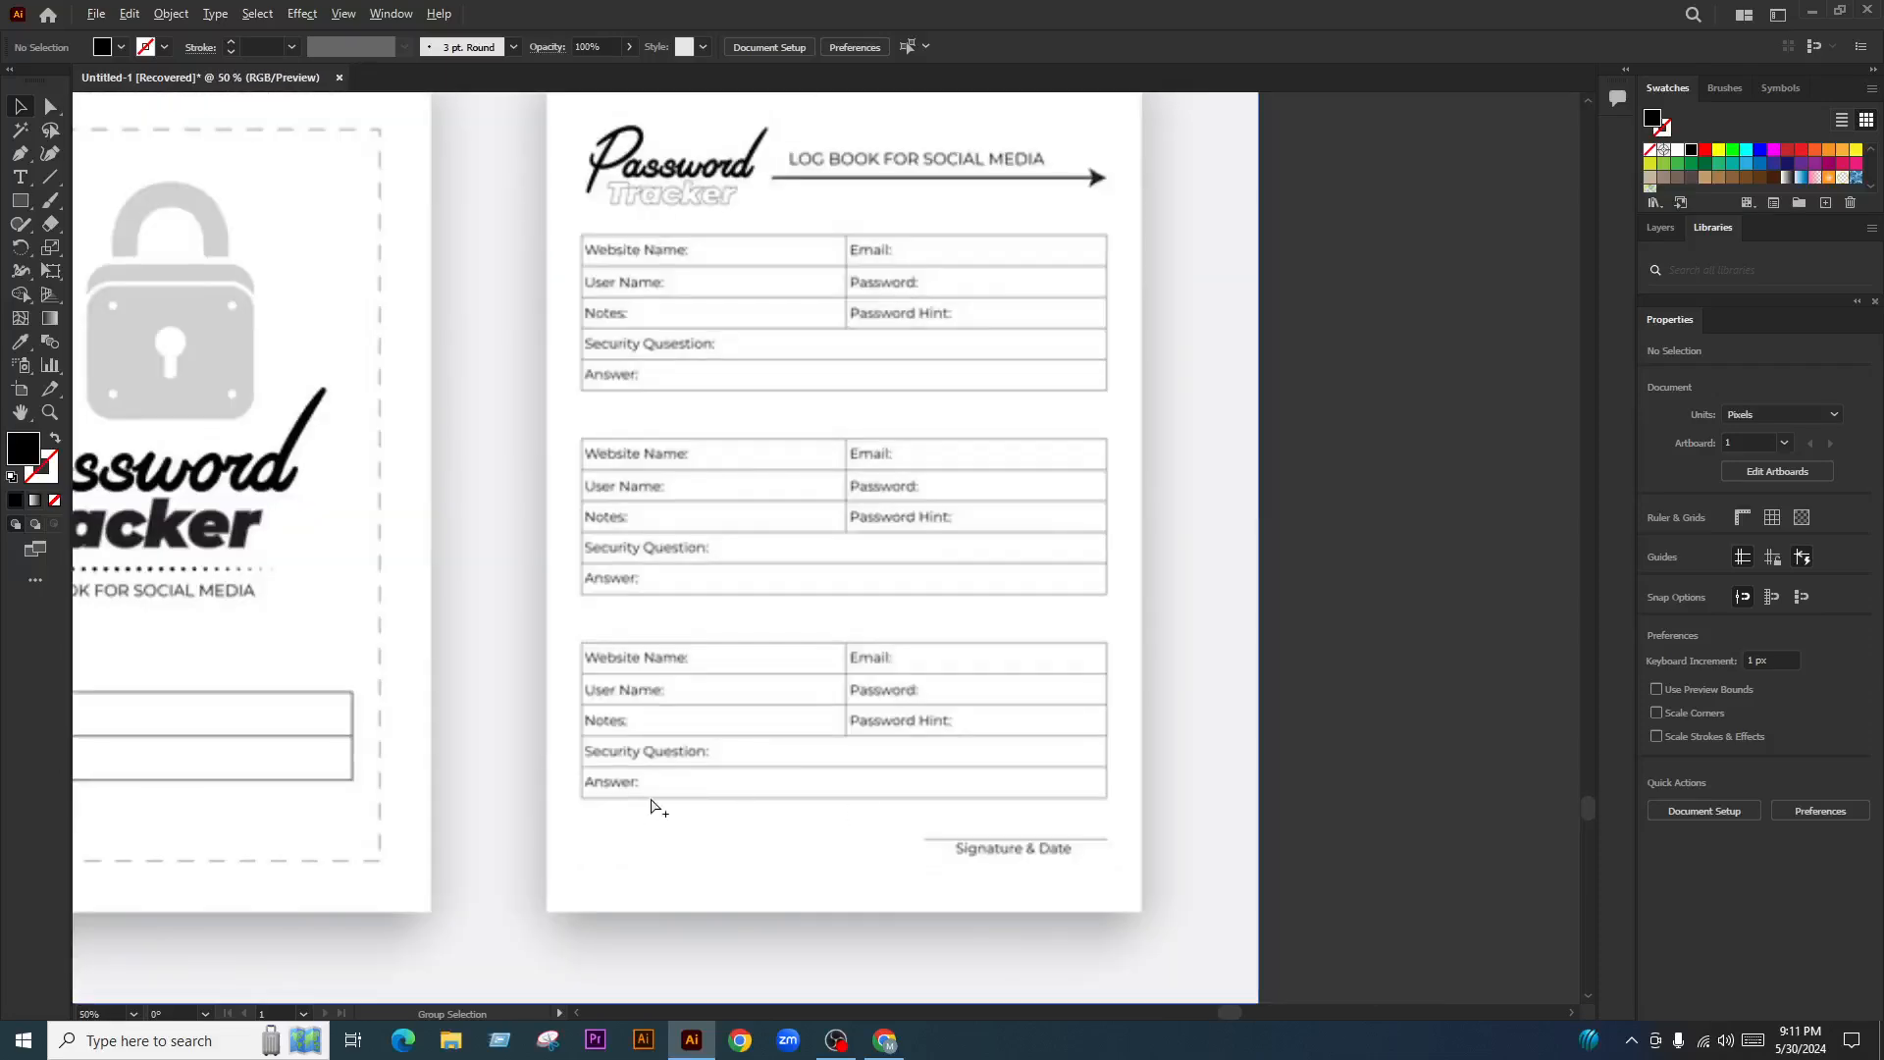
{"action": "scroll", "coordinate": [1062, 844], "scroll_direction": "down", "scroll_amount": 7}
{"action": "scroll", "coordinate": [769, 357], "scroll_direction": "up", "scroll_amount": 3}
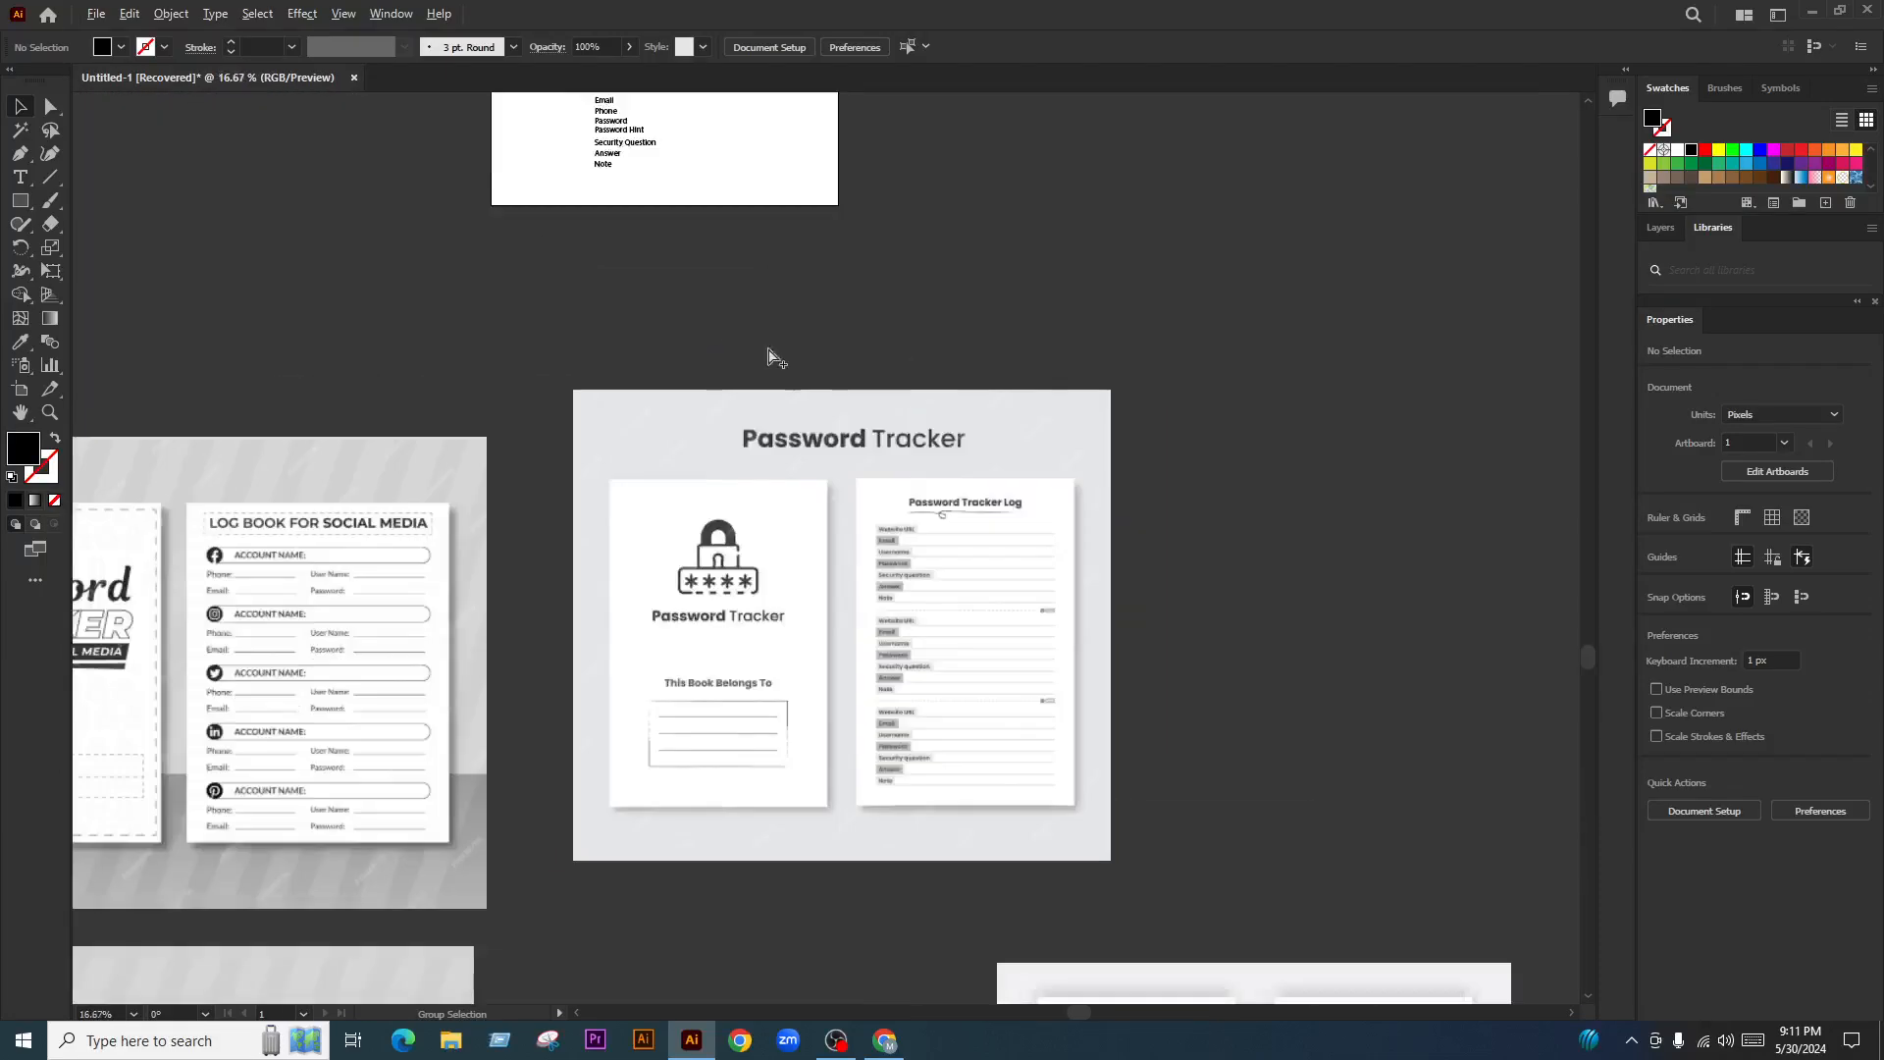
{"action": "scroll", "coordinate": [743, 340], "scroll_direction": "down", "scroll_amount": 1}
{"action": "scroll", "coordinate": [824, 412], "scroll_direction": "up", "scroll_amount": 7}
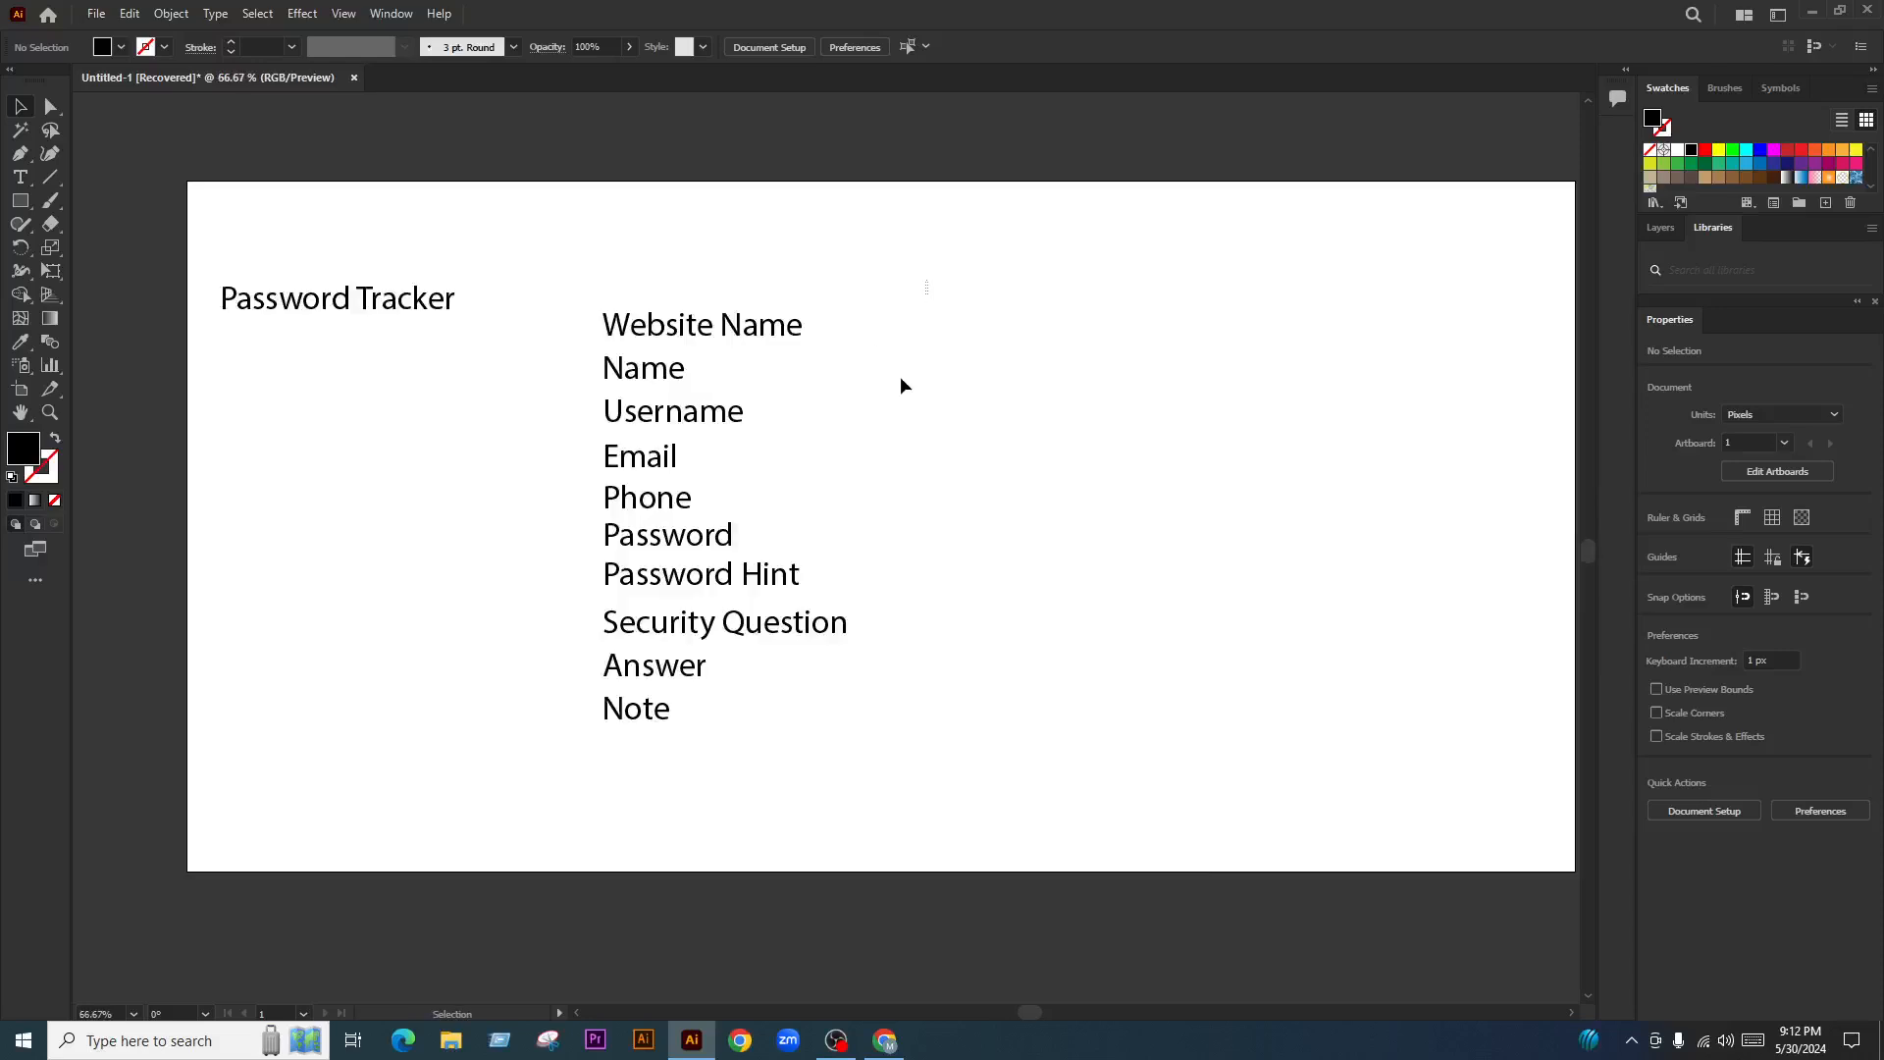
Alt-drag a copy of the ten field labels to the right as a second column
{"action": "left_click", "coordinate": [770, 437]}
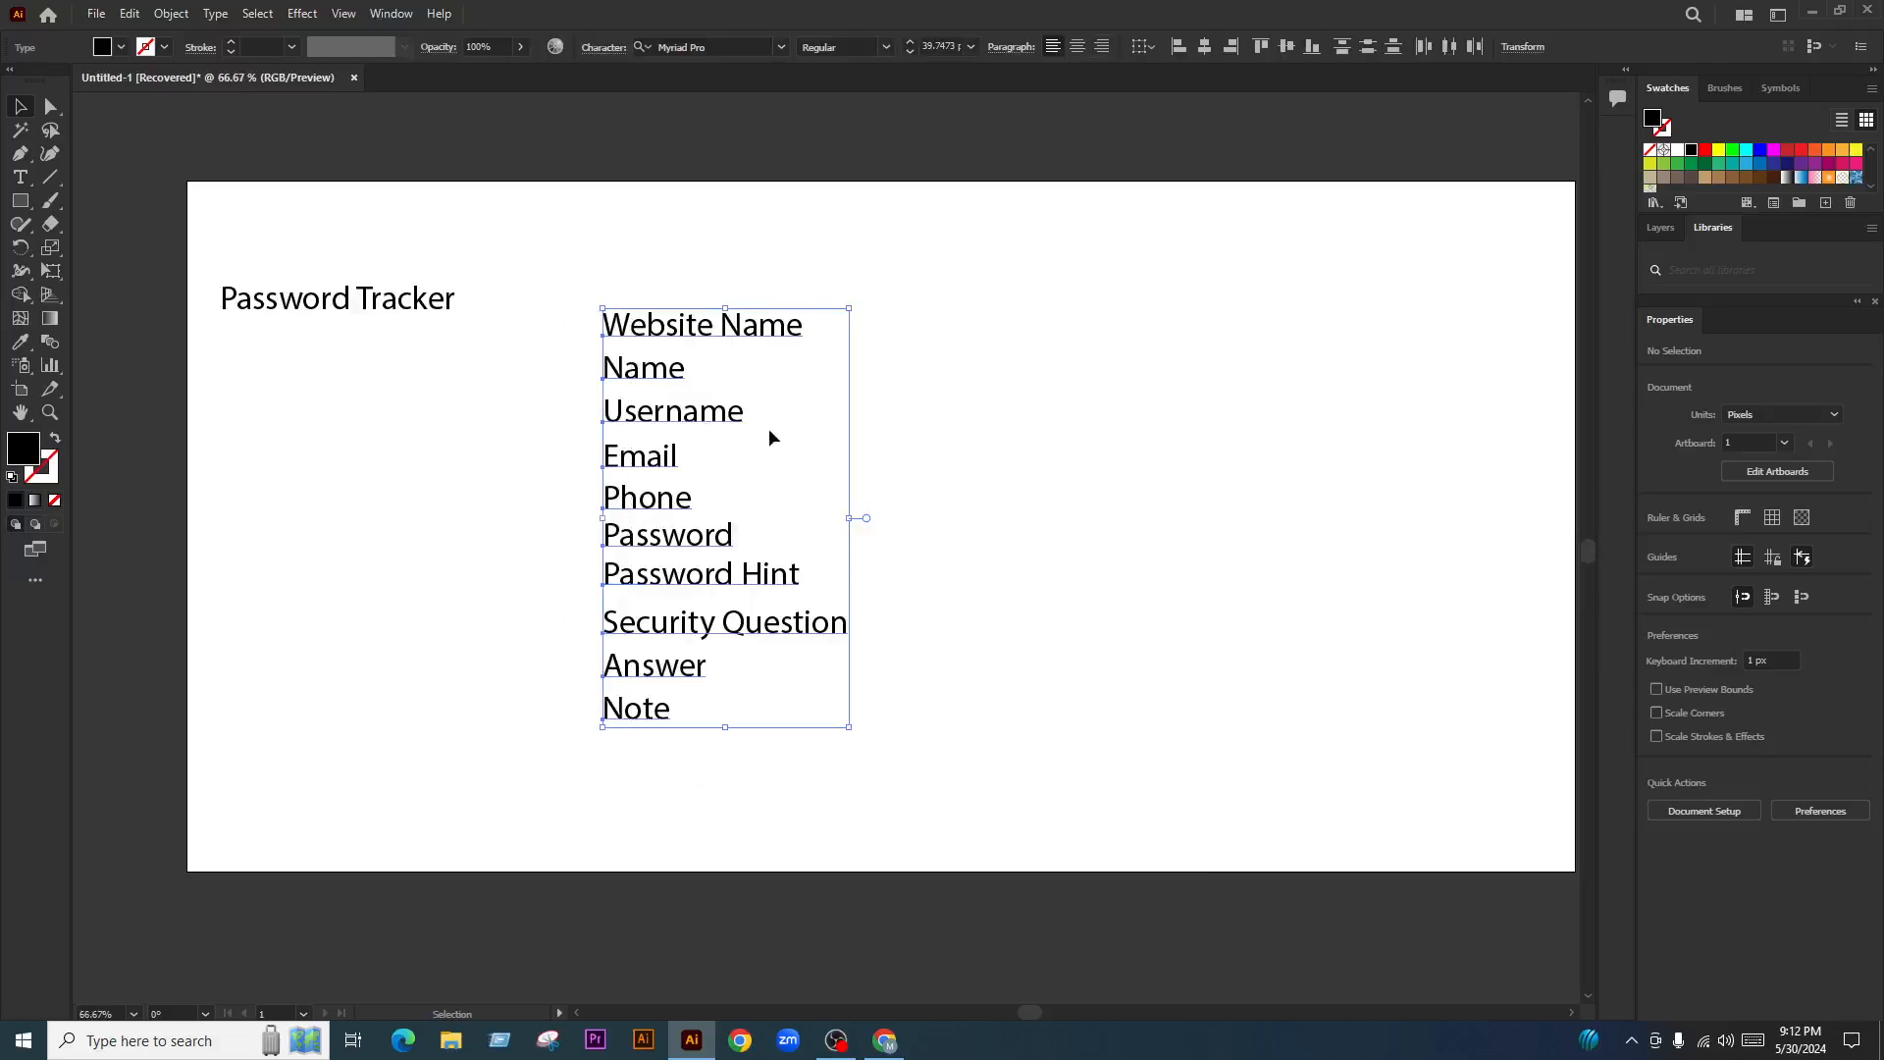
{"action": "left_click", "coordinate": [1010, 542]}
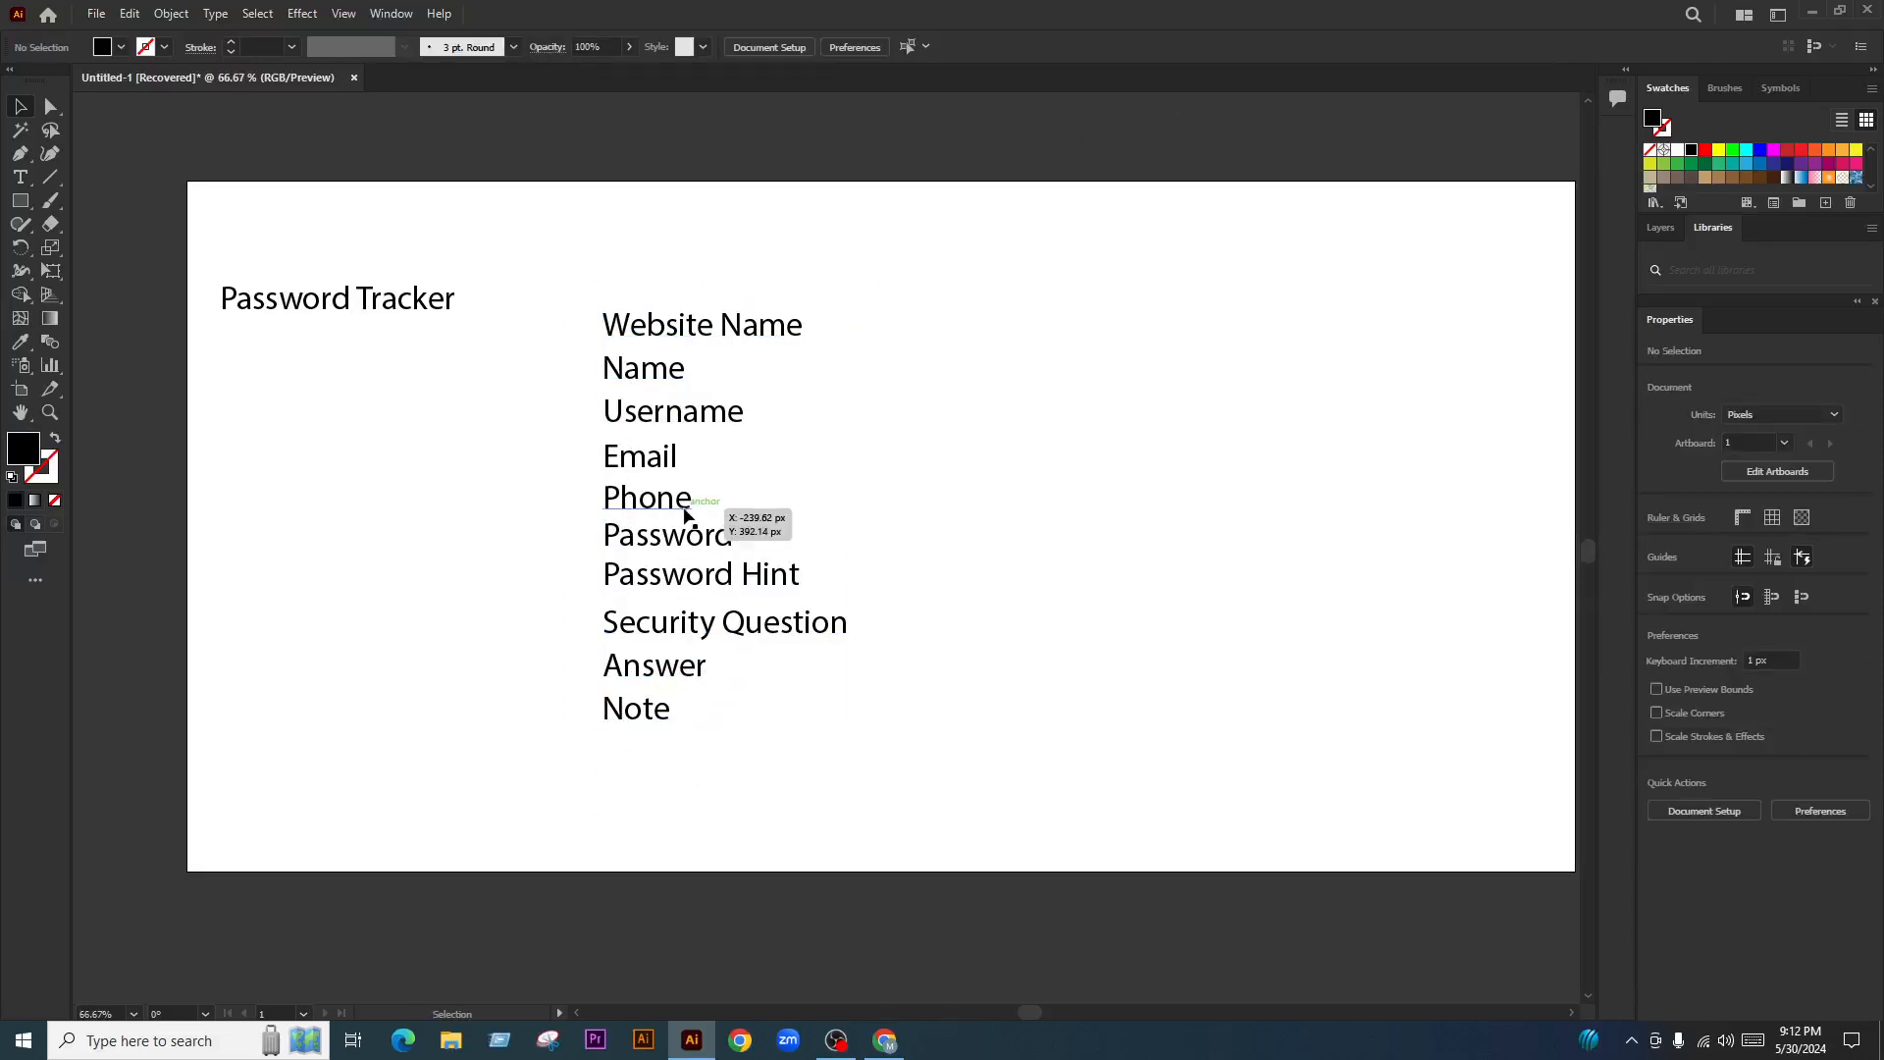
{"action": "left_click", "coordinate": [791, 559]}
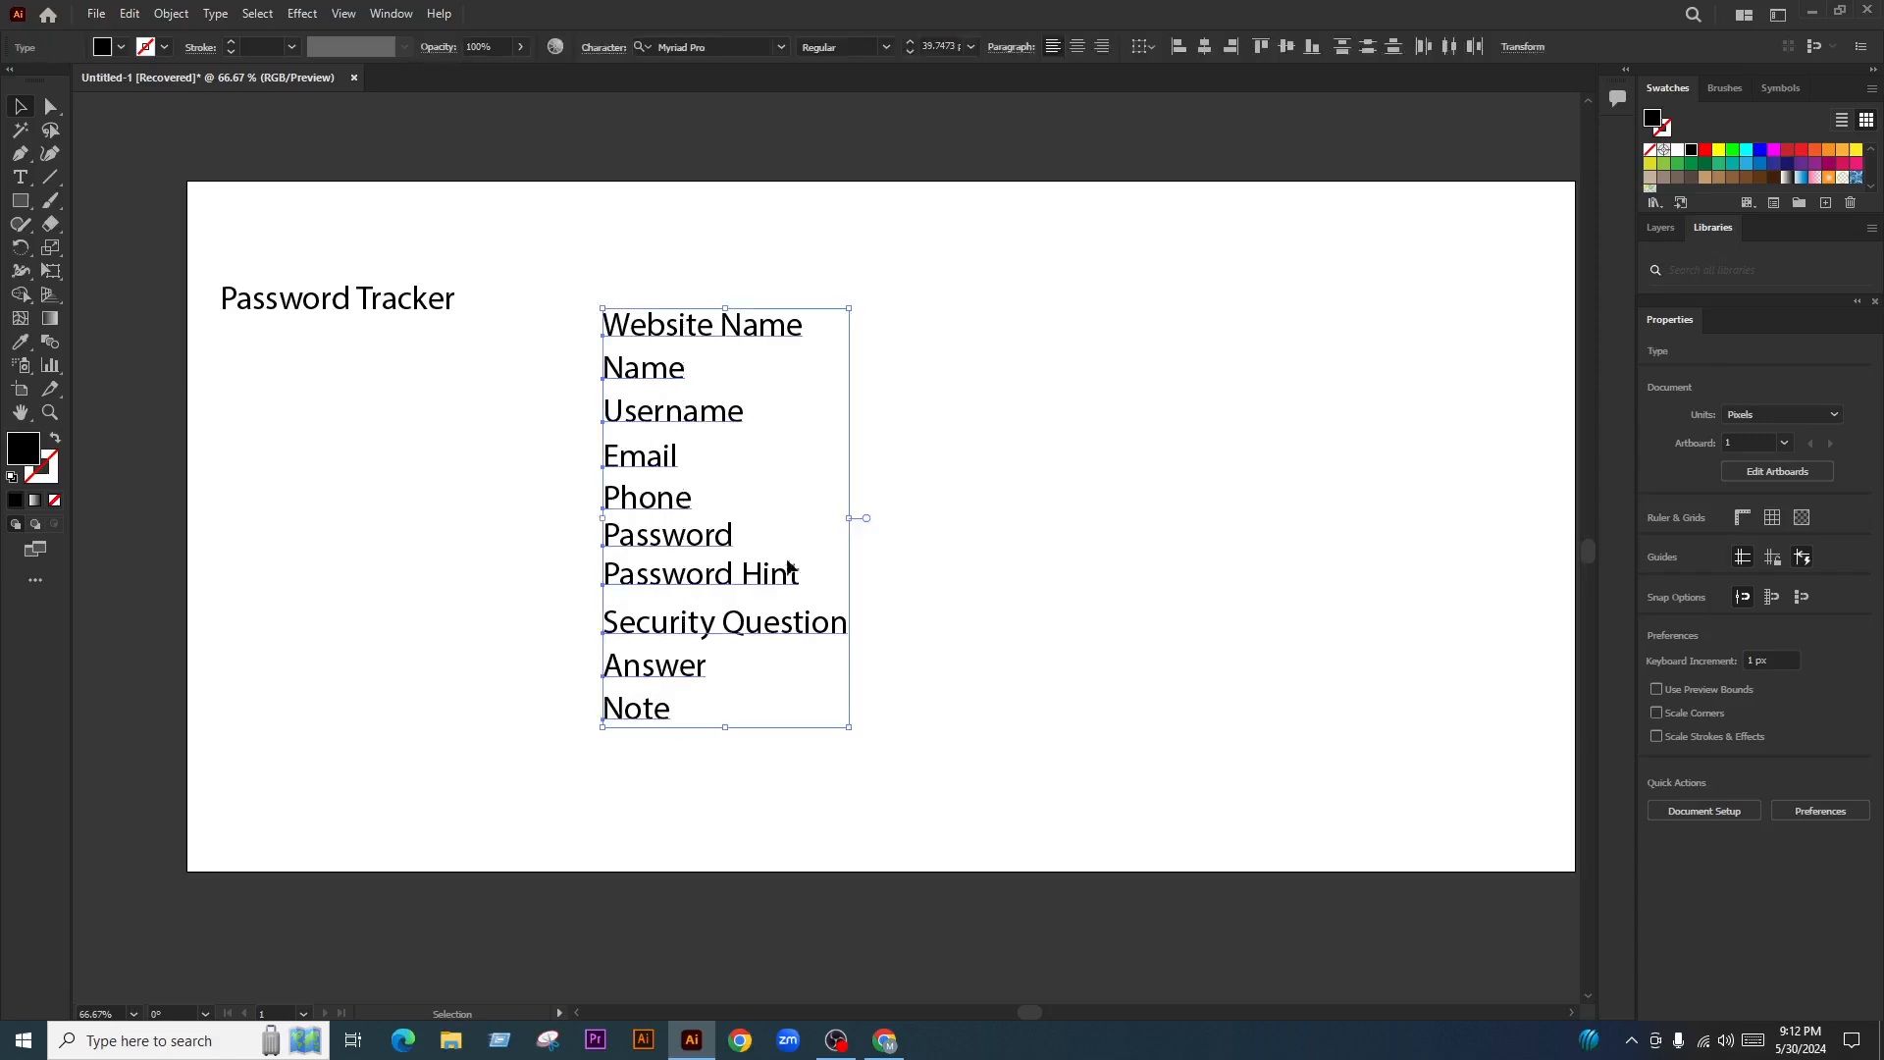
{"action": "left_click_drag", "start_coordinate": [749, 576], "coordinate": [1158, 602]}
{"action": "left_click", "coordinate": [1237, 550]}
{"action": "key", "text": "ctrl+z"}
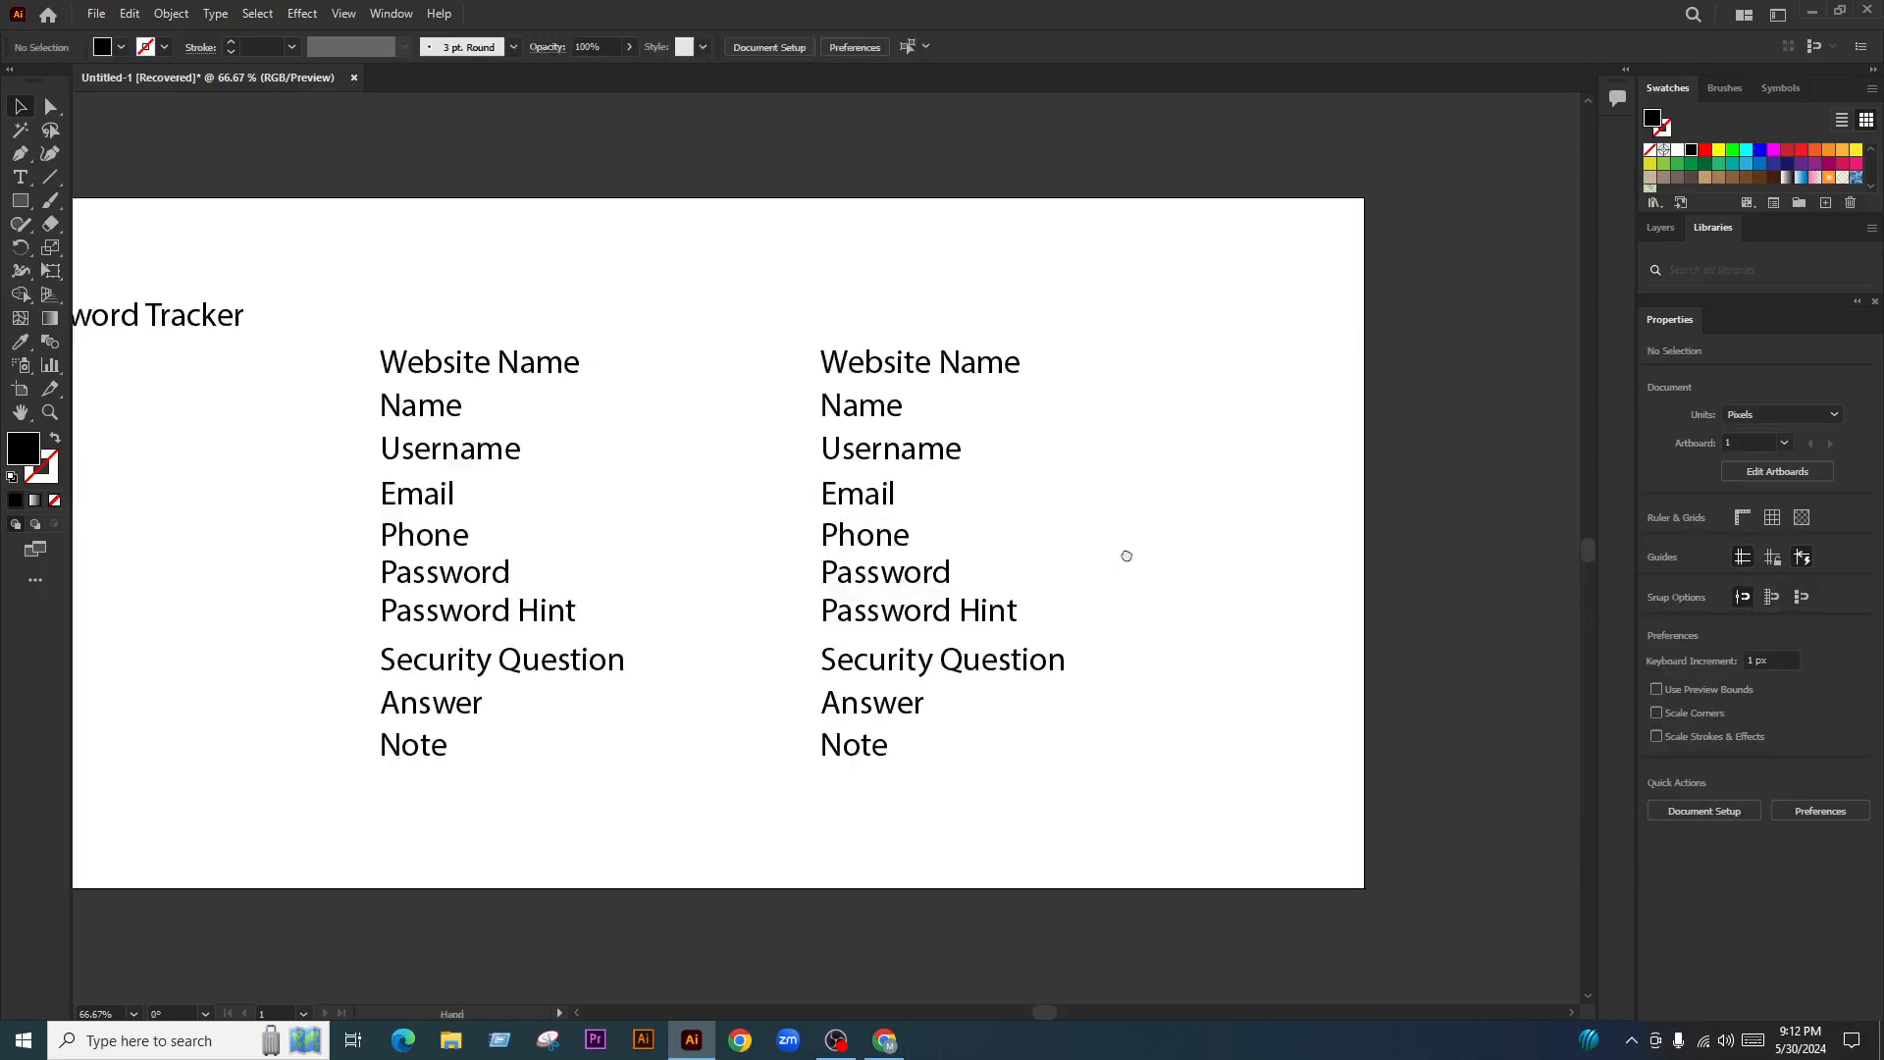
Select the right and then the left label column to check both lists
{"action": "left_click_drag", "start_coordinate": [1125, 559], "coordinate": [1127, 550]}
{"action": "left_click_drag", "start_coordinate": [1105, 334], "coordinate": [863, 785]}
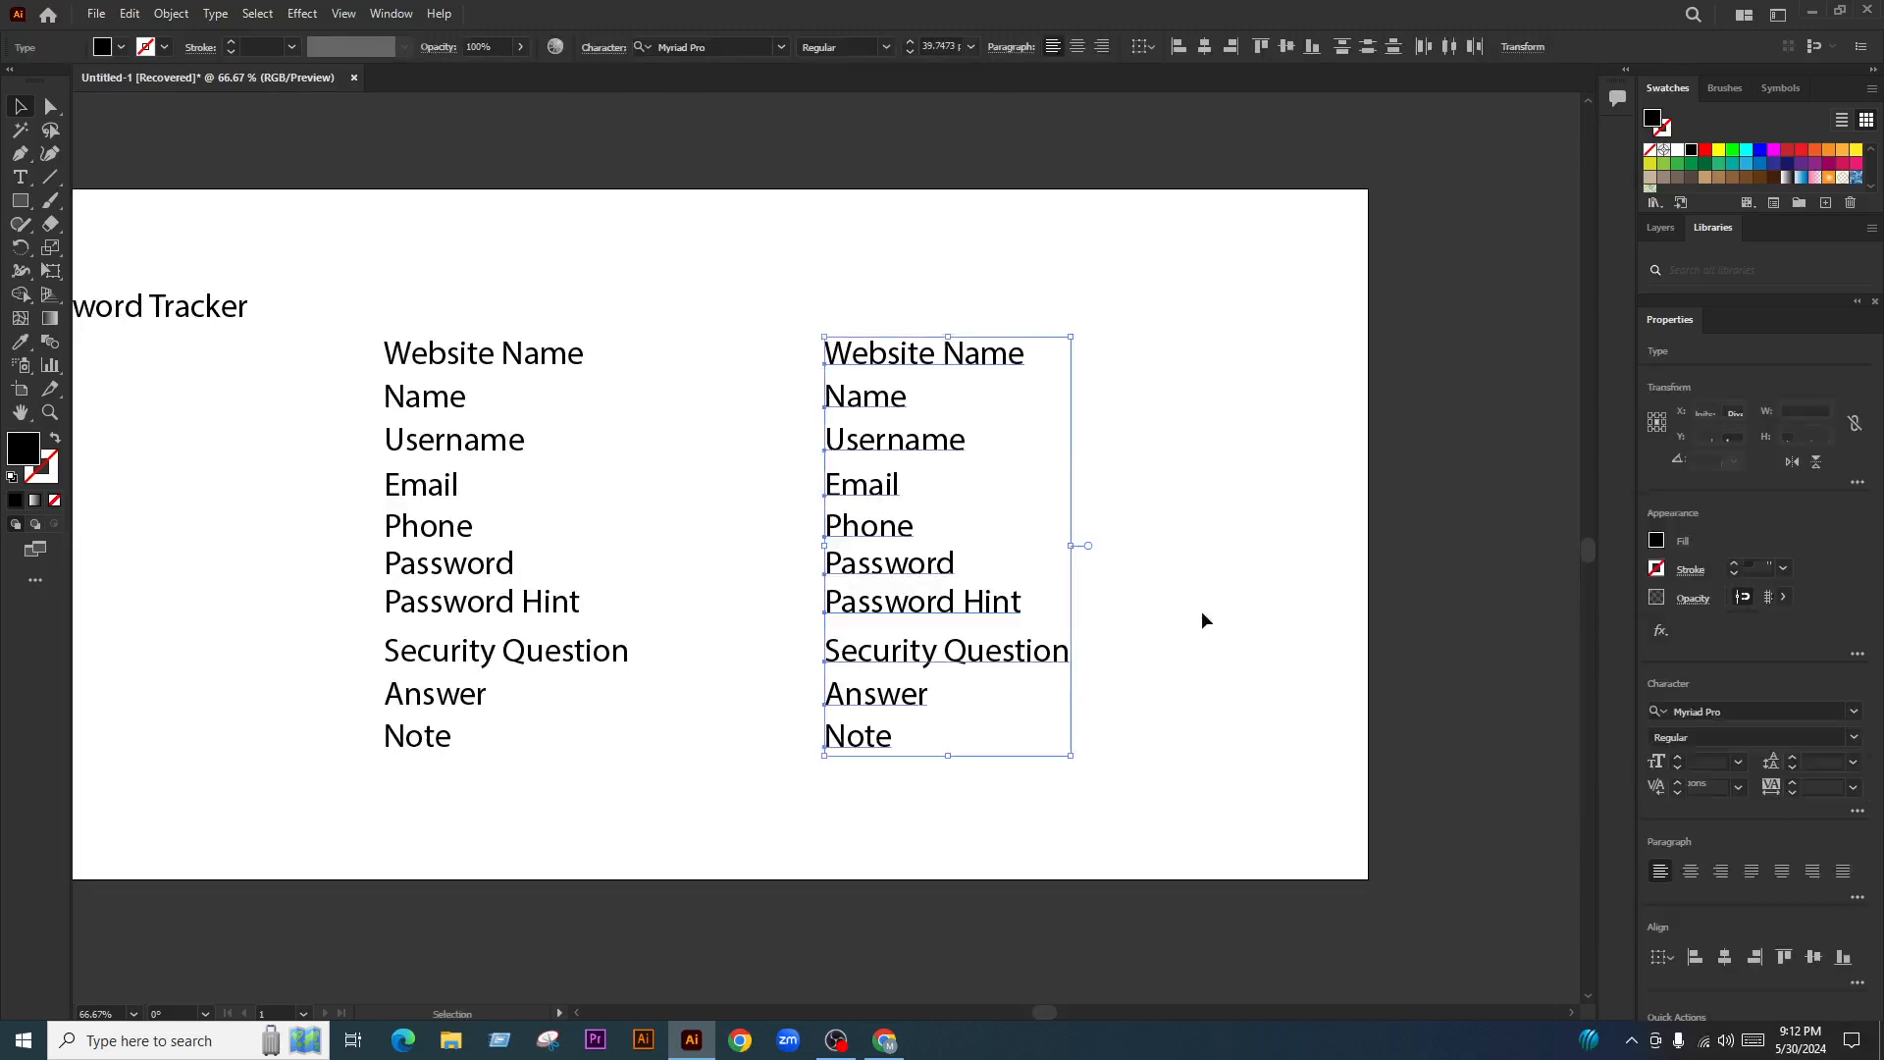
{"action": "left_click", "coordinate": [1207, 616]}
{"action": "left_click_drag", "start_coordinate": [665, 347], "coordinate": [422, 785]}
{"action": "left_click", "coordinate": [1085, 516]}
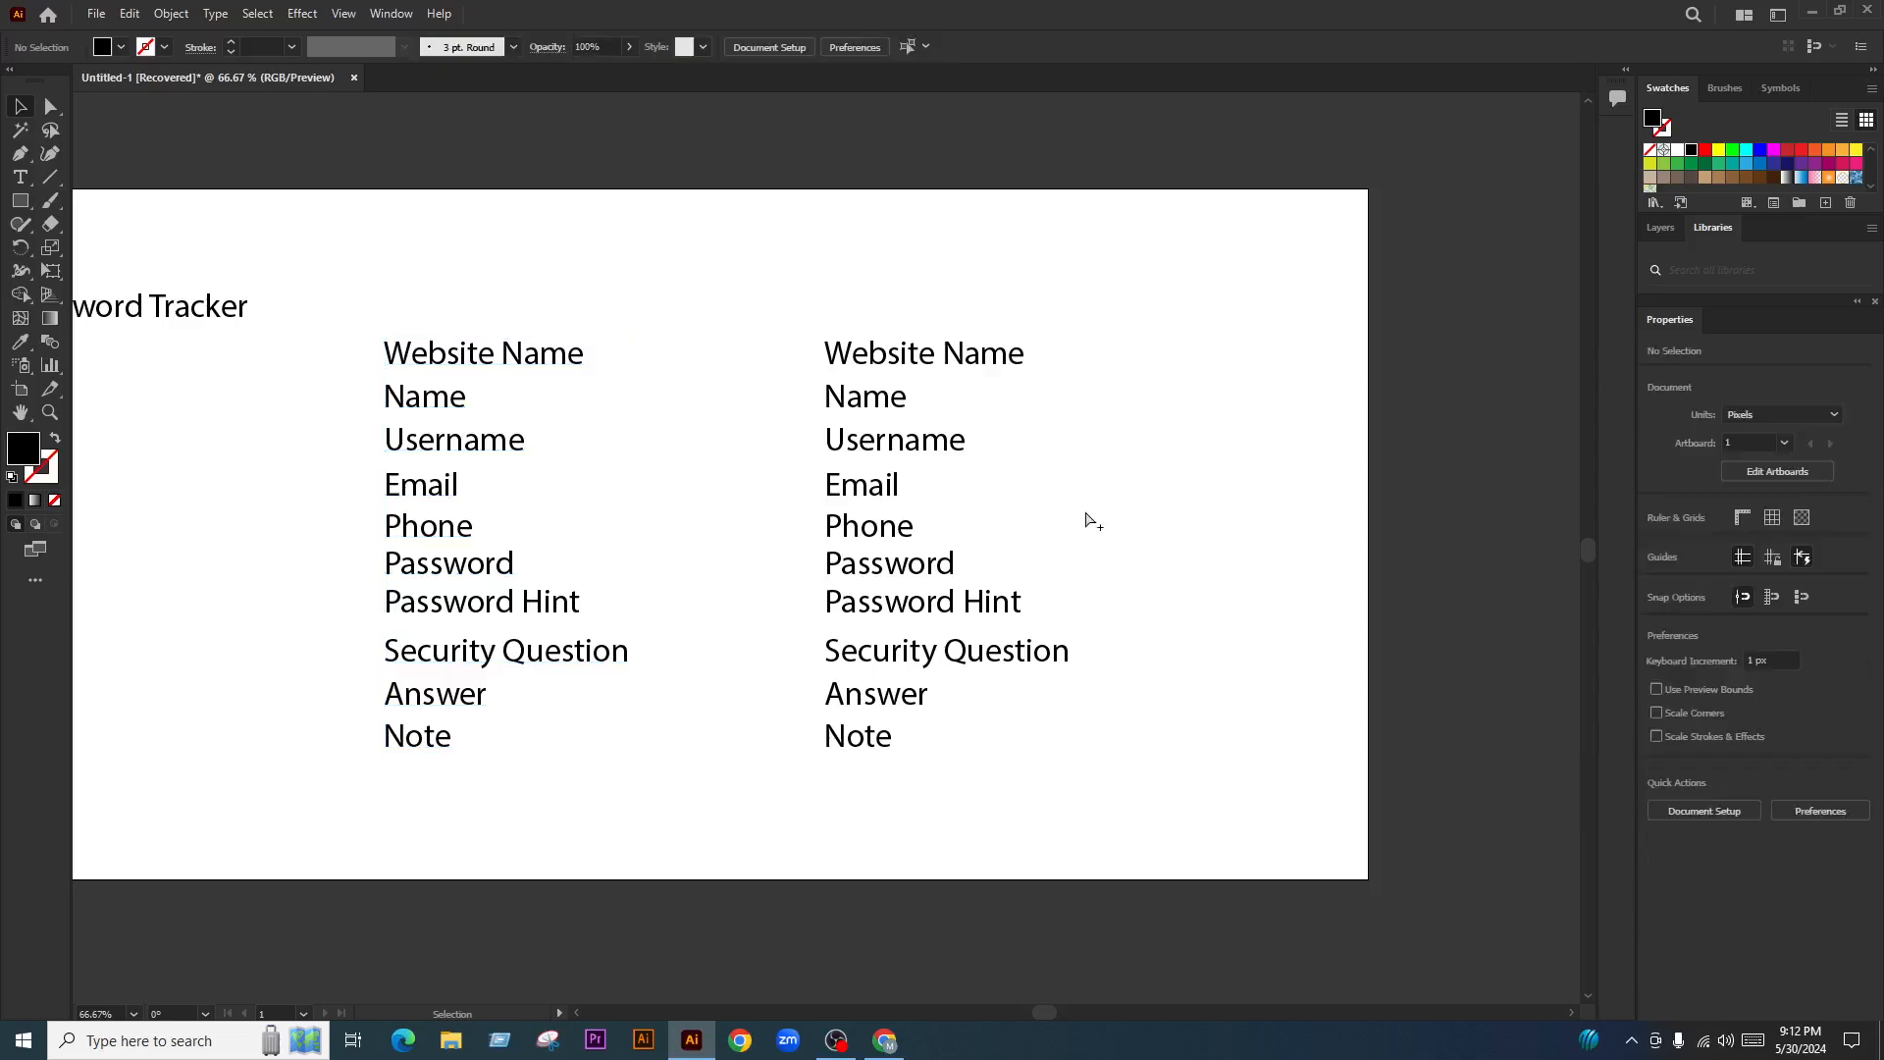
{"action": "scroll", "coordinate": [1086, 513], "scroll_direction": "up", "scroll_amount": 1}
{"action": "left_click_drag", "start_coordinate": [1092, 530], "coordinate": [1069, 516]}
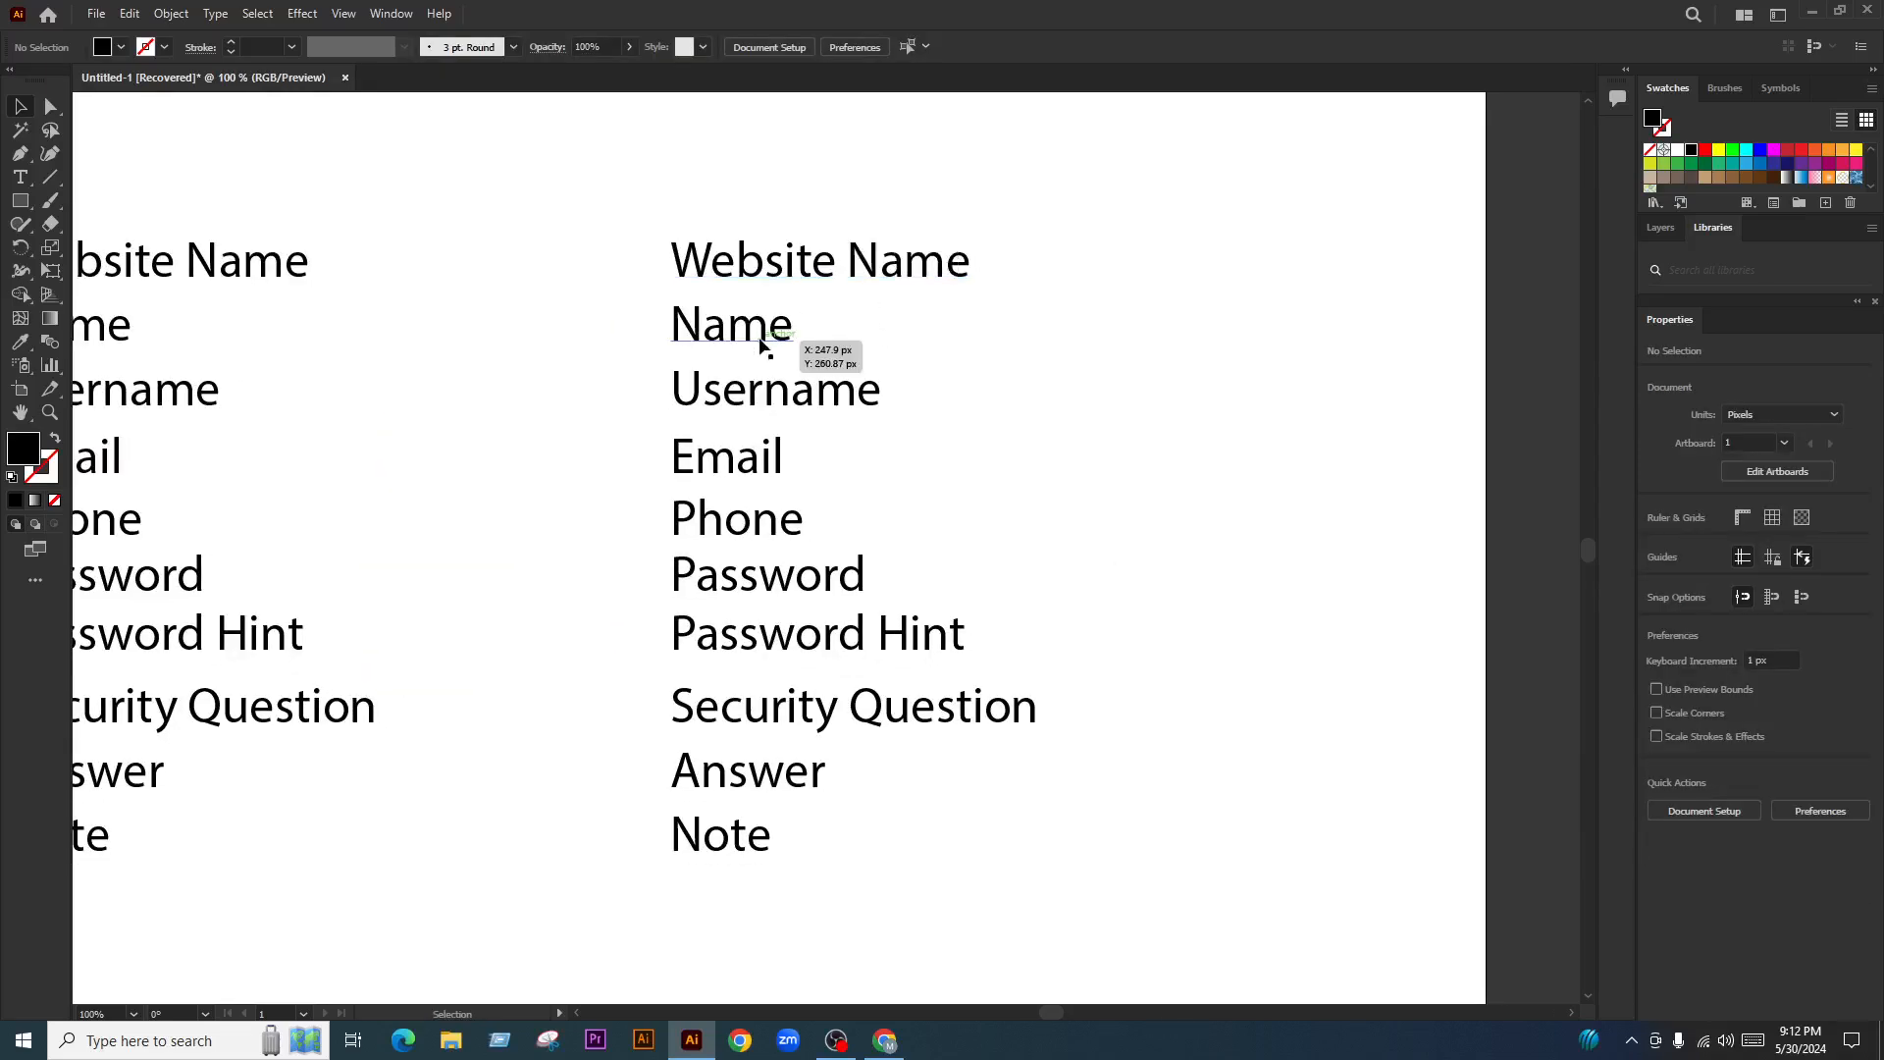
Delete Username from the right column and shift Email, Phone and Password up a row
{"action": "left_click", "coordinate": [814, 397]}
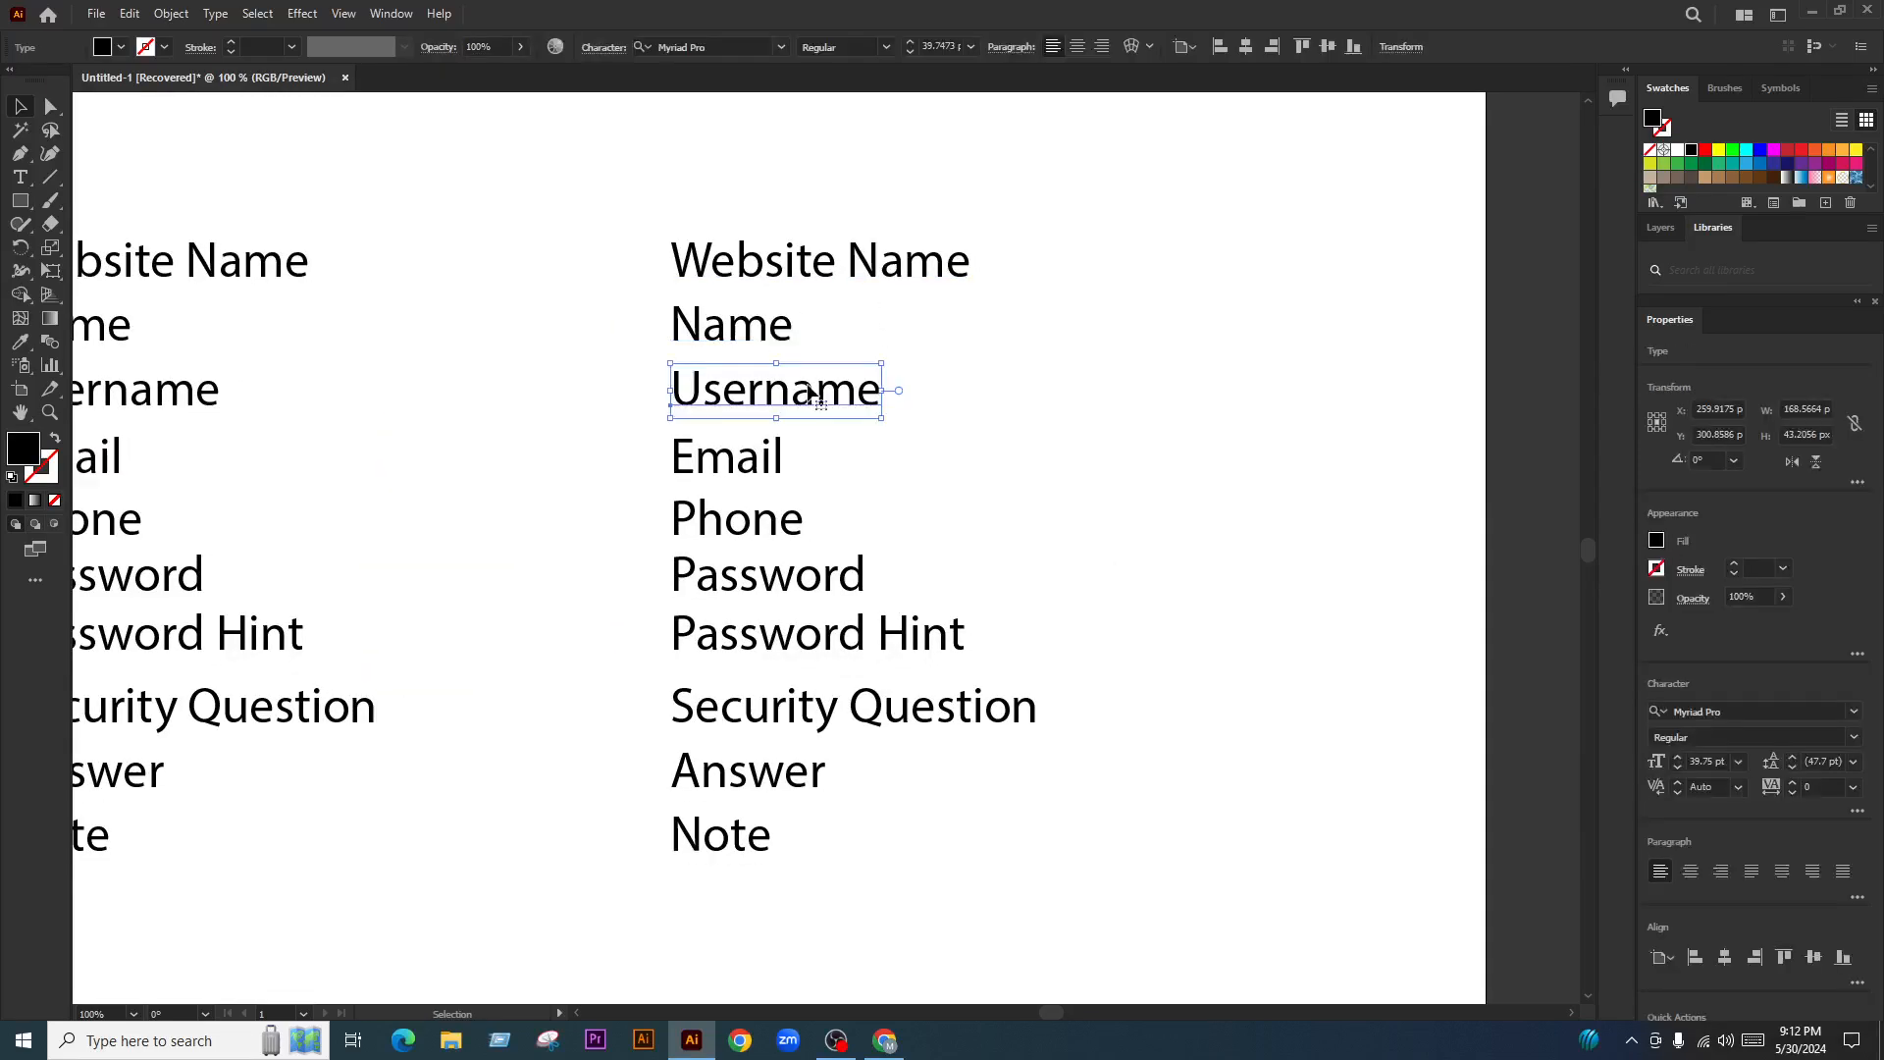
{"action": "key", "text": "Delete"}
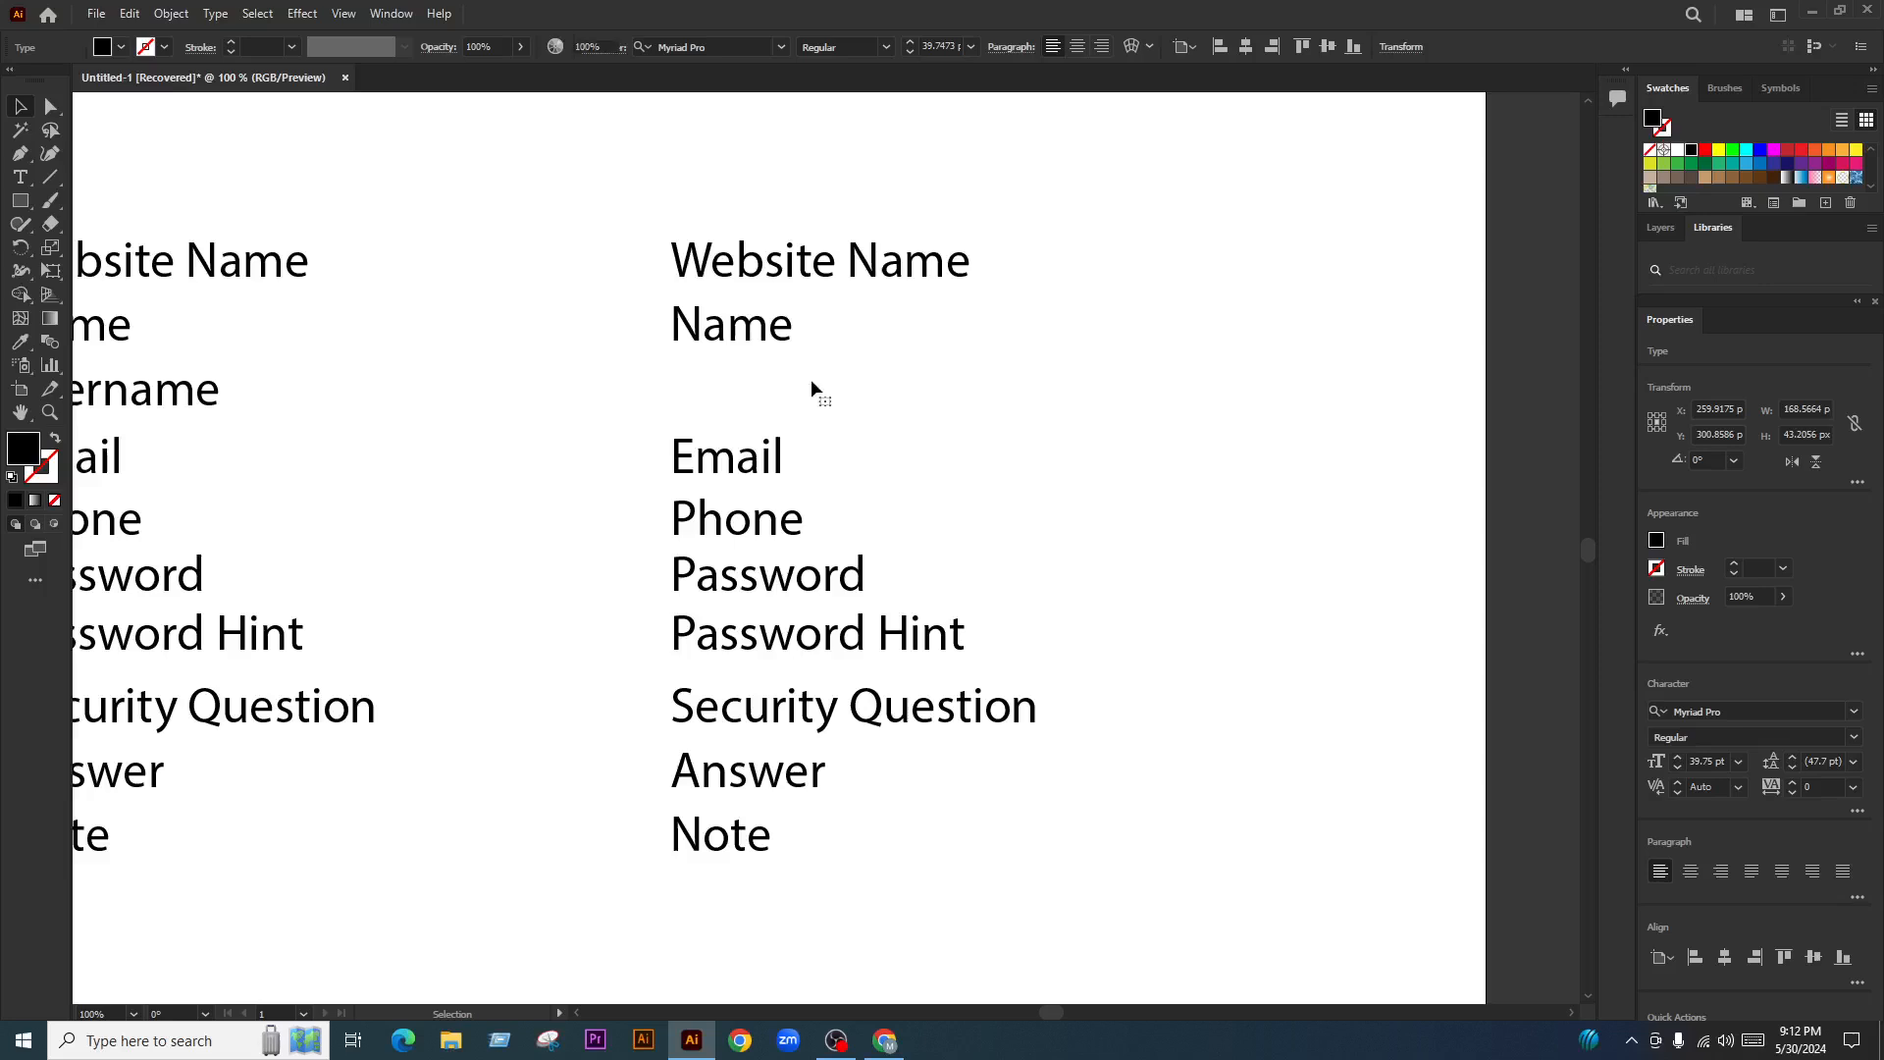
{"action": "left_click_drag", "start_coordinate": [765, 455], "coordinate": [767, 391]}
{"action": "left_click_drag", "start_coordinate": [775, 518], "coordinate": [776, 455]}
{"action": "left_click_drag", "start_coordinate": [844, 589], "coordinate": [843, 529]}
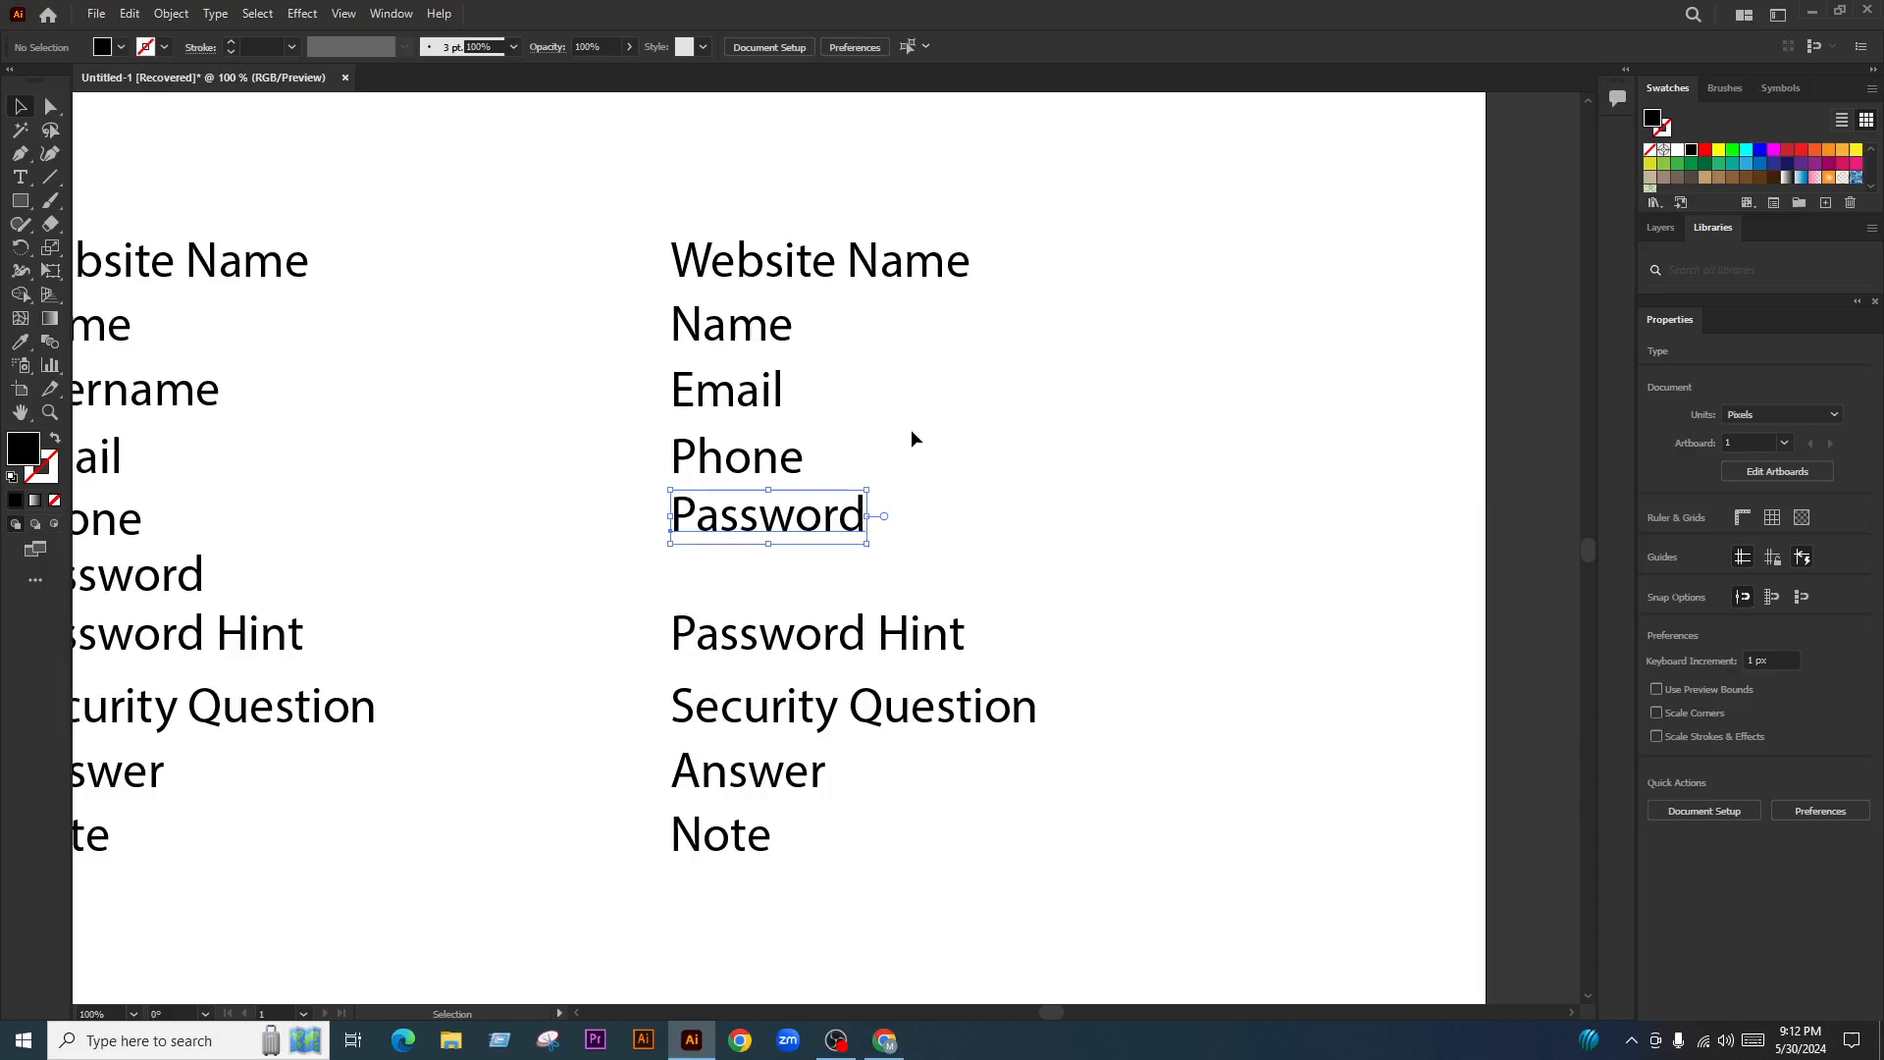
Delete Phone and restack Password, Security Question and Answer directly under Email
{"action": "left_click", "coordinate": [736, 461]}
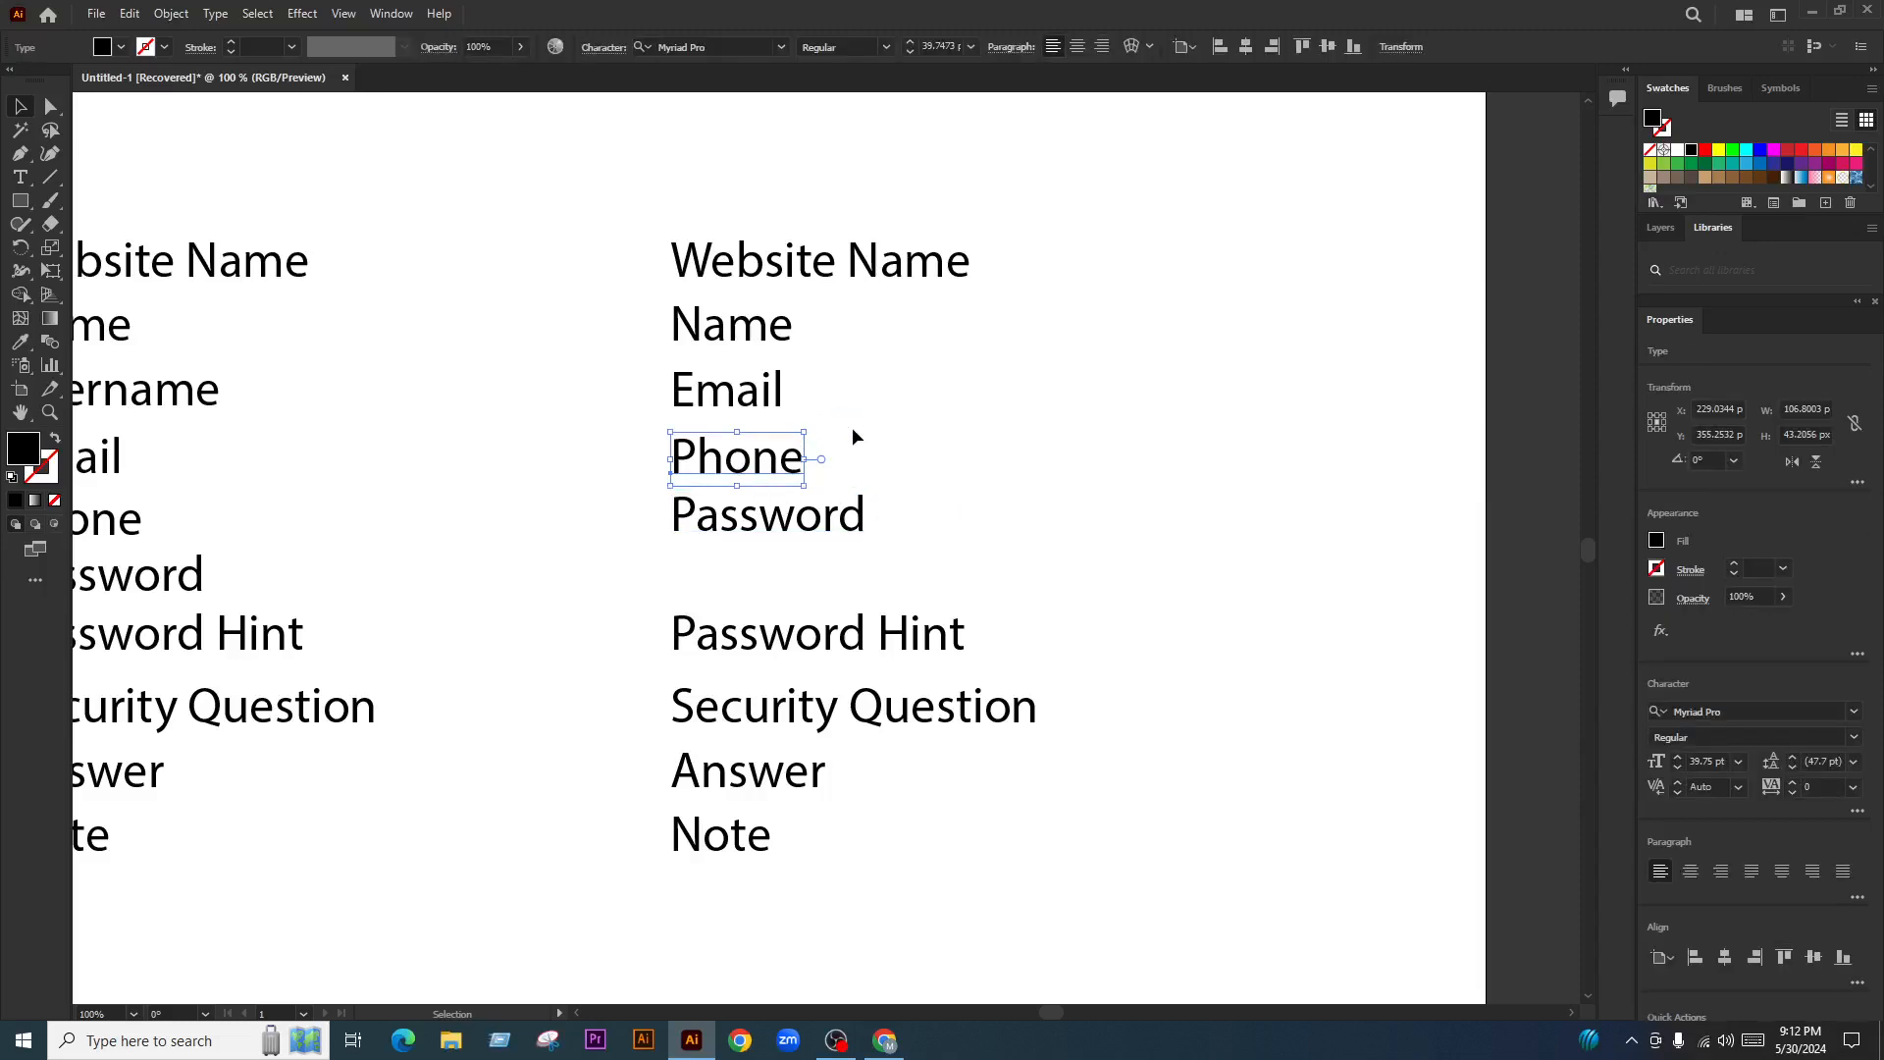
{"action": "key", "text": "Delete"}
{"action": "left_click_drag", "start_coordinate": [820, 519], "coordinate": [820, 474]}
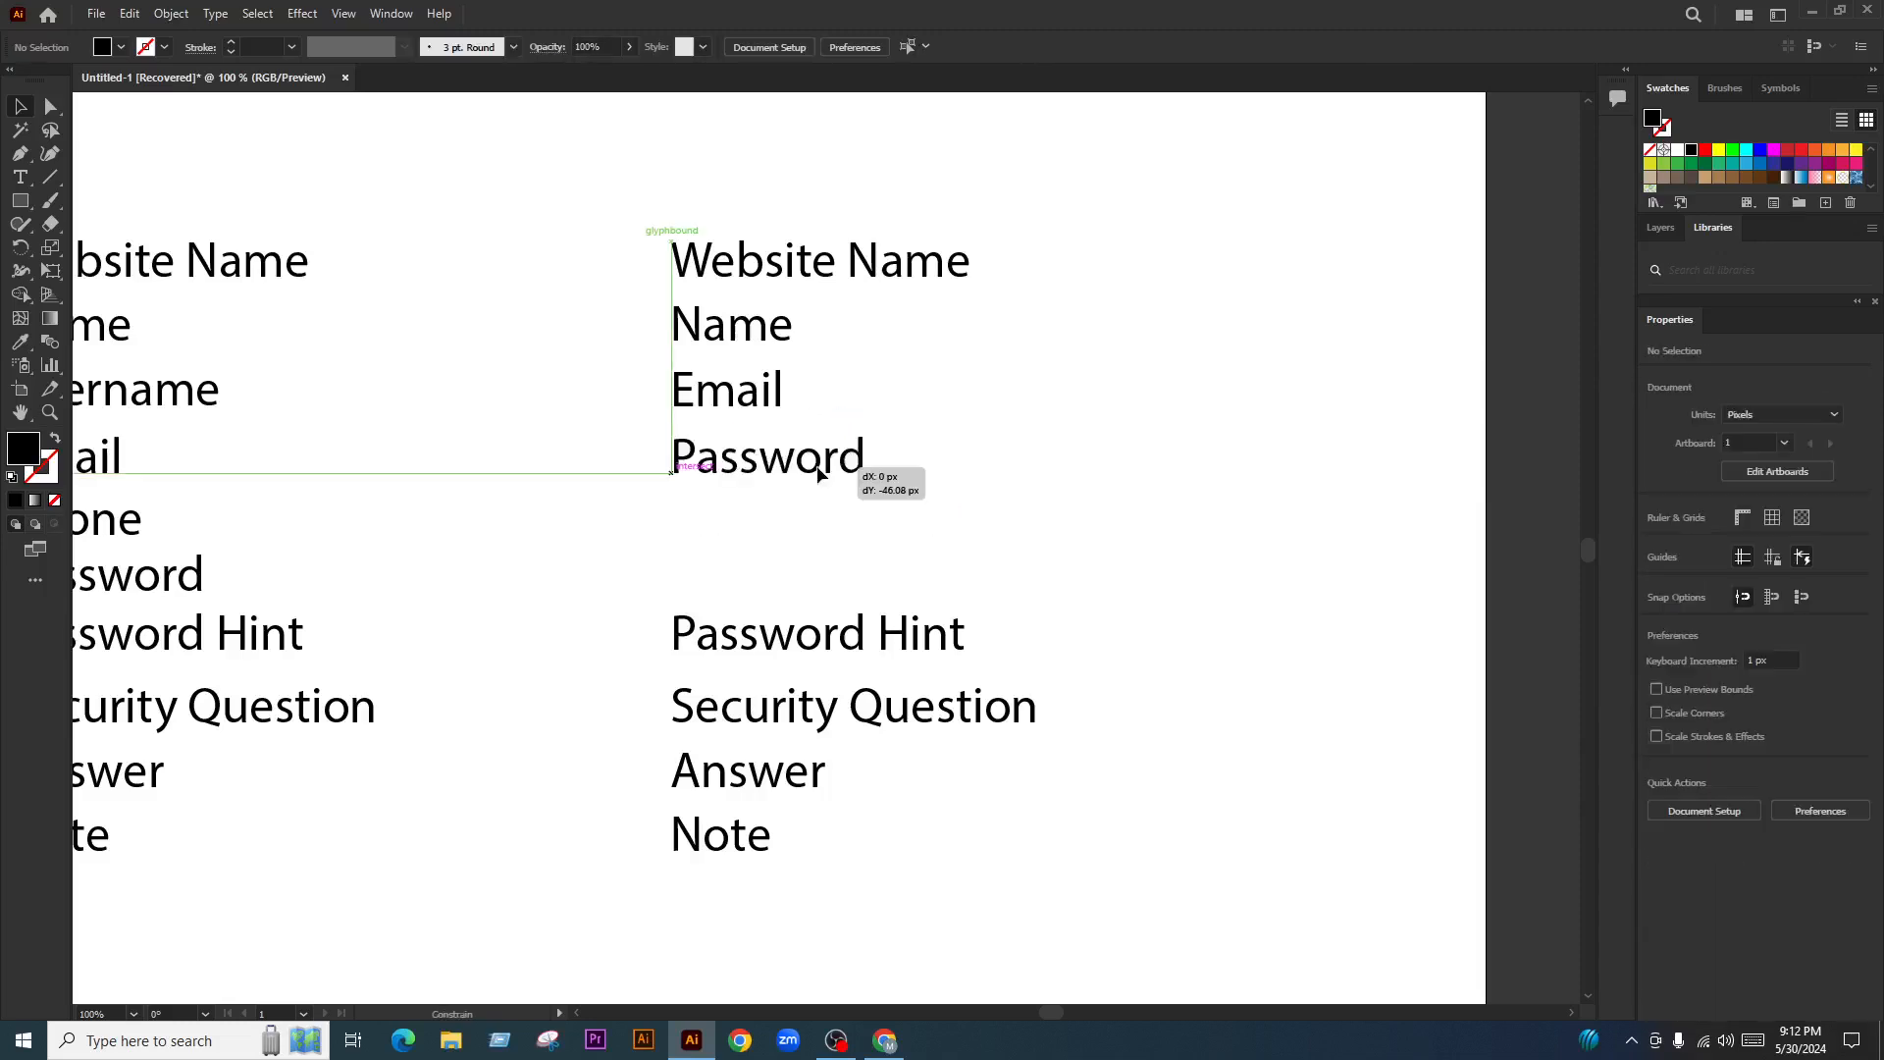
{"action": "left_click_drag", "start_coordinate": [850, 626], "coordinate": [850, 531]}
{"action": "left_click_drag", "start_coordinate": [896, 682], "coordinate": [896, 580]}
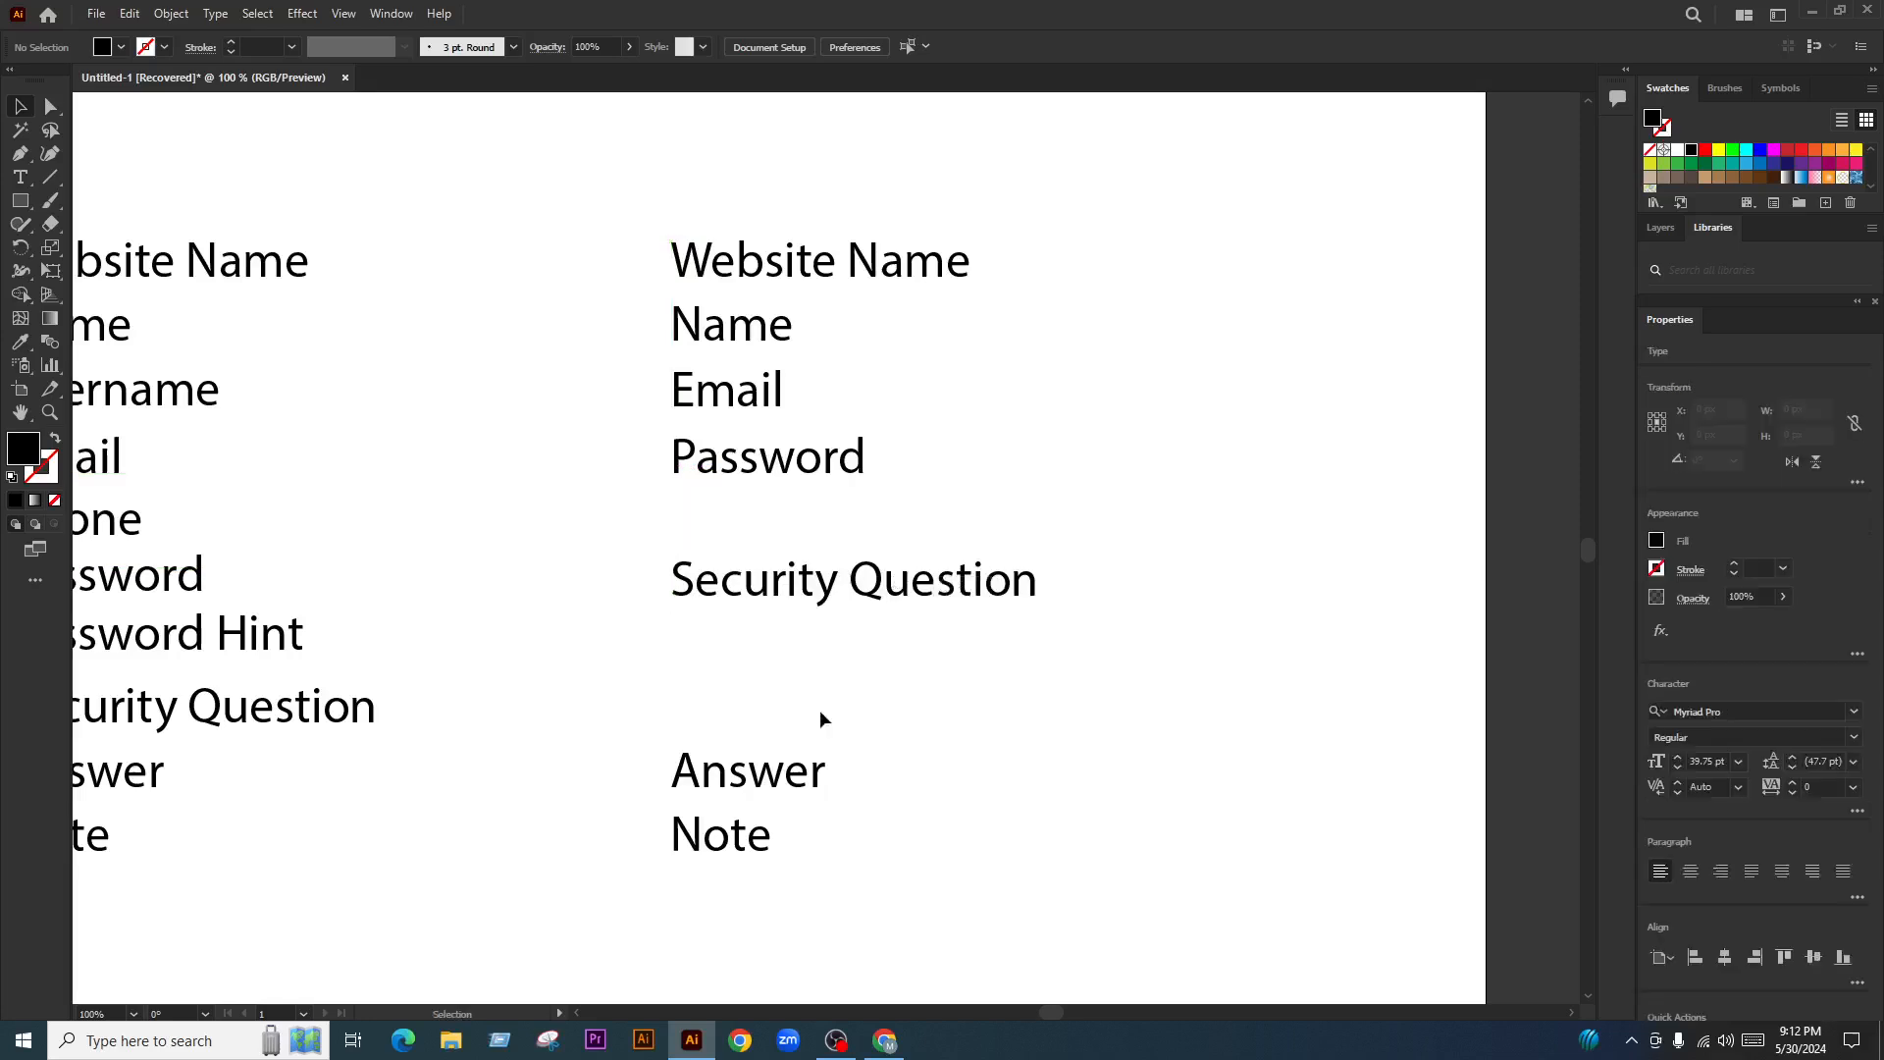
{"action": "key", "text": "ctrl+z"}
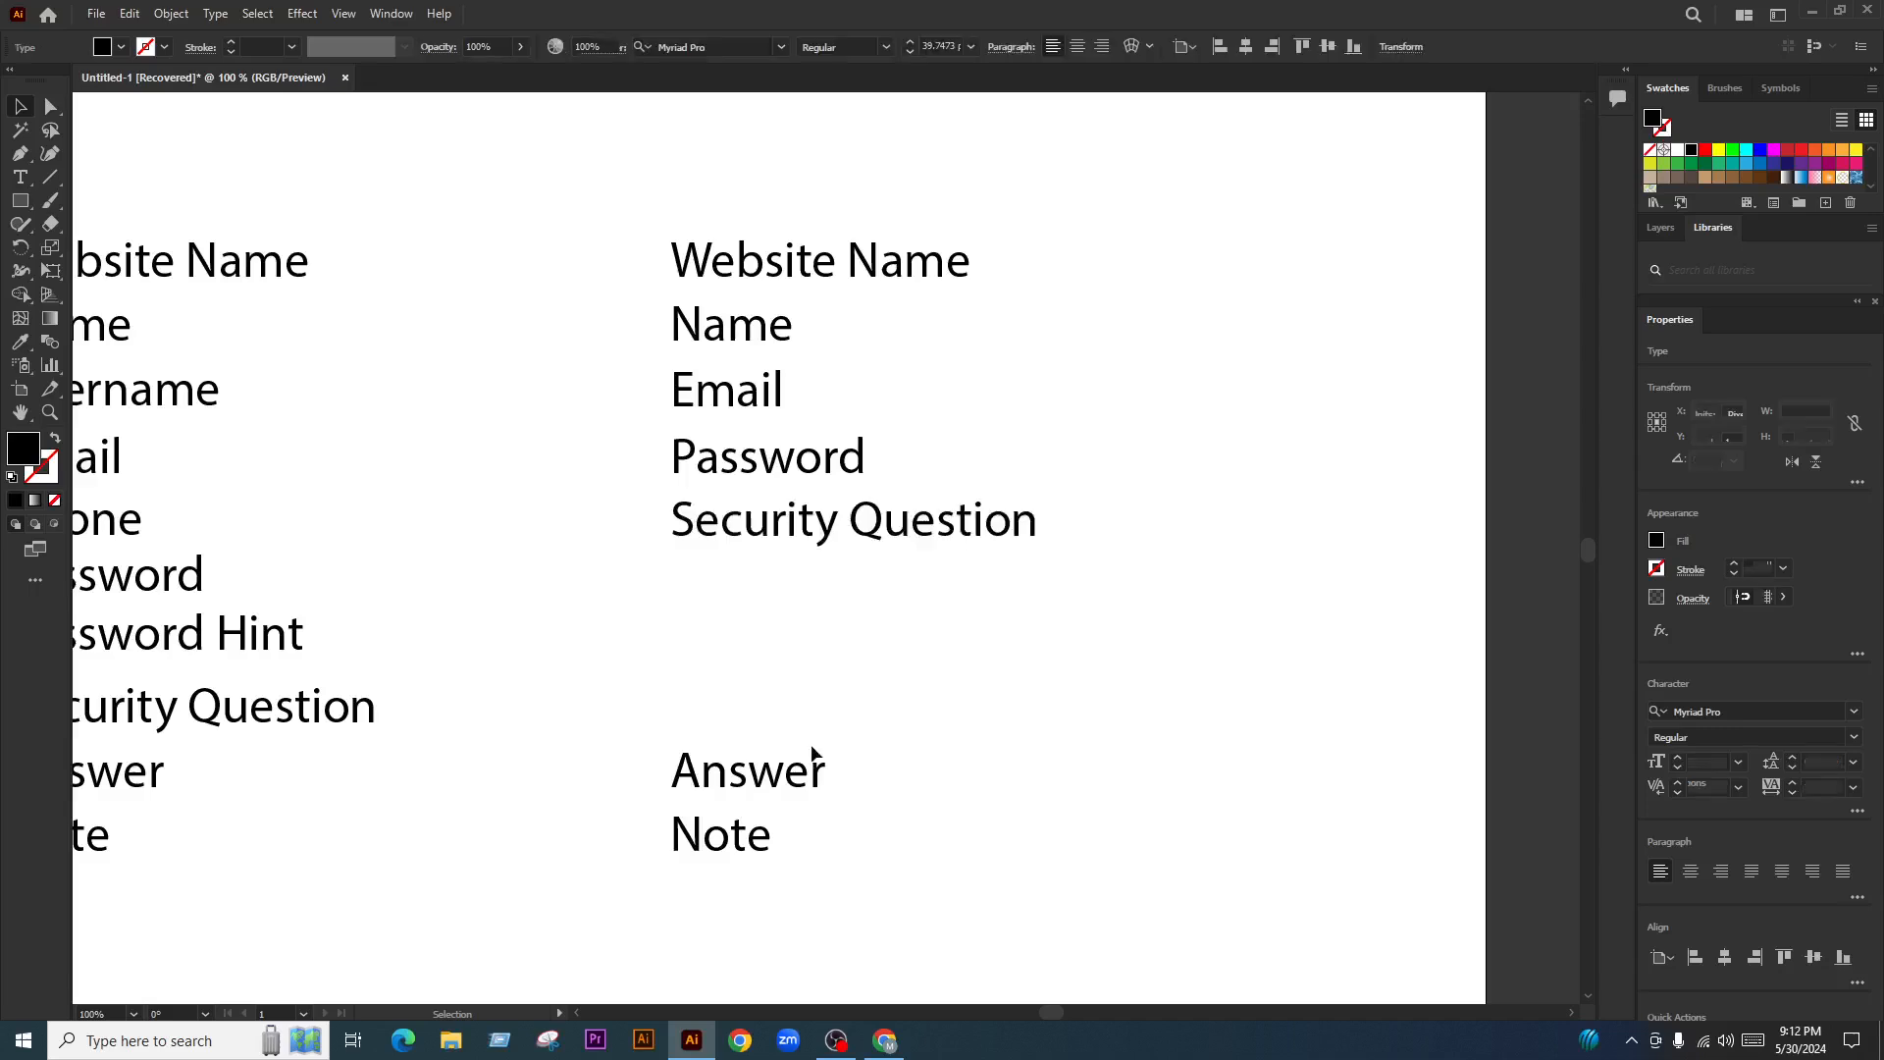
{"action": "left_click_drag", "start_coordinate": [813, 754], "coordinate": [813, 559]}
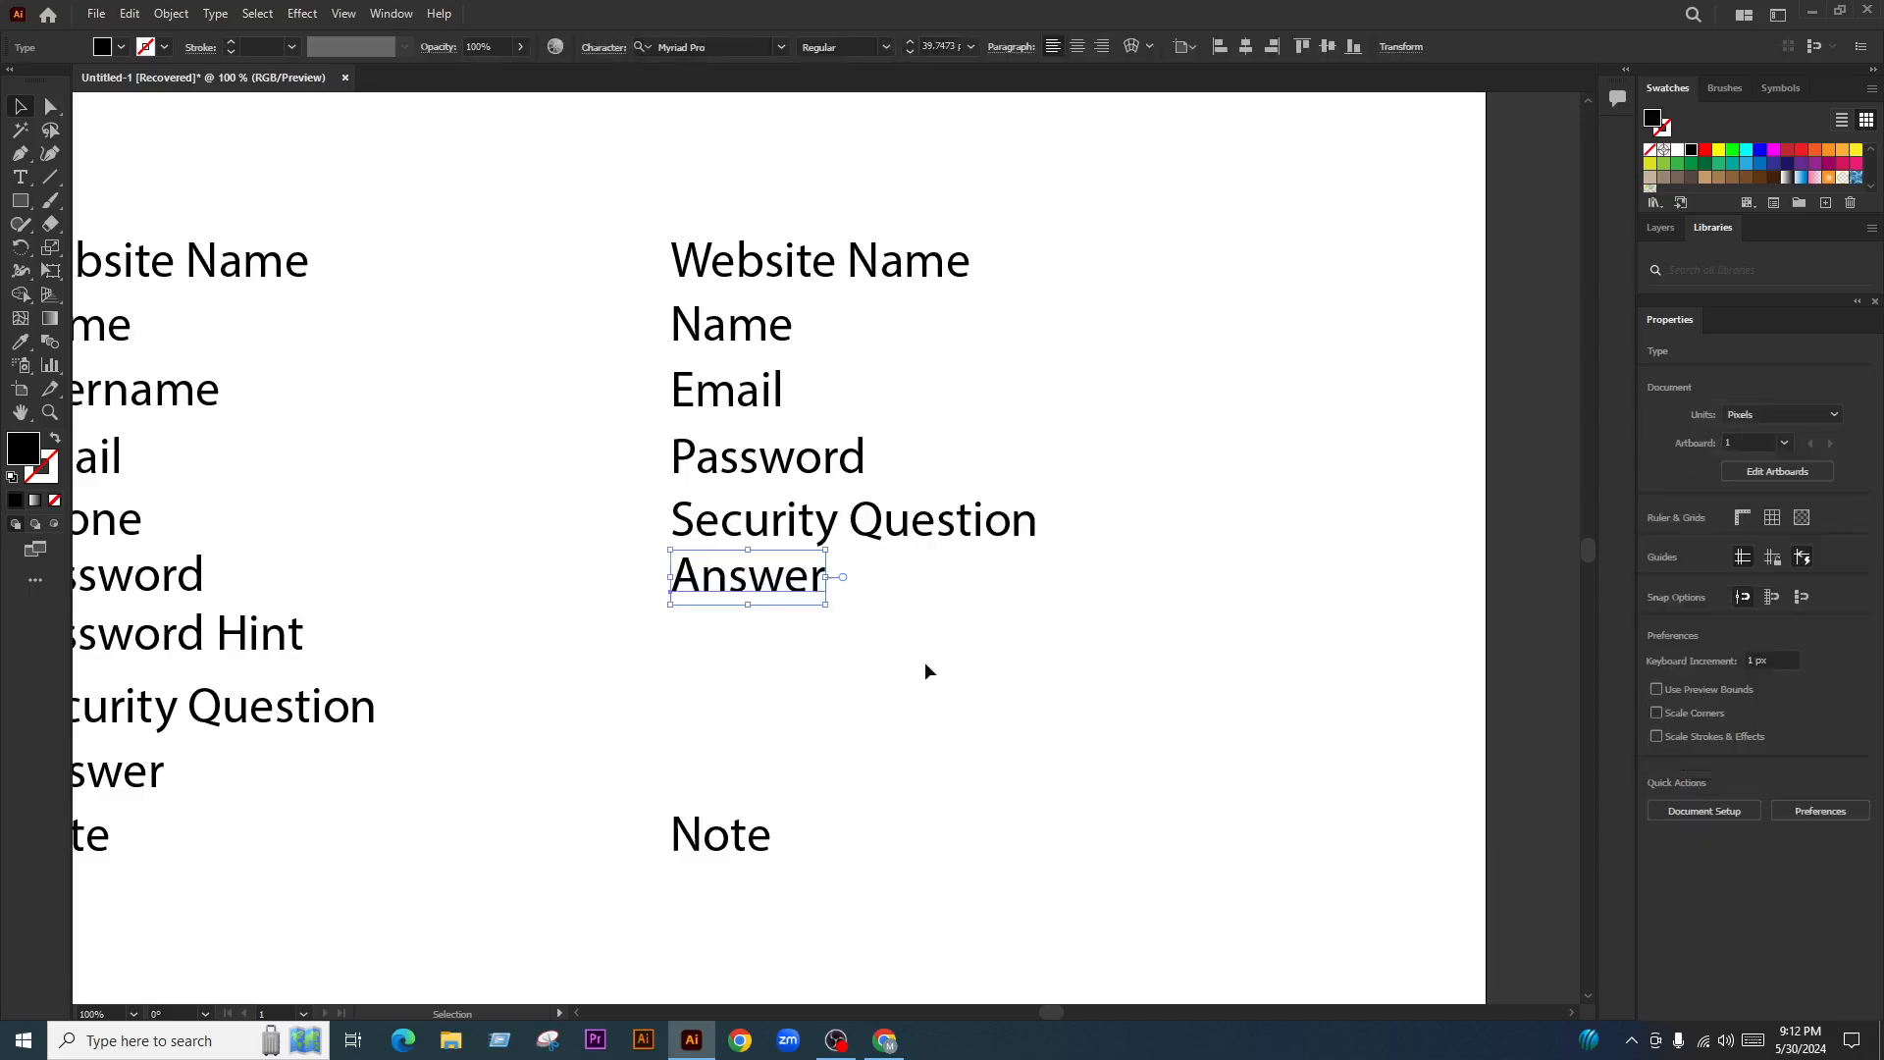
{"action": "left_click", "coordinate": [924, 662]}
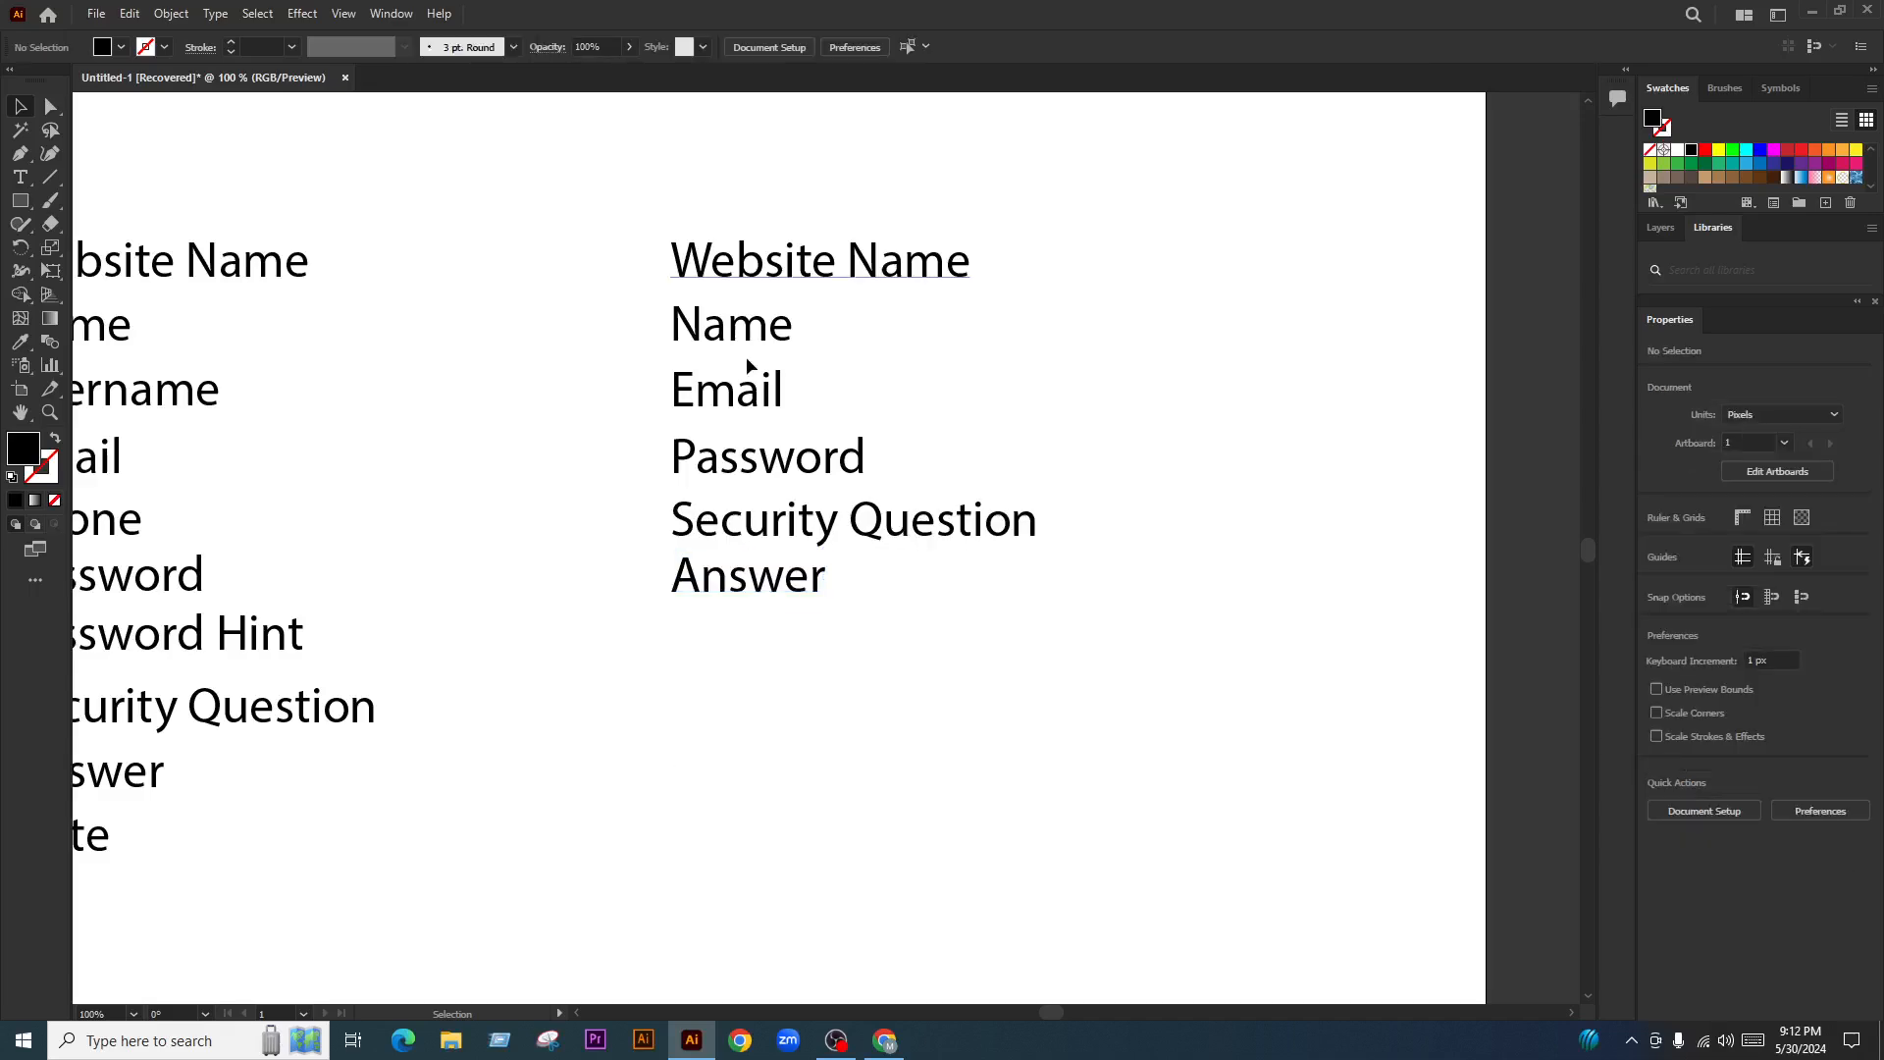
Move the Password Tracker title up and place the two label columns side by side on the left
{"action": "key", "text": "ctrl+minus"}
{"action": "key", "text": "ctrl+minus"}
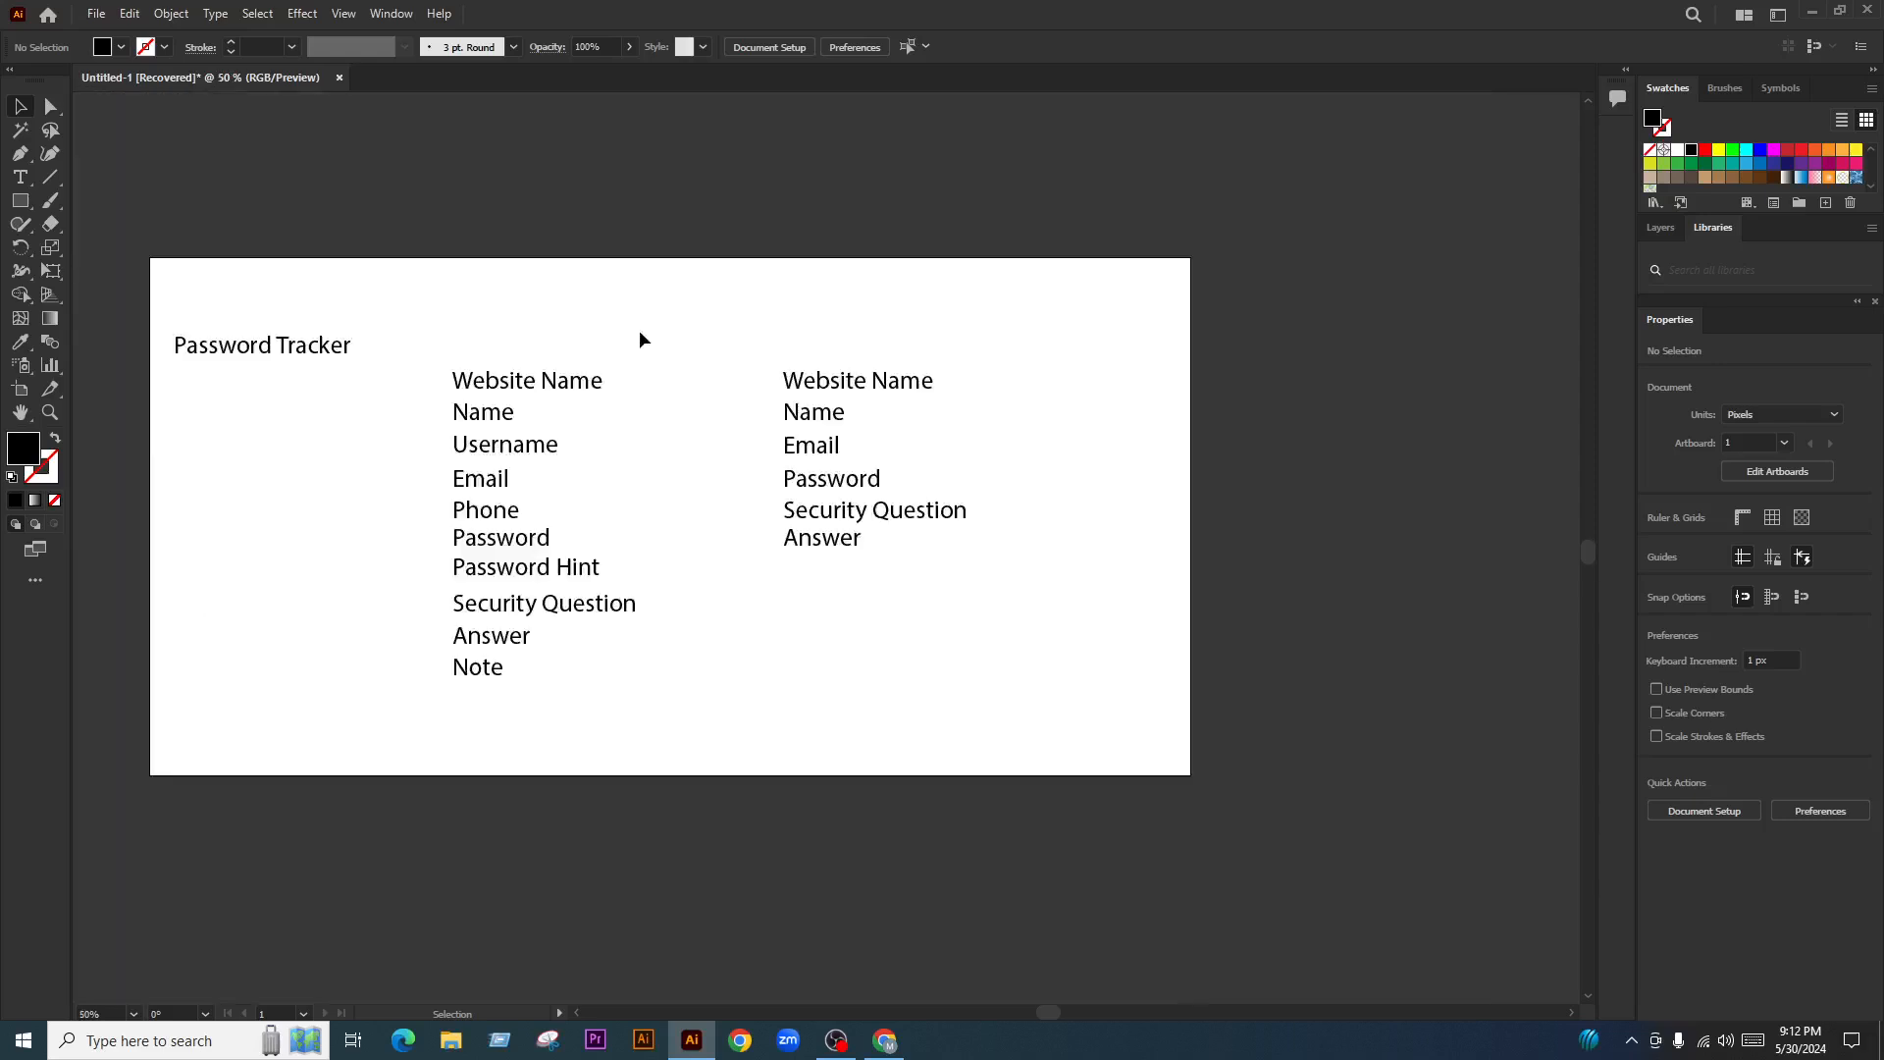
{"action": "left_click_drag", "start_coordinate": [273, 335], "coordinate": [286, 289]}
{"action": "left_click_drag", "start_coordinate": [522, 613], "coordinate": [270, 615]}
{"action": "left_click_drag", "start_coordinate": [891, 520], "coordinate": [557, 522]}
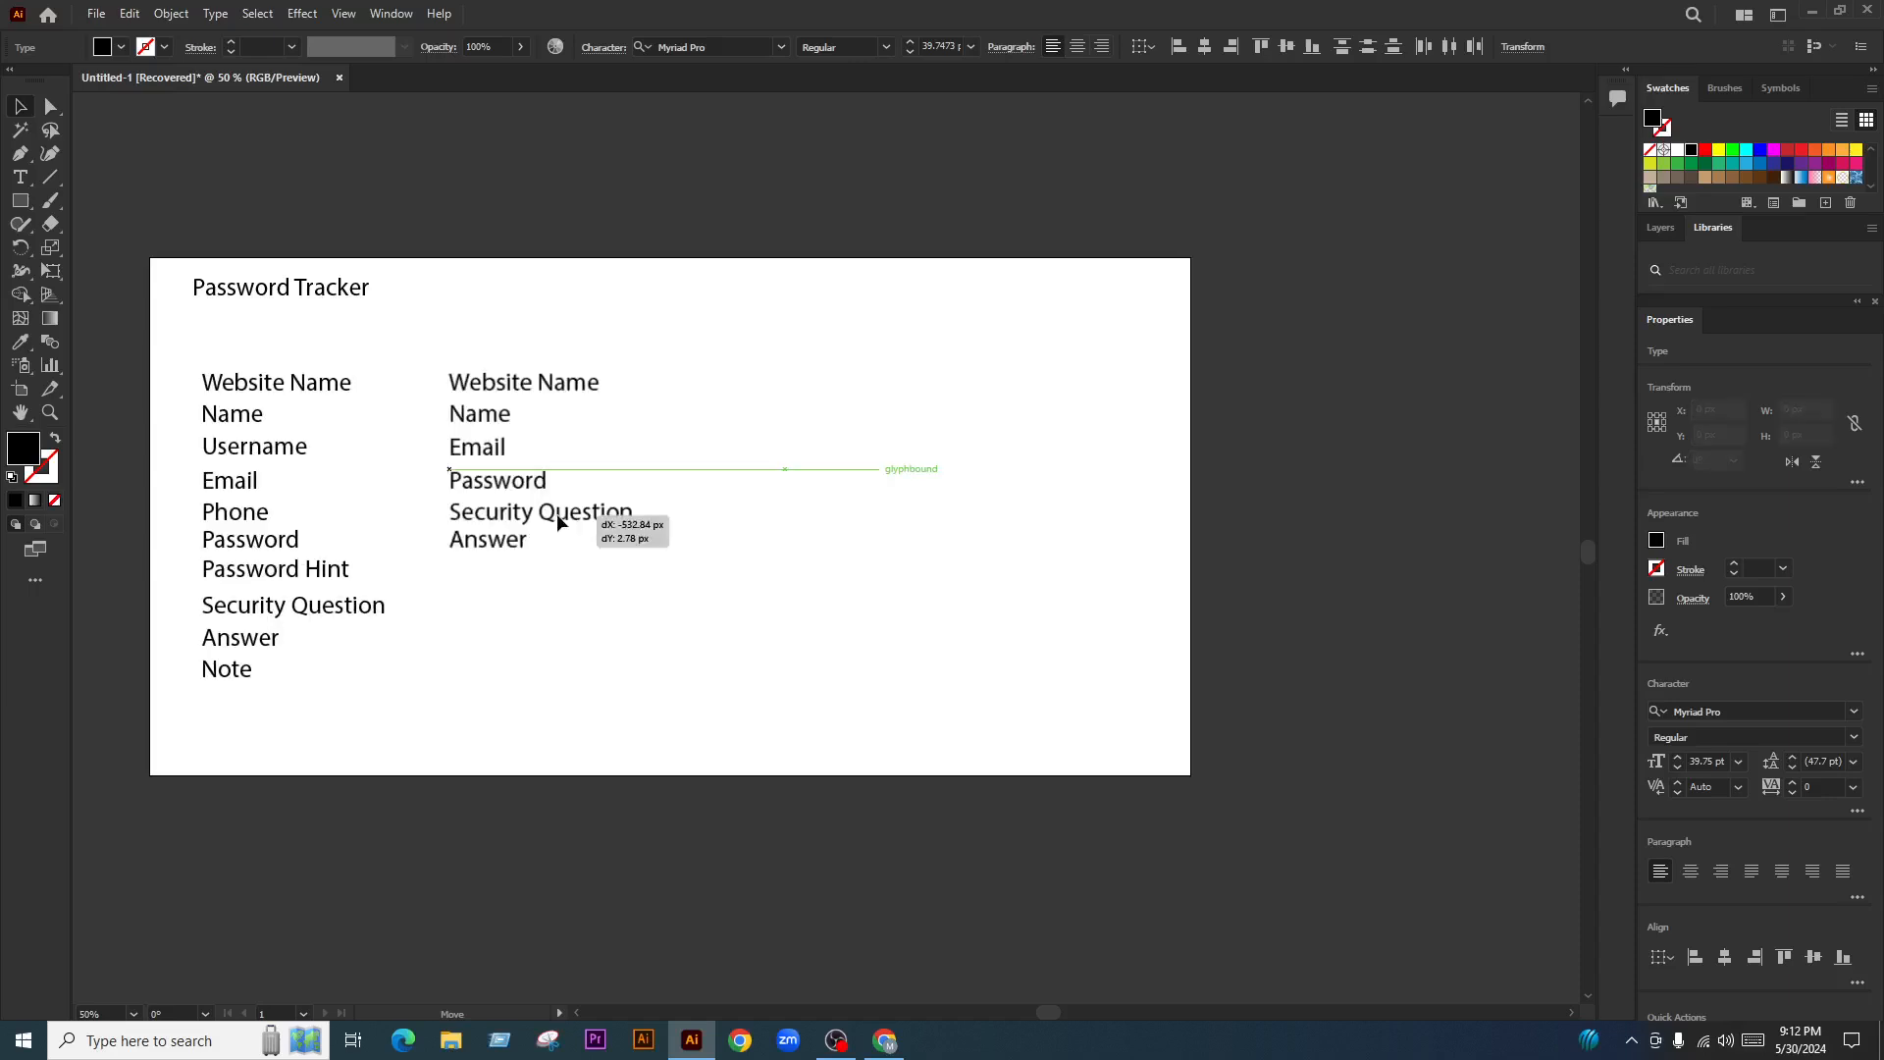
{"action": "left_click", "coordinate": [1068, 270]}
Duplicate the left label column to the right
{"action": "scroll", "coordinate": [1069, 270], "scroll_direction": "down", "scroll_amount": 1}
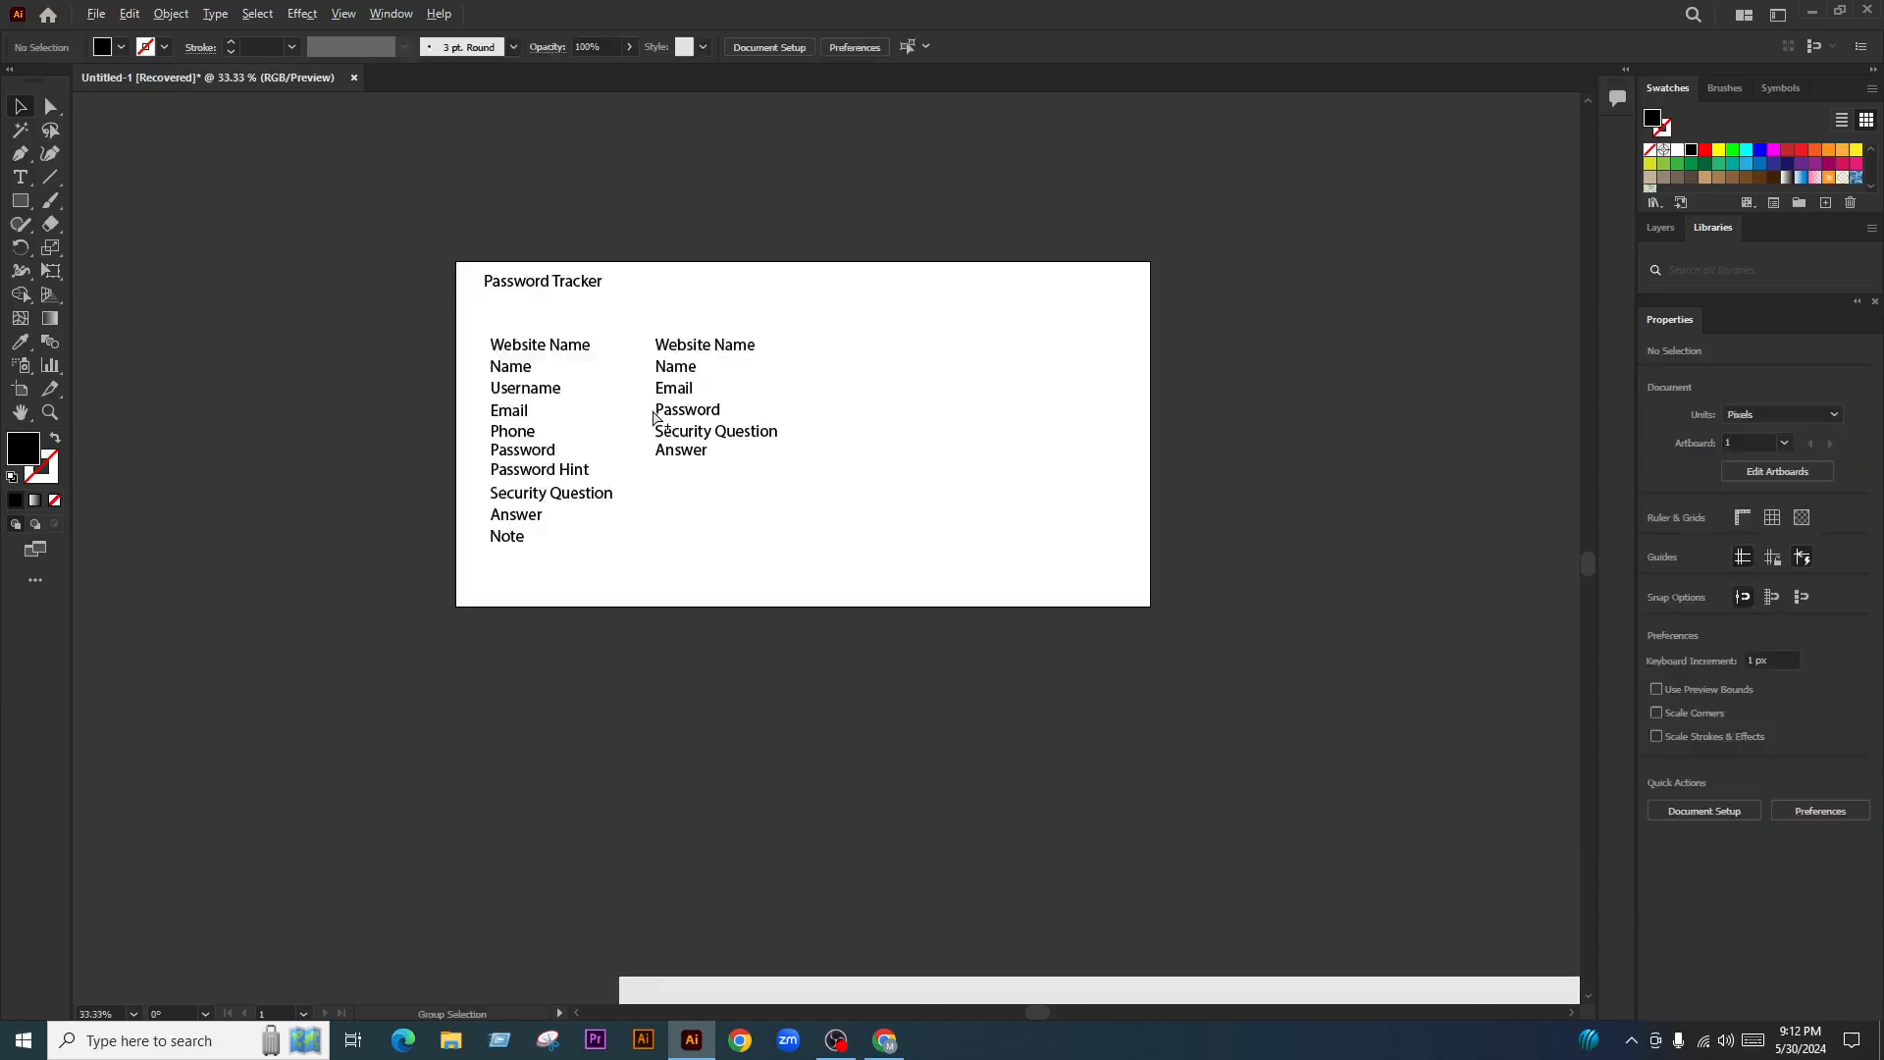
{"action": "scroll", "coordinate": [655, 417], "scroll_direction": "down", "scroll_amount": 3}
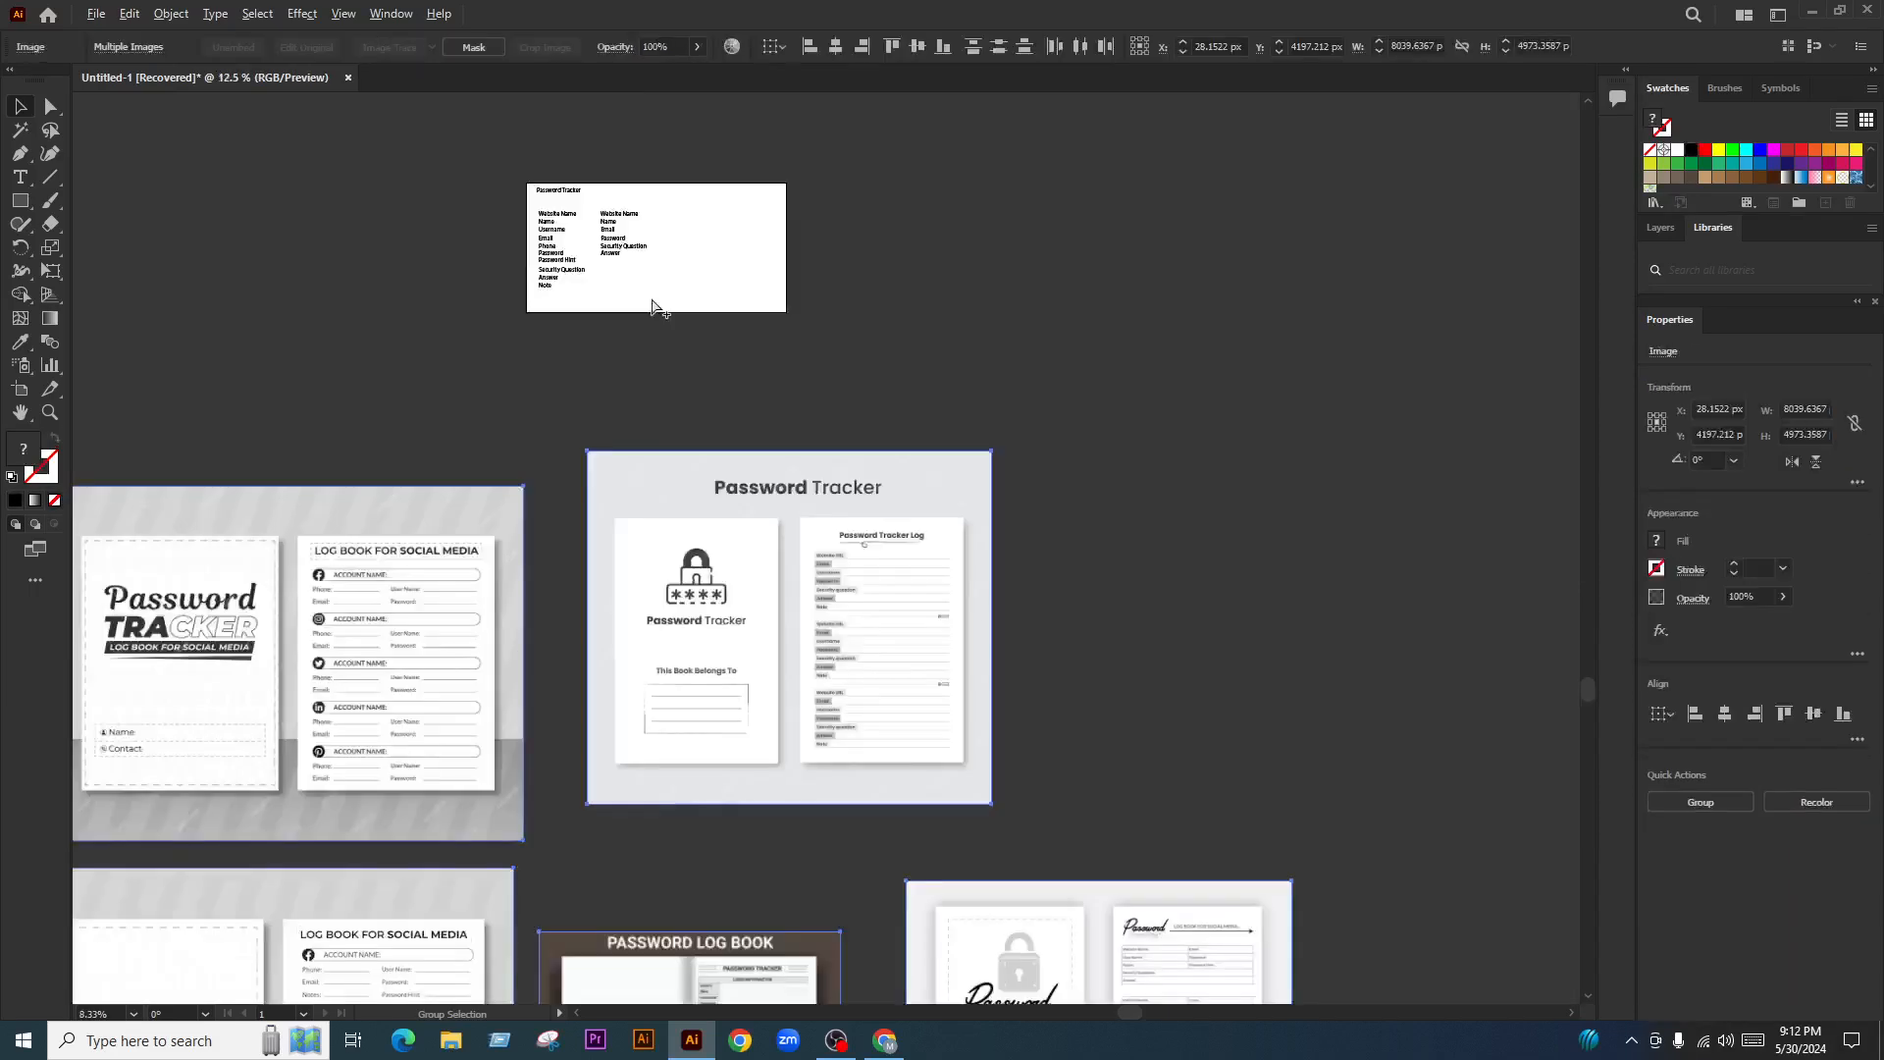
{"action": "scroll", "coordinate": [653, 307], "scroll_direction": "up", "scroll_amount": 2}
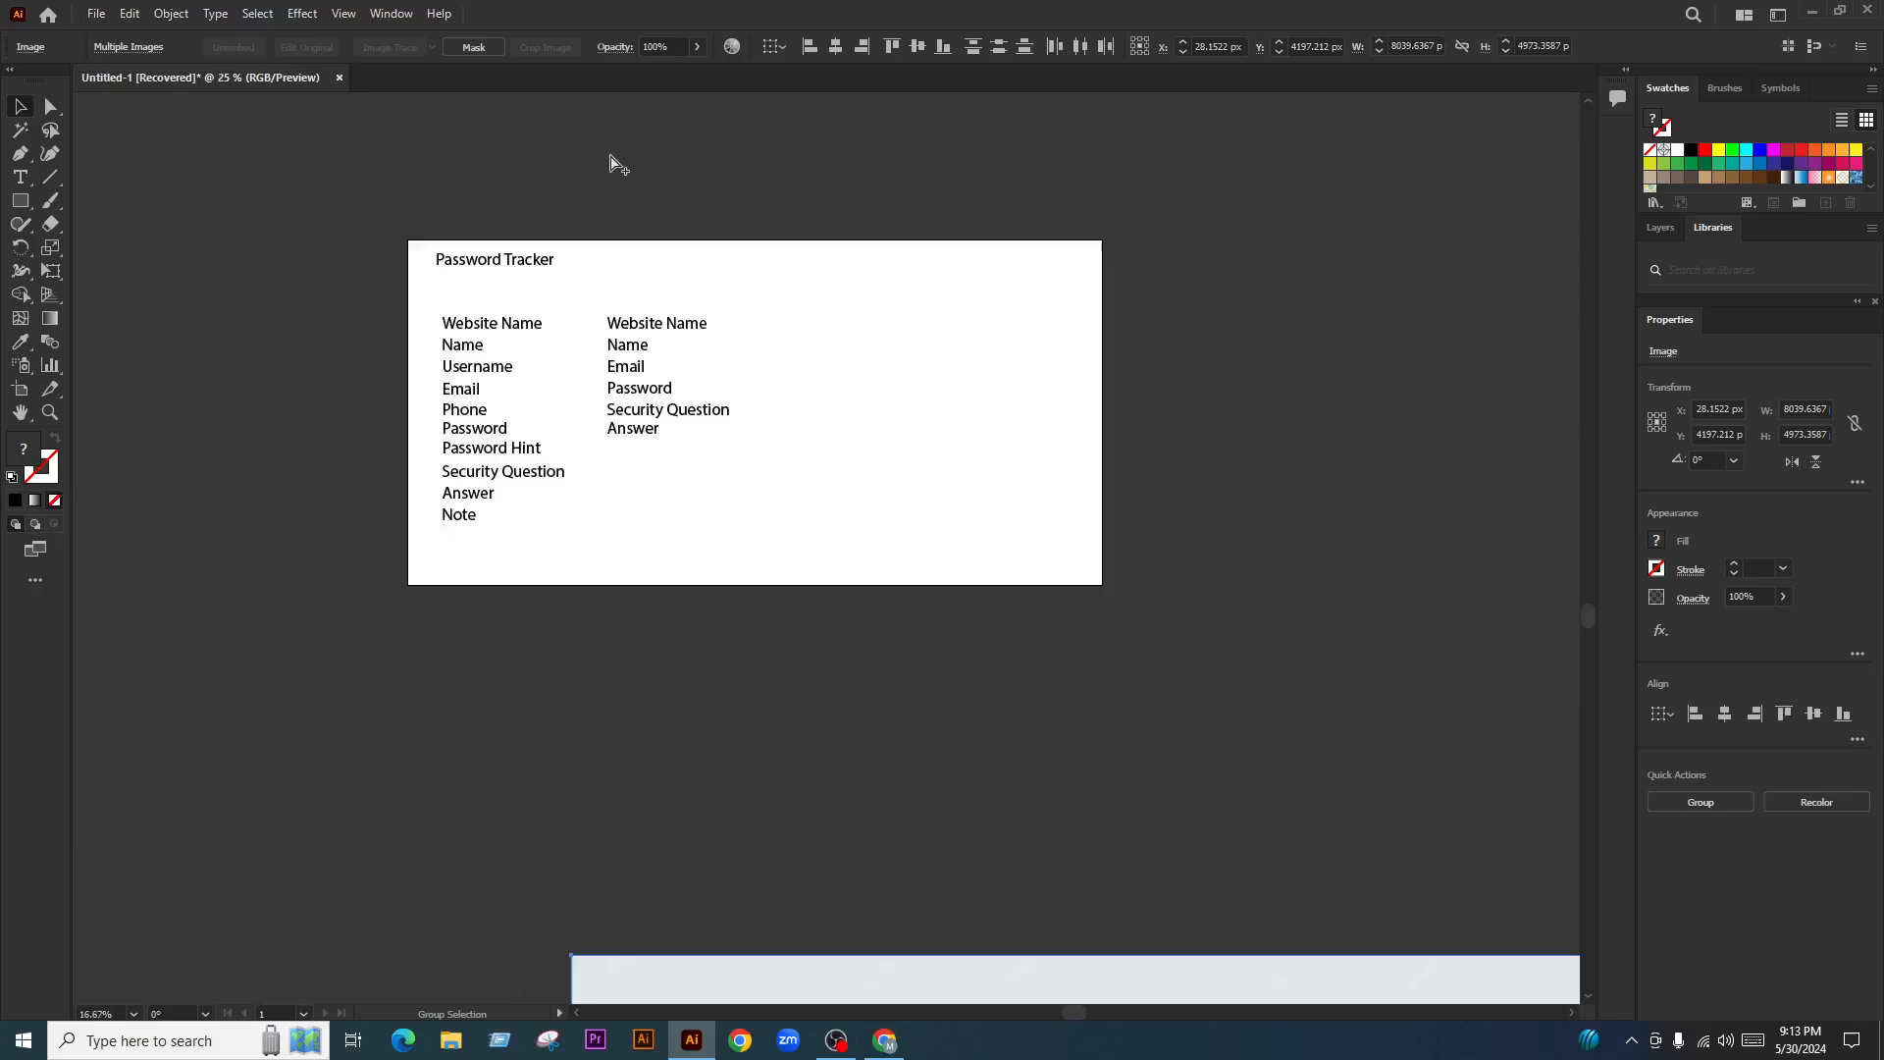
{"action": "scroll", "coordinate": [617, 163], "scroll_direction": "up", "scroll_amount": 2}
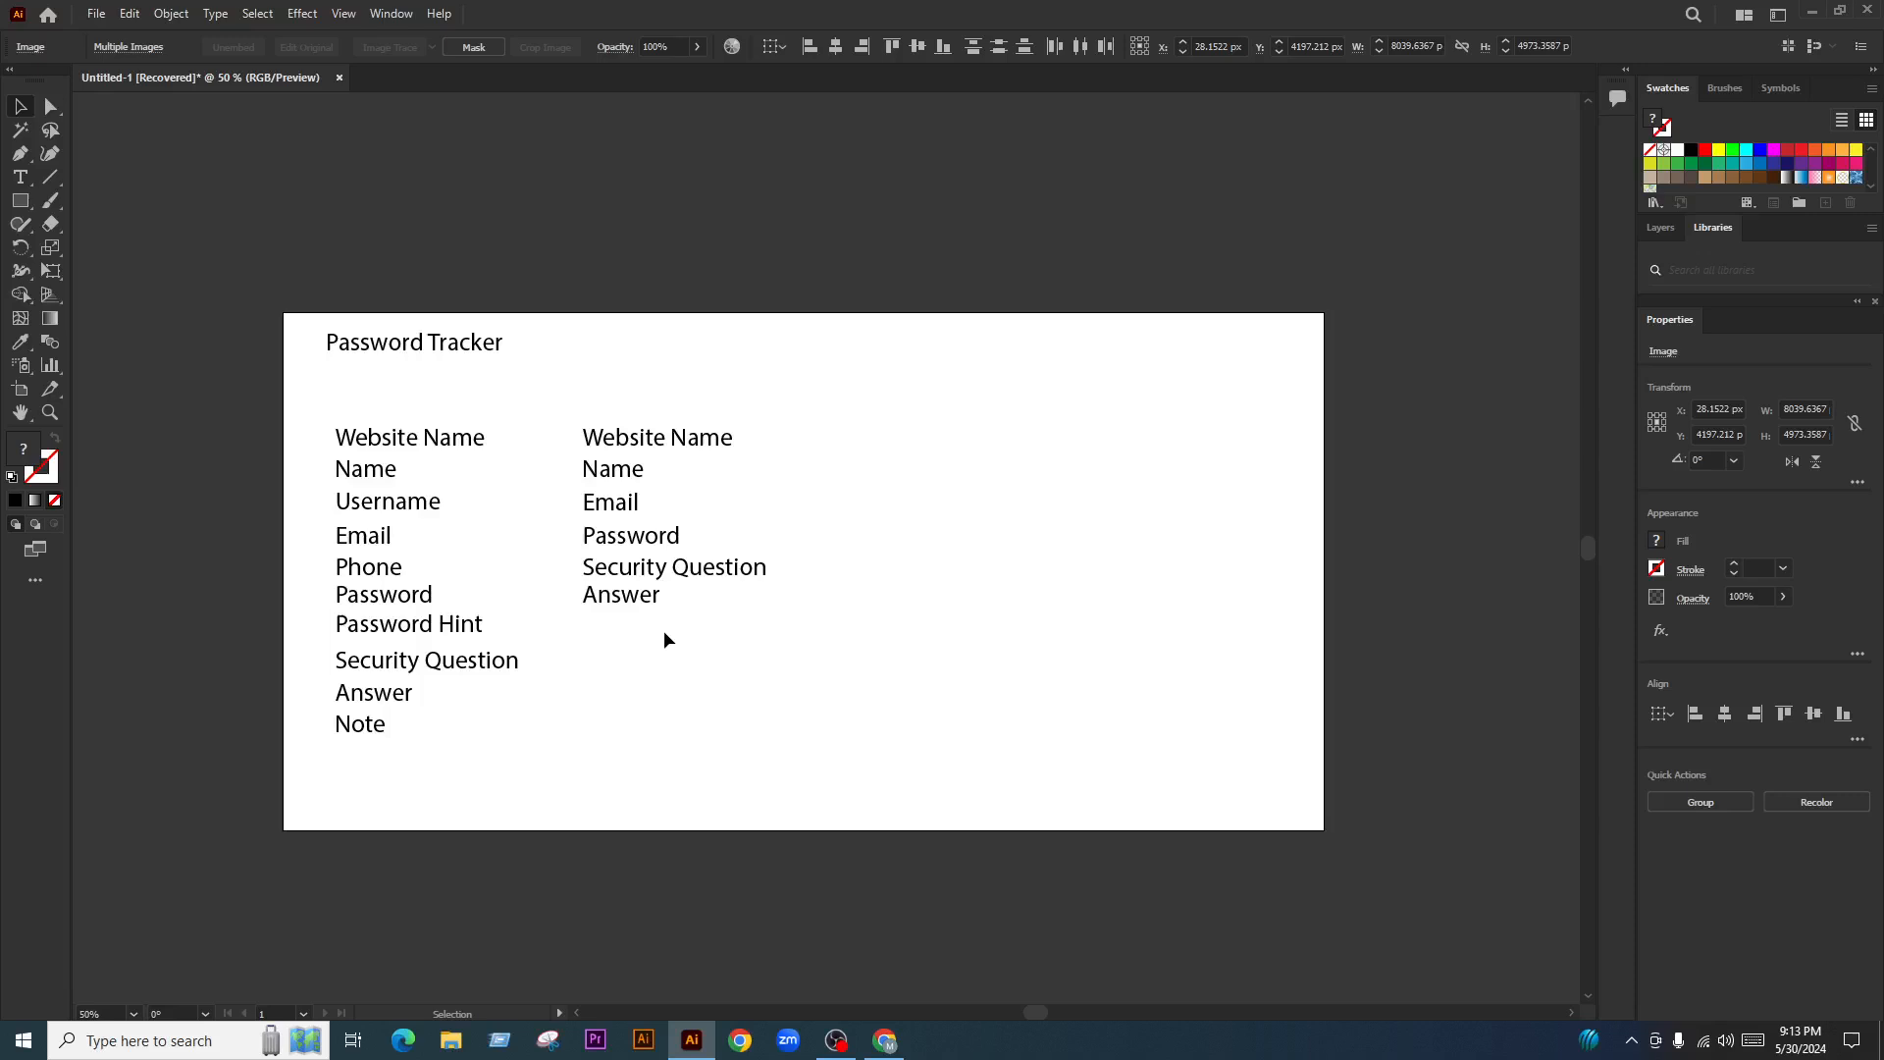
{"action": "left_click", "coordinate": [747, 520]}
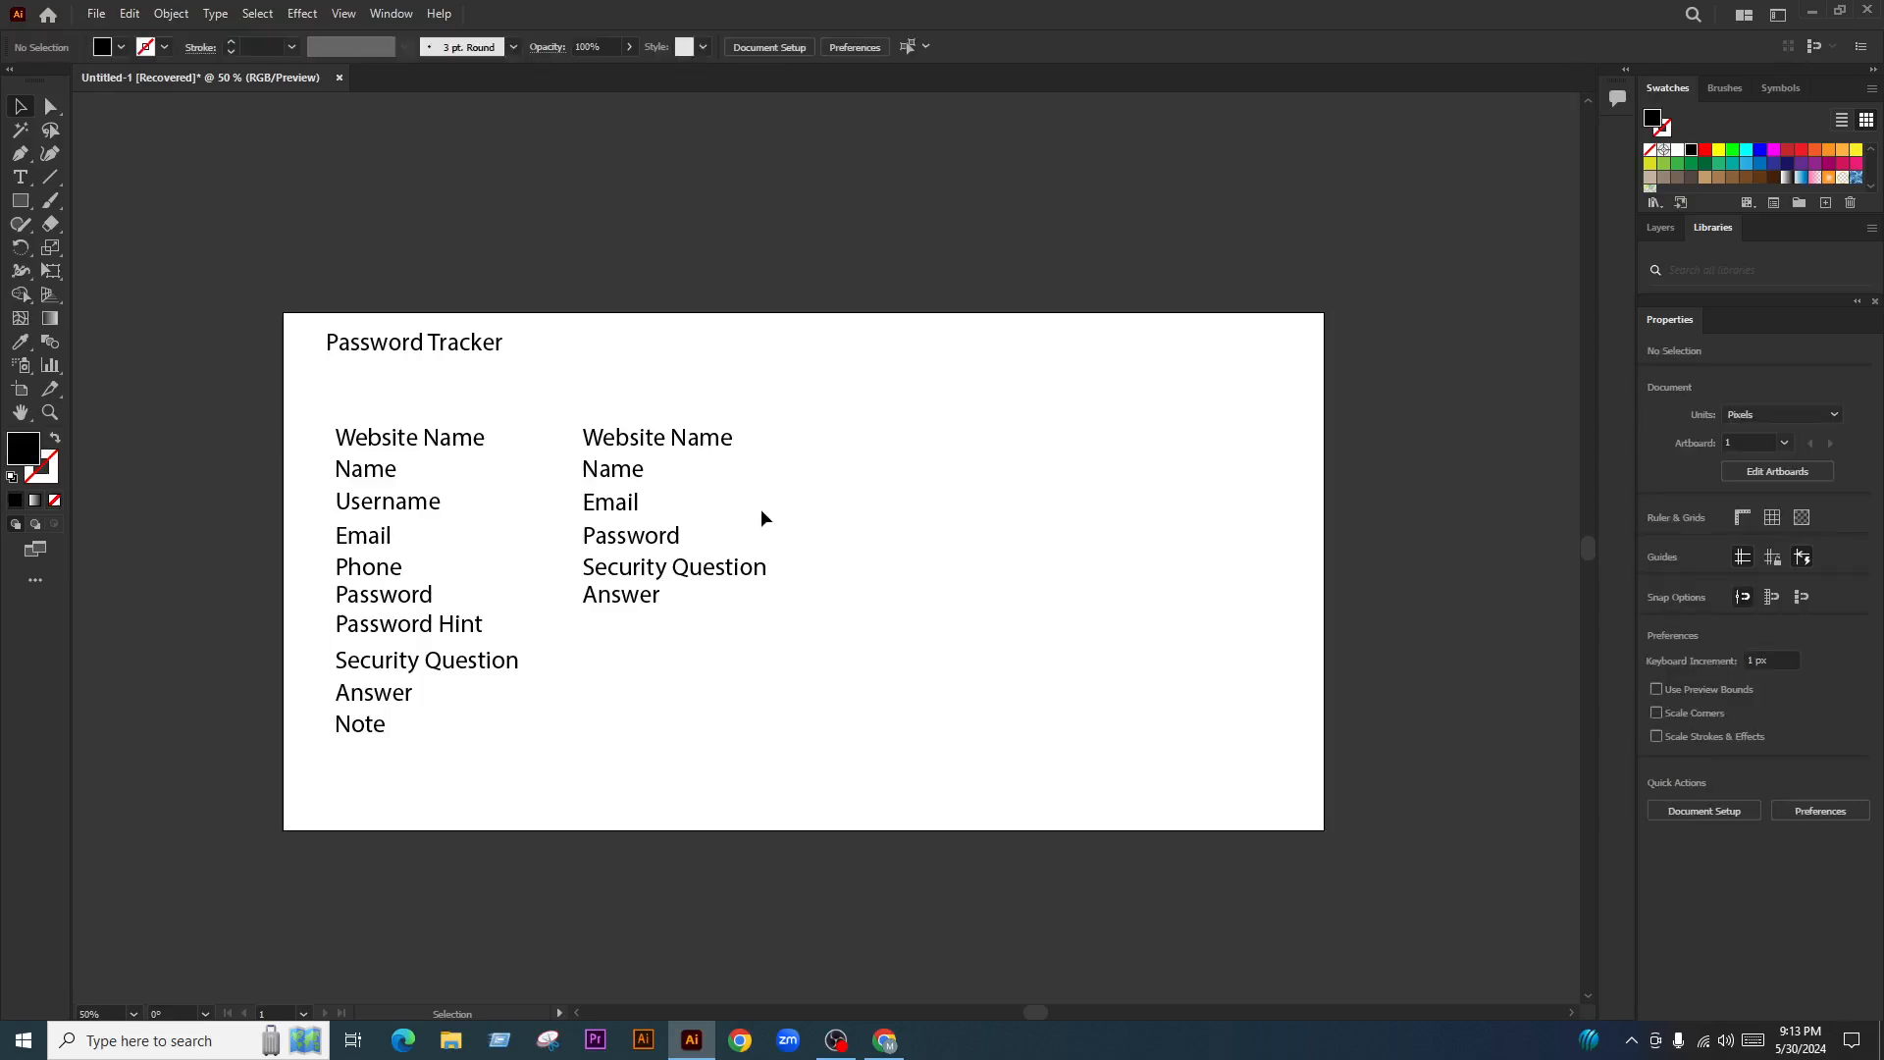
{"action": "left_click_drag", "start_coordinate": [543, 405], "coordinate": [314, 782]}
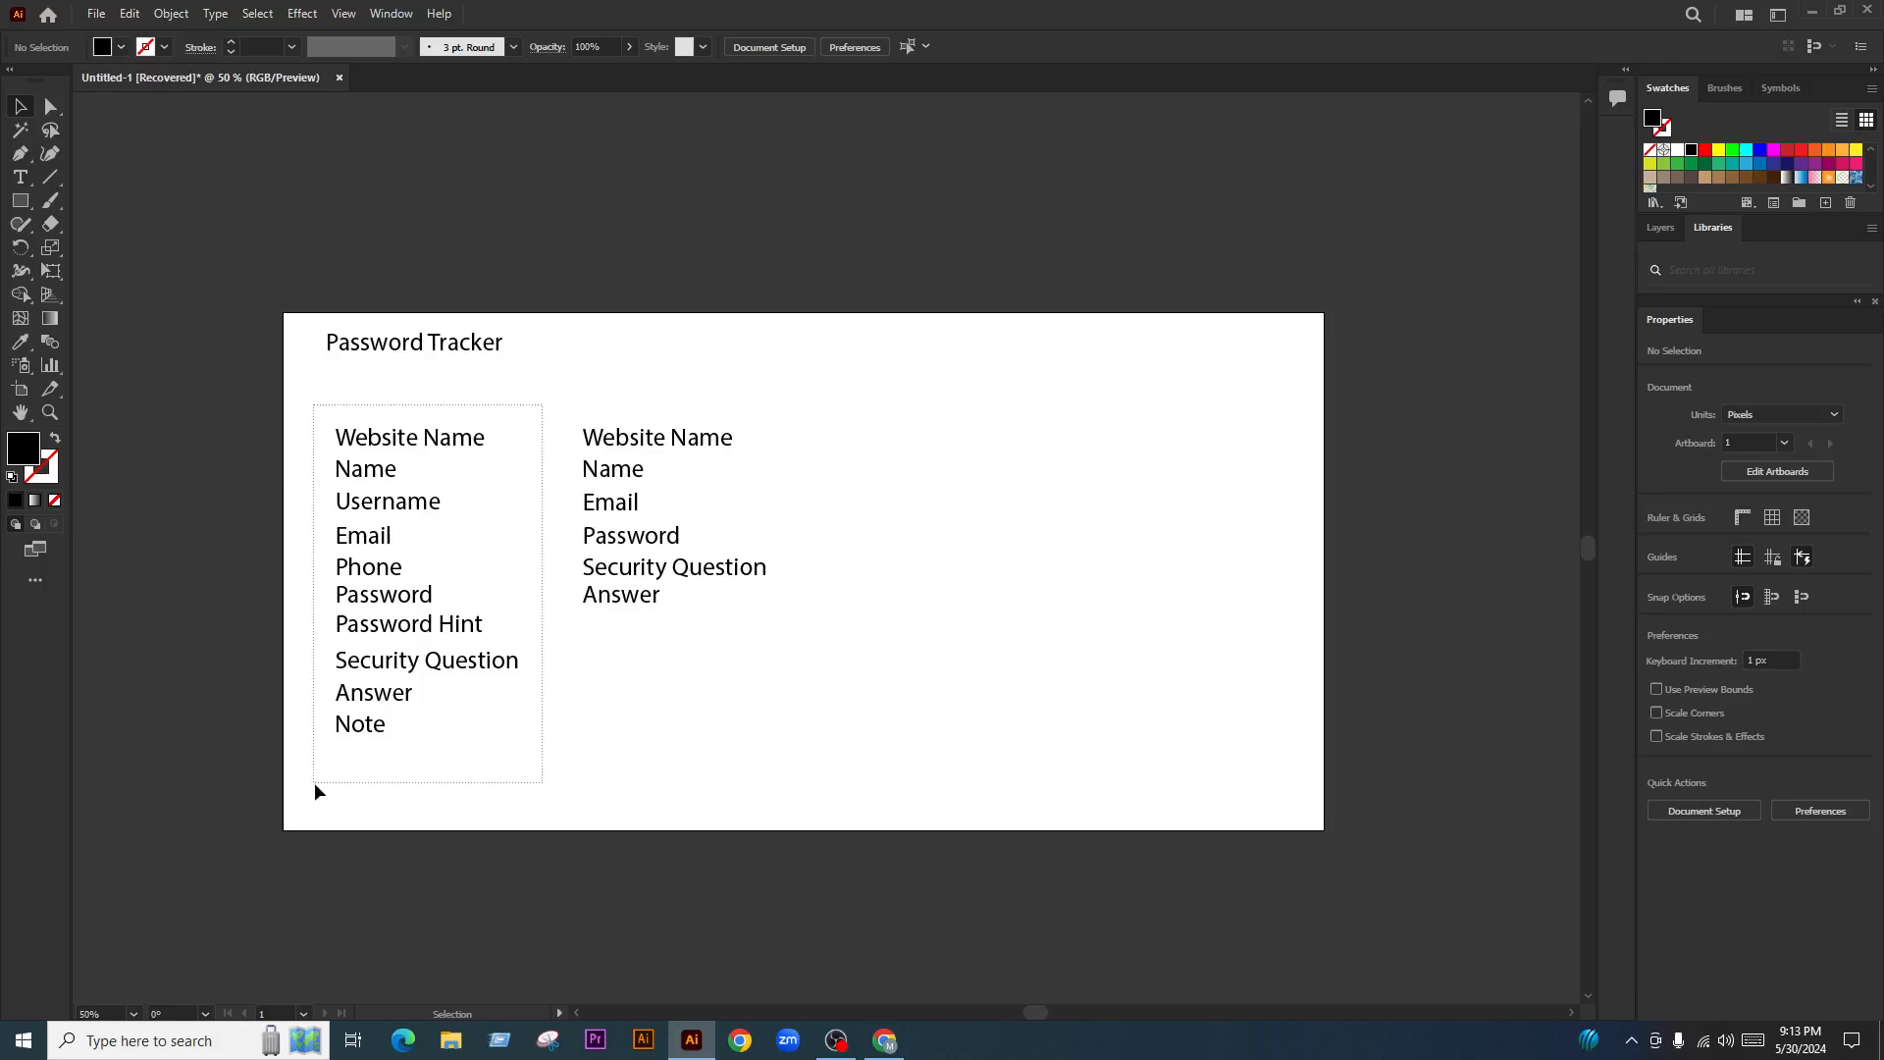
{"action": "left_click_drag", "start_coordinate": [456, 665], "coordinate": [918, 666]}
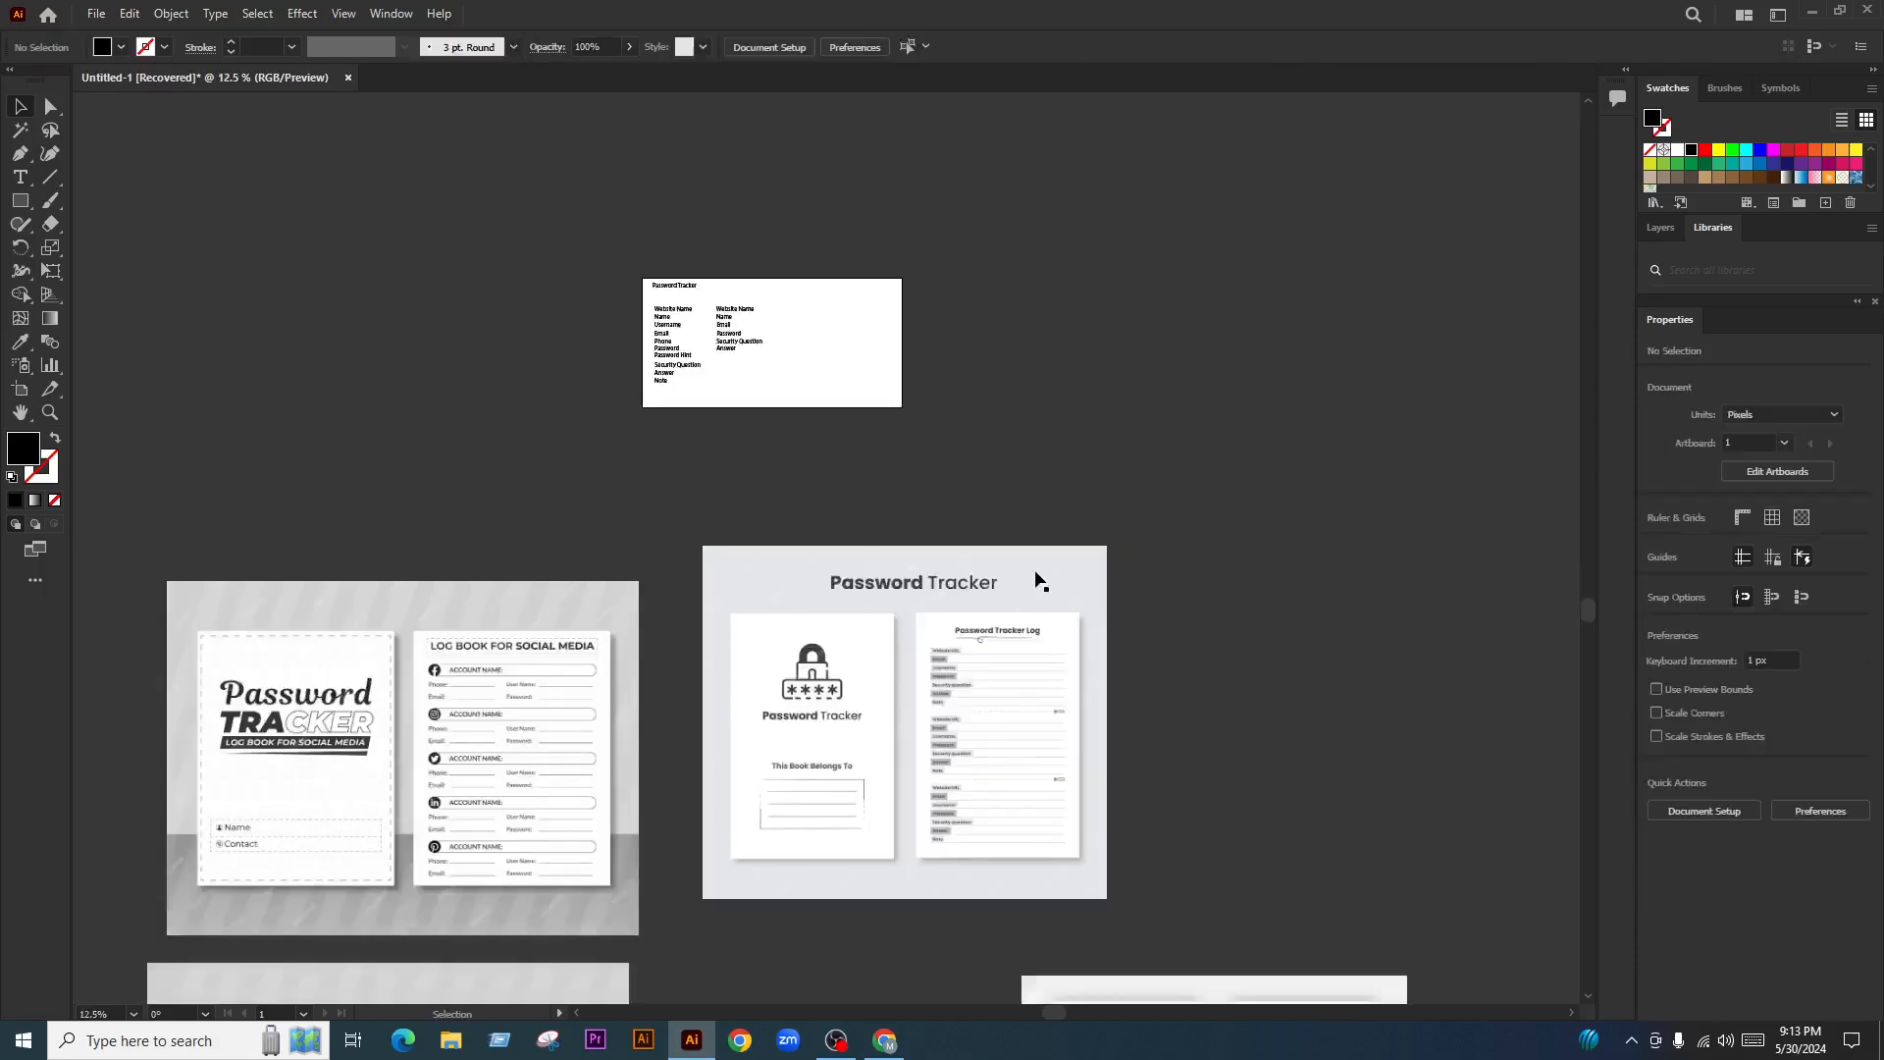
{"action": "scroll", "coordinate": [460, 892], "scroll_direction": "up", "scroll_amount": 3}
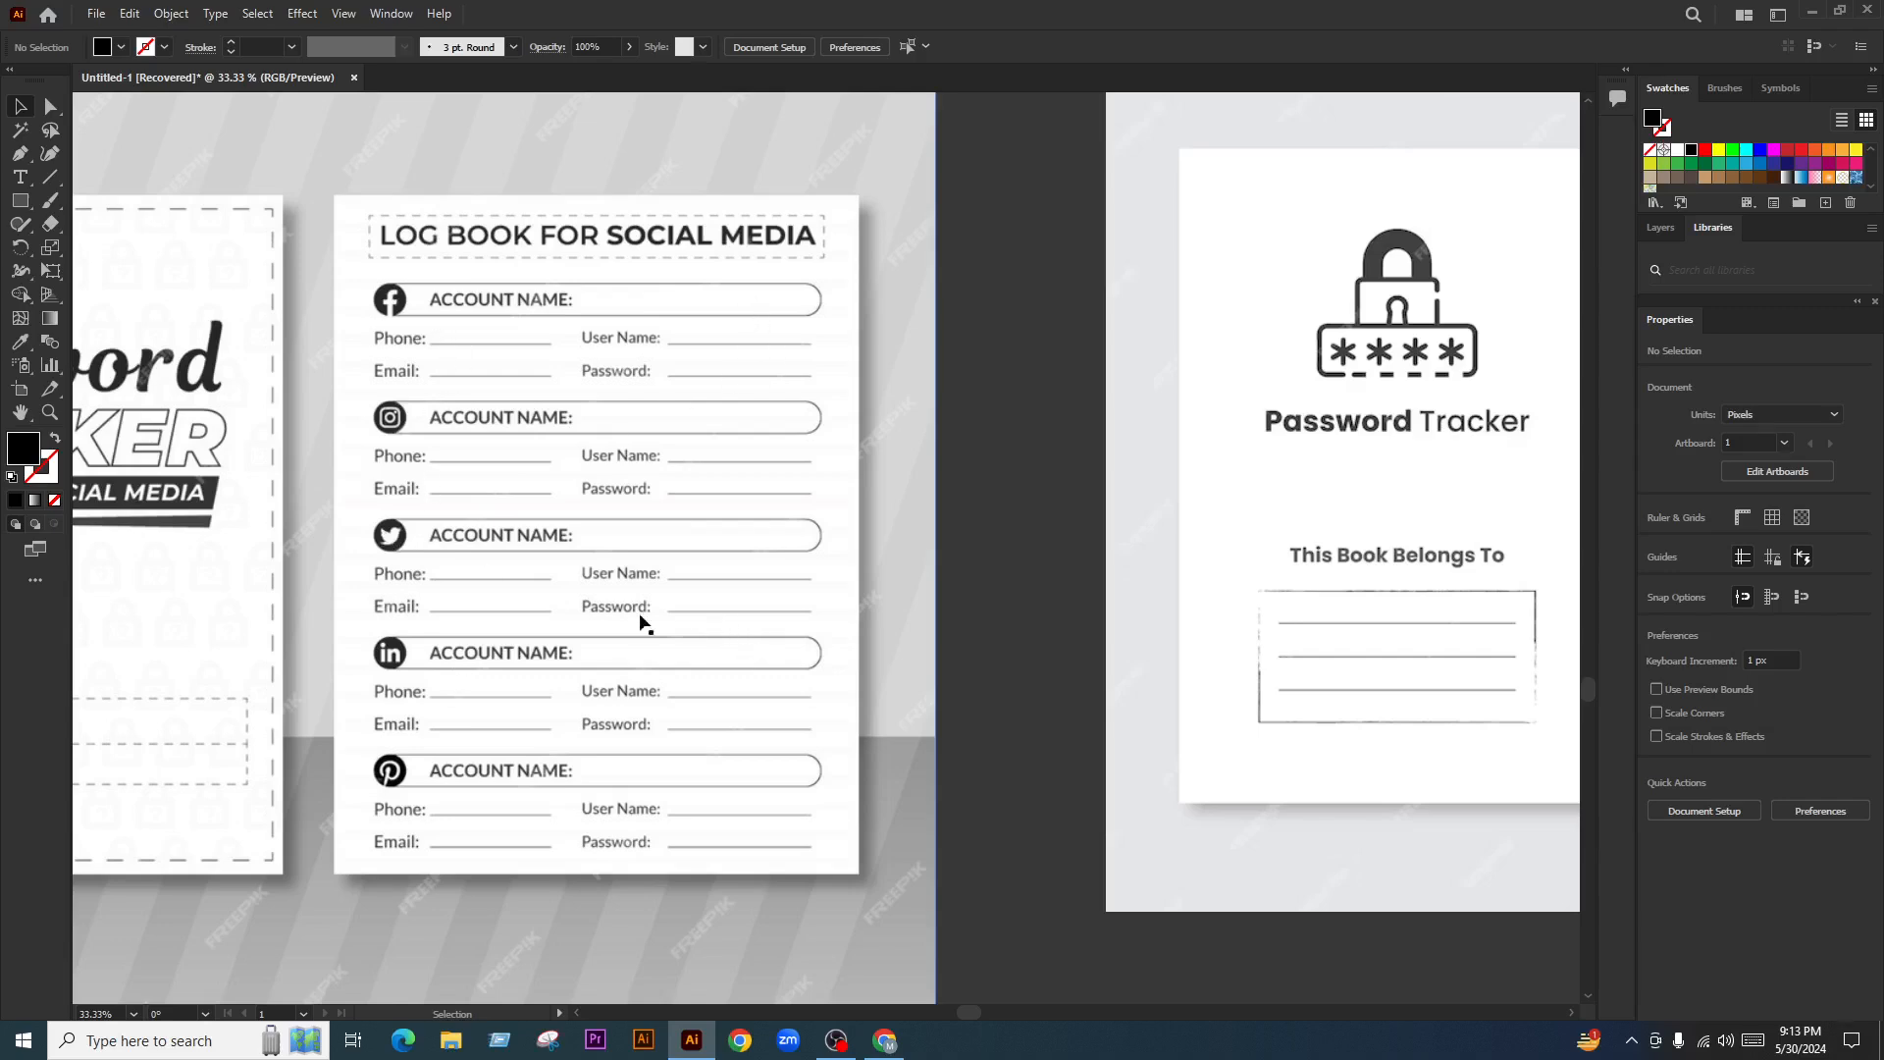
{"action": "key", "text": "ctrl+alt+0"}
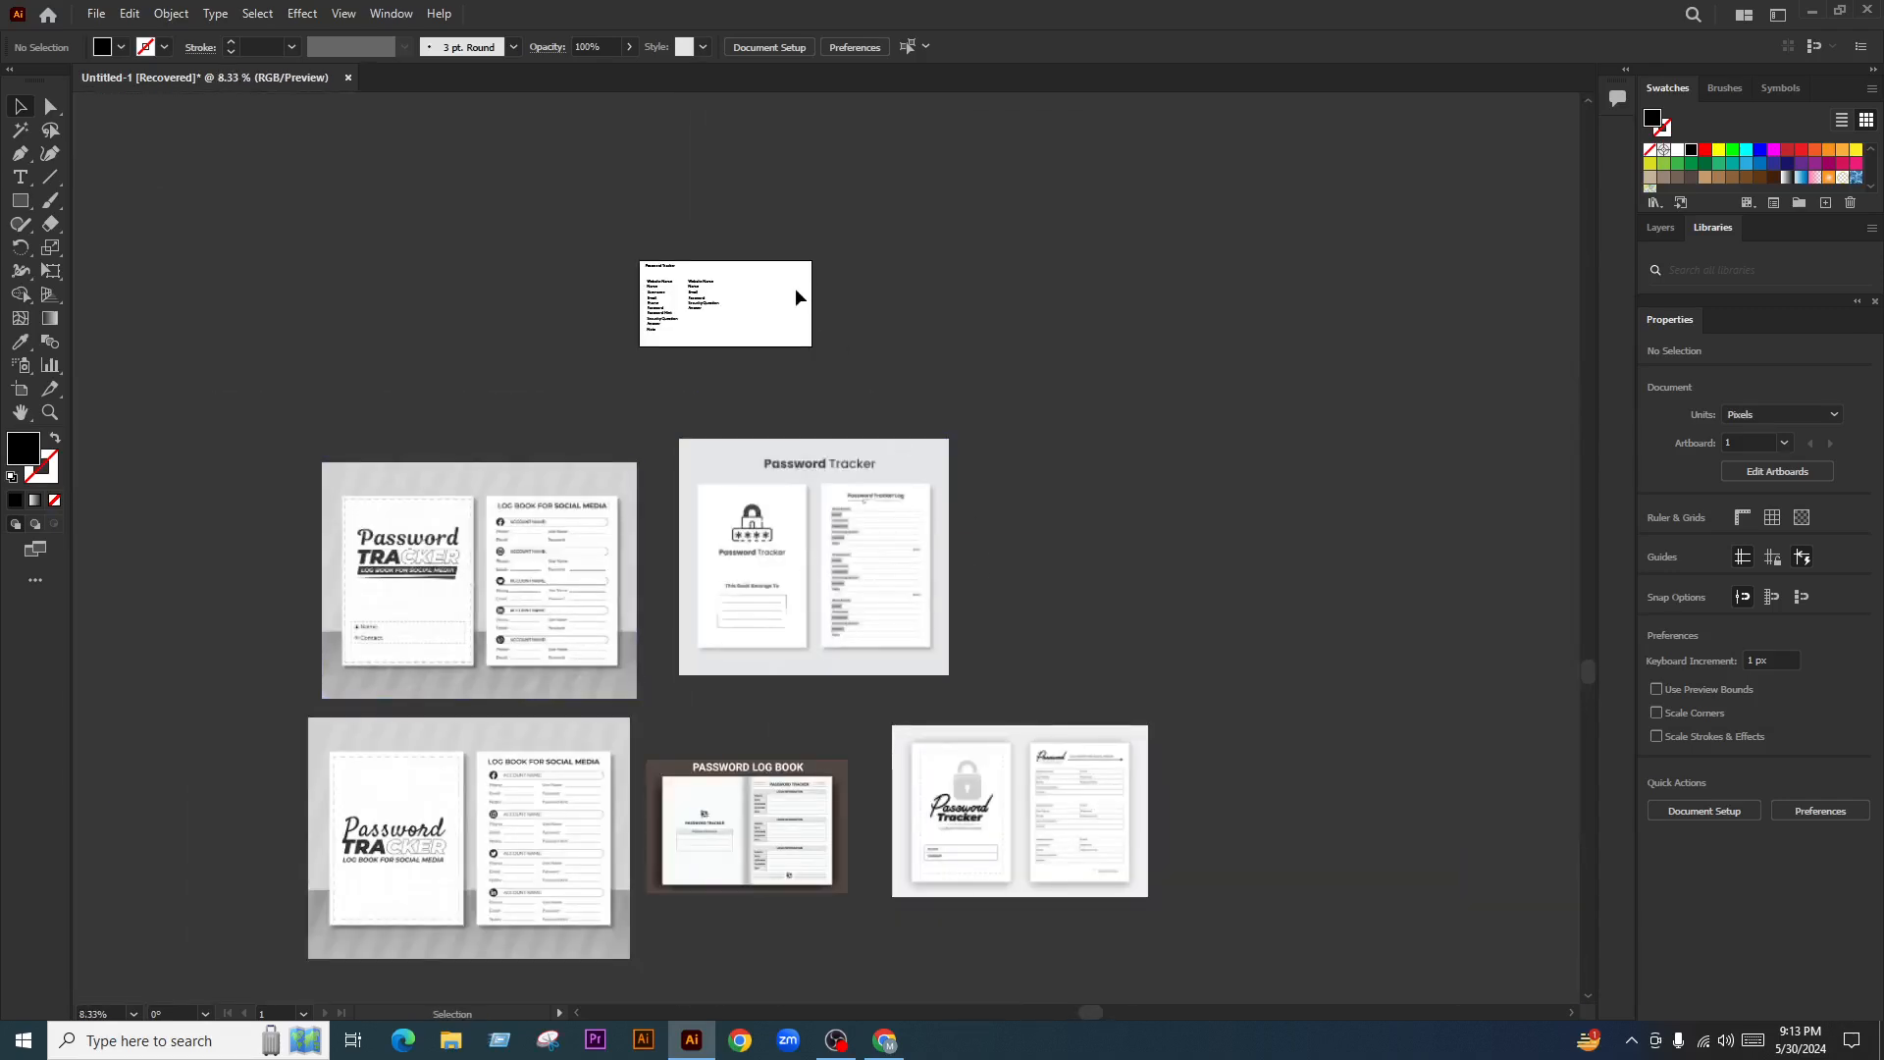
{"action": "scroll", "coordinate": [735, 261], "scroll_direction": "up", "scroll_amount": 5}
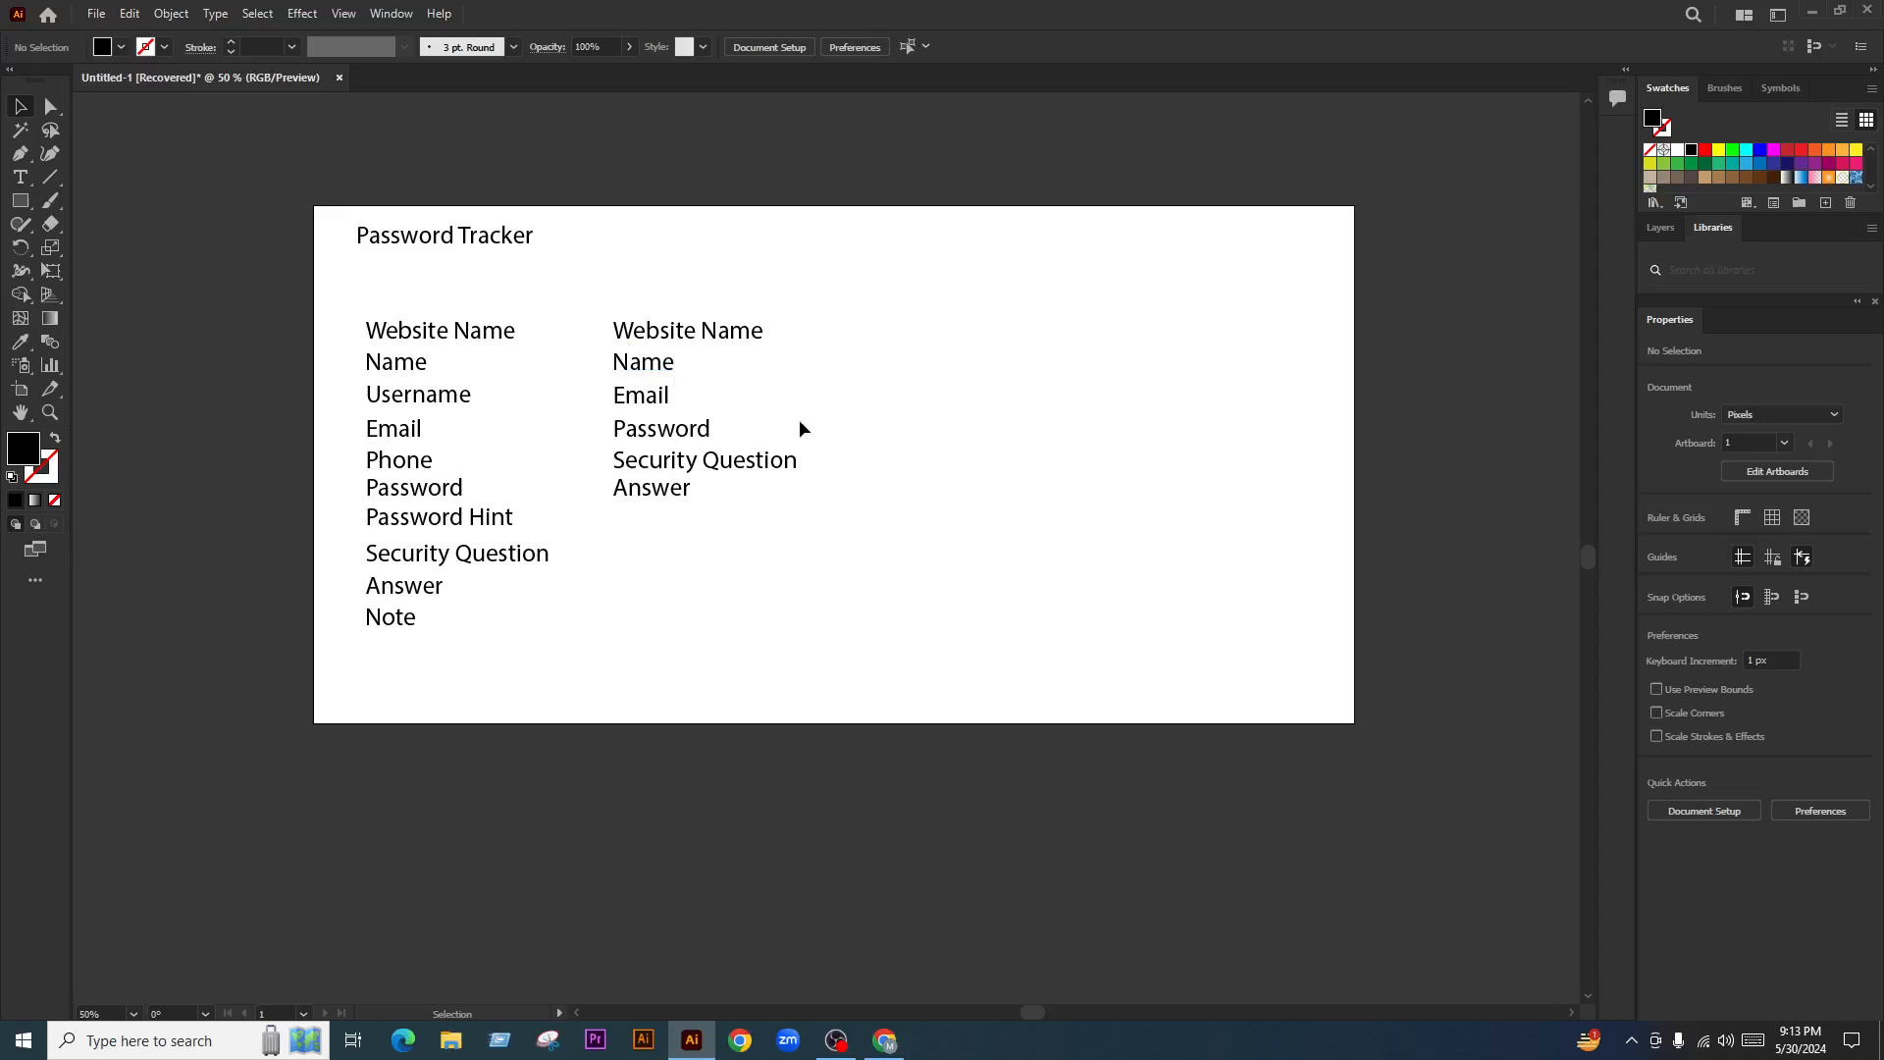
Distribute the left label column's lines evenly down the page with Vertical Distribute Center
{"action": "left_click_drag", "start_coordinate": [897, 318], "coordinate": [713, 582]}
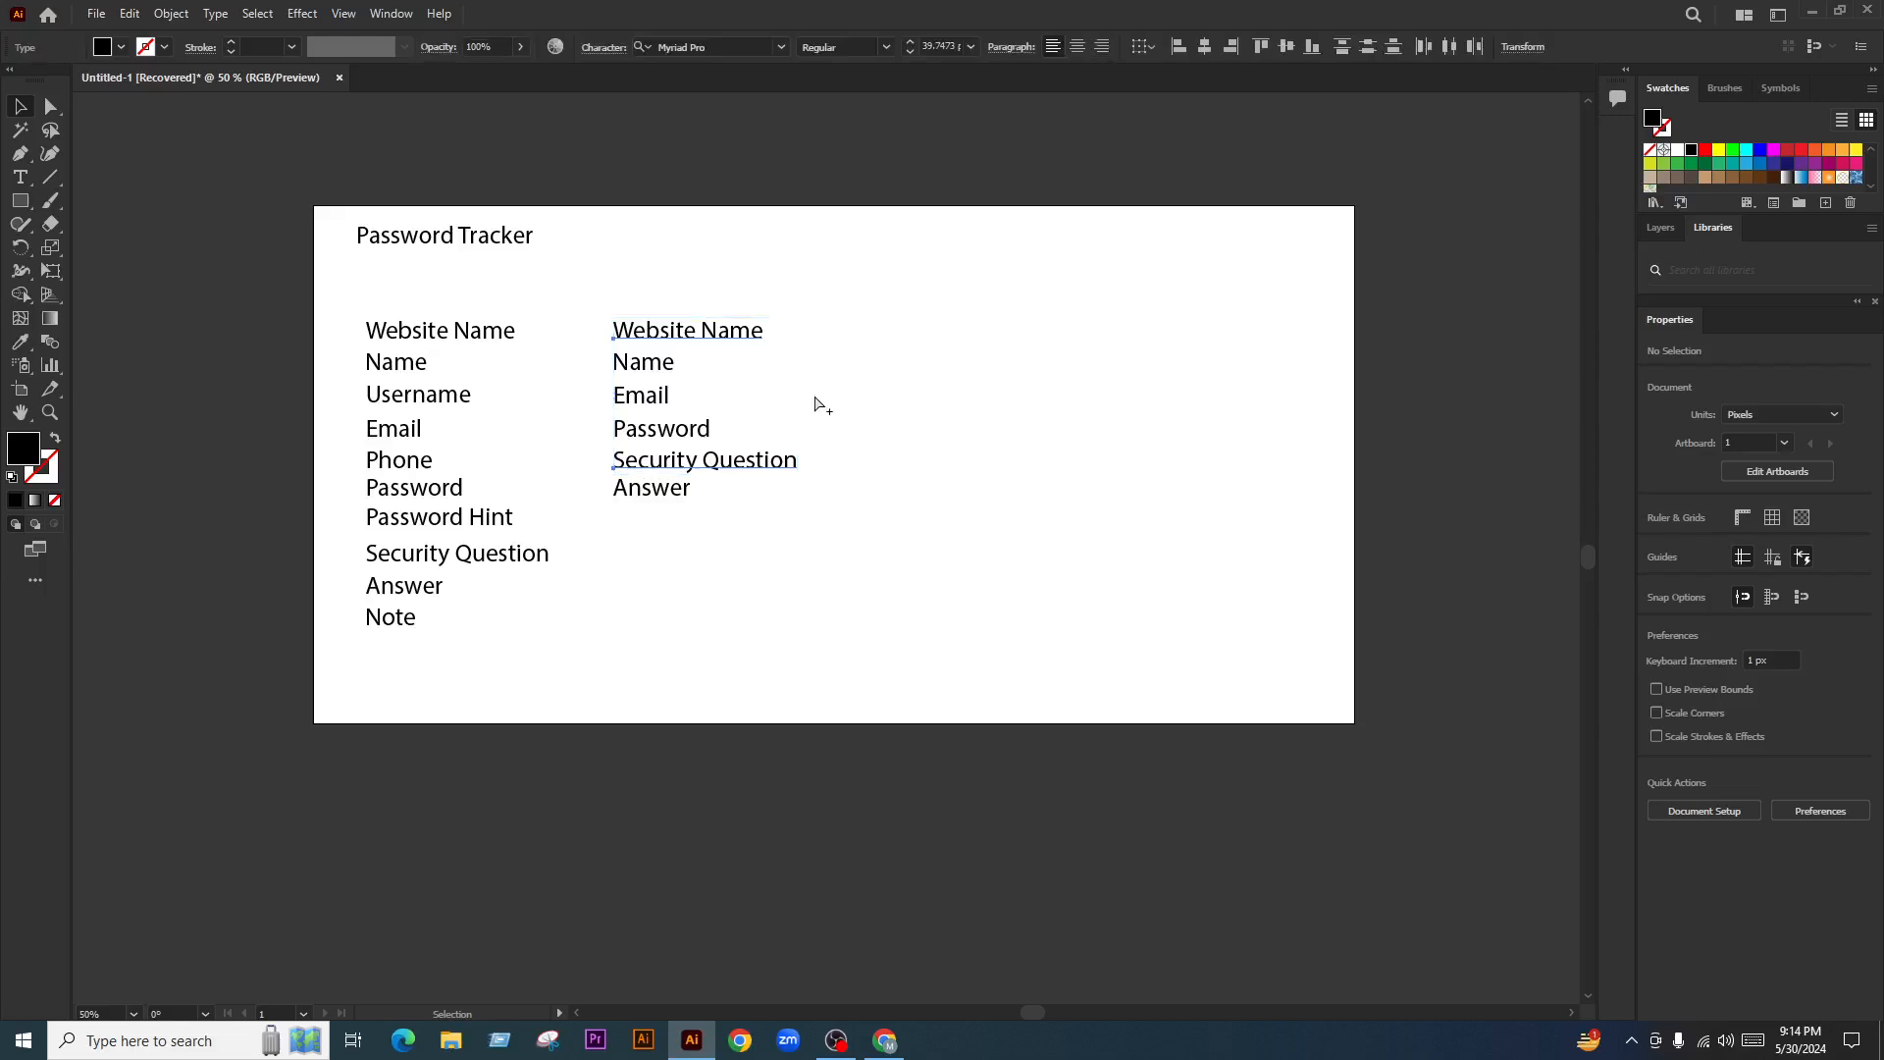
{"action": "scroll", "coordinate": [821, 400], "scroll_direction": "down", "scroll_amount": 2}
{"action": "left_click", "coordinate": [895, 446]}
{"action": "scroll", "coordinate": [839, 382], "scroll_direction": "down", "scroll_amount": 3}
{"action": "scroll", "coordinate": [855, 428], "scroll_direction": "down", "scroll_amount": 3}
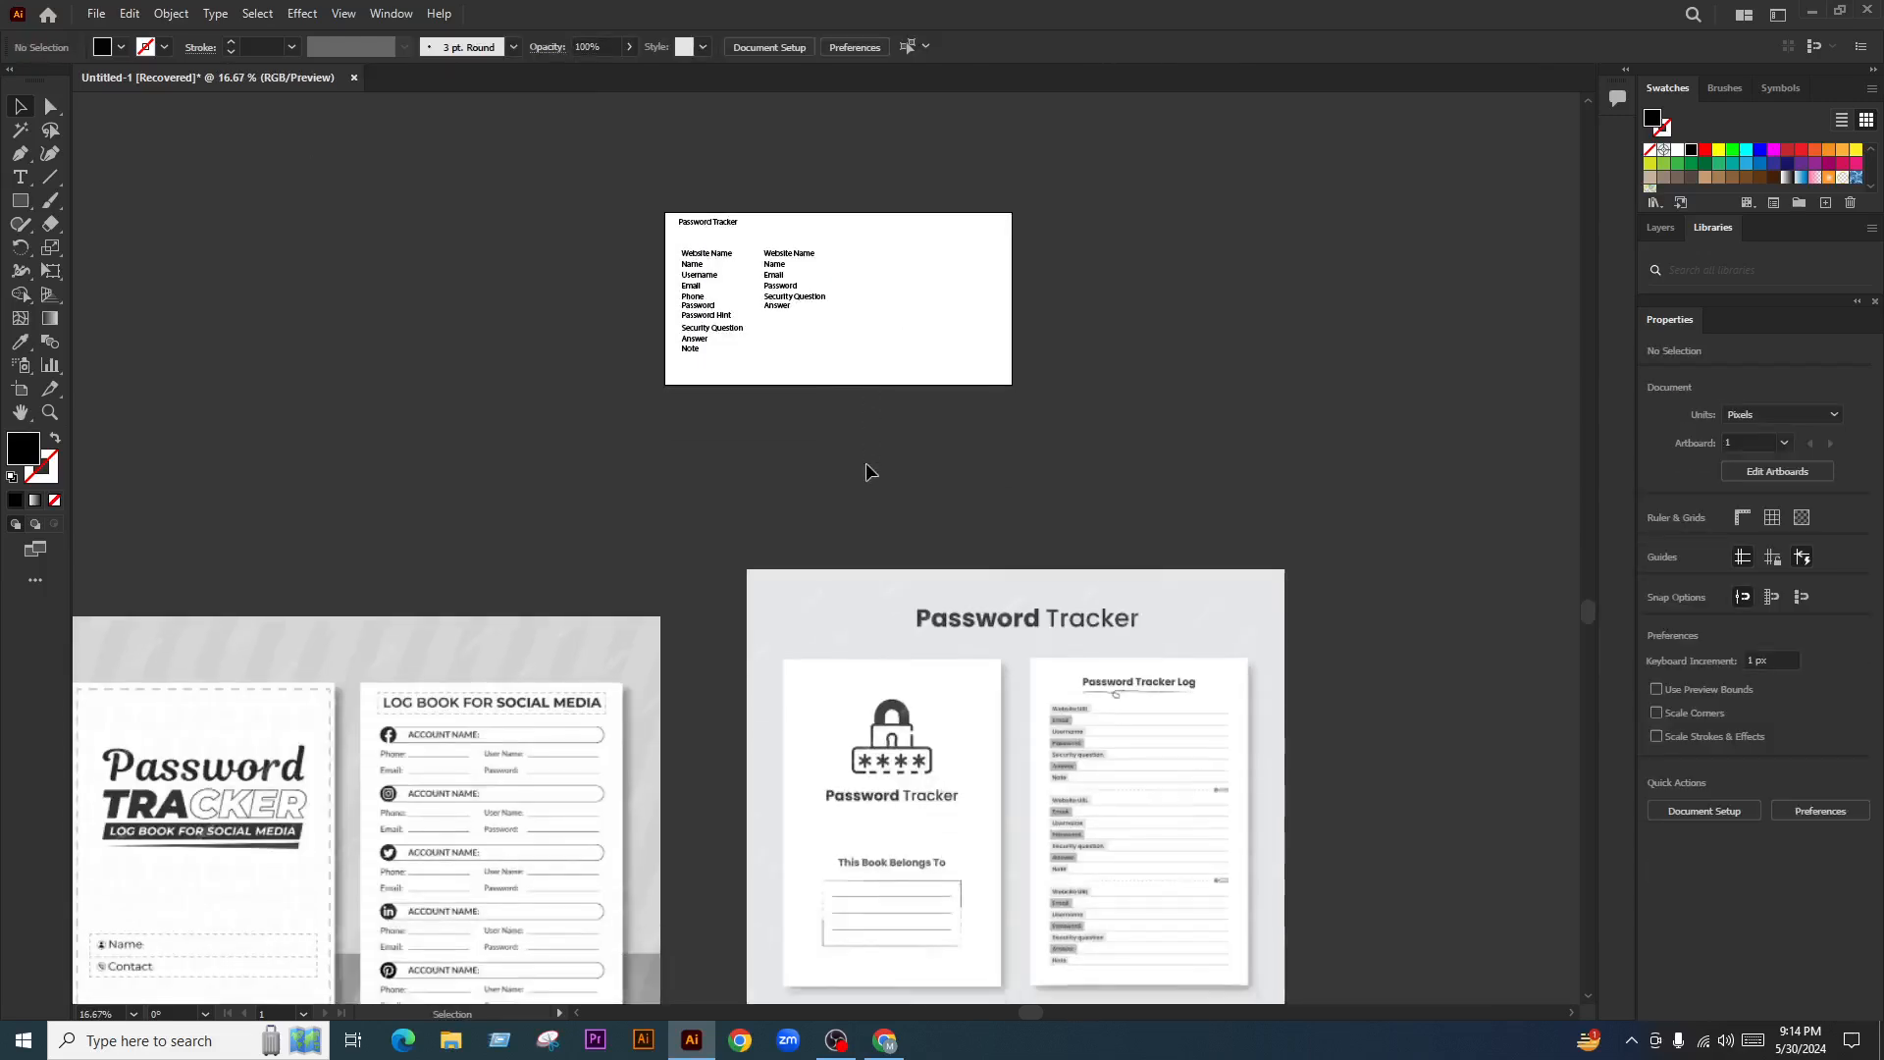
{"action": "scroll", "coordinate": [782, 576], "scroll_direction": "down", "scroll_amount": 5}
{"action": "scroll", "coordinate": [782, 576], "scroll_direction": "left", "scroll_amount": 1}
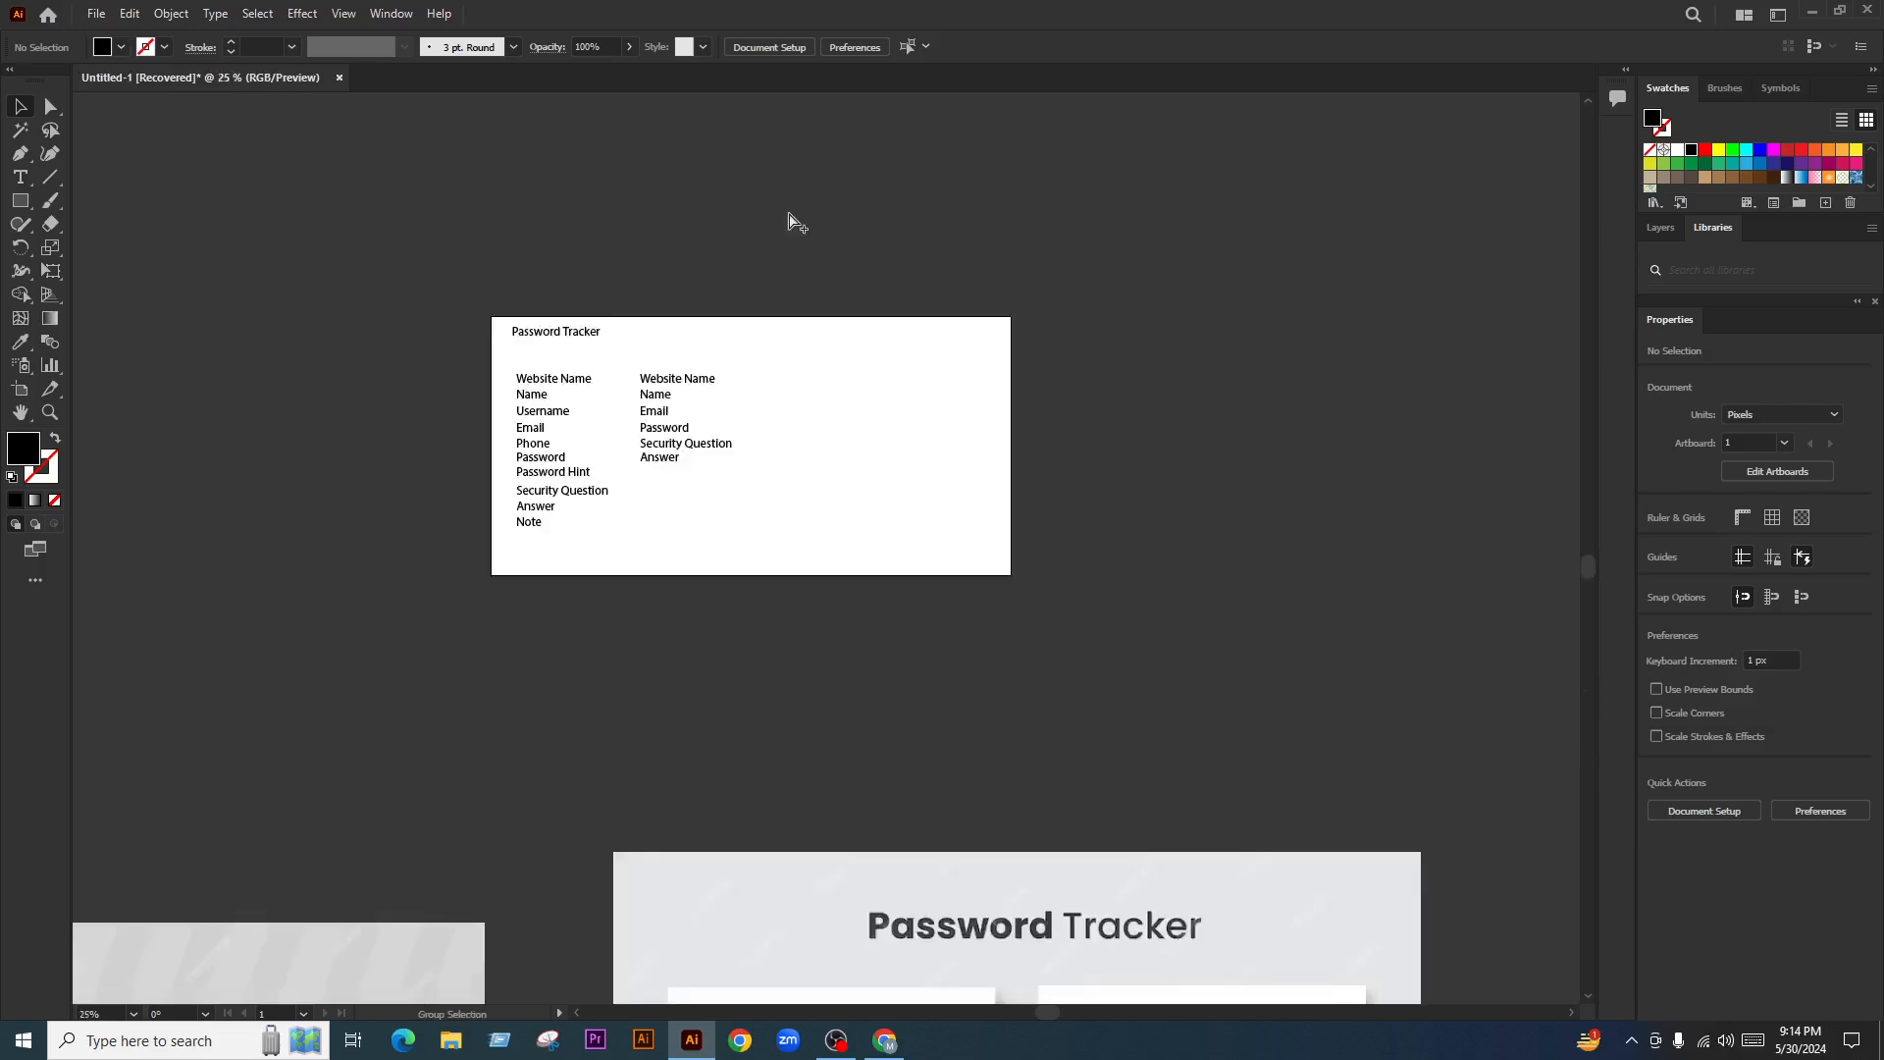
{"action": "scroll", "coordinate": [939, 498], "scroll_direction": "up", "scroll_amount": 3}
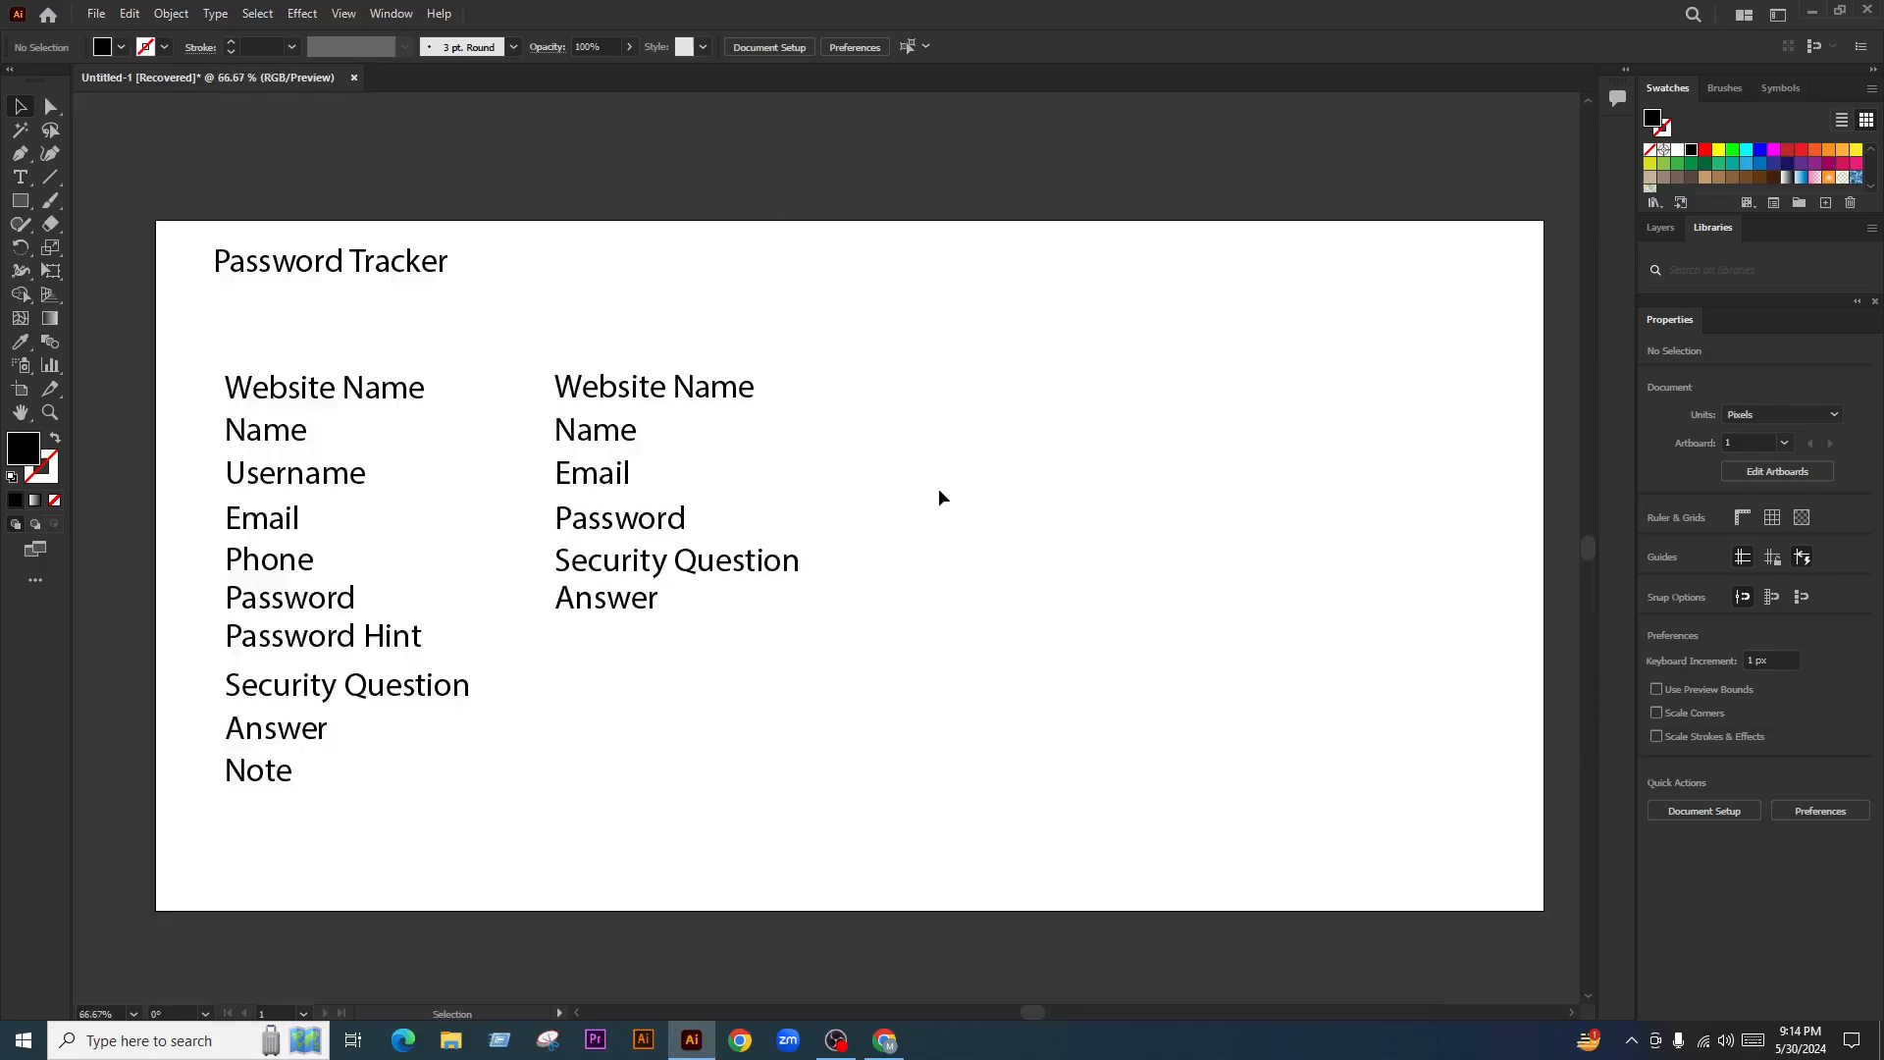
{"action": "left_click_drag", "start_coordinate": [388, 309], "coordinate": [324, 885]}
{"action": "left_click", "coordinate": [1143, 46]}
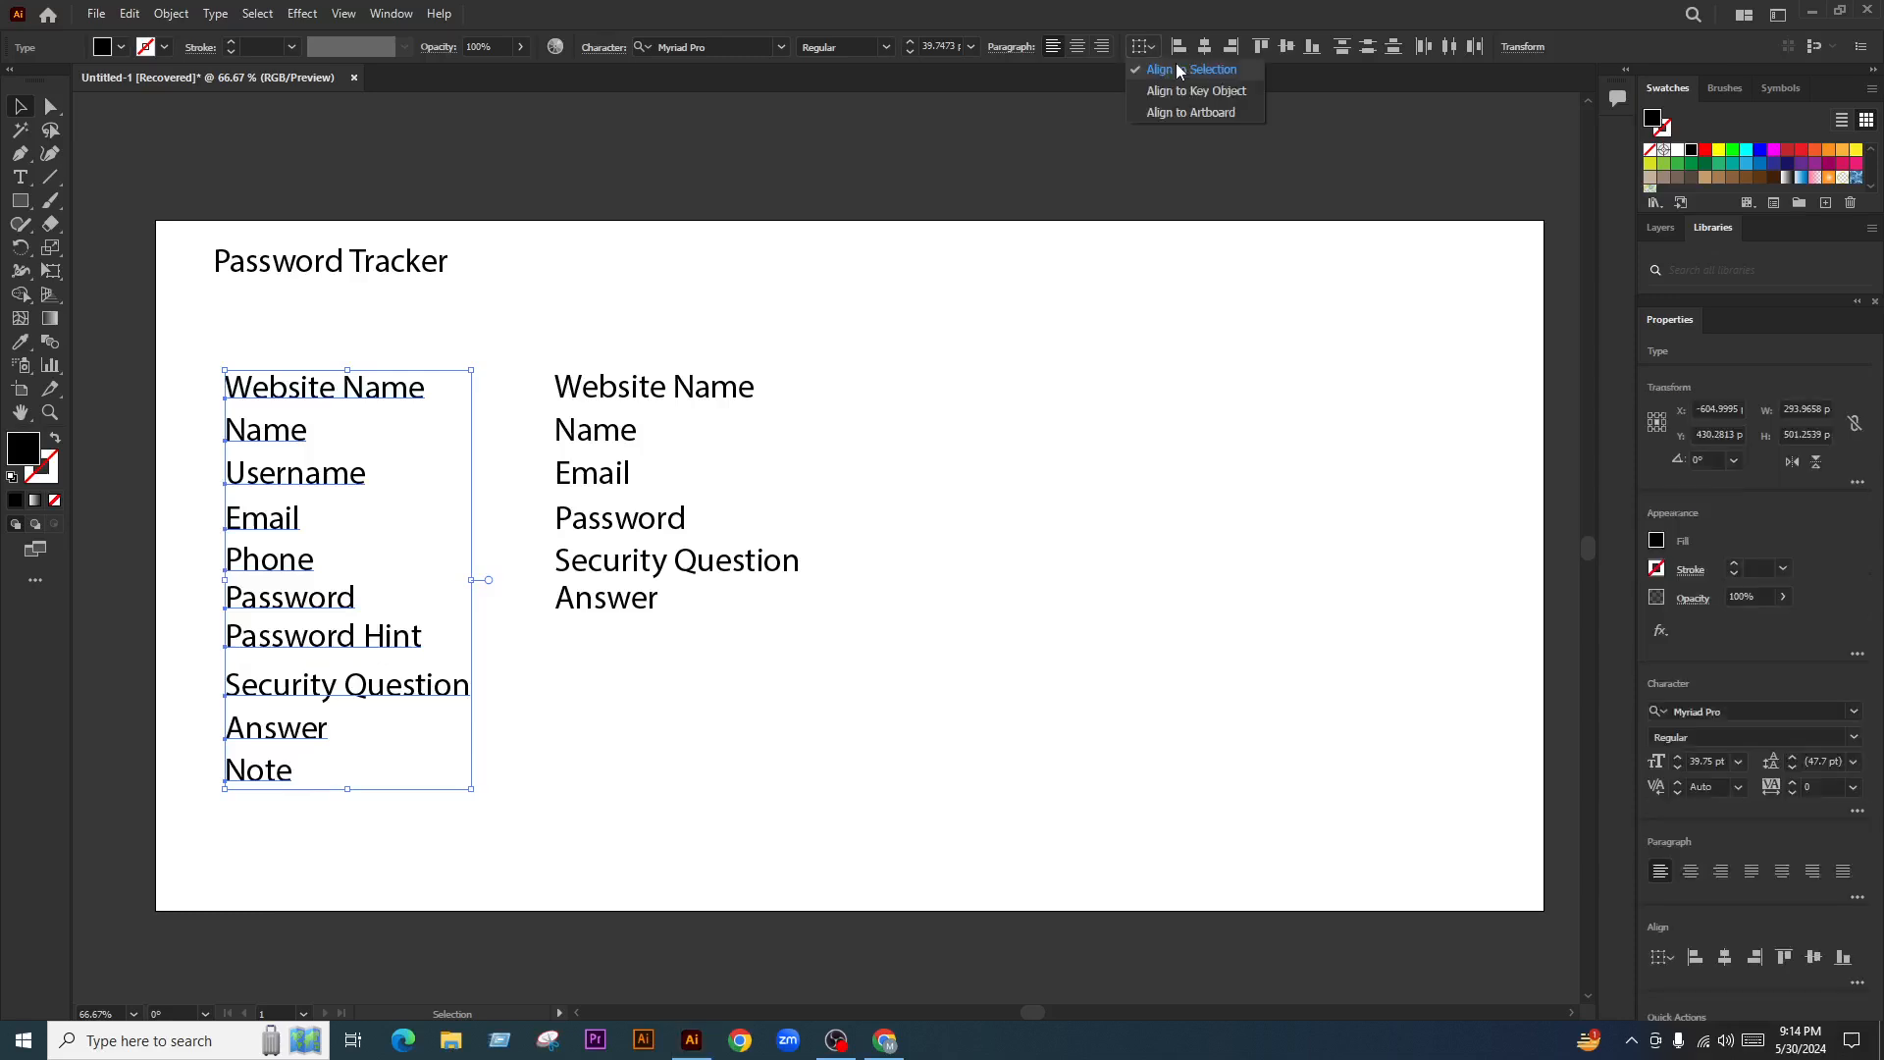
{"action": "left_click", "coordinate": [1179, 71]}
{"action": "left_click", "coordinate": [872, 384]}
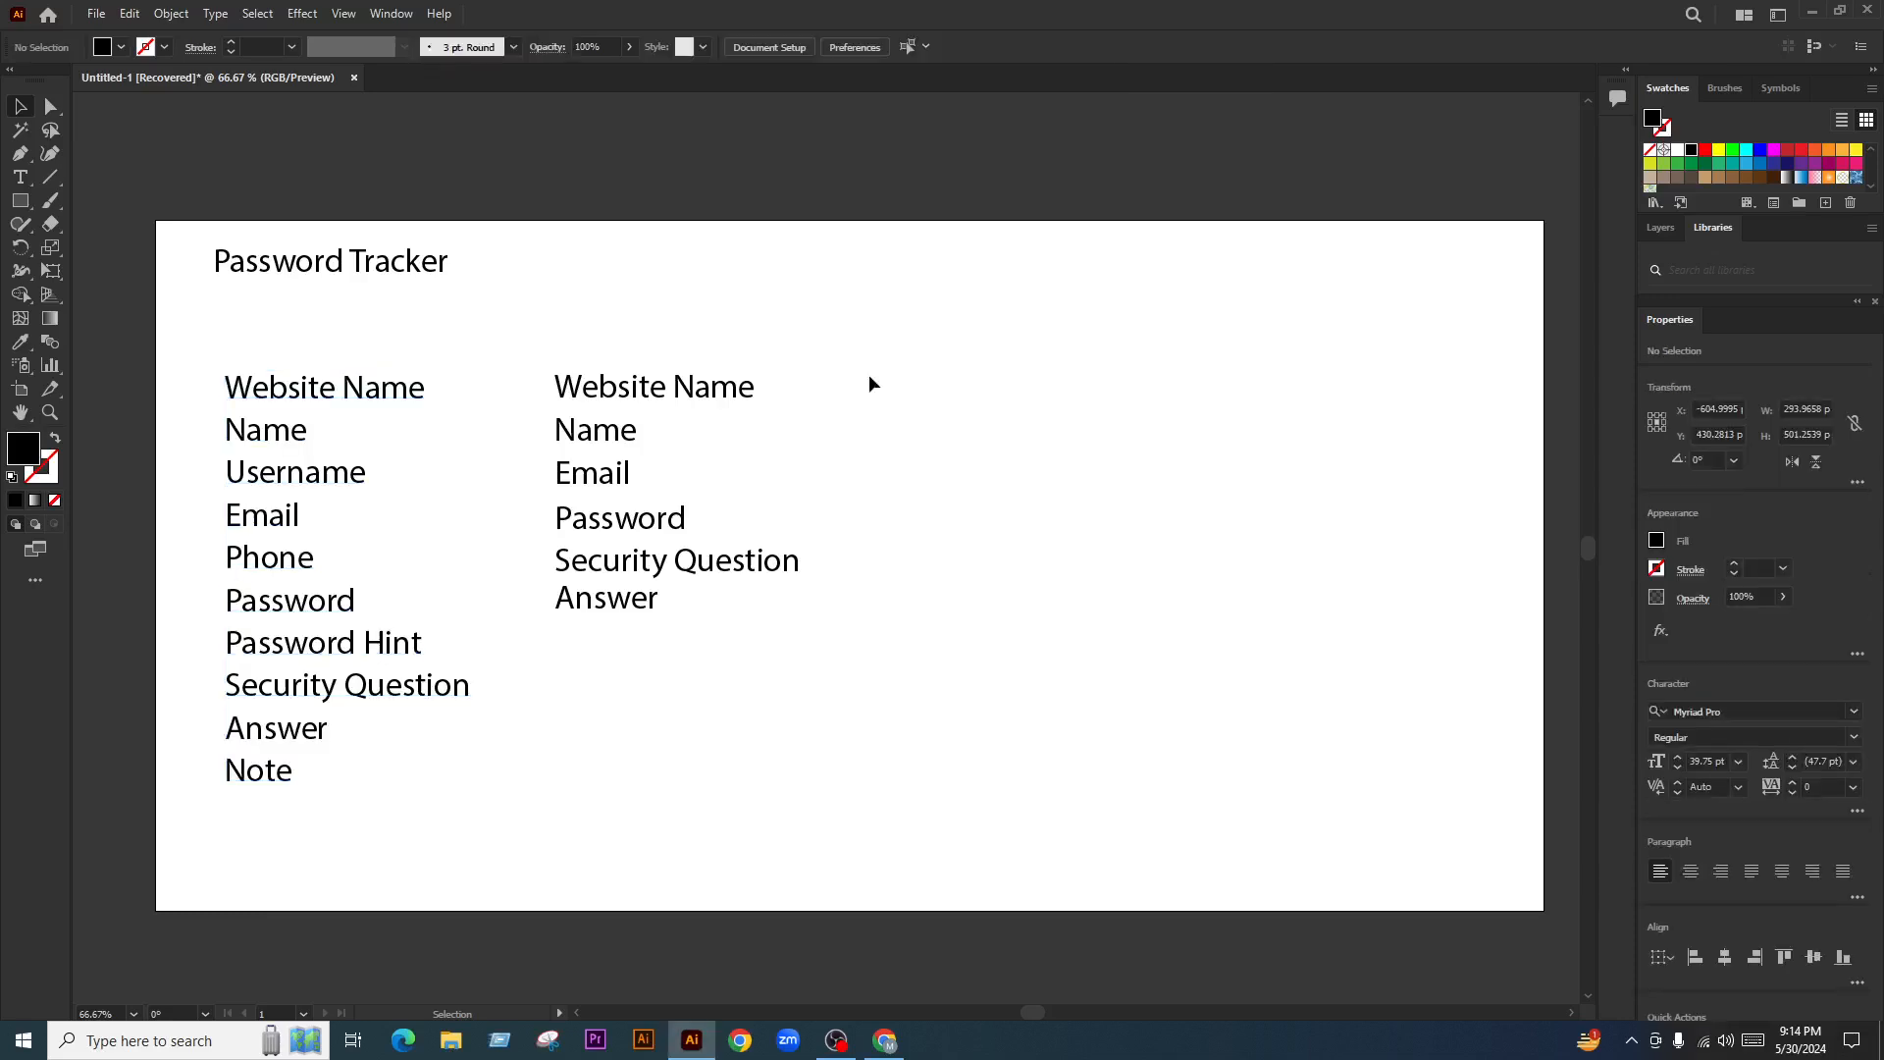
Evenly distribute the right label column's lines the same way
{"action": "left_click_drag", "start_coordinate": [869, 376], "coordinate": [609, 628]}
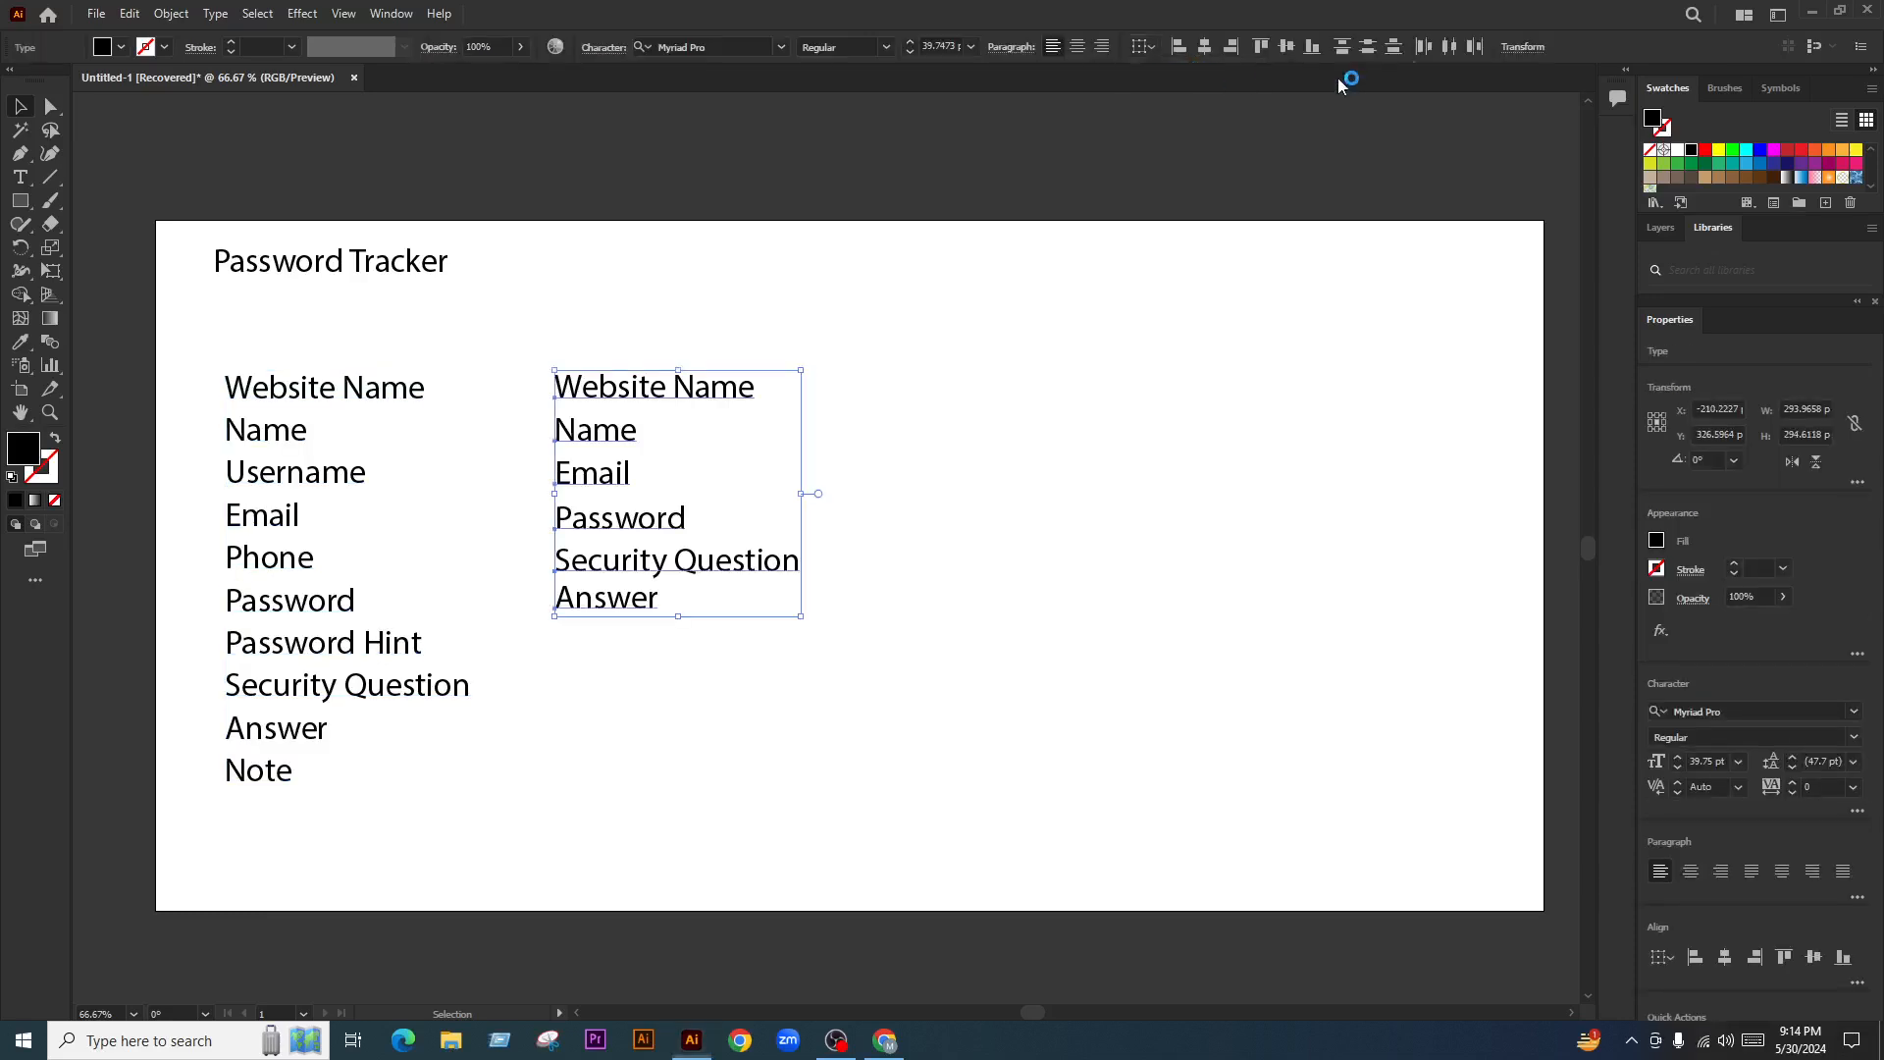
{"action": "left_click", "coordinate": [1372, 49]}
{"action": "left_click", "coordinate": [1016, 608]}
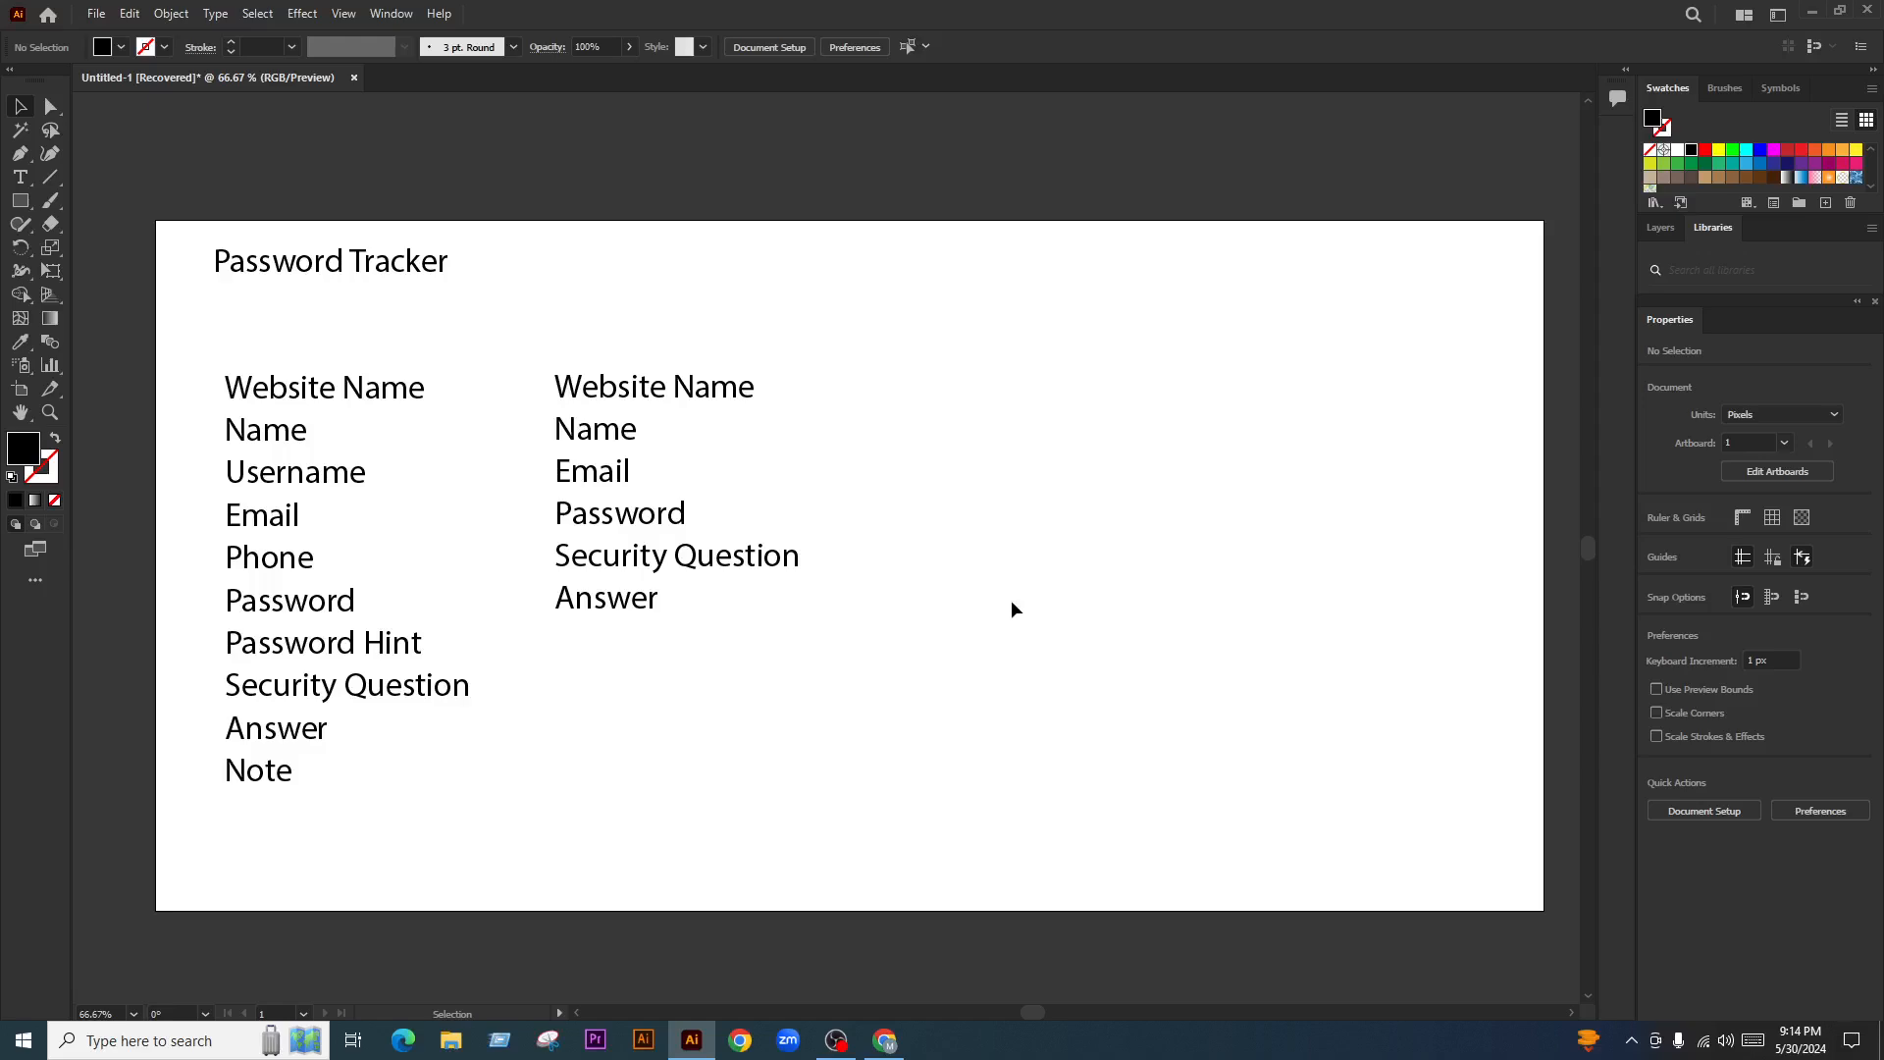
Google 'pikbest' in a new Chrome tab and open the Pikbest homepage from the results
{"action": "left_click", "coordinate": [885, 1040]}
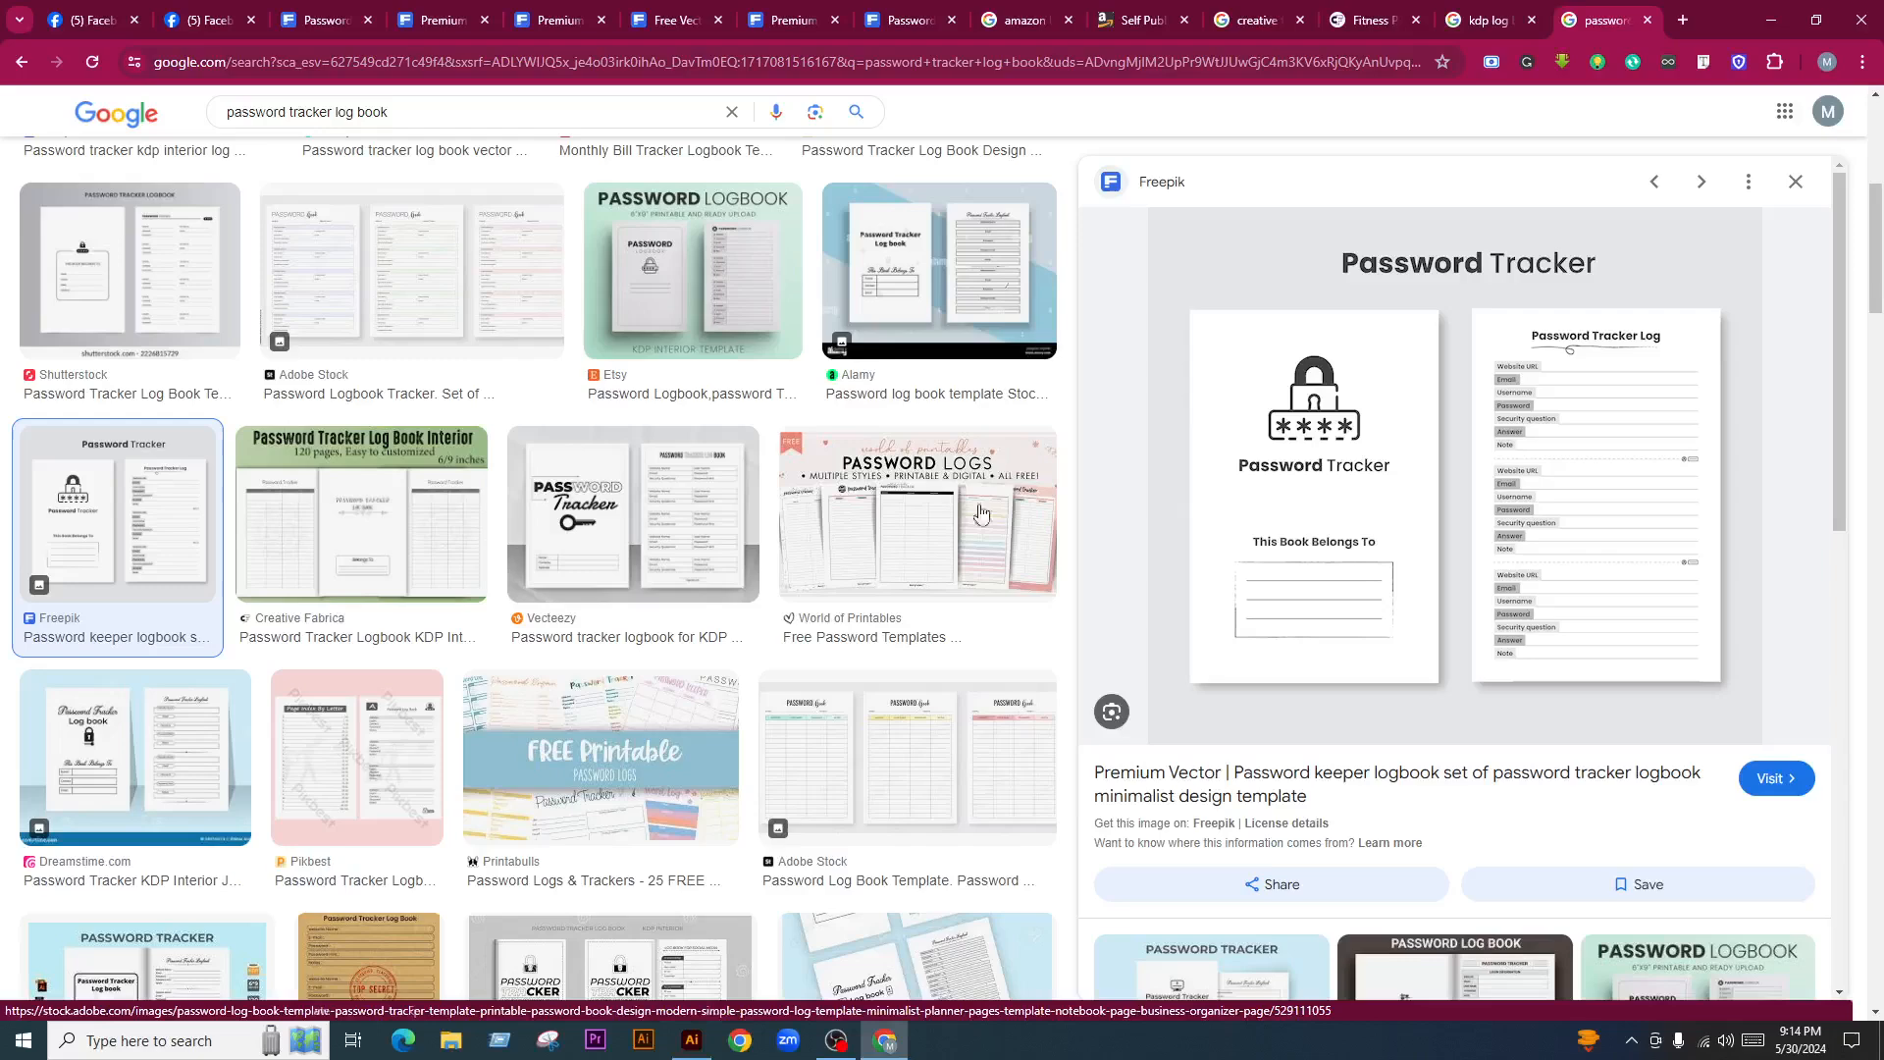
{"action": "left_click", "coordinate": [1682, 20]}
{"action": "type", "text": "pikb"}
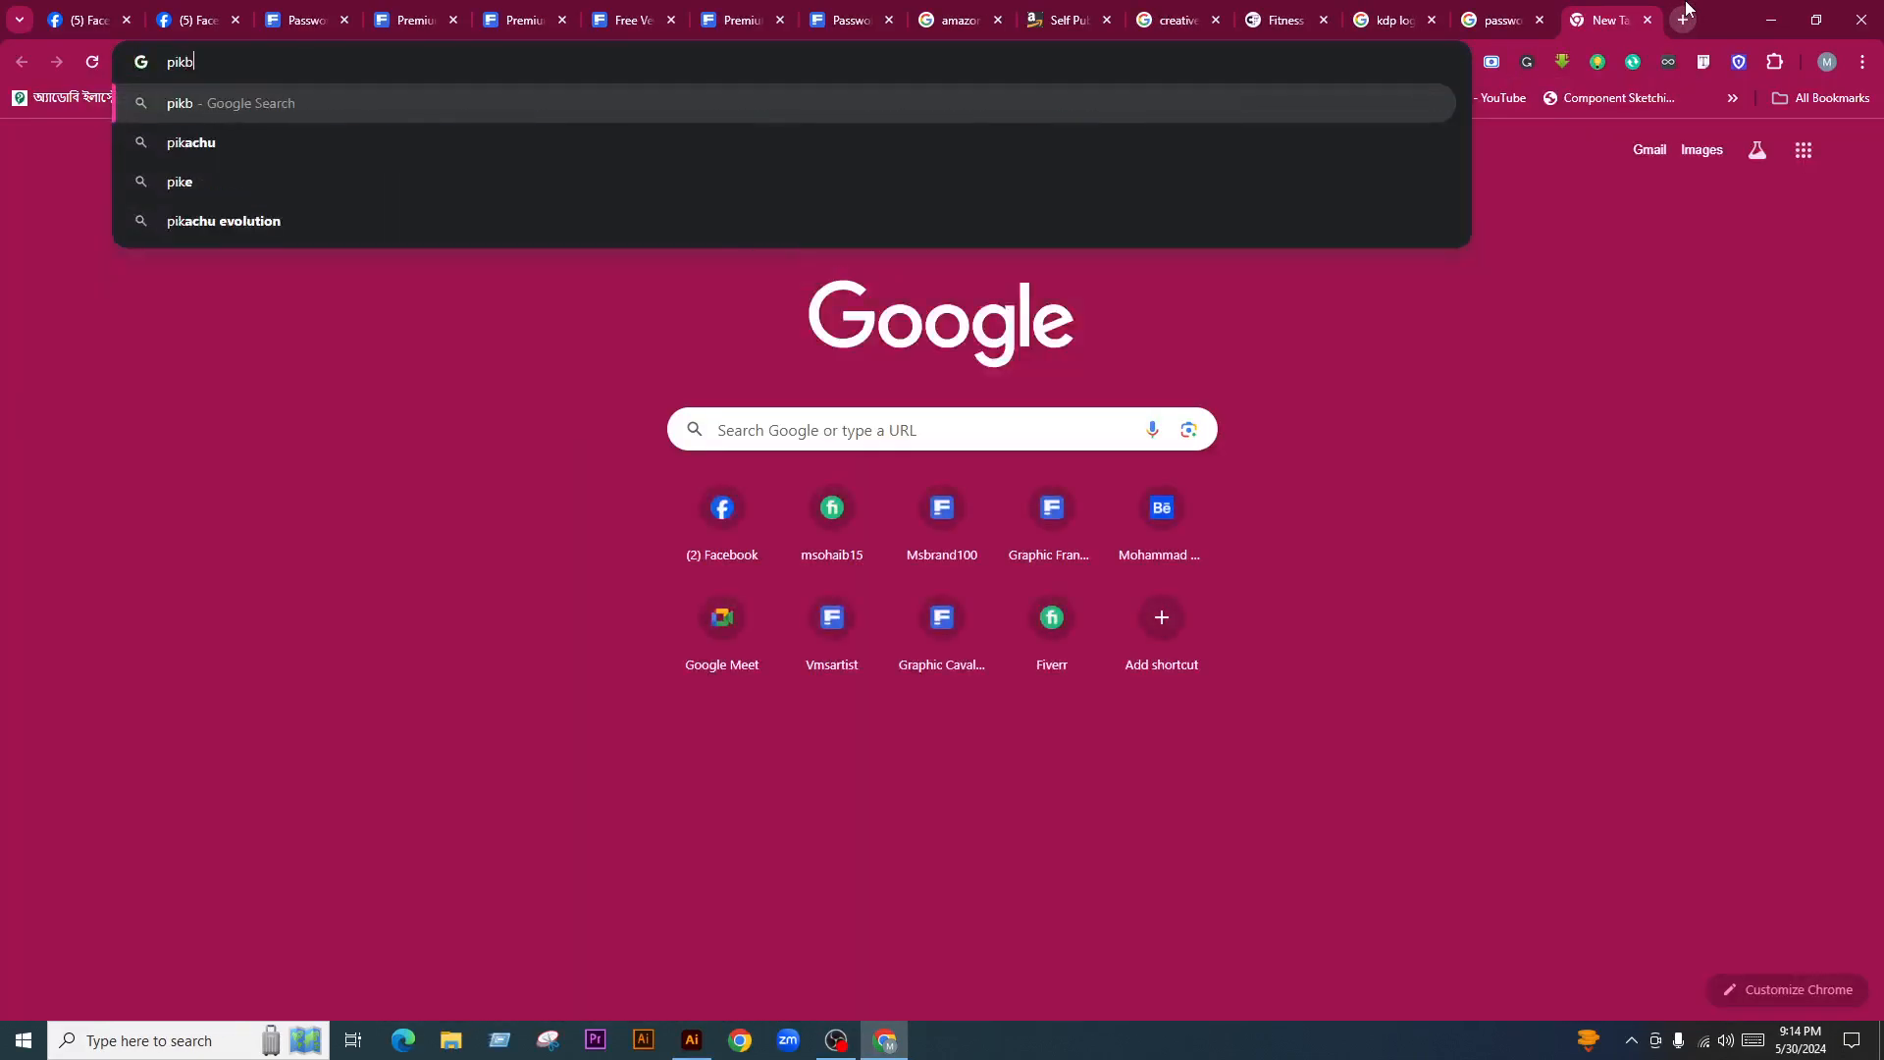
{"action": "type", "text": "est"}
{"action": "key", "text": "Return"}
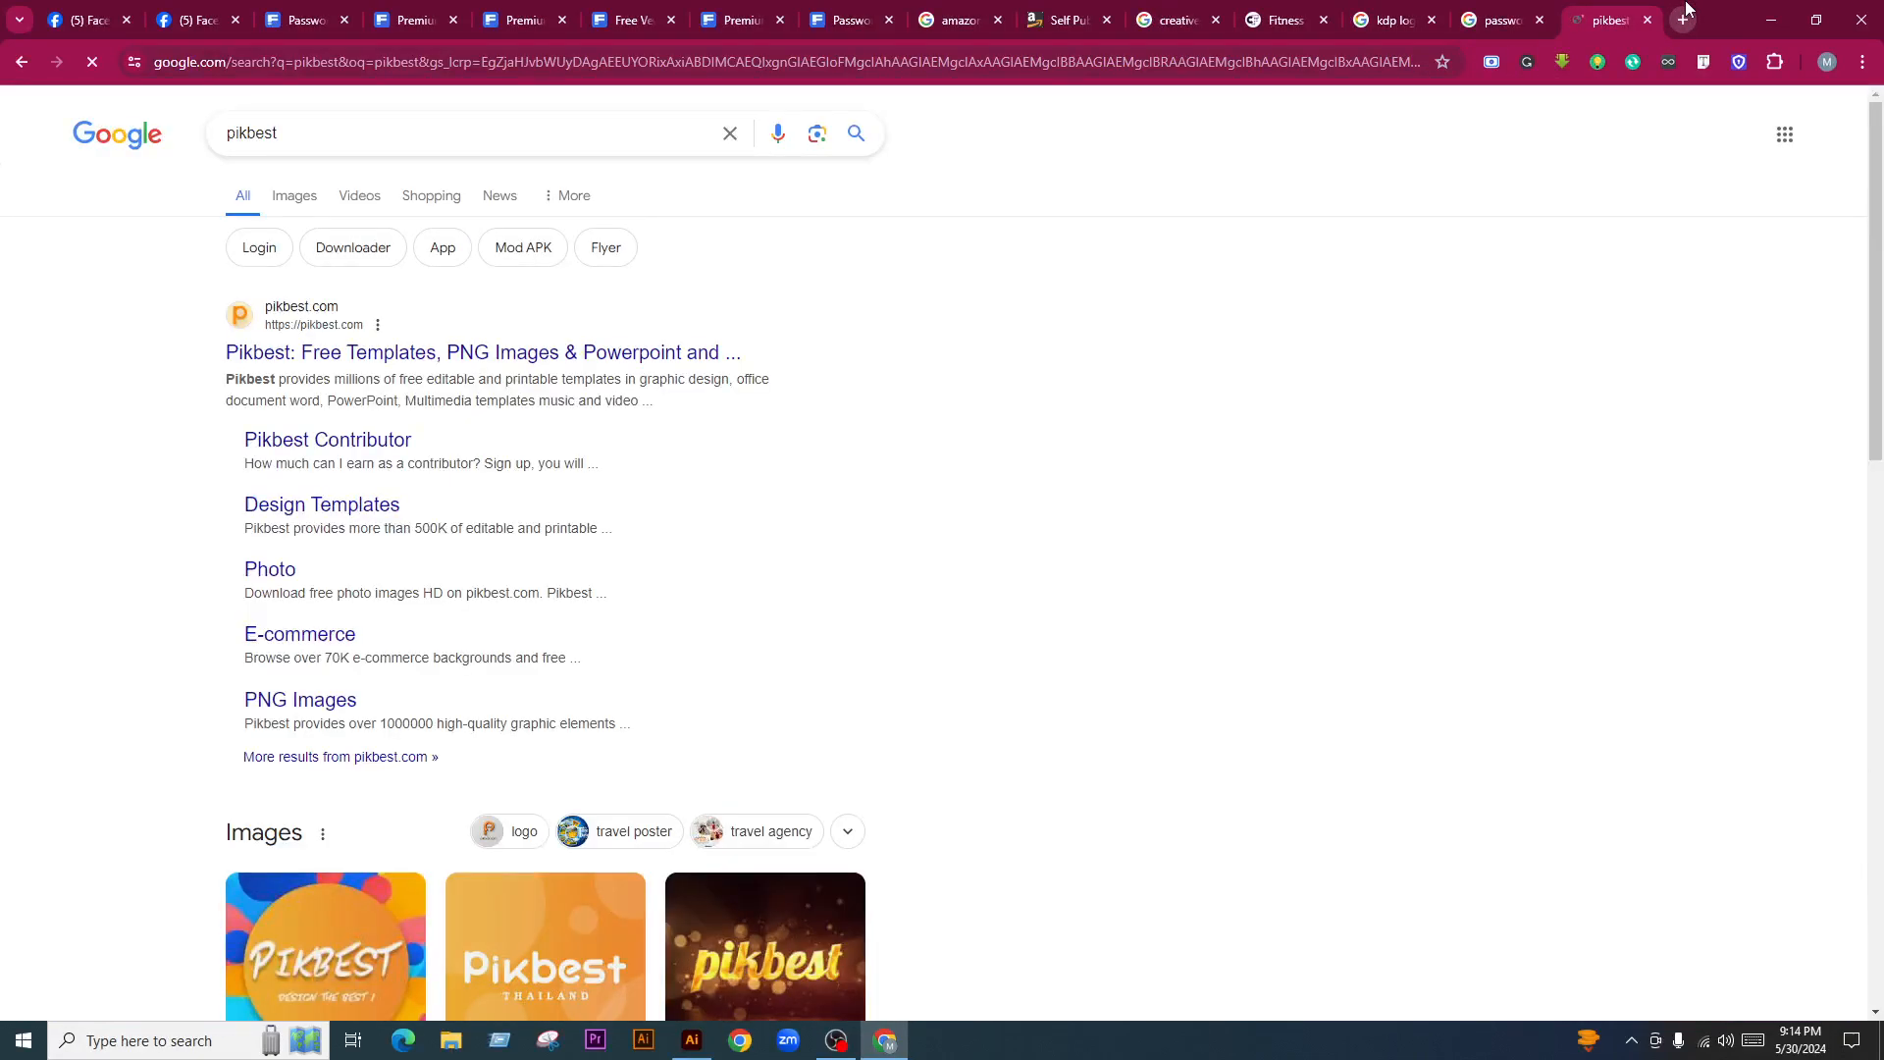
{"action": "middle_click", "coordinate": [548, 358]}
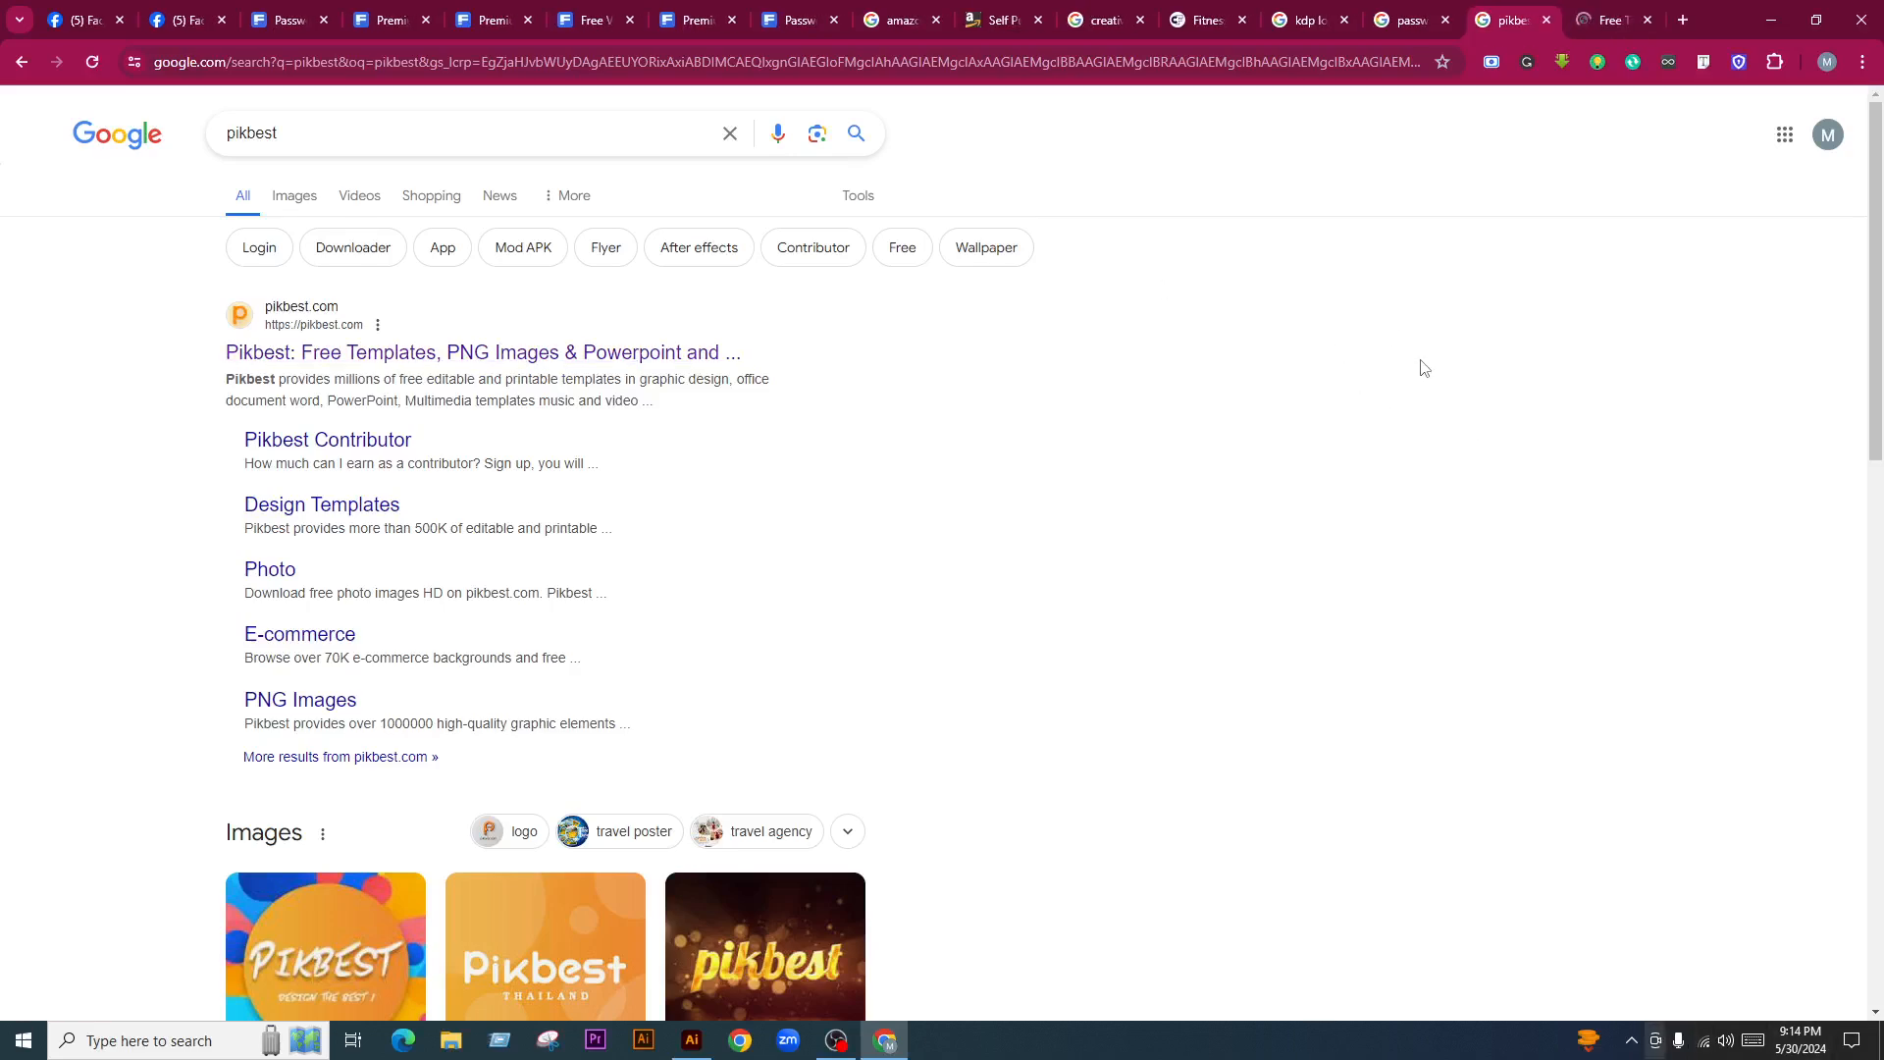
{"action": "left_click", "coordinate": [1609, 20]}
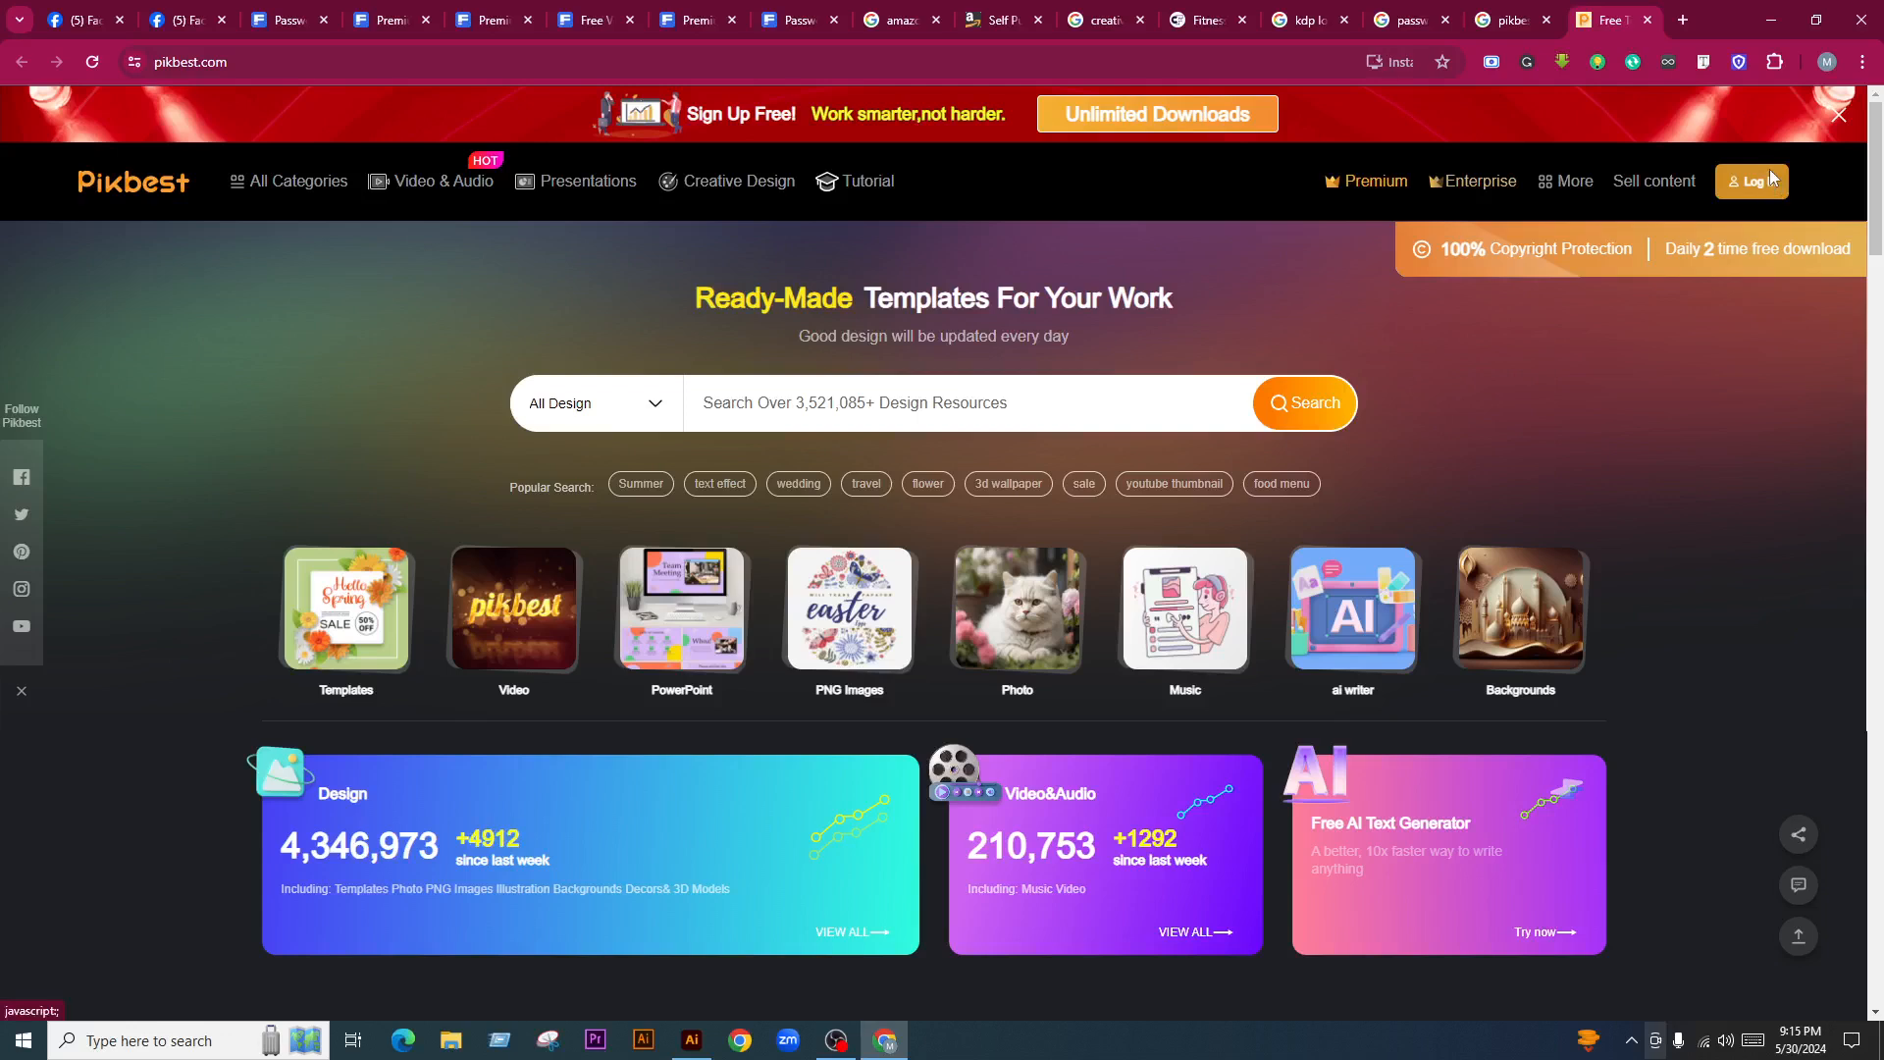
Log in to Pikbest via Google, dismiss the birthday sale popup, and open Upload My Work
{"action": "left_click", "coordinate": [1750, 181]}
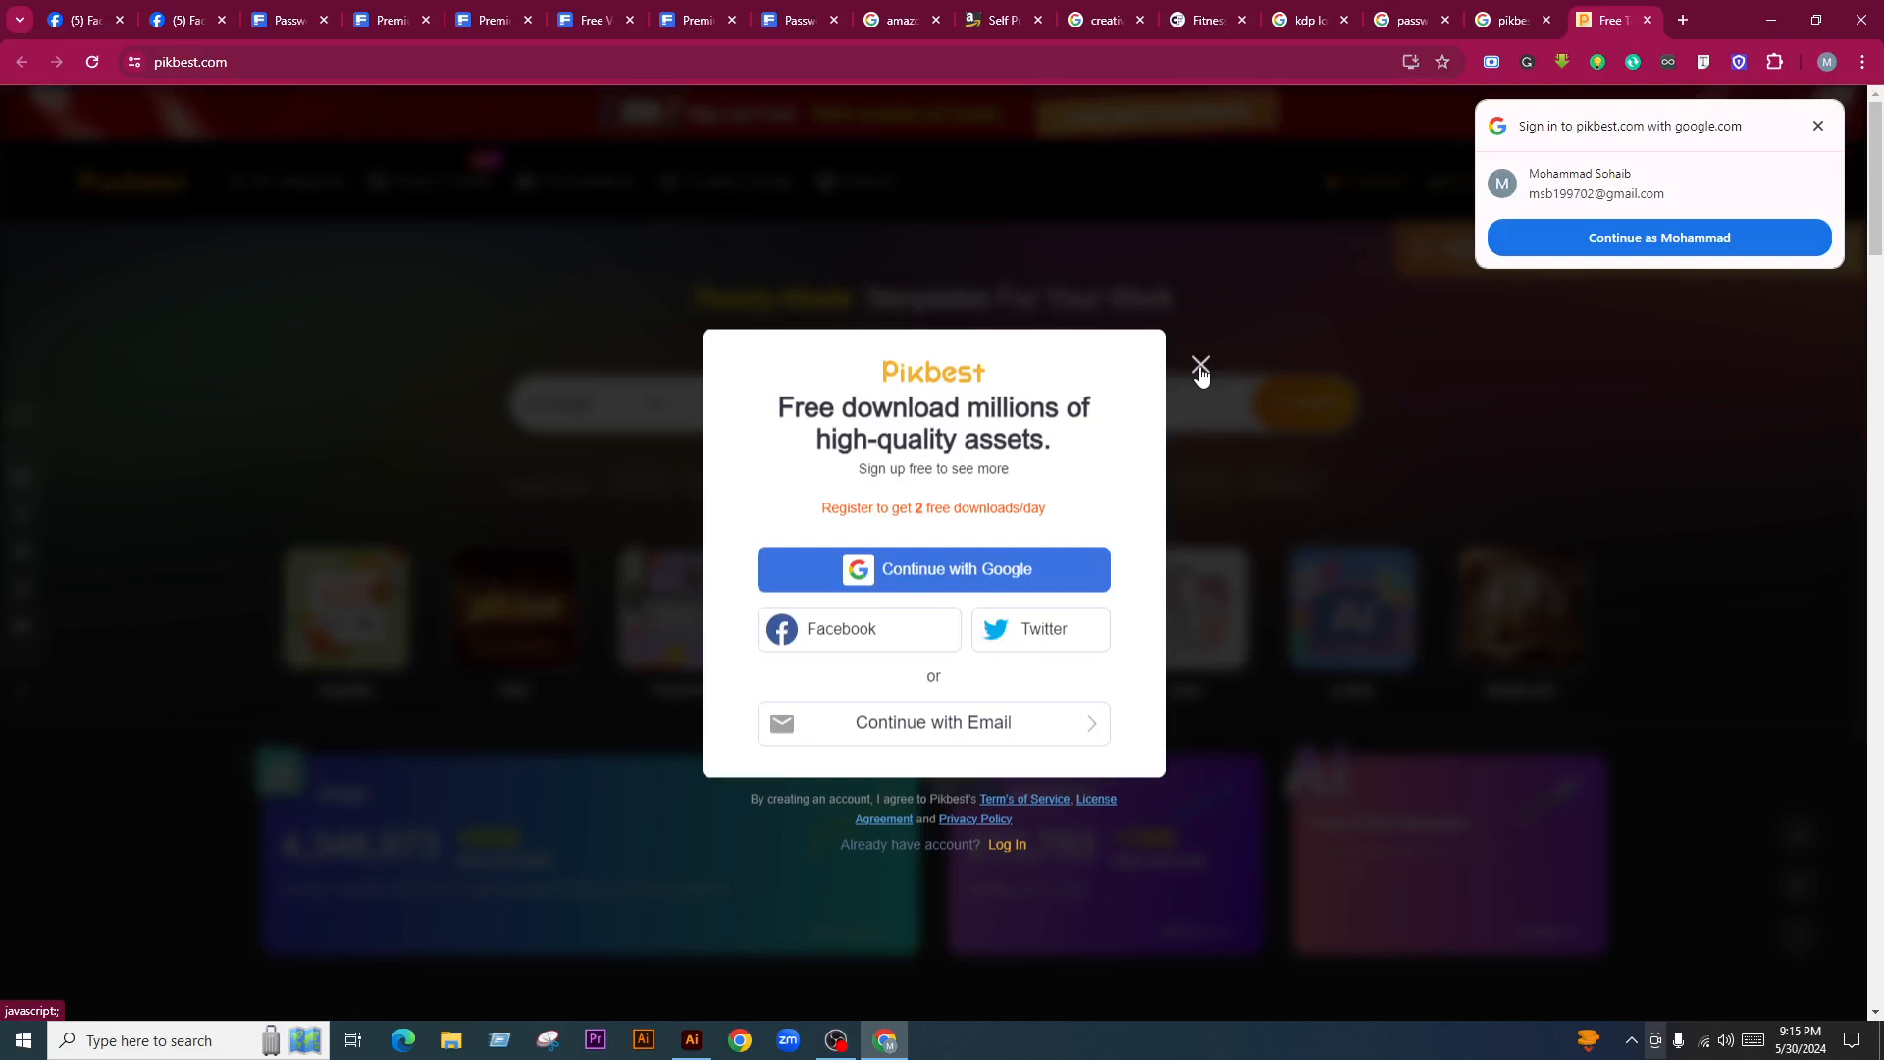
{"action": "left_click", "coordinate": [1652, 238]}
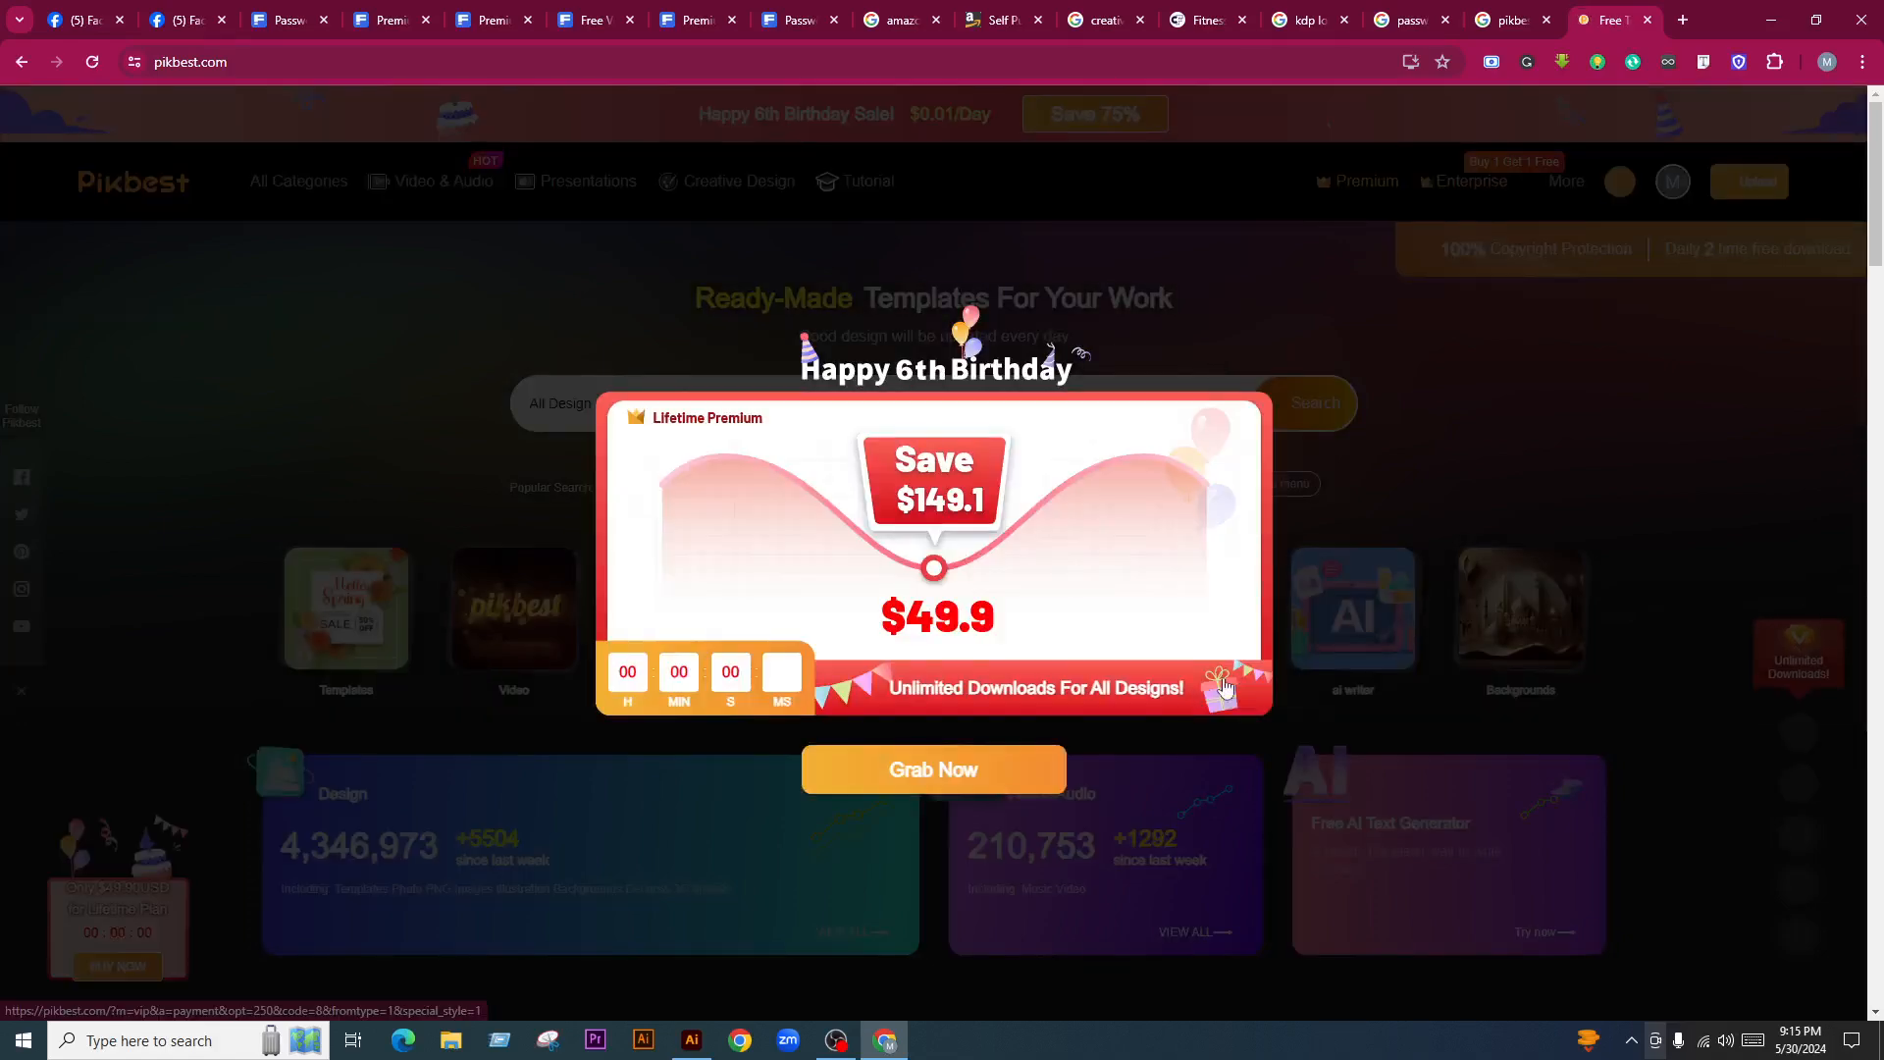
{"action": "left_click", "coordinate": [1291, 404]}
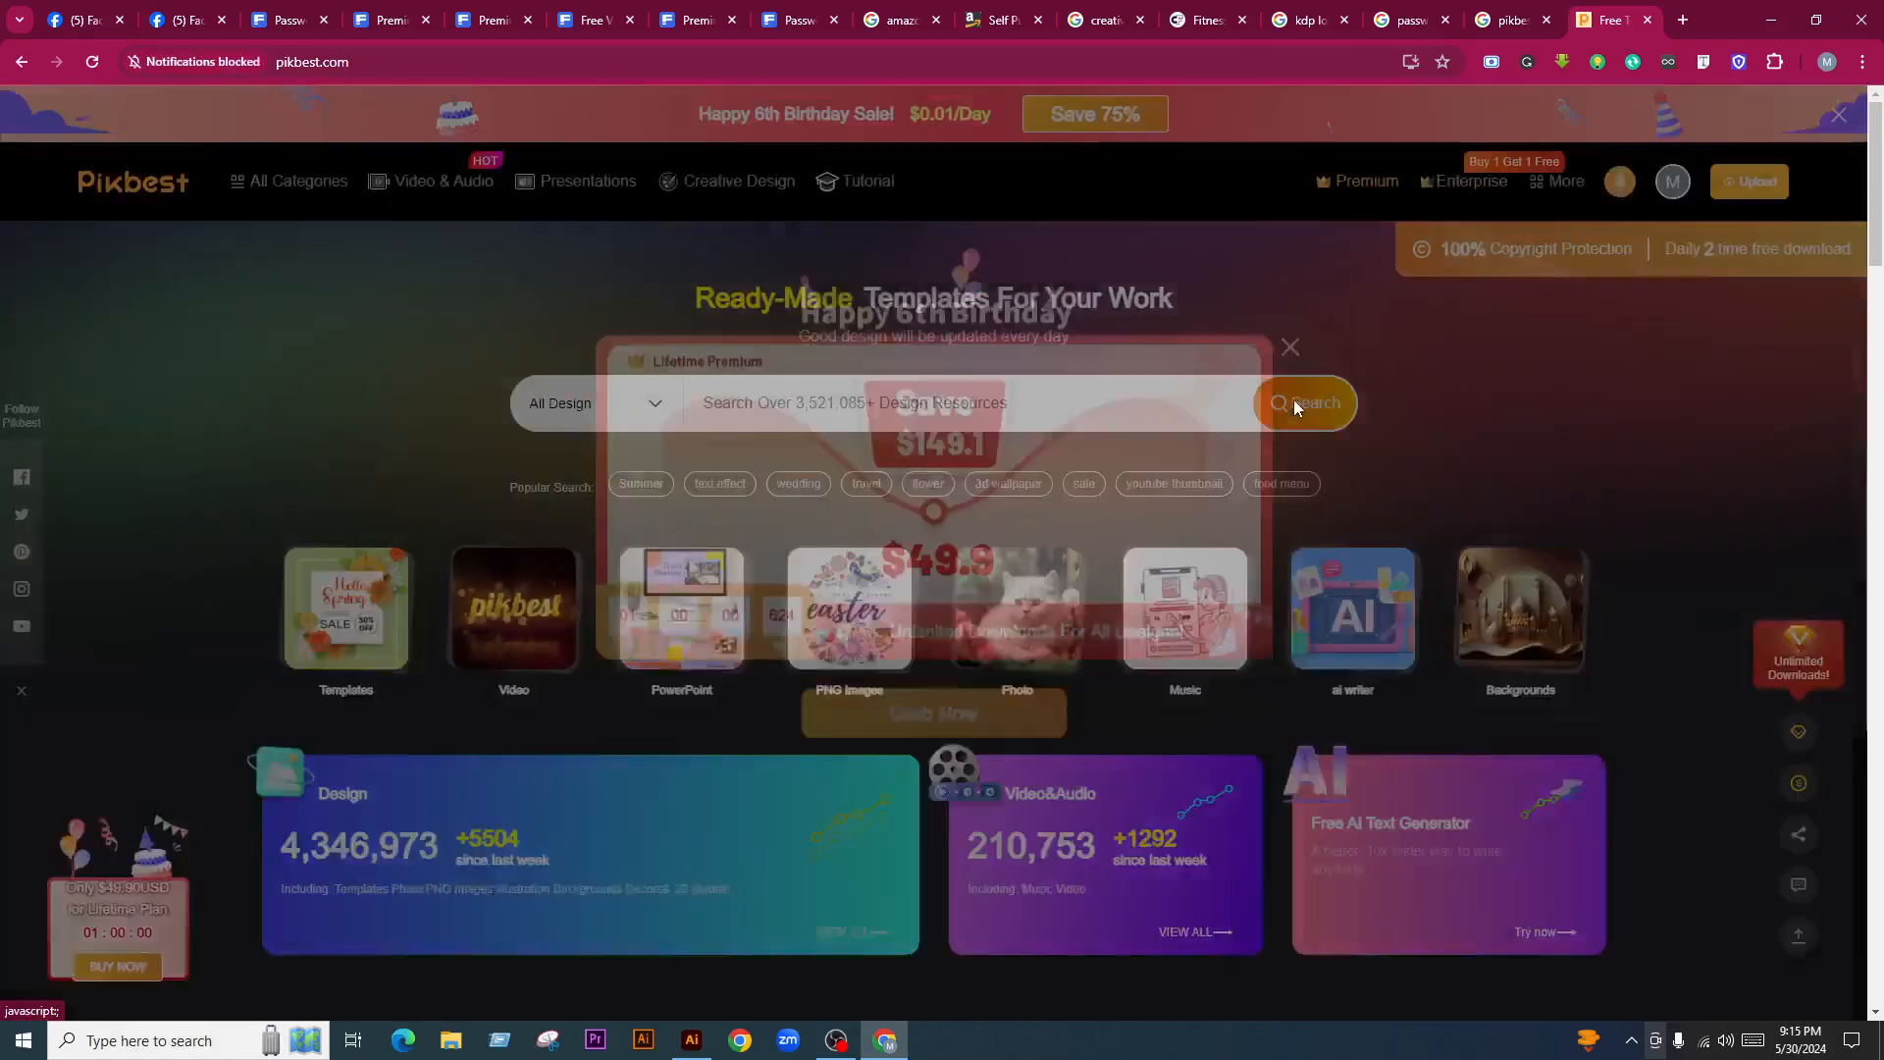
{"action": "mouse_move", "coordinate": [1676, 186]}
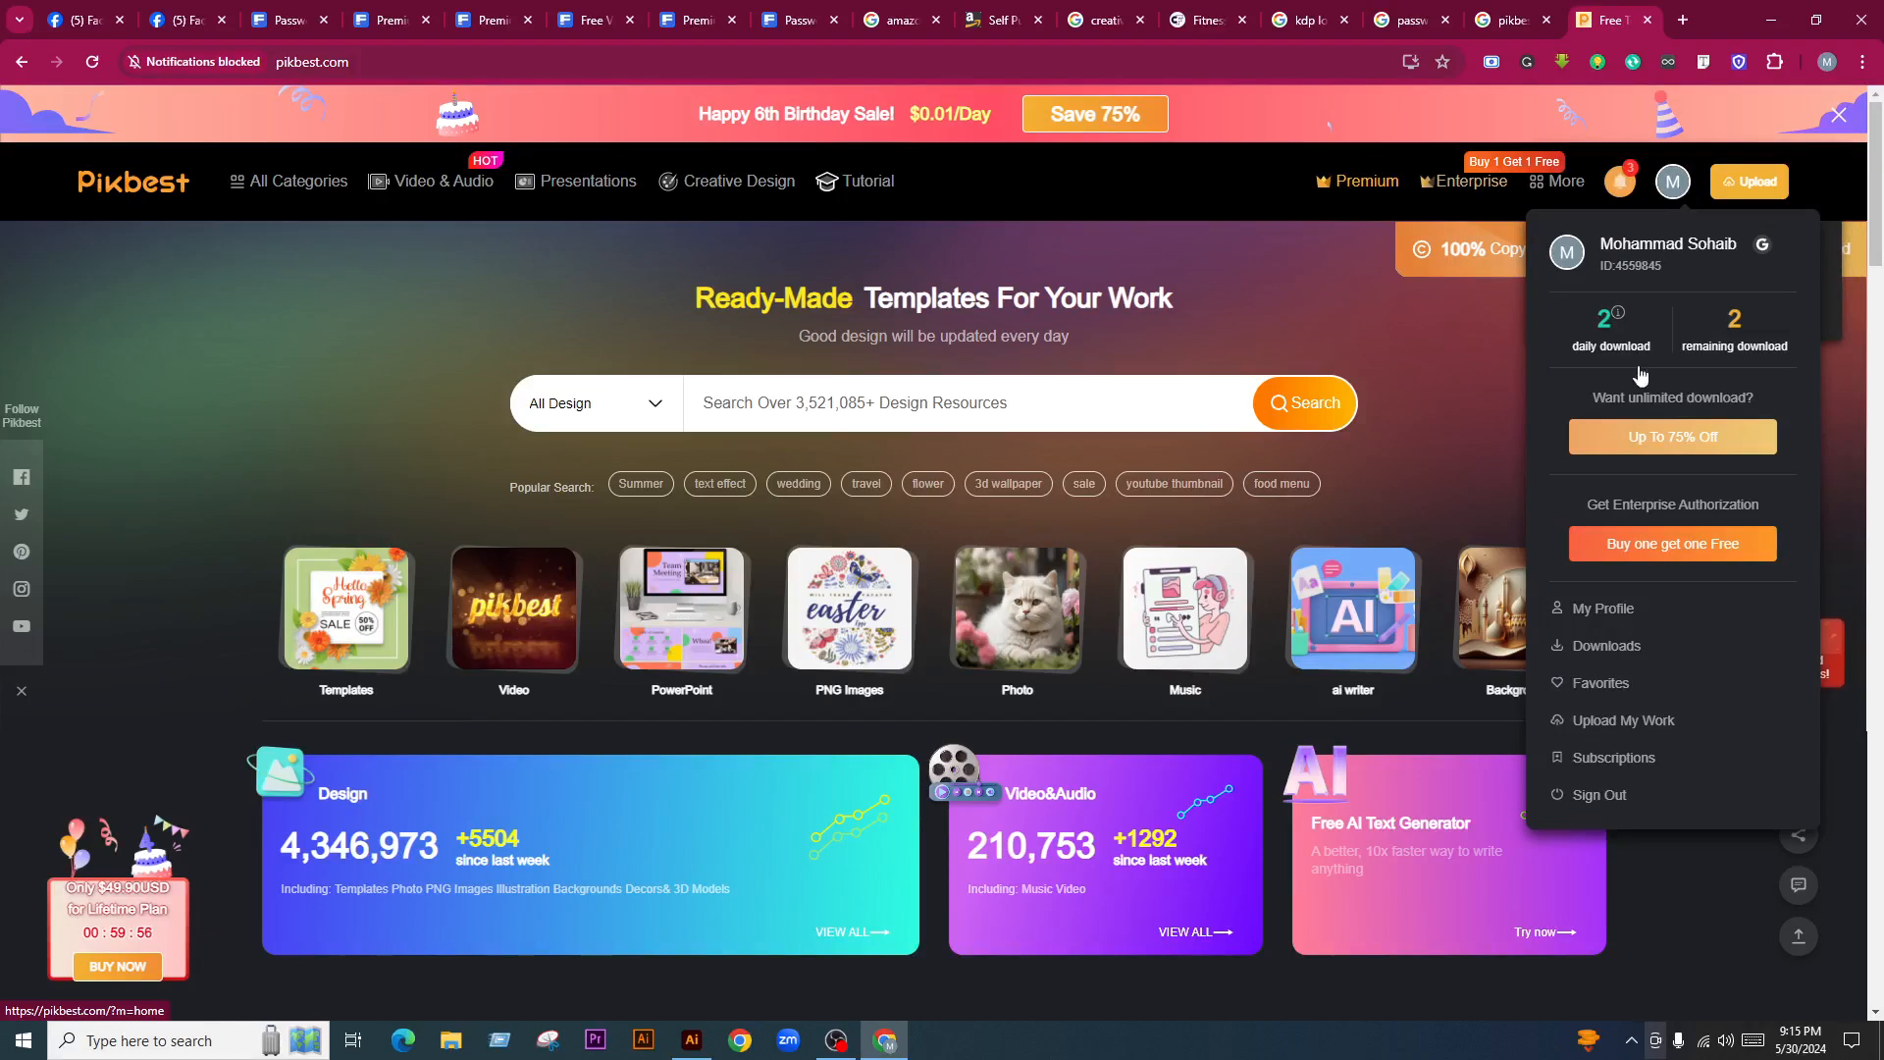
{"action": "left_click", "coordinate": [1624, 720]}
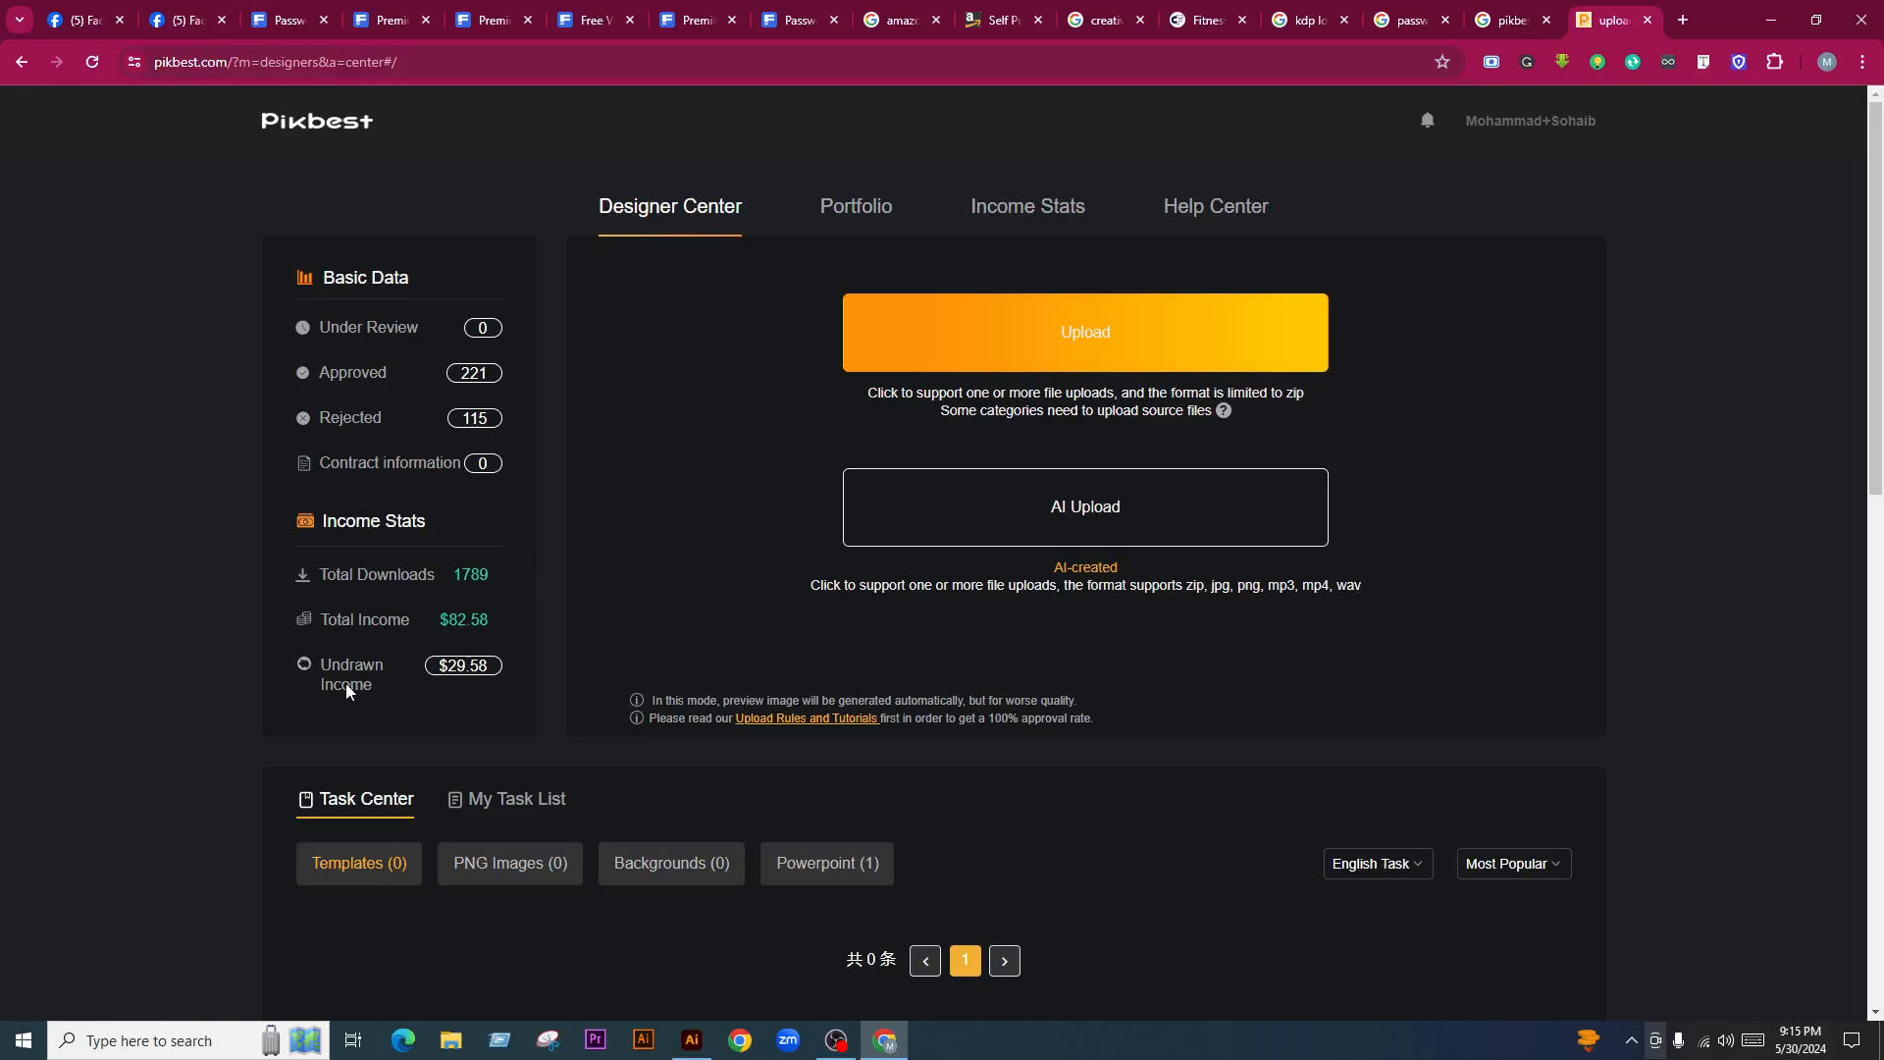
{"action": "left_click", "coordinate": [475, 663]}
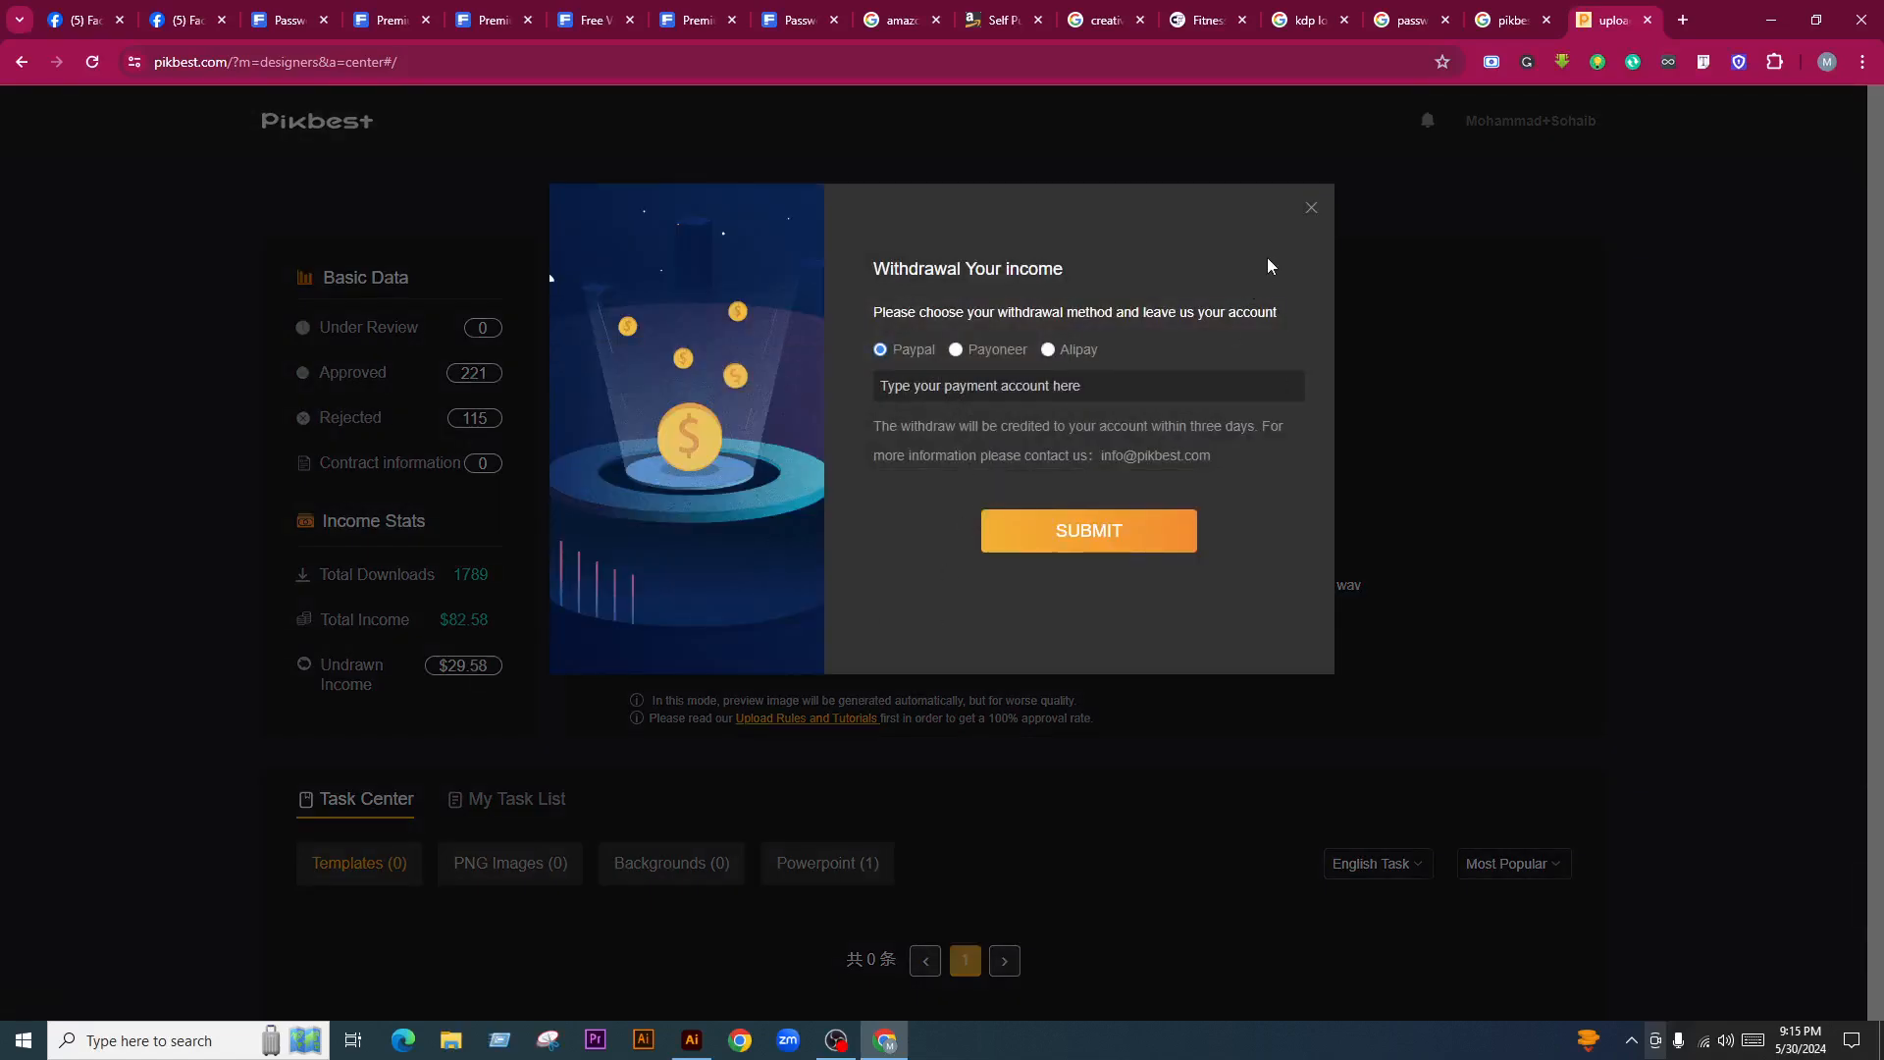
{"action": "left_click", "coordinate": [1310, 209]}
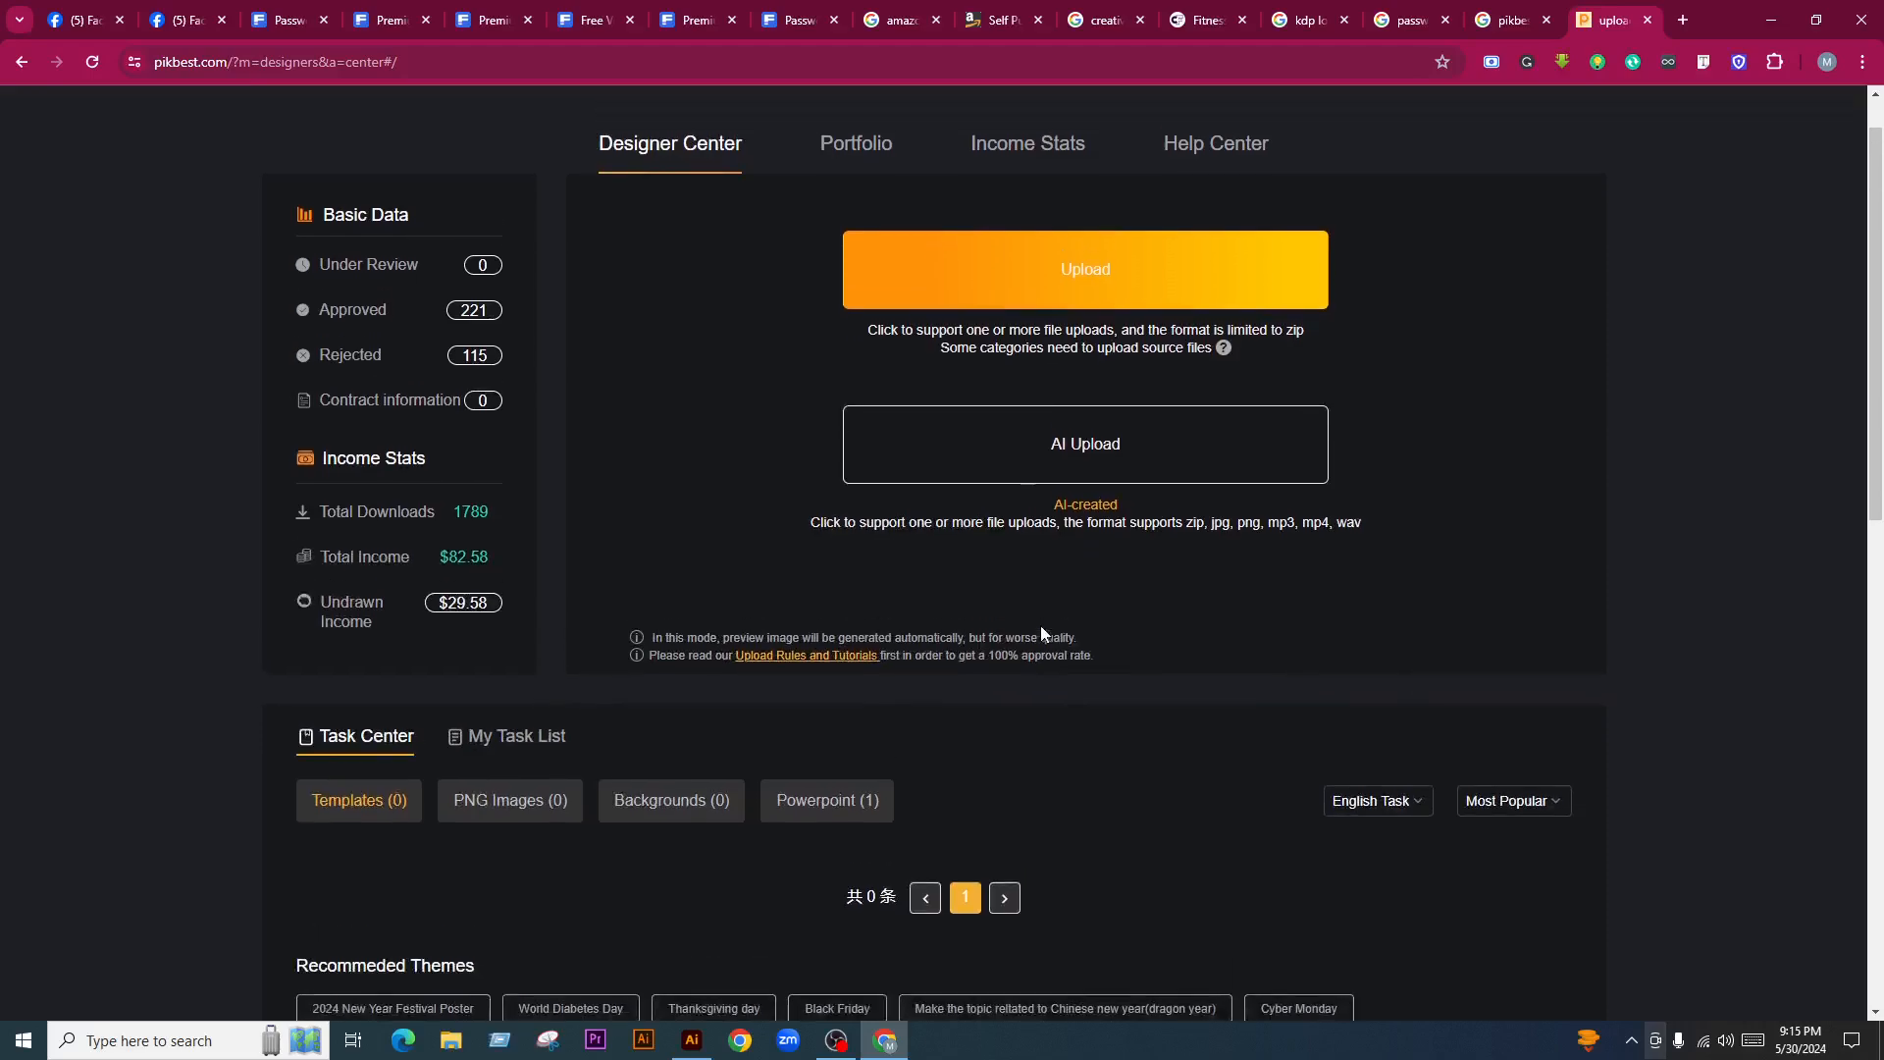
{"action": "left_click", "coordinate": [862, 218]}
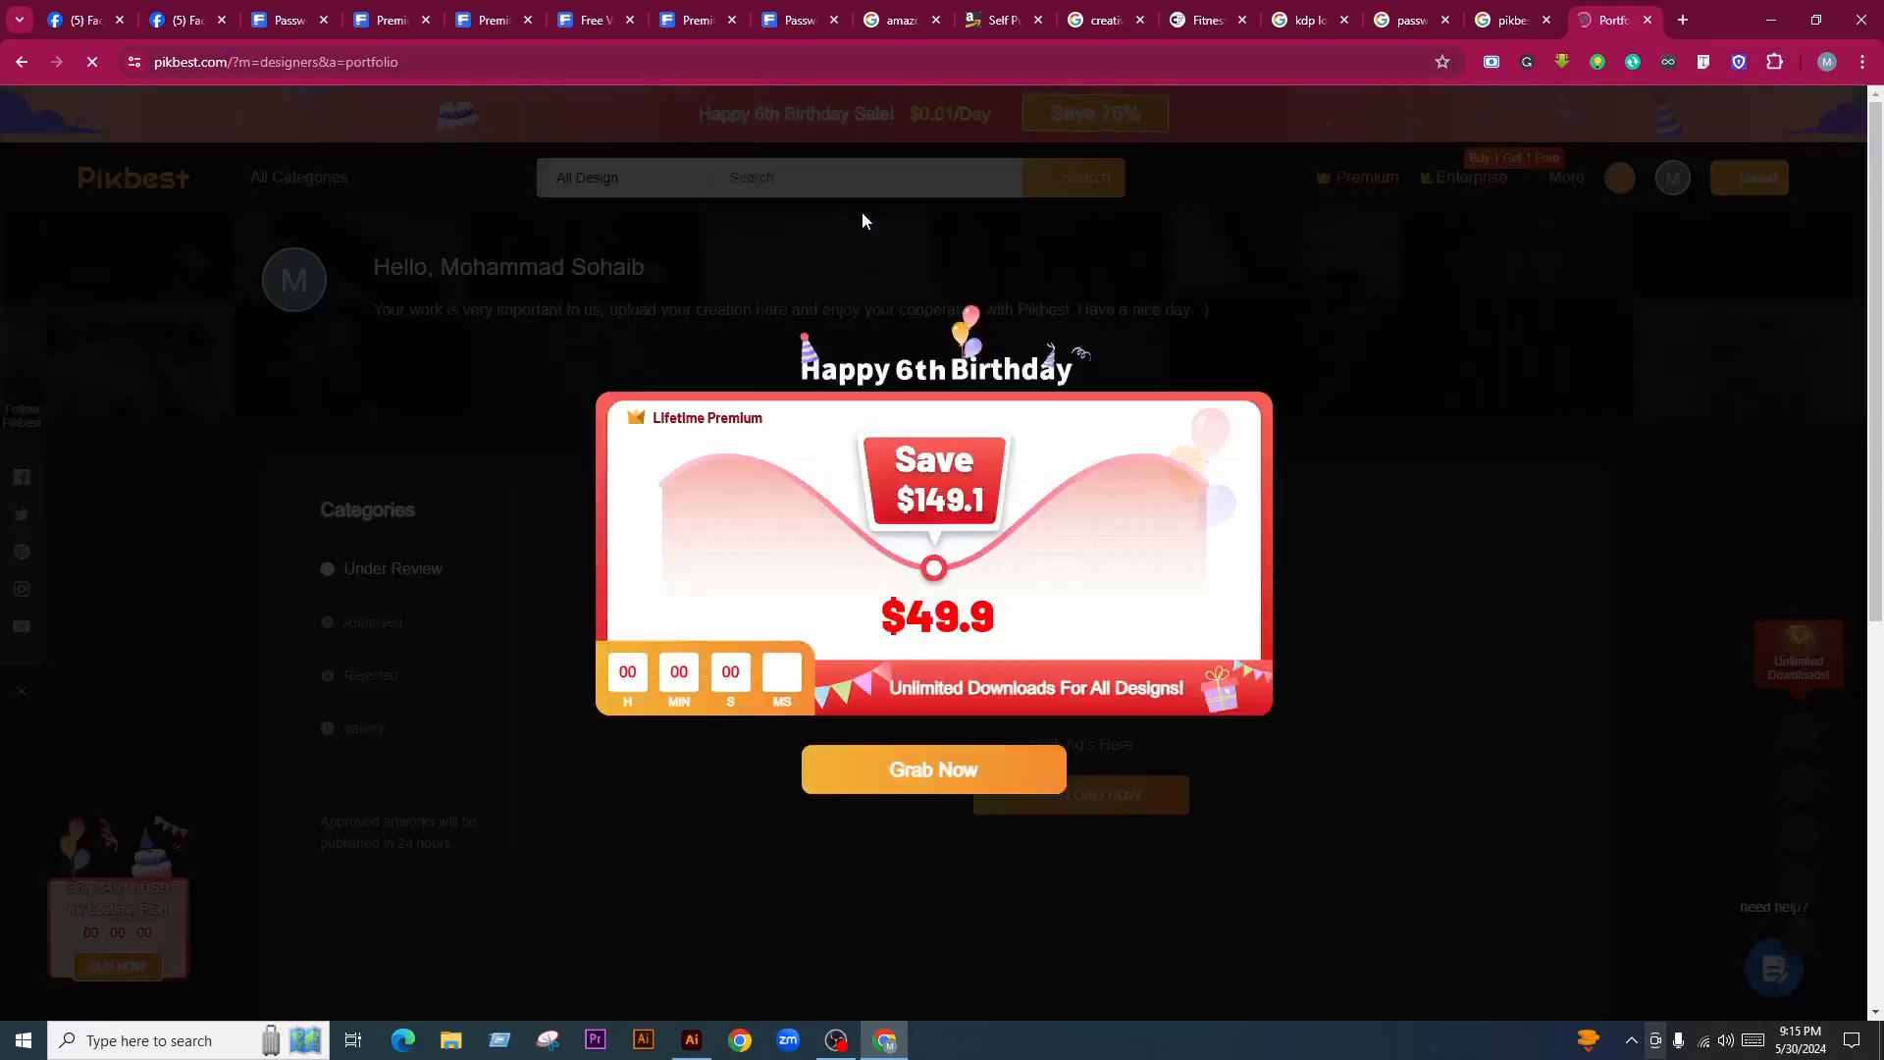
{"action": "left_click", "coordinate": [1293, 403]}
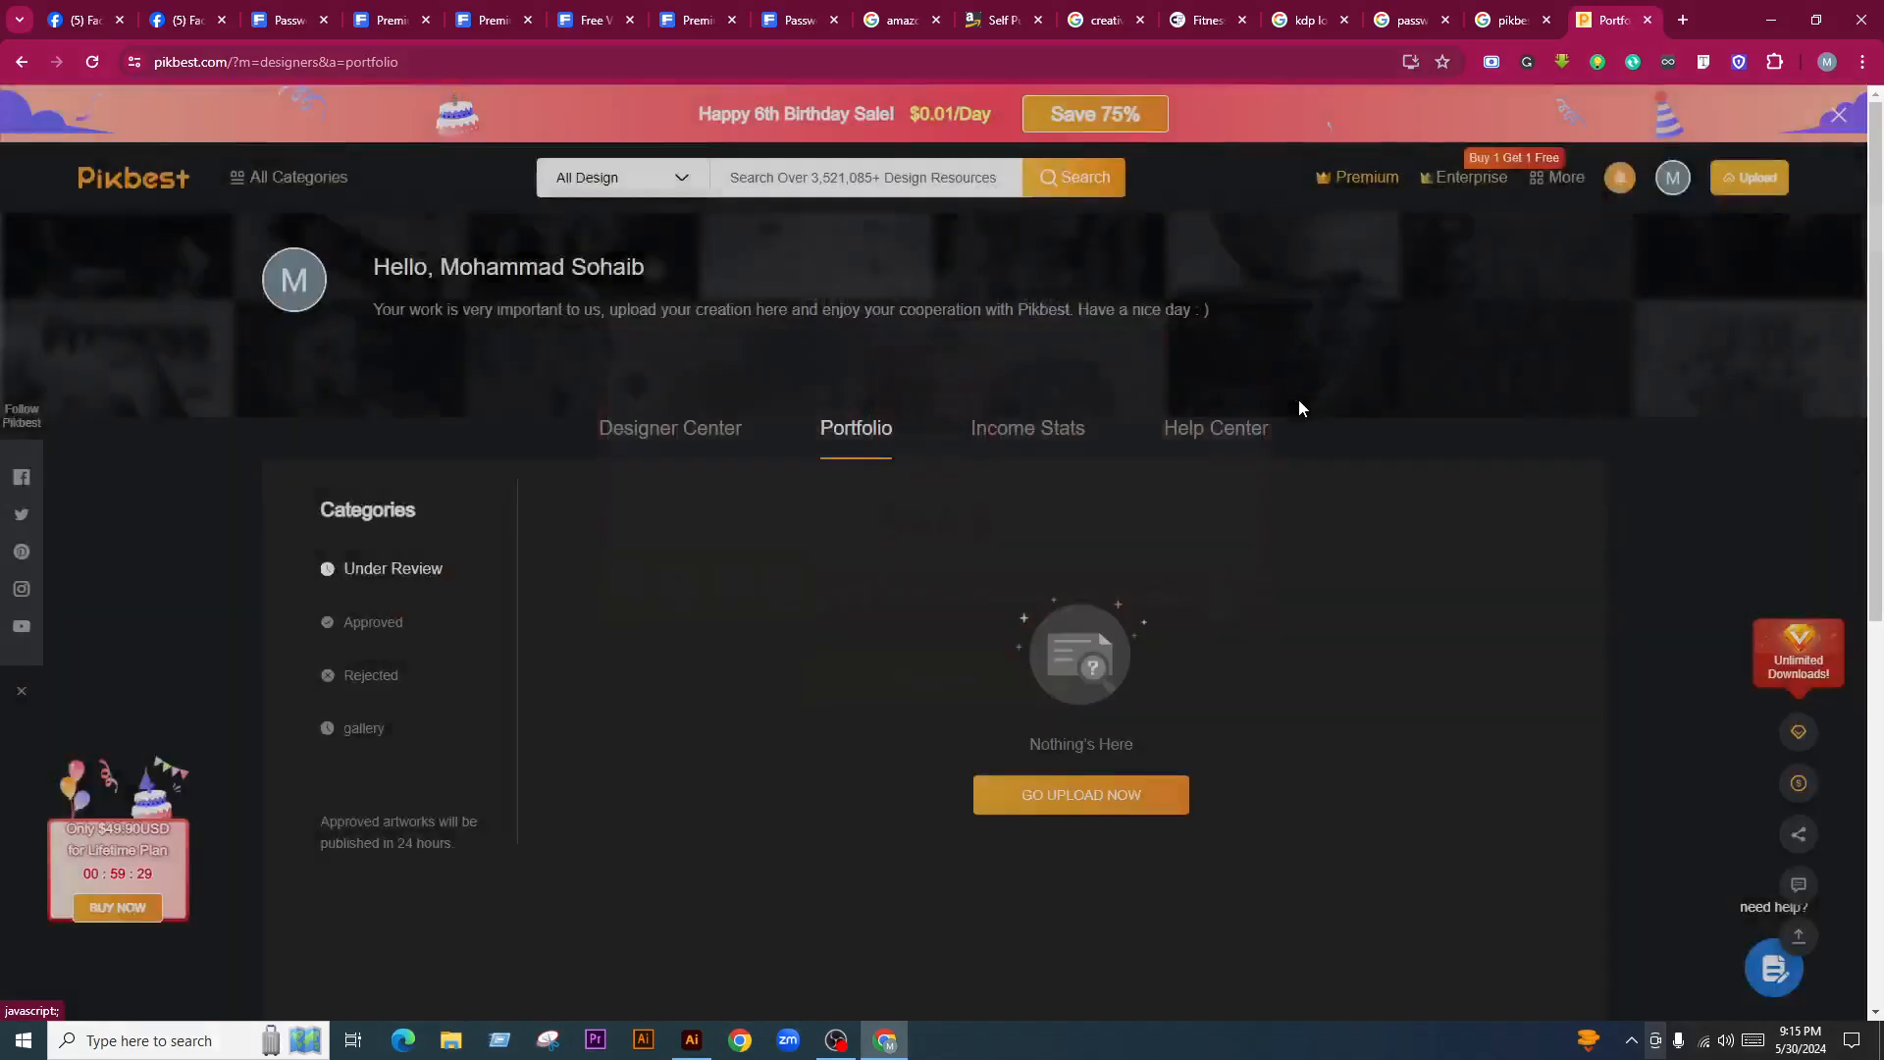
{"action": "scroll", "coordinate": [1138, 527], "scroll_direction": "down", "scroll_amount": 1}
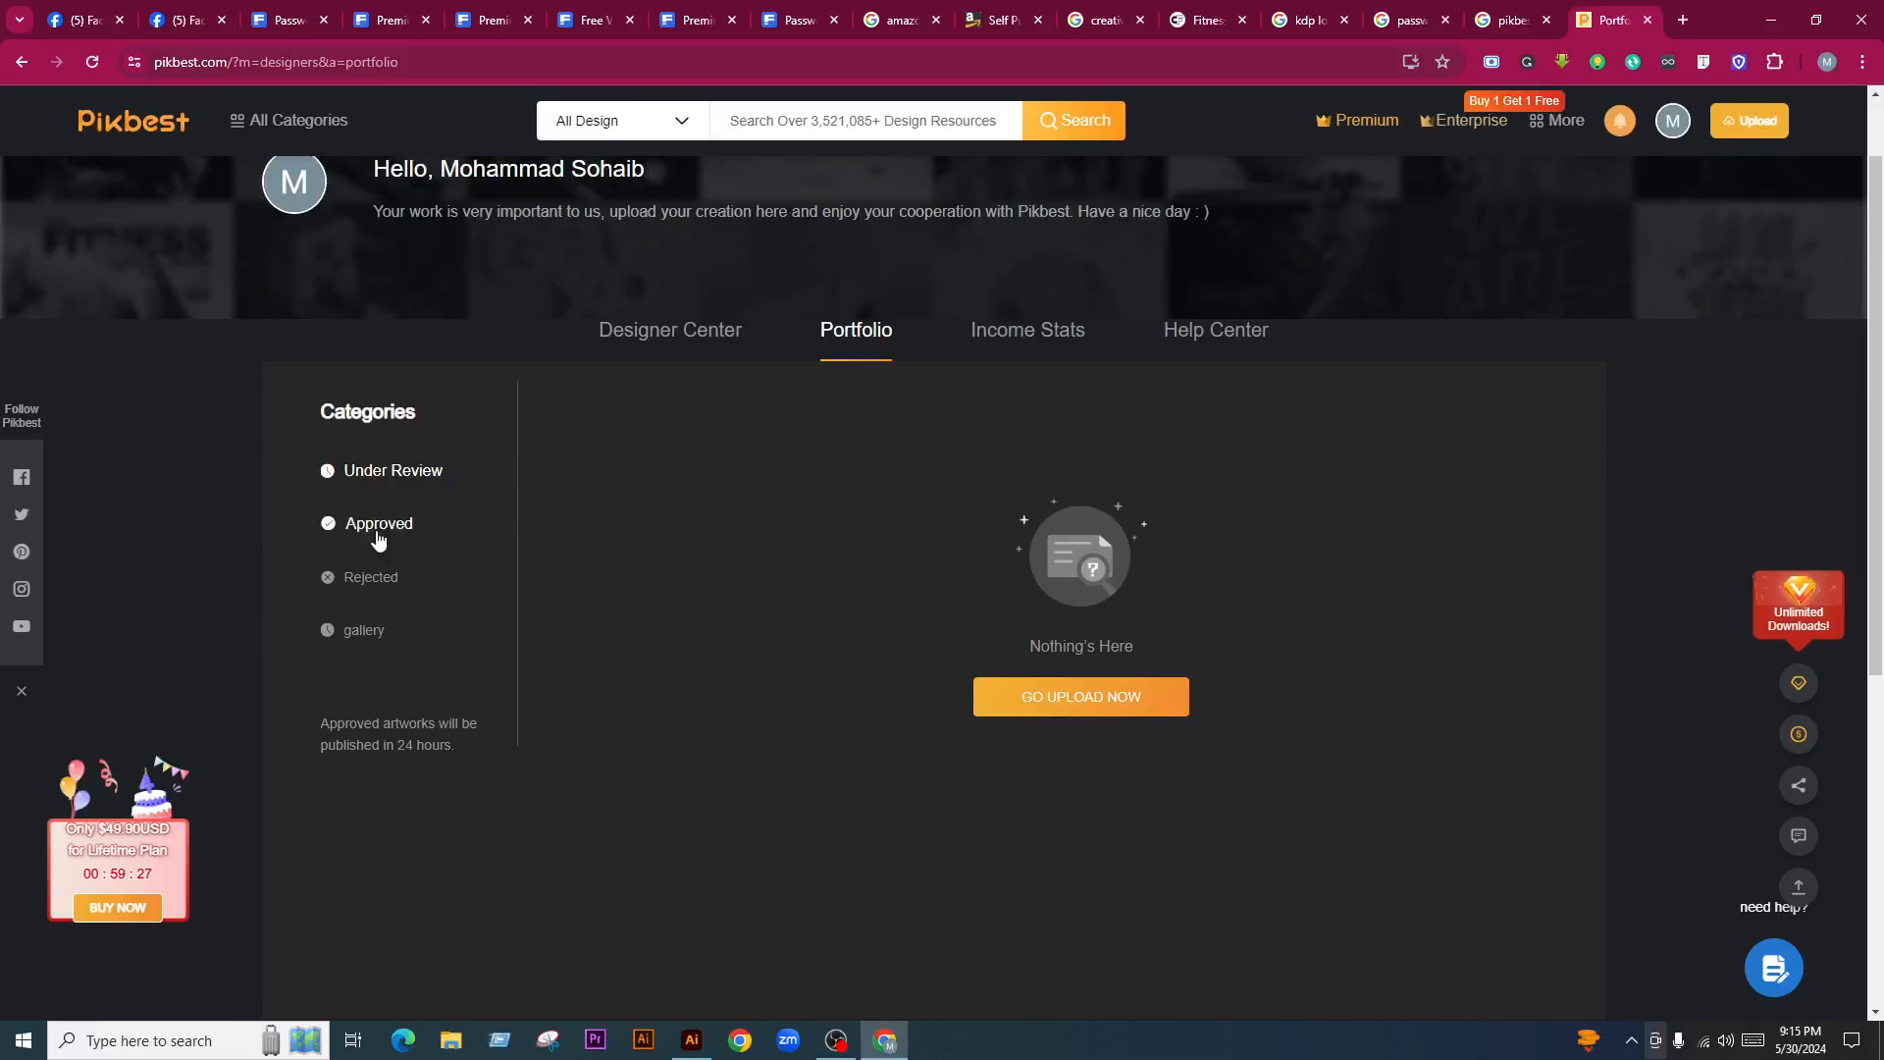
{"action": "left_click", "coordinate": [380, 539]}
{"action": "scroll", "coordinate": [668, 633], "scroll_direction": "down", "scroll_amount": 2}
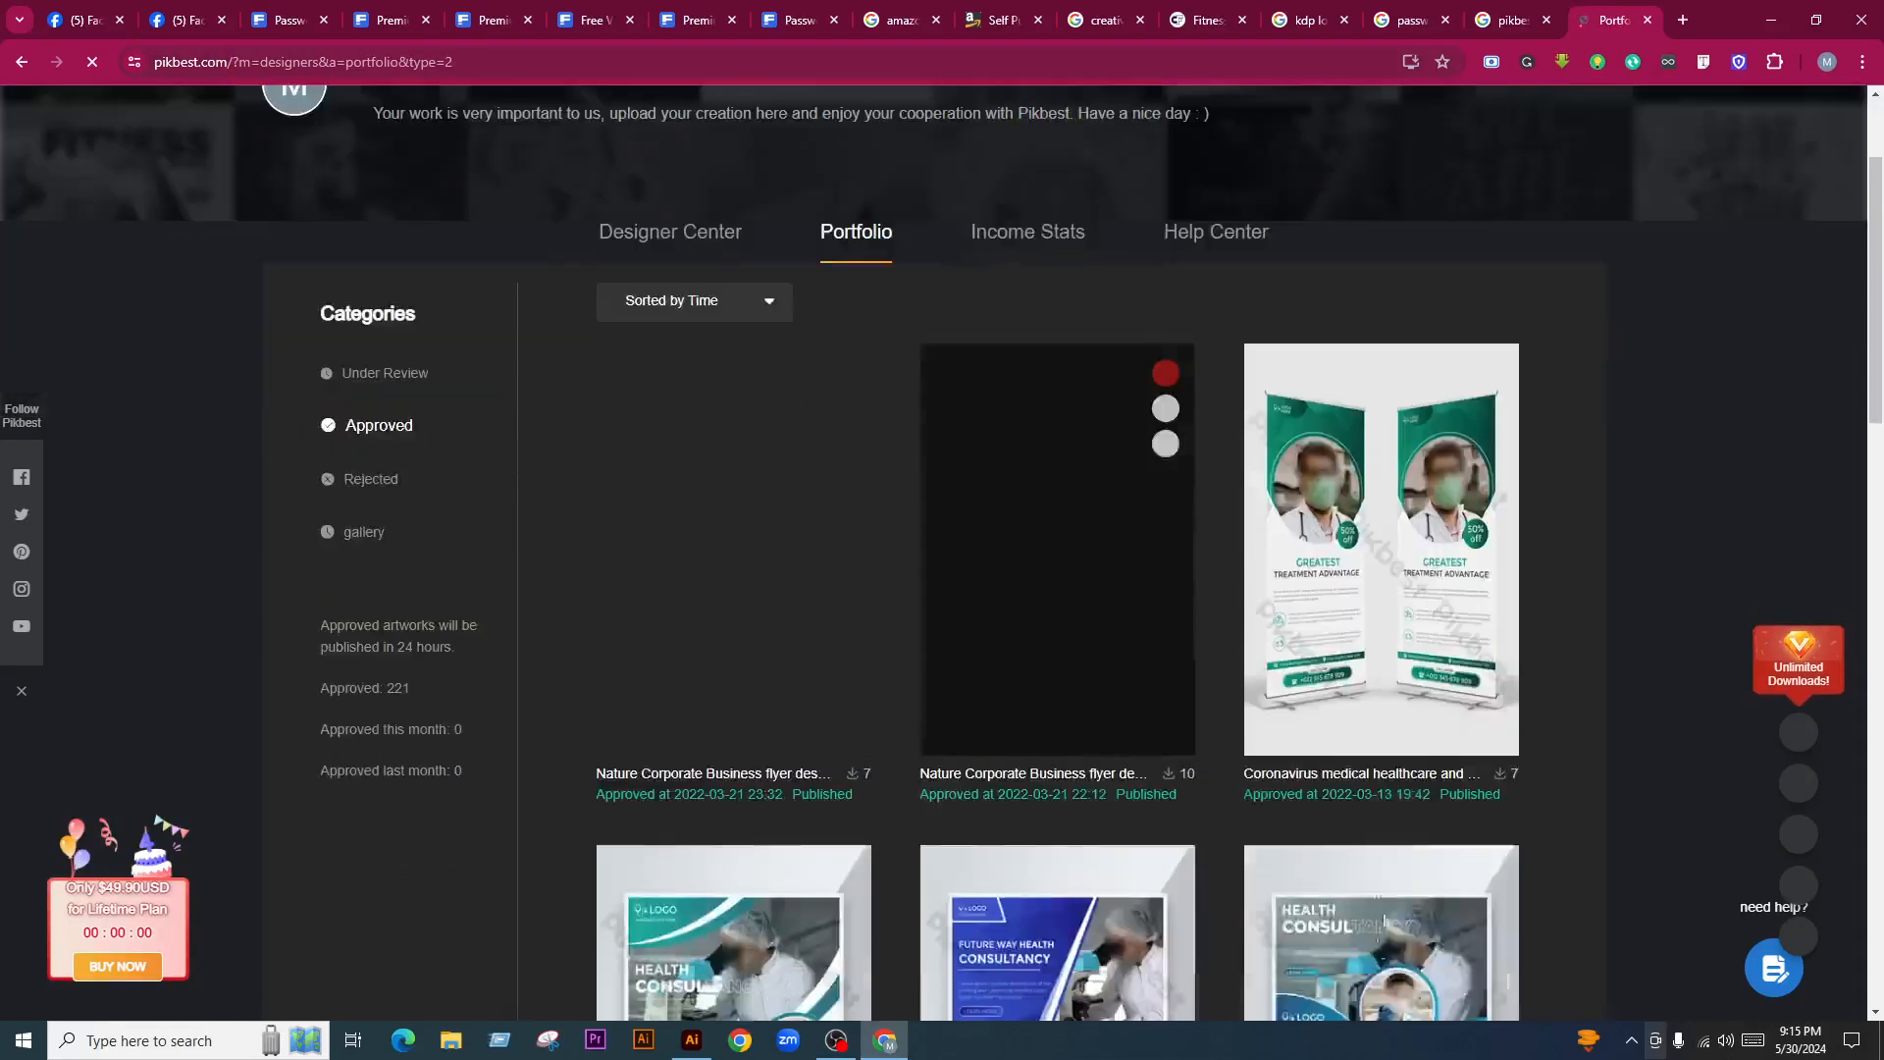
{"action": "scroll", "coordinate": [1440, 880], "scroll_direction": "down", "scroll_amount": 10}
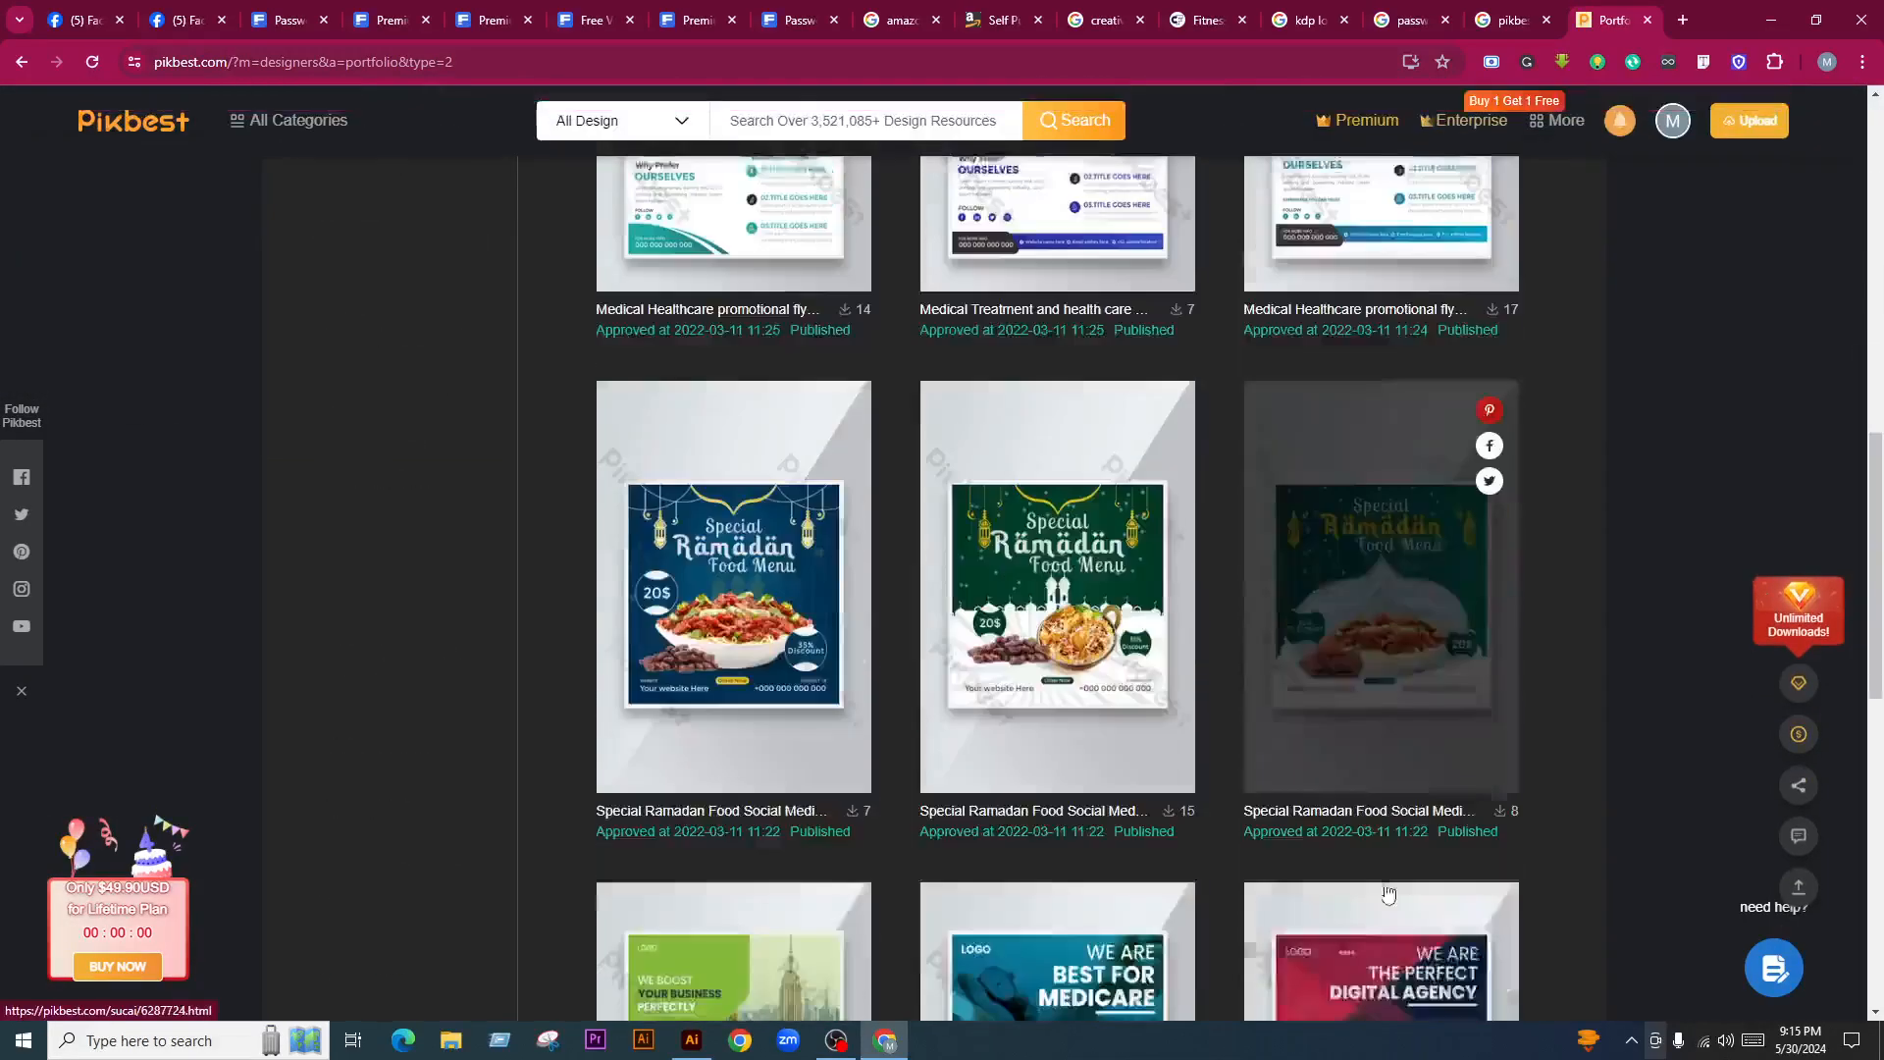
{"action": "scroll", "coordinate": [1387, 891], "scroll_direction": "down", "scroll_amount": 8}
{"action": "scroll", "coordinate": [1386, 883], "scroll_direction": "up", "scroll_amount": 2}
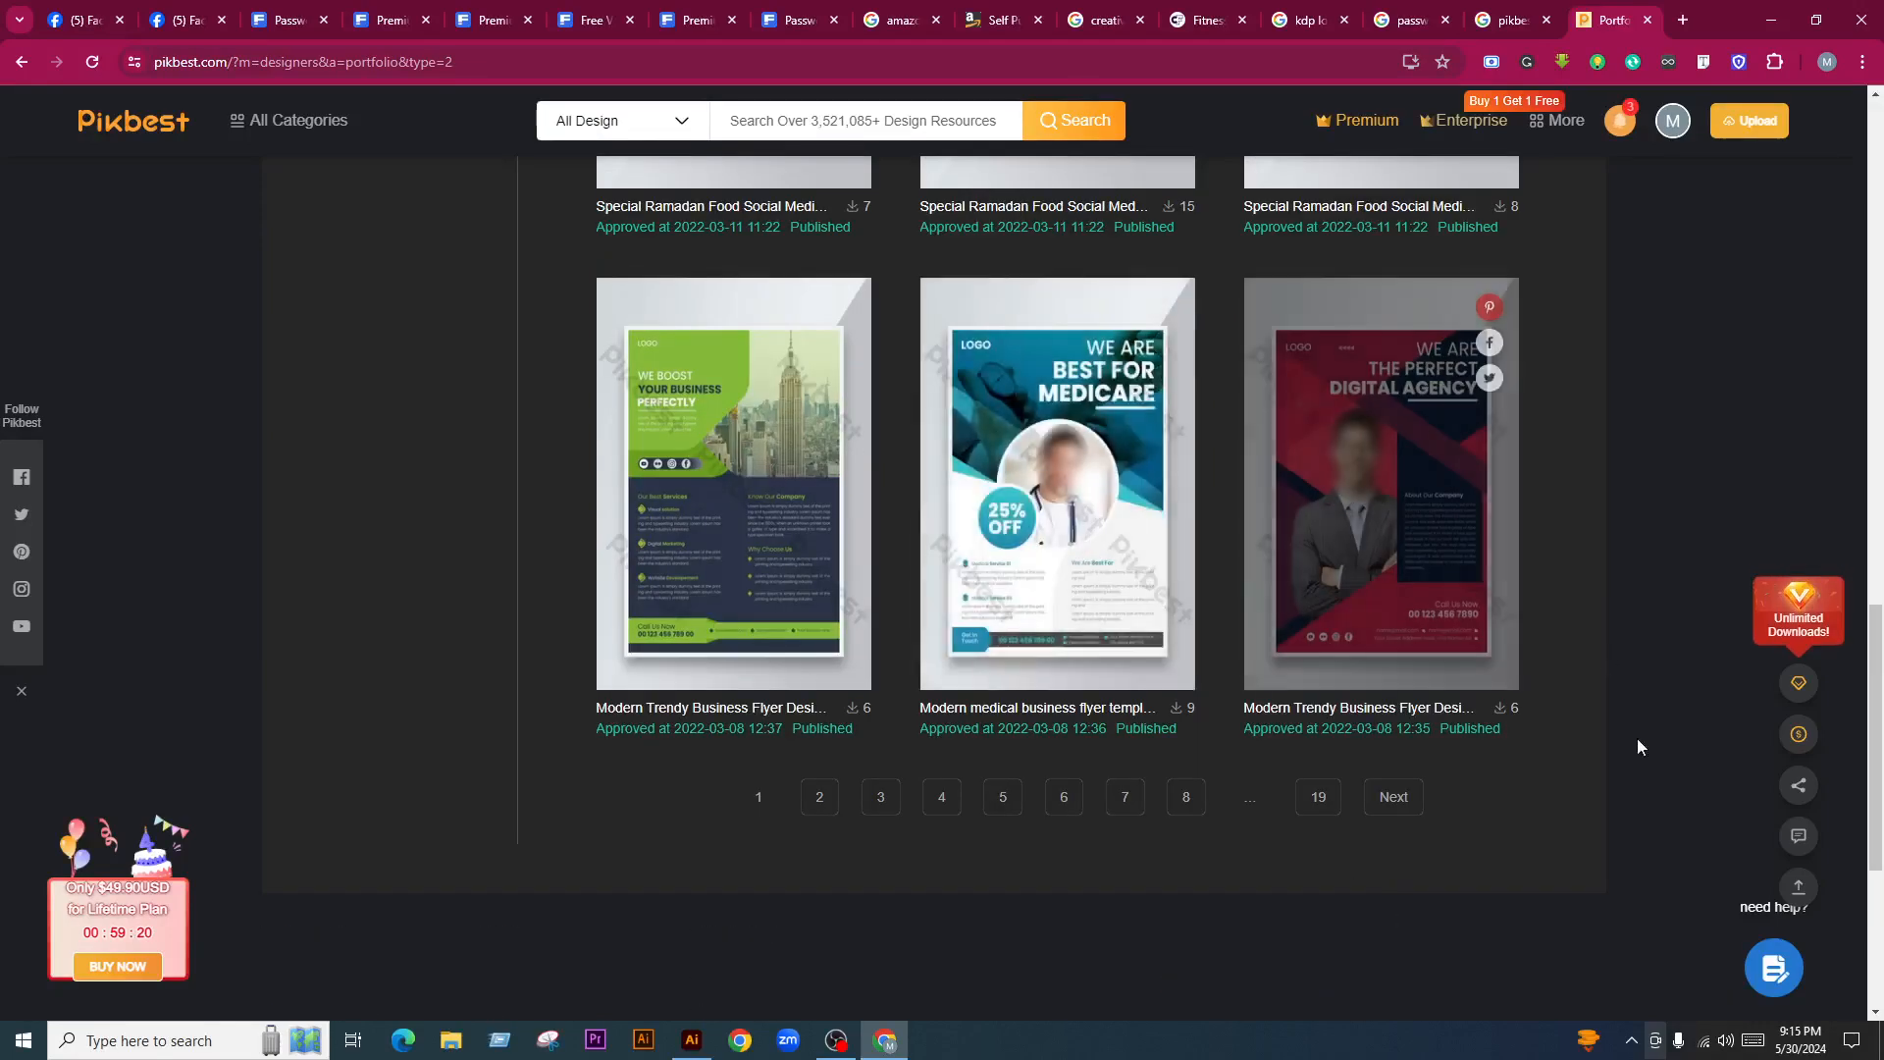
{"action": "left_click", "coordinate": [1068, 797]}
{"action": "scroll", "coordinate": [1413, 719], "scroll_direction": "down", "scroll_amount": 2}
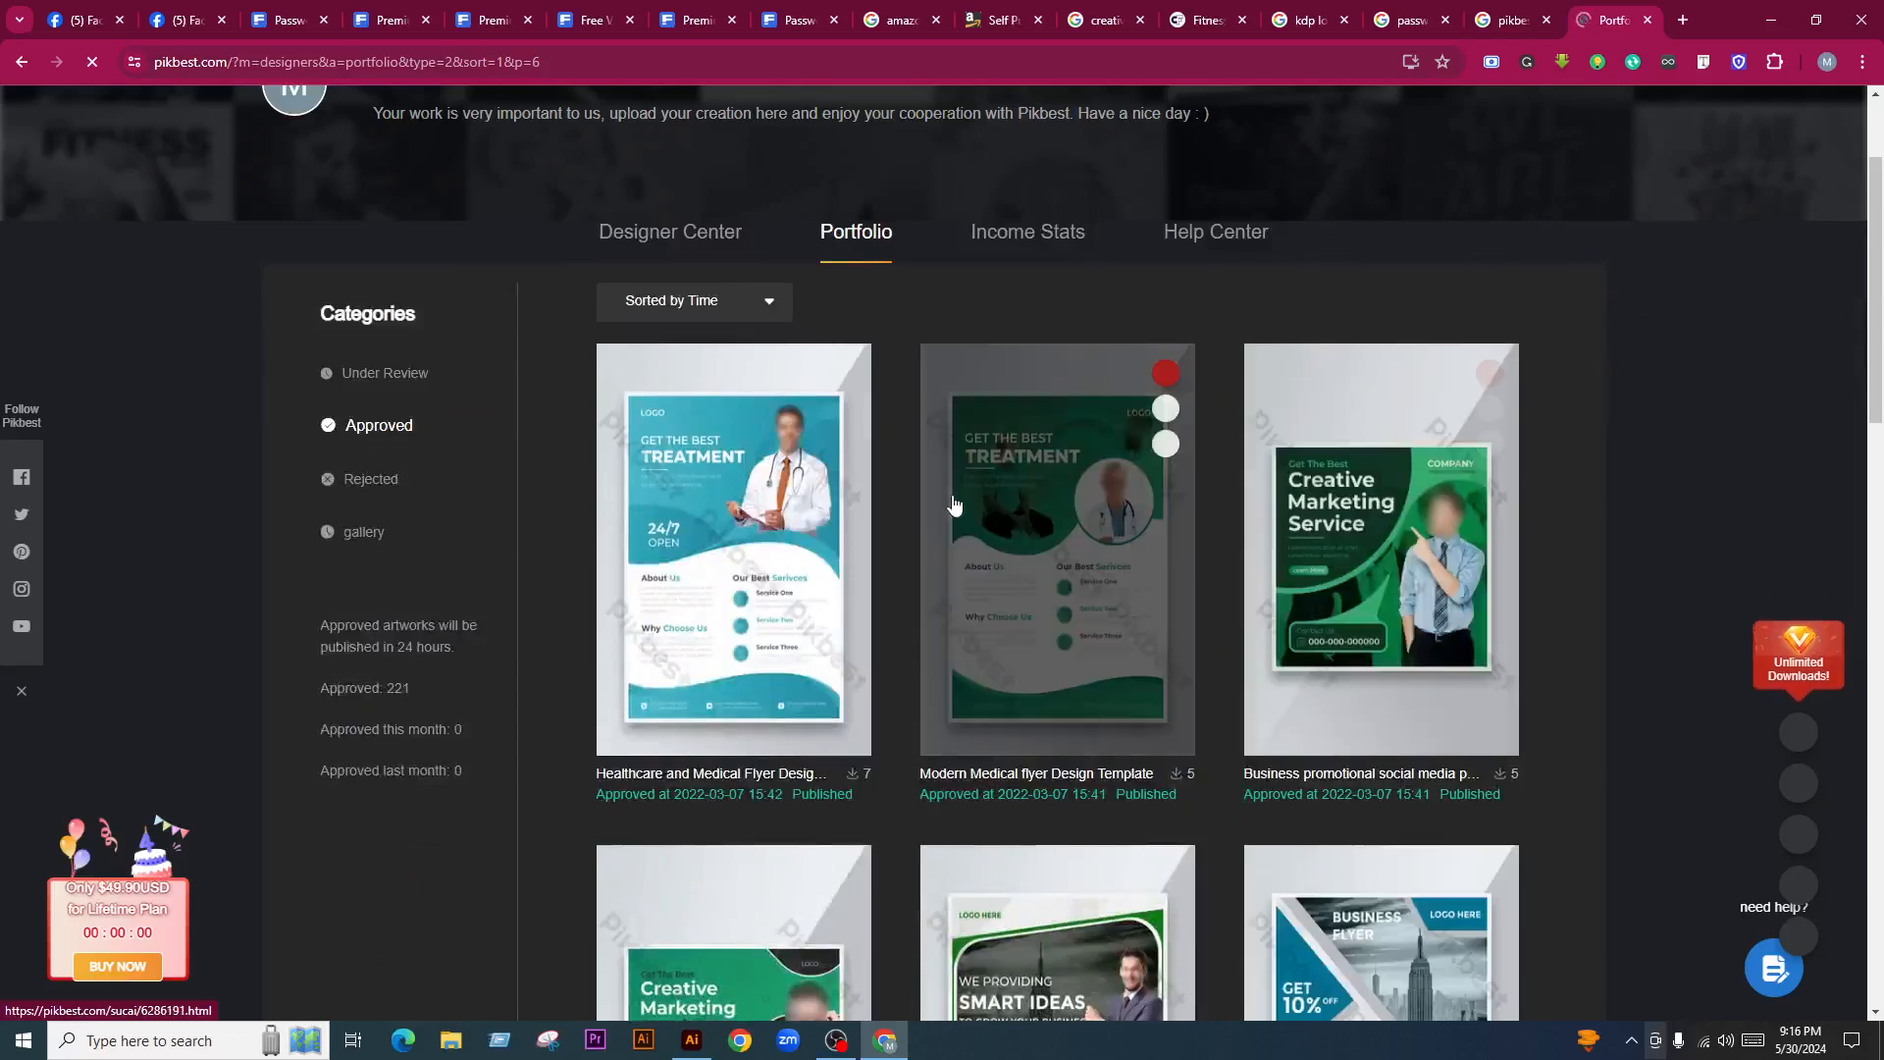
{"action": "scroll", "coordinate": [1465, 664], "scroll_direction": "down", "scroll_amount": 2}
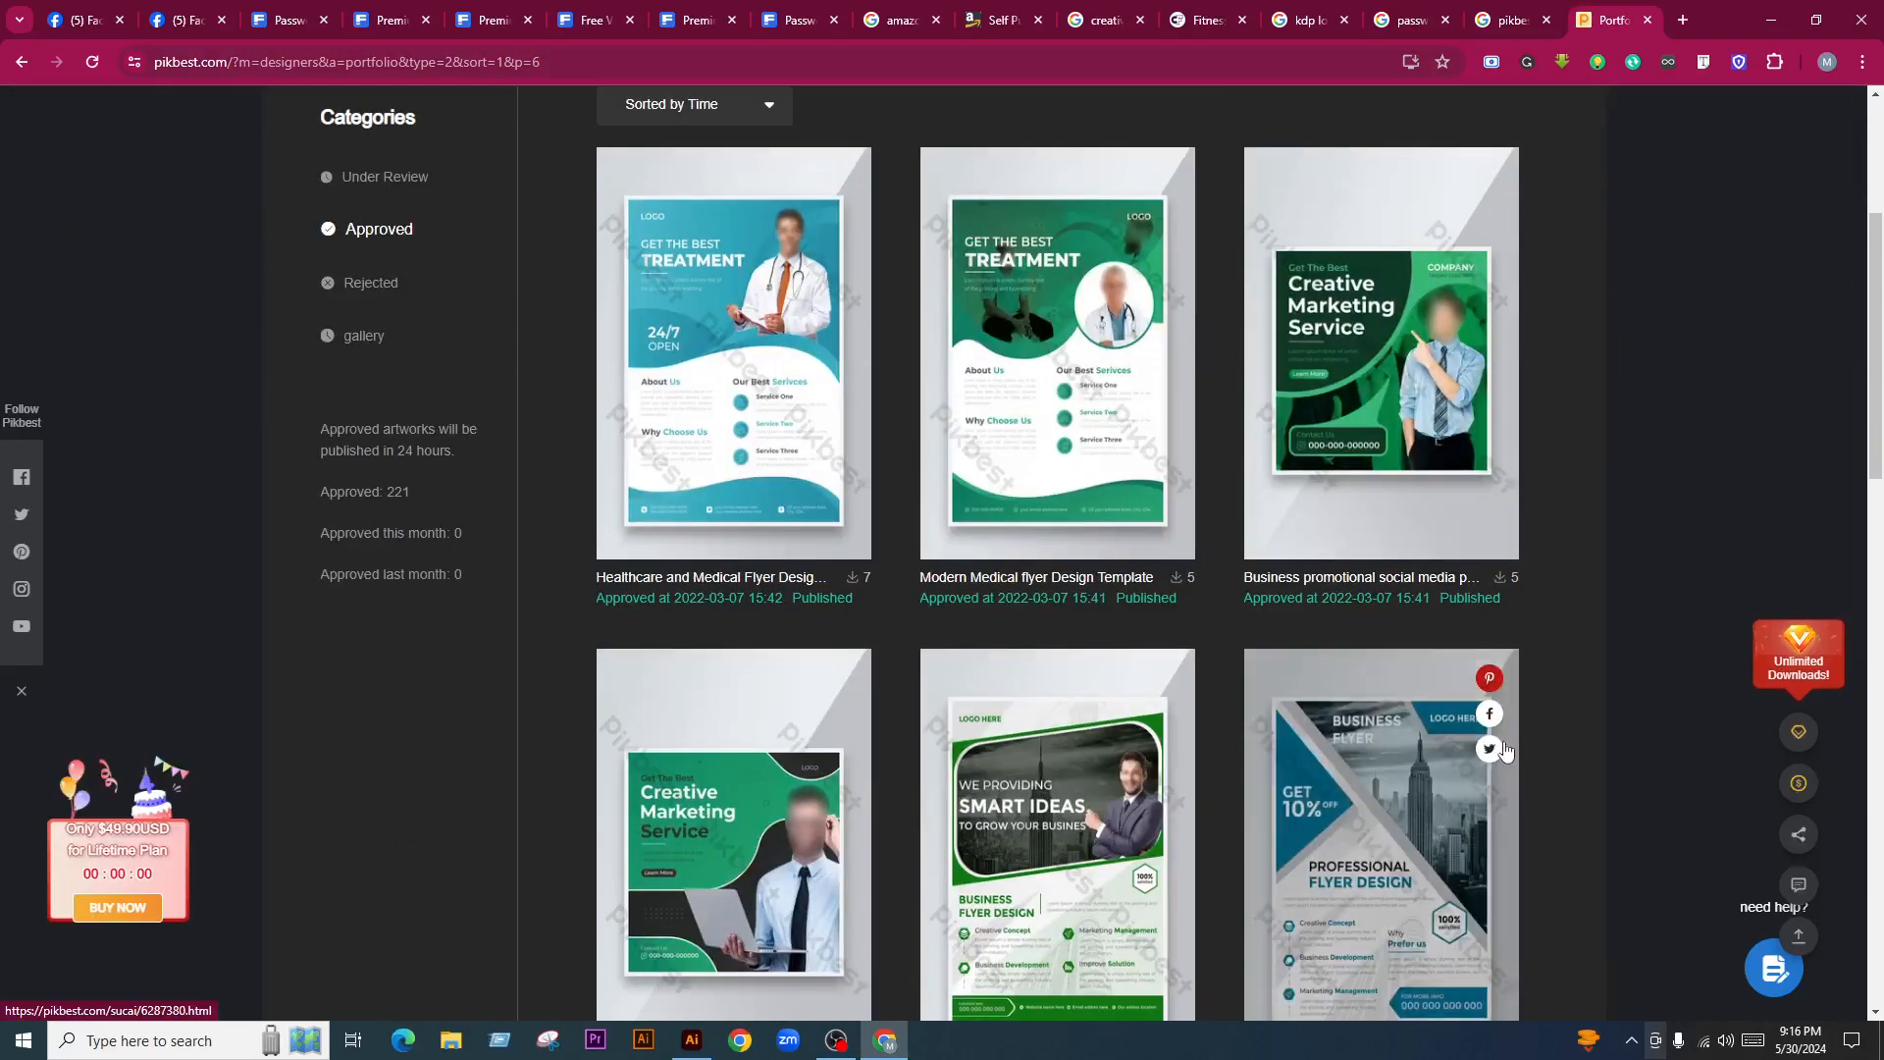
{"action": "scroll", "coordinate": [1508, 752], "scroll_direction": "up", "scroll_amount": 4}
{"action": "left_click", "coordinate": [636, 426]}
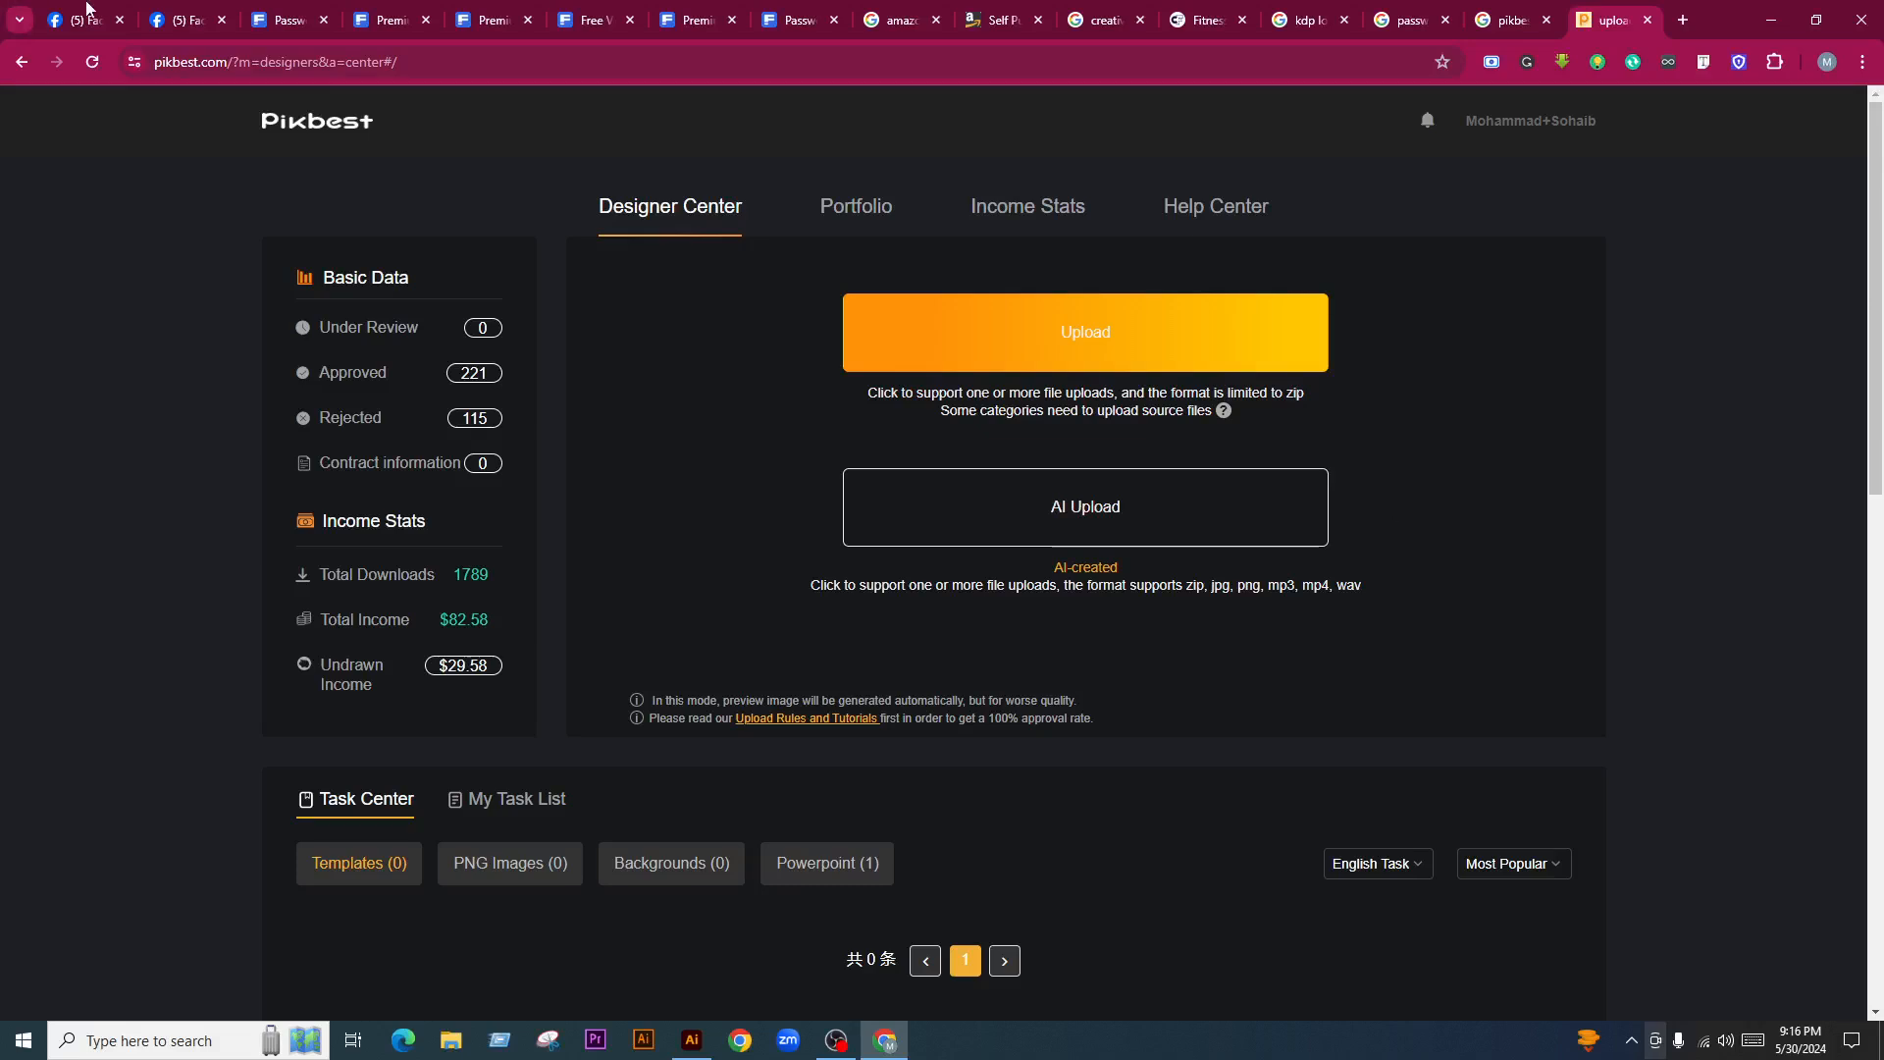
Open Facebook's Live dashboard, scroll through the stream comments, and reload them
{"action": "left_click", "coordinate": [174, 21]}
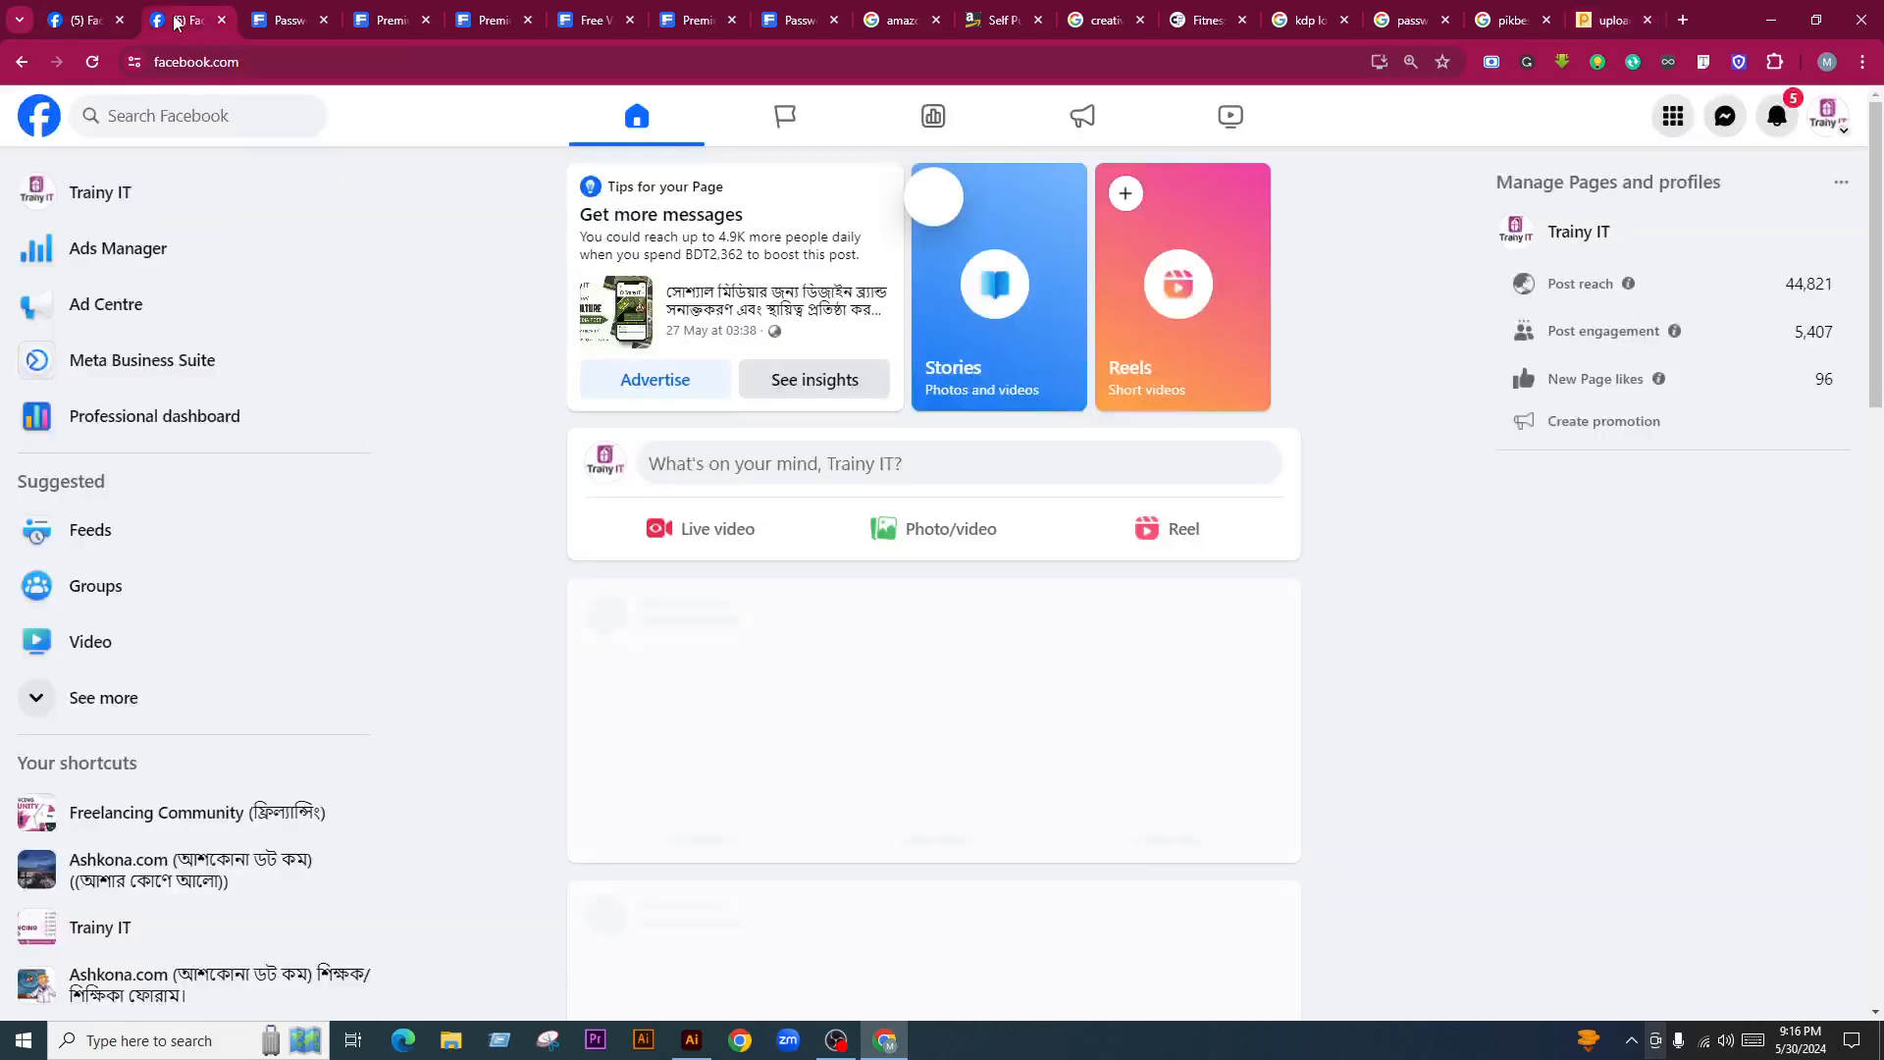
{"action": "left_click", "coordinate": [69, 13]}
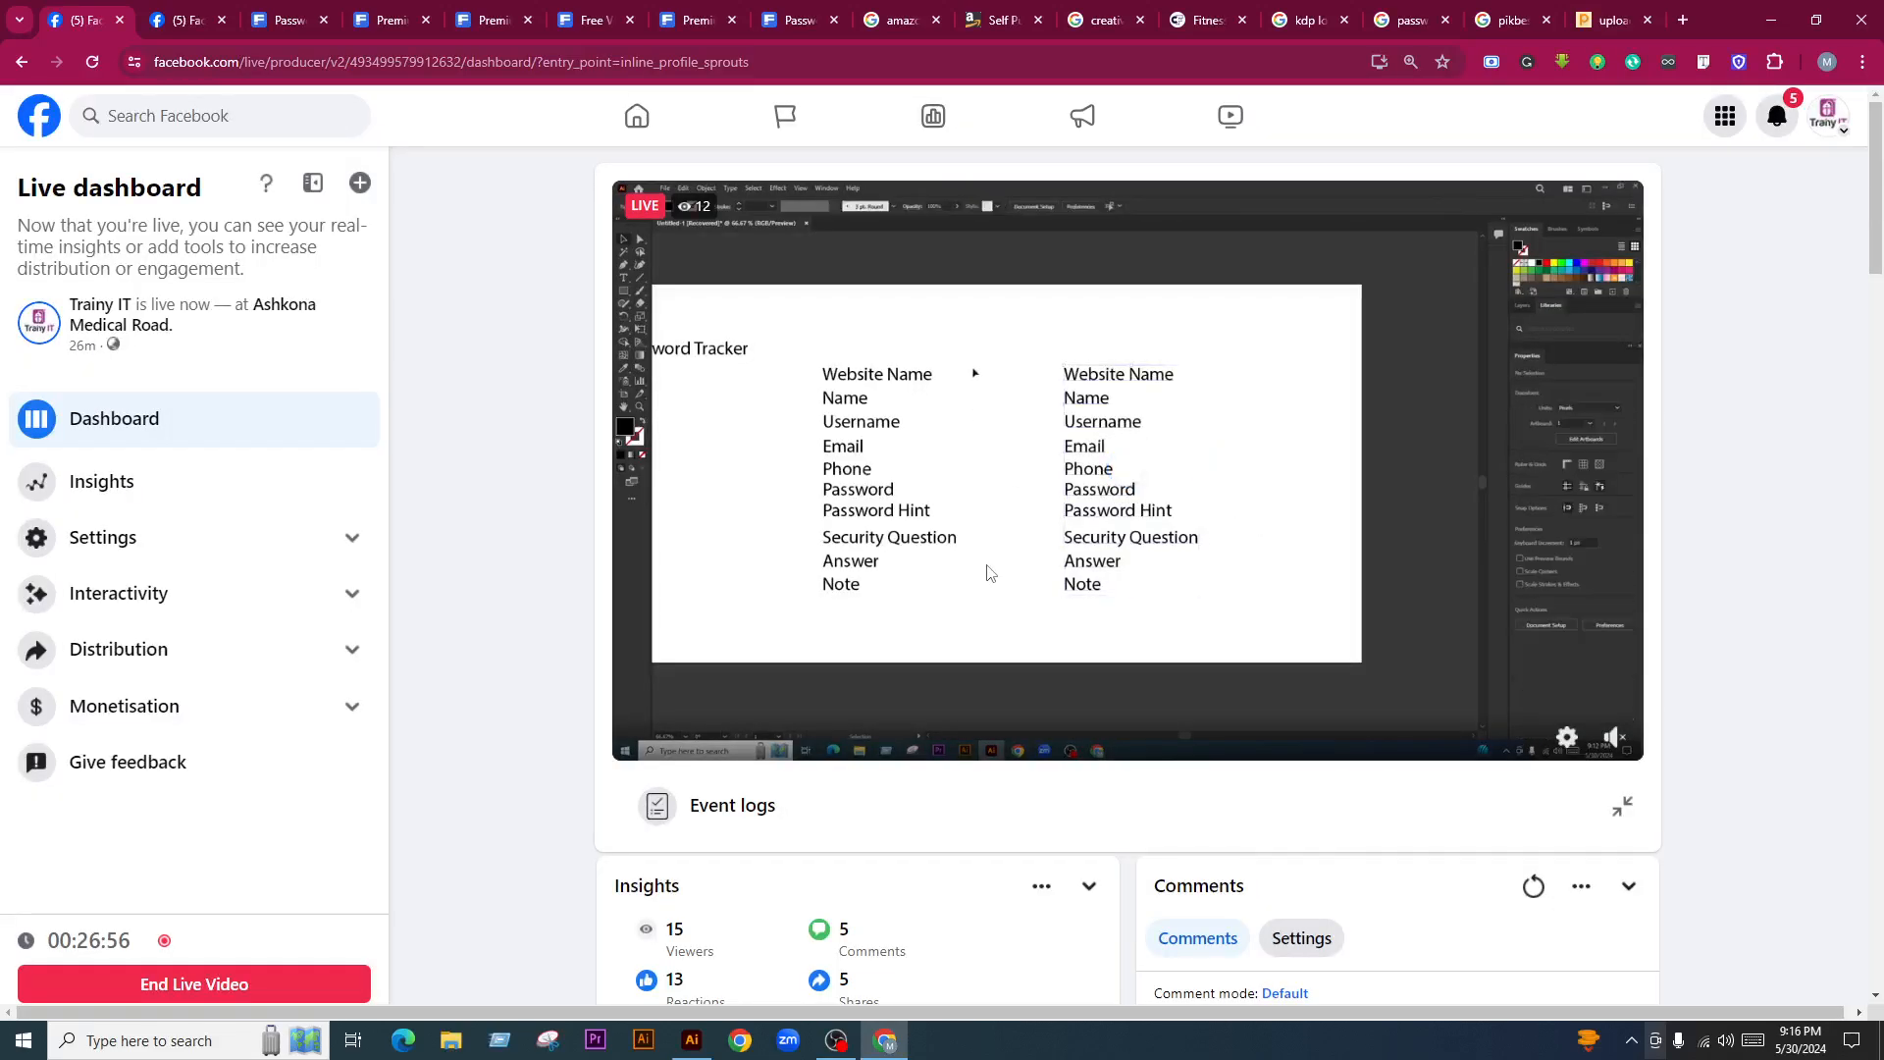
{"action": "scroll", "coordinate": [993, 581], "scroll_direction": "down", "scroll_amount": 5}
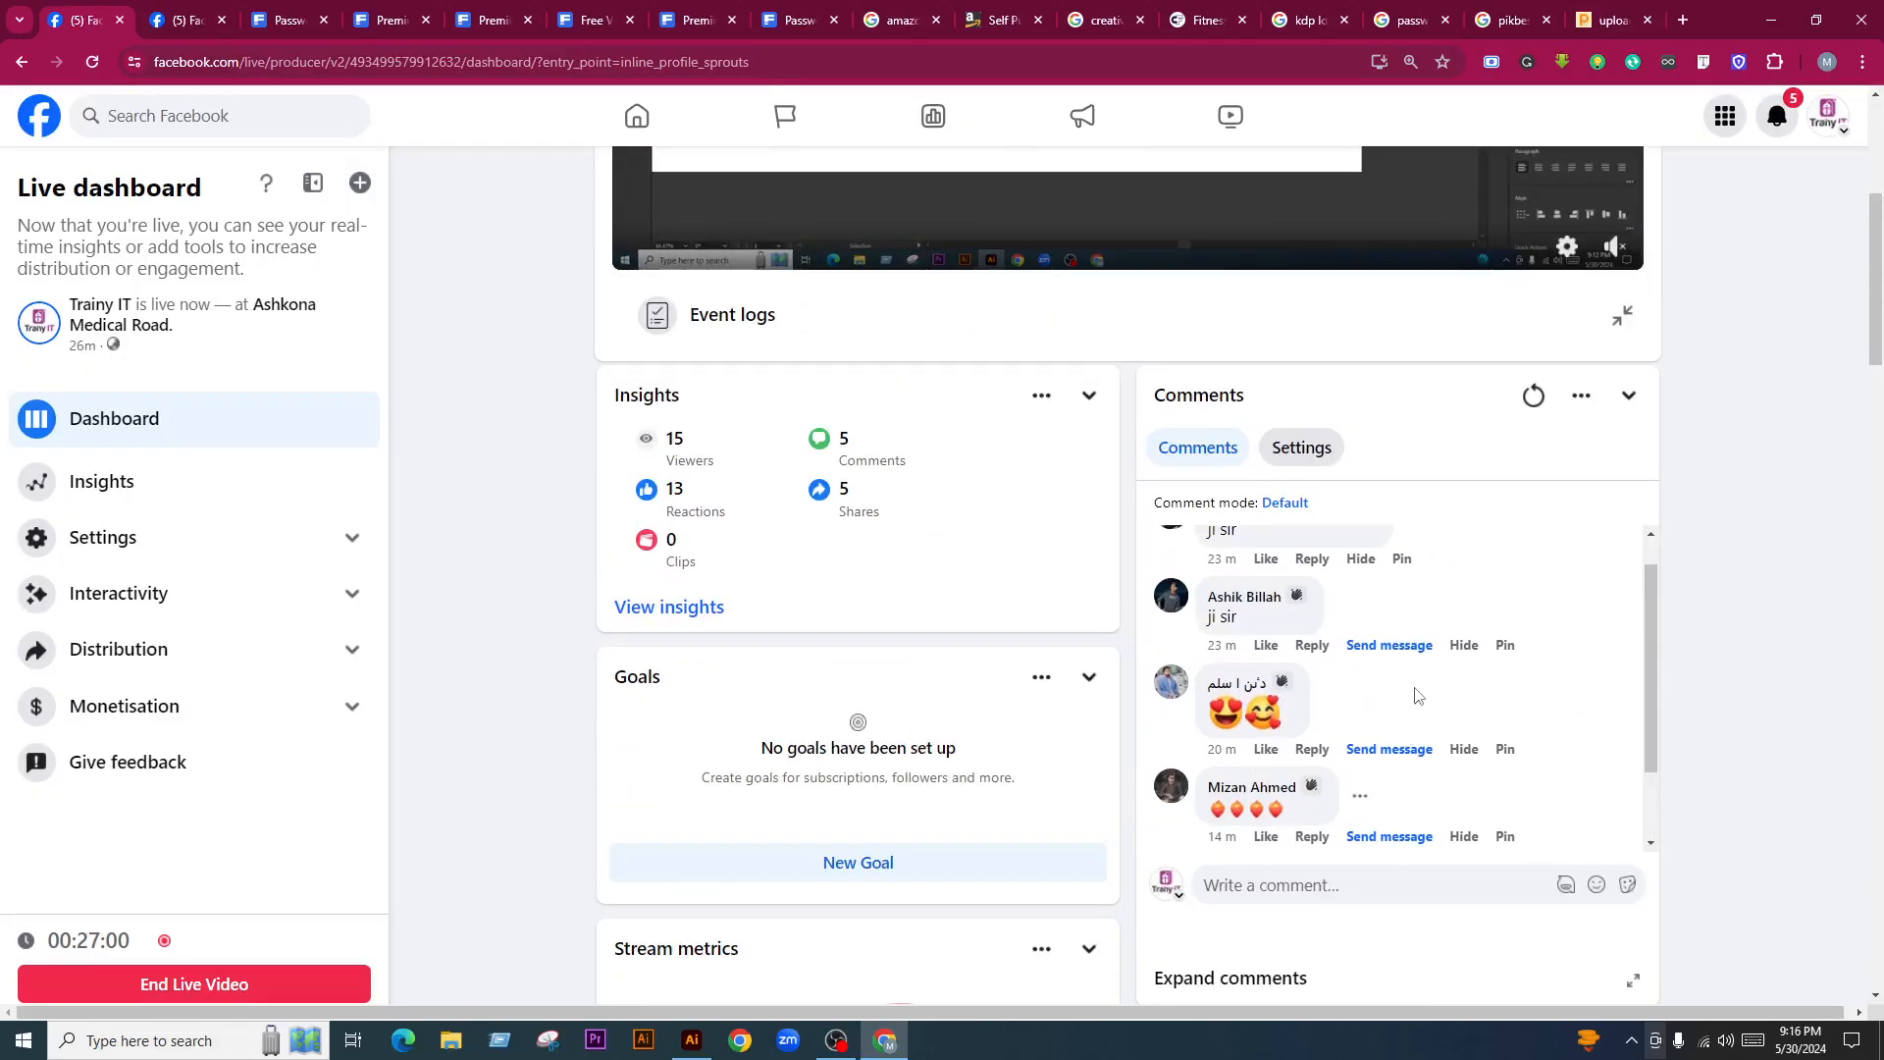
{"action": "scroll", "coordinate": [1447, 714], "scroll_direction": "down", "scroll_amount": 1}
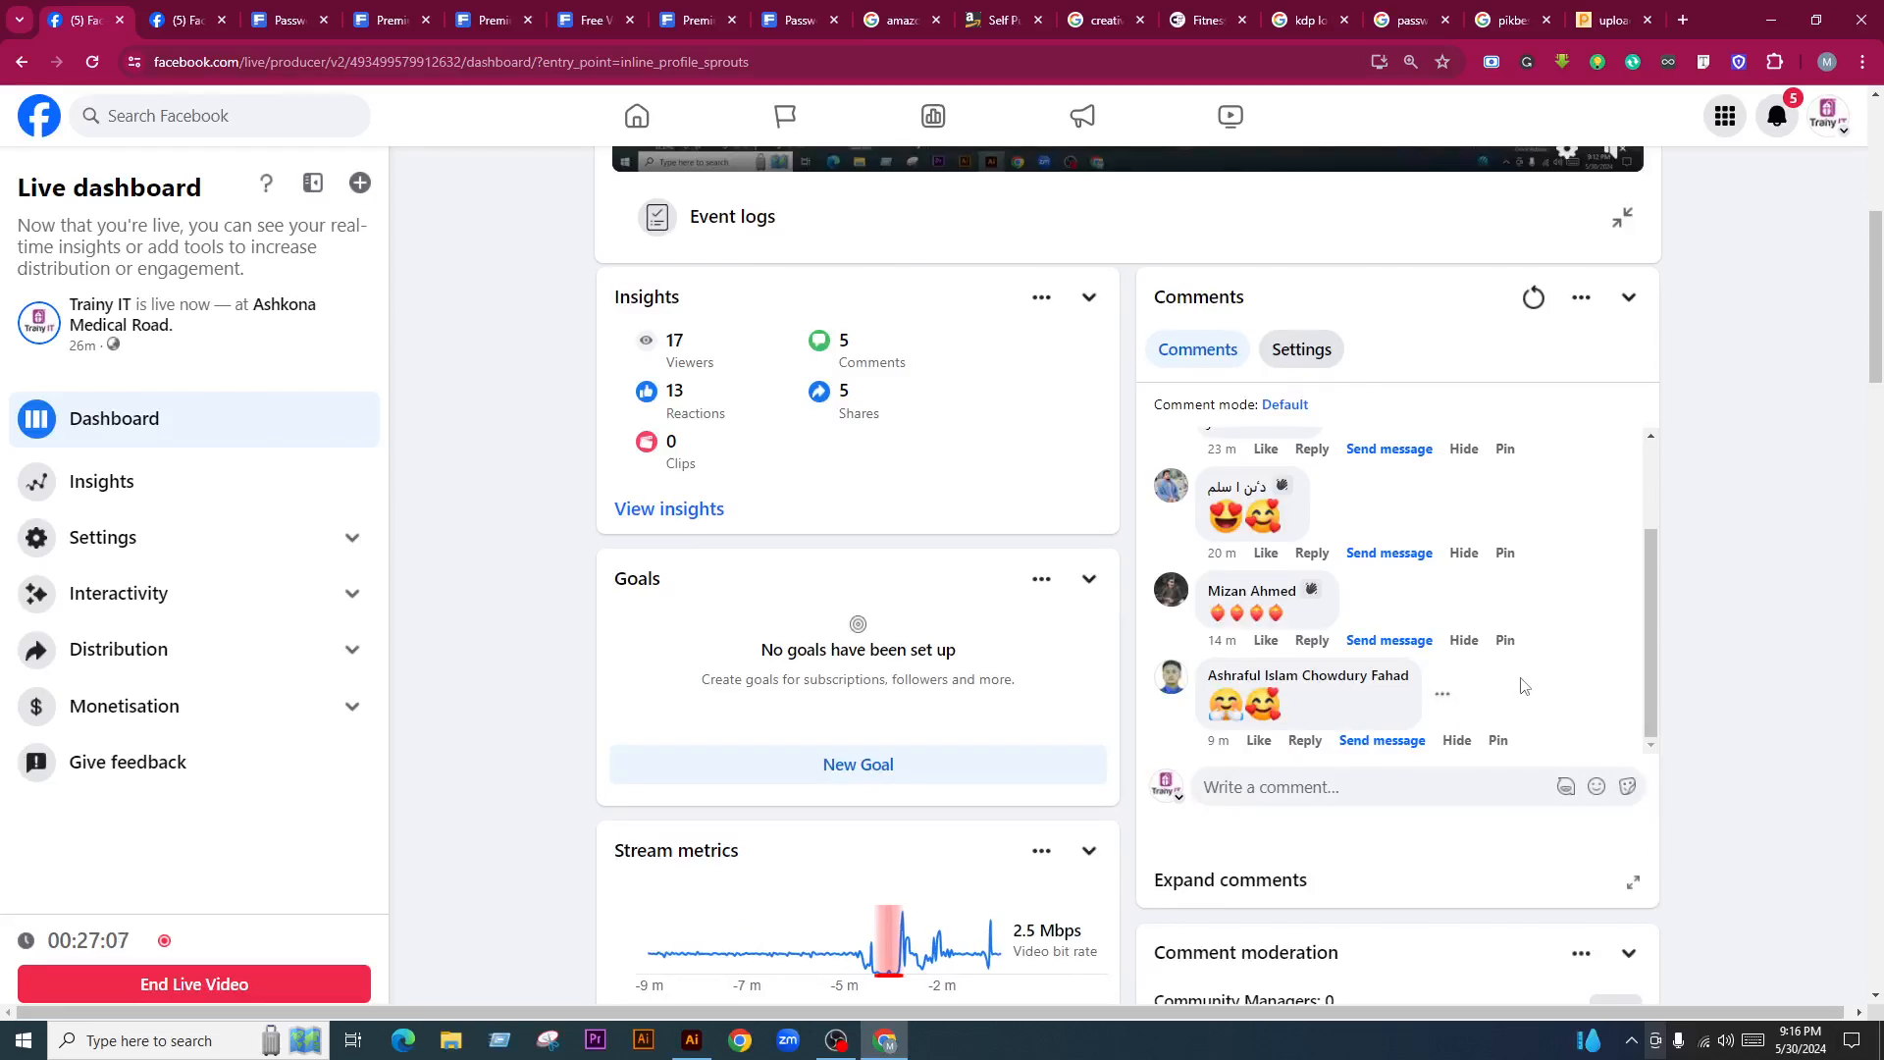
{"action": "scroll", "coordinate": [1522, 685], "scroll_direction": "up", "scroll_amount": 1}
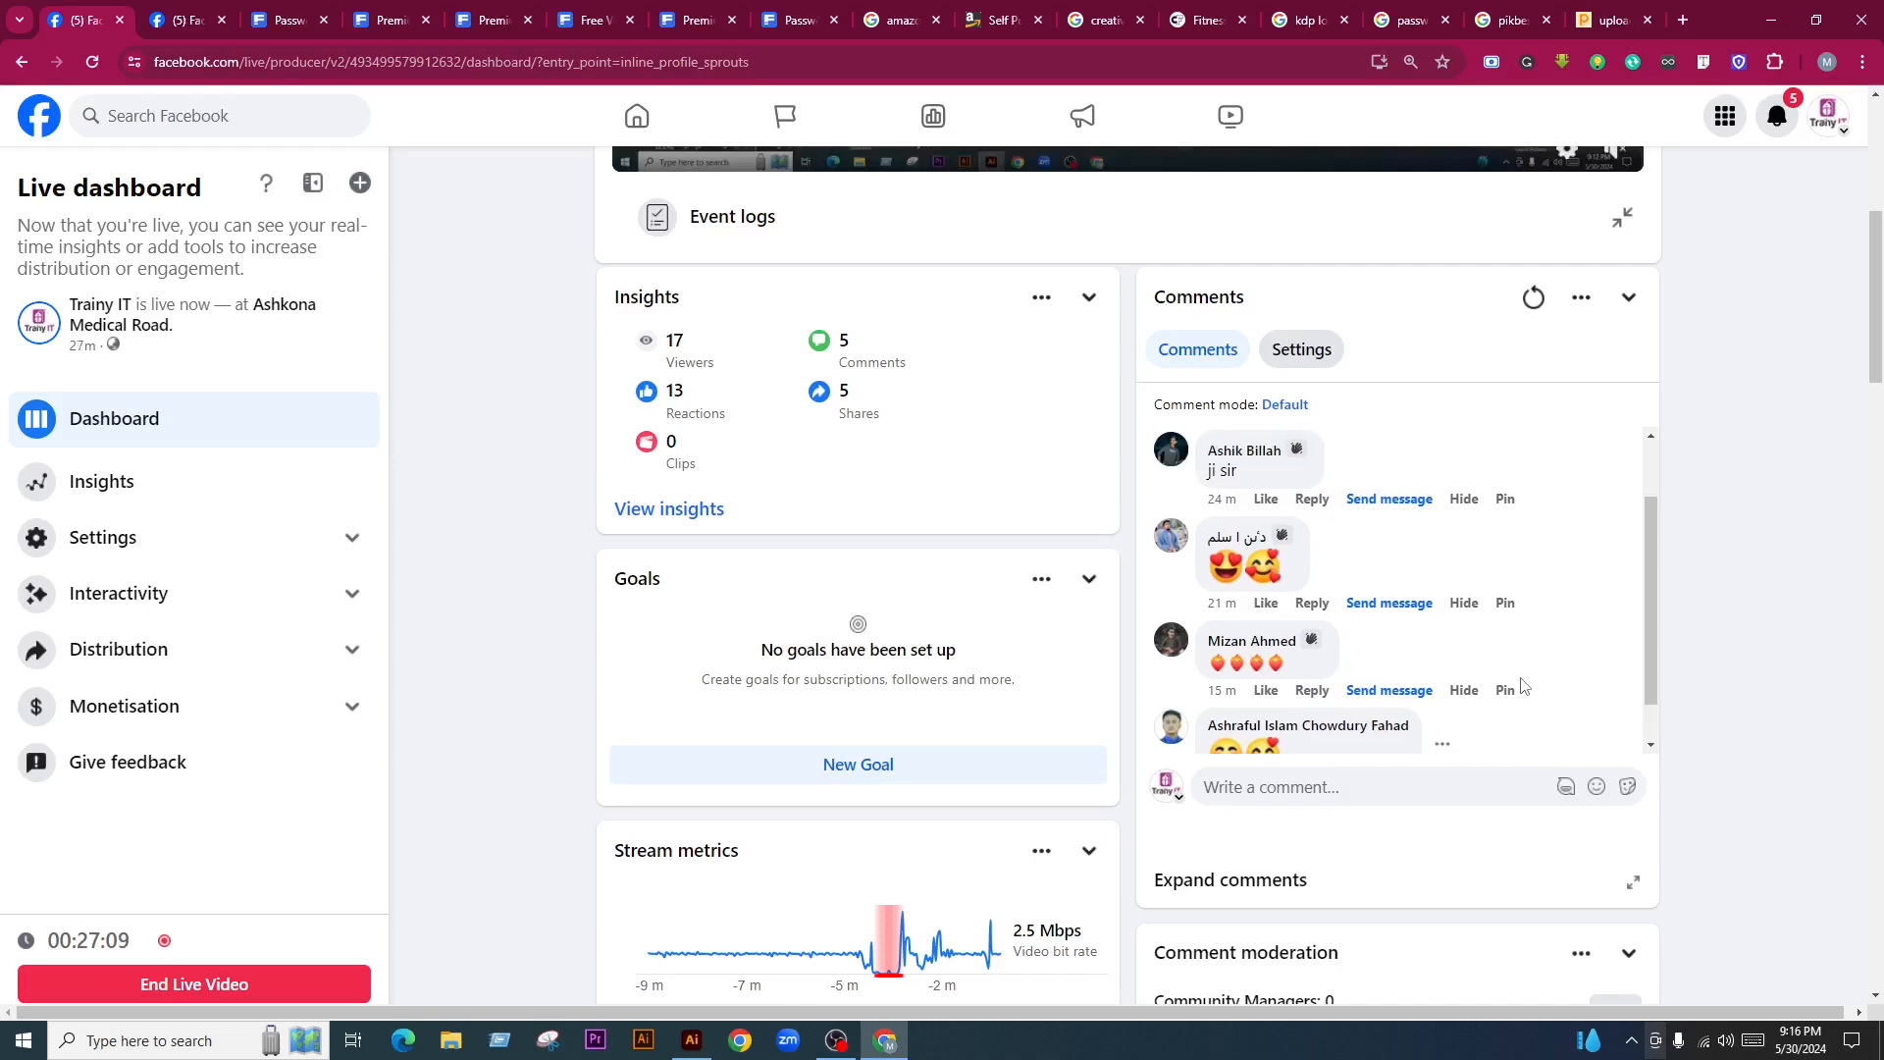
{"action": "scroll", "coordinate": [1055, 643], "scroll_direction": "up", "scroll_amount": 3}
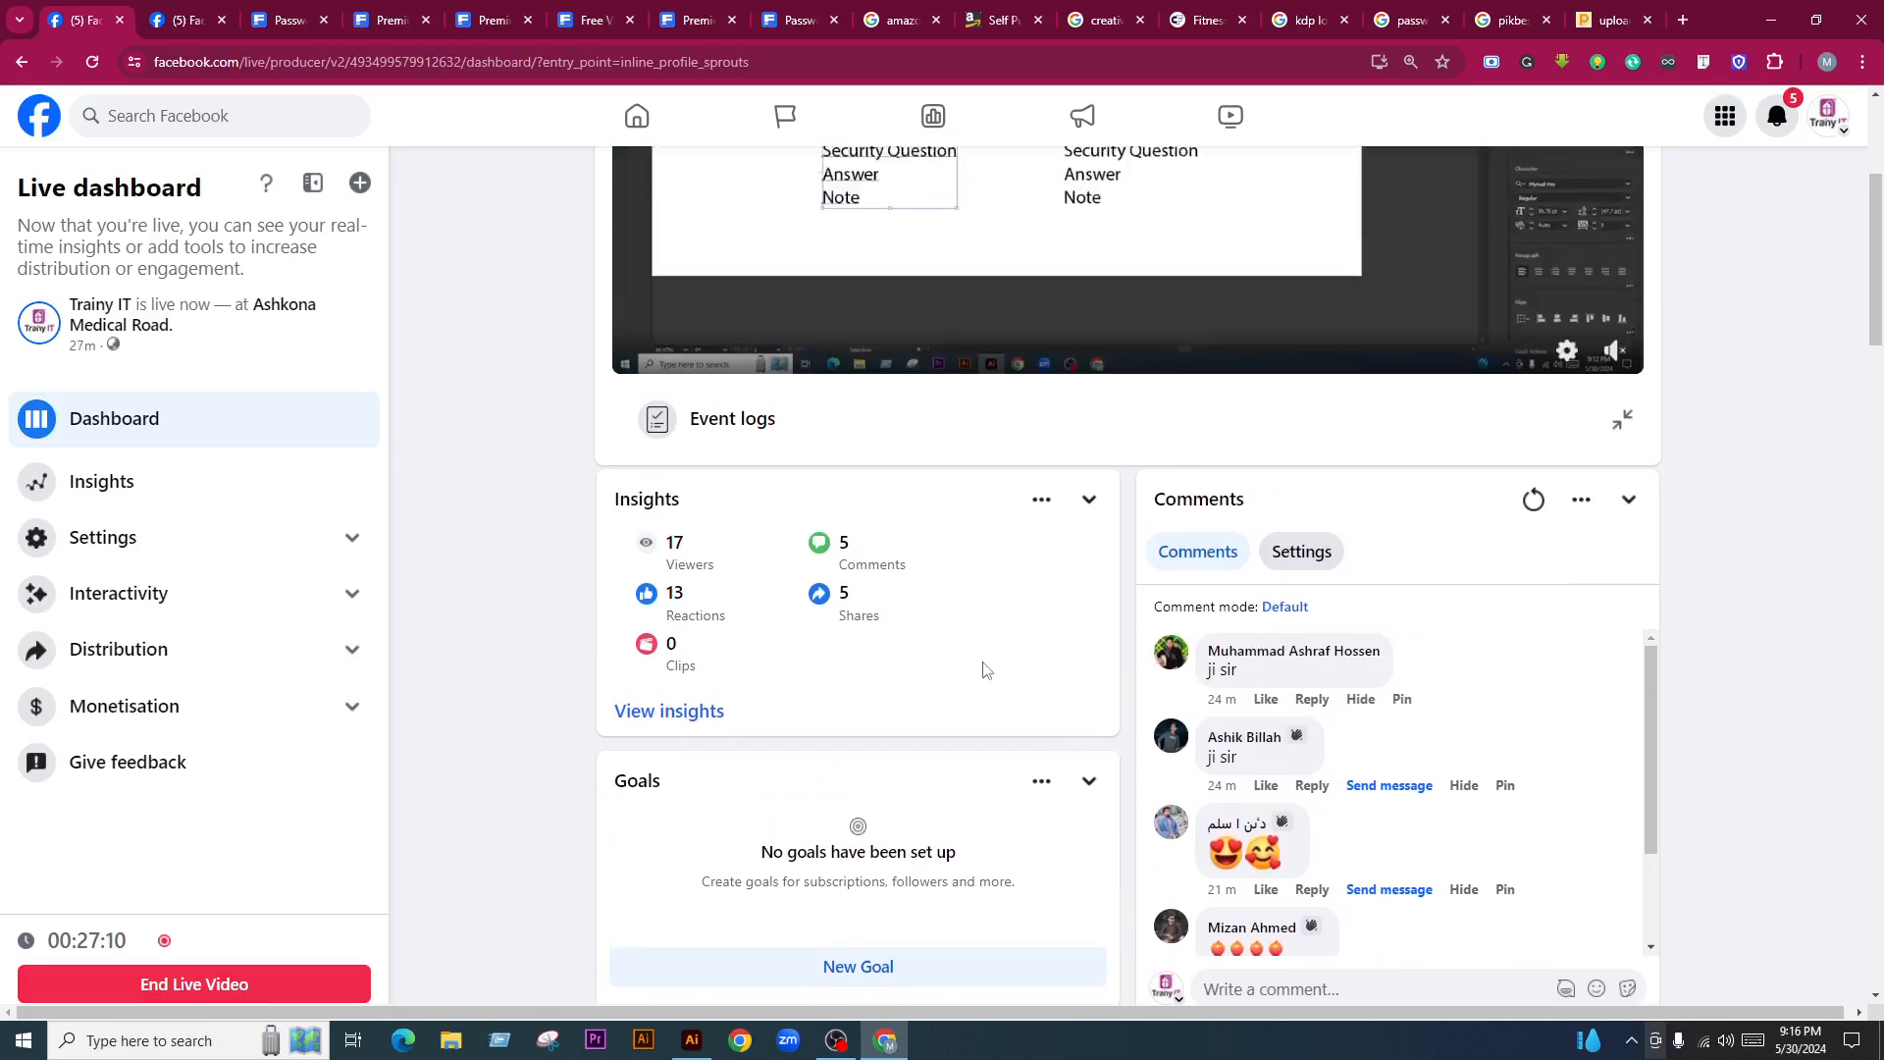
{"action": "scroll", "coordinate": [1535, 832], "scroll_direction": "down", "scroll_amount": 3}
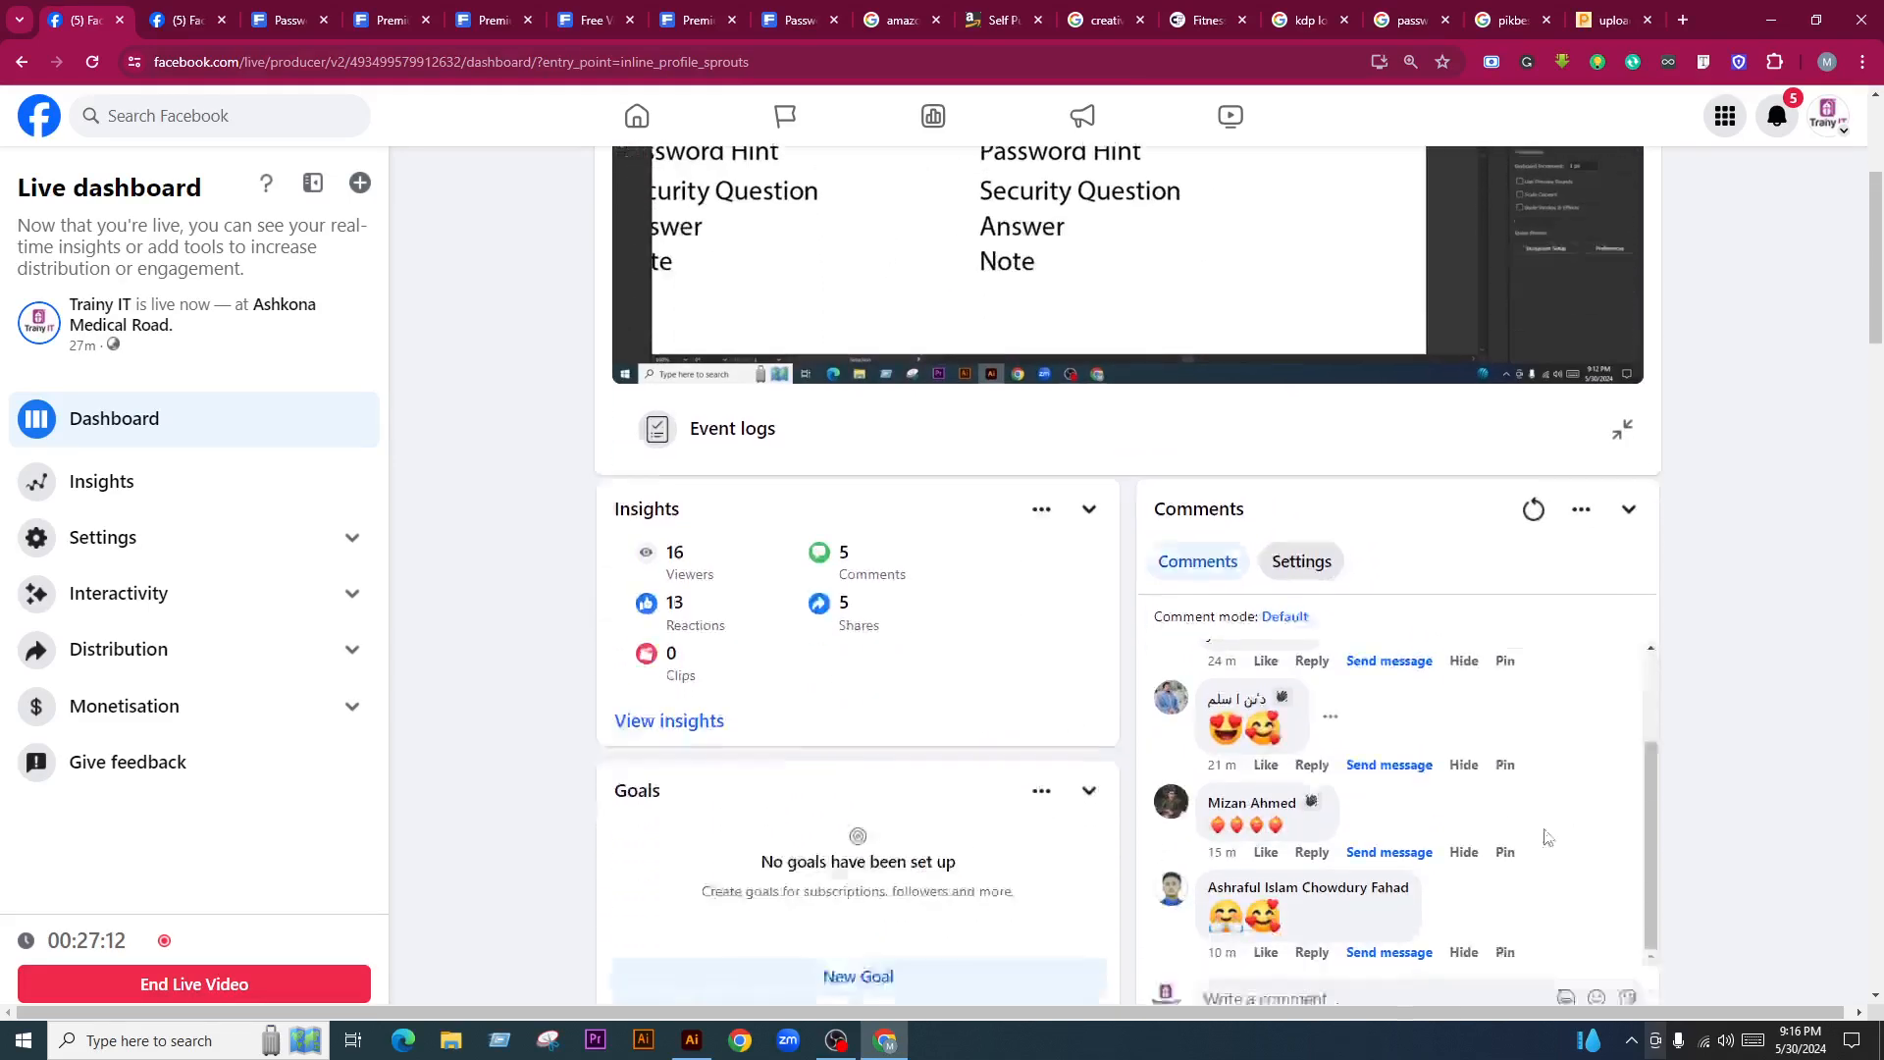
{"action": "scroll", "coordinate": [1526, 664], "scroll_direction": "up", "scroll_amount": 2}
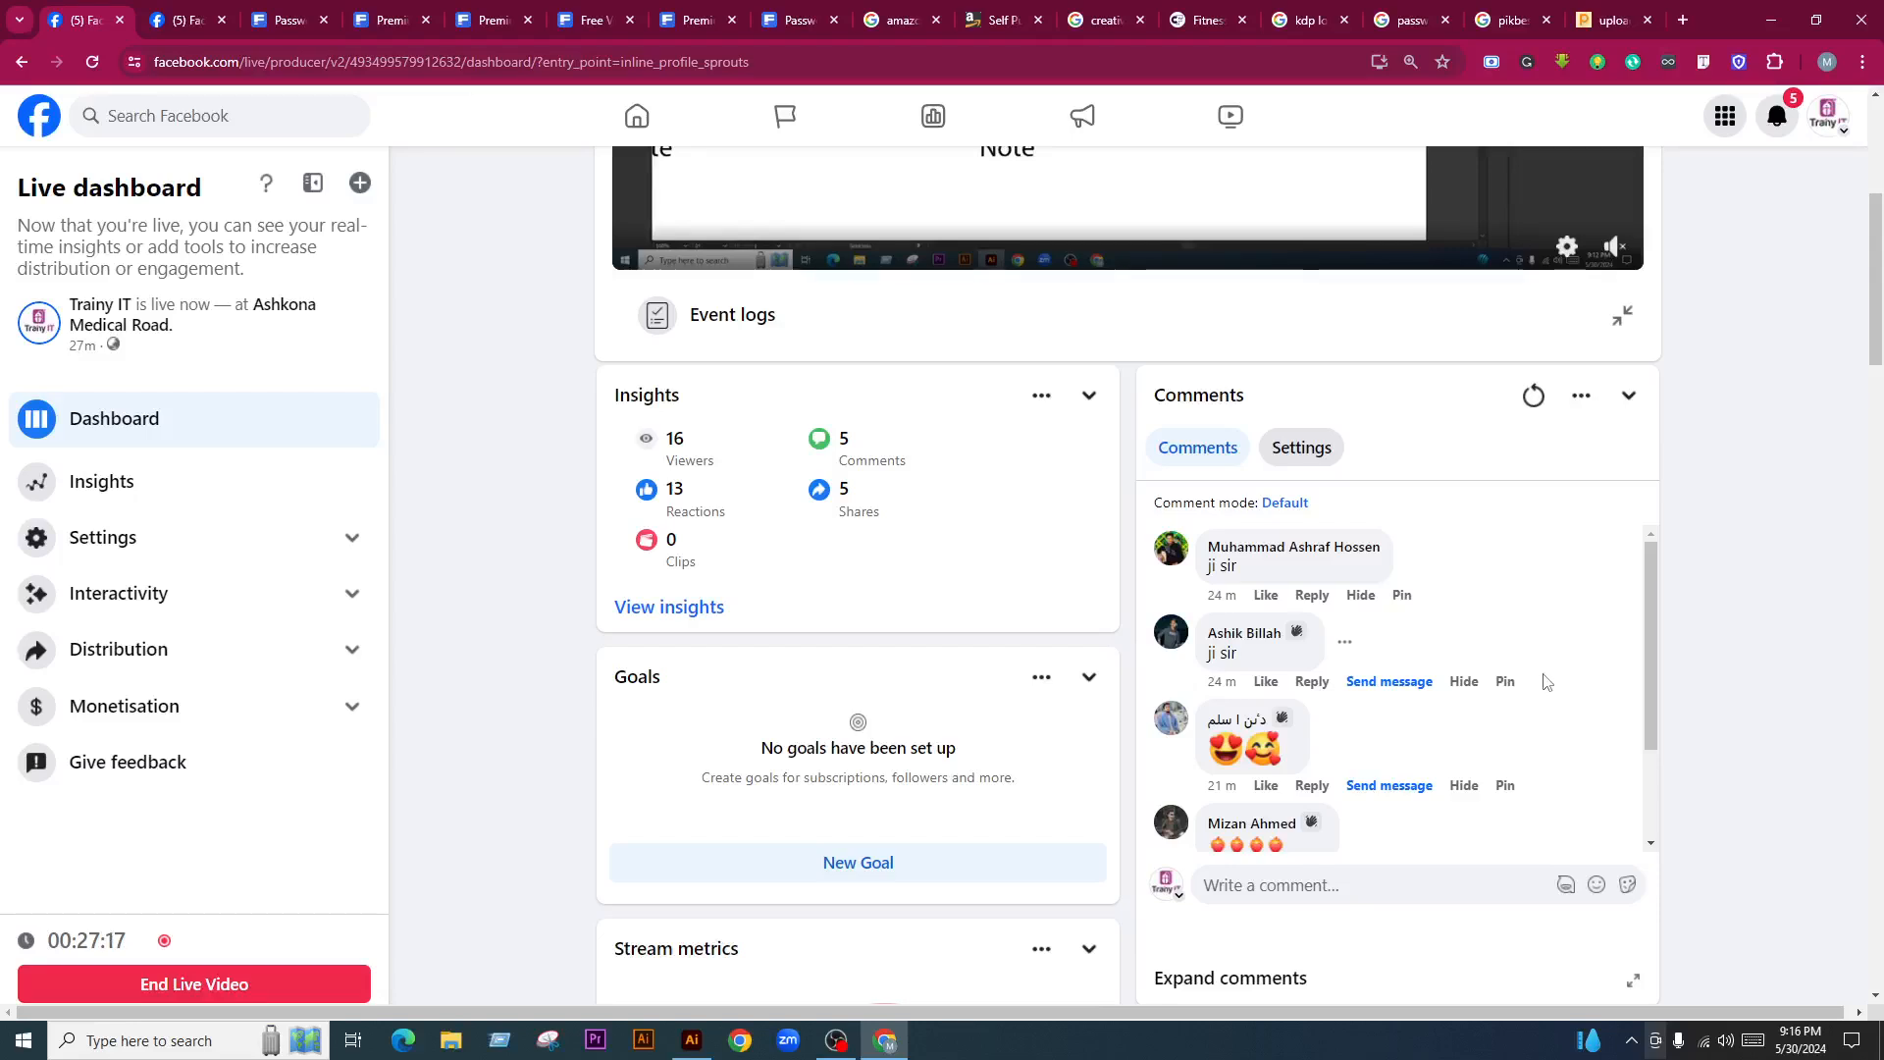
{"action": "scroll", "coordinate": [1544, 681], "scroll_direction": "up", "scroll_amount": 2}
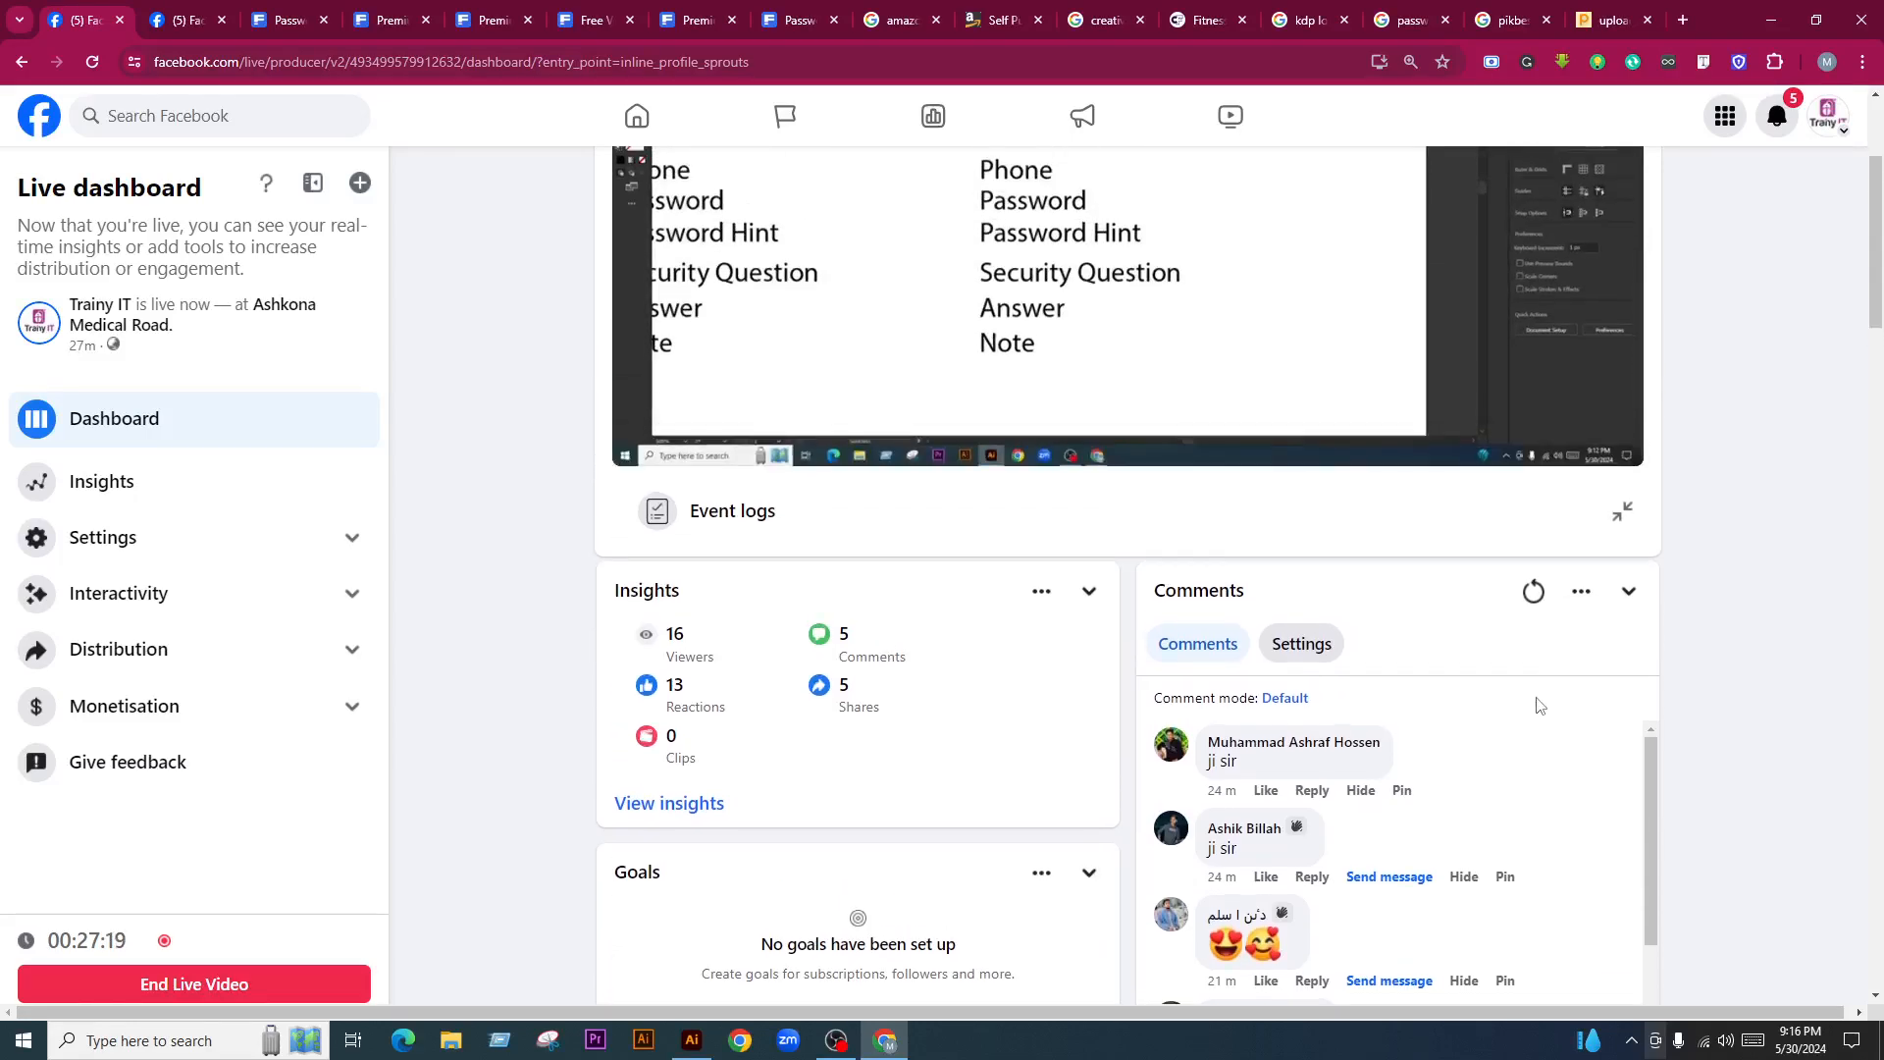
{"action": "left_click", "coordinate": [1533, 592]}
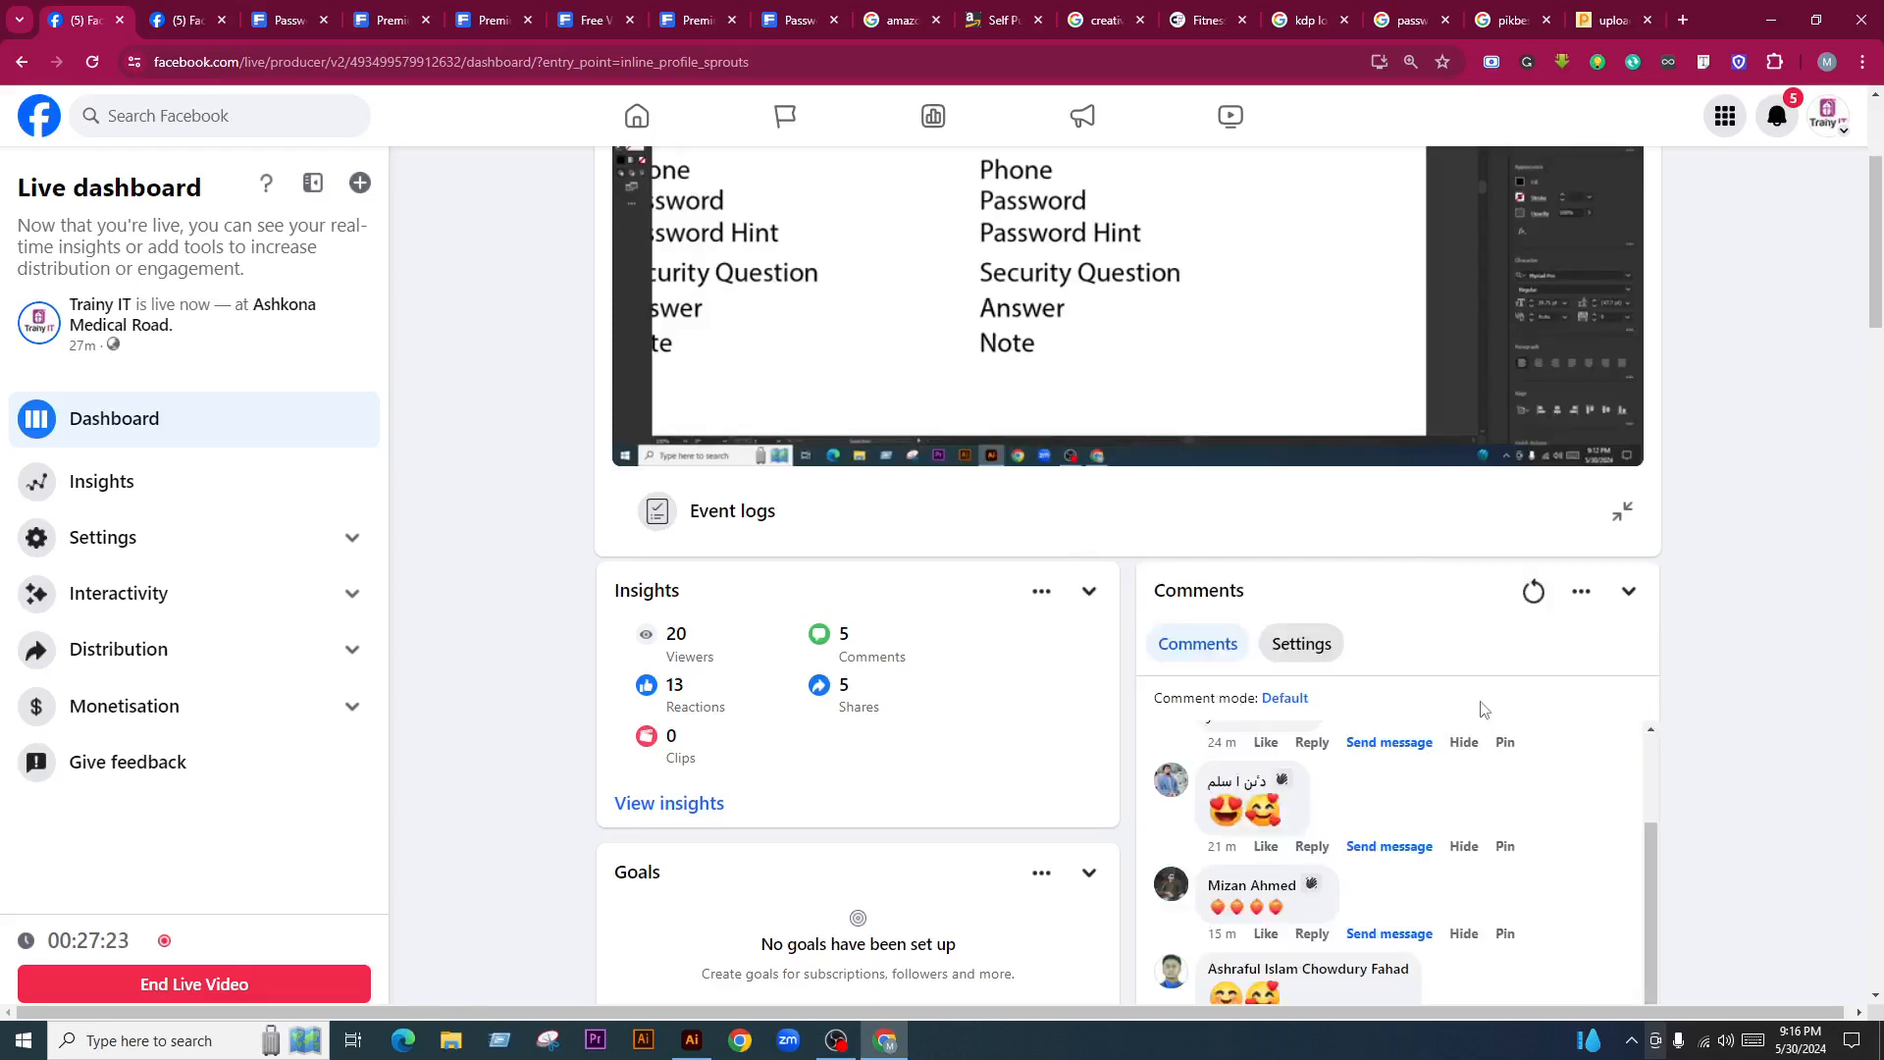
Keep reading the live comments, reloading the Comments panel once more
{"action": "scroll", "coordinate": [1506, 734], "scroll_direction": "down", "scroll_amount": 2}
{"action": "scroll", "coordinate": [1511, 750], "scroll_direction": "up", "scroll_amount": 1}
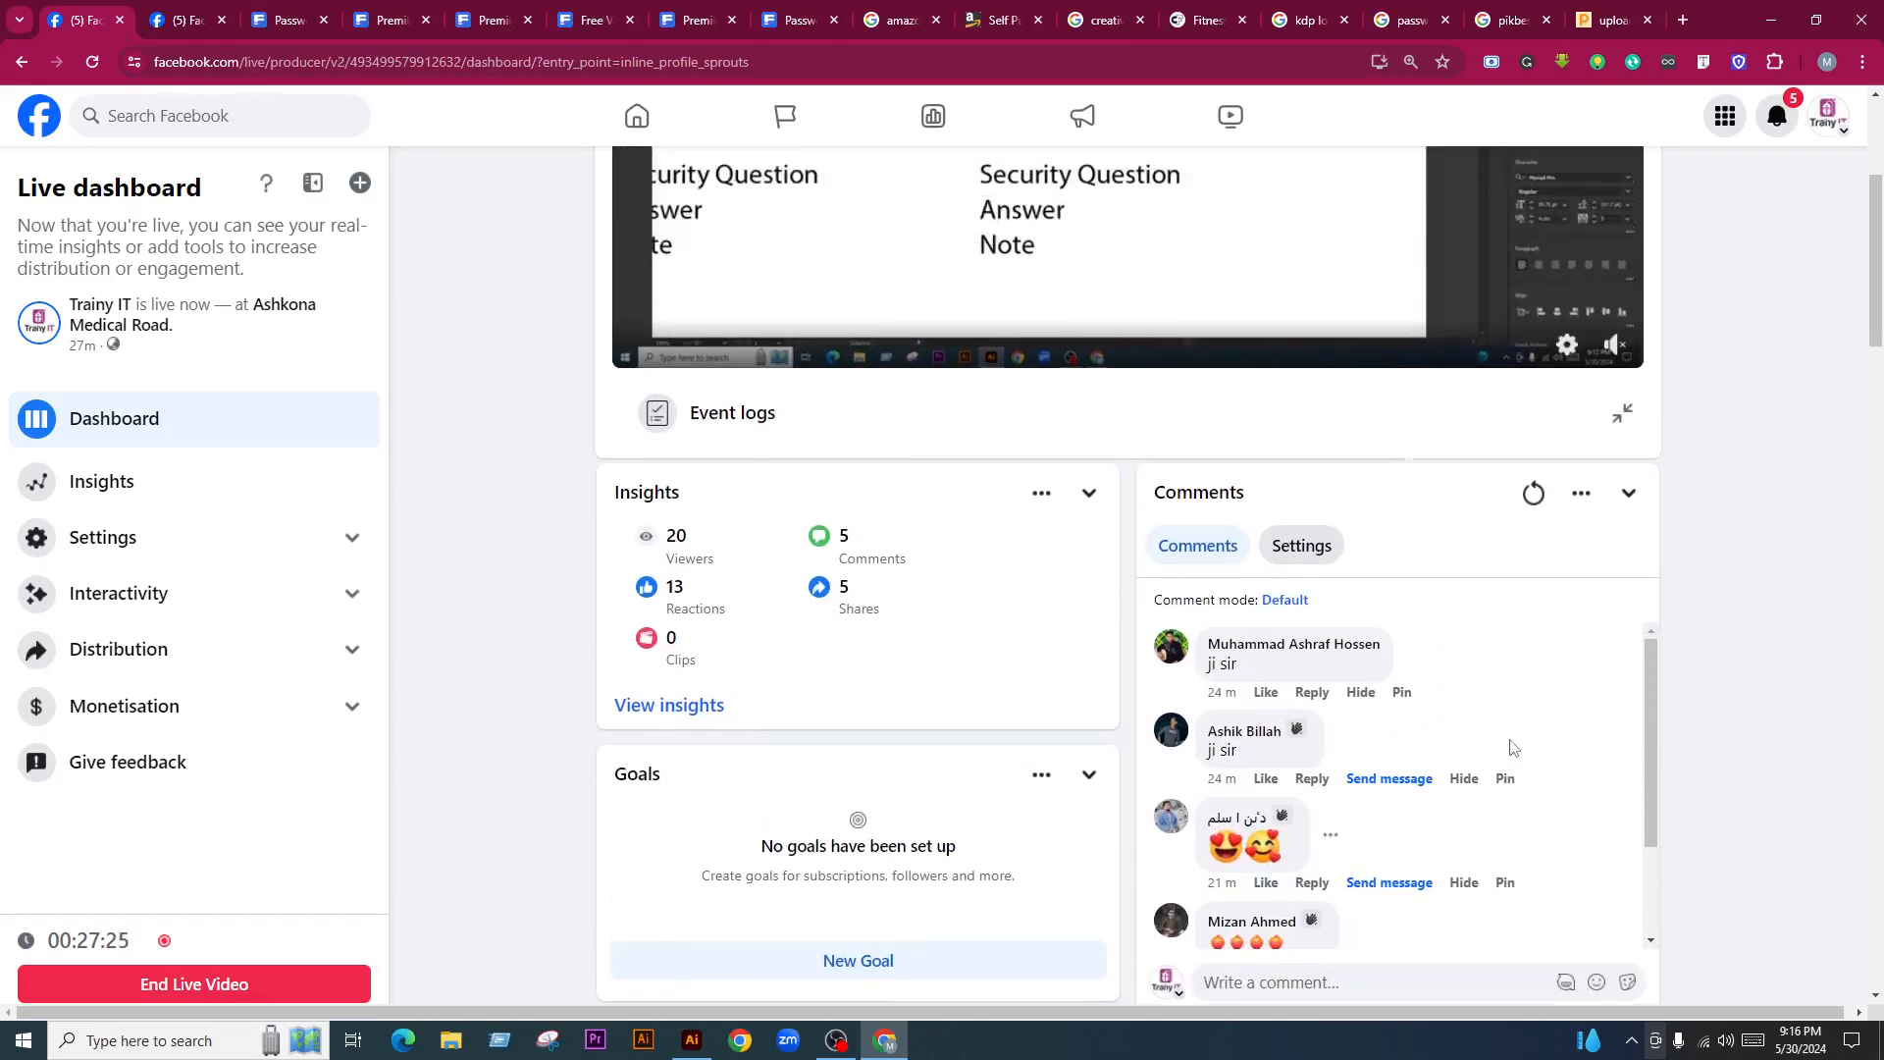
{"action": "scroll", "coordinate": [1511, 748], "scroll_direction": "down", "scroll_amount": 2}
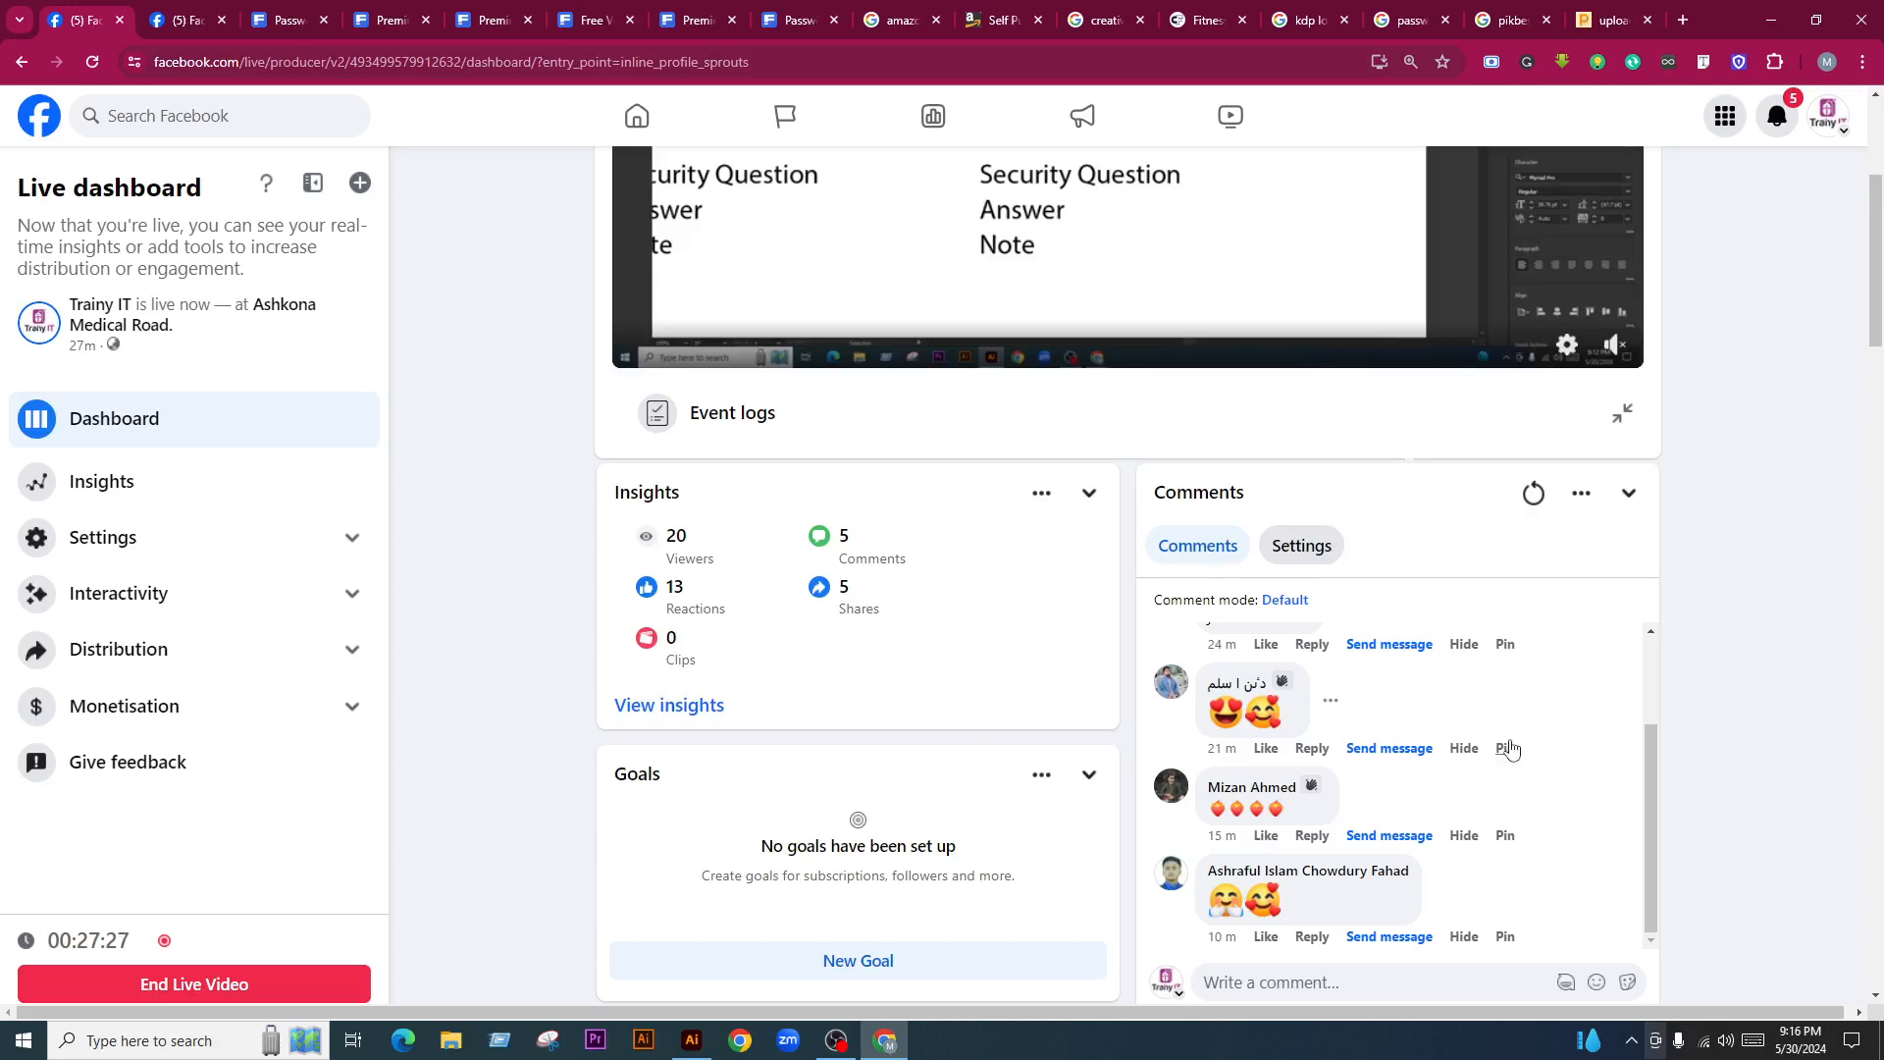
{"action": "scroll", "coordinate": [1000, 700], "scroll_direction": "up", "scroll_amount": 3}
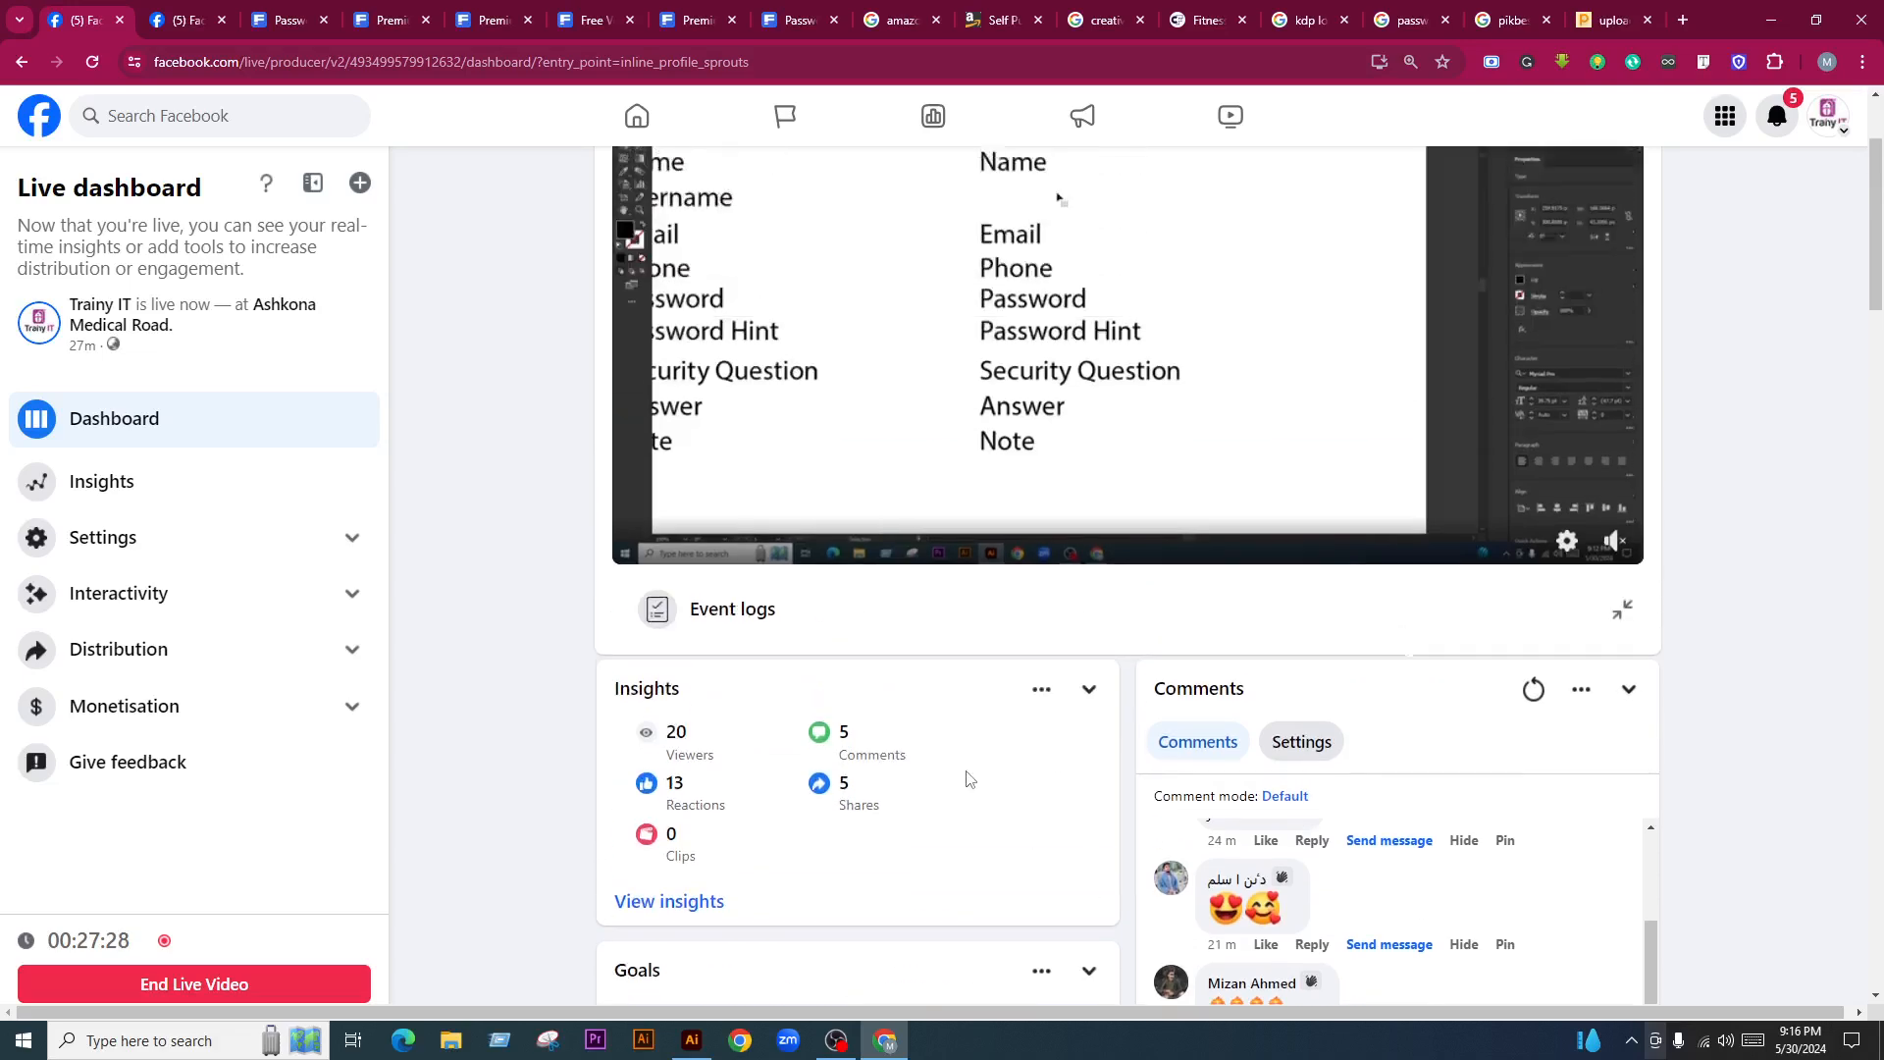
{"action": "scroll", "coordinate": [965, 780], "scroll_direction": "down", "scroll_amount": 4}
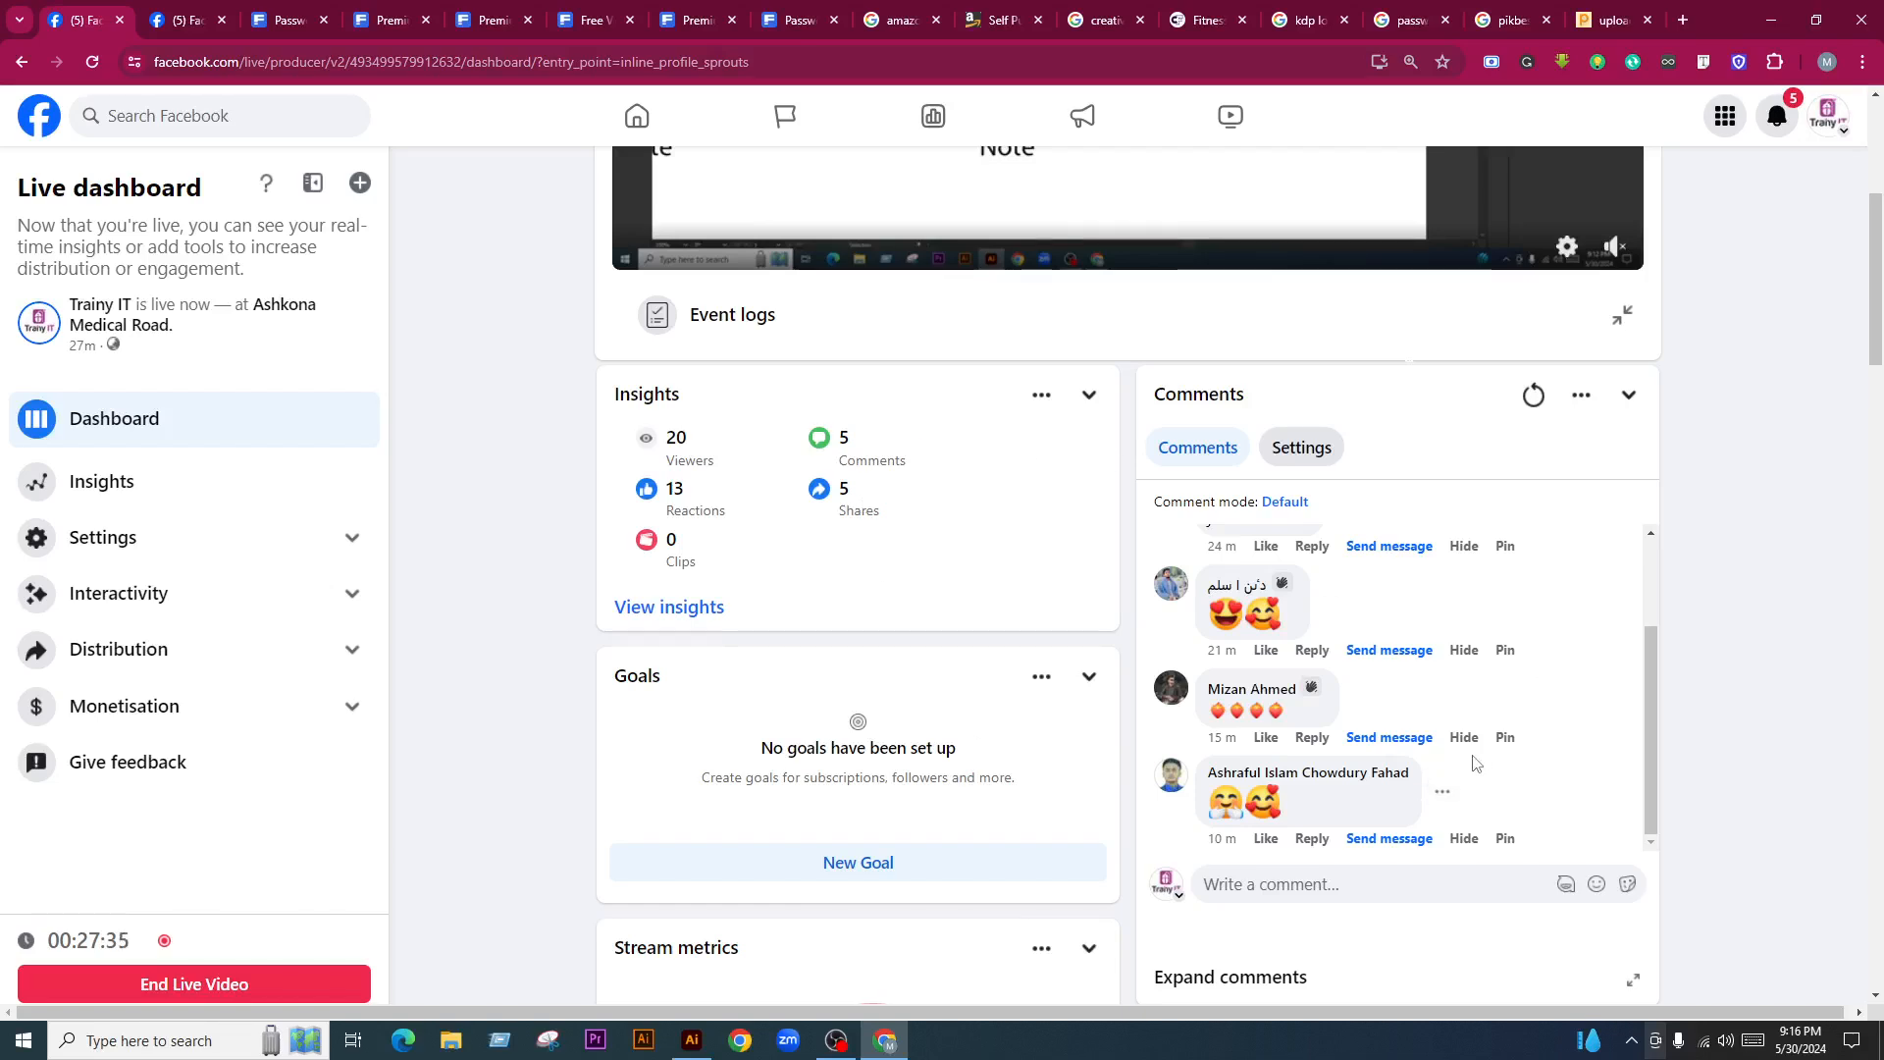
{"action": "scroll", "coordinate": [1482, 756], "scroll_direction": "down", "scroll_amount": 1}
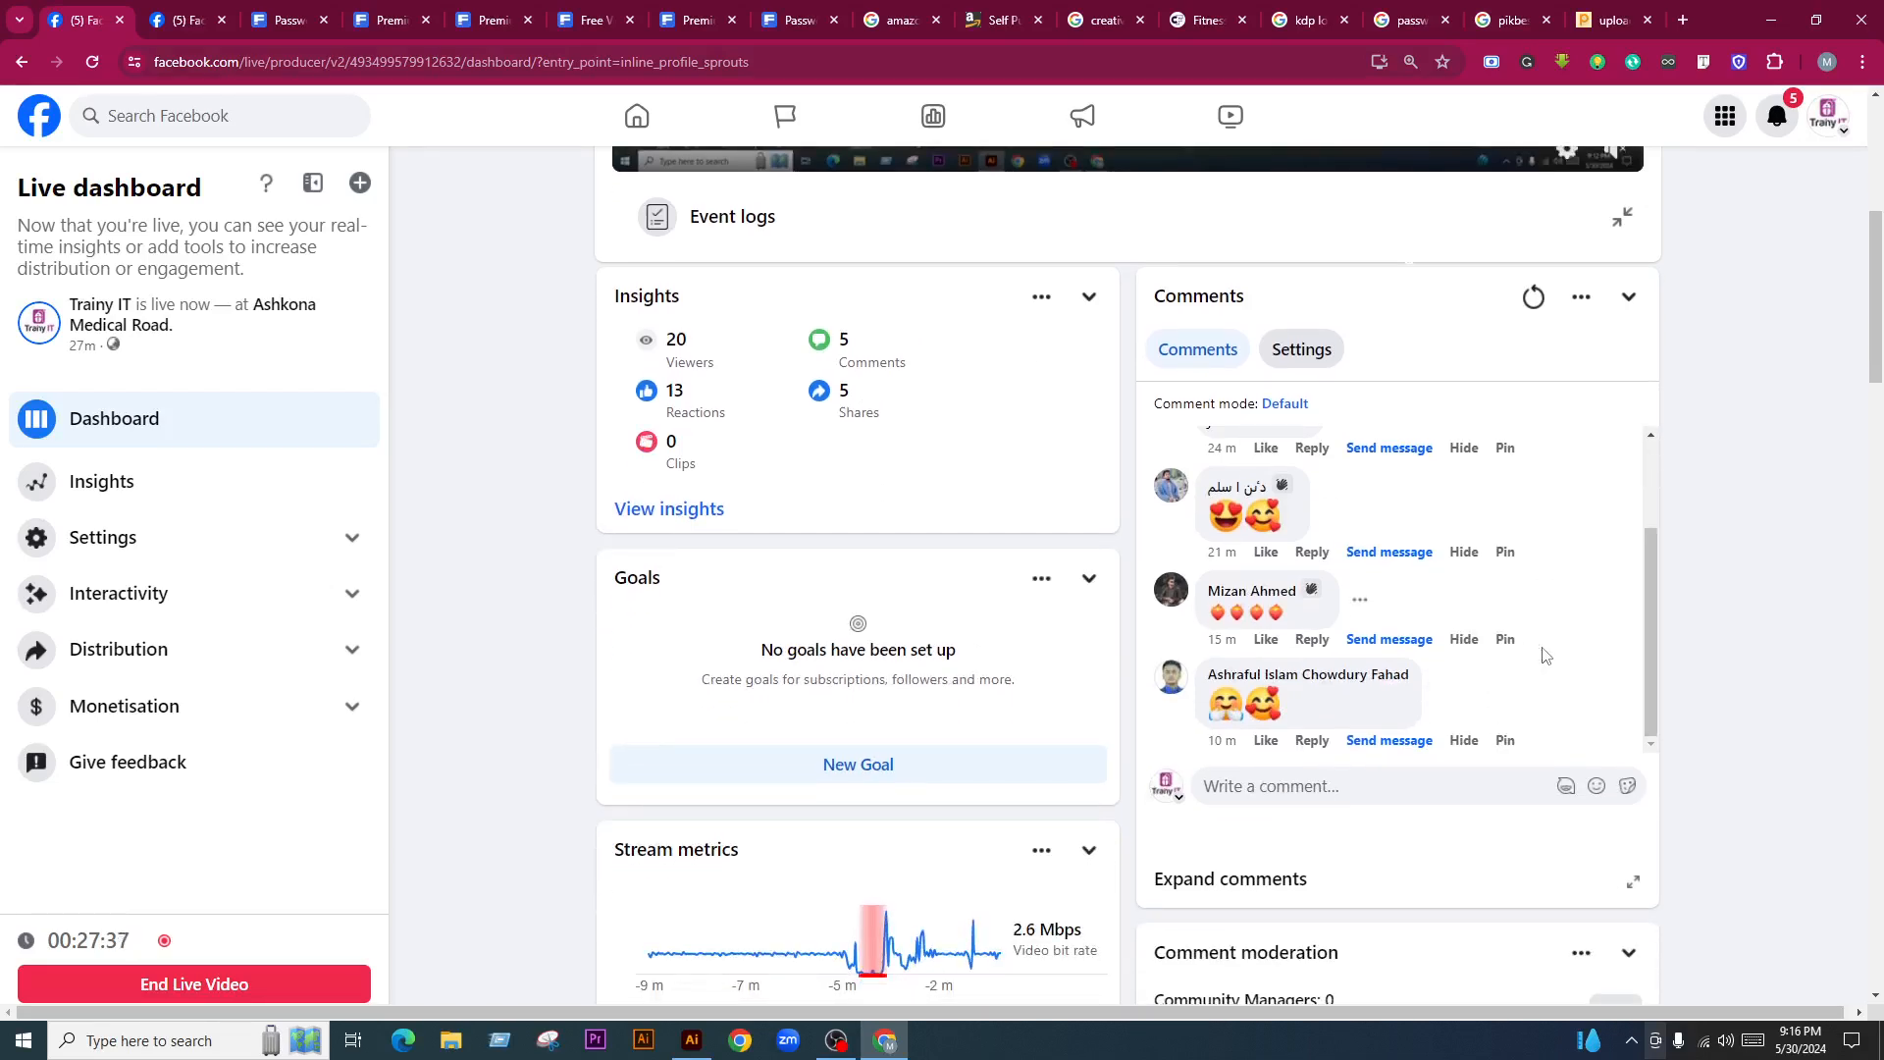
{"action": "scroll", "coordinate": [1542, 656], "scroll_direction": "down", "scroll_amount": 3}
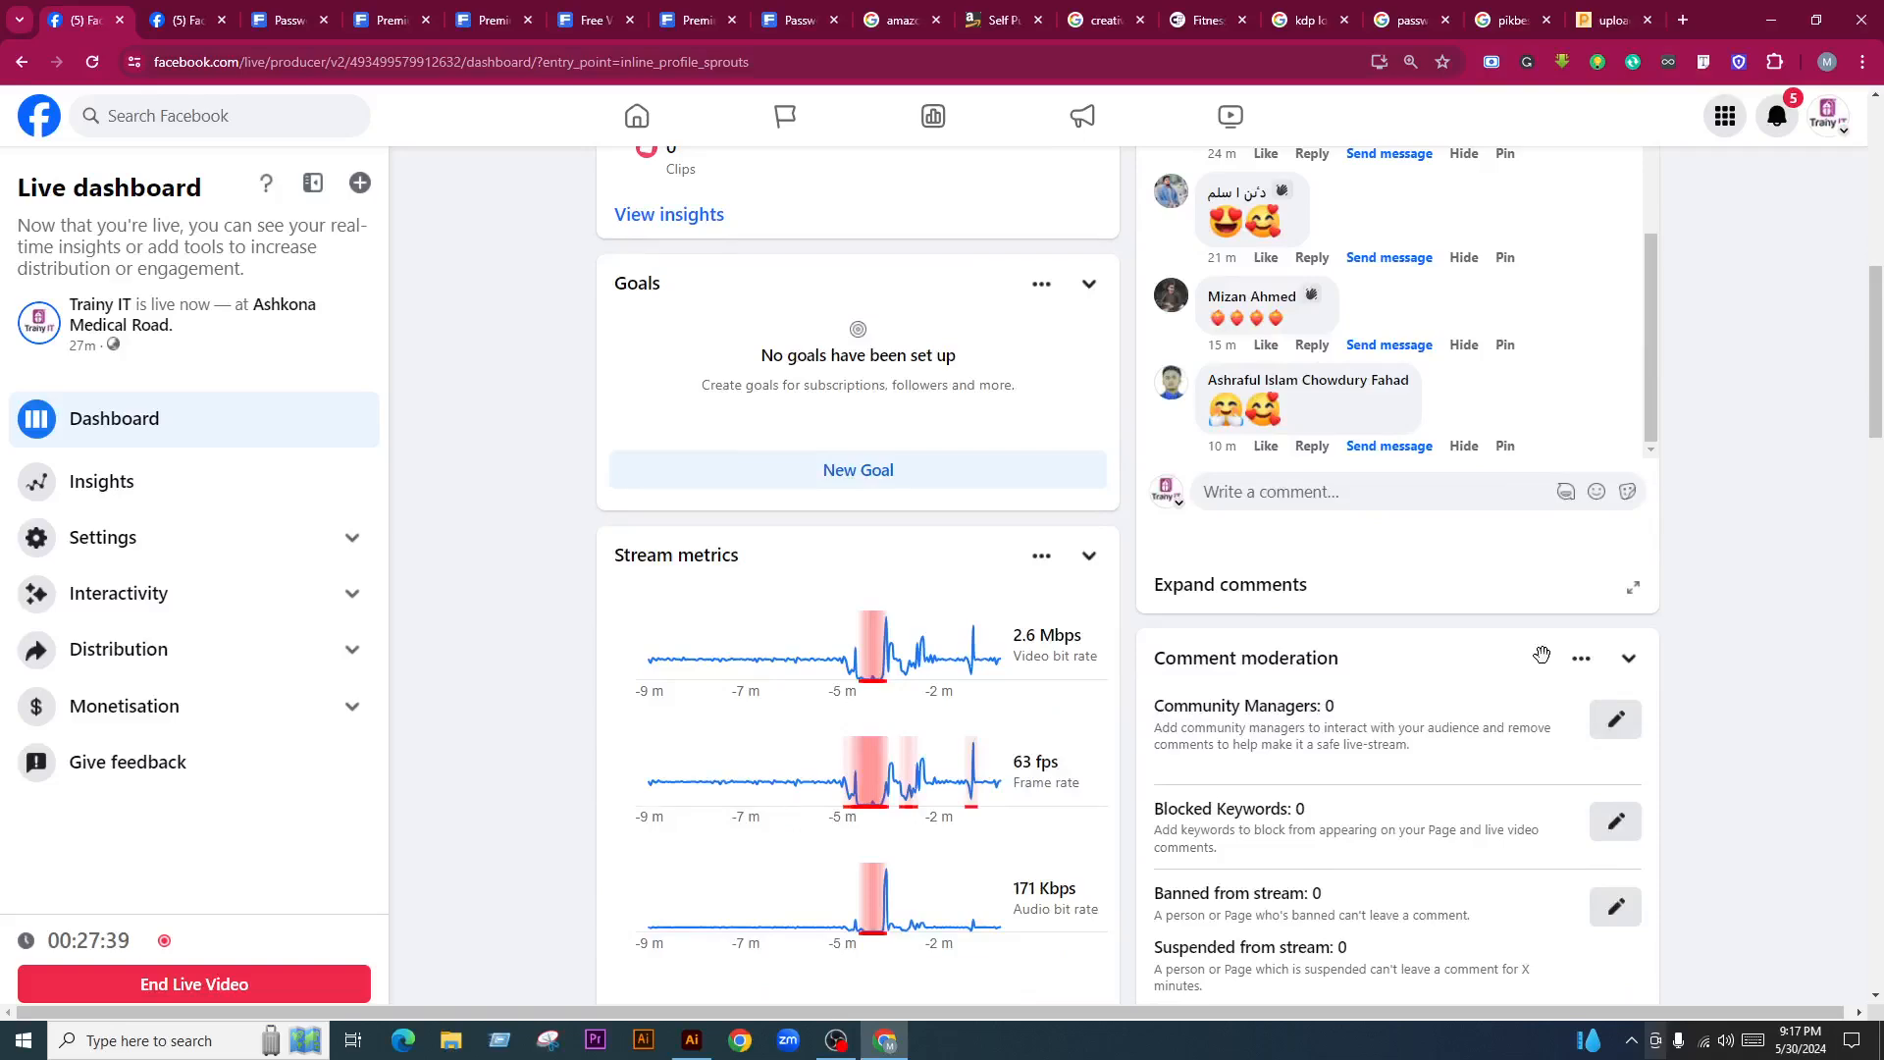
{"action": "scroll", "coordinate": [1543, 656], "scroll_direction": "down", "scroll_amount": 6}
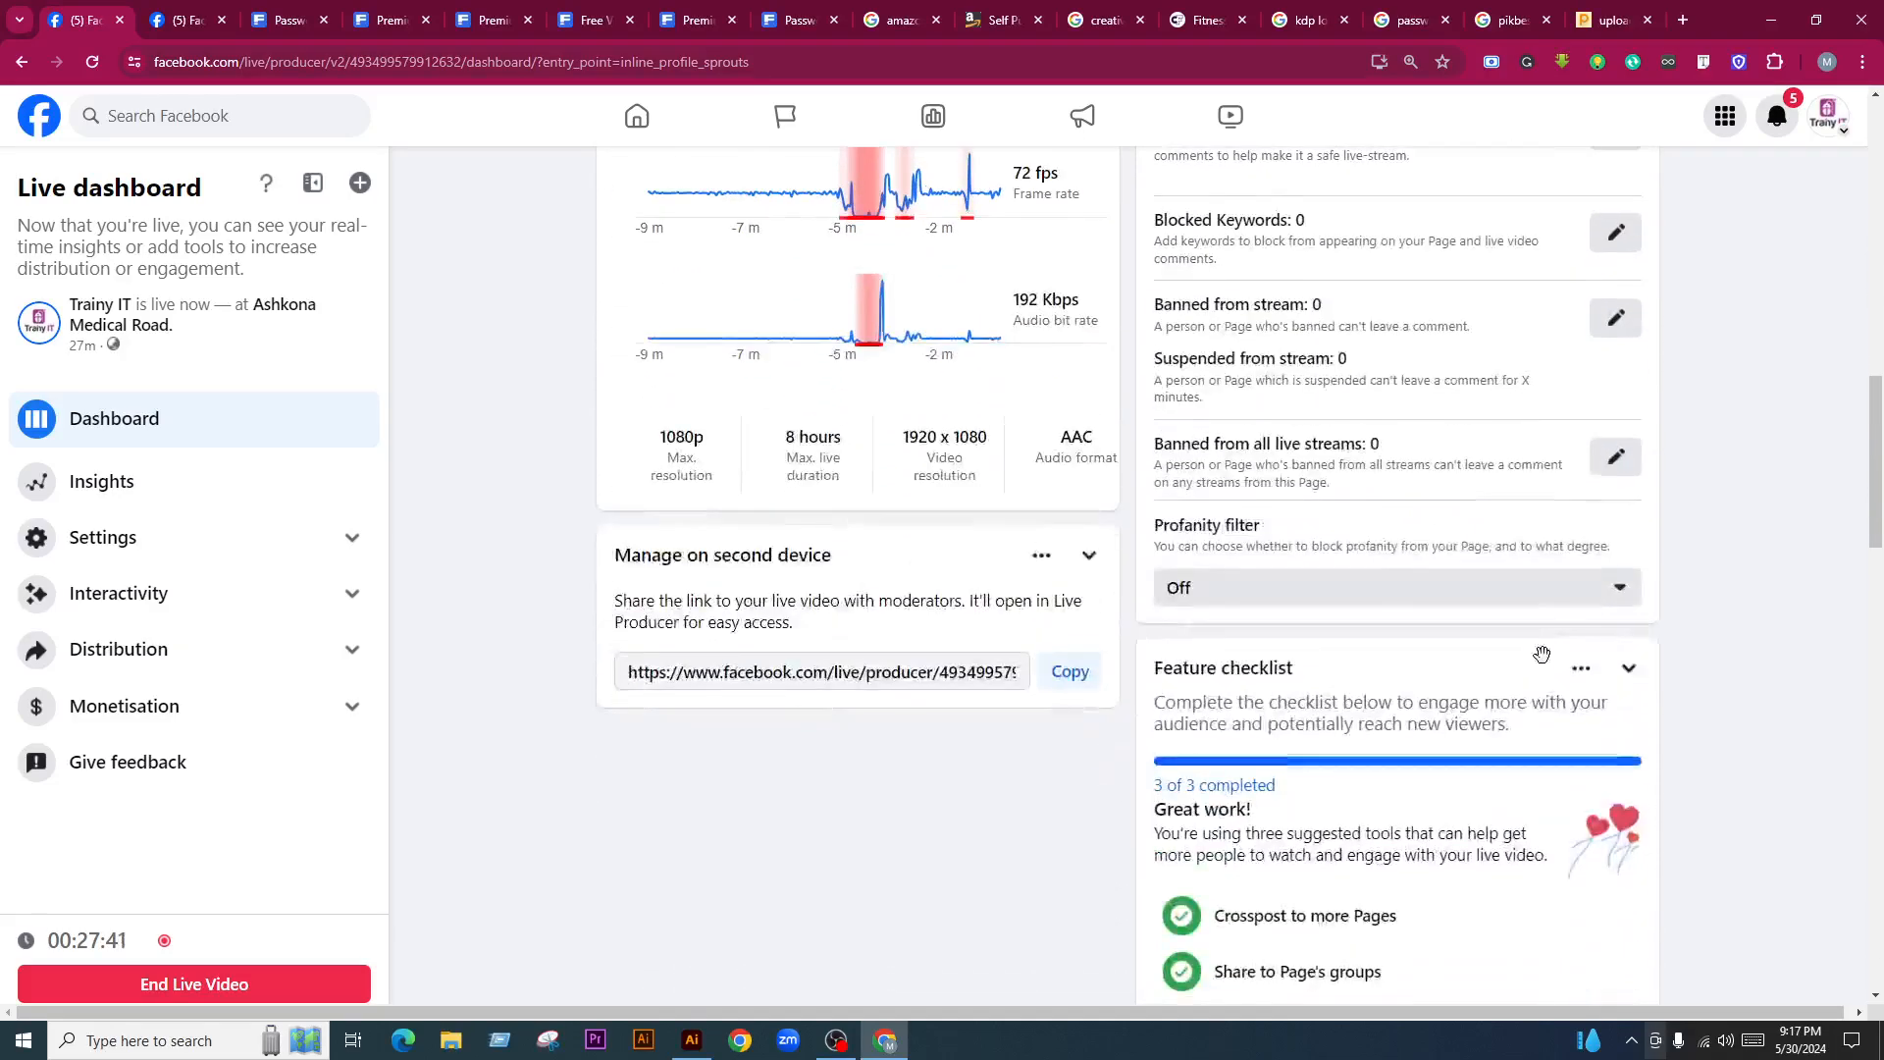
{"action": "scroll", "coordinate": [1543, 655], "scroll_direction": "down", "scroll_amount": 3}
{"action": "scroll", "coordinate": [1530, 677], "scroll_direction": "up", "scroll_amount": 13}
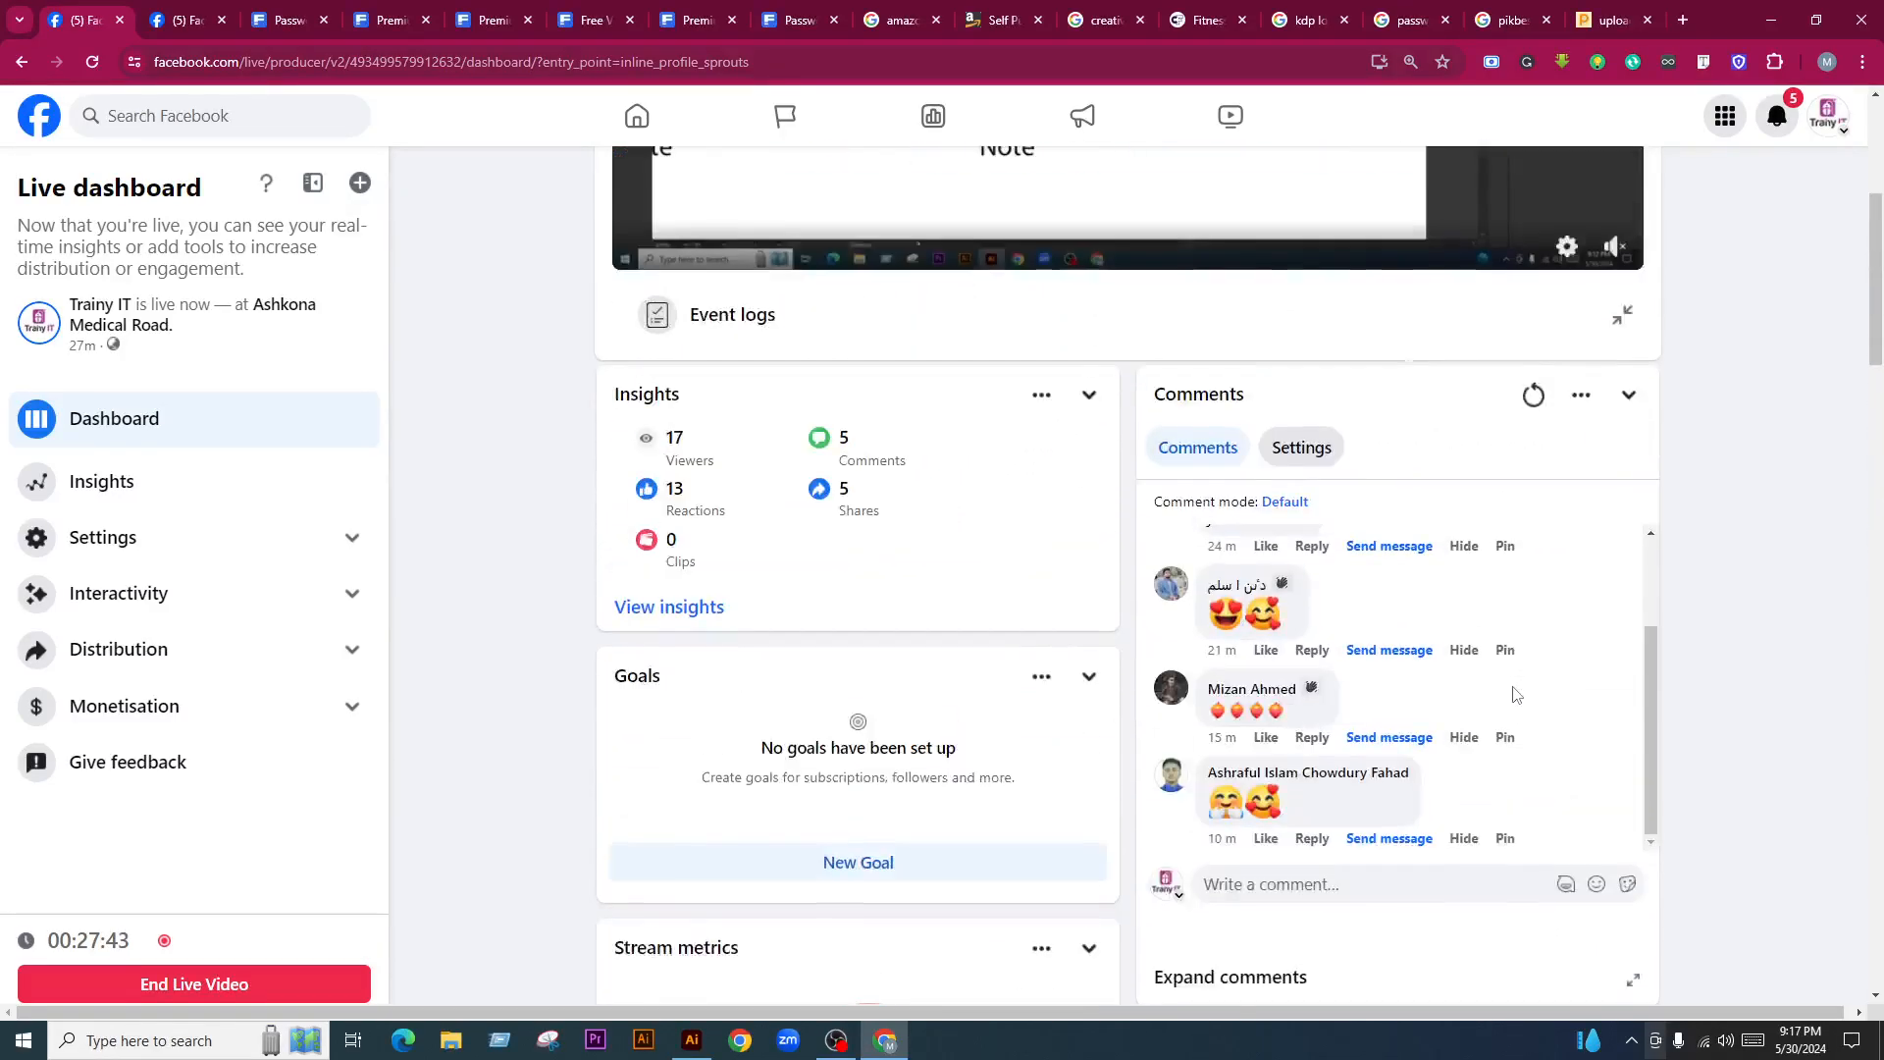
{"action": "scroll", "coordinate": [1516, 695], "scroll_direction": "up", "scroll_amount": 5}
{"action": "scroll", "coordinate": [1719, 740], "scroll_direction": "down", "scroll_amount": 3}
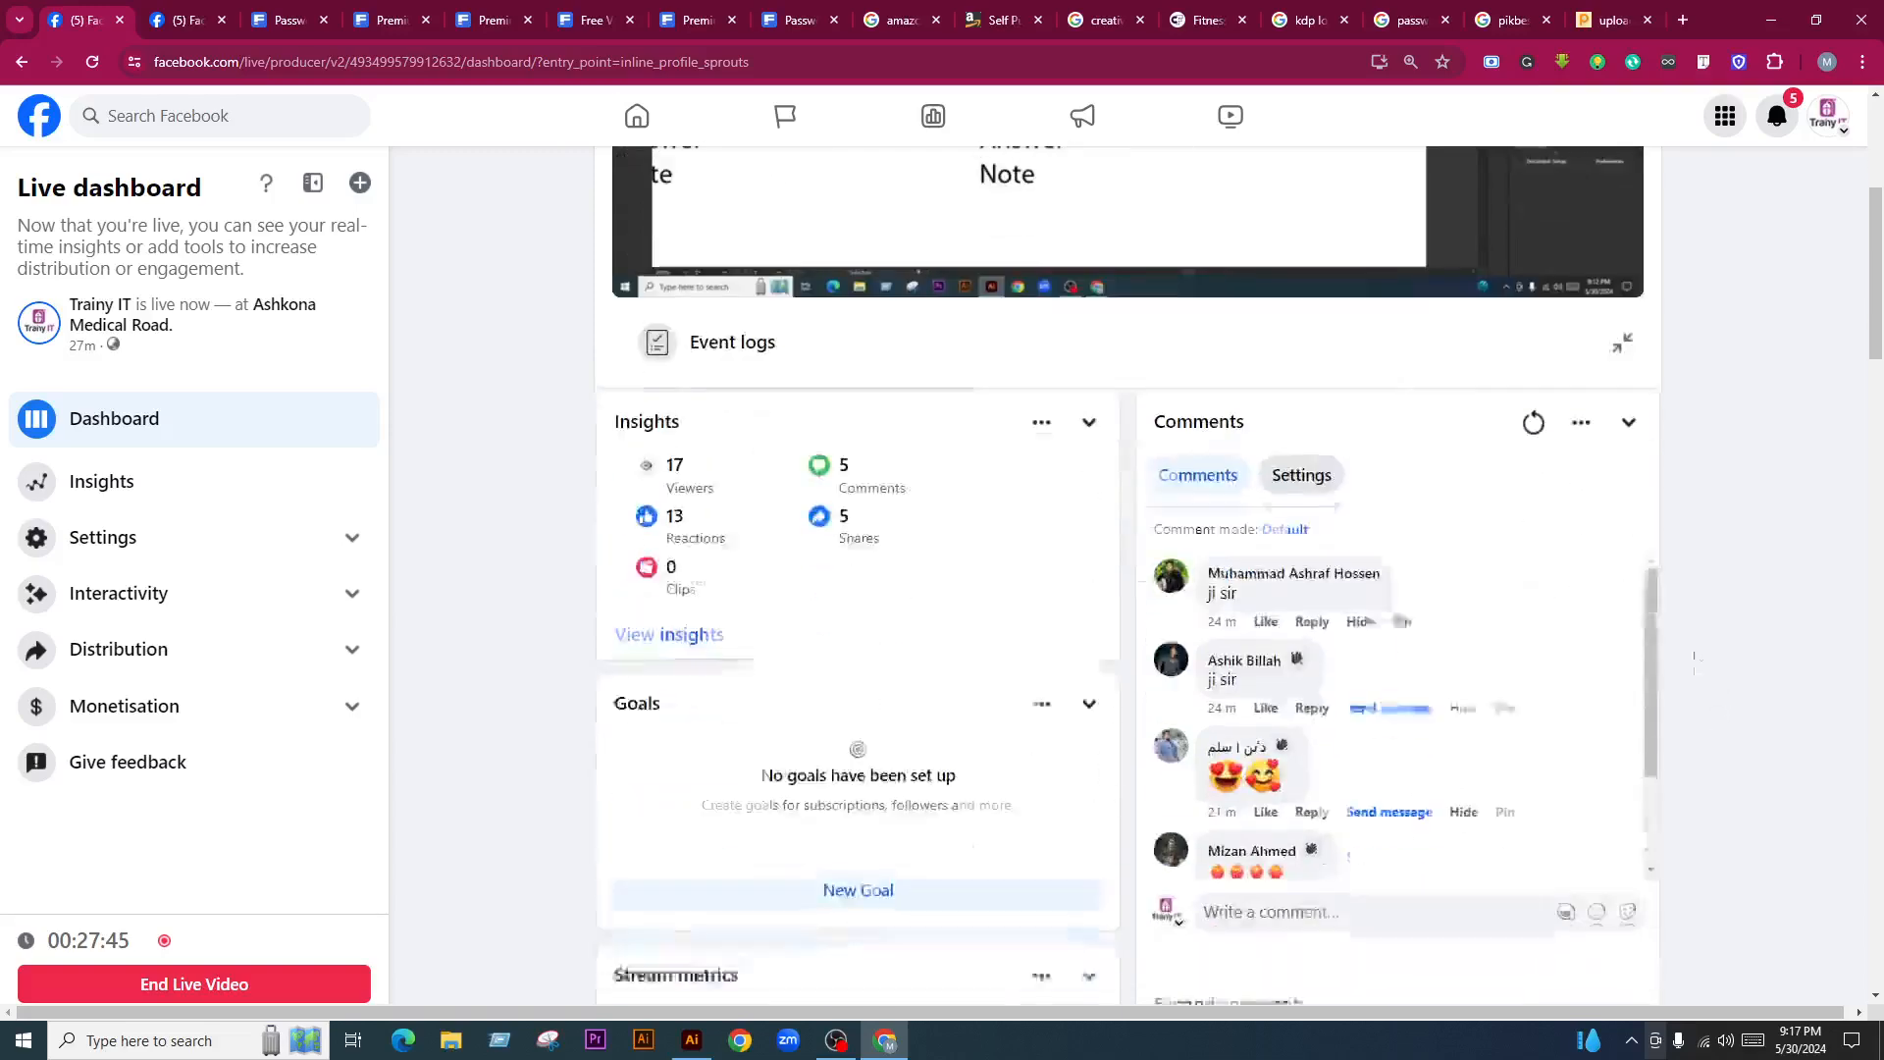
{"action": "left_click", "coordinate": [1533, 395]}
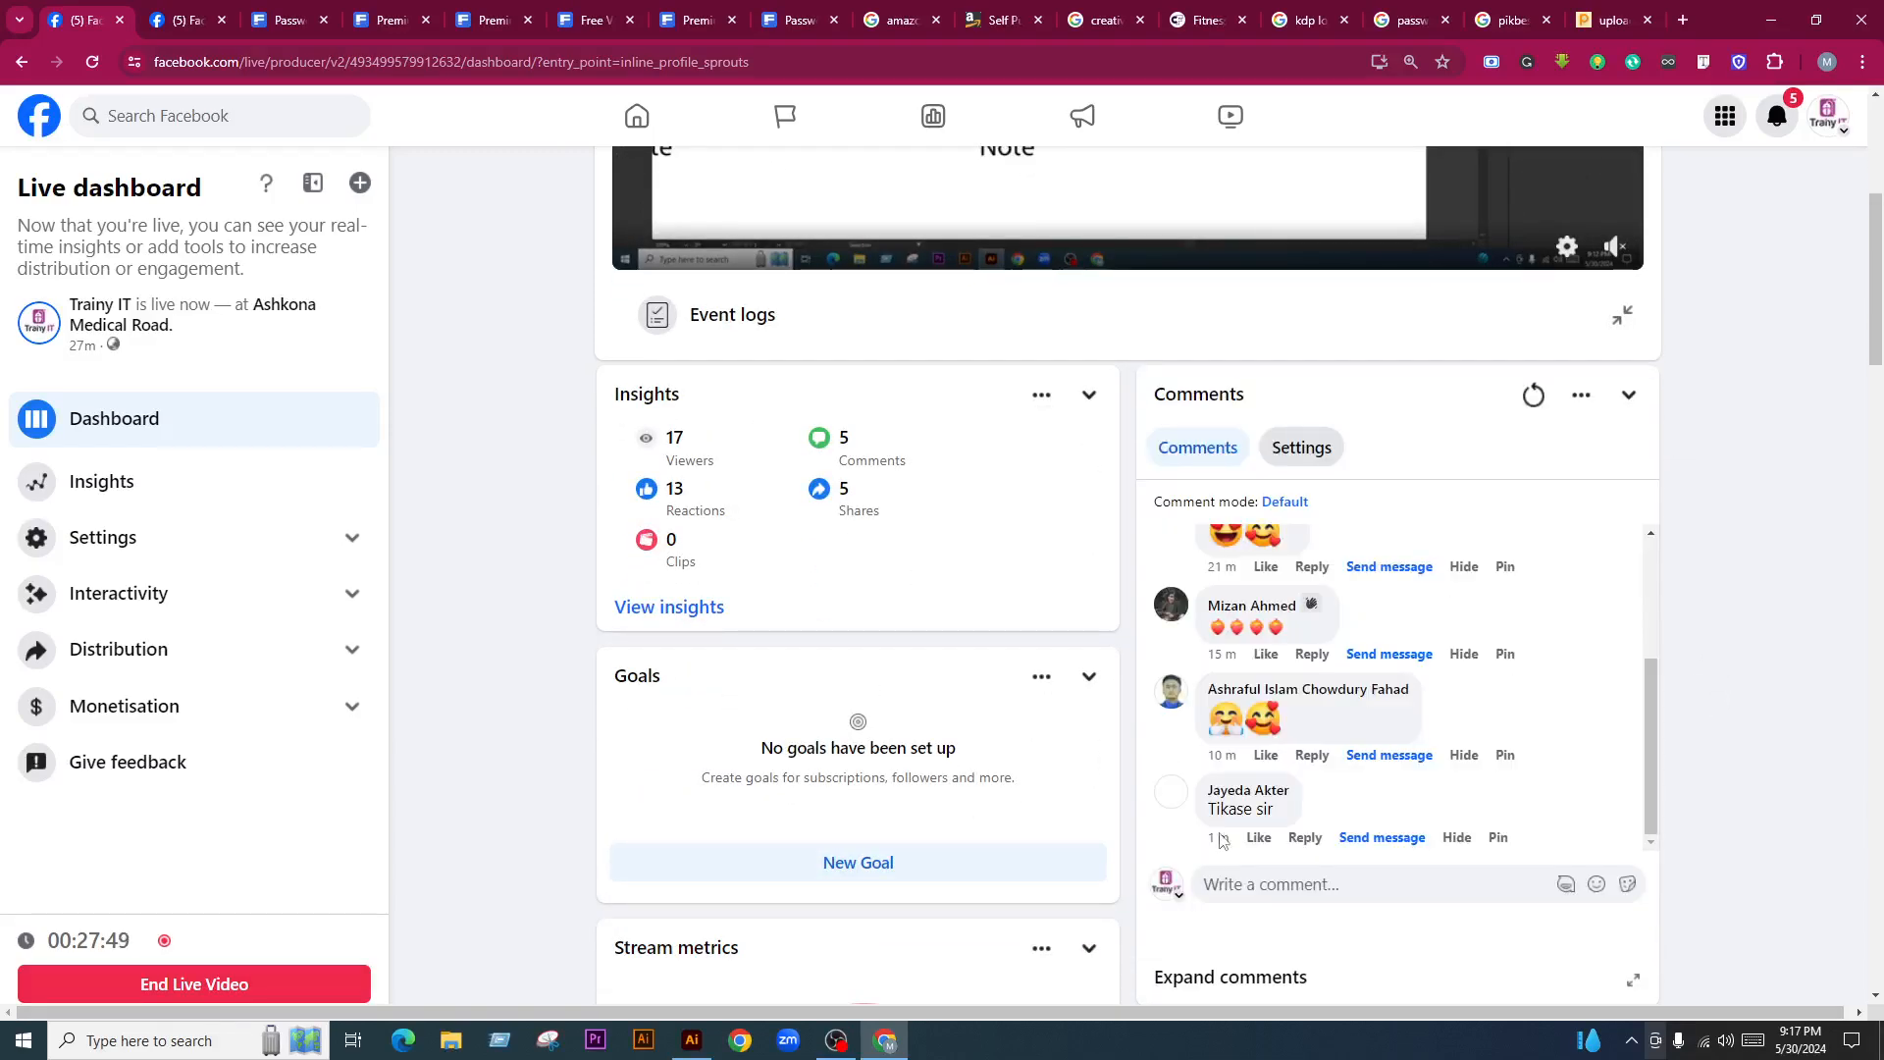
{"action": "scroll", "coordinate": [1509, 766], "scroll_direction": "up", "scroll_amount": 3}
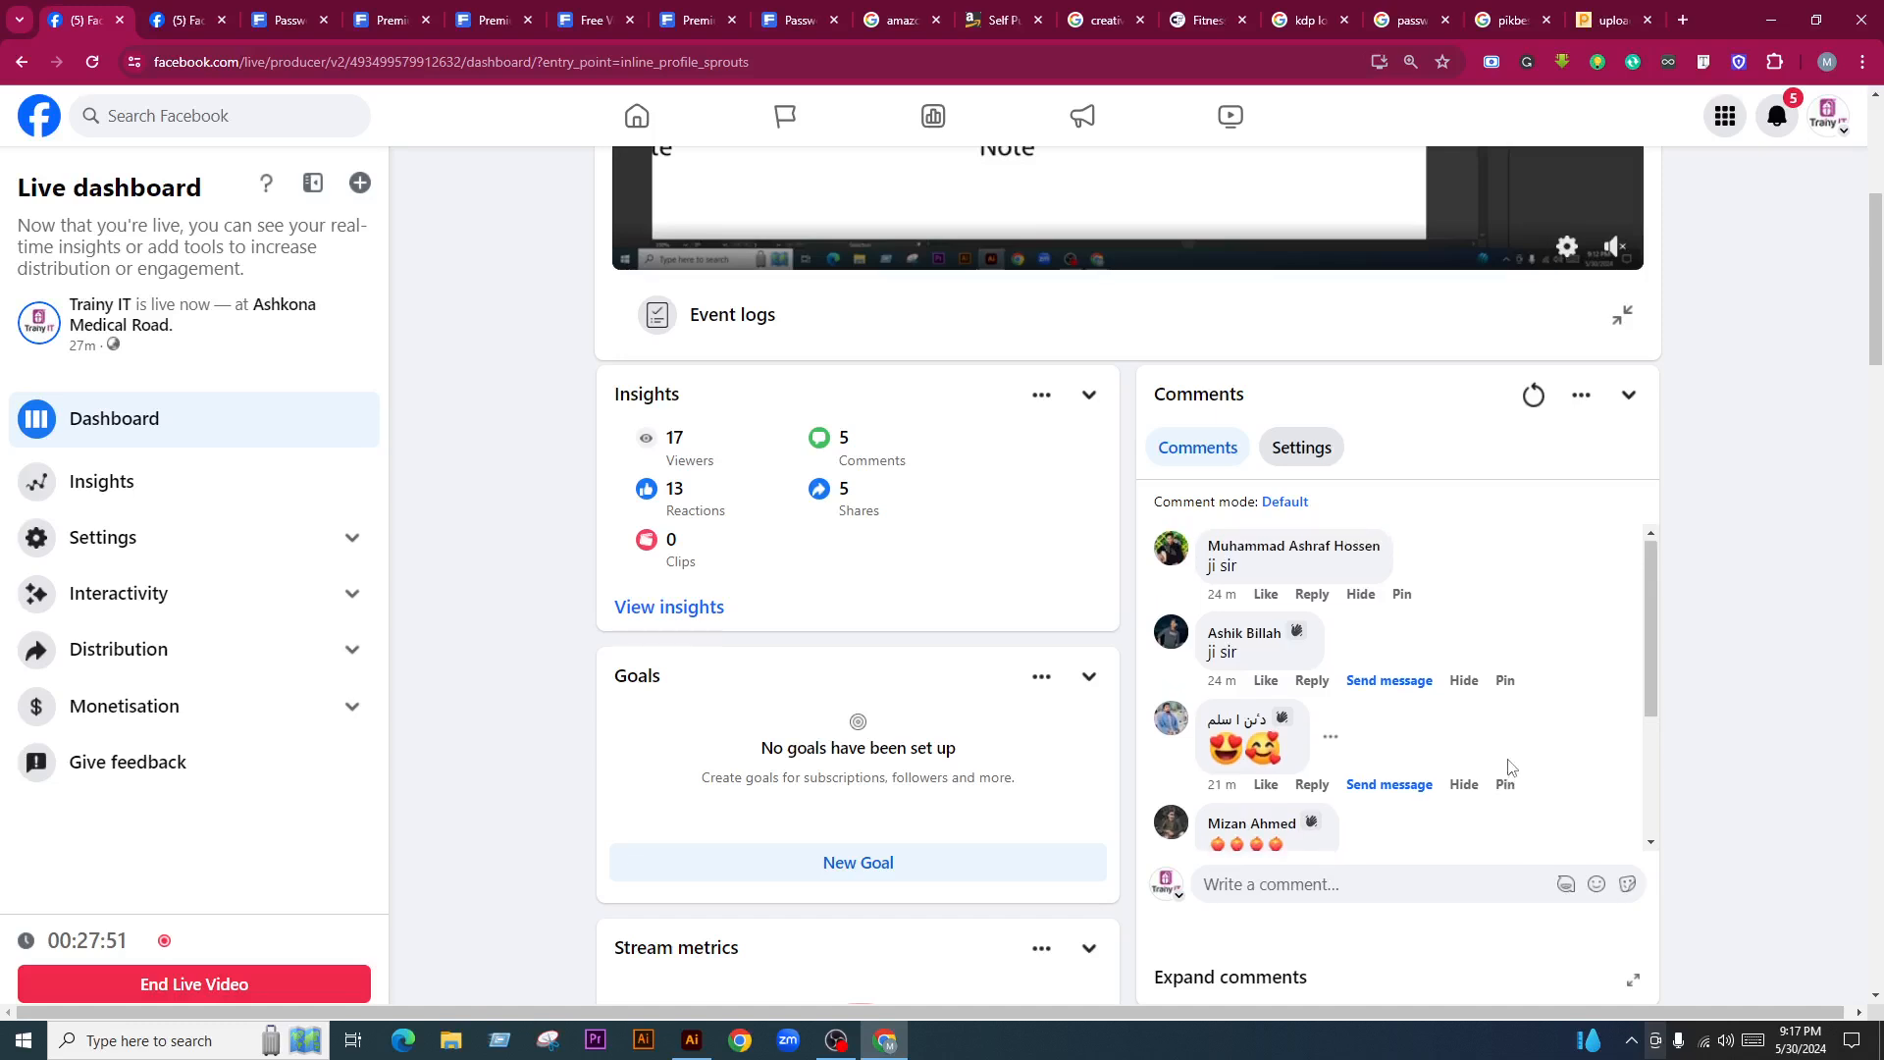
{"action": "scroll", "coordinate": [1519, 721], "scroll_direction": "down", "scroll_amount": 3}
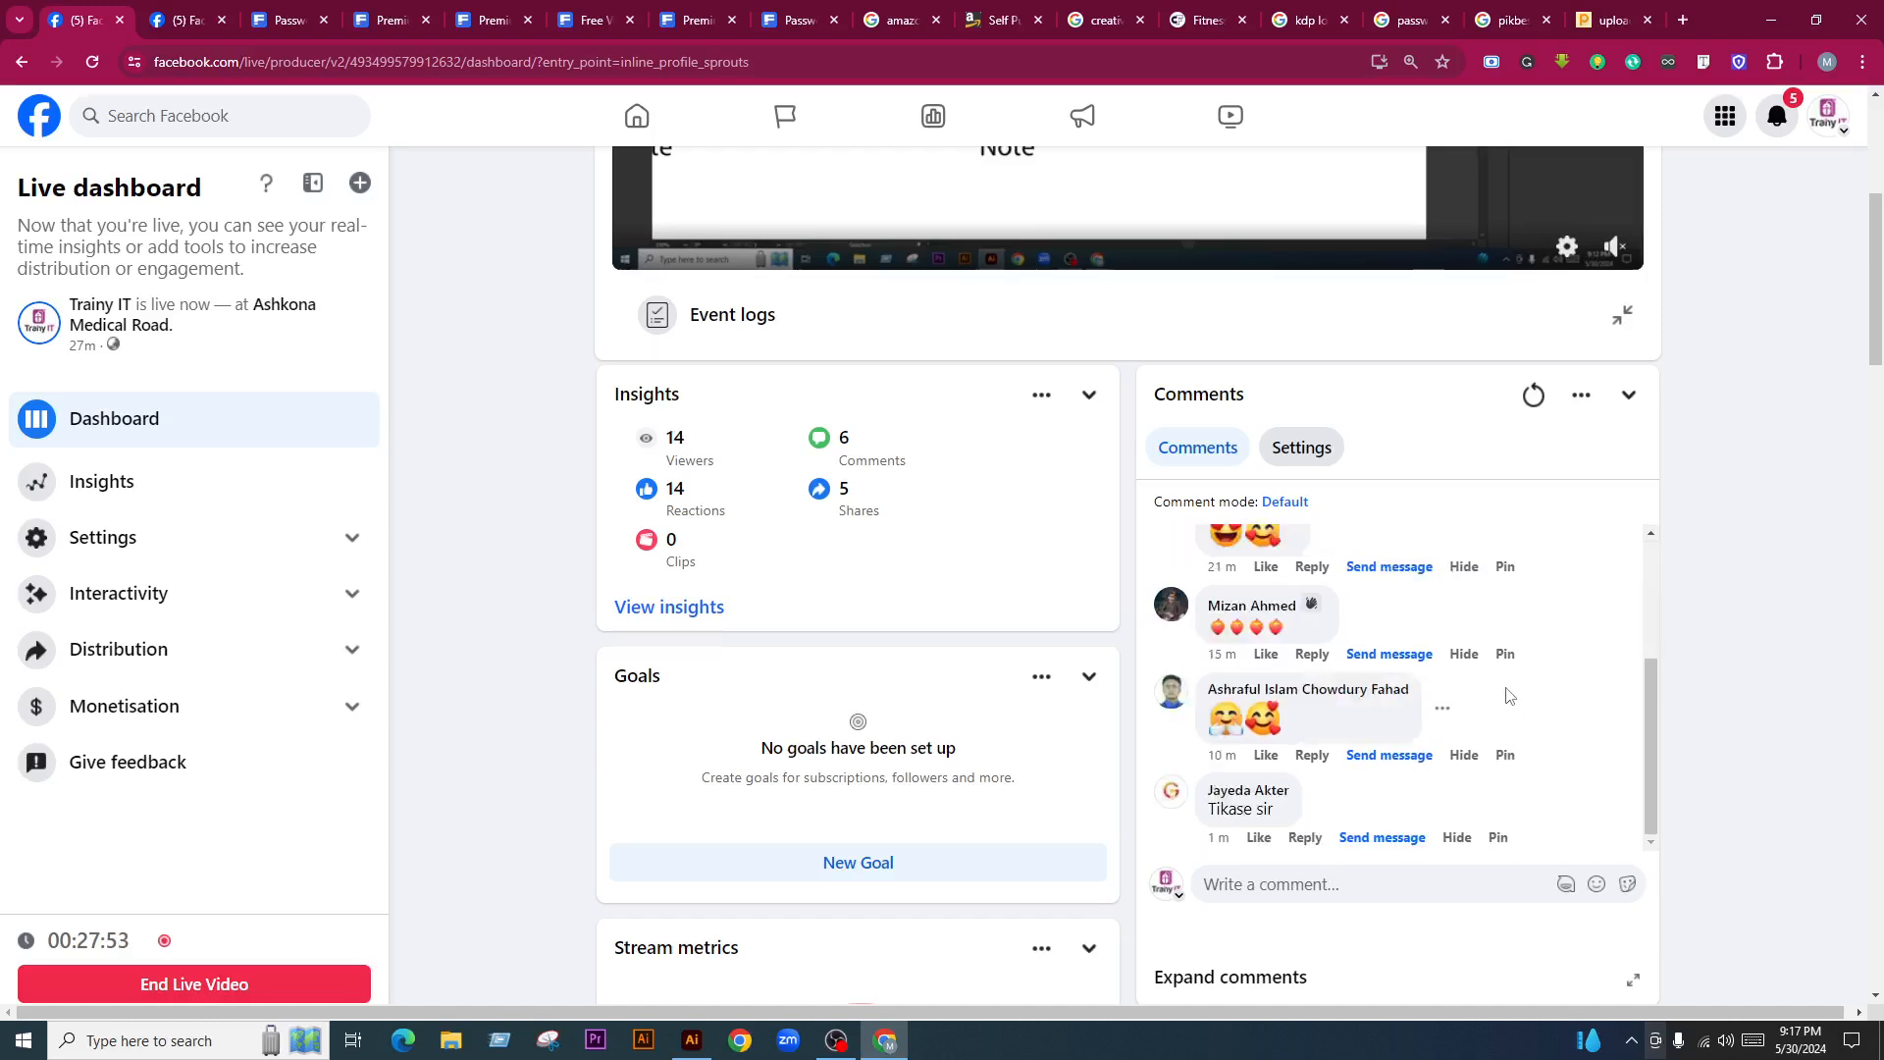
{"action": "scroll", "coordinate": [1499, 688], "scroll_direction": "up", "scroll_amount": 3}
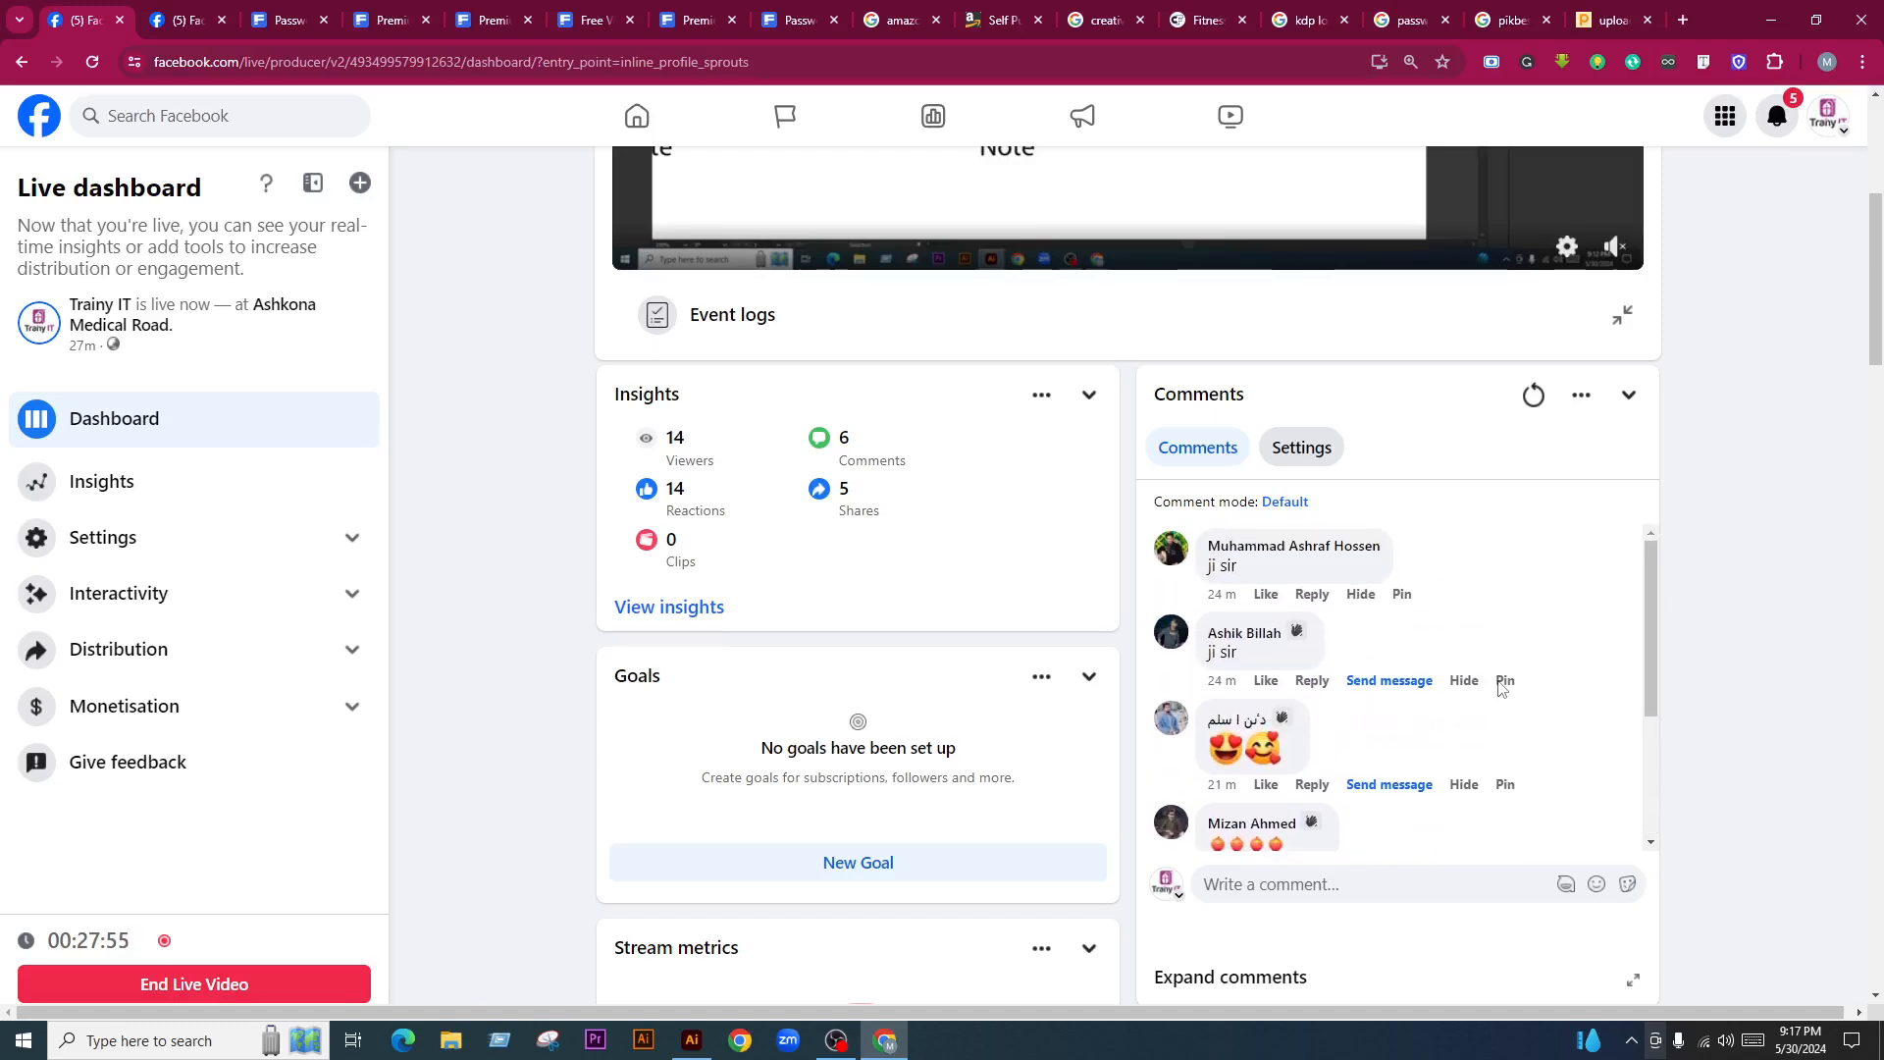
{"action": "scroll", "coordinate": [1511, 686], "scroll_direction": "down", "scroll_amount": 3}
{"action": "scroll", "coordinate": [1711, 663], "scroll_direction": "up", "scroll_amount": 5}
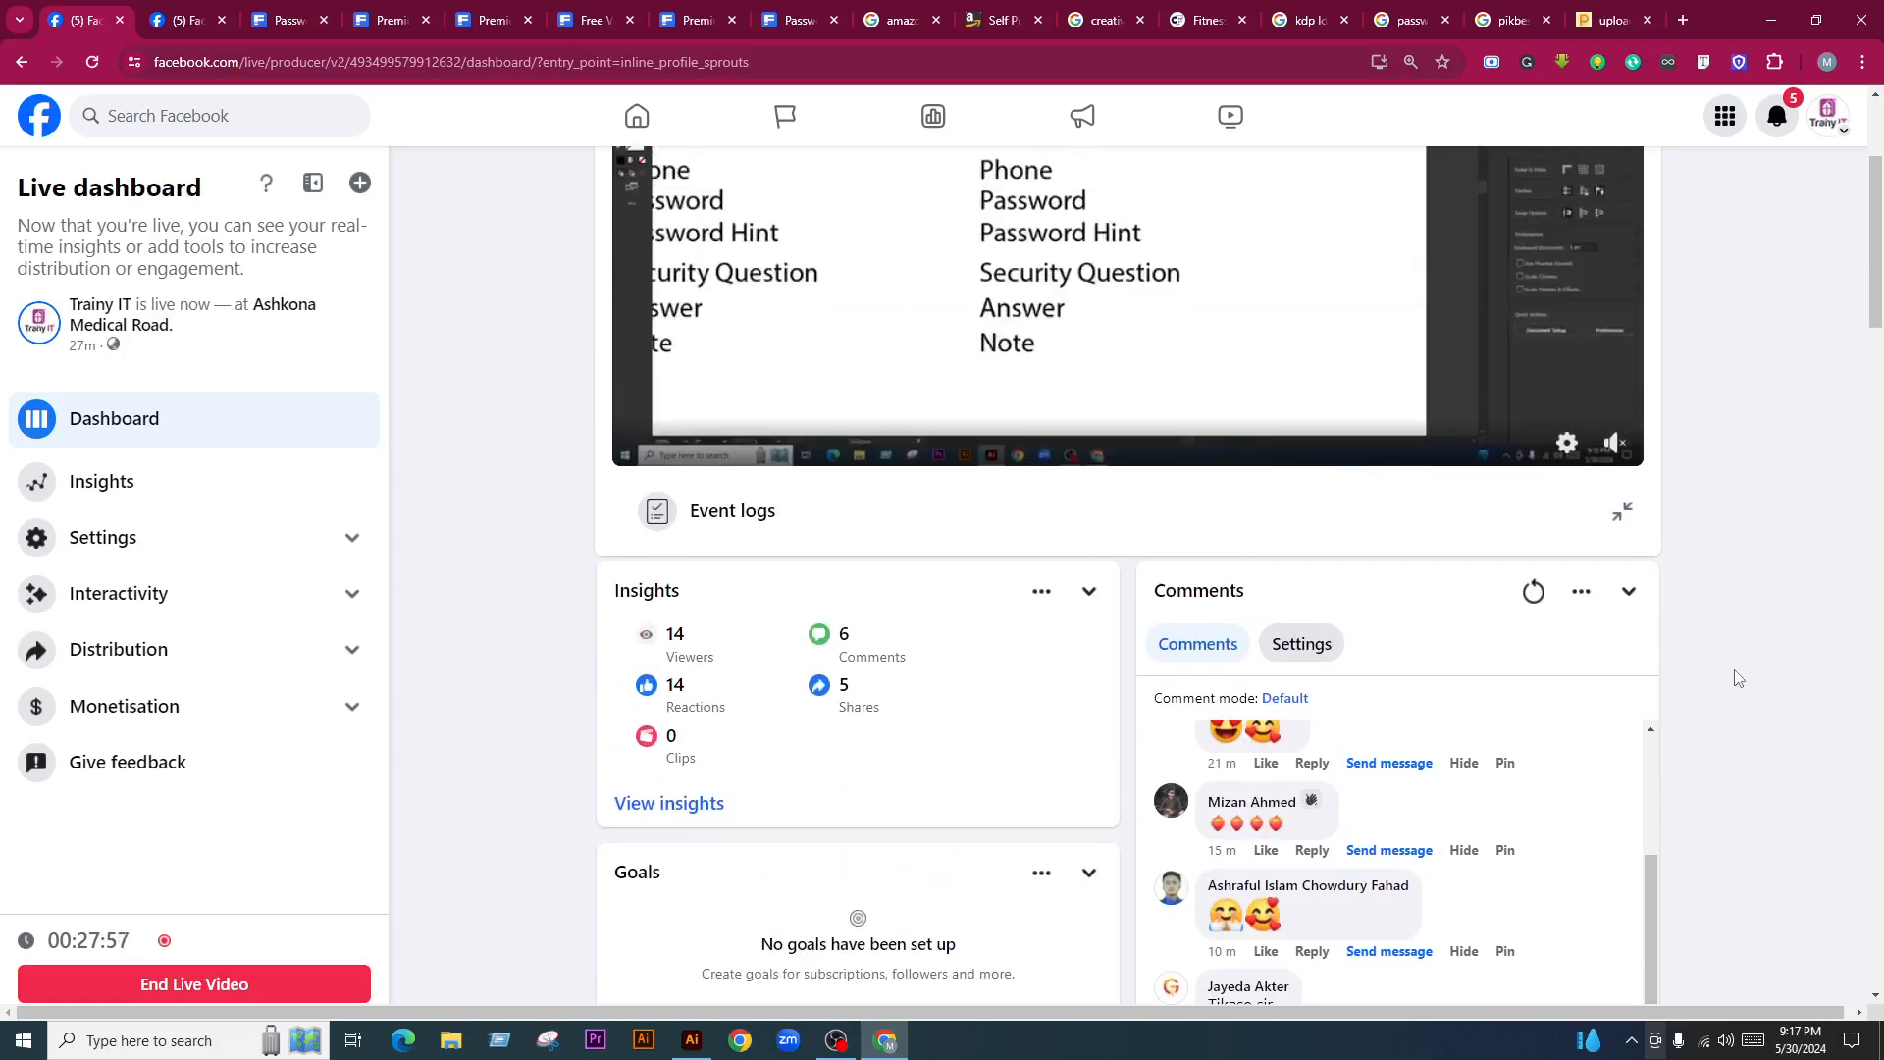
Minimize Chrome to return to Illustrator and select the second label column
{"action": "left_click", "coordinate": [1771, 20]}
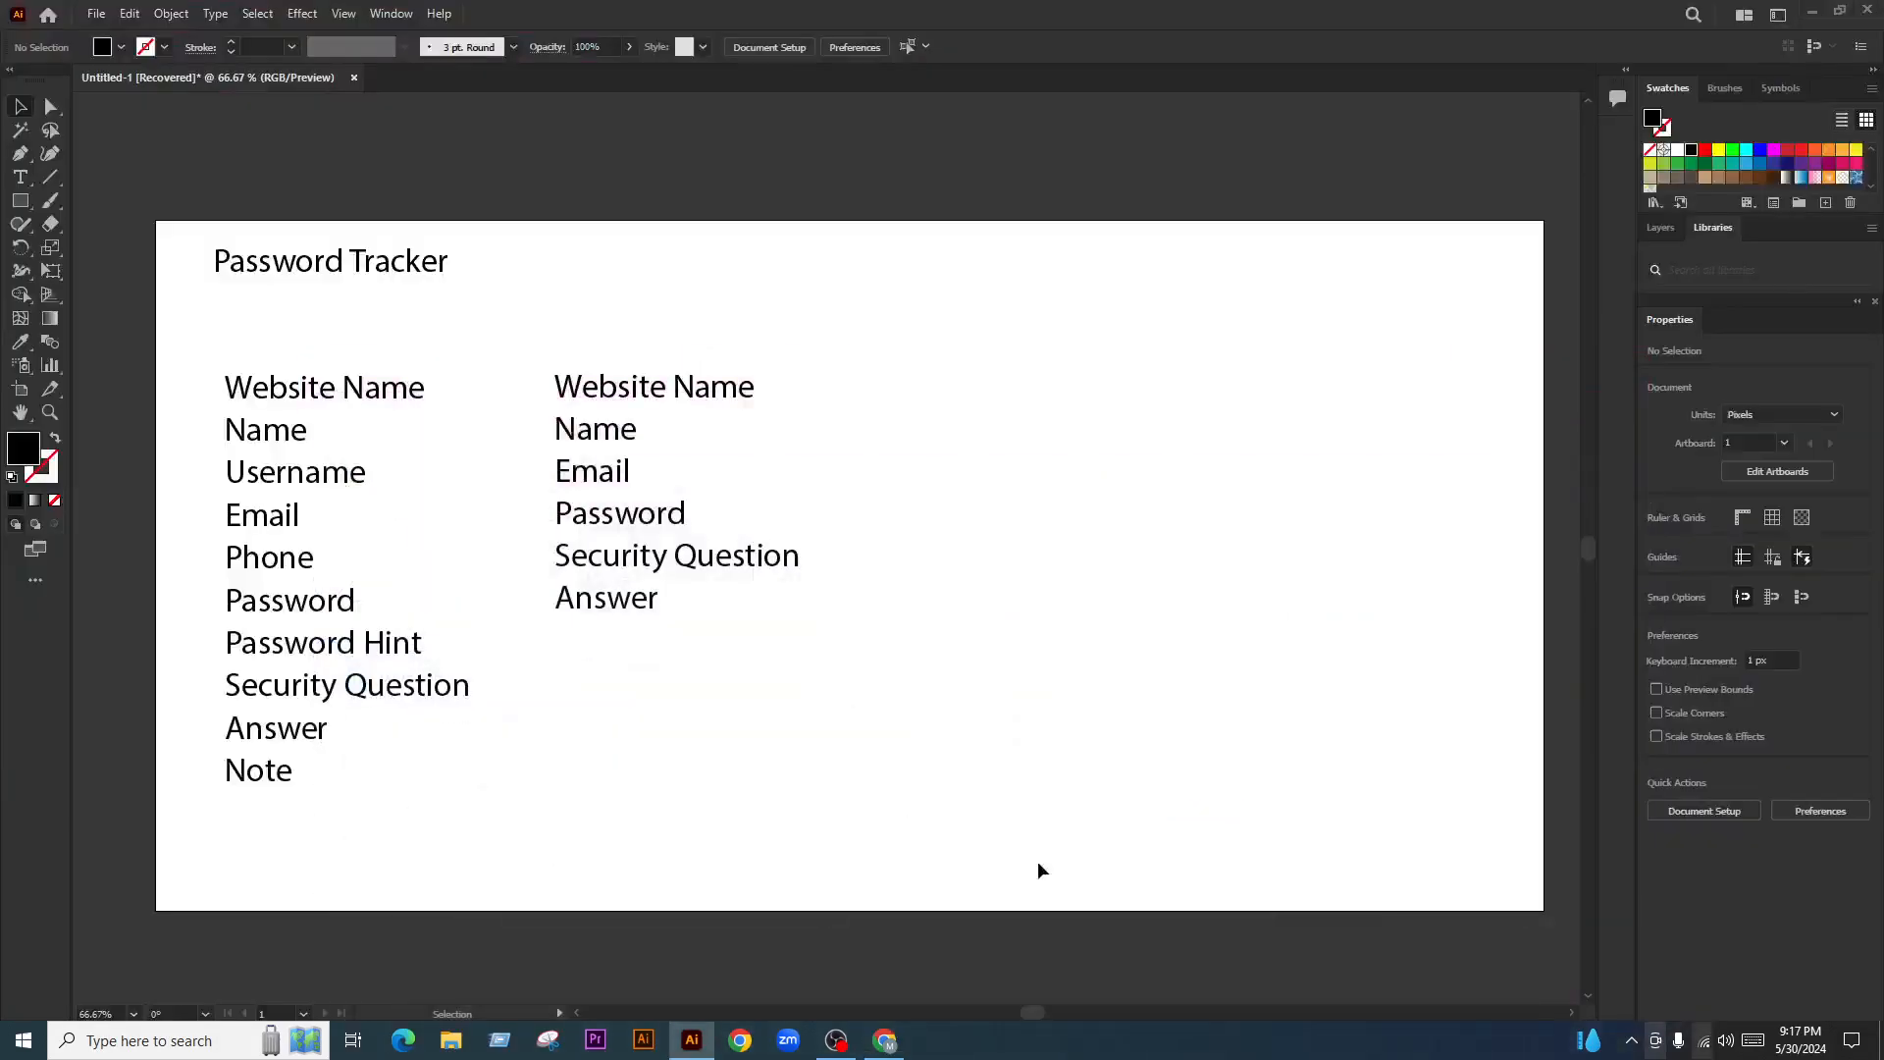
{"action": "left_click_drag", "start_coordinate": [818, 661], "coordinate": [874, 647]}
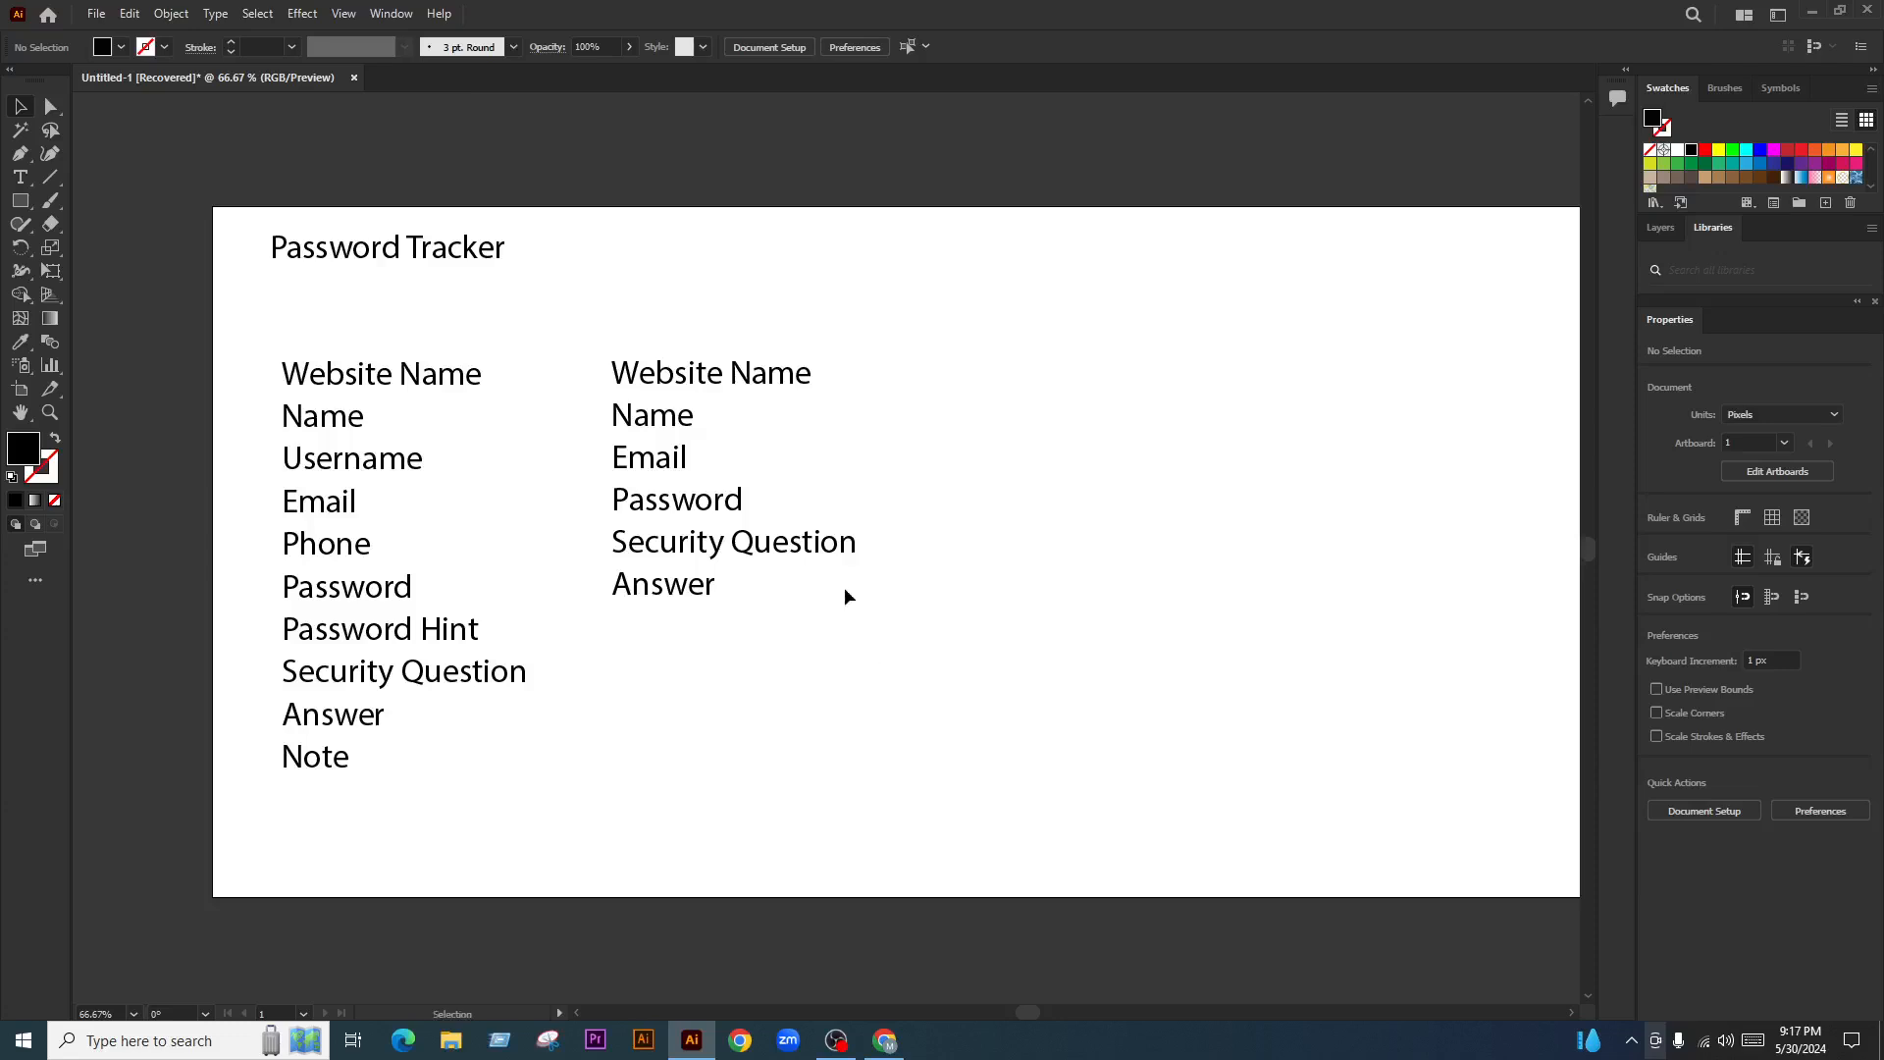
{"action": "left_click_drag", "start_coordinate": [879, 323], "coordinate": [679, 622]}
{"action": "left_click", "coordinate": [802, 671]}
{"action": "left_click_drag", "start_coordinate": [804, 677], "coordinate": [830, 639]}
{"action": "left_click_drag", "start_coordinate": [874, 354], "coordinate": [615, 609]}
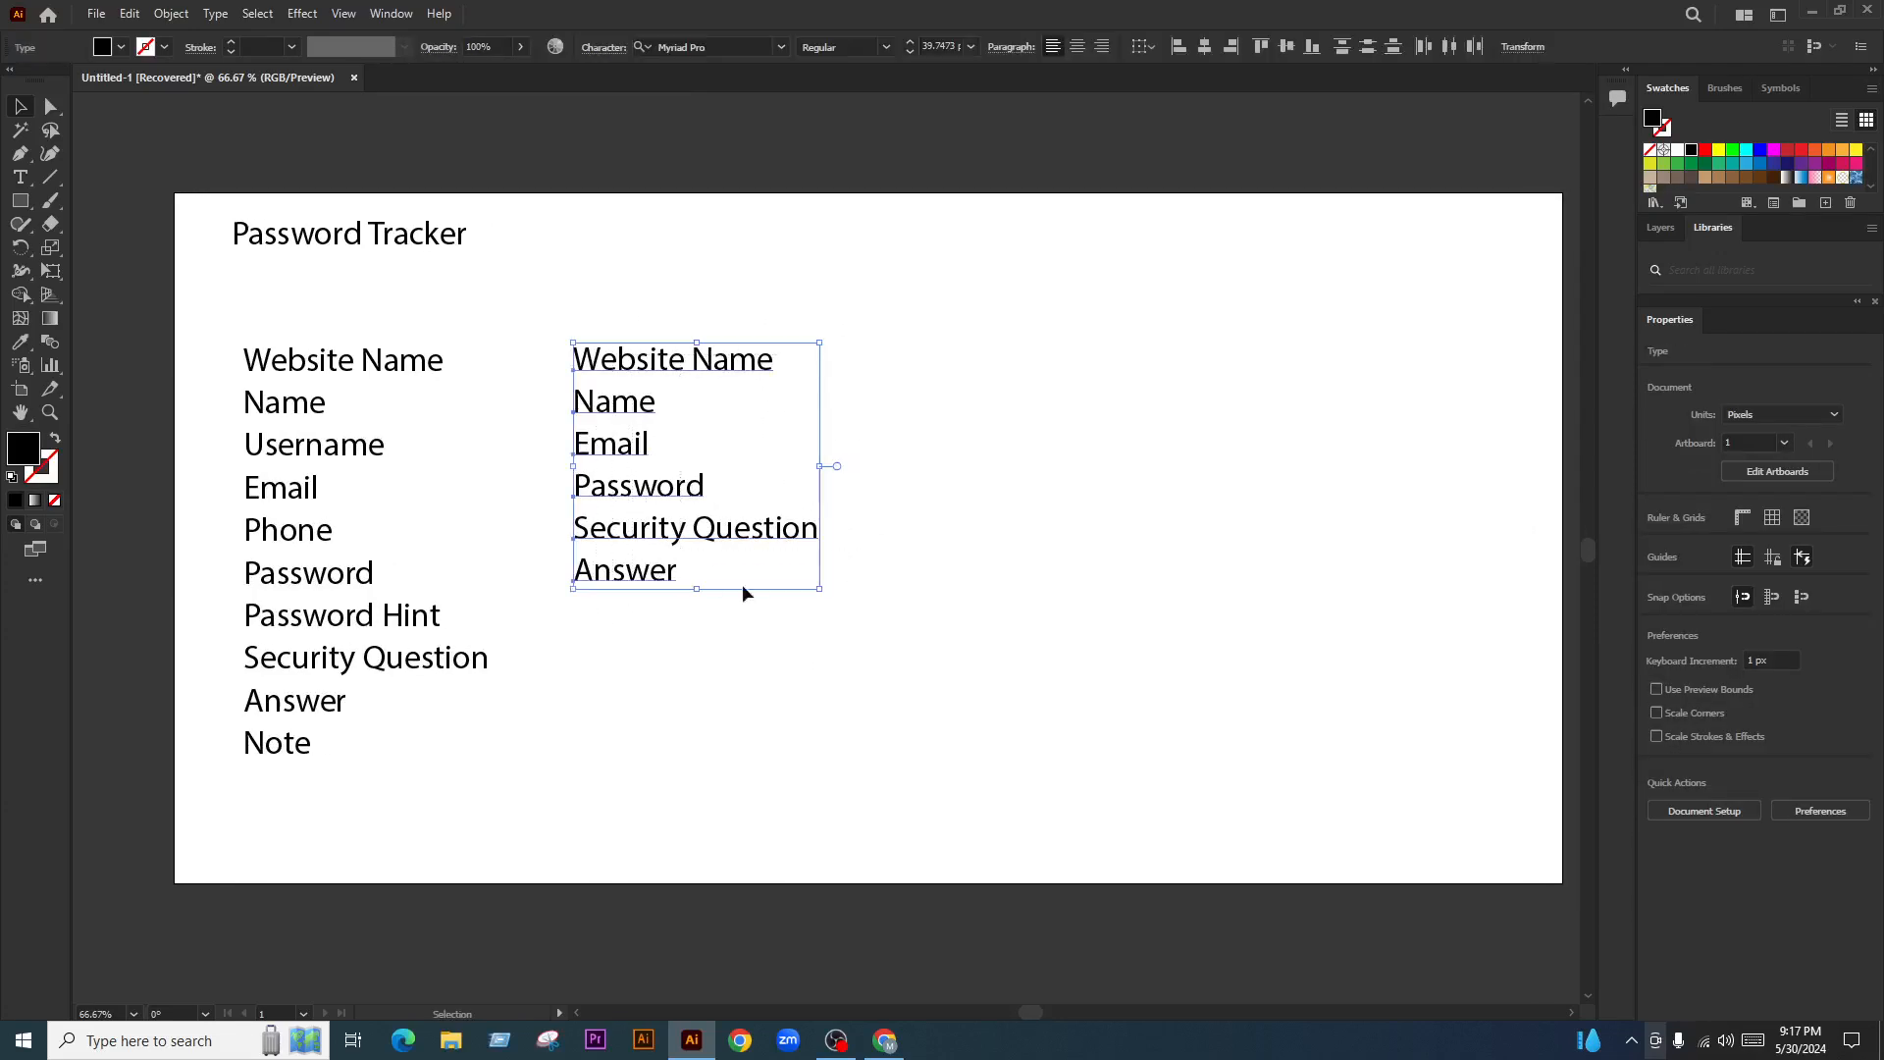
Copy the left ten-label column straight across as a third column, then zoom in
{"action": "left_click_drag", "start_coordinate": [442, 316], "coordinate": [295, 775]}
{"action": "left_click_drag", "start_coordinate": [333, 672], "coordinate": [976, 675]}
{"action": "left_click", "coordinate": [1161, 595]}
{"action": "left_click_drag", "start_coordinate": [1172, 575], "coordinate": [1080, 586]}
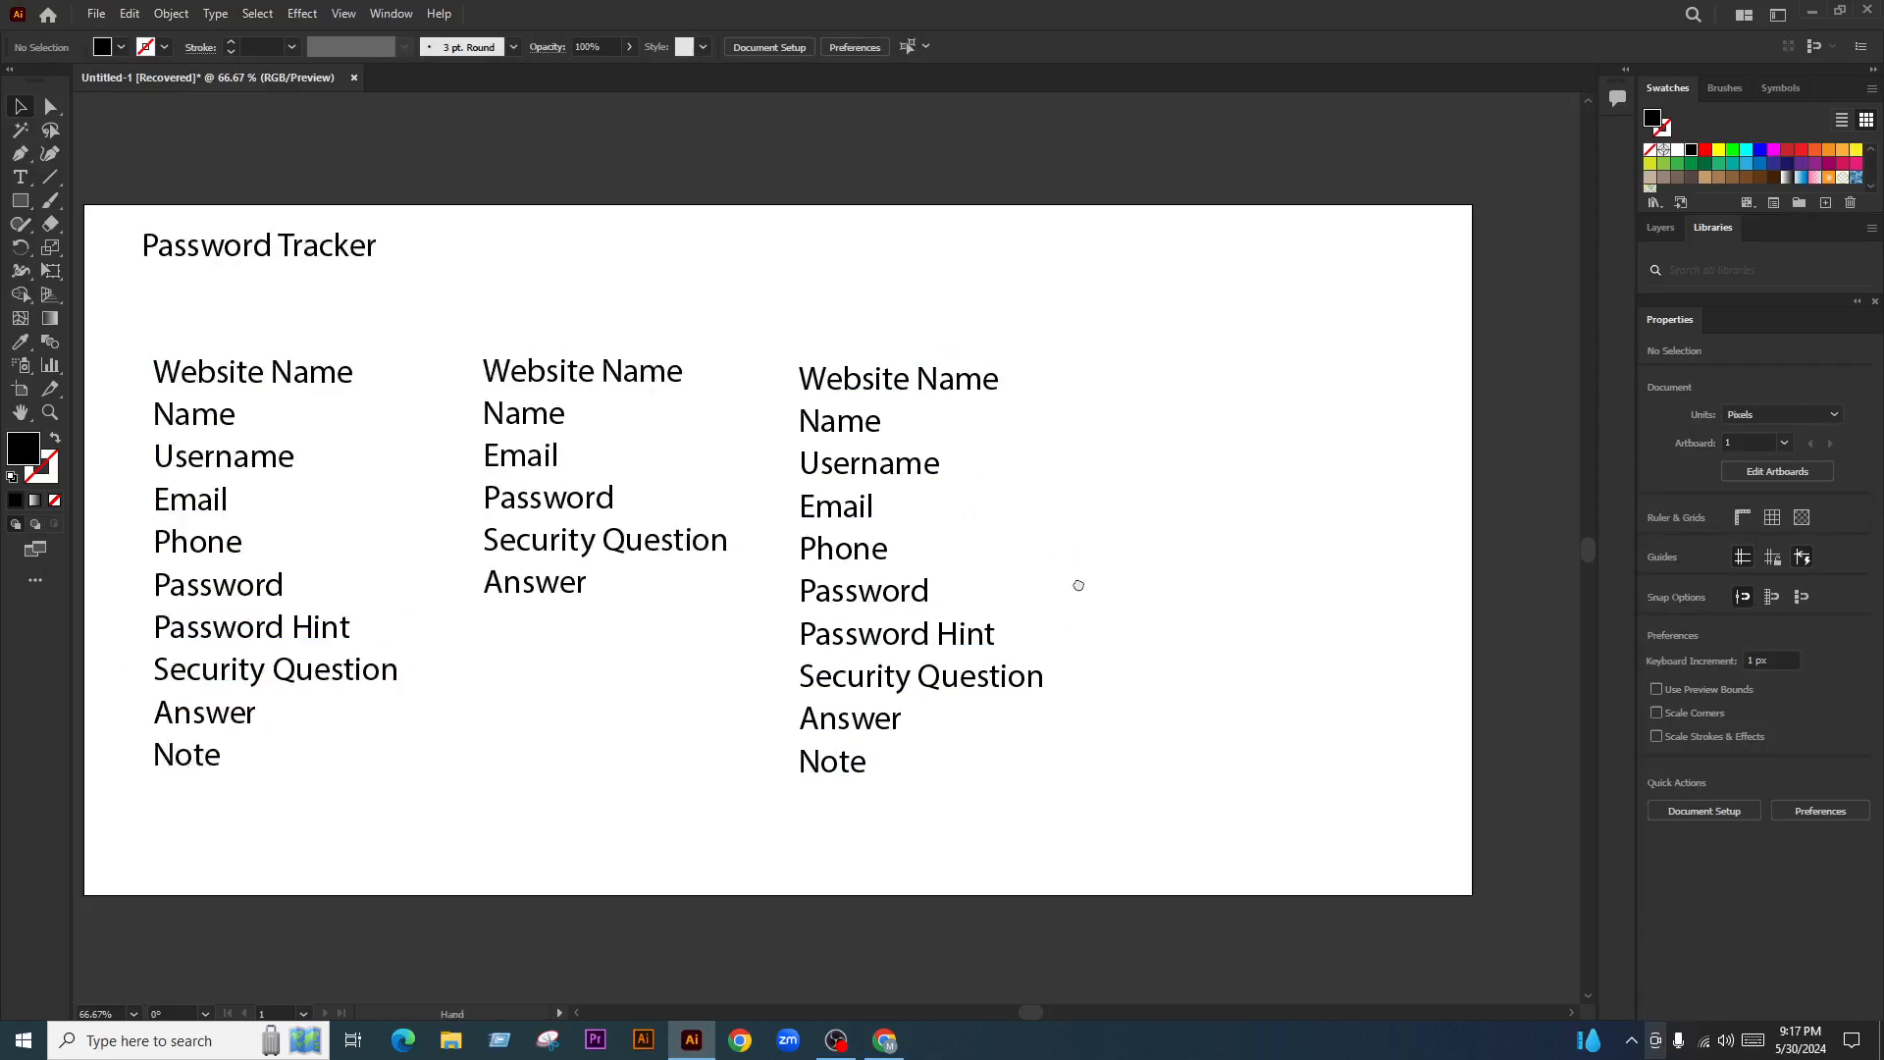
{"action": "key", "text": "ctrl+z"}
{"action": "left_click_drag", "start_coordinate": [312, 372], "coordinate": [949, 414]}
{"action": "left_click", "coordinate": [1128, 547]}
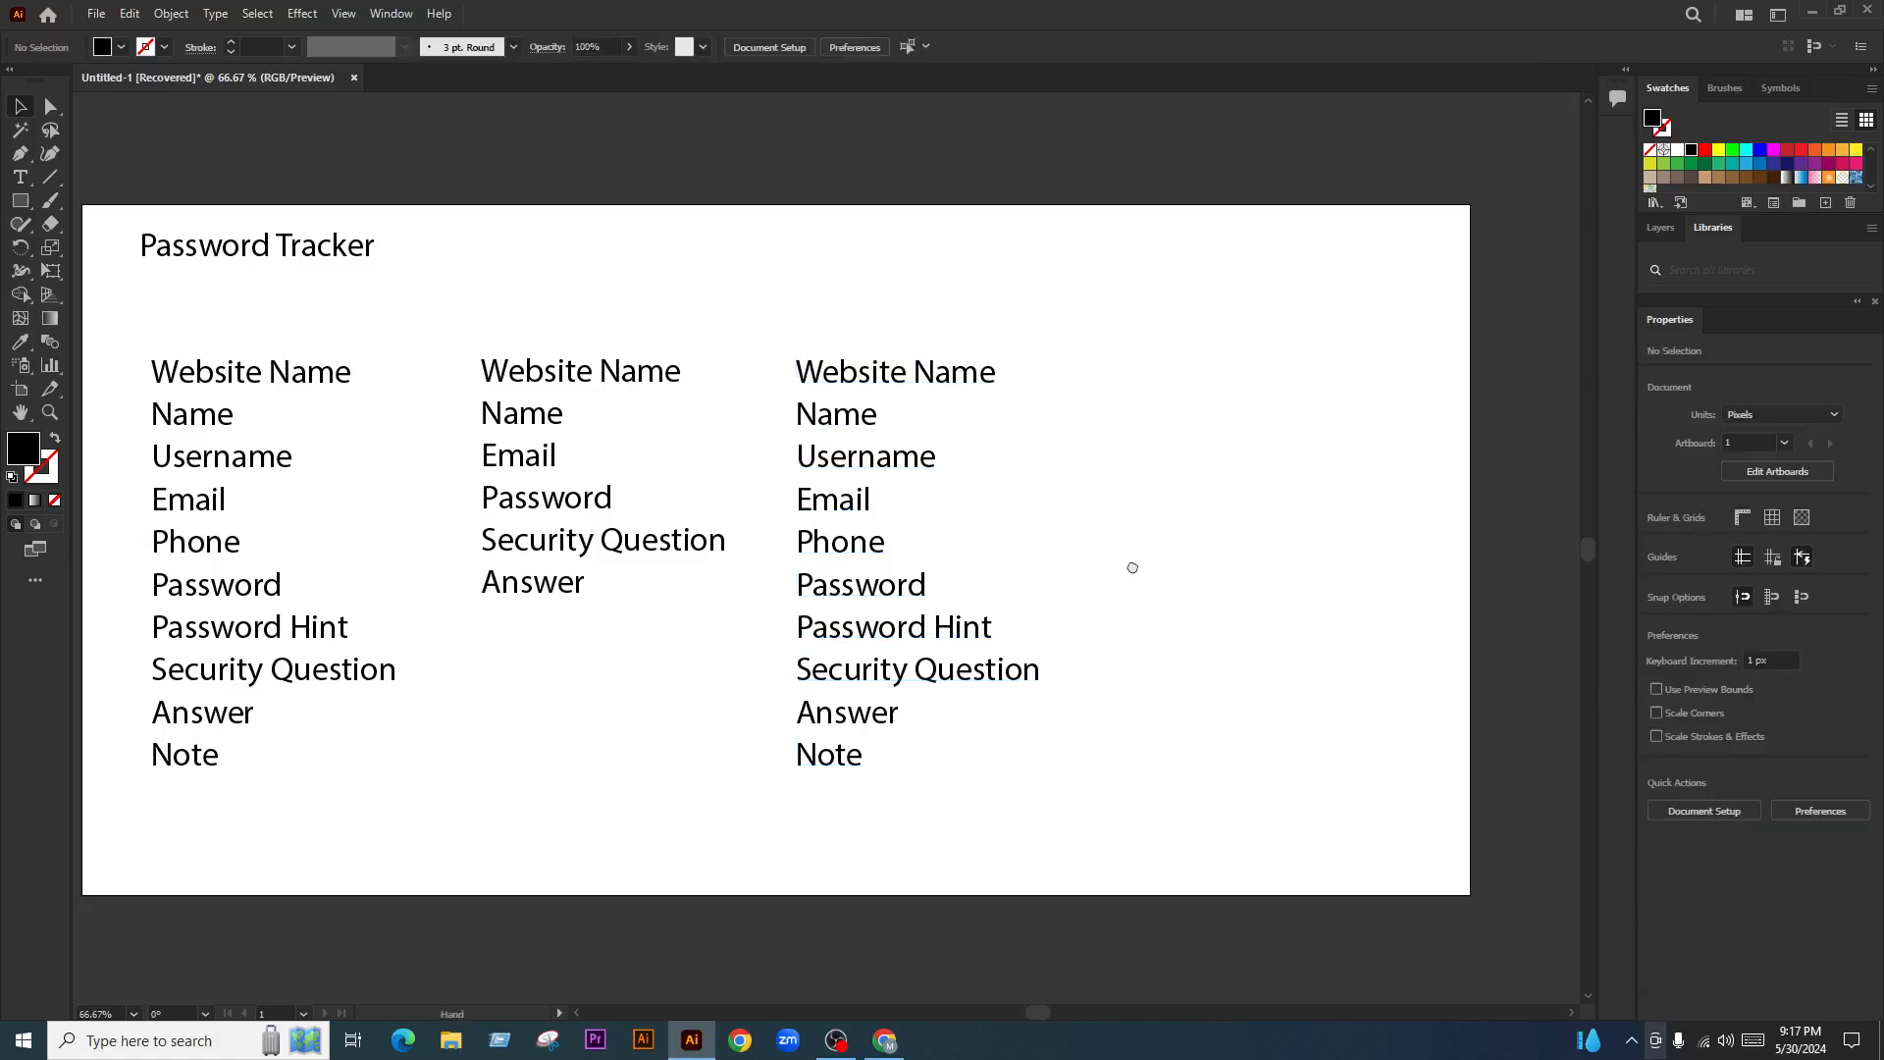
{"action": "left_click_drag", "start_coordinate": [1131, 567], "coordinate": [1082, 545]}
{"action": "scroll", "coordinate": [954, 512], "scroll_direction": "up", "scroll_amount": 1}
{"action": "left_click_drag", "start_coordinate": [965, 507], "coordinate": [1048, 513]}
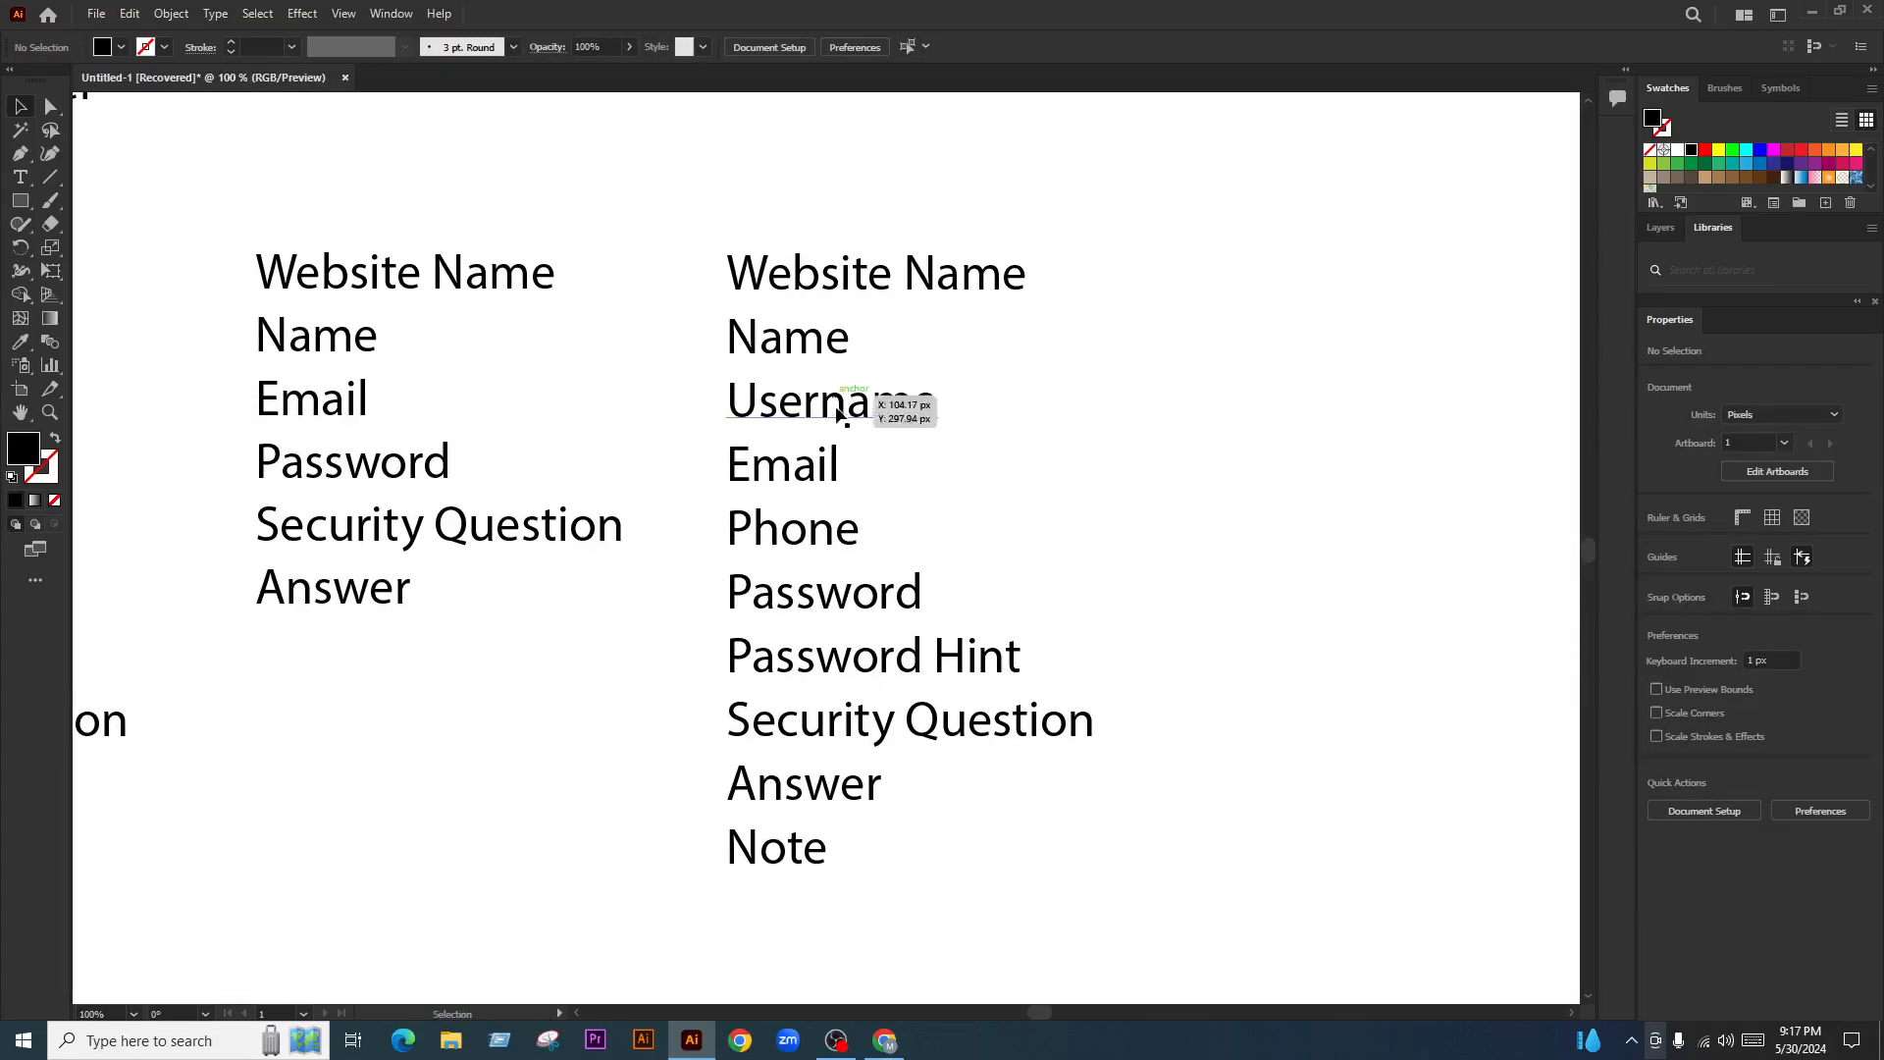
Delete Security Question, Answer and Note from the third column and nudge it right
{"action": "left_click", "coordinate": [836, 424]}
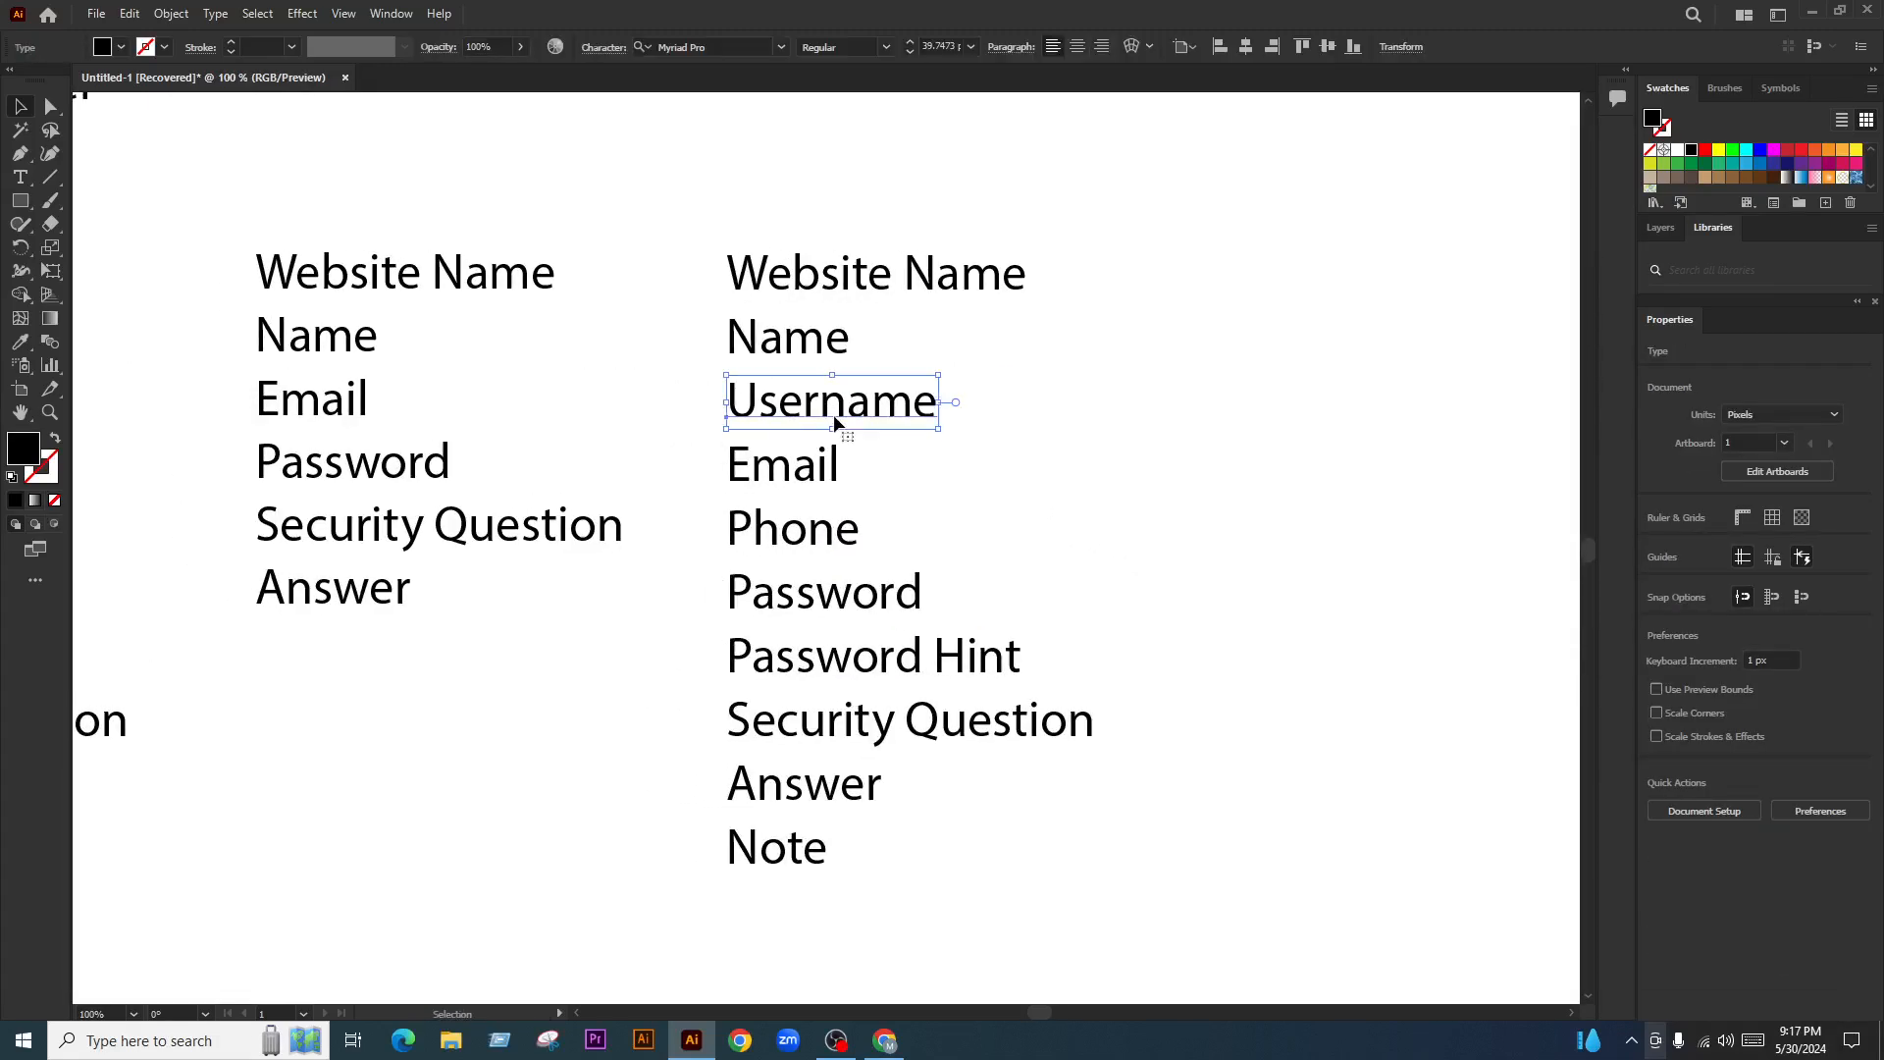
{"action": "left_click", "coordinate": [945, 493]}
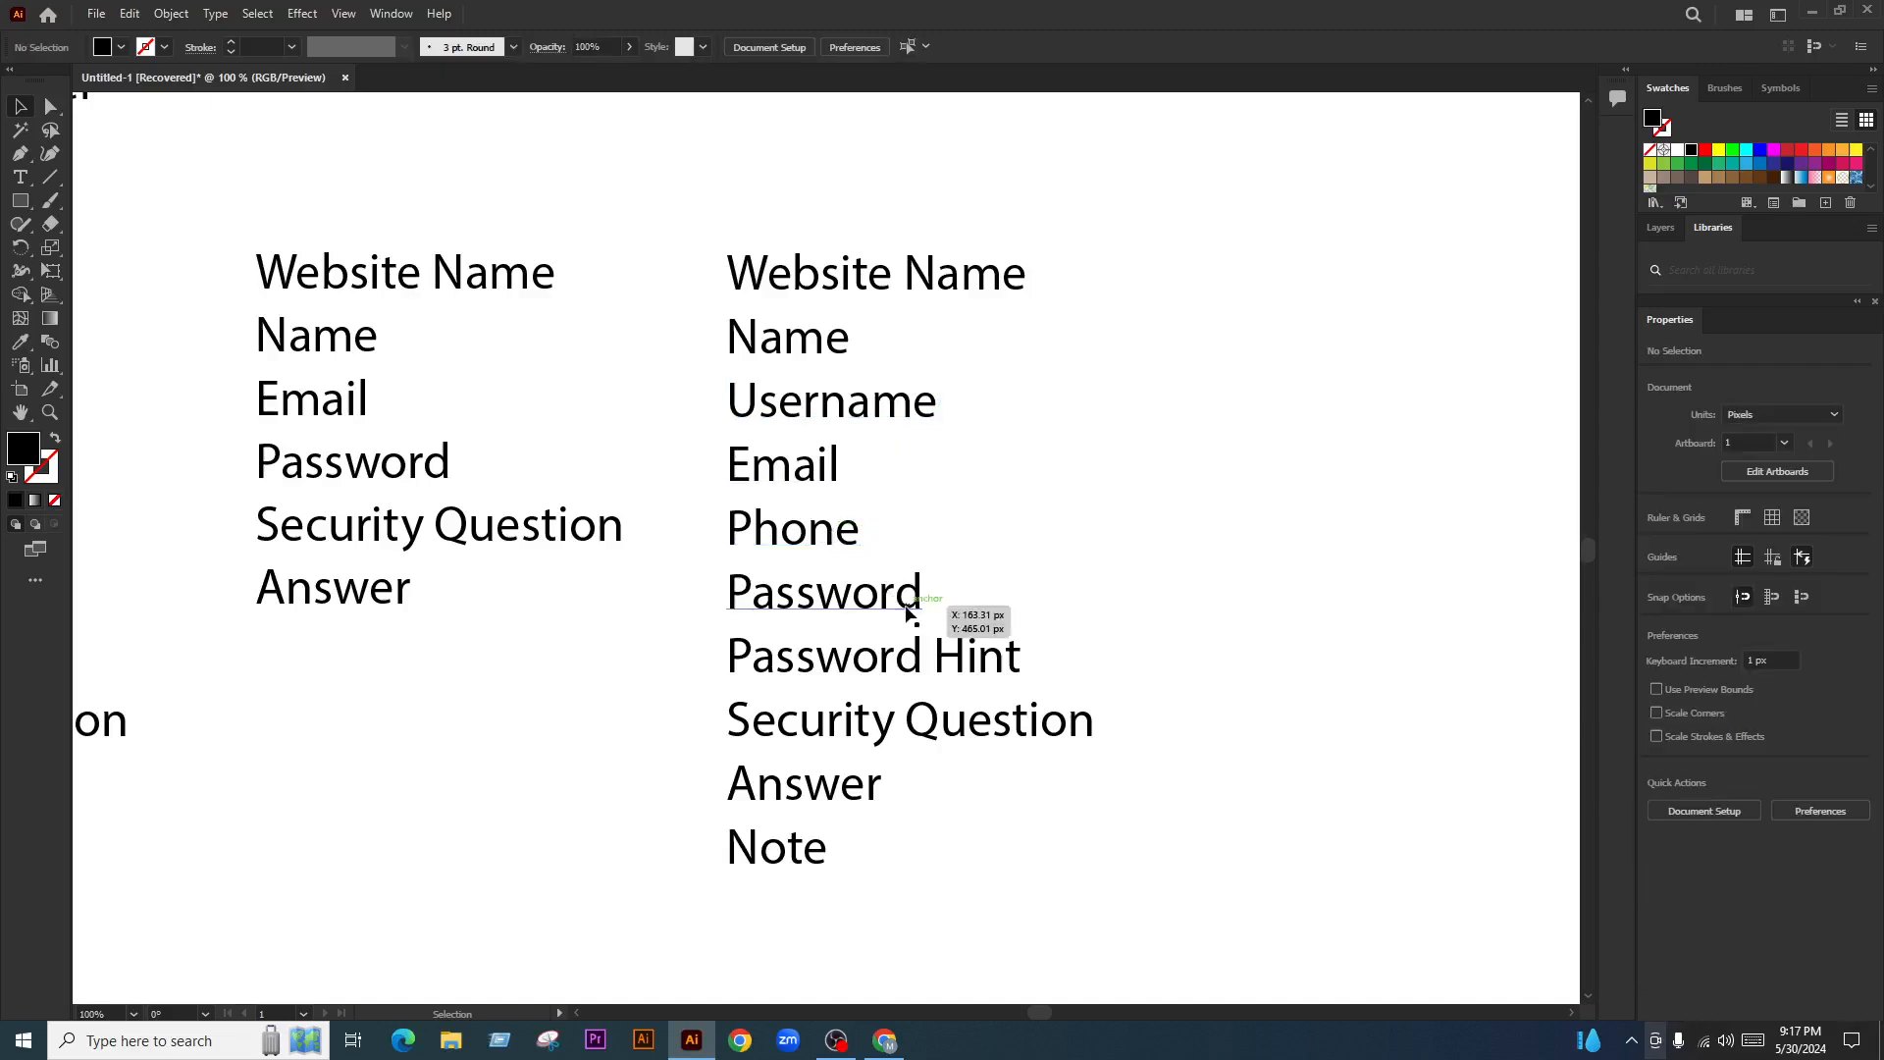
{"action": "left_click_drag", "start_coordinate": [1156, 717], "coordinate": [703, 930]}
{"action": "key", "text": "Delete"}
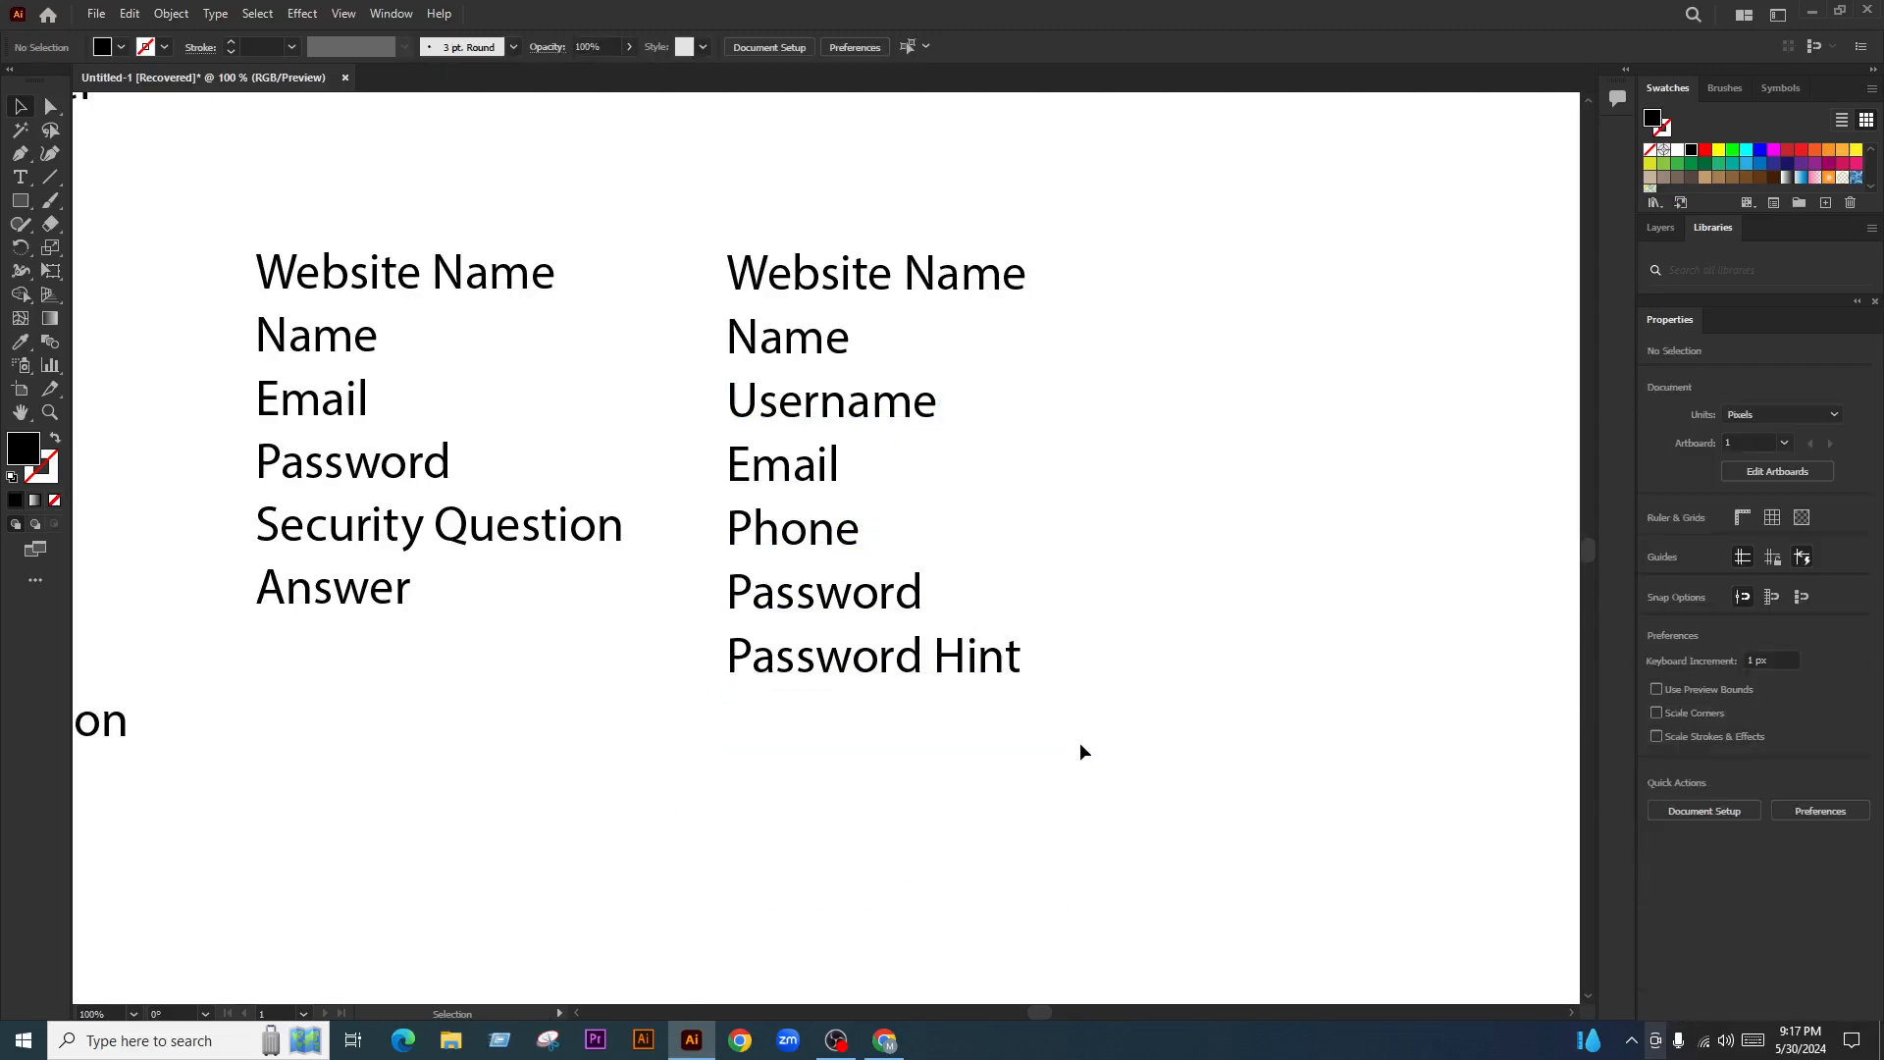
{"action": "left_click", "coordinate": [811, 505]}
{"action": "left_click_drag", "start_coordinate": [811, 504], "coordinate": [863, 504]}
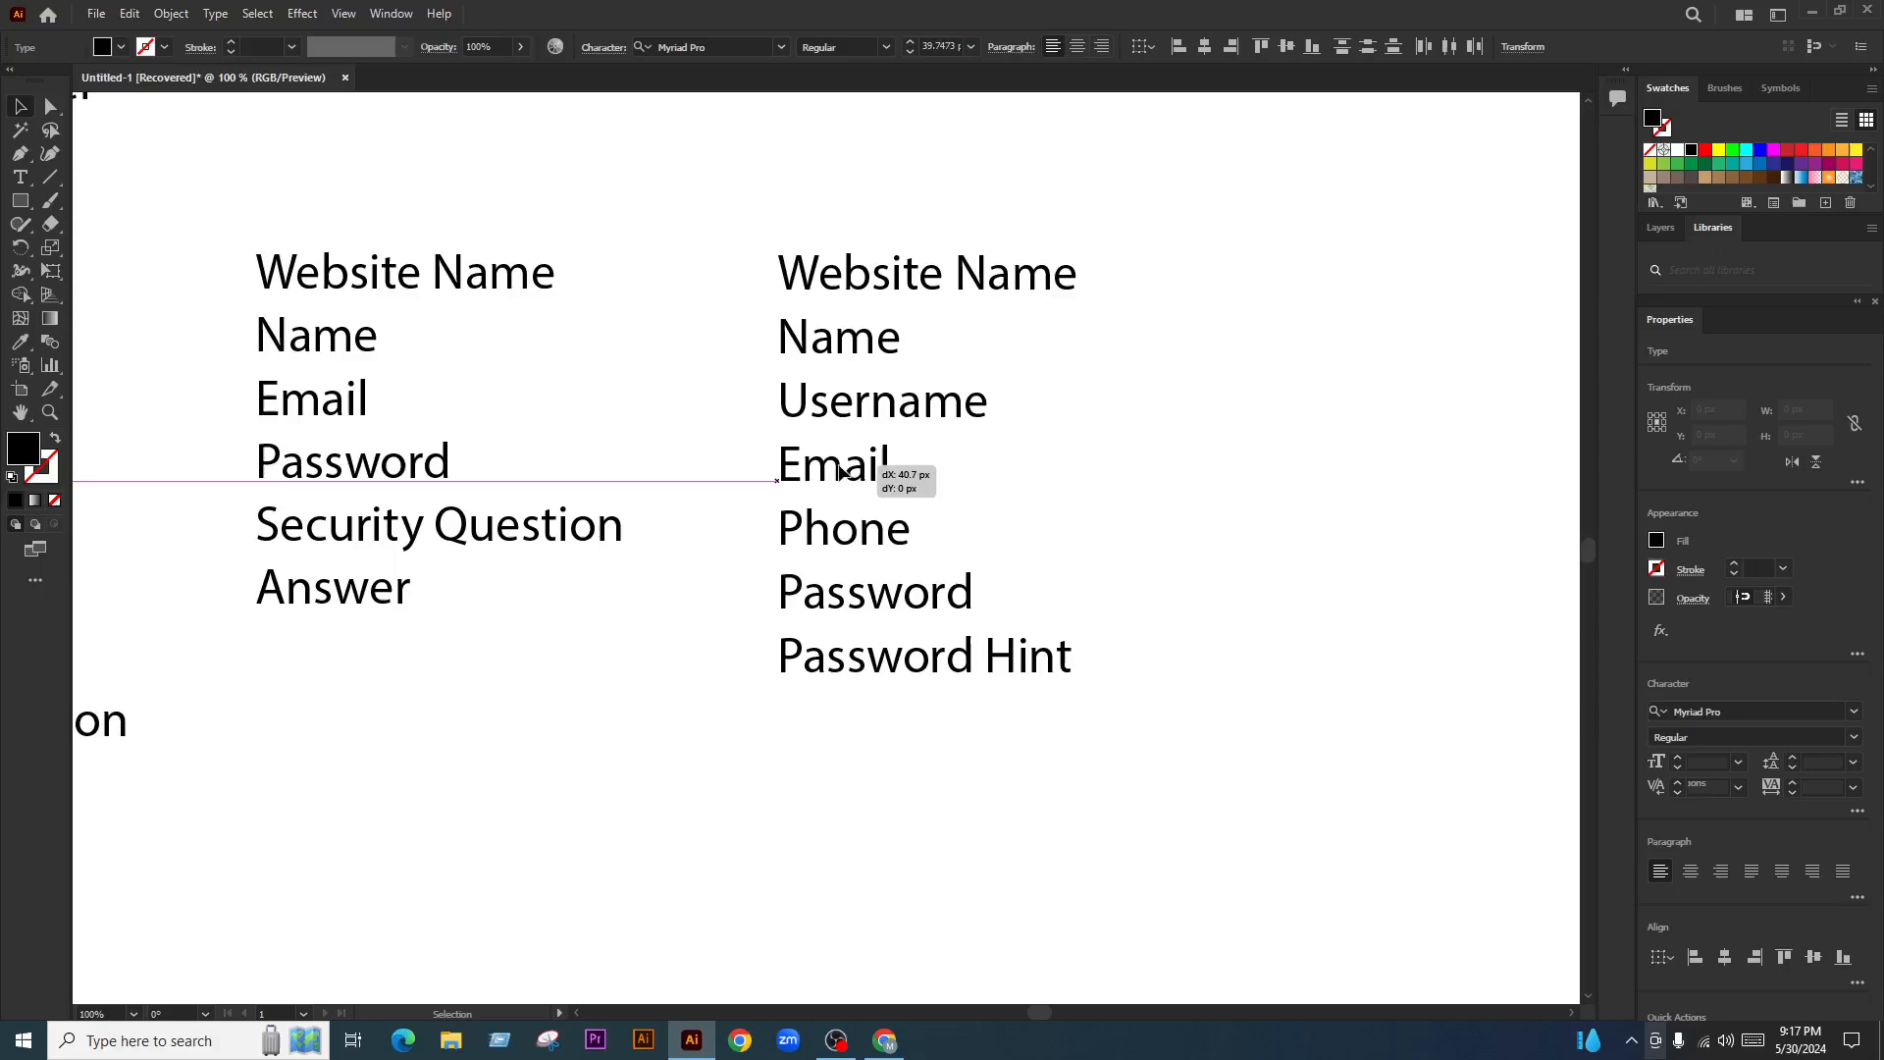
{"action": "left_click", "coordinate": [1136, 508]}
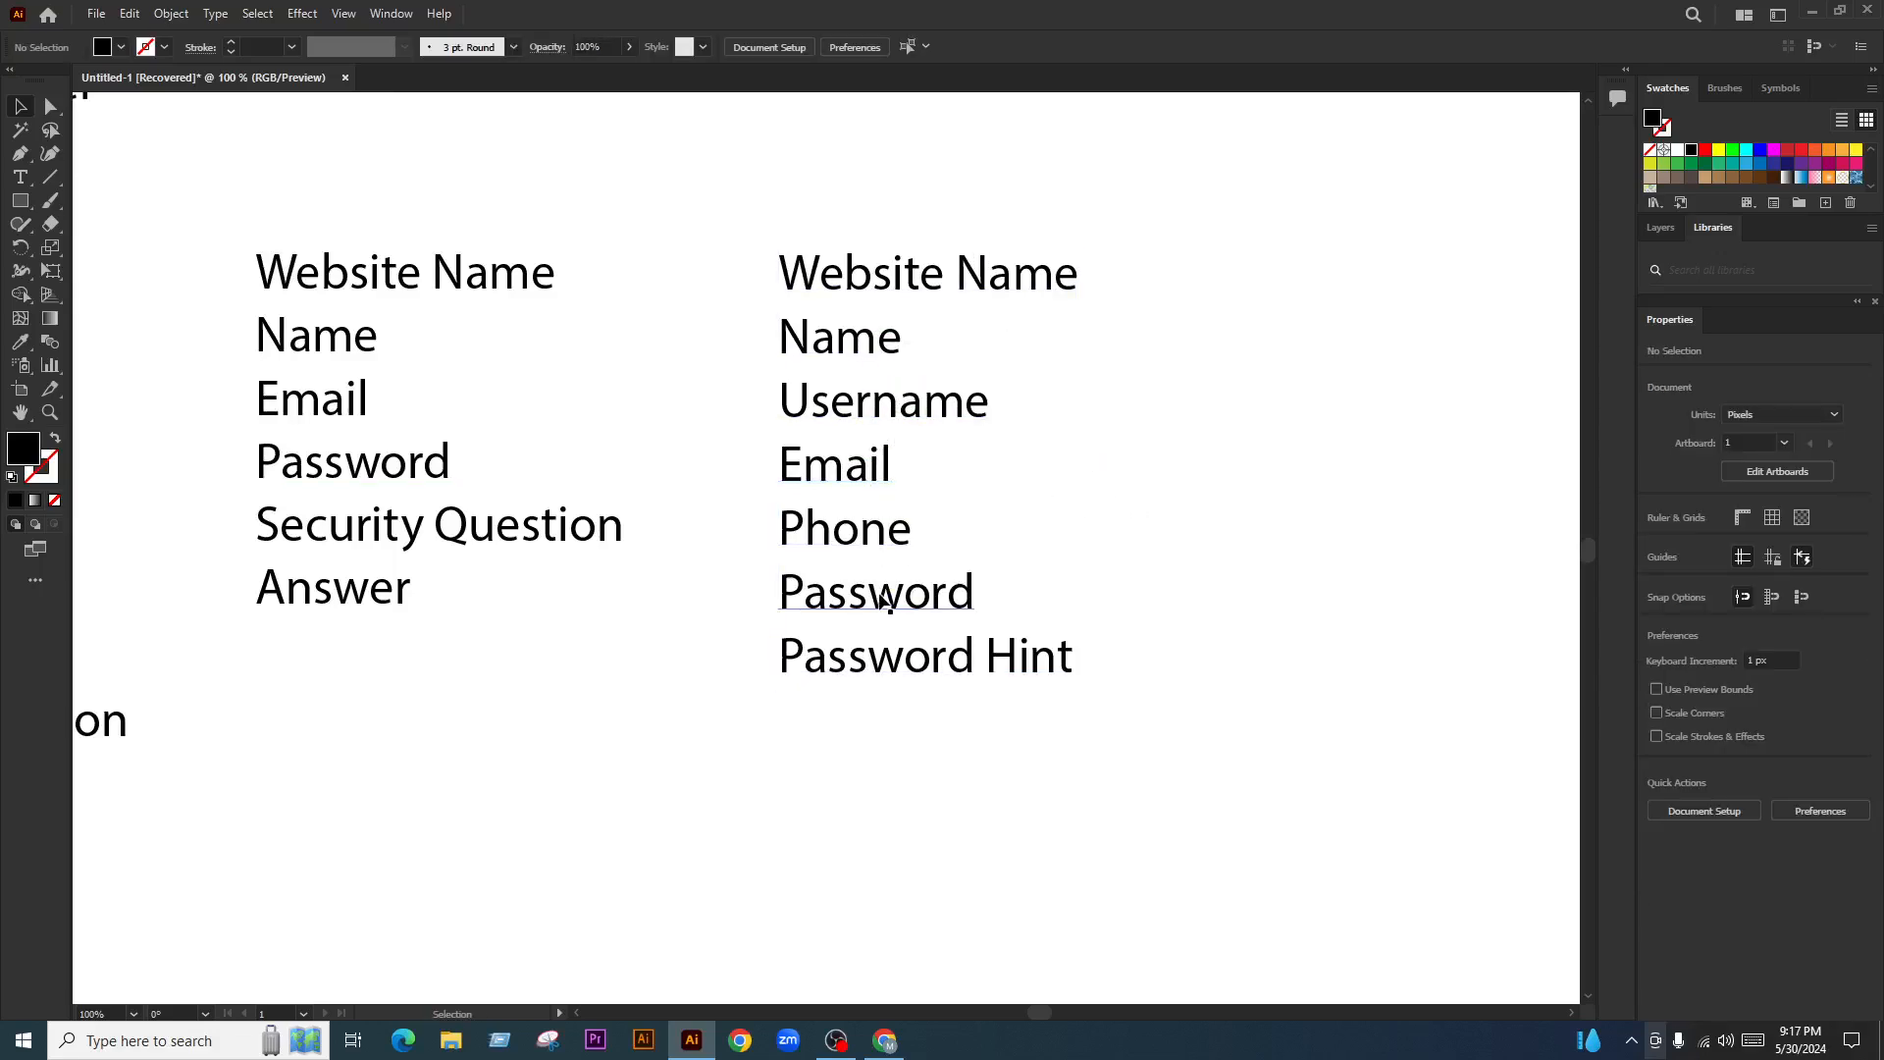
Zoom out to the whole artboard, undoing an accidental move of the right Website Name label
{"action": "key", "text": "ctrl+minus"}
{"action": "key", "text": "ctrl+minus"}
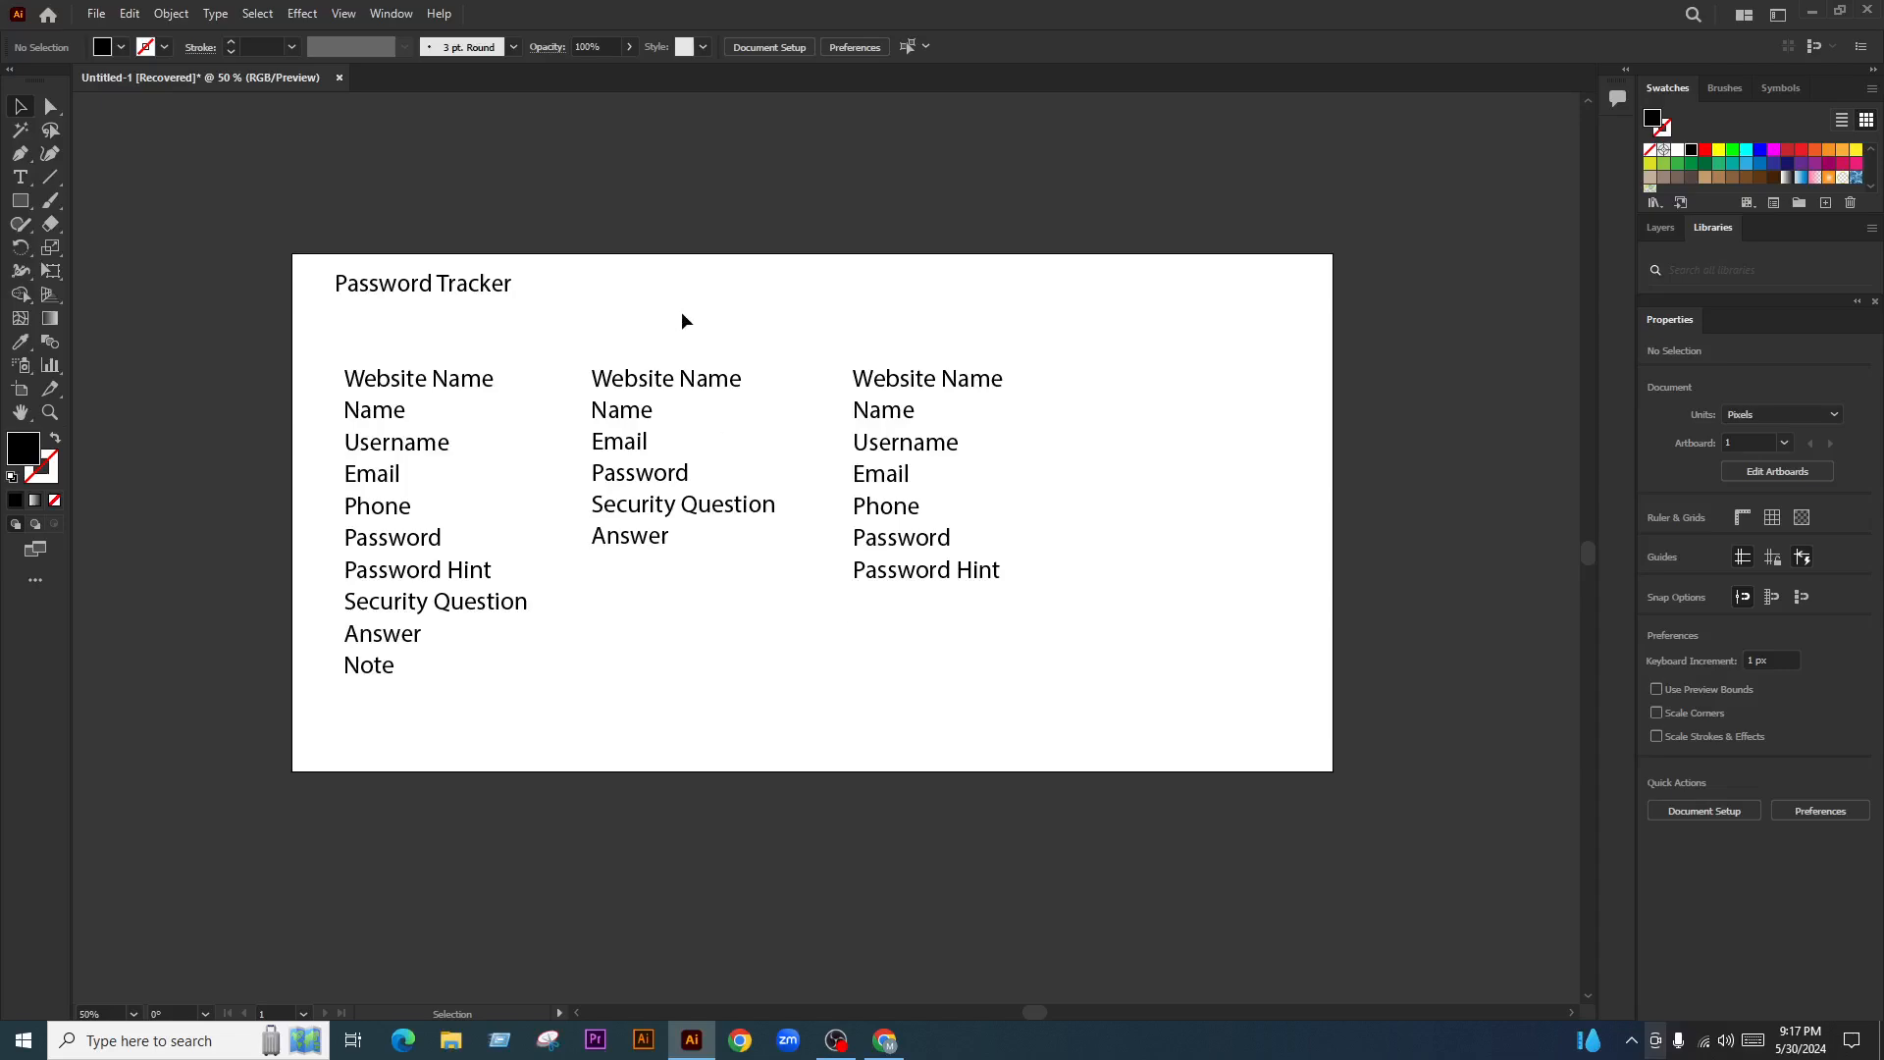
{"action": "left_click_drag", "start_coordinate": [685, 321], "coordinate": [392, 604]}
{"action": "left_click", "coordinate": [756, 702]}
{"action": "left_click_drag", "start_coordinate": [965, 392], "coordinate": [885, 646]}
{"action": "key", "text": "ctrl+z"}
{"action": "left_click", "coordinate": [1123, 445]}
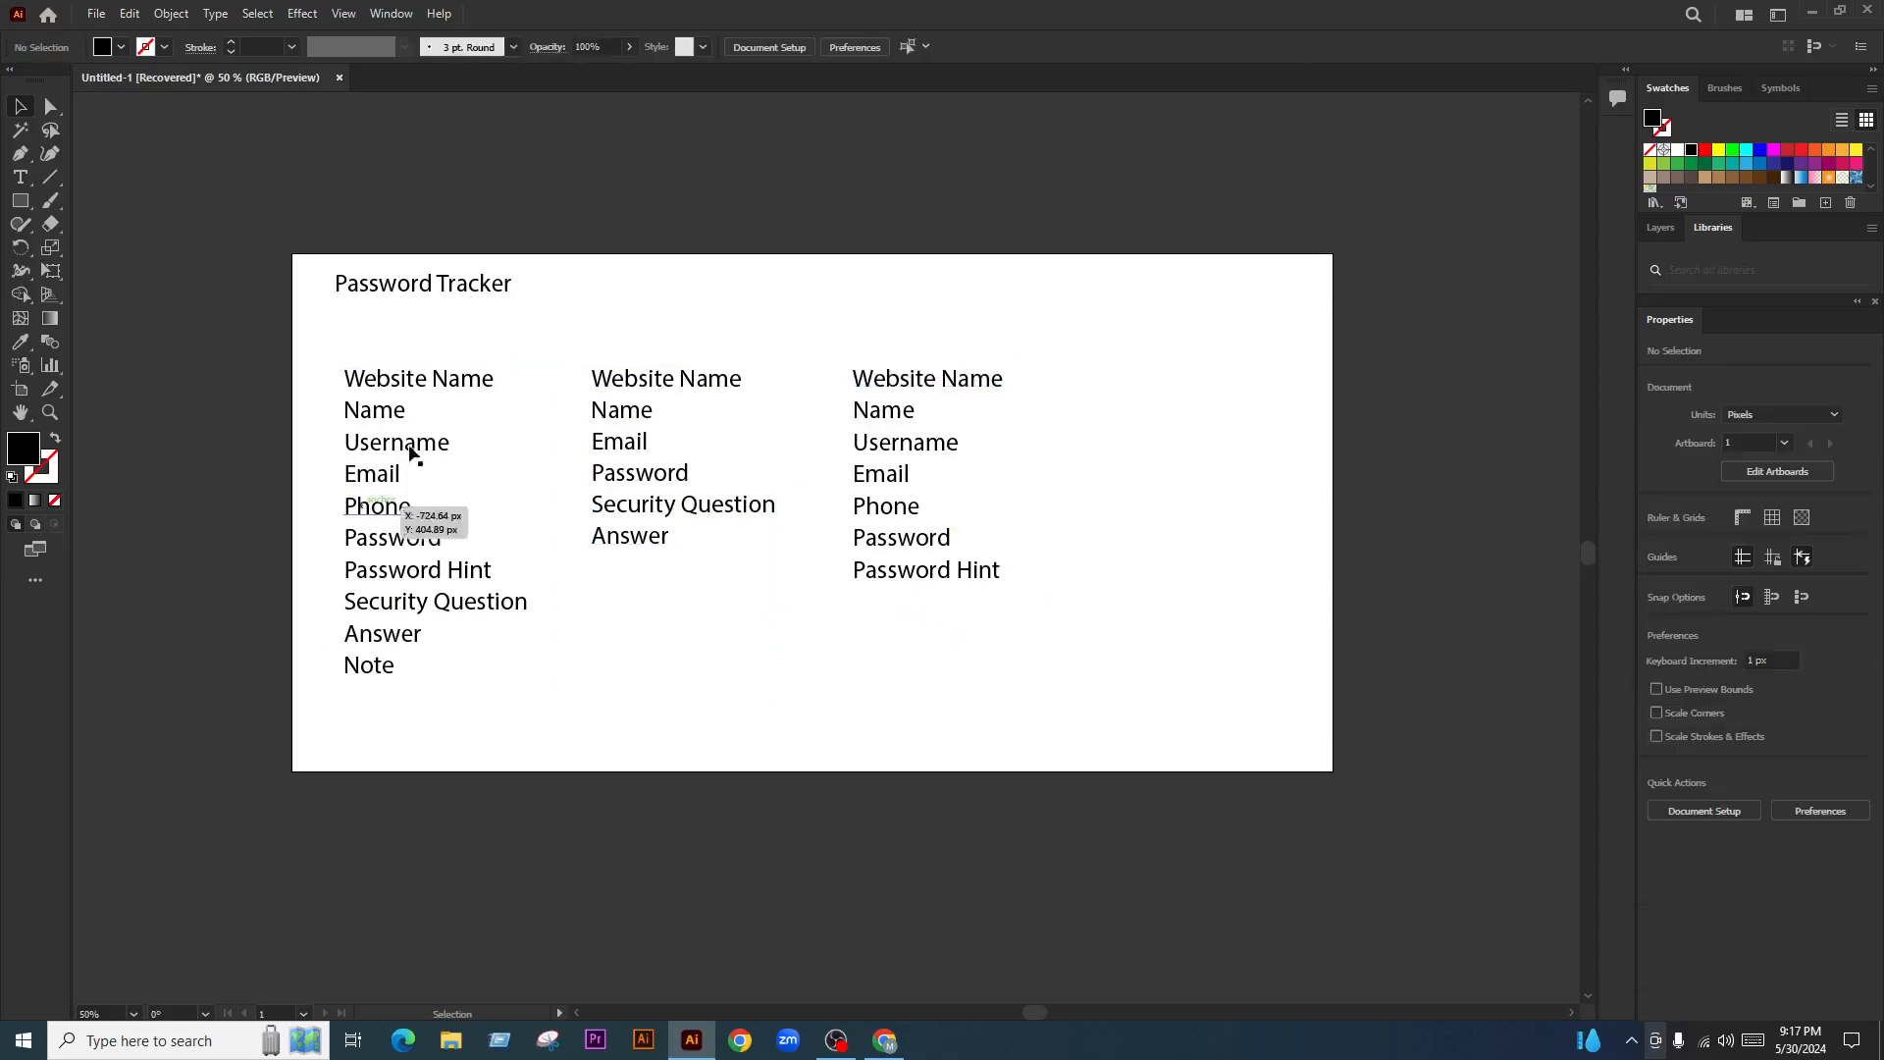
Delete the five password tracker mockup images below the artboard
{"action": "left_click_drag", "start_coordinate": [530, 348], "coordinate": [362, 694]}
{"action": "scroll", "coordinate": [660, 547], "scroll_direction": "down", "scroll_amount": 2}
{"action": "left_click", "coordinate": [800, 607]}
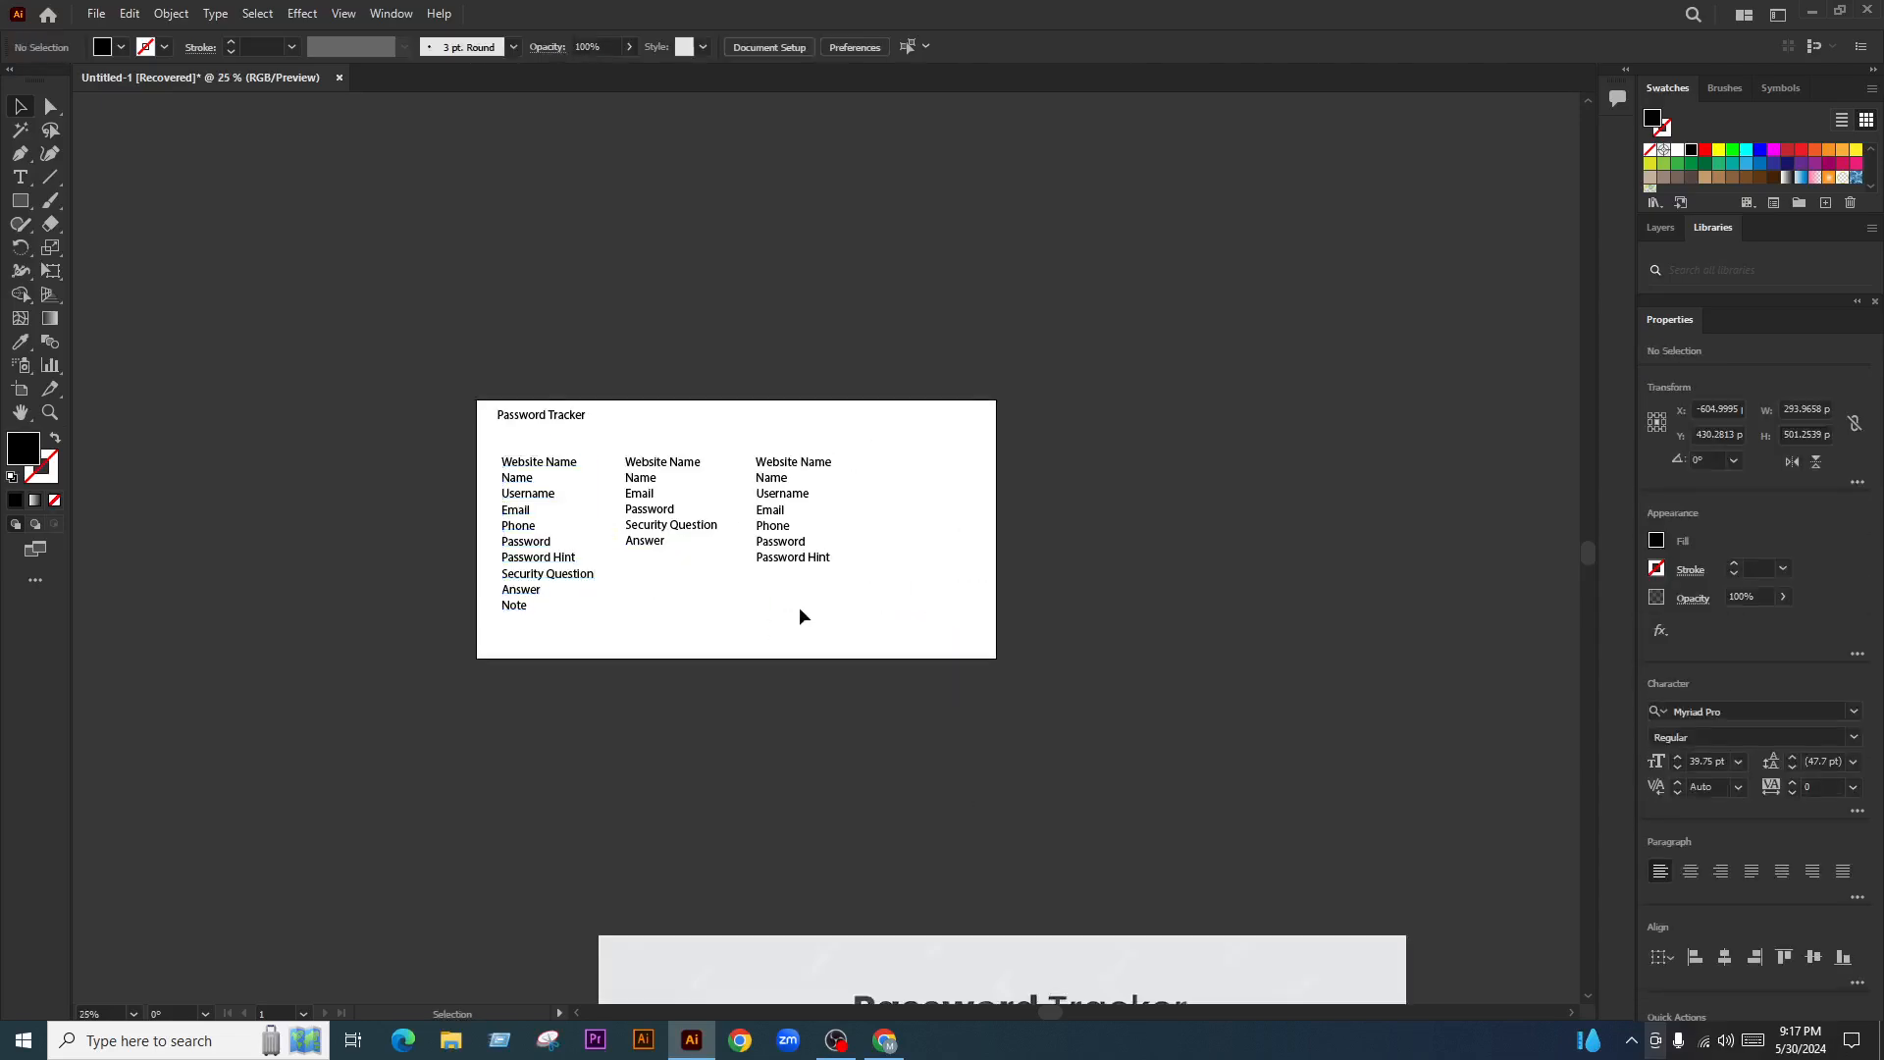
{"action": "scroll", "coordinate": [799, 616], "scroll_direction": "down", "scroll_amount": 4}
{"action": "scroll", "coordinate": [804, 746], "scroll_direction": "up", "scroll_amount": 2}
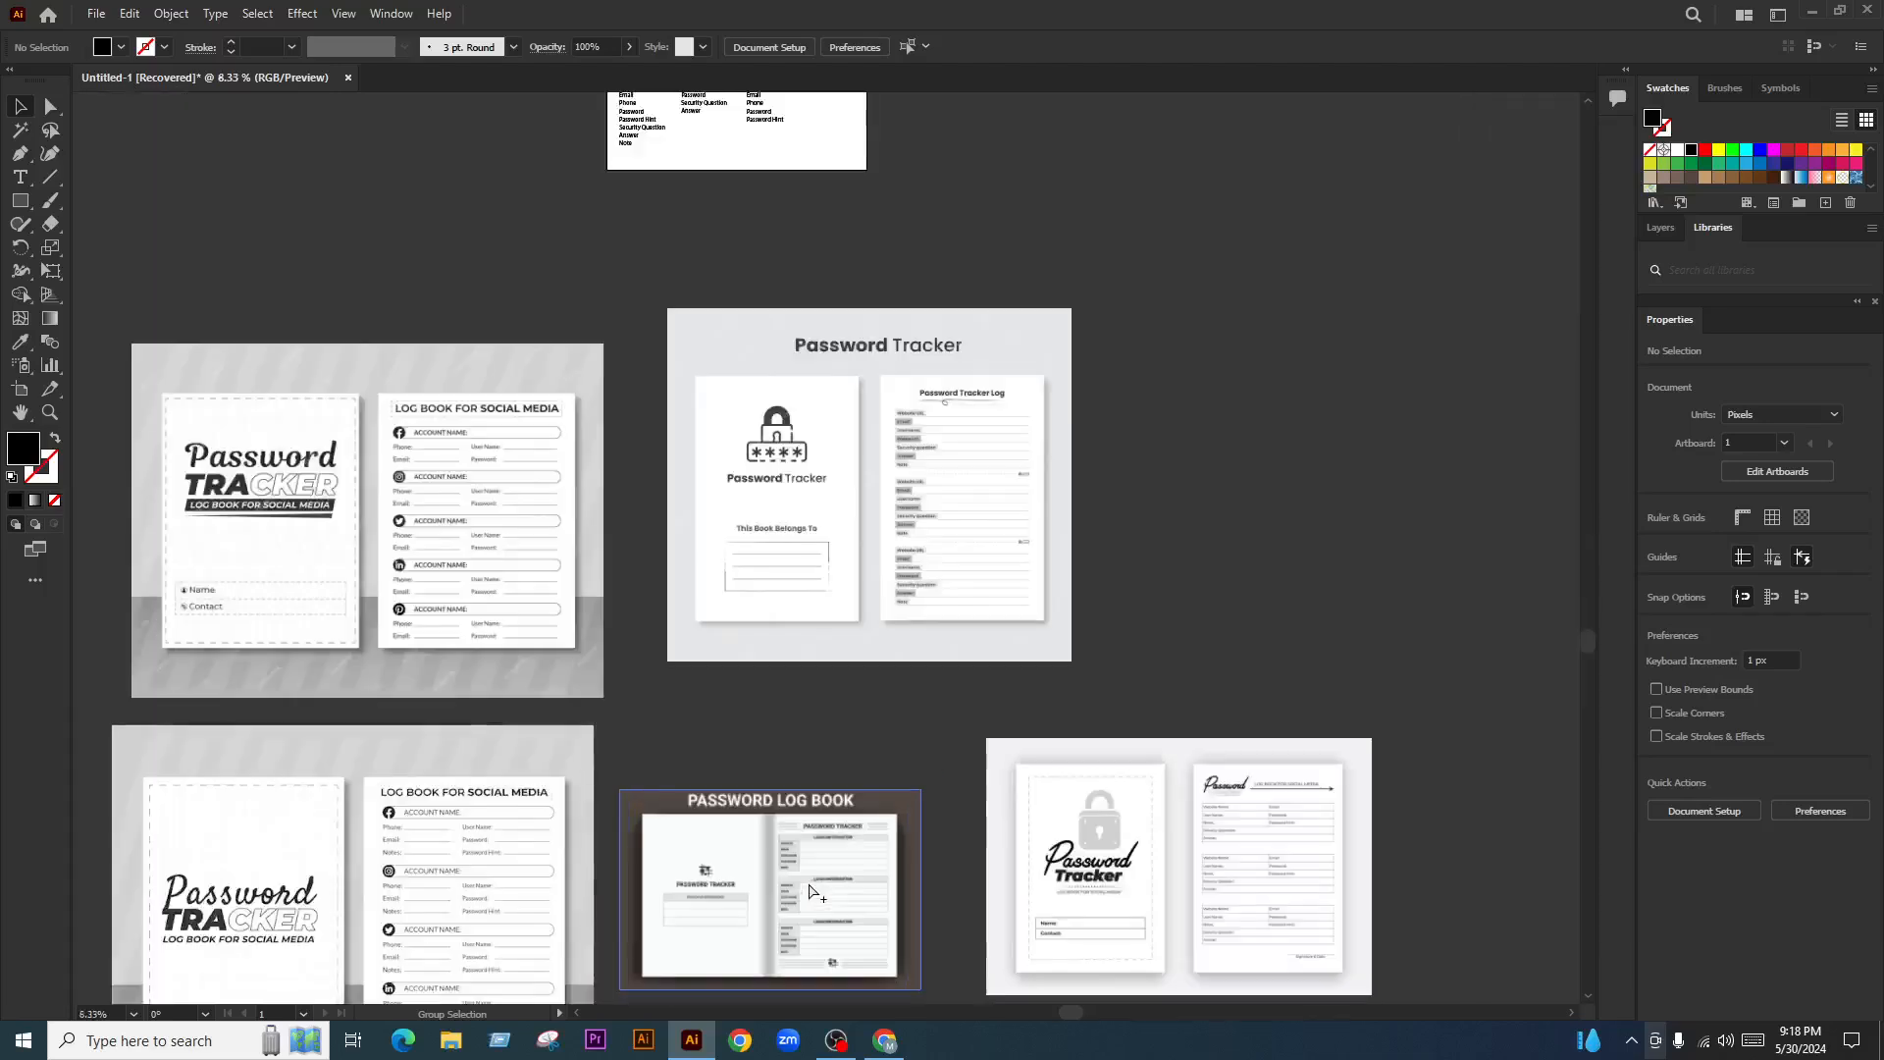
{"action": "left_click_drag", "start_coordinate": [1195, 427], "coordinate": [257, 975]}
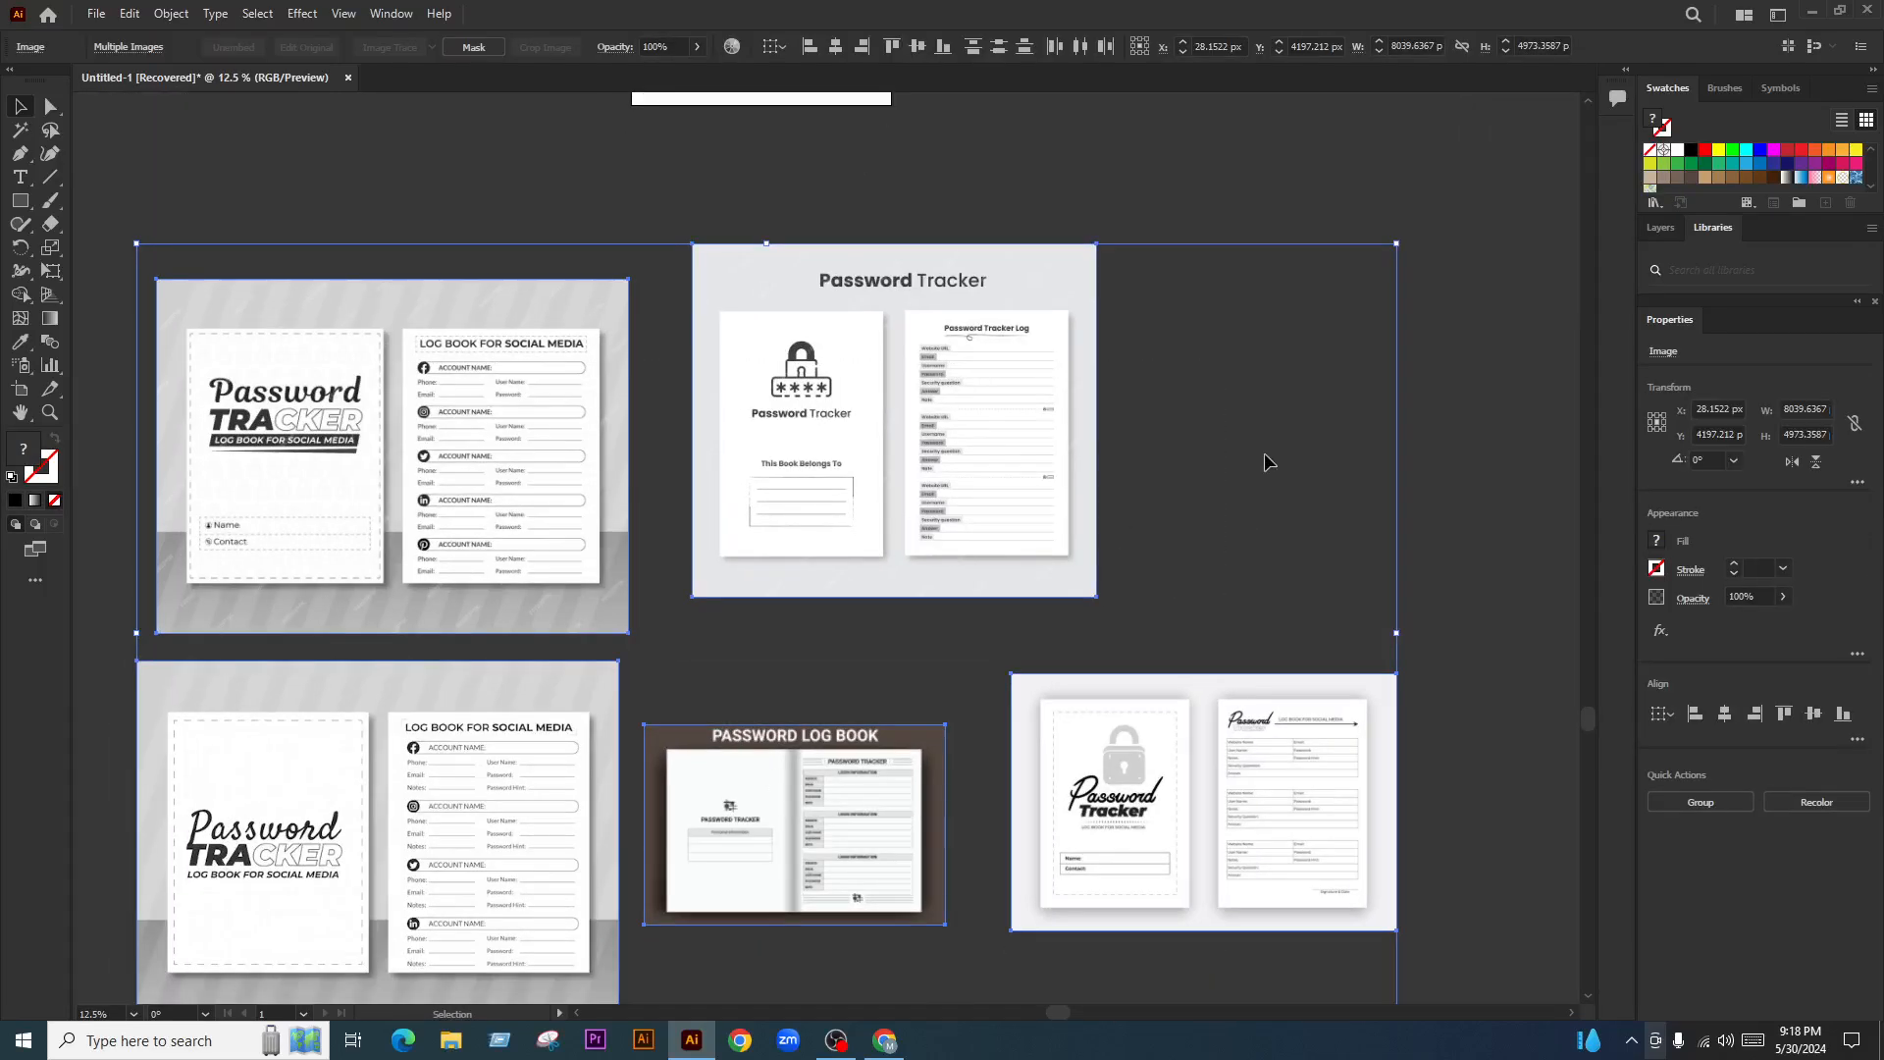
{"action": "key", "text": "Delete"}
{"action": "scroll", "coordinate": [1034, 454], "scroll_direction": "up", "scroll_amount": 5}
{"action": "scroll", "coordinate": [701, 265], "scroll_direction": "up", "scroll_amount": 3}
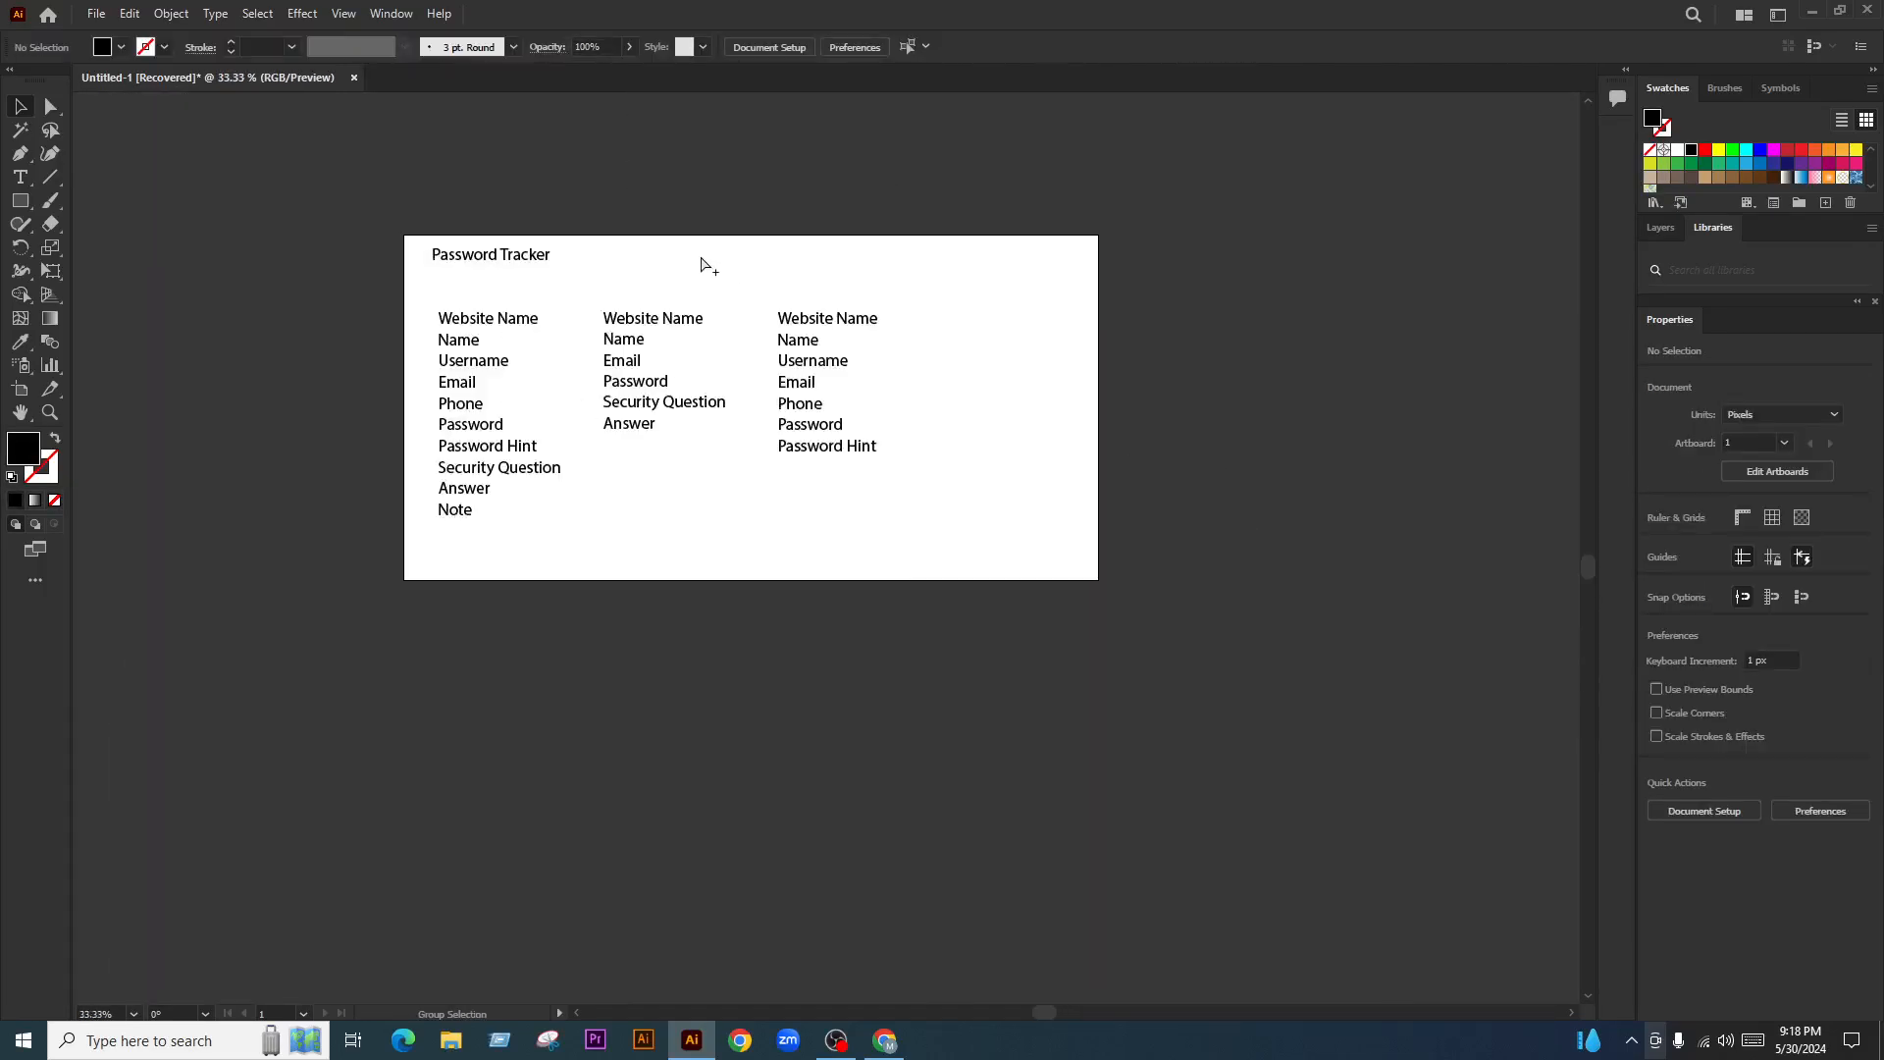
{"action": "scroll", "coordinate": [701, 265], "scroll_direction": "up", "scroll_amount": 1}
Return to Facebook Live Producer, scroll the newest comments, and start a new Chrome tab
{"action": "left_click", "coordinate": [884, 1039]}
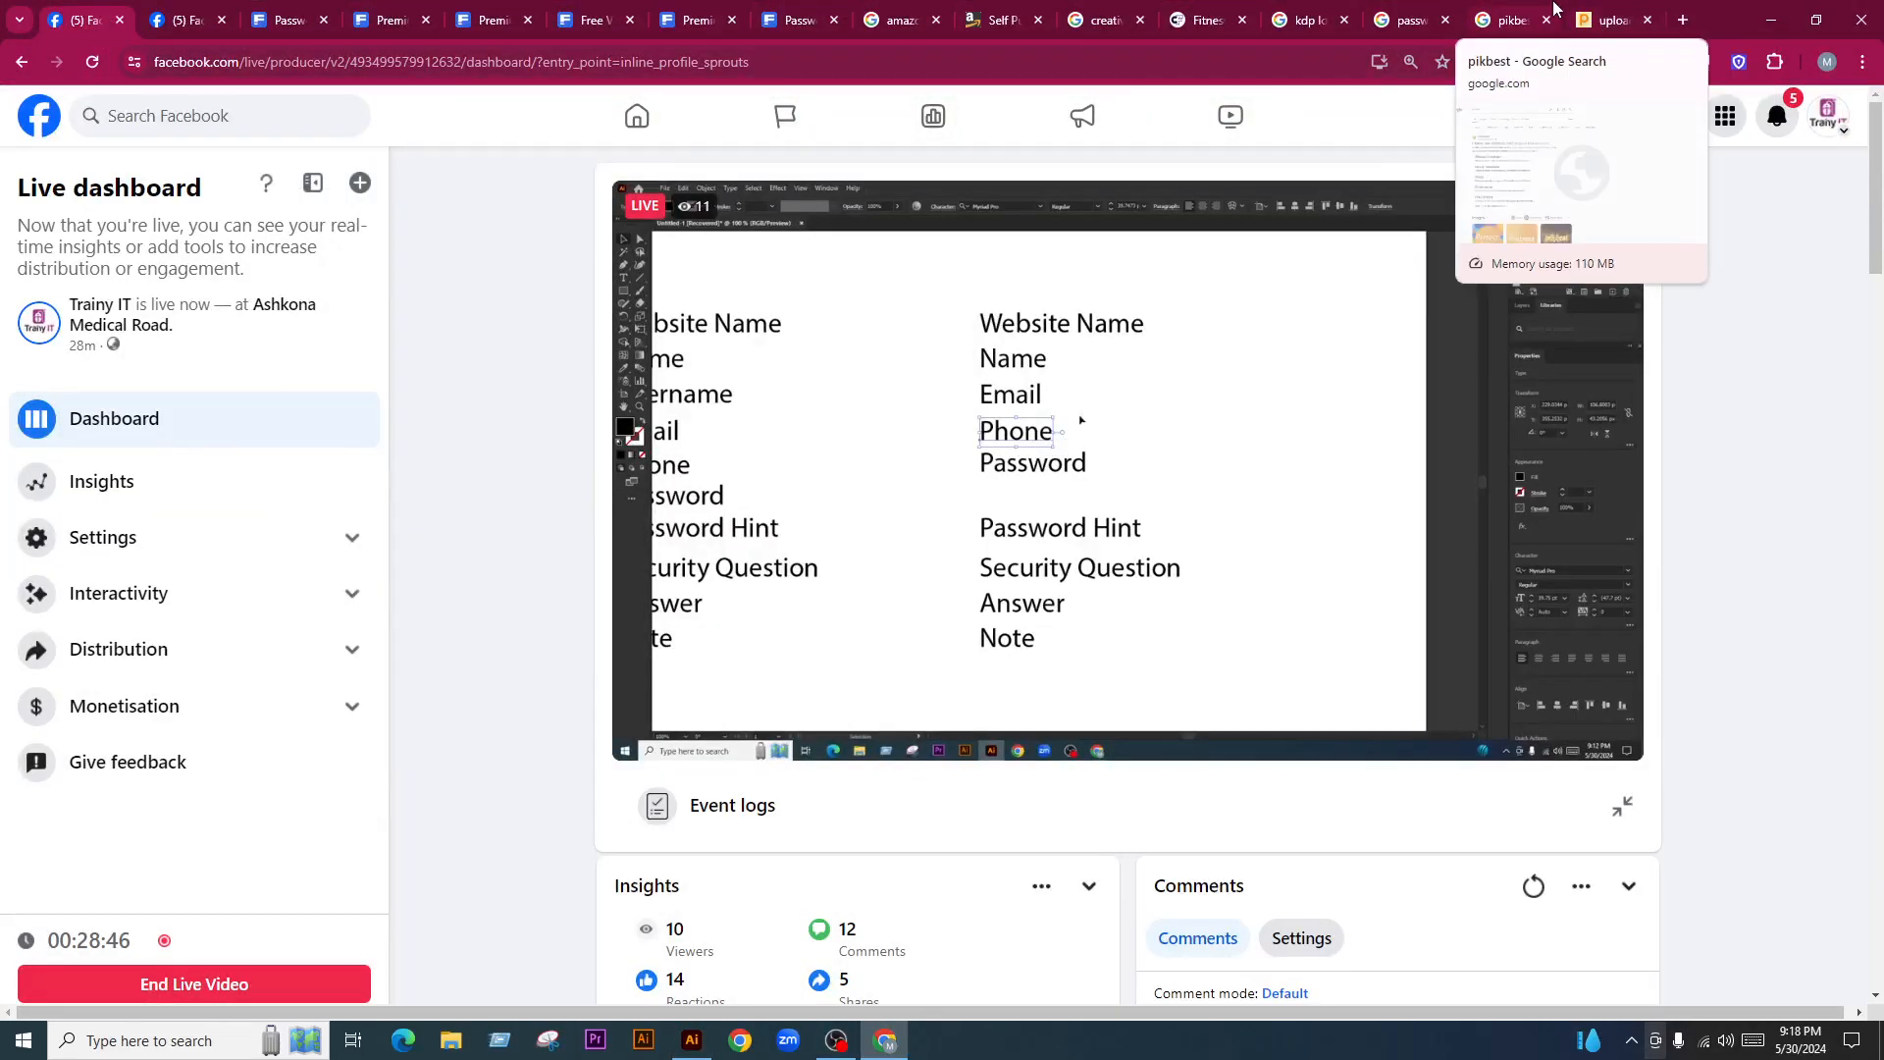
{"action": "scroll", "coordinate": [1388, 704], "scroll_direction": "down", "scroll_amount": 5}
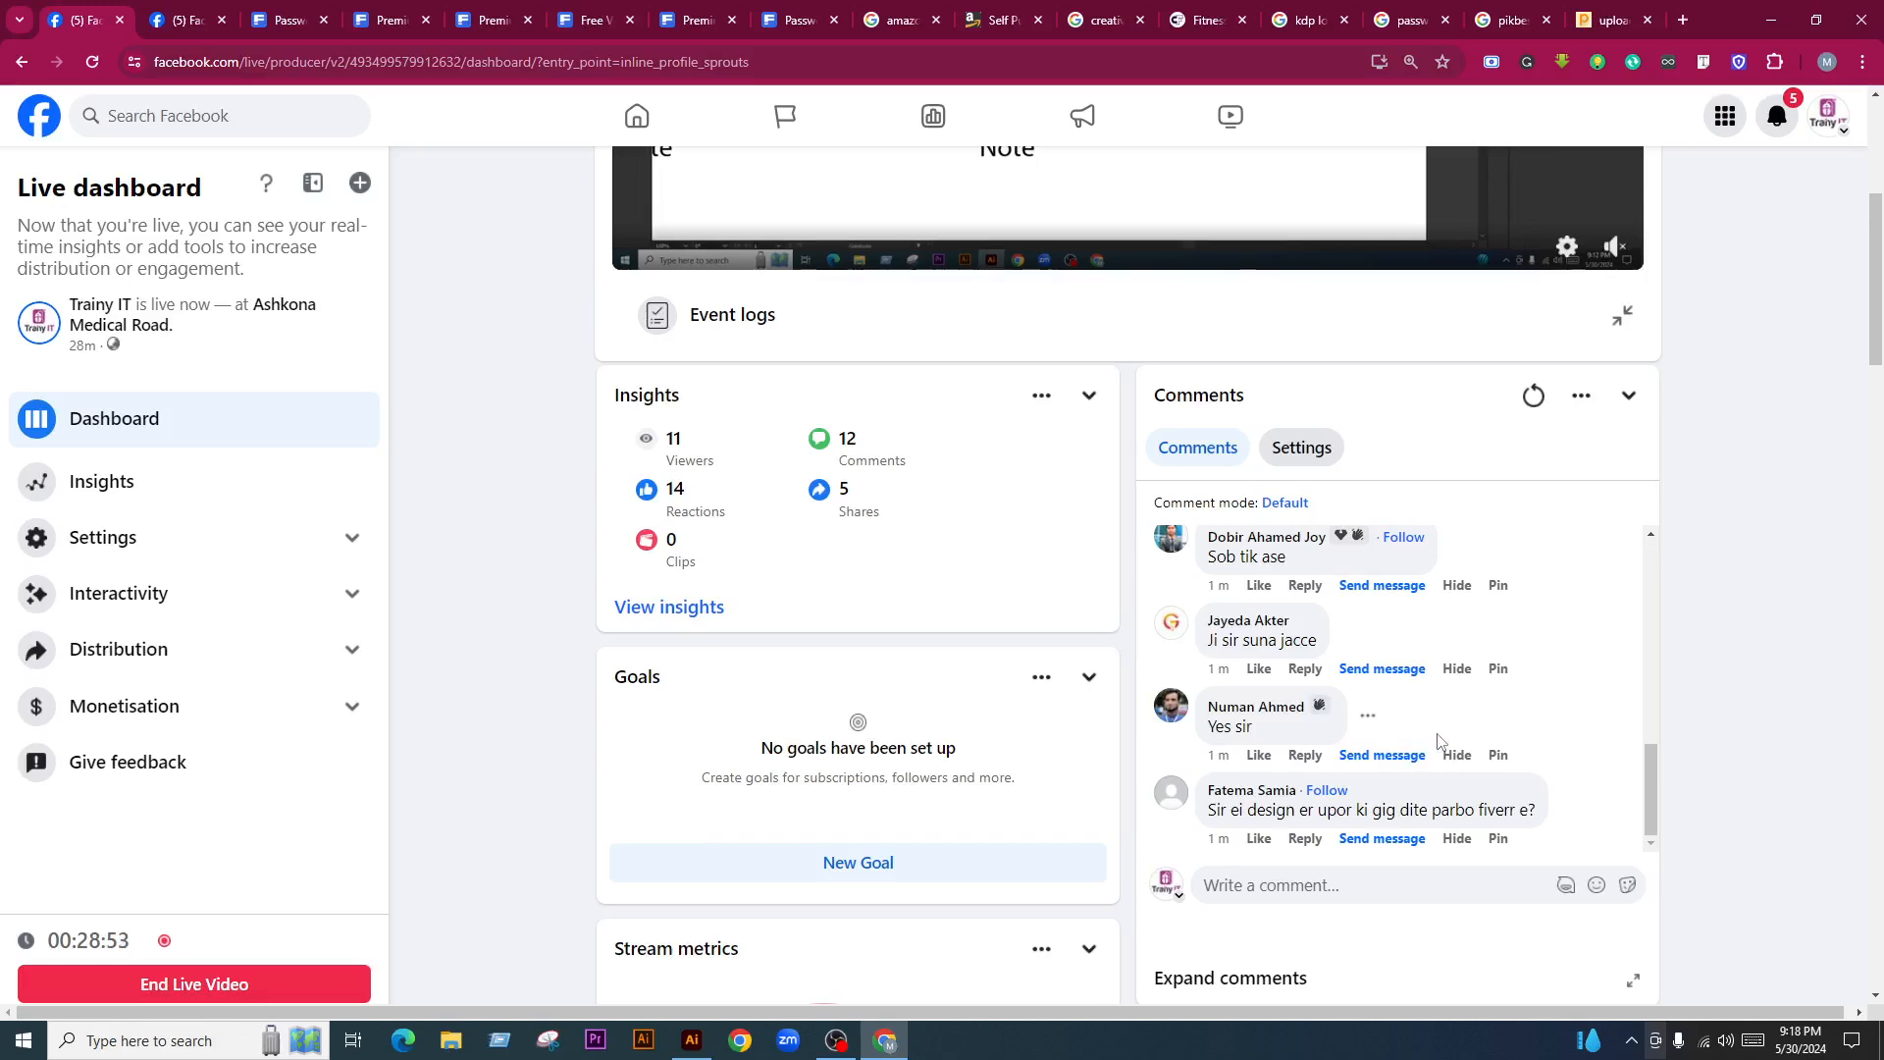
{"action": "scroll", "coordinate": [1439, 741], "scroll_direction": "up", "scroll_amount": 1}
{"action": "scroll", "coordinate": [1475, 759], "scroll_direction": "up", "scroll_amount": 2}
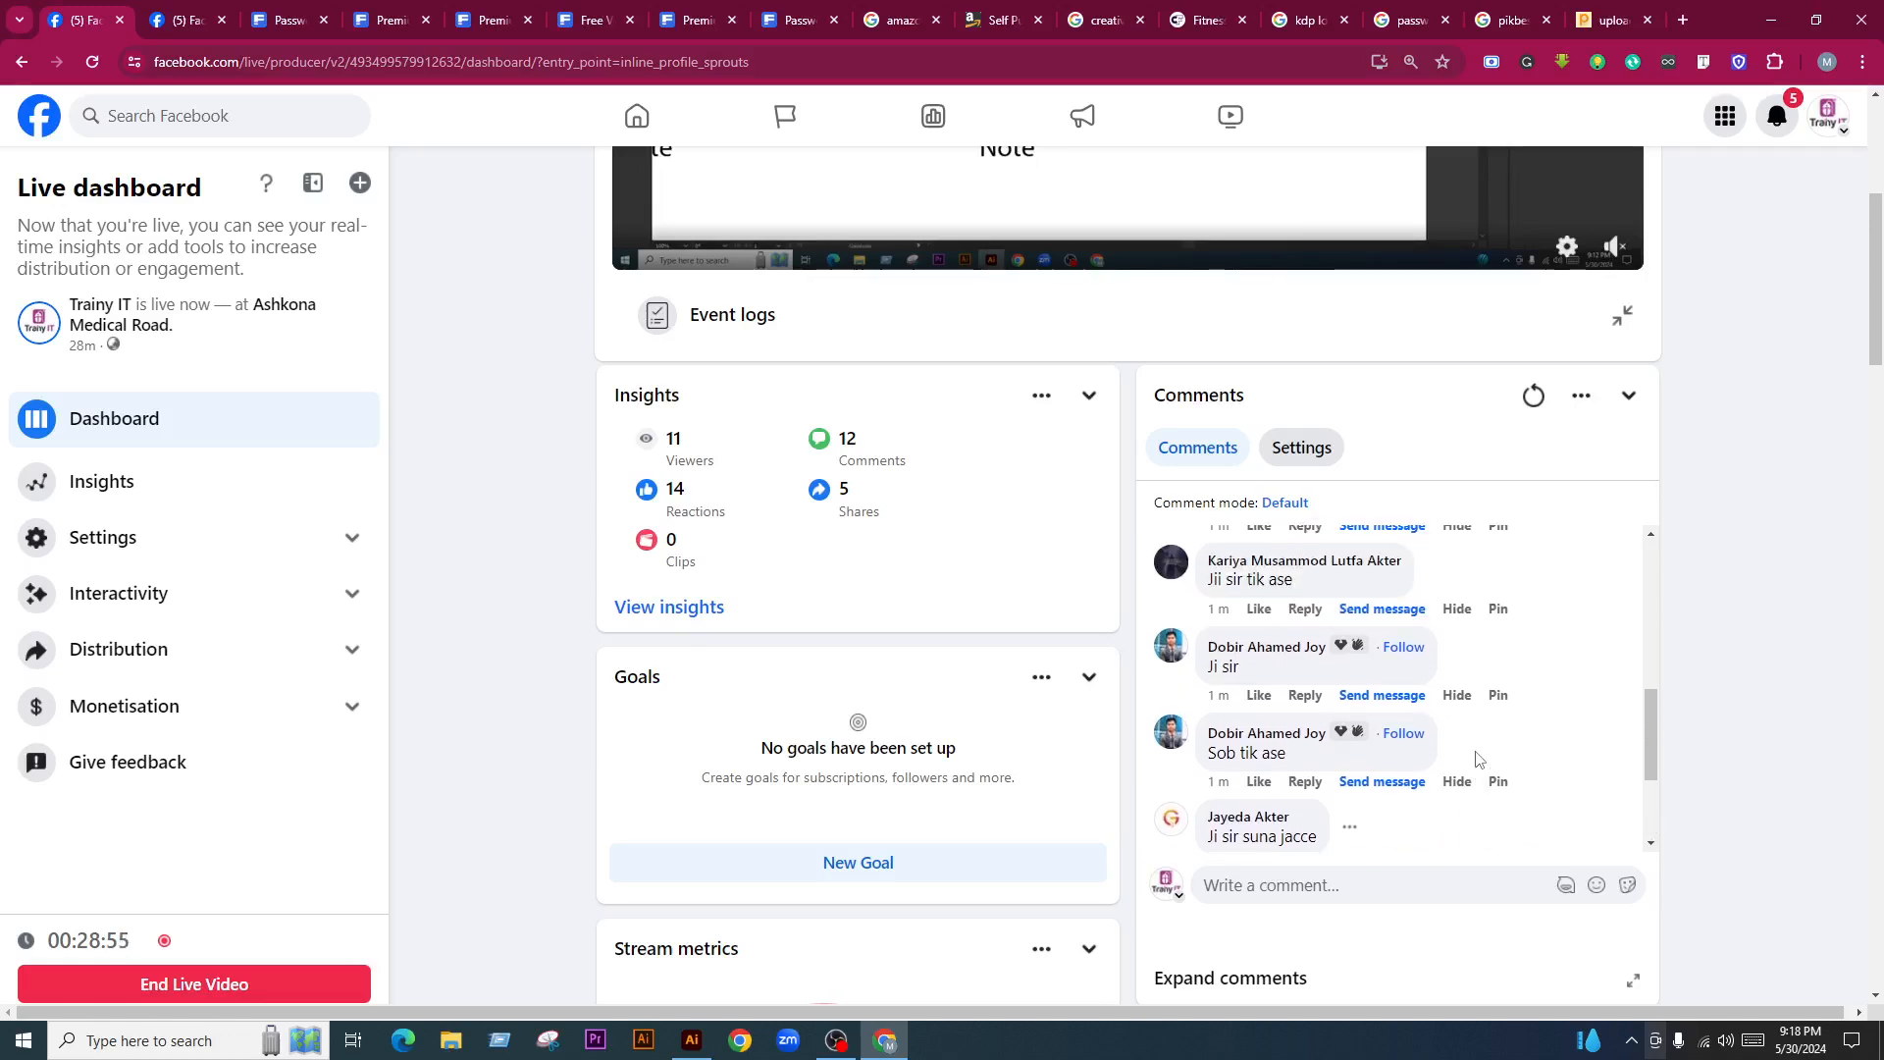
{"action": "scroll", "coordinate": [1477, 758], "scroll_direction": "up", "scroll_amount": 2}
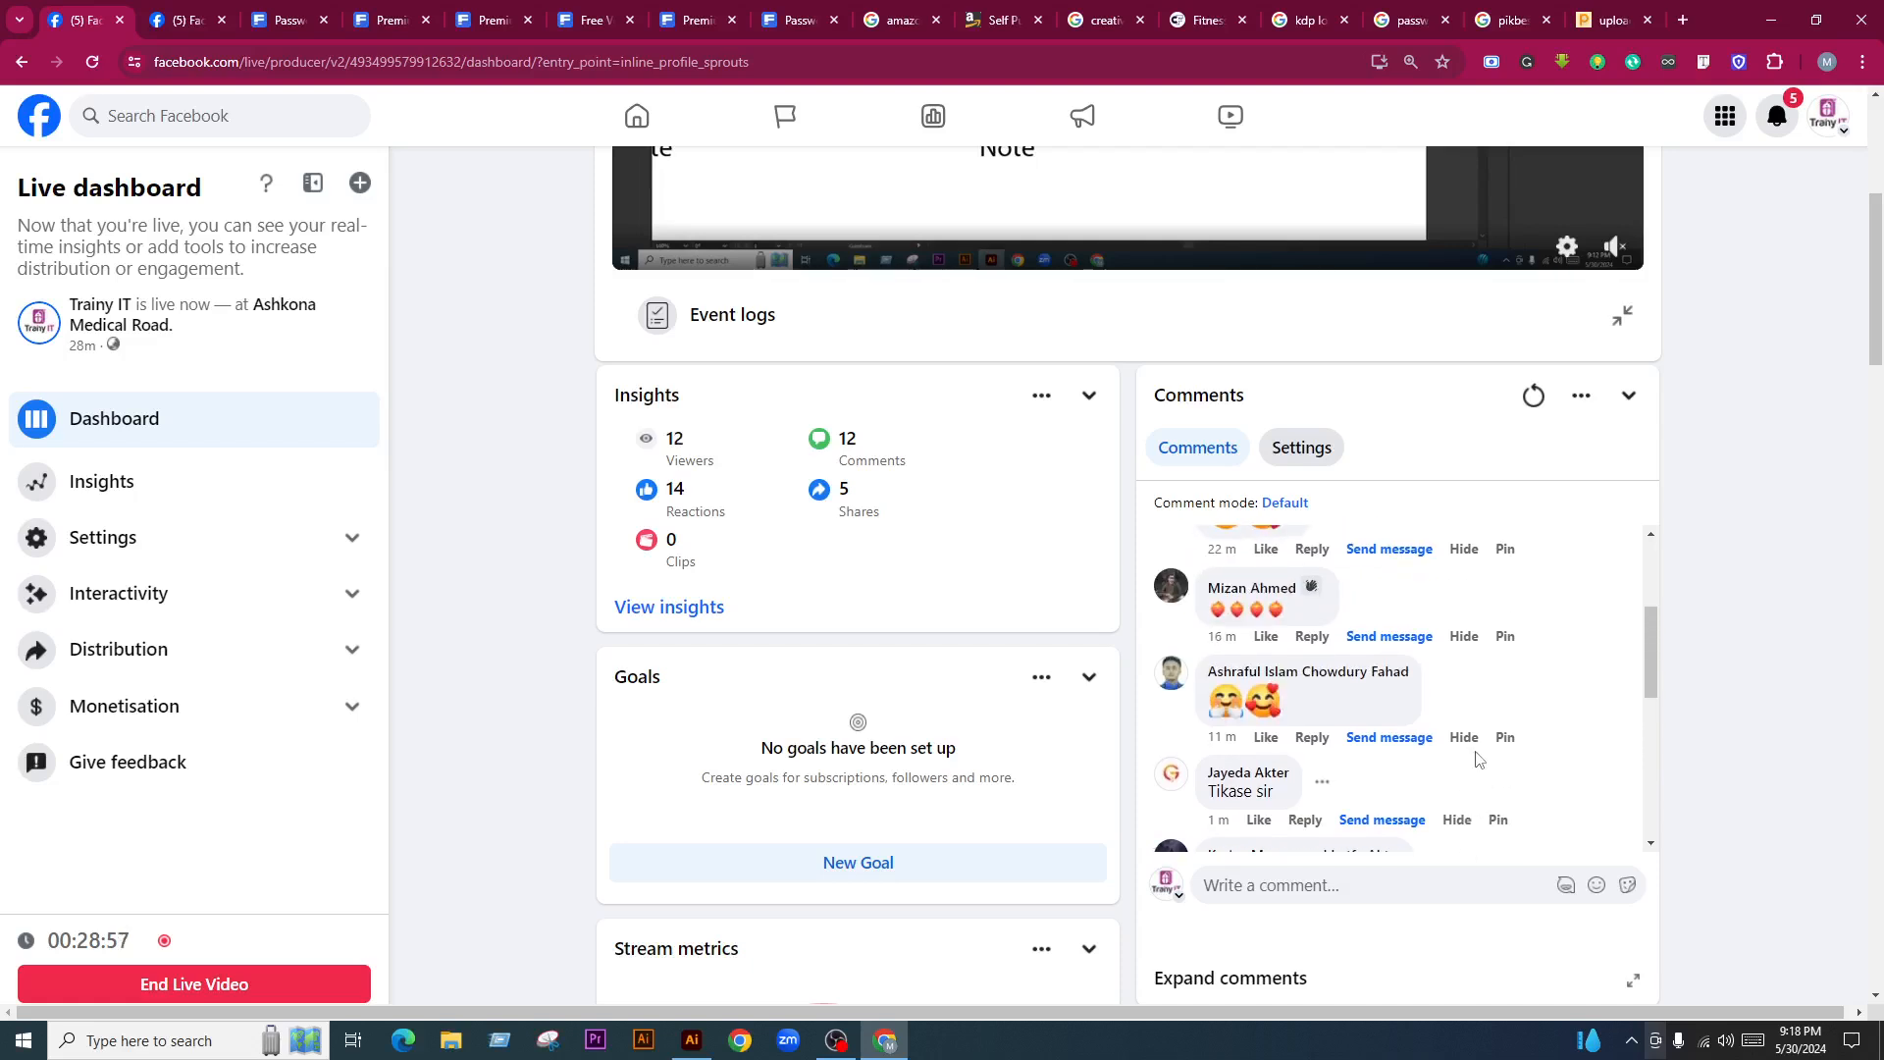
{"action": "scroll", "coordinate": [1477, 759], "scroll_direction": "down", "scroll_amount": 1}
{"action": "scroll", "coordinate": [1535, 772], "scroll_direction": "up", "scroll_amount": 4}
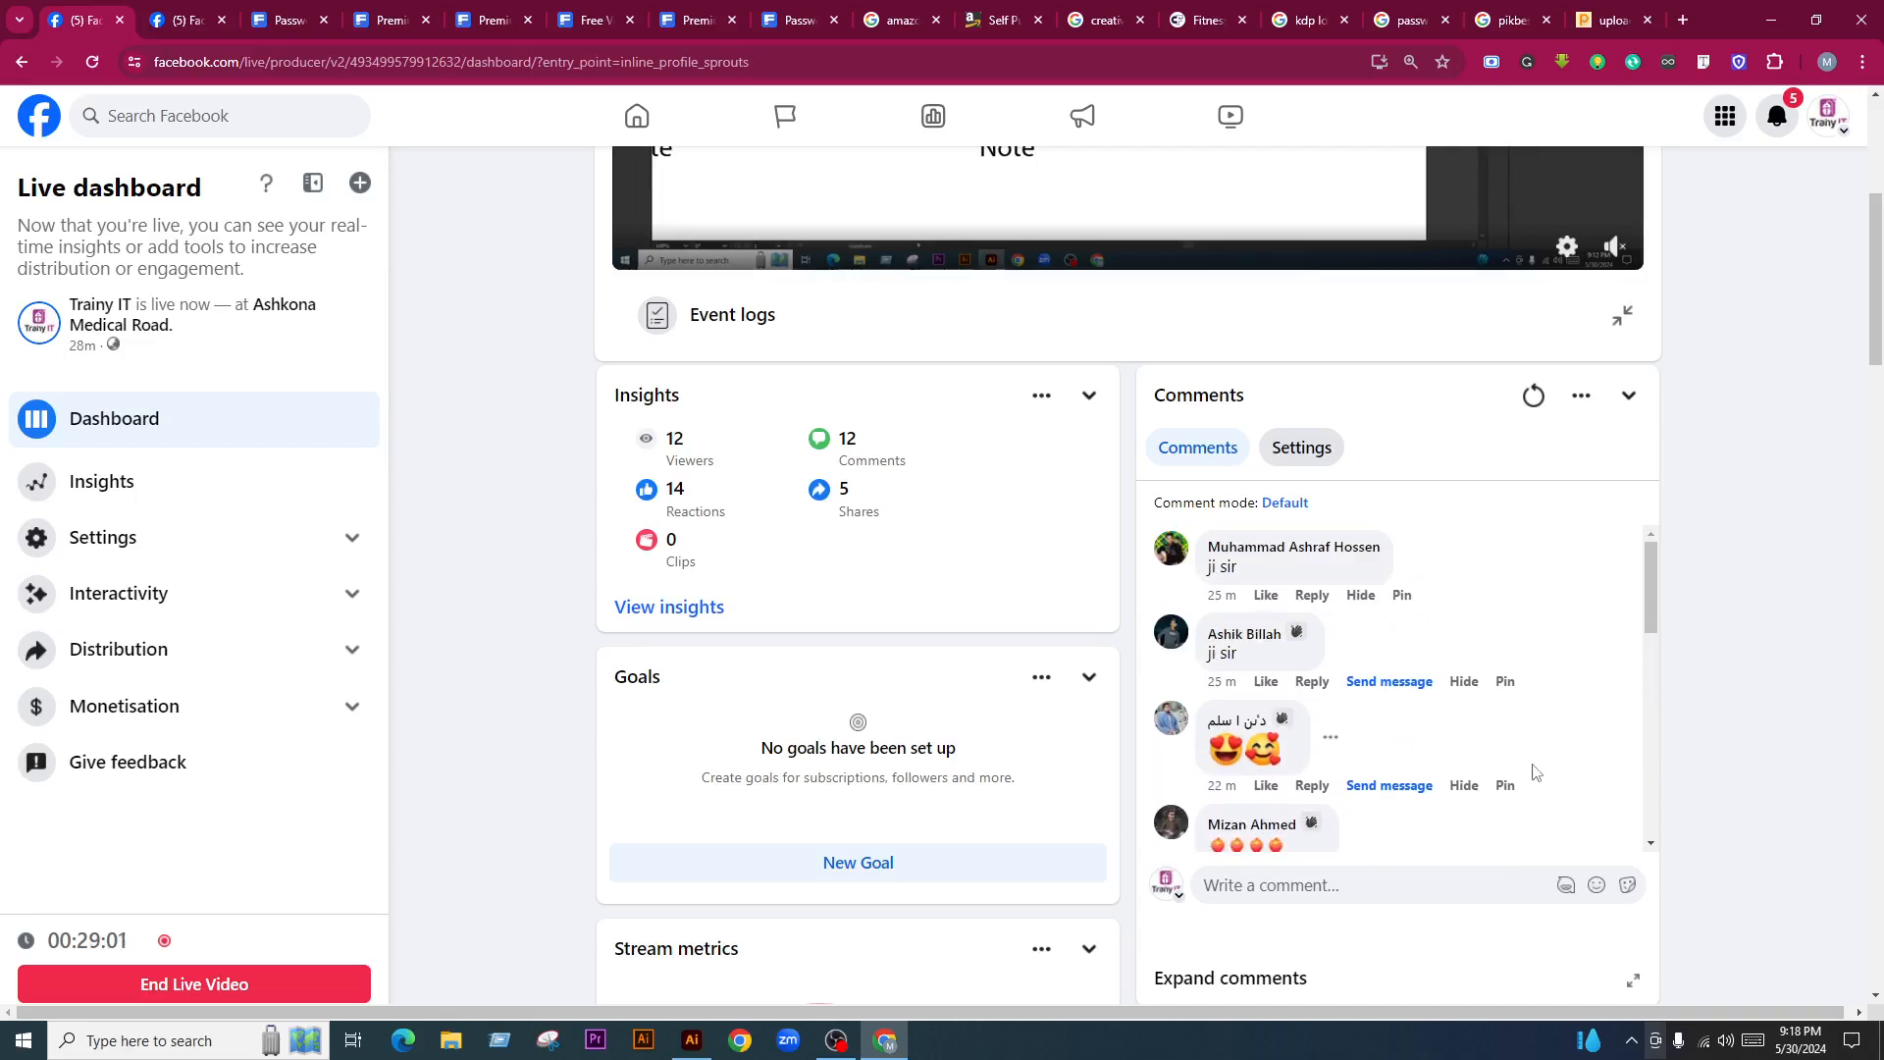
{"action": "left_click", "coordinate": [1678, 20]}
{"action": "type", "text": "fiver"}
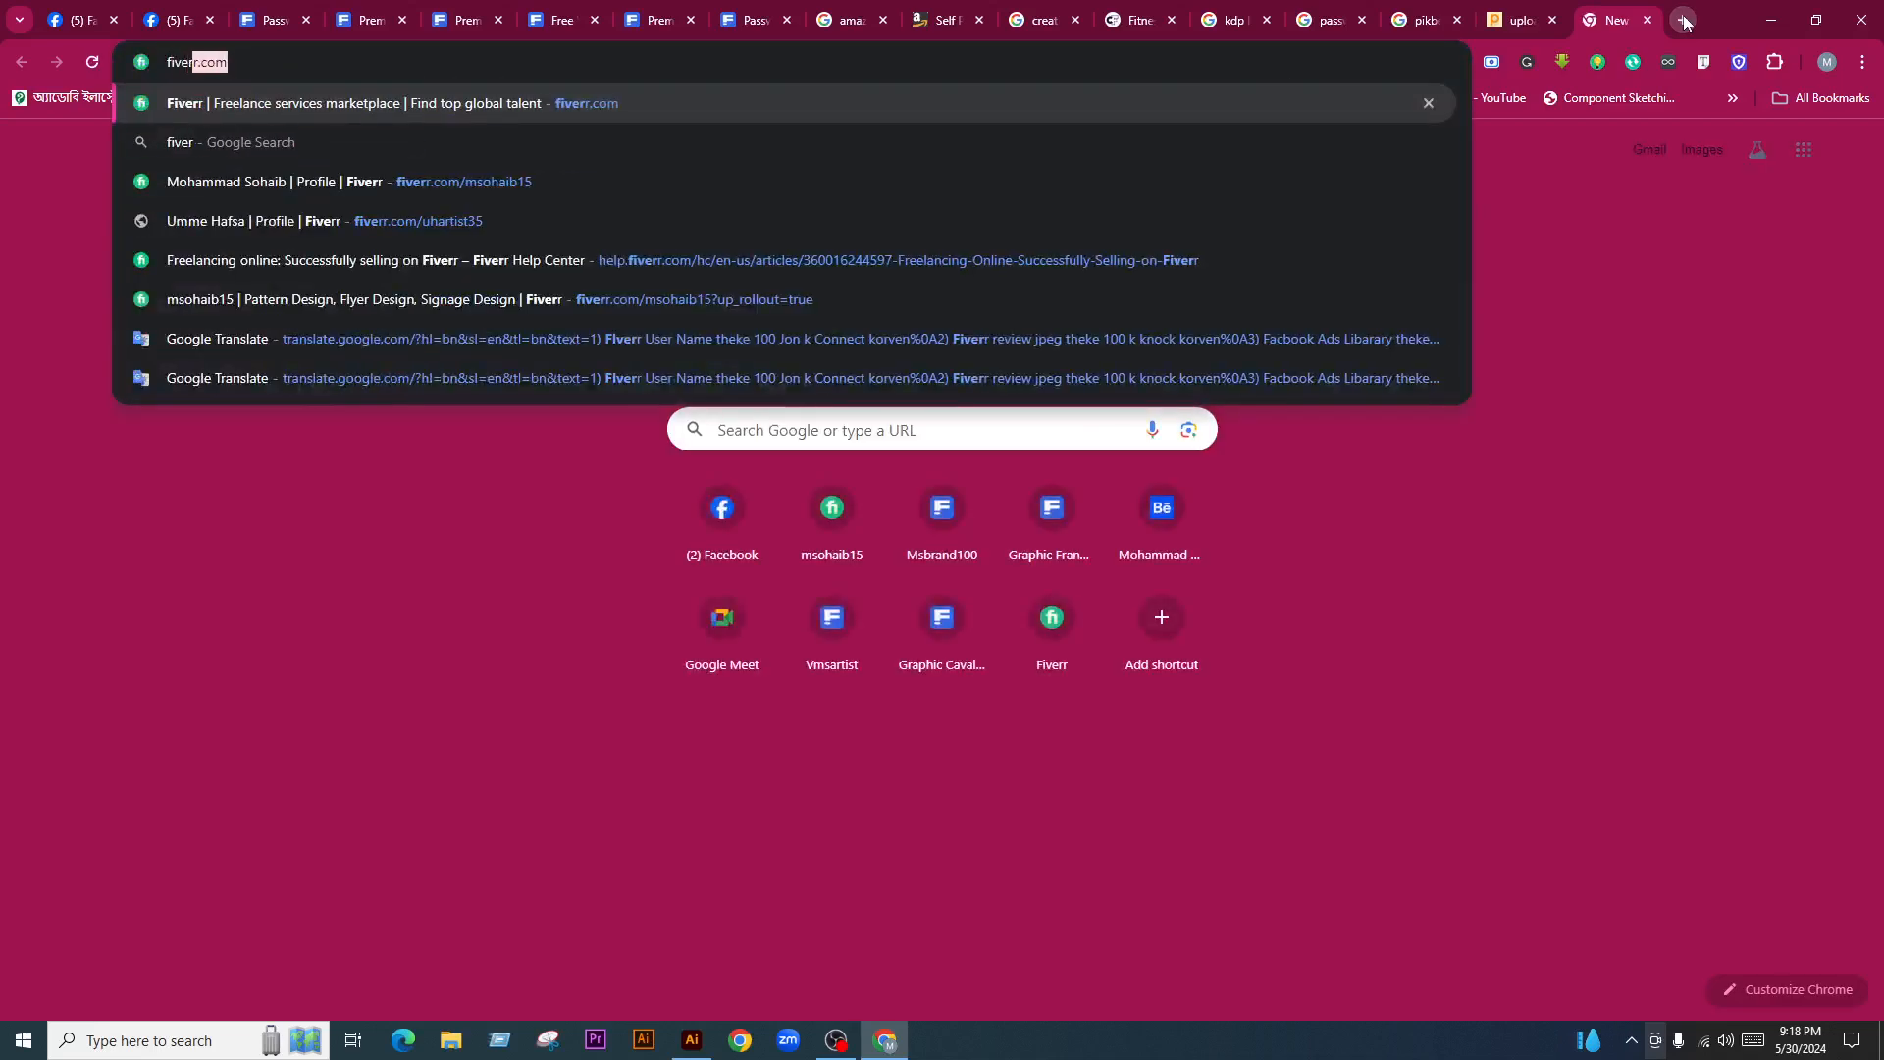
{"action": "key", "text": "Return"}
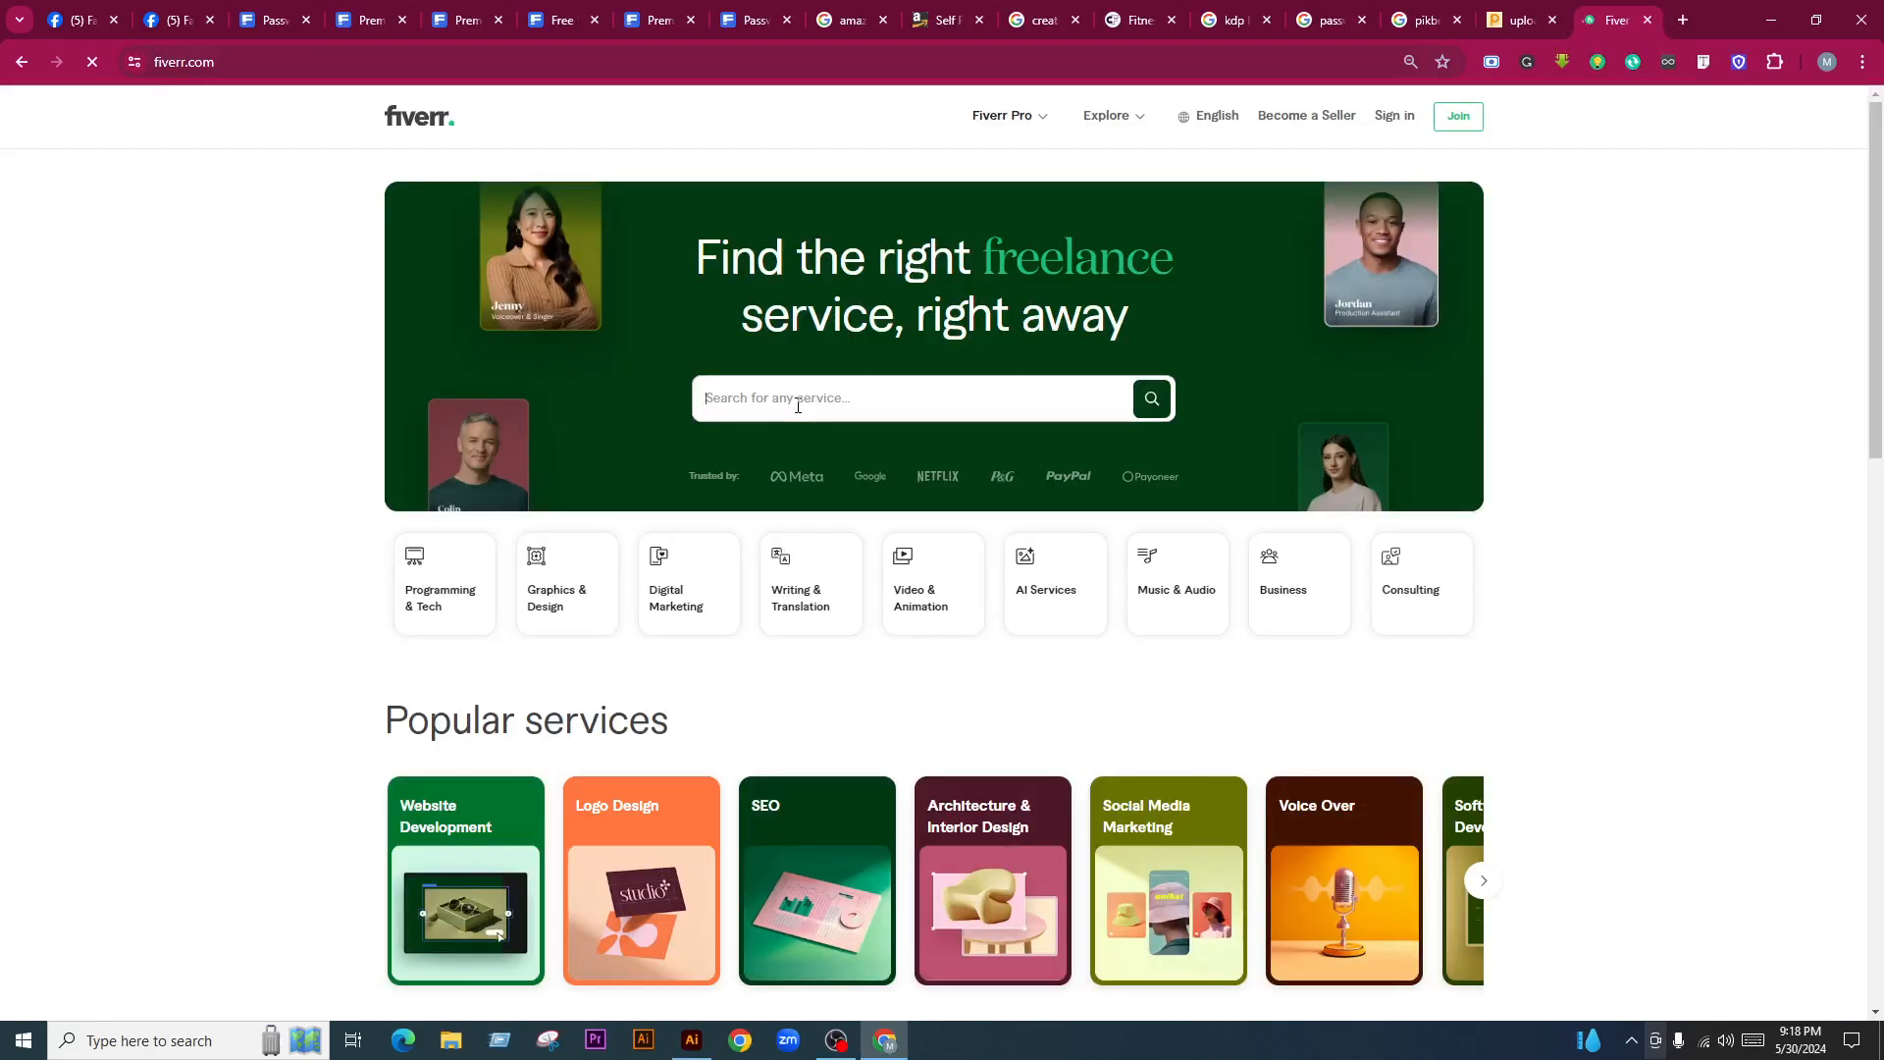
{"action": "type", "text": "kdpo"}
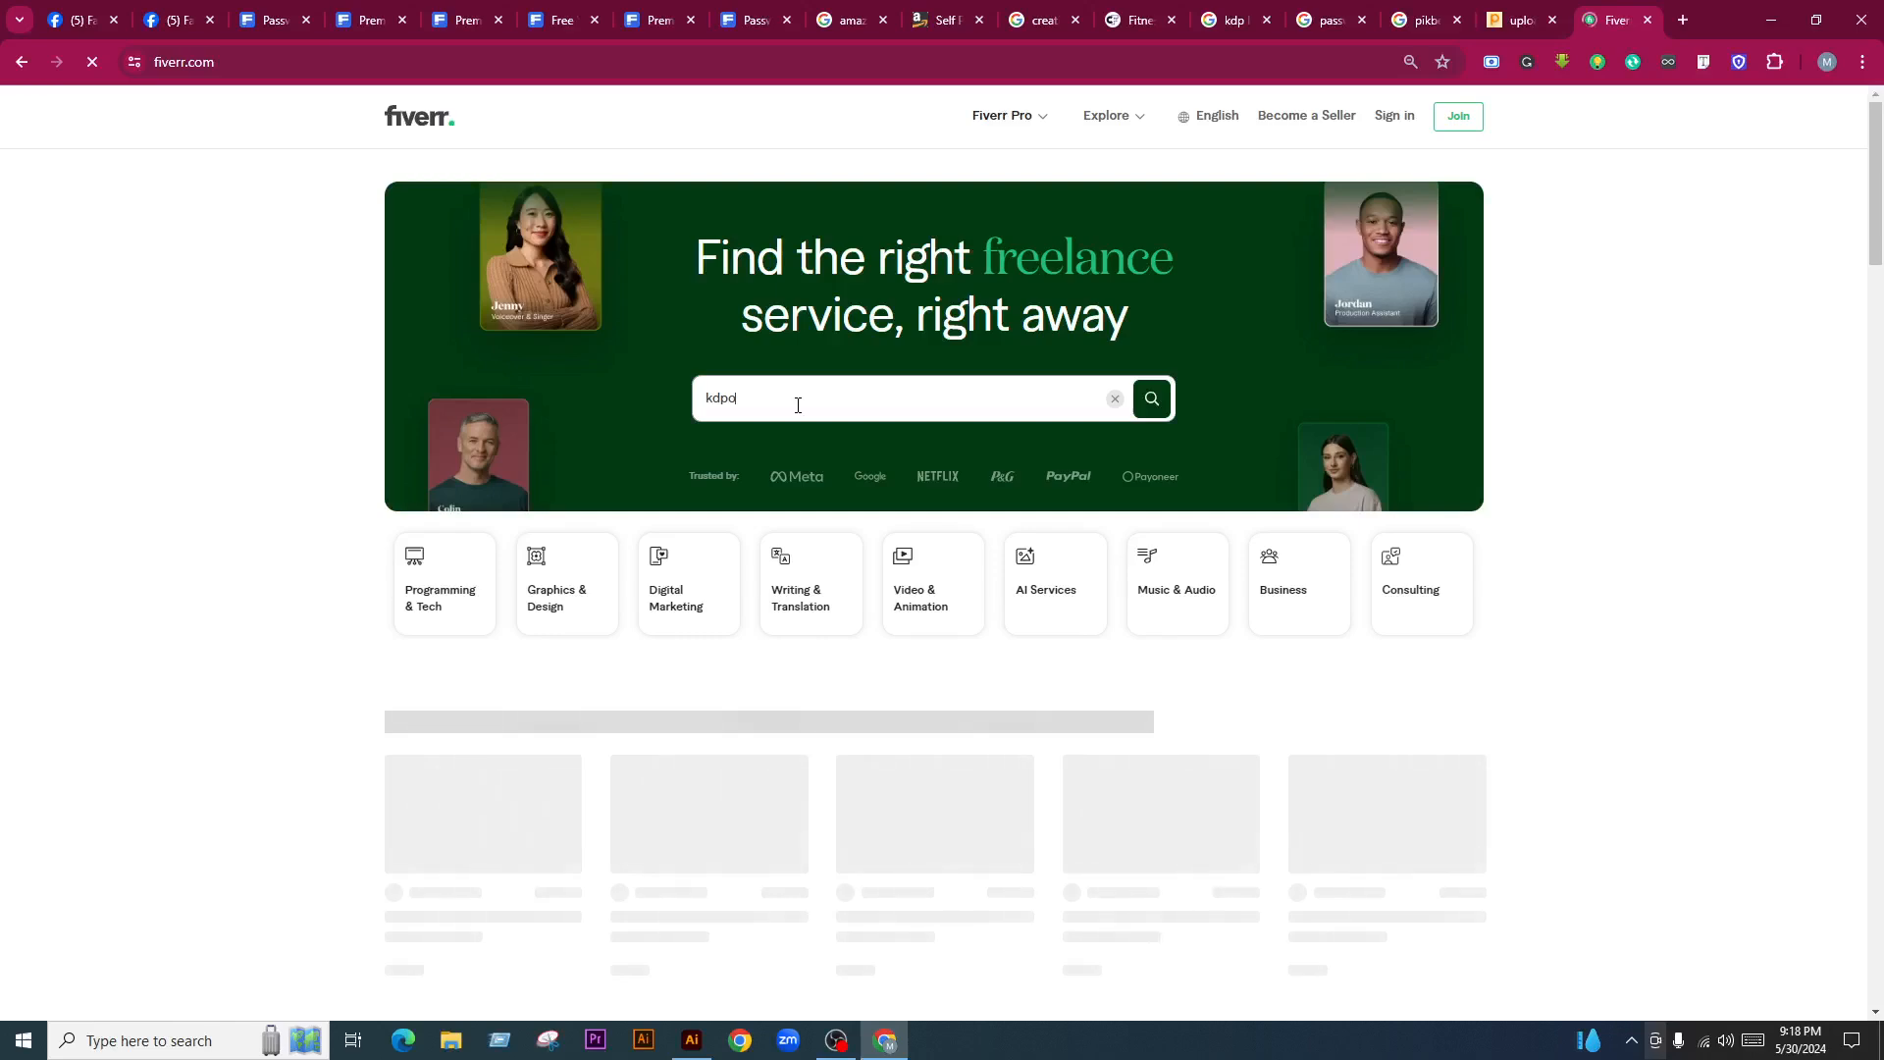
{"action": "key", "text": "BackSpace"}
{"action": "type", "text": "log book"}
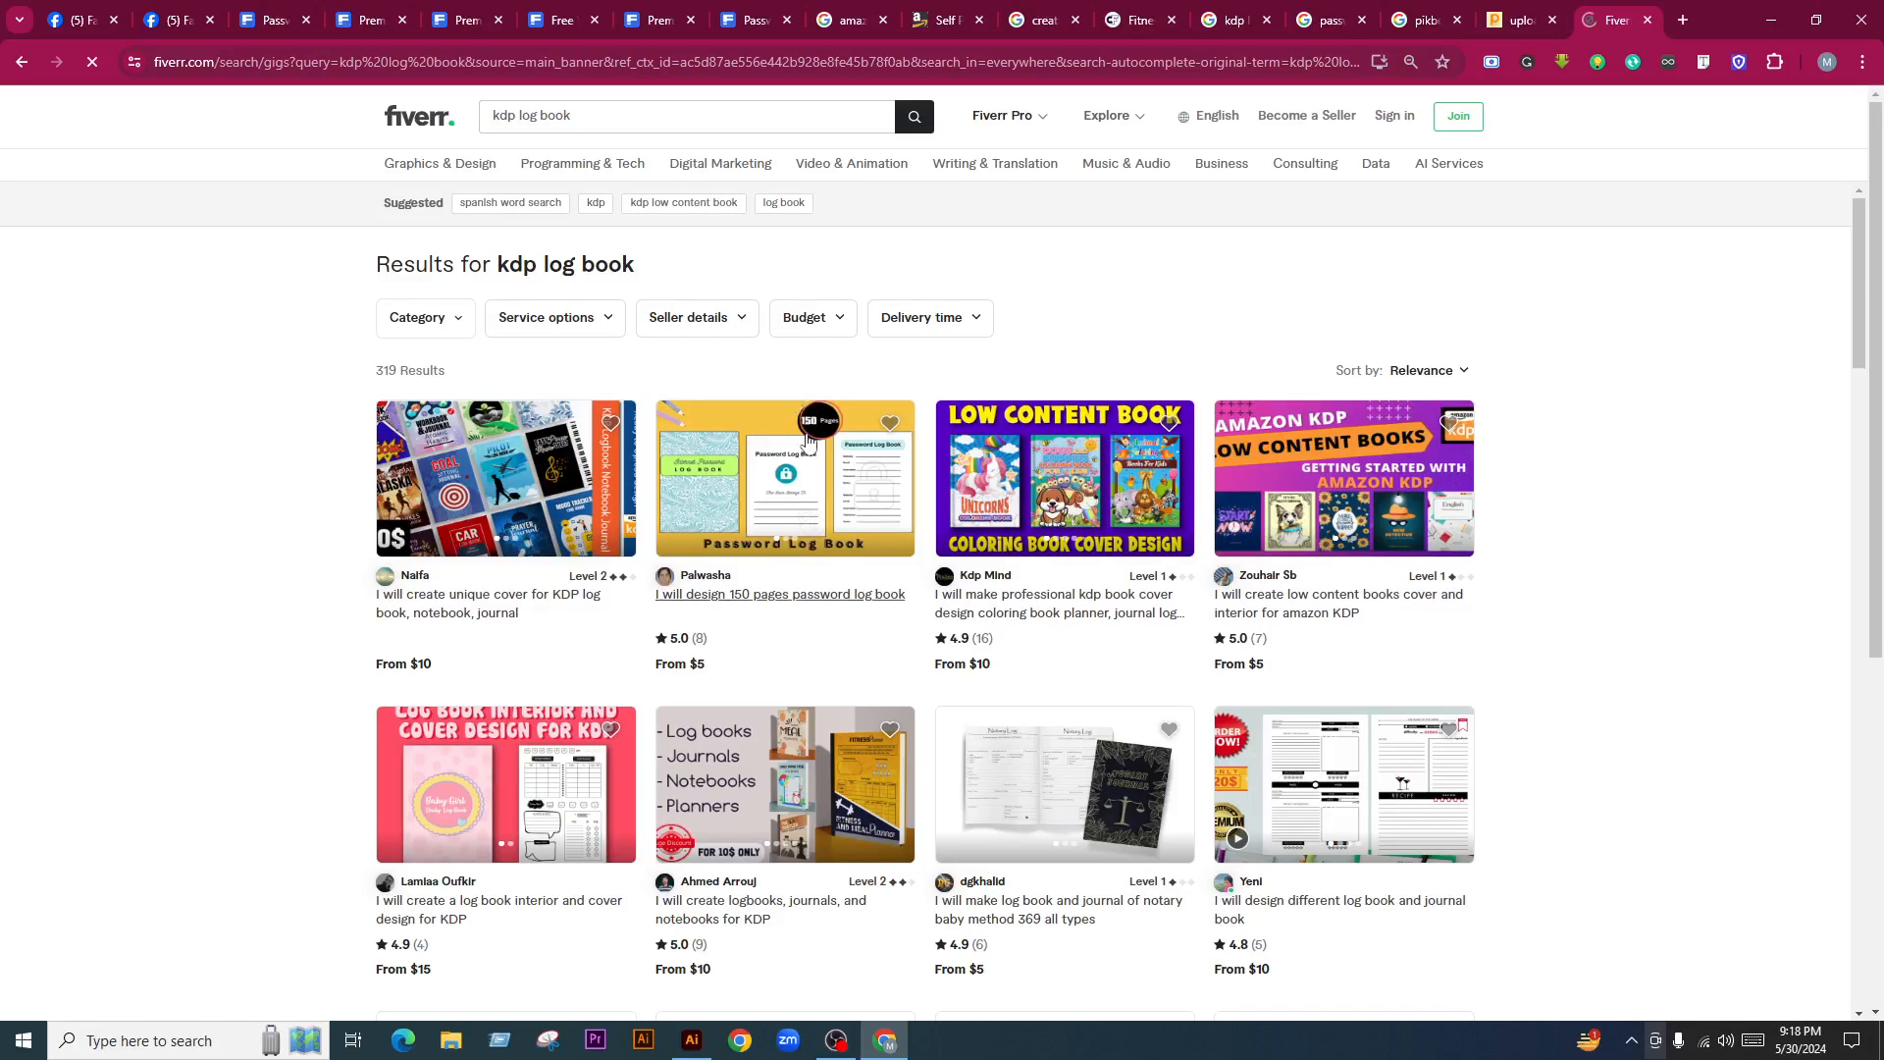
{"action": "key", "text": "ctrl+plus"}
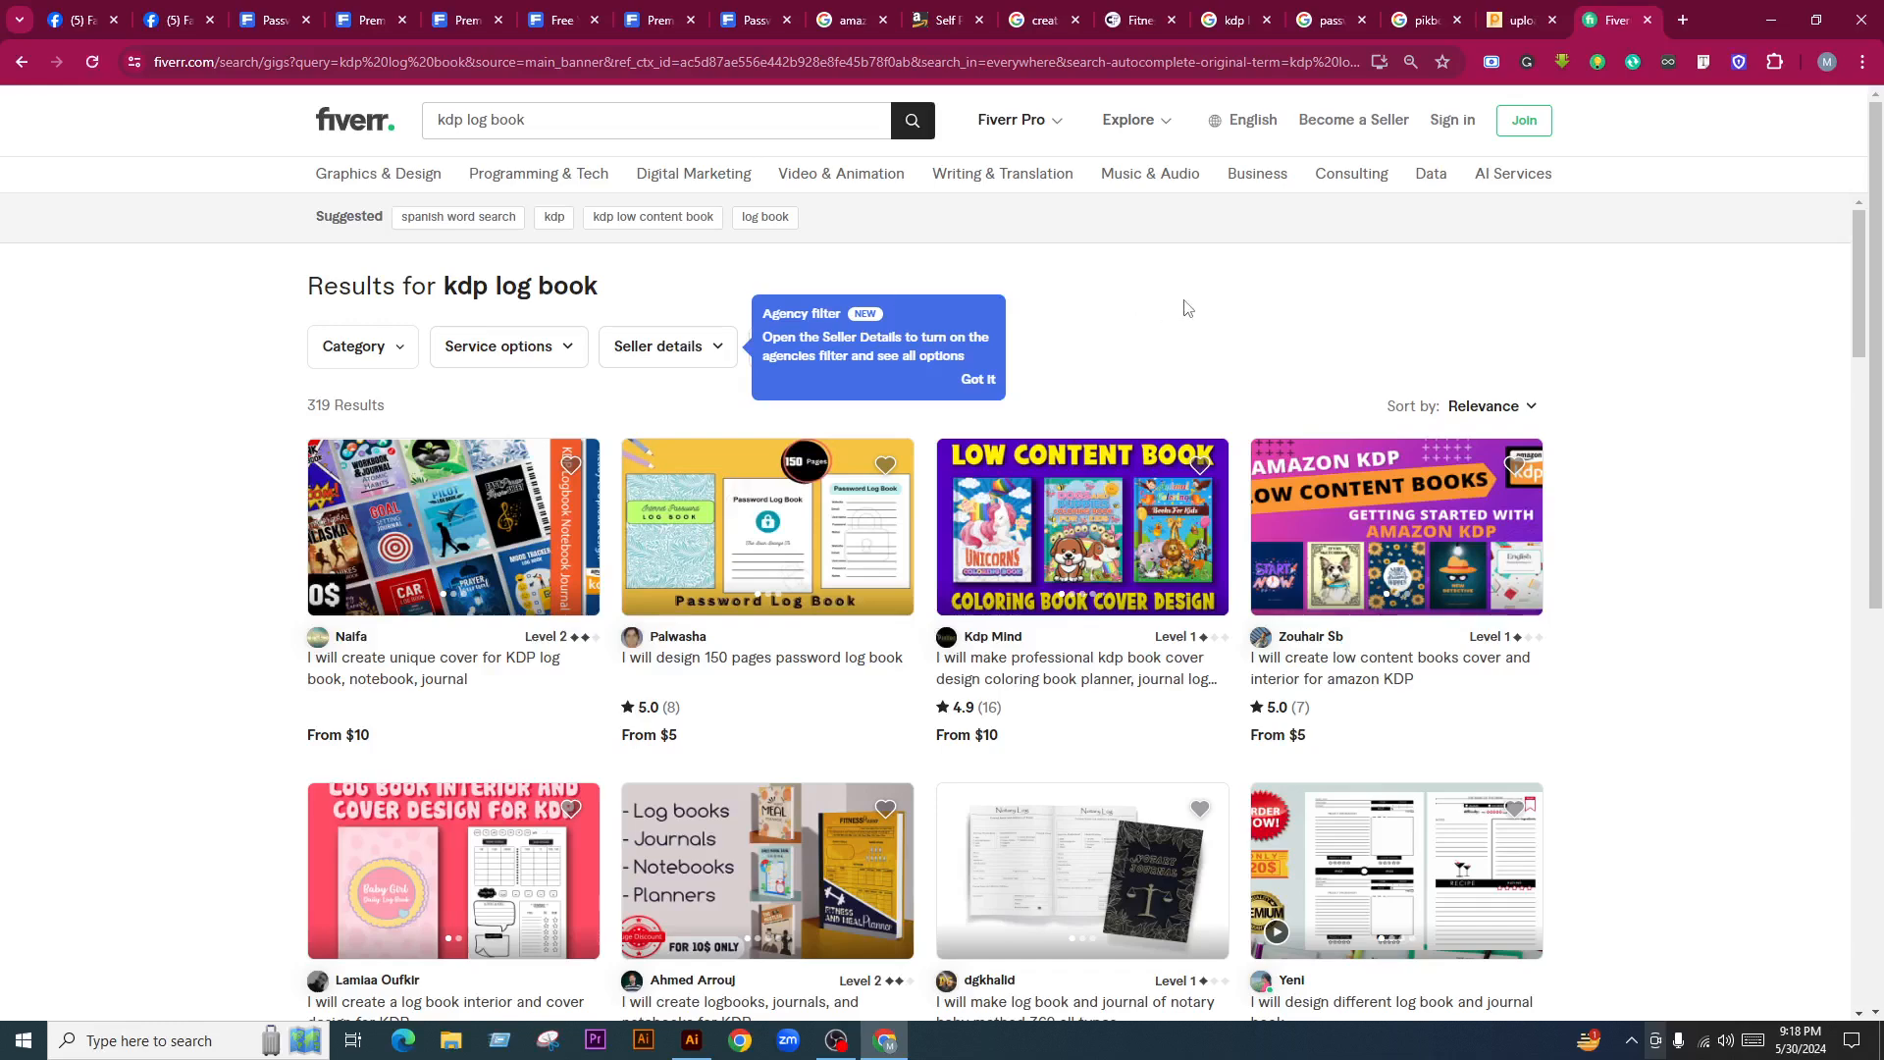
{"action": "scroll", "coordinate": [871, 713], "scroll_direction": "down", "scroll_amount": 6}
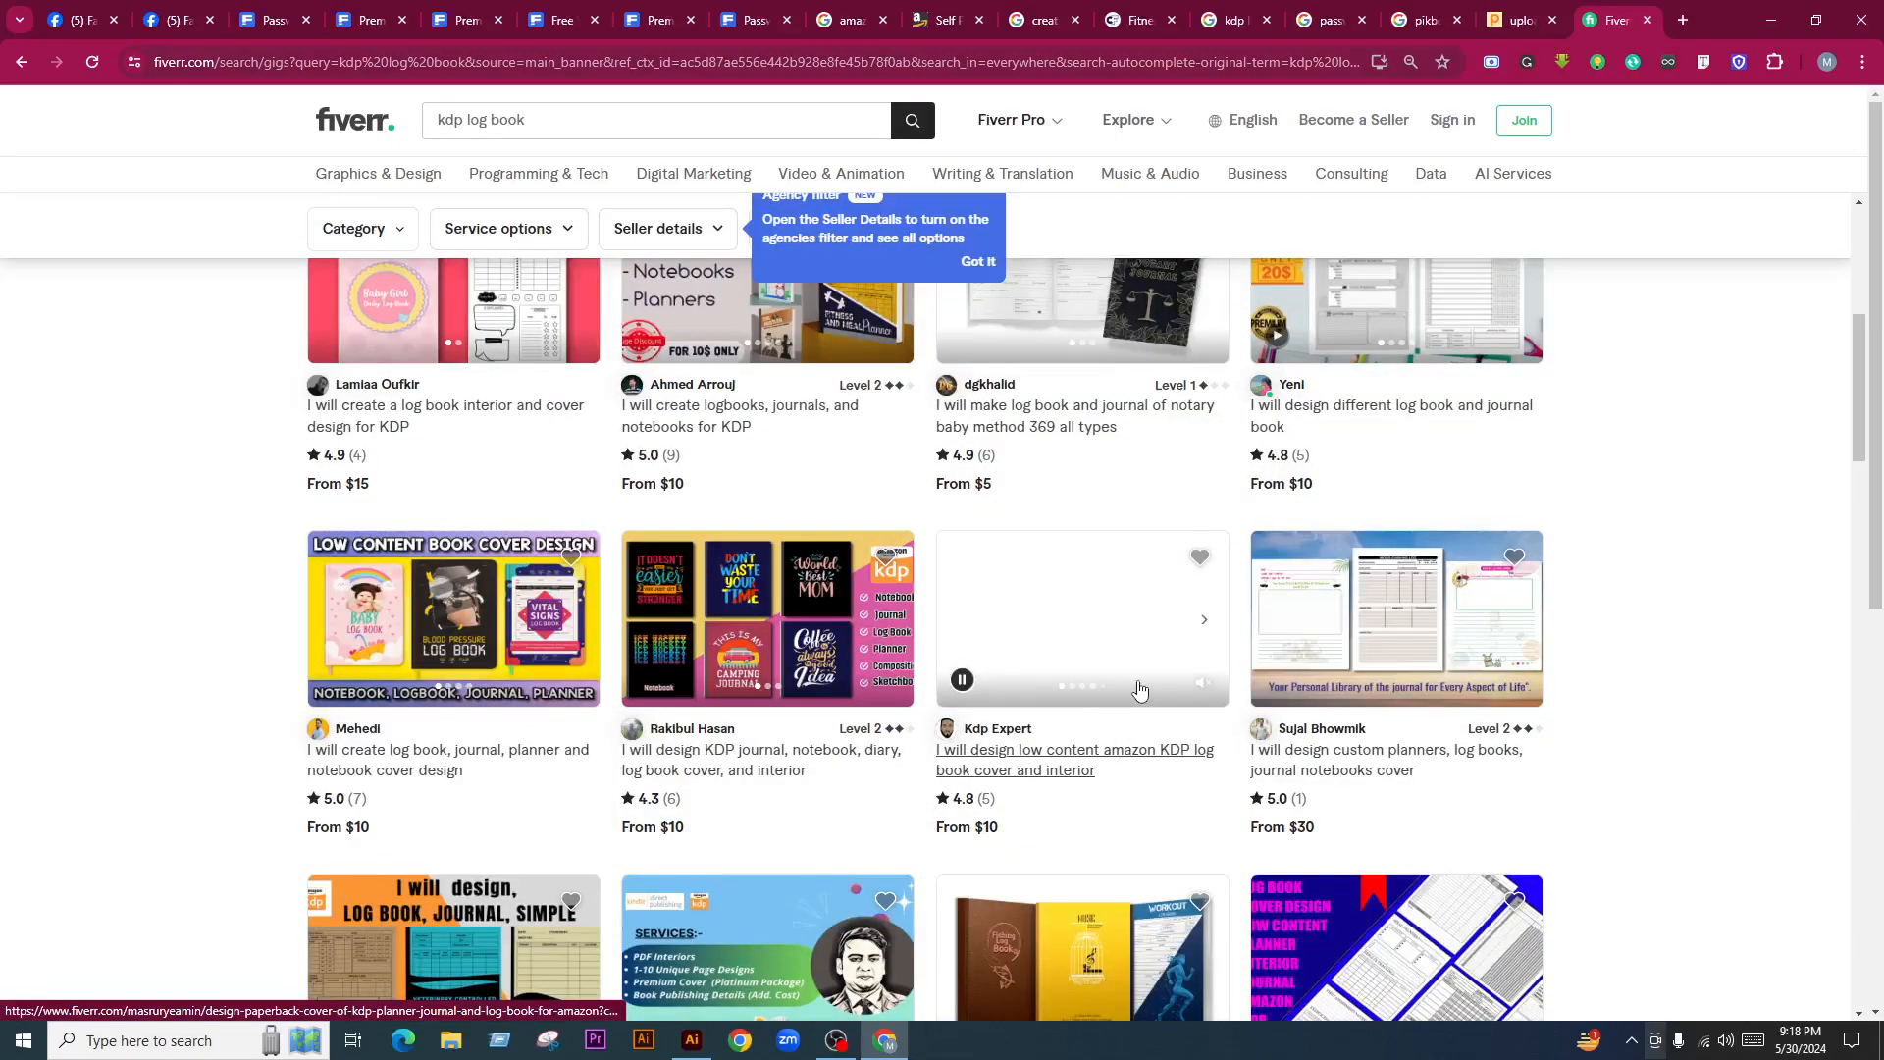
{"action": "scroll", "coordinate": [1056, 704], "scroll_direction": "down", "scroll_amount": 1}
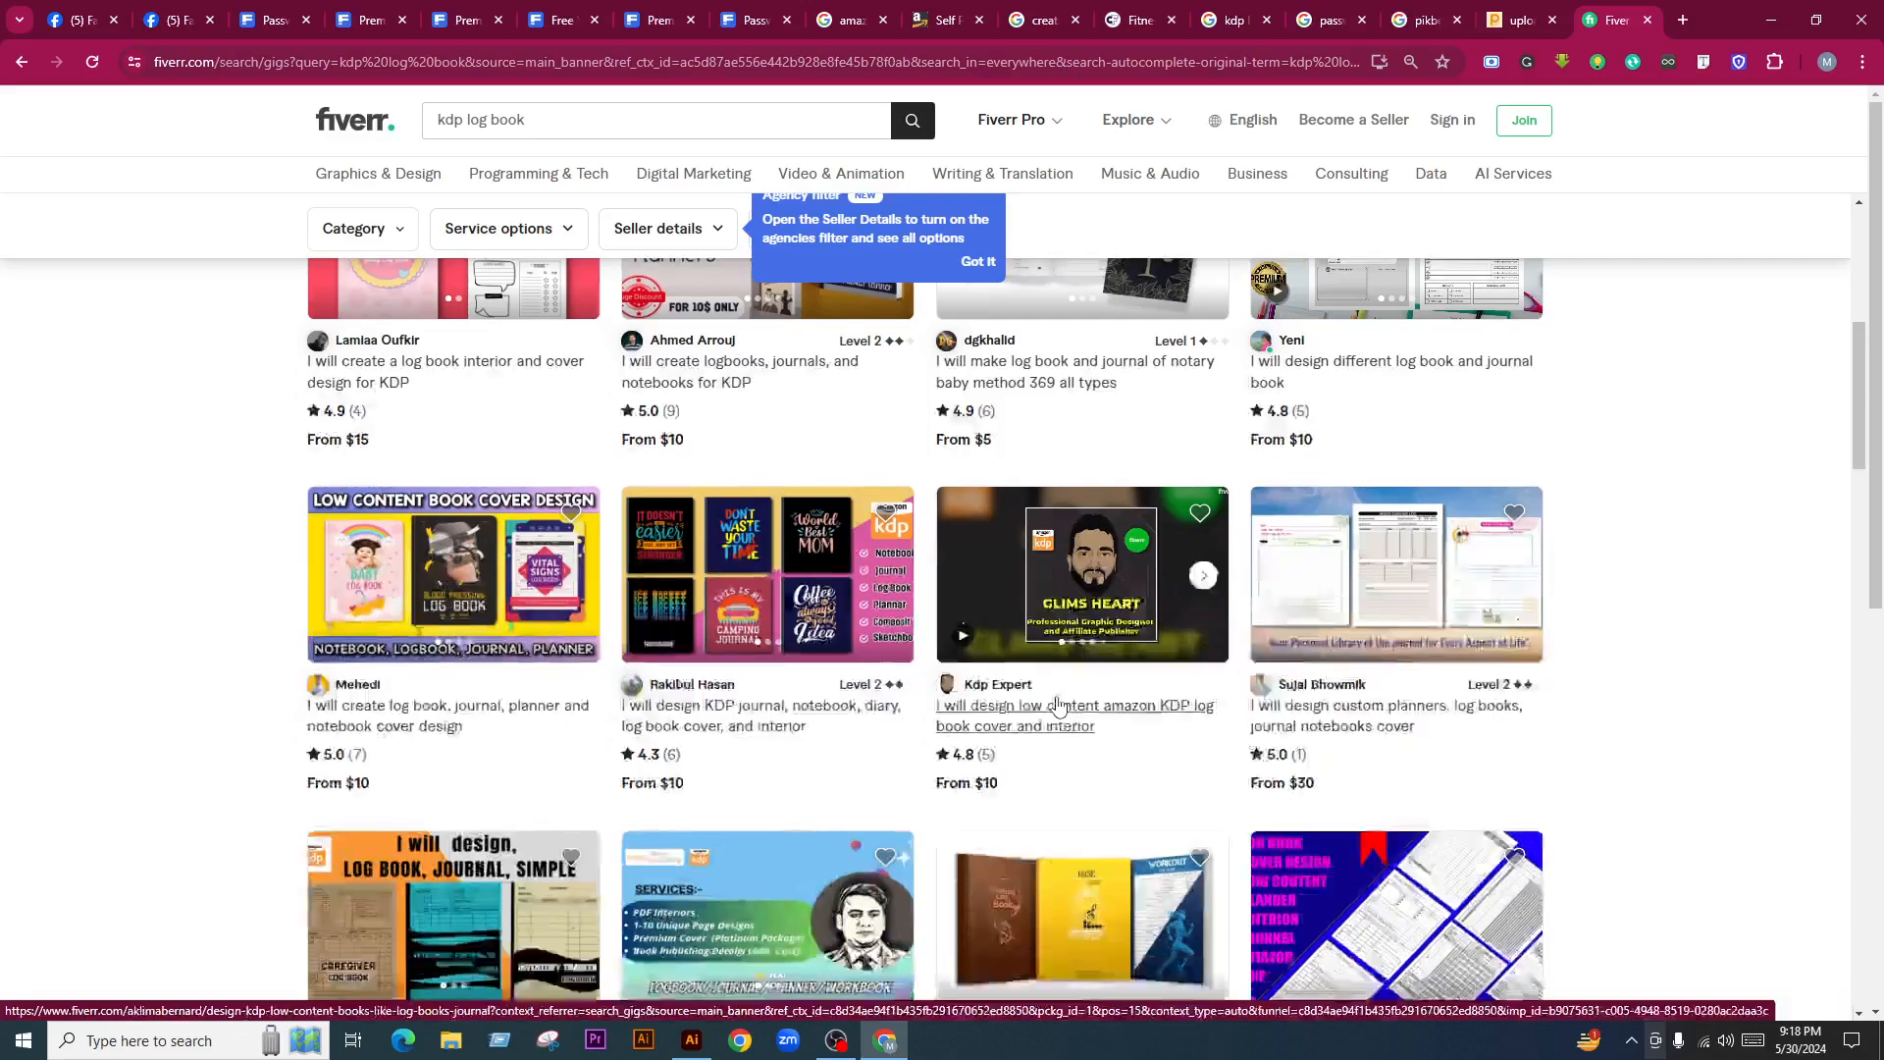
{"action": "scroll", "coordinate": [1057, 704], "scroll_direction": "down", "scroll_amount": 5}
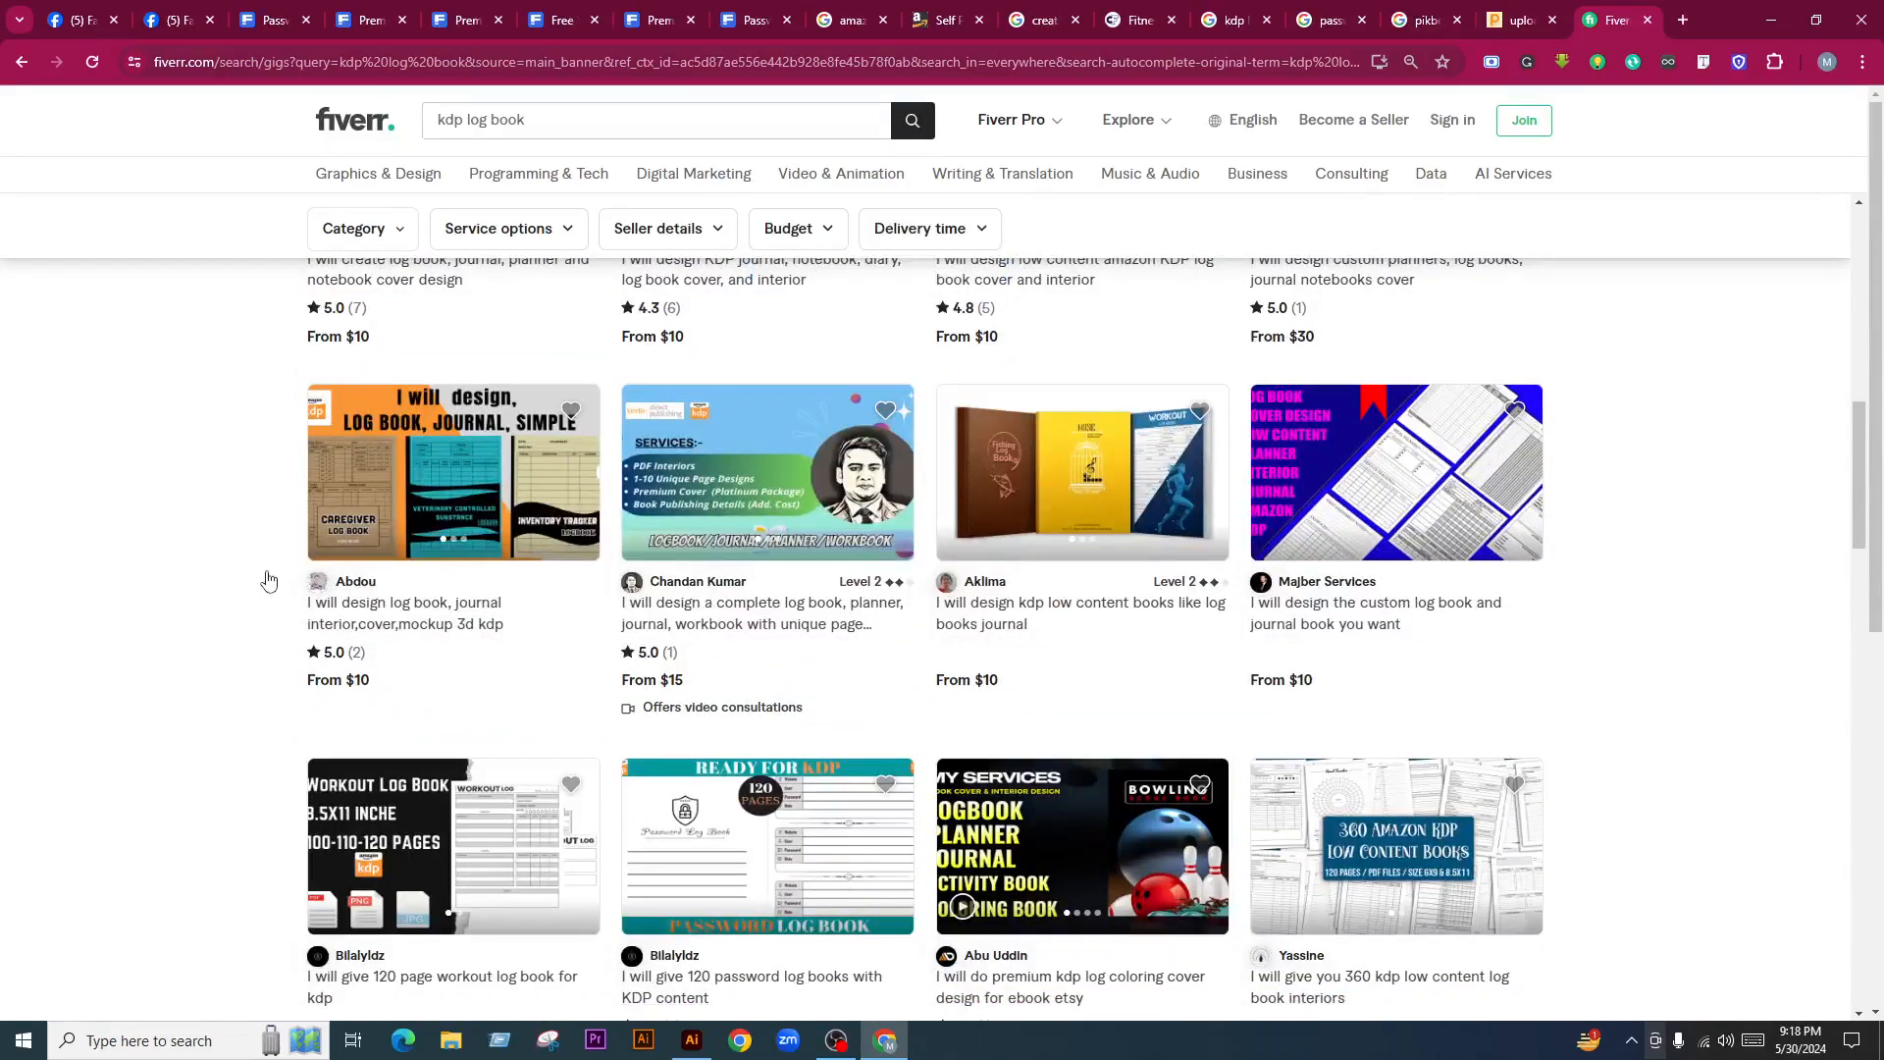
{"action": "scroll", "coordinate": [1119, 644], "scroll_direction": "down", "scroll_amount": 4}
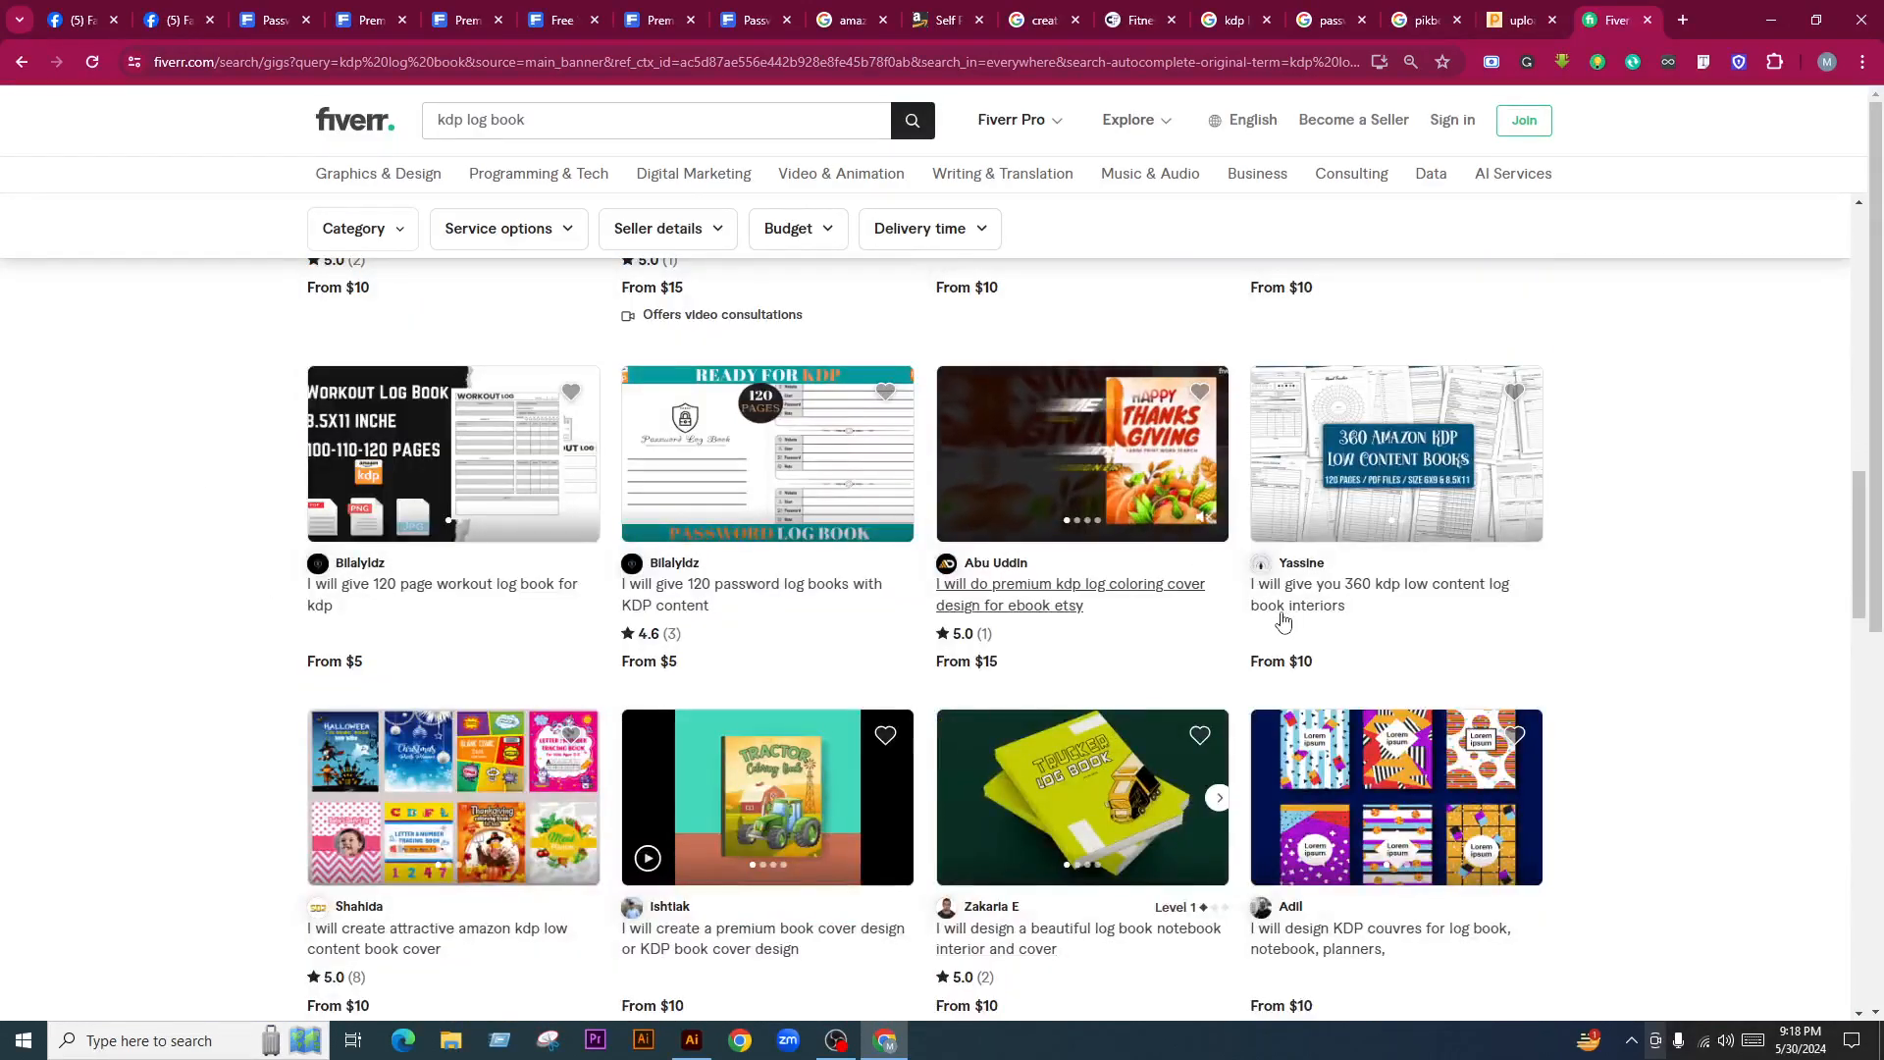
{"action": "scroll", "coordinate": [1093, 748], "scroll_direction": "down", "scroll_amount": 4}
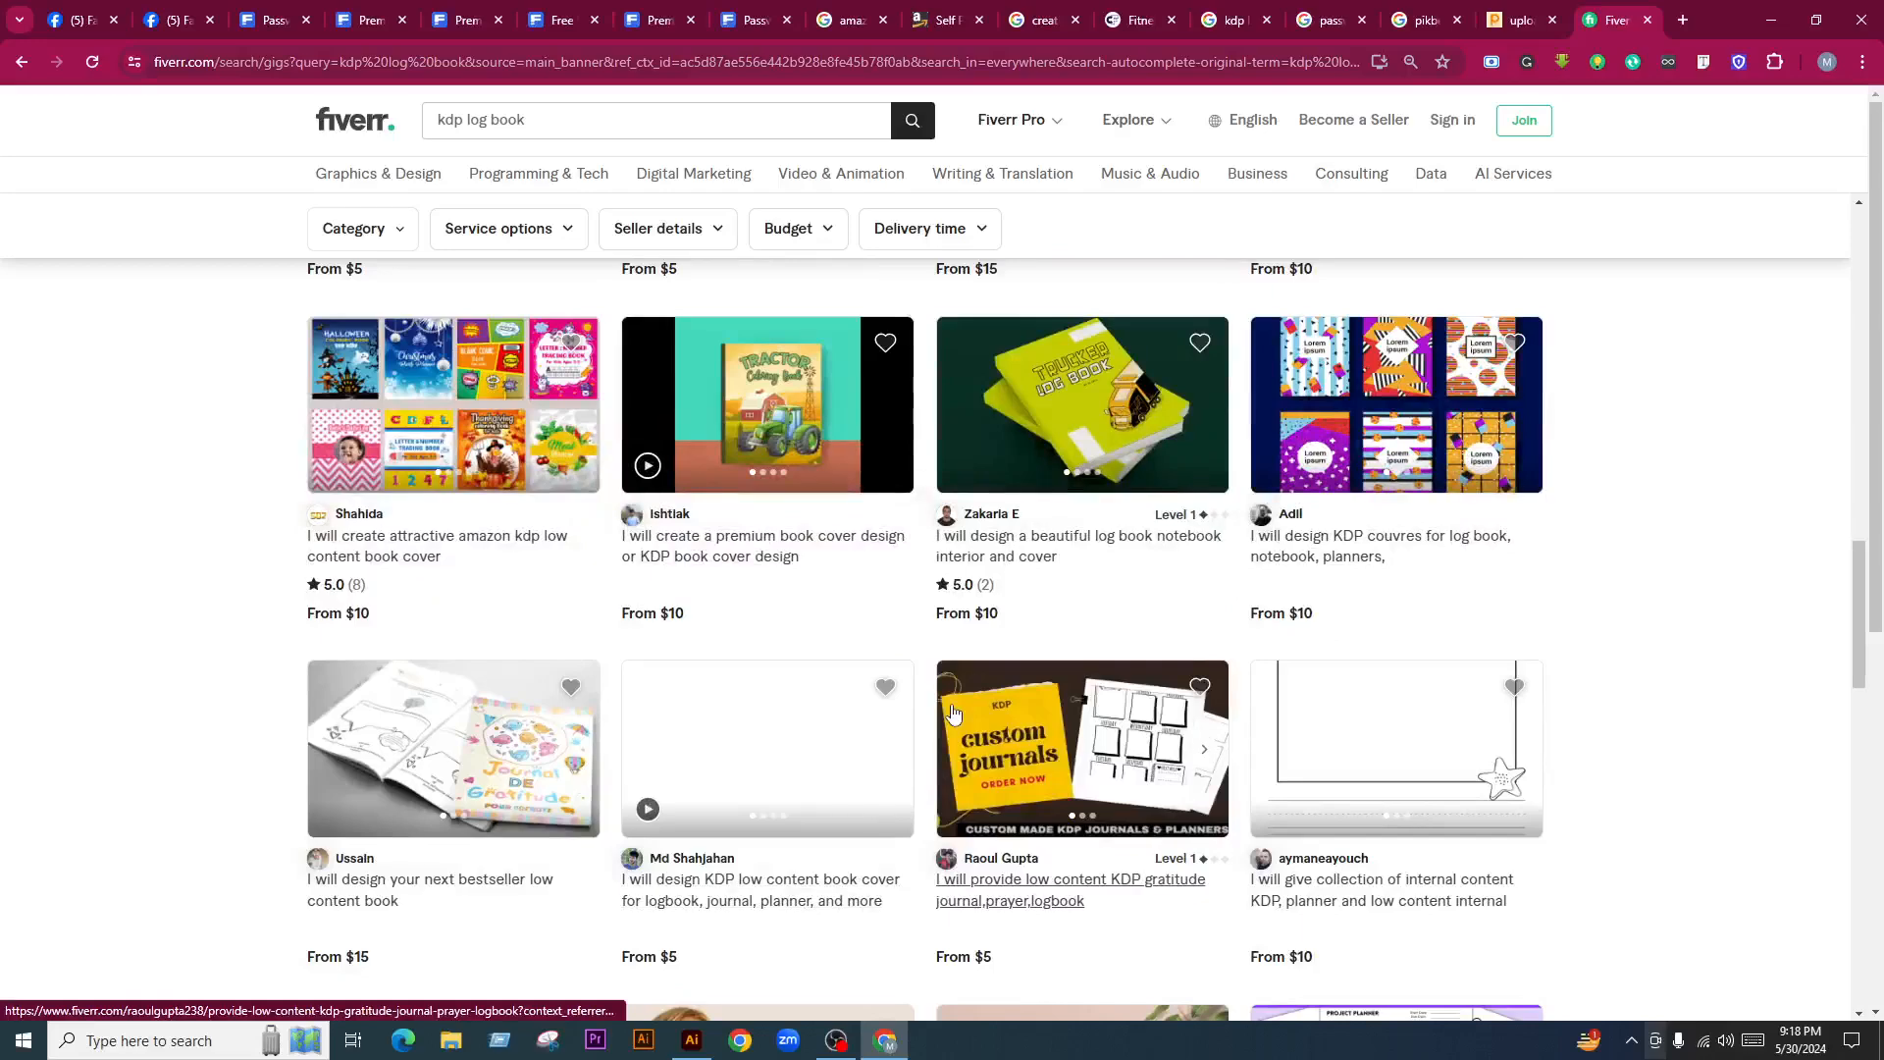
{"action": "scroll", "coordinate": [981, 702], "scroll_direction": "up", "scroll_amount": 12}
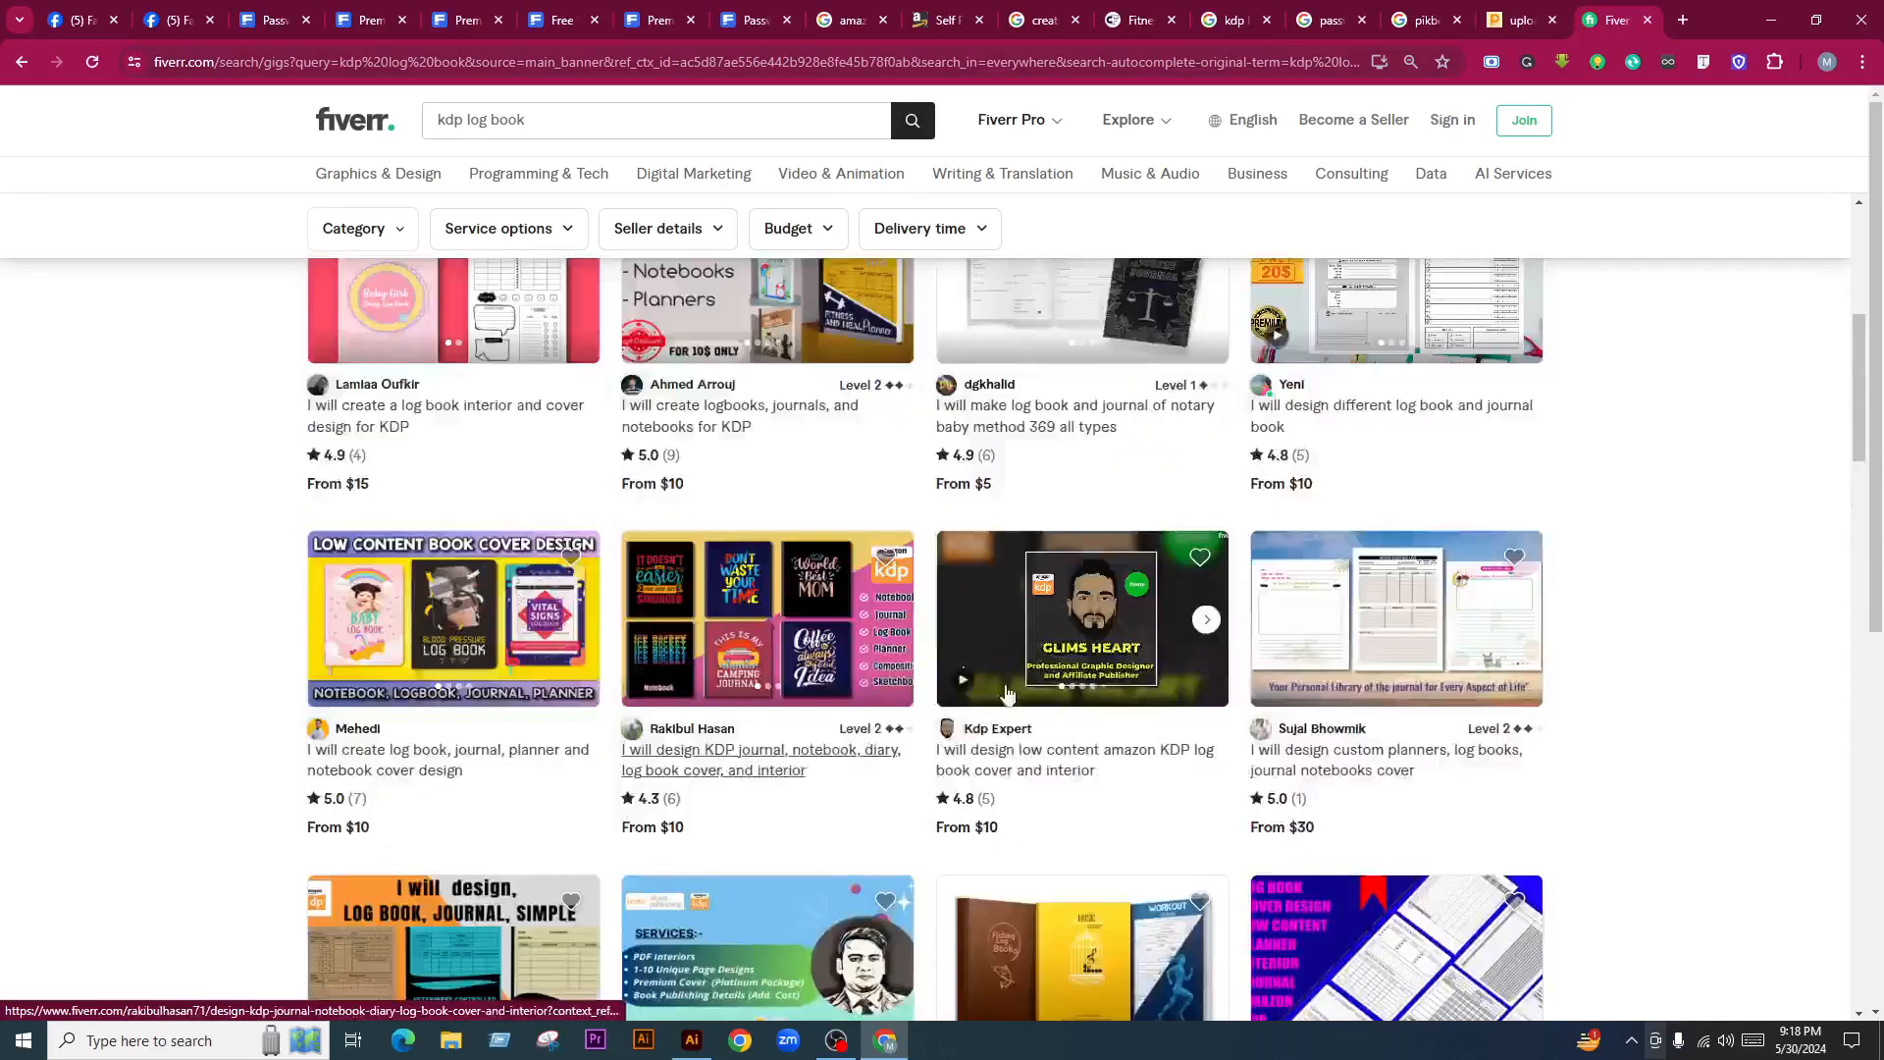
{"action": "scroll", "coordinate": [1007, 694], "scroll_direction": "up", "scroll_amount": 2}
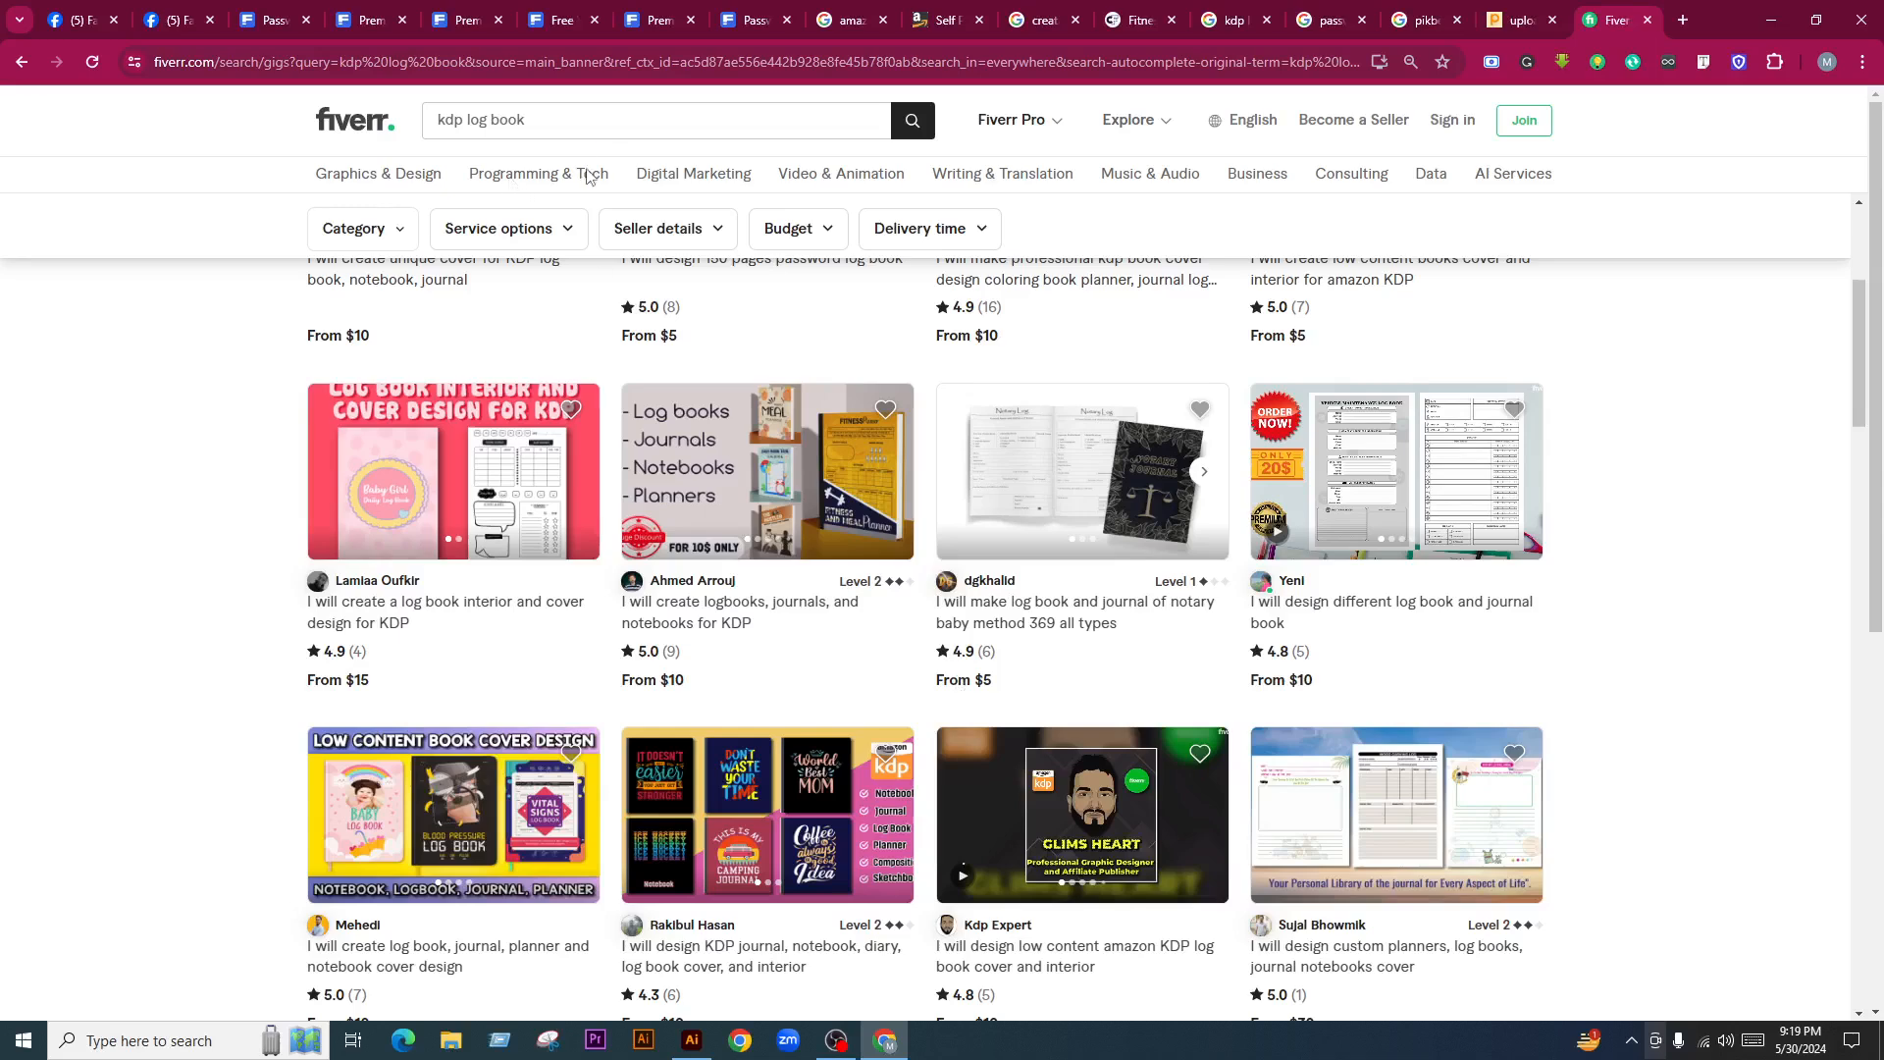
{"action": "scroll", "coordinate": [970, 673], "scroll_direction": "up", "scroll_amount": 4}
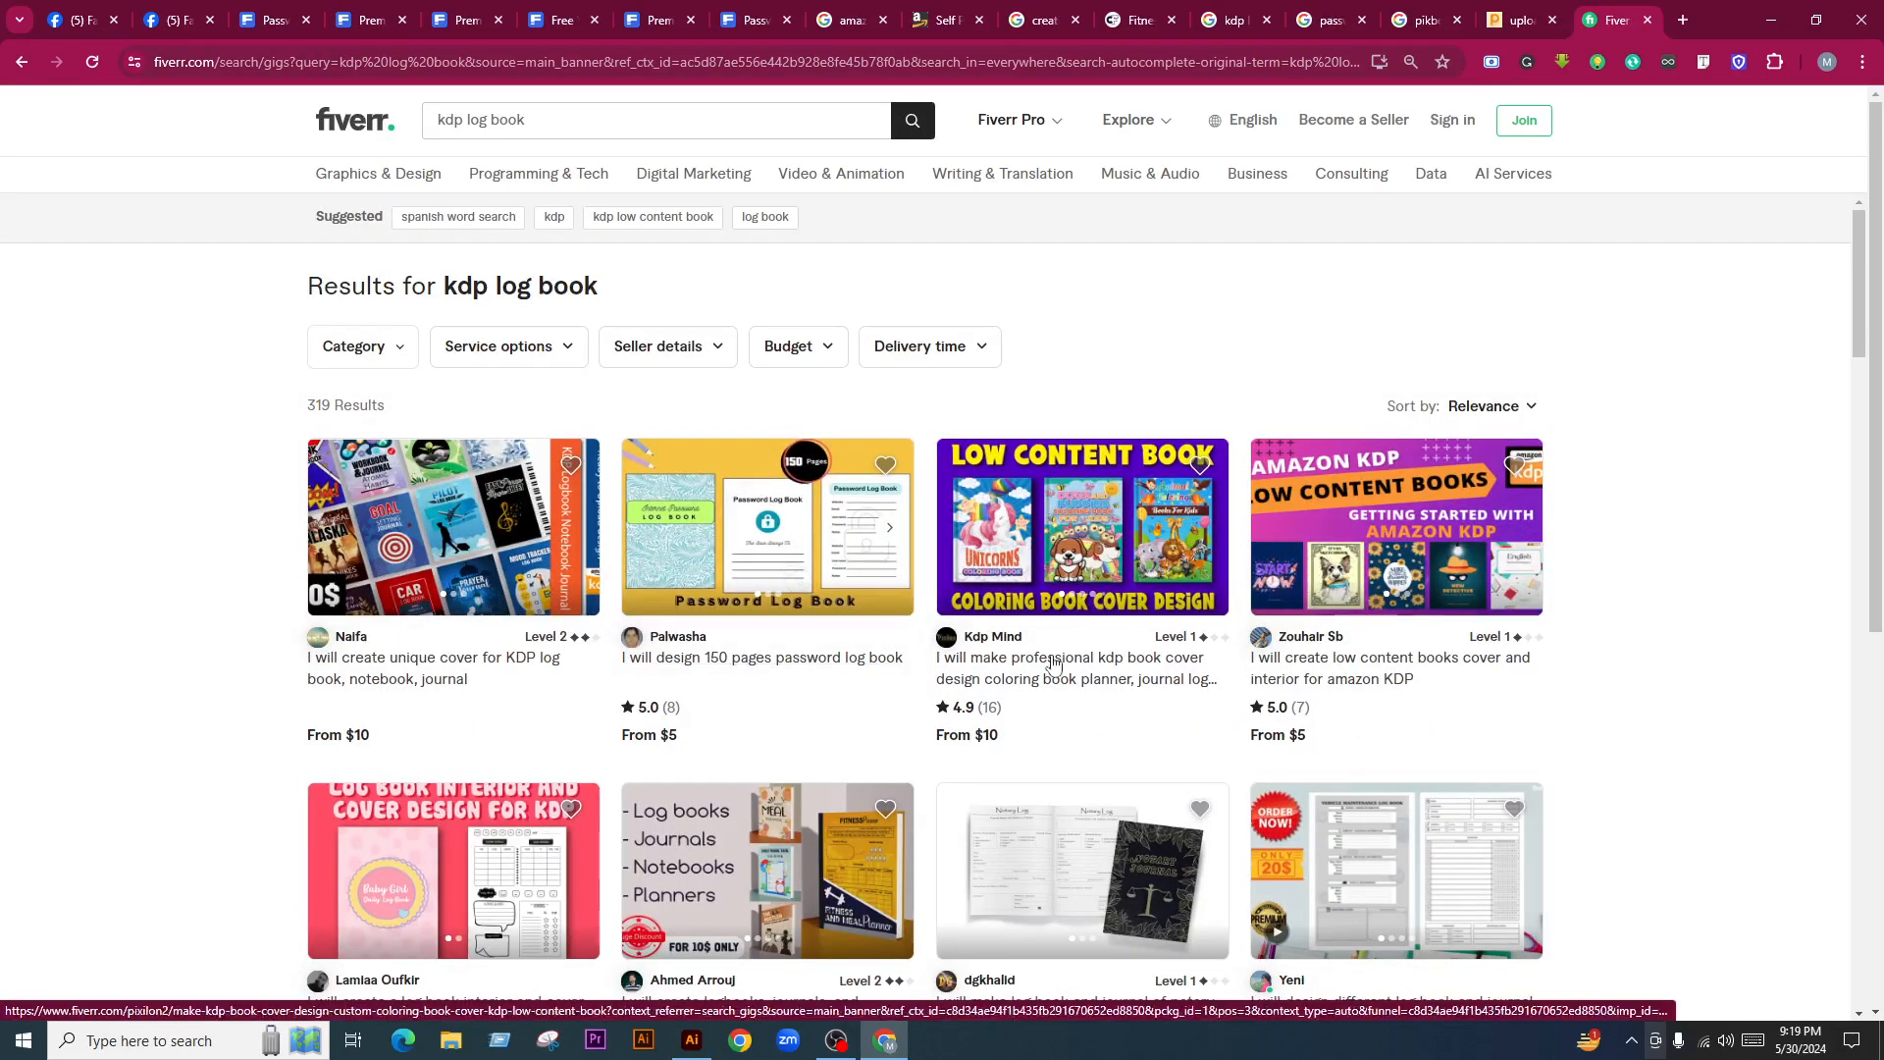
Open the password log book, low content covers and notary journal gigs in tabs, then view the password log book gig
{"action": "middle_click", "coordinate": [758, 668]}
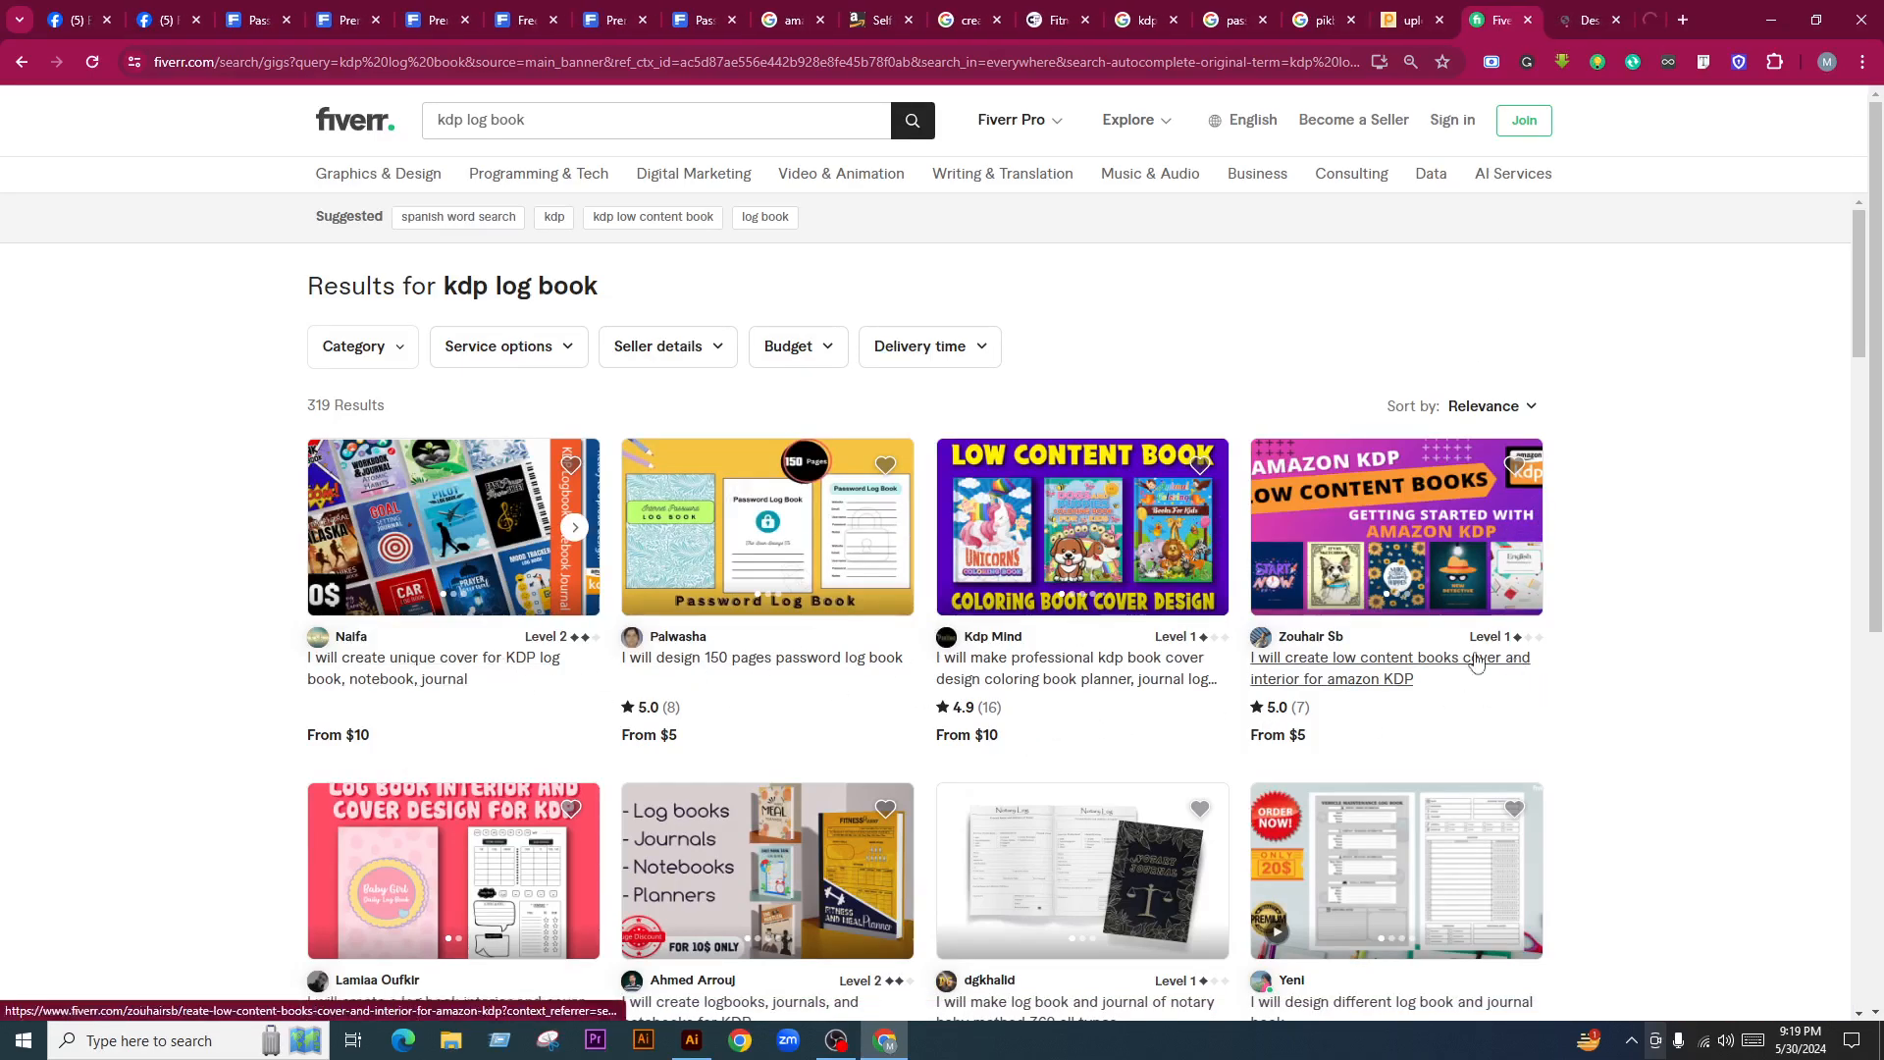
{"action": "middle_click", "coordinate": [1405, 671]}
{"action": "scroll", "coordinate": [1457, 801], "scroll_direction": "down", "scroll_amount": 3}
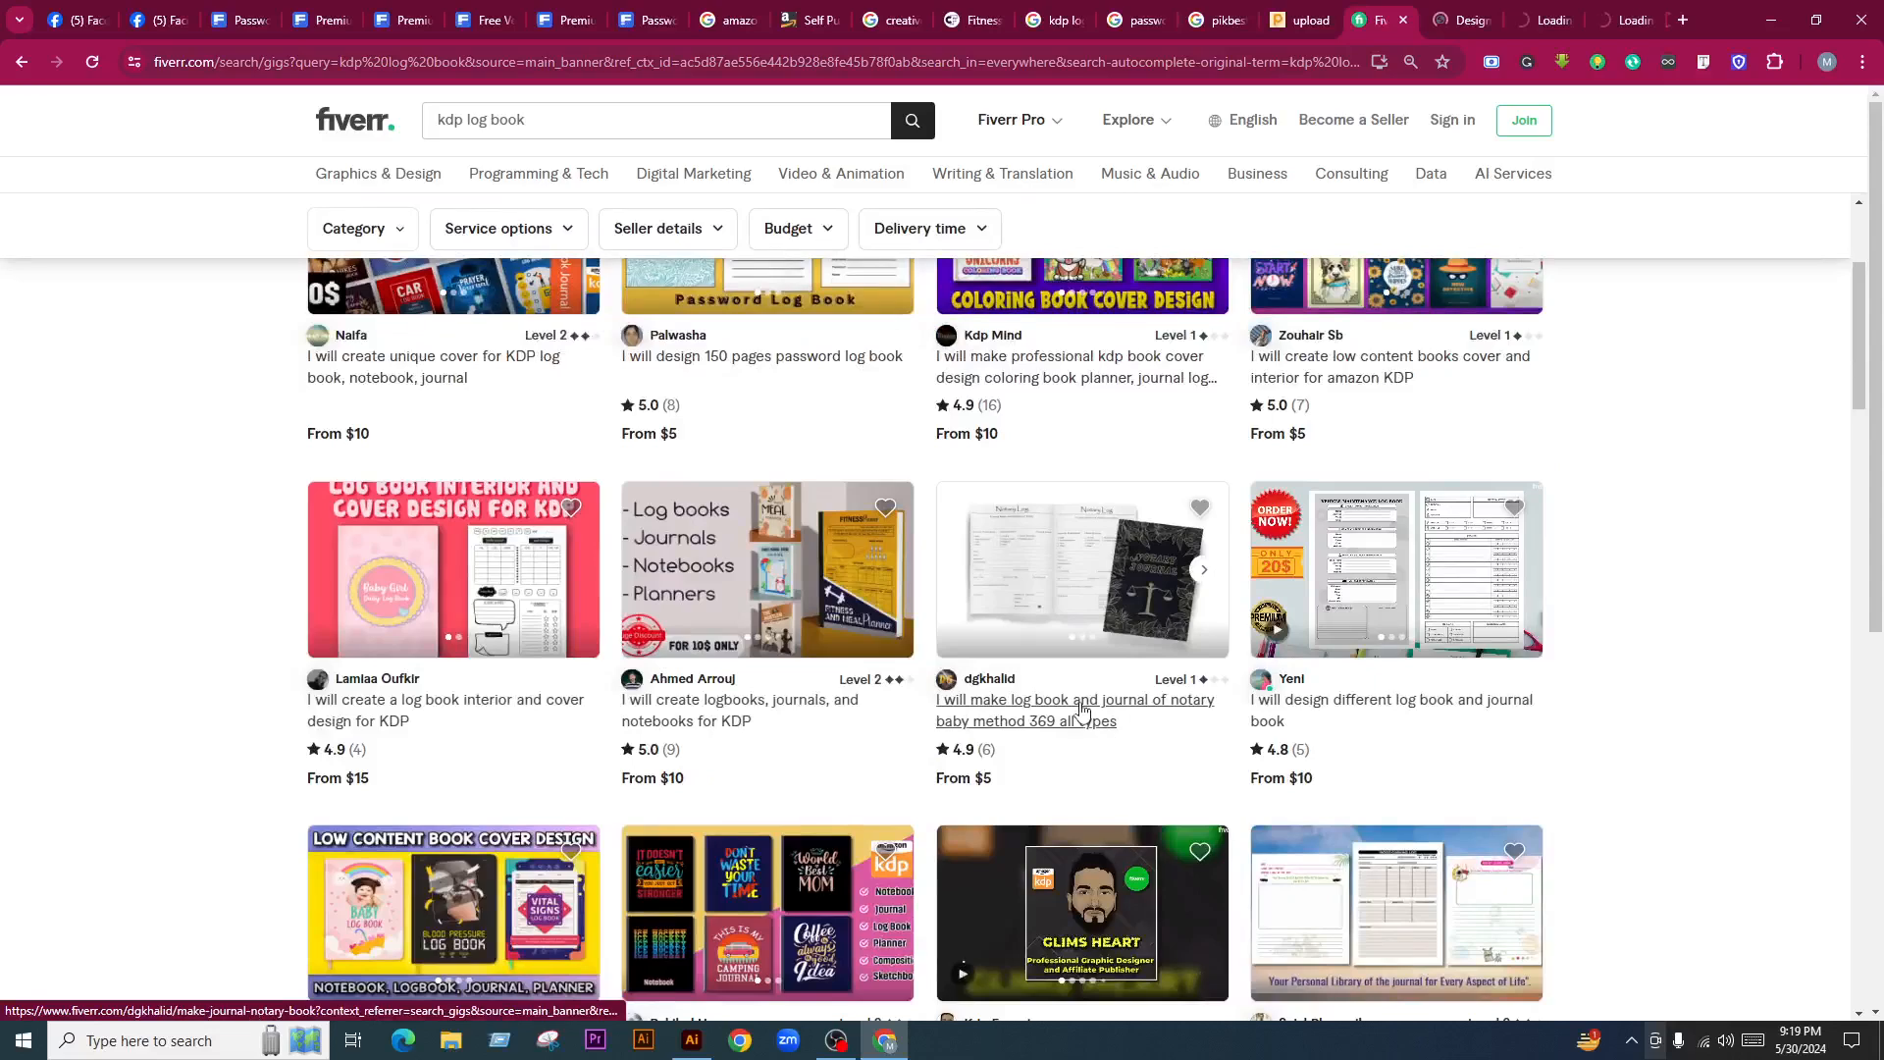
{"action": "middle_click", "coordinate": [1021, 699]}
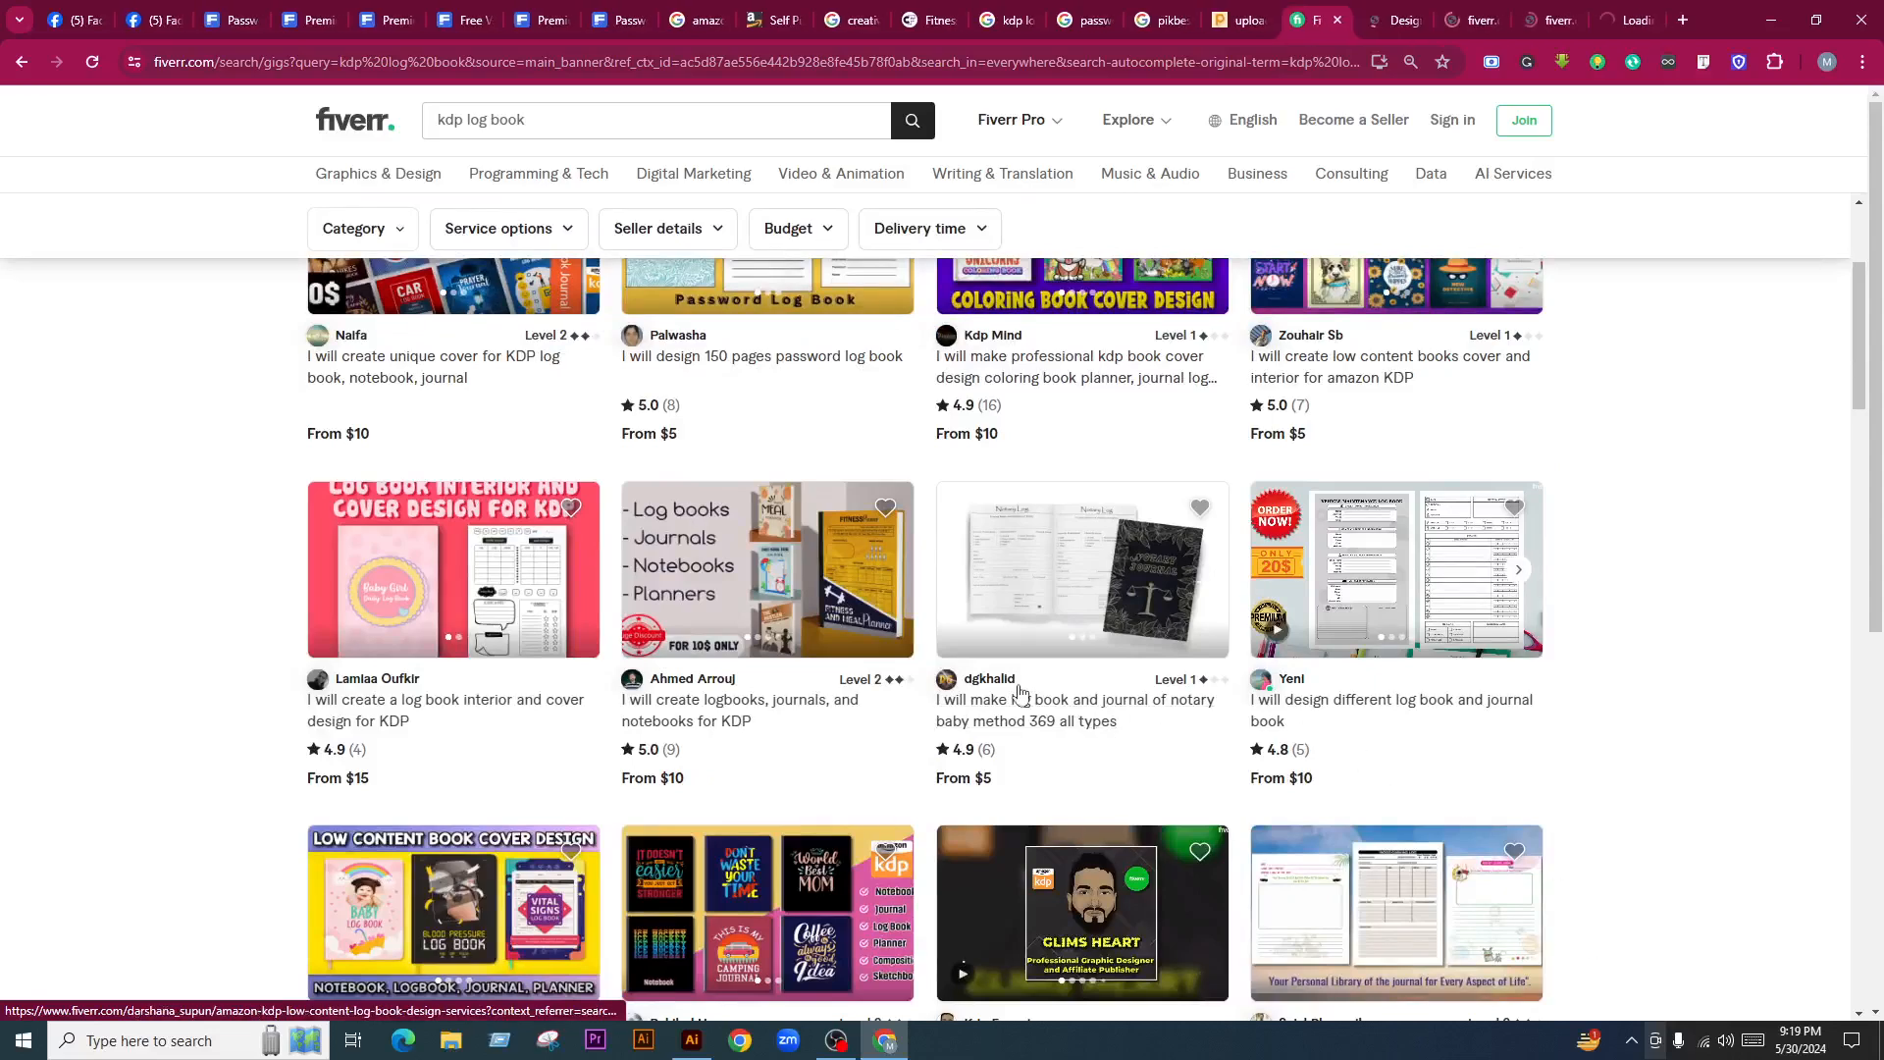
{"action": "left_click", "coordinate": [1381, 20]}
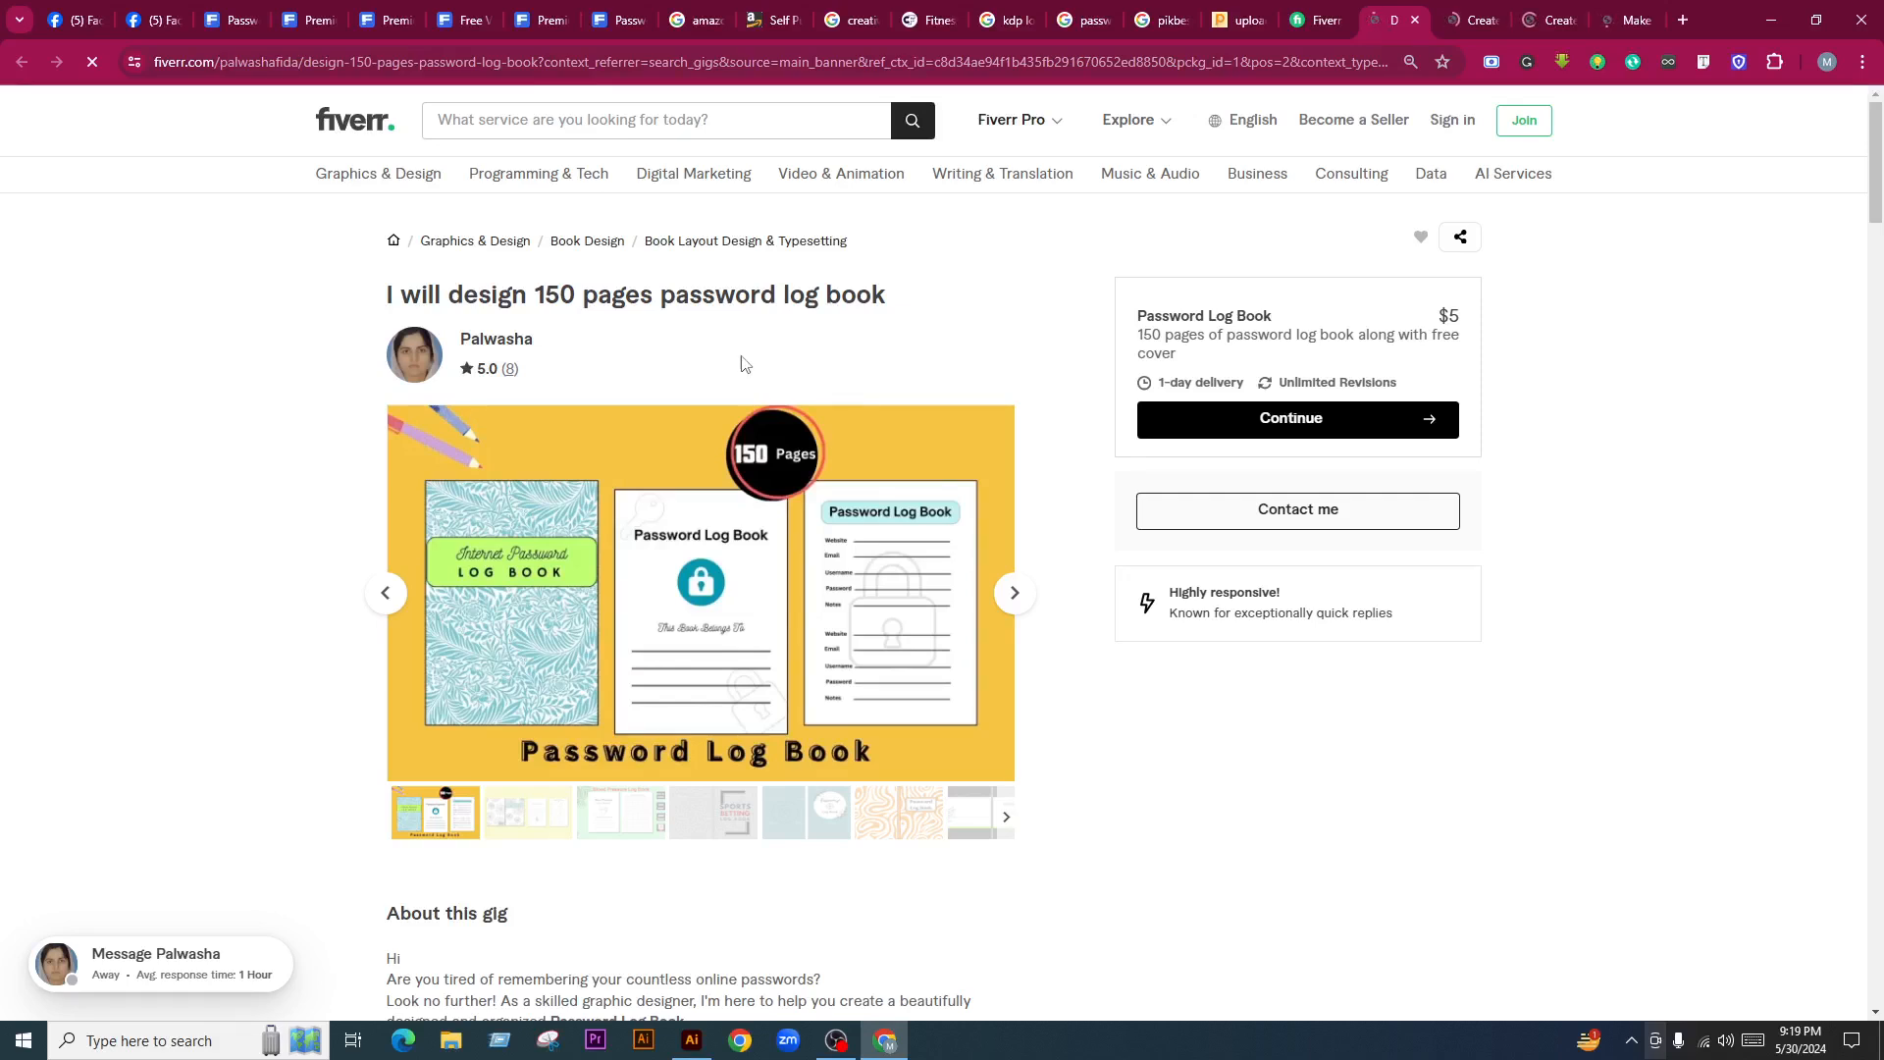
Step through the gig's sample images past the Blood Pressure Log Book sample
{"action": "left_click", "coordinate": [1017, 600]}
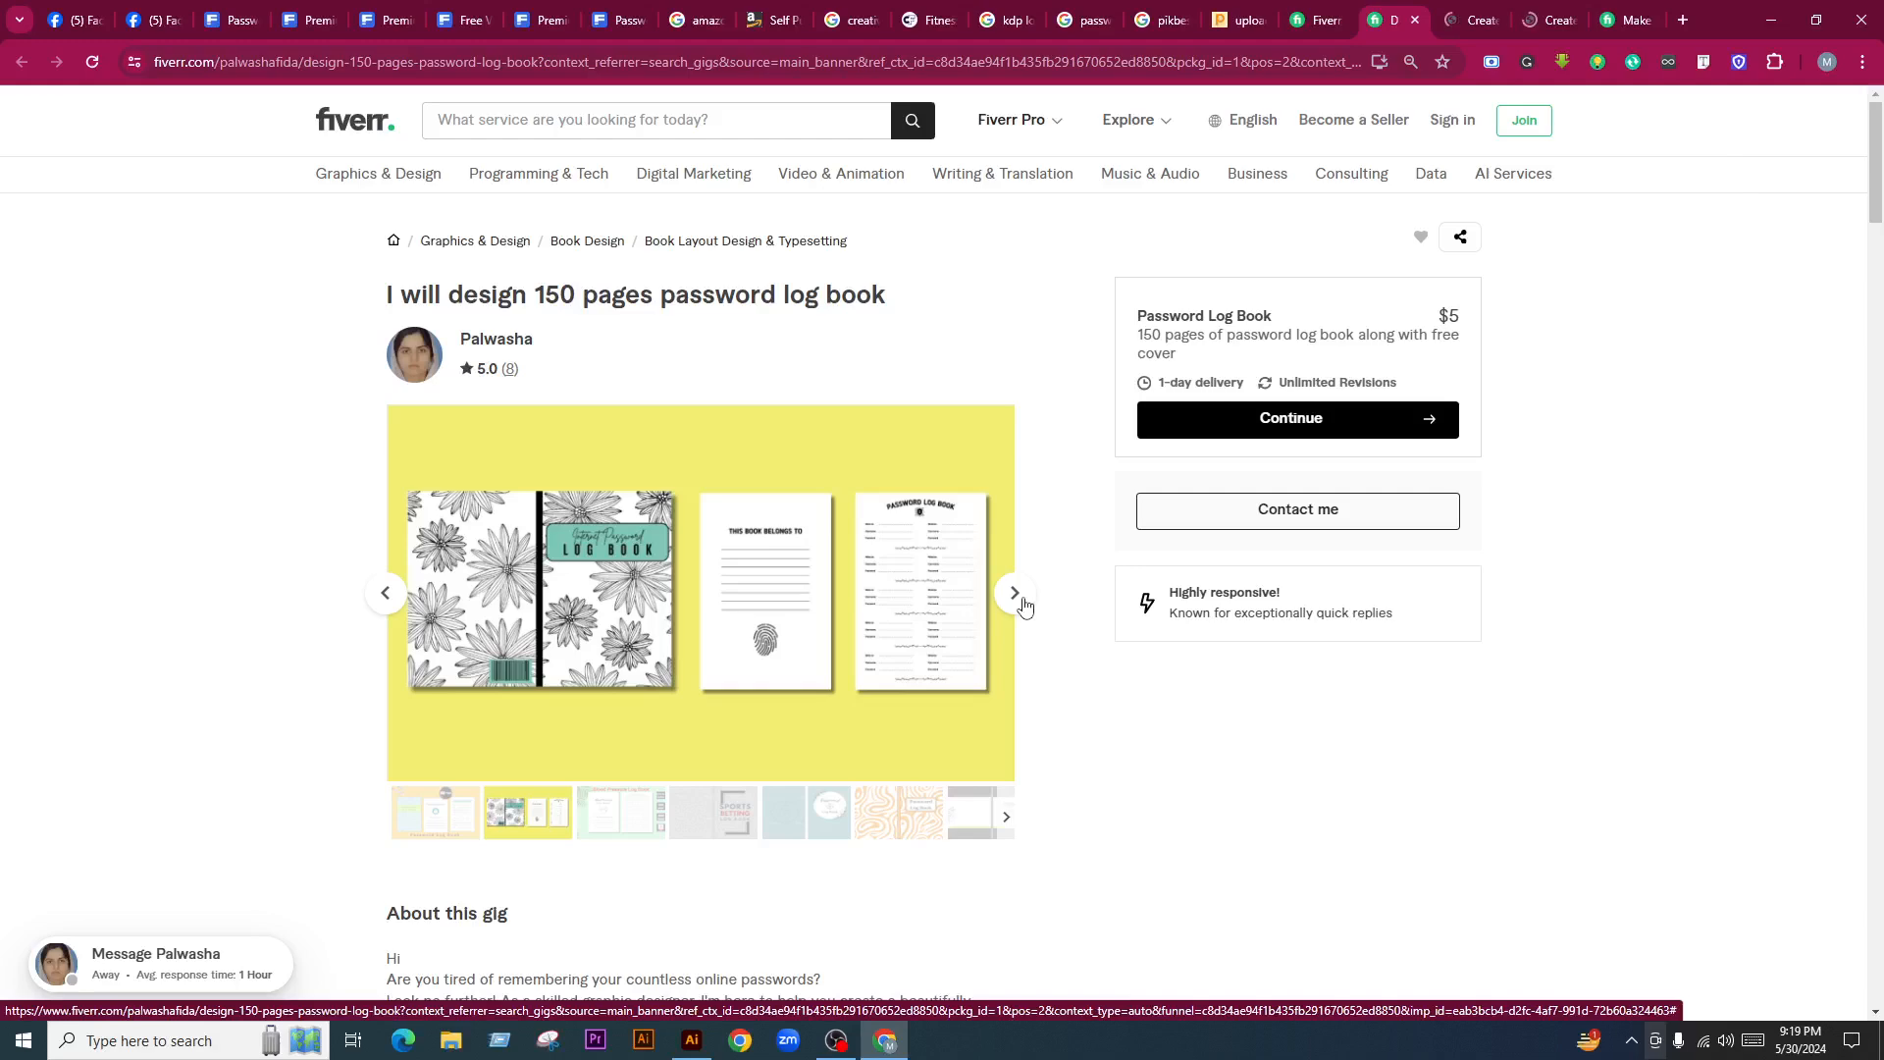
{"action": "left_click", "coordinate": [1015, 595]}
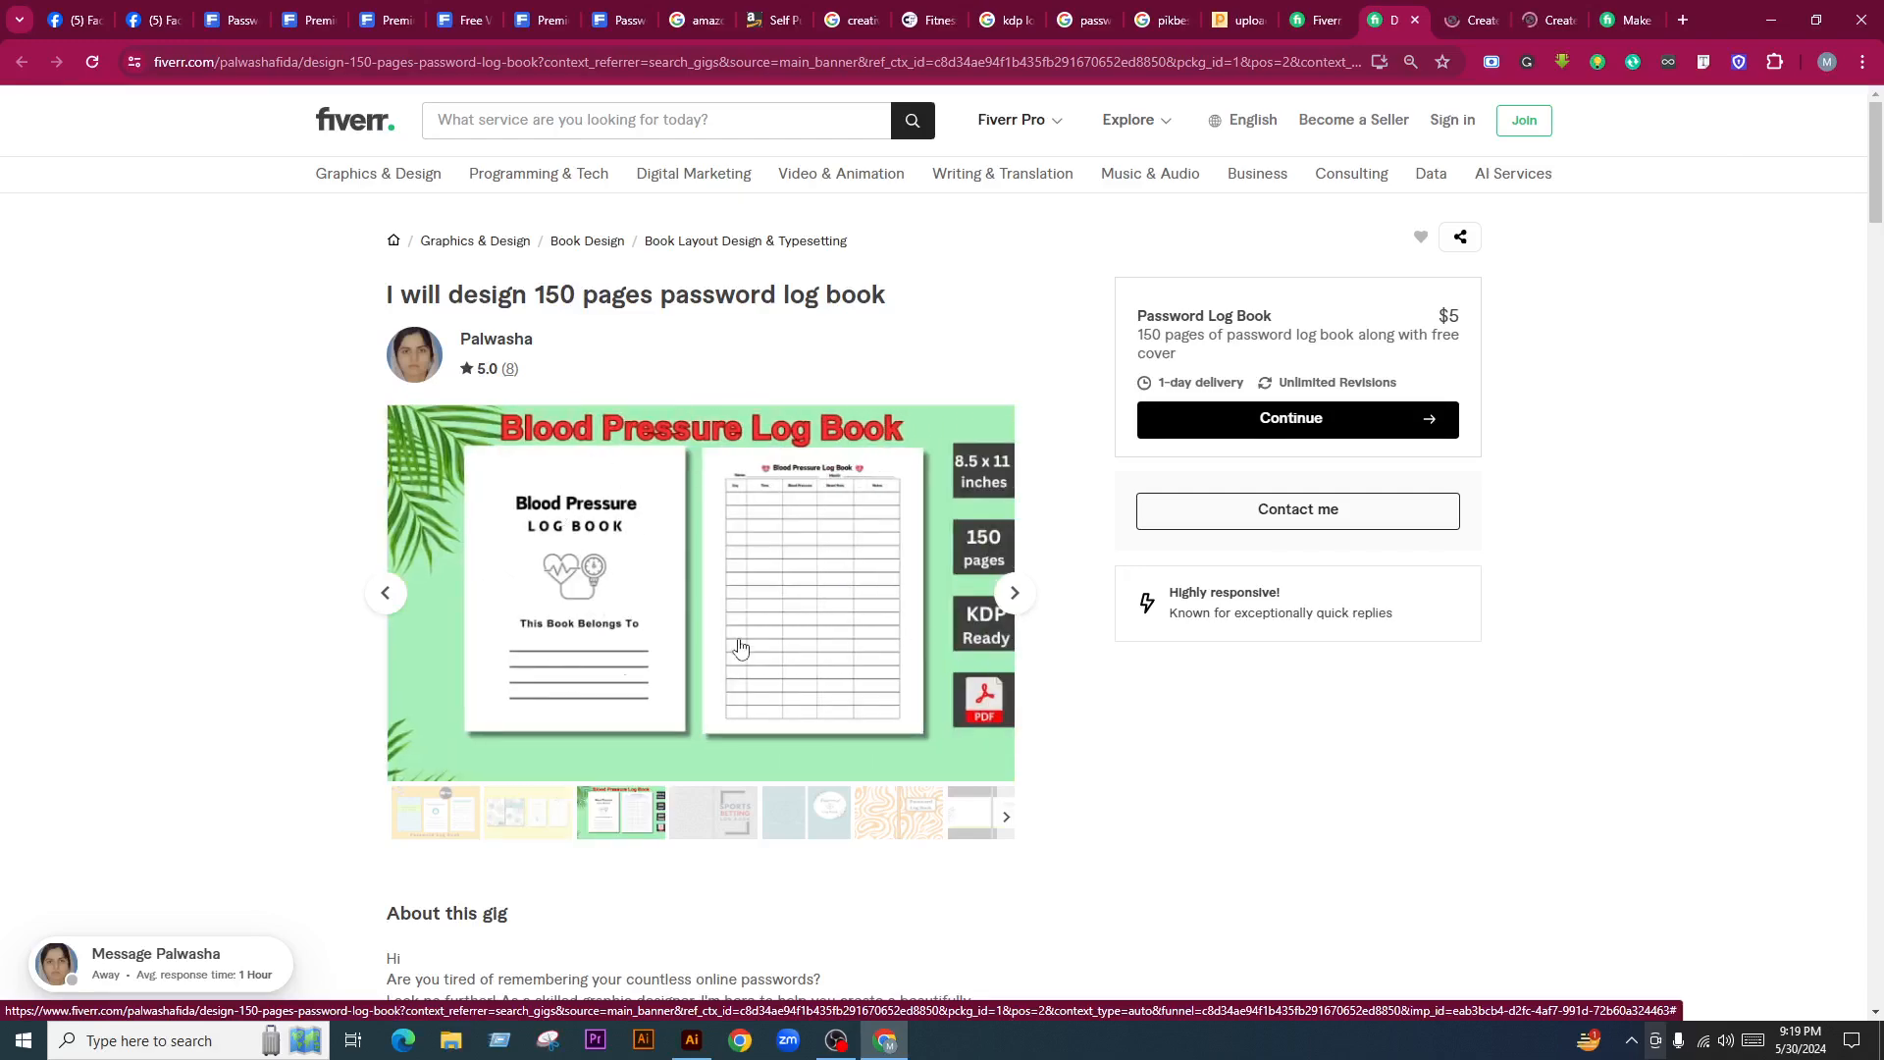
{"action": "scroll", "coordinate": [1116, 743], "scroll_direction": "down", "scroll_amount": 2}
{"action": "scroll", "coordinate": [1000, 664], "scroll_direction": "up", "scroll_amount": 2}
{"action": "left_click", "coordinate": [1016, 593]}
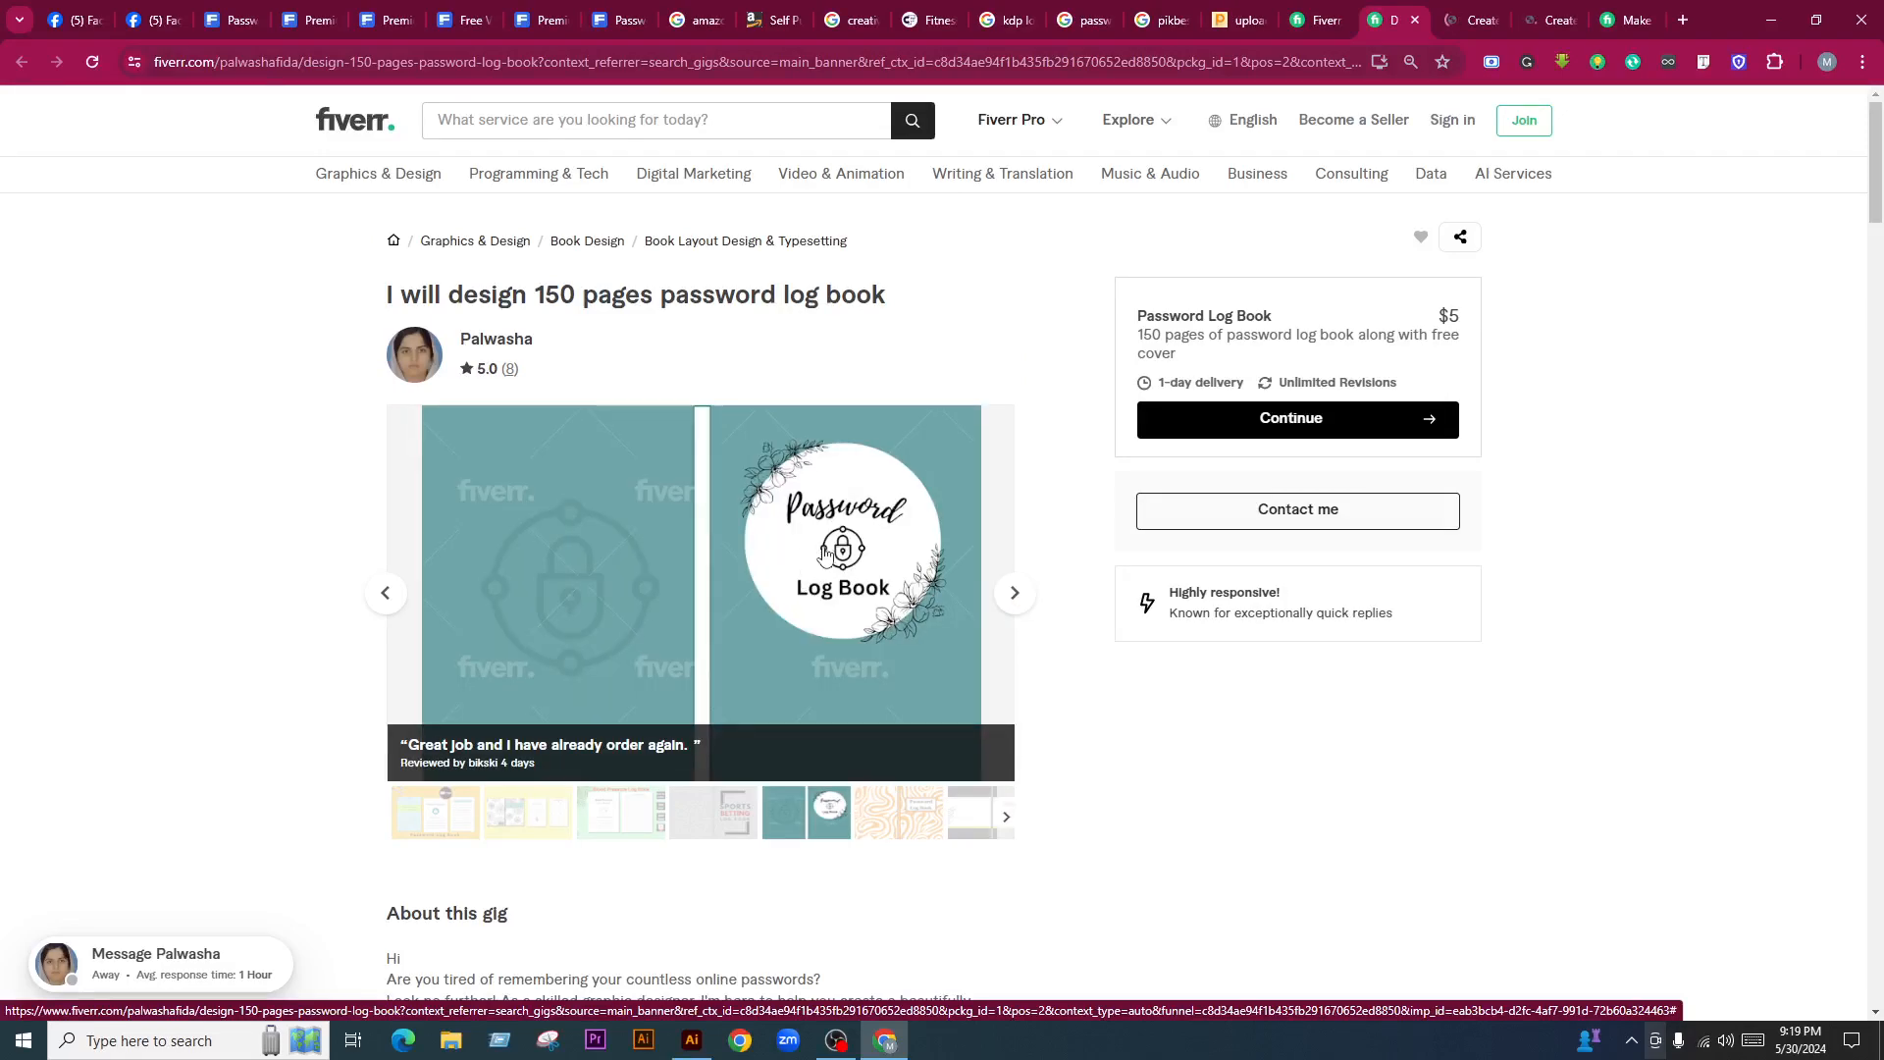
View the samples full screen through to the floral log book cover, then close the viewer
{"action": "left_click", "coordinate": [822, 612]}
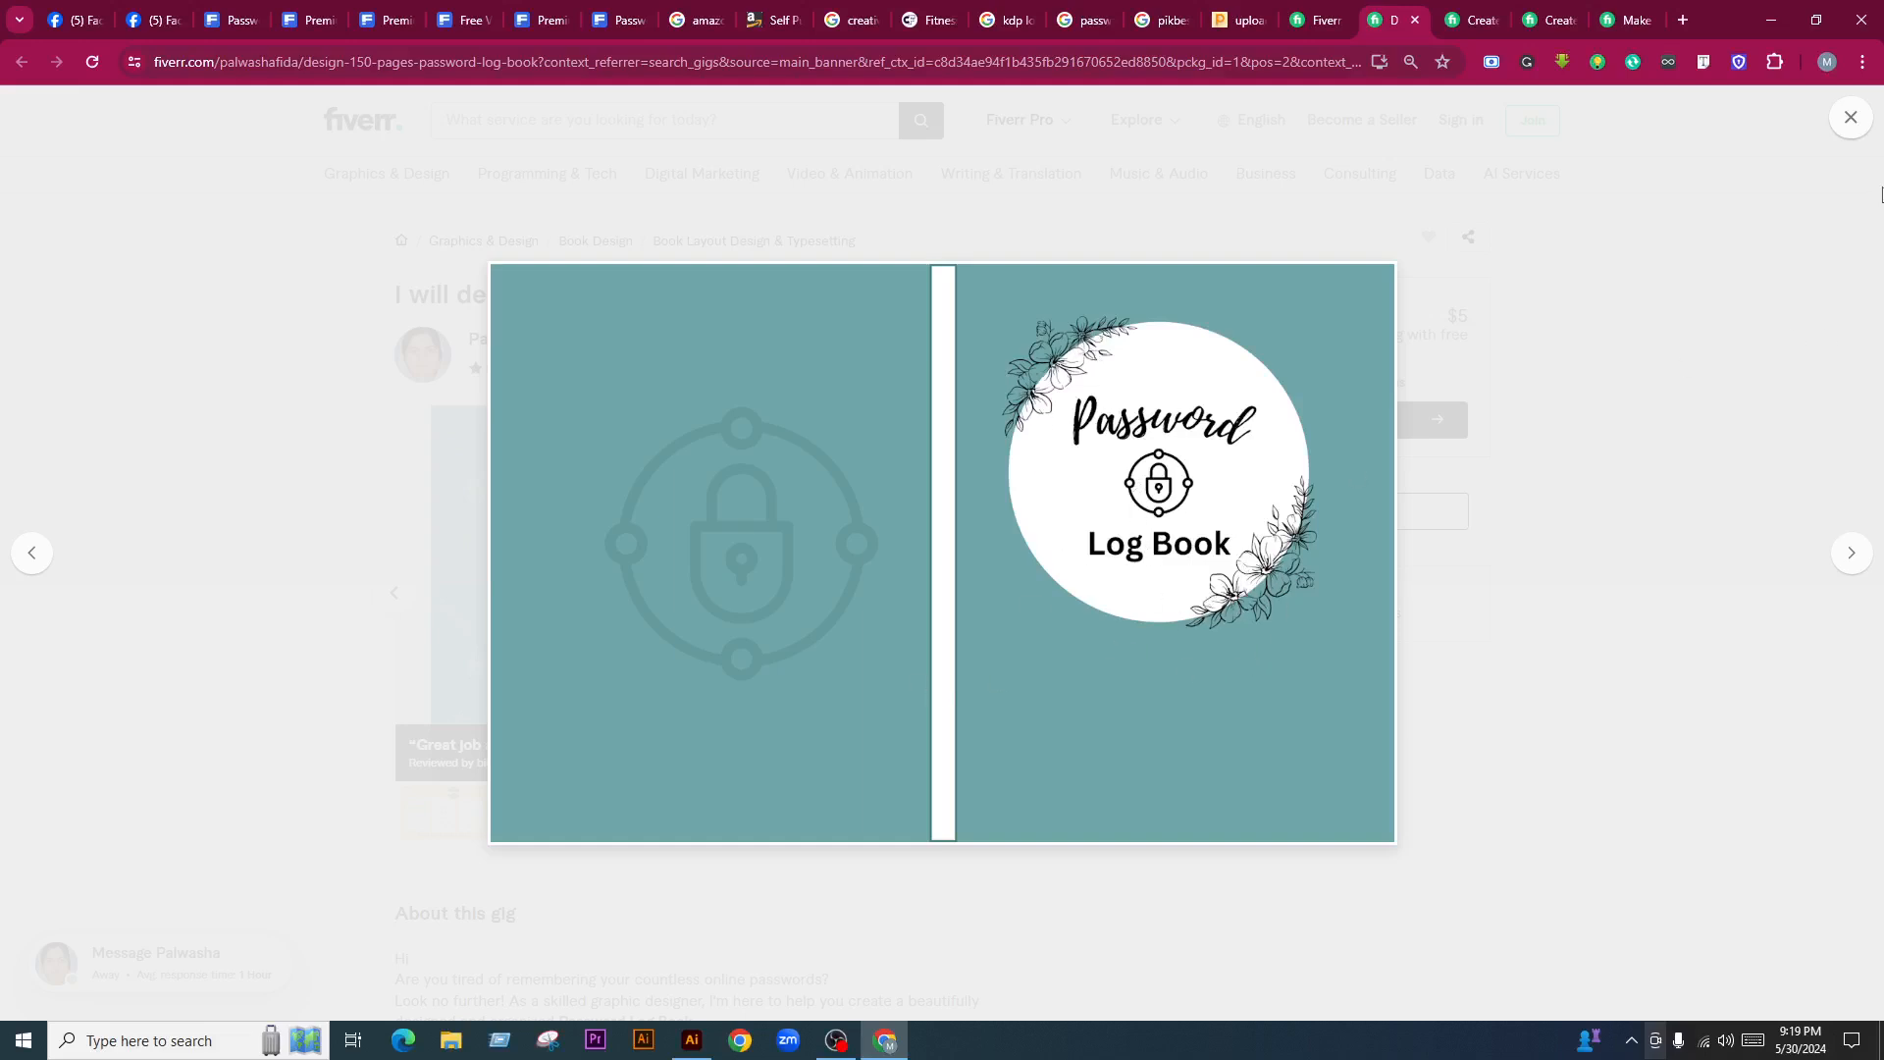
{"action": "left_click", "coordinate": [1857, 563]}
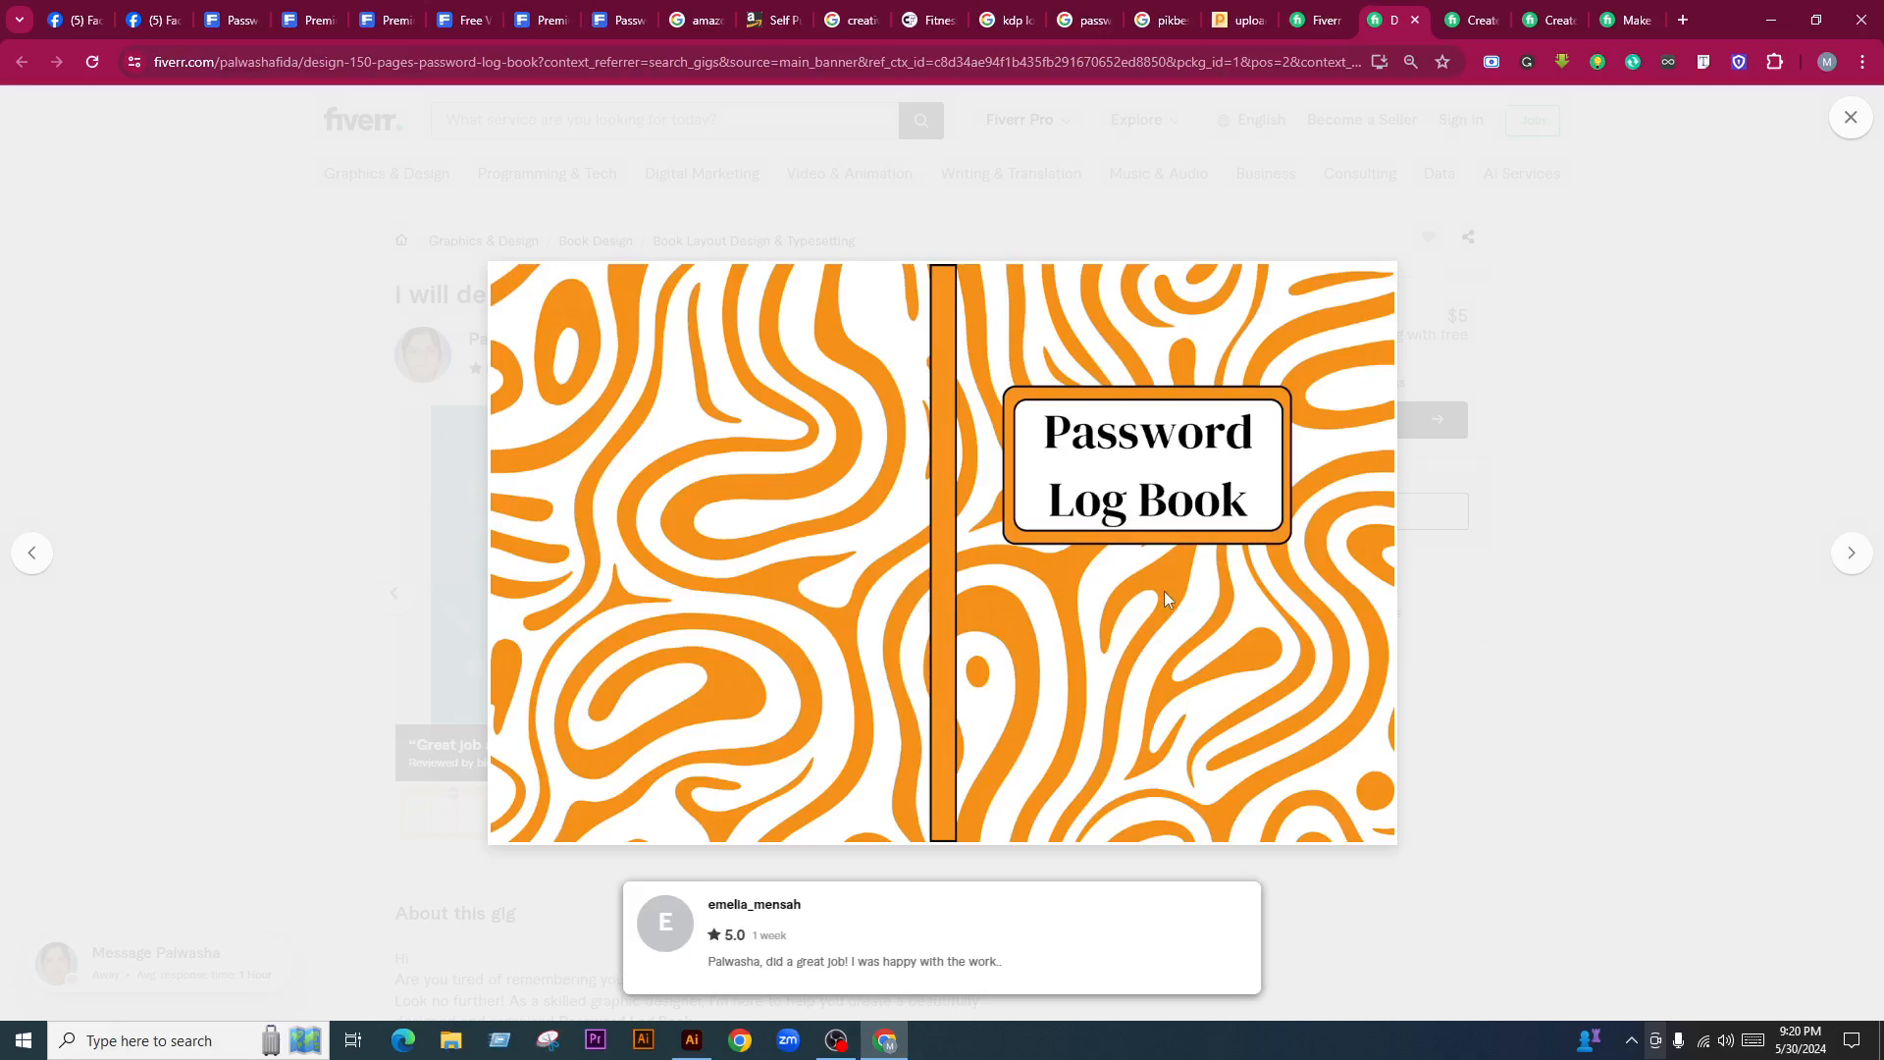
{"action": "left_click", "coordinate": [1854, 561]}
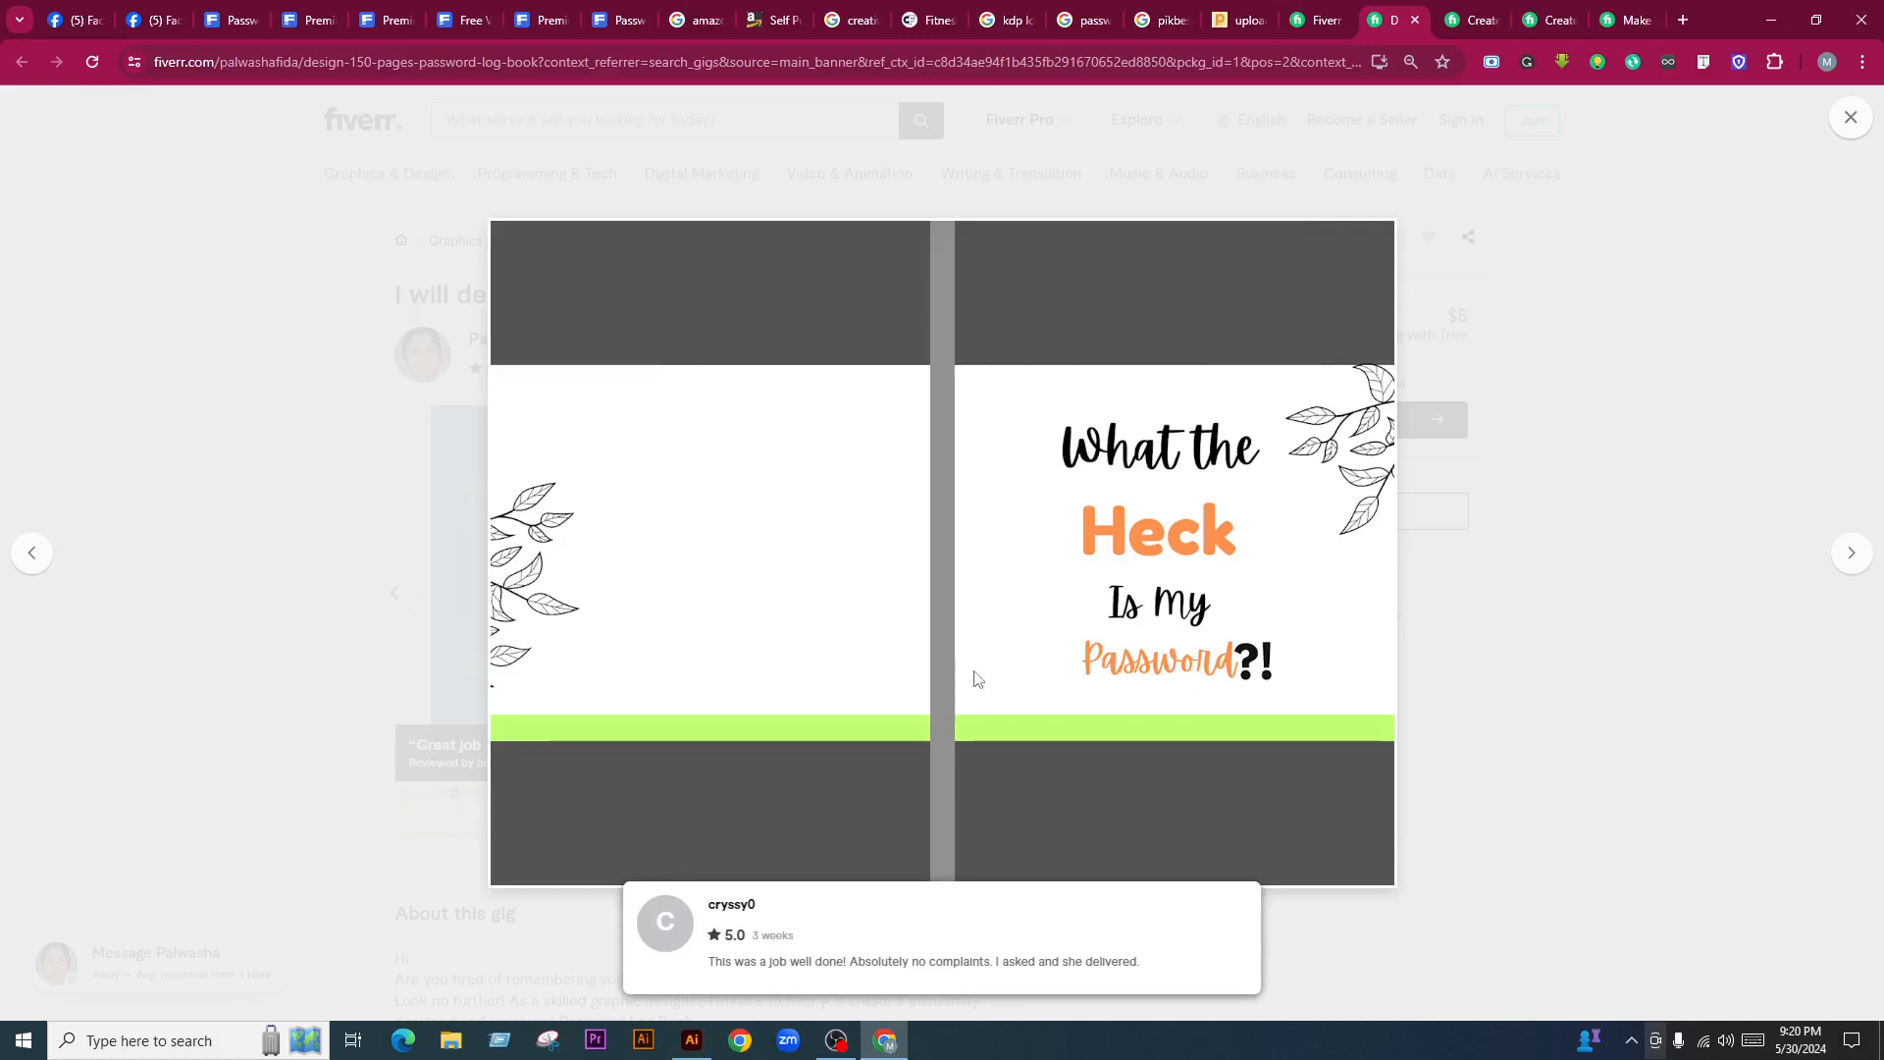
{"action": "left_click", "coordinate": [1852, 552]}
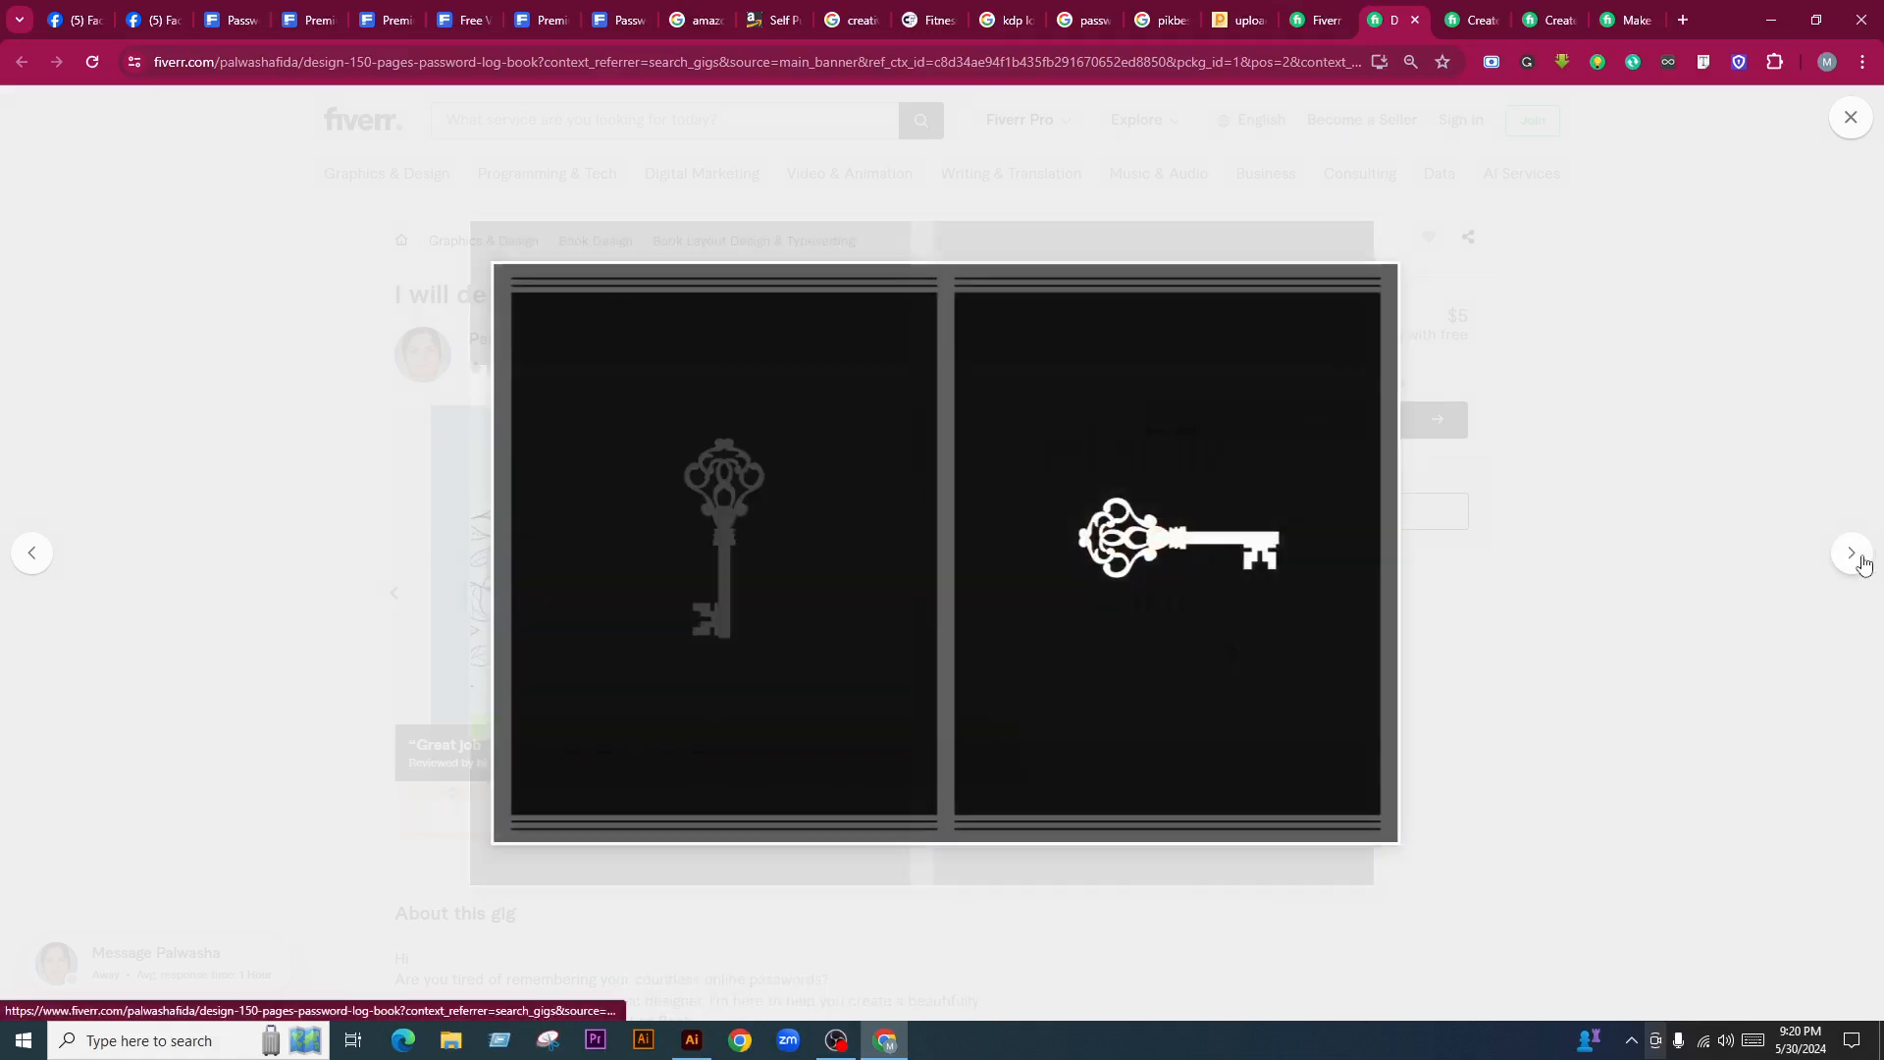
{"action": "left_click", "coordinate": [1855, 554]}
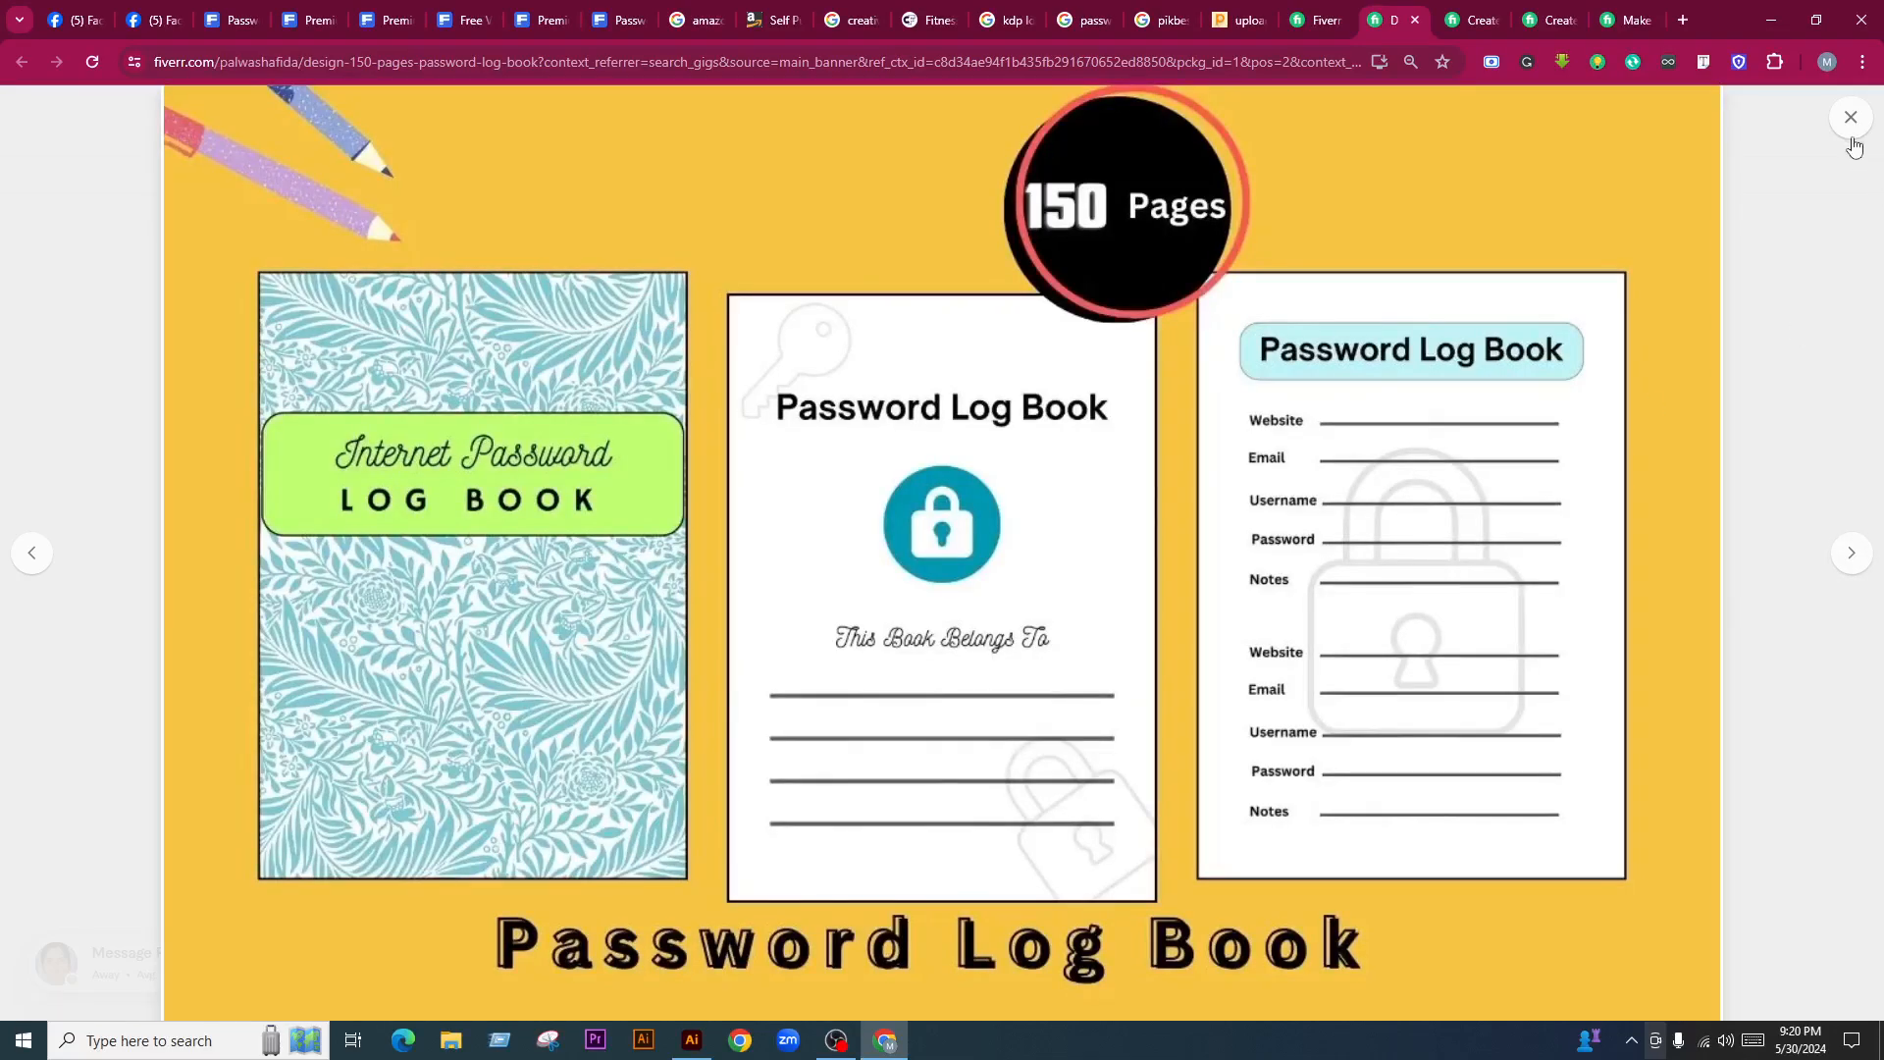
{"action": "left_click", "coordinate": [1851, 553]}
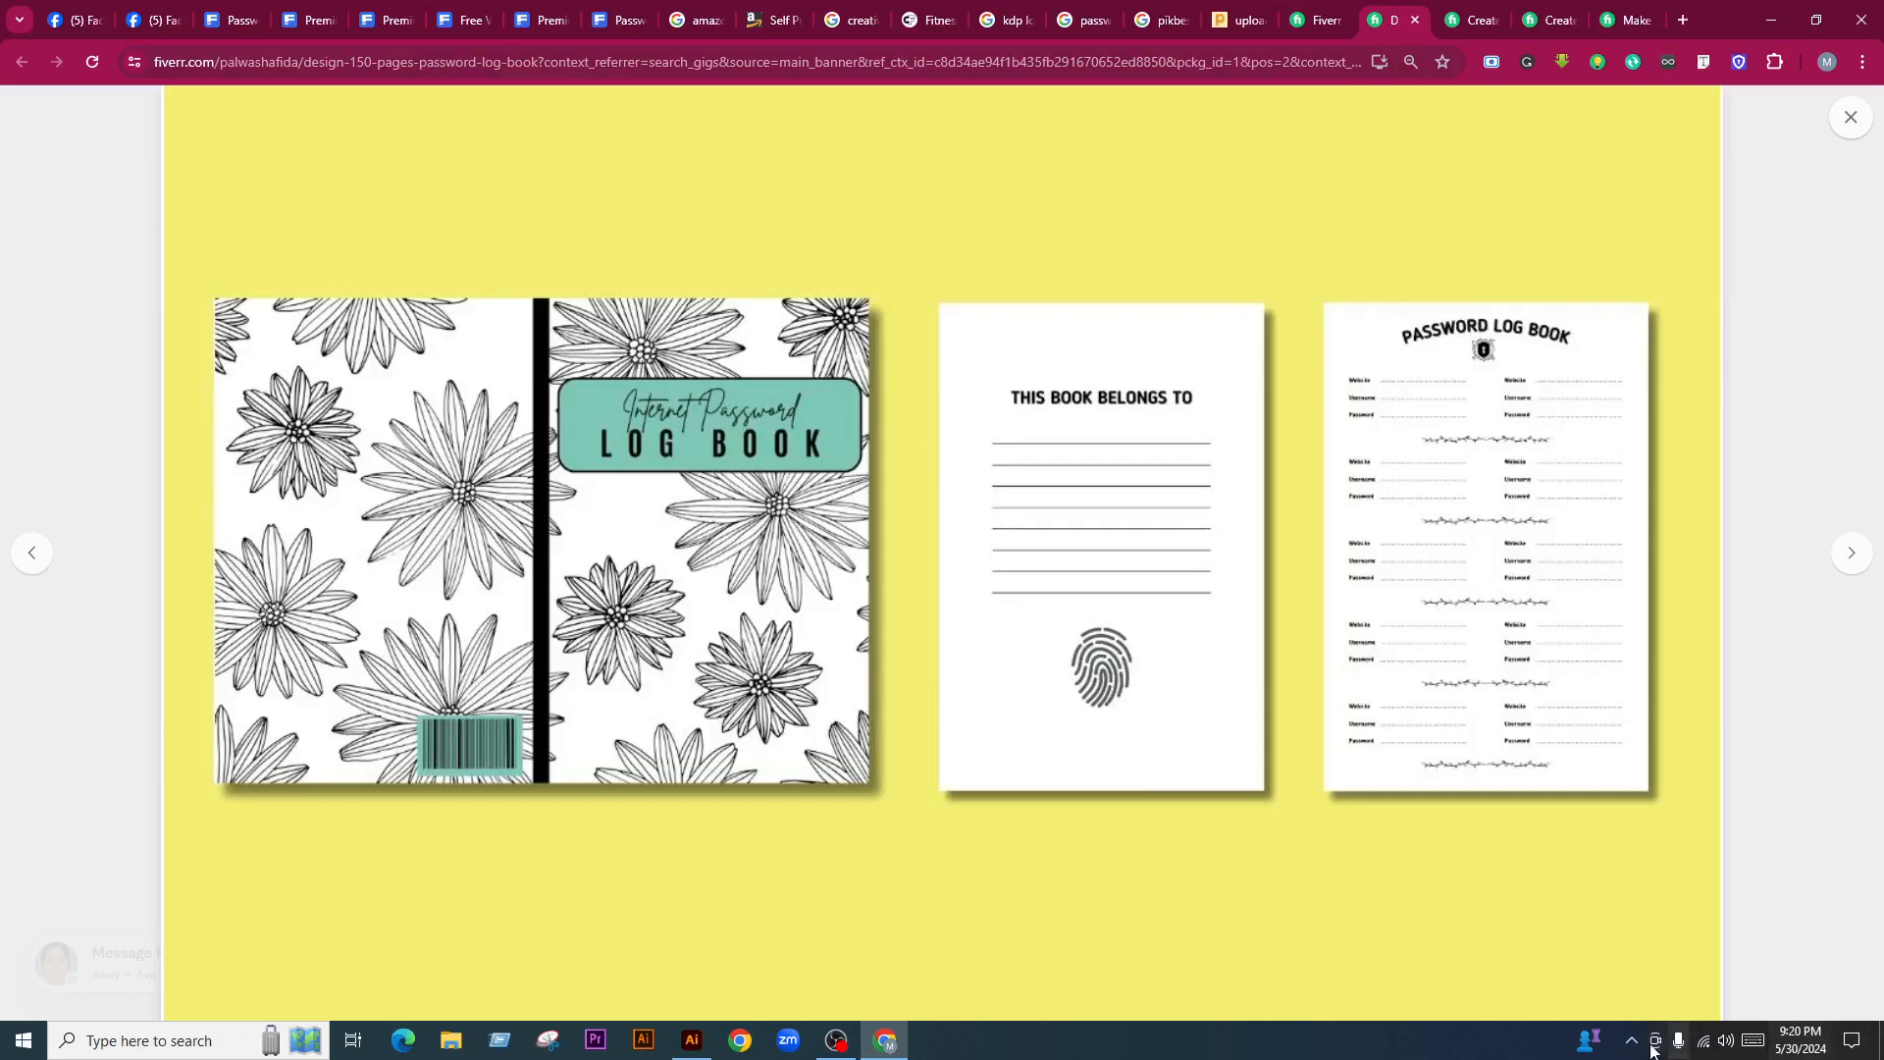
{"action": "left_click", "coordinate": [1846, 126]}
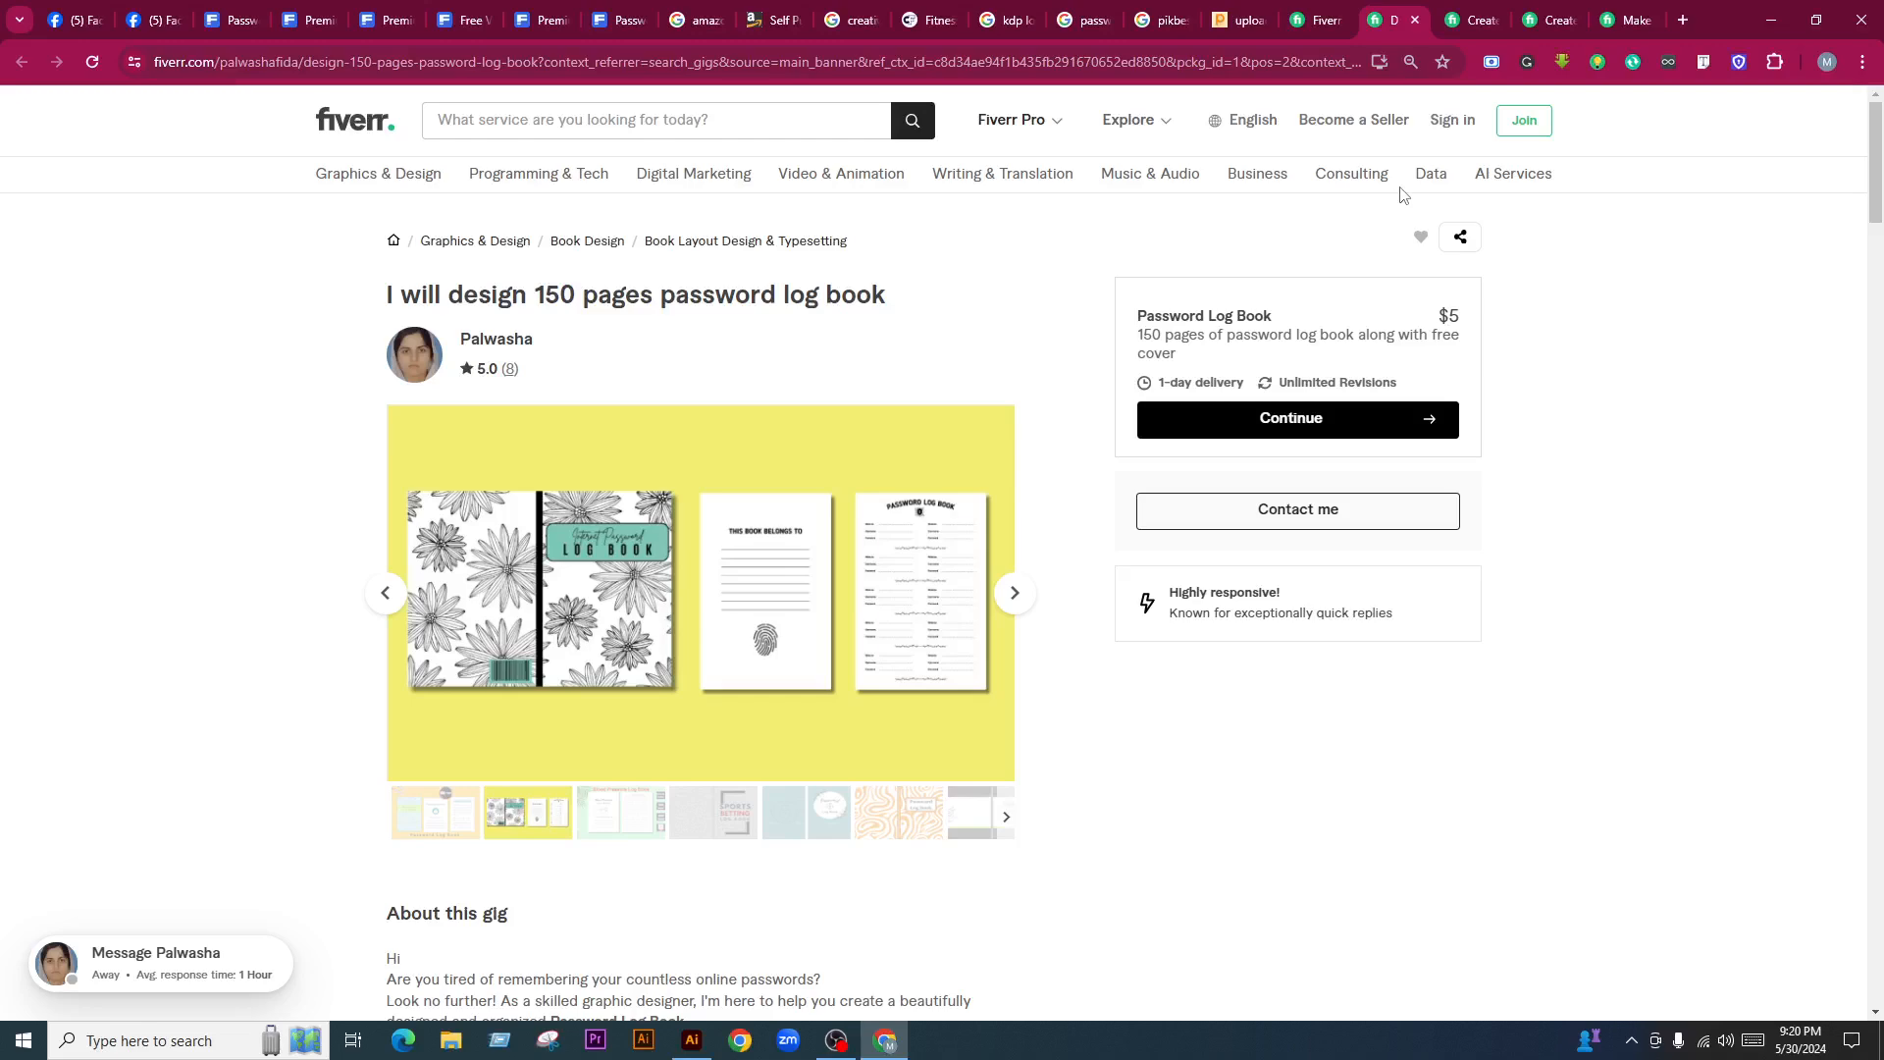
Close the password log book gig, skim the next cover gig, and close the remaining gig tabs
{"action": "left_click", "coordinate": [1415, 20]}
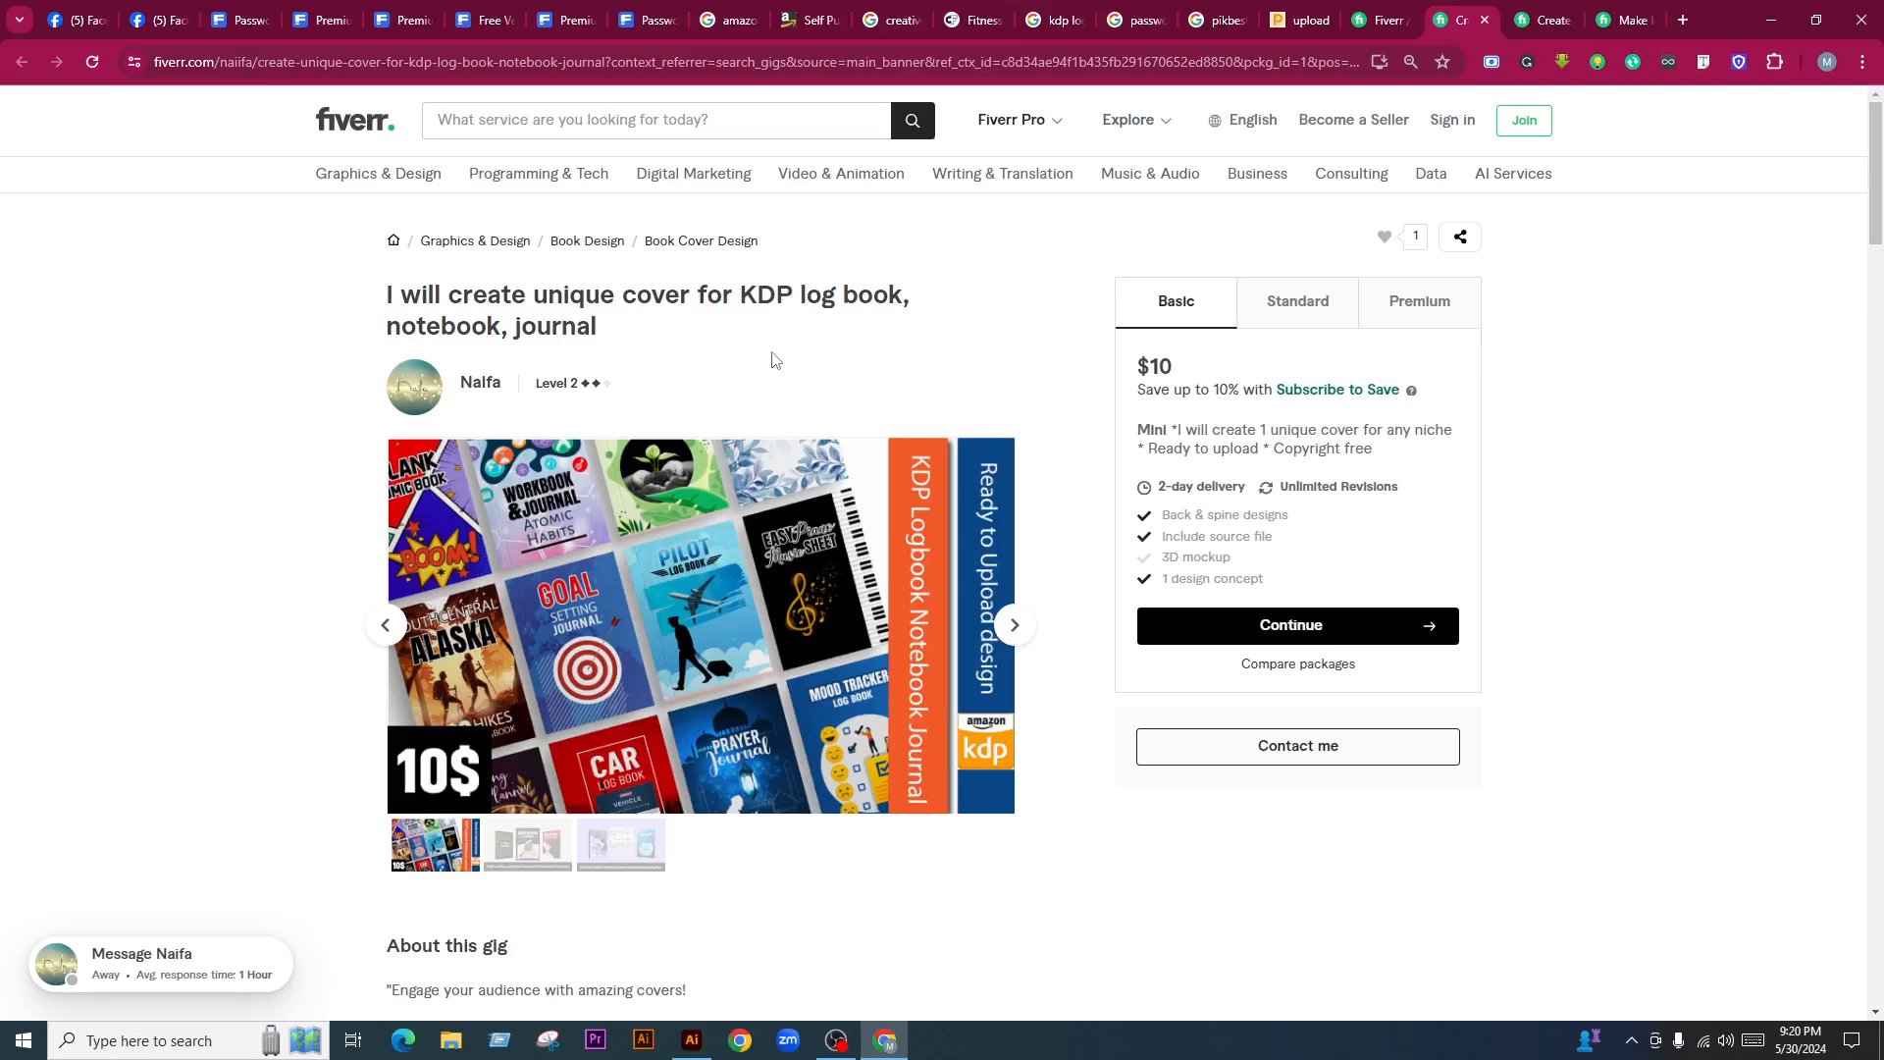
{"action": "scroll", "coordinate": [501, 403], "scroll_direction": "down", "scroll_amount": 10}
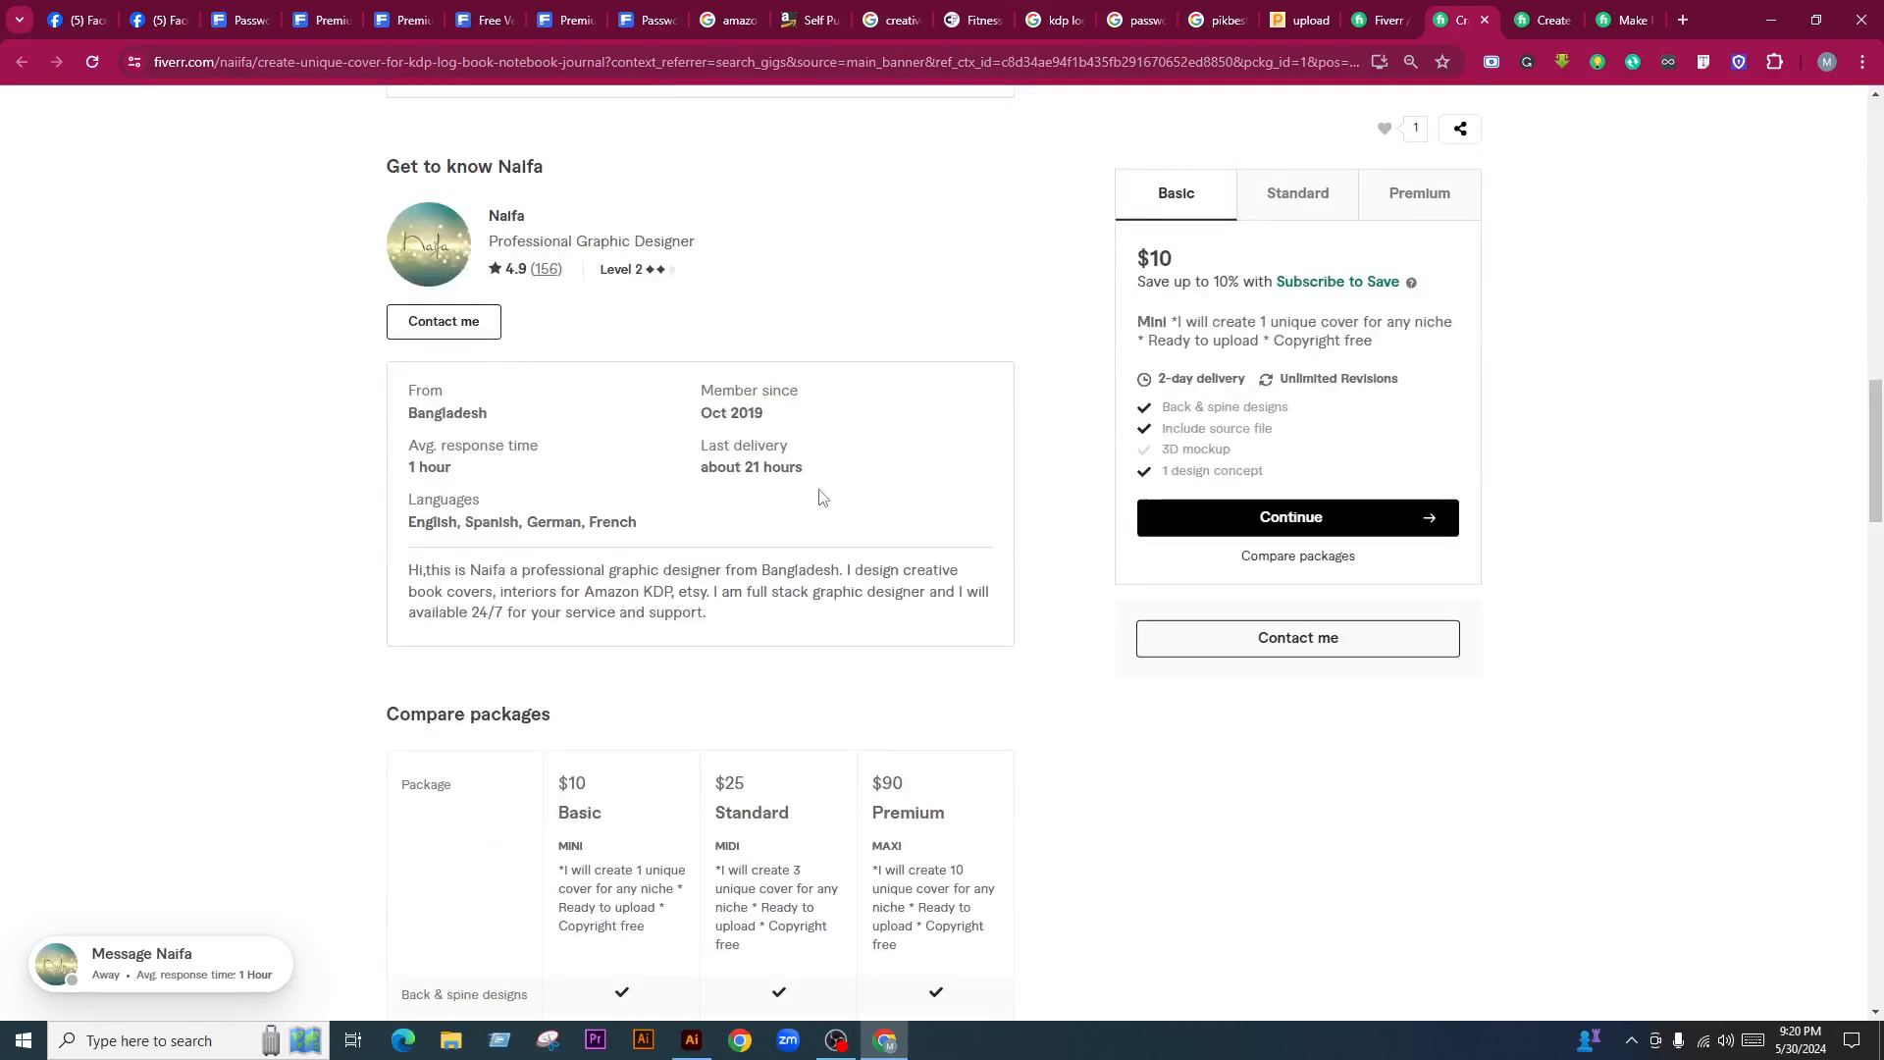
{"action": "scroll", "coordinate": [780, 504], "scroll_direction": "up", "scroll_amount": 10}
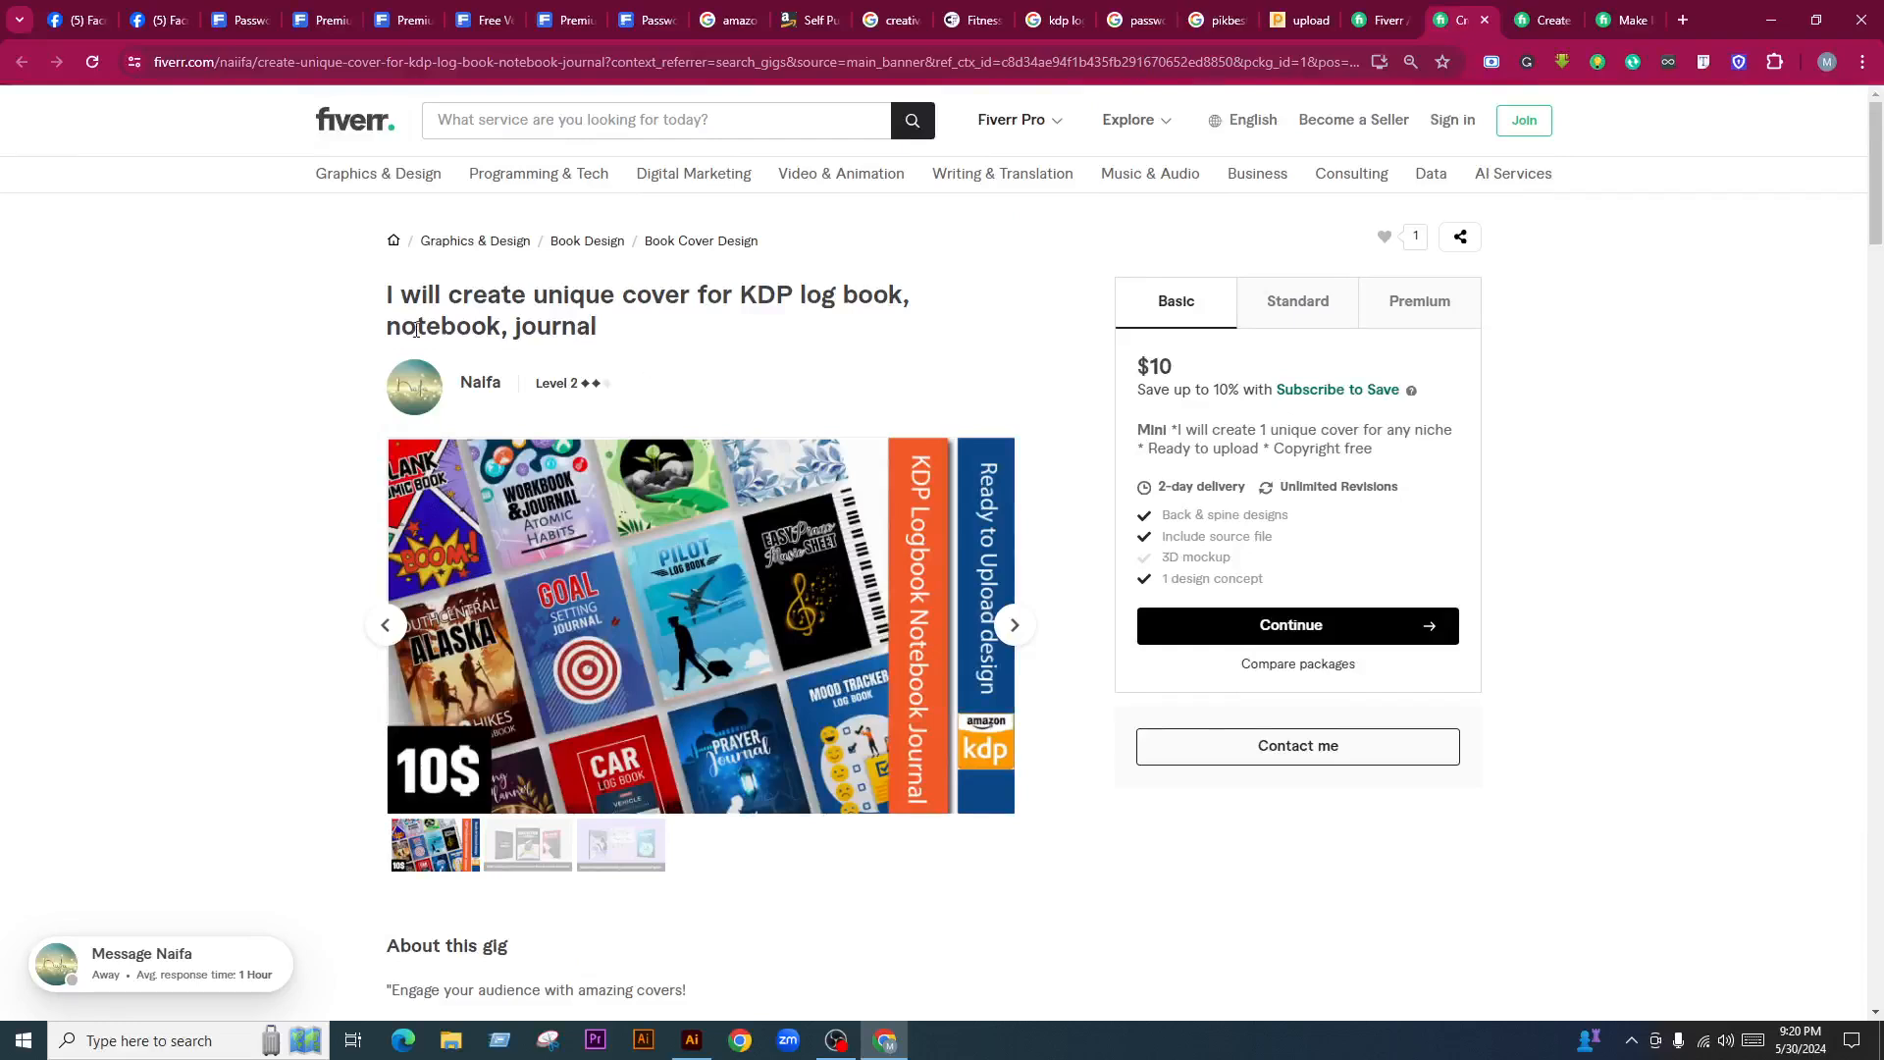
{"action": "left_click_drag", "start_coordinate": [400, 303], "coordinate": [786, 344]}
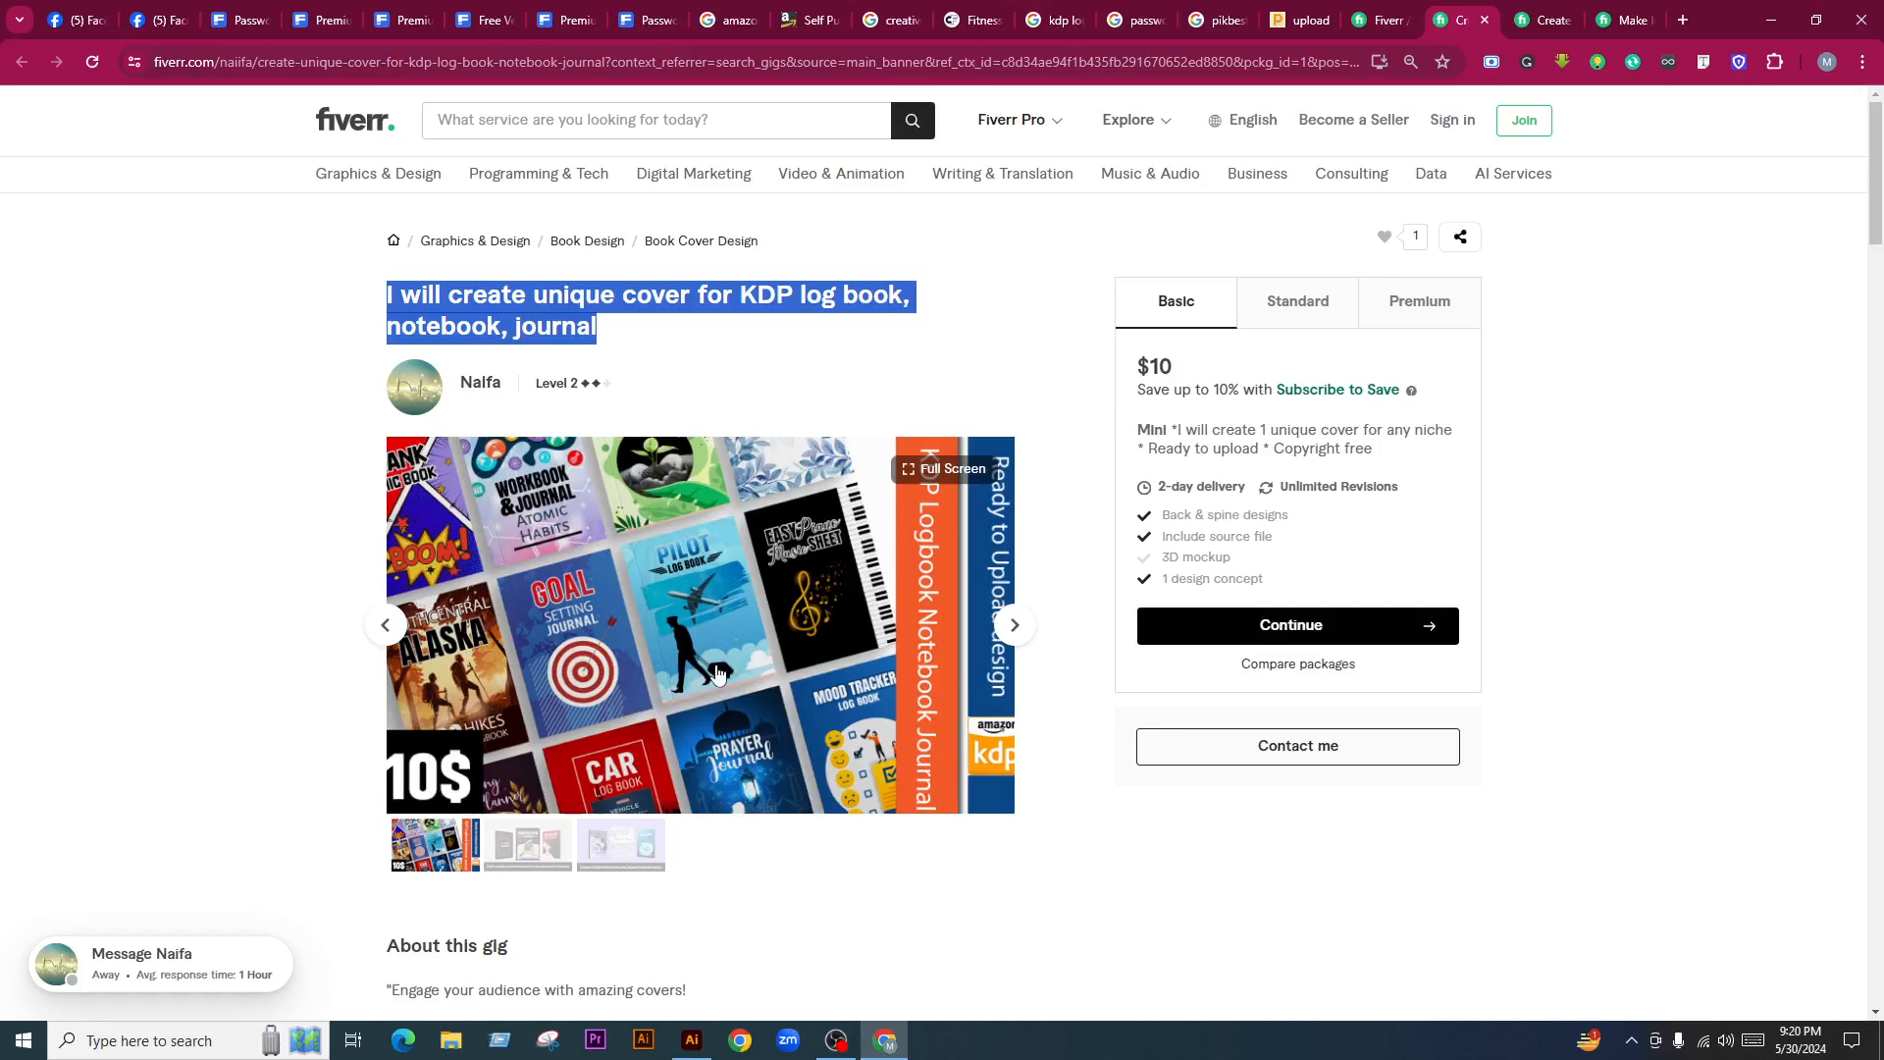
{"action": "key", "text": "ctrl+w"}
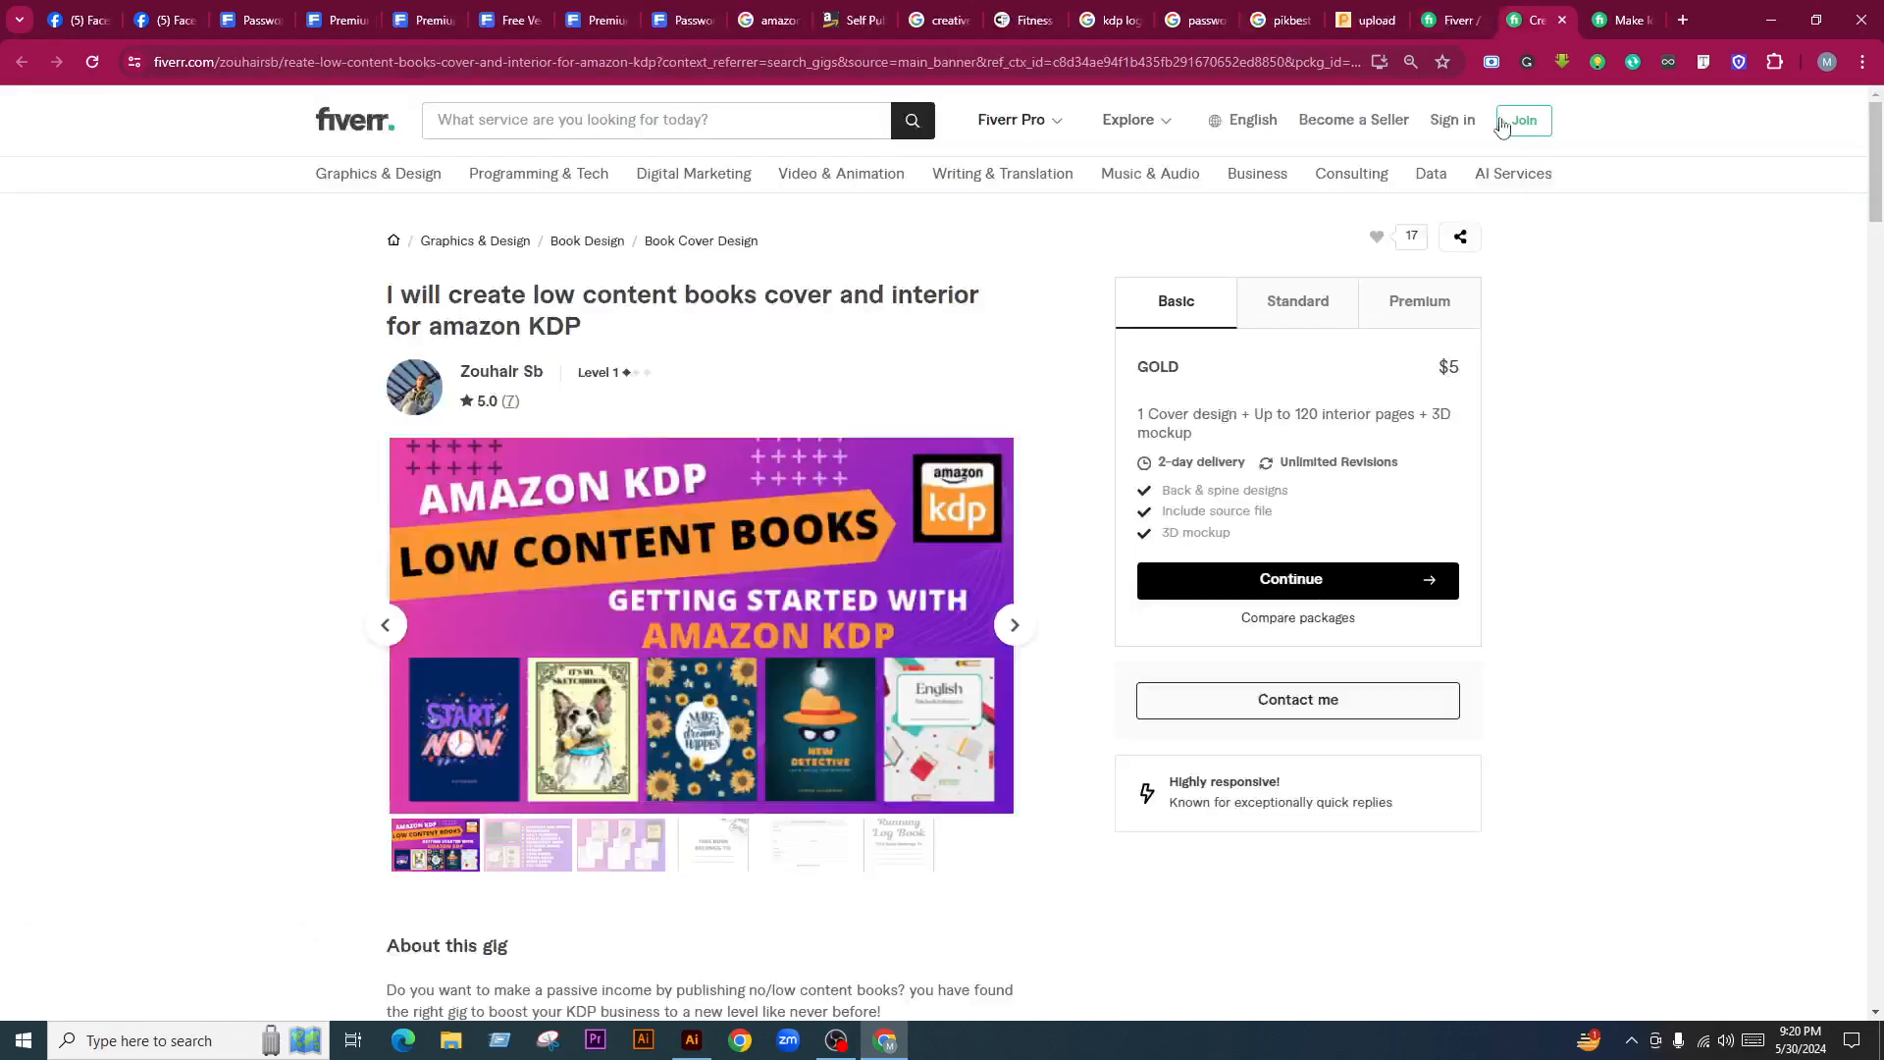
{"action": "key", "text": "ctrl+w"}
{"action": "key", "text": "ctrl+w"}
{"action": "key", "text": "ctrl+w"}
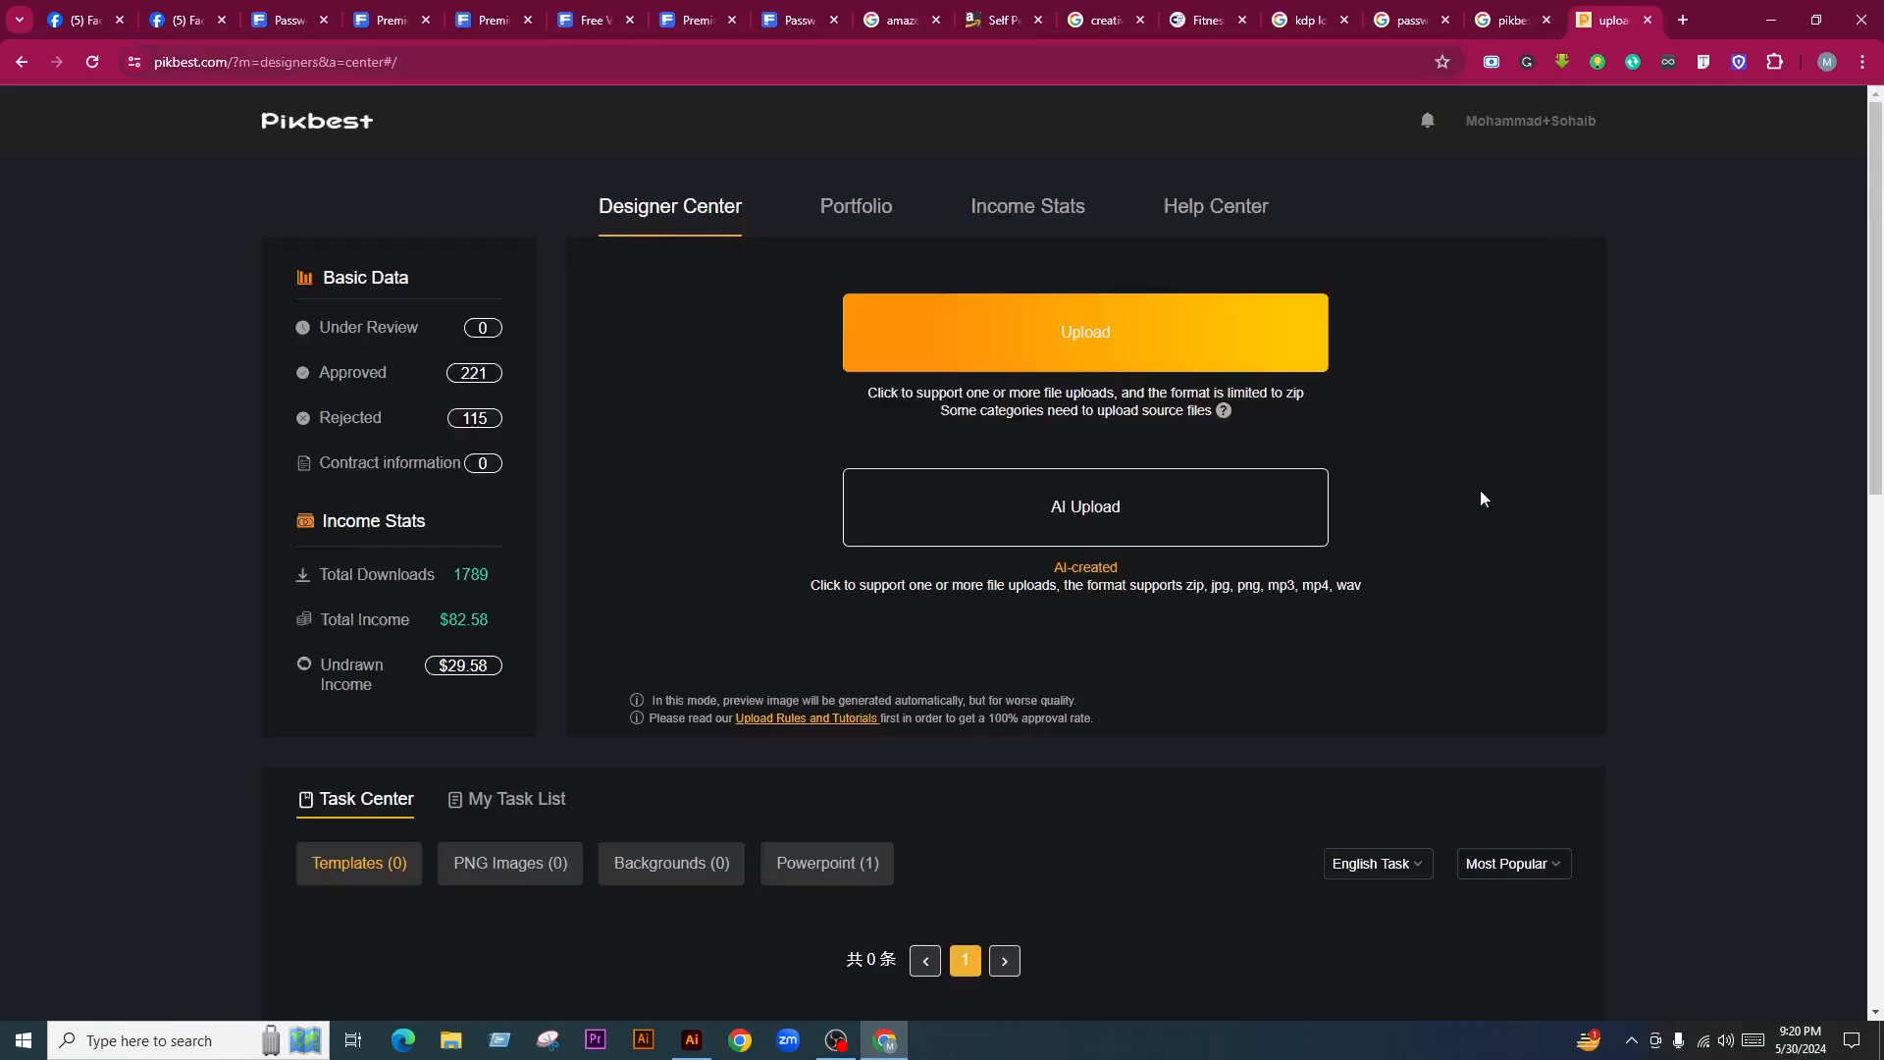
Refresh and scroll the Facebook Live comments to read the latest viewer comments
{"action": "left_click", "coordinate": [84, 18]}
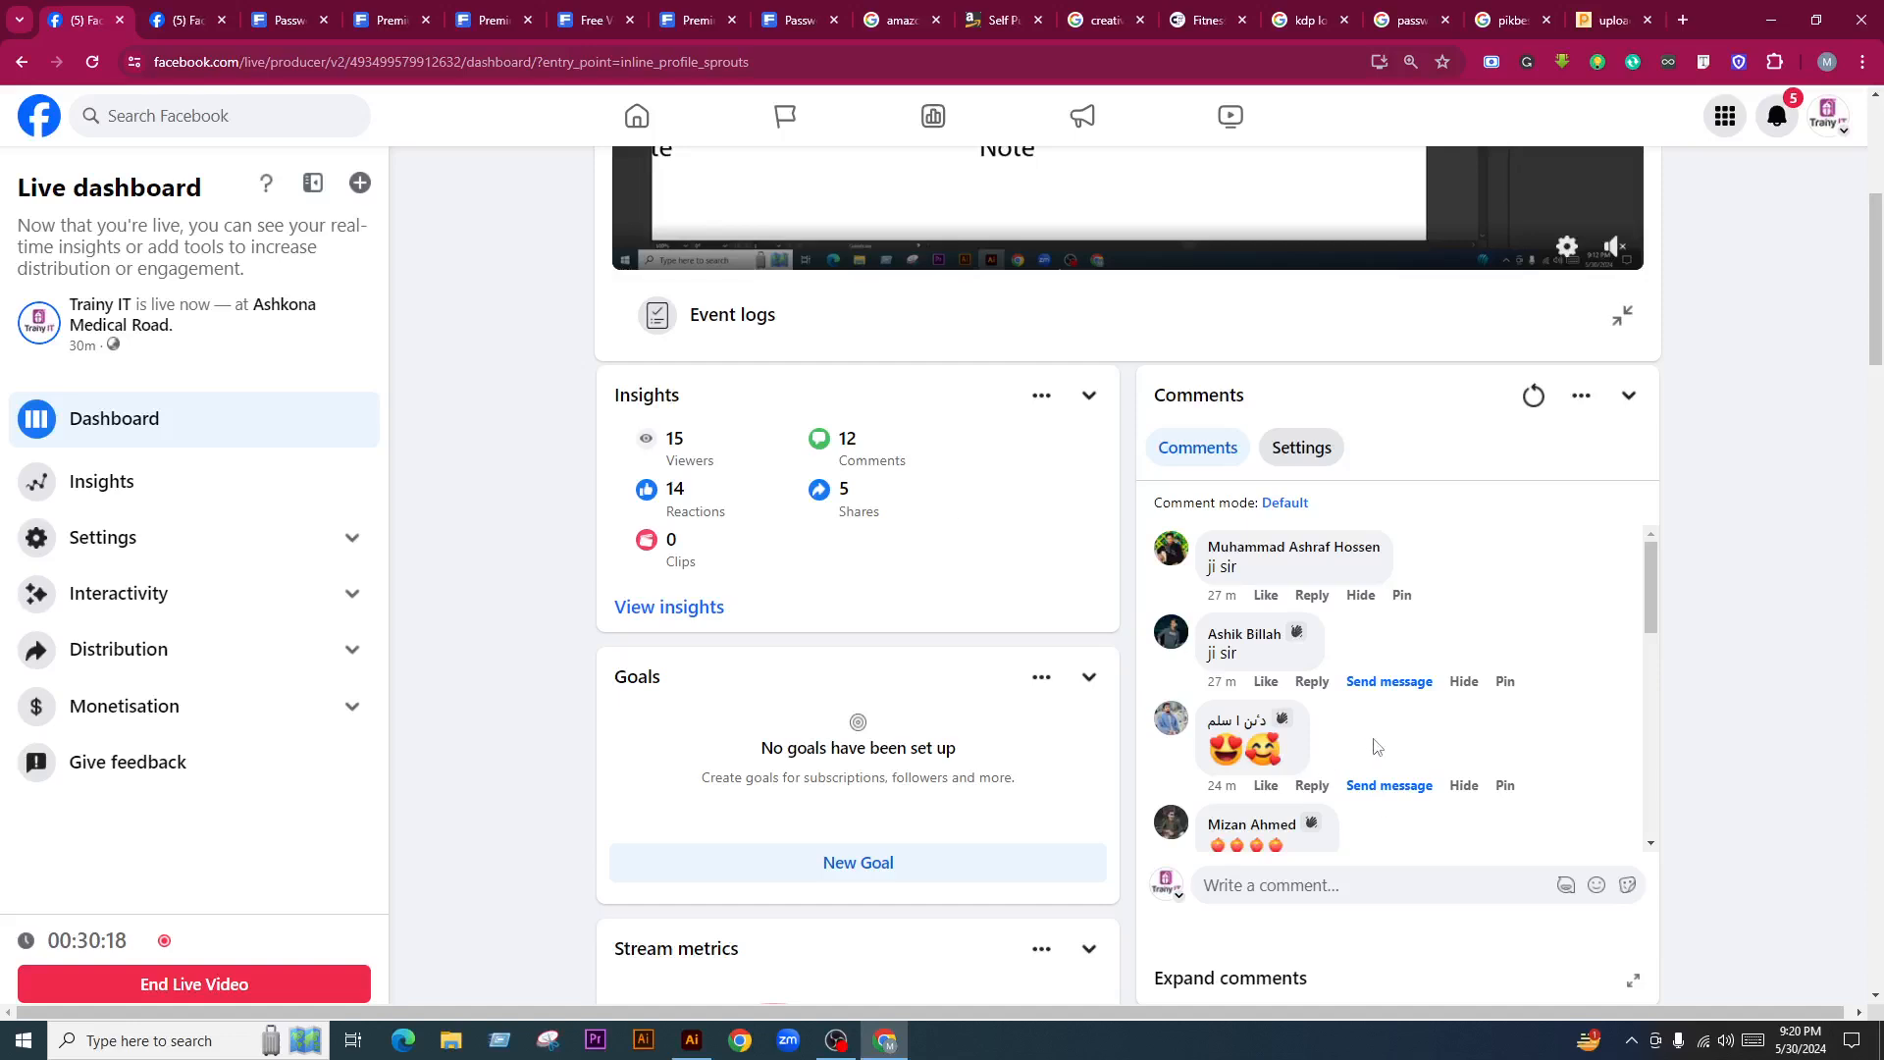
{"action": "scroll", "coordinate": [1537, 665], "scroll_direction": "down", "scroll_amount": 5}
{"action": "scroll", "coordinate": [1551, 622], "scroll_direction": "up", "scroll_amount": 2}
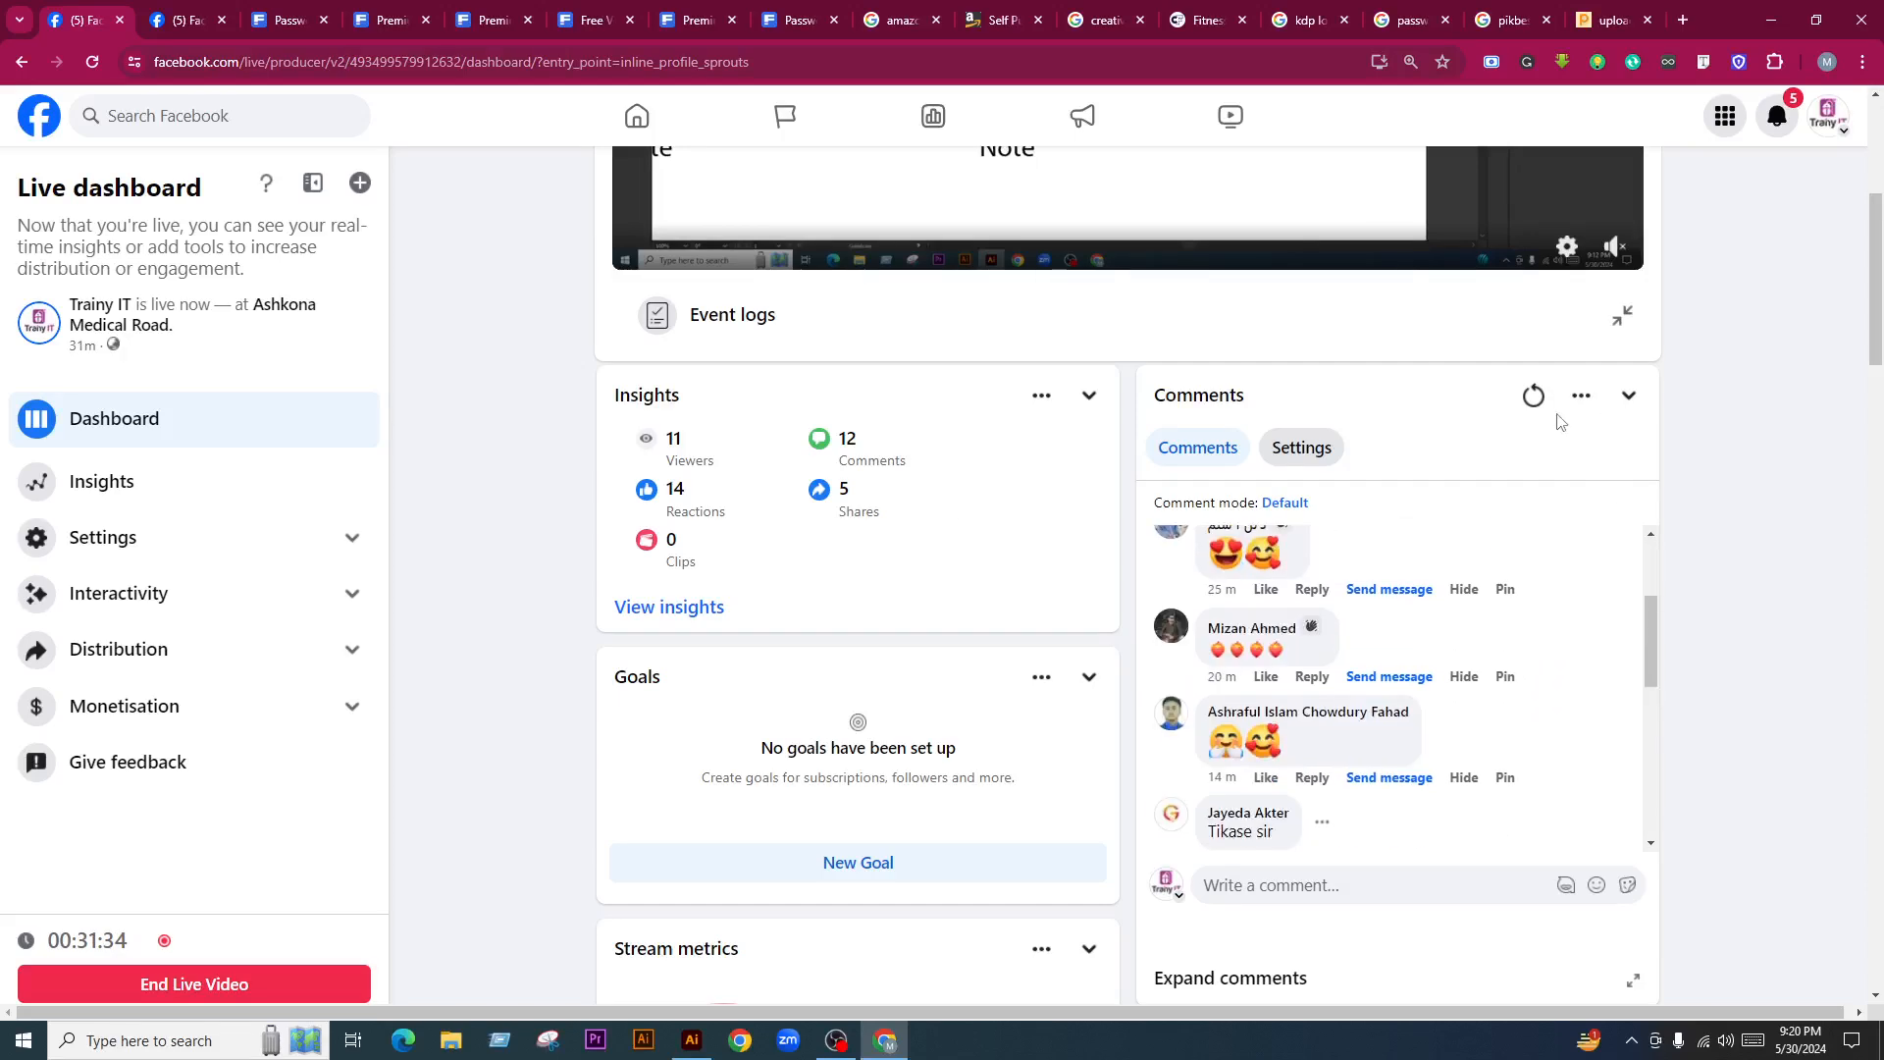
{"action": "left_click", "coordinate": [1534, 395]}
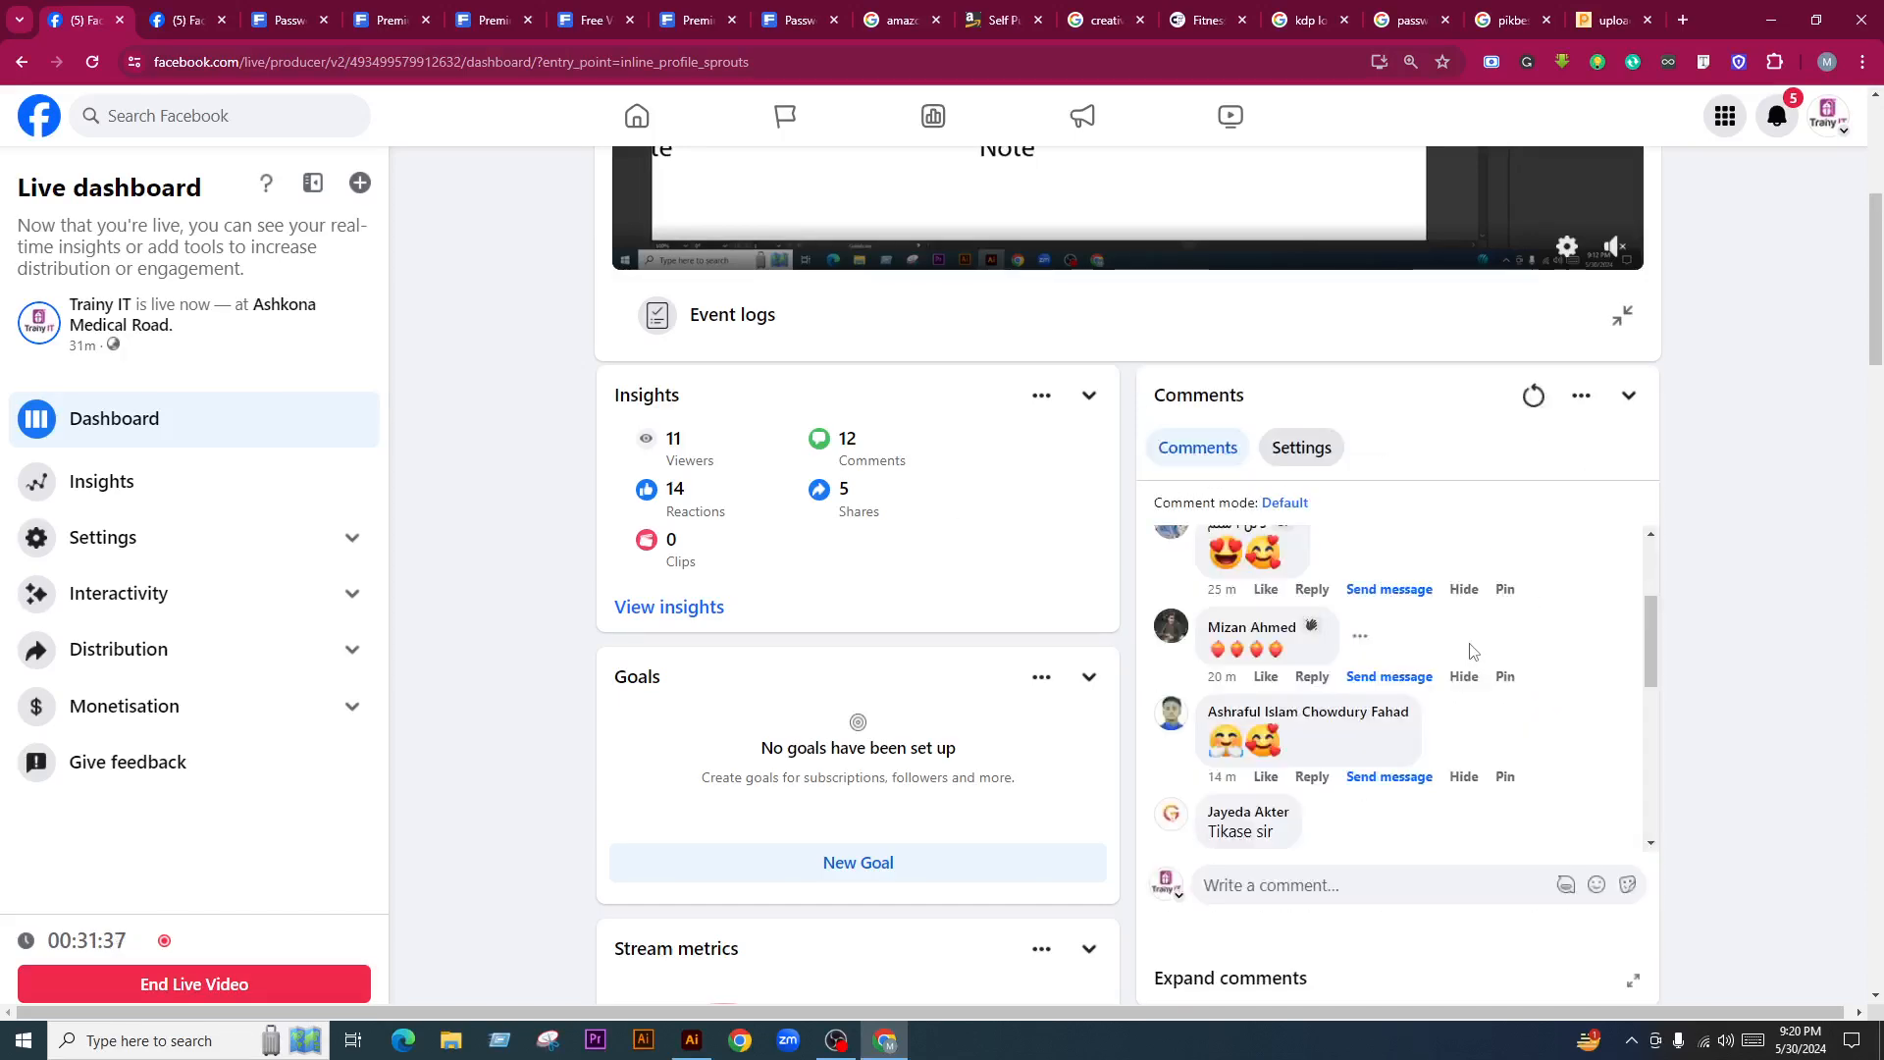
{"action": "scroll", "coordinate": [1475, 668], "scroll_direction": "down", "scroll_amount": 6}
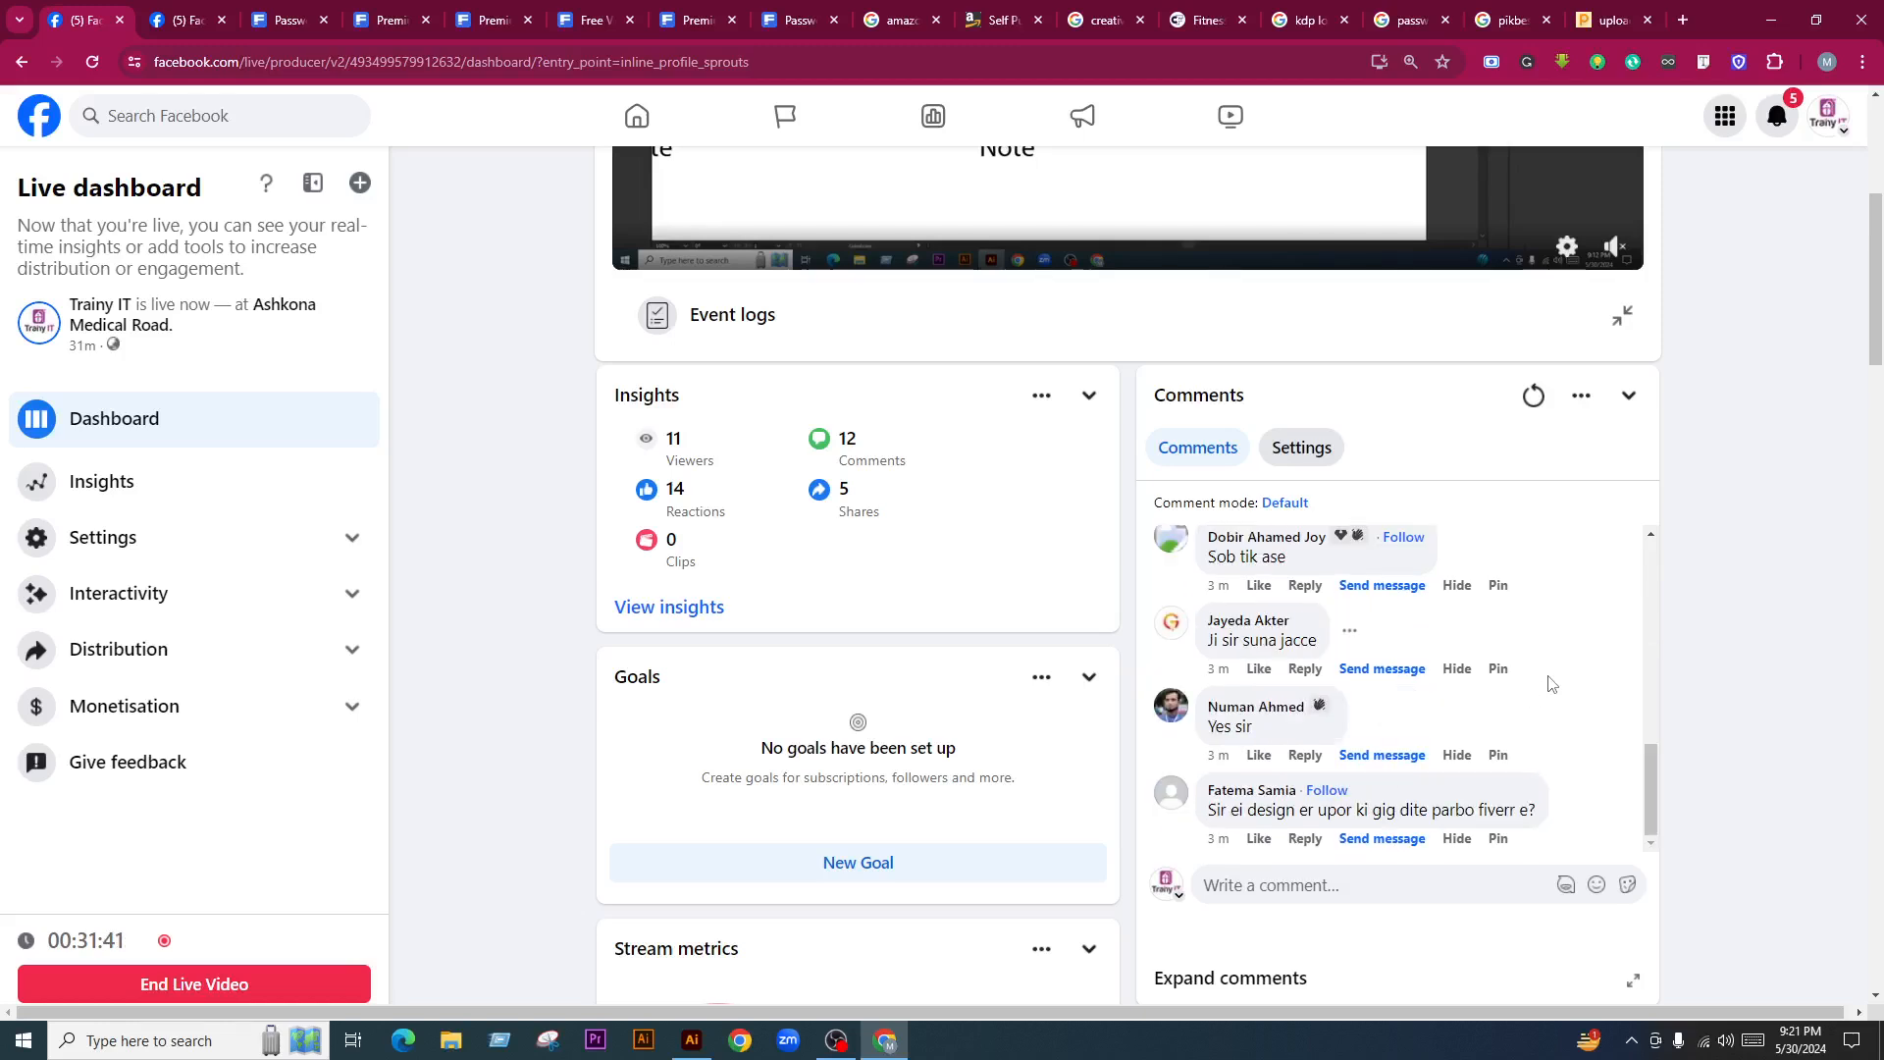
{"action": "scroll", "coordinate": [1549, 683], "scroll_direction": "up", "scroll_amount": 8}
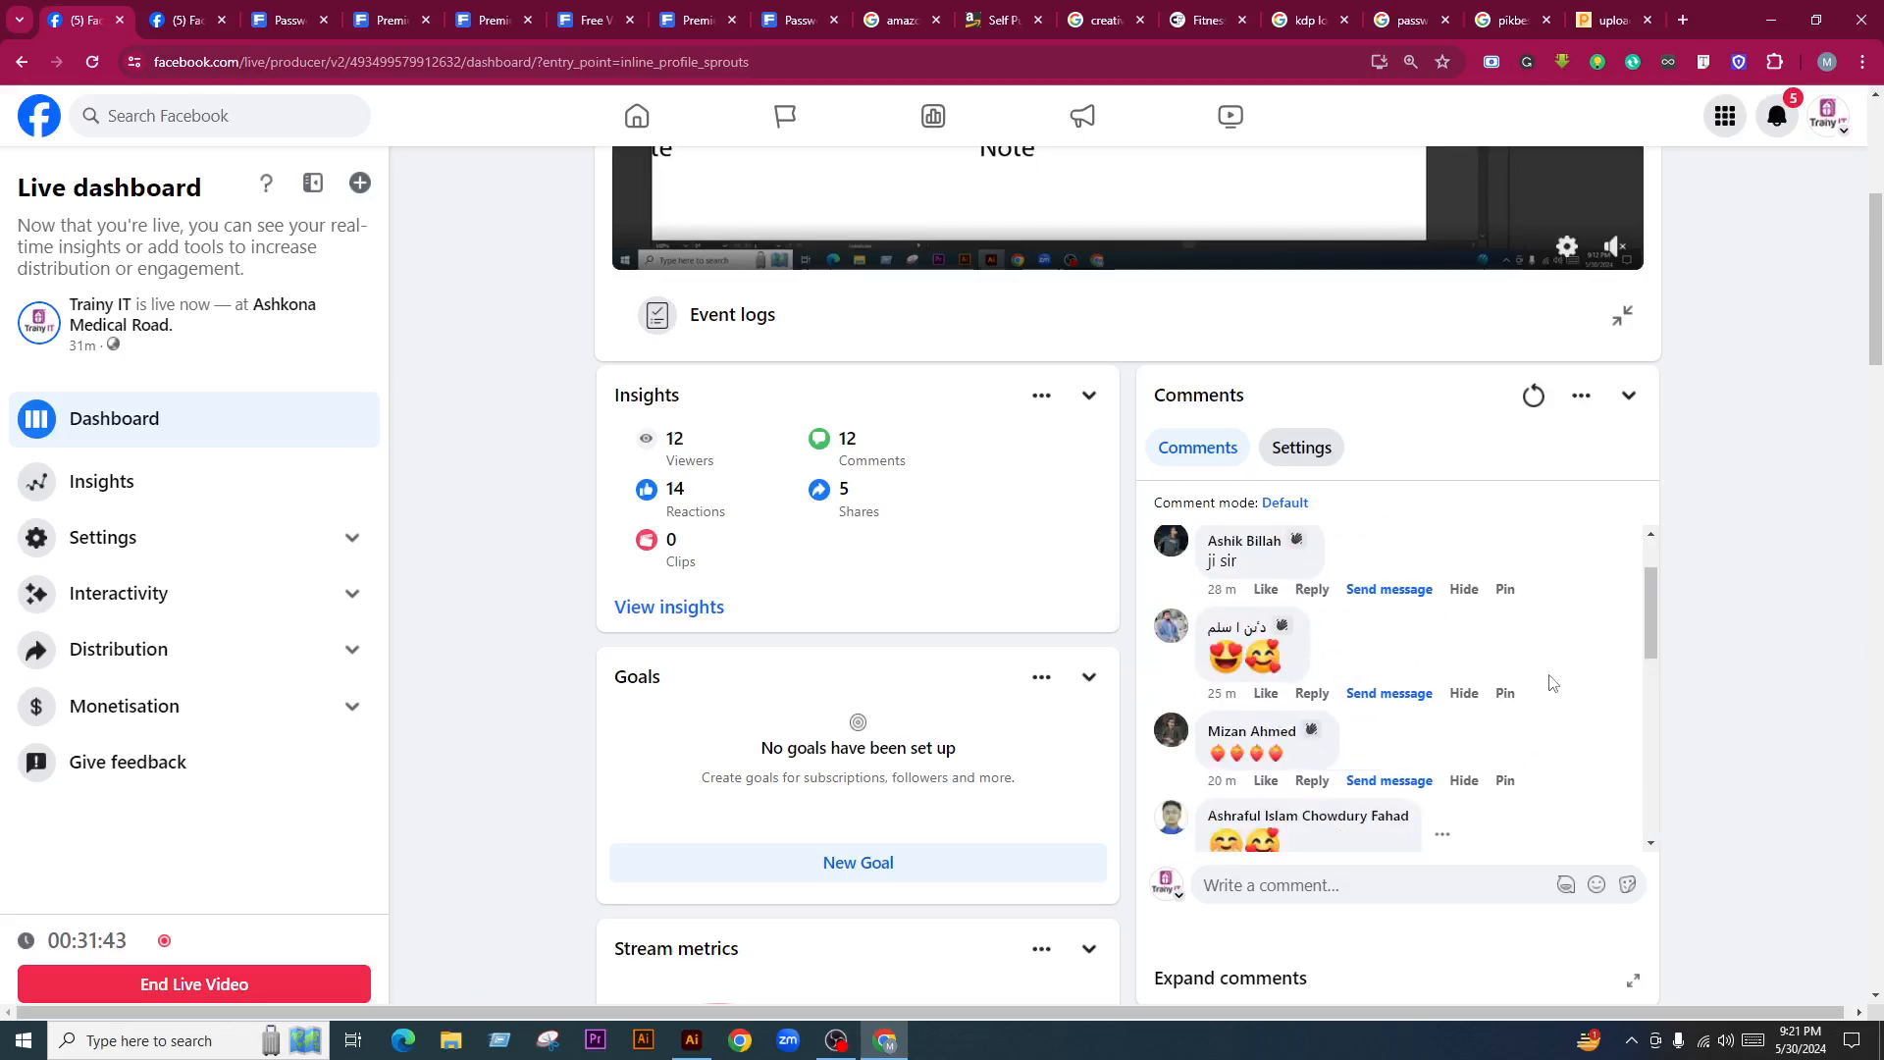
Return to Illustrator and bring up the New Document dialog with Ctrl+N
{"action": "left_click", "coordinate": [692, 1041]}
{"action": "scroll", "coordinate": [914, 447], "scroll_direction": "down", "scroll_amount": 3}
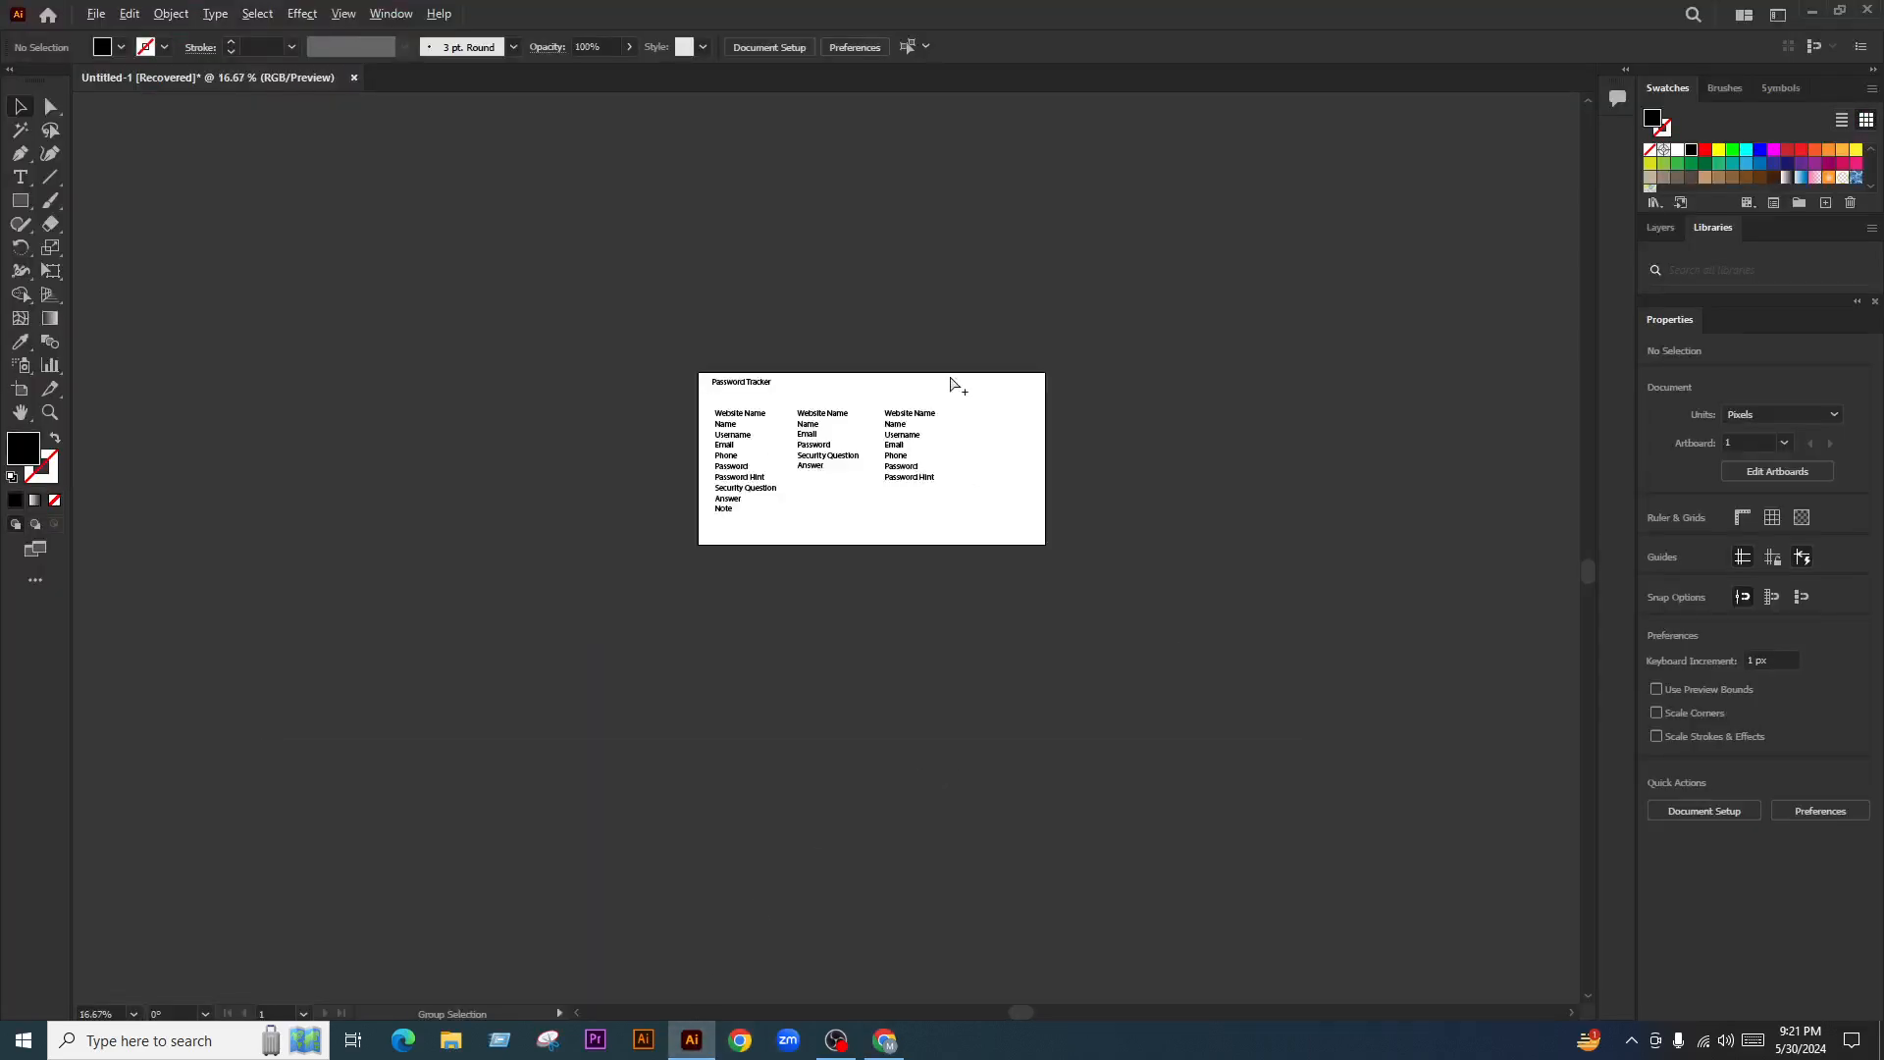
{"action": "scroll", "coordinate": [951, 378], "scroll_direction": "up", "scroll_amount": 2}
{"action": "scroll", "coordinate": [874, 547], "scroll_direction": "up", "scroll_amount": 1}
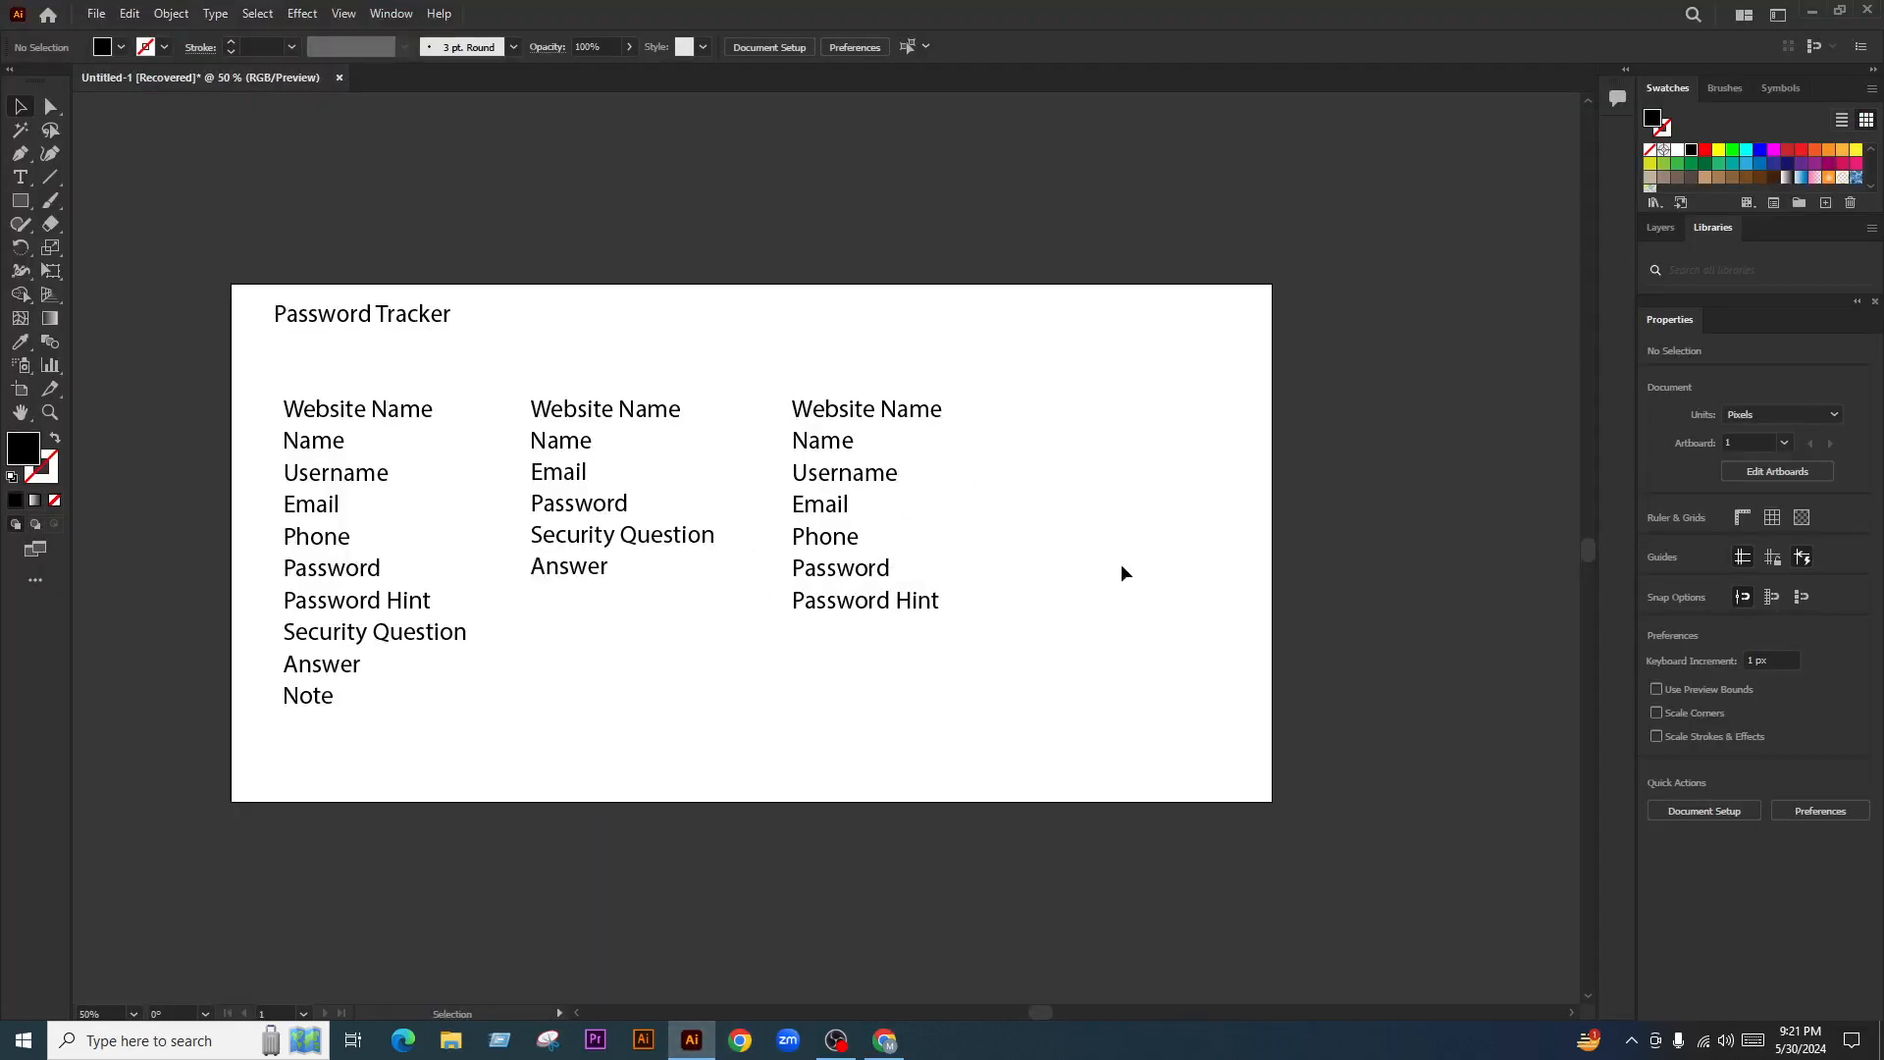
{"action": "key", "text": "ctrl+n"}
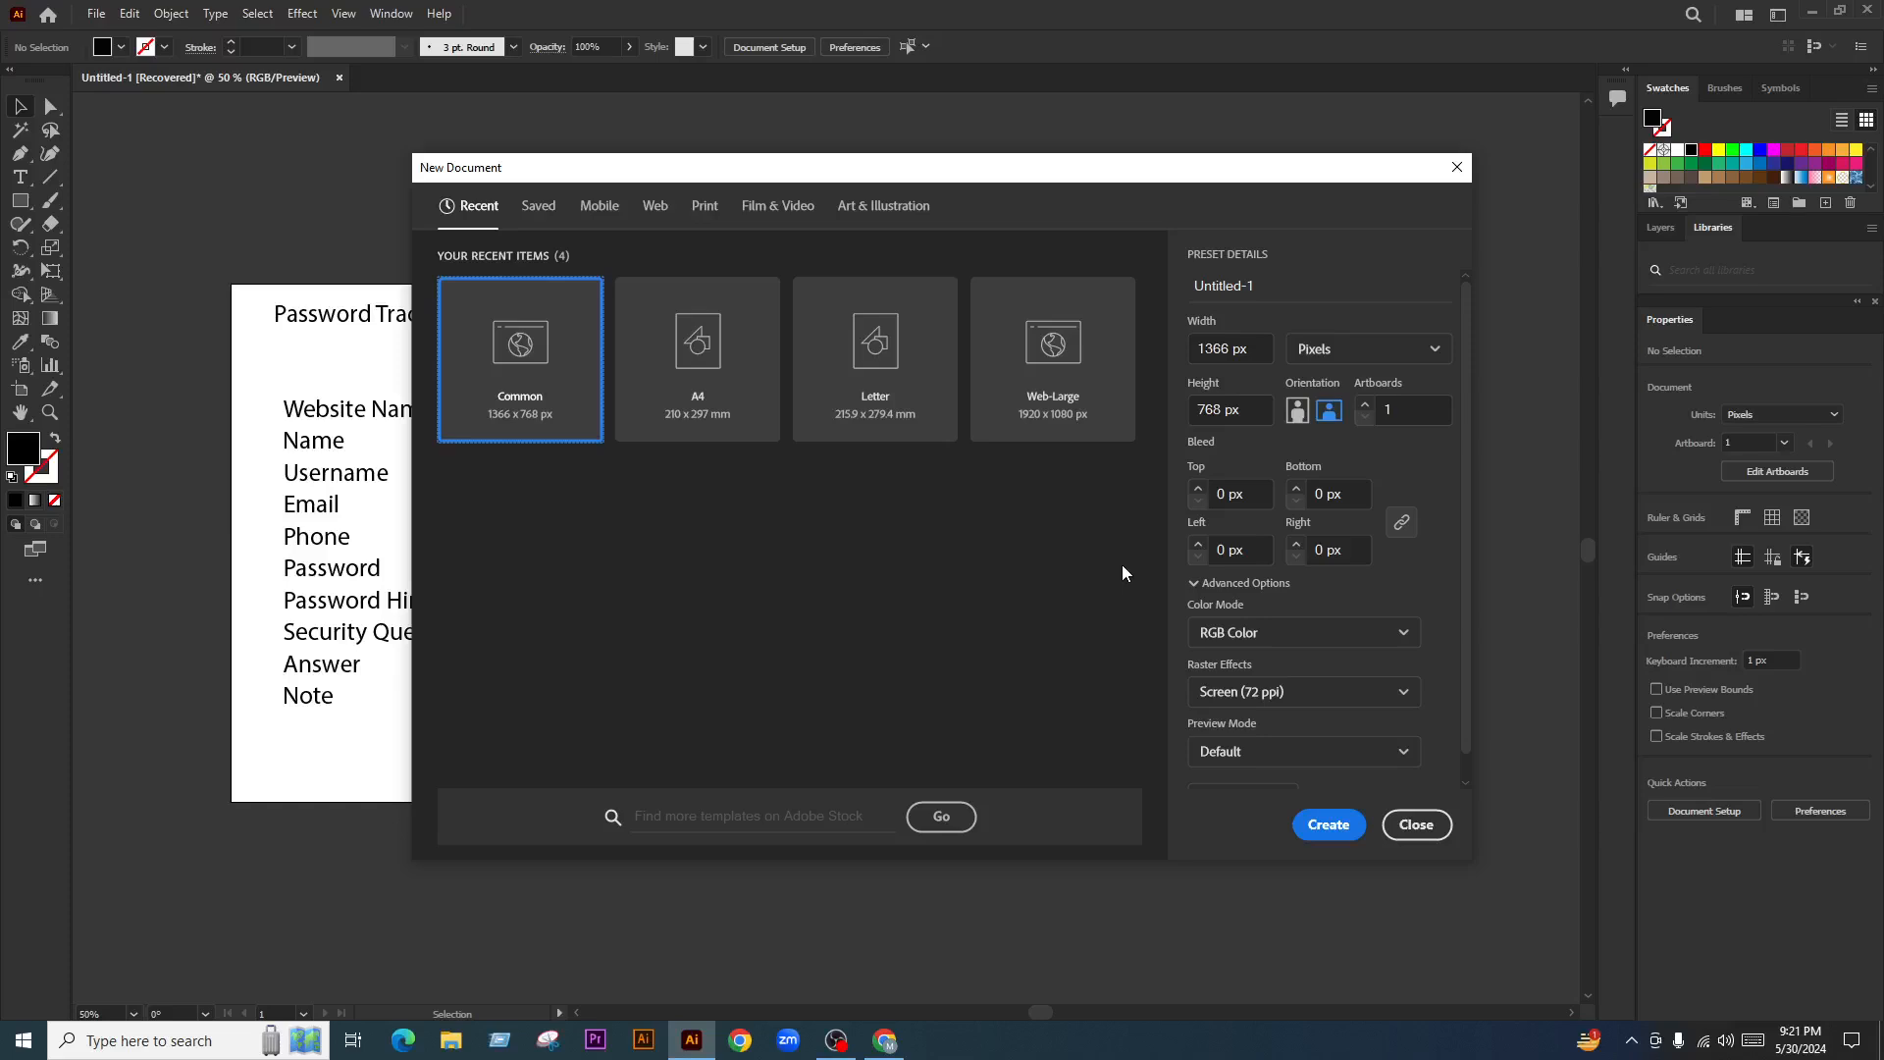
Choose the A4 print preset measured in inches
{"action": "left_click_drag", "start_coordinate": [1123, 169], "coordinate": [1213, 158]}
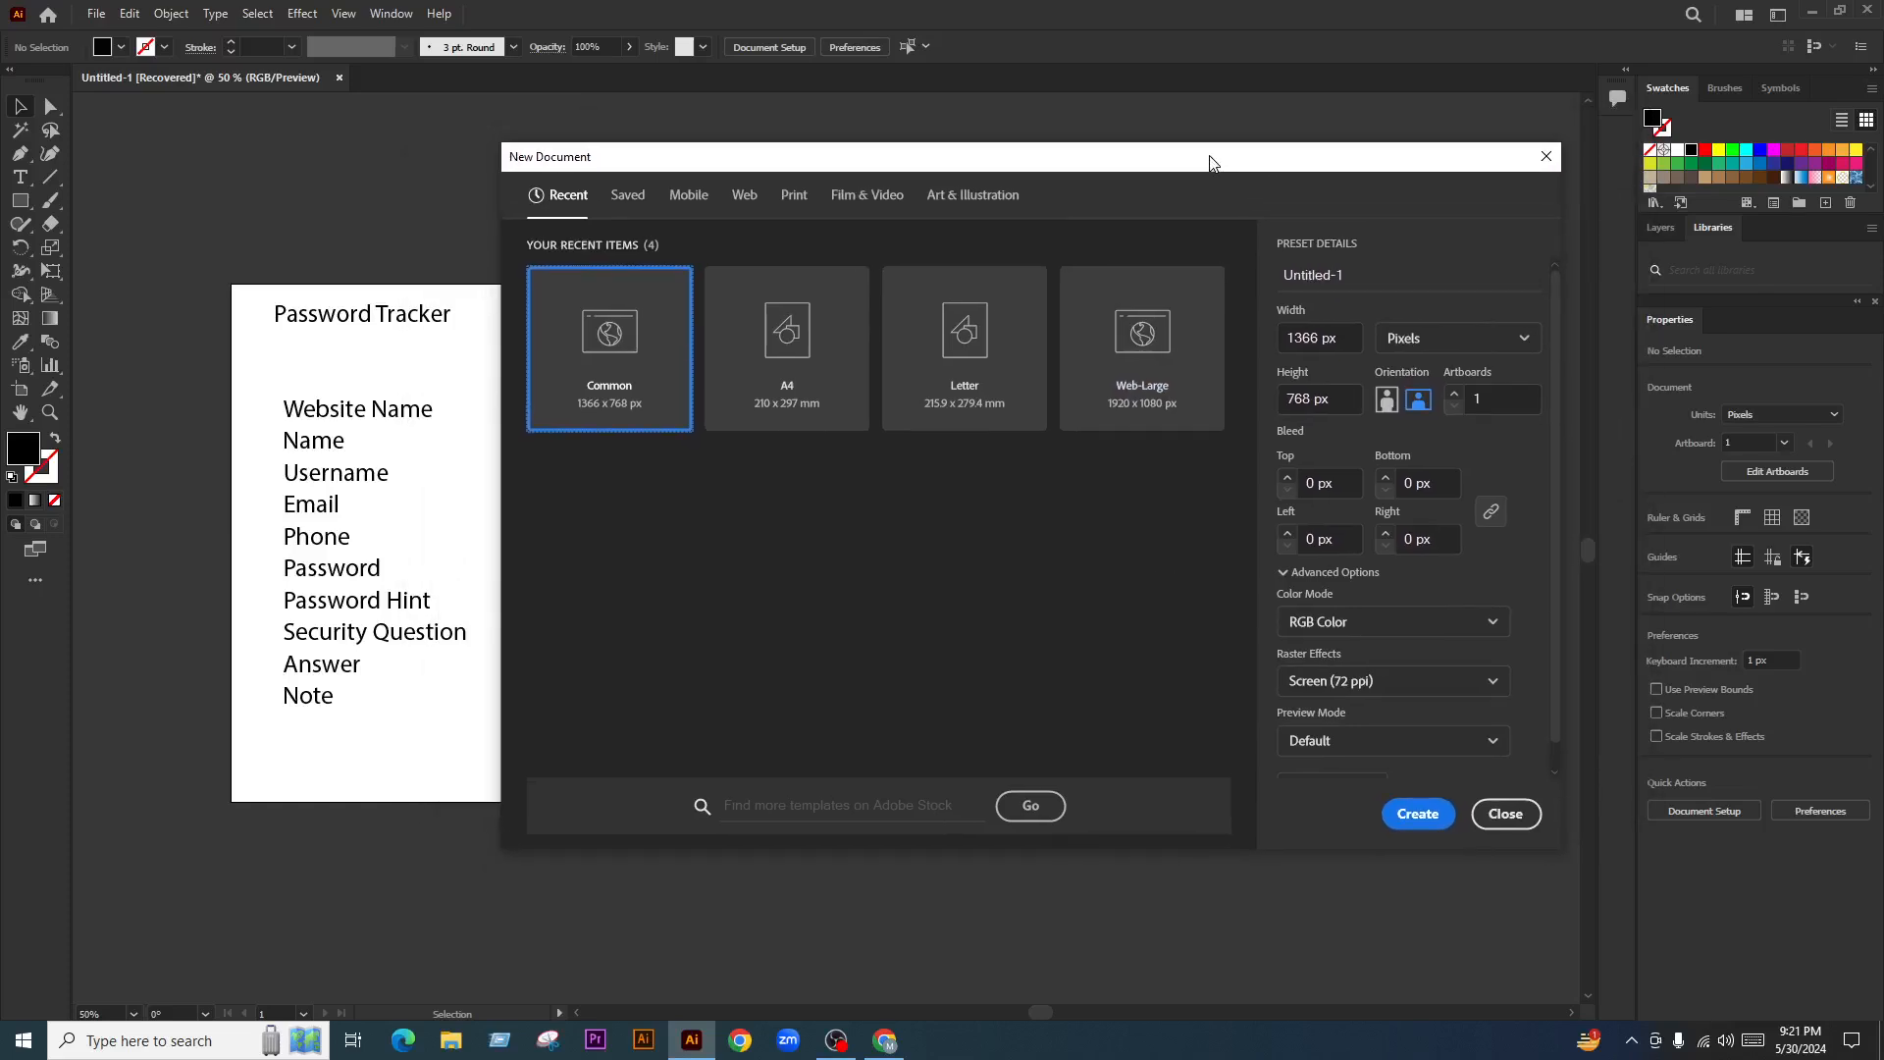
{"action": "left_click_drag", "start_coordinate": [1100, 172], "coordinate": [1041, 182]}
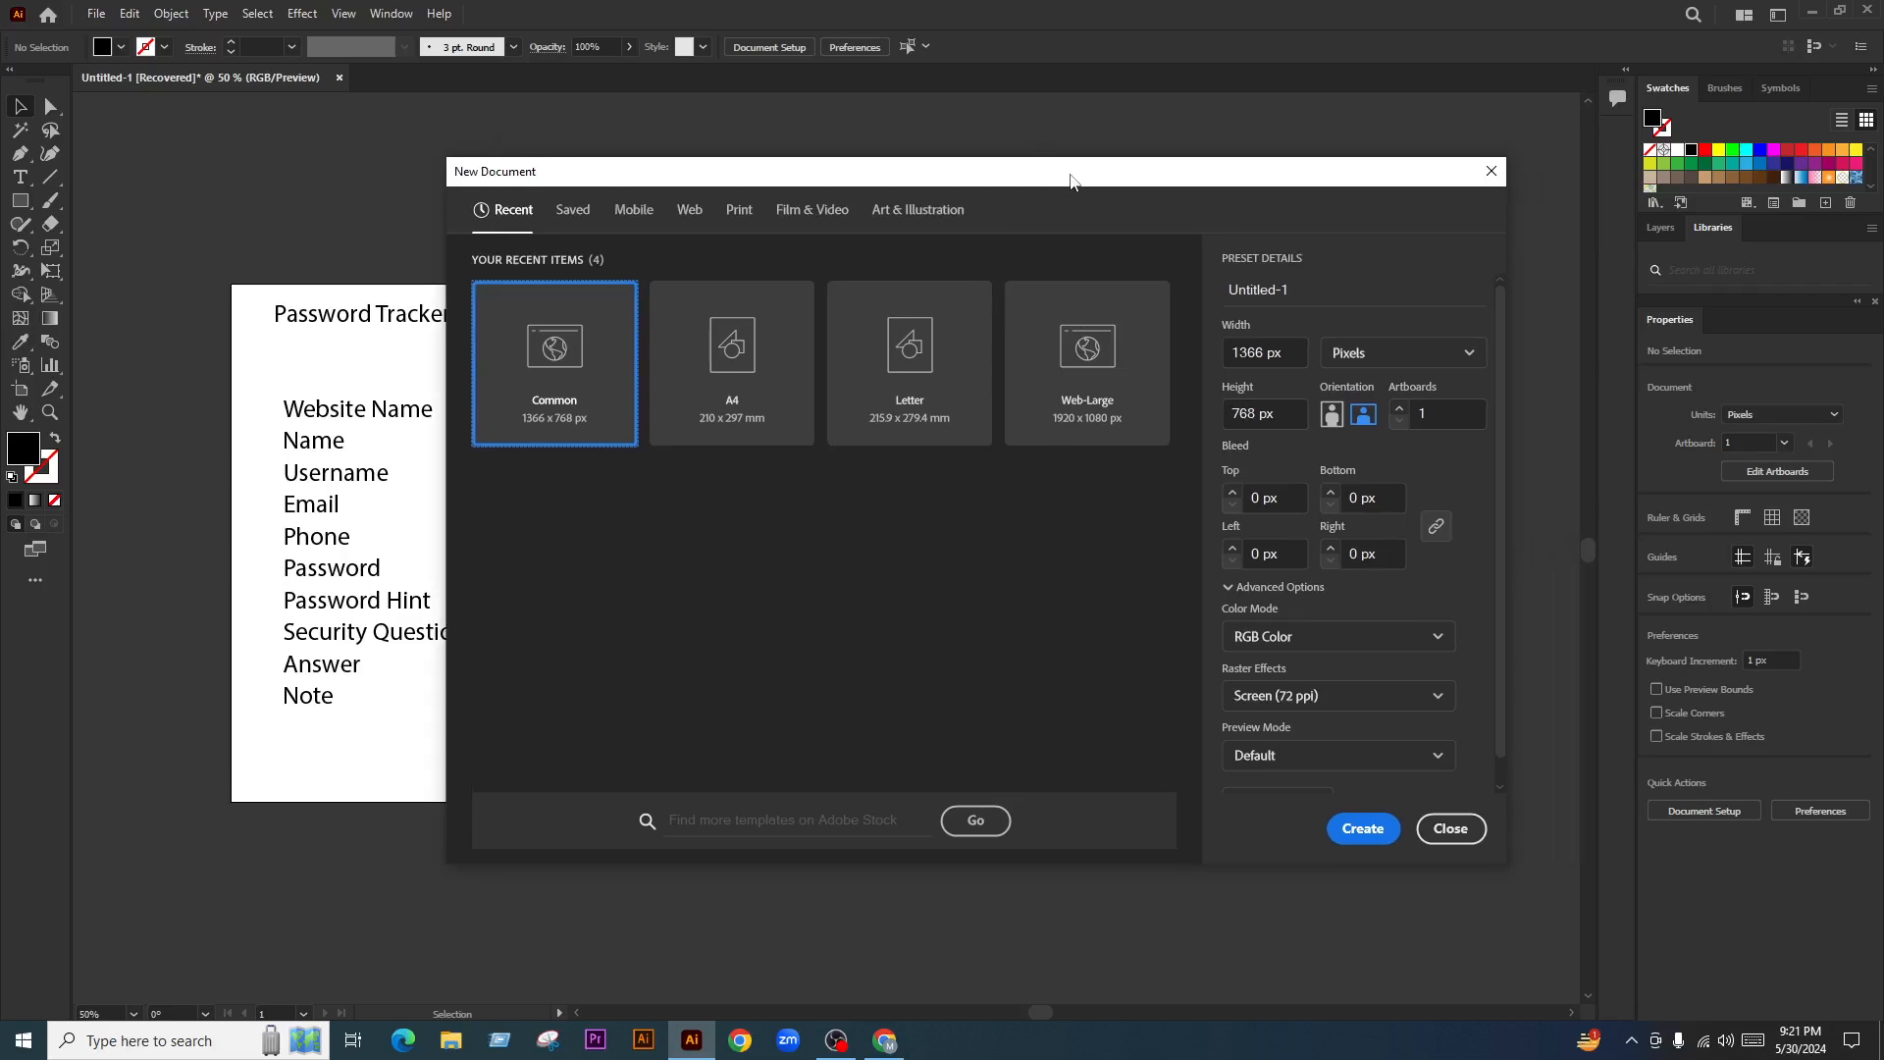
{"action": "left_click_drag", "start_coordinate": [1072, 182], "coordinate": [1076, 176]}
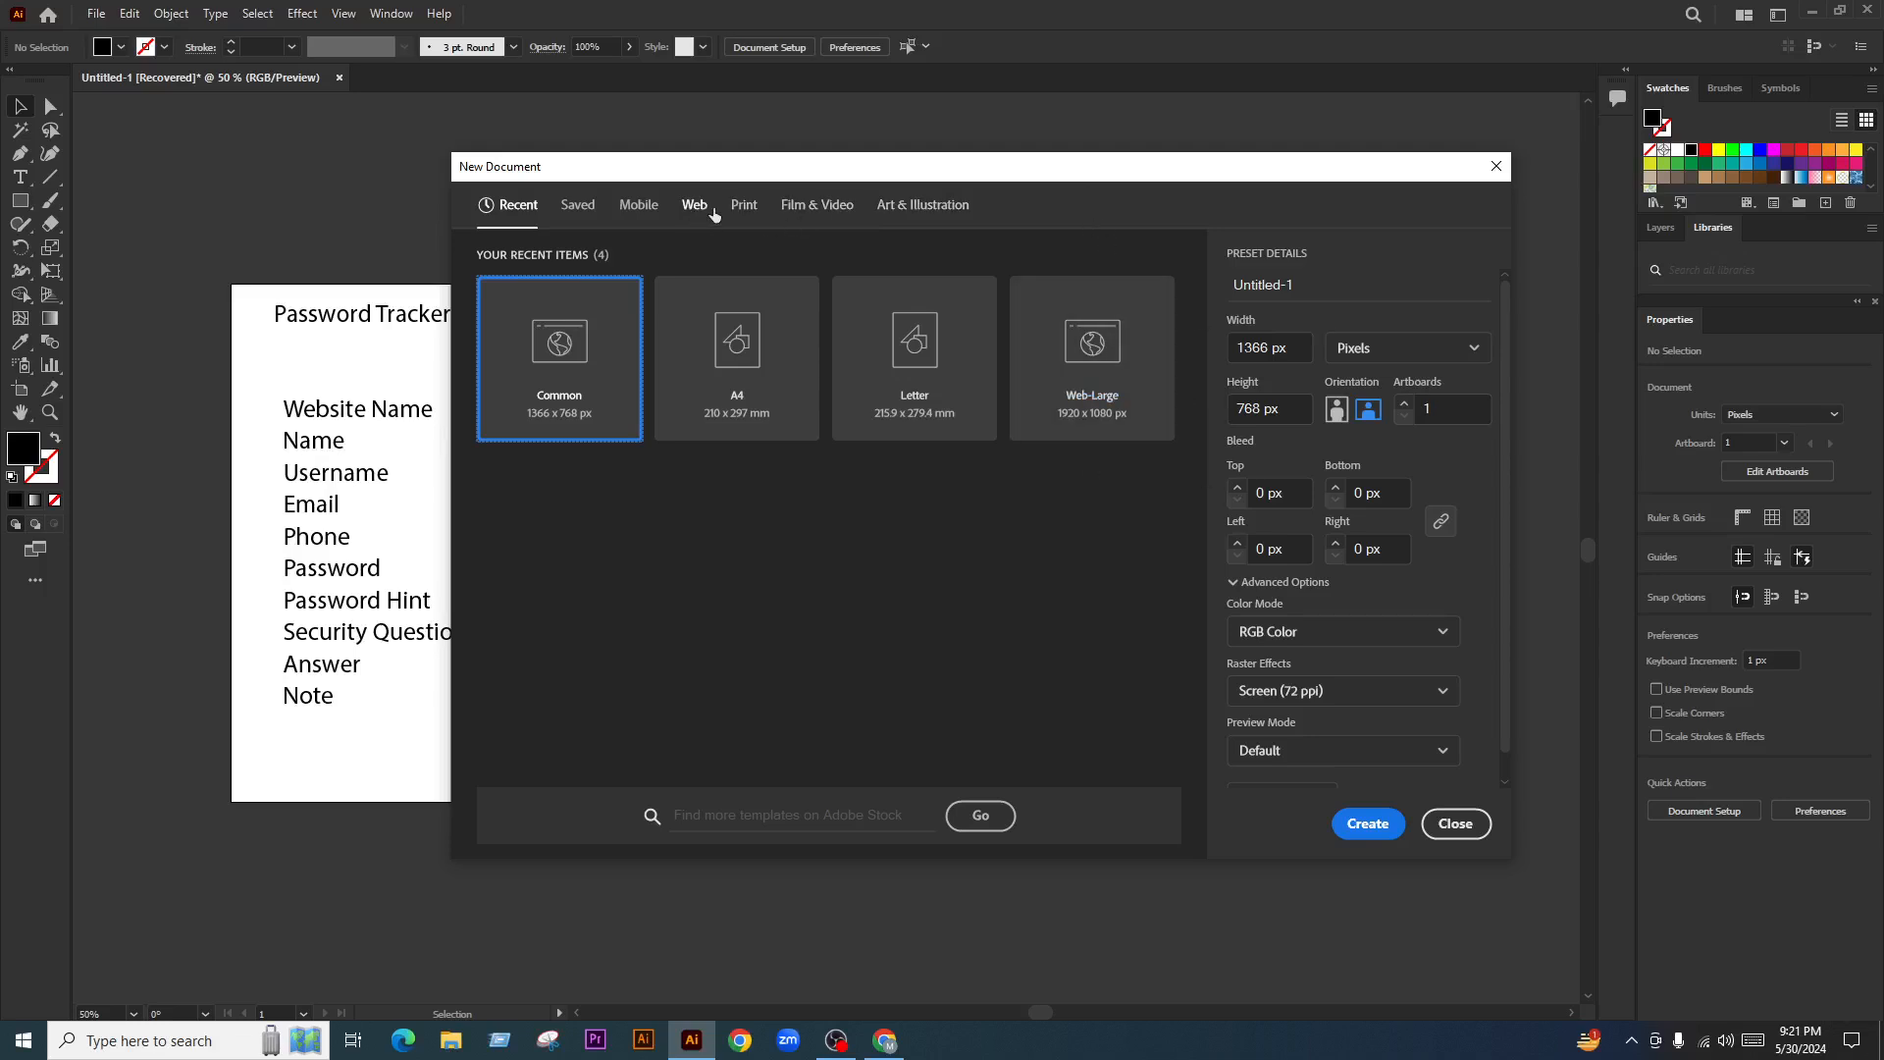
{"action": "left_click", "coordinate": [744, 208]}
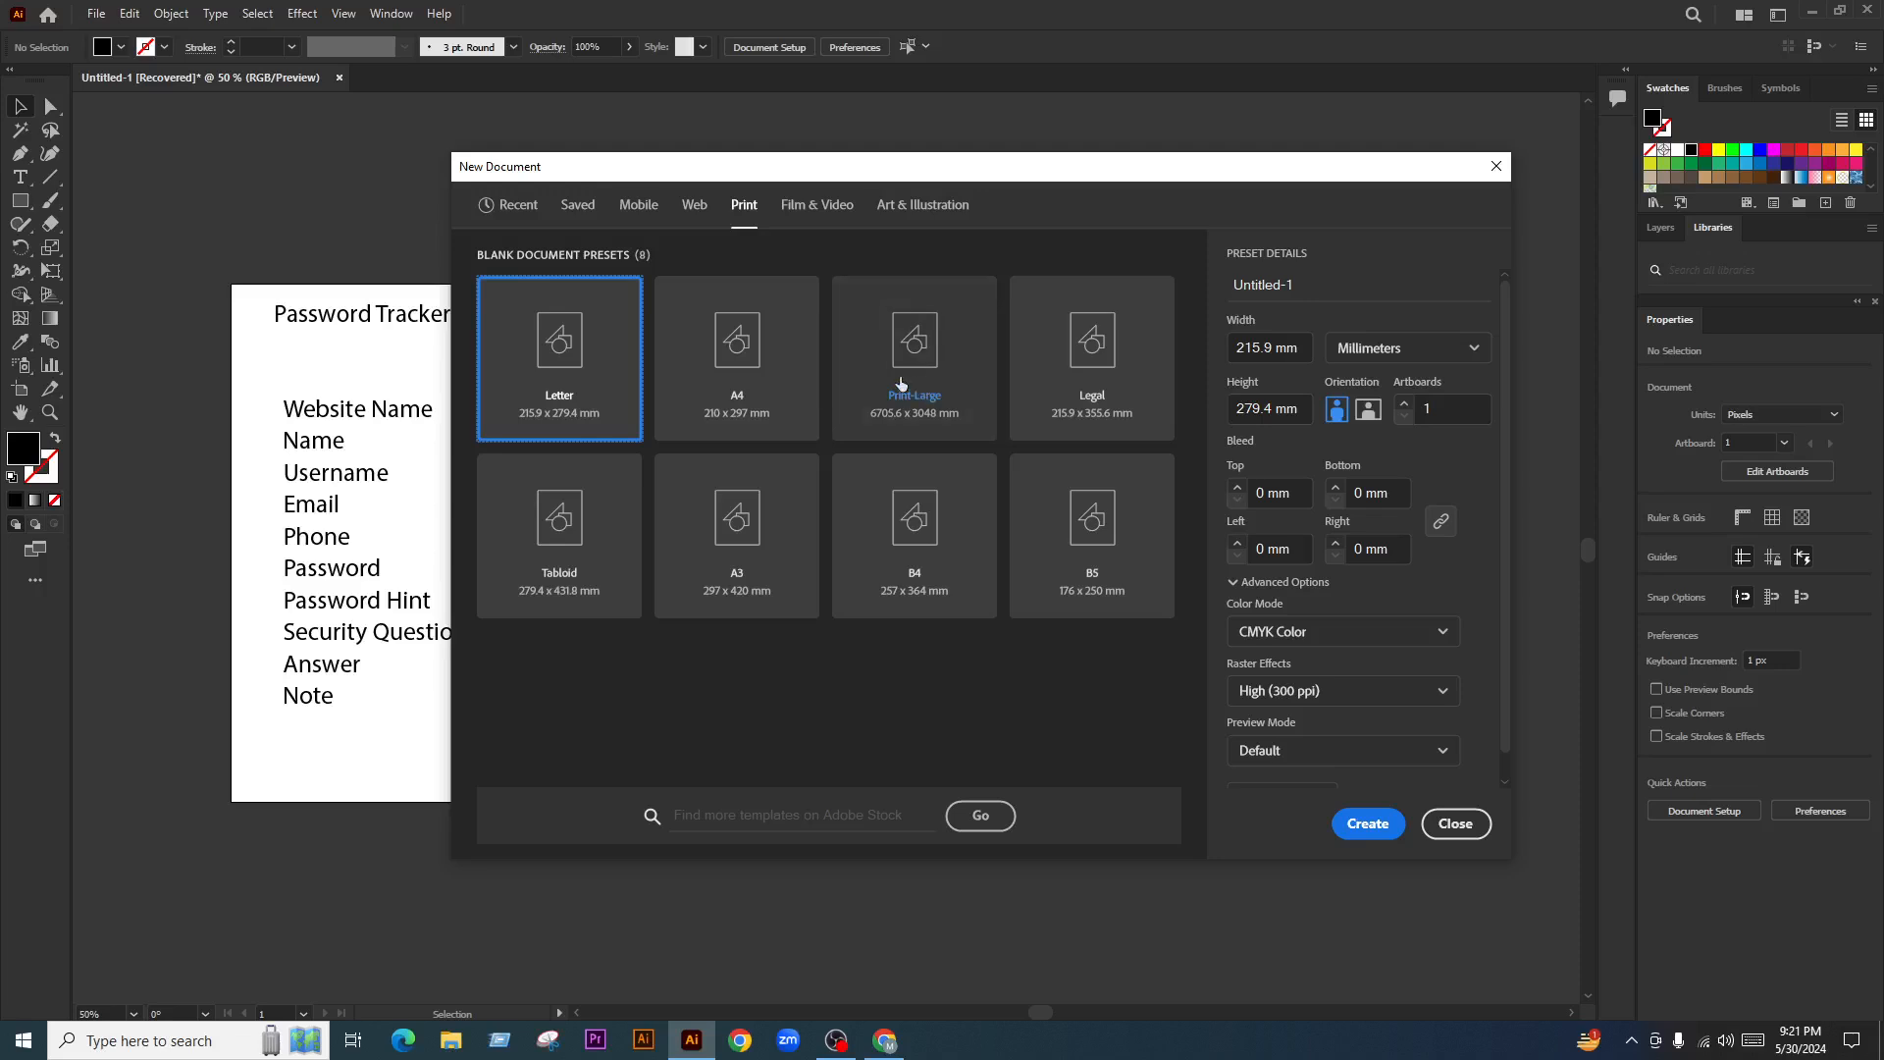
{"action": "left_click", "coordinate": [722, 375]}
{"action": "left_click", "coordinate": [531, 379]}
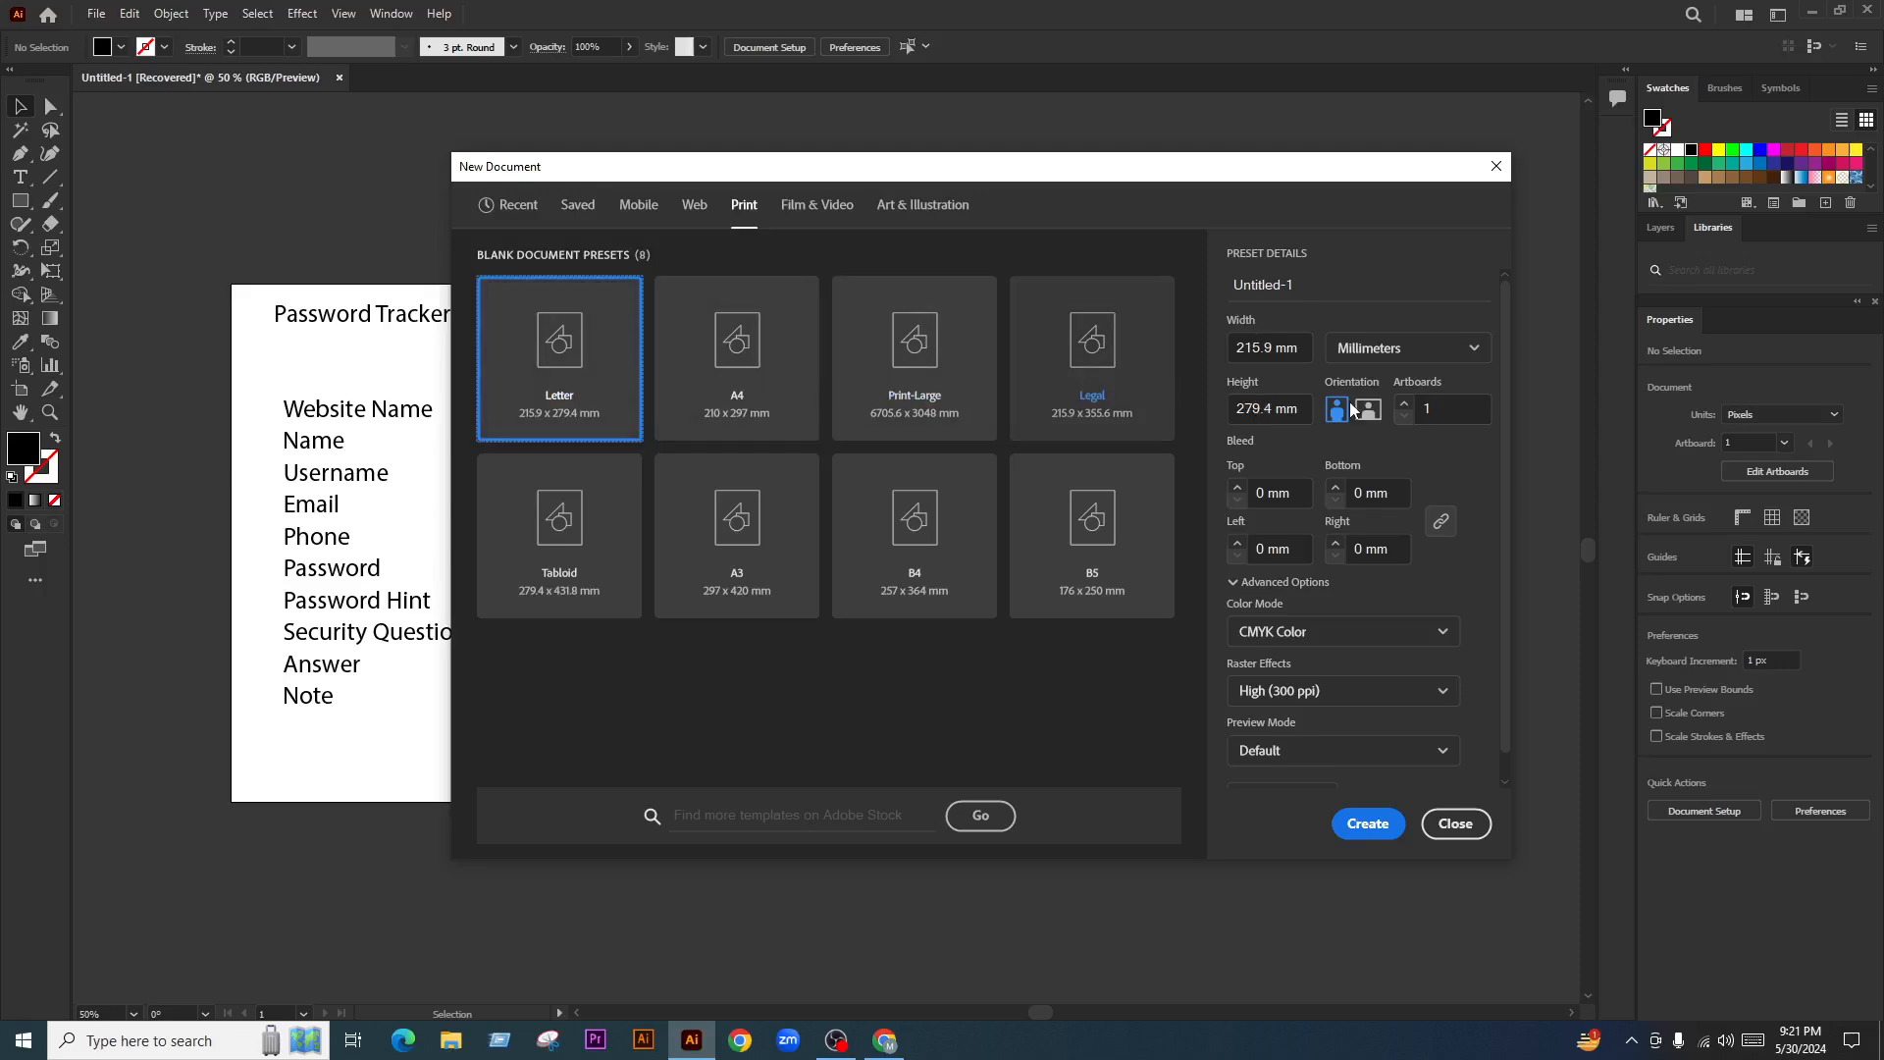
{"action": "left_click", "coordinate": [1403, 349]}
{"action": "left_click", "coordinate": [1374, 473]}
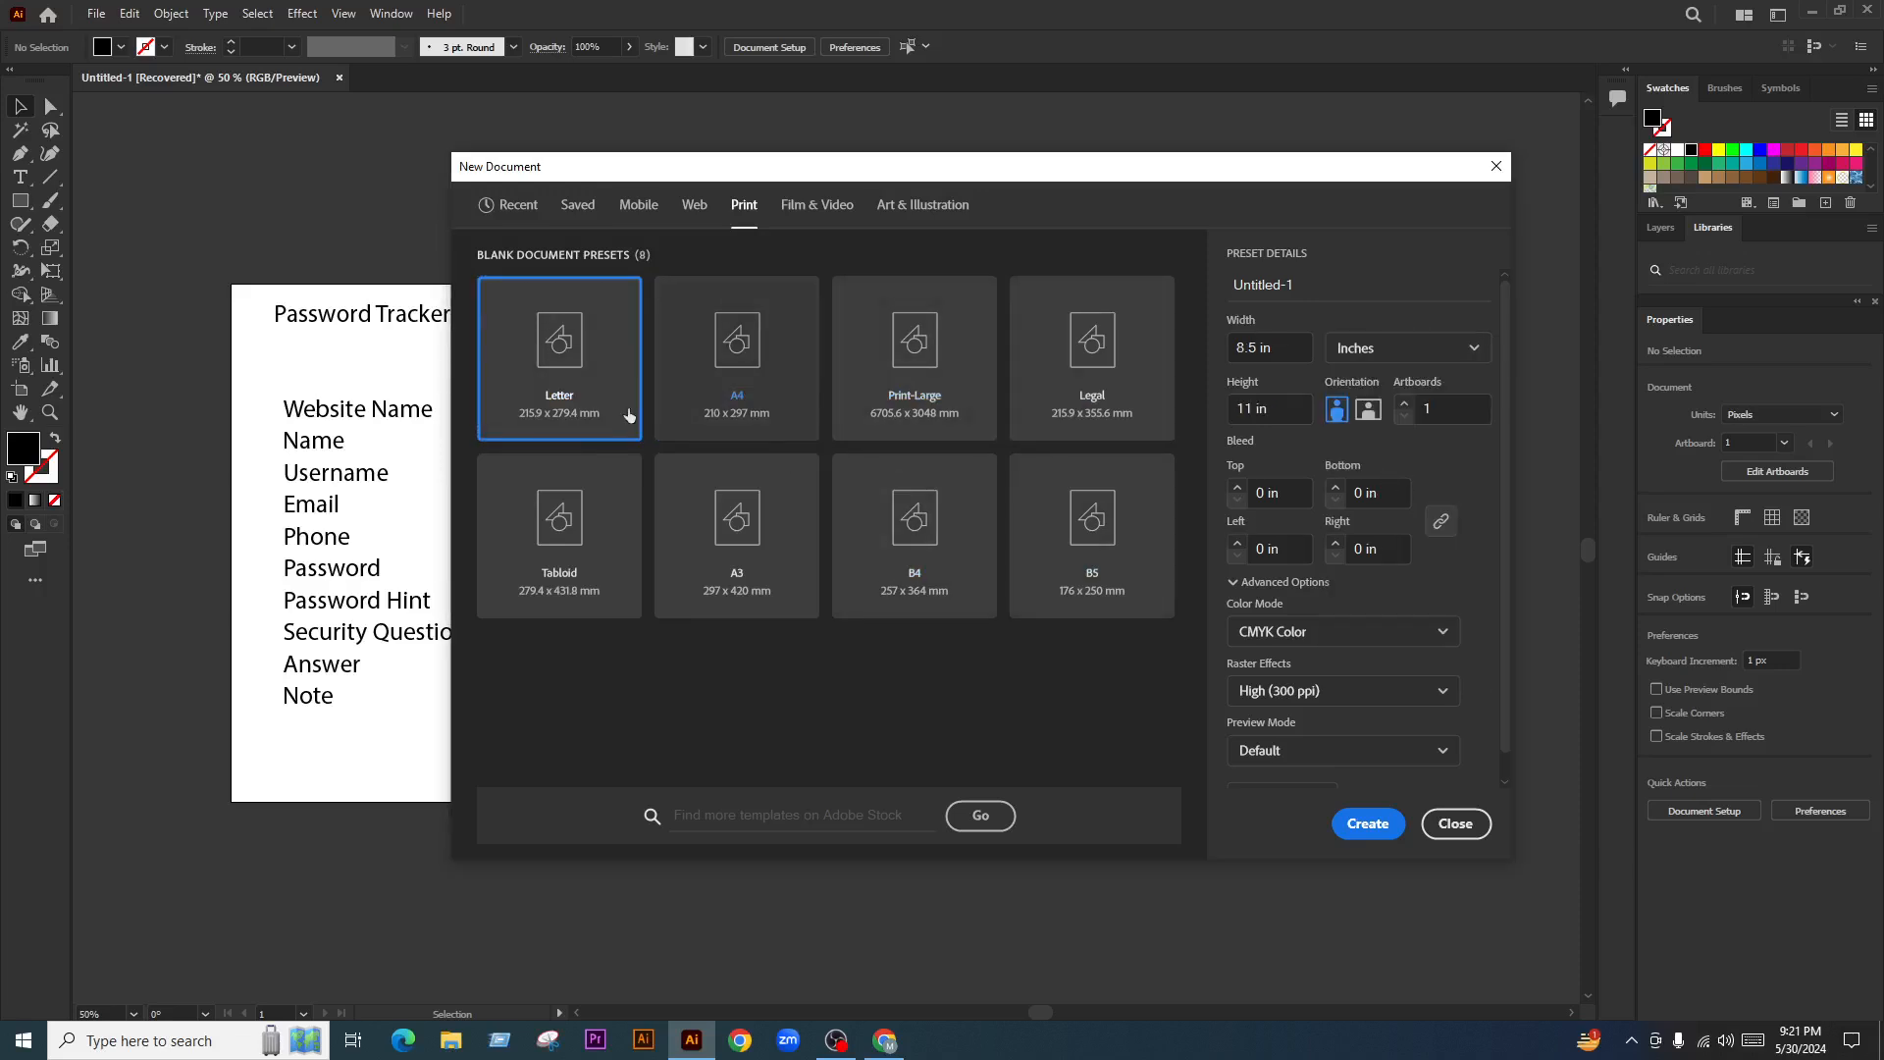
{"action": "left_click", "coordinate": [748, 376]}
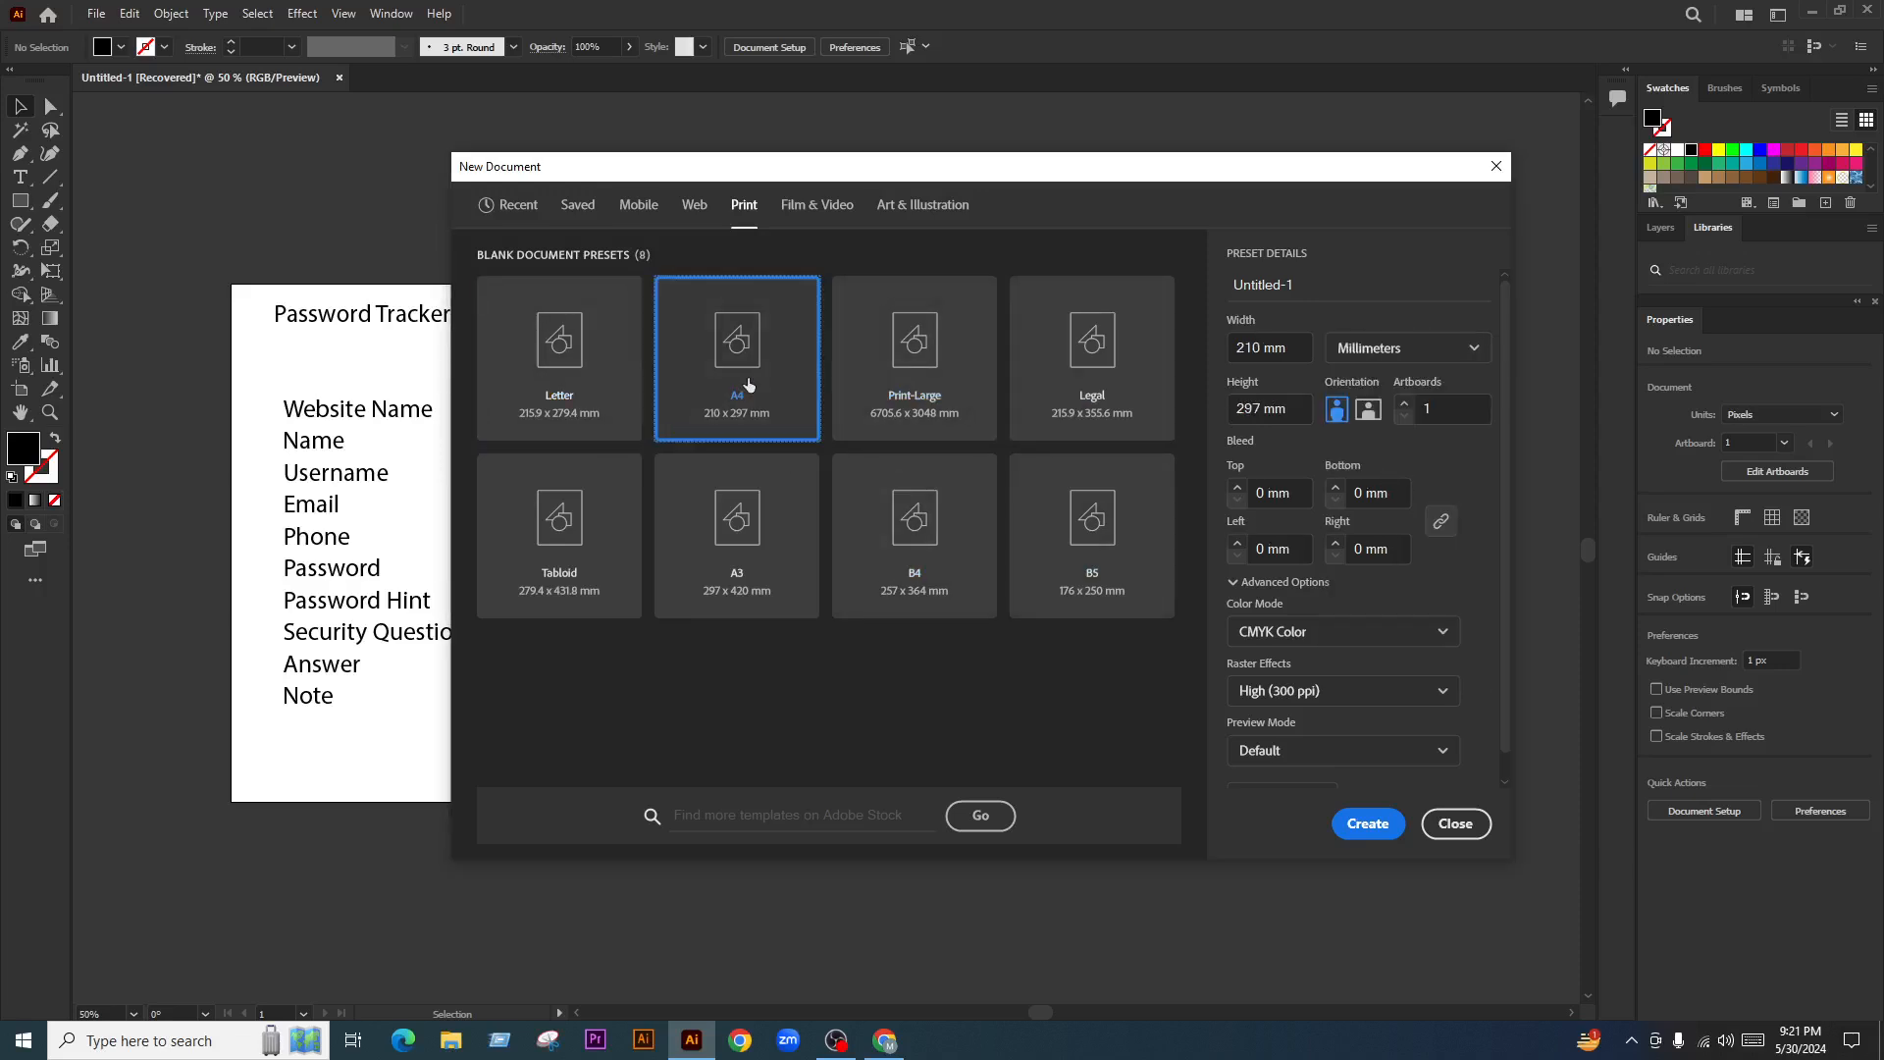
{"action": "left_click", "coordinate": [1405, 346]}
{"action": "left_click", "coordinate": [1378, 473]}
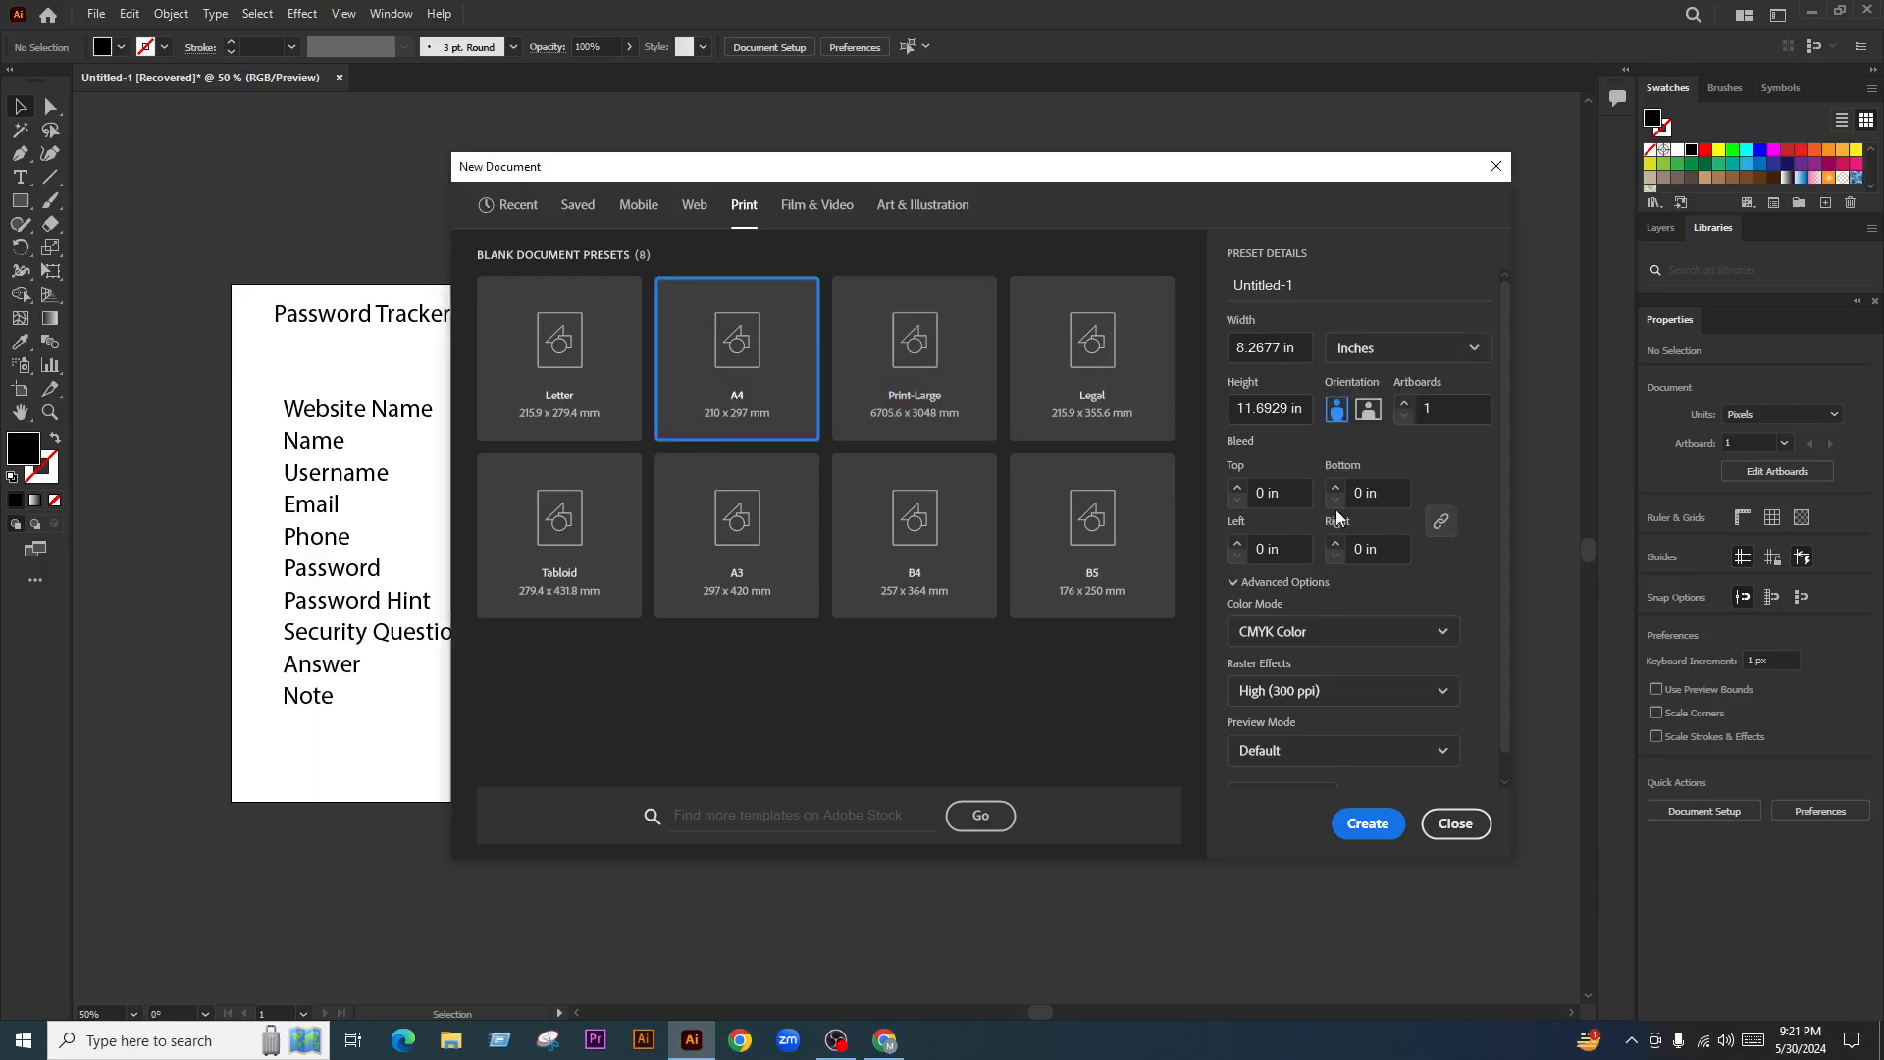
Set a 0.125 in bleed on every side and RGB color mode, then create the document
{"action": "left_click", "coordinate": [1236, 486]}
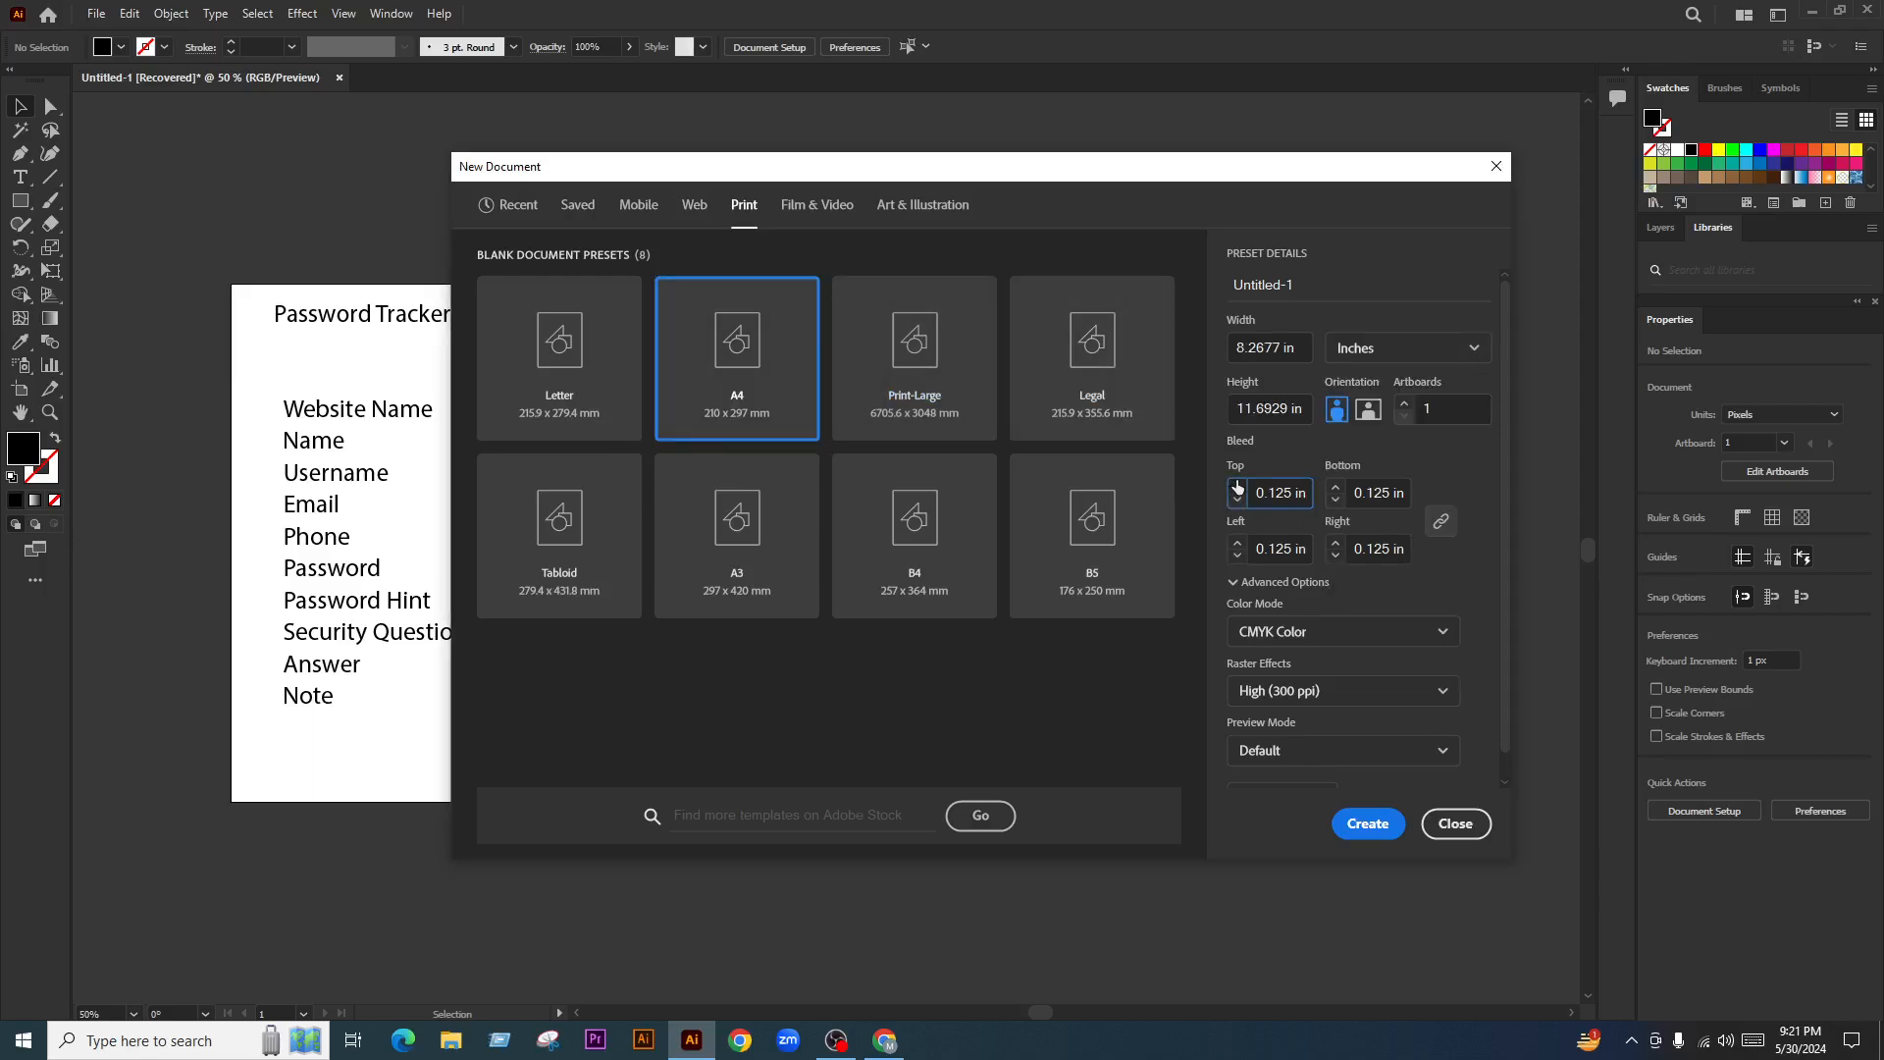
{"action": "left_click", "coordinate": [1321, 628]}
{"action": "left_click", "coordinate": [1297, 669]}
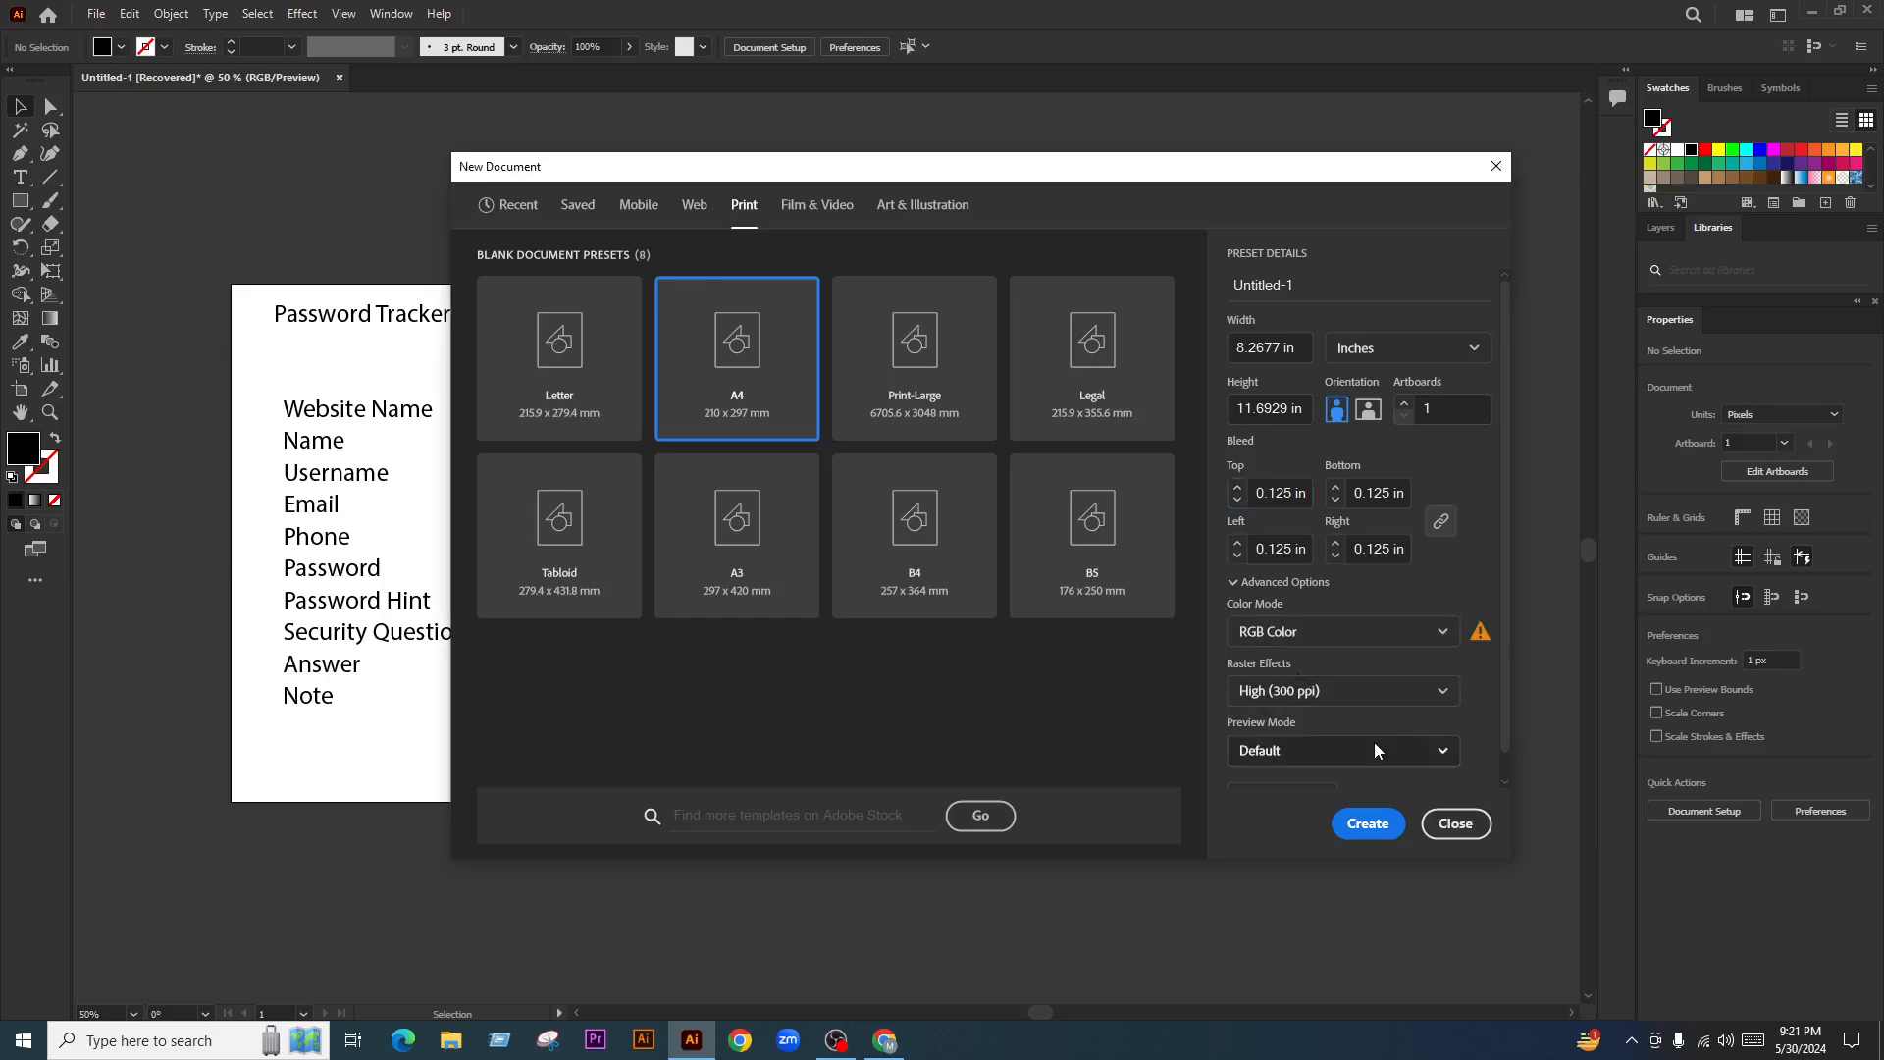
{"action": "scroll", "coordinate": [1364, 741], "scroll_direction": "down", "scroll_amount": 2}
{"action": "left_click", "coordinate": [1323, 592]}
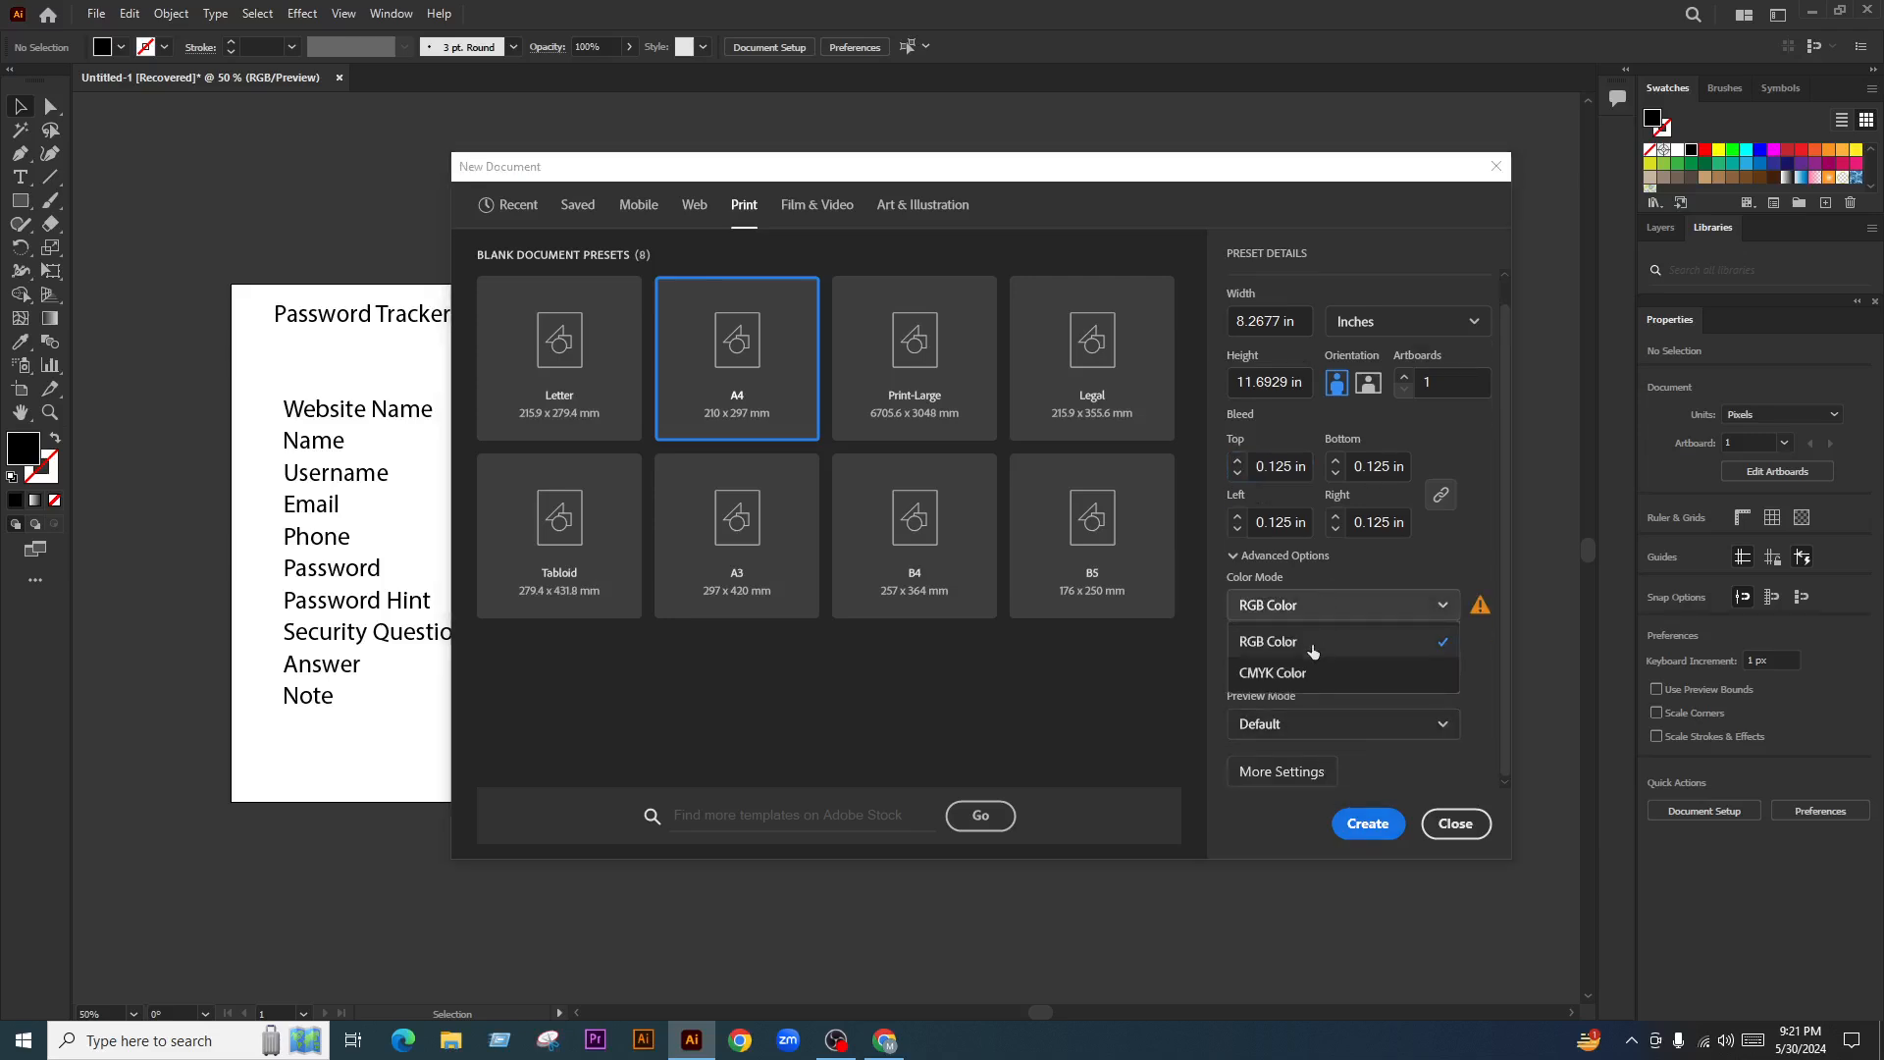
{"action": "left_click", "coordinate": [1344, 610]}
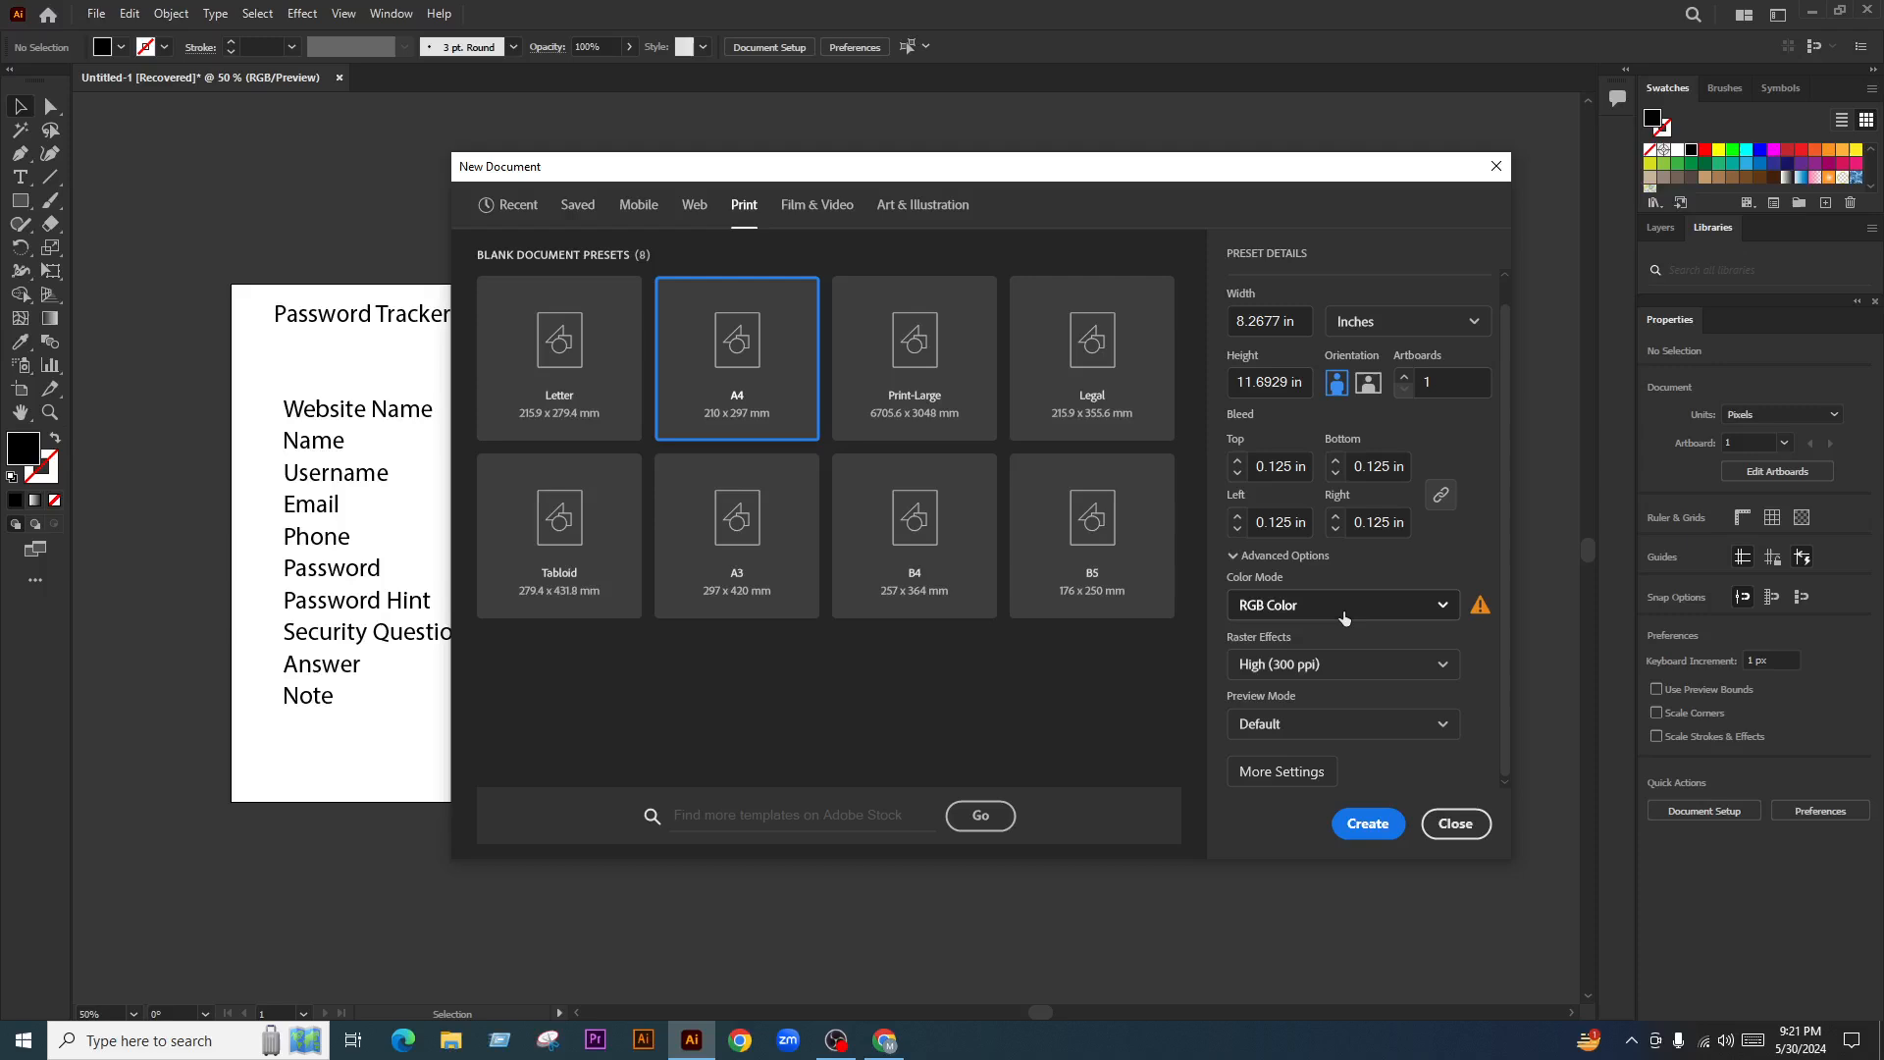
{"action": "left_click", "coordinate": [1368, 823]}
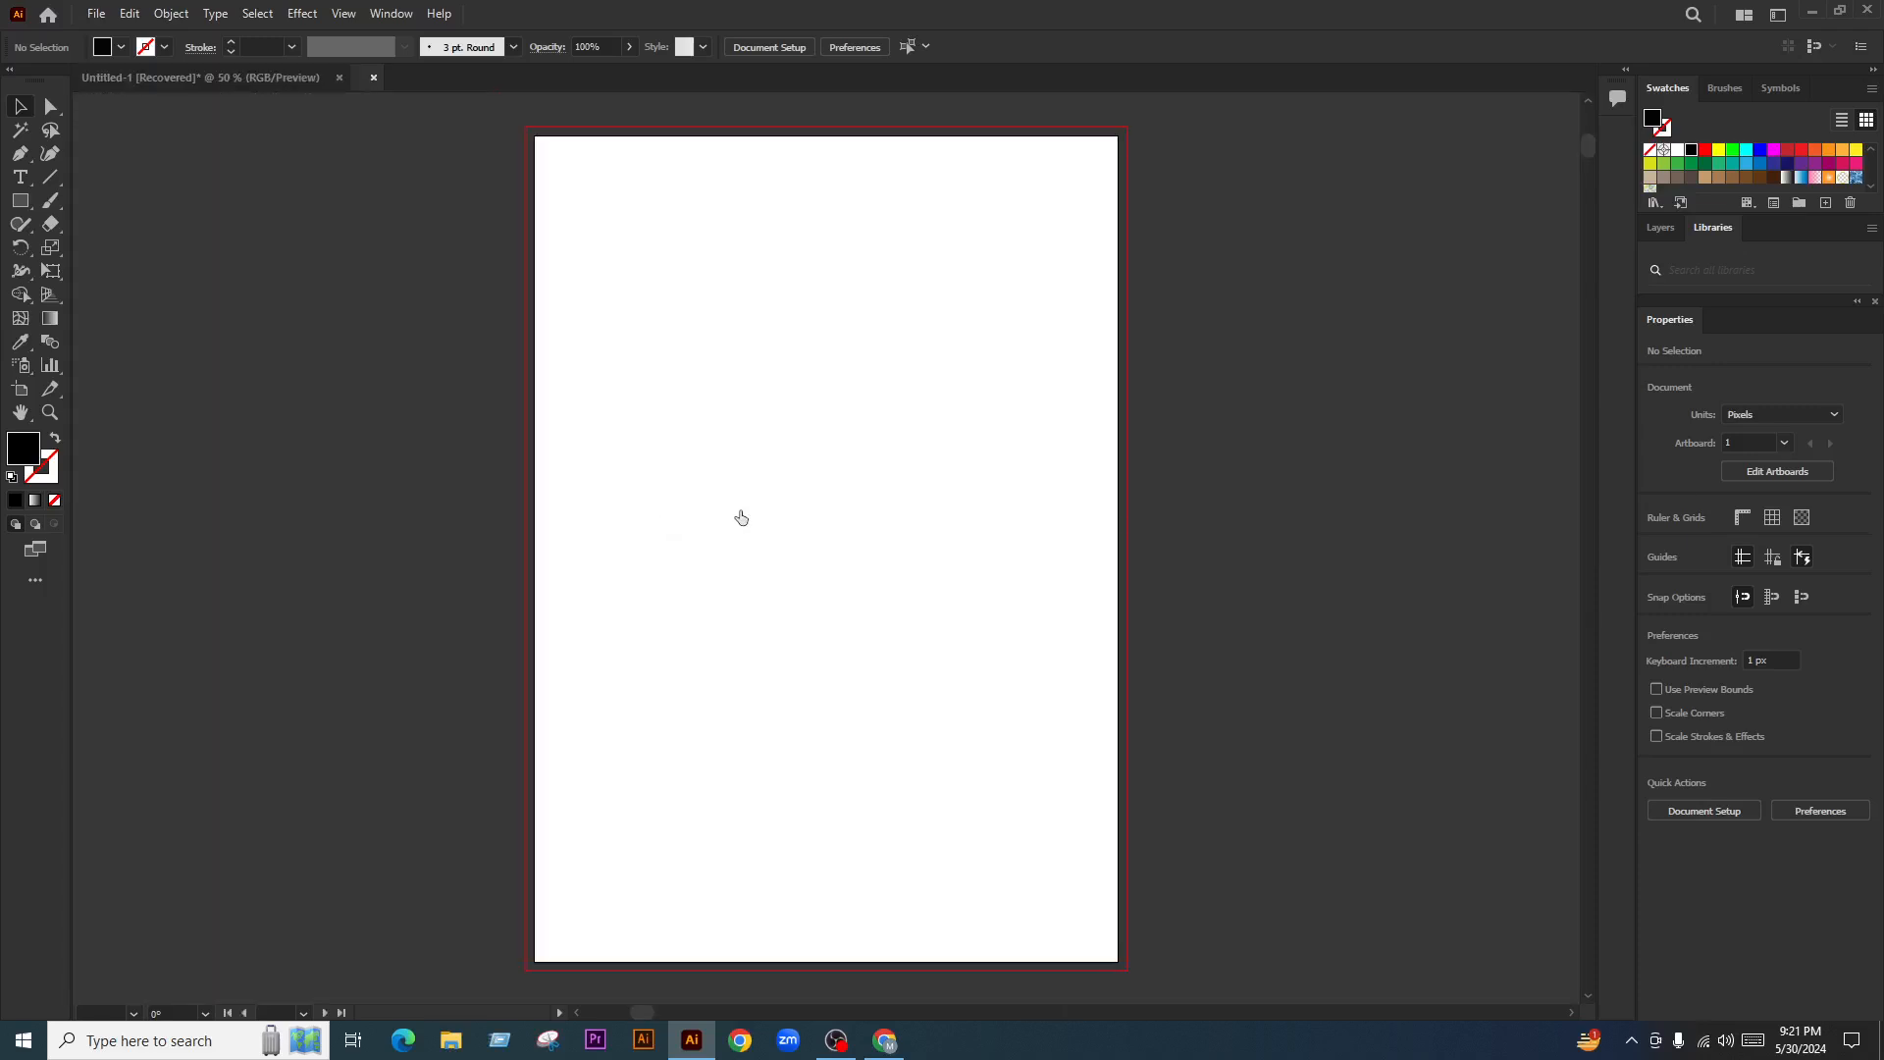
With stroke set to None in the Printing and Proofing workspace, draw an 8.5177 × 11.9429 in white rectangle to the bleed
{"action": "left_click", "coordinate": [54, 499]}
{"action": "left_click", "coordinate": [21, 201]}
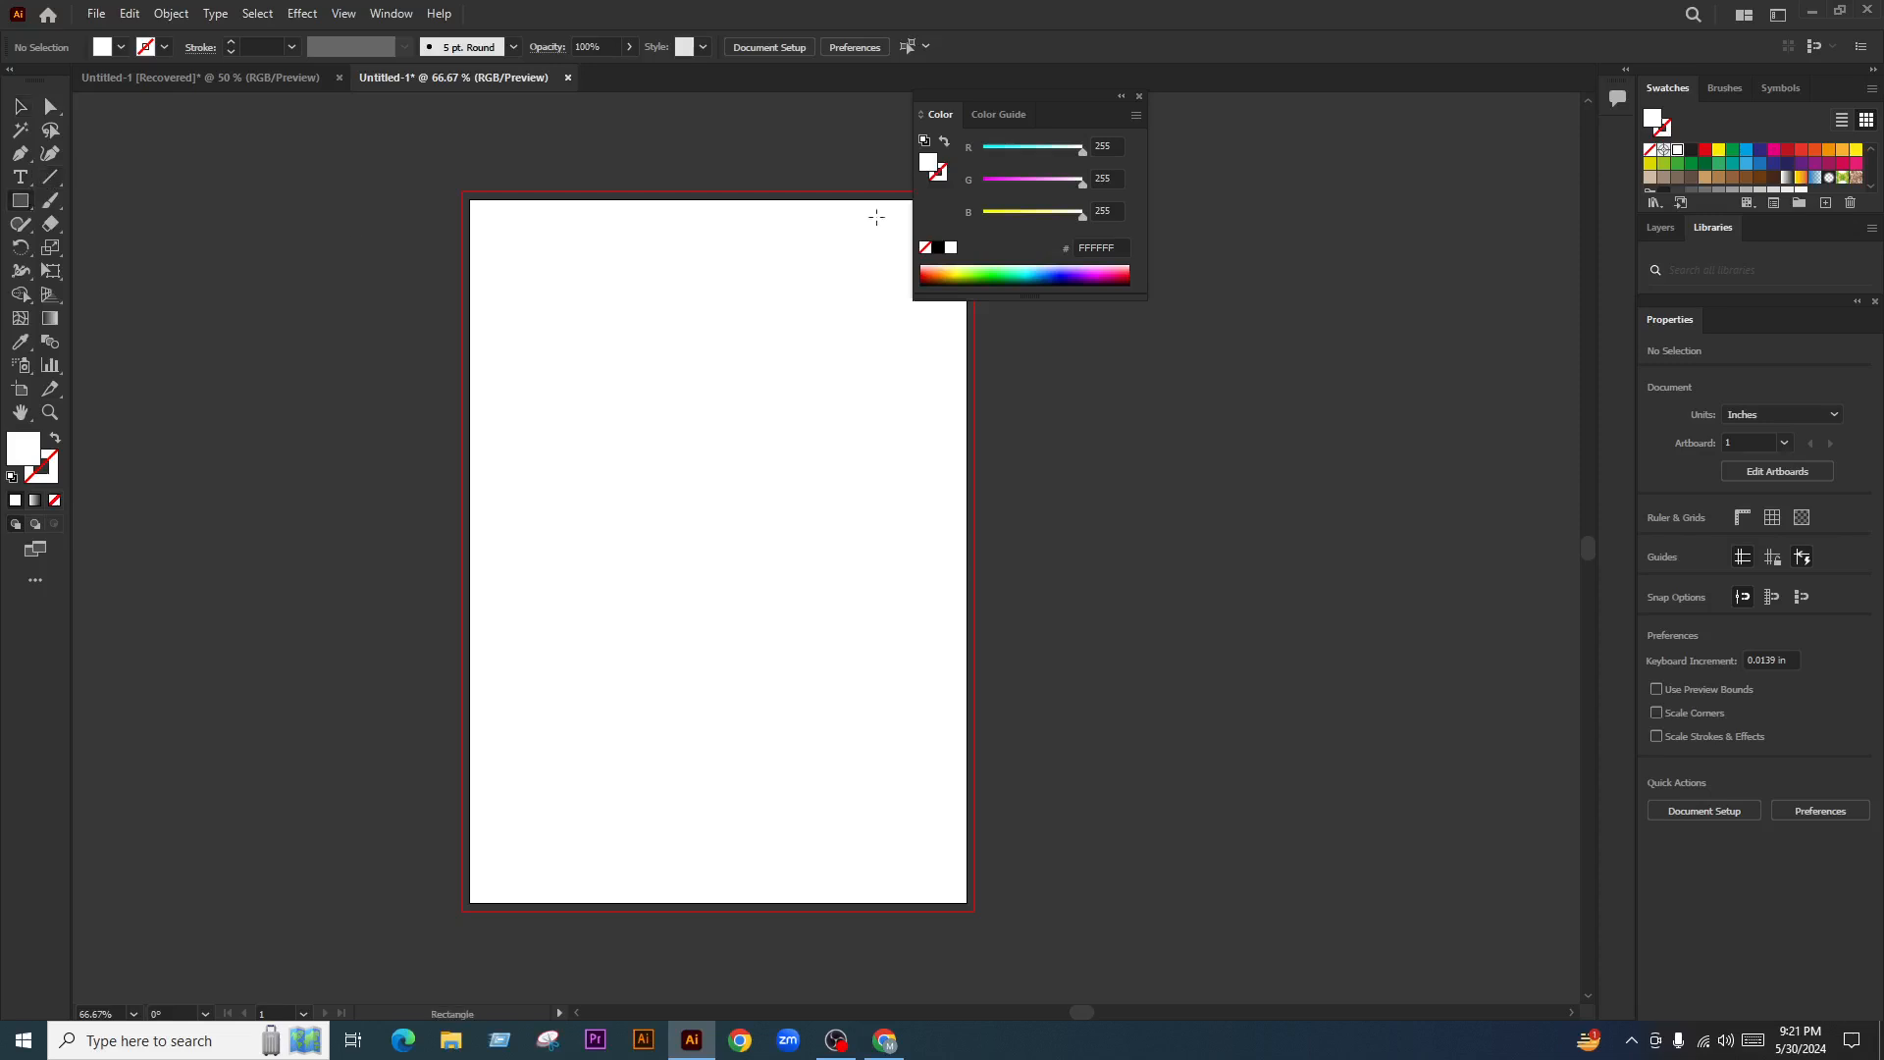
{"action": "left_click_drag", "start_coordinate": [1060, 118], "coordinate": [1384, 141]}
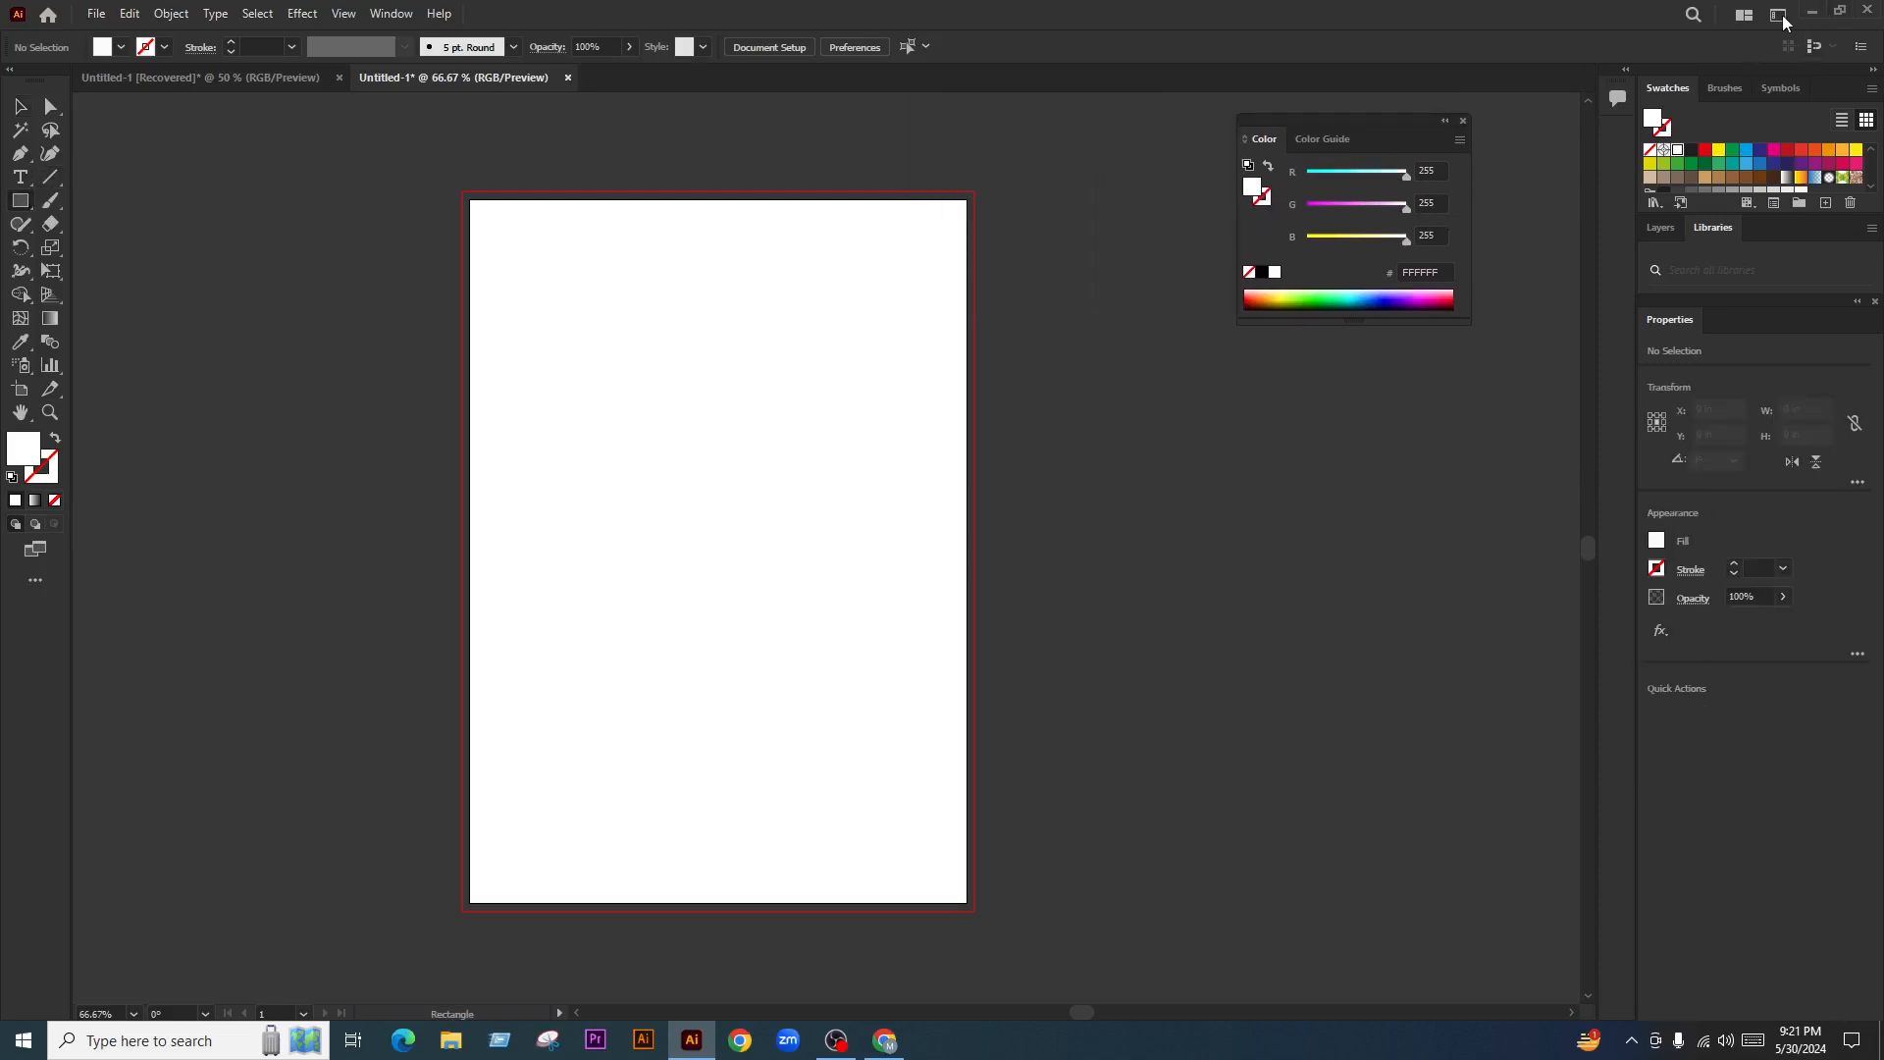
{"action": "left_click", "coordinate": [1778, 16]}
{"action": "left_click", "coordinate": [1678, 144]}
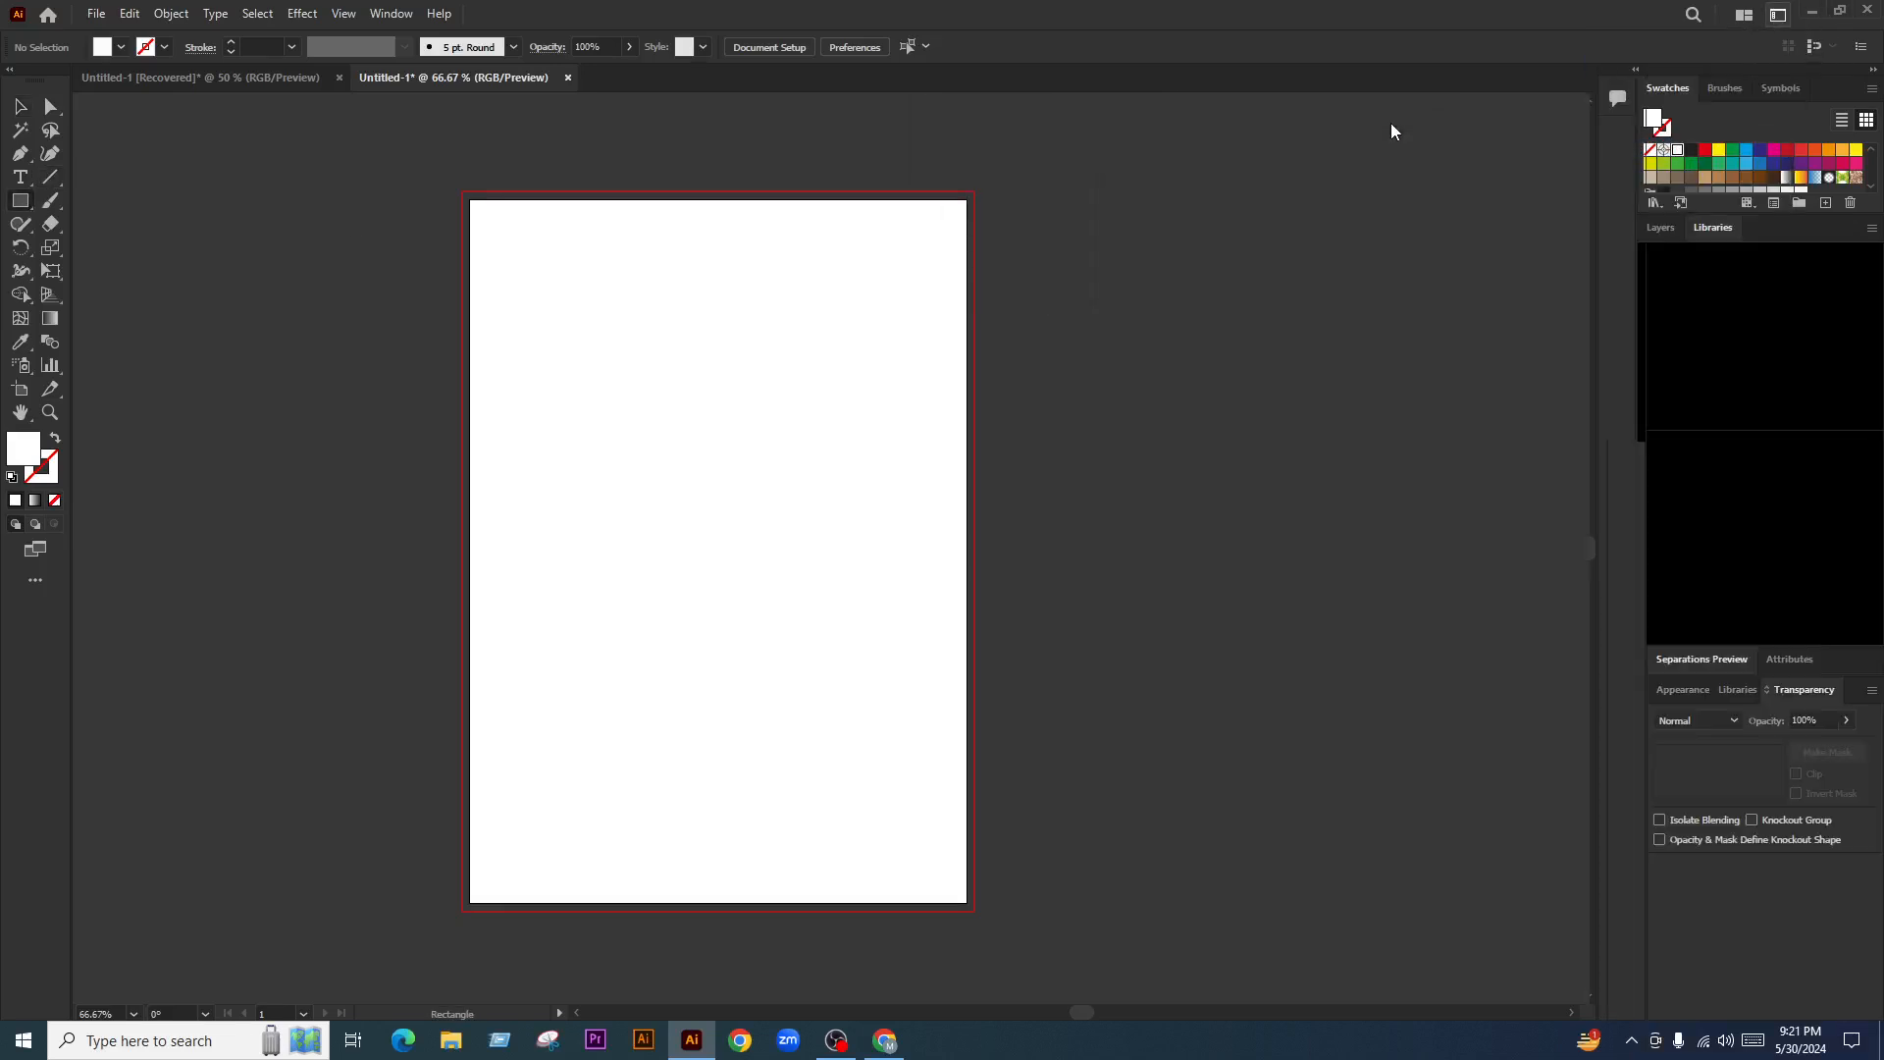
{"action": "left_click_drag", "start_coordinate": [461, 191], "coordinate": [972, 912]}
Offset the page rectangle 0.75 in inward to make an inset copy
{"action": "key", "text": "v"}
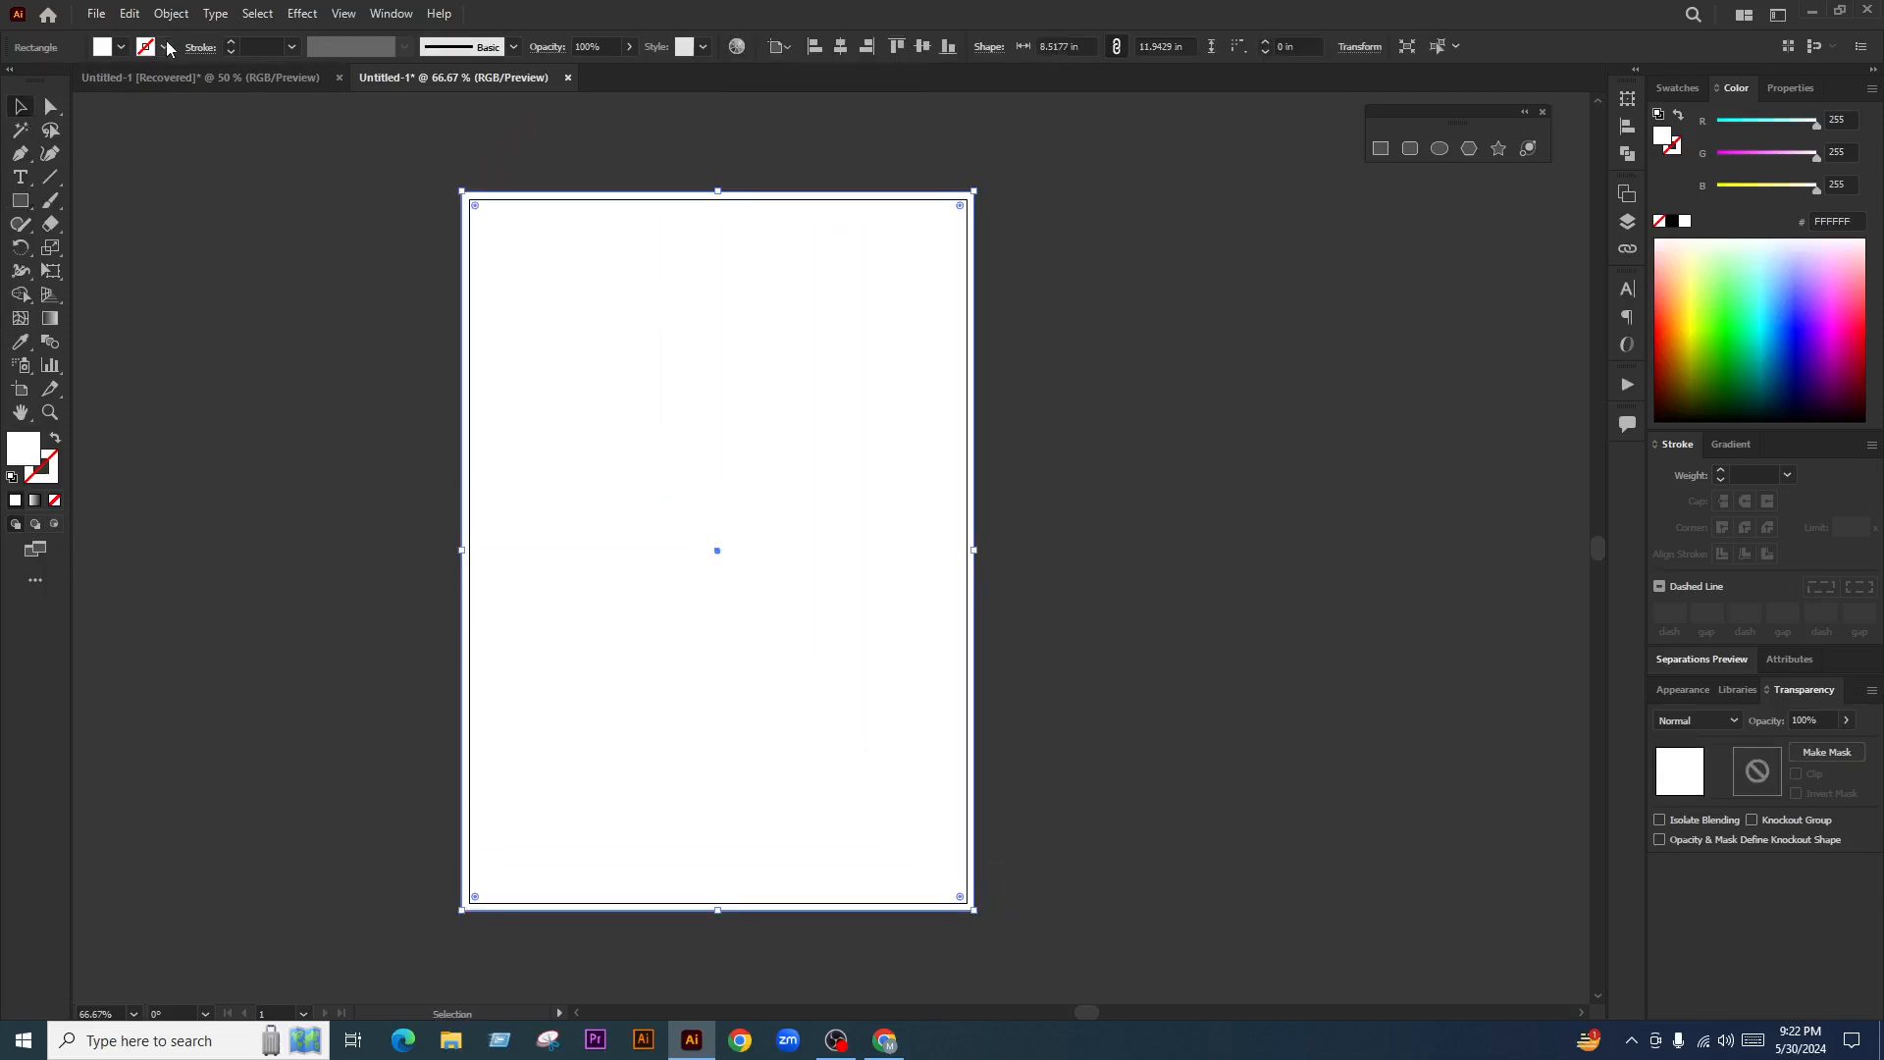
{"action": "left_click", "coordinate": [171, 13]}
{"action": "mouse_move", "coordinate": [295, 480]}
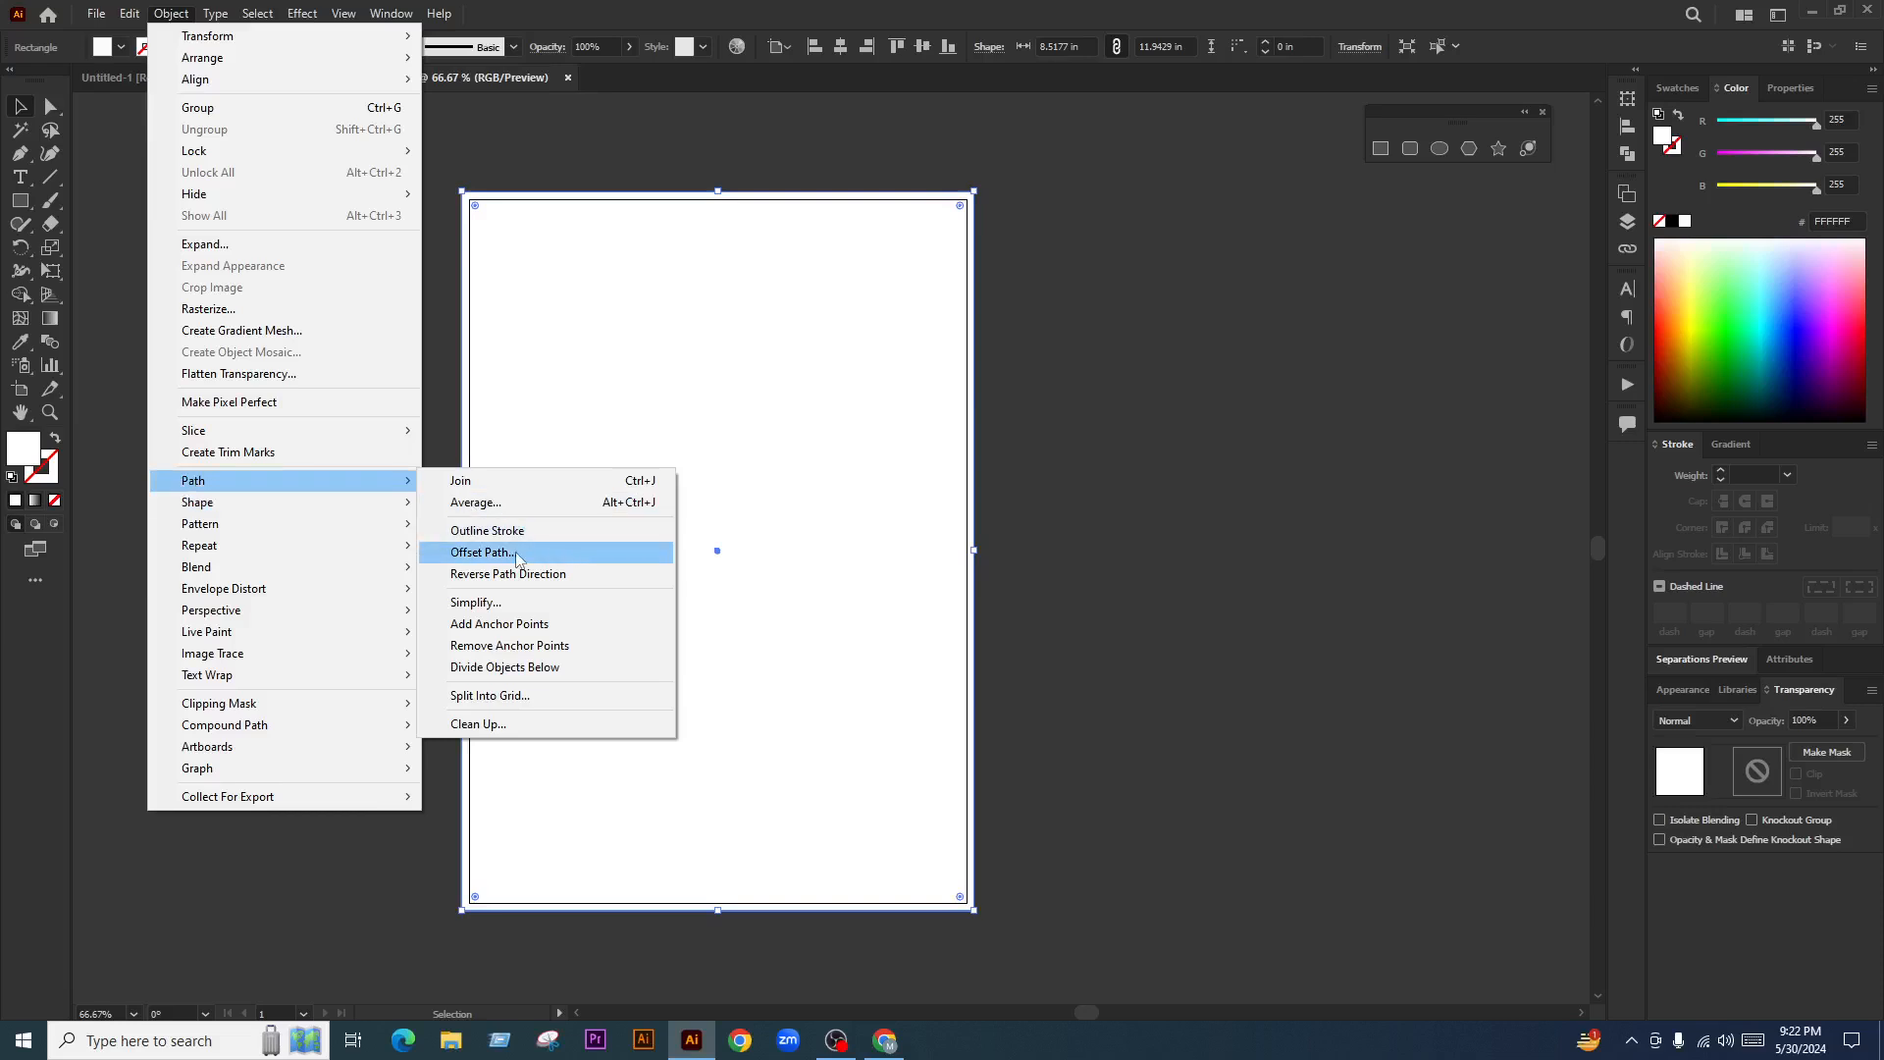
{"action": "left_click", "coordinate": [484, 553]}
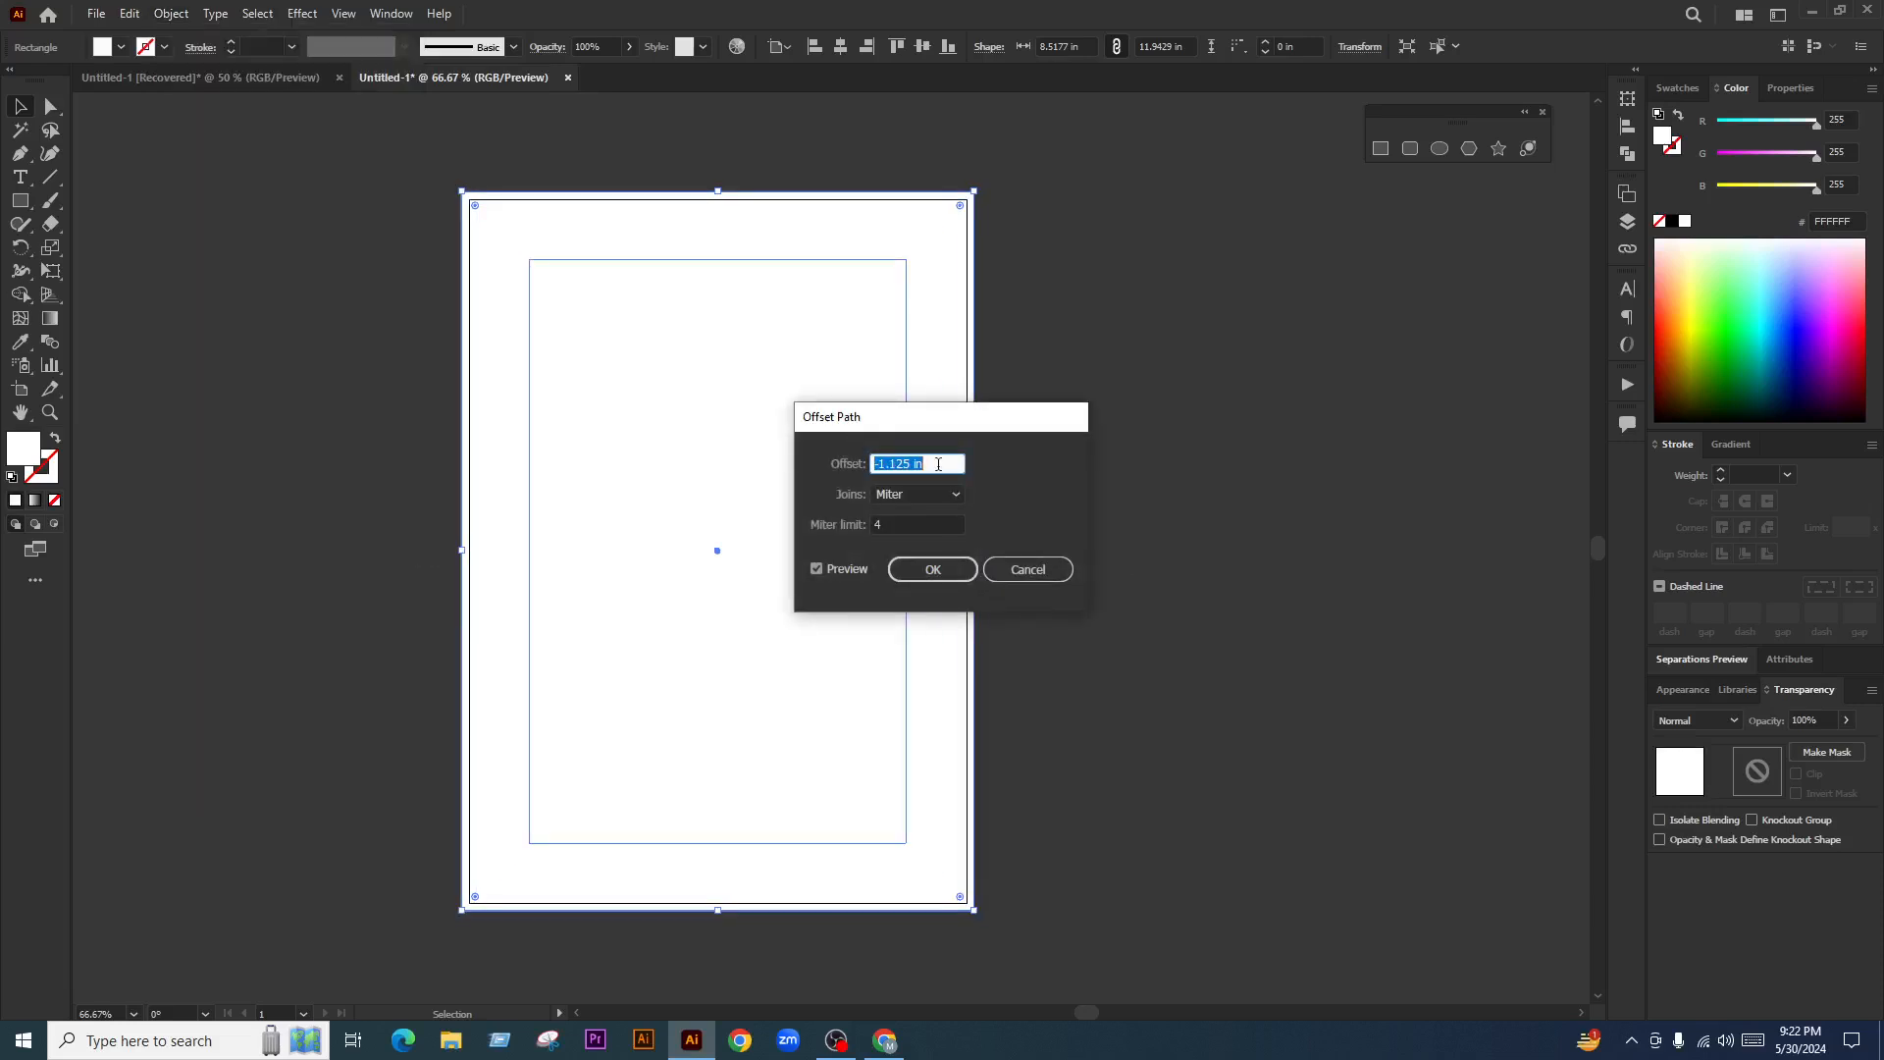
{"action": "key", "text": "Up"}
{"action": "key", "text": "Up"}
{"action": "key", "text": "Up"}
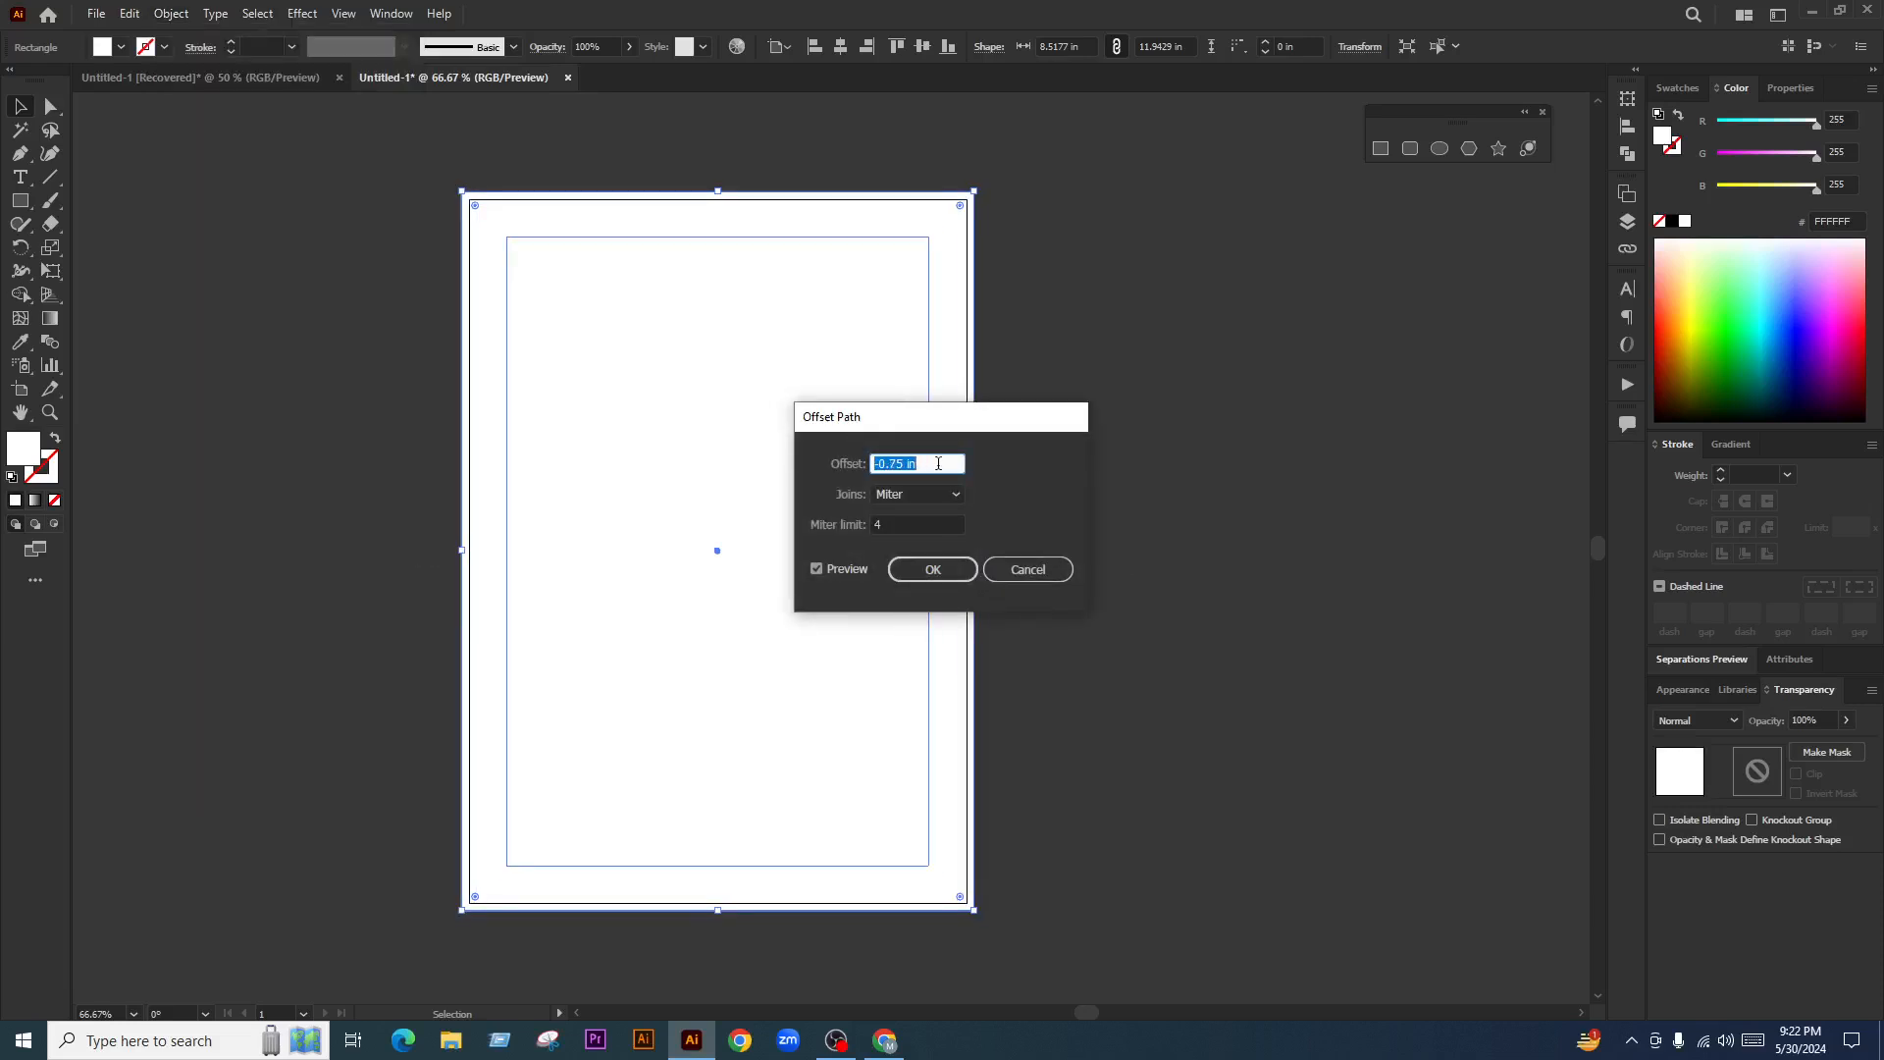
{"action": "left_click", "coordinate": [949, 580]}
Turn the inset copy into margin guides, lock and unlock them, and select all artwork
{"action": "right_click", "coordinate": [1157, 475]}
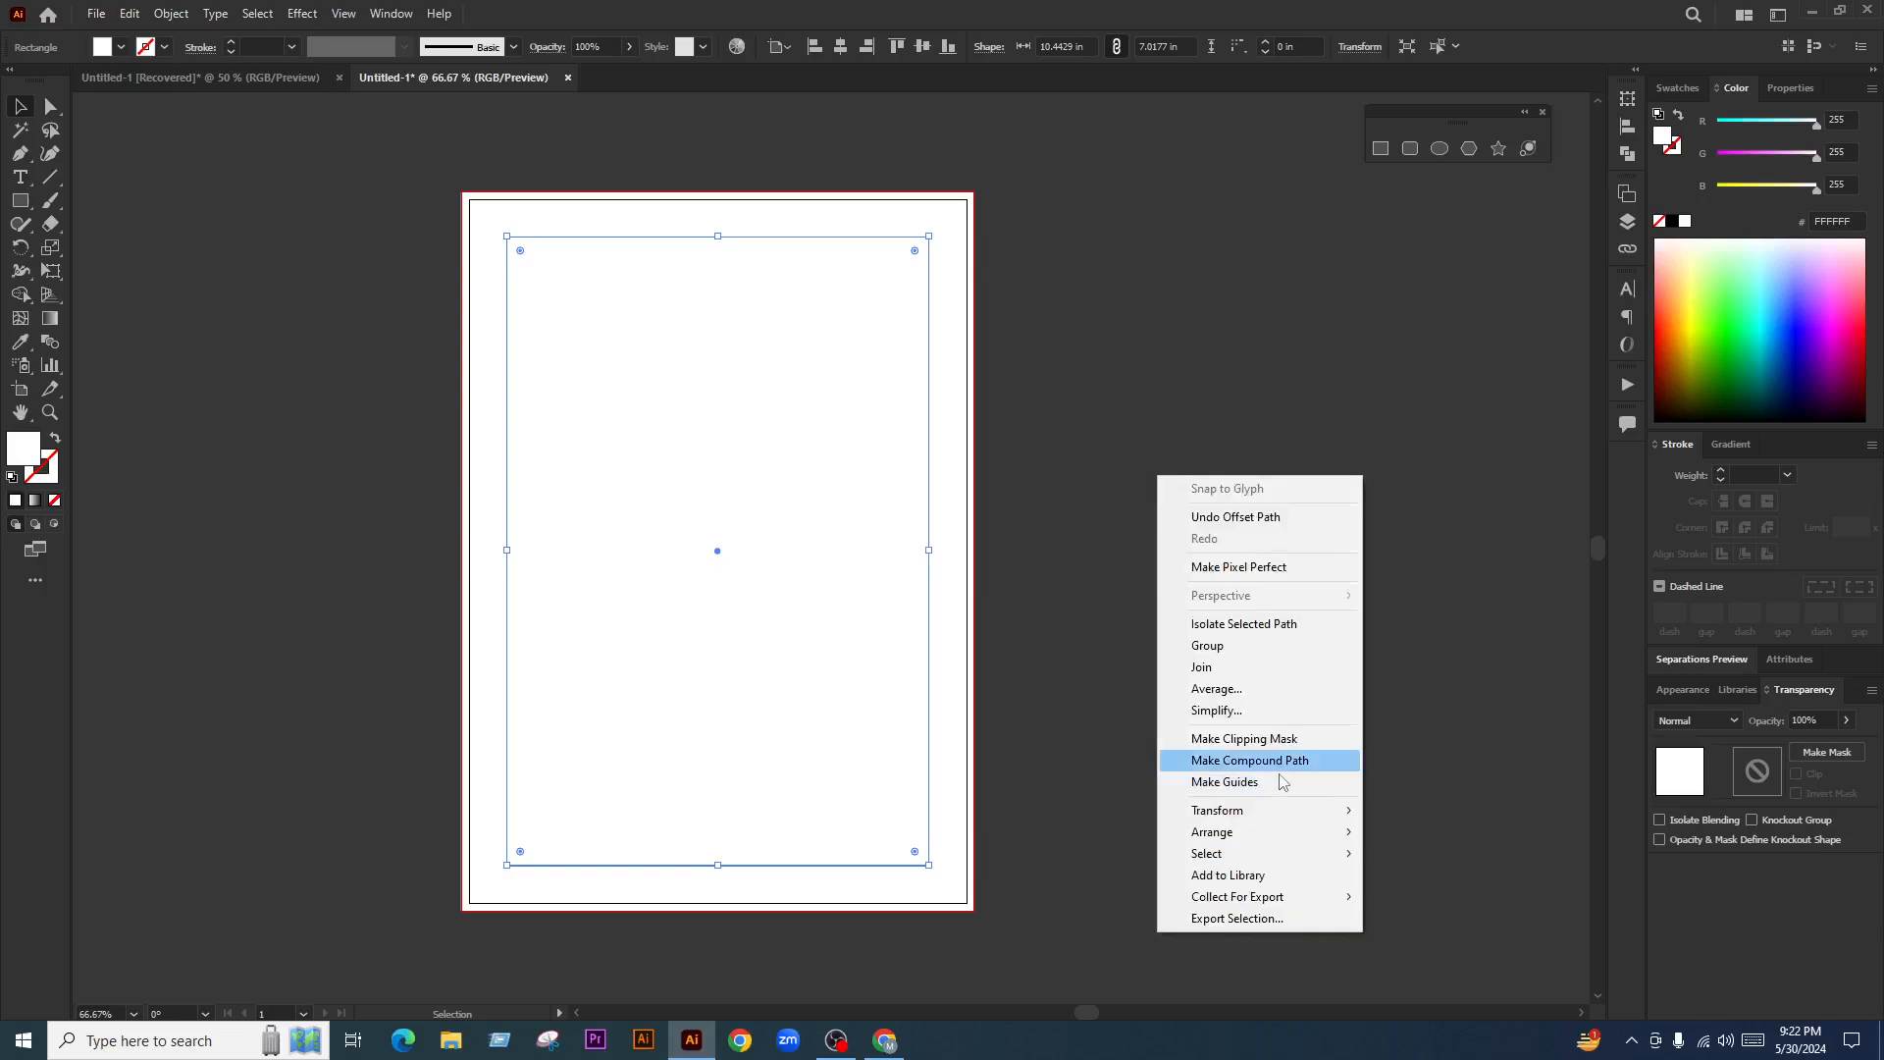
{"action": "left_click", "coordinate": [1277, 782]}
{"action": "right_click", "coordinate": [1131, 474]}
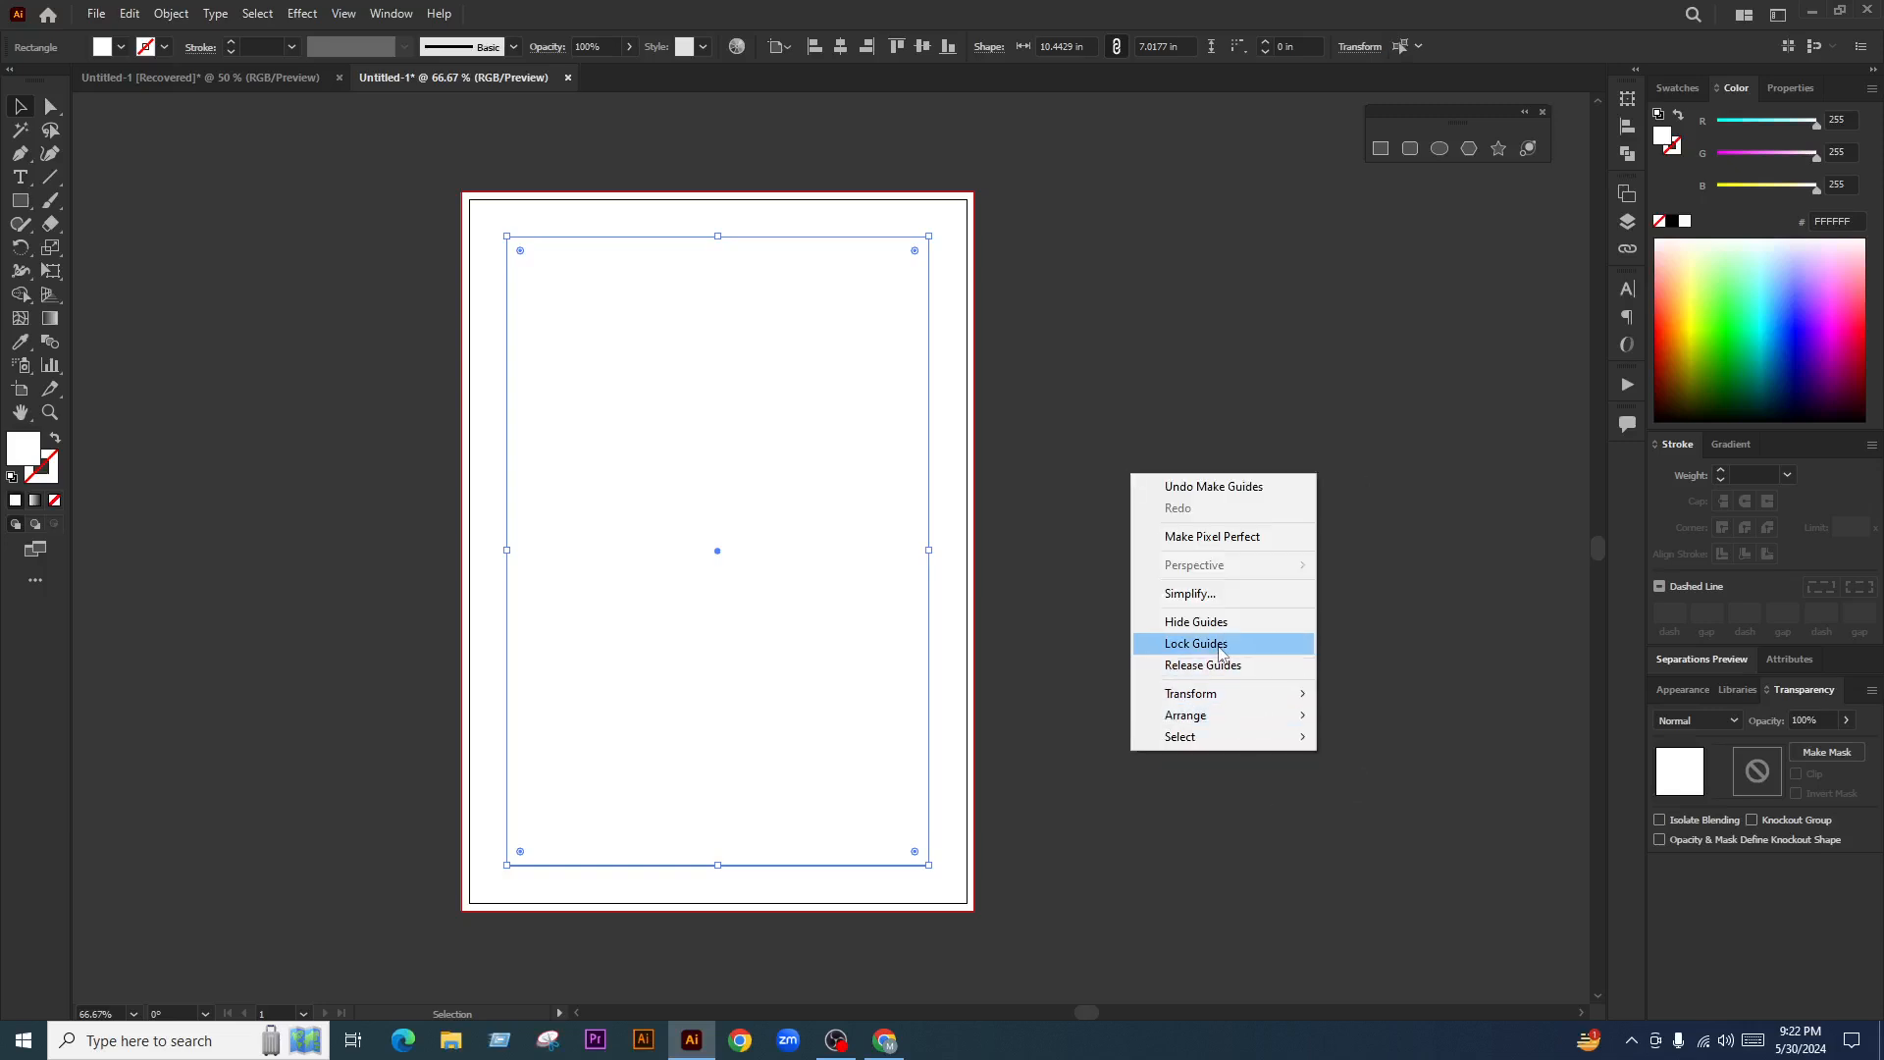
{"action": "left_click", "coordinate": [1218, 646]}
{"action": "right_click", "coordinate": [1102, 517]}
{"action": "left_click", "coordinate": [1199, 723]}
{"action": "scroll", "coordinate": [958, 642], "scroll_direction": "down", "scroll_amount": 1}
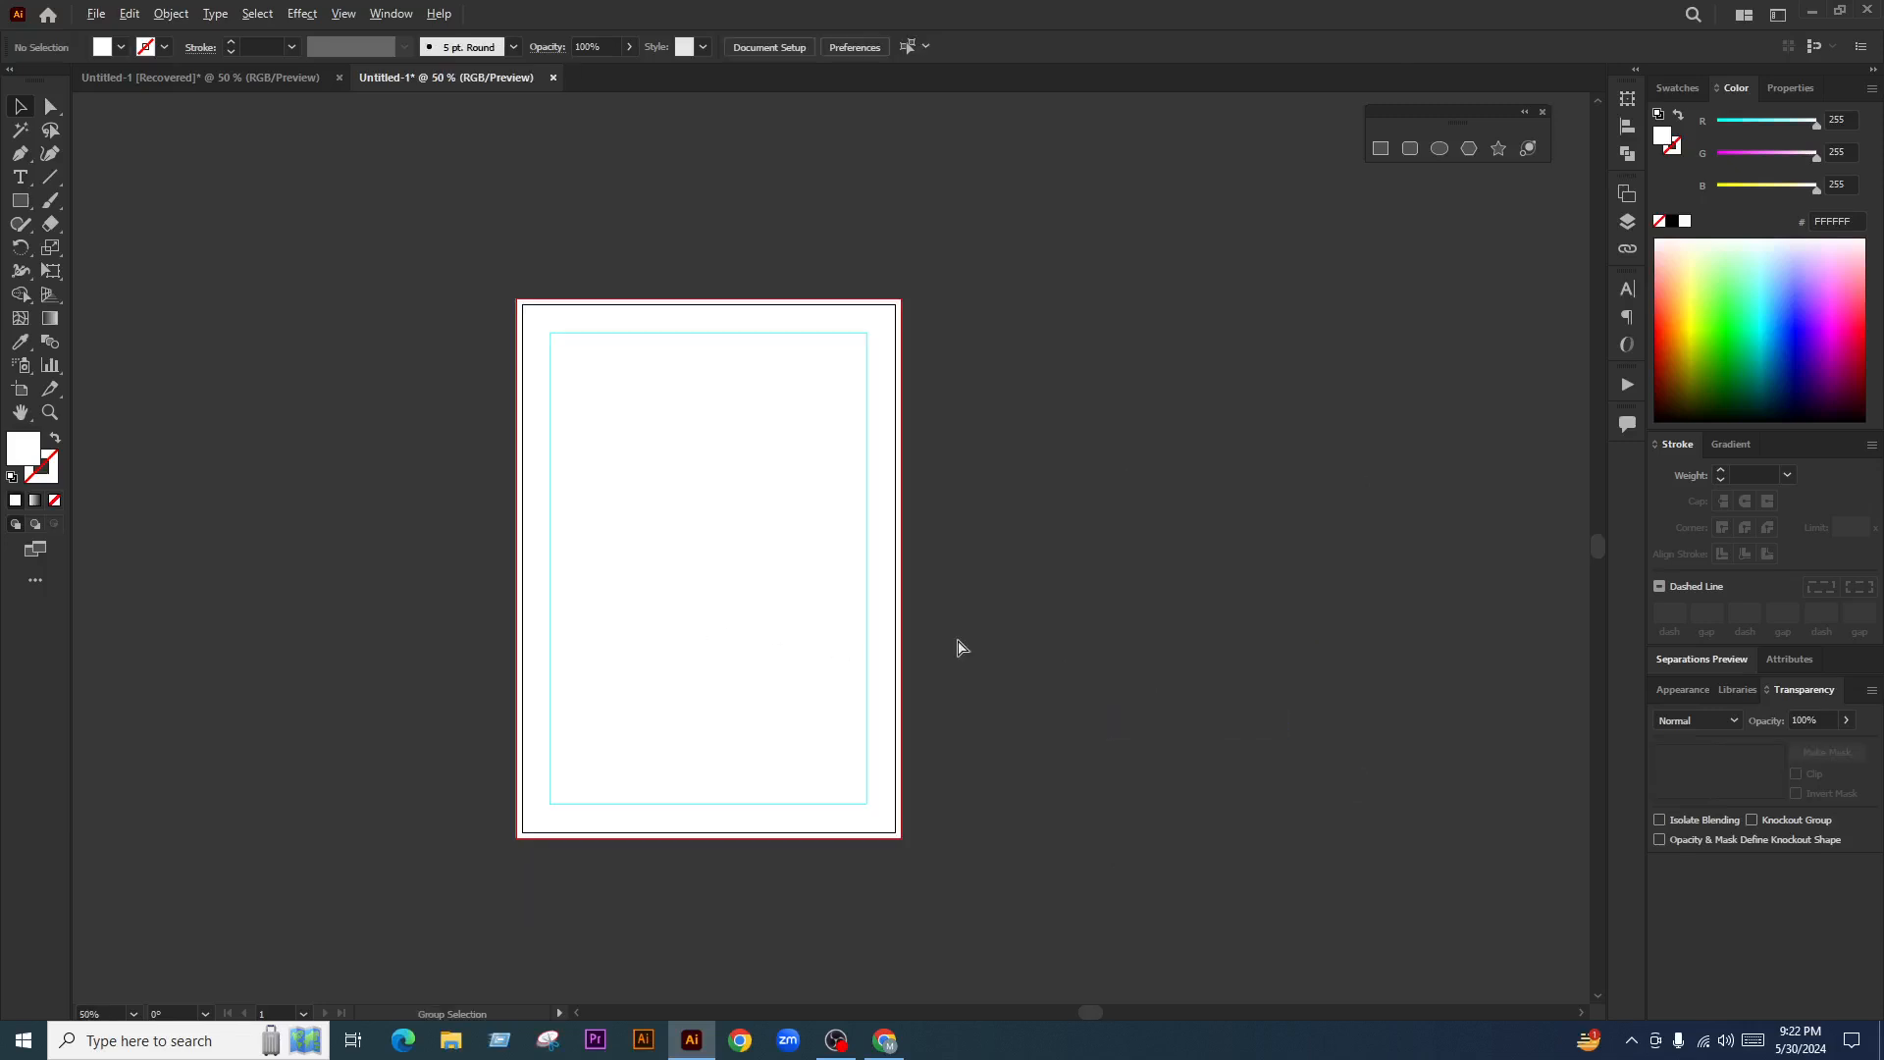
{"action": "key", "text": "a"}
{"action": "key", "text": "ctrl+a"}
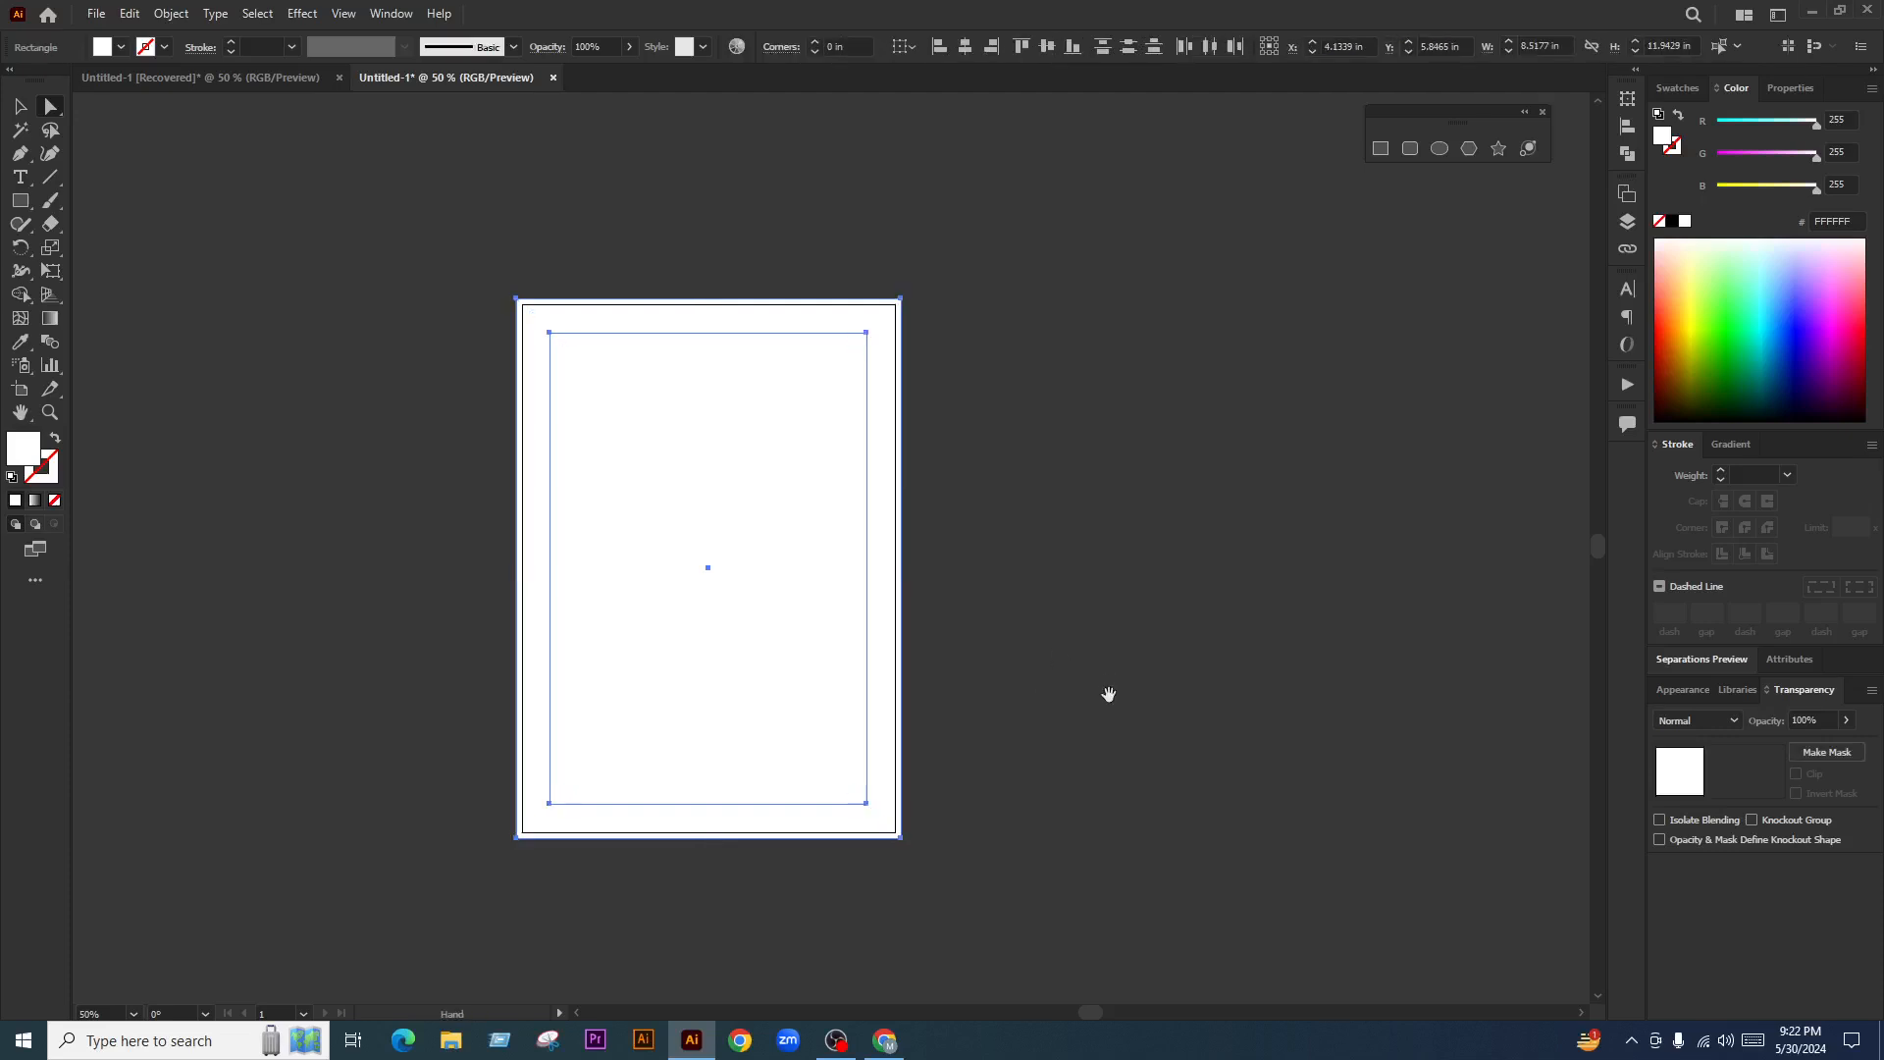
Alt-drag Artboard 1 to create a duplicate page on its right, then lock the guides
{"action": "left_click_drag", "start_coordinate": [1106, 694], "coordinate": [996, 673]}
{"action": "left_click", "coordinate": [20, 389]}
{"action": "left_click_drag", "start_coordinate": [585, 576], "coordinate": [1058, 624]}
{"action": "left_click", "coordinate": [21, 107]}
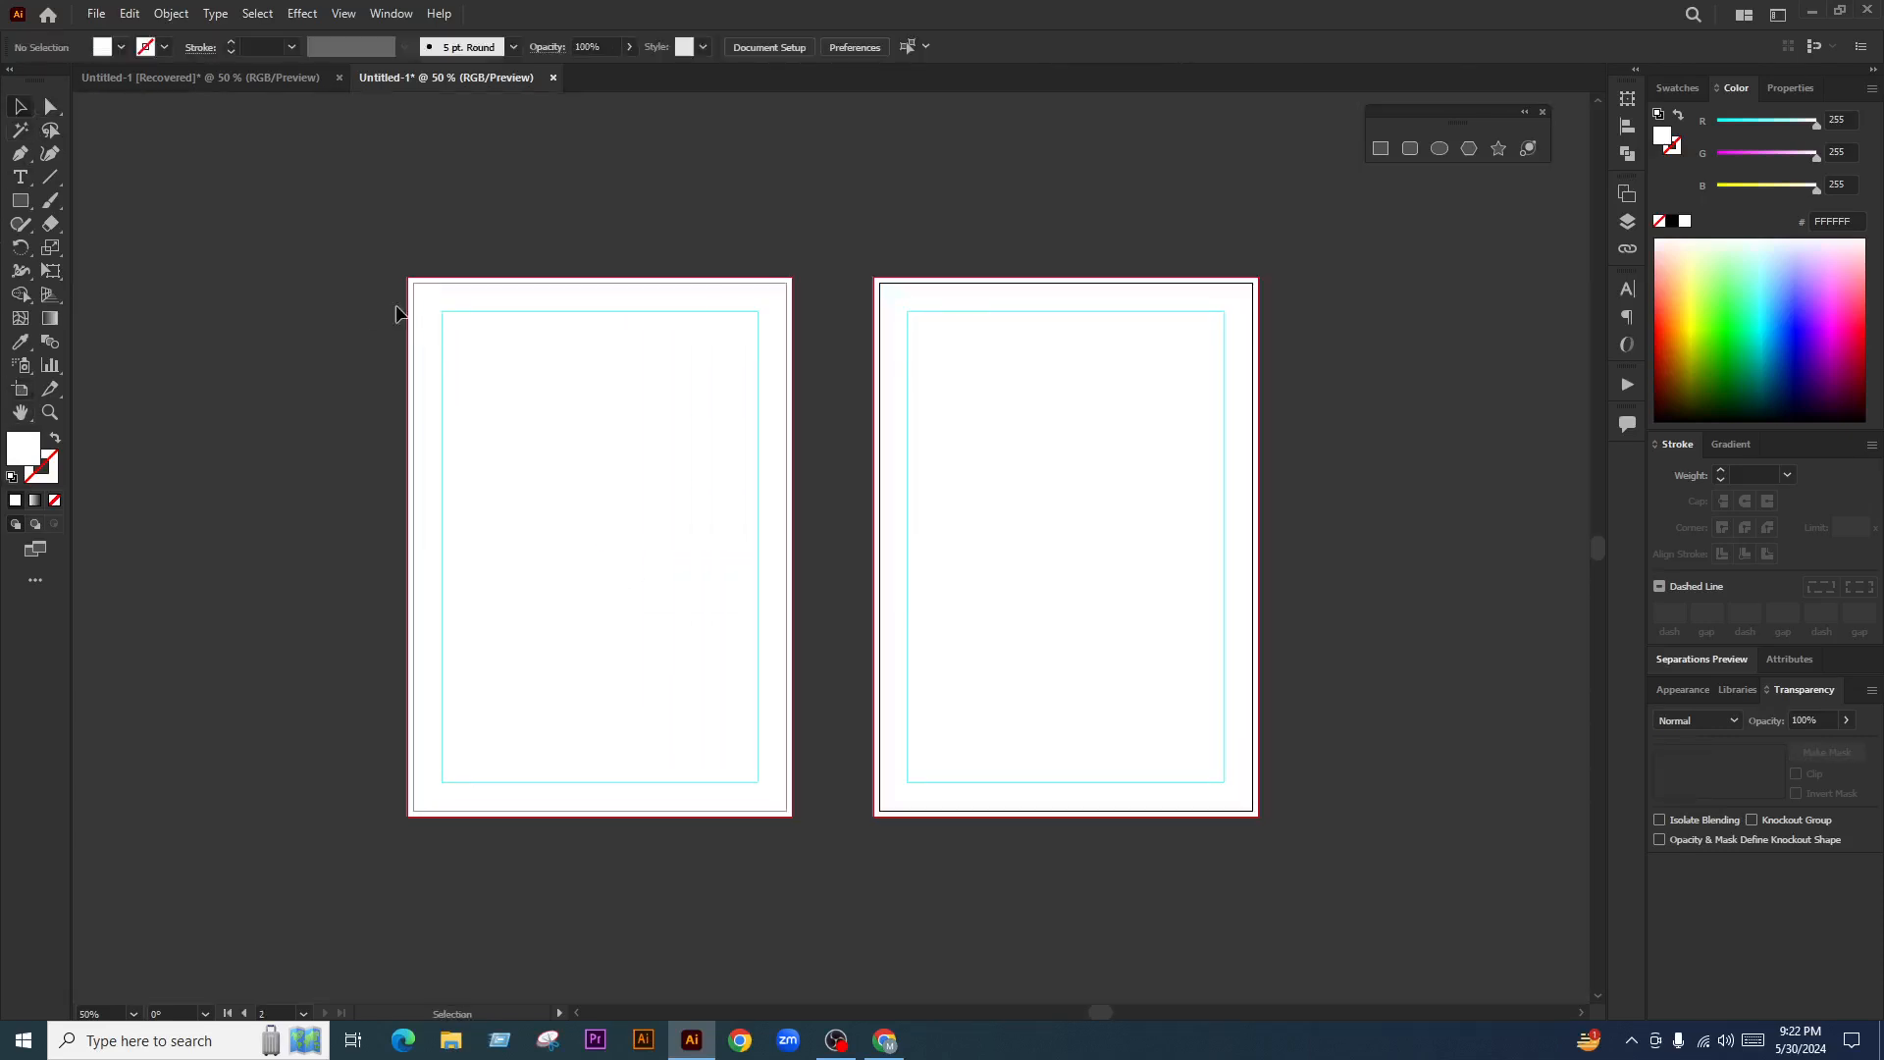
{"action": "left_click_drag", "start_coordinate": [872, 209], "coordinate": [938, 219]}
{"action": "right_click", "coordinate": [919, 167]}
{"action": "left_click", "coordinate": [1001, 378]}
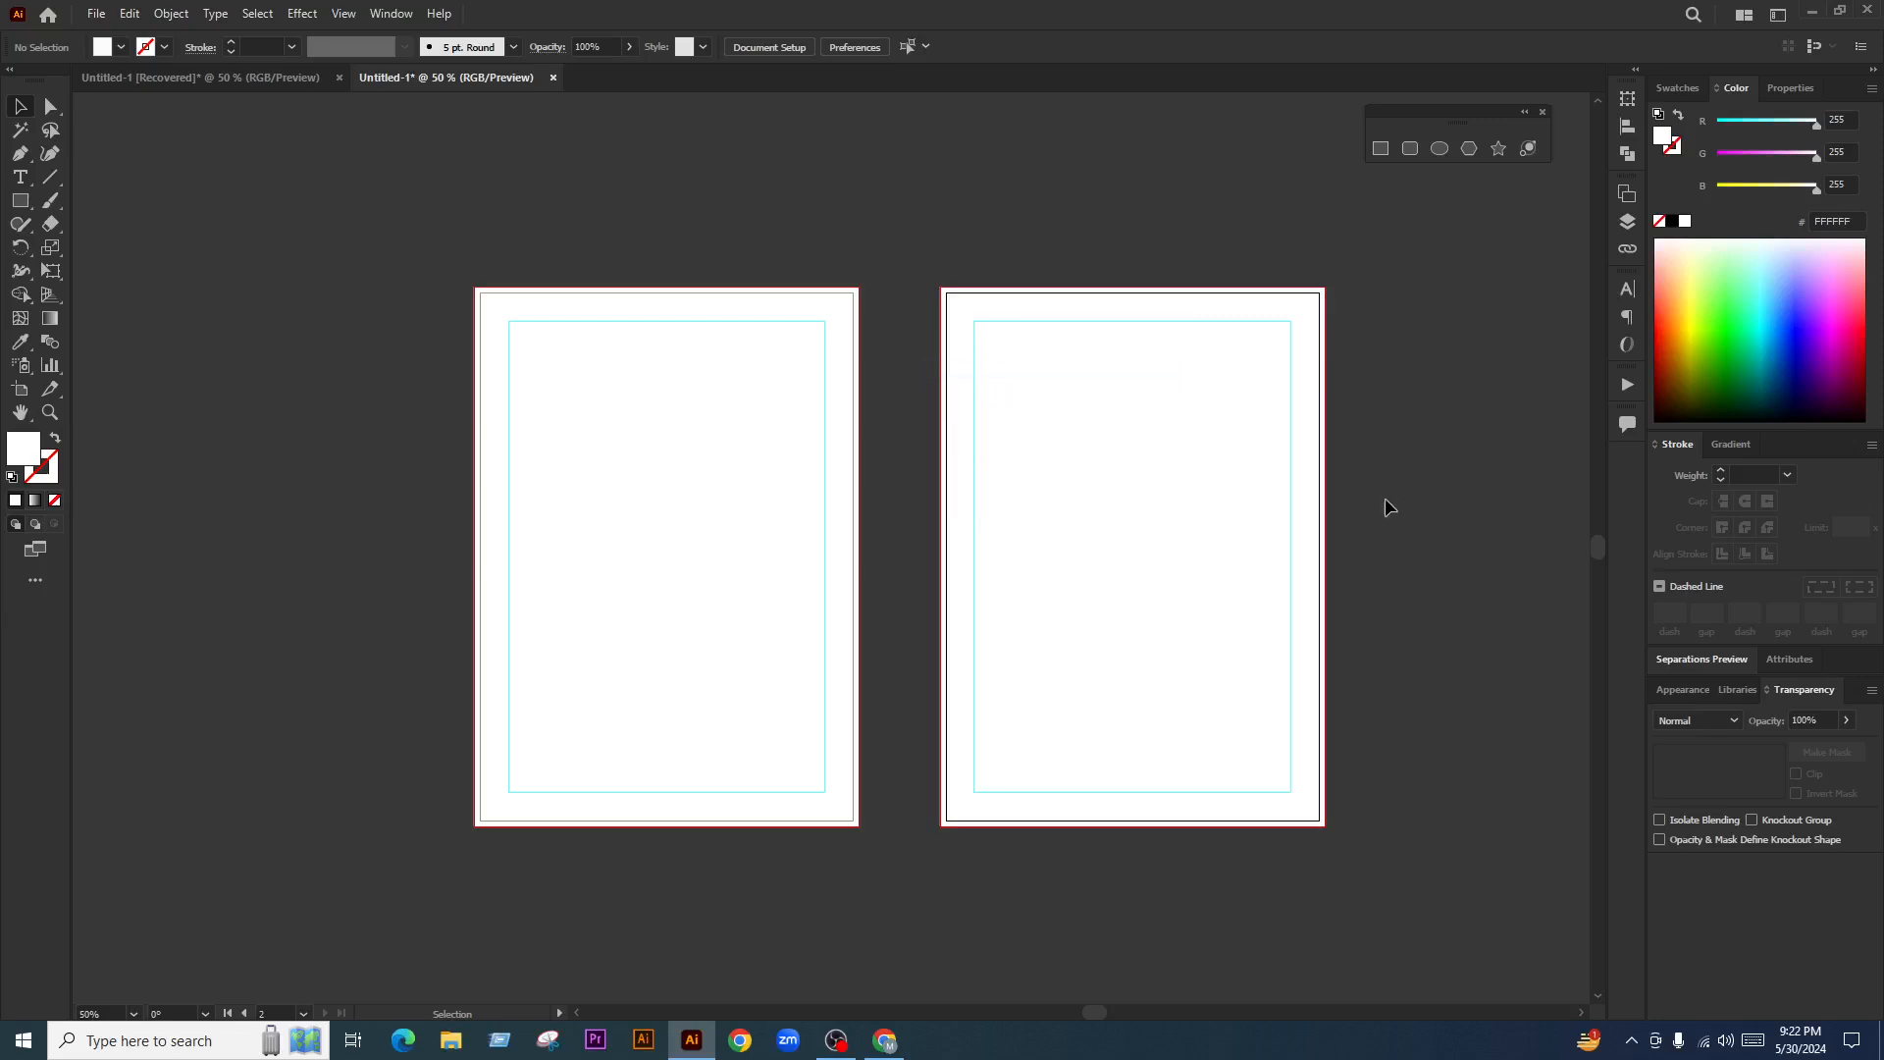
Unlock the guides and select the left page's bleed rectangle and margin guides
{"action": "left_click_drag", "start_coordinate": [1380, 526], "coordinate": [1397, 523]}
{"action": "scroll", "coordinate": [673, 576], "scroll_direction": "down", "scroll_amount": 2}
{"action": "scroll", "coordinate": [674, 596], "scroll_direction": "up", "scroll_amount": 2}
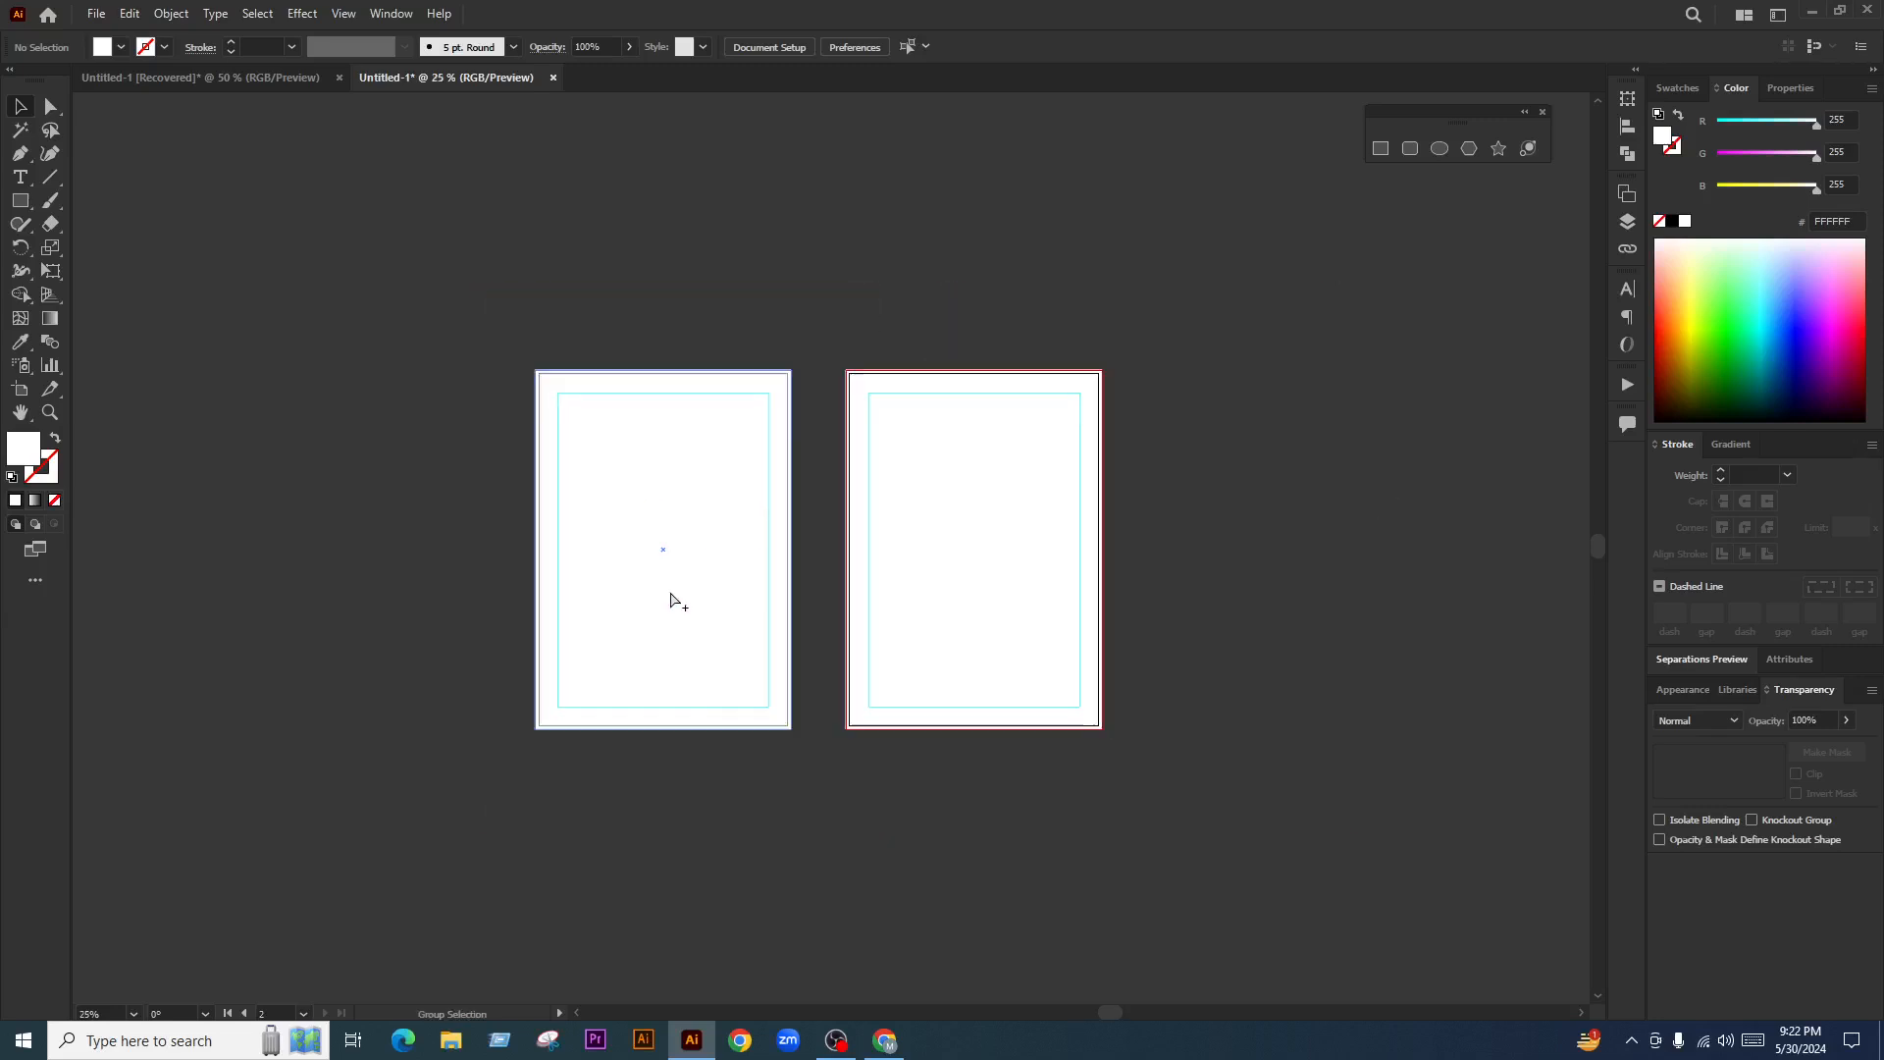
{"action": "scroll", "coordinate": [872, 587], "scroll_direction": "down", "scroll_amount": 1}
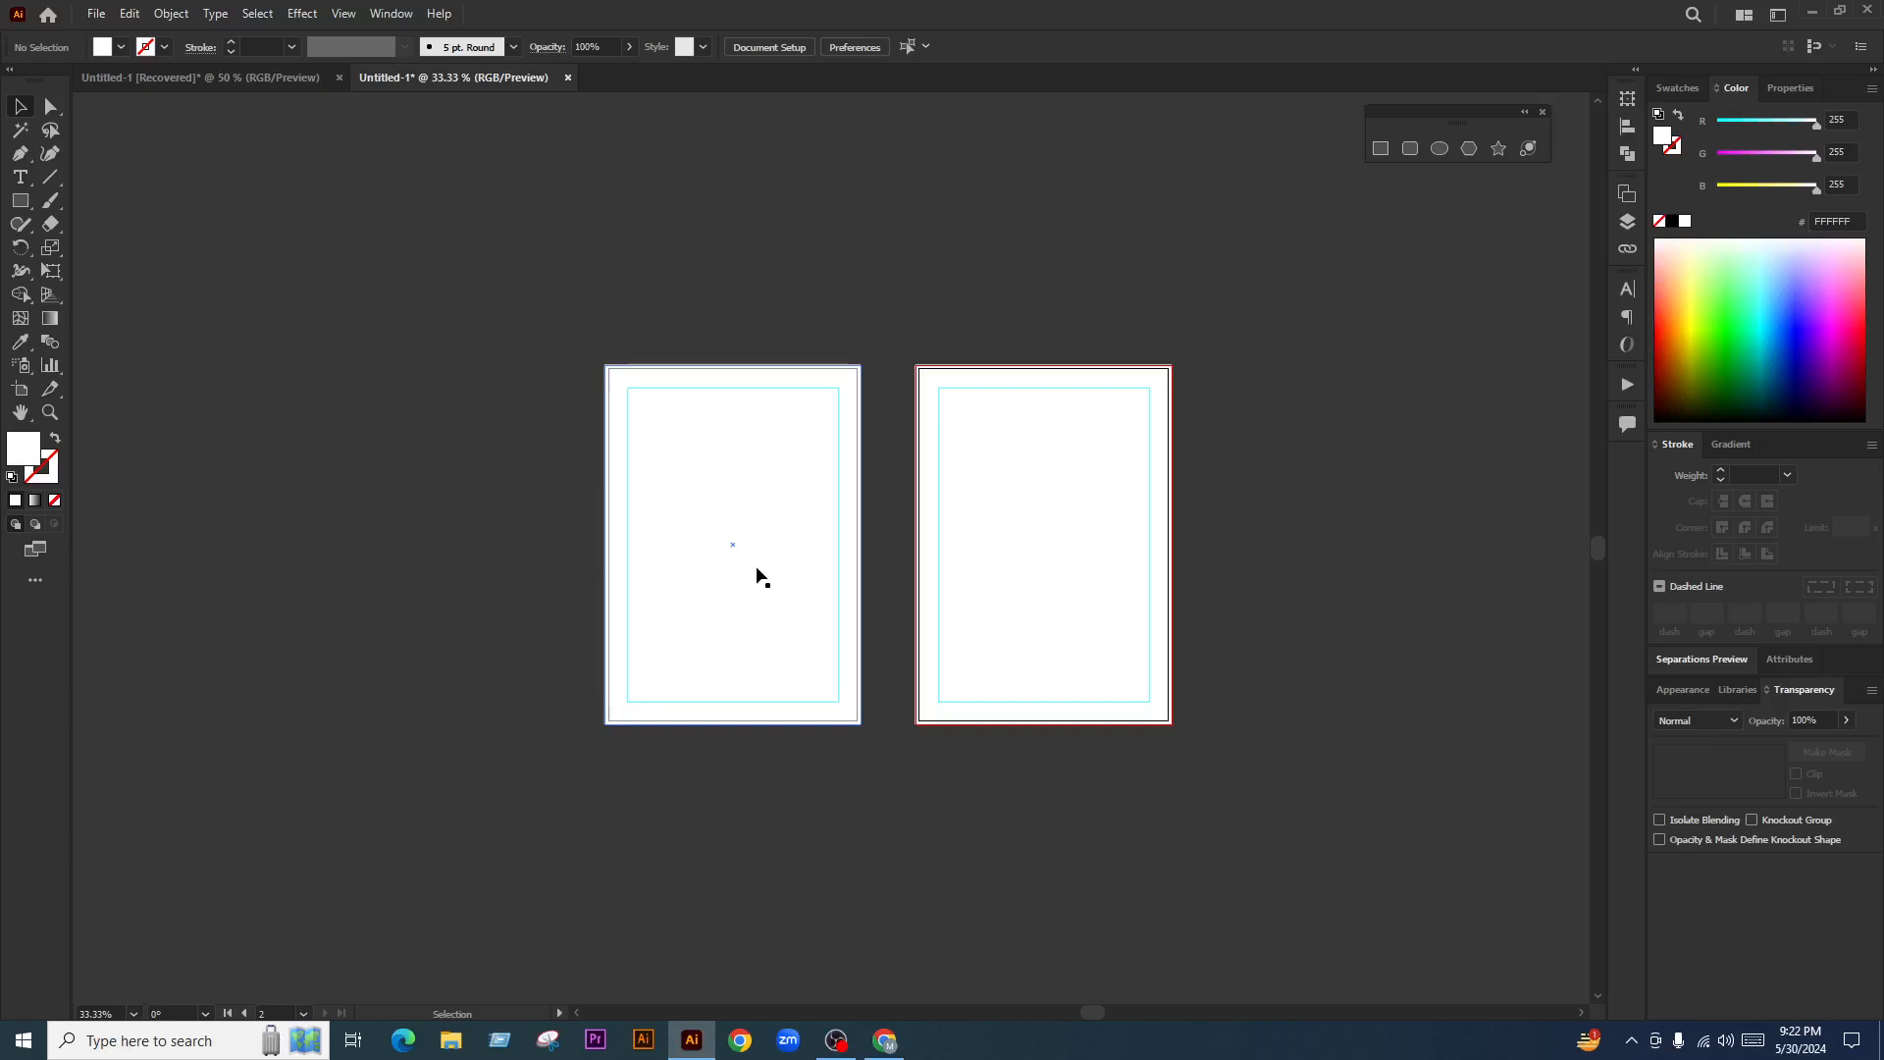
{"action": "scroll", "coordinate": [773, 581], "scroll_direction": "down", "scroll_amount": 3}
{"action": "scroll", "coordinate": [766, 559], "scroll_direction": "up", "scroll_amount": 3}
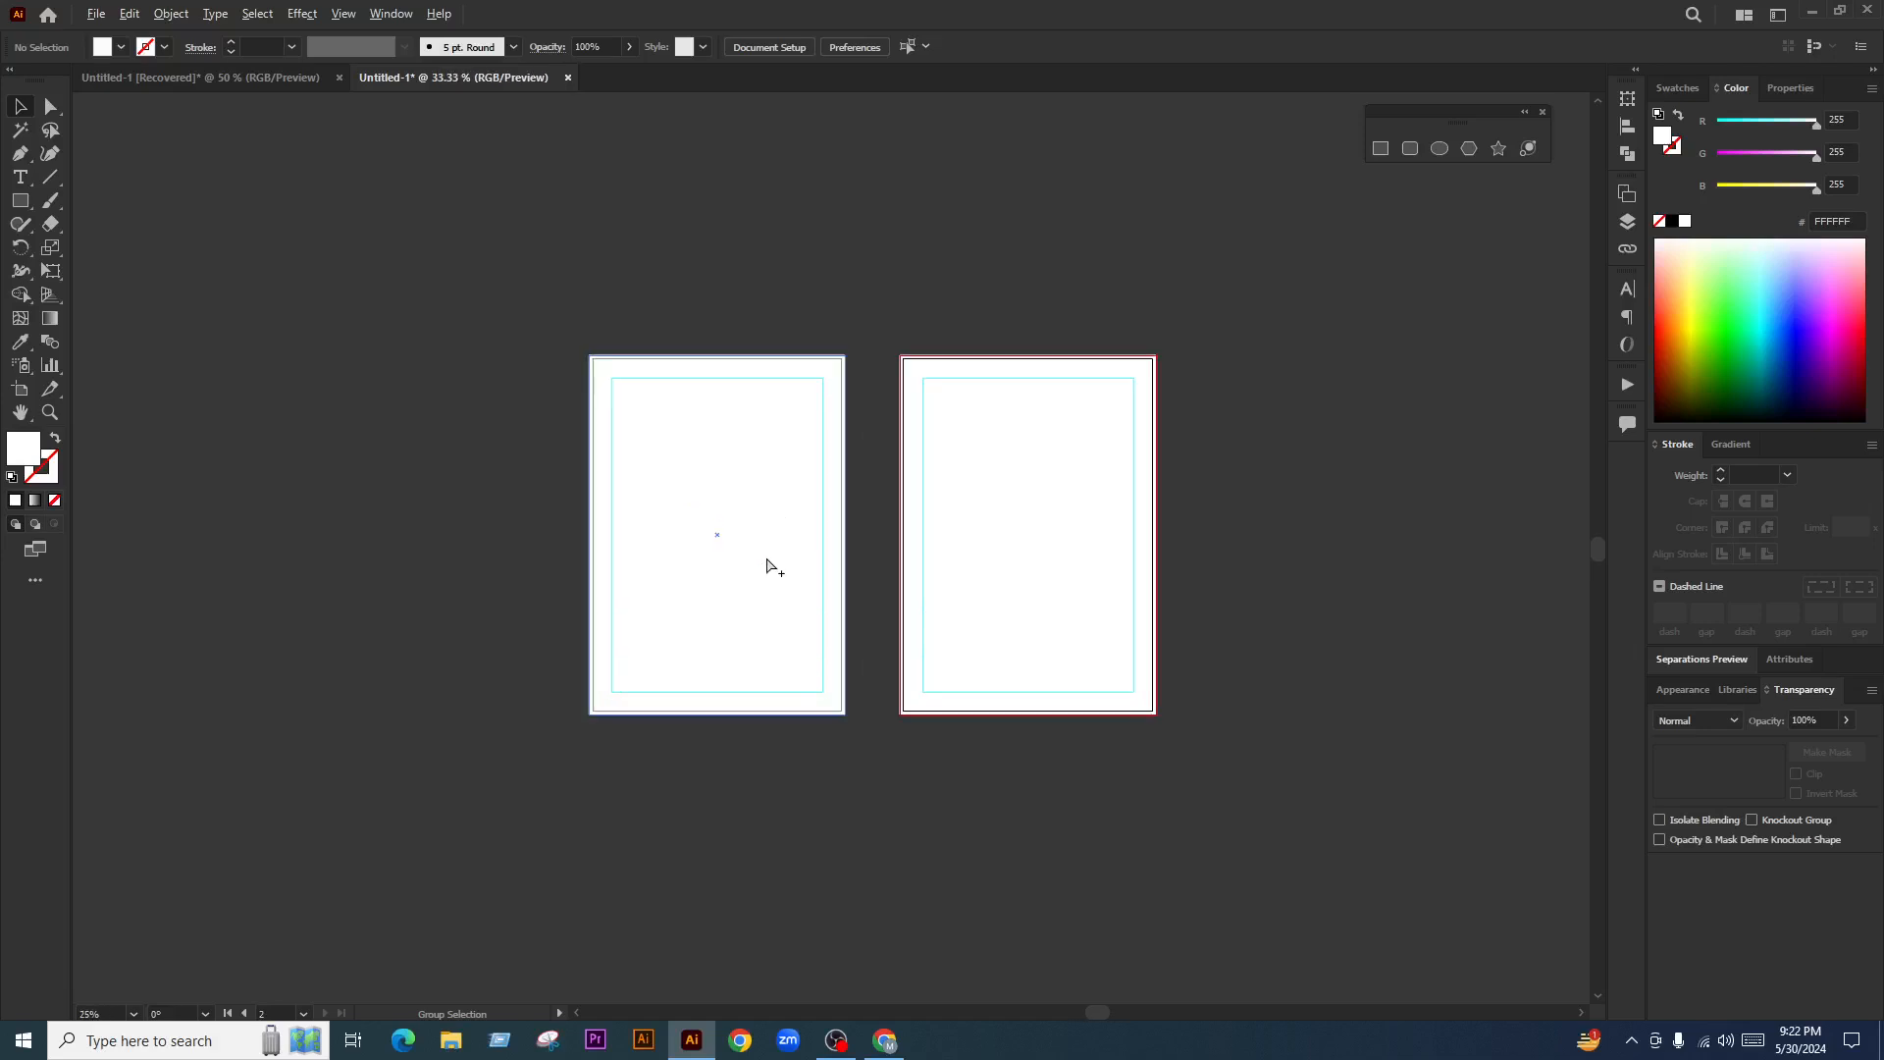
{"action": "left_click", "coordinate": [716, 437]}
{"action": "left_click", "coordinate": [1060, 844]}
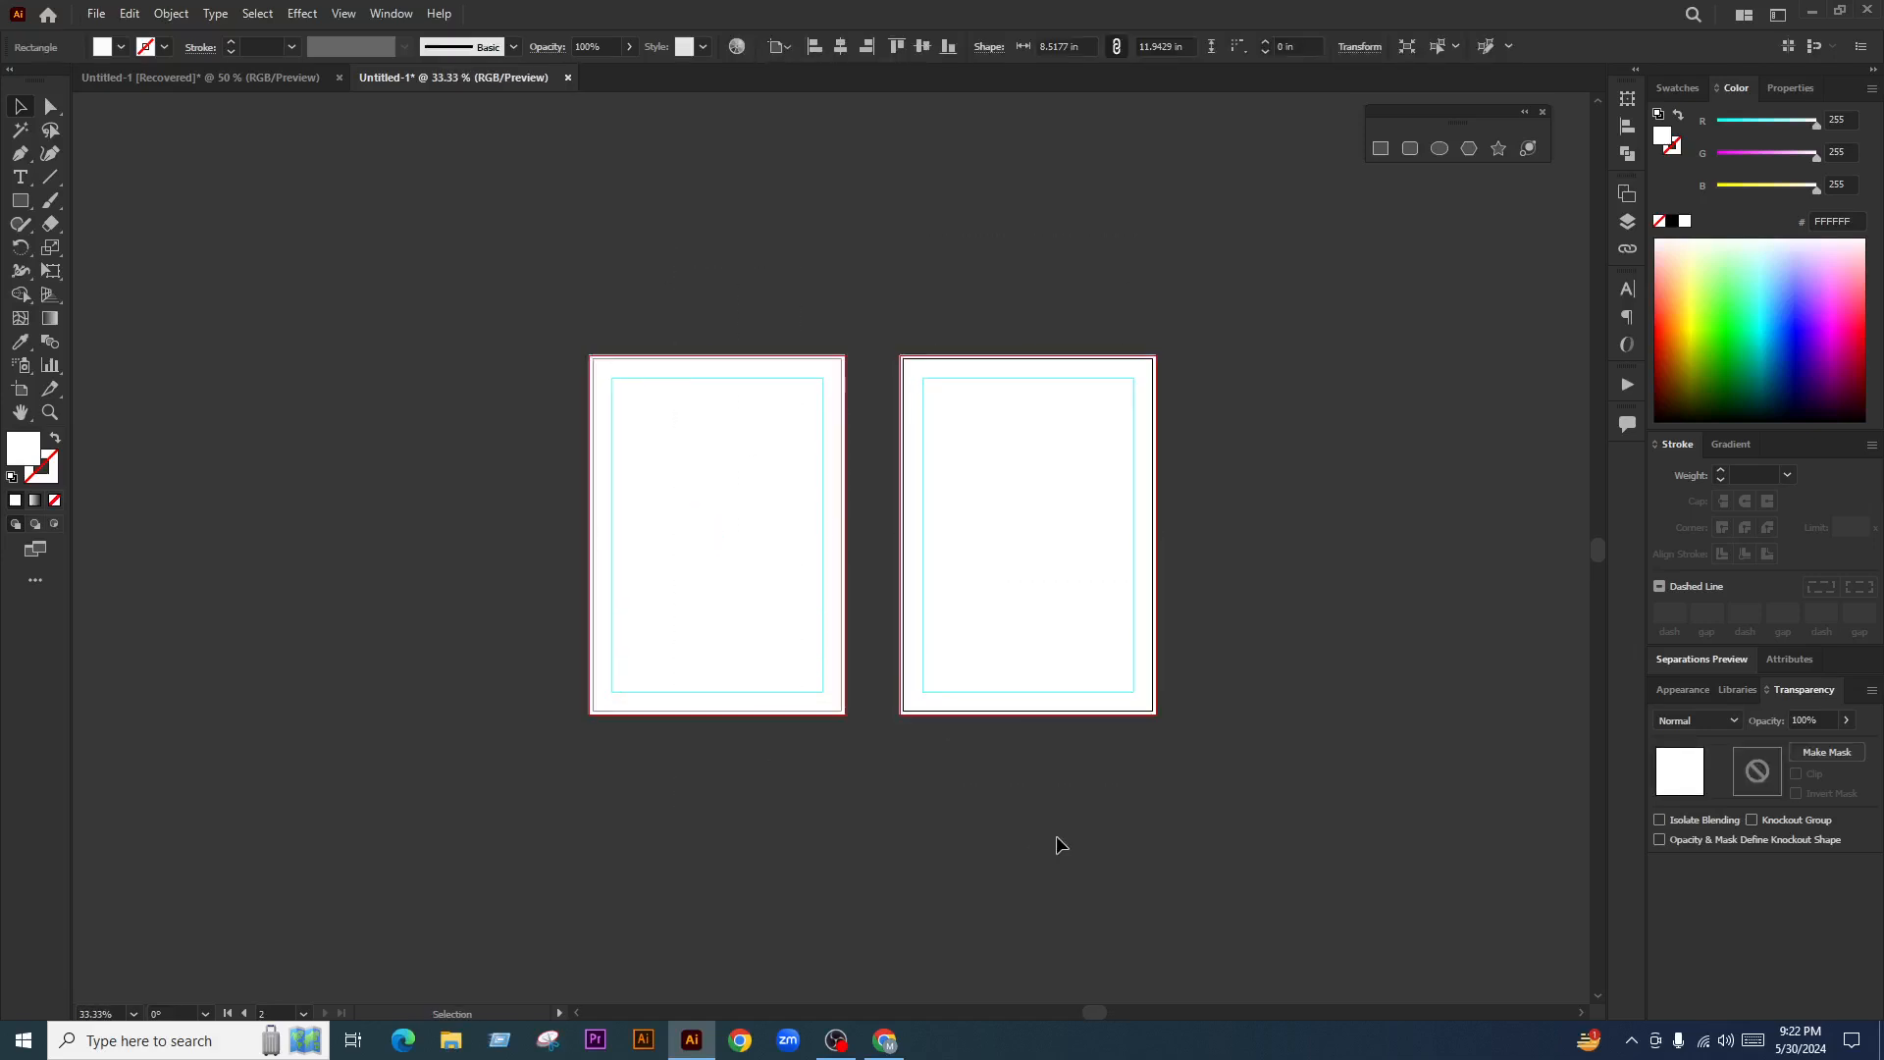
{"action": "scroll", "coordinate": [422, 574], "scroll_direction": "up", "scroll_amount": 2}
{"action": "scroll", "coordinate": [834, 556], "scroll_direction": "down", "scroll_amount": 2}
{"action": "left_click_drag", "start_coordinate": [568, 218], "coordinate": [968, 791]}
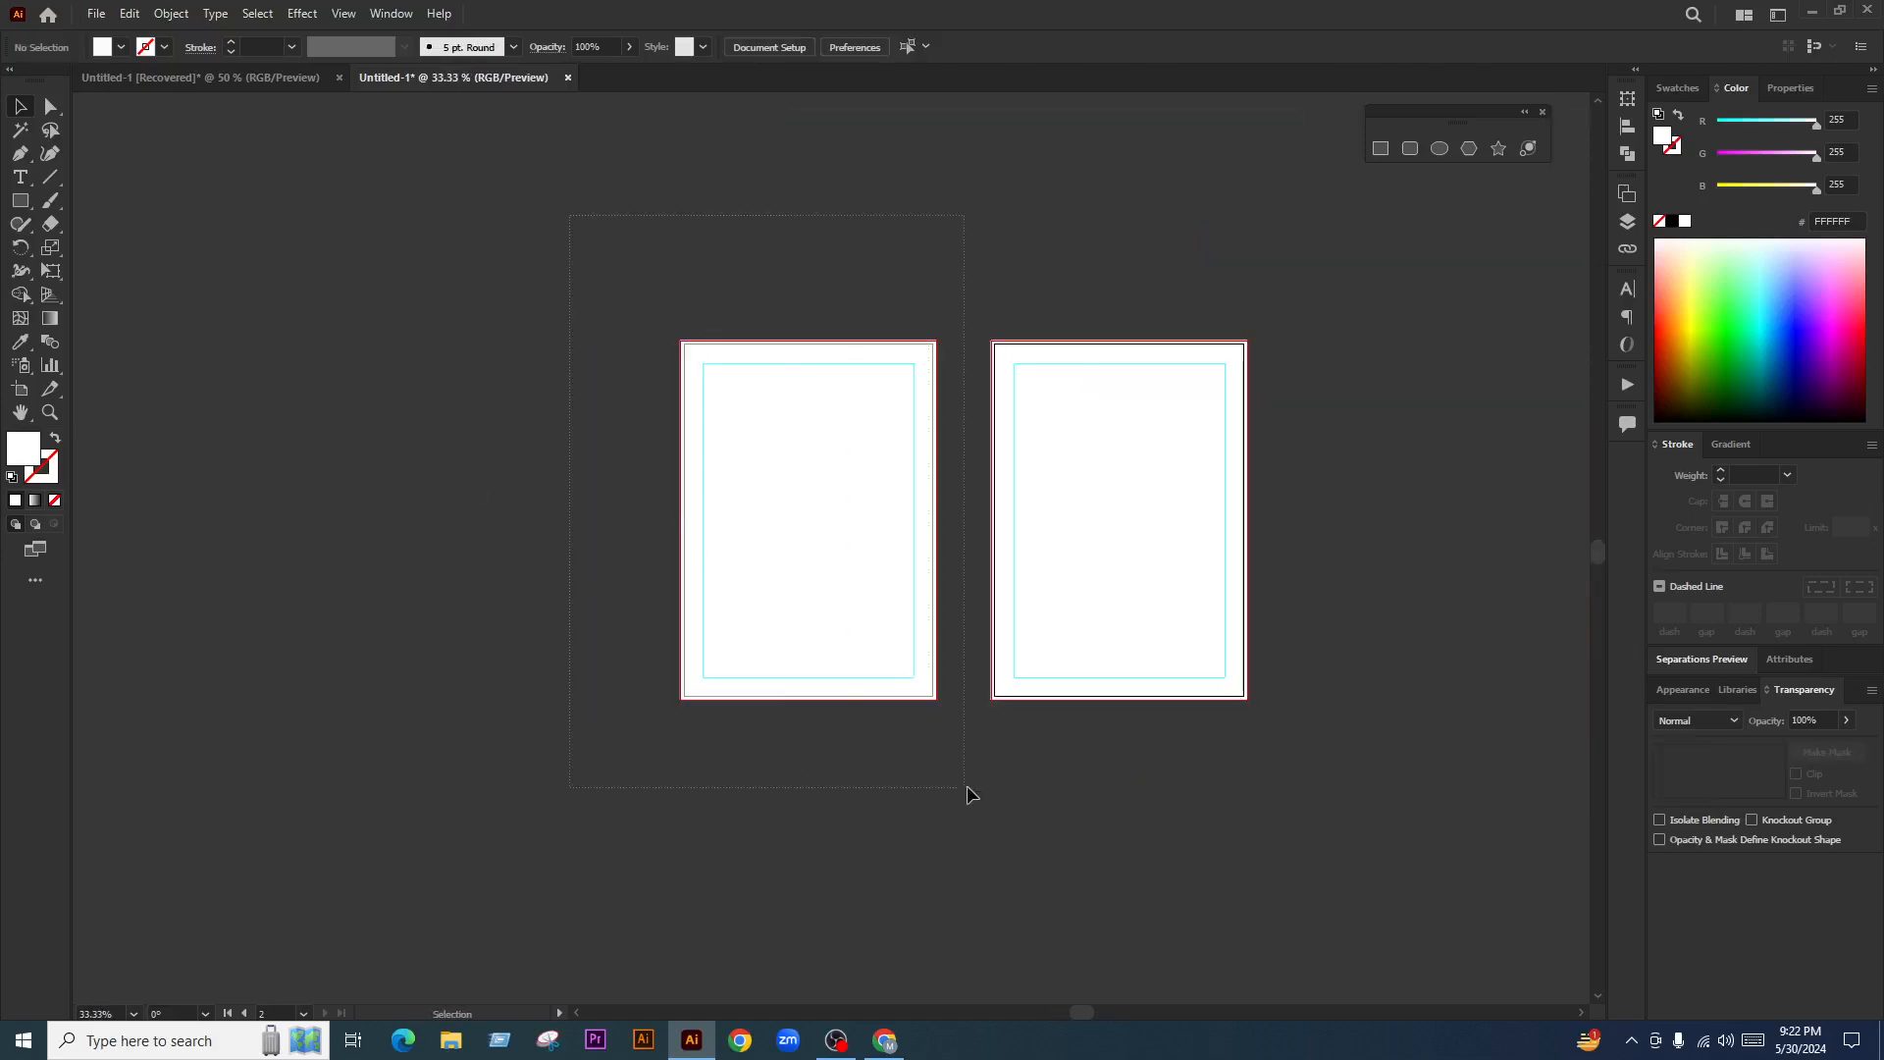
{"action": "right_click", "coordinate": [425, 320]}
{"action": "left_click", "coordinate": [482, 524]}
{"action": "left_click_drag", "start_coordinate": [539, 282], "coordinate": [944, 758]}
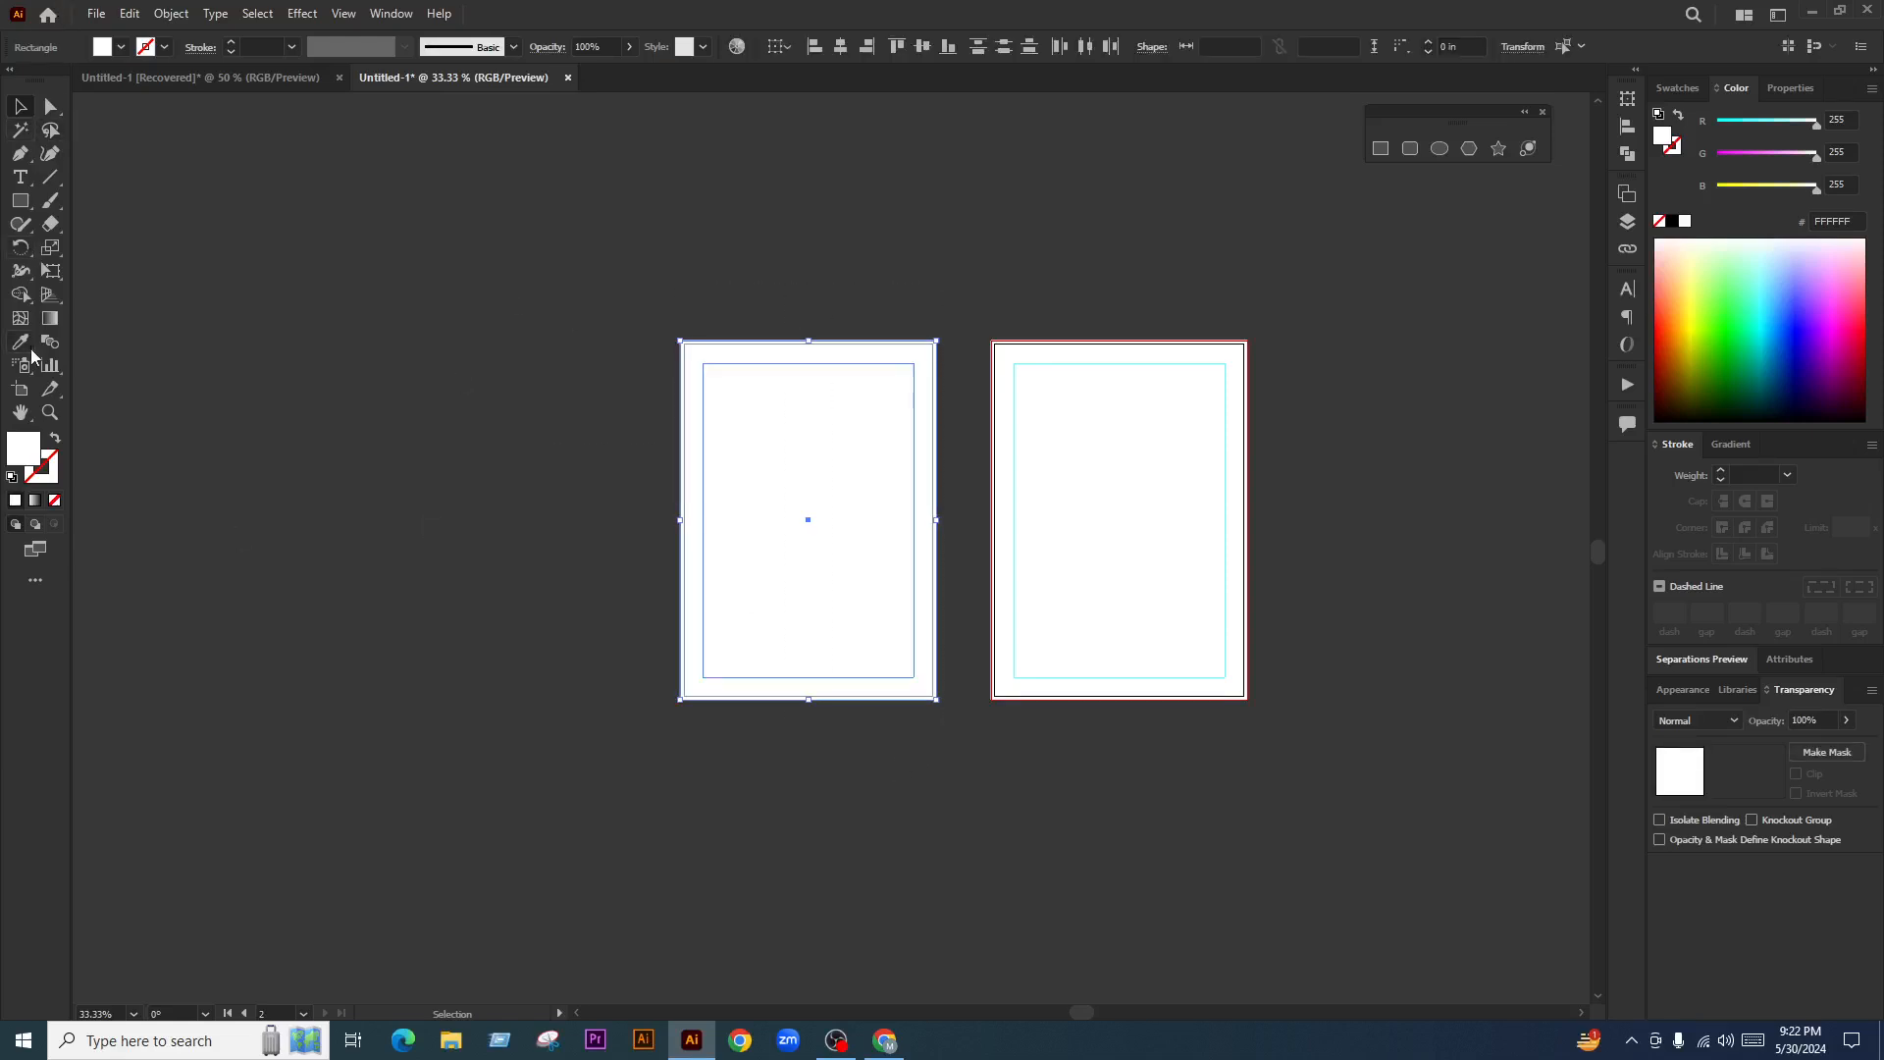
Copy the left page to a third artboard, undo it, and close the shape tools palette
{"action": "left_click", "coordinate": [24, 390]}
{"action": "left_click_drag", "start_coordinate": [834, 475], "coordinate": [553, 471]}
{"action": "left_click", "coordinate": [20, 110]}
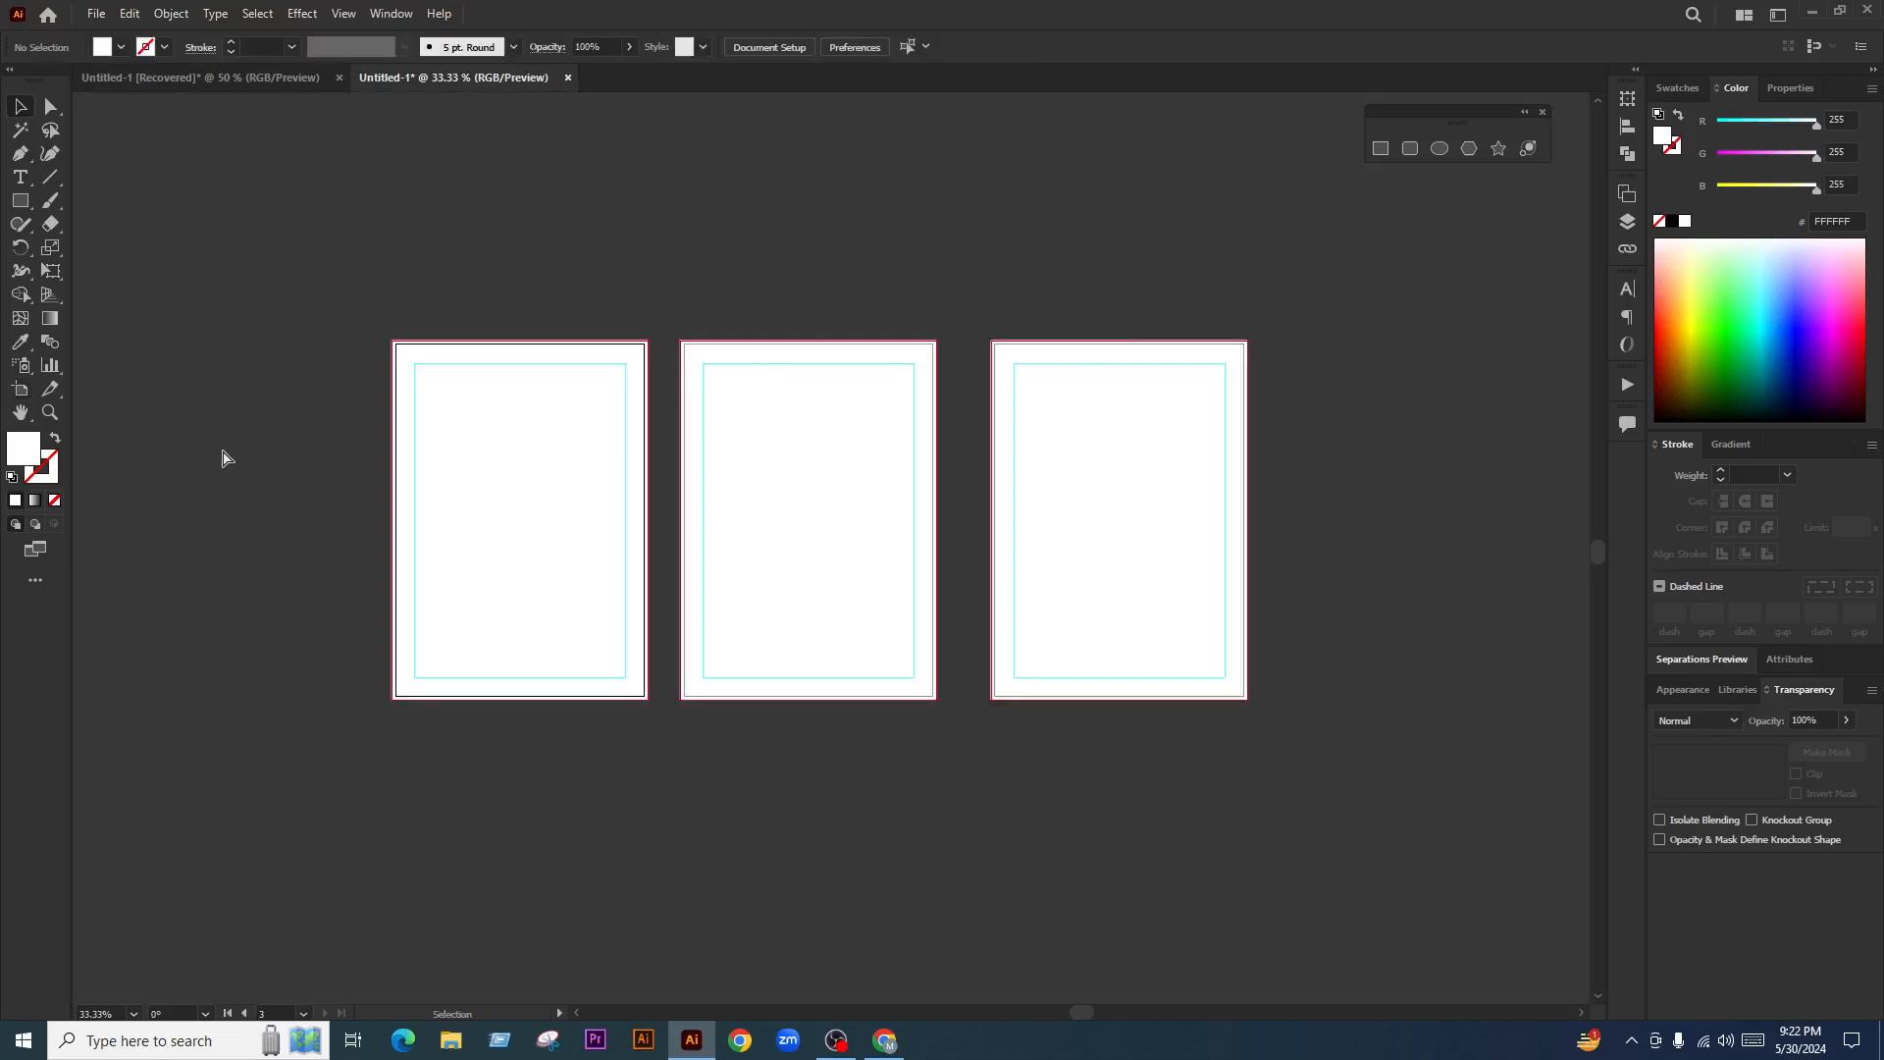
{"action": "key", "text": "ctrl+z"}
{"action": "left_click", "coordinate": [1050, 836]}
{"action": "scroll", "coordinate": [965, 558], "scroll_direction": "up", "scroll_amount": 2}
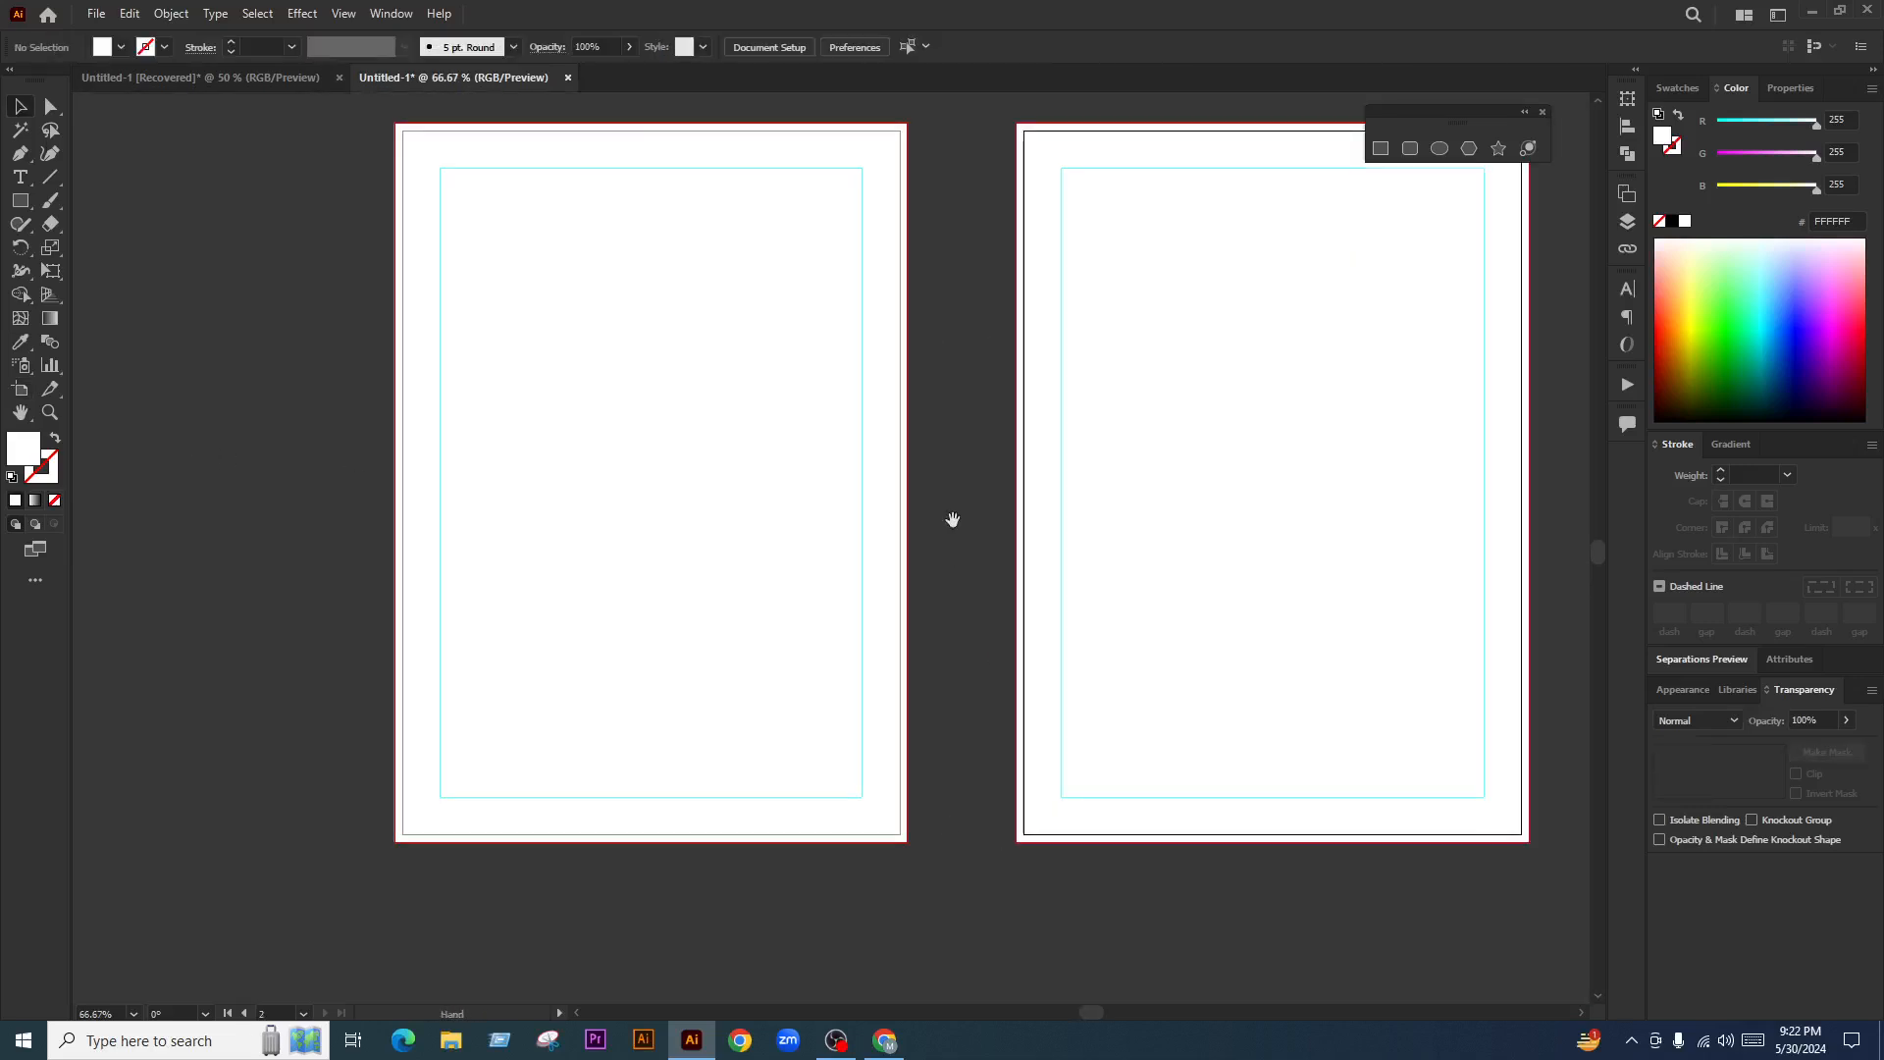
{"action": "left_click", "coordinate": [1543, 112]}
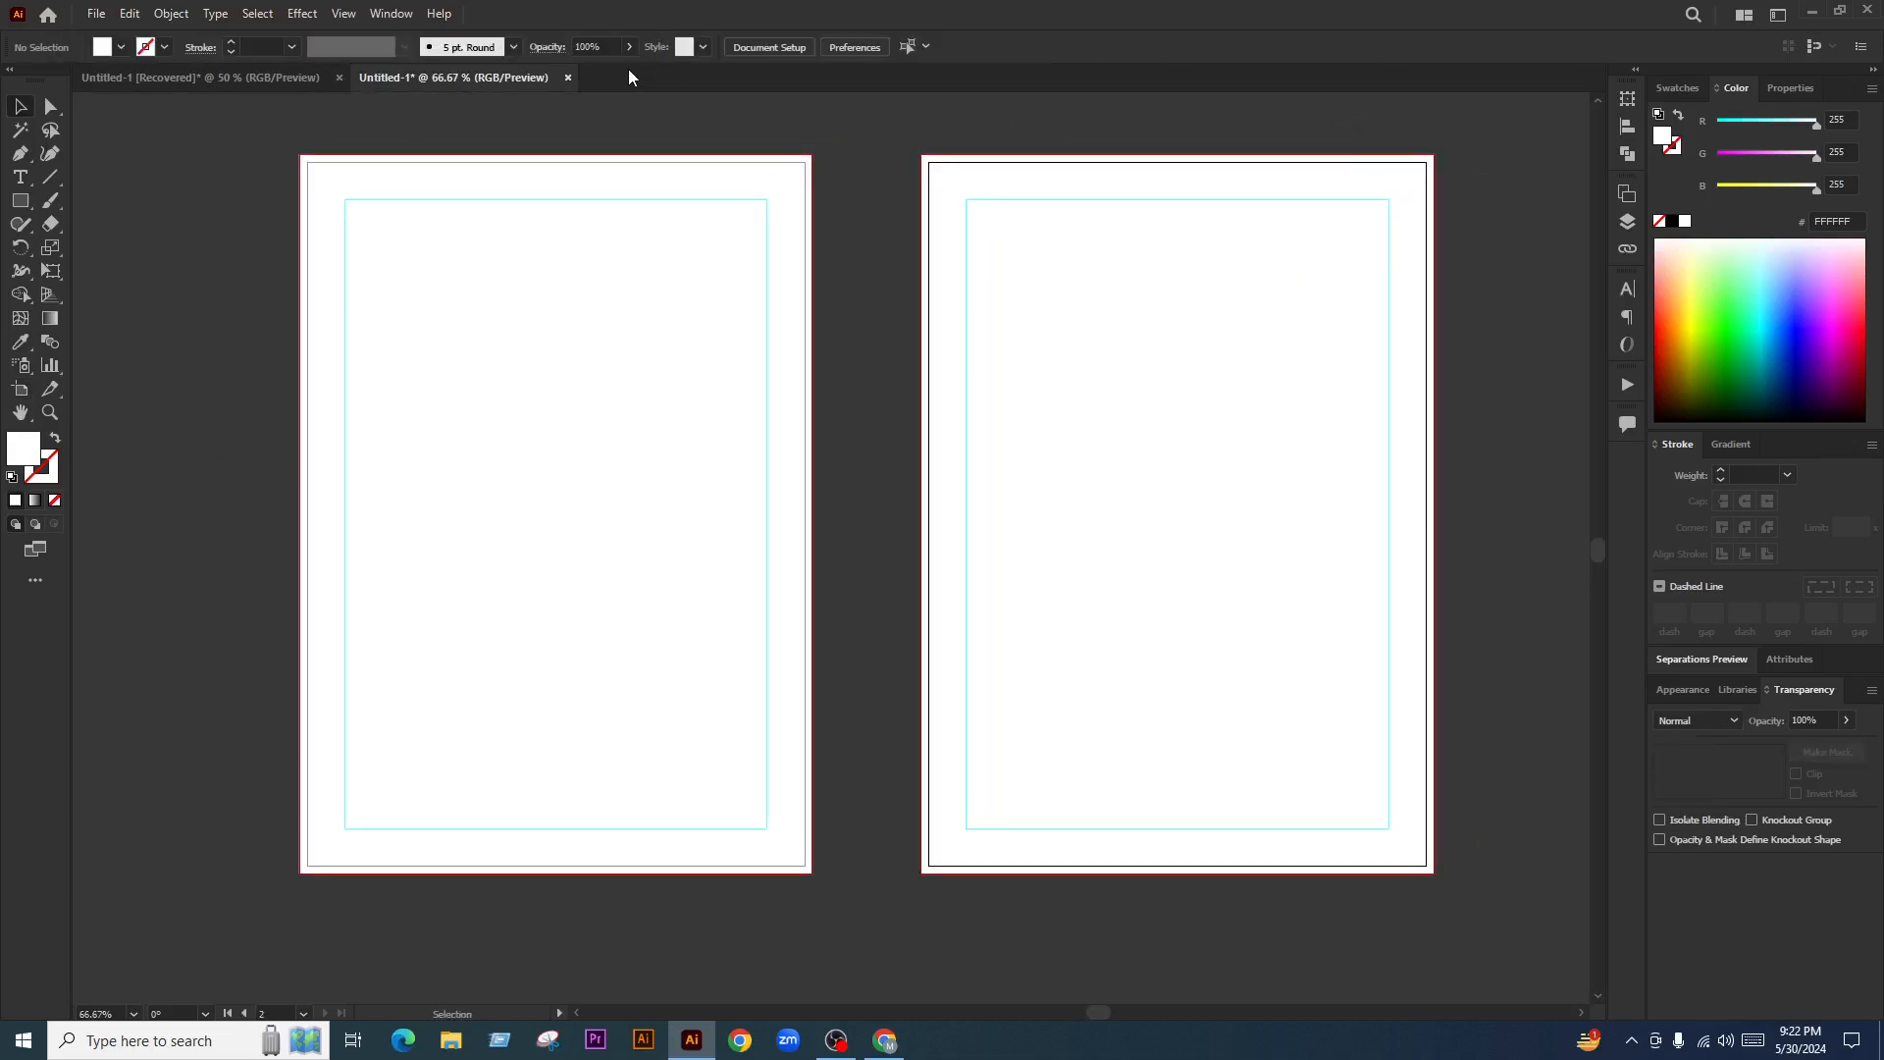
Copy a label column from the Password Tracker document, paste it into Untitled-1, then undo
{"action": "left_click", "coordinate": [212, 76]}
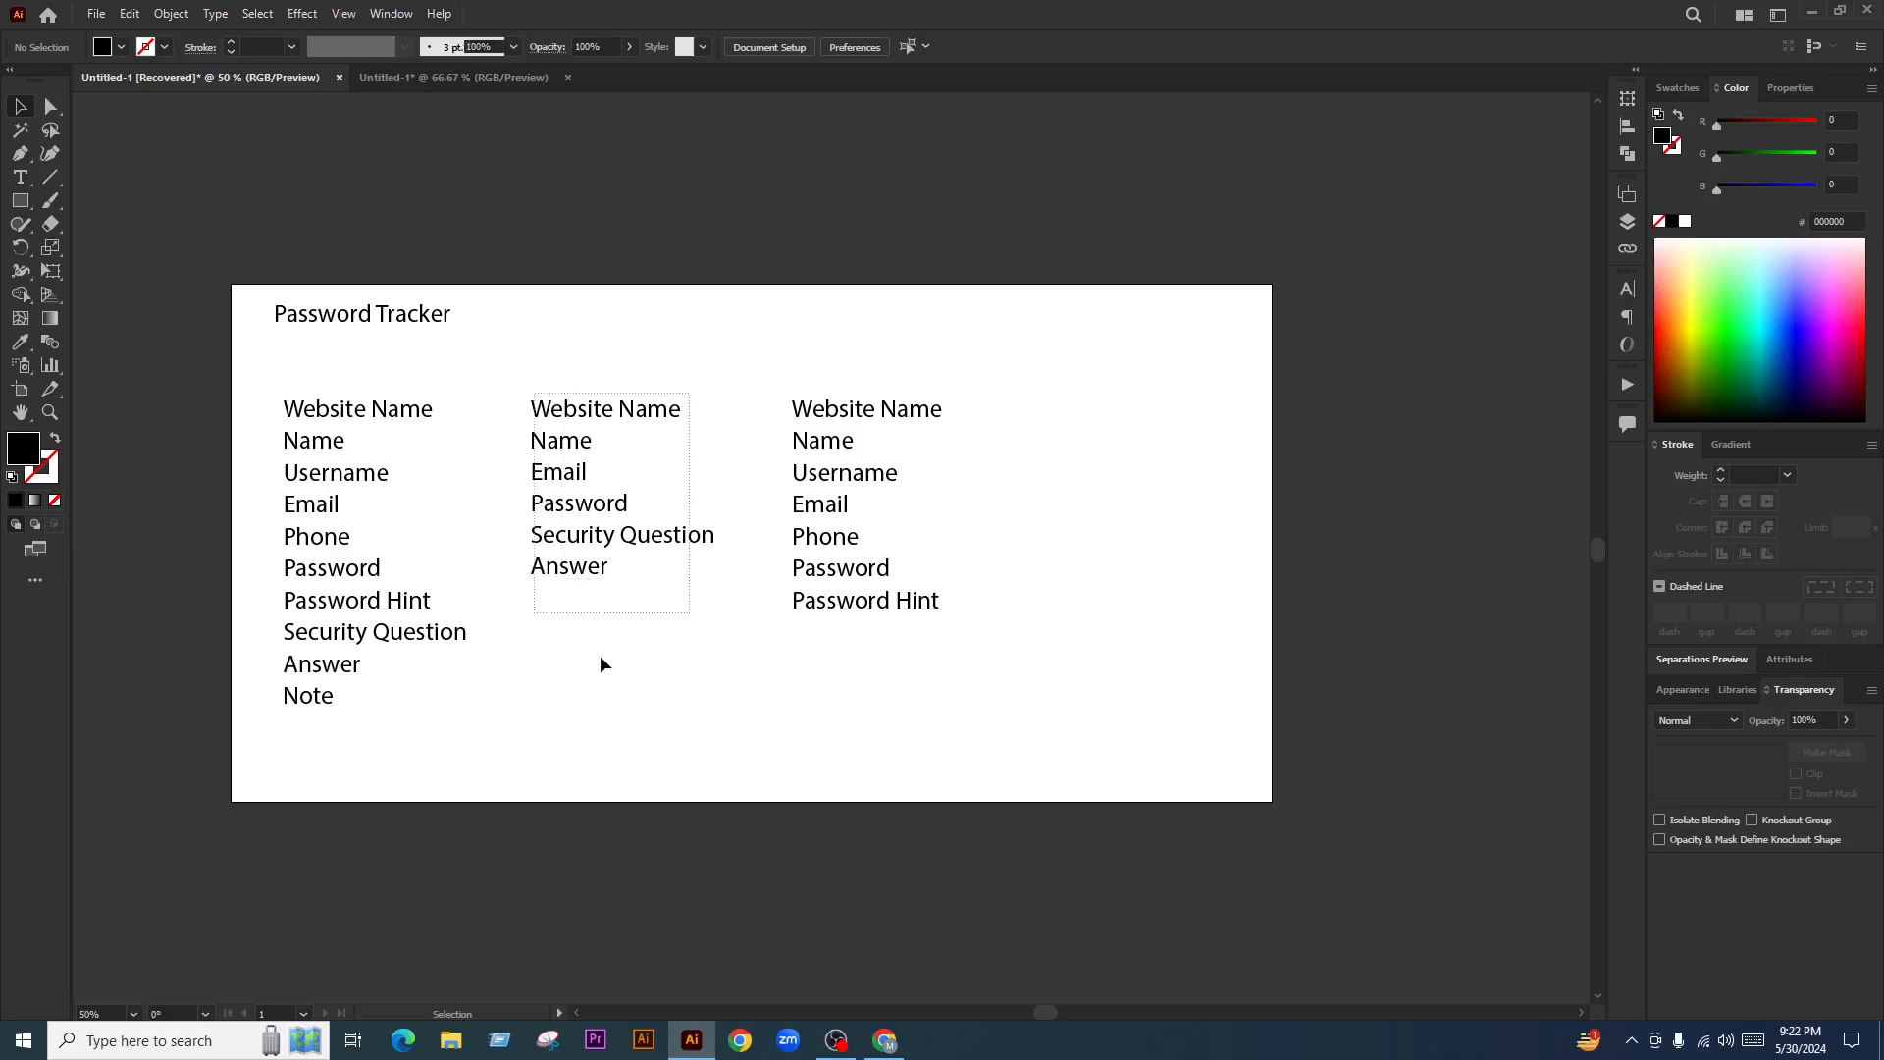
{"action": "left_click", "coordinate": [904, 581]}
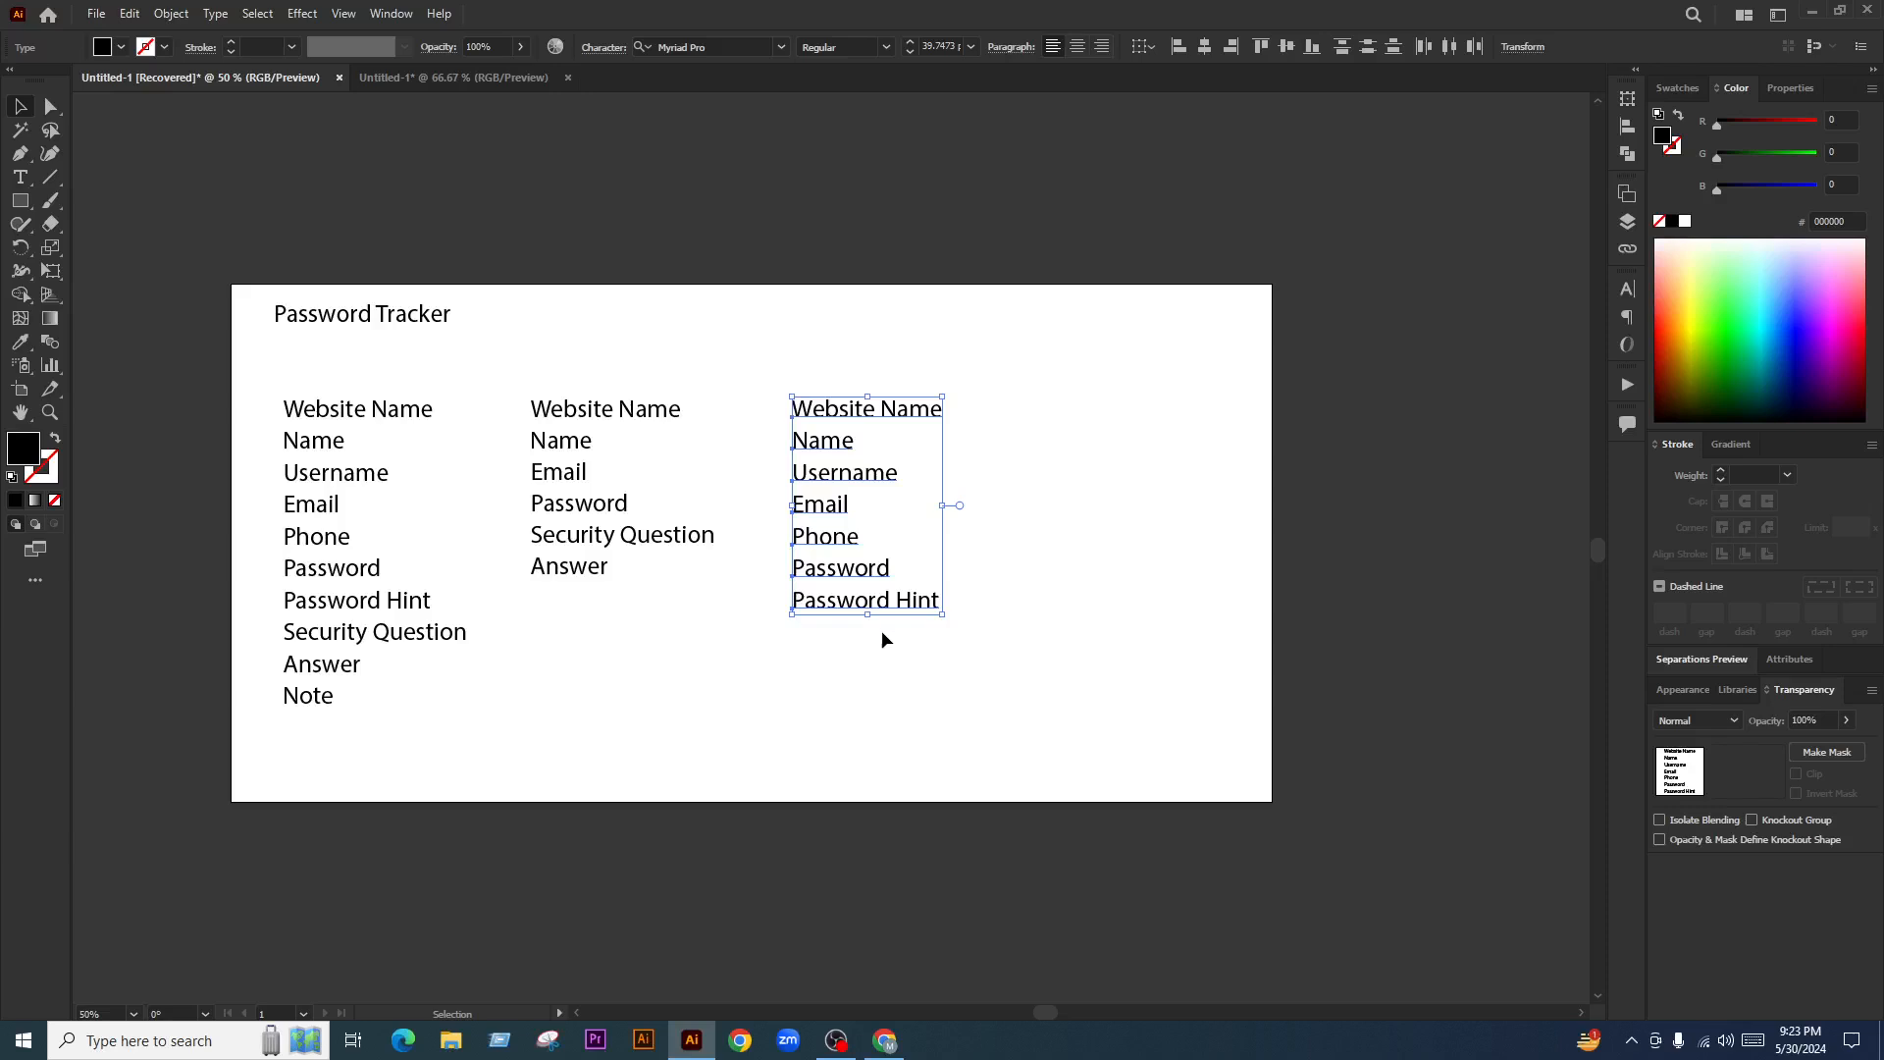
{"action": "left_click", "coordinate": [904, 607]}
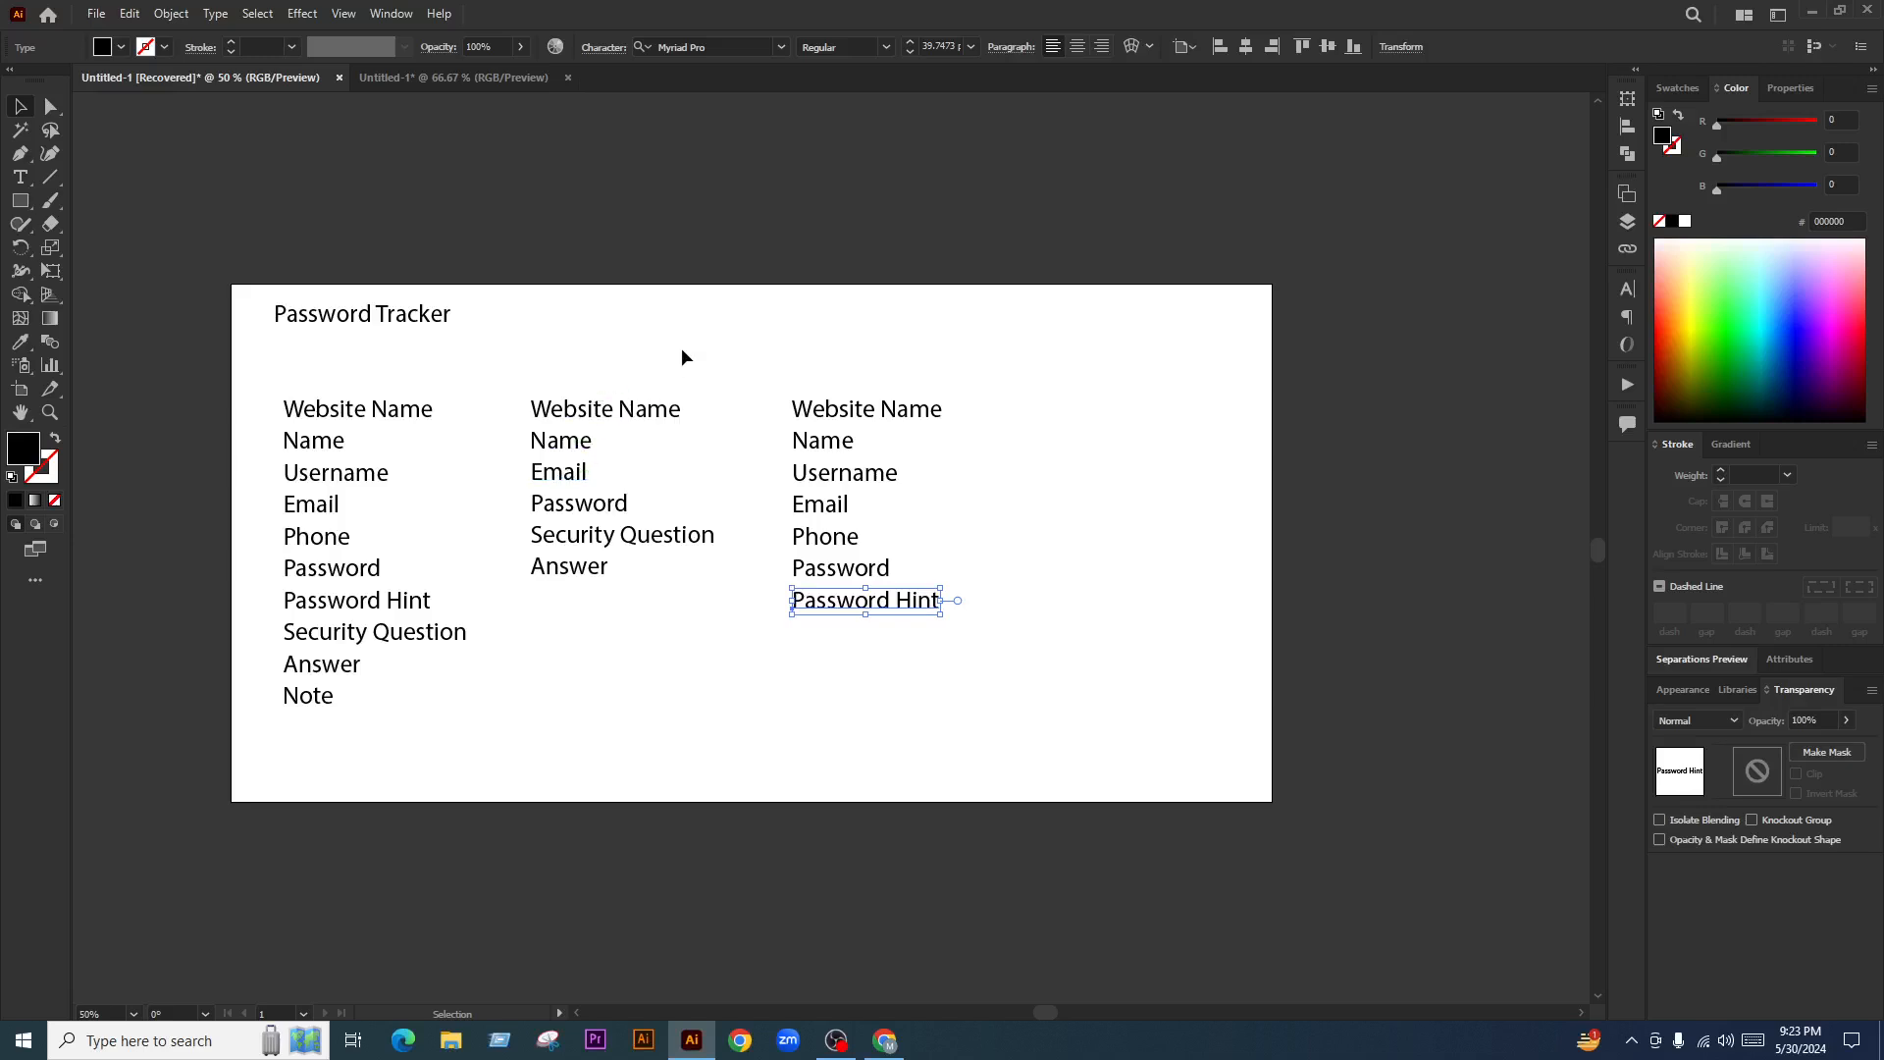
{"action": "left_click_drag", "start_coordinate": [683, 355], "coordinate": [630, 706]}
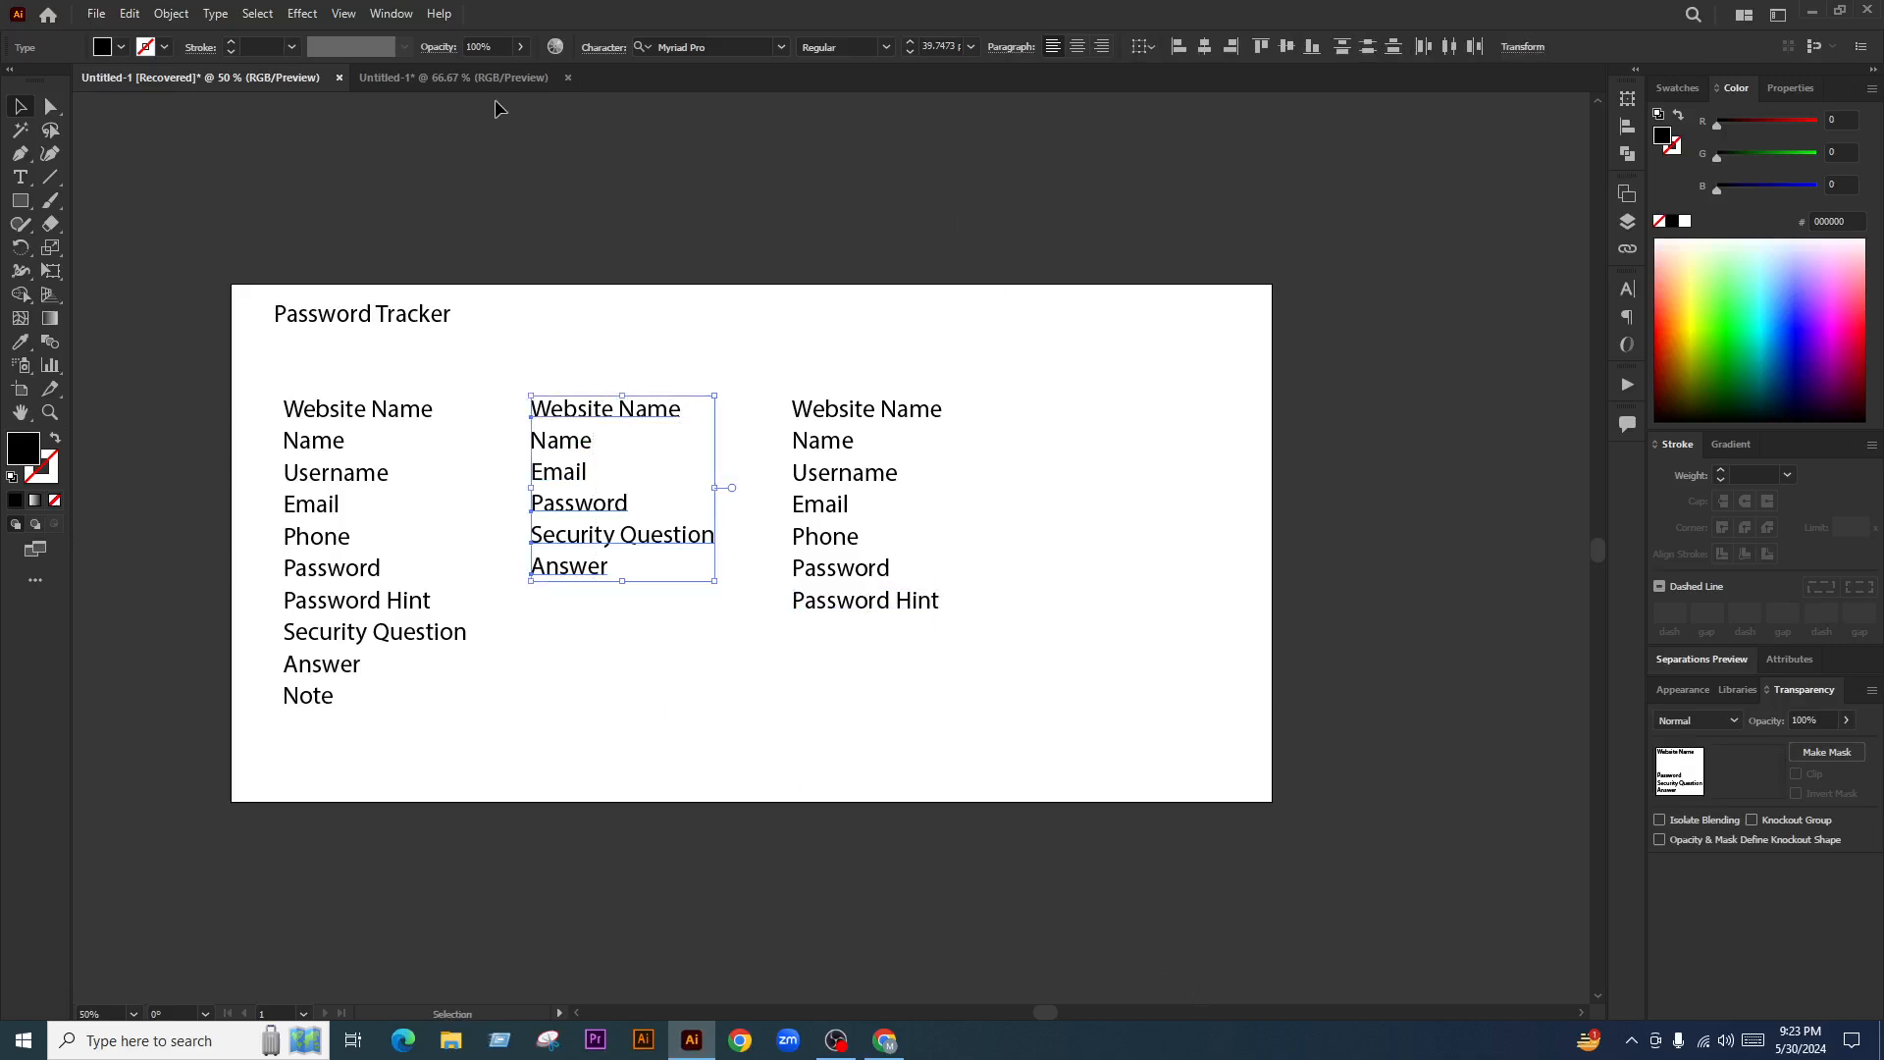
{"action": "left_click", "coordinate": [471, 79]}
{"action": "key", "text": "ctrl+v"}
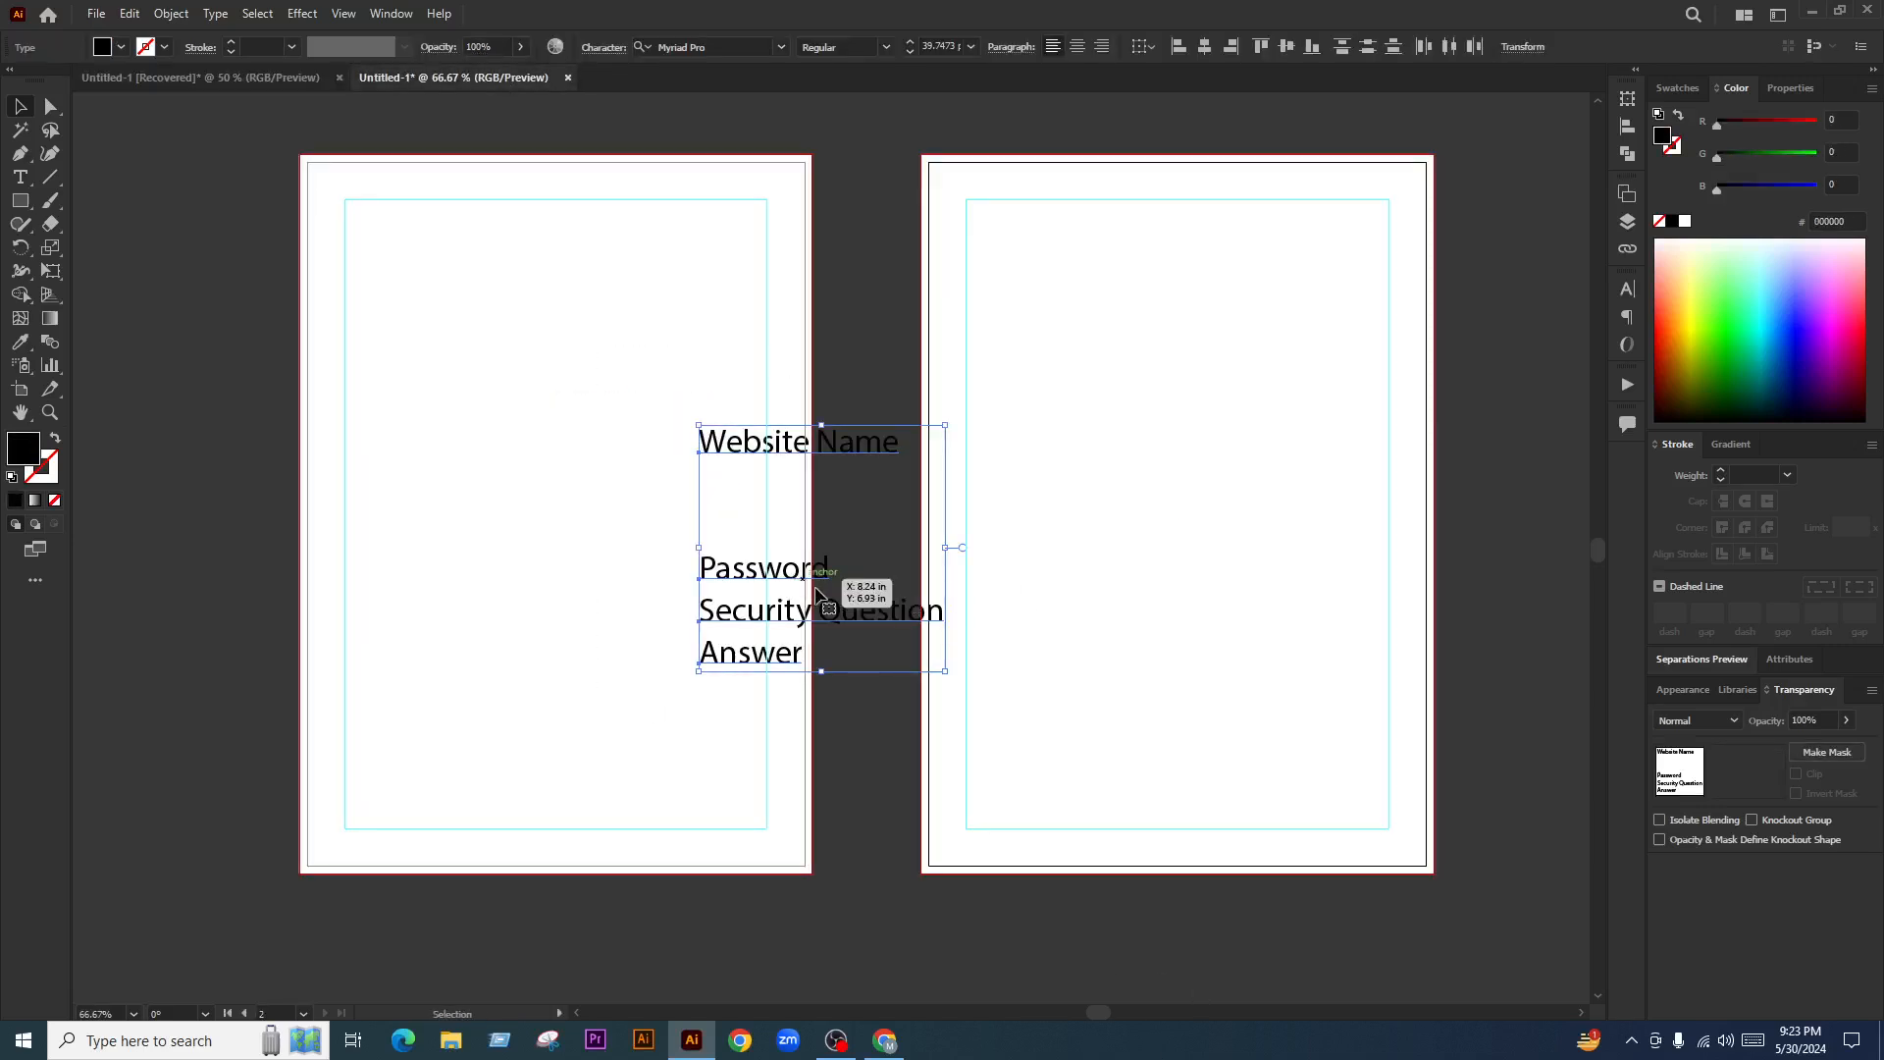
{"action": "key", "text": "ctrl+z"}
Lock the margin guides on the blank pages and return to the Facebook Live dashboard in Chrome
{"action": "scroll", "coordinate": [686, 501], "scroll_direction": "down", "scroll_amount": 3}
{"action": "scroll", "coordinate": [623, 494], "scroll_direction": "up", "scroll_amount": 2}
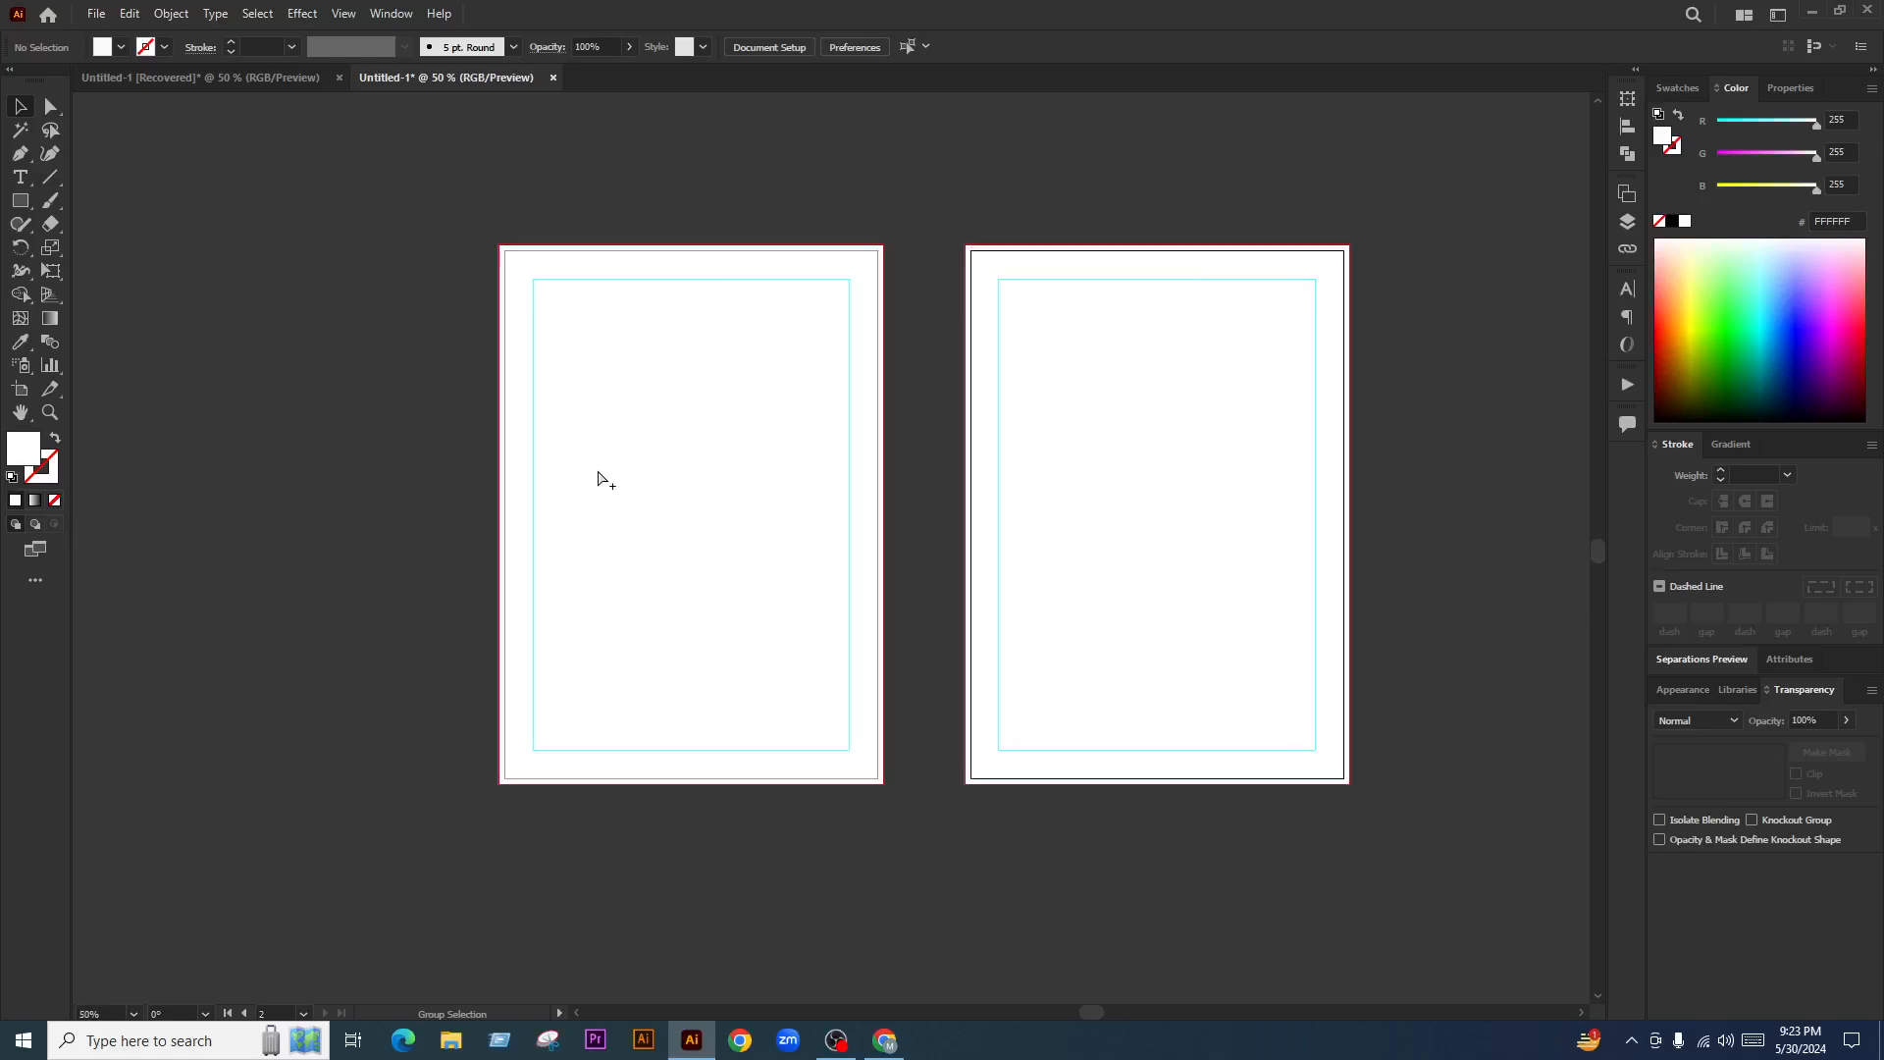
{"action": "left_click_drag", "start_coordinate": [616, 181], "coordinate": [674, 989]}
{"action": "left_click", "coordinate": [750, 930]}
{"action": "right_click", "coordinate": [310, 295]}
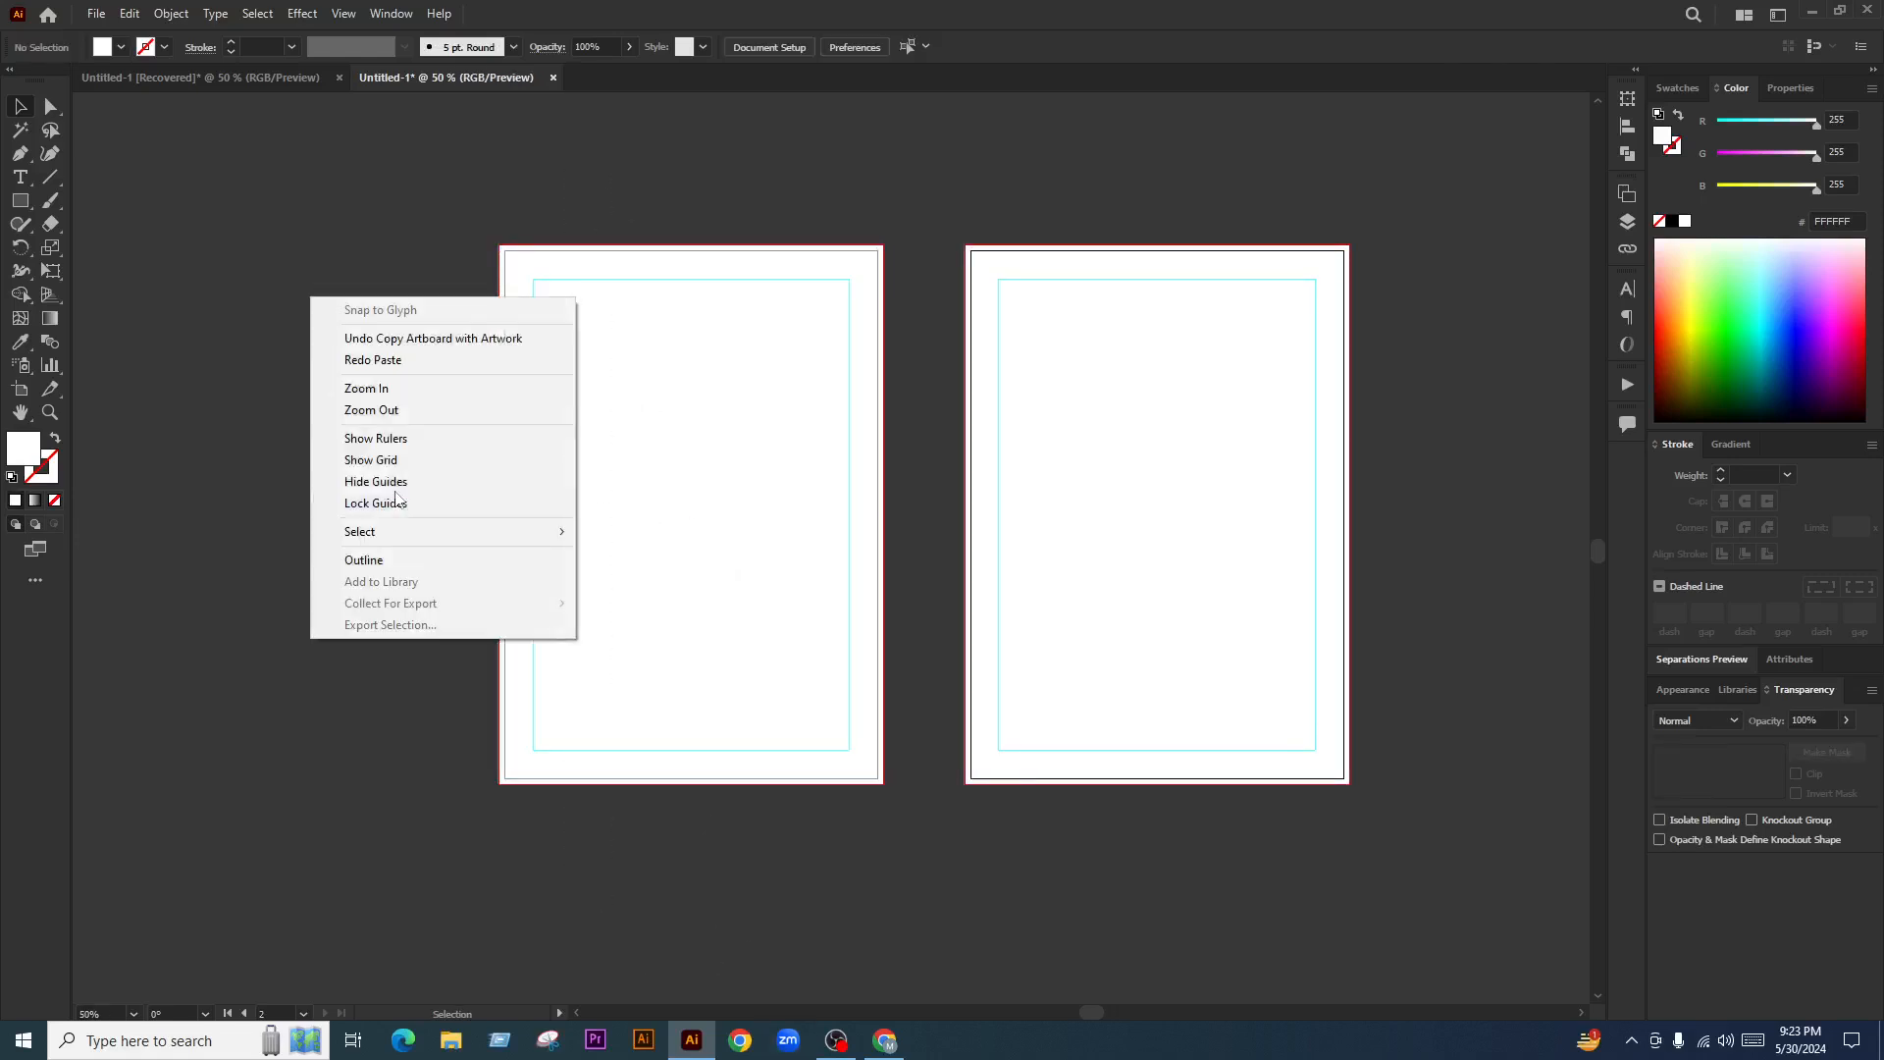
{"action": "left_click", "coordinate": [397, 502]}
{"action": "left_click_drag", "start_coordinate": [367, 233], "coordinate": [761, 833]}
{"action": "left_click", "coordinate": [830, 818]}
{"action": "scroll", "coordinate": [429, 538], "scroll_direction": "up", "scroll_amount": 1}
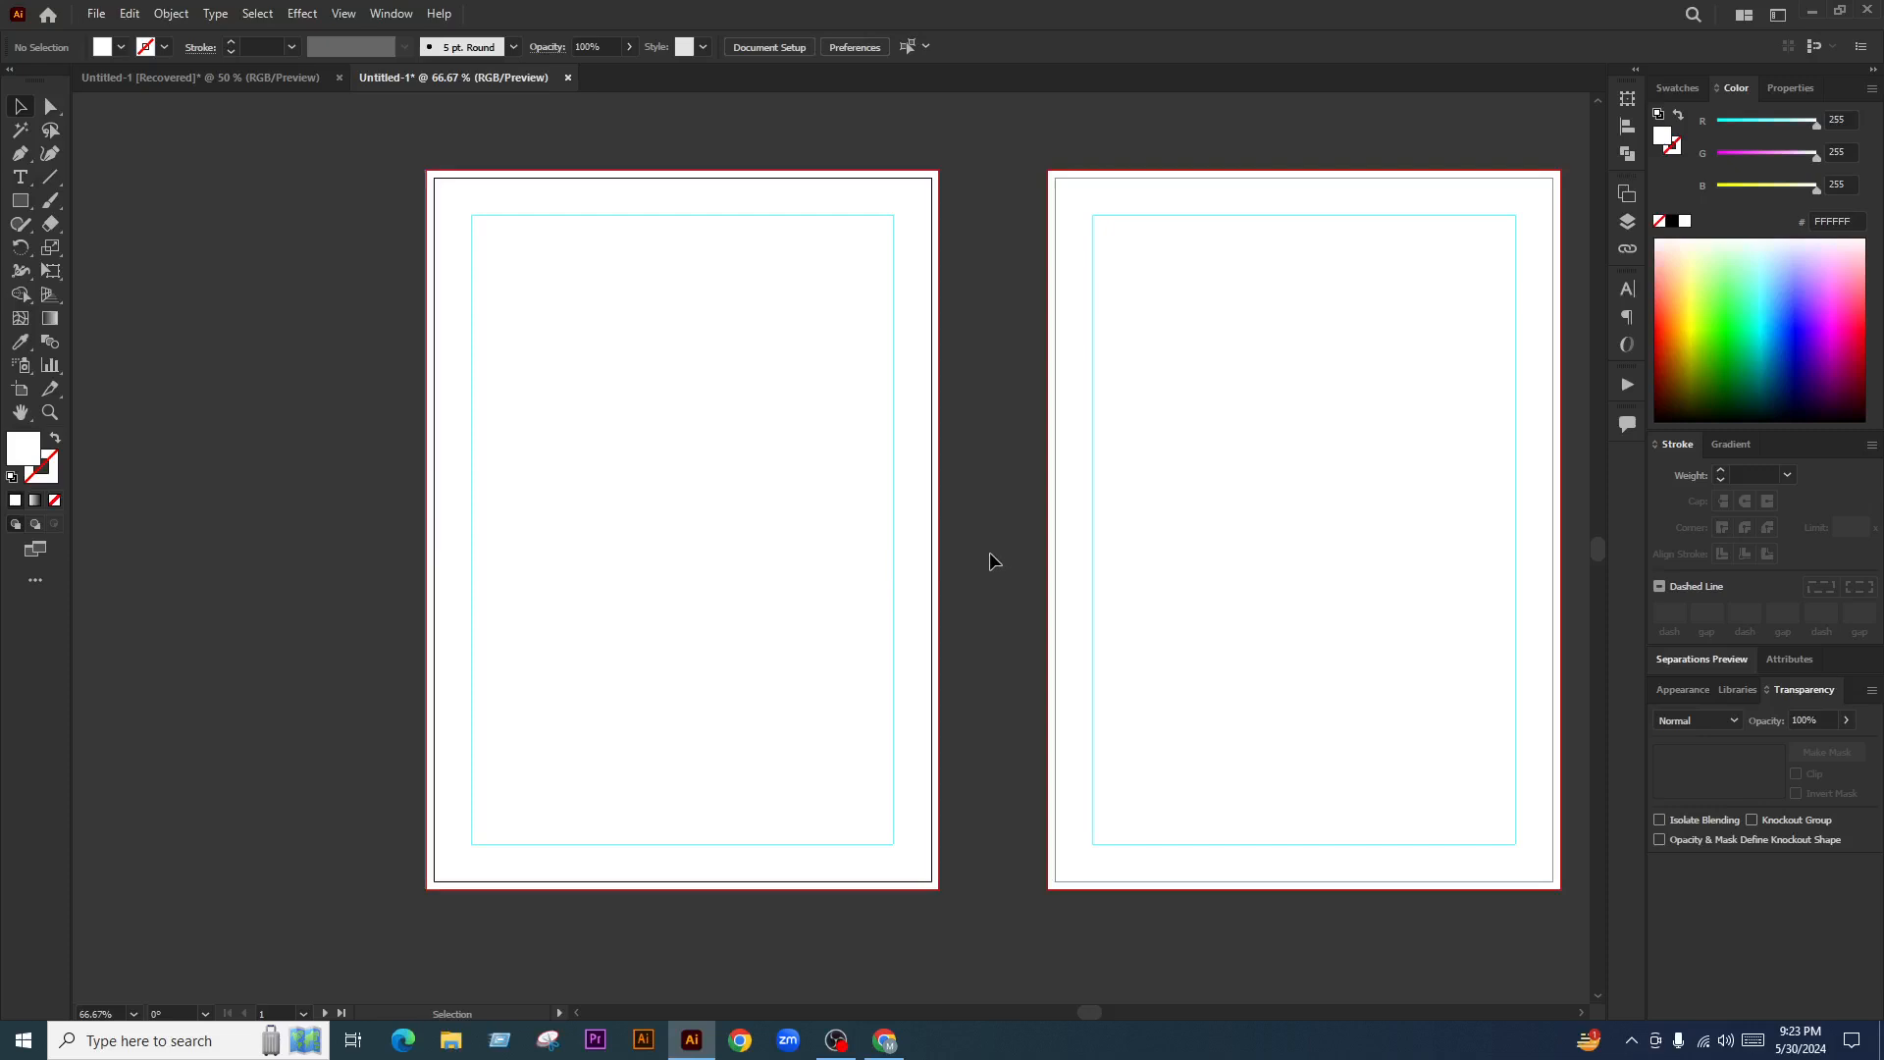
{"action": "left_click", "coordinate": [886, 1042]}
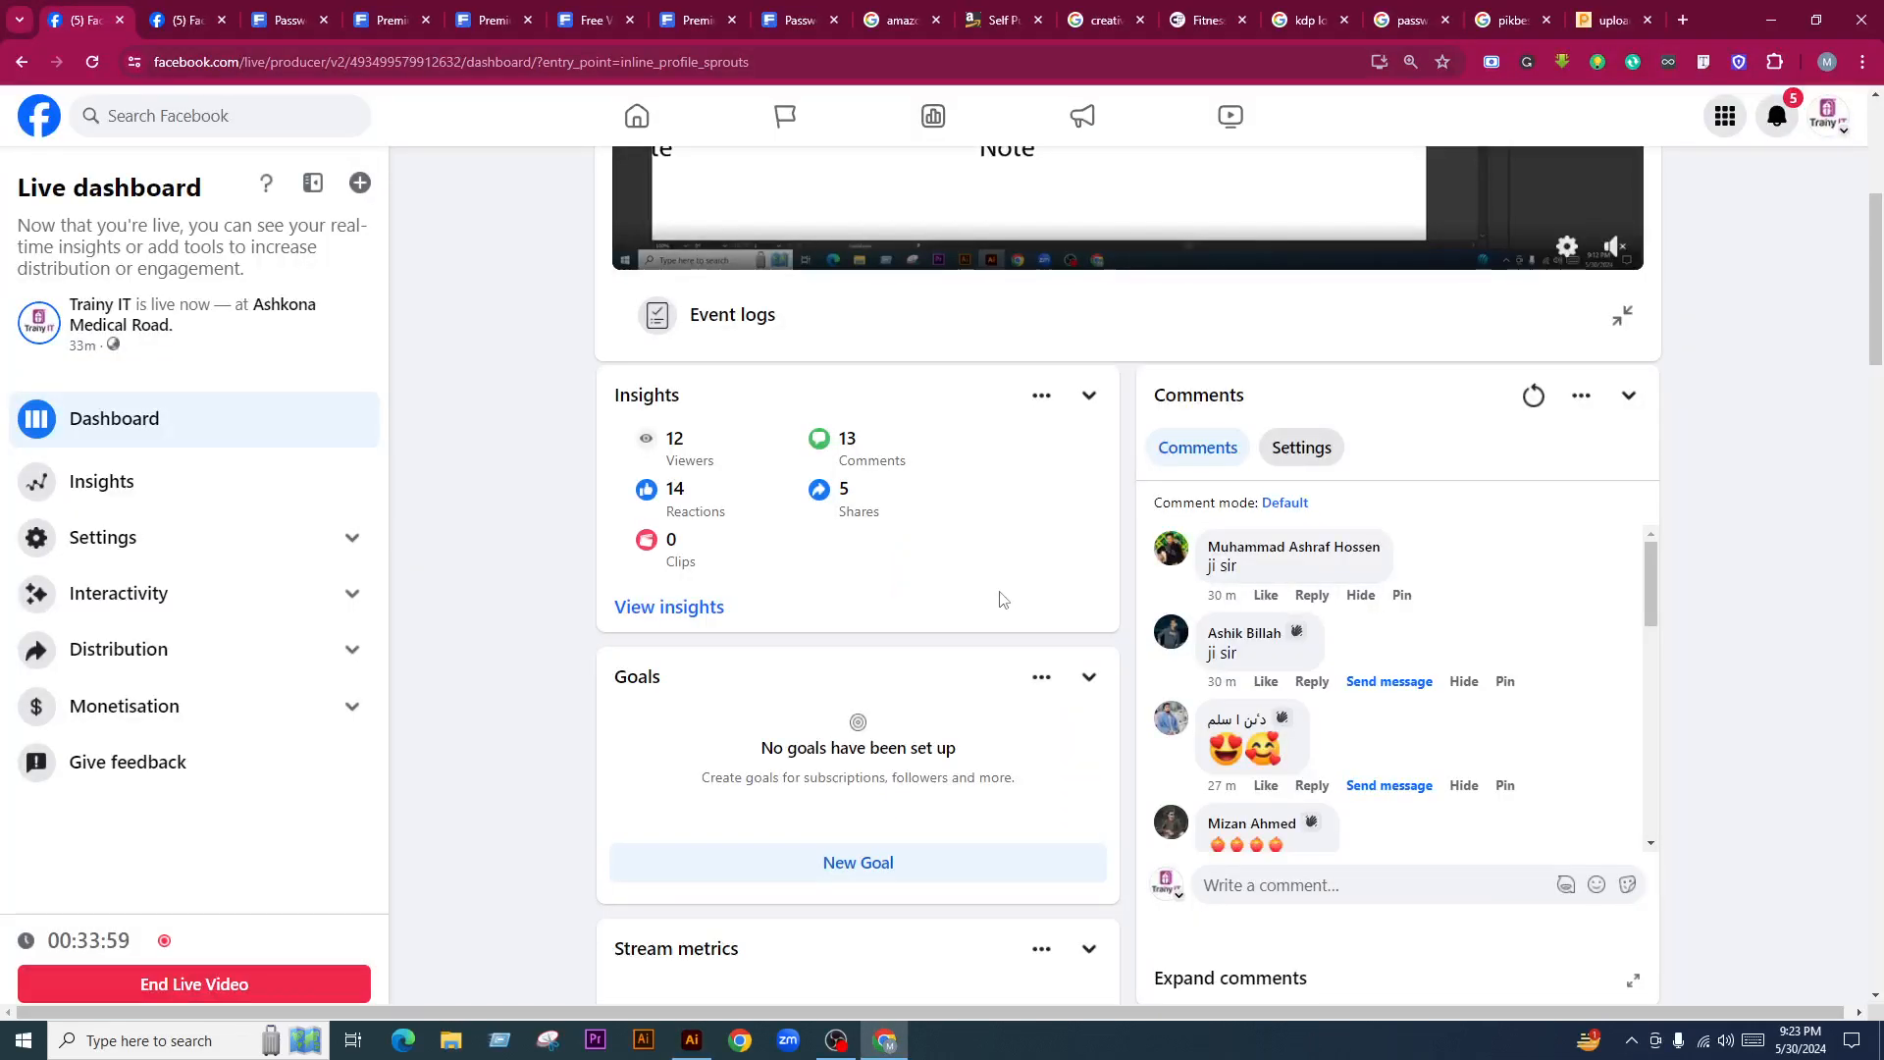
{"action": "scroll", "coordinate": [1469, 760], "scroll_direction": "down", "scroll_amount": 10}
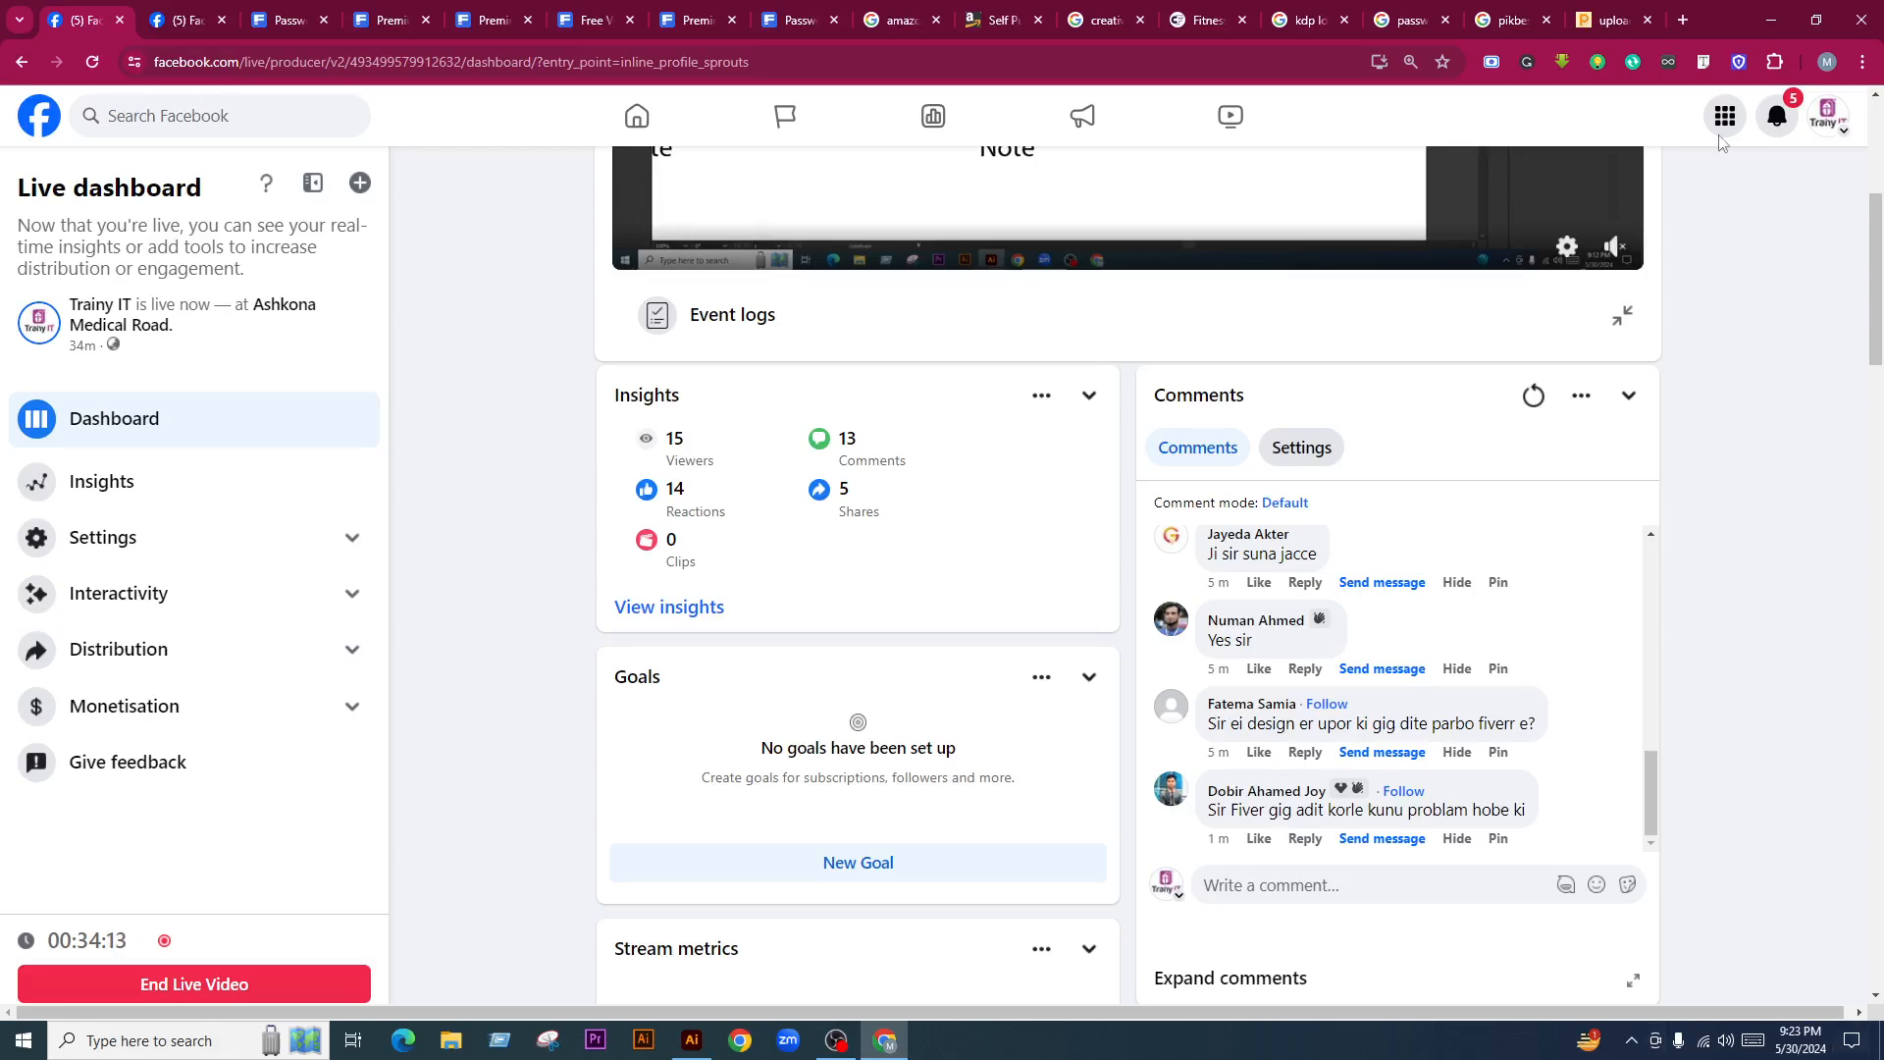
Minimize Chrome so Untitled-1 with its two blank, margin-guided artboards is visible in Illustrator
{"action": "left_click", "coordinate": [1770, 19]}
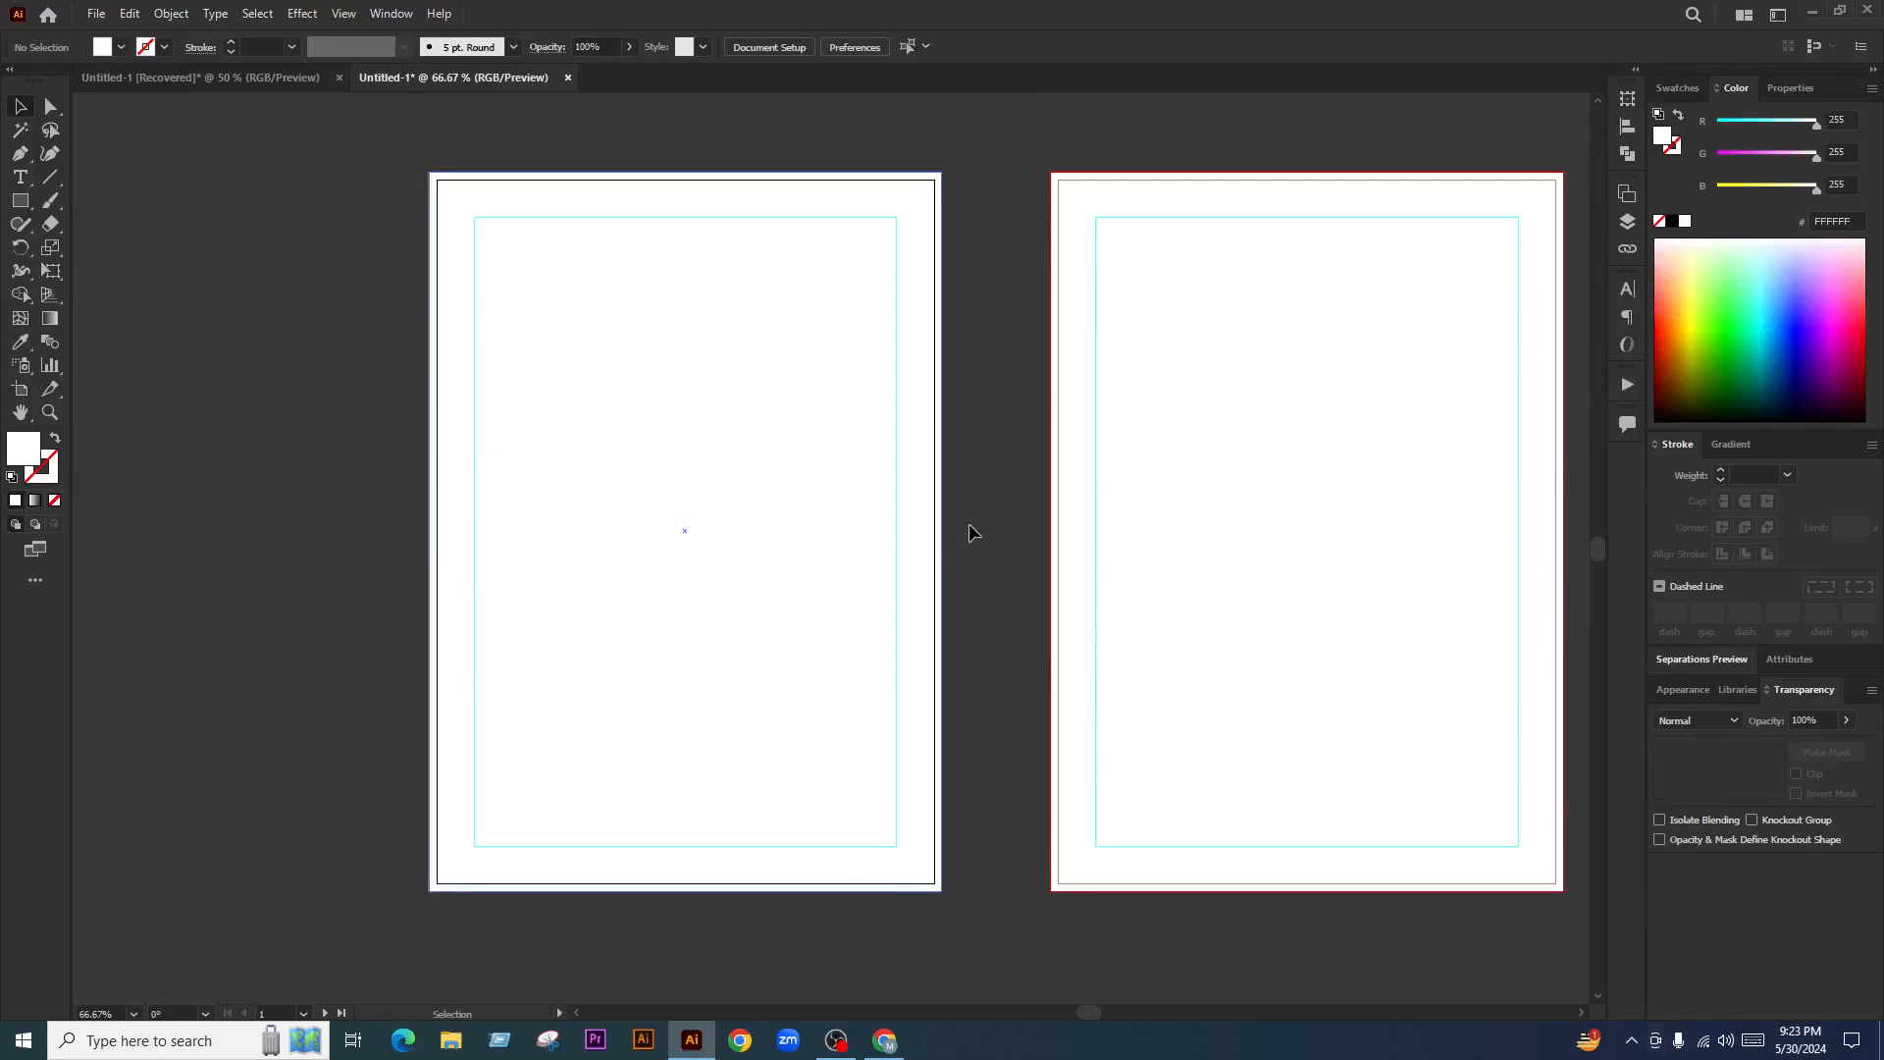
Copy the Password Tracker title from the Recovered document and paste it into Untitled-1
{"action": "left_click", "coordinate": [699, 569]}
{"action": "left_click", "coordinate": [222, 400]}
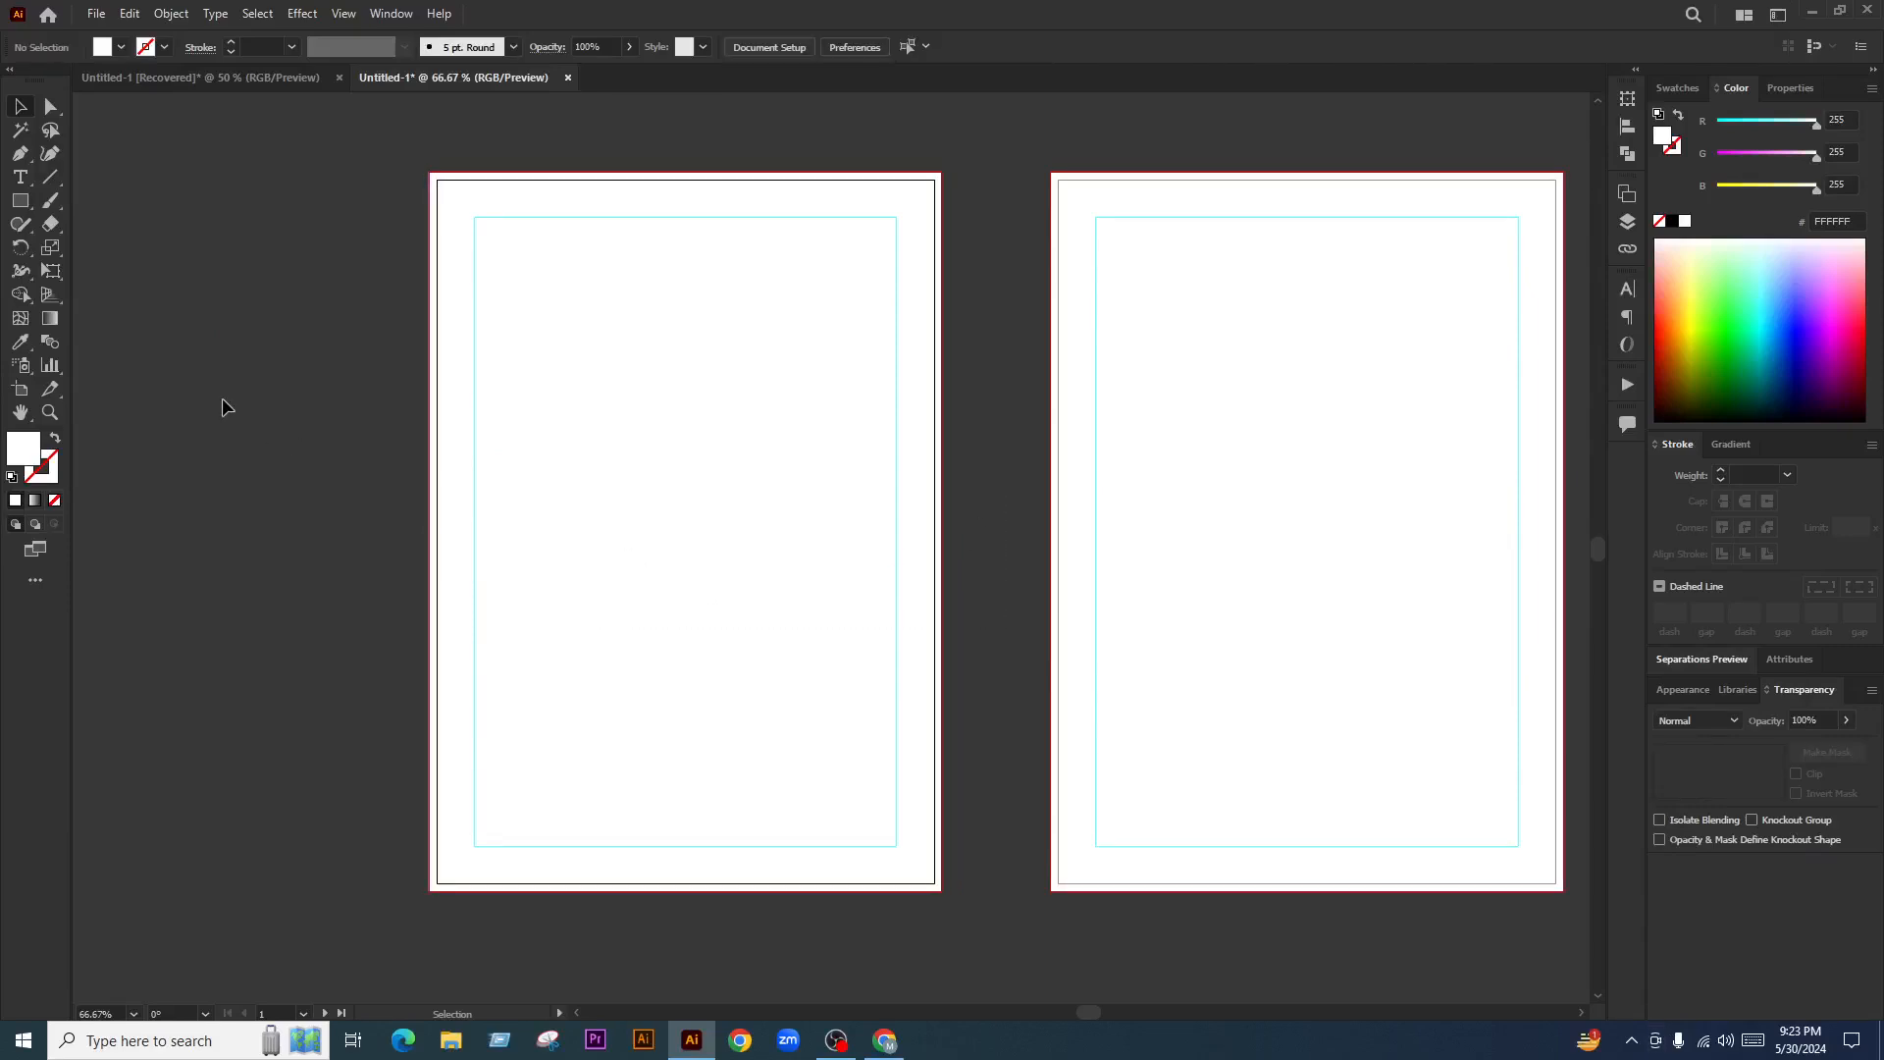
{"action": "scroll", "coordinate": [476, 673], "scroll_direction": "down", "scroll_amount": 2}
{"action": "scroll", "coordinate": [467, 670], "scroll_direction": "up", "scroll_amount": 2}
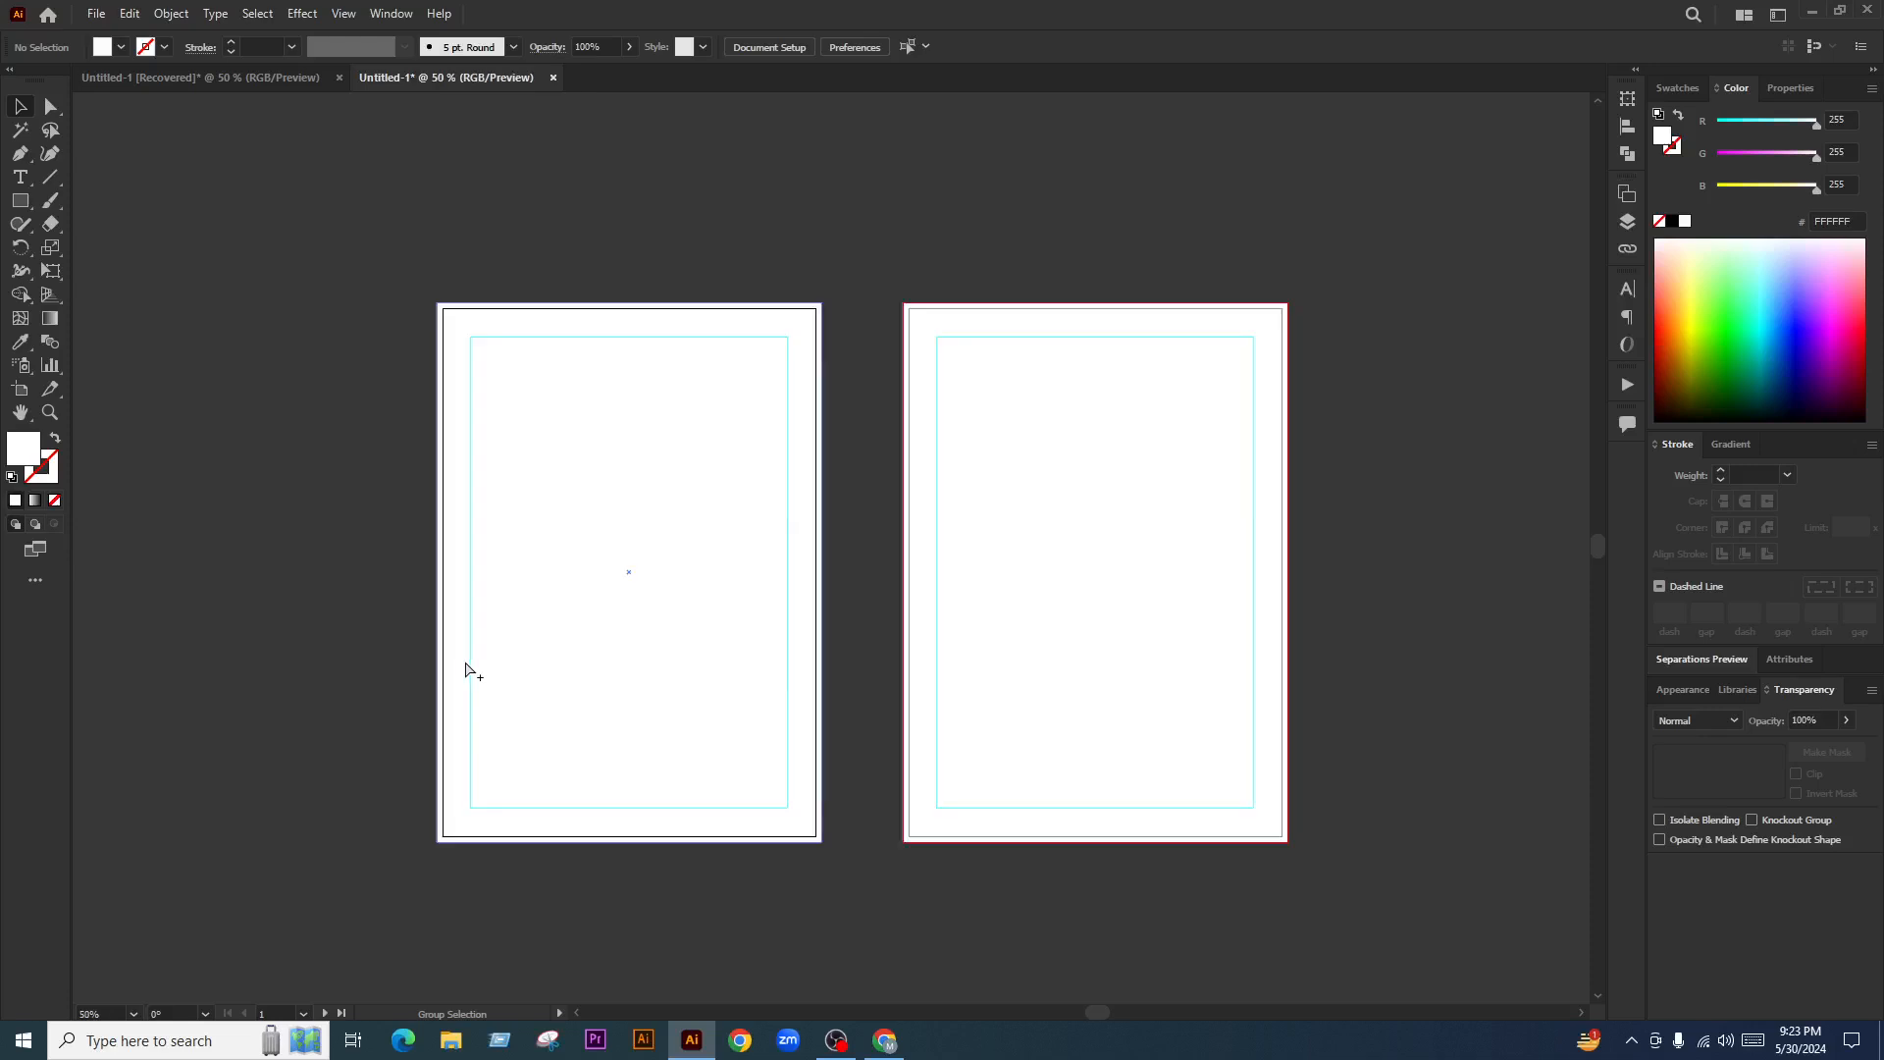
{"action": "left_click_drag", "start_coordinate": [967, 601], "coordinate": [997, 606]}
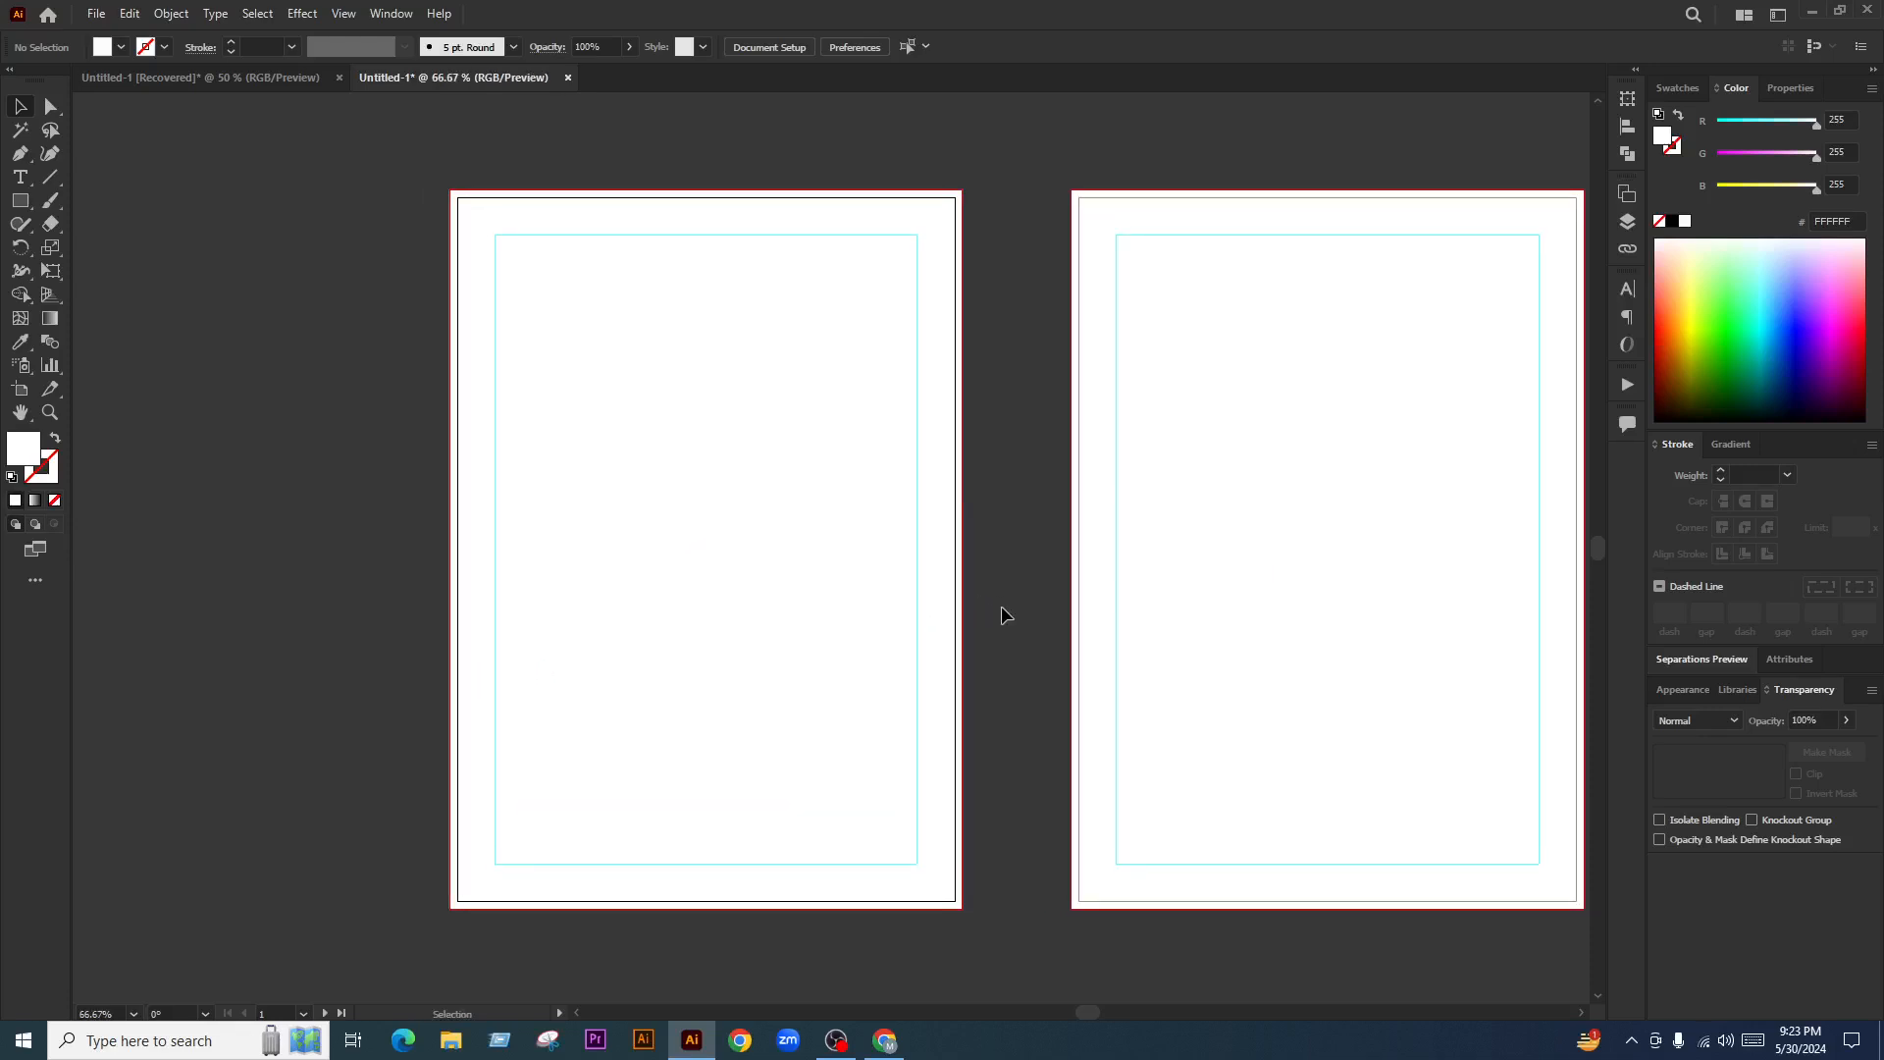
{"action": "left_click", "coordinate": [21, 177]}
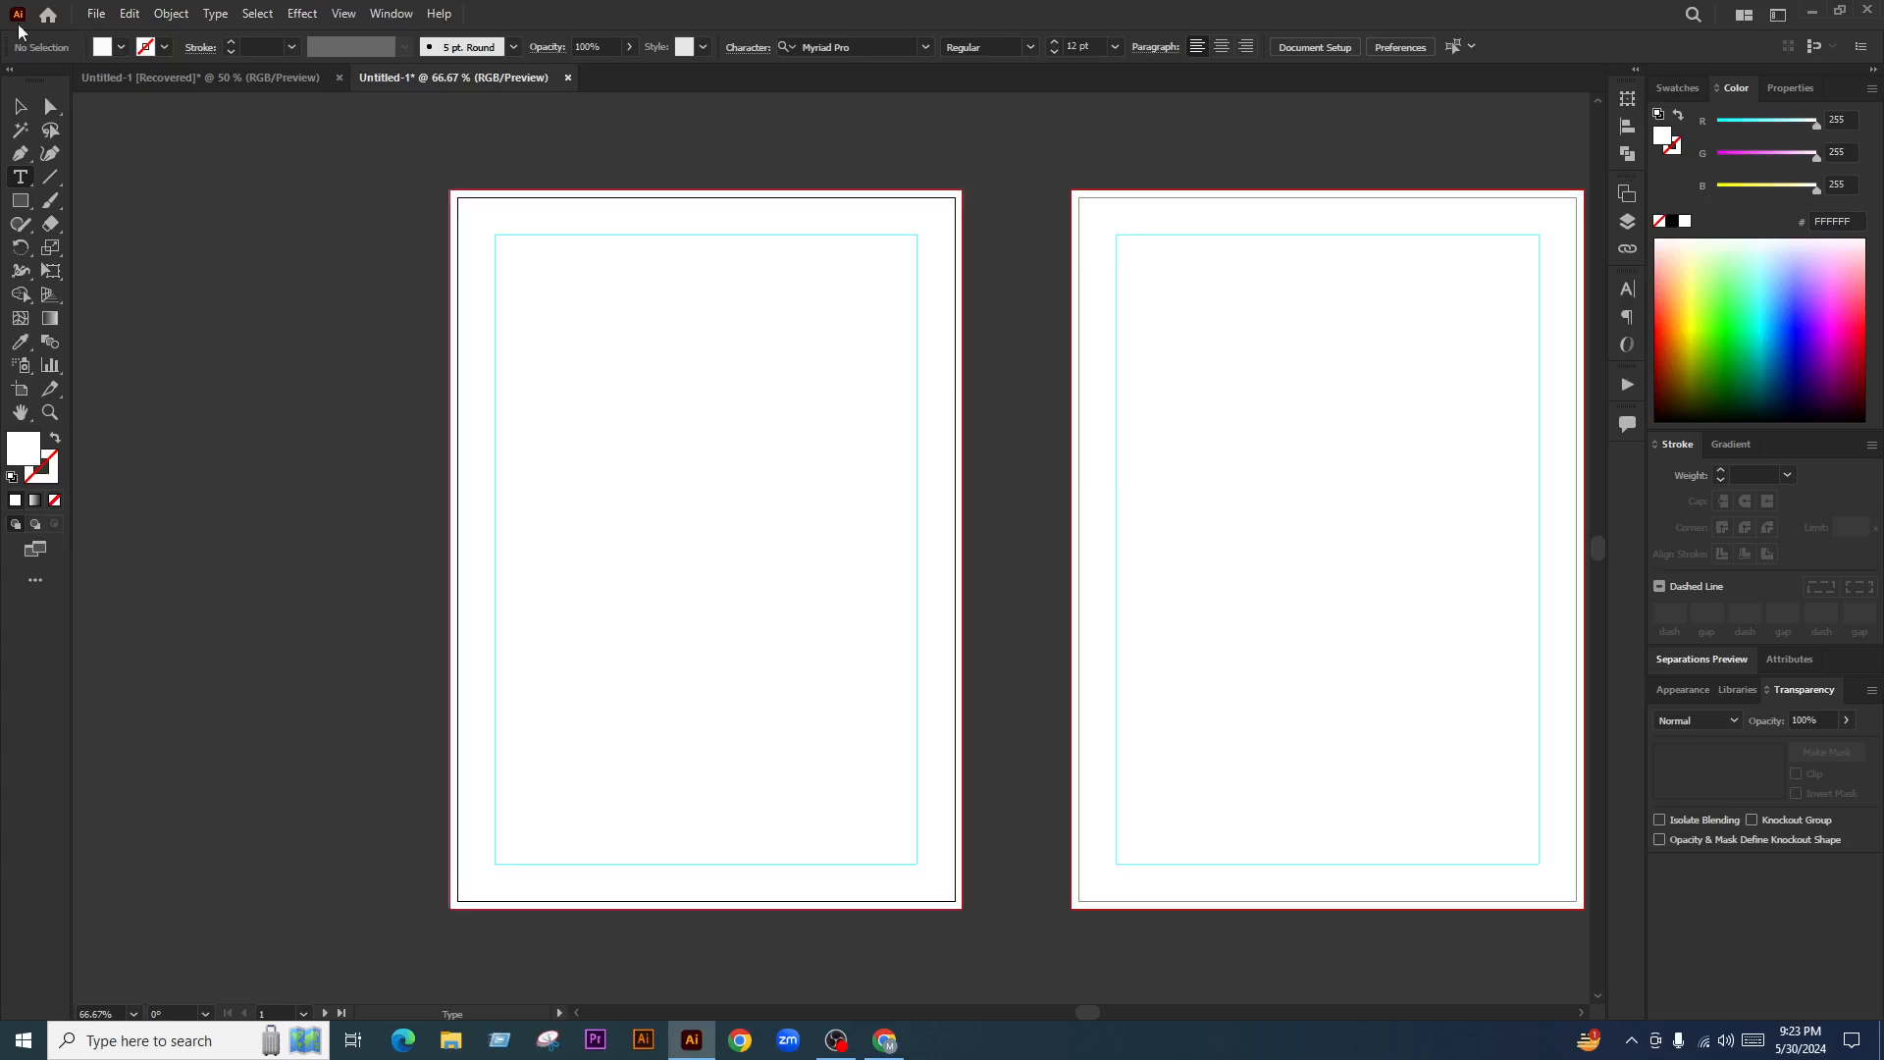
{"action": "left_click", "coordinate": [104, 78]}
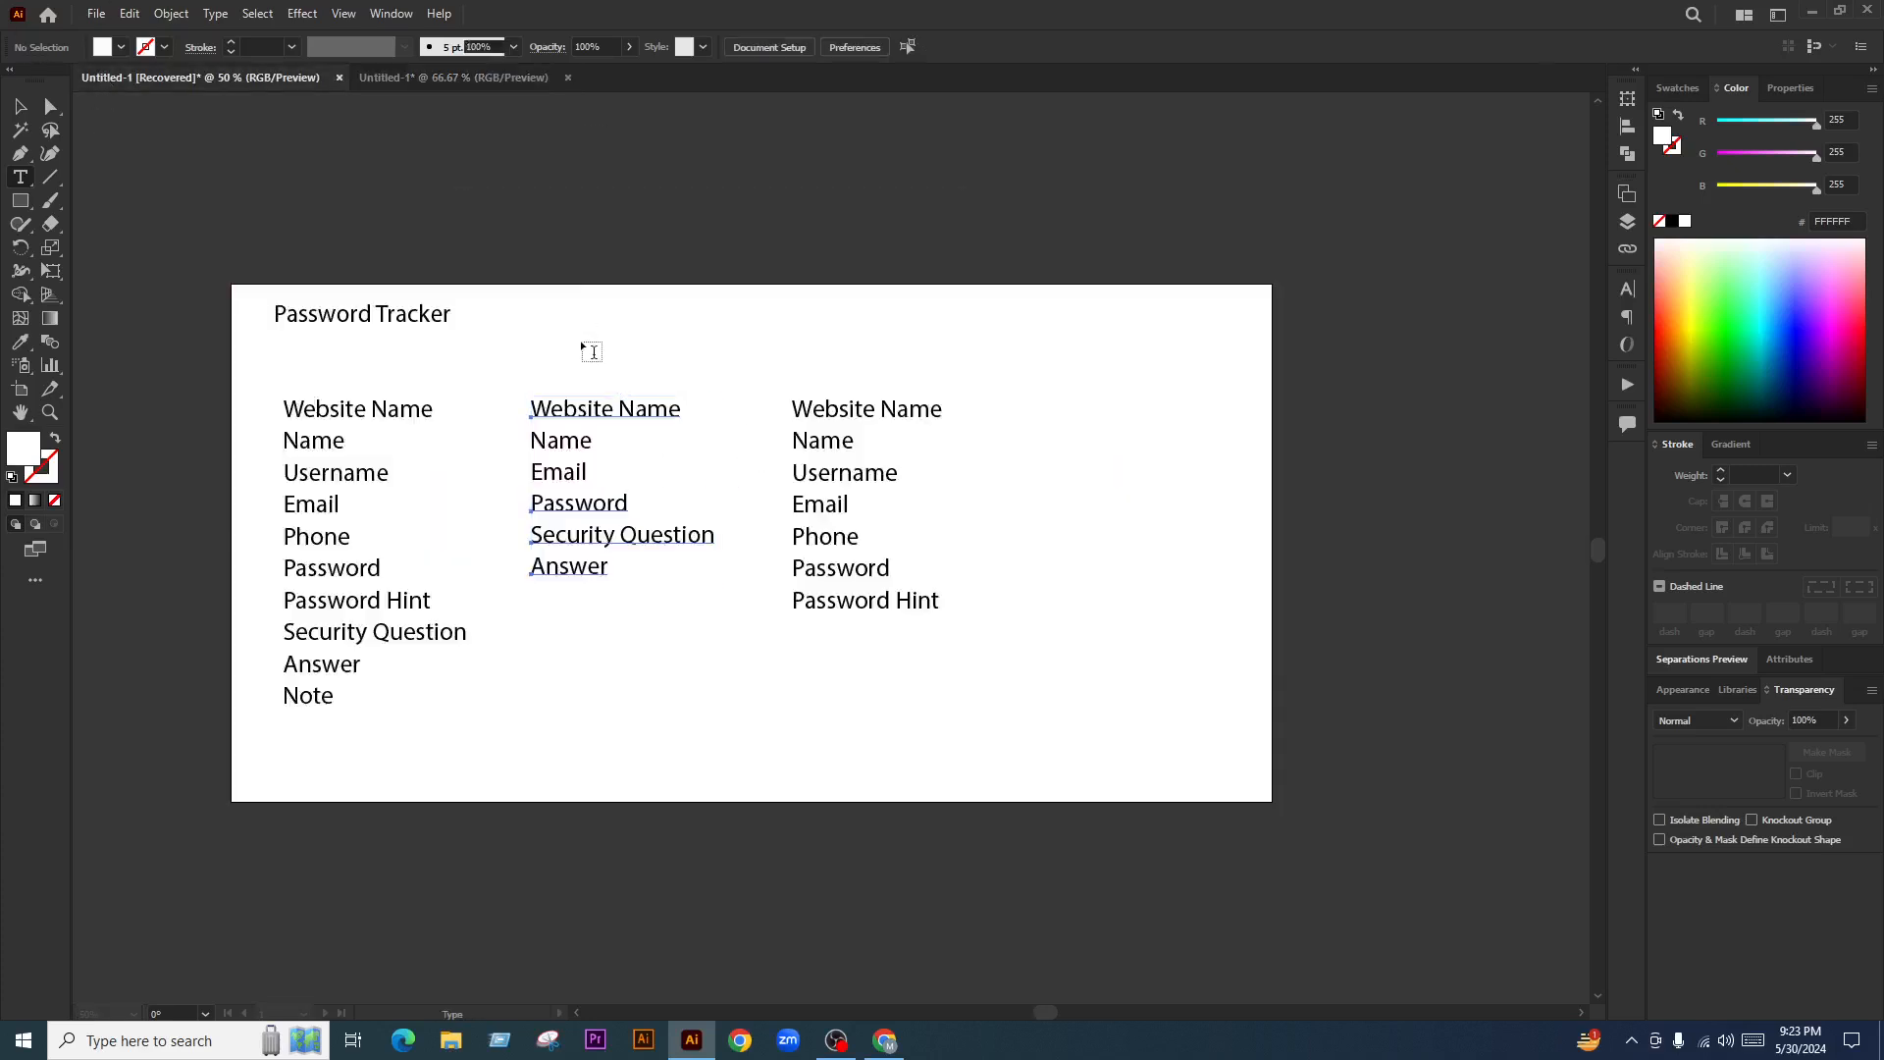
{"action": "left_click", "coordinate": [18, 108]}
{"action": "left_click", "coordinate": [275, 312]}
{"action": "left_click", "coordinate": [456, 78]}
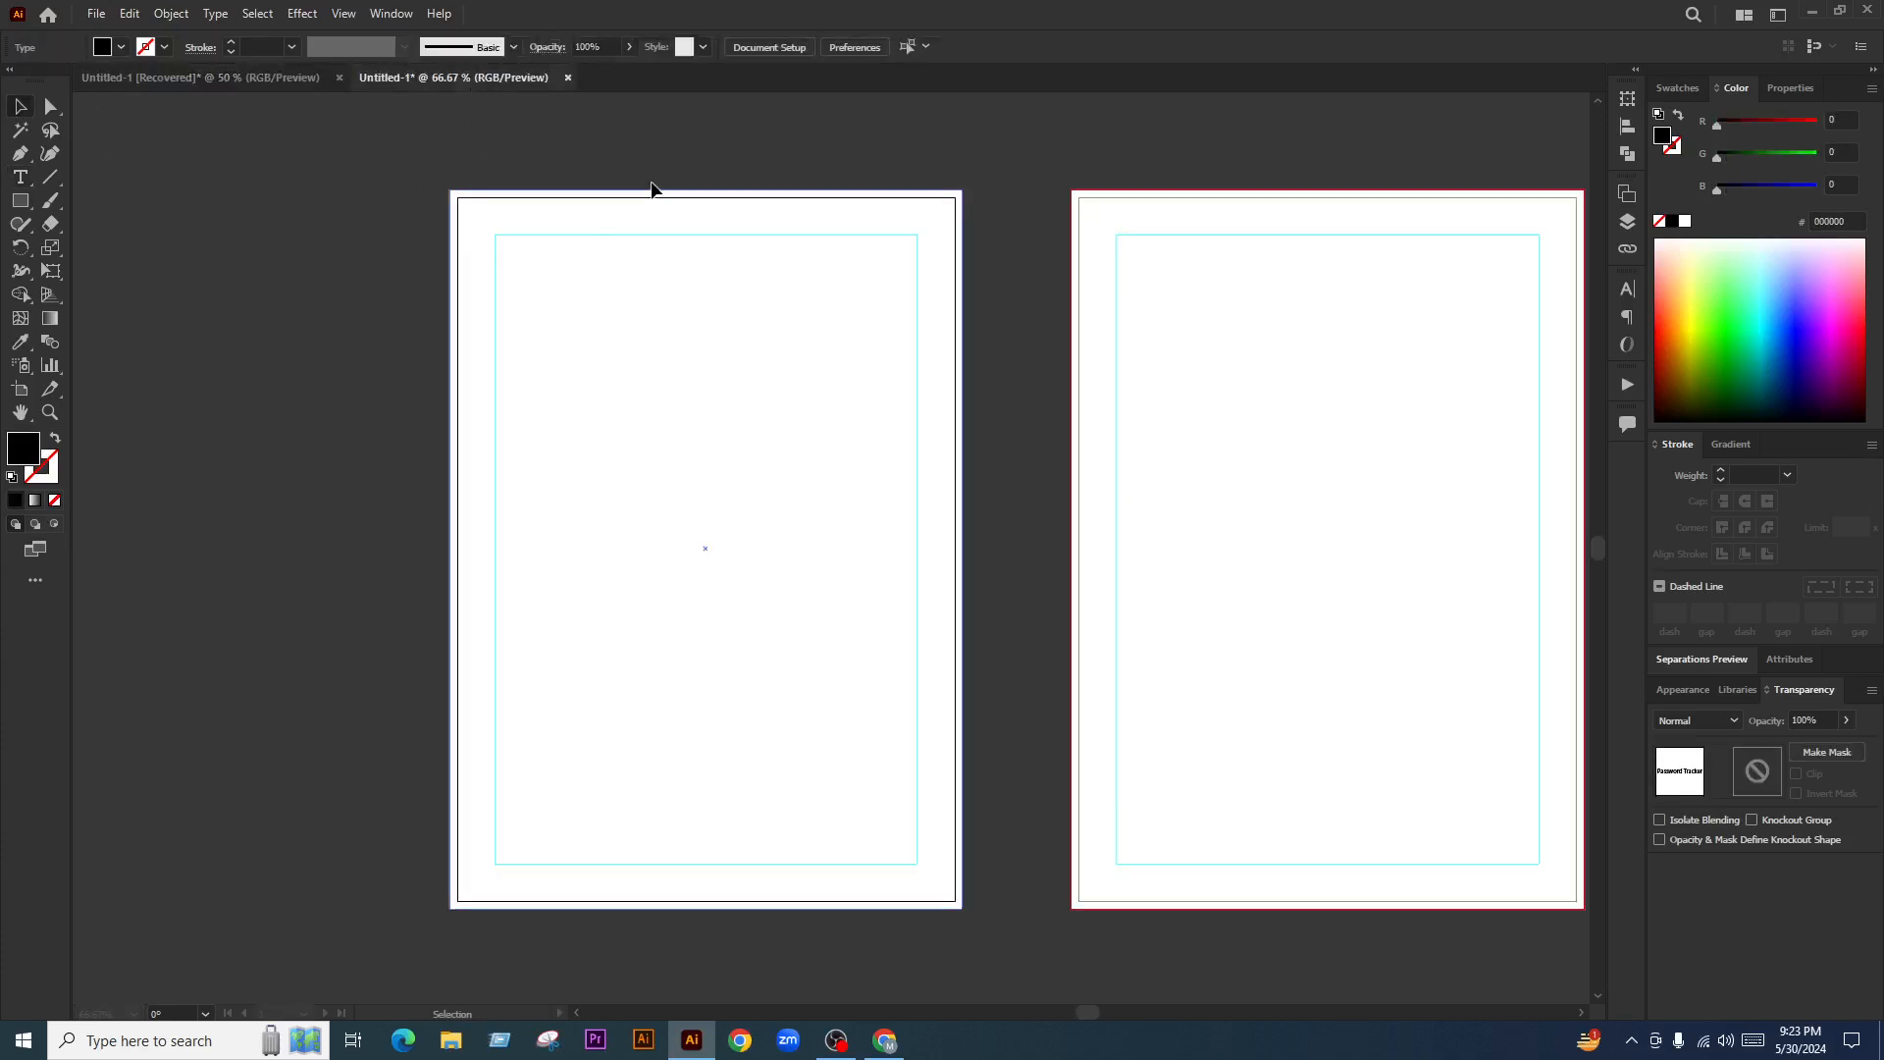
{"action": "key", "text": "ctrl+v"}
Place the pasted title on the left page, leave a spare copy beside it, and enlarge it to about 58 pt
{"action": "left_click_drag", "start_coordinate": [854, 546], "coordinate": [297, 489]}
{"action": "left_click_drag", "start_coordinate": [677, 434], "coordinate": [665, 466]}
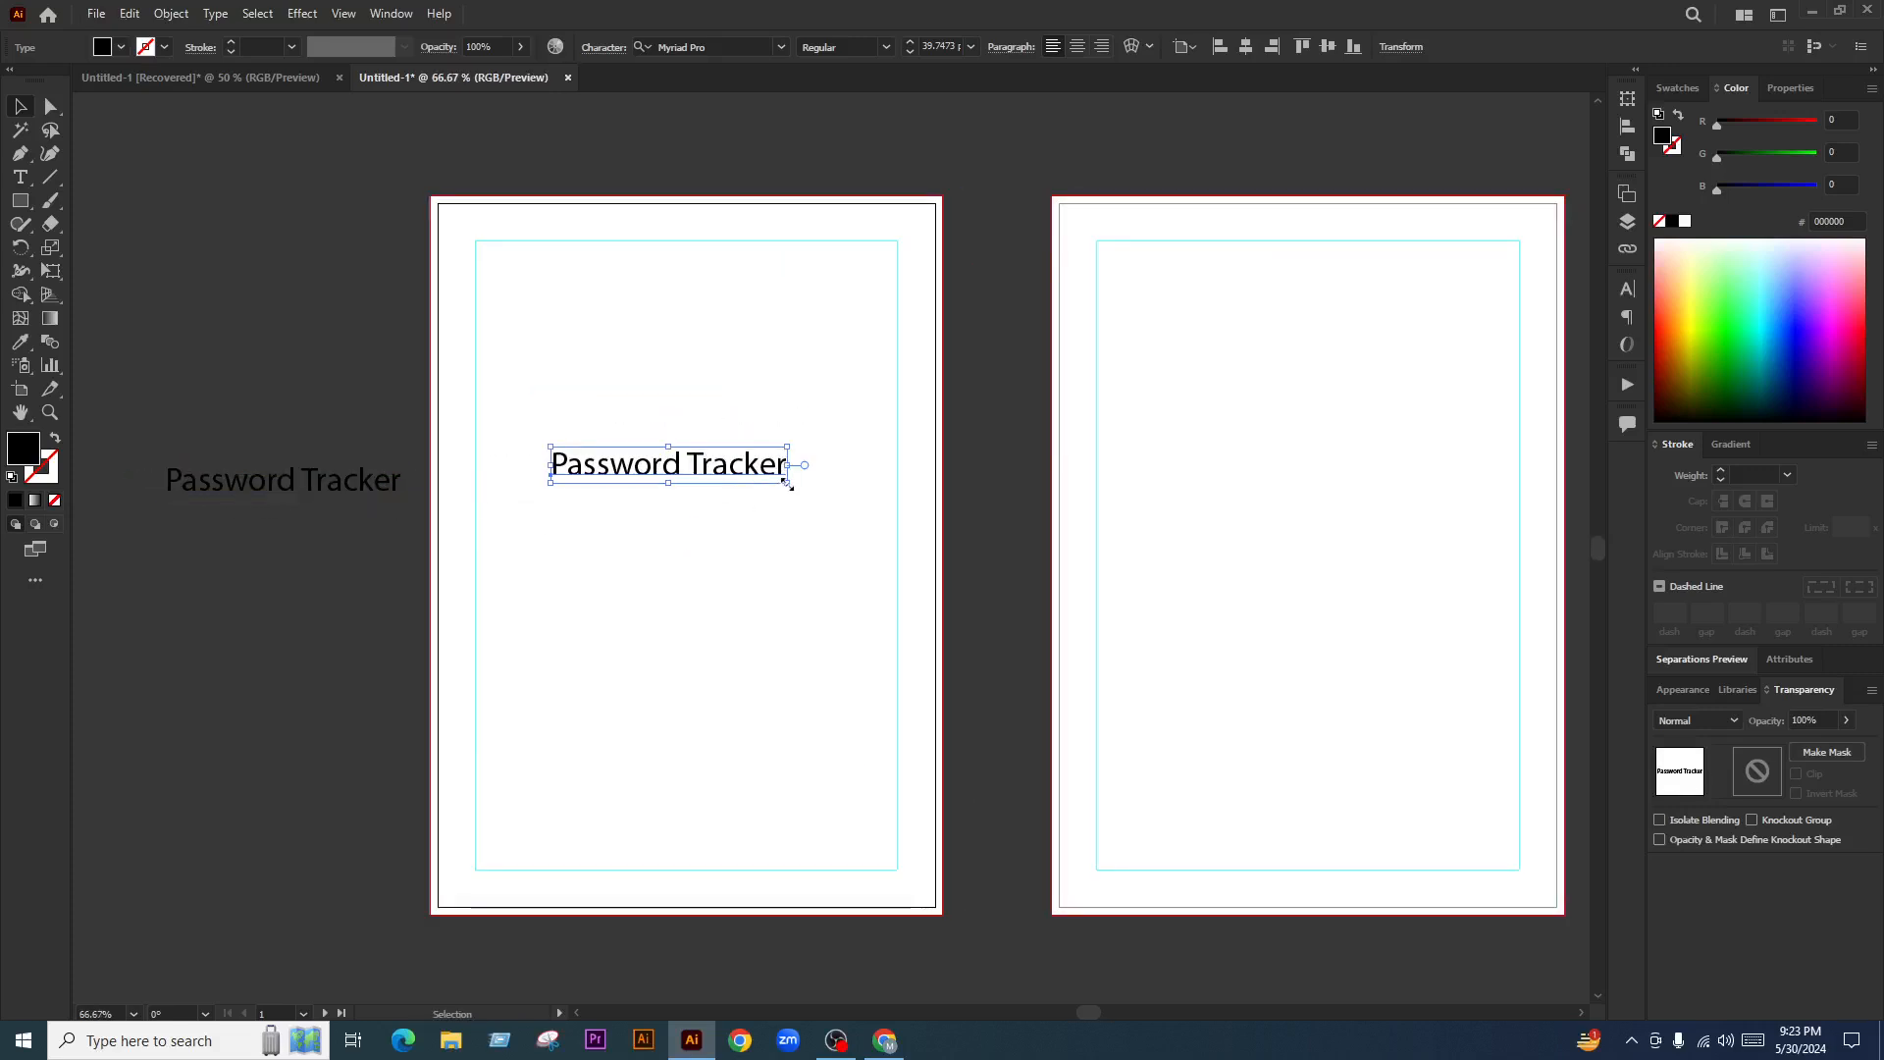
{"action": "left_click_drag", "start_coordinate": [788, 482], "coordinate": [864, 567]}
{"action": "left_click", "coordinate": [959, 528]}
Duplicate the title below the original and move the spare copy further left off the page
{"action": "left_click", "coordinate": [972, 524]}
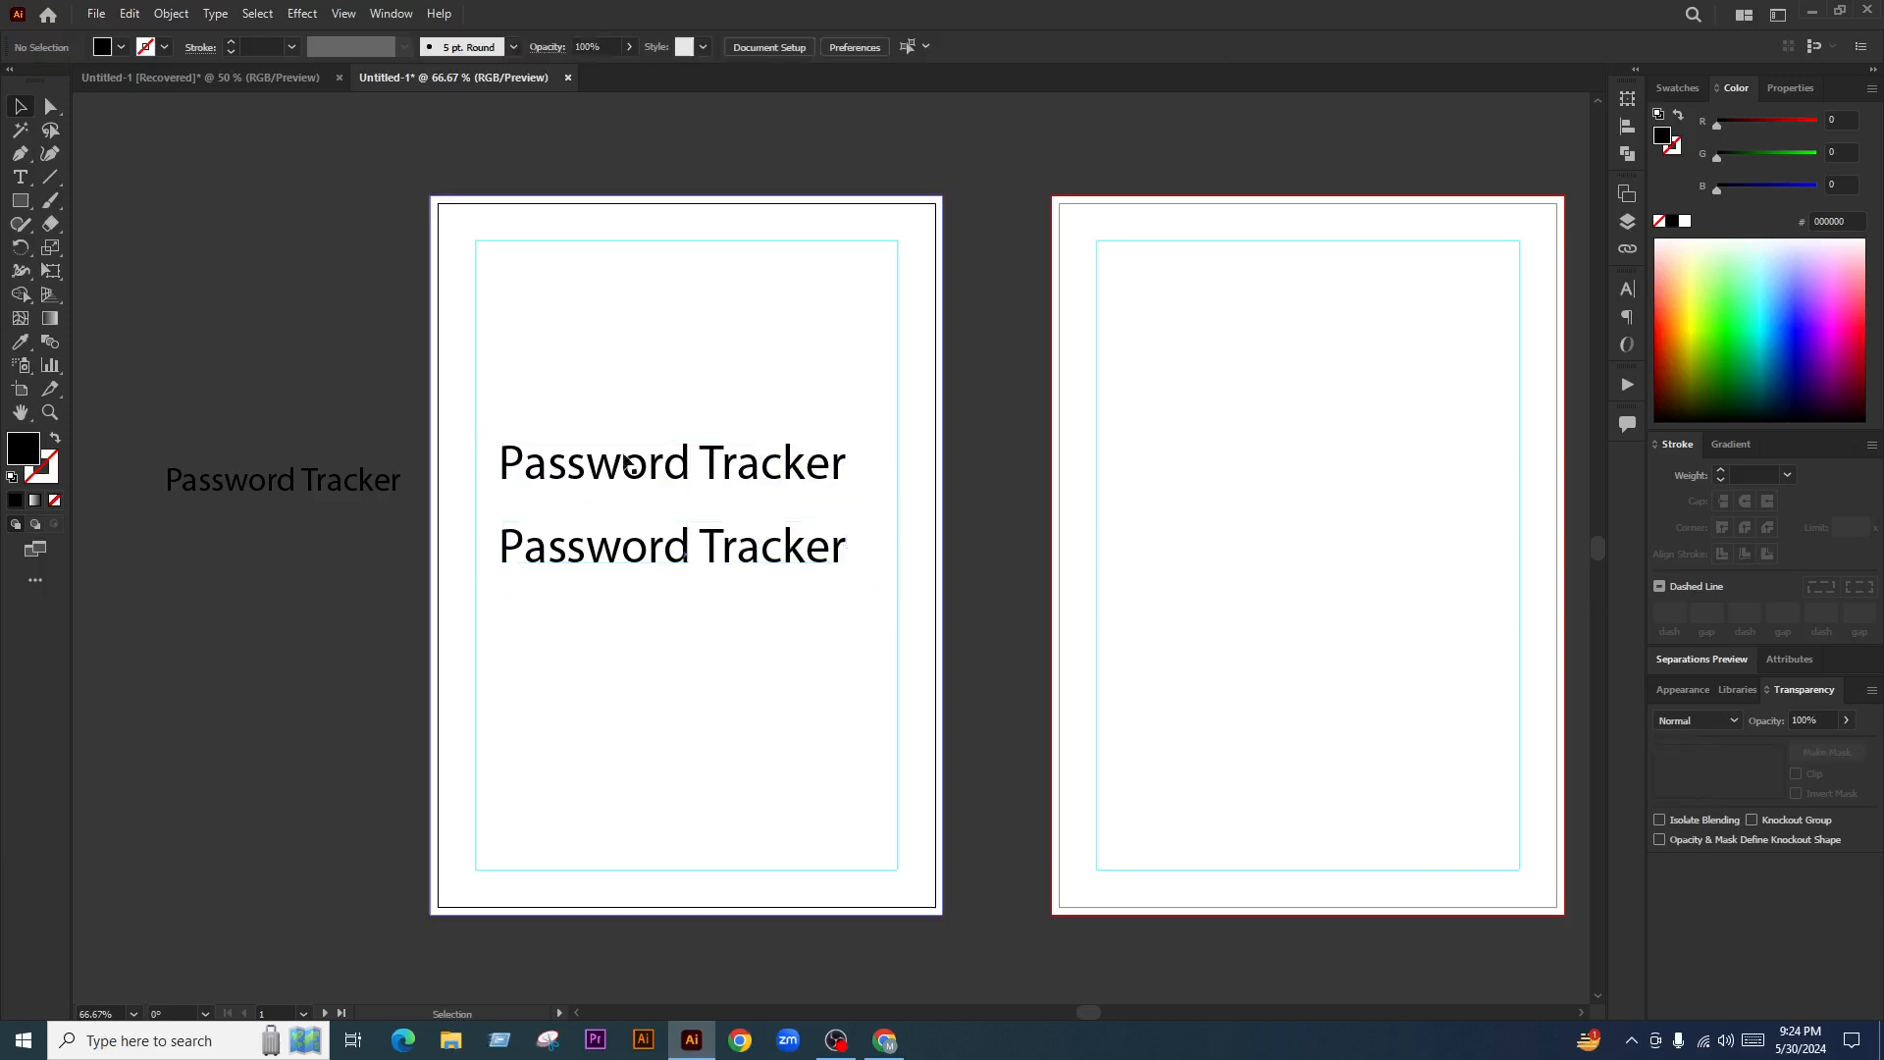
{"action": "scroll", "coordinate": [665, 490], "scroll_direction": "up", "scroll_amount": 1}
{"action": "scroll", "coordinate": [508, 487], "scroll_direction": "down", "scroll_amount": 1}
{"action": "left_click_drag", "start_coordinate": [286, 481], "coordinate": [194, 492]}
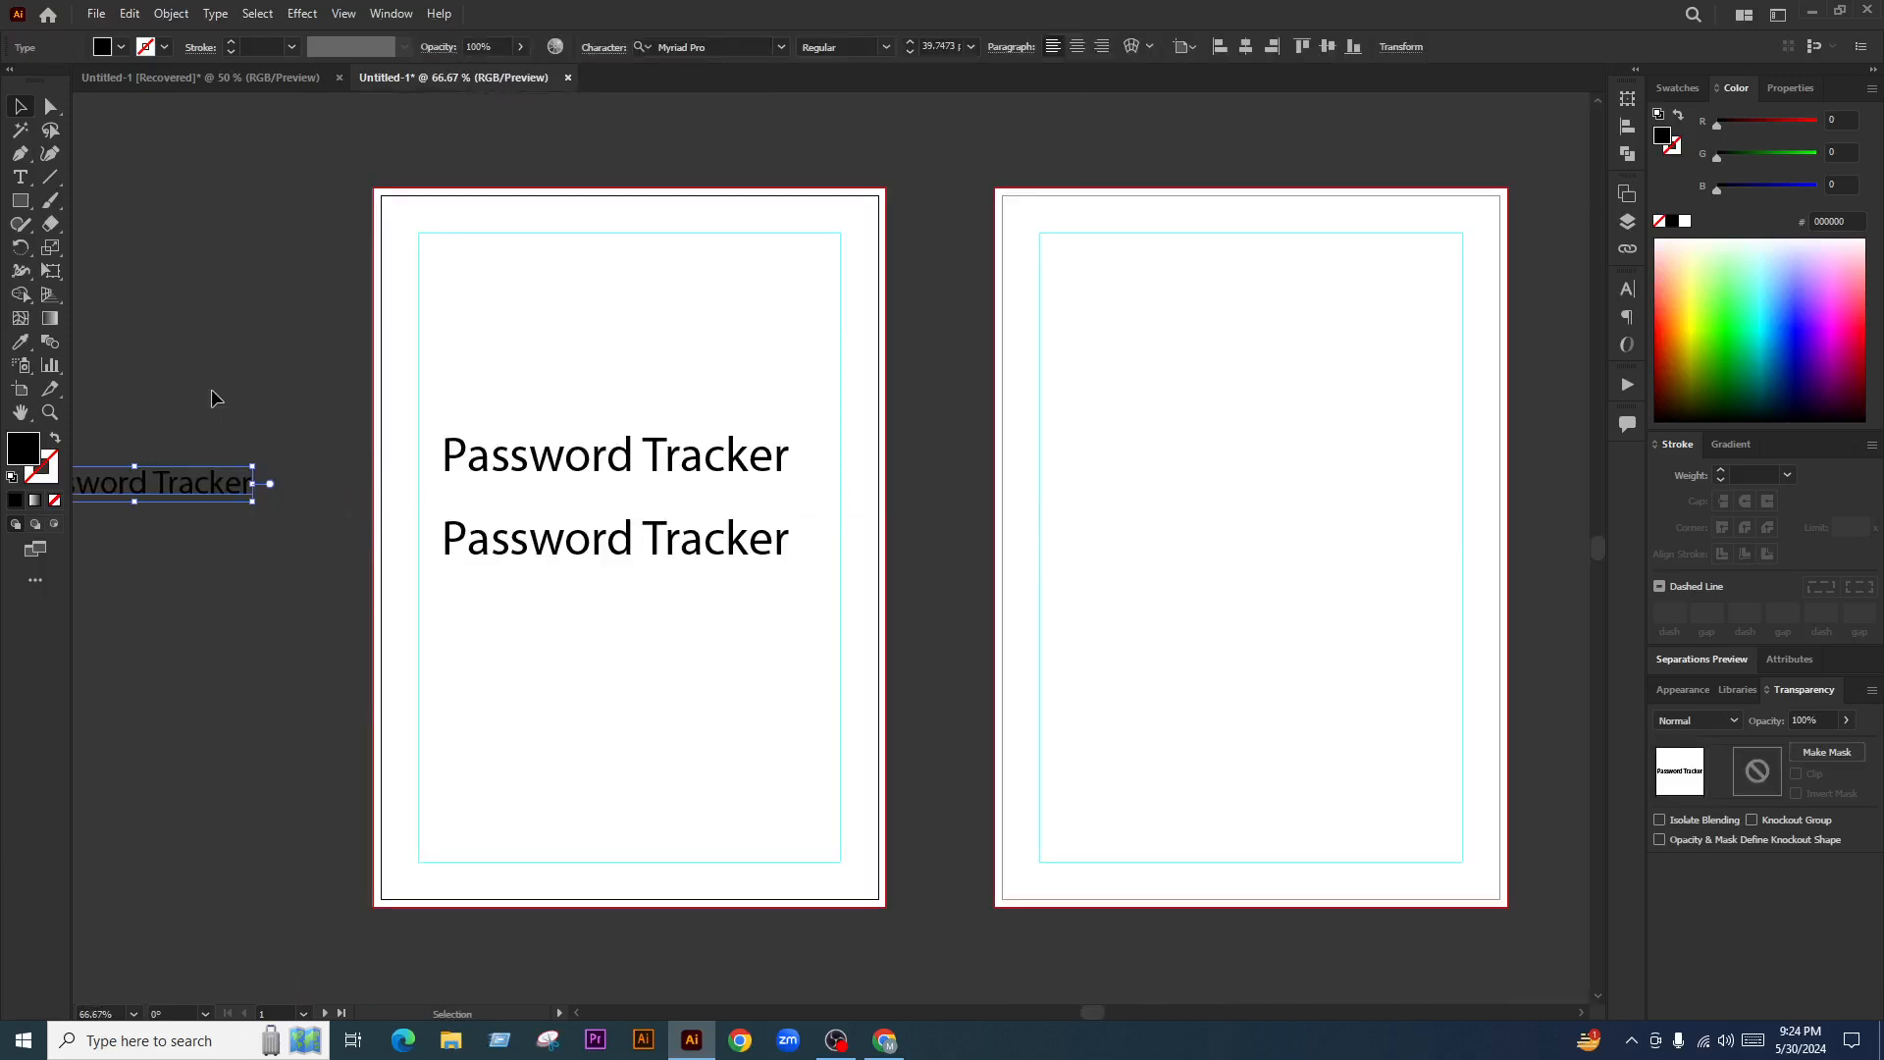
{"action": "left_click", "coordinate": [212, 392]}
{"action": "scroll", "coordinate": [596, 470], "scroll_direction": "up", "scroll_amount": 1}
{"action": "left_click", "coordinate": [605, 475]}
{"action": "left_click", "coordinate": [1194, 484]}
Cut 'Password' from the upper title and paste it as its own line above 'Tracker'
{"action": "key", "text": "t"}
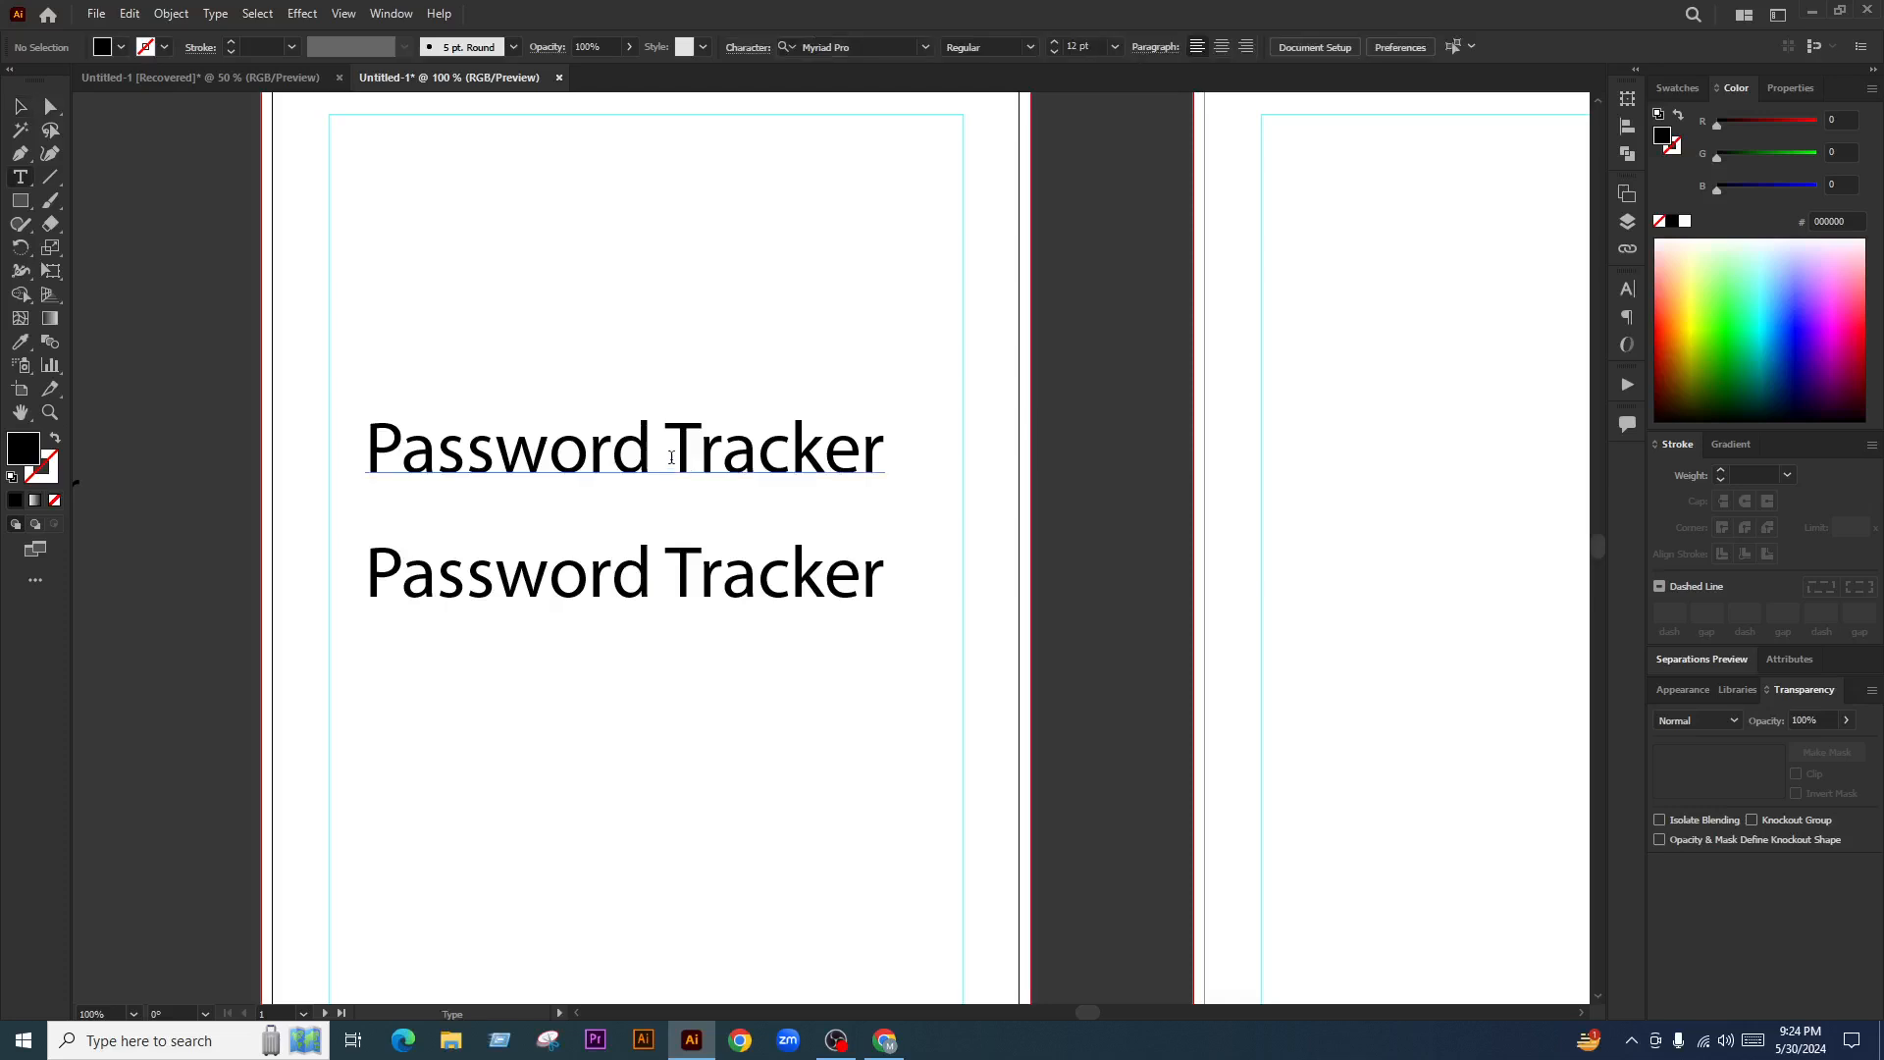
{"action": "left_click", "coordinate": [671, 458]}
{"action": "key", "text": "shift+Home"}
{"action": "key", "text": "ctrl+c"}
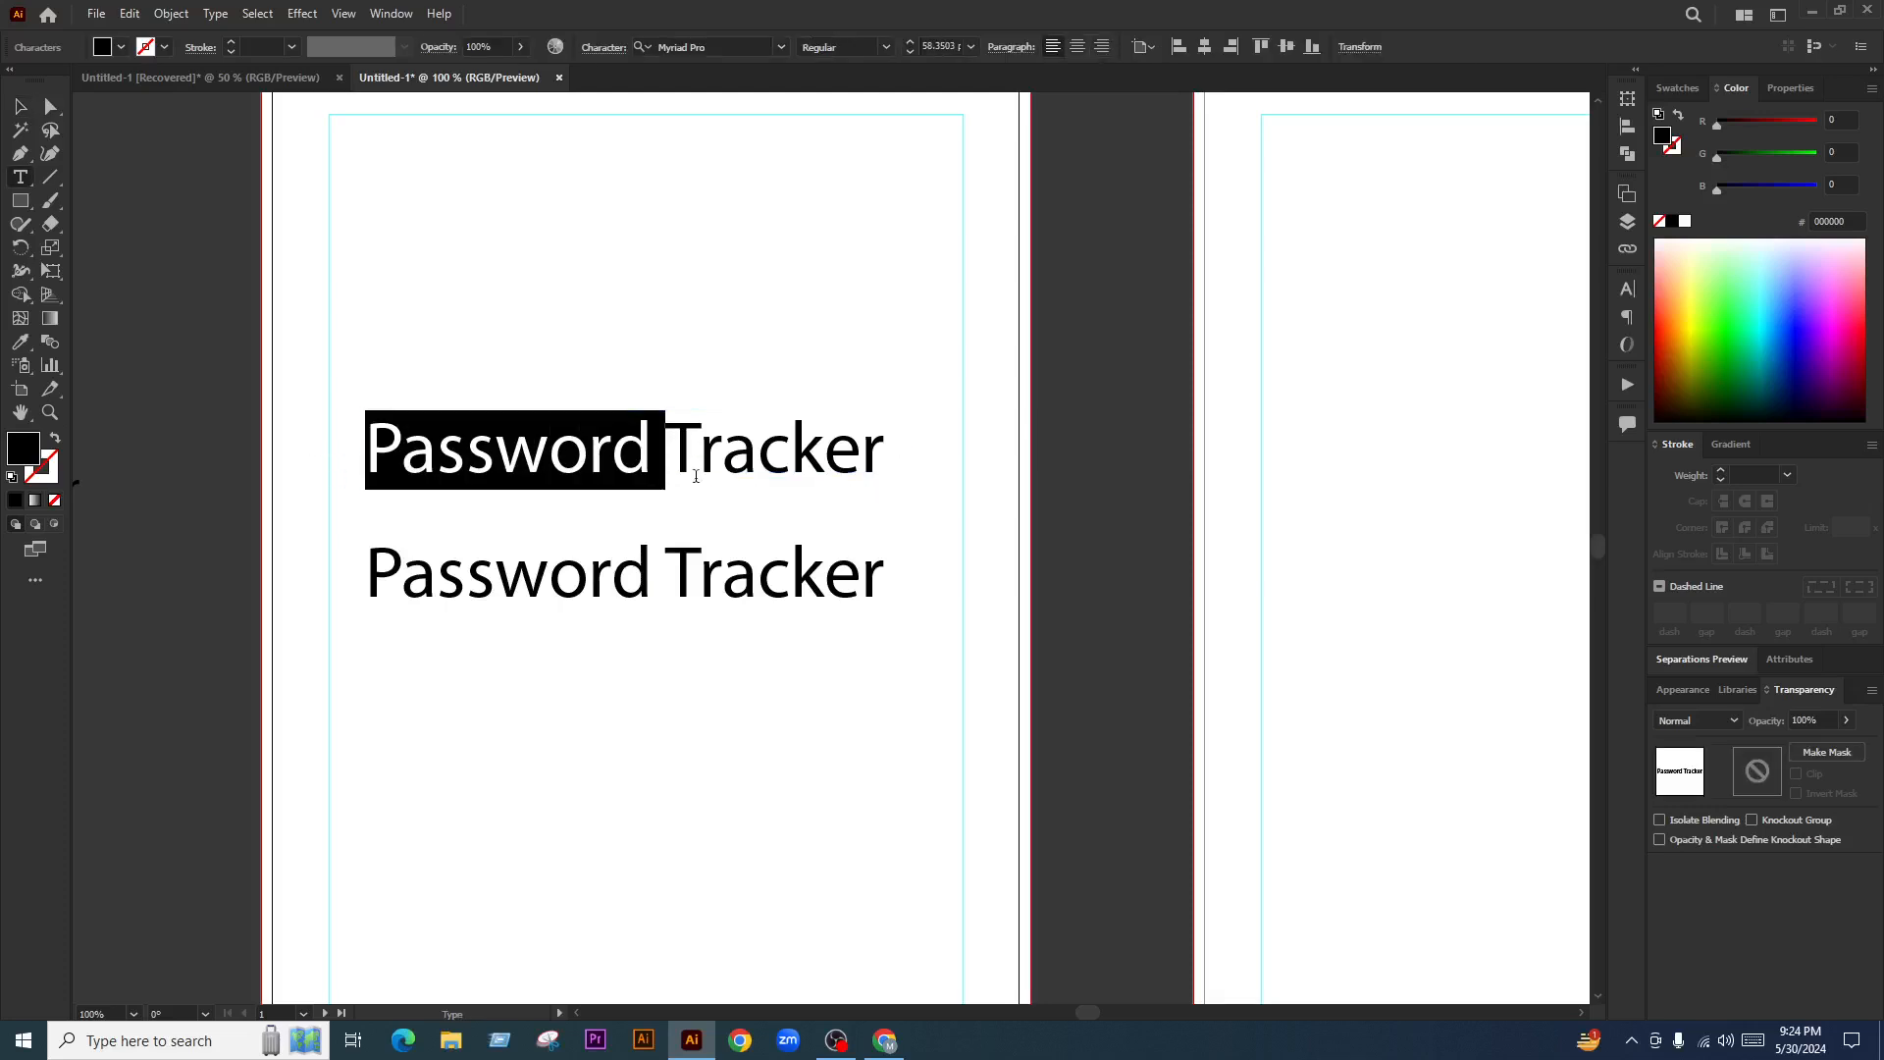
{"action": "key", "text": "BackSpace"}
{"action": "left_click", "coordinate": [21, 106]}
{"action": "left_click", "coordinate": [715, 520]}
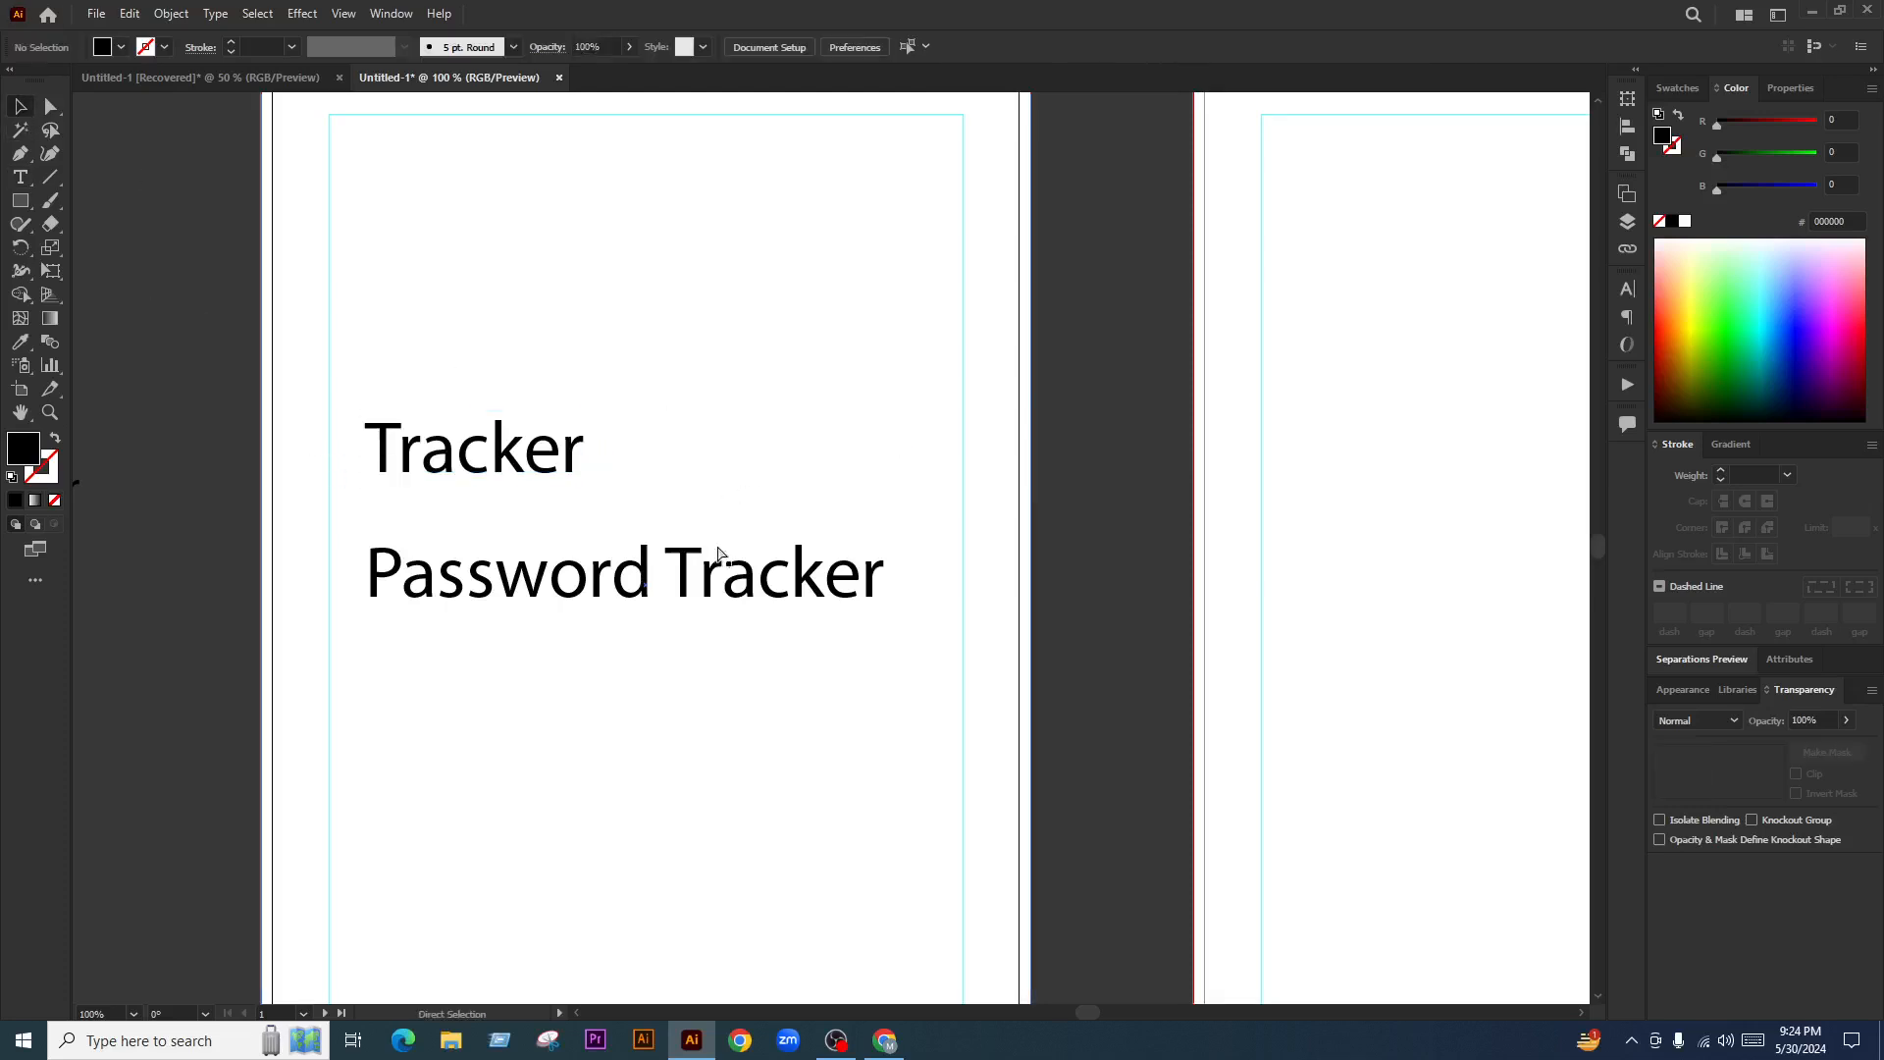
{"action": "key", "text": "ctrl+v"}
{"action": "left_click_drag", "start_coordinate": [726, 544], "coordinate": [509, 357]}
{"action": "left_click", "coordinate": [984, 526]}
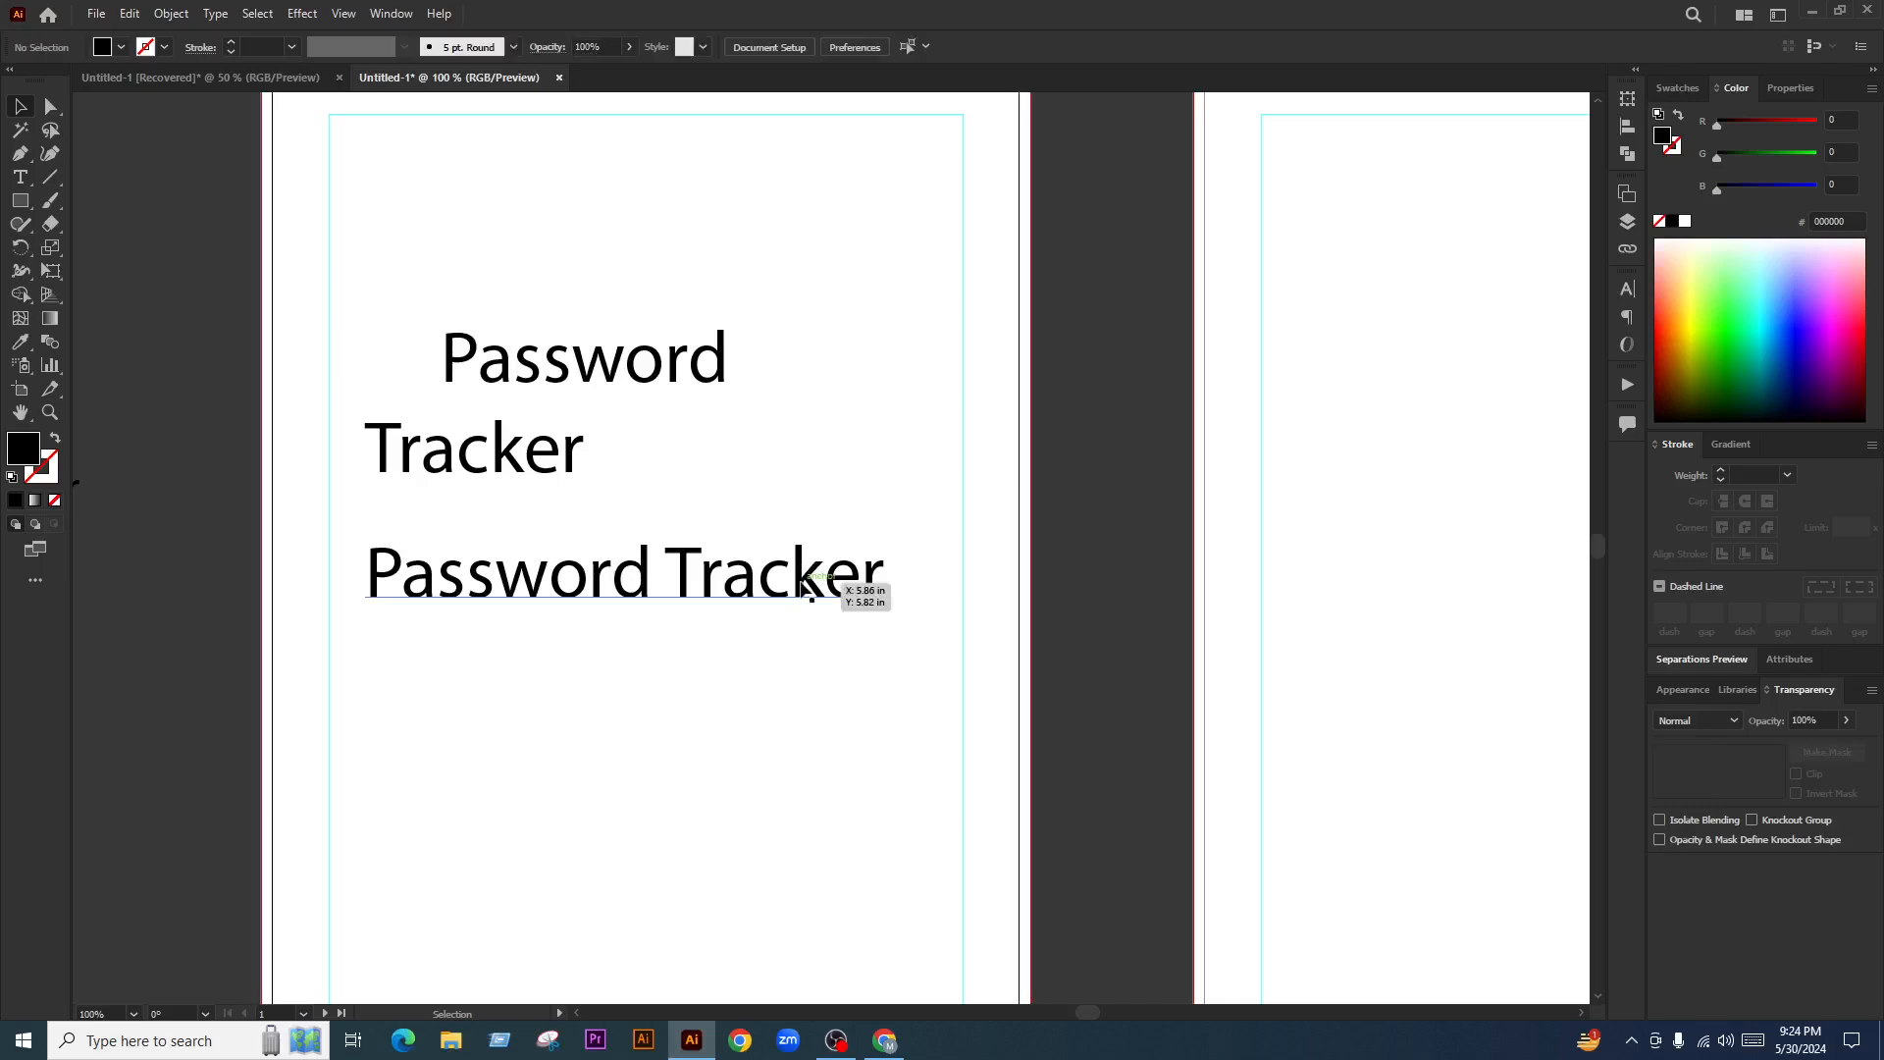
Retype the lower title copy as 'Log Book'
{"action": "left_click", "coordinate": [690, 608]}
{"action": "double_click", "coordinate": [648, 579]}
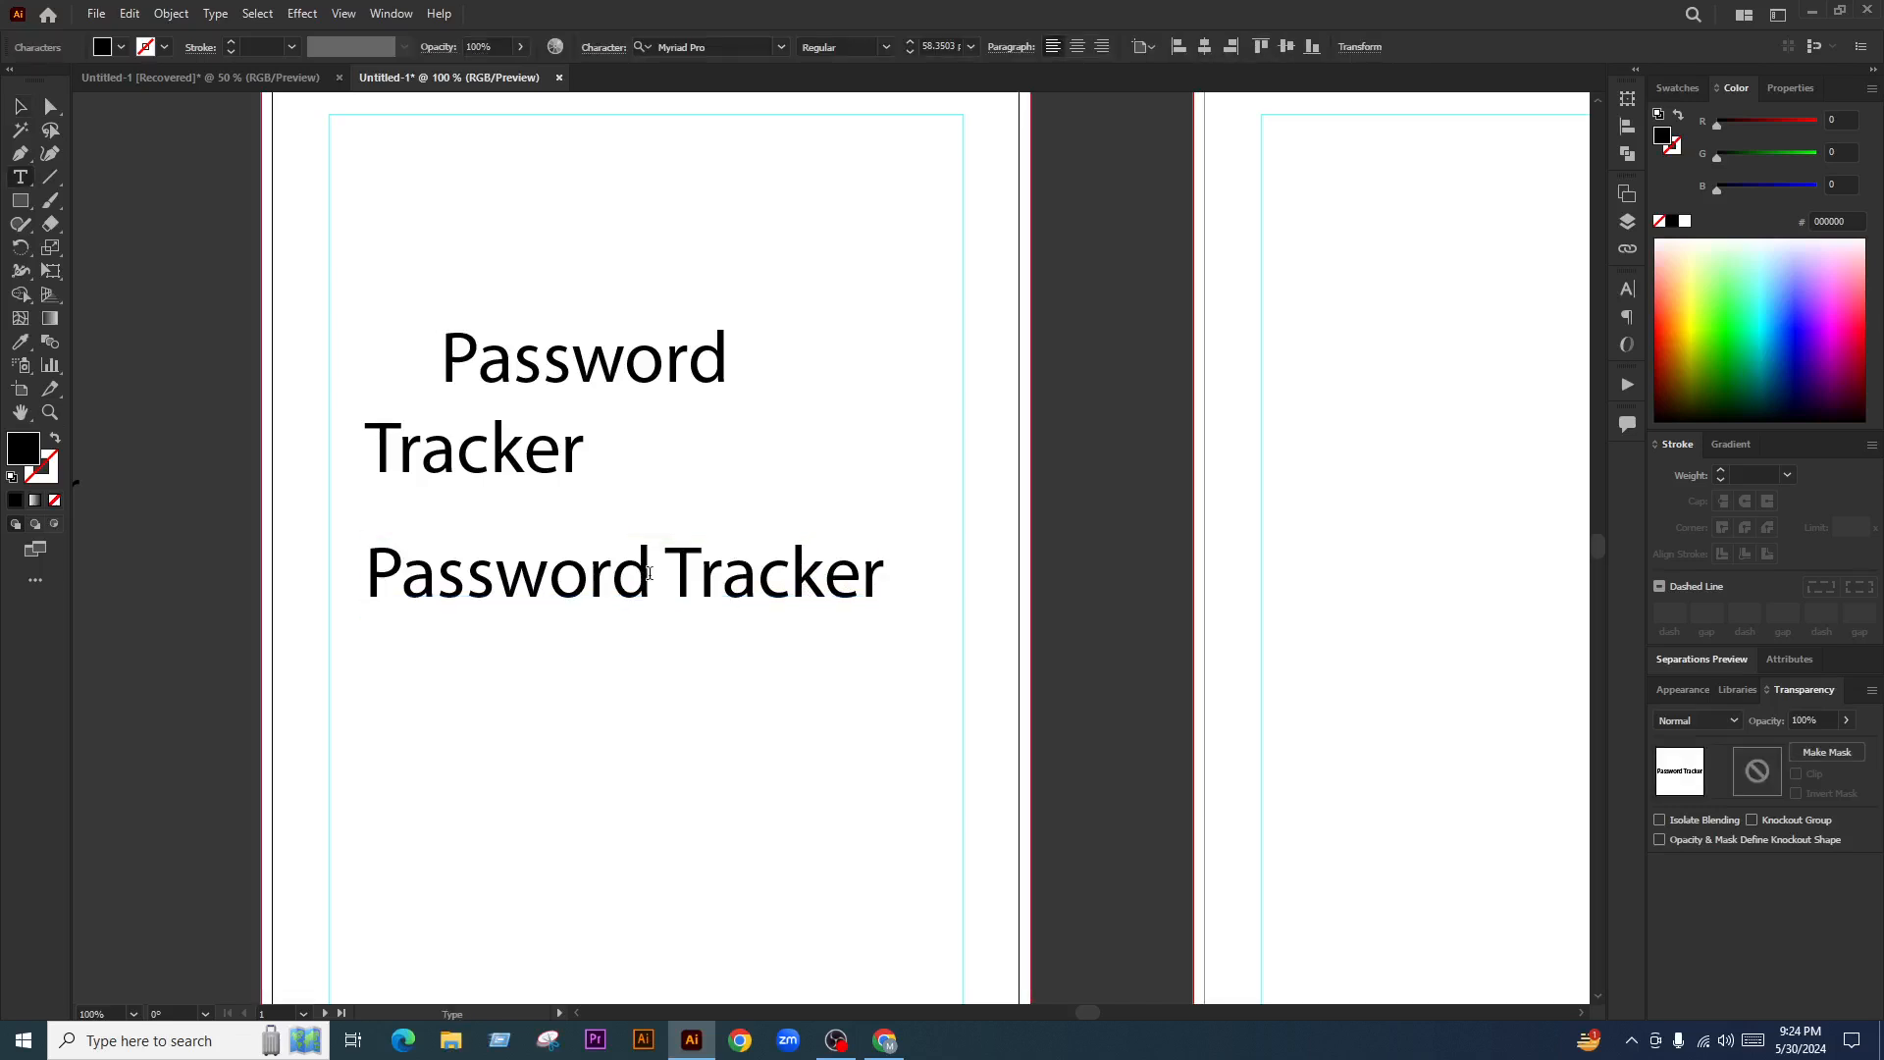
{"action": "key", "text": "ctrl+a"}
{"action": "type", "text": "Log Boo"}
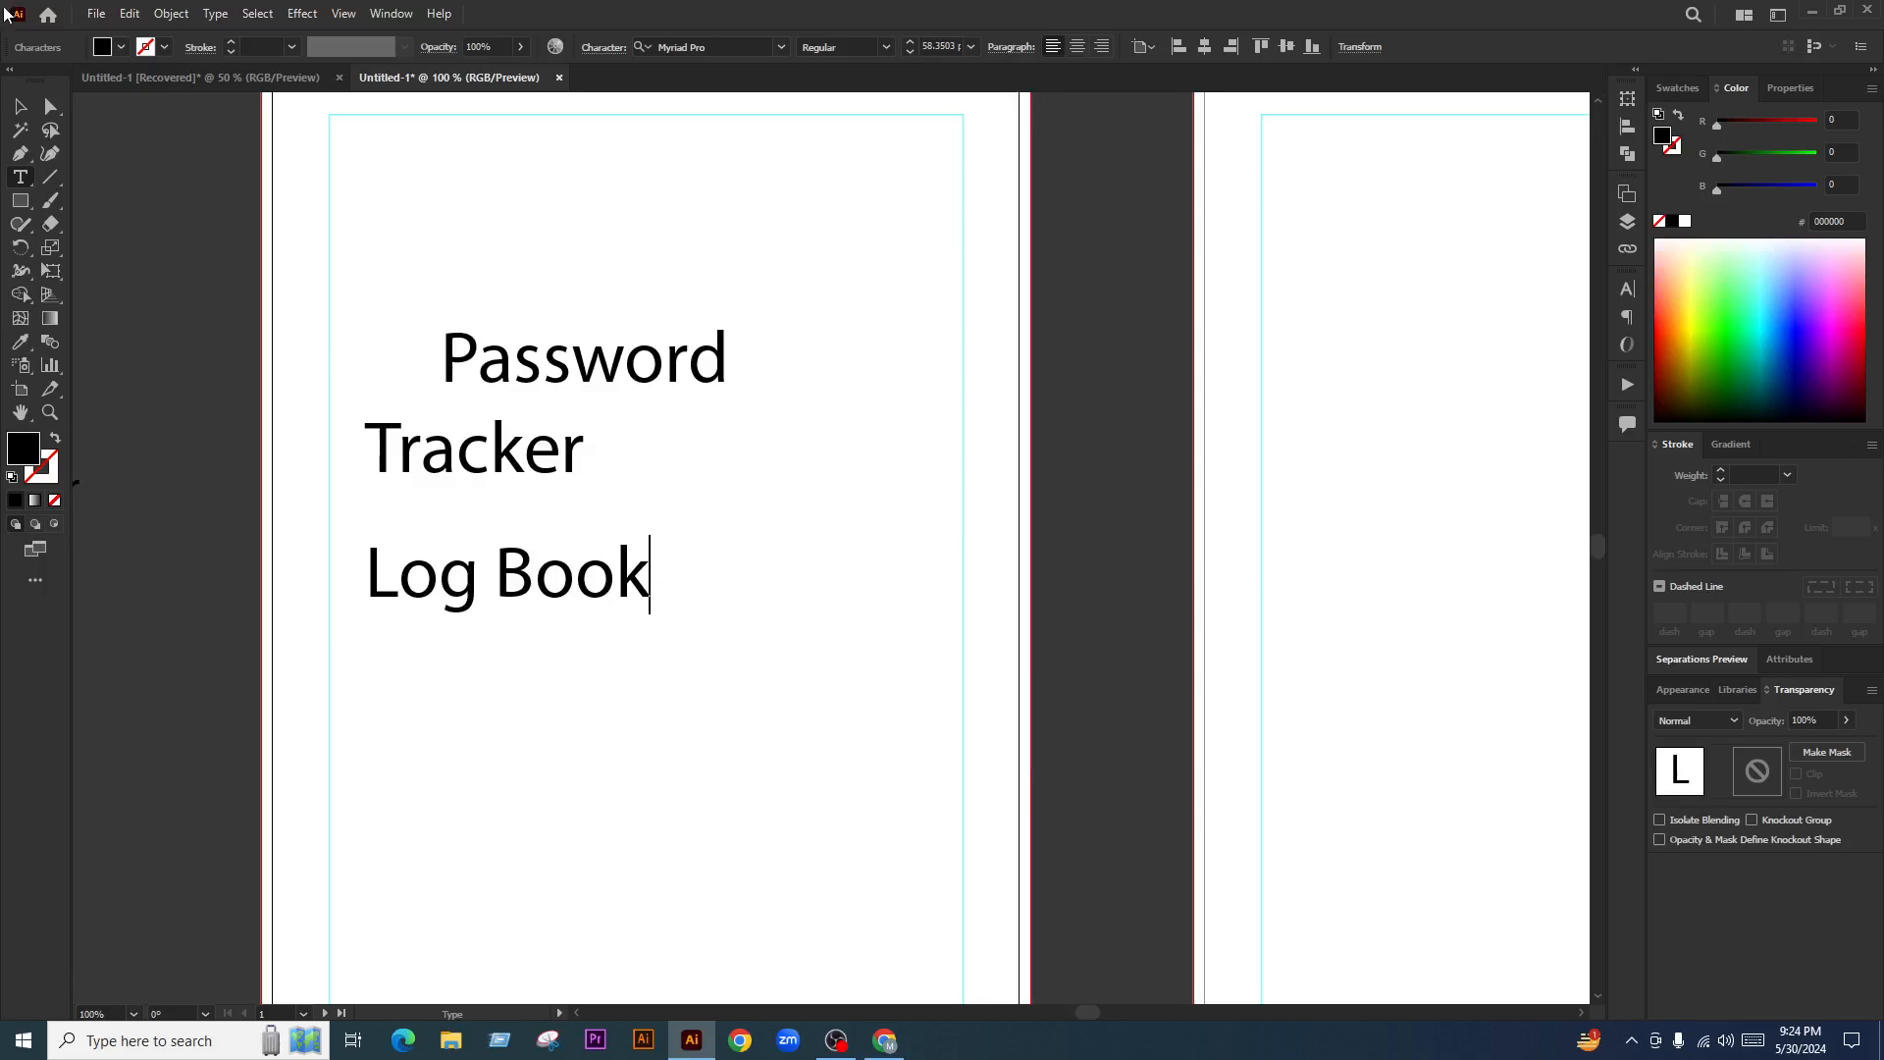
{"action": "left_click", "coordinate": [20, 110]}
Center the three title lines on each other and horizontally on the artboard
{"action": "scroll", "coordinate": [627, 556], "scroll_direction": "down", "scroll_amount": 4}
{"action": "scroll", "coordinate": [610, 569], "scroll_direction": "up", "scroll_amount": 2}
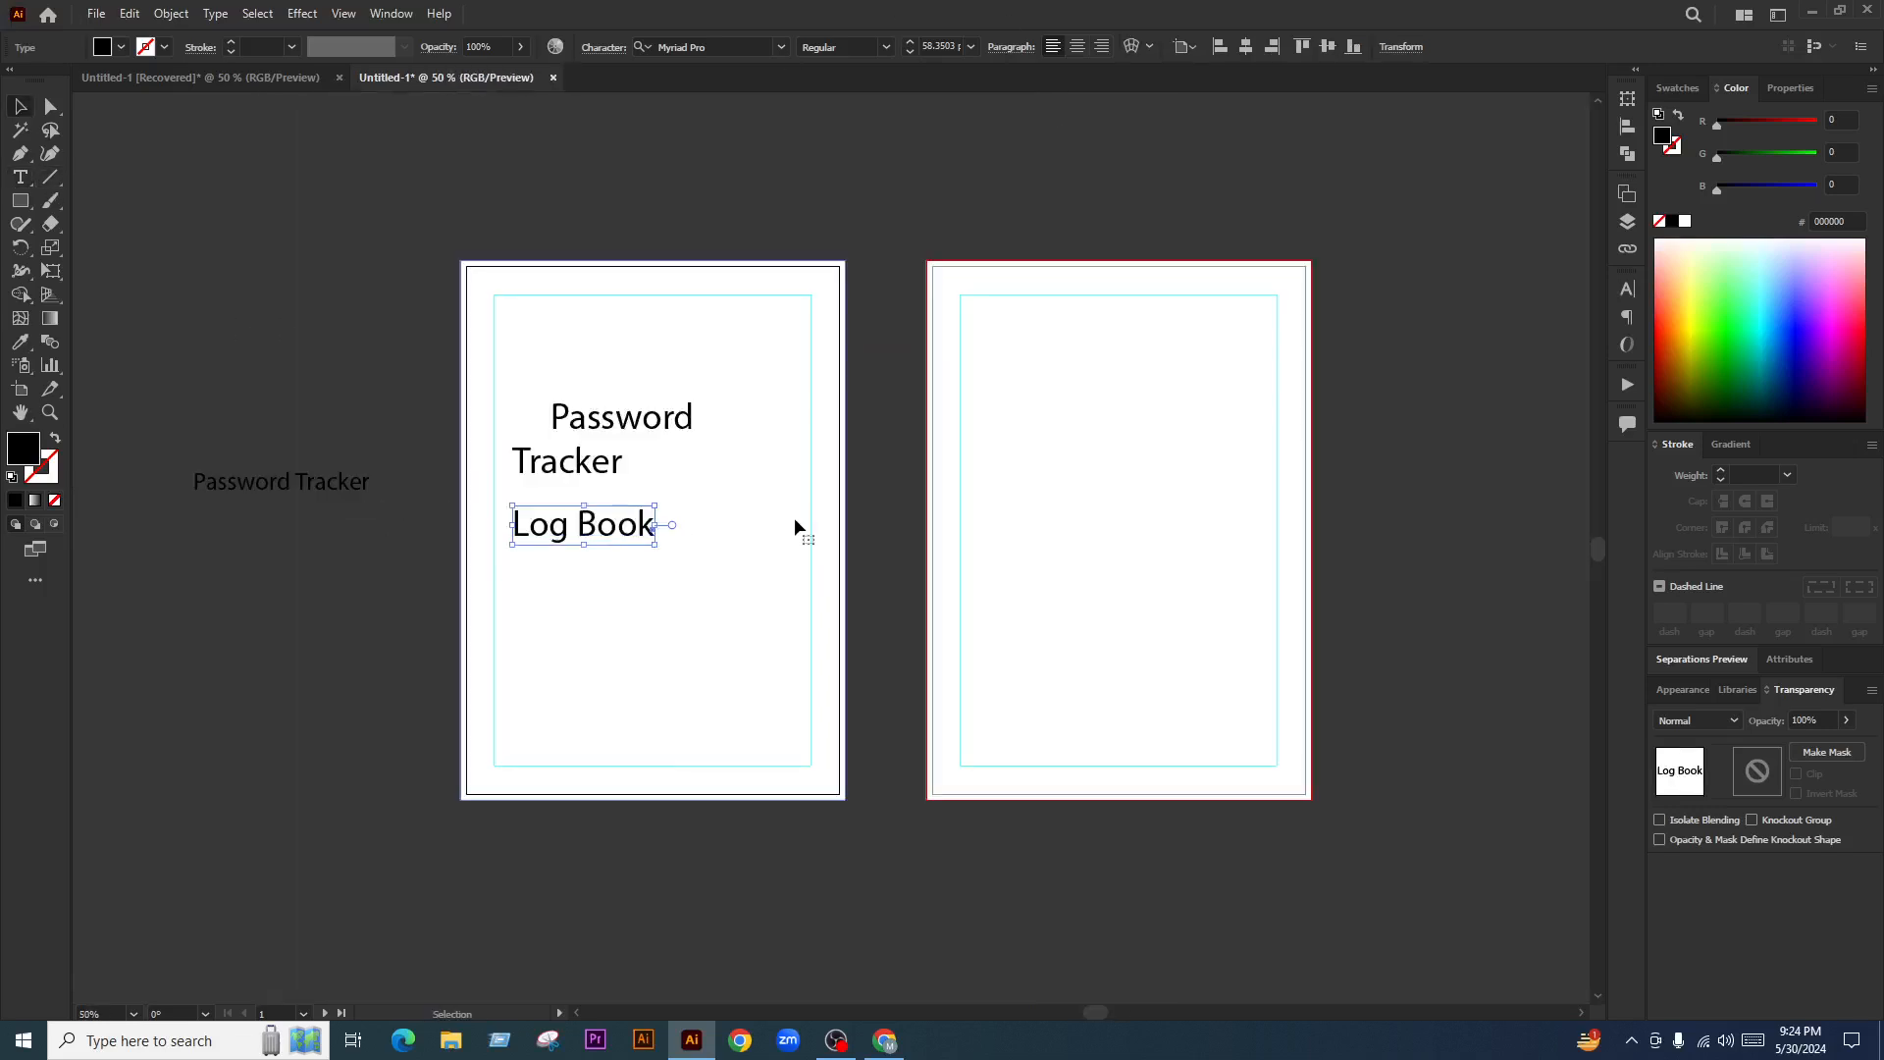
{"action": "left_click", "coordinate": [793, 516], "text": "alt"}
{"action": "key", "text": "ctrl+shift+a"}
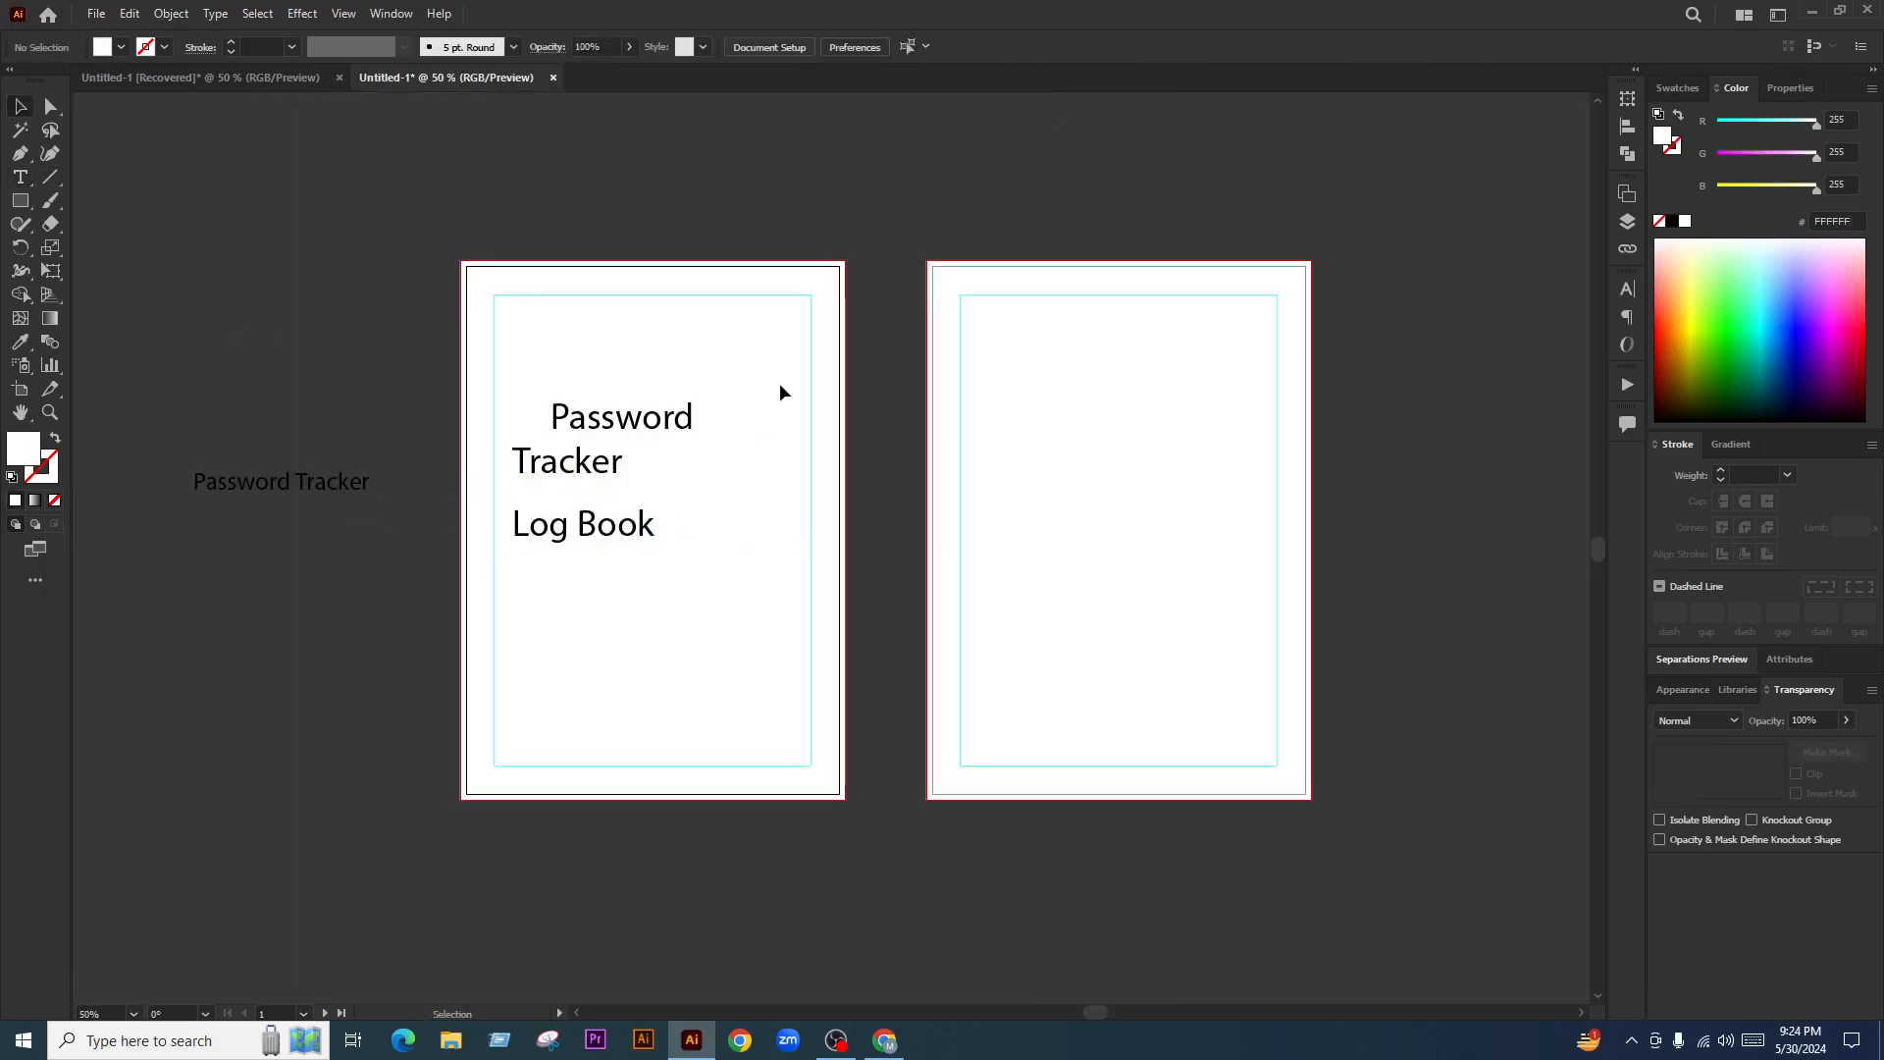
{"action": "key", "text": "ctrl+="}
{"action": "left_click_drag", "start_coordinate": [763, 261], "coordinate": [555, 791]}
{"action": "left_click", "coordinate": [1181, 49]}
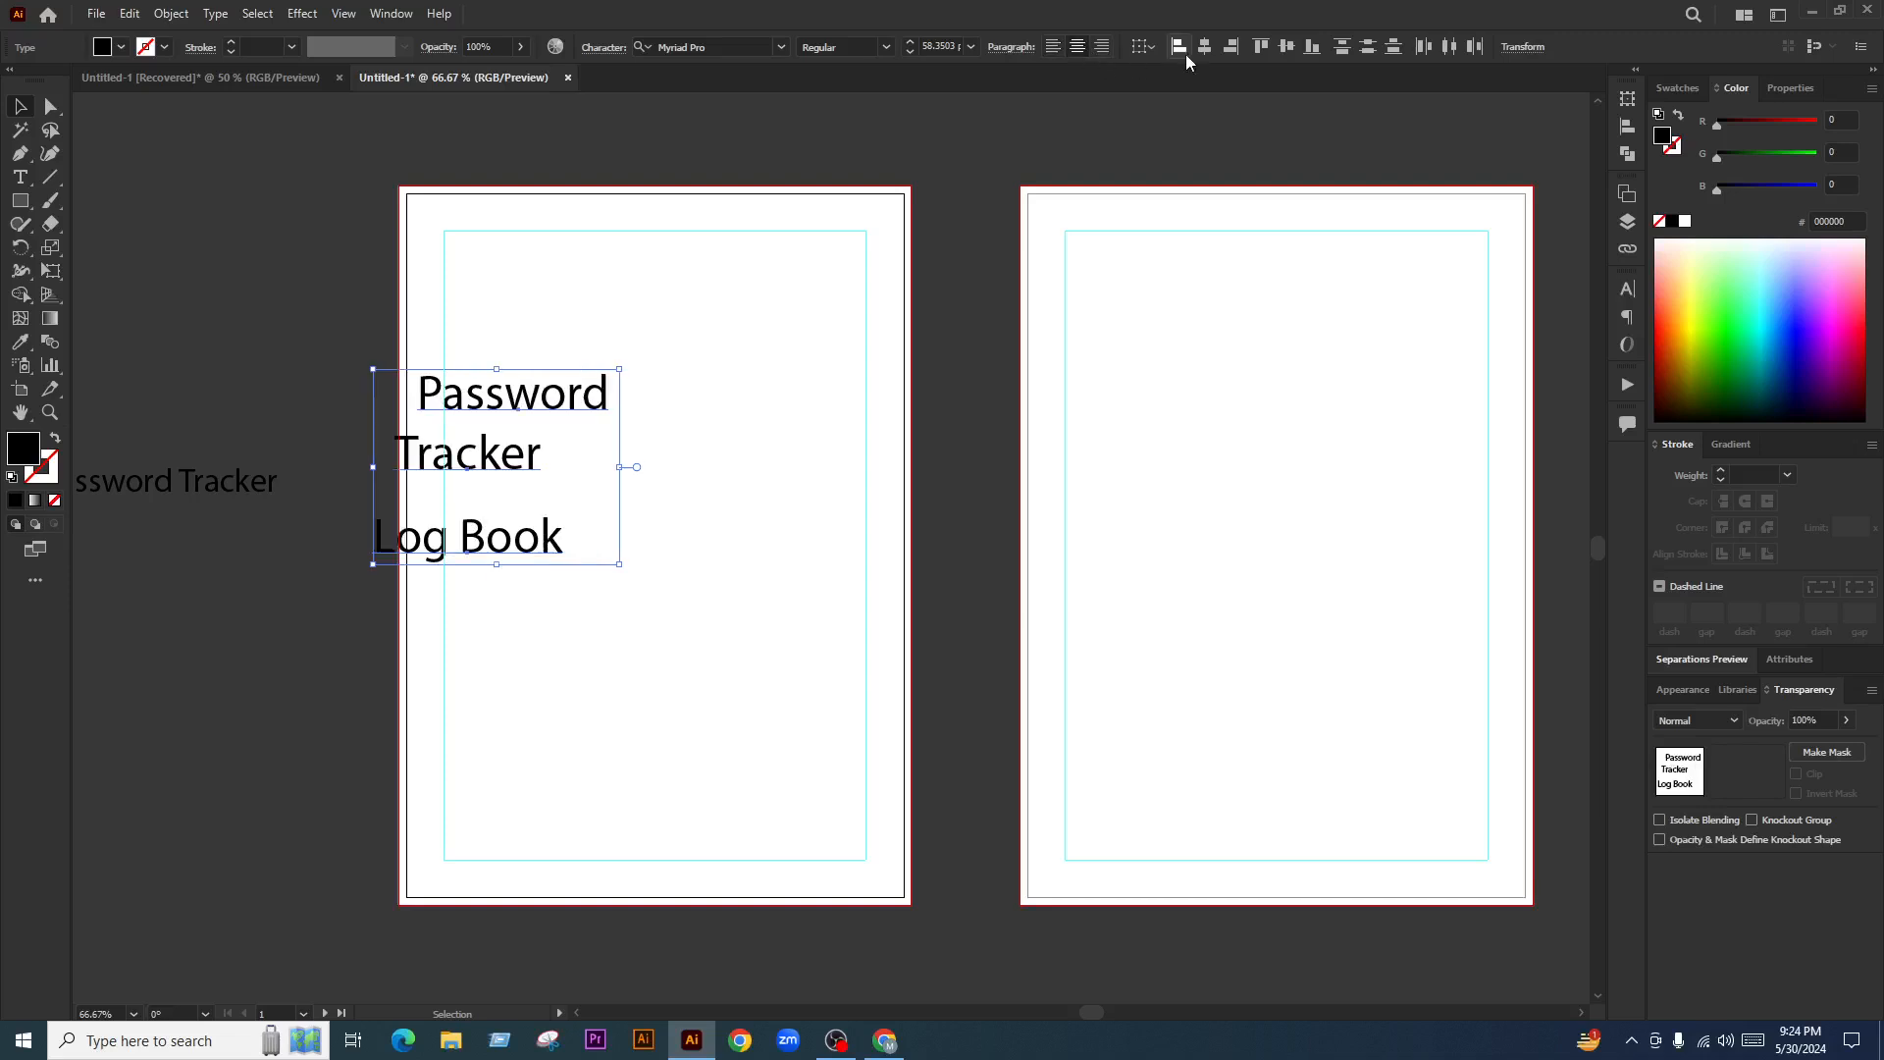
{"action": "left_click", "coordinate": [1206, 51]}
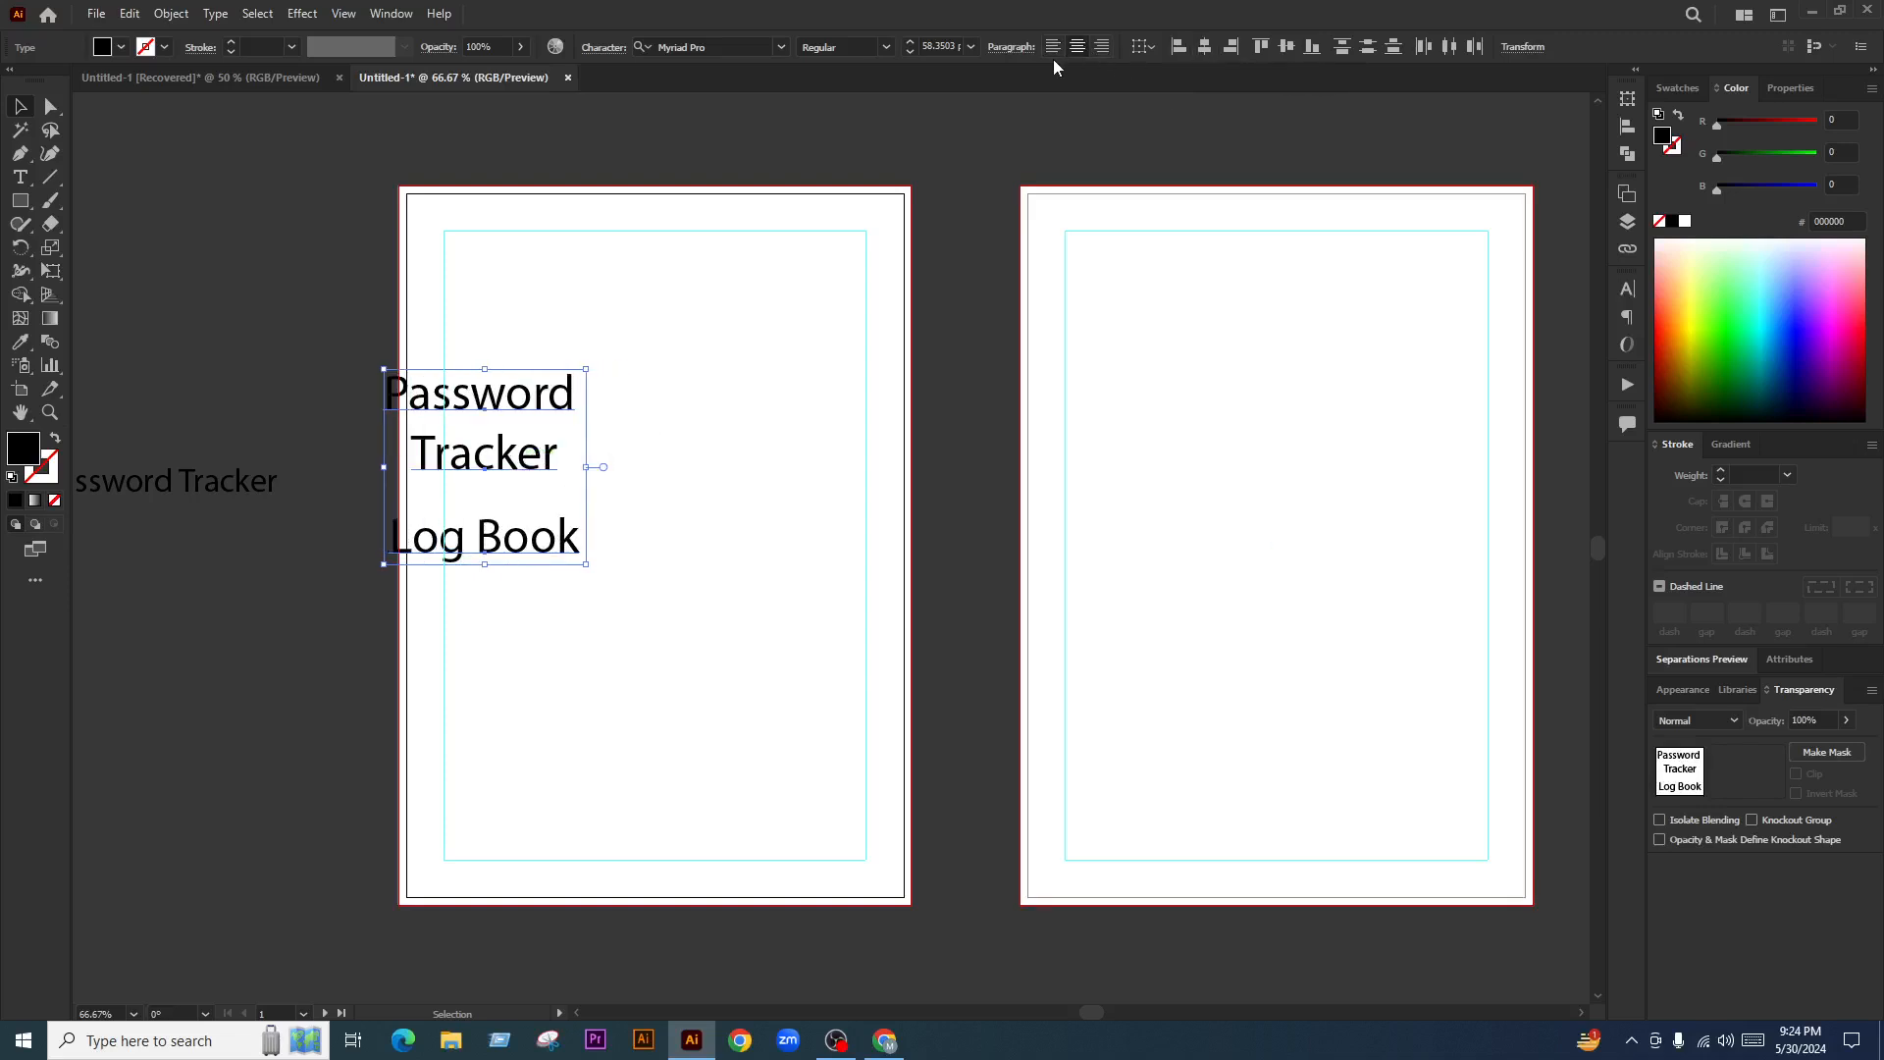
{"action": "left_click", "coordinate": [1143, 47]}
{"action": "left_click", "coordinate": [1205, 113]}
{"action": "left_click", "coordinate": [1206, 46]}
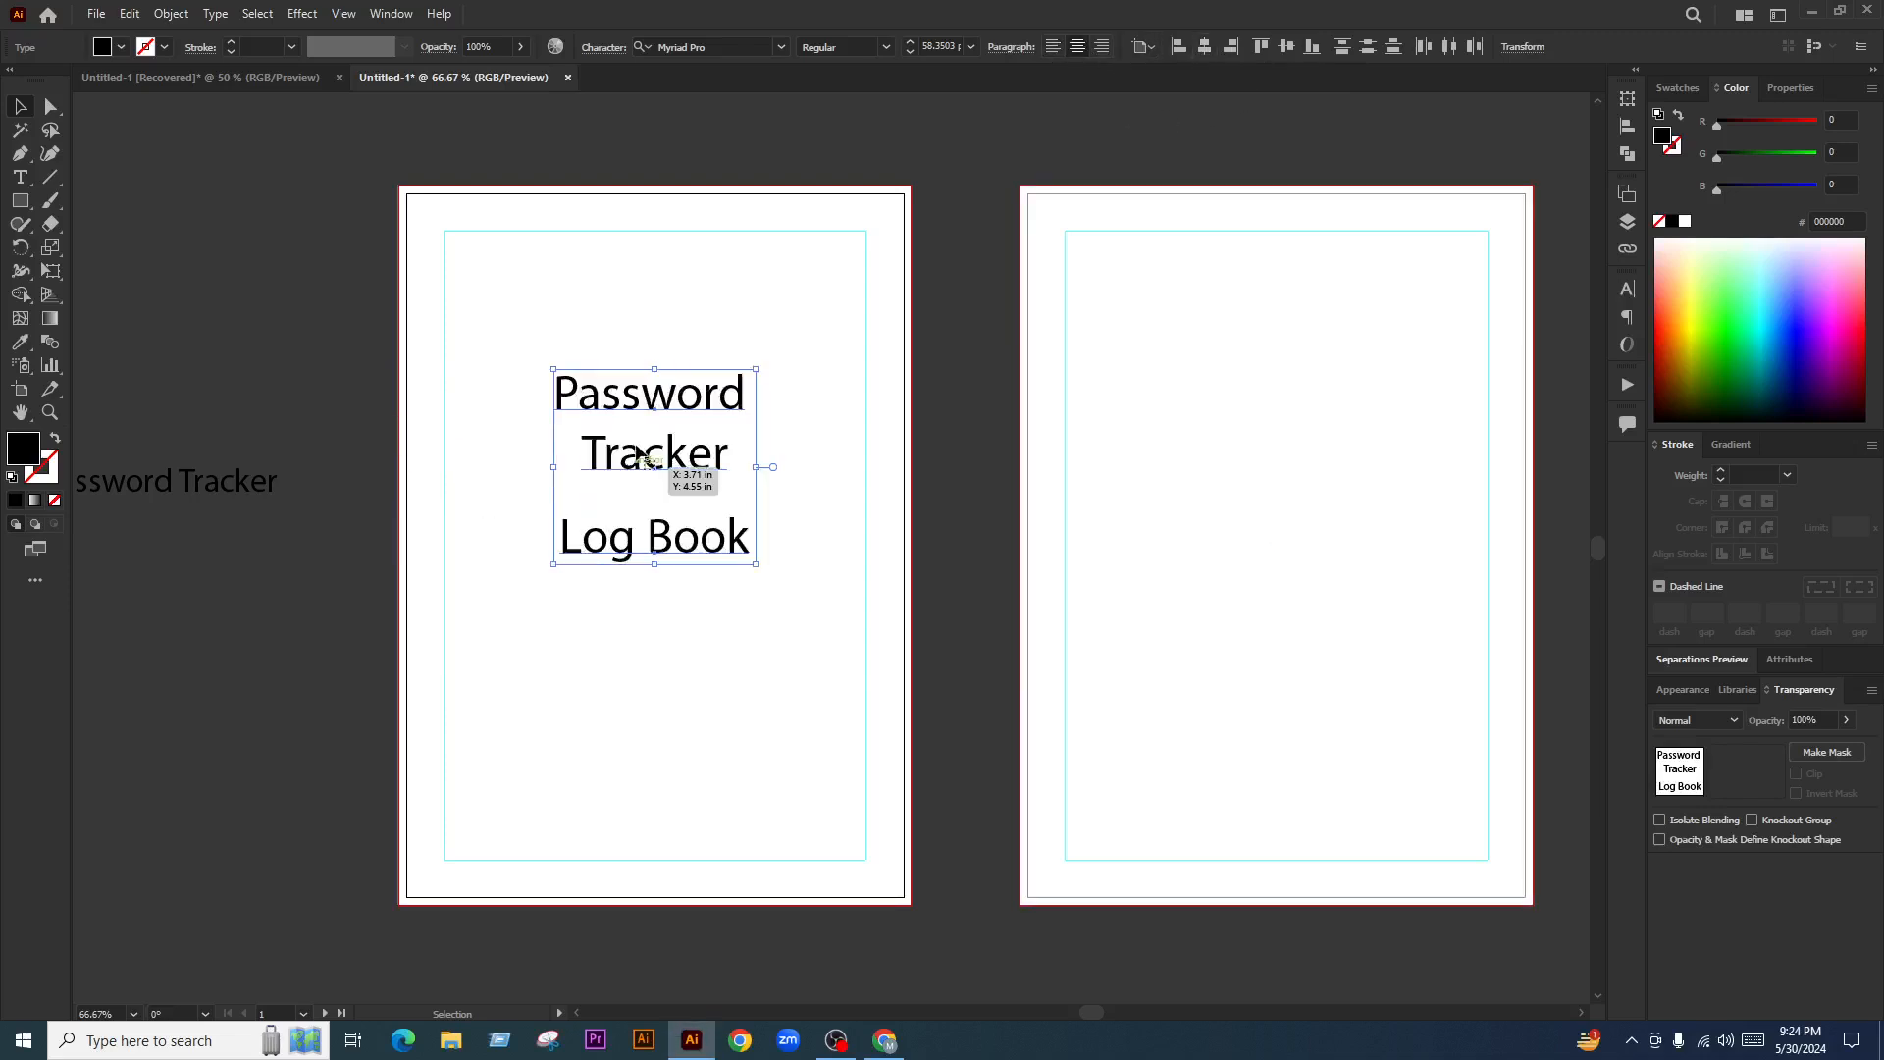
Lower and enlarge the title block, then move Tracker and Log Book up to tighten line spacing
{"action": "left_click_drag", "start_coordinate": [677, 489], "coordinate": [665, 525]}
{"action": "left_click_drag", "start_coordinate": [660, 607], "coordinate": [658, 680]}
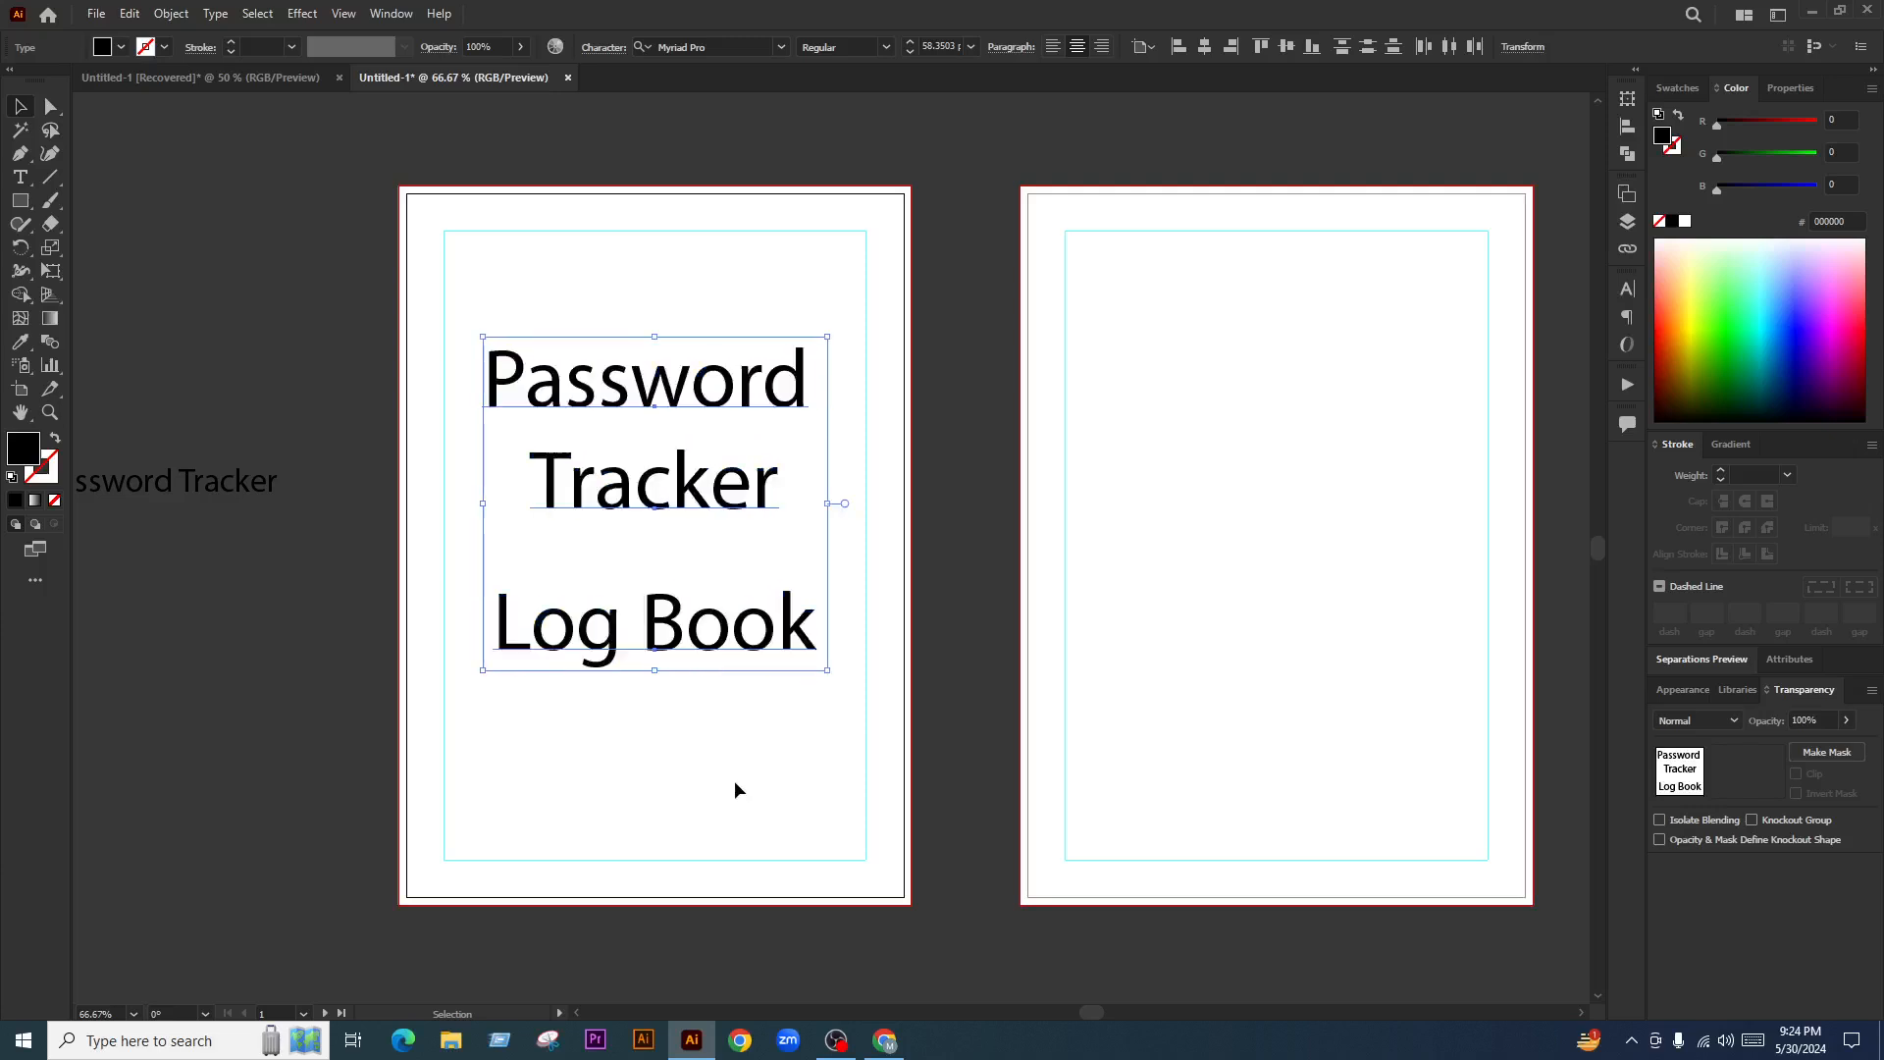
{"action": "left_click", "coordinate": [734, 780]}
{"action": "scroll", "coordinate": [693, 520], "scroll_direction": "down", "scroll_amount": 1}
{"action": "scroll", "coordinate": [638, 533], "scroll_direction": "up", "scroll_amount": 1}
{"action": "scroll", "coordinate": [638, 532], "scroll_direction": "down", "scroll_amount": 1}
{"action": "scroll", "coordinate": [674, 530], "scroll_direction": "up", "scroll_amount": 1}
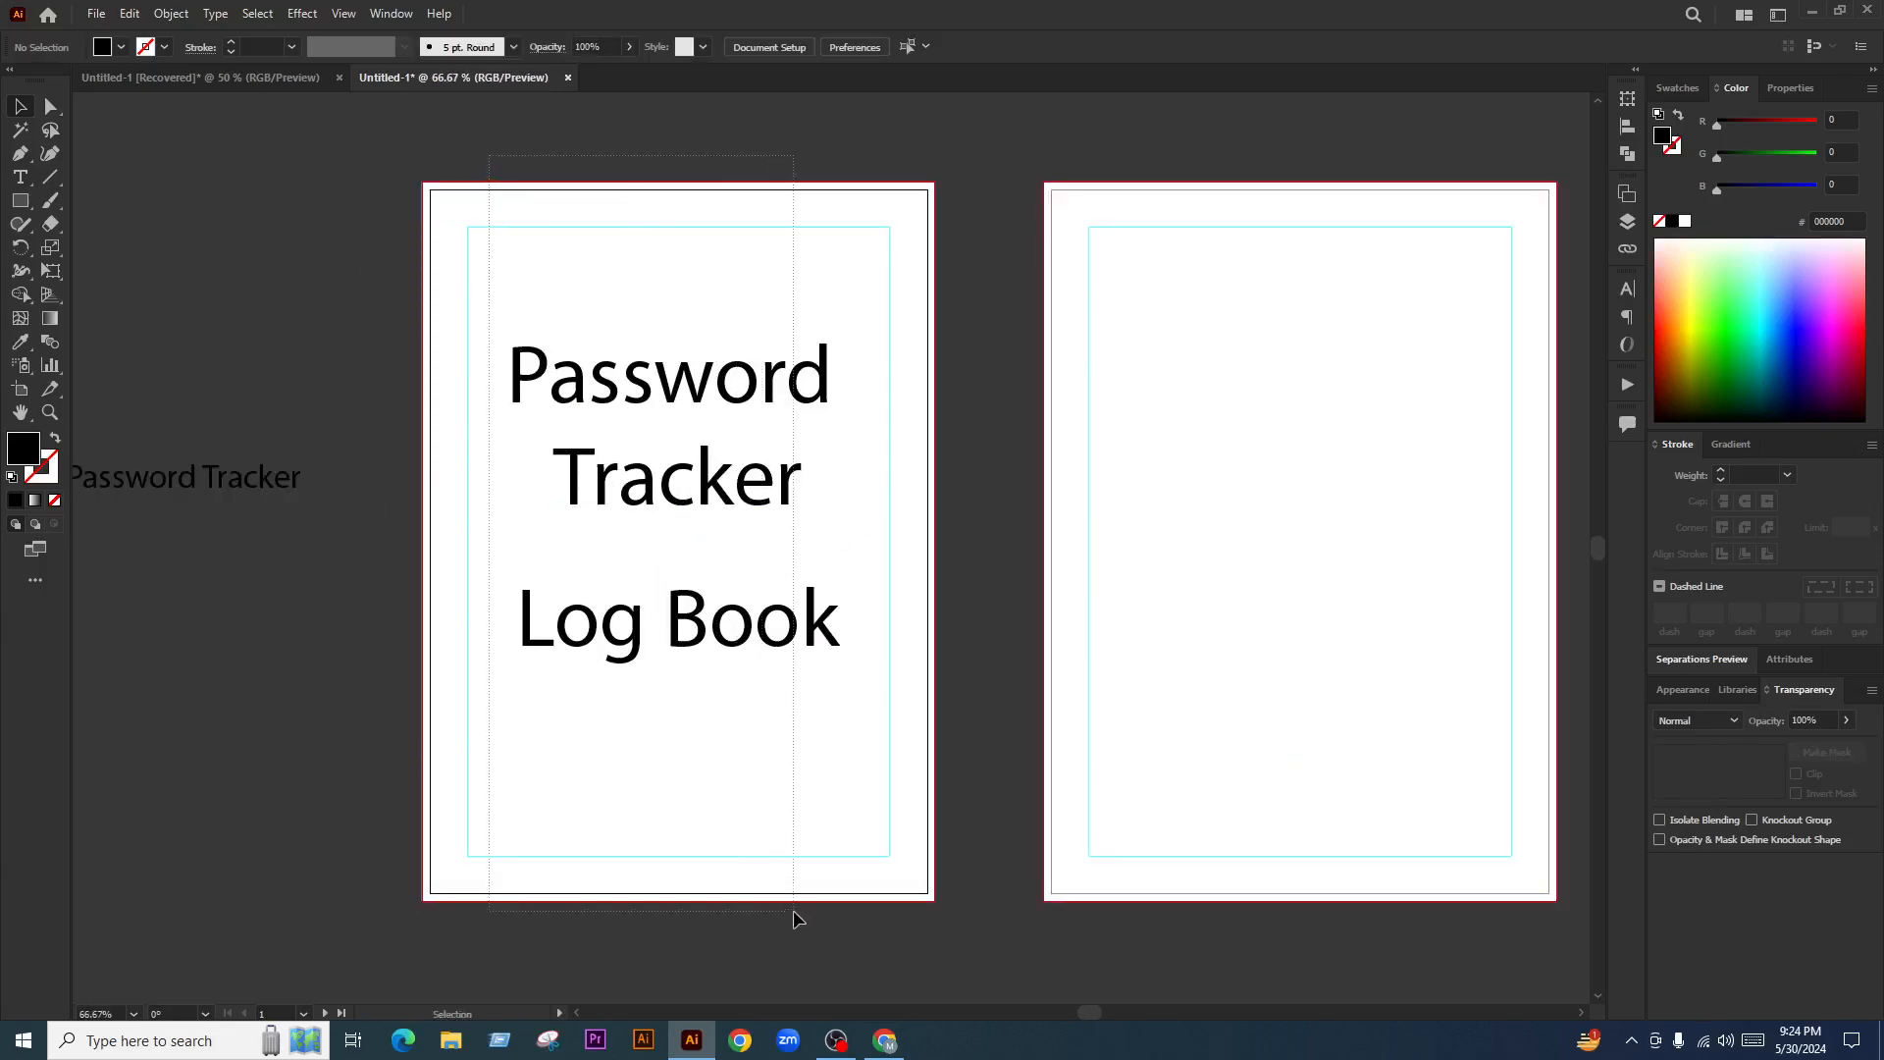
{"action": "left_click_drag", "start_coordinate": [980, 610], "coordinate": [1044, 643]}
{"action": "left_click_drag", "start_coordinate": [769, 526], "coordinate": [769, 502]}
{"action": "left_click_drag", "start_coordinate": [824, 677], "coordinate": [826, 606]}
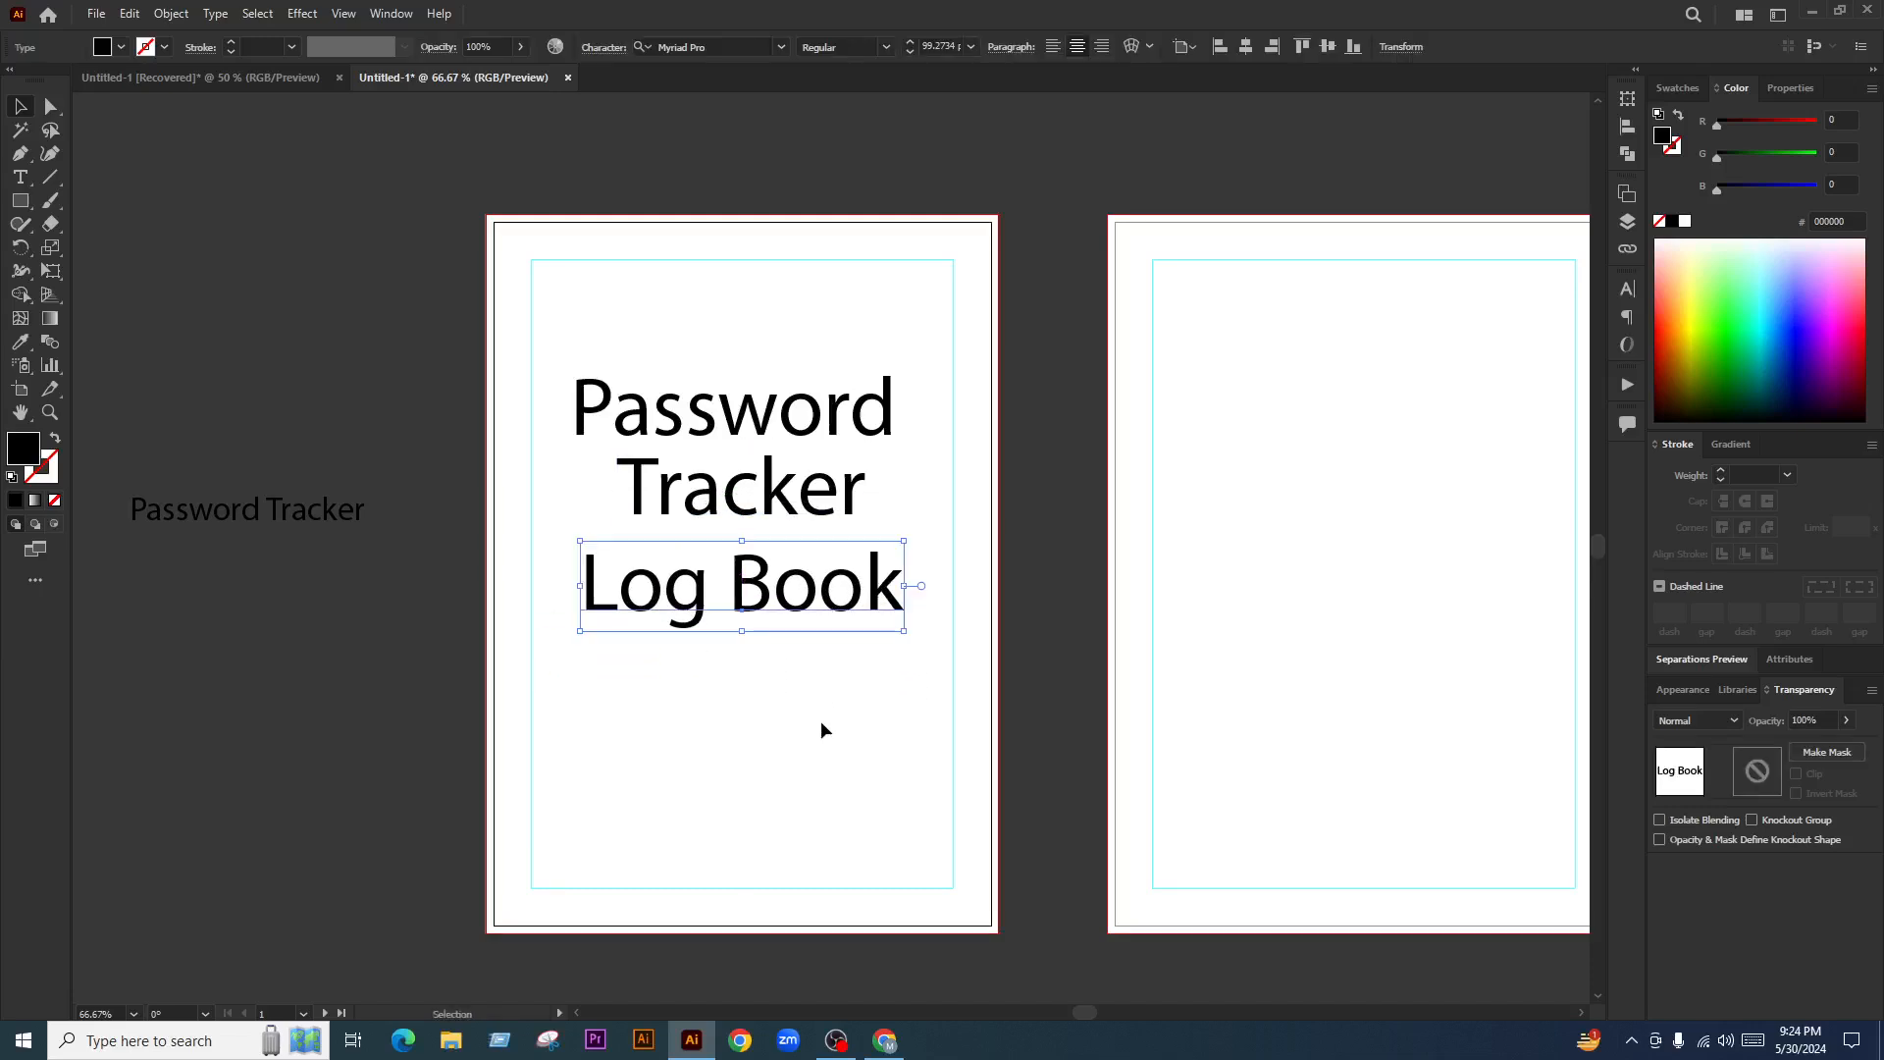
Search fonts for 'scr' and apply Script MT Bold to 'Password'
{"action": "left_click", "coordinate": [820, 720]}
{"action": "scroll", "coordinate": [785, 525], "scroll_direction": "down", "scroll_amount": 1}
{"action": "scroll", "coordinate": [785, 523], "scroll_direction": "up", "scroll_amount": 1}
{"action": "left_click", "coordinate": [940, 526]}
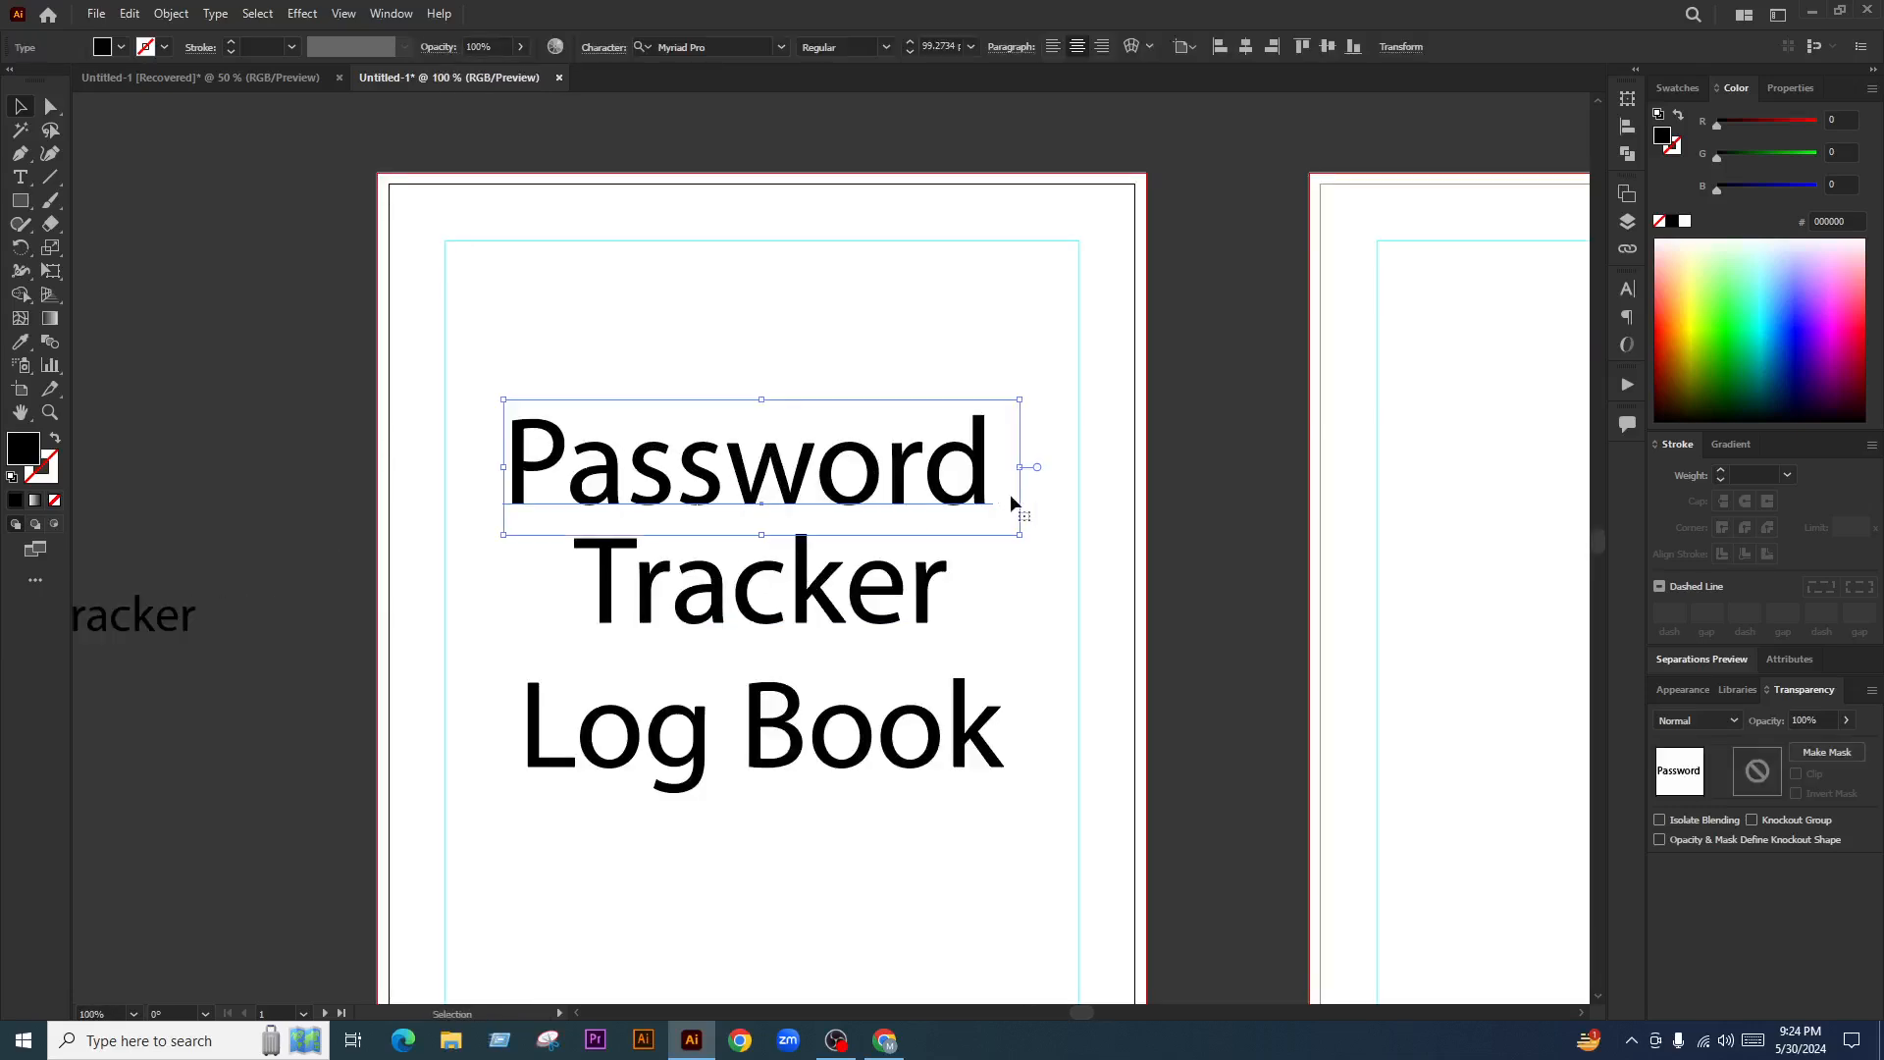
{"action": "left_click", "coordinate": [704, 48]}
{"action": "type", "text": "scr"}
{"action": "left_click", "coordinate": [708, 219]}
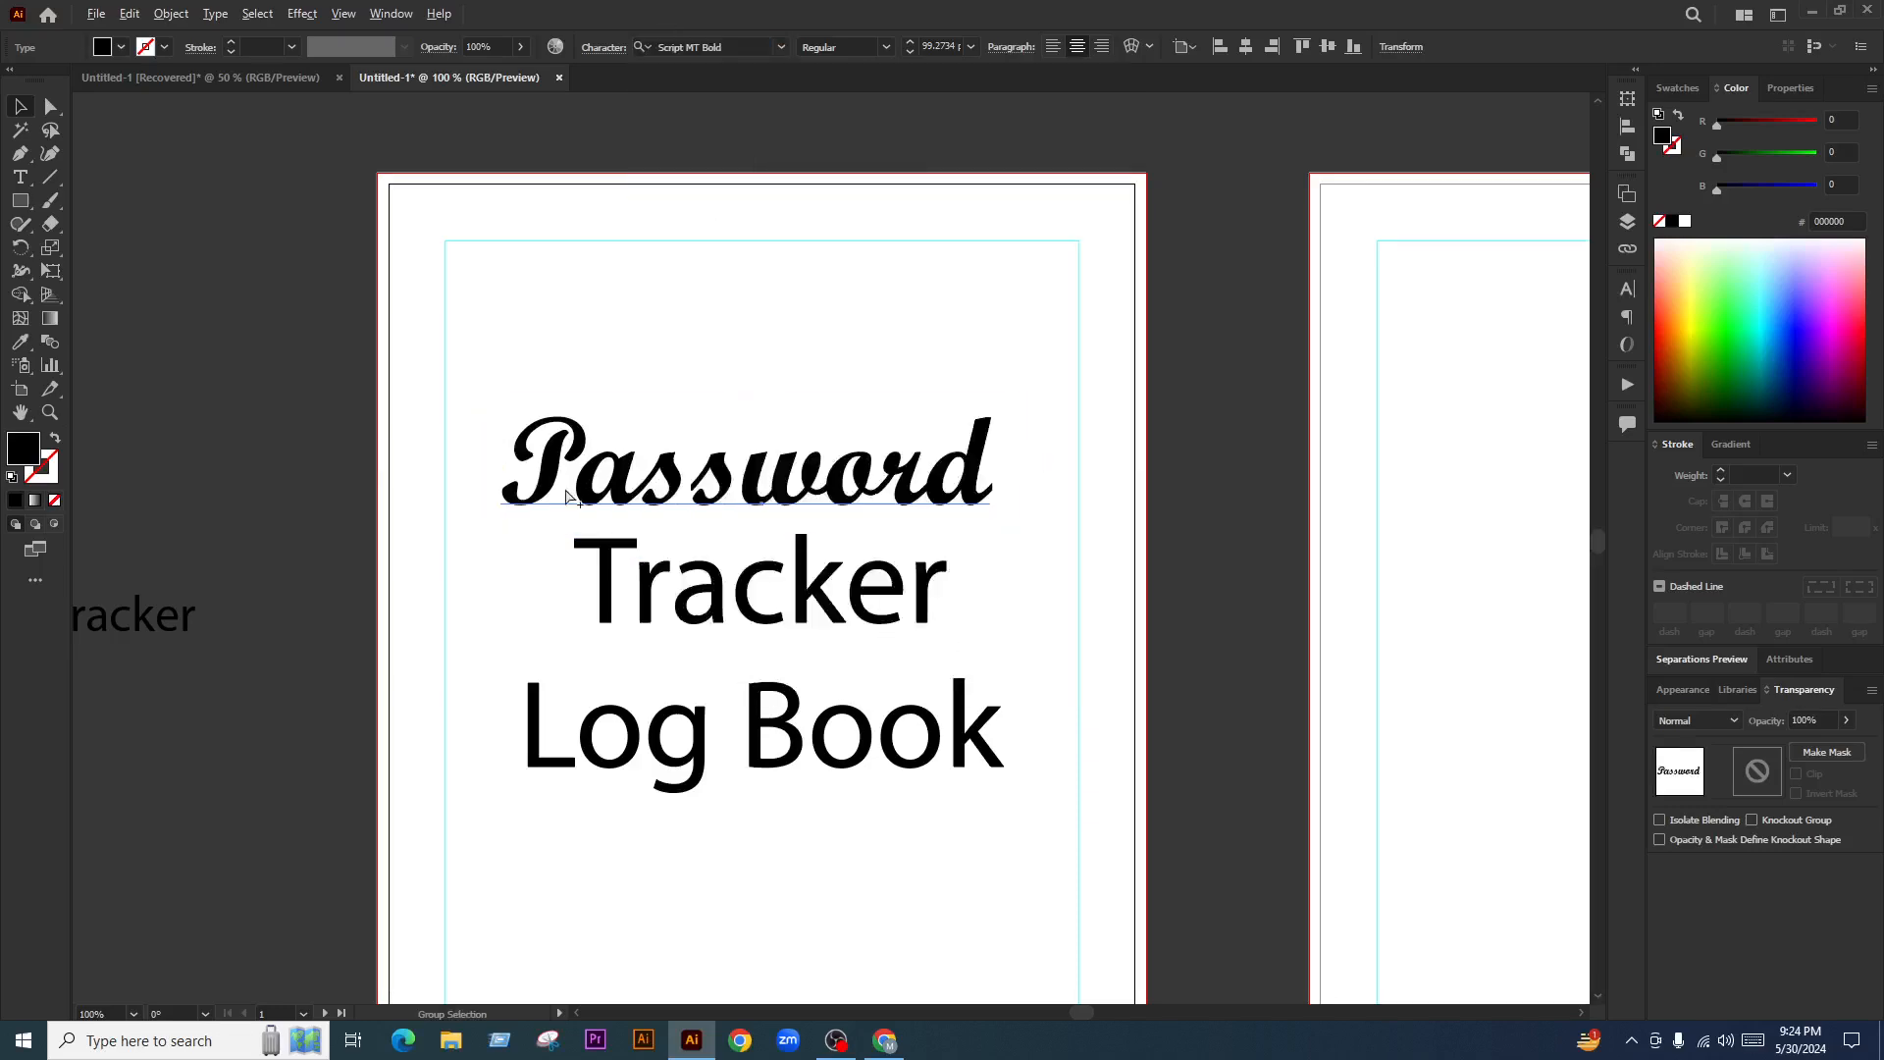
{"action": "scroll", "coordinate": [565, 498], "scroll_direction": "down", "scroll_amount": 2}
{"action": "scroll", "coordinate": [825, 507], "scroll_direction": "up", "scroll_amount": 1}
{"action": "left_click_drag", "start_coordinate": [900, 517], "coordinate": [832, 527]}
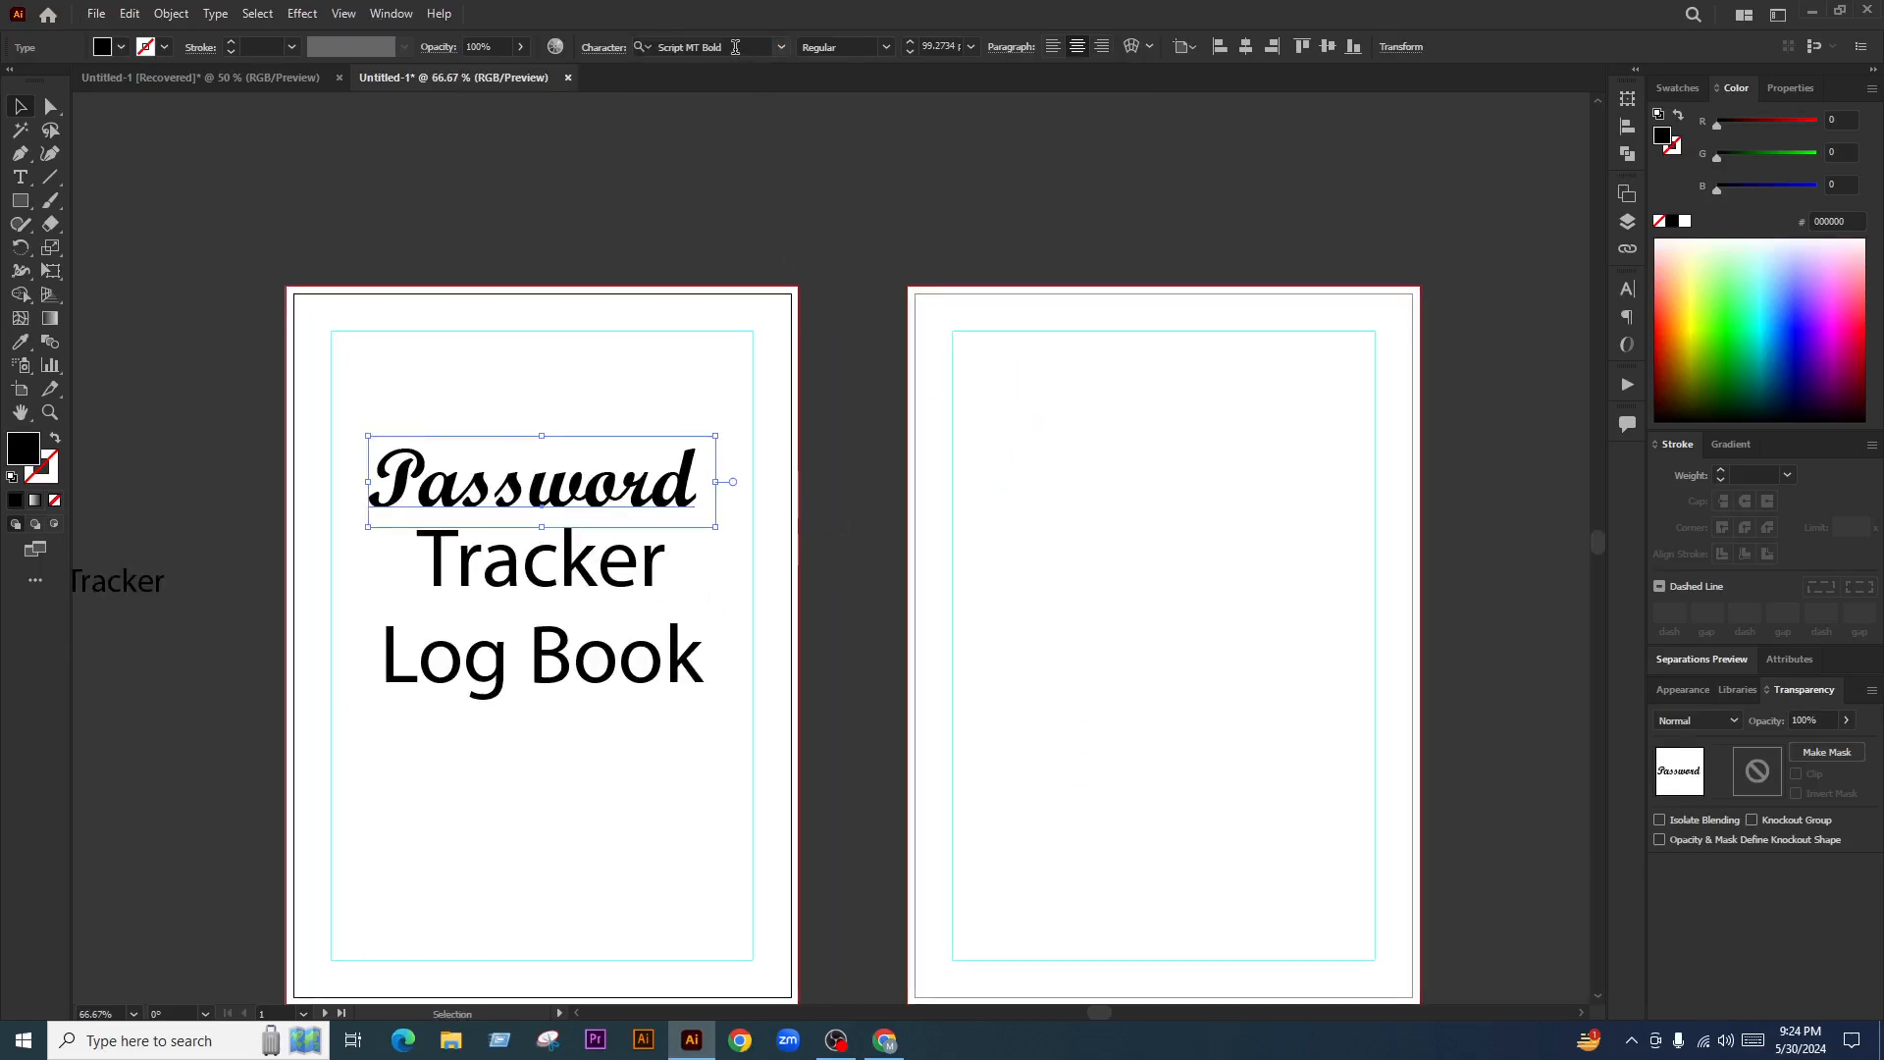
Change 'Password' to Brush Script MT Italic, filtering the font list by the Script classification
{"action": "left_click", "coordinate": [735, 47]}
{"action": "type", "text": "scr"}
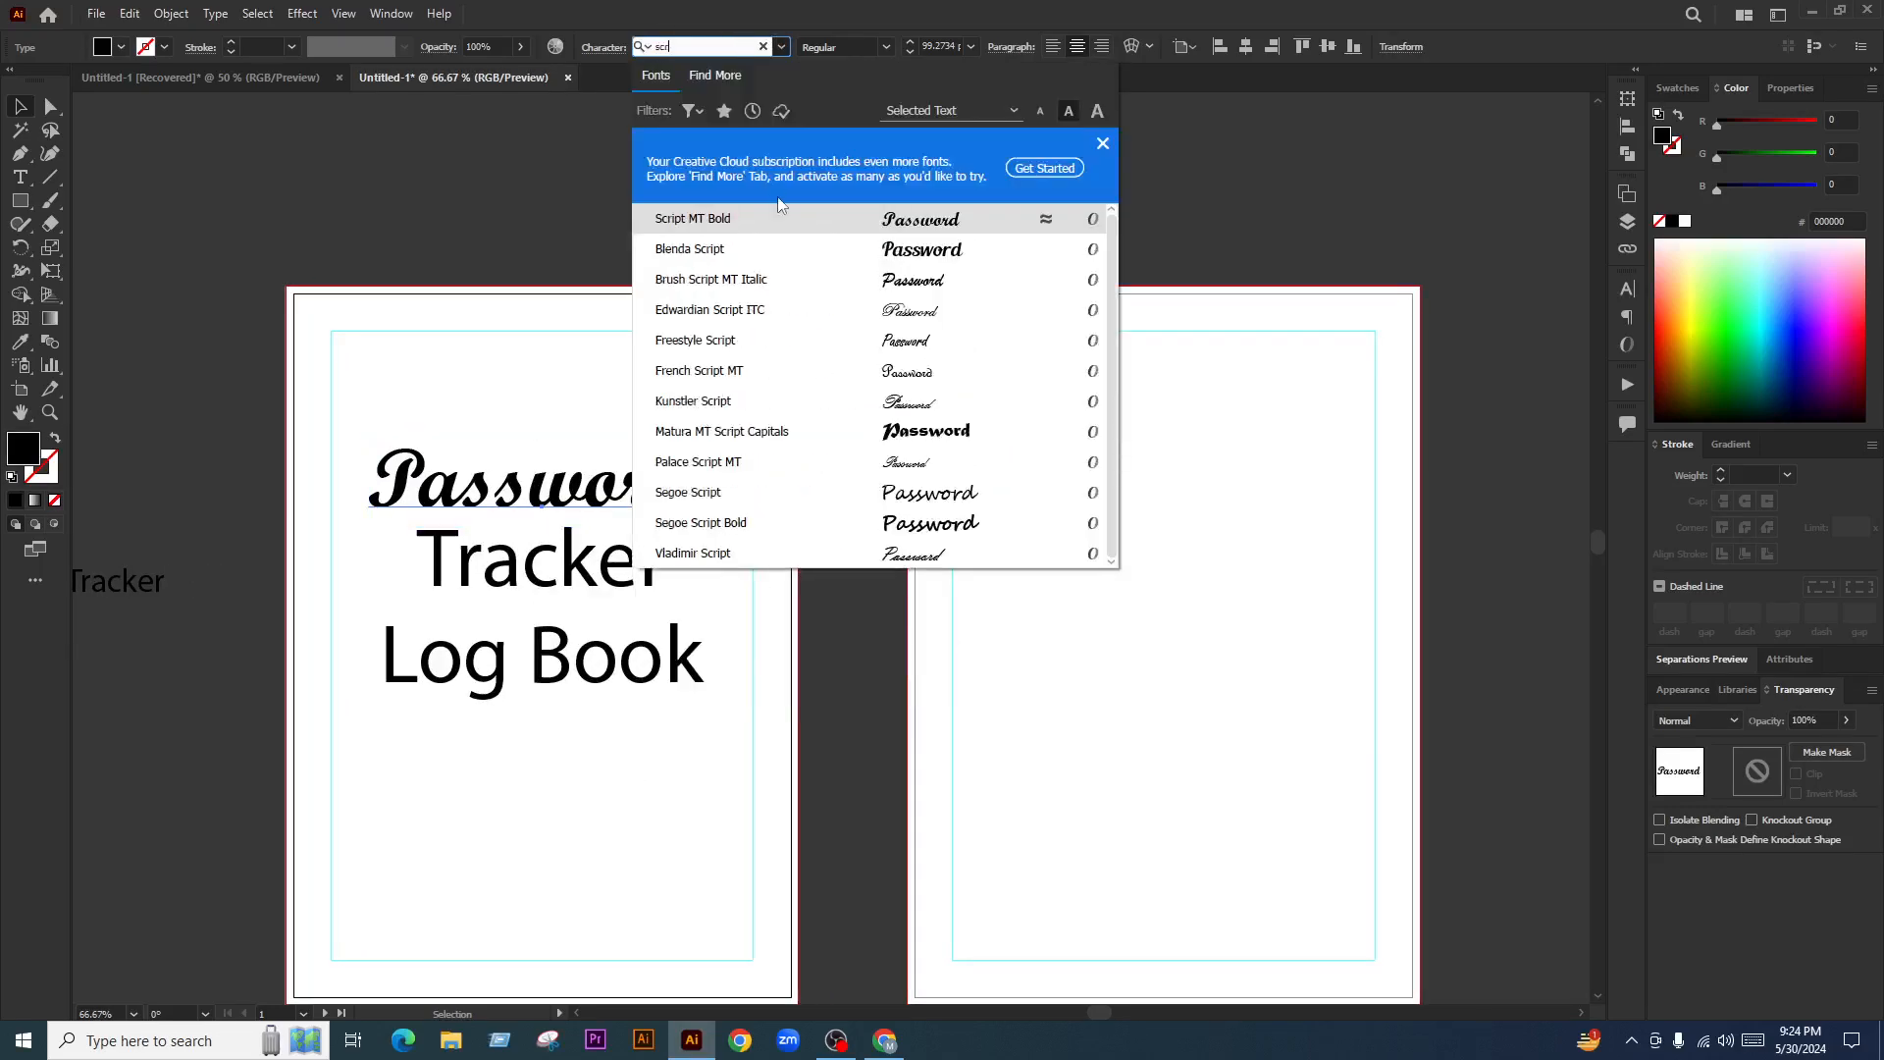
{"action": "left_click", "coordinate": [822, 280]}
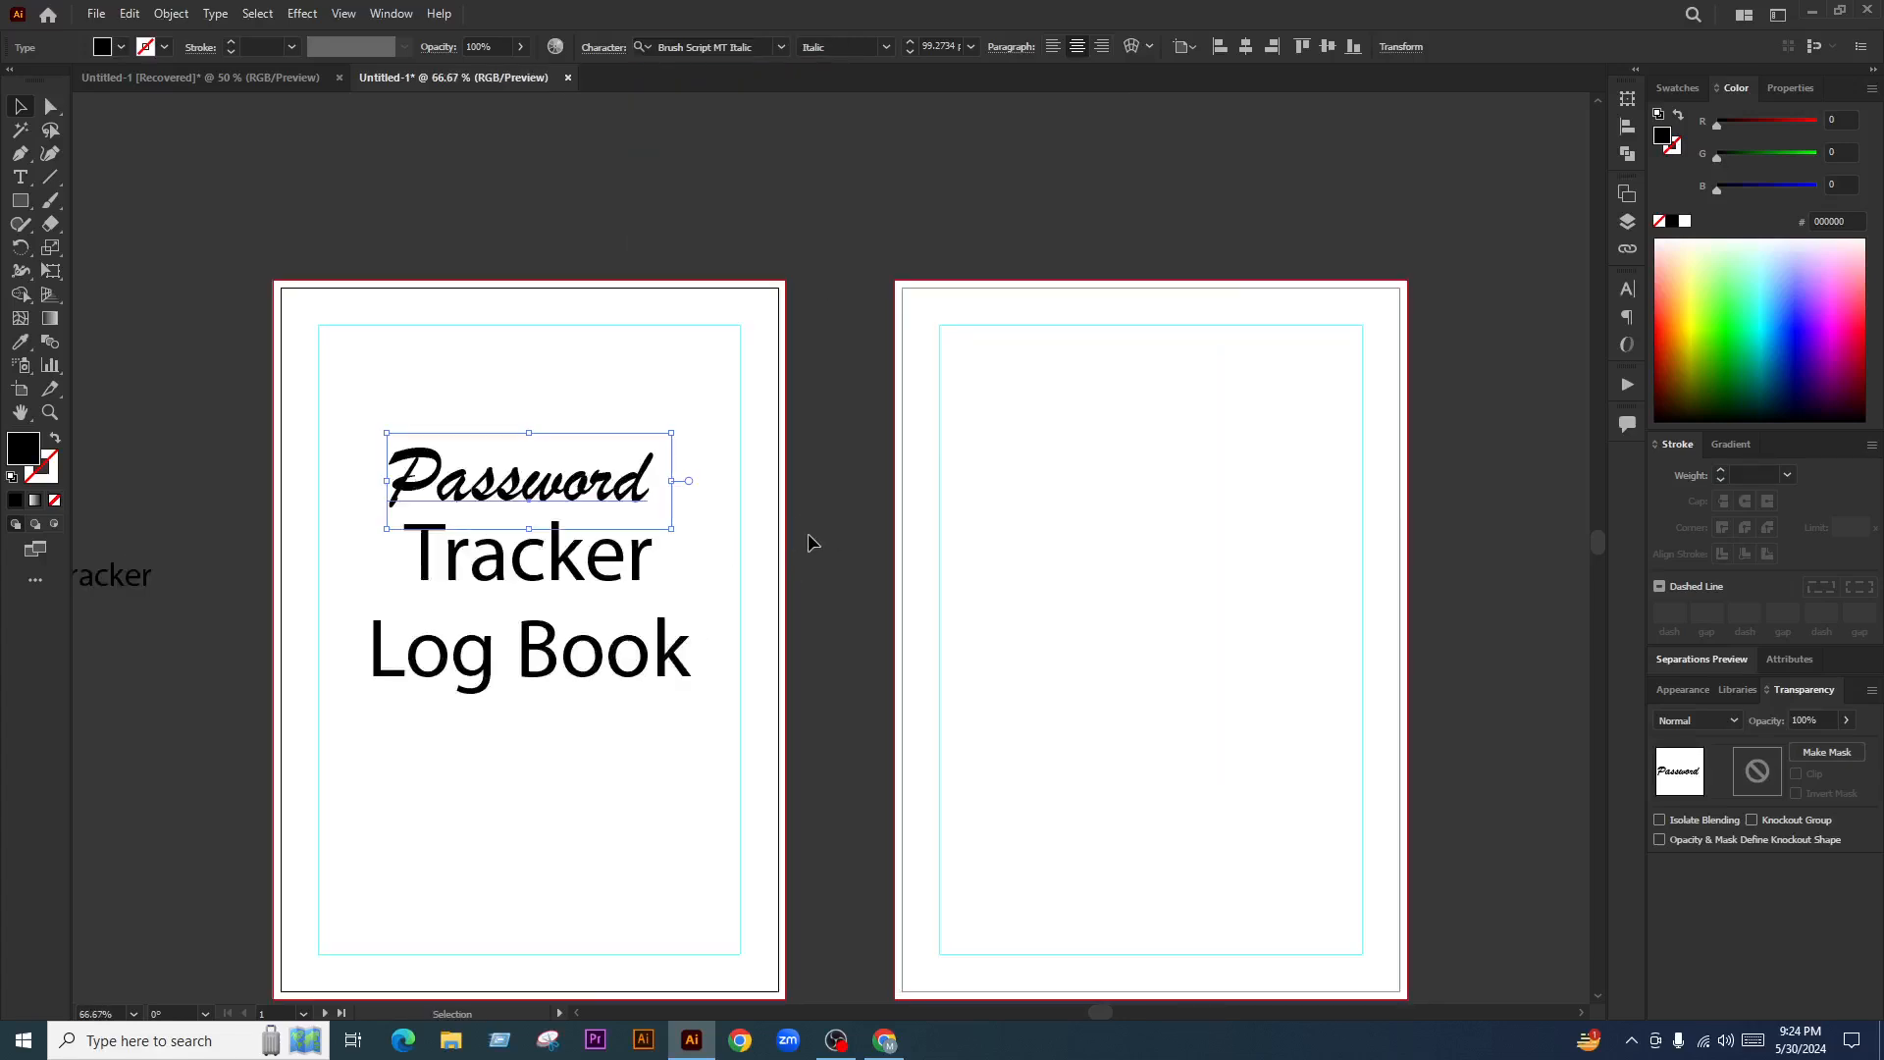
{"action": "left_click", "coordinate": [781, 47]}
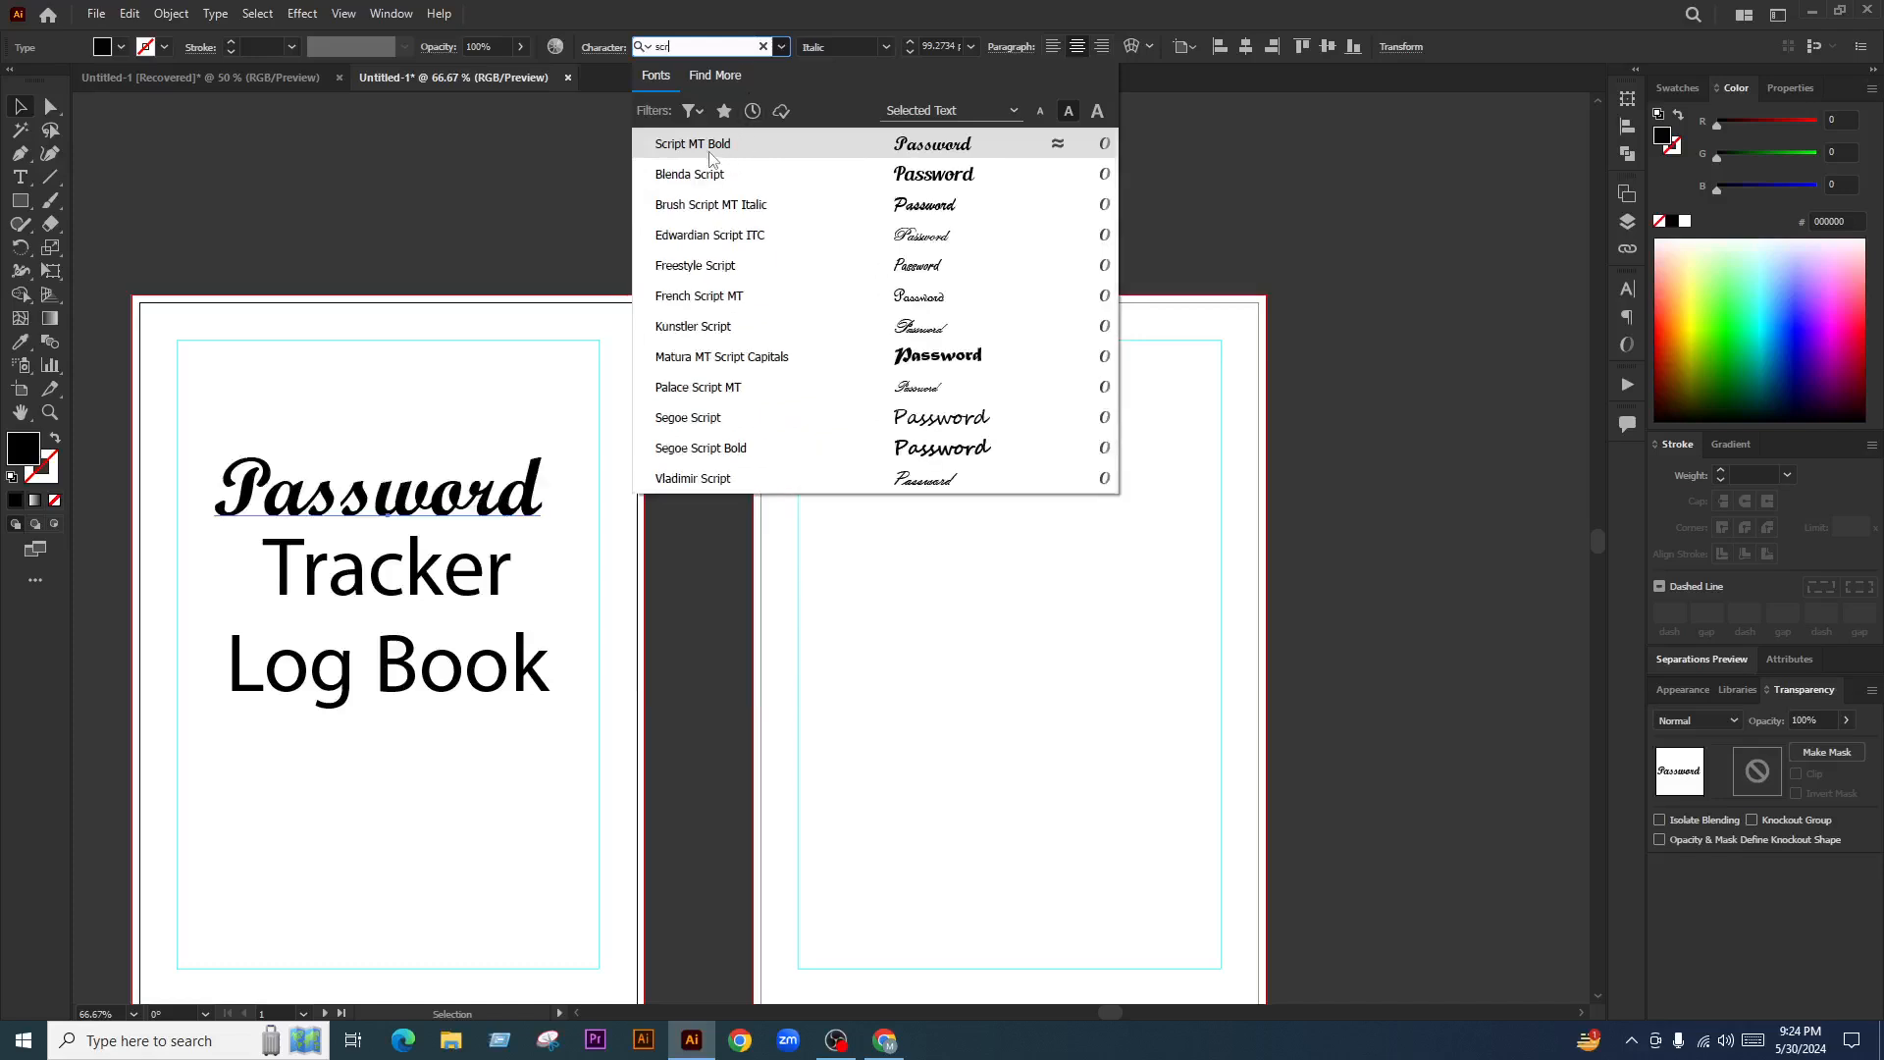
{"action": "left_click", "coordinate": [696, 110]}
{"action": "left_click", "coordinate": [672, 215]}
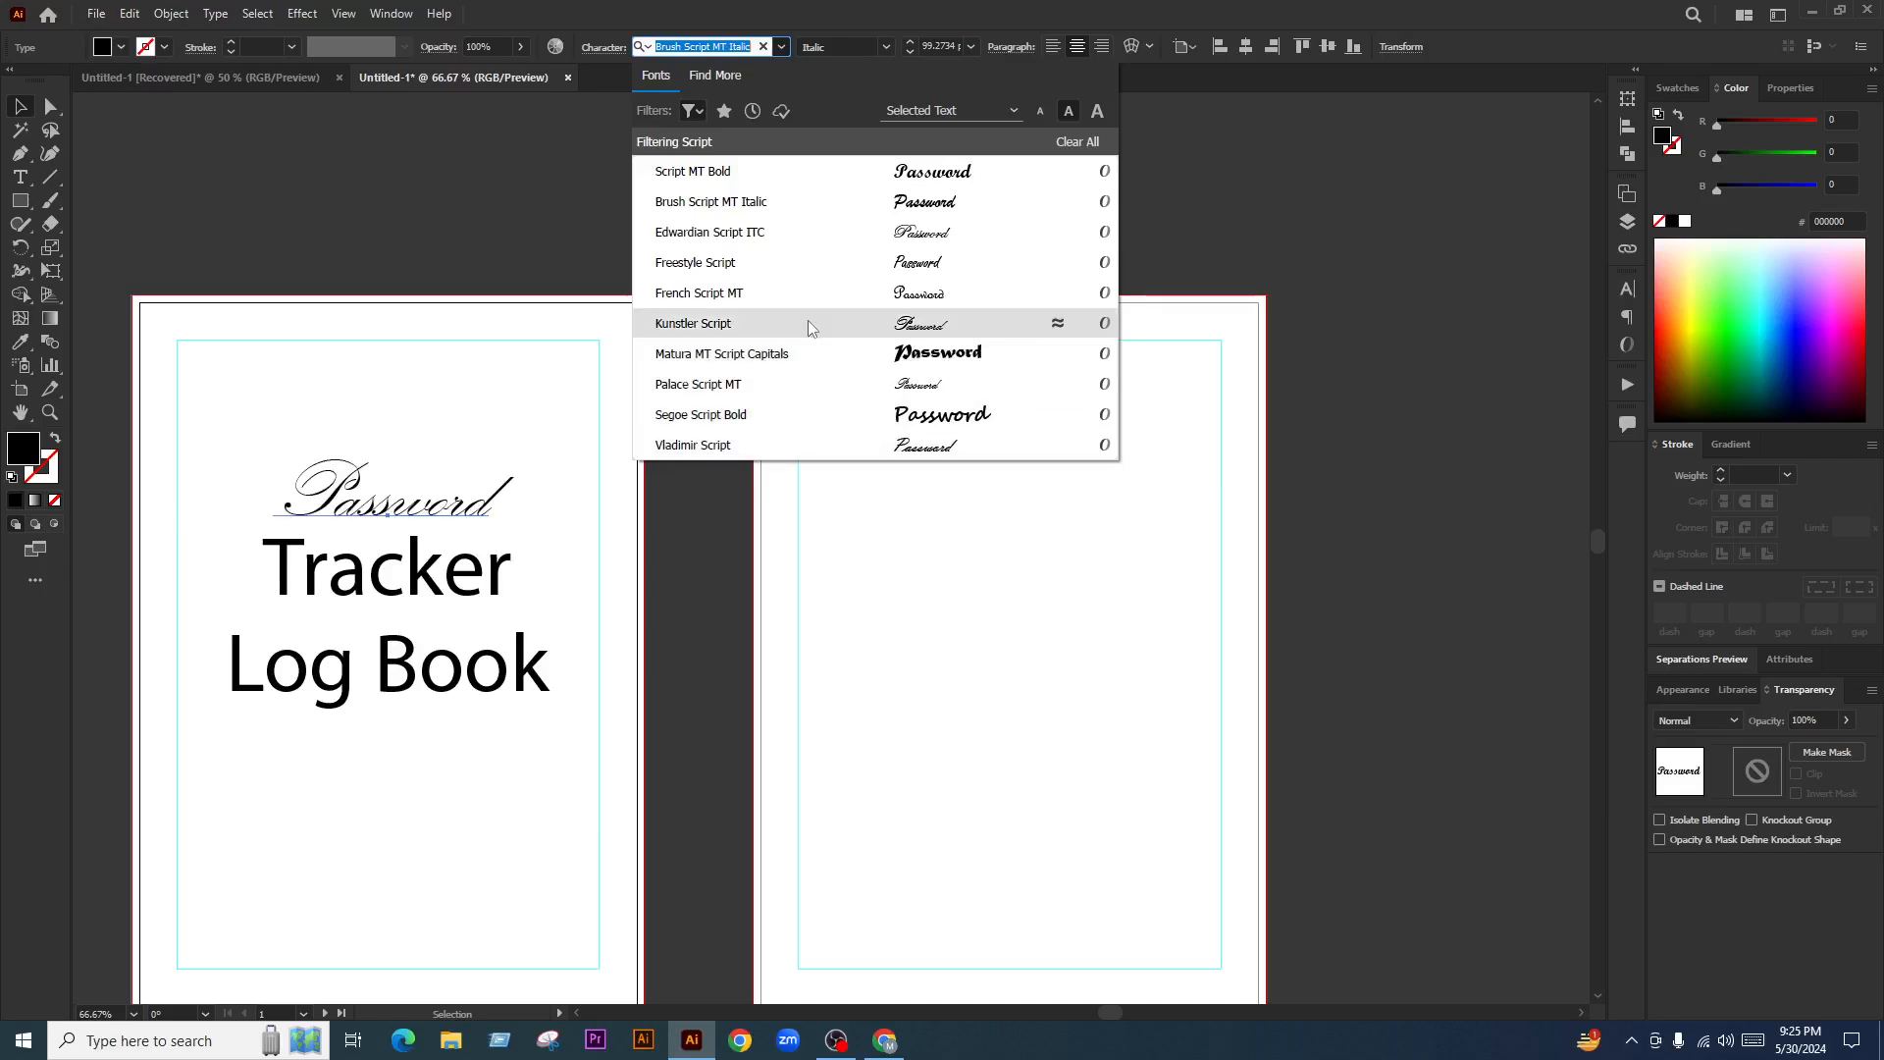
{"action": "left_click", "coordinate": [787, 202]}
{"action": "scroll", "coordinate": [783, 342], "scroll_direction": "down", "scroll_amount": 1}
Clear the script font filter and set 'Tracker' in Oswald Regular
{"action": "scroll", "coordinate": [373, 498], "scroll_direction": "up", "scroll_amount": 2}
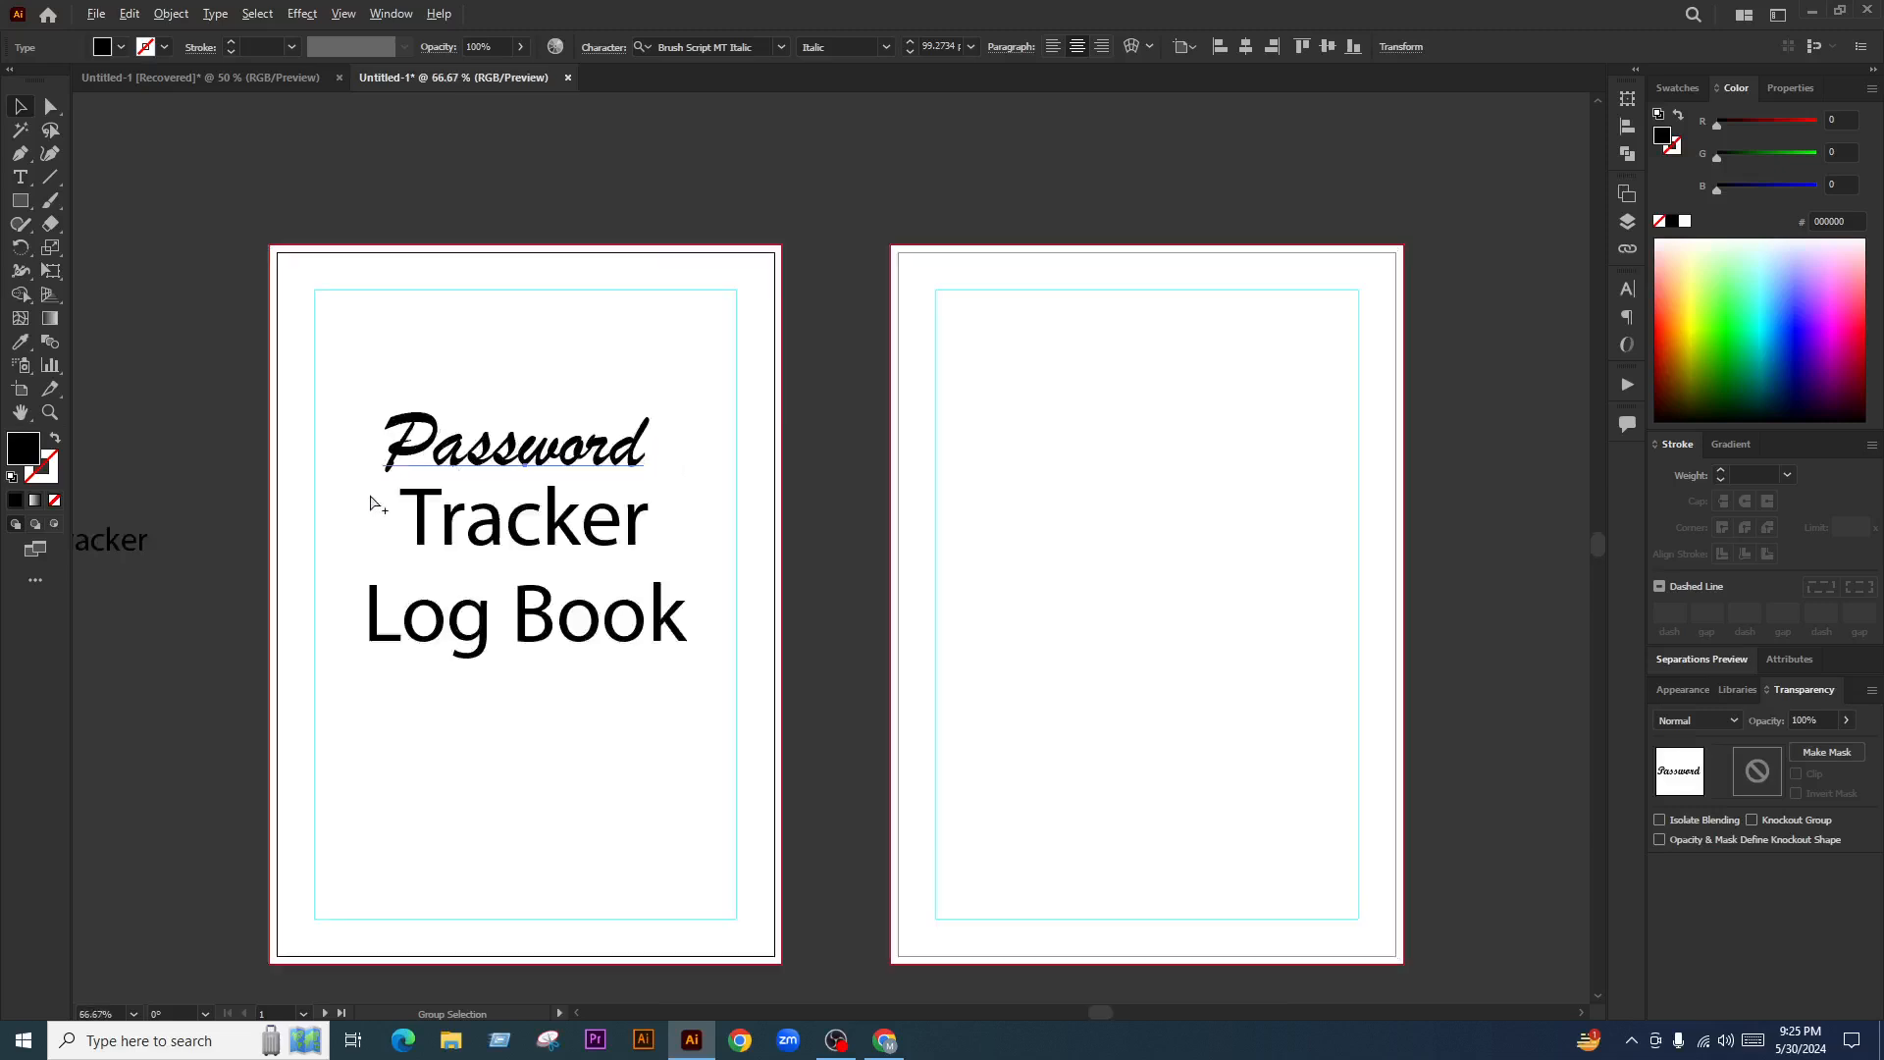
{"action": "left_click", "coordinate": [694, 555]}
{"action": "key", "text": "ctrl+t"}
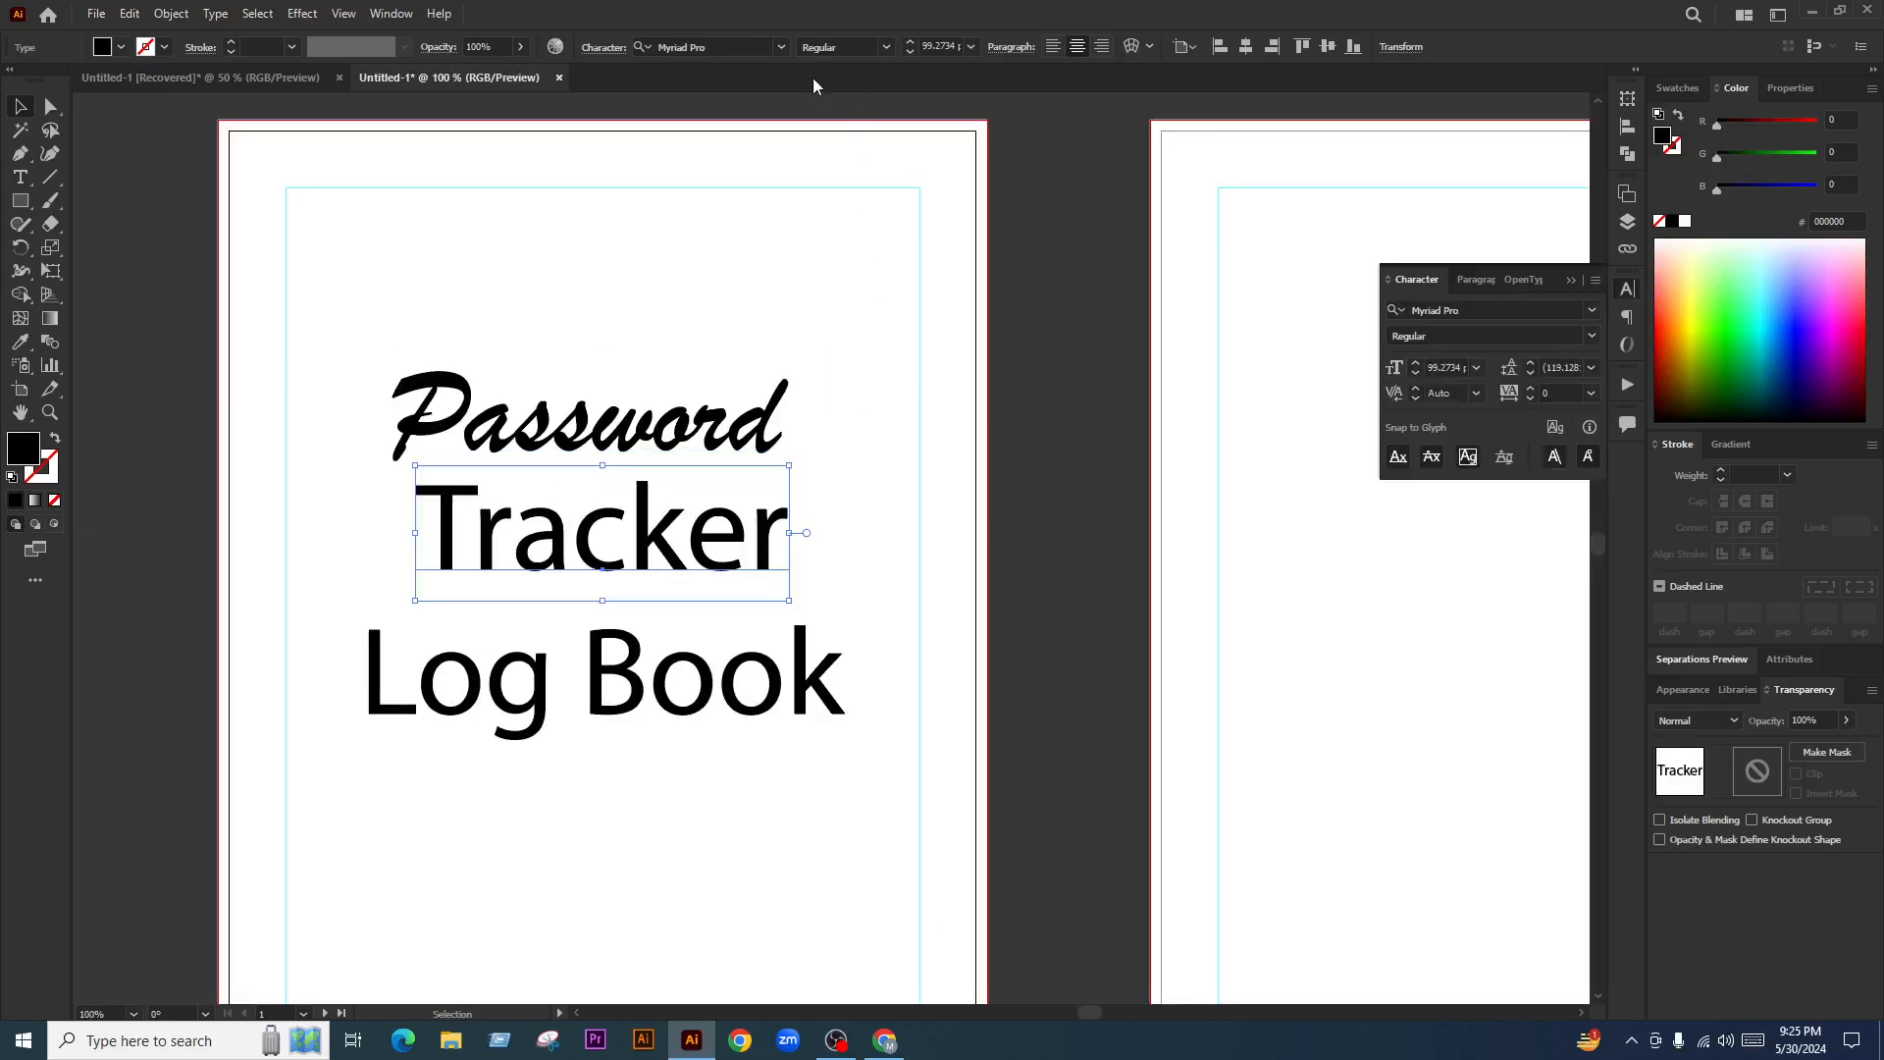
{"action": "left_click", "coordinate": [736, 47]}
{"action": "type", "text": "beb"}
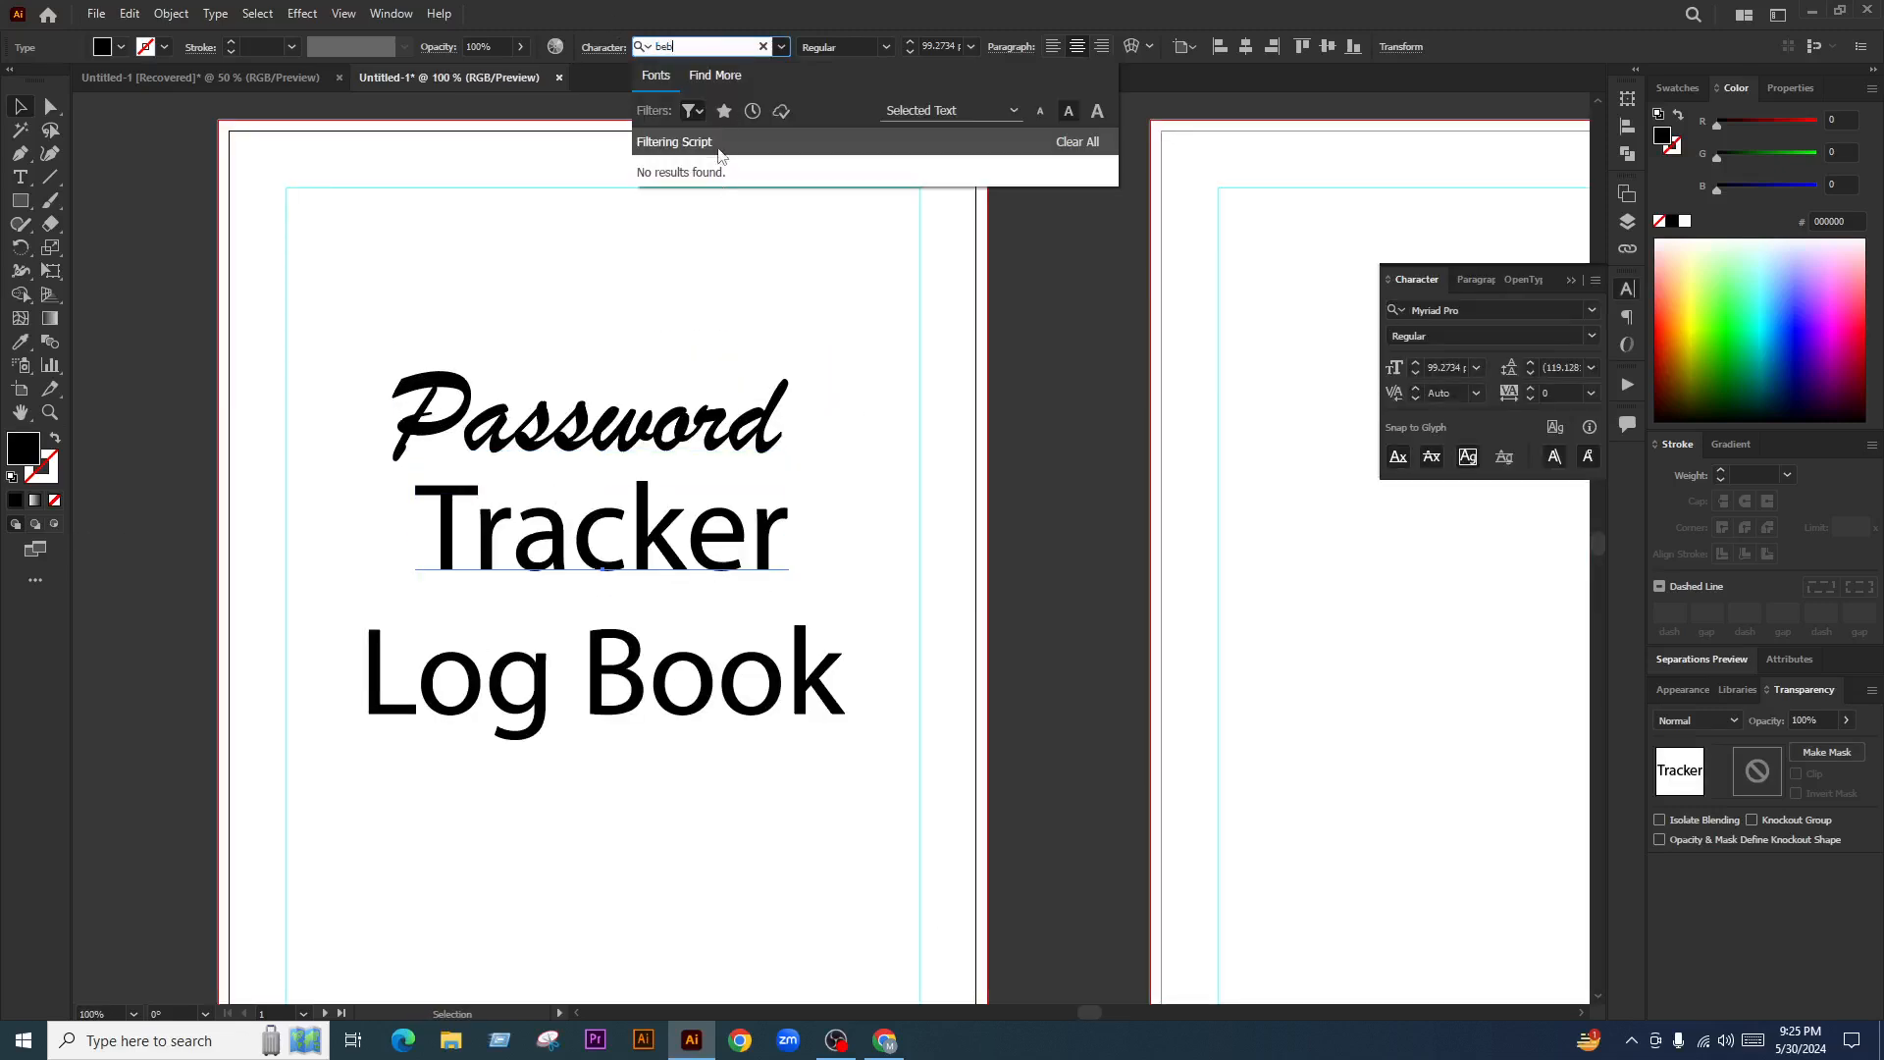
{"action": "left_click", "coordinate": [698, 112]}
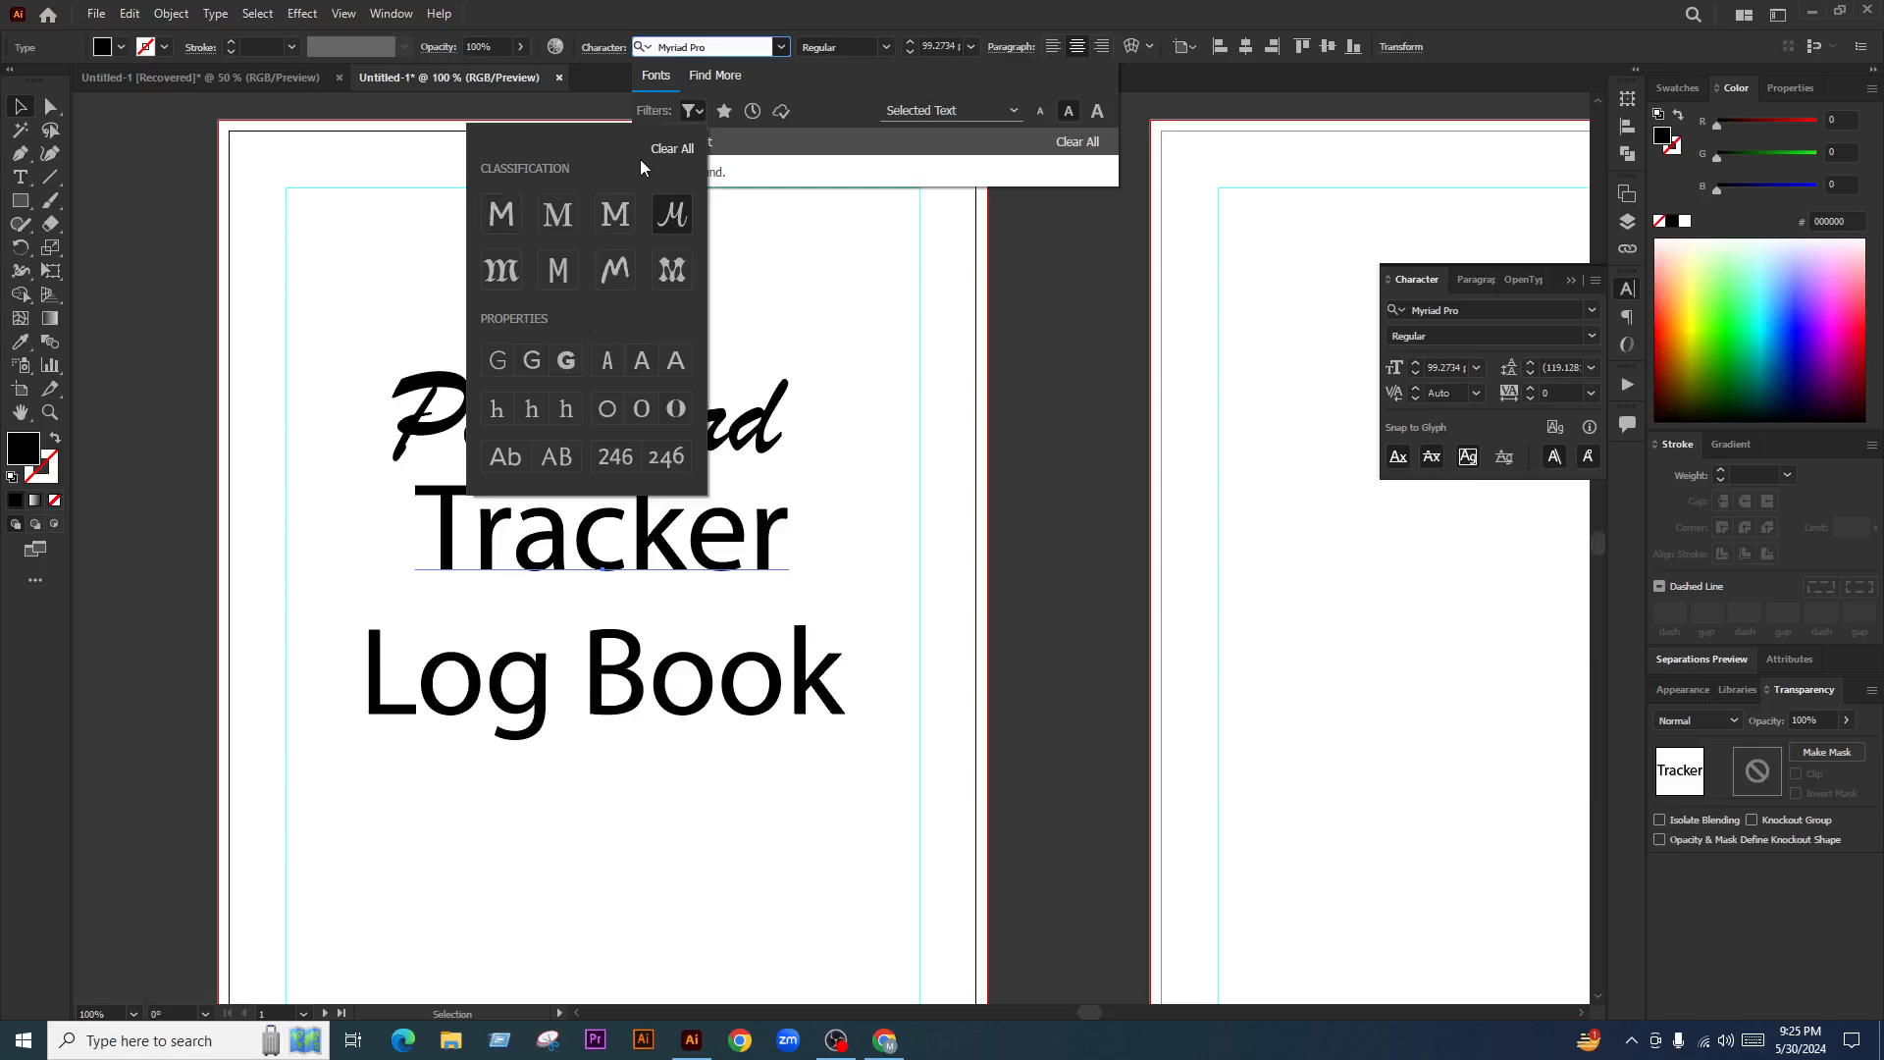
{"action": "left_click", "coordinate": [665, 149]}
{"action": "left_click", "coordinate": [1052, 397]}
{"action": "left_click", "coordinate": [676, 545]}
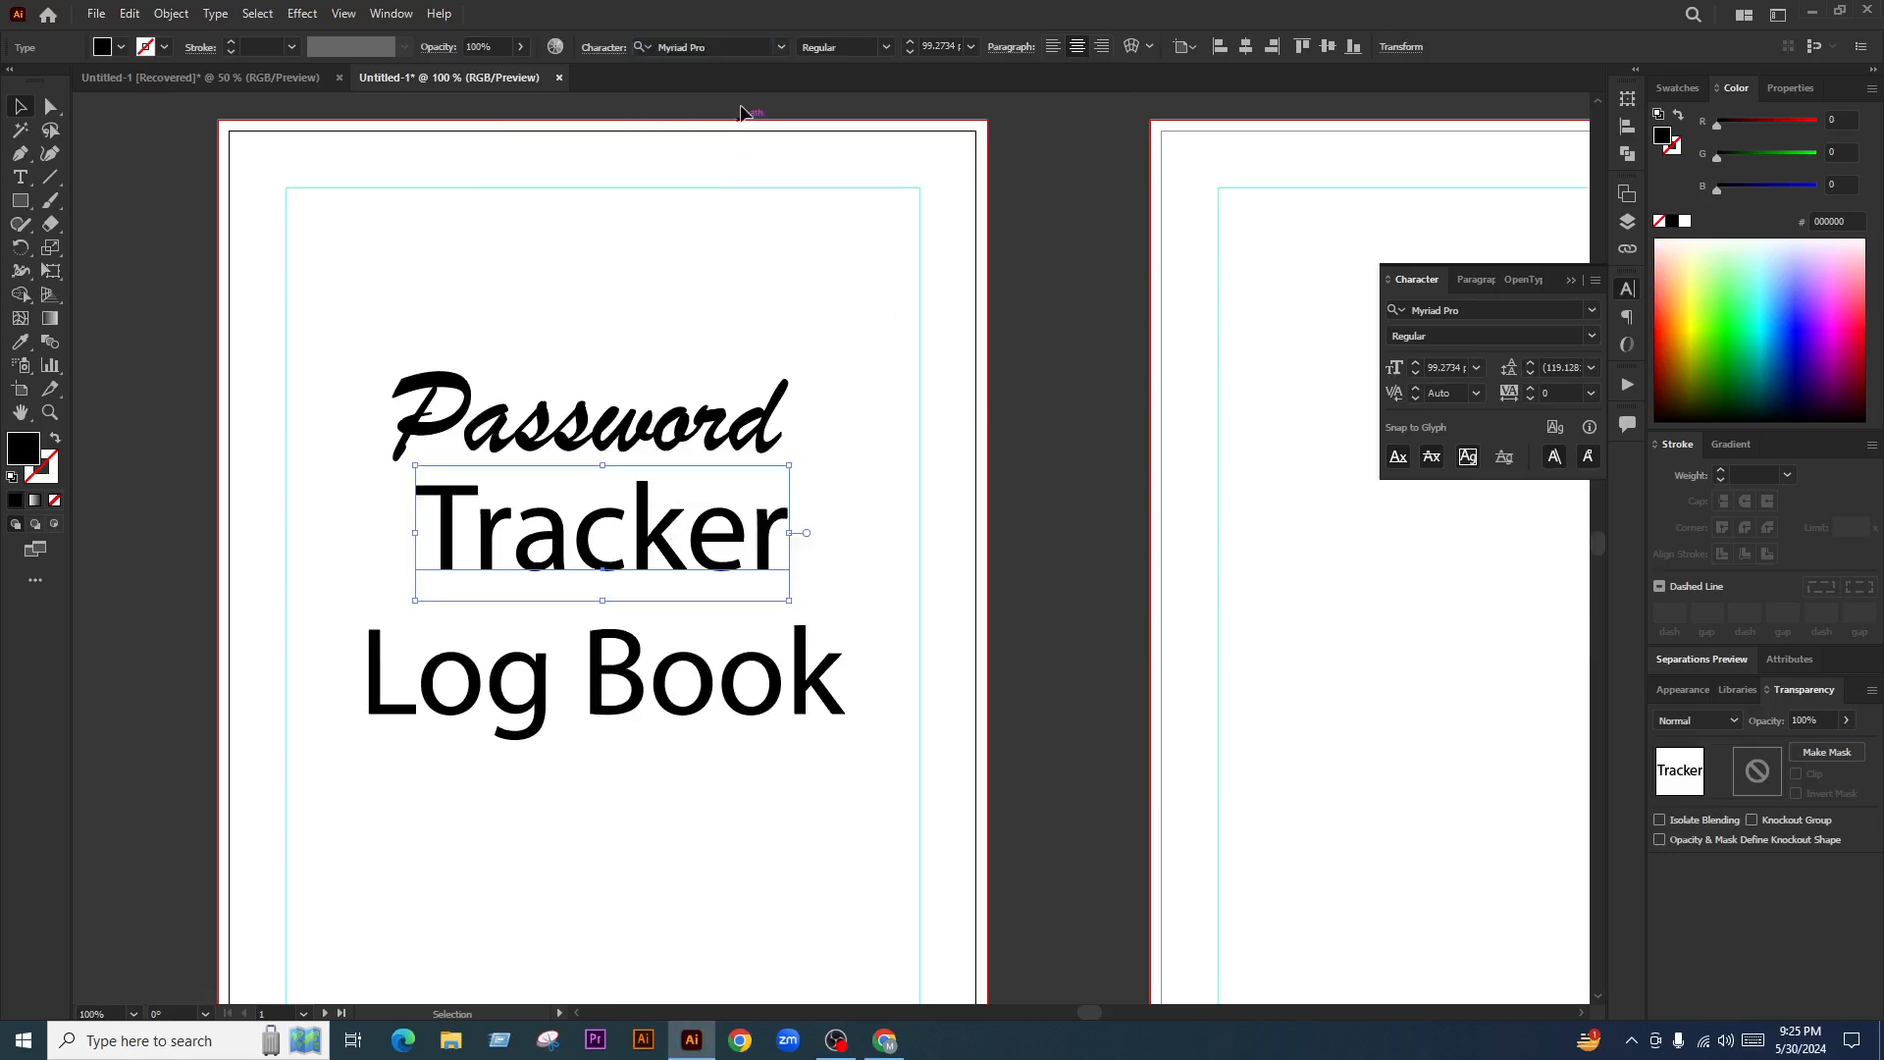
{"action": "left_click", "coordinate": [706, 47]}
{"action": "type", "text": "be"}
{"action": "key", "text": "BackSpace"}
{"action": "key", "text": "BackSpace"}
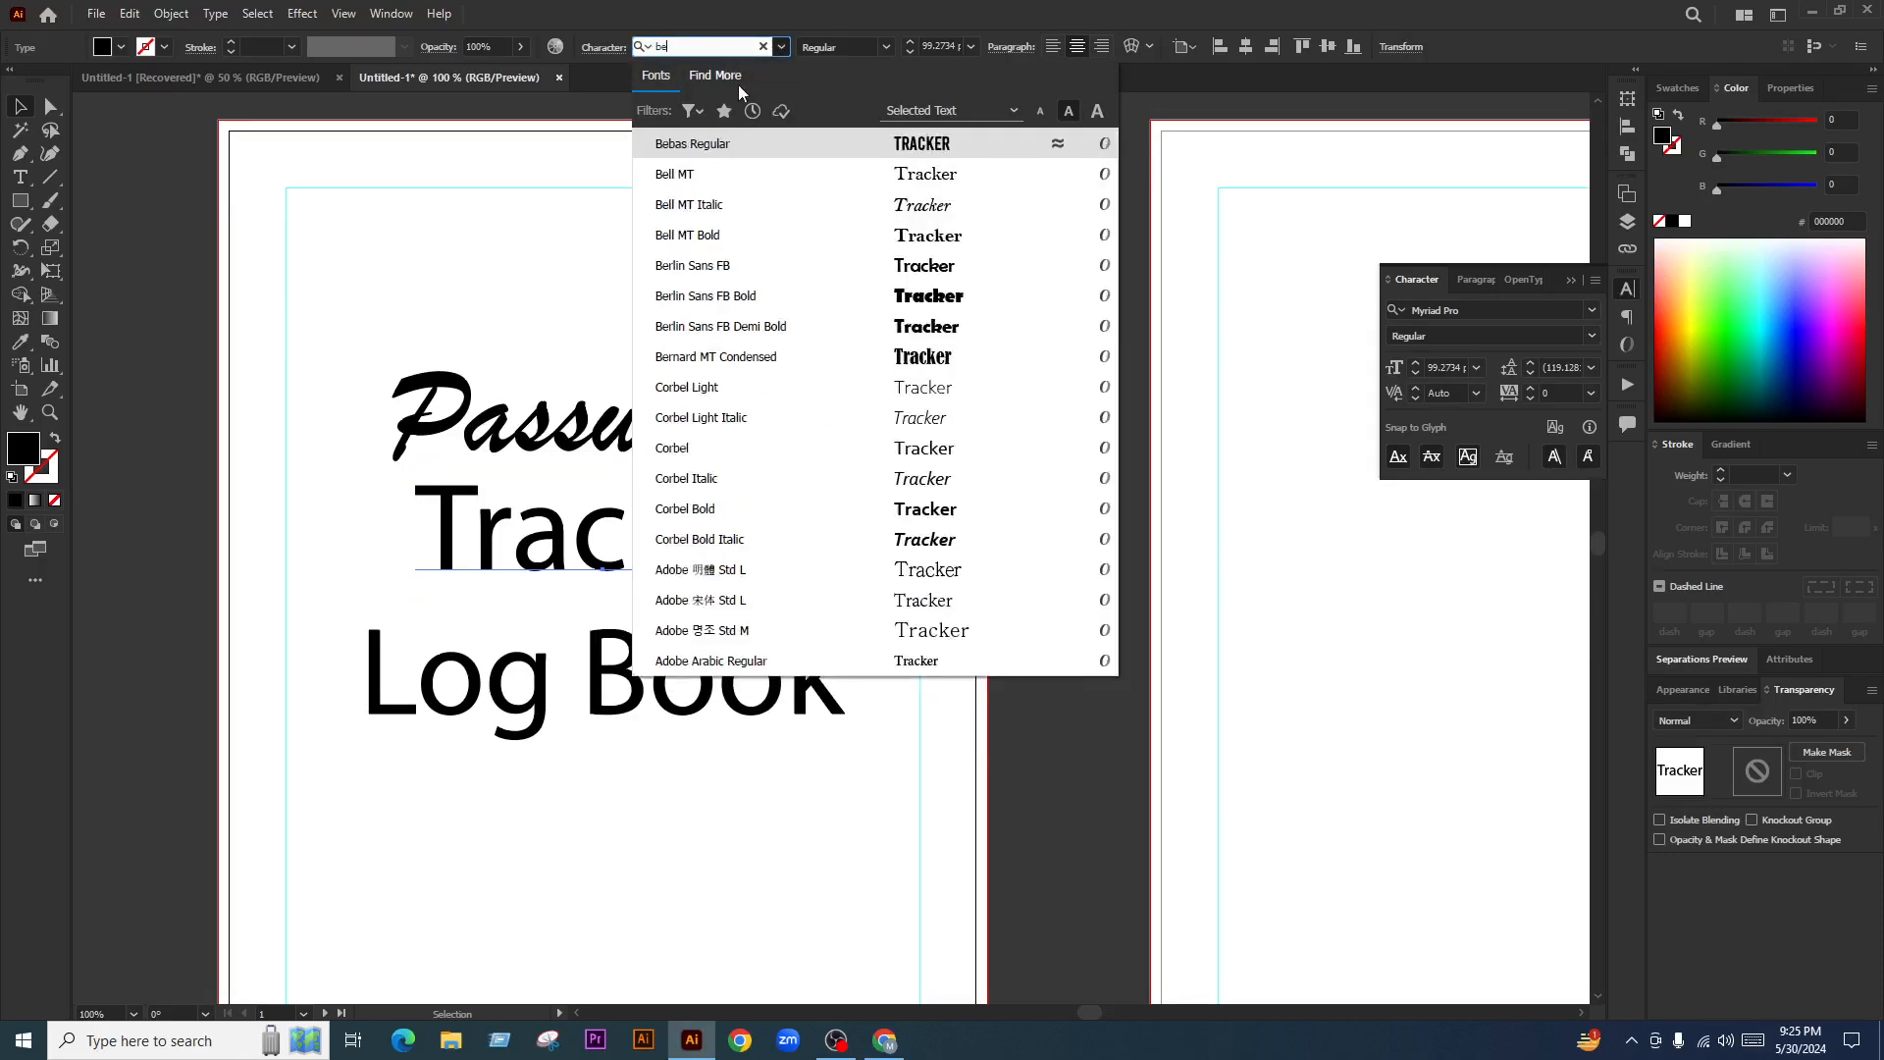
{"action": "type", "text": "osw"}
{"action": "left_click", "coordinate": [756, 143]}
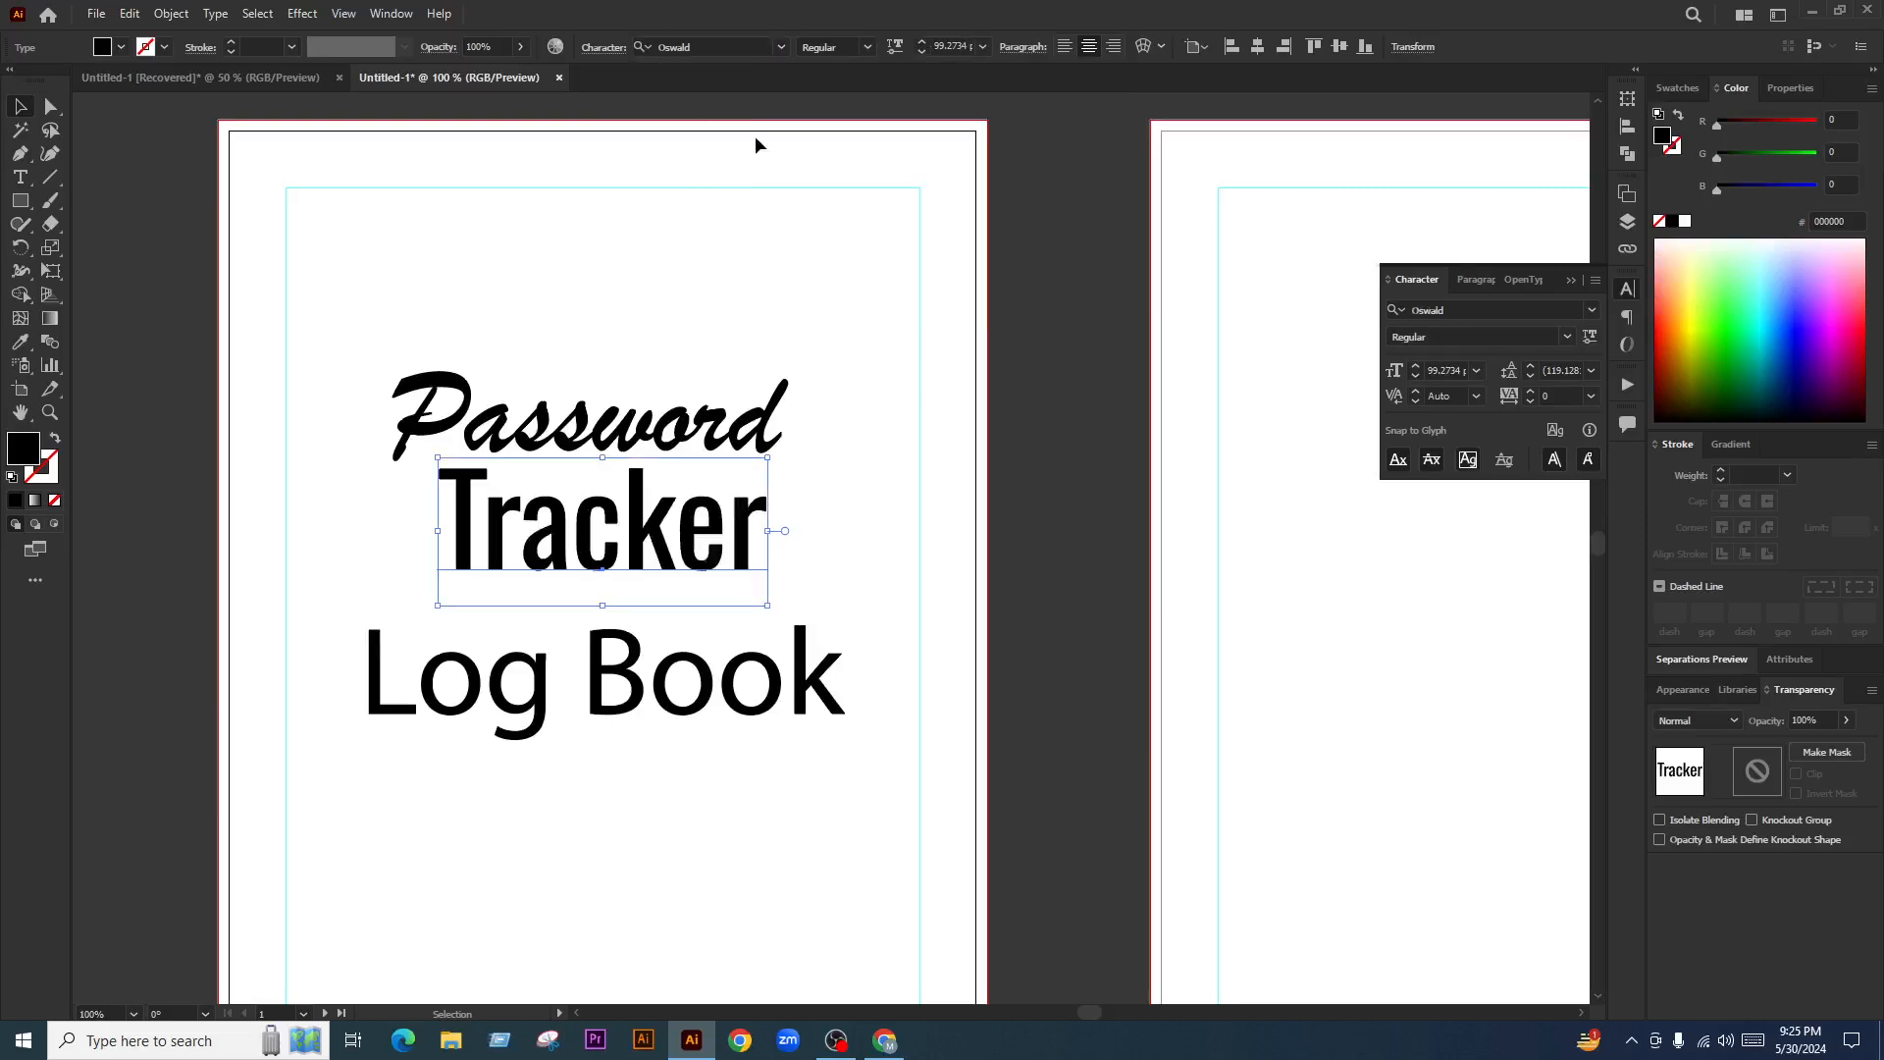
Make Tracker All Caps and switch its font style to Bold
{"action": "left_click", "coordinate": [1595, 282]}
{"action": "left_click", "coordinate": [1659, 286]}
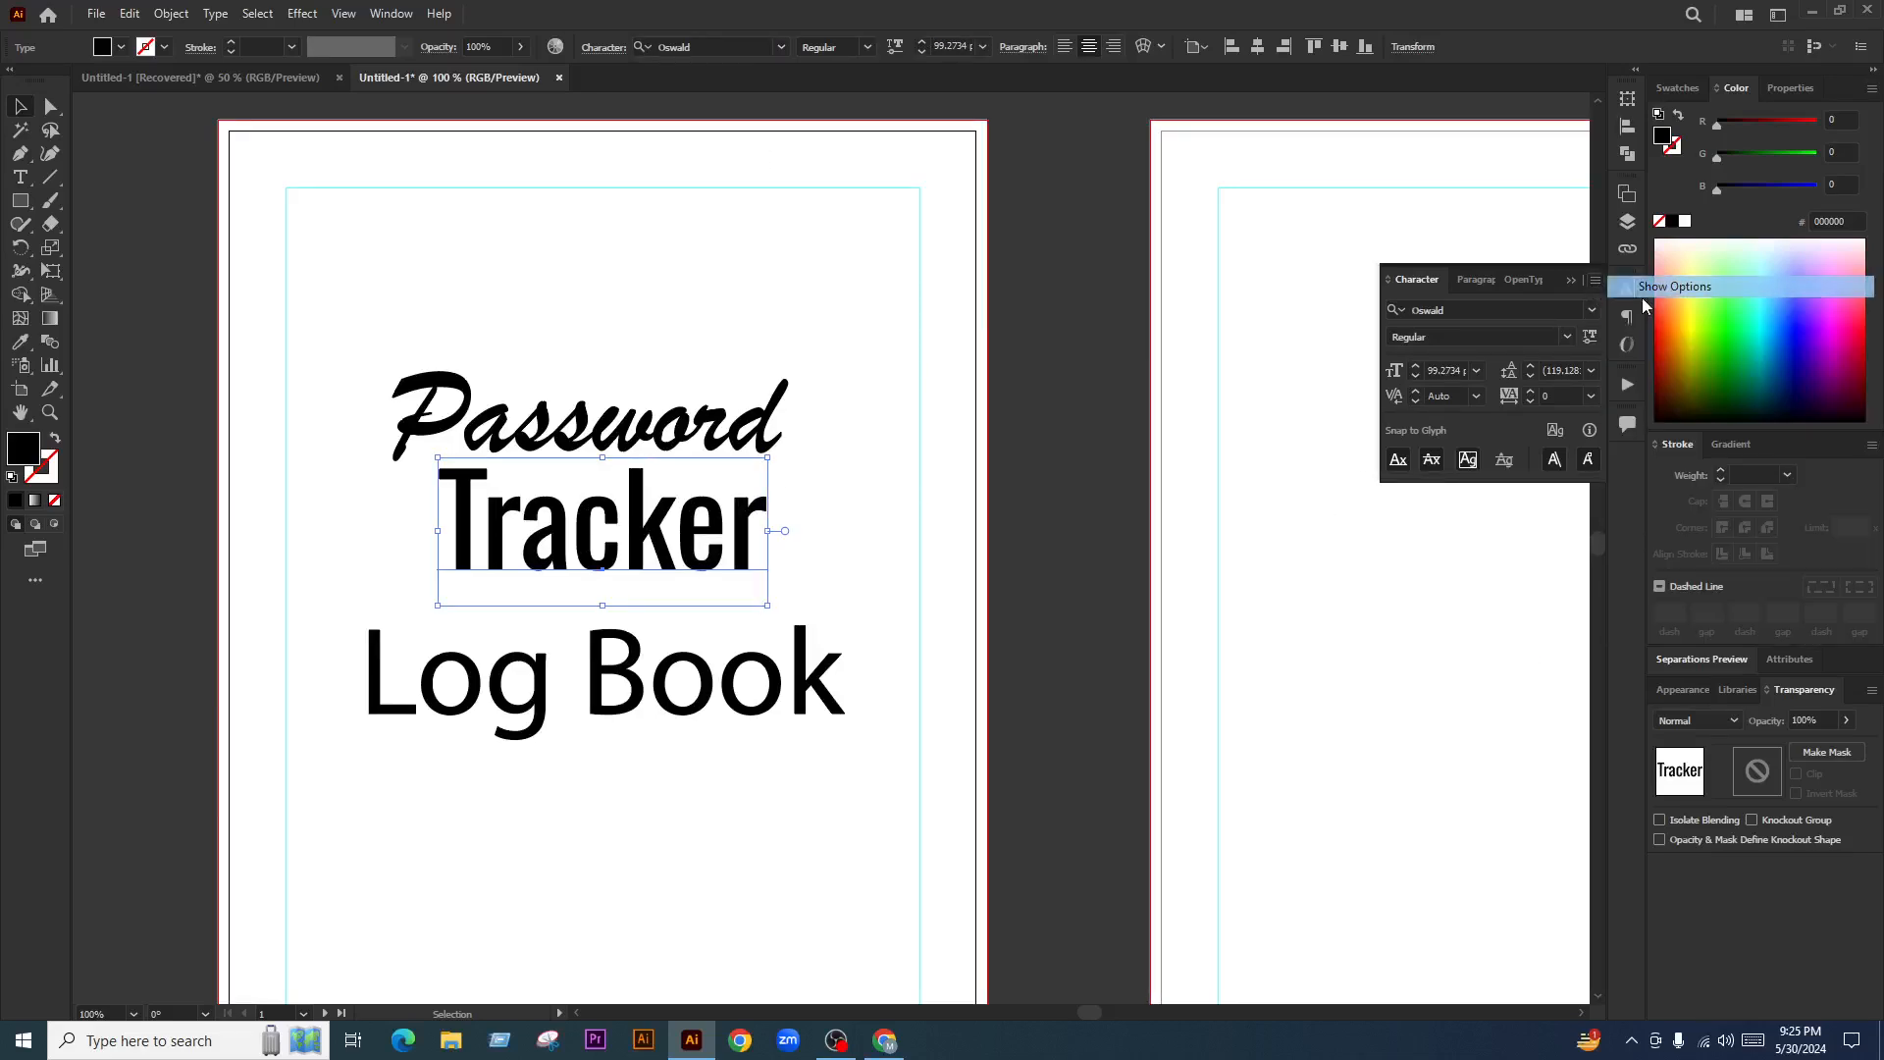
{"action": "left_click", "coordinate": [1397, 485]}
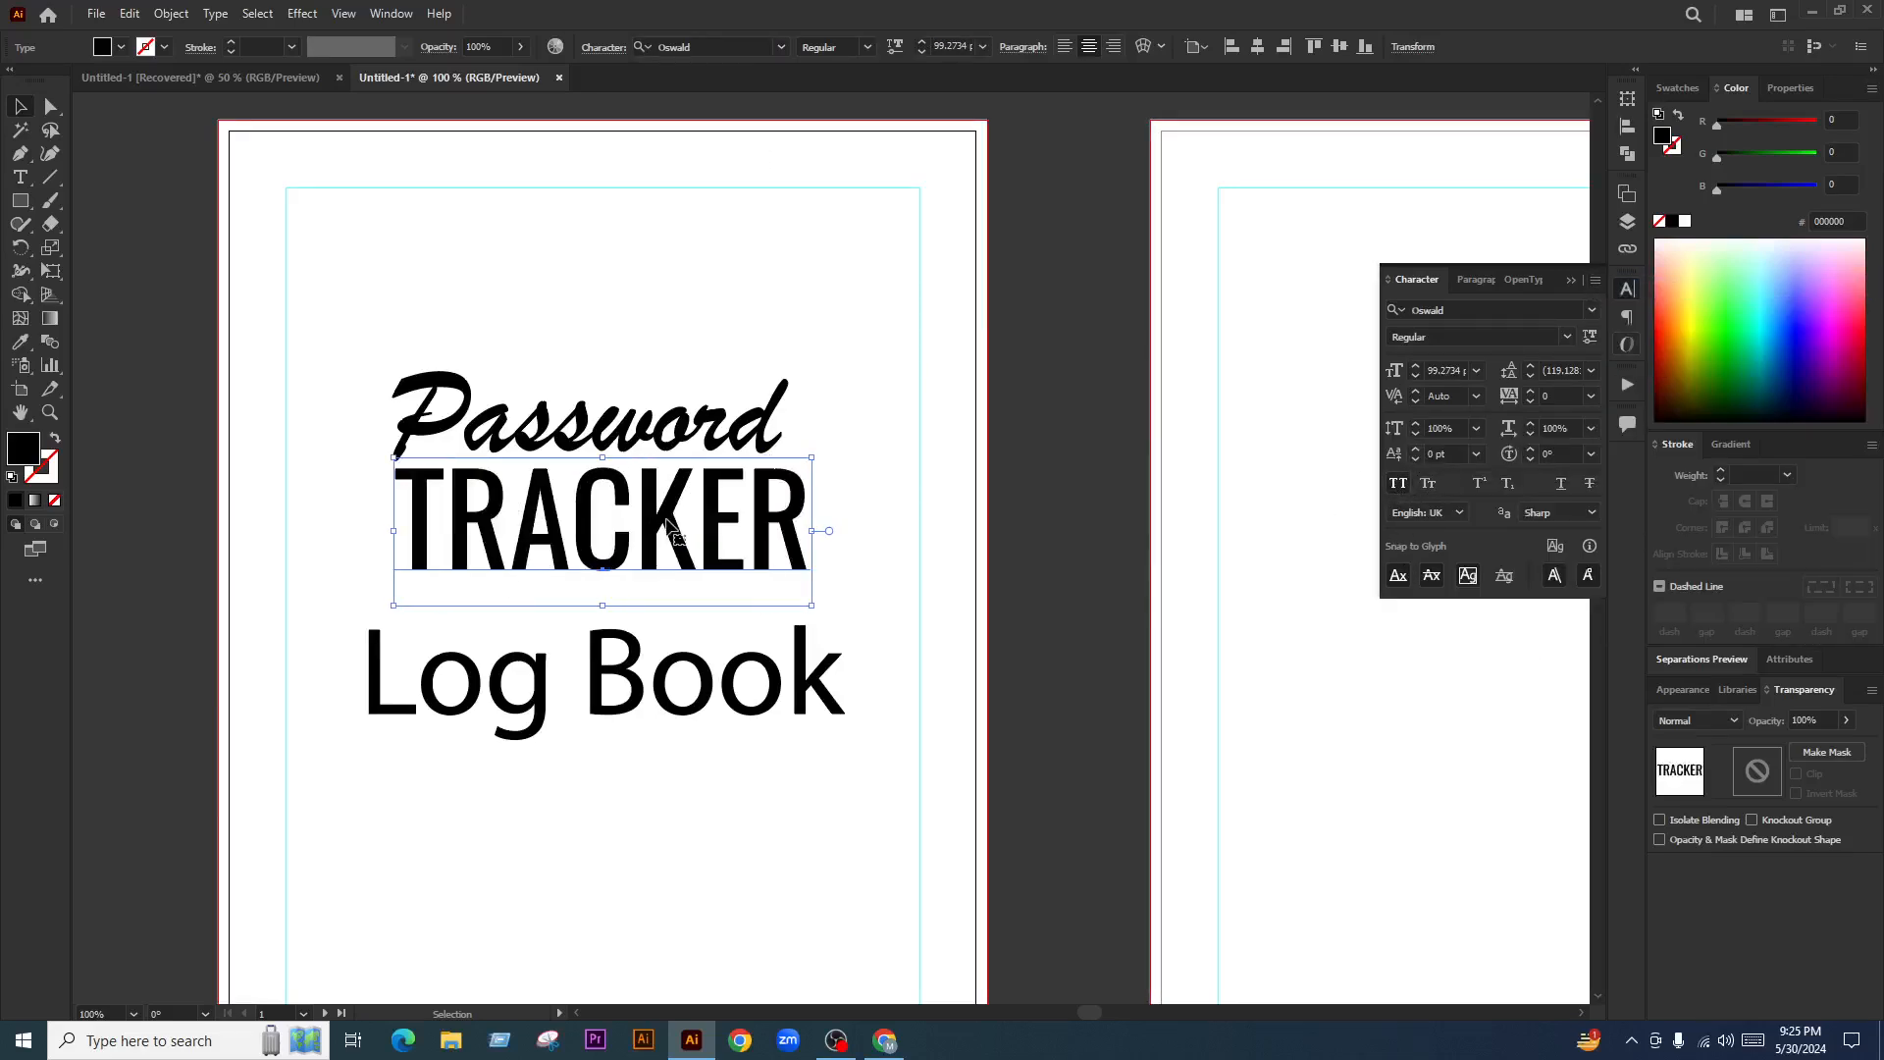
{"action": "left_click", "coordinate": [867, 47]}
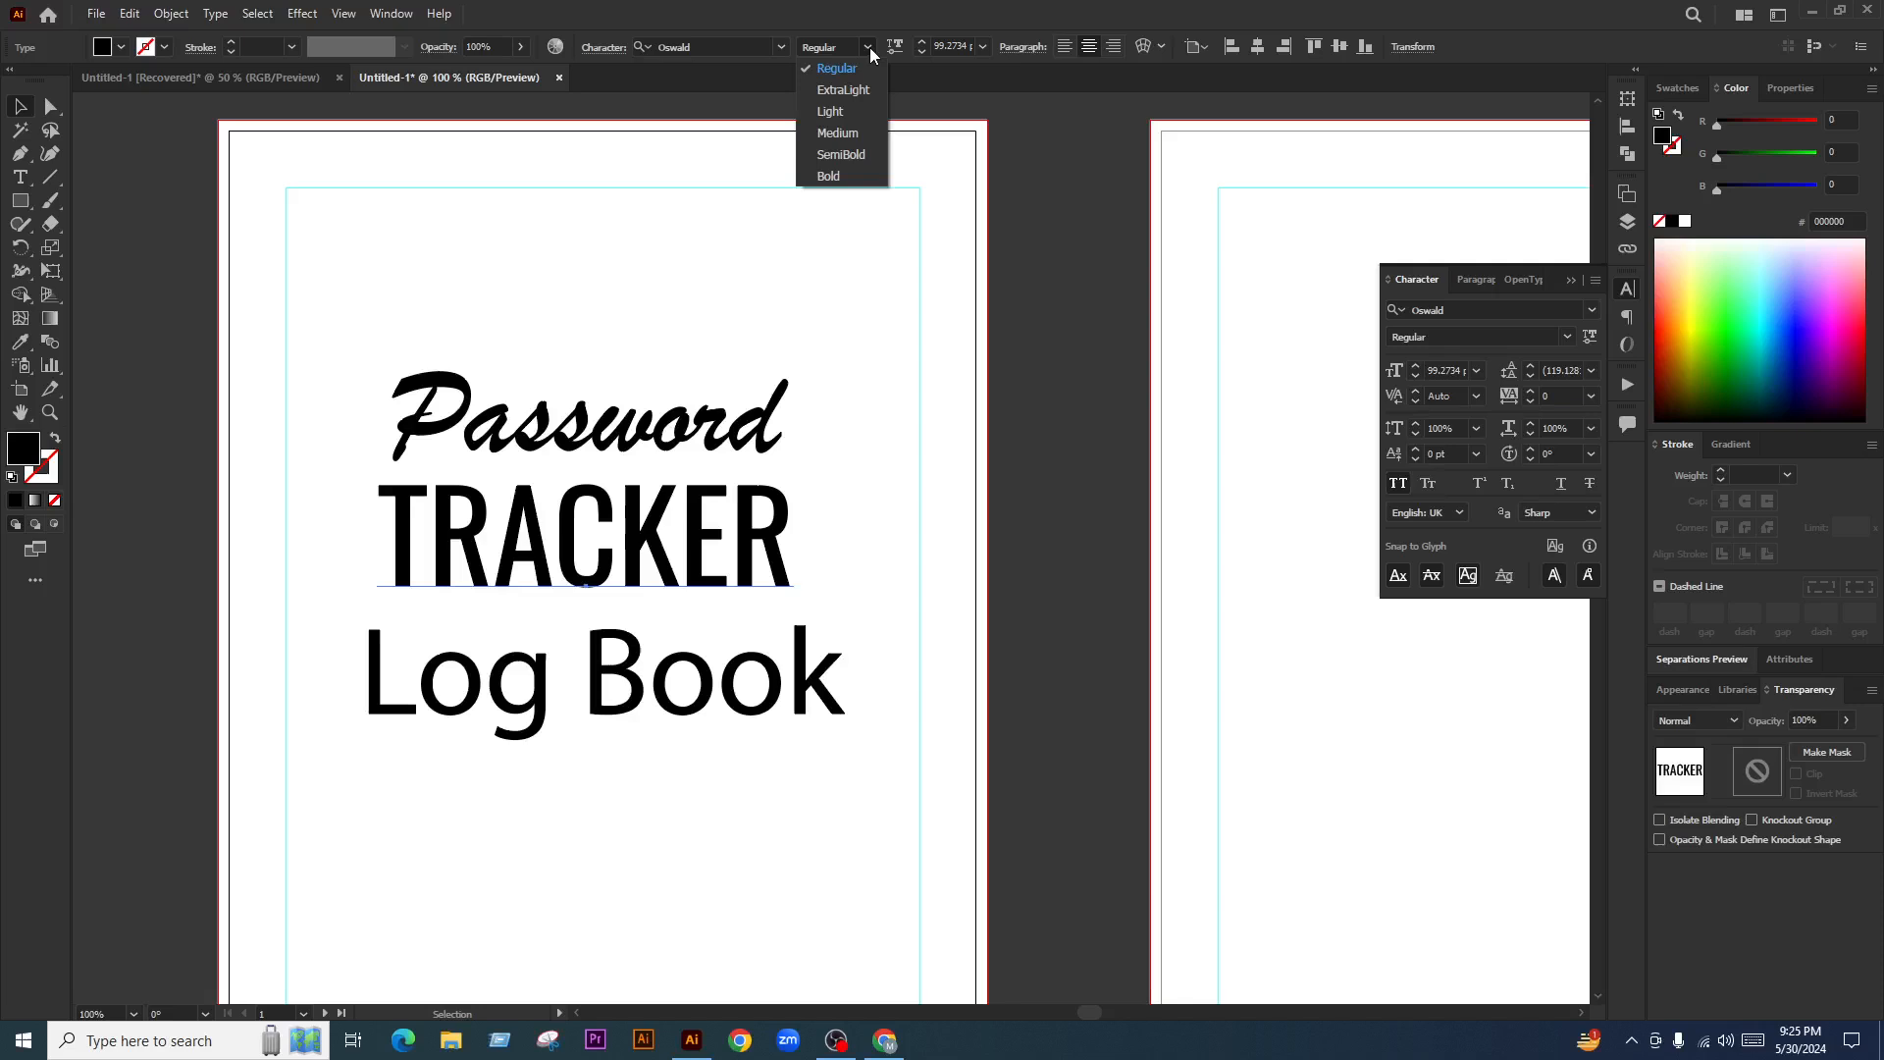
{"action": "left_click", "coordinate": [839, 173]}
Move Log Book lower, select Password and TRACKER together, and open a new Chrome tab
{"action": "scroll", "coordinate": [650, 566], "scroll_direction": "down", "scroll_amount": 1}
{"action": "scroll", "coordinate": [649, 566], "scroll_direction": "down", "scroll_amount": 1}
{"action": "left_click", "coordinate": [811, 597]}
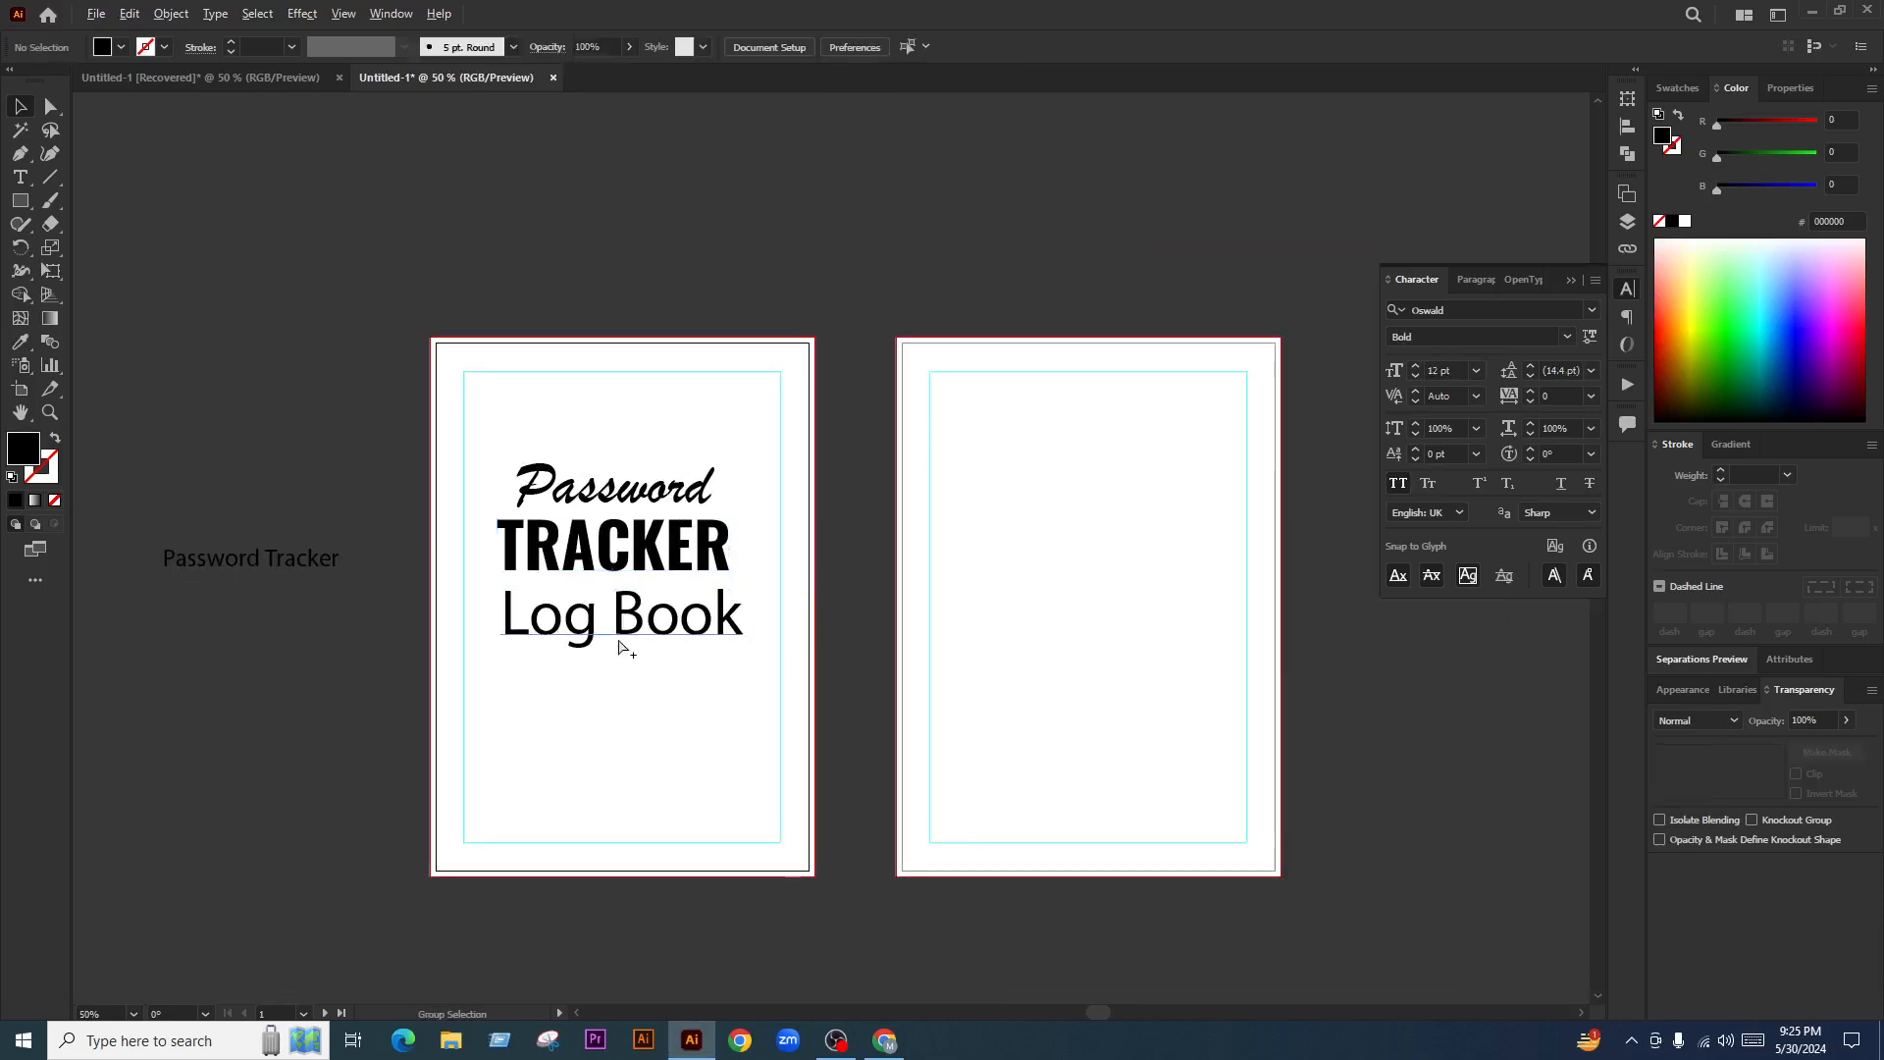
{"action": "scroll", "coordinate": [620, 643], "scroll_direction": "up", "scroll_amount": 1}
{"action": "left_click_drag", "start_coordinate": [672, 633], "coordinate": [672, 704]}
{"action": "scroll", "coordinate": [610, 441], "scroll_direction": "up", "scroll_amount": 2}
{"action": "left_click", "coordinate": [653, 456]}
{"action": "scroll", "coordinate": [657, 455], "scroll_direction": "down", "scroll_amount": 3}
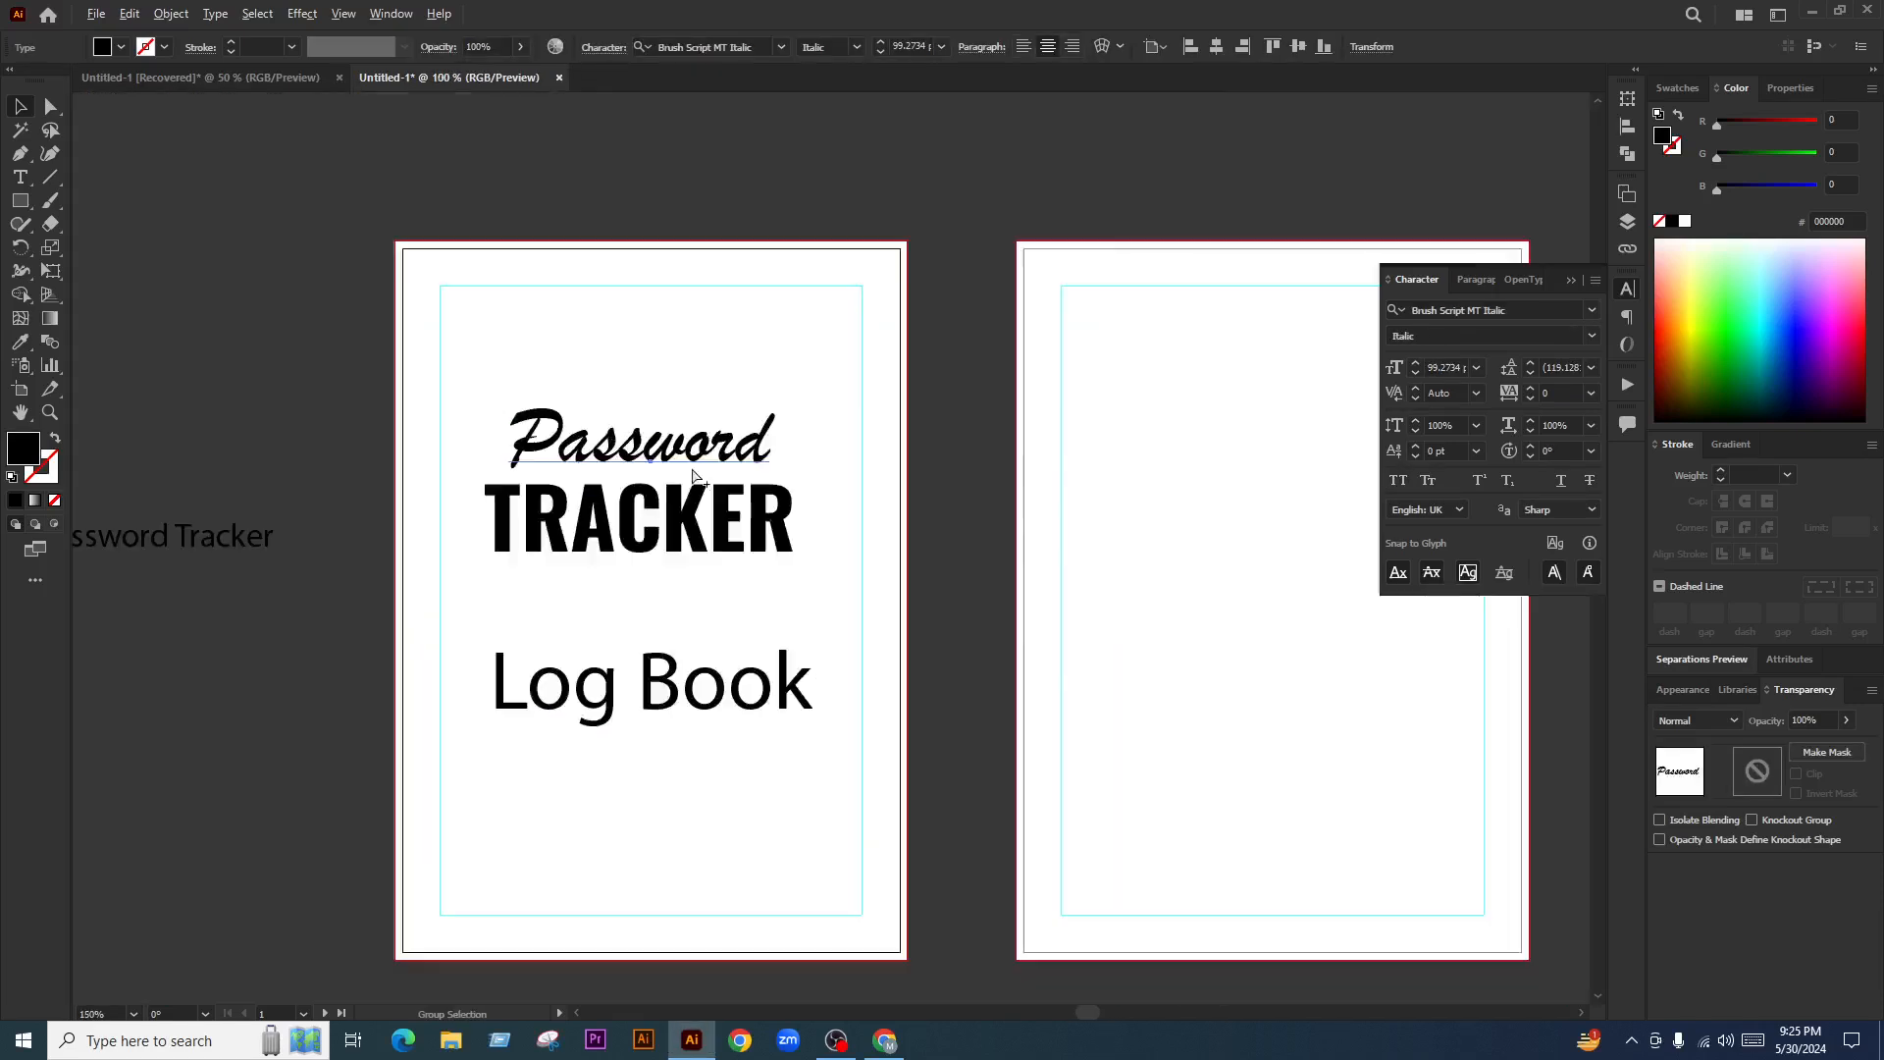
{"action": "left_click", "coordinate": [795, 530]}
{"action": "left_click", "coordinate": [760, 447]}
{"action": "scroll", "coordinate": [760, 447], "scroll_direction": "up", "scroll_amount": 4}
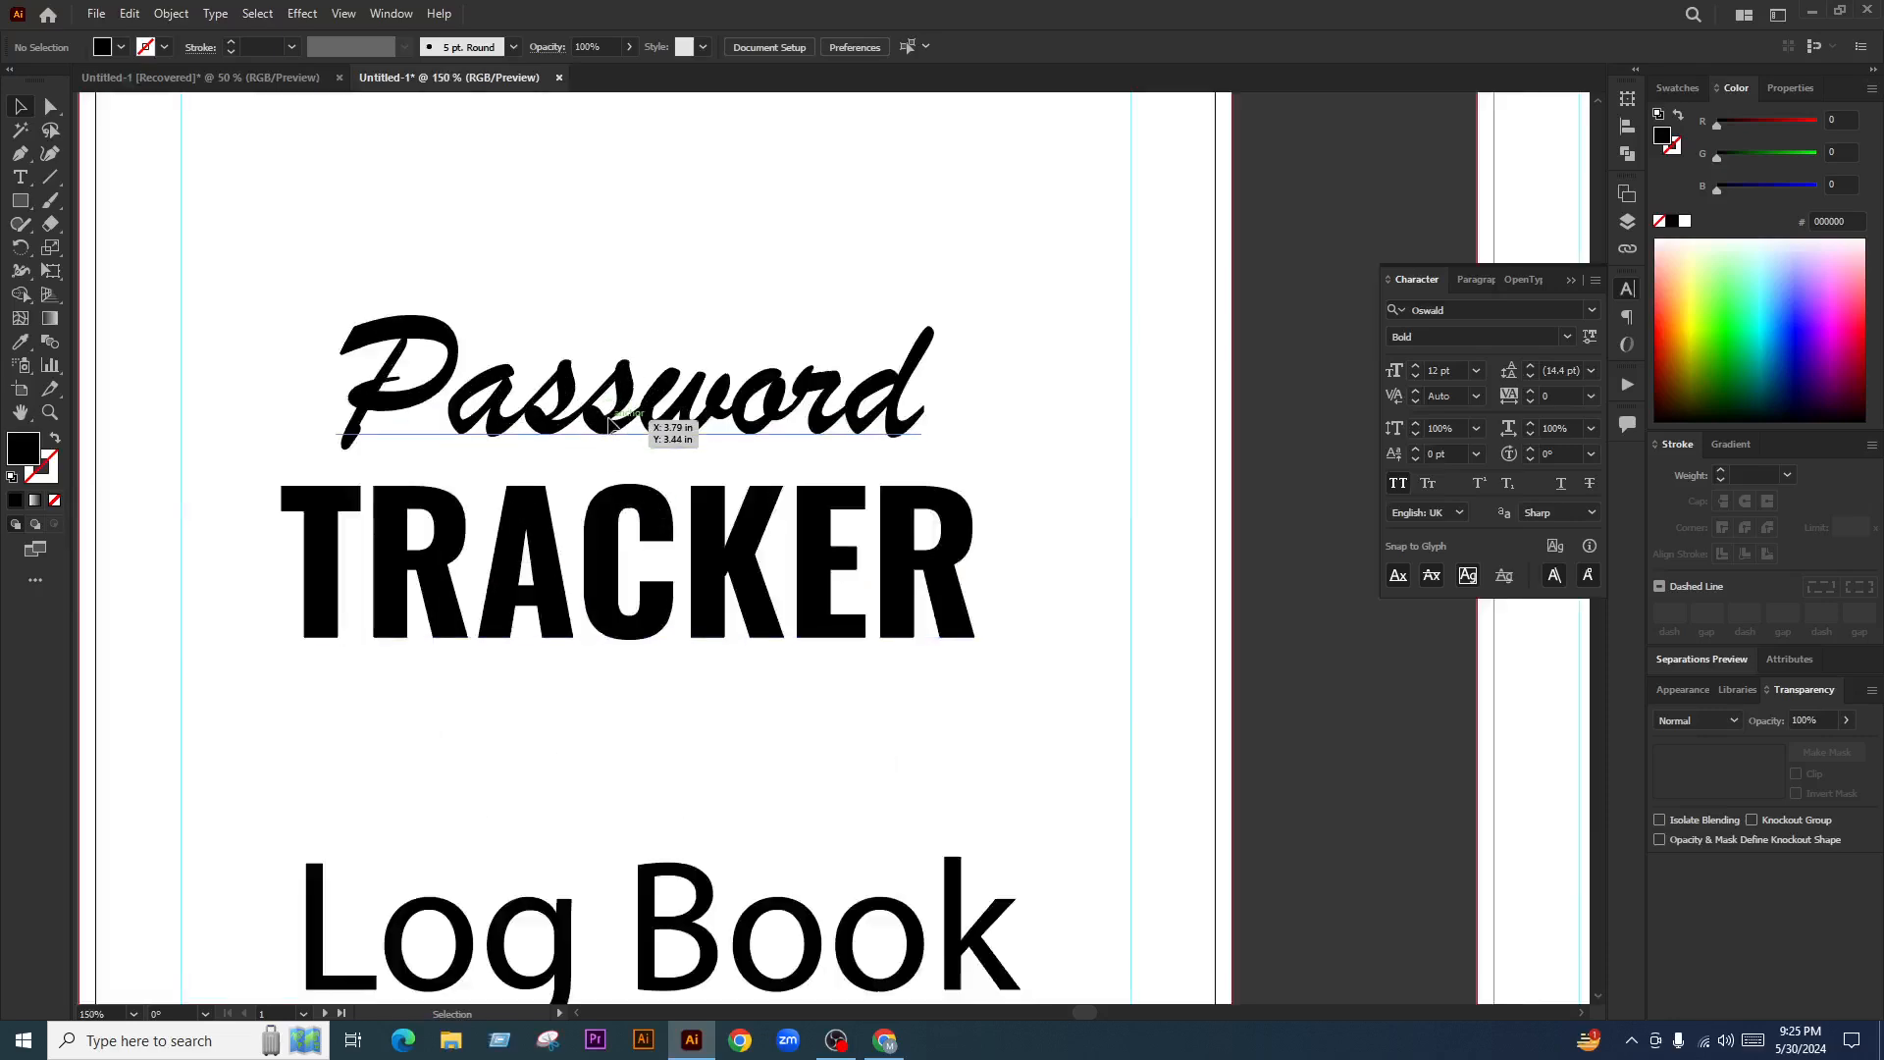
{"action": "scroll", "coordinate": [687, 601], "scroll_direction": "down", "scroll_amount": 1}
{"action": "left_click", "coordinate": [687, 601], "text": "shift"}
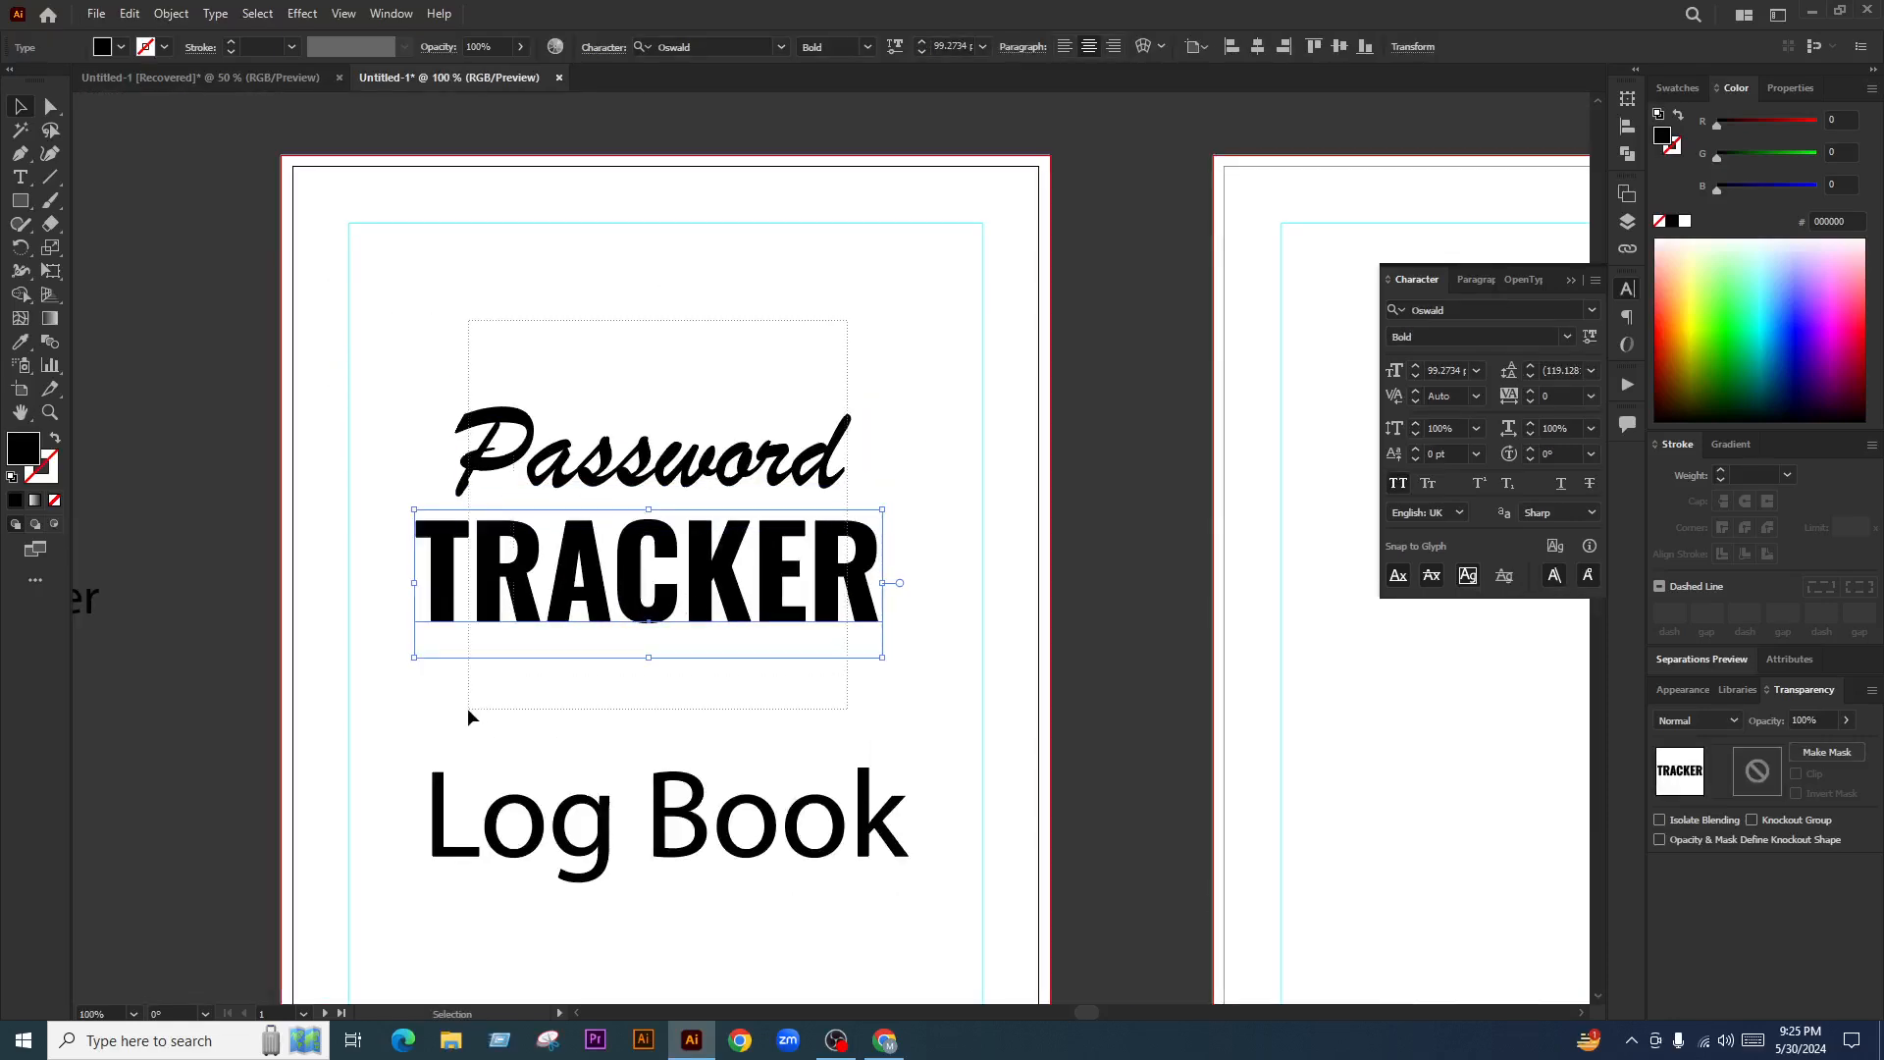
{"action": "left_click", "coordinate": [884, 1040]}
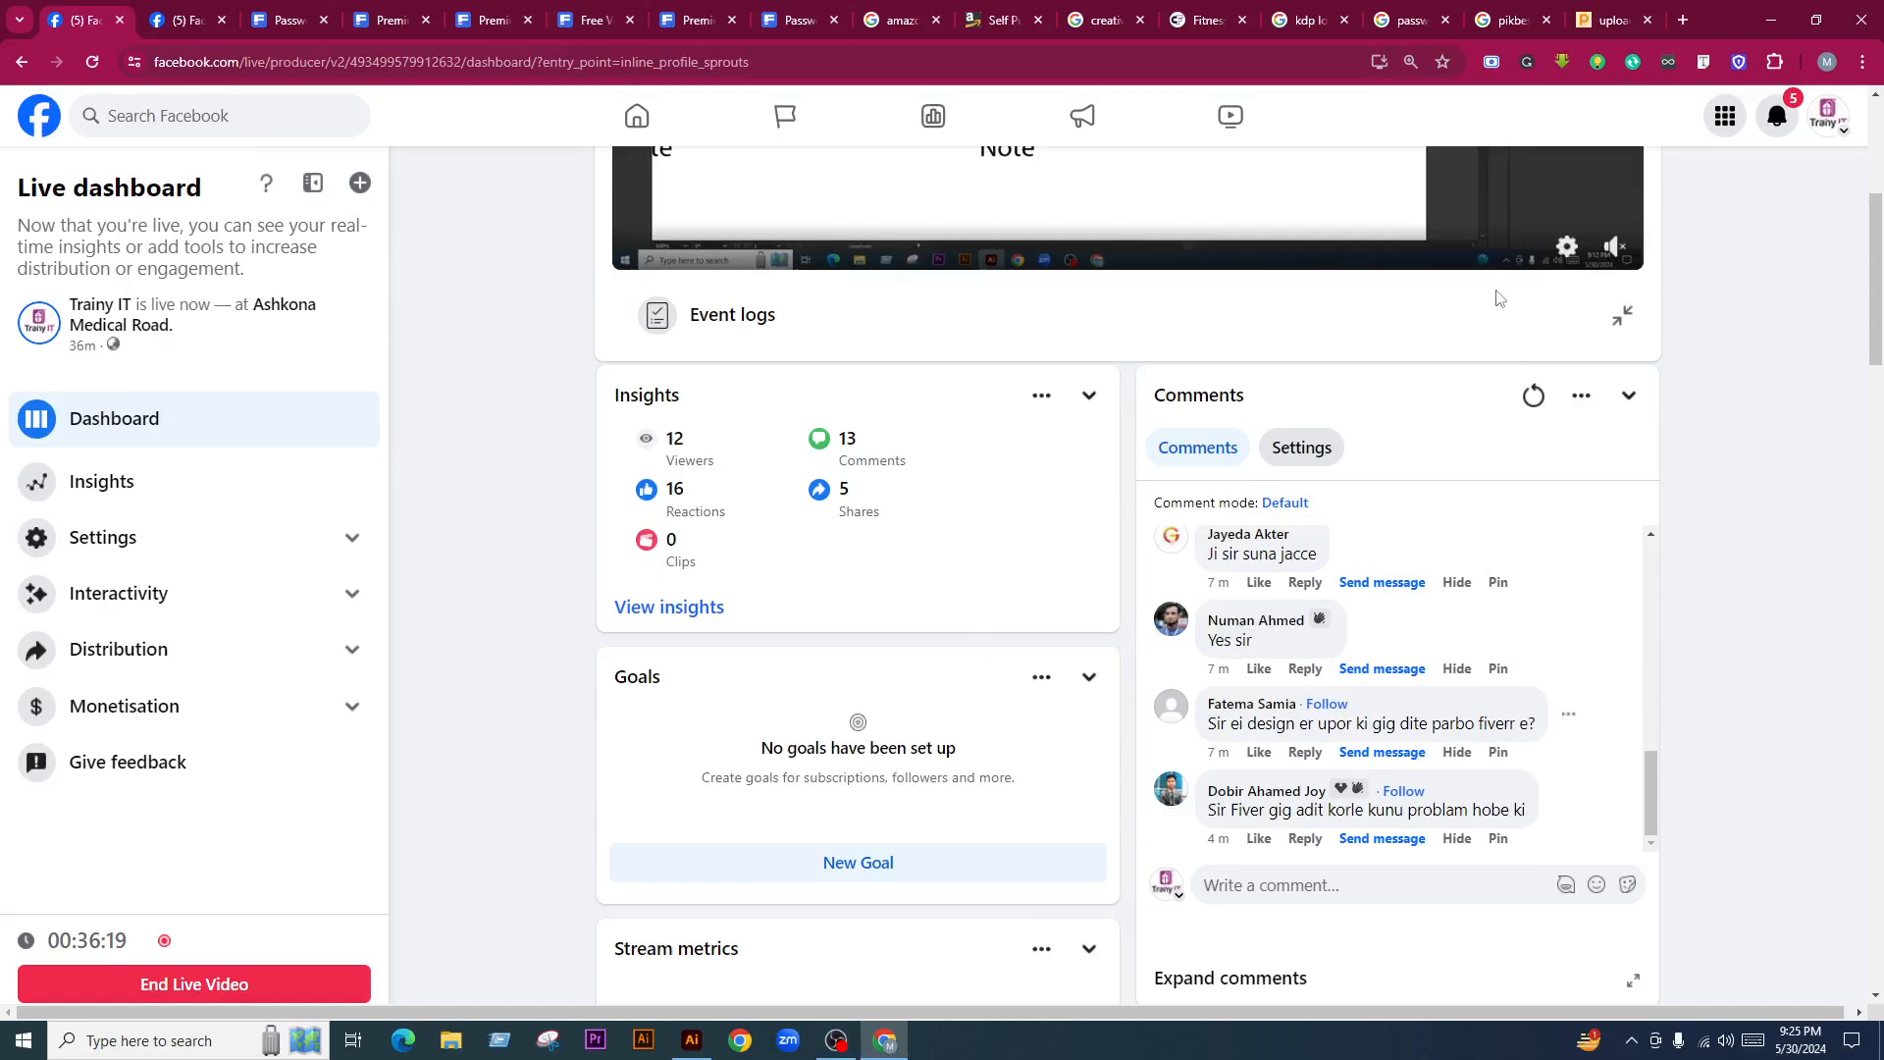
{"action": "left_click", "coordinate": [1678, 22]}
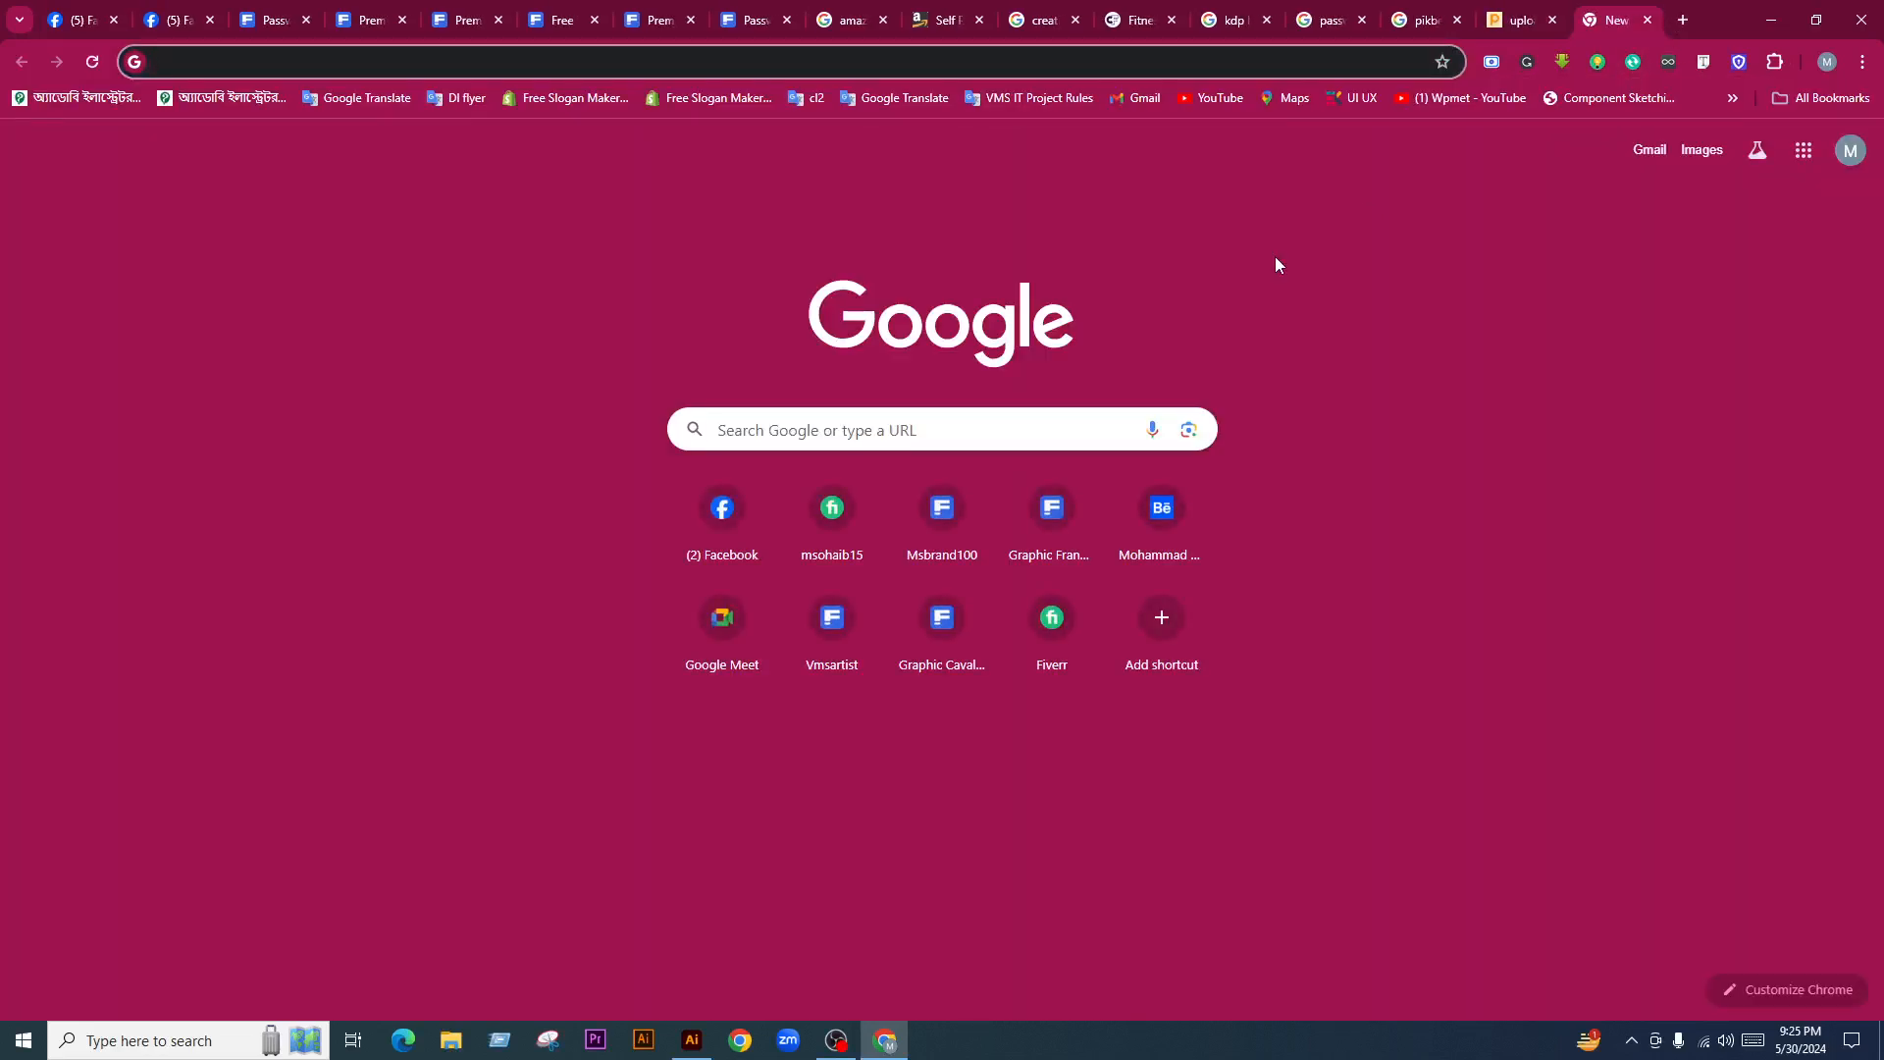
Search for 'flaticon' and open the Flaticon result in its own tab
{"action": "type", "text": "flaticon"}
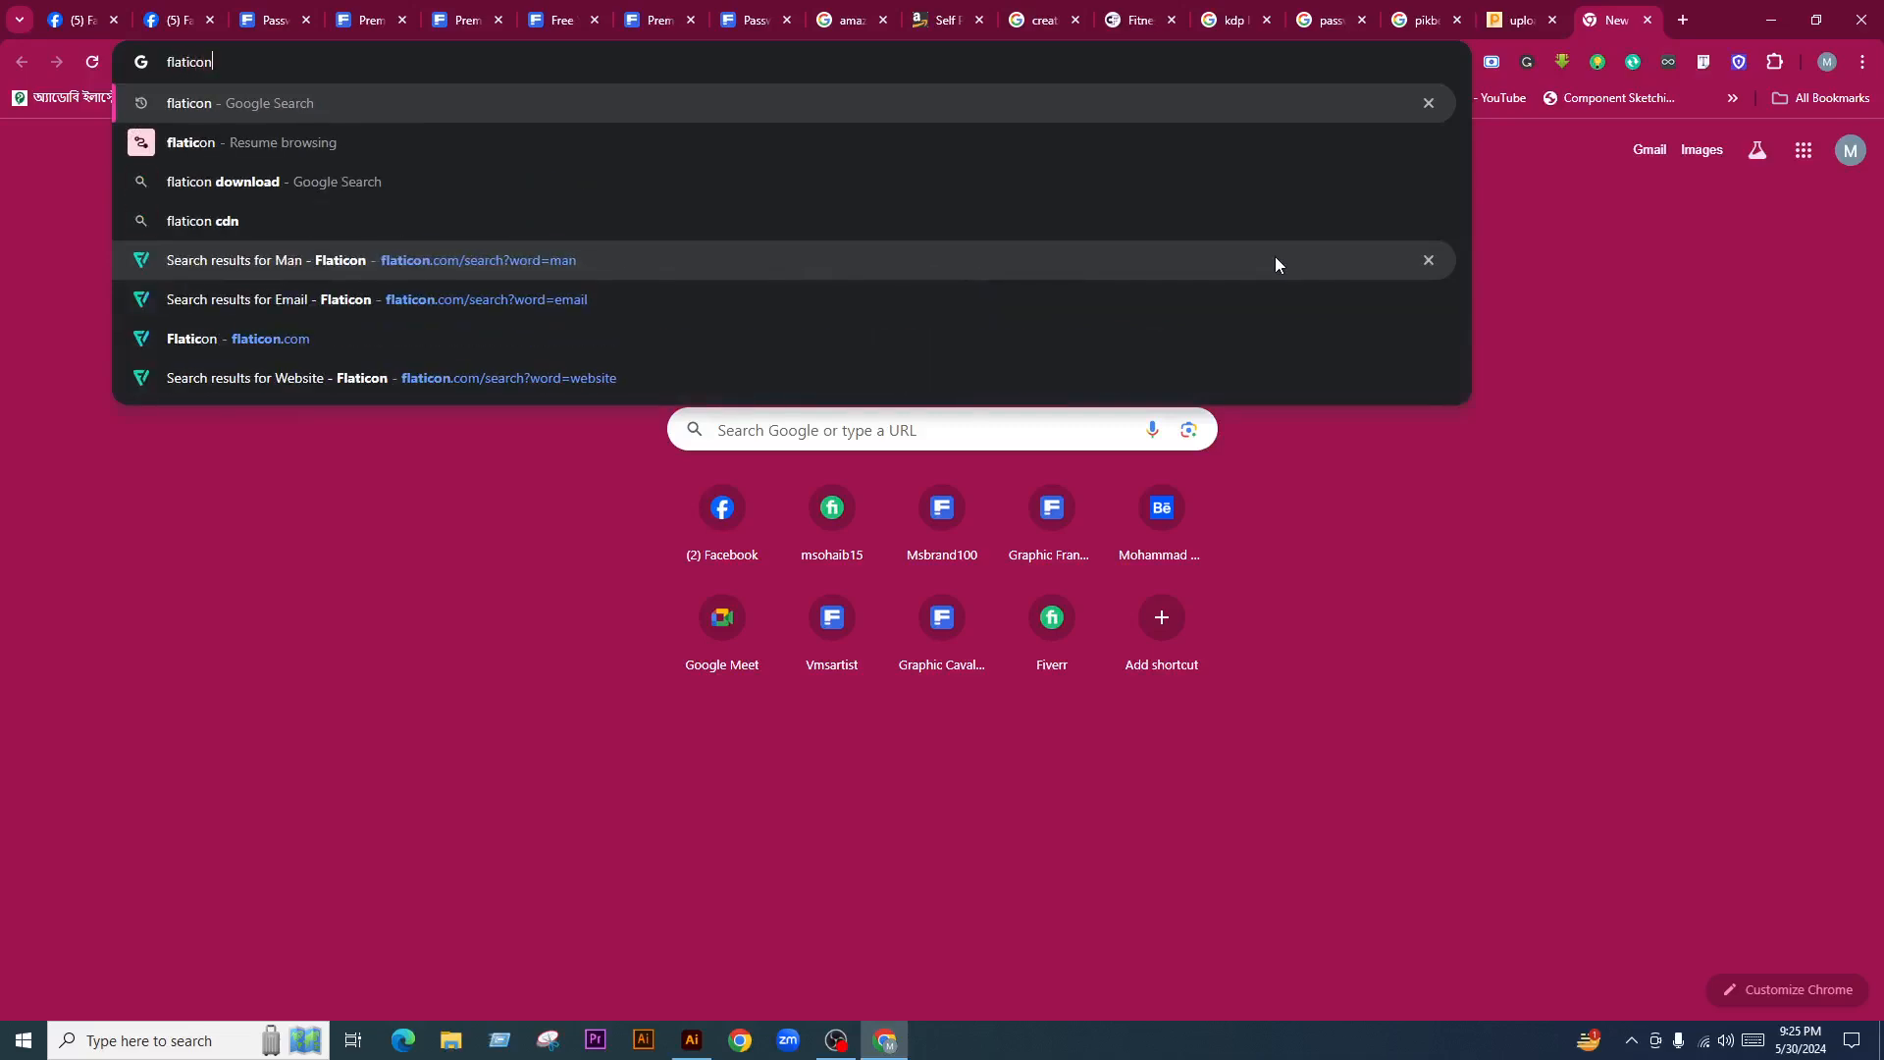
{"action": "key", "text": "Return"}
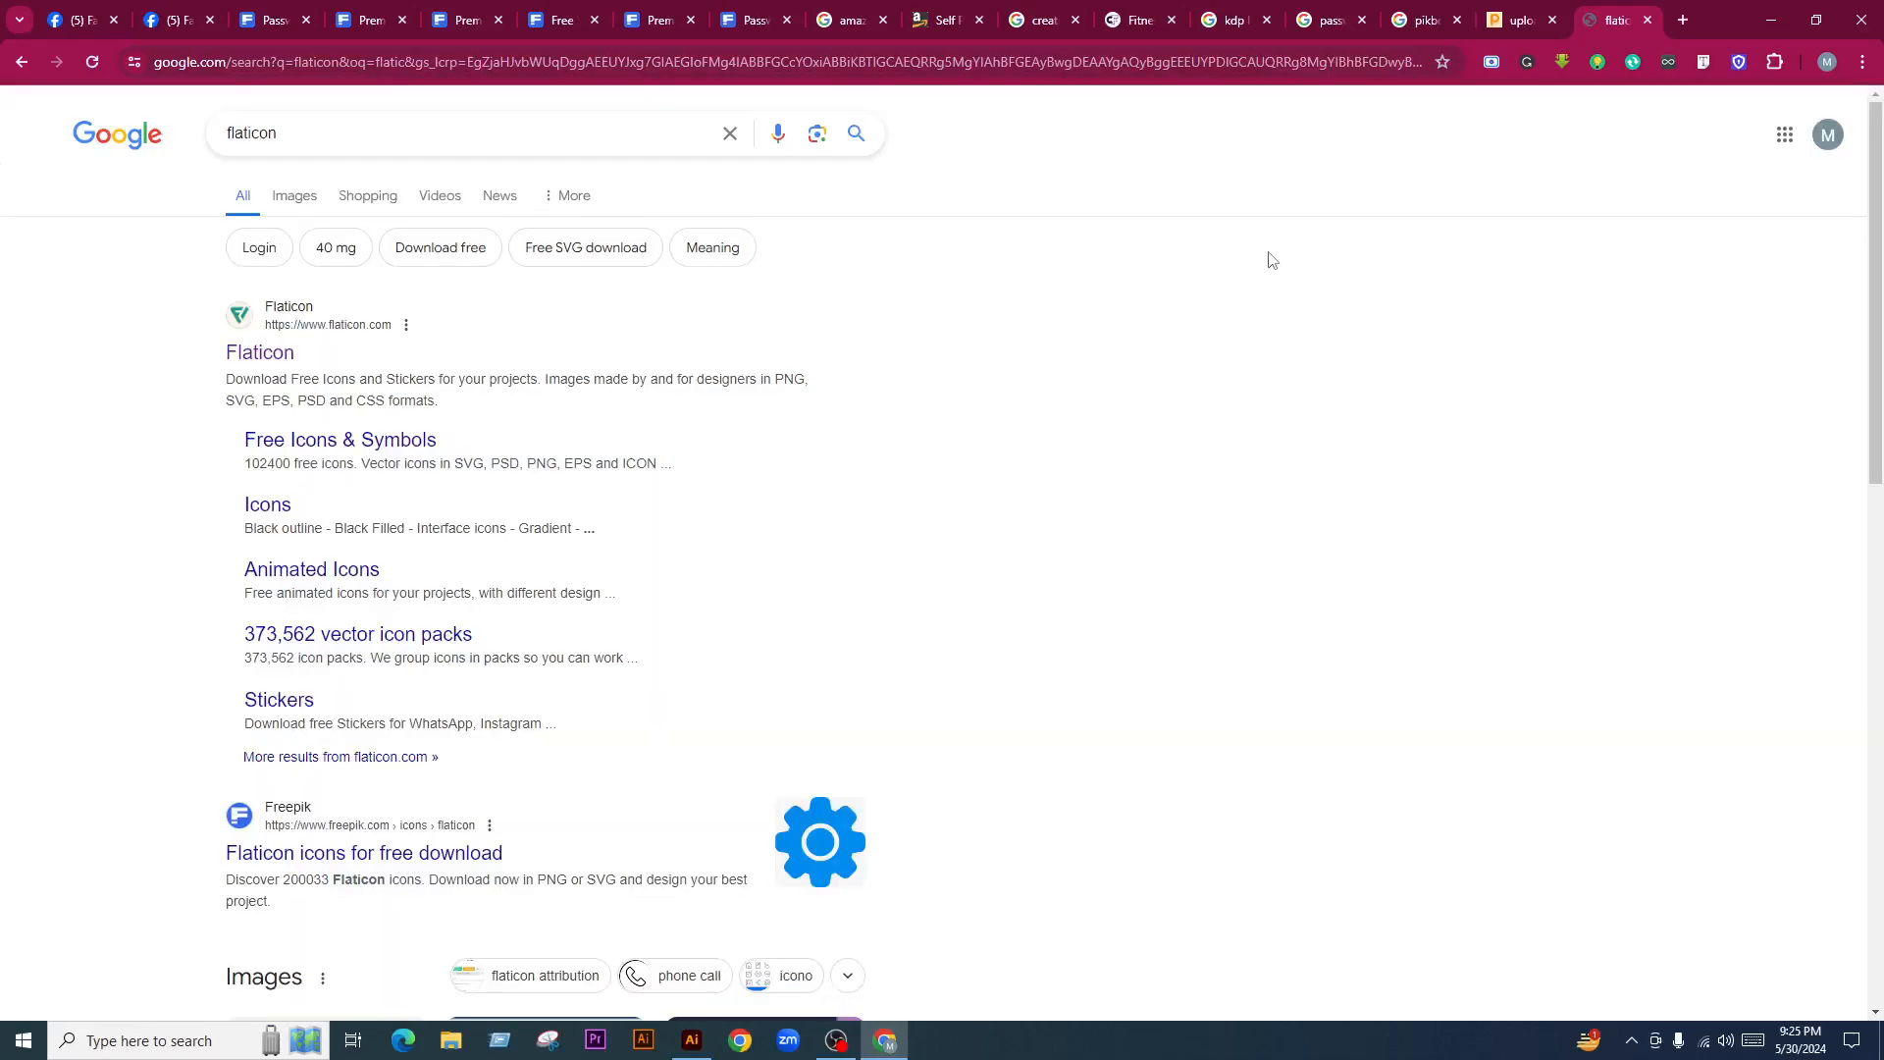
{"action": "middle_click", "coordinate": [260, 353]}
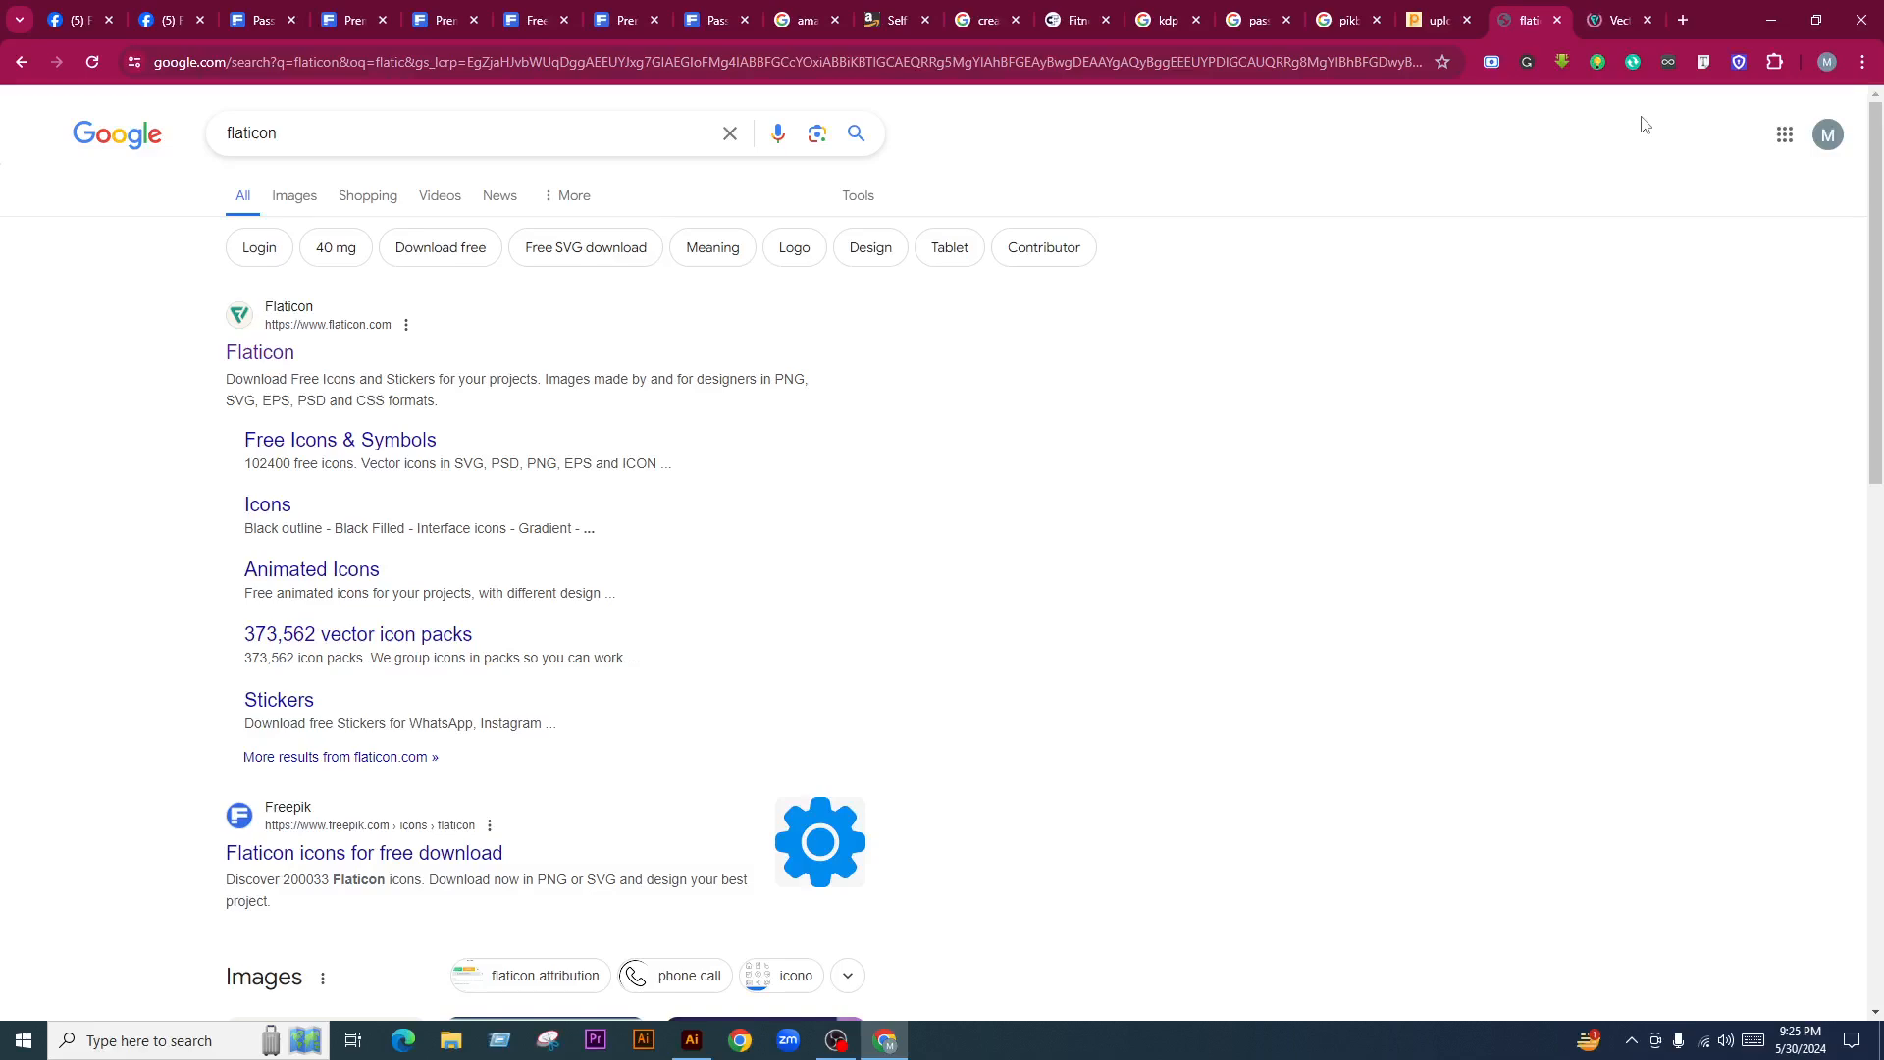
{"action": "scroll", "coordinate": [962, 620], "scroll_direction": "down", "scroll_amount": 9}
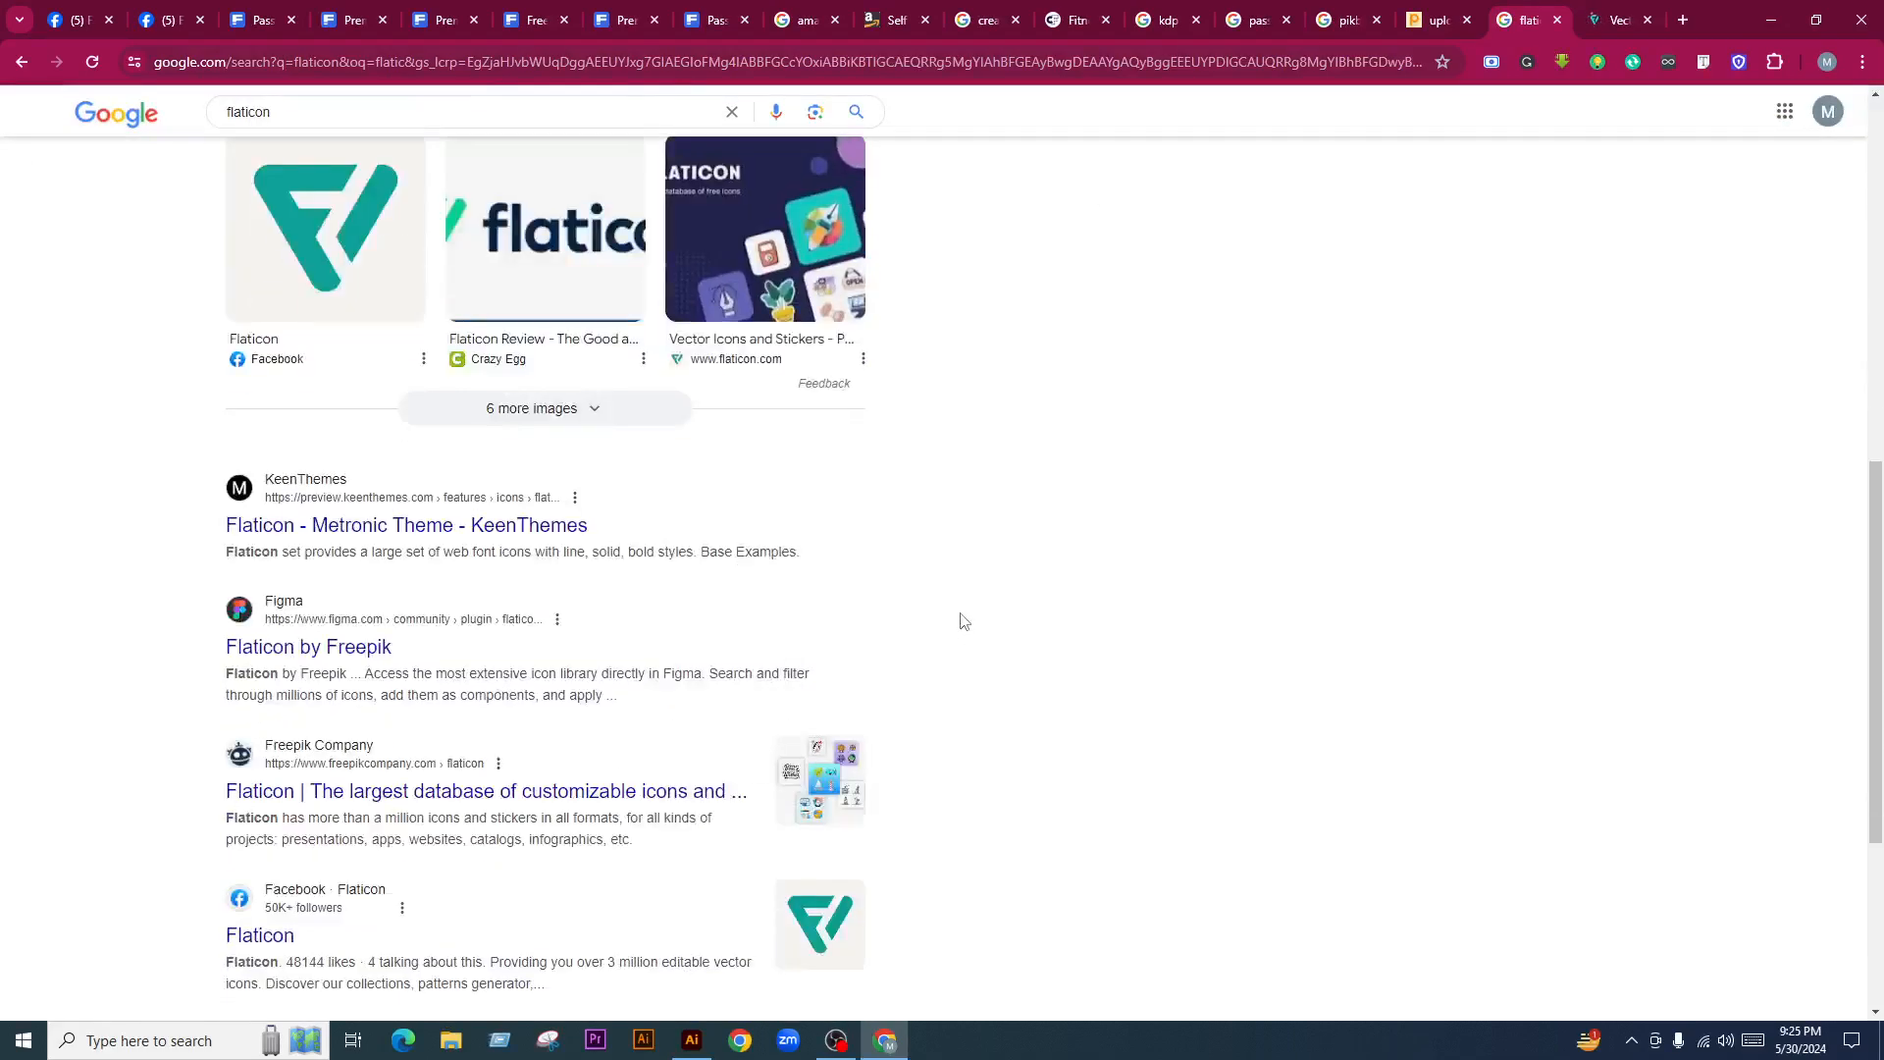
{"action": "scroll", "coordinate": [962, 620], "scroll_direction": "down", "scroll_amount": 9}
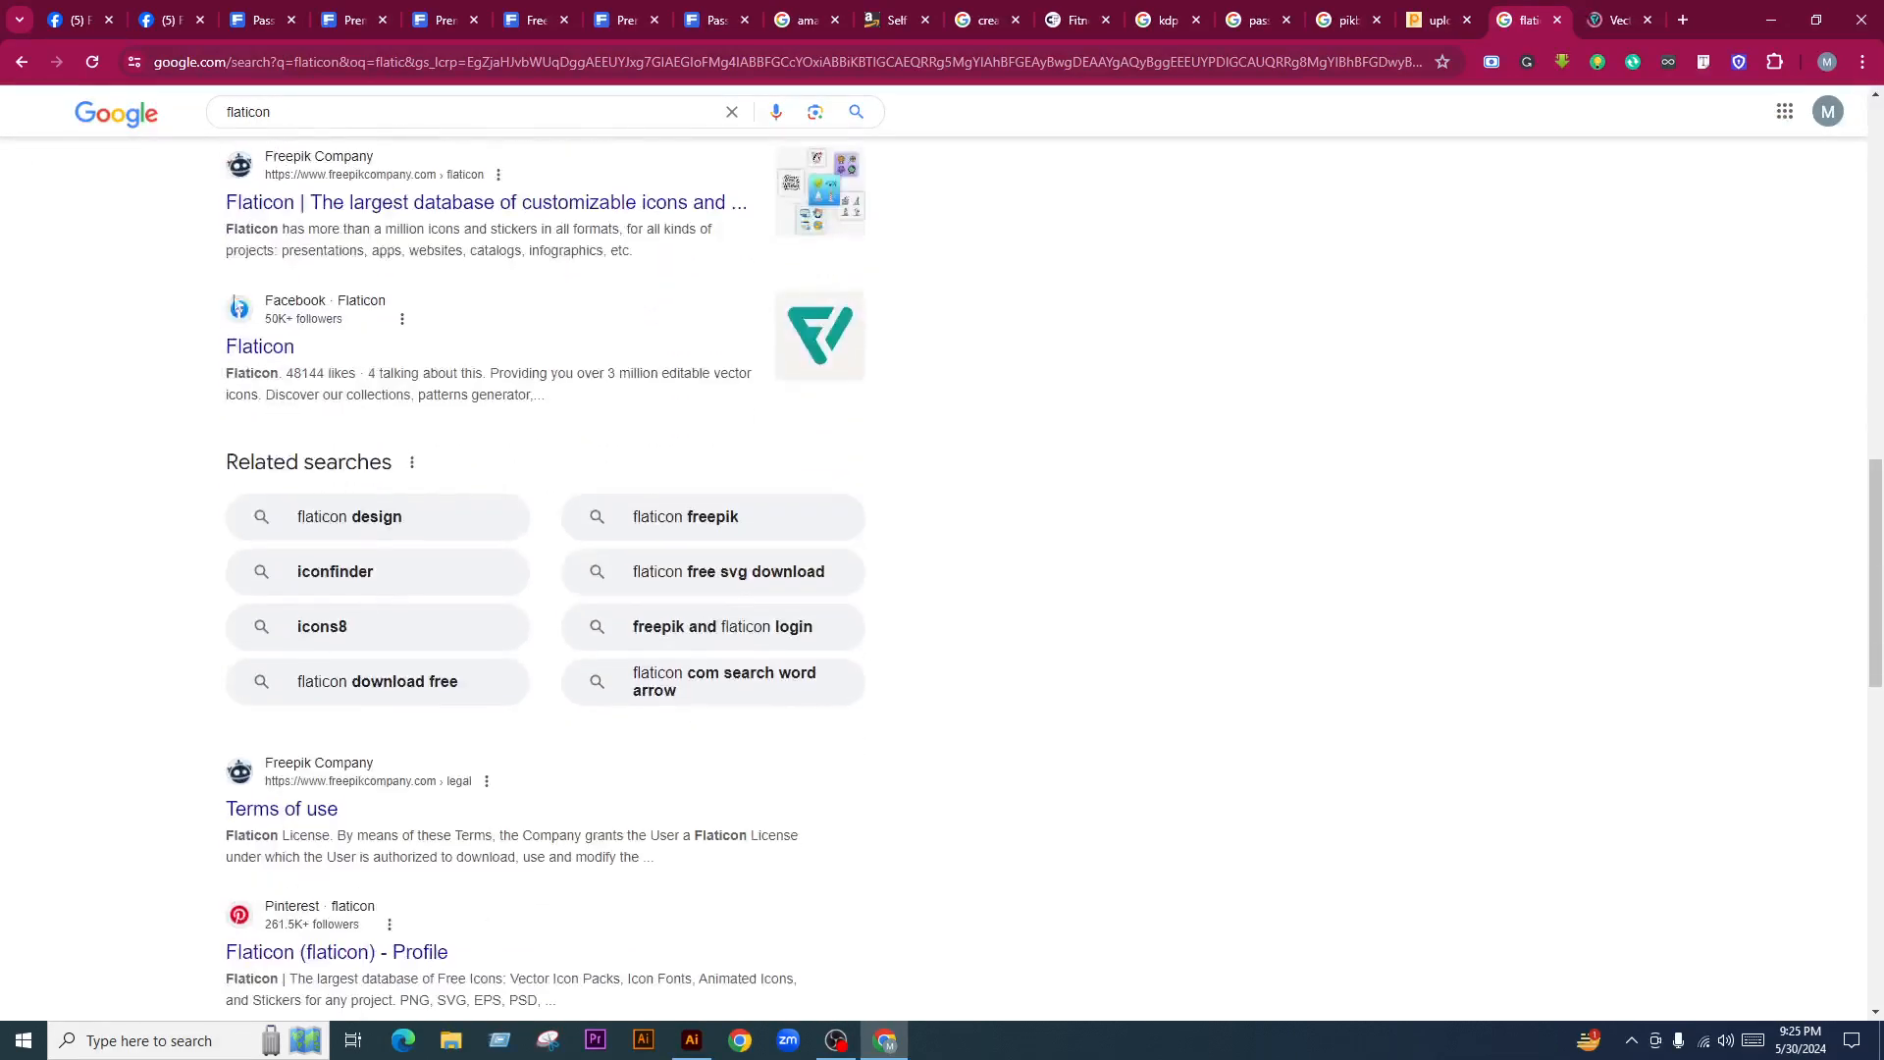
{"action": "left_click", "coordinate": [1619, 20]}
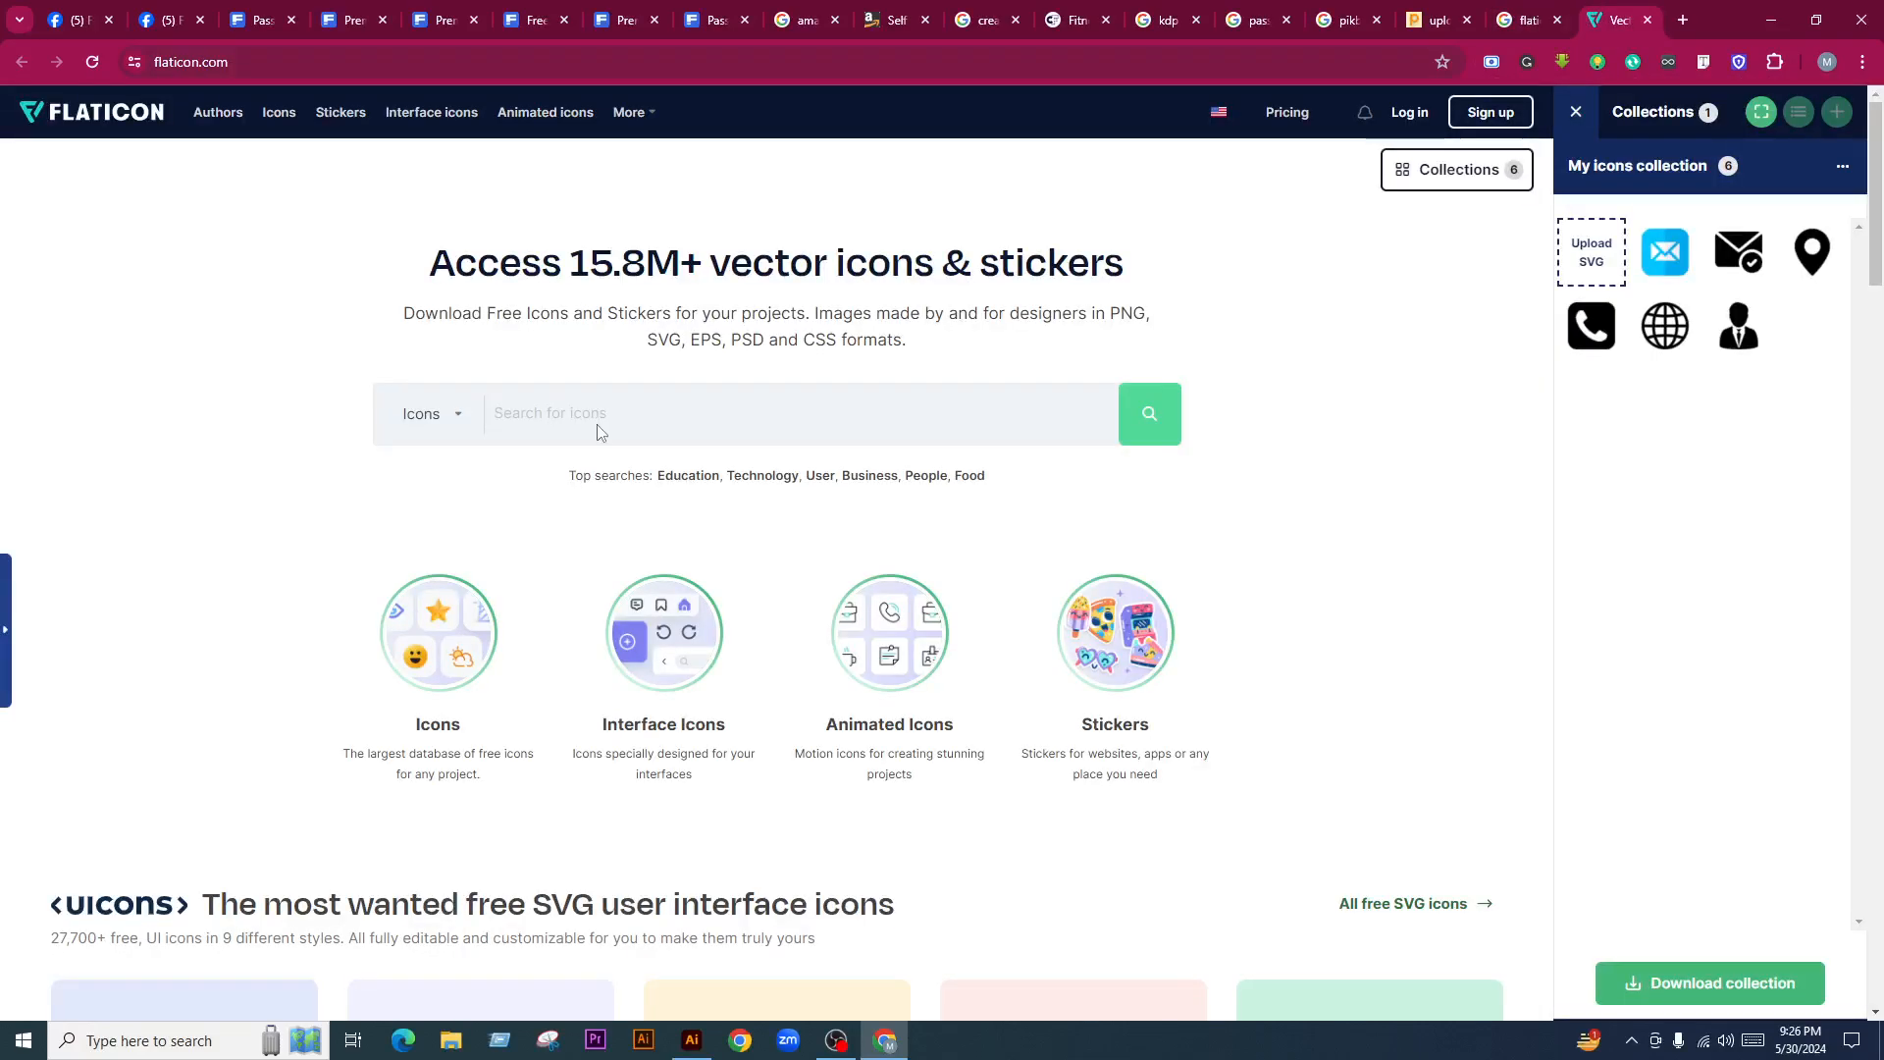
Search 'svg free icon download' and open SVG Repo, Reshot and another icon site in background tabs
{"action": "left_click", "coordinate": [1680, 21]}
{"action": "type", "text": "svg"}
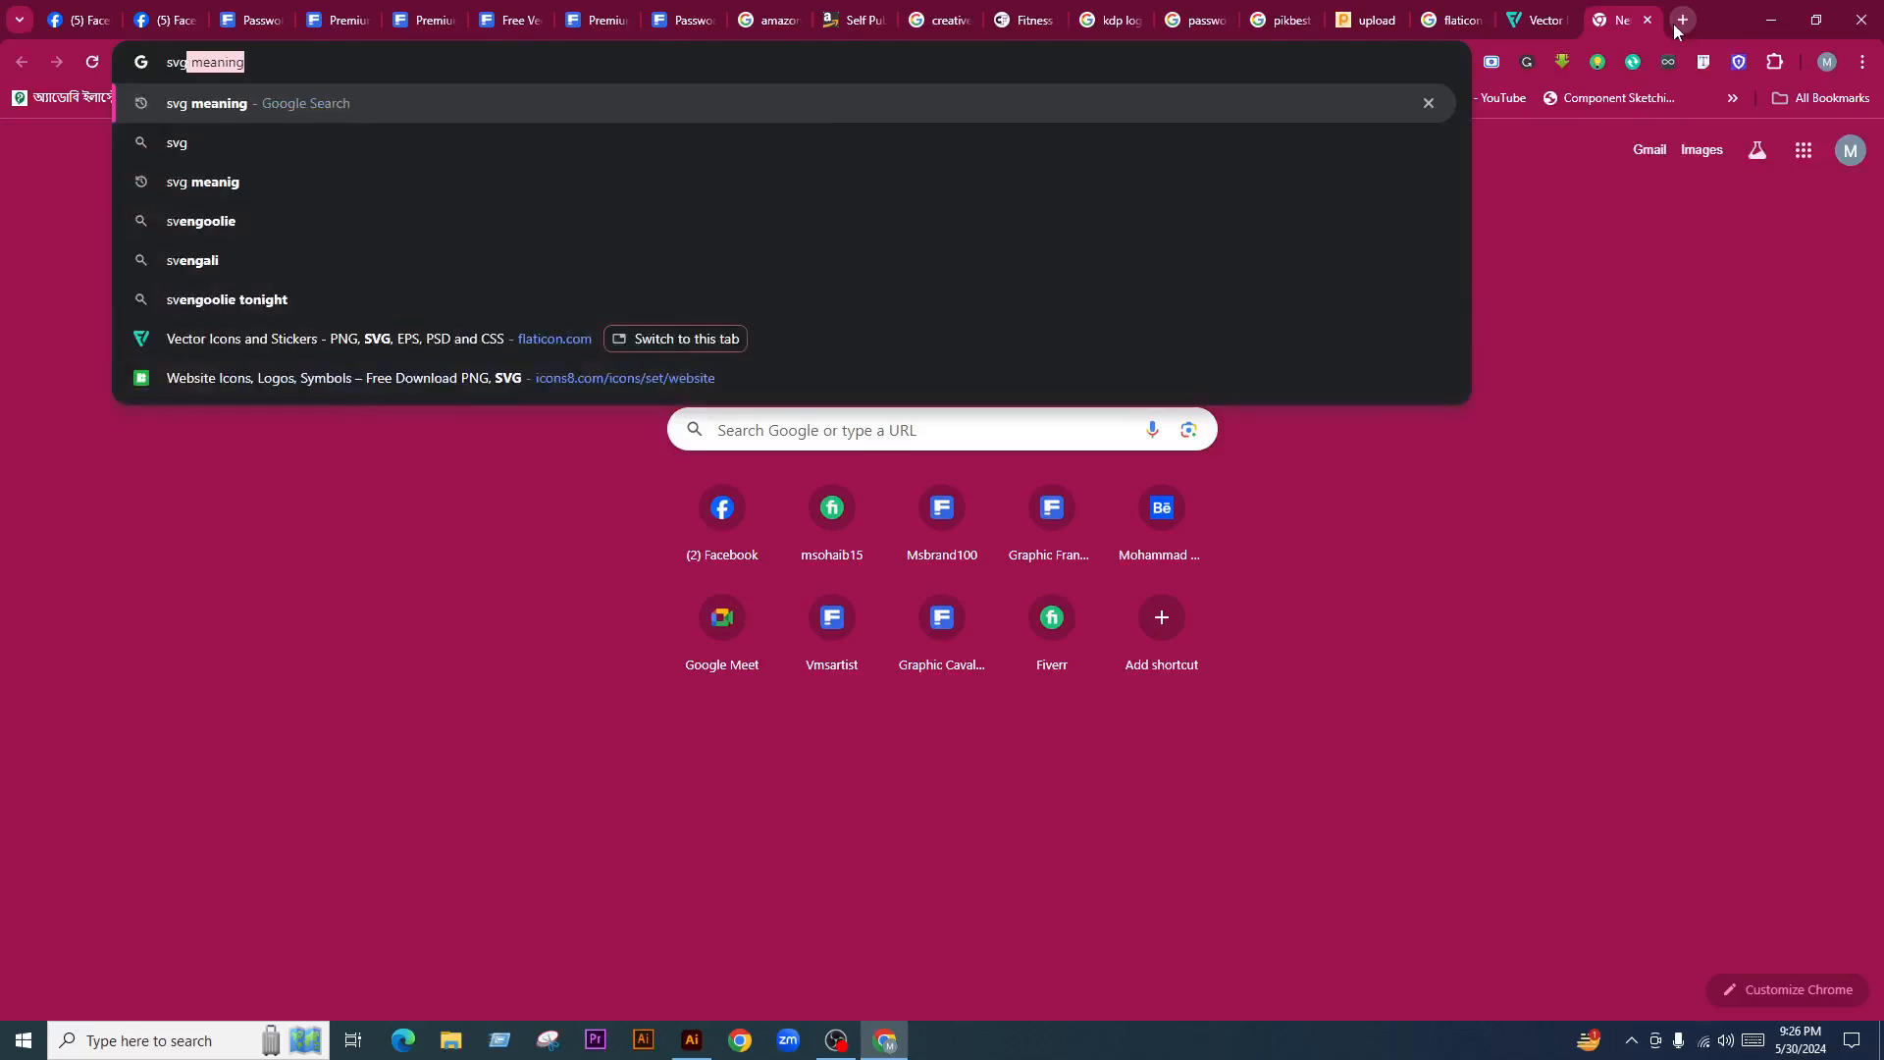
{"action": "type", "text": " free ino"}
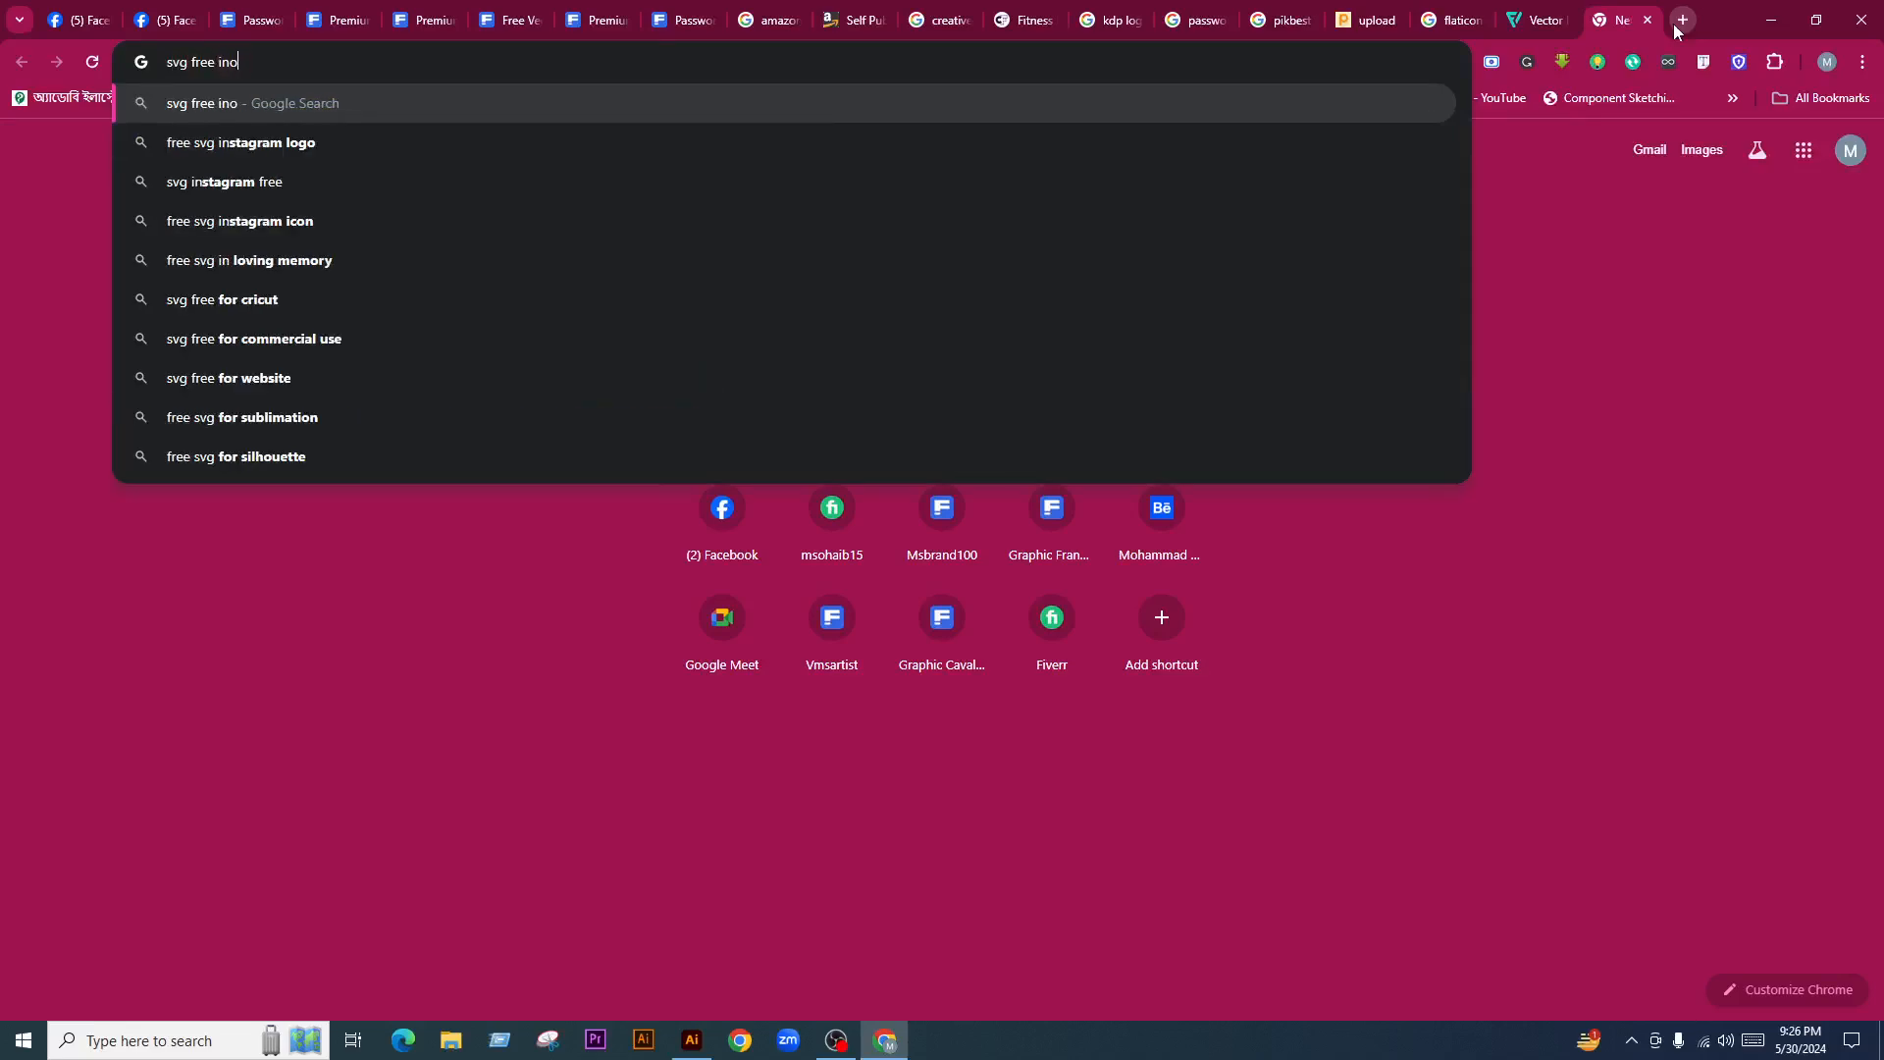
{"action": "key", "text": "BackSpace"}
{"action": "key", "text": "BackSpace"}
{"action": "type", "text": "con download"}
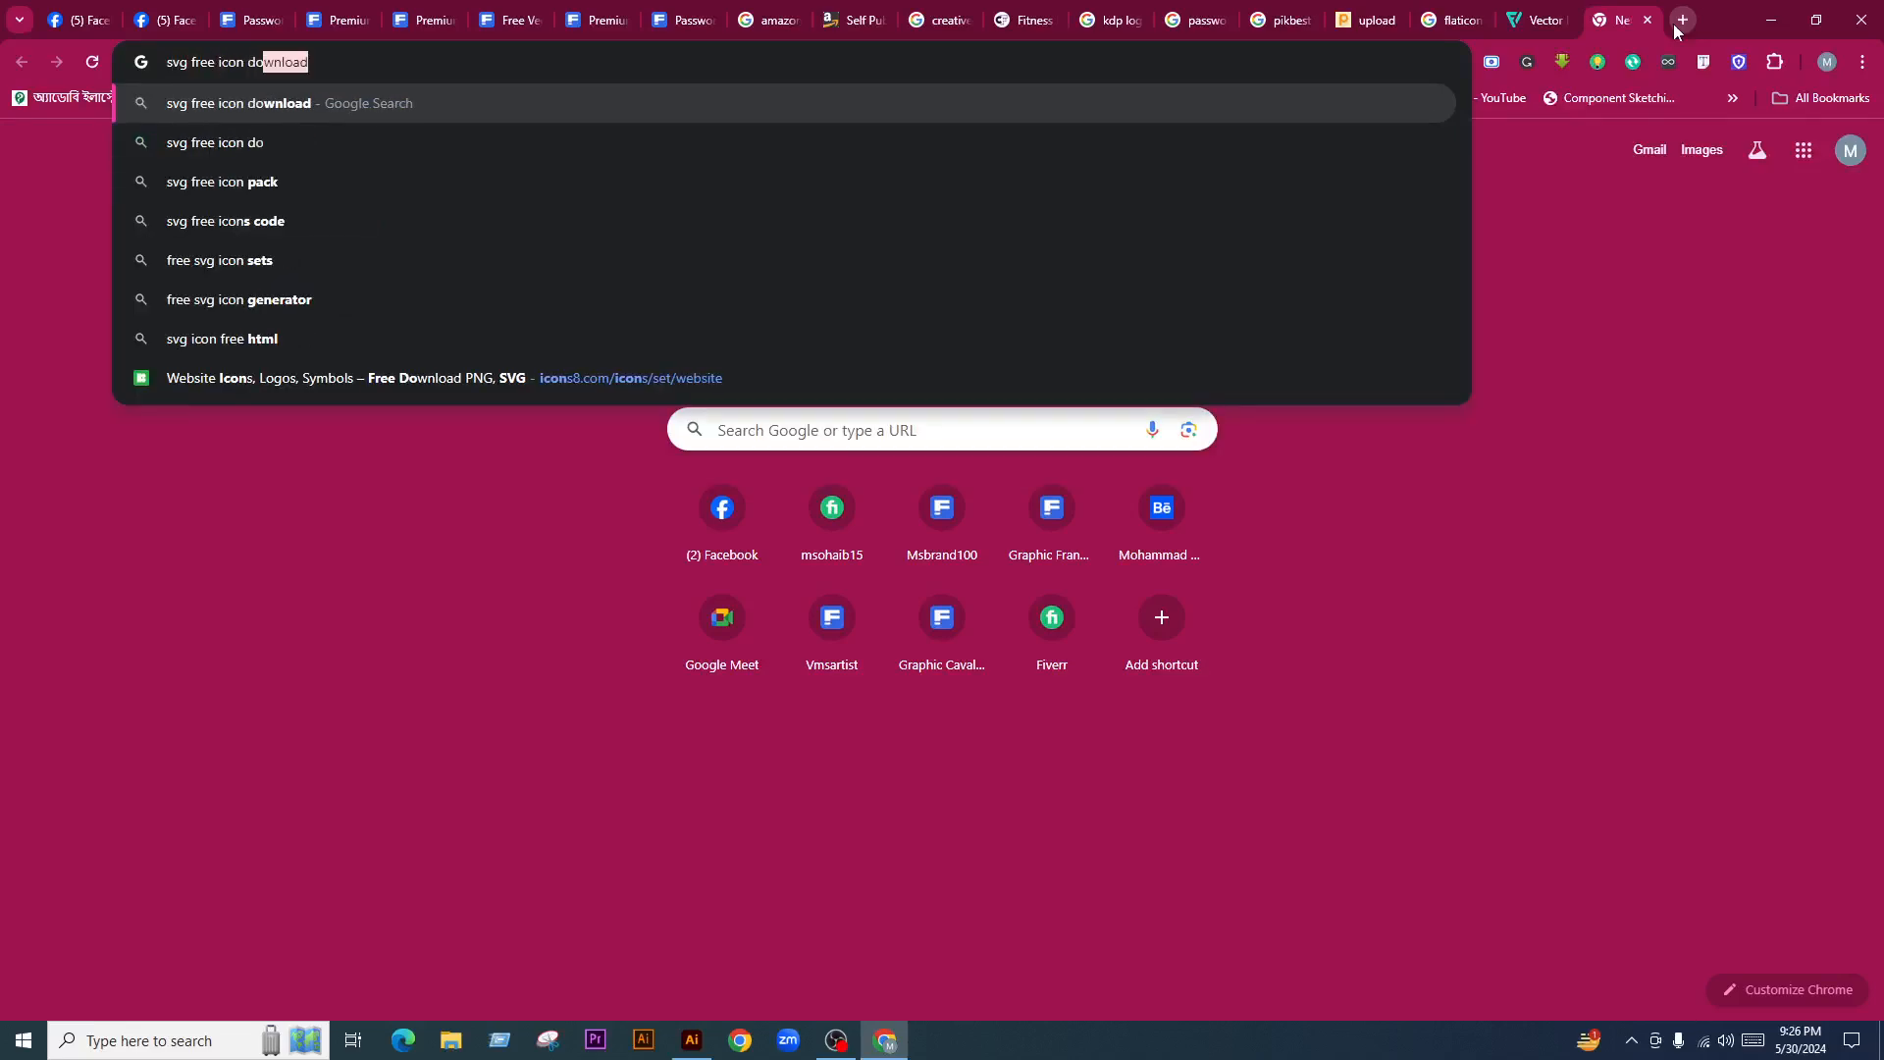
{"action": "key", "text": "Return"}
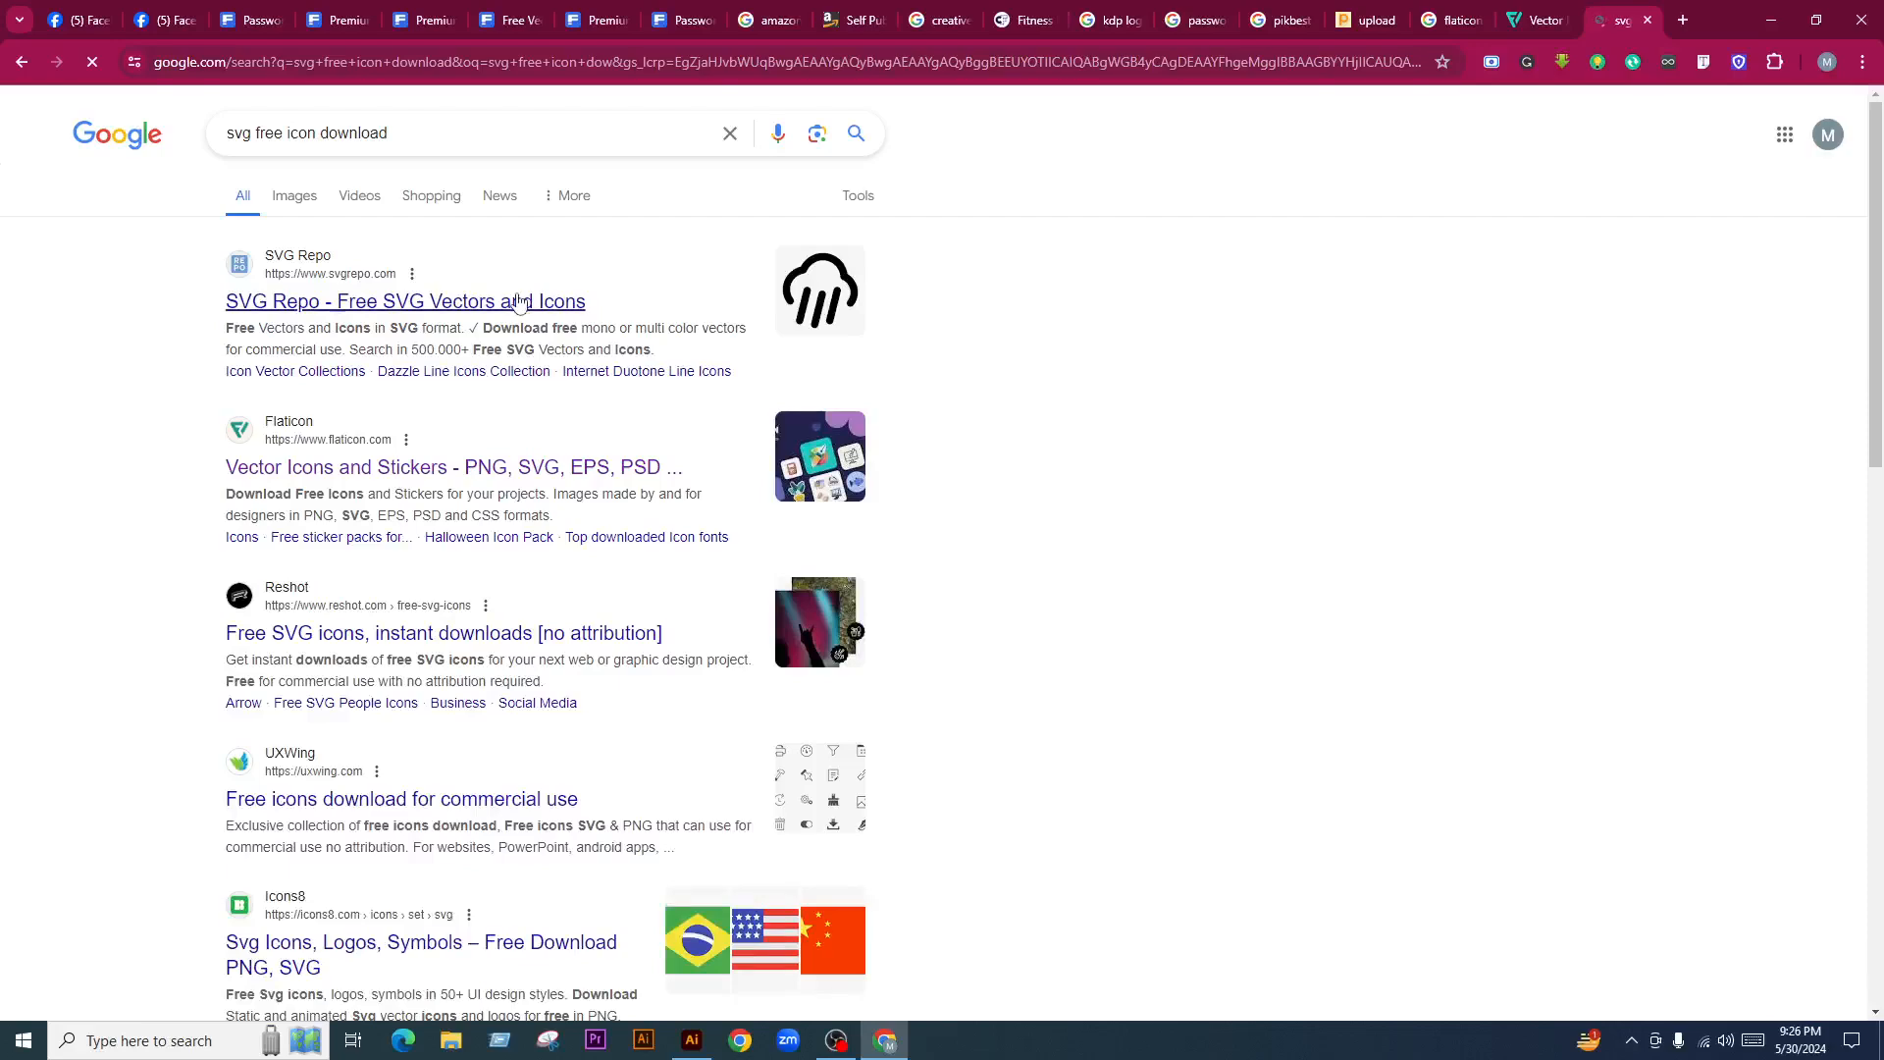
{"action": "middle_click", "coordinate": [510, 302]}
{"action": "middle_click", "coordinate": [437, 639]}
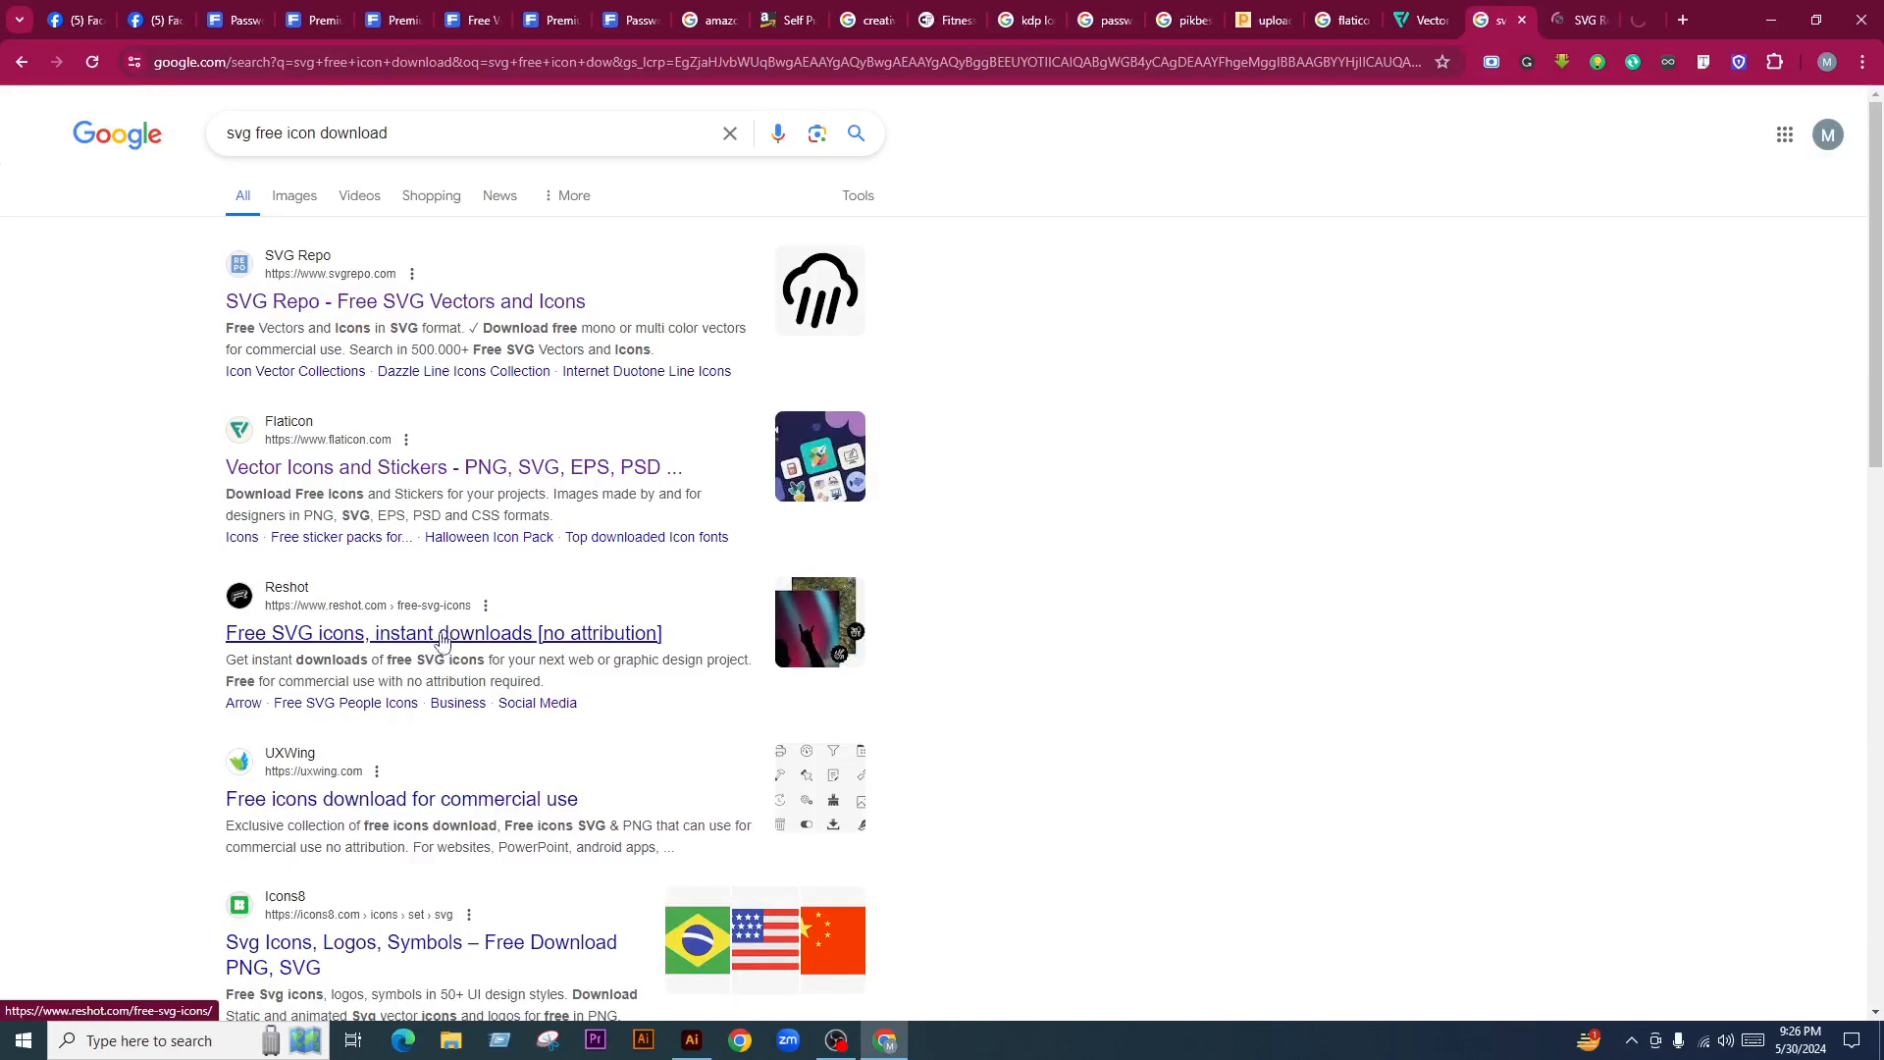
{"action": "scroll", "coordinate": [444, 628], "scroll_direction": "down", "scroll_amount": 5}
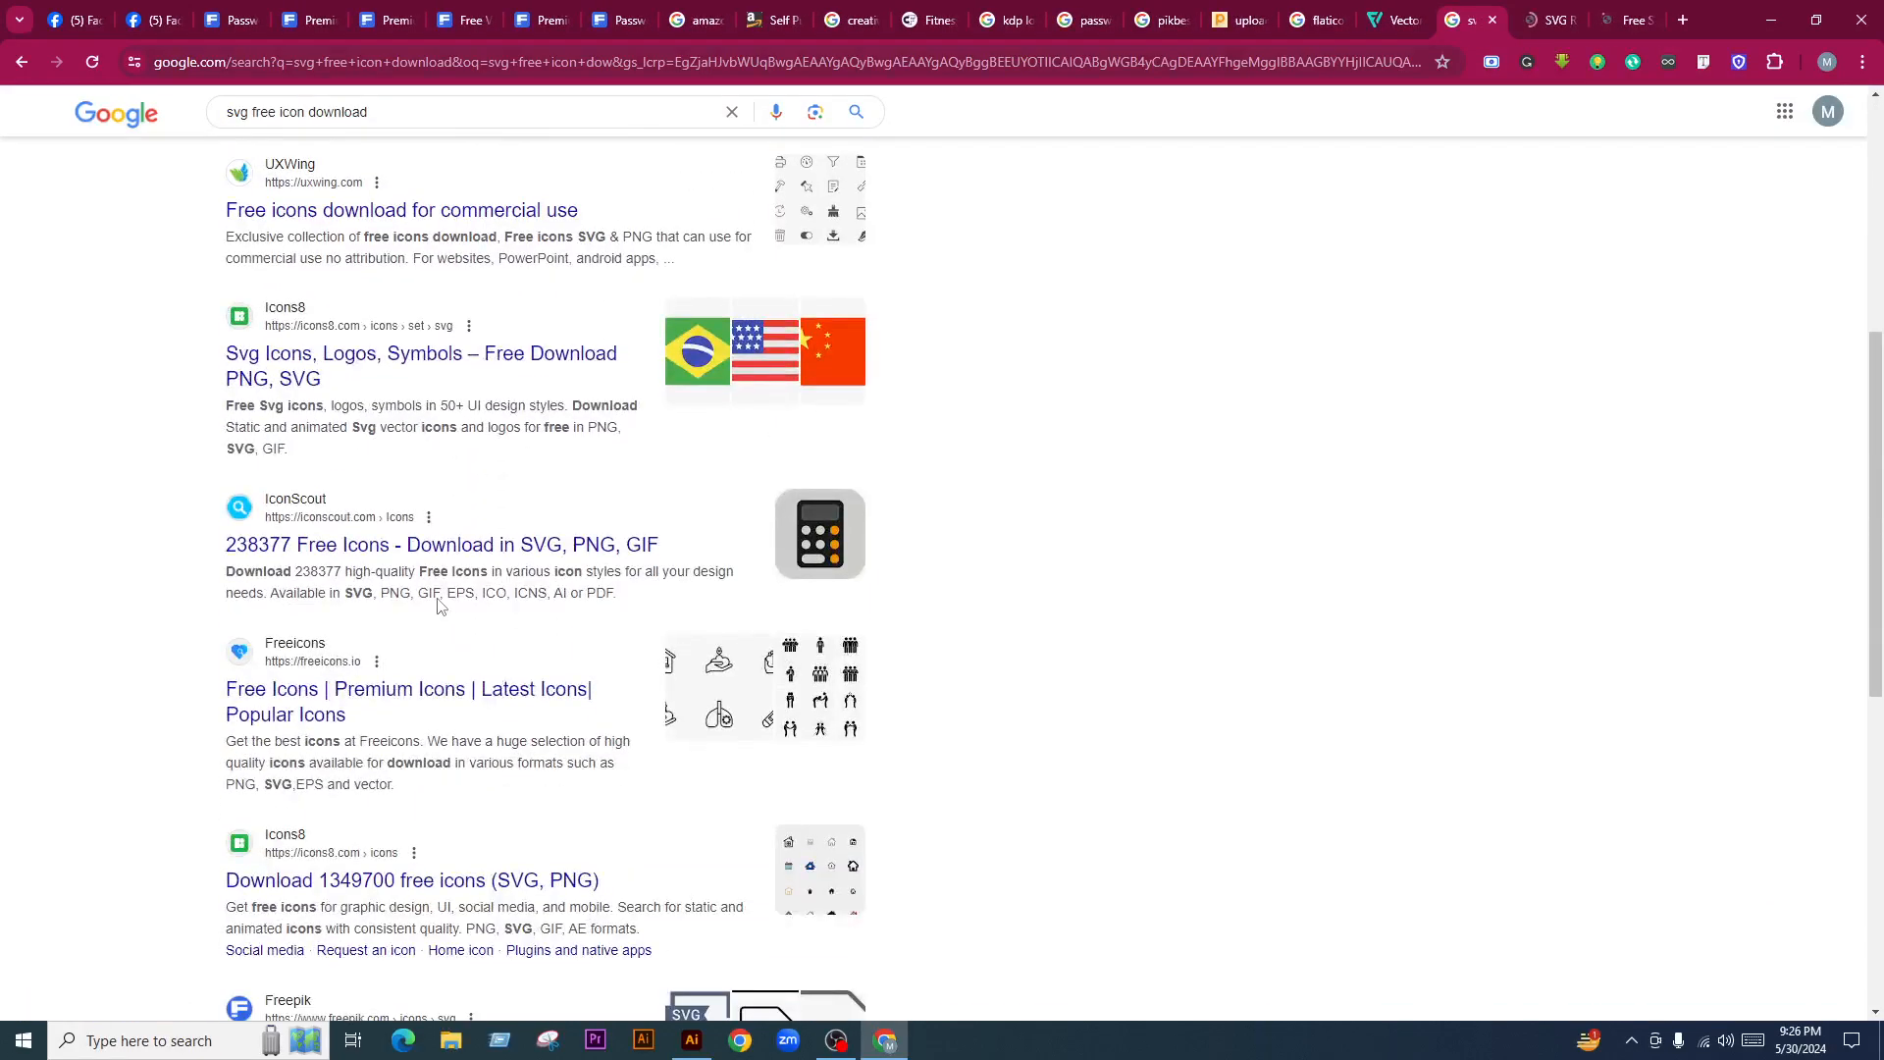
{"action": "middle_click", "coordinate": [447, 699]}
{"action": "scroll", "coordinate": [451, 788], "scroll_direction": "down", "scroll_amount": 2}
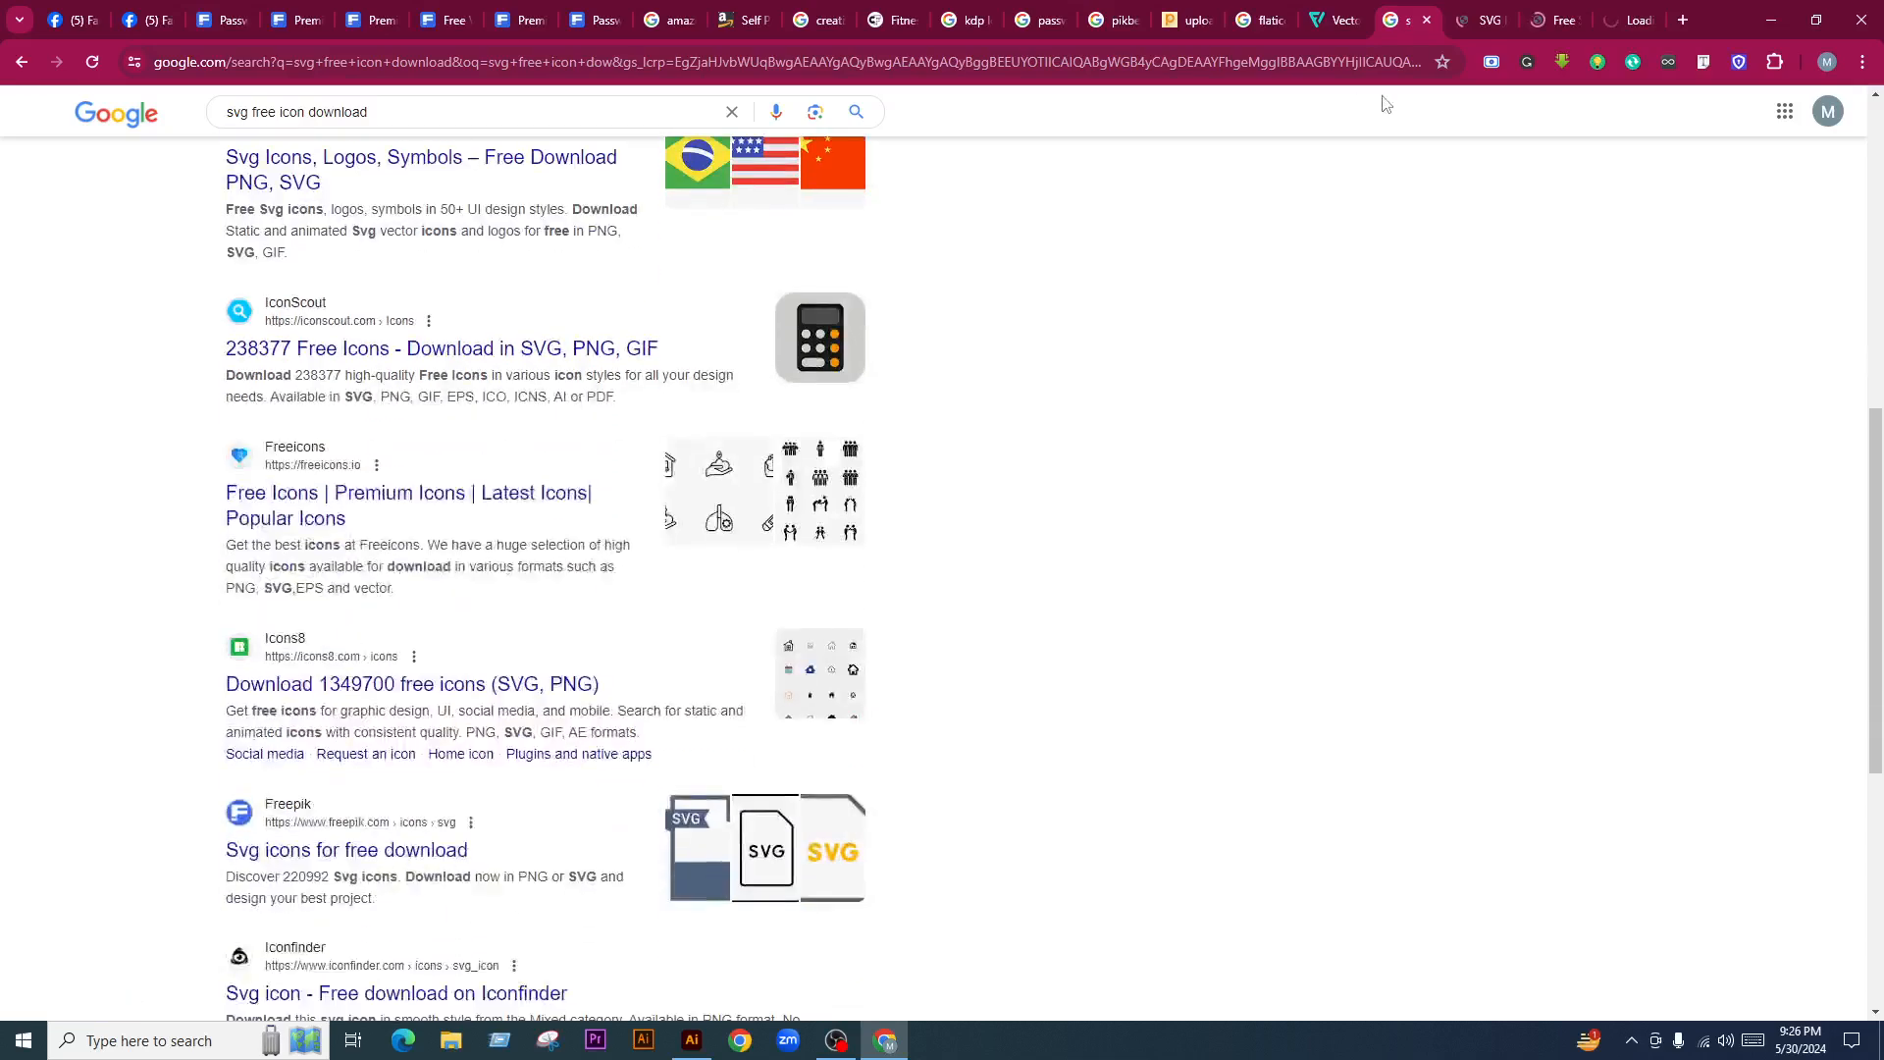
Search SVG Repo for 'password' icons
{"action": "left_click", "coordinate": [1482, 20]}
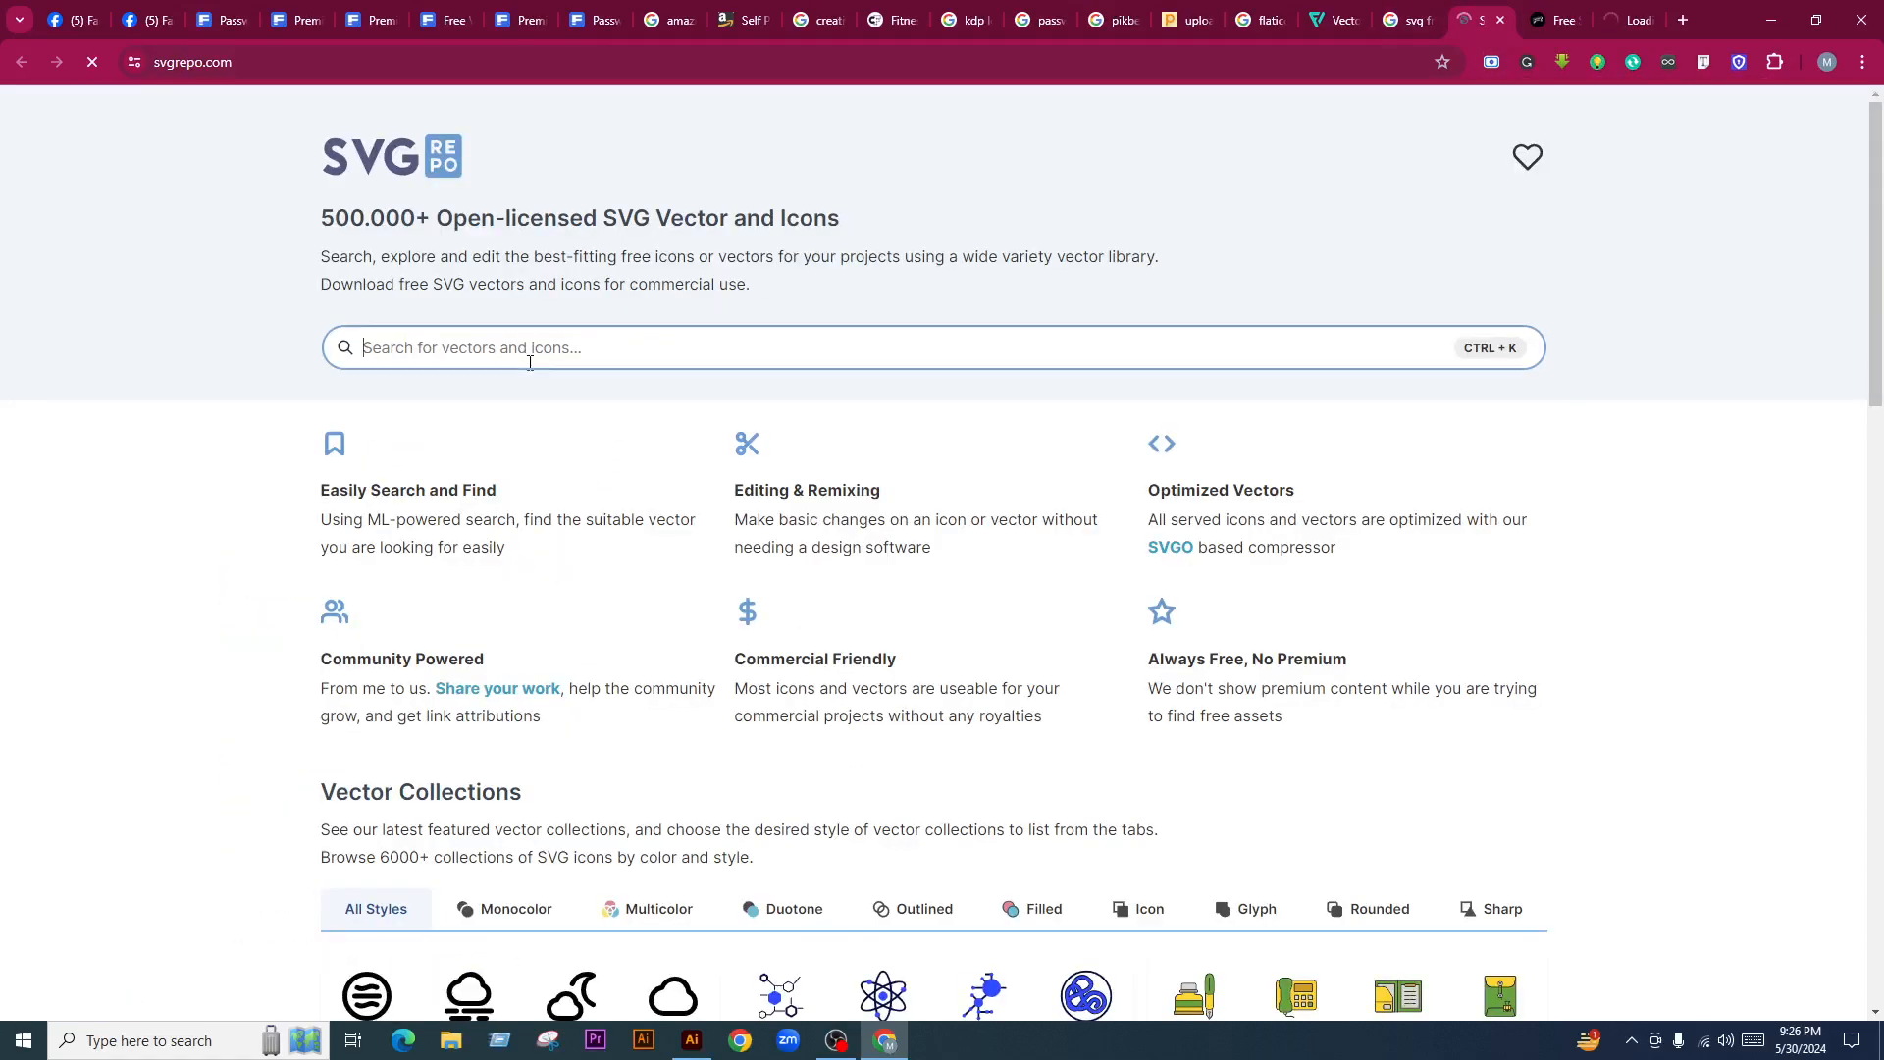
{"action": "scroll", "coordinate": [863, 681], "scroll_direction": "down", "scroll_amount": 5}
{"action": "scroll", "coordinate": [864, 681], "scroll_direction": "up", "scroll_amount": 5}
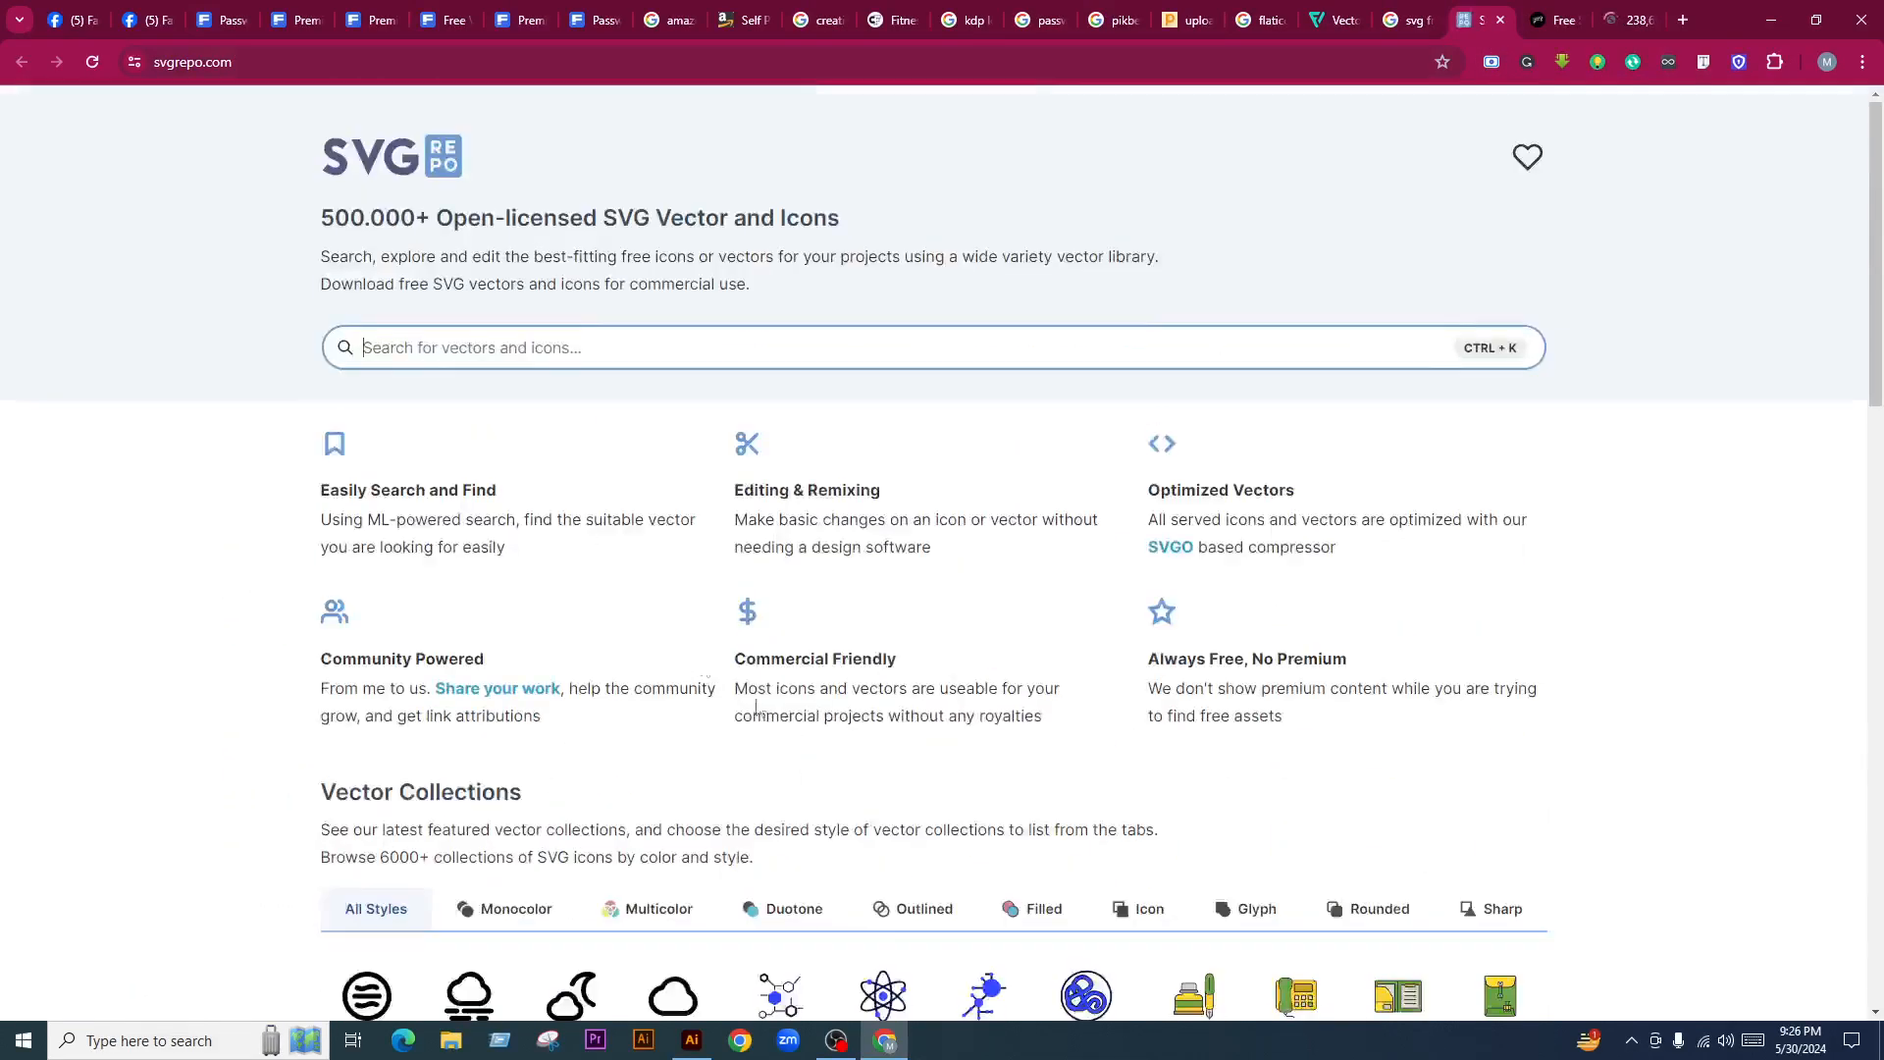
{"action": "left_click", "coordinate": [507, 347]}
{"action": "type", "text": "password"}
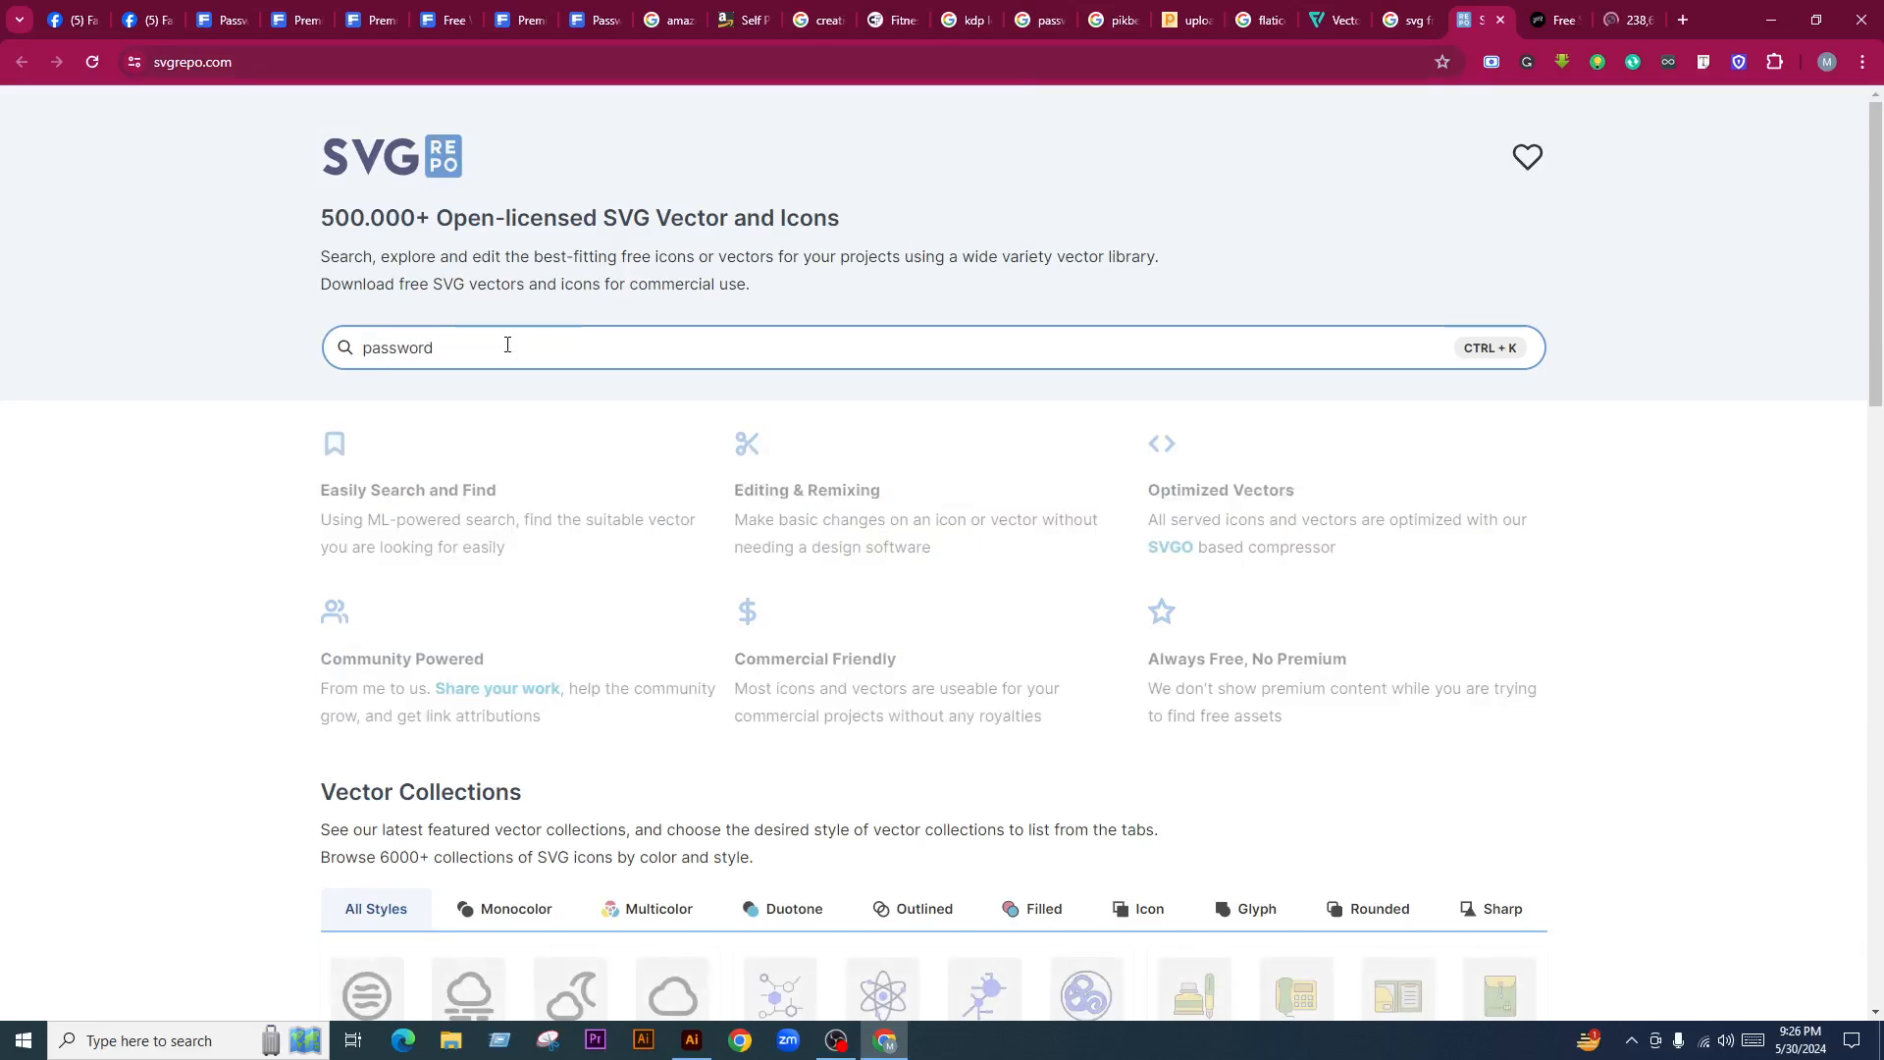
{"action": "key", "text": "Return"}
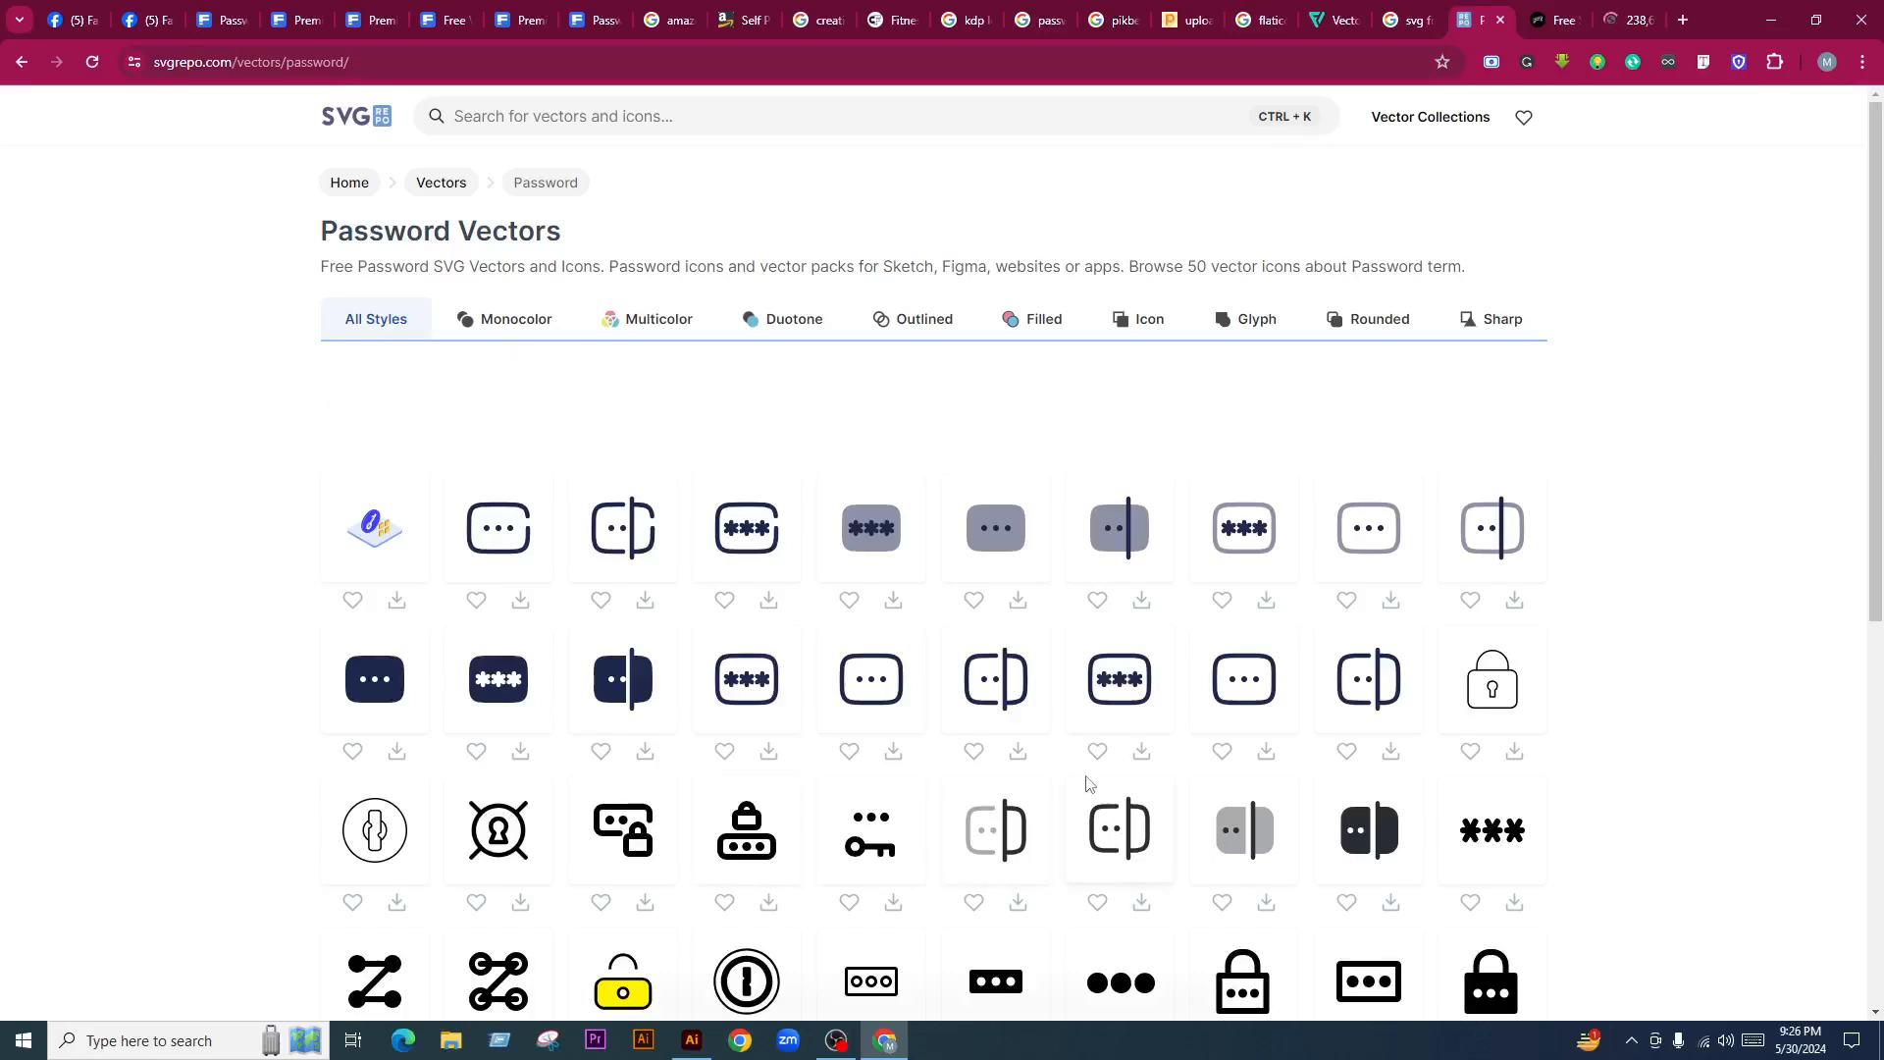
Download the Password Lock Solid icon as password-lock-solid-svgrepo-com.svg and return to the results
{"action": "scroll", "coordinate": [1079, 795], "scroll_direction": "down", "scroll_amount": 3}
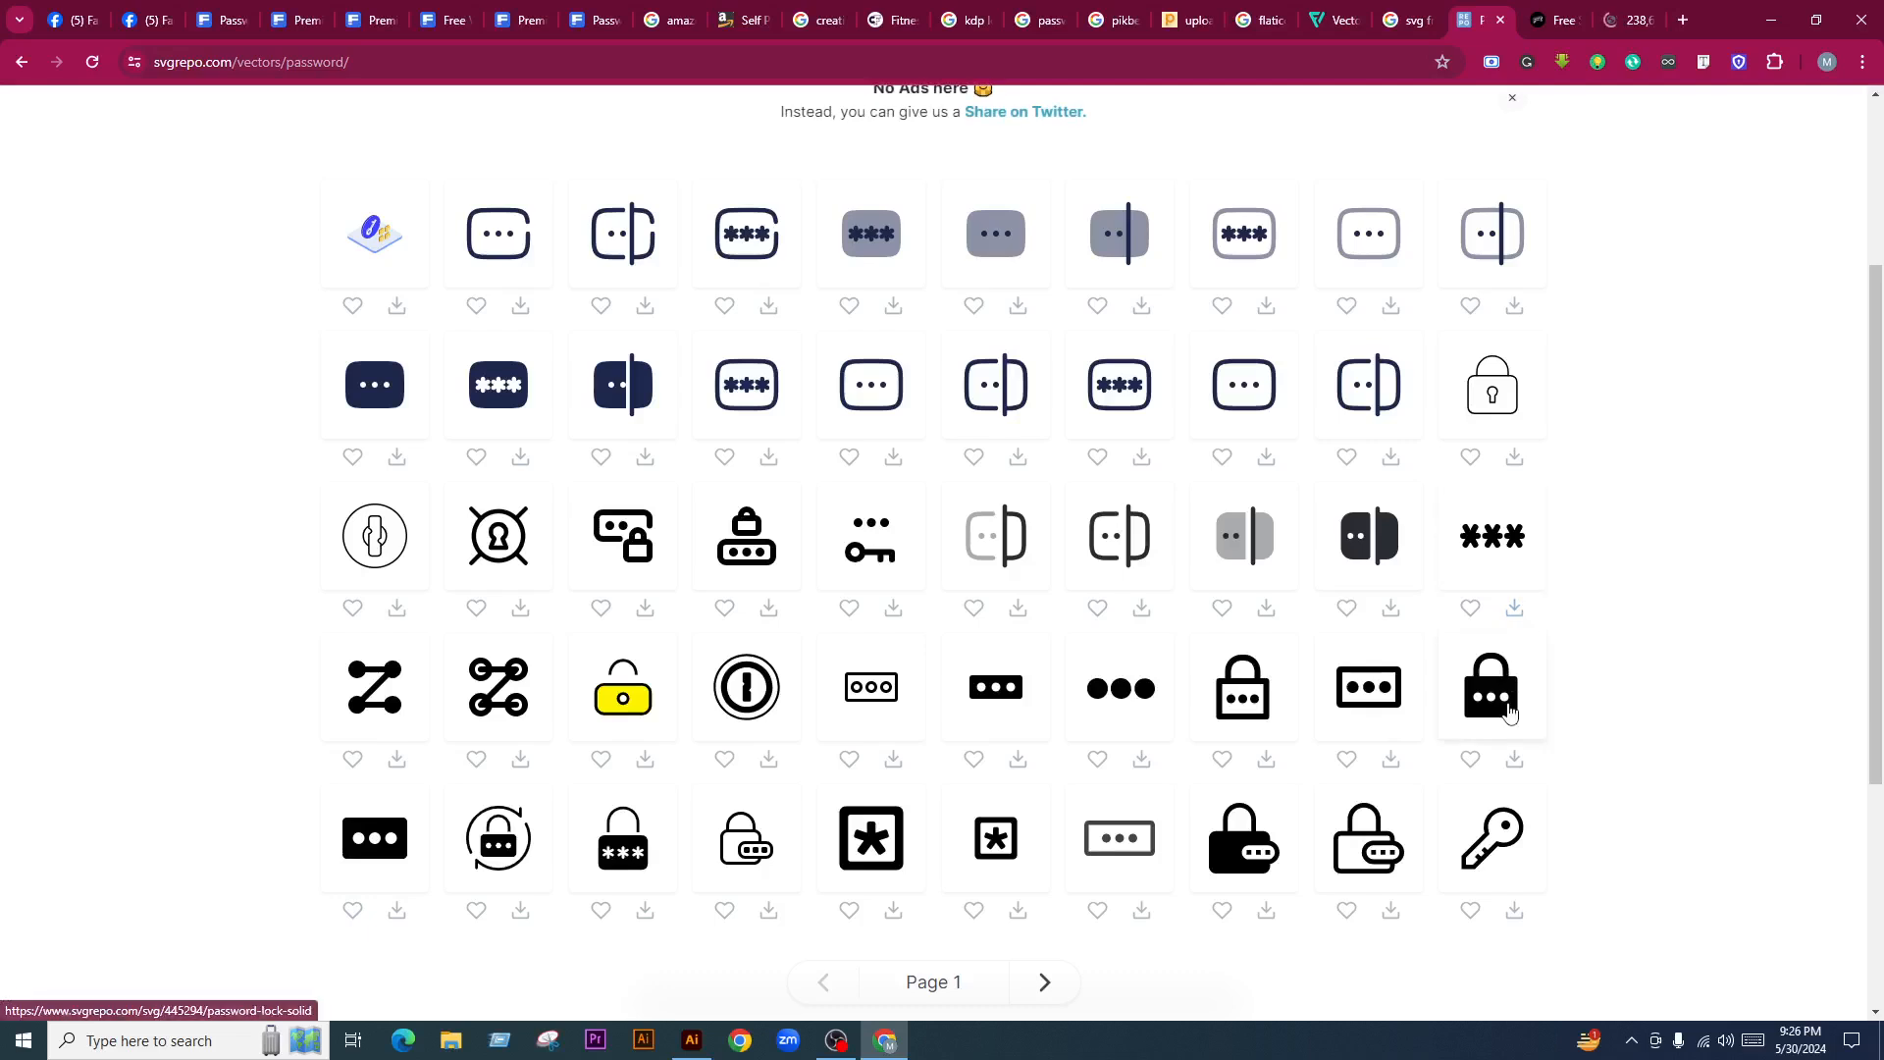
{"action": "left_click", "coordinate": [1513, 618]}
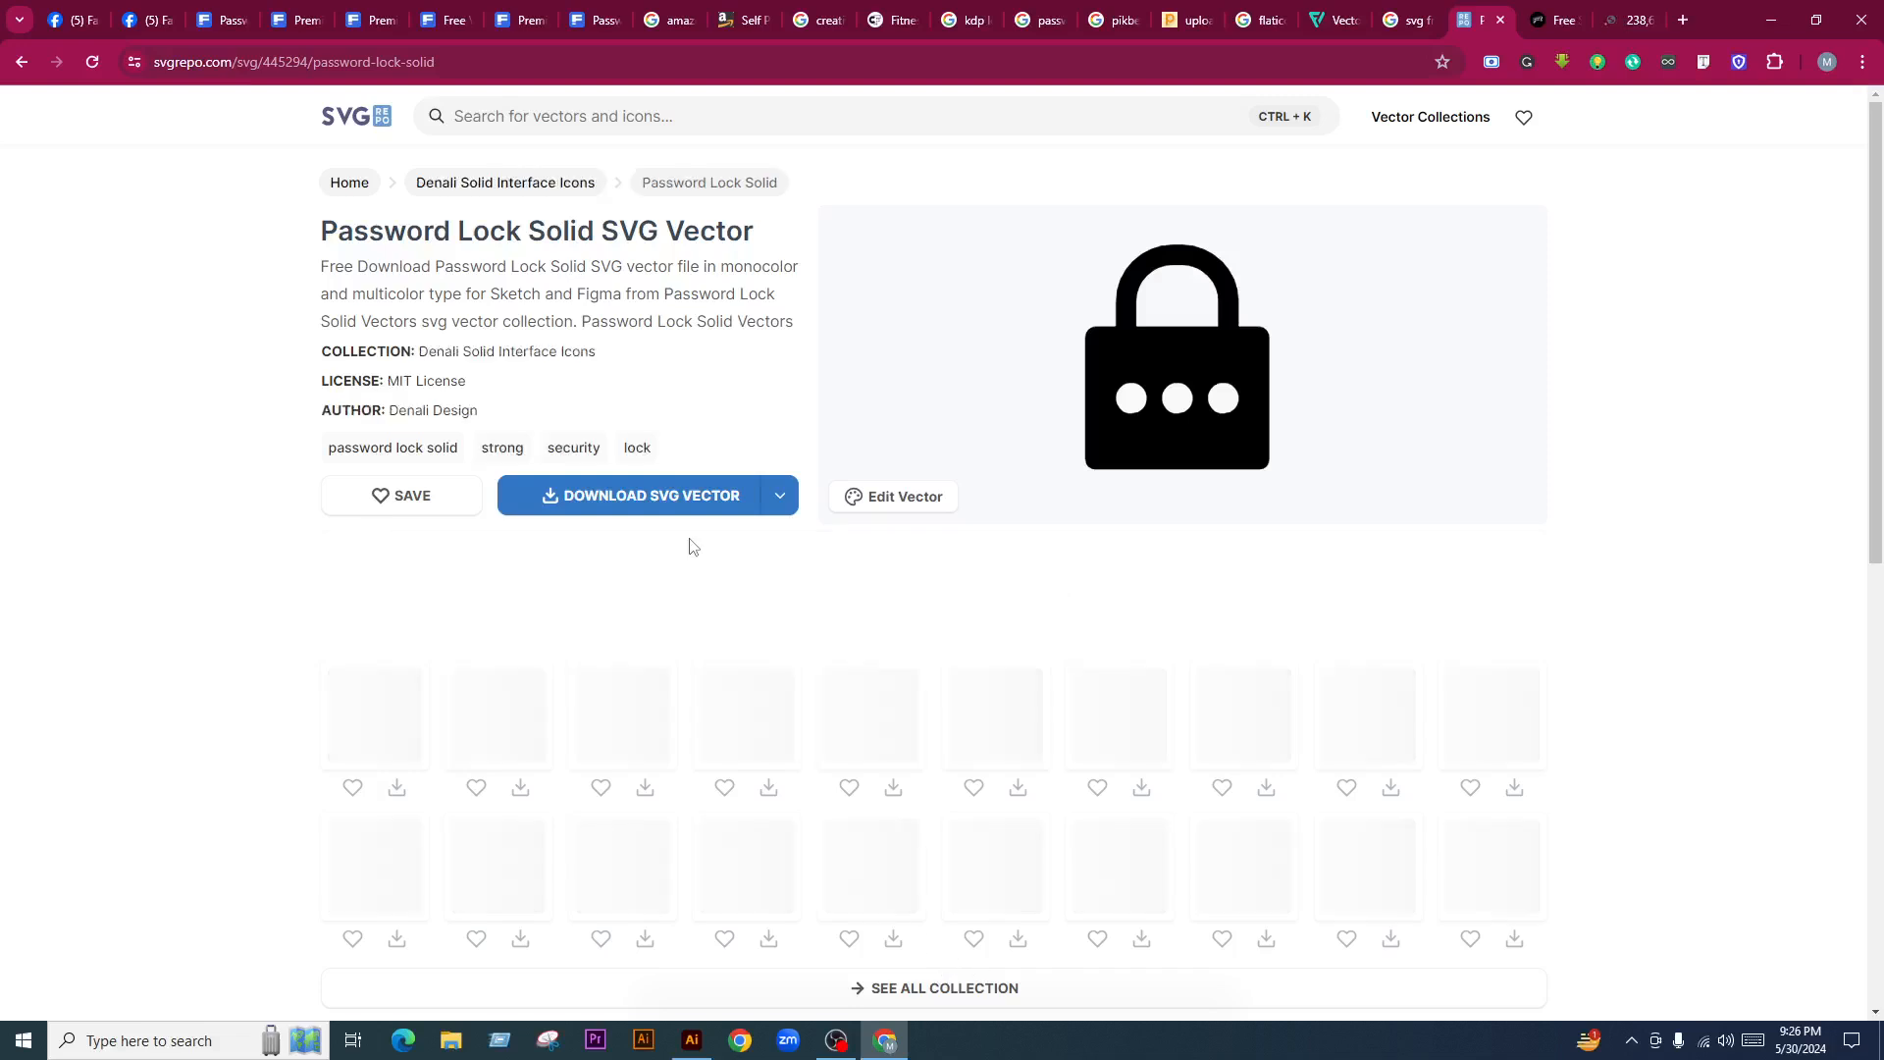
{"action": "left_click", "coordinate": [676, 510]}
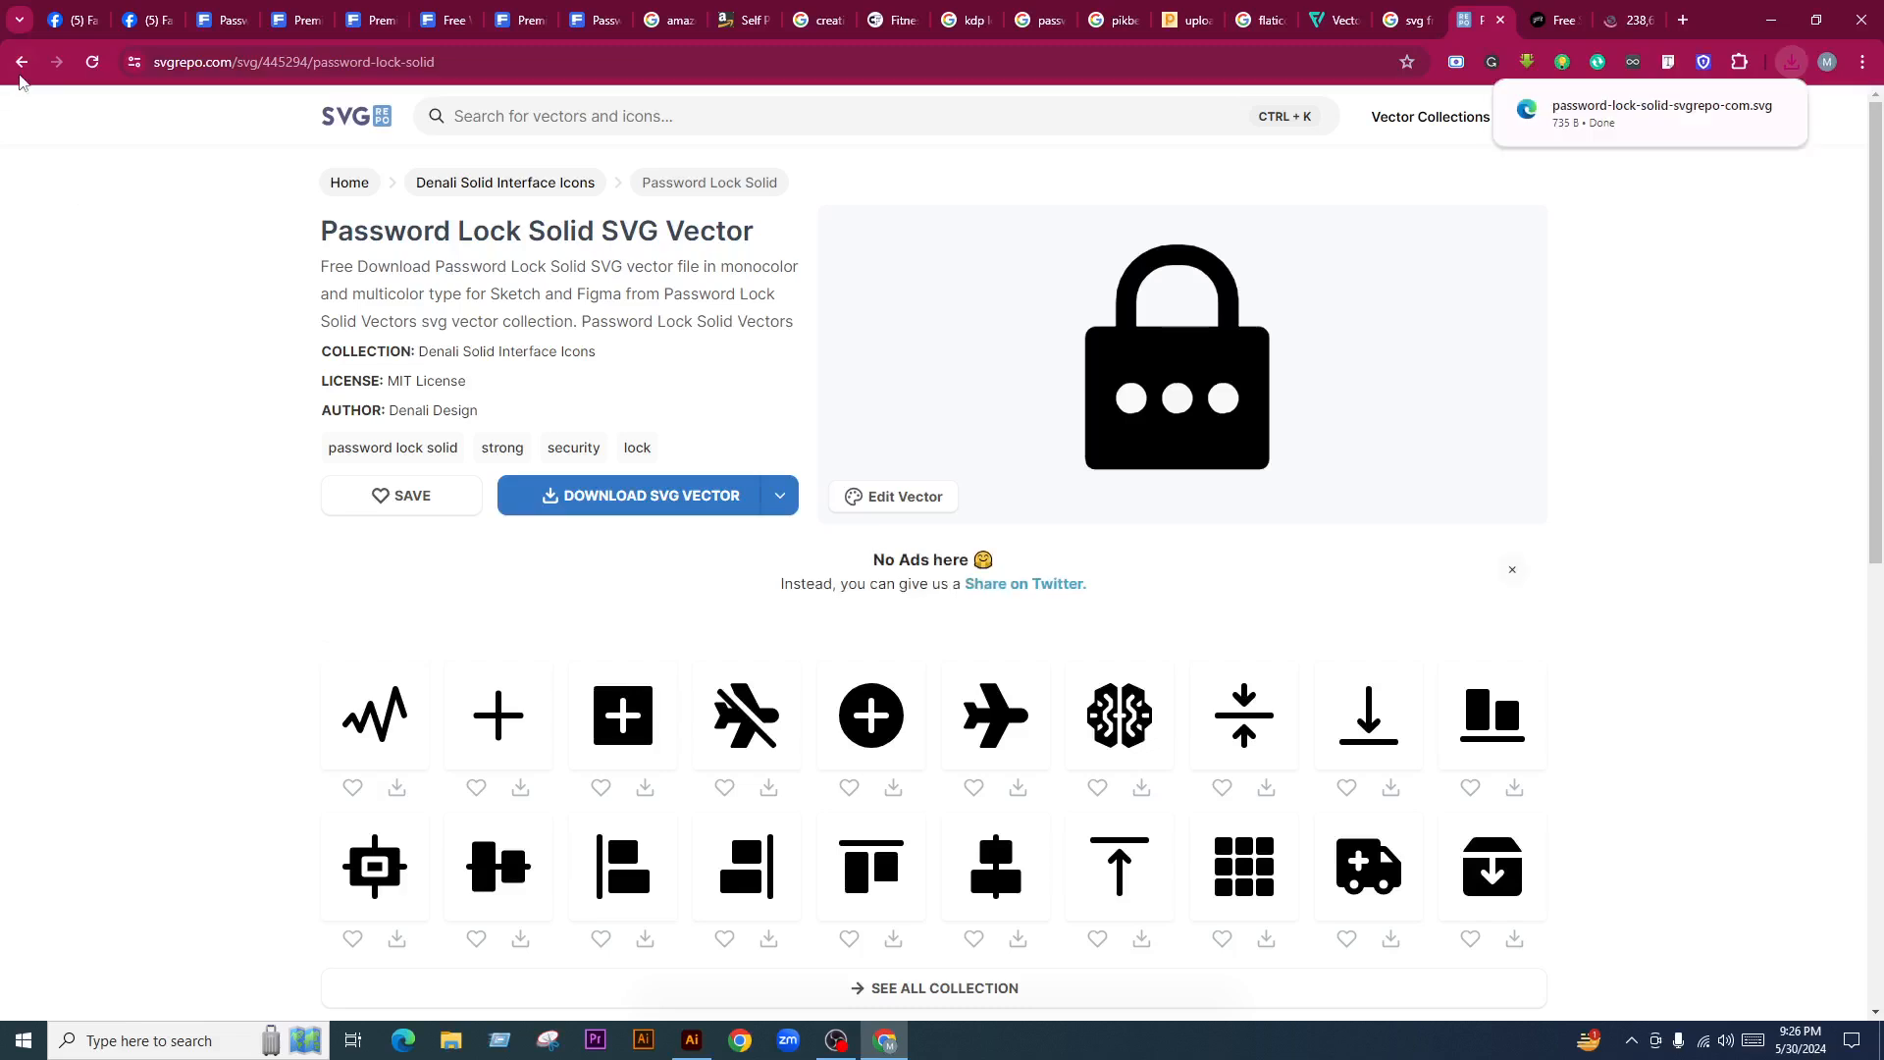
{"action": "left_click", "coordinate": [22, 61]}
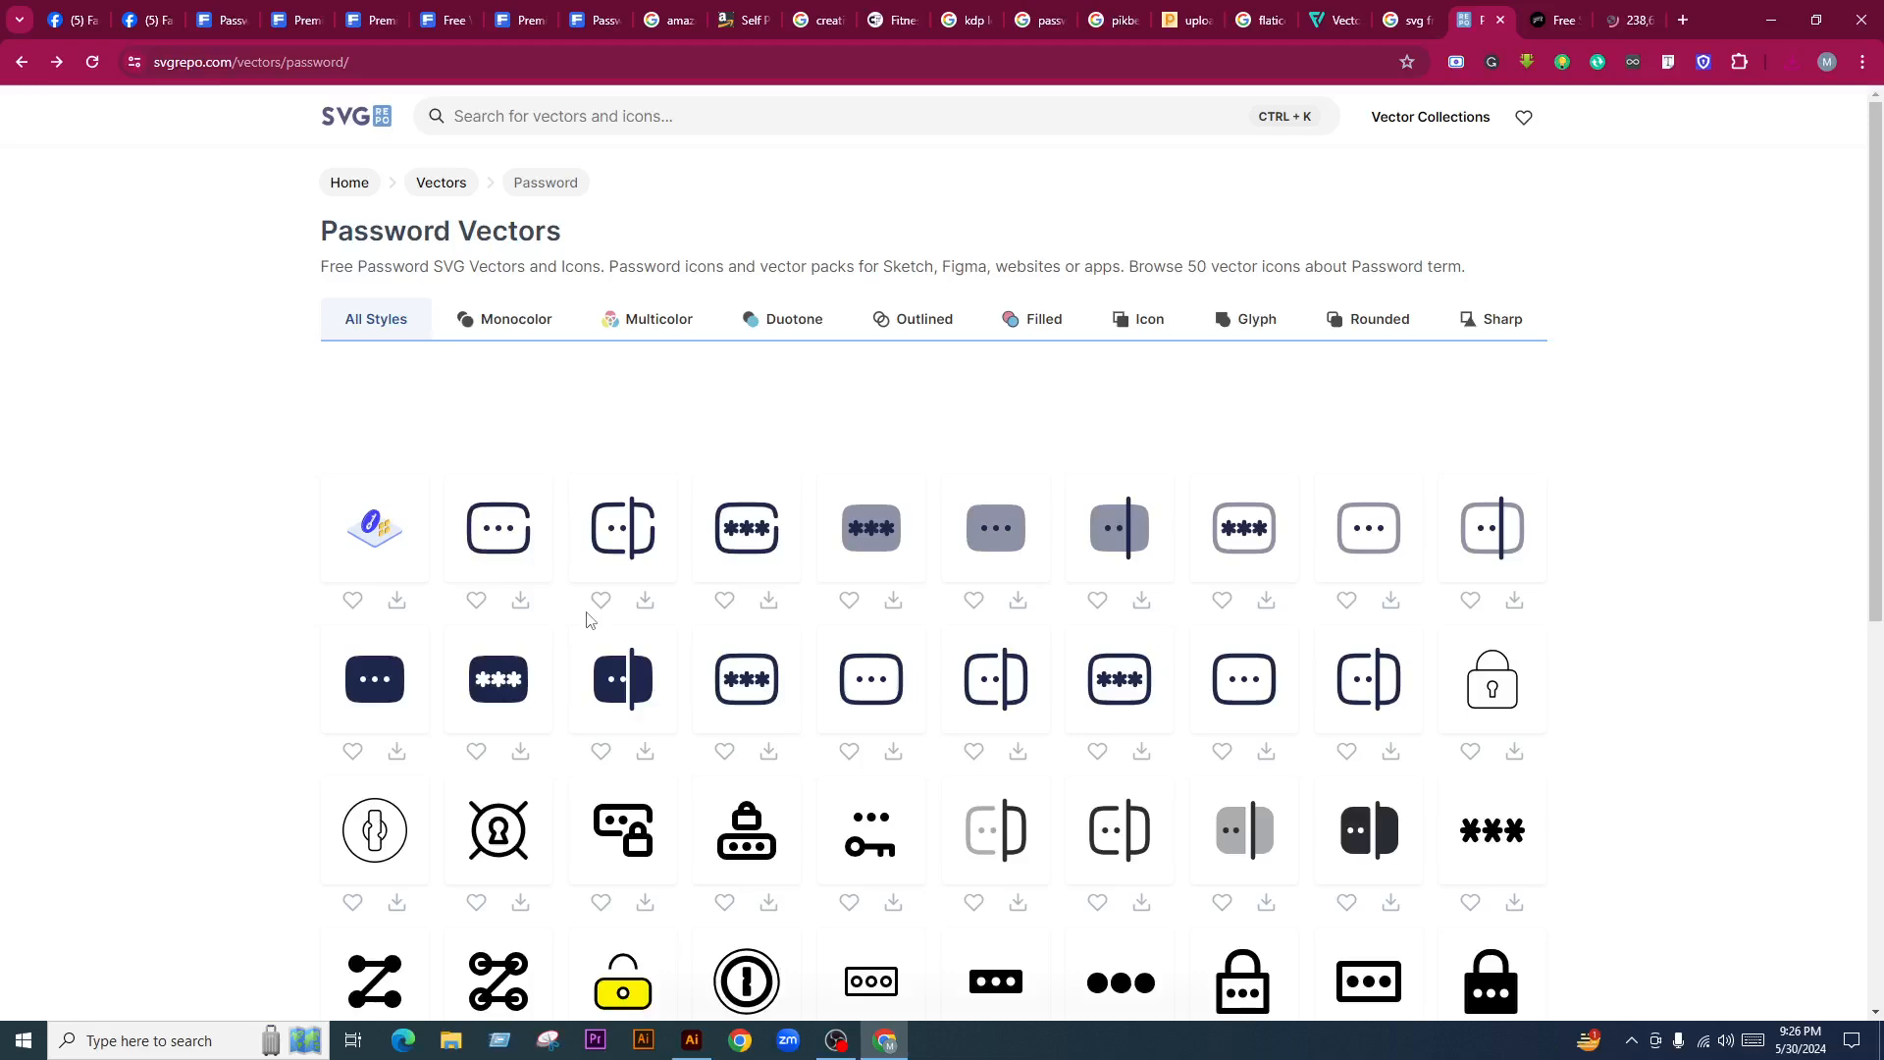
Open the dark asterisk password icon's page and download it as SVG
{"action": "scroll", "coordinate": [500, 579], "scroll_direction": "down", "scroll_amount": 1}
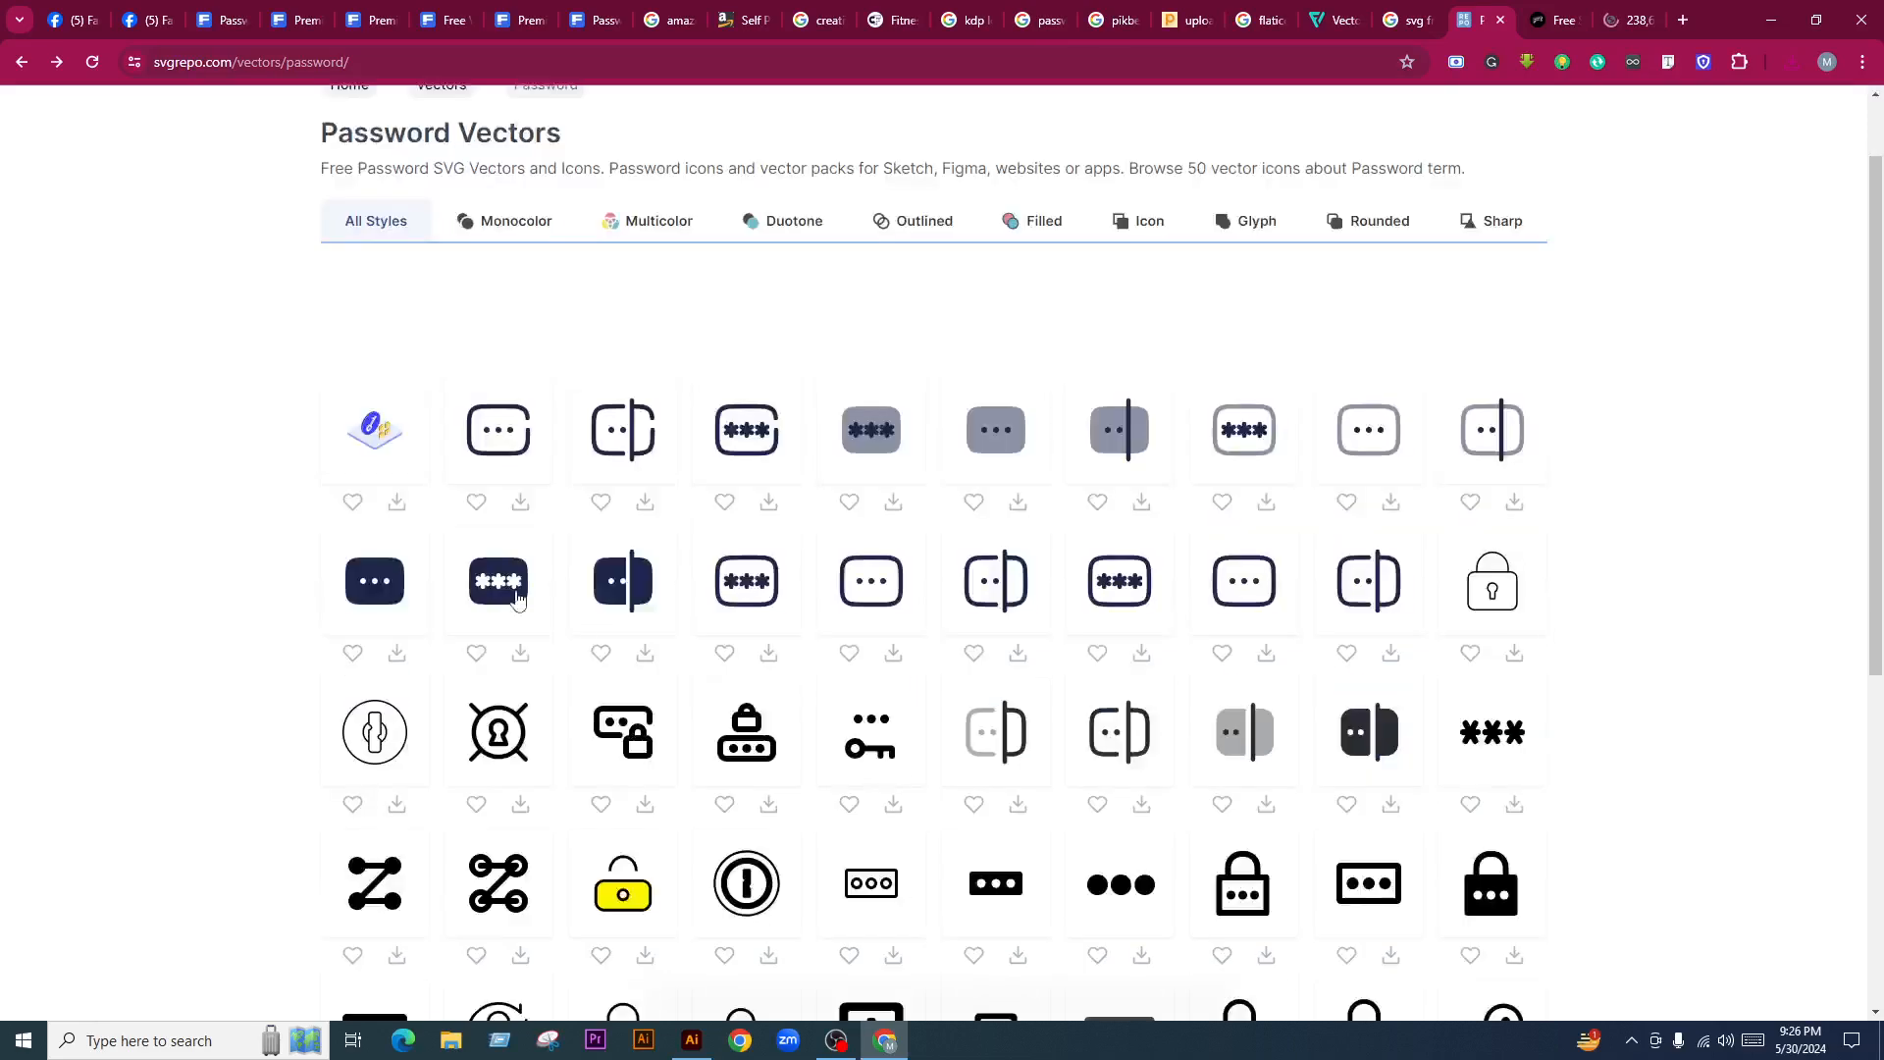
{"action": "scroll", "coordinate": [510, 584], "scroll_direction": "up", "scroll_amount": 1}
{"action": "left_click", "coordinate": [451, 692]}
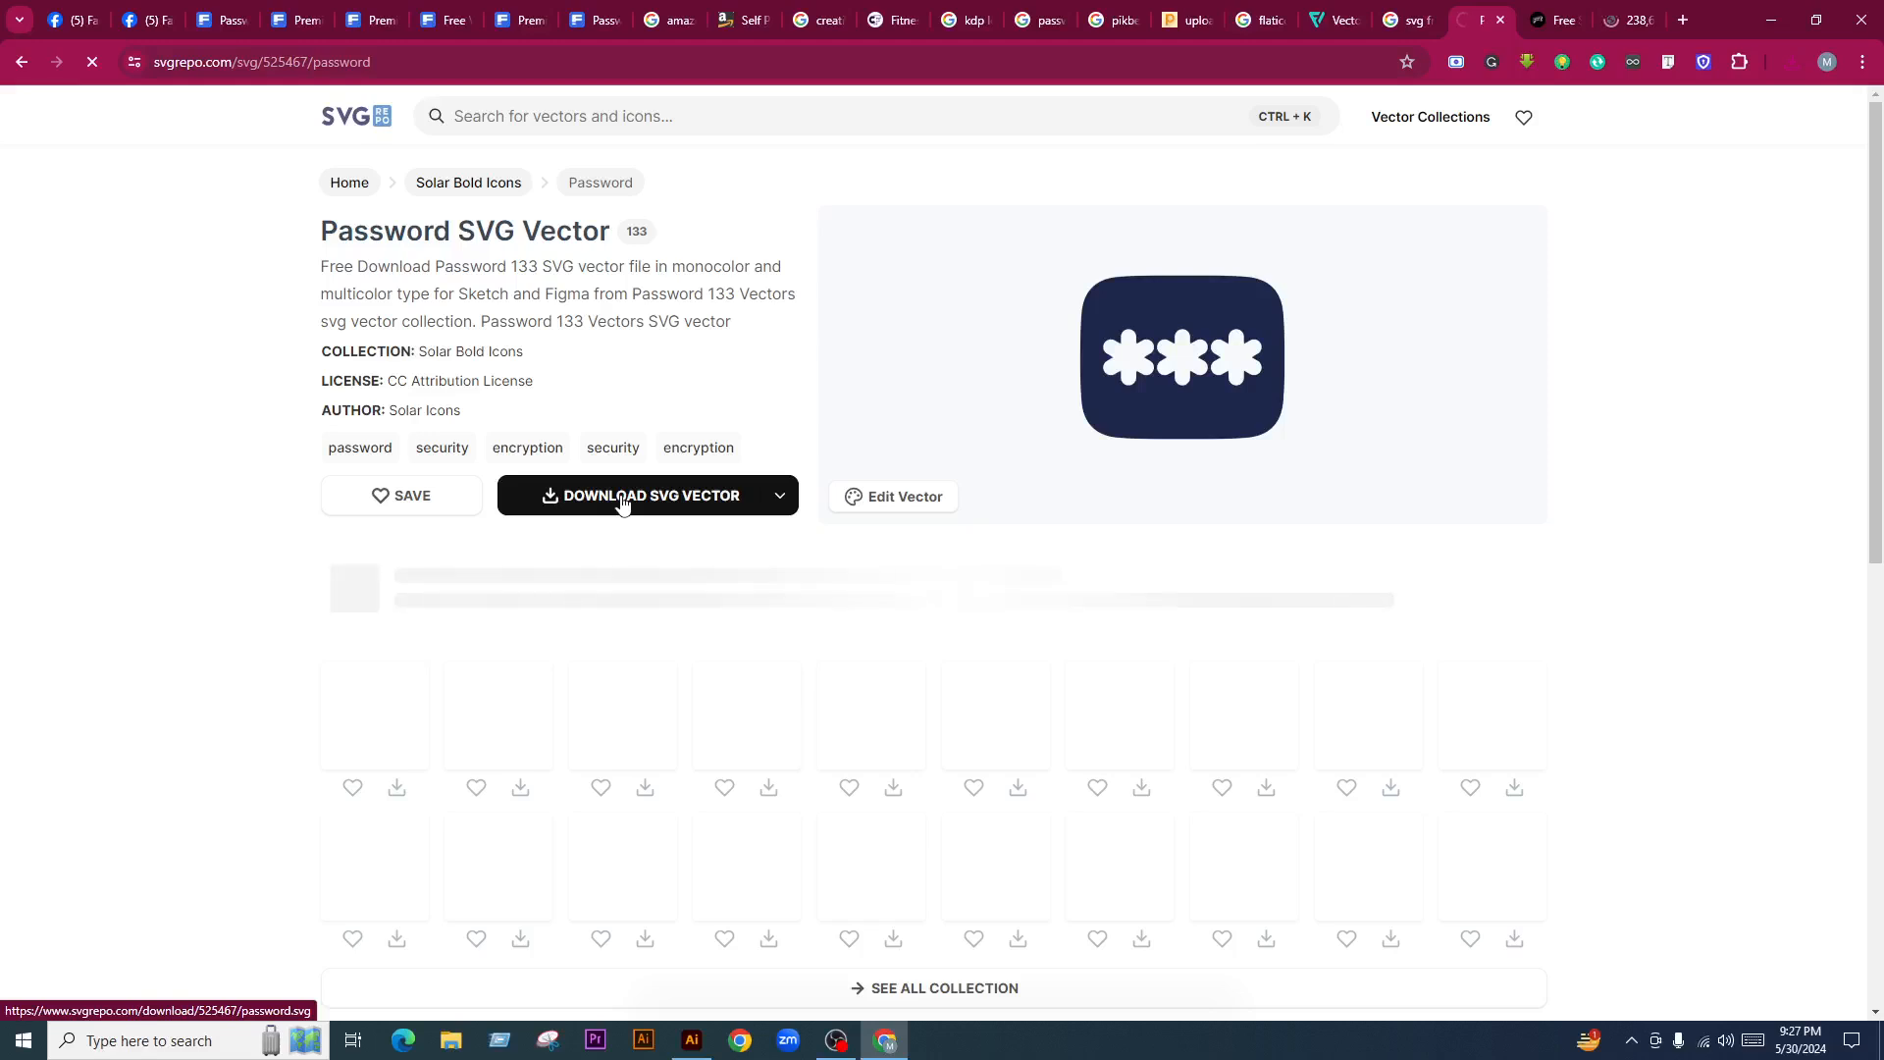
{"action": "left_click", "coordinate": [26, 65]}
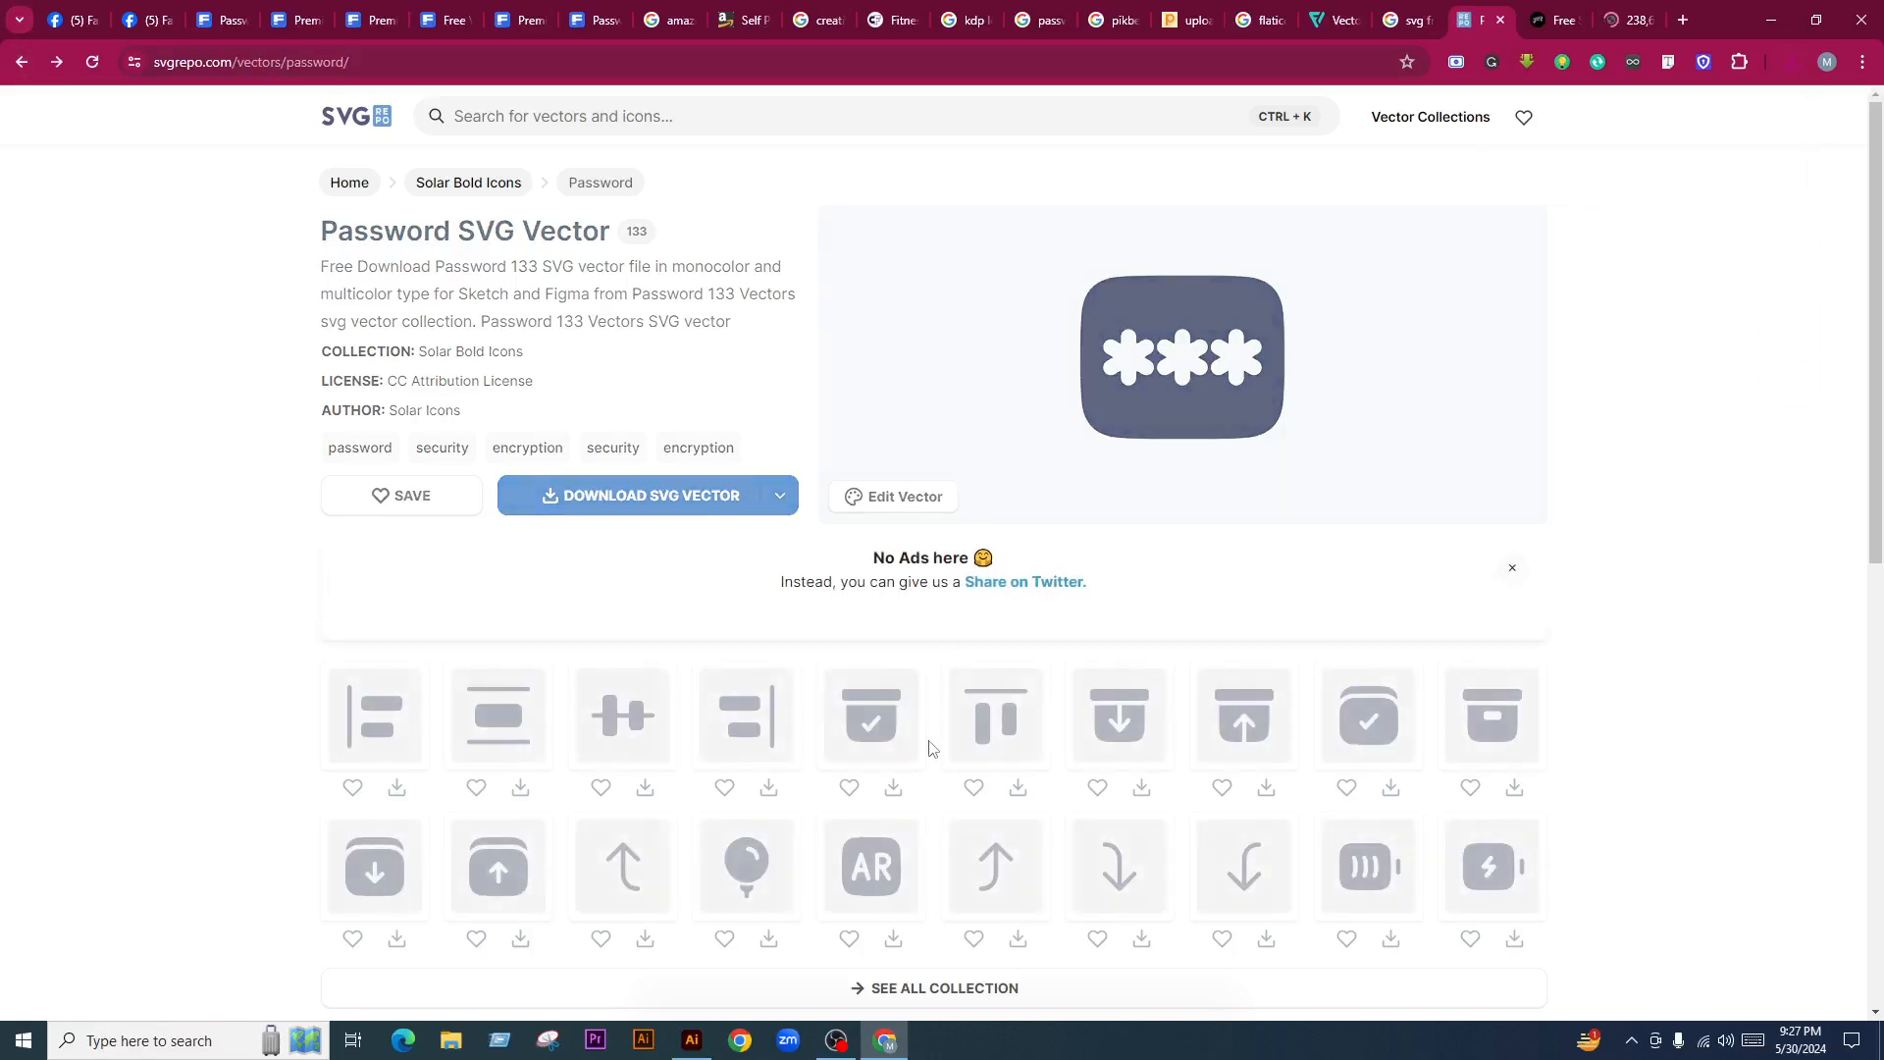
Find the Password 2 icon in the results and download it as SVG
{"action": "scroll", "coordinate": [942, 786], "scroll_direction": "down", "scroll_amount": 3}
{"action": "scroll", "coordinate": [1007, 777], "scroll_direction": "up", "scroll_amount": 1}
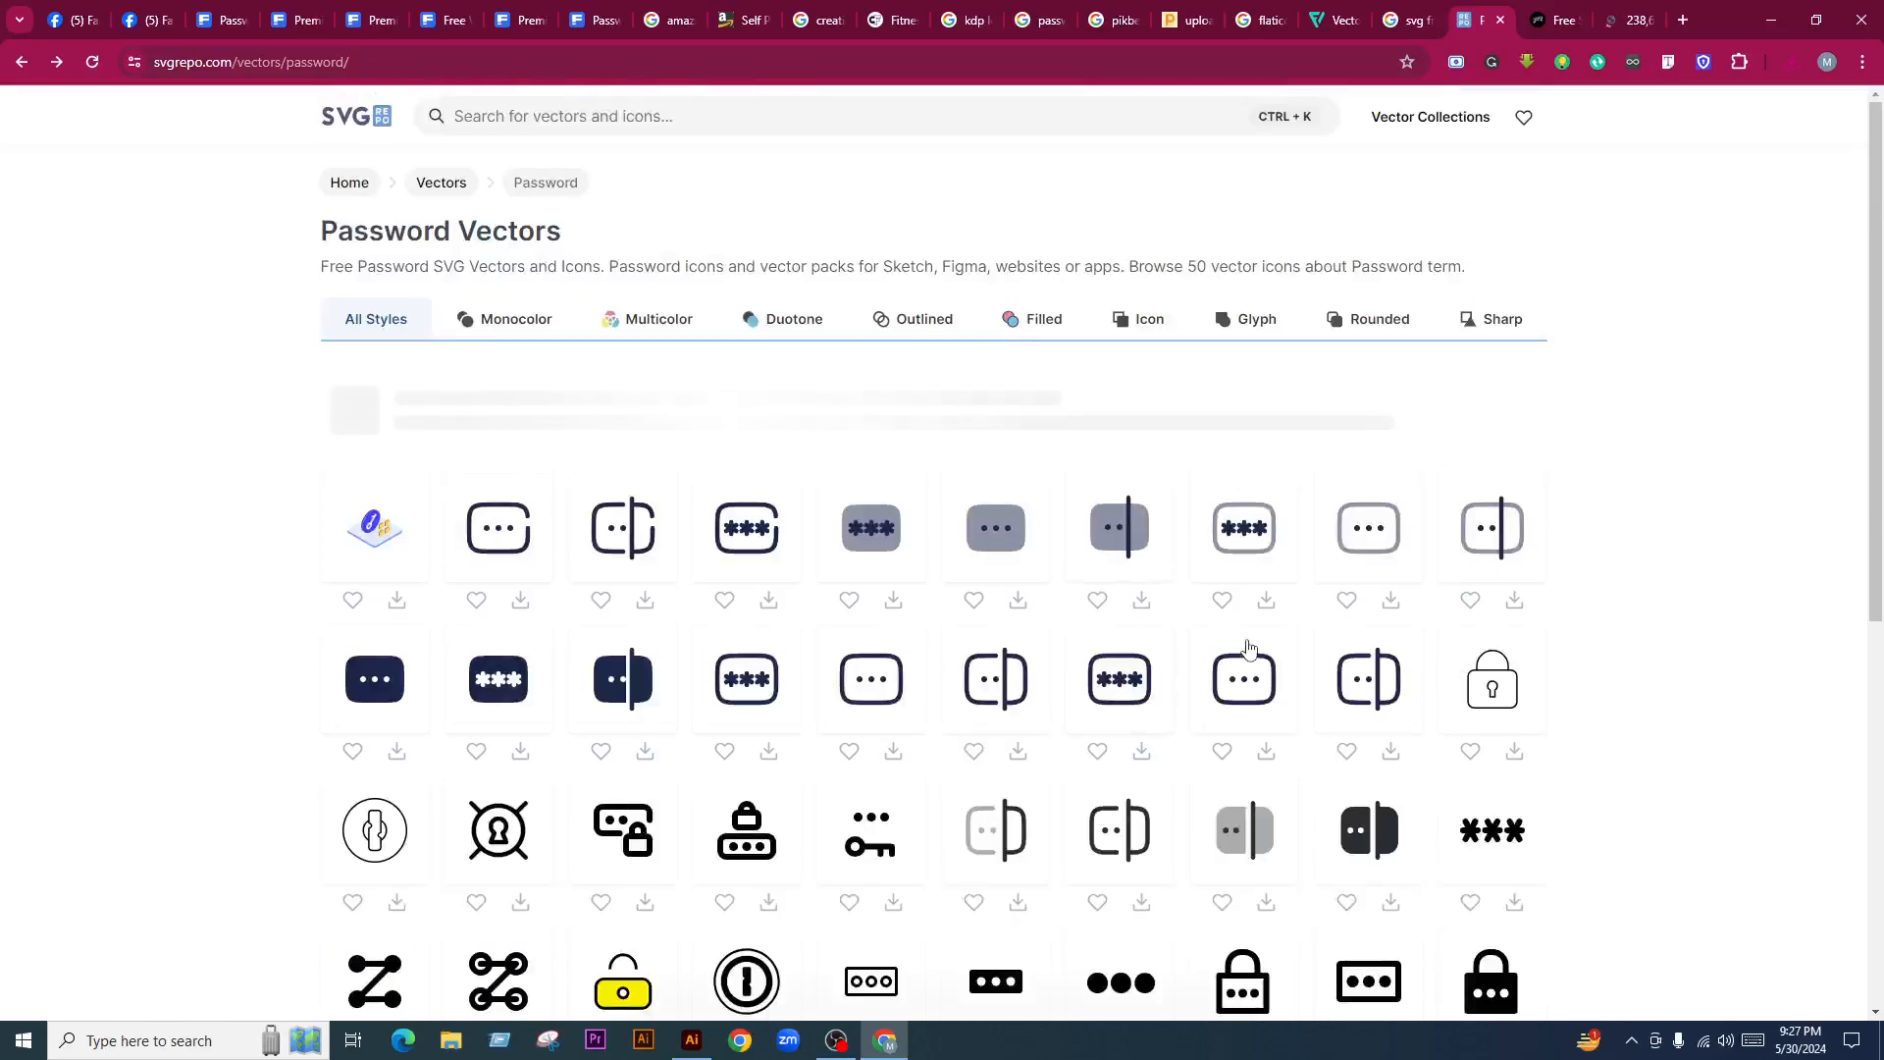
{"action": "scroll", "coordinate": [1128, 692], "scroll_direction": "down", "scroll_amount": 2}
{"action": "scroll", "coordinate": [1129, 692], "scroll_direction": "down", "scroll_amount": 3}
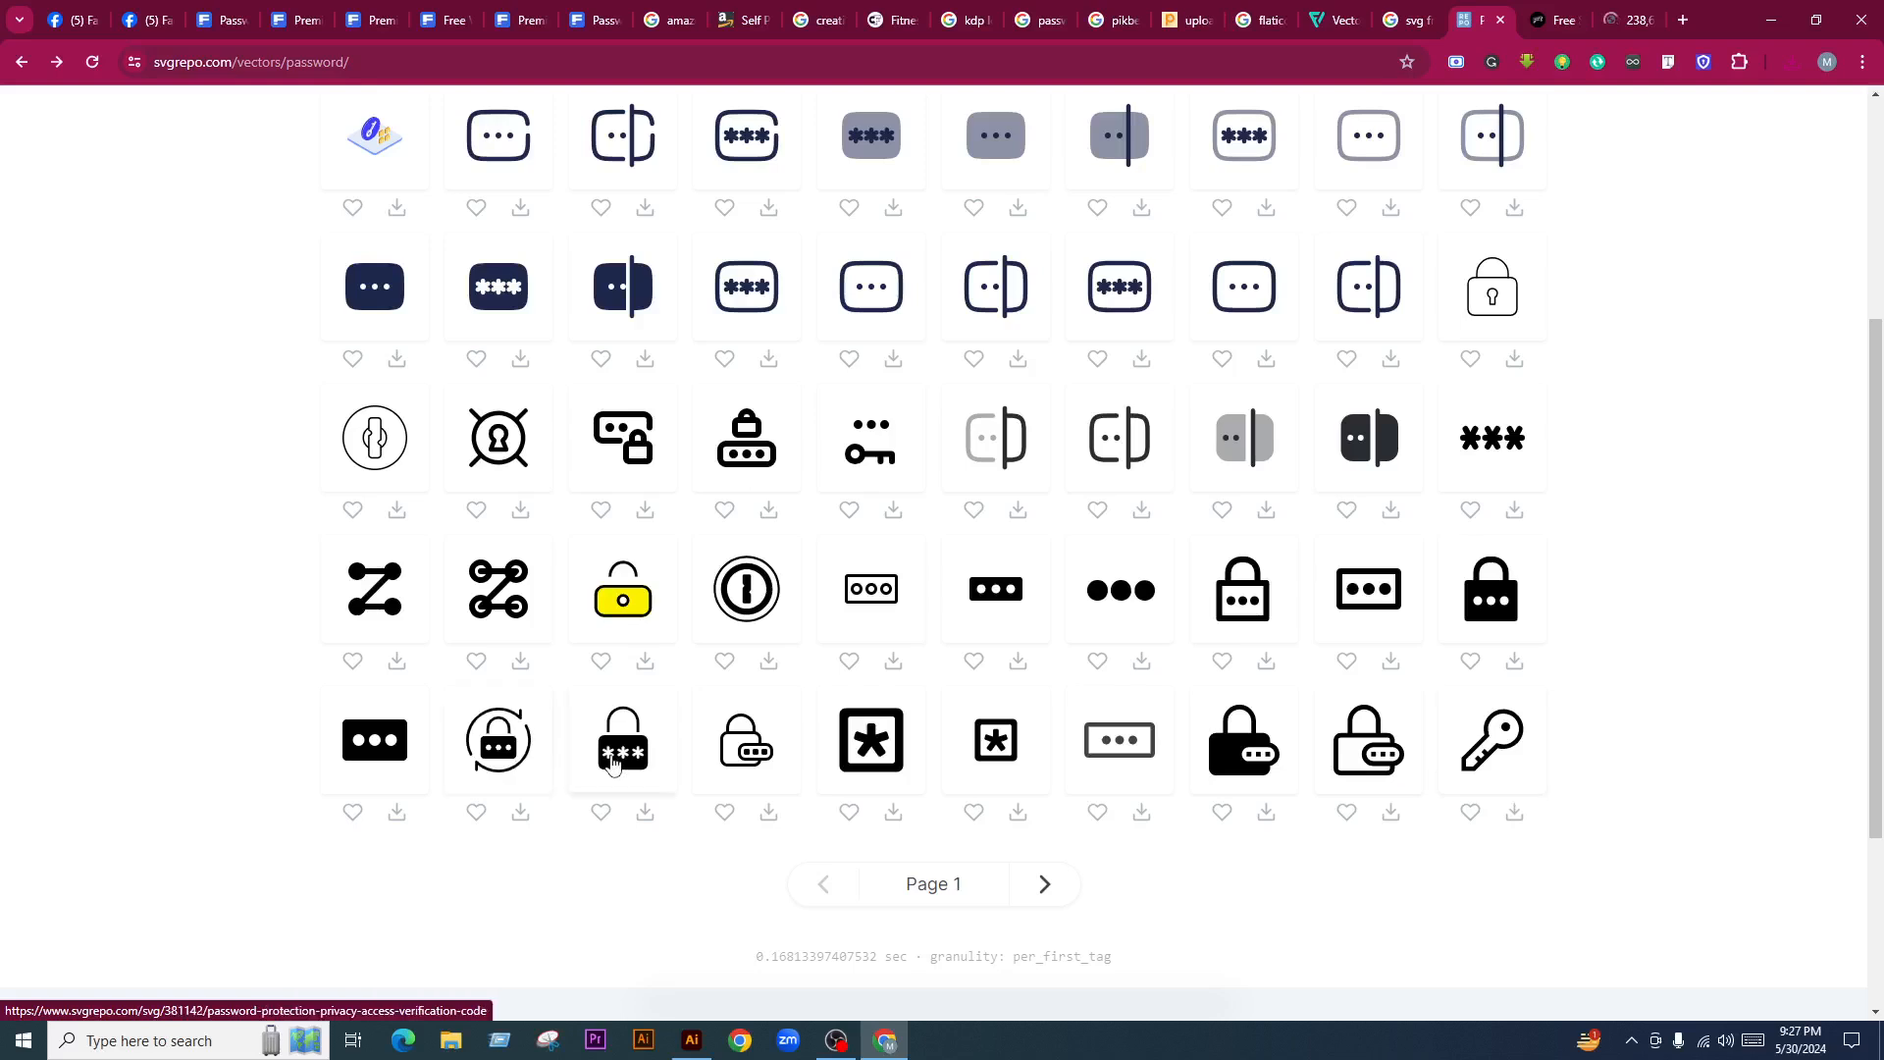
{"action": "scroll", "coordinate": [575, 749], "scroll_direction": "up", "scroll_amount": 1}
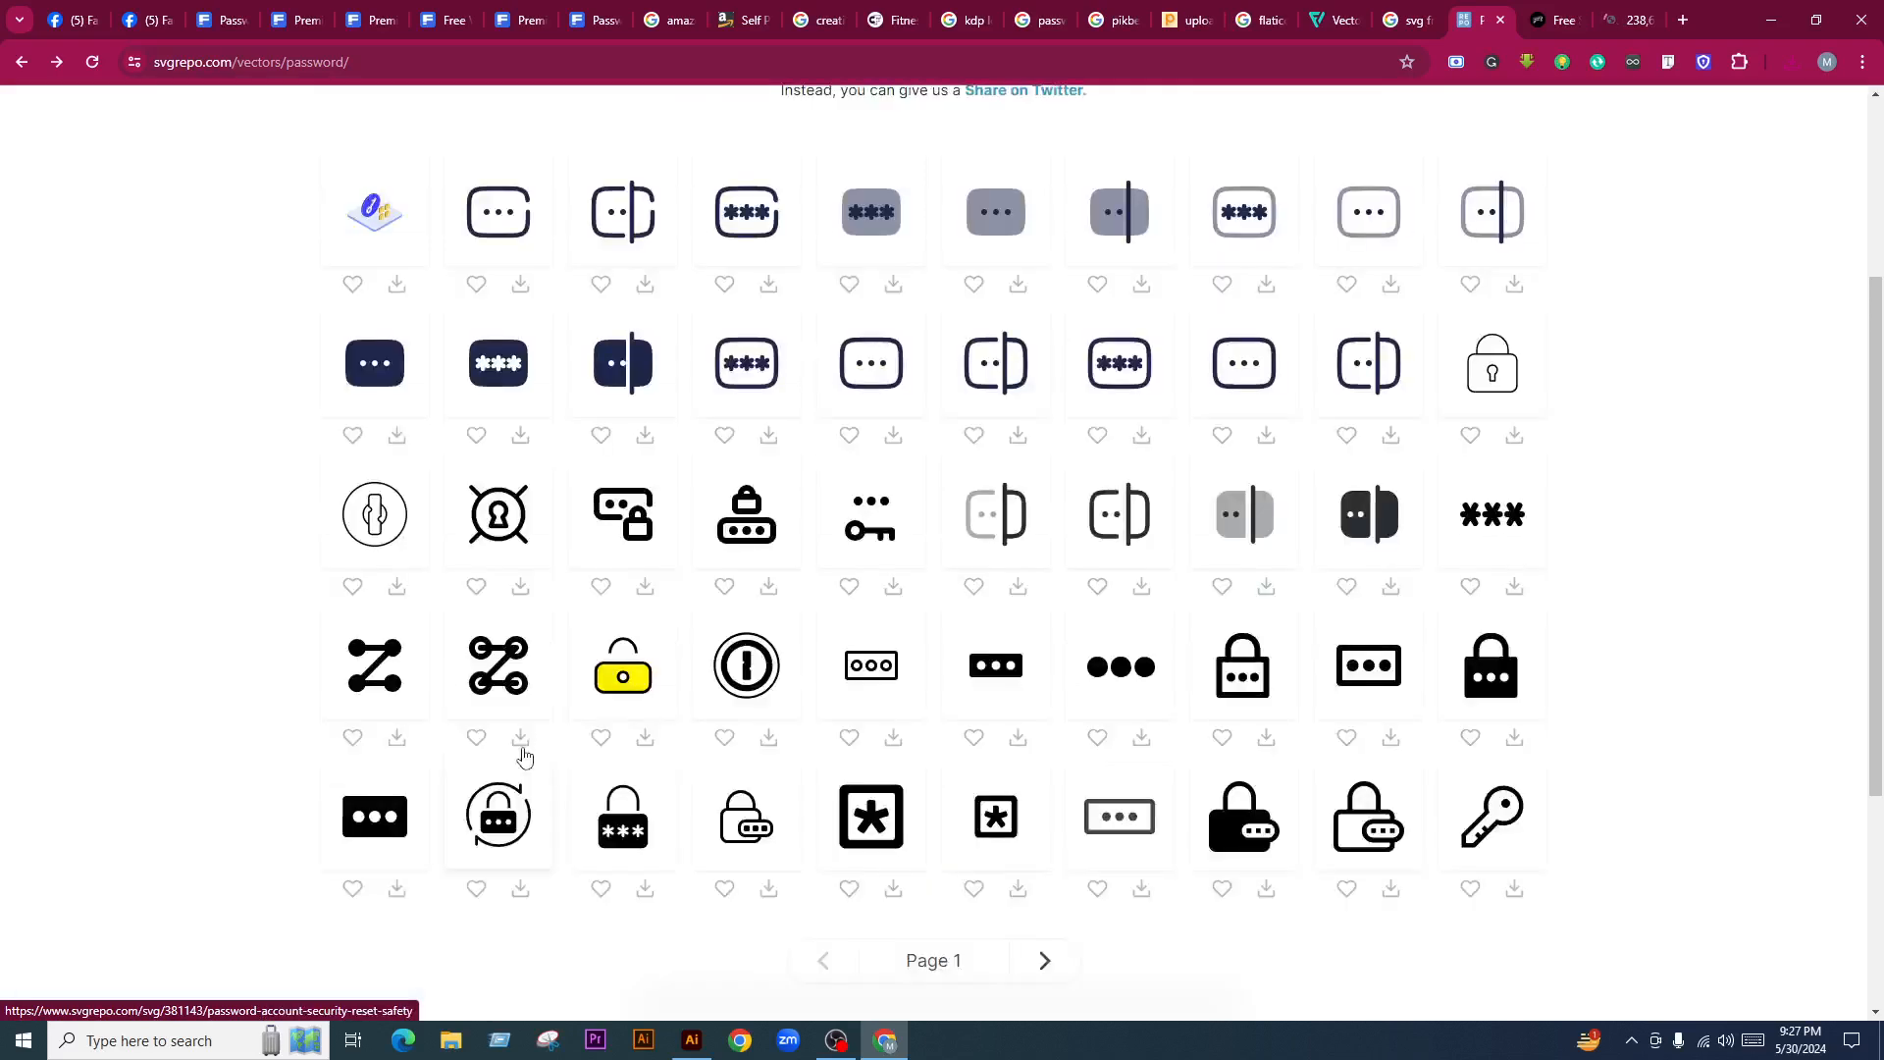
{"action": "scroll", "coordinate": [823, 684], "scroll_direction": "up", "scroll_amount": 1}
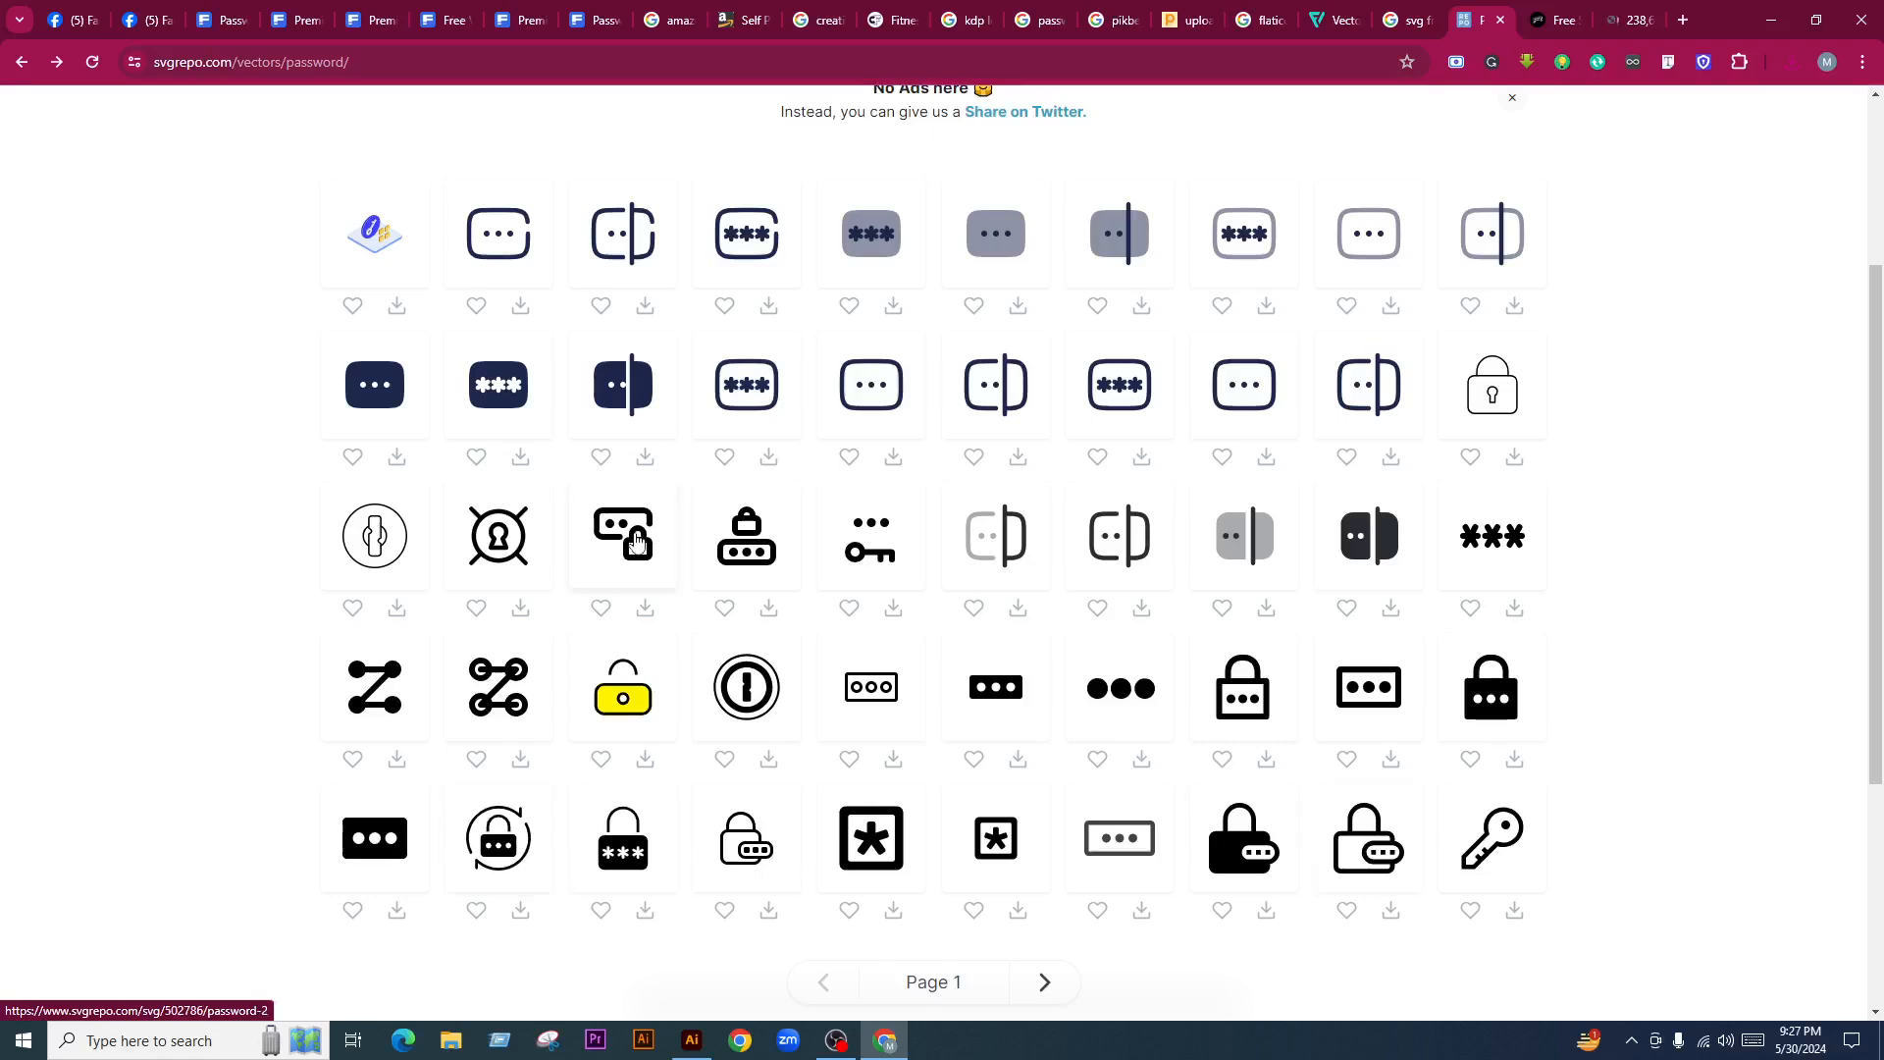
{"action": "scroll", "coordinate": [647, 541], "scroll_direction": "up", "scroll_amount": 3}
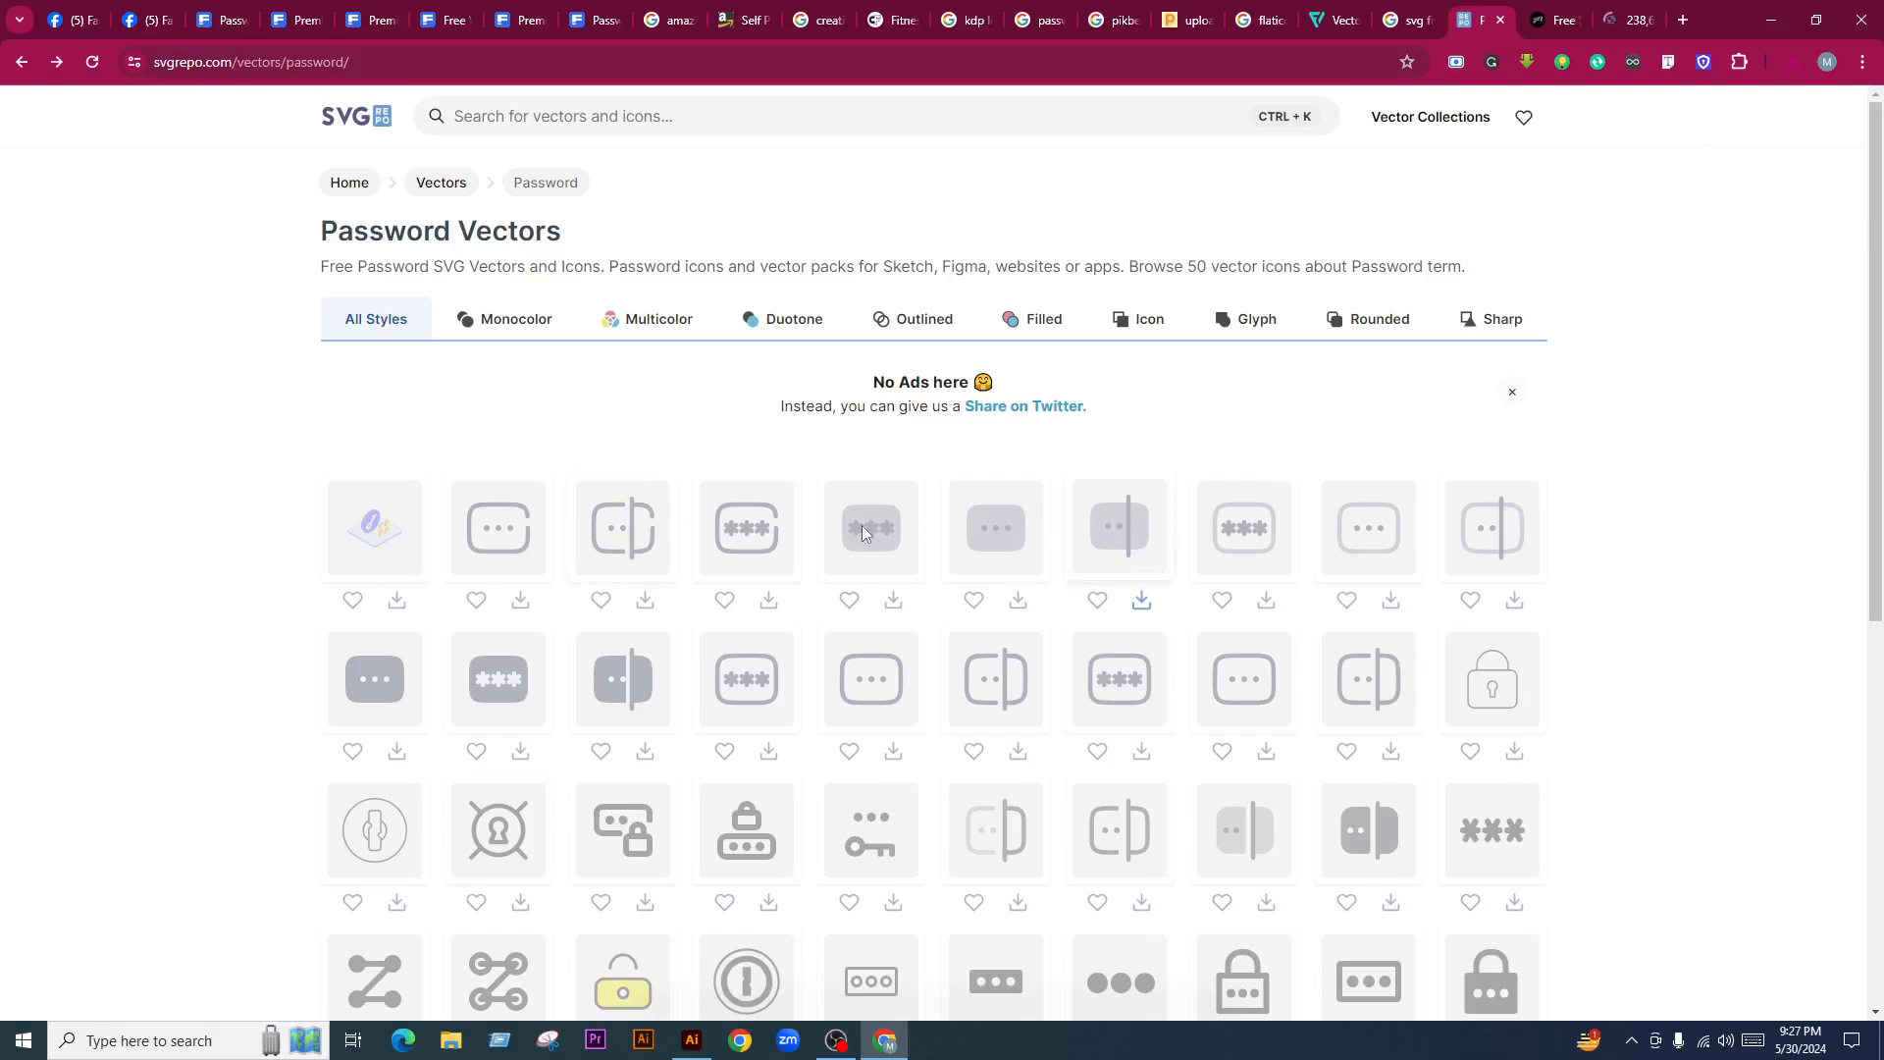
{"action": "scroll", "coordinate": [793, 748], "scroll_direction": "down", "scroll_amount": 5}
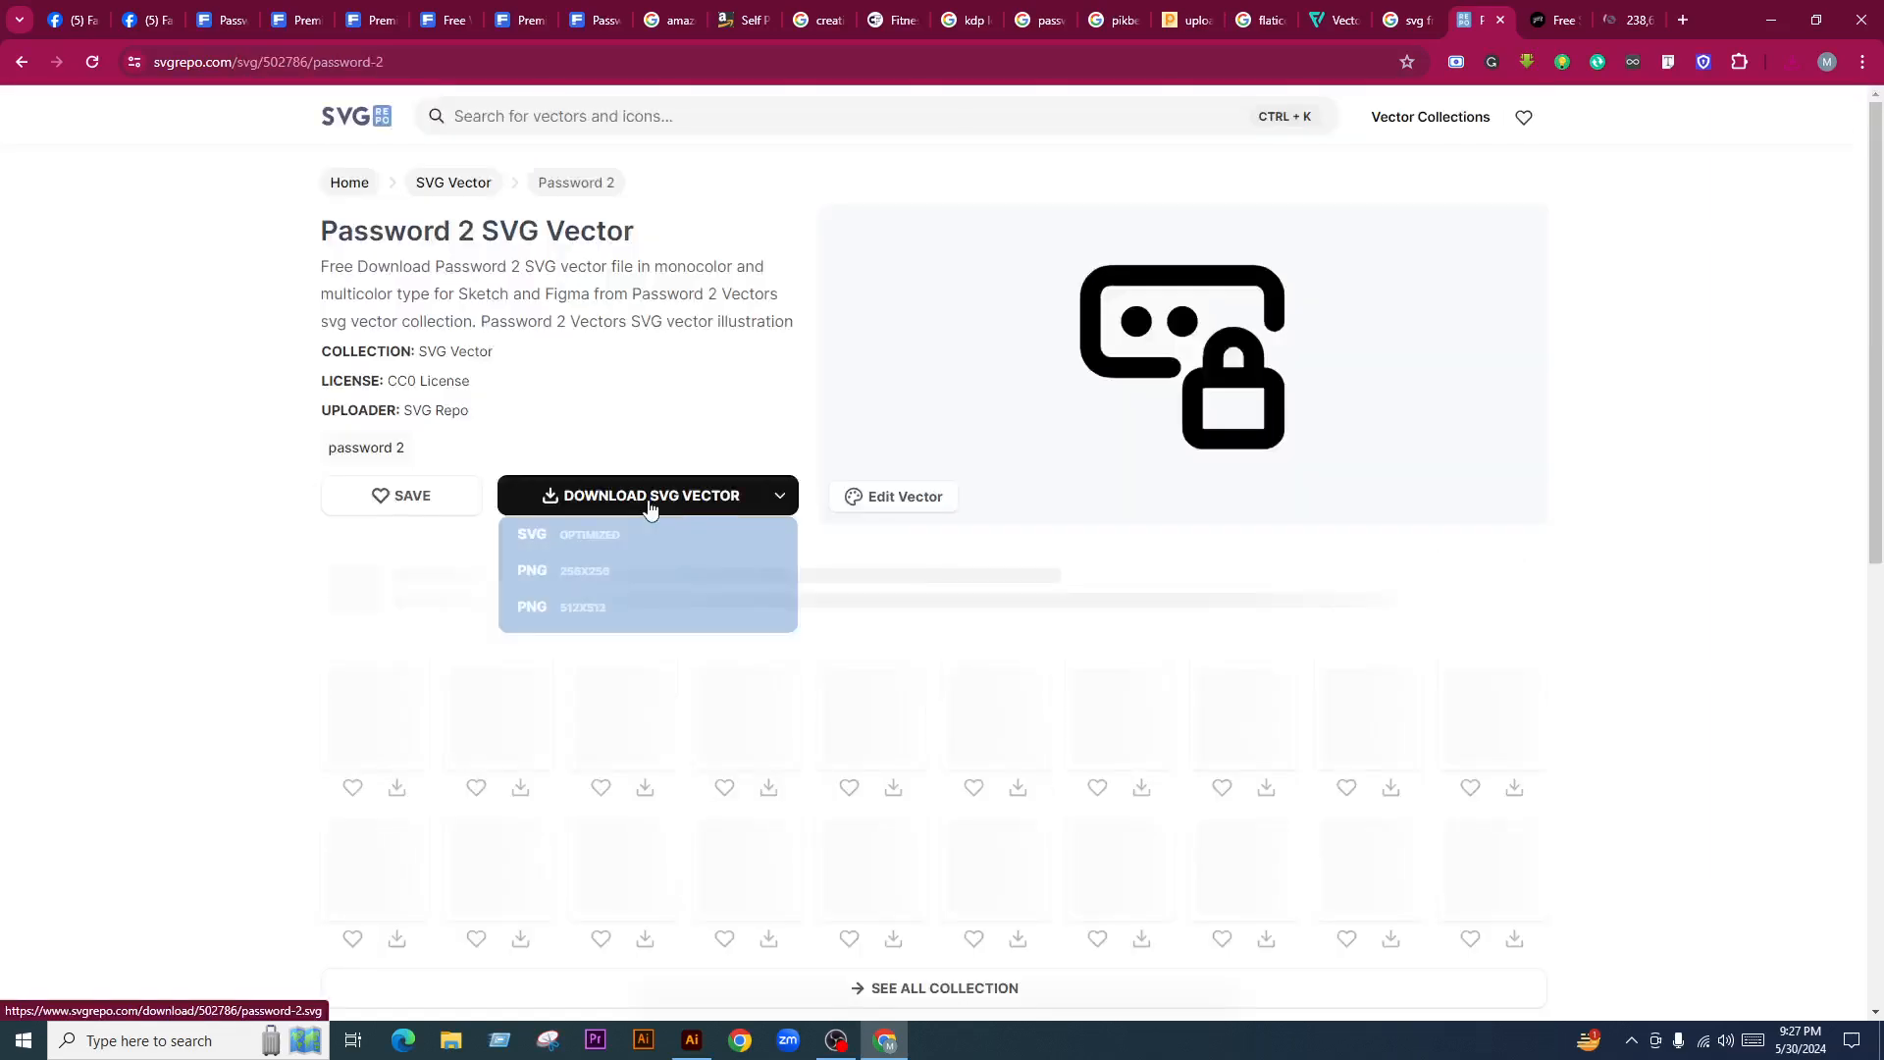
{"action": "left_click", "coordinate": [648, 504]}
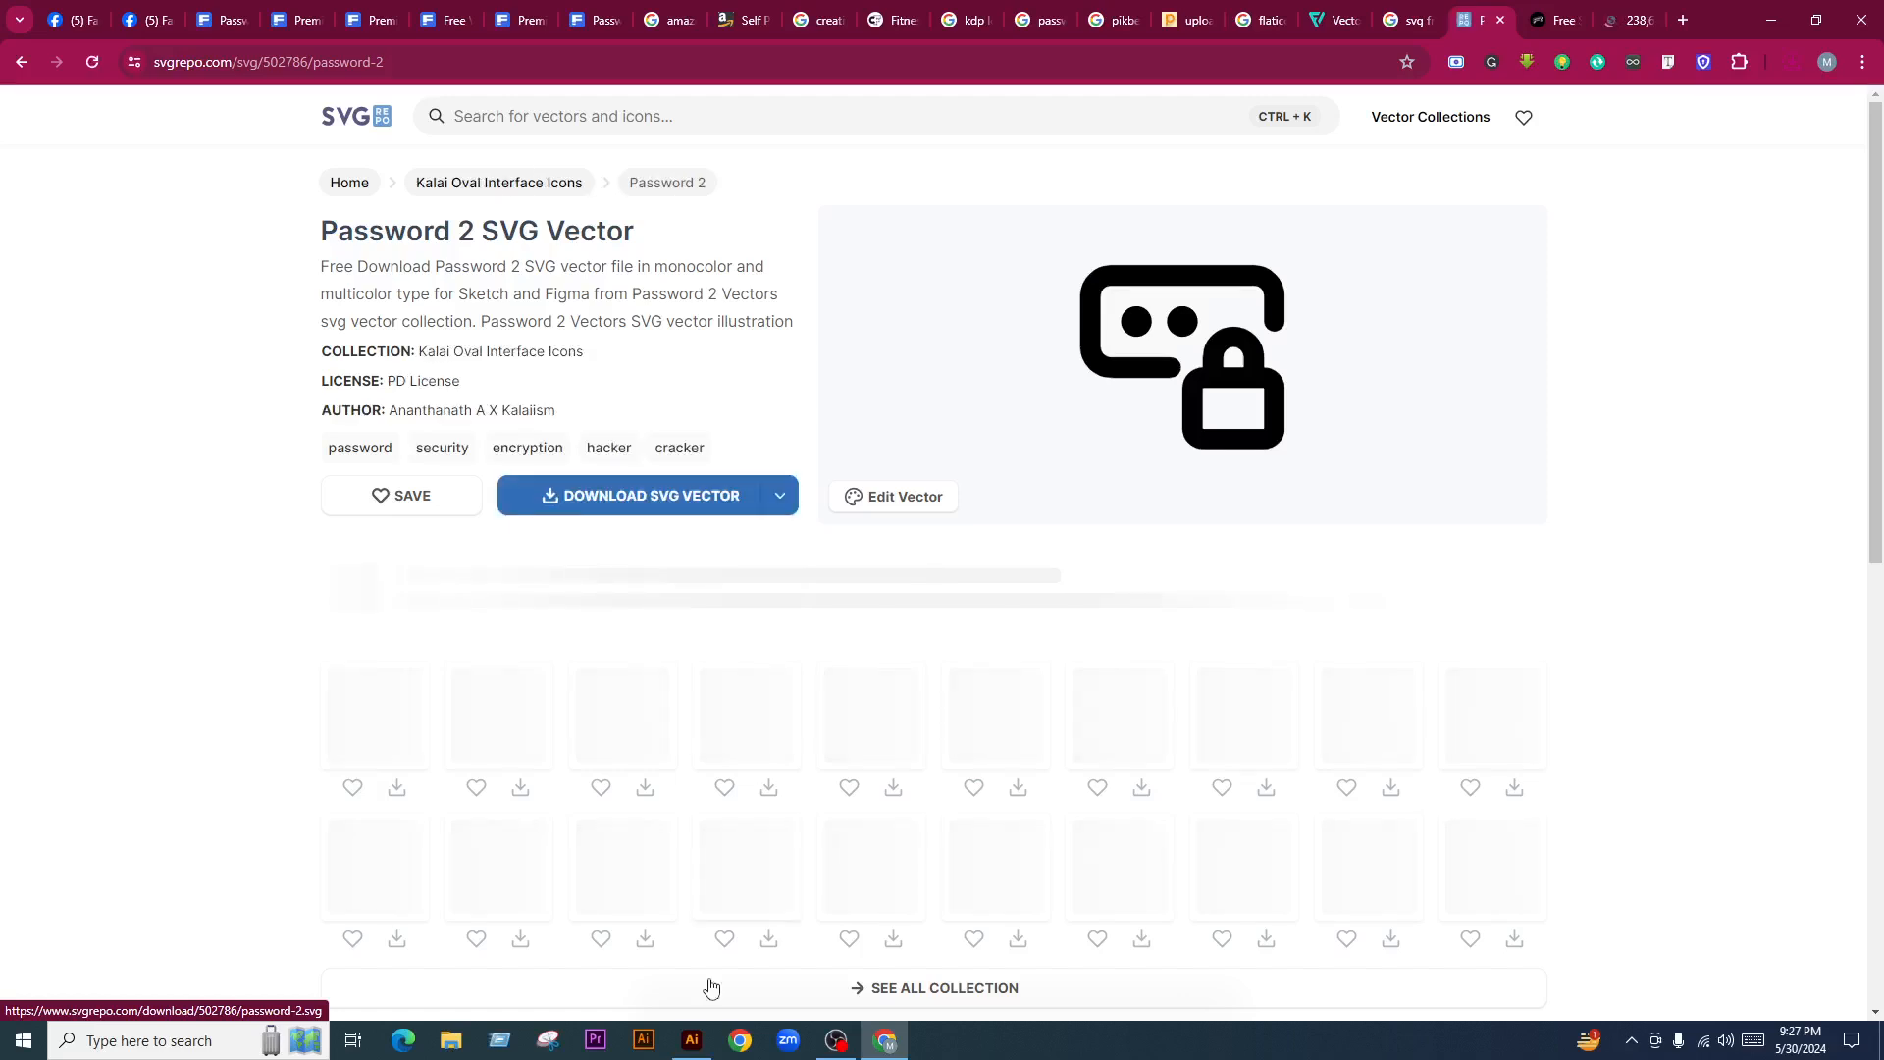
Move the Password TRACKER title up about 1.28 in and place the three password SVGs
{"action": "left_click", "coordinate": [691, 1039]}
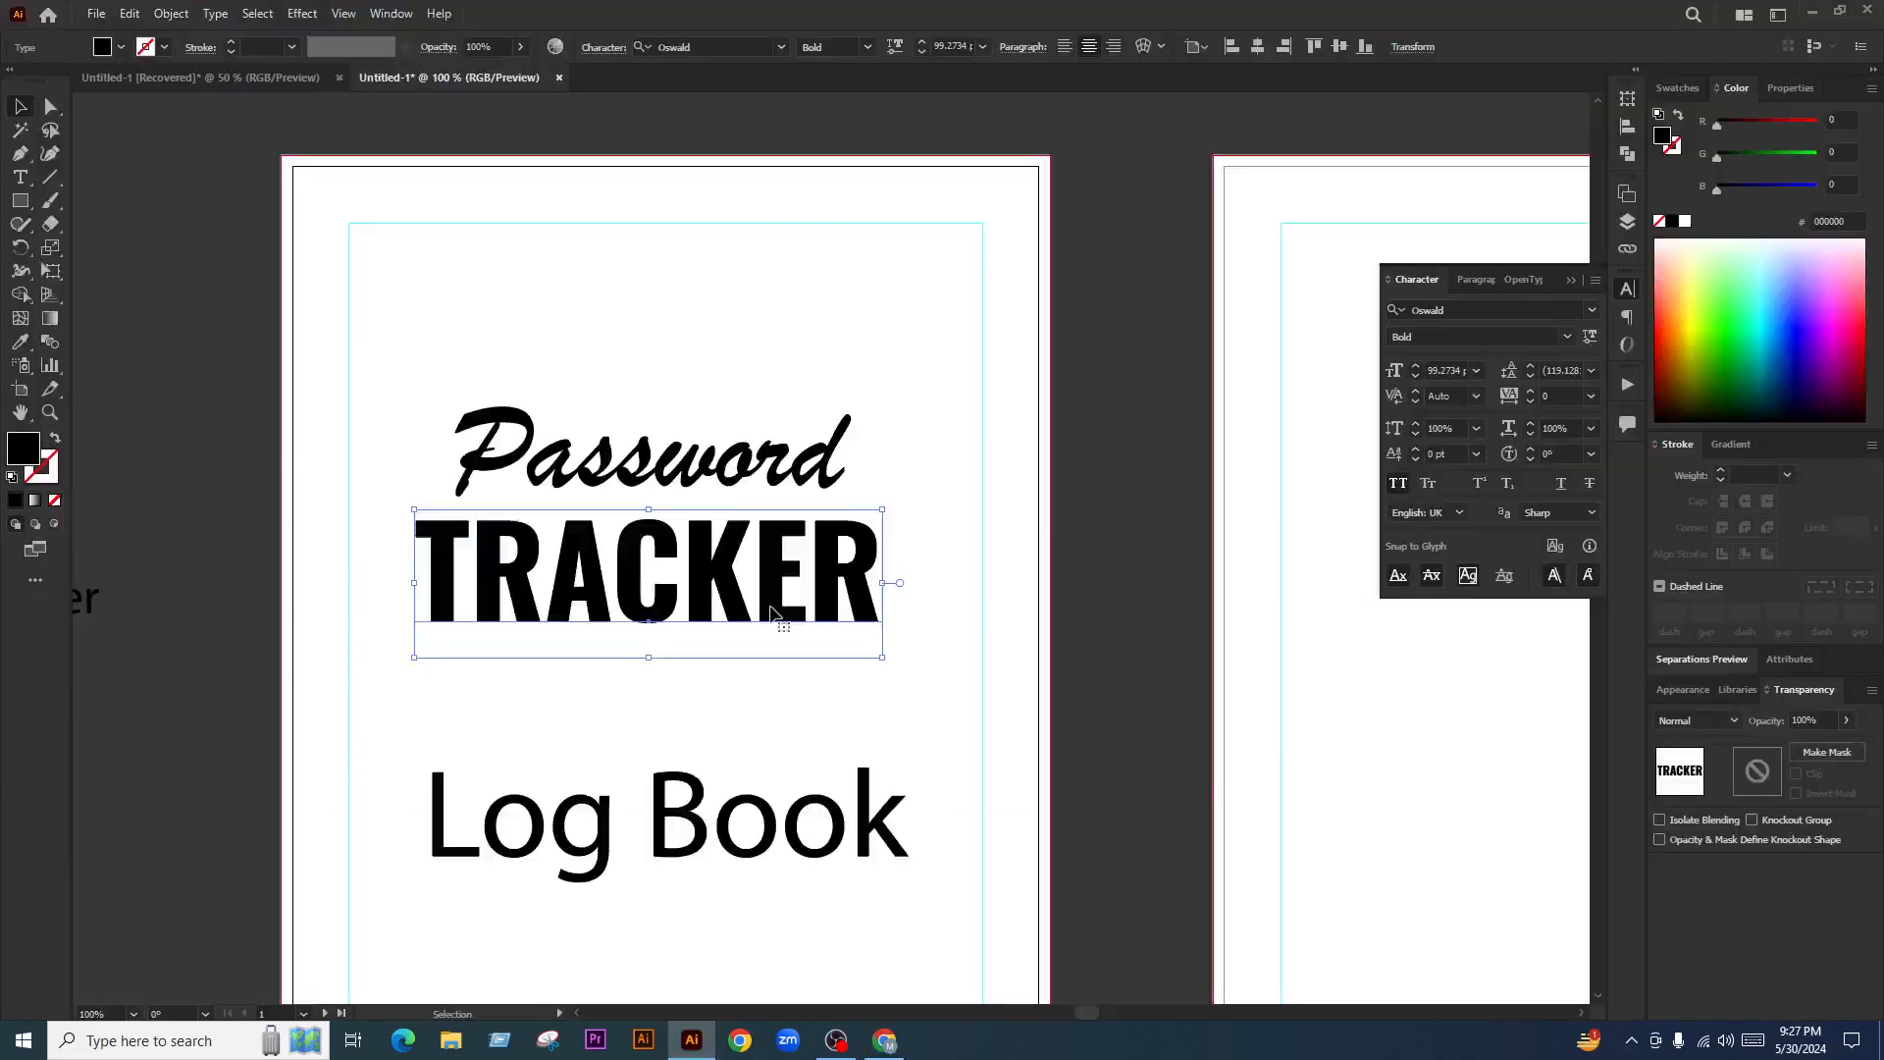
{"action": "left_click_drag", "start_coordinate": [757, 563], "coordinate": [751, 443]}
{"action": "key", "text": "ctrl+shift+p"}
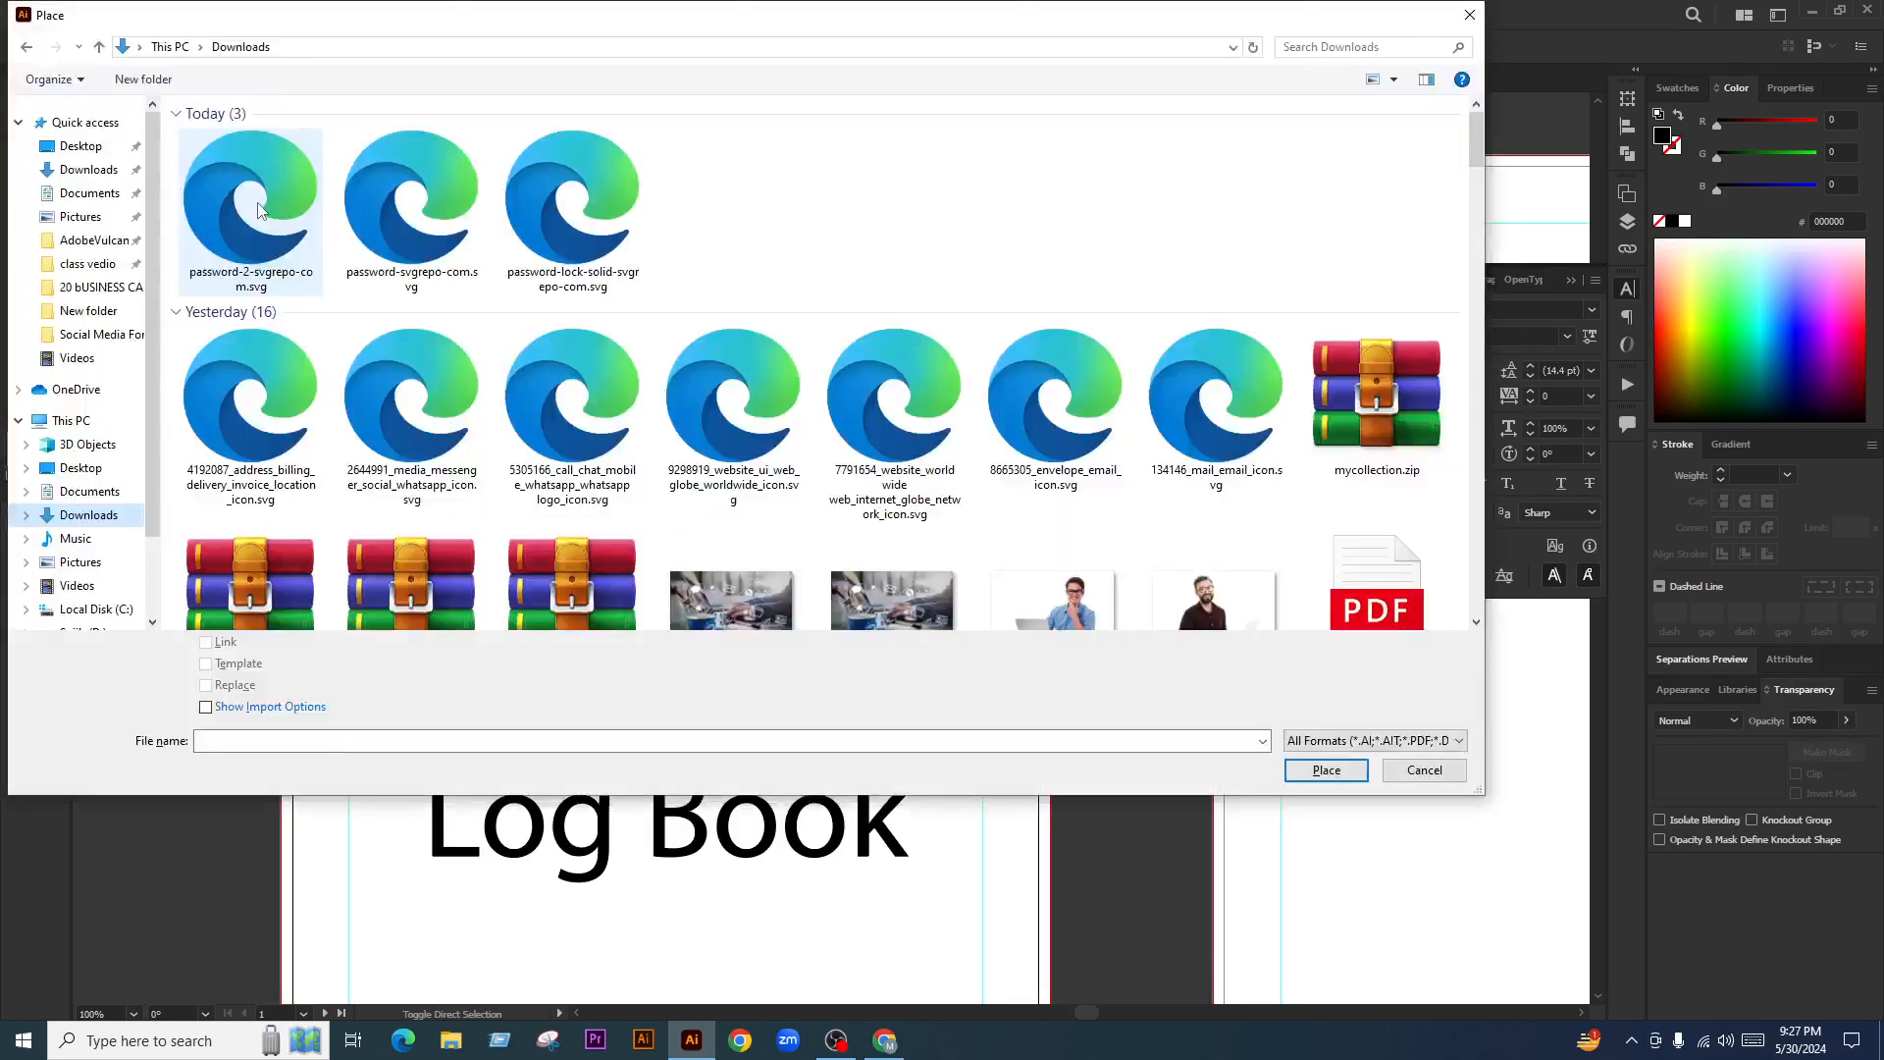
{"action": "left_click", "coordinate": [573, 207], "text": "shift"}
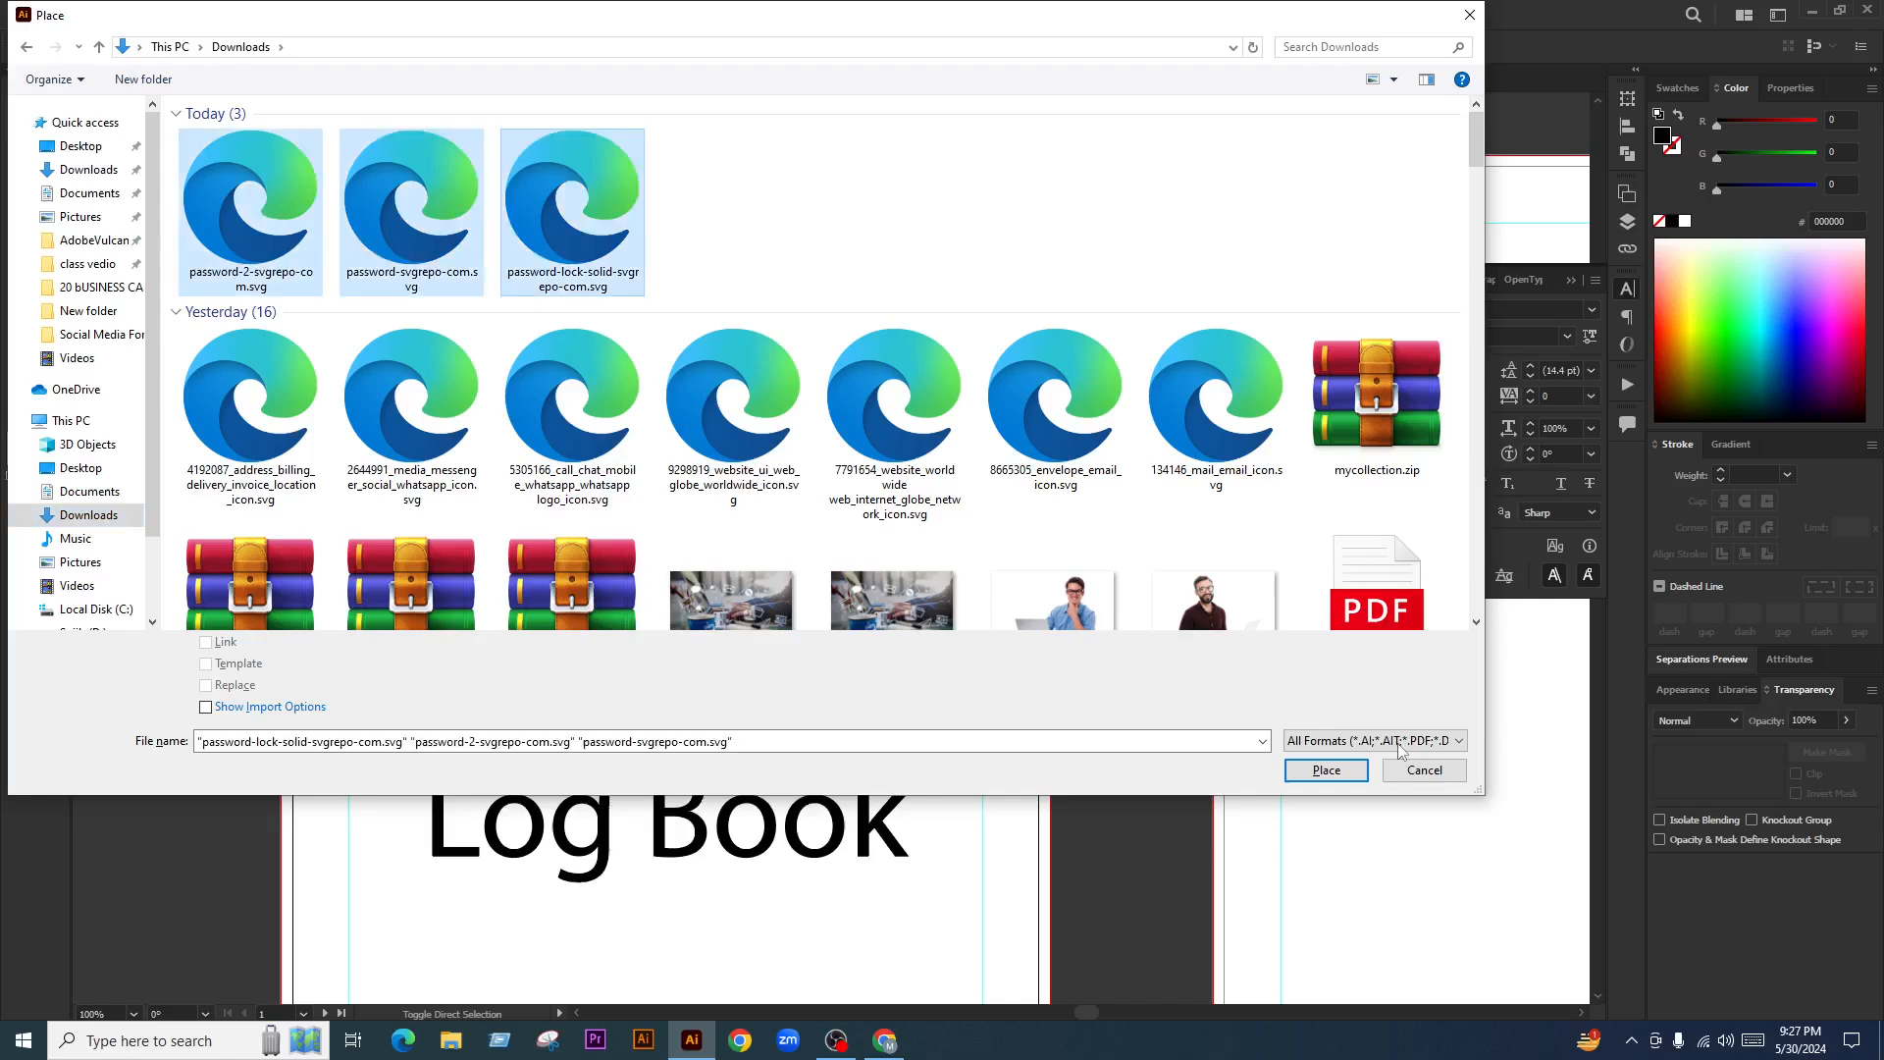
{"action": "left_click", "coordinate": [1325, 769]}
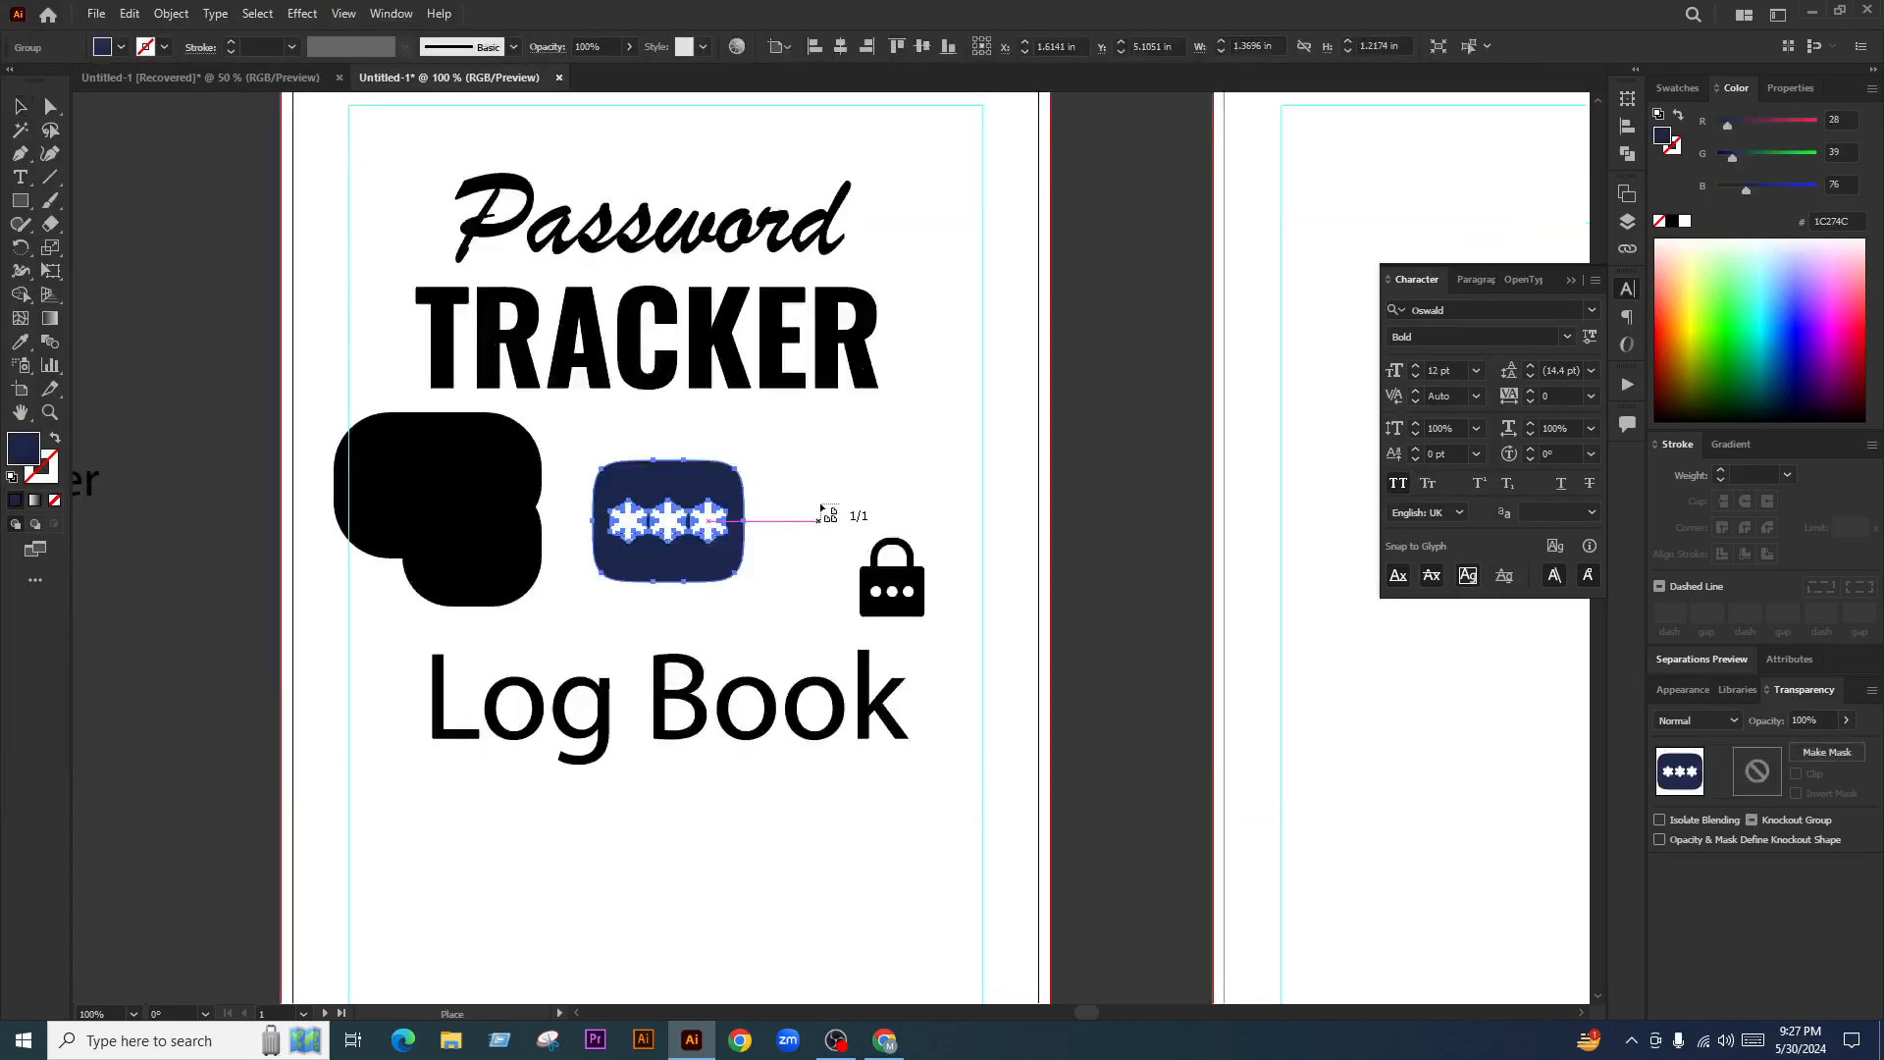
{"action": "left_click", "coordinate": [824, 512]}
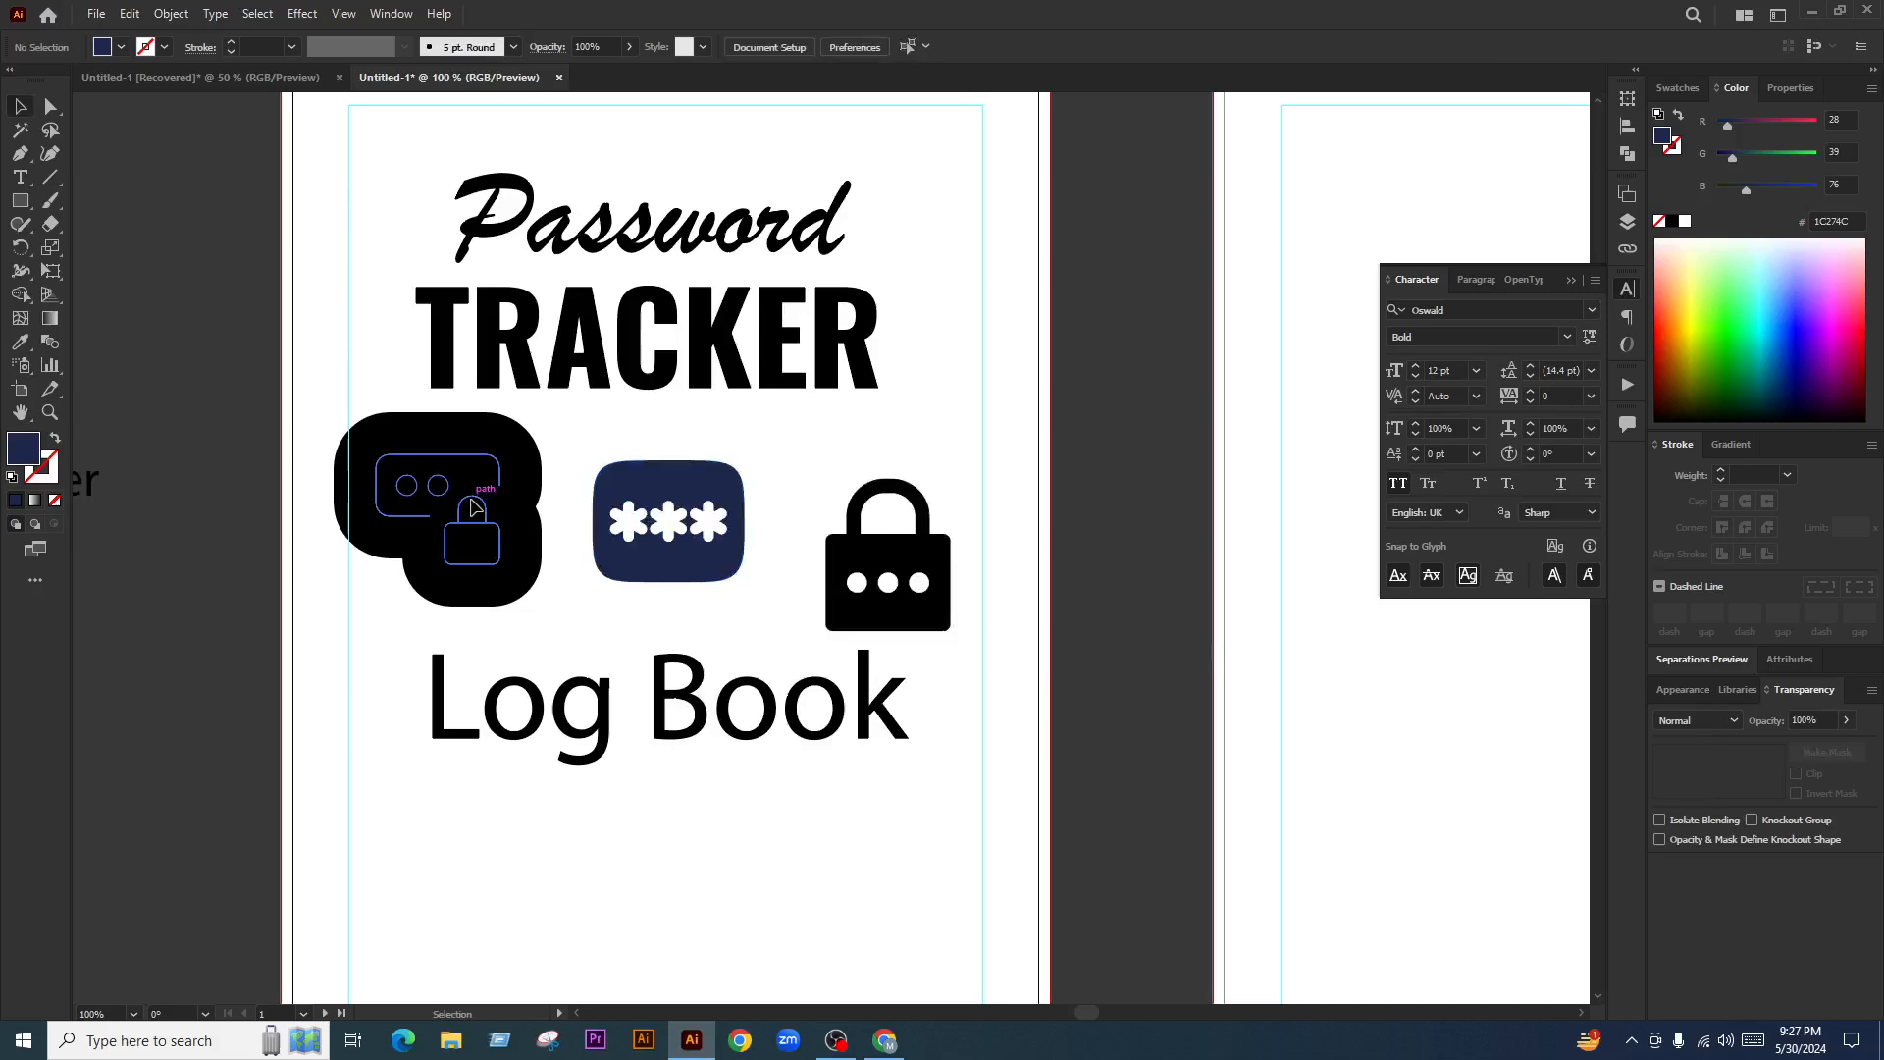
Ungroup the outlined password icon
{"action": "left_click", "coordinate": [457, 504]}
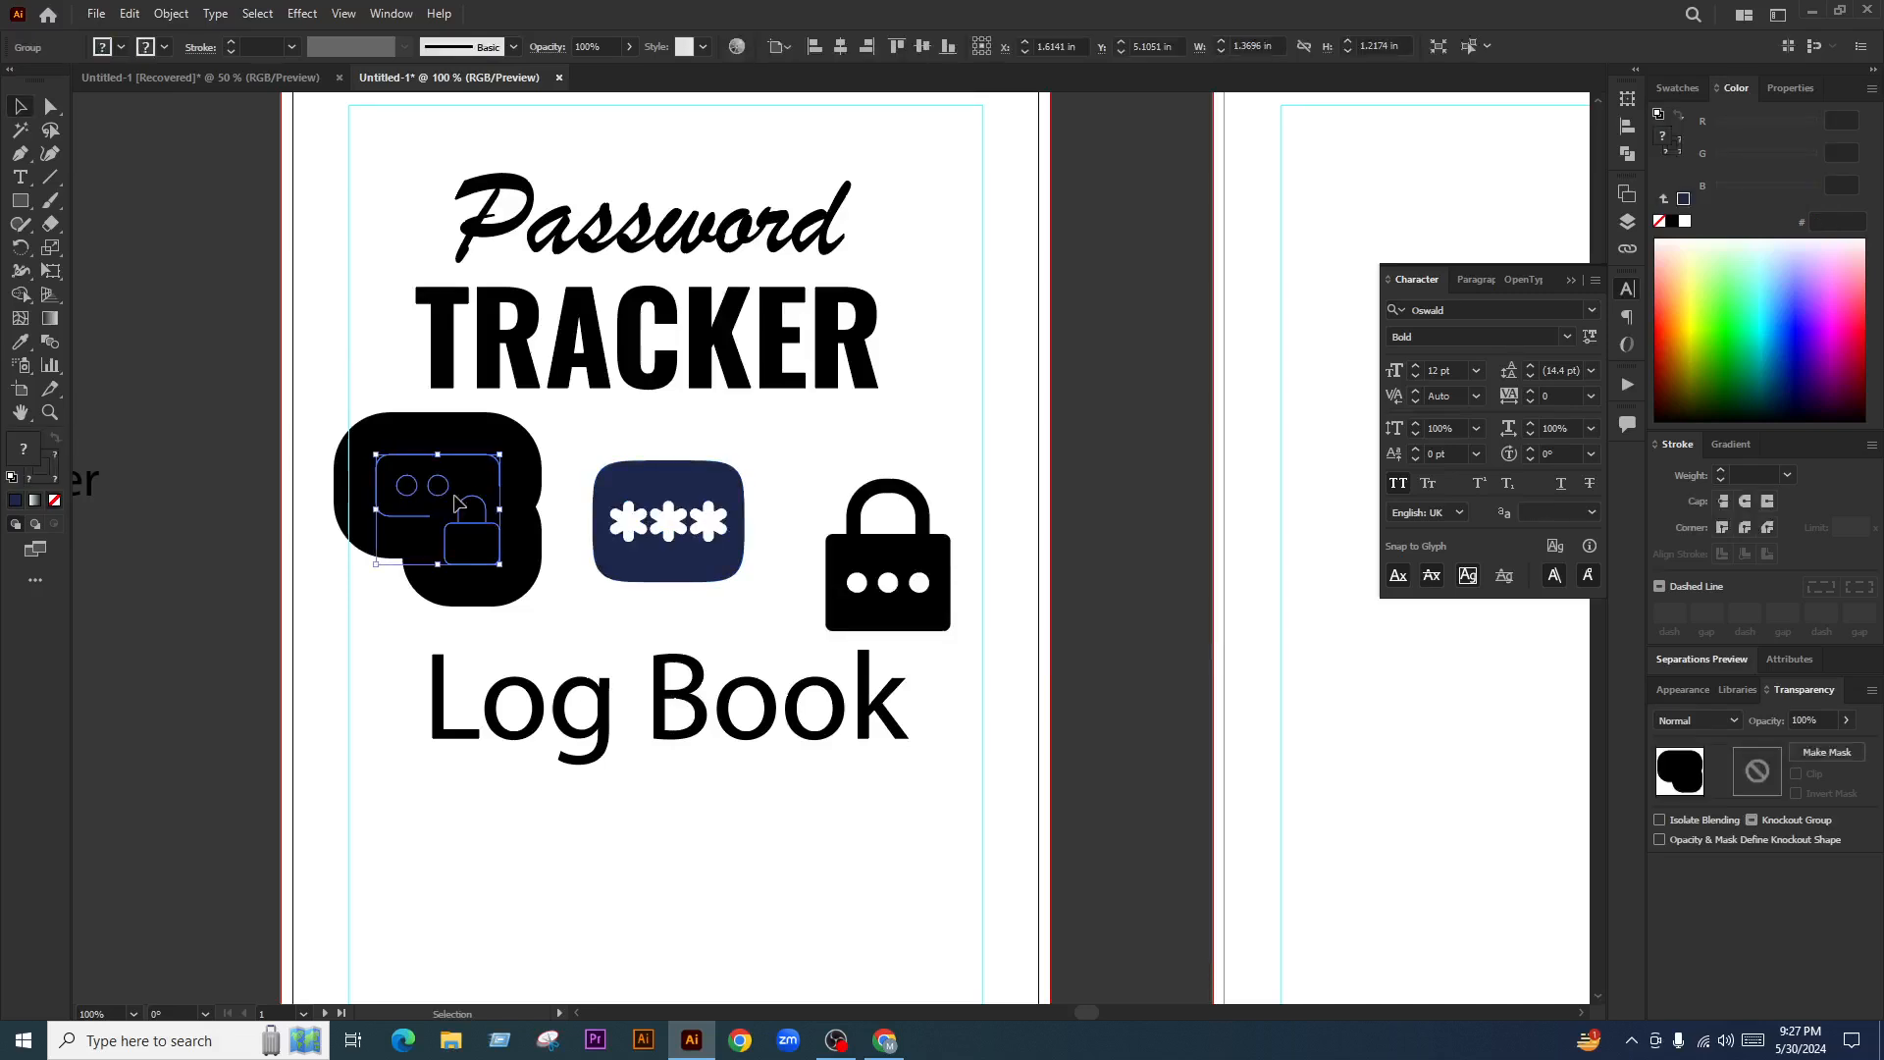
{"action": "right_click", "coordinate": [457, 504]}
{"action": "left_click", "coordinate": [525, 689]}
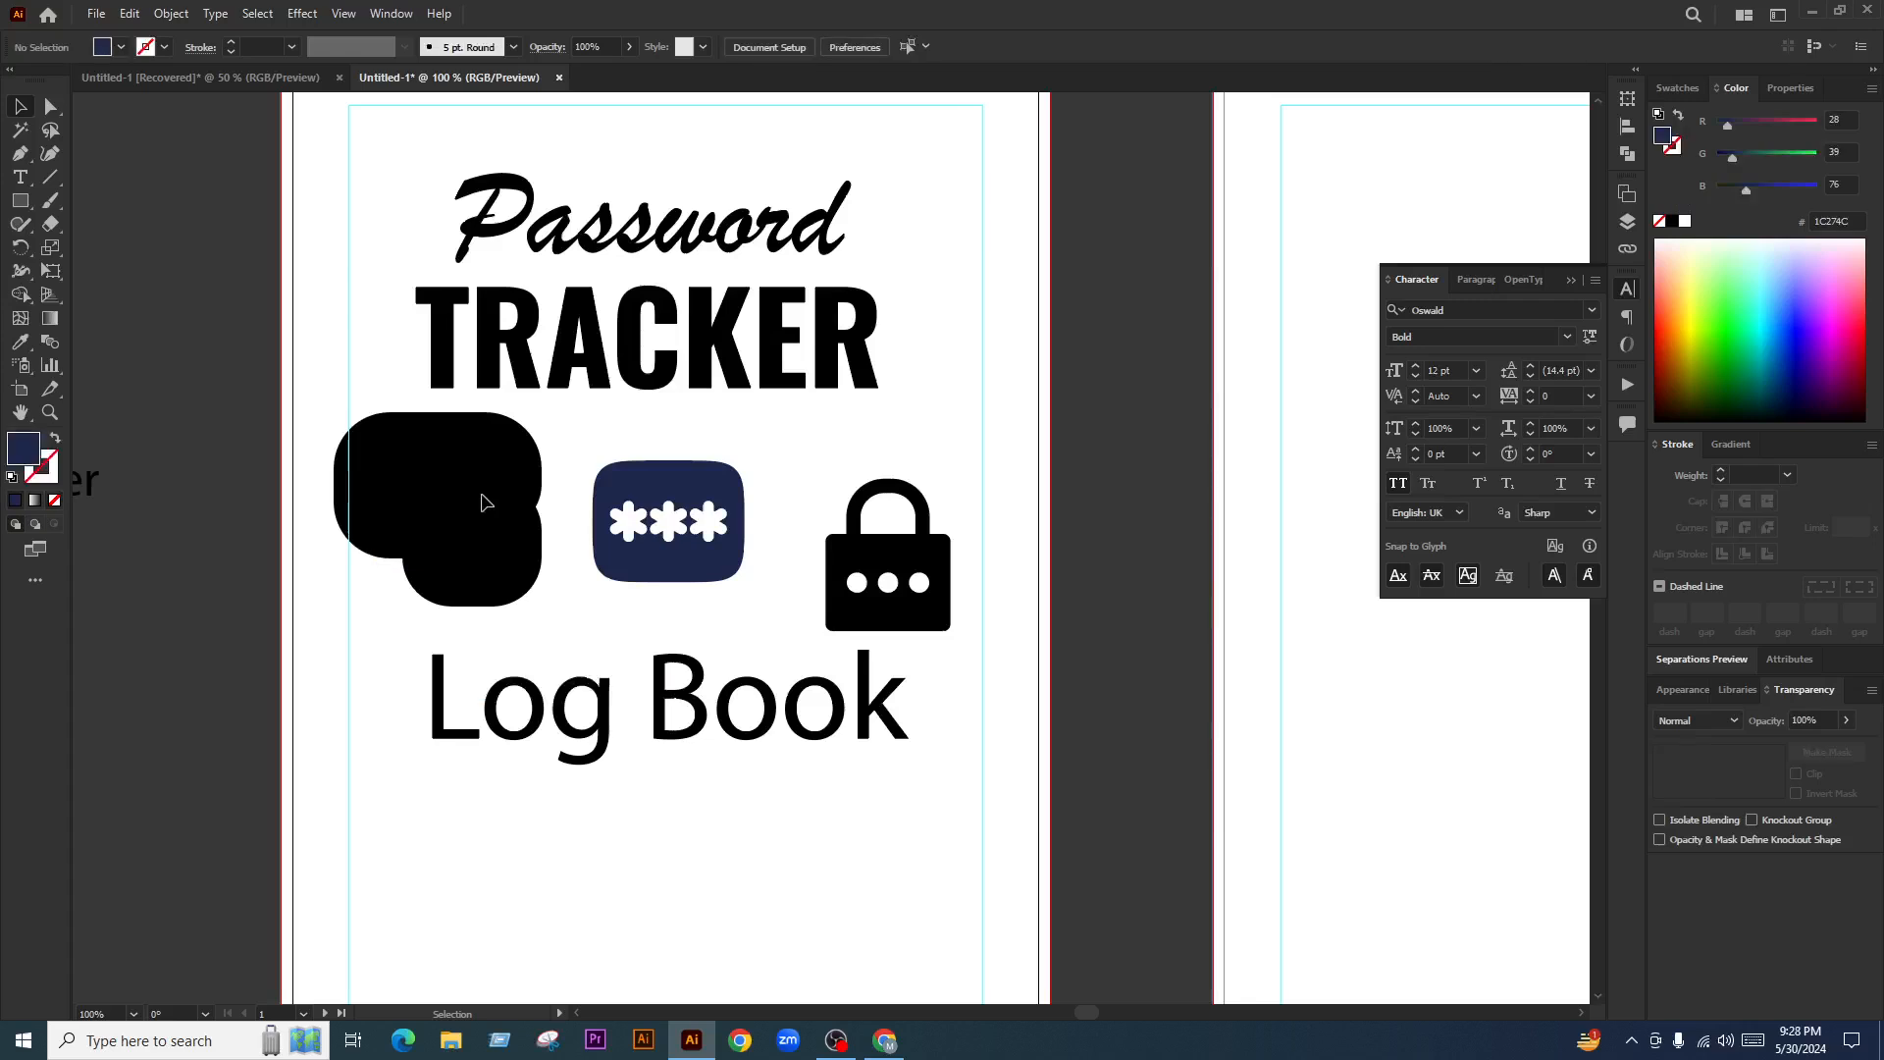
Reposition the black lock icon and thin its outline to 8 pt
{"action": "left_click_drag", "start_coordinate": [481, 503], "coordinate": [442, 505]}
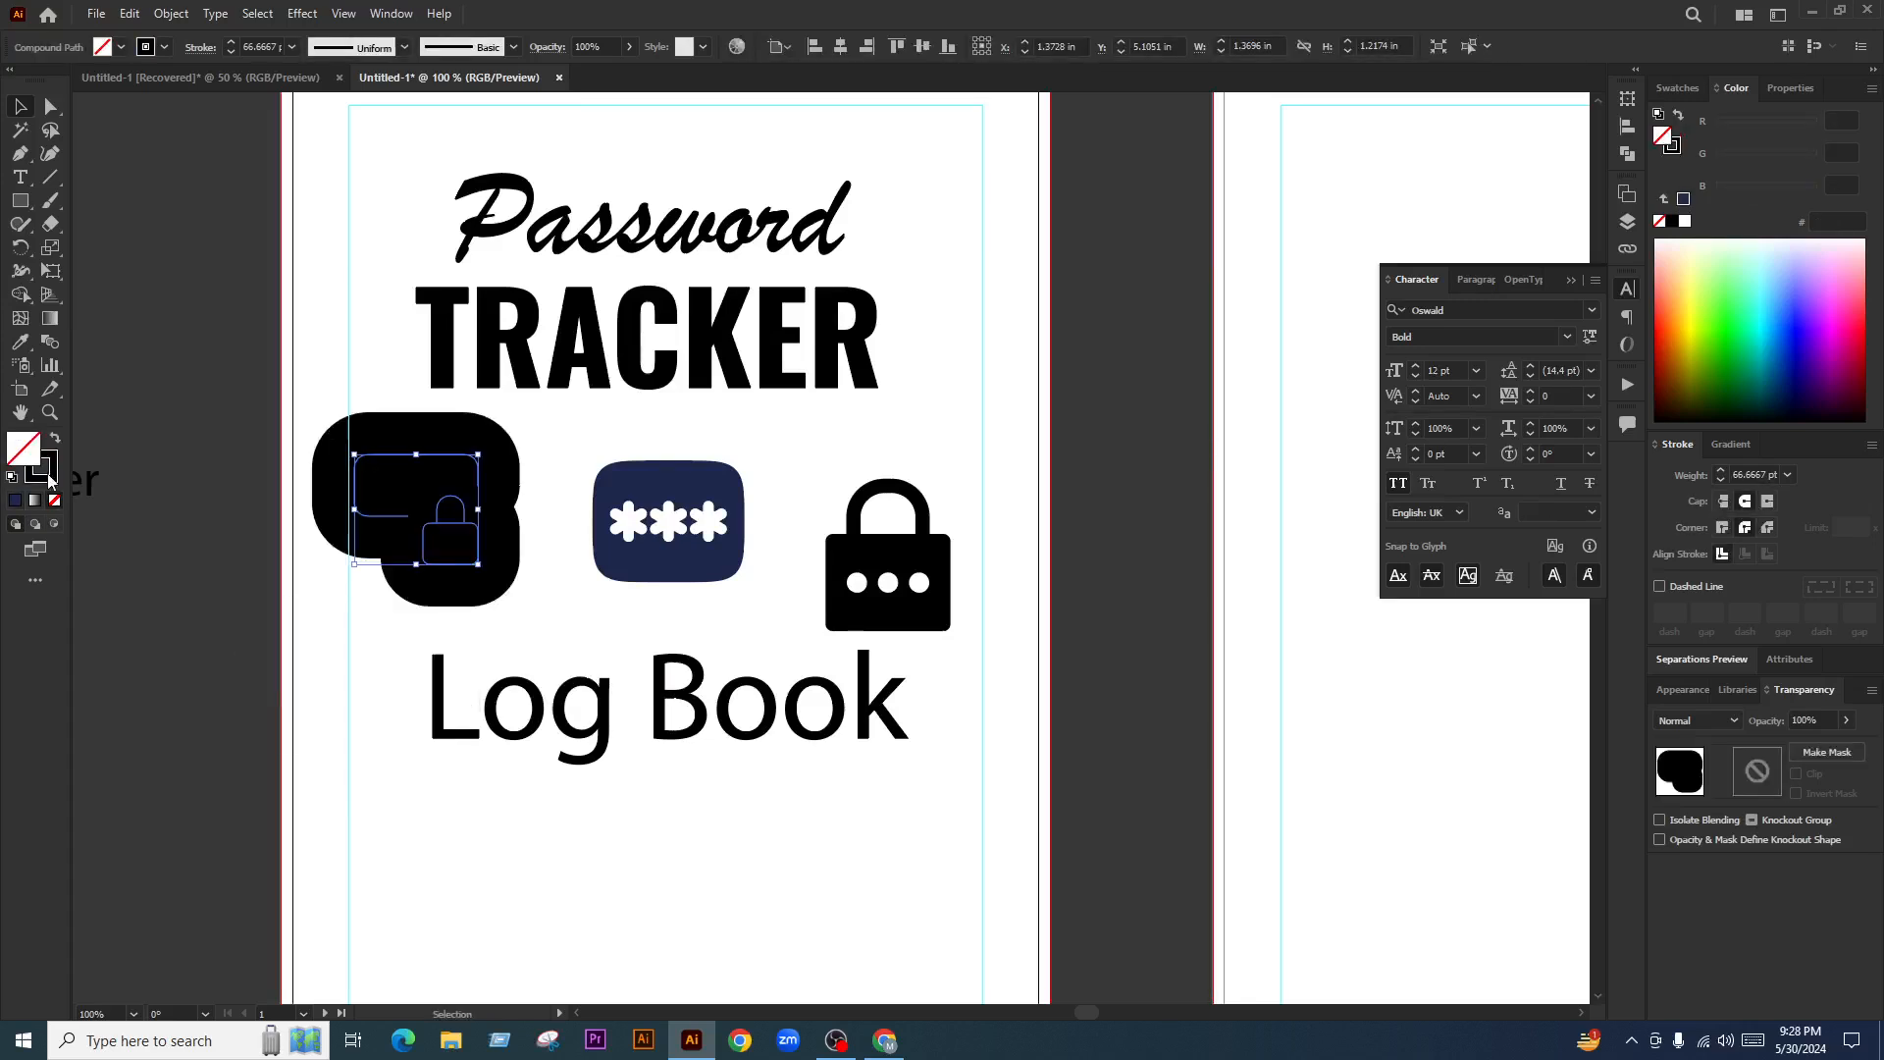
{"action": "left_click", "coordinate": [44, 469]}
{"action": "left_click", "coordinate": [230, 52]}
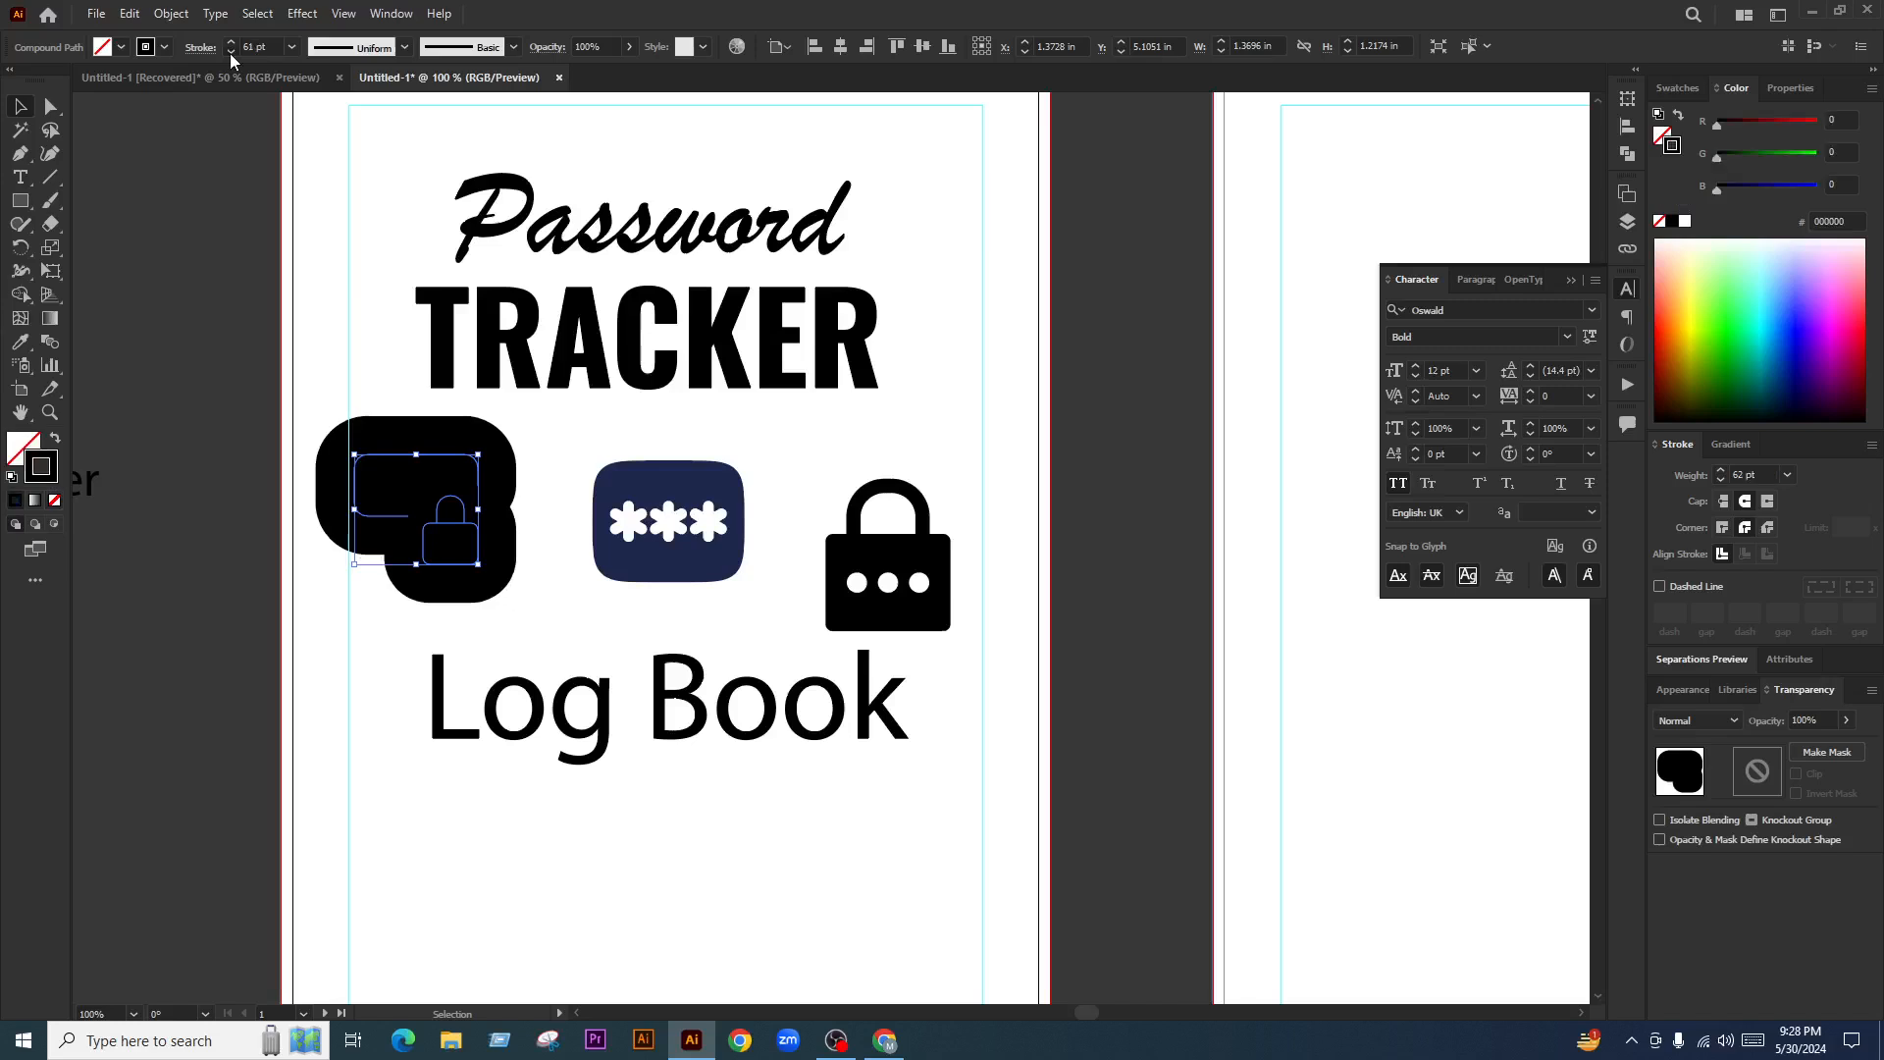
{"action": "left_click", "coordinate": [231, 53]}
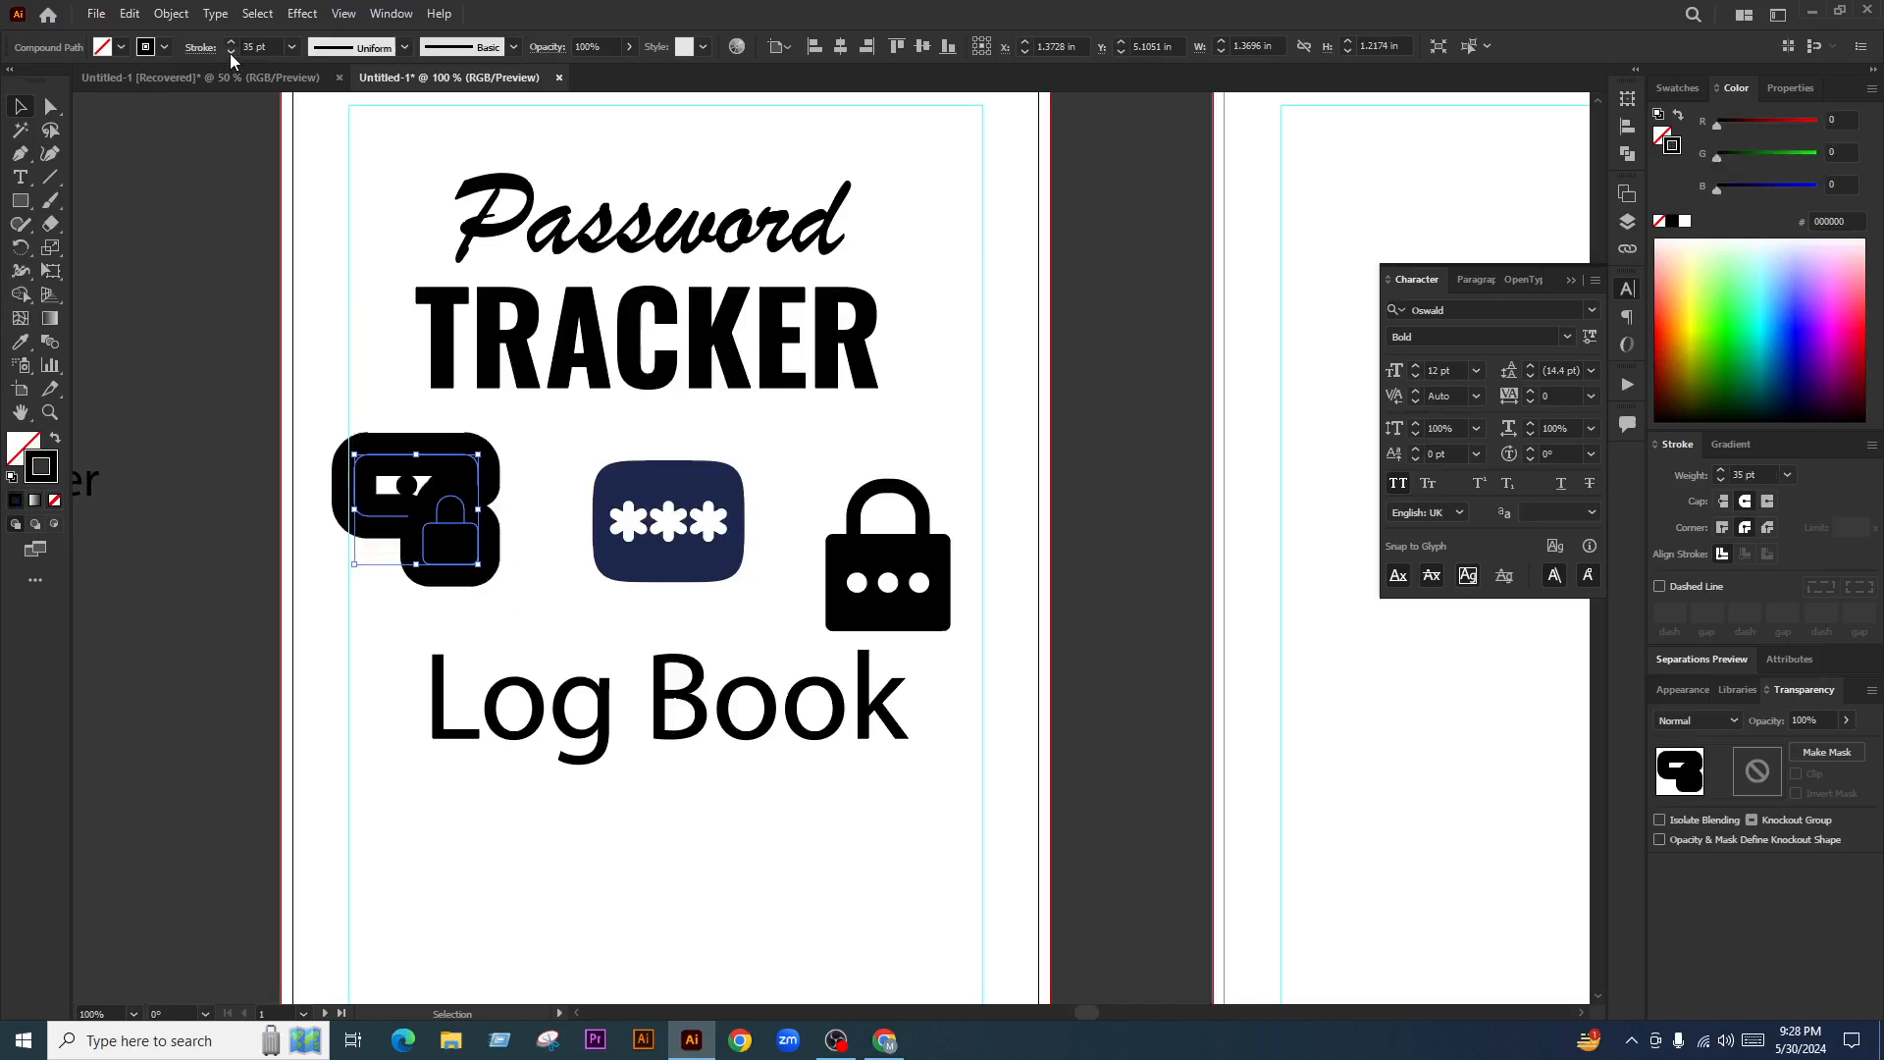
{"action": "left_click", "coordinate": [230, 53]}
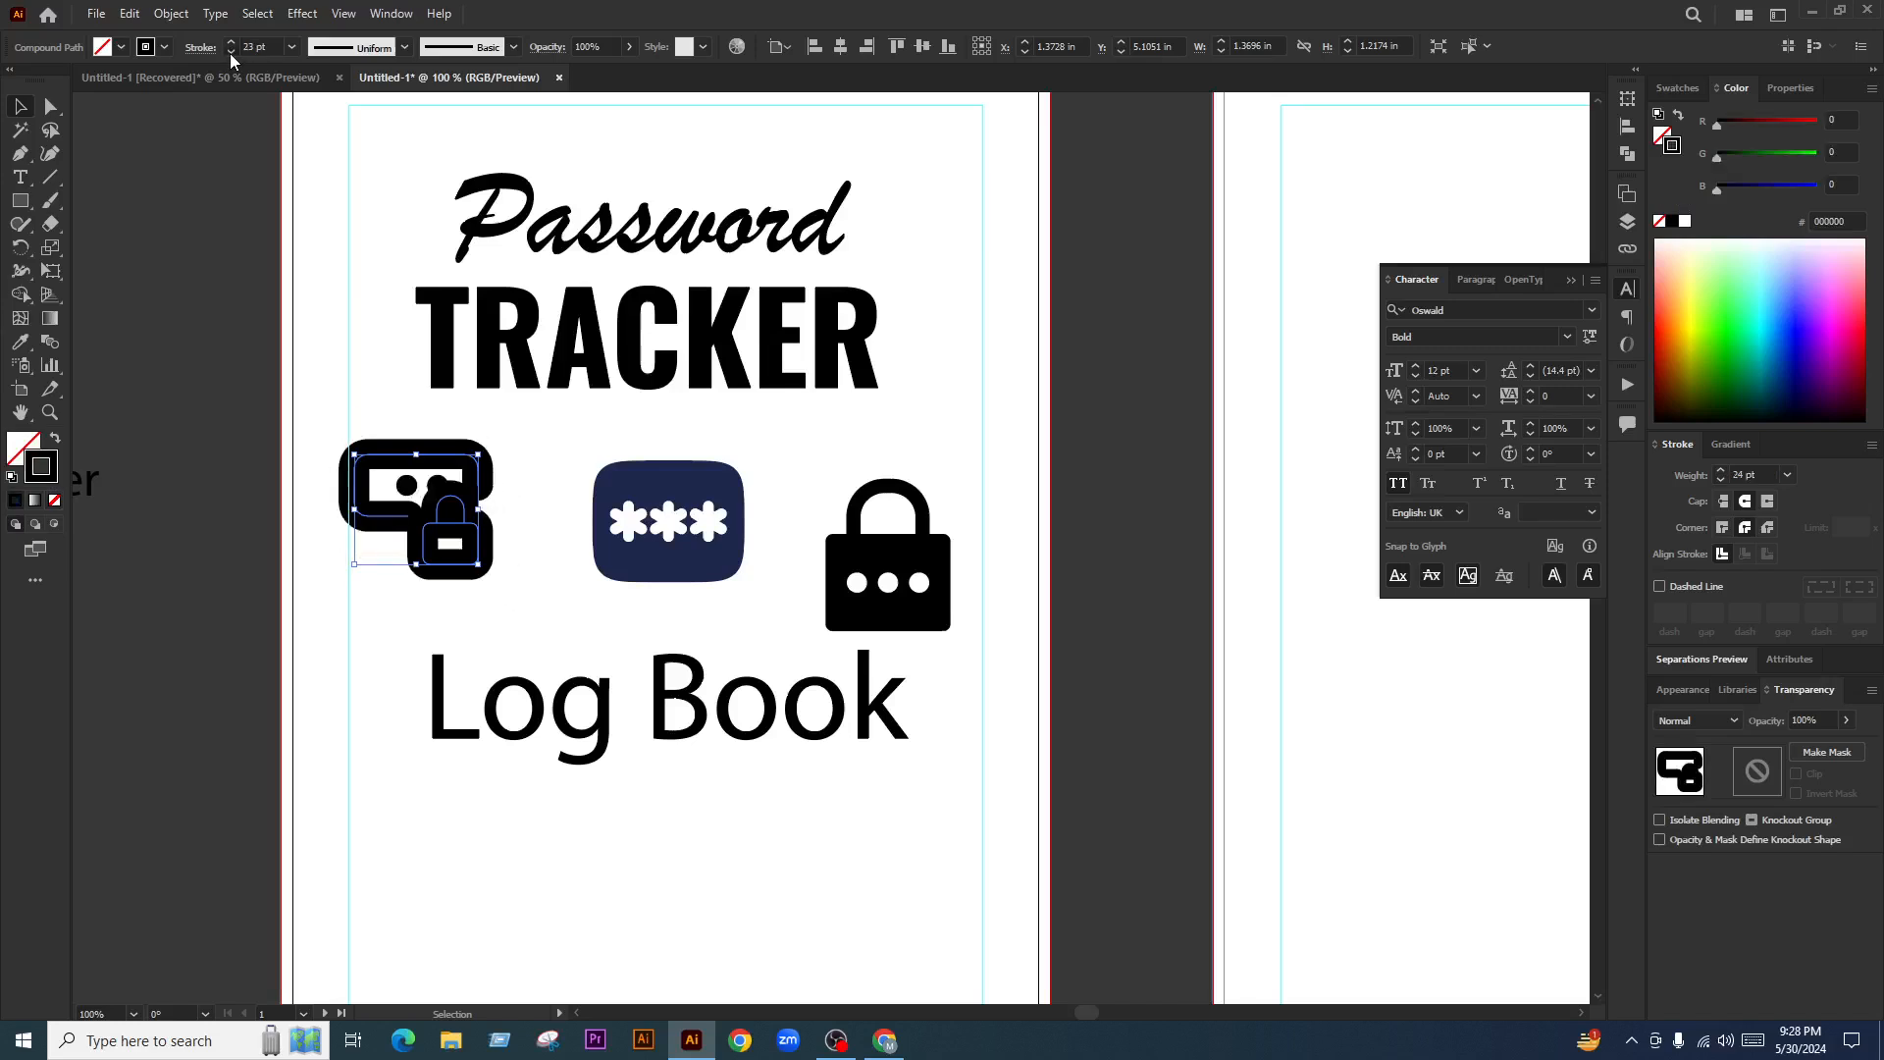
{"action": "left_click", "coordinate": [229, 53]}
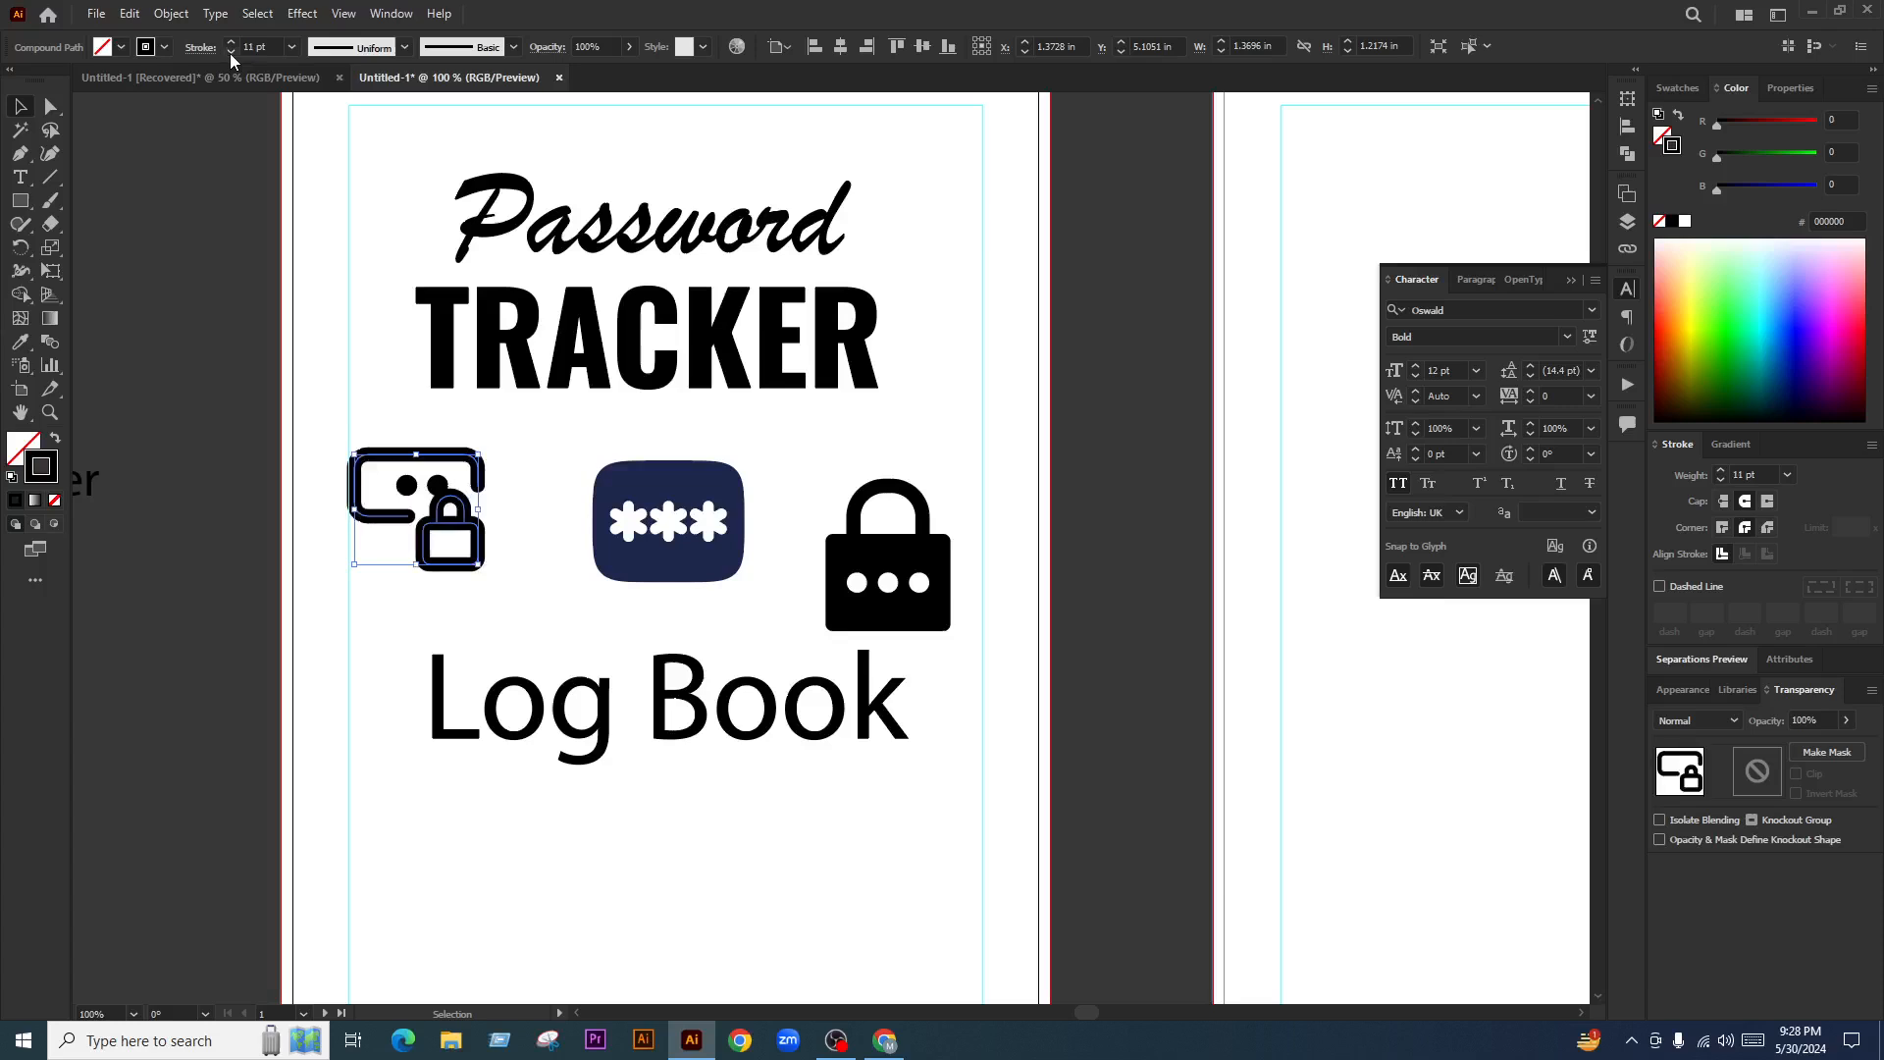
{"action": "left_click", "coordinate": [229, 53]}
Move the asterisk and chat-bubble lock icons off the artboard onto the pasteboard
{"action": "scroll", "coordinate": [428, 520], "scroll_direction": "up", "scroll_amount": 2}
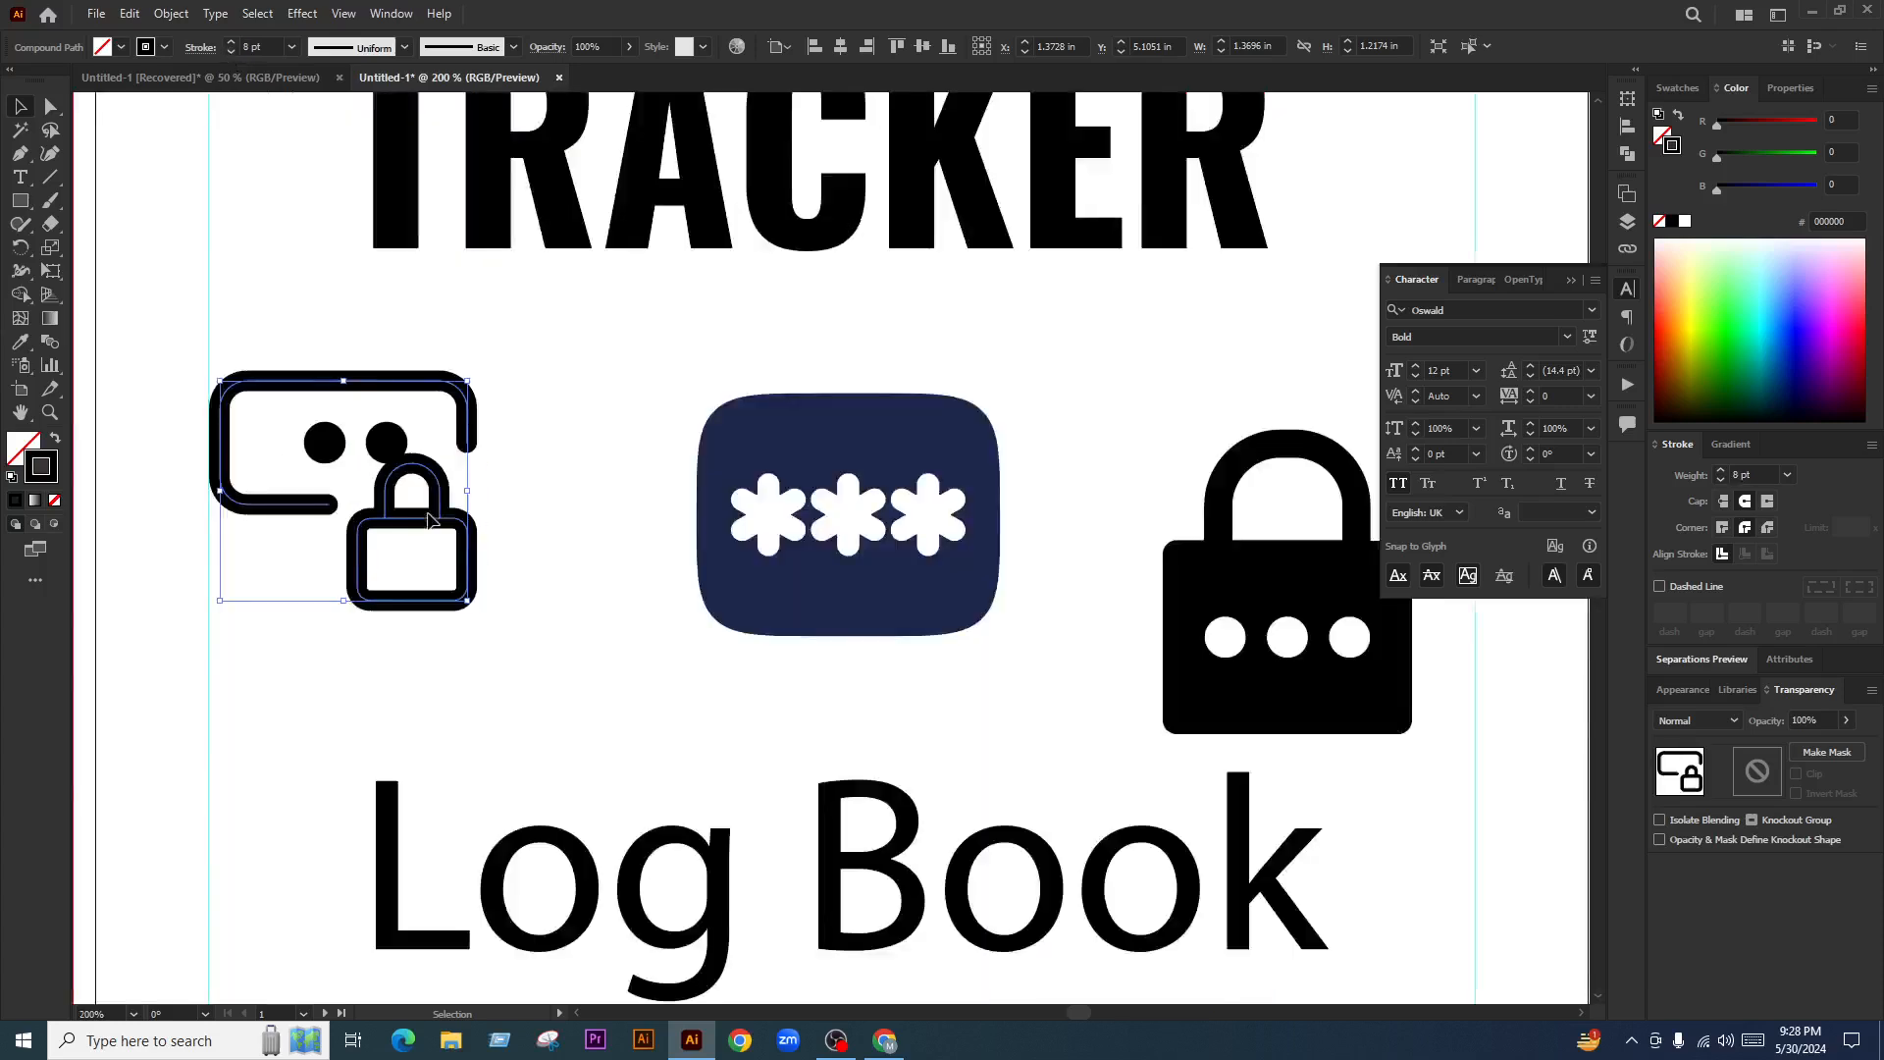
{"action": "left_click_drag", "start_coordinate": [429, 520], "coordinate": [480, 530]}
{"action": "left_click", "coordinate": [344, 564]}
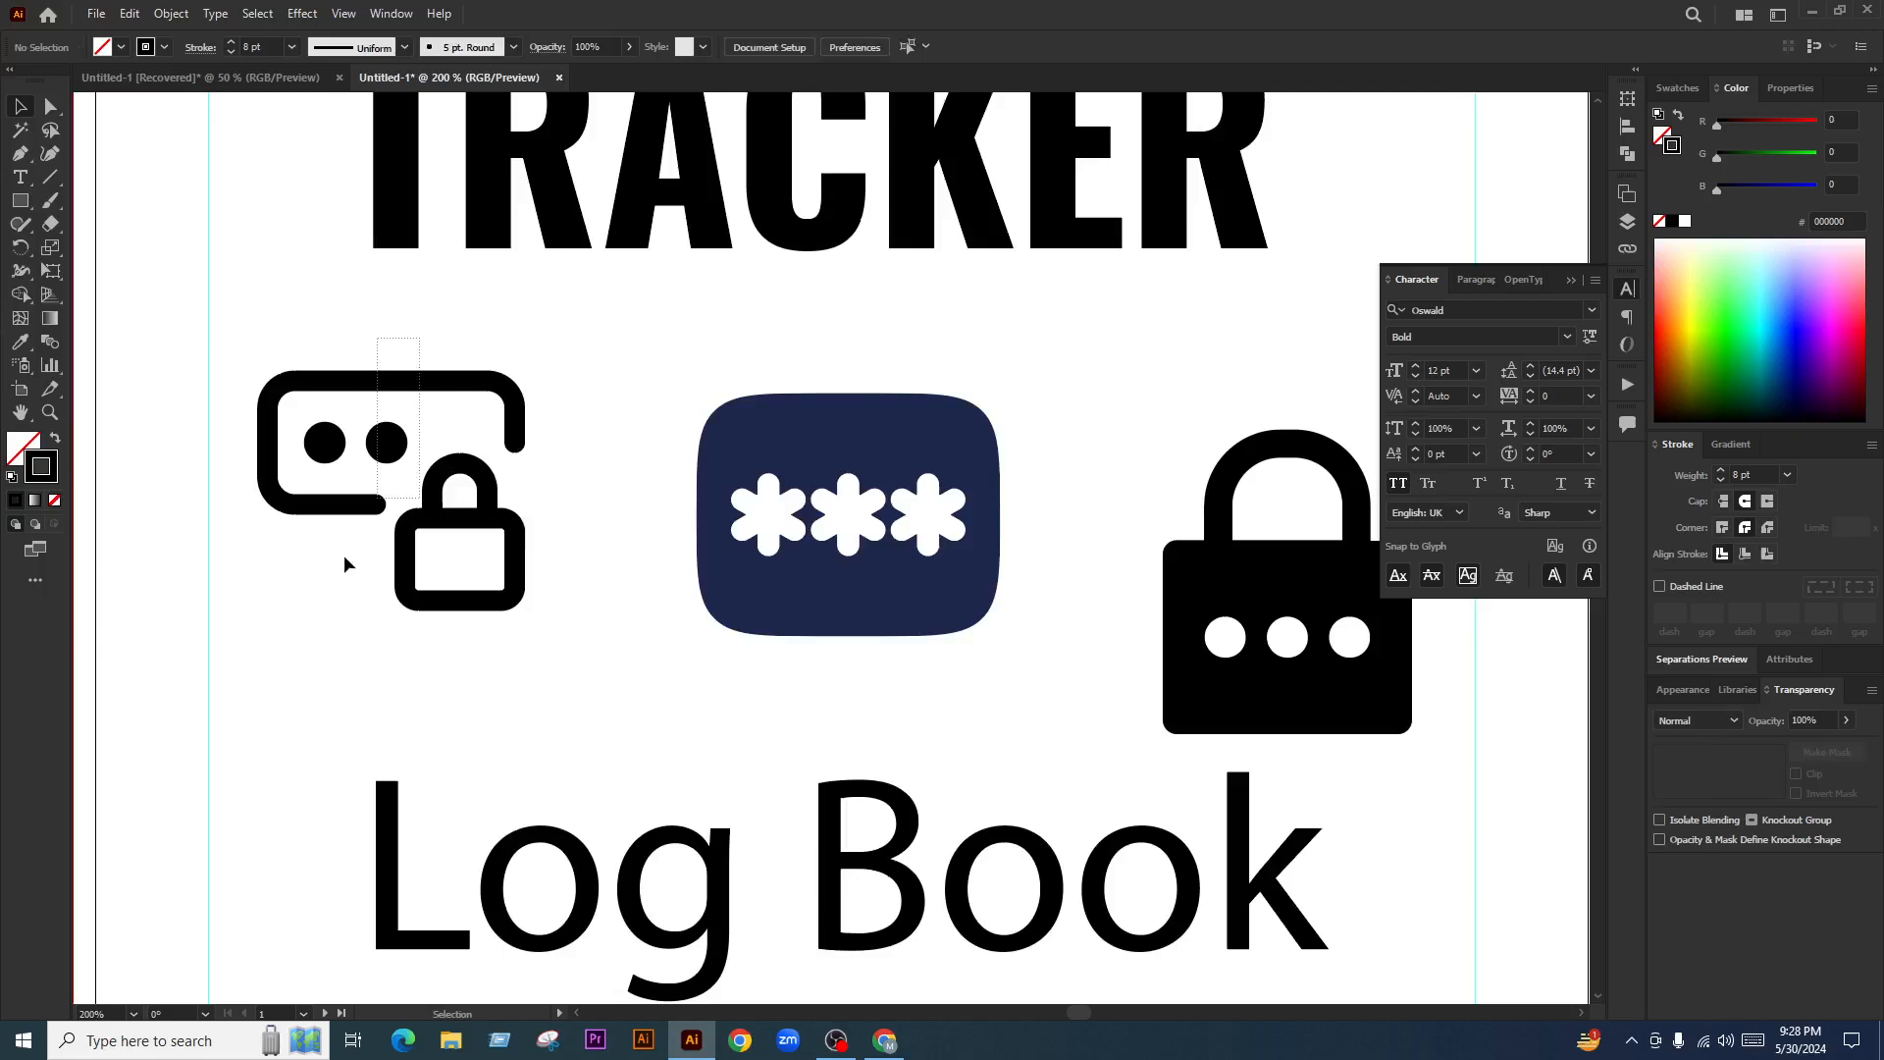
{"action": "left_click_drag", "start_coordinate": [345, 564], "coordinate": [575, 515]}
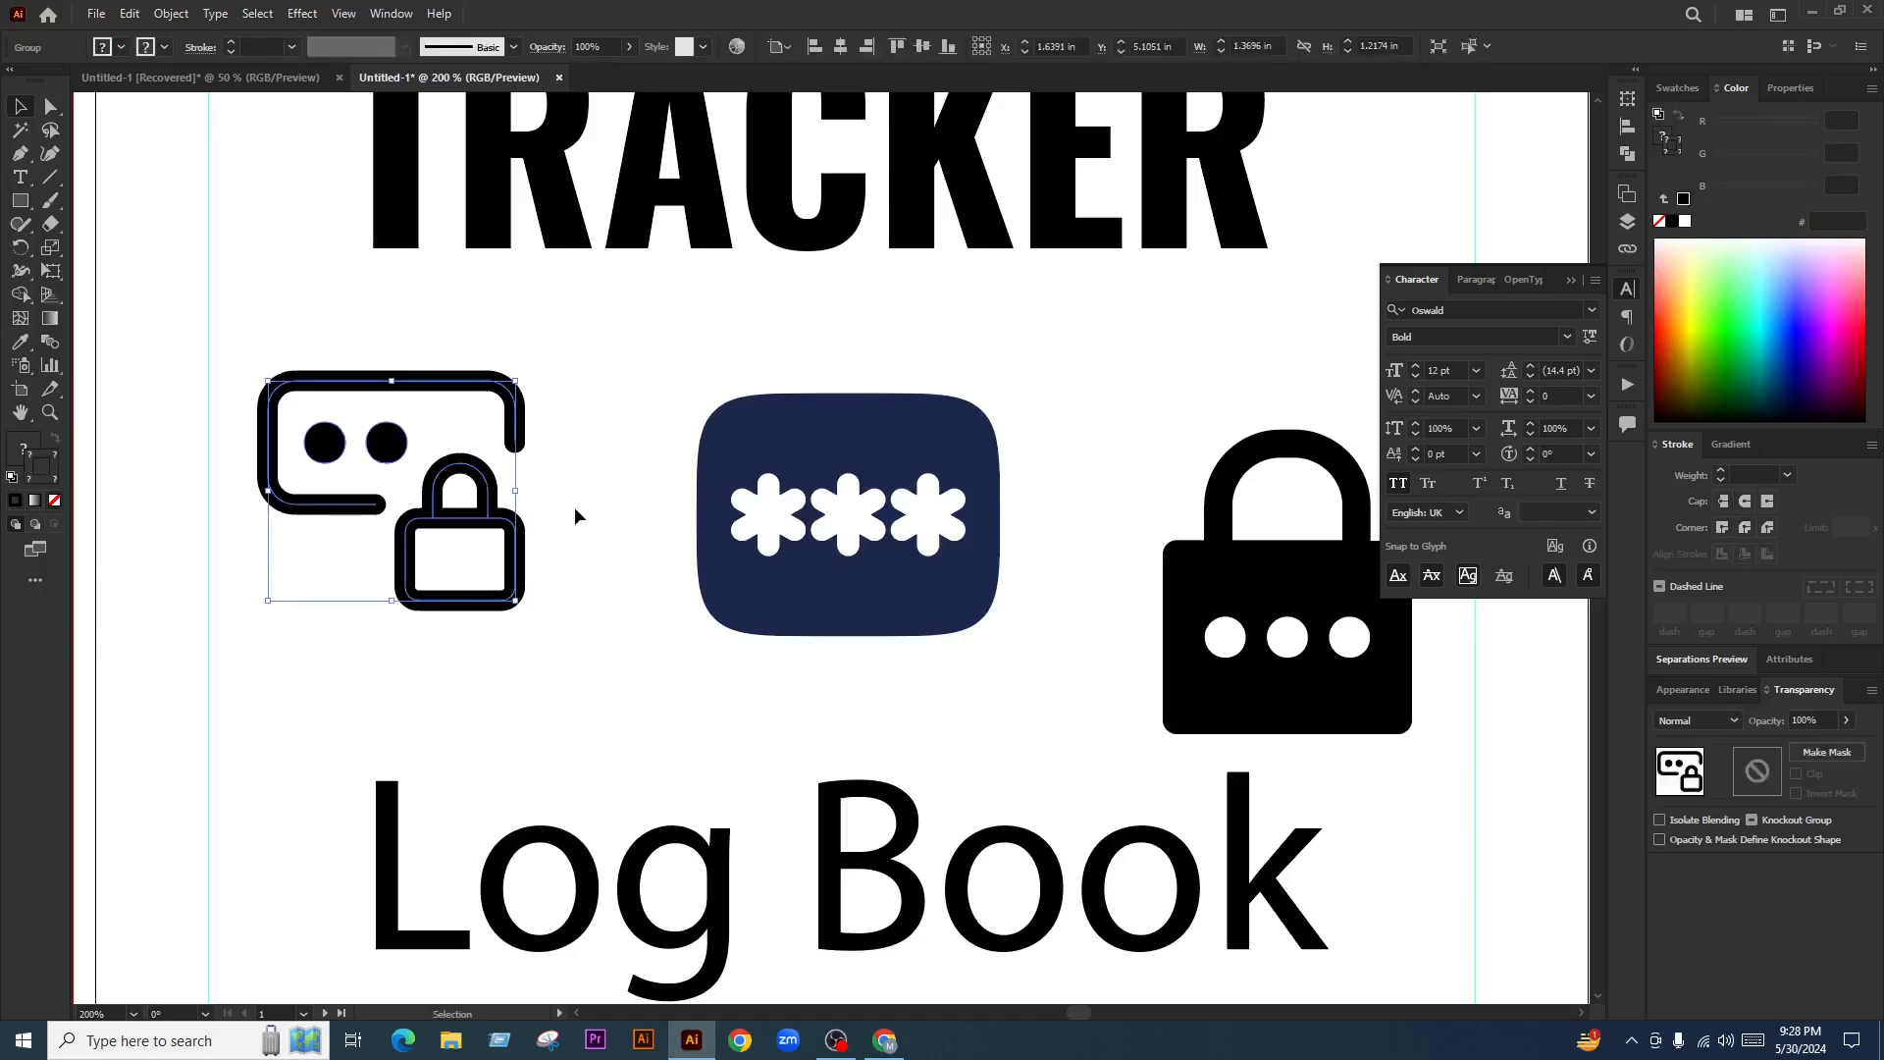
{"action": "left_click", "coordinate": [575, 515]}
{"action": "scroll", "coordinate": [557, 499], "scroll_direction": "down", "scroll_amount": 2}
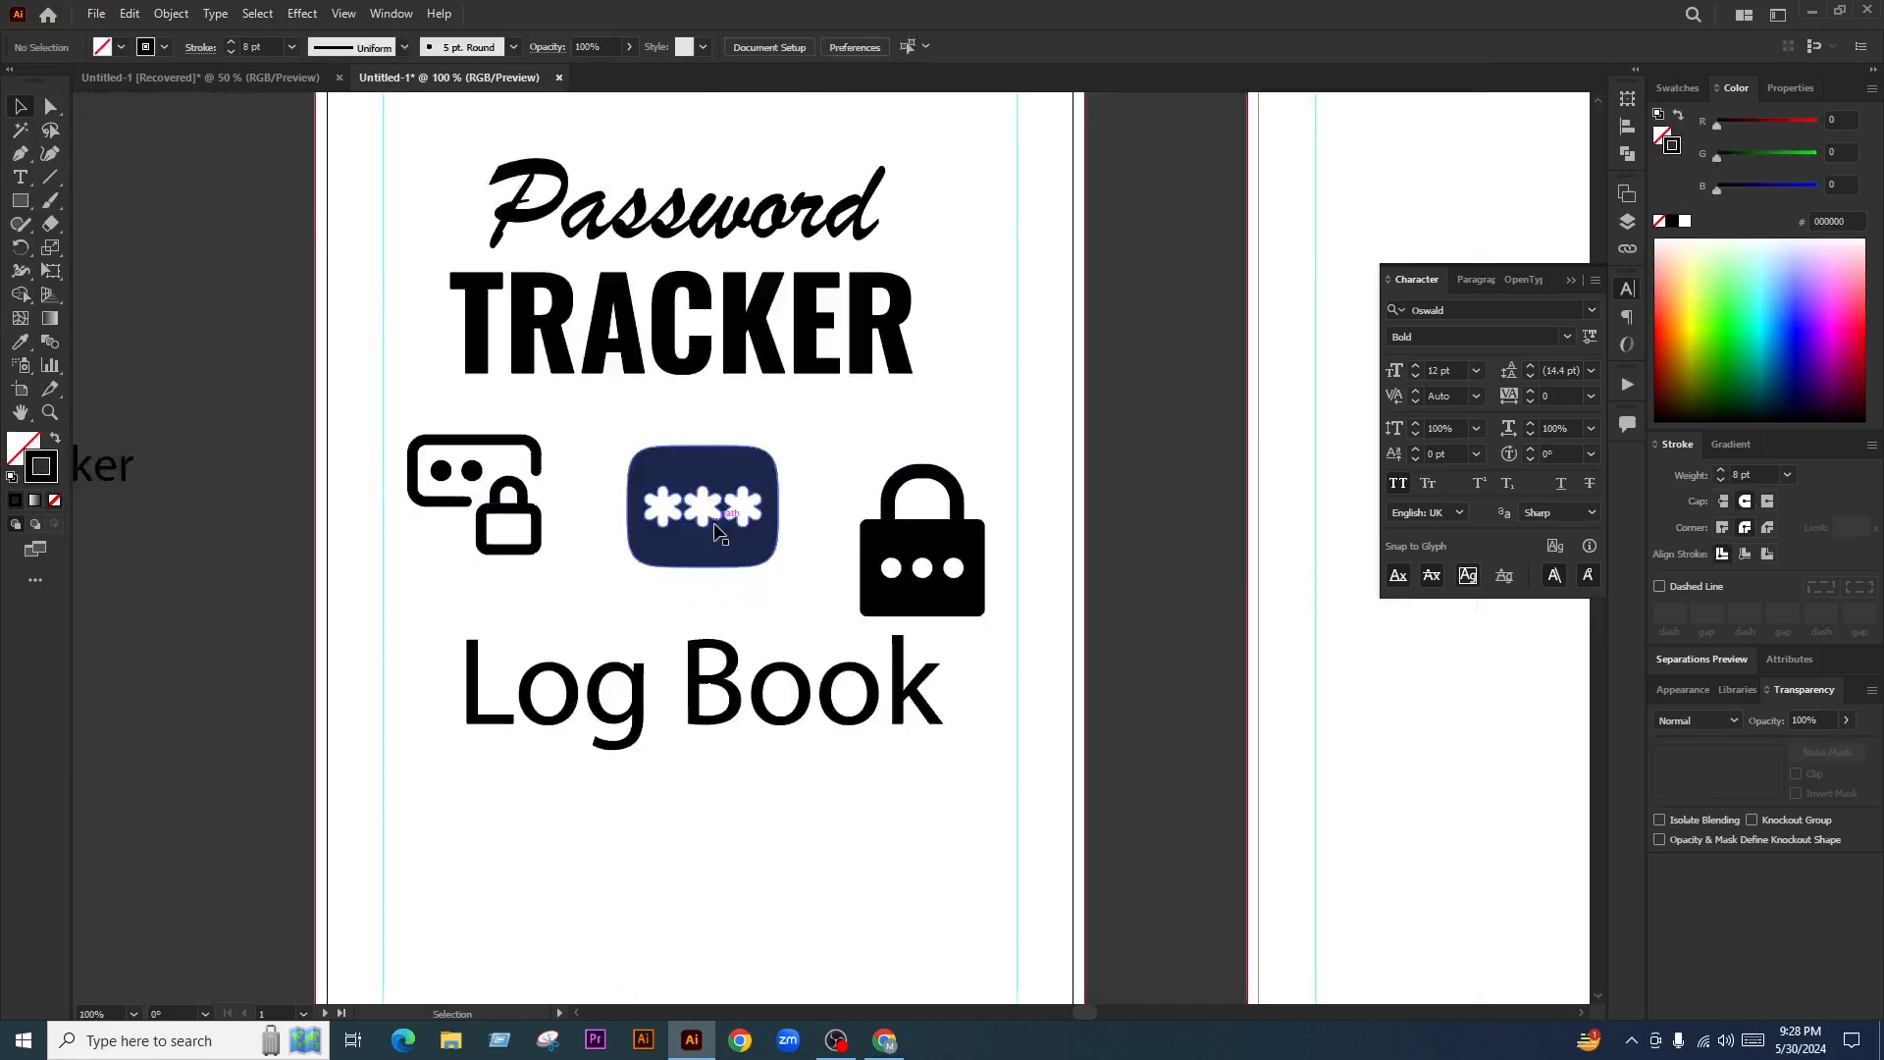
{"action": "scroll", "coordinate": [719, 533], "scroll_direction": "down", "scroll_amount": 1}
{"action": "left_click_drag", "start_coordinate": [720, 533], "coordinate": [188, 774]}
{"action": "left_click_drag", "start_coordinate": [570, 549], "coordinate": [337, 760]}
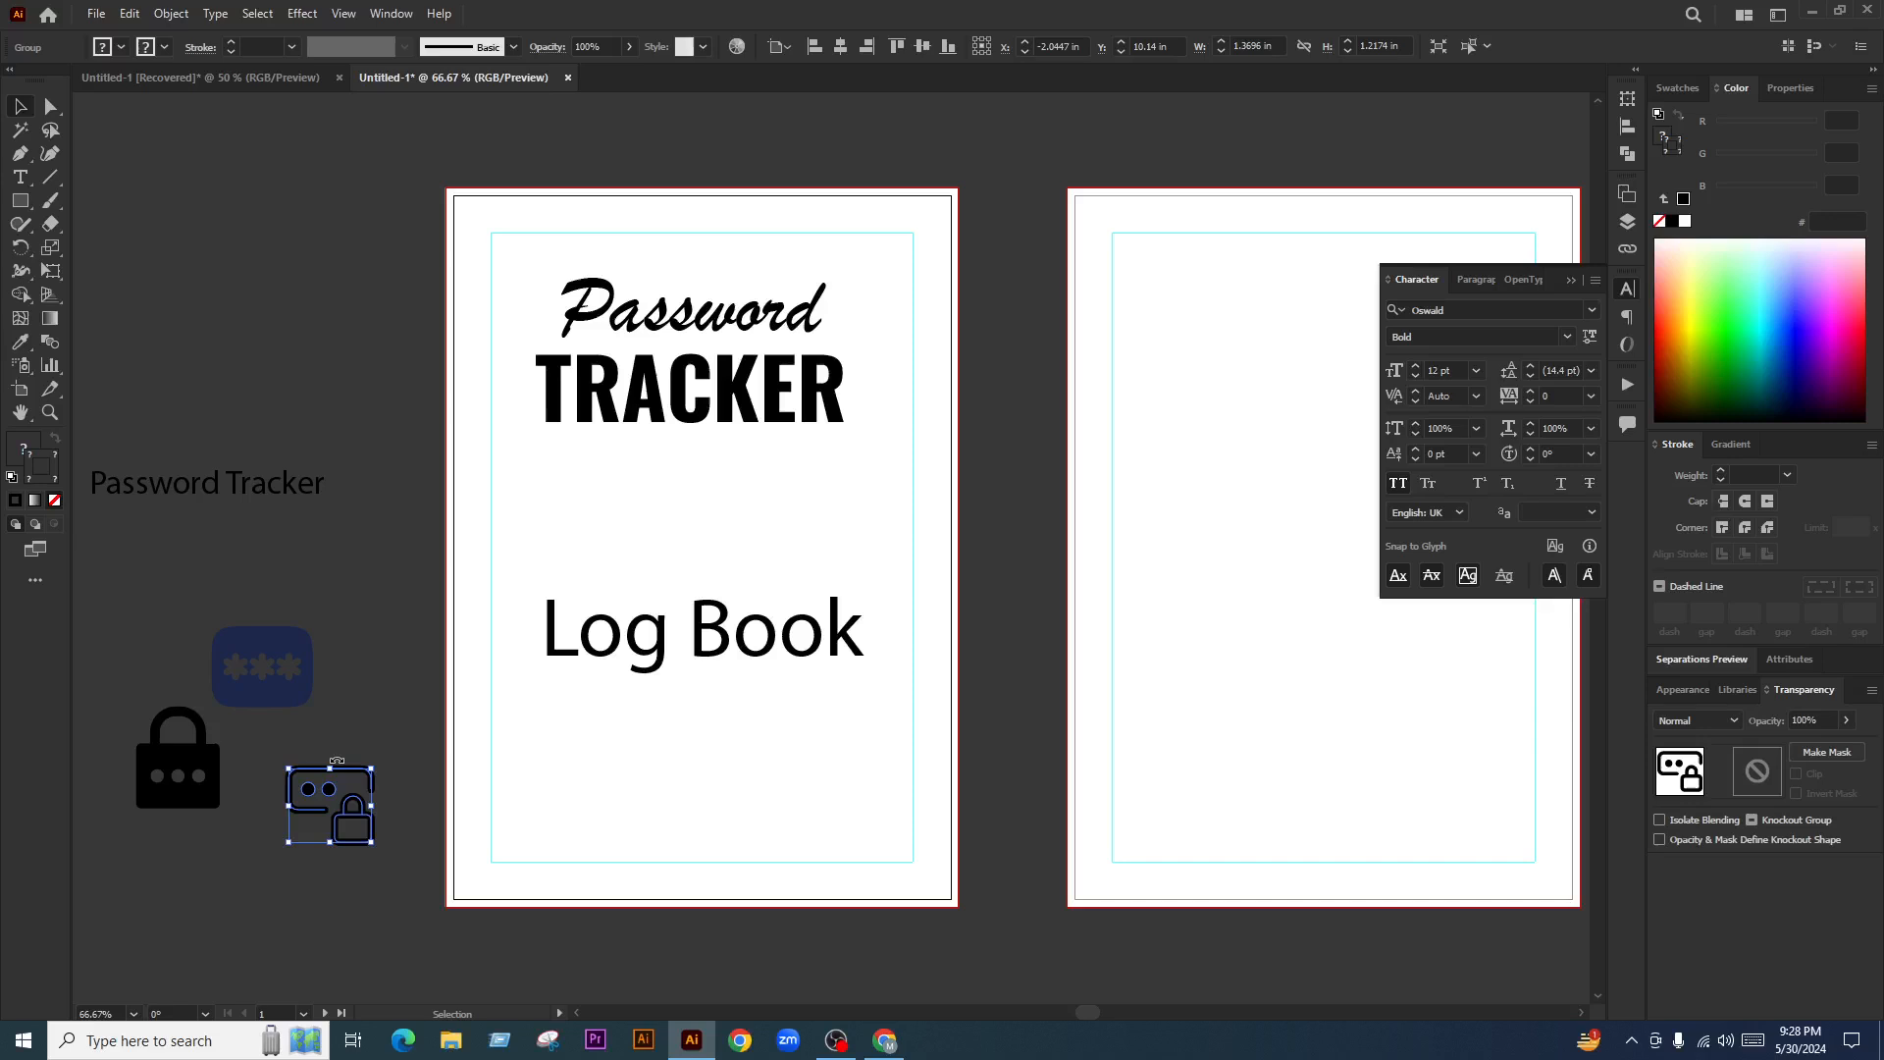
Zoom into the title, draw a wide black bar under TRACKER, and raise Log Book beneath it
{"action": "left_click", "coordinate": [745, 549]}
{"action": "left_click_drag", "start_coordinate": [755, 605], "coordinate": [701, 407]}
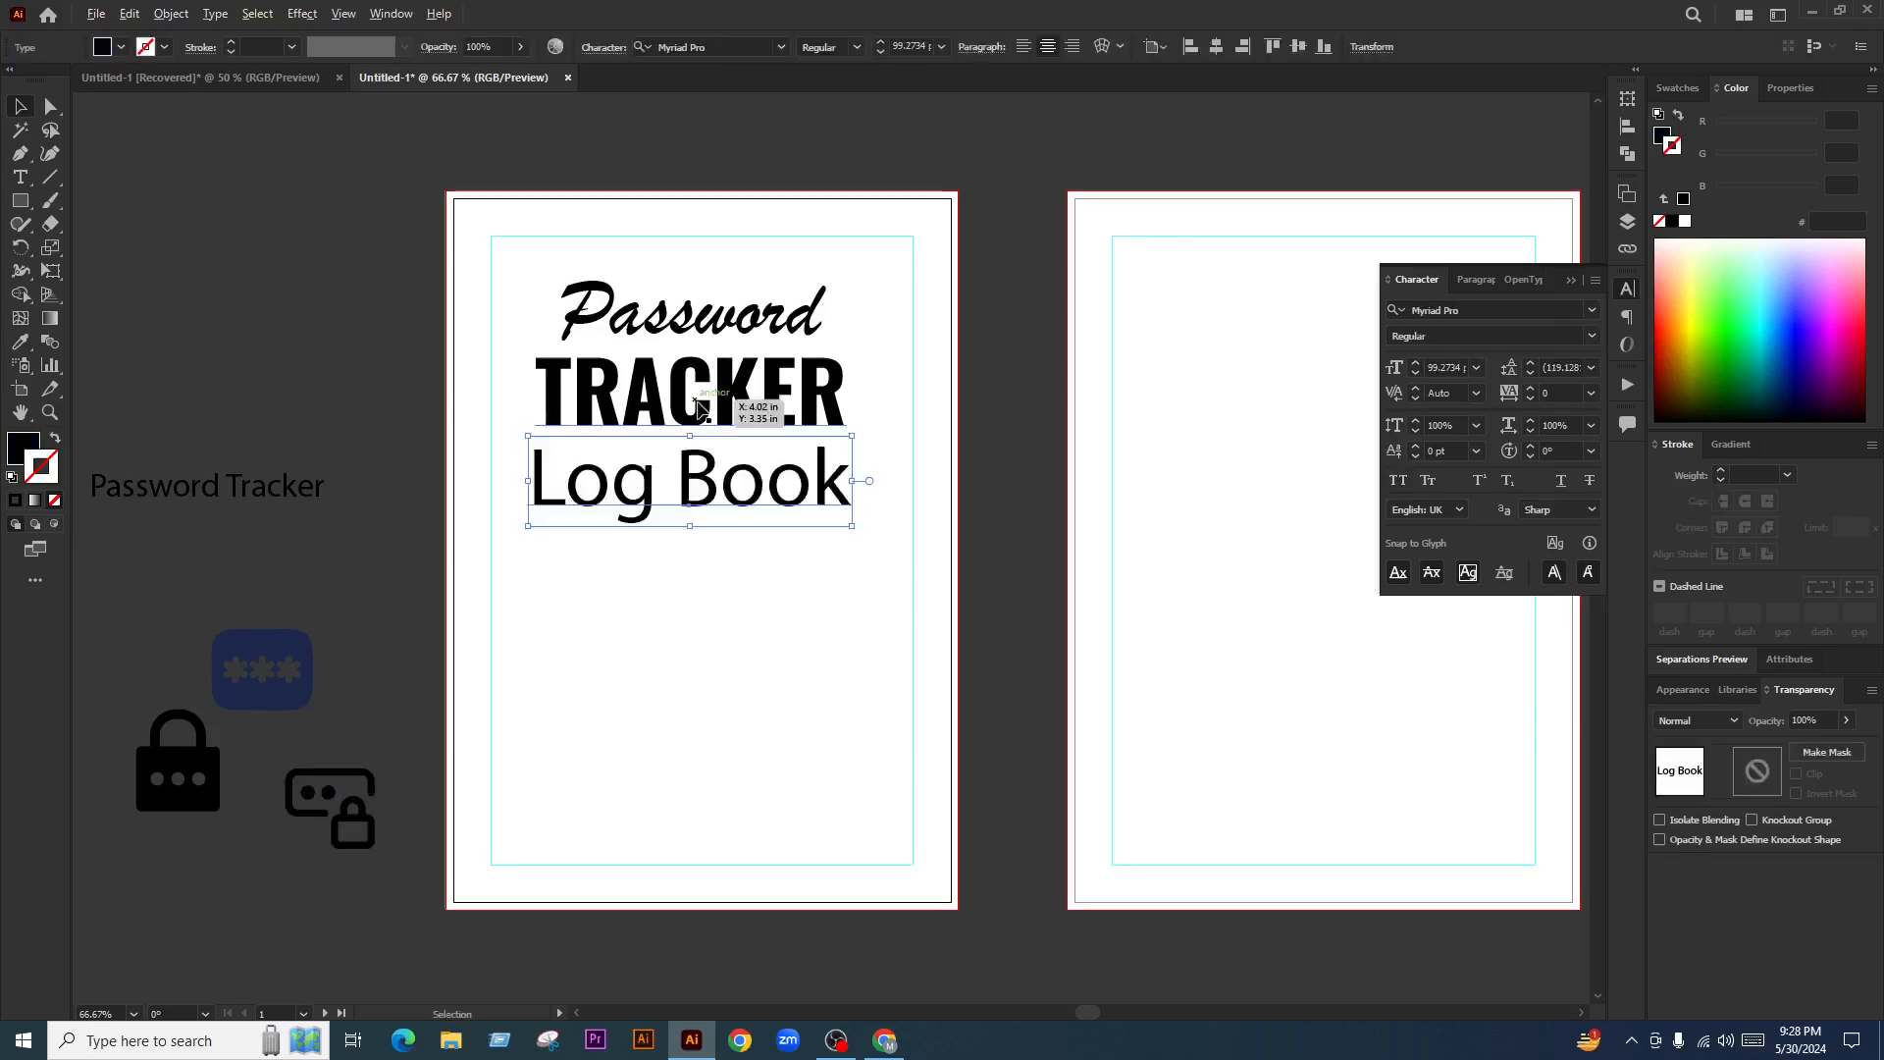
{"action": "key", "text": "ctrl+plus"}
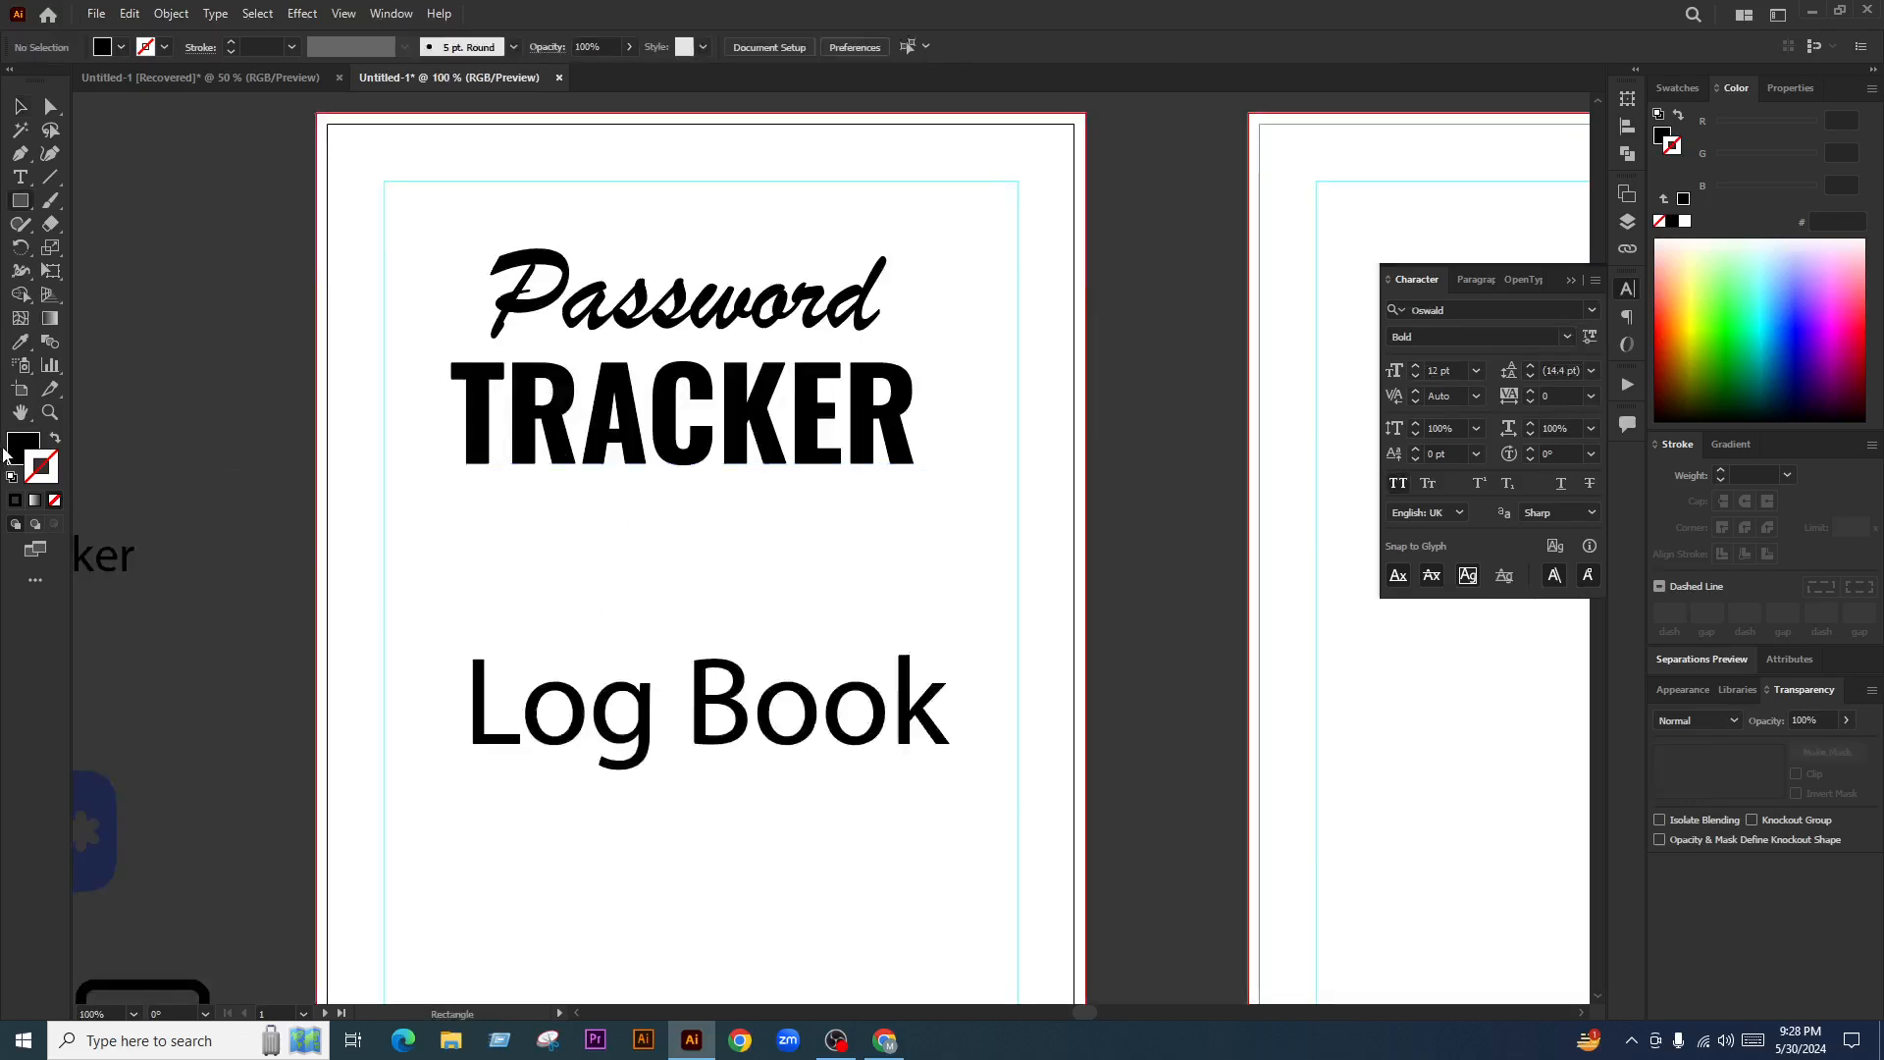
{"action": "key", "text": "ctrl+plus"}
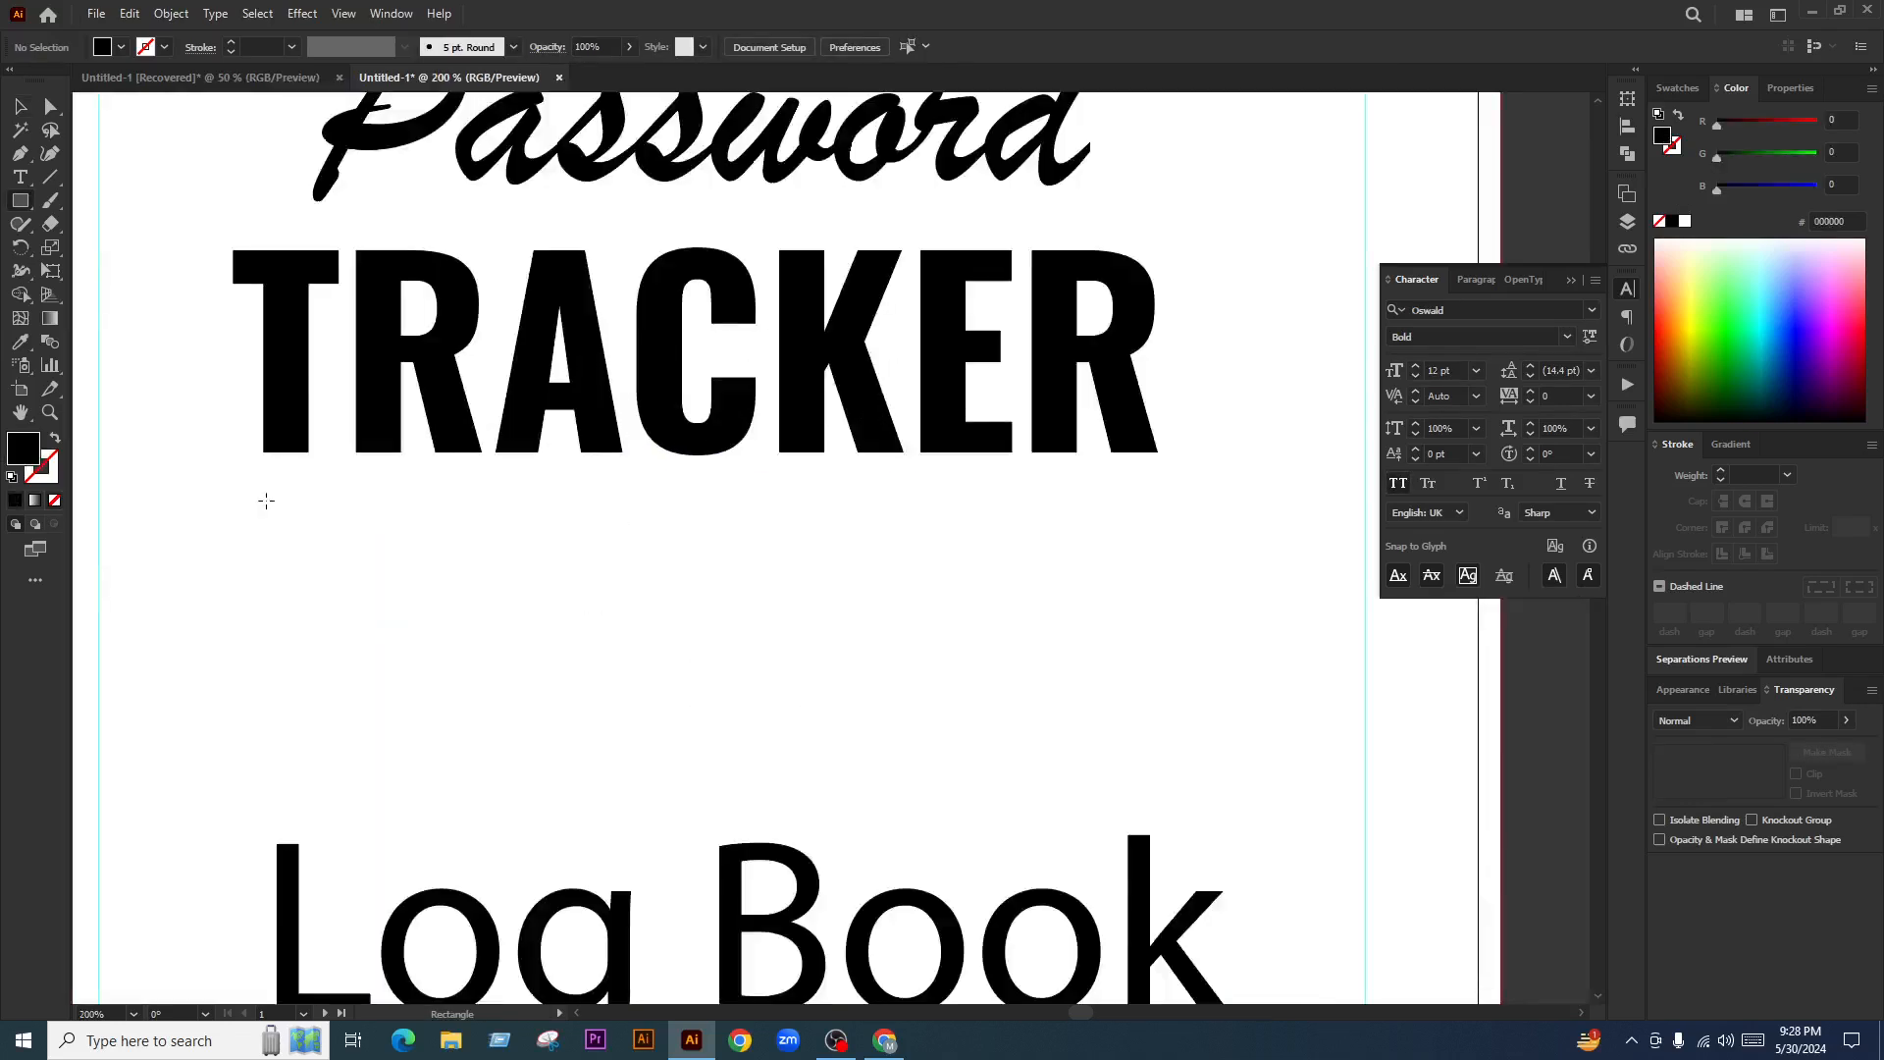
{"action": "left_click_drag", "start_coordinate": [265, 501], "coordinate": [1176, 606]}
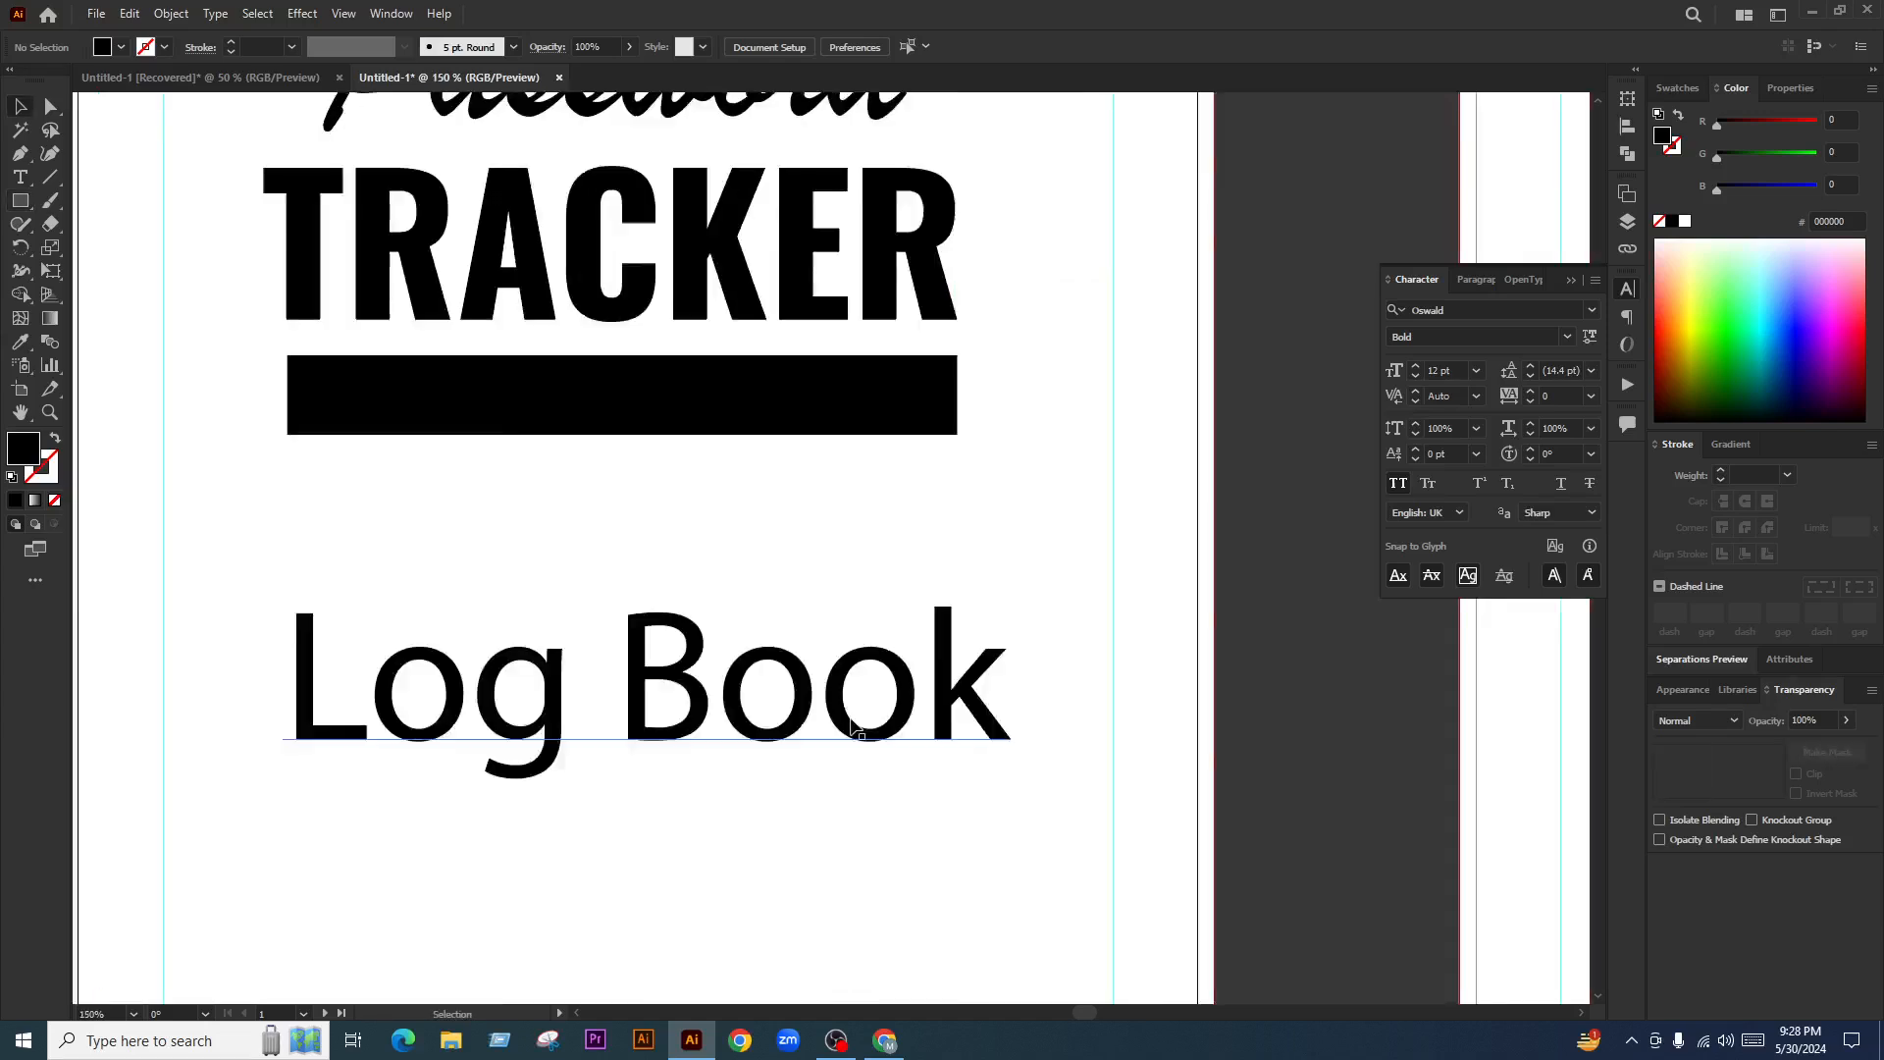
{"action": "left_click_drag", "start_coordinate": [854, 726], "coordinate": [854, 422]}
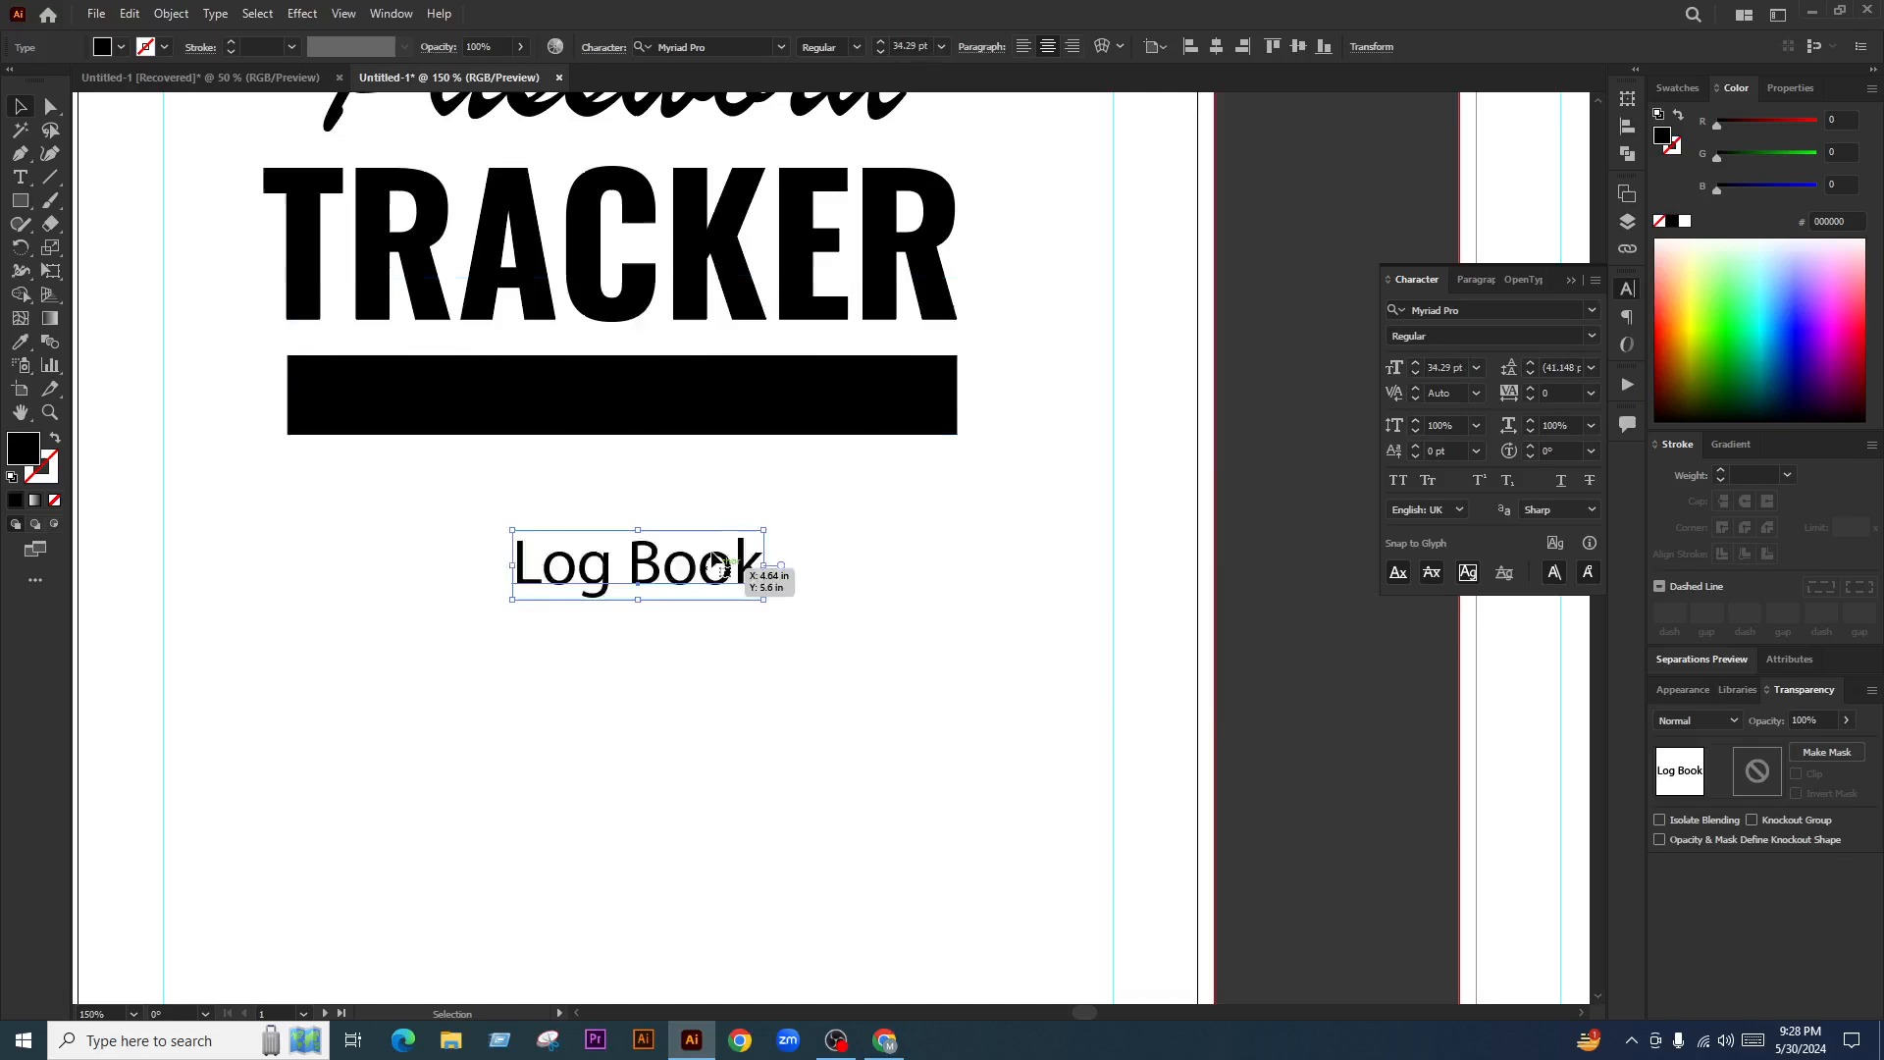
Make the Log Book text white, all-caps Roboto Bold
{"action": "left_click", "coordinate": [707, 46]}
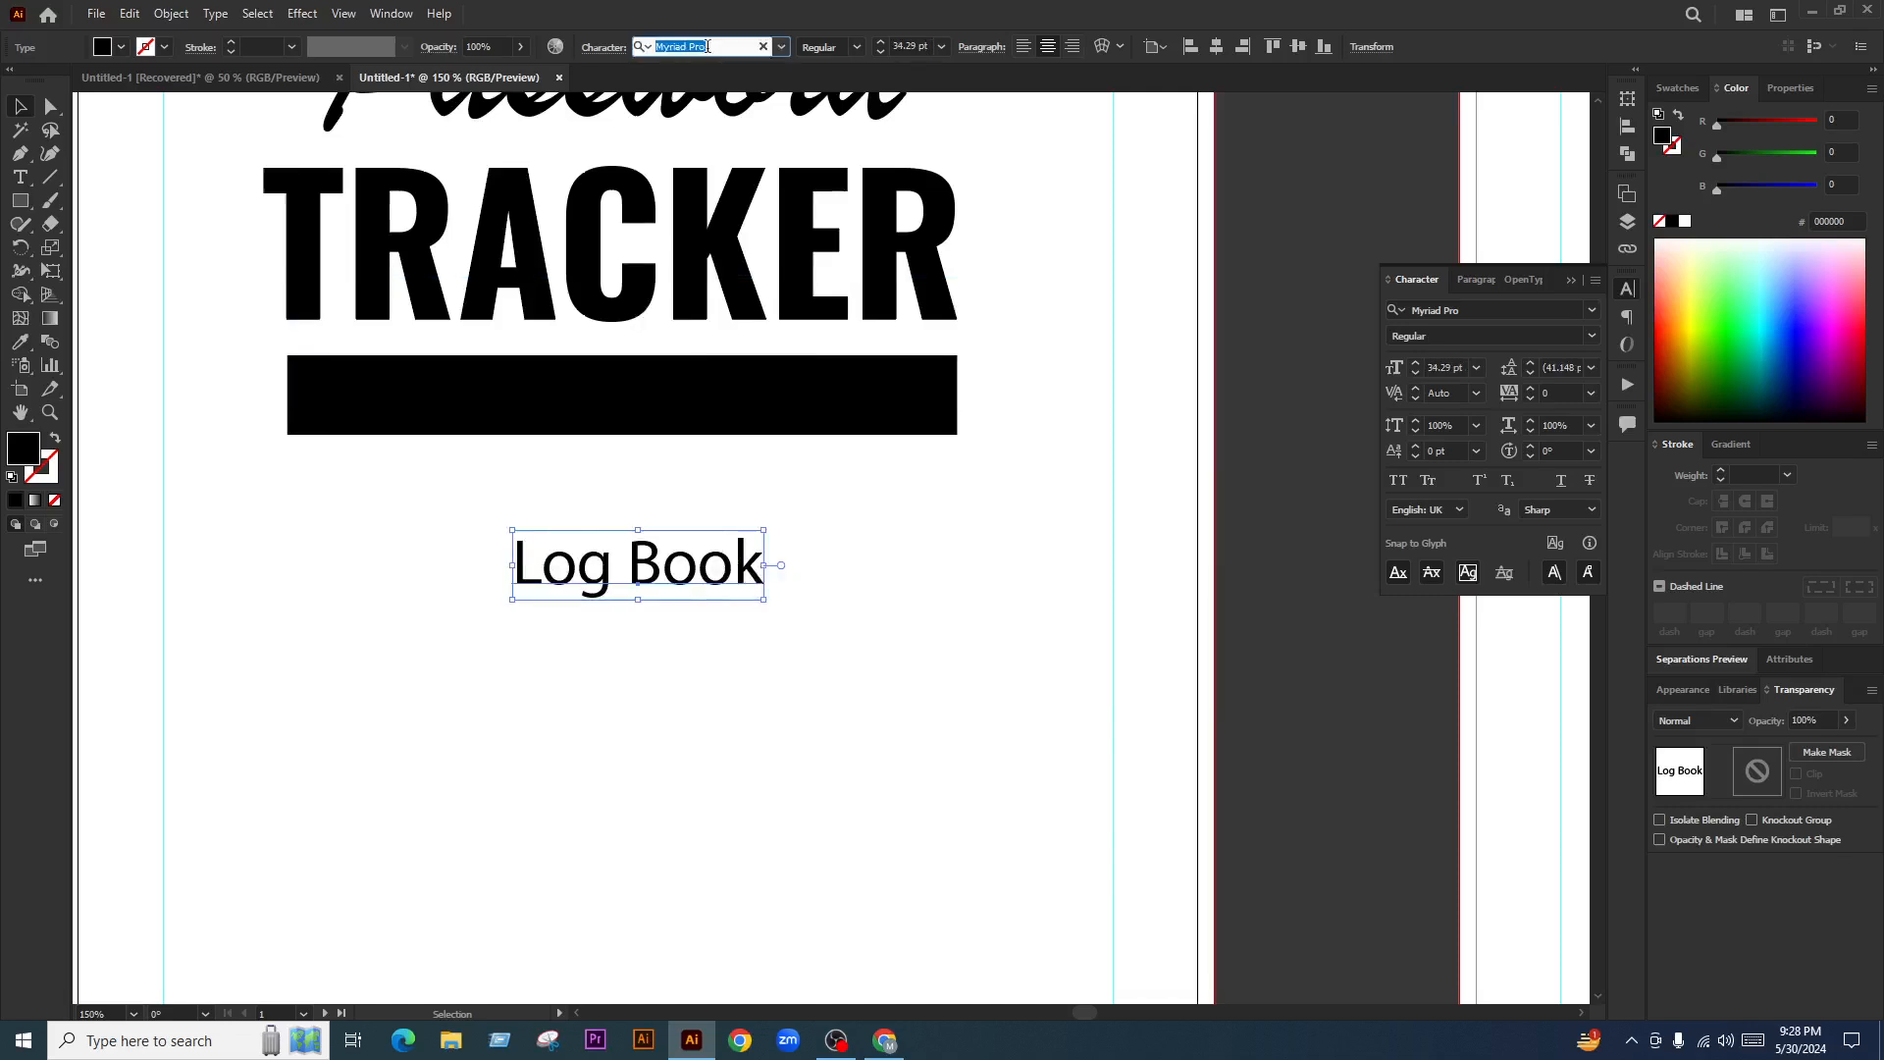
{"action": "type", "text": "mont"}
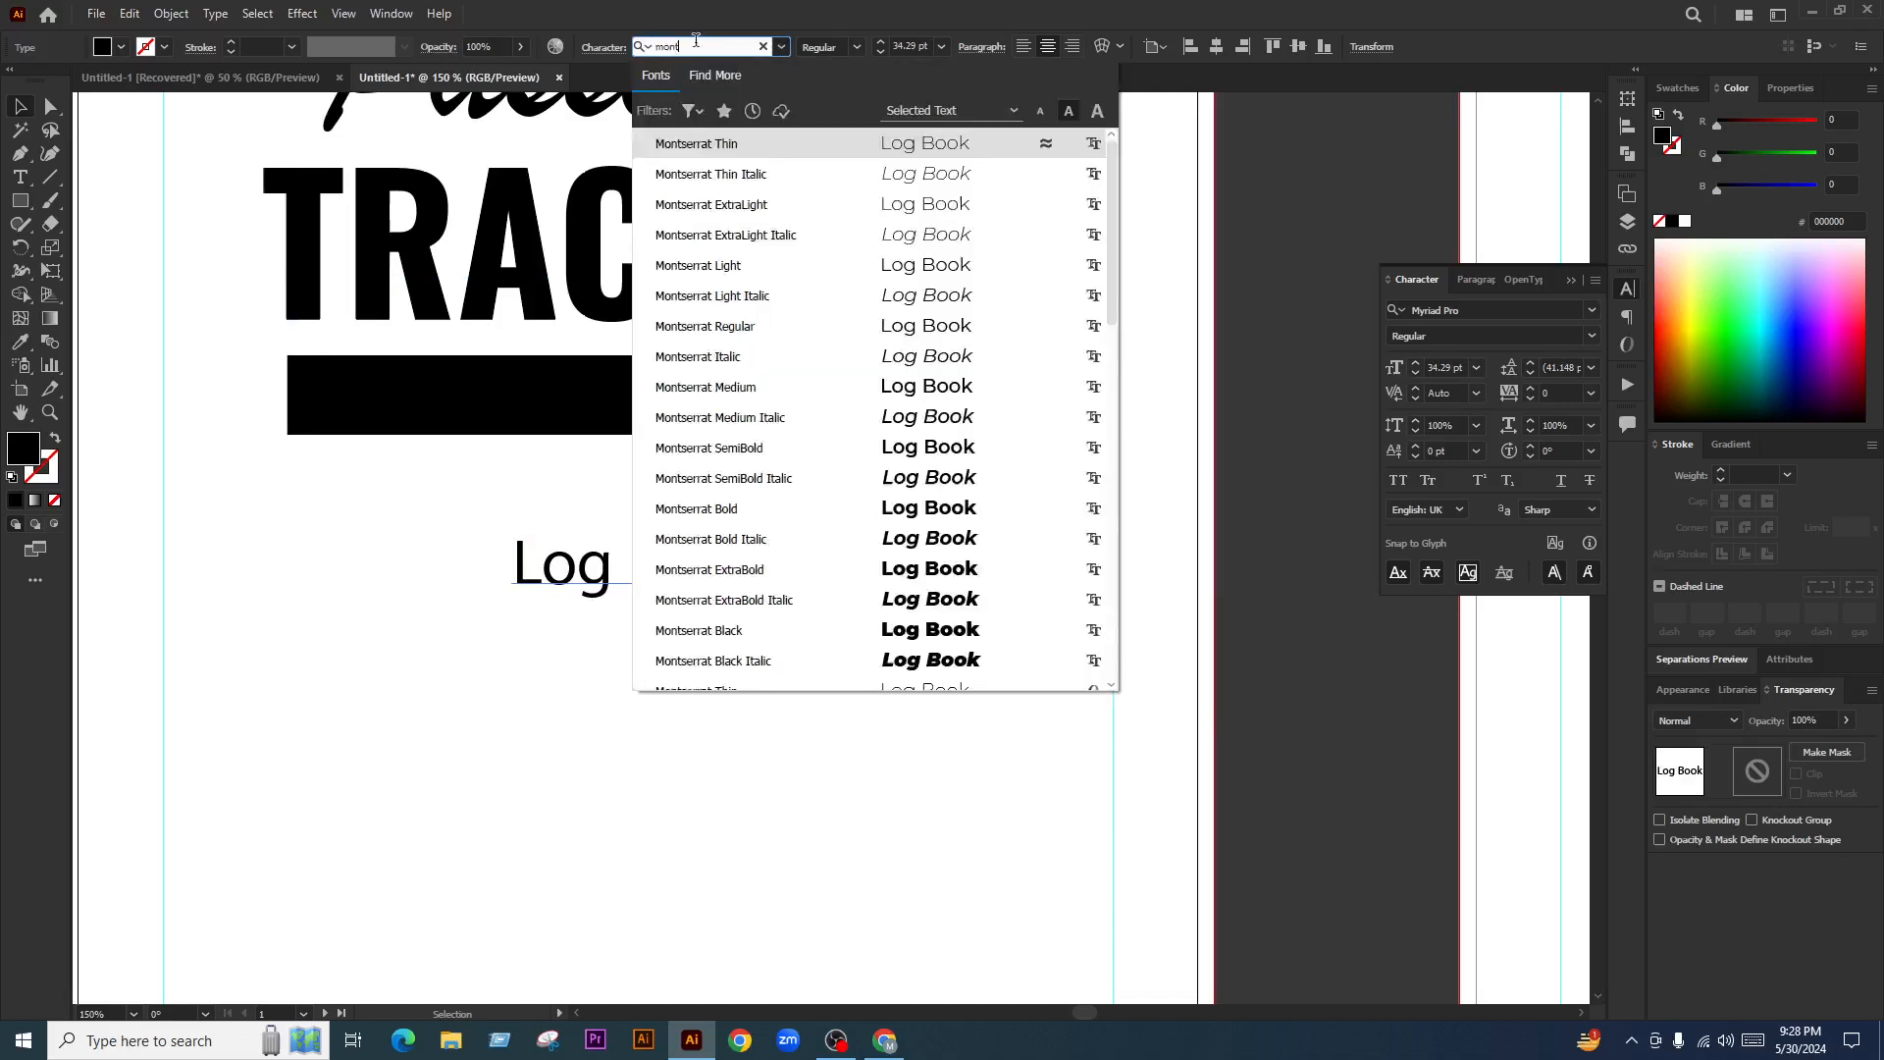
{"action": "key", "text": "Return"}
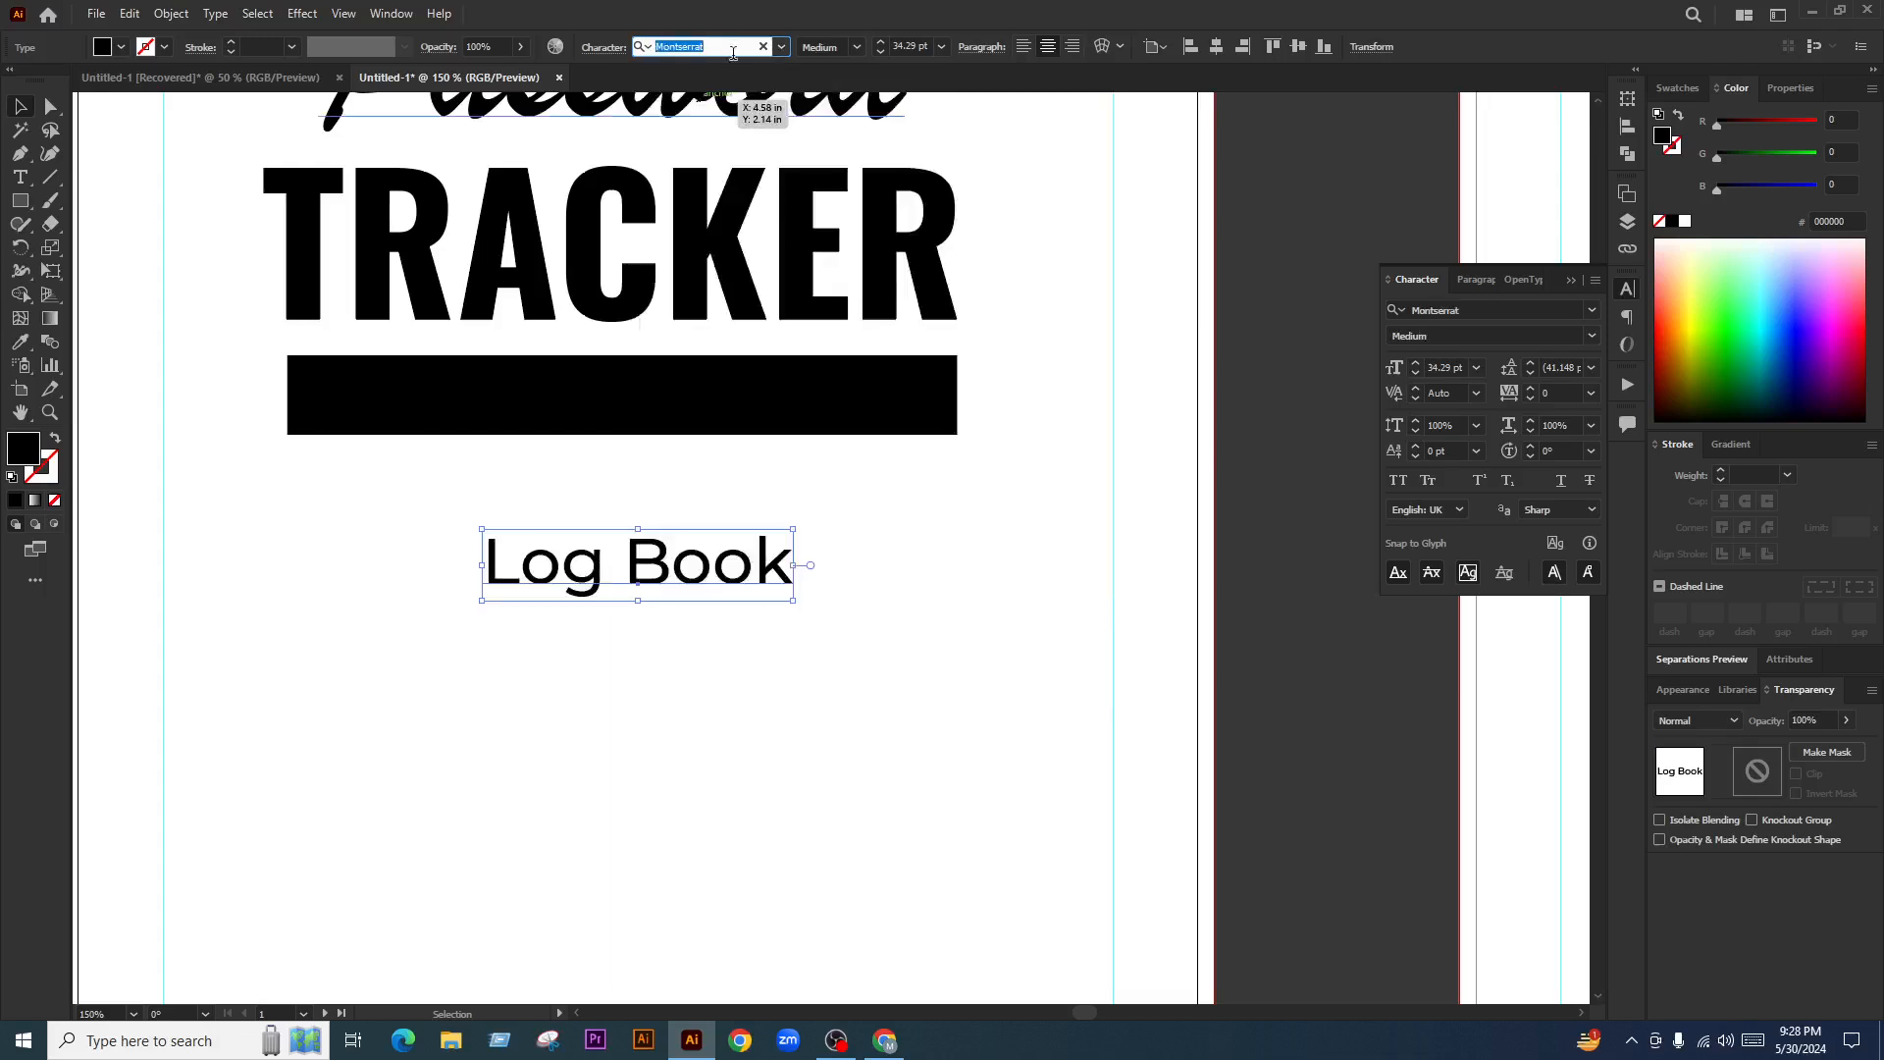
{"action": "type", "text": "robo"}
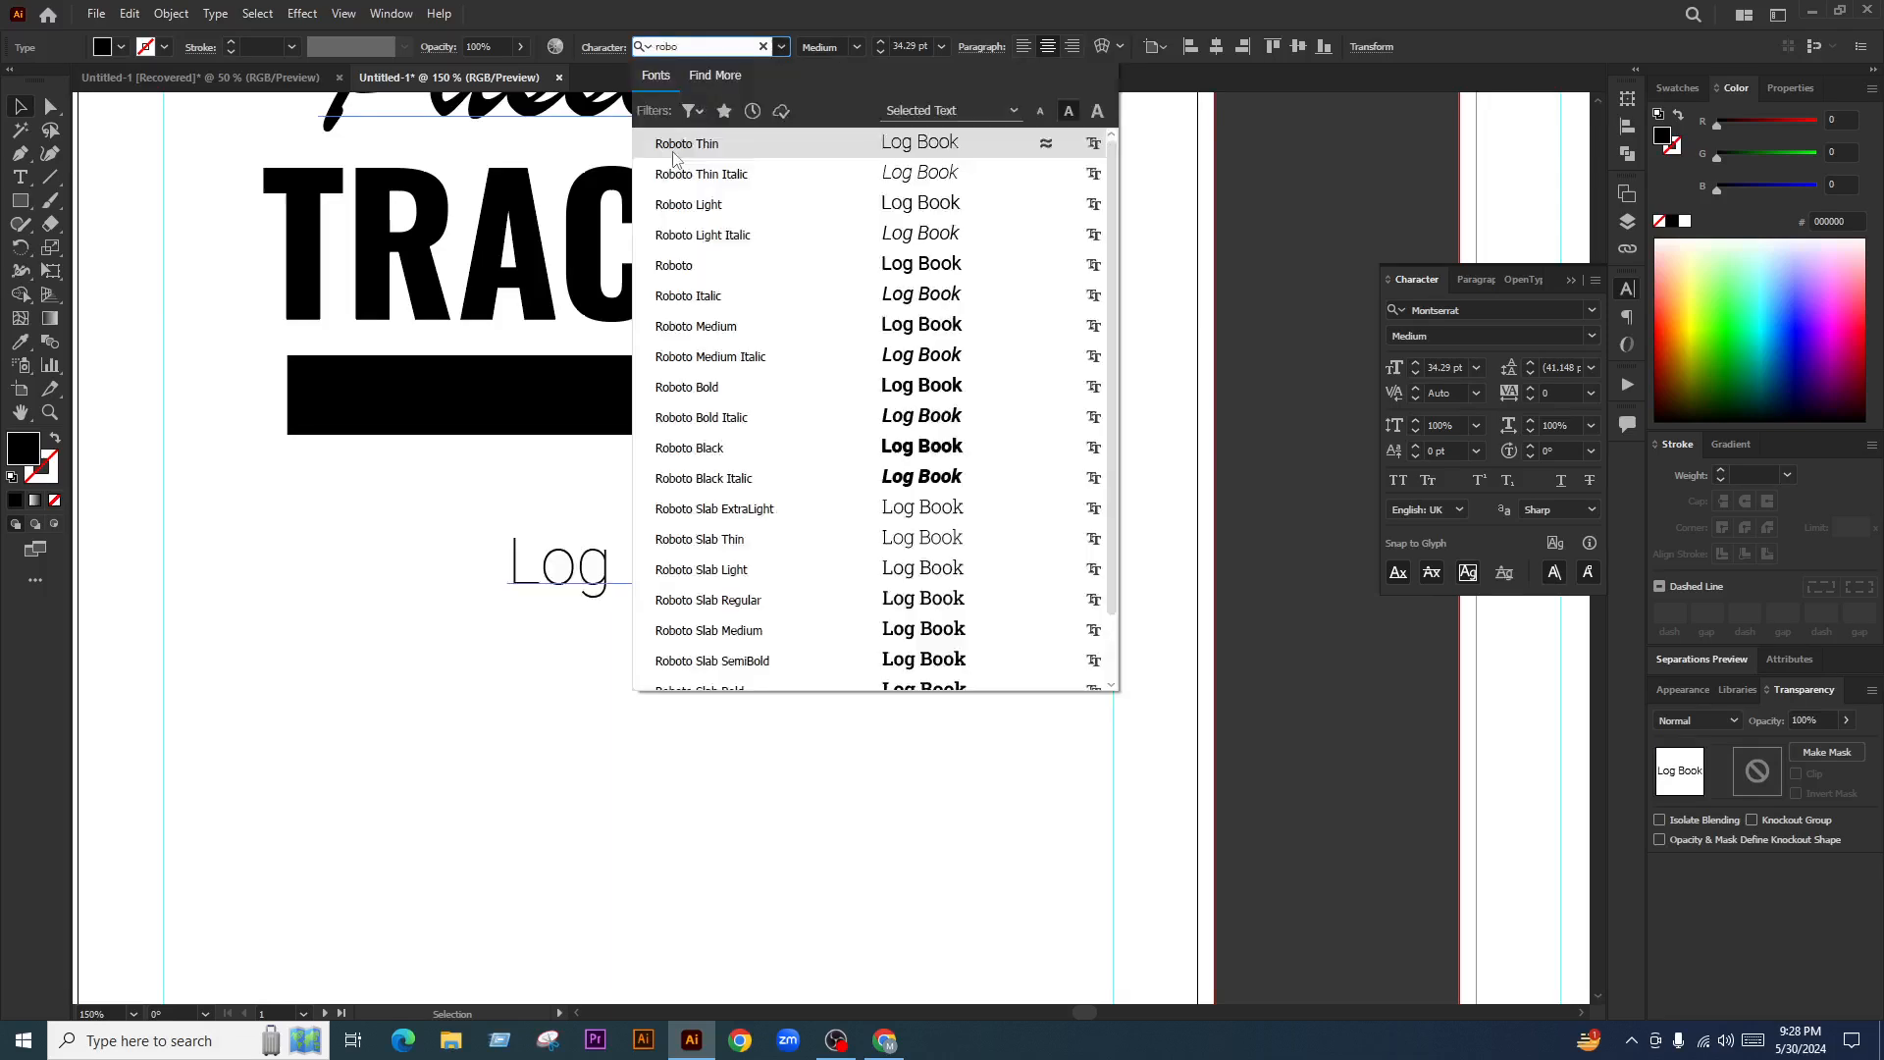
{"action": "left_click", "coordinate": [687, 386]}
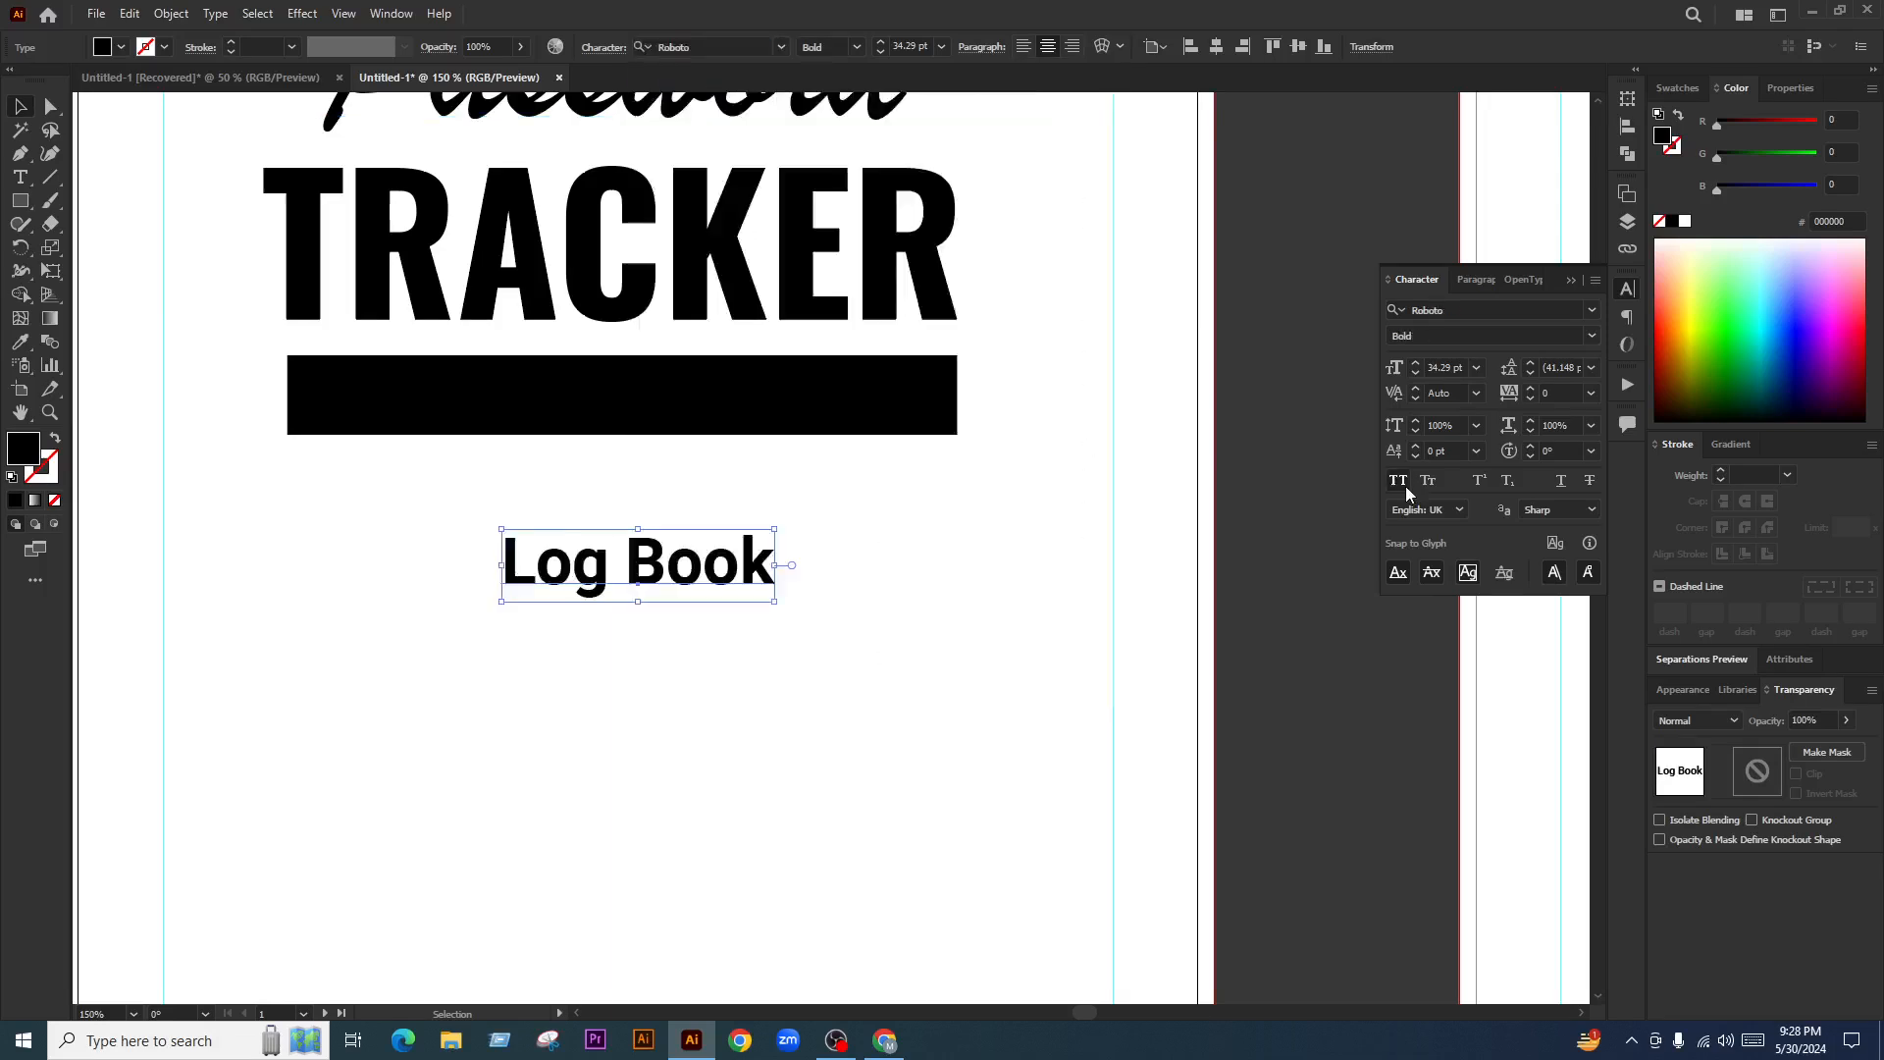
{"action": "left_click", "coordinate": [1406, 488]}
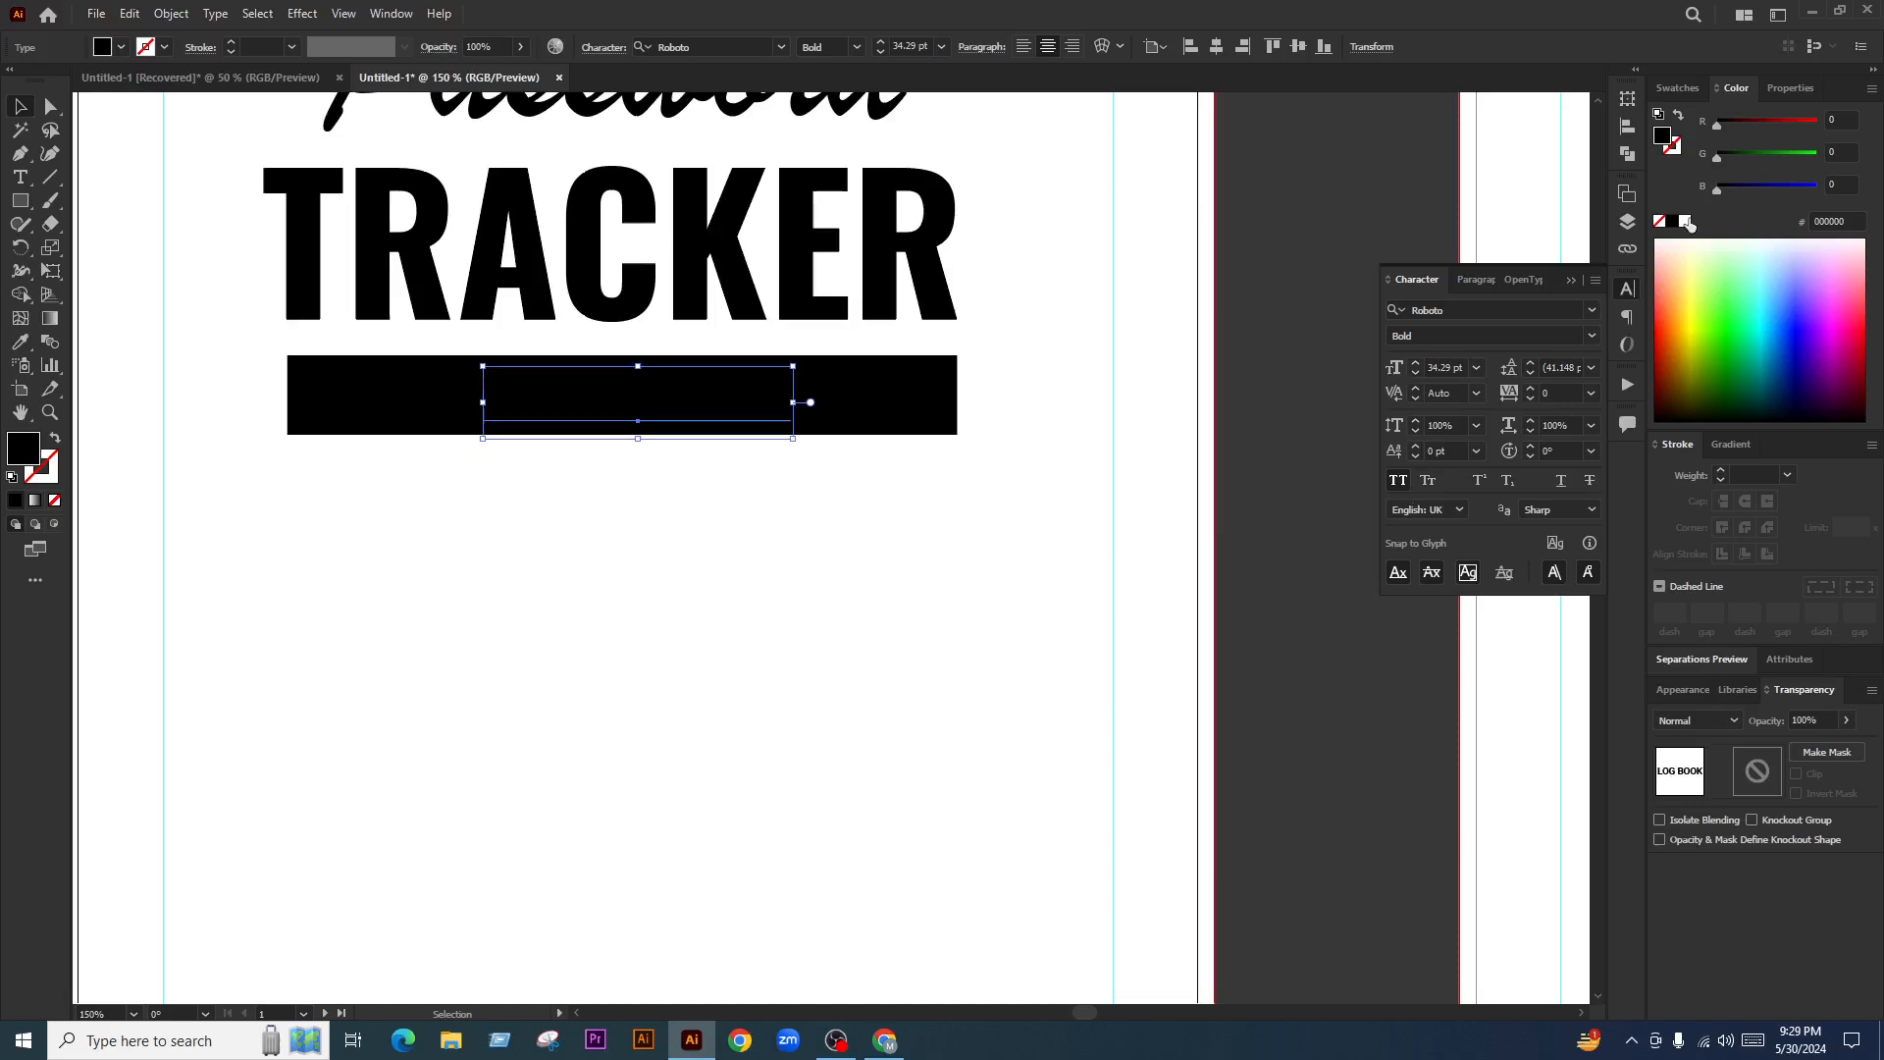
{"action": "left_click", "coordinate": [1686, 221]}
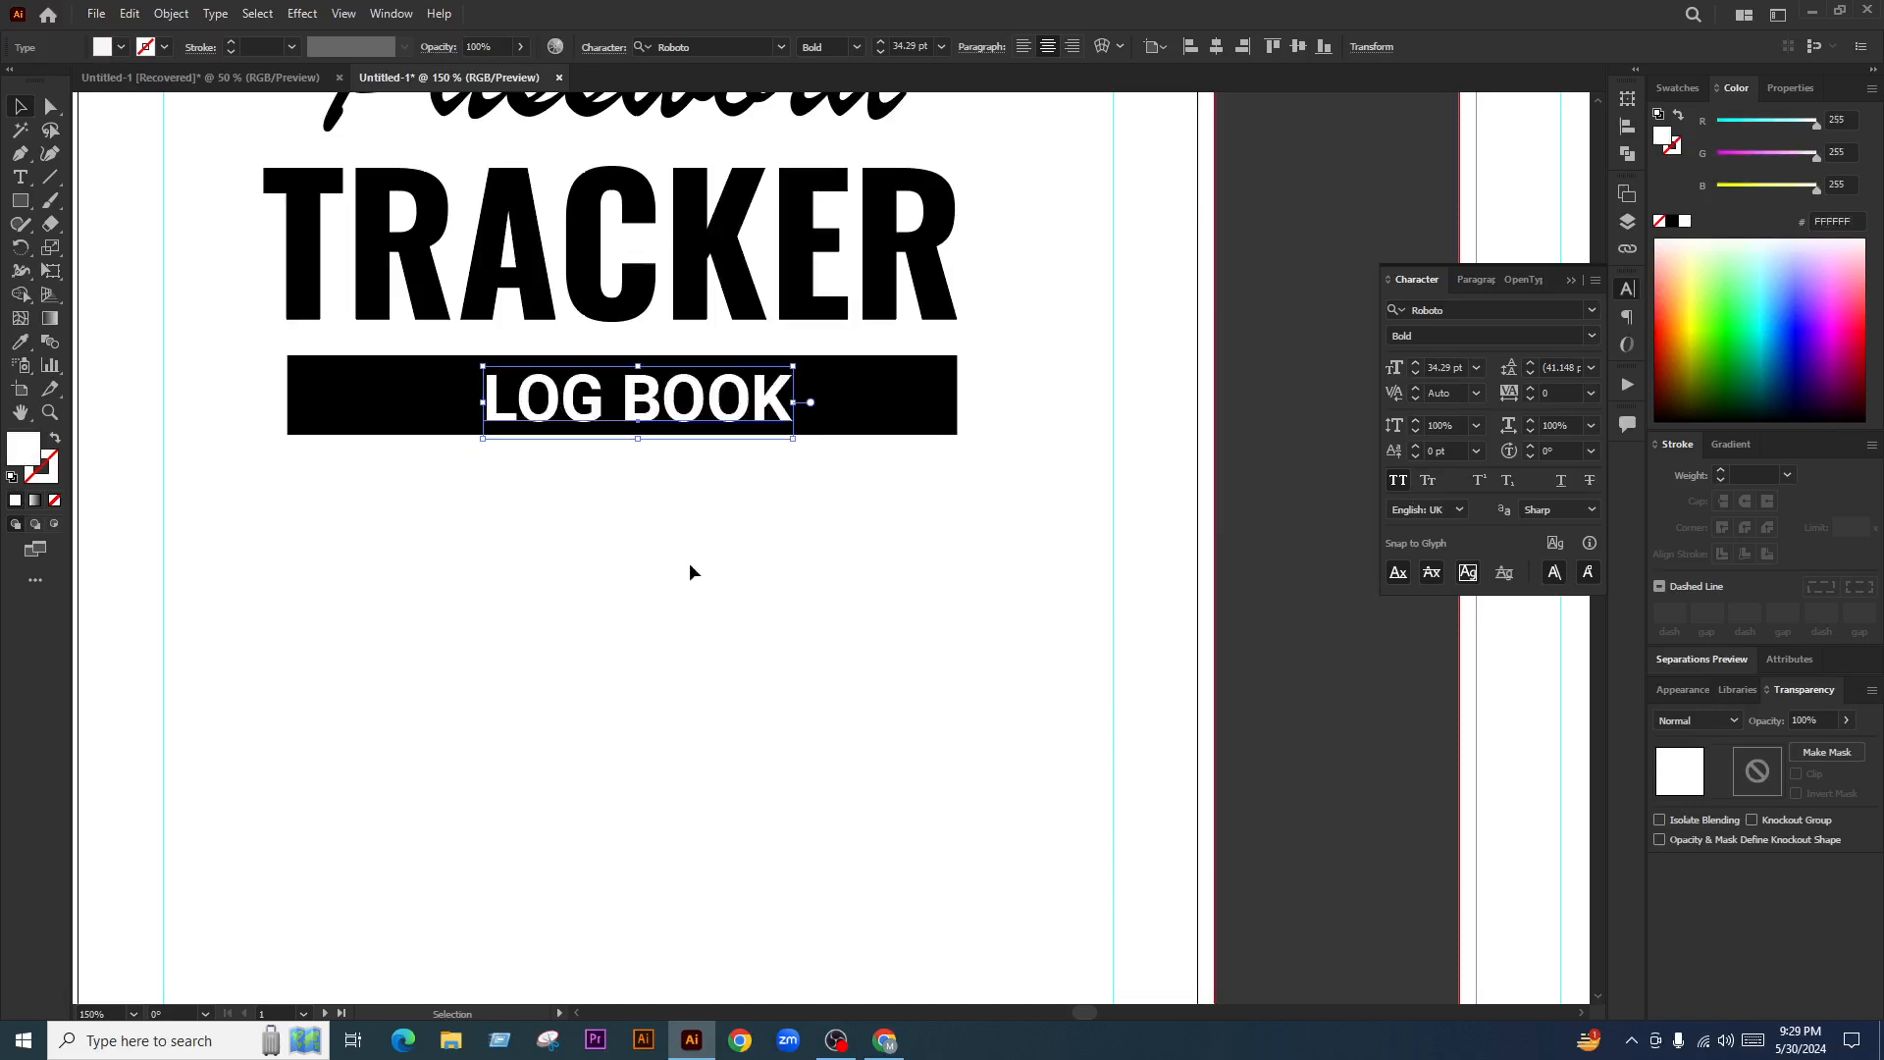
{"action": "left_click", "coordinate": [762, 622]}
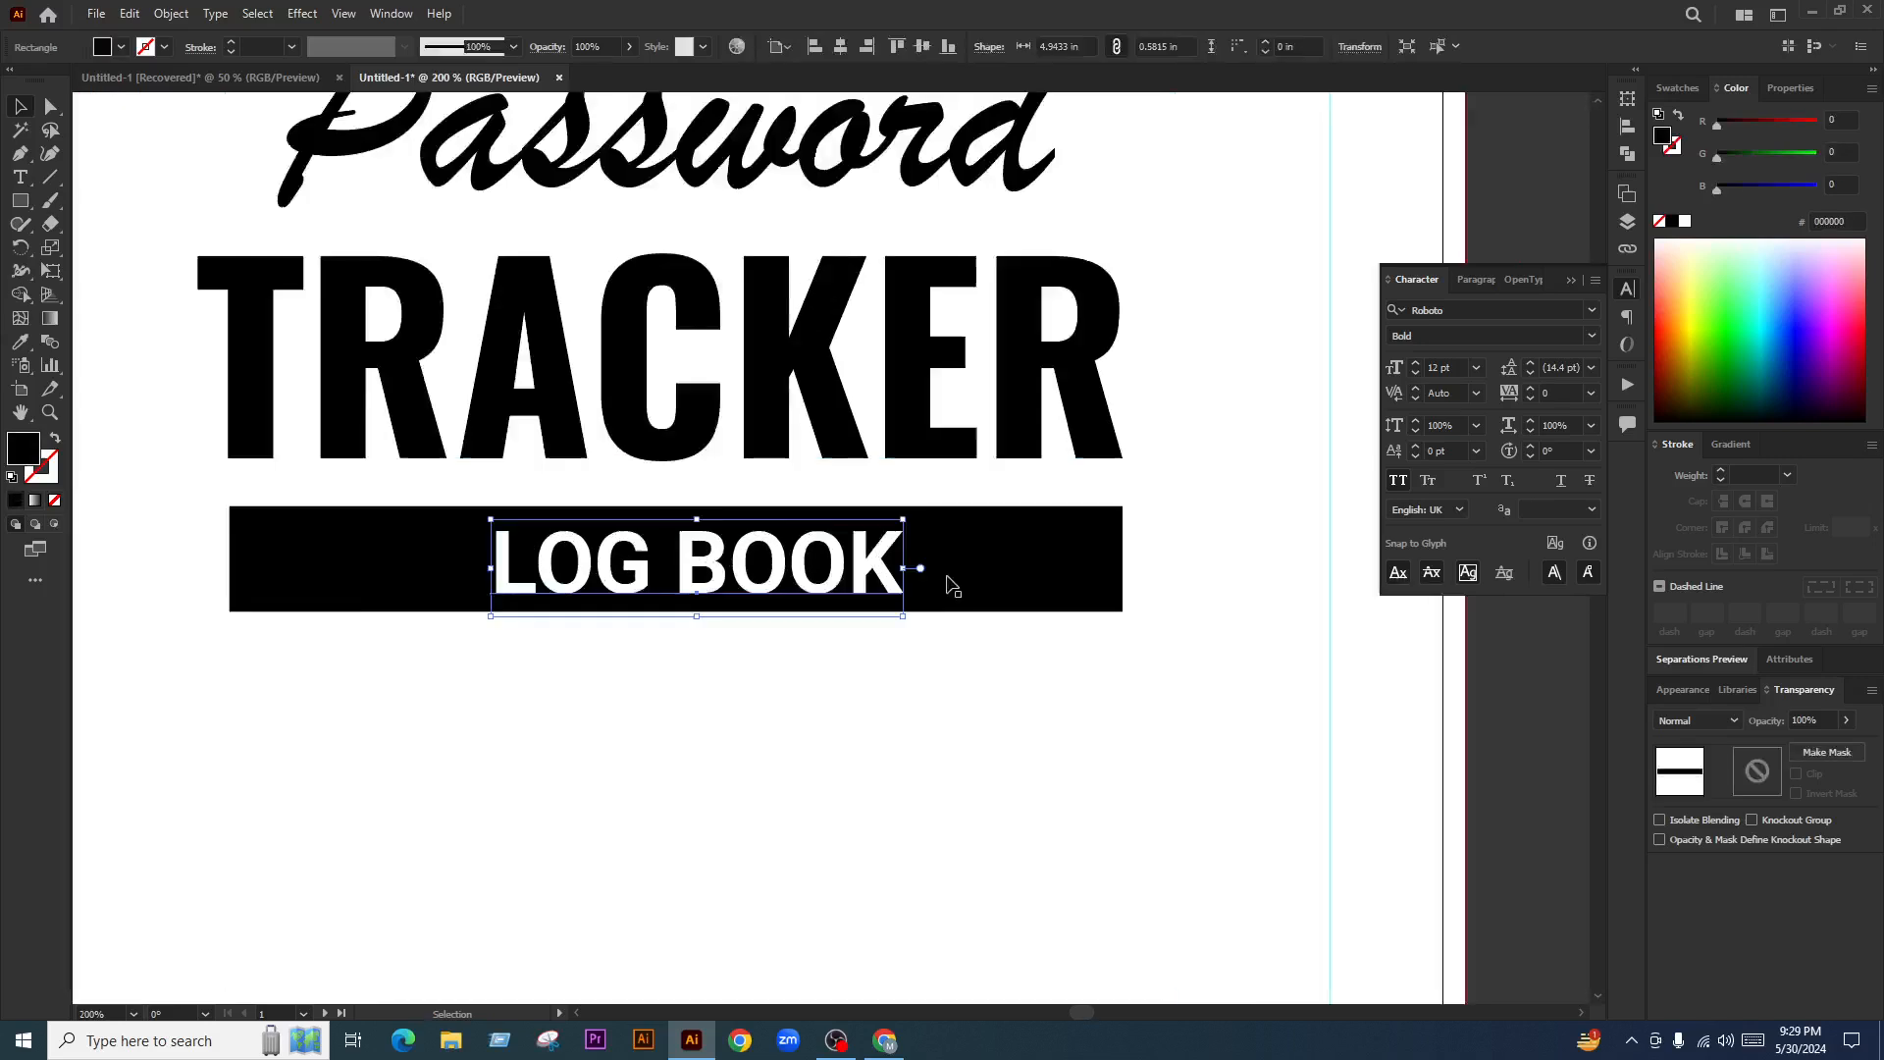
Centre LOG BOOK horizontally on the black bar
{"action": "left_click", "coordinate": [949, 585], "text": "shift"}
{"action": "left_click", "coordinate": [840, 46]}
{"action": "left_click", "coordinate": [922, 46]}
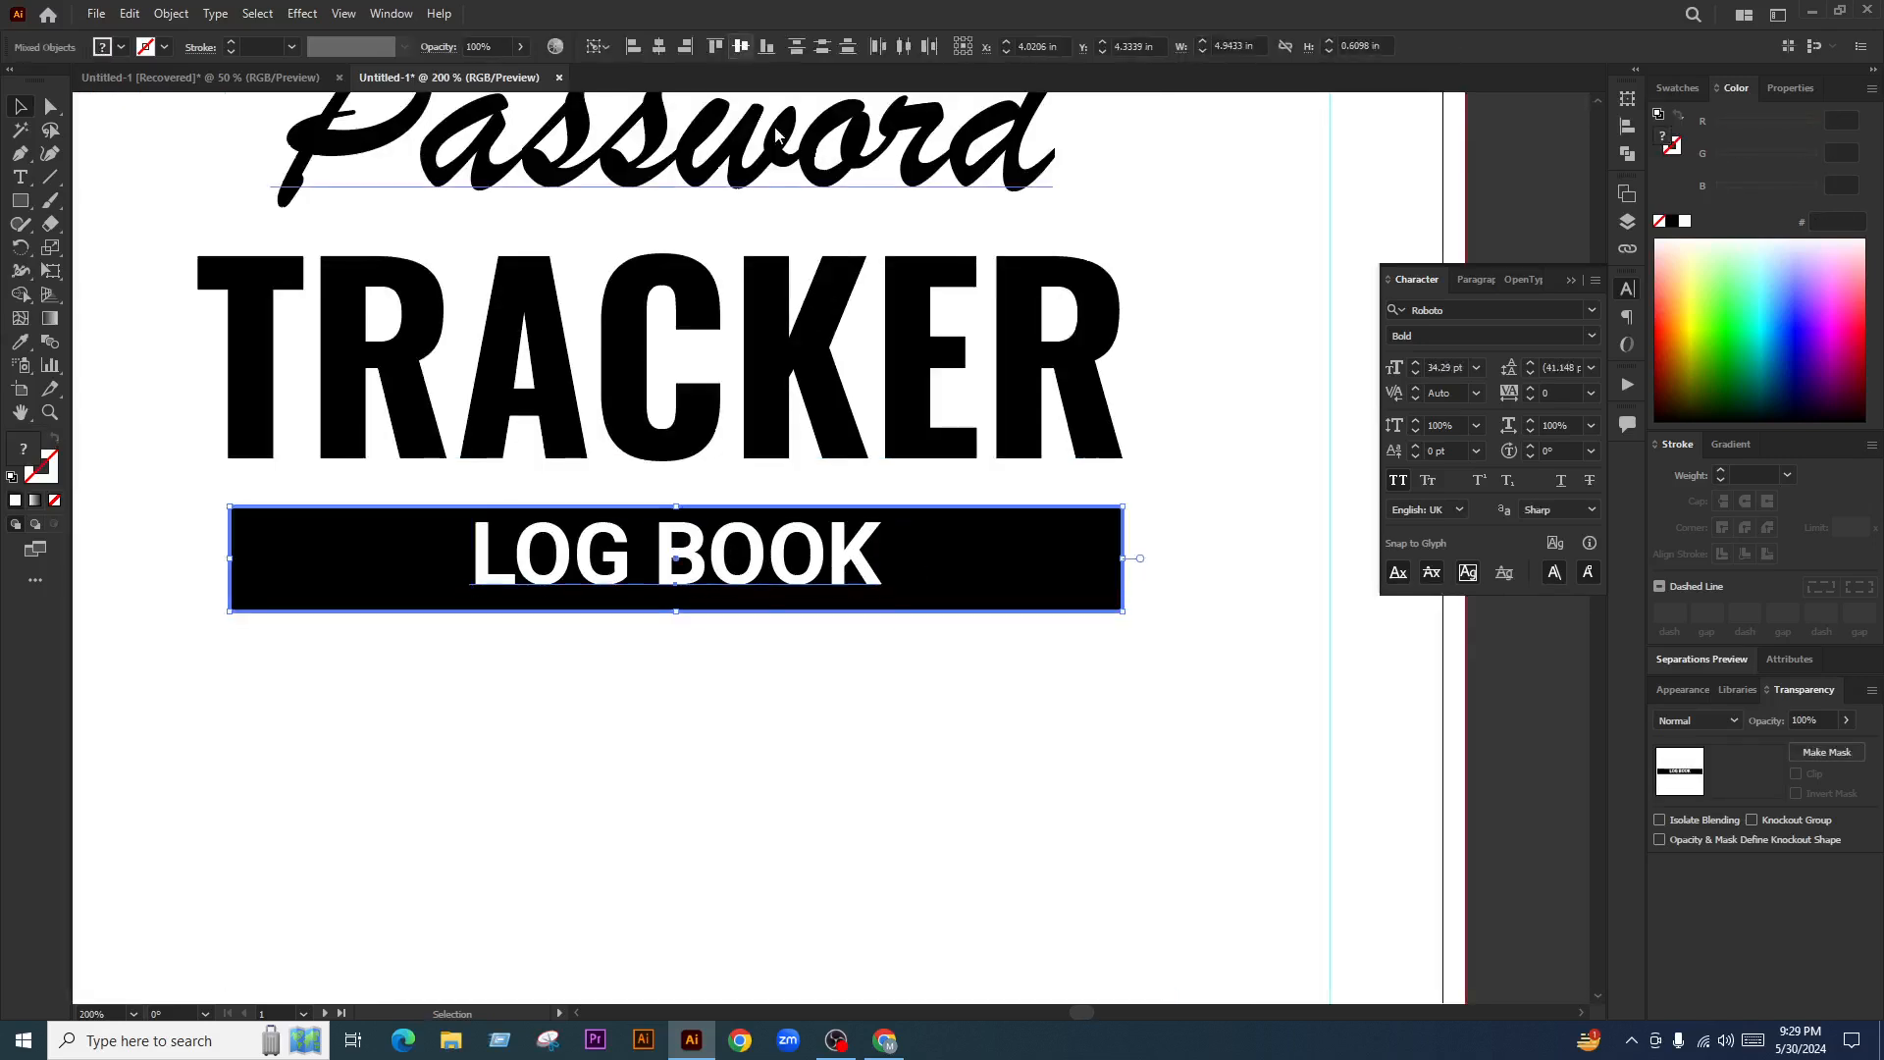
{"action": "left_click", "coordinate": [755, 633]}
{"action": "scroll", "coordinate": [699, 557], "scroll_direction": "up", "scroll_amount": 2}
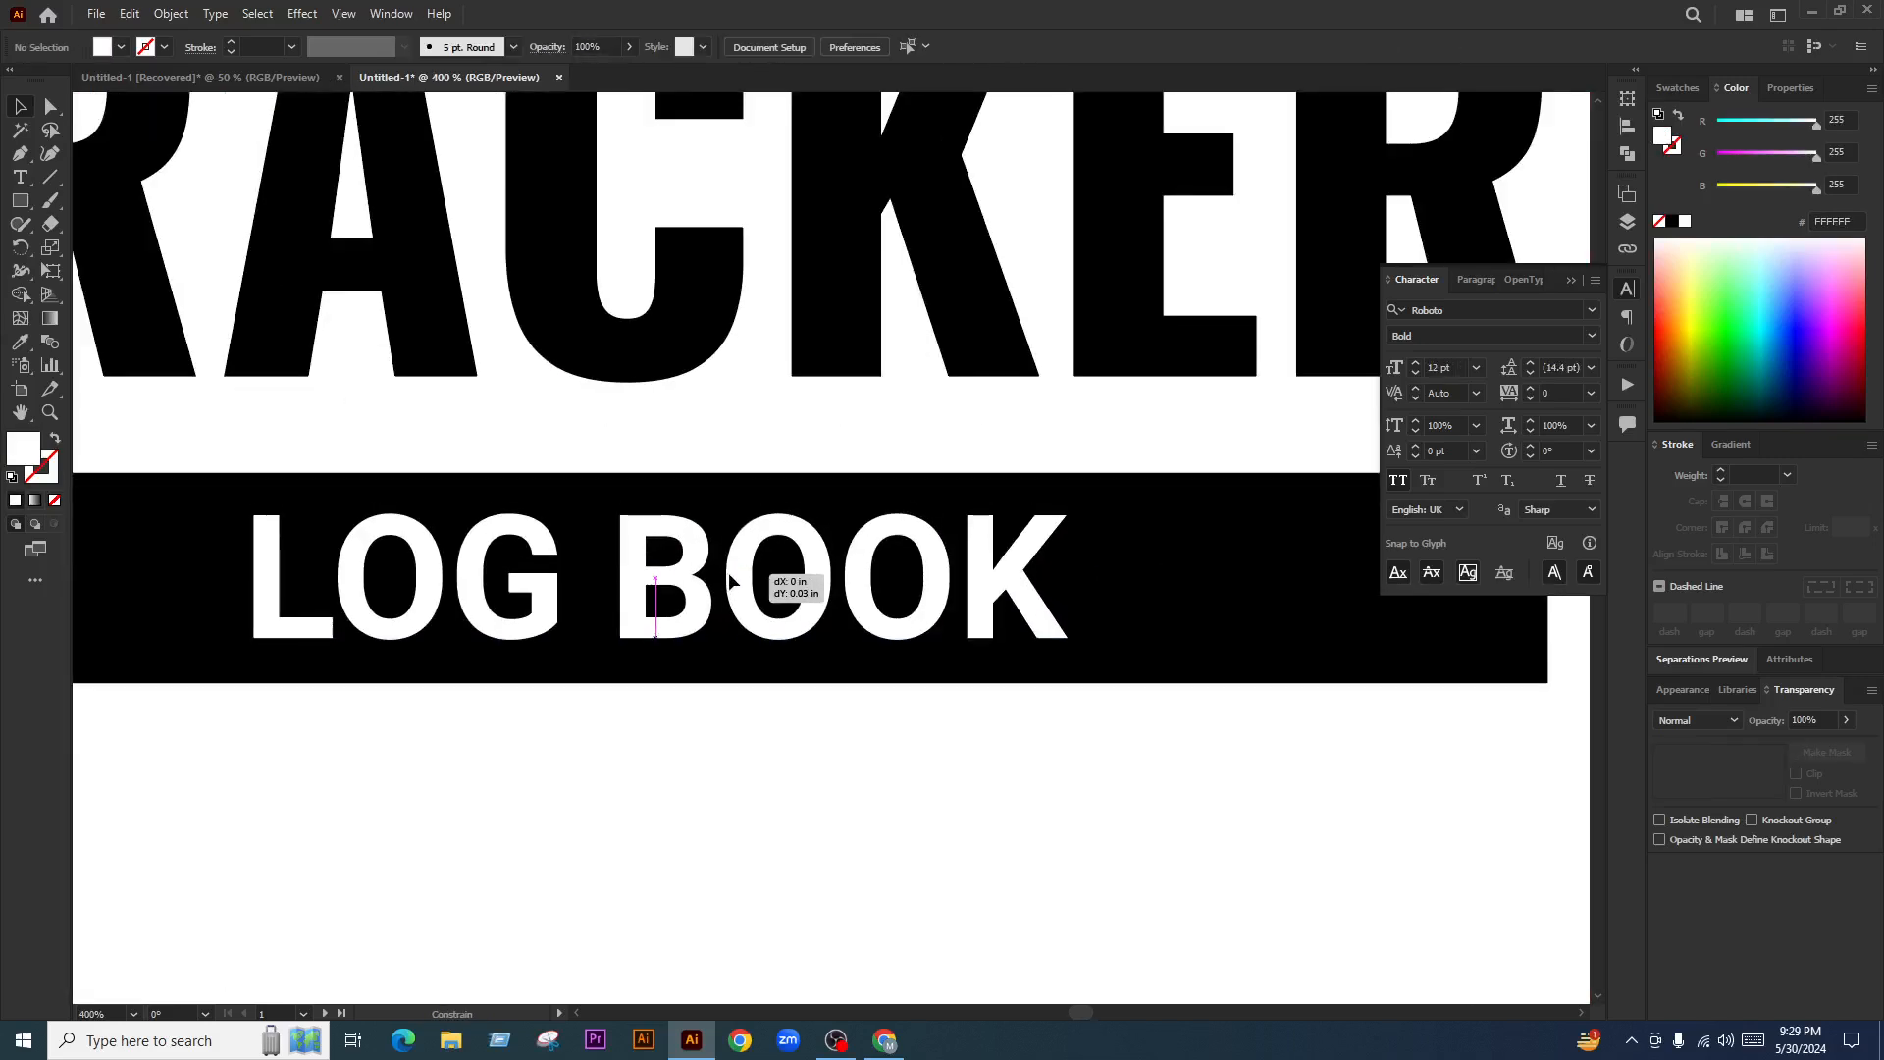
{"action": "left_click", "coordinate": [733, 574]}
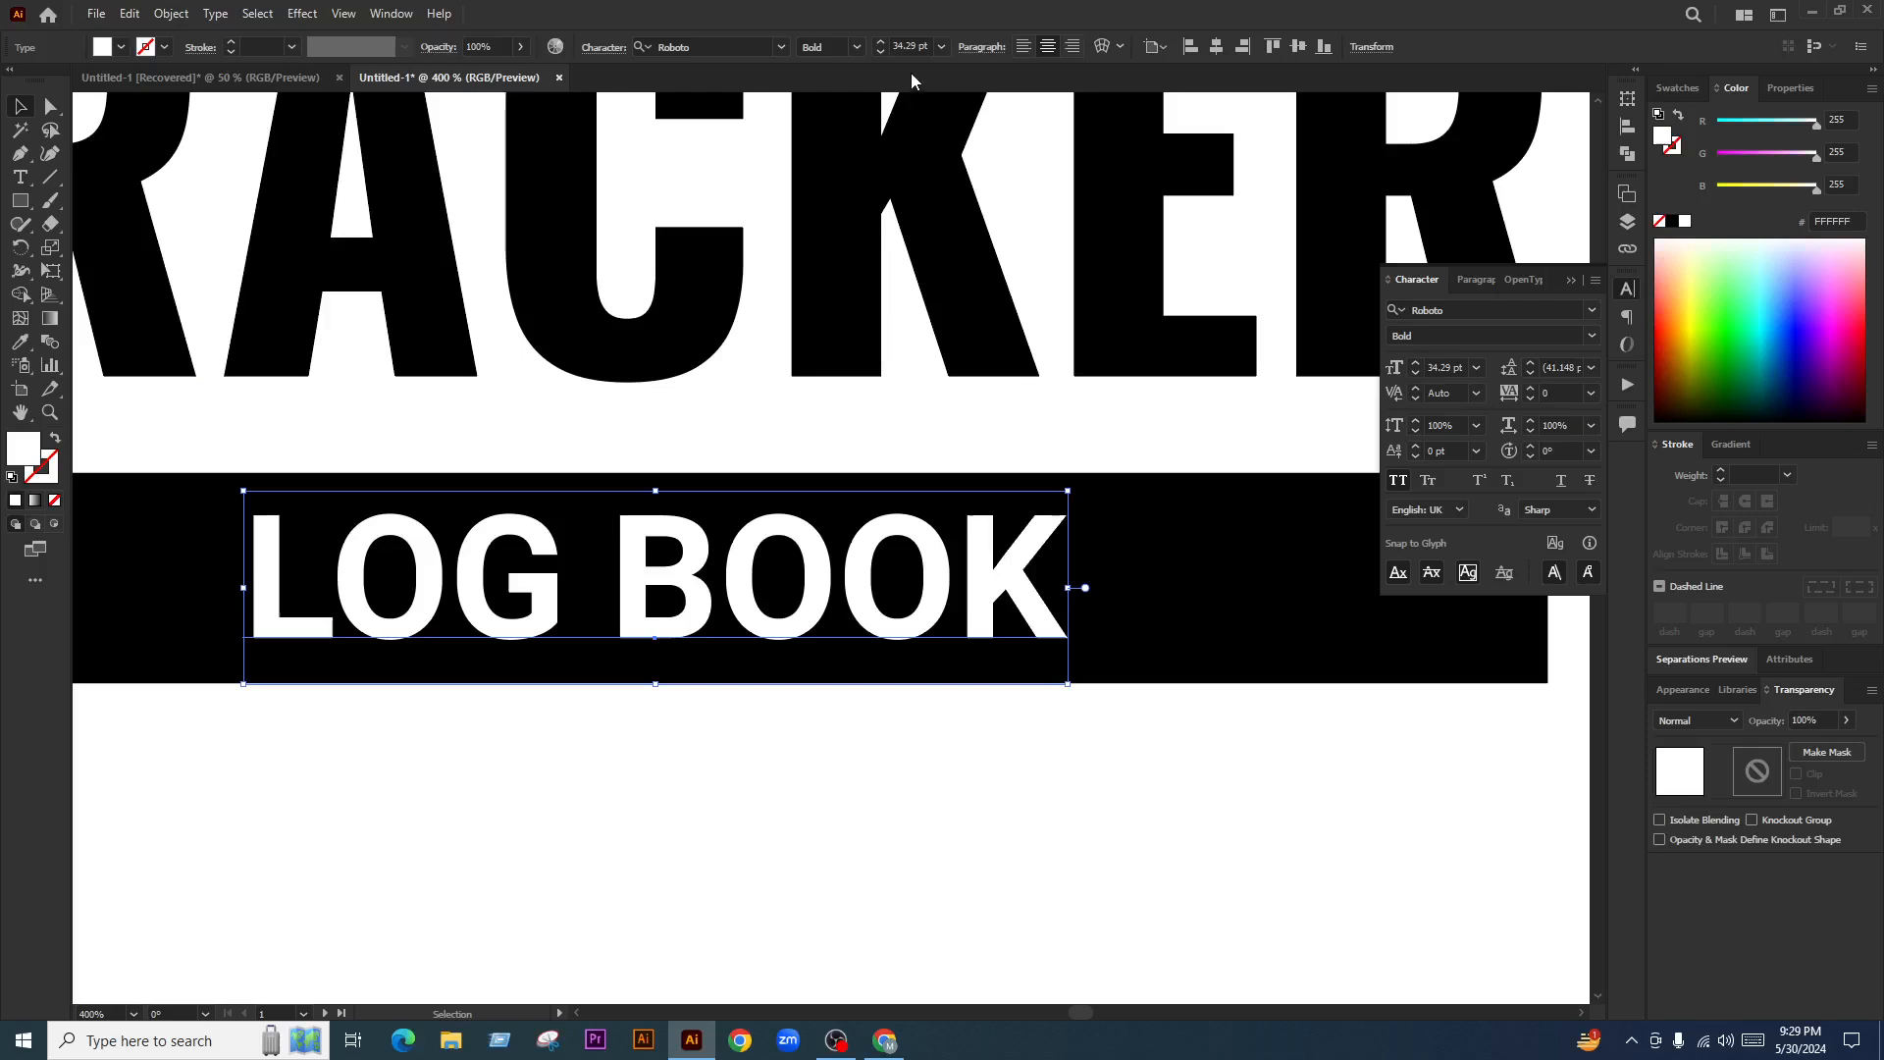
{"action": "scroll", "coordinate": [915, 45], "scroll_direction": "down", "scroll_amount": 1}
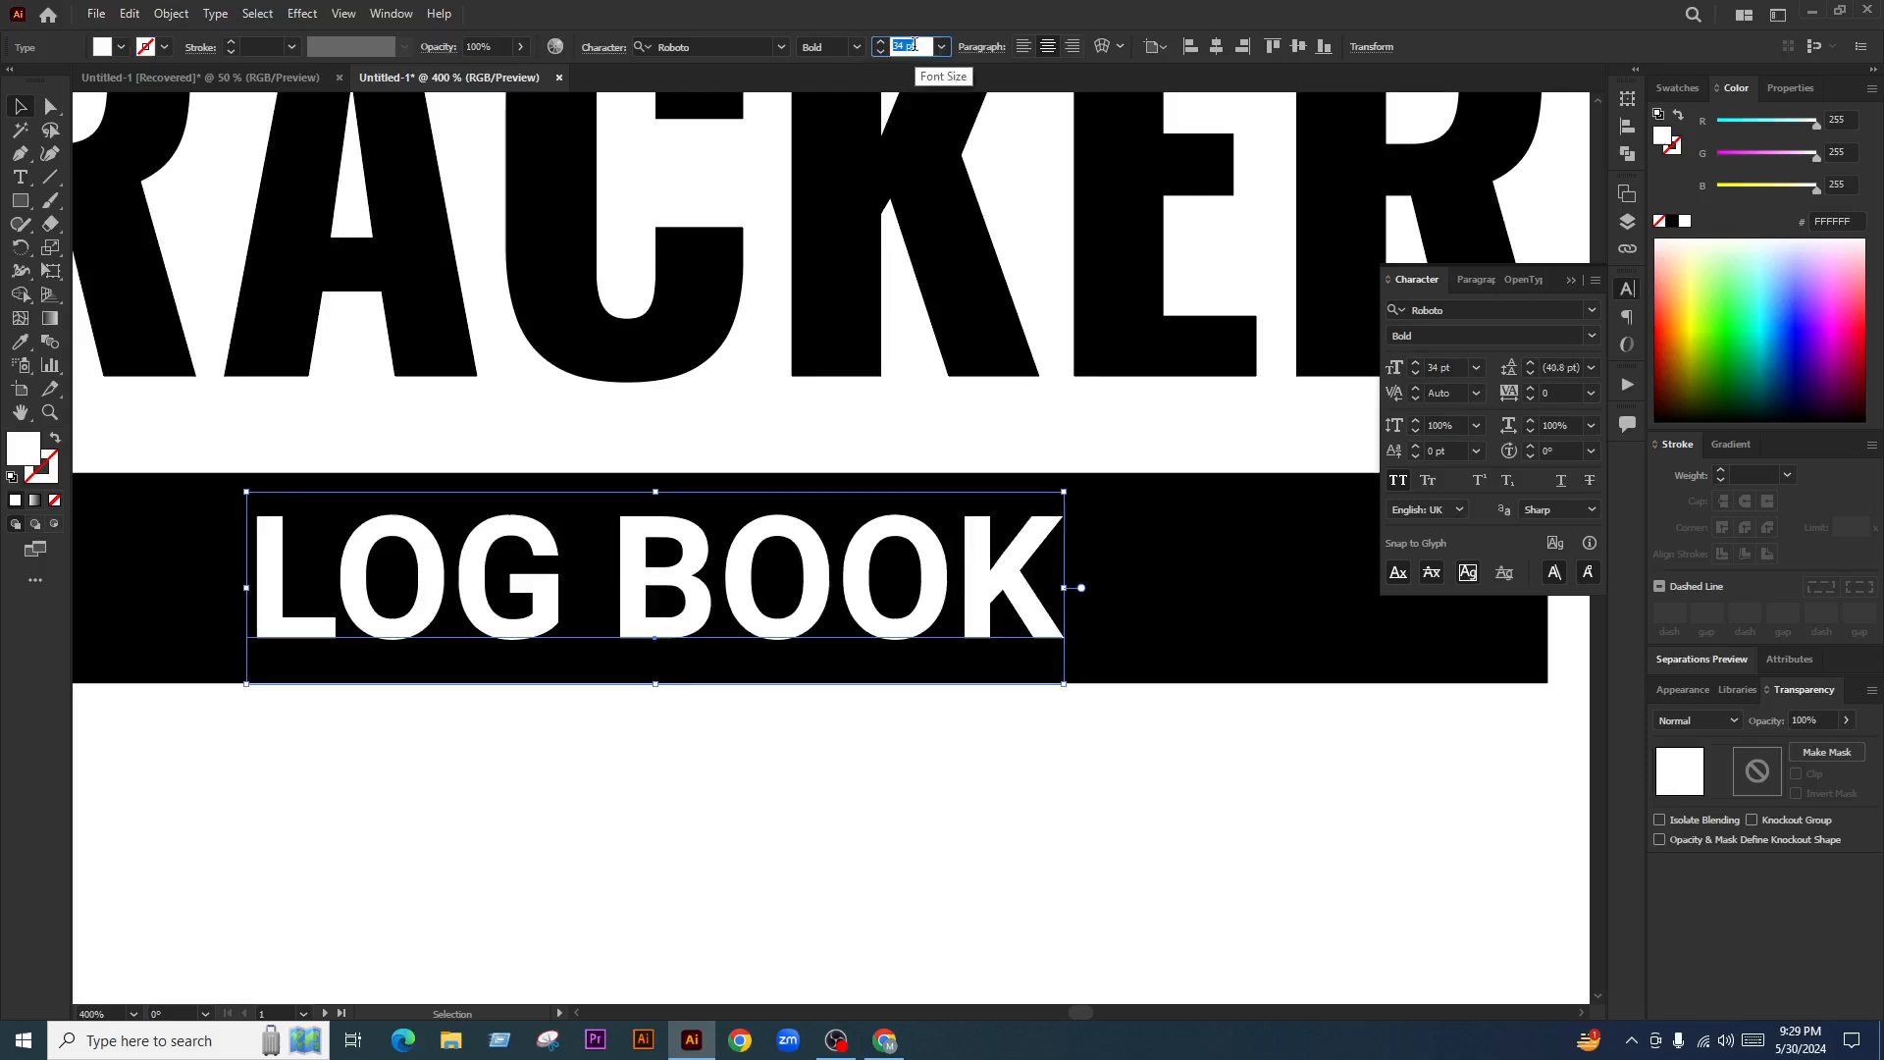
{"action": "scroll", "coordinate": [914, 45], "scroll_direction": "down", "scroll_amount": 1}
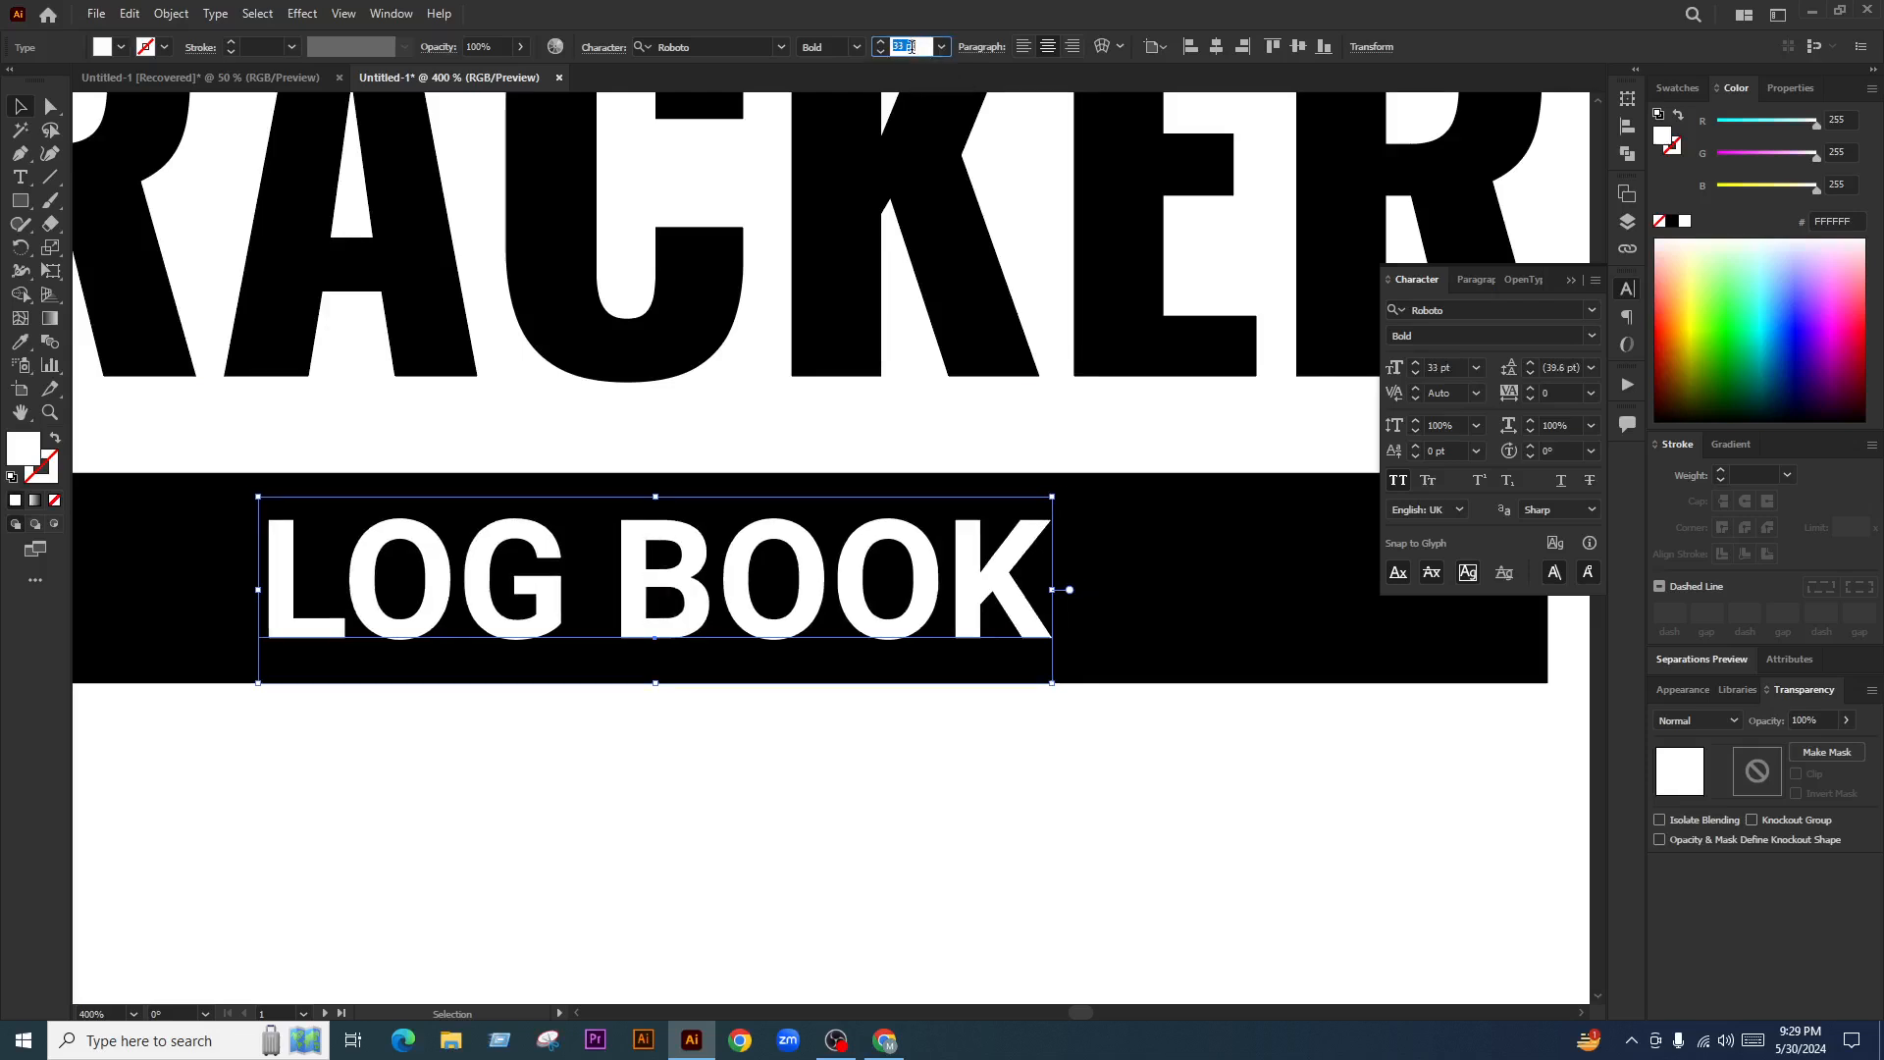
{"action": "scroll", "coordinate": [912, 46], "scroll_direction": "down", "scroll_amount": 1}
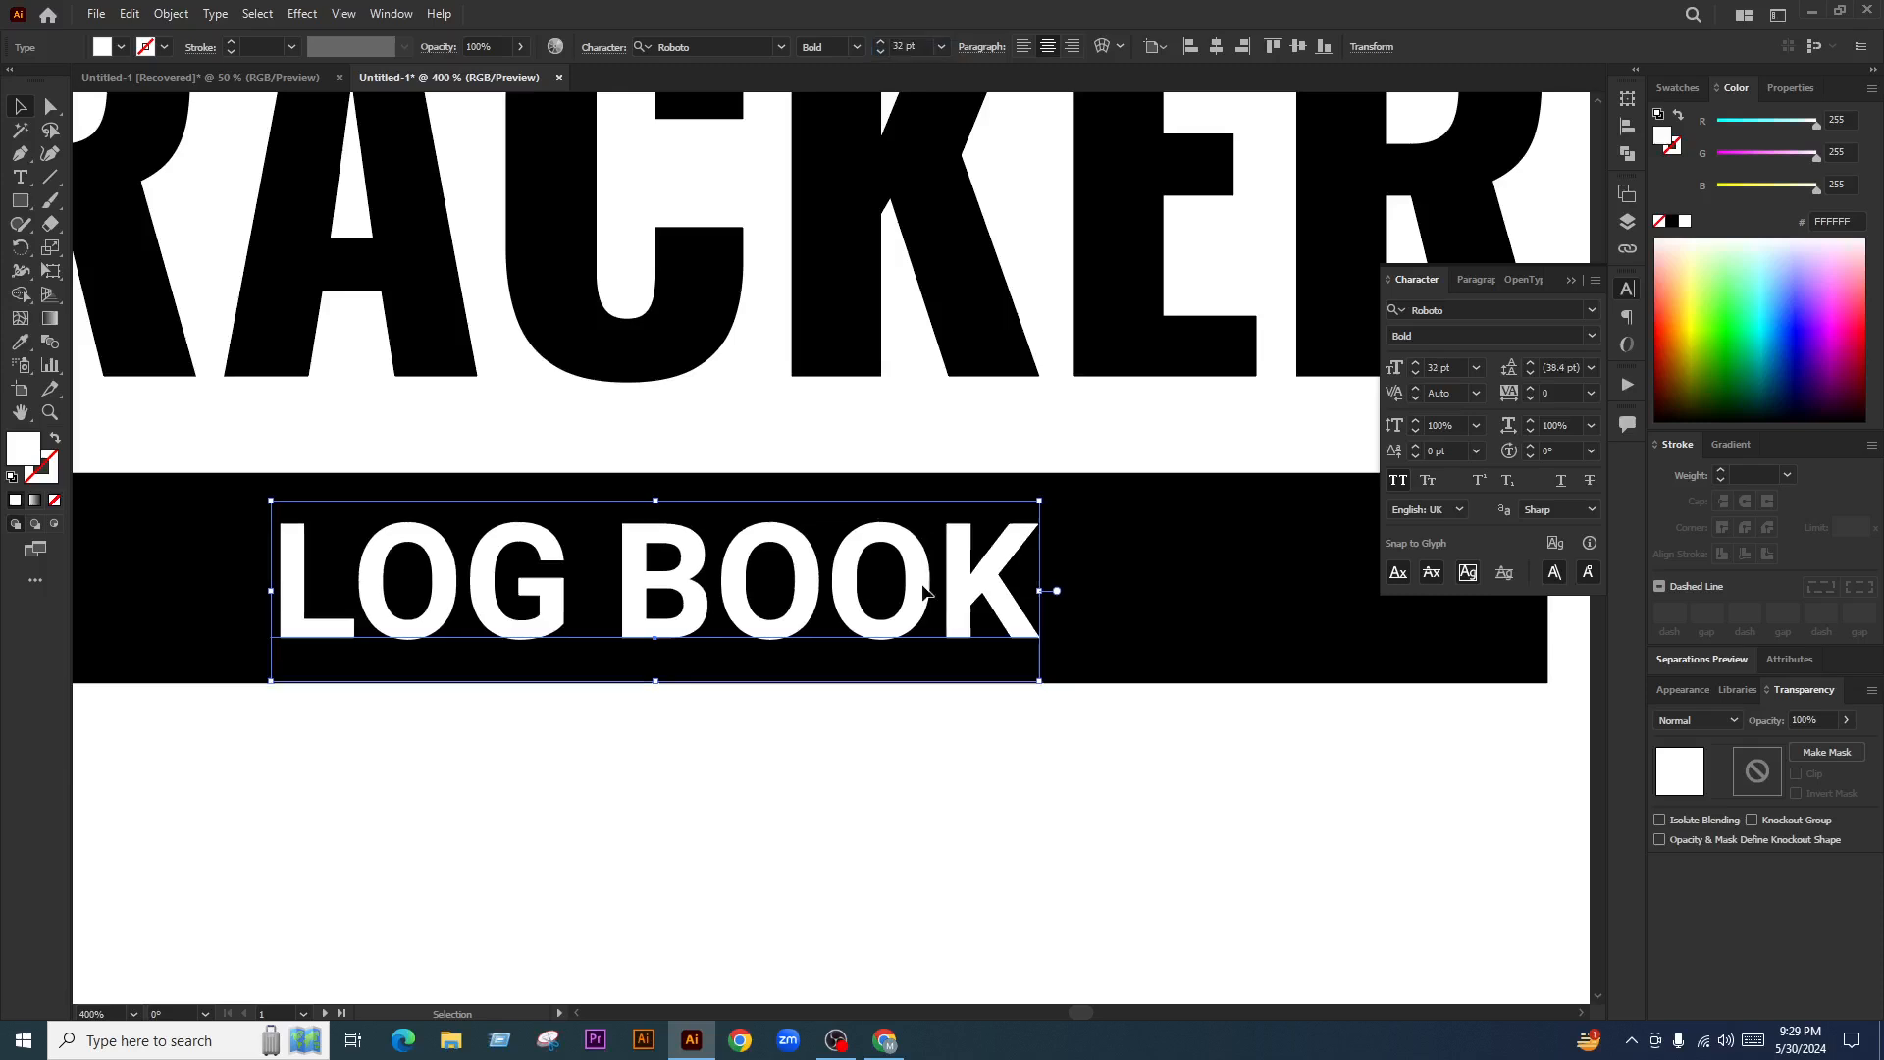
Align LOG BOOK vertically within the black bar
{"action": "key", "text": "ctrl+a"}
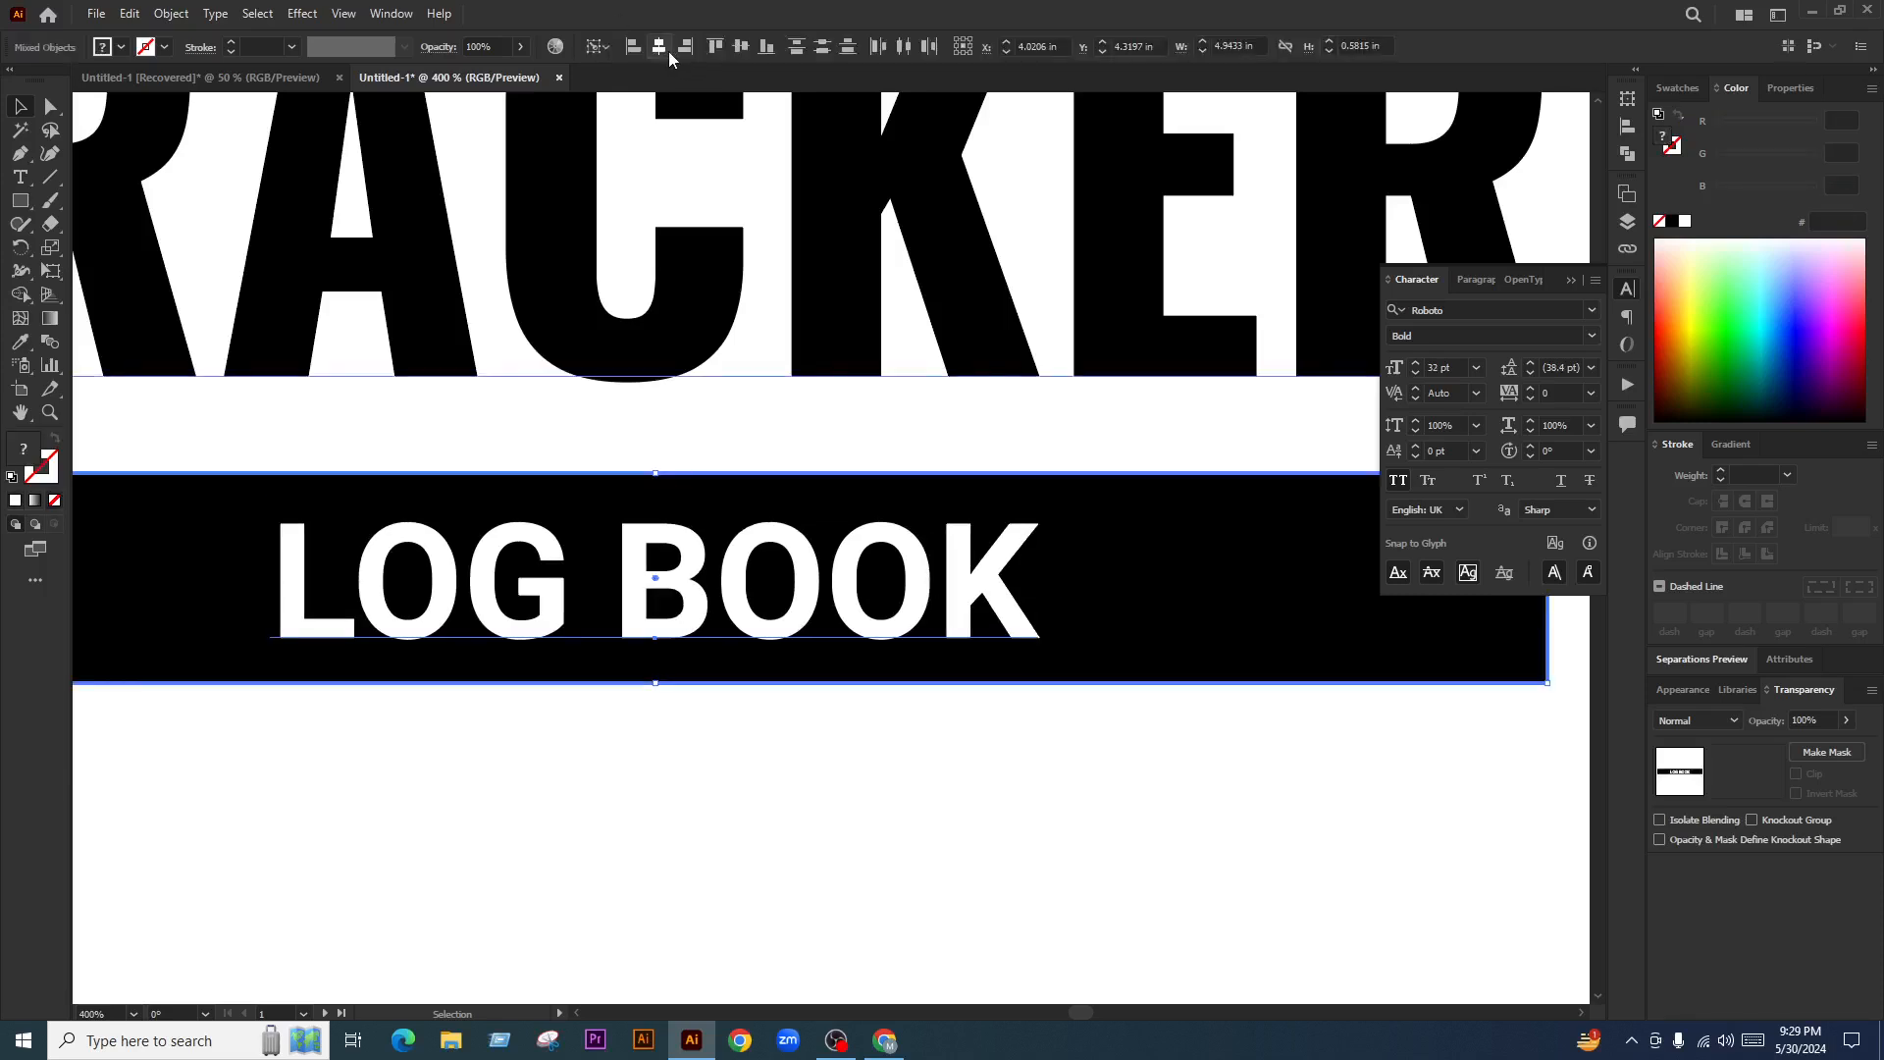
{"action": "left_click", "coordinate": [726, 49]}
{"action": "left_click", "coordinate": [967, 726]}
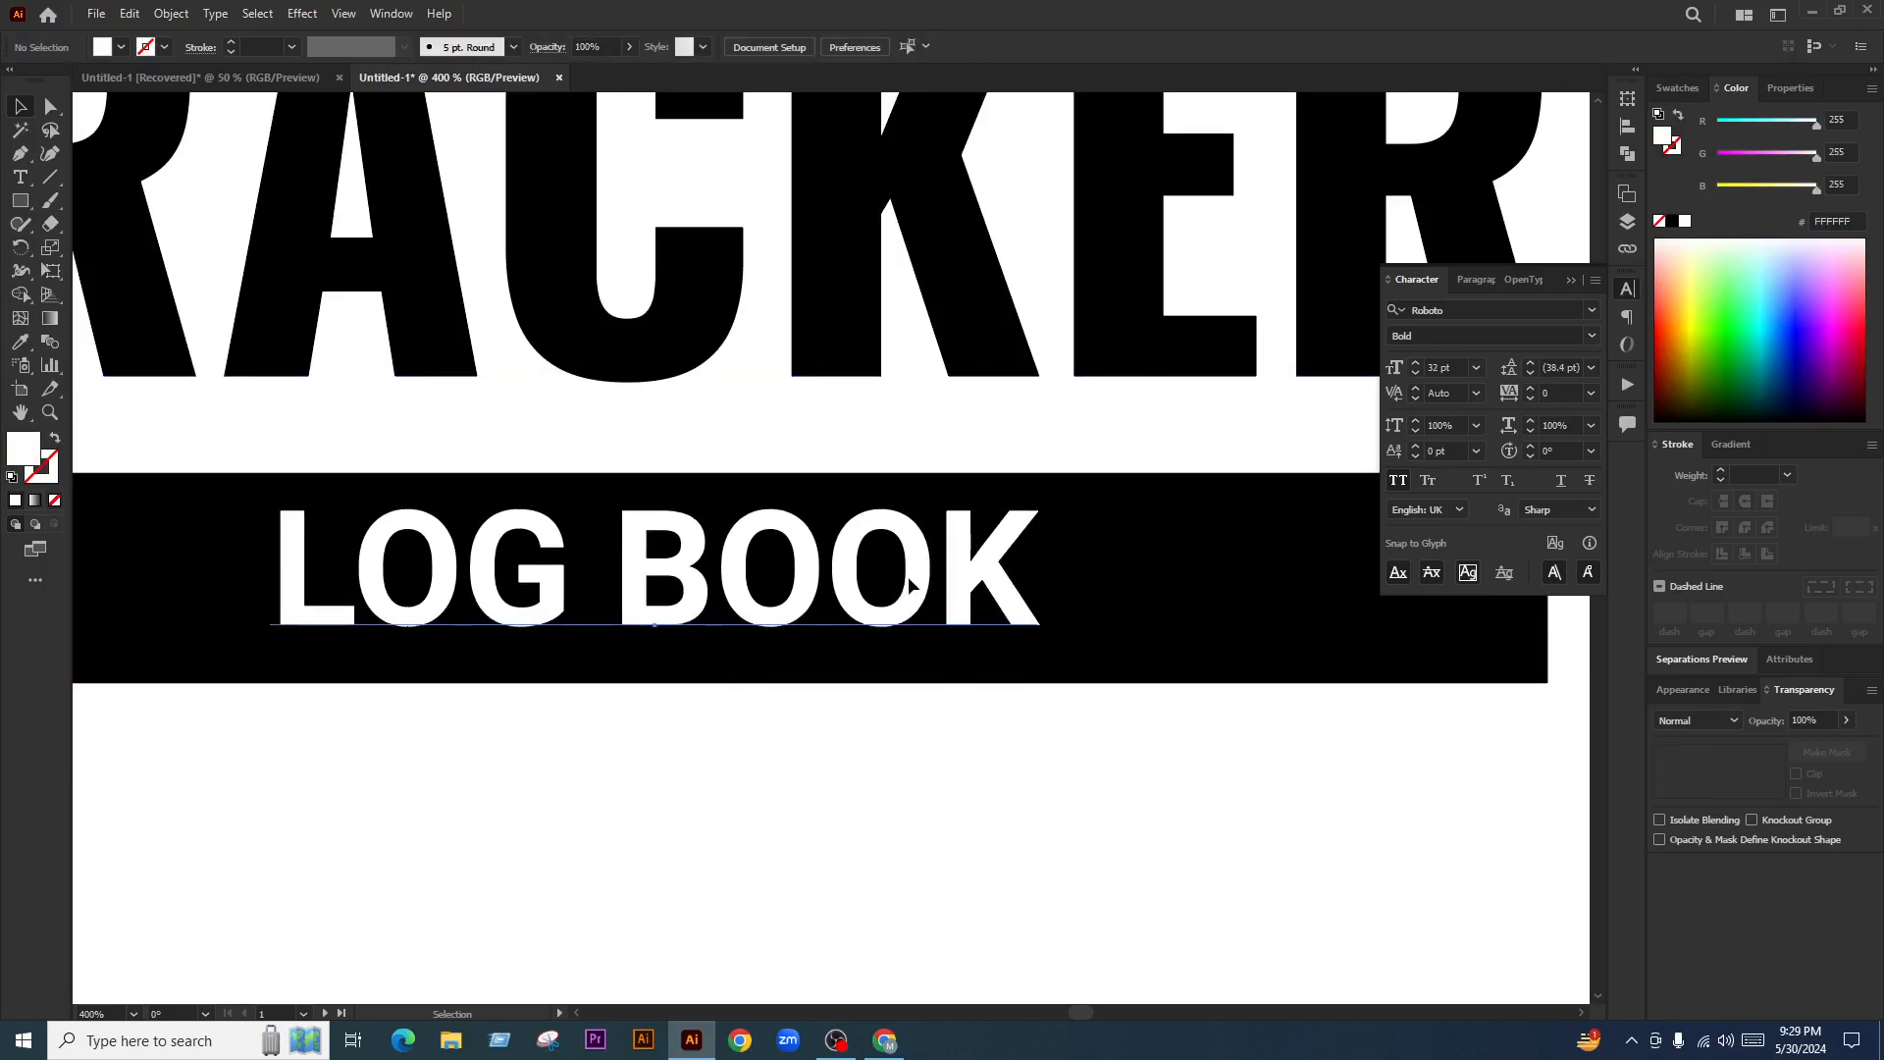
{"action": "left_click_drag", "start_coordinate": [903, 589], "coordinate": [910, 589]}
{"action": "scroll", "coordinate": [781, 667], "scroll_direction": "down", "scroll_amount": 5}
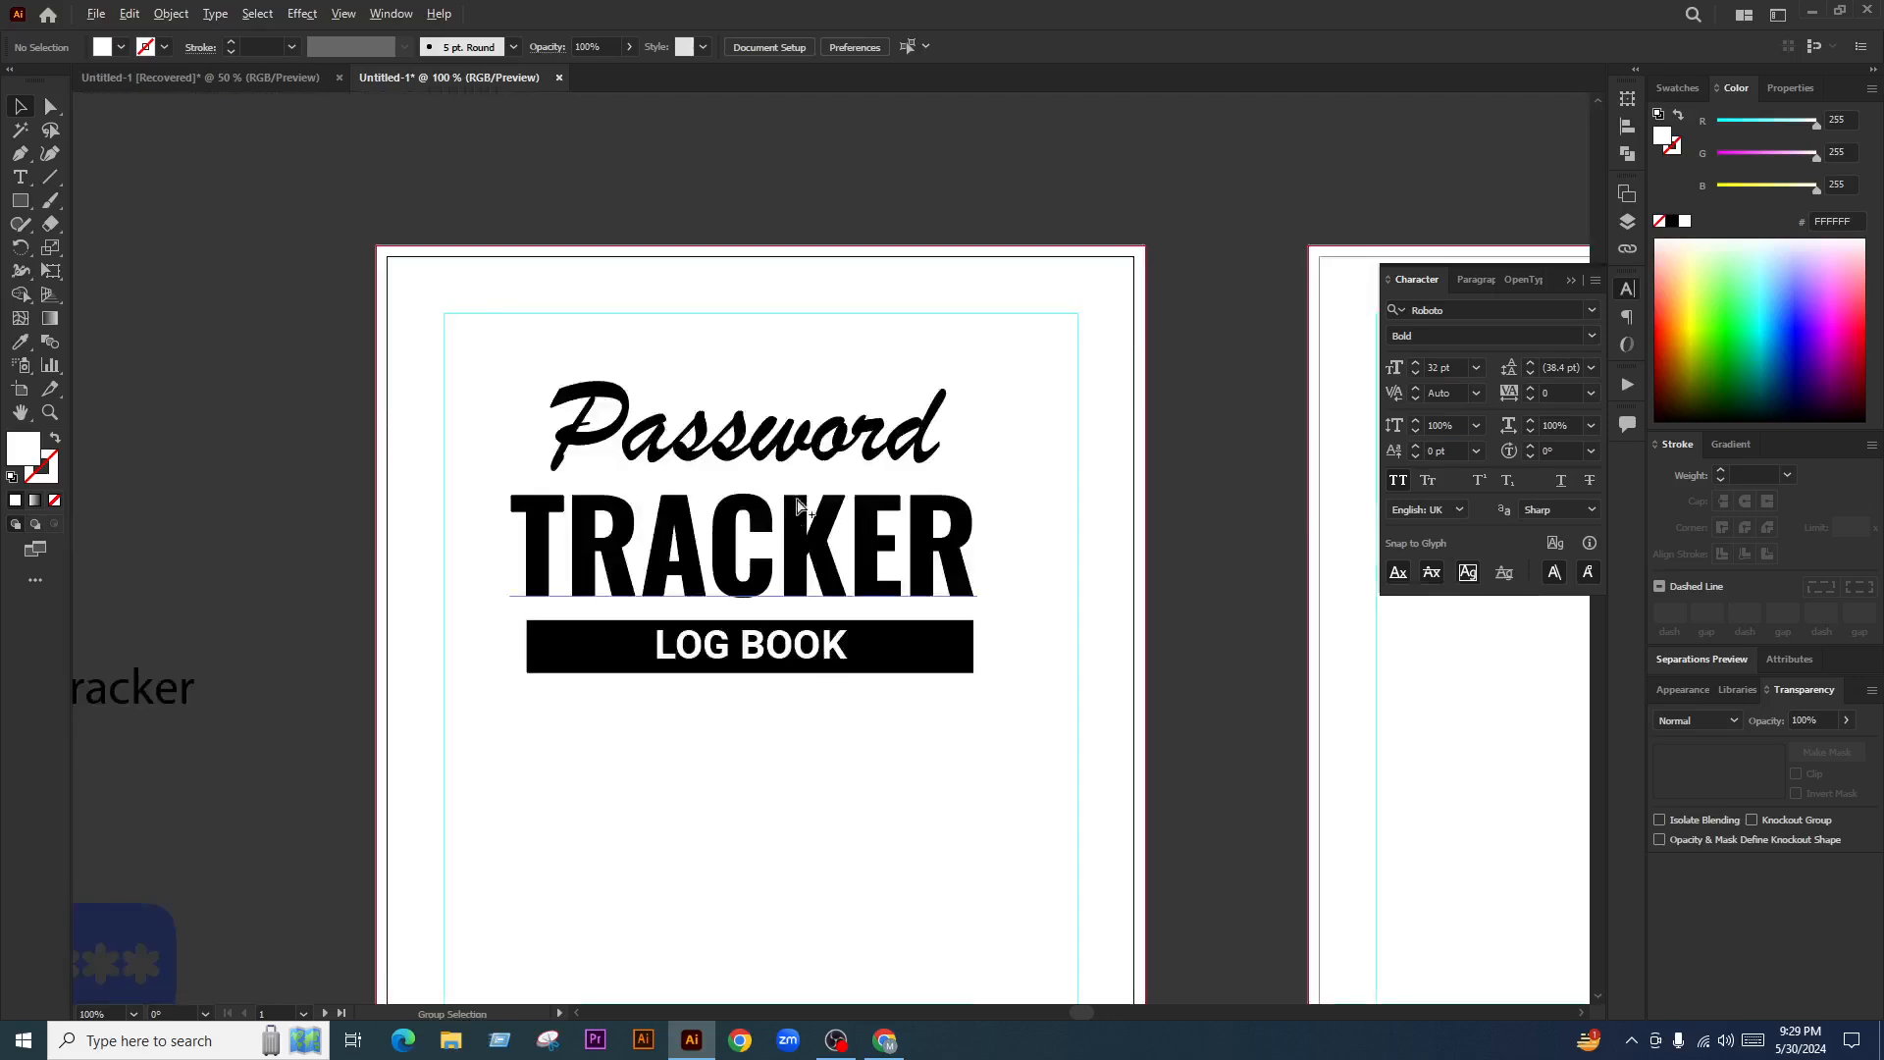
{"action": "scroll", "coordinate": [785, 623], "scroll_direction": "up", "scroll_amount": 3}
{"action": "scroll", "coordinate": [734, 561], "scroll_direction": "up", "scroll_amount": 2}
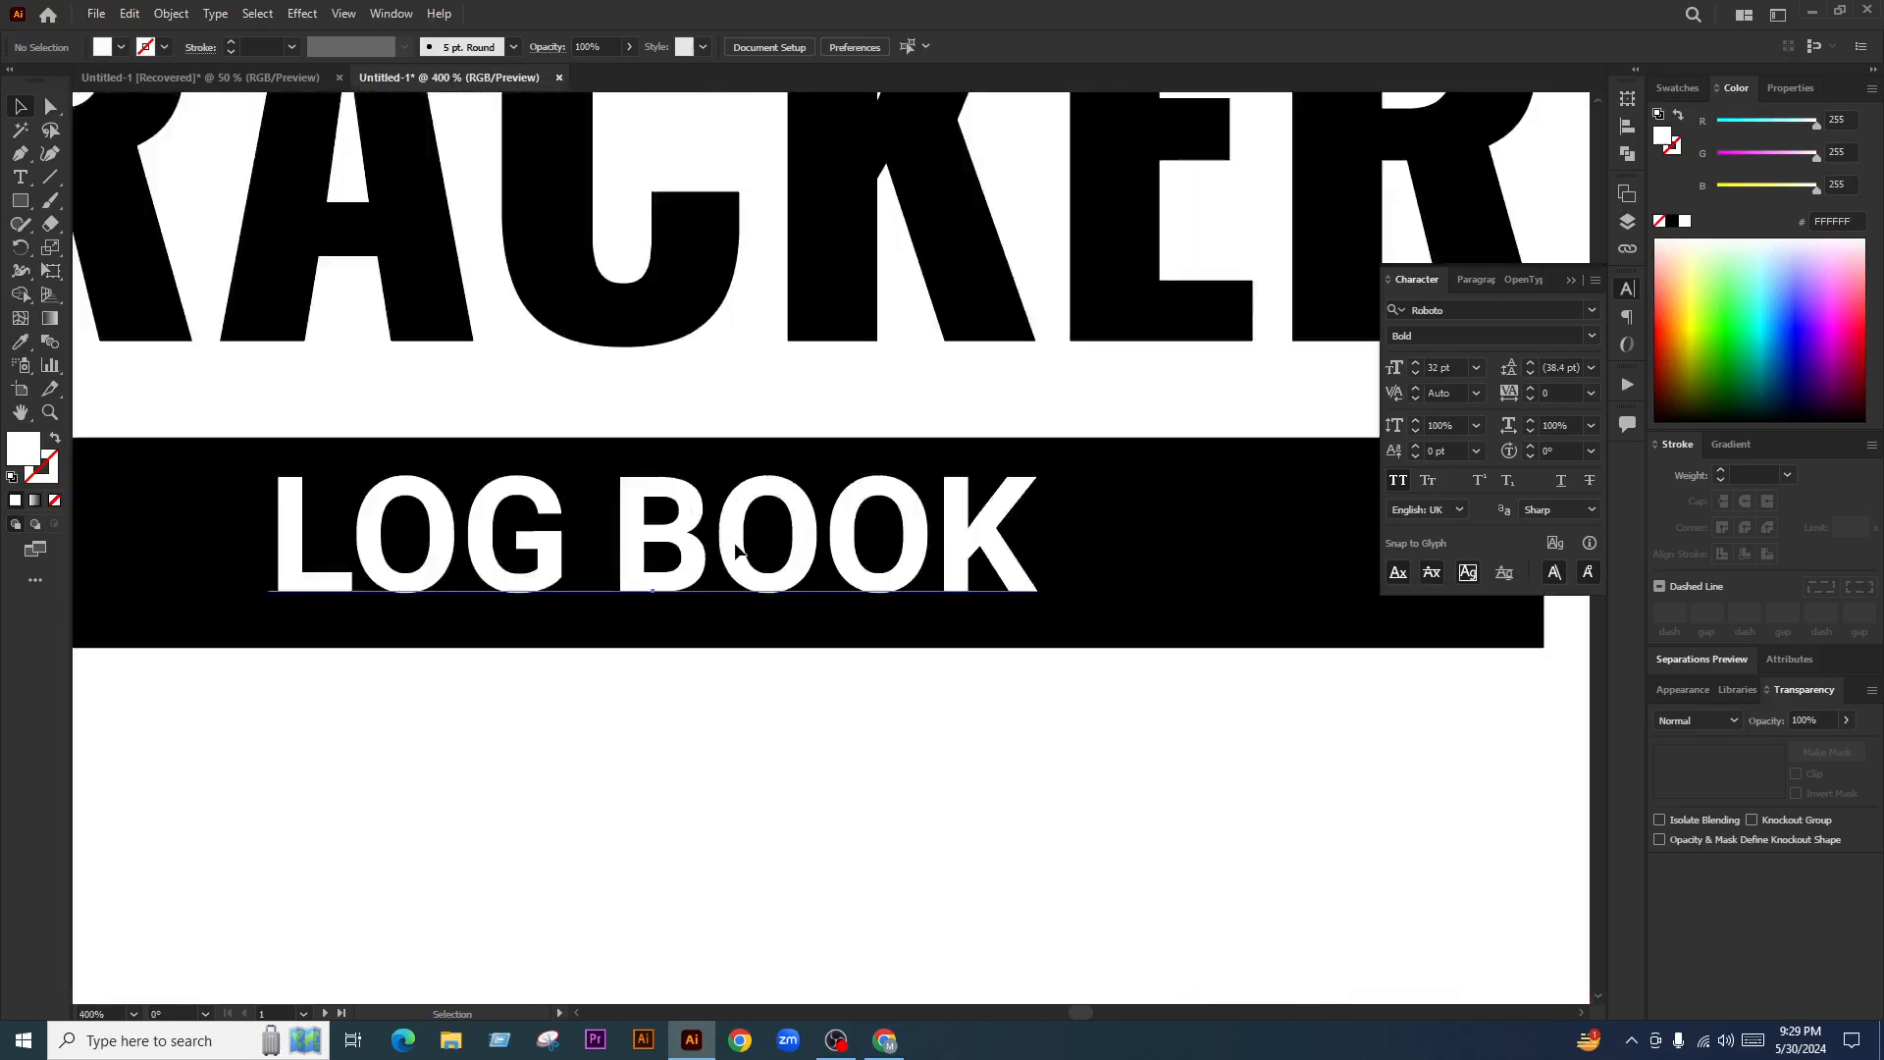
{"action": "scroll", "coordinate": [734, 550], "scroll_direction": "down", "scroll_amount": 5}
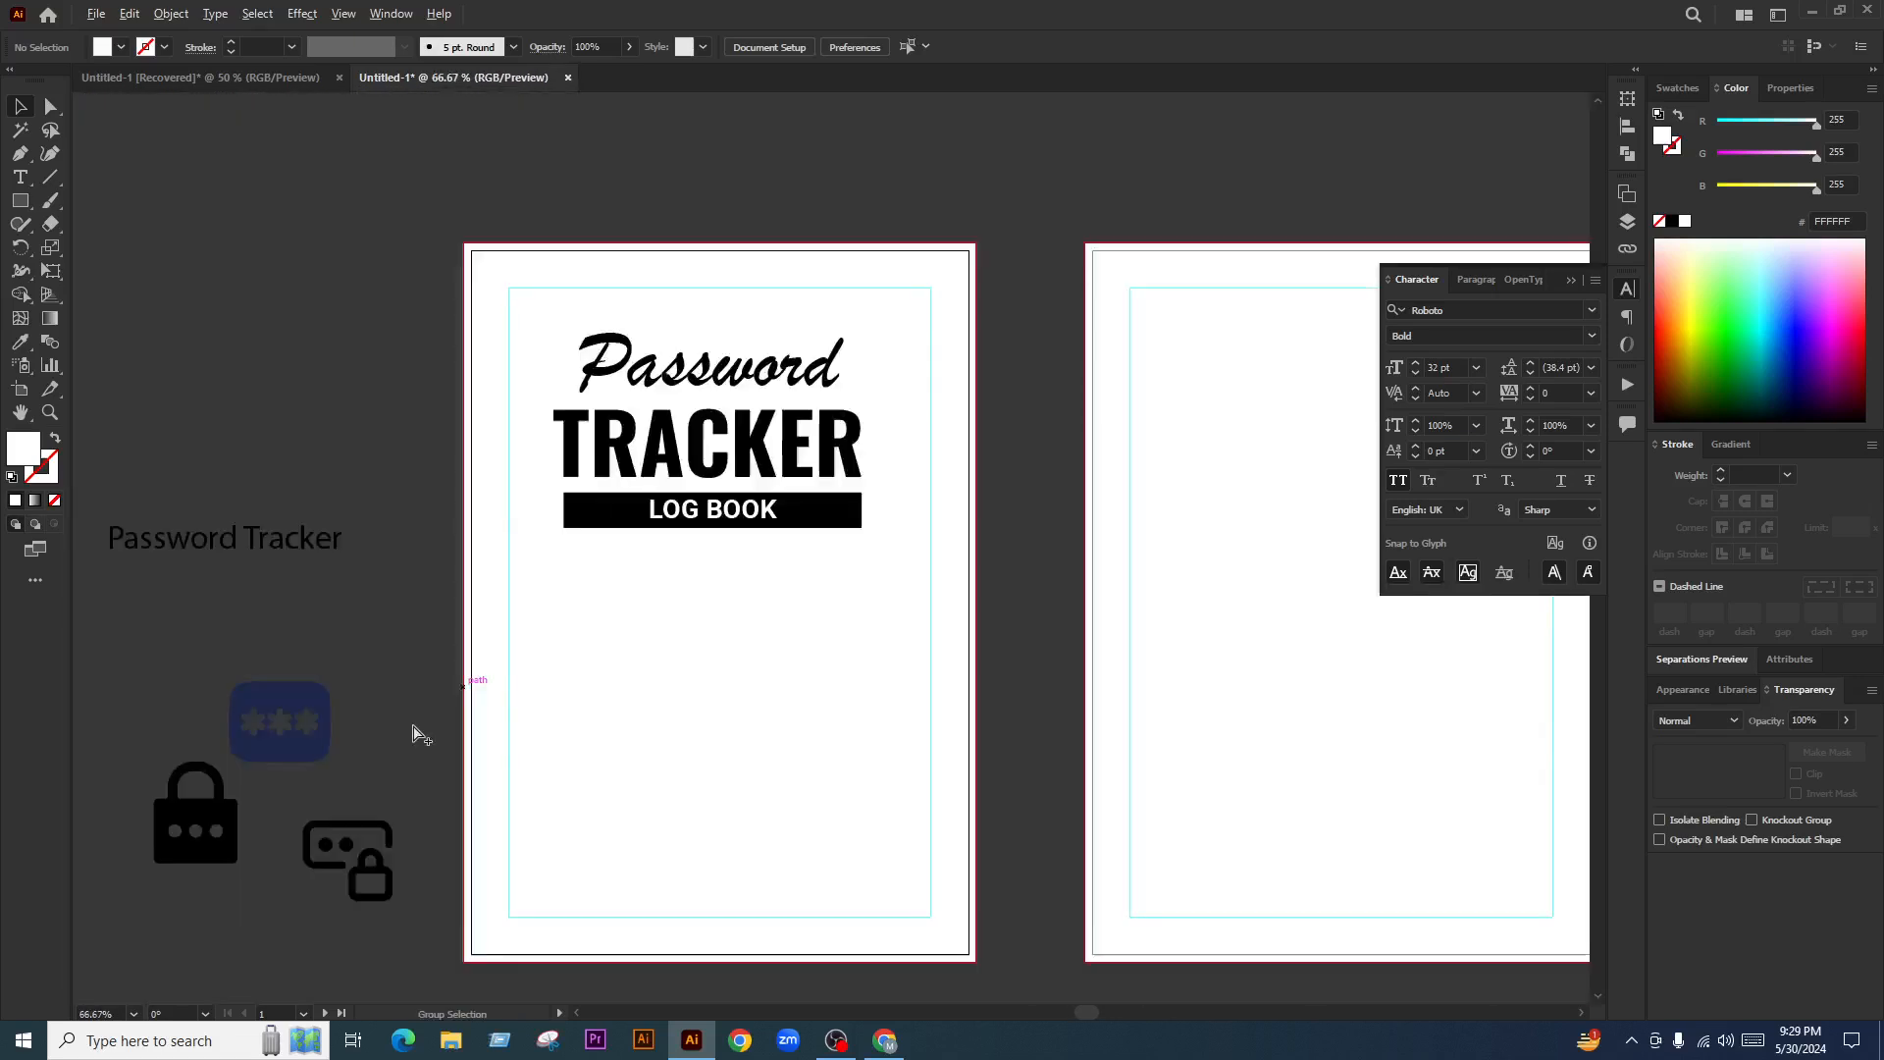
Bring the lock icon onto the page below LOG BOOK and ungroup the Password/TRACKER title
{"action": "left_click_drag", "start_coordinate": [195, 813], "coordinate": [731, 583]}
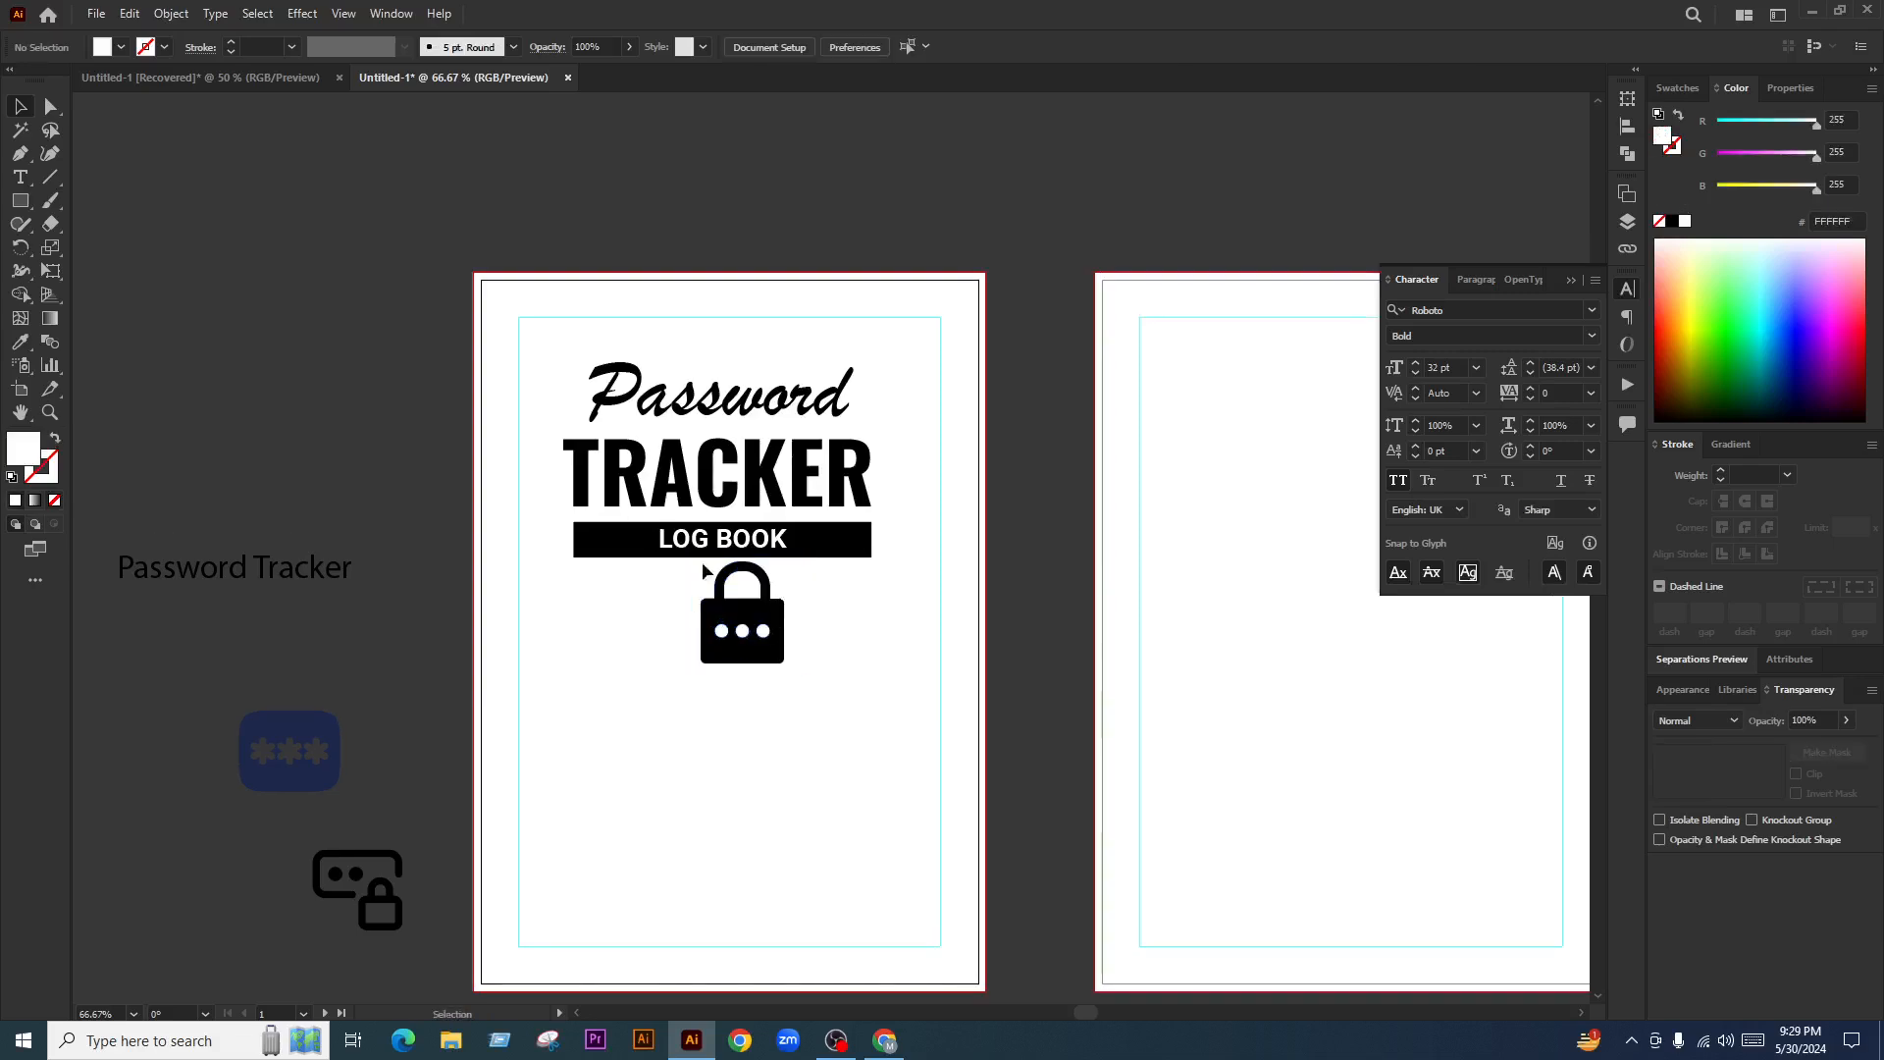
{"action": "scroll", "coordinate": [675, 540], "scroll_direction": "up", "scroll_amount": 1}
{"action": "scroll", "coordinate": [839, 384], "scroll_direction": "up", "scroll_amount": 1}
{"action": "left_click", "coordinate": [832, 495]}
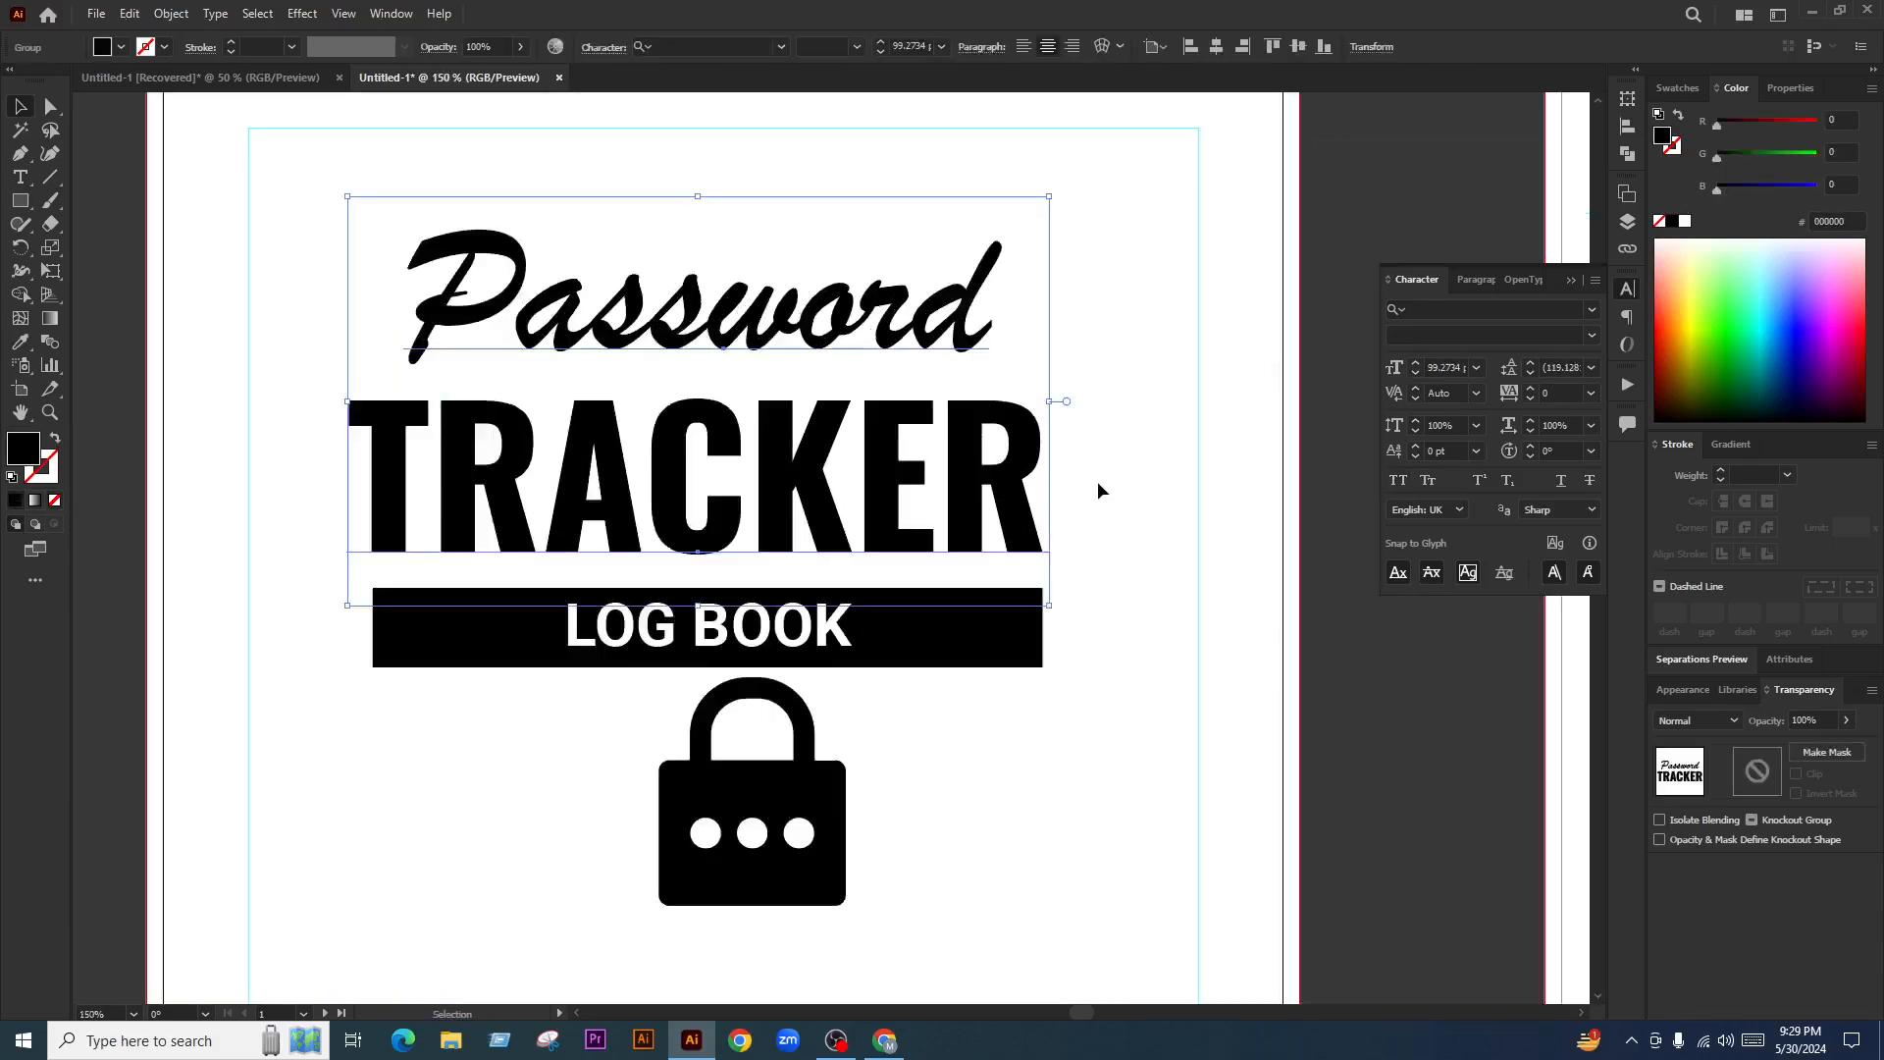
{"action": "right_click", "coordinate": [855, 431]}
{"action": "left_click", "coordinate": [949, 622]}
{"action": "left_click", "coordinate": [1147, 535]}
Turn the letters KER in TRACKER into outline-only lettering
{"action": "left_click_drag", "start_coordinate": [1140, 544], "coordinate": [1064, 566]}
{"action": "left_click", "coordinate": [957, 549]}
{"action": "left_click", "coordinate": [1056, 573]}
{"action": "key", "text": "t"}
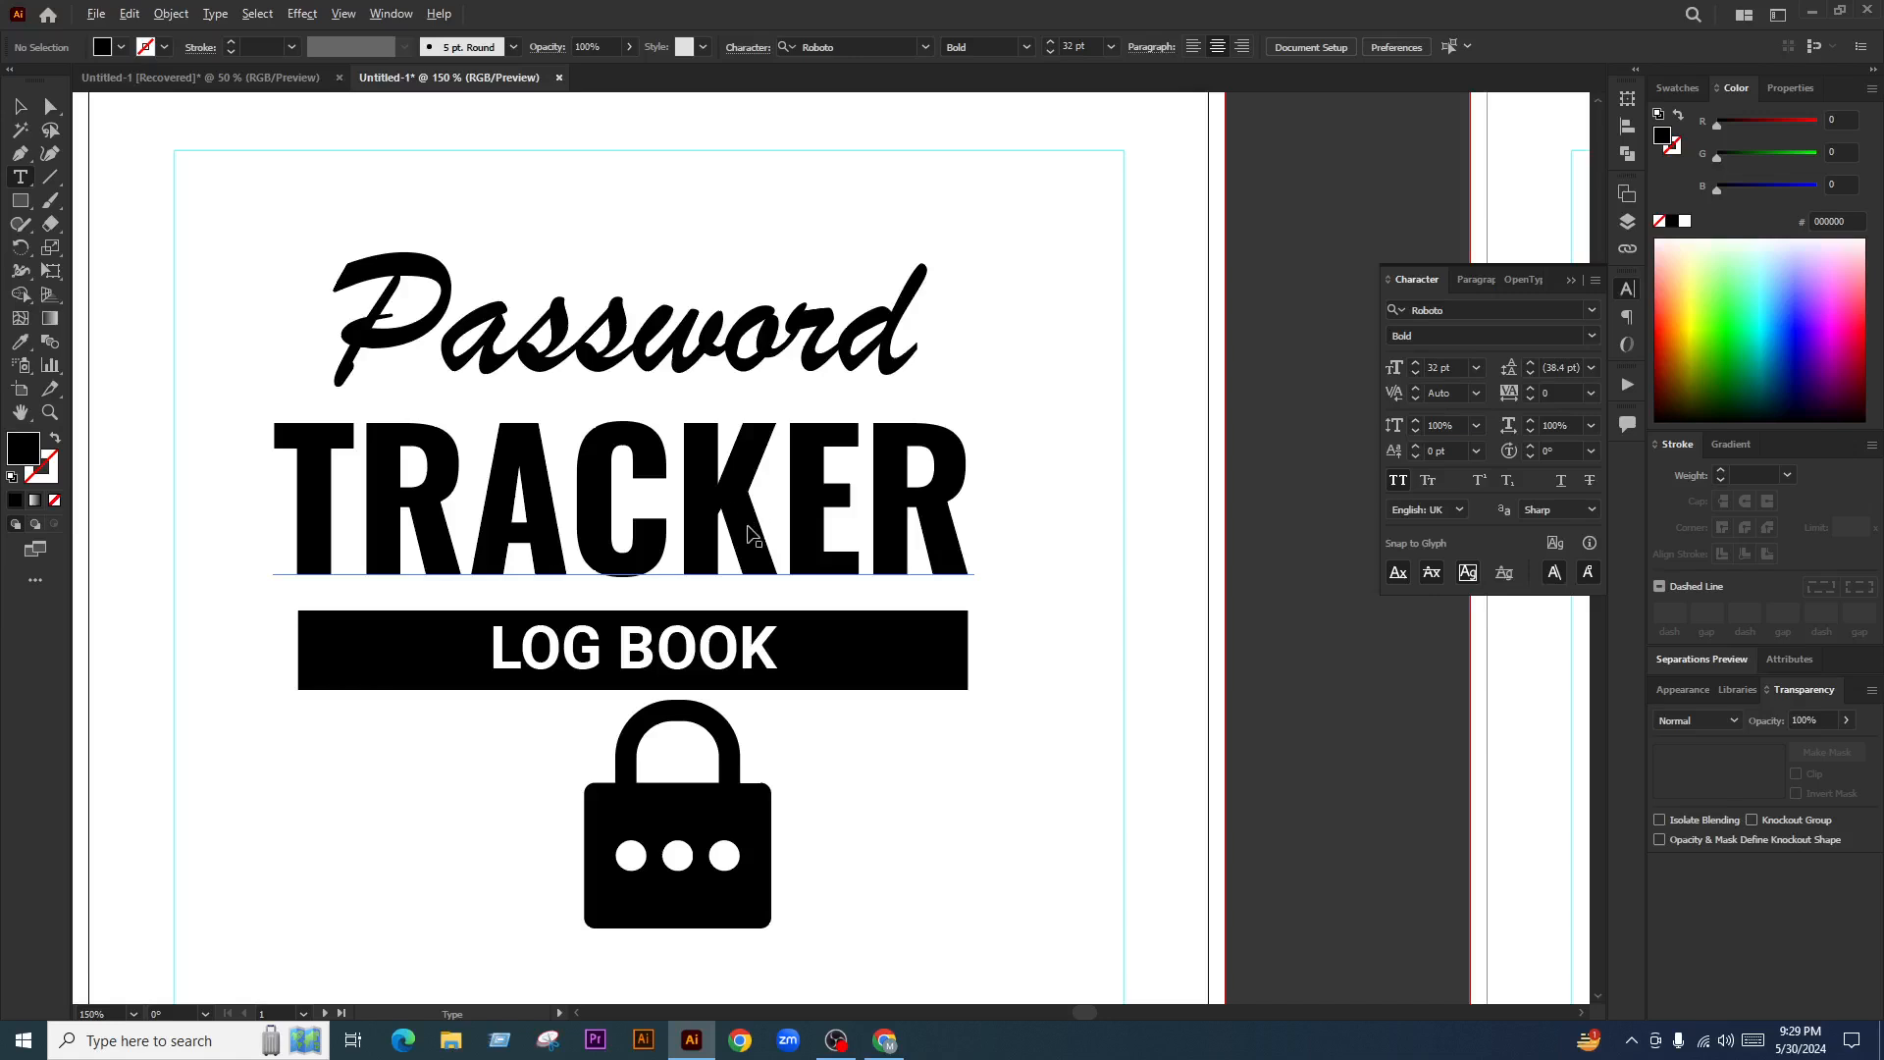
{"action": "scroll", "coordinate": [751, 535], "scroll_direction": "down", "scroll_amount": 1}
{"action": "scroll", "coordinate": [640, 481], "scroll_direction": "up", "scroll_amount": 1}
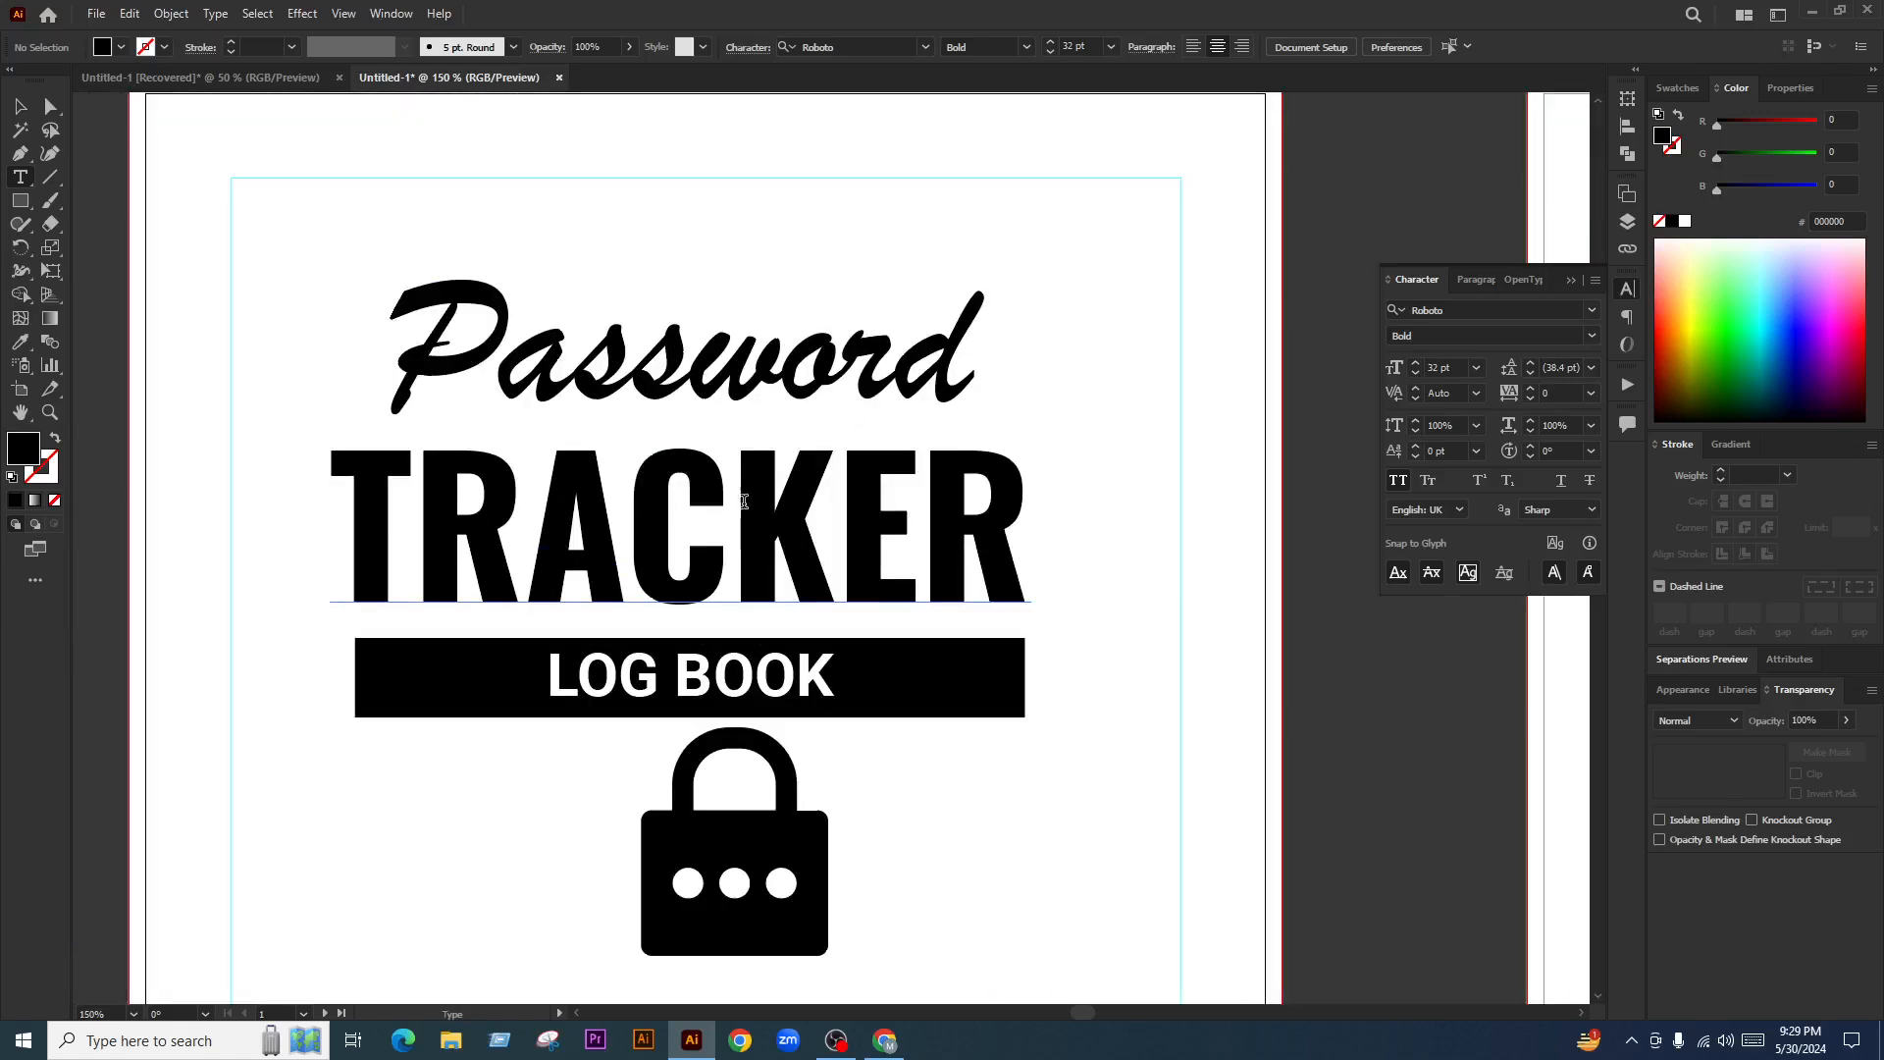
{"action": "left_click_drag", "start_coordinate": [743, 501], "coordinate": [1109, 505]}
{"action": "left_click", "coordinate": [55, 438]}
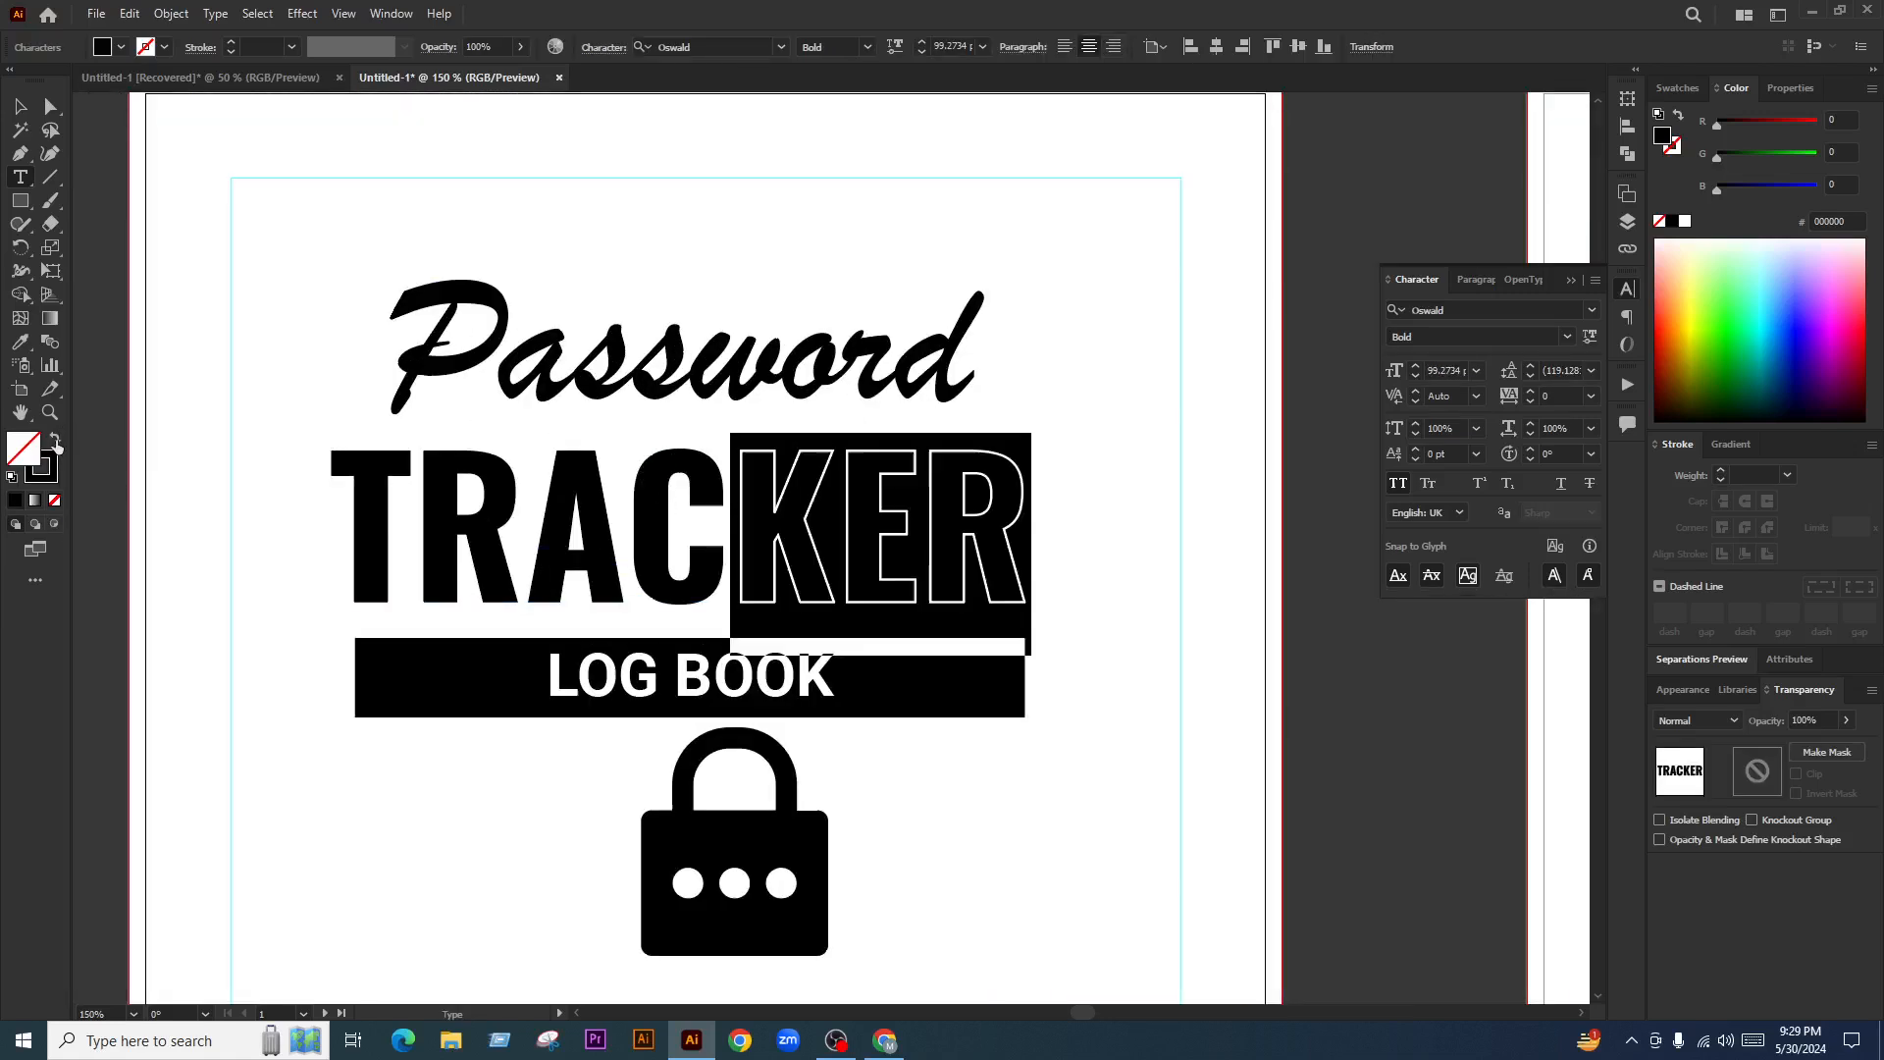
Set the outlined KER letters to Bold at 100 pt
{"action": "left_click", "coordinate": [964, 495]}
{"action": "left_click_drag", "start_coordinate": [754, 516], "coordinate": [1192, 512]}
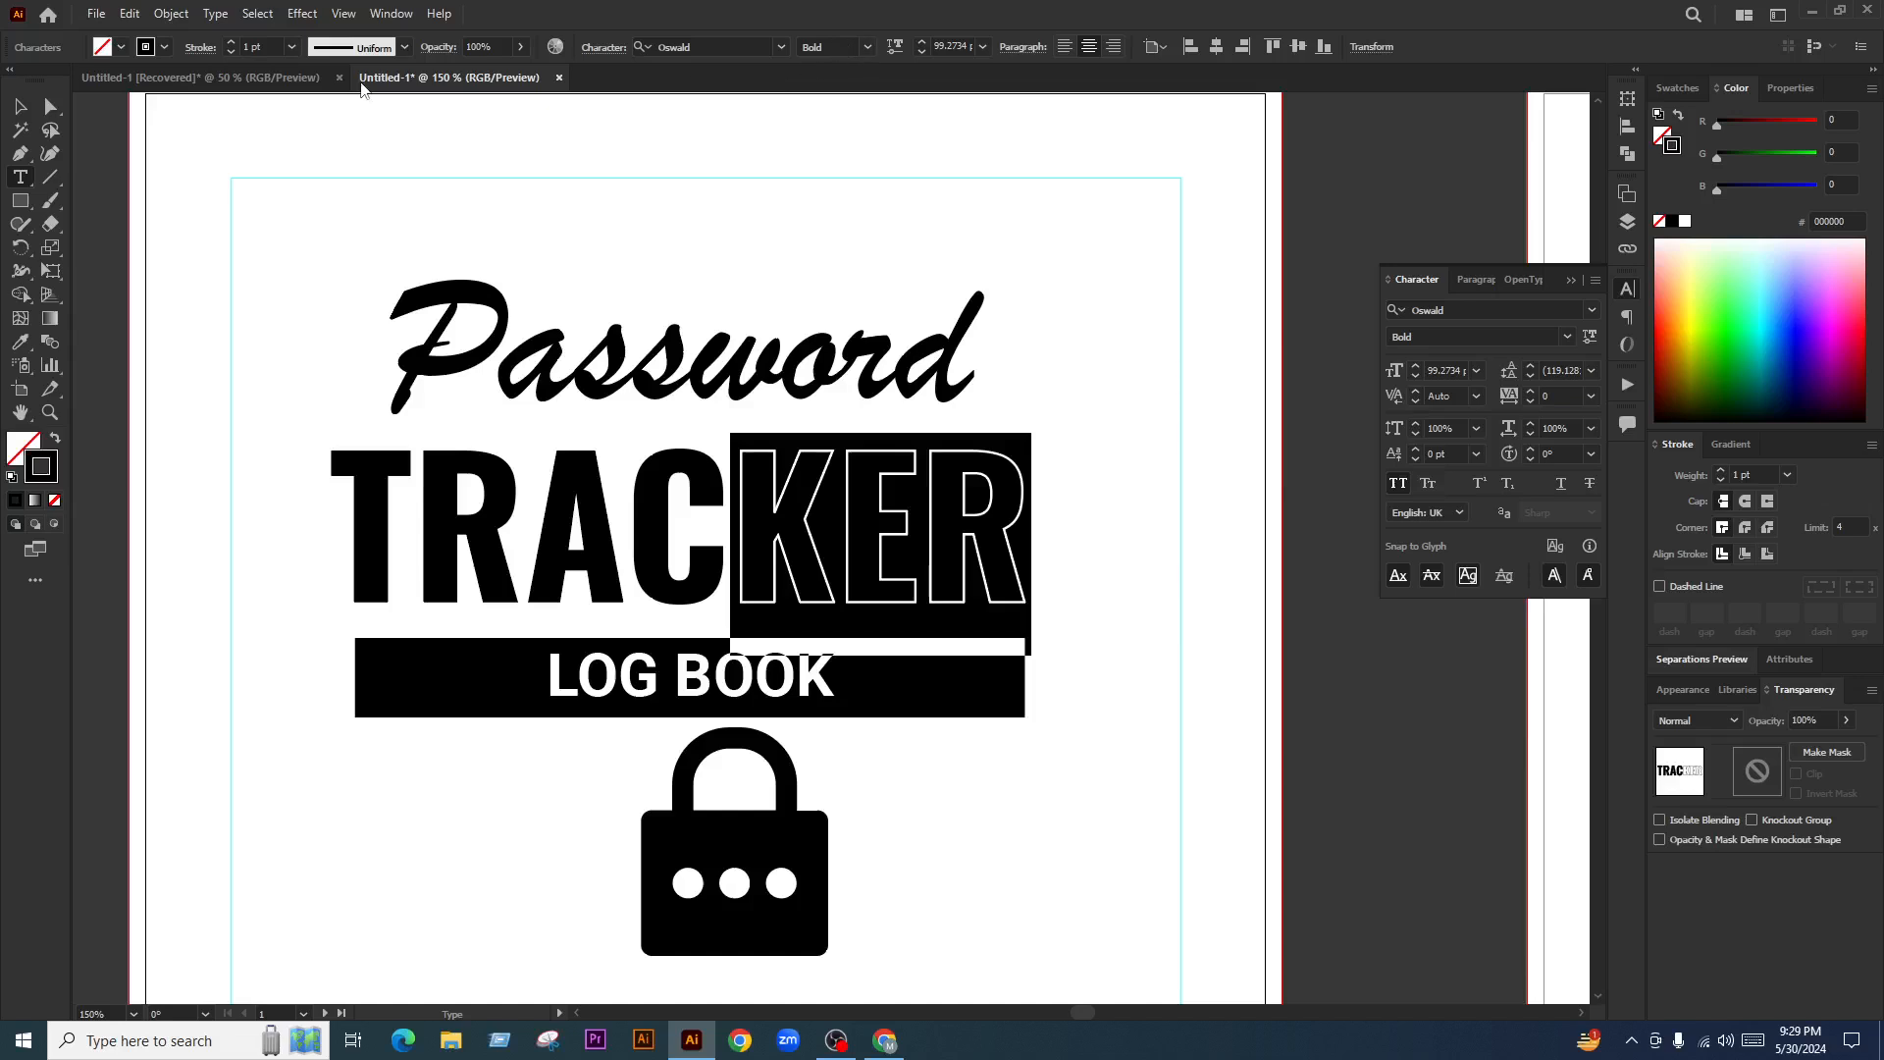
{"action": "left_click", "coordinate": [870, 47]}
{"action": "left_click", "coordinate": [843, 176]}
{"action": "type", "text": "100"}
{"action": "key", "text": "Return"}
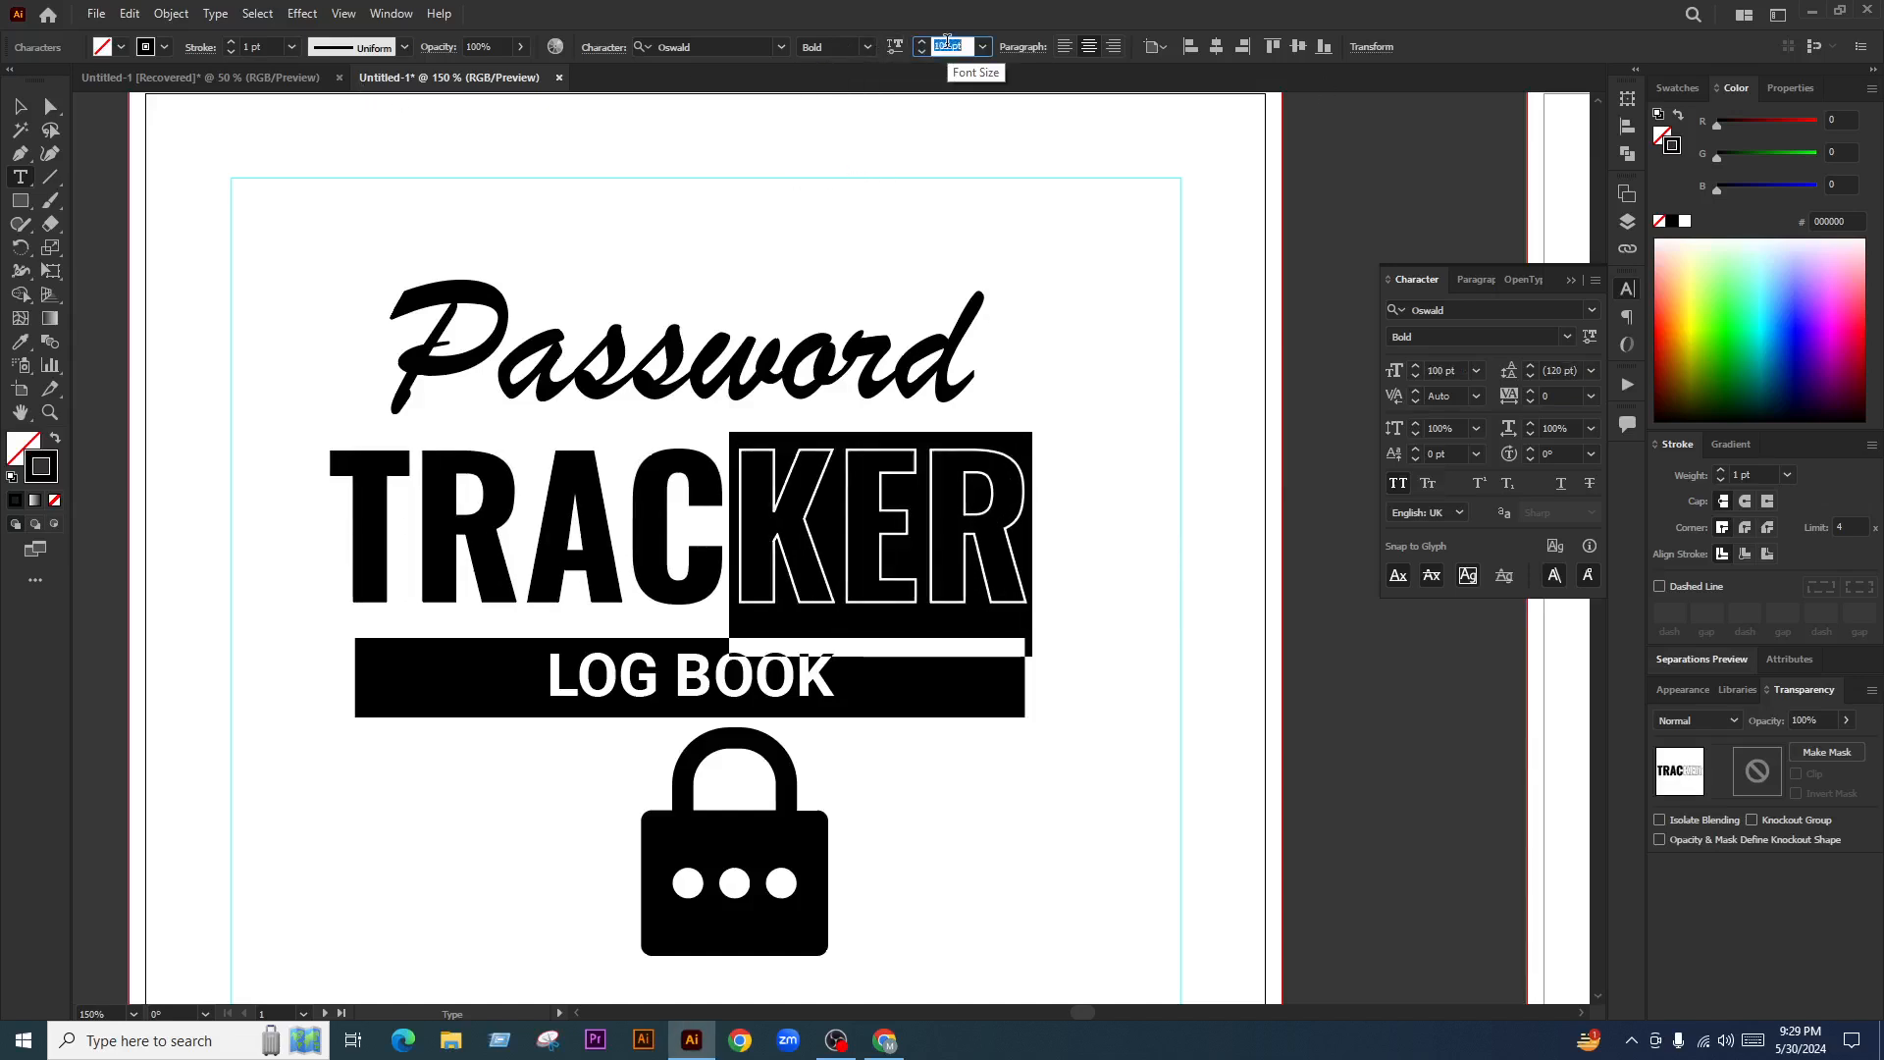
{"action": "left_click", "coordinate": [230, 52]}
{"action": "left_click", "coordinate": [822, 519]}
{"action": "key", "text": "ctrl+z"}
{"action": "left_click", "coordinate": [833, 524]}
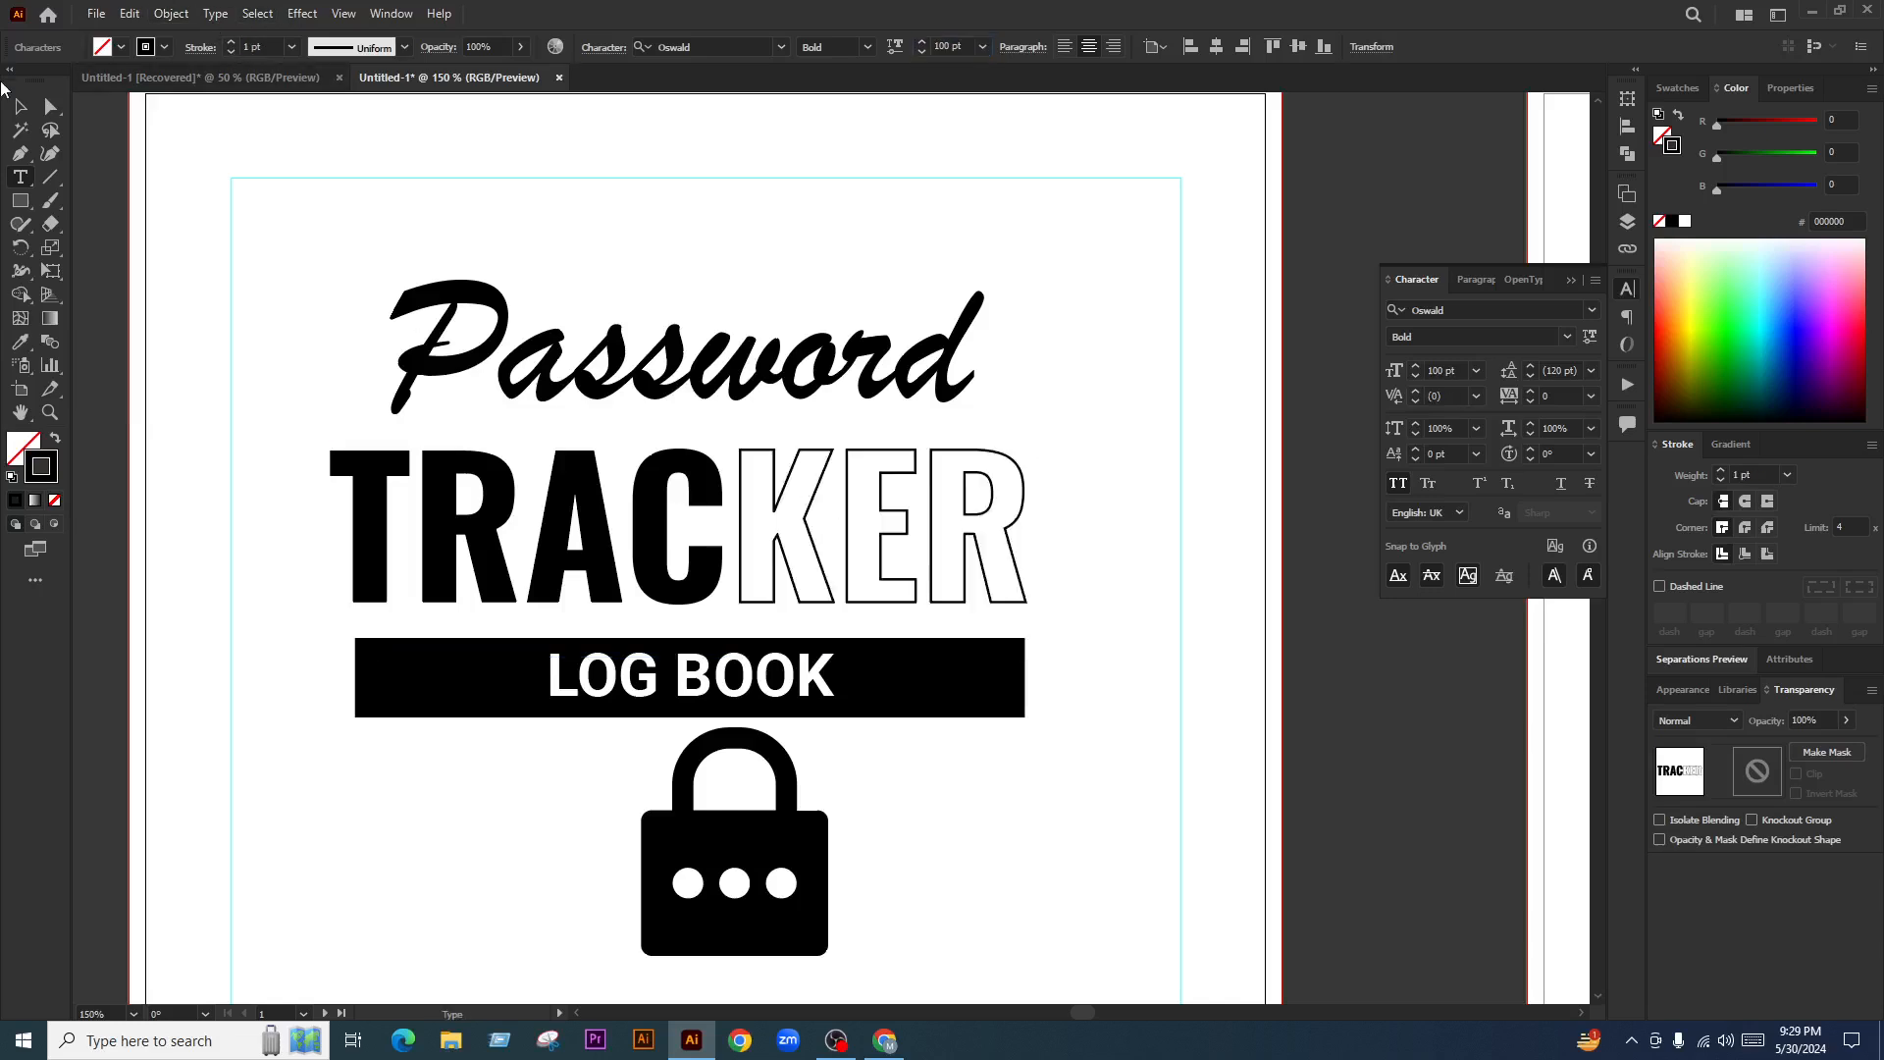
{"action": "left_click", "coordinate": [22, 105]}
{"action": "scroll", "coordinate": [718, 510], "scroll_direction": "down", "scroll_amount": 3}
Reposition the lock icon on the page near the title
{"action": "left_click", "coordinate": [919, 673]}
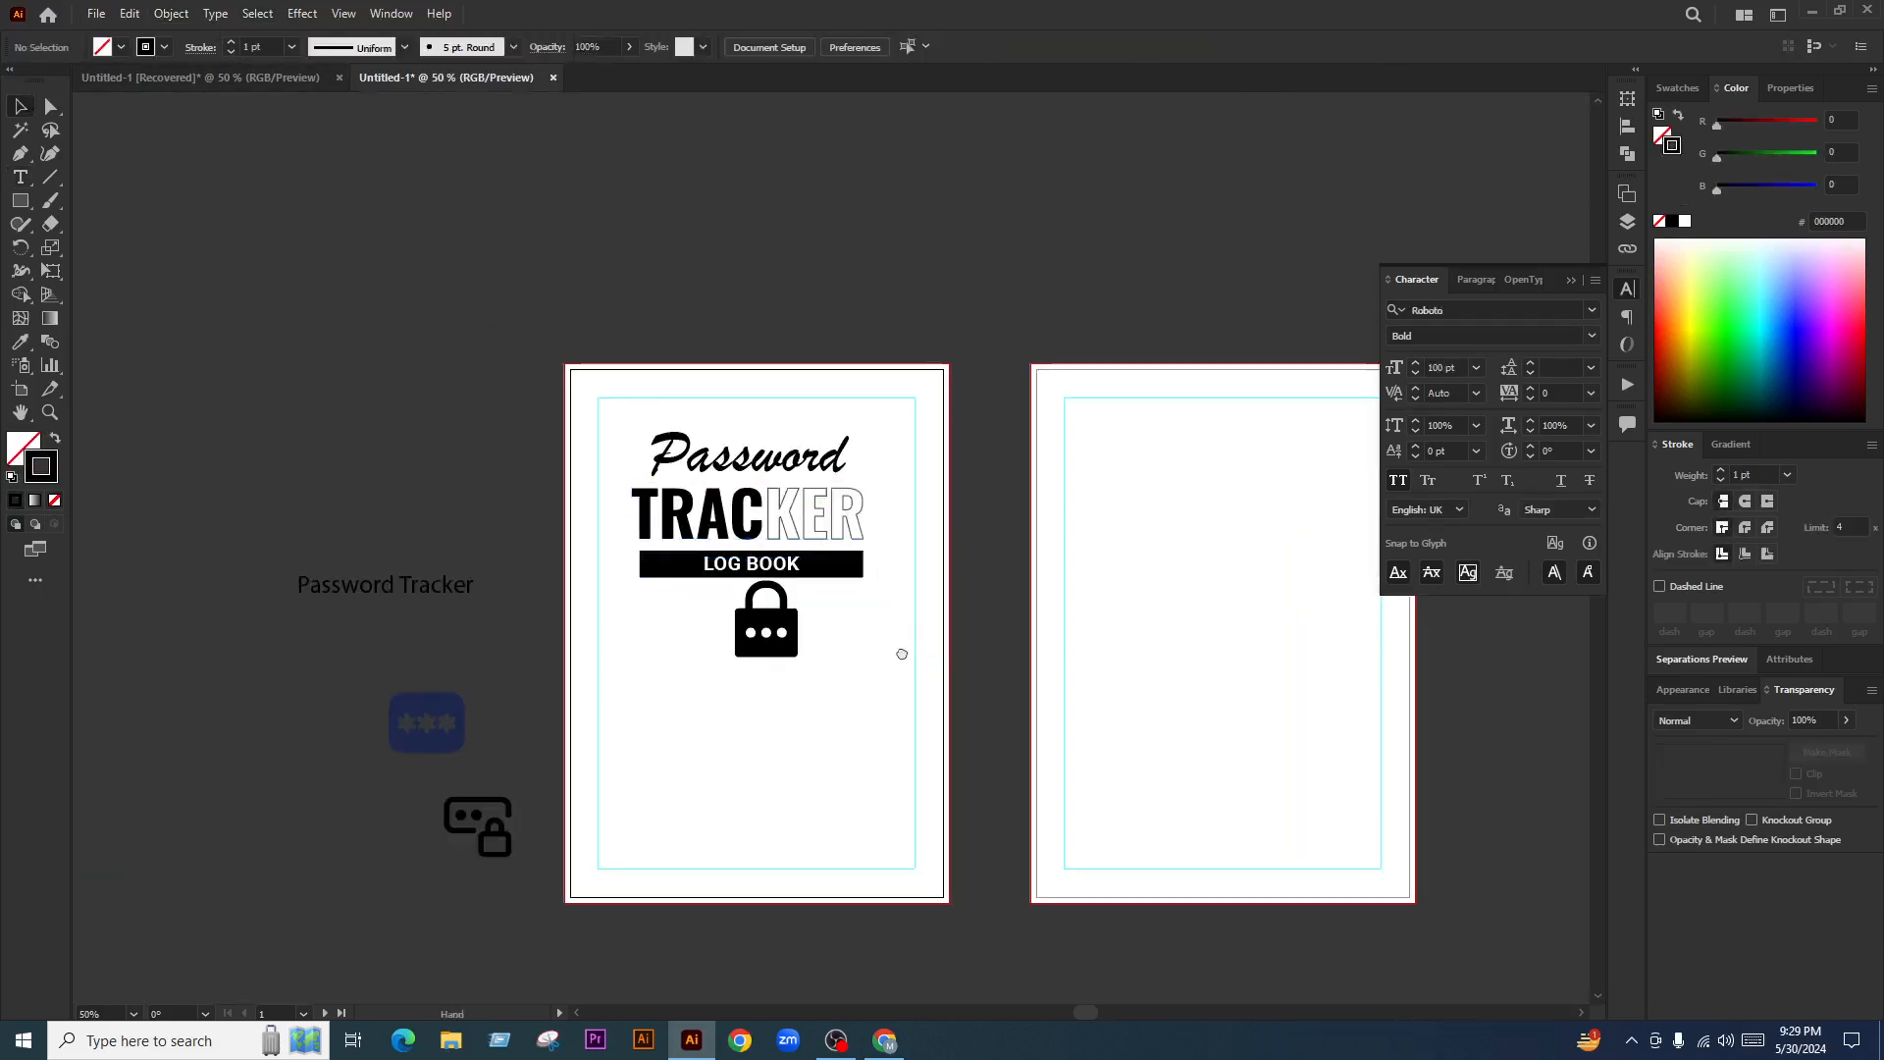
{"action": "scroll", "coordinate": [806, 620], "scroll_direction": "up", "scroll_amount": 1}
{"action": "scroll", "coordinate": [785, 613], "scroll_direction": "up", "scroll_amount": 2}
{"action": "left_click_drag", "start_coordinate": [895, 643], "coordinate": [855, 657]}
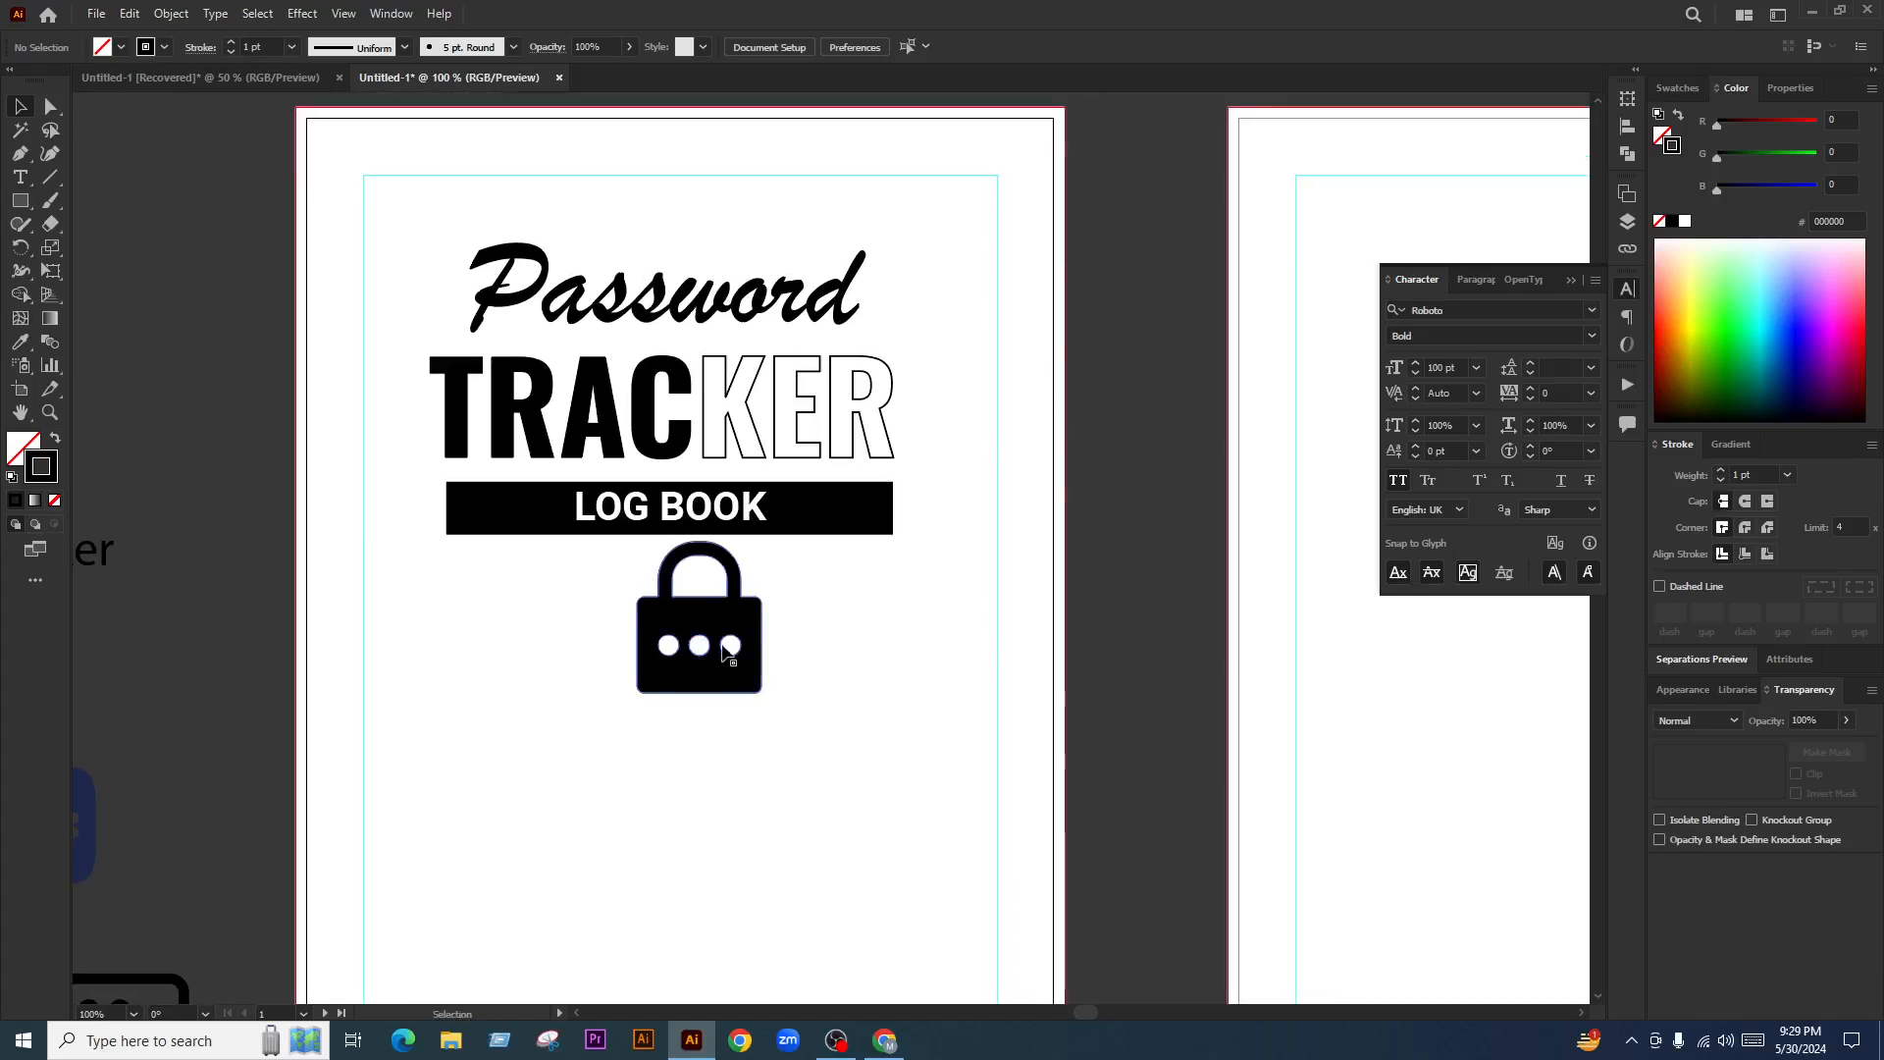
{"action": "left_click_drag", "start_coordinate": [721, 657], "coordinate": [751, 687]}
{"action": "scroll", "coordinate": [798, 684], "scroll_direction": "down", "scroll_amount": 1}
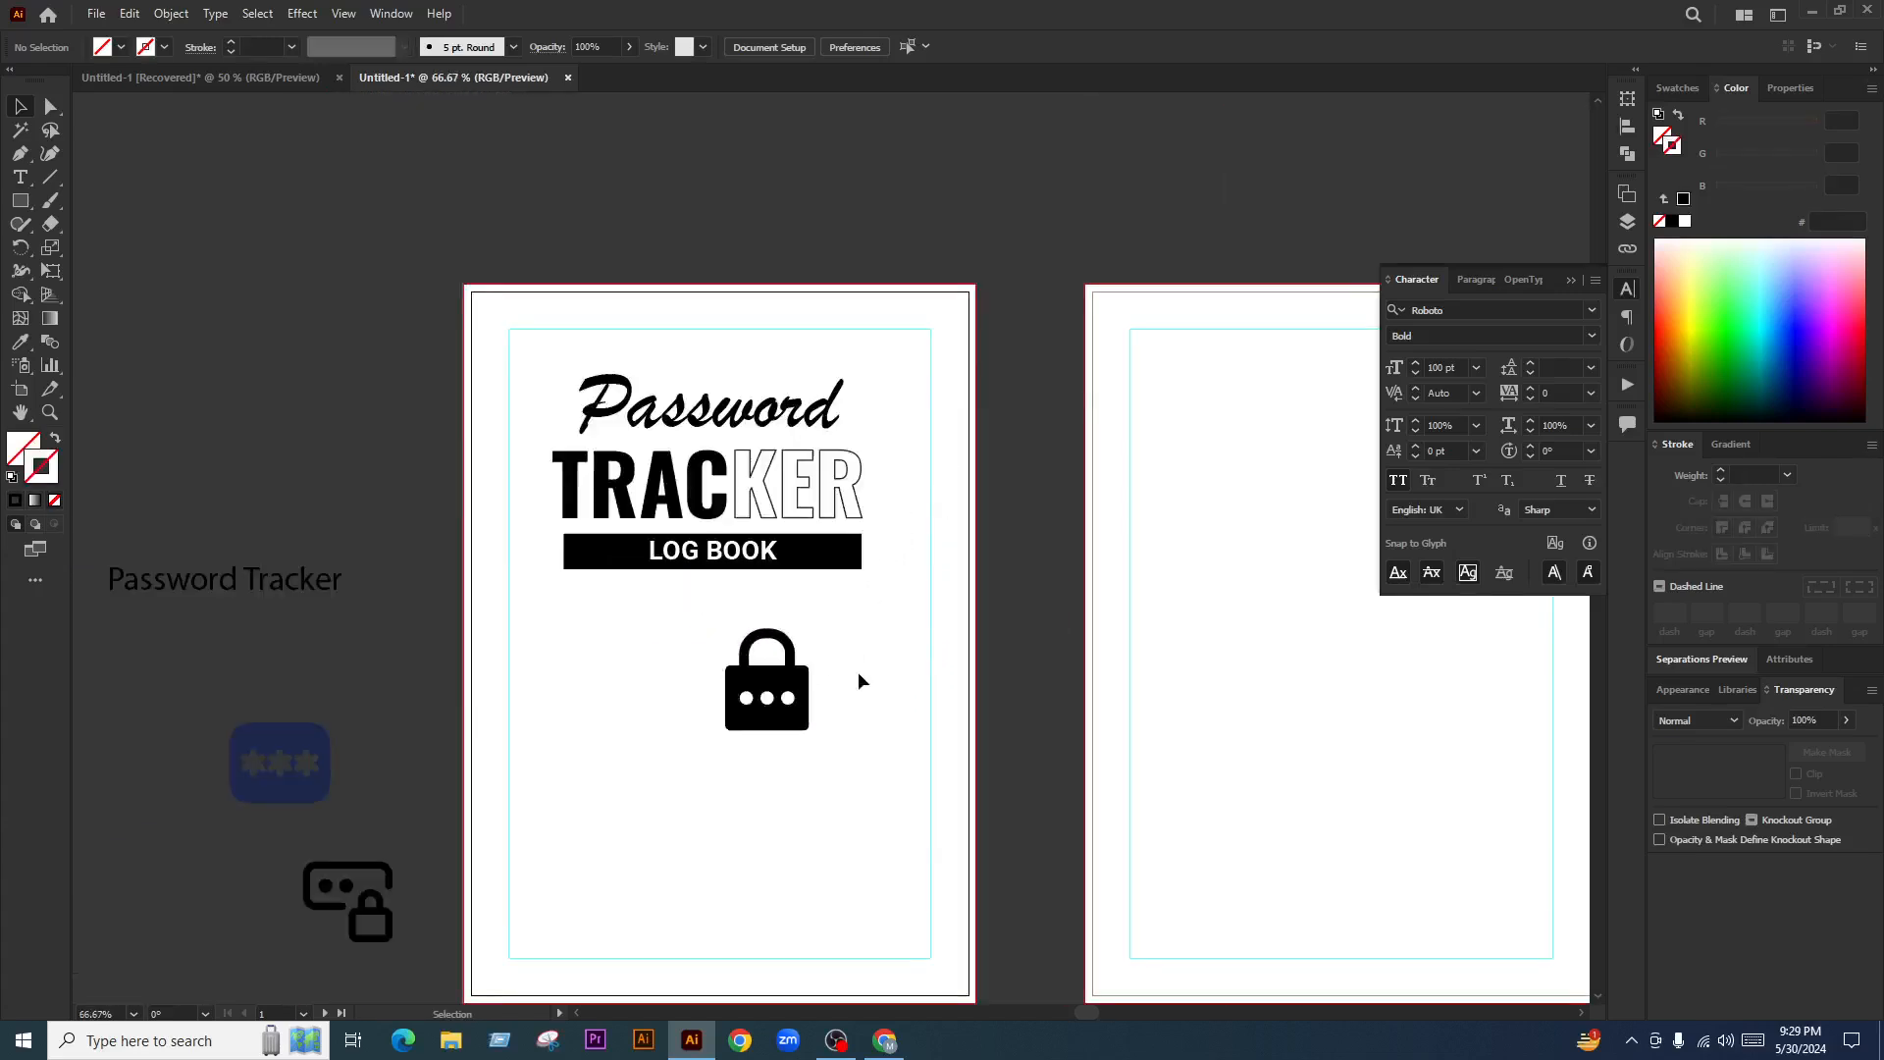
{"action": "scroll", "coordinate": [858, 671], "scroll_direction": "up", "scroll_amount": 1}
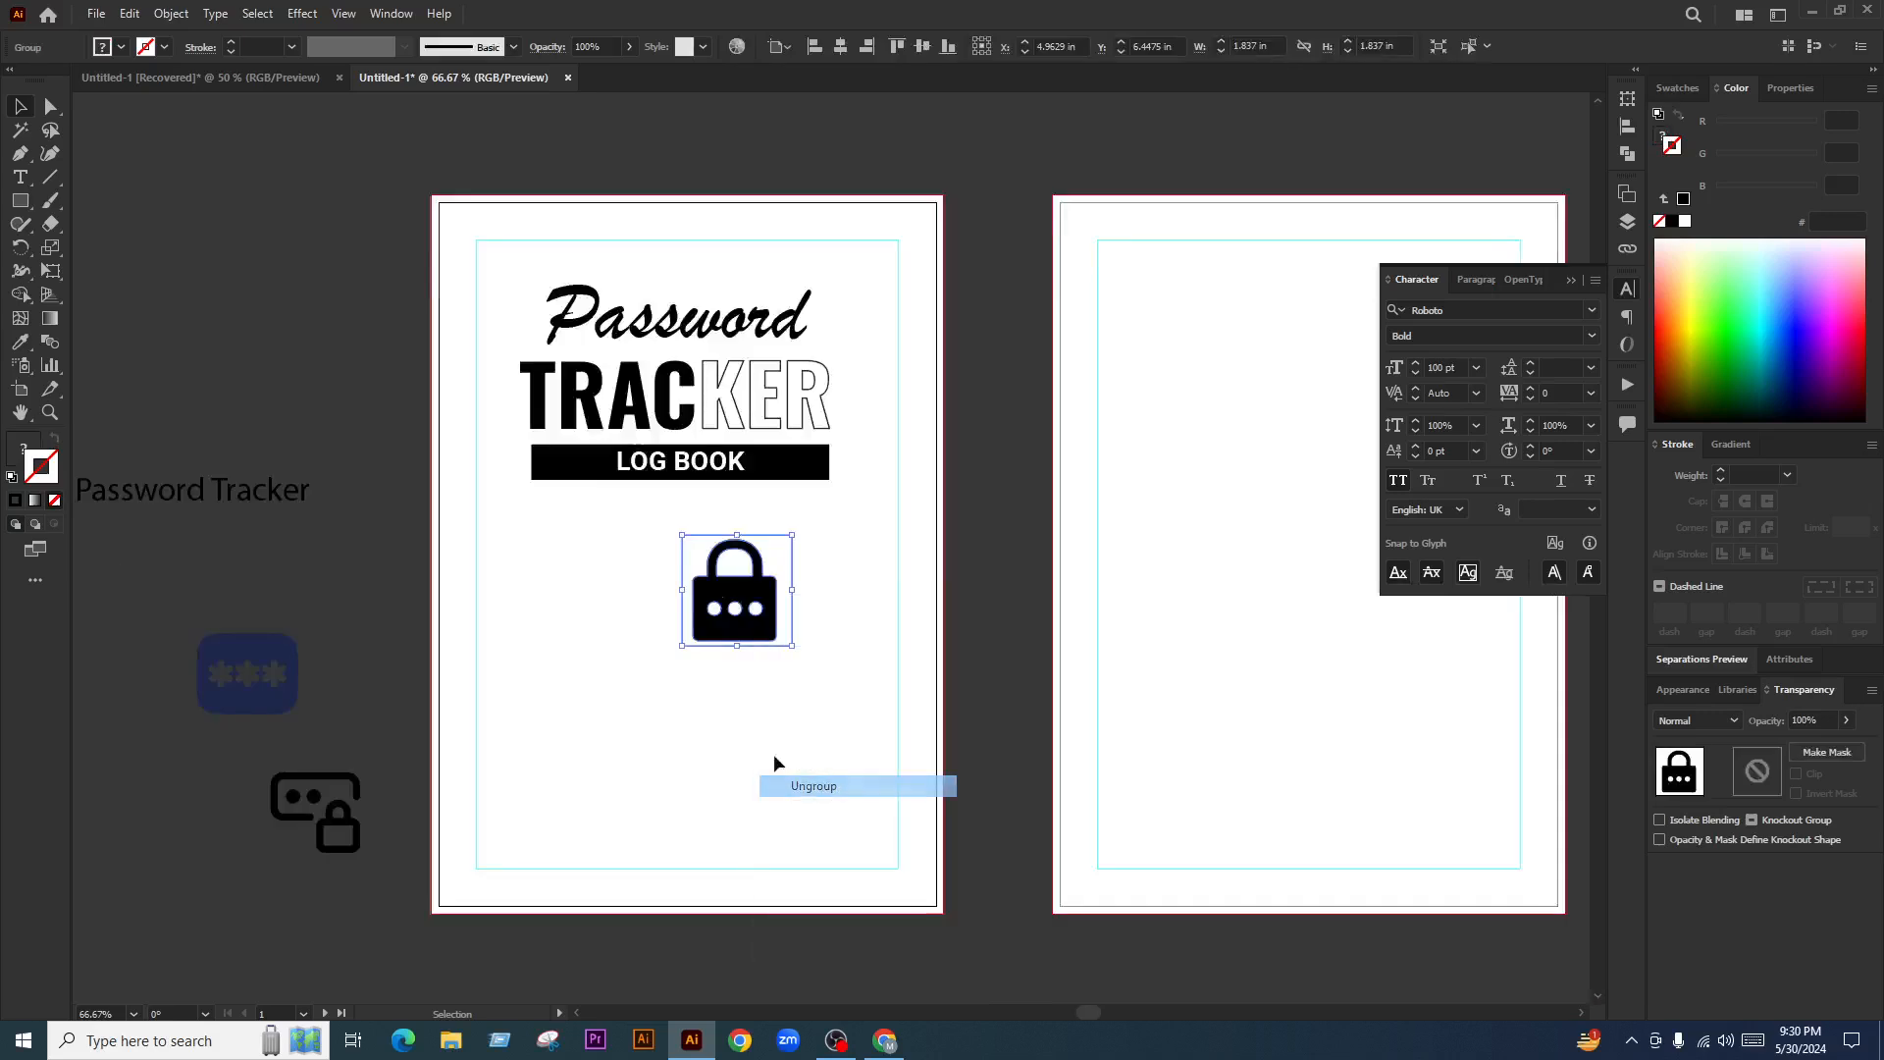
{"action": "left_click_drag", "start_coordinate": [770, 601], "coordinate": [880, 582]}
Ungroup the lock and delete its invisible background square
{"action": "right_click", "coordinate": [631, 748]}
{"action": "left_click", "coordinate": [687, 565]}
{"action": "left_click", "coordinate": [779, 673]}
{"action": "left_click_drag", "start_coordinate": [626, 607], "coordinate": [662, 775]}
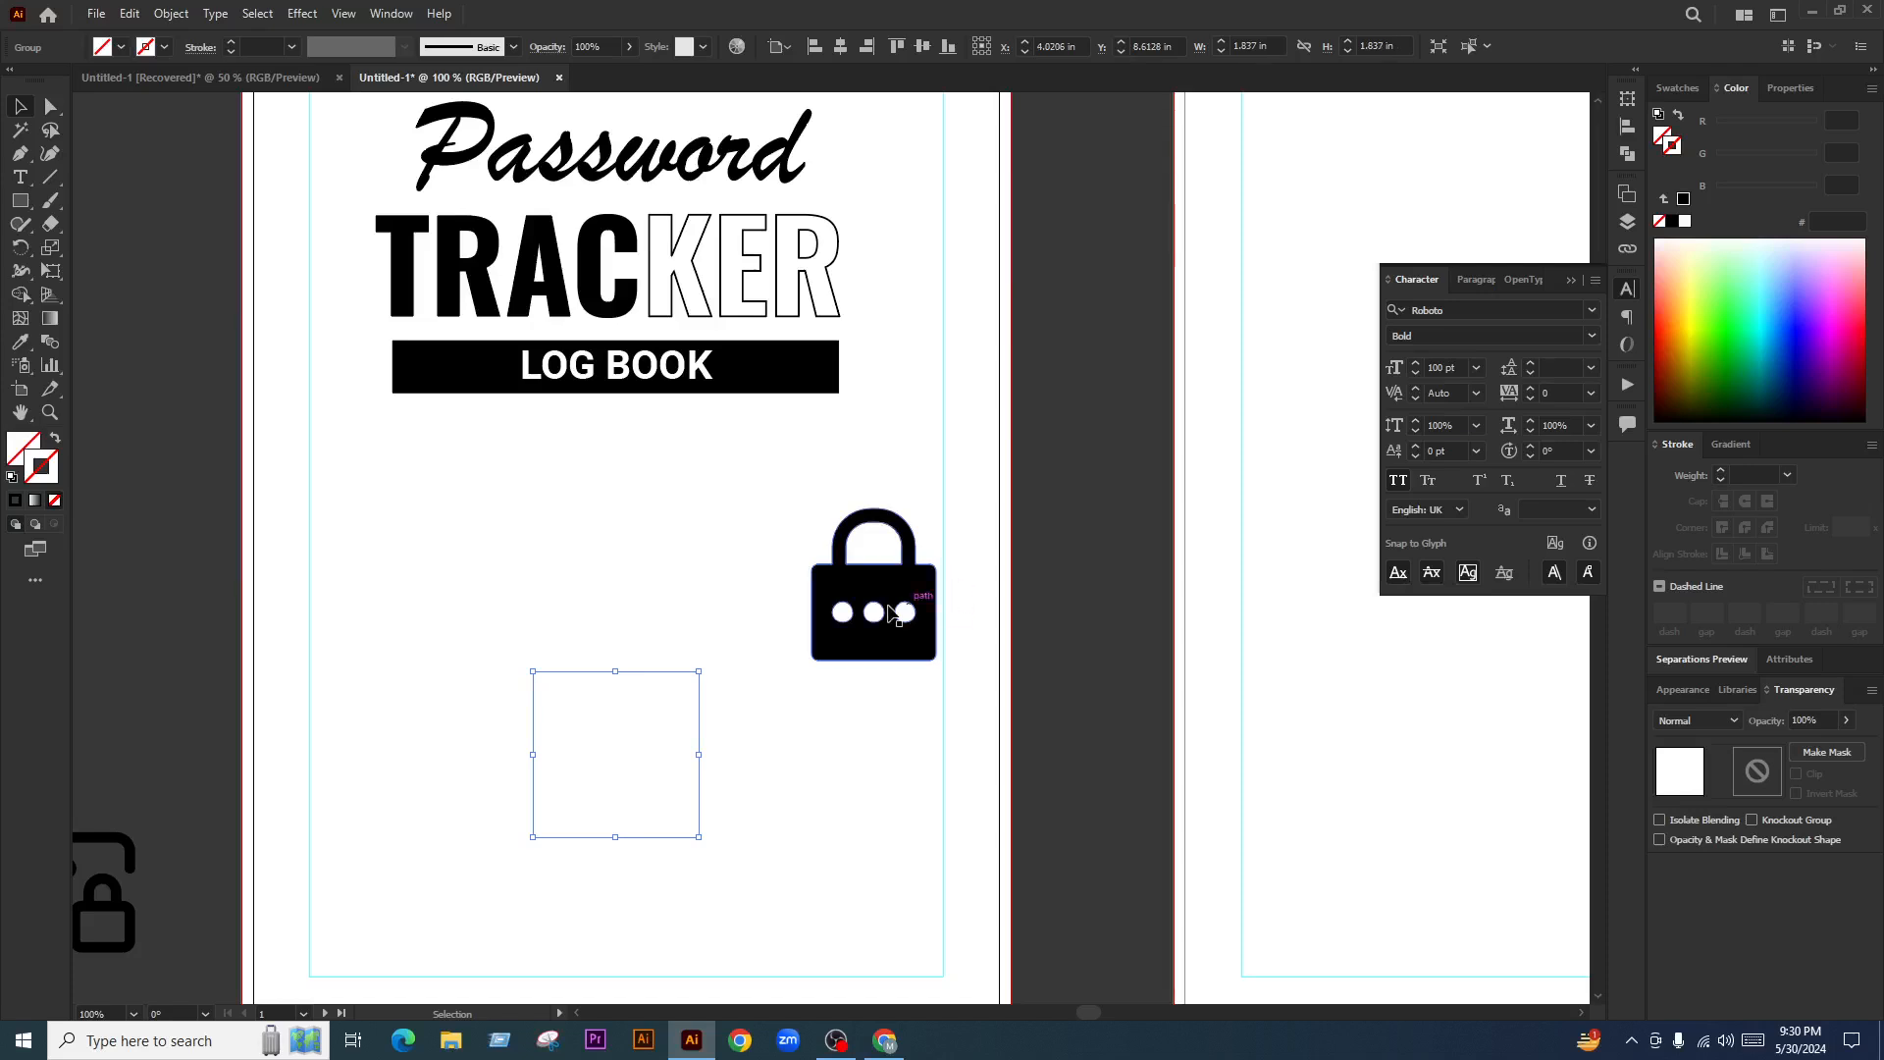
{"action": "key", "text": "Delete"}
Shrink the lock and place it at the left end of the LOG BOOK banner
{"action": "left_click_drag", "start_coordinate": [905, 609], "coordinate": [594, 524]}
{"action": "left_click_drag", "start_coordinate": [712, 547], "coordinate": [444, 561]}
{"action": "scroll", "coordinate": [511, 456], "scroll_direction": "up", "scroll_amount": 2}
{"action": "scroll", "coordinate": [445, 561], "scroll_direction": "up", "scroll_amount": 5}
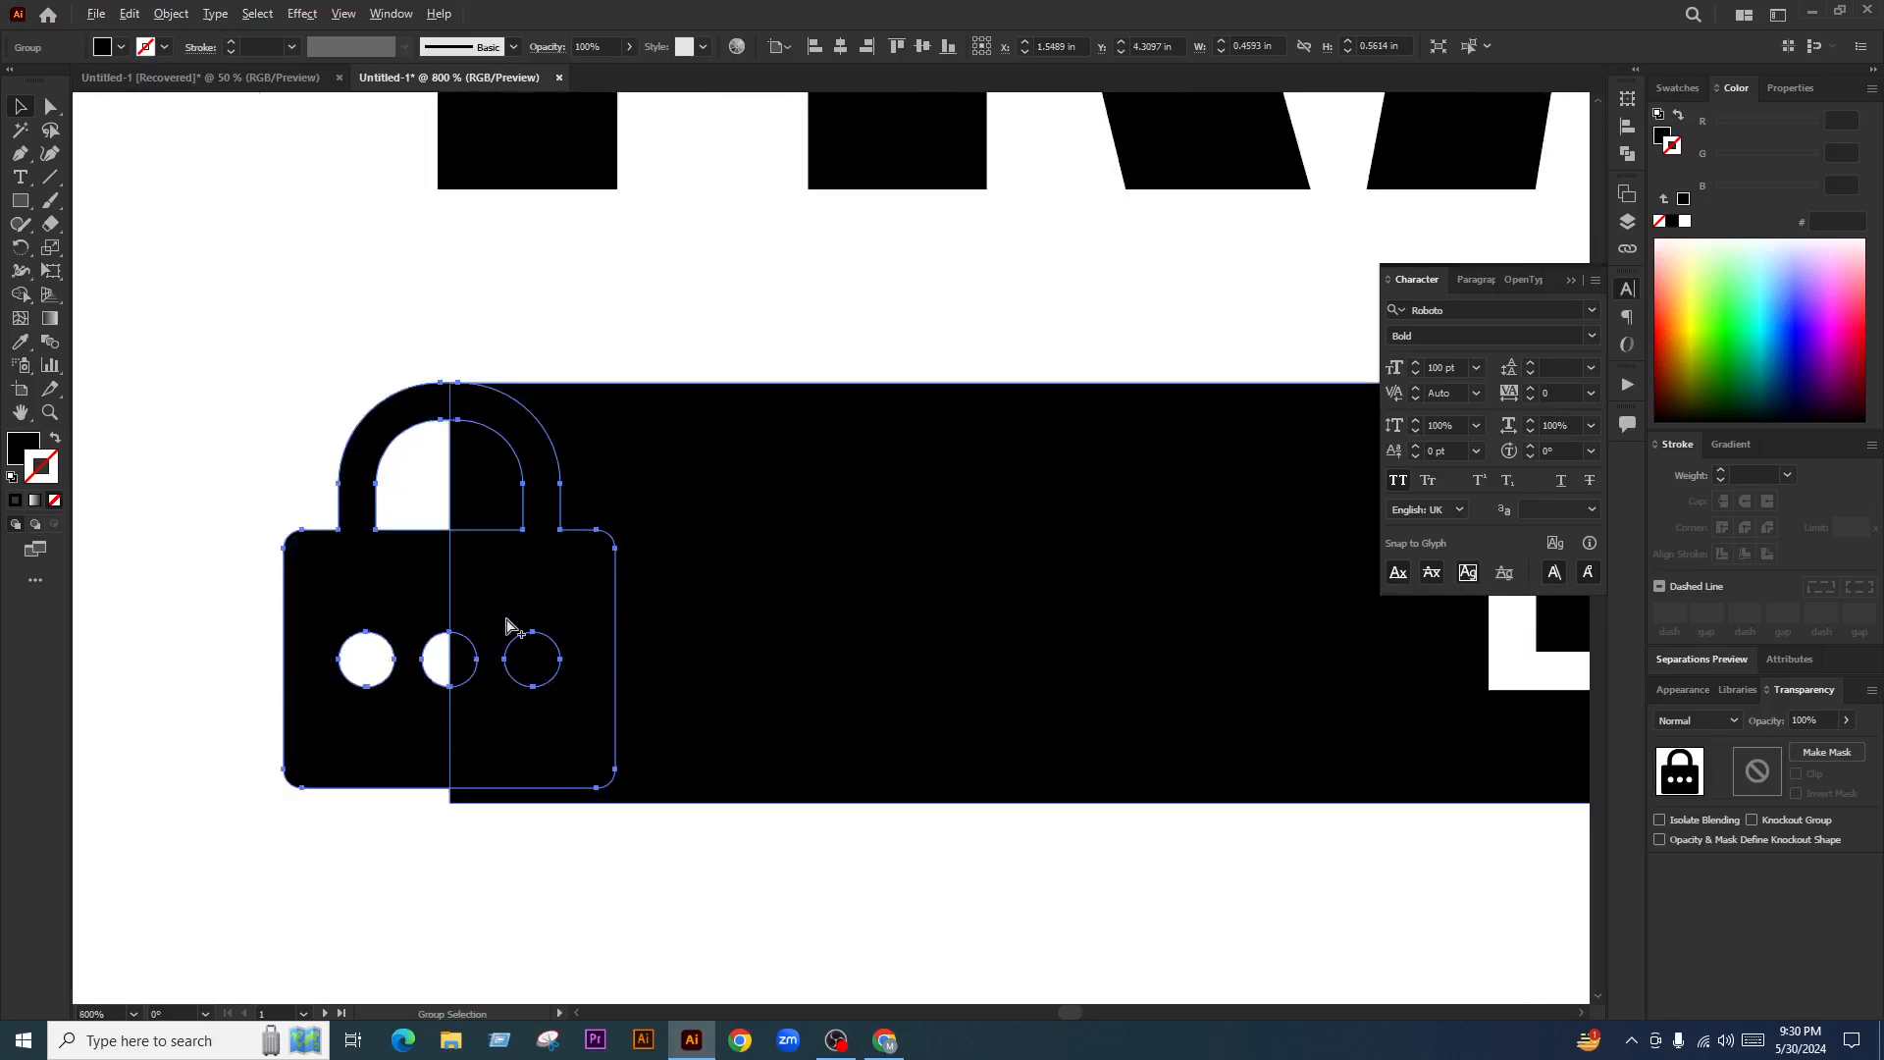
Enlarge the lock to match the banner's height
{"action": "left_click_drag", "start_coordinate": [531, 618], "coordinate": [546, 627]}
{"action": "key", "text": "ctrl+z"}
{"action": "left_click", "coordinate": [364, 743]}
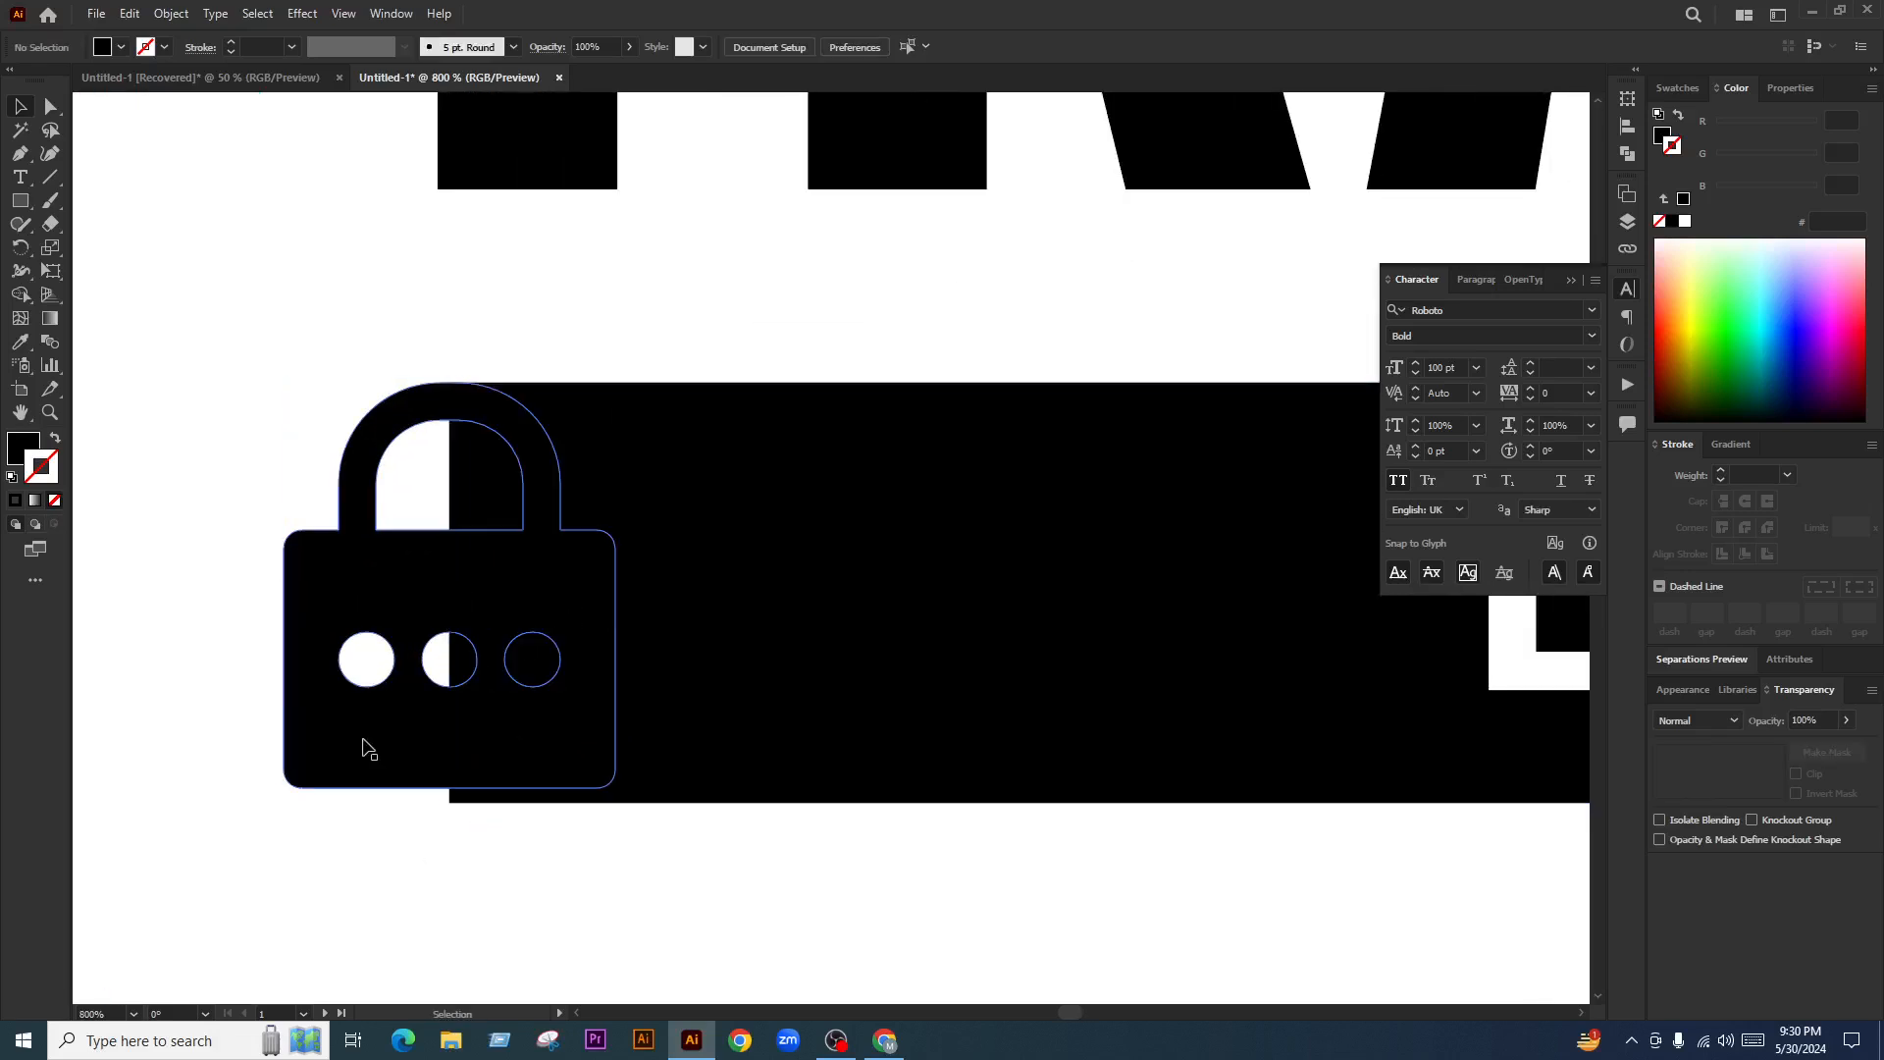
{"action": "scroll", "coordinate": [420, 782], "scroll_direction": "up", "scroll_amount": 1}
{"action": "left_click_drag", "start_coordinate": [488, 804], "coordinate": [503, 837]}
{"action": "scroll", "coordinate": [571, 695], "scroll_direction": "down", "scroll_amount": 3}
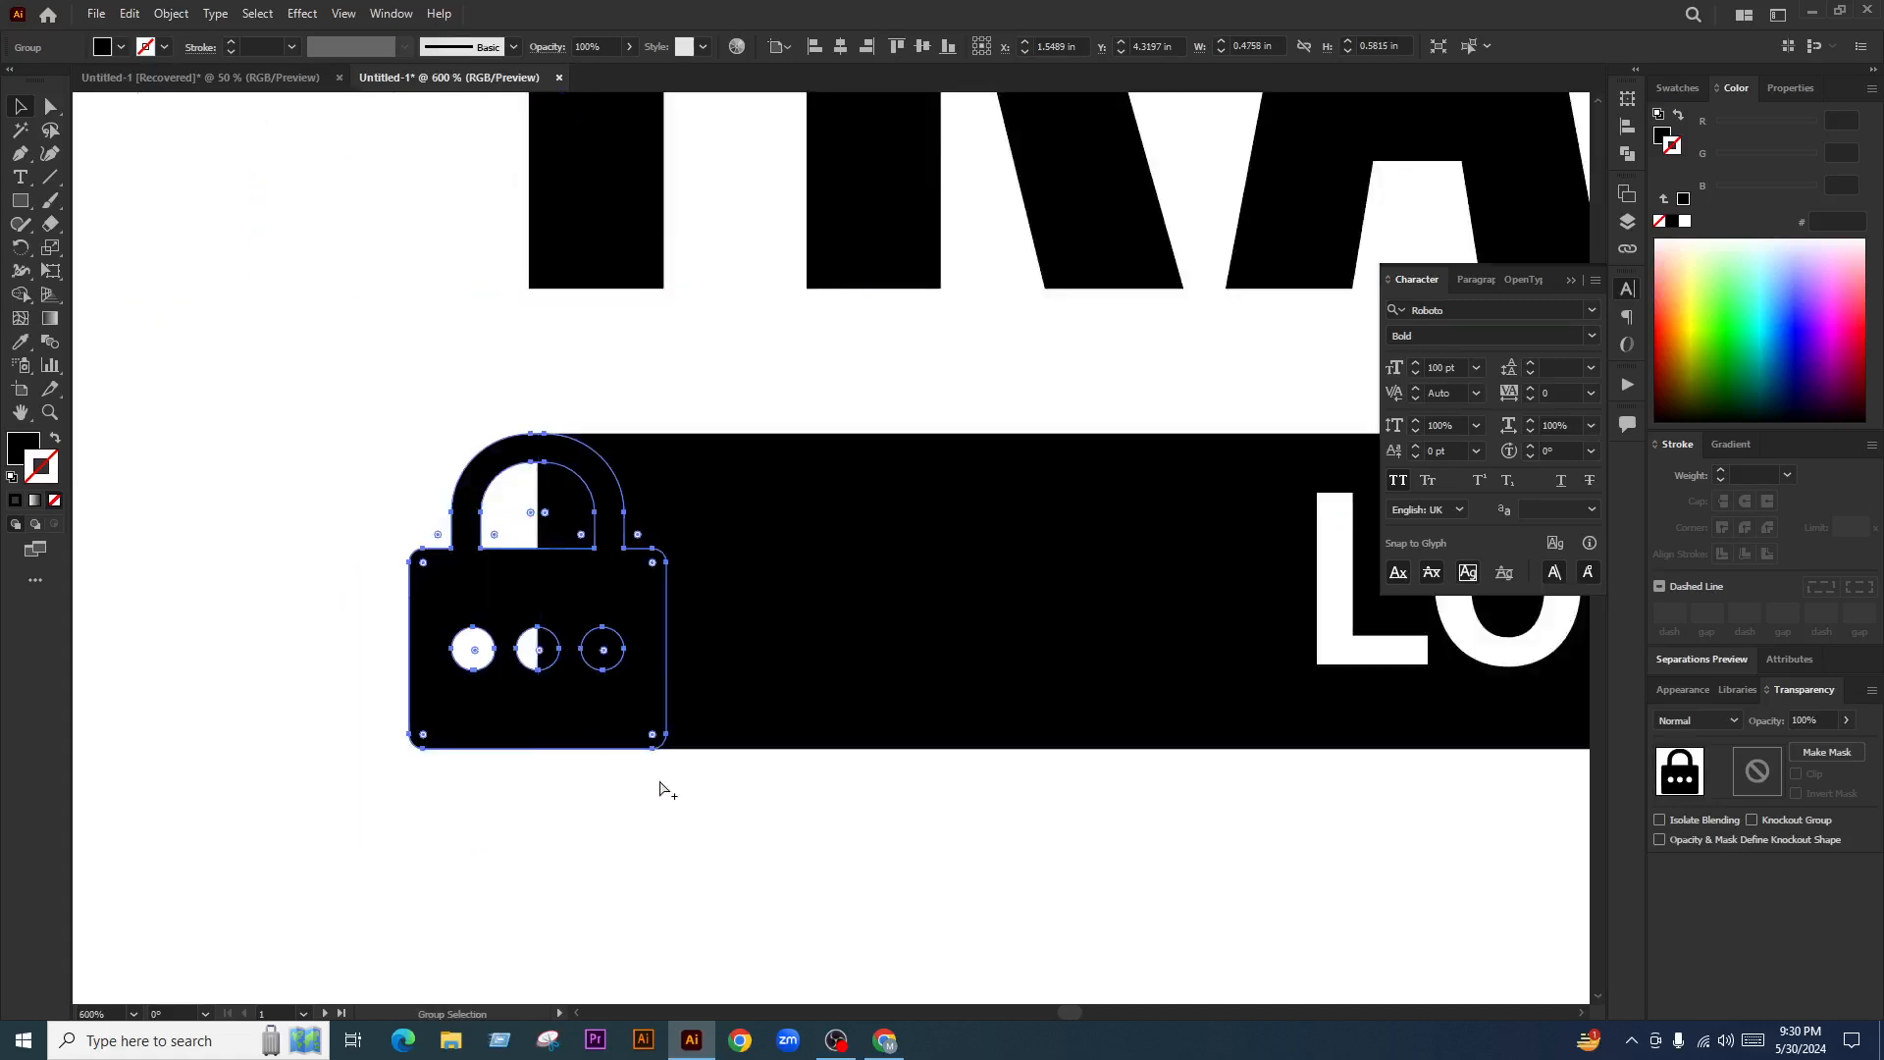
{"action": "scroll", "coordinate": [664, 791], "scroll_direction": "up", "scroll_amount": 1}
{"action": "left_click", "coordinate": [791, 854]}
Merge the lock with the black banner using Shape Builder and restore the white dots
{"action": "left_click", "coordinate": [463, 511]}
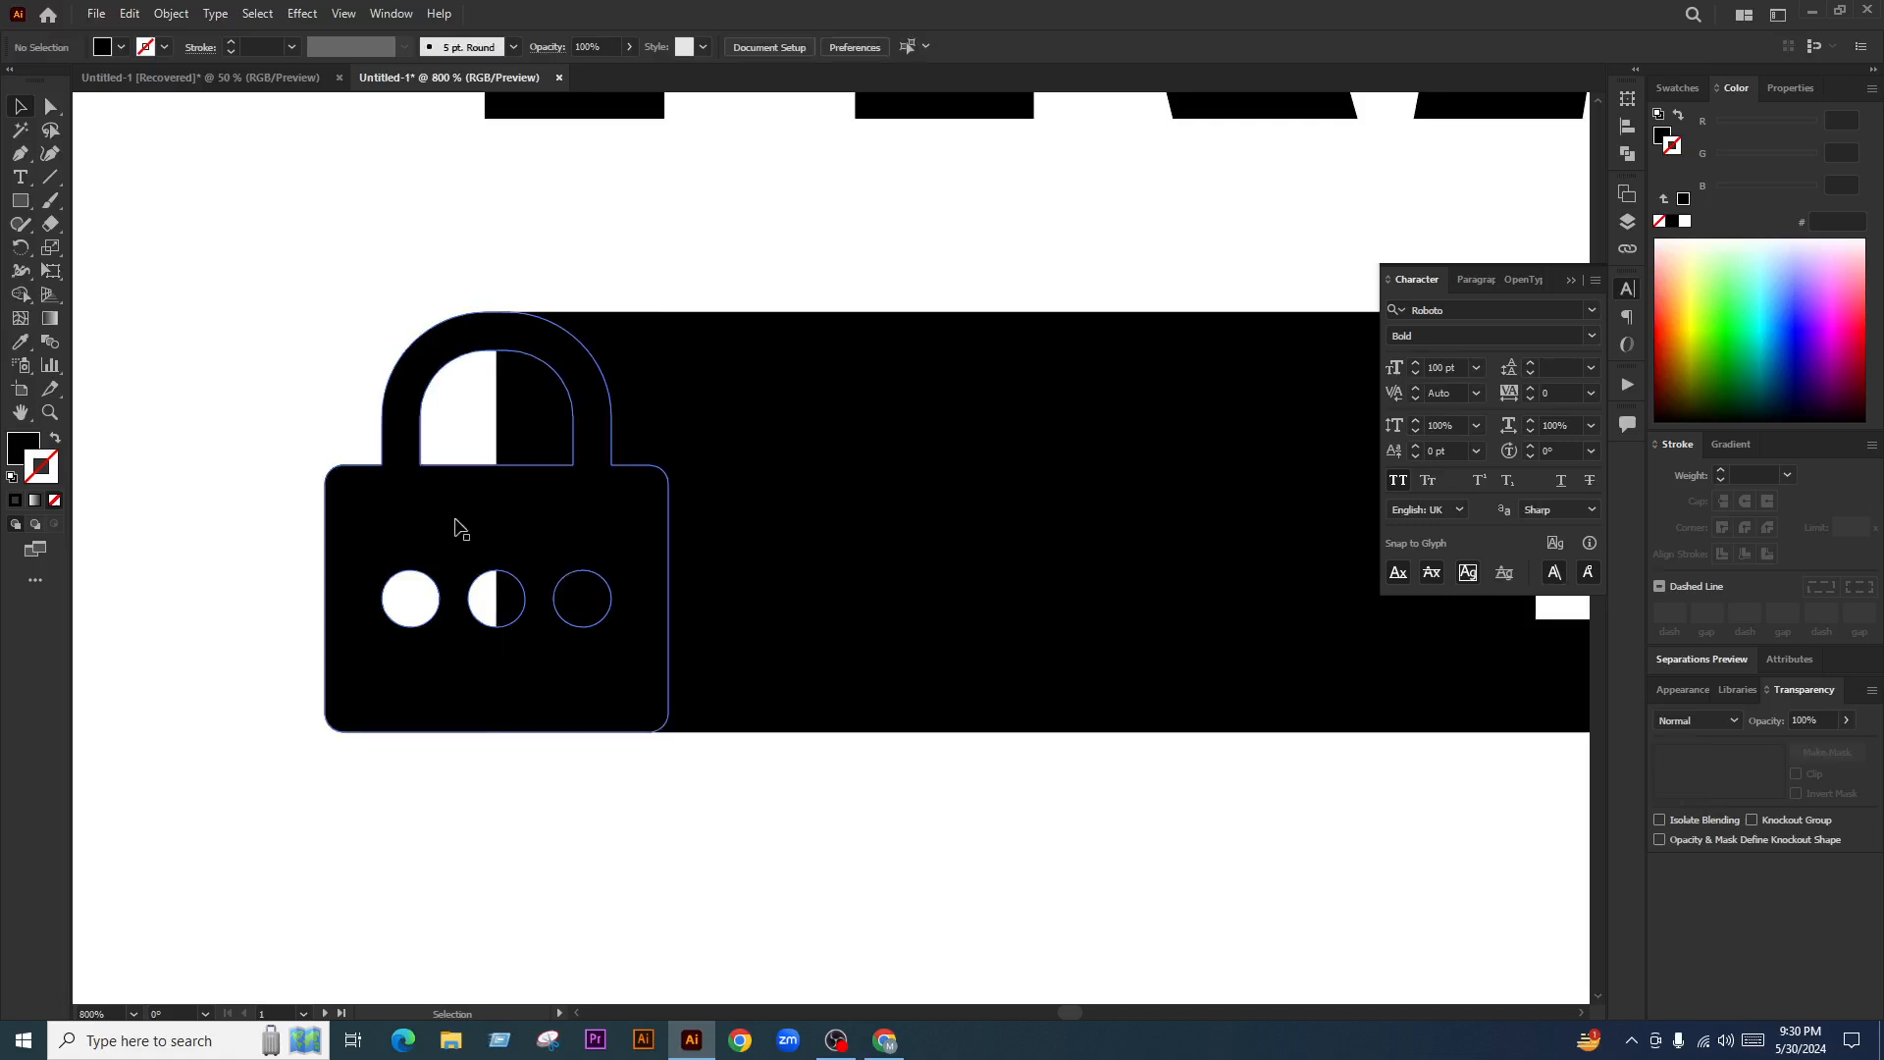
{"action": "left_click", "coordinate": [791, 491], "text": "shift"}
{"action": "left_click", "coordinate": [22, 294]}
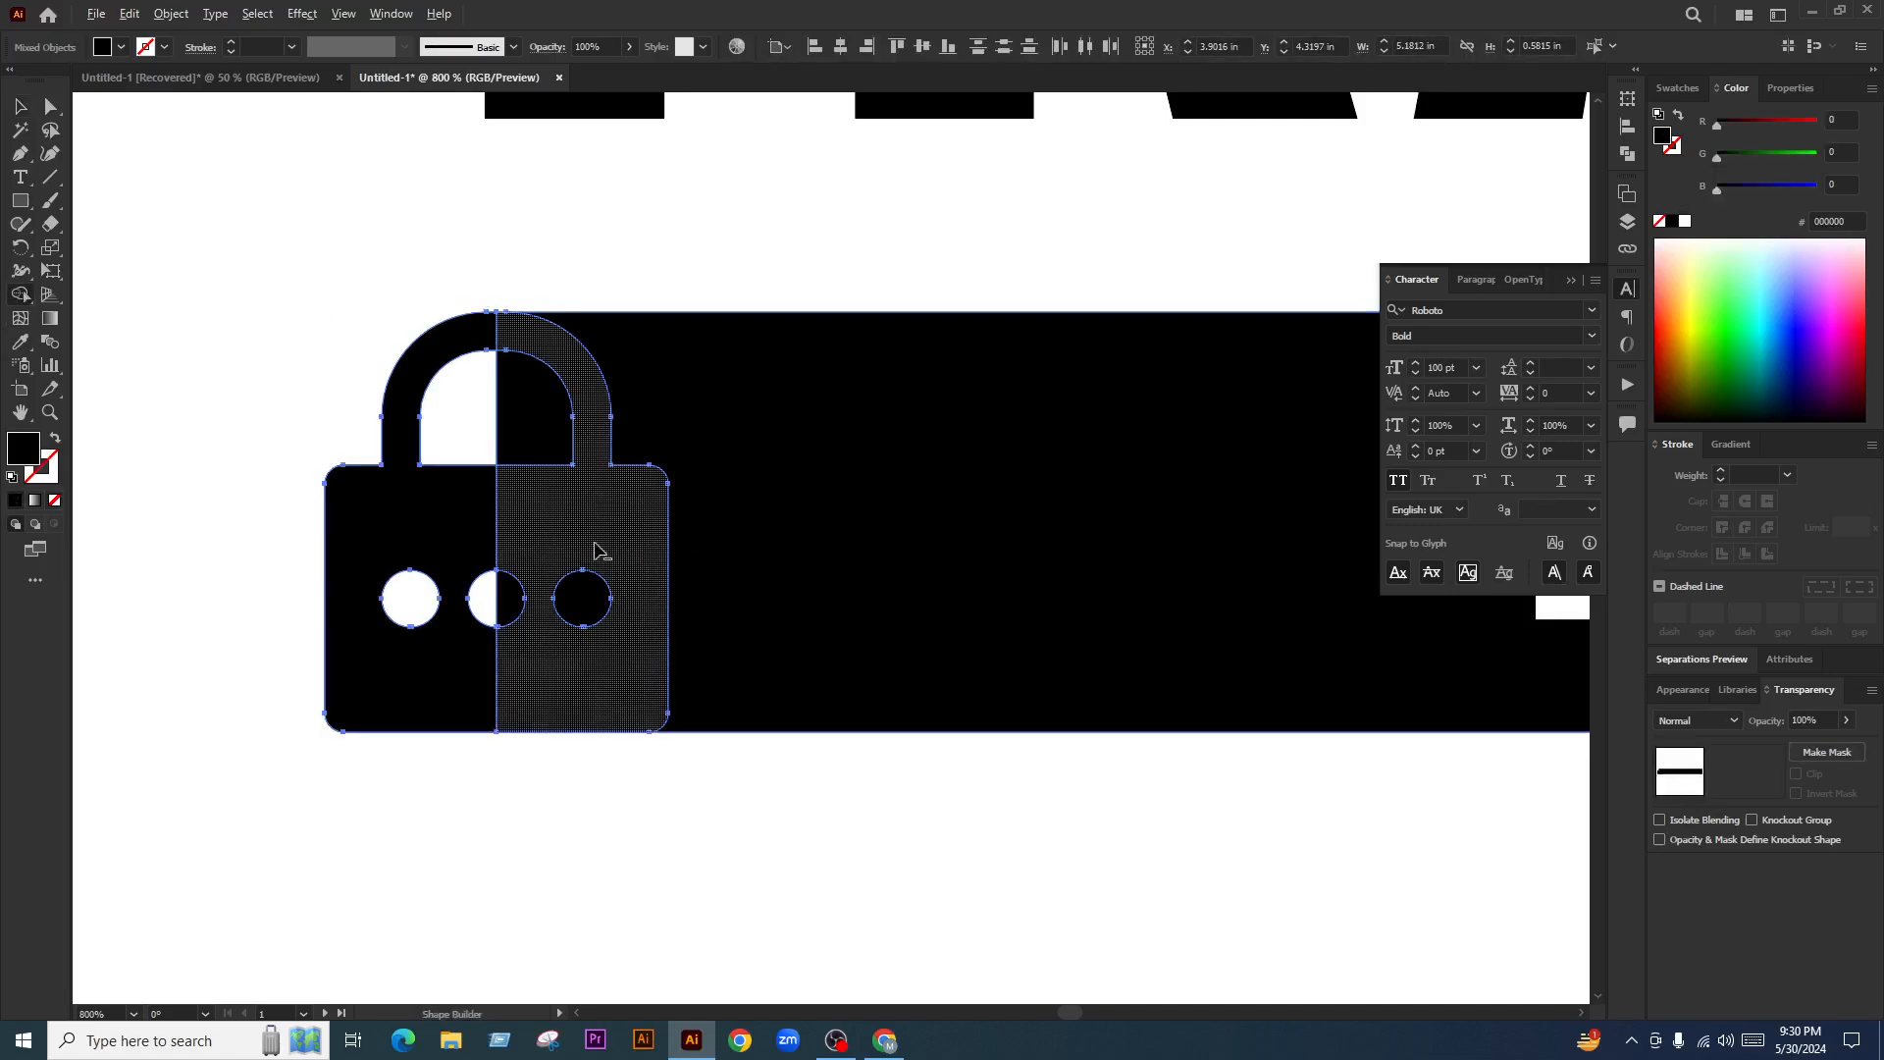
{"action": "left_click_drag", "start_coordinate": [497, 540], "coordinate": [435, 563]}
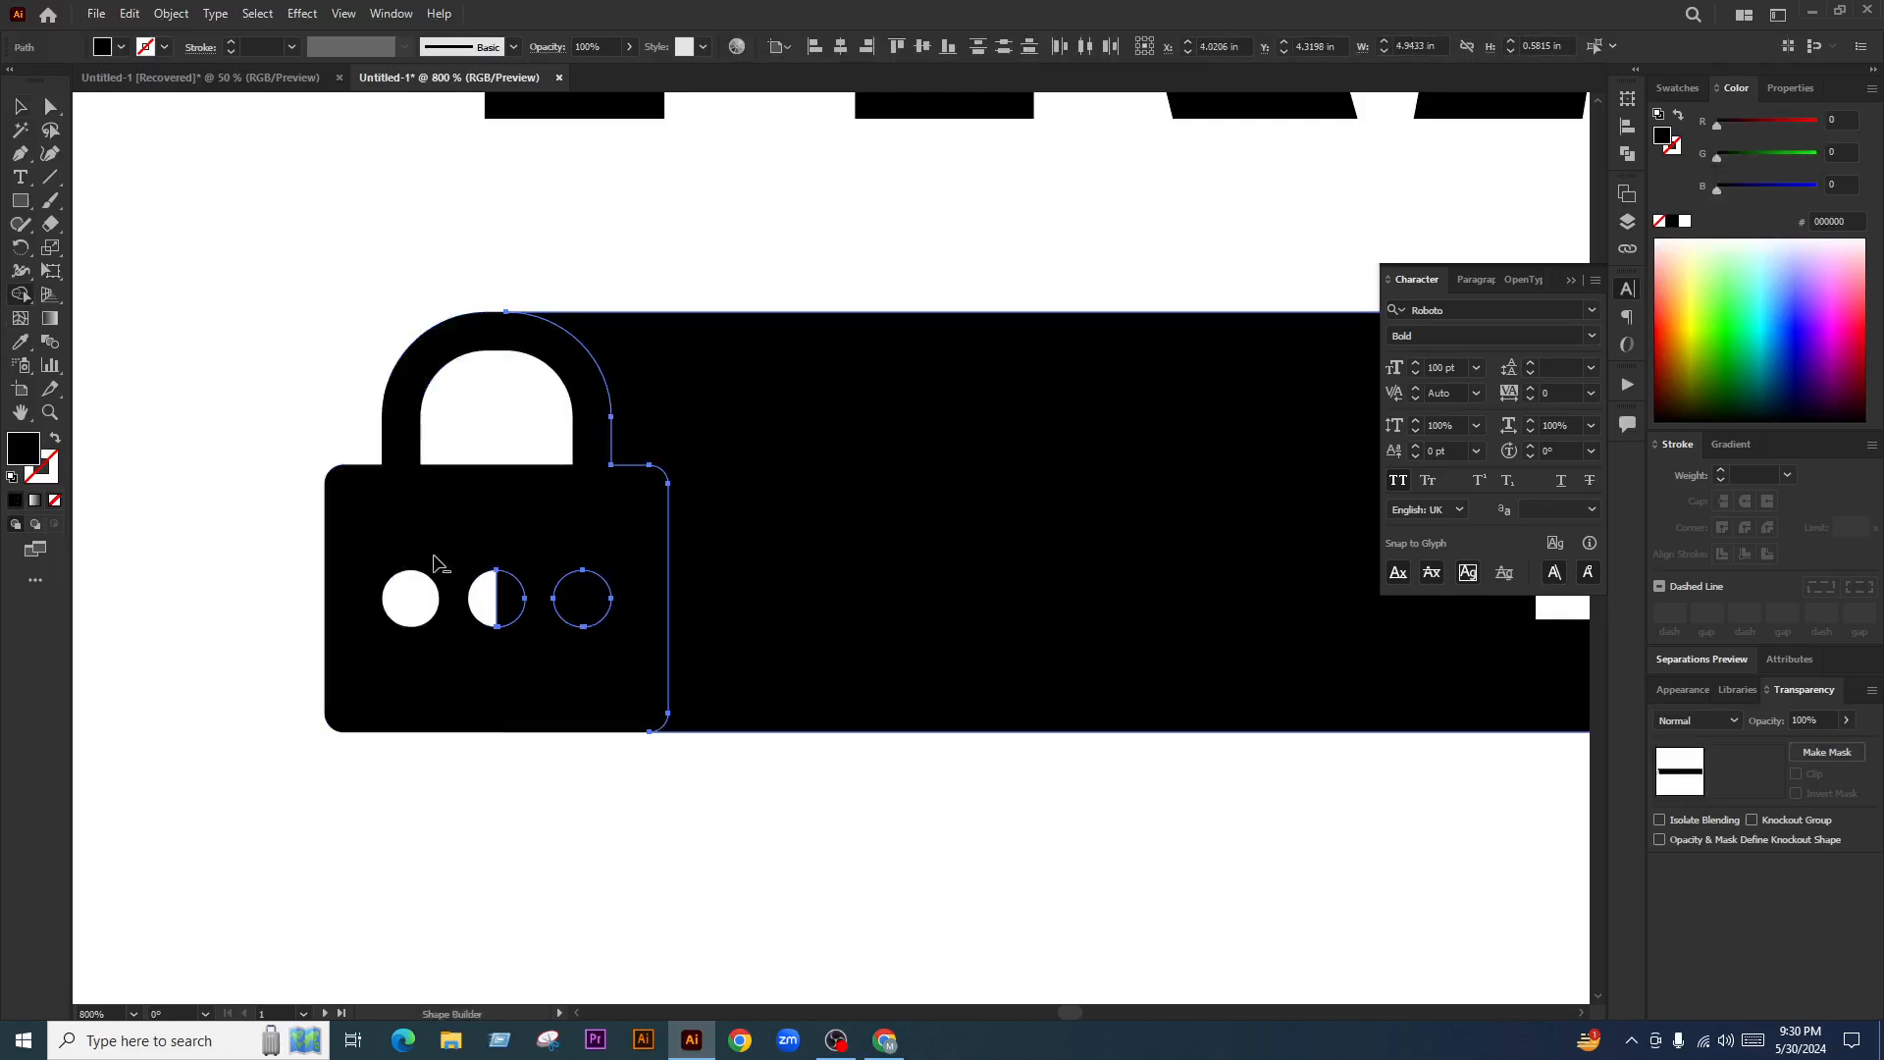
{"action": "left_click", "coordinate": [500, 601], "text": "alt"}
{"action": "left_click", "coordinate": [589, 597], "text": "alt"}
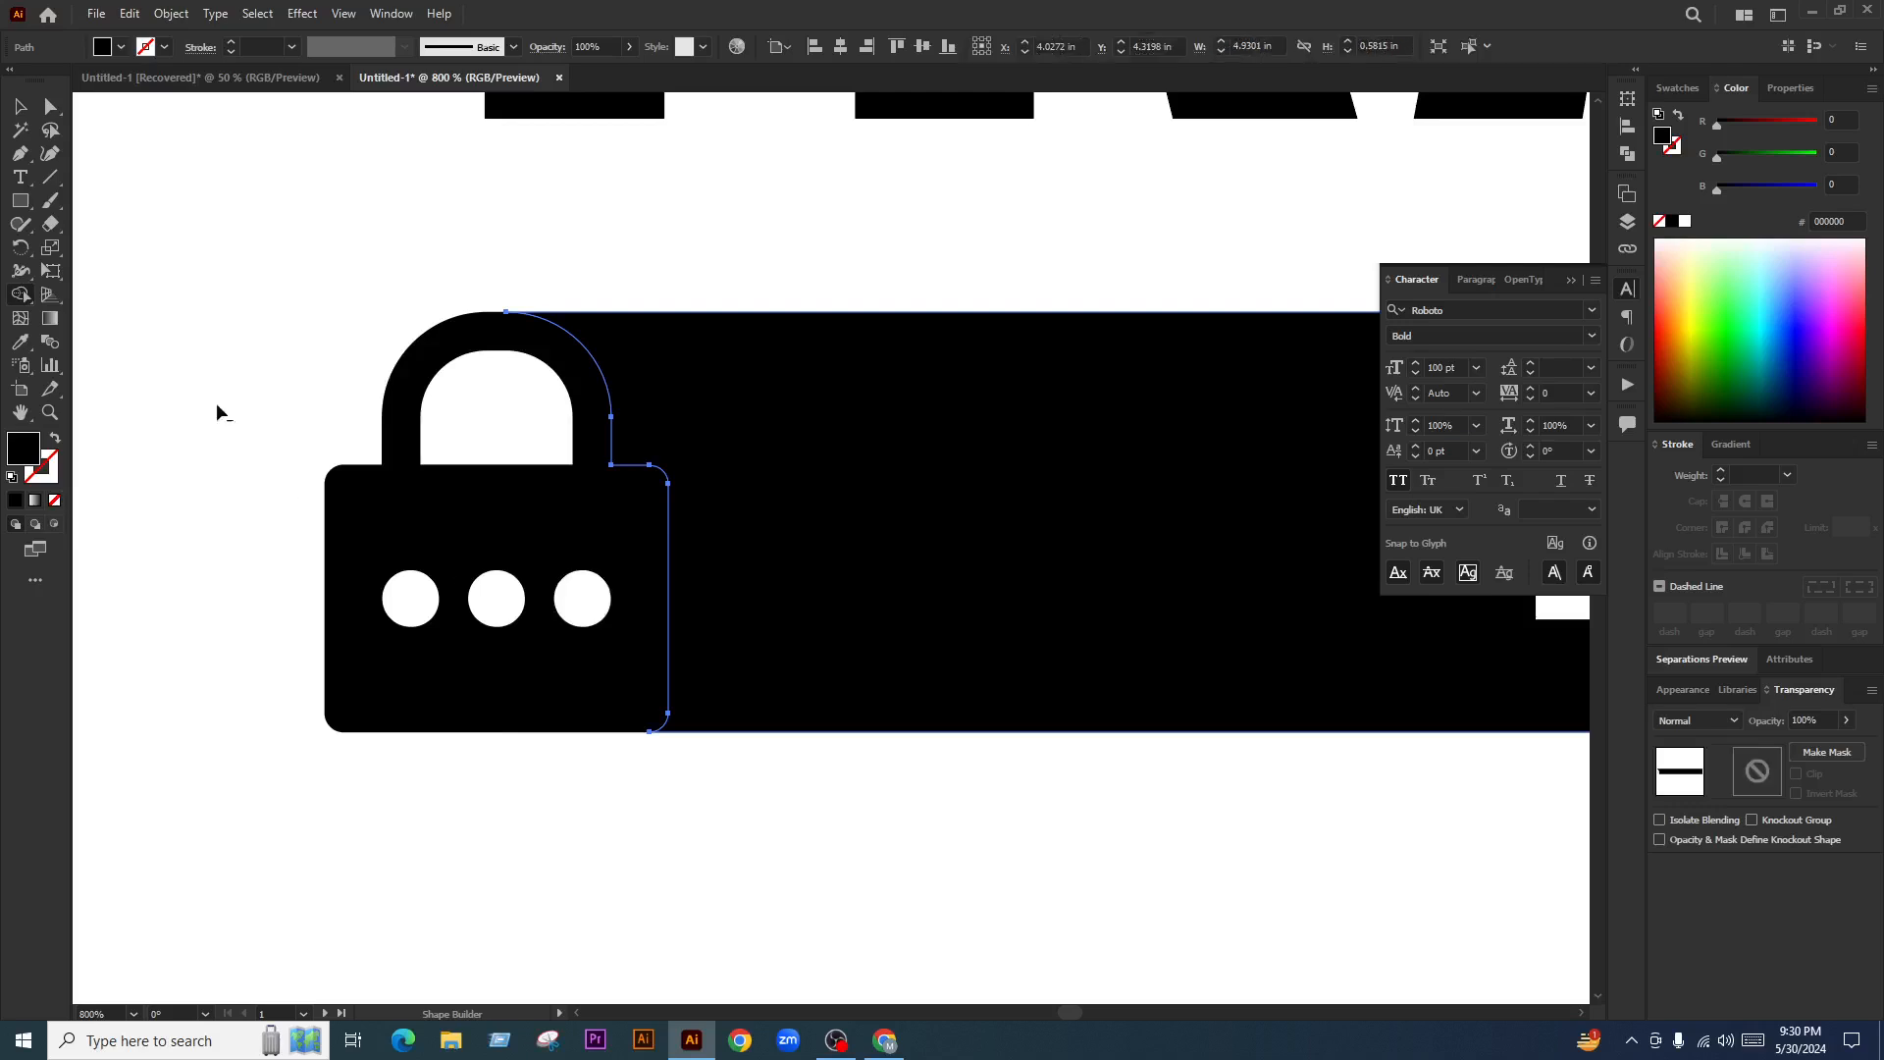
{"action": "left_click", "coordinate": [20, 106]}
{"action": "left_click", "coordinate": [257, 304]}
Give the lock a white outline and thicken it to 2 pt
{"action": "scroll", "coordinate": [482, 560], "scroll_direction": "down", "scroll_amount": 5}
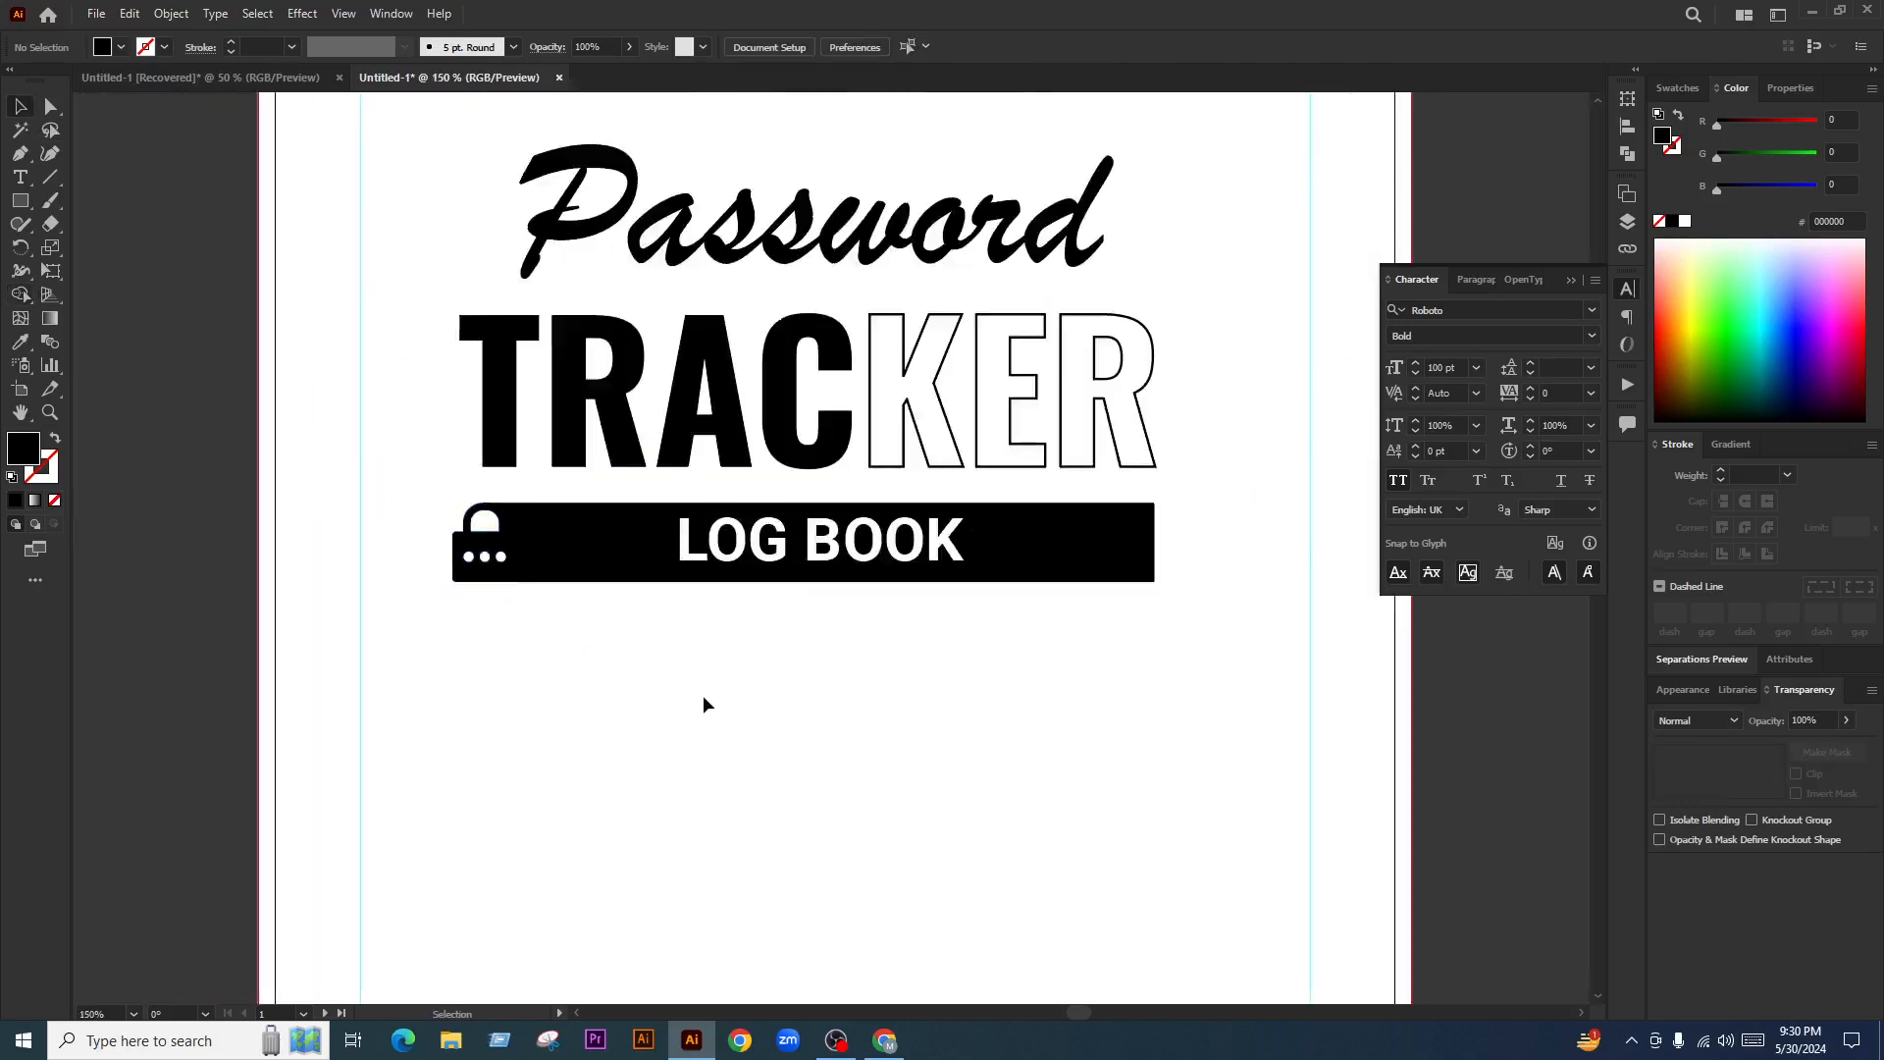
{"action": "scroll", "coordinate": [648, 664], "scroll_direction": "right", "scroll_amount": 2}
{"action": "scroll", "coordinate": [437, 559], "scroll_direction": "up", "scroll_amount": 5}
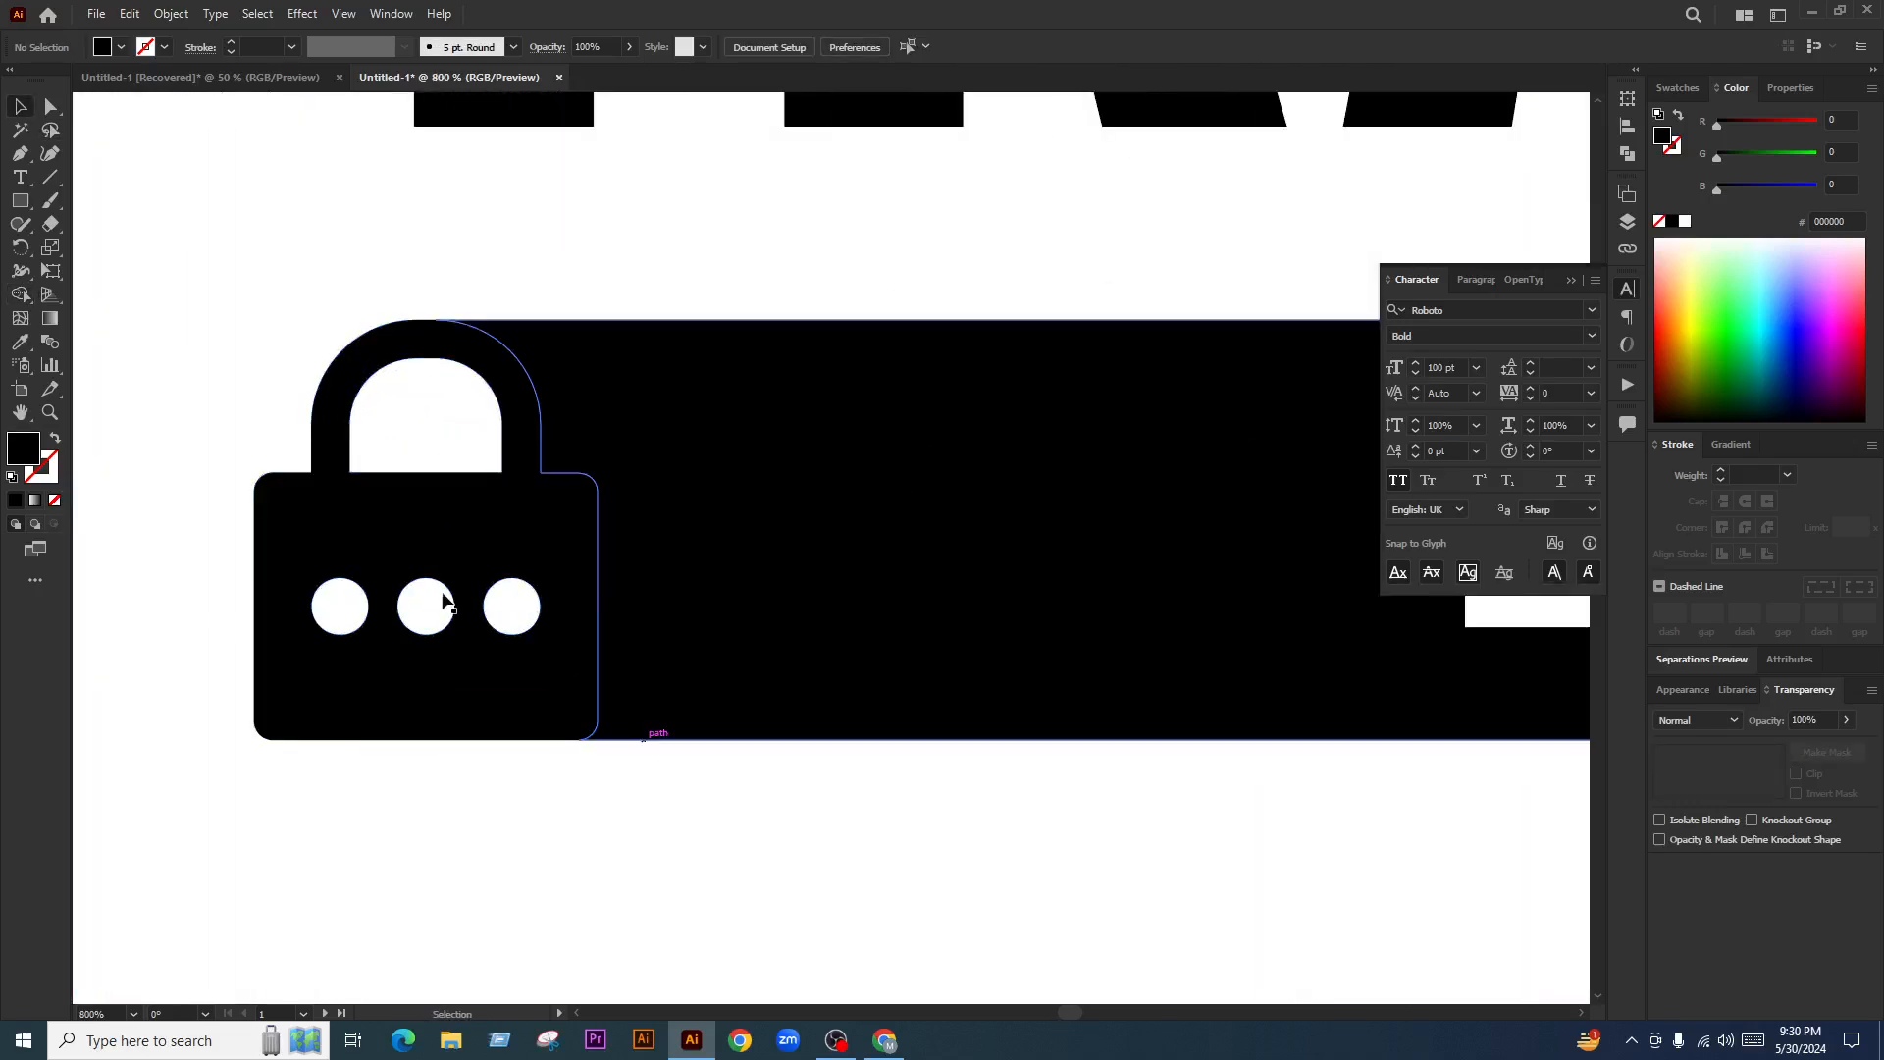
{"action": "left_click_drag", "start_coordinate": [486, 519], "coordinate": [475, 522]}
{"action": "key", "text": "ctrl+z"}
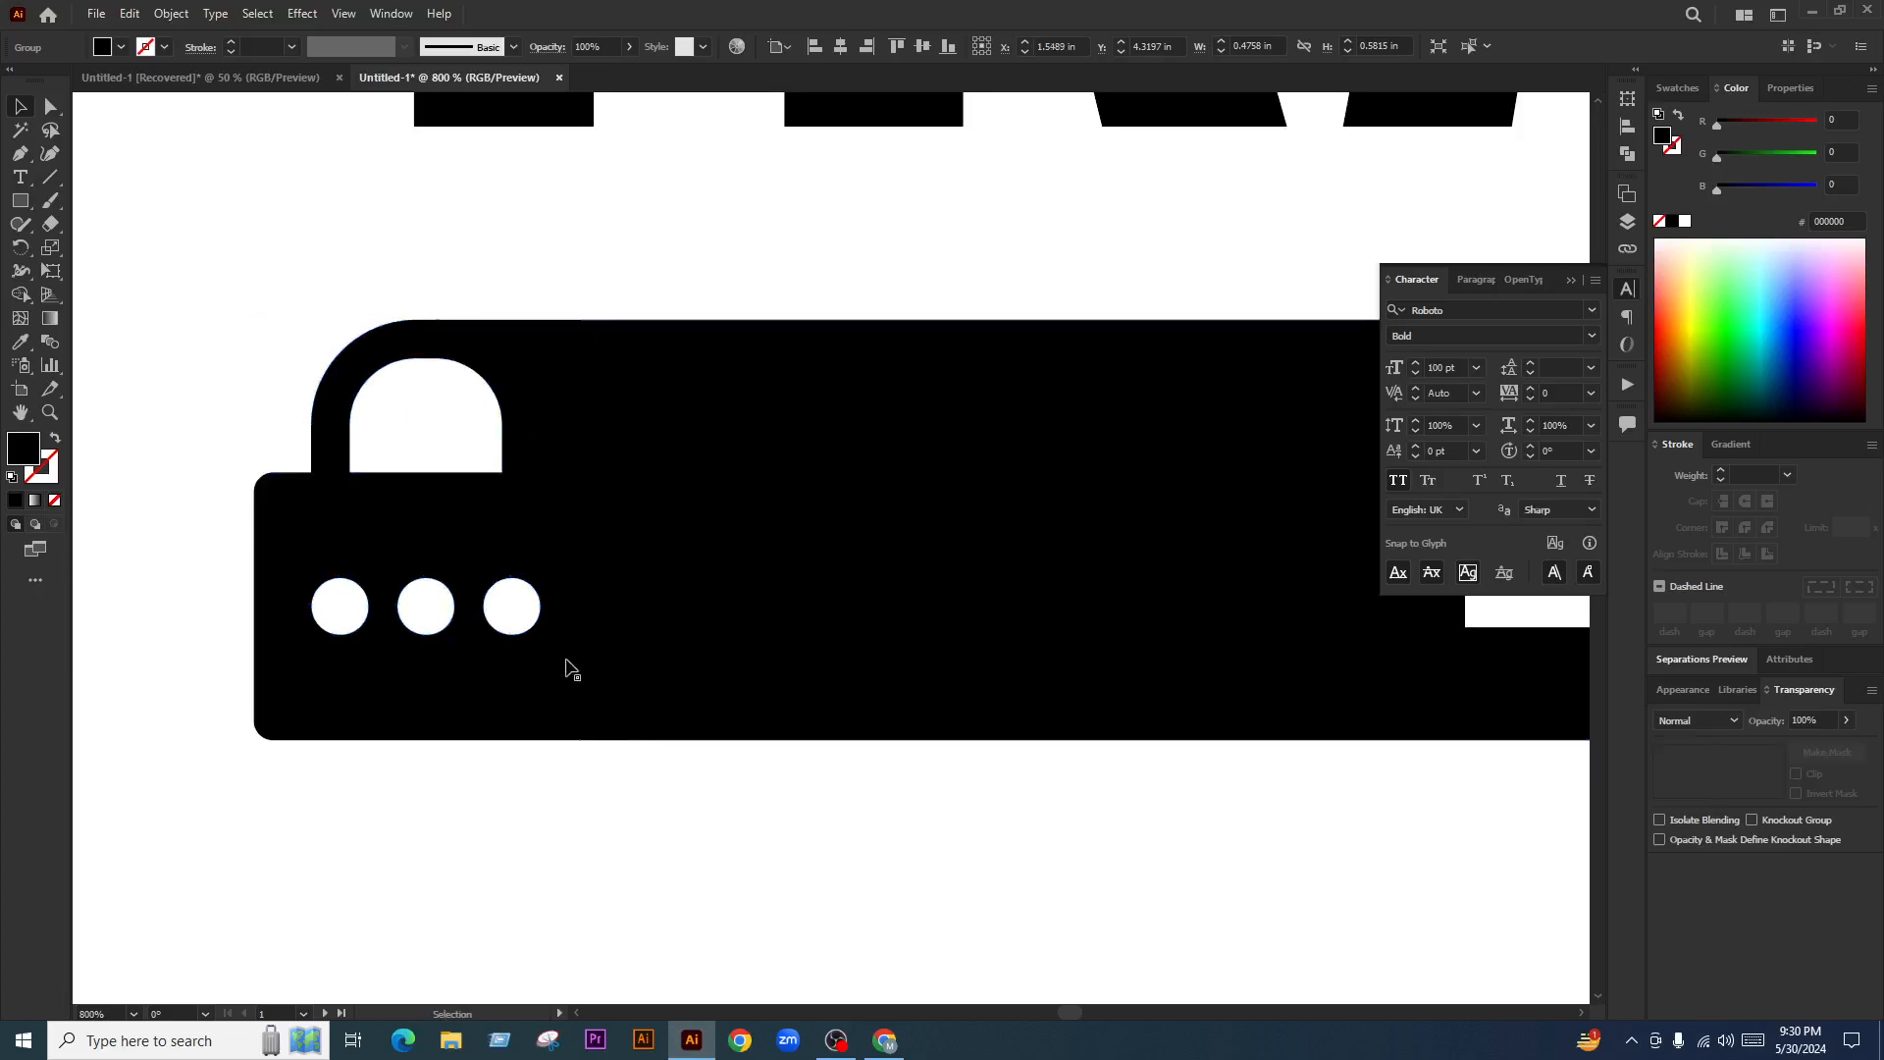
{"action": "left_click", "coordinate": [497, 512]}
{"action": "left_click", "coordinate": [18, 501]}
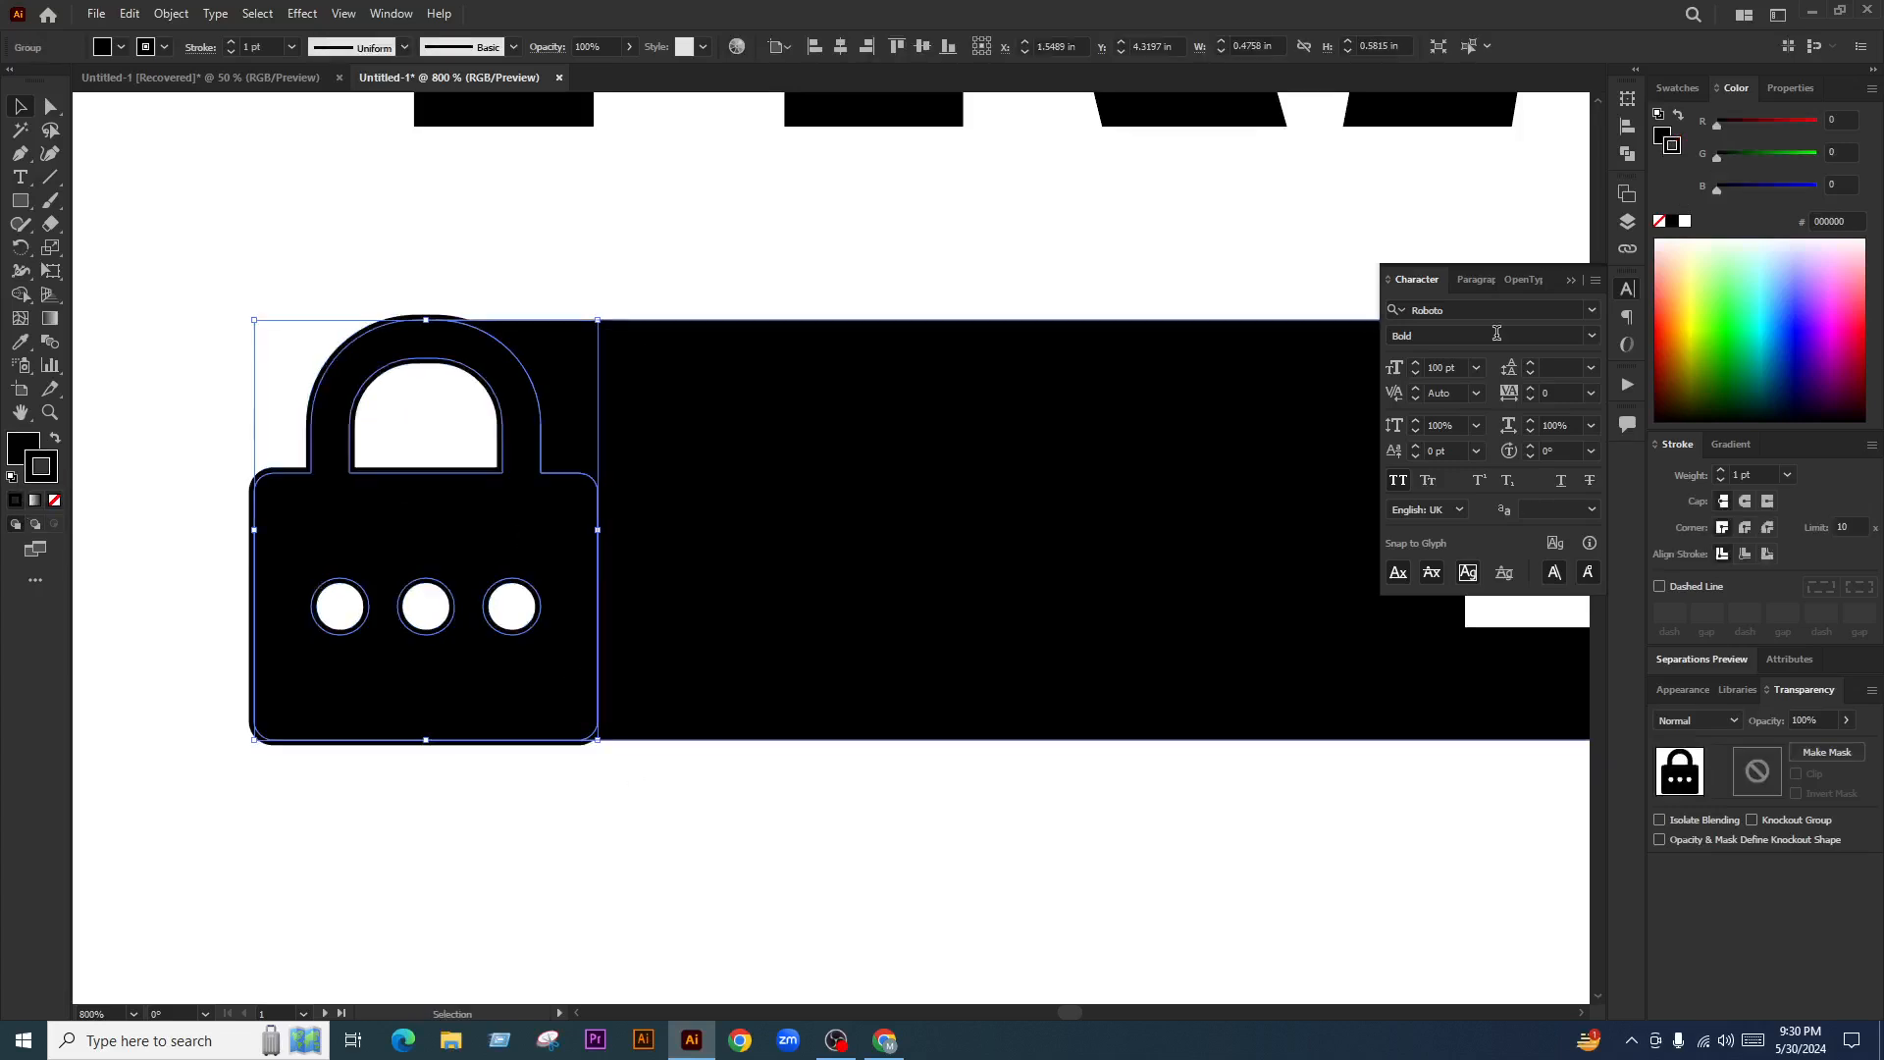
{"action": "left_click", "coordinate": [1685, 222]}
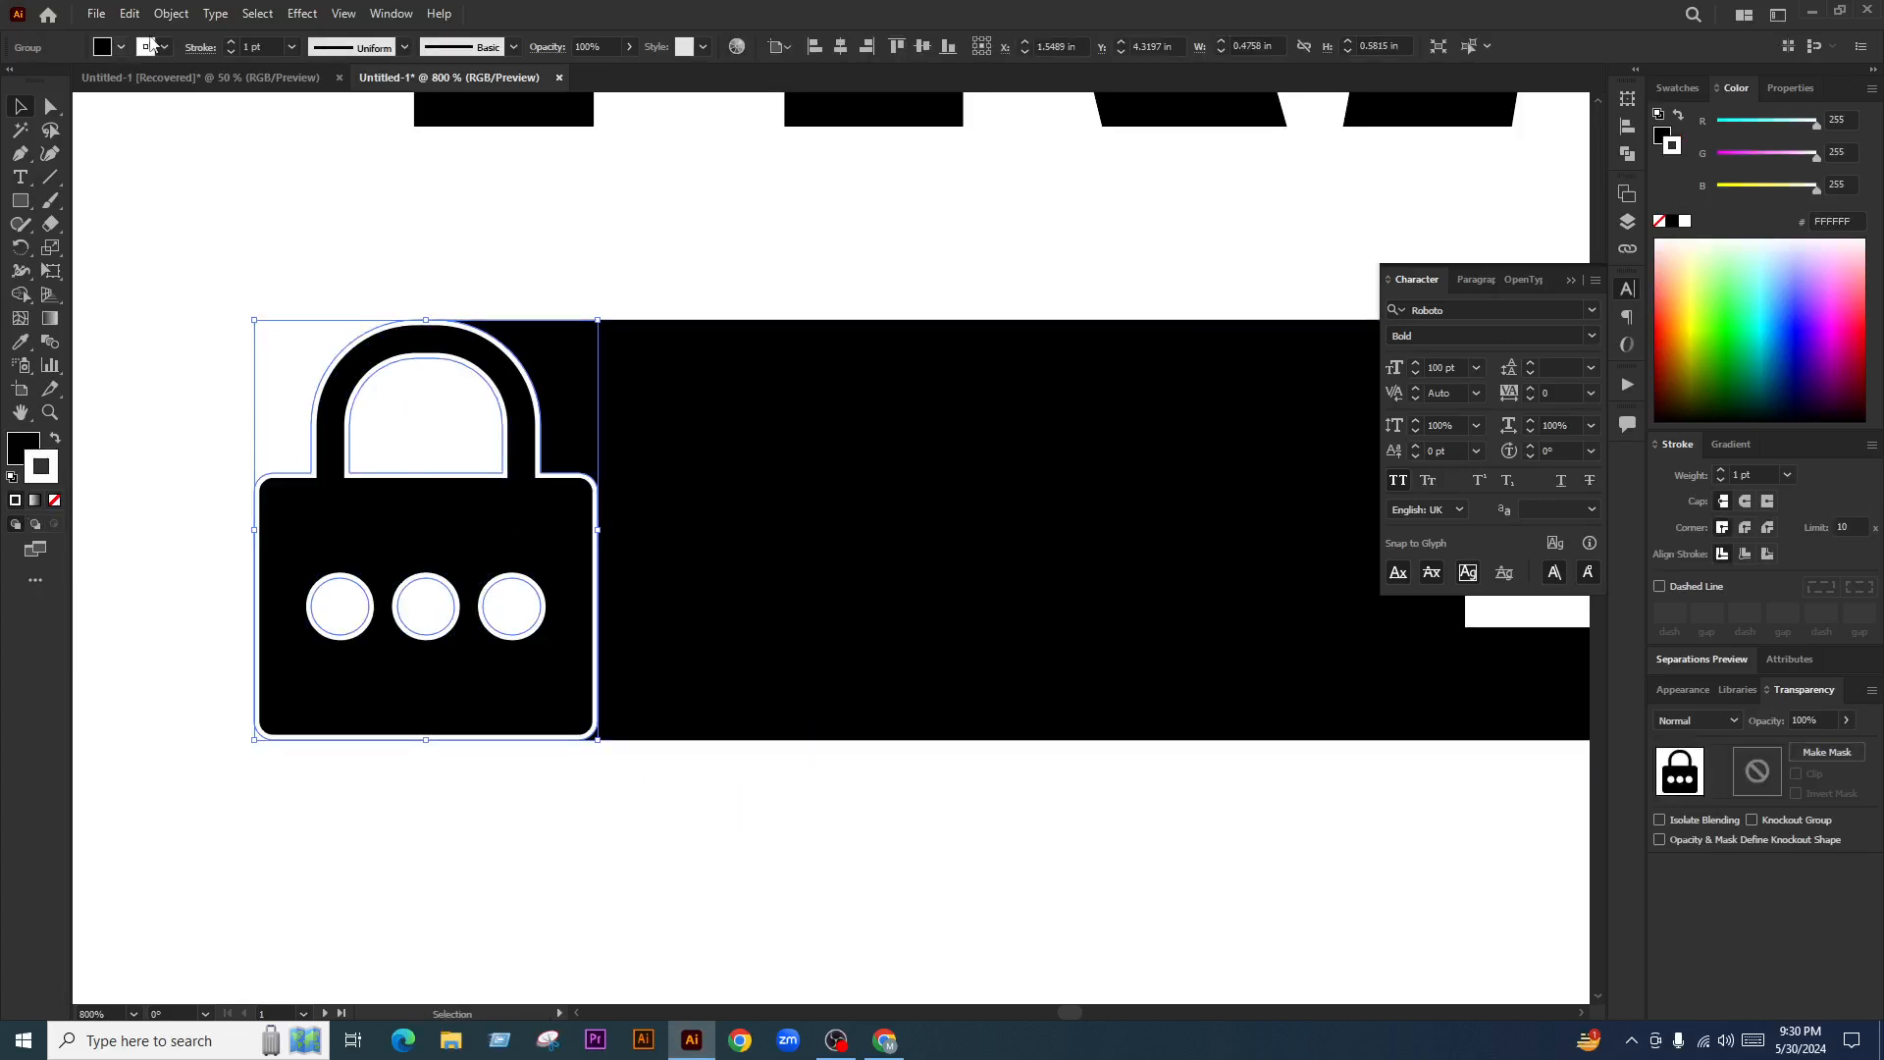
{"action": "left_click", "coordinate": [238, 49]}
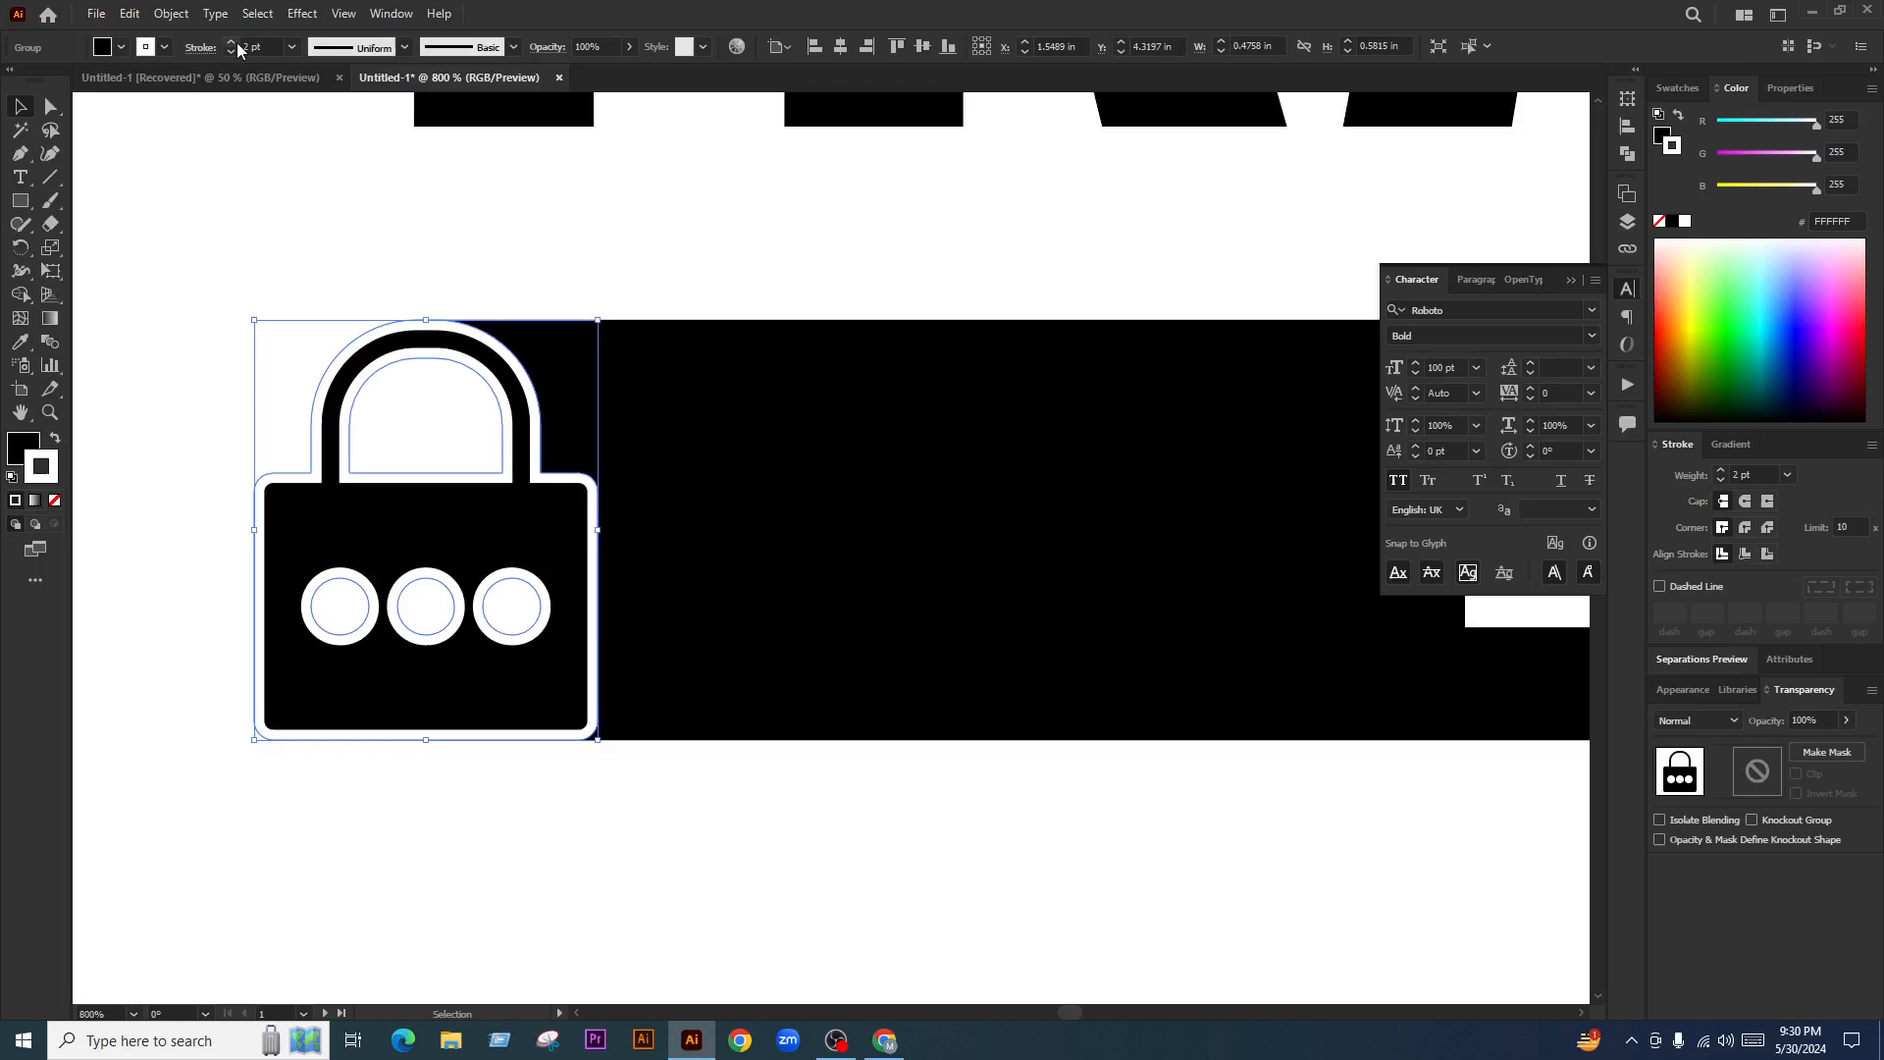
{"action": "left_click", "coordinate": [636, 238]}
{"action": "scroll", "coordinate": [554, 631], "scroll_direction": "down", "scroll_amount": 4}
{"action": "left_click", "coordinate": [689, 791]}
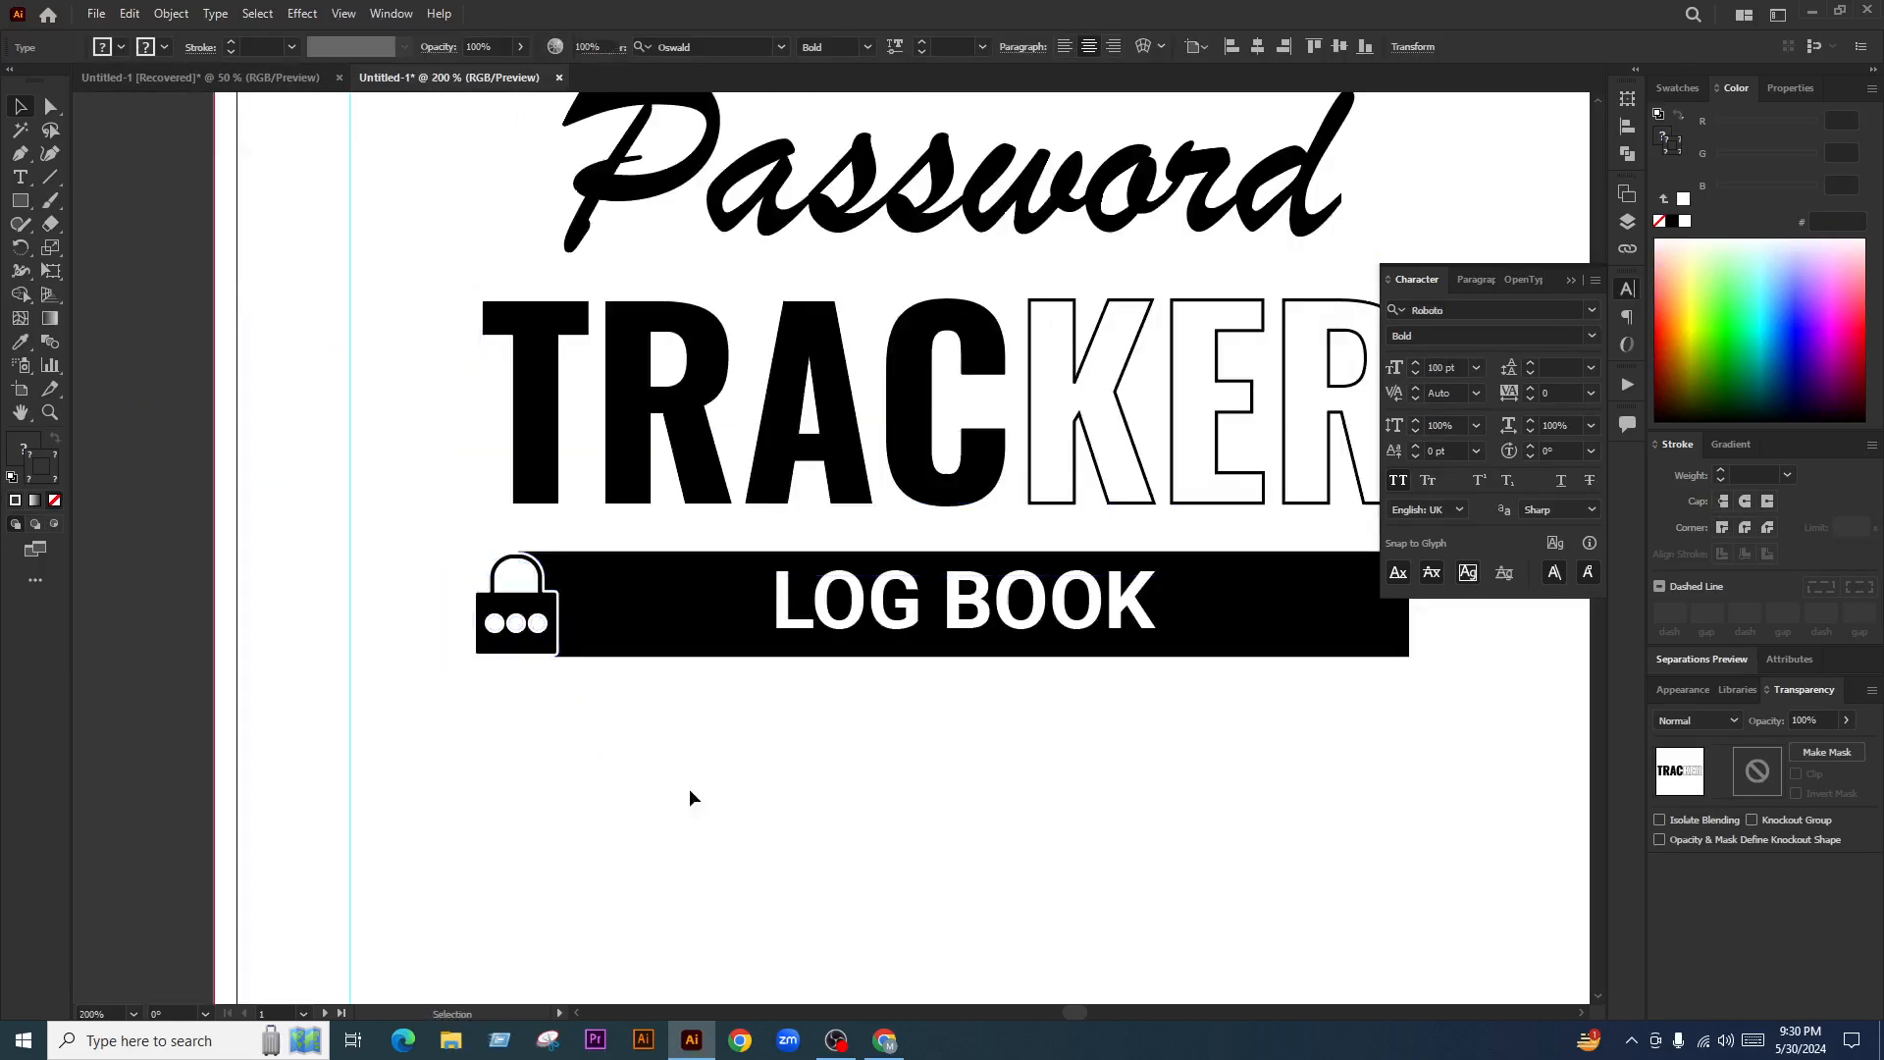
{"action": "scroll", "coordinate": [593, 659], "scroll_direction": "down", "scroll_amount": 2}
{"action": "scroll", "coordinate": [598, 665], "scroll_direction": "up", "scroll_amount": 3}
{"action": "scroll", "coordinate": [596, 665], "scroll_direction": "up", "scroll_amount": 1}
{"action": "key", "text": "ctrl+z"}
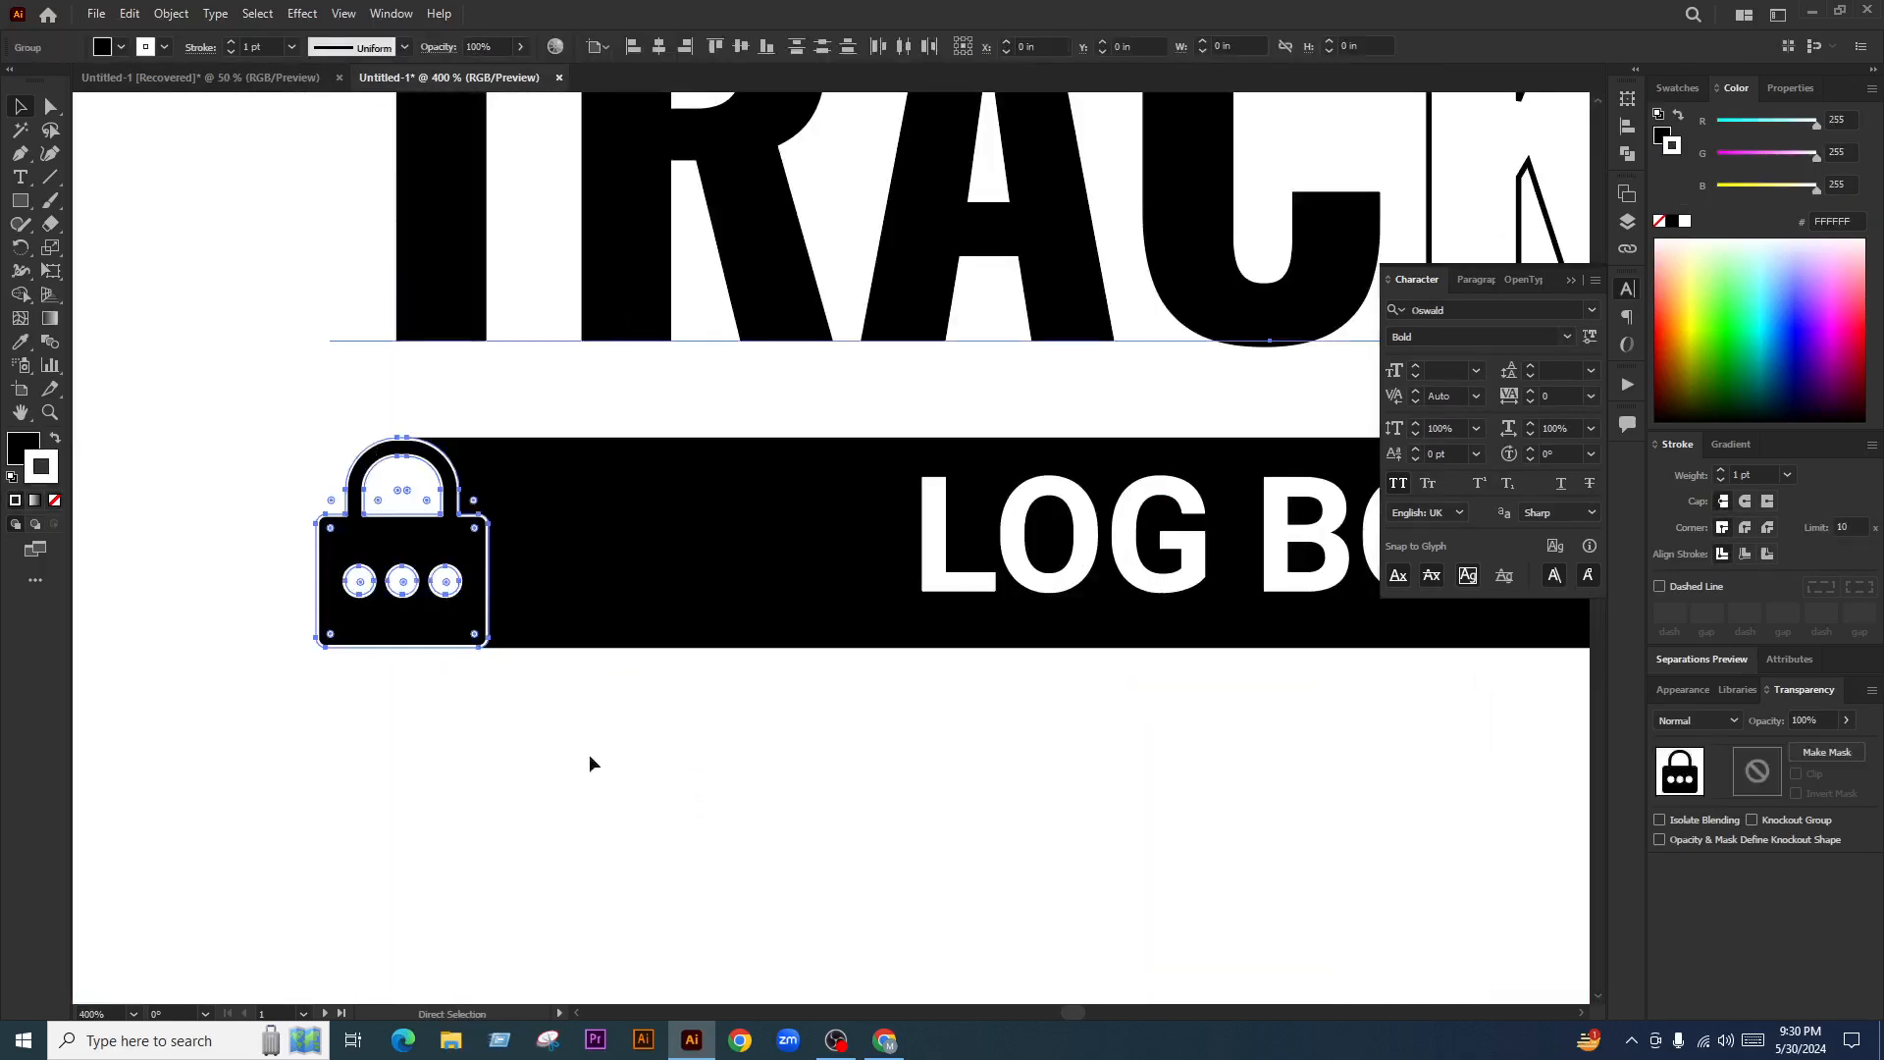
{"action": "scroll", "coordinate": [437, 647], "scroll_direction": "up", "scroll_amount": 2}
{"action": "key", "text": "ctrl+z"}
{"action": "key", "text": "ctrl+z"}
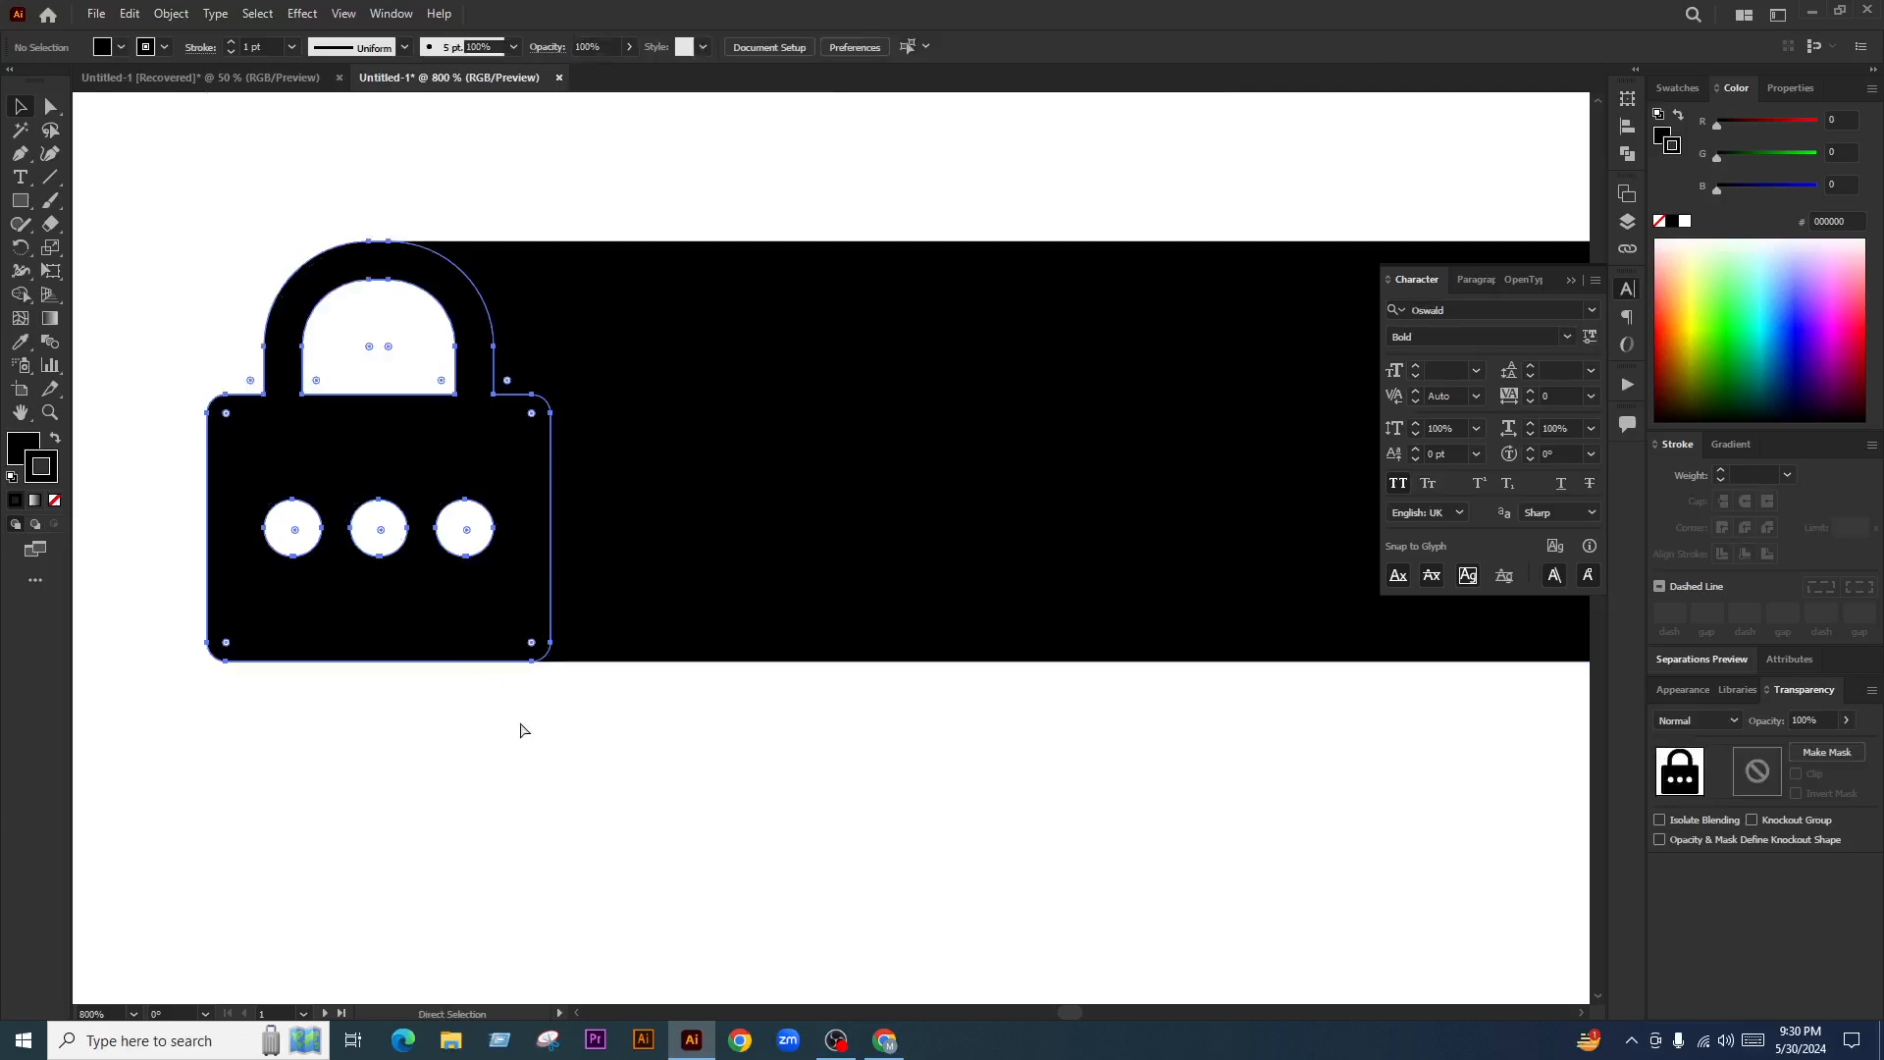
{"action": "left_click", "coordinate": [533, 734]}
{"action": "scroll", "coordinate": [526, 686], "scroll_direction": "down", "scroll_amount": 4}
{"action": "scroll", "coordinate": [484, 510], "scroll_direction": "up", "scroll_amount": 3}
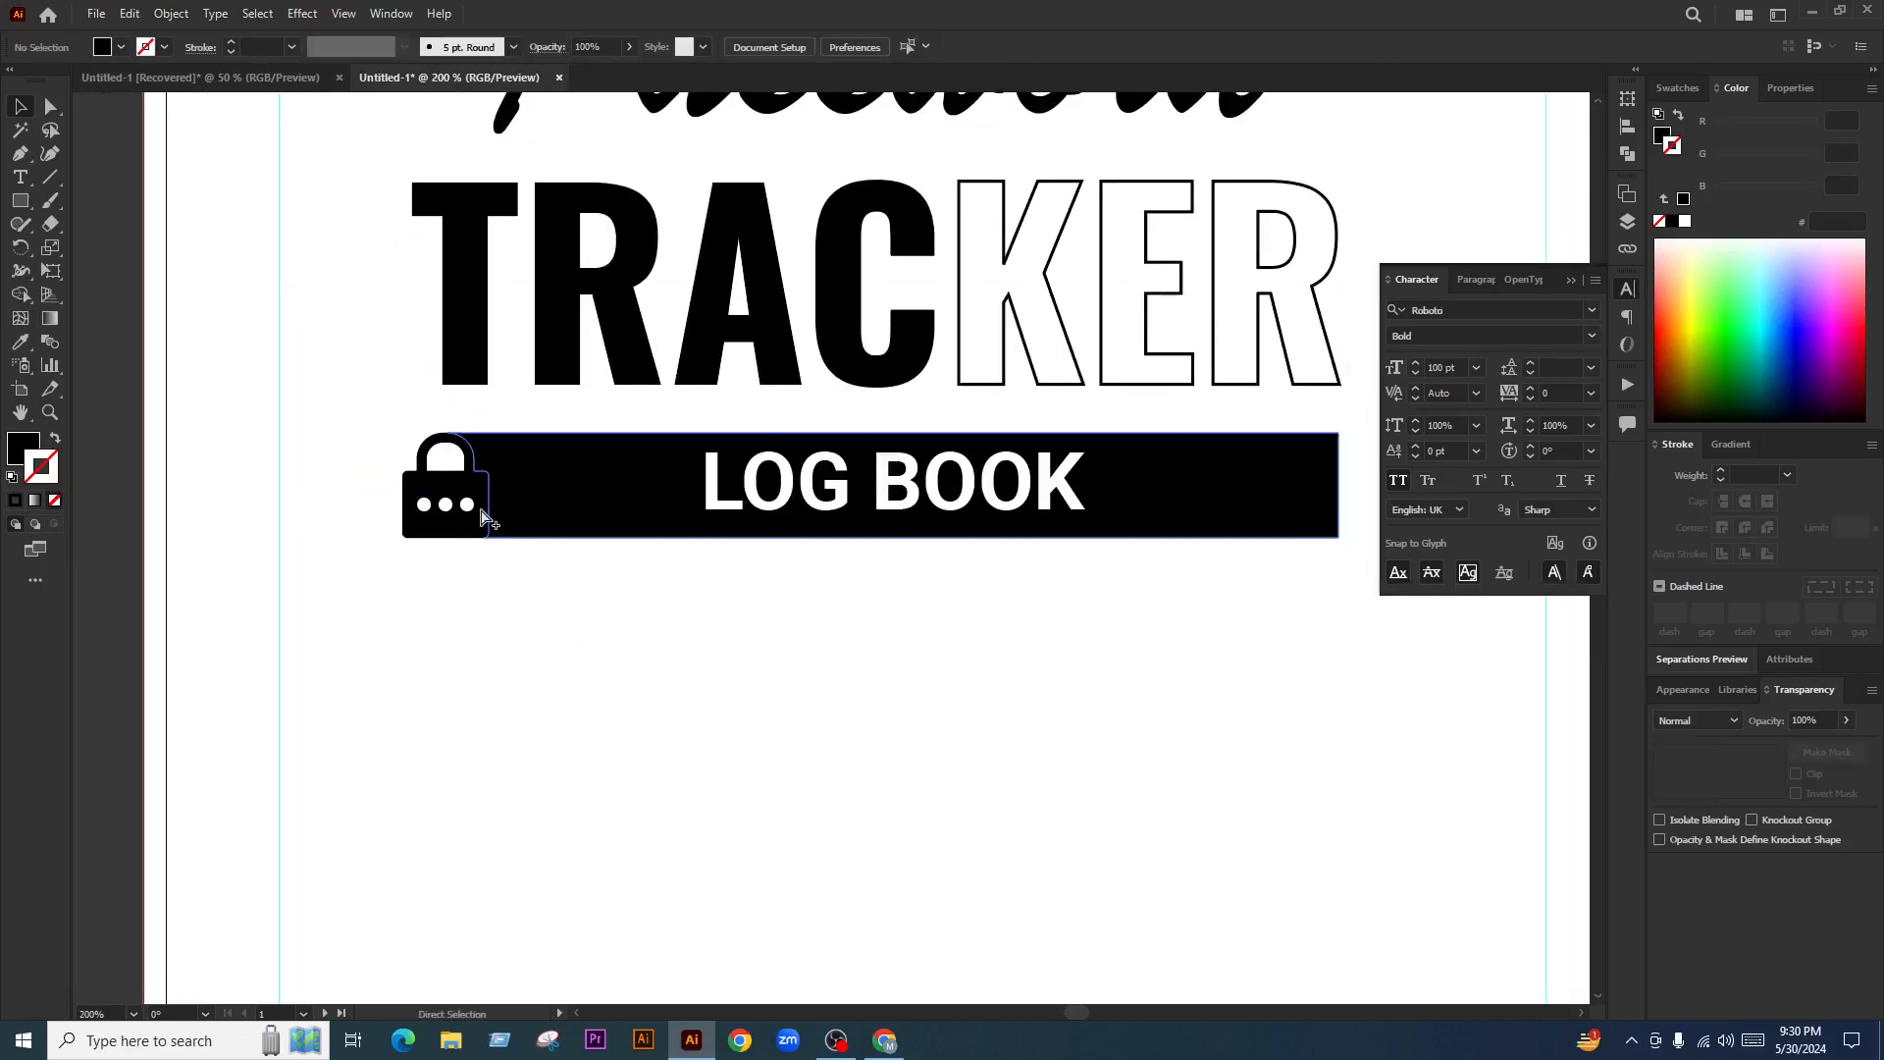
{"action": "left_click", "coordinate": [485, 506]}
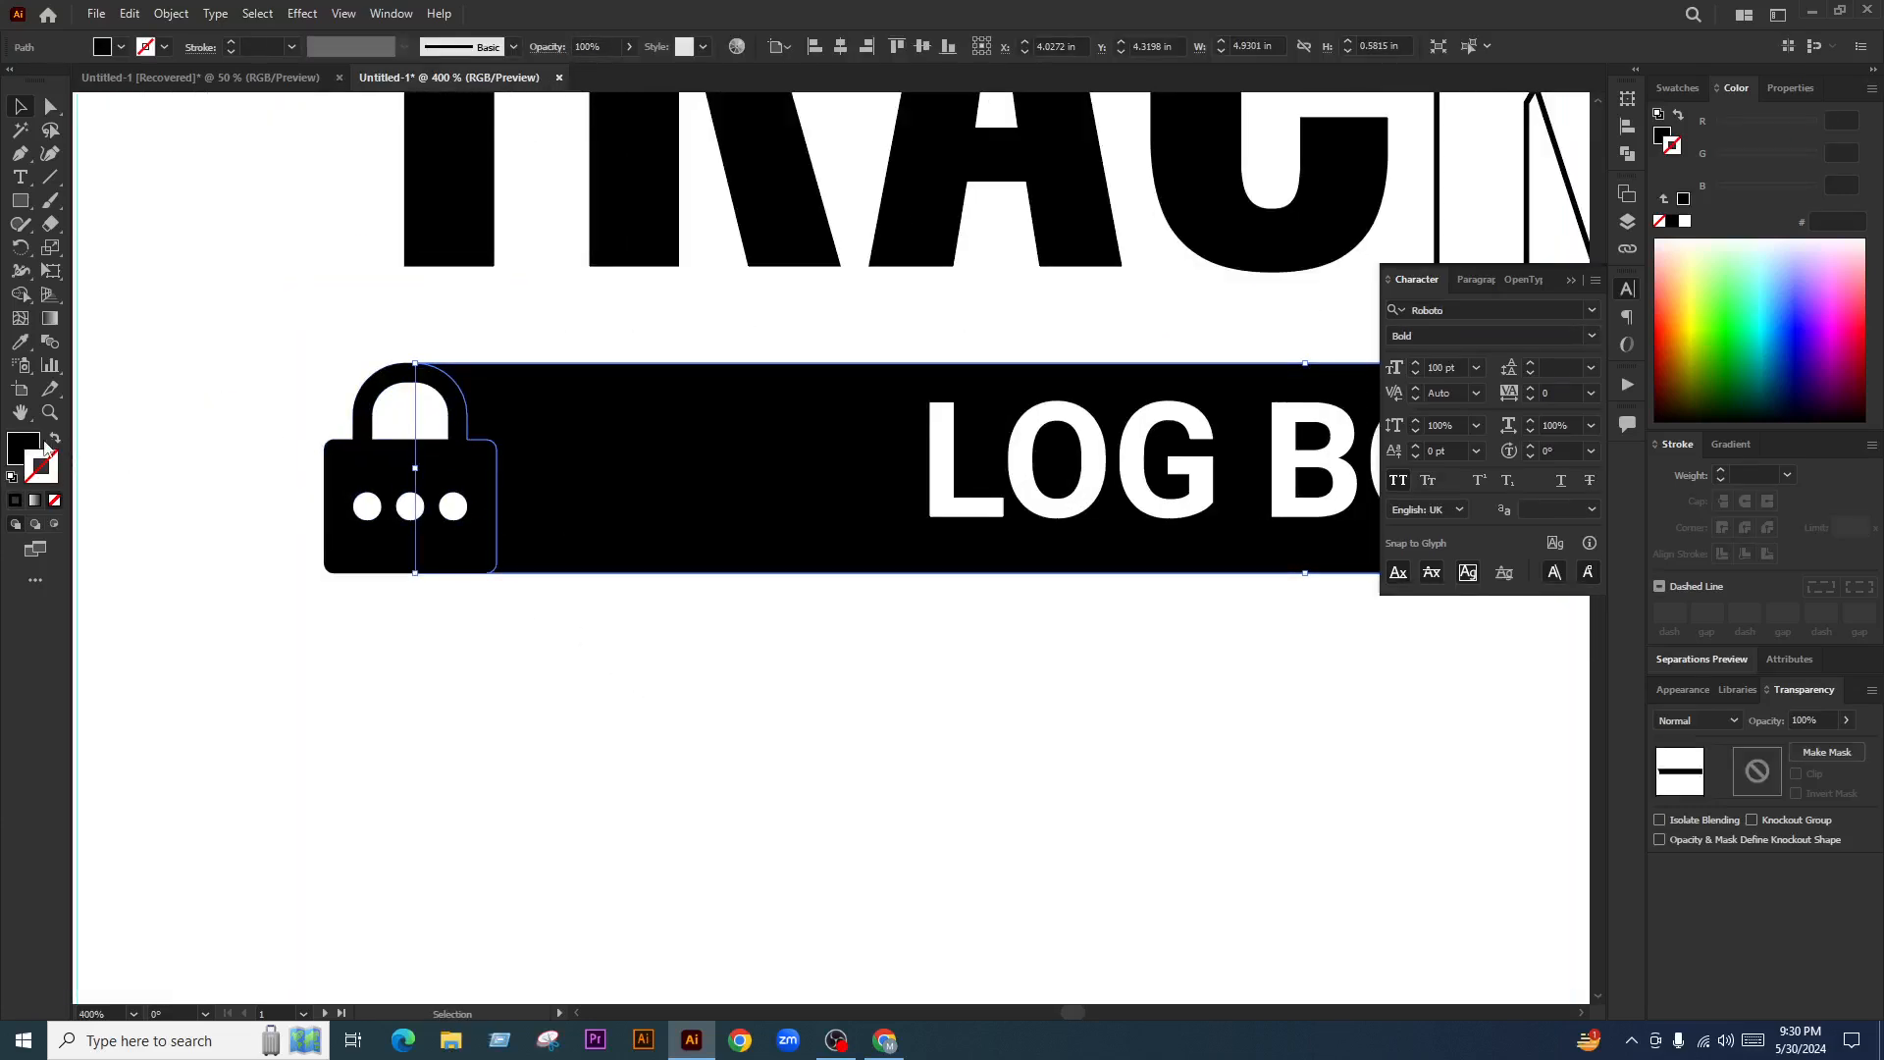
{"action": "left_click", "coordinate": [1677, 87]}
{"action": "left_click", "coordinate": [1688, 206]}
{"action": "left_click", "coordinate": [609, 724]}
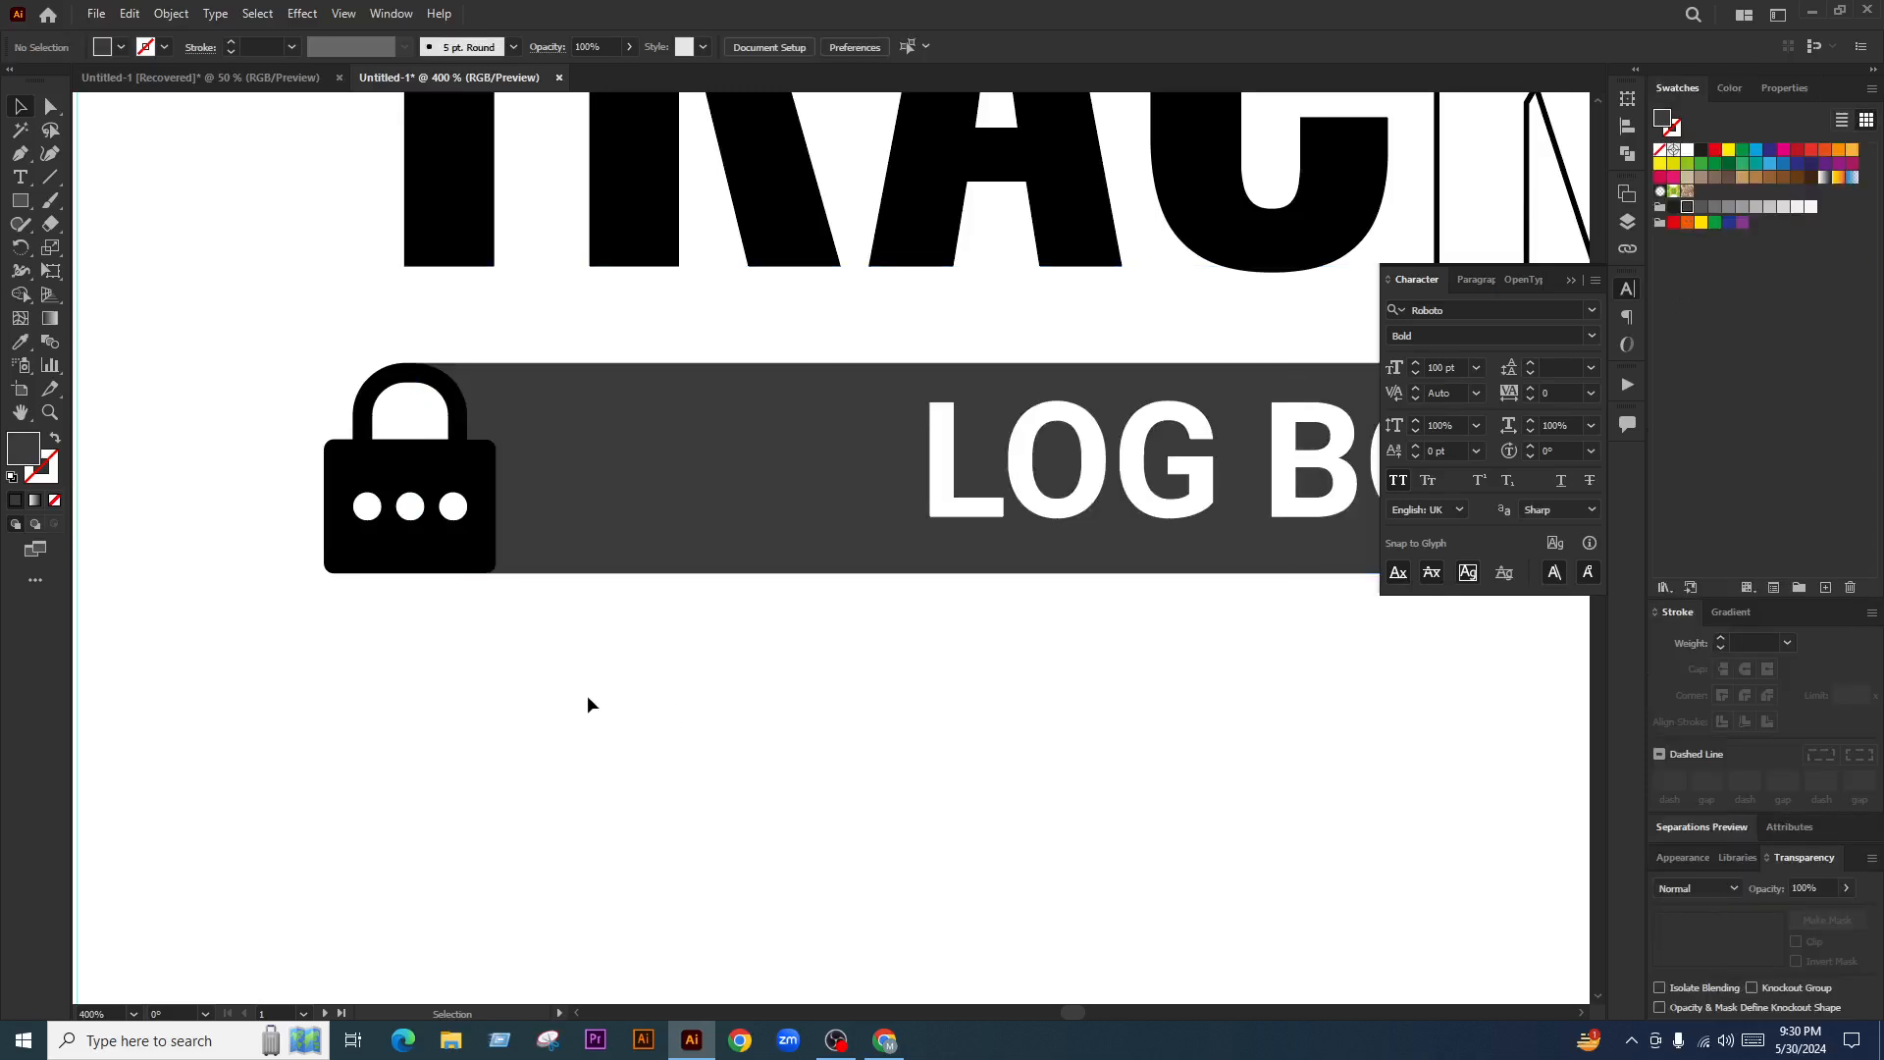
{"action": "scroll", "coordinate": [599, 707], "scroll_direction": "down", "scroll_amount": 3}
{"action": "left_click_drag", "start_coordinate": [938, 738], "coordinate": [873, 728]}
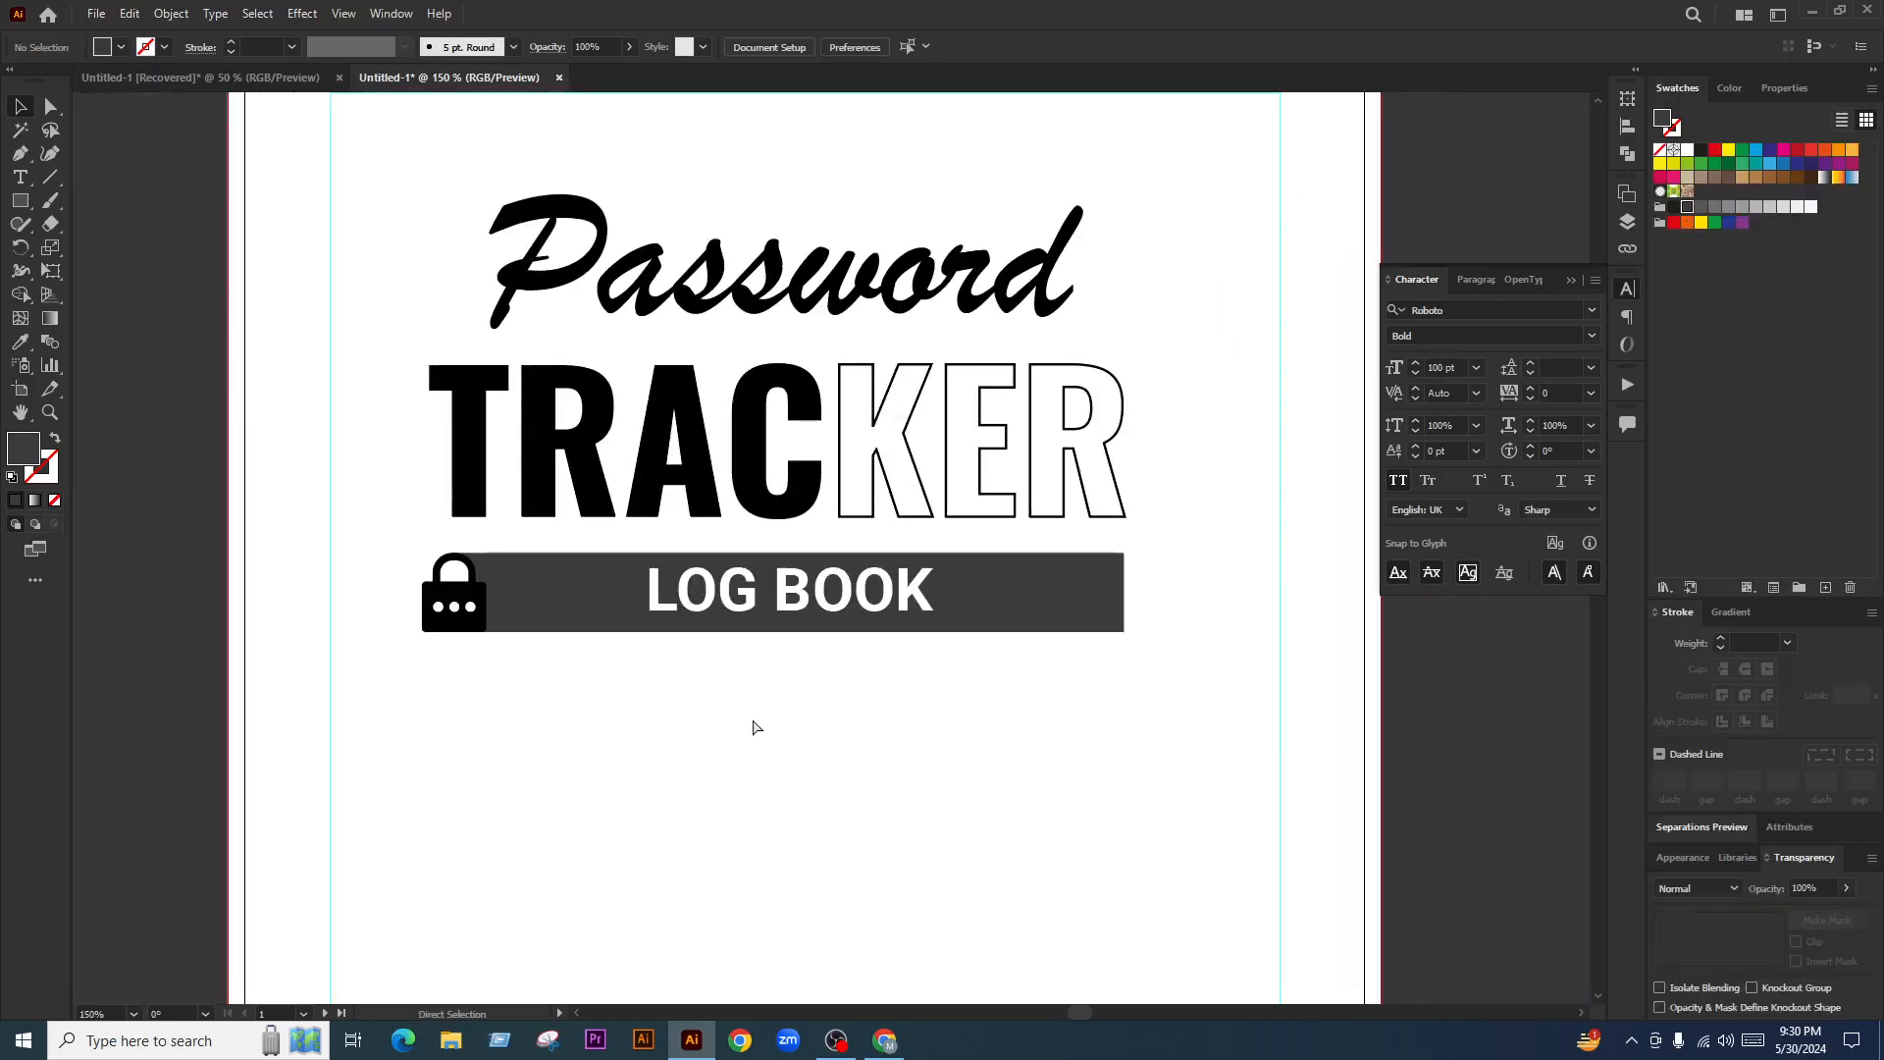
{"action": "key", "text": "ctrl+z"}
{"action": "scroll", "coordinate": [449, 617], "scroll_direction": "up", "scroll_amount": 4}
{"action": "left_click", "coordinate": [452, 530]}
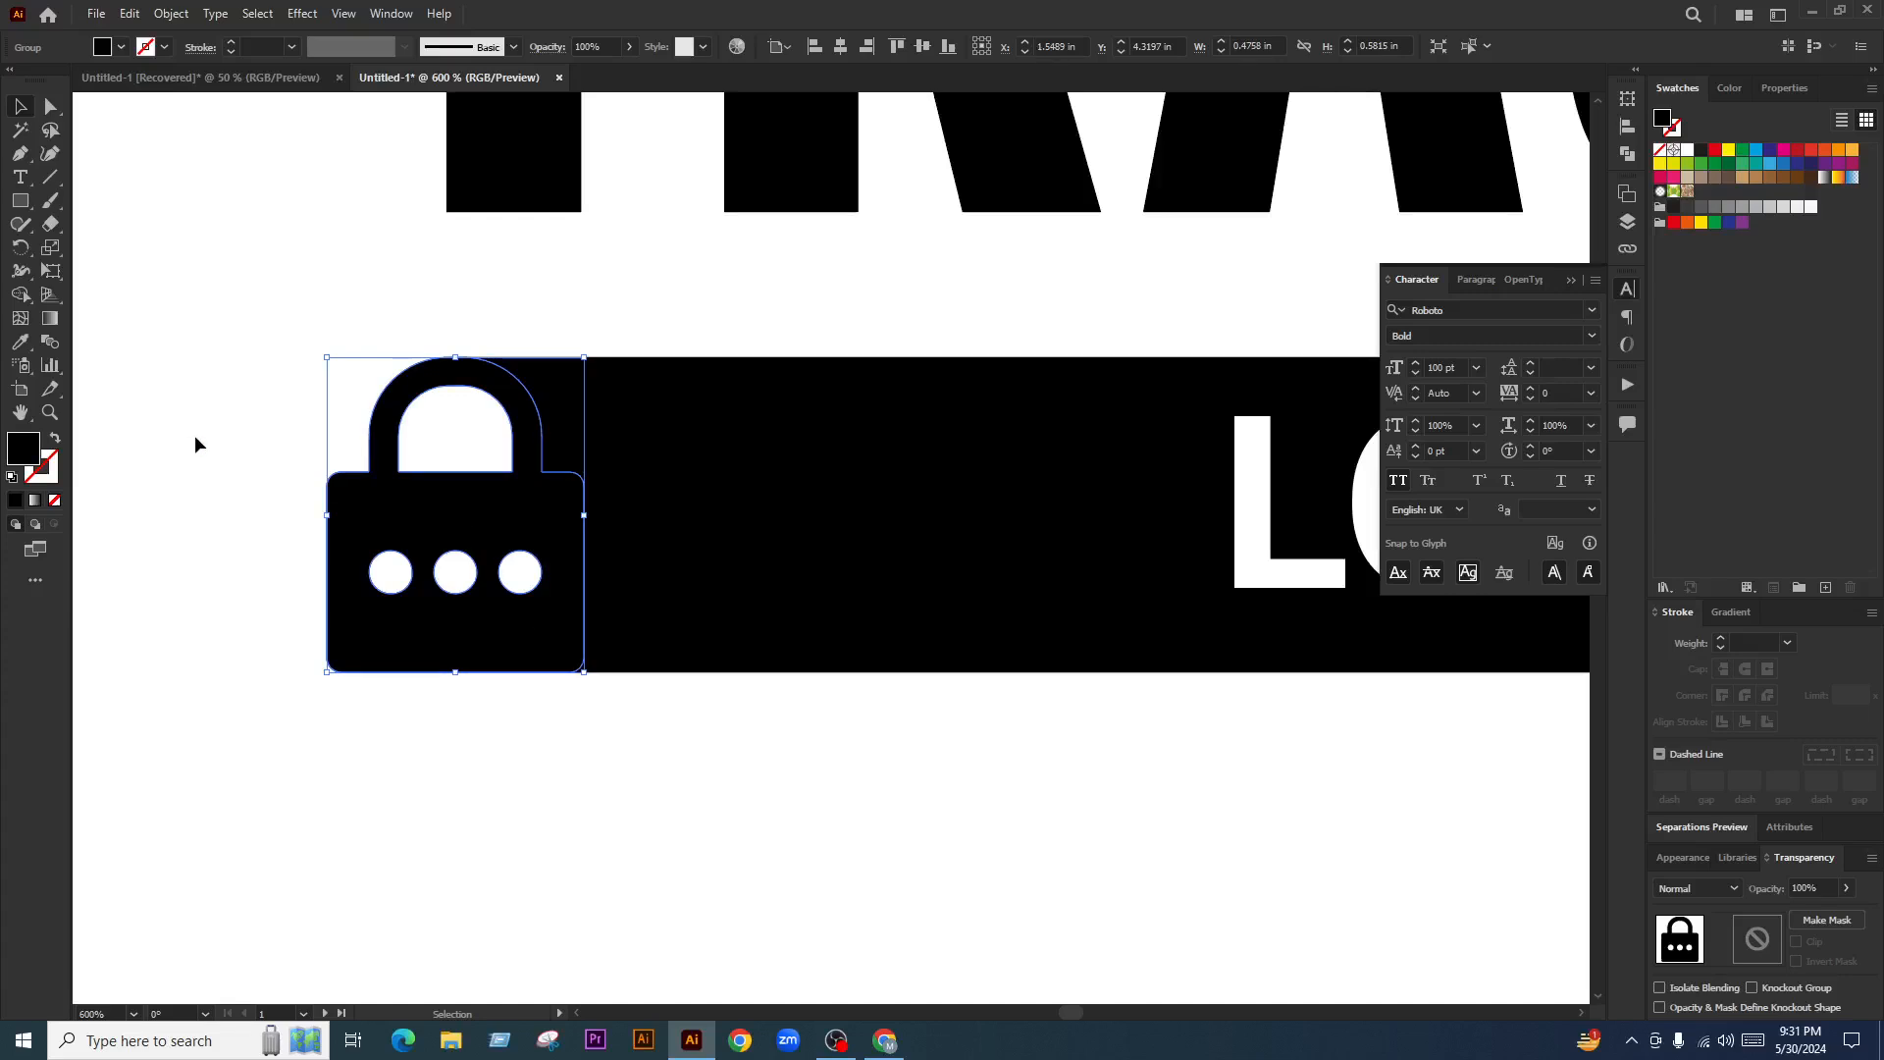
{"action": "left_click", "coordinate": [710, 846]}
{"action": "left_click", "coordinate": [505, 639]}
{"action": "left_click", "coordinate": [1687, 208]}
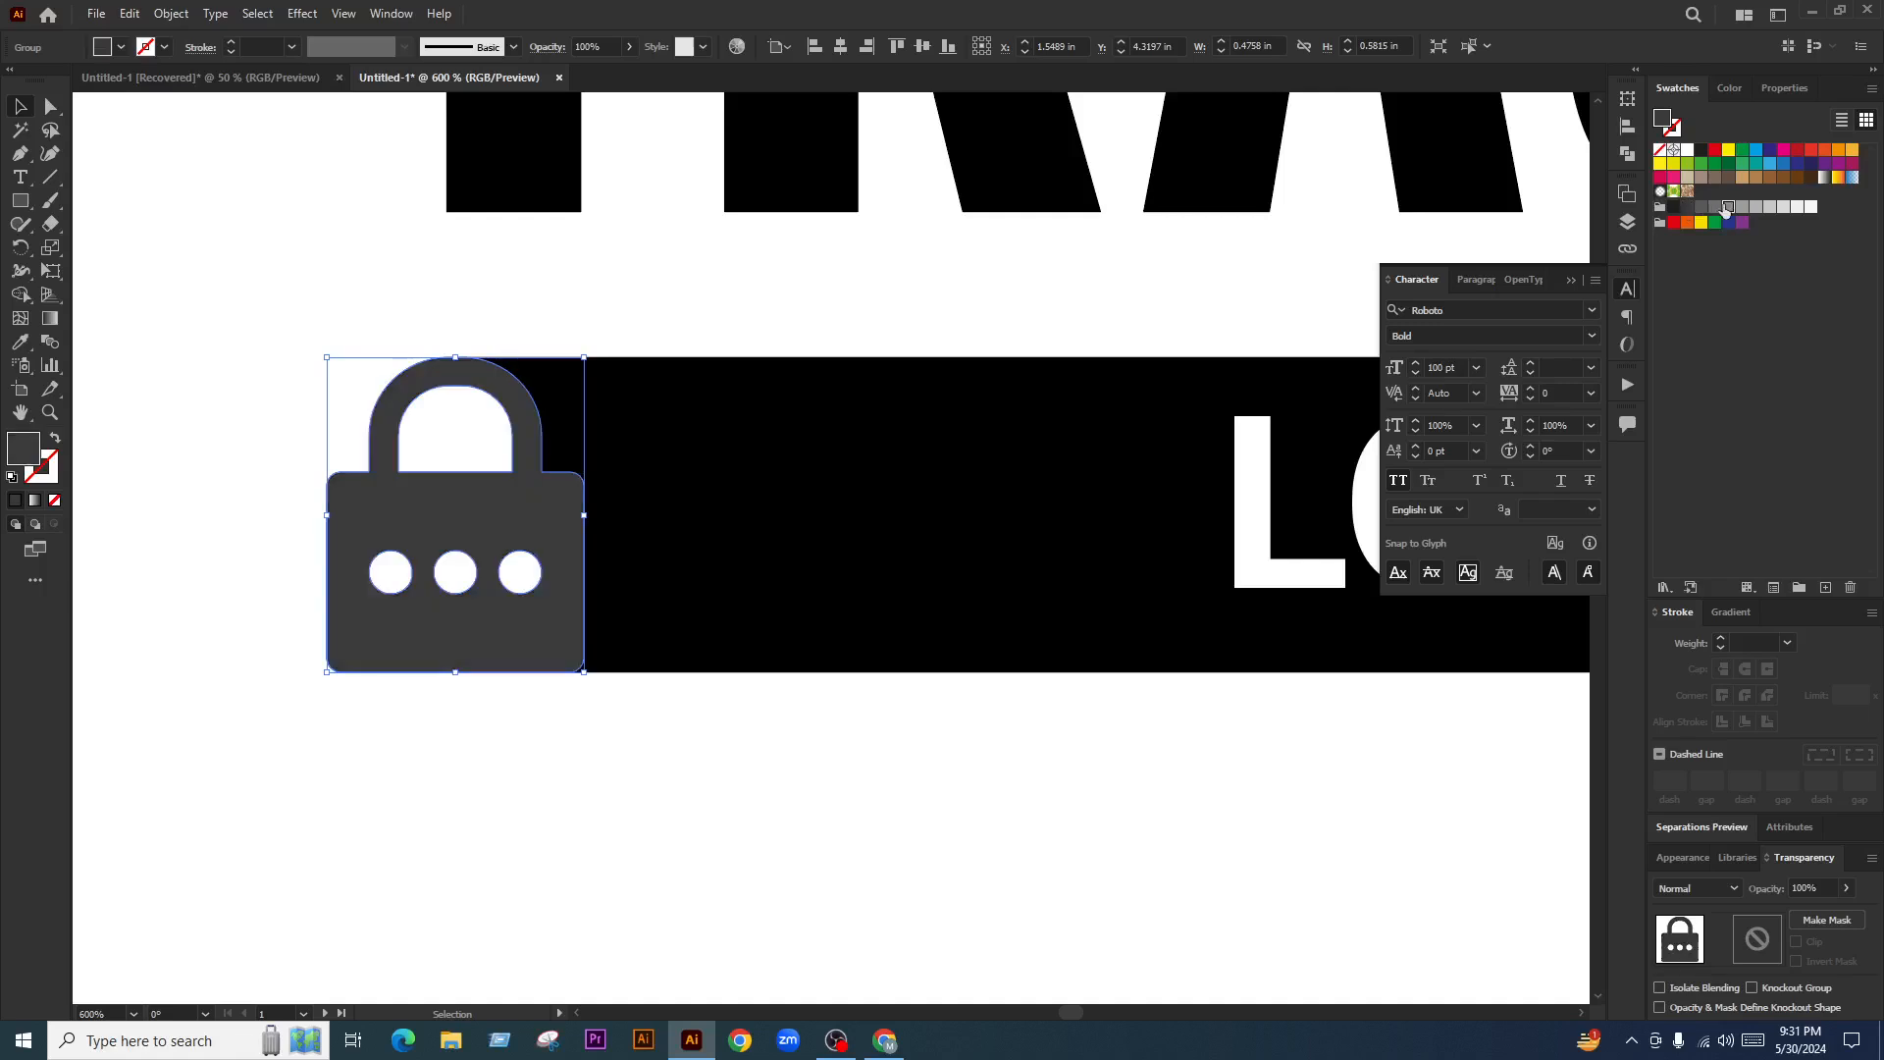
{"action": "left_click", "coordinate": [1729, 206]}
{"action": "left_click", "coordinate": [690, 774]}
{"action": "scroll", "coordinate": [690, 774], "scroll_direction": "down", "scroll_amount": 5}
{"action": "scroll", "coordinate": [504, 592], "scroll_direction": "up", "scroll_amount": 1}
{"action": "left_click", "coordinate": [467, 536]}
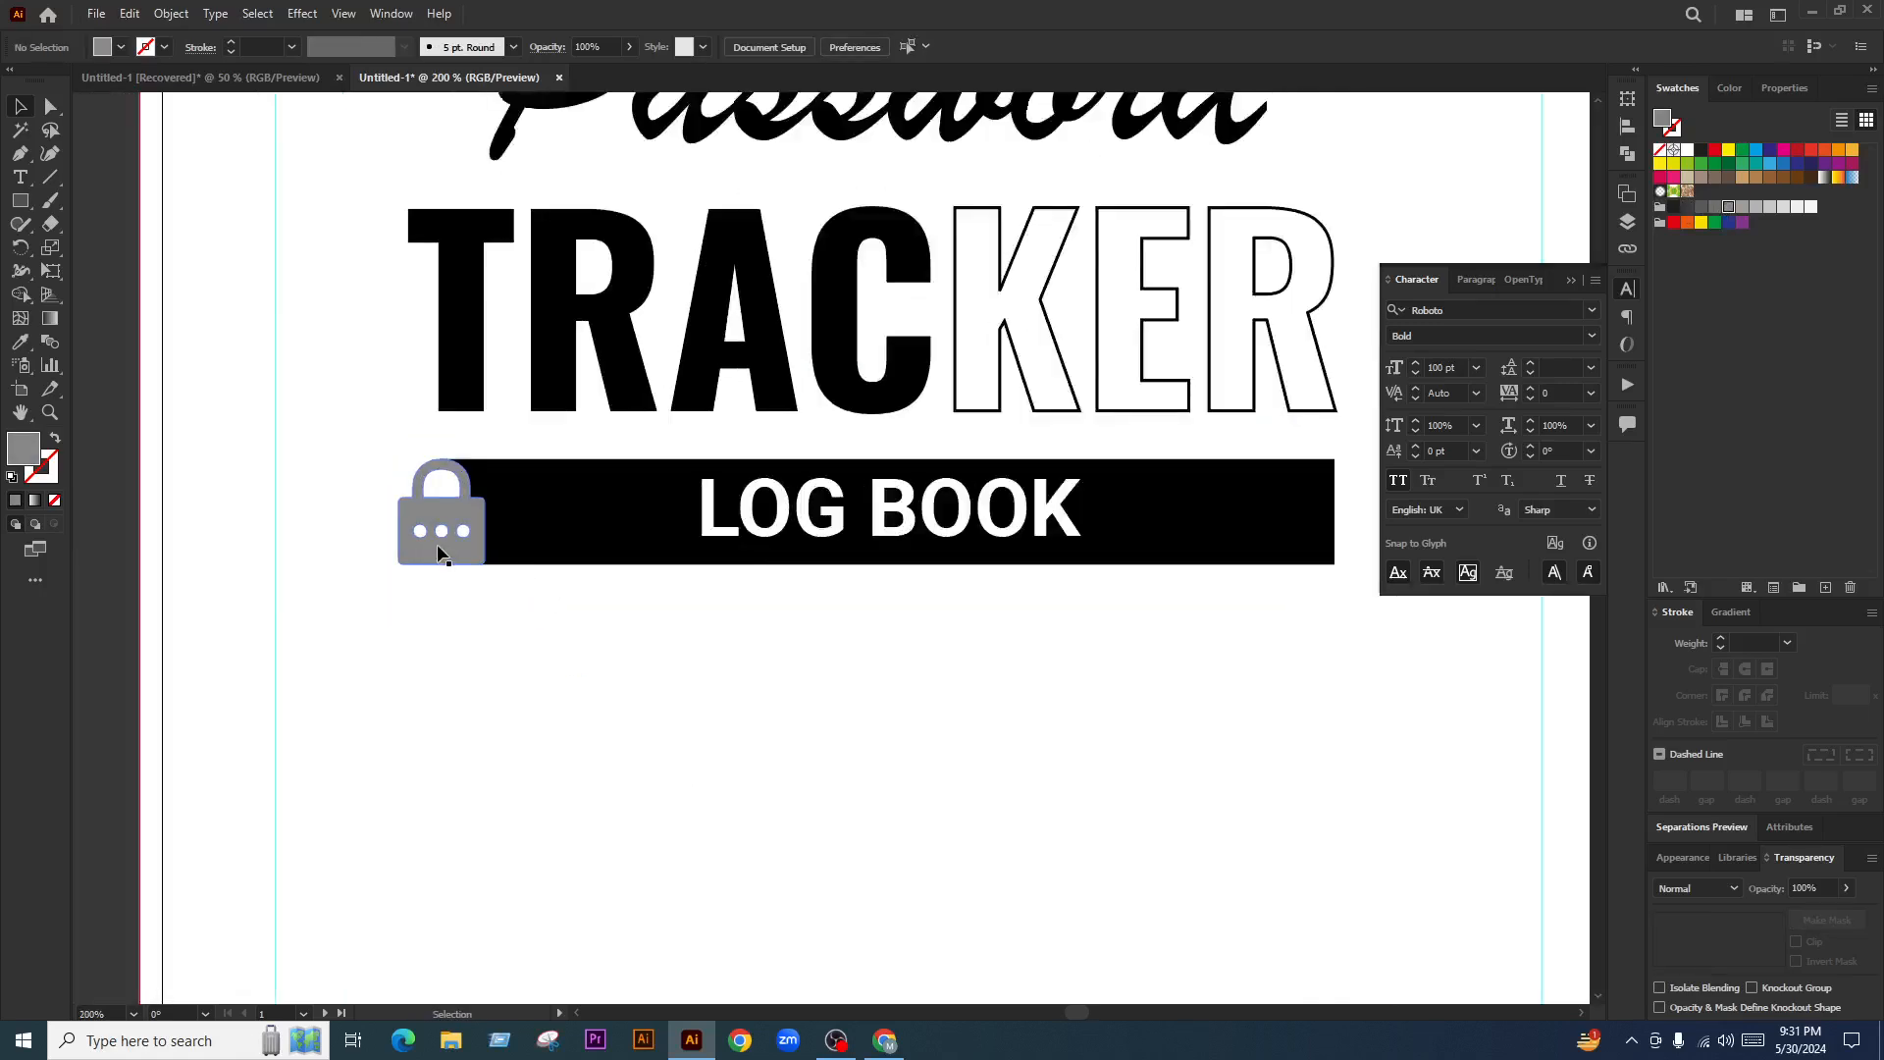
{"action": "left_click", "coordinate": [1786, 207]}
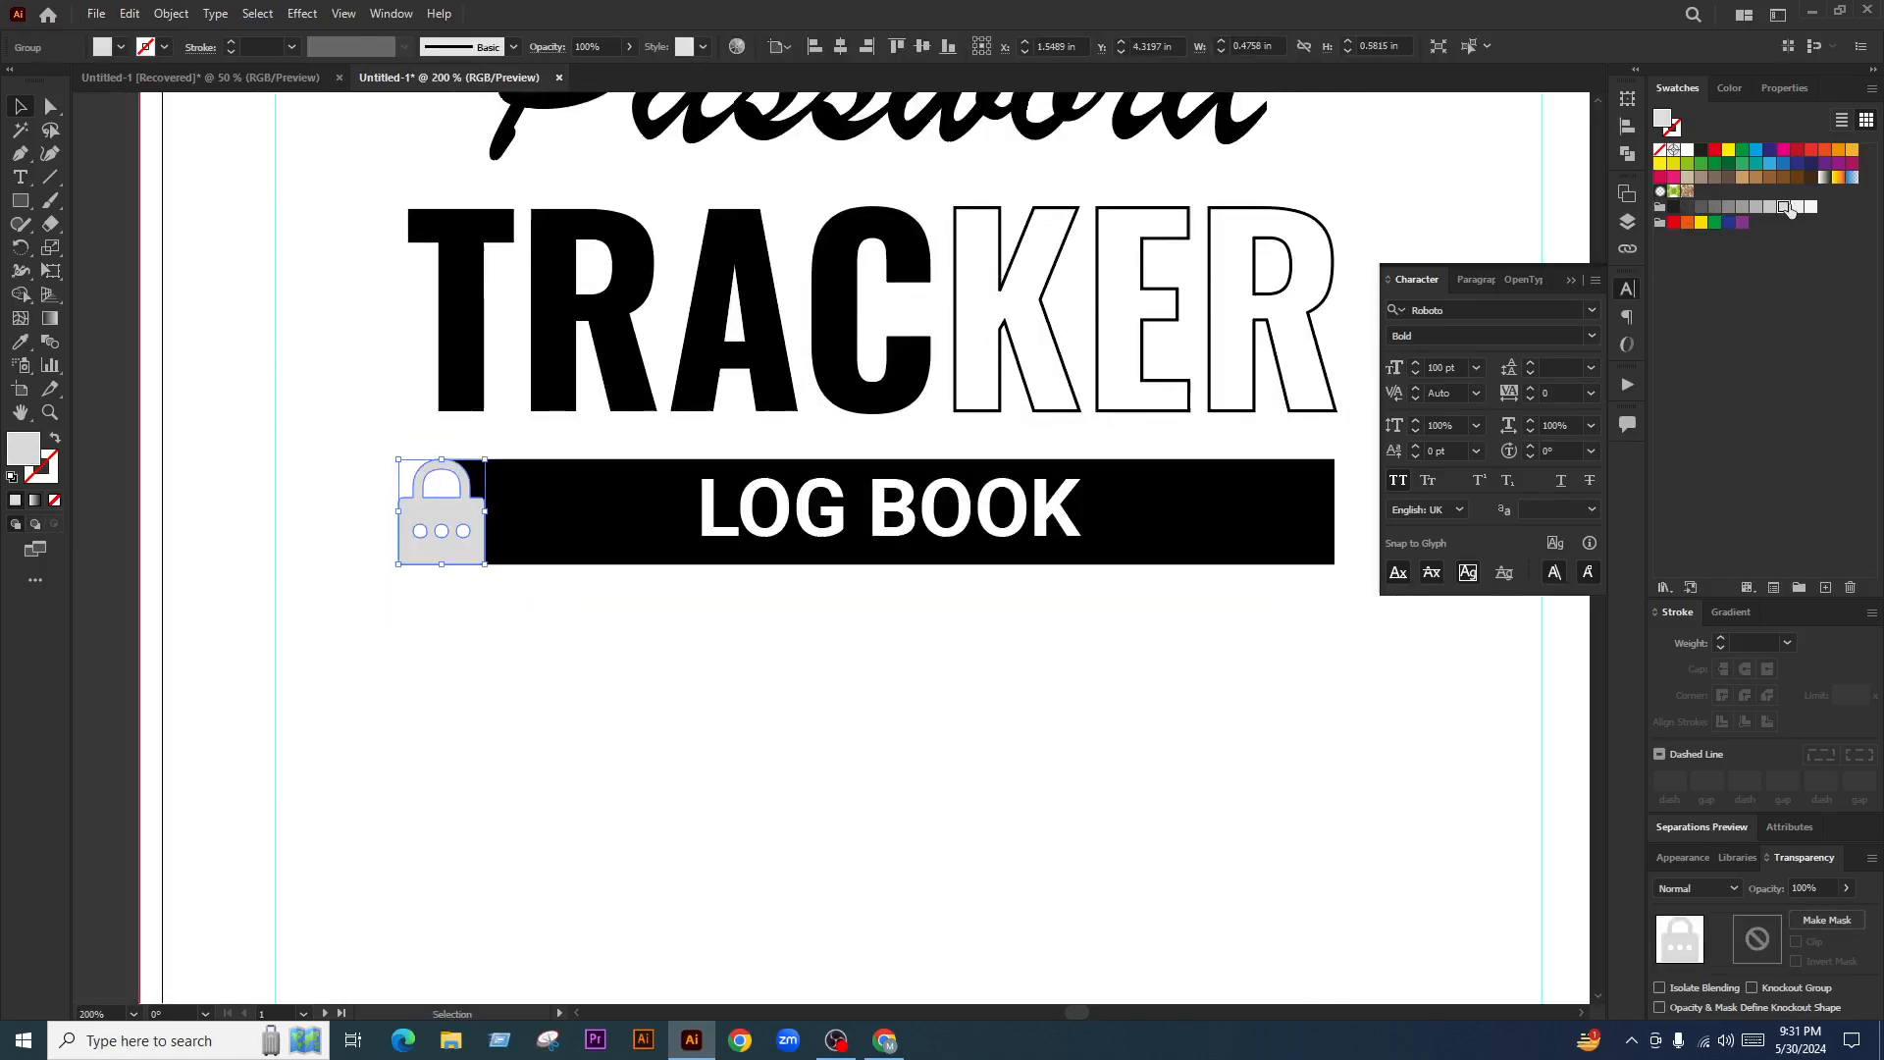
{"action": "left_click", "coordinate": [750, 808]}
{"action": "scroll", "coordinate": [597, 602], "scroll_direction": "down", "scroll_amount": 4}
{"action": "scroll", "coordinate": [550, 550], "scroll_direction": "up", "scroll_amount": 4}
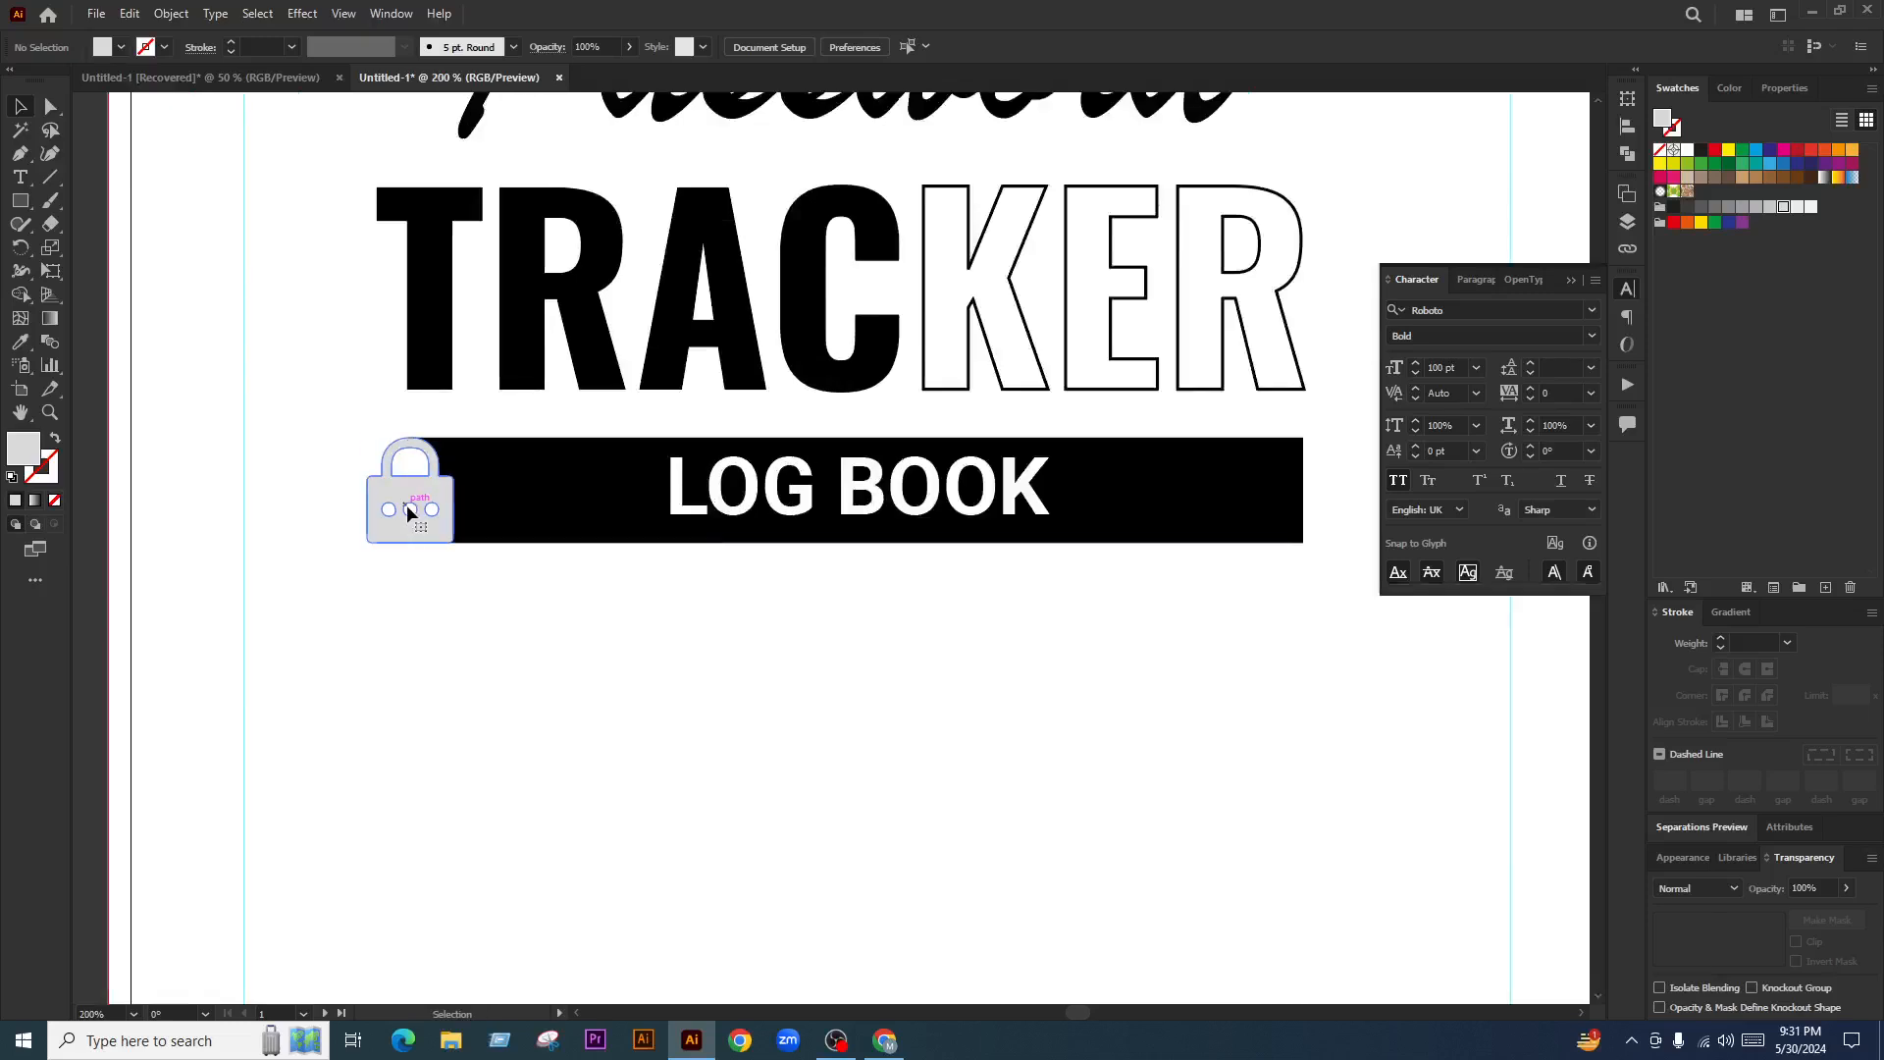
{"action": "left_click", "coordinate": [410, 511]}
{"action": "left_click", "coordinate": [1687, 207]}
{"action": "left_click", "coordinate": [1674, 207]}
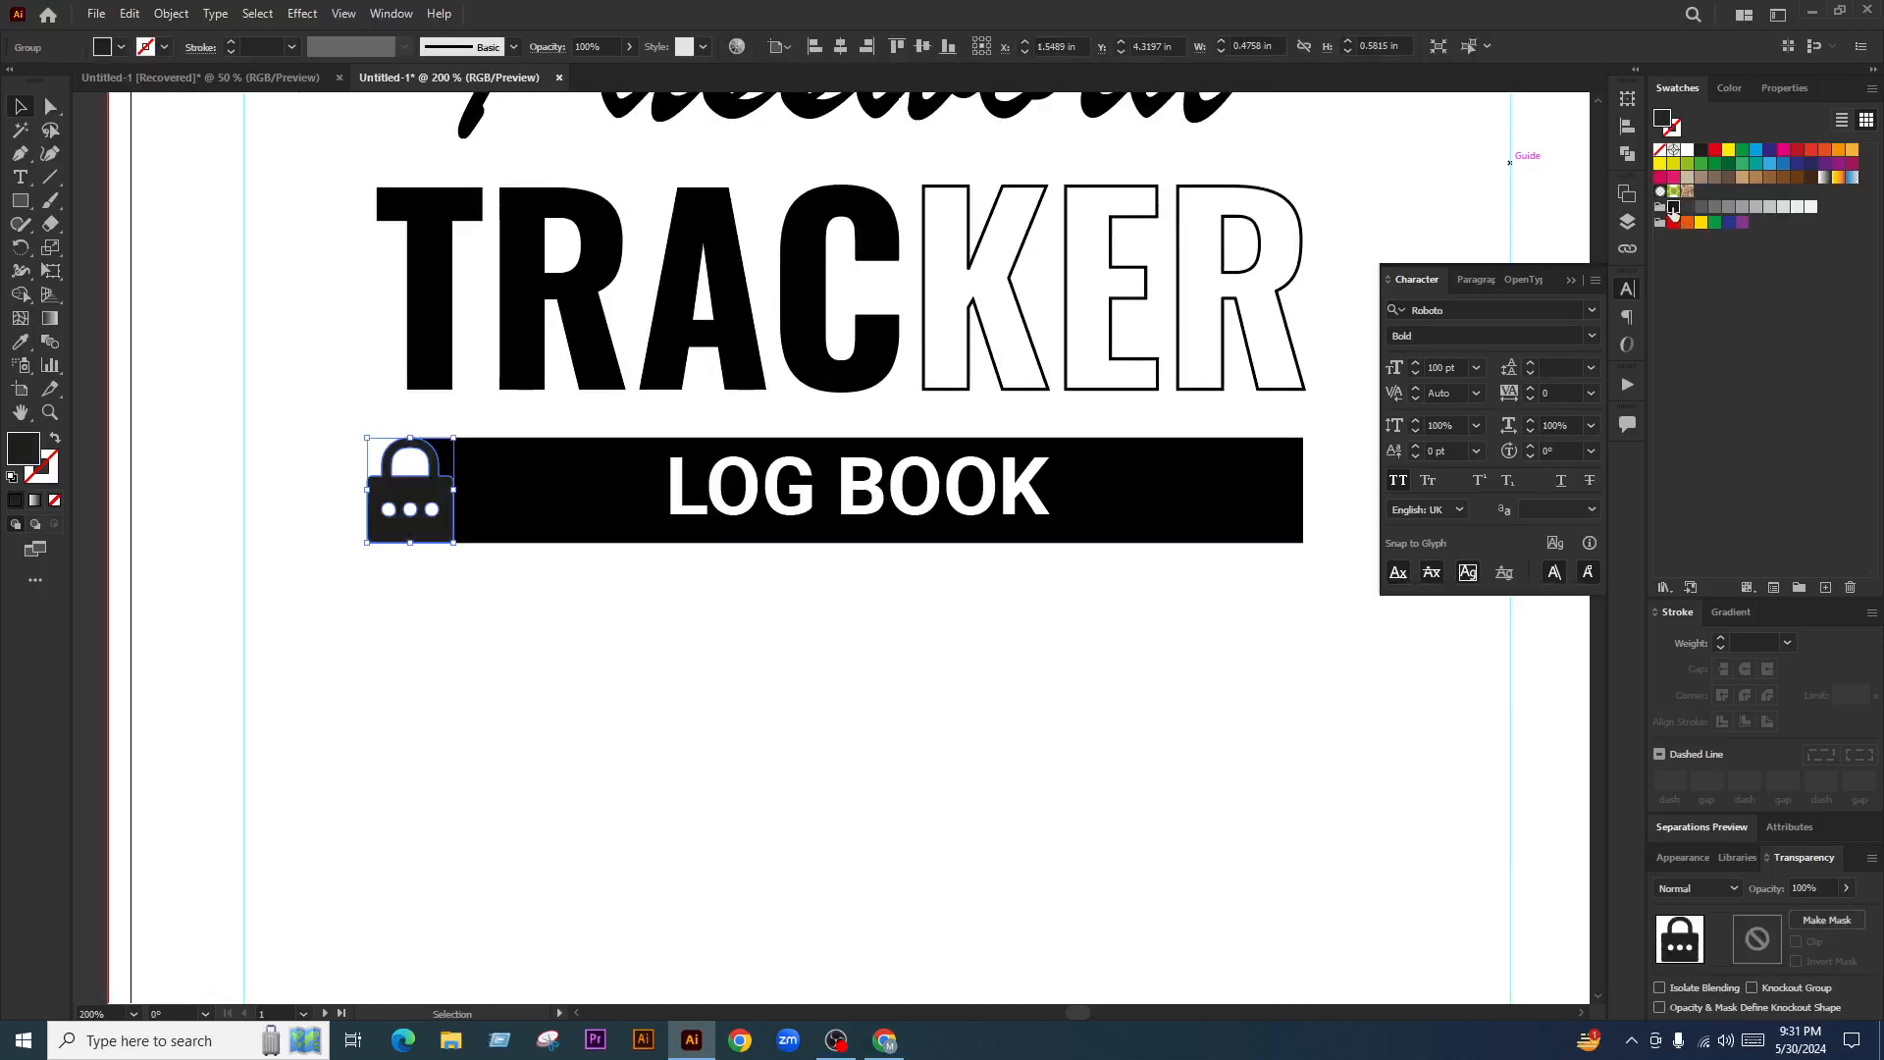
{"action": "left_click", "coordinate": [608, 776]}
{"action": "left_click_drag", "start_coordinate": [430, 503], "coordinate": [1192, 496]}
{"action": "key", "text": "ctrl+z"}
{"action": "left_click", "coordinate": [500, 585]}
{"action": "key", "text": "a"}
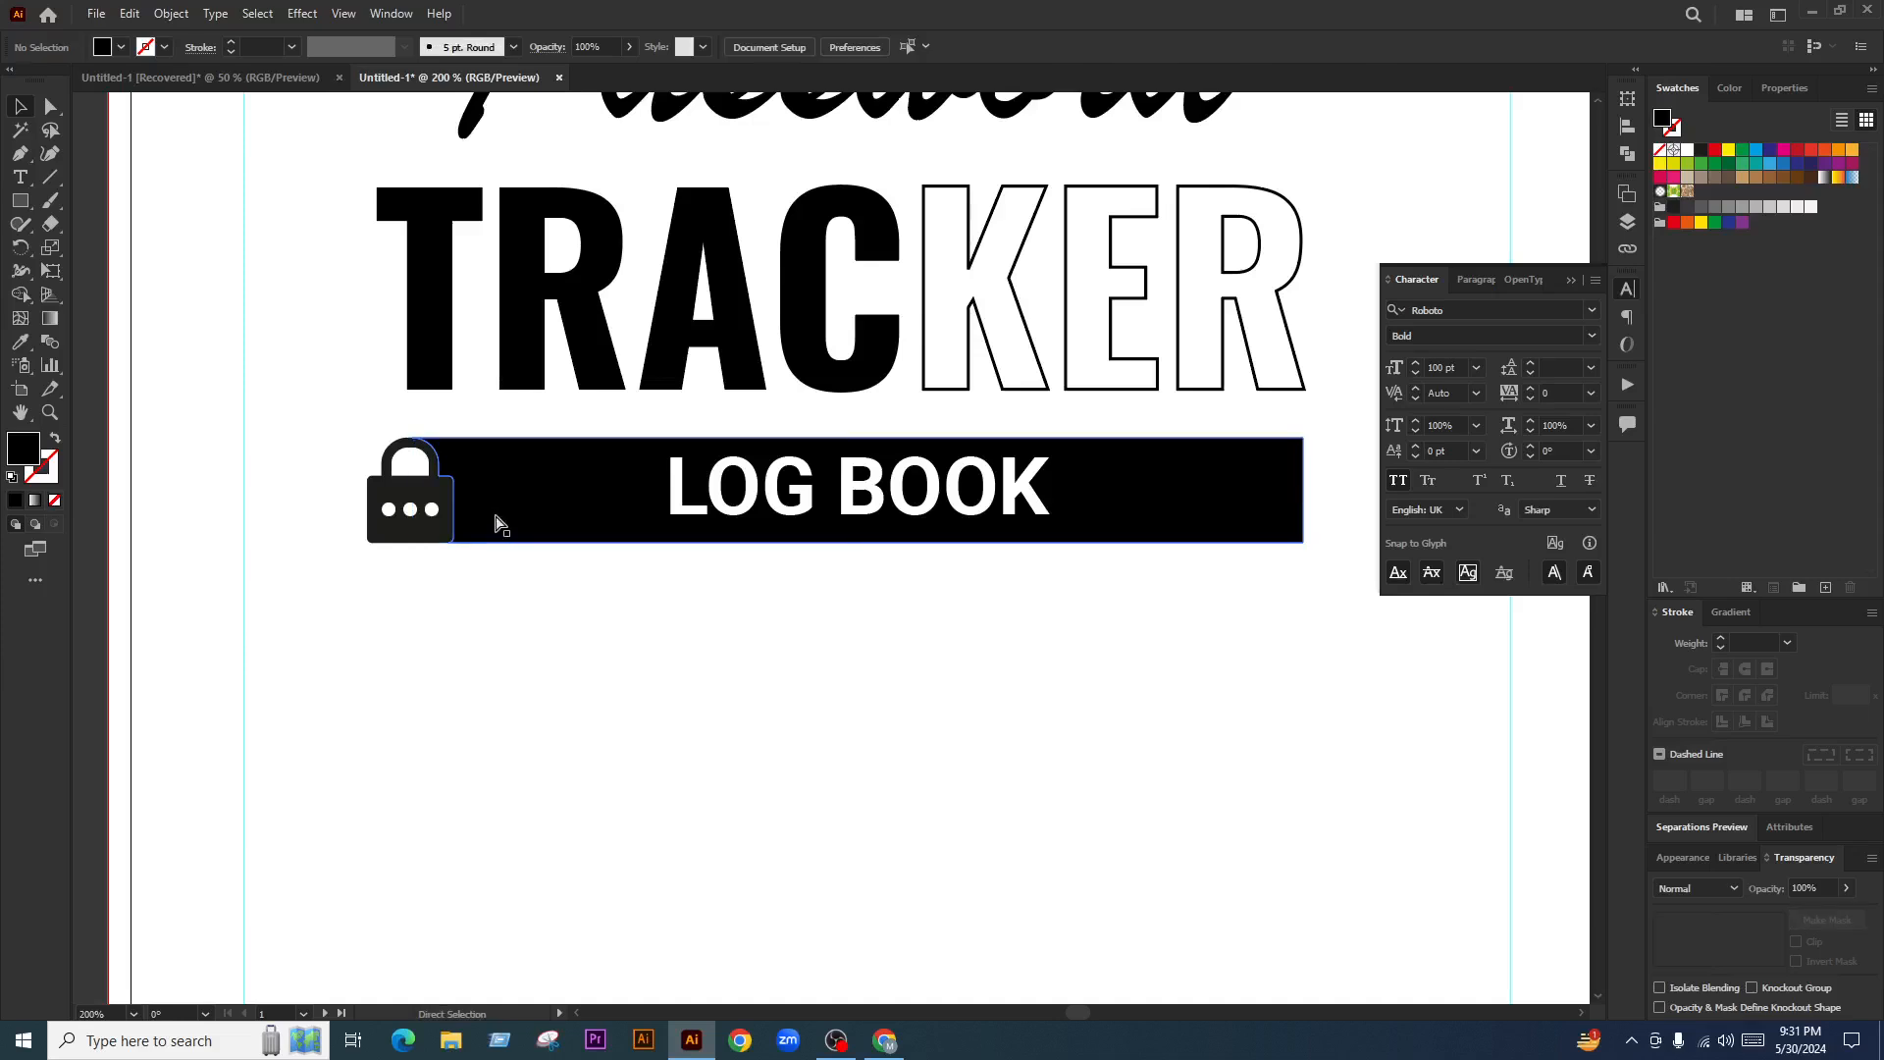
{"action": "right_click", "coordinate": [558, 506]}
{"action": "left_click", "coordinate": [463, 633]}
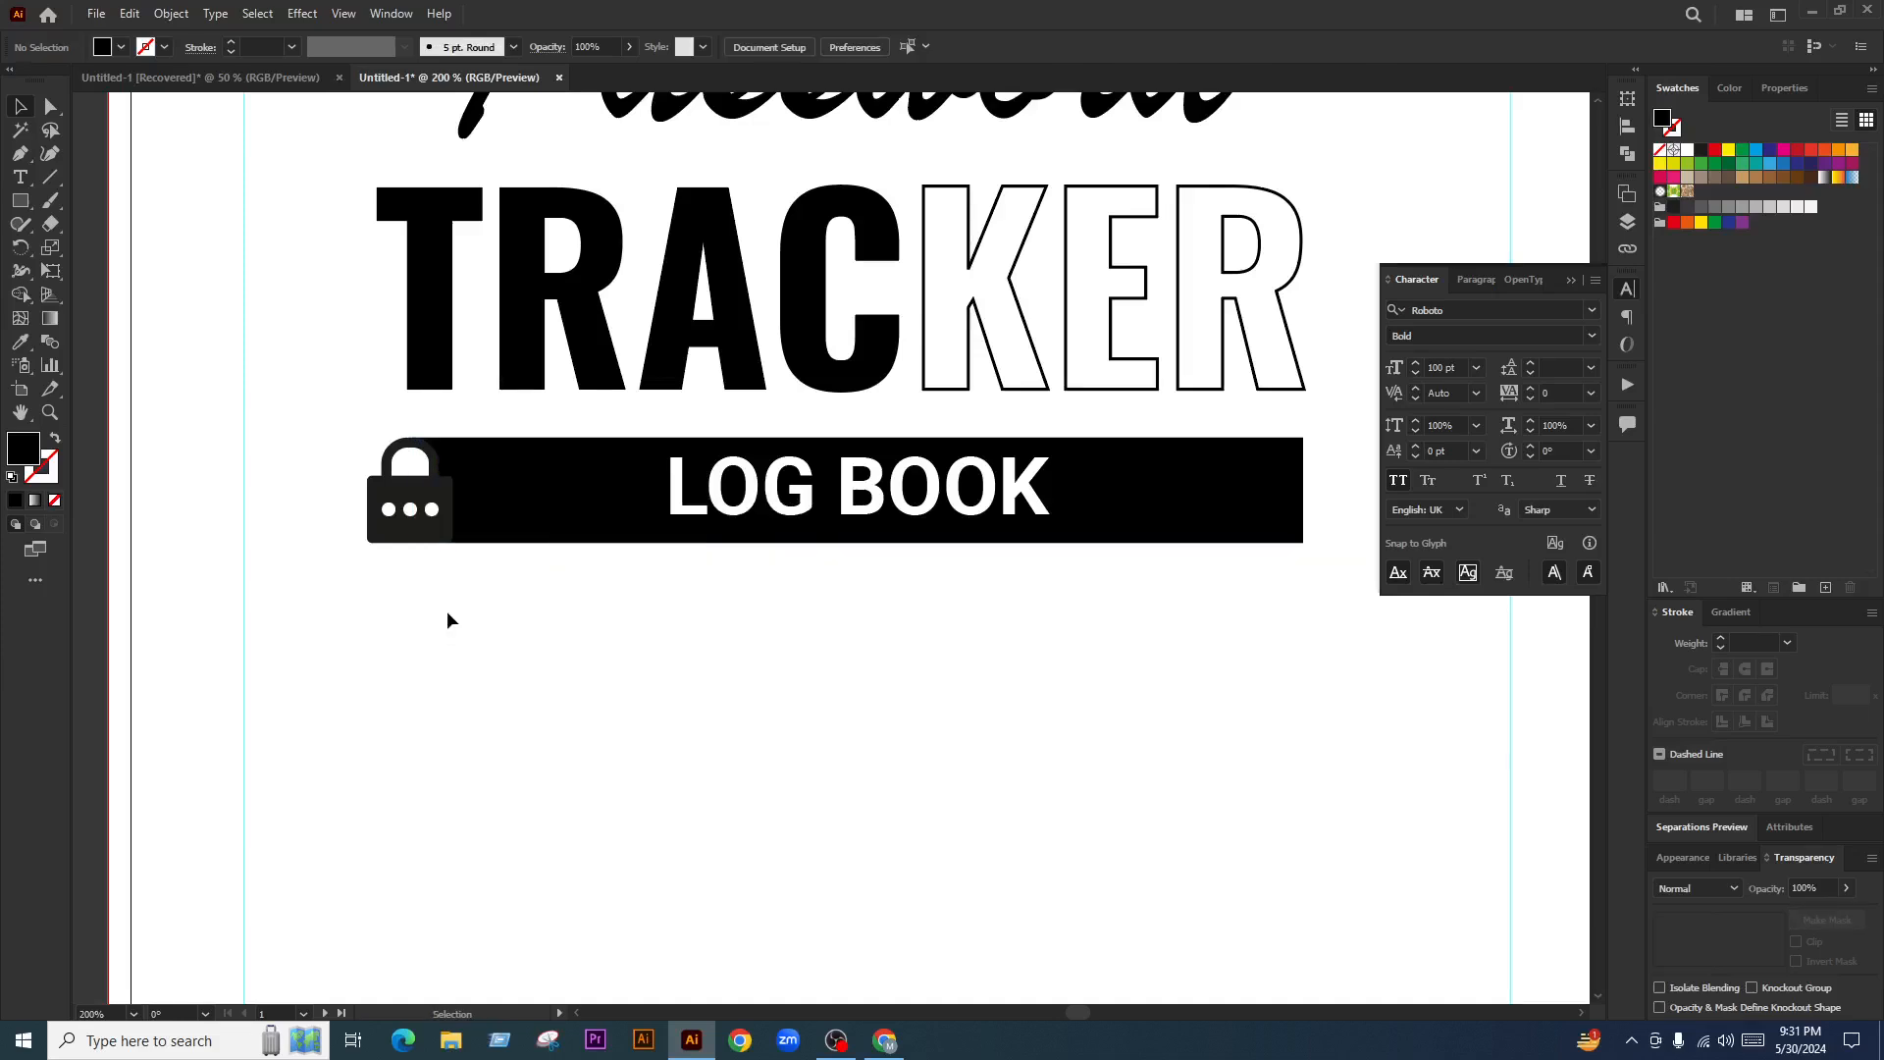
{"action": "left_click_drag", "start_coordinate": [488, 518], "coordinate": [500, 616]}
{"action": "key", "text": "ctrl+z"}
{"action": "left_click", "coordinate": [431, 527], "text": "shift"}
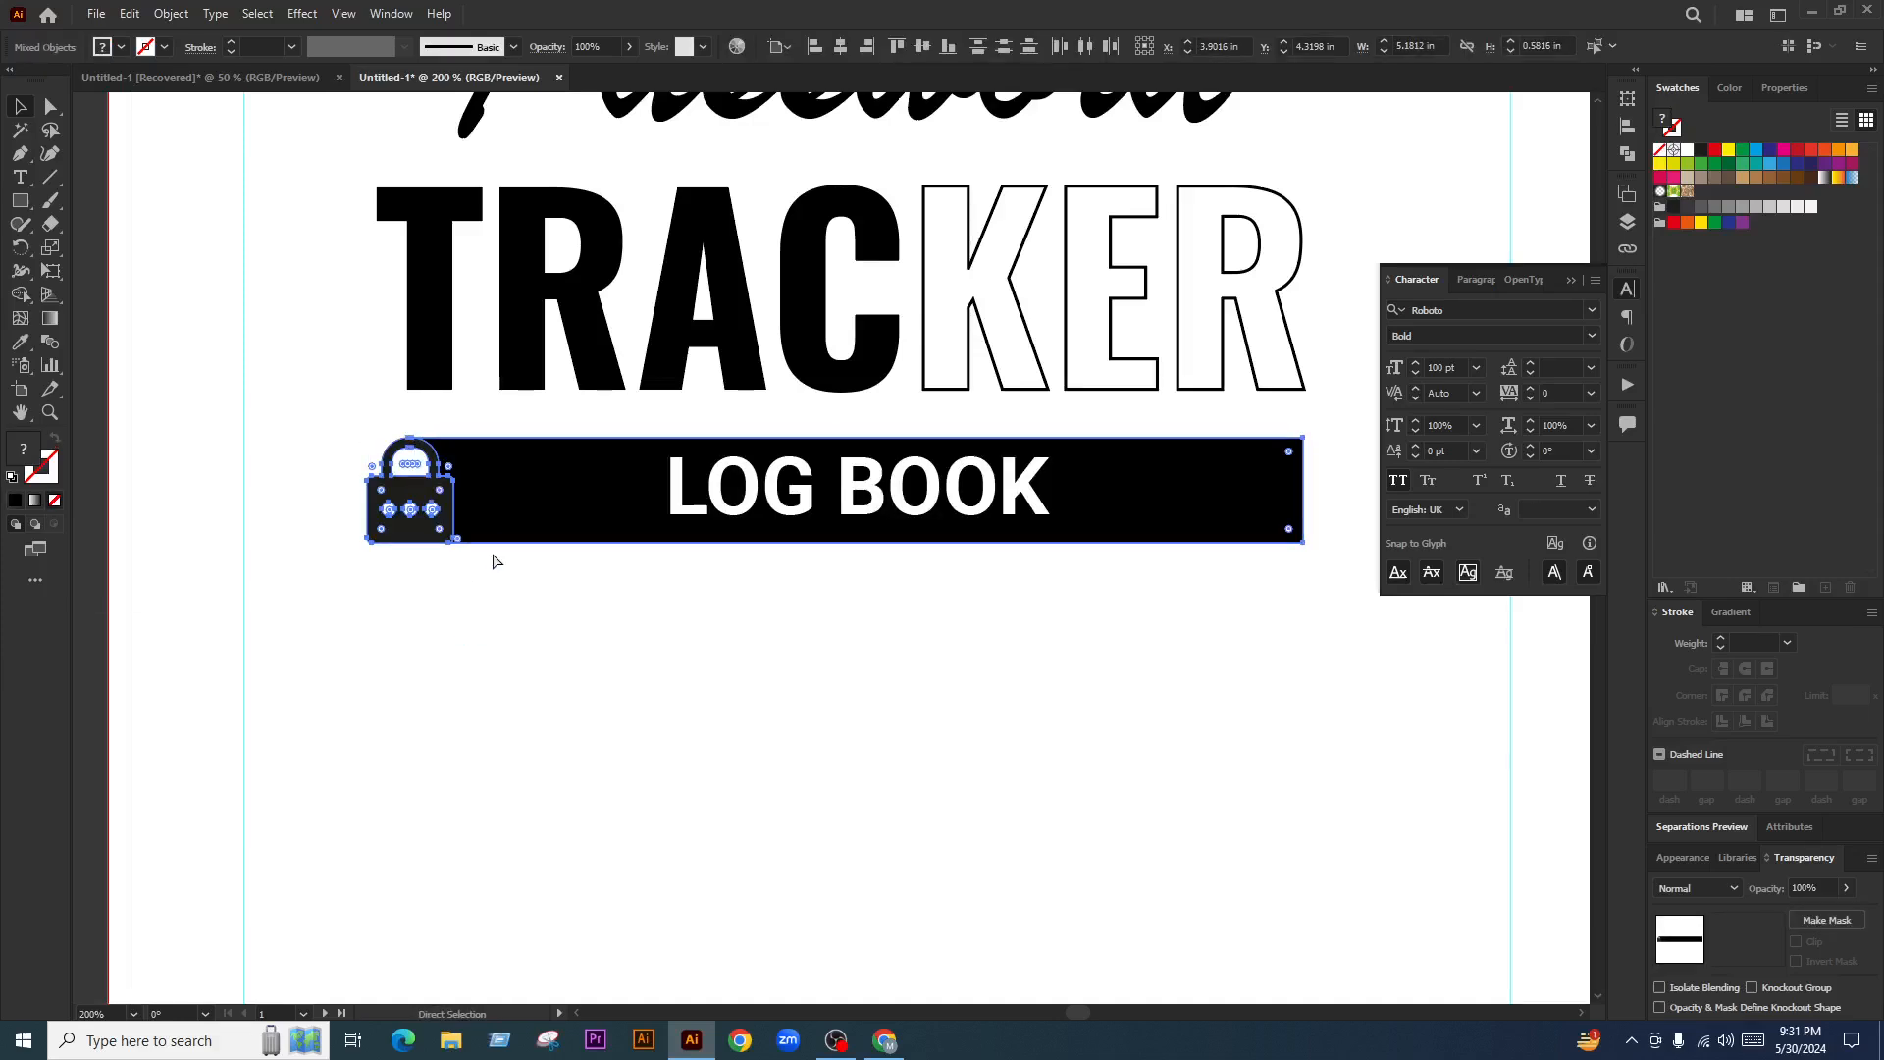
{"action": "left_click", "coordinate": [534, 660]}
{"action": "scroll", "coordinate": [383, 463], "scroll_direction": "up", "scroll_amount": 3}
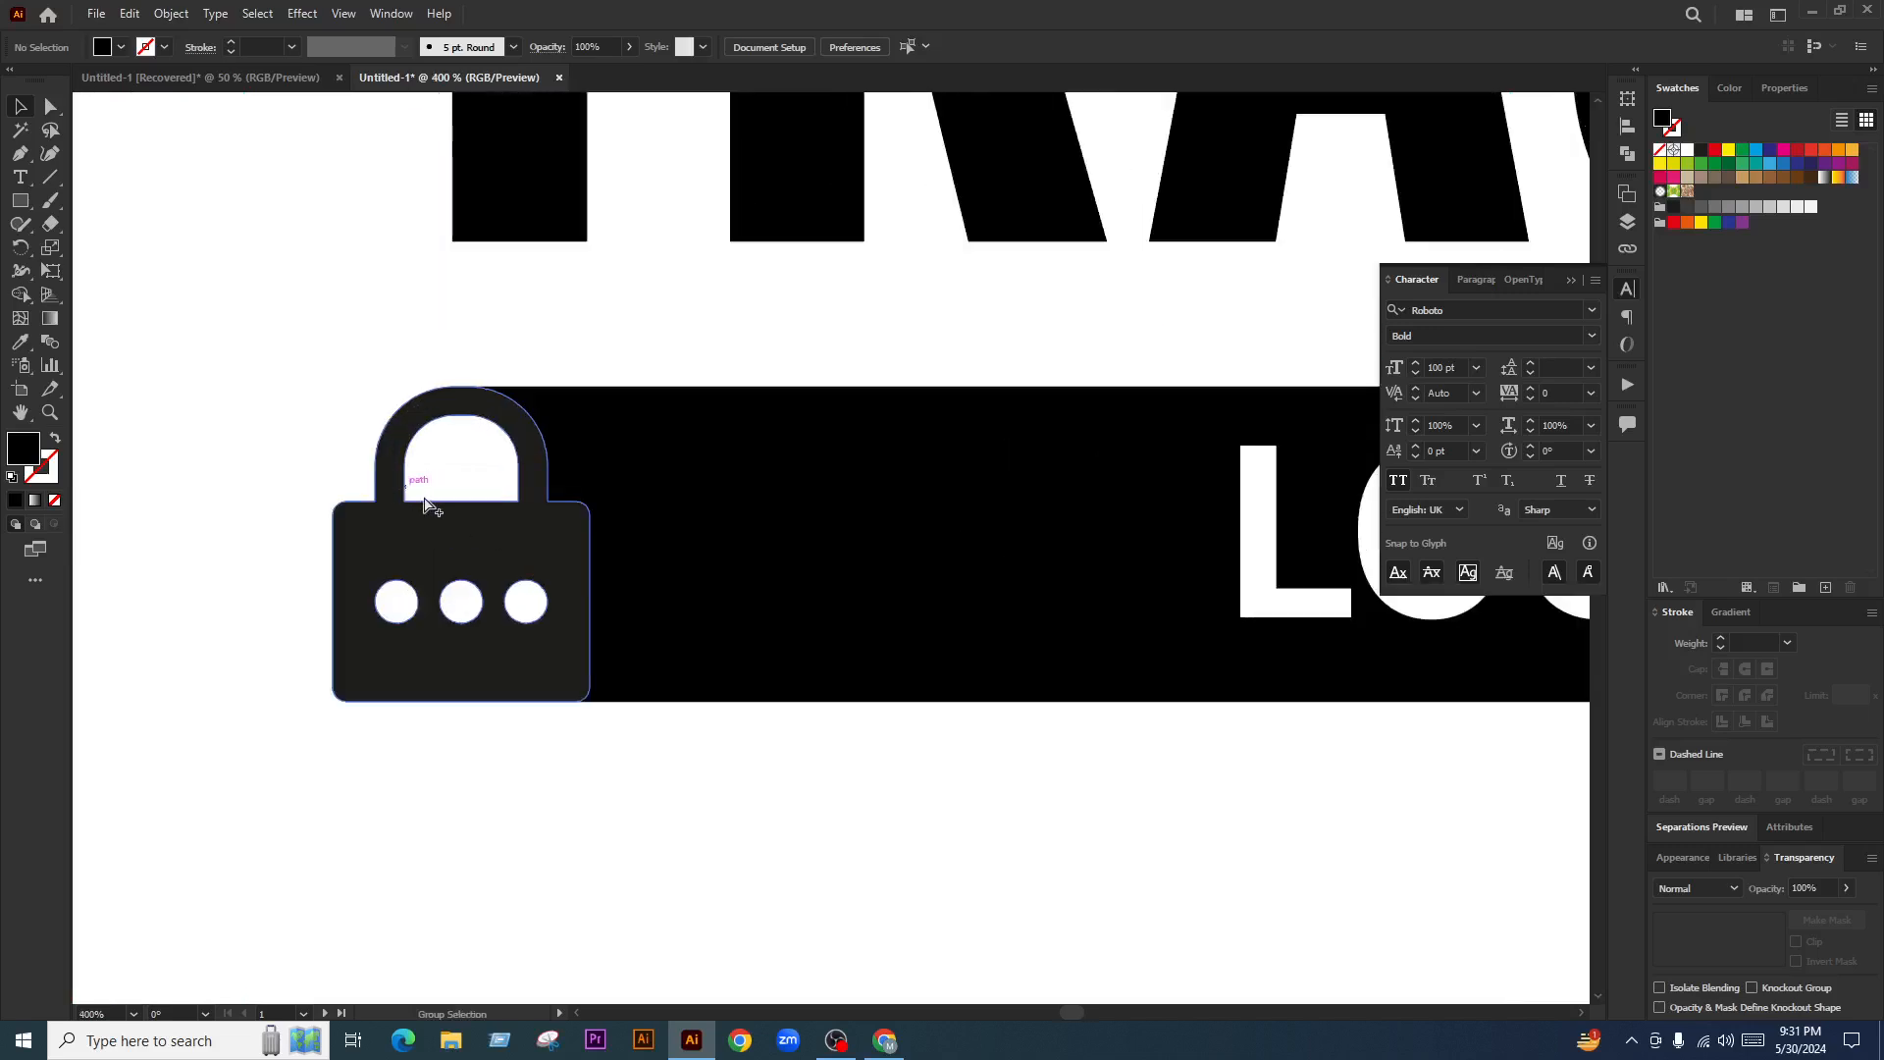
{"action": "left_click", "coordinate": [476, 523]}
Cancel a first Offset Path attempt, show the rulers and switch the measurement units to pixels
{"action": "left_click", "coordinate": [172, 14]}
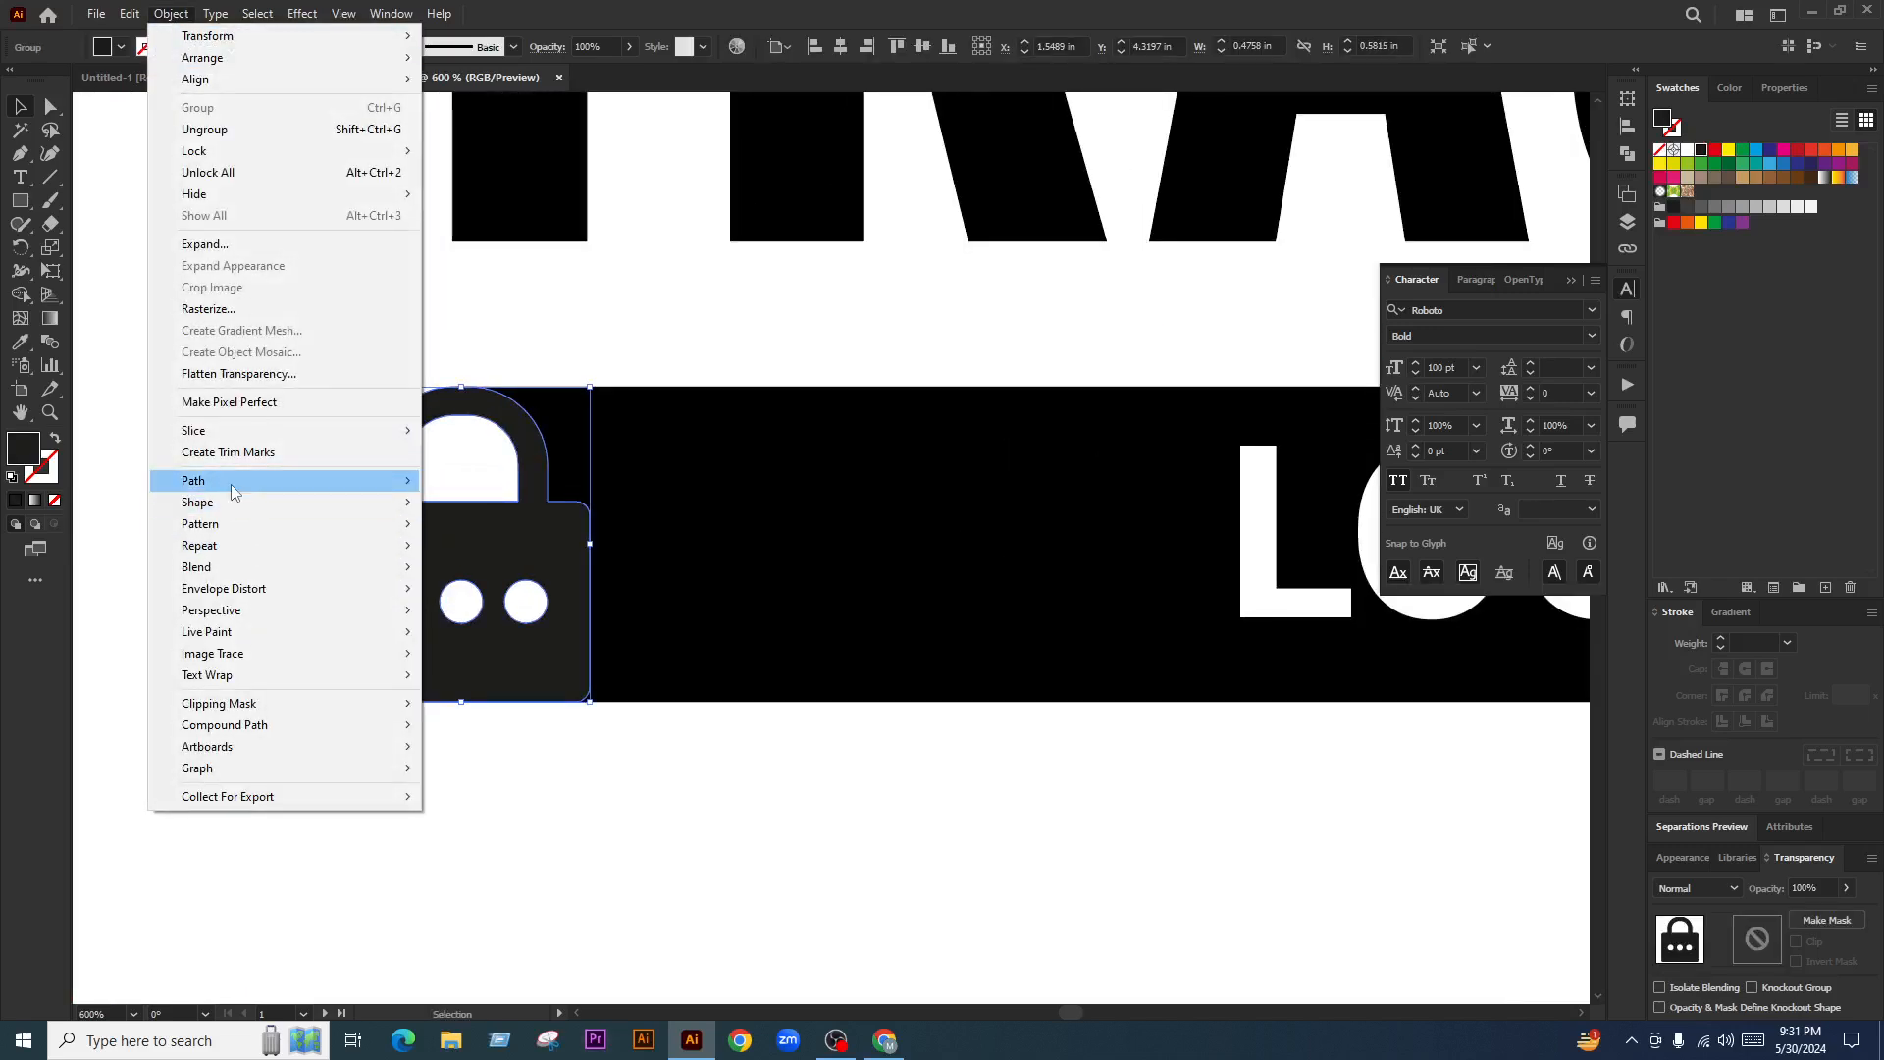
{"action": "mouse_move", "coordinate": [232, 485]}
{"action": "left_click", "coordinate": [509, 555]}
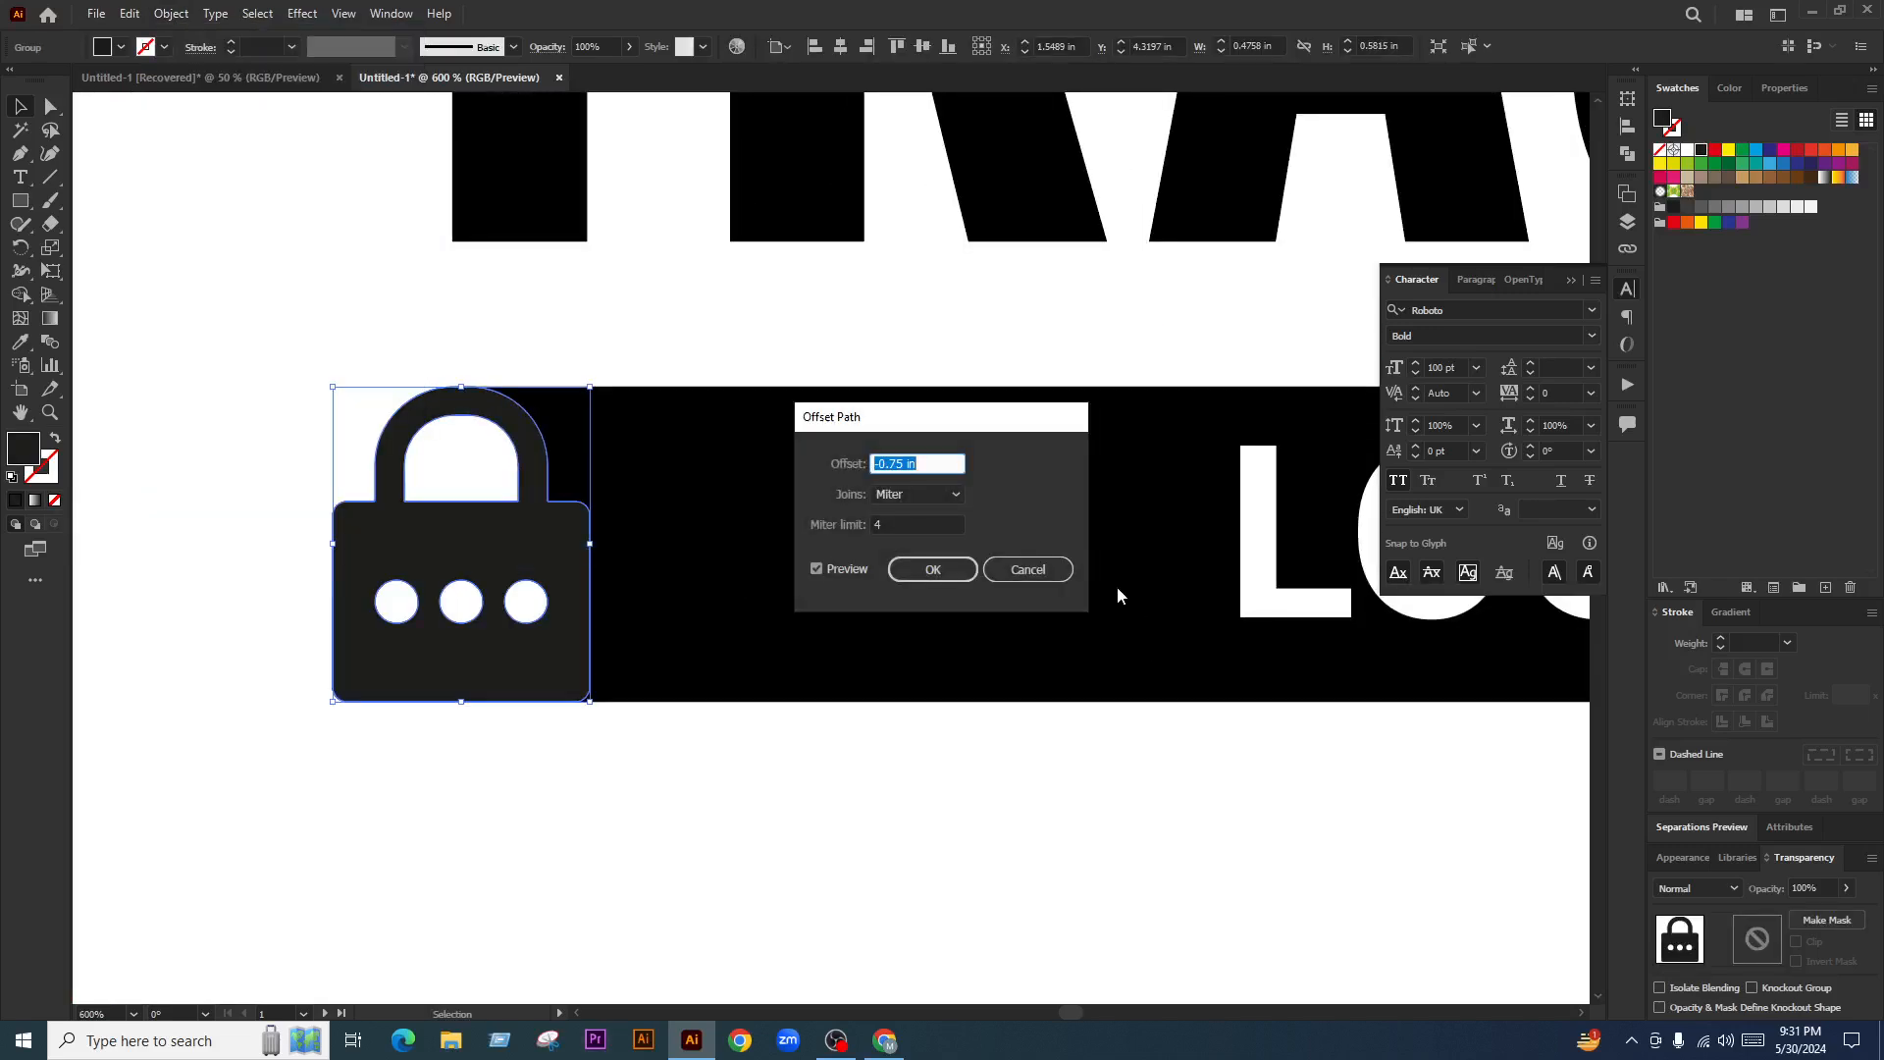
{"action": "left_click", "coordinate": [1043, 578]}
{"action": "key", "text": "ctrl+r"}
{"action": "key", "text": "ctrl+semicolon"}
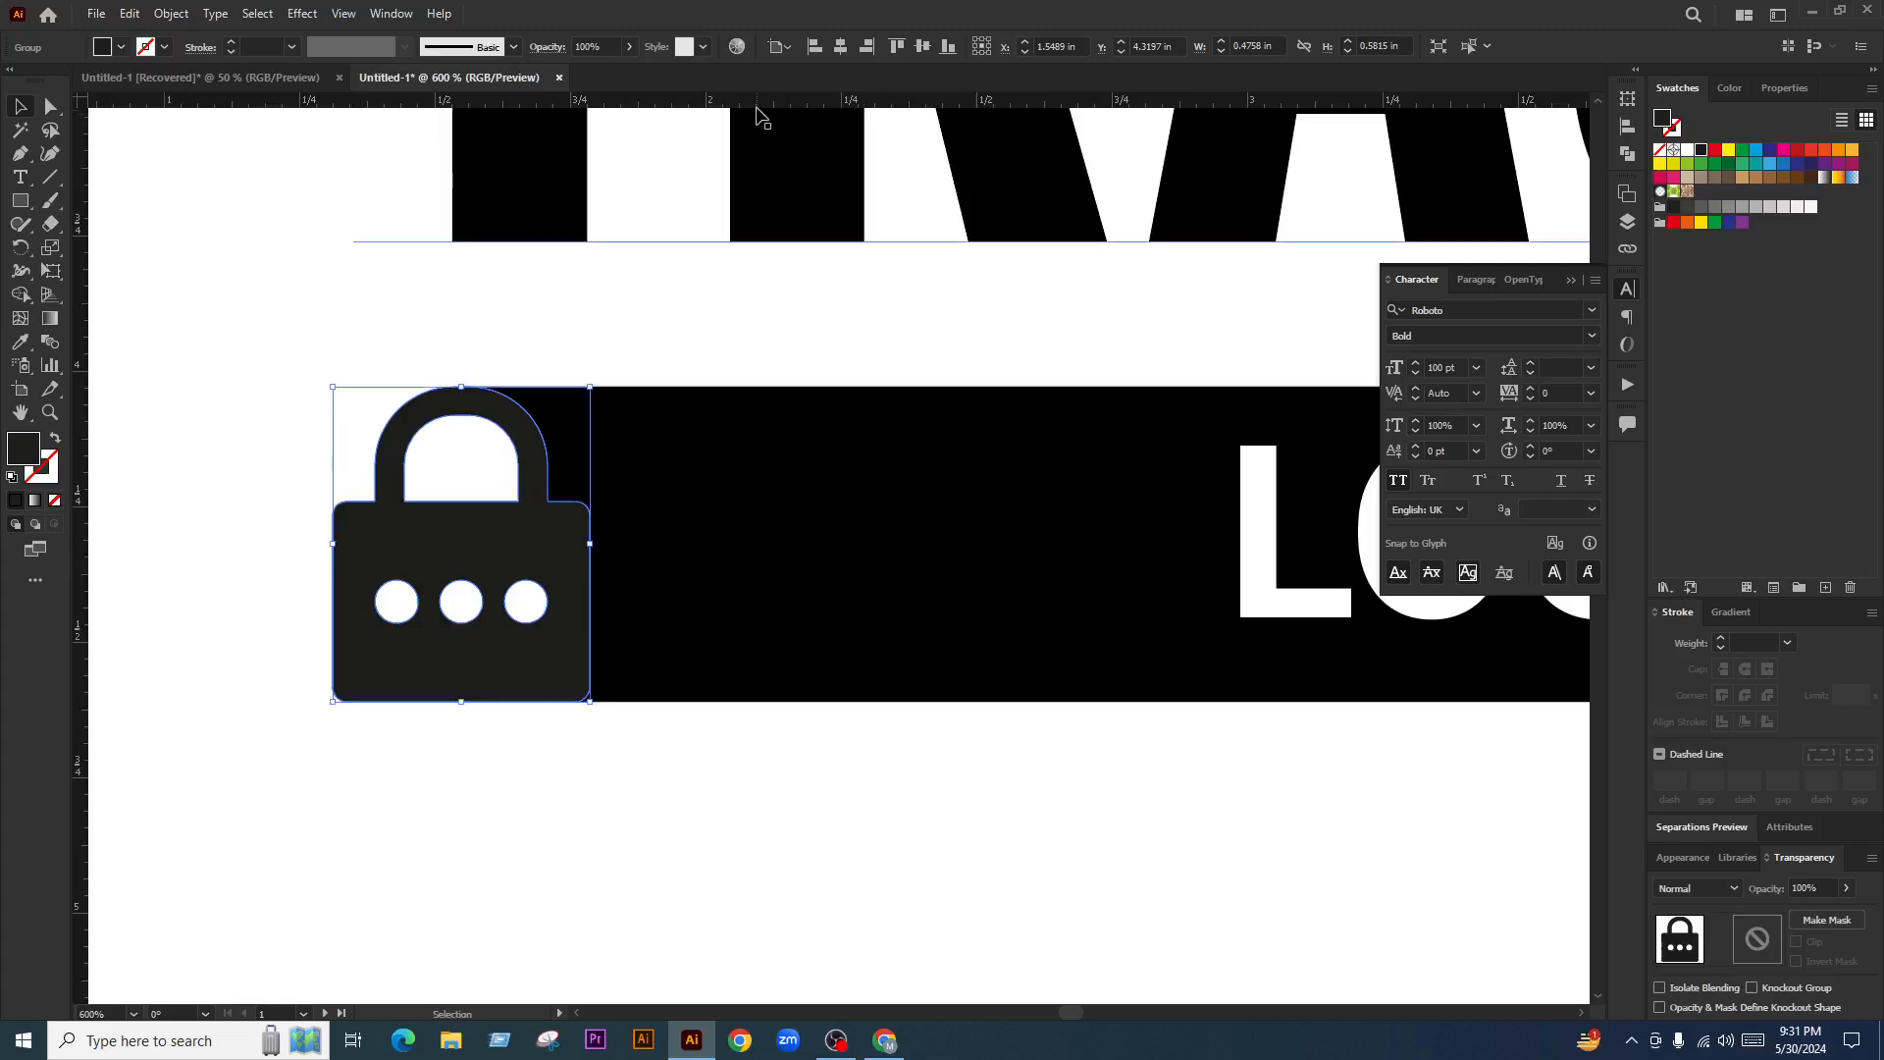
{"action": "right_click", "coordinate": [756, 111]}
{"action": "left_click", "coordinate": [802, 116]}
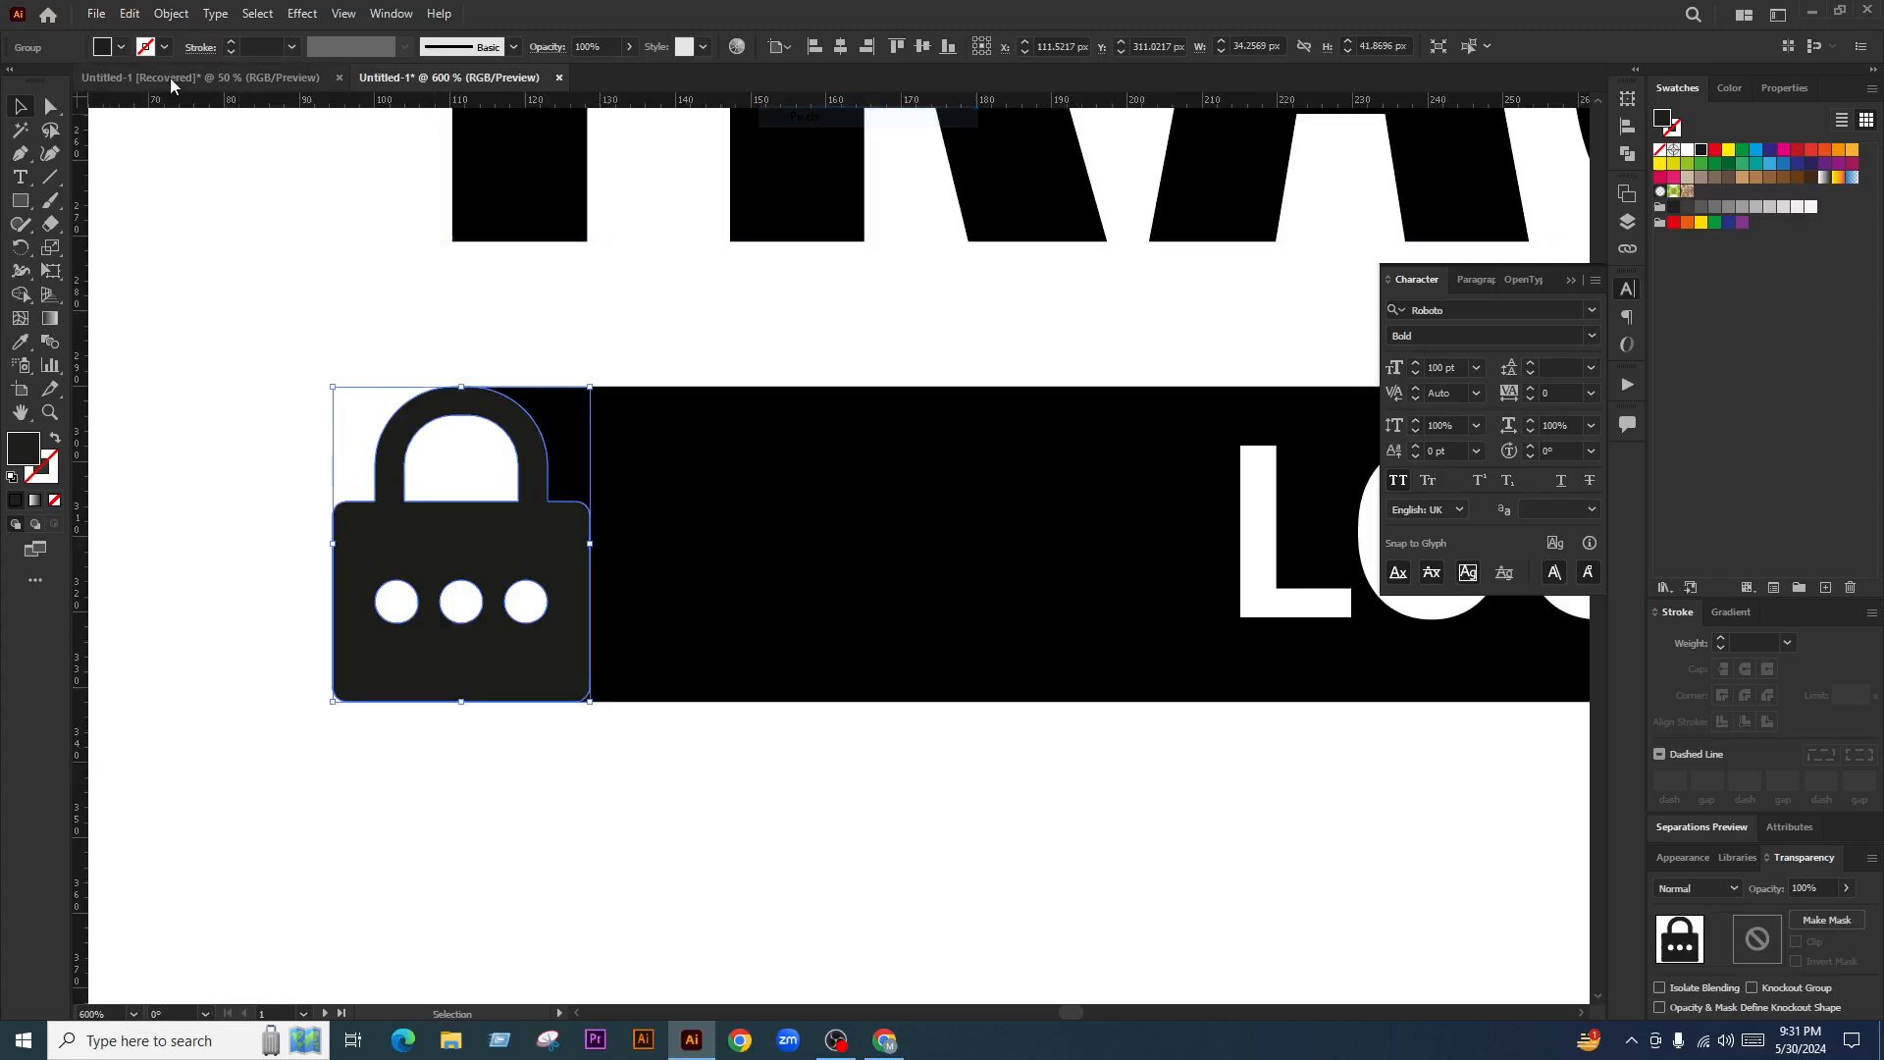
Offset the lock's path by 1 px, checking the result with preview
{"action": "left_click", "coordinate": [154, 14]}
{"action": "mouse_move", "coordinate": [252, 496]}
{"action": "left_click", "coordinate": [505, 547]}
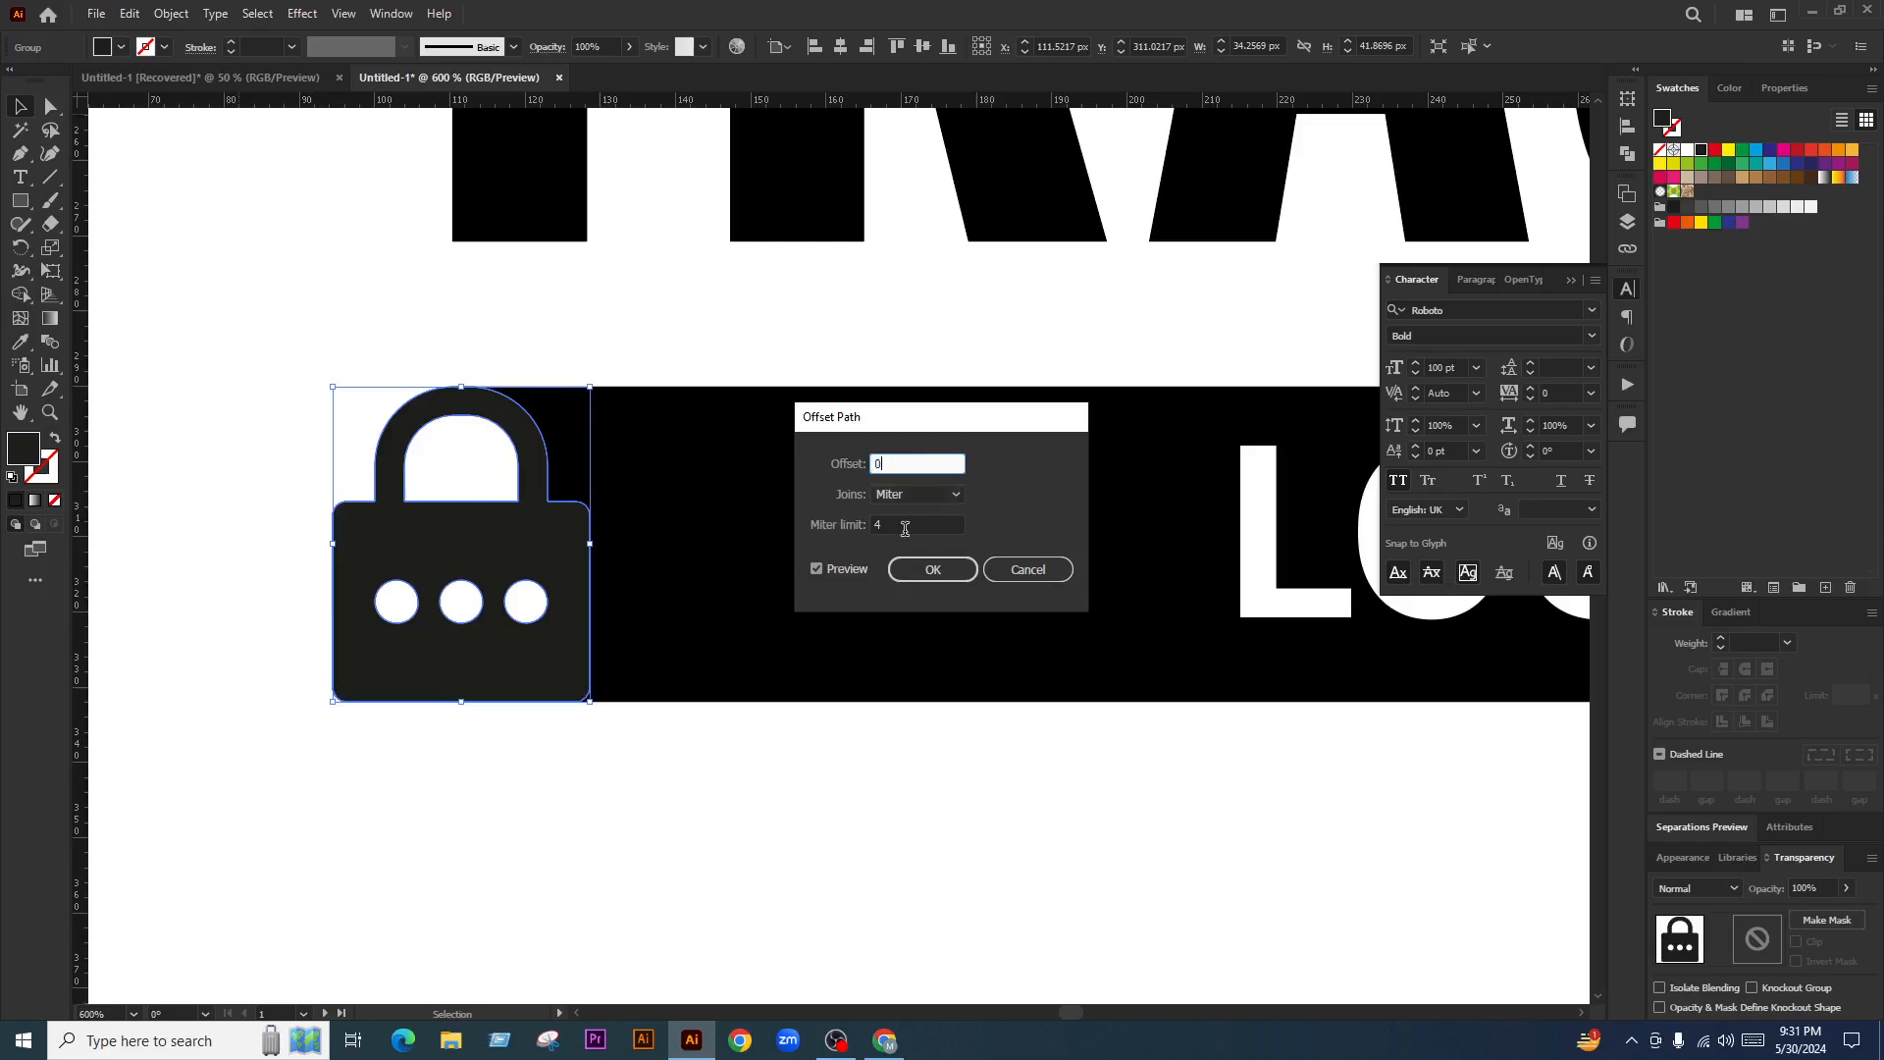
{"action": "type", "text": "0.5"}
{"action": "left_click", "coordinate": [852, 568]}
{"action": "left_click", "coordinate": [854, 570]}
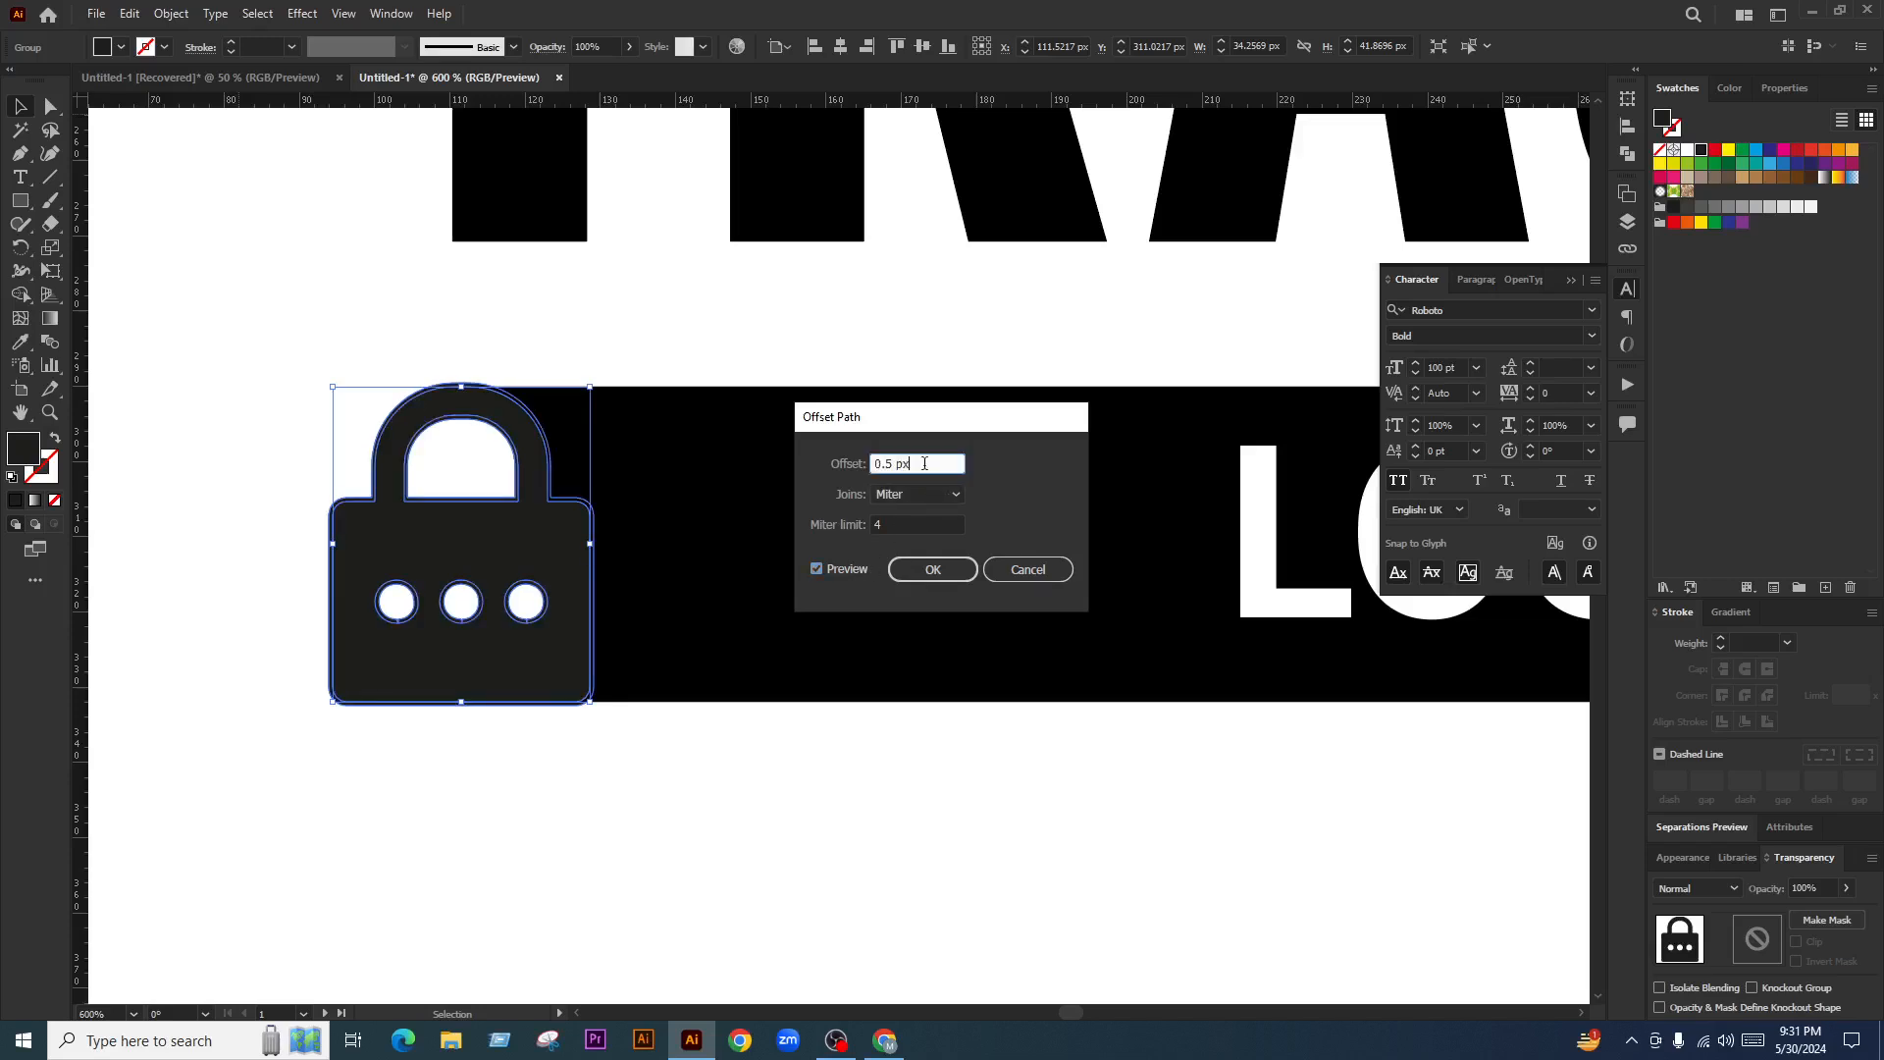
{"action": "key", "text": "Up"}
{"action": "left_click", "coordinate": [933, 570]}
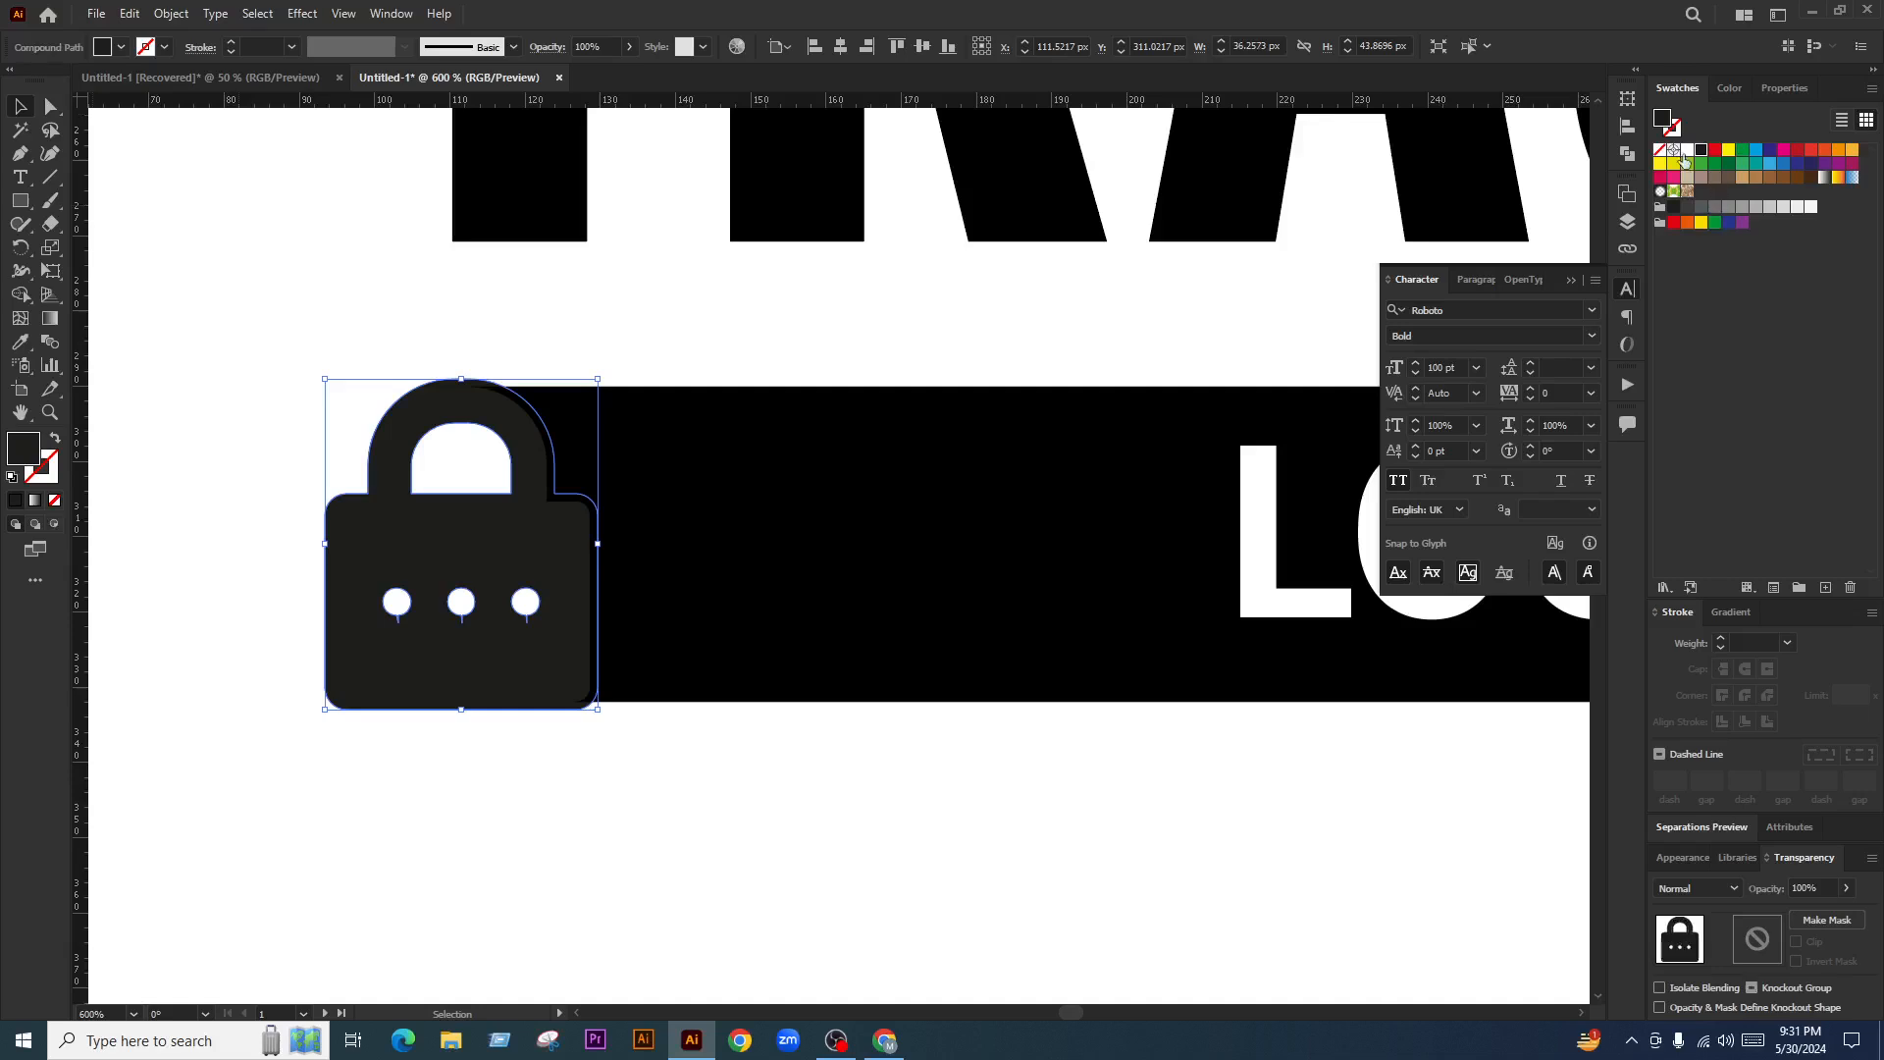
Fill the offset white, bring it to front, and remove its inner region from the bar with Shape Builder
{"action": "left_click", "coordinate": [1686, 150]}
{"action": "key", "text": "ctrl+shift+bracketright"}
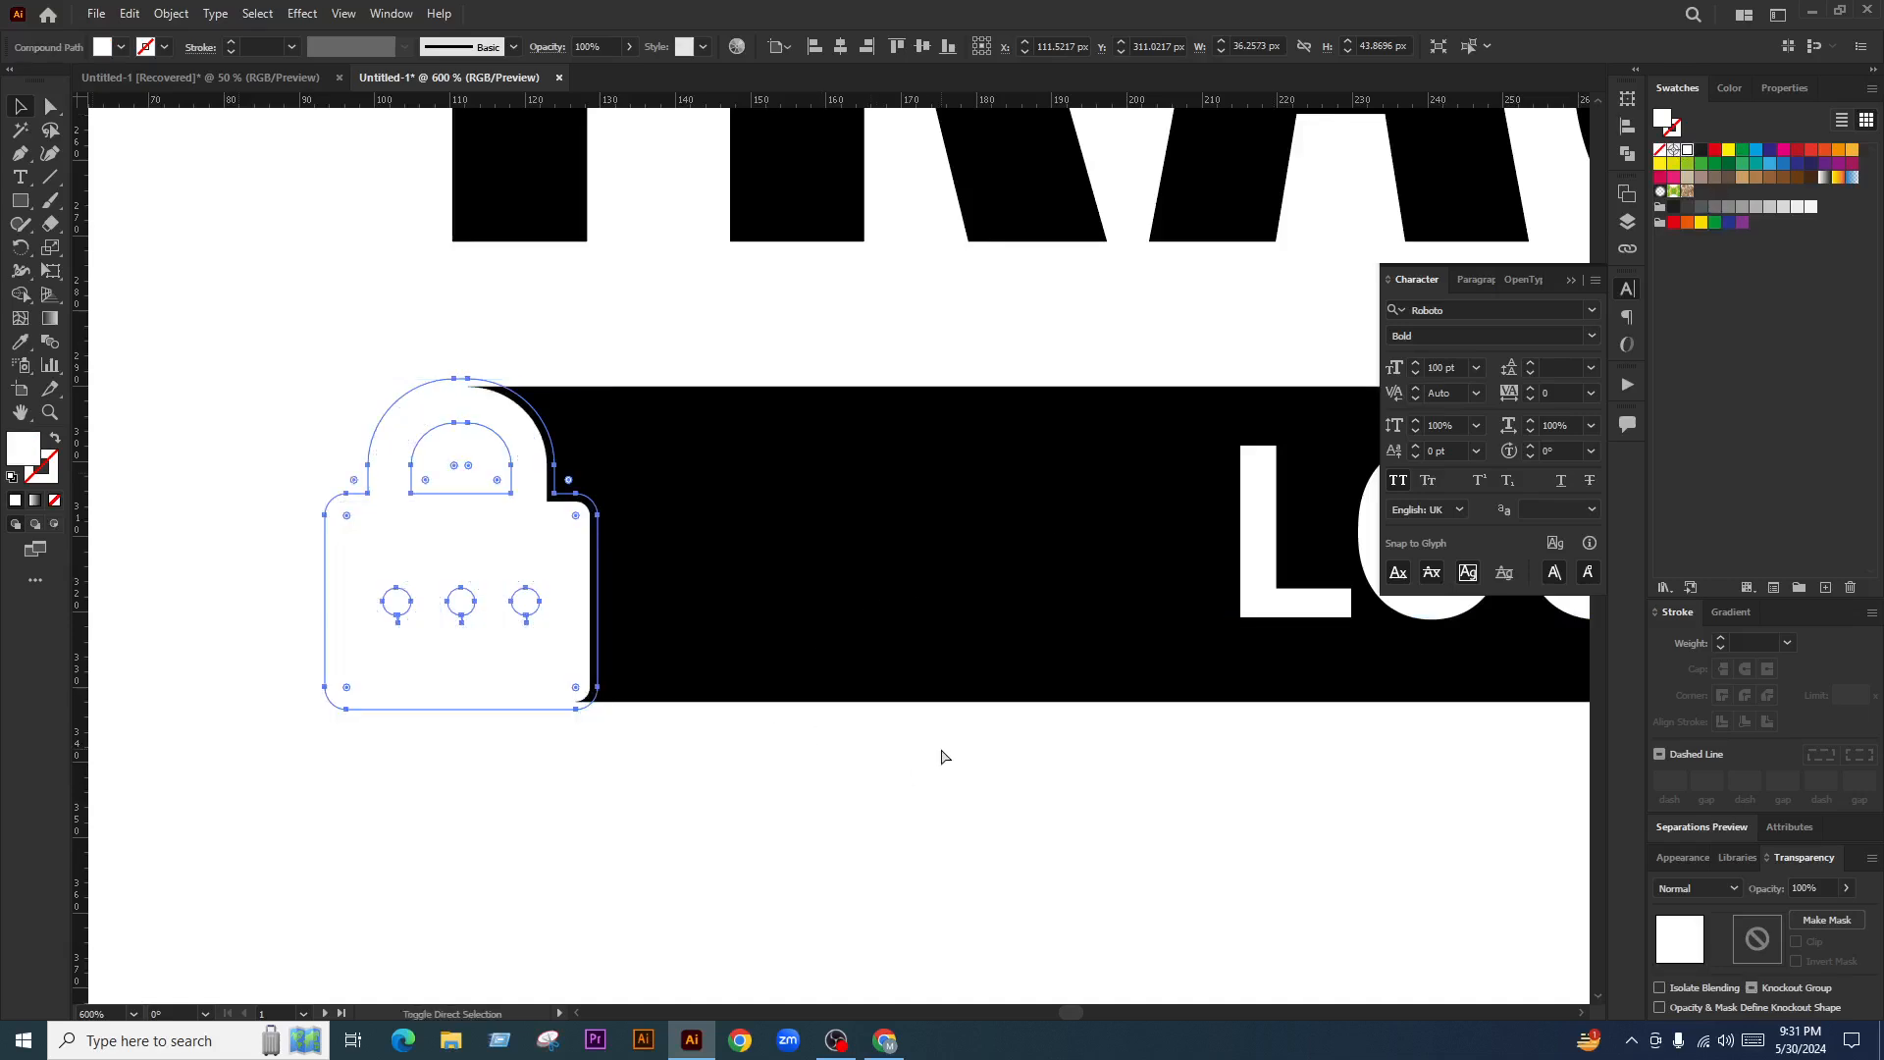
{"action": "left_click", "coordinate": [717, 589], "text": "shift"}
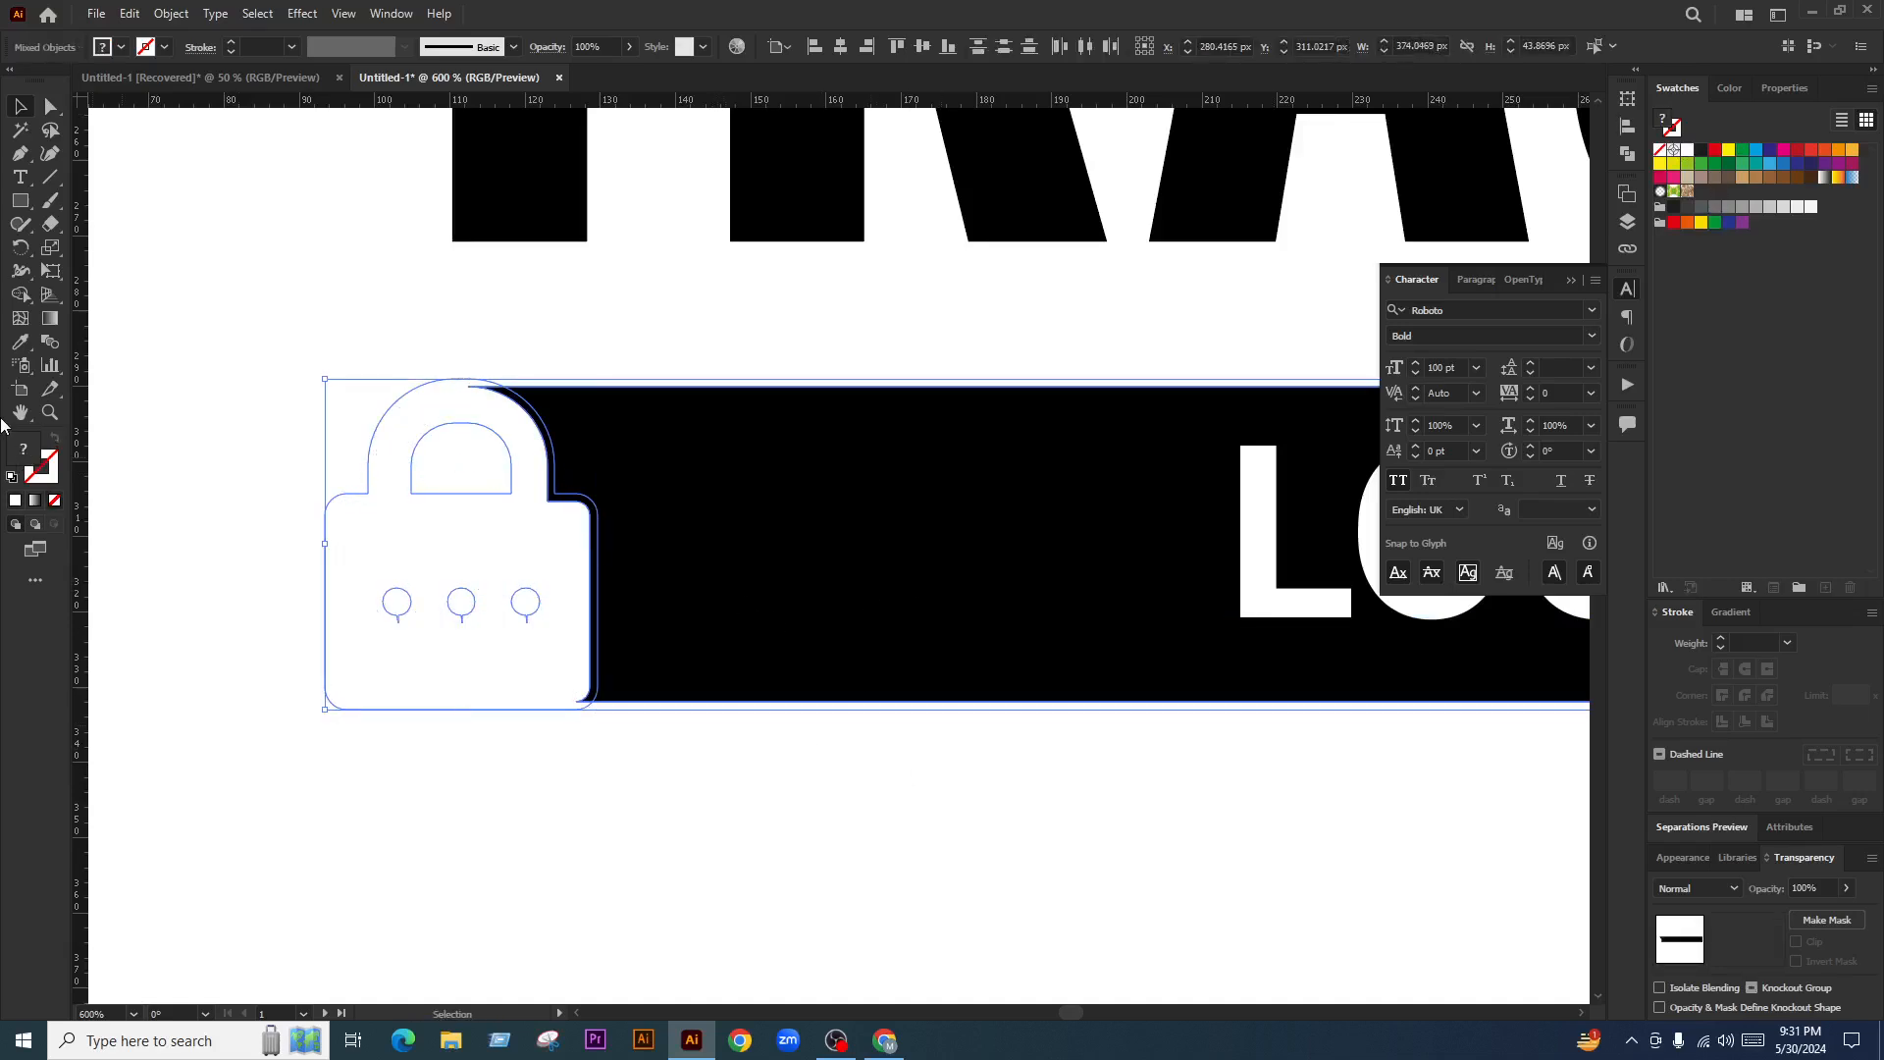
{"action": "left_click", "coordinate": [20, 294]}
{"action": "scroll", "coordinate": [535, 525], "scroll_direction": "up", "scroll_amount": 1}
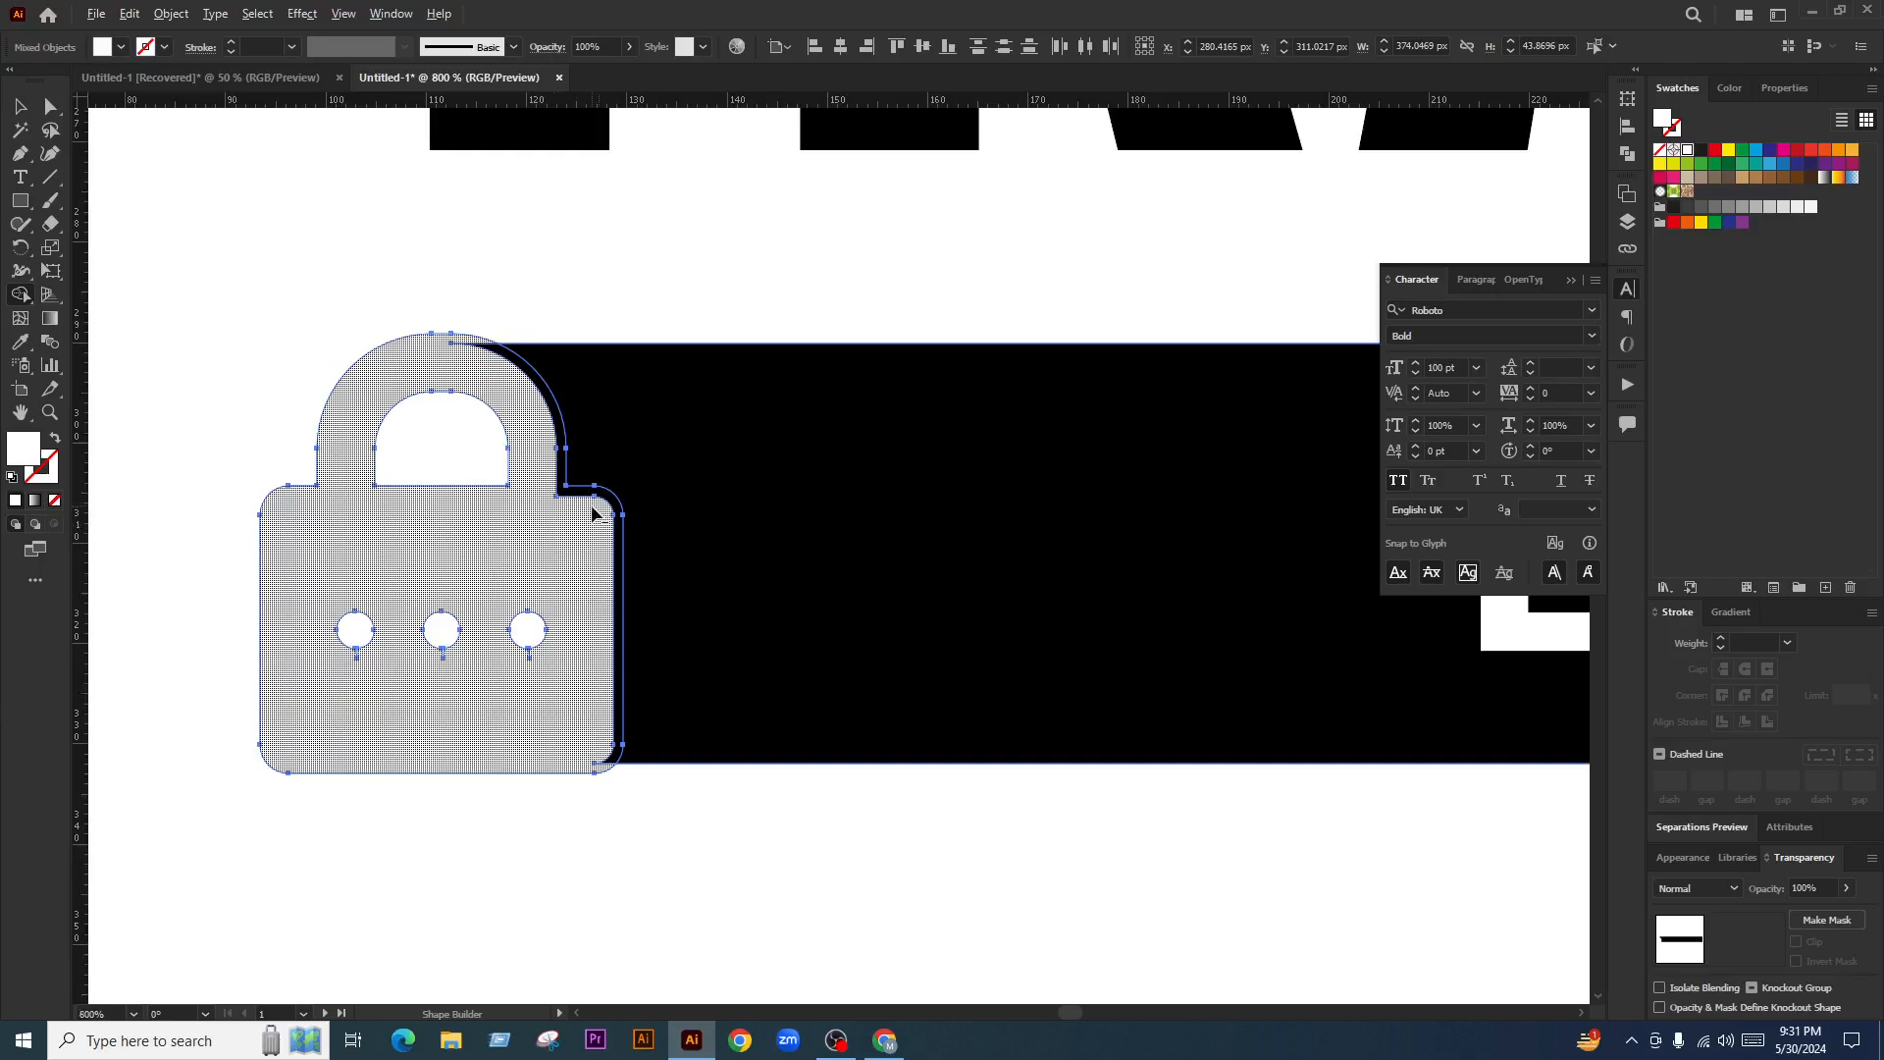
{"action": "left_click", "coordinate": [593, 512], "text": "alt"}
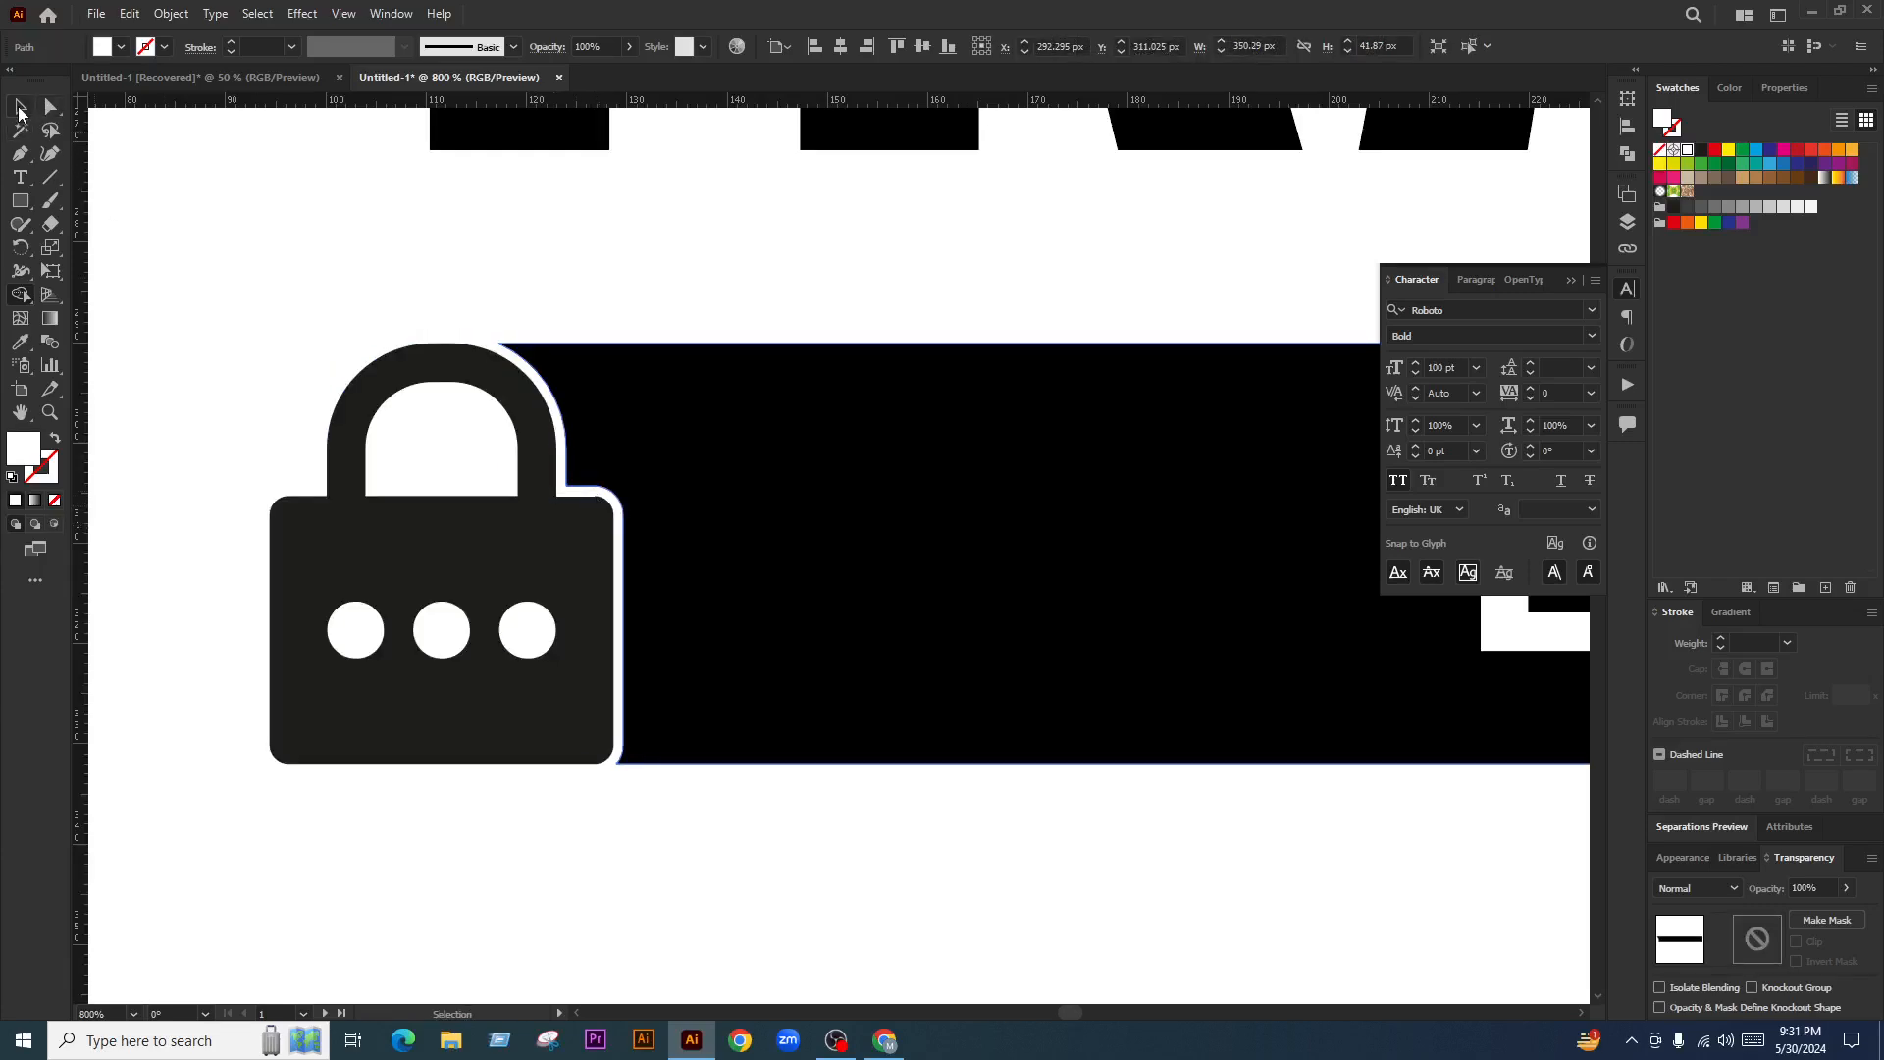
{"action": "left_click", "coordinate": [193, 340]}
{"action": "key", "text": "ctrl+0"}
{"action": "scroll", "coordinate": [538, 644], "scroll_direction": "up", "scroll_amount": 1}
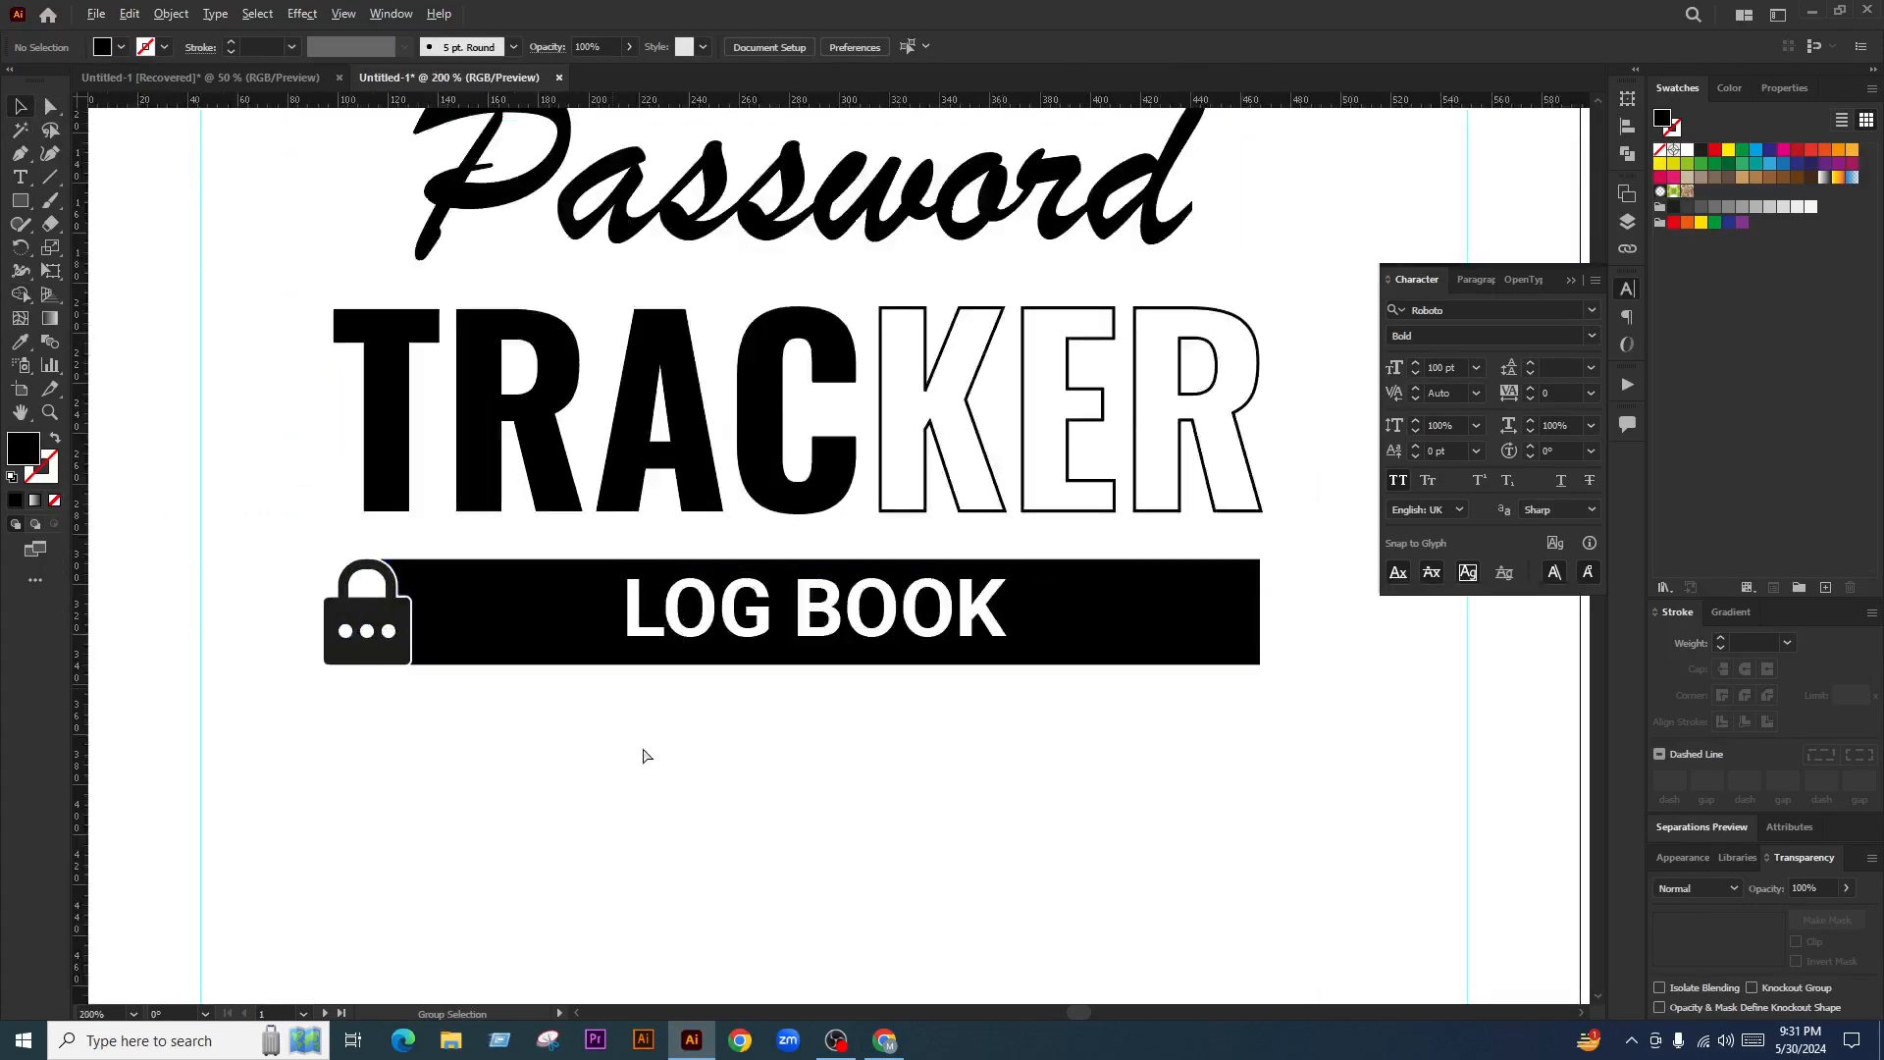
Group the lock with the LOG BOOK bar and make a mirrored copy of the group
{"action": "left_click_drag", "start_coordinate": [765, 759], "coordinate": [722, 756]}
{"action": "left_click", "coordinate": [345, 620]}
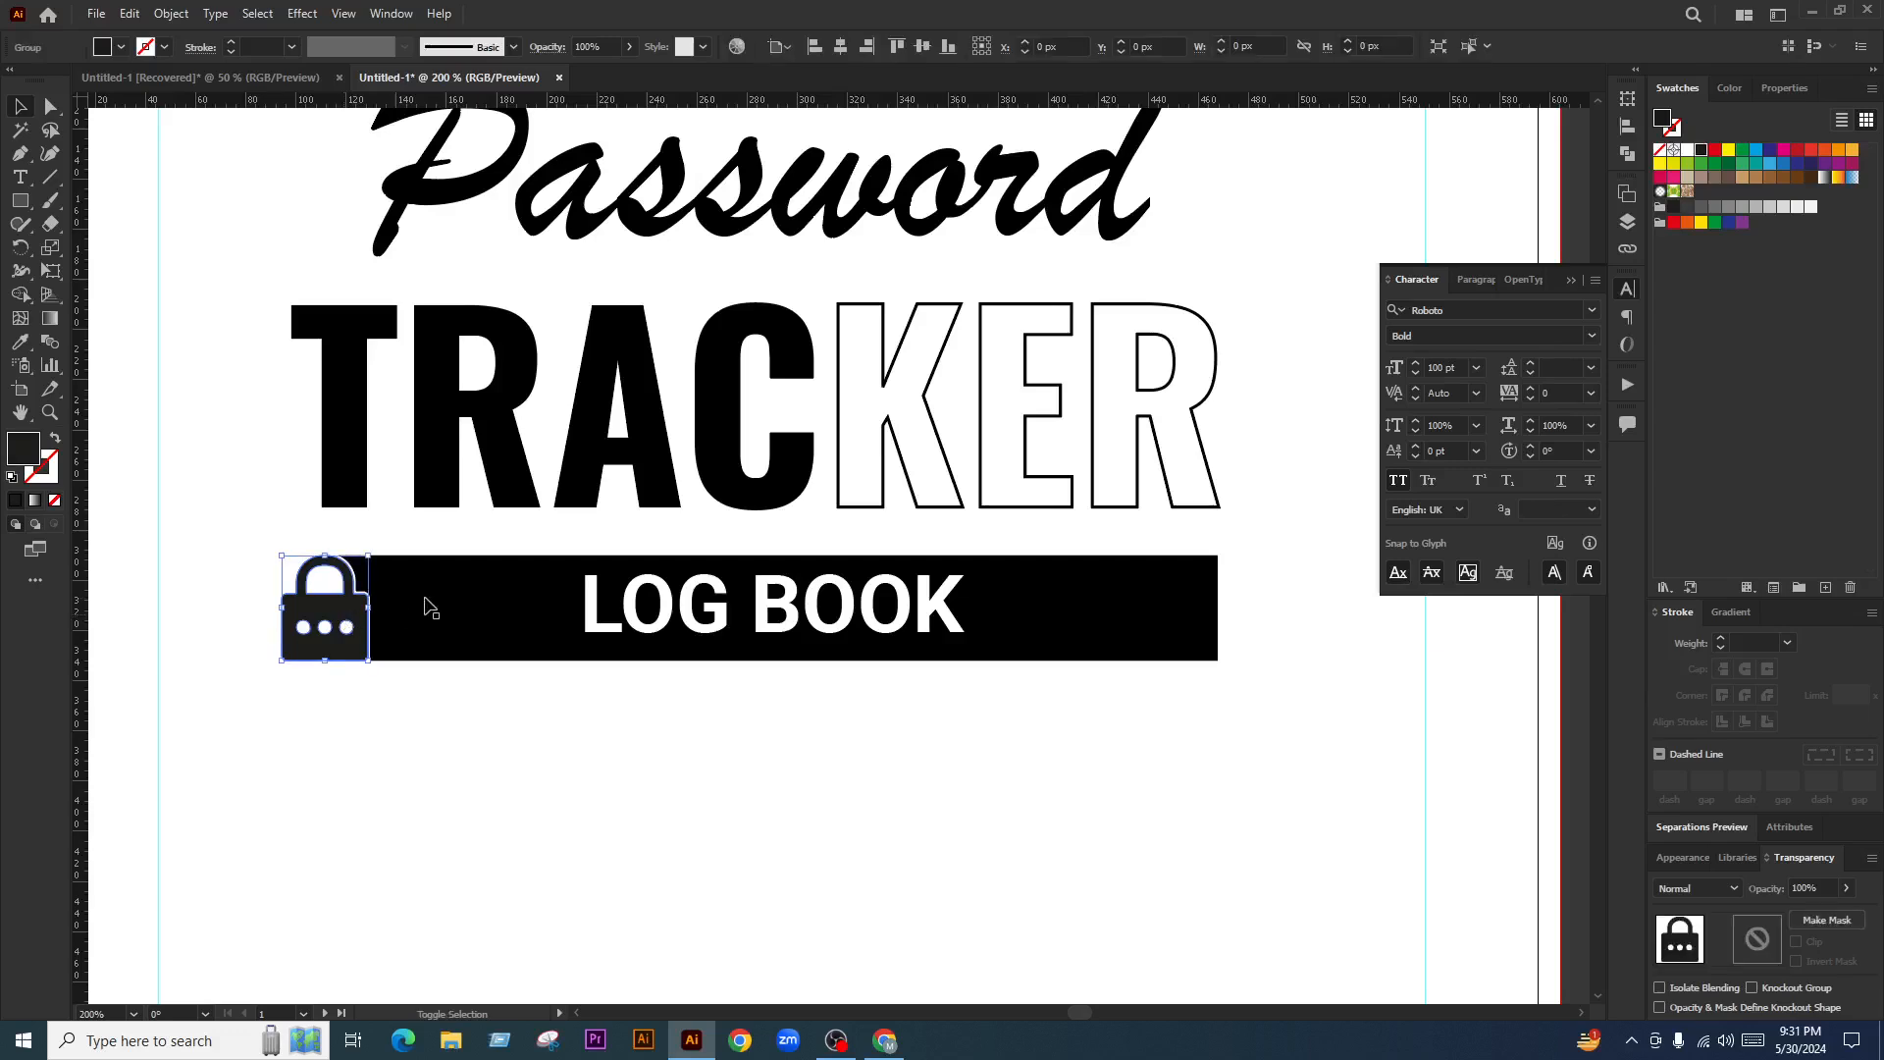
{"action": "left_click", "coordinate": [420, 601], "text": "shift"}
{"action": "key", "text": "ctrl+g"}
{"action": "right_click", "coordinate": [427, 601]}
{"action": "mouse_move", "coordinate": [498, 861]}
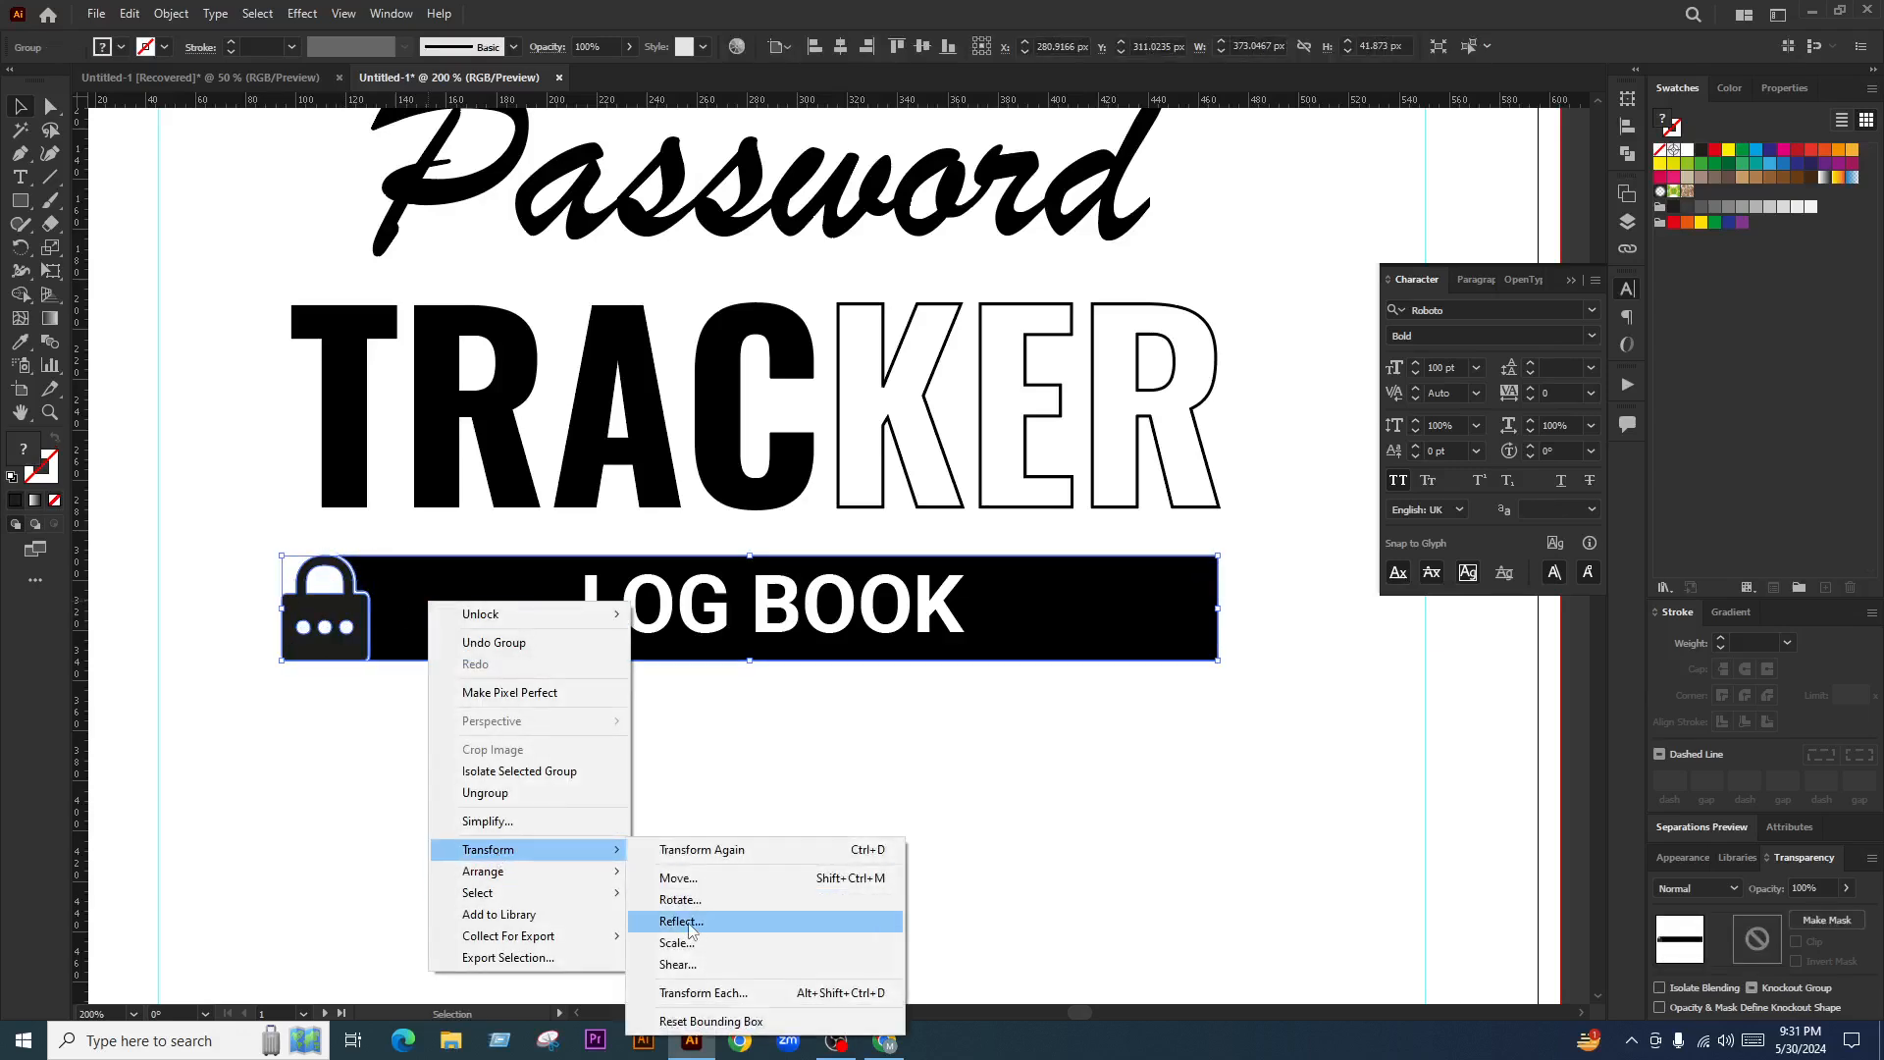
{"action": "left_click", "coordinate": [687, 918]}
{"action": "left_click", "coordinate": [848, 641]}
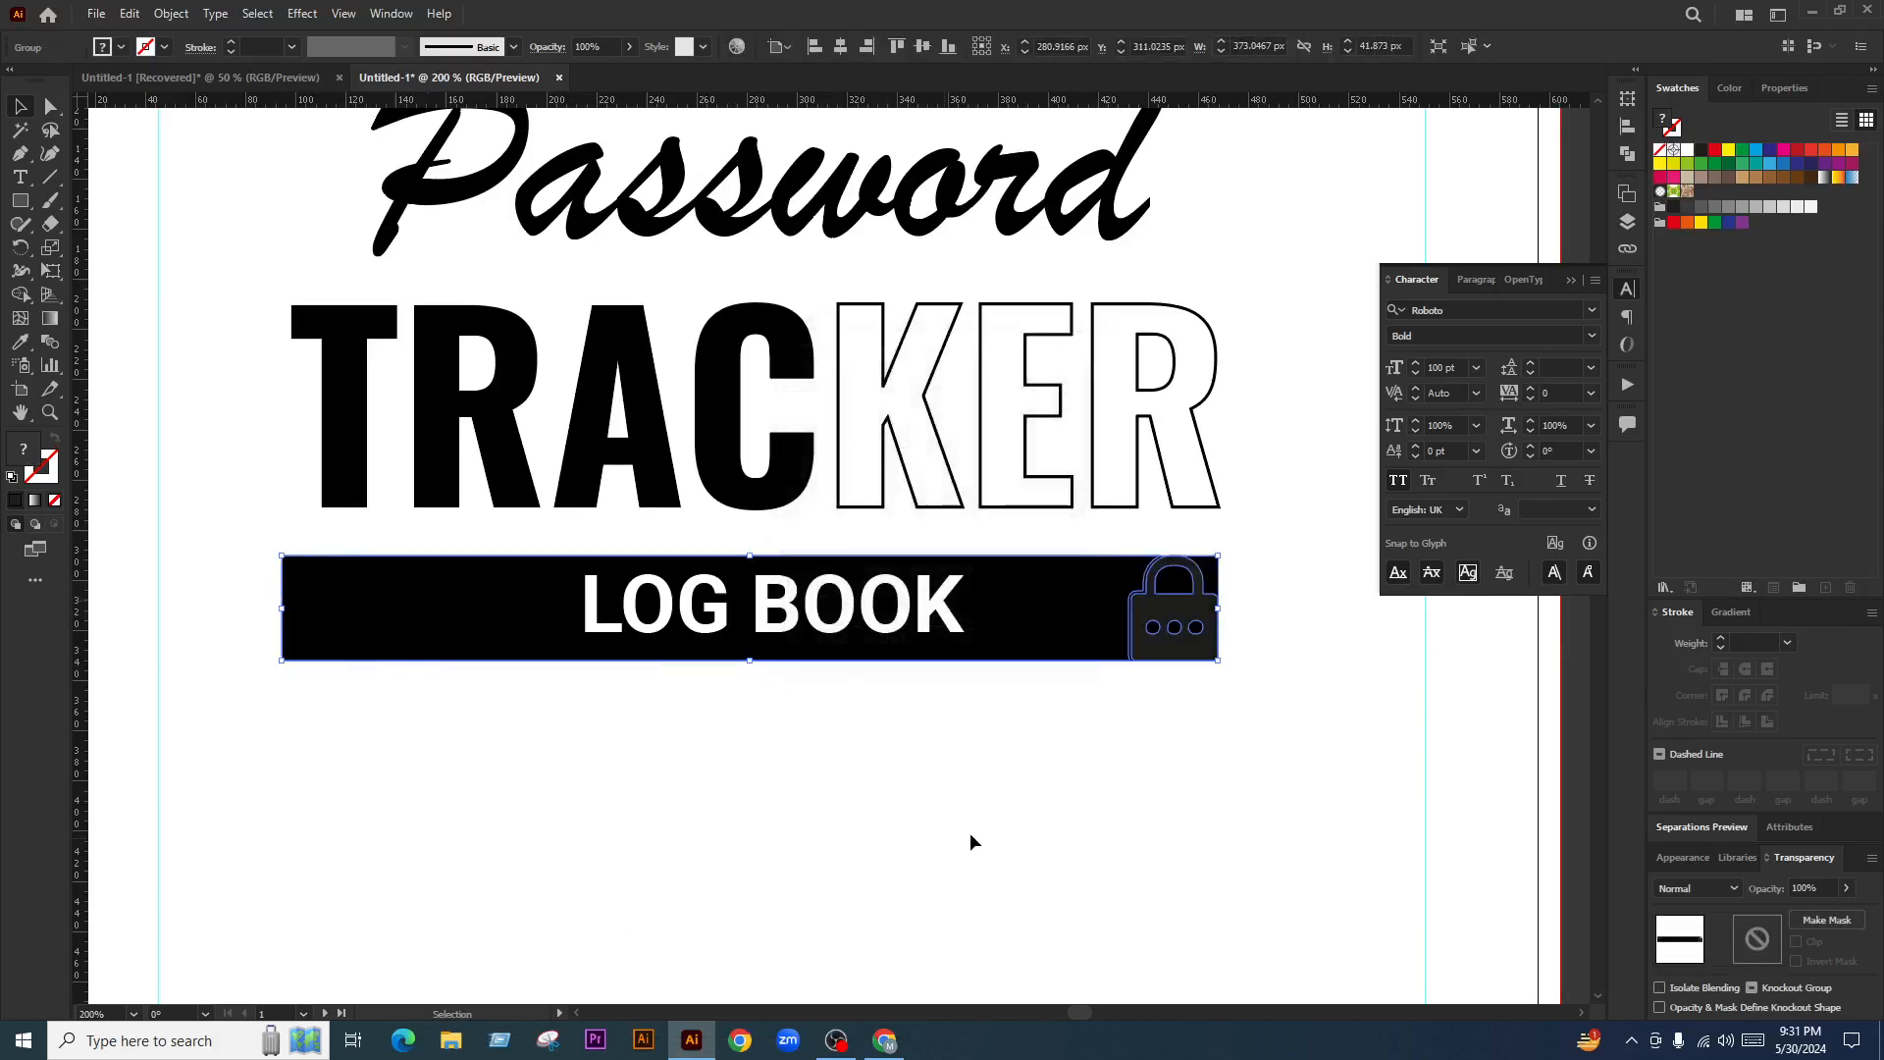
Simplify the black bar's shape after trying a stacking change and a move, both undone
{"action": "key", "text": "ctrl+["}
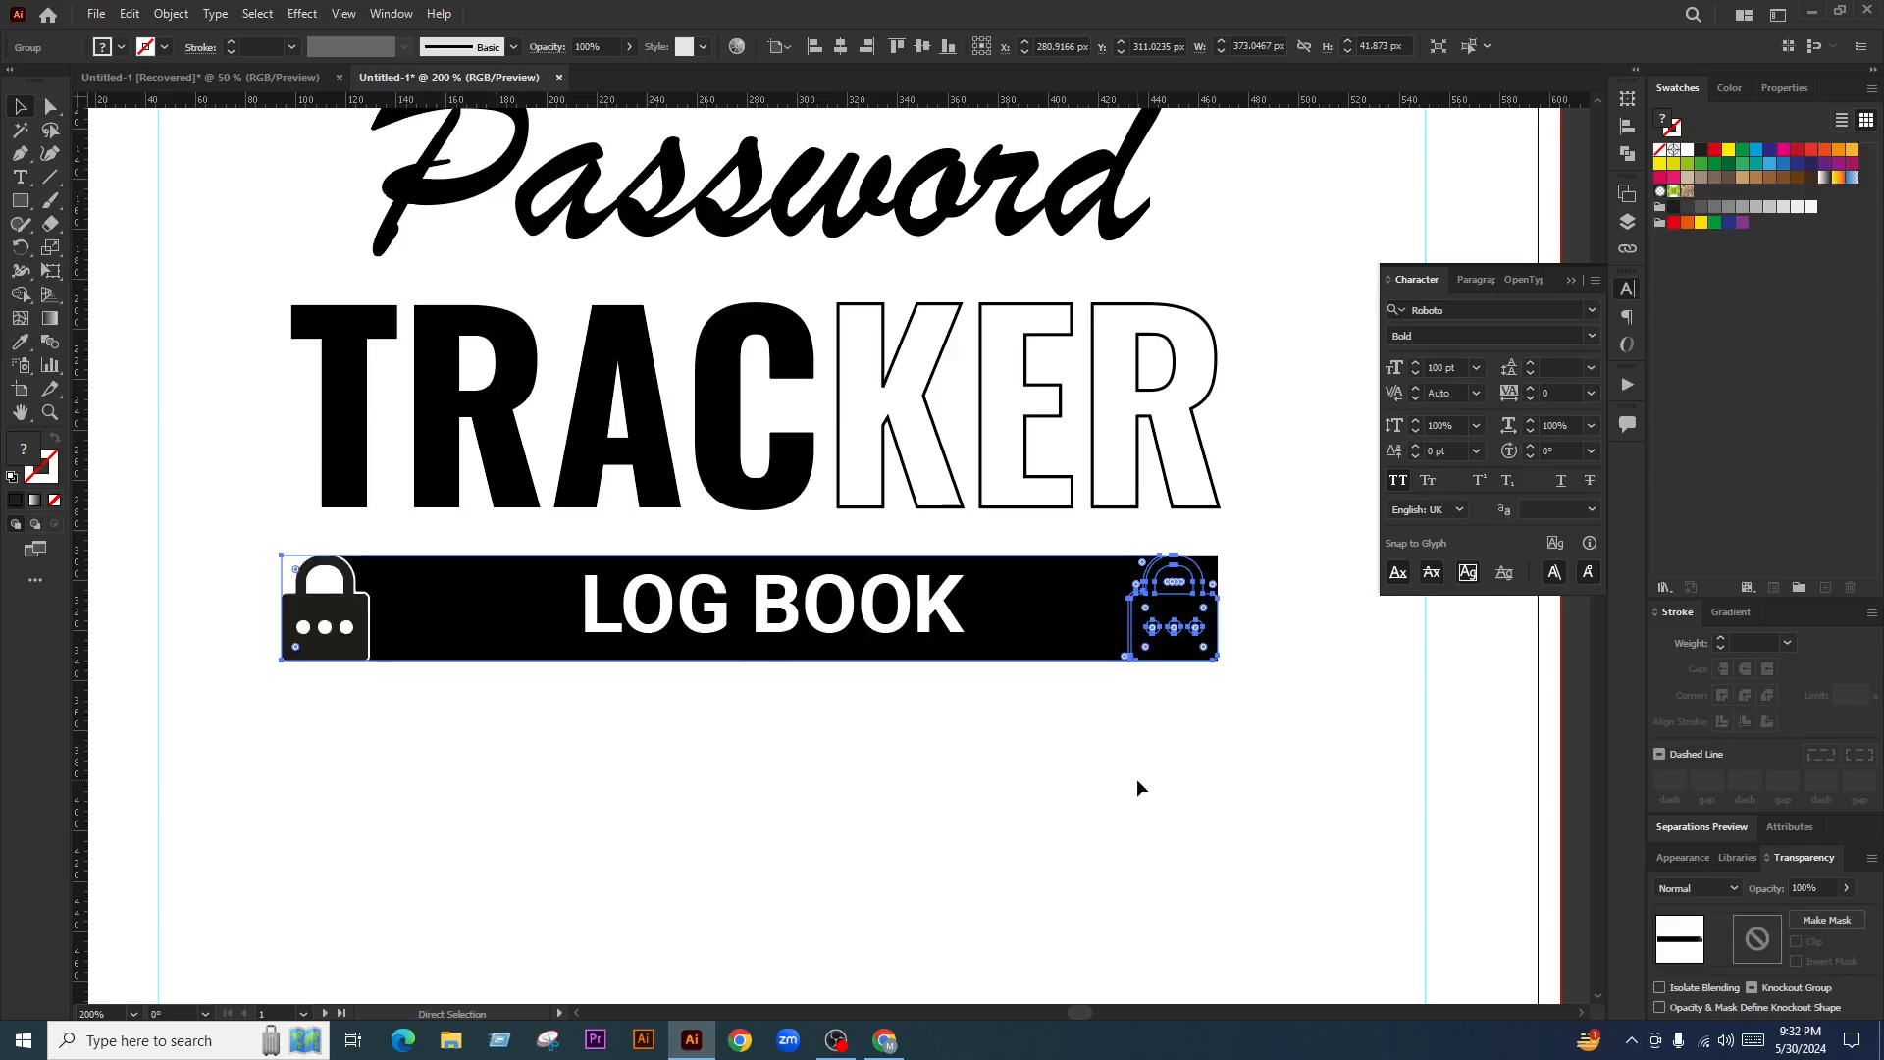
{"action": "left_click", "coordinate": [1136, 780]}
{"action": "key", "text": "ctrl+z"}
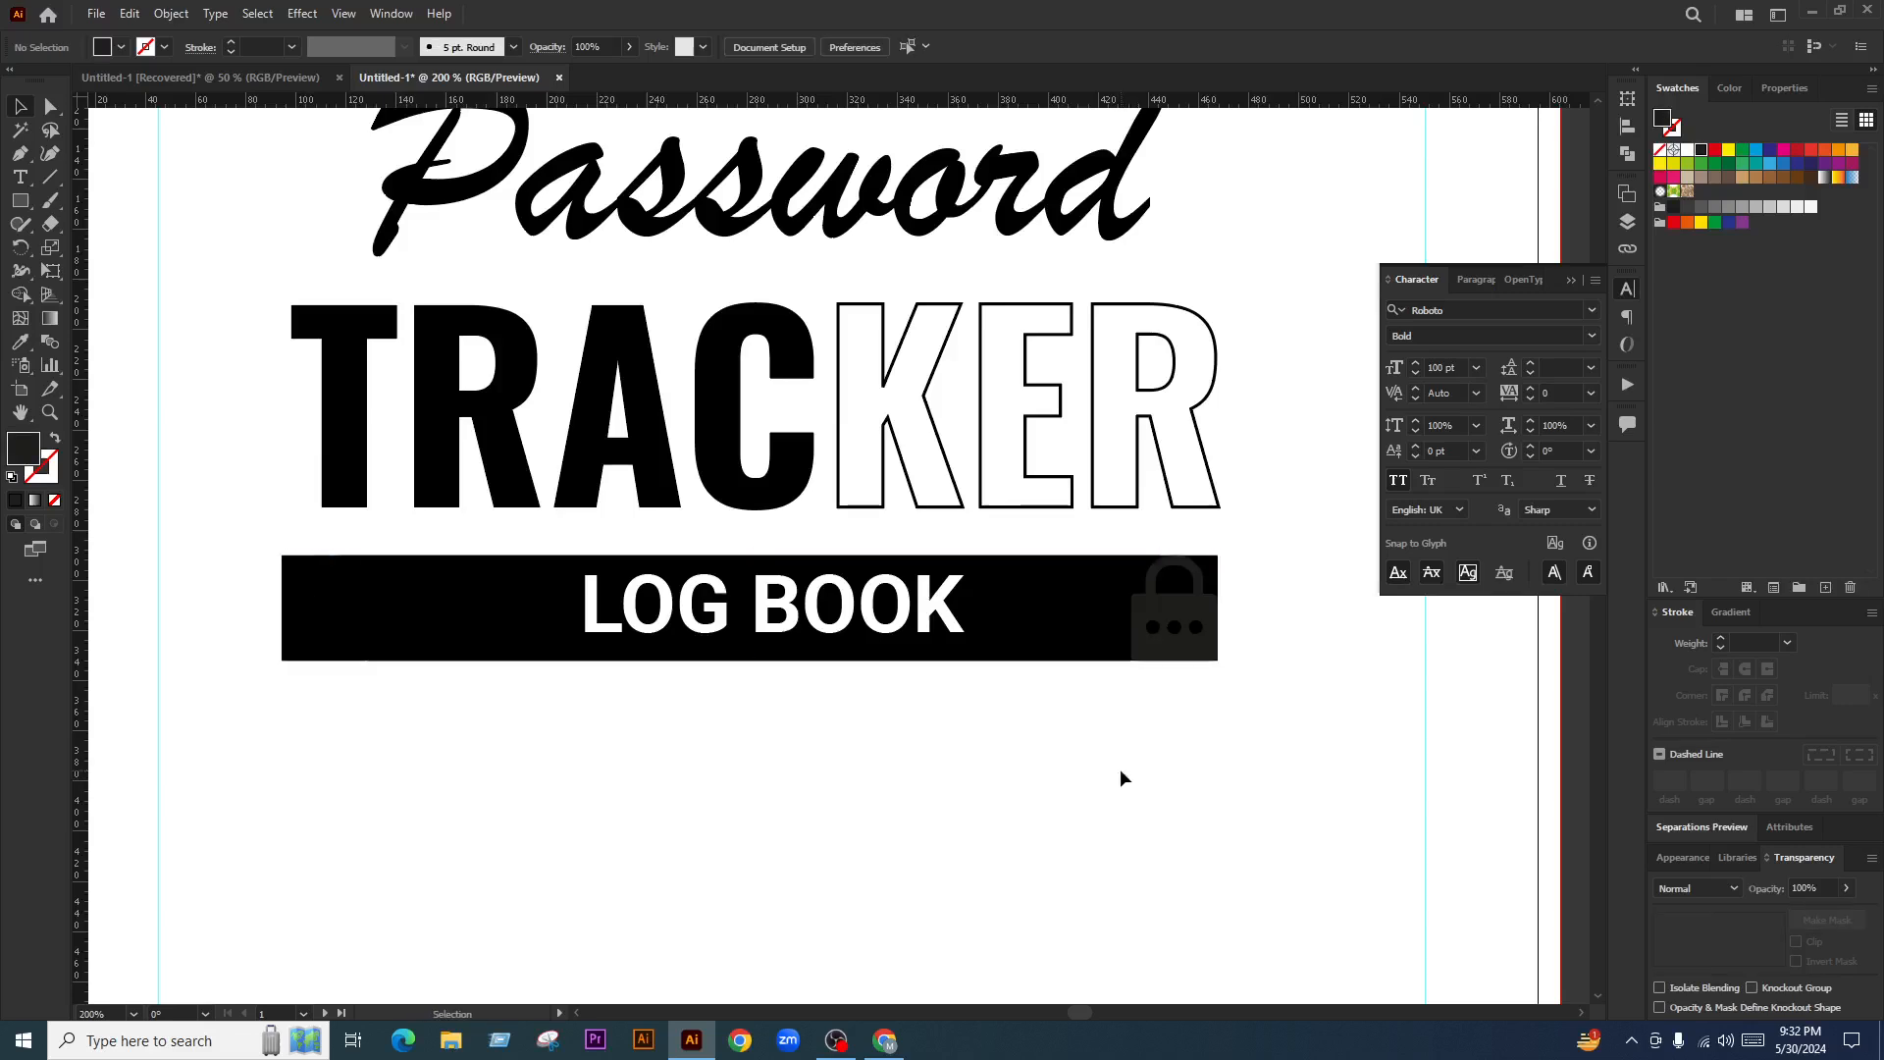
{"action": "left_click_drag", "start_coordinate": [1079, 623], "coordinate": [1089, 723]}
{"action": "key", "text": "ctrl+z"}
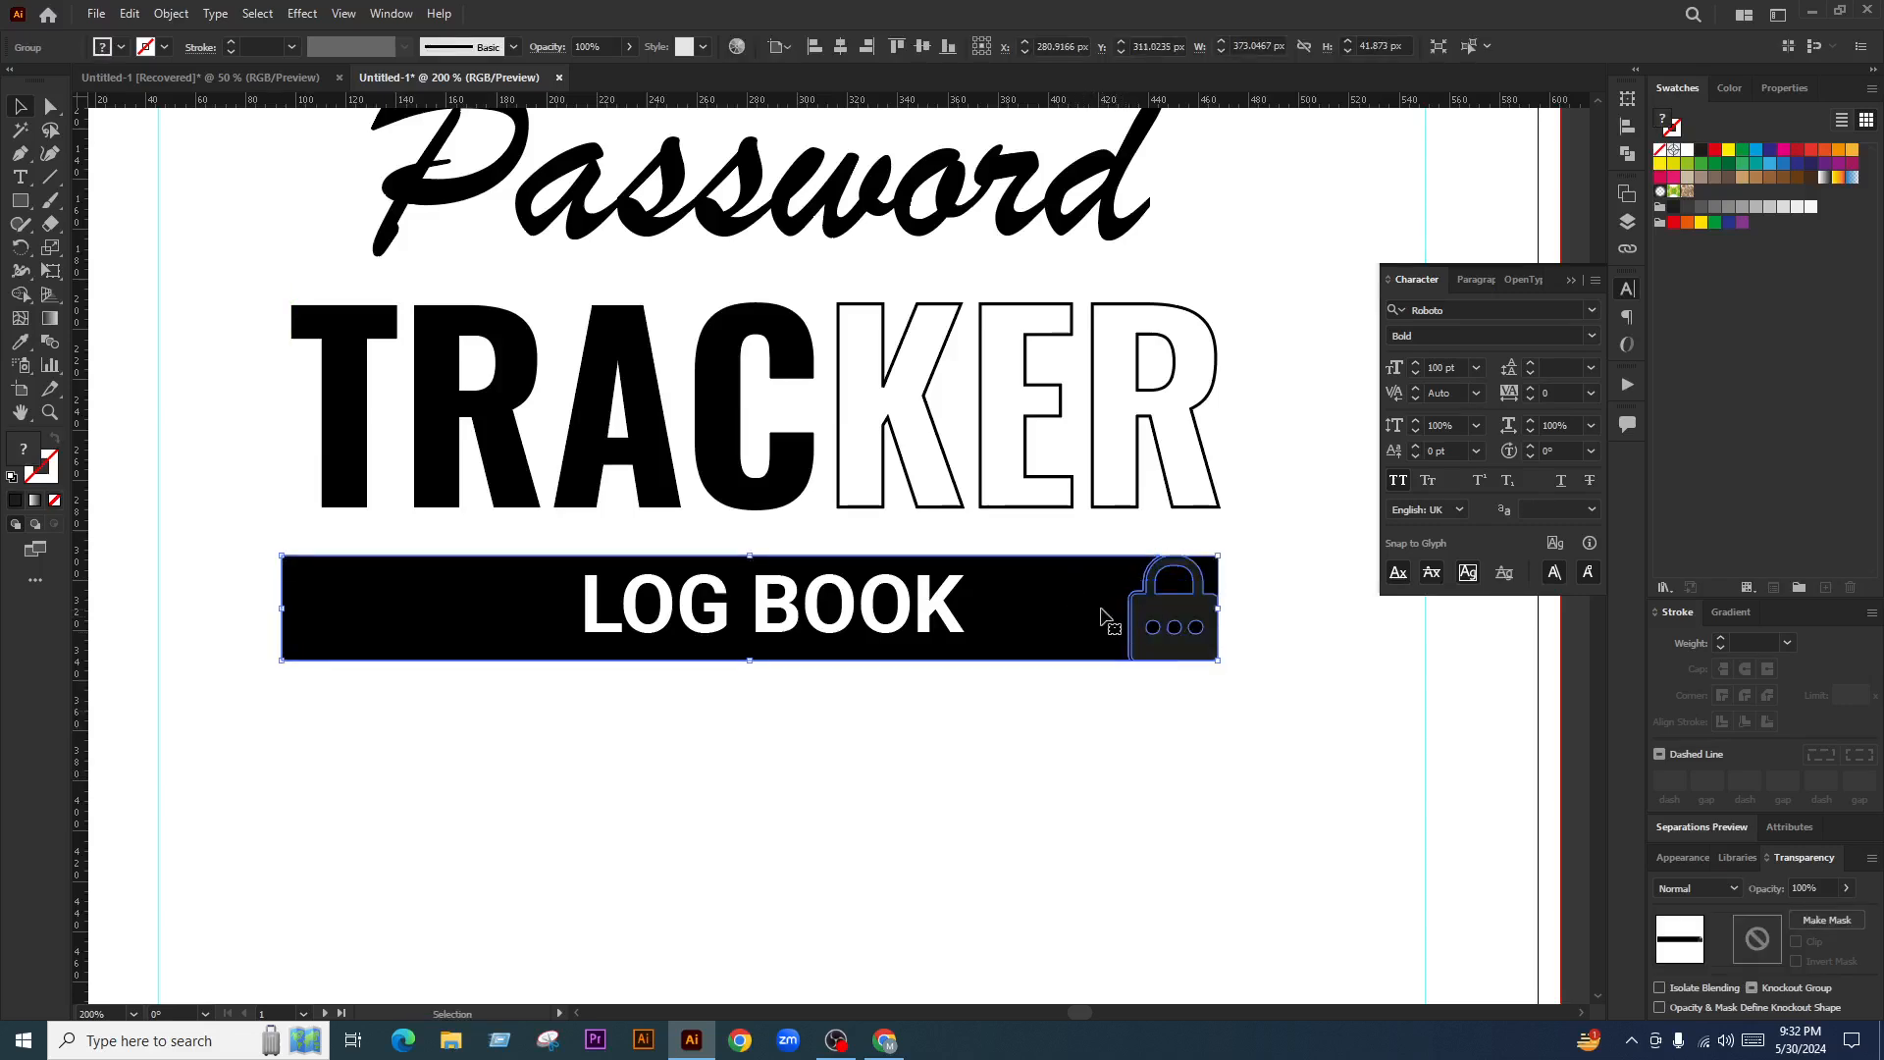
{"action": "right_click", "coordinate": [1101, 610]}
{"action": "left_click", "coordinate": [1154, 829]}
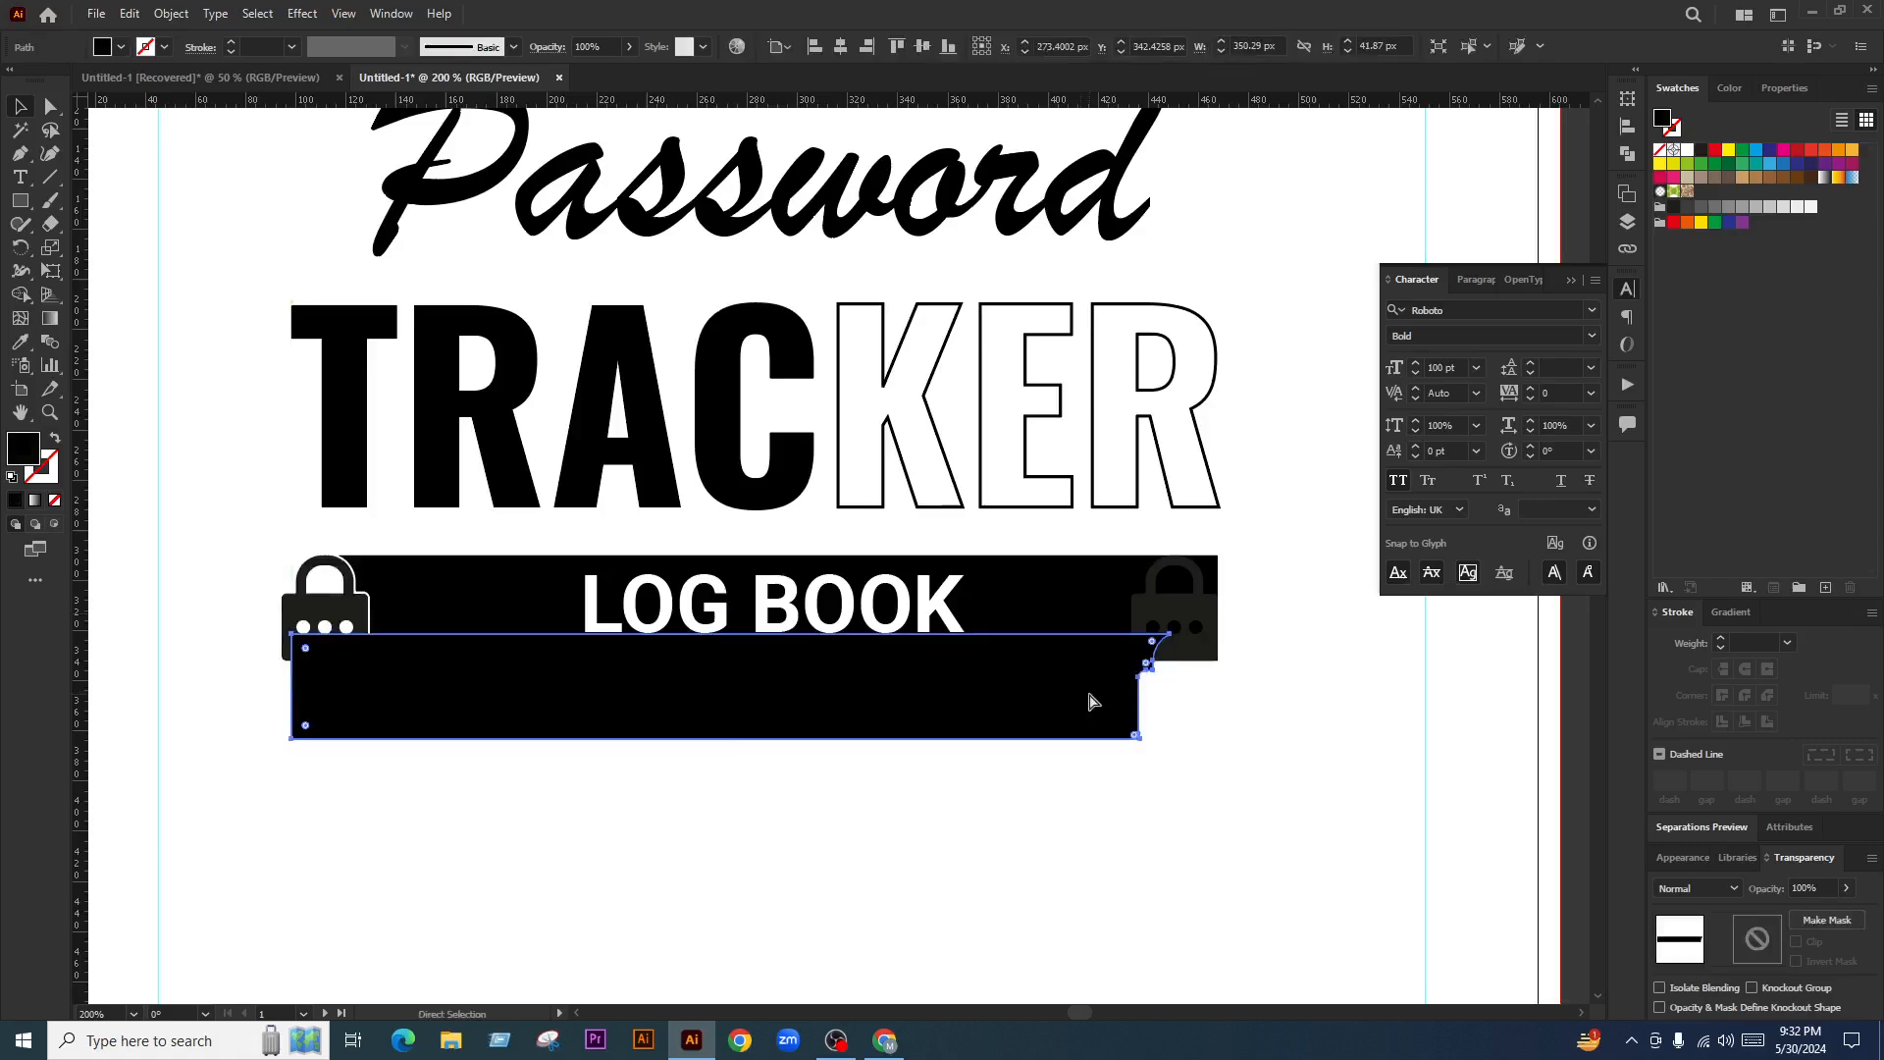
{"action": "scroll", "coordinate": [300, 606], "scroll_direction": "up", "scroll_amount": 1}
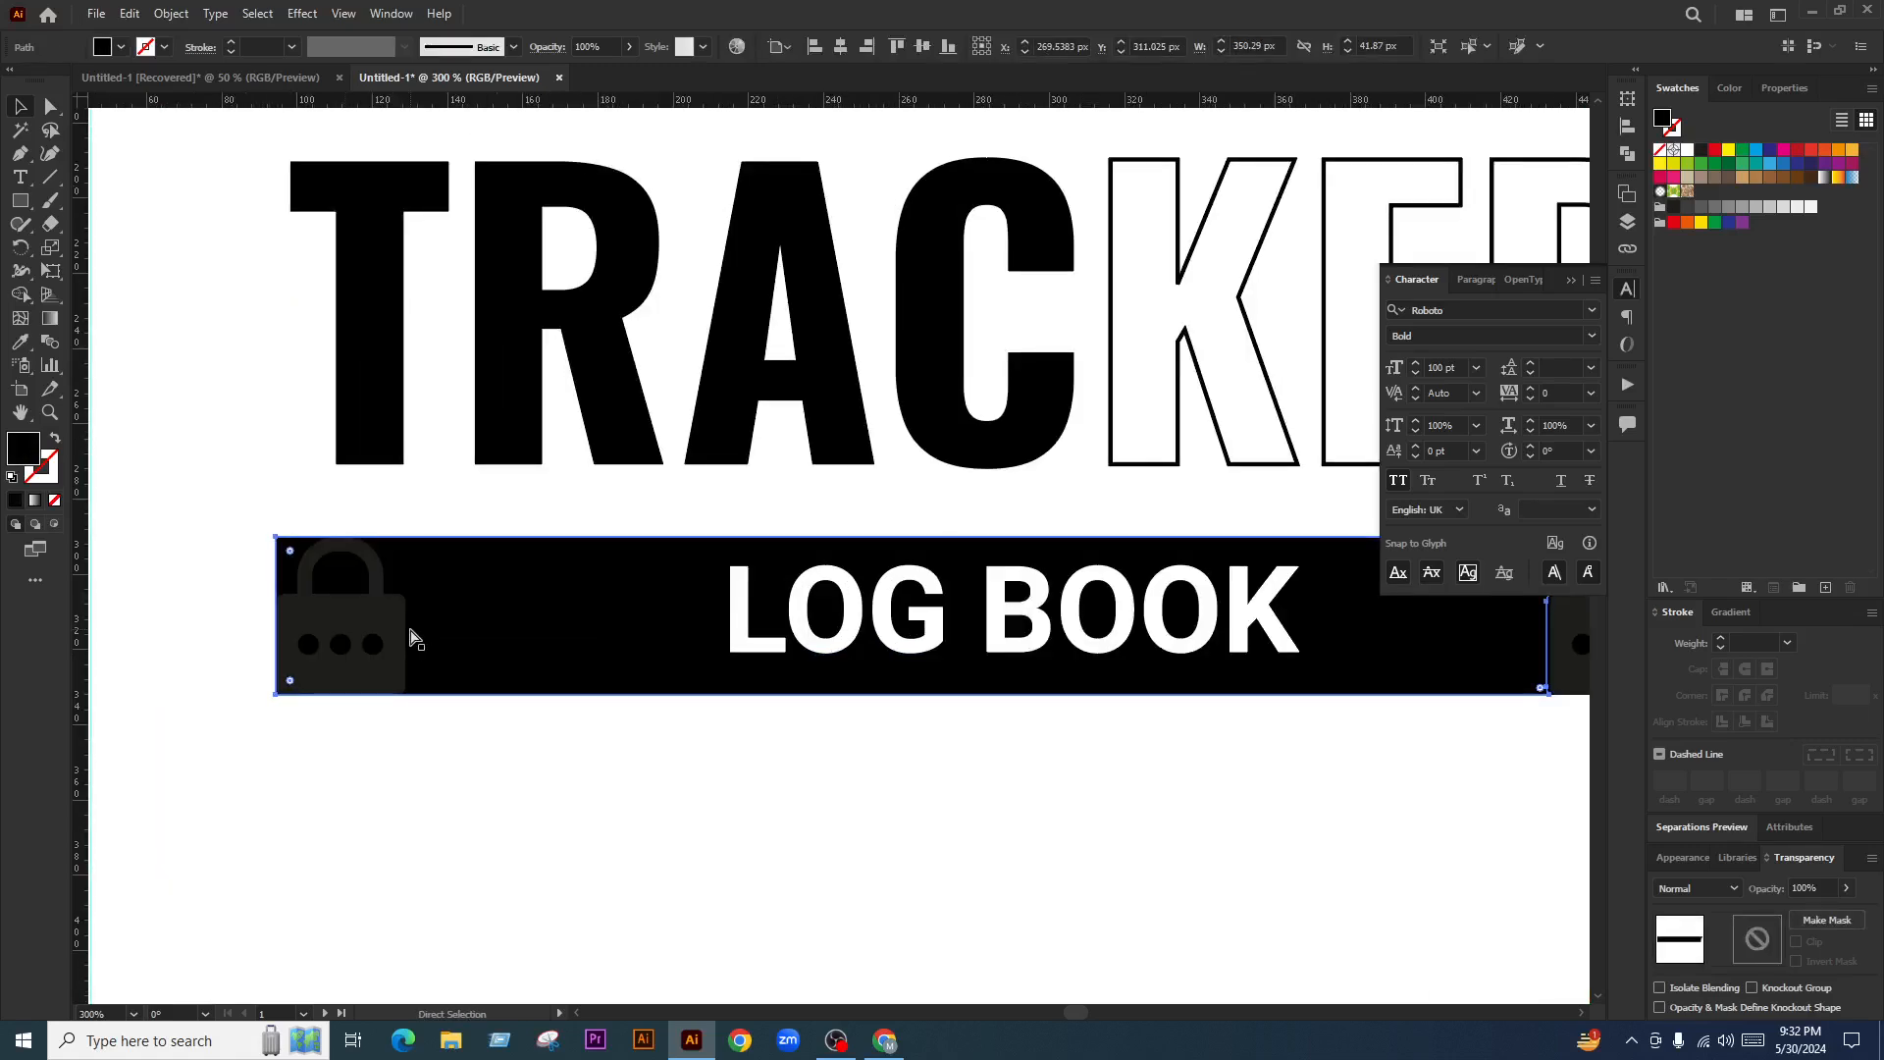
{"action": "scroll", "coordinate": [439, 635], "scroll_direction": "down", "scroll_amount": 2}
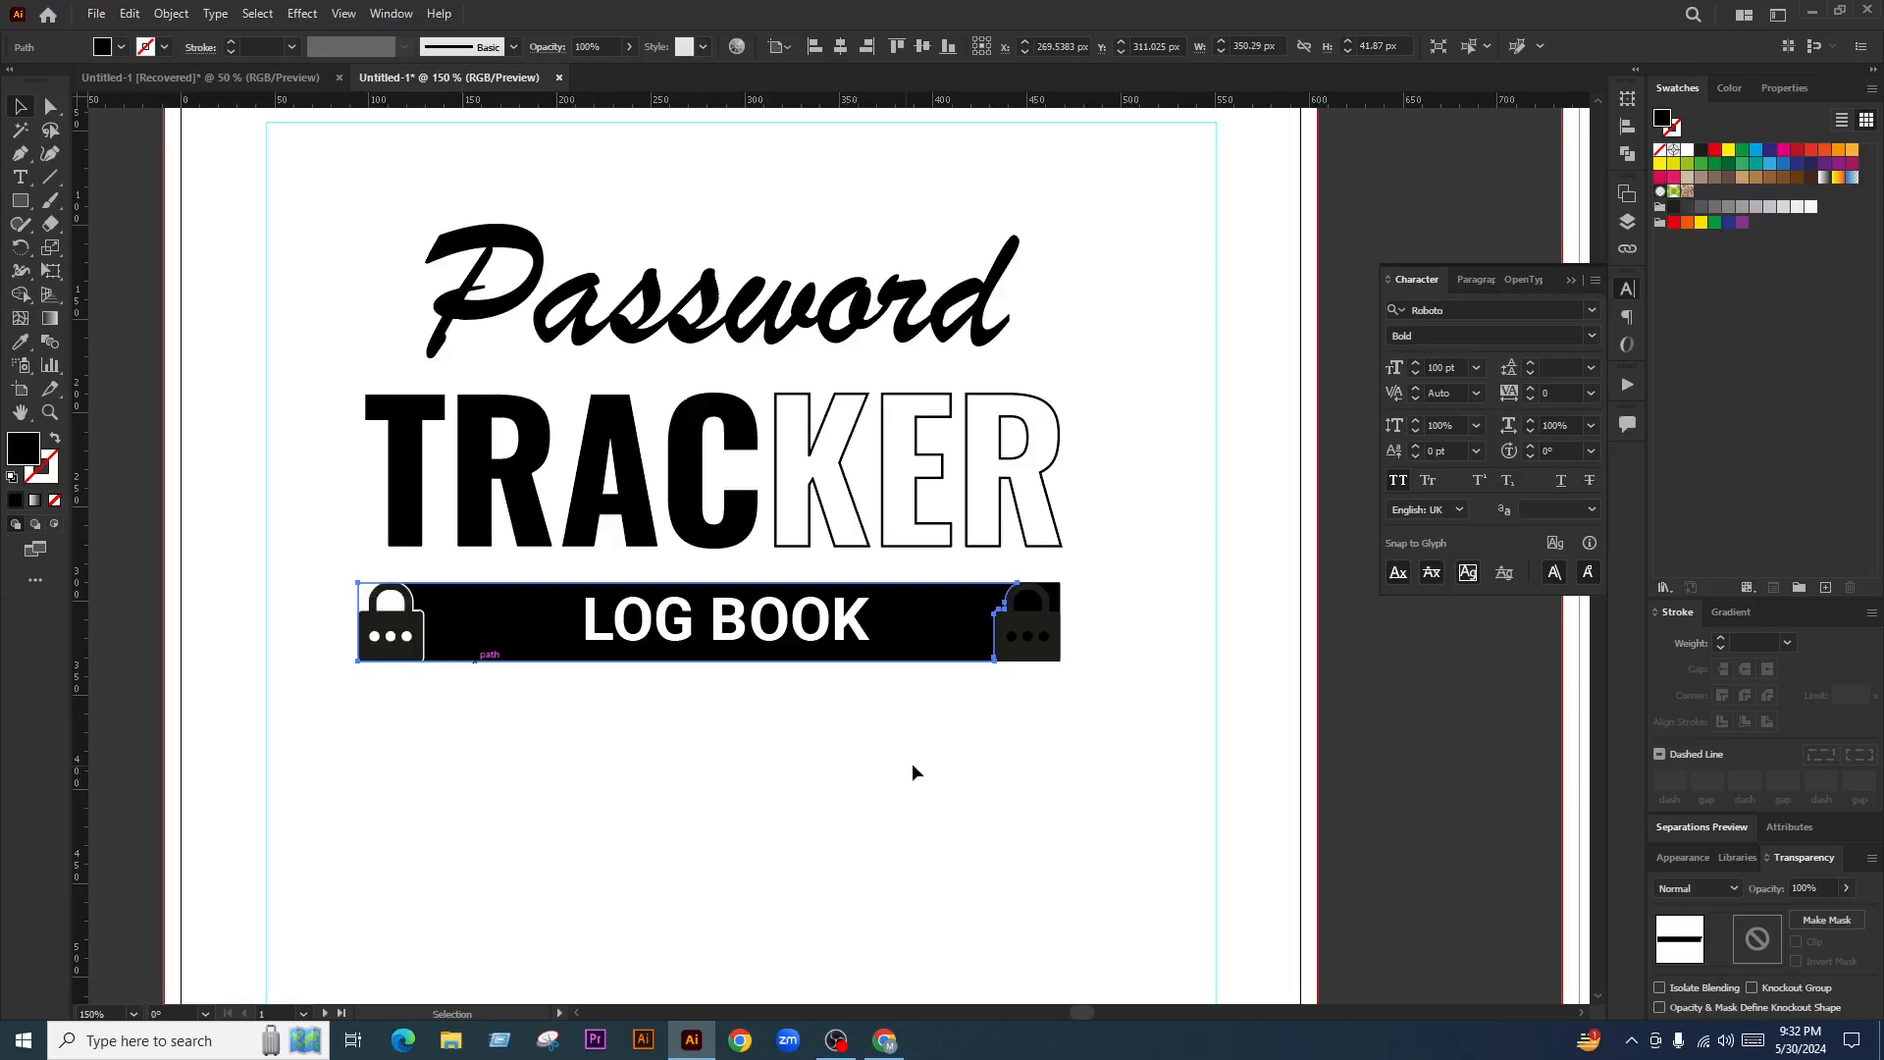
{"action": "scroll", "coordinate": [1058, 642], "scroll_direction": "up", "scroll_amount": 4}
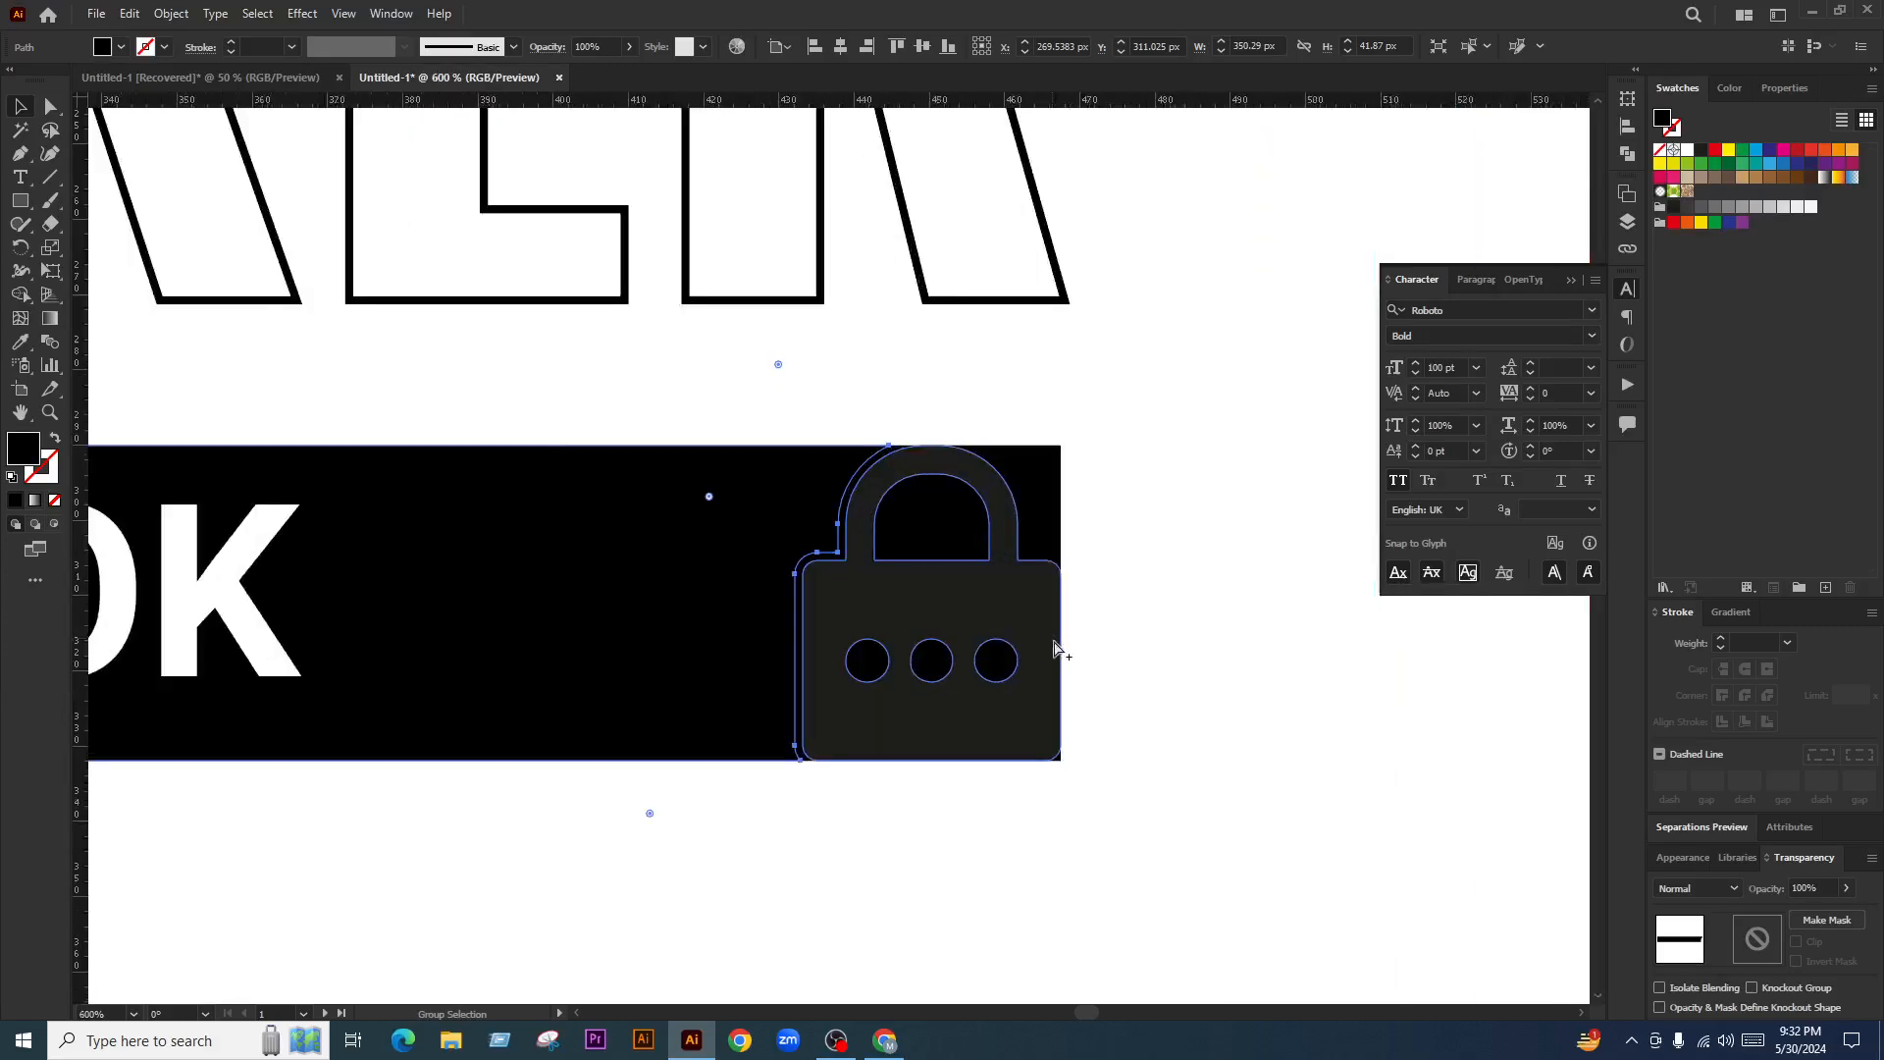
{"action": "left_click", "coordinate": [1101, 663]}
Ungroup the bar from its padlocks after a test move that is undone
{"action": "left_click", "coordinate": [667, 576]}
{"action": "scroll", "coordinate": [920, 574], "scroll_direction": "down", "scroll_amount": 1}
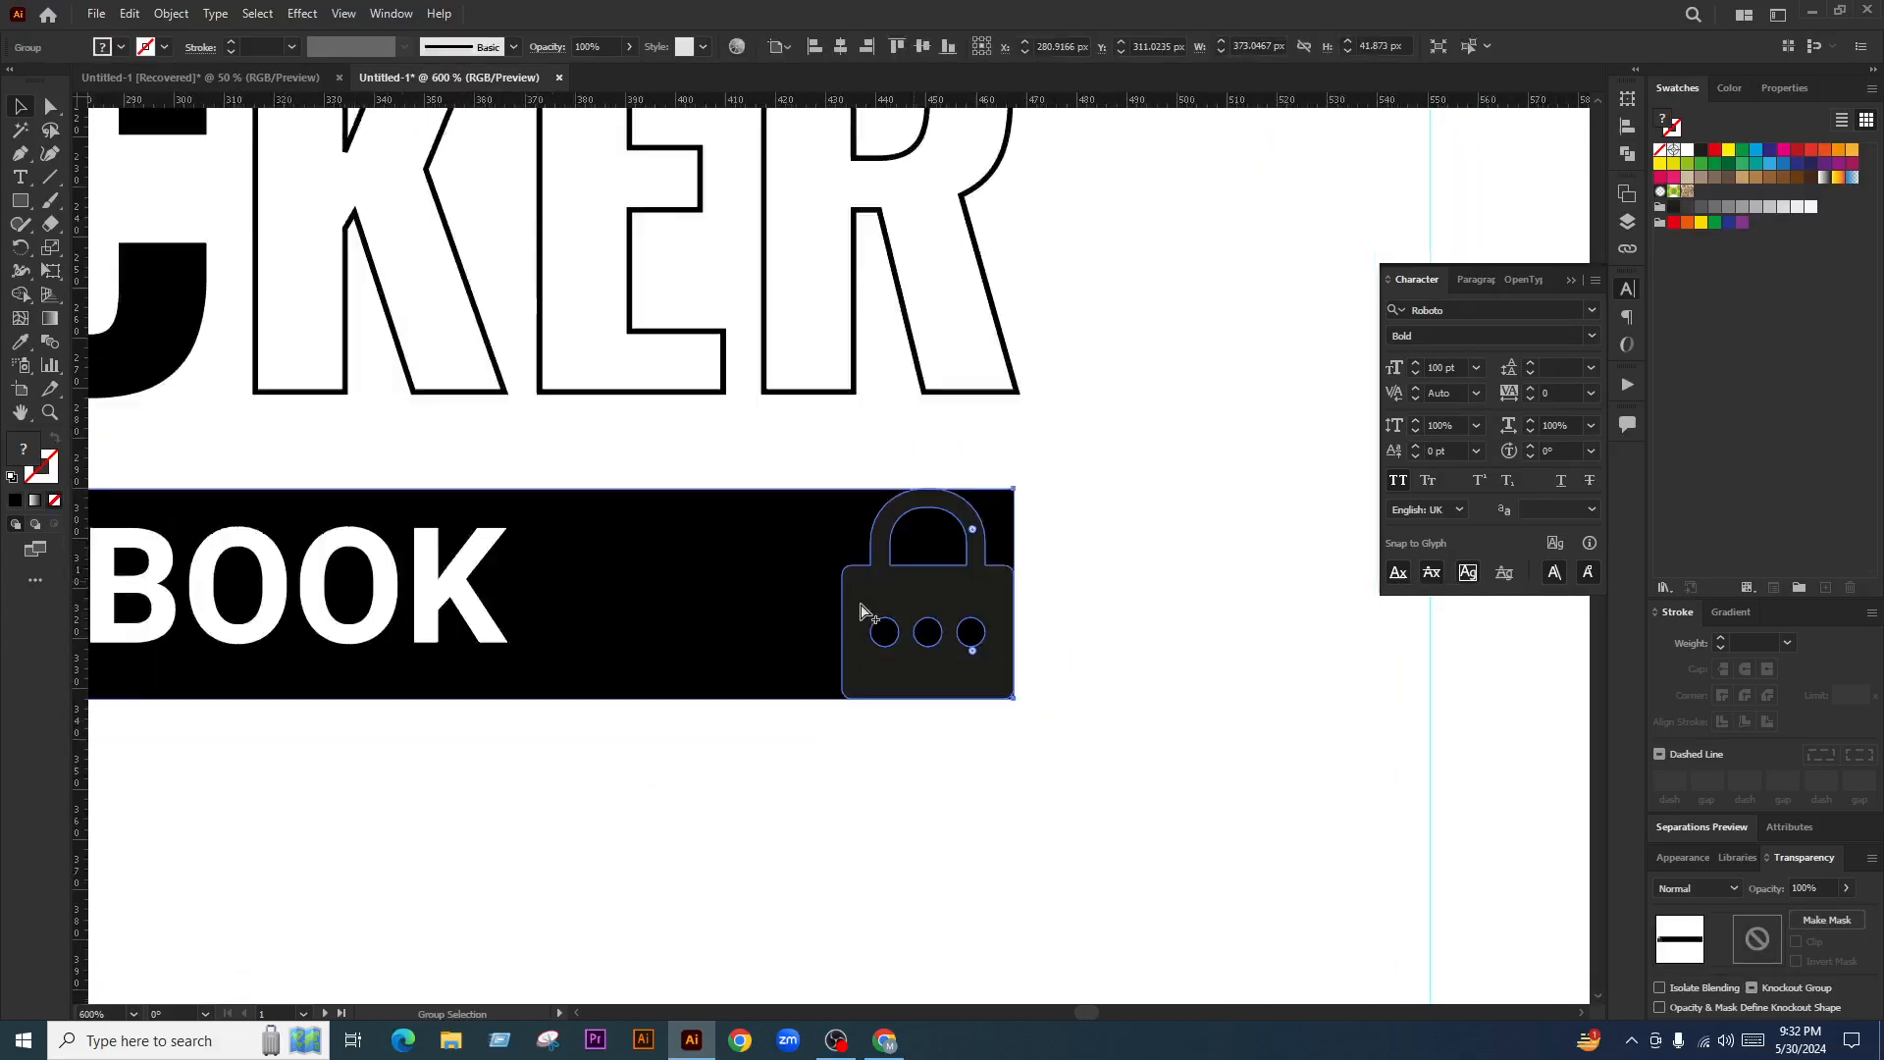
{"action": "scroll", "coordinate": [873, 604], "scroll_direction": "down", "scroll_amount": 1}
{"action": "left_click_drag", "start_coordinate": [697, 668], "coordinate": [698, 743]}
{"action": "scroll", "coordinate": [959, 557], "scroll_direction": "down", "scroll_amount": 3}
{"action": "key", "text": "ctrl+z"}
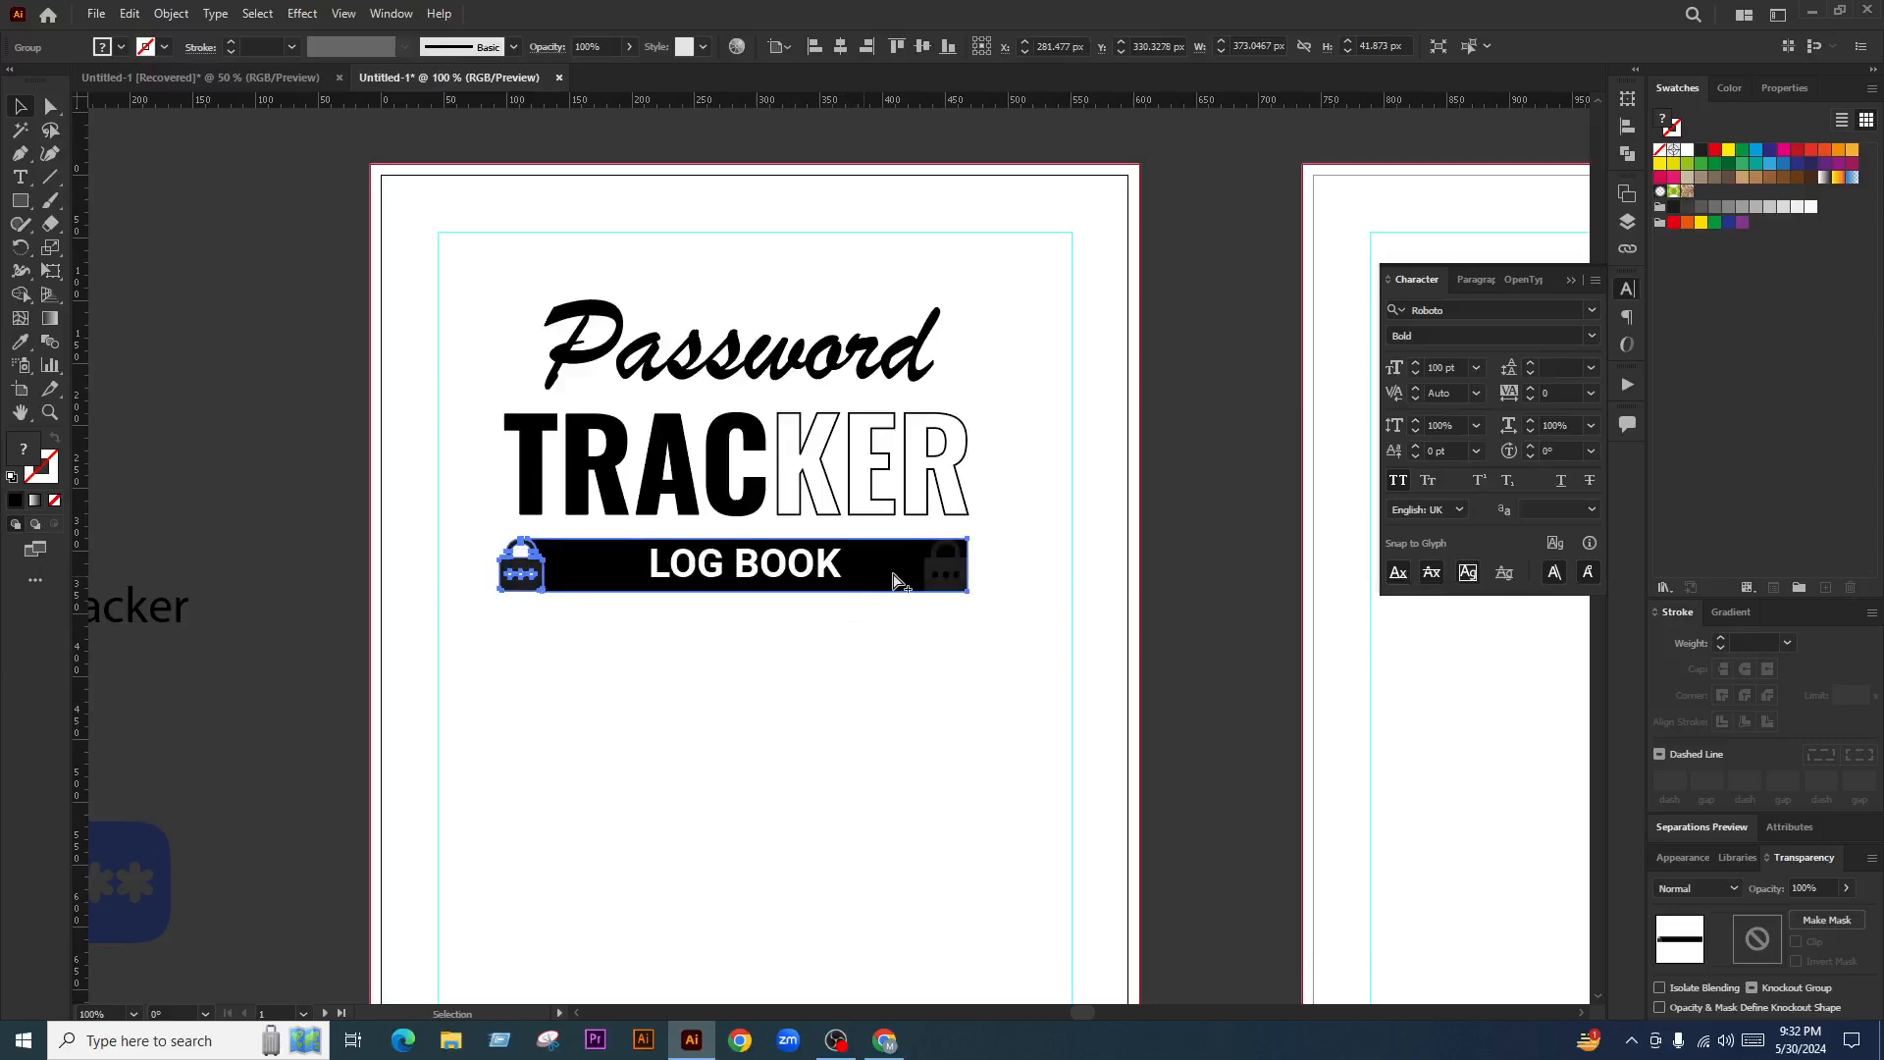
{"action": "scroll", "coordinate": [895, 580], "scroll_direction": "up", "scroll_amount": 3}
{"action": "right_click", "coordinate": [863, 539]}
{"action": "left_click", "coordinate": [912, 730]}
Test moving the black bar and the right padlock, undoing each move
{"action": "left_click_drag", "start_coordinate": [841, 568], "coordinate": [864, 707]}
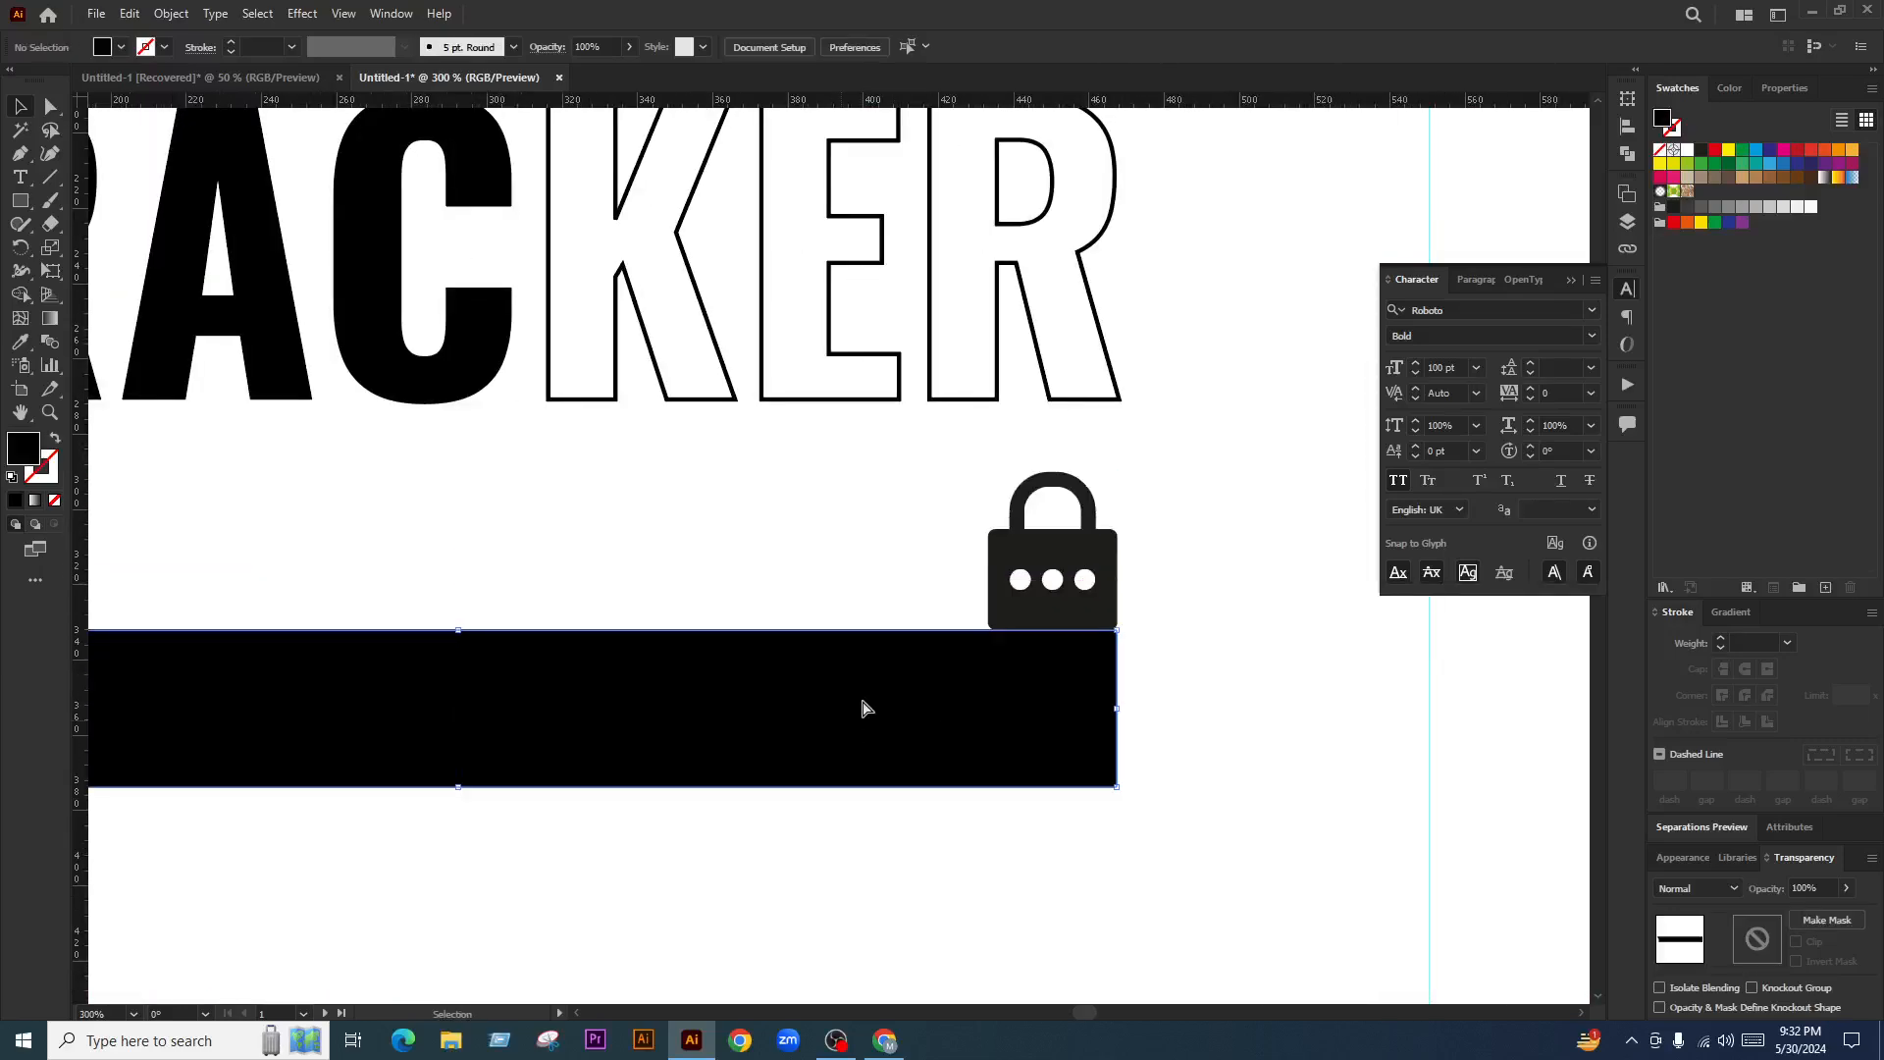
{"action": "key", "text": "ctrl+z"}
{"action": "scroll", "coordinate": [960, 726], "scroll_direction": "down", "scroll_amount": 2}
{"action": "left_click", "coordinate": [957, 753]}
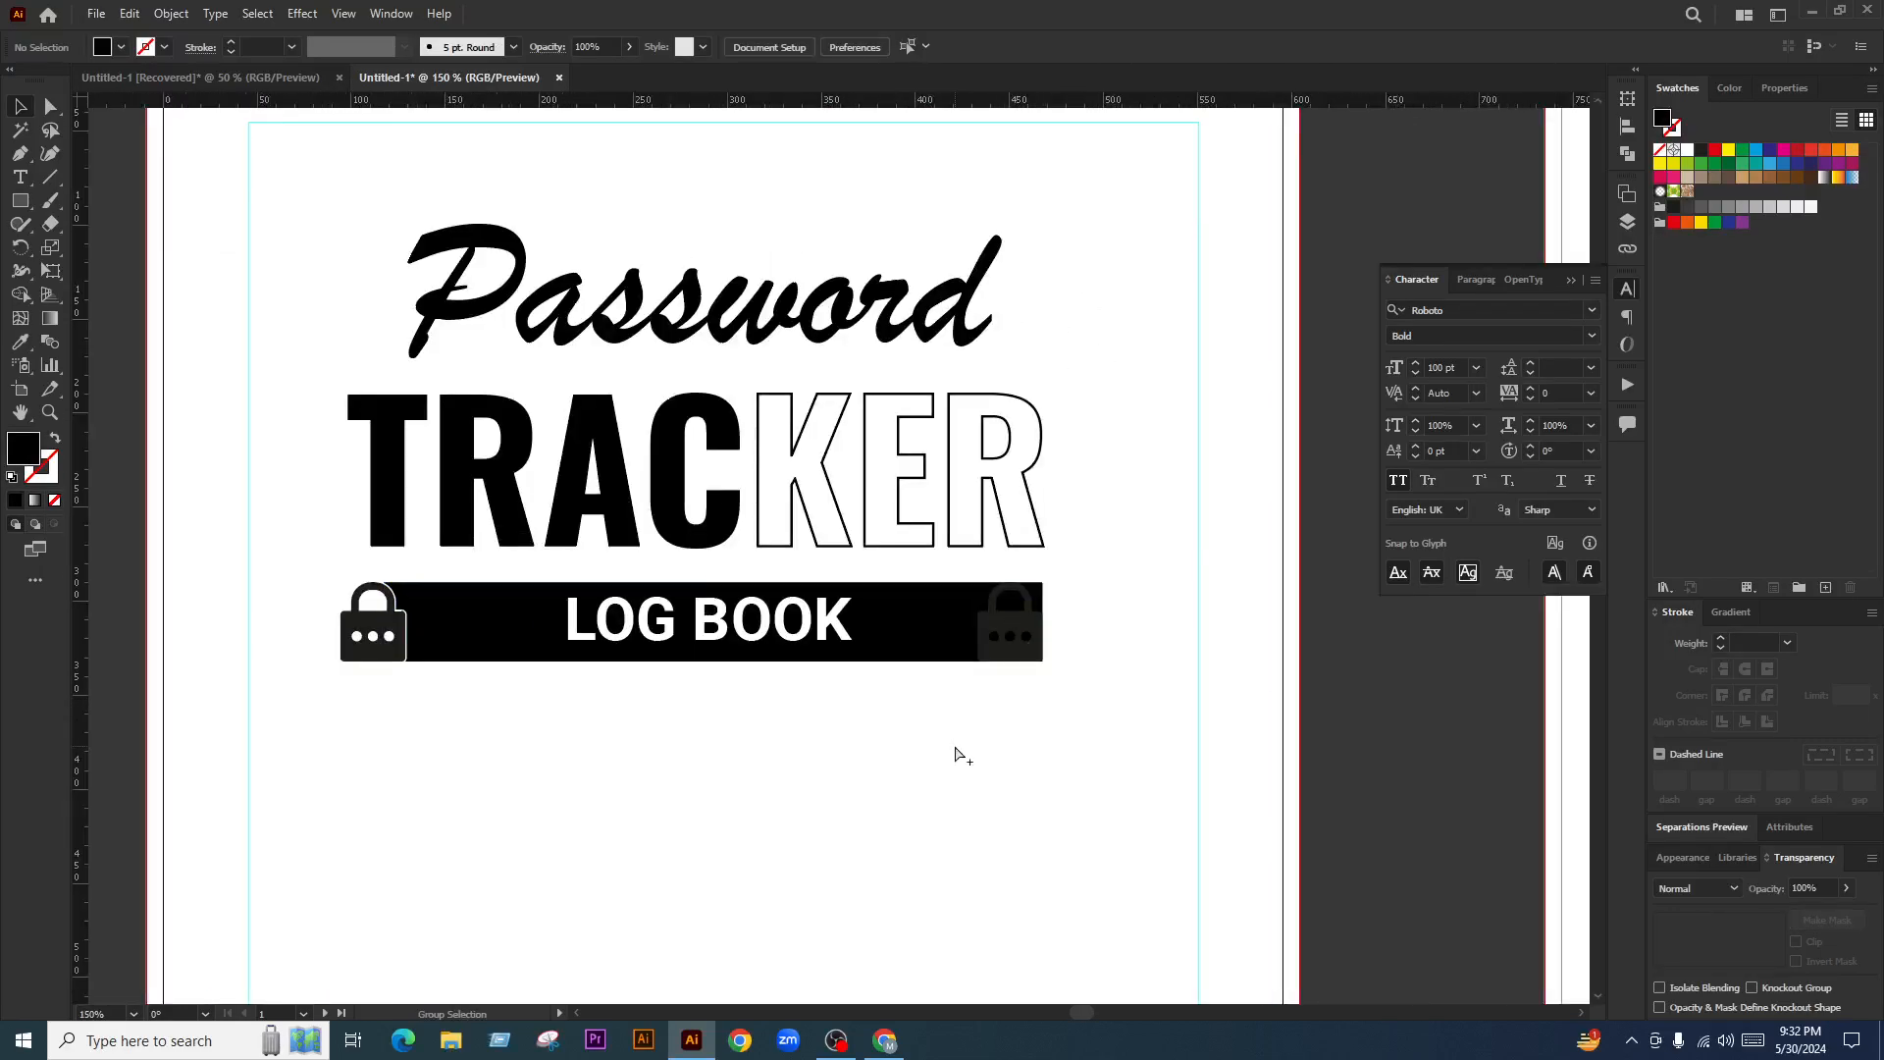
{"action": "scroll", "coordinate": [891, 622], "scroll_direction": "up", "scroll_amount": 1}
{"action": "left_click_drag", "start_coordinate": [891, 622], "coordinate": [912, 706]}
{"action": "key", "text": "ctrl+z"}
{"action": "scroll", "coordinate": [1080, 621], "scroll_direction": "up", "scroll_amount": 3}
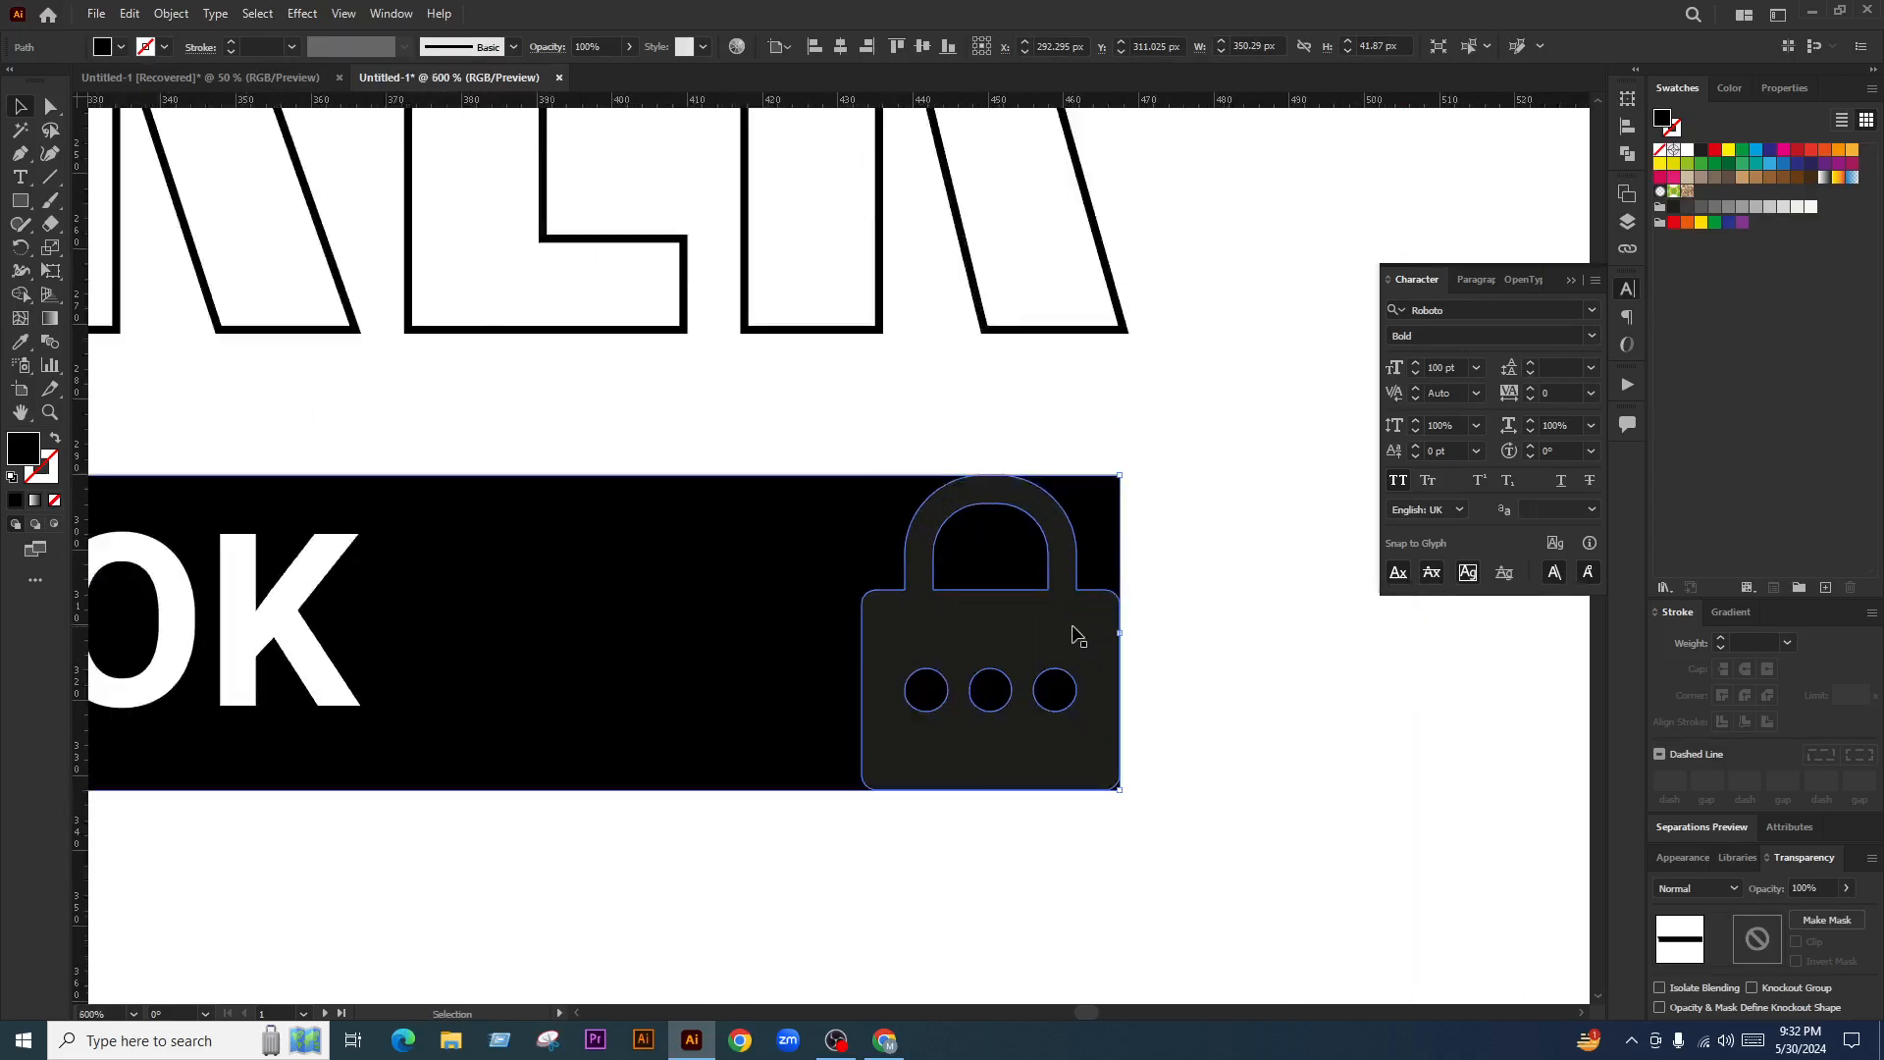
{"action": "left_click_drag", "start_coordinate": [1070, 629], "coordinate": [1121, 709]}
{"action": "key", "text": "ctrl+z"}
Reselect the bar group, try another downward move and undo it, then bring up its options
{"action": "scroll", "coordinate": [1207, 667], "scroll_direction": "down", "scroll_amount": 3}
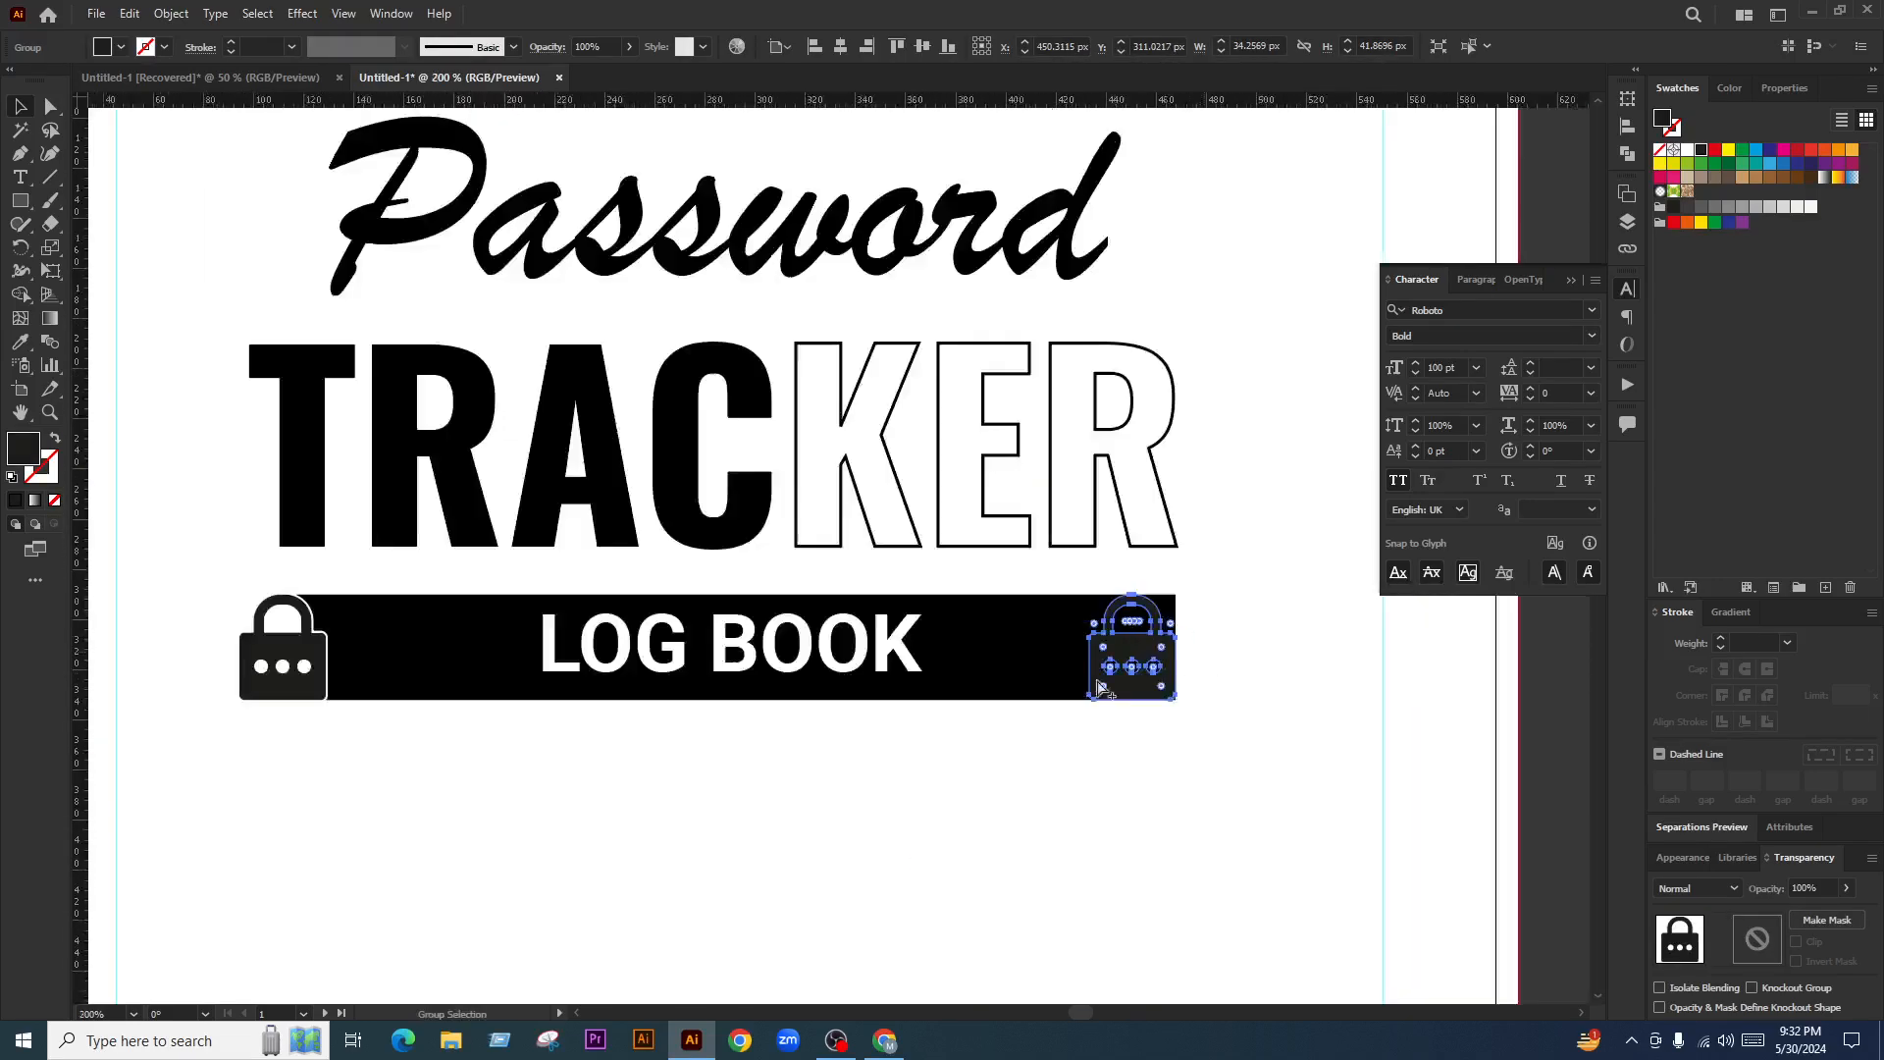
{"action": "key", "text": "ctrl+z"}
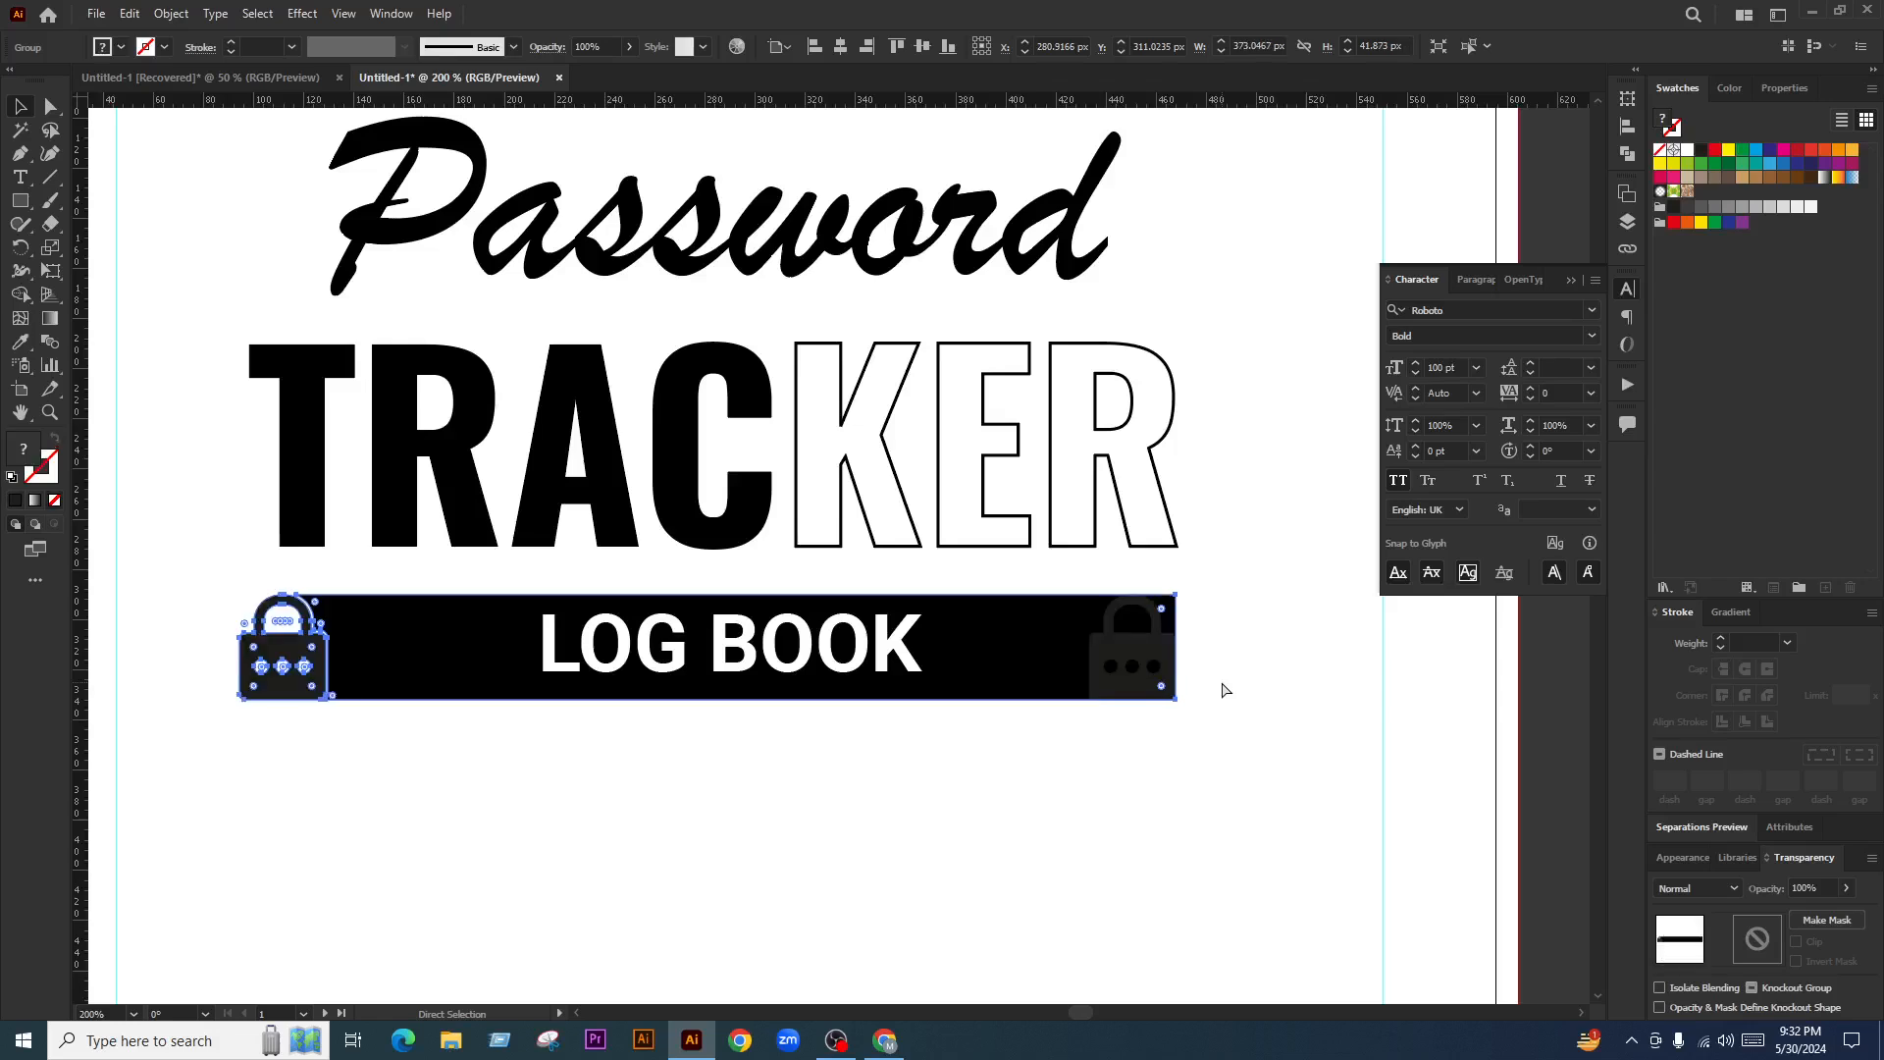
{"action": "key", "text": "ctrl+z"}
{"action": "key", "text": "ctrl+z"}
{"action": "left_click", "coordinate": [1070, 769]}
{"action": "left_click_drag", "start_coordinate": [999, 657], "coordinate": [1009, 753]}
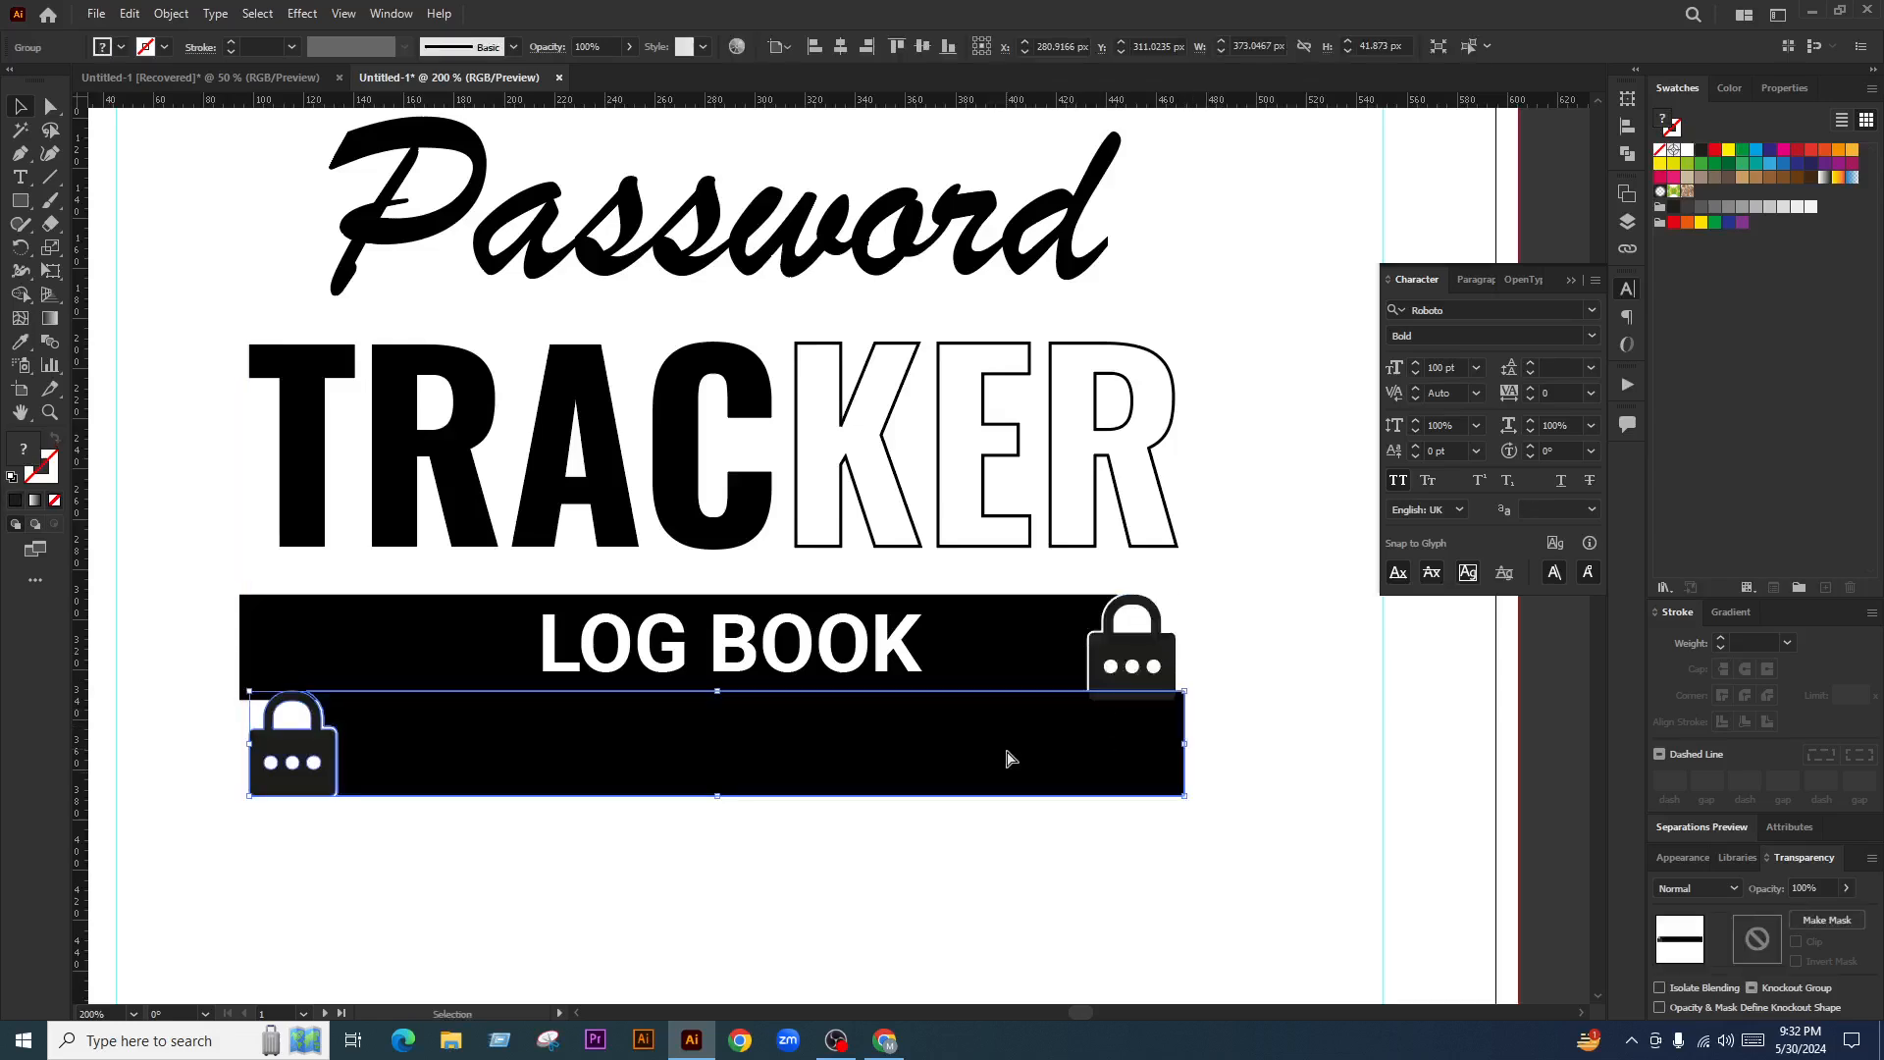
{"action": "key", "text": "ctrl+z"}
{"action": "right_click", "coordinate": [990, 674]}
Ungroup the bar and padlocks, then select the bar together with both padlocks
{"action": "left_click", "coordinate": [1072, 499]}
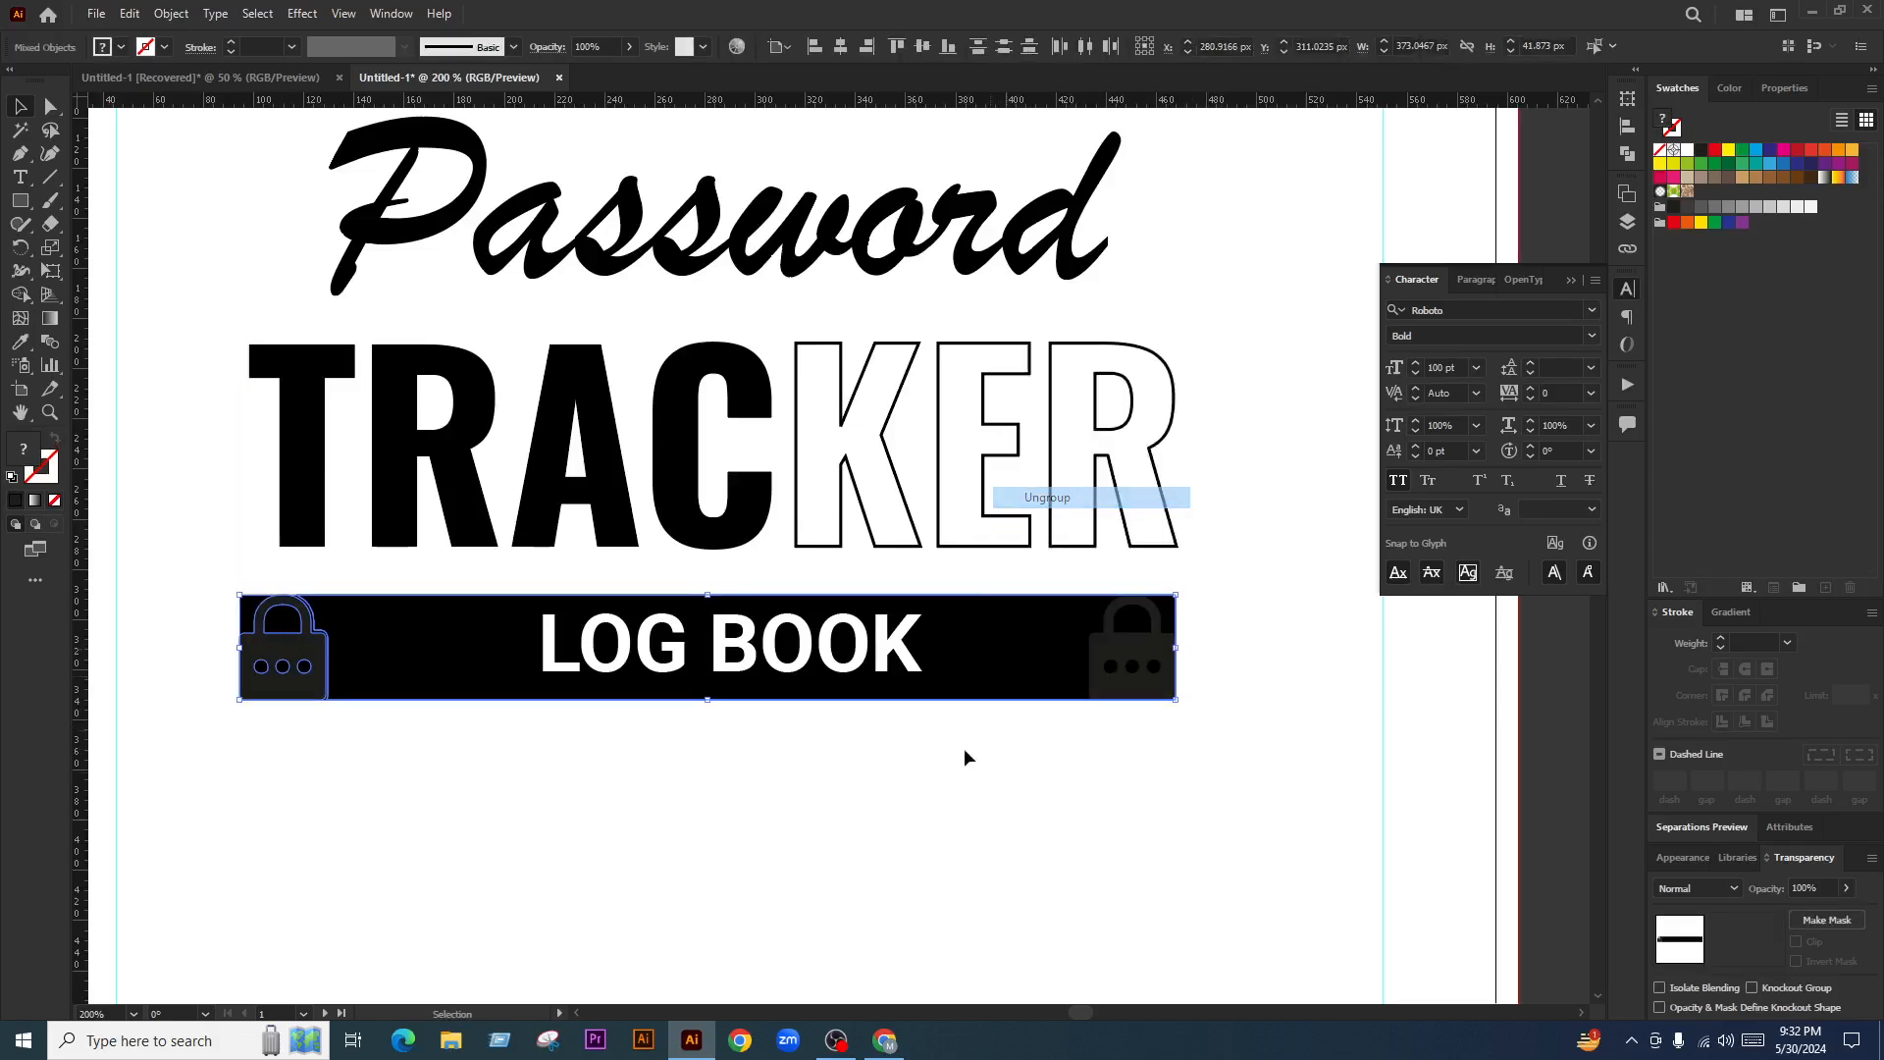
{"action": "left_click", "coordinate": [966, 757]}
{"action": "left_click", "coordinate": [984, 644]}
{"action": "scroll", "coordinate": [1070, 647], "scroll_direction": "up", "scroll_amount": 2}
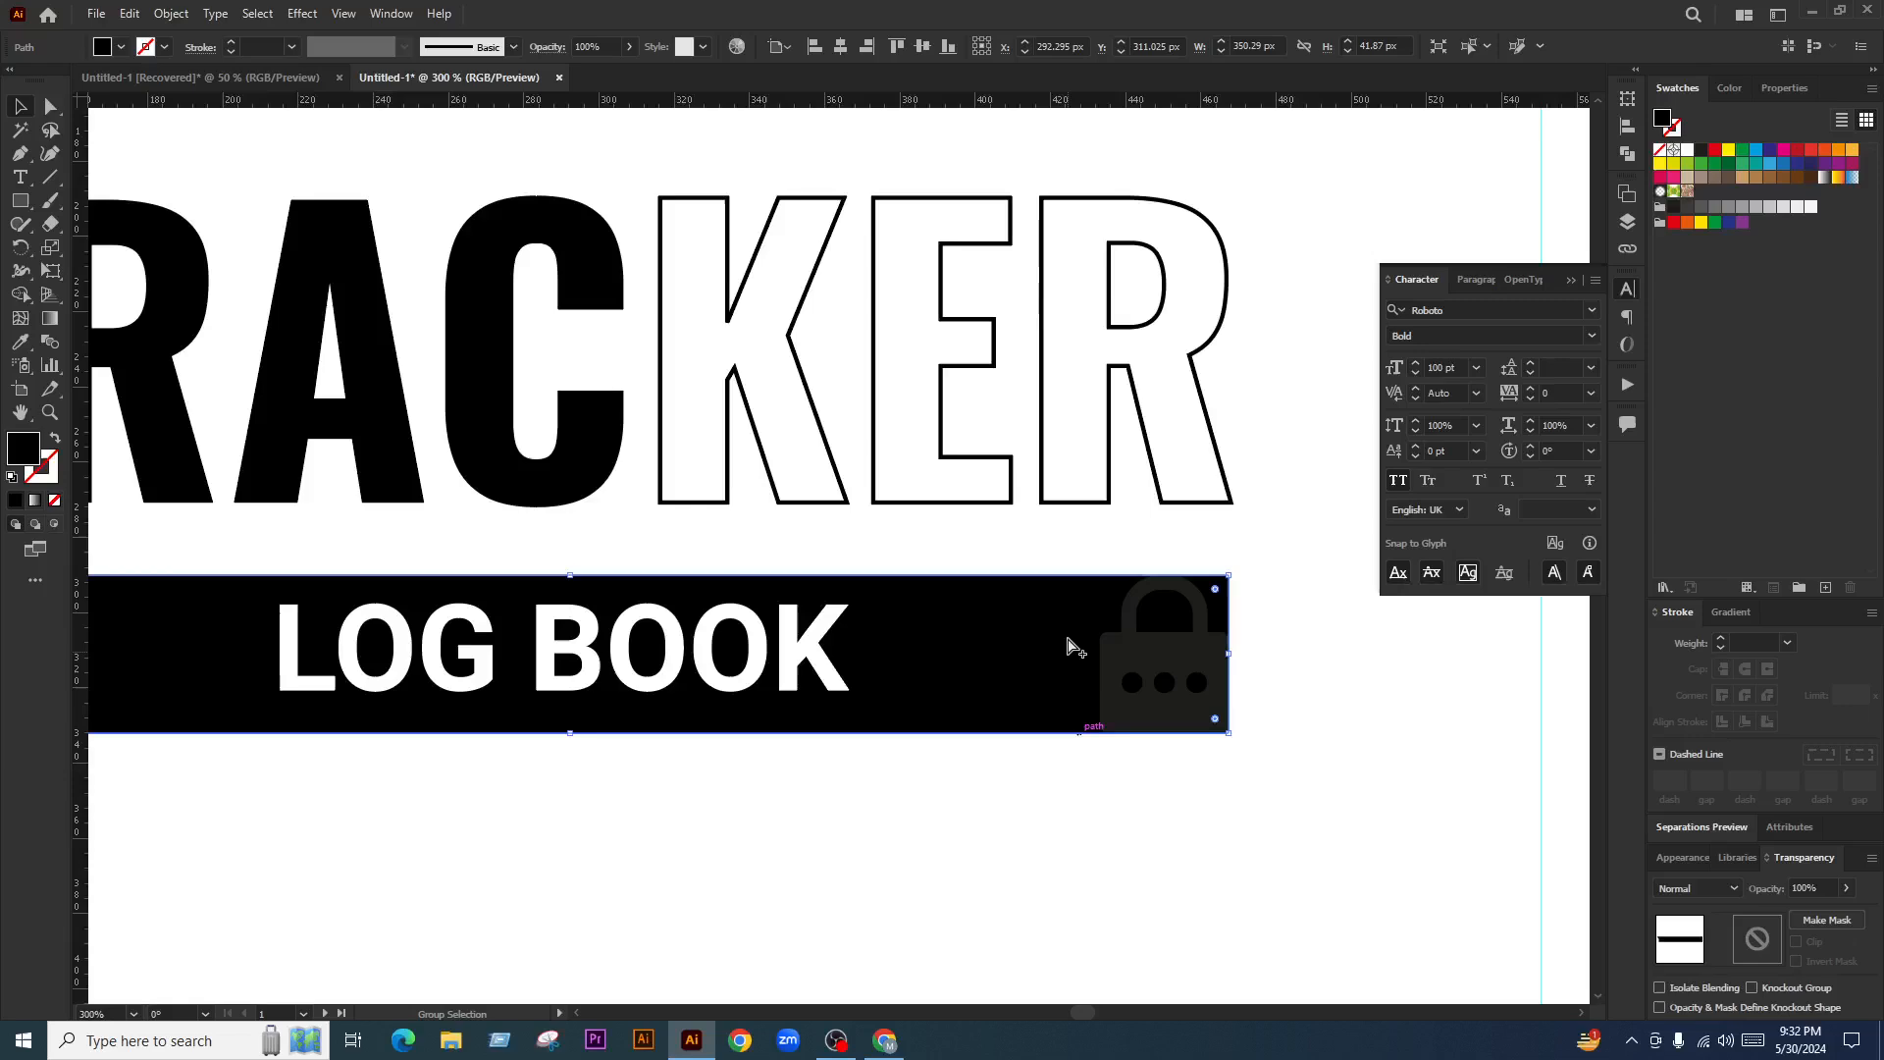
{"action": "left_click", "coordinate": [1032, 575]}
{"action": "left_click", "coordinate": [1016, 781]}
{"action": "left_click_drag", "start_coordinate": [1015, 781], "coordinate": [1002, 687]}
{"action": "scroll", "coordinate": [1010, 683], "scroll_direction": "down", "scroll_amount": 2}
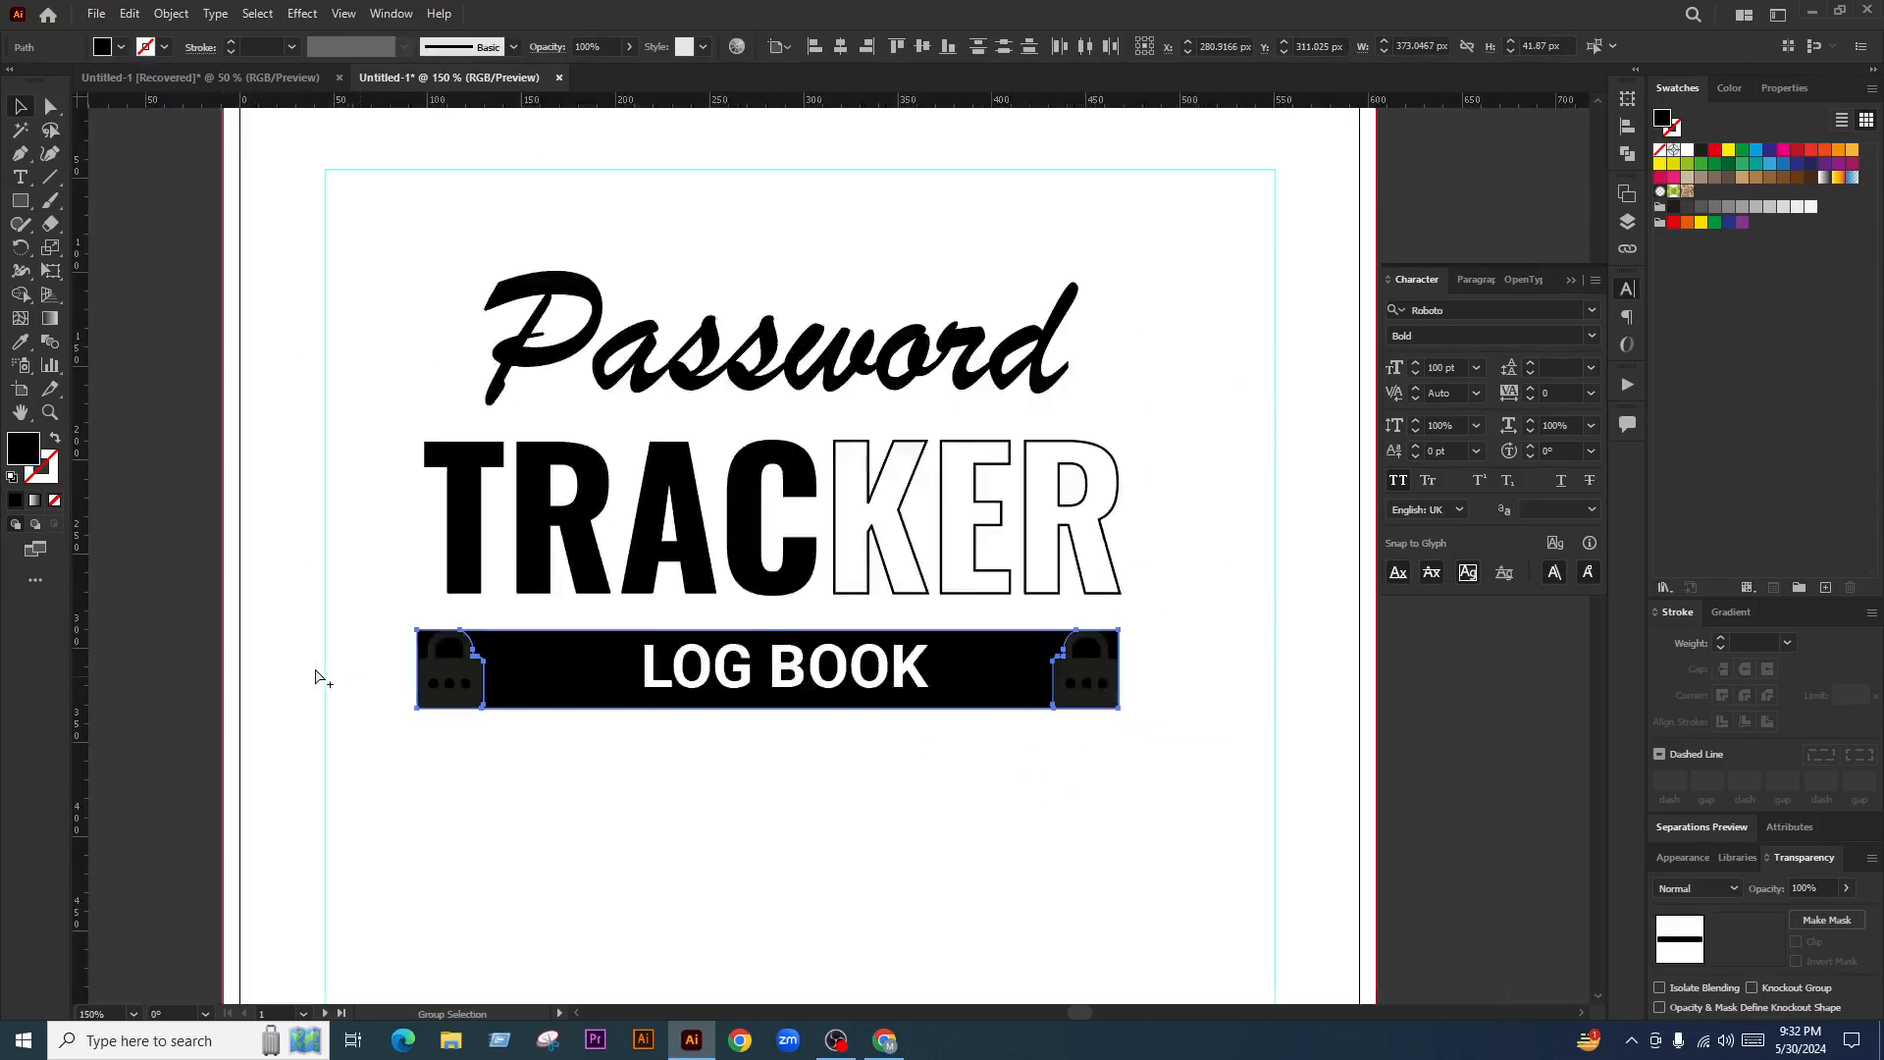
{"action": "scroll", "coordinate": [442, 666], "scroll_direction": "up", "scroll_amount": 4}
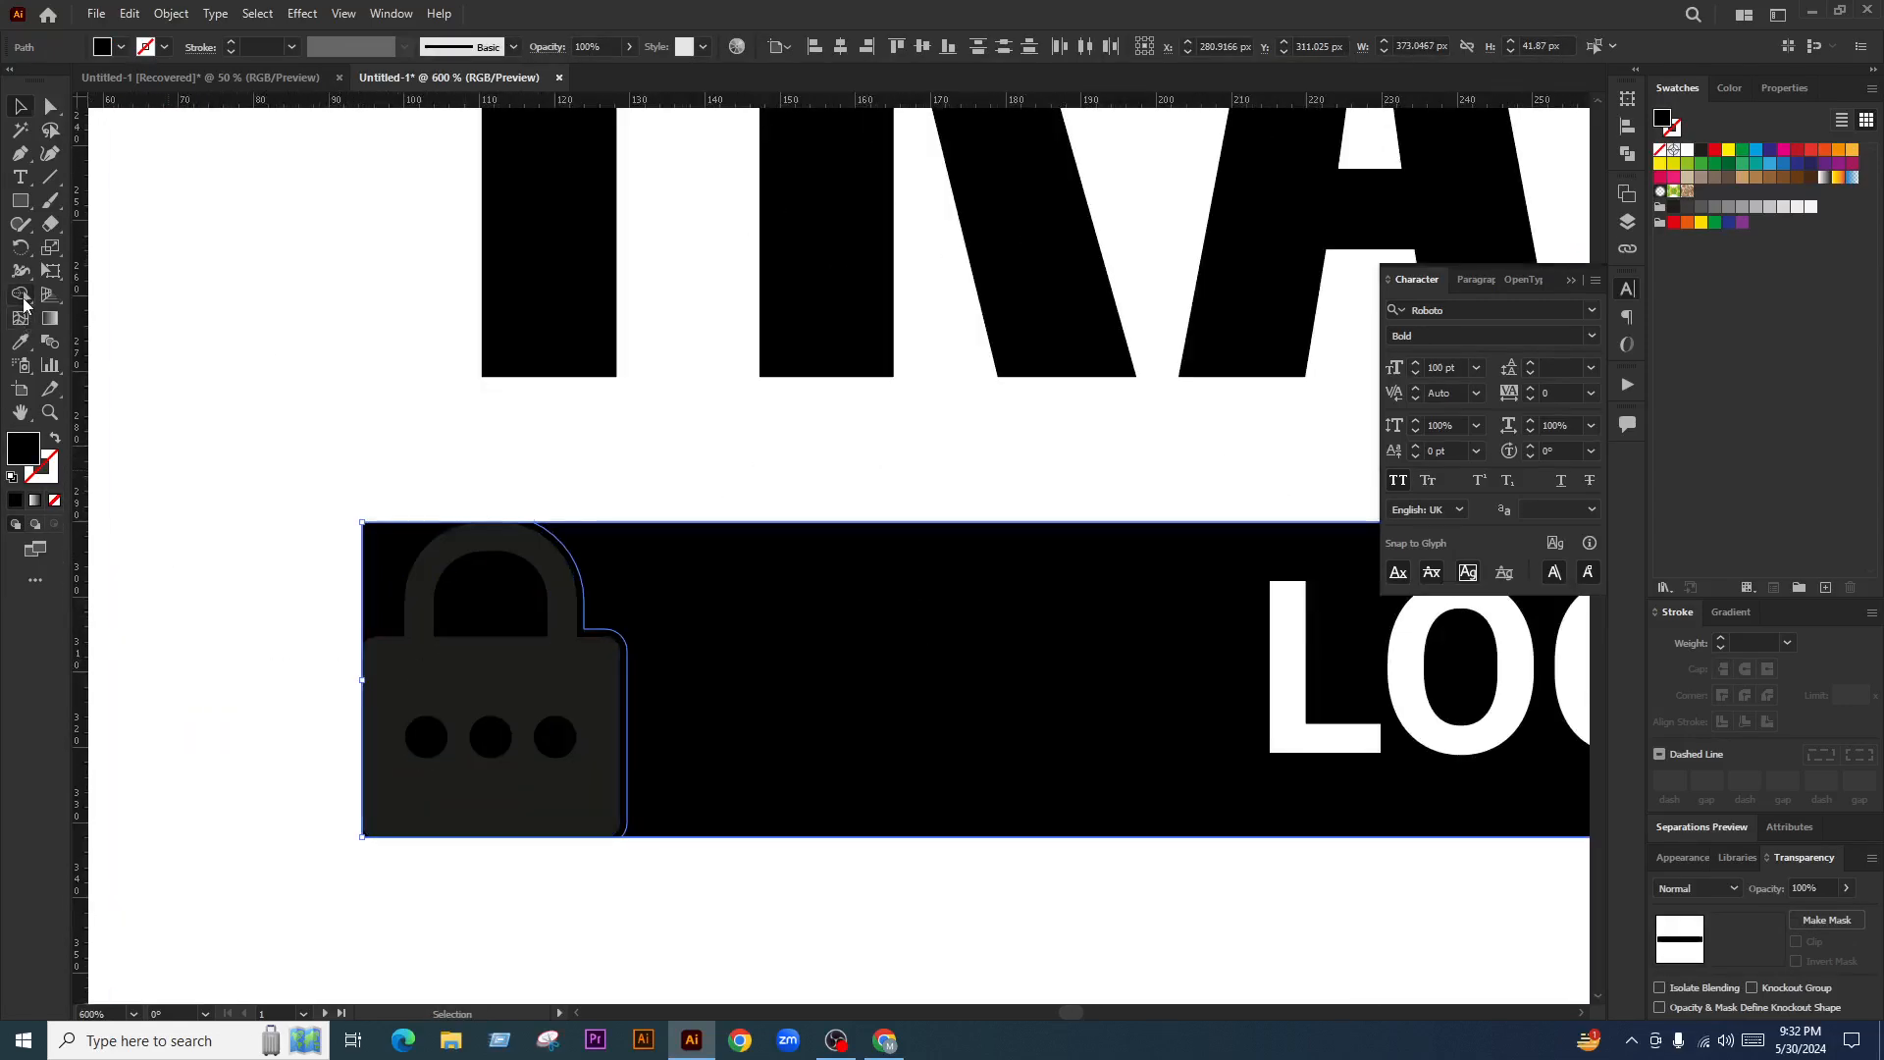
Trim the bar ends around the padlocks with Shape Builder, then return to Selection and deselect
{"action": "left_click", "coordinate": [21, 295]}
{"action": "scroll", "coordinate": [375, 646], "scroll_direction": "down", "scroll_amount": 4}
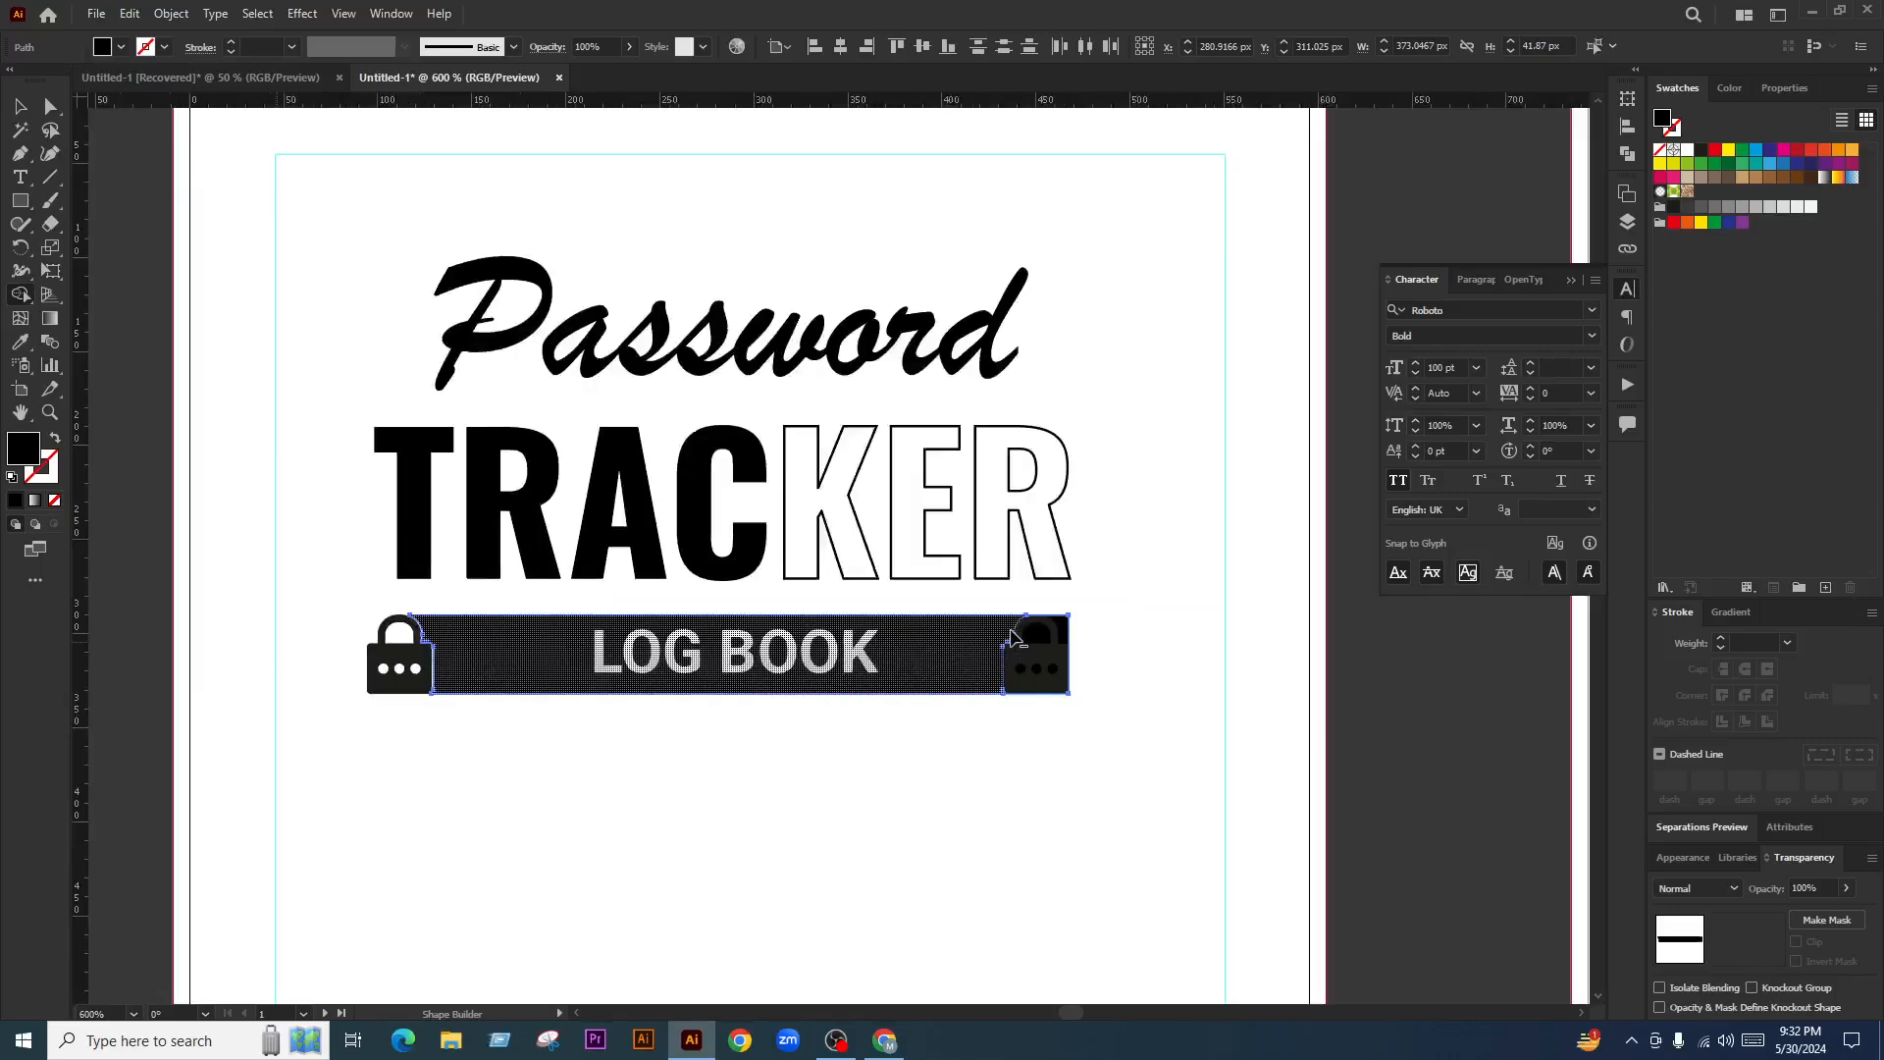
{"action": "scroll", "coordinate": [1060, 643], "scroll_direction": "up", "scroll_amount": 3}
{"action": "left_click", "coordinate": [20, 107]}
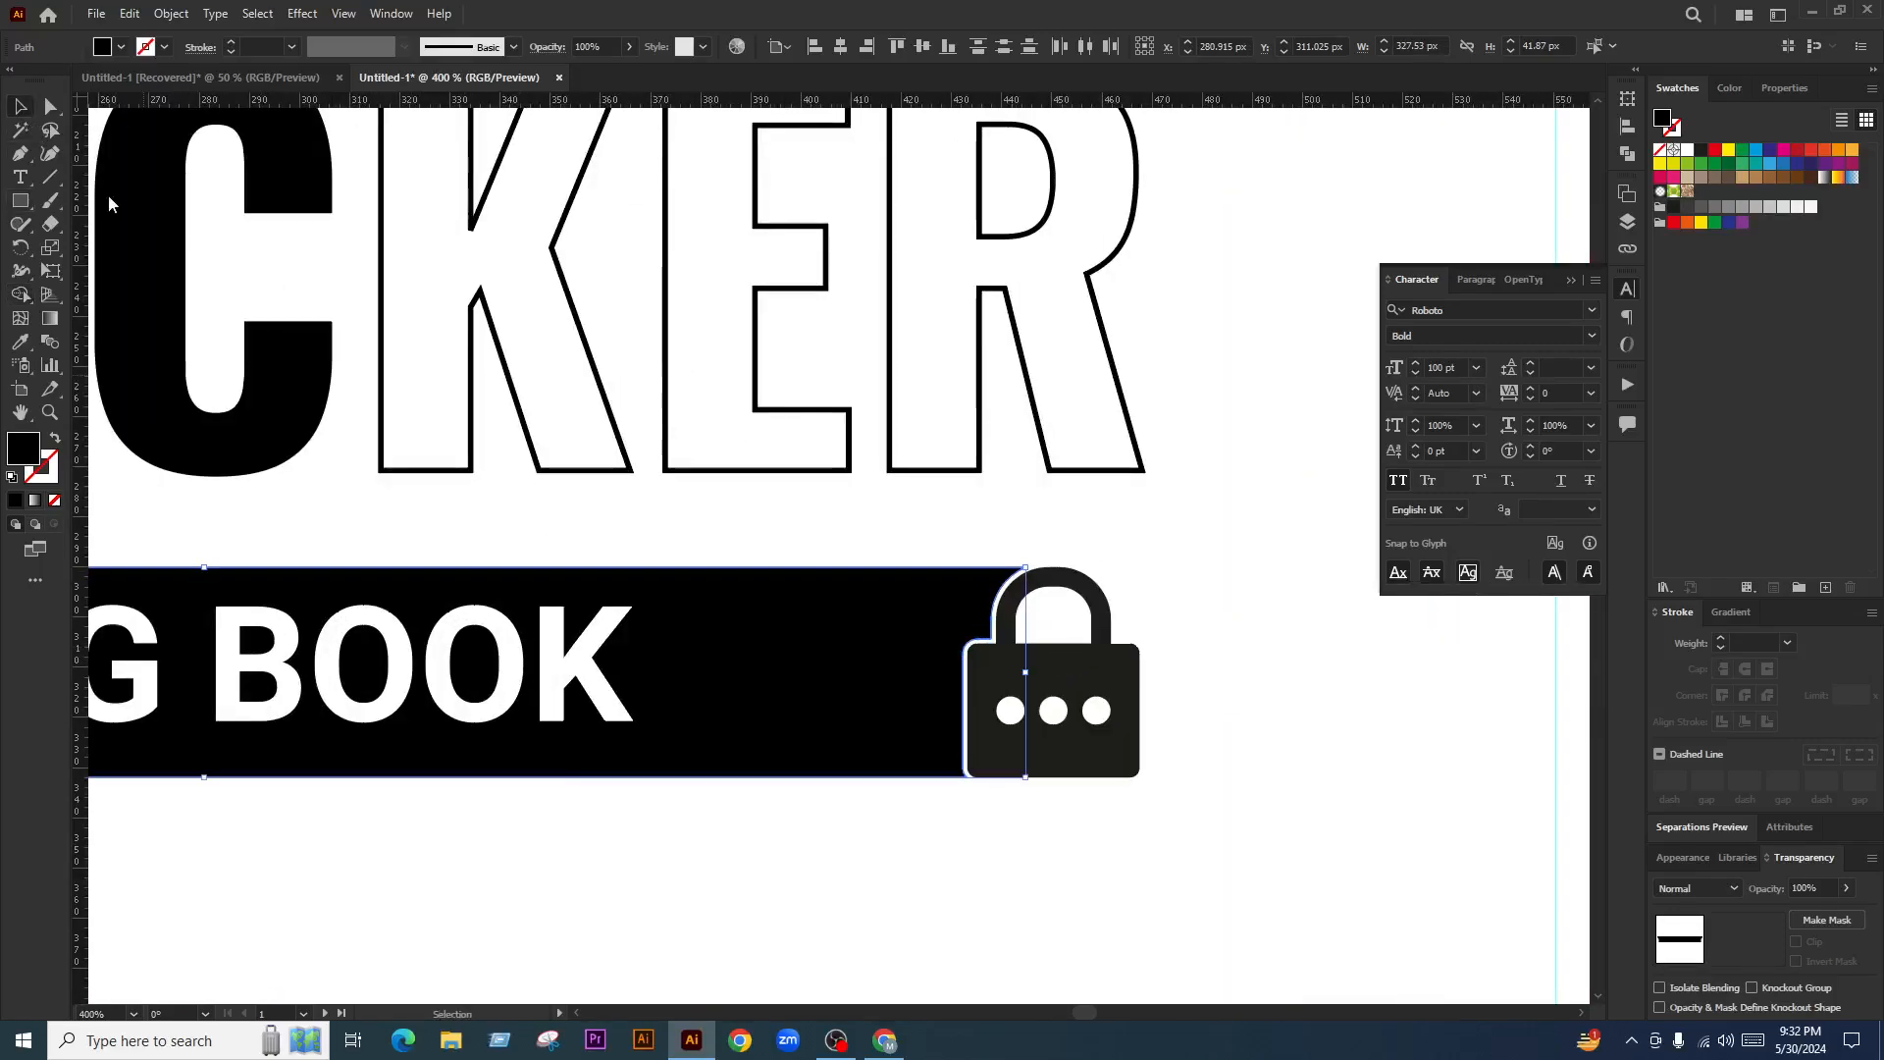
{"action": "left_click", "coordinate": [1159, 864]}
Try a copy of the bar lower down, delete it, and re-centre the view
{"action": "scroll", "coordinate": [1211, 730], "scroll_direction": "down", "scroll_amount": 2}
{"action": "left_click_drag", "start_coordinate": [1022, 663], "coordinate": [1033, 806]}
{"action": "key", "text": "Delete"}
{"action": "scroll", "coordinate": [1079, 795], "scroll_direction": "down", "scroll_amount": 4}
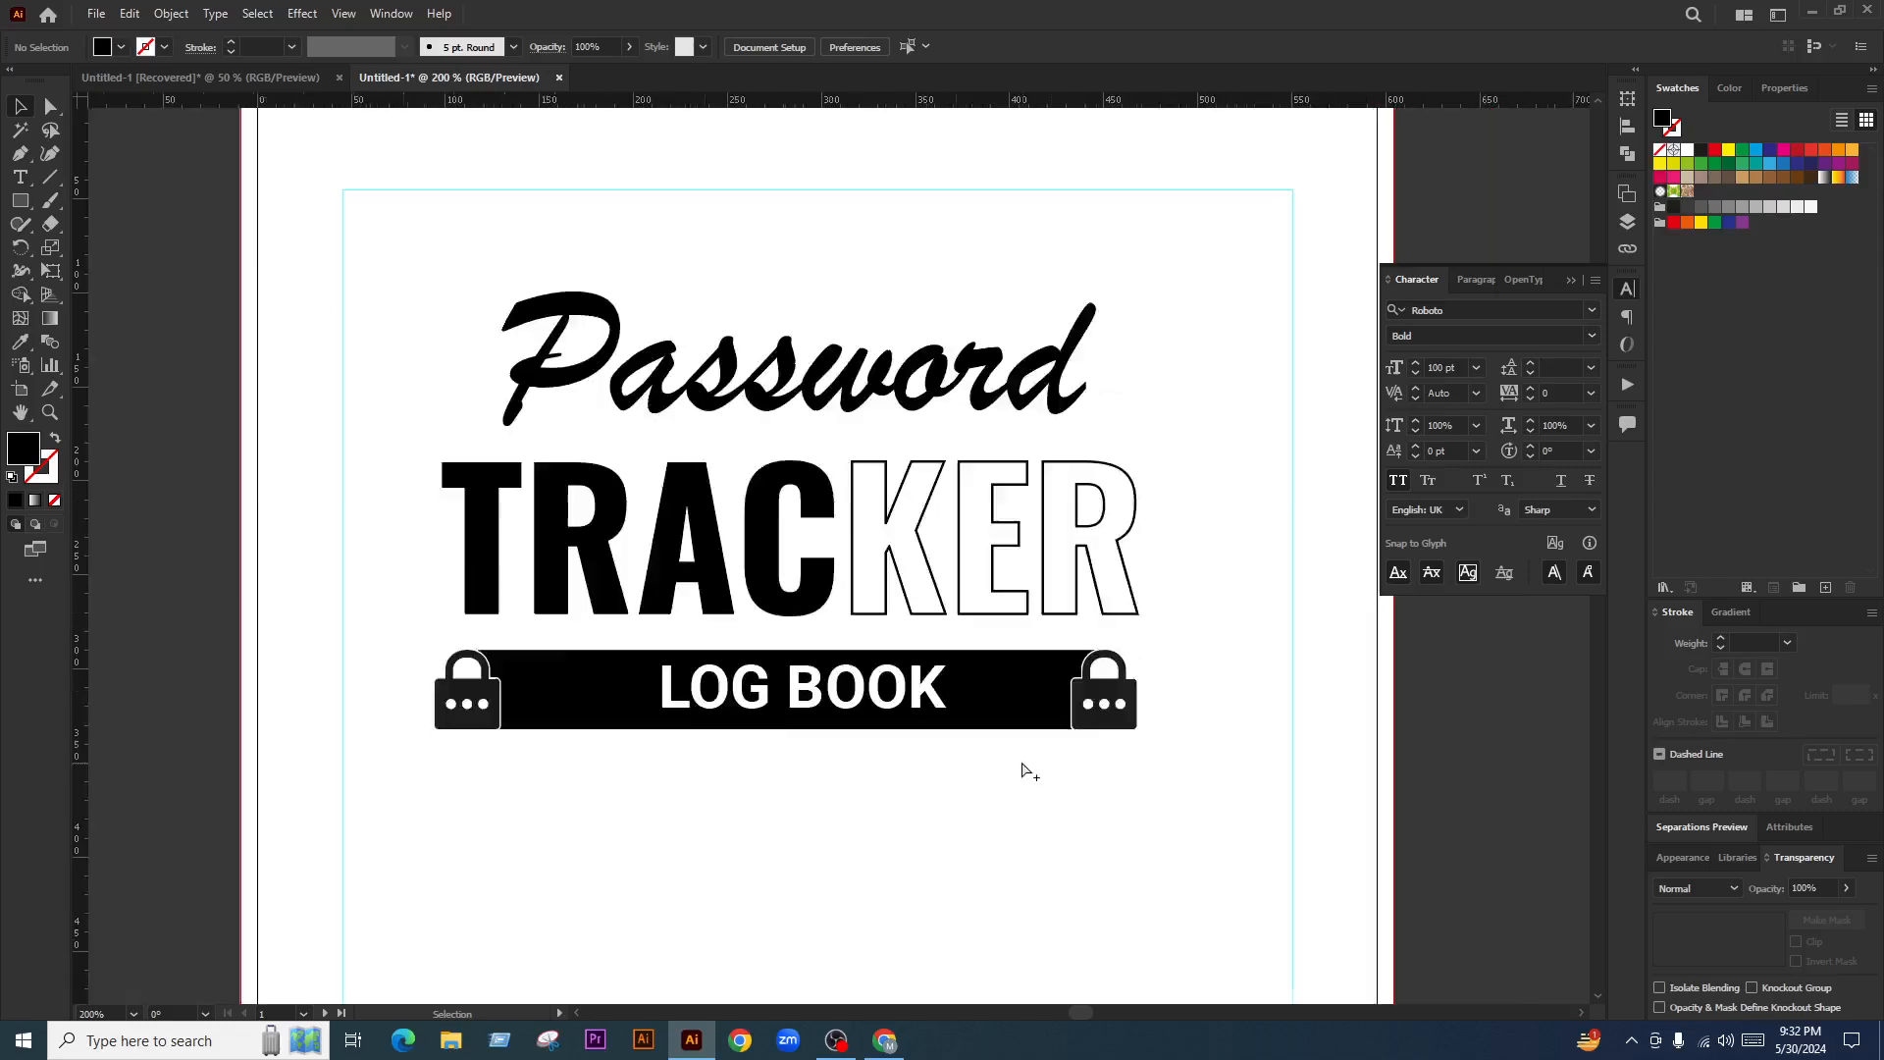
{"action": "scroll", "coordinate": [874, 616], "scroll_direction": "up", "scroll_amount": 3}
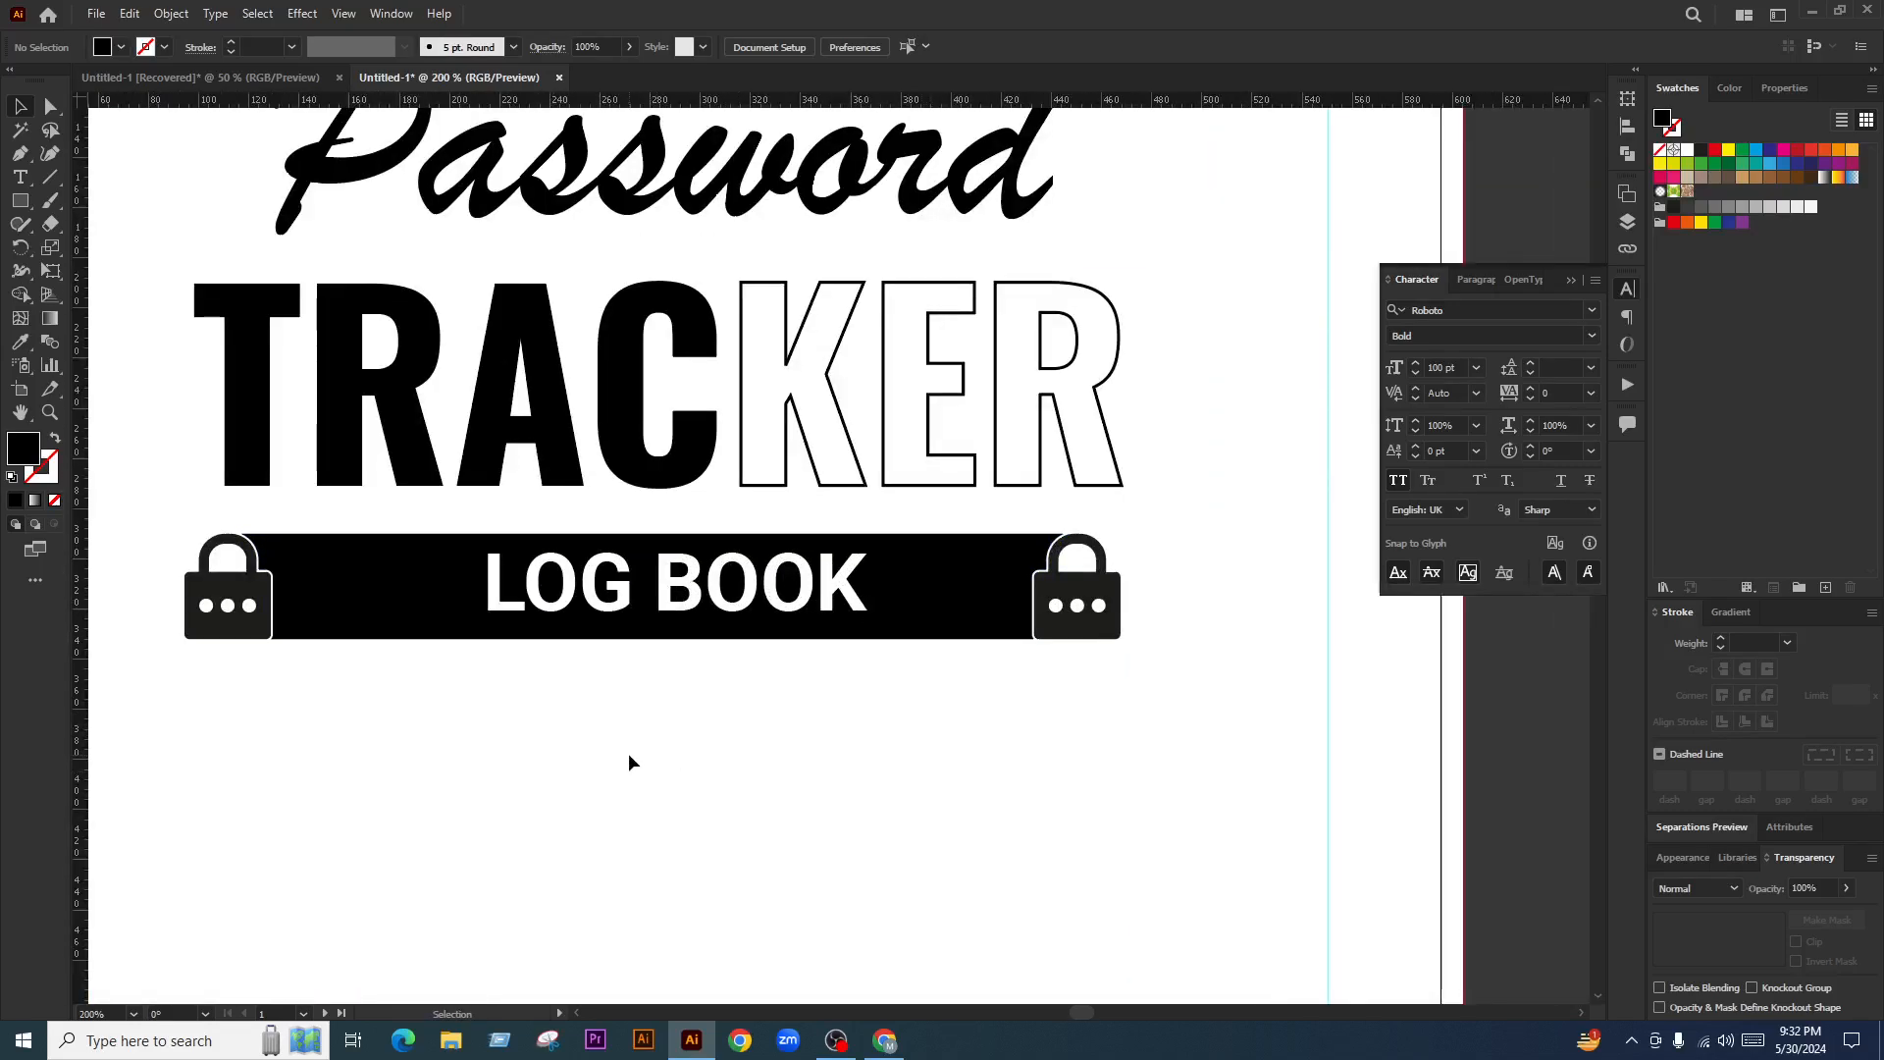
{"action": "left_click_drag", "start_coordinate": [659, 754], "coordinate": [776, 744]}
Create a 2 px offset path around the left padlock
{"action": "scroll", "coordinate": [327, 589], "scroll_direction": "up", "scroll_amount": 3}
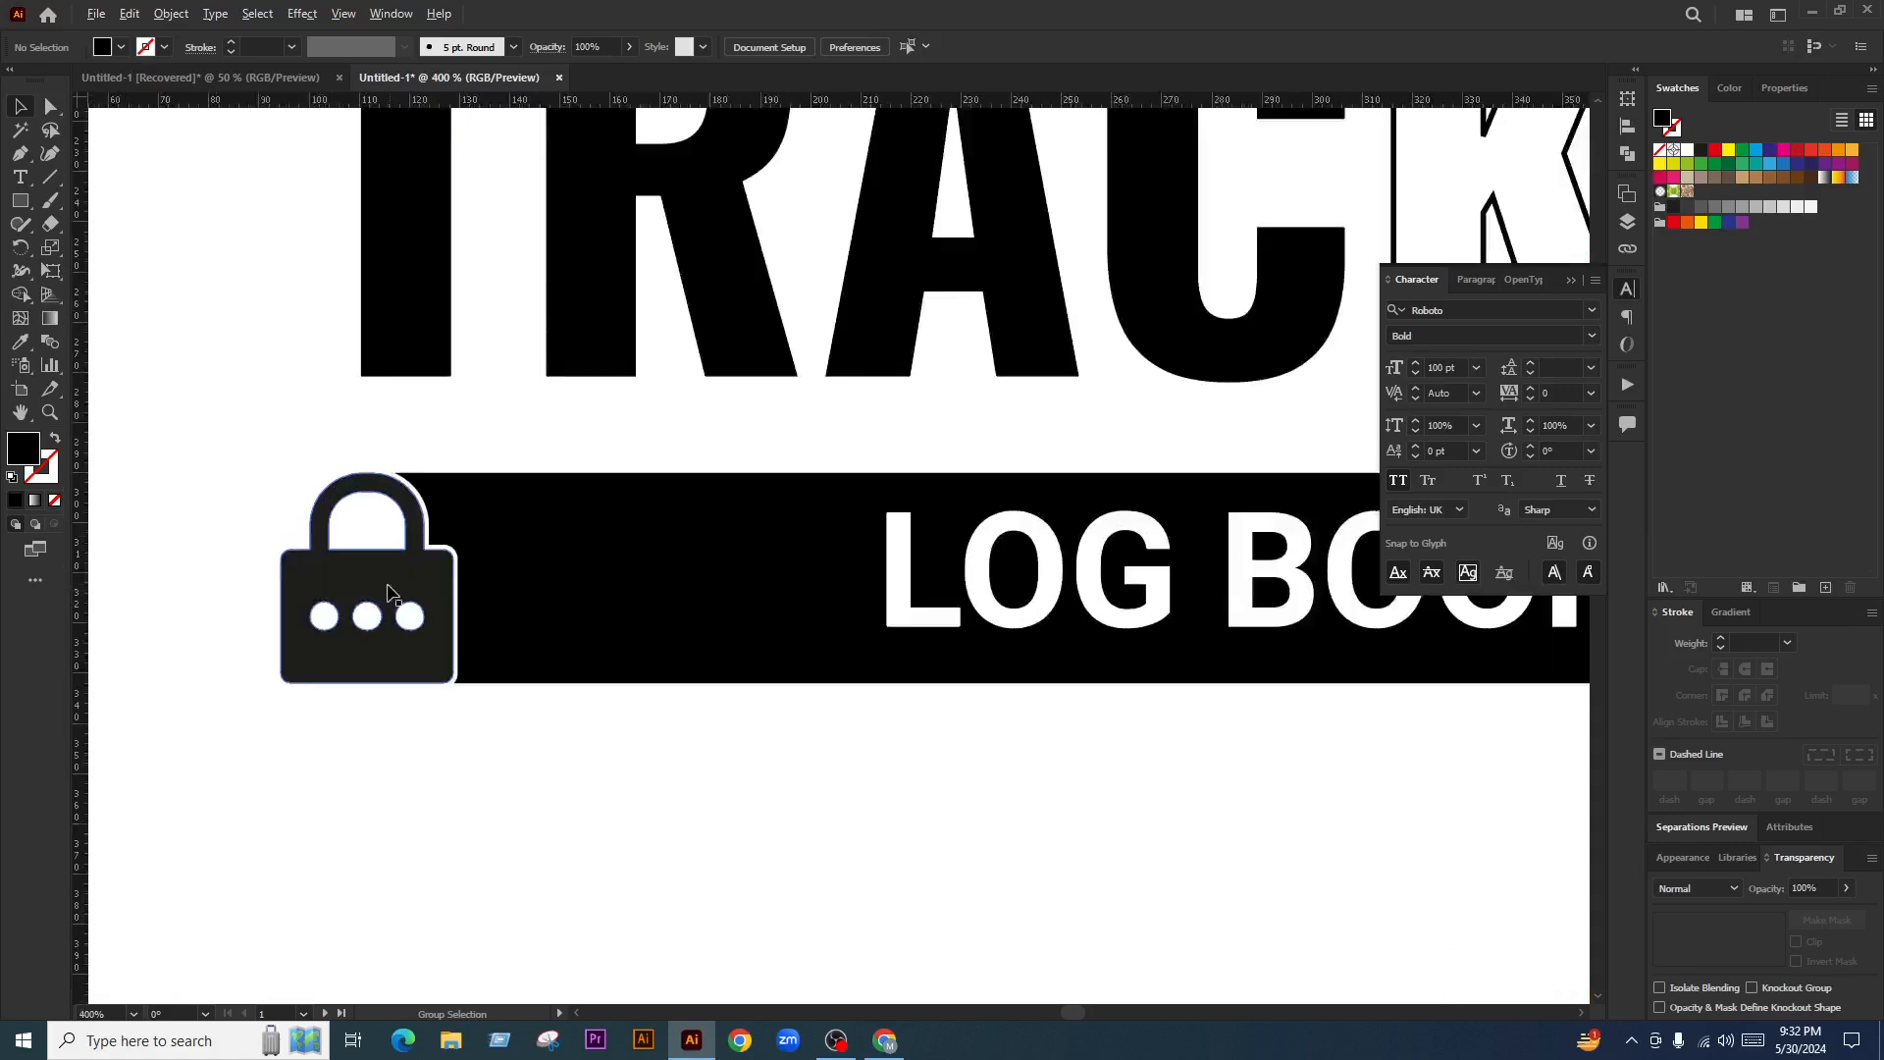
{"action": "left_click", "coordinate": [334, 591]}
{"action": "scroll", "coordinate": [339, 592], "scroll_direction": "up", "scroll_amount": 2}
{"action": "key", "text": "v"}
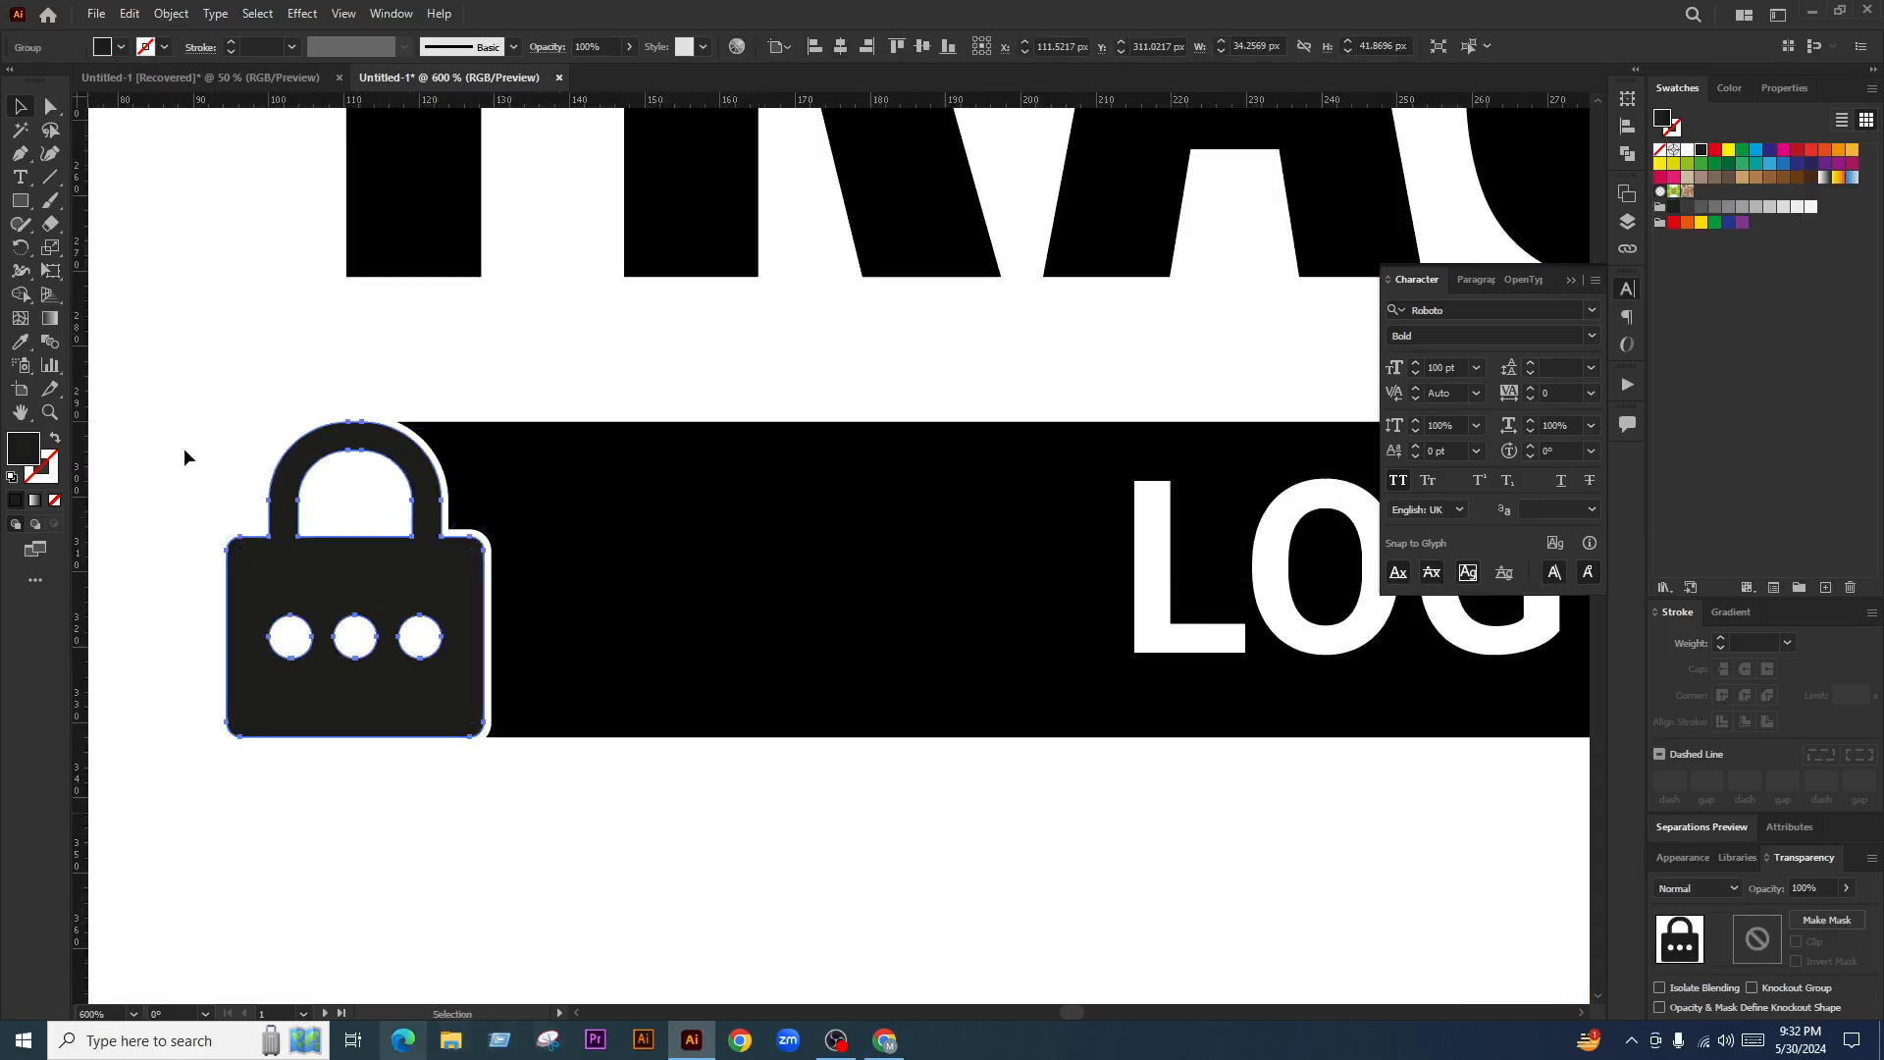
{"action": "left_click", "coordinate": [171, 13]}
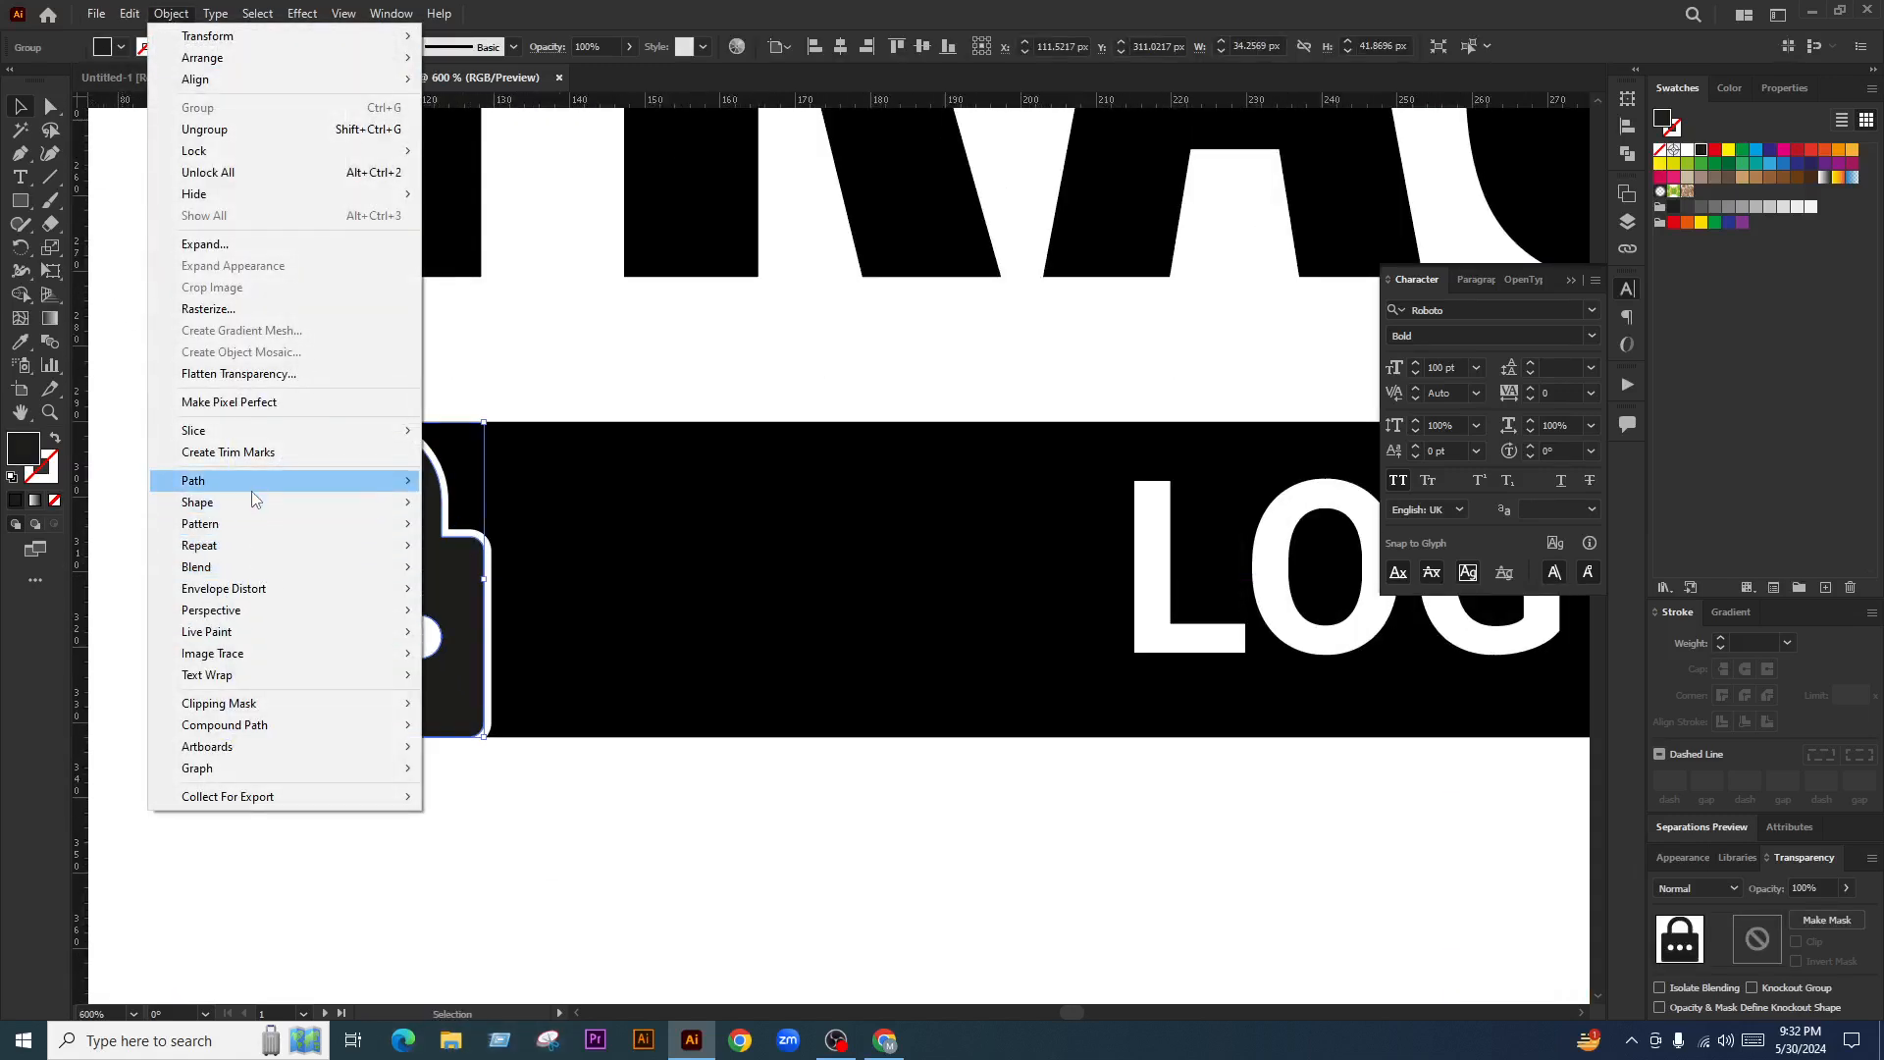
{"action": "mouse_move", "coordinate": [265, 480]}
{"action": "left_click", "coordinate": [584, 549]}
{"action": "key", "text": "Up"}
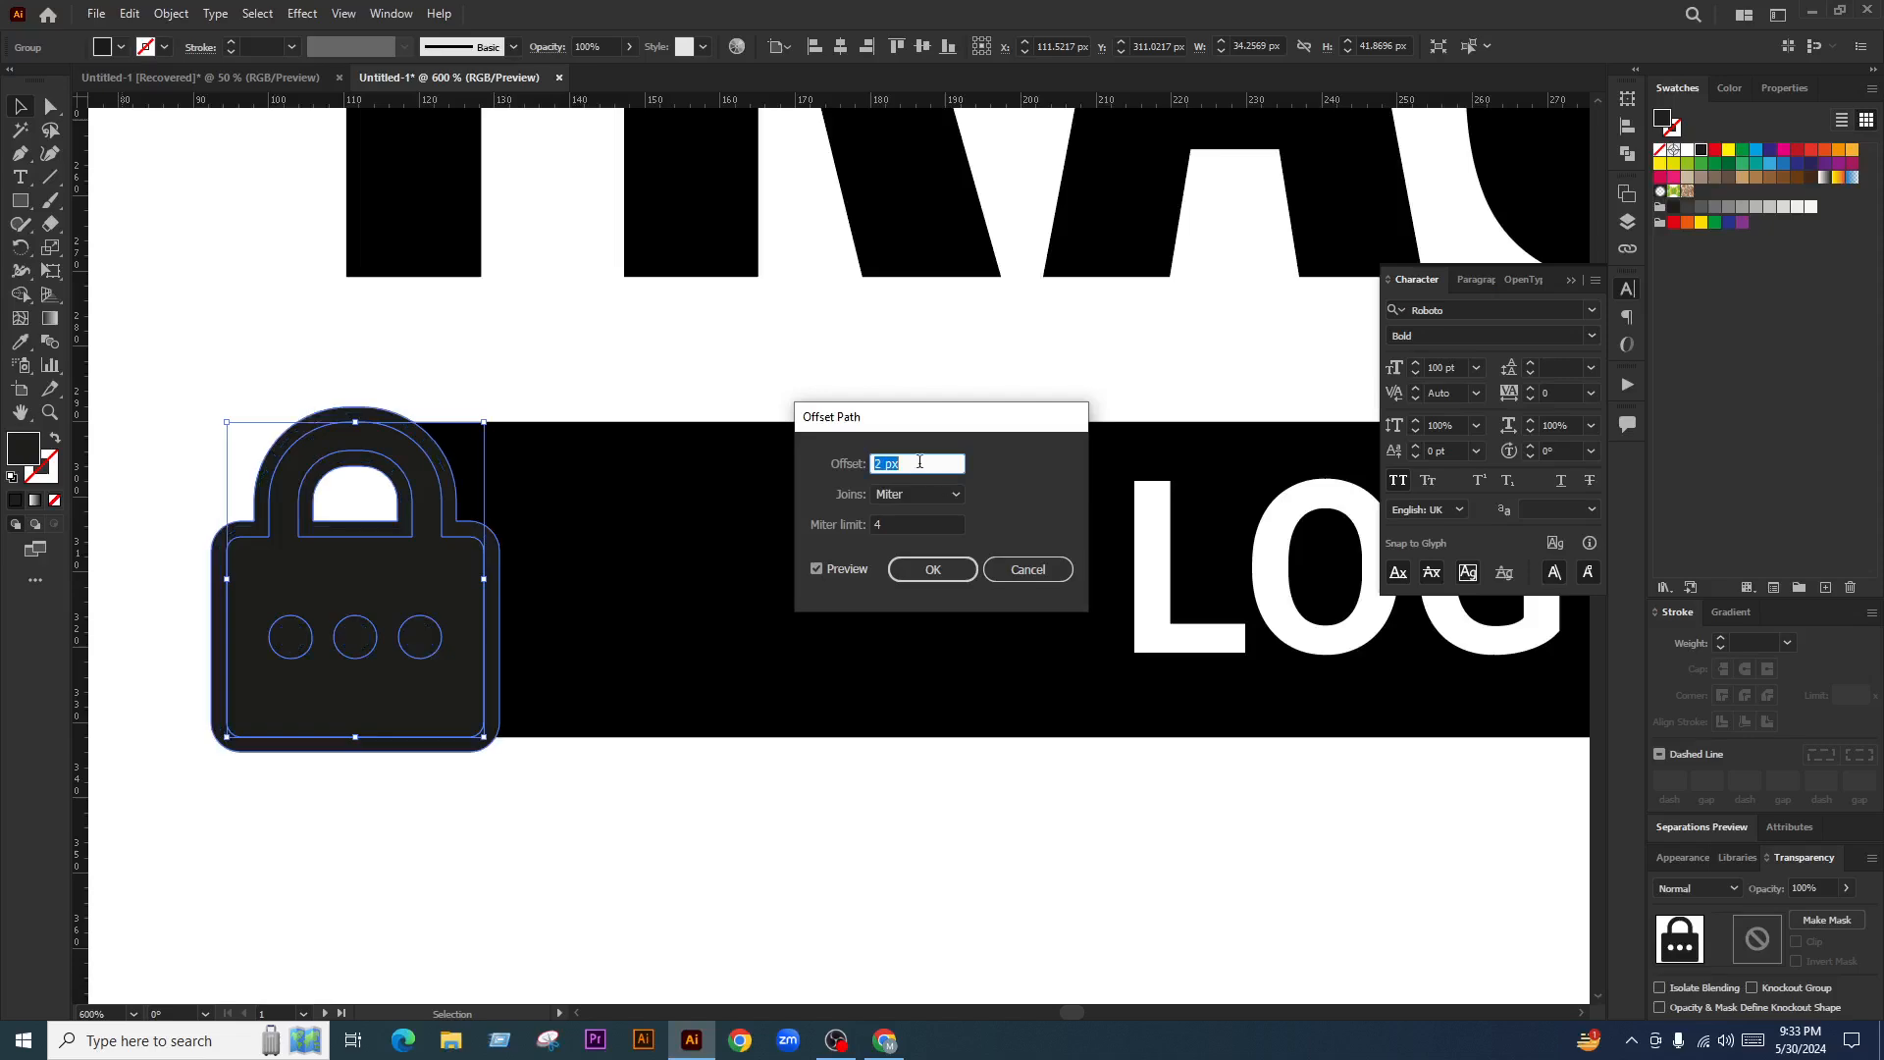
{"action": "left_click", "coordinate": [929, 565]}
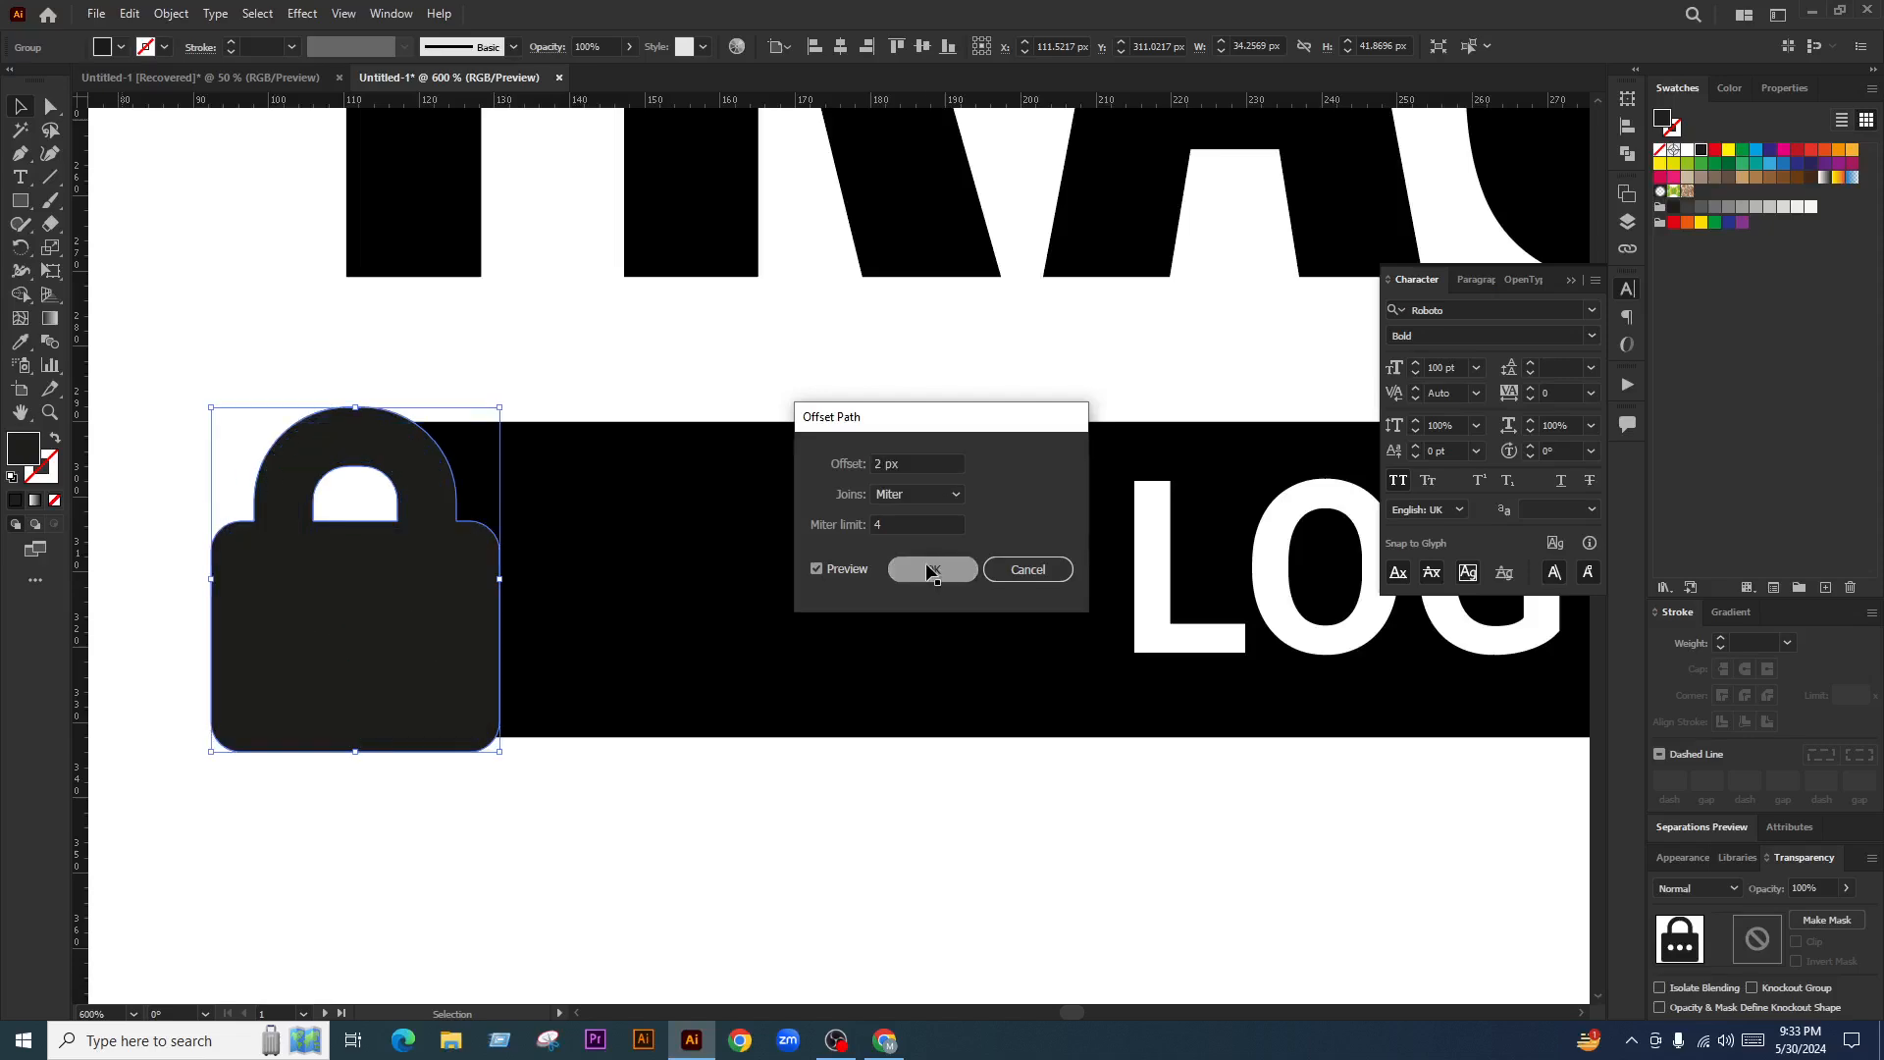
Fill the offset white and remove its regions from the black bar with Shape Builder
{"action": "left_click", "coordinate": [1690, 150]}
{"action": "left_click", "coordinate": [745, 577], "text": "shift"}
{"action": "key", "text": "shift+m"}
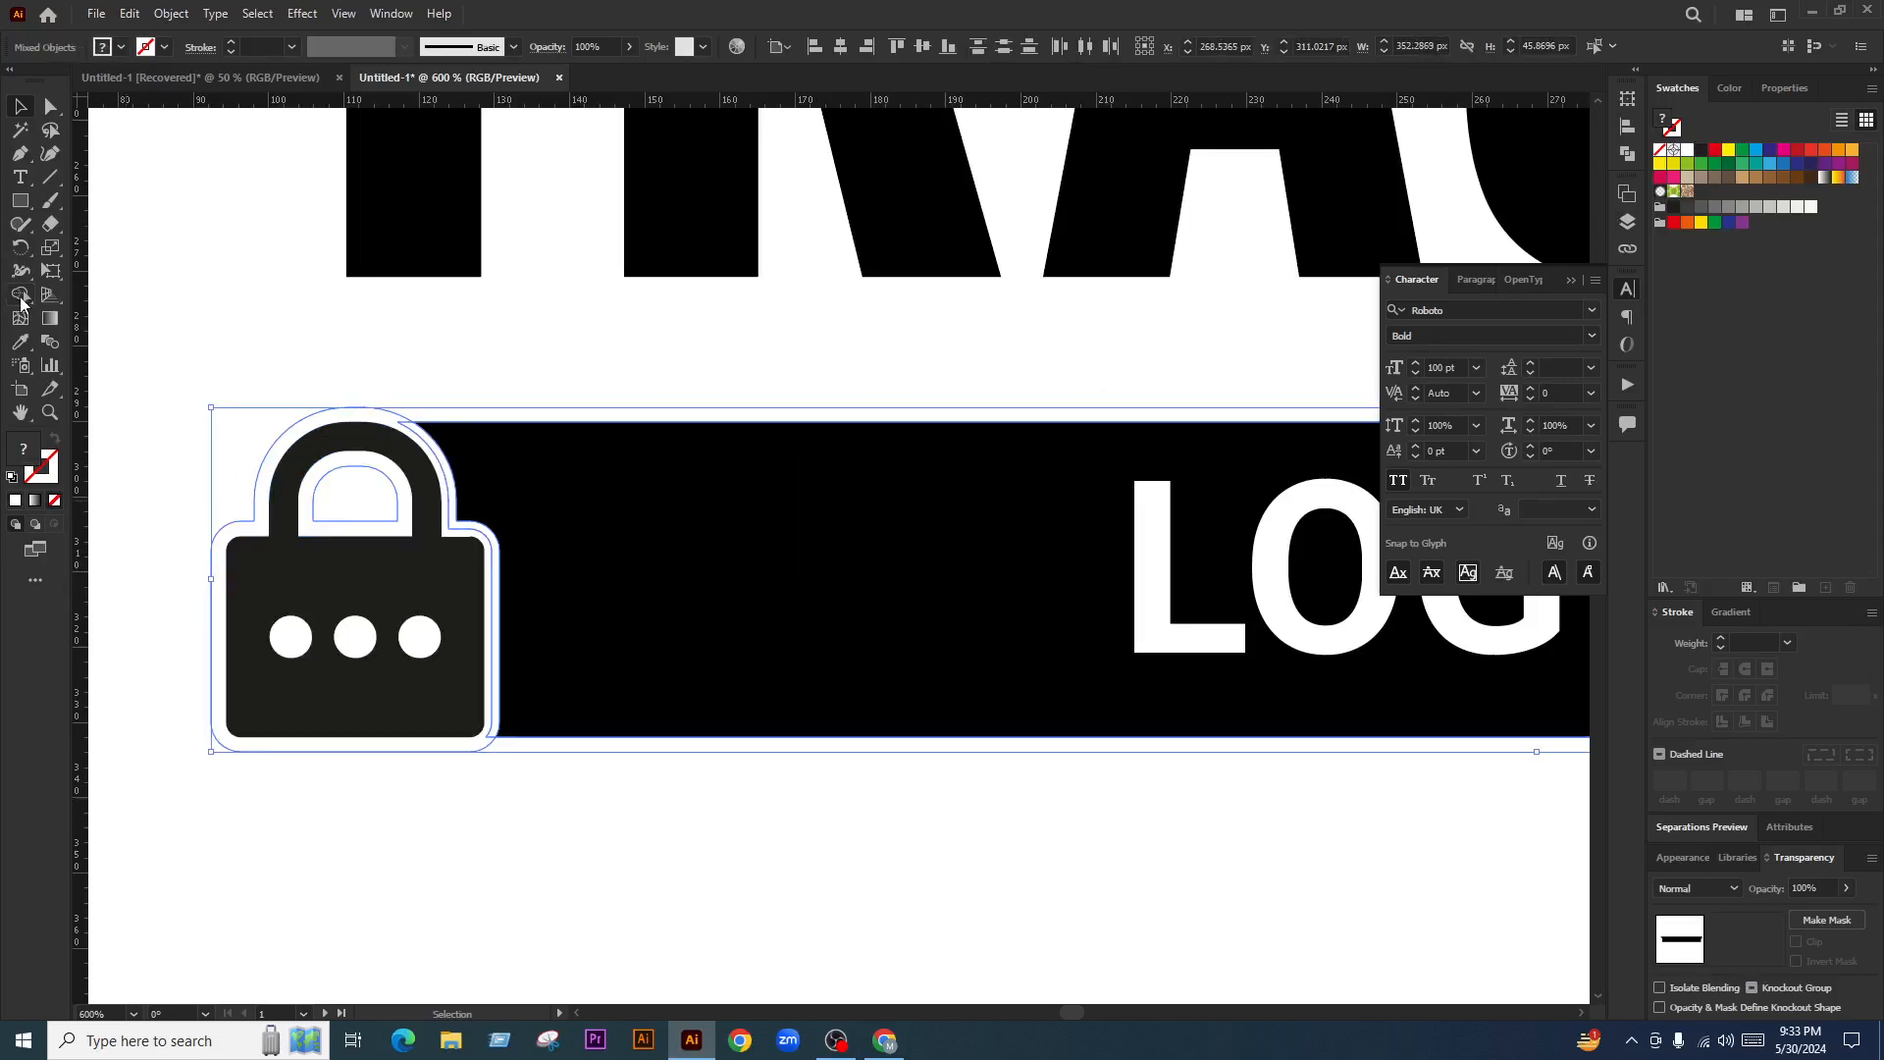
{"action": "scroll", "coordinate": [440, 527], "scroll_direction": "up", "scroll_amount": 2}
{"action": "left_click", "coordinate": [466, 489], "text": "alt"}
{"action": "left_click", "coordinate": [447, 509], "text": "alt"}
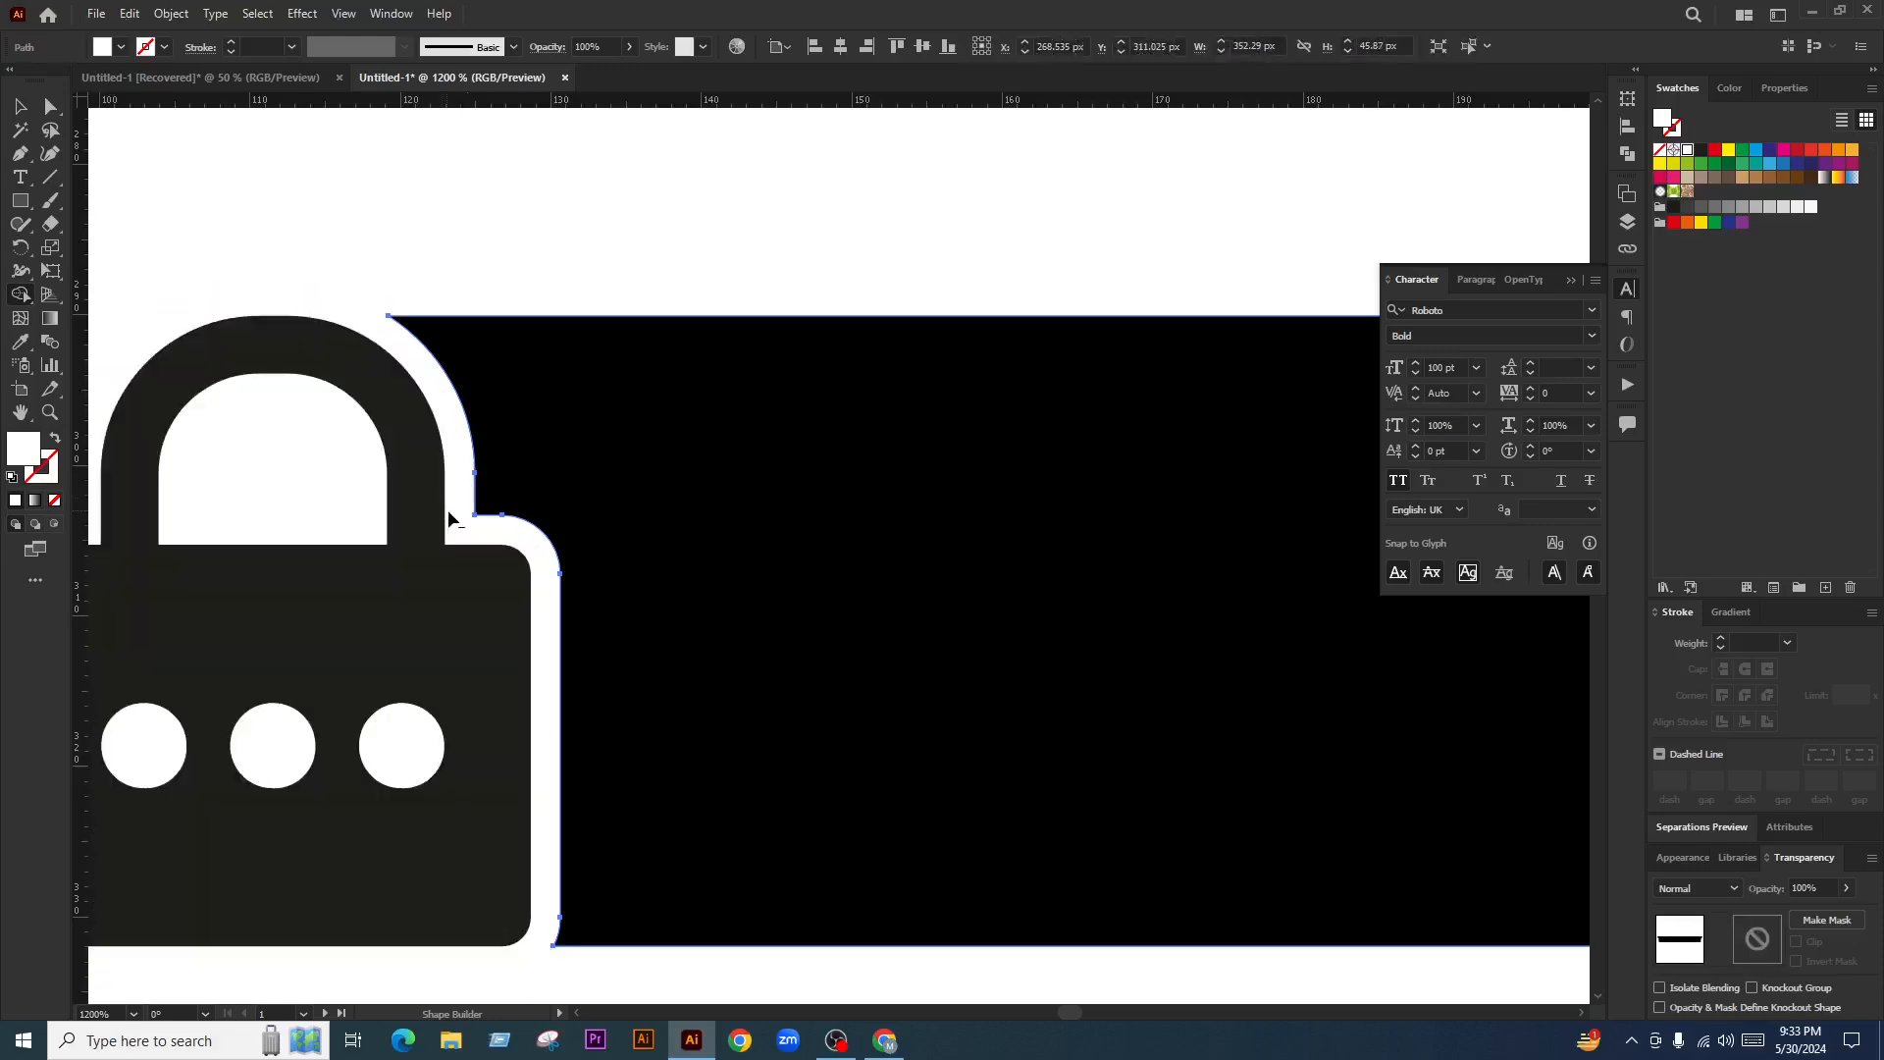
Return to the Selection tool and clear the selection
{"action": "left_click", "coordinate": [17, 107]}
{"action": "left_click", "coordinate": [457, 432]}
{"action": "scroll", "coordinate": [497, 519], "scroll_direction": "down", "scroll_amount": 3}
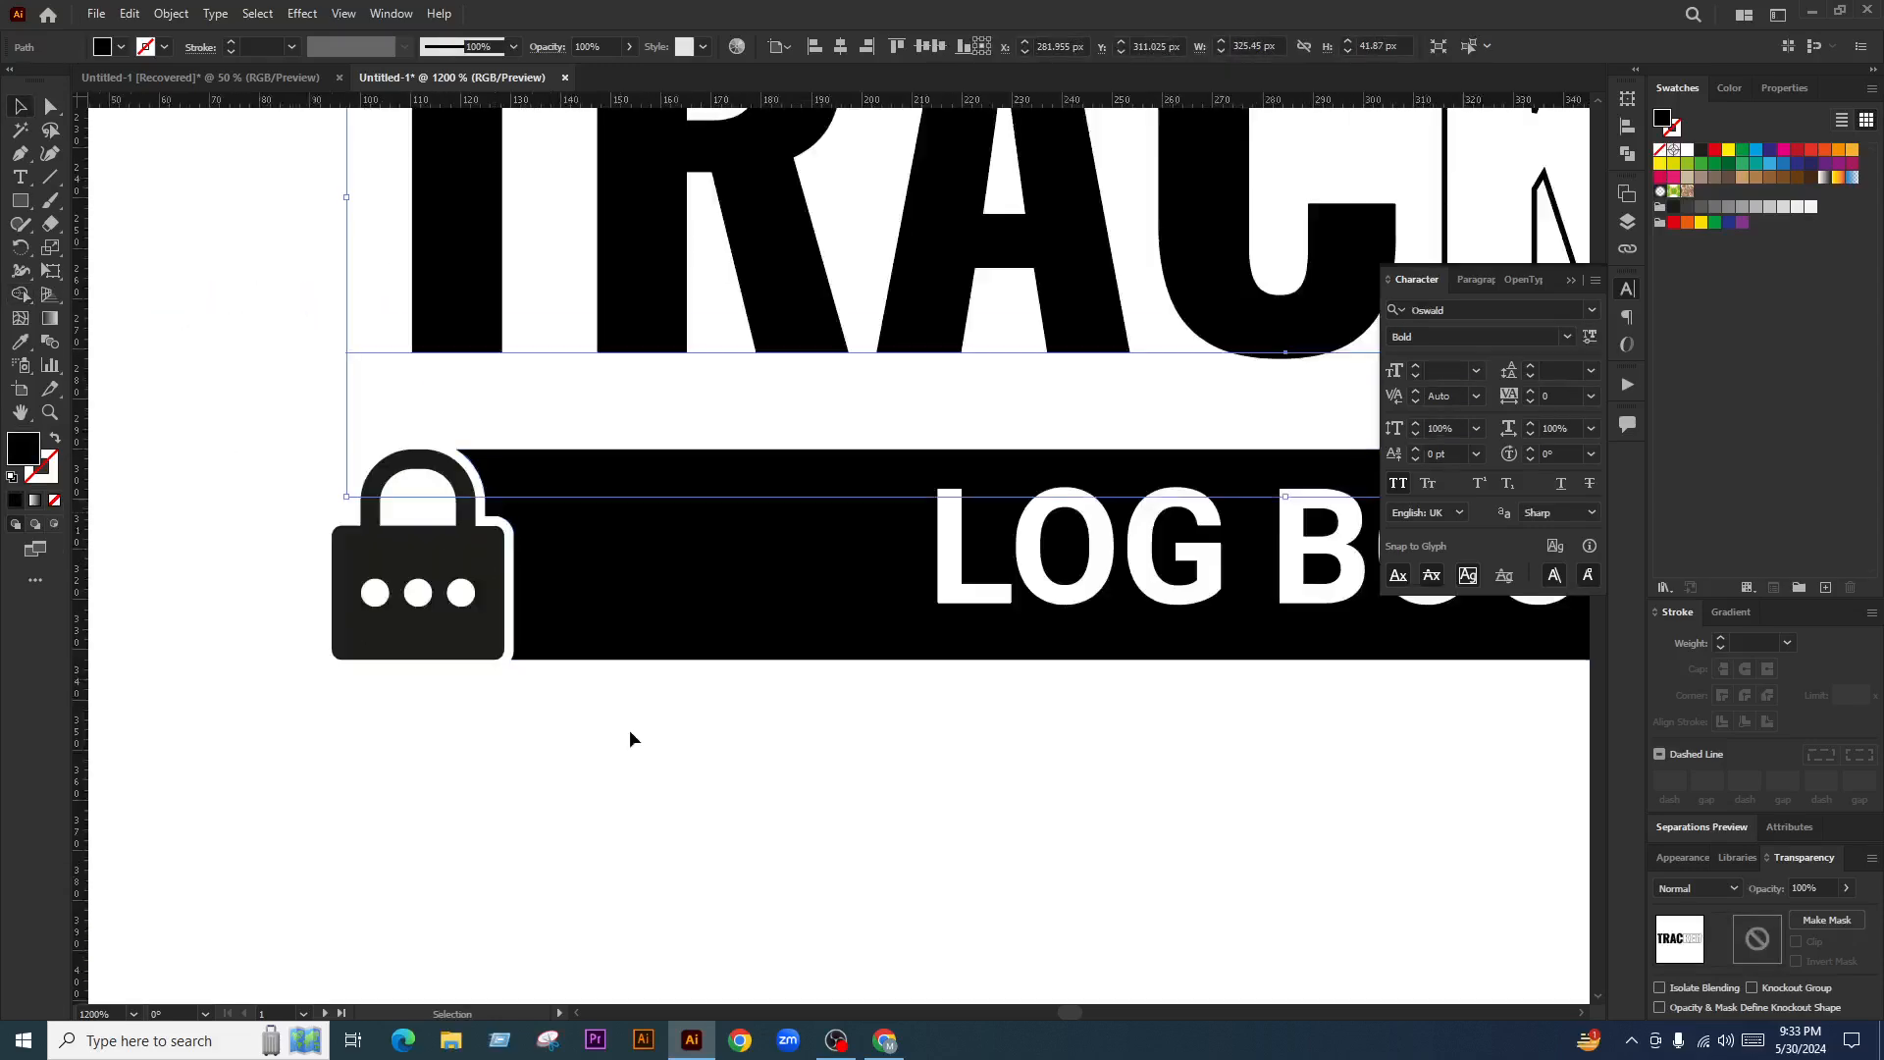
{"action": "left_click", "coordinate": [631, 728]}
{"action": "scroll", "coordinate": [409, 670], "scroll_direction": "down", "scroll_amount": 2}
Reflect a copy of the LOG BOOK bar for the right padlock end
{"action": "left_click", "coordinate": [551, 654]}
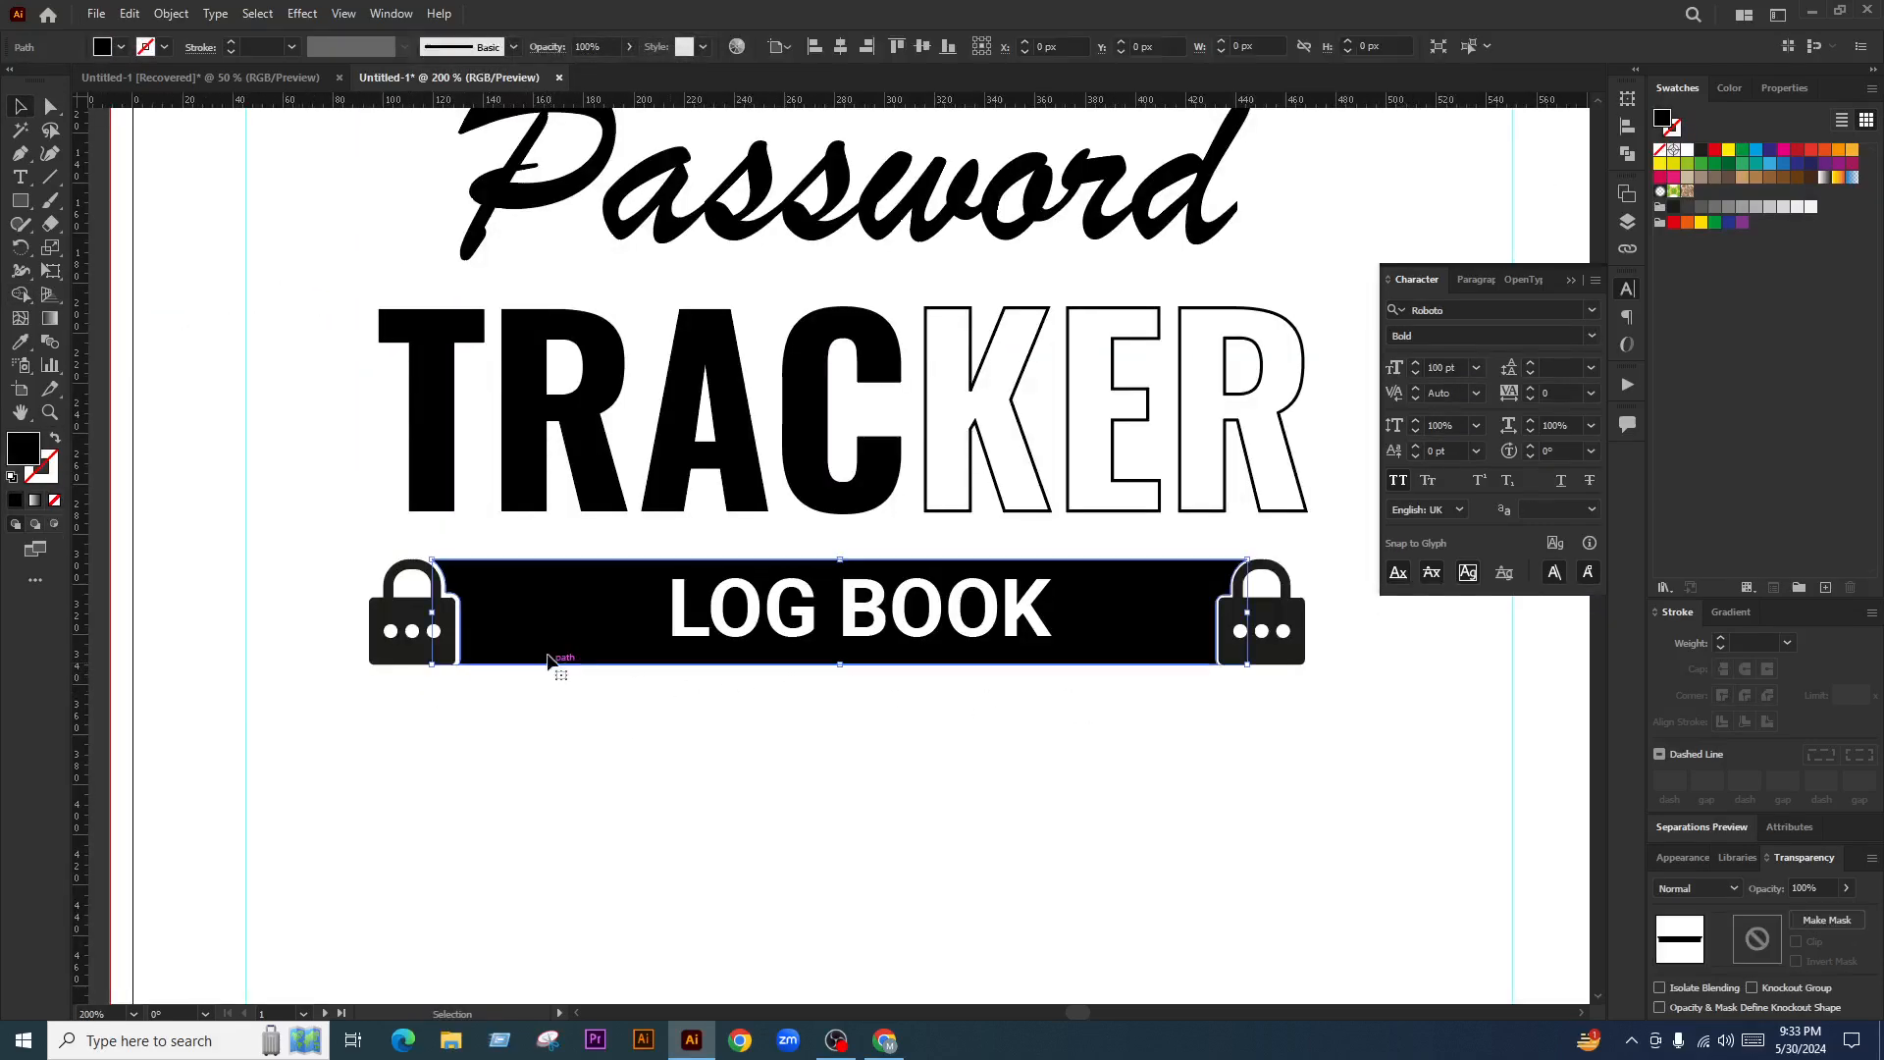
{"action": "right_click", "coordinate": [551, 656]}
{"action": "mouse_move", "coordinate": [648, 527]}
{"action": "left_click", "coordinate": [805, 600]}
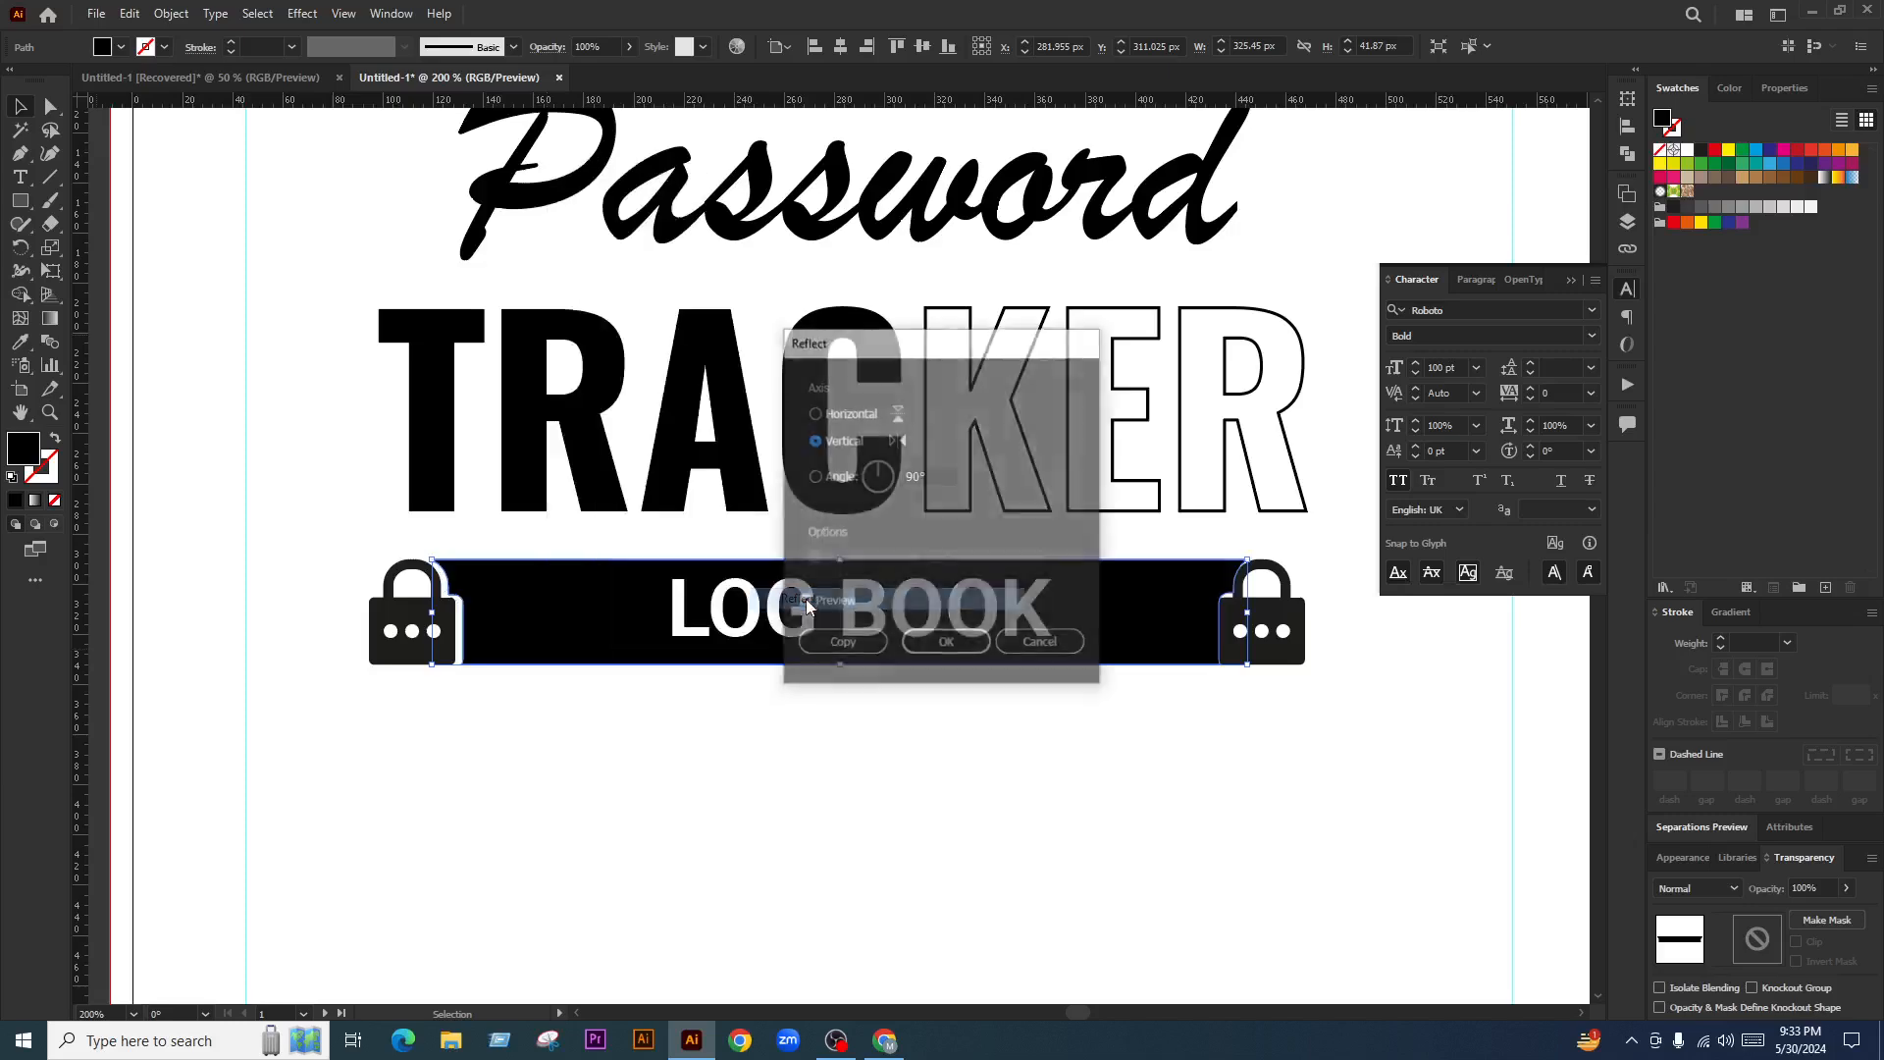
{"action": "left_click", "coordinate": [830, 655]}
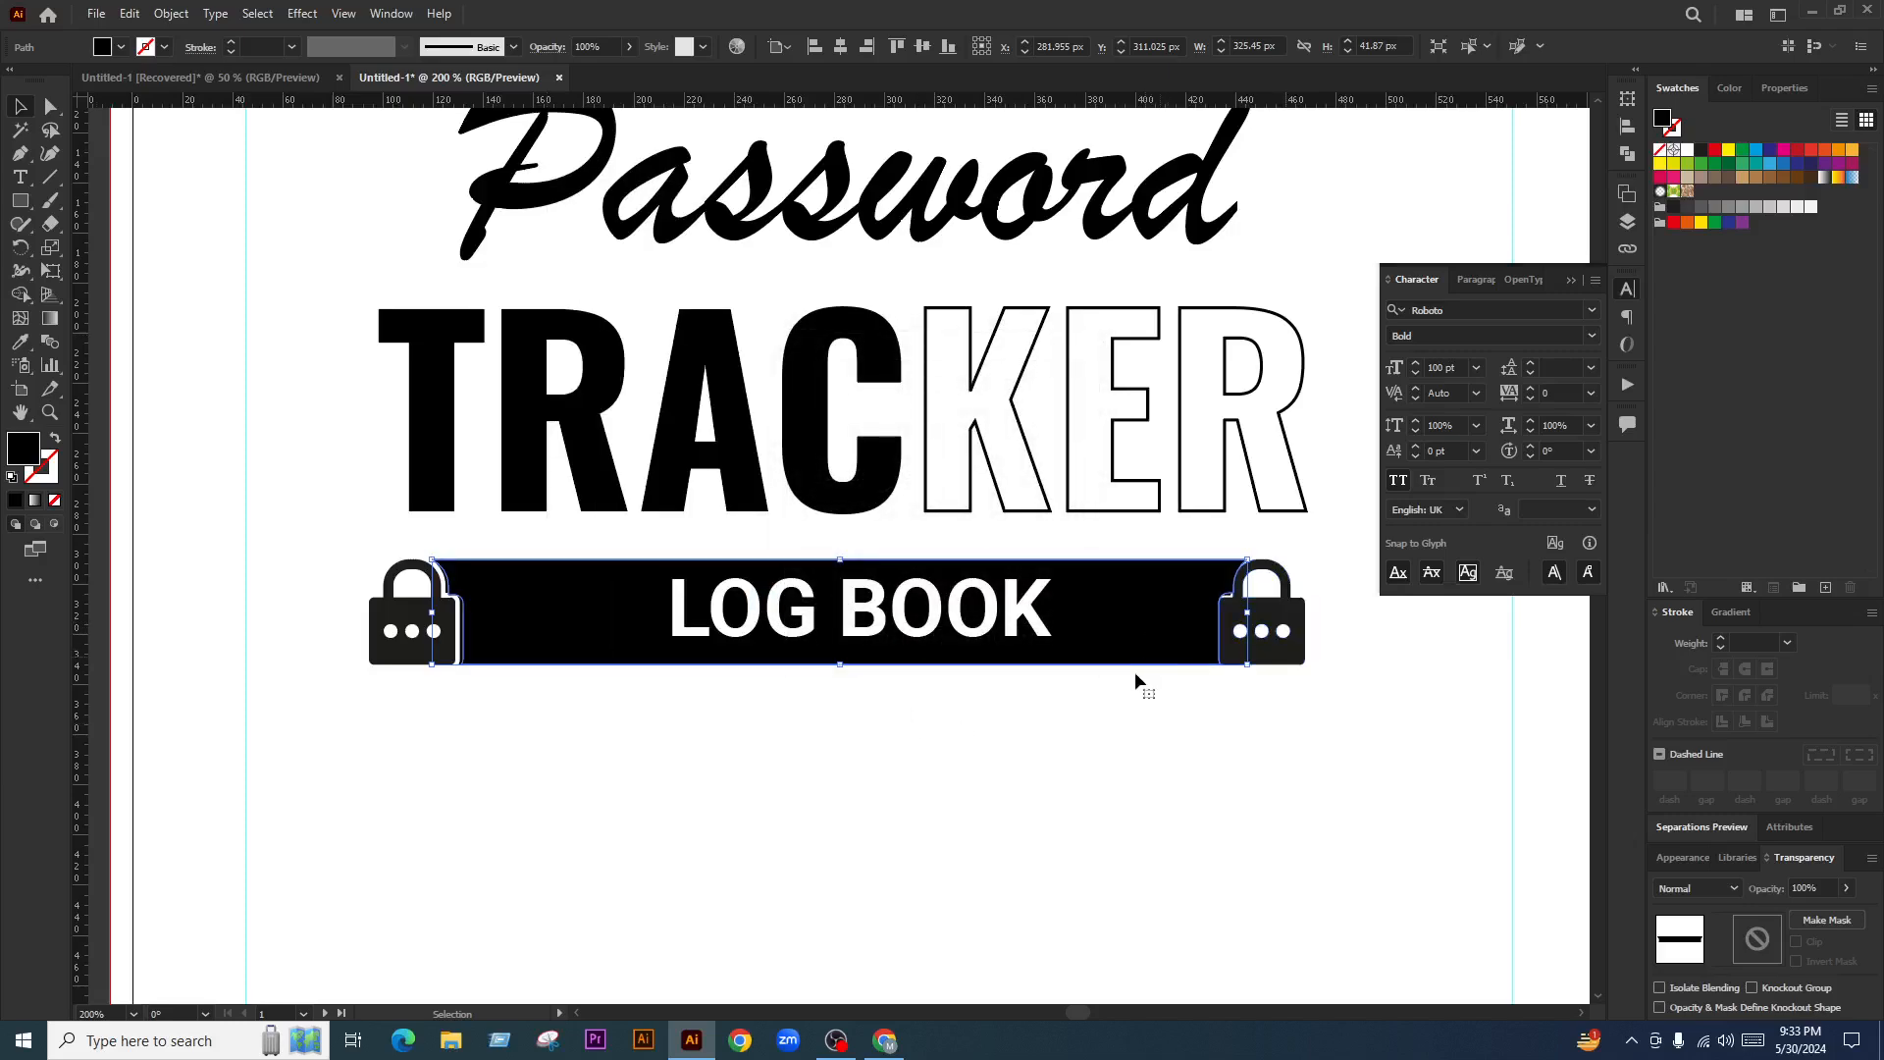
Select both bar shapes and delete the slivers along the left padlock's outline with Shape Builder
{"action": "left_click_drag", "start_coordinate": [1134, 673], "coordinate": [1141, 645]}
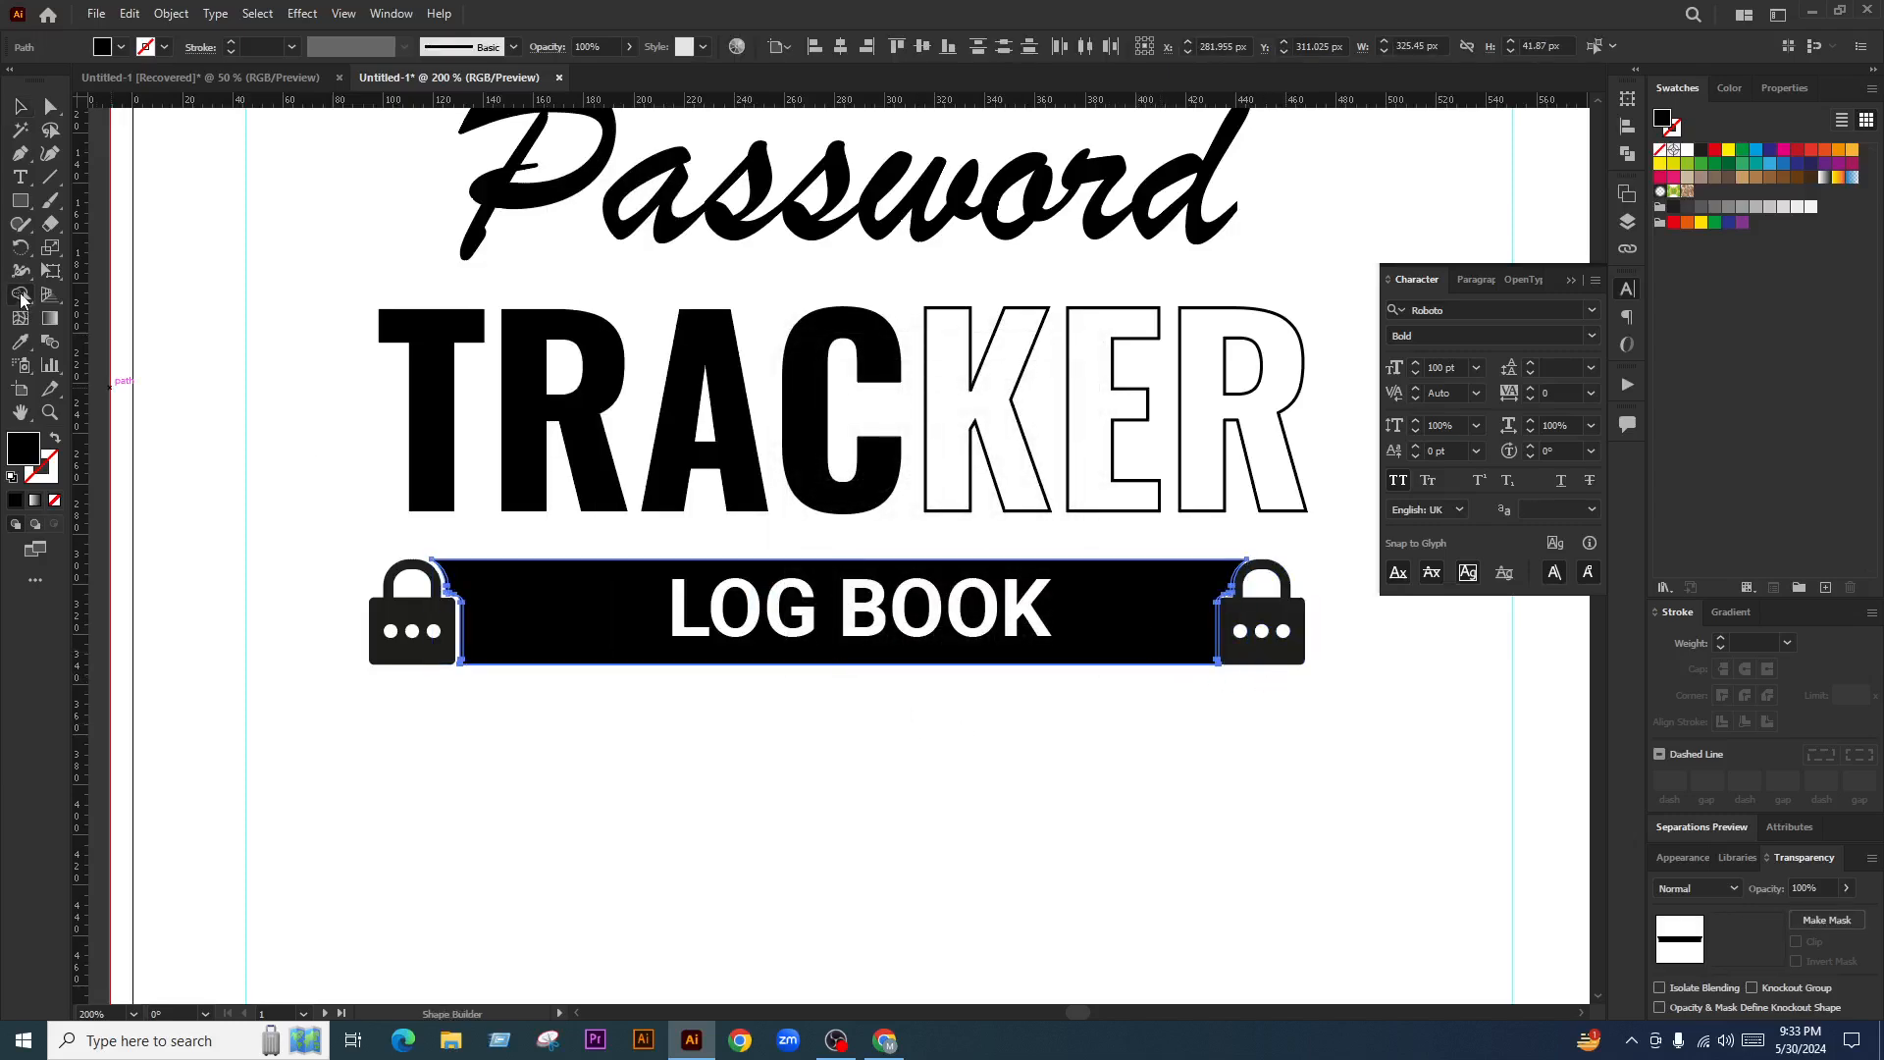
{"action": "scroll", "coordinate": [469, 642], "scroll_direction": "up", "scroll_amount": 5}
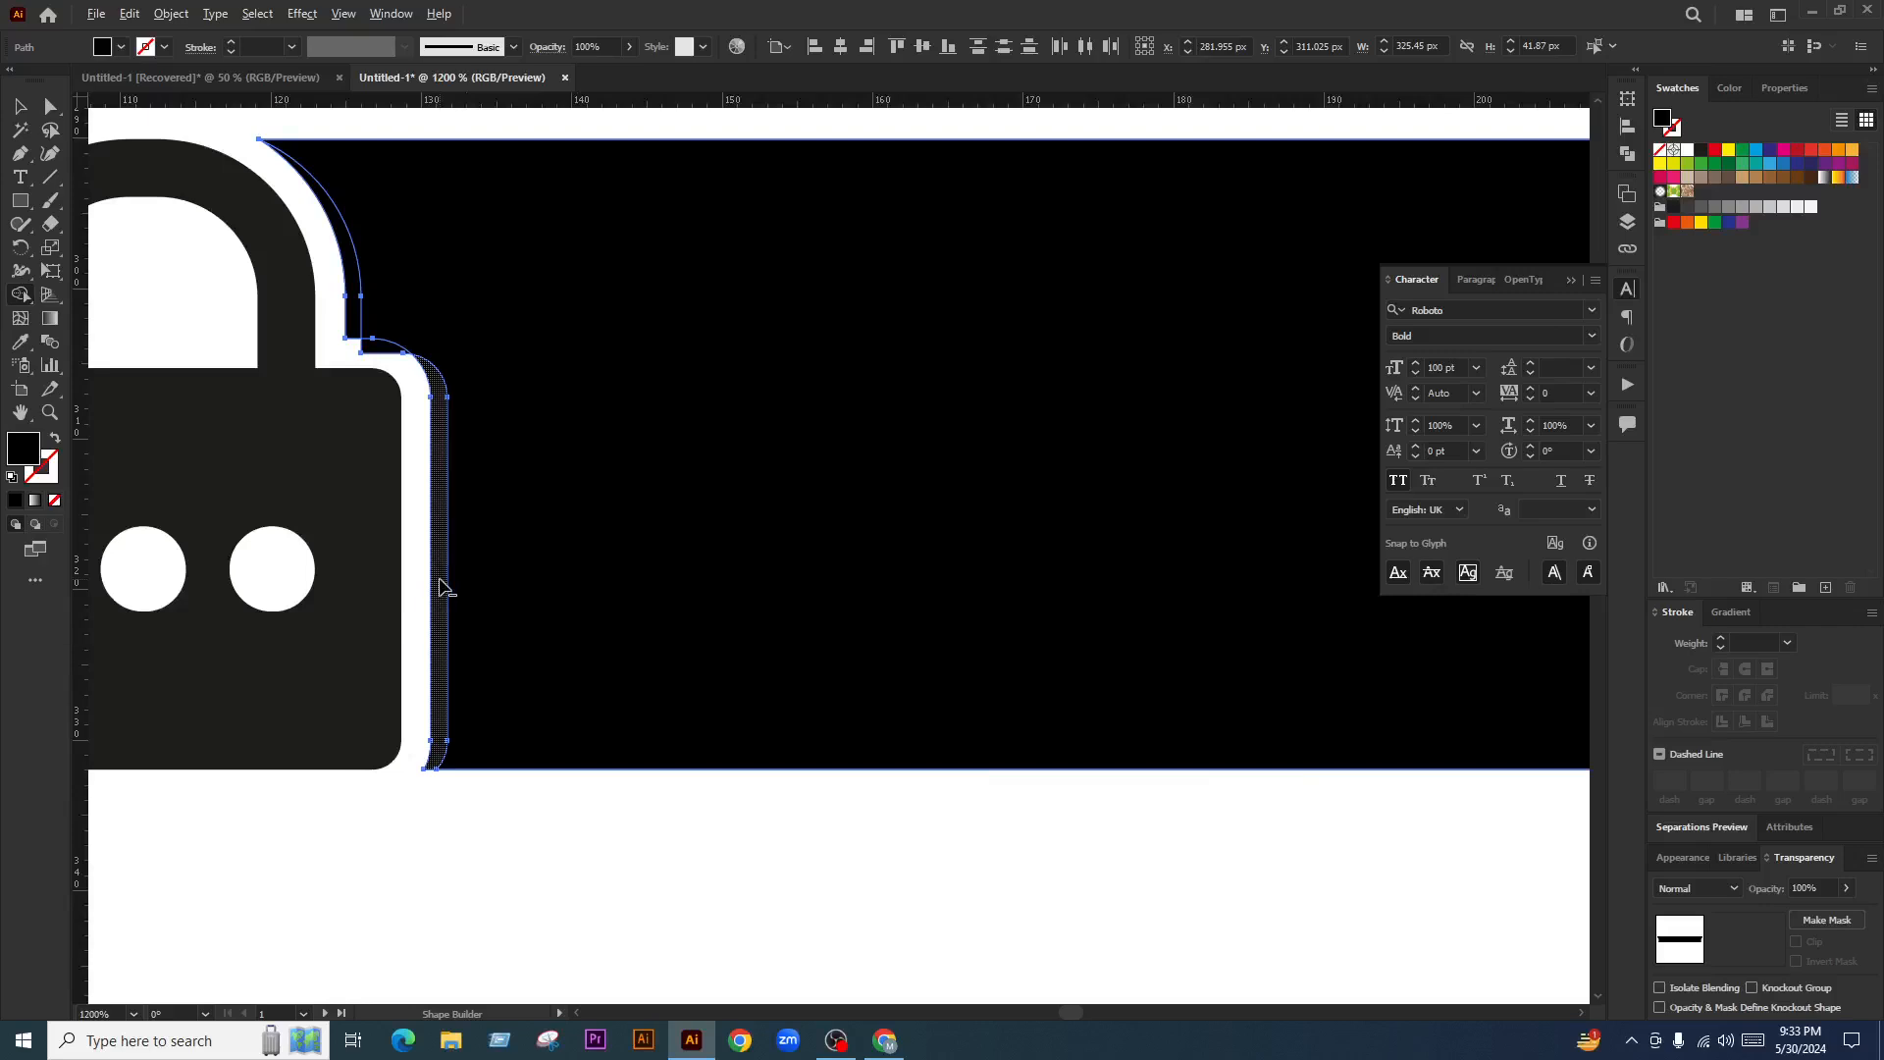
{"action": "left_click", "coordinate": [353, 316]}
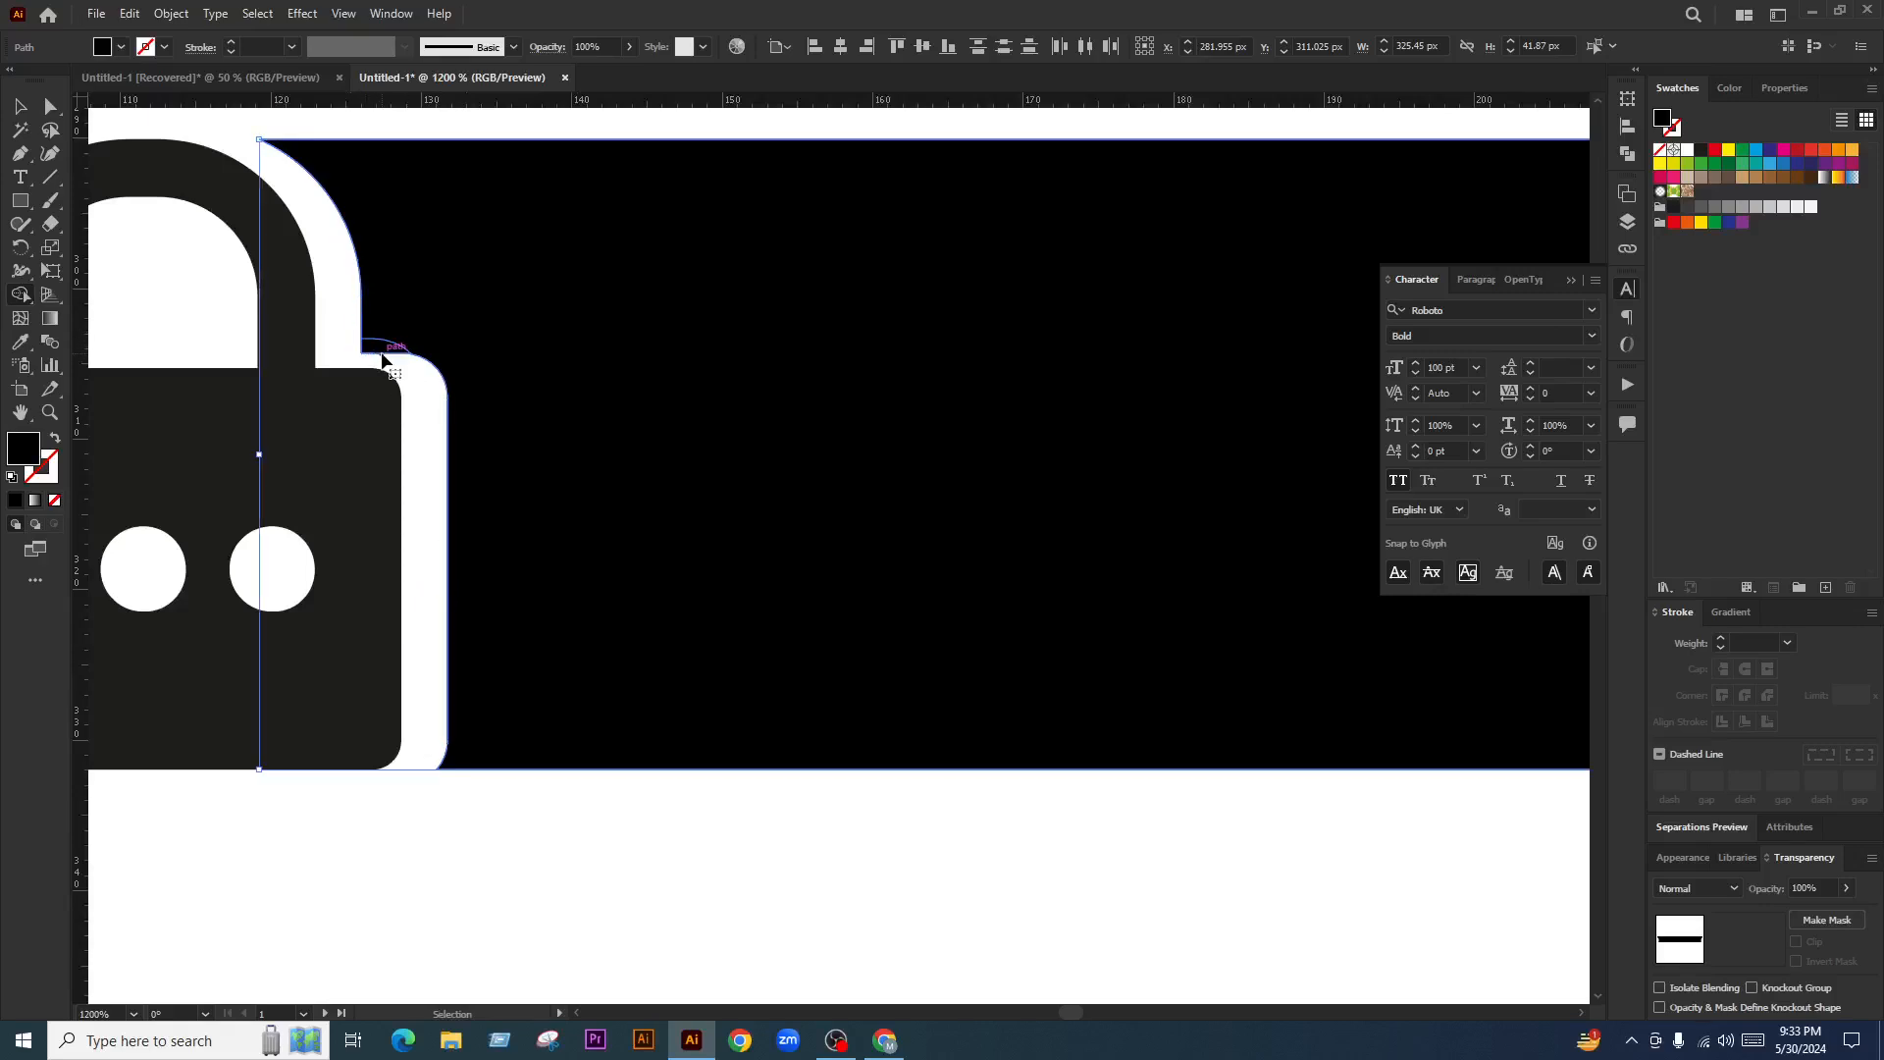
{"action": "key", "text": "ctrl+z"}
{"action": "key", "text": "ctrl+z"}
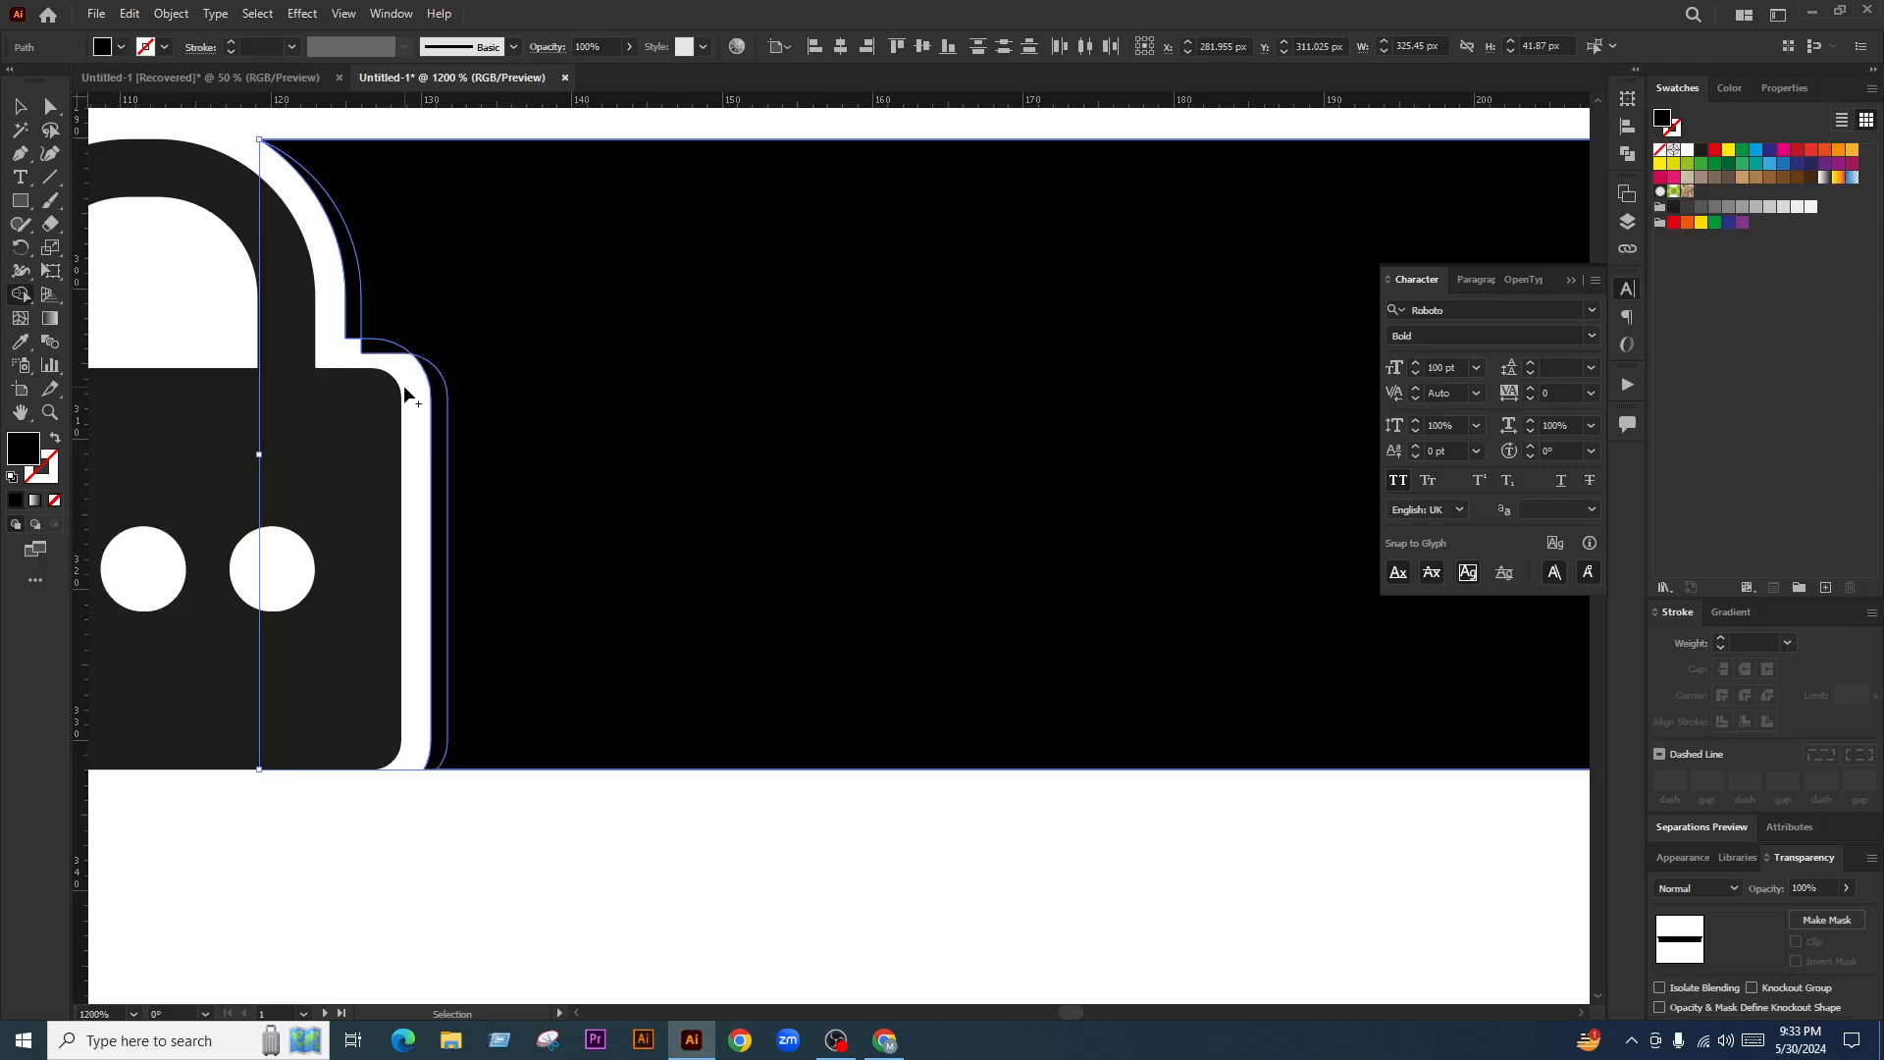
{"action": "left_click", "coordinate": [404, 392]}
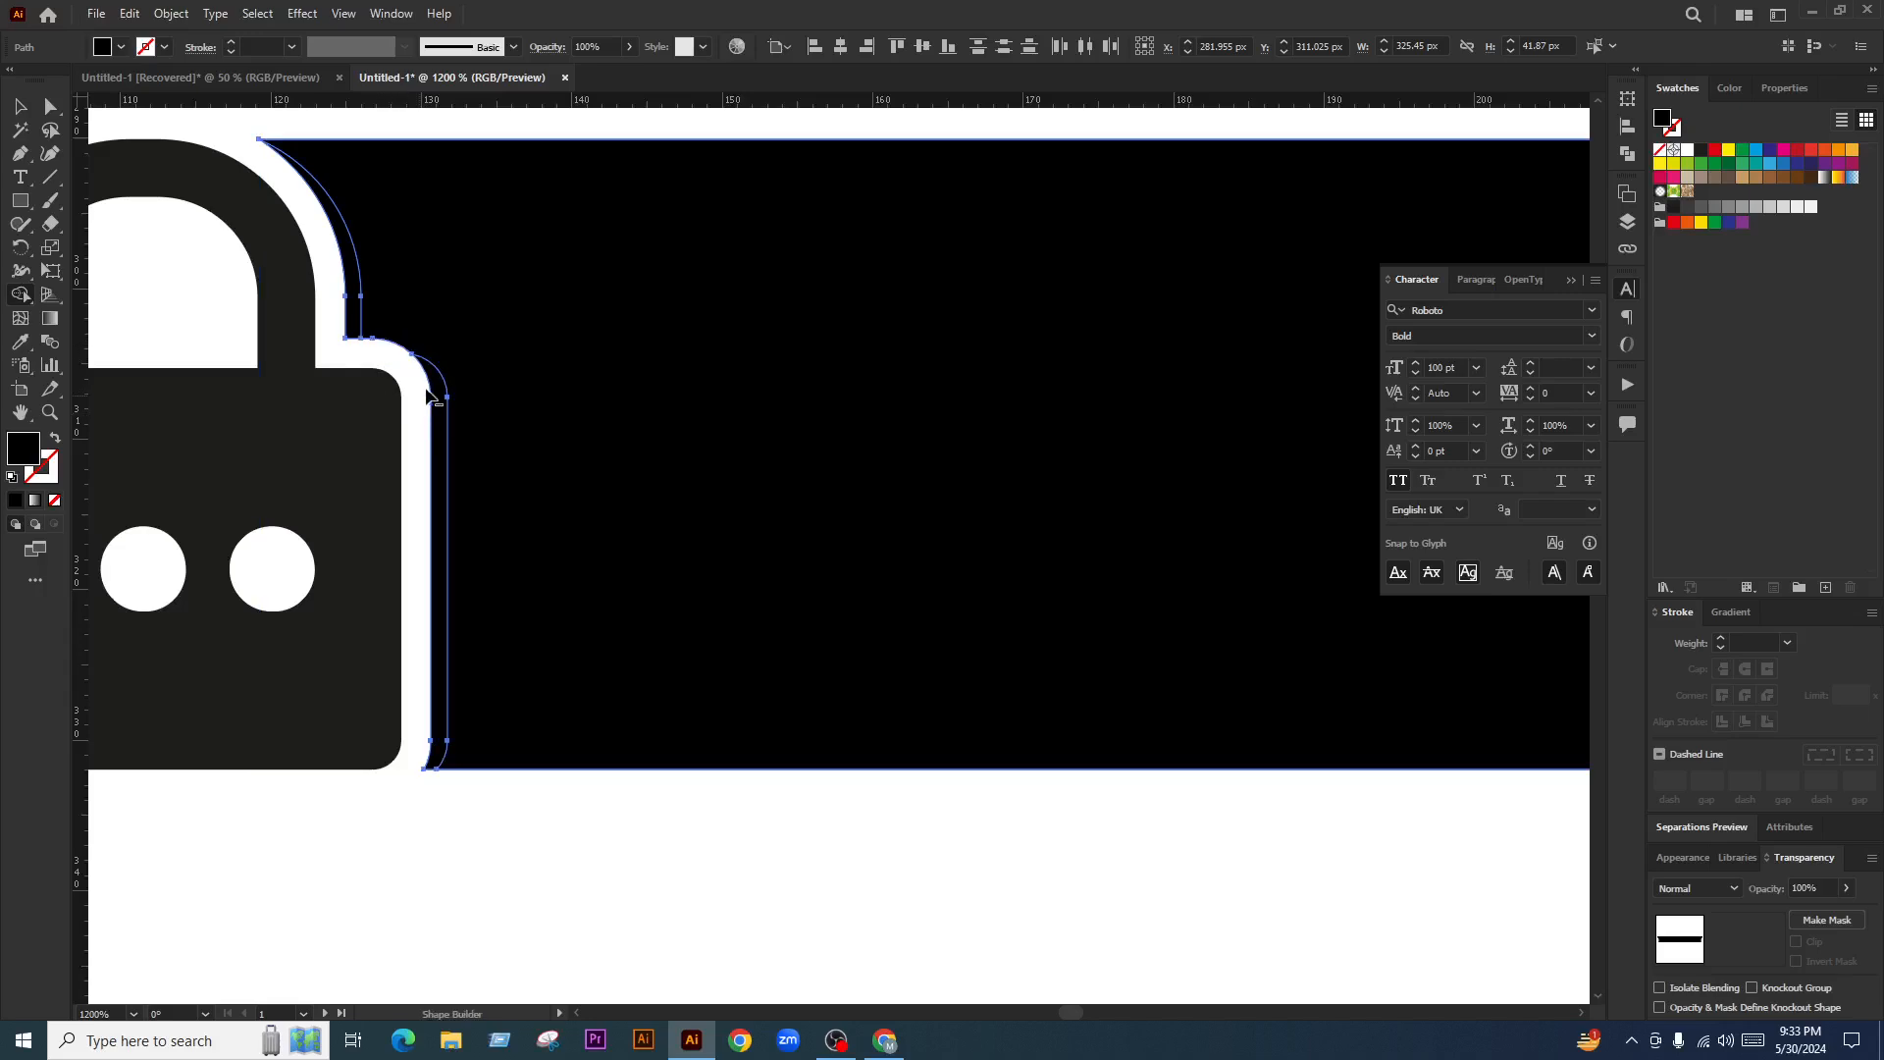
{"action": "key", "text": "ctrl+z"}
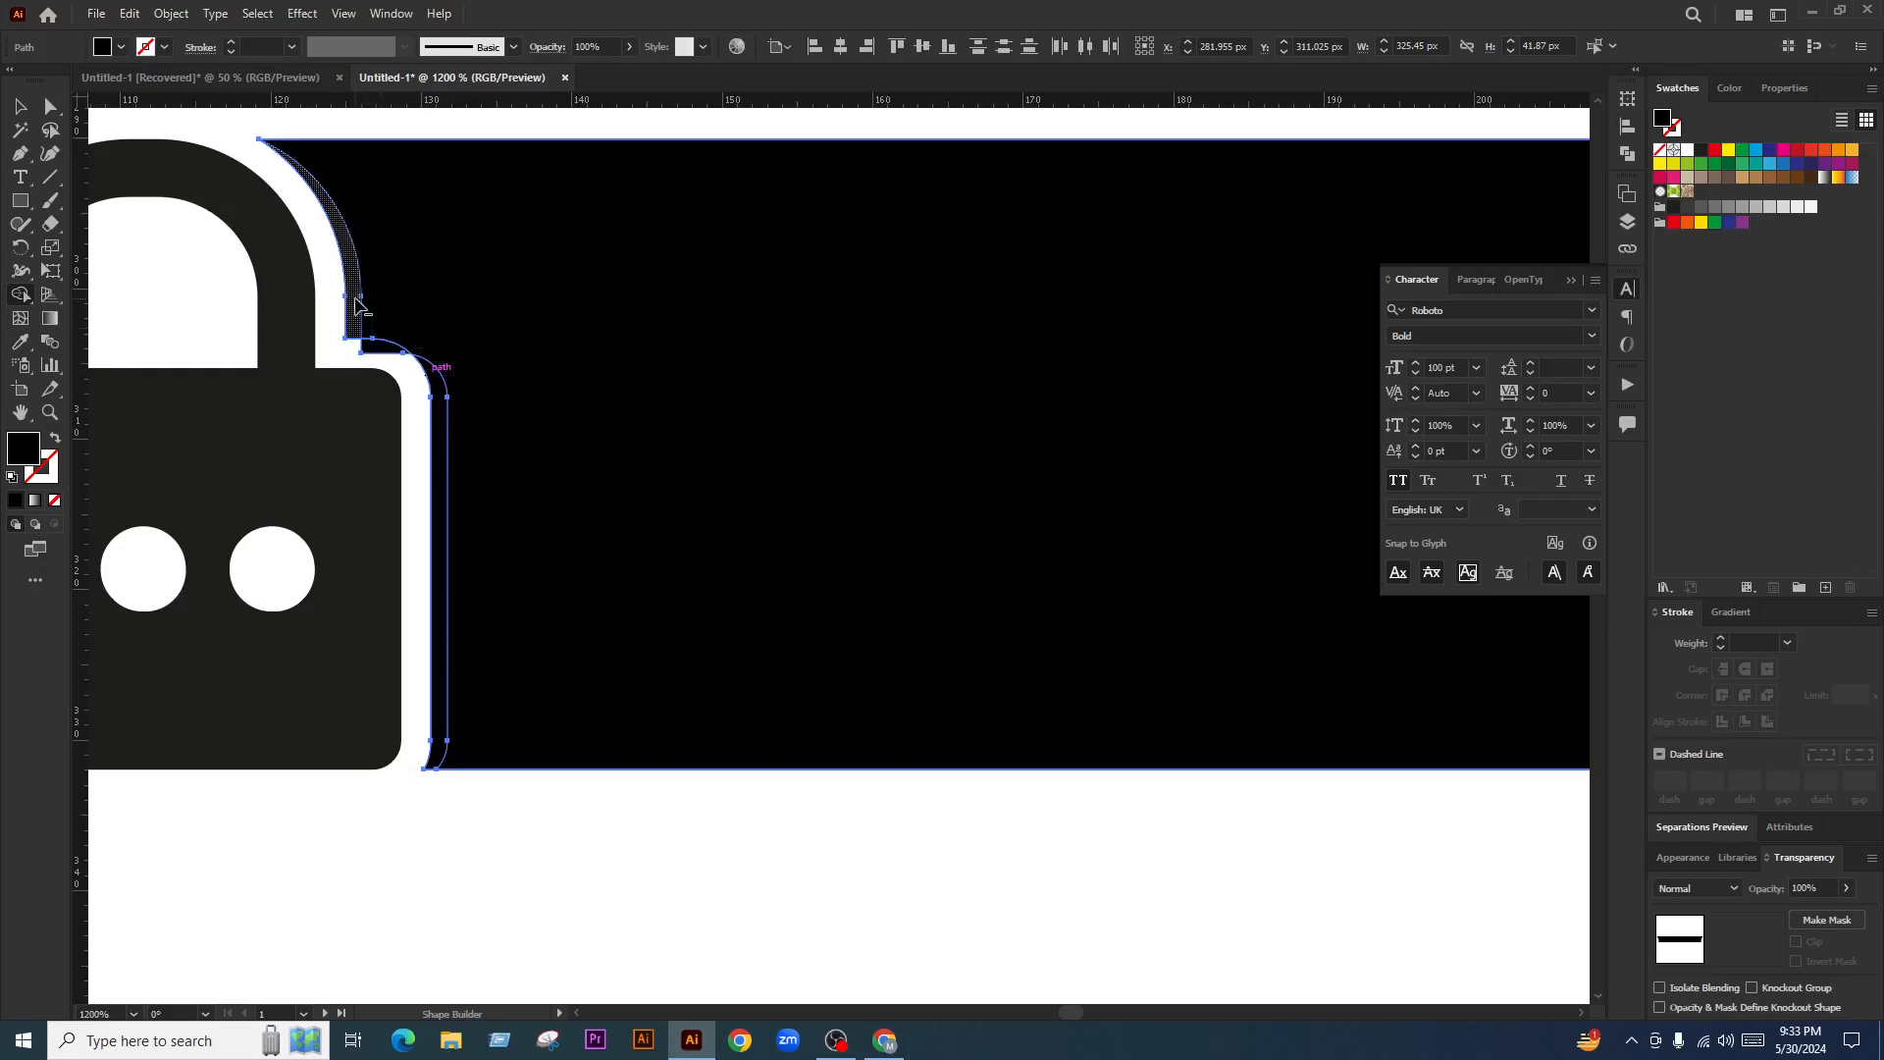
{"action": "left_click", "coordinate": [354, 298], "text": "alt"}
{"action": "left_click", "coordinate": [436, 388], "text": "alt"}
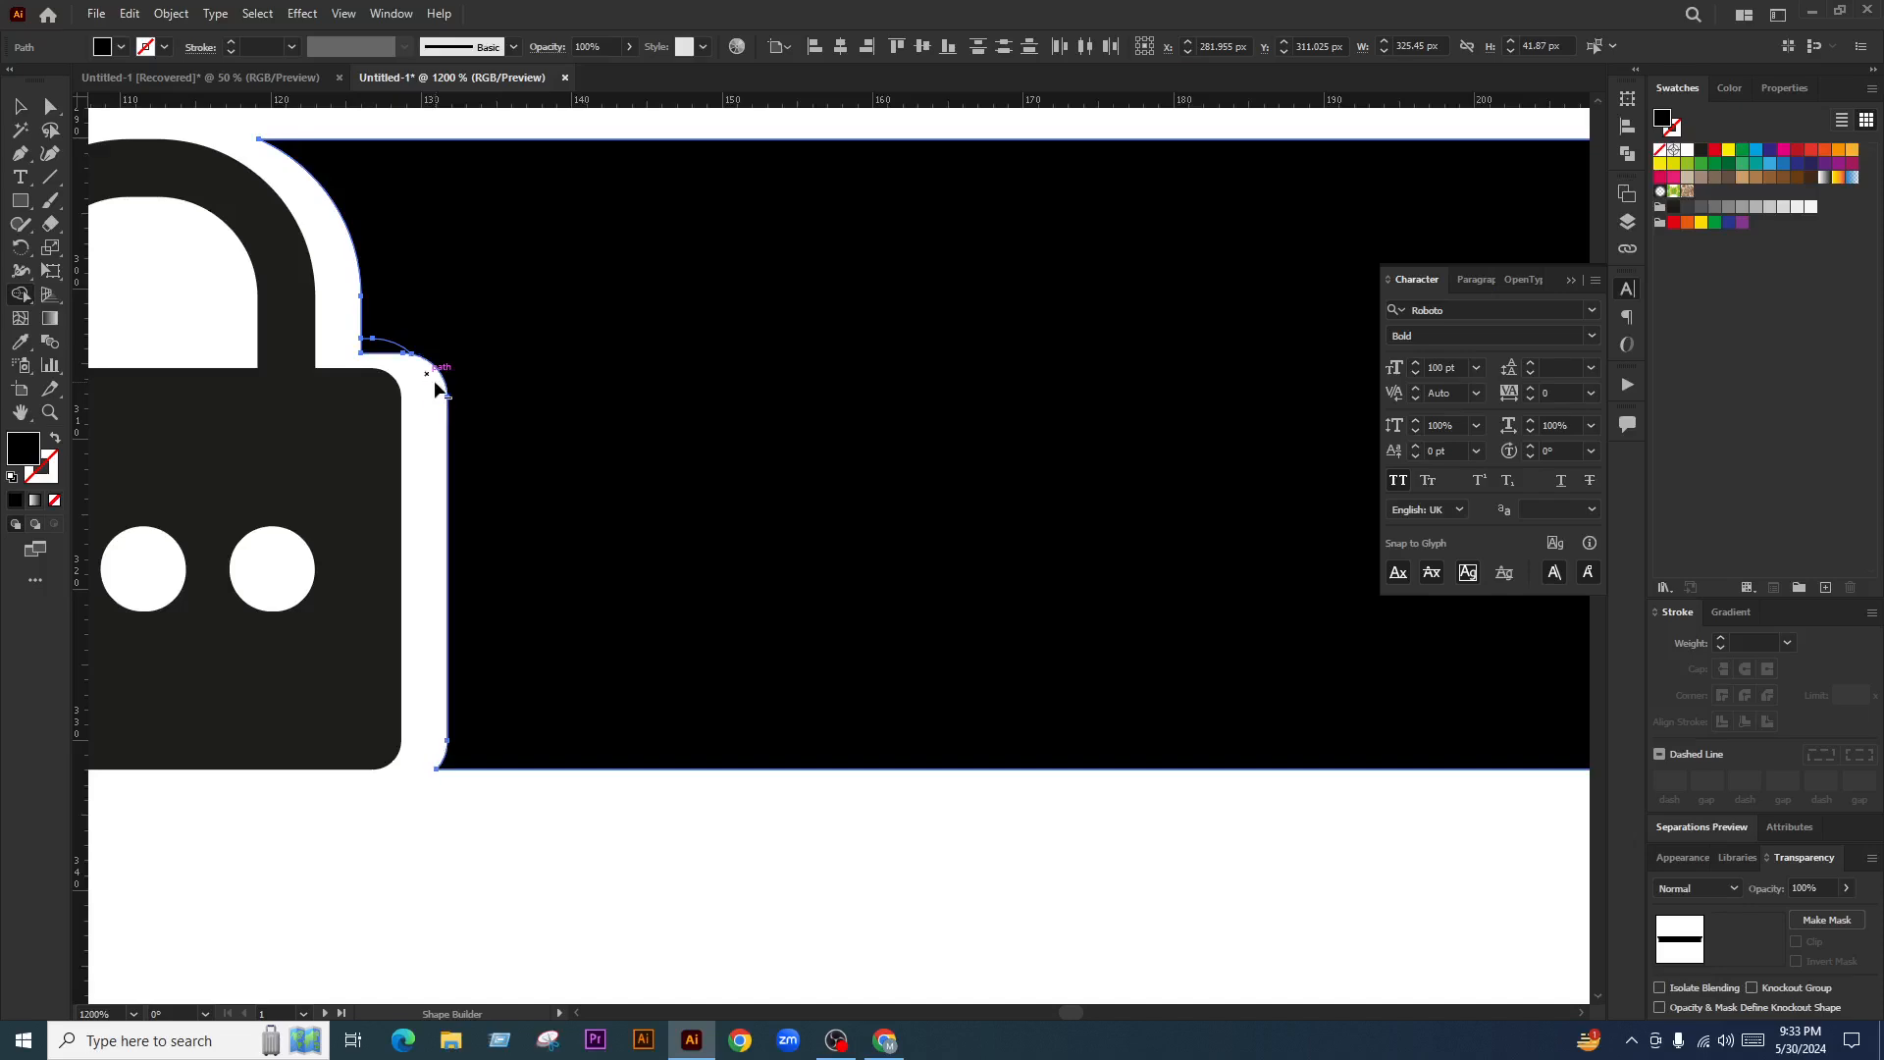
{"action": "scroll", "coordinate": [413, 341], "scroll_direction": "down", "scroll_amount": 5}
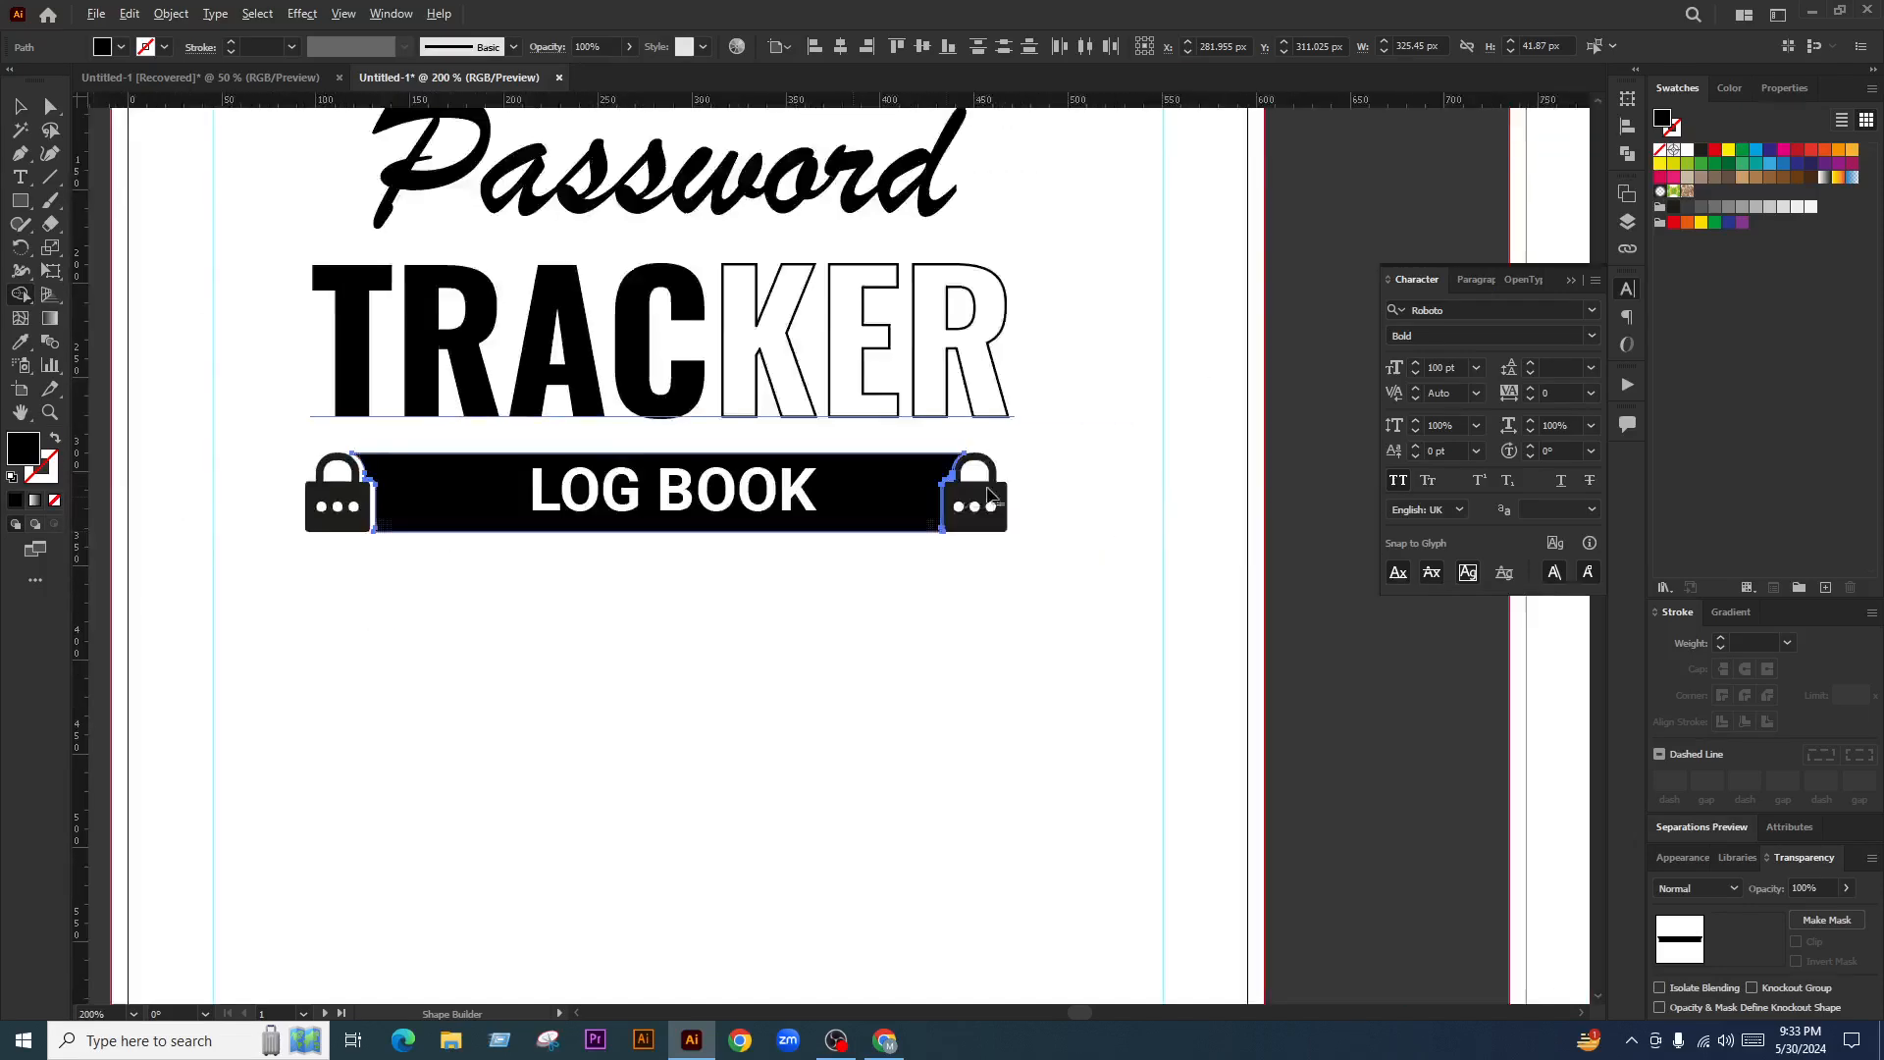
Trim the bar's slivers beside the right padlock's body and shackle with Shape Builder
{"action": "scroll", "coordinate": [883, 481], "scroll_direction": "up", "scroll_amount": 5}
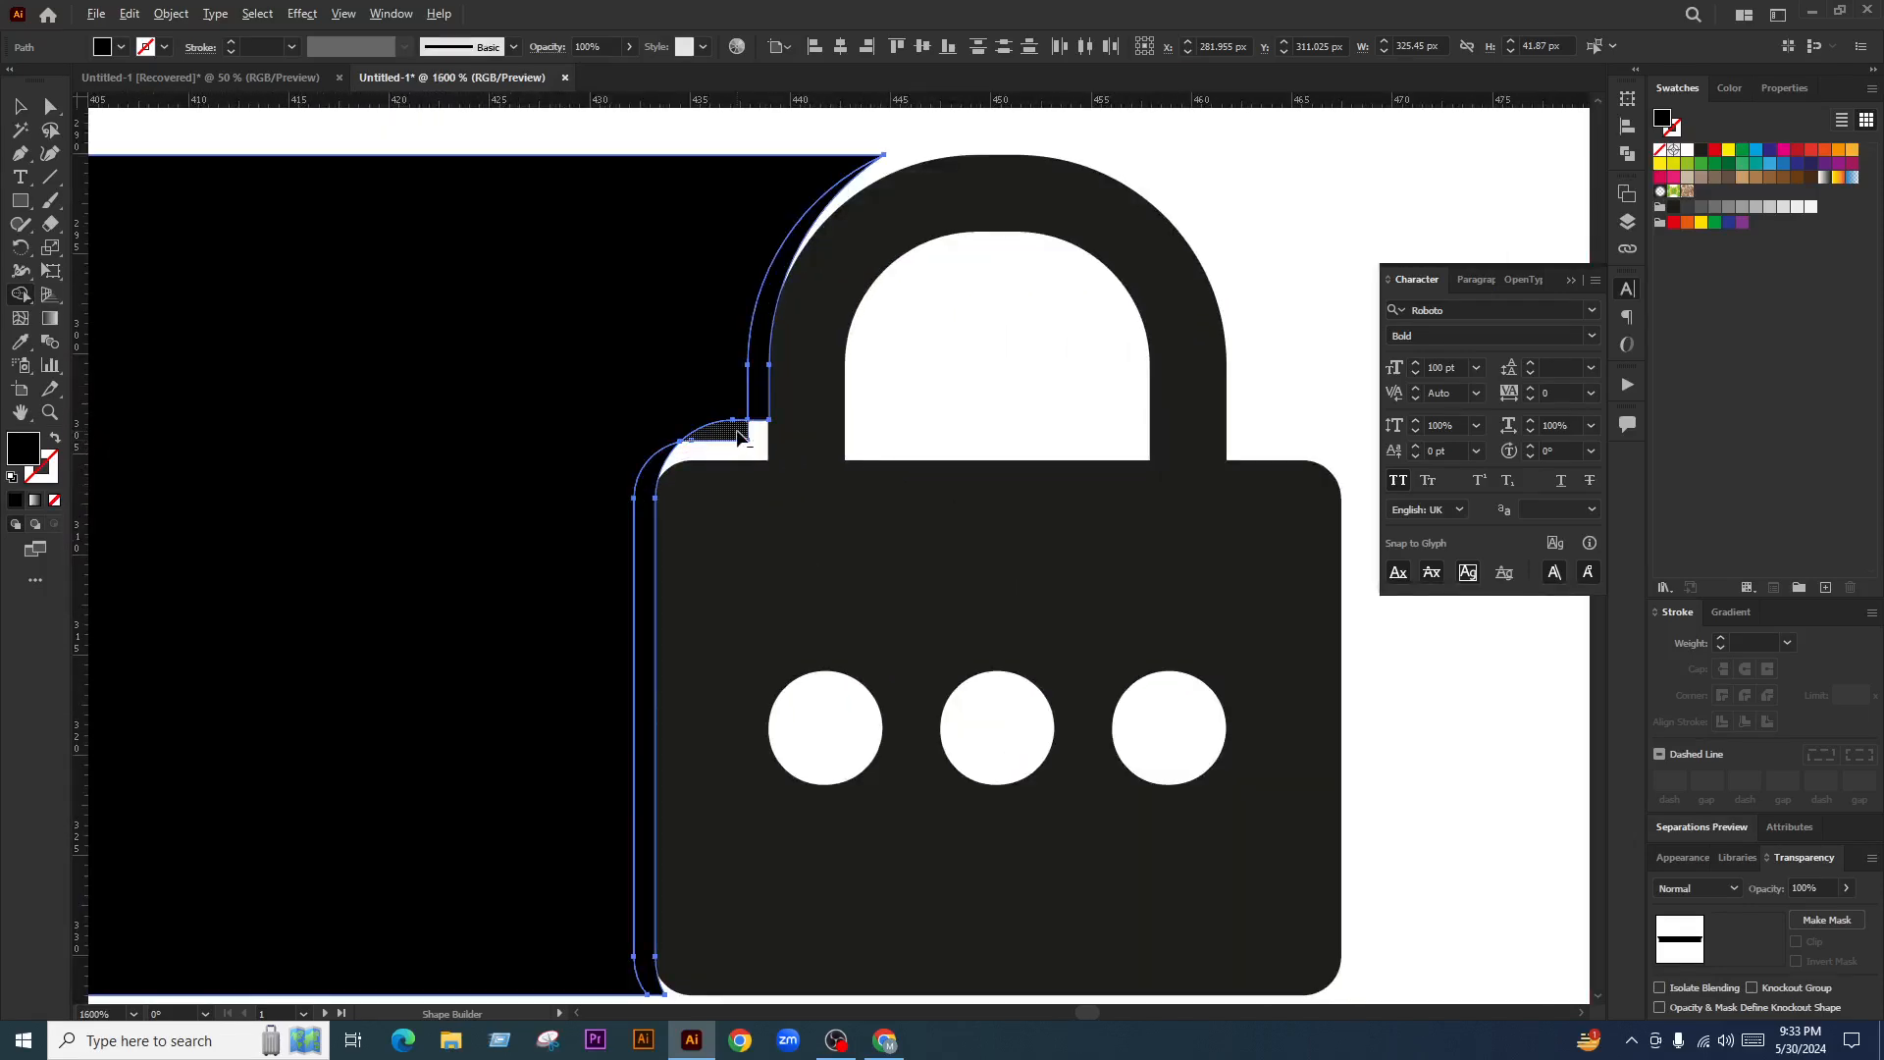
{"action": "left_click", "coordinate": [645, 483], "text": "alt"}
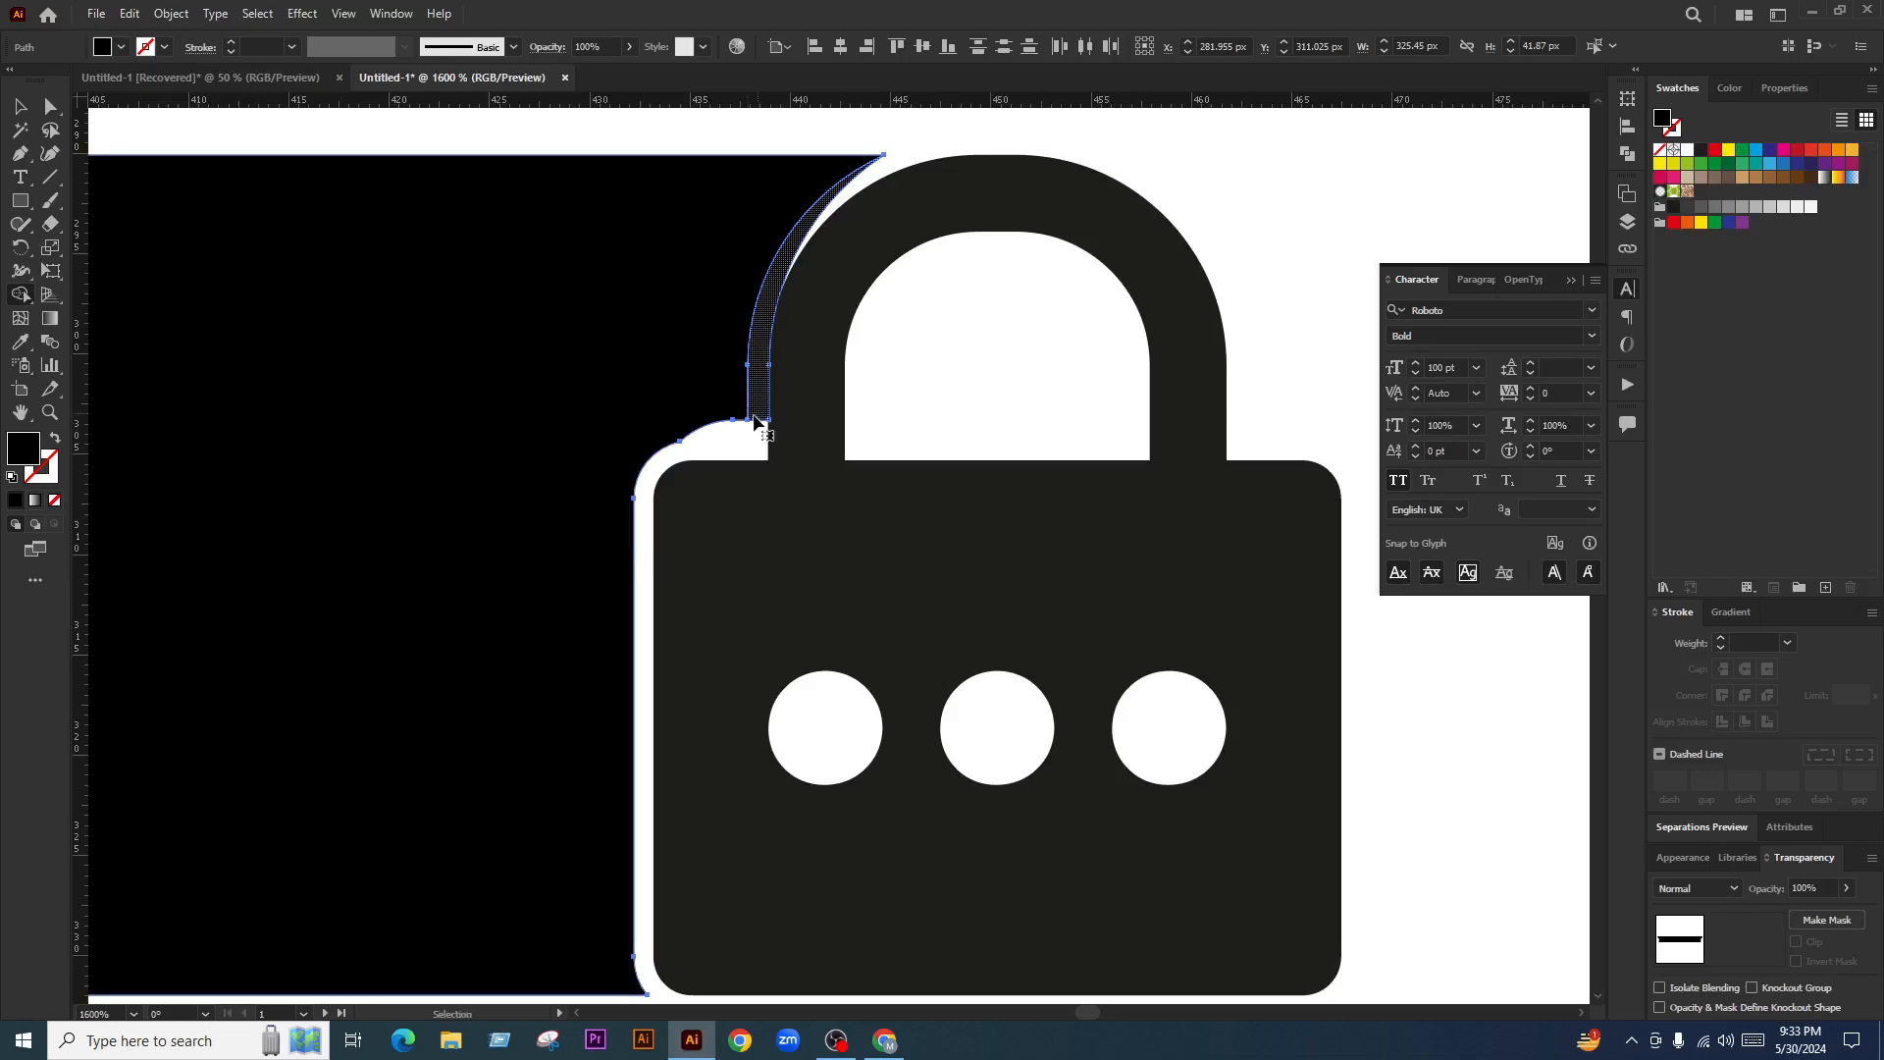
{"action": "key", "text": "ctrl+z"}
{"action": "left_click", "coordinate": [660, 463], "text": "alt"}
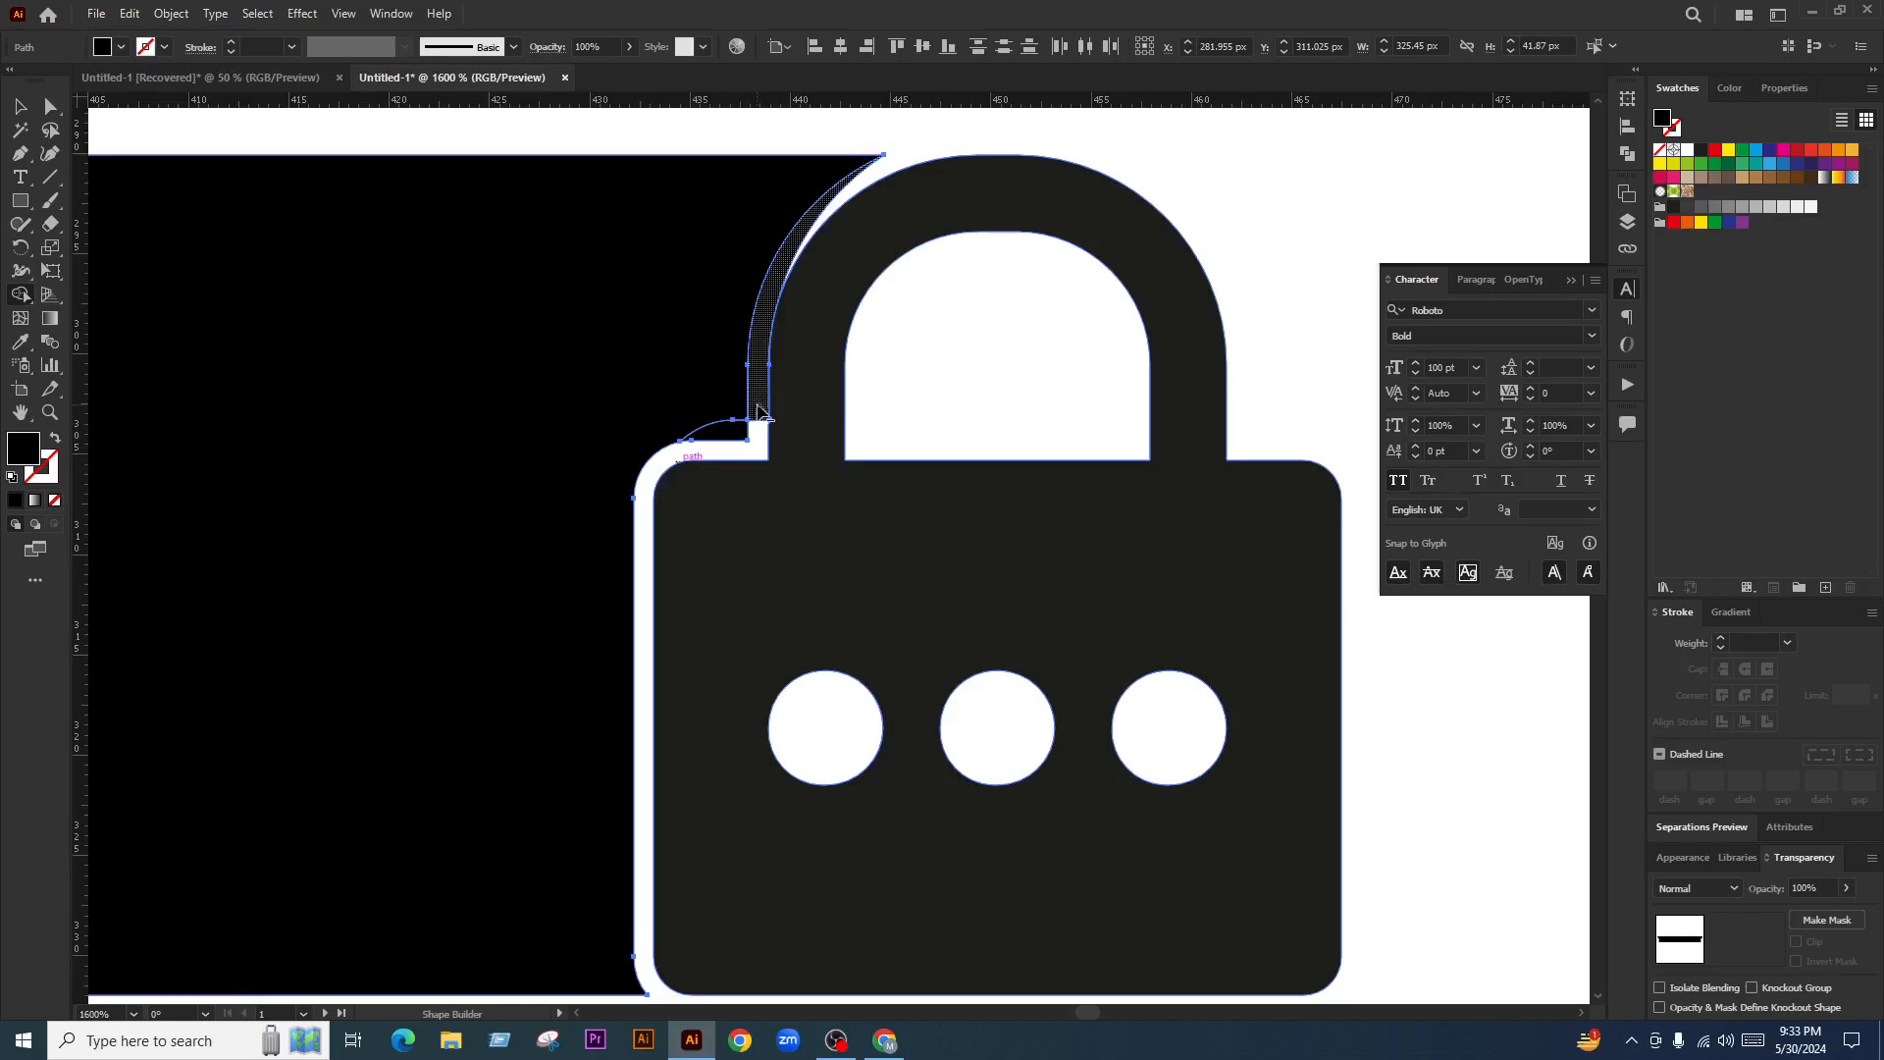
{"action": "left_click", "coordinate": [757, 402], "text": "alt"}
{"action": "left_click_drag", "start_coordinate": [718, 428], "coordinate": [771, 475]}
{"action": "scroll", "coordinate": [839, 468], "scroll_direction": "down", "scroll_amount": 5}
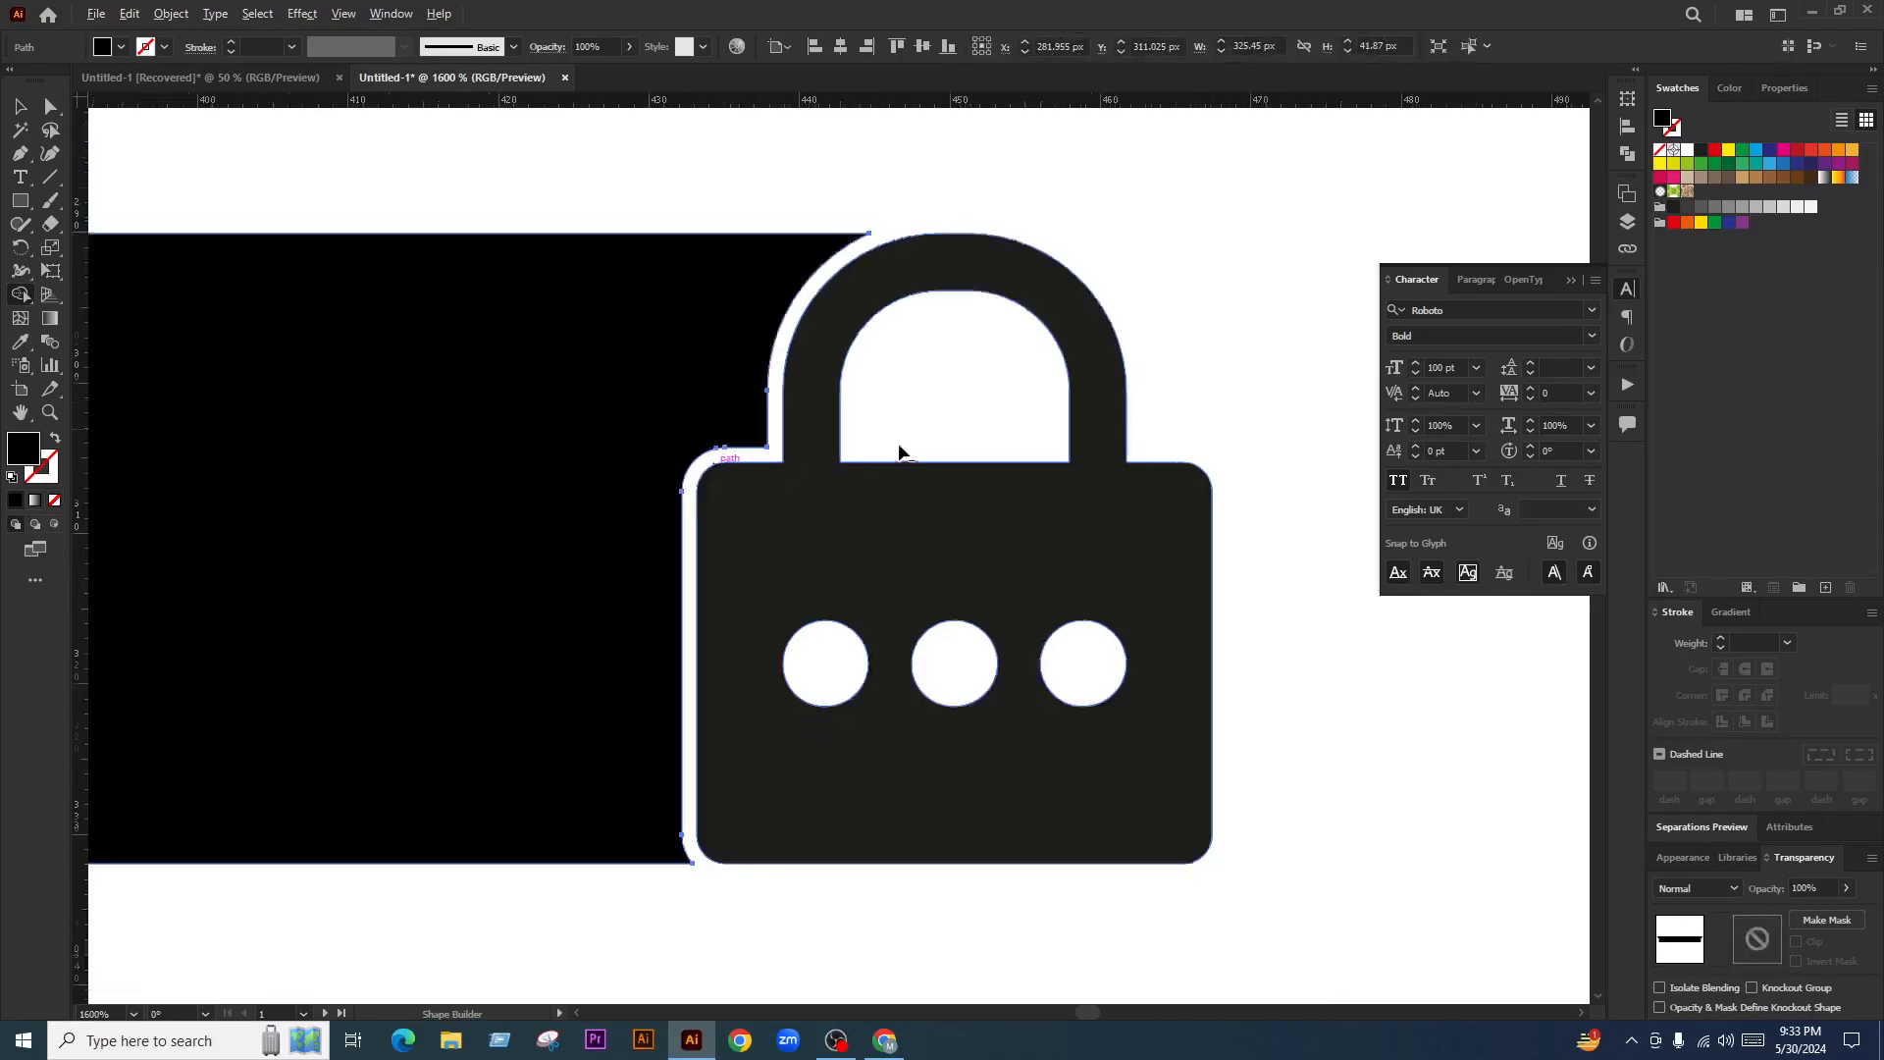
{"action": "left_click", "coordinate": [20, 106]}
{"action": "left_click", "coordinate": [822, 744]}
Try centring the LOG BOOK bar and moving the Password text, undoing both
{"action": "scroll", "coordinate": [959, 628], "scroll_direction": "down", "scroll_amount": 4}
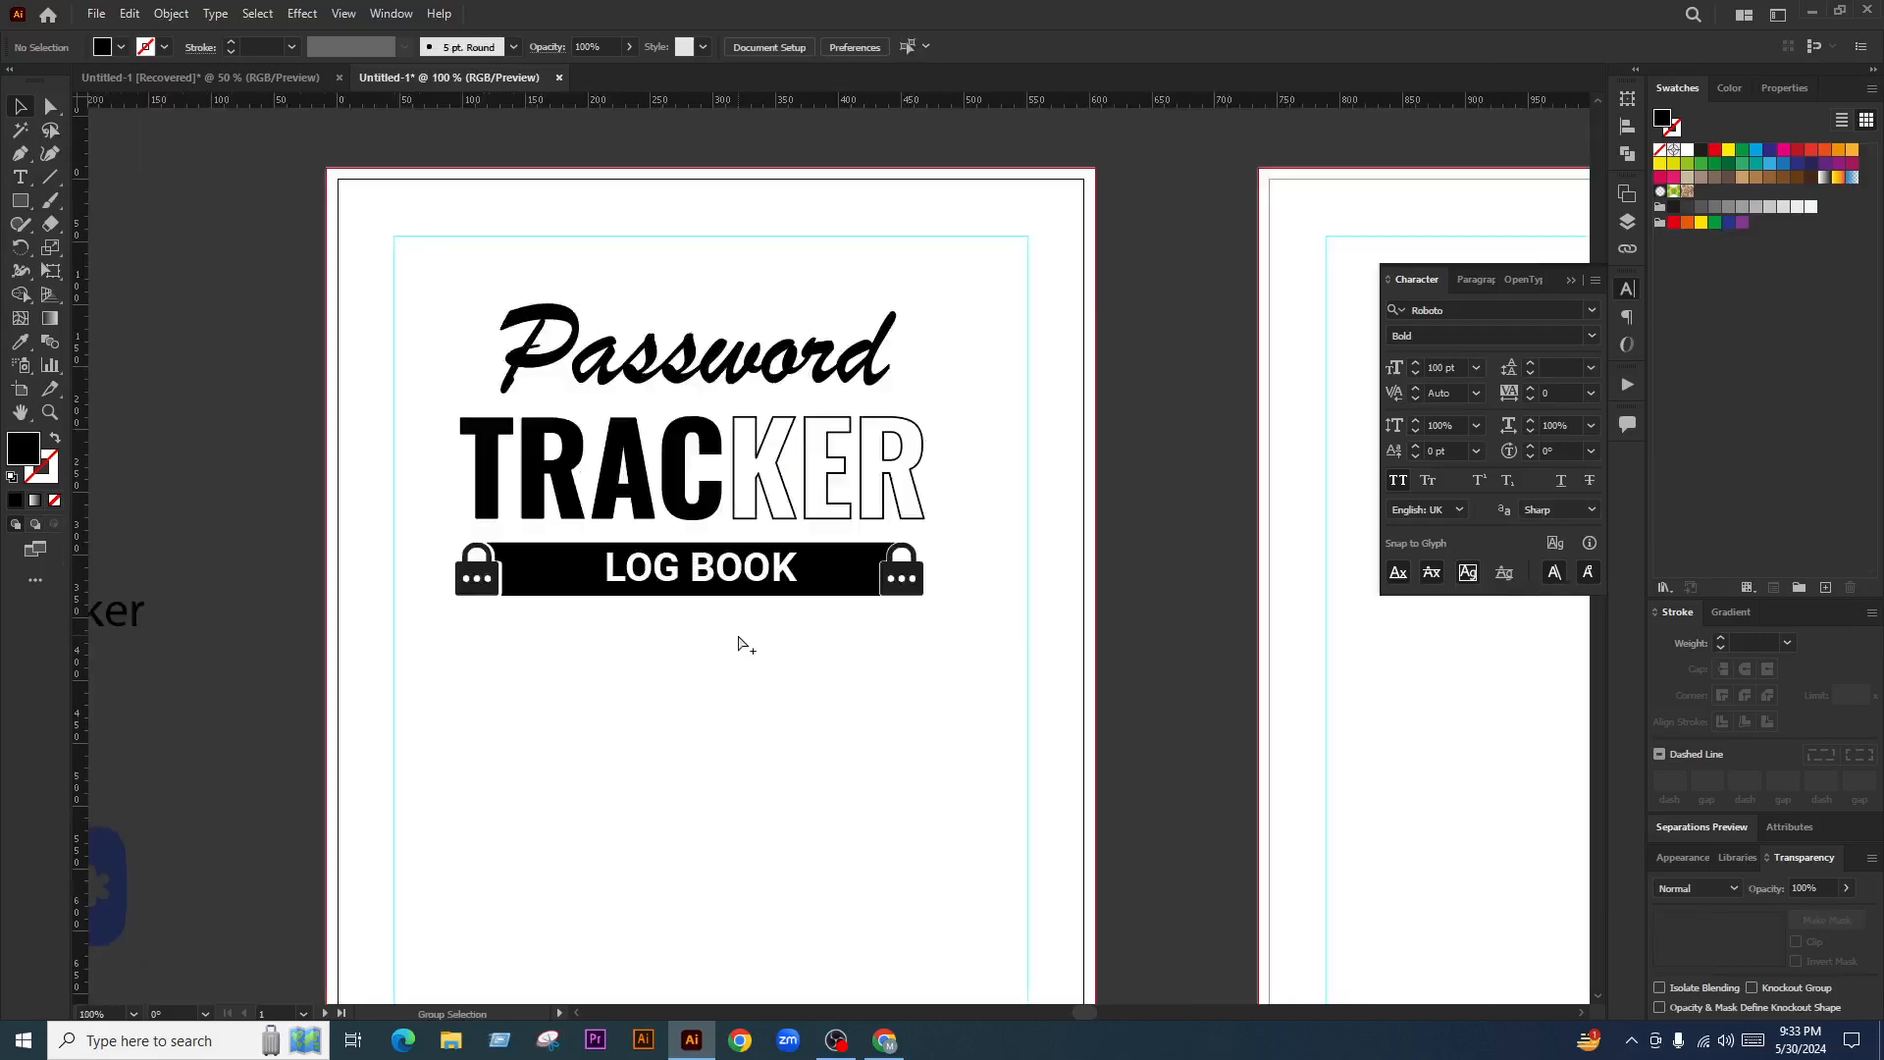
{"action": "scroll", "coordinate": [743, 644], "scroll_direction": "up", "scroll_amount": 2}
{"action": "left_click", "coordinate": [379, 546]}
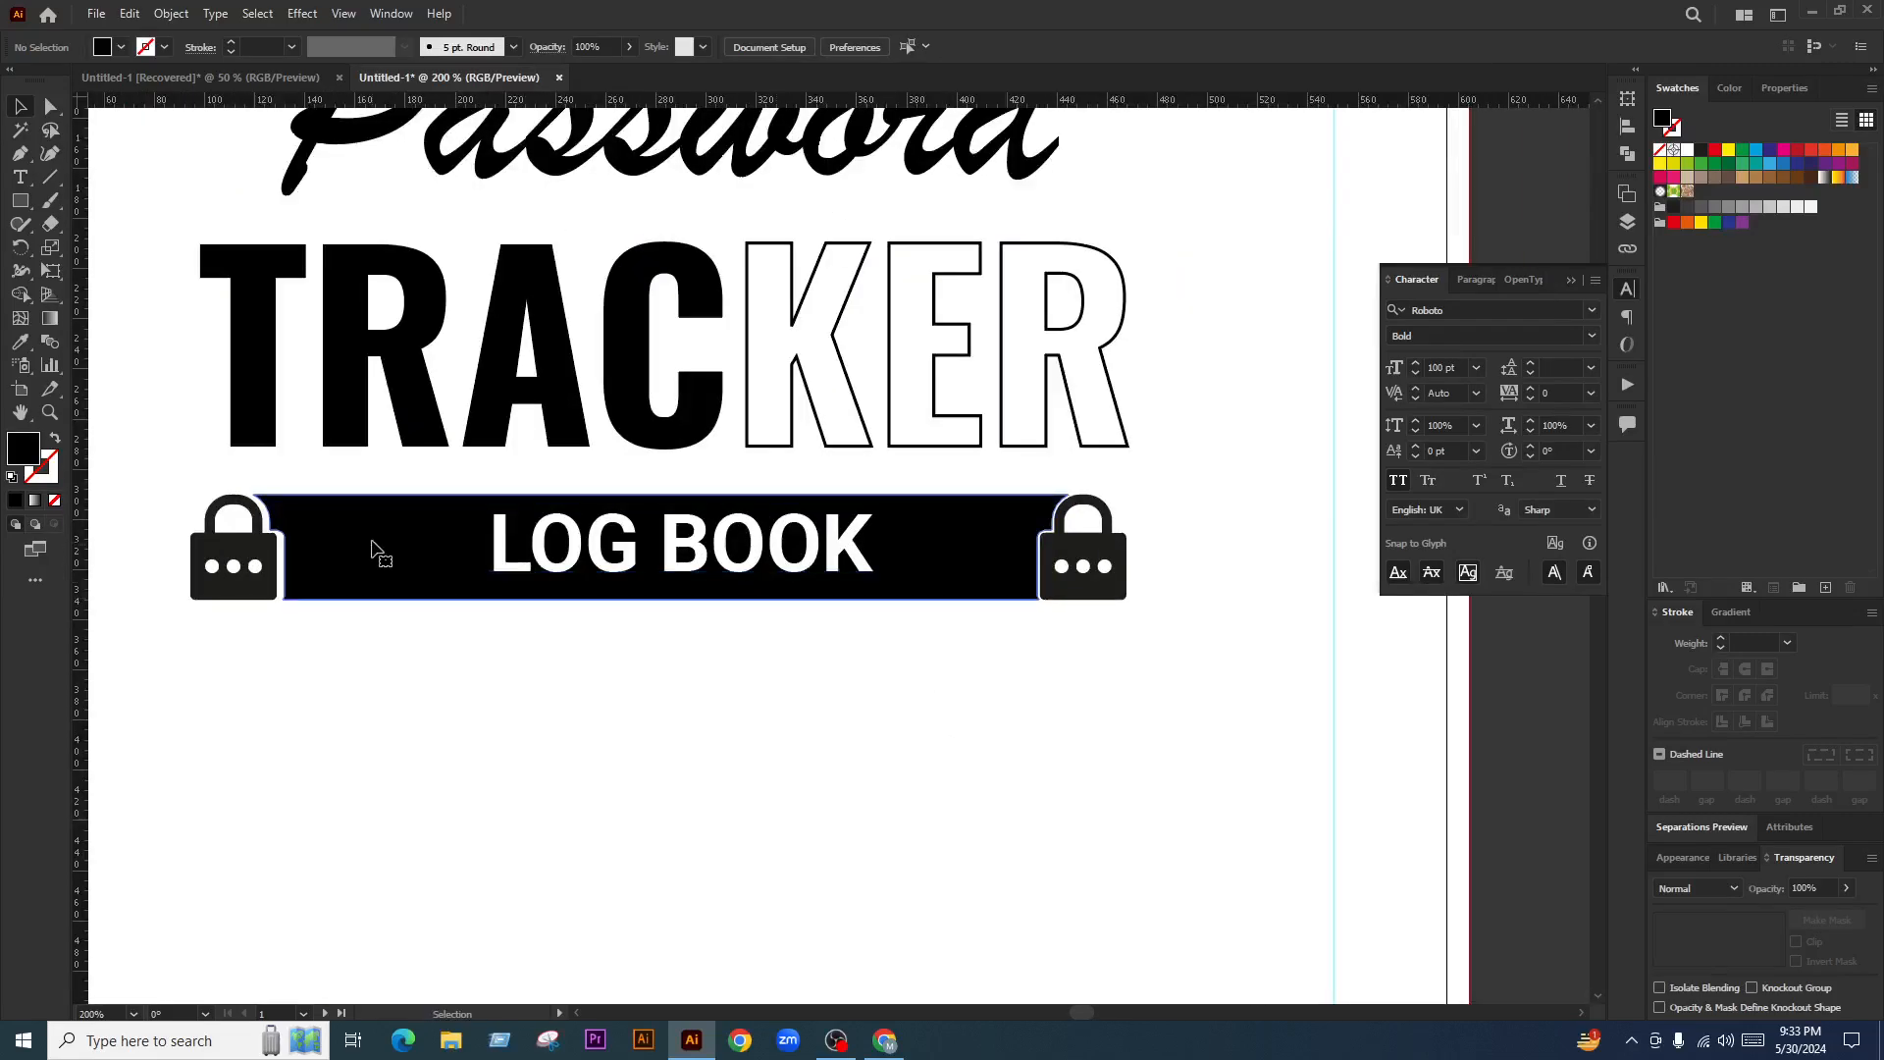
{"action": "left_click", "coordinate": [846, 49]}
{"action": "key", "text": "ctrl+z"}
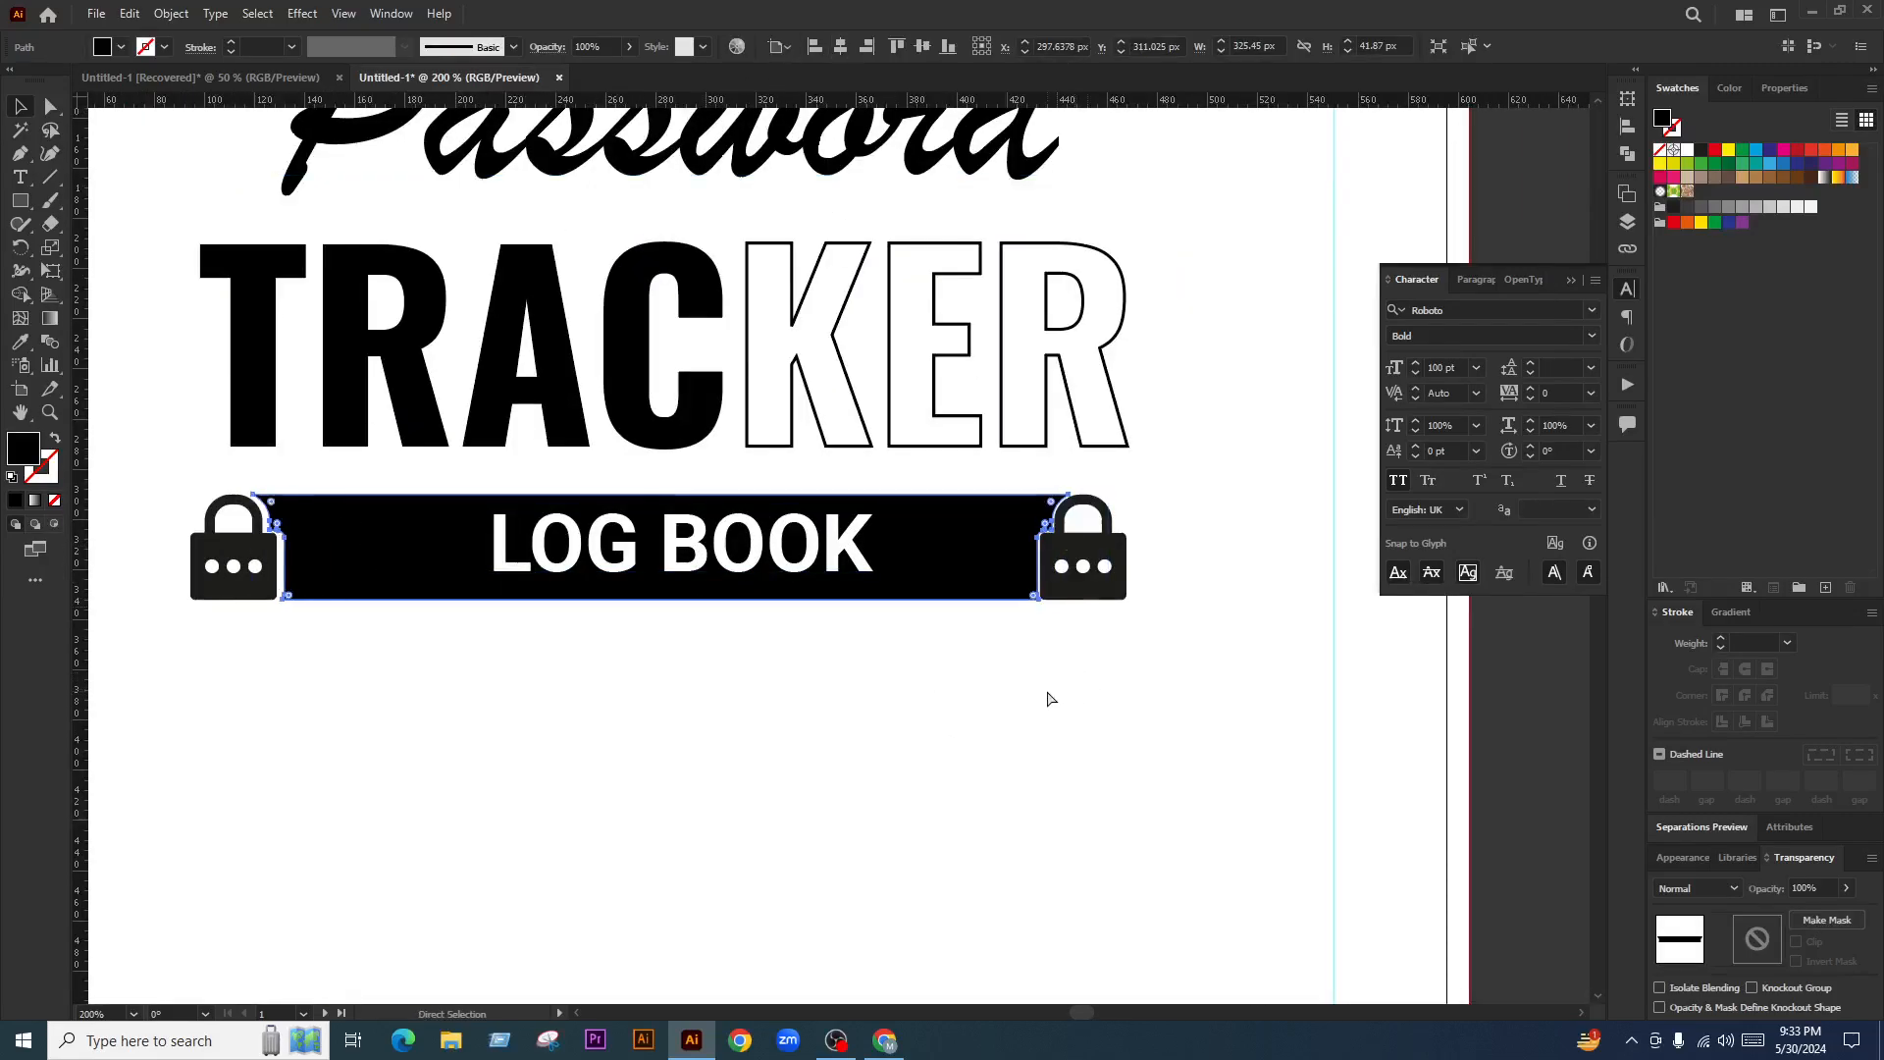
{"action": "scroll", "coordinate": [883, 648], "scroll_direction": "down", "scroll_amount": 2}
{"action": "left_click", "coordinate": [944, 681]}
{"action": "left_click_drag", "start_coordinate": [864, 308], "coordinate": [616, 675]}
{"action": "key", "text": "ctrl+z"}
{"action": "scroll", "coordinate": [844, 605], "scroll_direction": "up", "scroll_amount": 1}
{"action": "scroll", "coordinate": [854, 649], "scroll_direction": "up", "scroll_amount": 2}
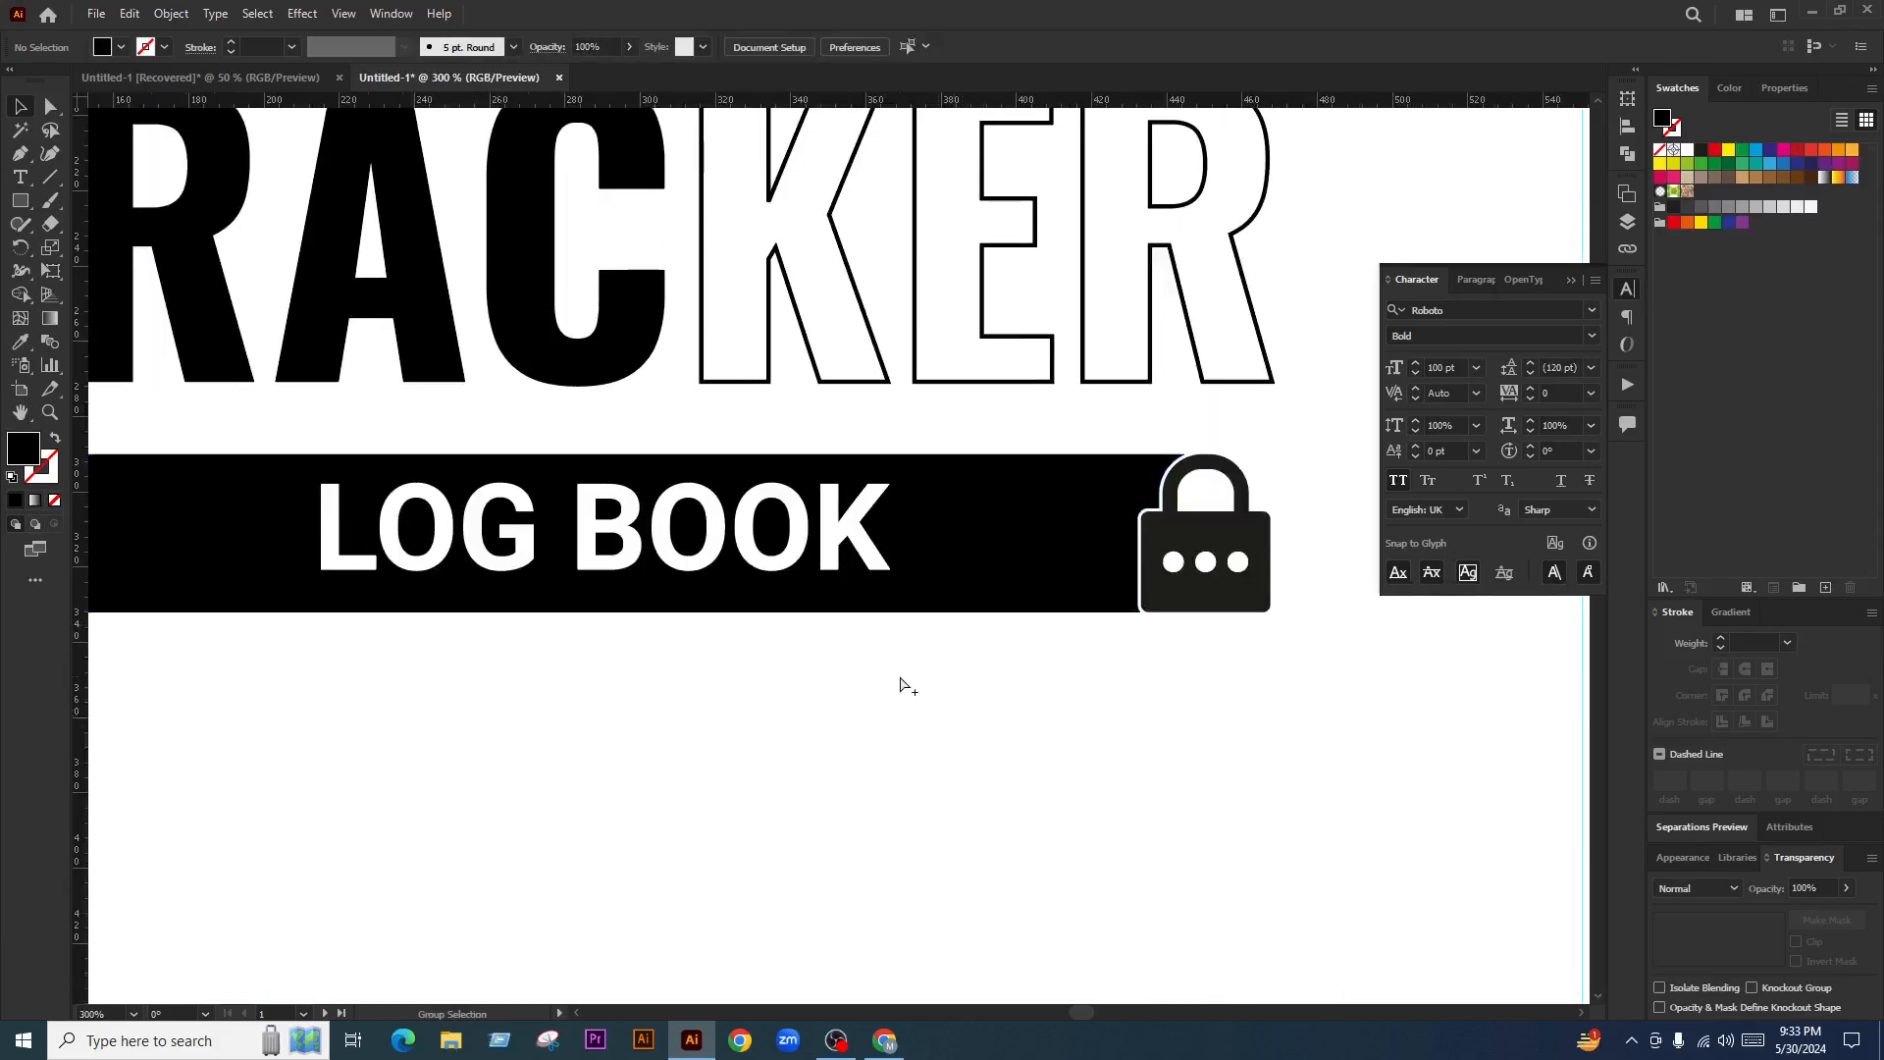
{"action": "scroll", "coordinate": [904, 683], "scroll_direction": "down", "scroll_amount": 1}
Ungroup the padlock banner with Shift+Ctrl+G and clear the selection
{"action": "left_click", "coordinate": [1085, 629]}
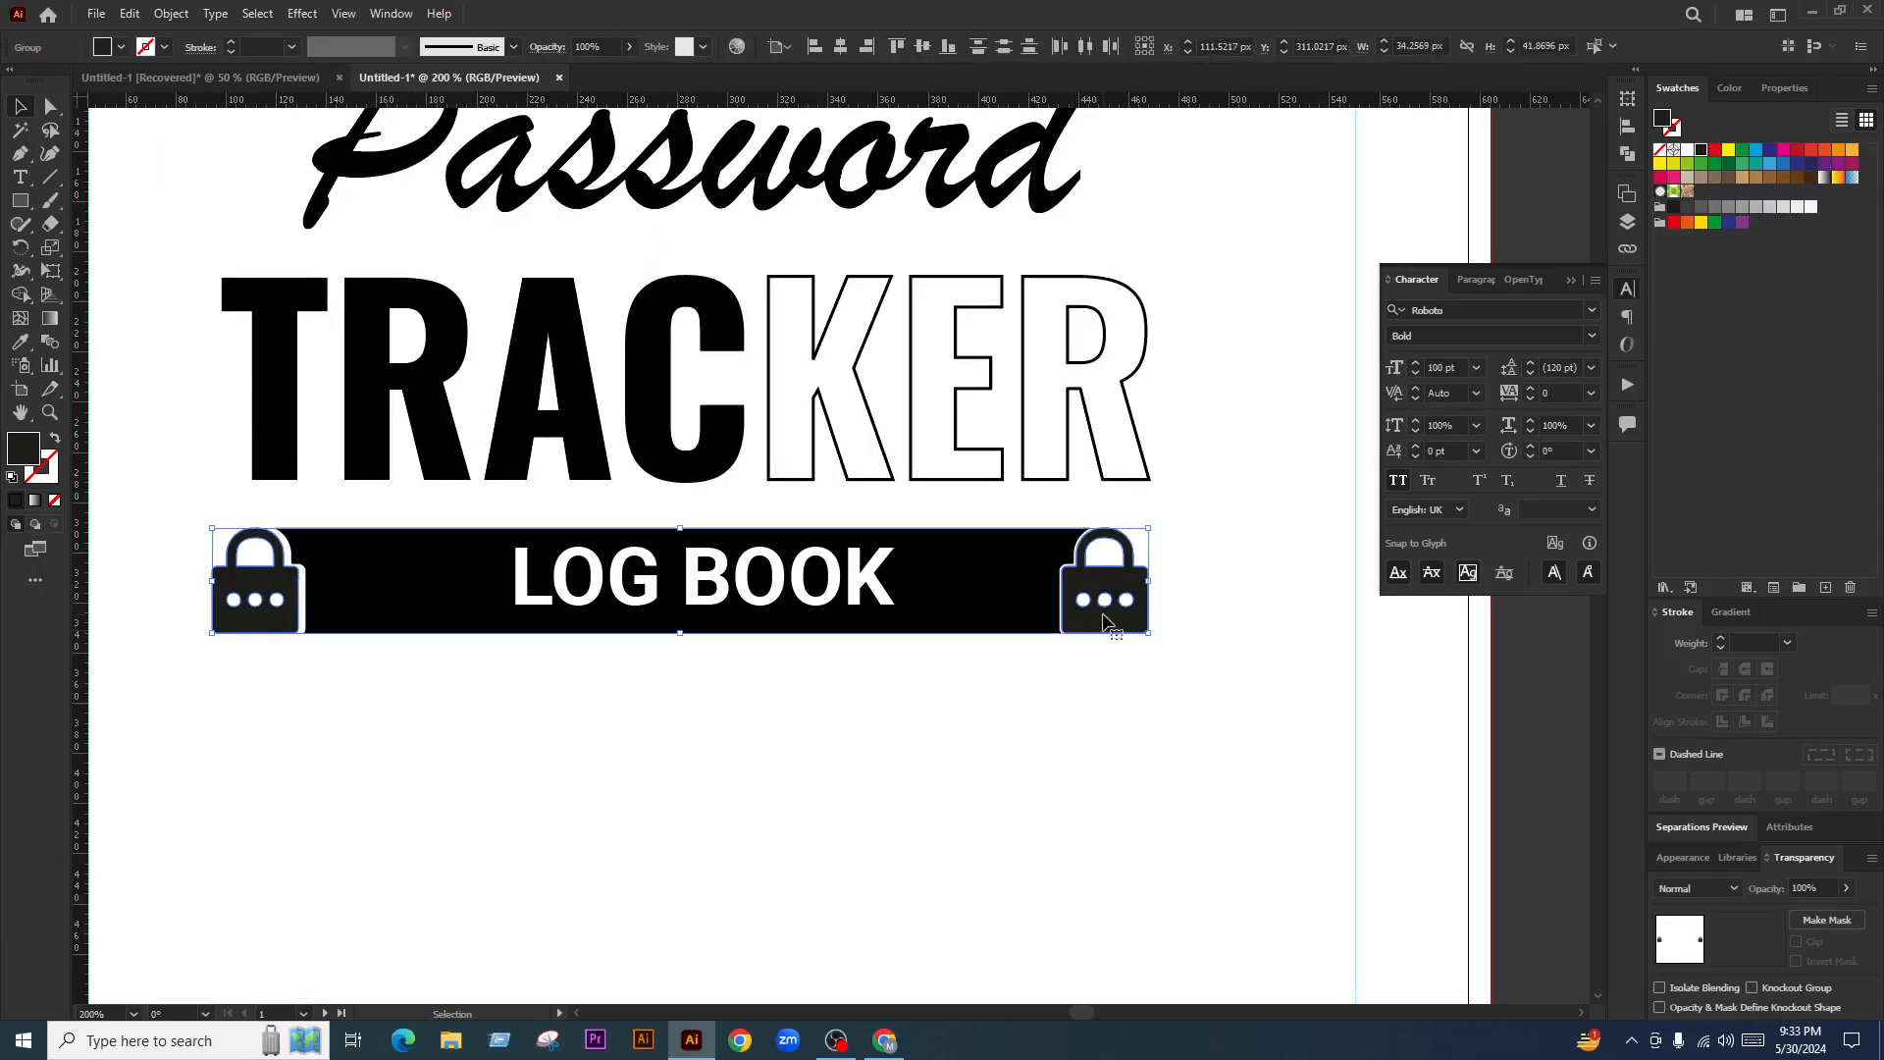
{"action": "key", "text": "ctrl+shift+g"}
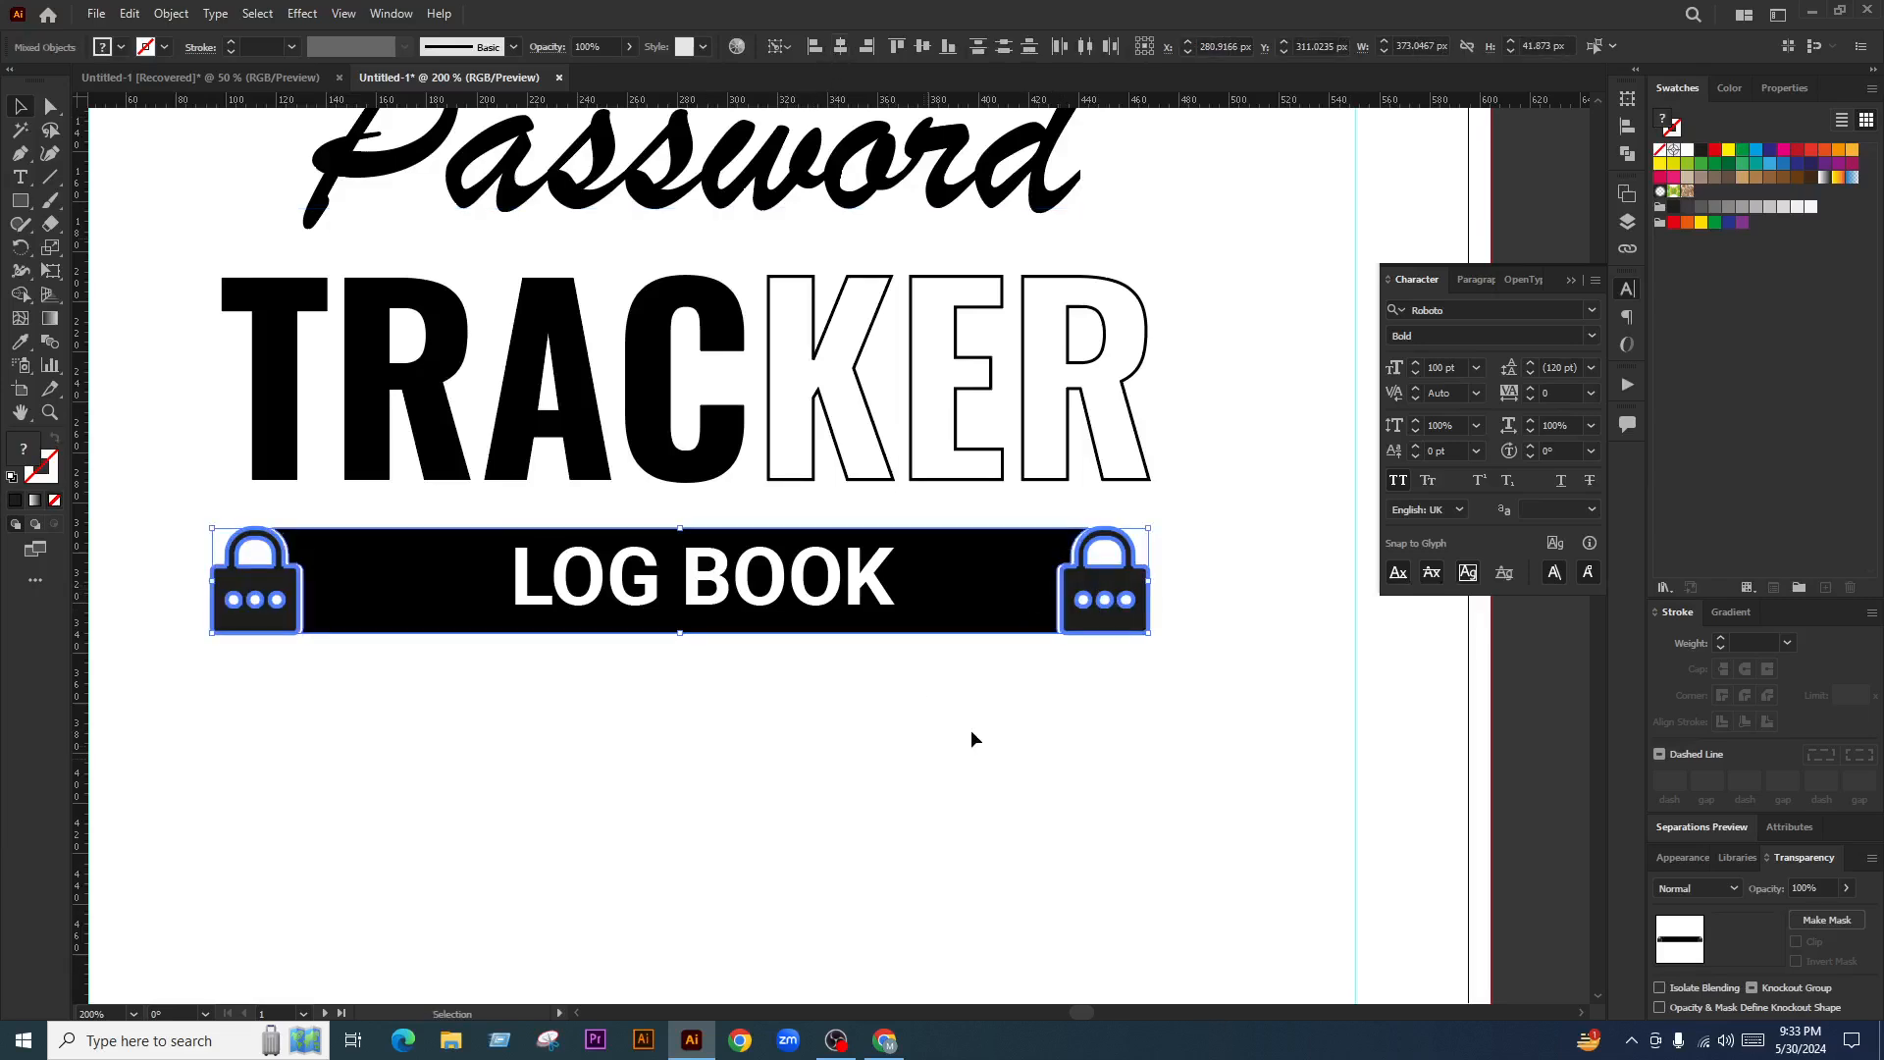
{"action": "left_click", "coordinate": [1052, 724]}
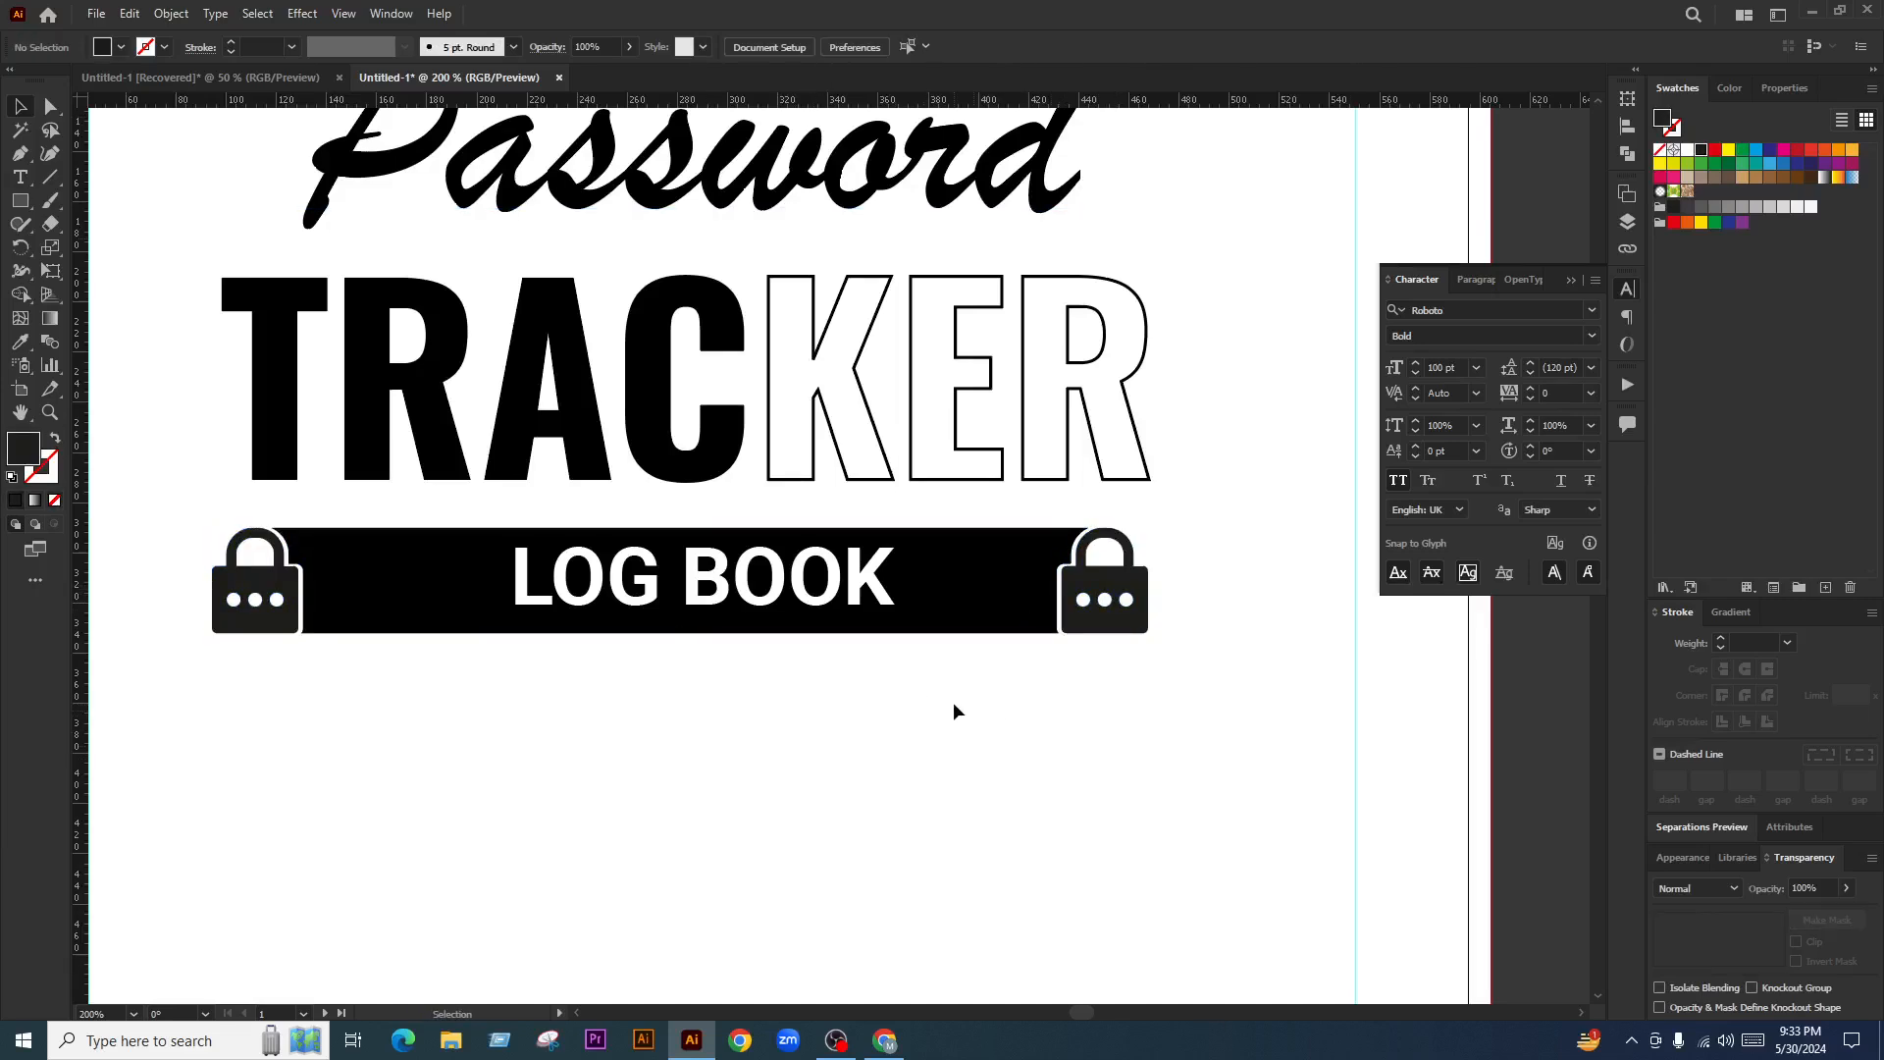
Horizontally centre the Password, TRACKER and LOG BOOK lines on each other
{"action": "key", "text": "ctrl+minus"}
{"action": "left_click_drag", "start_coordinate": [1028, 724], "coordinate": [334, 257]}
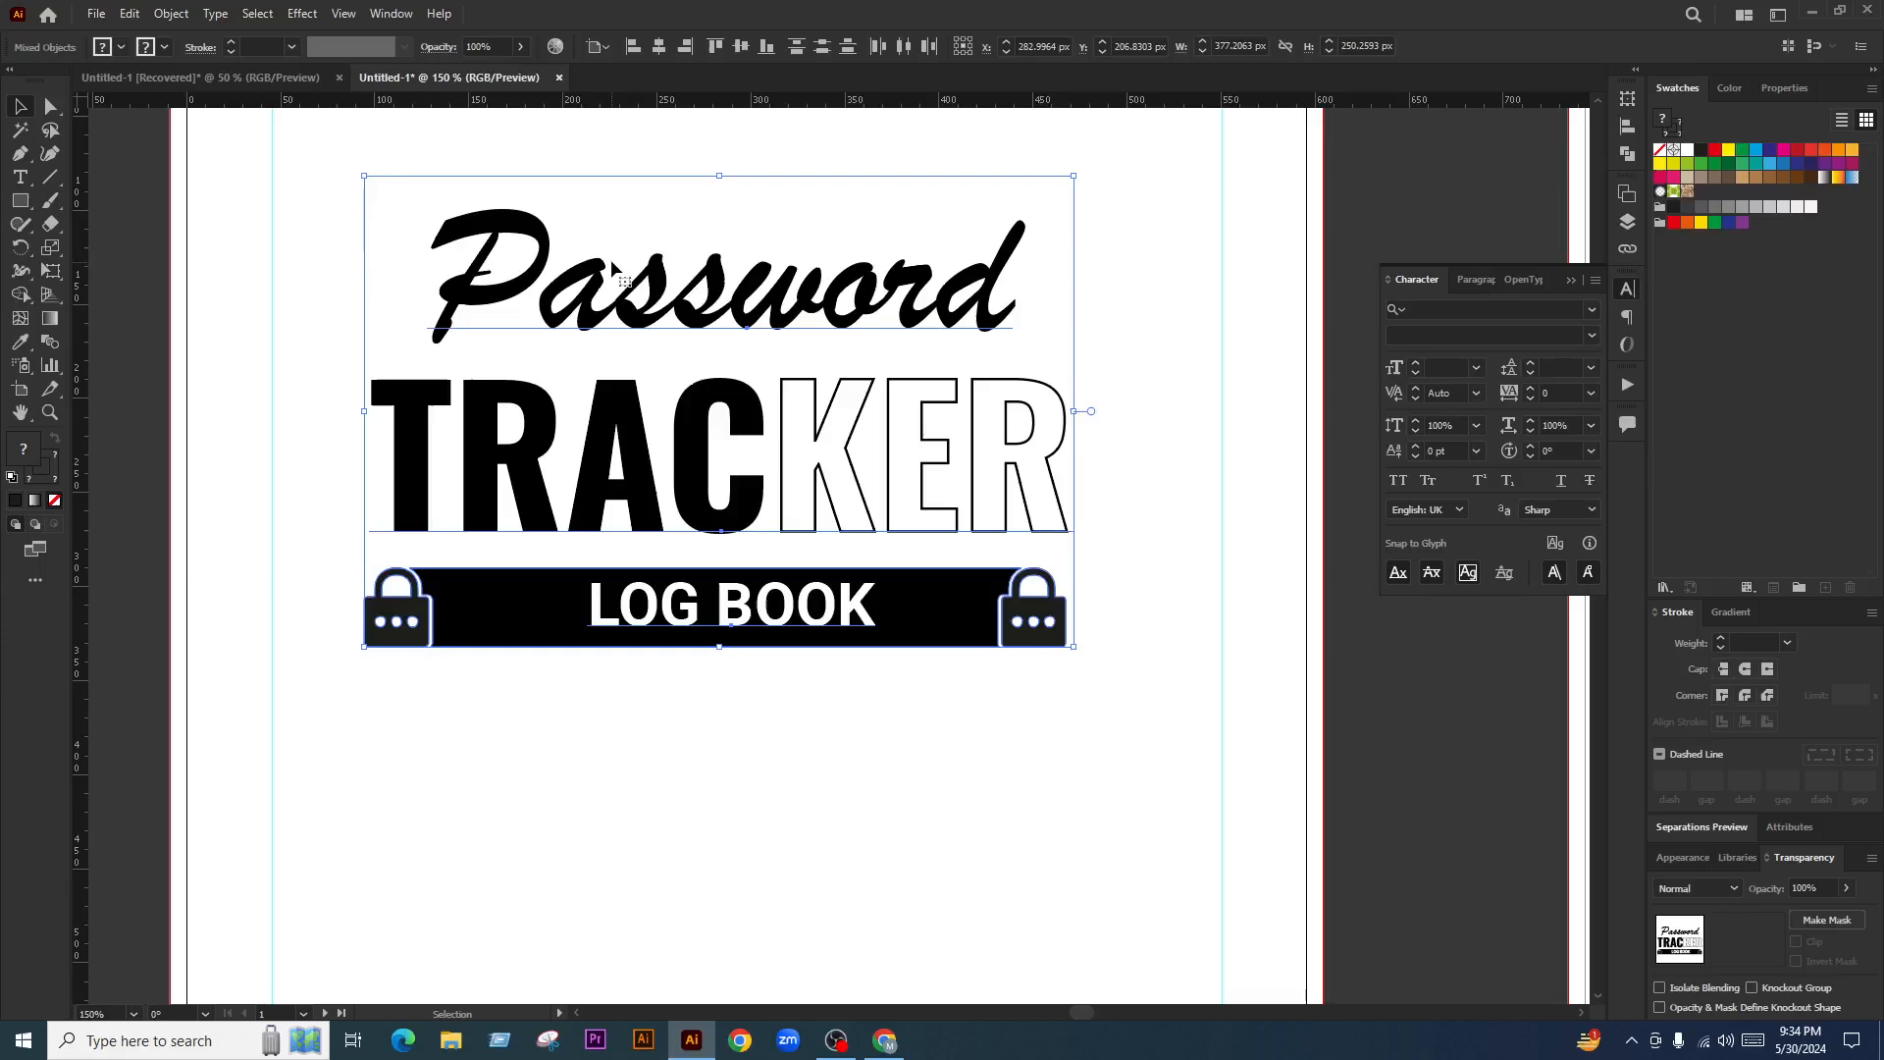
{"action": "left_click", "coordinate": [658, 46]}
{"action": "left_click", "coordinate": [993, 765]}
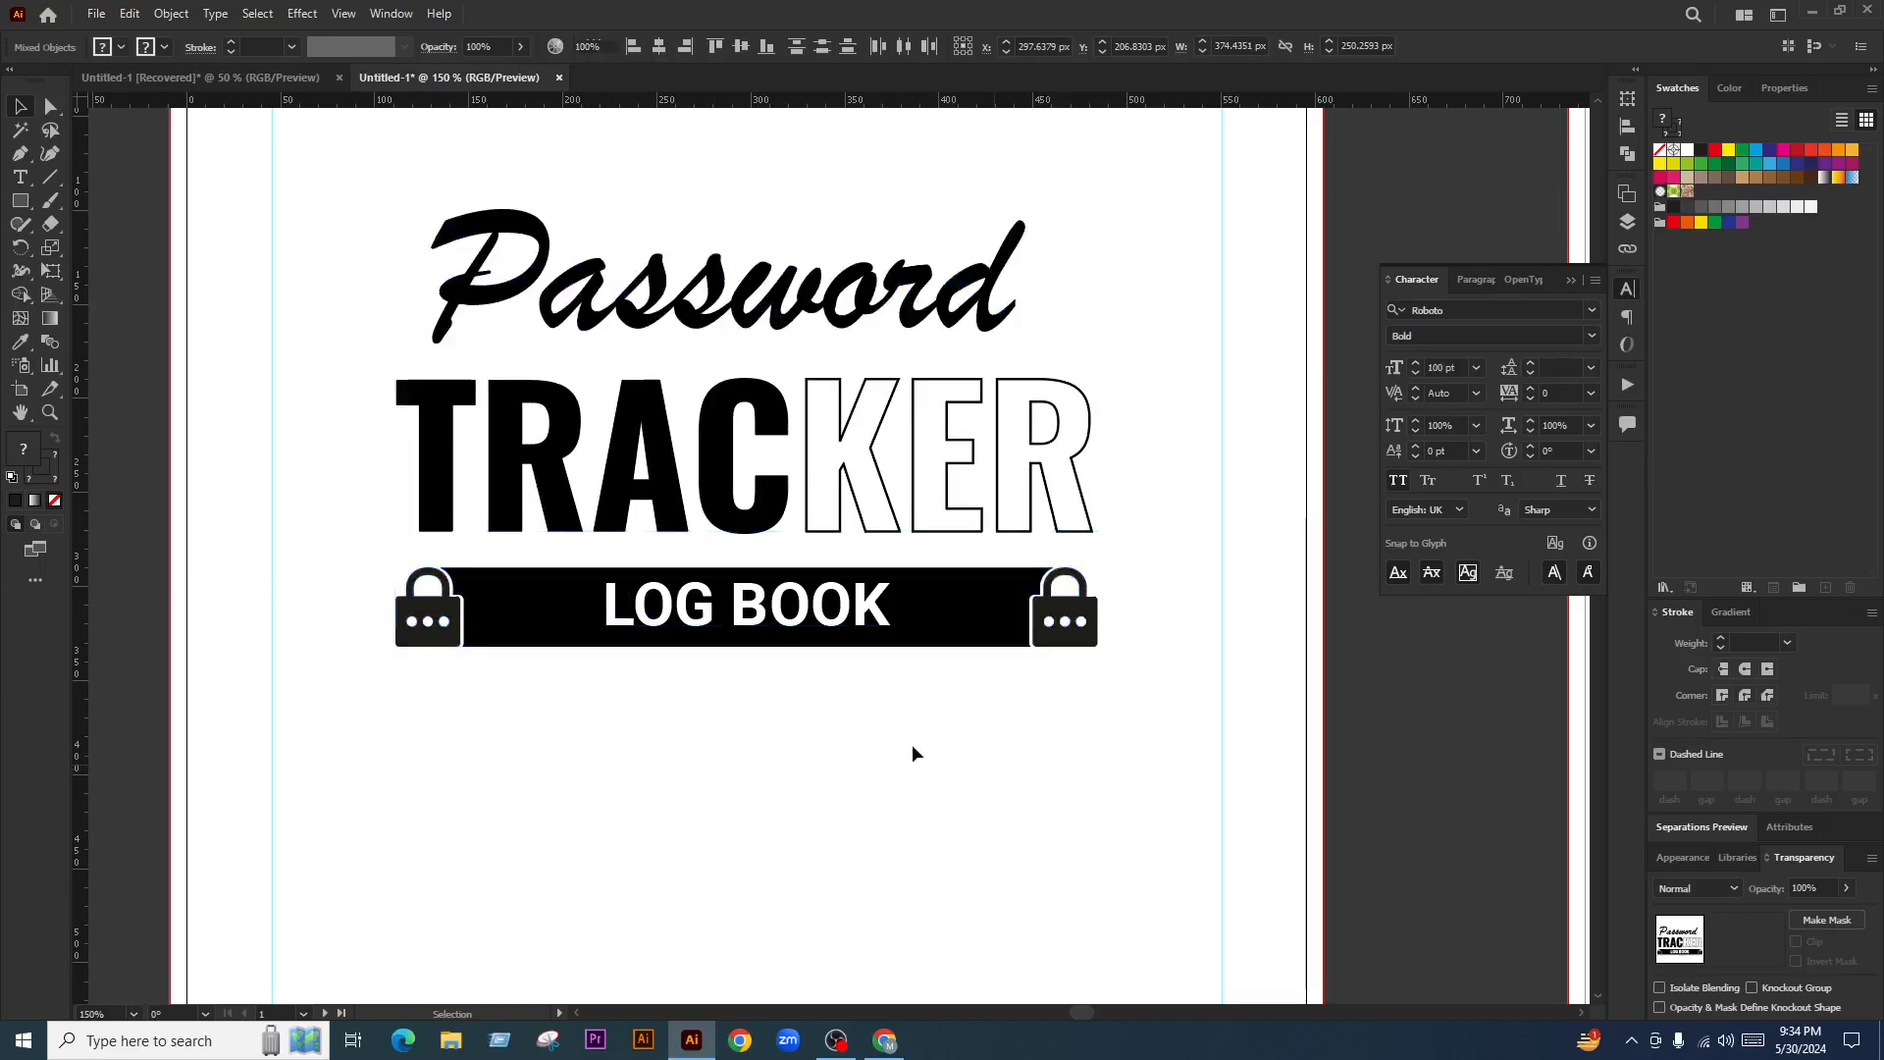
Enlarge the grouped title by dragging its bottom-middle handle down, then recentre the page view
{"action": "key", "text": "ctrl+minus"}
{"action": "key", "text": "ctrl+minus"}
{"action": "left_click_drag", "start_coordinate": [914, 506], "coordinate": [689, 765]}
{"action": "key", "text": "ctrl+z"}
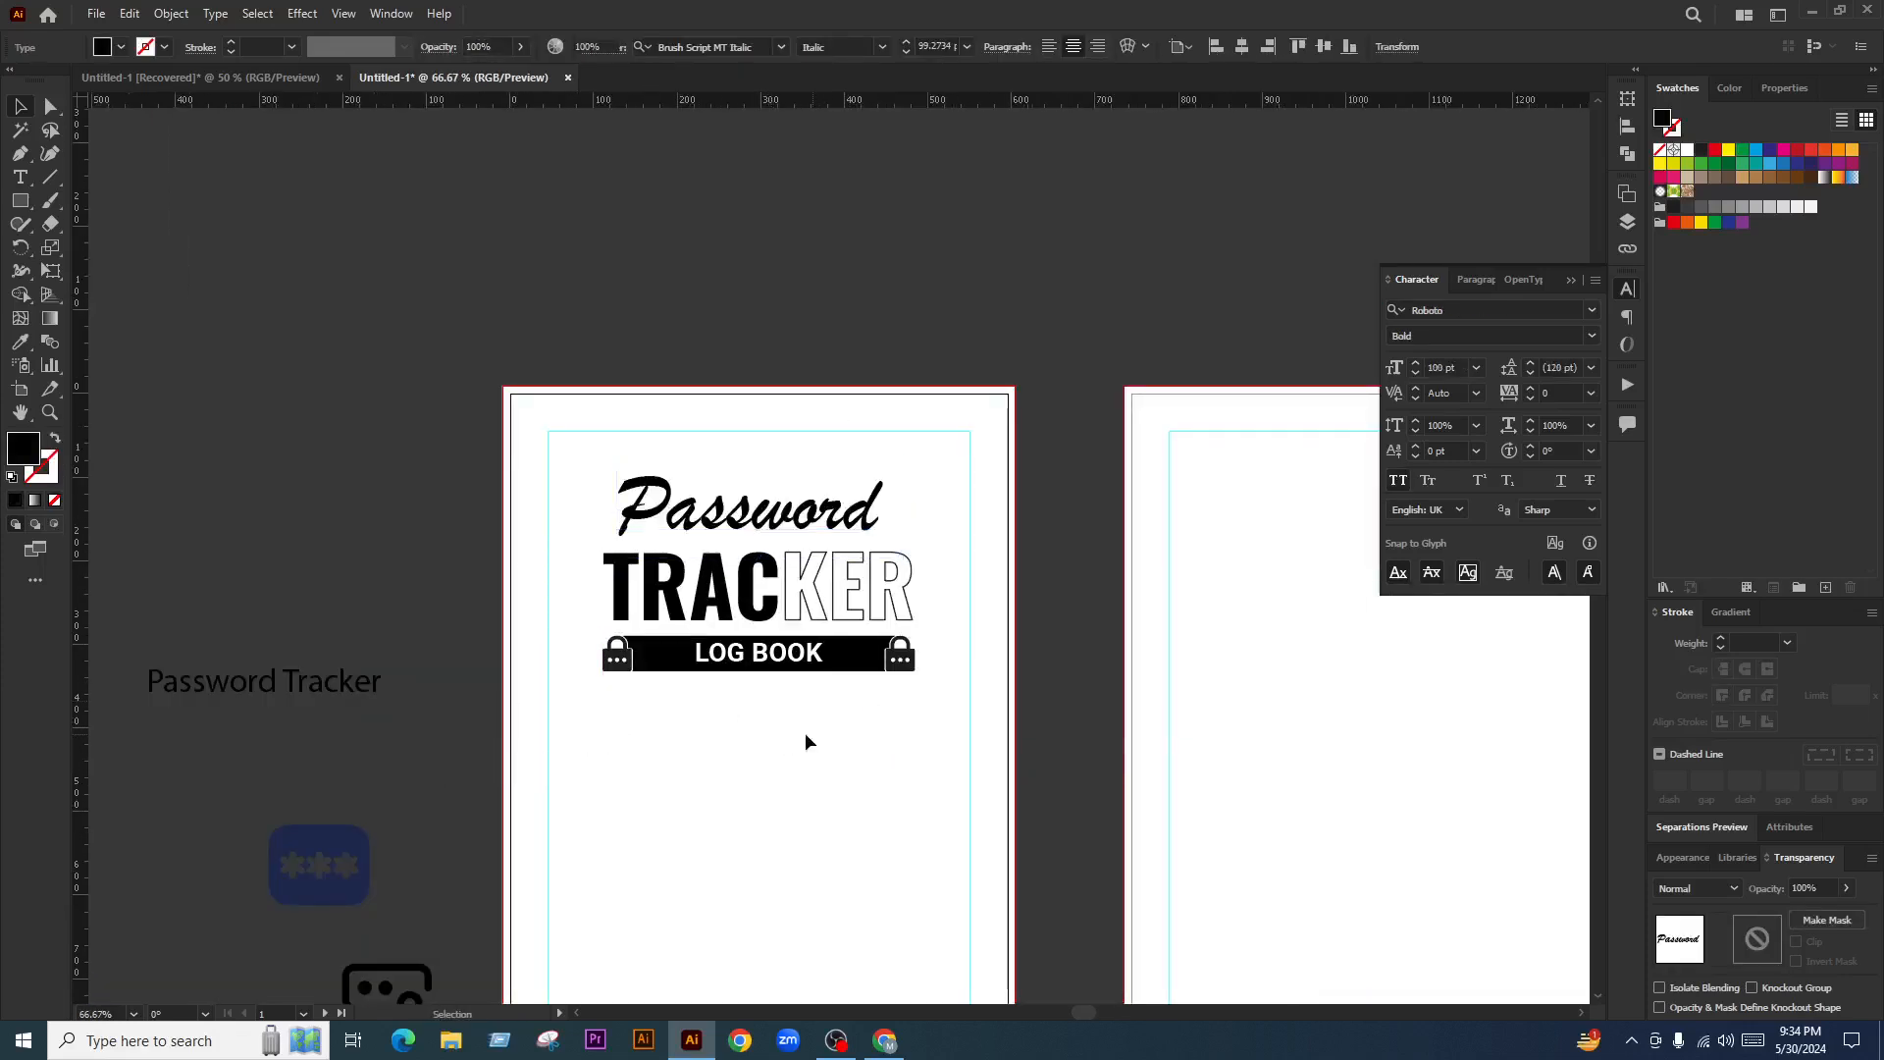
{"action": "left_click", "coordinate": [667, 605]}
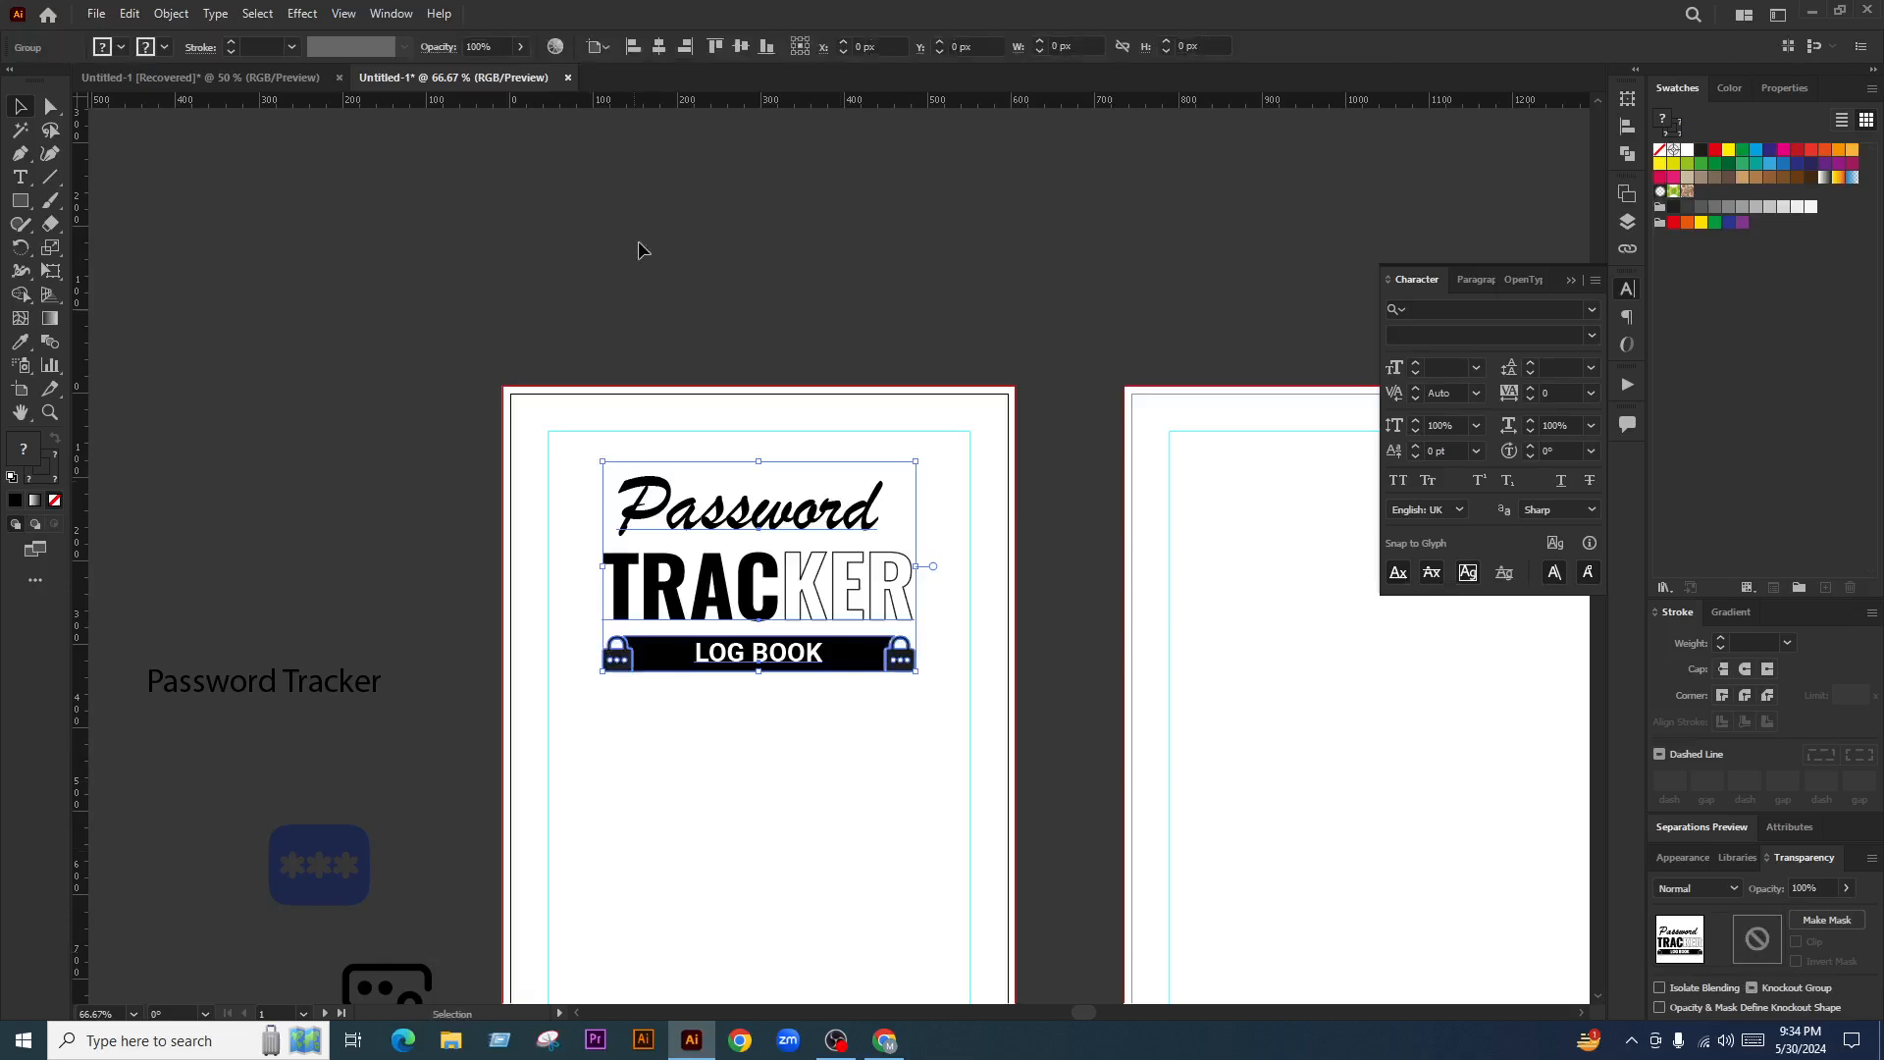
{"action": "left_click", "coordinate": [852, 801]}
{"action": "left_click_drag", "start_coordinate": [792, 649], "coordinate": [767, 707]}
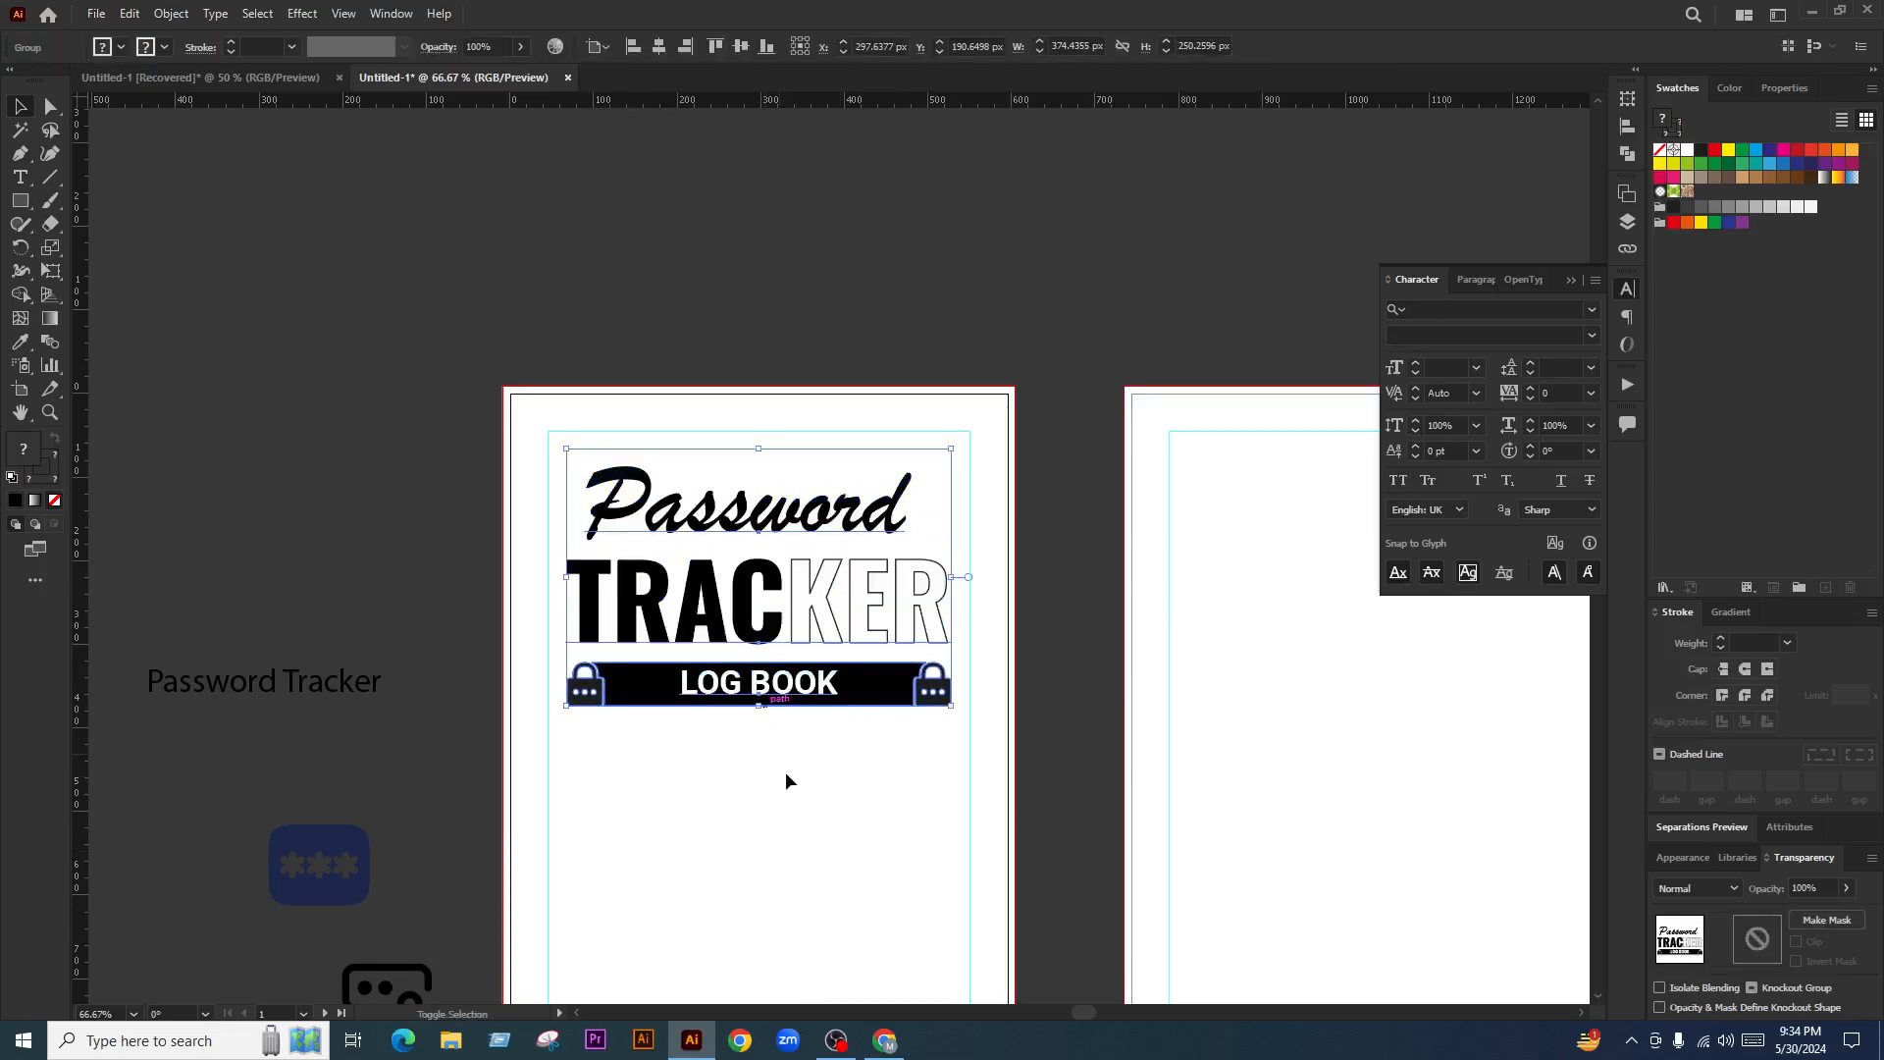
{"action": "left_click", "coordinate": [786, 773]}
{"action": "left_click_drag", "start_coordinate": [910, 812], "coordinate": [757, 579]}
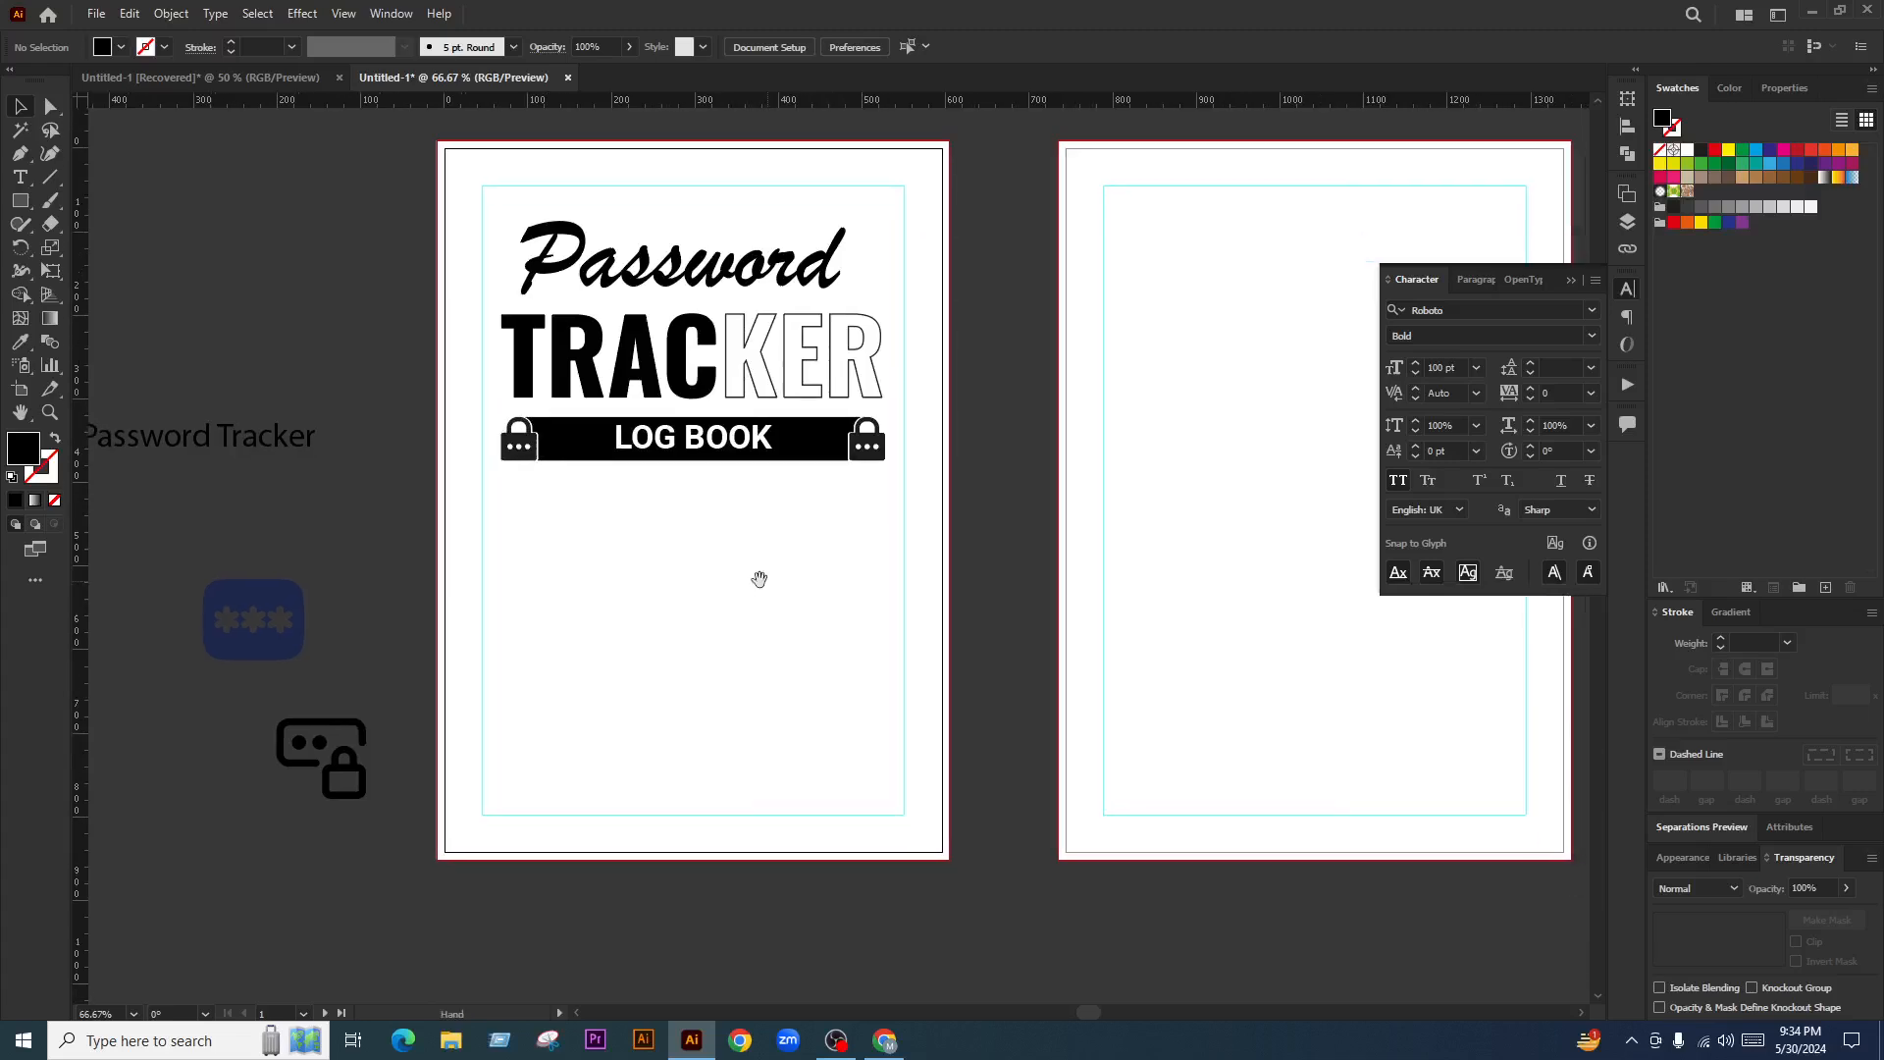
{"action": "scroll", "coordinate": [582, 656], "scroll_direction": "down", "scroll_amount": 1}
{"action": "scroll", "coordinate": [476, 608], "scroll_direction": "up", "scroll_amount": 1}
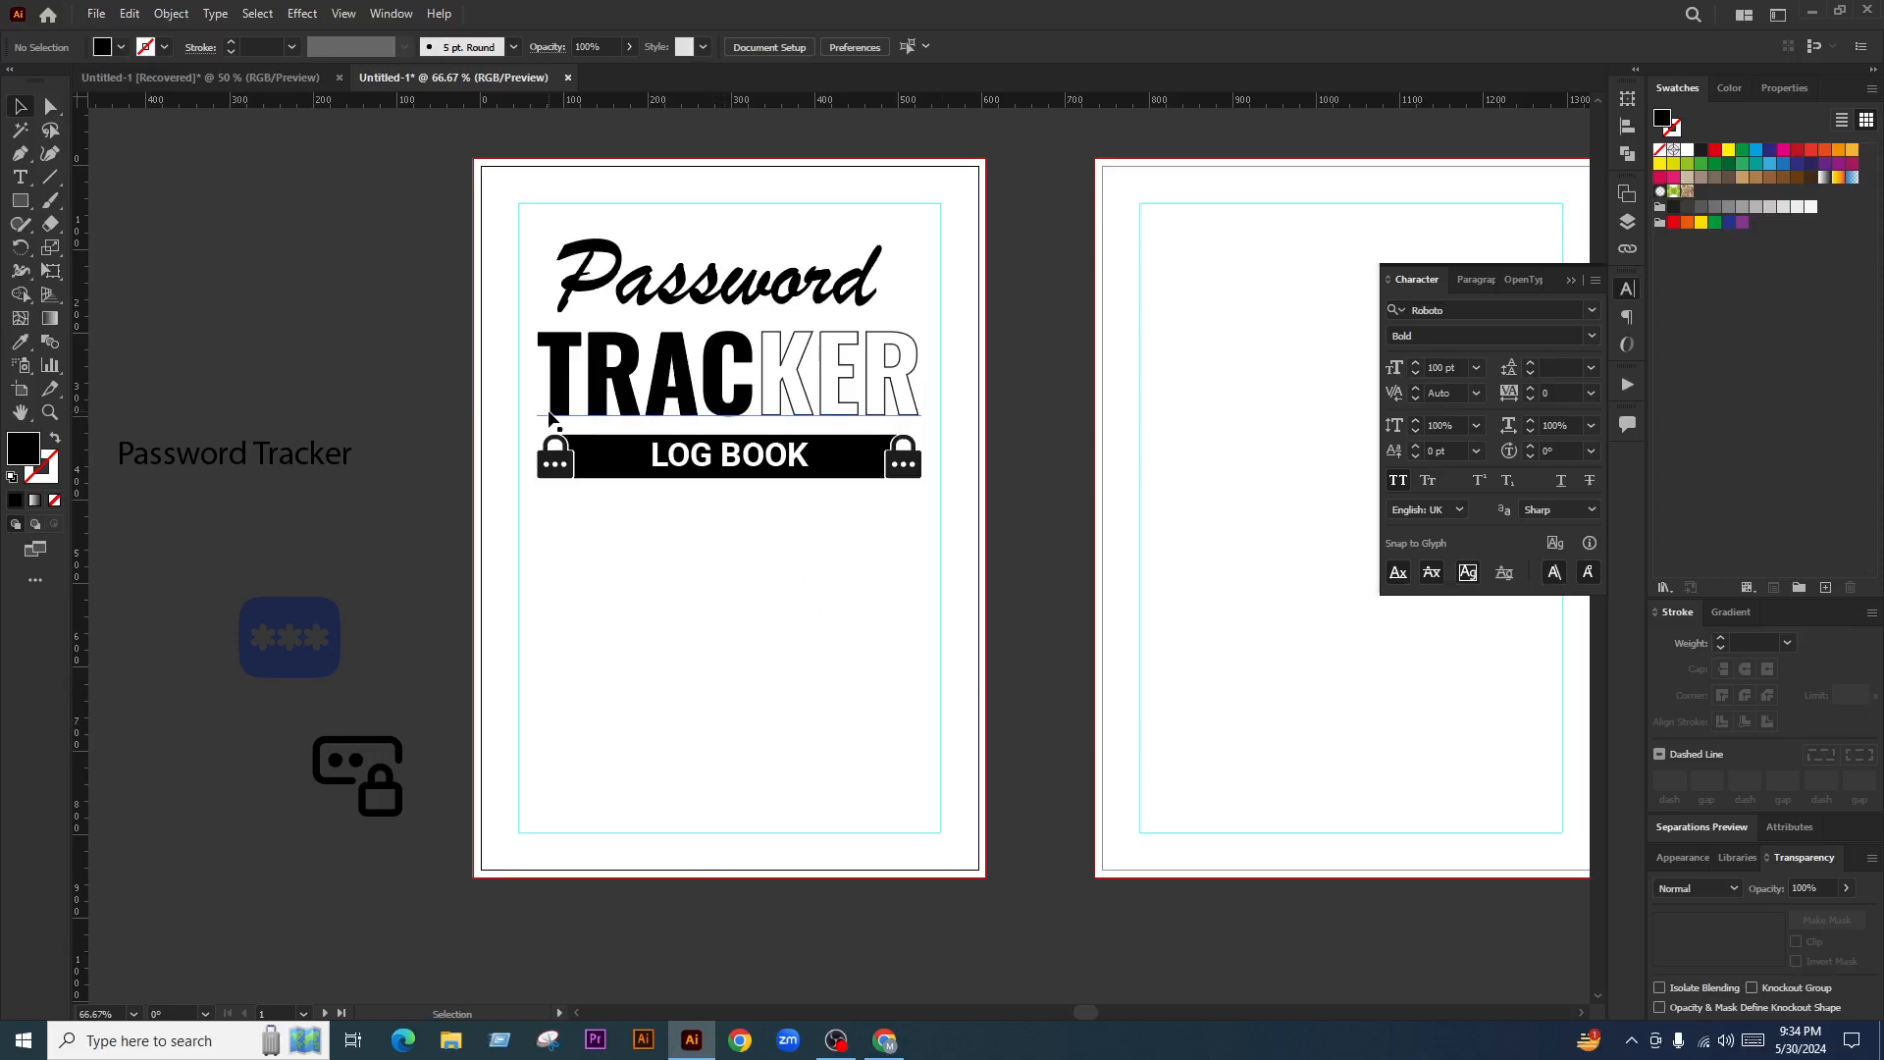
Zoom into the empty lower area of the cover artboard and switch to the Type tool
{"action": "scroll", "coordinate": [547, 420], "scroll_direction": "down", "scroll_amount": 1}
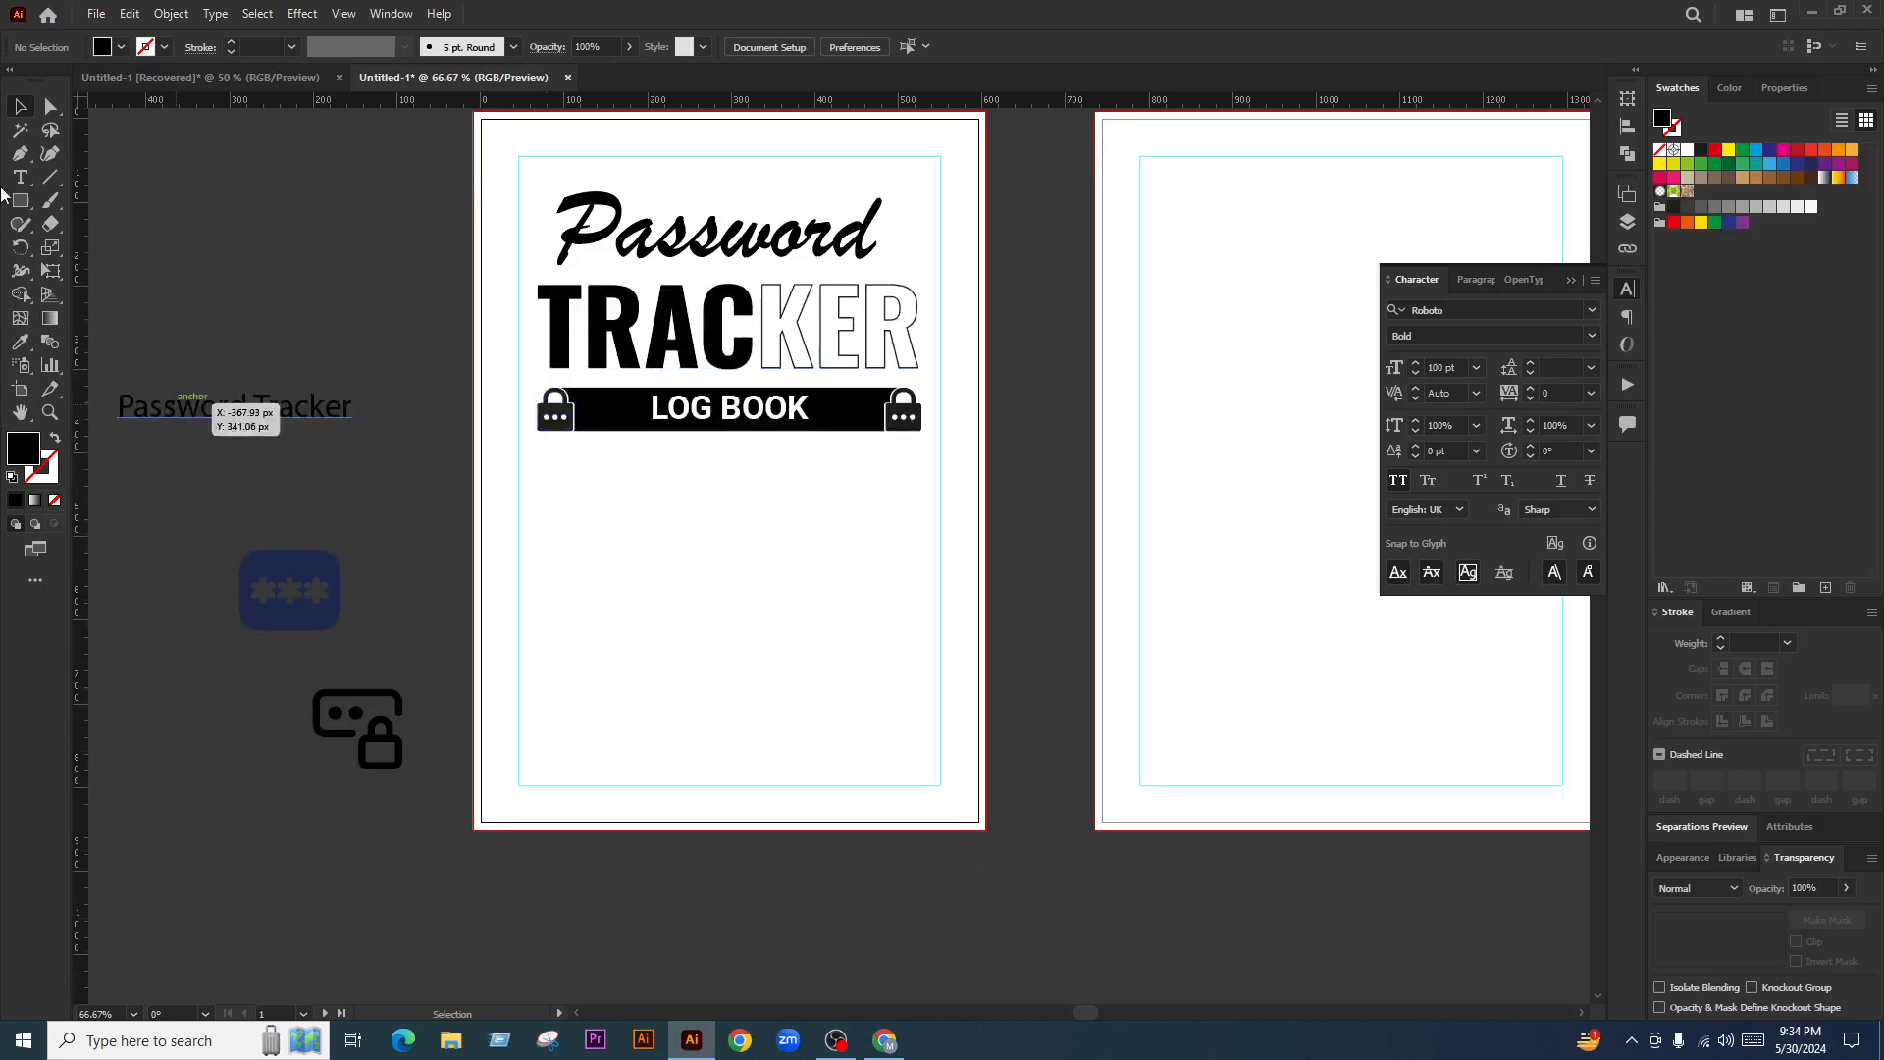
{"action": "left_click", "coordinate": [33, 177]}
{"action": "scroll", "coordinate": [684, 557], "scroll_direction": "down", "scroll_amount": 2}
Type a NAME: label, shrink it, duplicate it below, and move both down the page
{"action": "scroll", "coordinate": [662, 516], "scroll_direction": "up", "scroll_amount": 3}
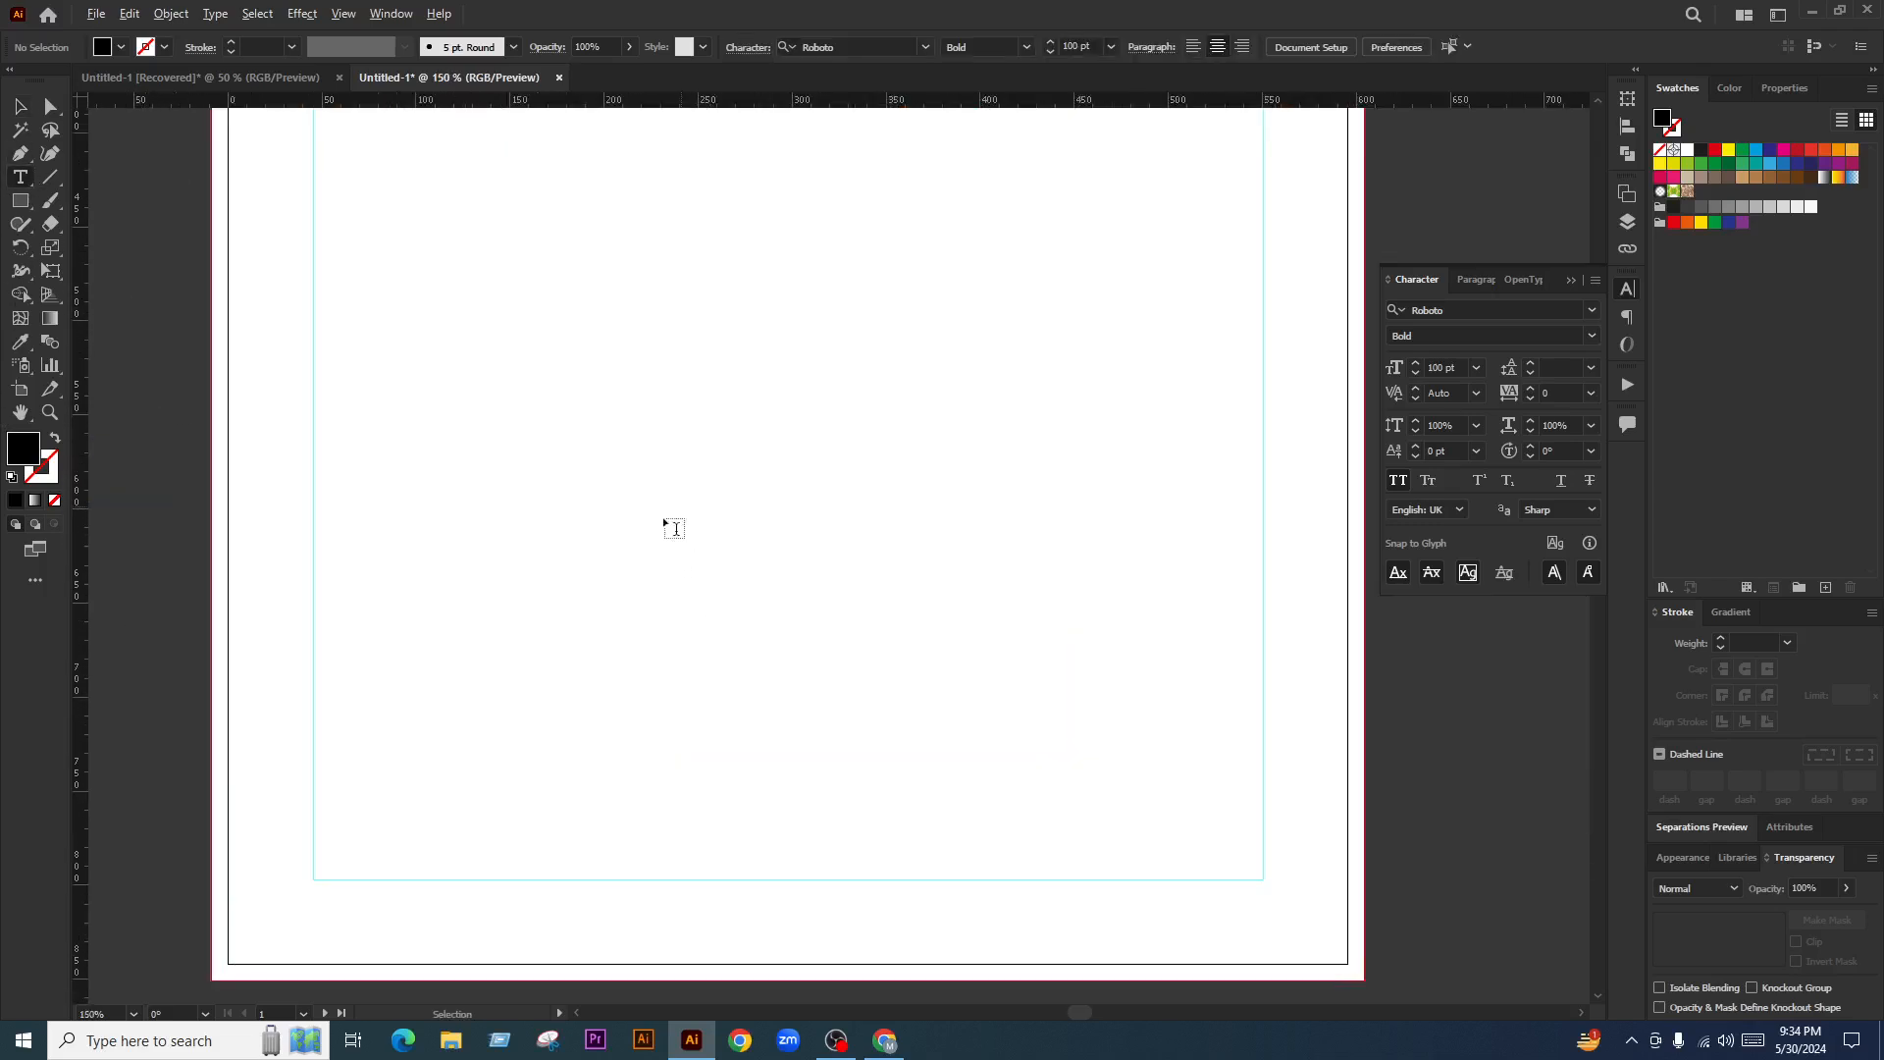
{"action": "left_click", "coordinate": [625, 514]}
{"action": "type", "text": "NAME"}
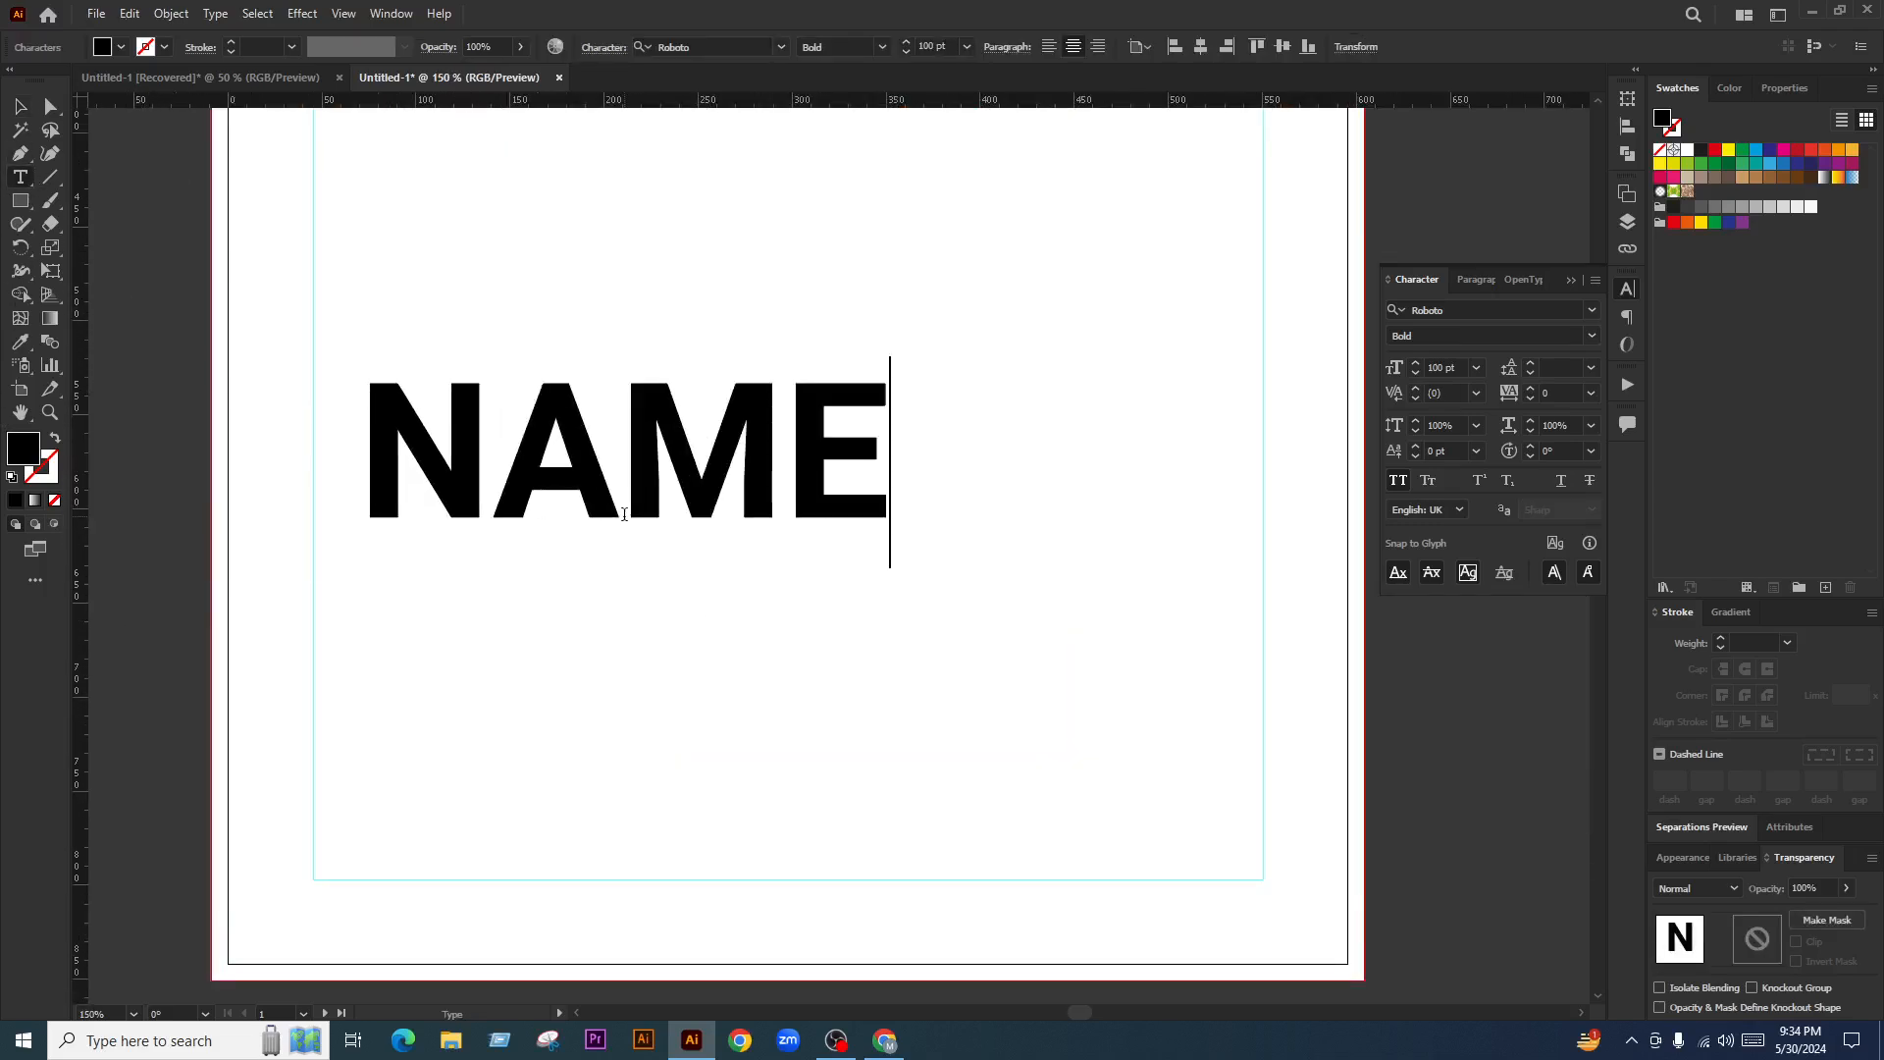
{"action": "type", "text": ":"}
{"action": "left_click", "coordinate": [20, 106]}
{"action": "left_click", "coordinate": [449, 410]}
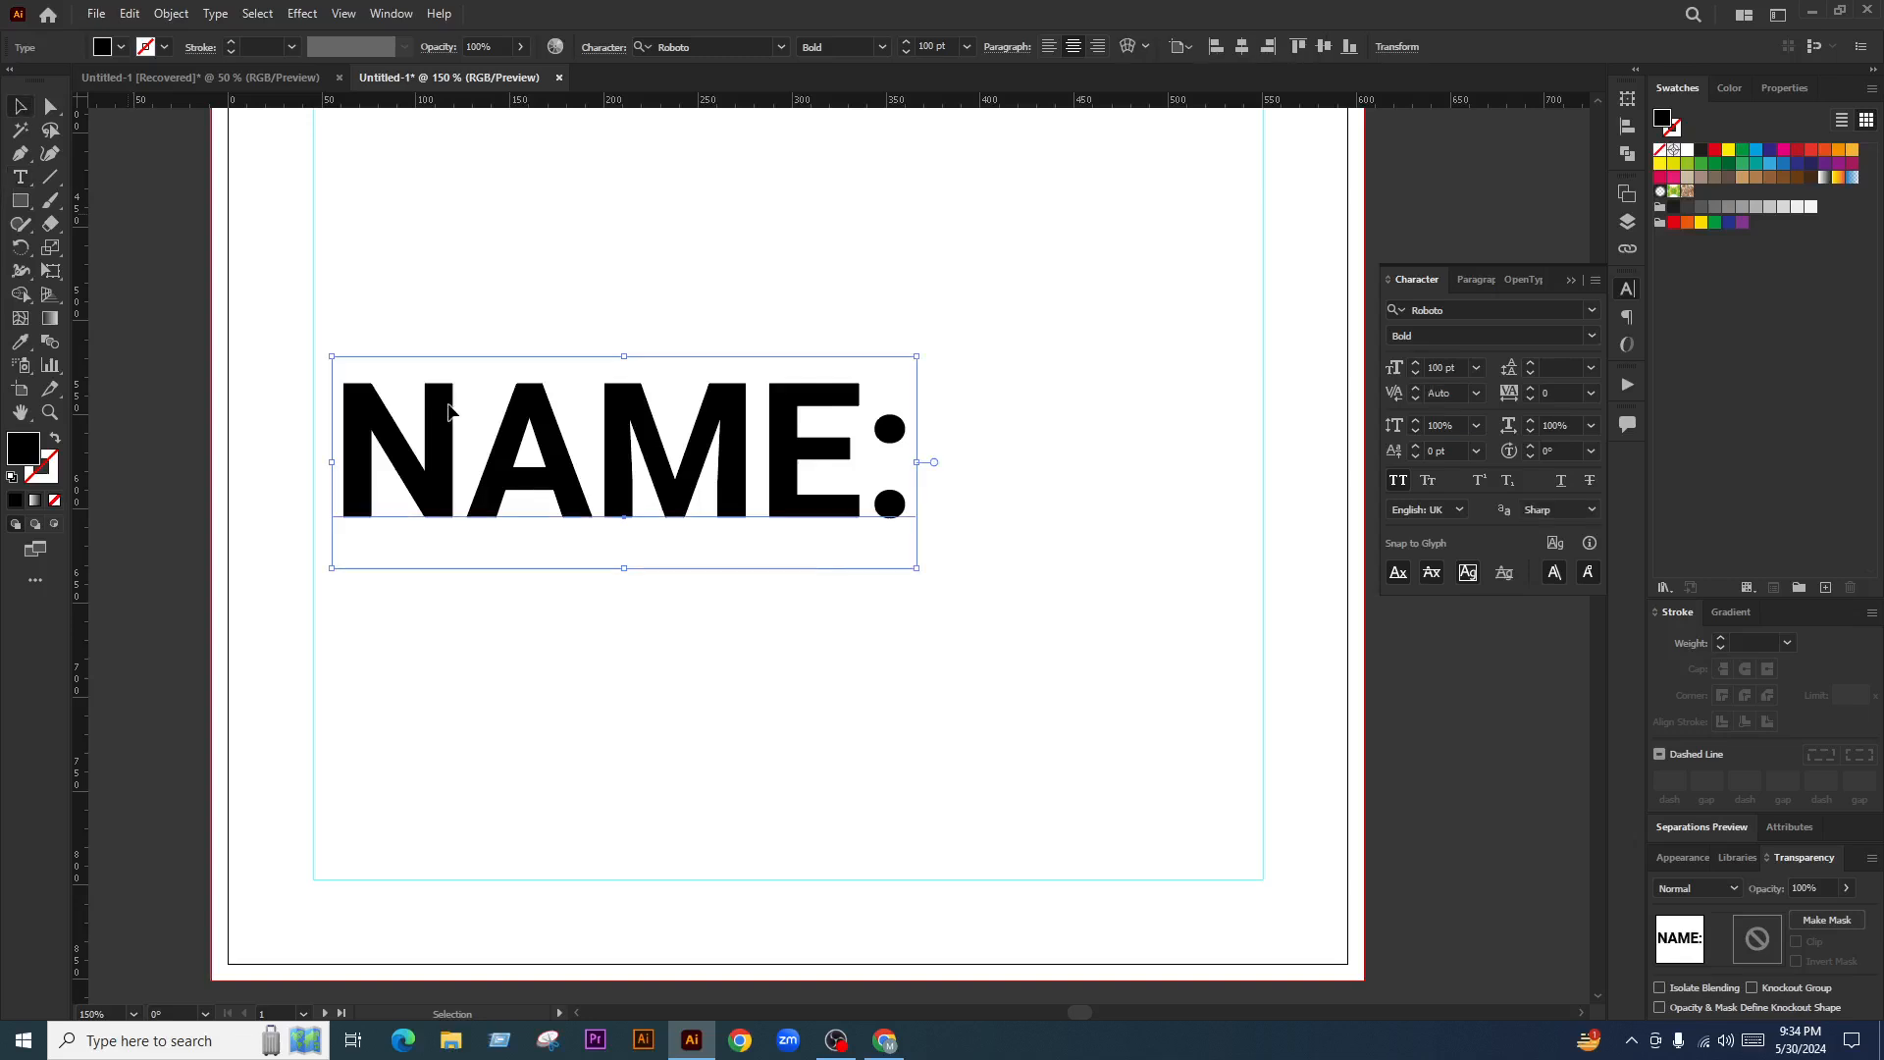
{"action": "left_click_drag", "start_coordinate": [920, 464], "coordinate": [536, 655]}
{"action": "left_click", "coordinate": [494, 611]}
{"action": "key", "text": "ctrl+z"}
{"action": "left_click_drag", "start_coordinate": [654, 426], "coordinate": [467, 679]}
Retype the lower copy of the label as NUMBER:
{"action": "left_click", "coordinate": [637, 697]}
{"action": "triple_click", "coordinate": [472, 674]}
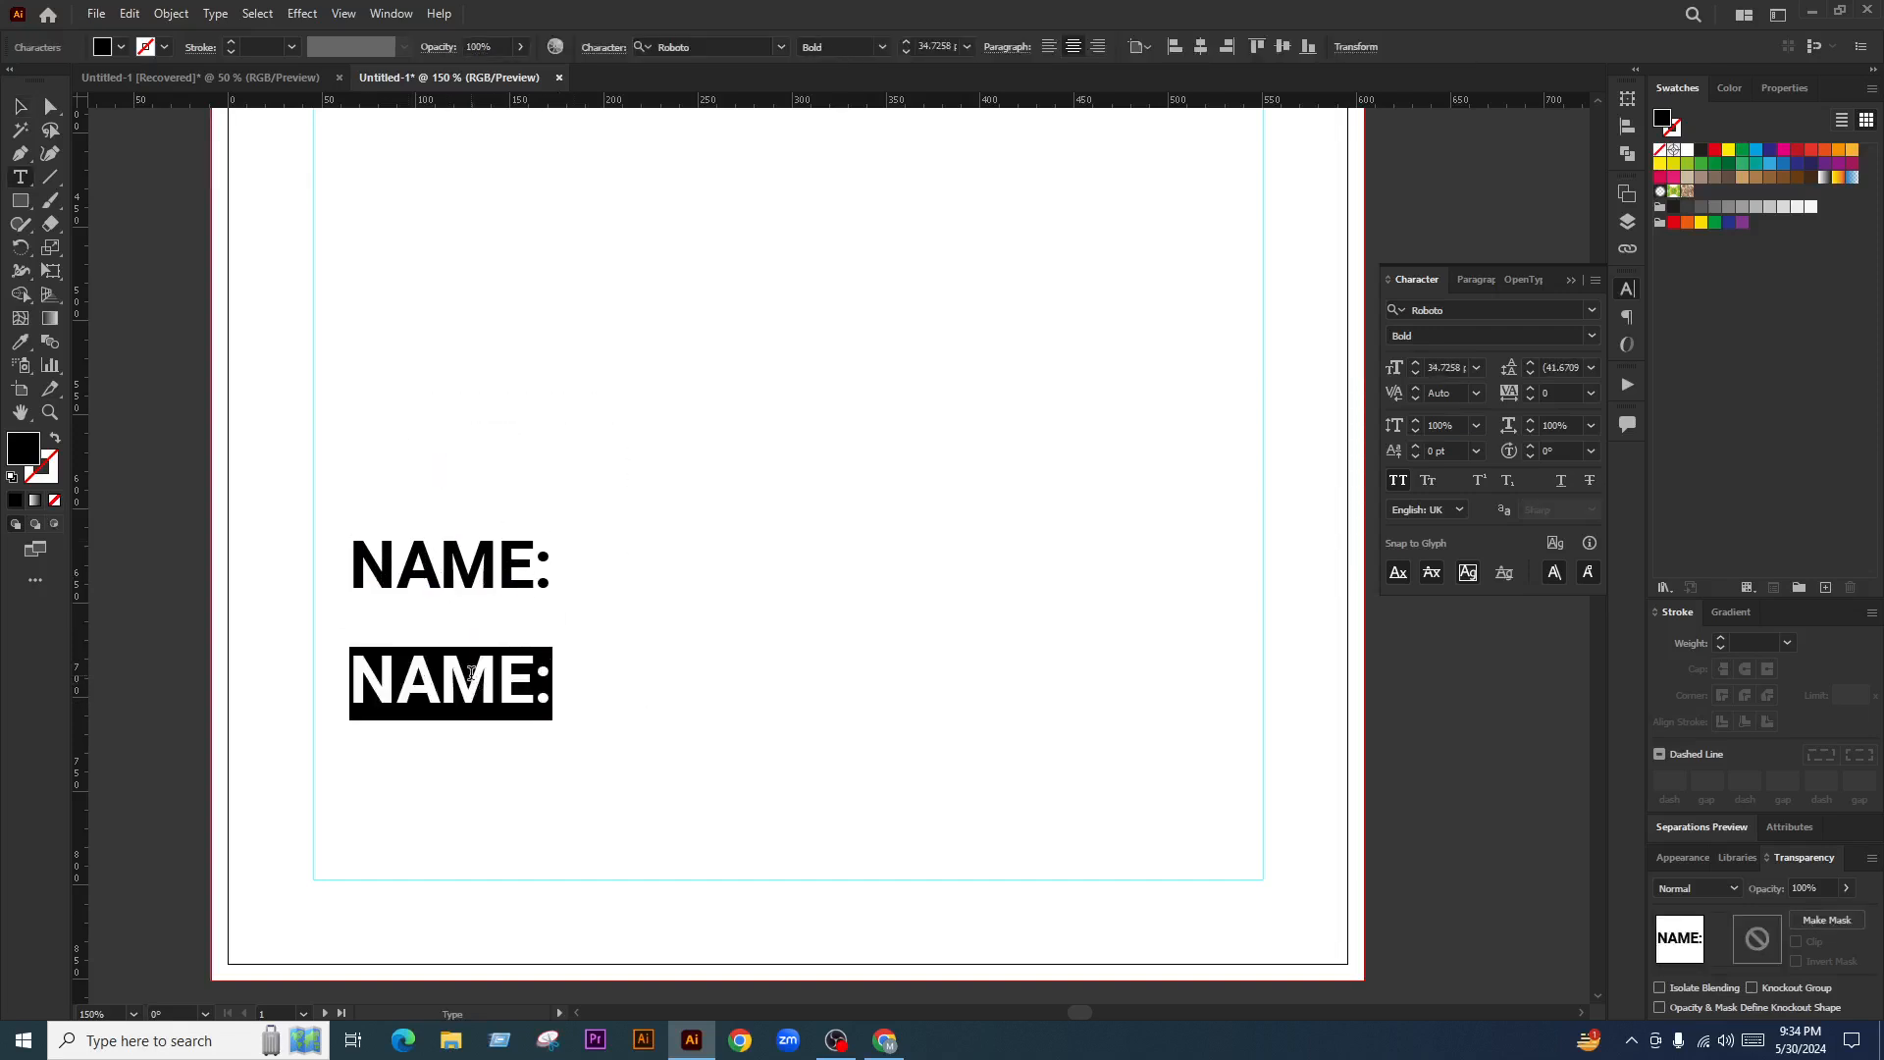
{"action": "type", "text": "PHONE "}
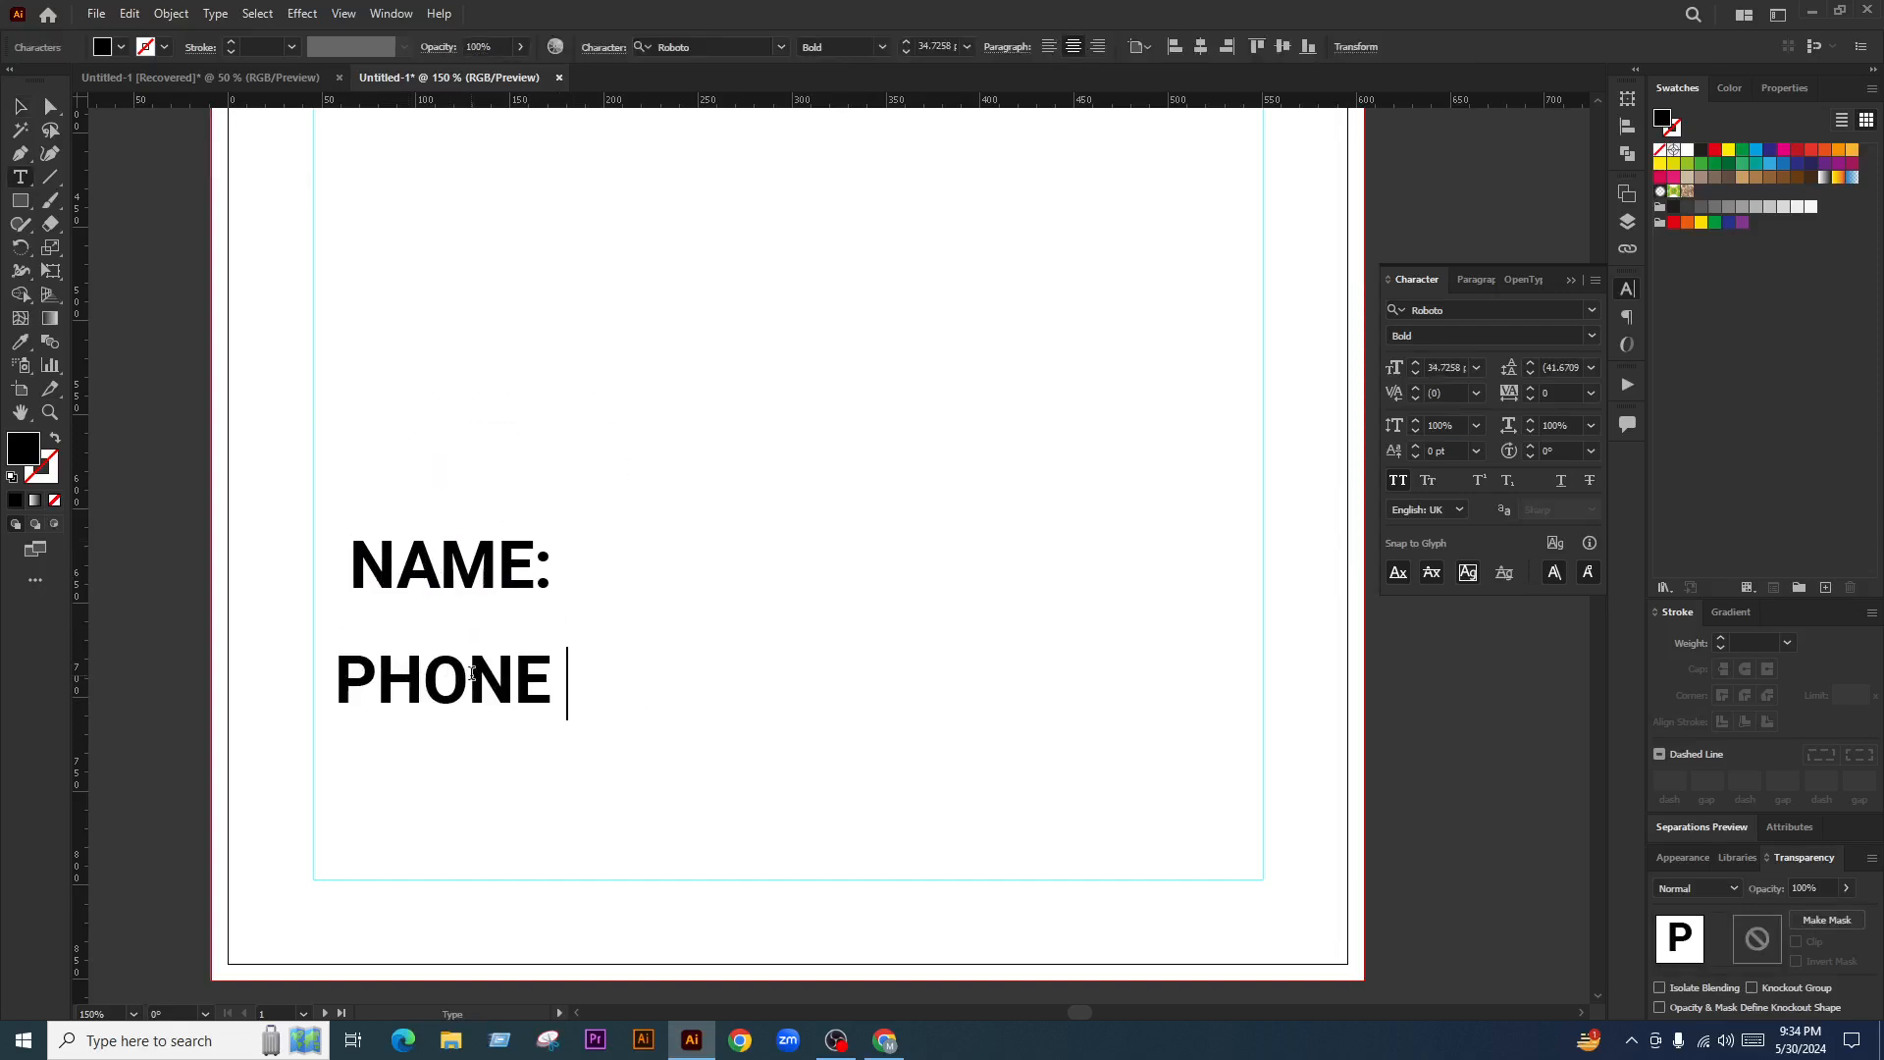
{"action": "type", "text": "=="}
{"action": "key", "text": "BackSpace"}
{"action": "key", "text": "BackSpace"}
{"action": "key", "text": "BackSpace"}
{"action": "key", "text": "BackSpace"}
{"action": "key", "text": "BackSpace"}
{"action": "key", "text": "BackSpace"}
{"action": "key", "text": "BackSpace"}
{"action": "key", "text": "BackSpace"}
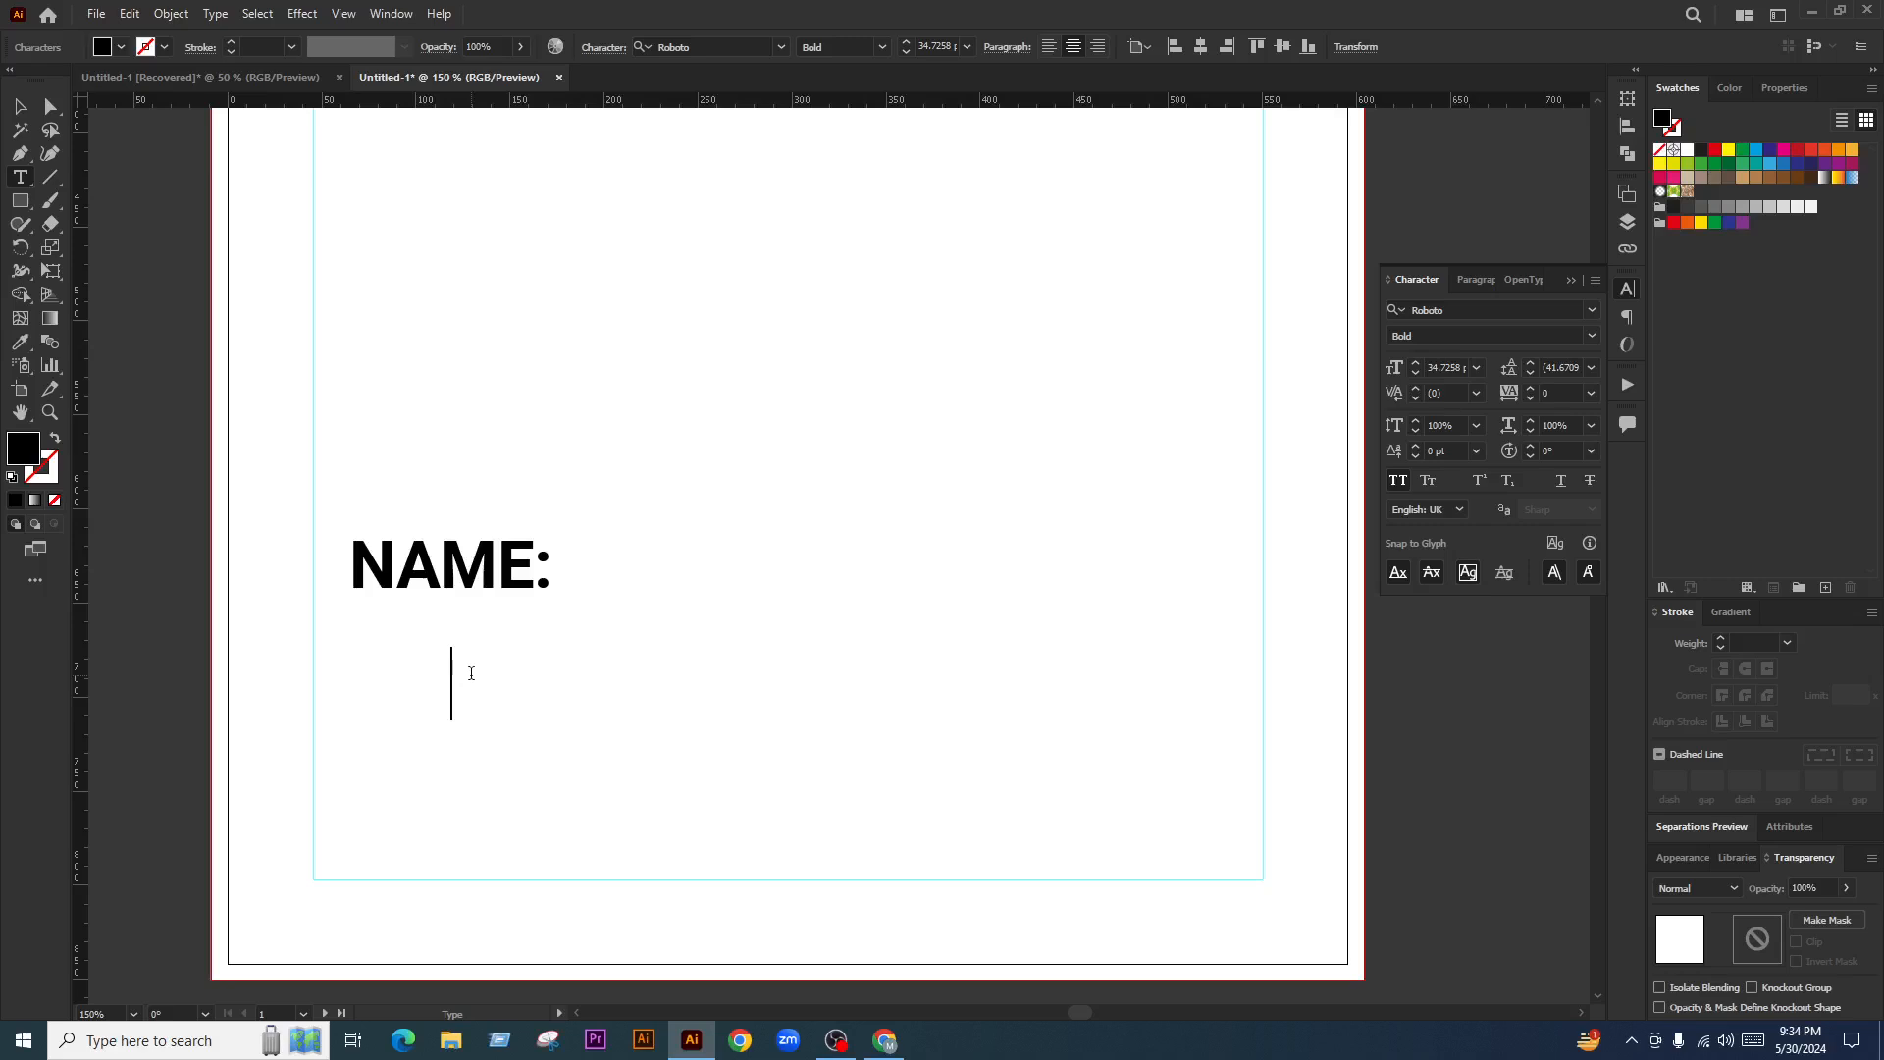
{"action": "type", "text": "NUMBER:"}
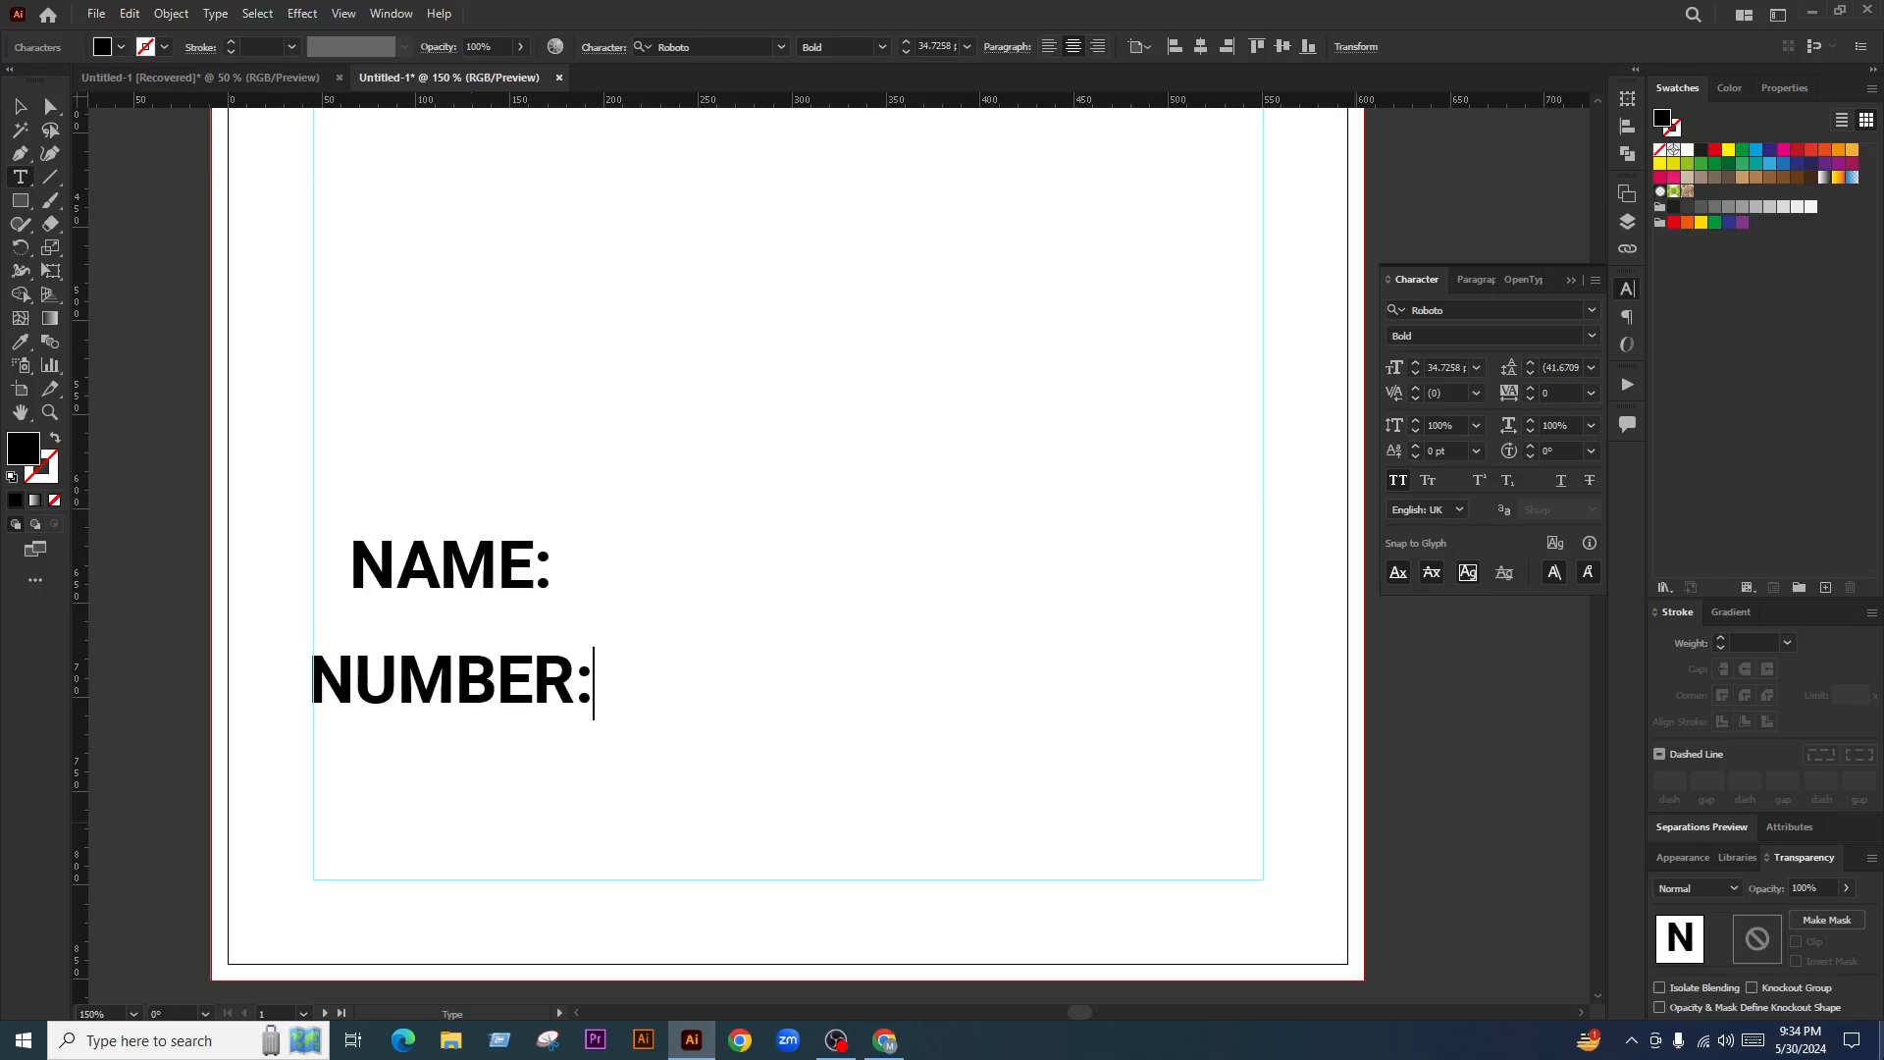
{"action": "left_click", "coordinate": [21, 113]}
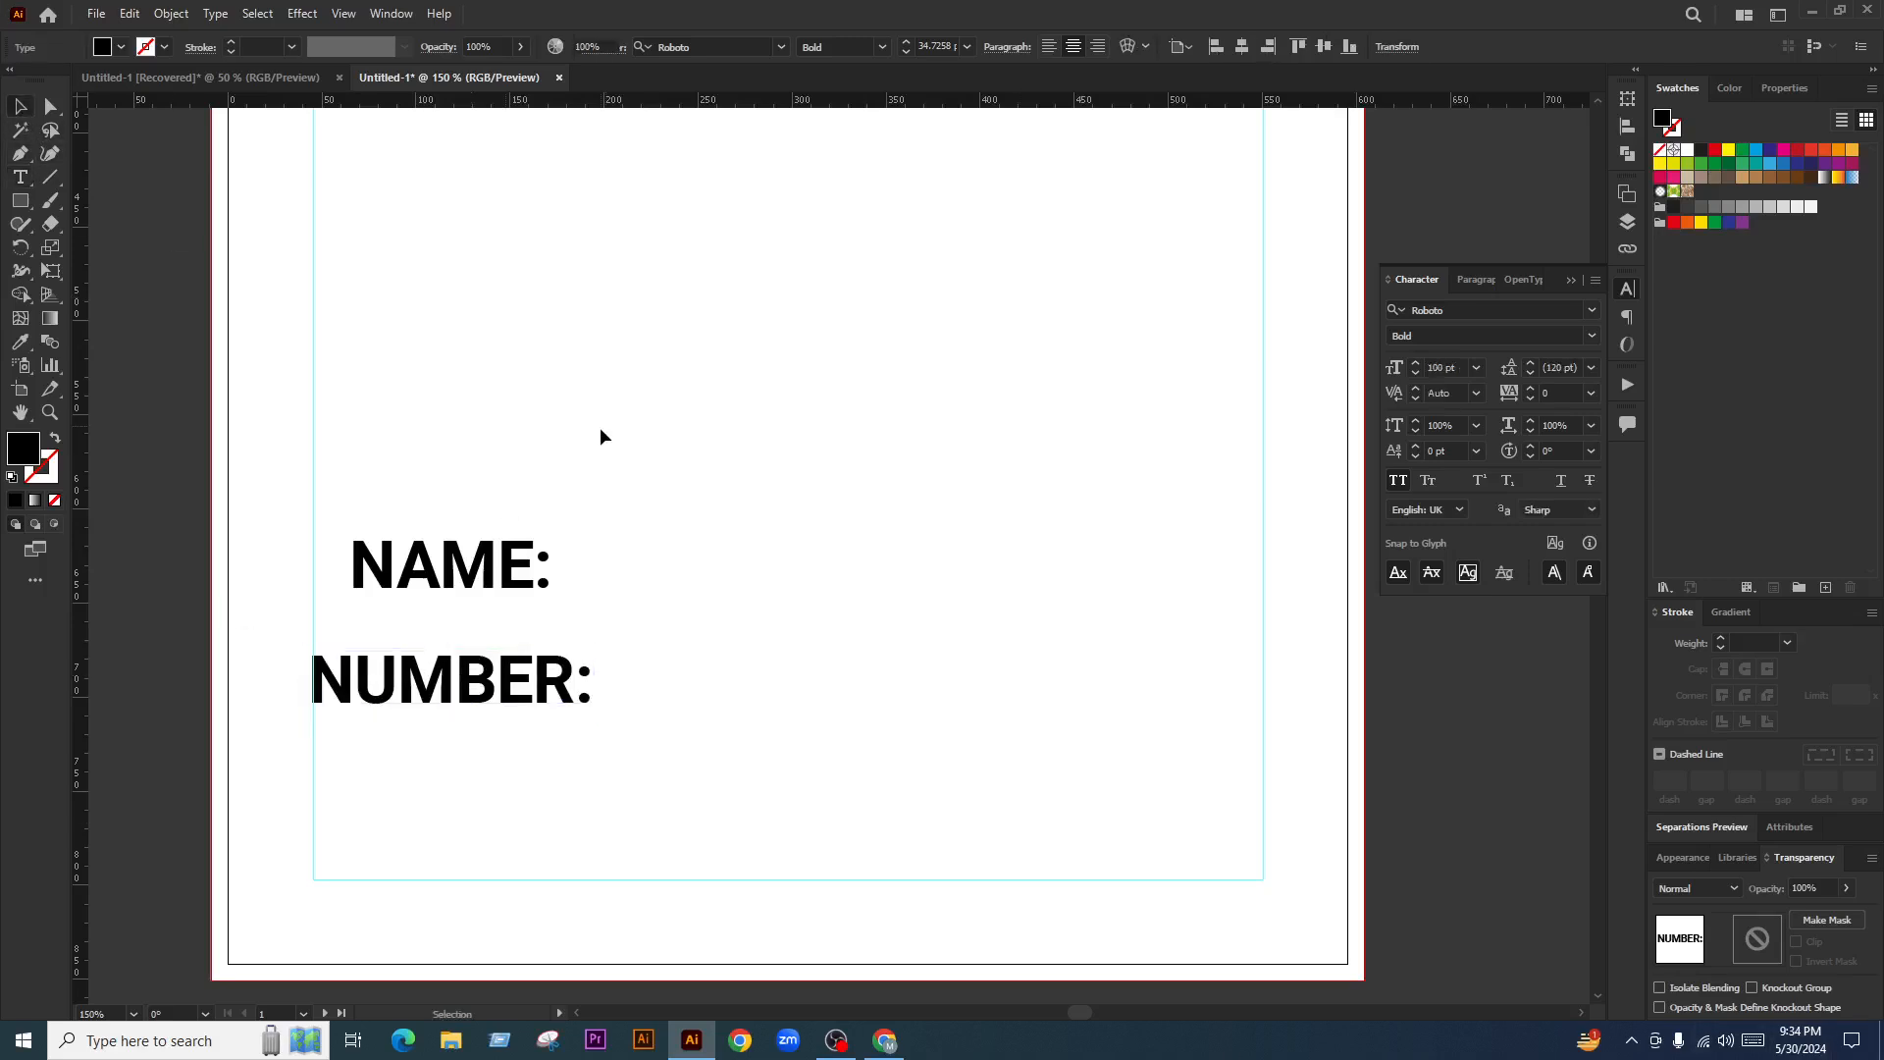
Left-align NAME: and NUMBER:, move them to the left margin guide, and tighten their spacing
{"action": "left_click_drag", "start_coordinate": [600, 433], "coordinate": [438, 726]}
{"action": "left_click", "coordinate": [1049, 46]}
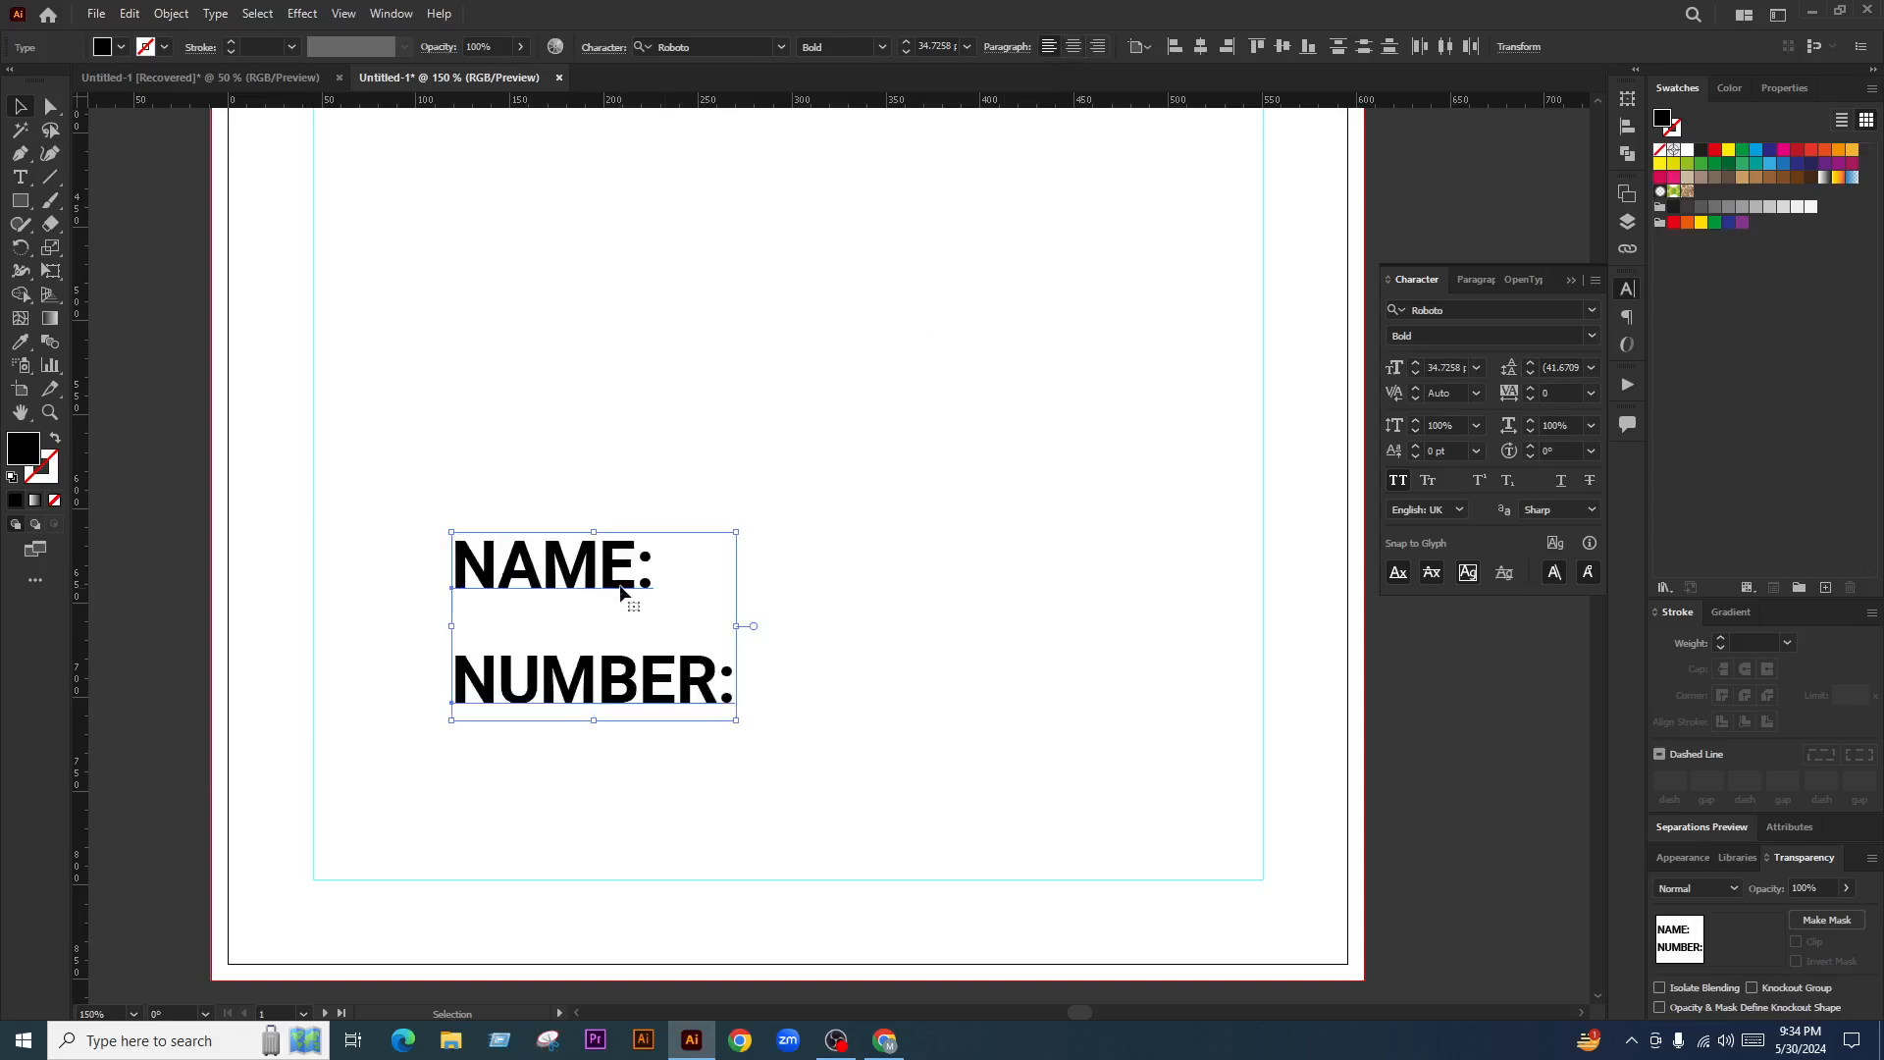
{"action": "left_click_drag", "start_coordinate": [605, 581], "coordinate": [467, 576]}
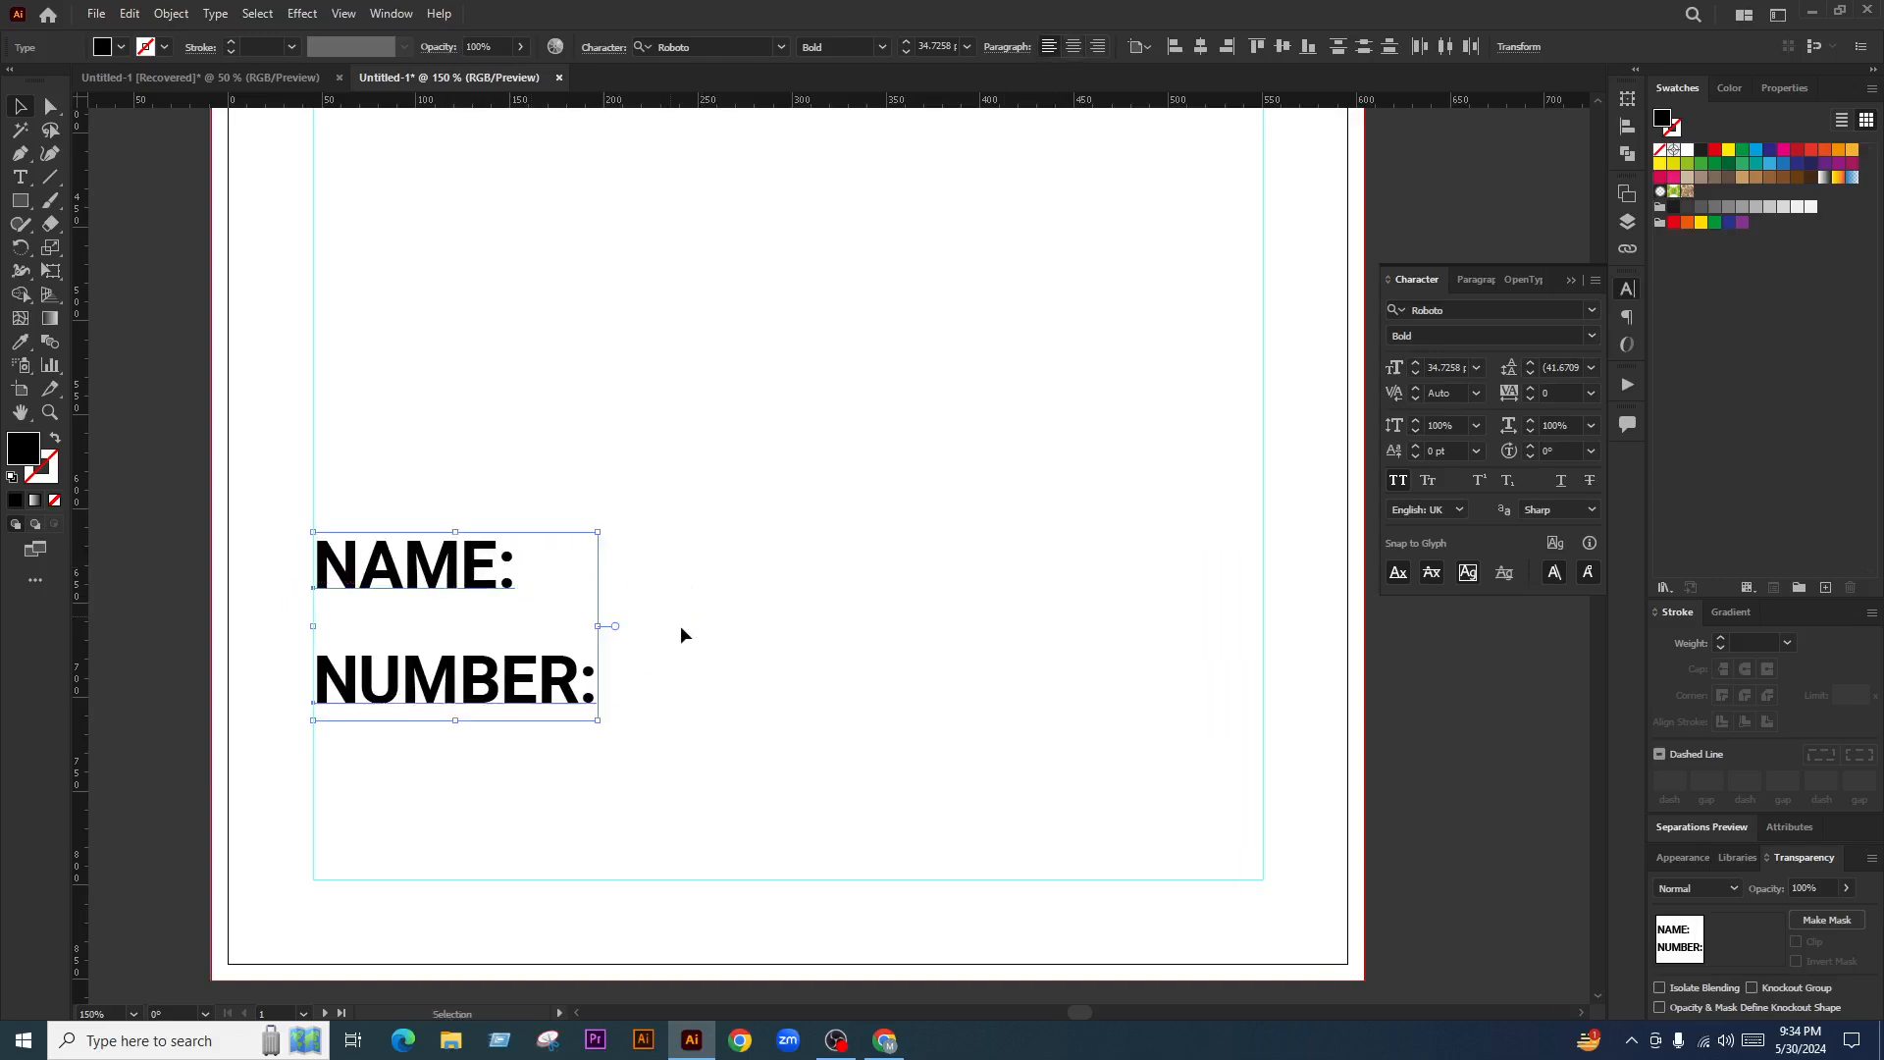
{"action": "scroll", "coordinate": [395, 673], "scroll_direction": "up", "scroll_amount": 2}
{"action": "mouse_move", "coordinate": [400, 675]}
{"action": "left_mouse_down"}
{"action": "mouse_move", "coordinate": [401, 607]}
{"action": "mouse_move", "coordinate": [432, 694]}
{"action": "left_mouse_up"}
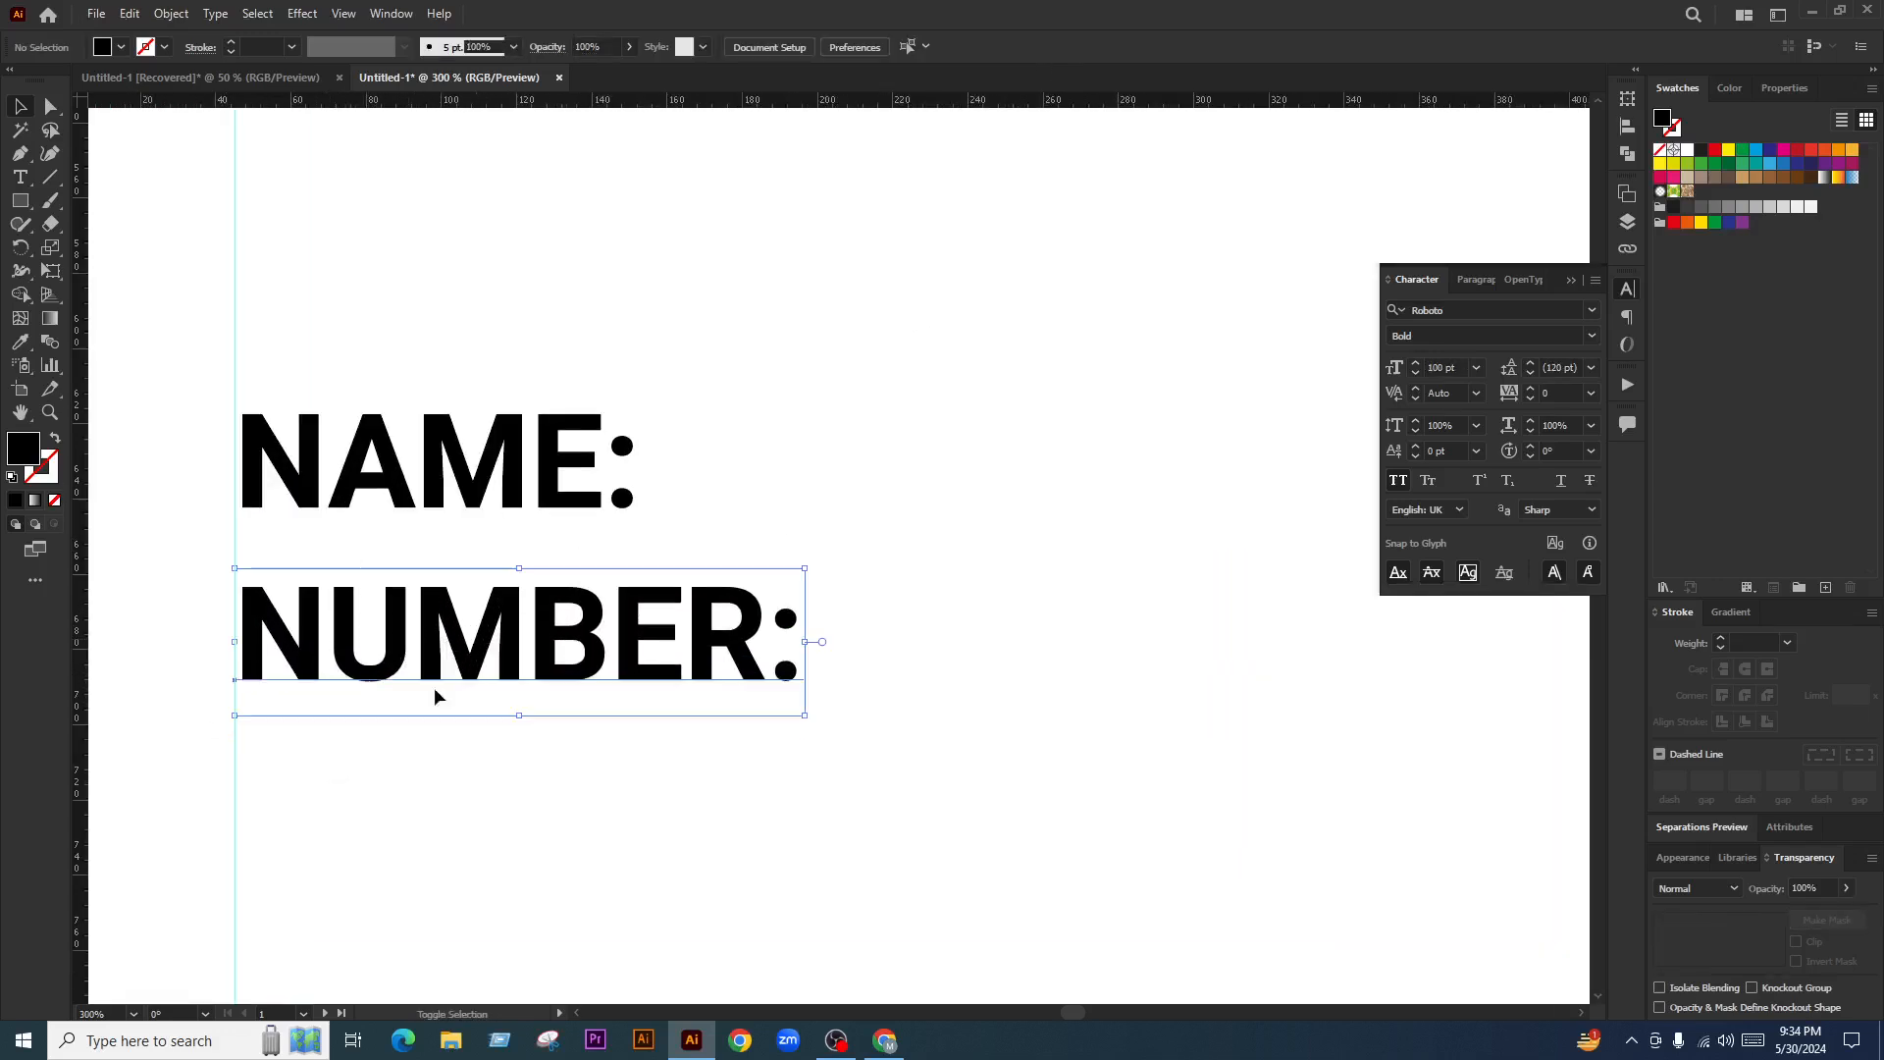
{"action": "scroll", "coordinate": [433, 694], "scroll_direction": "down", "scroll_amount": 4}
{"action": "scroll", "coordinate": [565, 636], "scroll_direction": "up", "scroll_amount": 3}
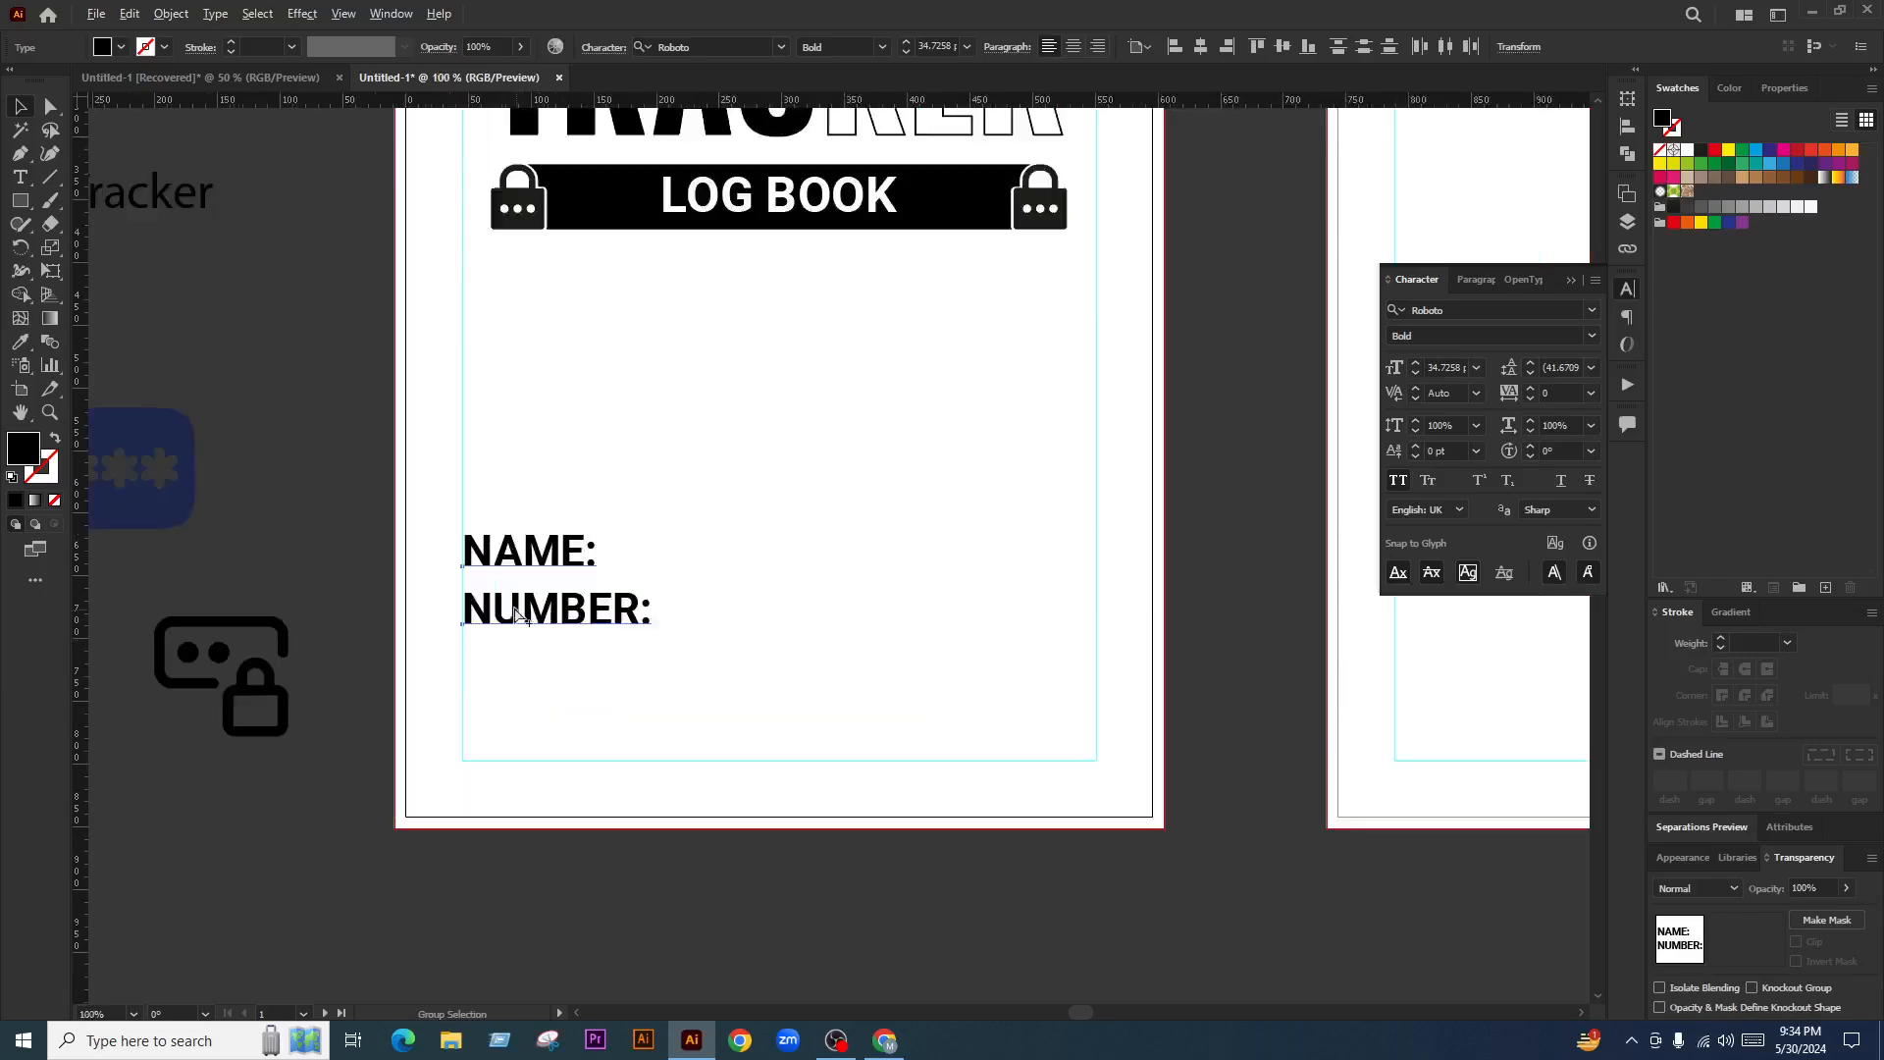
{"action": "left_click", "coordinate": [522, 555]}
Group the NAME: and NUMBER: labels and line their left edge up with the margin guide
{"action": "scroll", "coordinate": [522, 554], "scroll_direction": "down", "scroll_amount": 3}
{"action": "left_click_drag", "start_coordinate": [729, 597], "coordinate": [745, 733]}
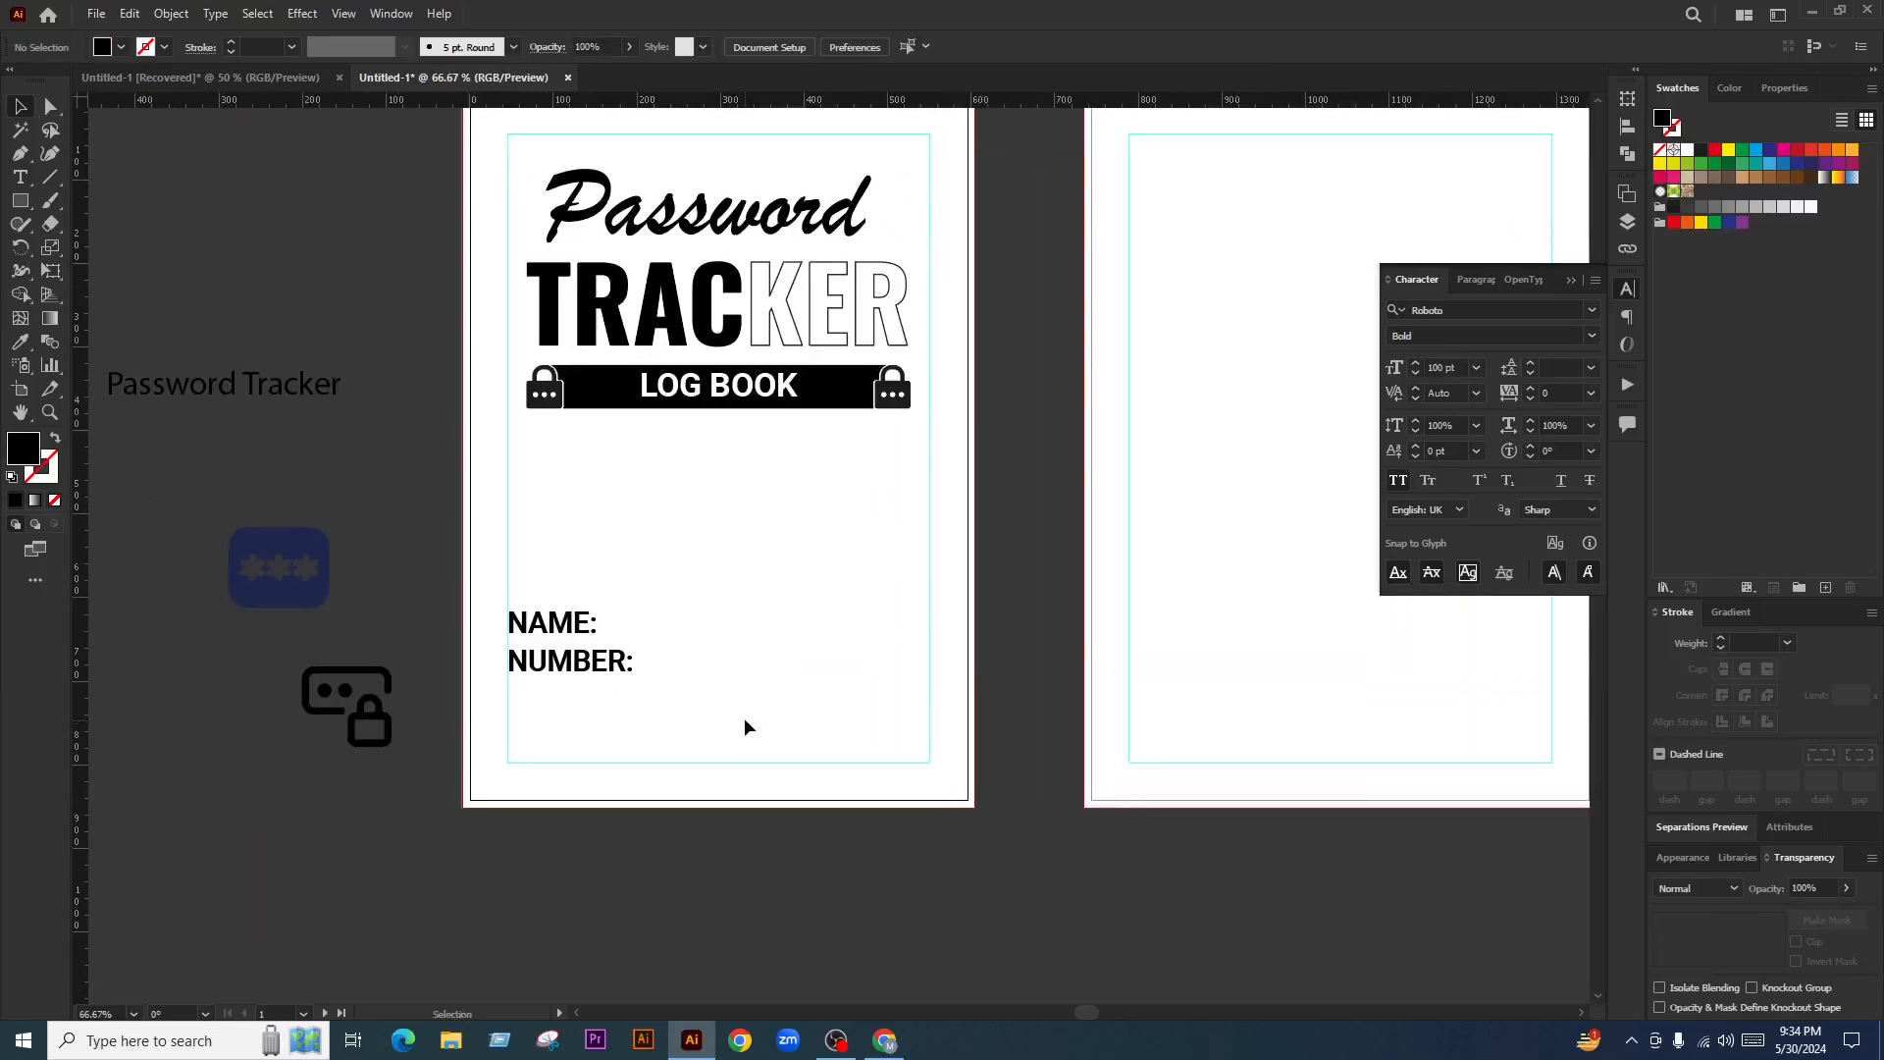
{"action": "scroll", "coordinate": [556, 673], "scroll_direction": "up", "scroll_amount": 2}
{"action": "scroll", "coordinate": [556, 708], "scroll_direction": "up", "scroll_amount": 2}
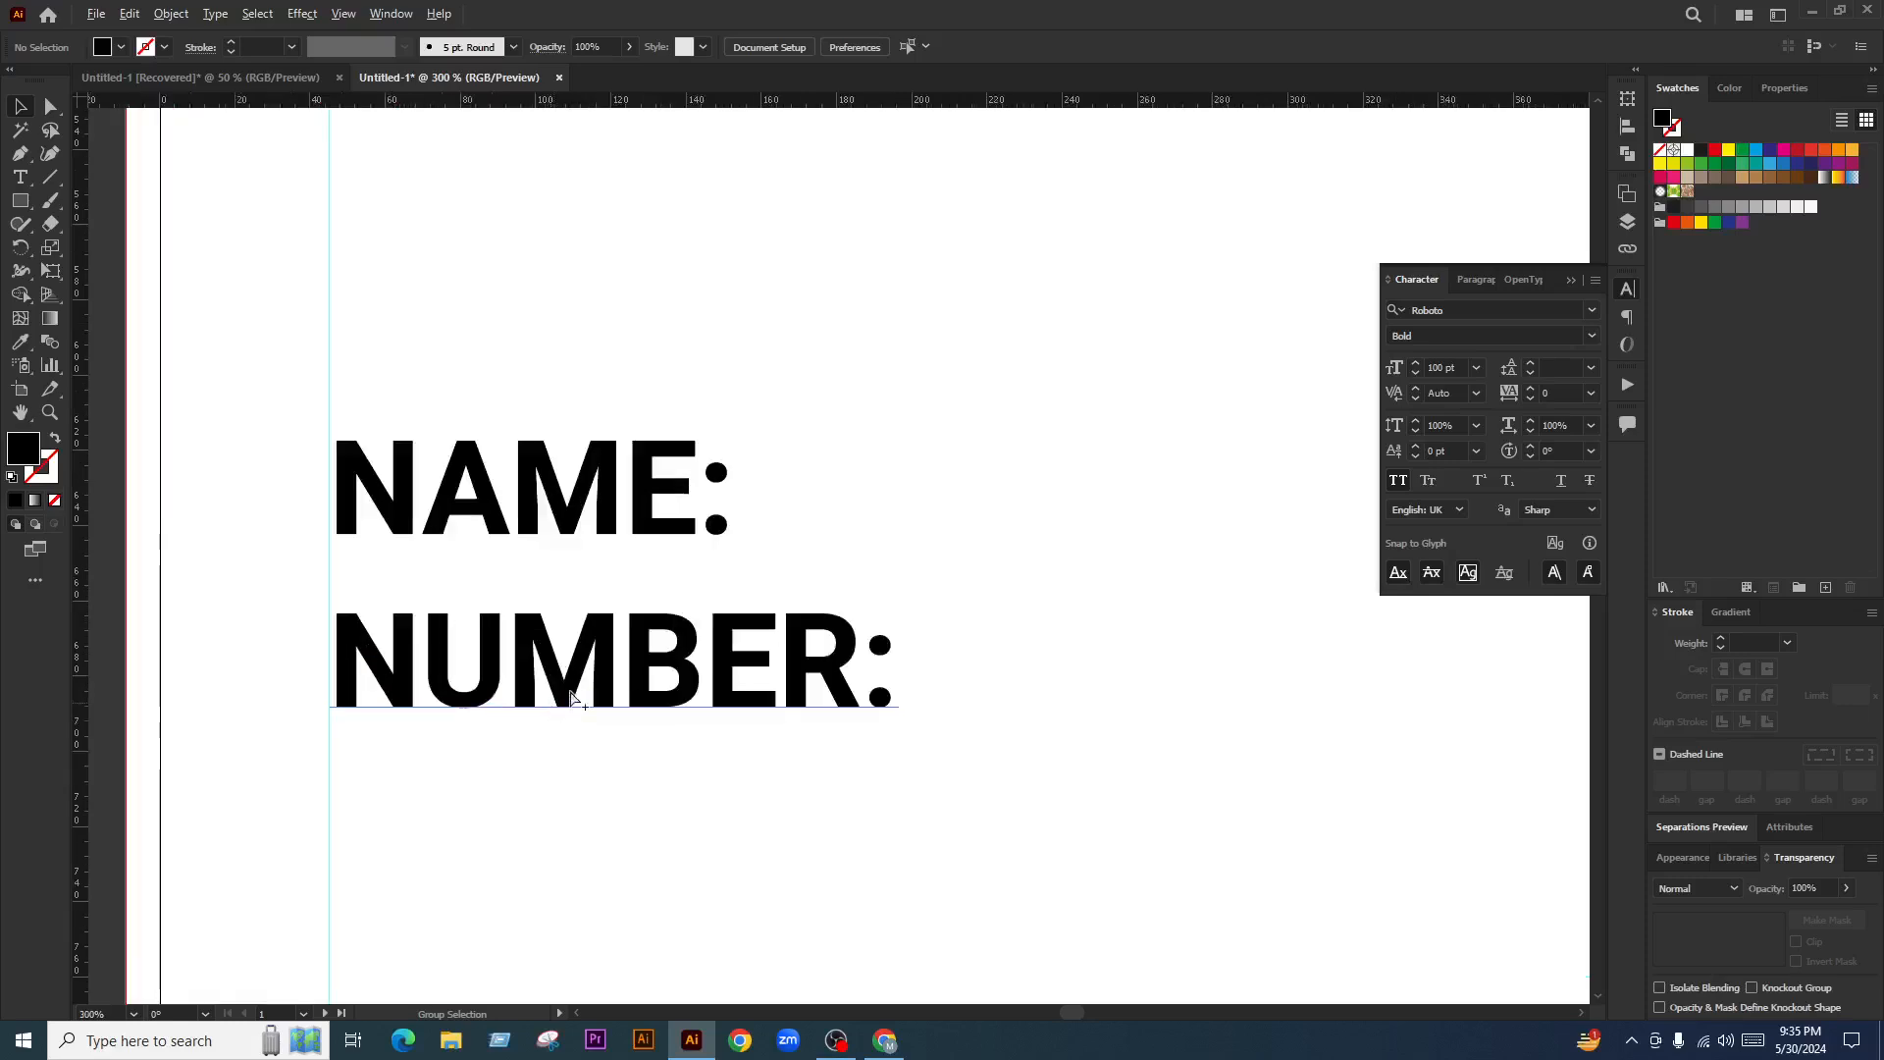
{"action": "left_click", "coordinate": [595, 685]}
{"action": "key", "text": "ctrl+a"}
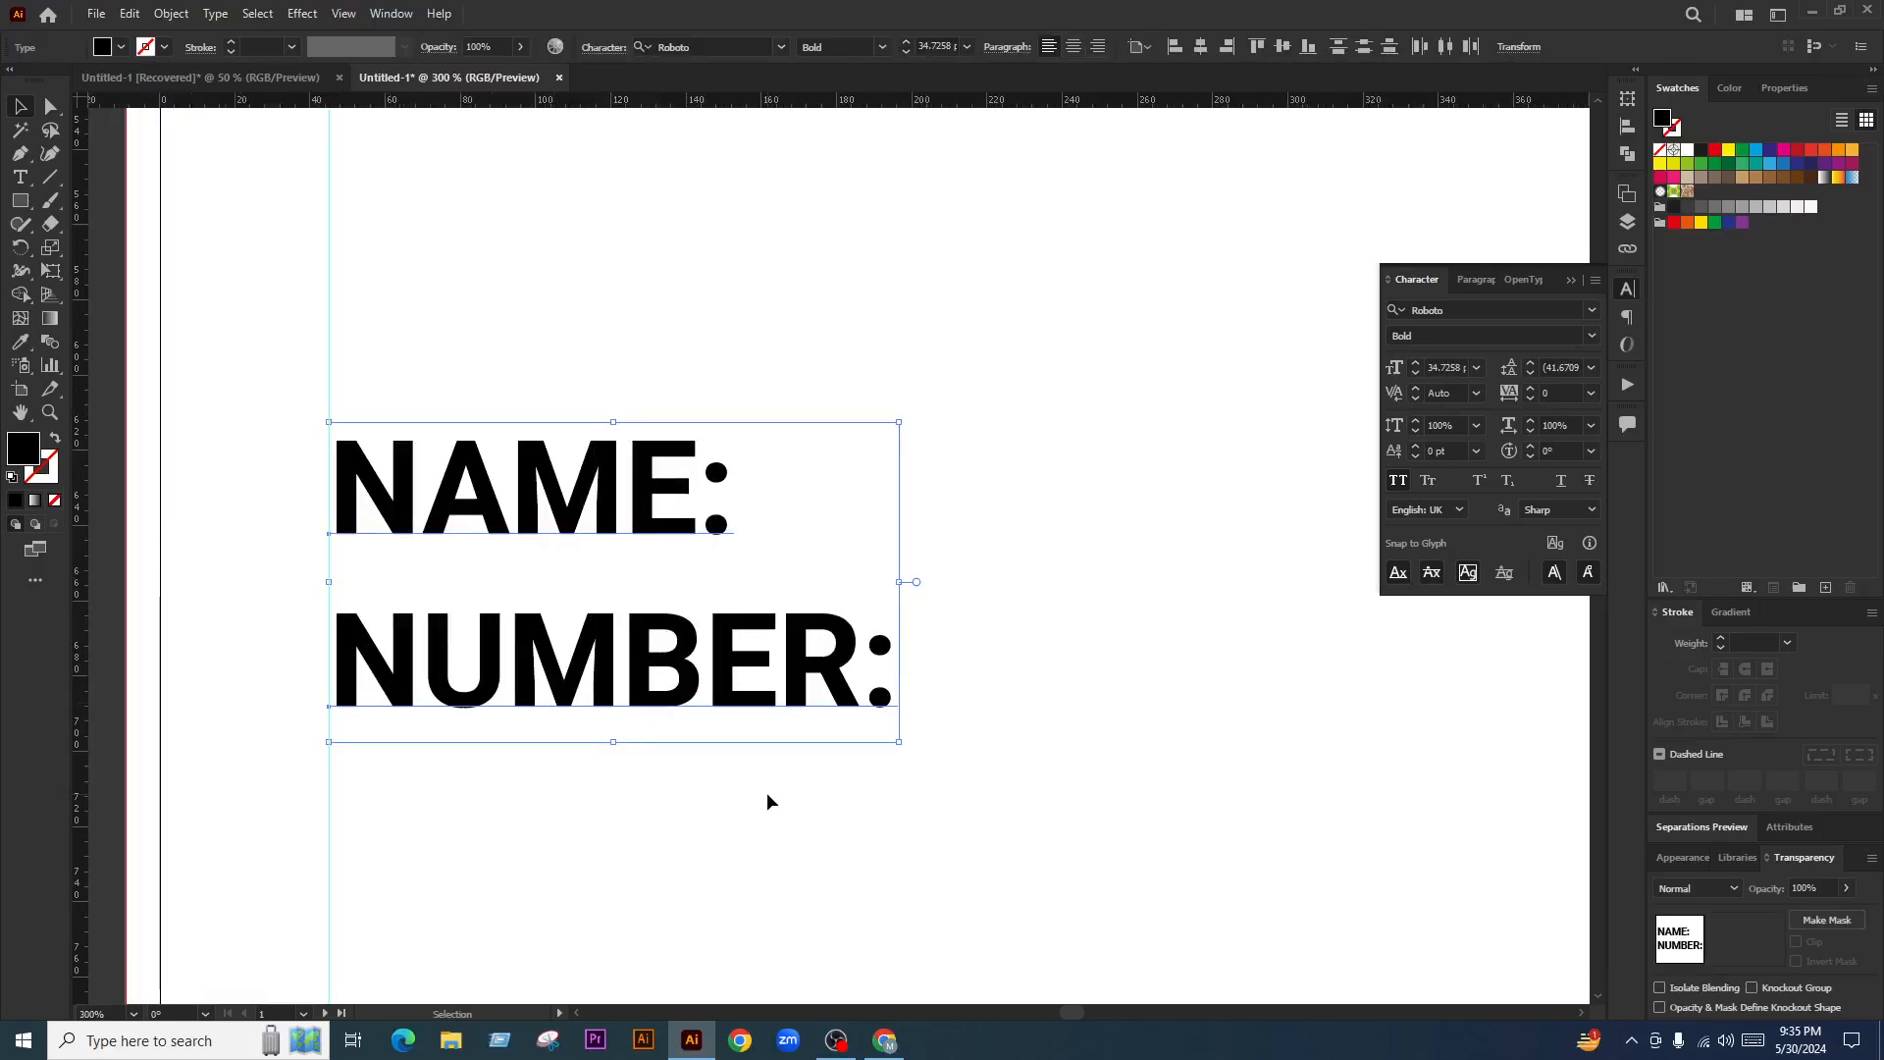
{"action": "key", "text": "ctrl+g"}
{"action": "left_click", "coordinate": [766, 802]}
{"action": "left_click", "coordinate": [368, 491]}
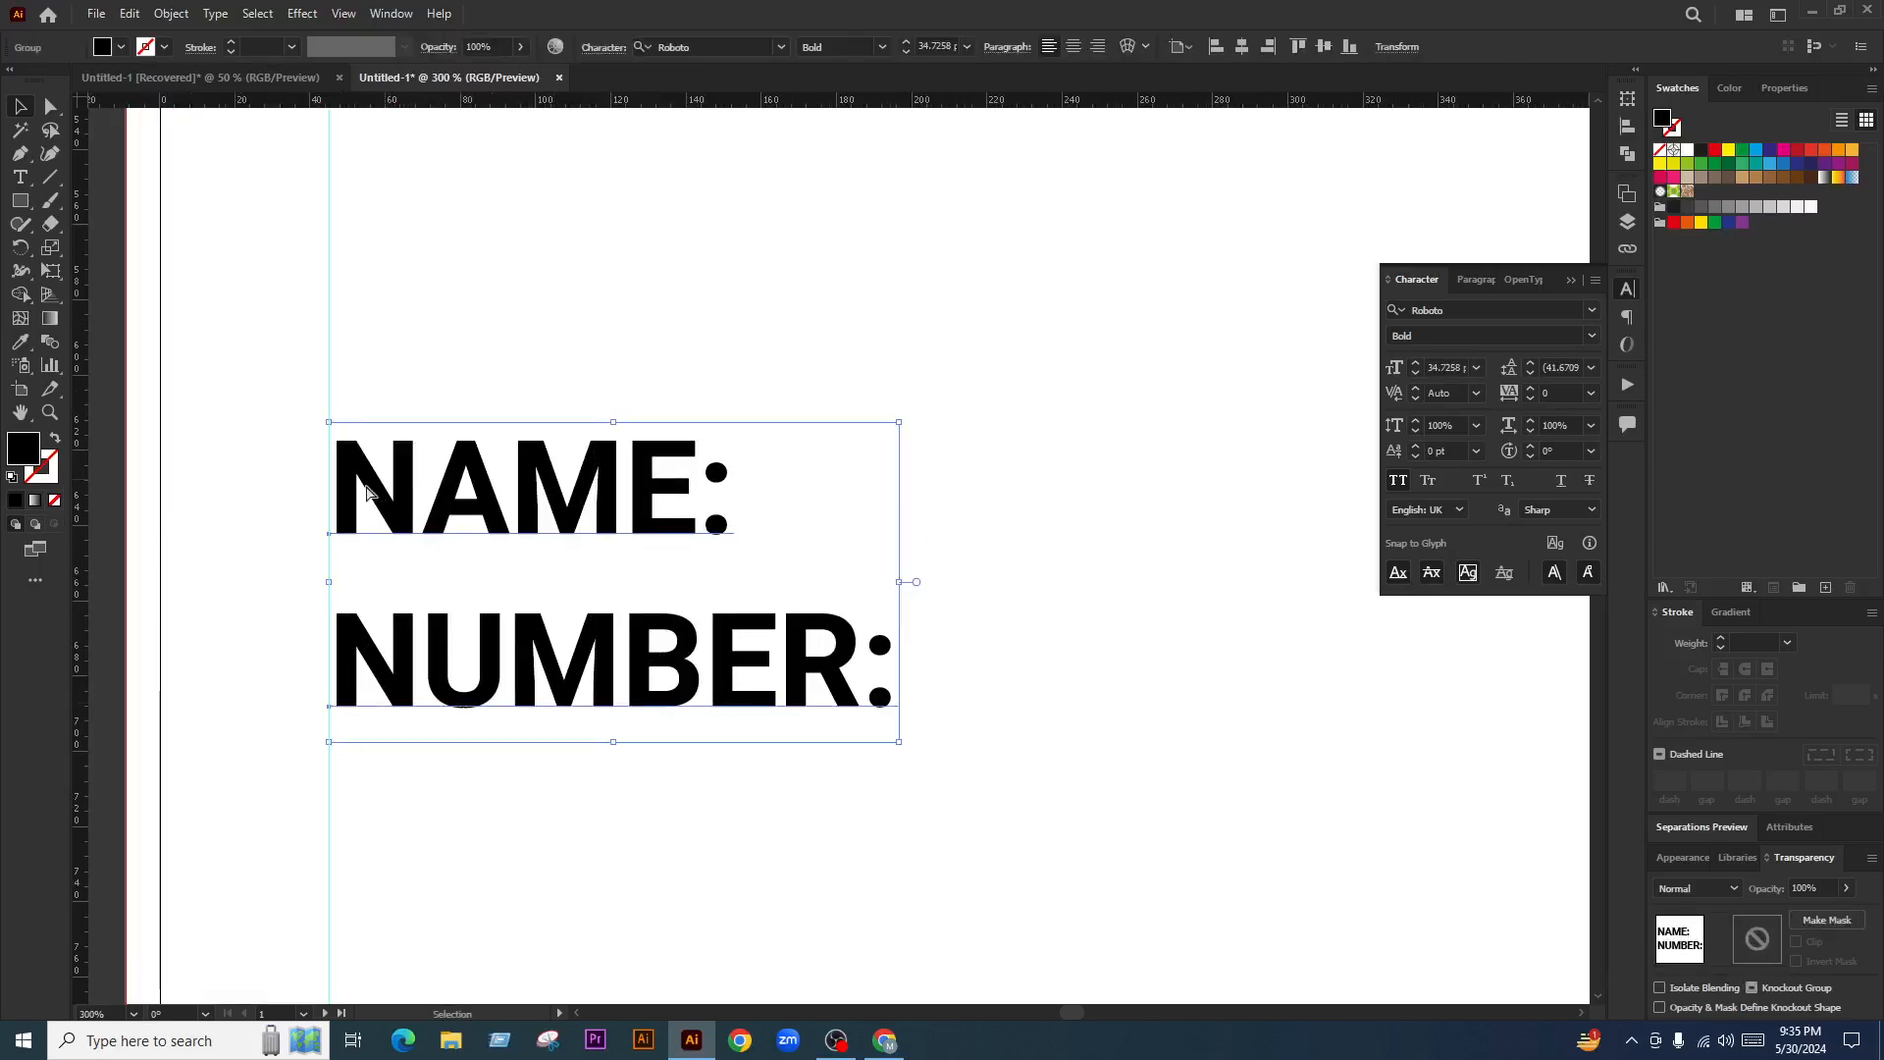
{"action": "scroll", "coordinate": [368, 491], "scroll_direction": "up", "scroll_amount": 6}
{"action": "left_click_drag", "start_coordinate": [403, 391], "coordinate": [334, 387]}
{"action": "scroll", "coordinate": [260, 324], "scroll_direction": "up", "scroll_amount": 3}
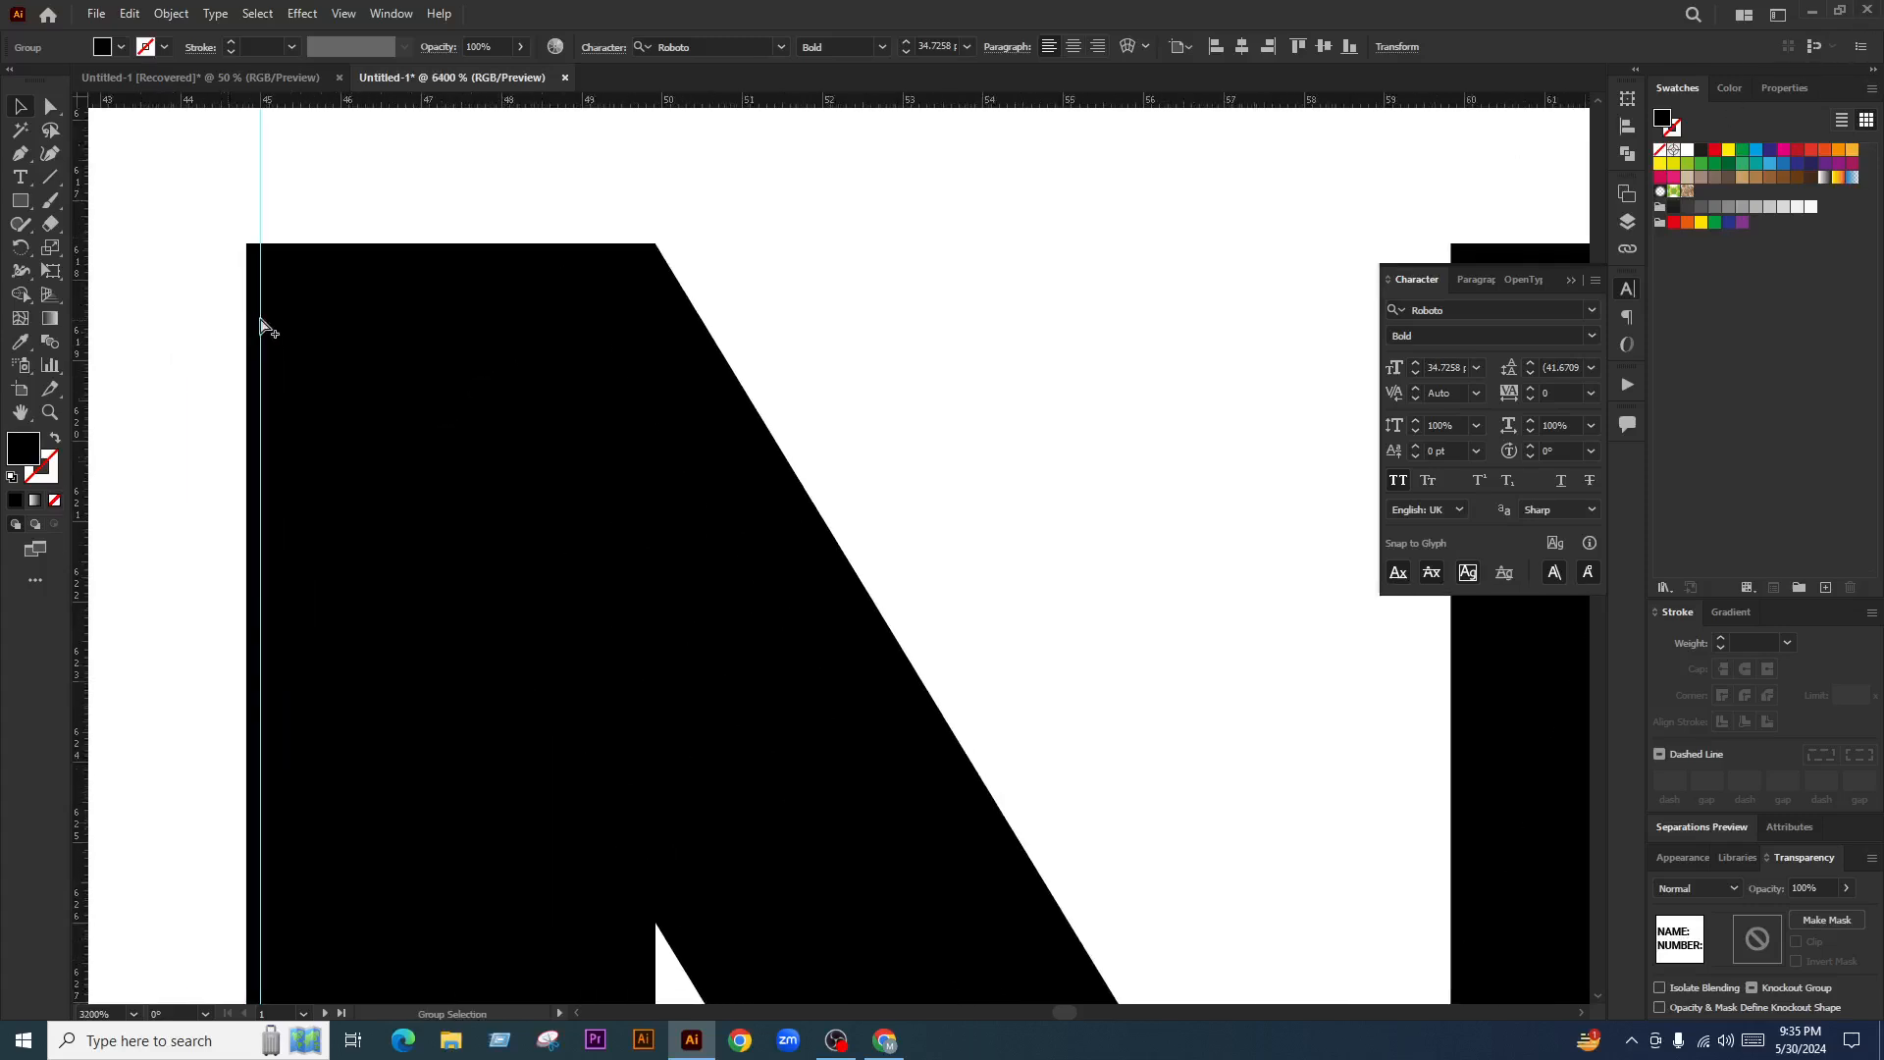
{"action": "left_click_drag", "start_coordinate": [263, 326], "coordinate": [337, 331]}
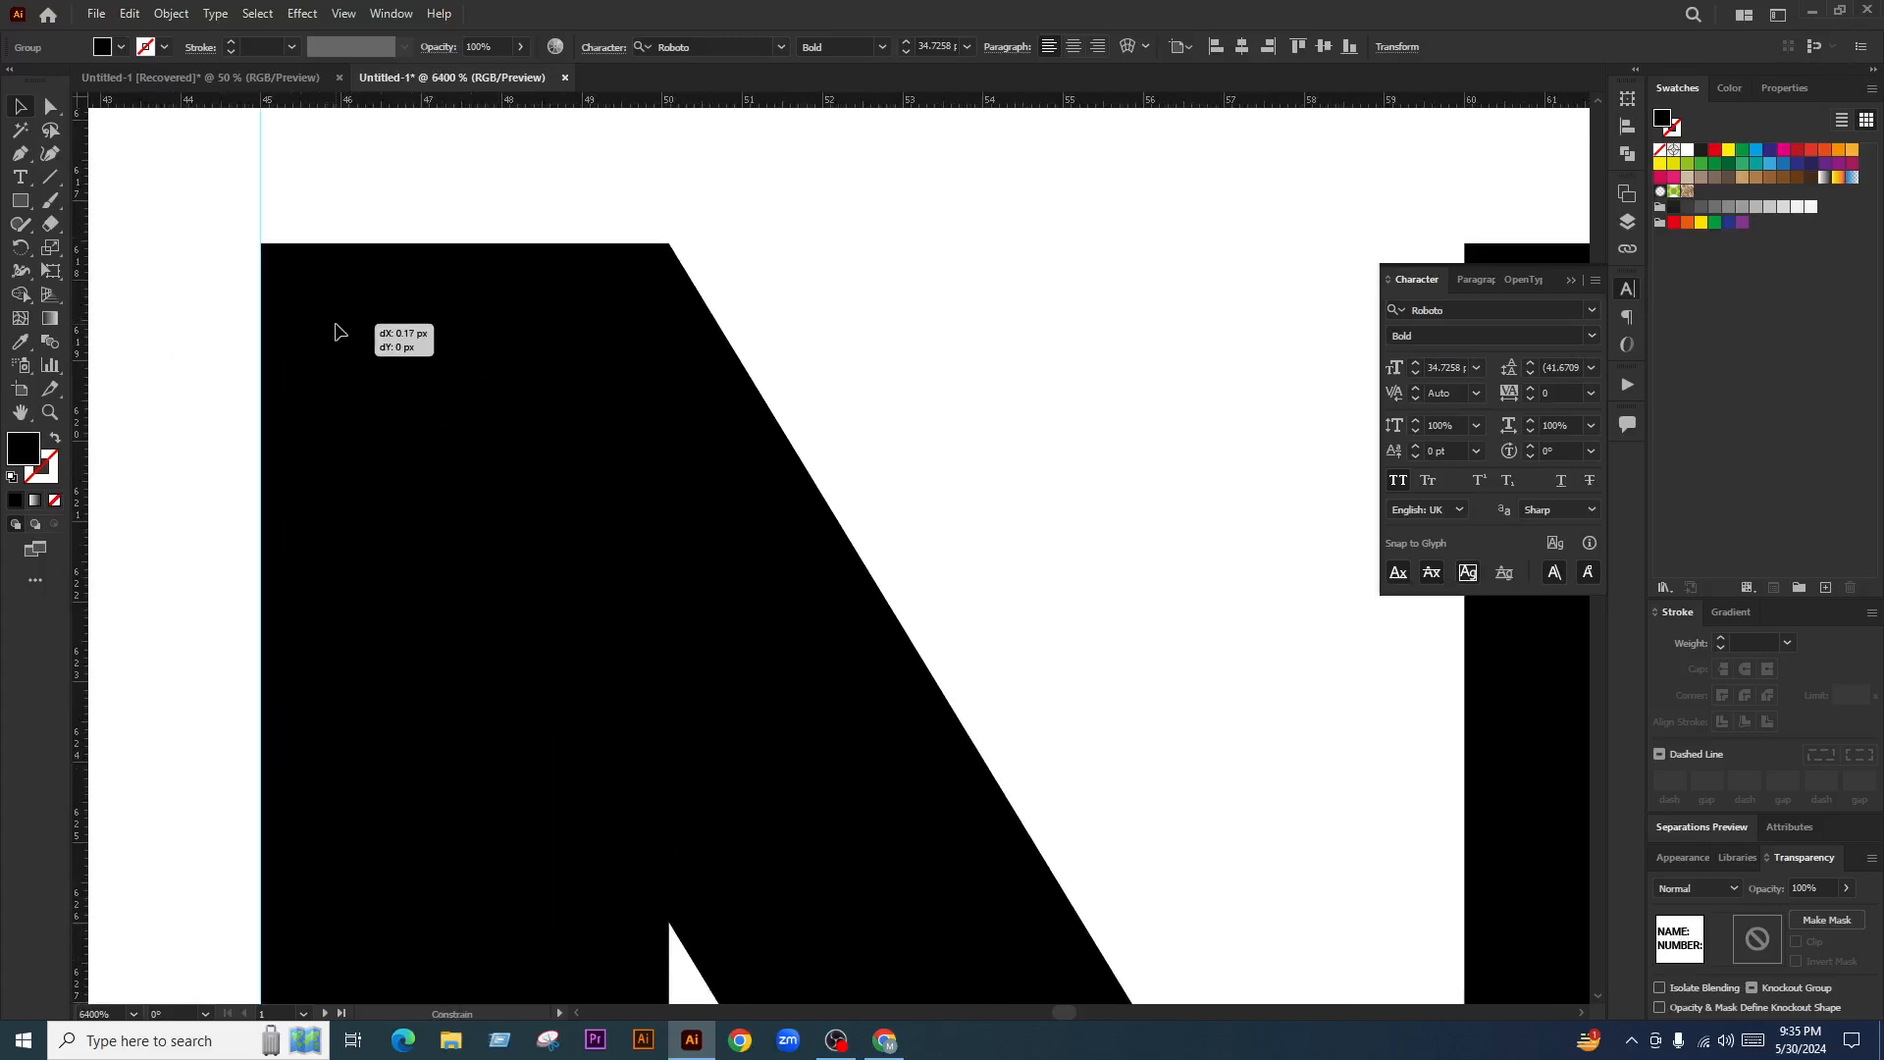
{"action": "scroll", "coordinate": [395, 371], "scroll_direction": "down", "scroll_amount": 13}
{"action": "left_click", "coordinate": [727, 671]}
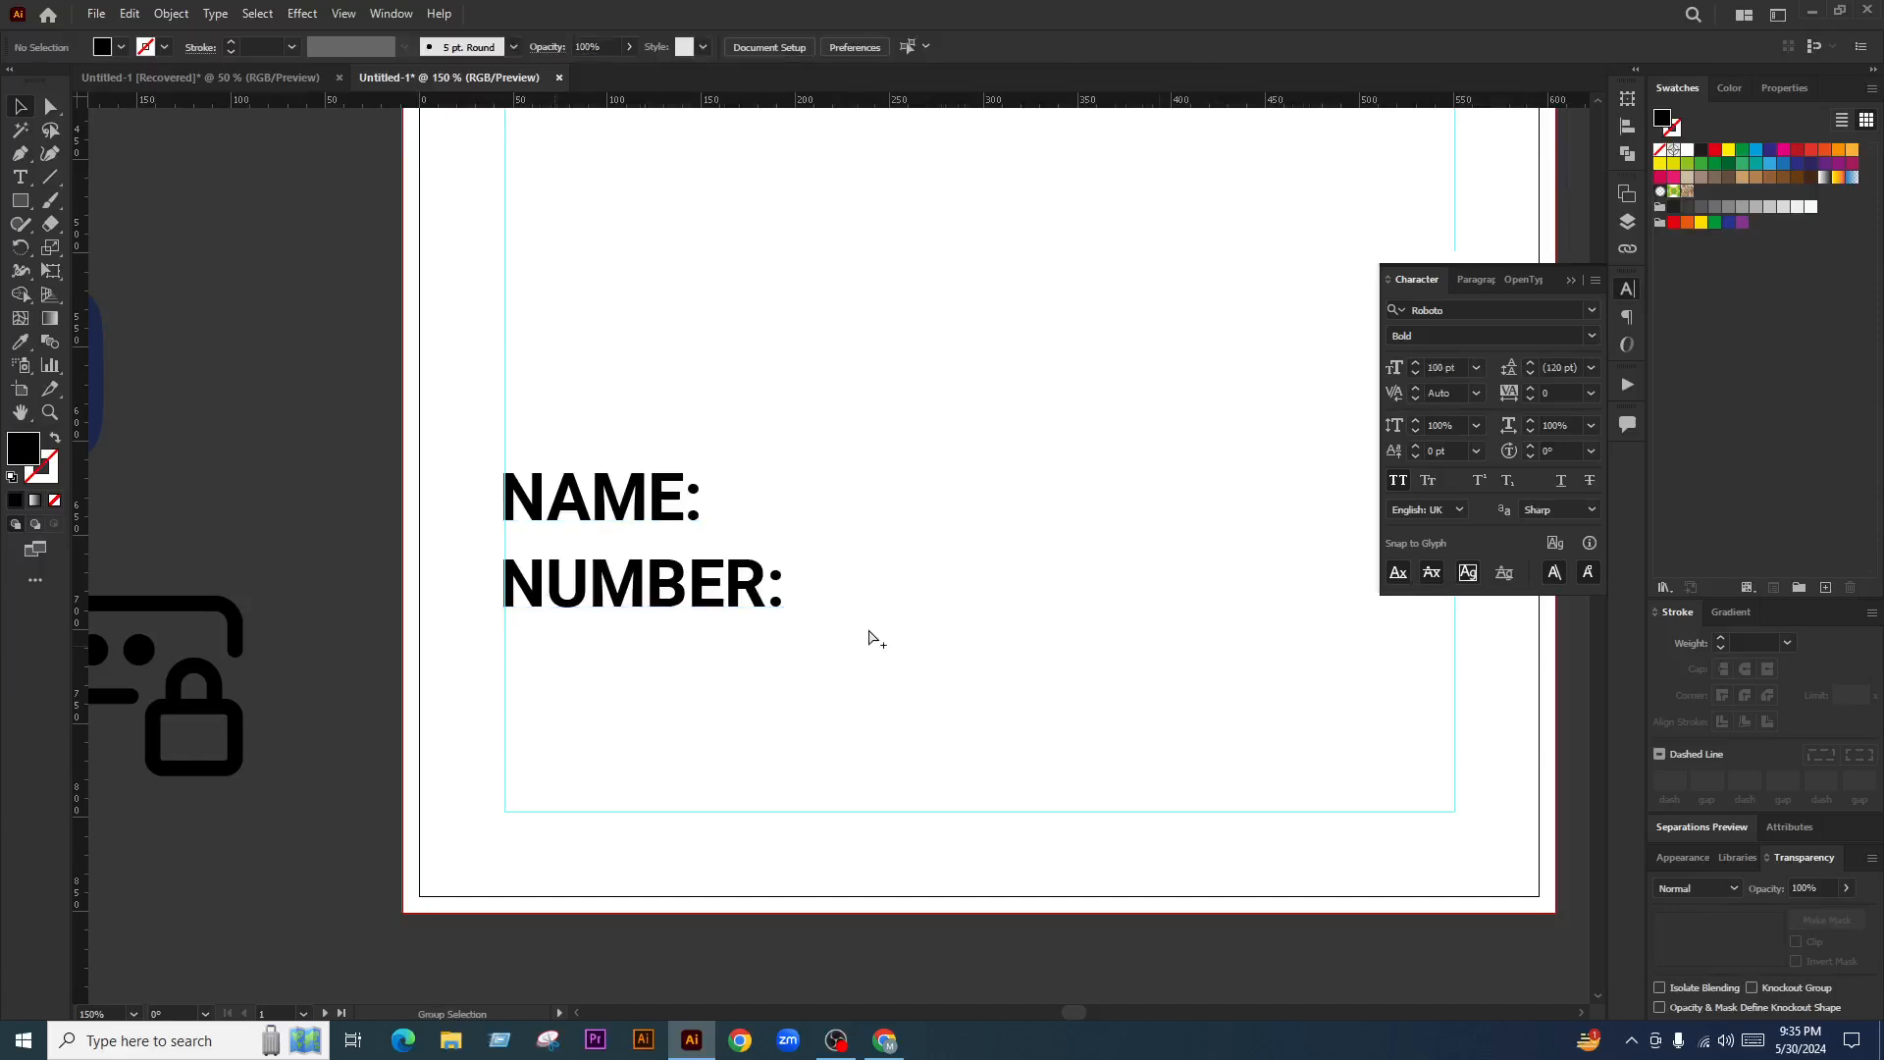
Set the label group to 24 pt and nudge it back onto the margin guide
{"action": "scroll", "coordinate": [710, 633], "scroll_direction": "up", "scroll_amount": 2}
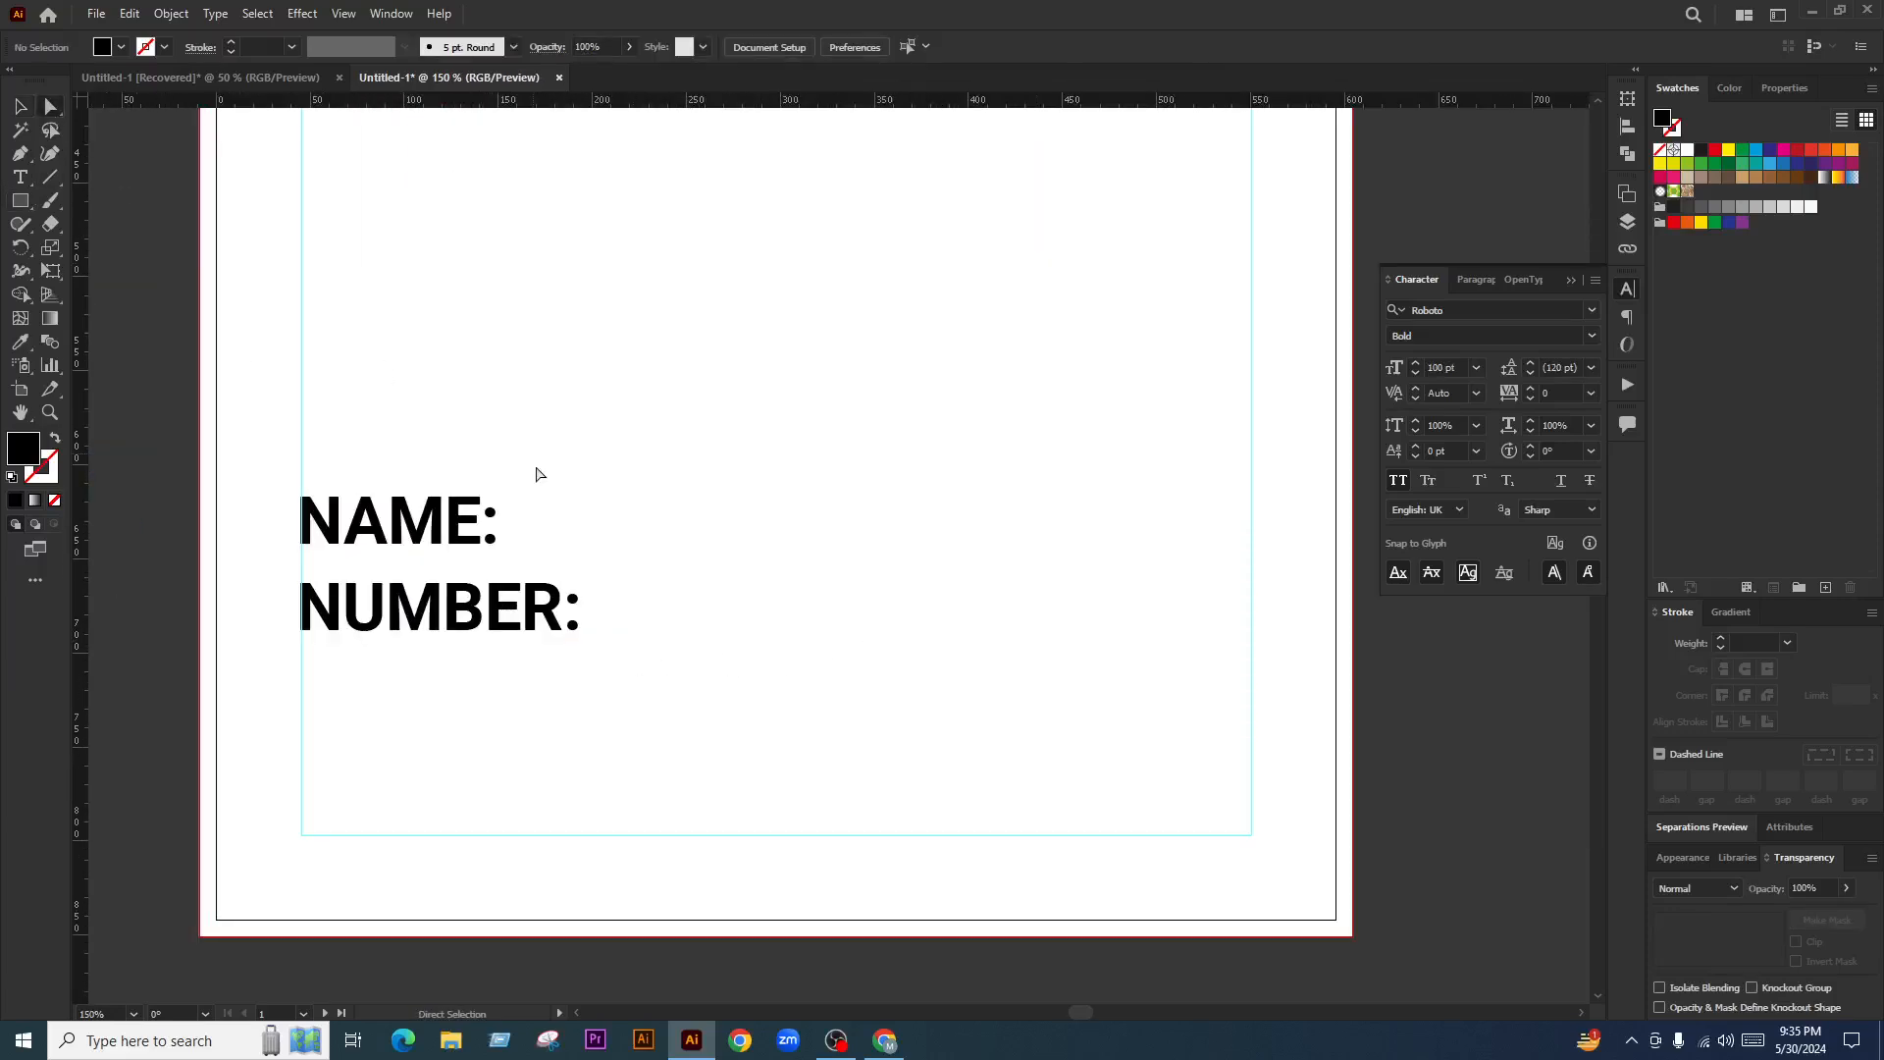
{"action": "left_click", "coordinate": [571, 603]}
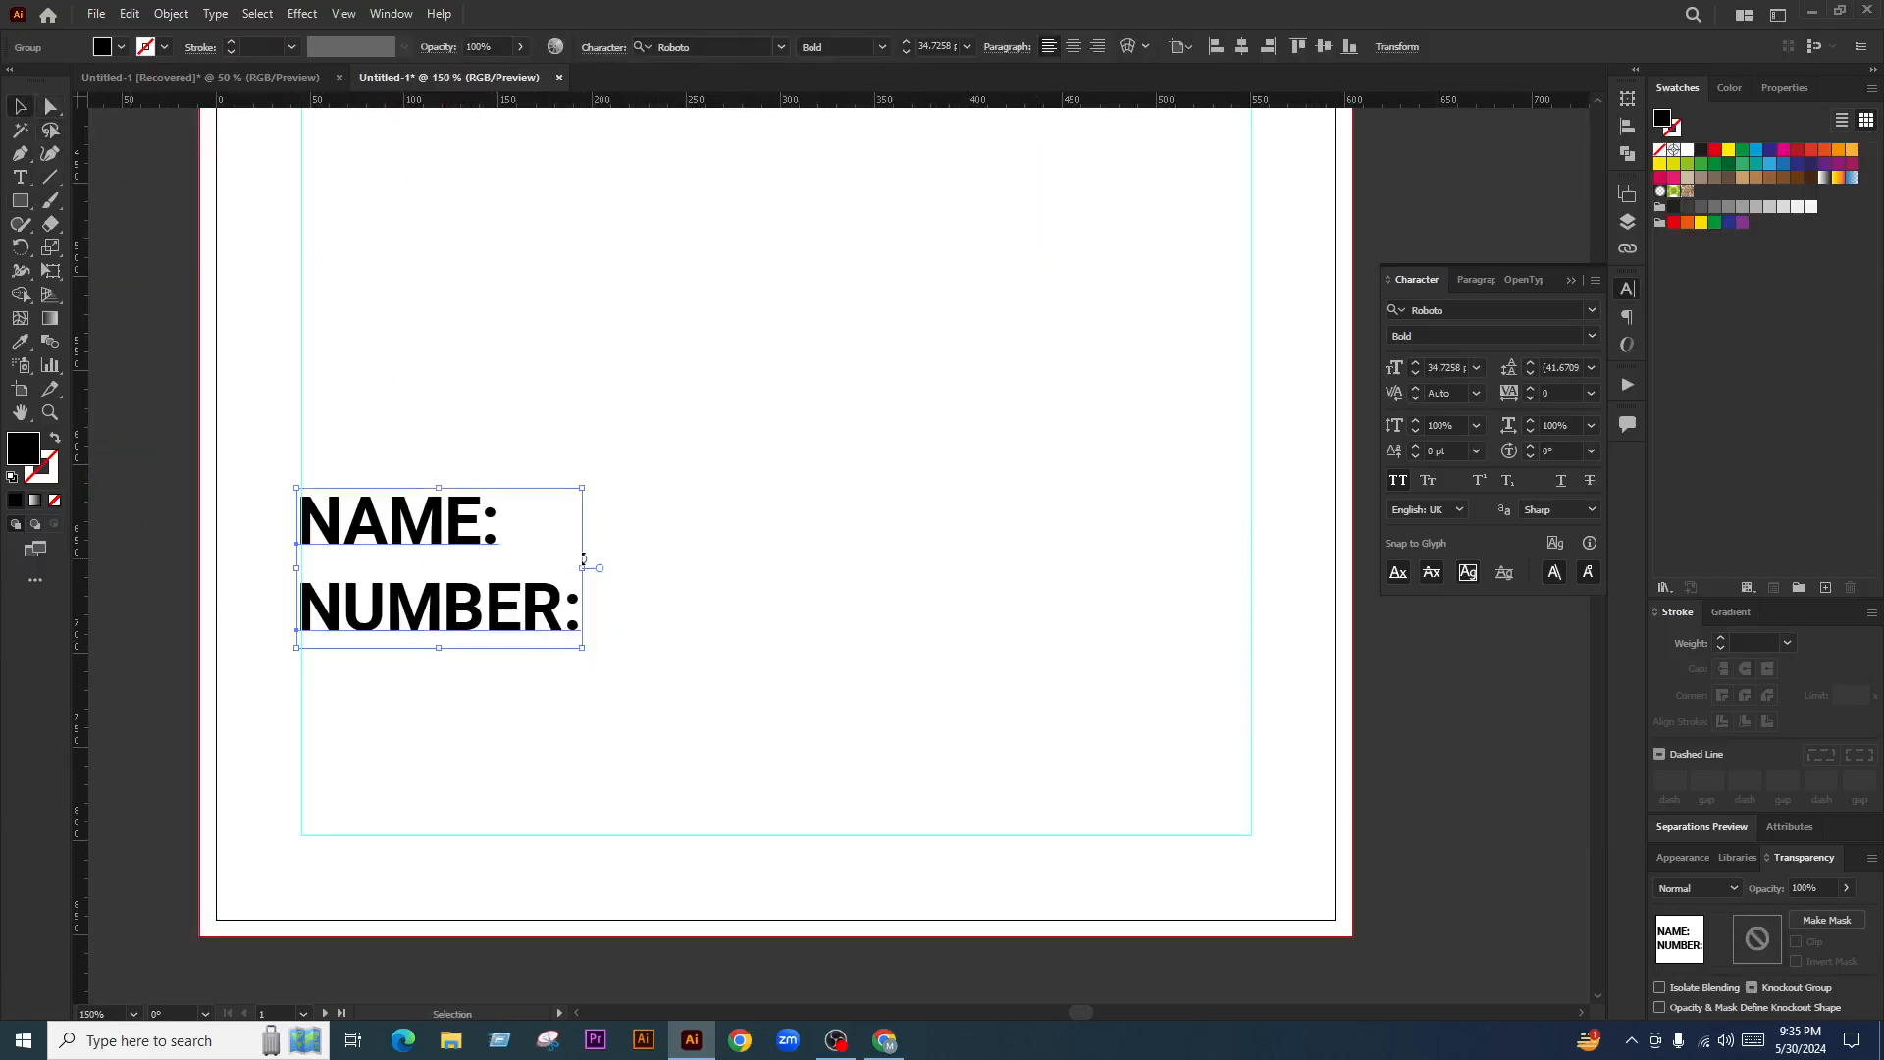
{"action": "left_click_drag", "start_coordinate": [582, 559], "coordinate": [547, 554]}
{"action": "left_click", "coordinate": [967, 46]}
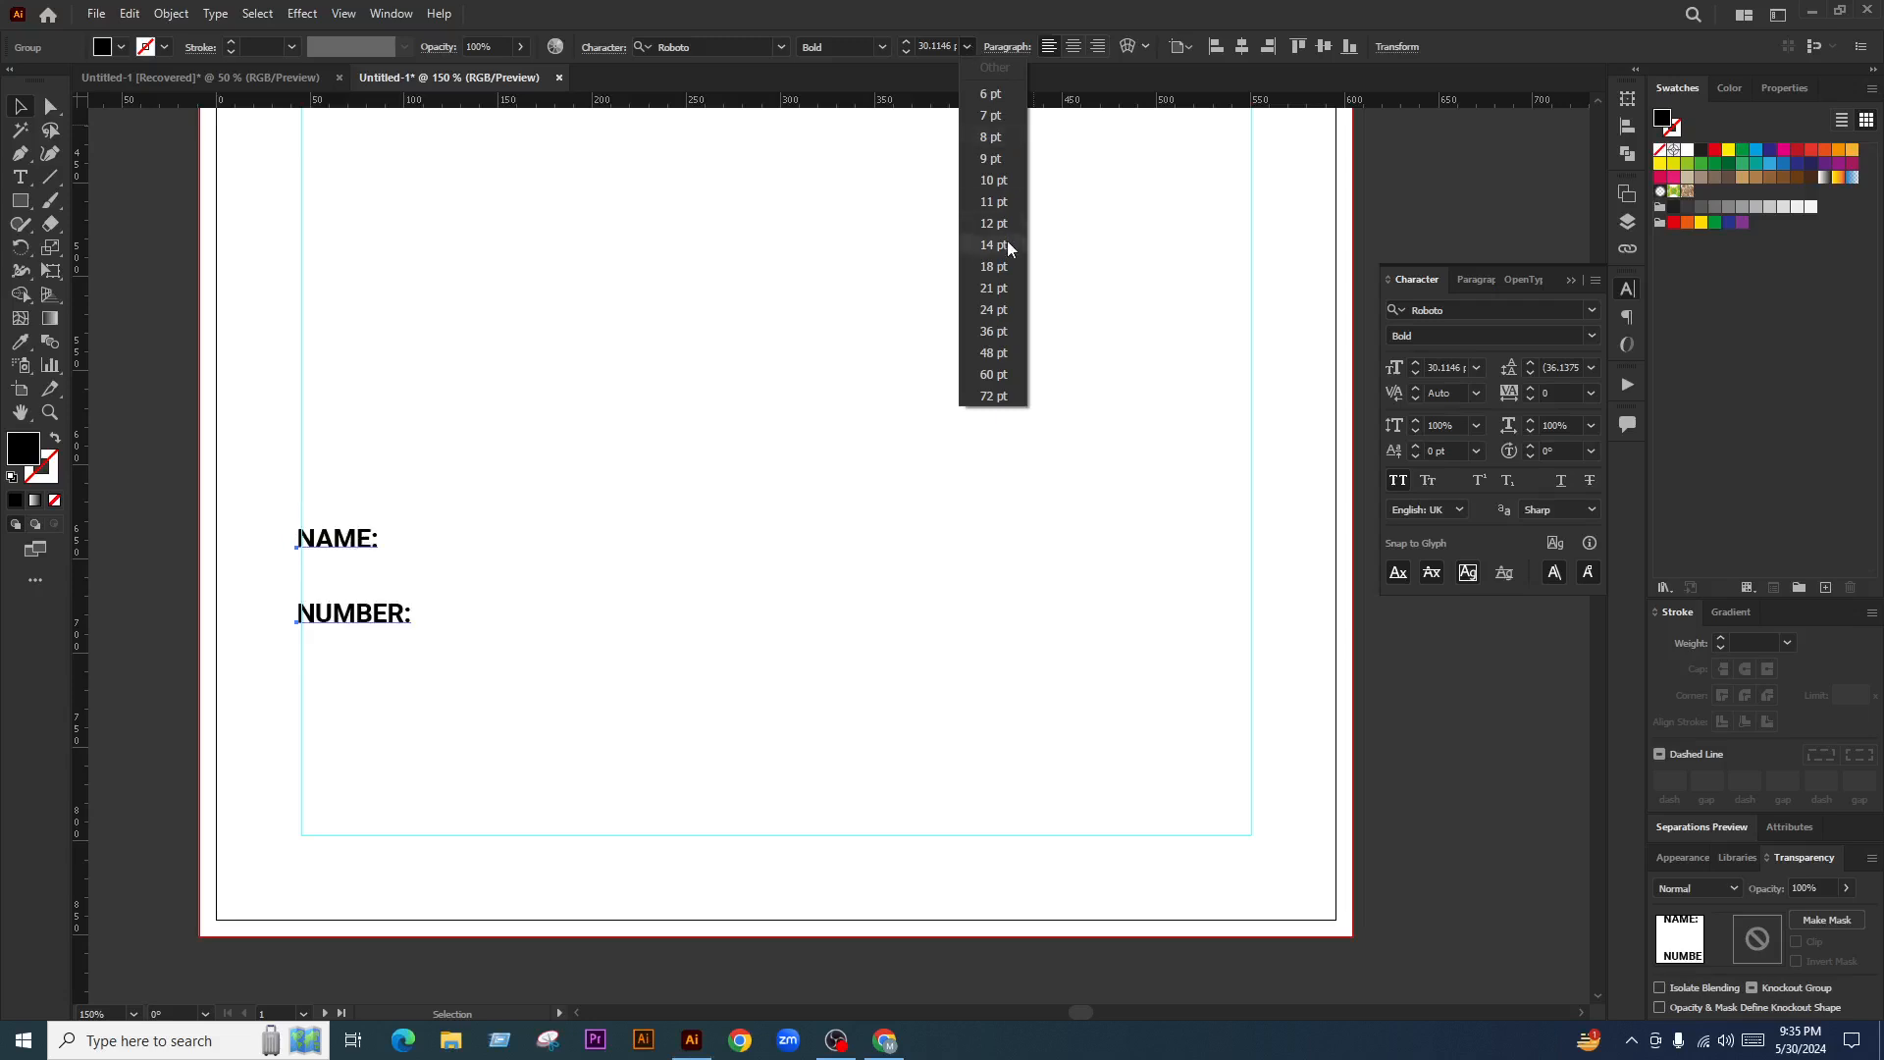
{"action": "left_click", "coordinate": [1001, 311]}
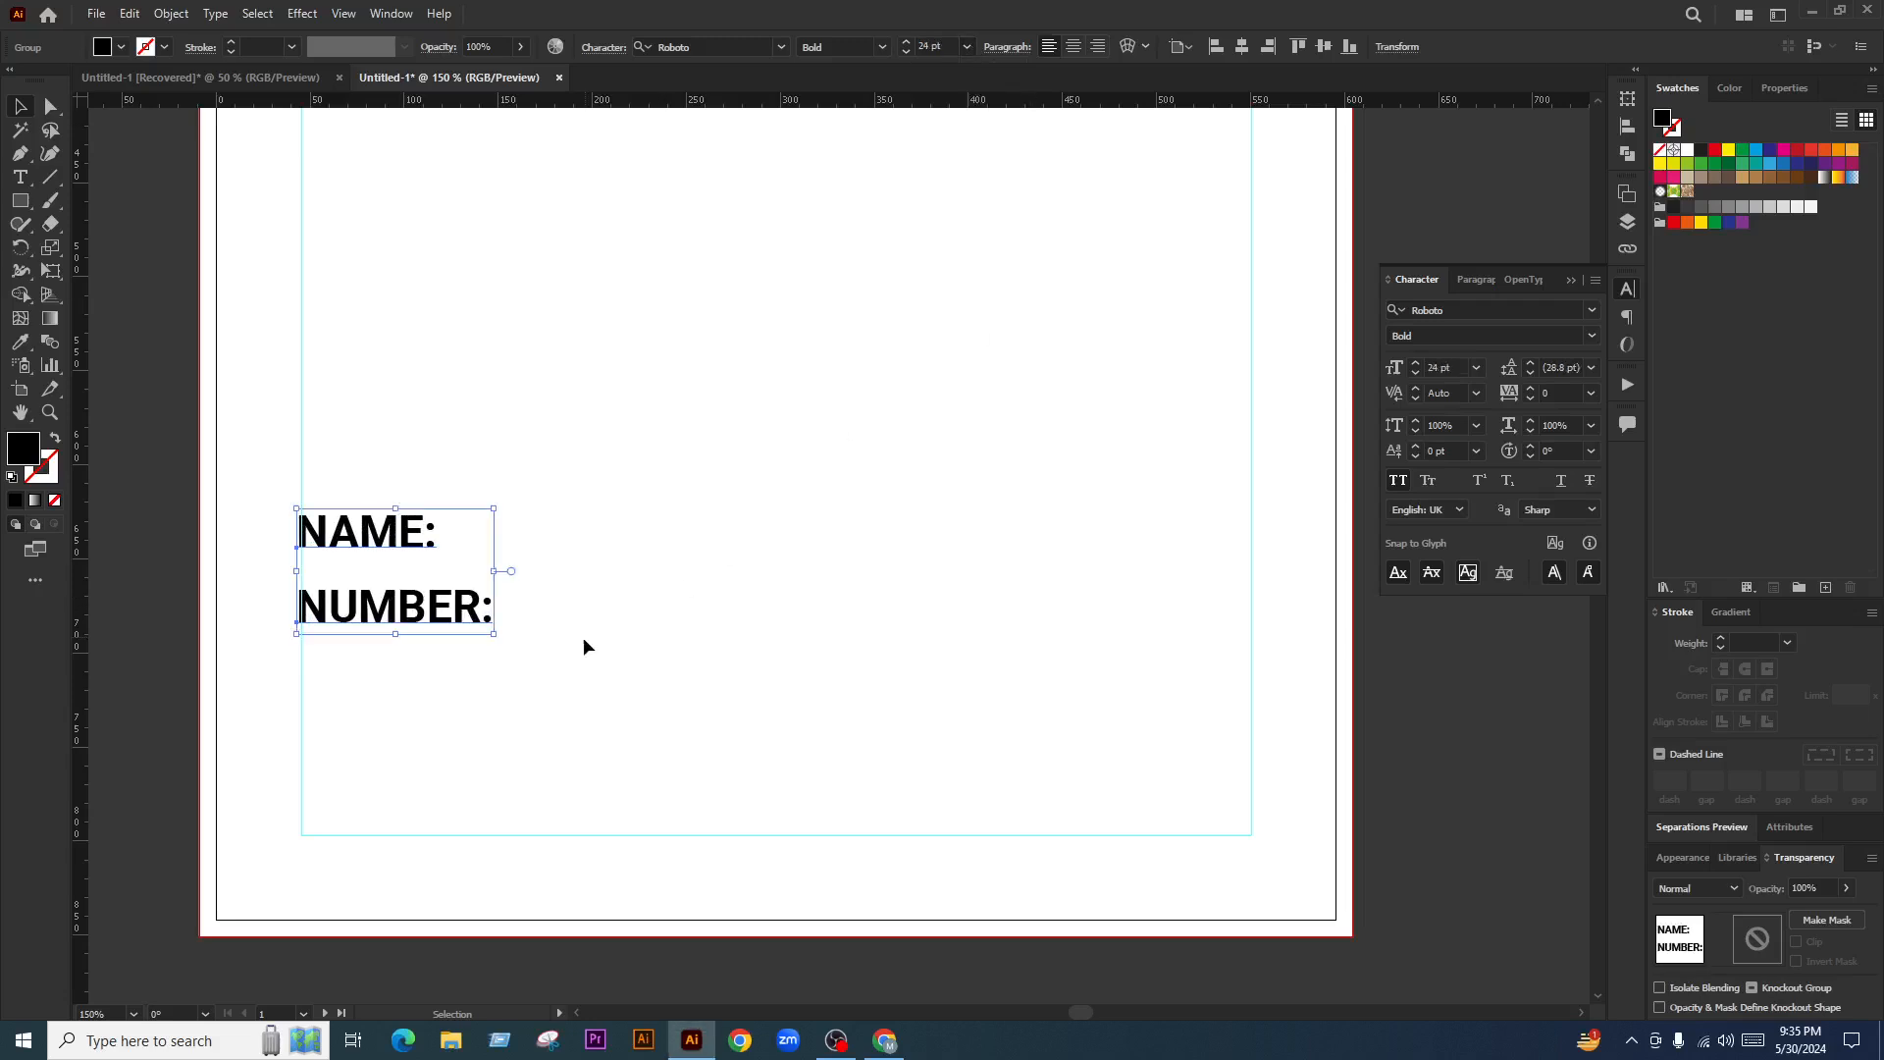
{"action": "left_click", "coordinate": [585, 643]}
{"action": "scroll", "coordinate": [316, 547], "scroll_direction": "up", "scroll_amount": 6}
{"action": "left_click_drag", "start_coordinate": [303, 493], "coordinate": [308, 496]}
{"action": "scroll", "coordinate": [668, 545], "scroll_direction": "down", "scroll_amount": 6}
{"action": "left_click", "coordinate": [995, 607]}
{"action": "scroll", "coordinate": [436, 591], "scroll_direction": "down", "scroll_amount": 3}
{"action": "scroll", "coordinate": [436, 601], "scroll_direction": "up", "scroll_amount": 3}
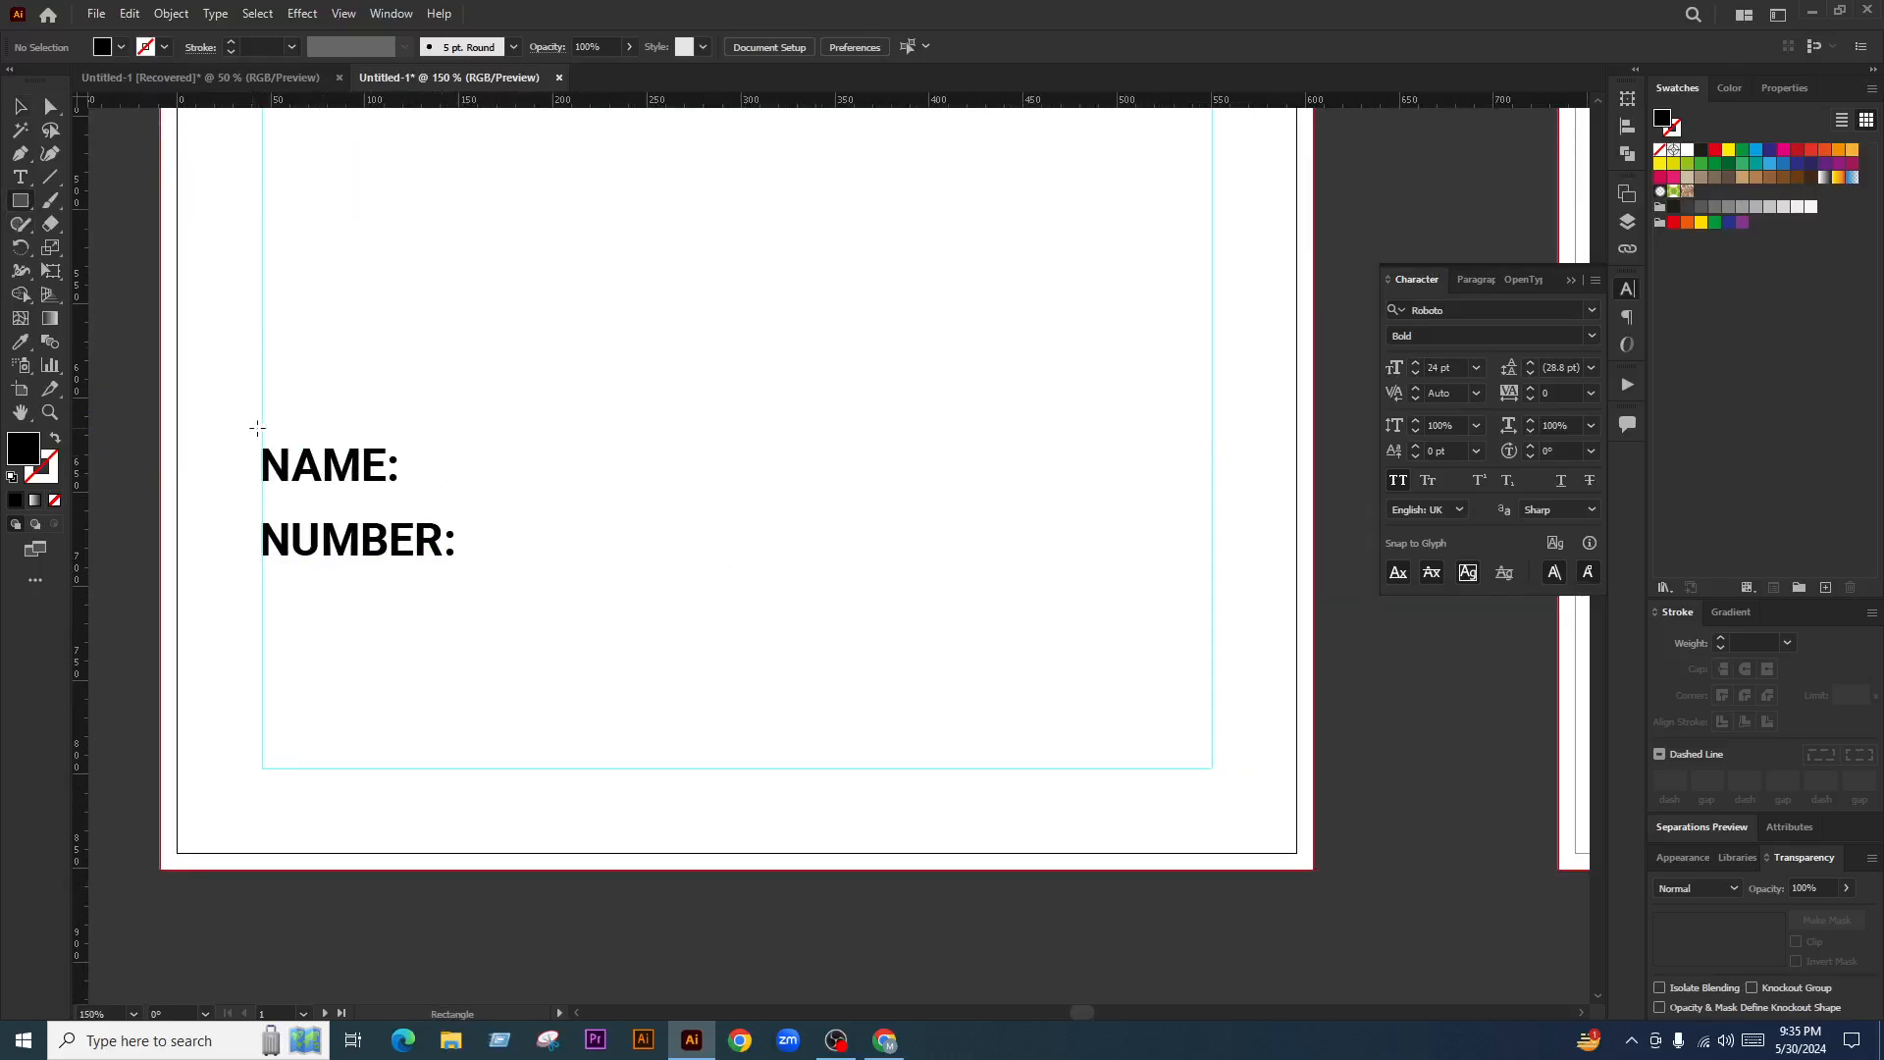
Draw a margin-to-margin rectangle over the labels, swap it to an outline, and shorten it
{"action": "mouse_move", "coordinate": [262, 382]}
{"action": "left_mouse_down"}
{"action": "mouse_move", "coordinate": [706, 681]}
{"action": "mouse_move", "coordinate": [1144, 622]}
{"action": "mouse_move", "coordinate": [1214, 639]}
{"action": "left_mouse_up"}
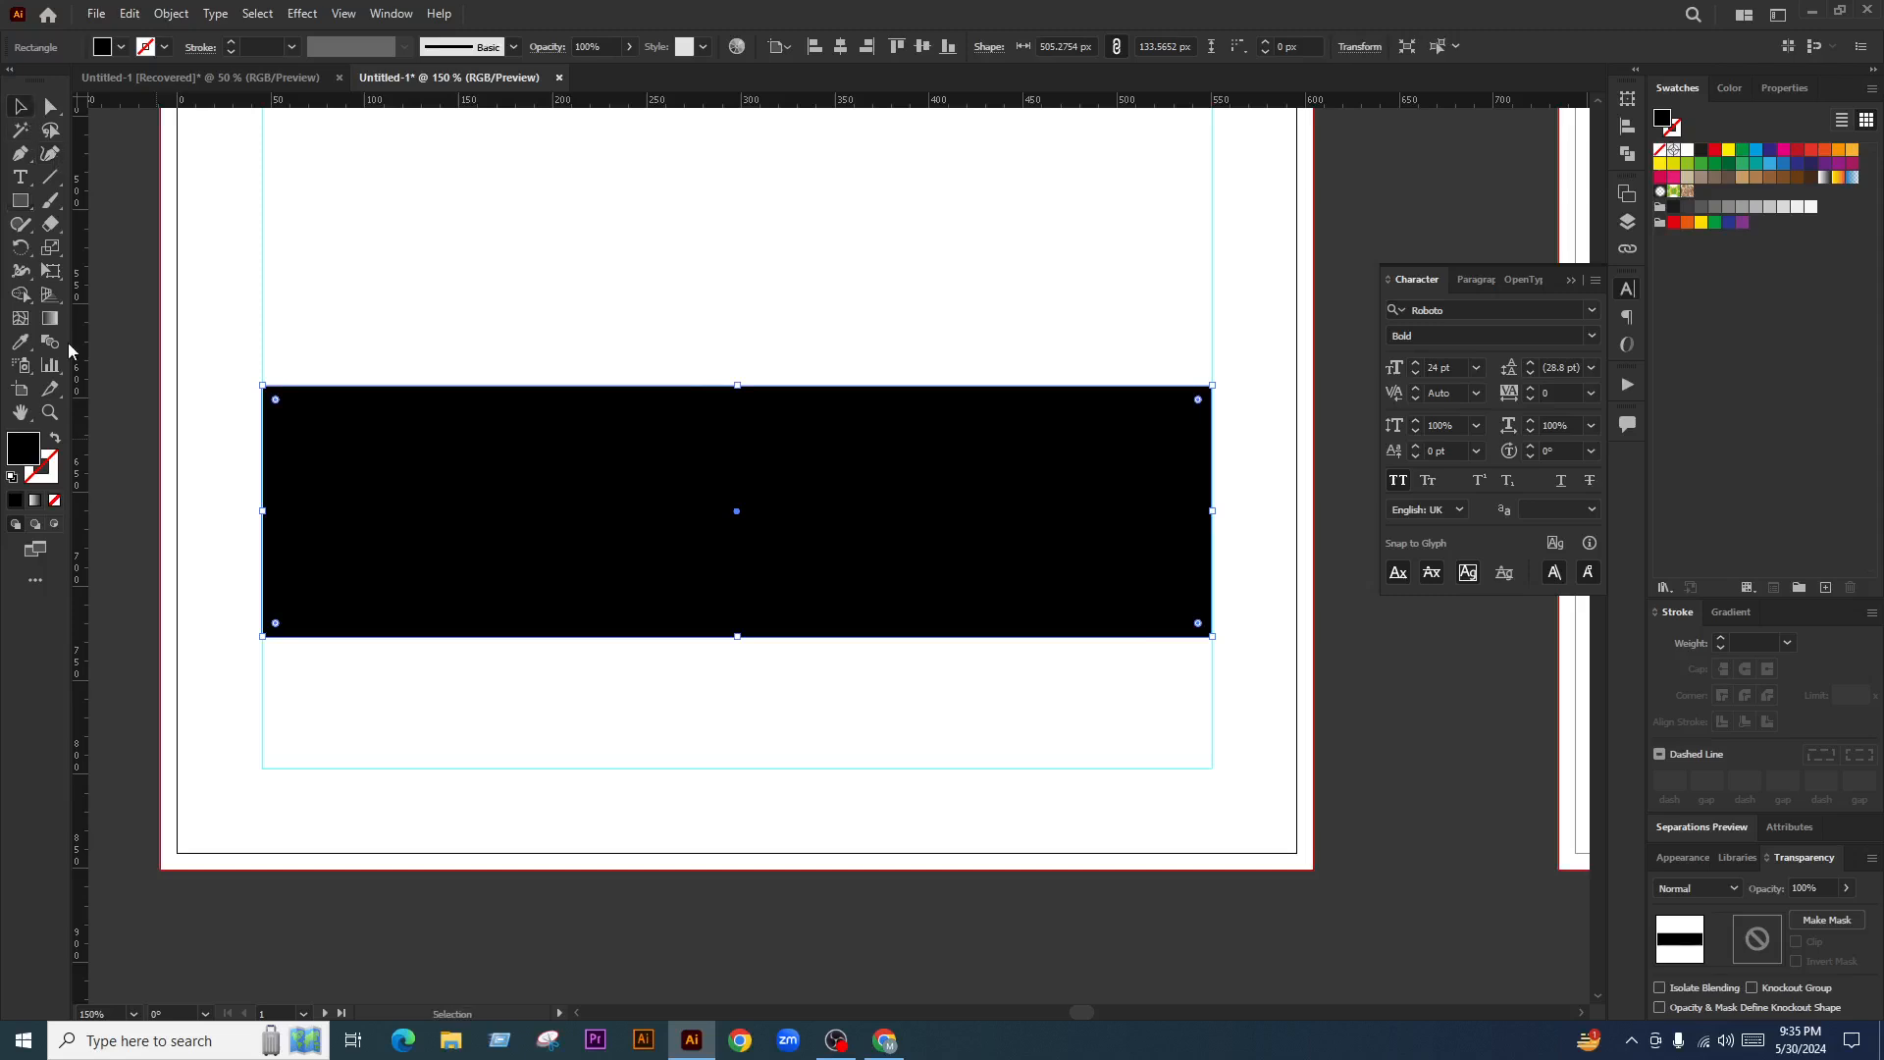
{"action": "left_click", "coordinate": [55, 439]}
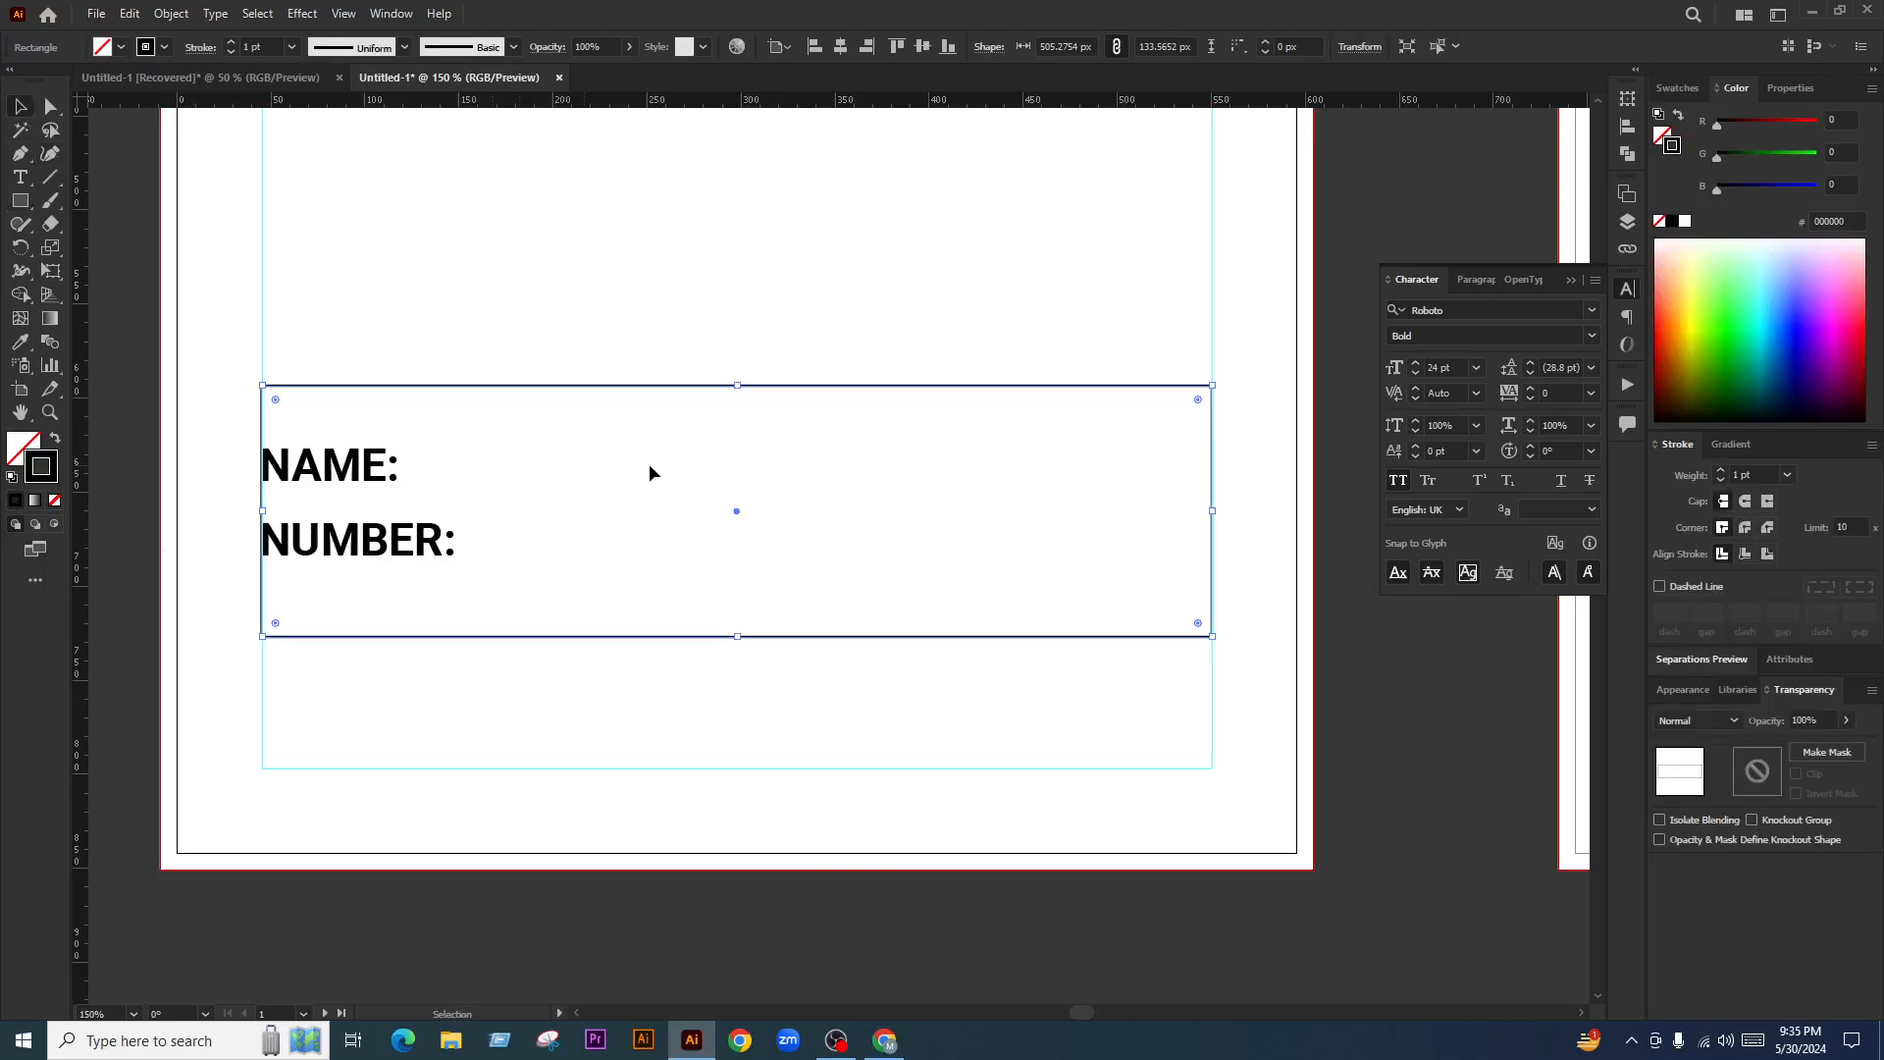
{"action": "left_click_drag", "start_coordinate": [739, 638], "coordinate": [740, 602]}
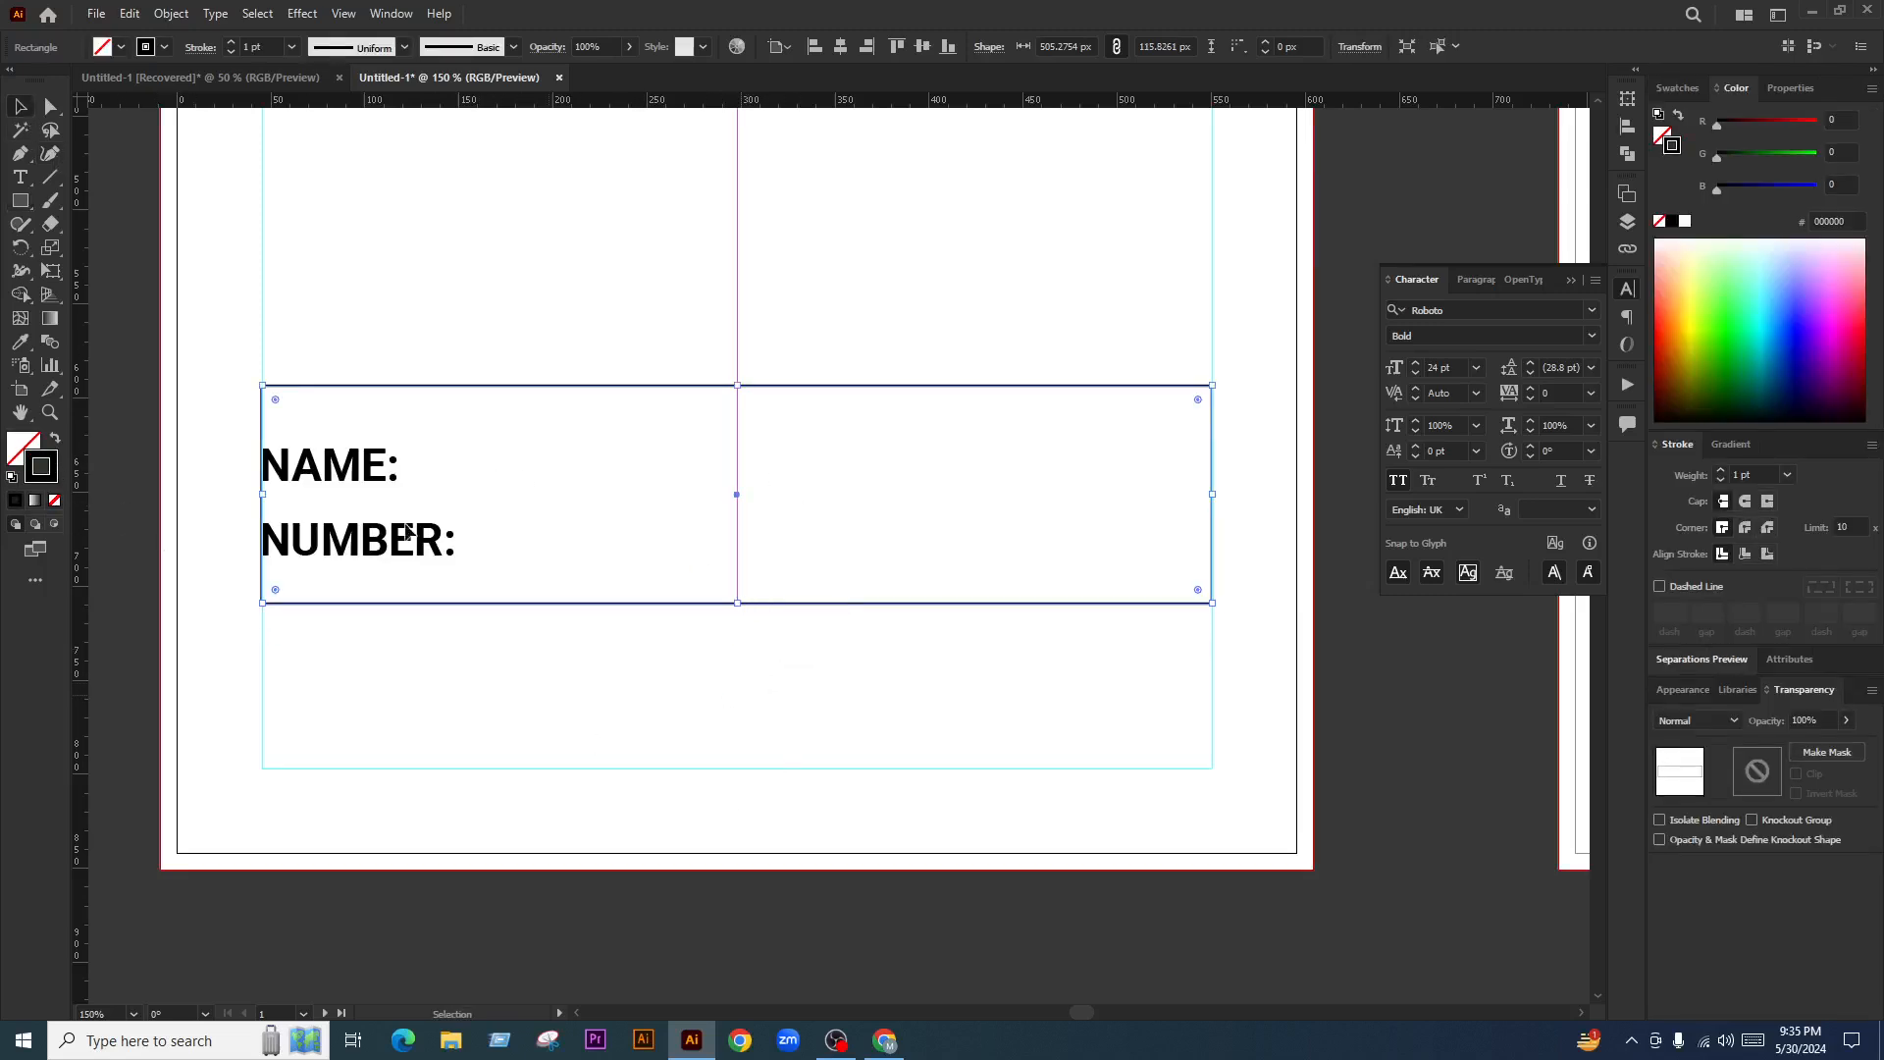
{"action": "left_click", "coordinate": [171, 14]}
Split the box into a 2-row grid and fit the rows around NAME: and NUMBER:
{"action": "mouse_move", "coordinate": [231, 482]}
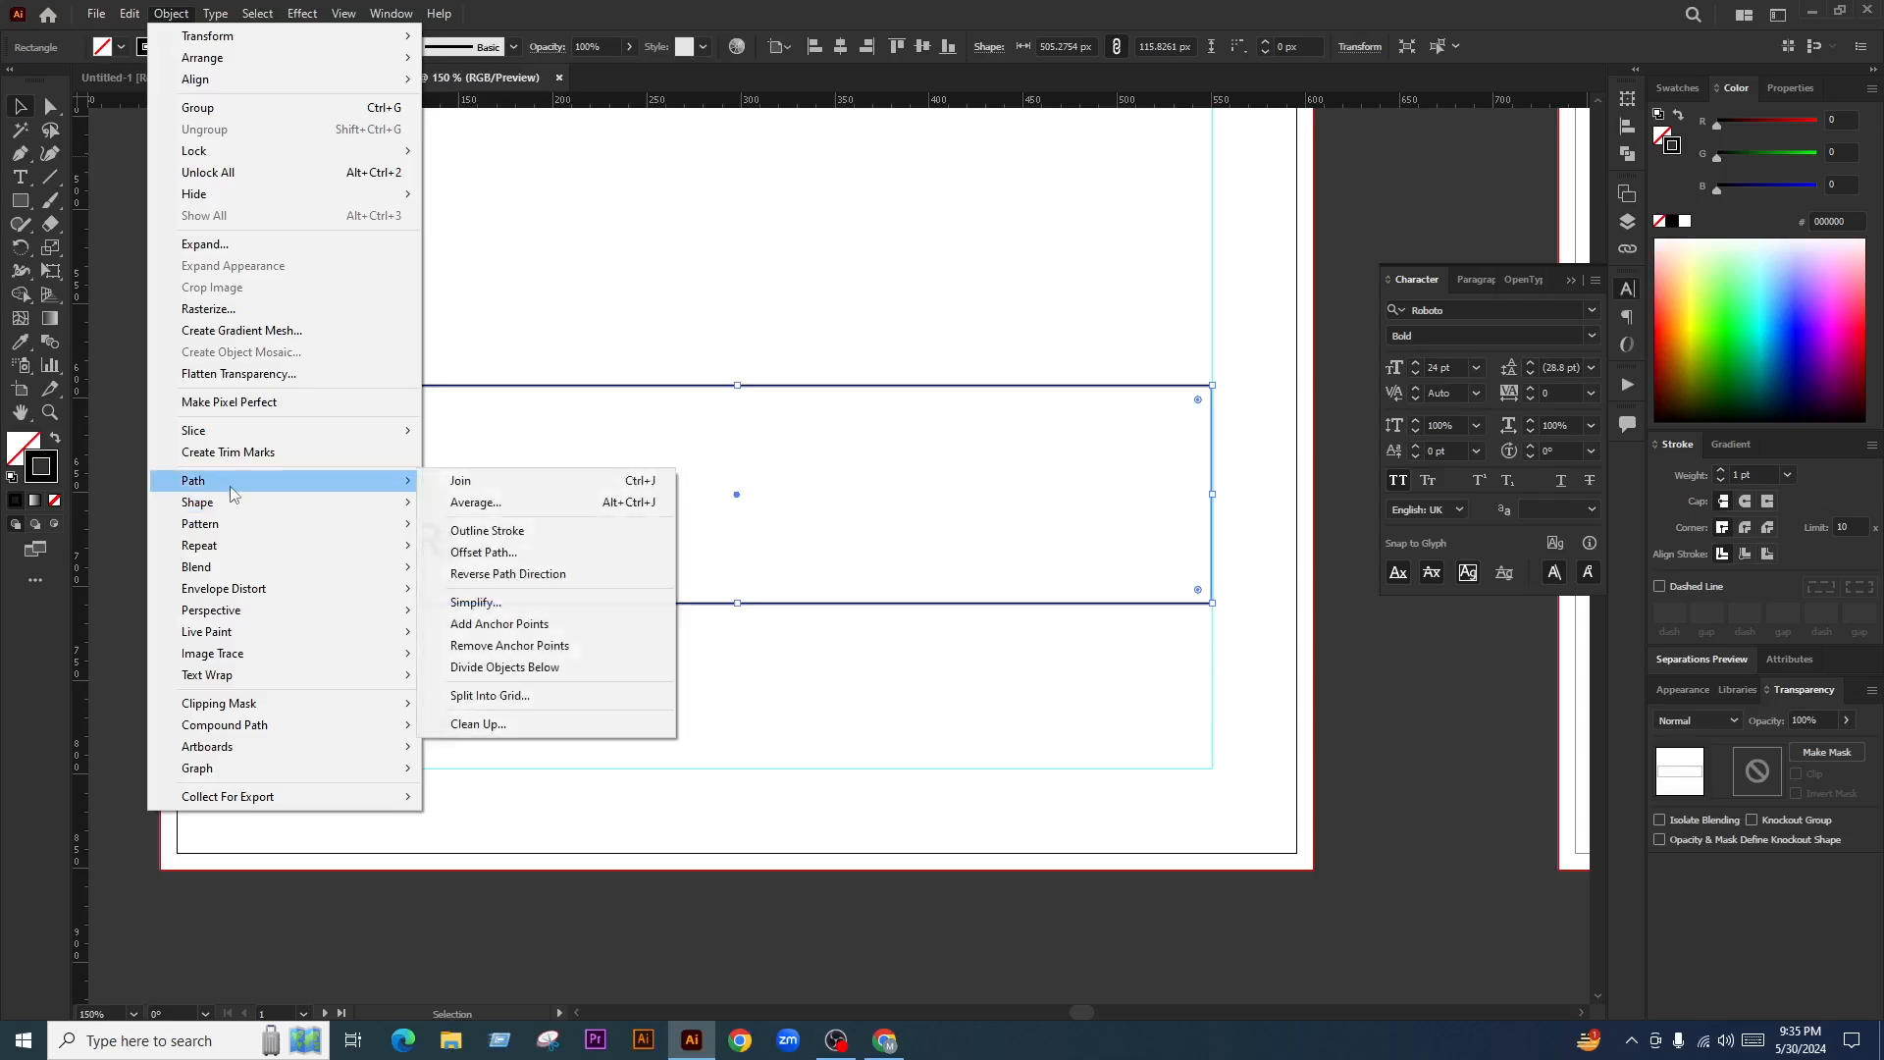
{"action": "left_click", "coordinate": [534, 696]}
{"action": "left_click_drag", "start_coordinate": [926, 379], "coordinate": [1344, 171]}
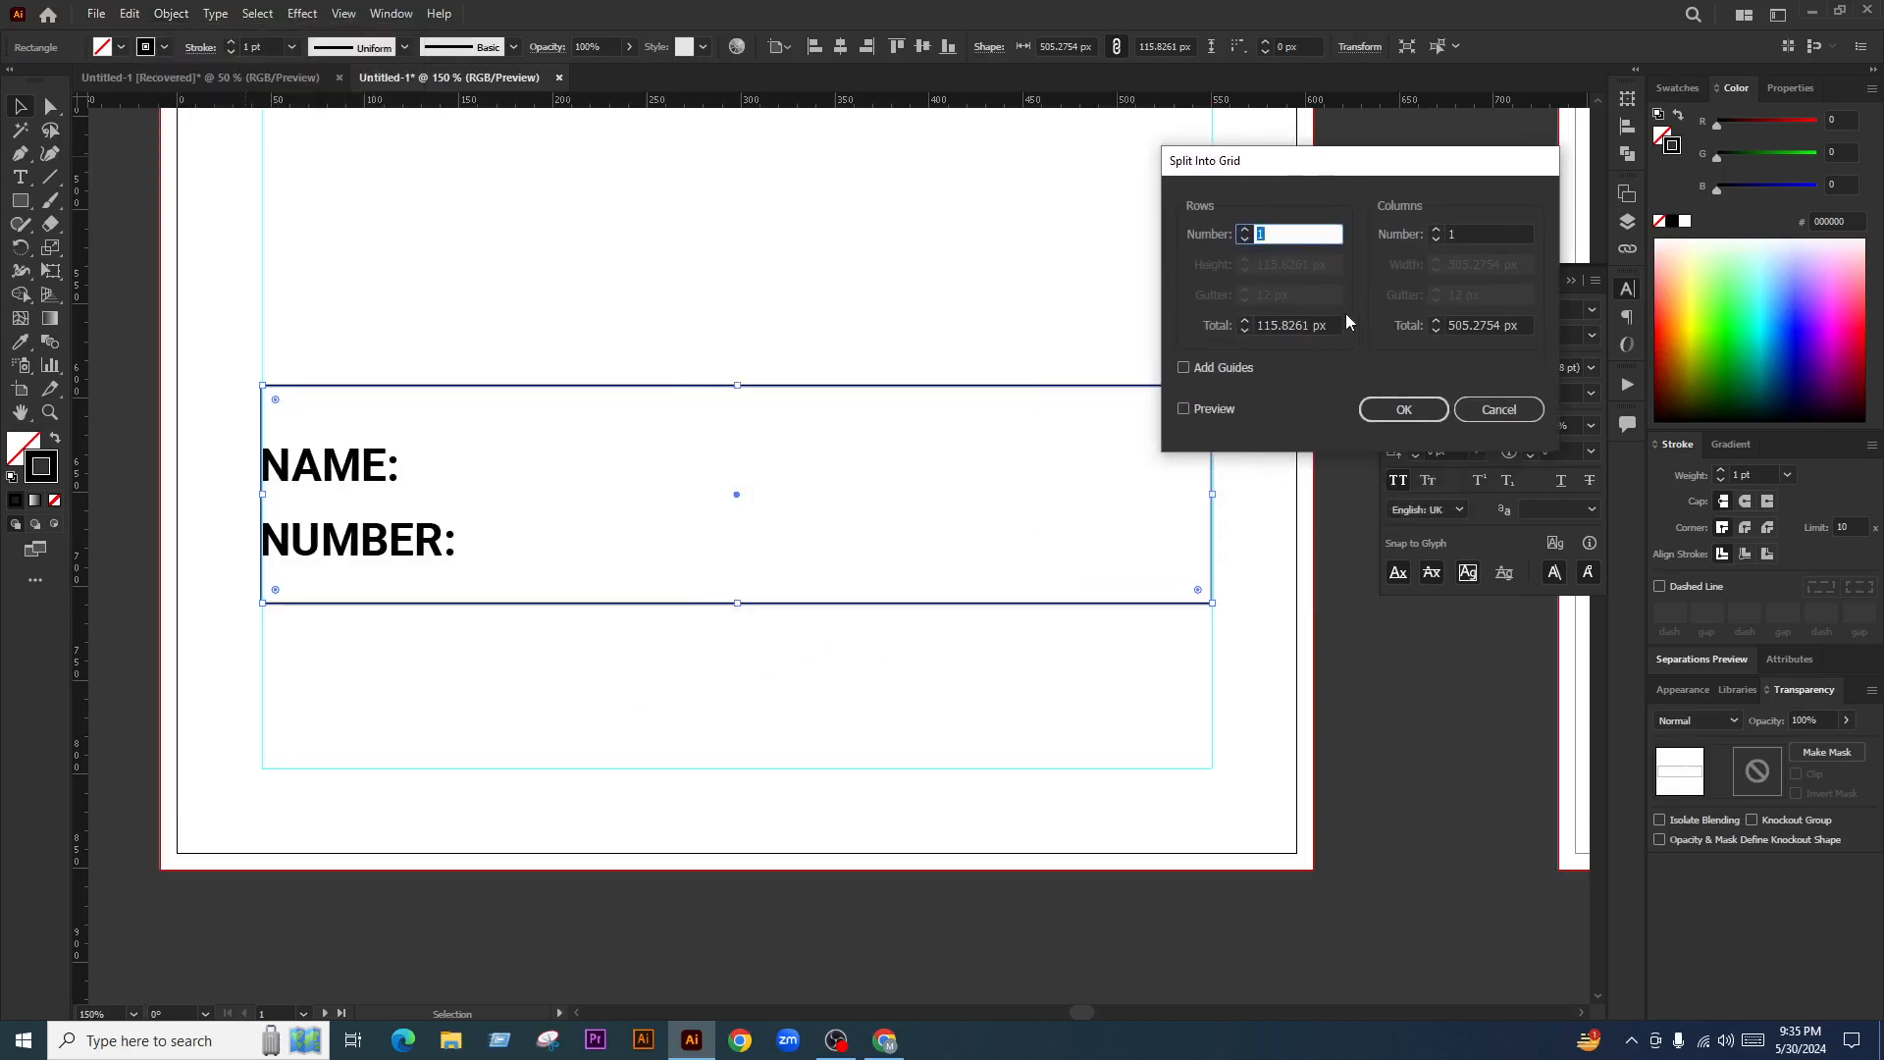
{"action": "left_click", "coordinate": [1245, 232]}
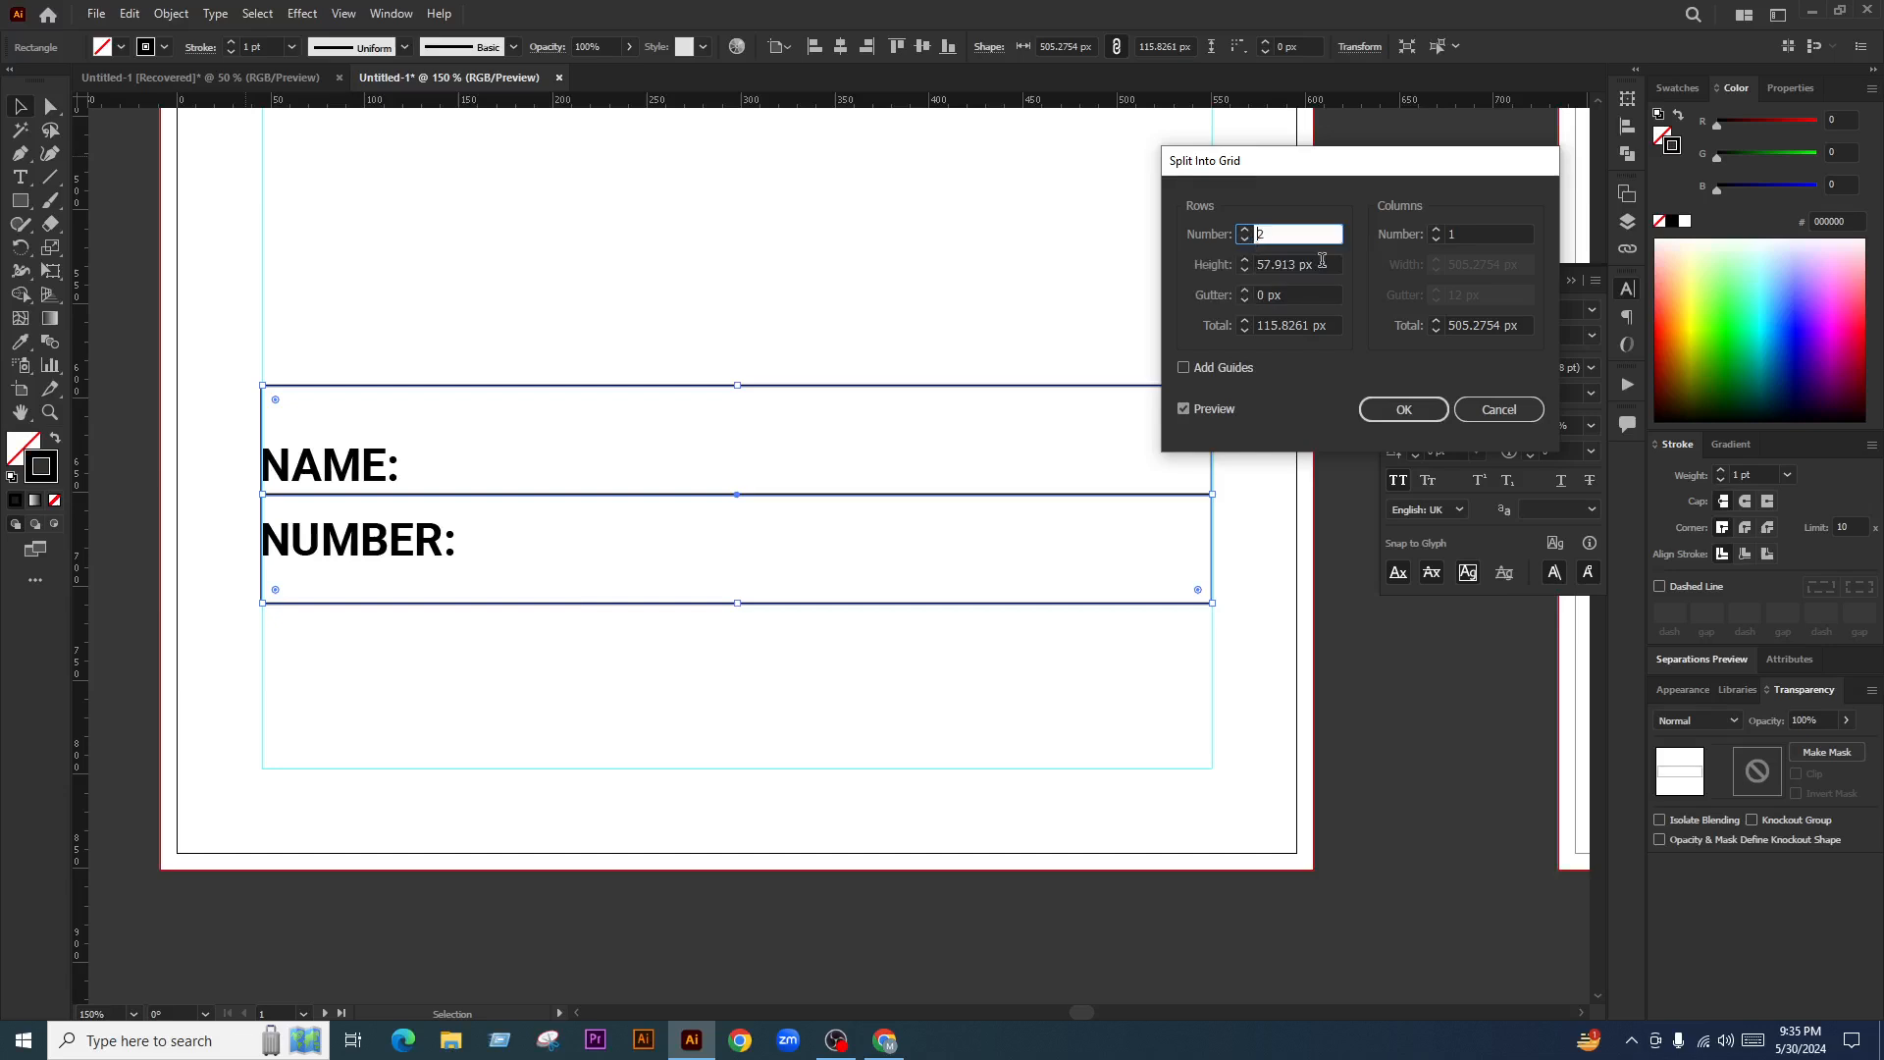
{"action": "left_click", "coordinate": [1403, 410]}
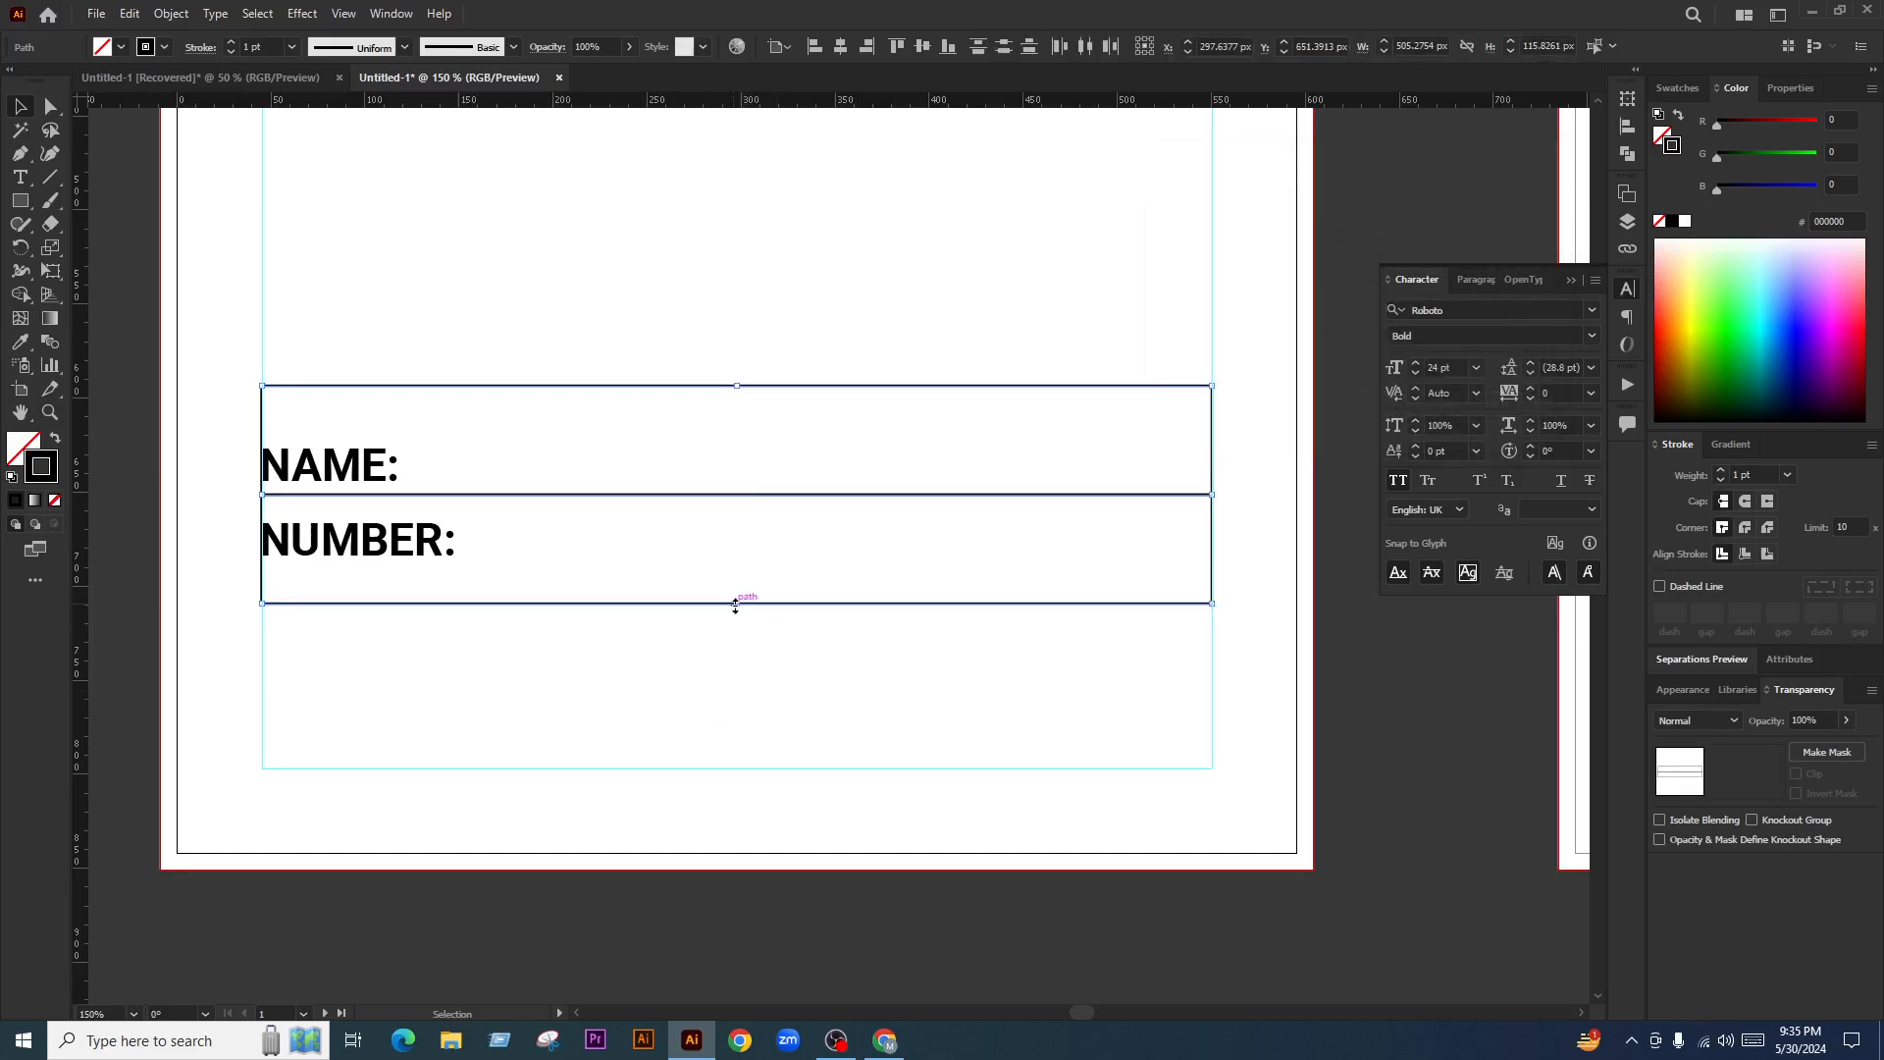
{"action": "left_click_drag", "start_coordinate": [735, 605], "coordinate": [737, 564]}
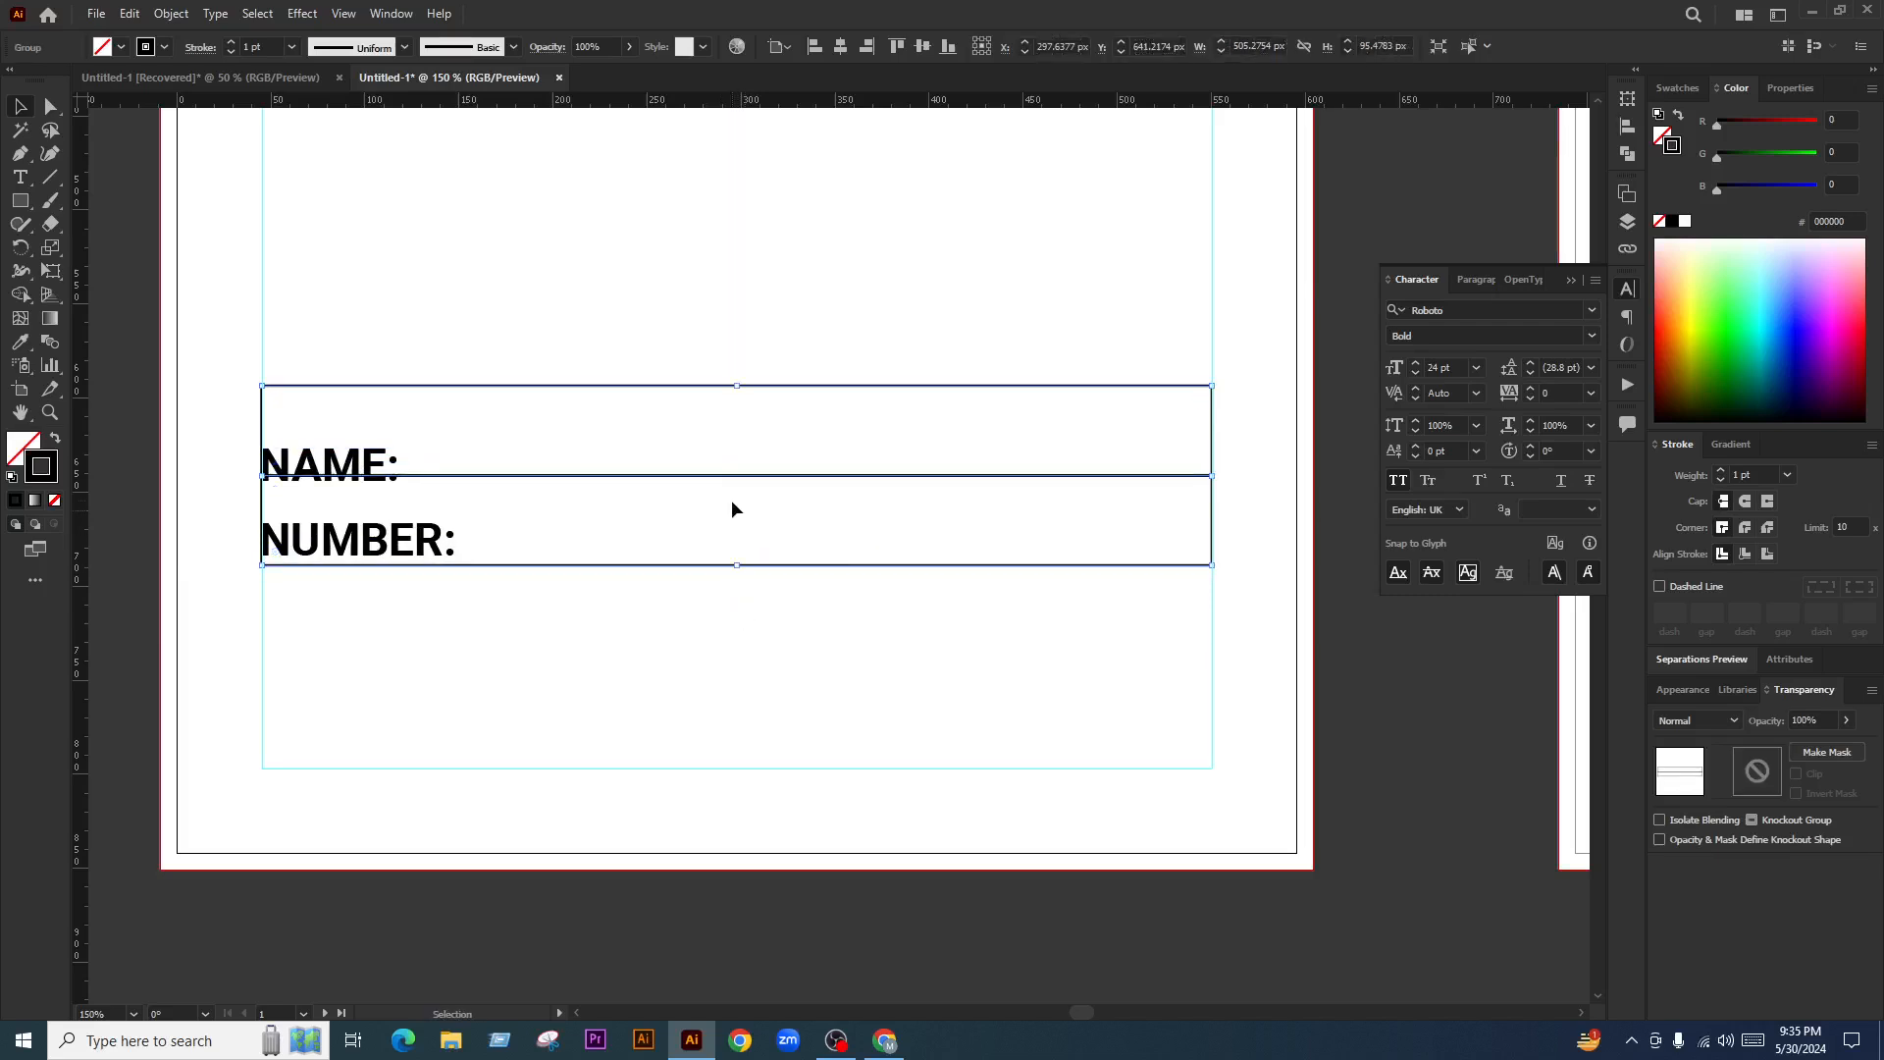
{"action": "left_click_drag", "start_coordinate": [734, 474], "coordinate": [744, 500]}
Ungroup the grid rows and the labels
{"action": "left_click", "coordinate": [759, 668]}
{"action": "scroll", "coordinate": [297, 538], "scroll_direction": "up", "scroll_amount": 1}
{"action": "left_click", "coordinate": [297, 542]}
{"action": "scroll", "coordinate": [298, 543], "scroll_direction": "up", "scroll_amount": 3}
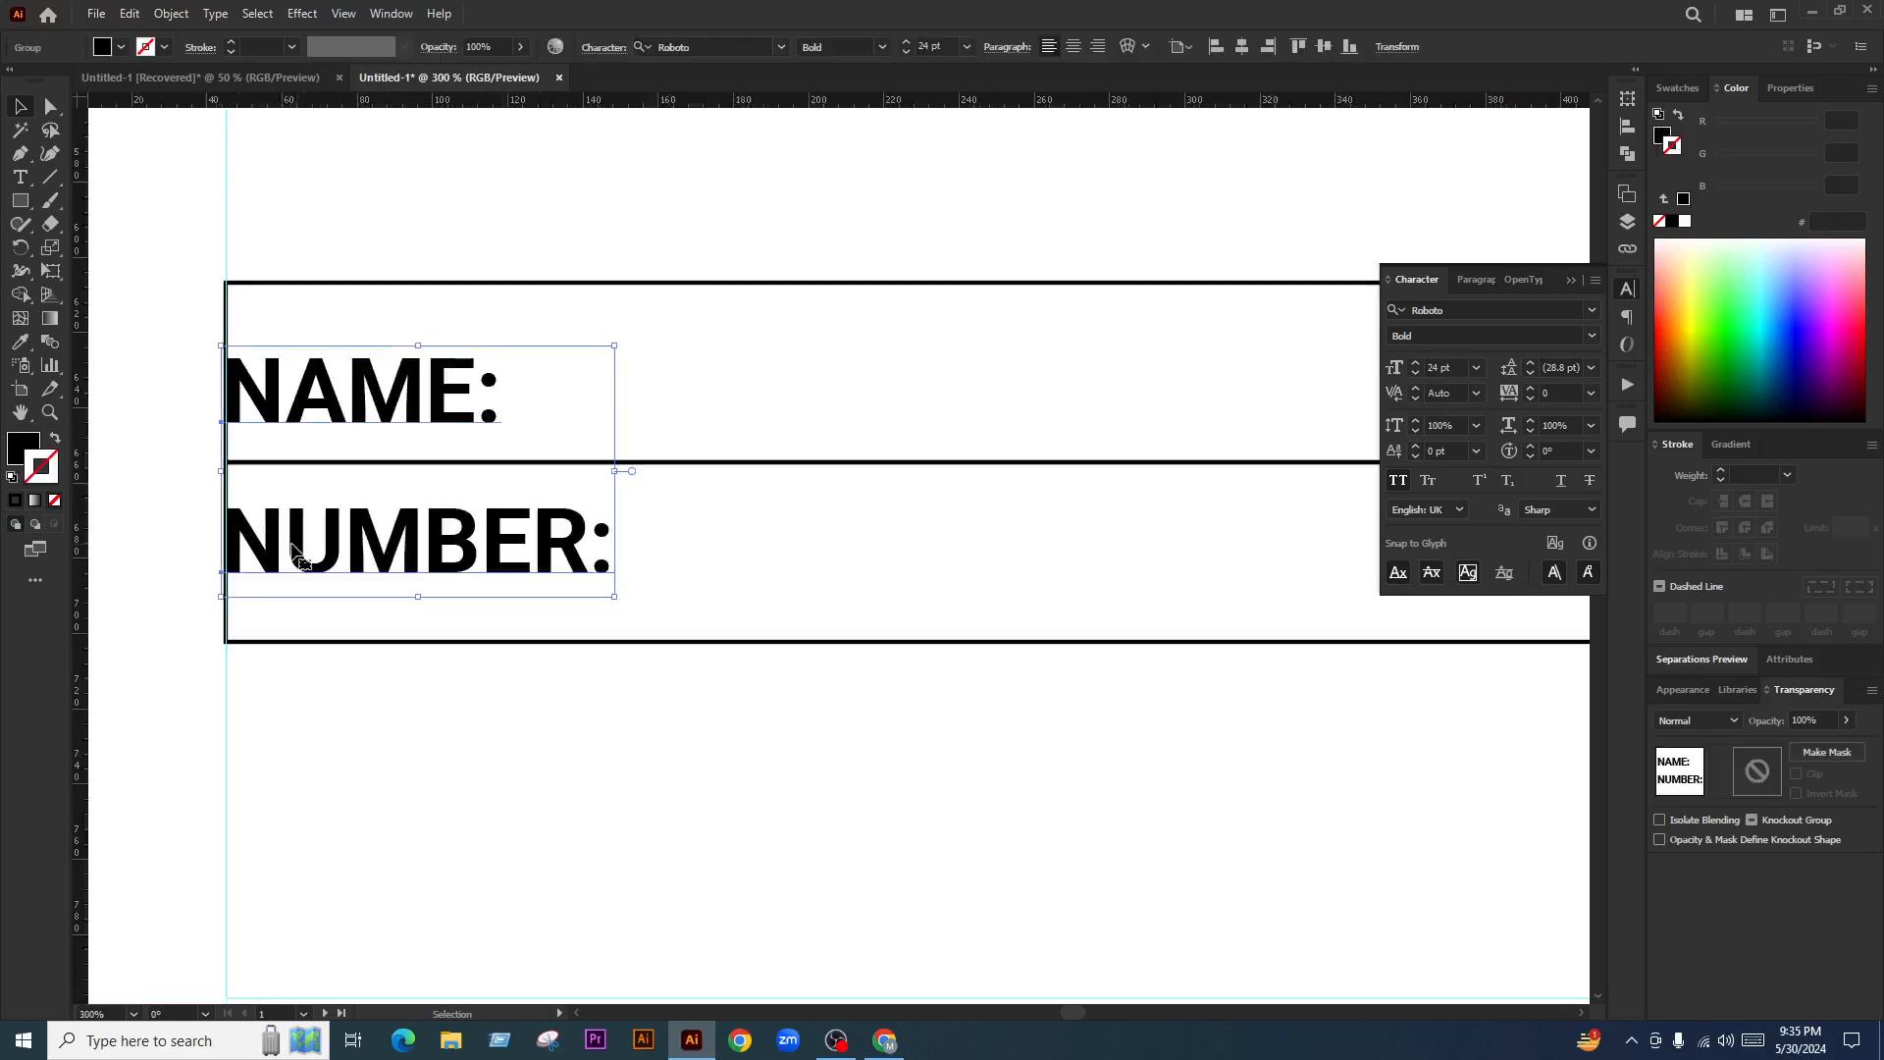
{"action": "right_click", "coordinate": [621, 469]}
{"action": "left_click", "coordinate": [736, 357]}
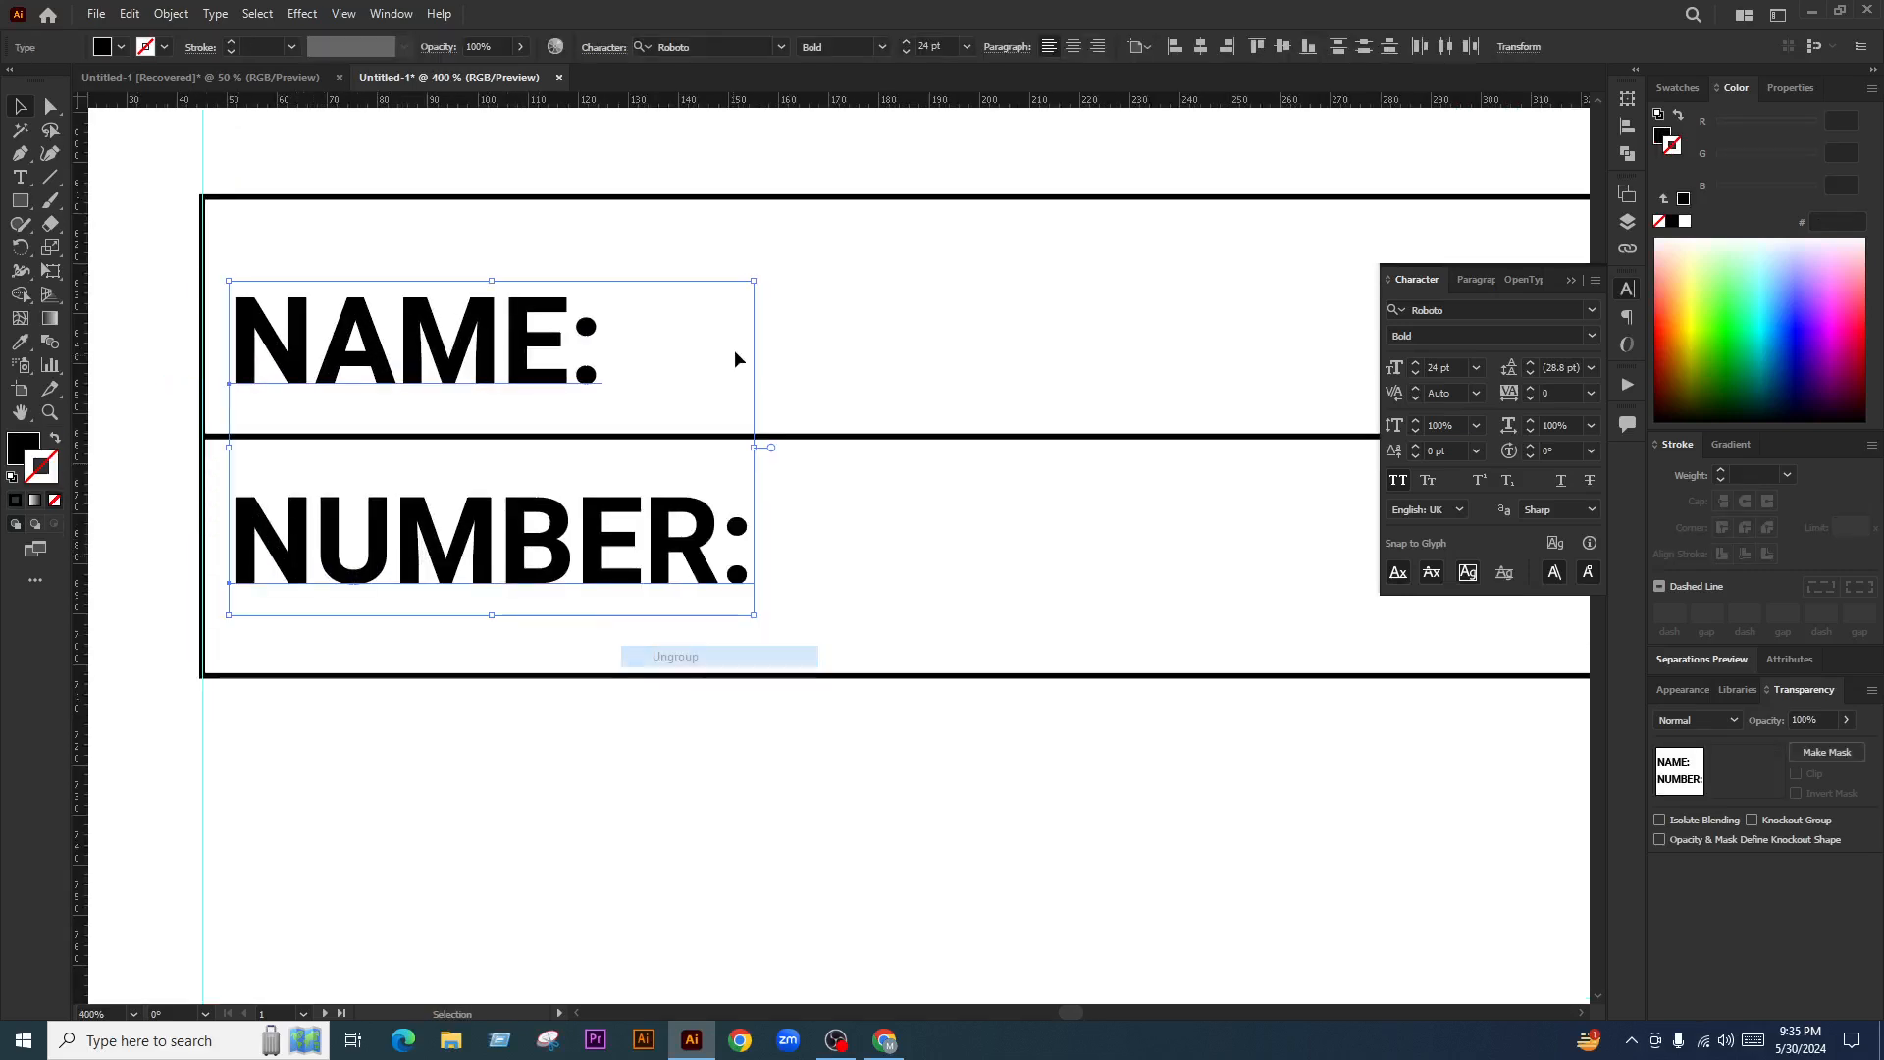
{"action": "left_click", "coordinate": [659, 472]}
{"action": "left_click", "coordinate": [662, 438]}
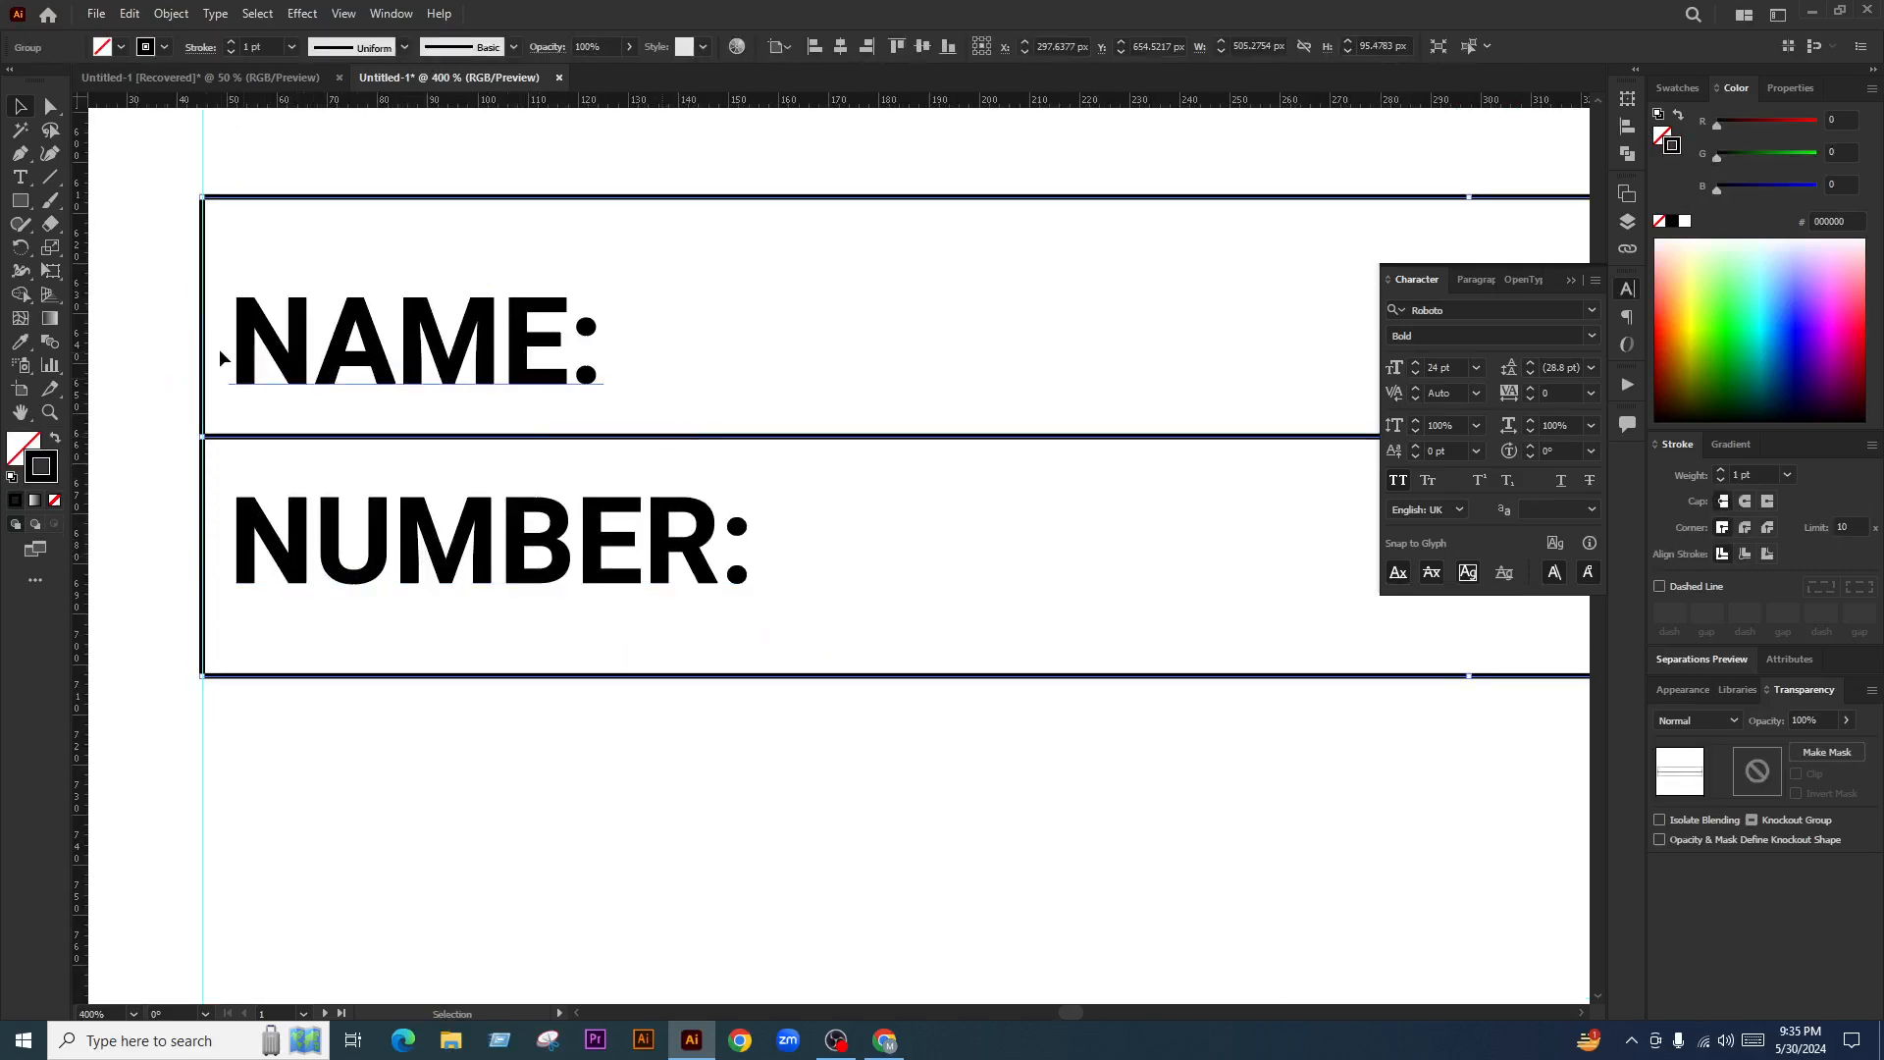
{"action": "scroll", "coordinate": [261, 379], "scroll_direction": "down", "scroll_amount": 3}
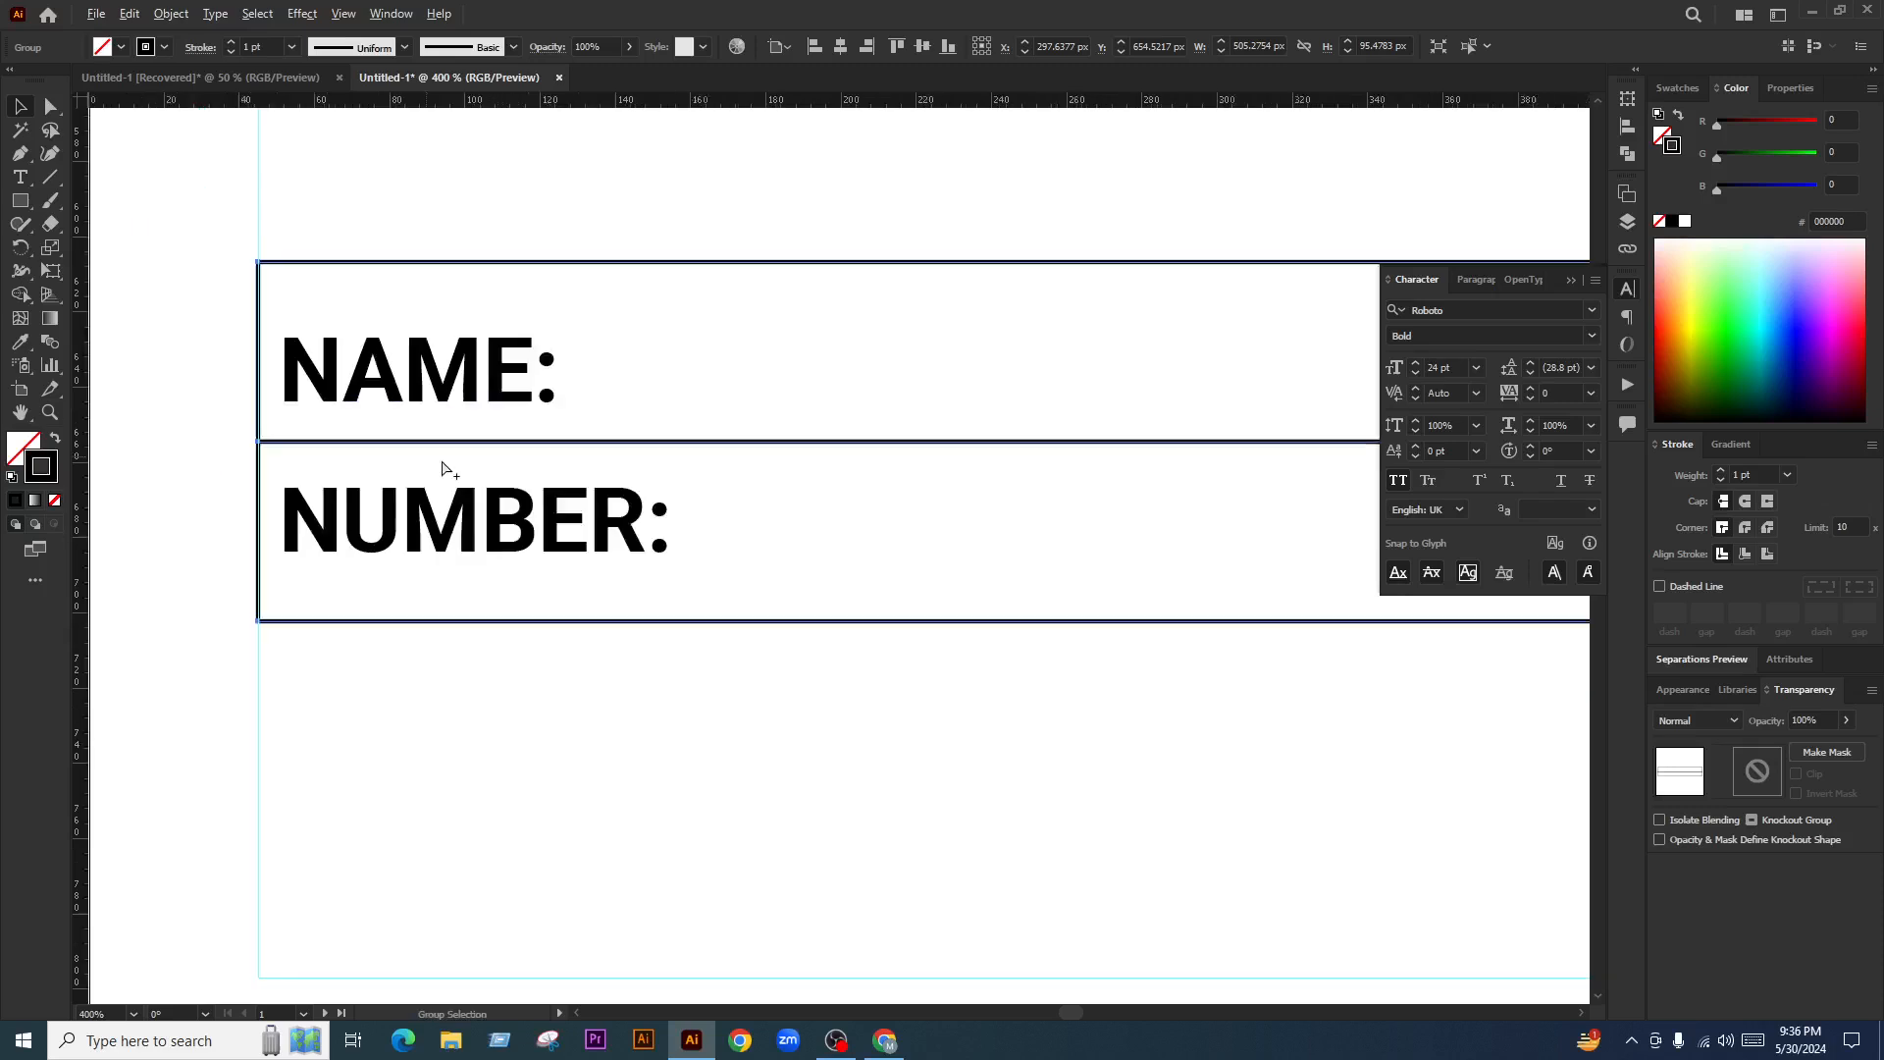
{"action": "right_click", "coordinate": [684, 374]}
{"action": "left_click", "coordinate": [756, 575]}
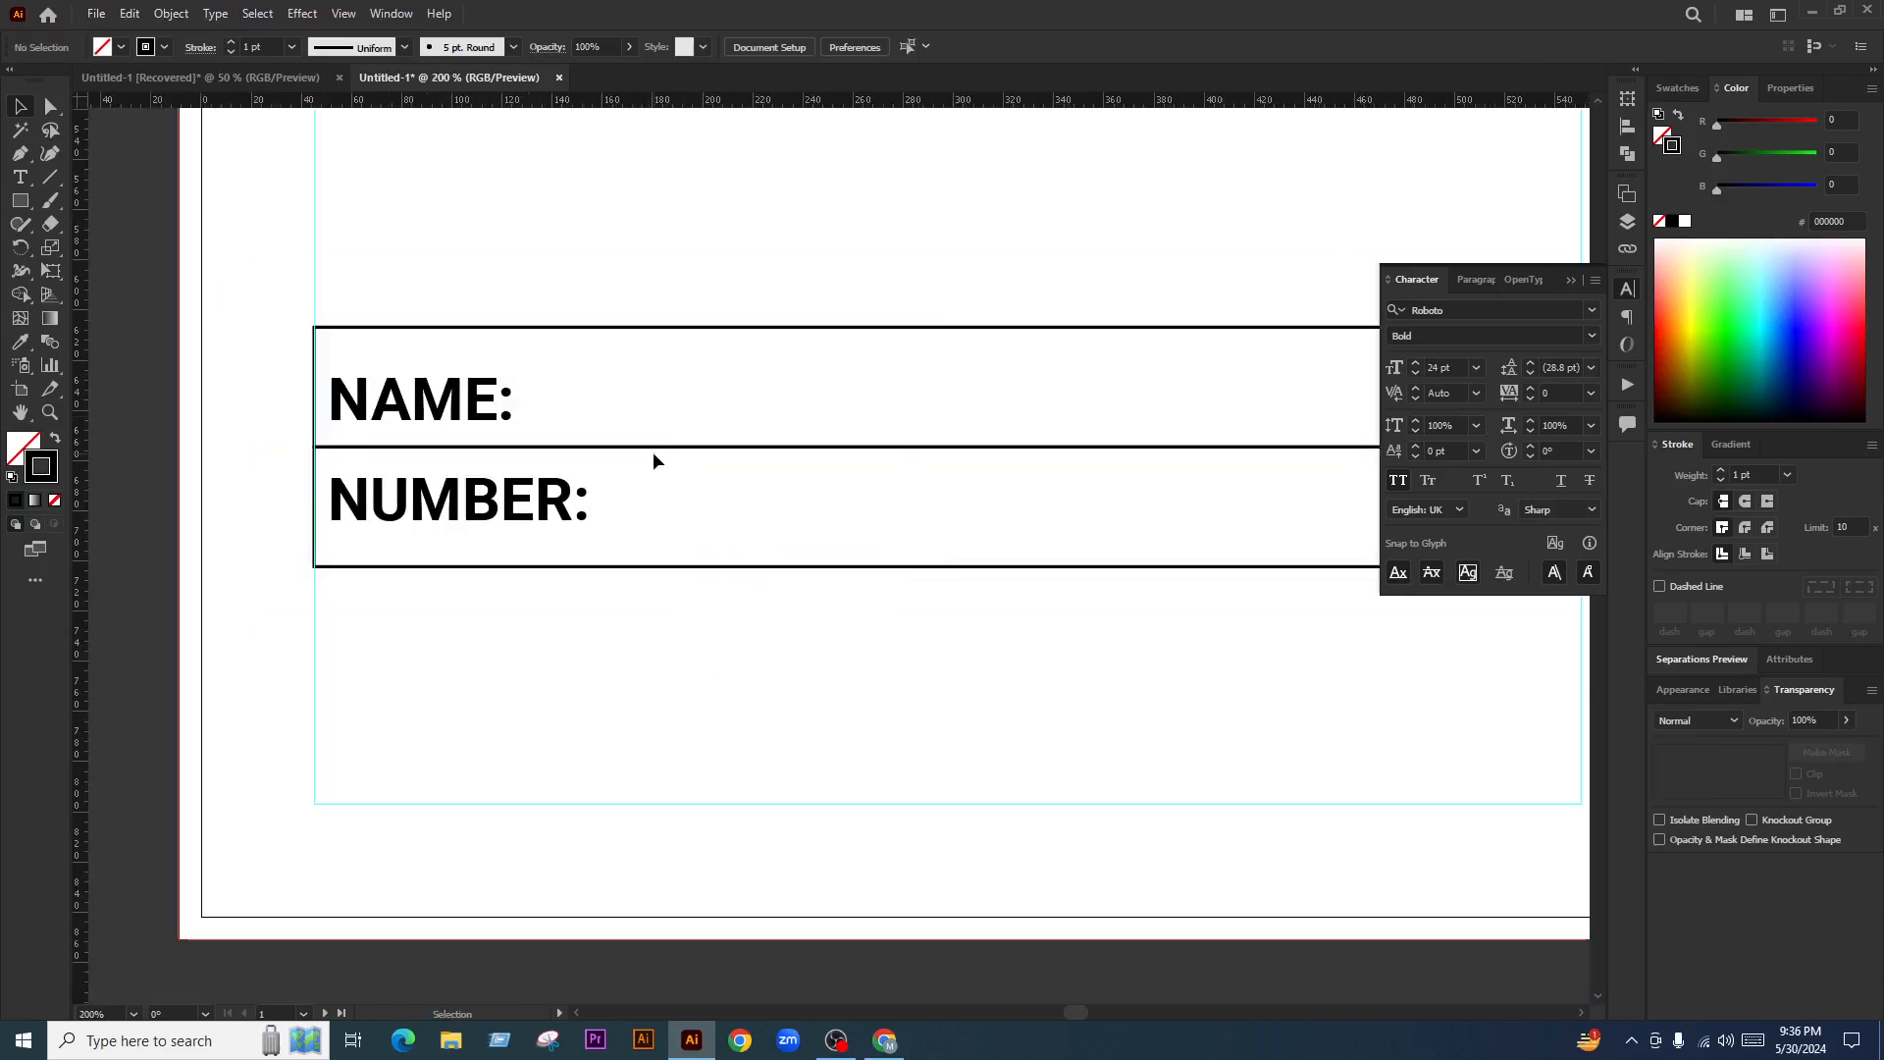
{"action": "left_click_drag", "start_coordinate": [651, 452], "coordinate": [658, 516]}
Vertically centre NAME: and NUMBER: each within its own row box
{"action": "left_click", "coordinate": [445, 328]}
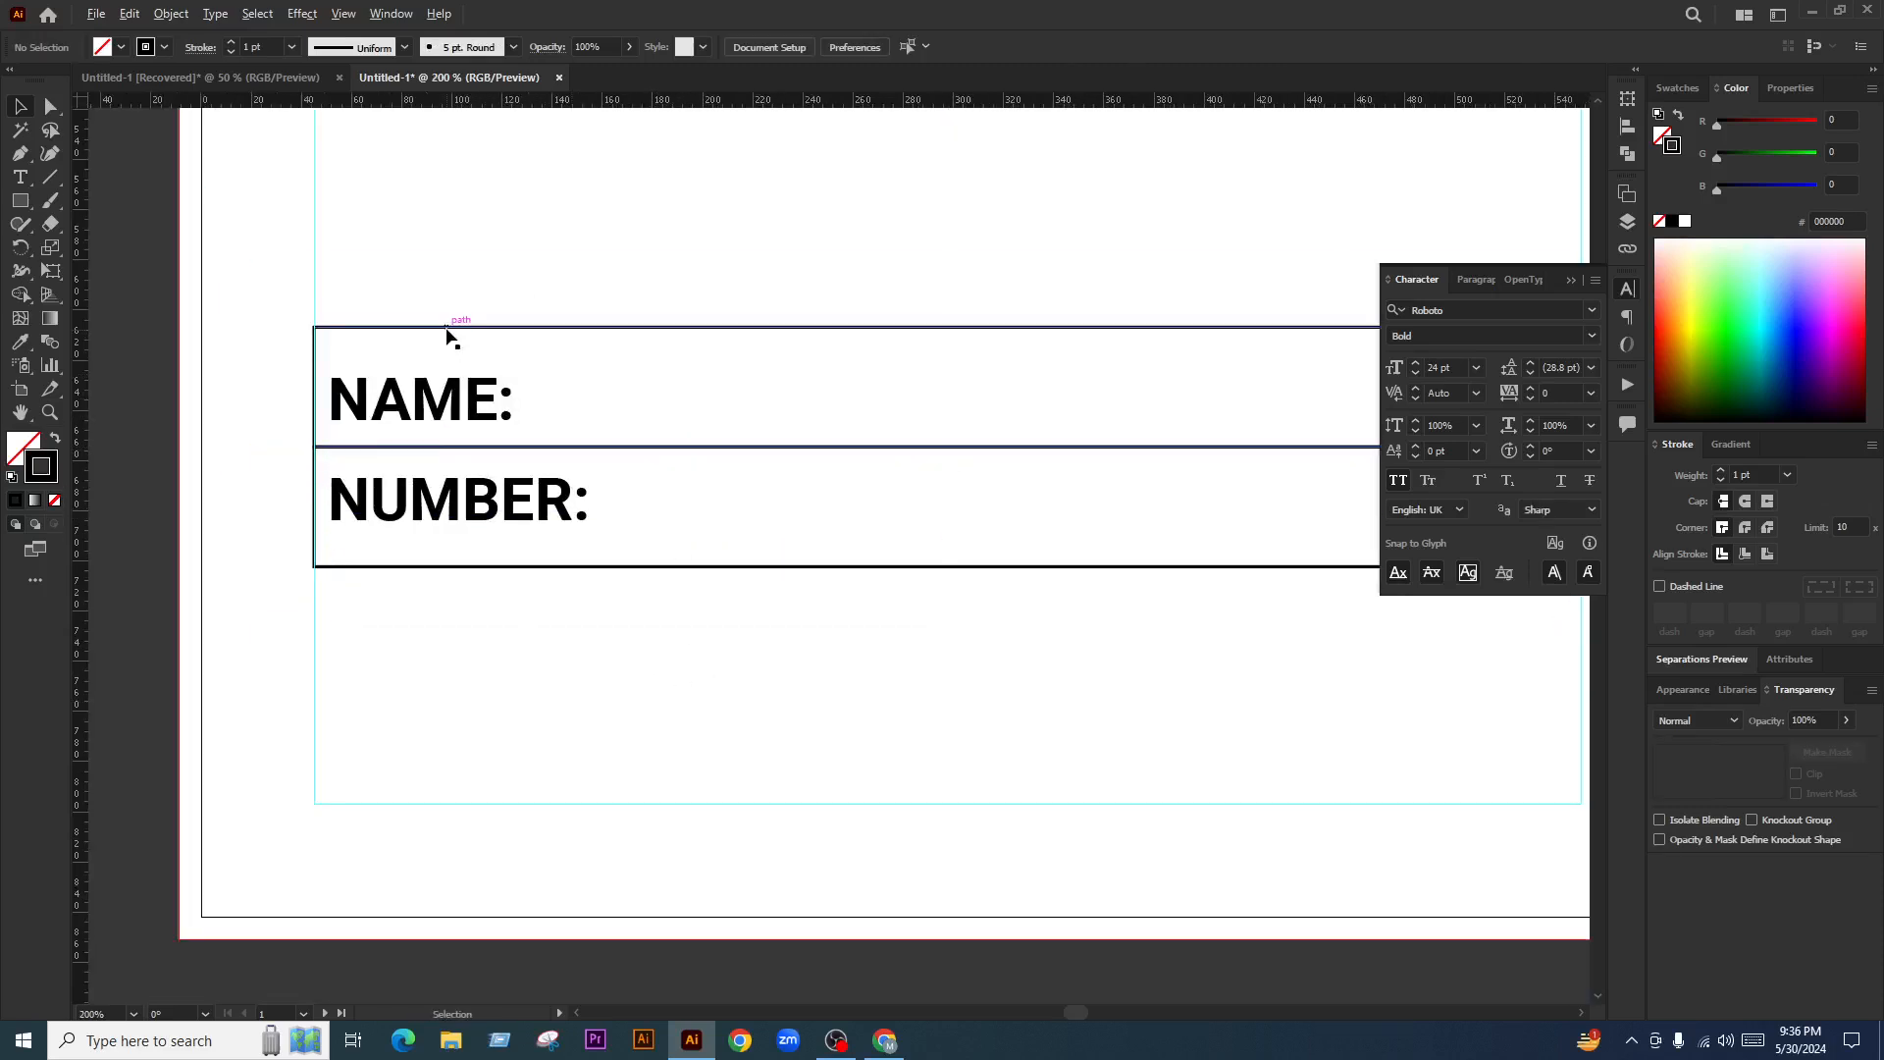
{"action": "scroll", "coordinate": [446, 330], "scroll_direction": "up", "scroll_amount": 2}
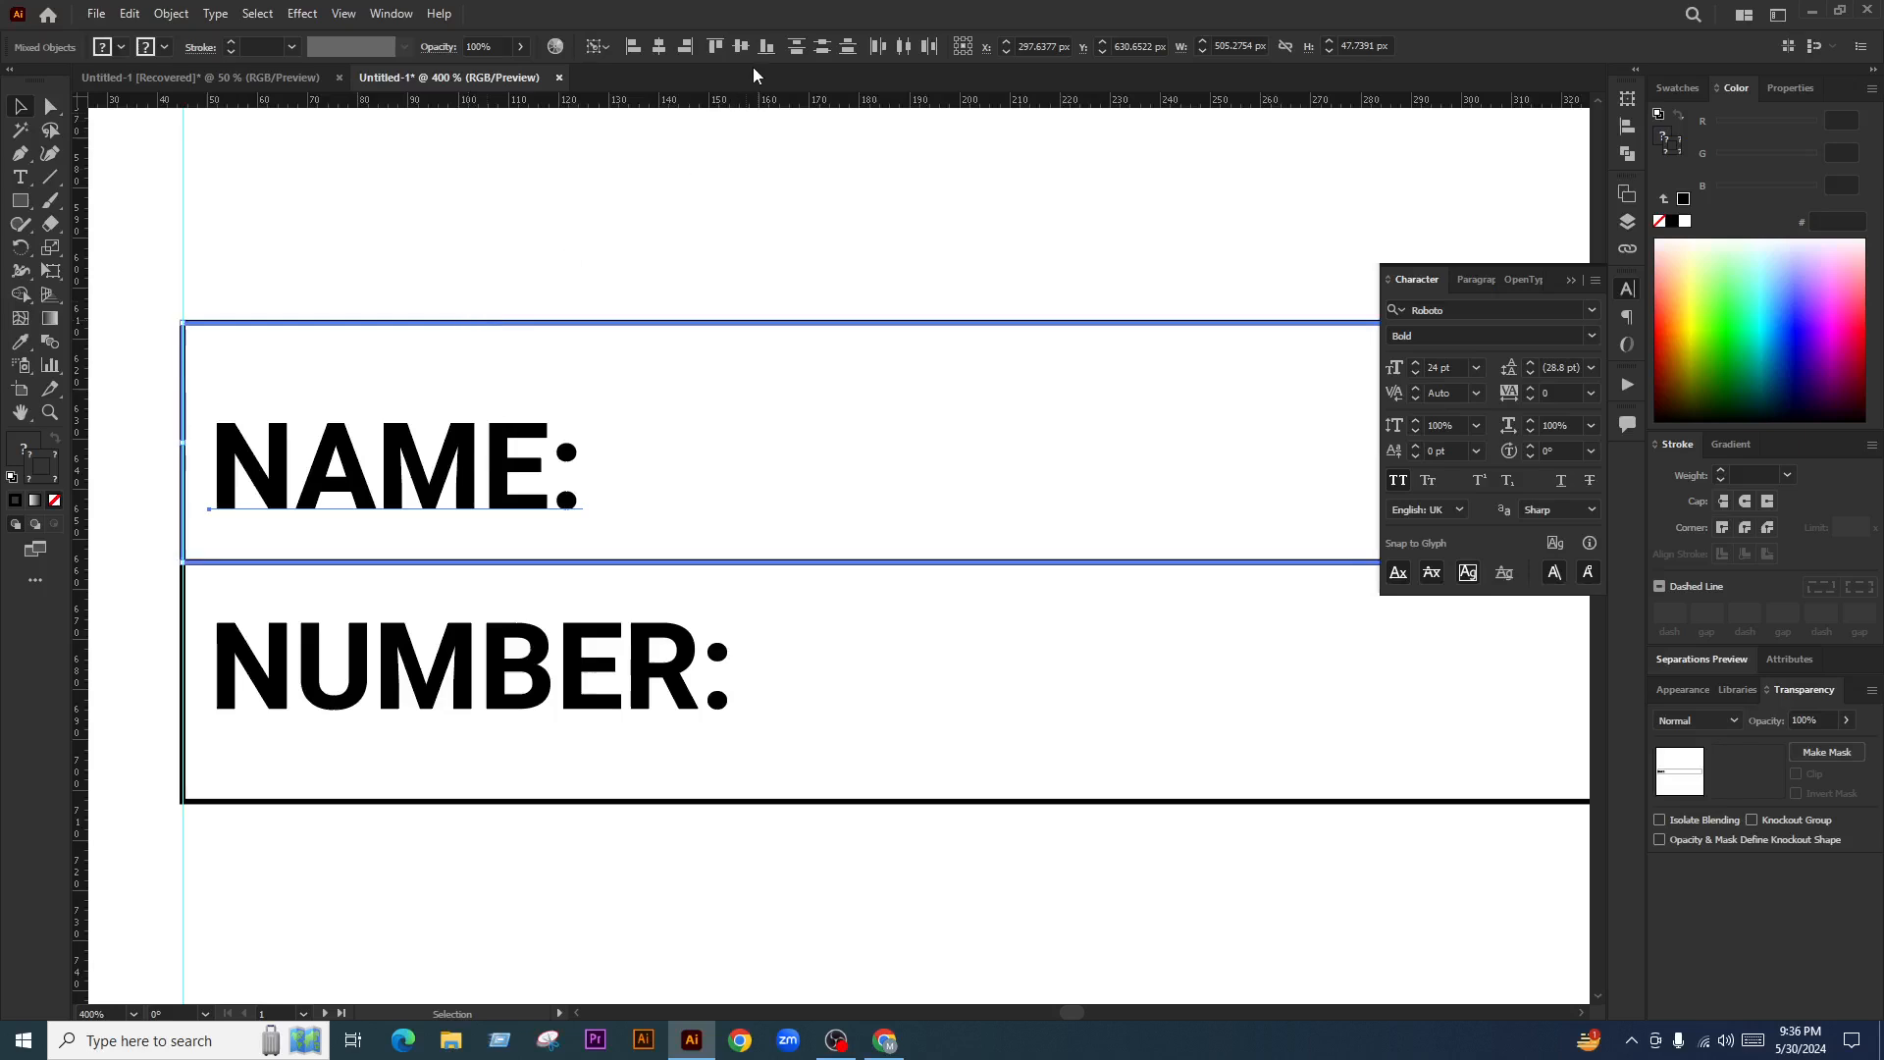
{"action": "left_click", "coordinate": [740, 46]}
{"action": "left_click", "coordinate": [652, 895]}
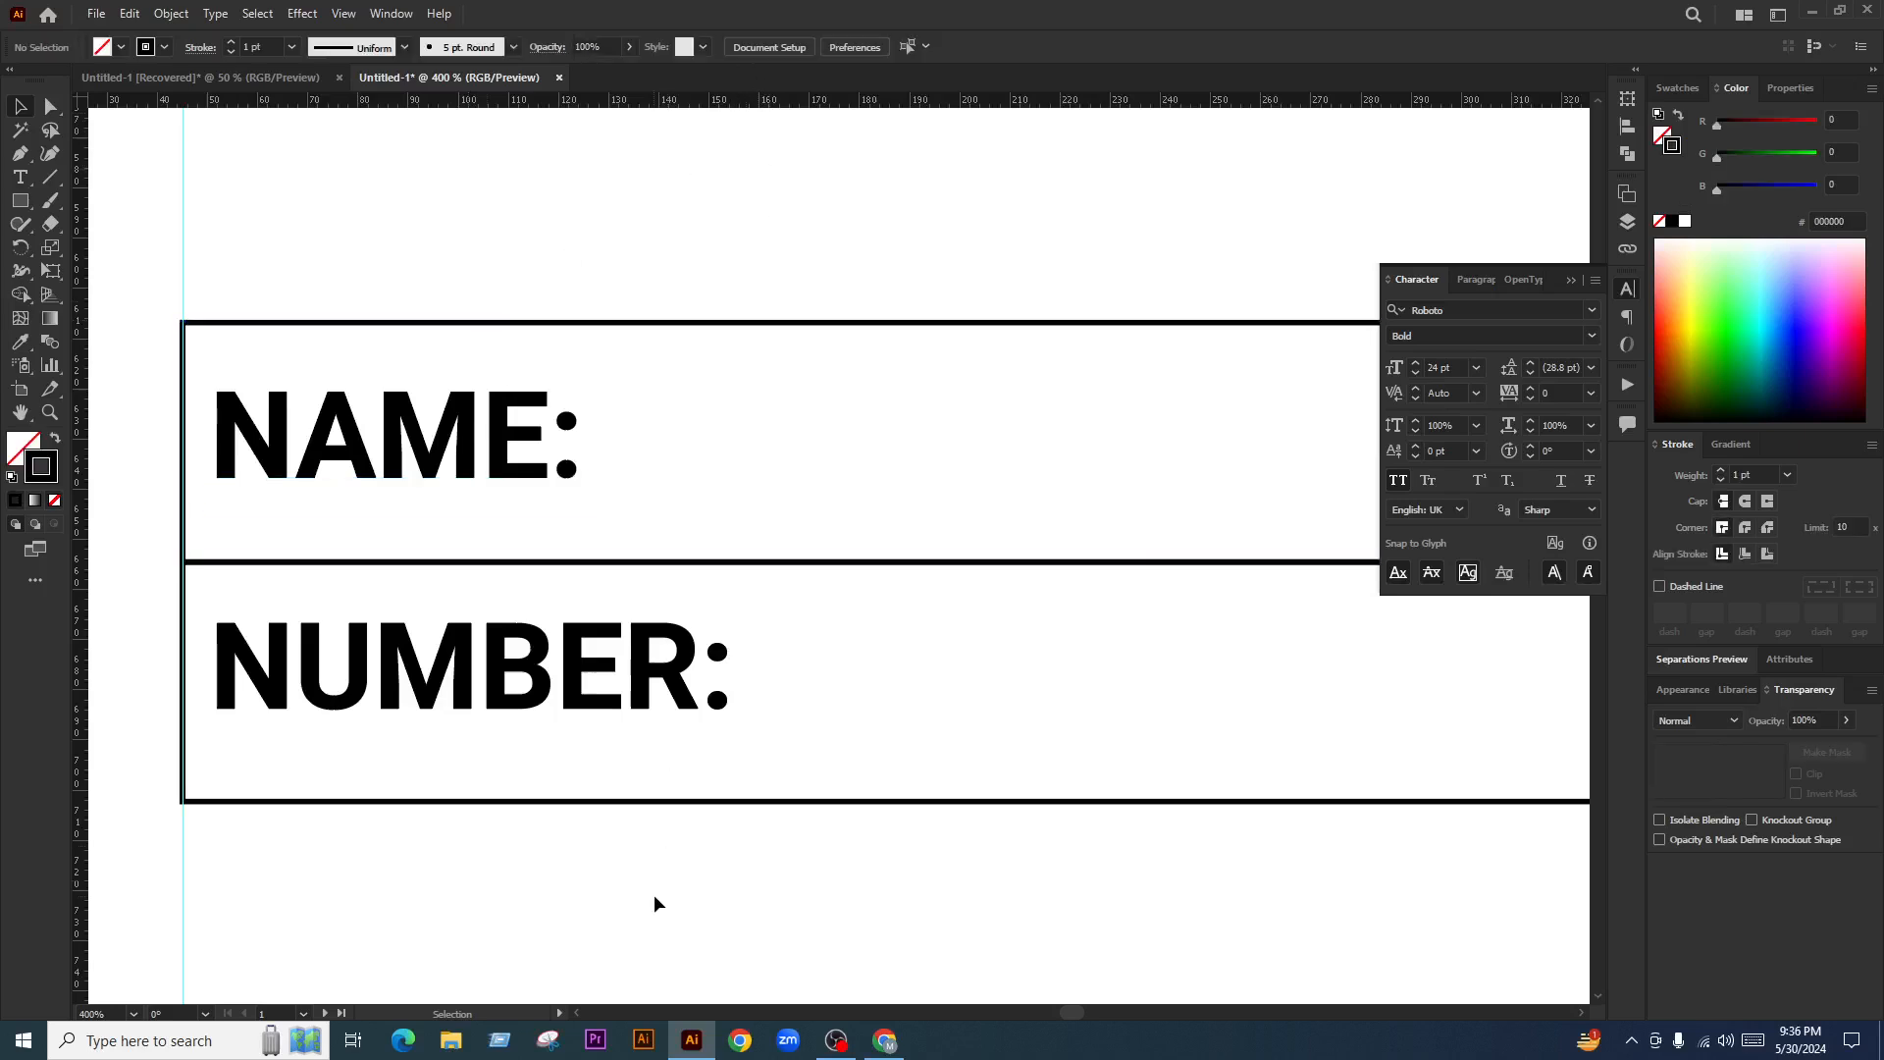
{"action": "left_click", "coordinate": [607, 800]}
{"action": "left_click", "coordinate": [741, 46]}
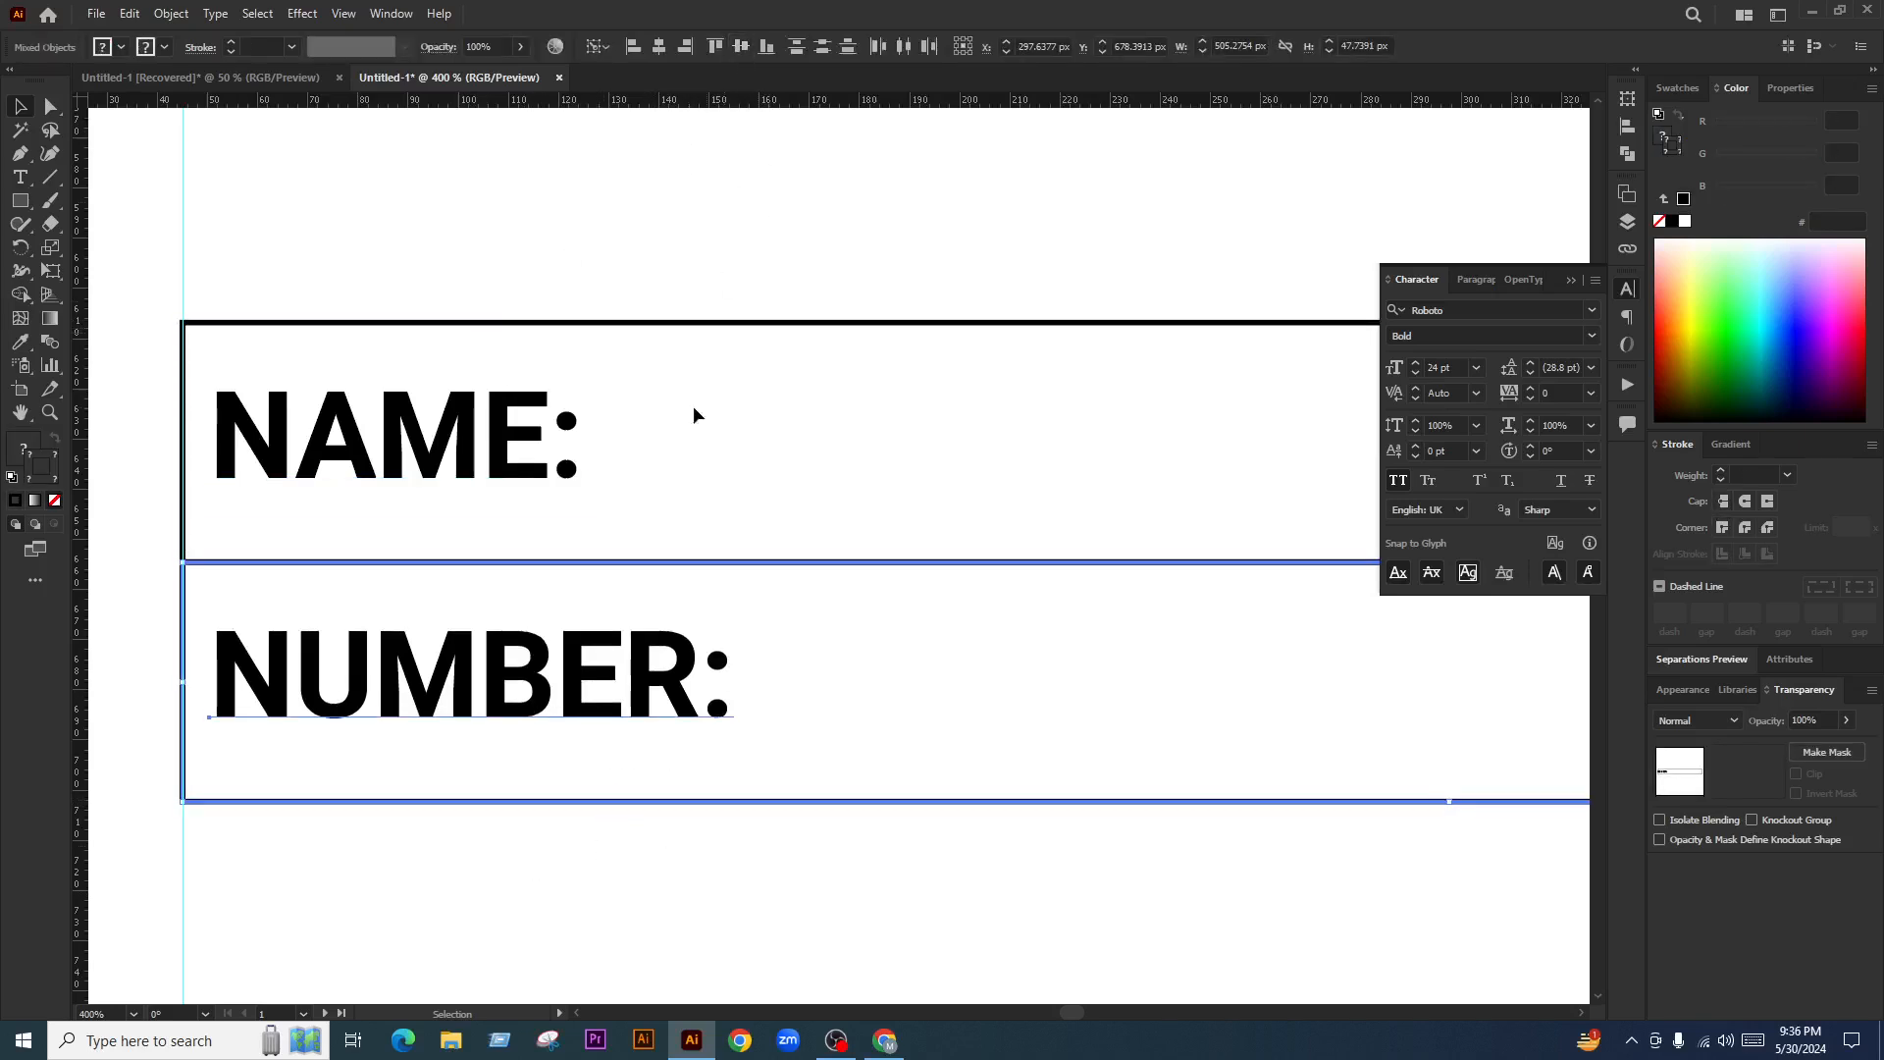
{"action": "left_click", "coordinate": [576, 576]}
Left-align both labels to NAME:, nudge them right, and place a copy of NAME: beside it
{"action": "left_click", "coordinate": [453, 504]}
{"action": "left_click", "coordinate": [452, 673], "text": "shift"}
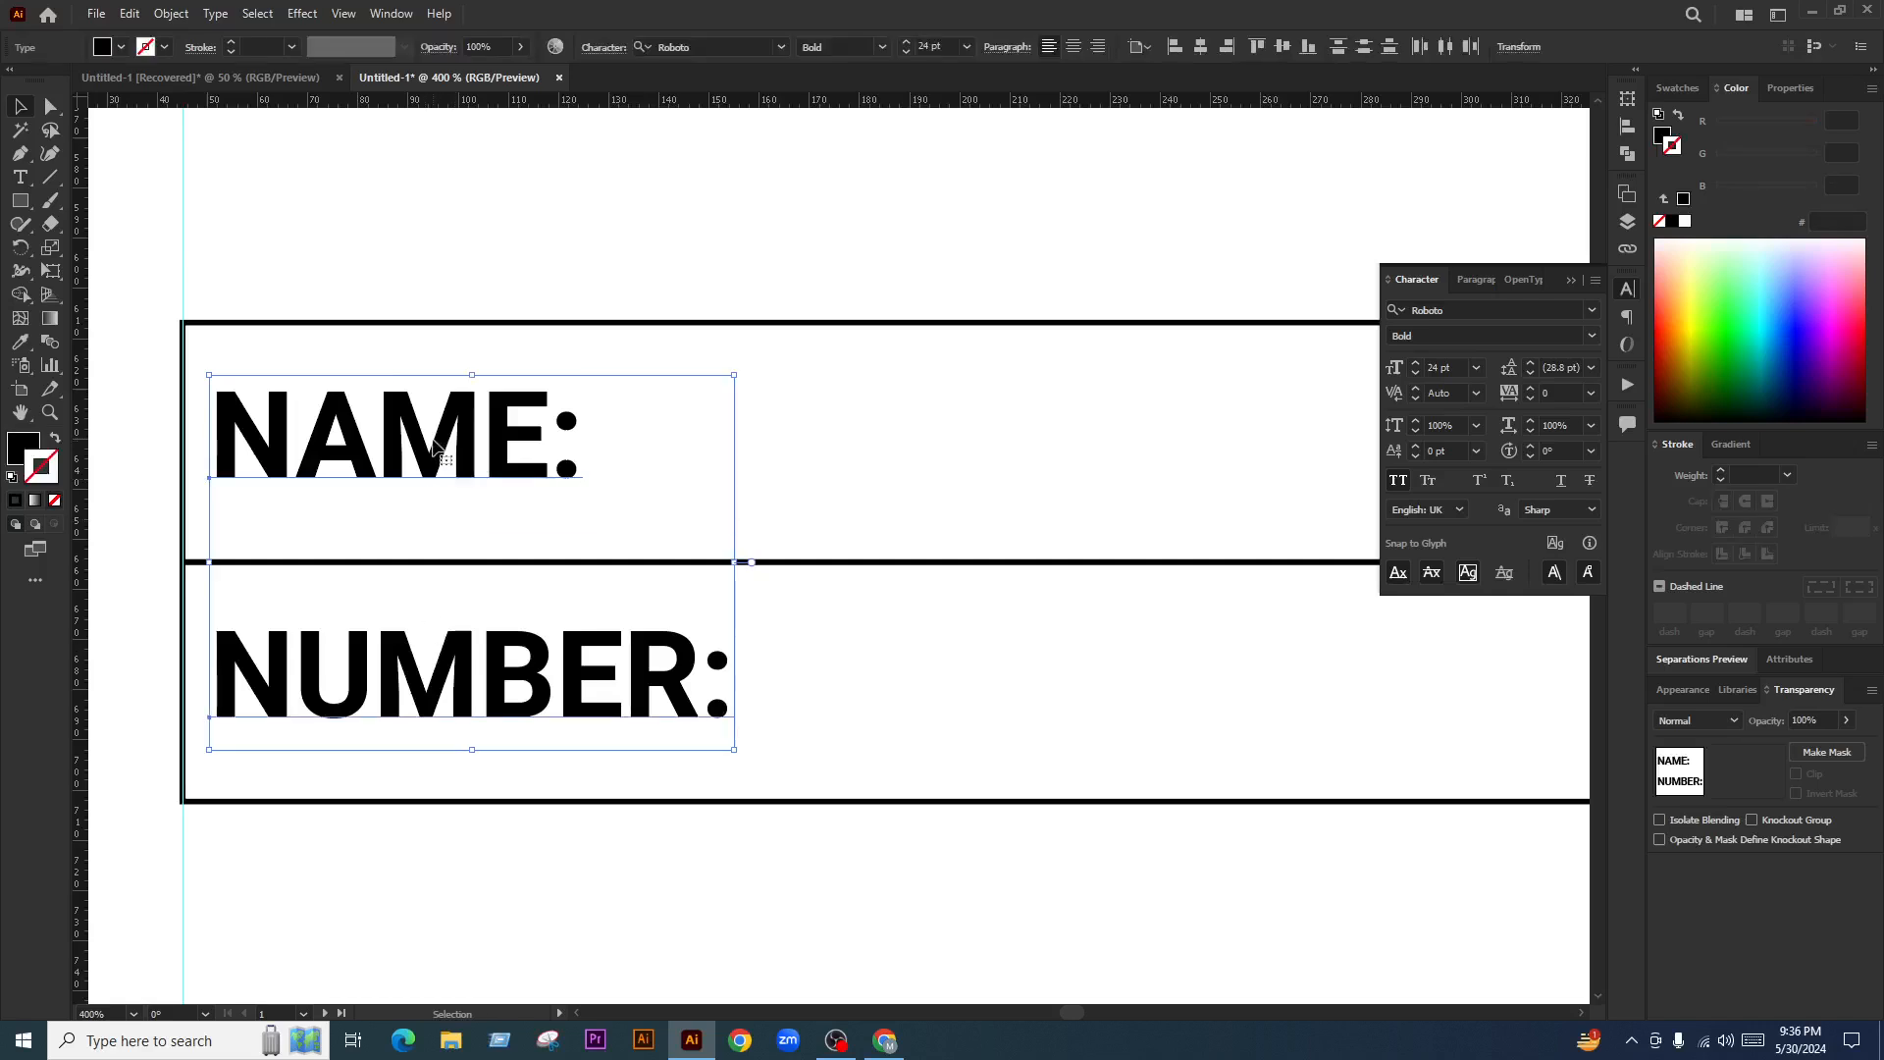
{"action": "left_click", "coordinate": [433, 438]}
{"action": "left_click", "coordinate": [1171, 46]}
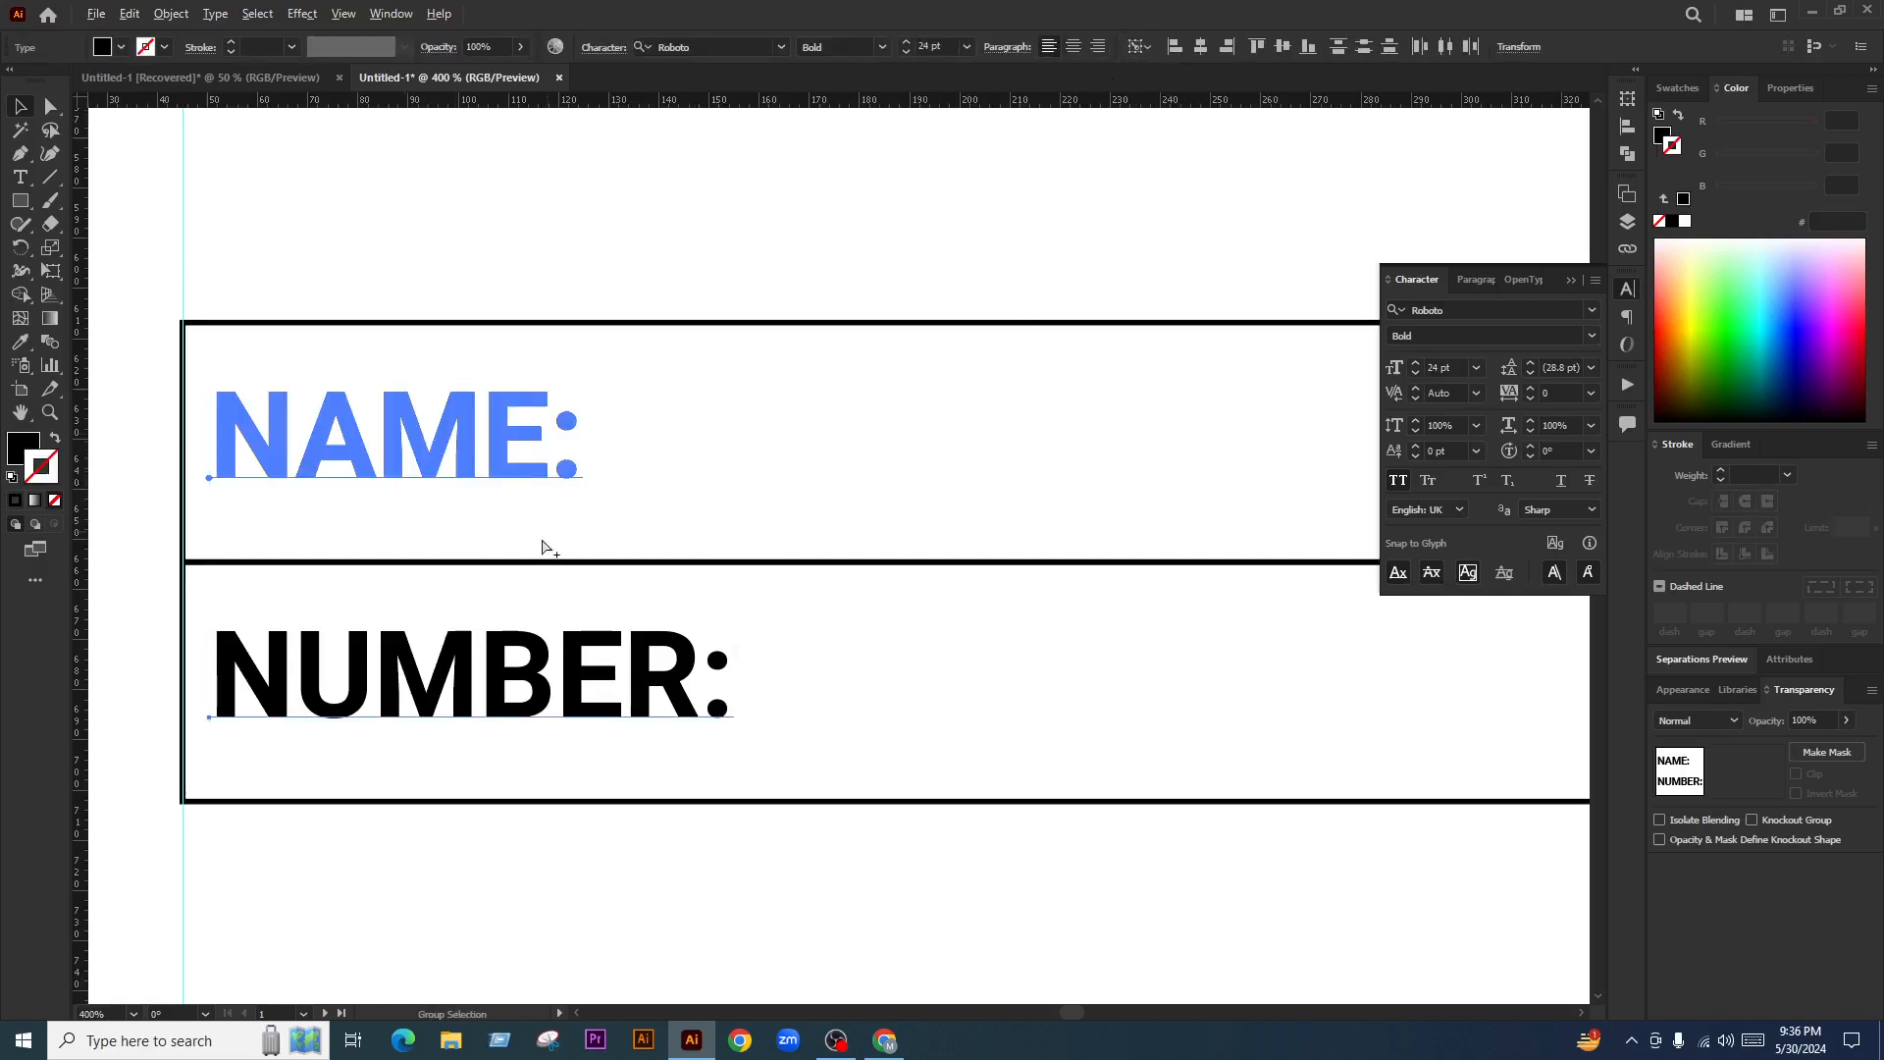
{"action": "scroll", "coordinate": [543, 547], "scroll_direction": "down", "scroll_amount": 4}
{"action": "scroll", "coordinate": [651, 546], "scroll_direction": "up", "scroll_amount": 1}
{"action": "key", "text": "shift+Right"}
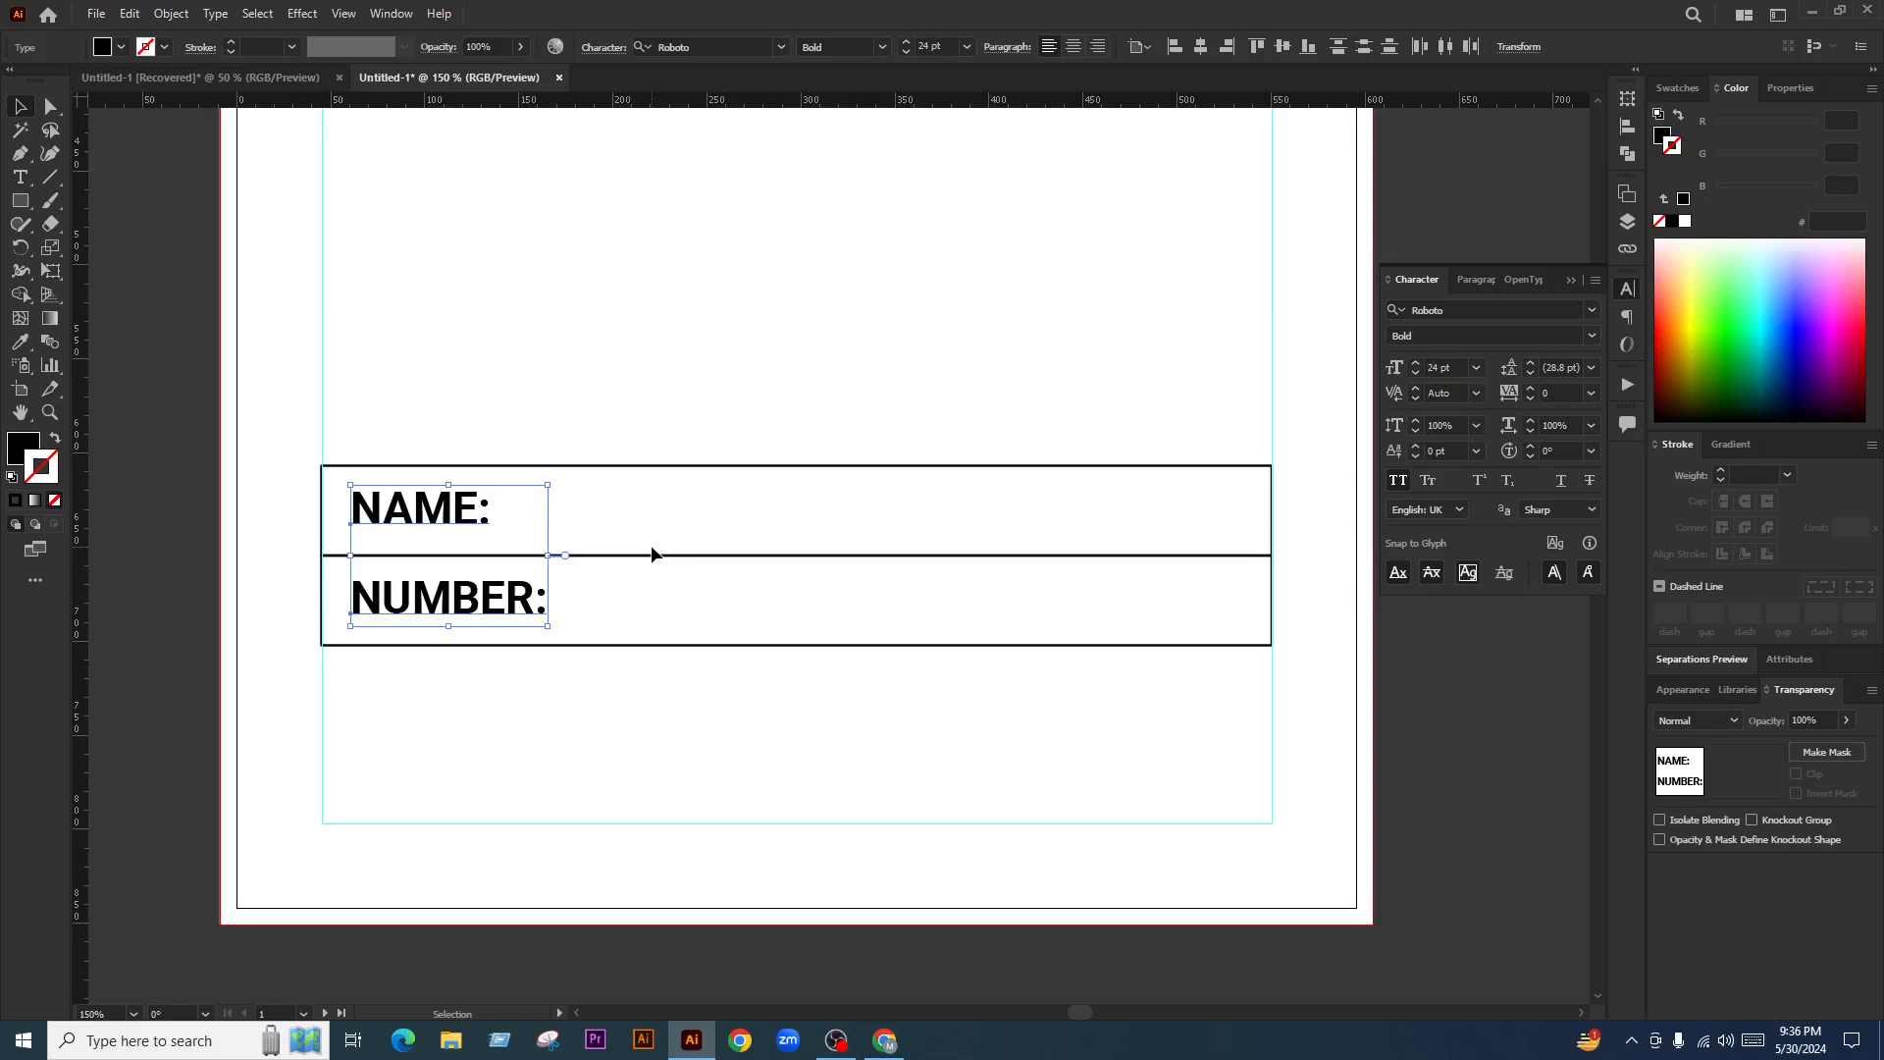
{"action": "left_click", "coordinate": [668, 481]}
{"action": "scroll", "coordinate": [543, 469], "scroll_direction": "down", "scroll_amount": 1}
{"action": "scroll", "coordinate": [638, 508], "scroll_direction": "up", "scroll_amount": 1}
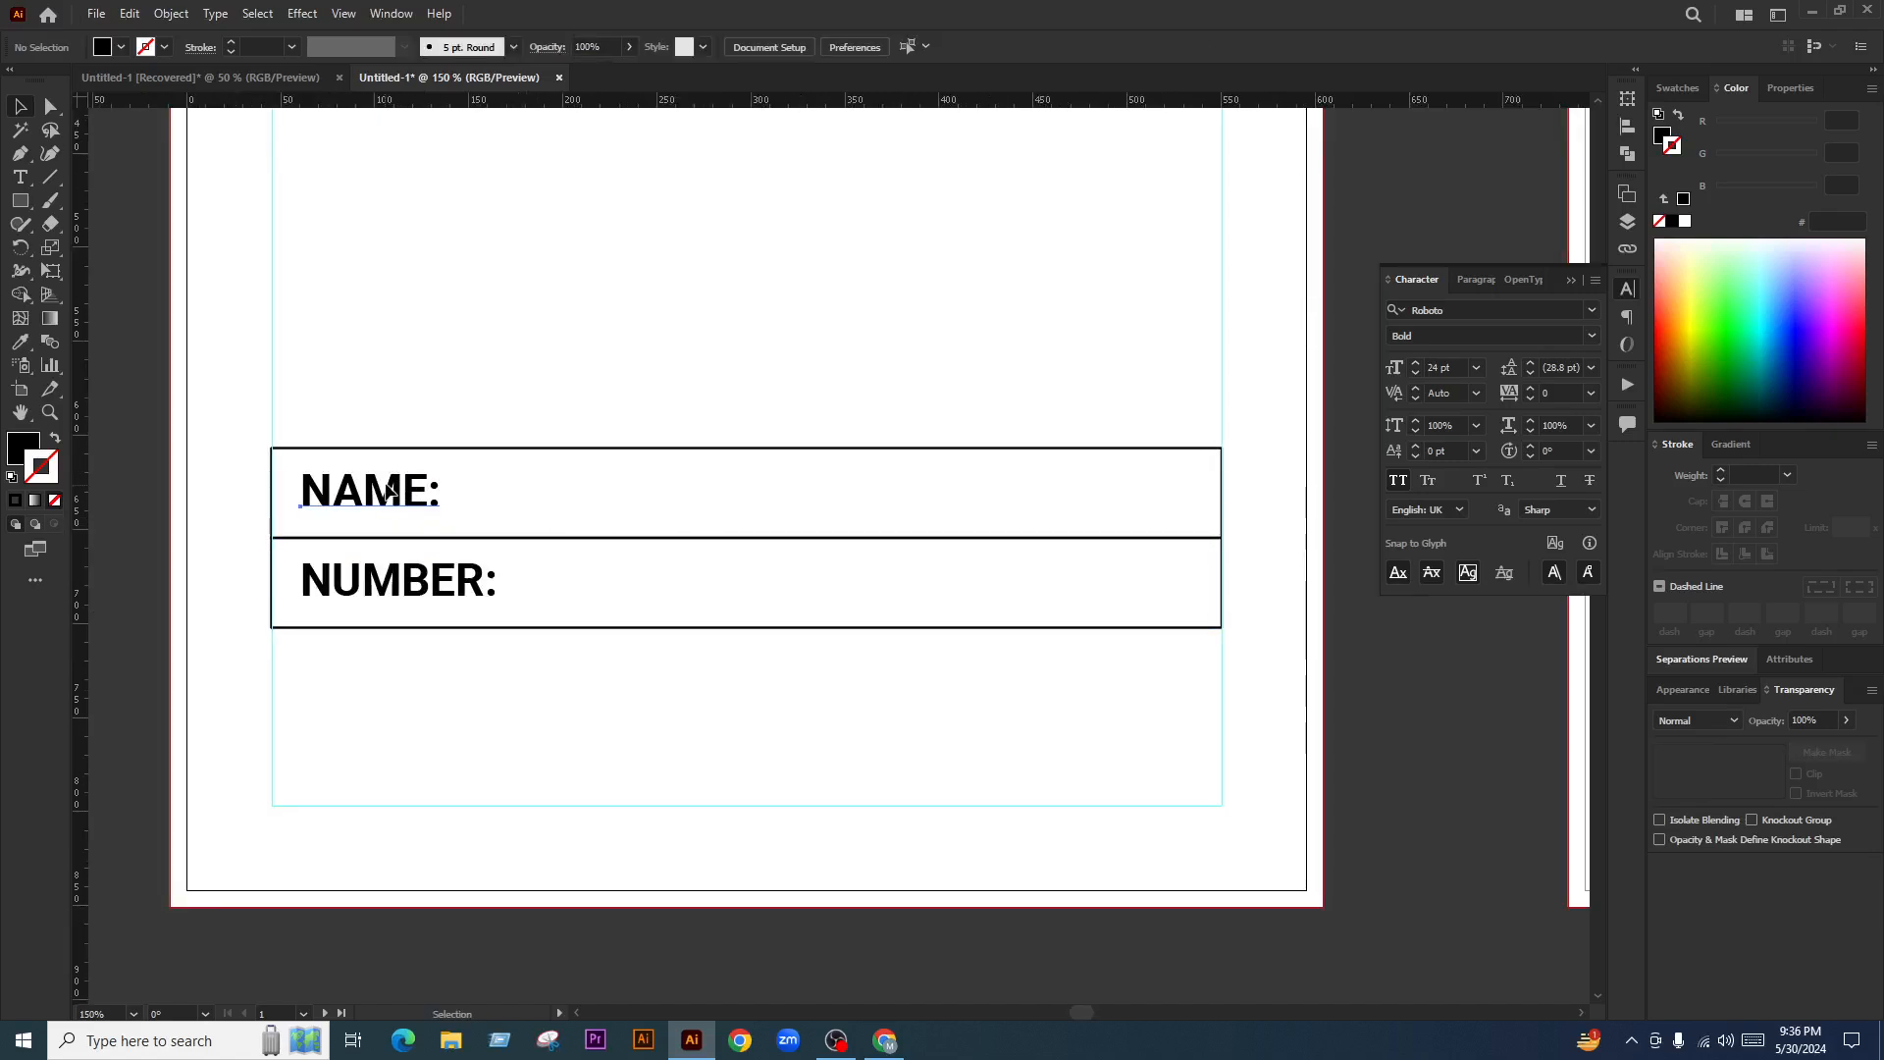
{"action": "left_click_drag", "start_coordinate": [392, 487], "coordinate": [630, 491]}
{"action": "key", "text": "ctrl+z"}
Replace the copied label with a sample full name and position it beside NAME:
{"action": "double_click", "coordinate": [595, 491]}
{"action": "key", "text": "ctrl+a"}
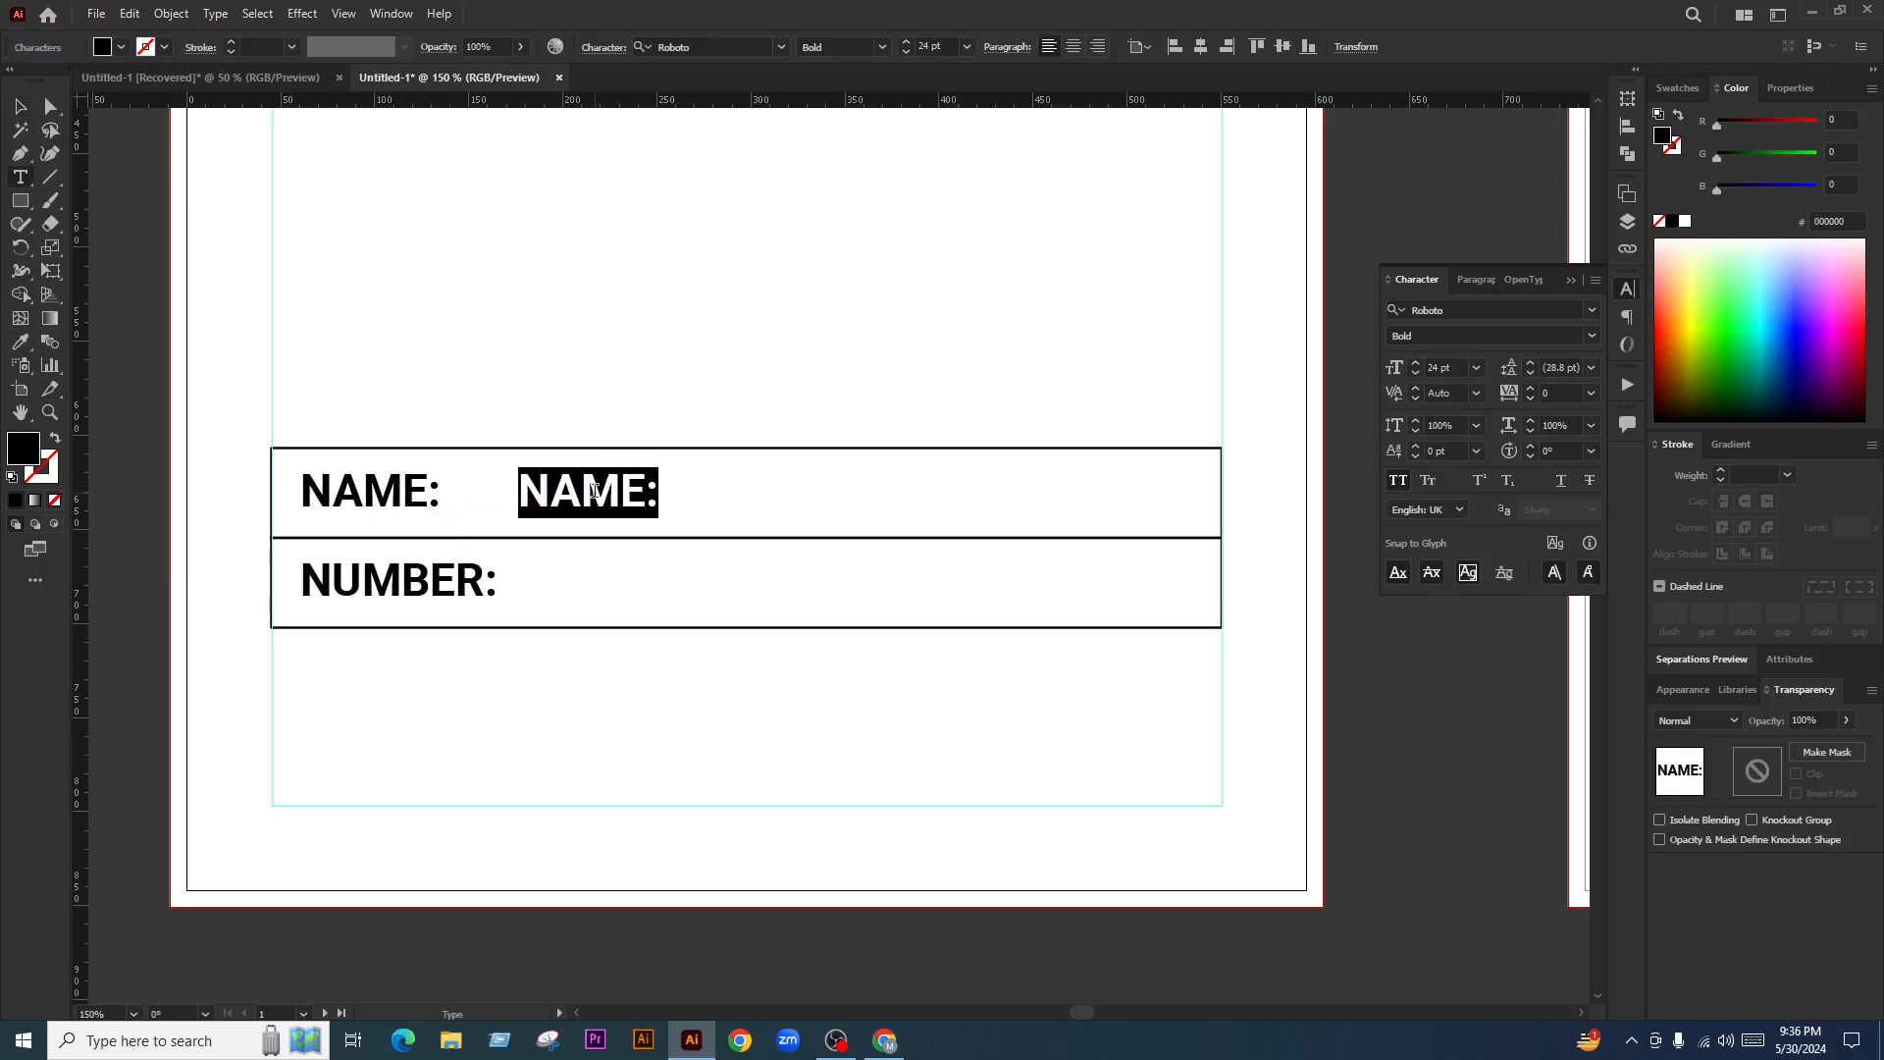
{"action": "type", "text": "J"}
{"action": "key", "text": "BackSpace"}
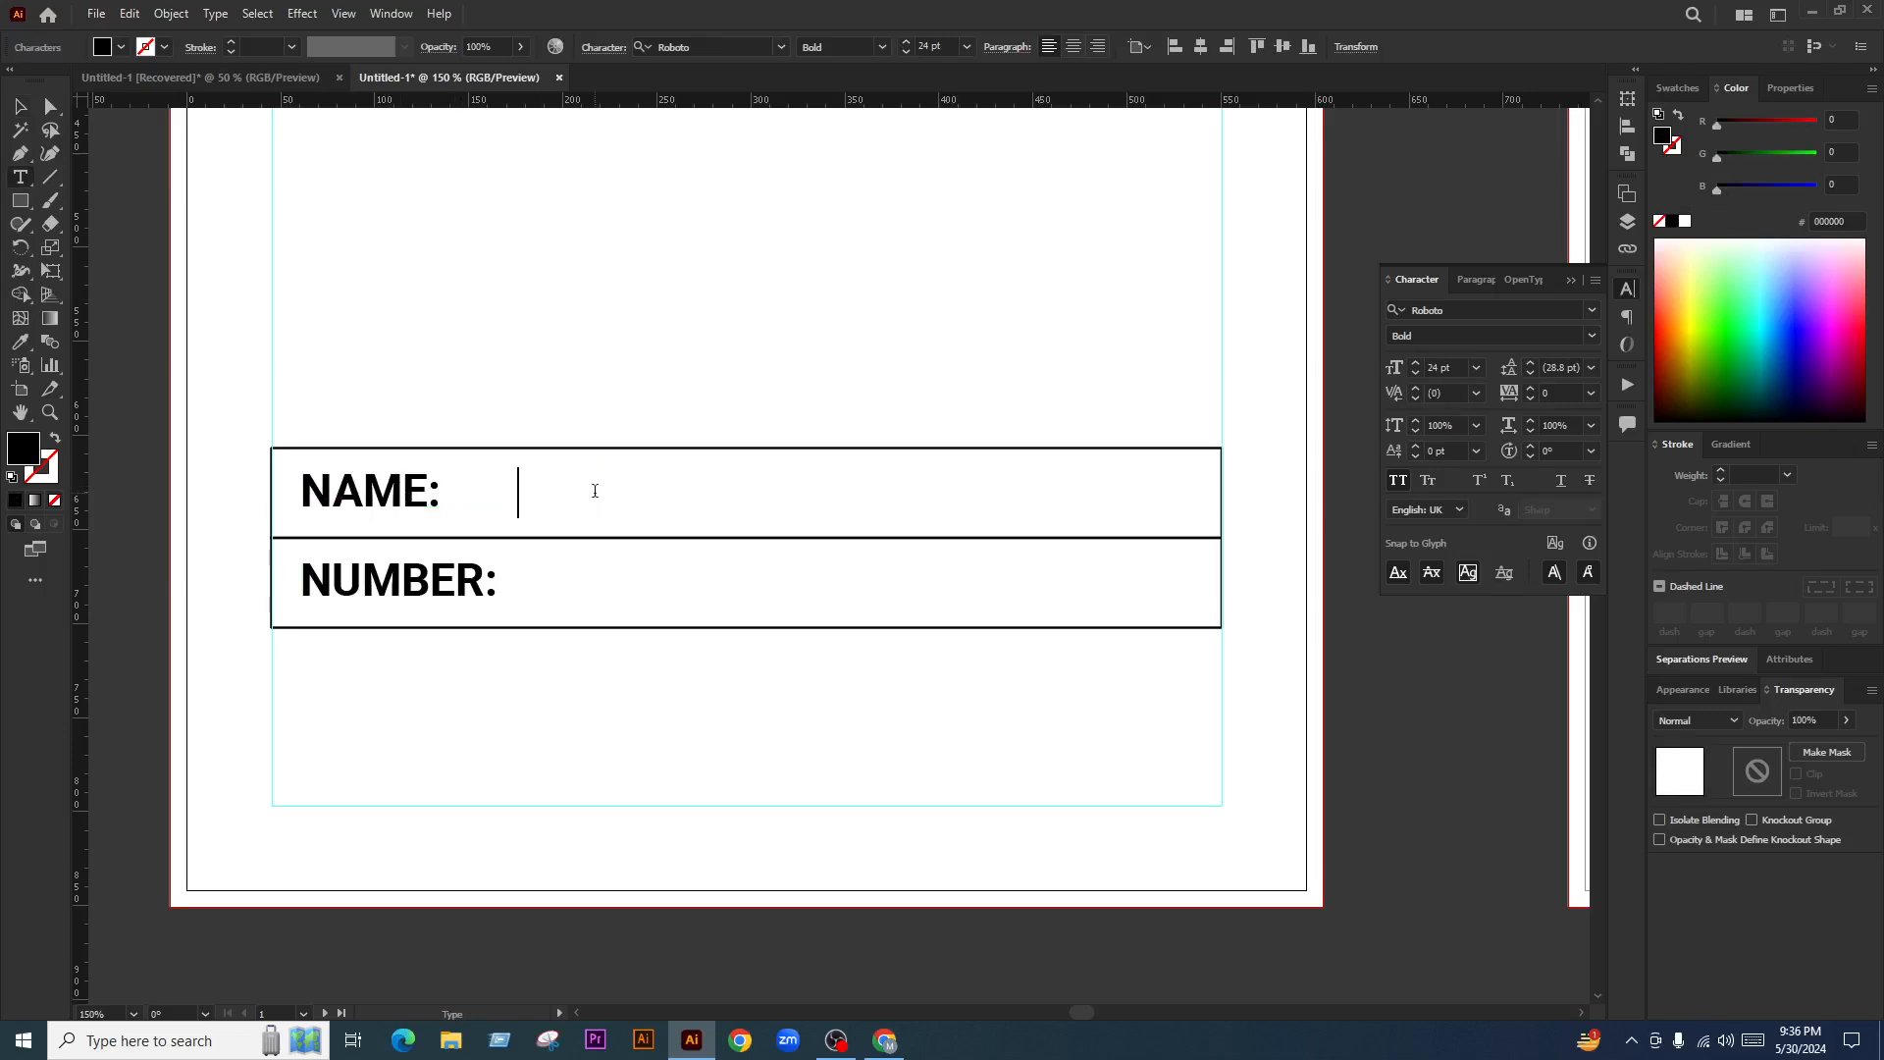
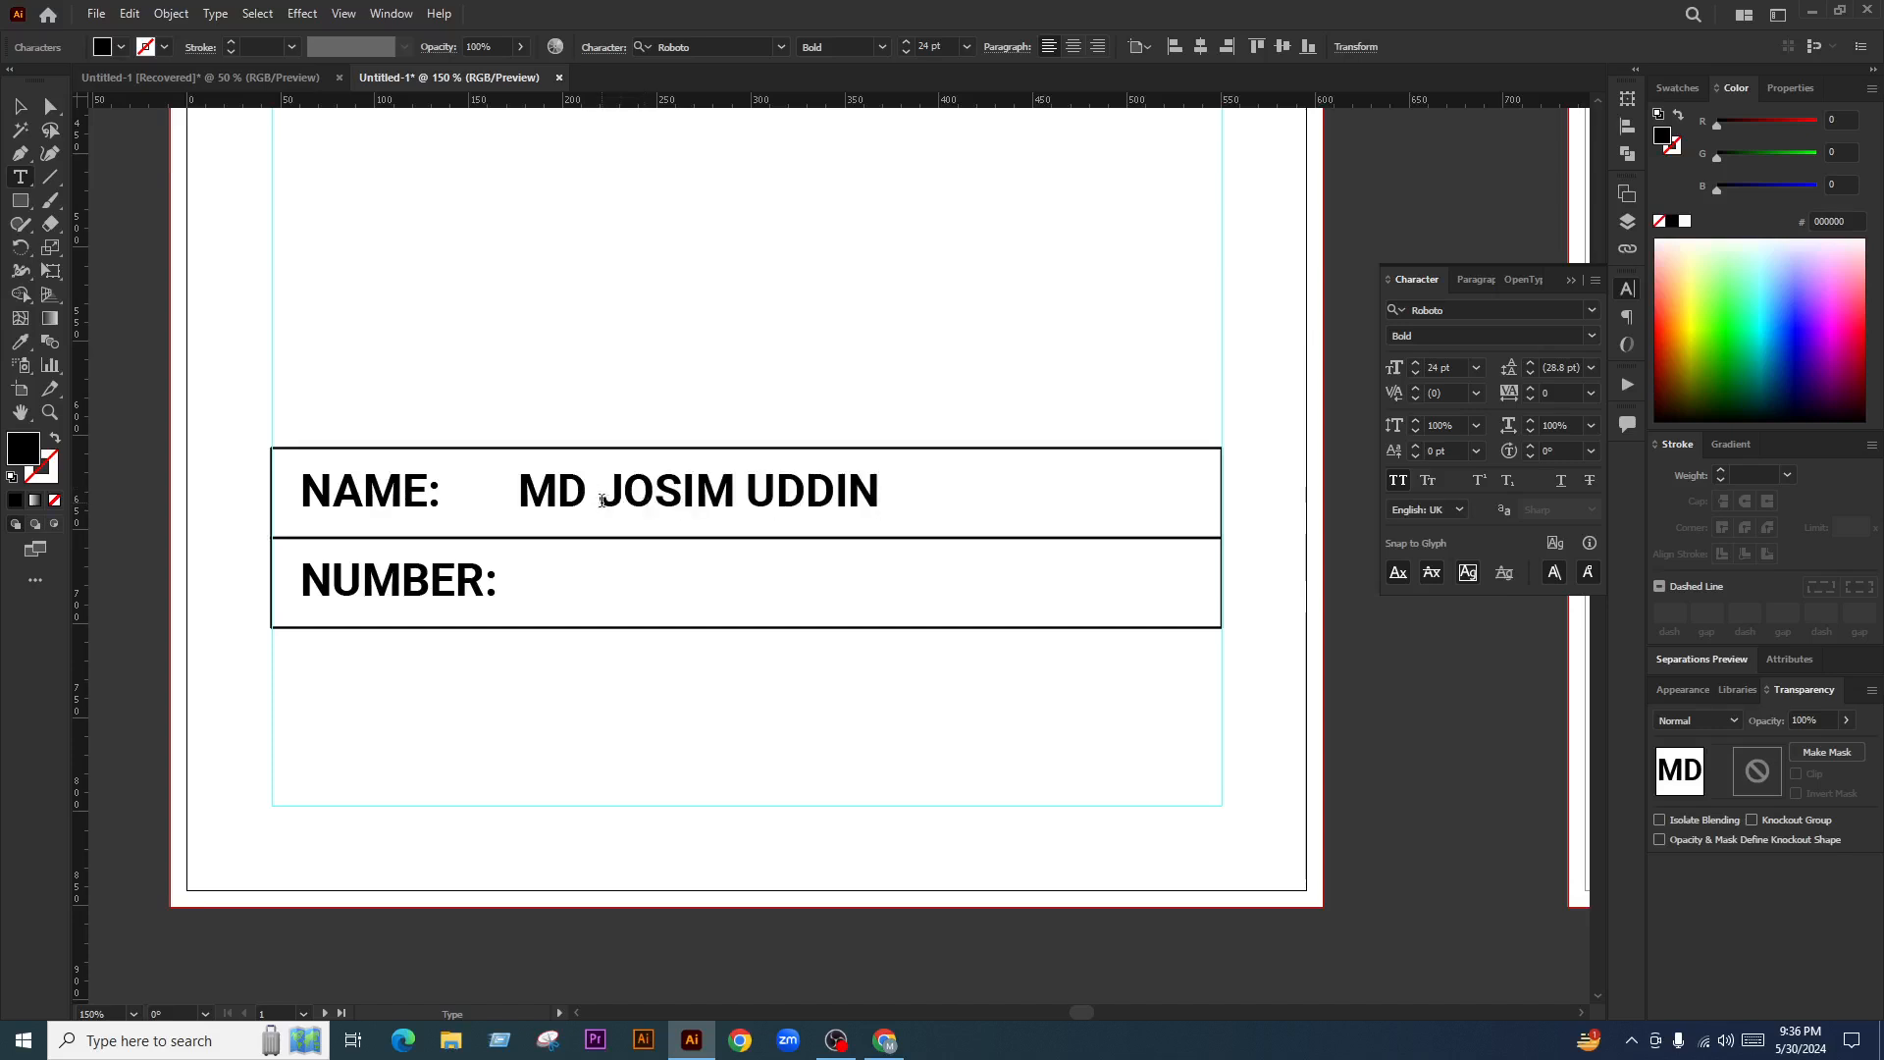
{"action": "left_click_drag", "start_coordinate": [601, 500], "coordinate": [518, 496]}
{"action": "key", "text": "BackSpace"}
{"action": "left_click", "coordinate": [20, 106]}
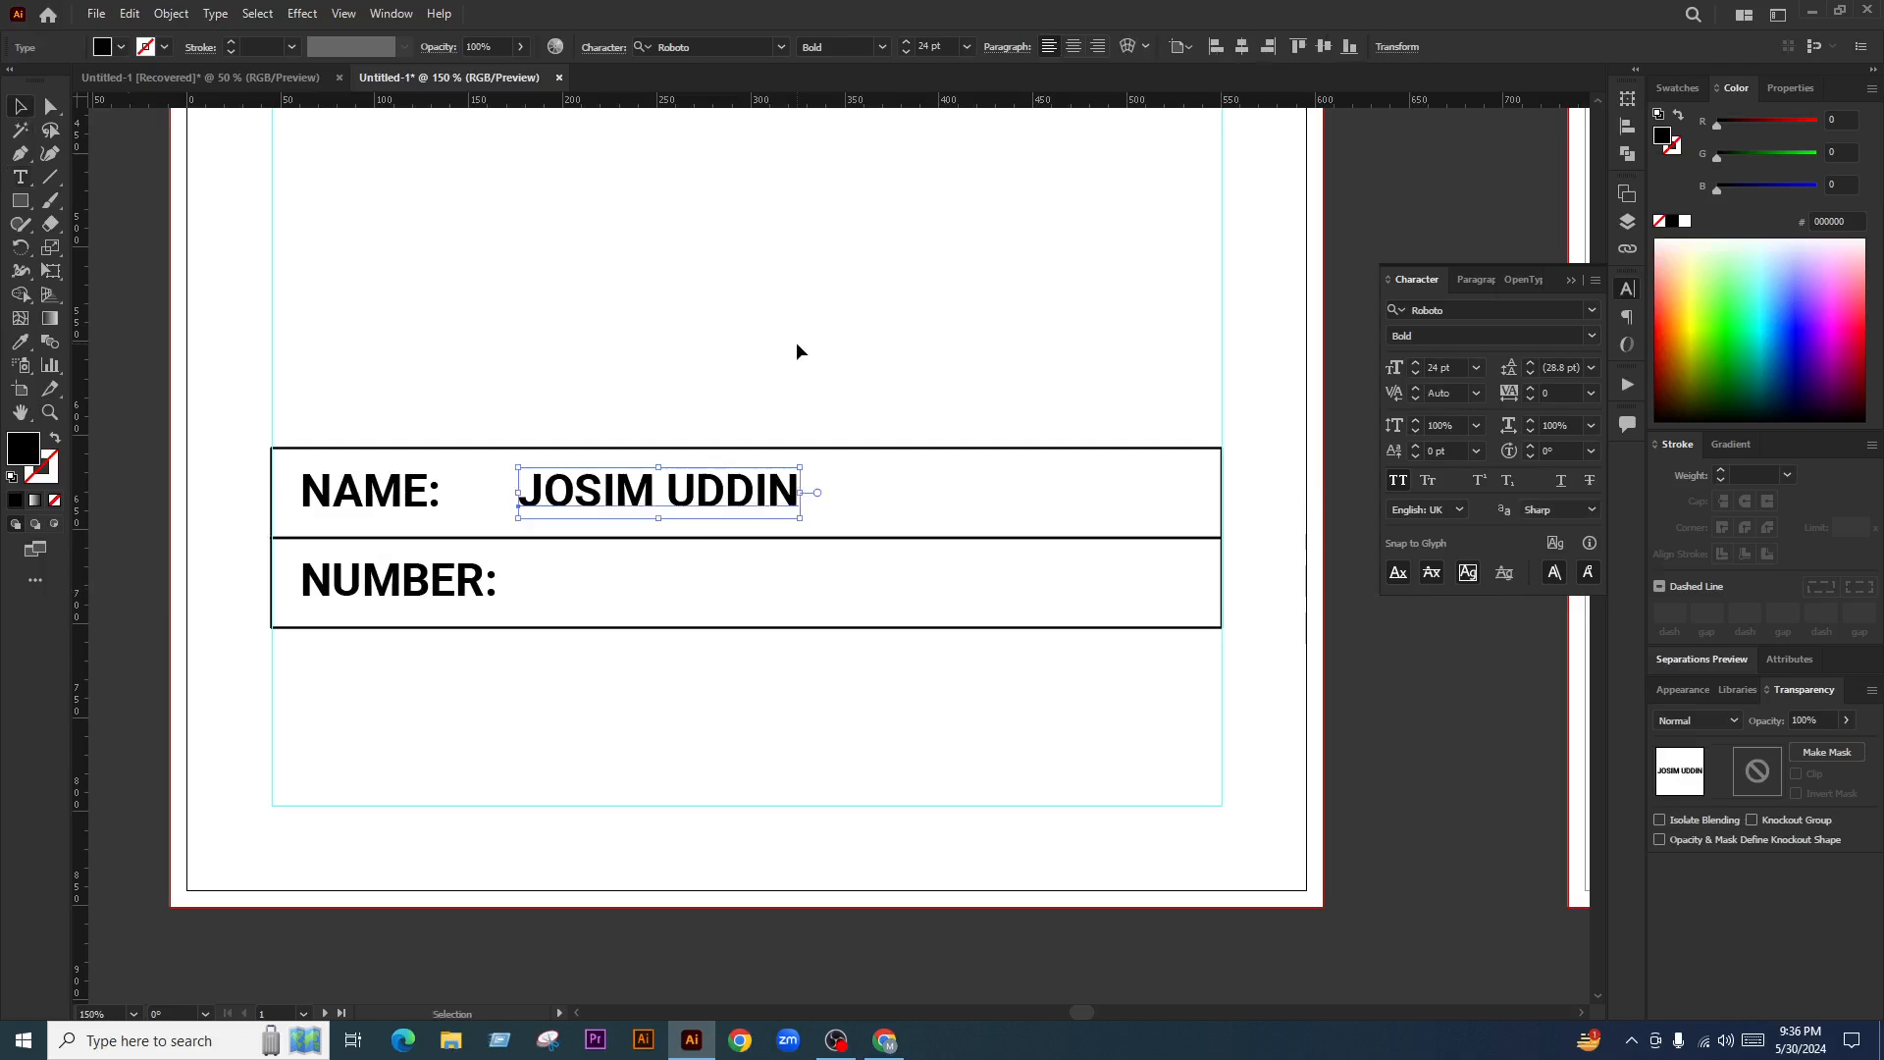
{"action": "left_click", "coordinate": [799, 349]}
{"action": "left_click_drag", "start_coordinate": [638, 513], "coordinate": [572, 512]}
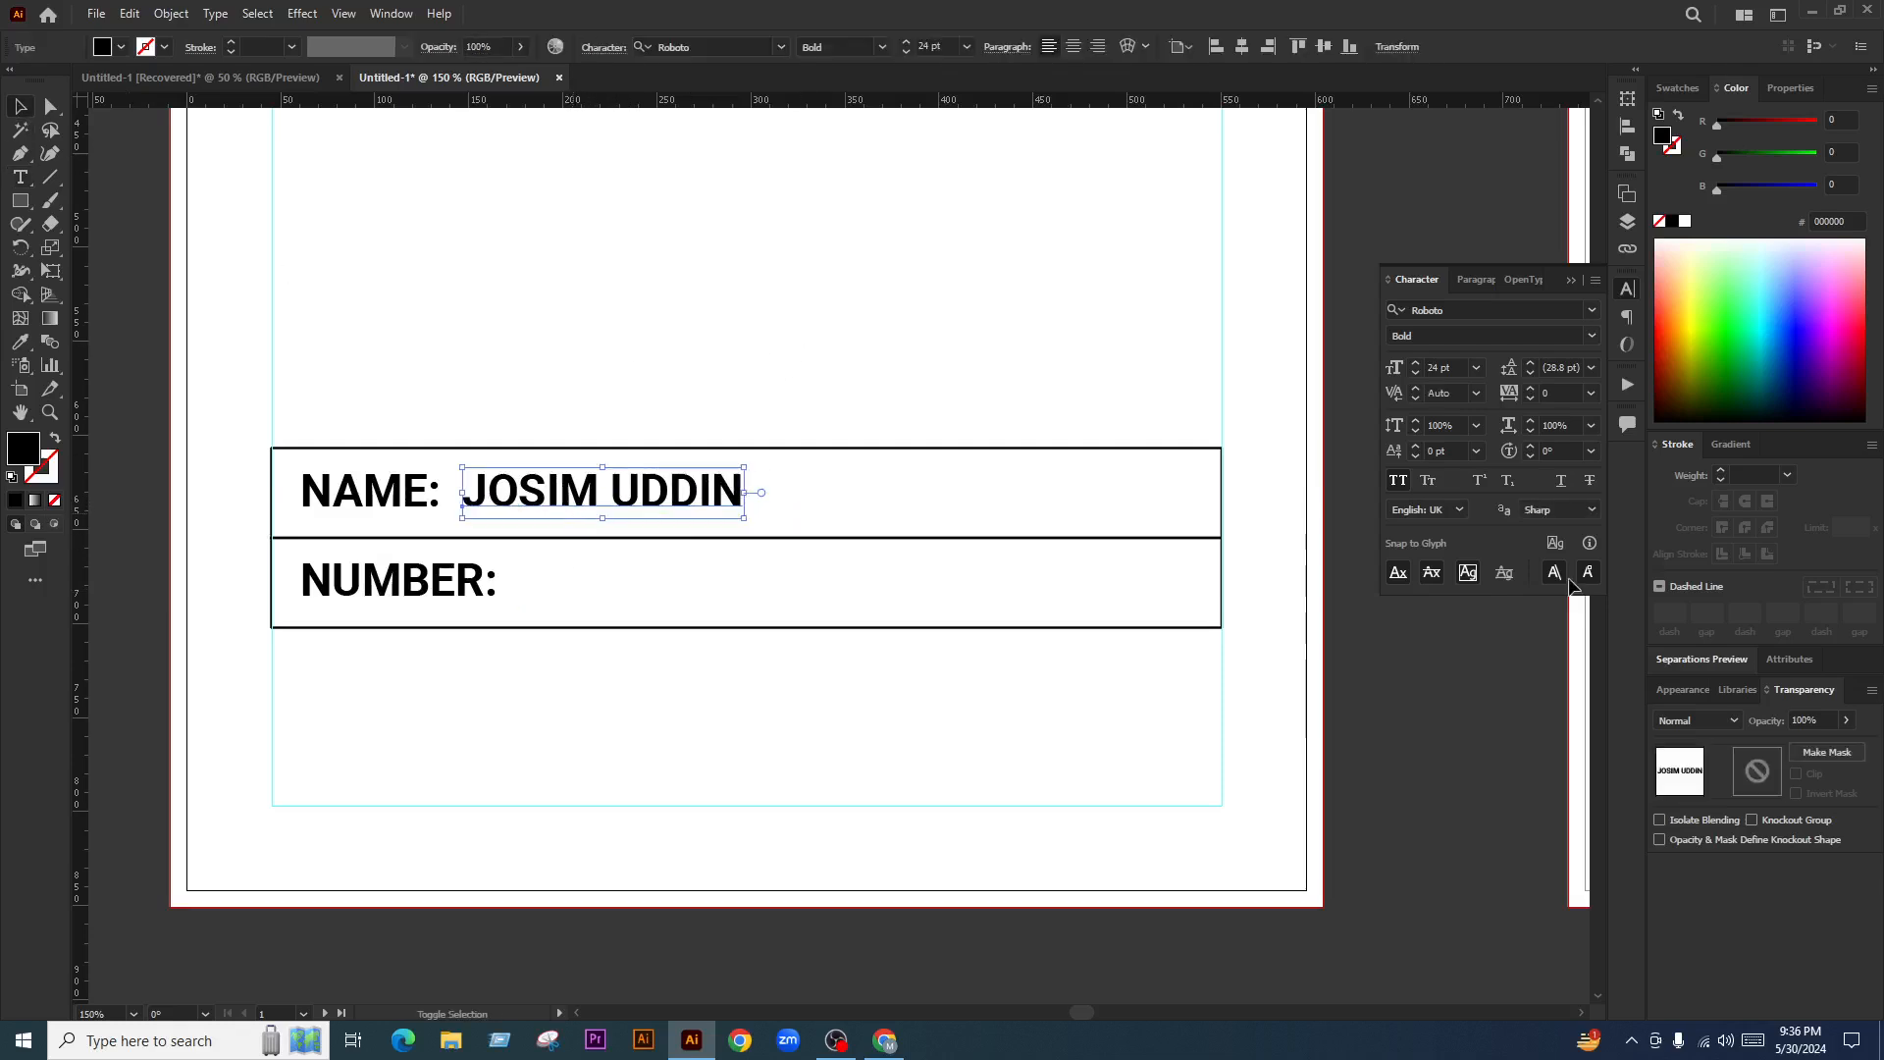
Fade the sample name to 20% opacity
{"action": "left_click", "coordinate": [1815, 718]}
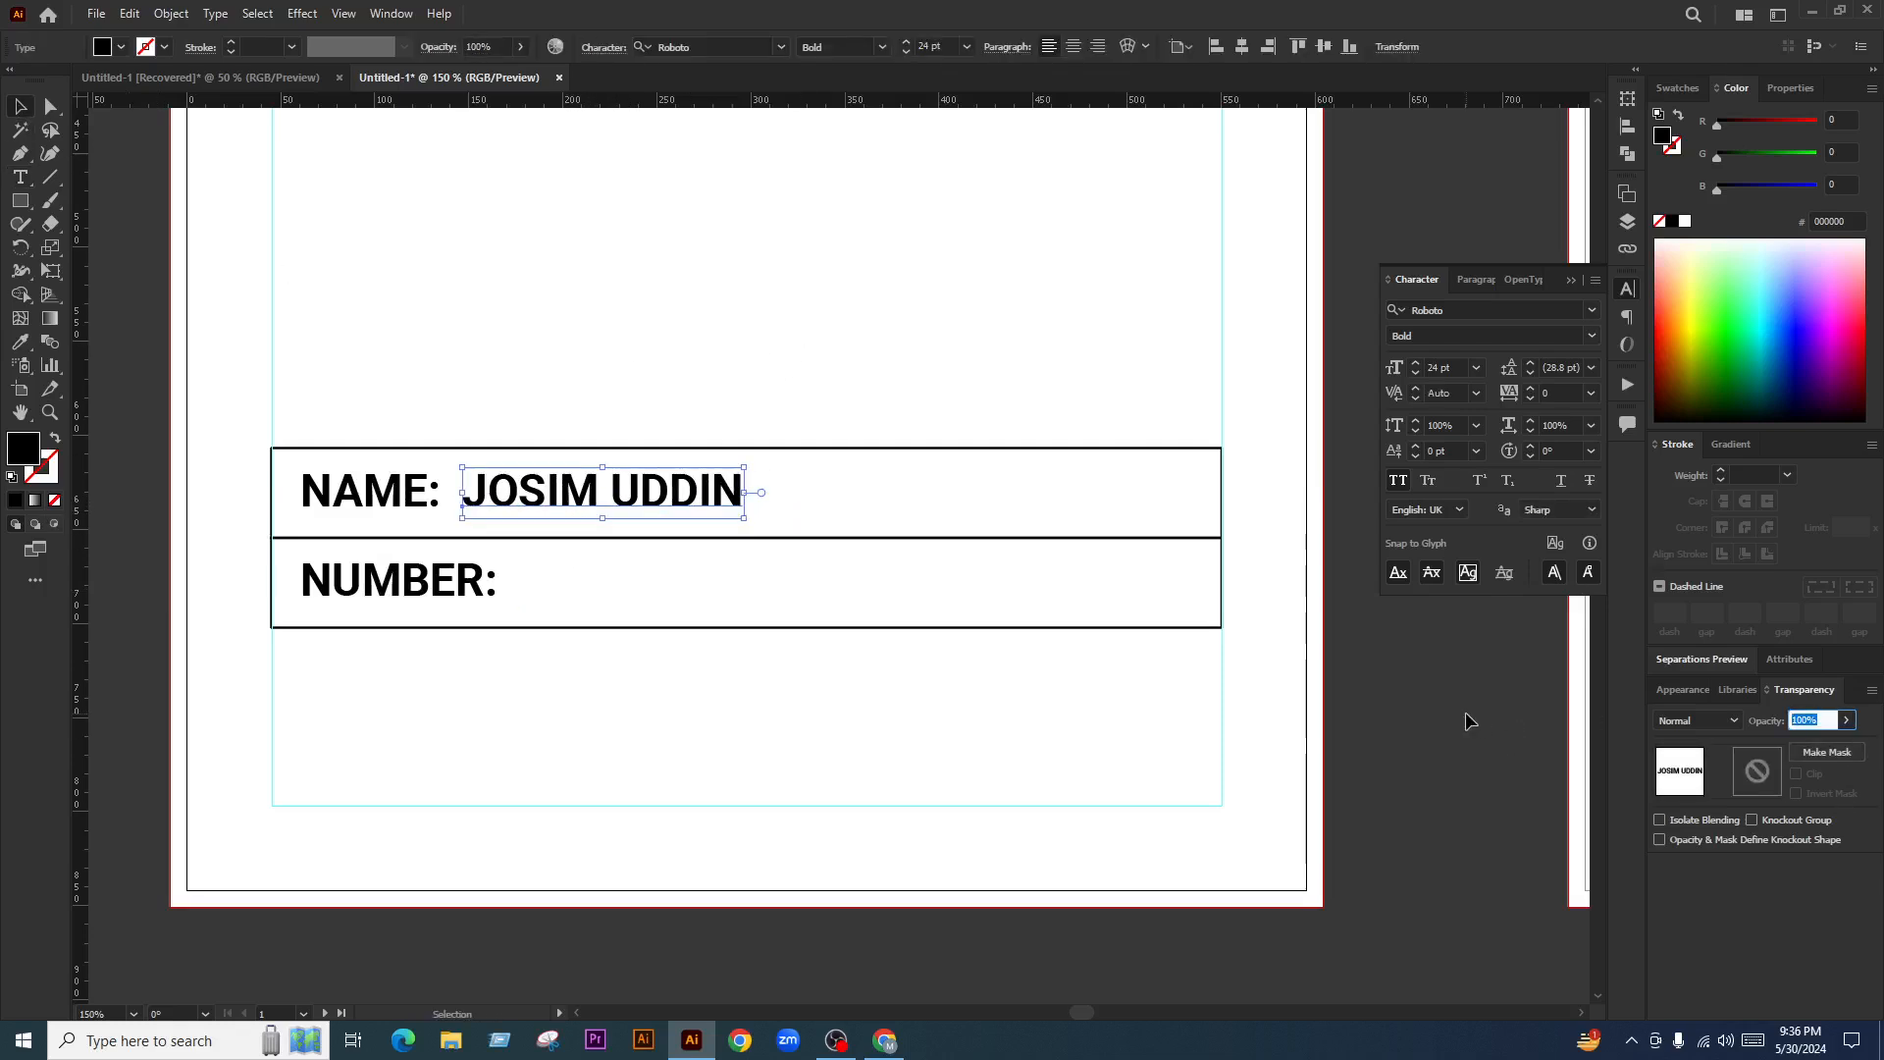
{"action": "type", "text": "30"}
{"action": "key", "text": "Return"}
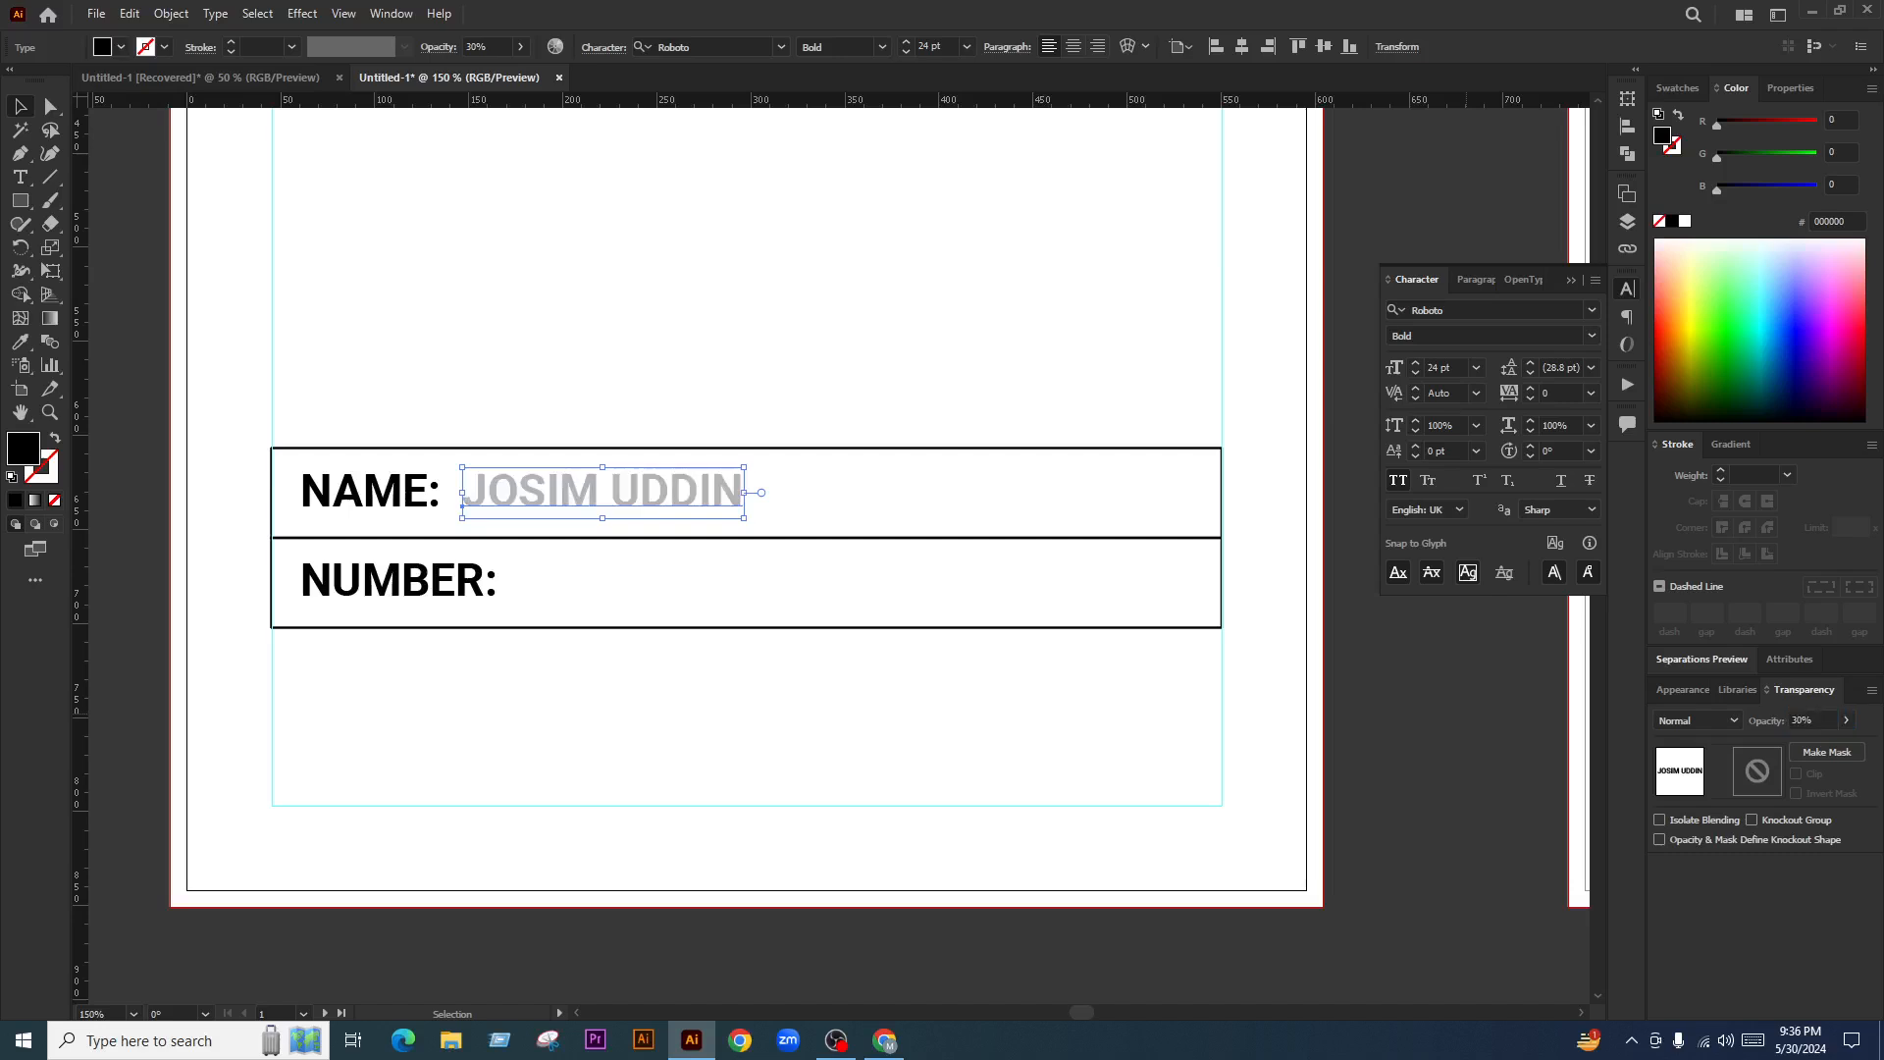
{"action": "left_click", "coordinate": [755, 598]}
{"action": "scroll", "coordinate": [755, 596], "scroll_direction": "down", "scroll_amount": 2}
{"action": "scroll", "coordinate": [726, 561], "scroll_direction": "up", "scroll_amount": 3}
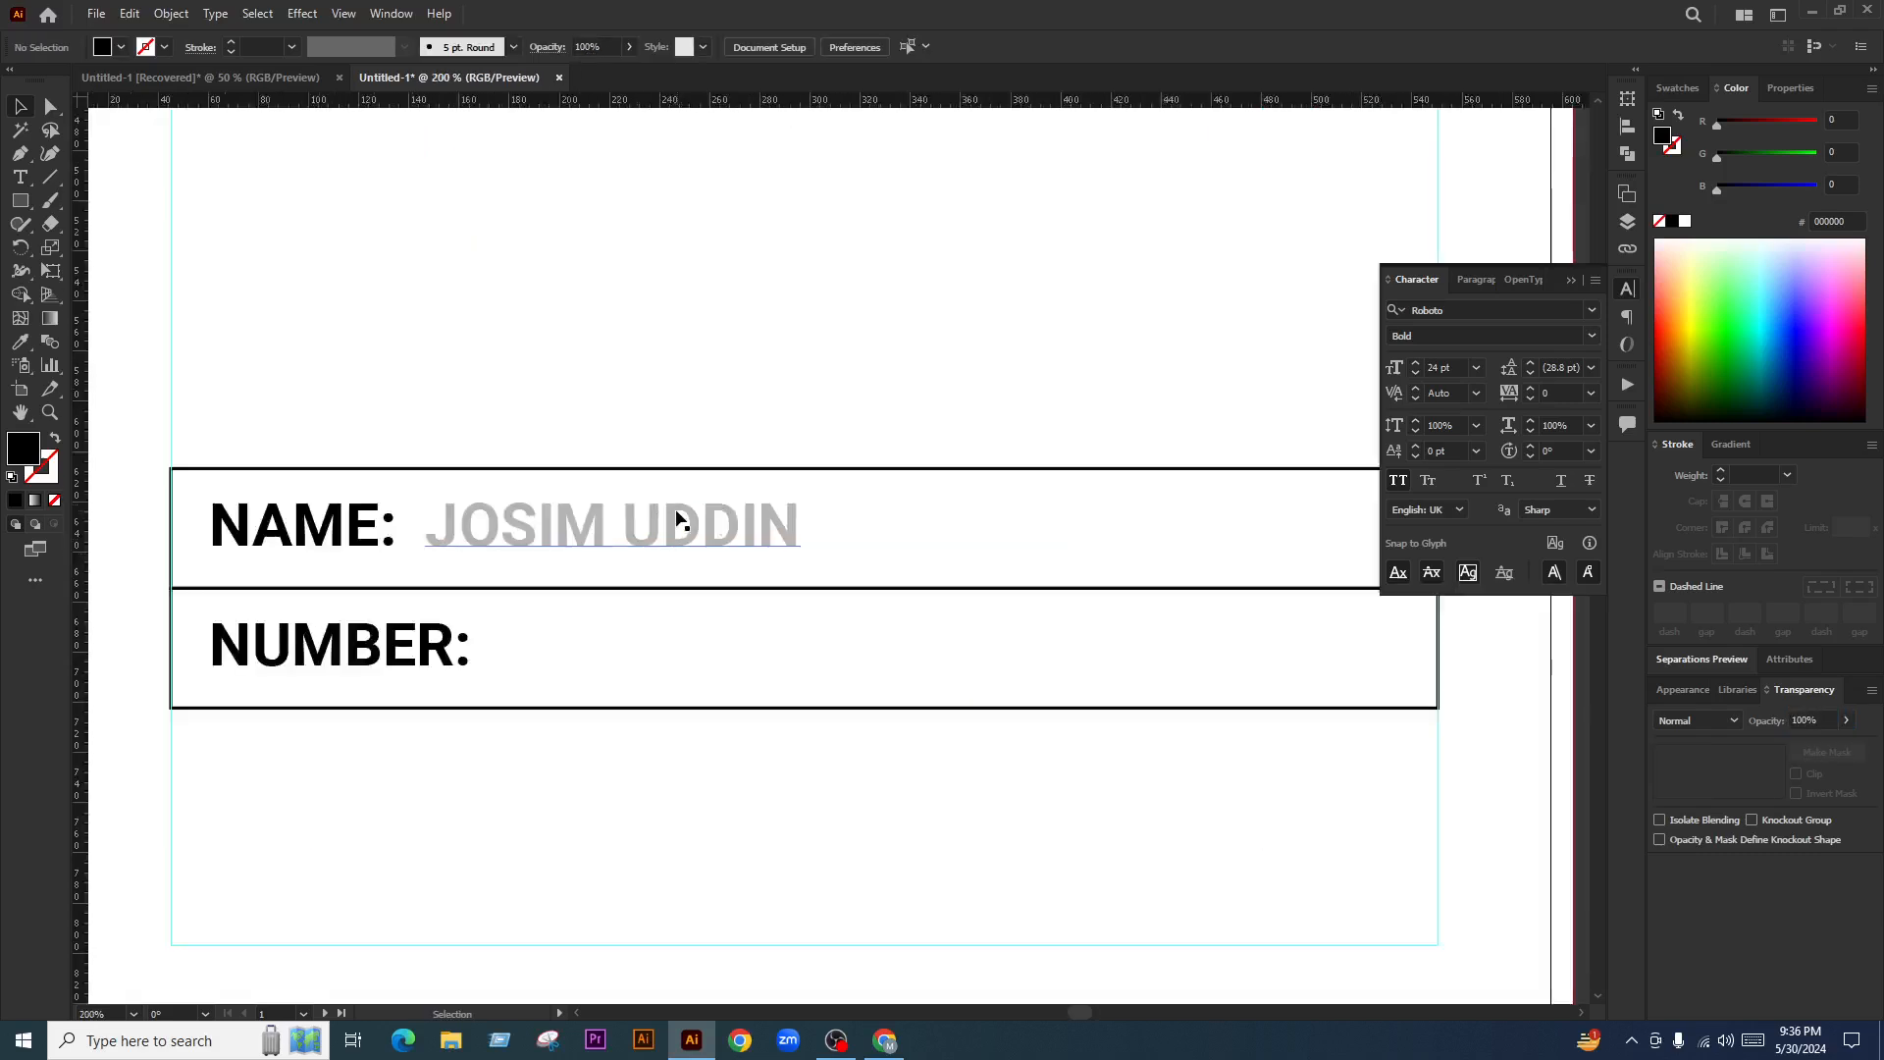
{"action": "left_click", "coordinate": [674, 510]}
{"action": "left_click", "coordinate": [1815, 719]}
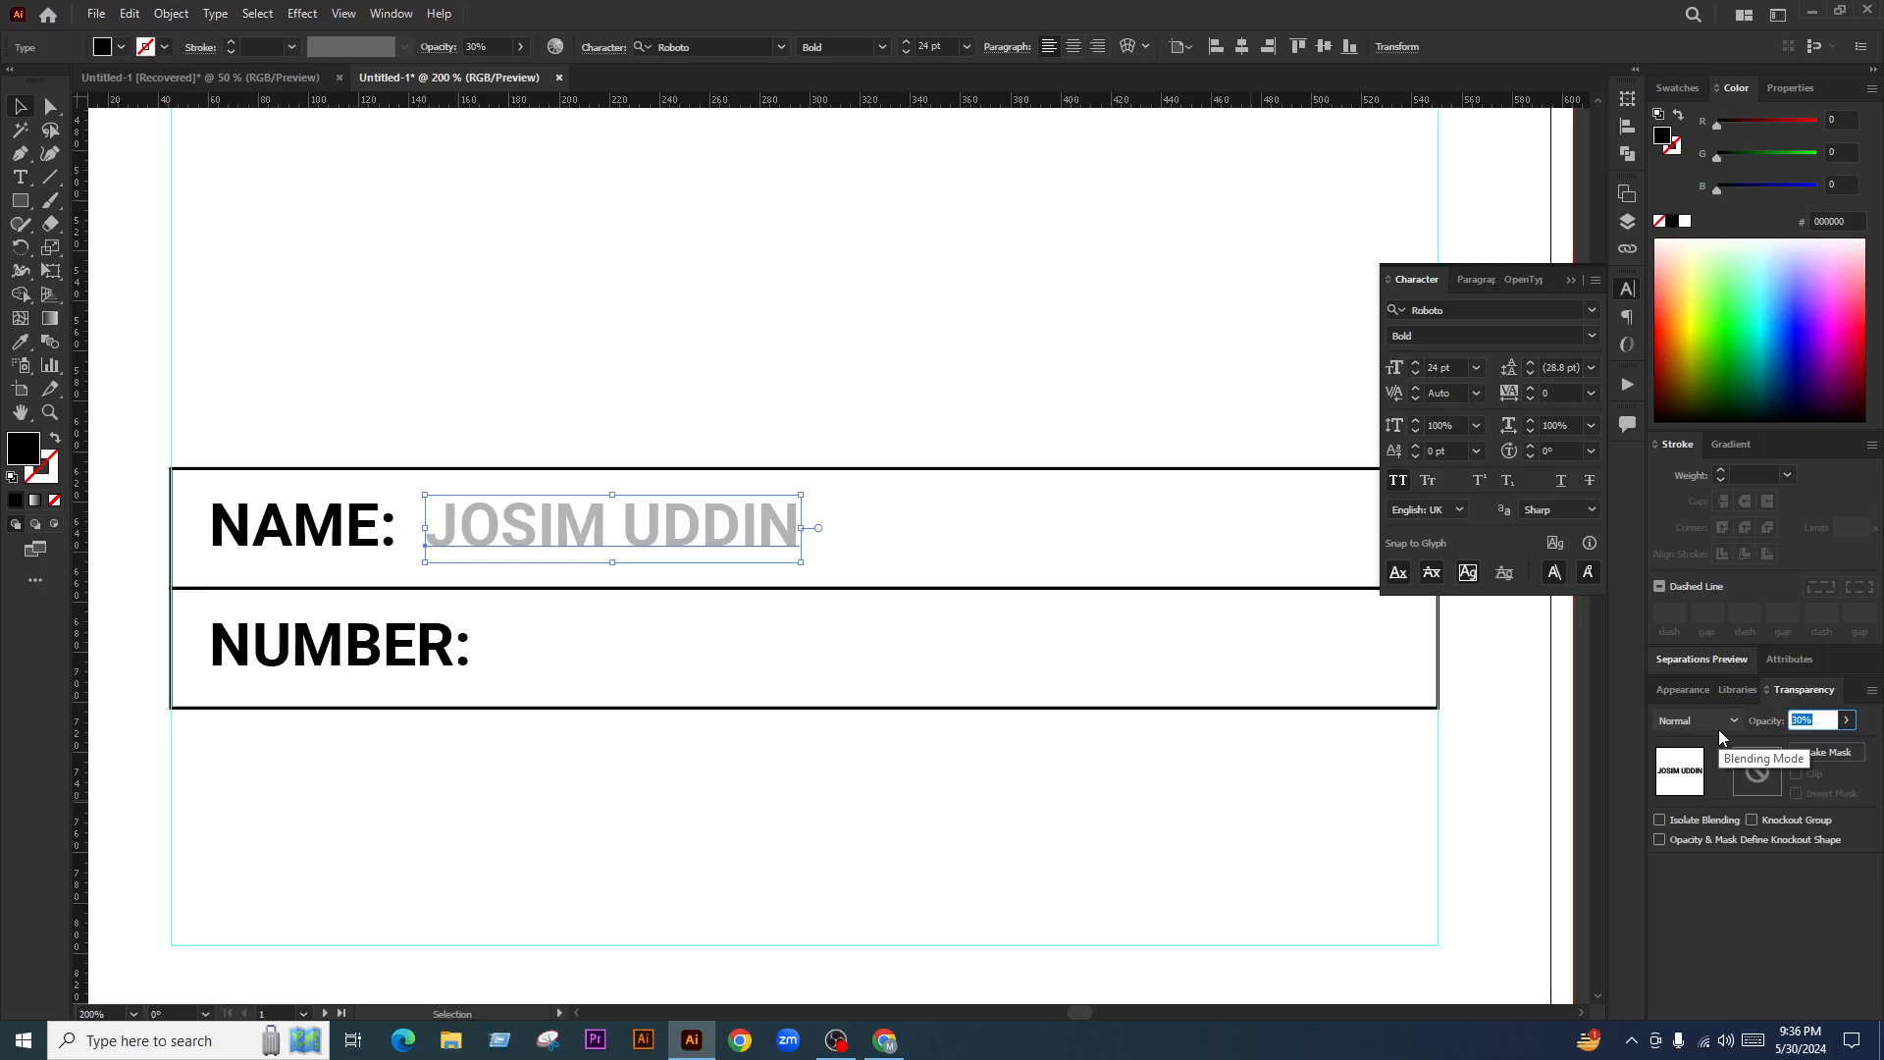
{"action": "type", "text": "10"}
{"action": "key", "text": "Return"}
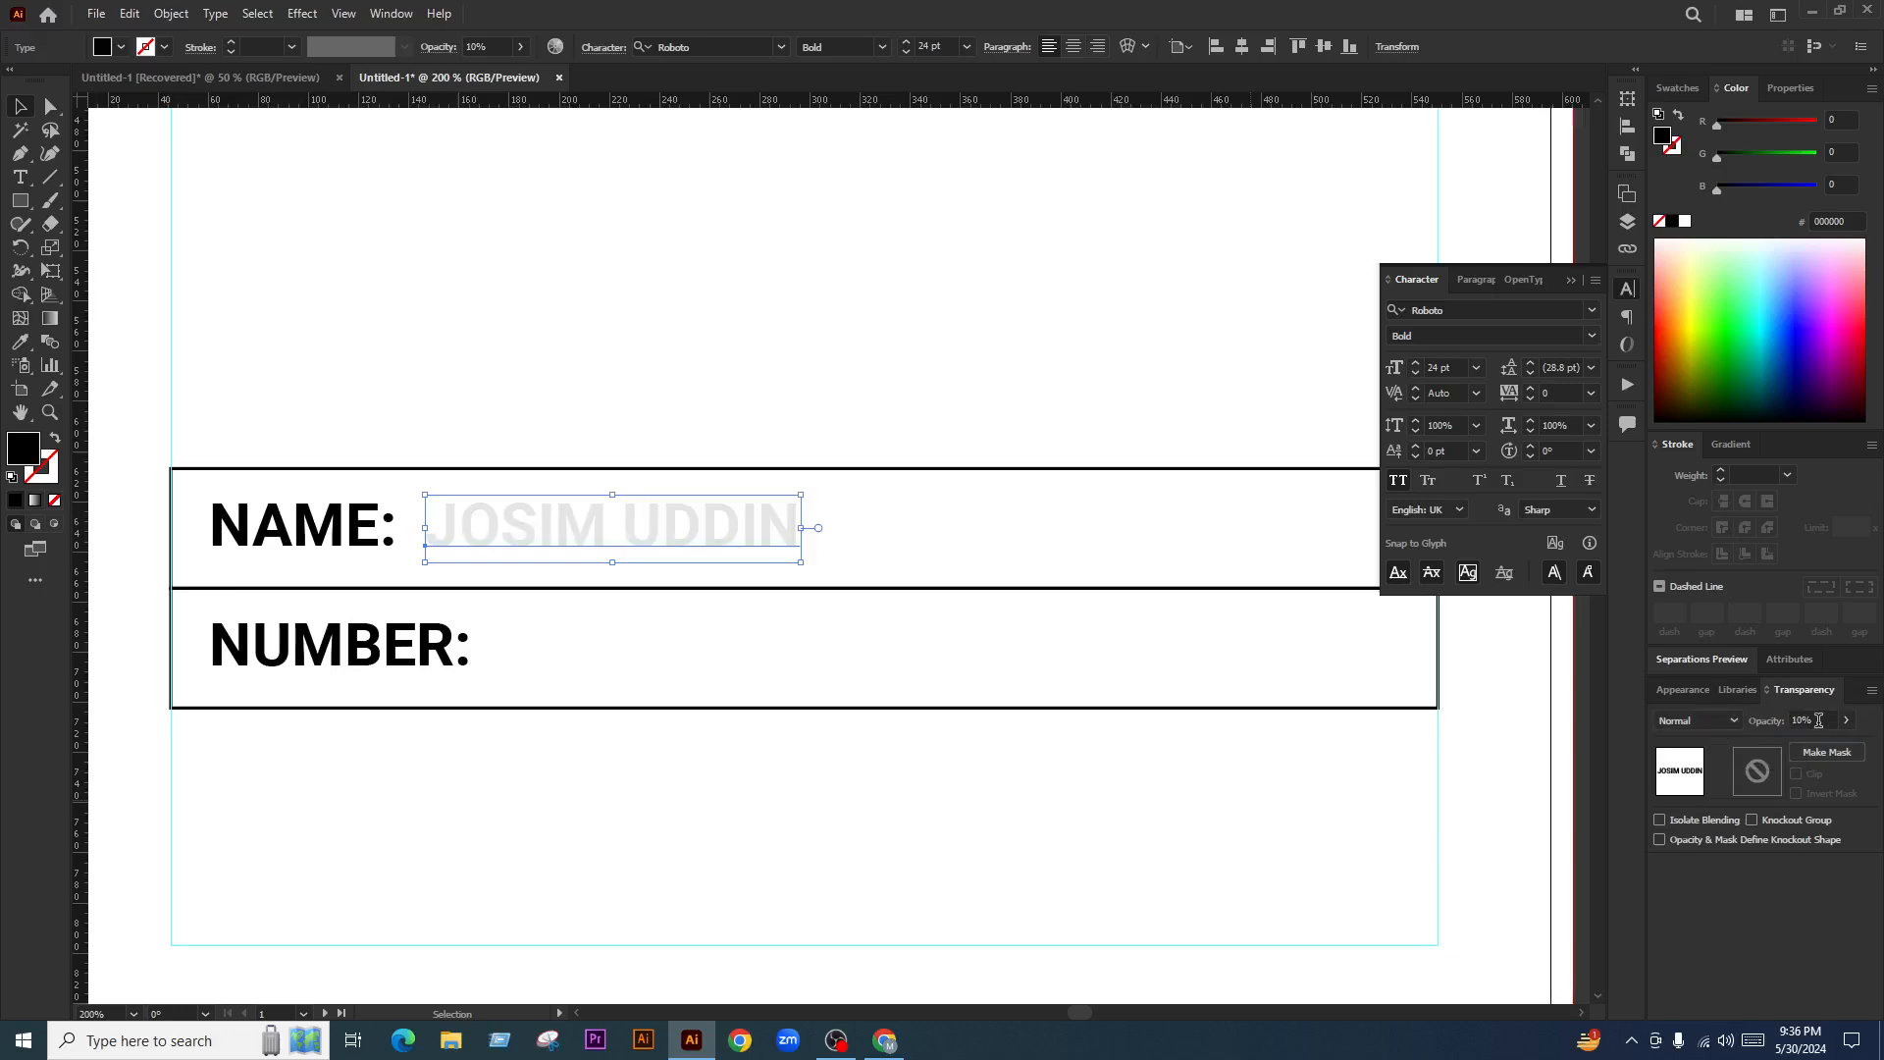
{"action": "type", "text": "20"}
{"action": "key", "text": "Return"}
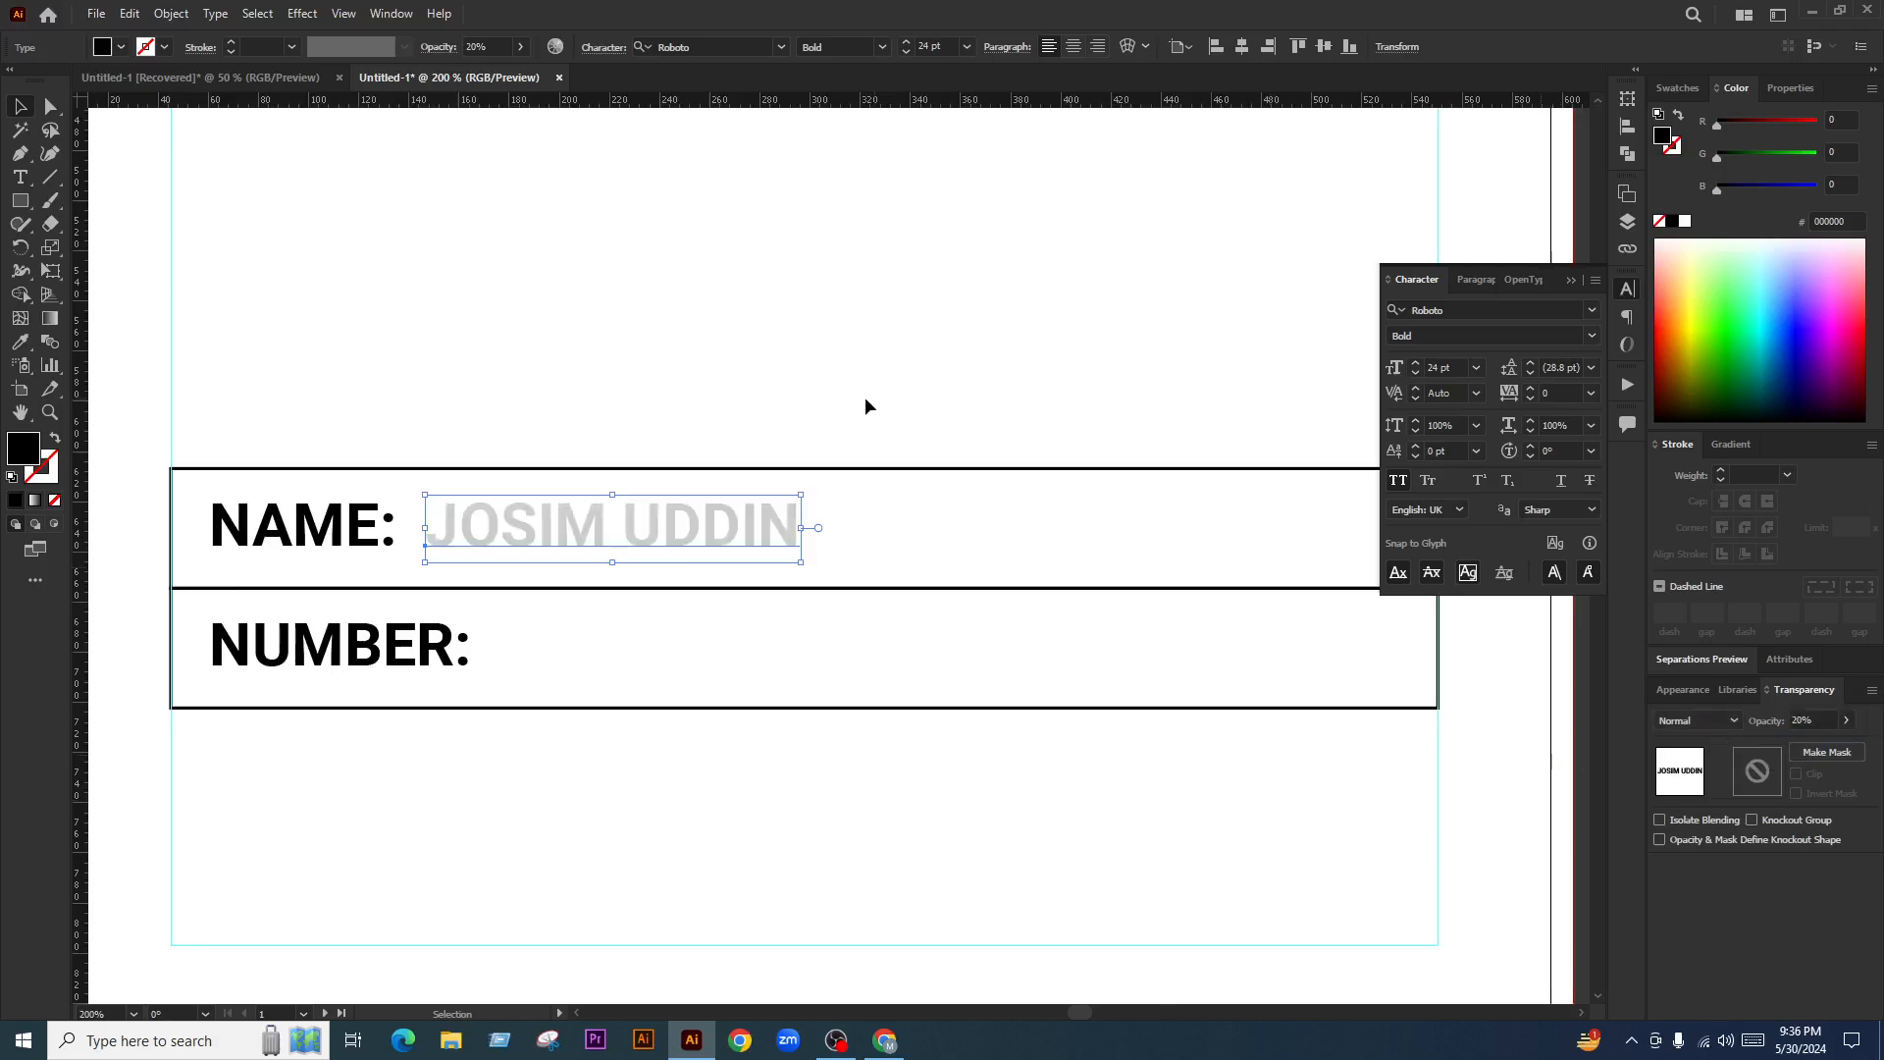
{"action": "left_click_drag", "start_coordinate": [634, 536], "coordinate": [702, 656]}
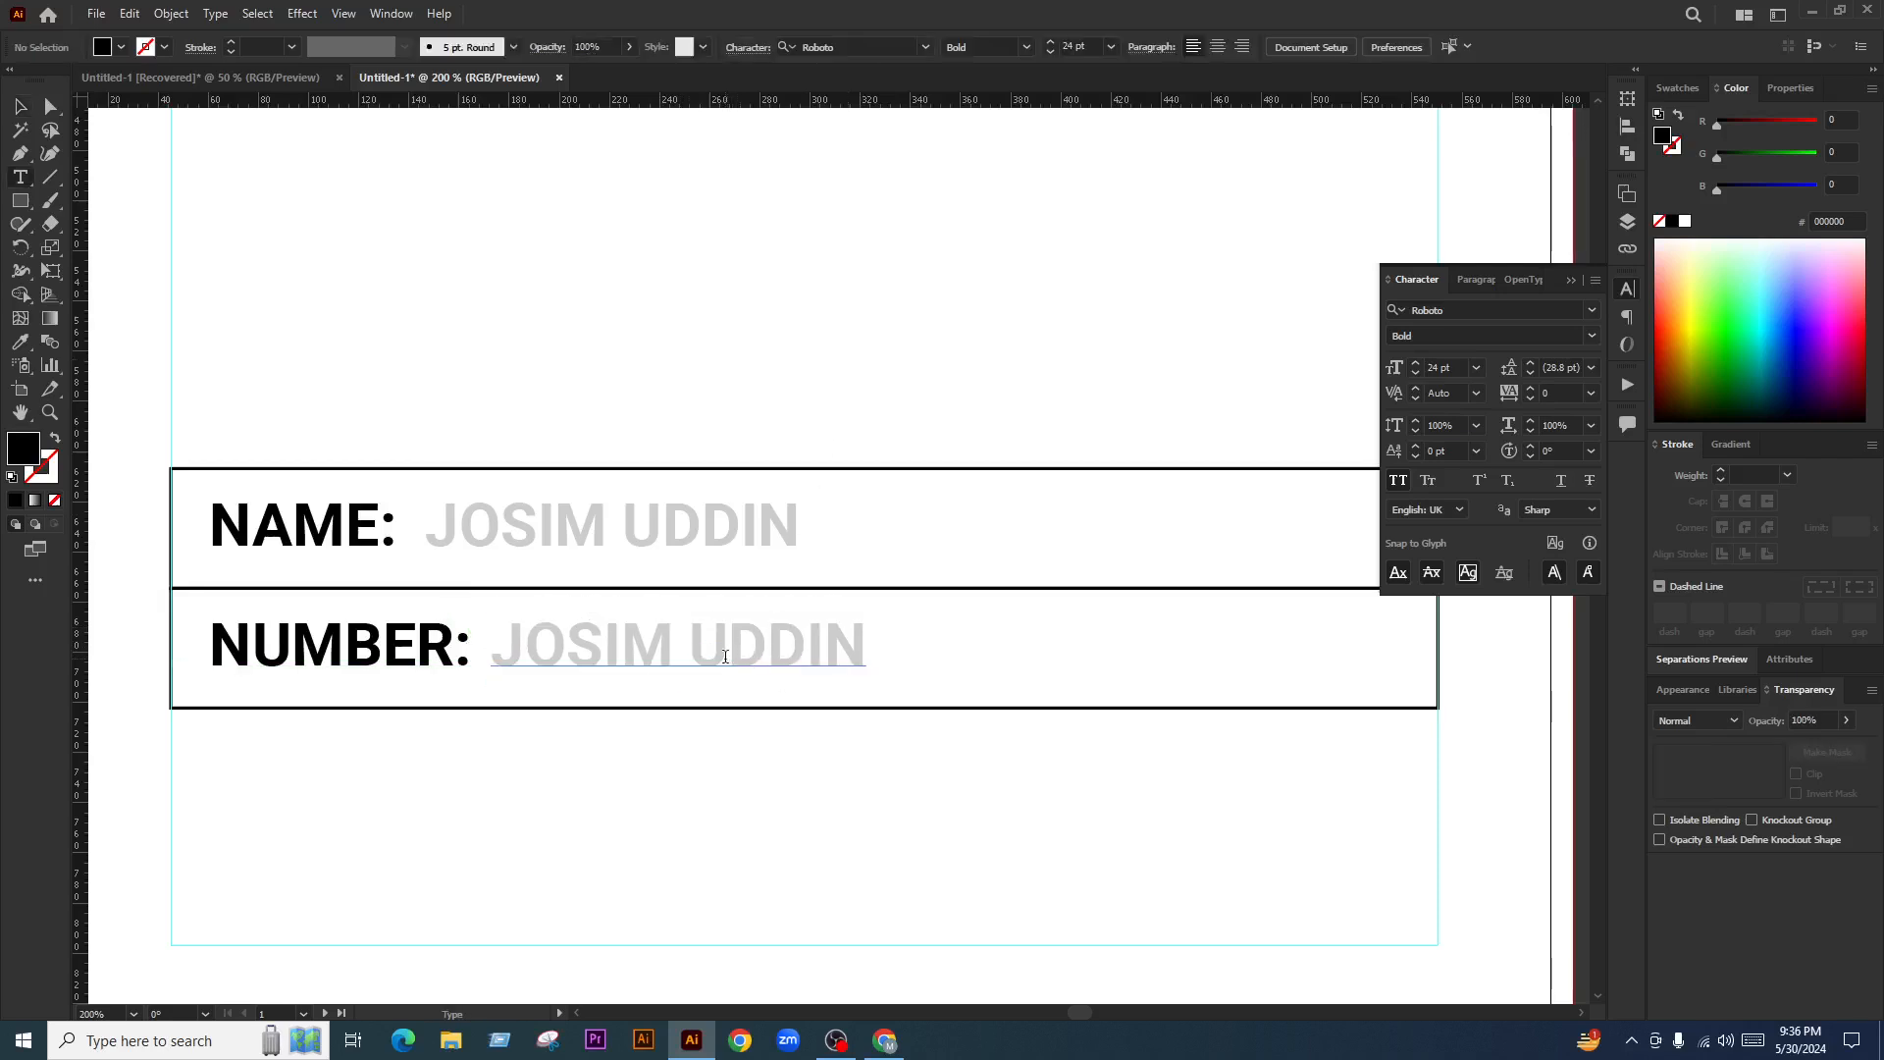
{"action": "triple_click", "coordinate": [722, 662]}
{"action": "type", "text": "+"}
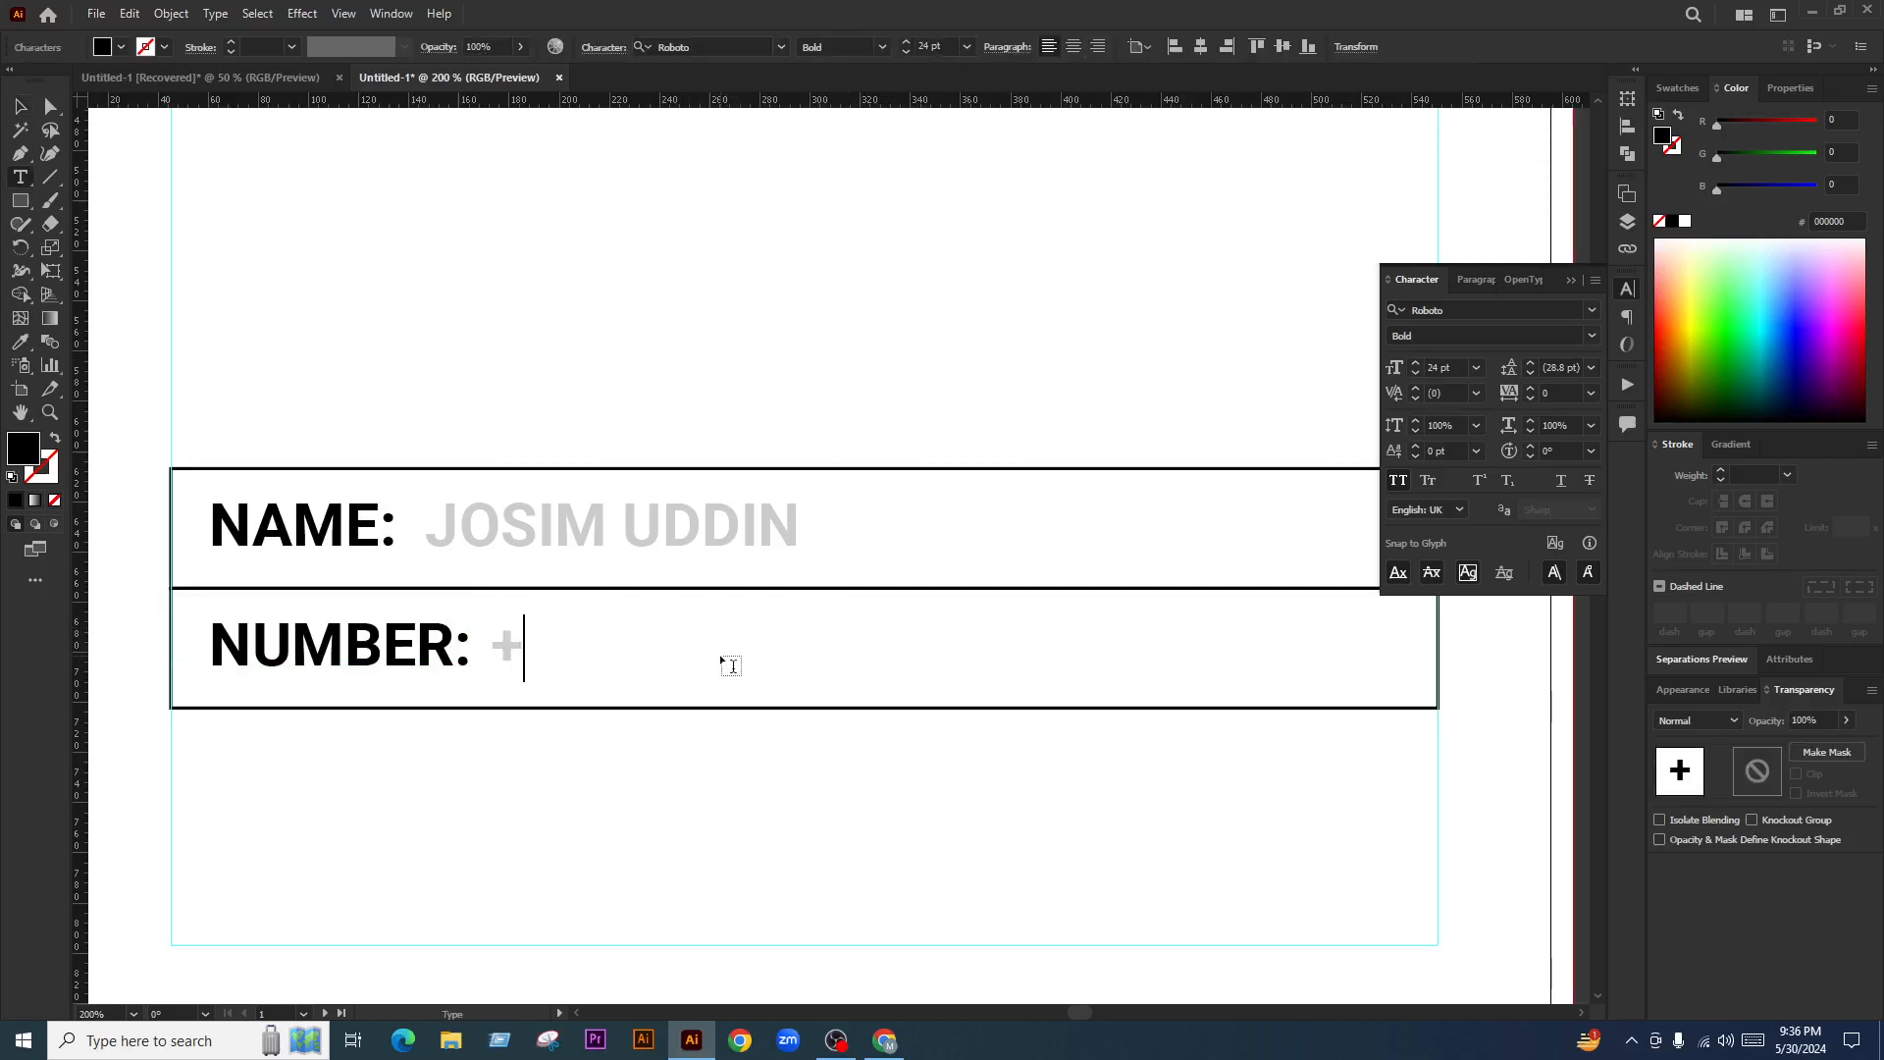
{"action": "type", "text": "0123 "}
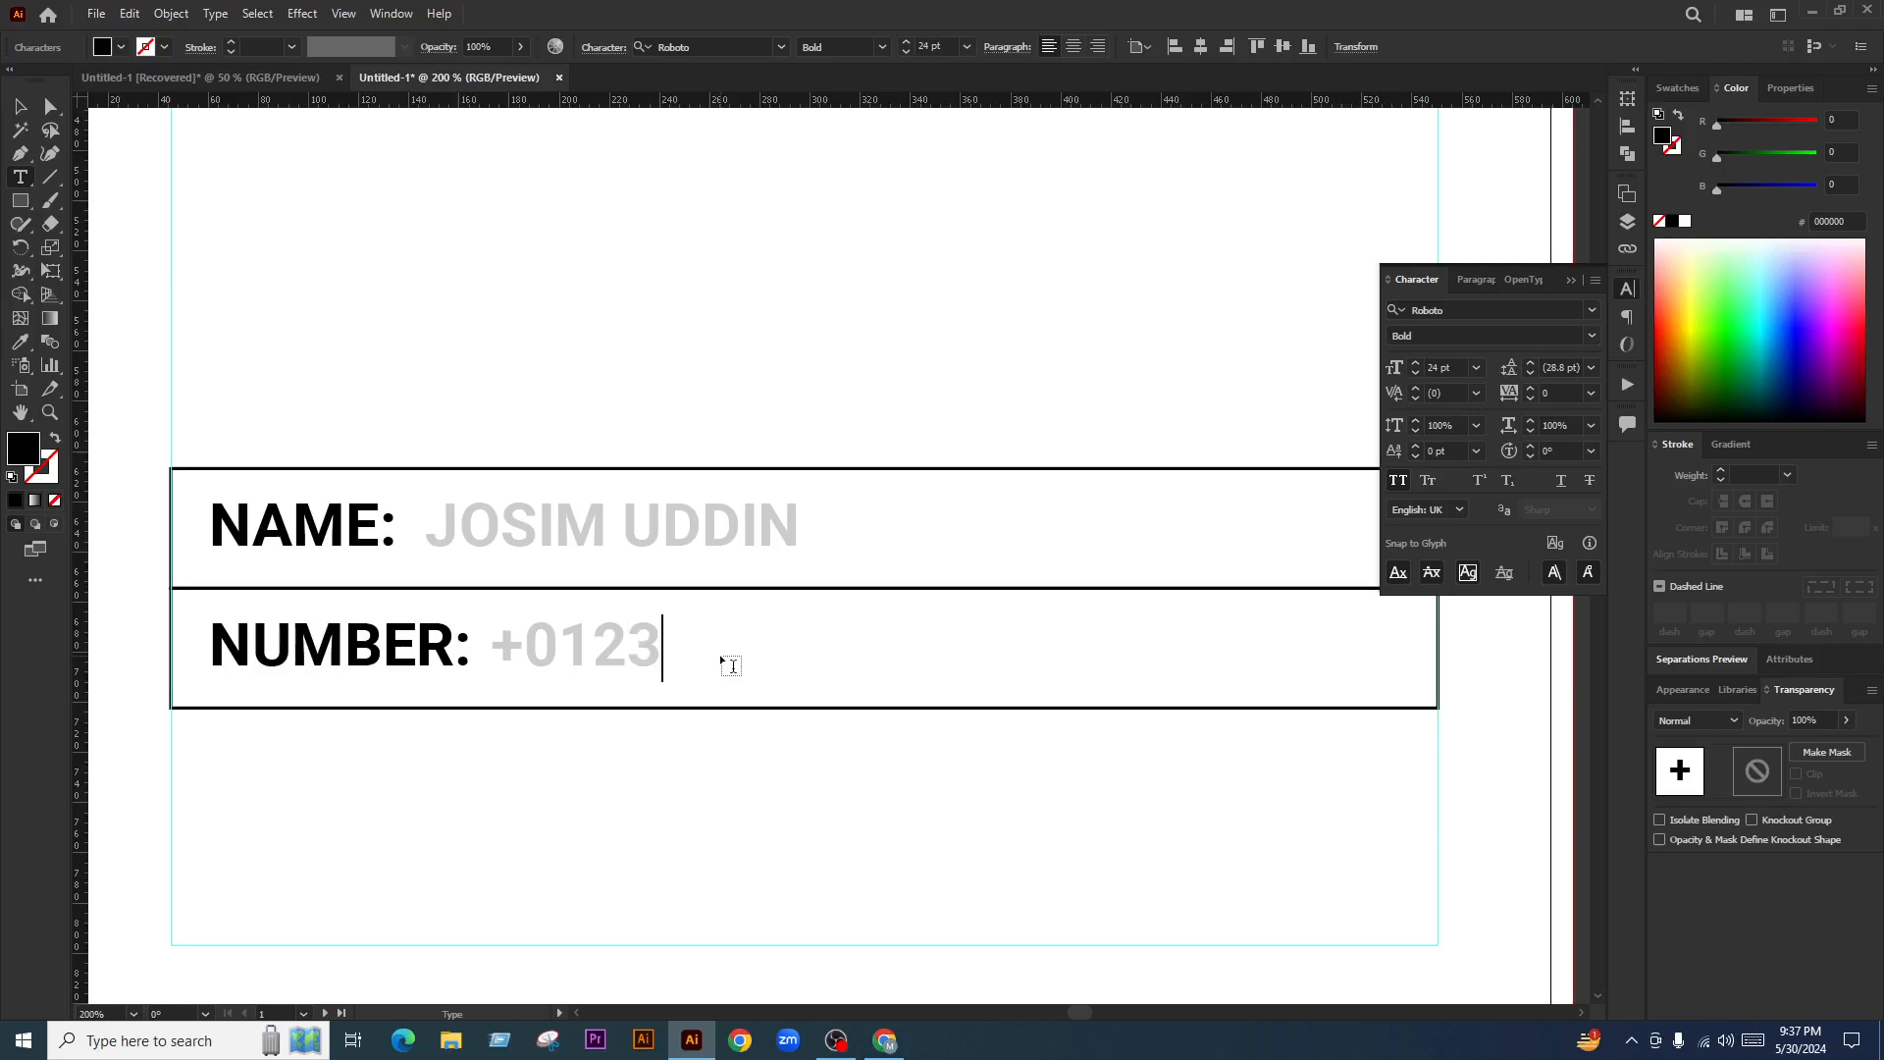
{"action": "type", "text": "456 7890"}
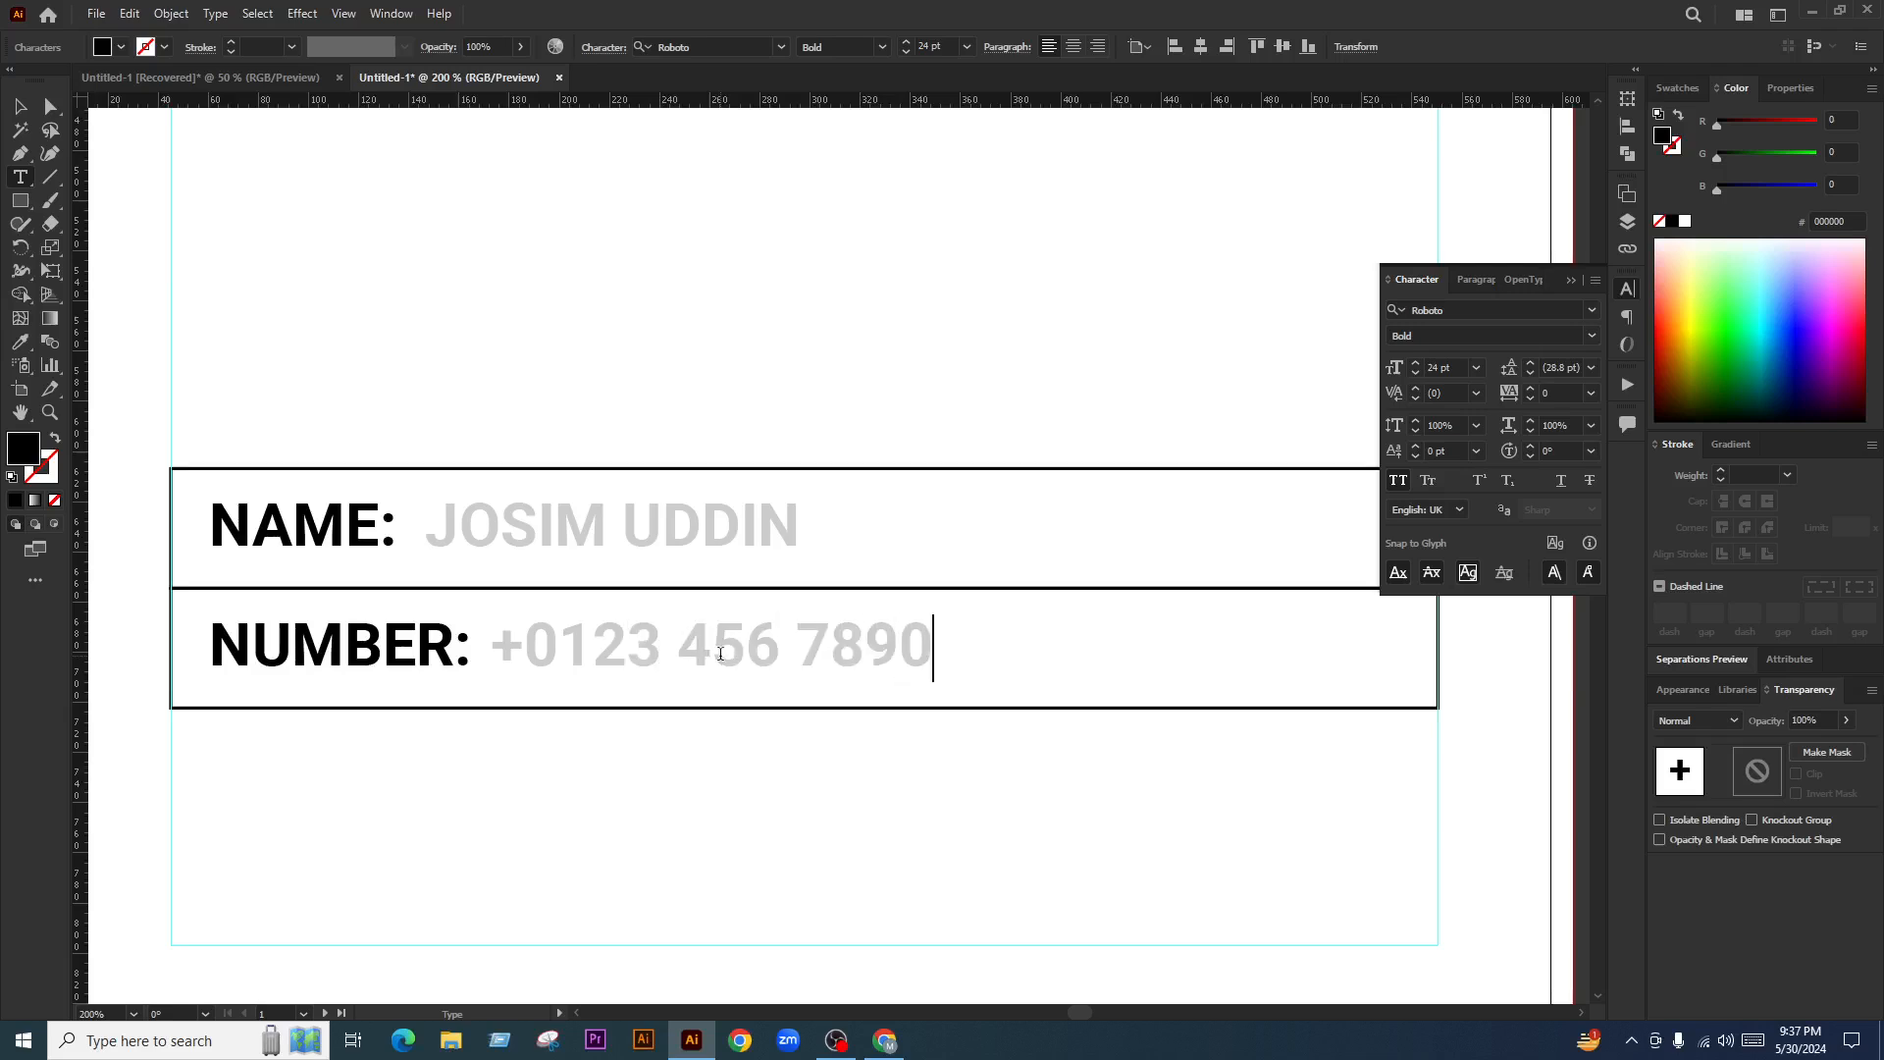
{"action": "left_click", "coordinate": [20, 106]}
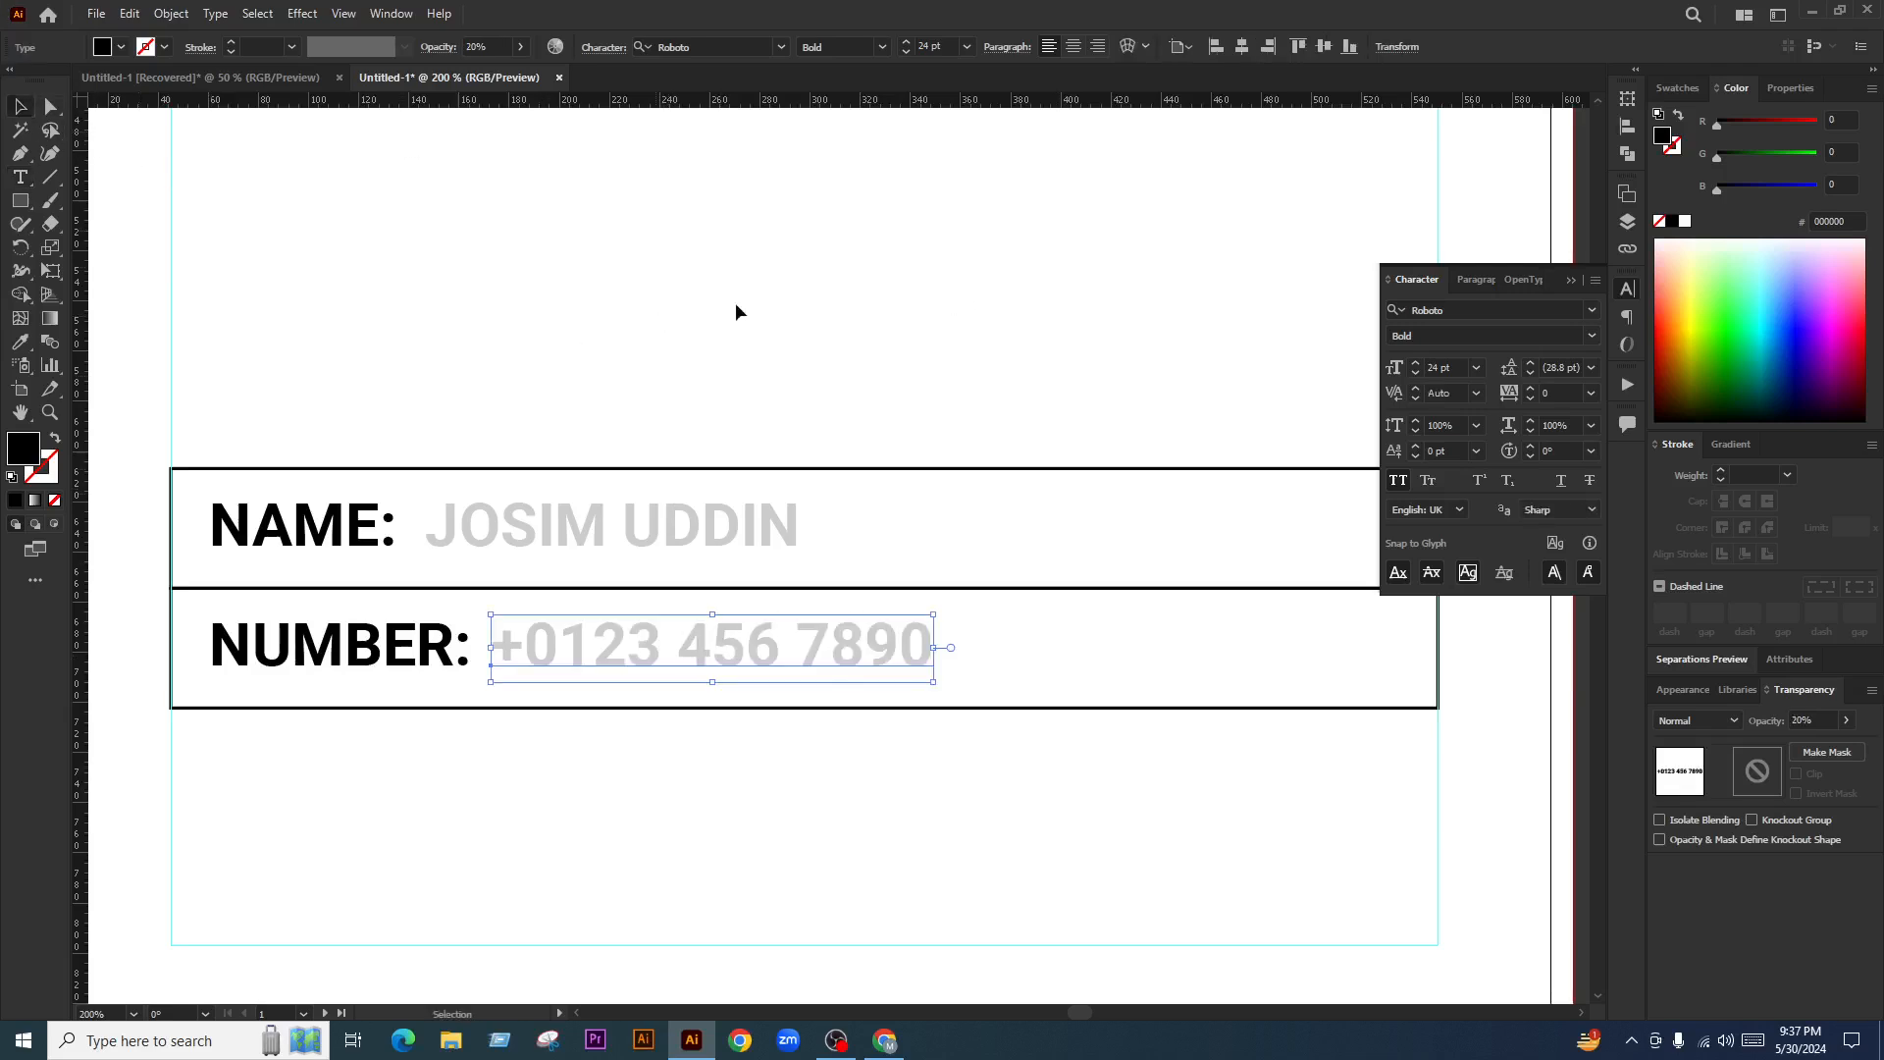
{"action": "left_click", "coordinate": [734, 303]}
Marquee-select both the NAME and NUMBER rows together
{"action": "left_click", "coordinate": [737, 541]}
{"action": "left_click", "coordinate": [709, 665], "text": "shift"}
{"action": "left_click", "coordinate": [545, 359]}
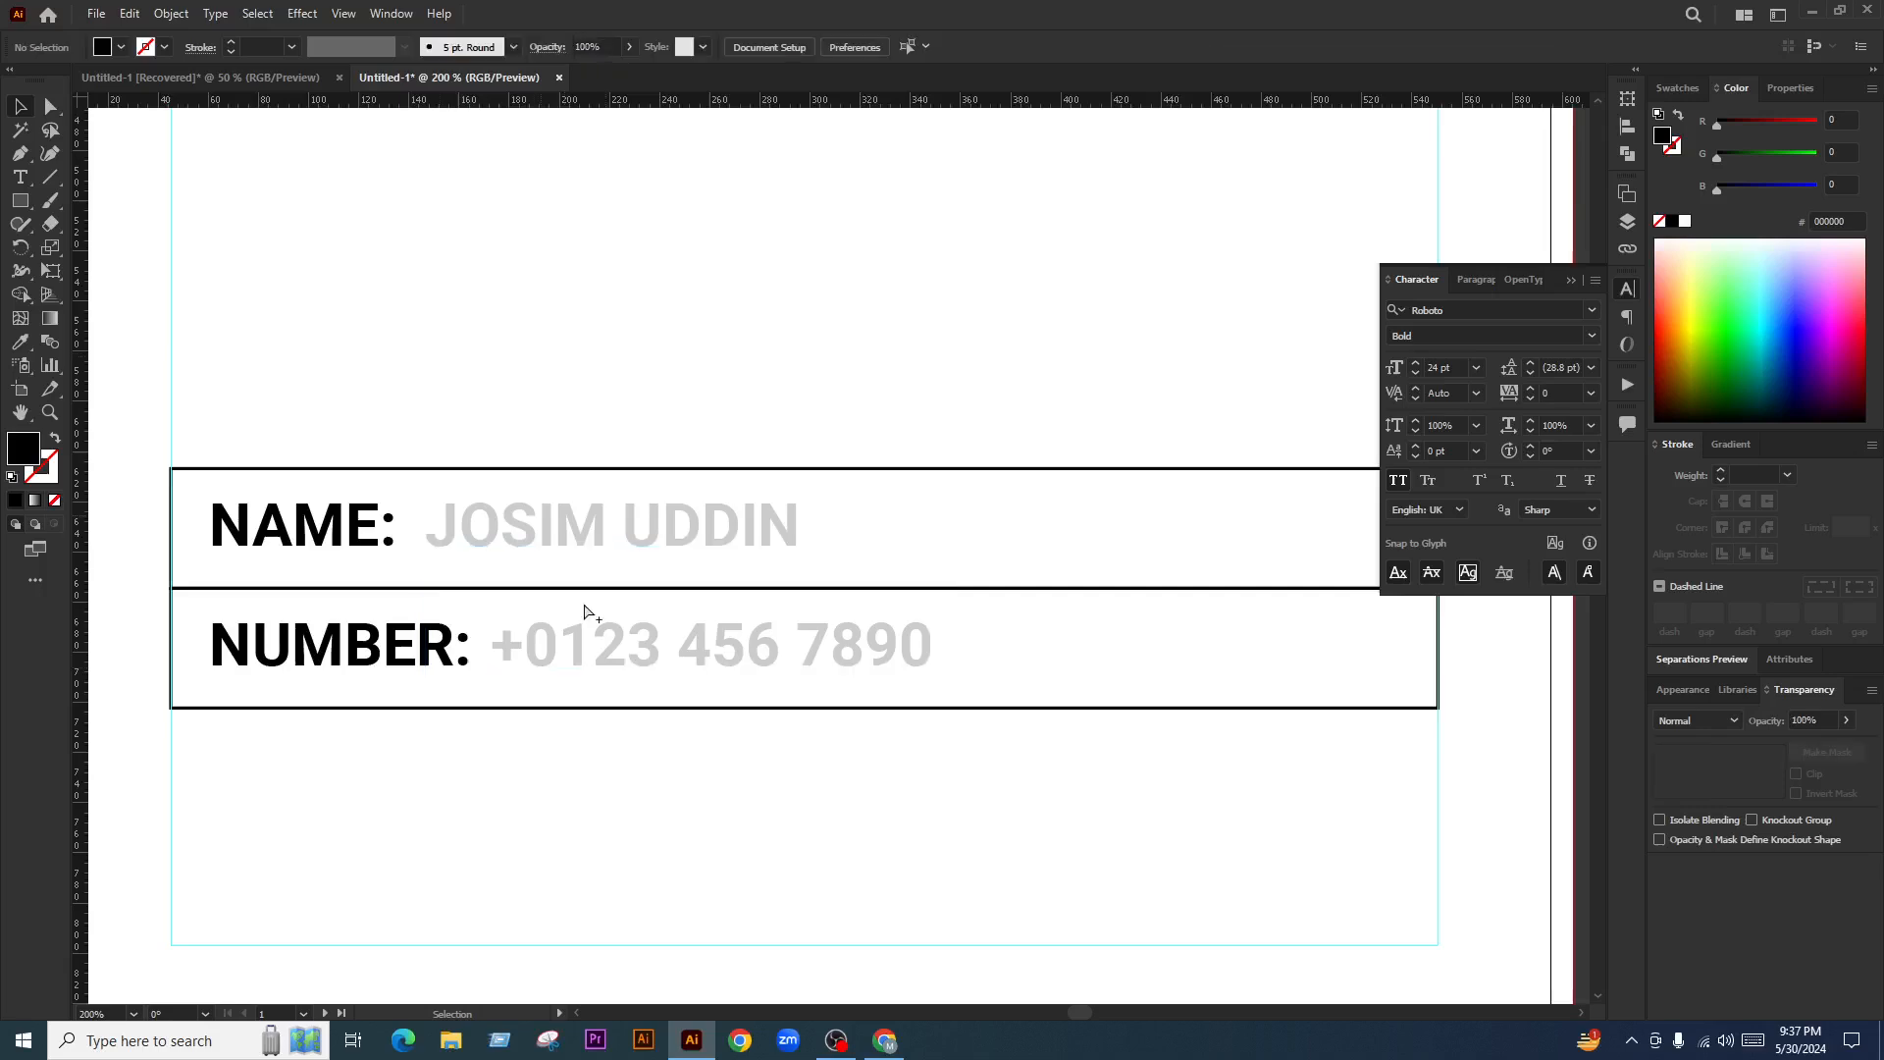
{"action": "scroll", "coordinate": [594, 620], "scroll_direction": "down", "scroll_amount": 3}
{"action": "left_click_drag", "start_coordinate": [736, 498], "coordinate": [452, 705]}
{"action": "scroll", "coordinate": [595, 626], "scroll_direction": "up", "scroll_amount": 1}
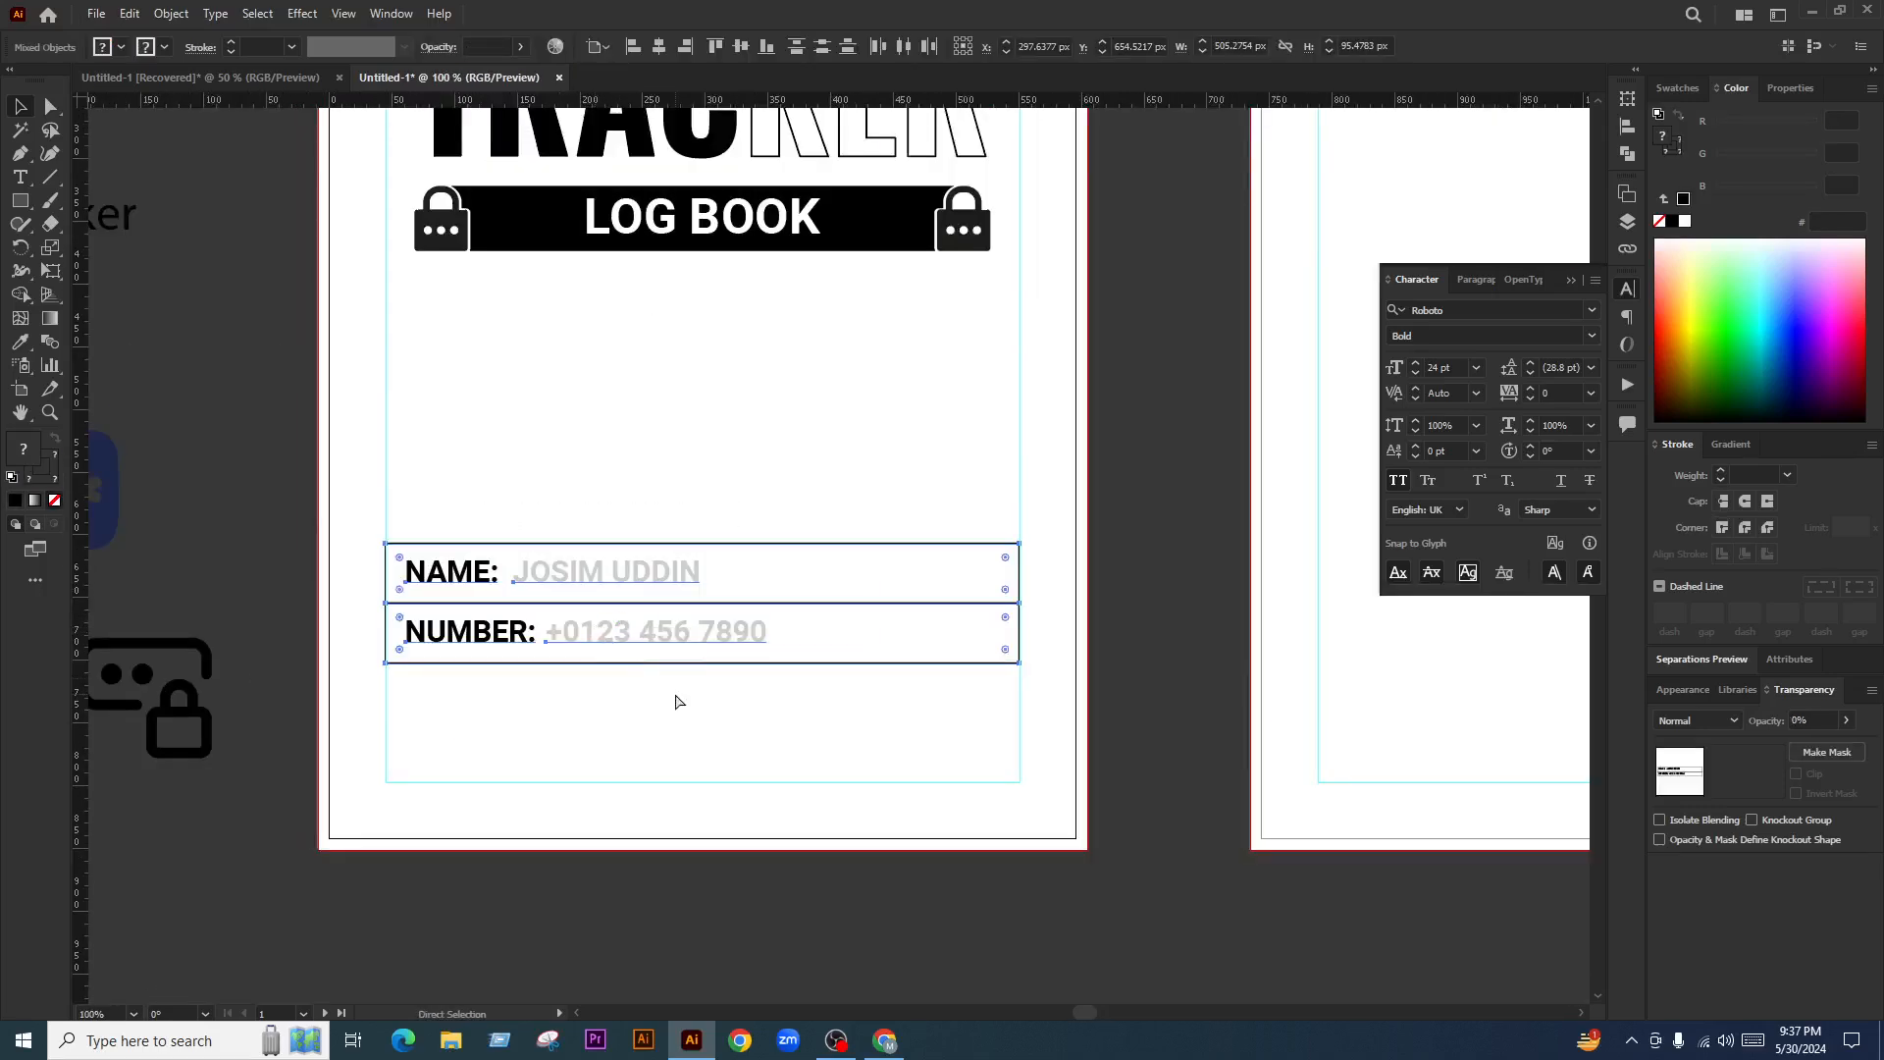
Group the NAME: and NUMBER: rows and confirm they select as one group
{"action": "key", "text": "ctrl+g"}
{"action": "left_click", "coordinate": [730, 717]}
{"action": "left_click", "coordinate": [704, 622]}
{"action": "left_click", "coordinate": [717, 748]}
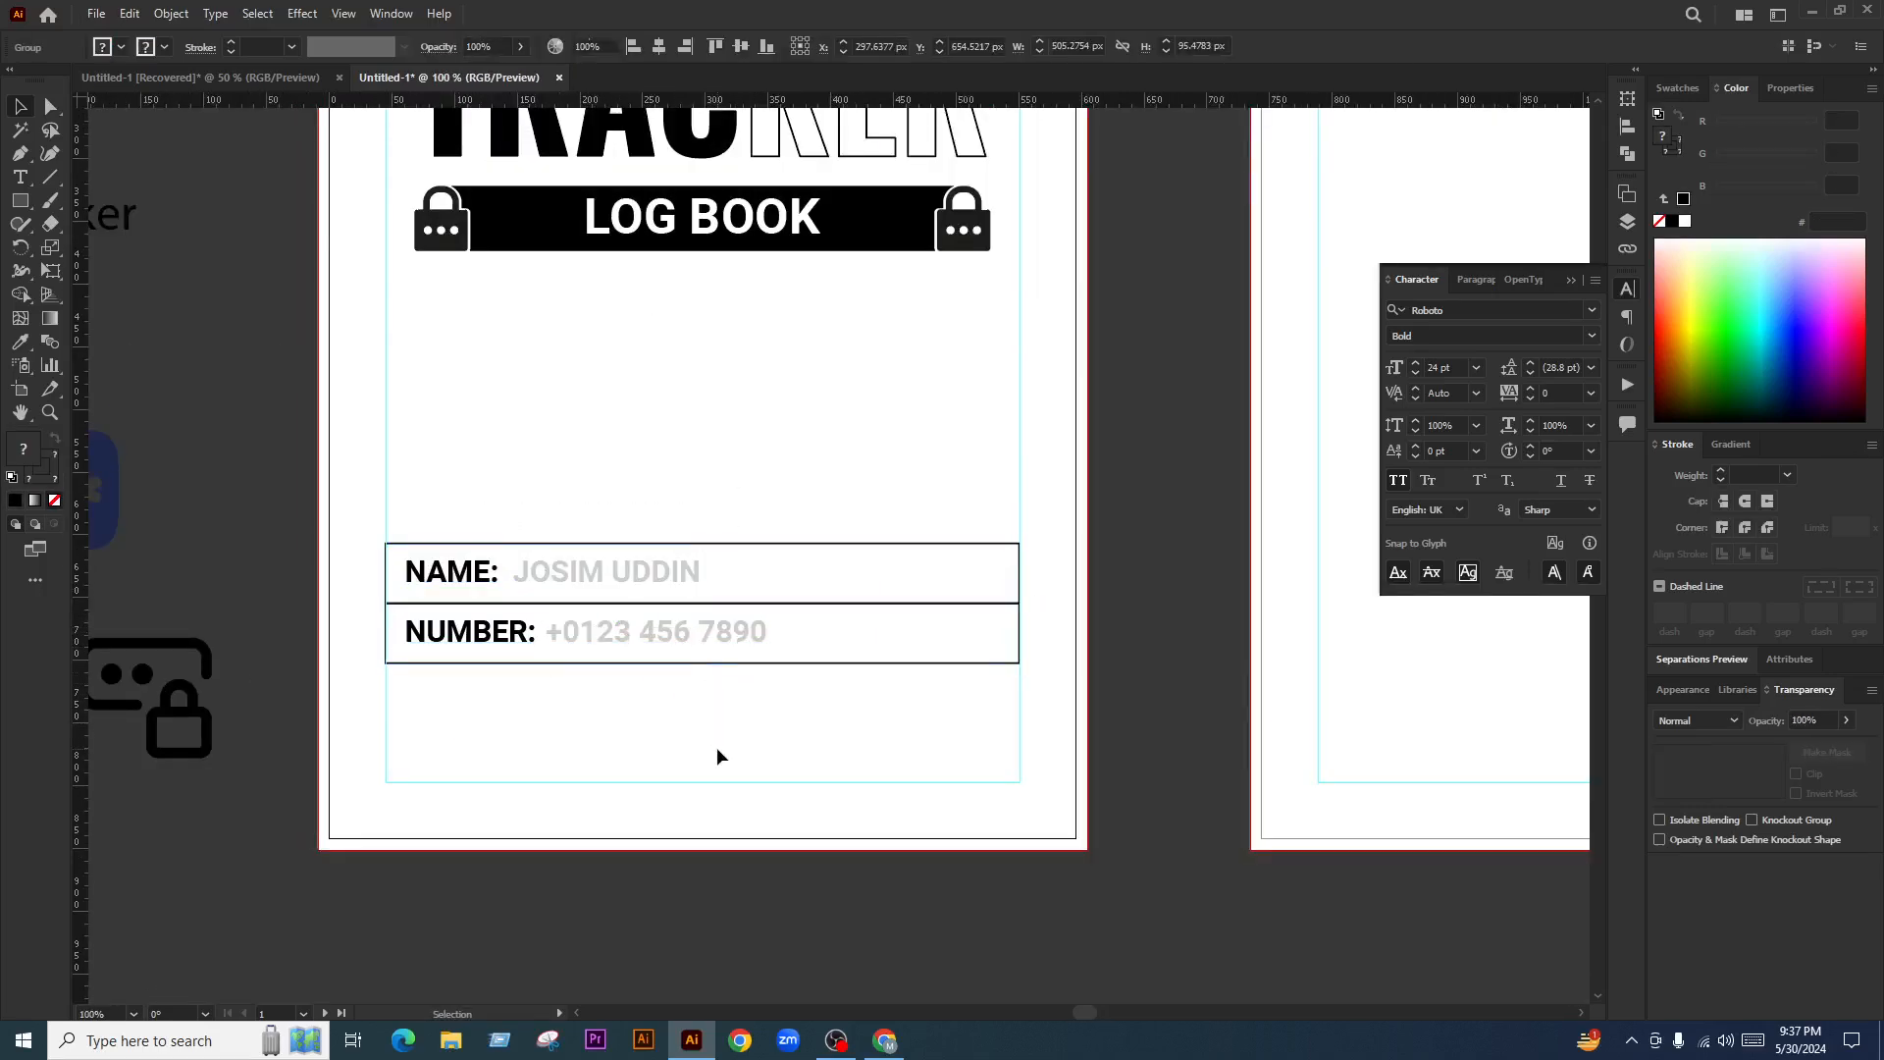
{"action": "scroll", "coordinate": [708, 646], "scroll_direction": "down", "scroll_amount": 2}
{"action": "scroll", "coordinate": [527, 555], "scroll_direction": "up", "scroll_amount": 1}
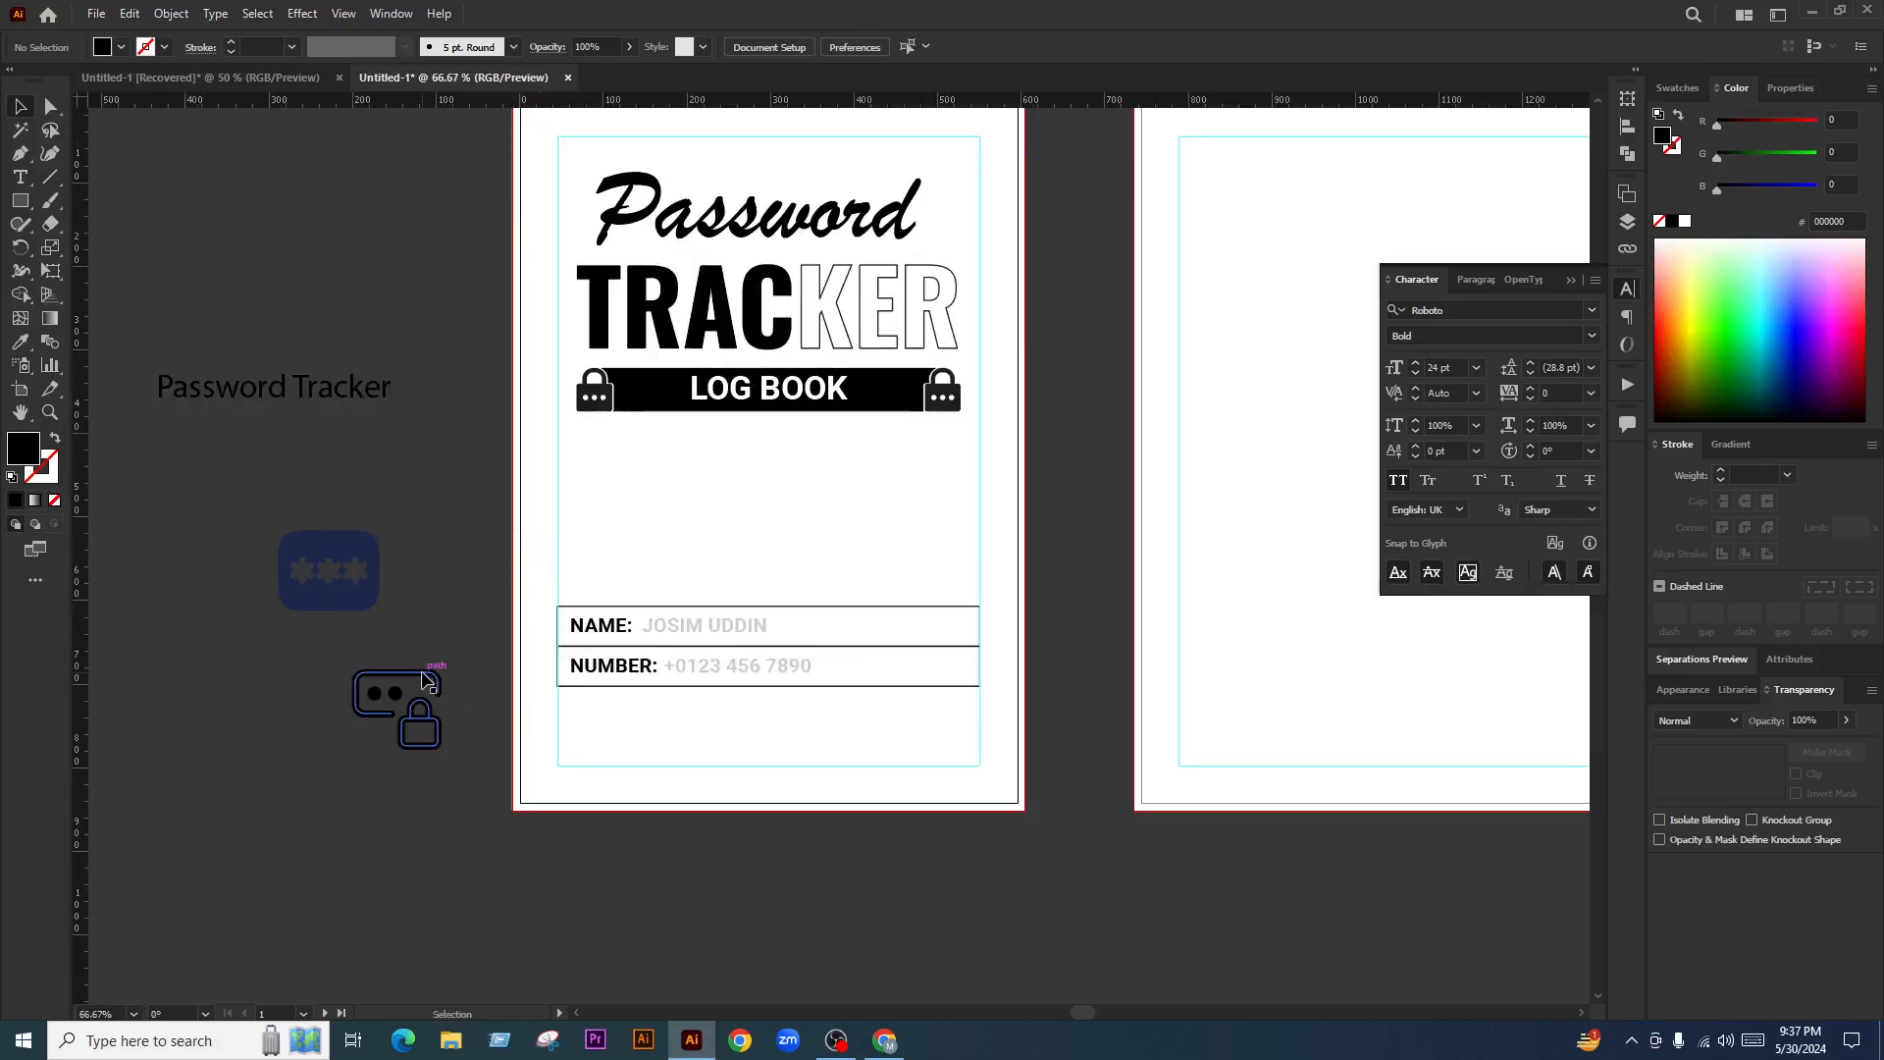
Try the lock-card icon enlarged on the cover, then delete it
{"action": "left_click", "coordinate": [410, 675]}
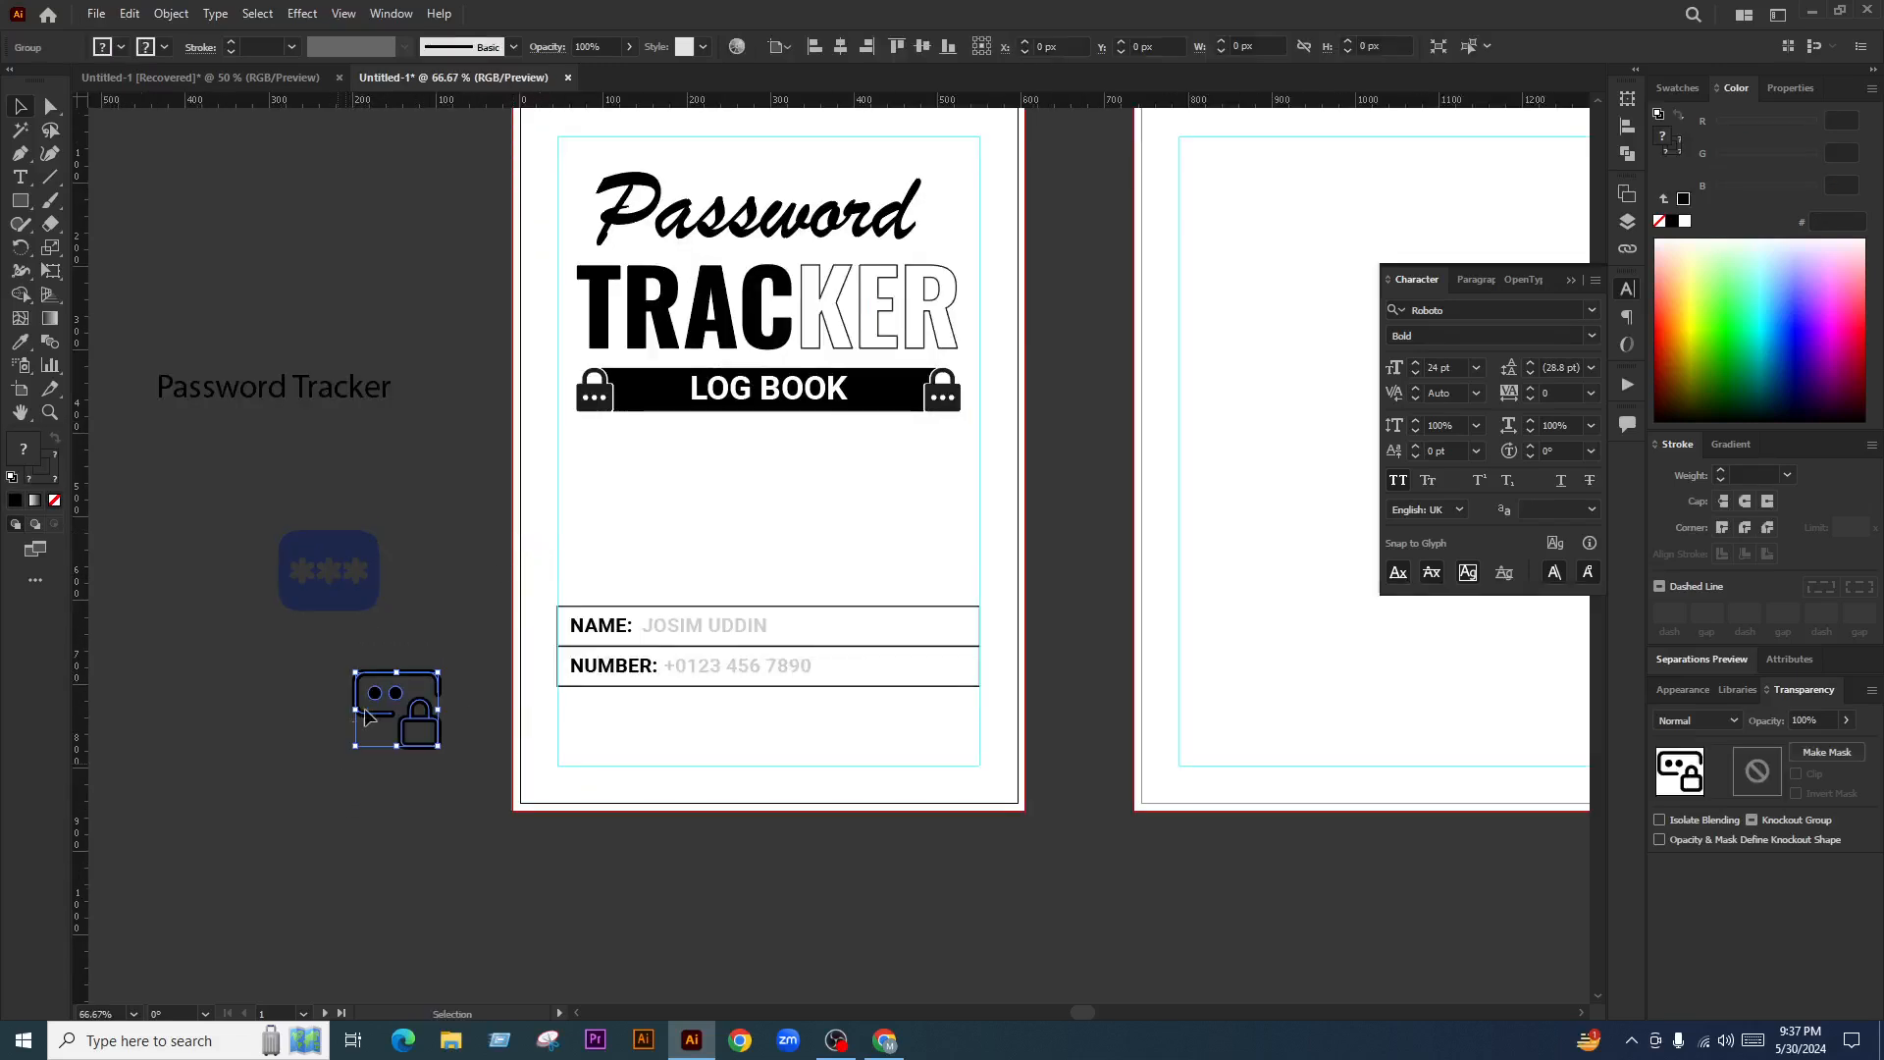
{"action": "key", "text": "Delete"}
{"action": "key", "text": "ctrl+z"}
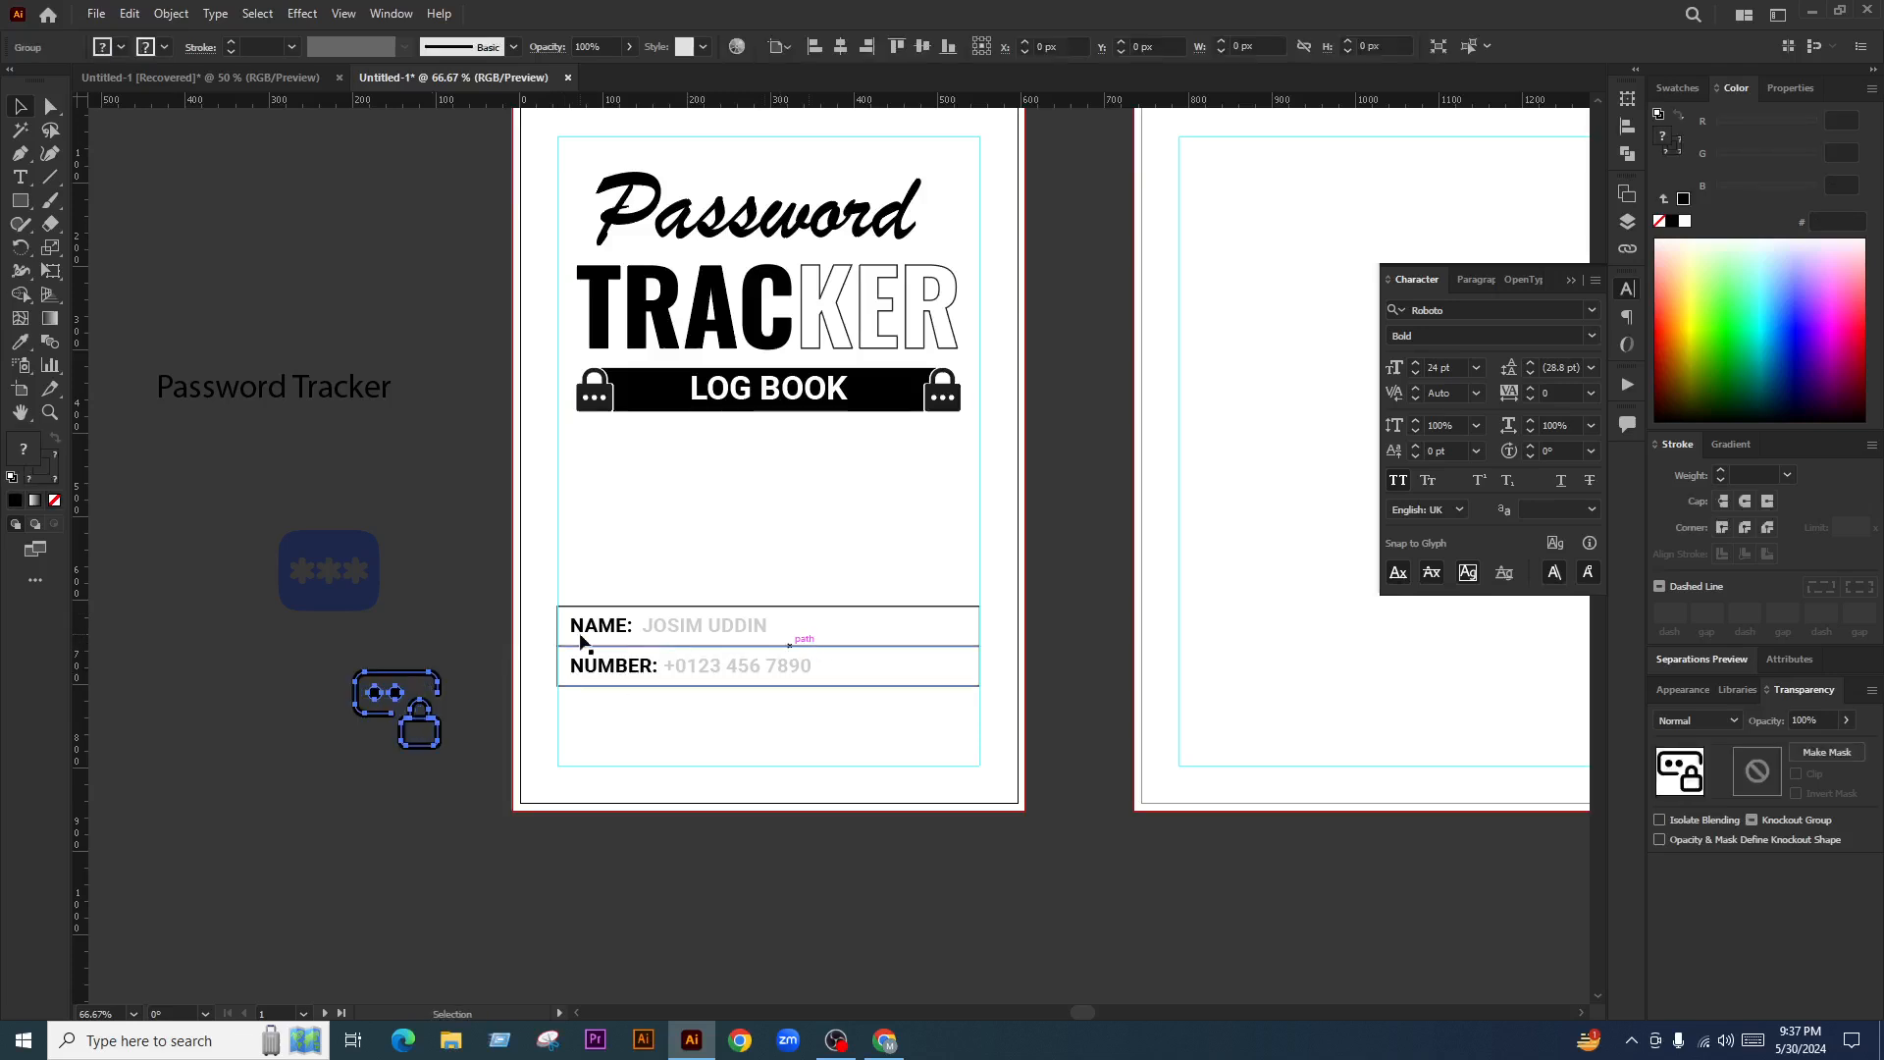
{"action": "left_click_drag", "start_coordinate": [451, 721], "coordinate": [329, 826]}
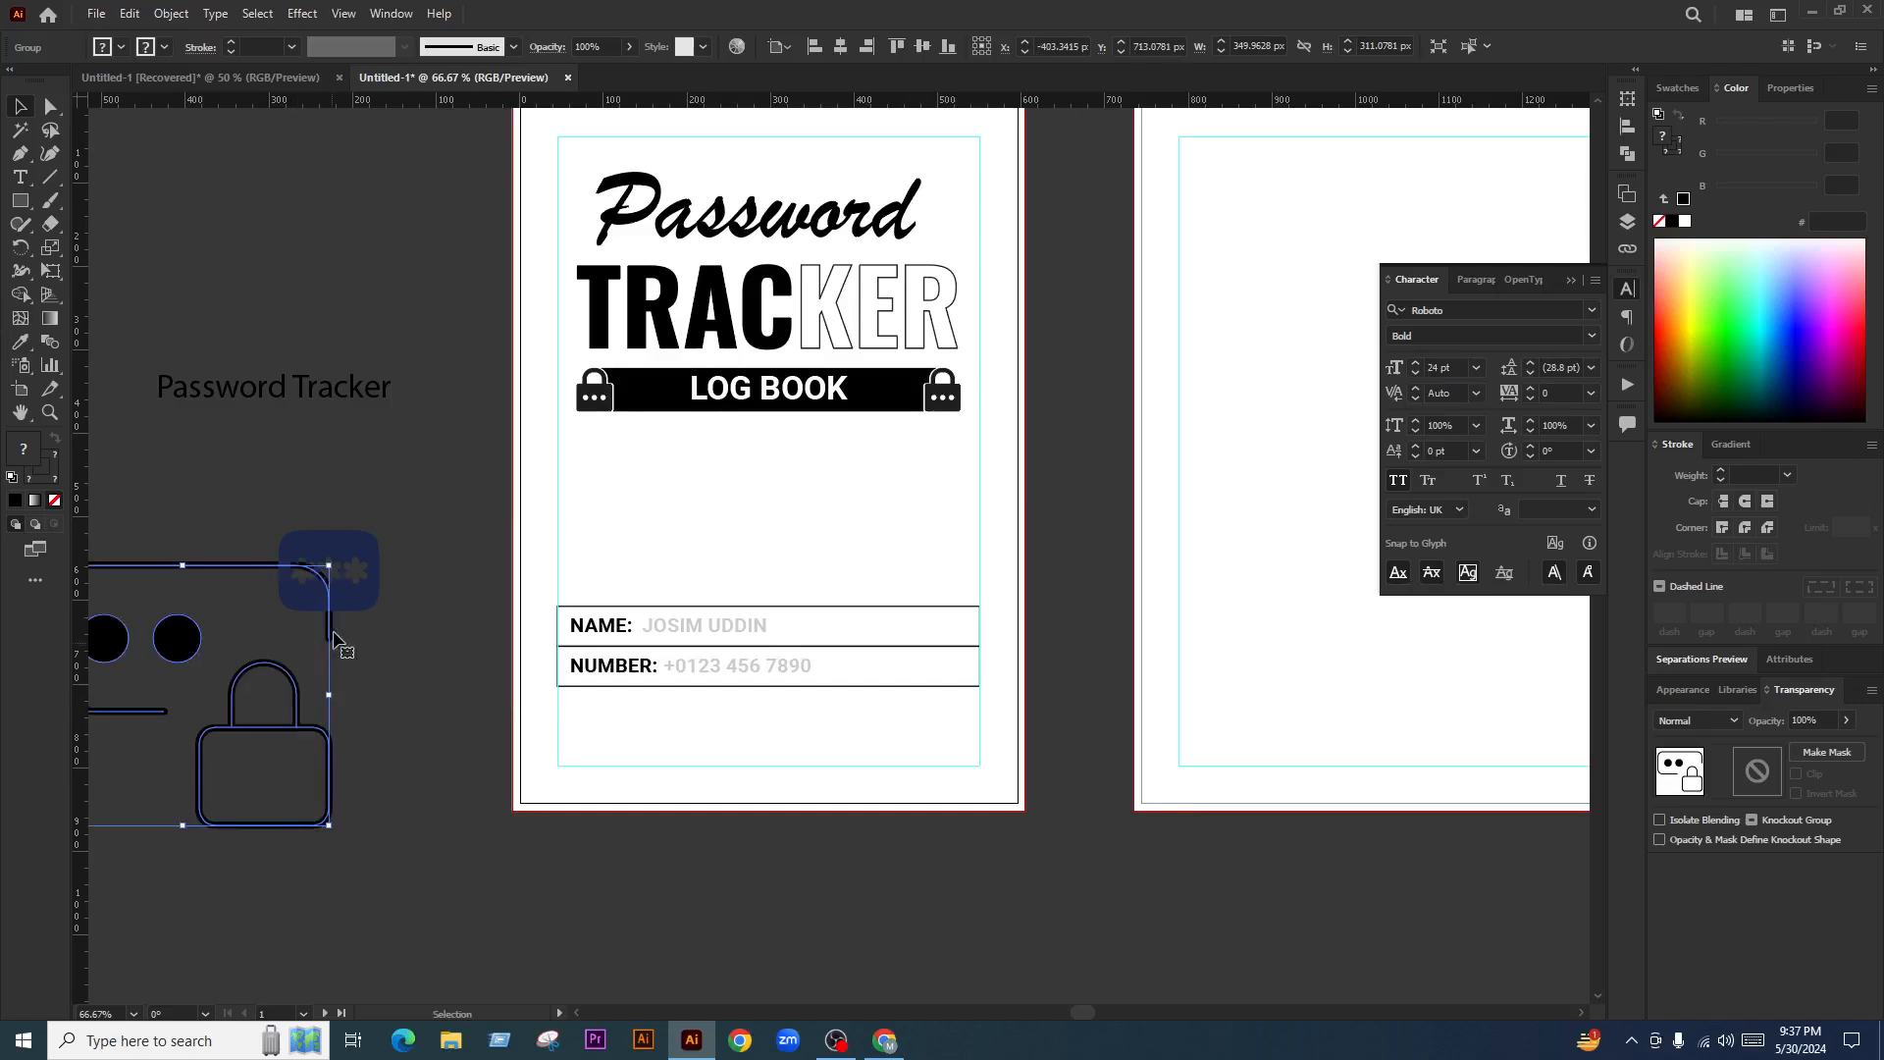
{"action": "key", "text": "Delete"}
Try the blue asterisk icon on the cover, then deselect it
{"action": "left_click_drag", "start_coordinate": [369, 600], "coordinate": [271, 616]}
{"action": "scroll", "coordinate": [608, 623], "scroll_direction": "down", "scroll_amount": 3}
{"action": "scroll", "coordinate": [638, 605], "scroll_direction": "up", "scroll_amount": 3}
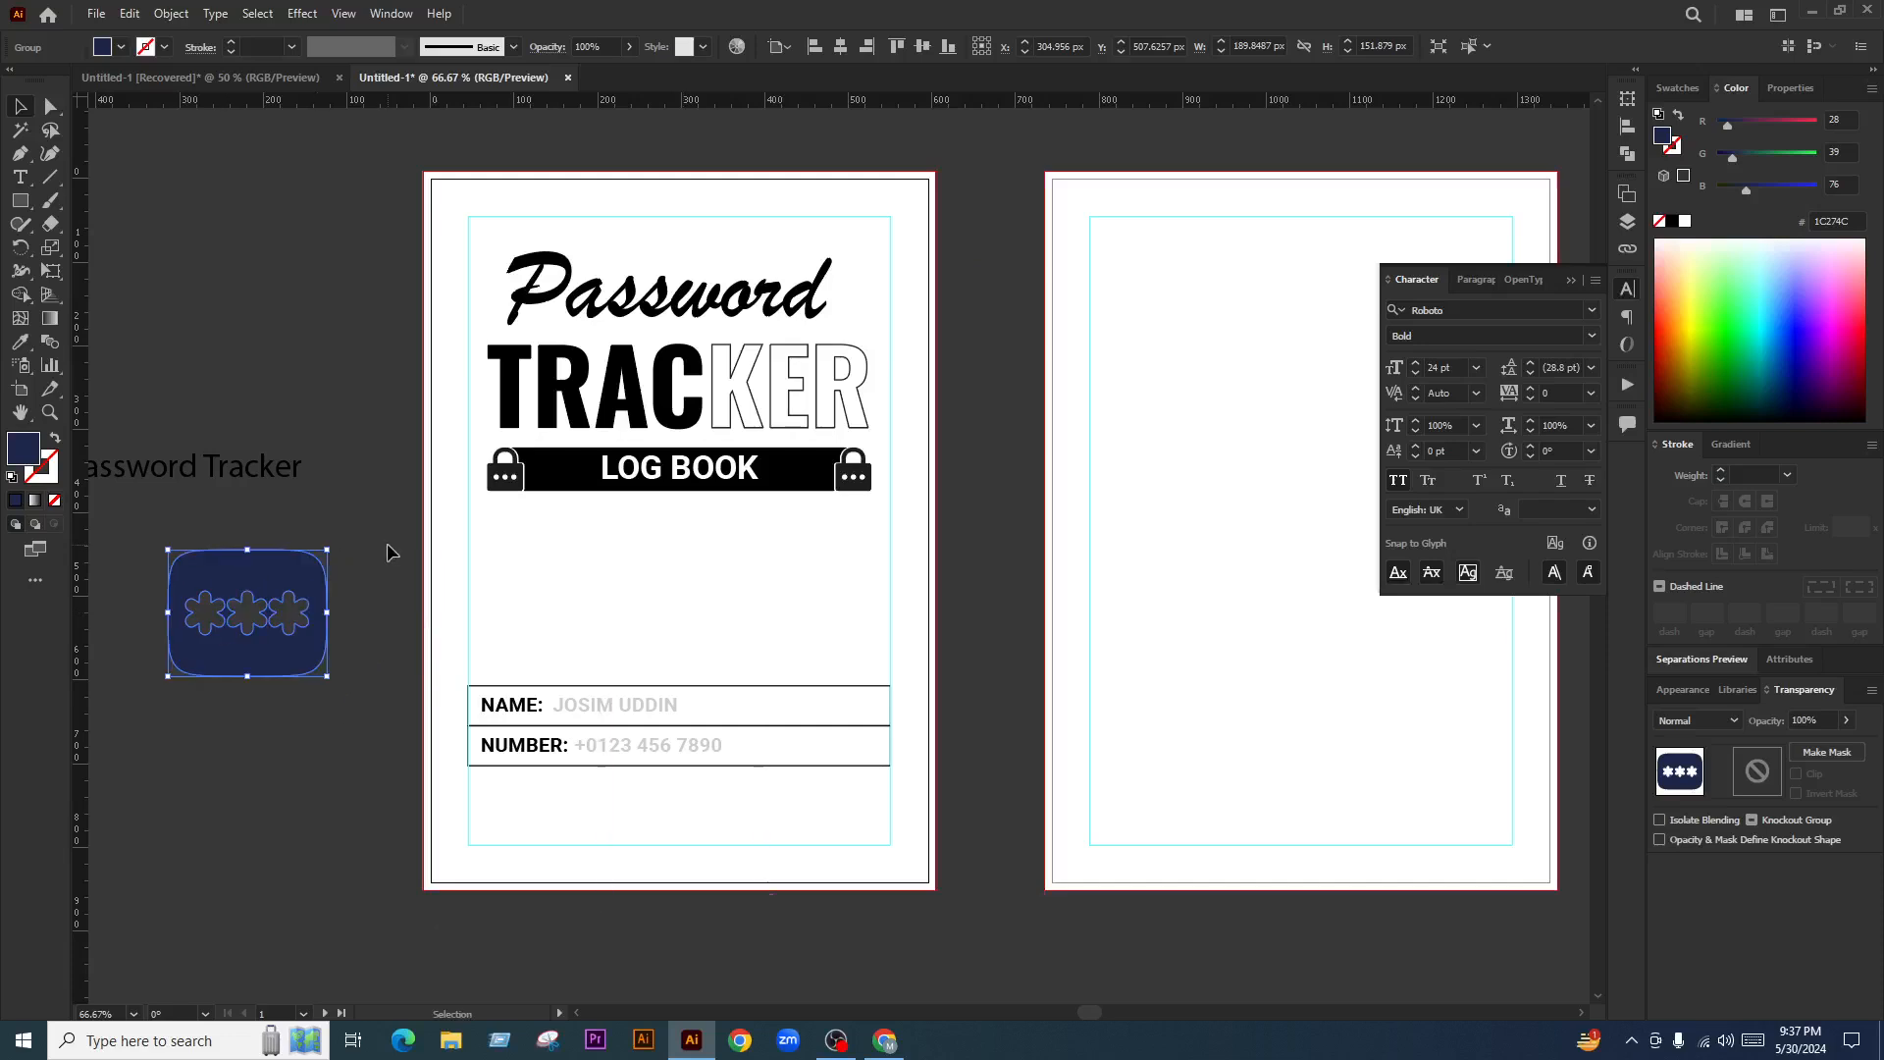
{"action": "left_click", "coordinate": [387, 548]}
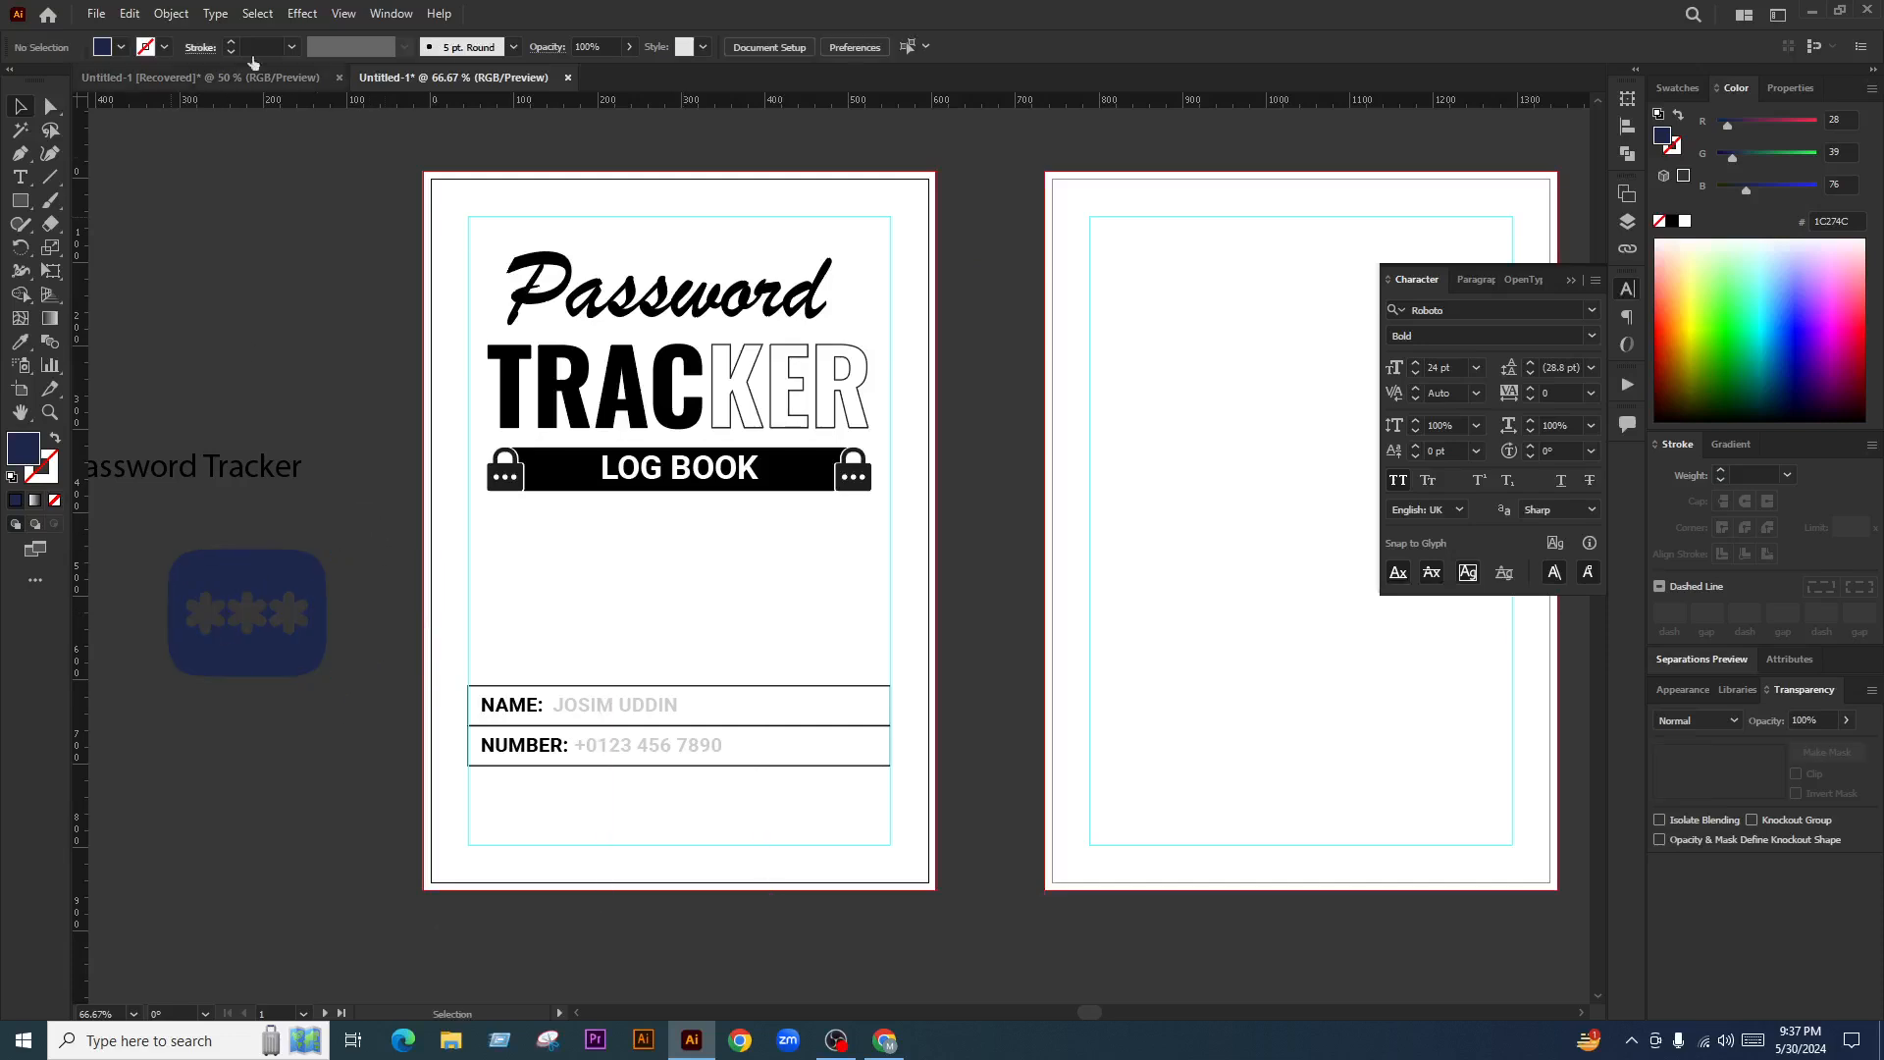
Open the Arrows_Special brush library and move its panel beside the second page
{"action": "left_click", "coordinate": [390, 15]}
{"action": "mouse_move", "coordinate": [448, 1034]}
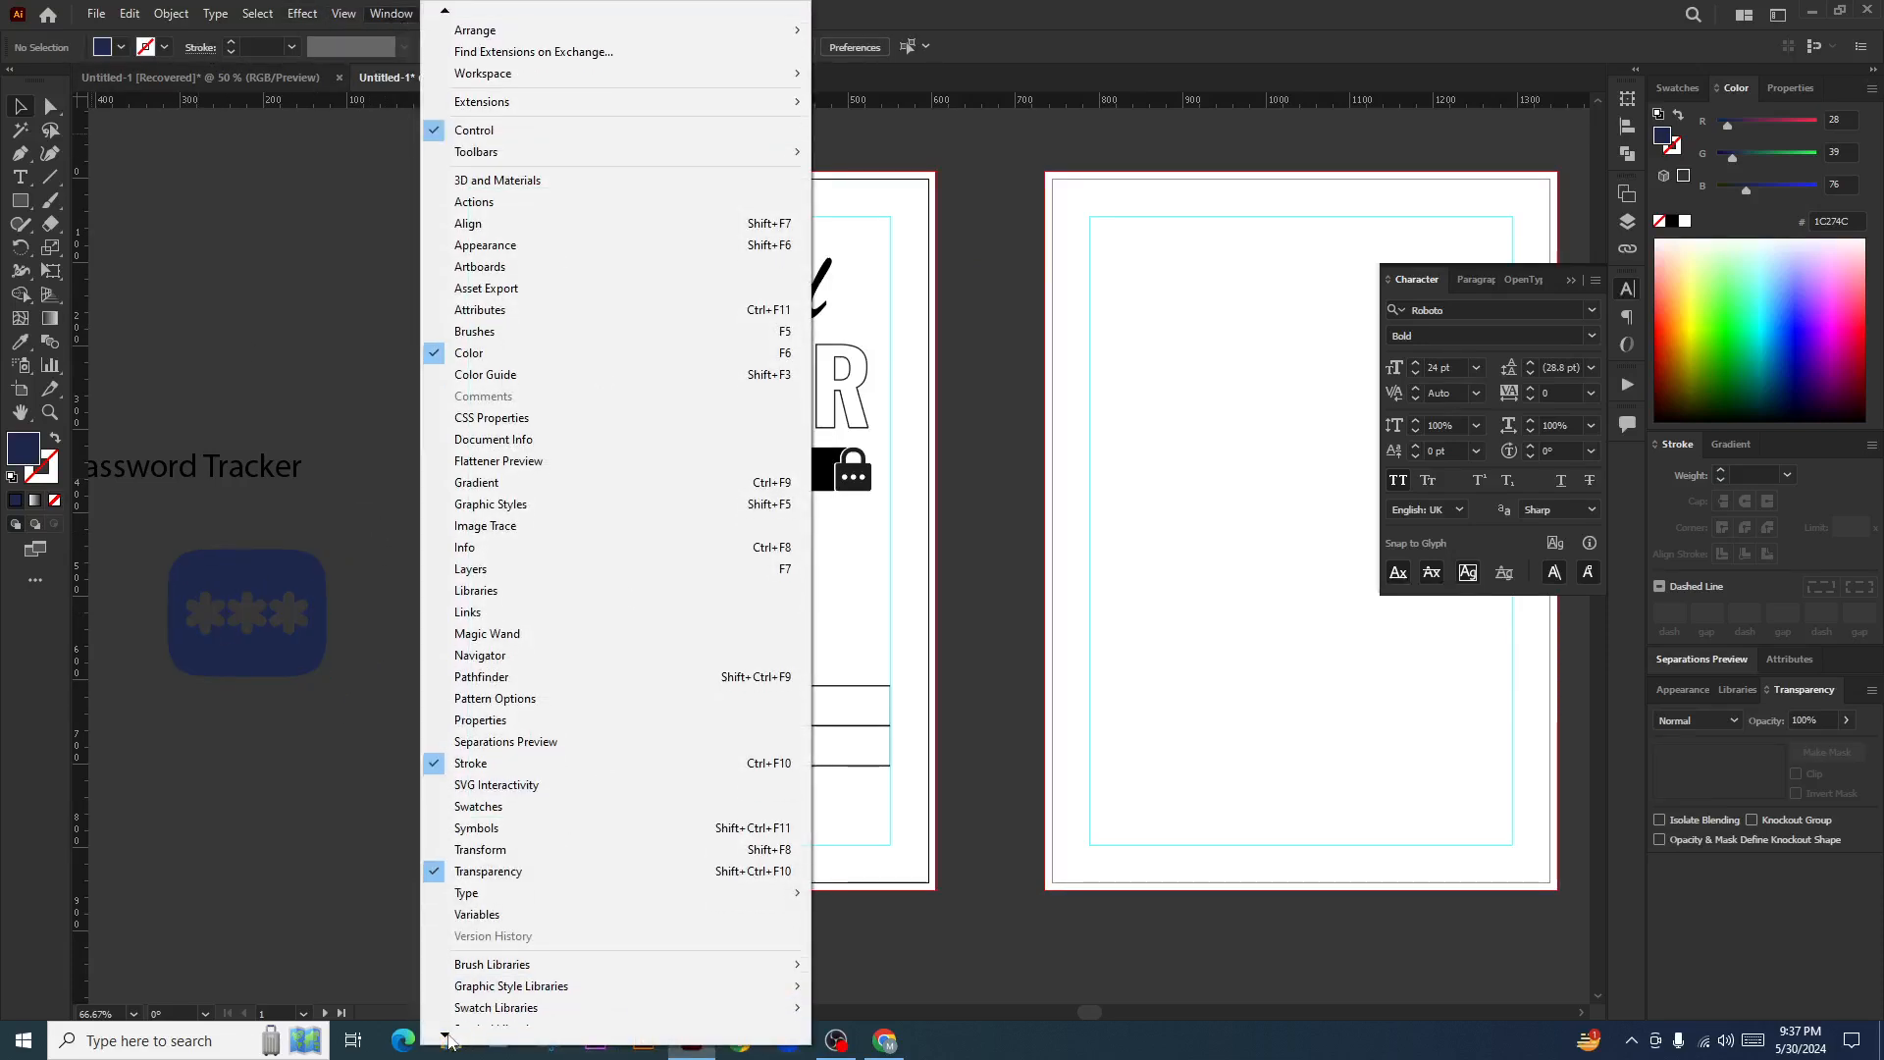
{"action": "mouse_move", "coordinate": [510, 899]}
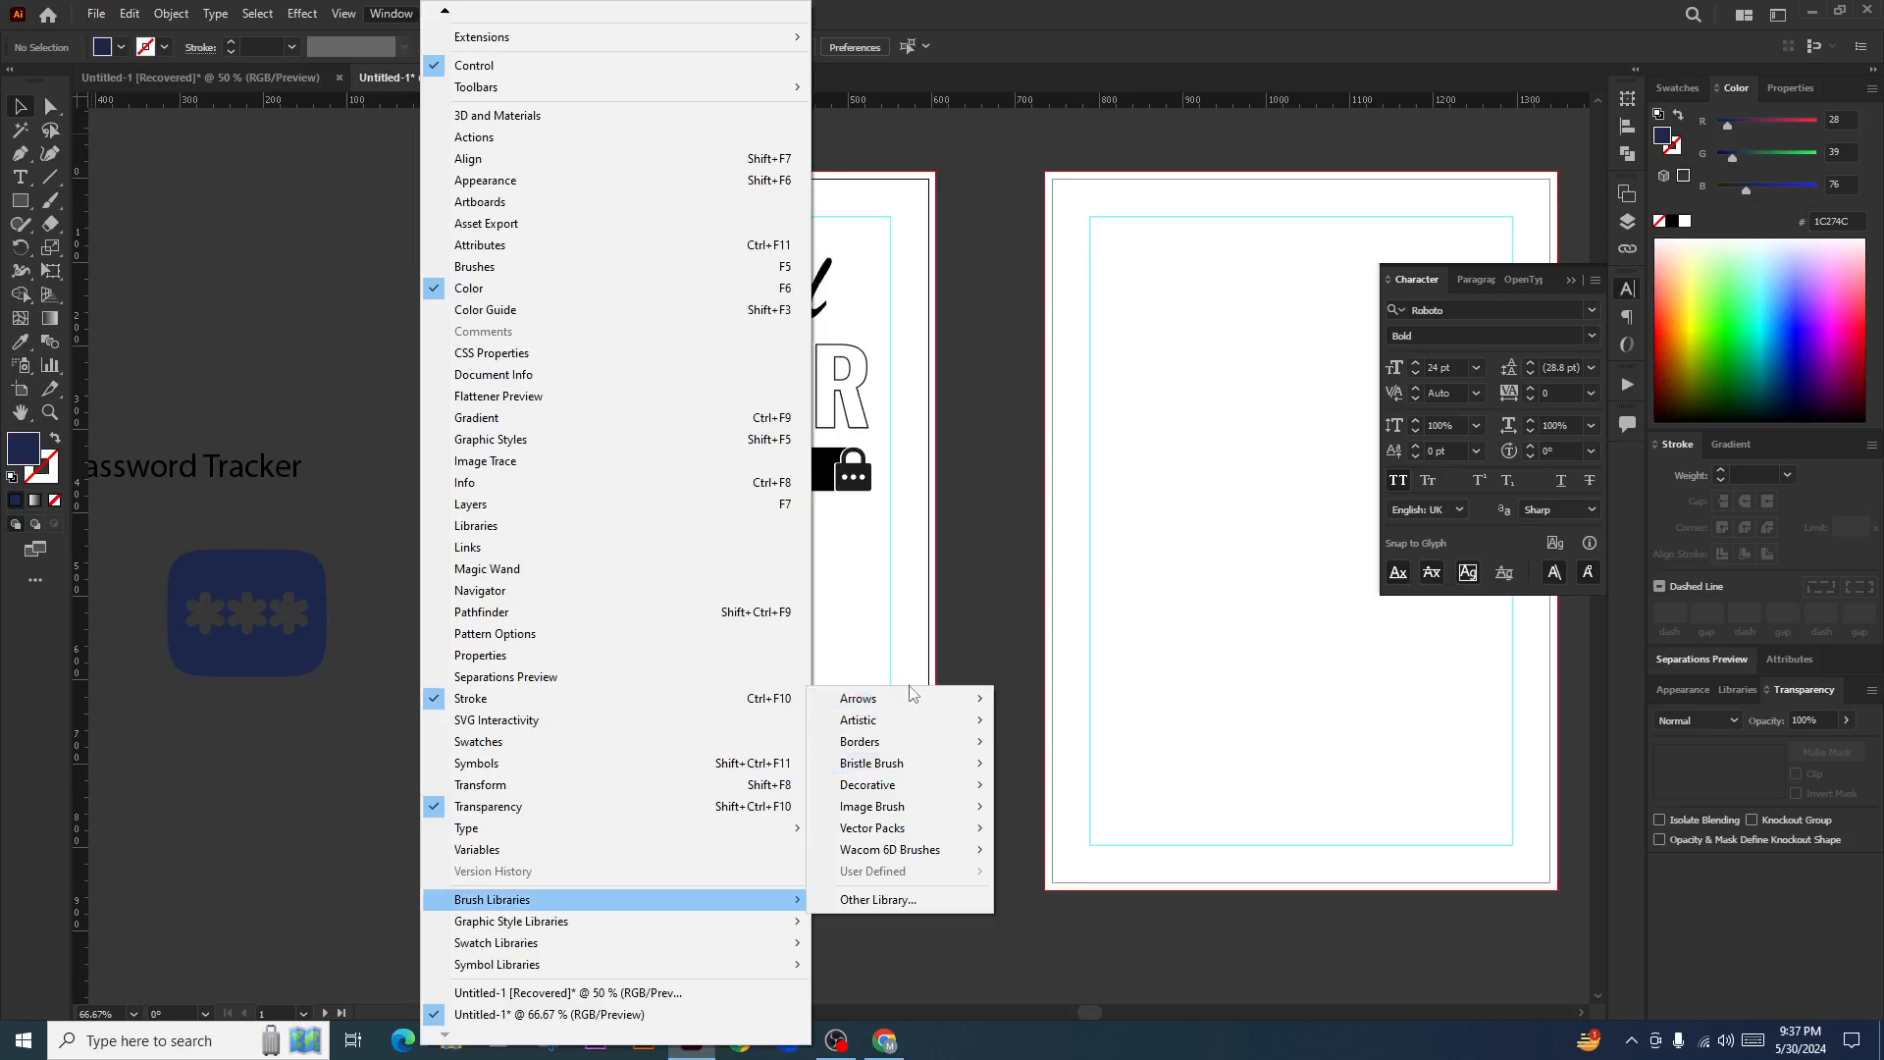
{"action": "mouse_move", "coordinate": [883, 698]}
{"action": "left_click", "coordinate": [1110, 698]}
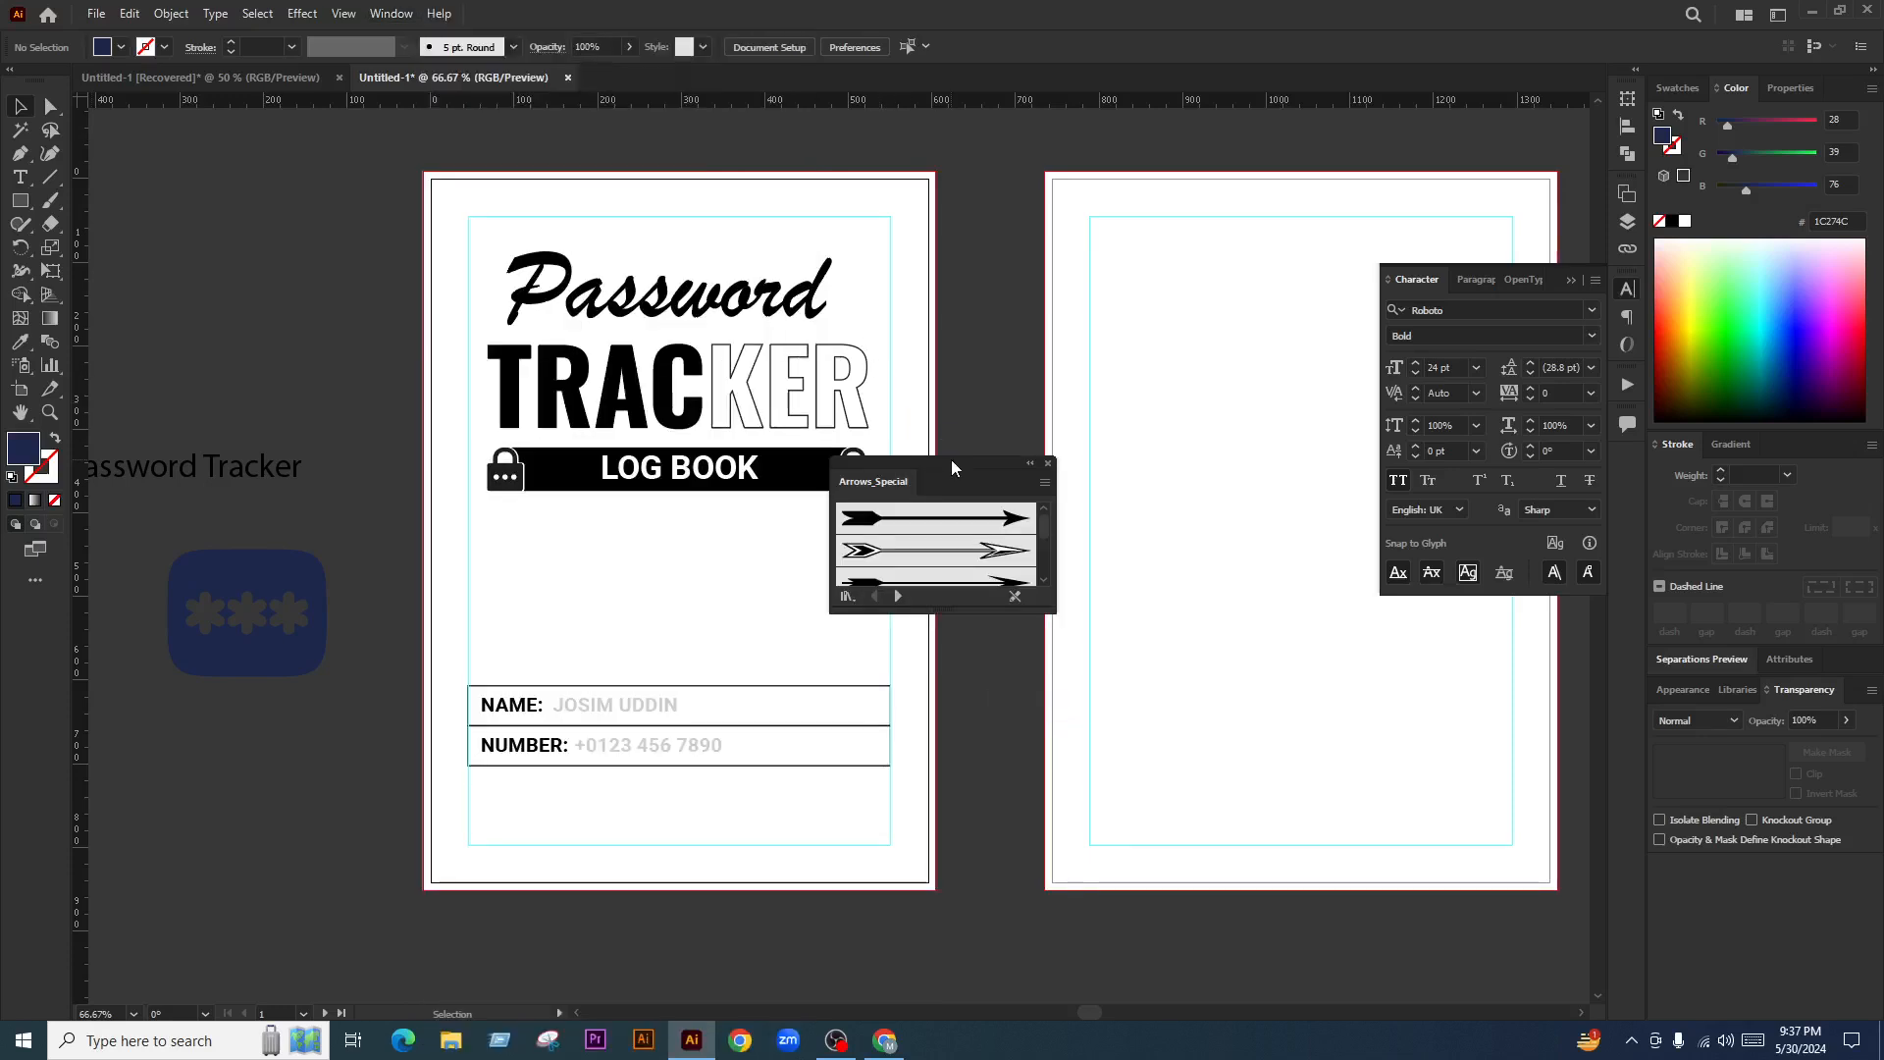
{"action": "mouse_move", "coordinate": [950, 467]}
{"action": "left_mouse_down"}
{"action": "mouse_move", "coordinate": [1205, 387]}
{"action": "mouse_move", "coordinate": [1230, 239]}
{"action": "left_mouse_up"}
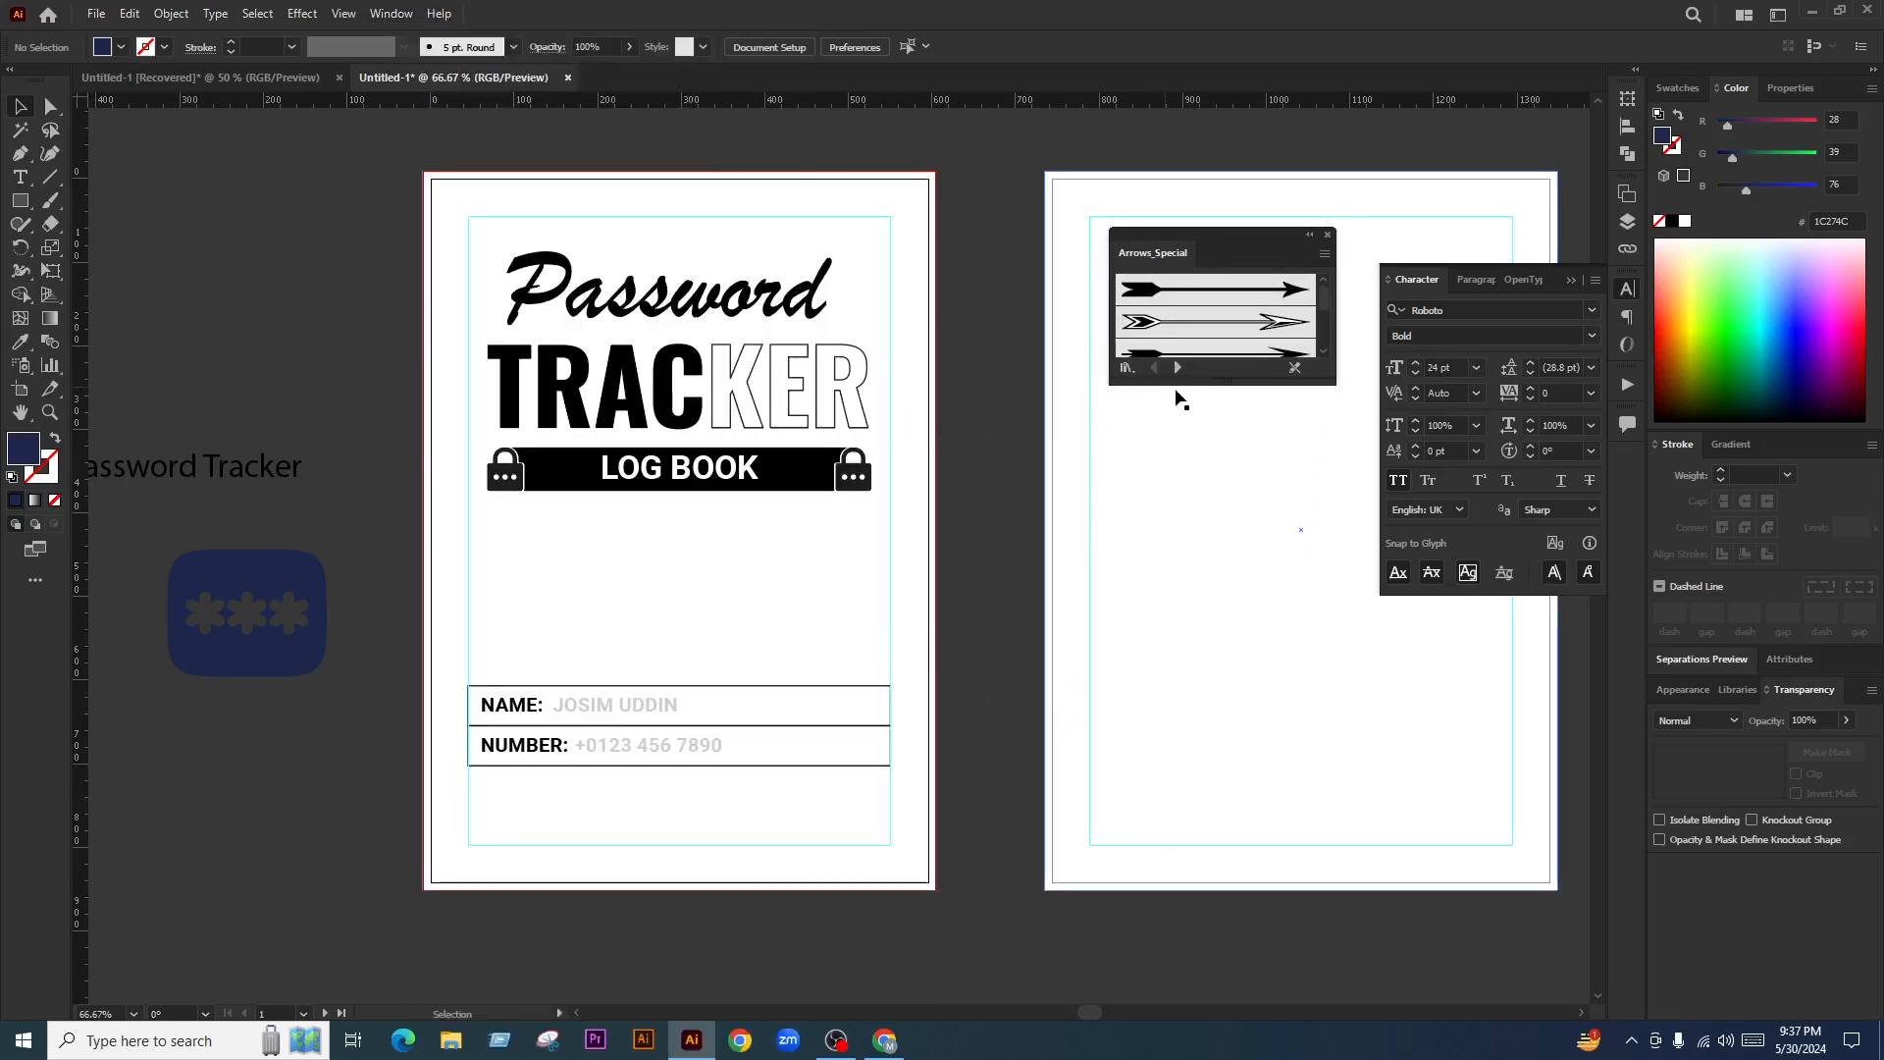
{"action": "left_click_drag", "start_coordinate": [1177, 397], "coordinate": [1187, 708]}
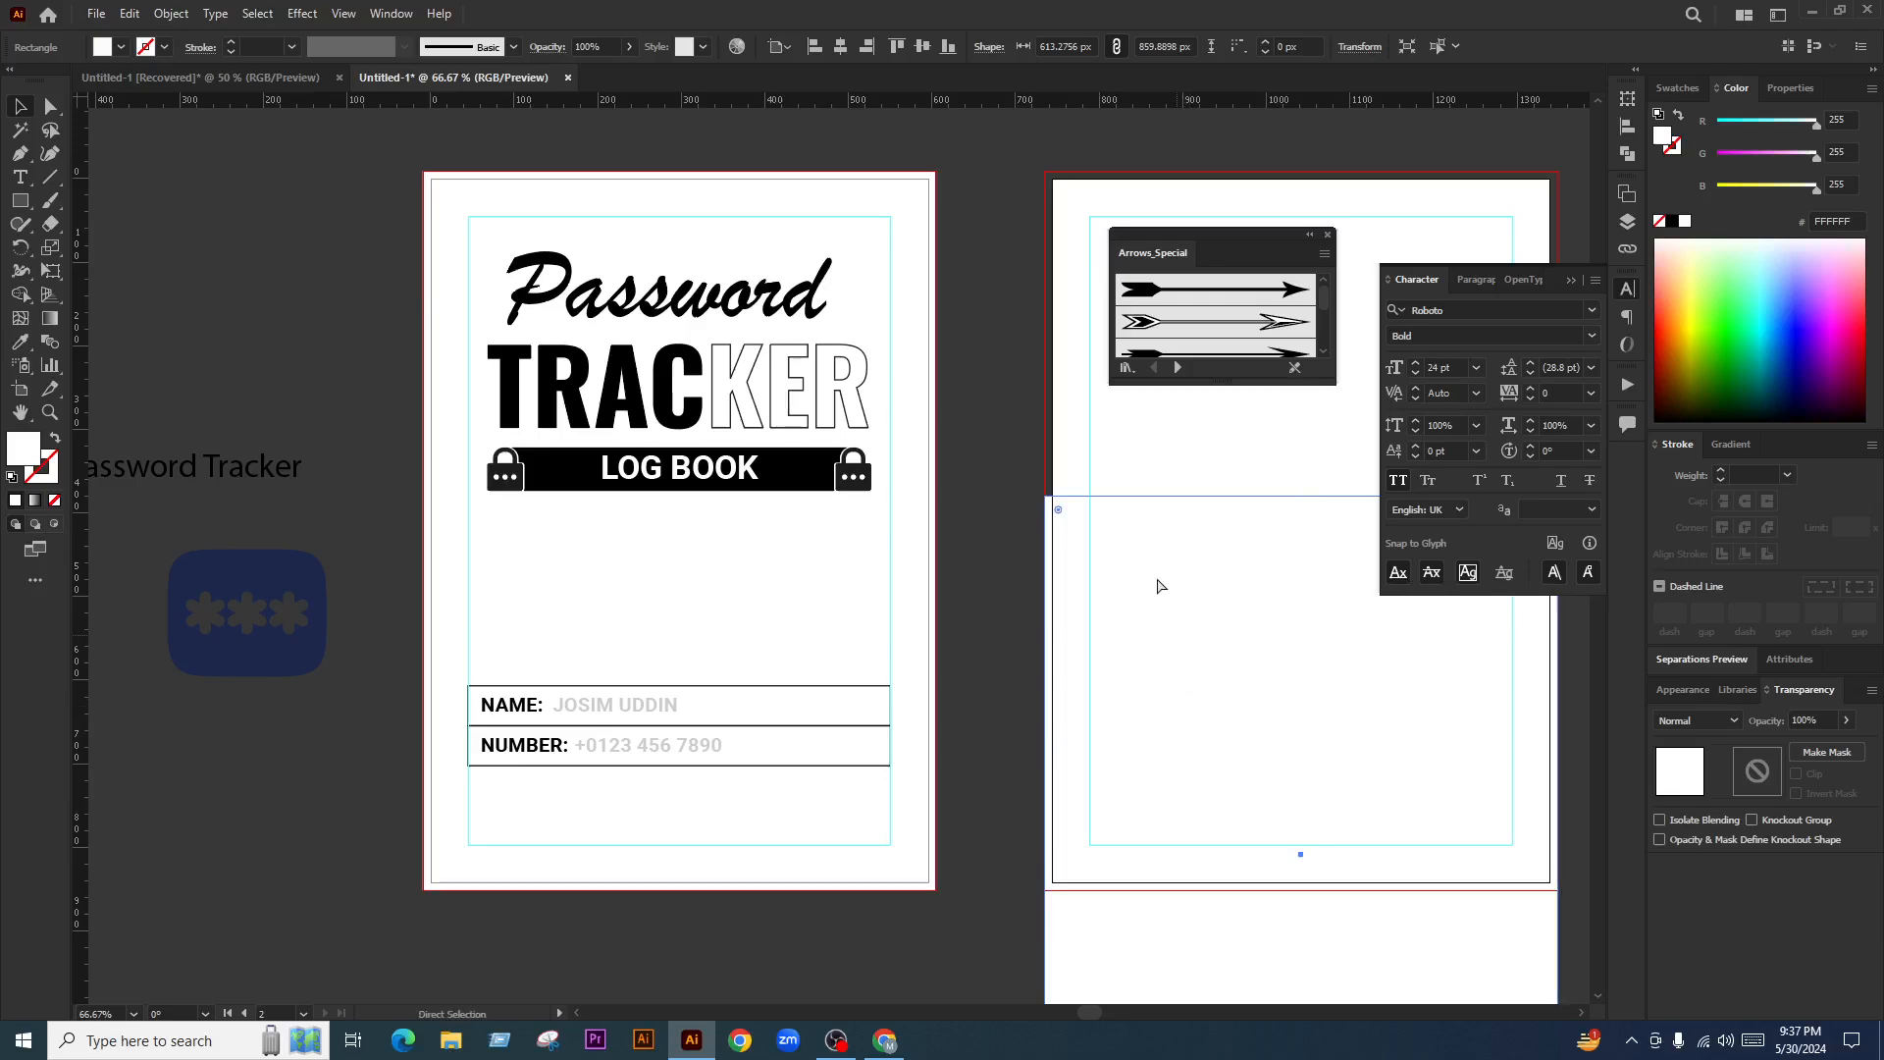
{"action": "key", "text": "ctrl+z"}
{"action": "left_click_drag", "start_coordinate": [1110, 383], "coordinate": [1037, 911]}
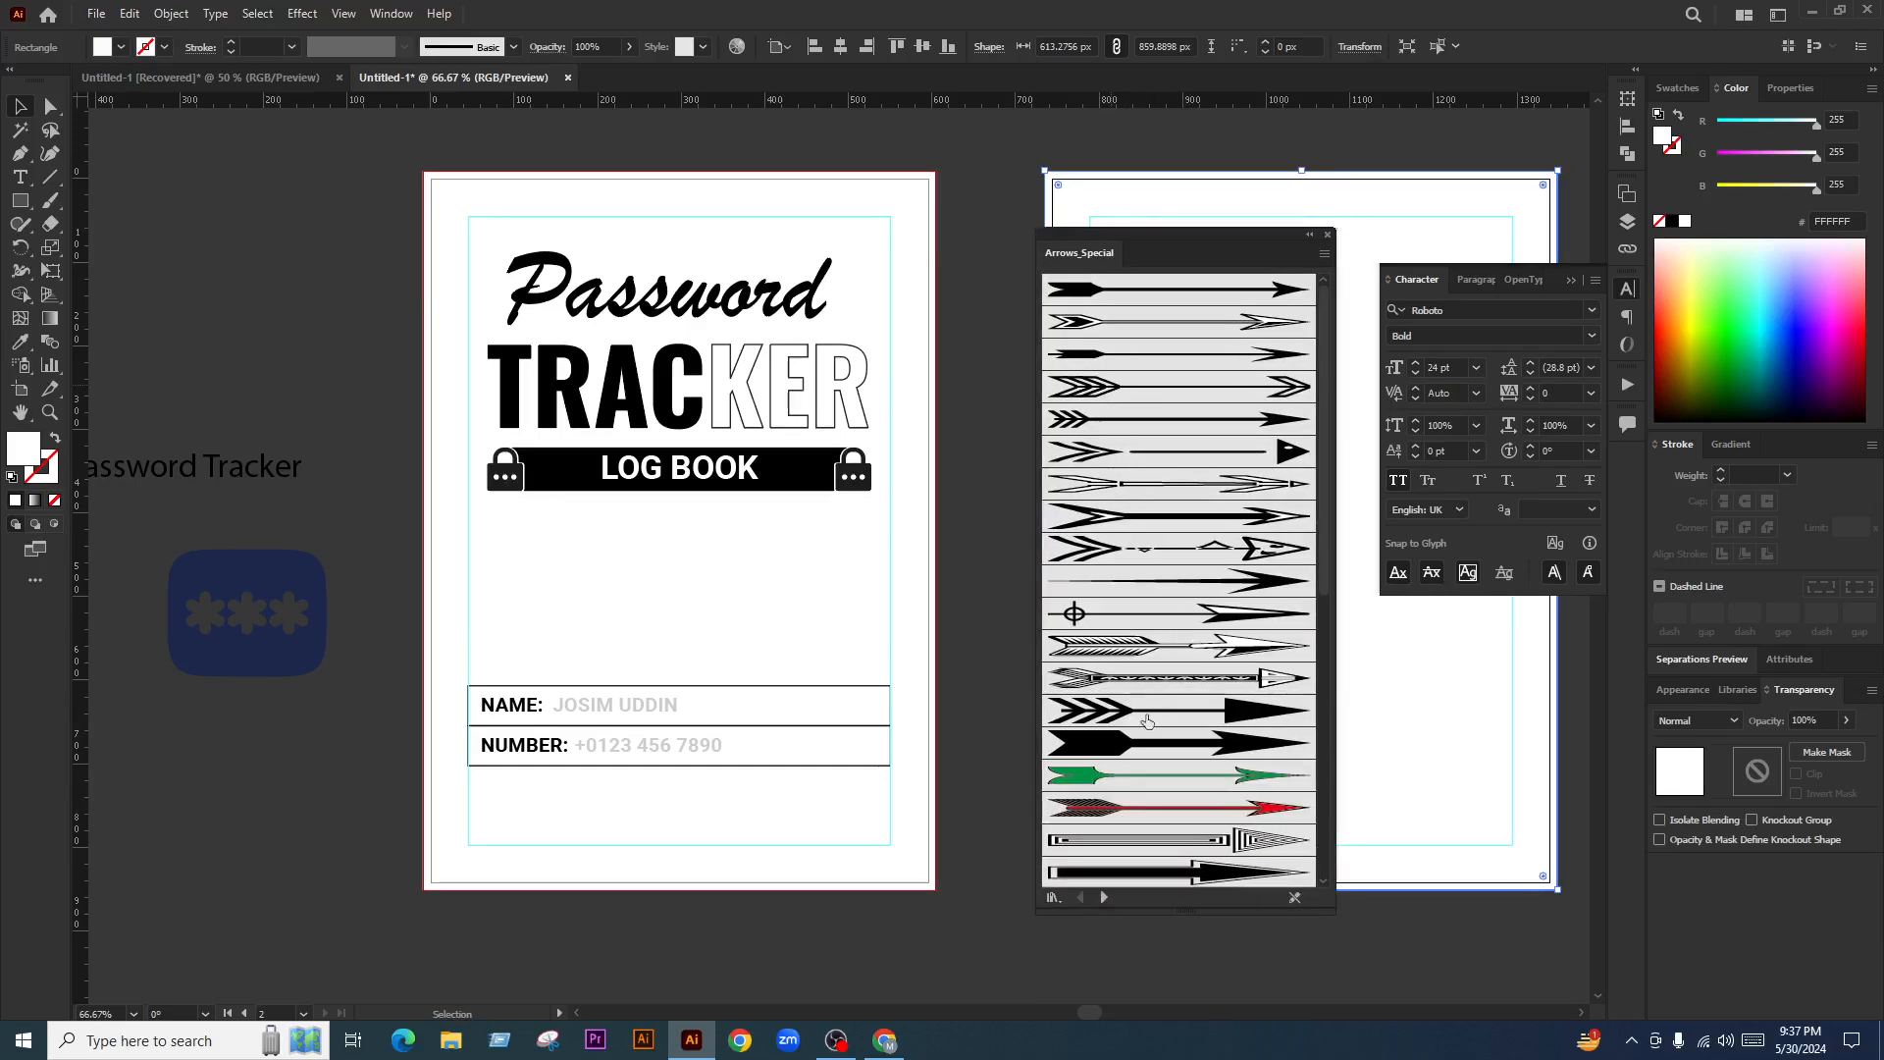
{"action": "scroll", "coordinate": [1155, 675], "scroll_direction": "down", "scroll_amount": 5}
{"action": "scroll", "coordinate": [1155, 675], "scroll_direction": "down", "scroll_amount": 5}
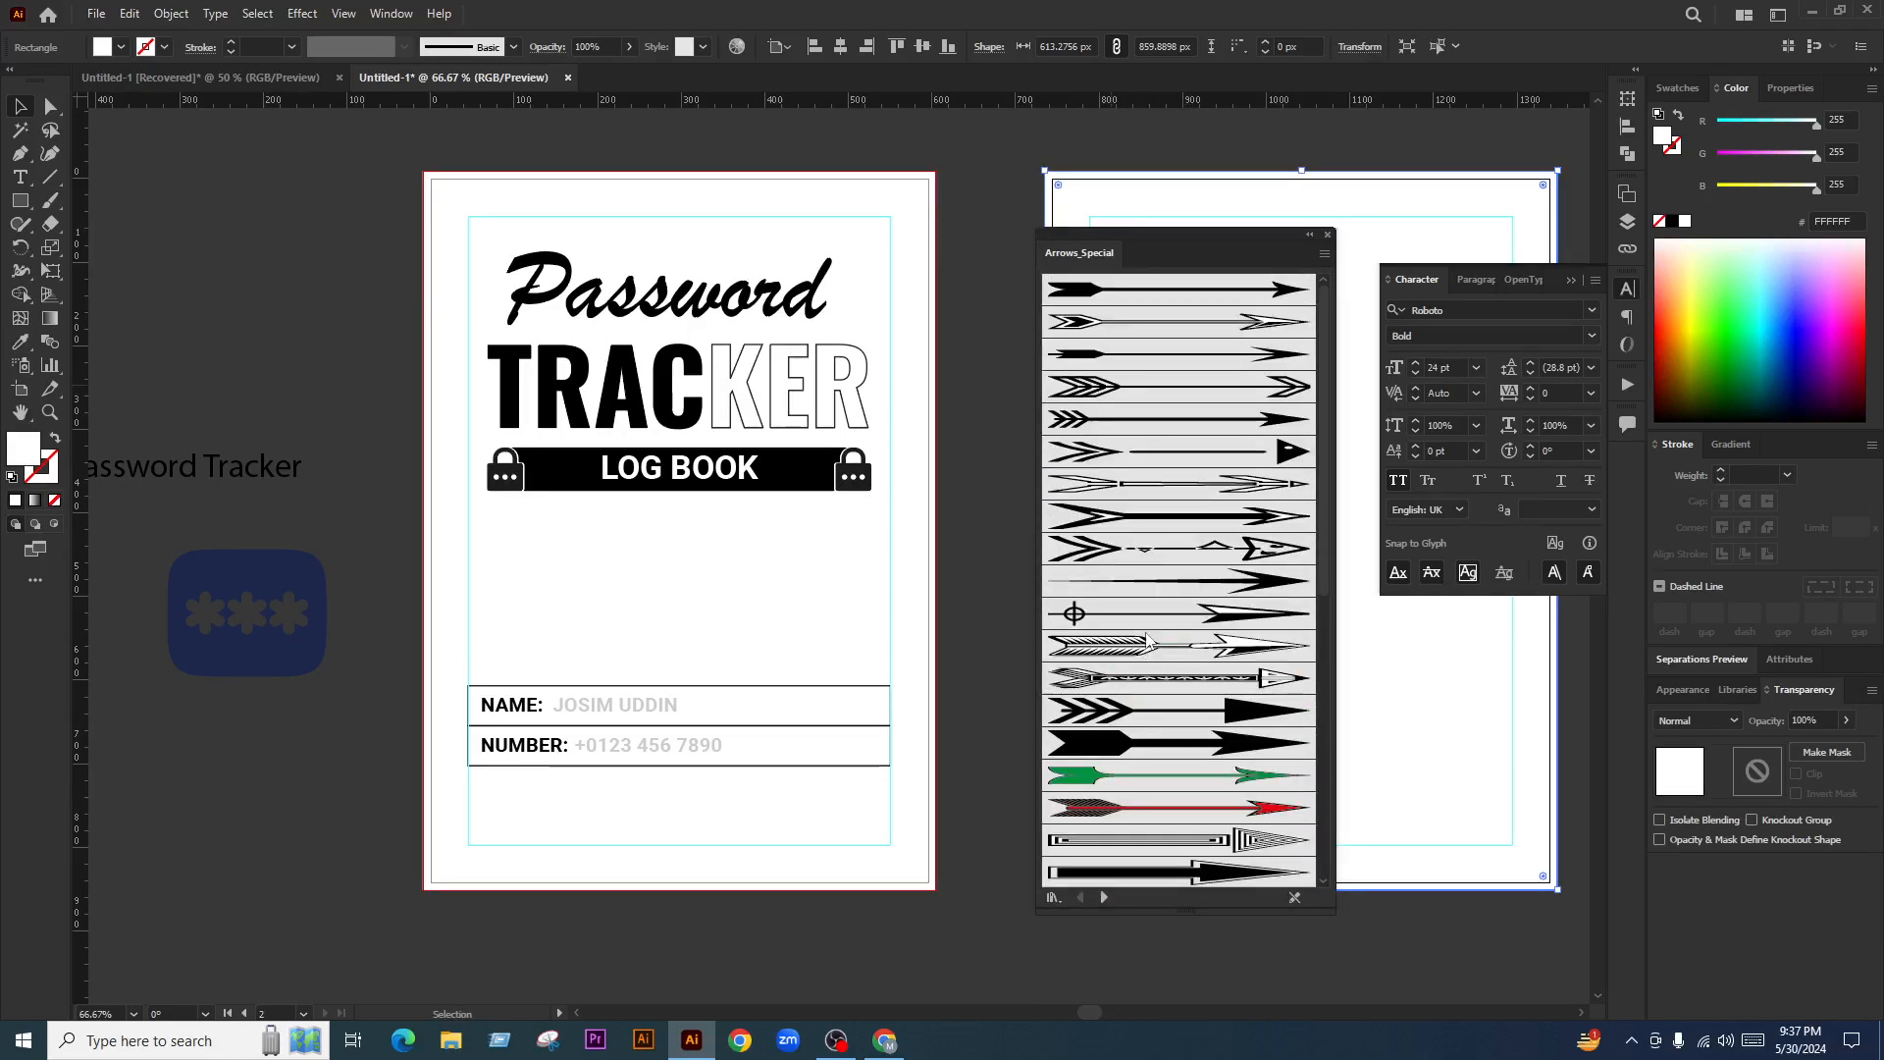
{"action": "scroll", "coordinate": [1150, 643], "scroll_direction": "up", "scroll_amount": 4}
Advance to the Pattern Arrows library and drag its dotted-ornament arrow brush onto the page
{"action": "left_click", "coordinate": [1104, 897]}
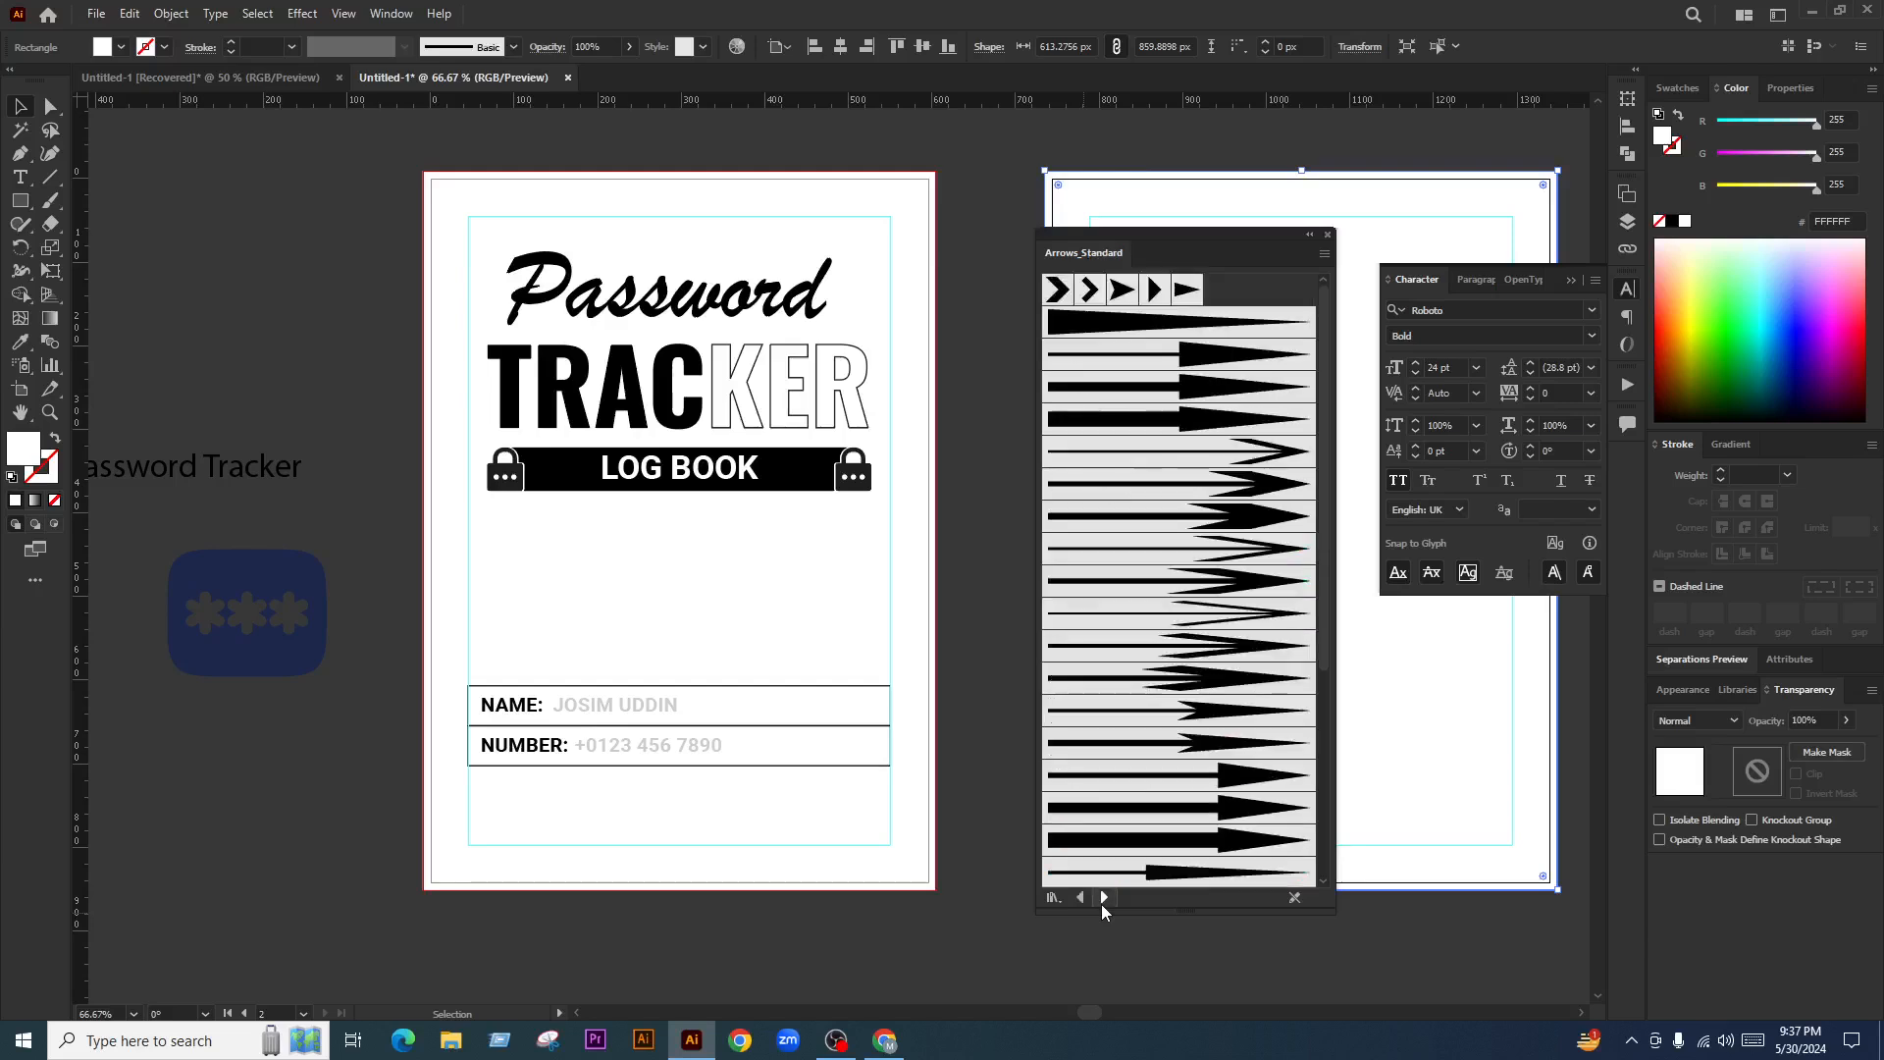
{"action": "left_click", "coordinate": [1104, 897]}
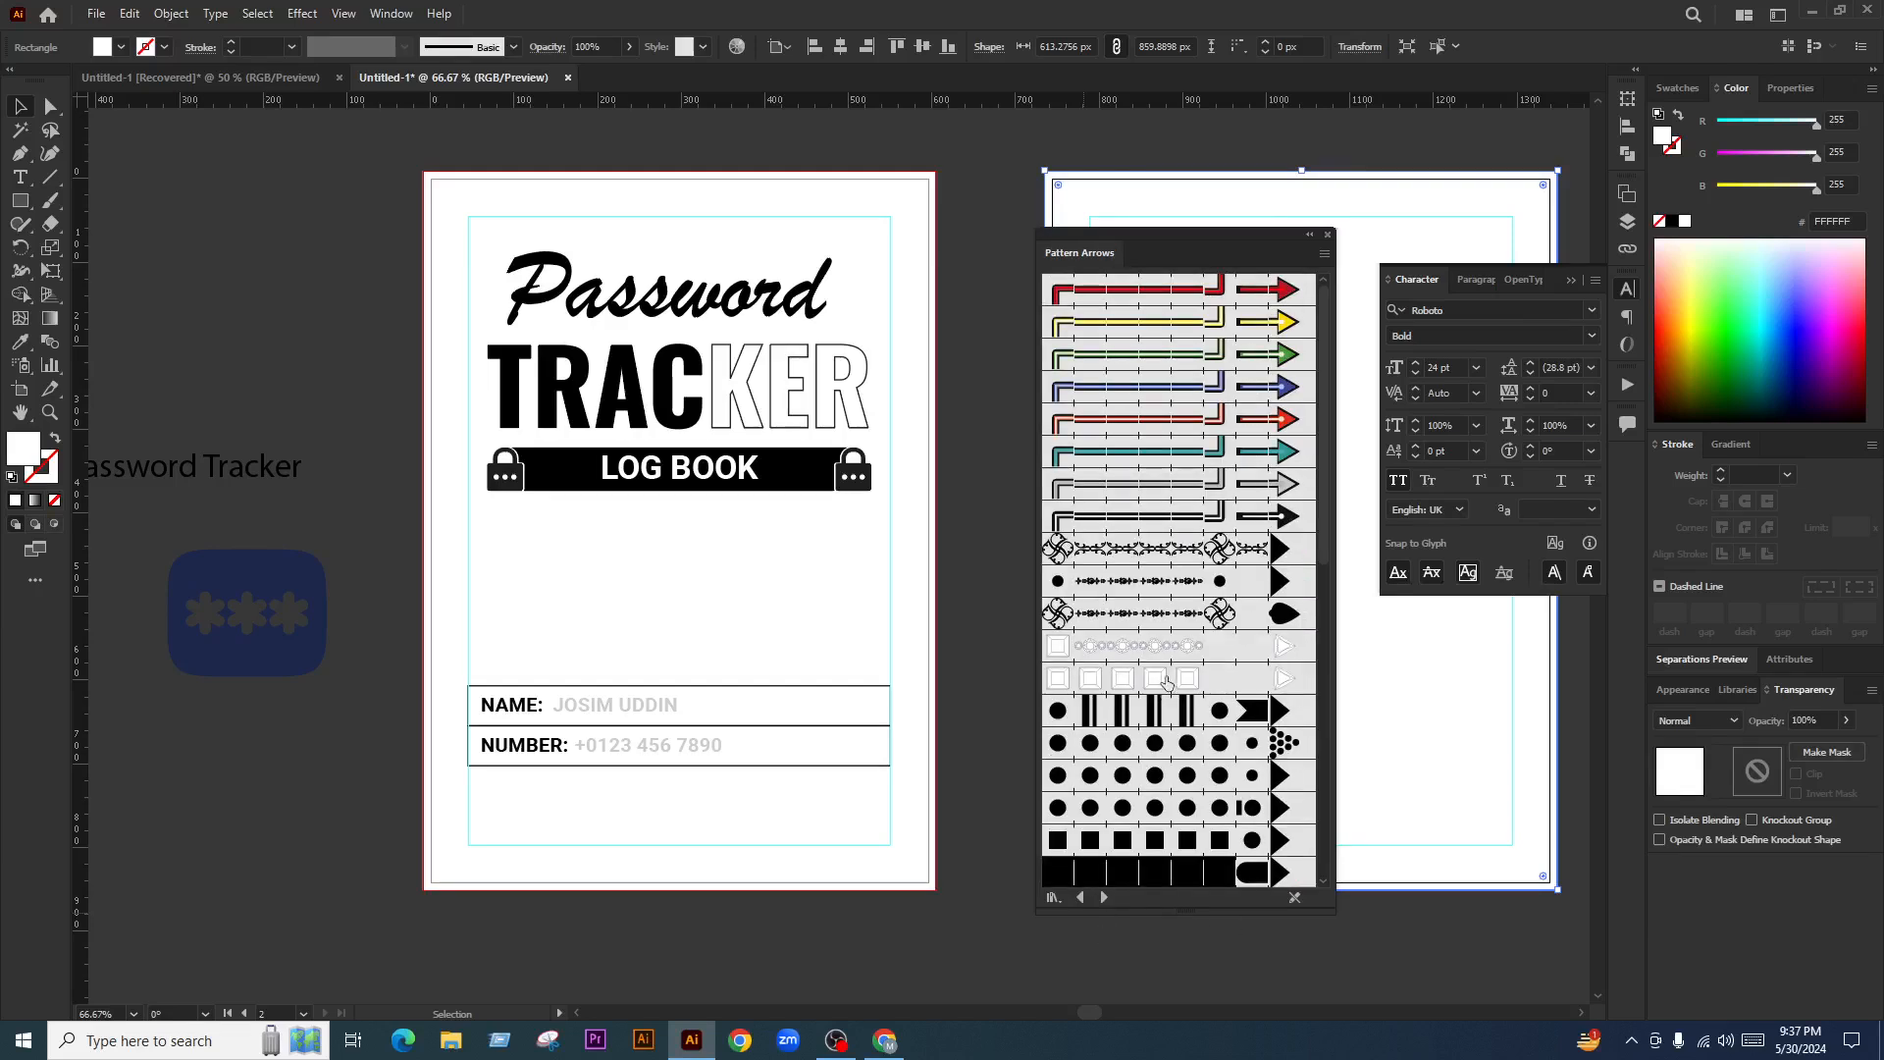
{"action": "left_click", "coordinate": [1165, 592]}
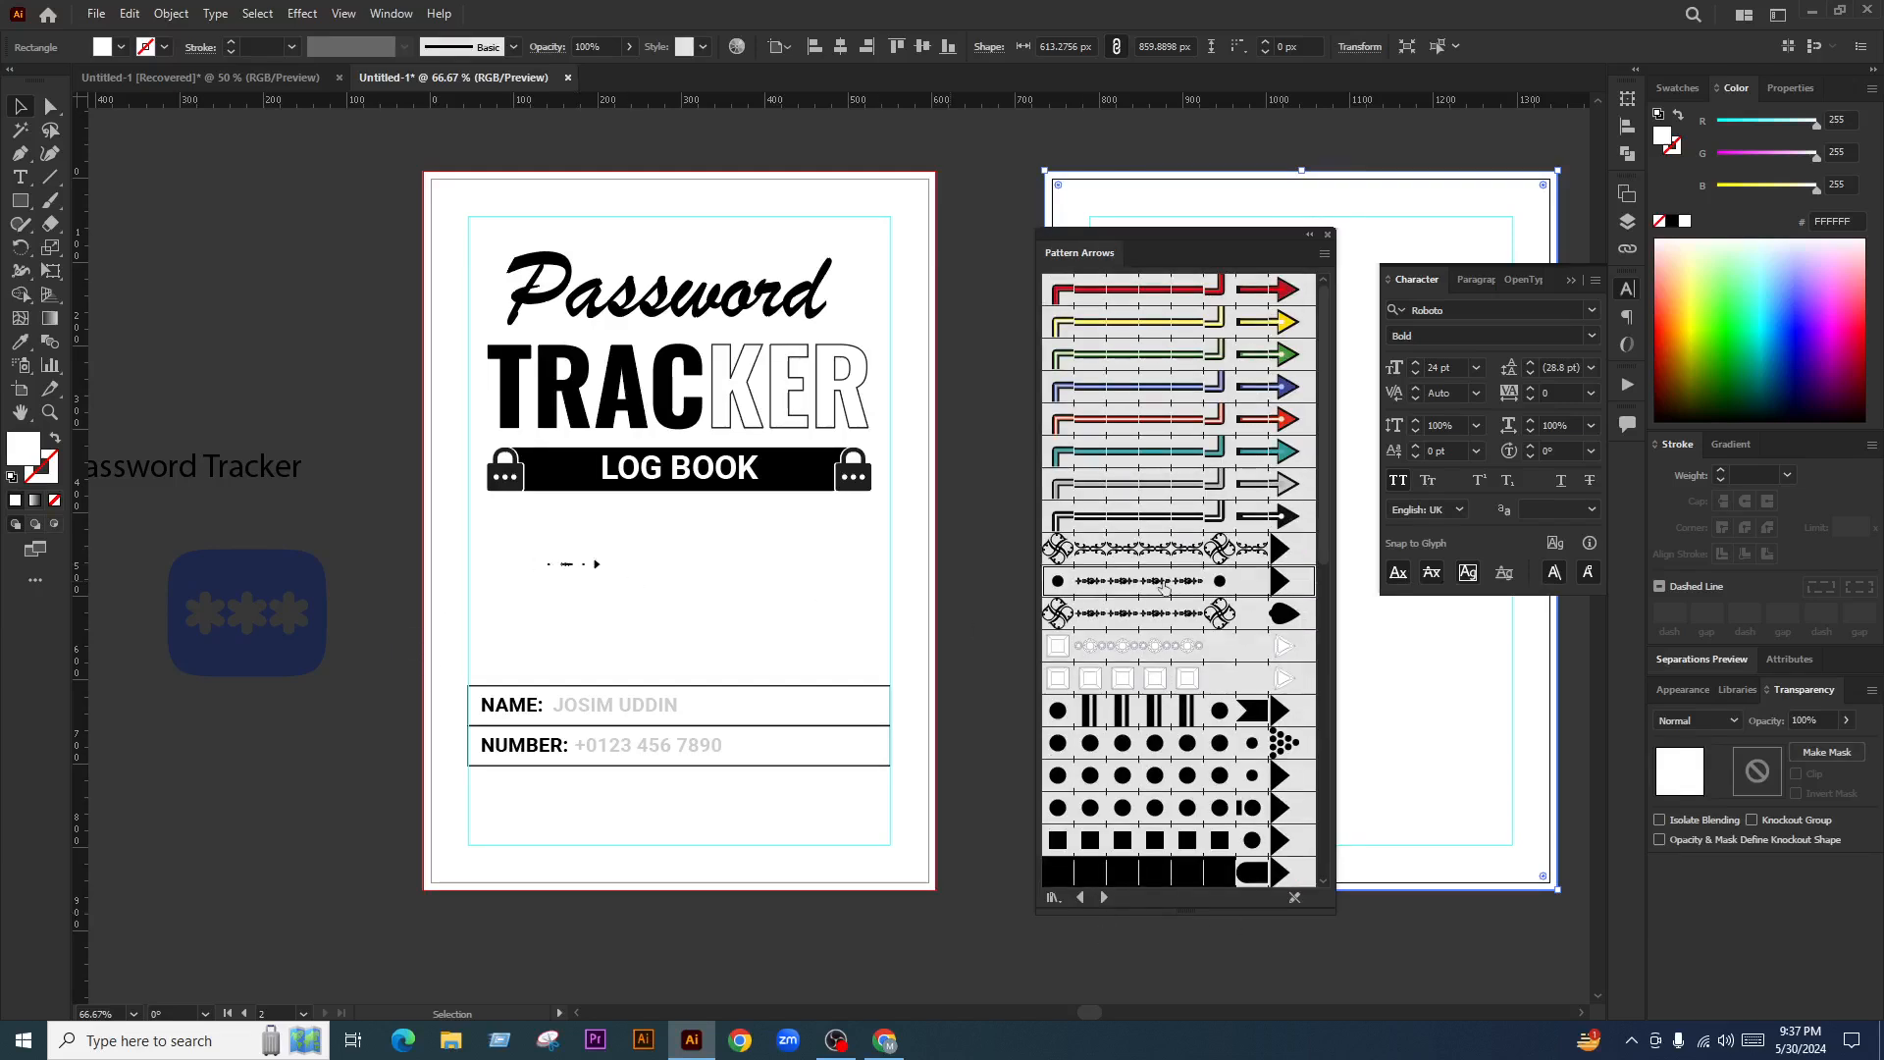
{"action": "left_click_drag", "start_coordinate": [1187, 618], "coordinate": [673, 618]}
{"action": "scroll", "coordinate": [1153, 726], "scroll_direction": "down", "scroll_amount": 5}
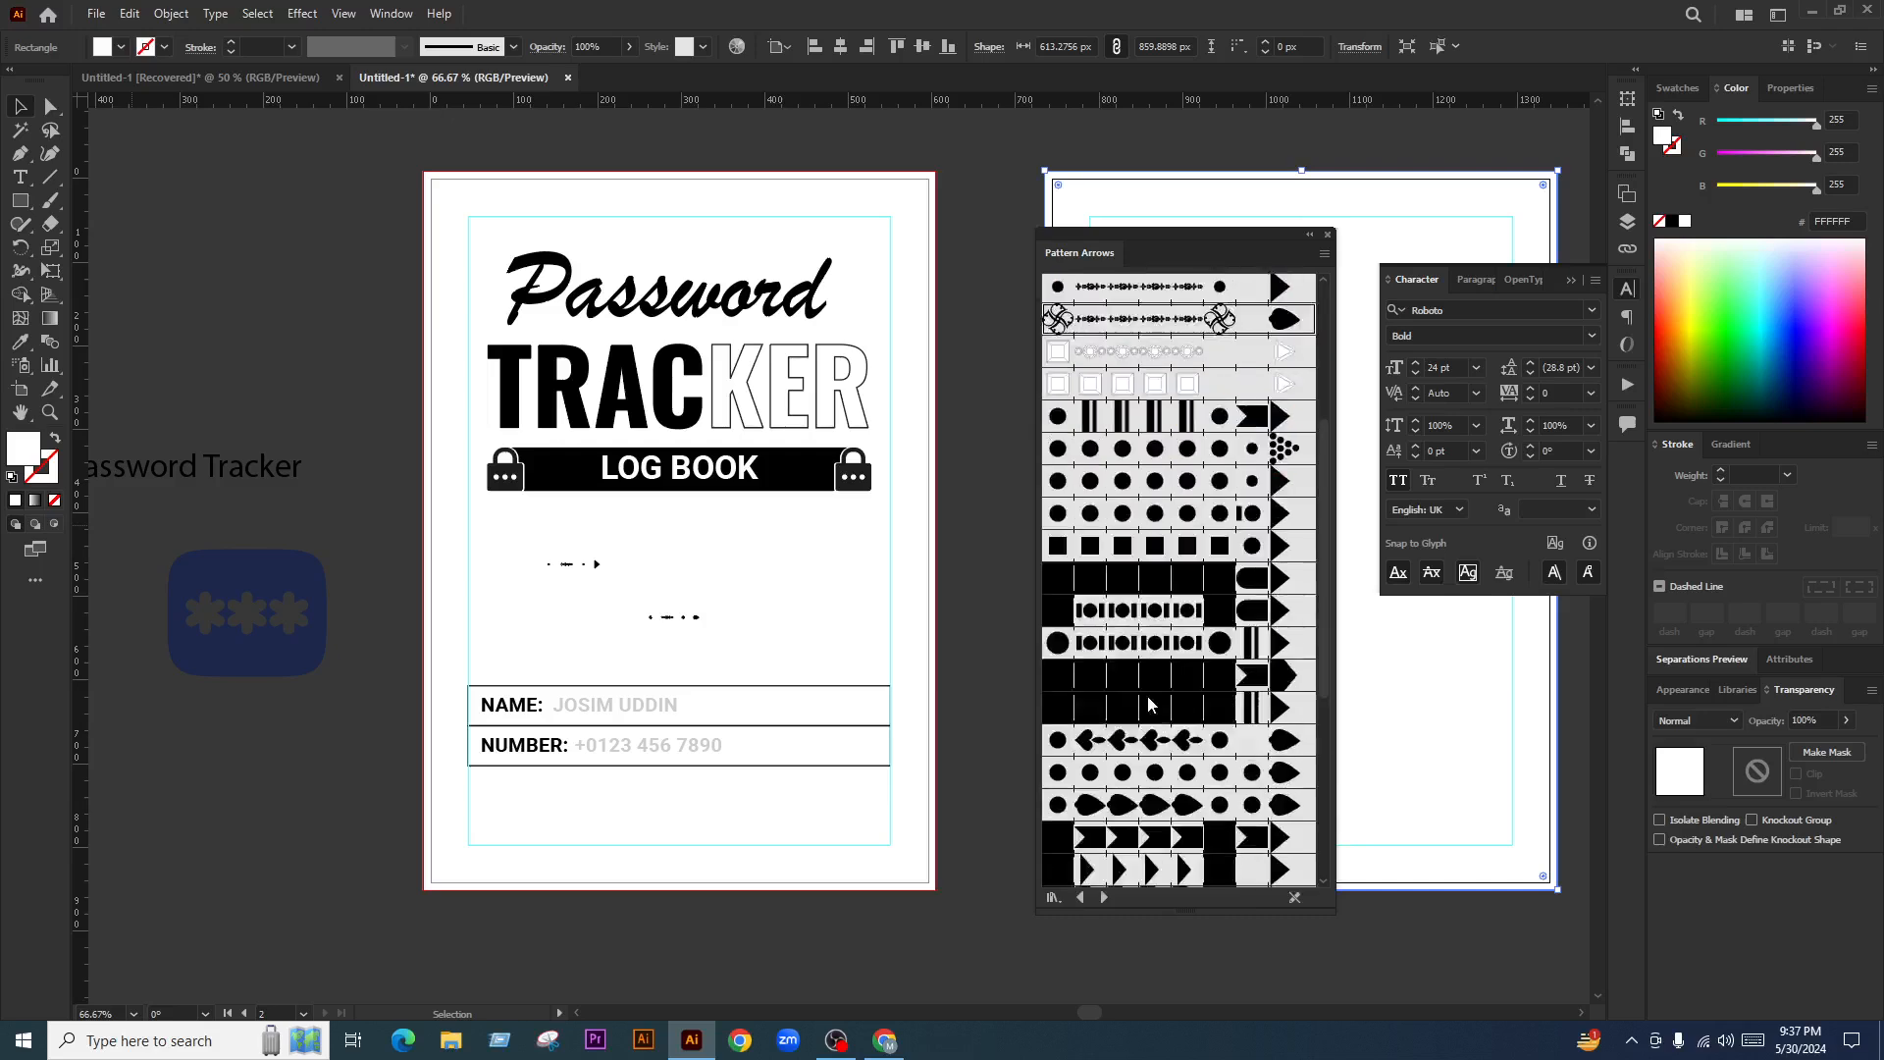
{"action": "scroll", "coordinate": [1158, 734], "scroll_direction": "down", "scroll_amount": 3}
Page through the Artistic brush libraries up to Borders_Decorative
{"action": "left_click", "coordinate": [1105, 897]}
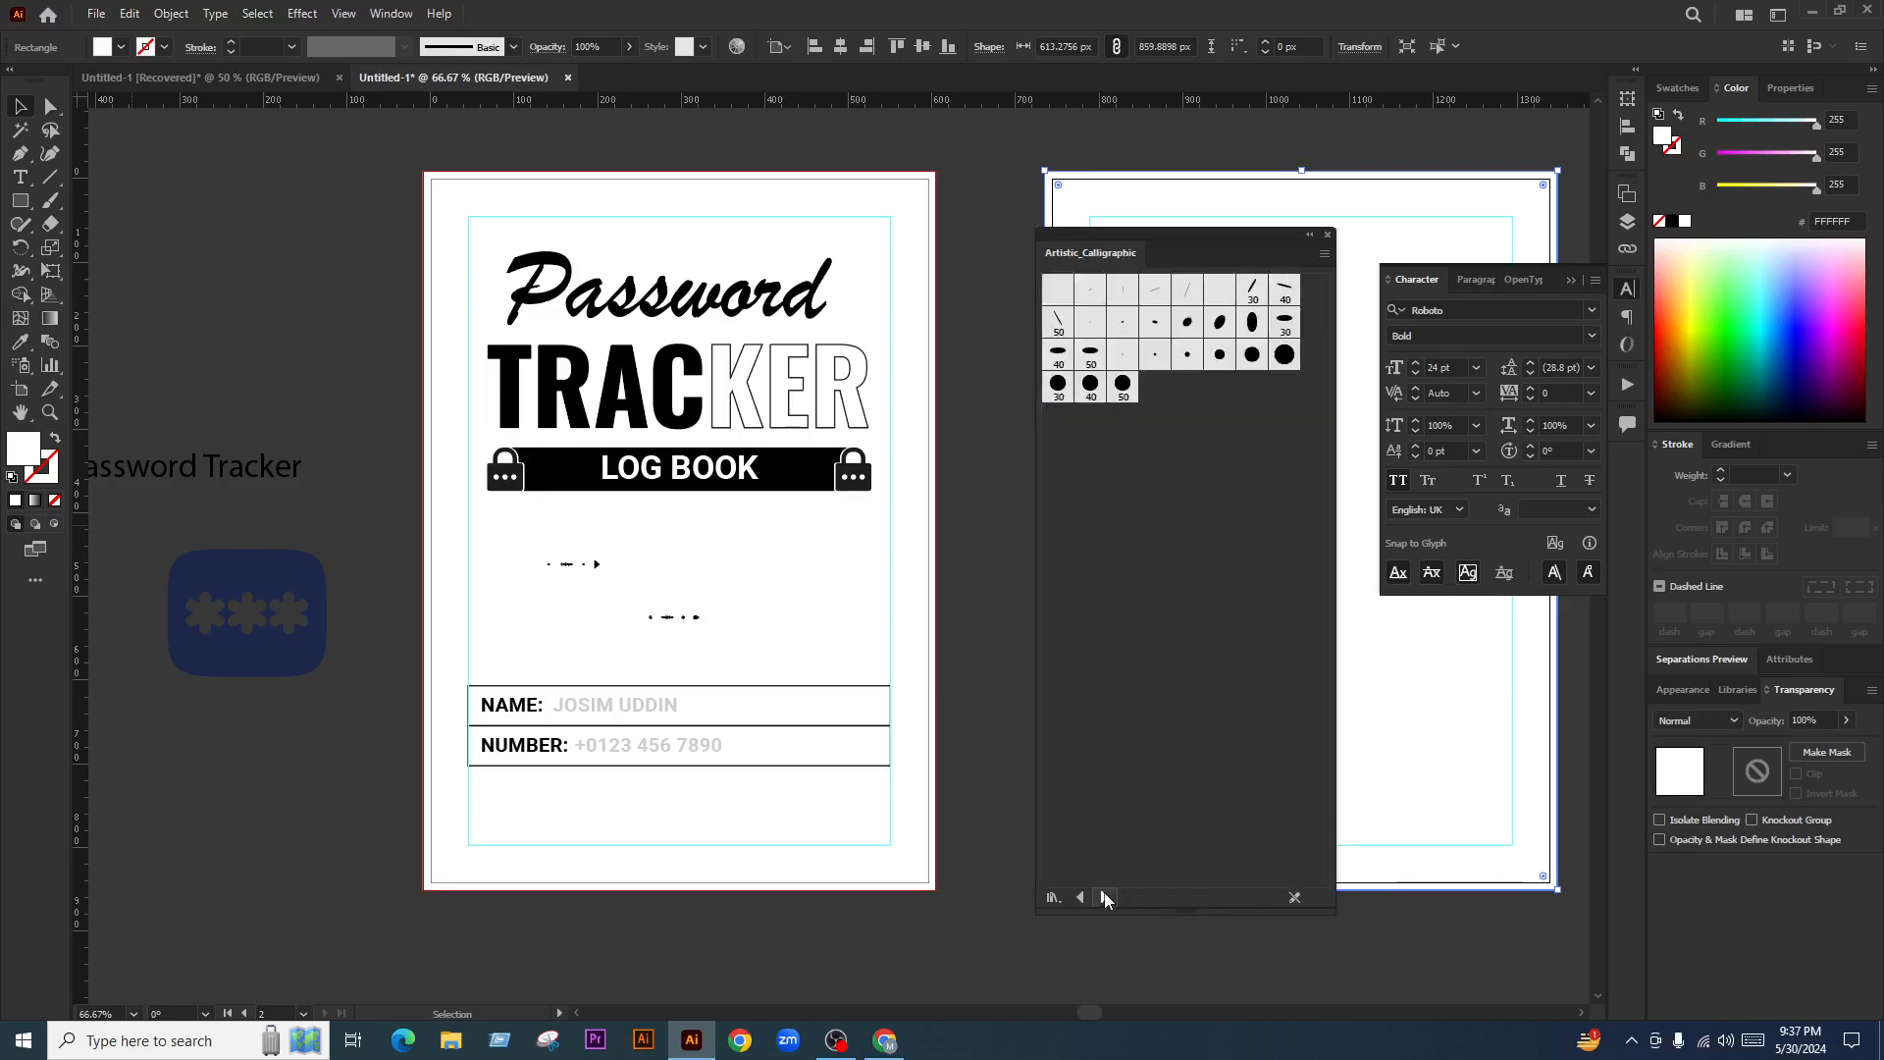
{"action": "left_click", "coordinate": [1105, 897]}
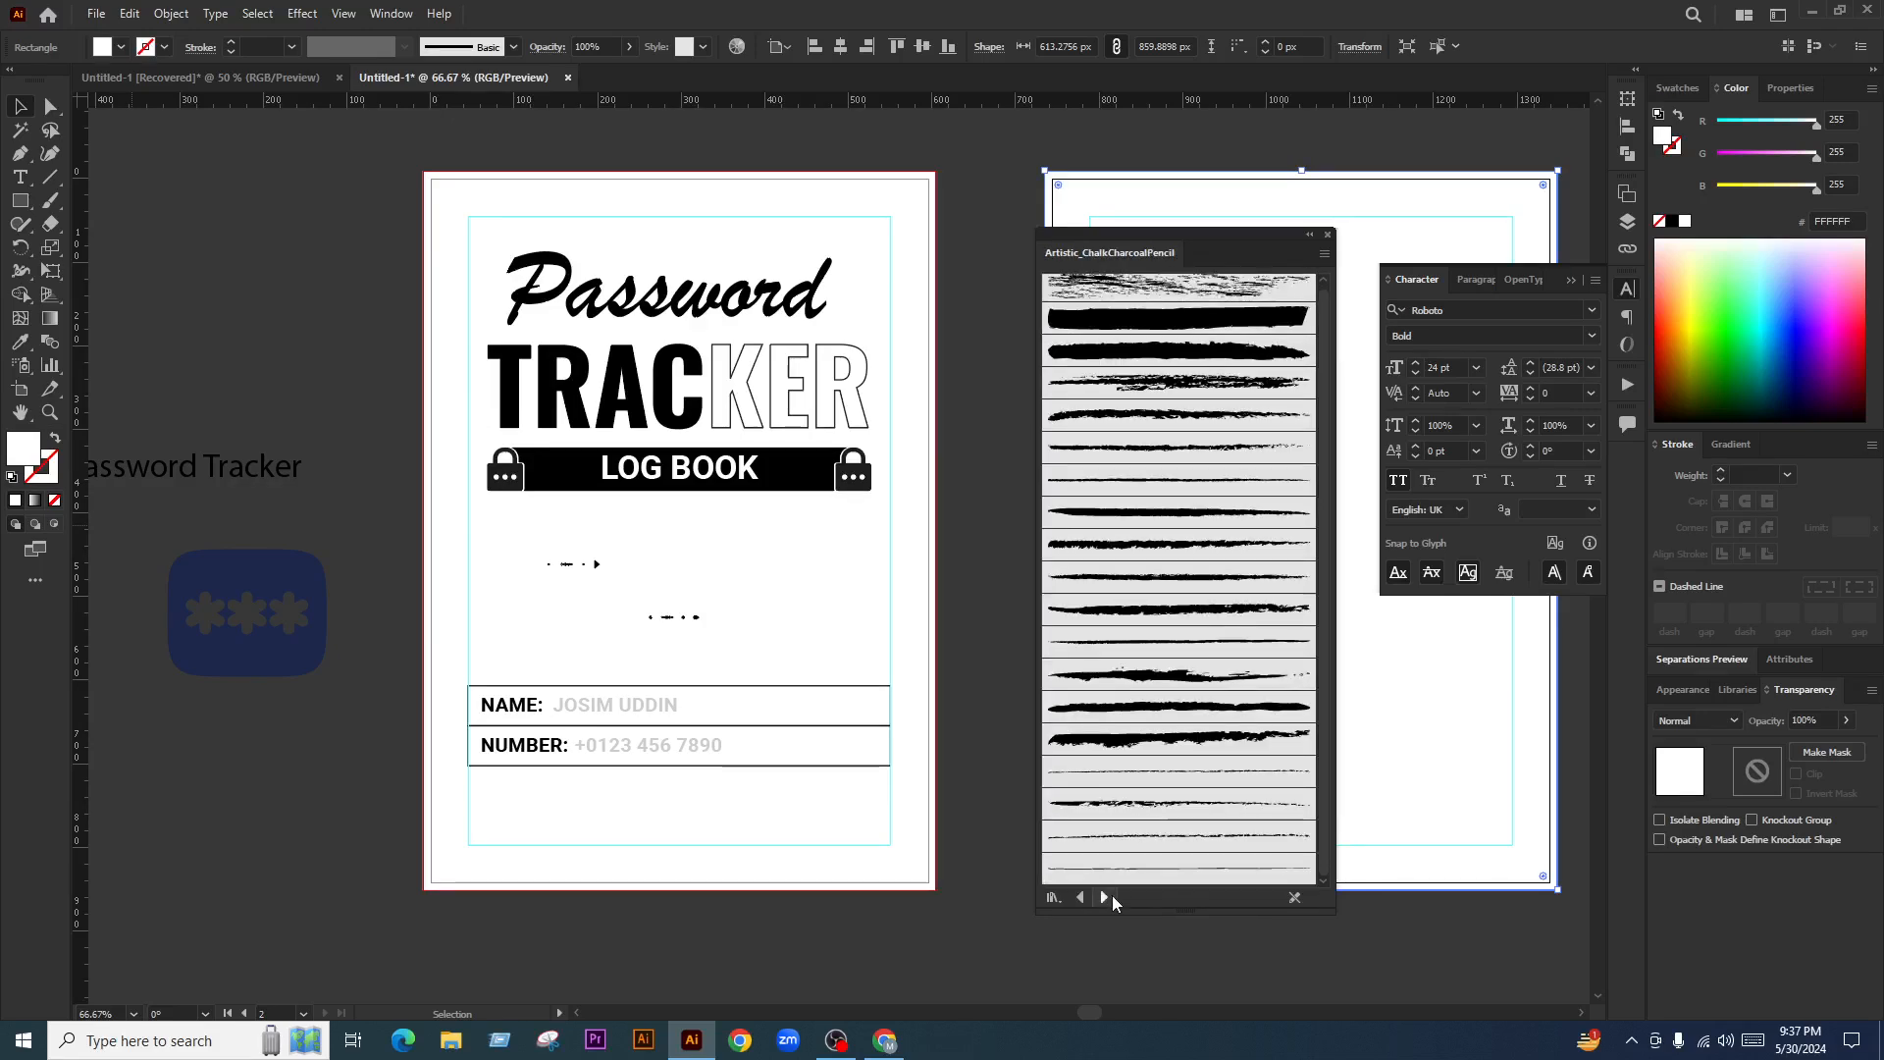
{"action": "left_click", "coordinate": [1105, 897]}
{"action": "left_click", "coordinate": [1105, 897]}
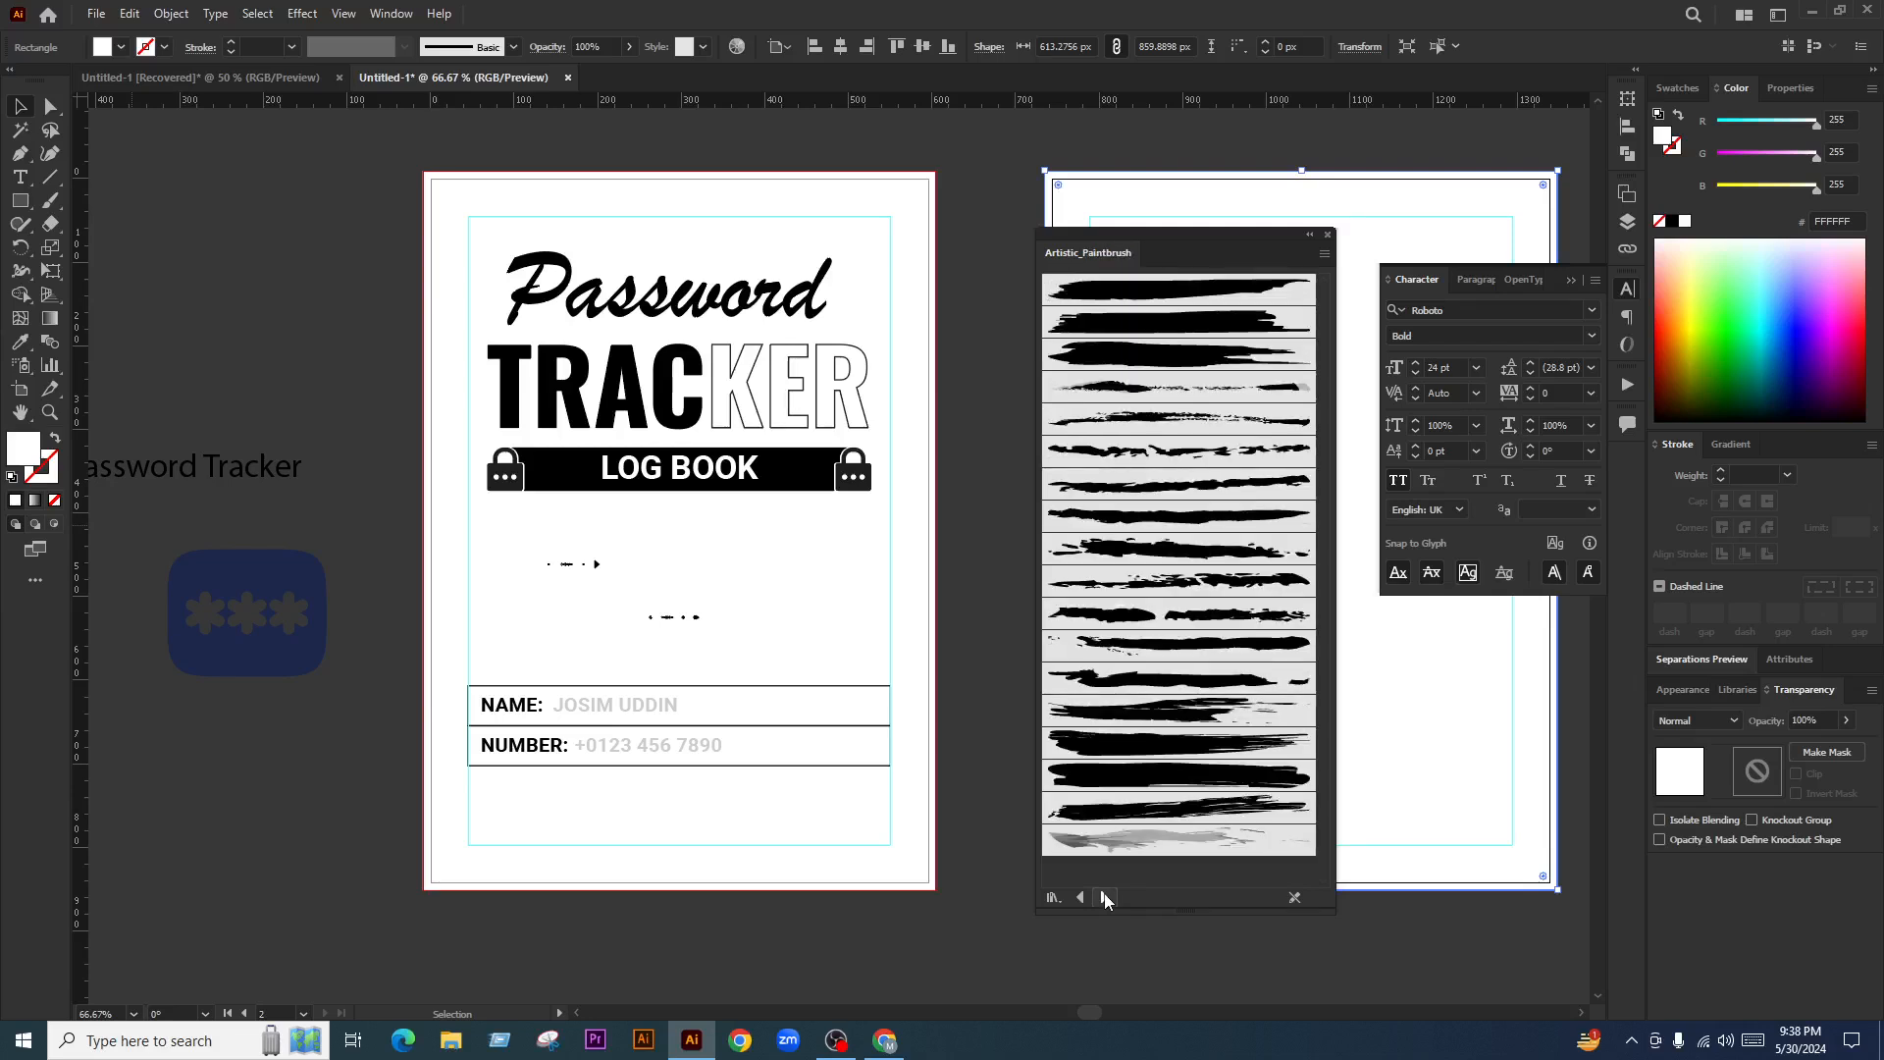
{"action": "left_click", "coordinate": [1105, 896]}
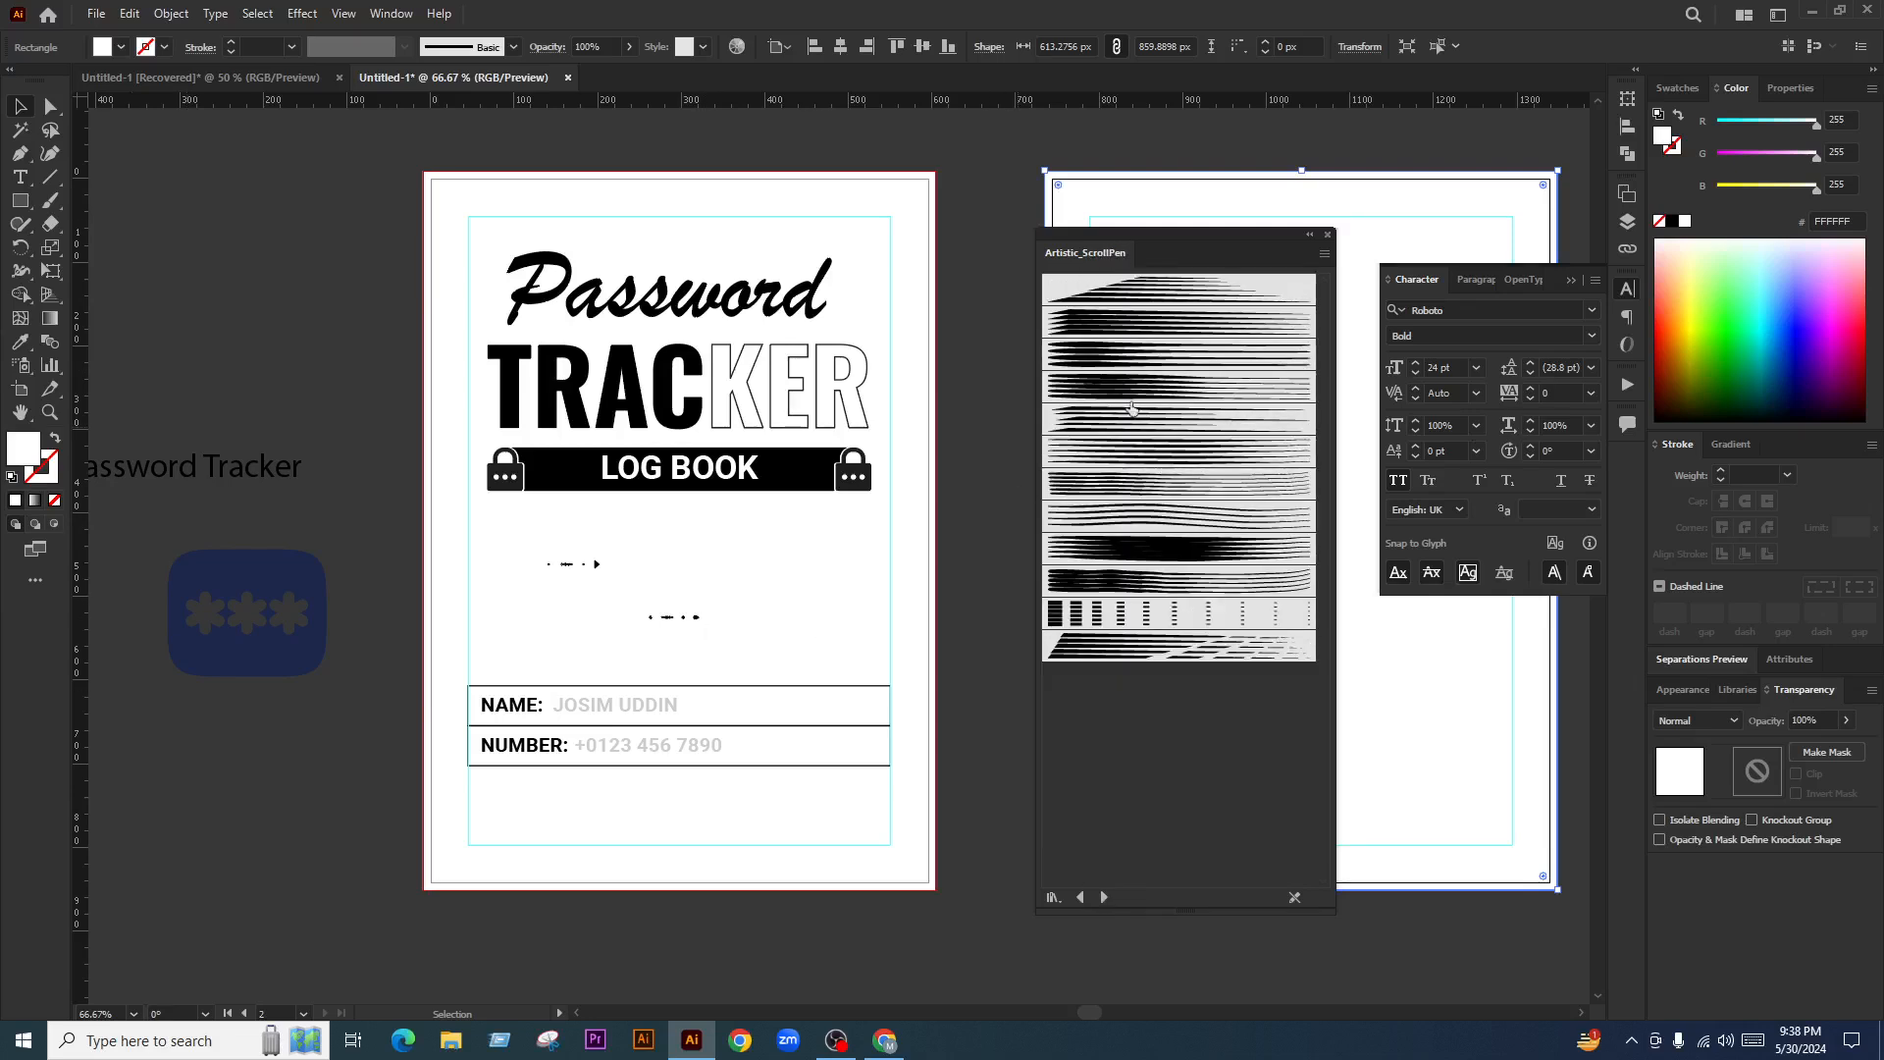
{"action": "left_click", "coordinate": [1104, 896]}
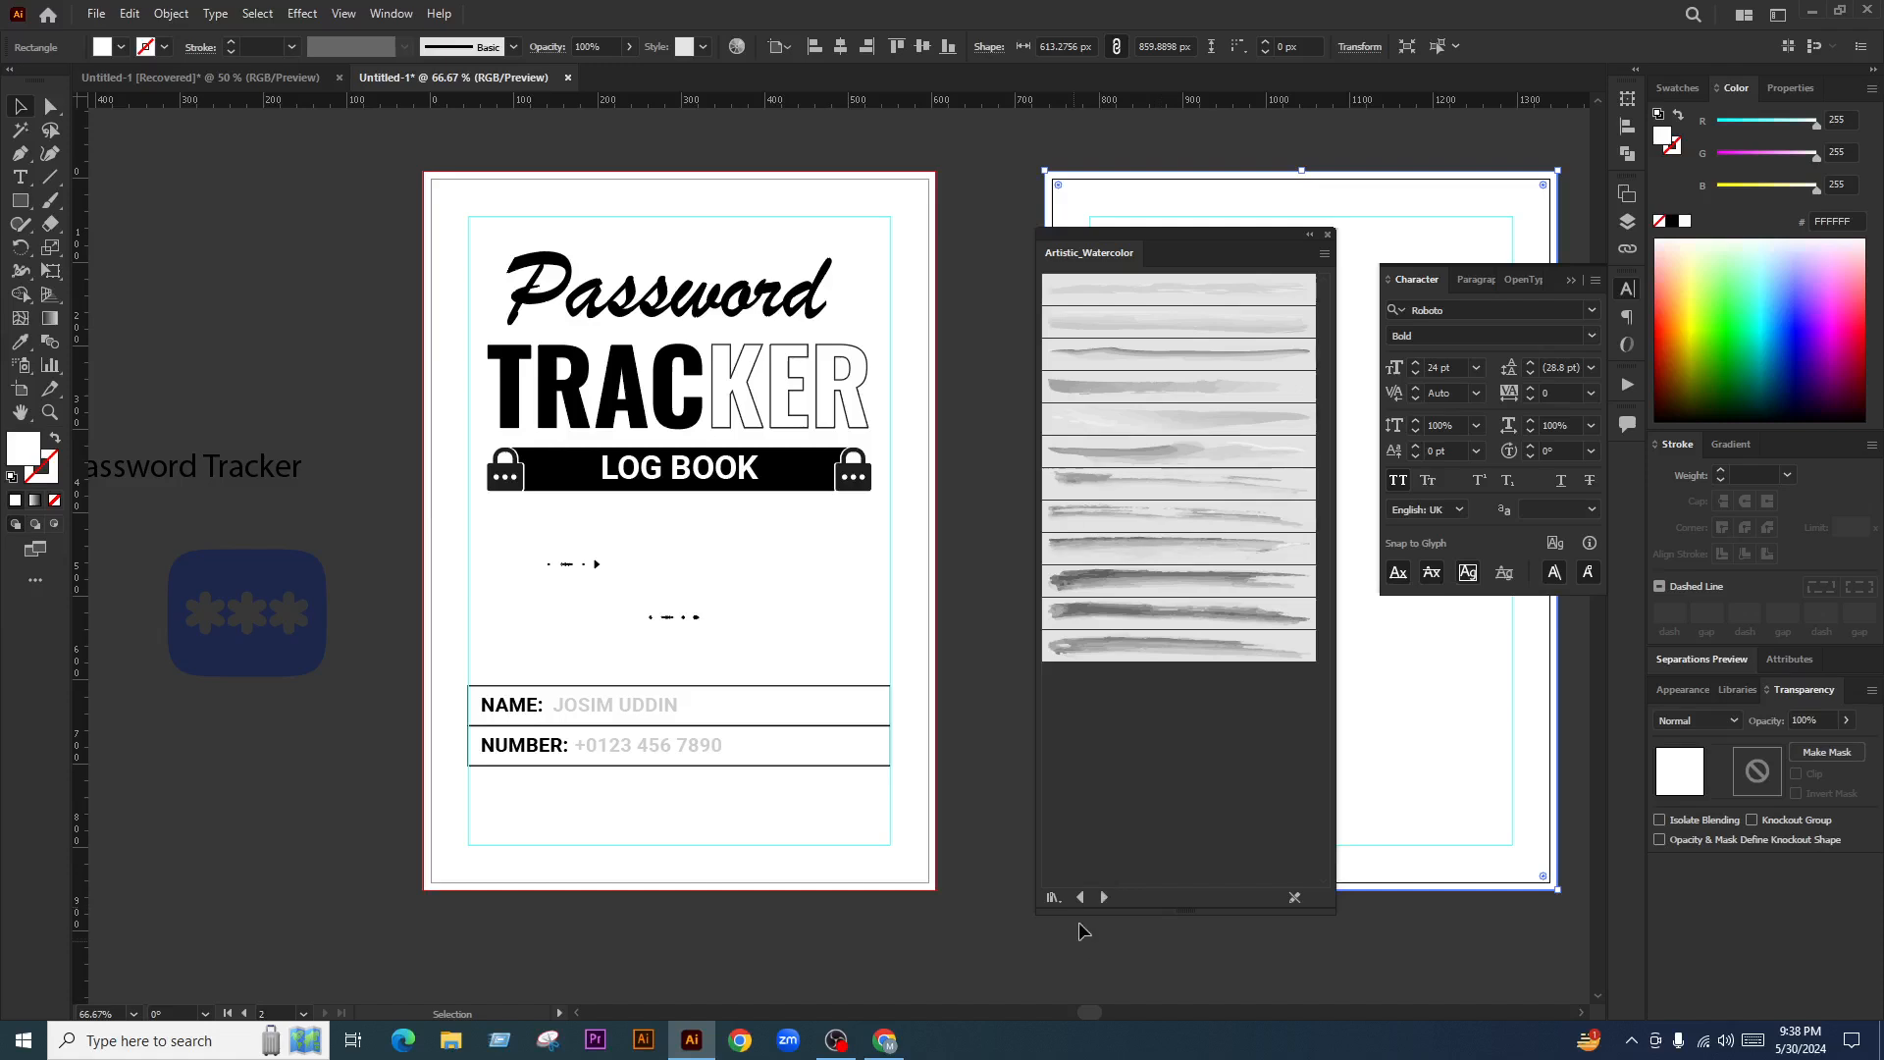
{"action": "left_click", "coordinate": [1104, 897]}
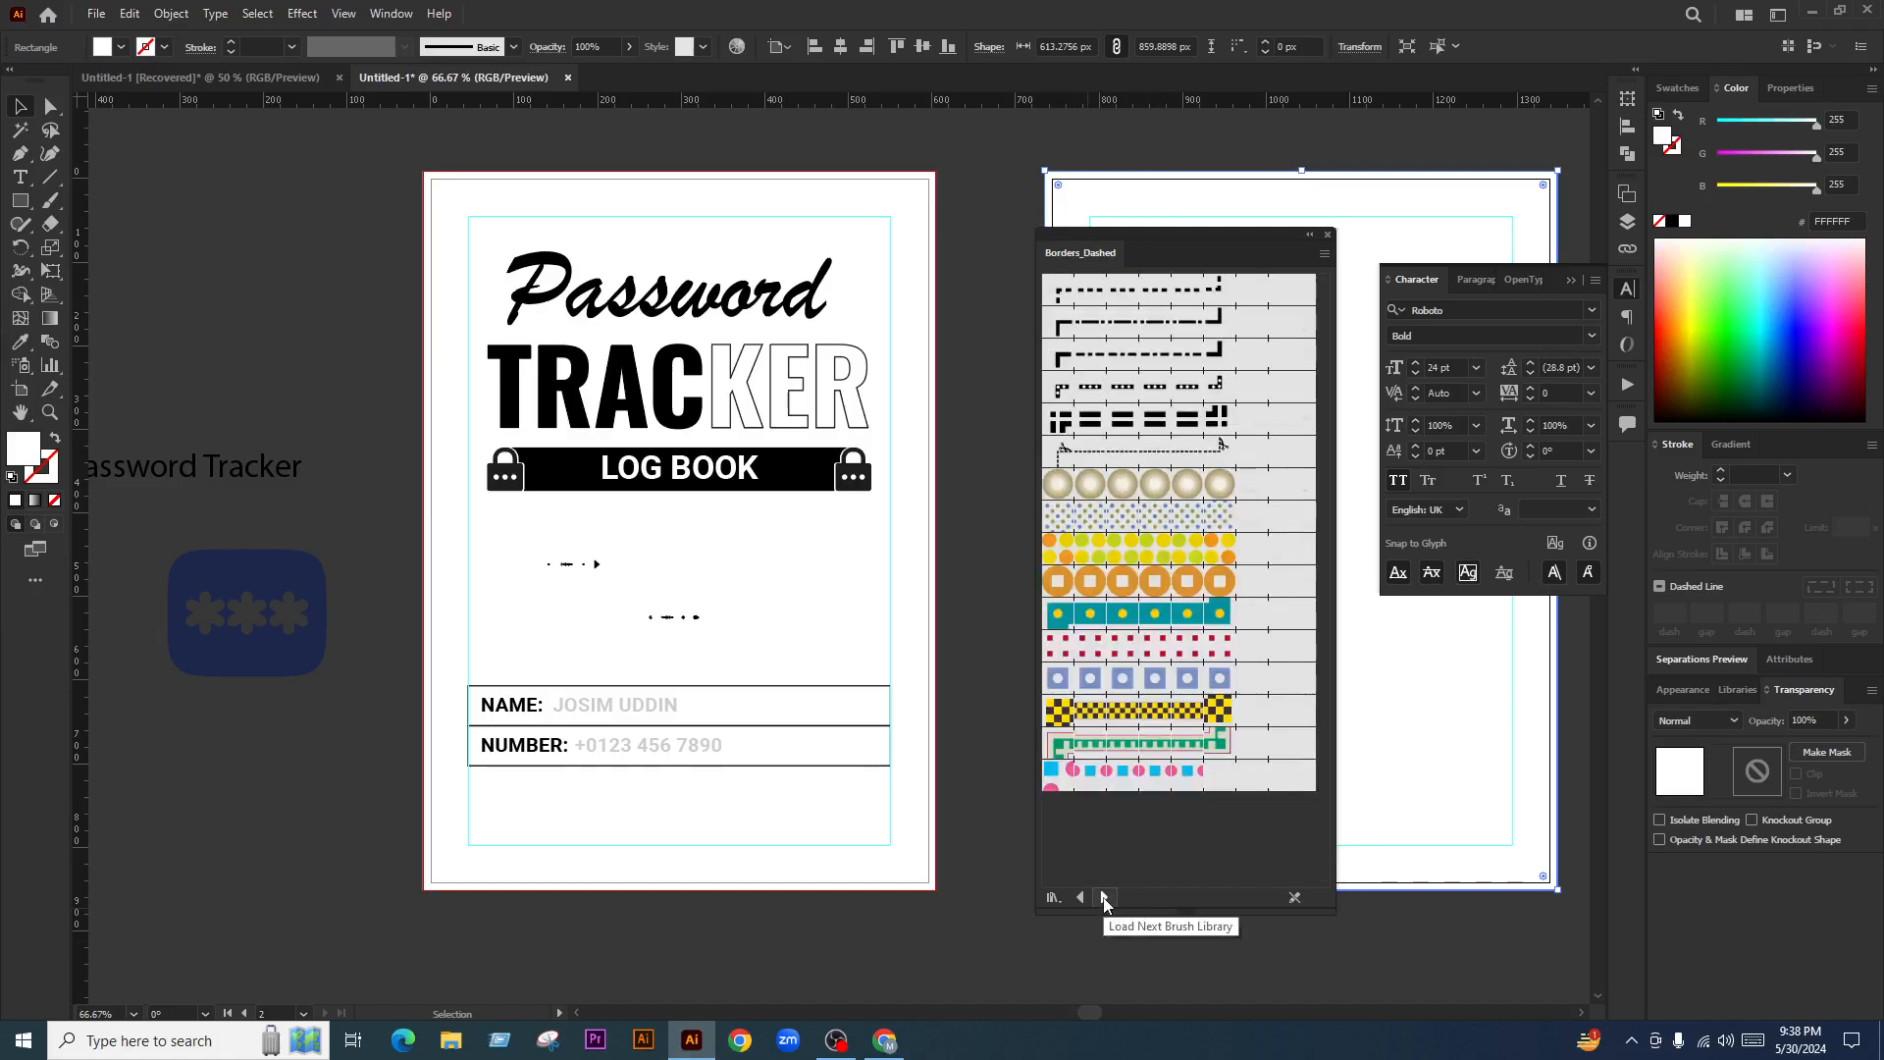
{"action": "left_click", "coordinate": [1104, 897]}
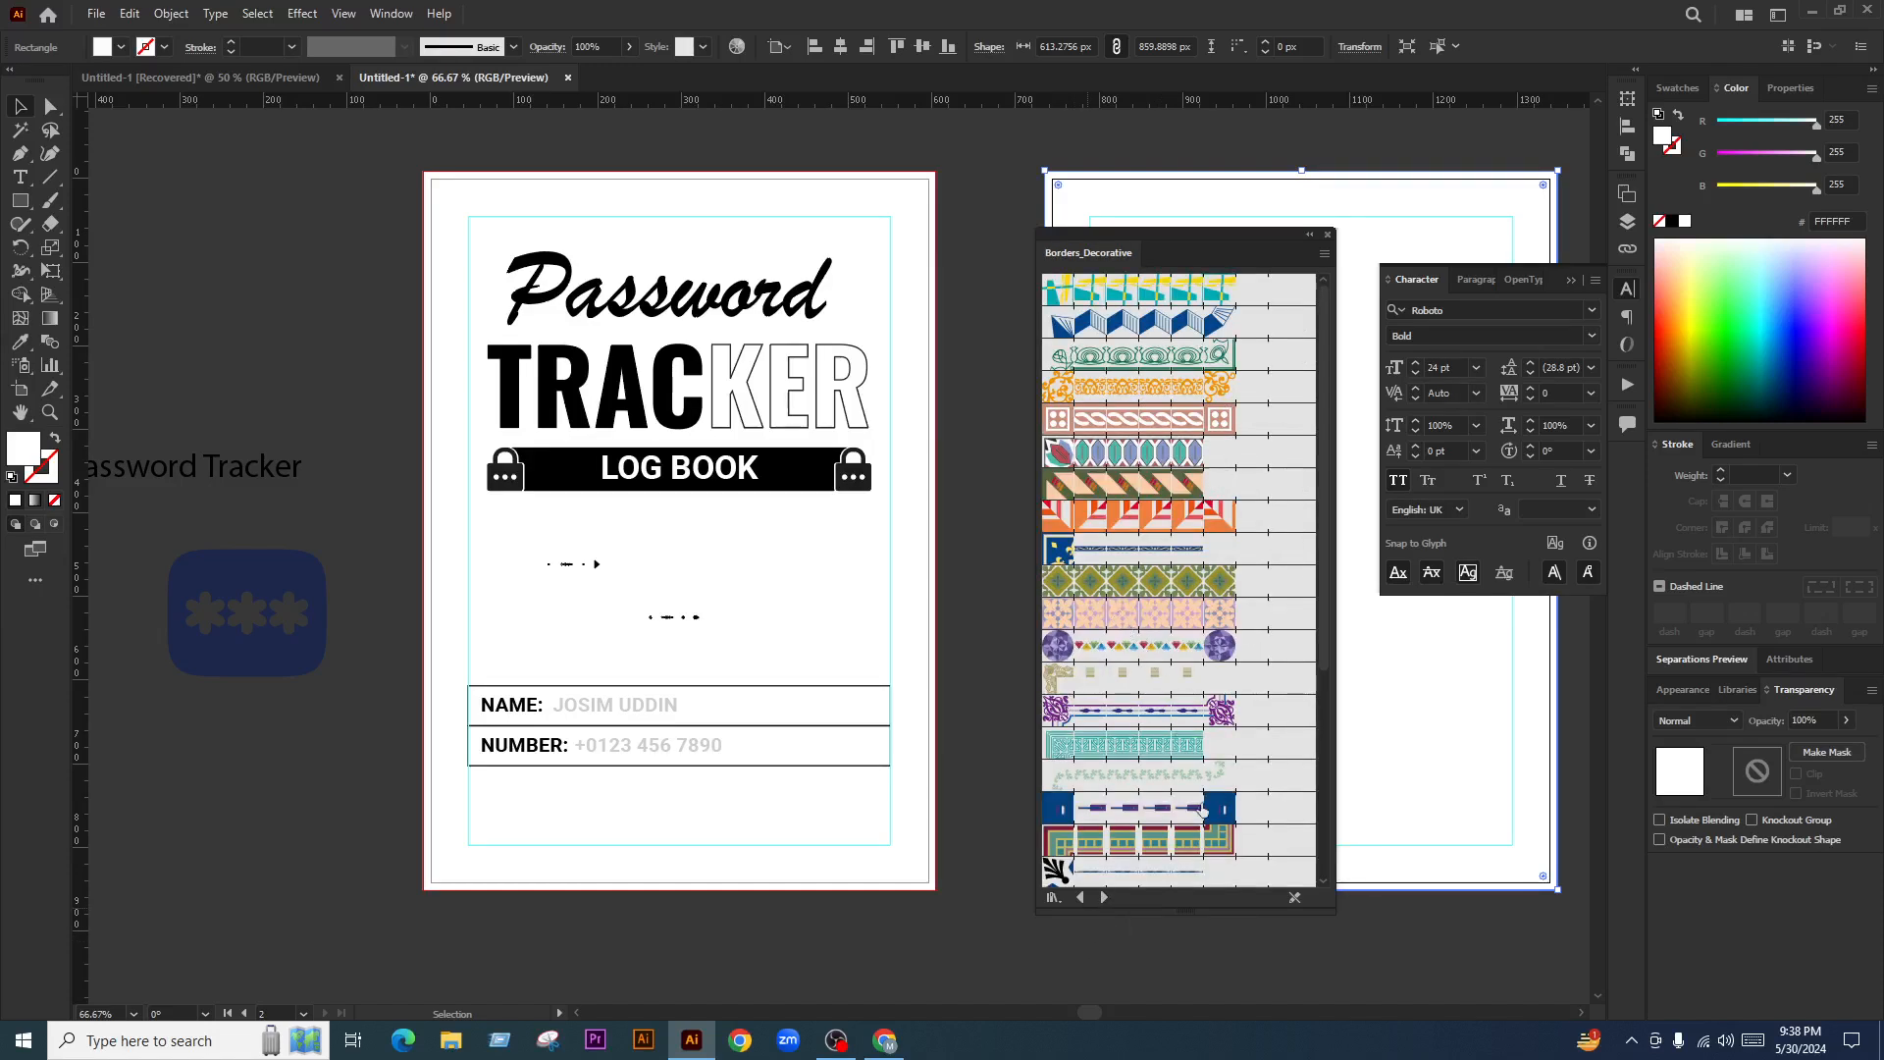
{"action": "scroll", "coordinate": [1201, 710], "scroll_direction": "down", "scroll_amount": 5}
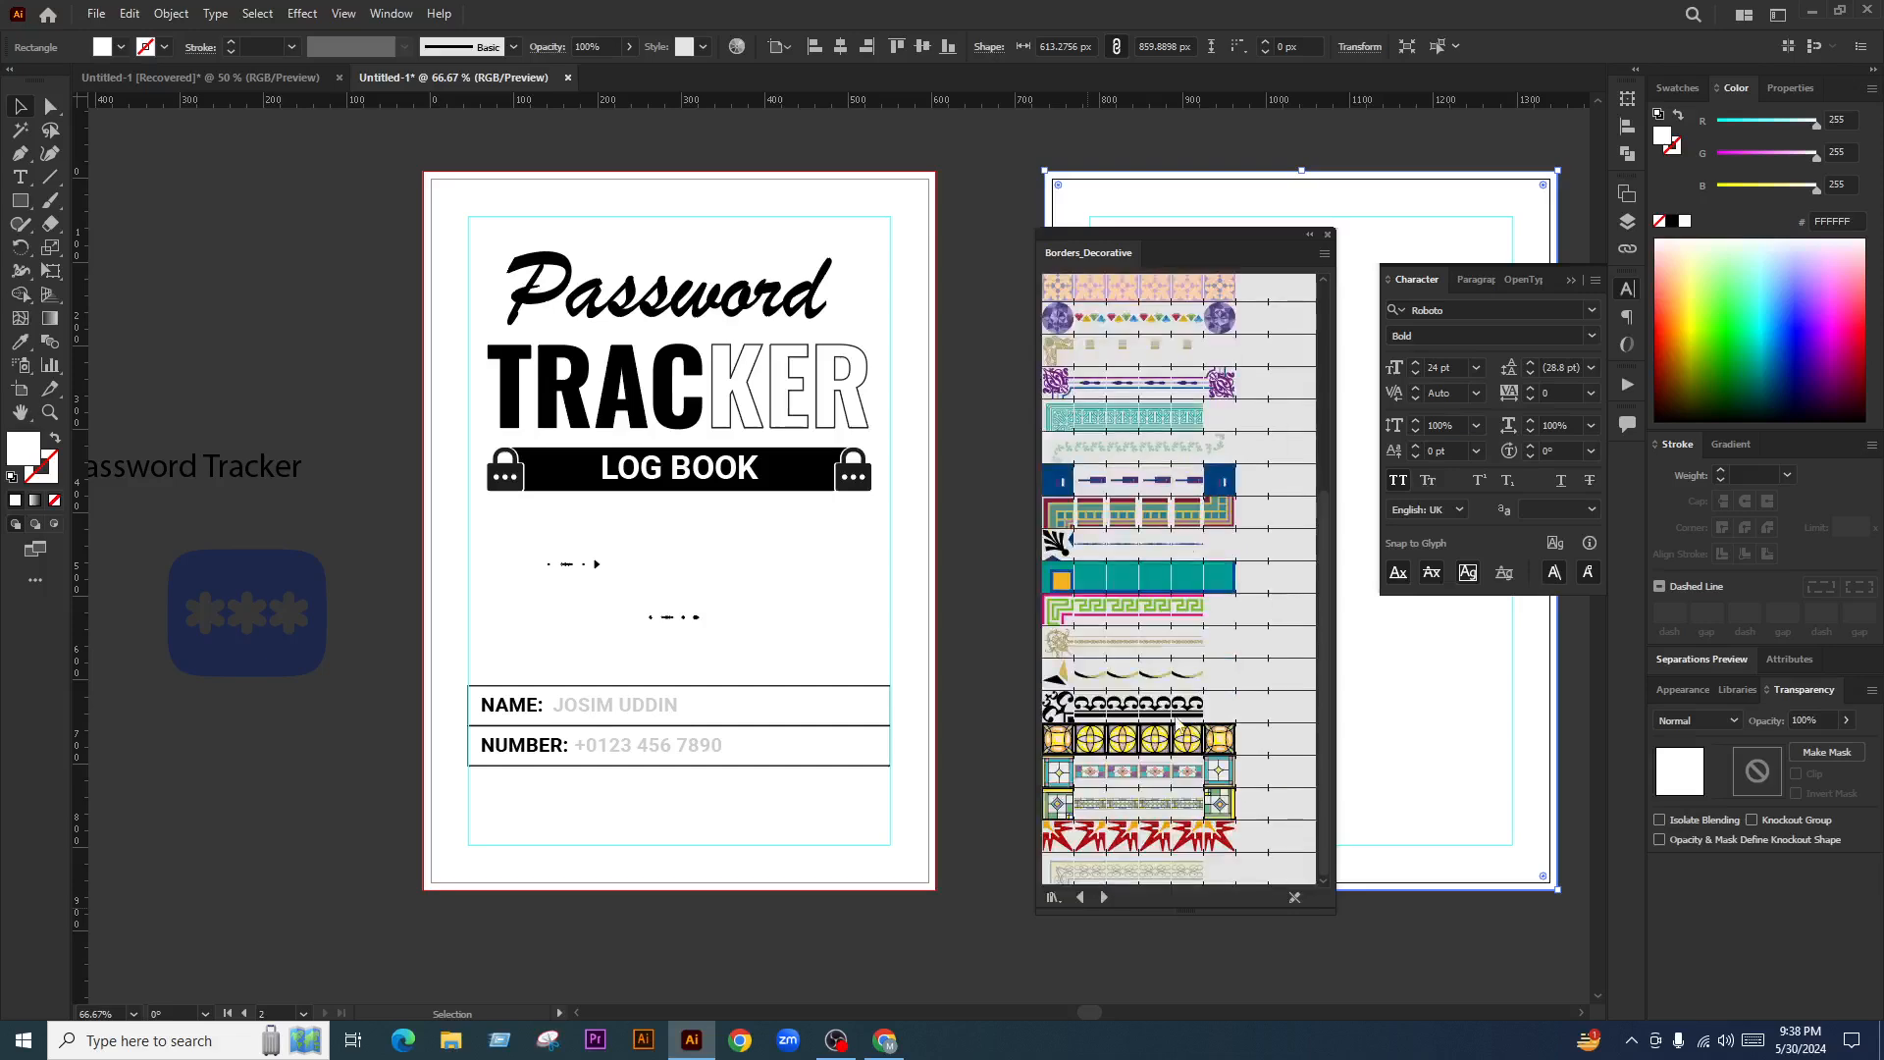
Continue through the Borders and Decorative libraries to Elegant Curl & Floral Brush Set, then switch to the browser
{"action": "left_click", "coordinate": [1104, 897]}
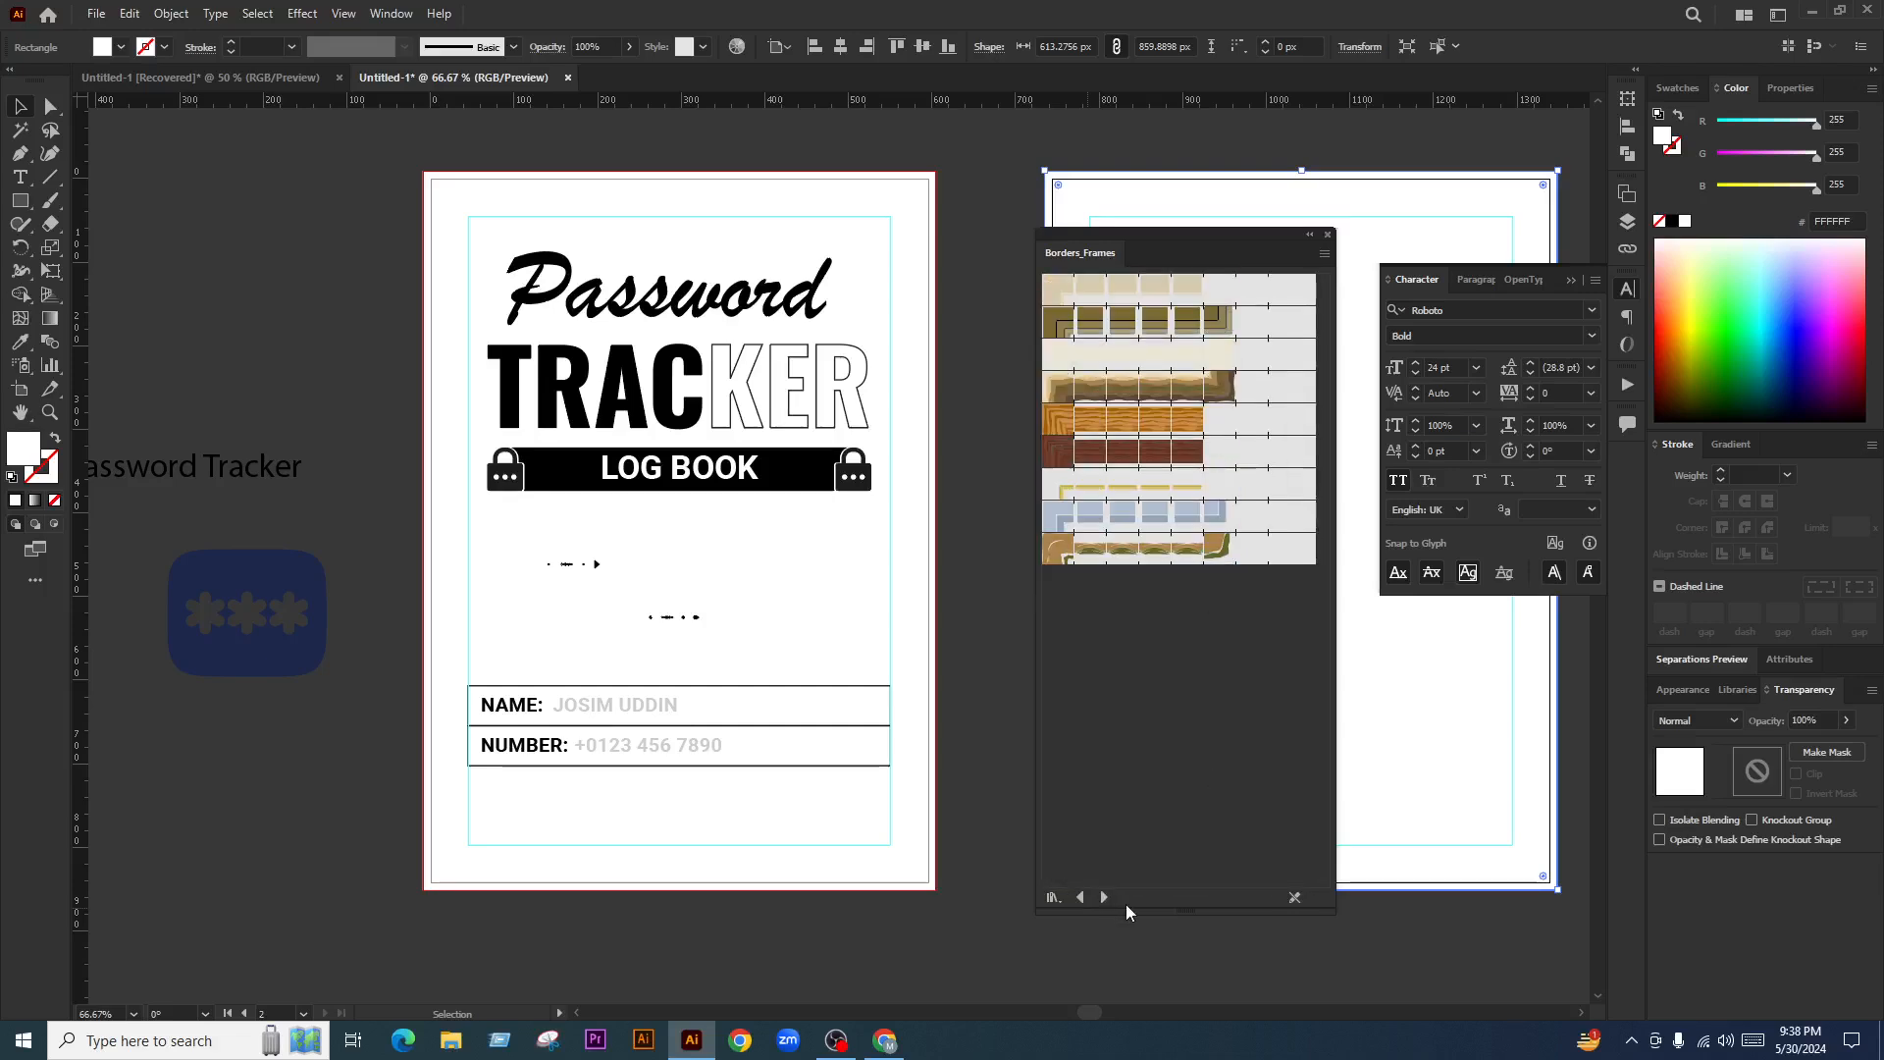
{"action": "left_click", "coordinate": [1106, 897]}
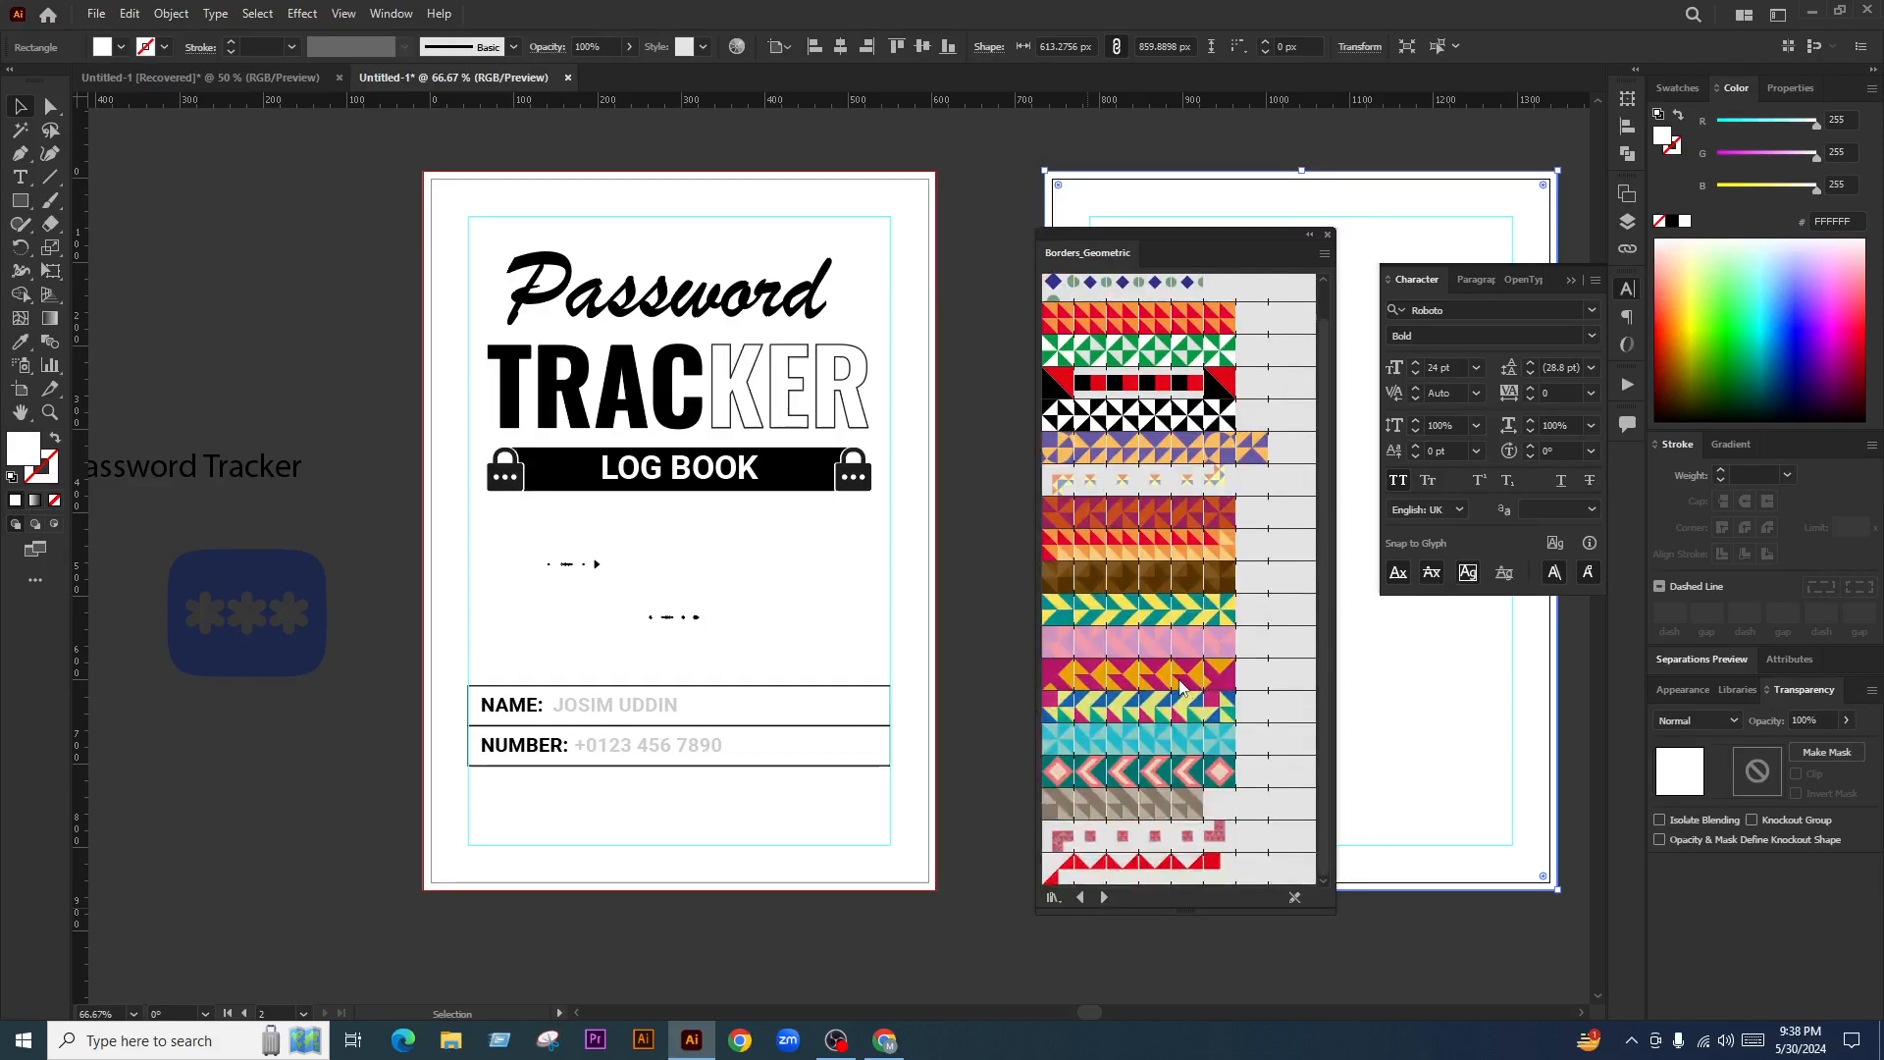
{"action": "left_click", "coordinate": [1104, 897]}
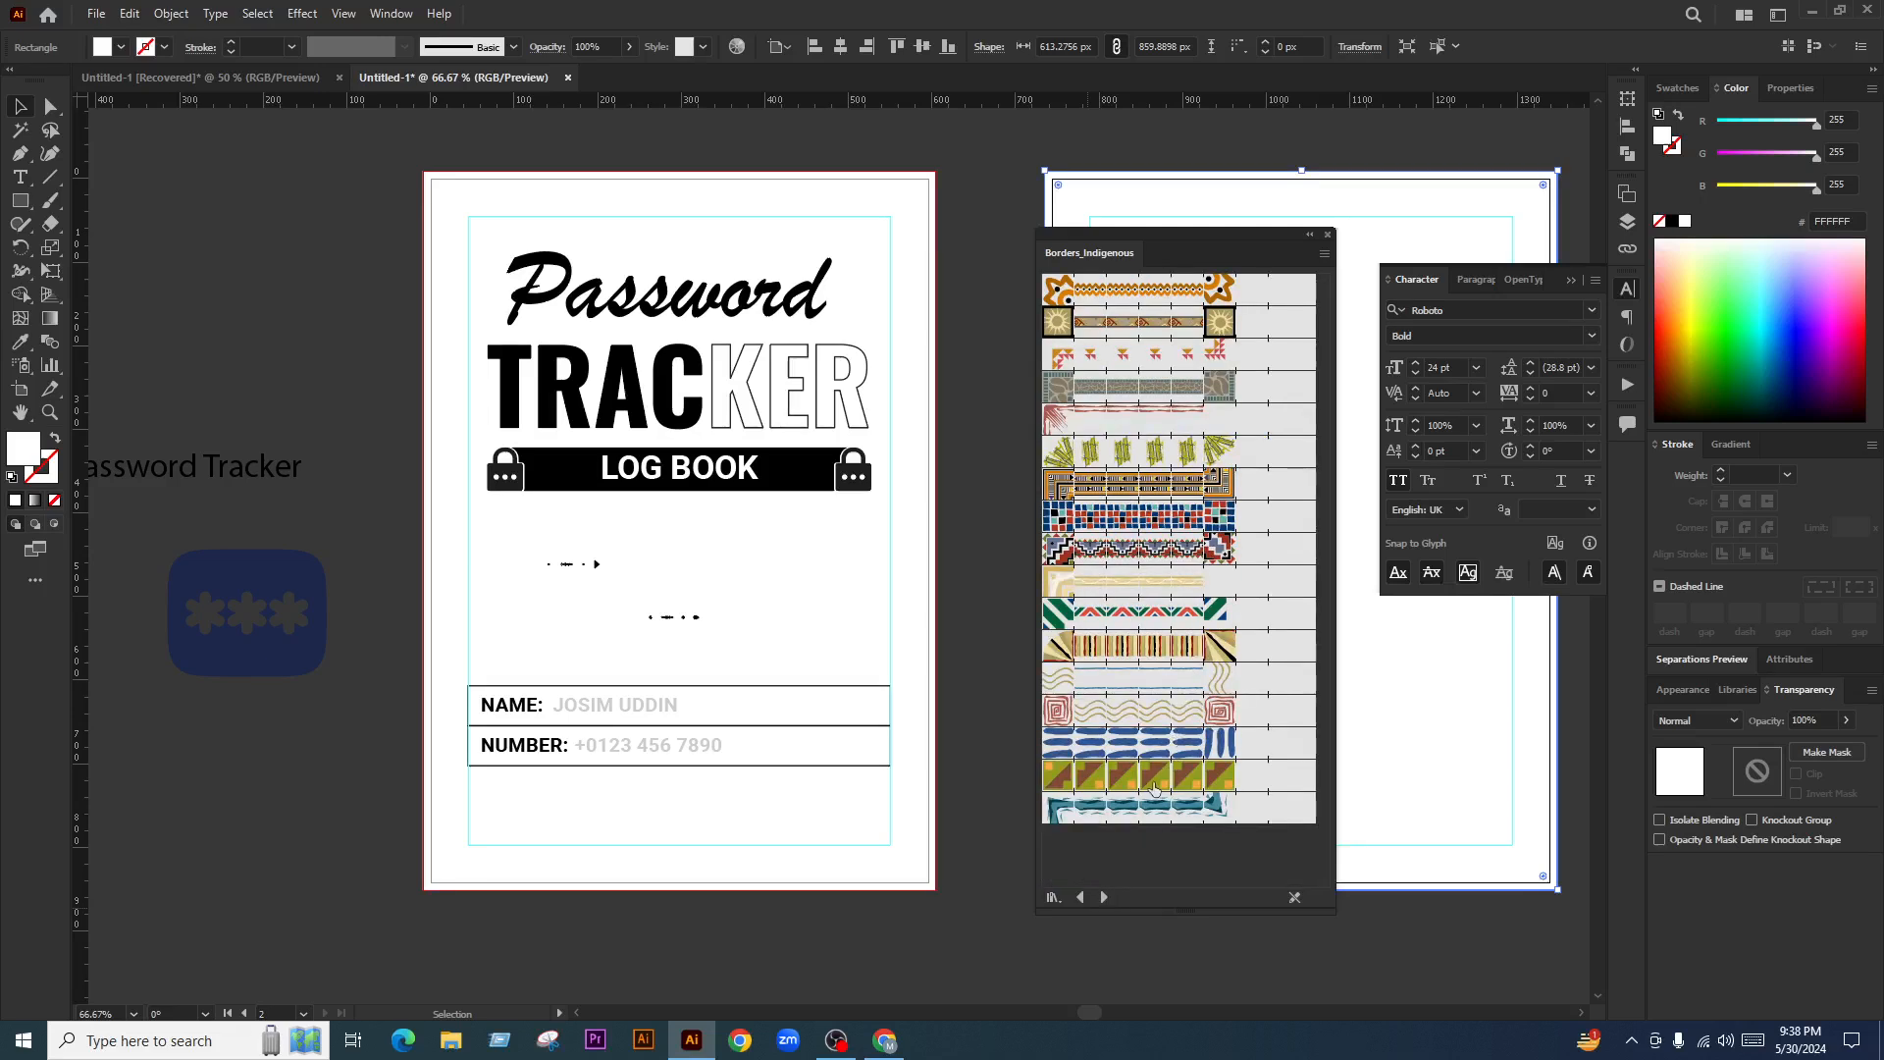
{"action": "left_click", "coordinate": [1104, 896]}
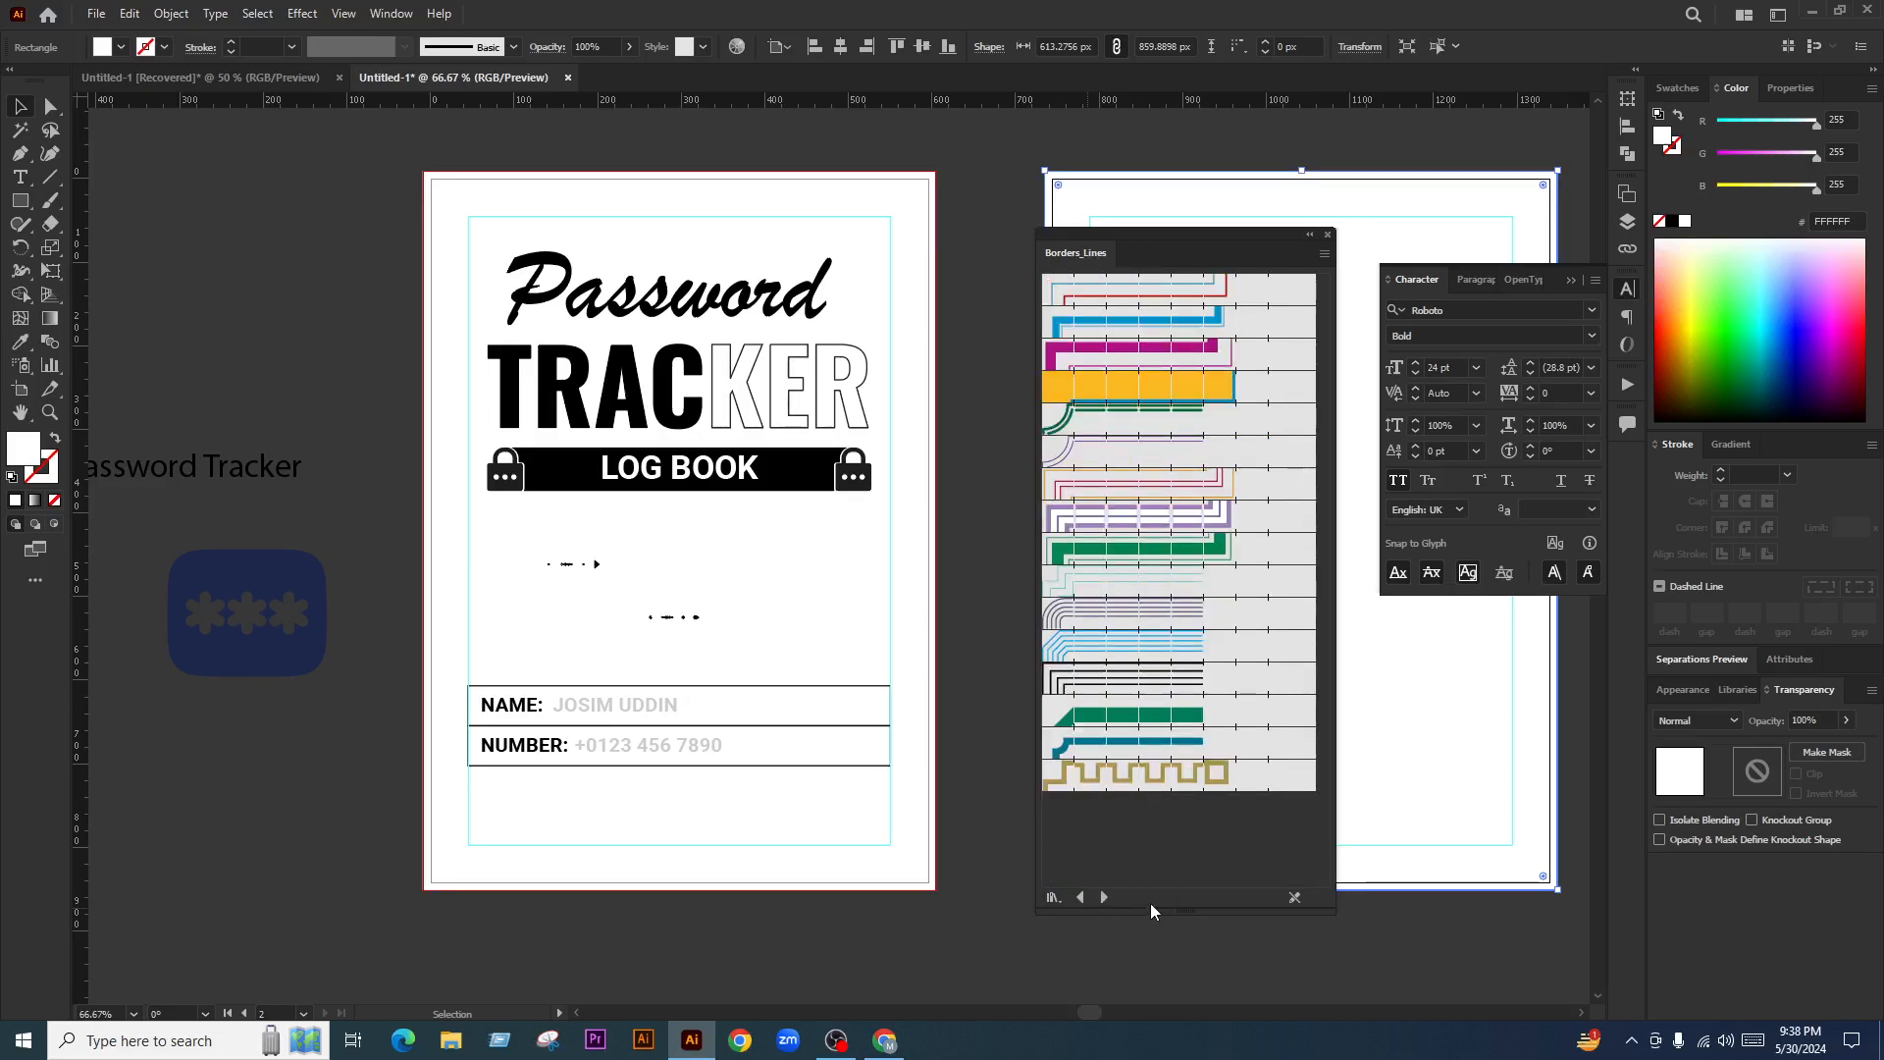
{"action": "left_click", "coordinate": [1104, 897]}
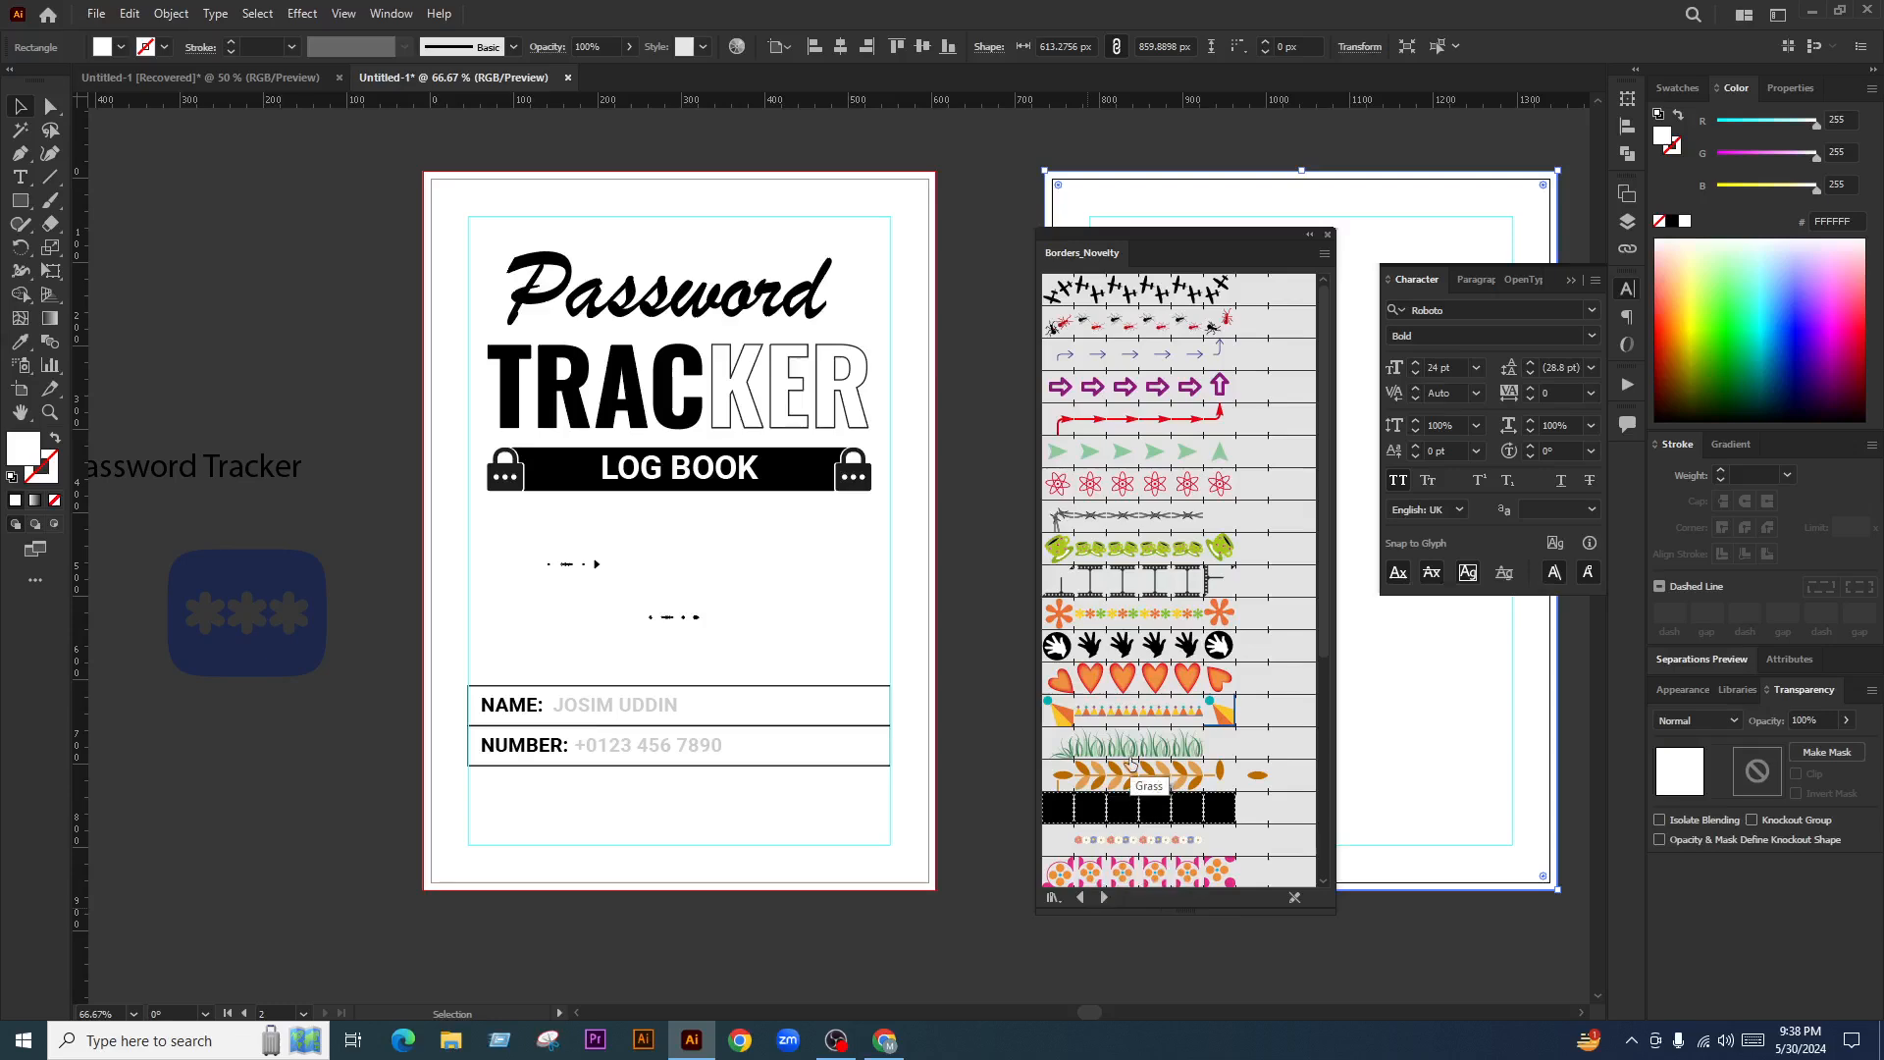
{"action": "scroll", "coordinate": [1132, 763], "scroll_direction": "down", "scroll_amount": 5}
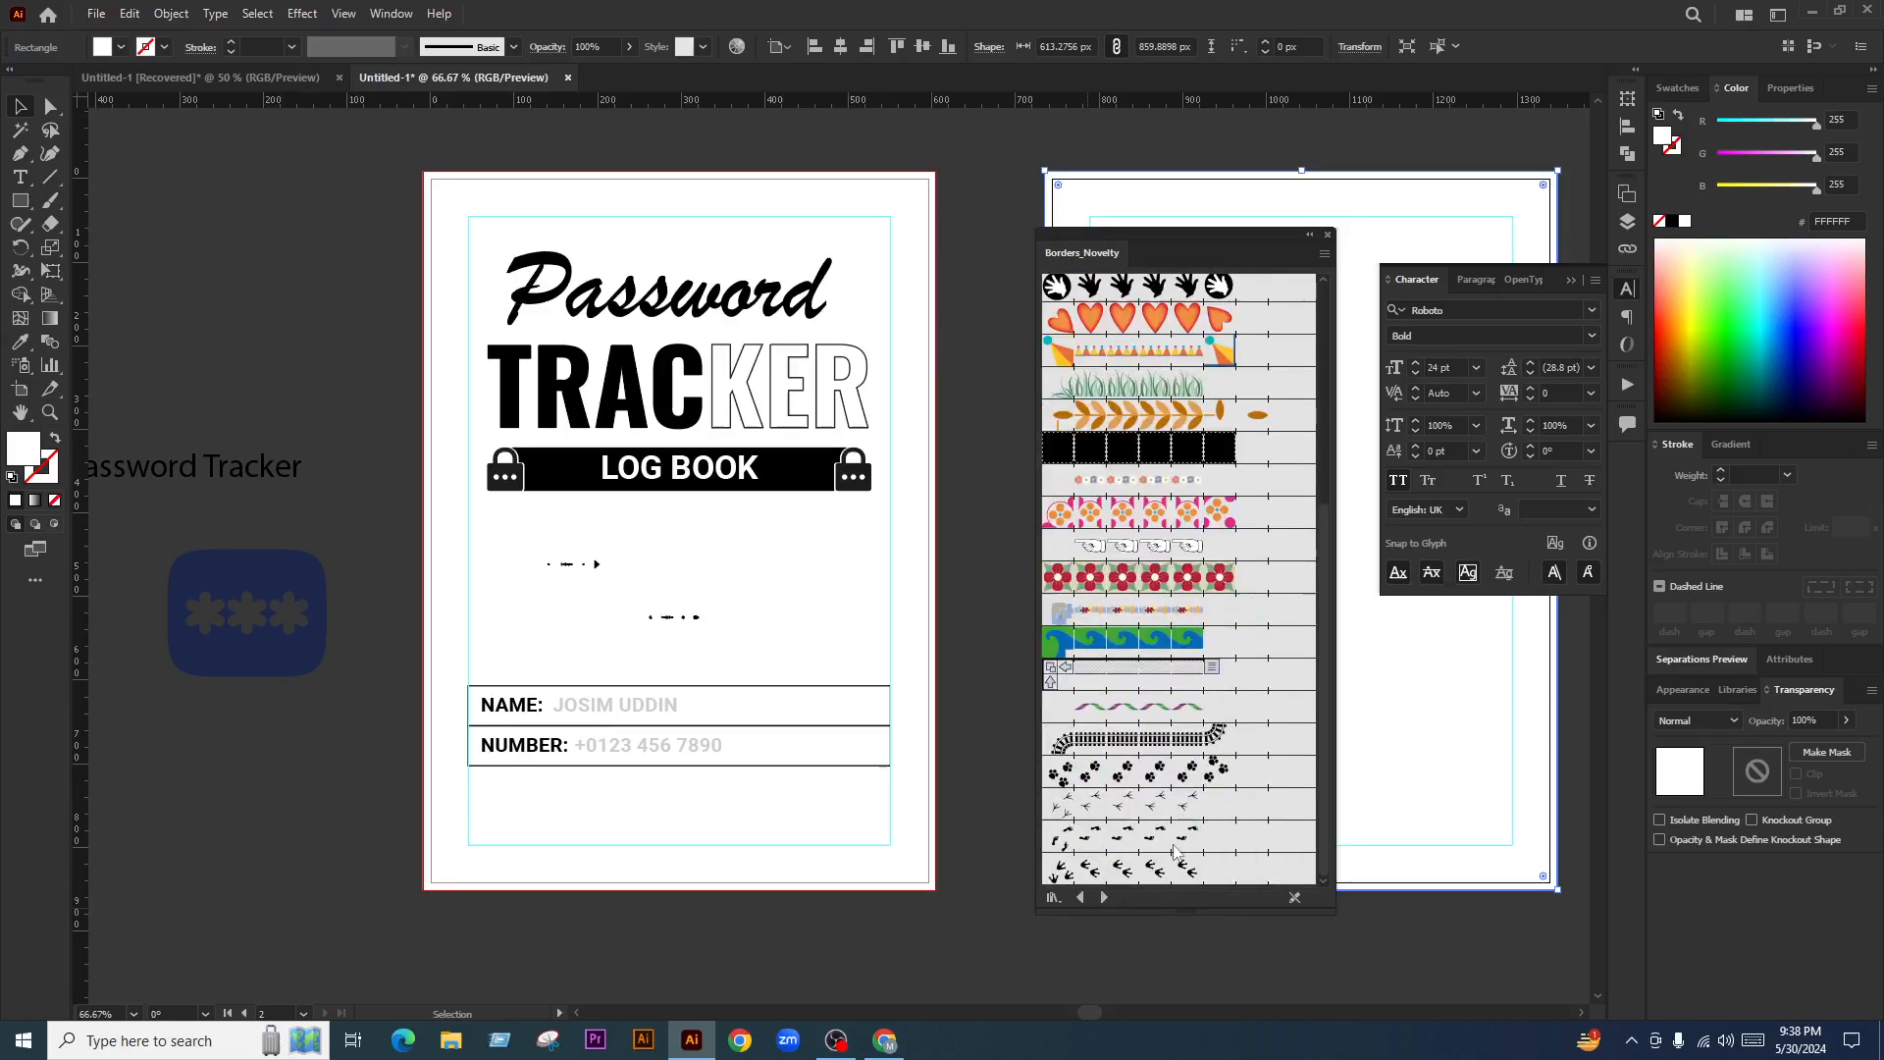
{"action": "left_click", "coordinate": [1104, 897]}
{"action": "left_click", "coordinate": [1105, 897]}
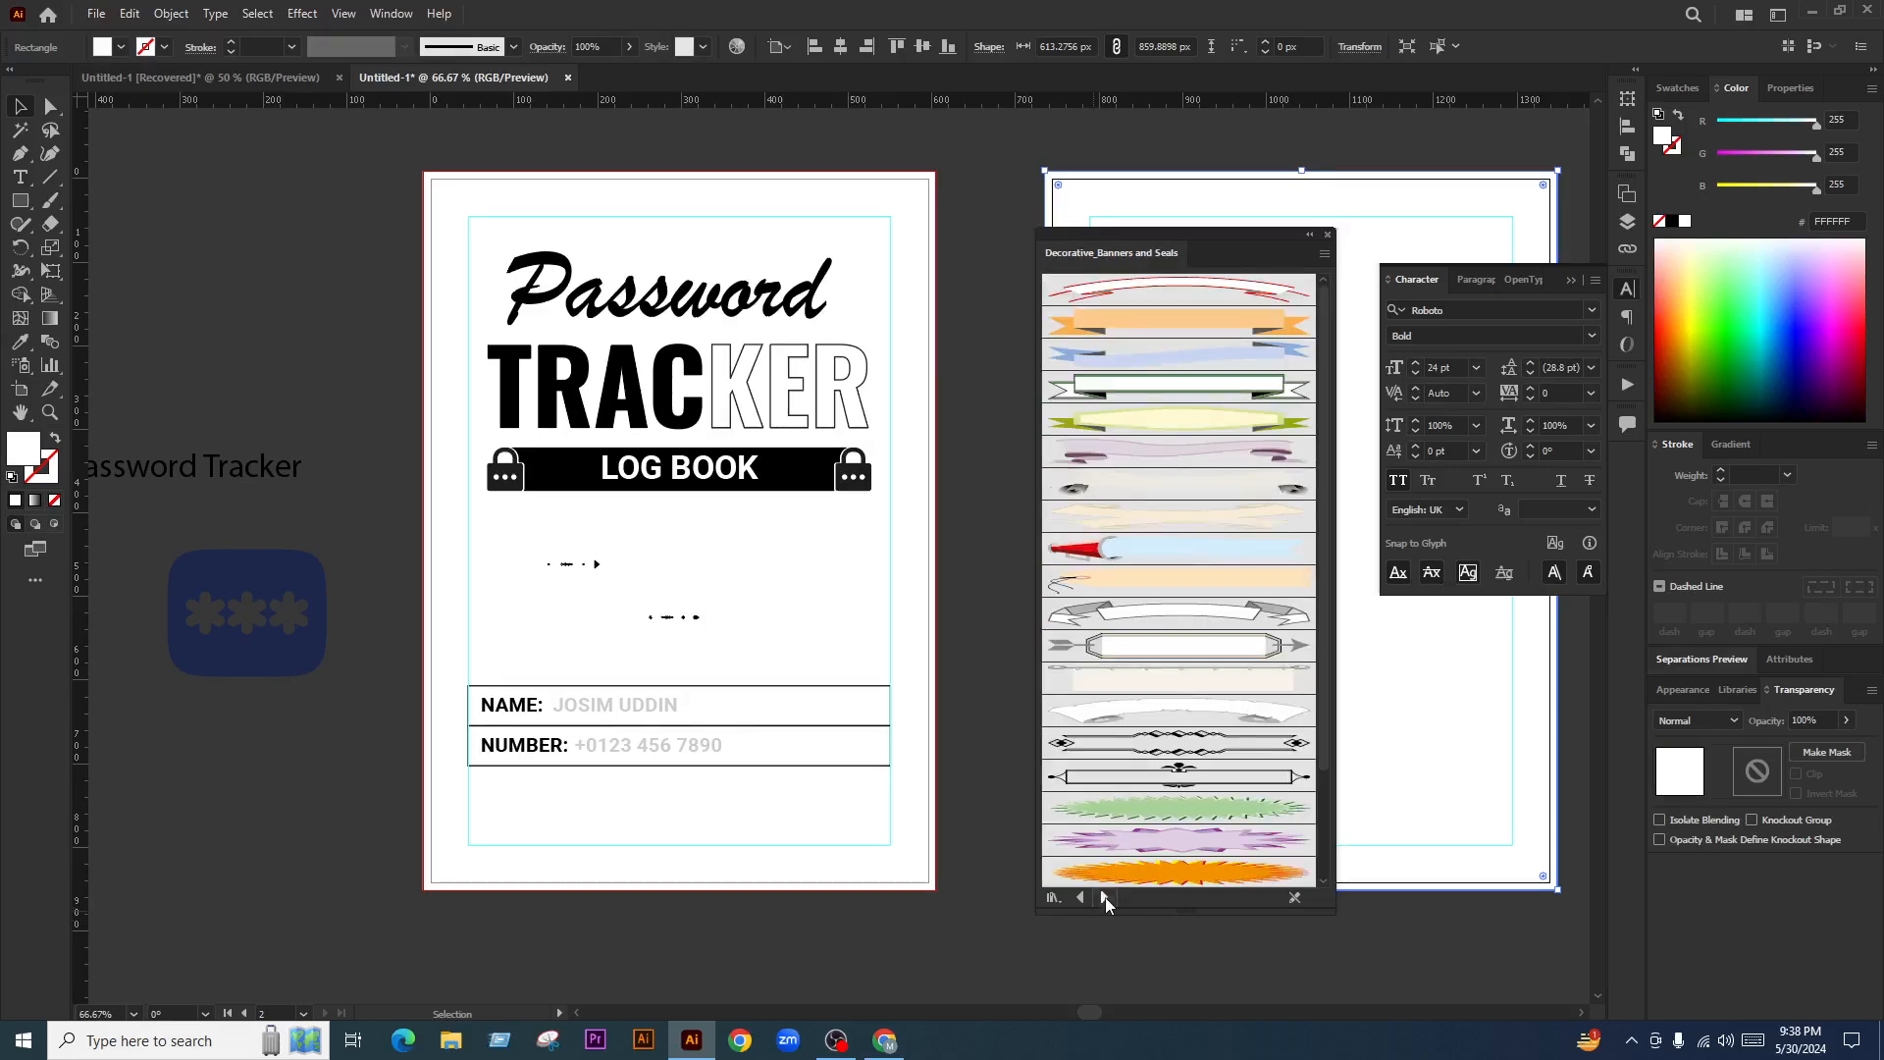
{"action": "left_click", "coordinate": [1105, 897]}
{"action": "left_click", "coordinate": [1105, 897]}
{"action": "left_click", "coordinate": [1105, 897]}
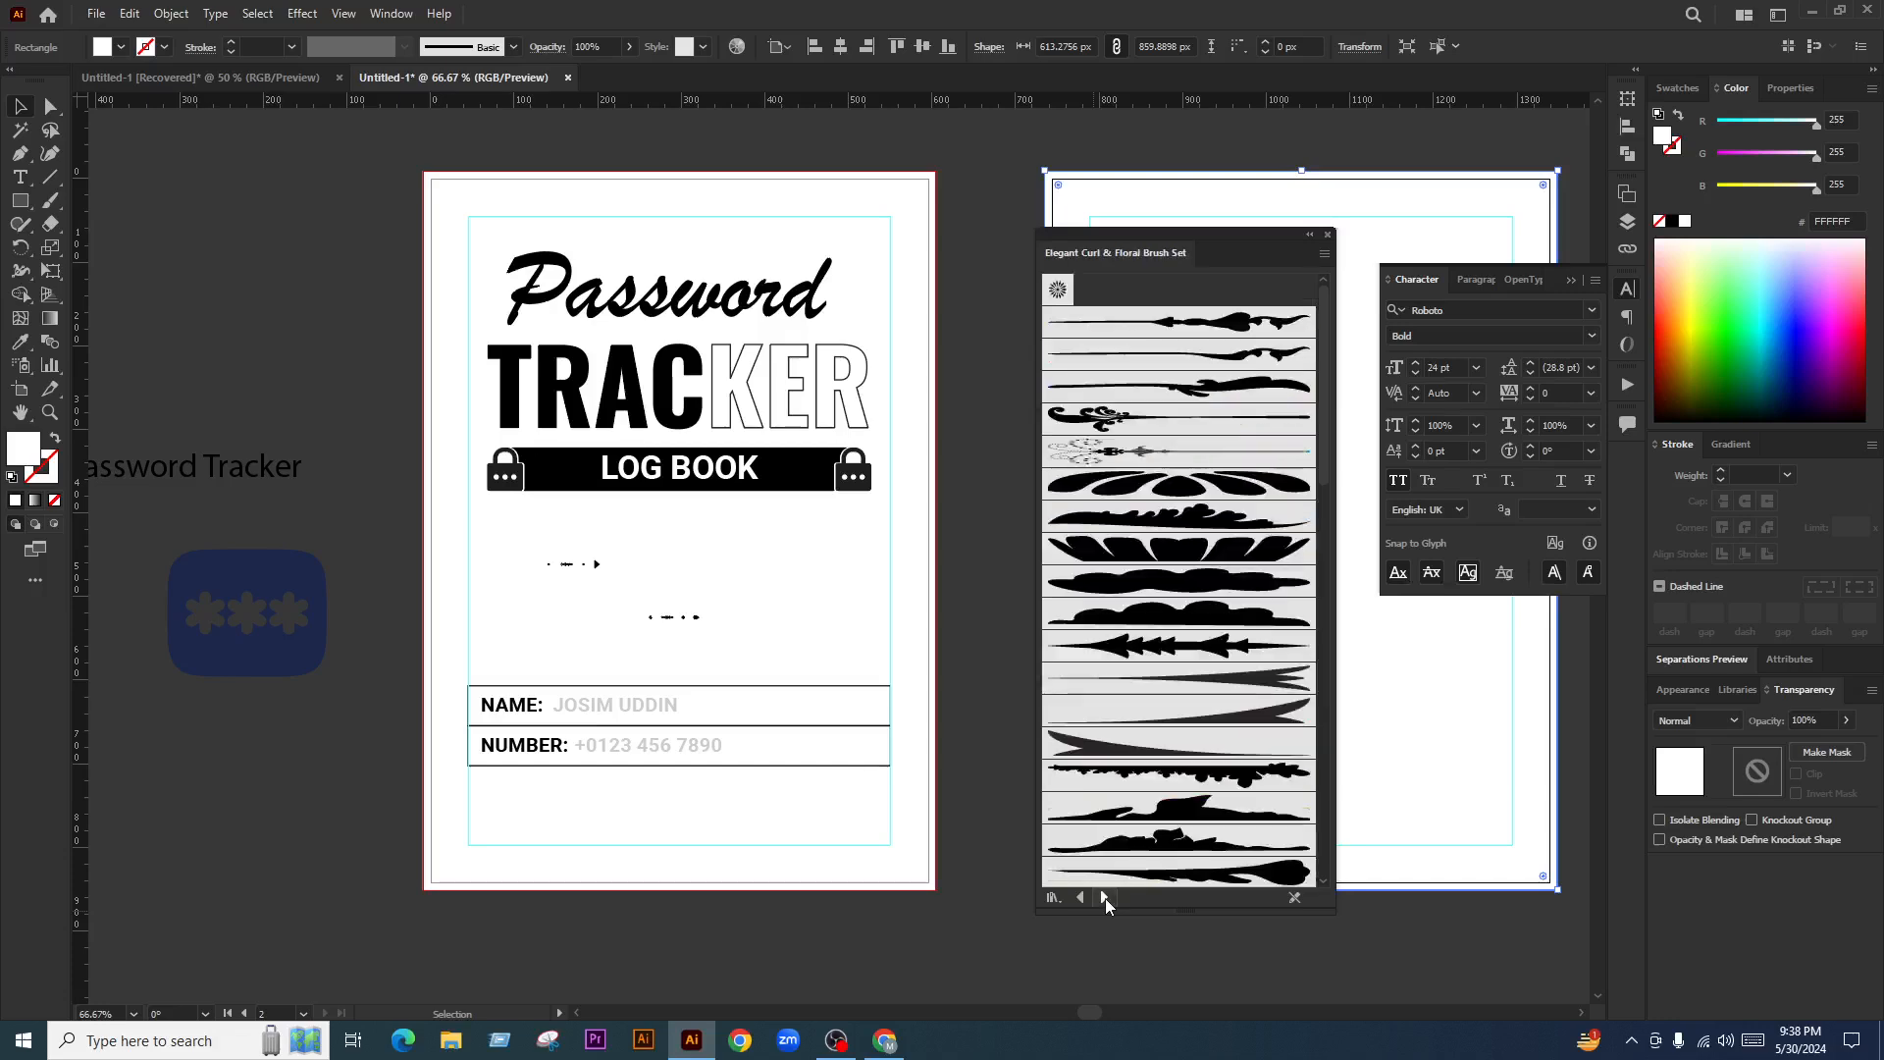
{"action": "left_click", "coordinate": [1104, 897]}
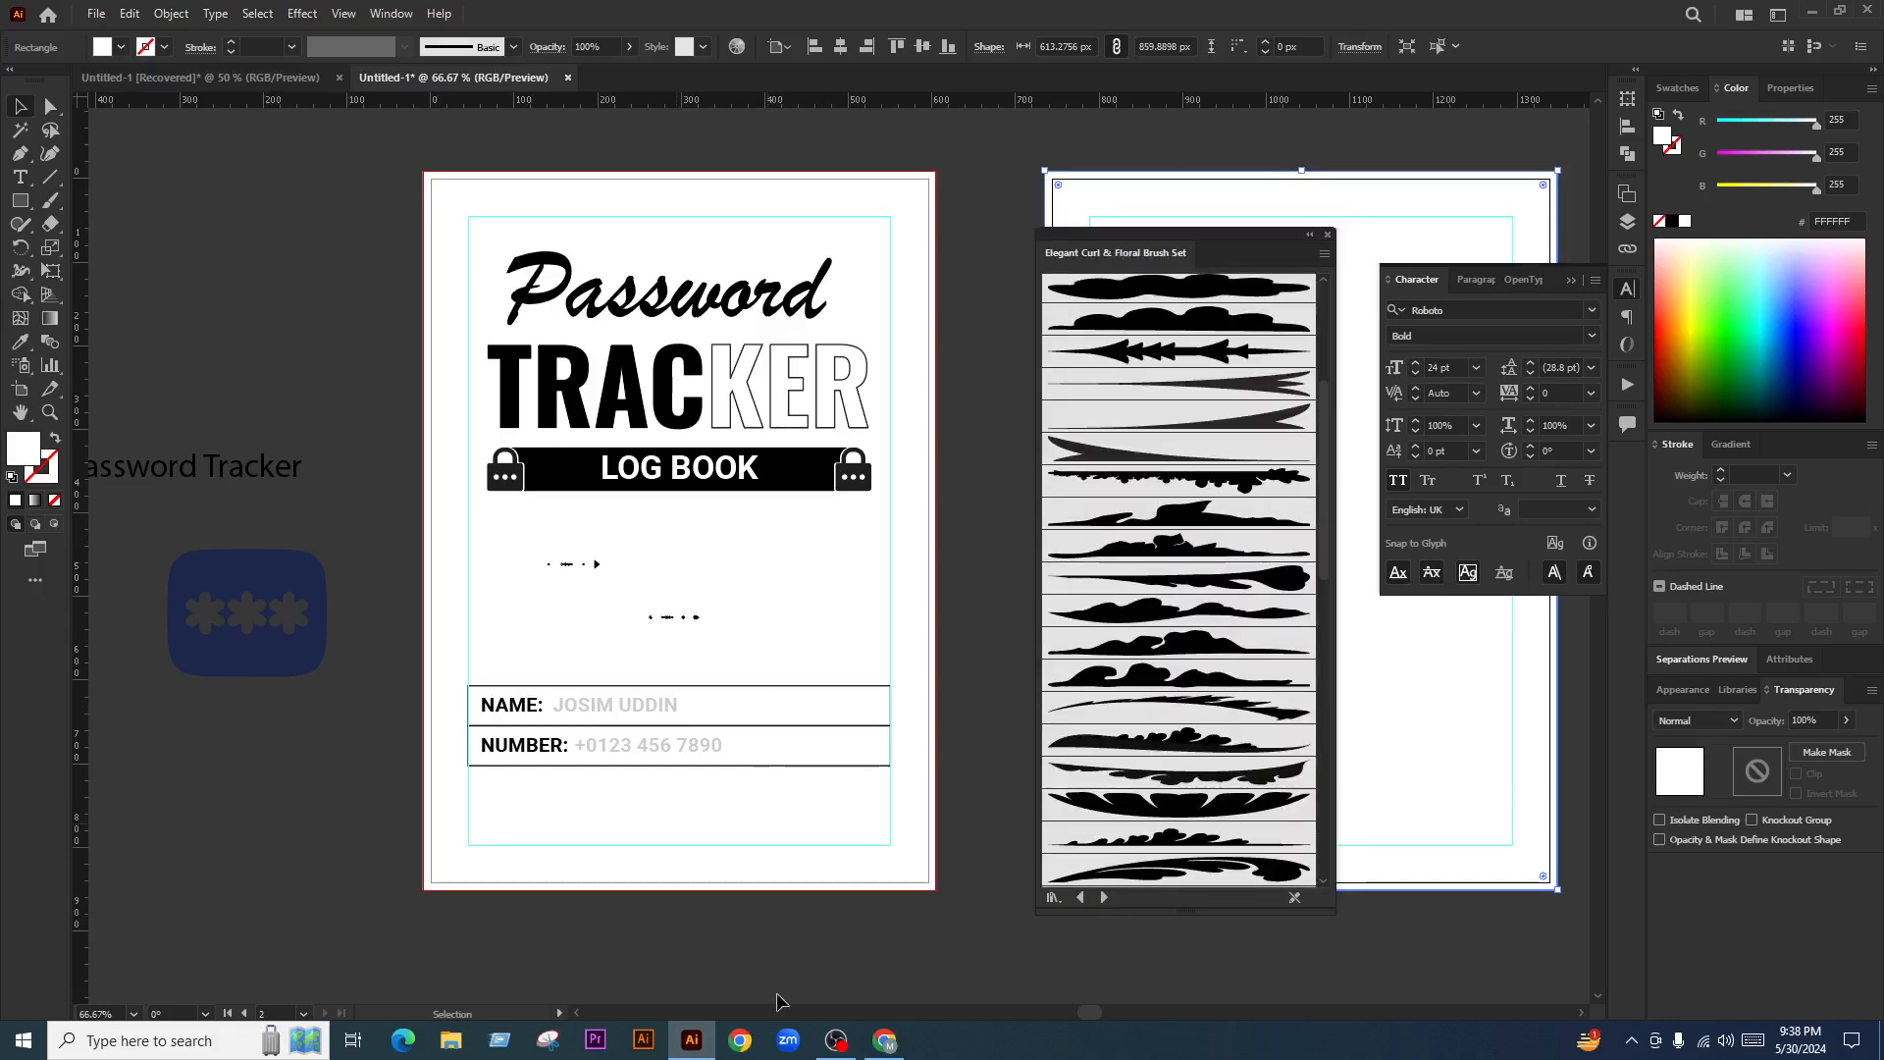
{"action": "left_click", "coordinate": [884, 1040]}
Open the Facebook Live dashboard tab and dismiss the too-low FPS warning
{"action": "left_click", "coordinate": [57, 8]}
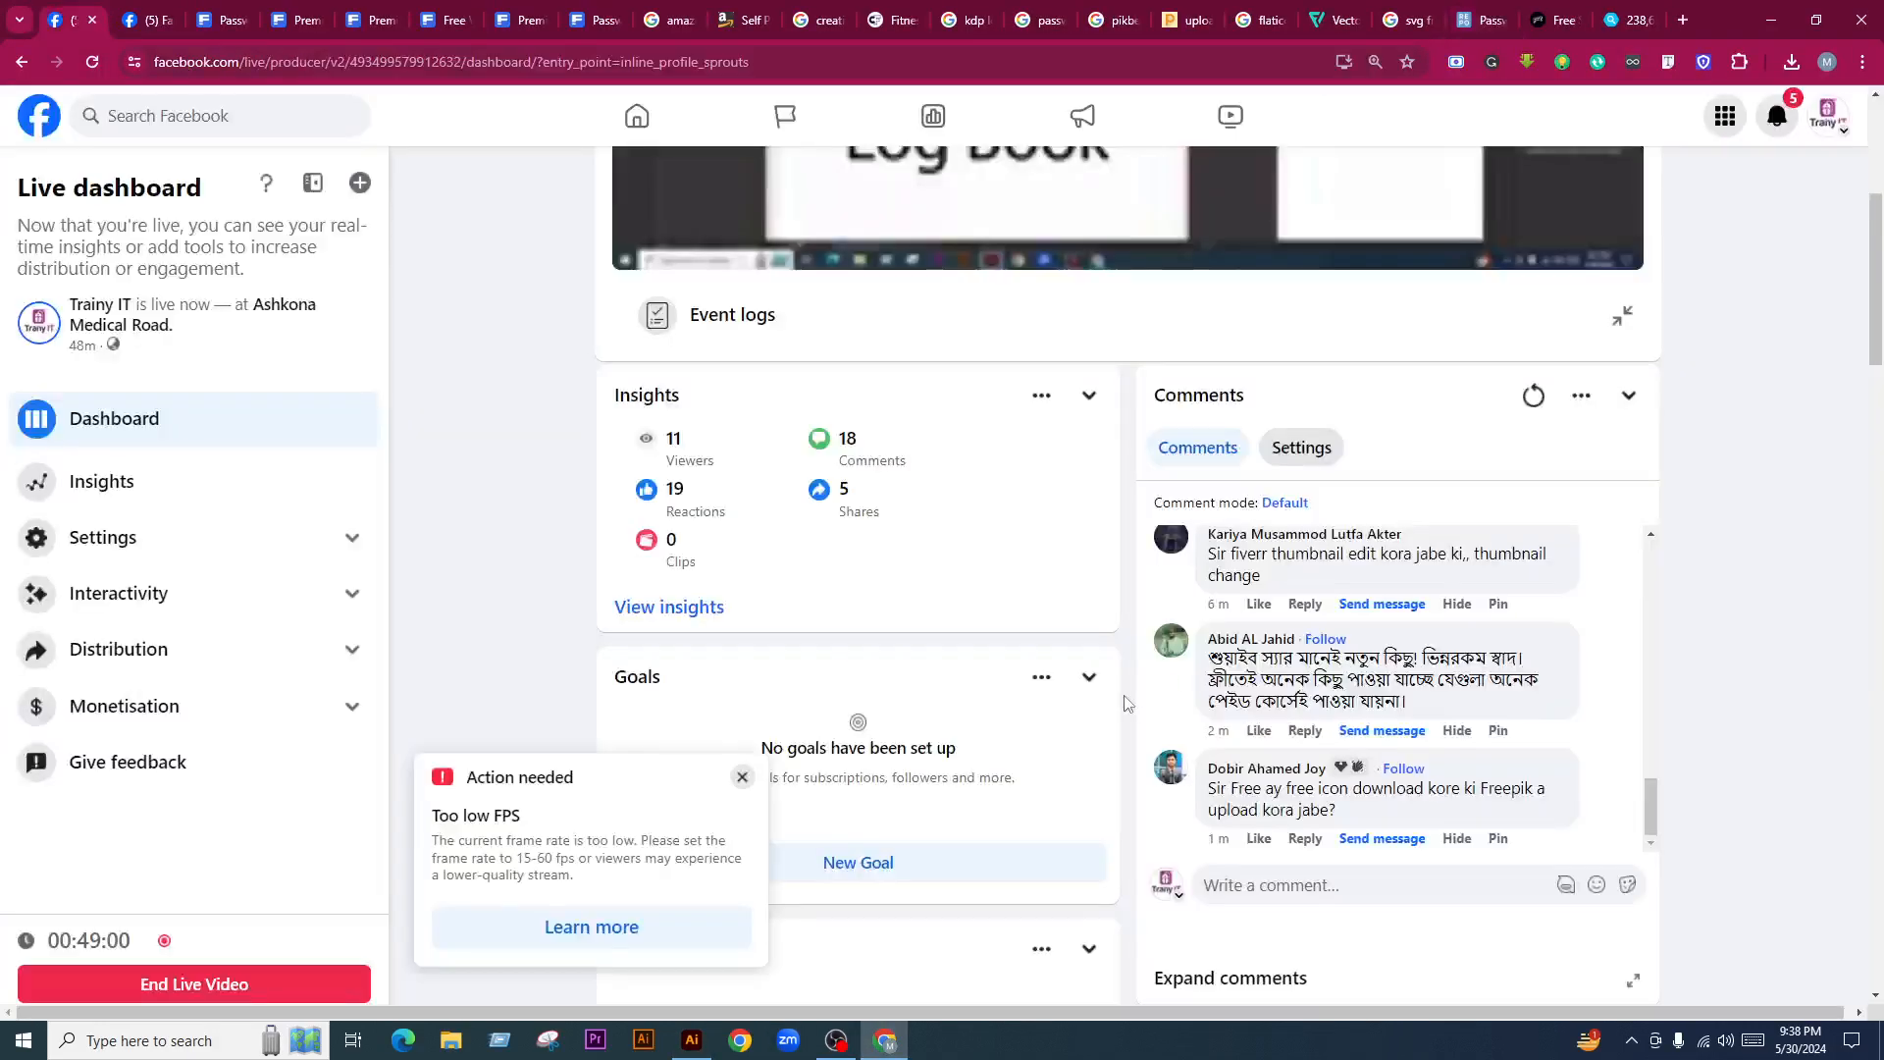
{"action": "scroll", "coordinate": [932, 656], "scroll_direction": "up", "scroll_amount": 2}
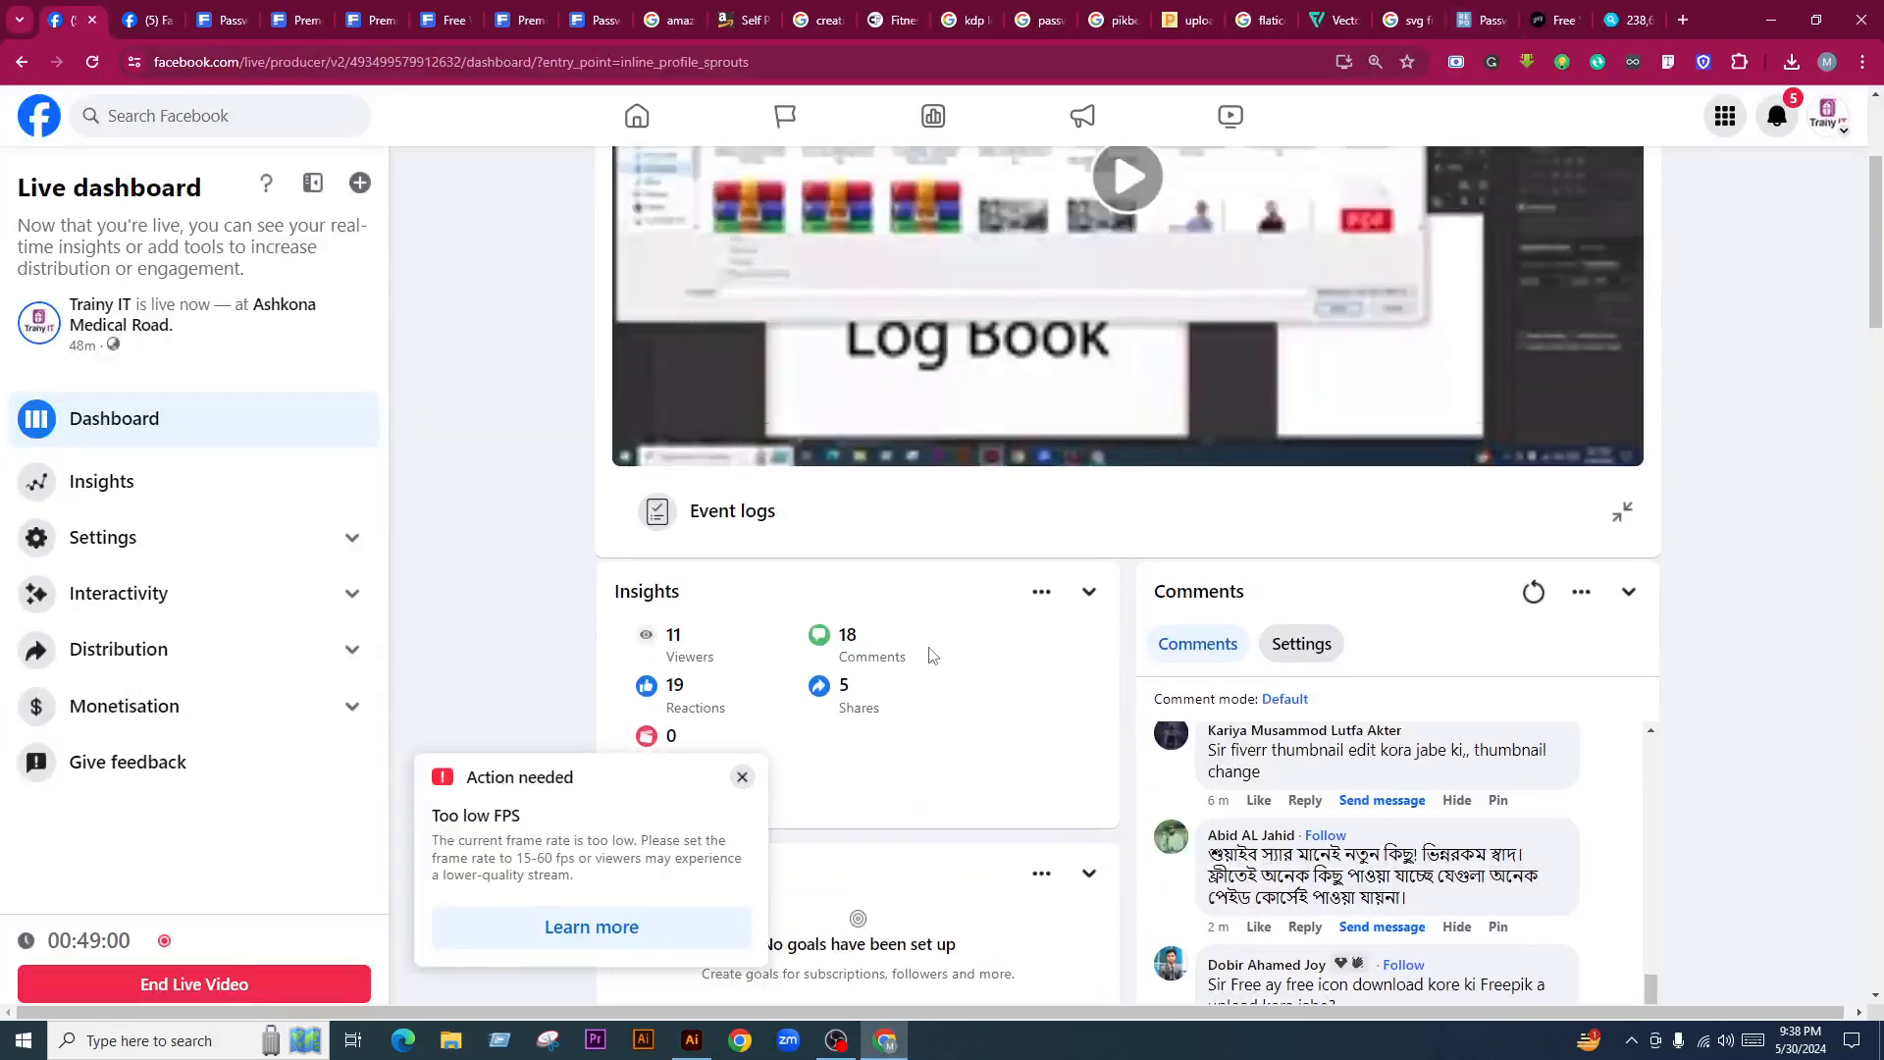
{"action": "left_click", "coordinate": [742, 776]}
{"action": "scroll", "coordinate": [1403, 775], "scroll_direction": "down", "scroll_amount": 1}
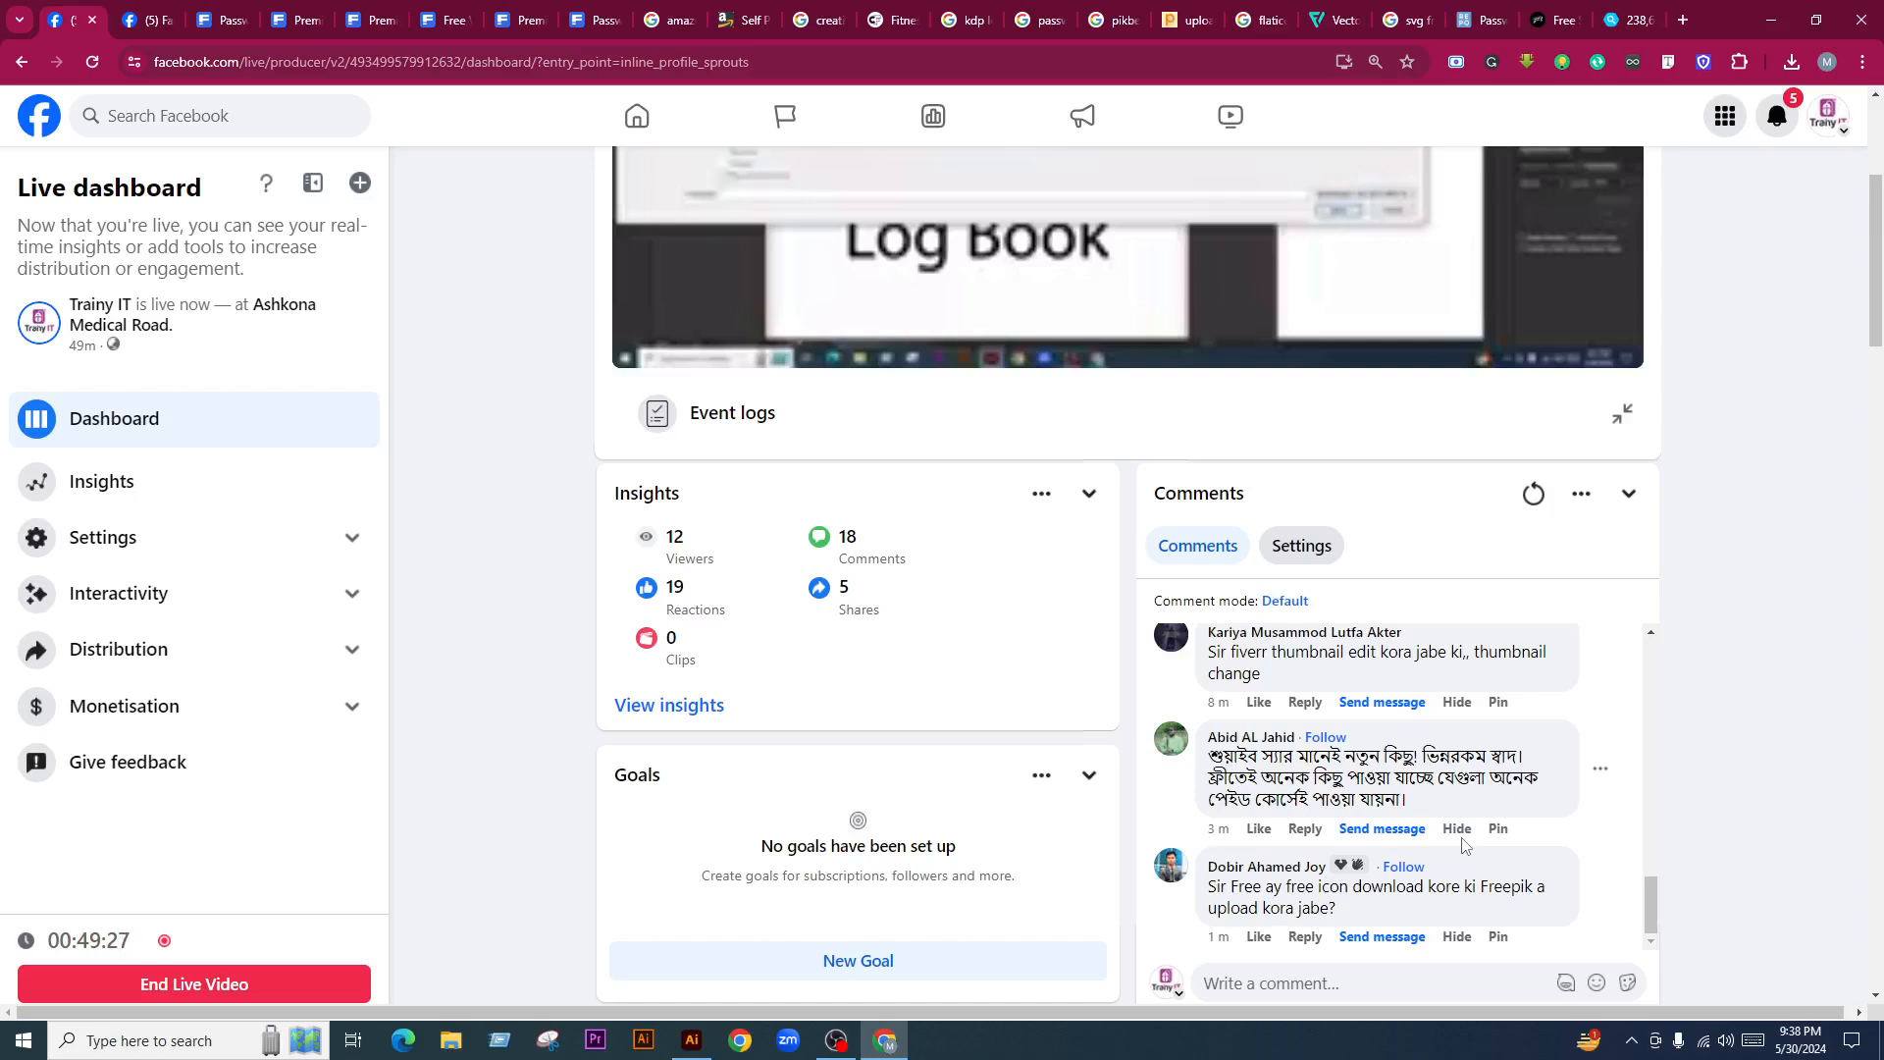
Reload the viewer comments and scroll through them
{"action": "scroll", "coordinate": [1459, 833], "scroll_direction": "up", "scroll_amount": 2}
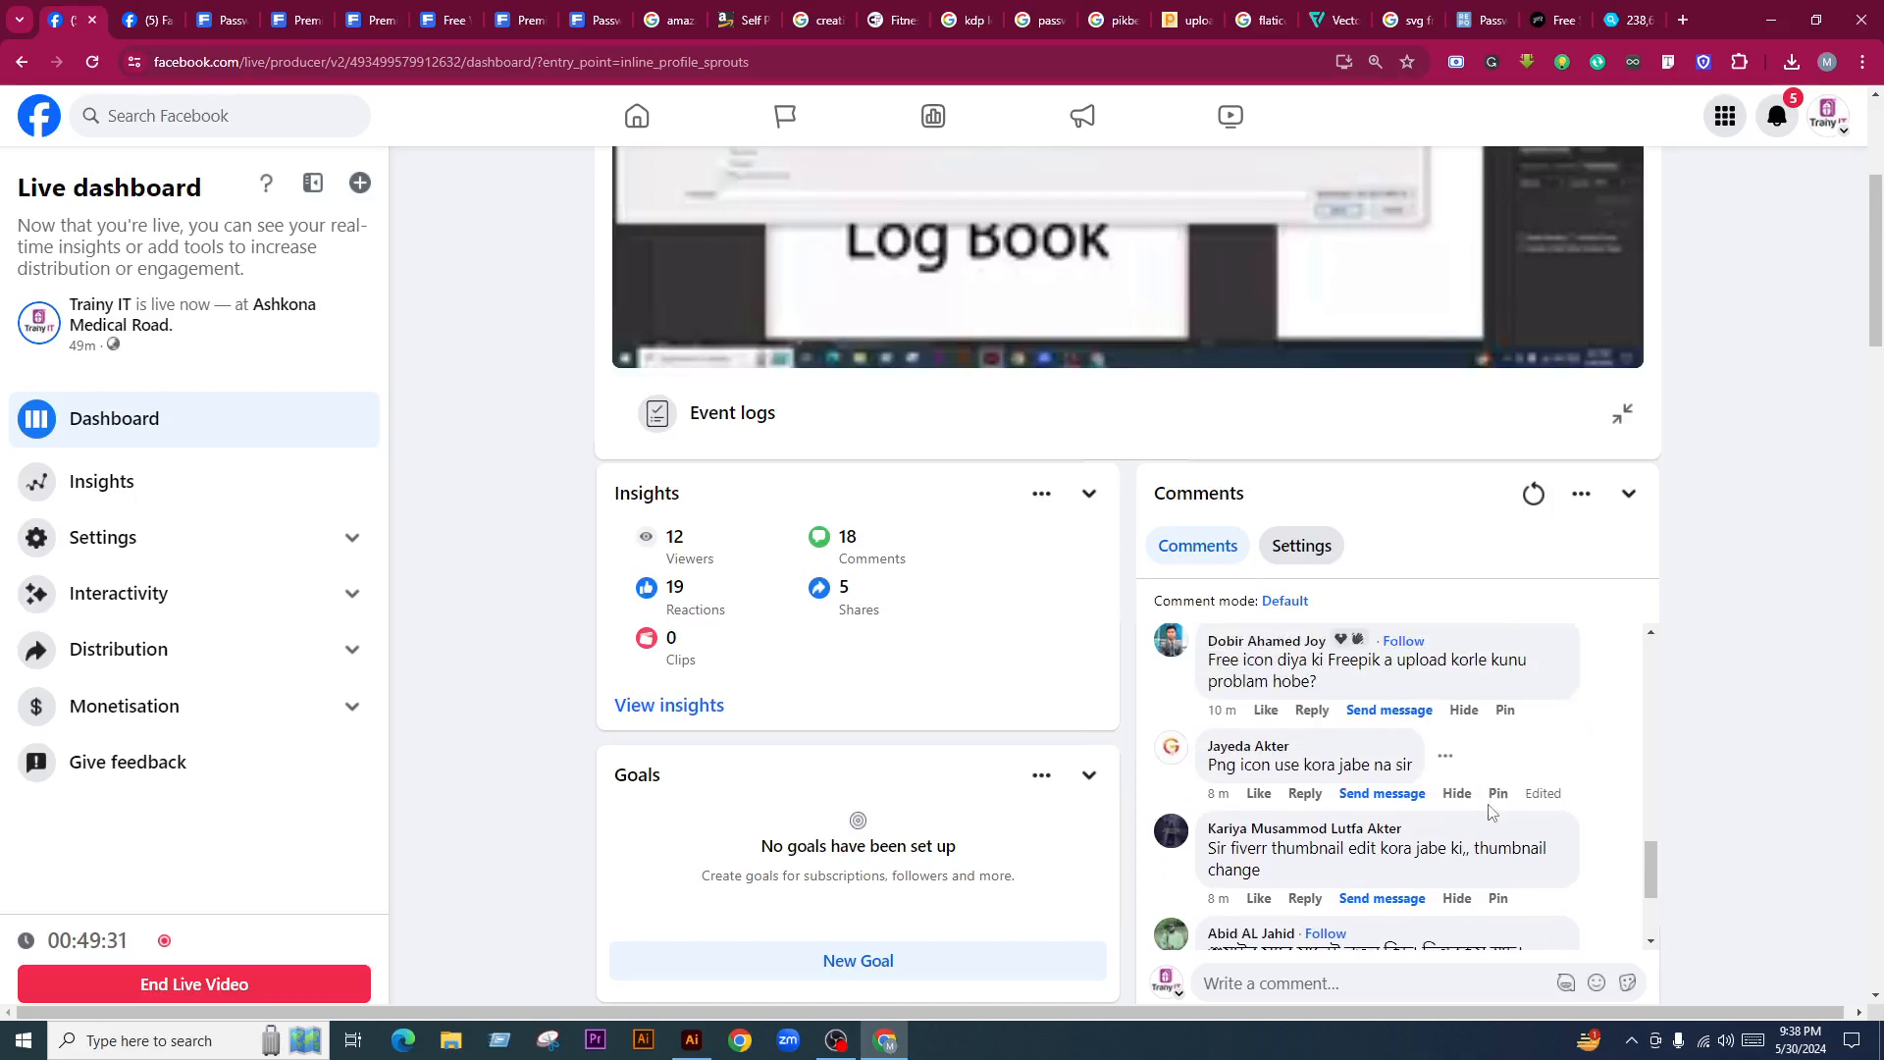
{"action": "scroll", "coordinate": [1488, 810], "scroll_direction": "up", "scroll_amount": 4}
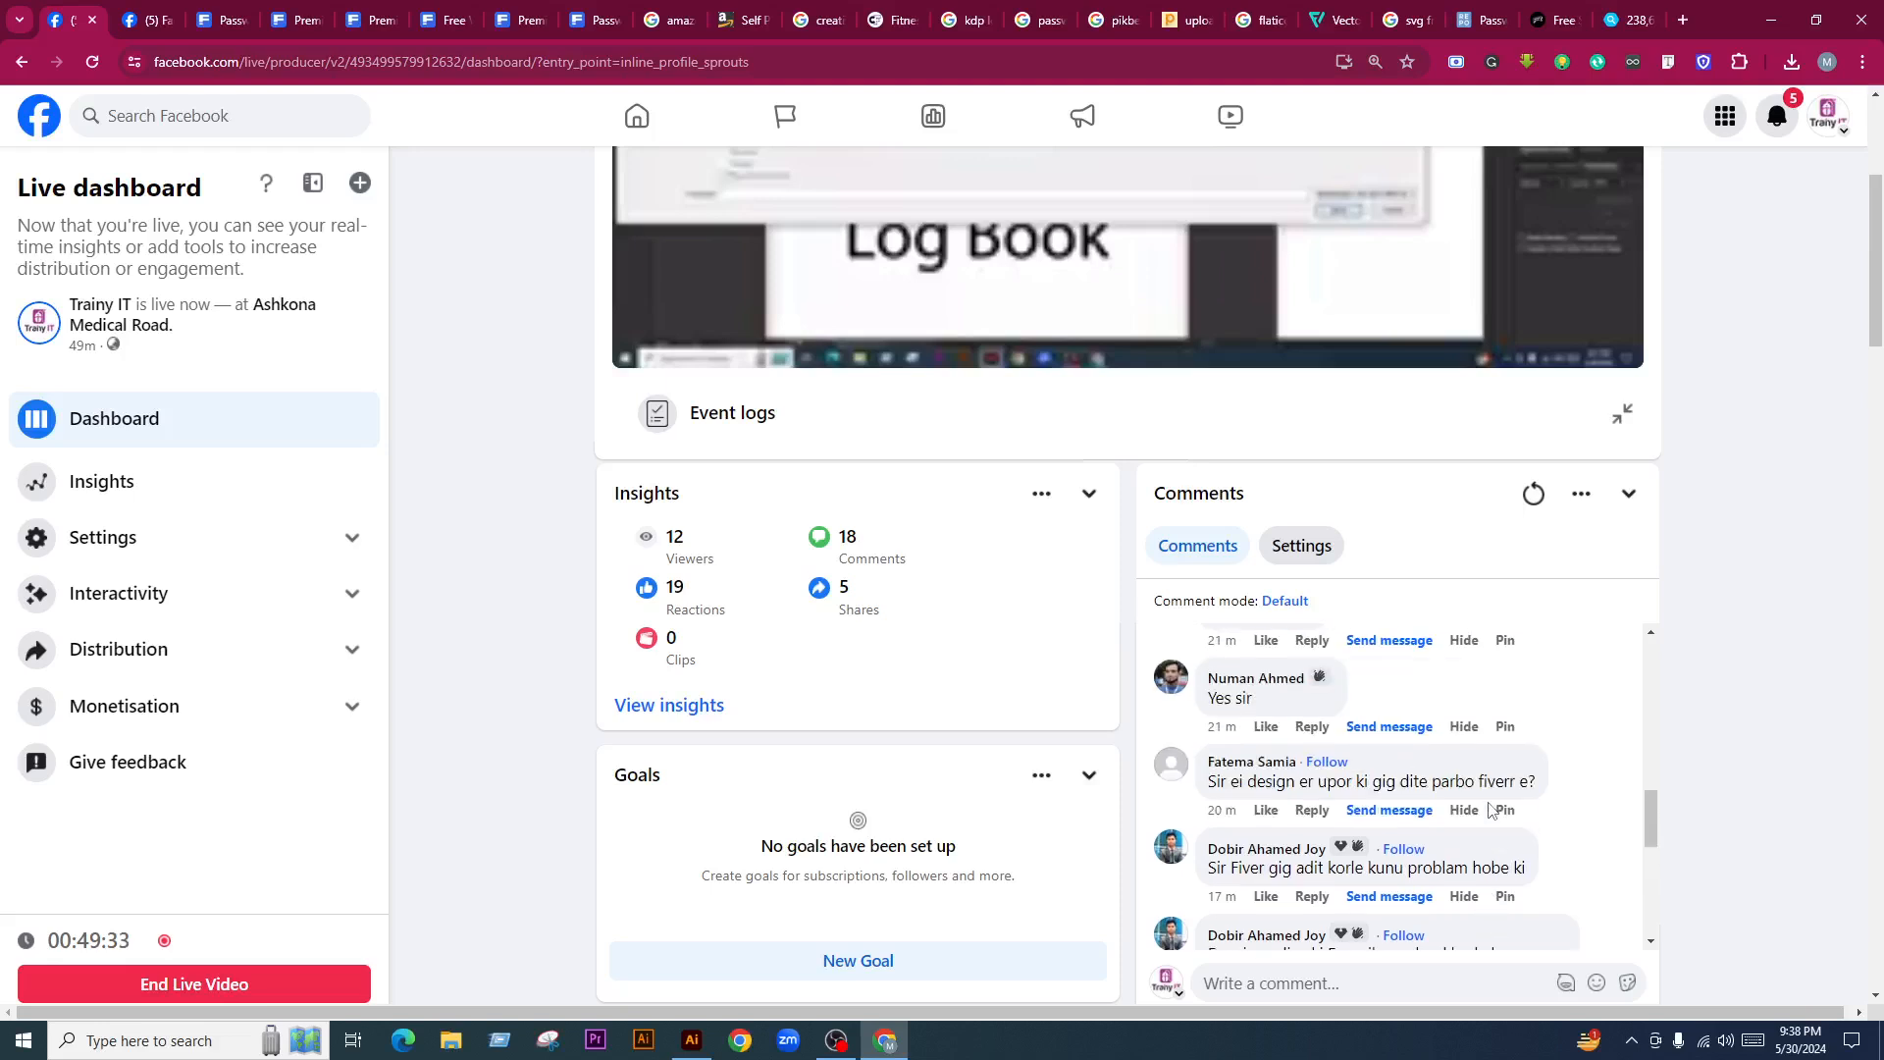
{"action": "scroll", "coordinate": [1488, 810], "scroll_direction": "up", "scroll_amount": 2}
{"action": "left_click", "coordinate": [1534, 494]}
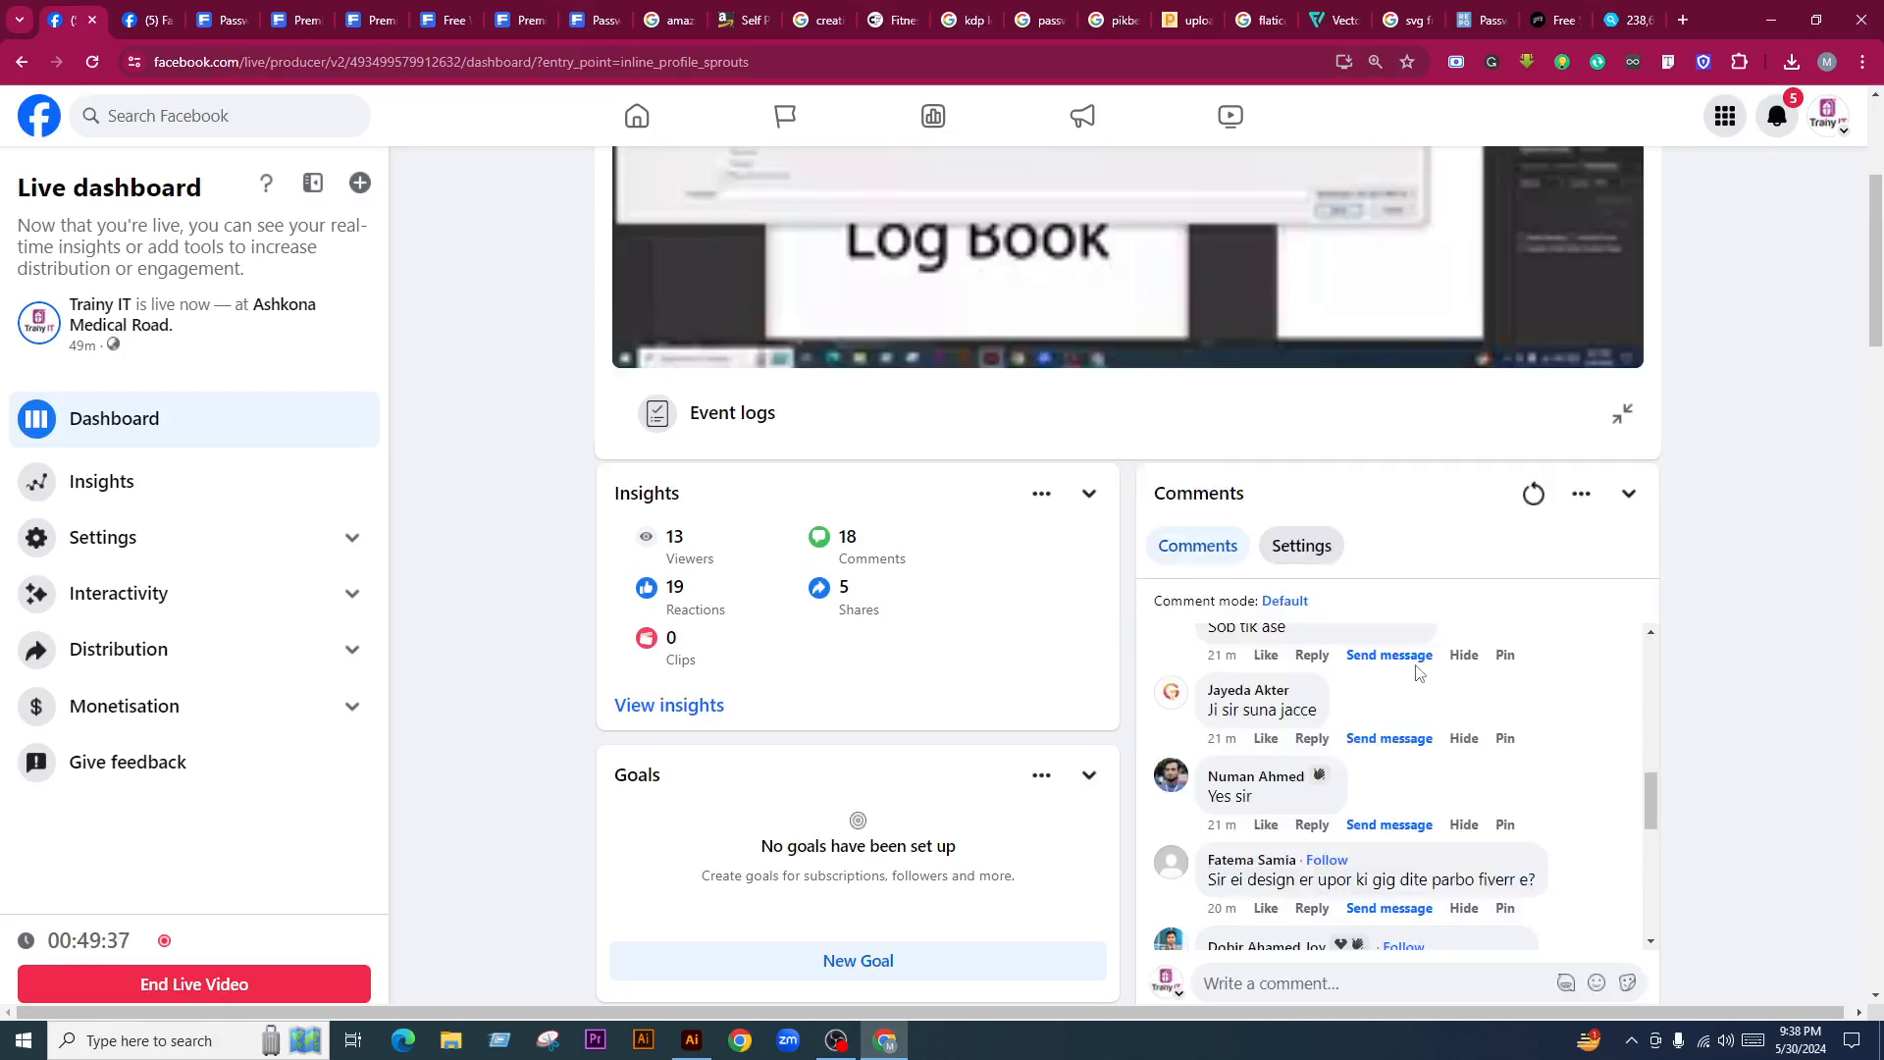
{"action": "scroll", "coordinate": [1416, 672], "scroll_direction": "up", "scroll_amount": 2}
{"action": "scroll", "coordinate": [1470, 530], "scroll_direction": "up", "scroll_amount": 4}
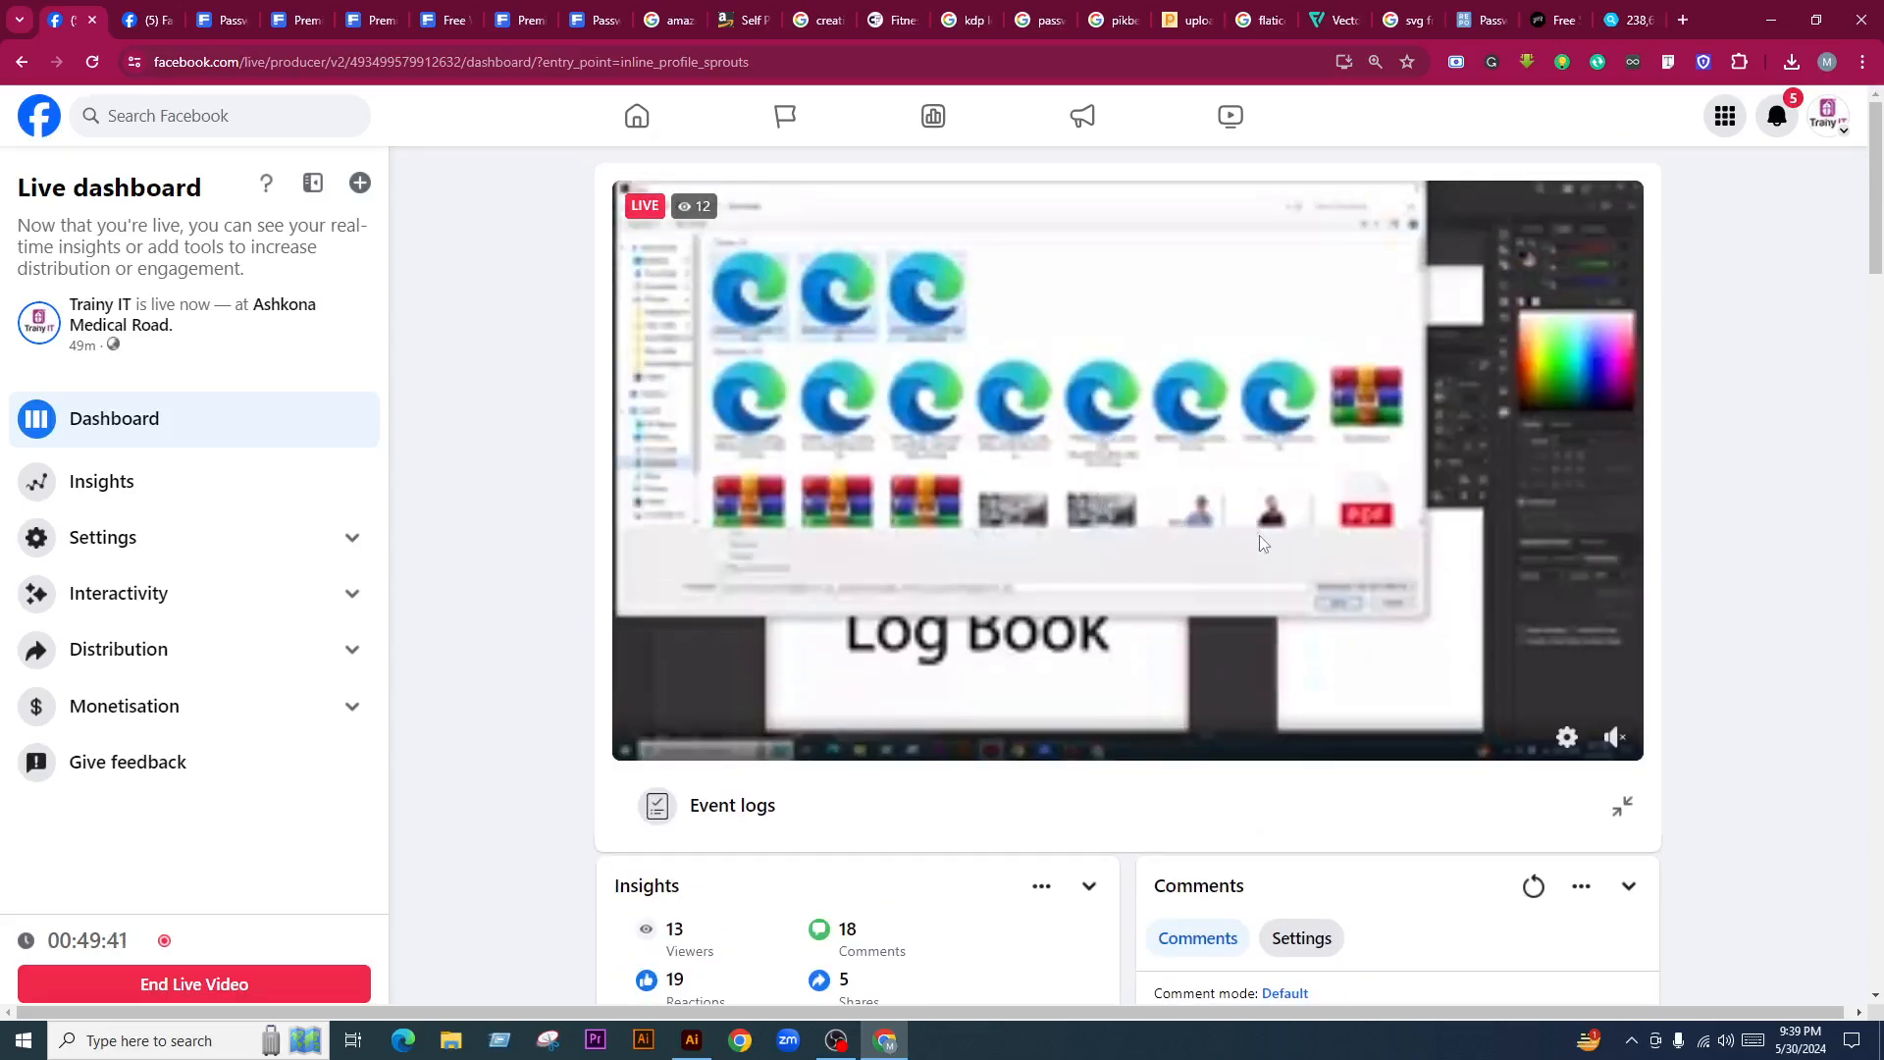
{"action": "scroll", "coordinate": [1257, 585], "scroll_direction": "down", "scroll_amount": 6}
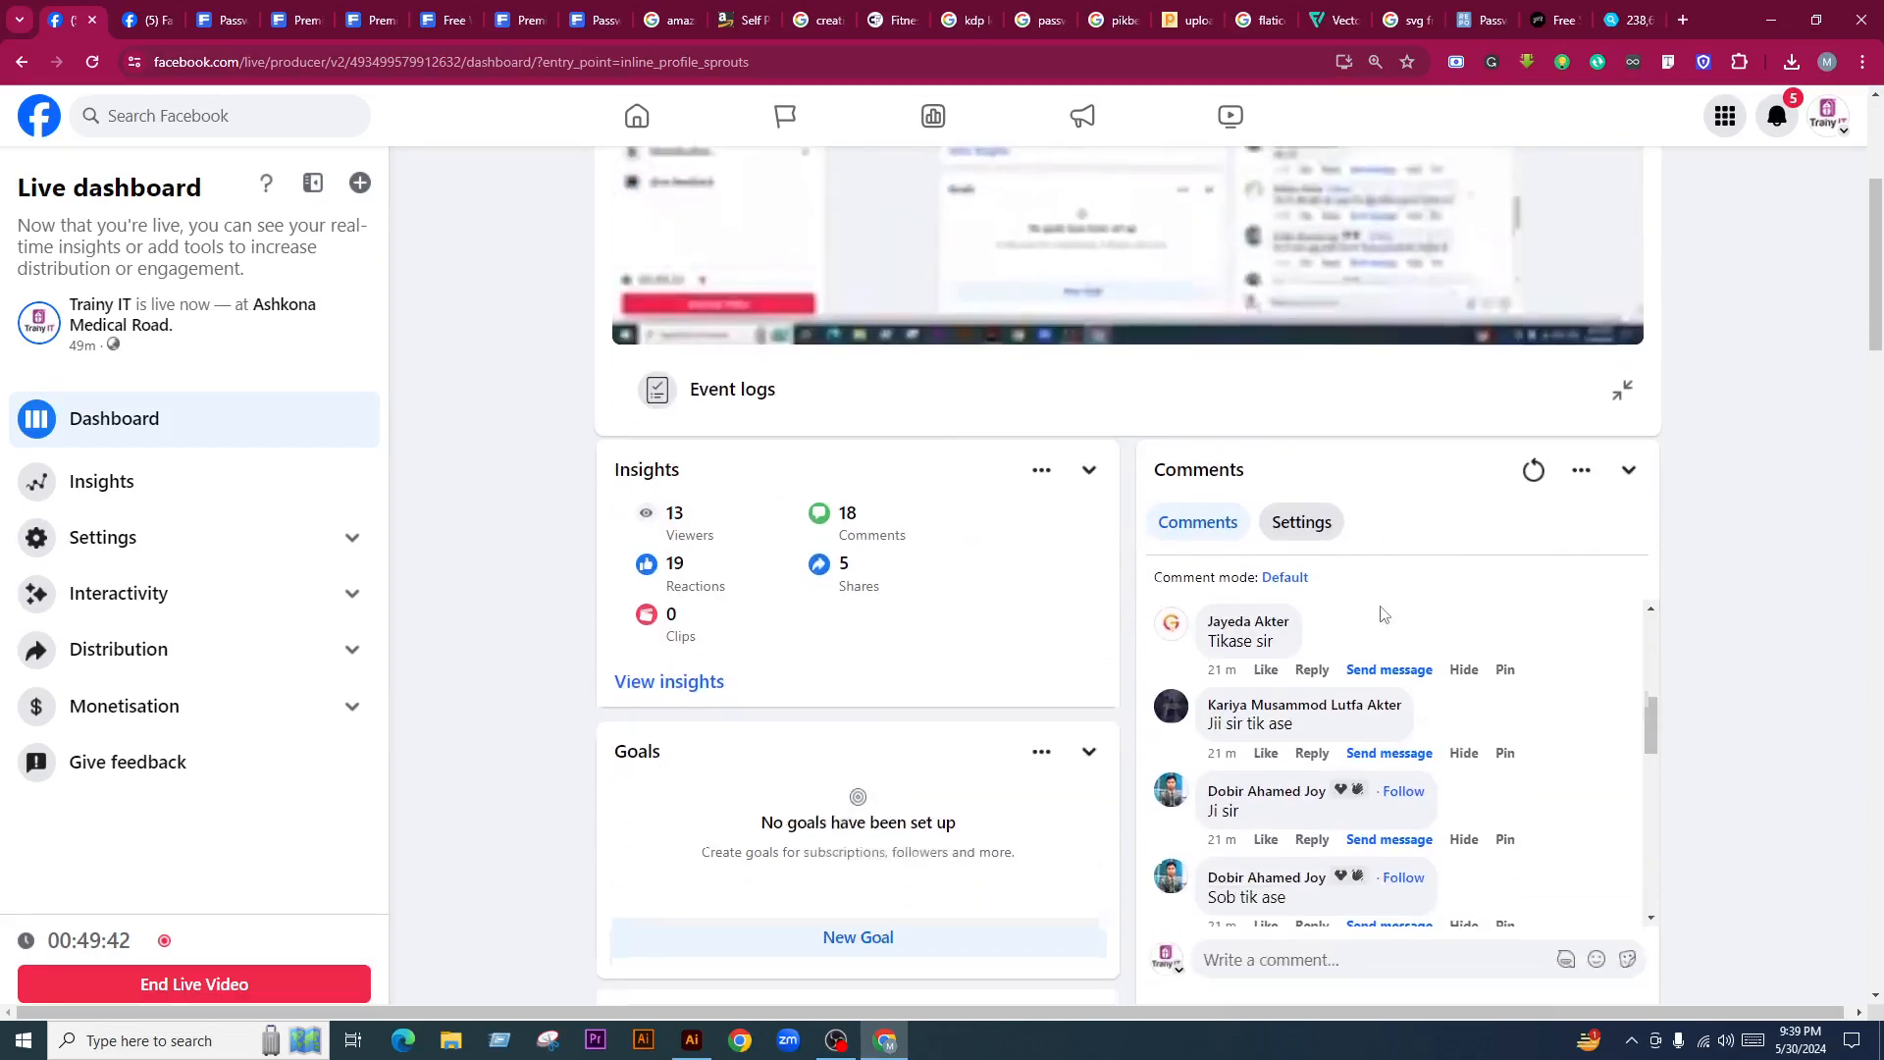
{"action": "scroll", "coordinate": [1487, 595], "scroll_direction": "down", "scroll_amount": 3}
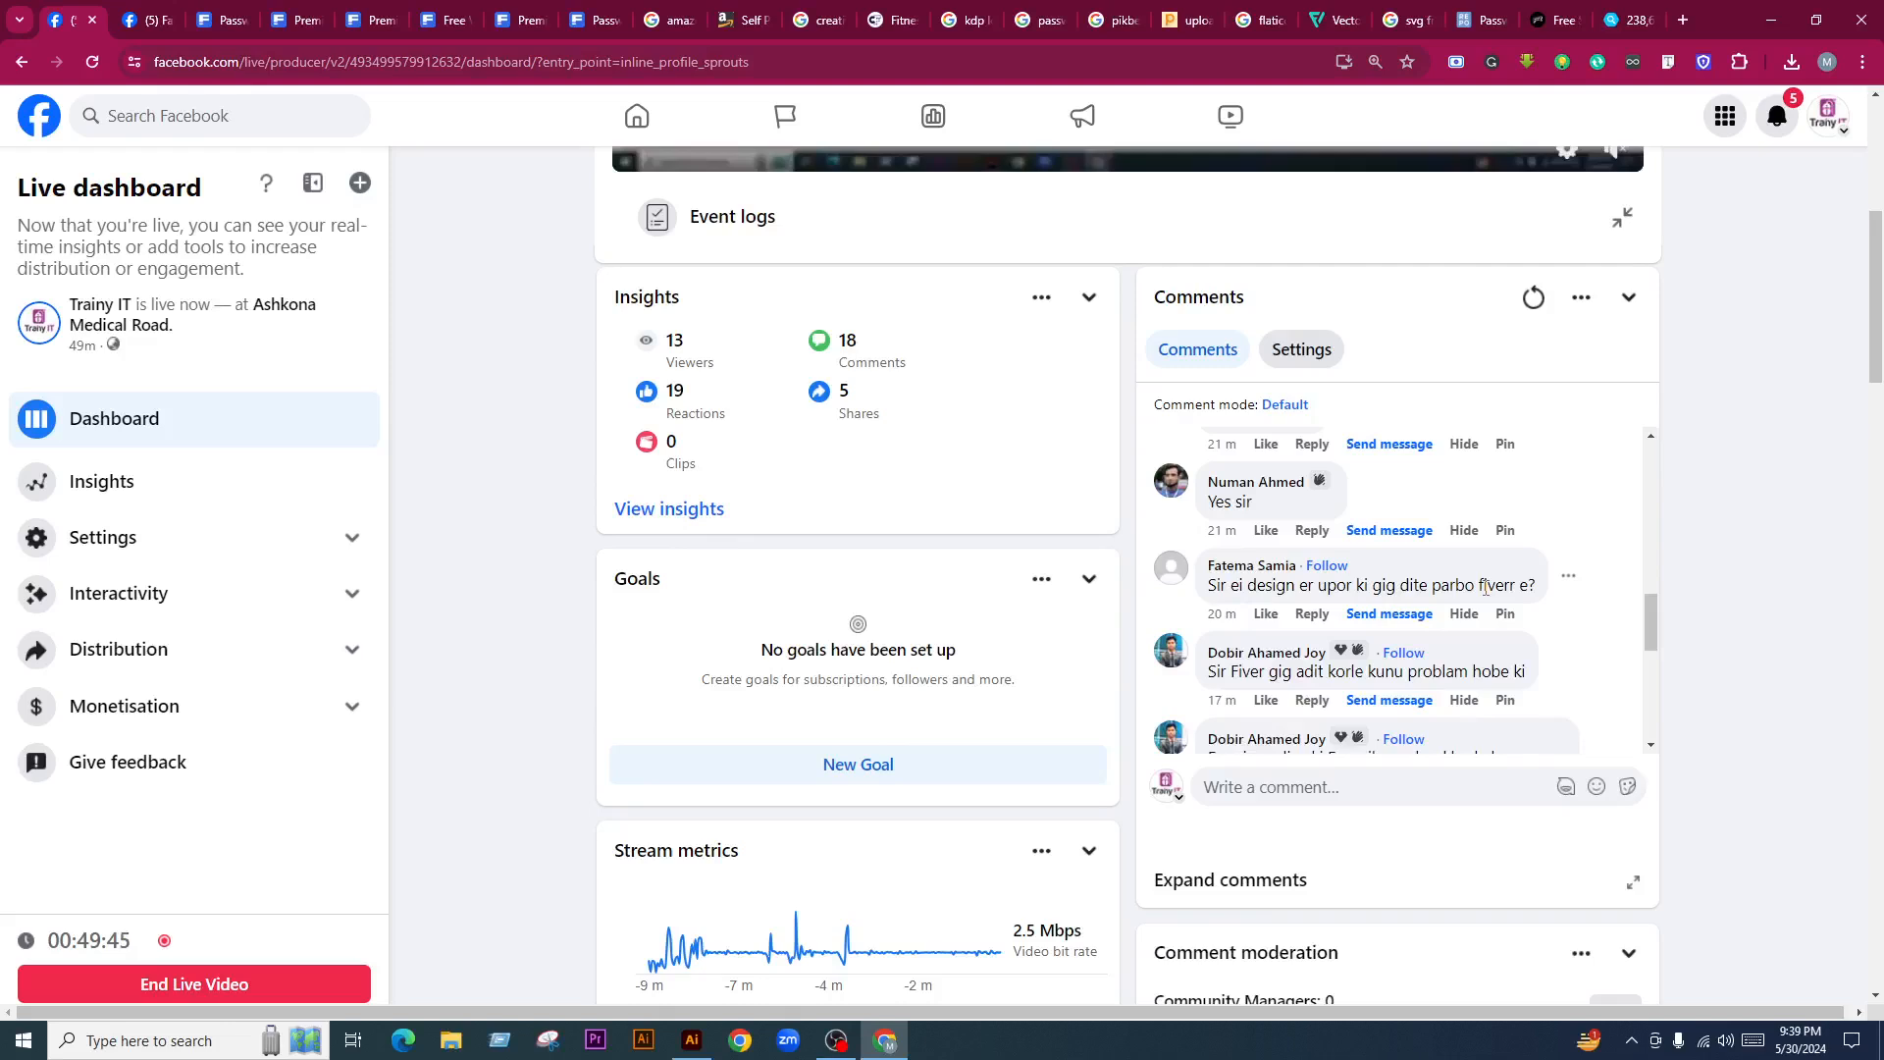
{"action": "scroll", "coordinate": [1487, 589], "scroll_direction": "down", "scroll_amount": 5}
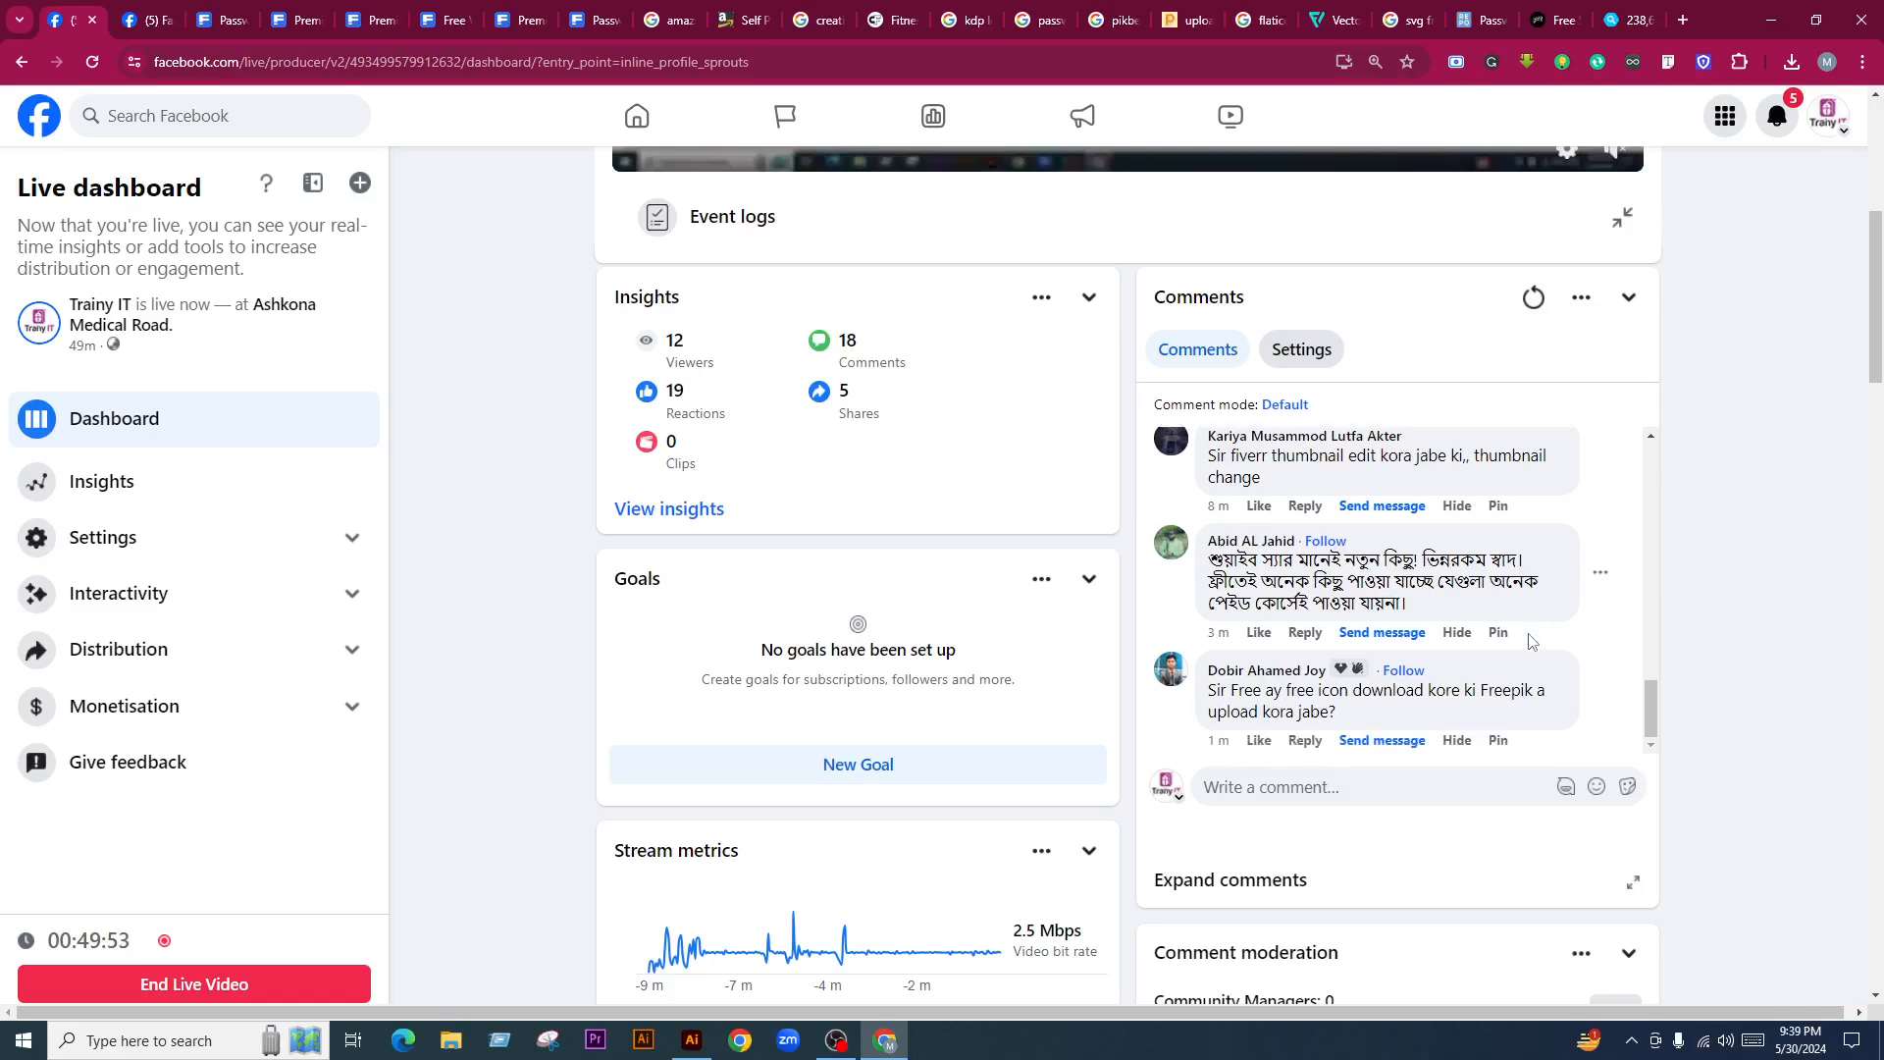
{"action": "scroll", "coordinate": [1502, 648], "scroll_direction": "down", "scroll_amount": 1}
{"action": "scroll", "coordinate": [1472, 658], "scroll_direction": "down", "scroll_amount": 1}
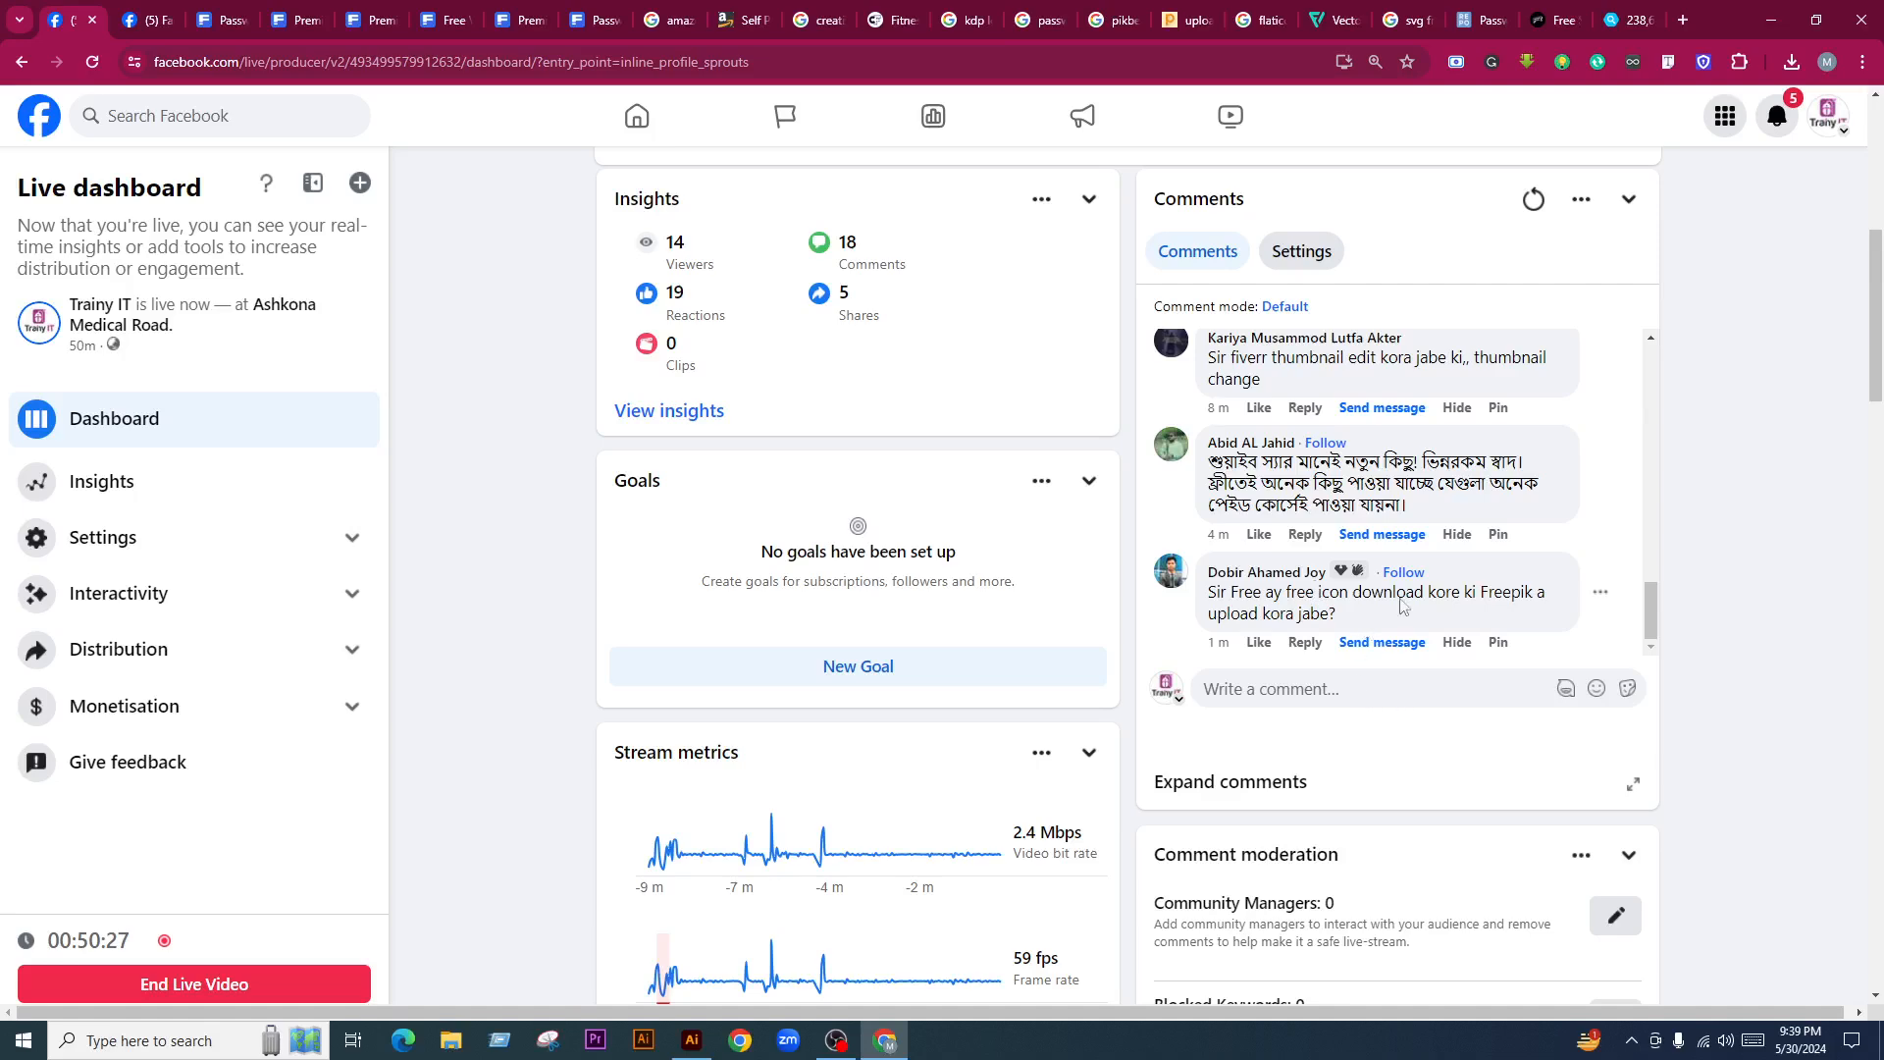
{"action": "scroll", "coordinate": [1405, 606], "scroll_direction": "down", "scroll_amount": 2}
{"action": "scroll", "coordinate": [797, 720], "scroll_direction": "up", "scroll_amount": 9}
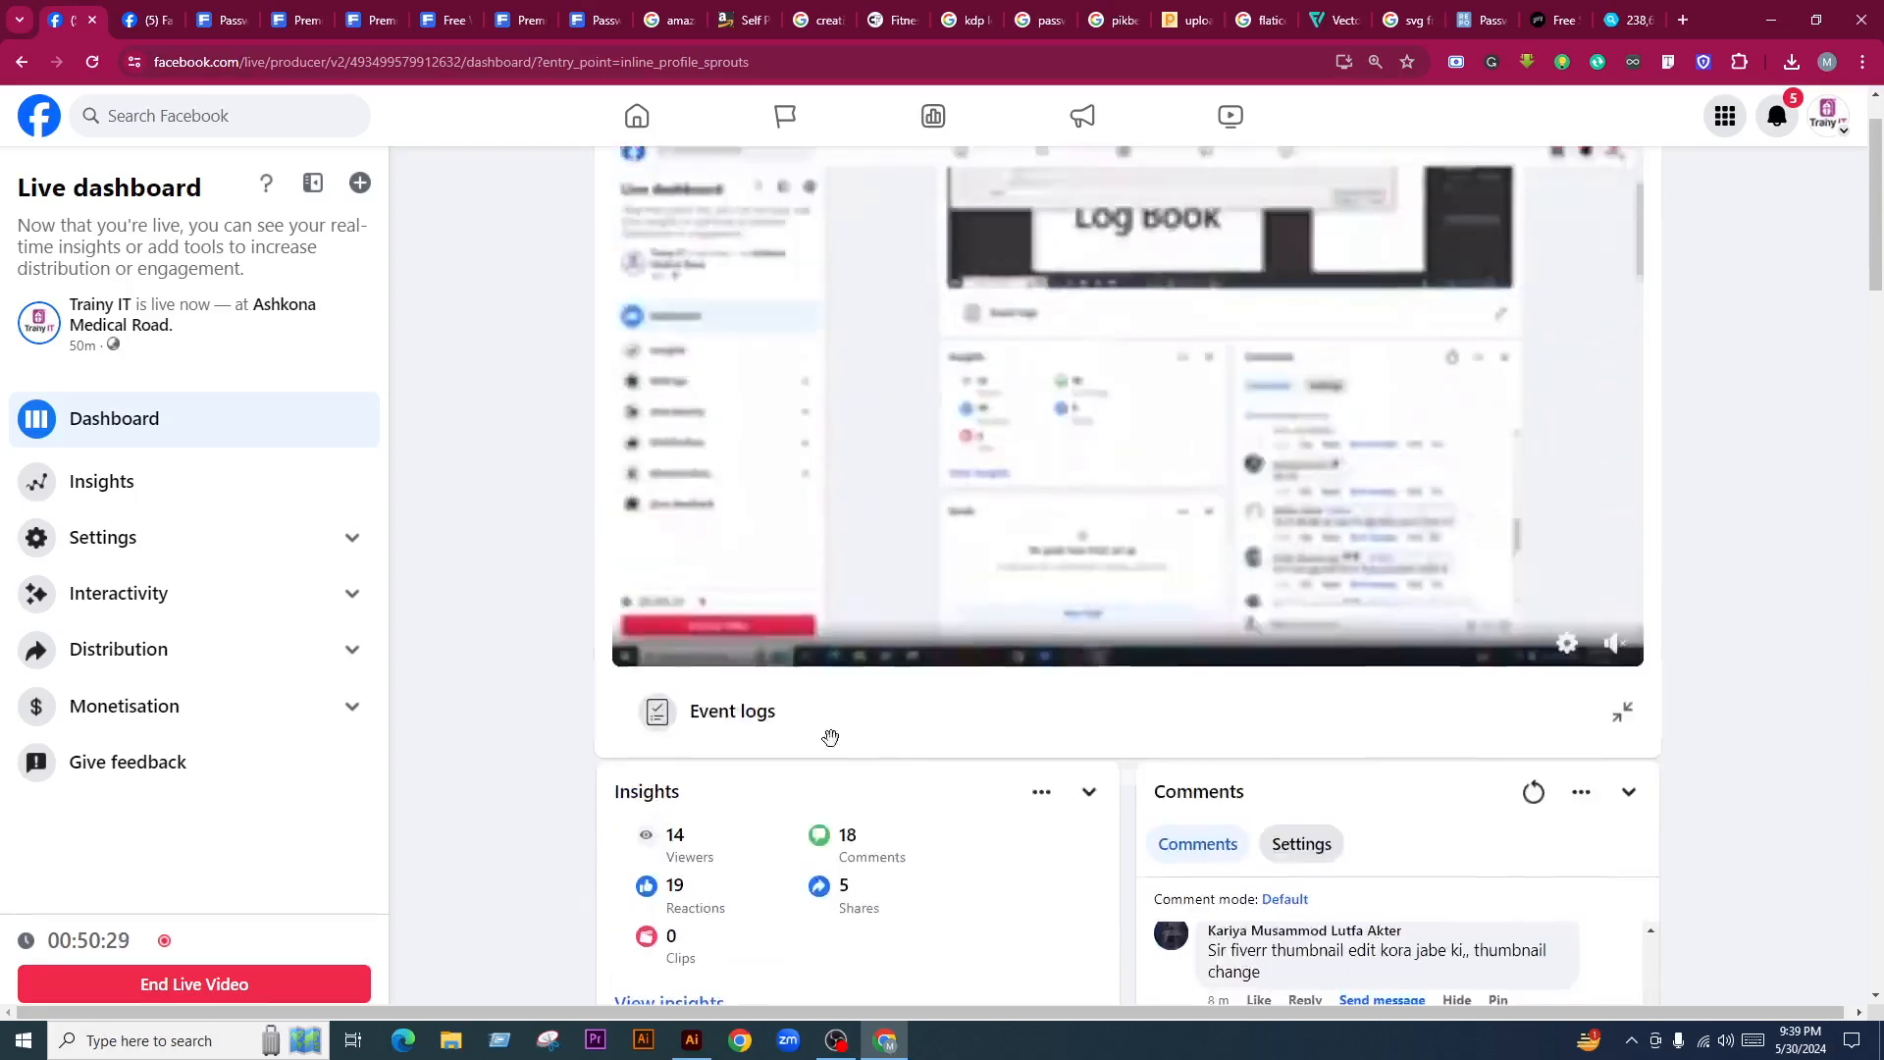
Set the preview player's Quality to 720p from its gear settings menu
{"action": "left_click", "coordinate": [1567, 737]}
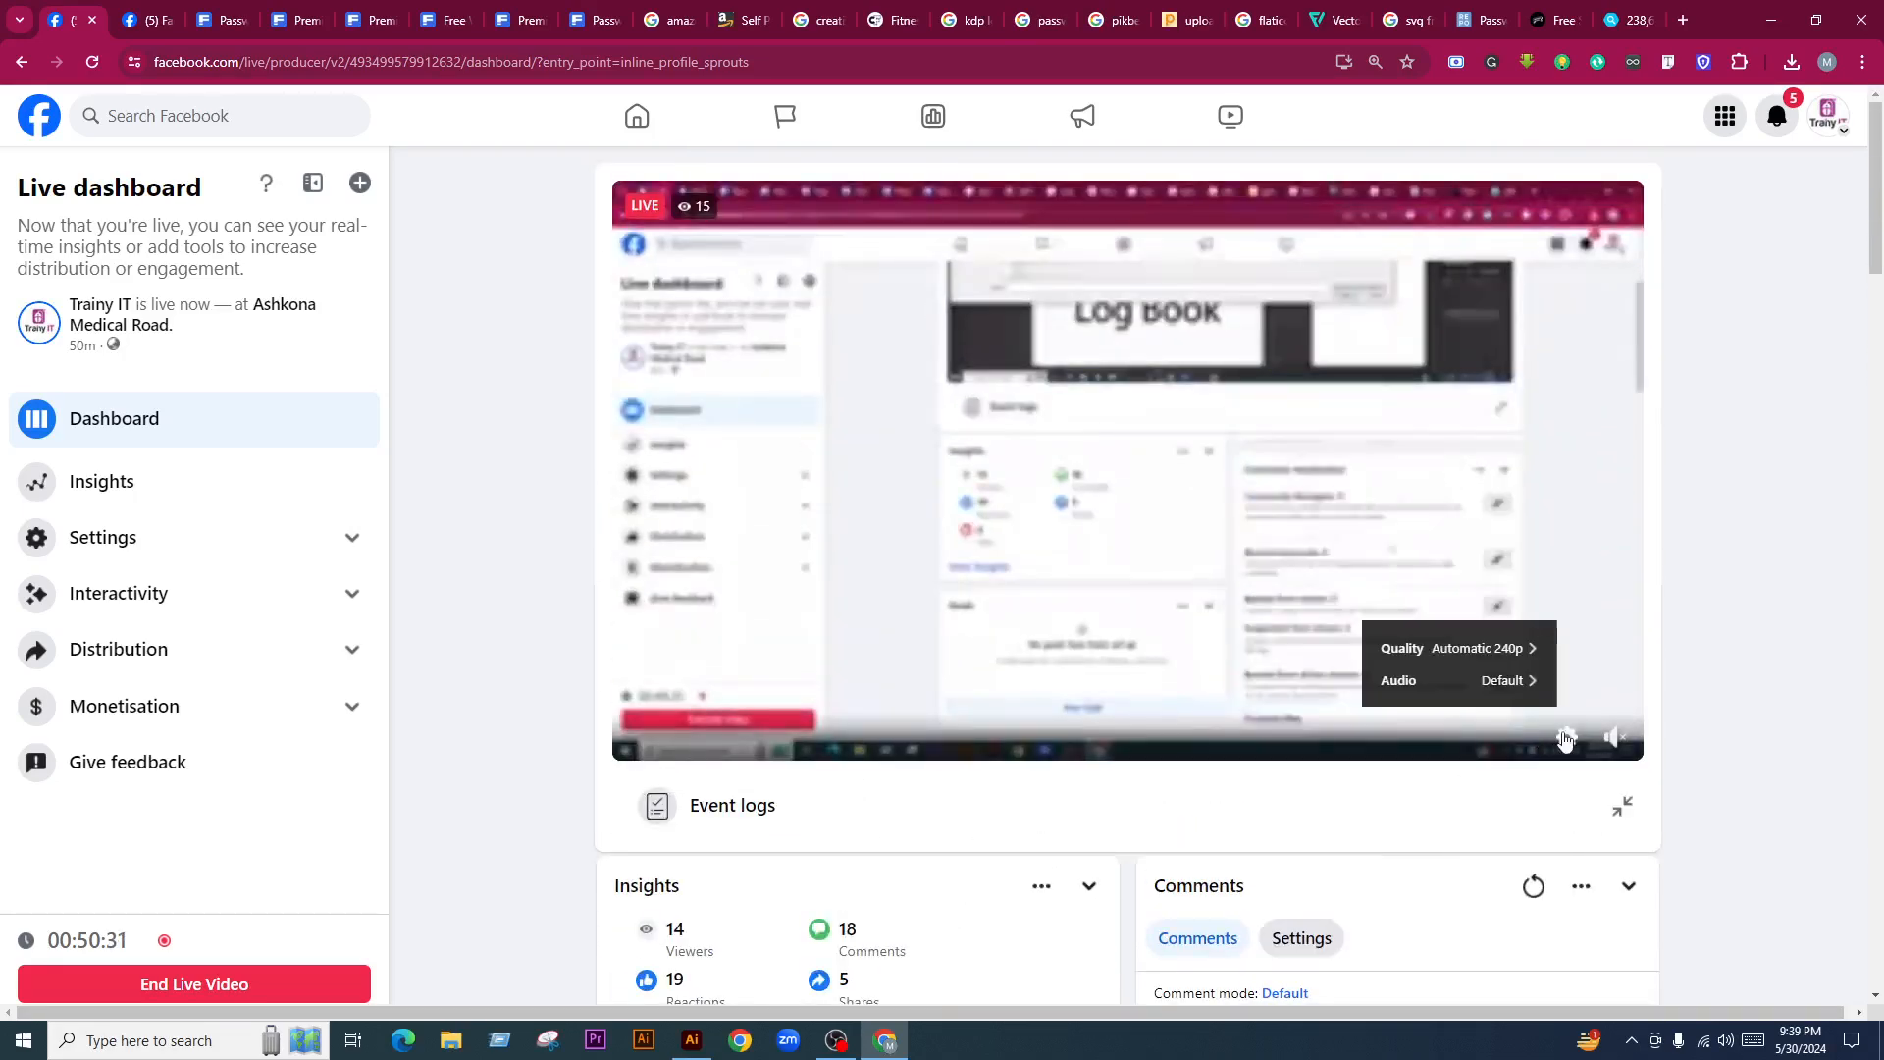
{"action": "left_click", "coordinate": [1520, 646]}
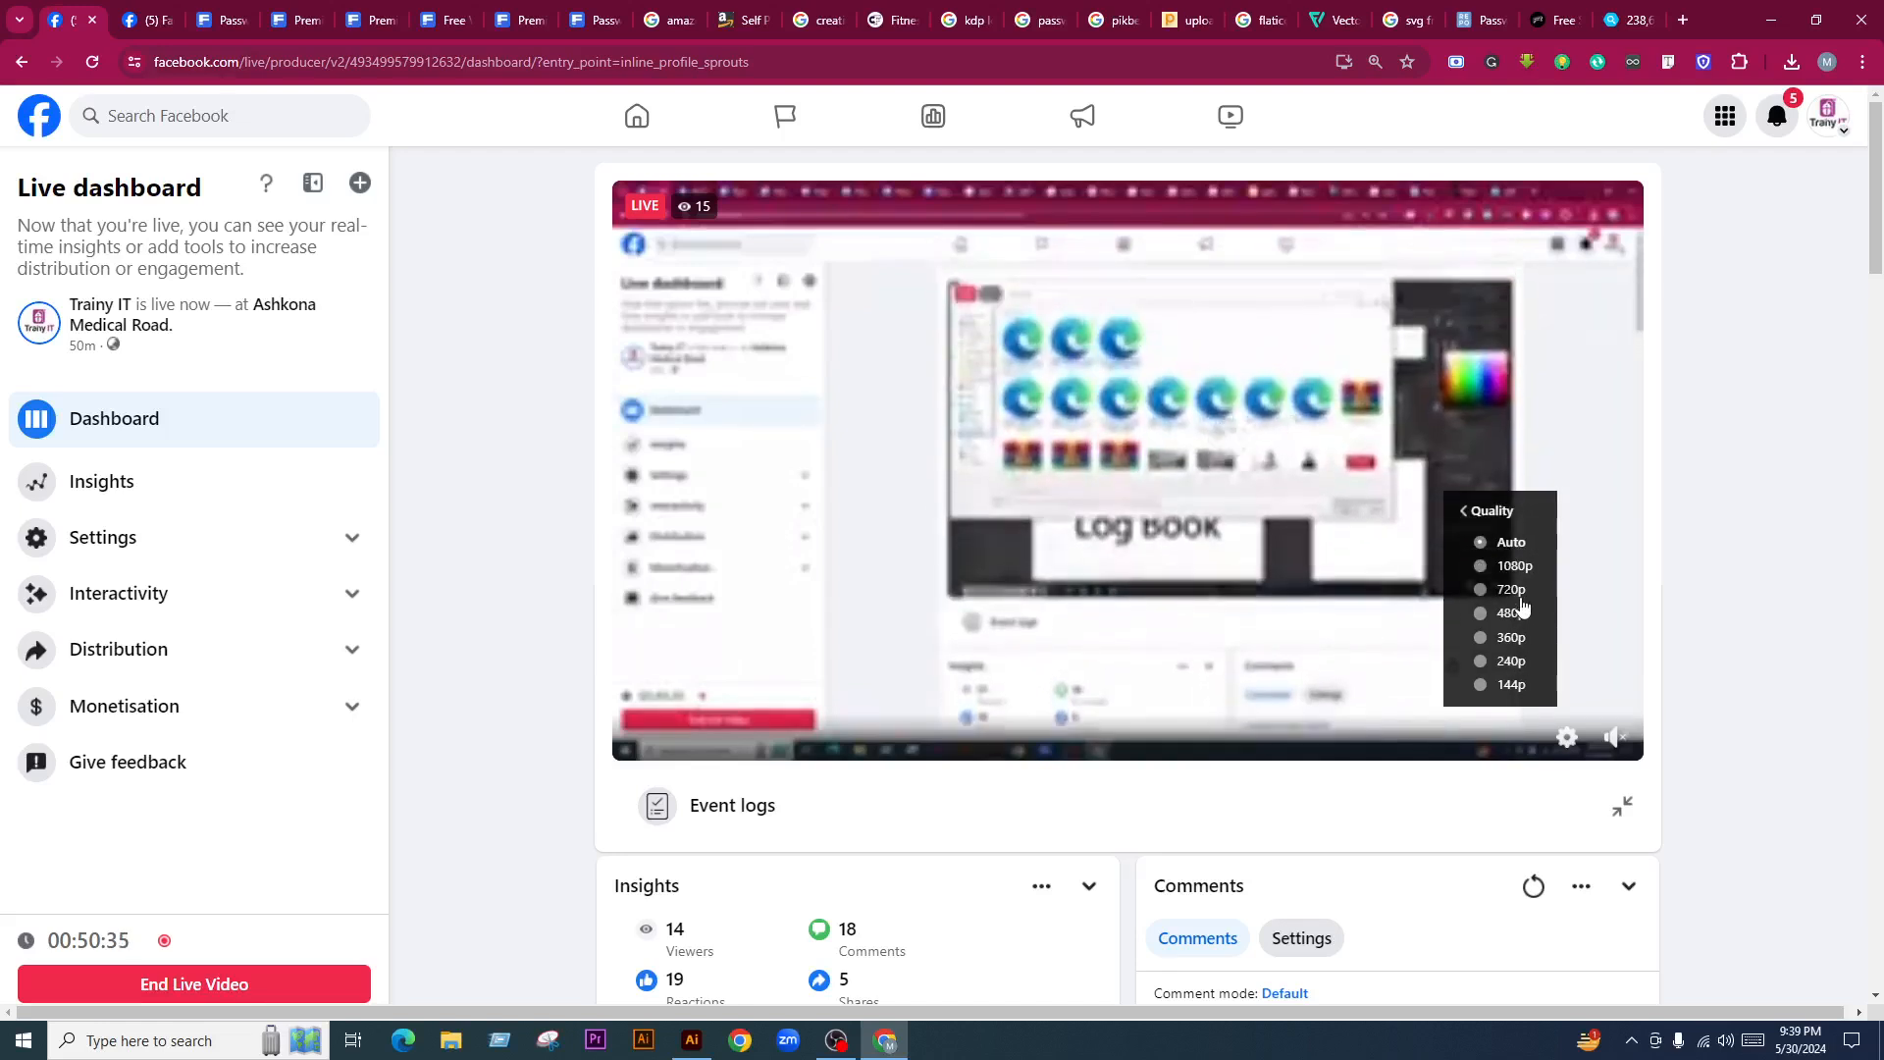
{"action": "left_click", "coordinate": [1522, 601]}
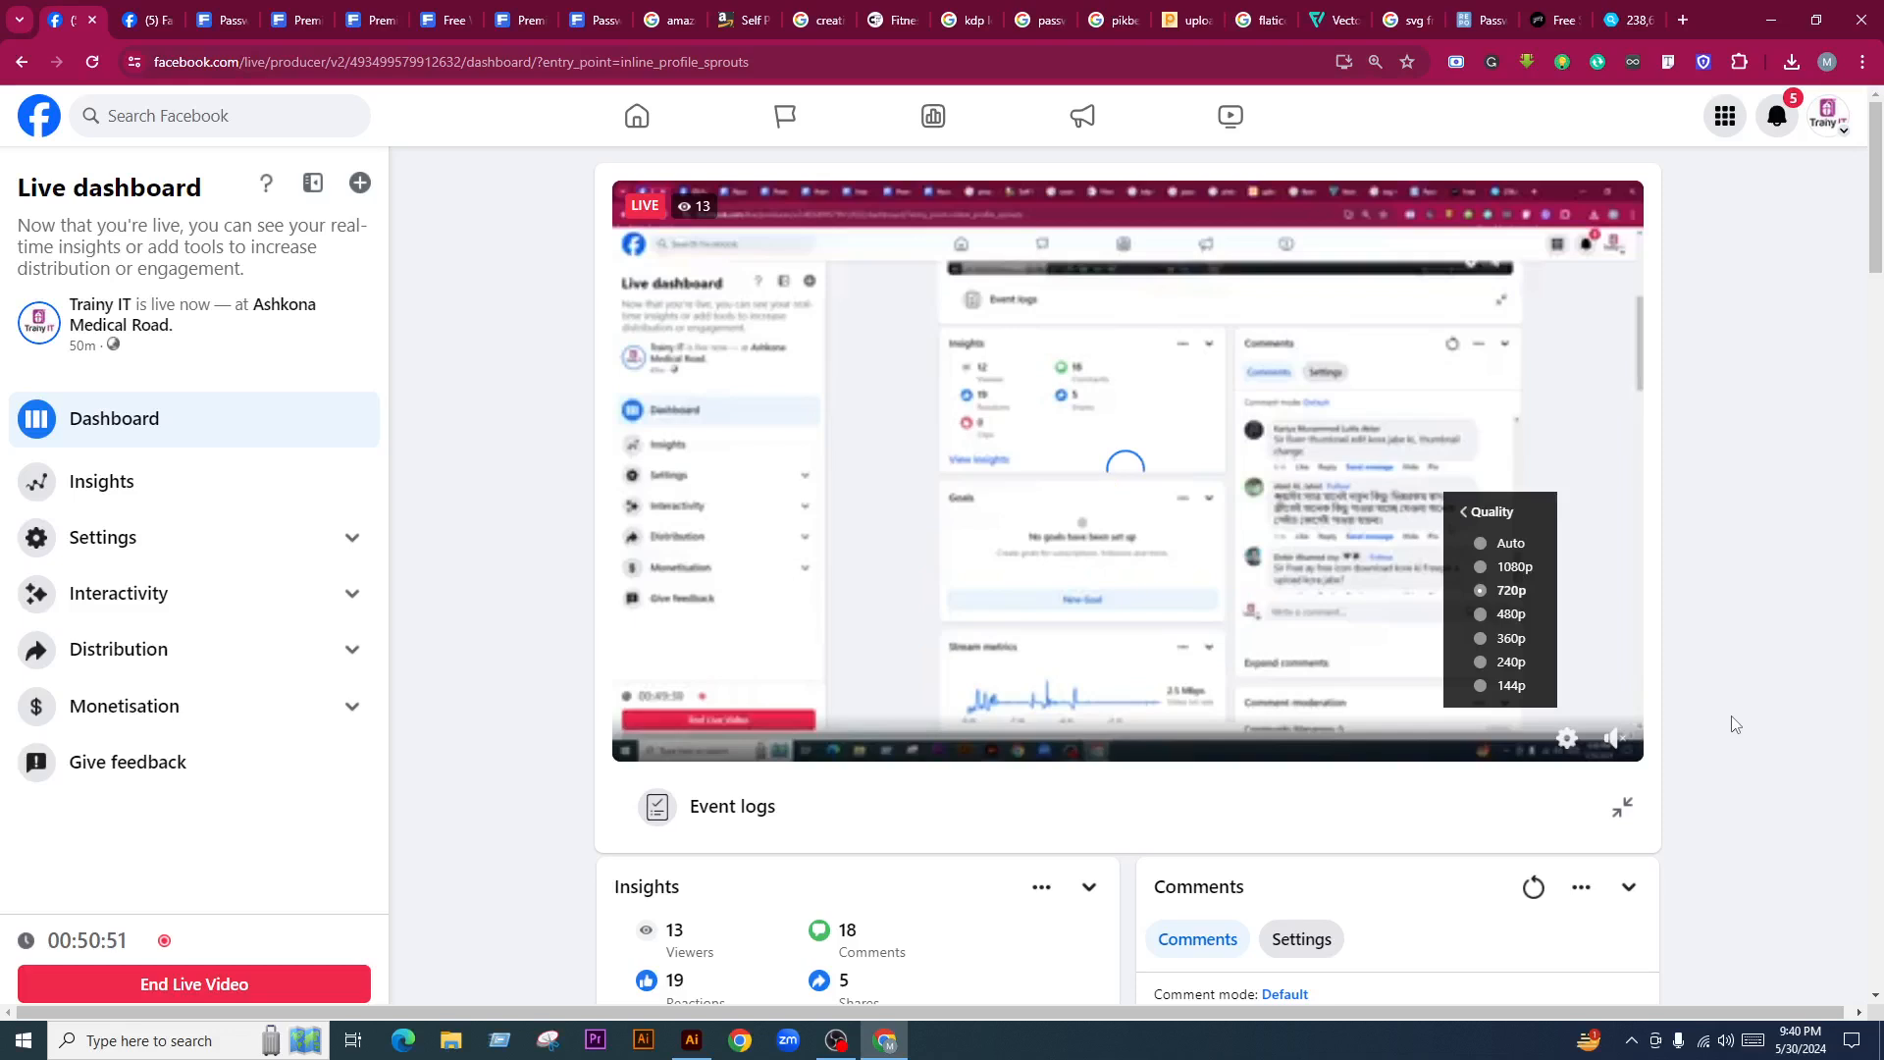
{"action": "scroll", "coordinate": [653, 852], "scroll_direction": "down", "scroll_amount": 1}
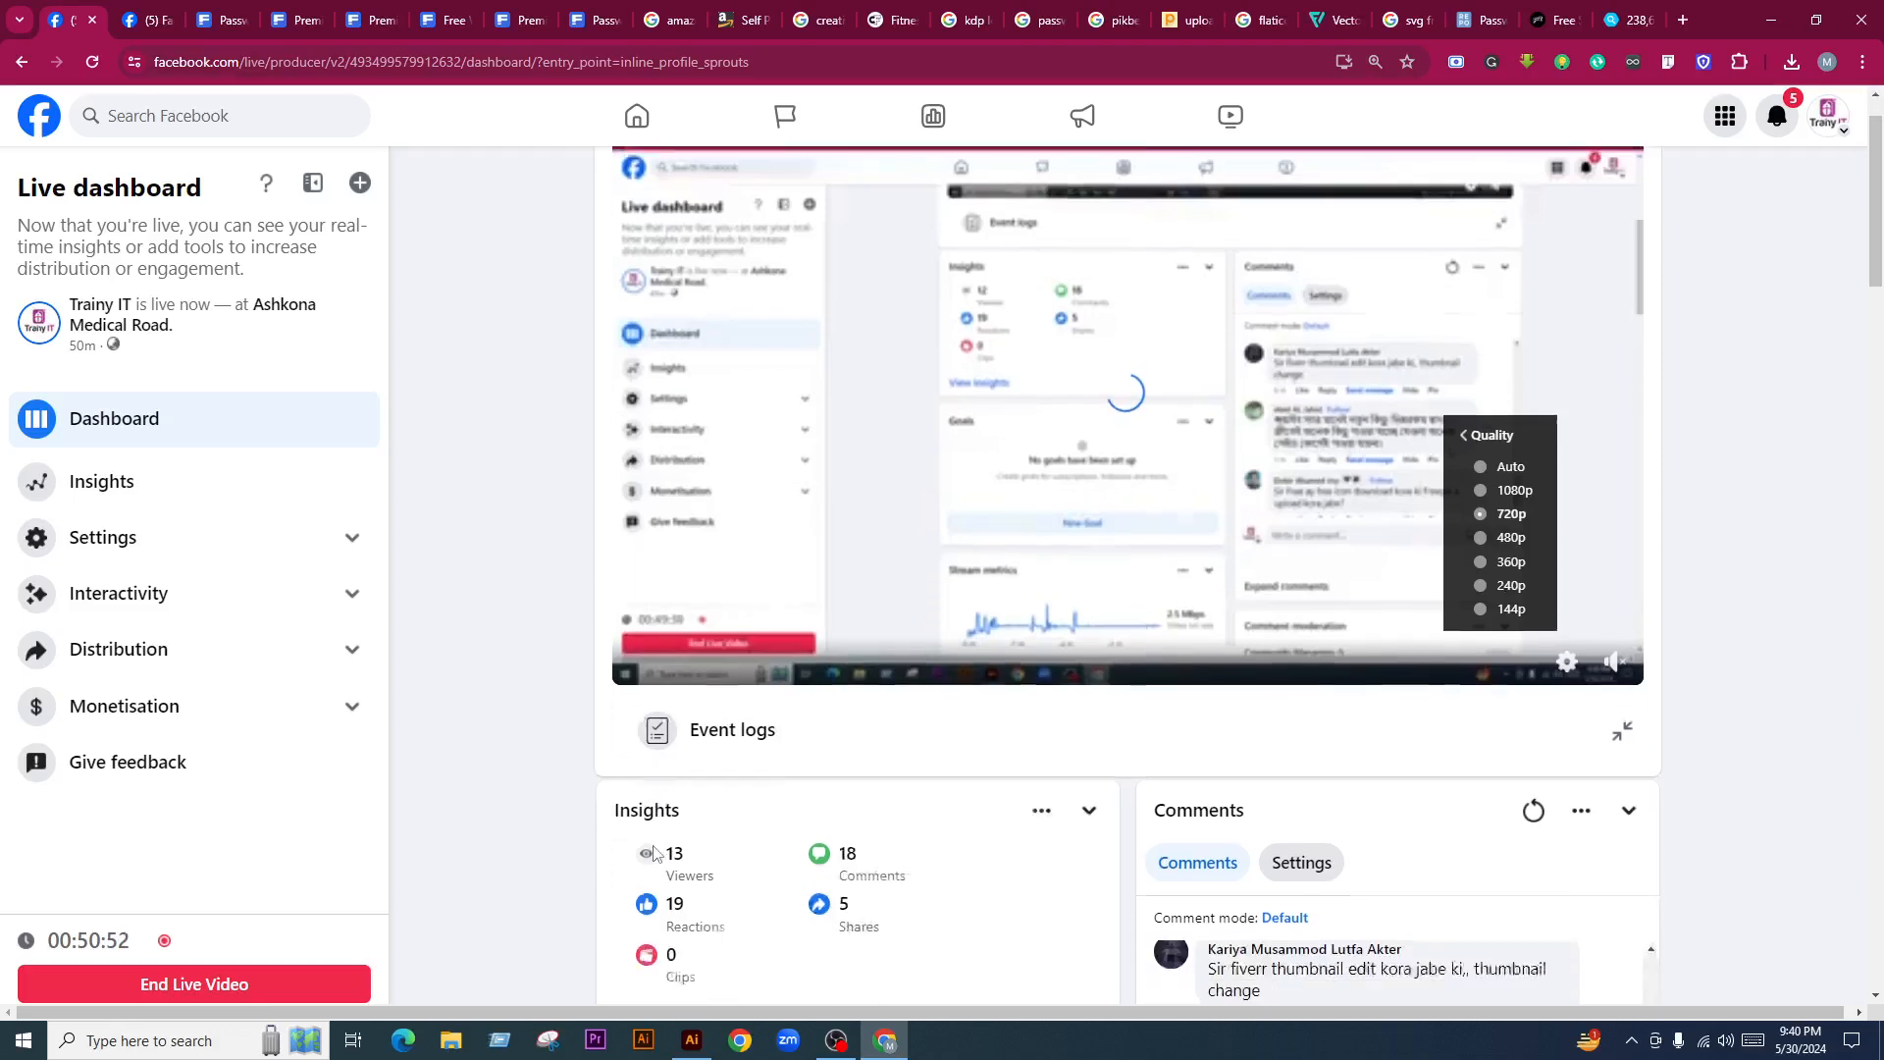
{"action": "scroll", "coordinate": [655, 853], "scroll_direction": "up", "scroll_amount": 1}
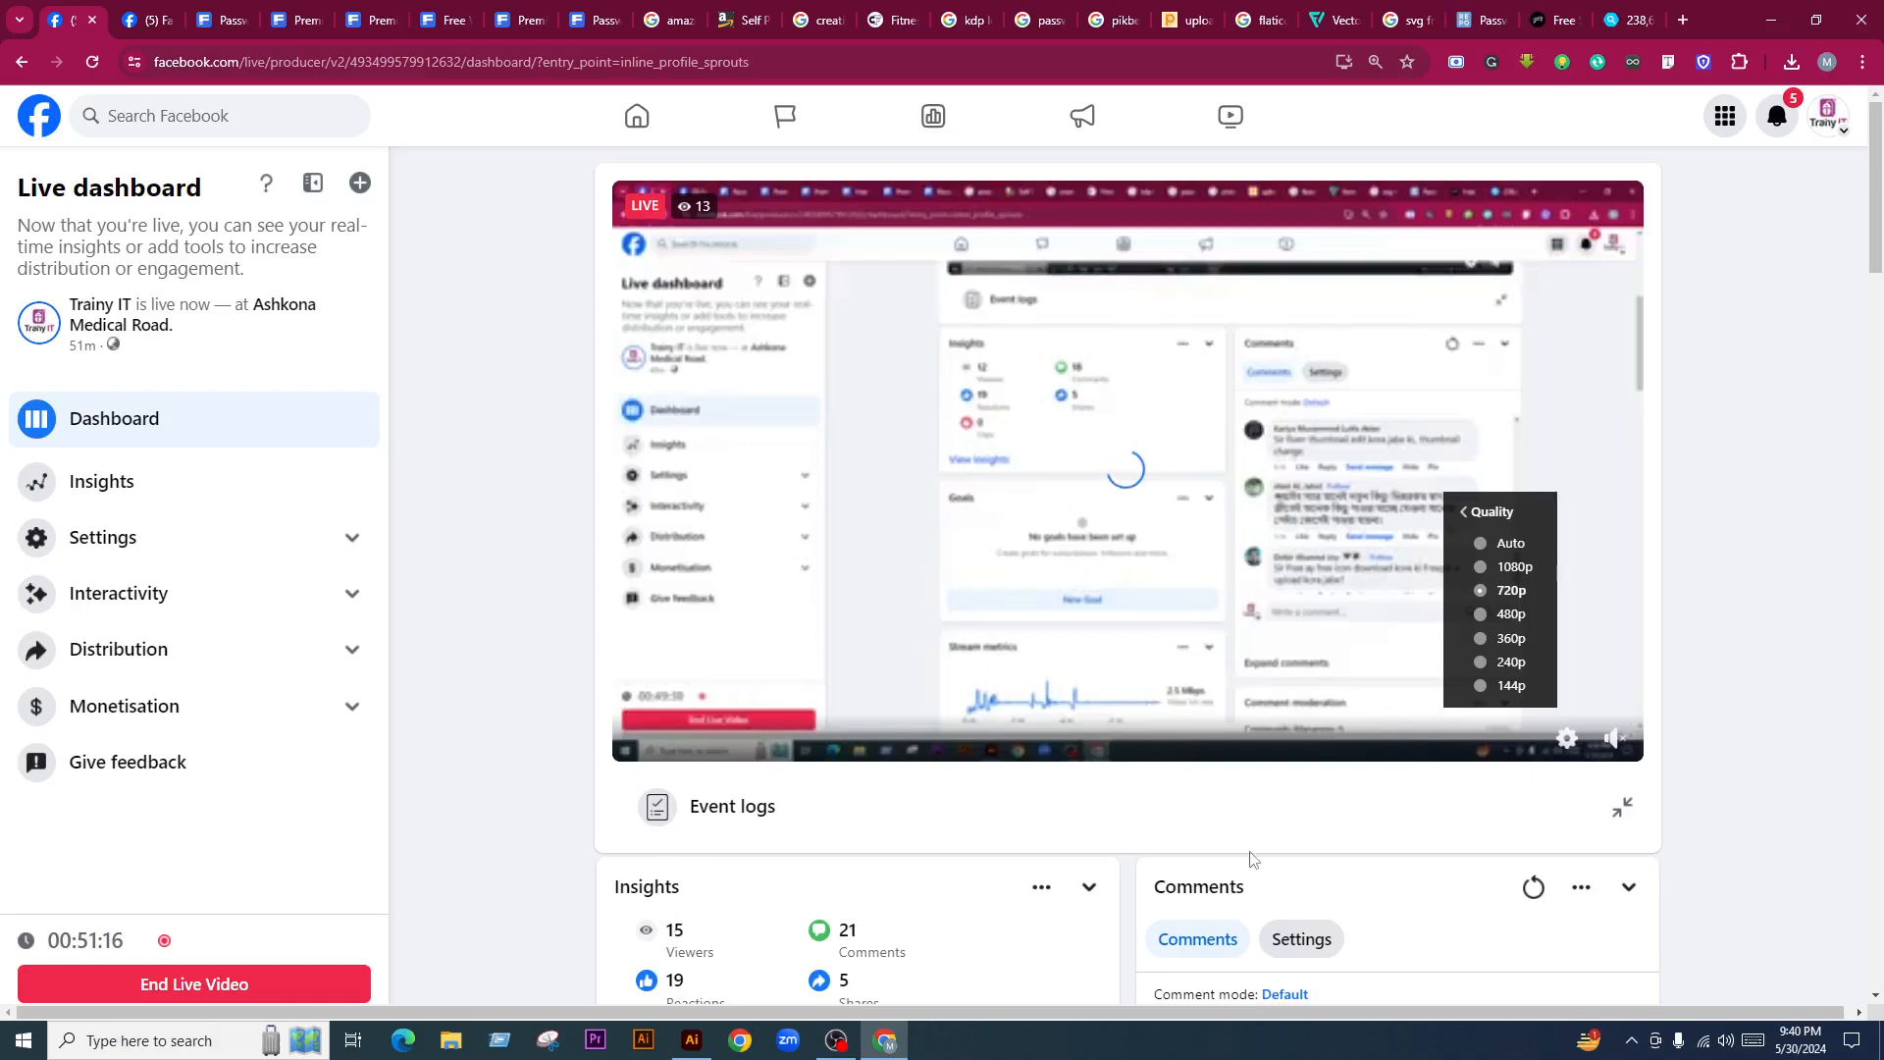
Return the preview quality to Auto and scroll through the latest viewer comments
{"action": "left_click", "coordinate": [1511, 543]}
{"action": "scroll", "coordinate": [957, 638], "scroll_direction": "down", "scroll_amount": 2}
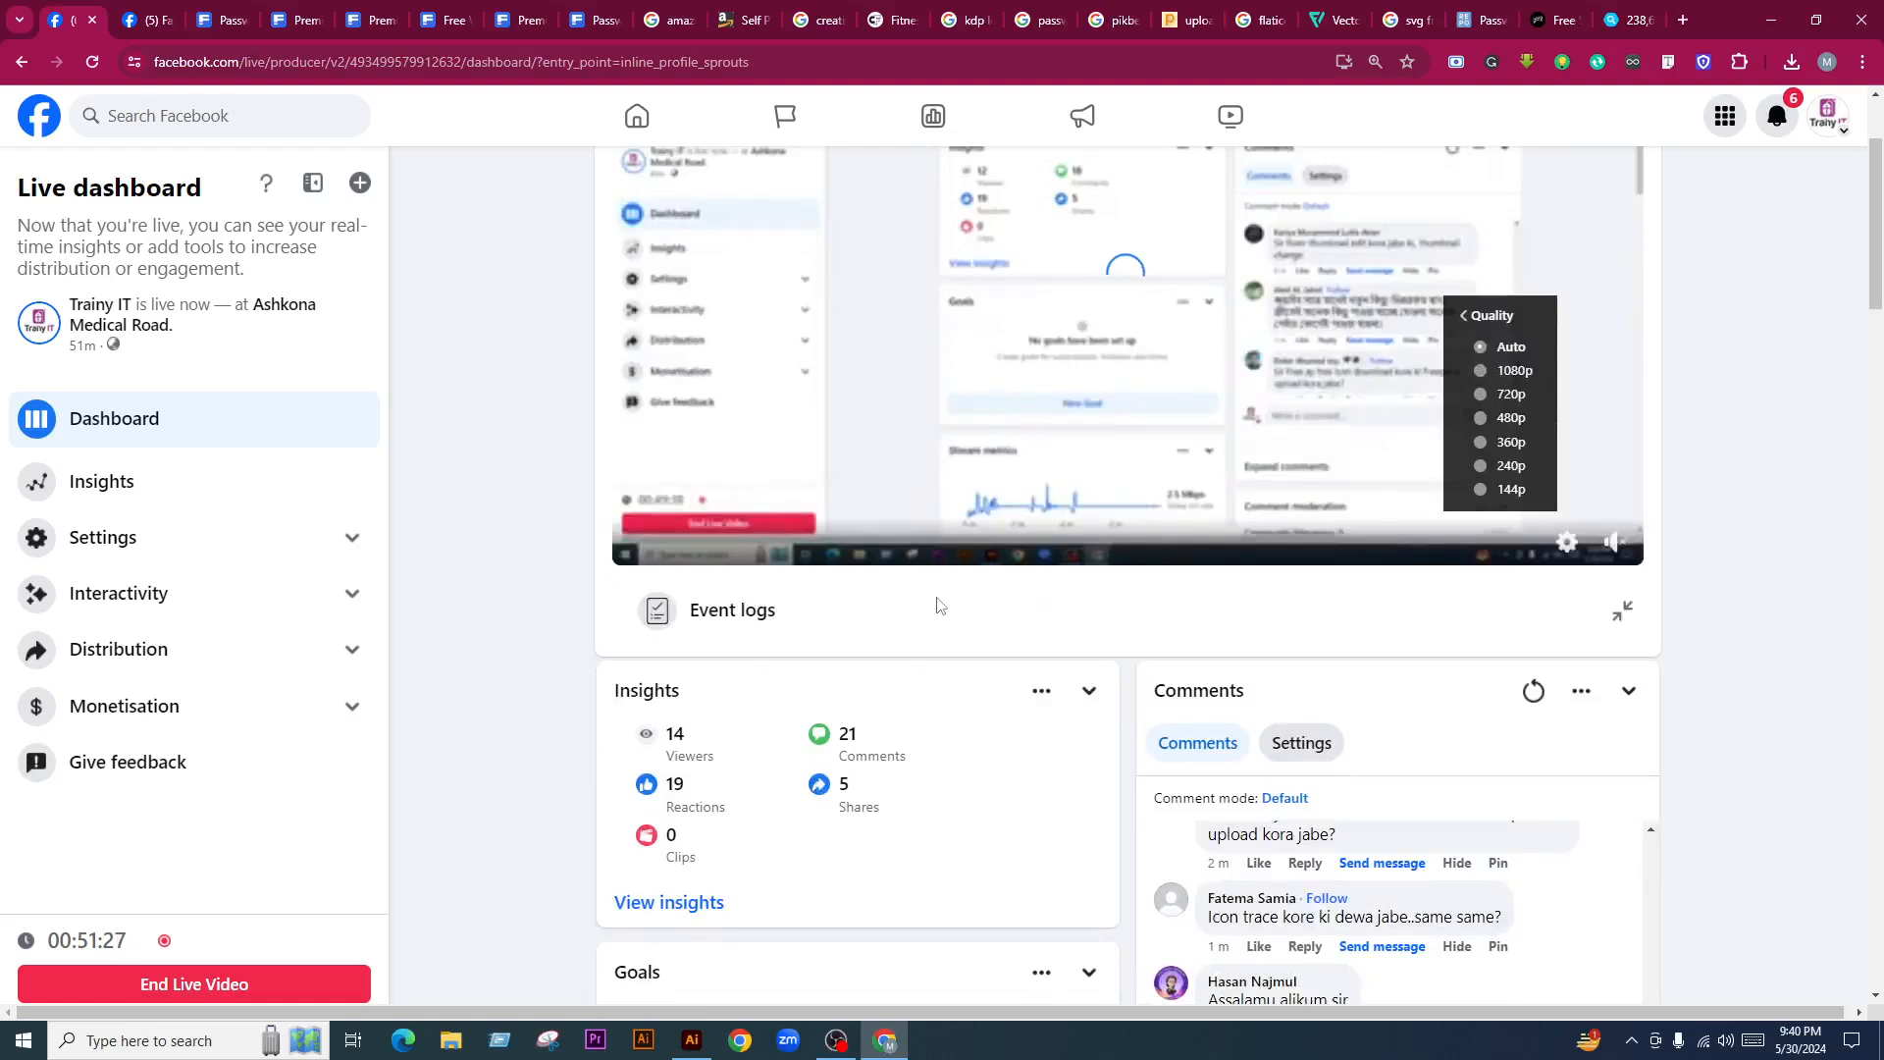
{"action": "scroll", "coordinate": [981, 706], "scroll_direction": "down", "scroll_amount": 3}
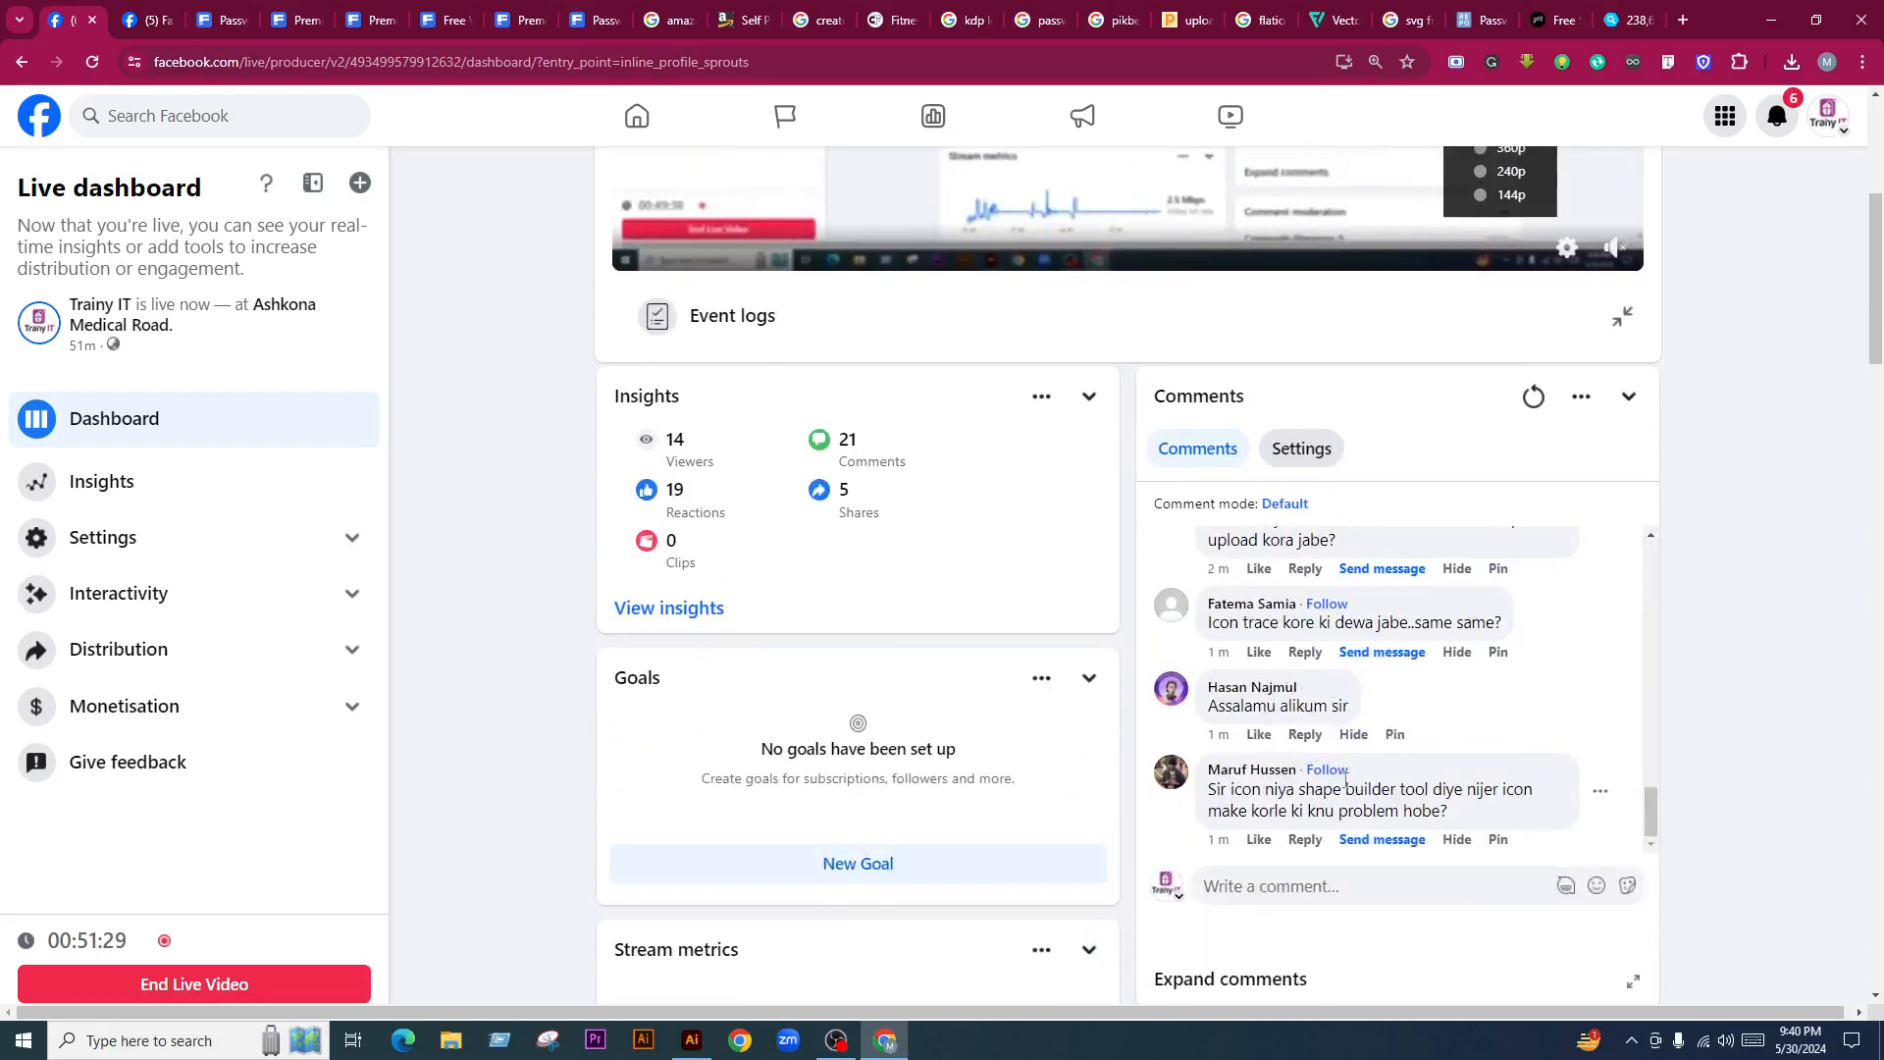
{"action": "scroll", "coordinate": [1469, 743], "scroll_direction": "up", "scroll_amount": 1}
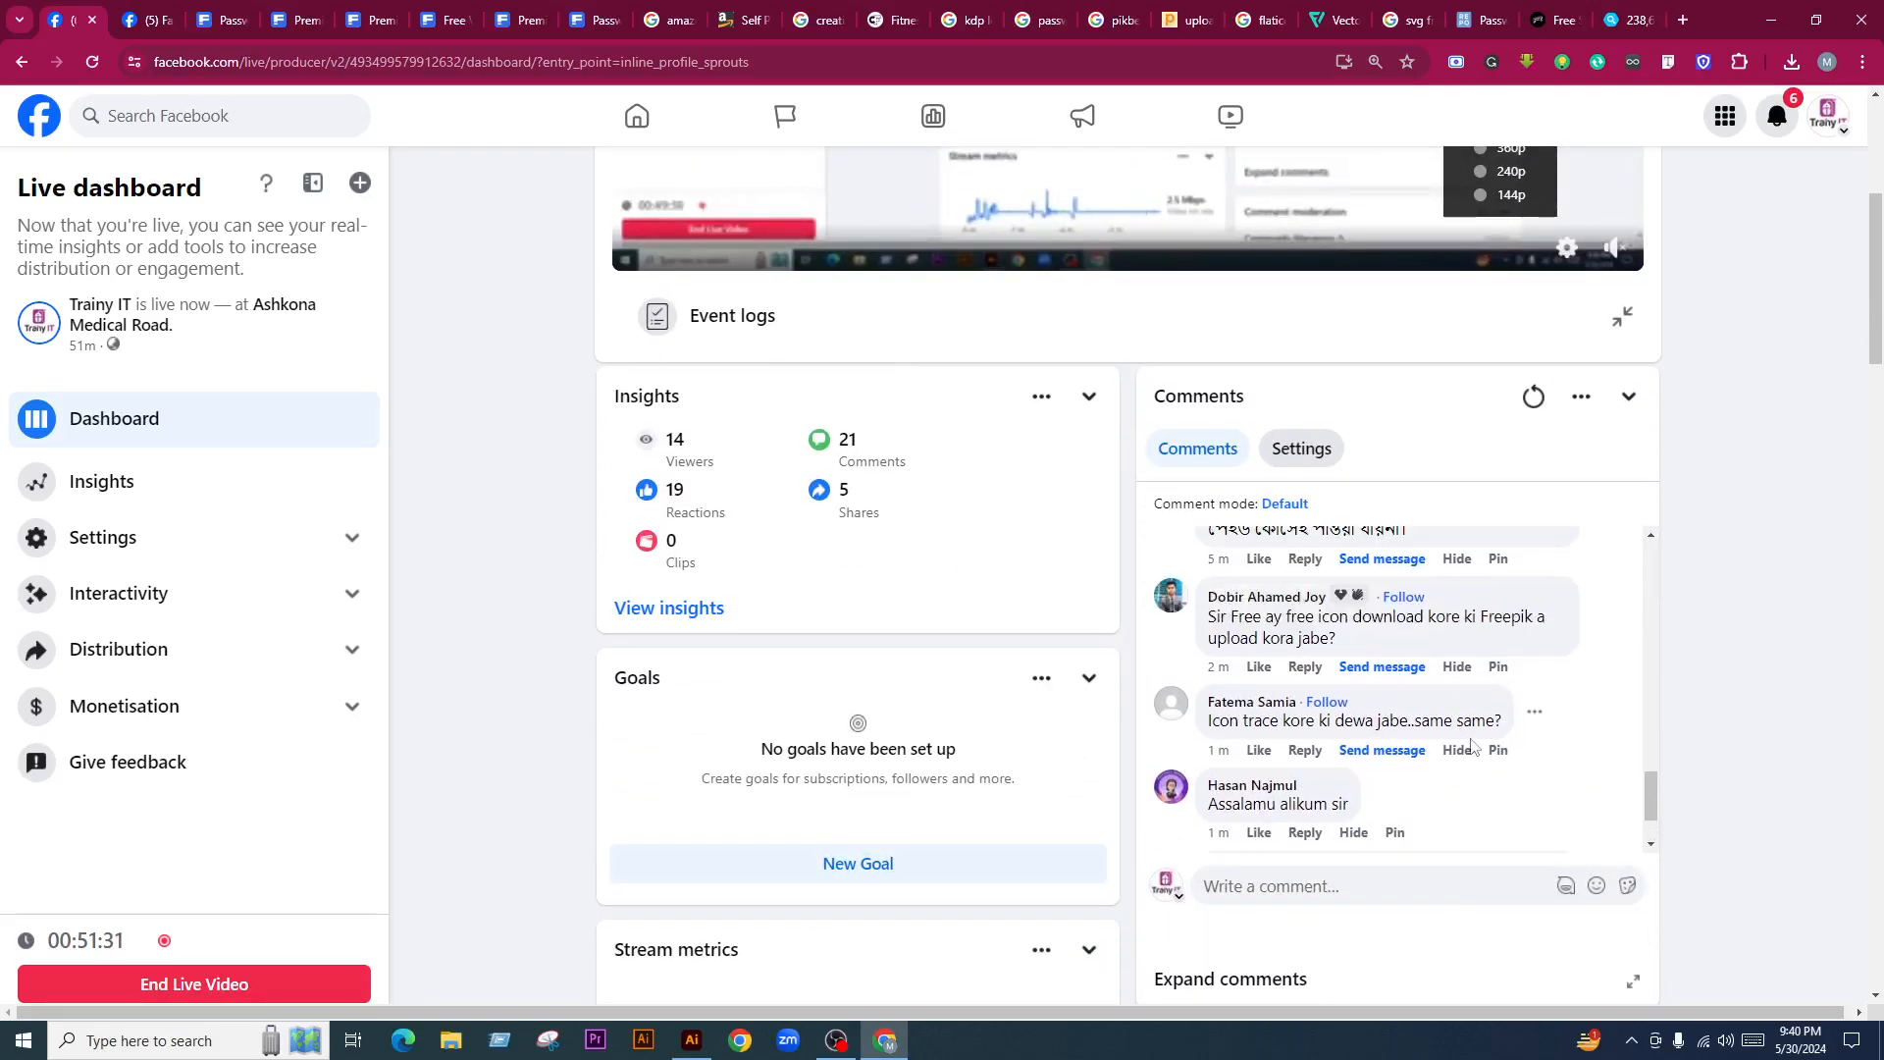
{"action": "scroll", "coordinate": [1472, 746], "scroll_direction": "down", "scroll_amount": 1}
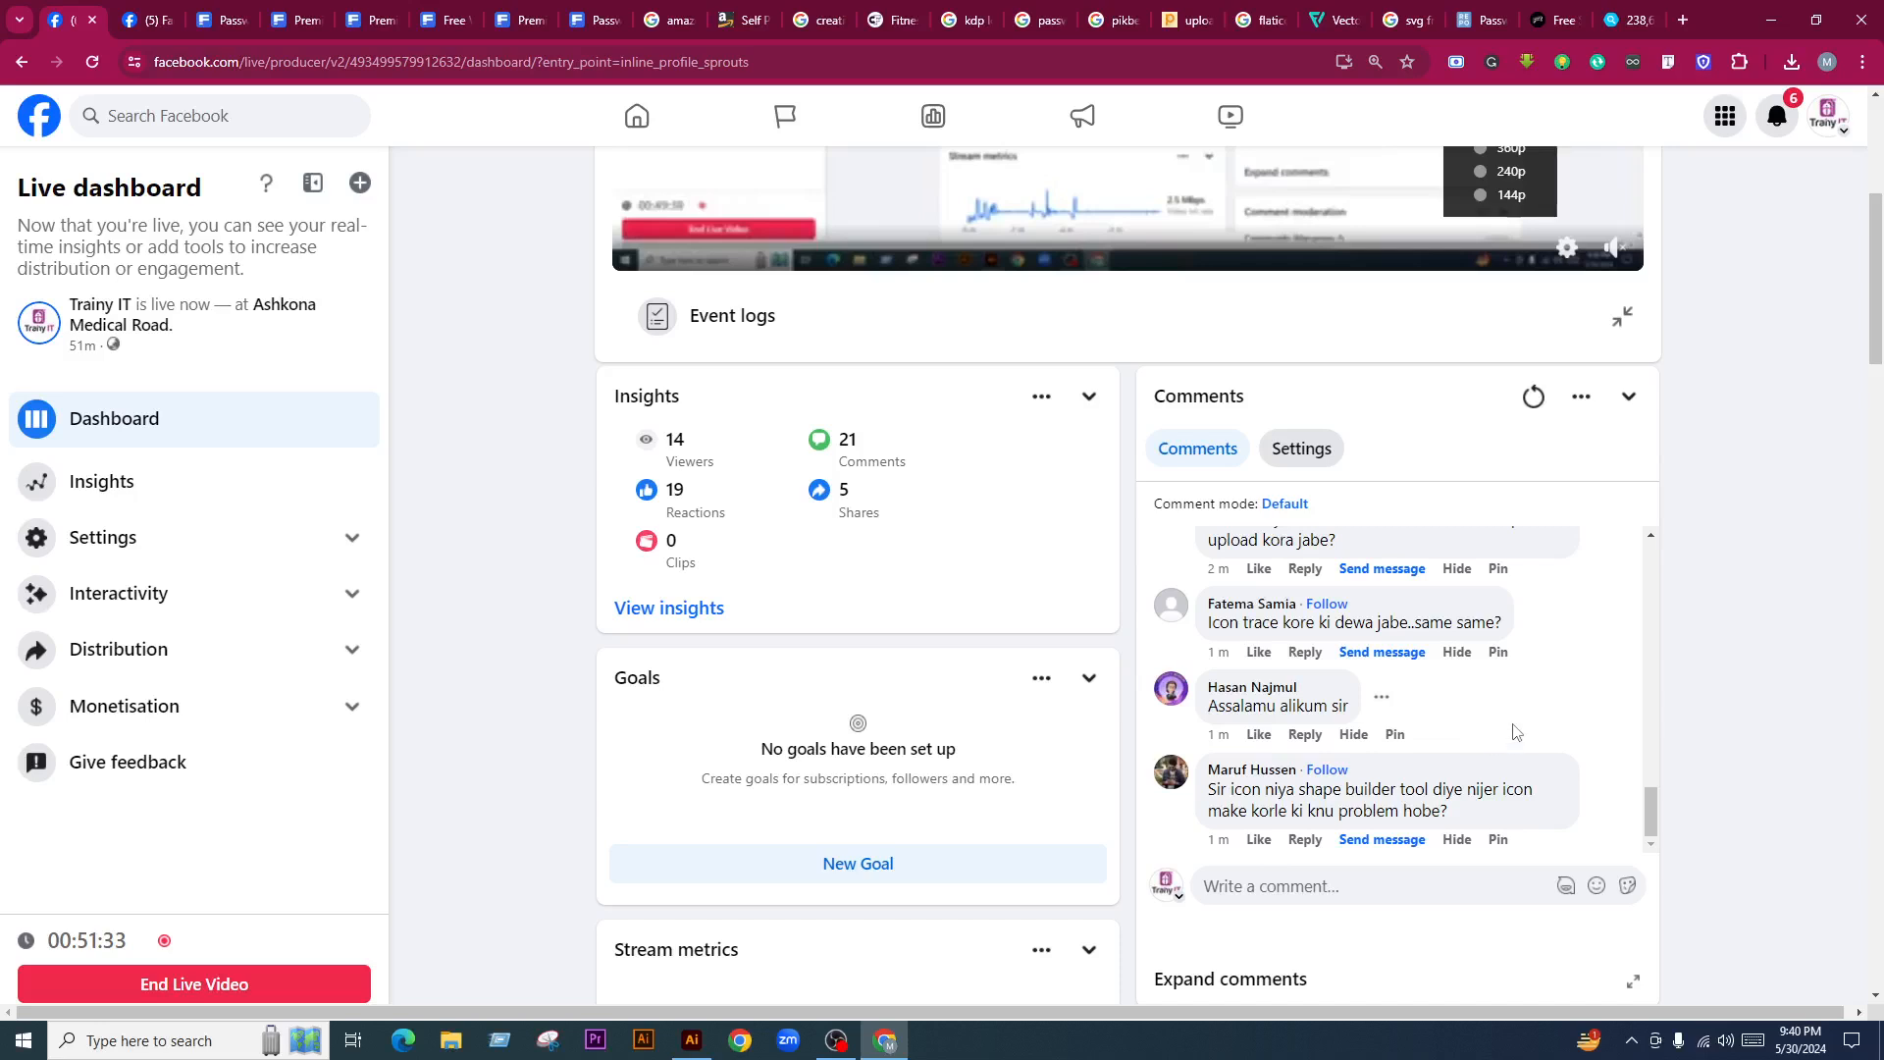
{"action": "scroll", "coordinate": [1516, 731], "scroll_direction": "up", "scroll_amount": 2}
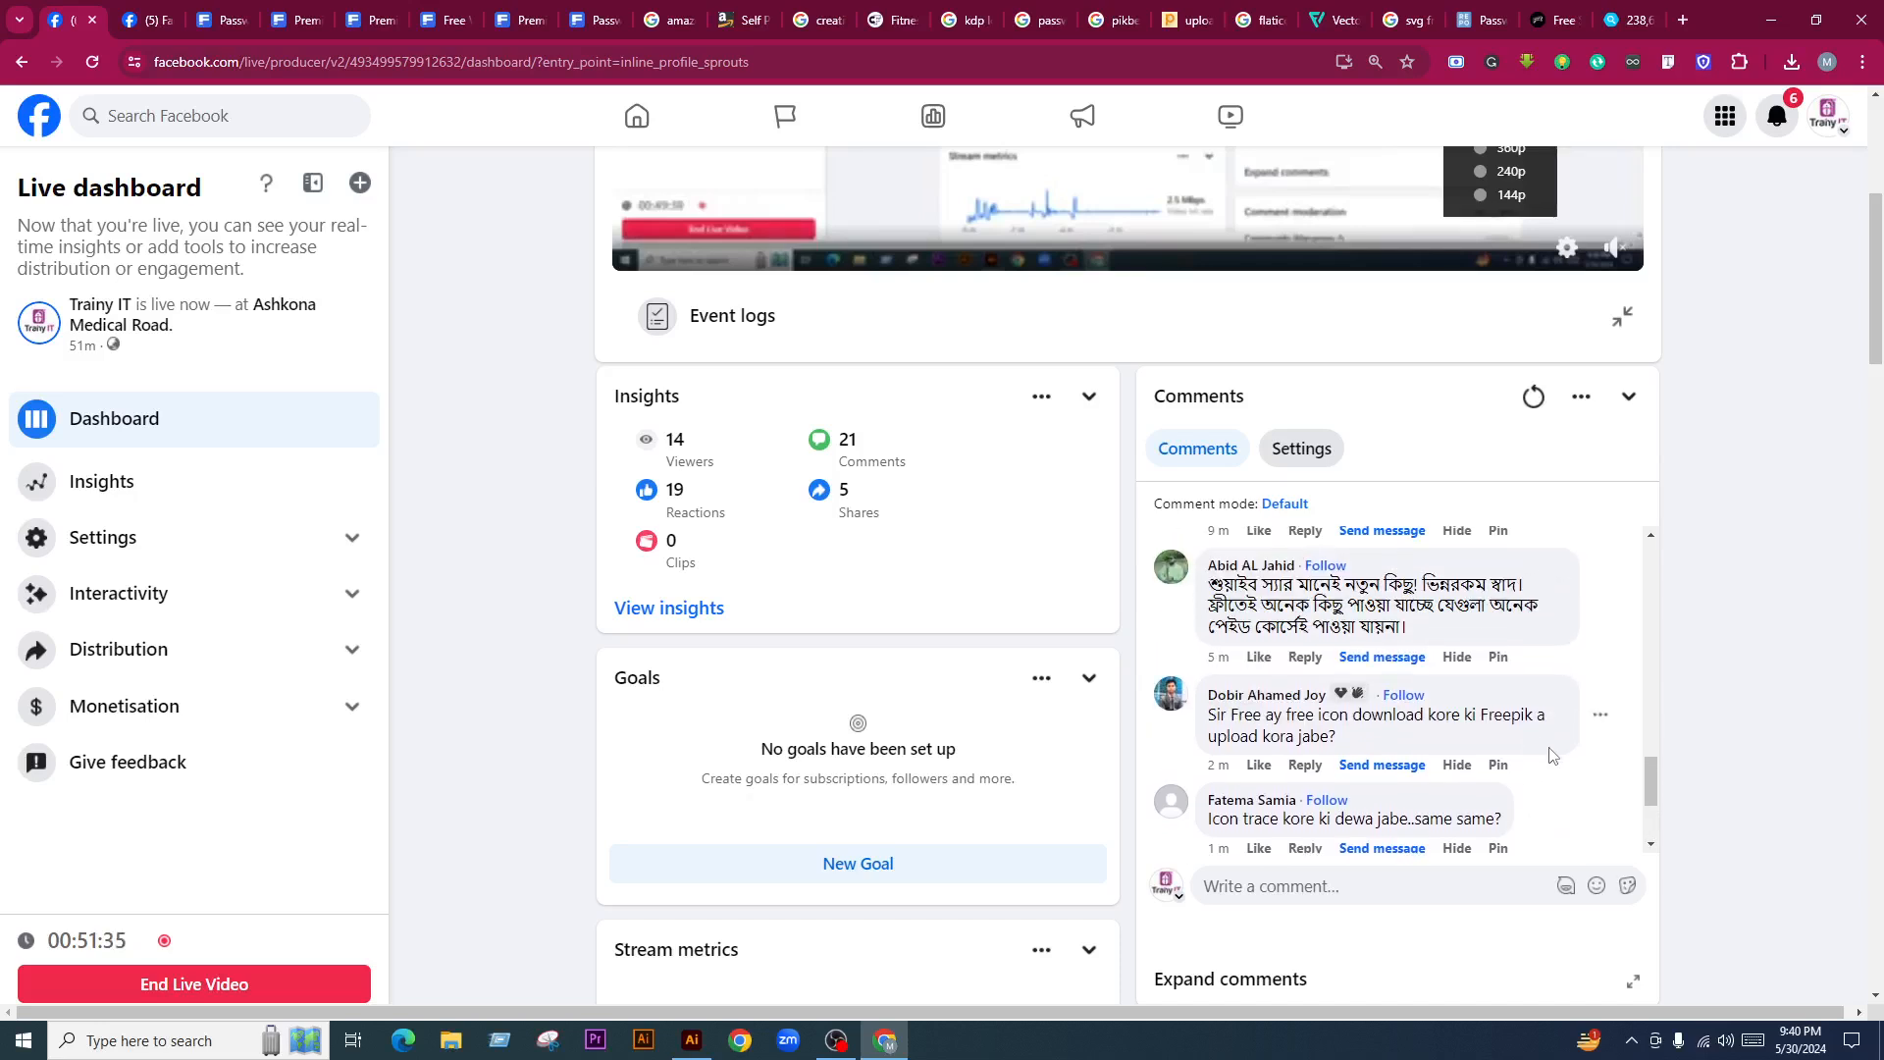
{"action": "scroll", "coordinate": [1550, 754], "scroll_direction": "down", "scroll_amount": 2}
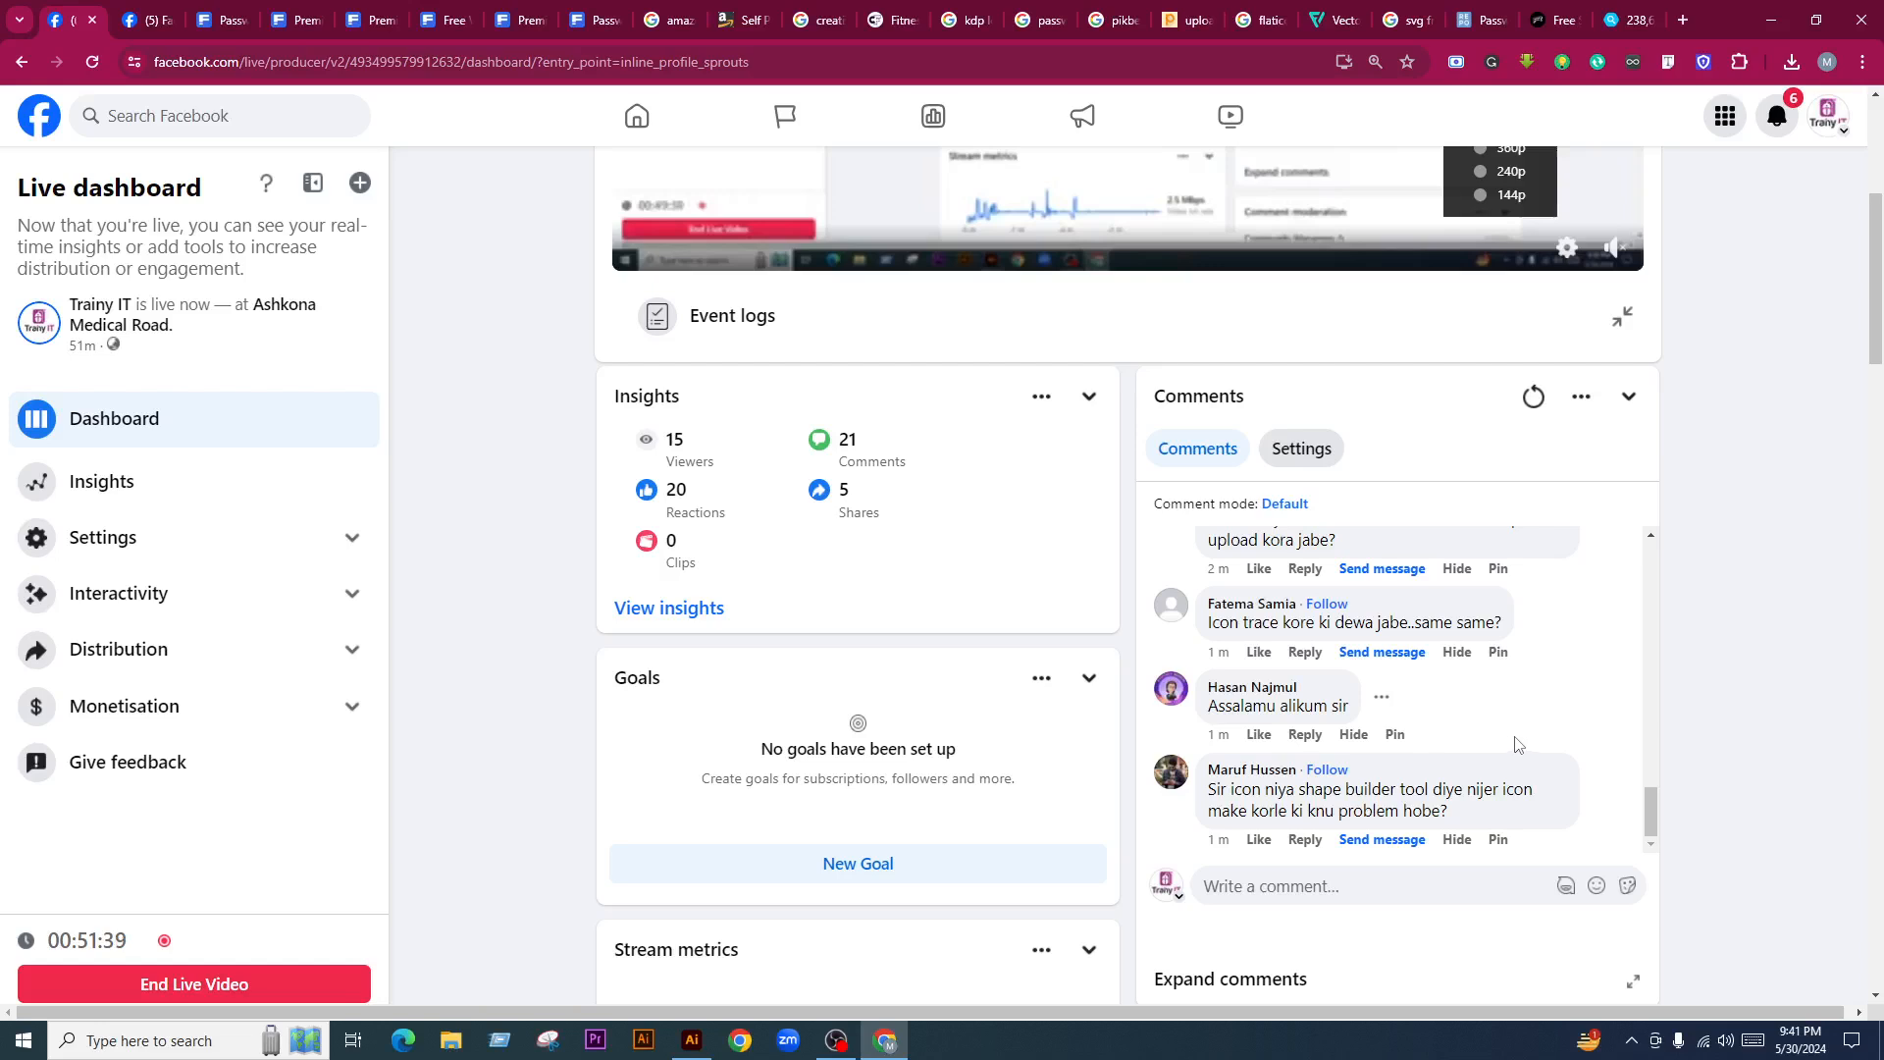
{"action": "scroll", "coordinate": [1521, 748], "scroll_direction": "up", "scroll_amount": 1}
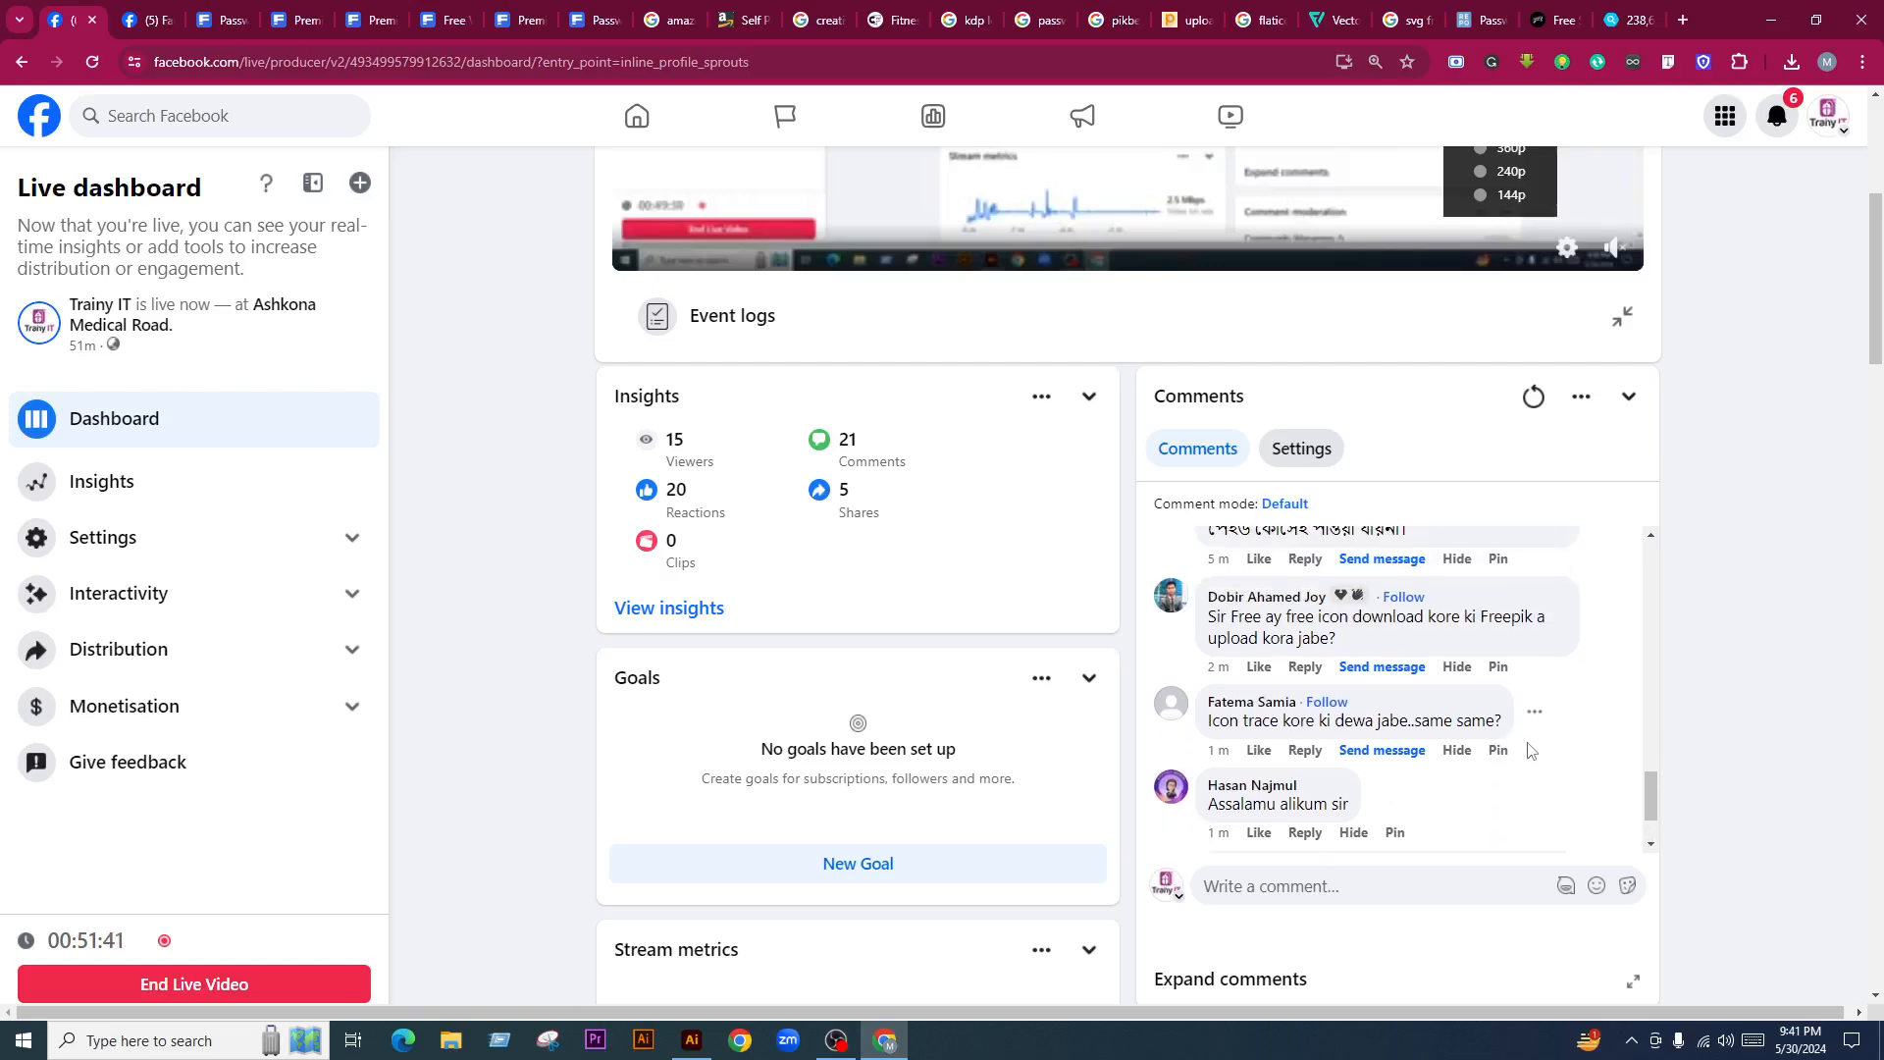
{"action": "scroll", "coordinate": [1529, 753], "scroll_direction": "up", "scroll_amount": 1}
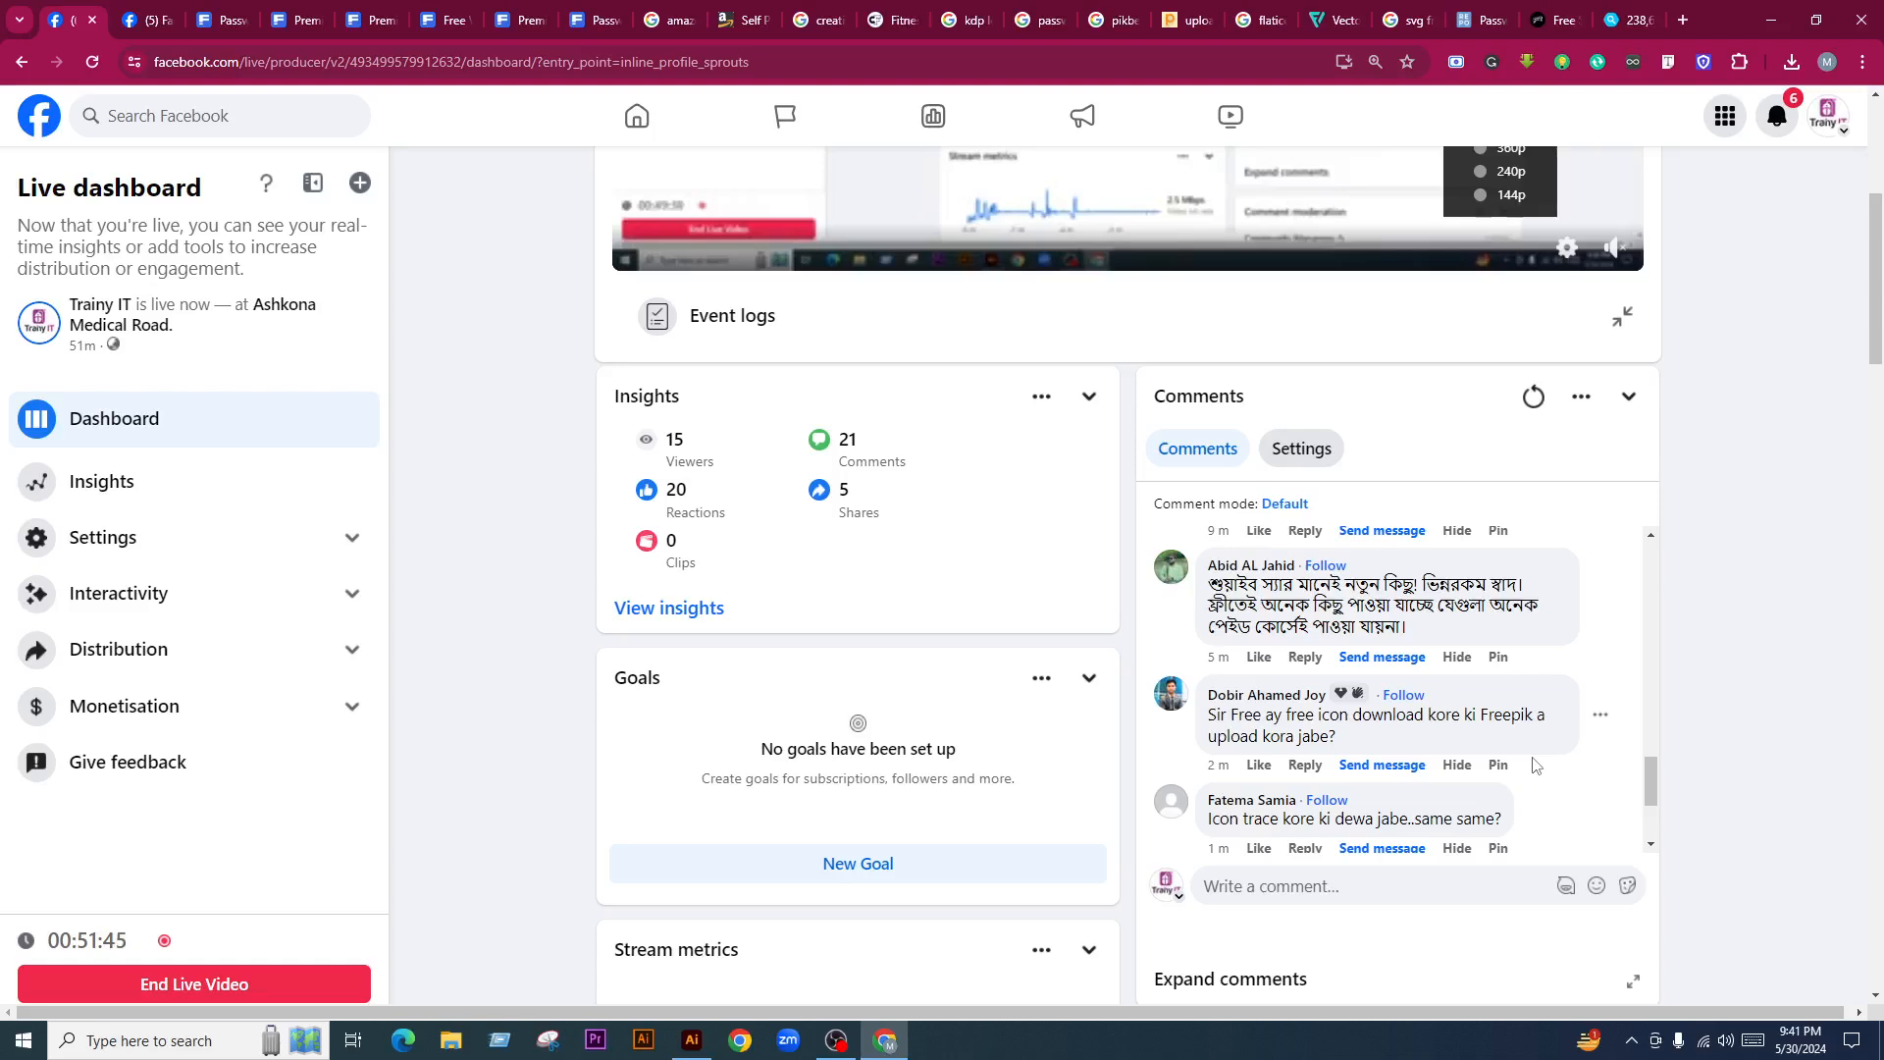
{"action": "scroll", "coordinate": [1535, 766], "scroll_direction": "down", "scroll_amount": 2}
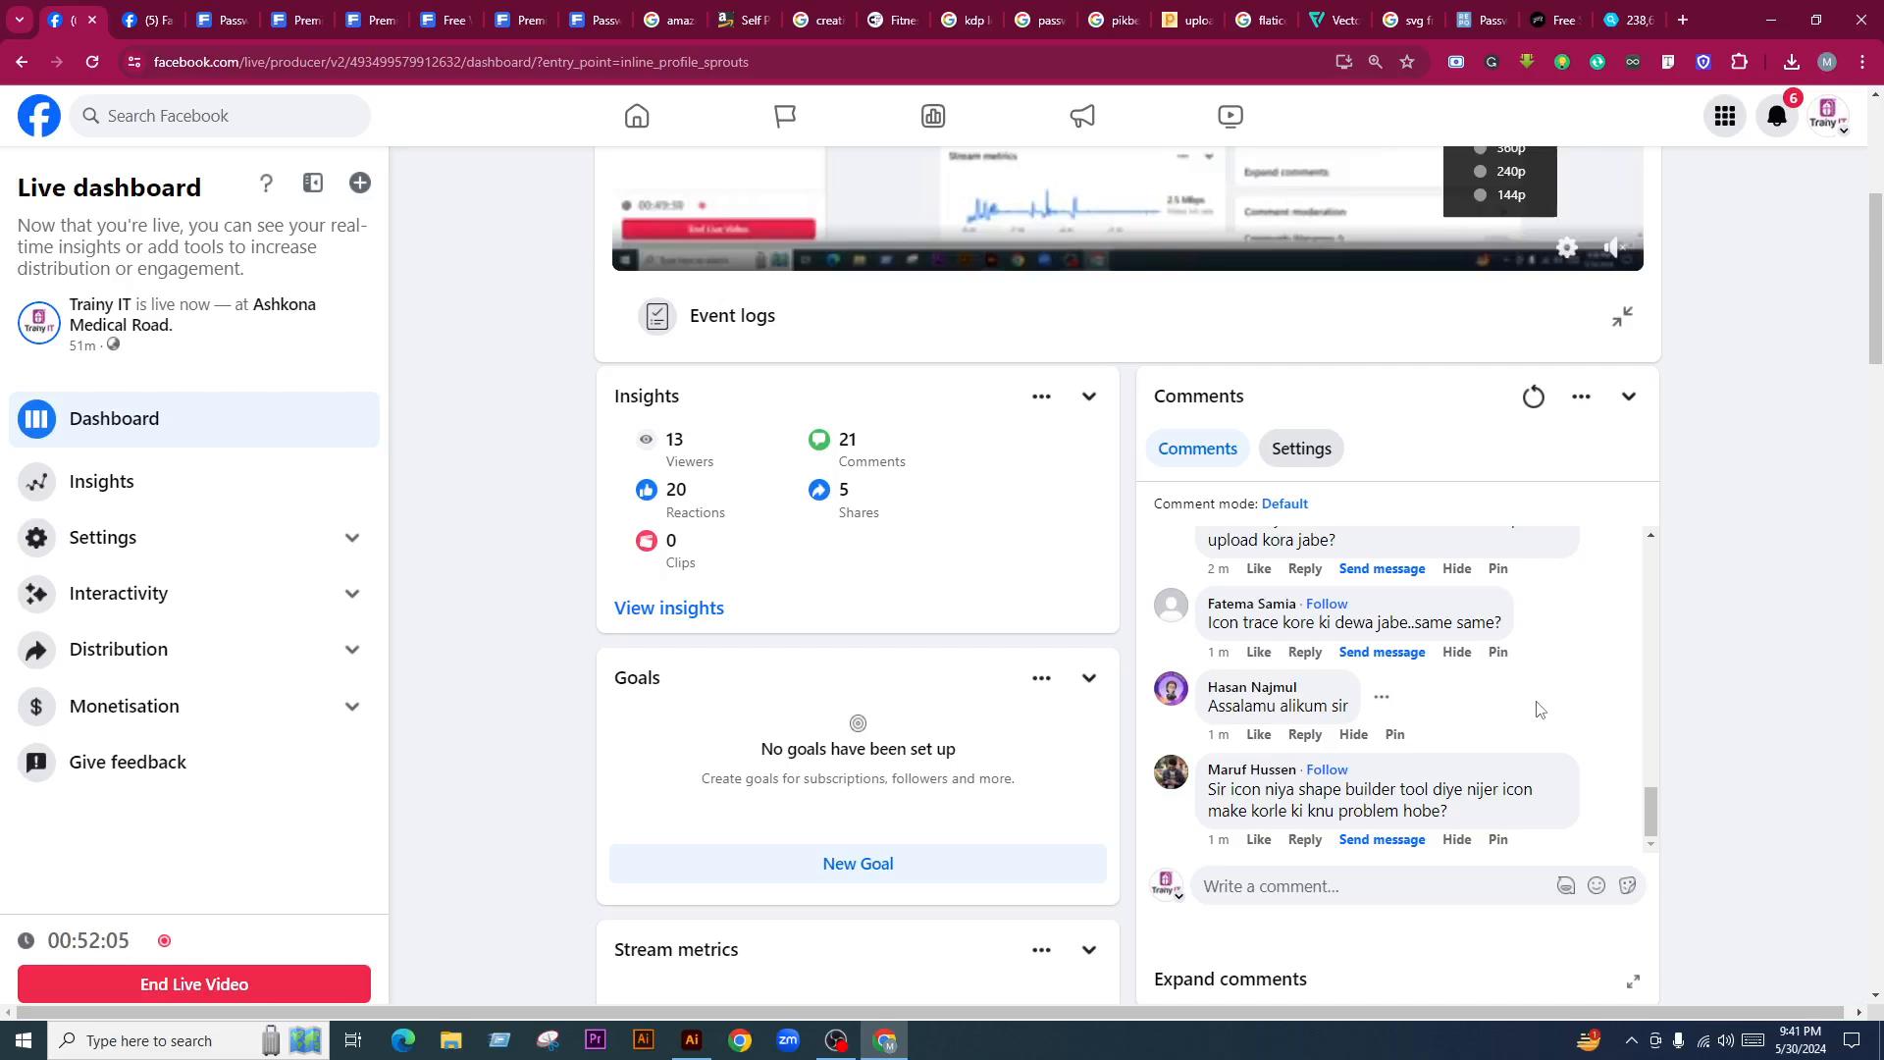
{"action": "scroll", "coordinate": [1537, 708], "scroll_direction": "up", "scroll_amount": 3}
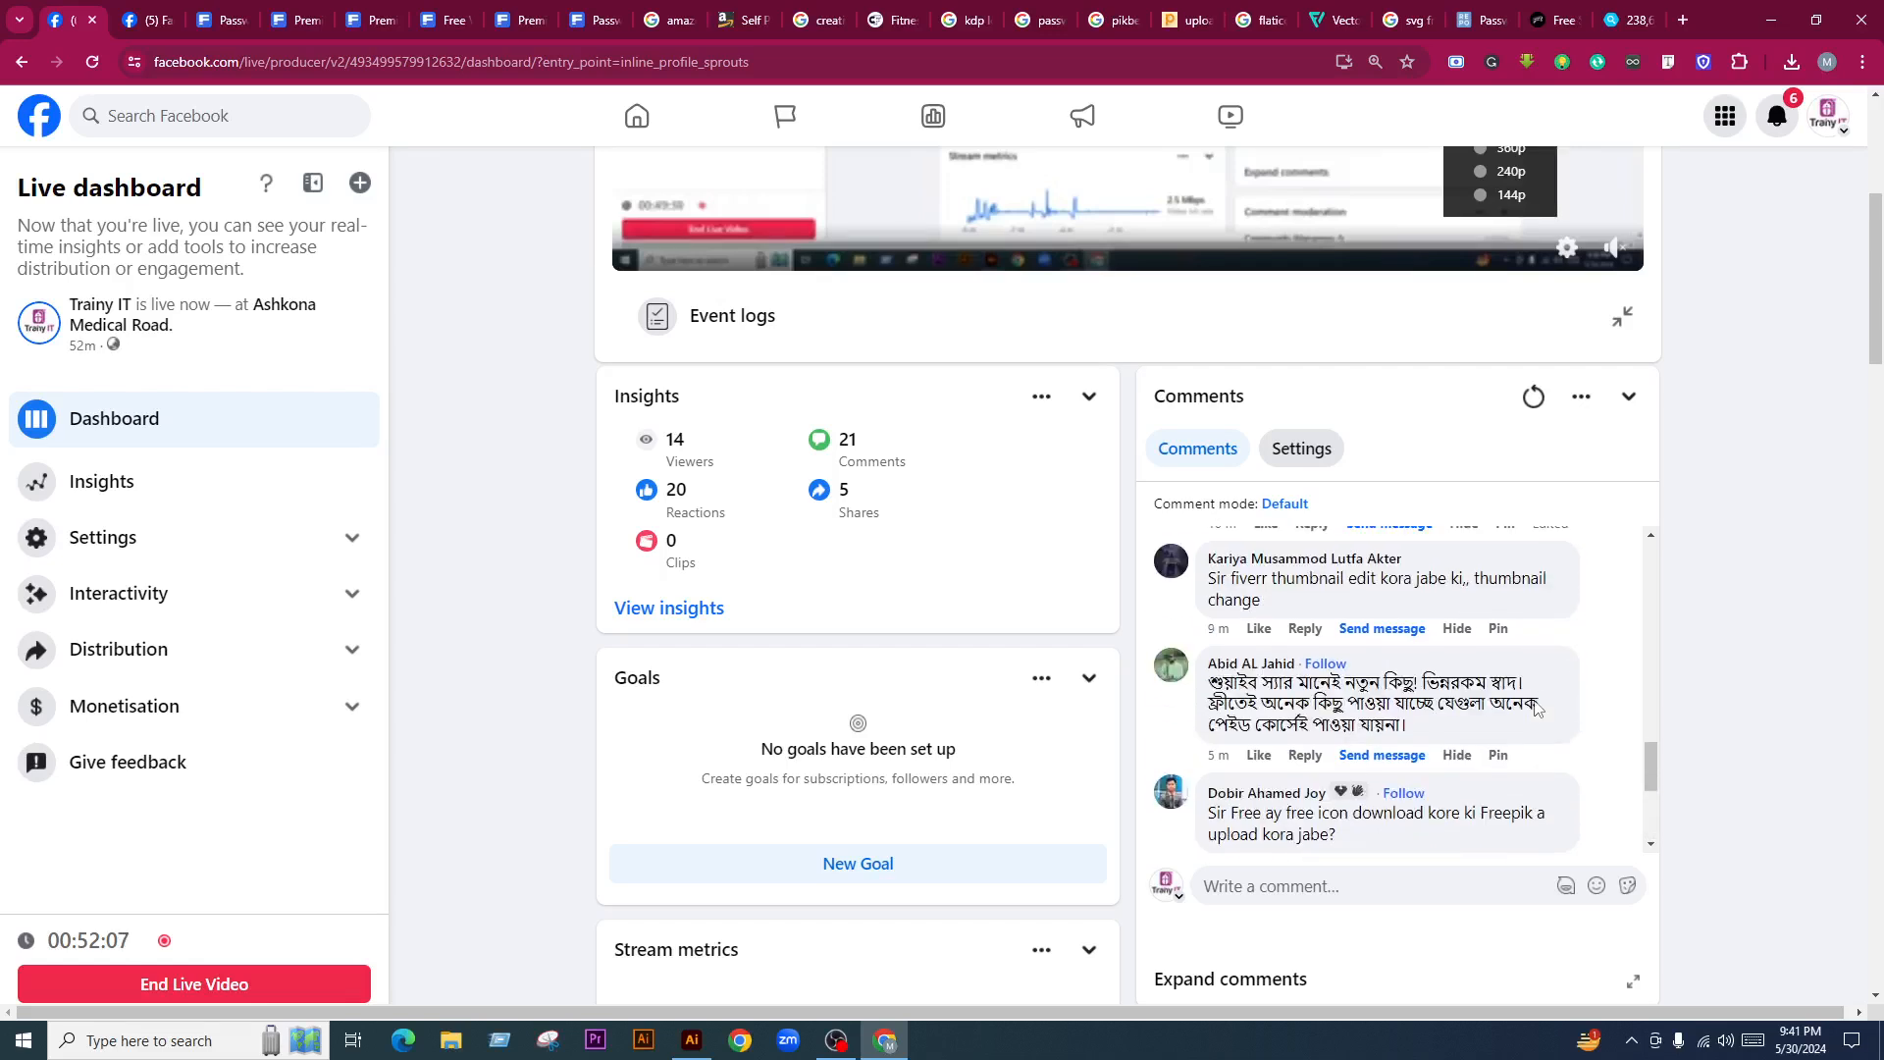
{"action": "scroll", "coordinate": [1536, 701], "scroll_direction": "down", "scroll_amount": 3}
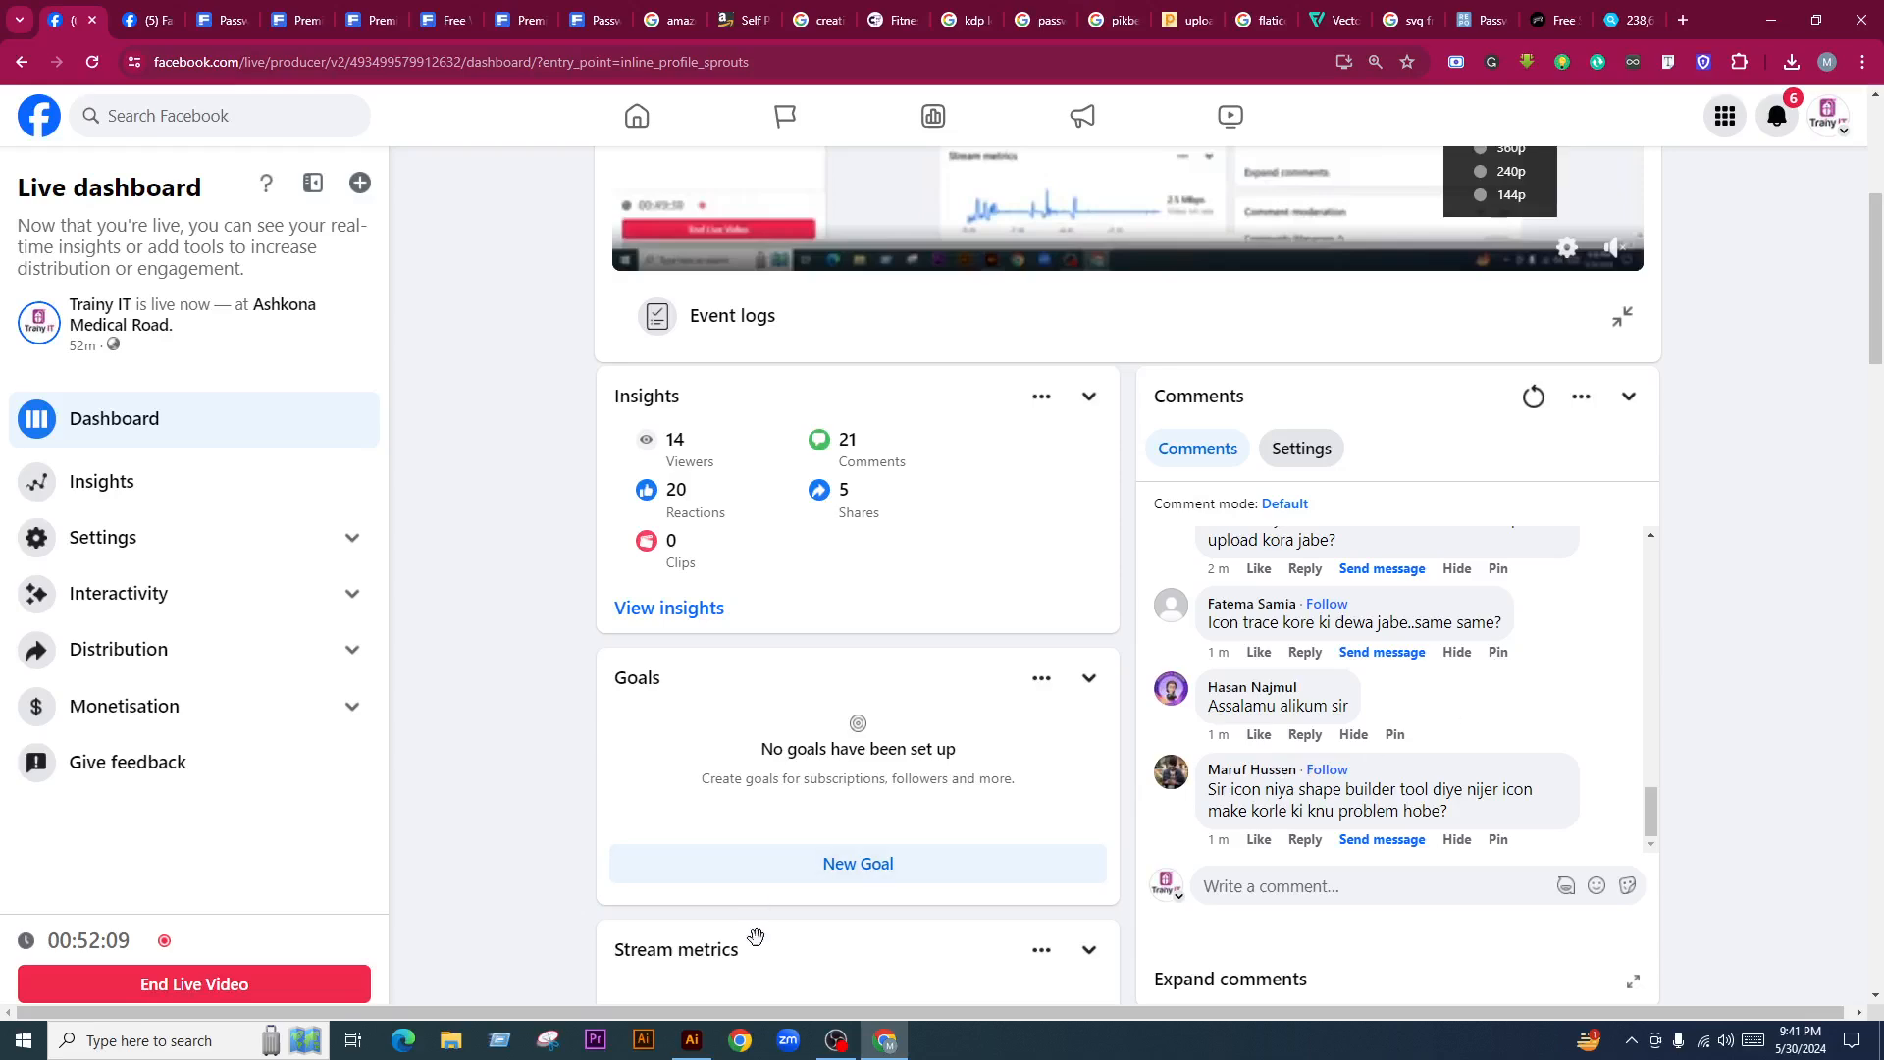
Glance at Illustrator, recheck the live dashboard, then switch back to the Password Tracker design
{"action": "left_click", "coordinate": [692, 1040]}
{"action": "left_click", "coordinate": [885, 1040]}
{"action": "scroll", "coordinate": [1698, 573], "scroll_direction": "up", "scroll_amount": 5}
{"action": "left_click", "coordinate": [1780, 584]}
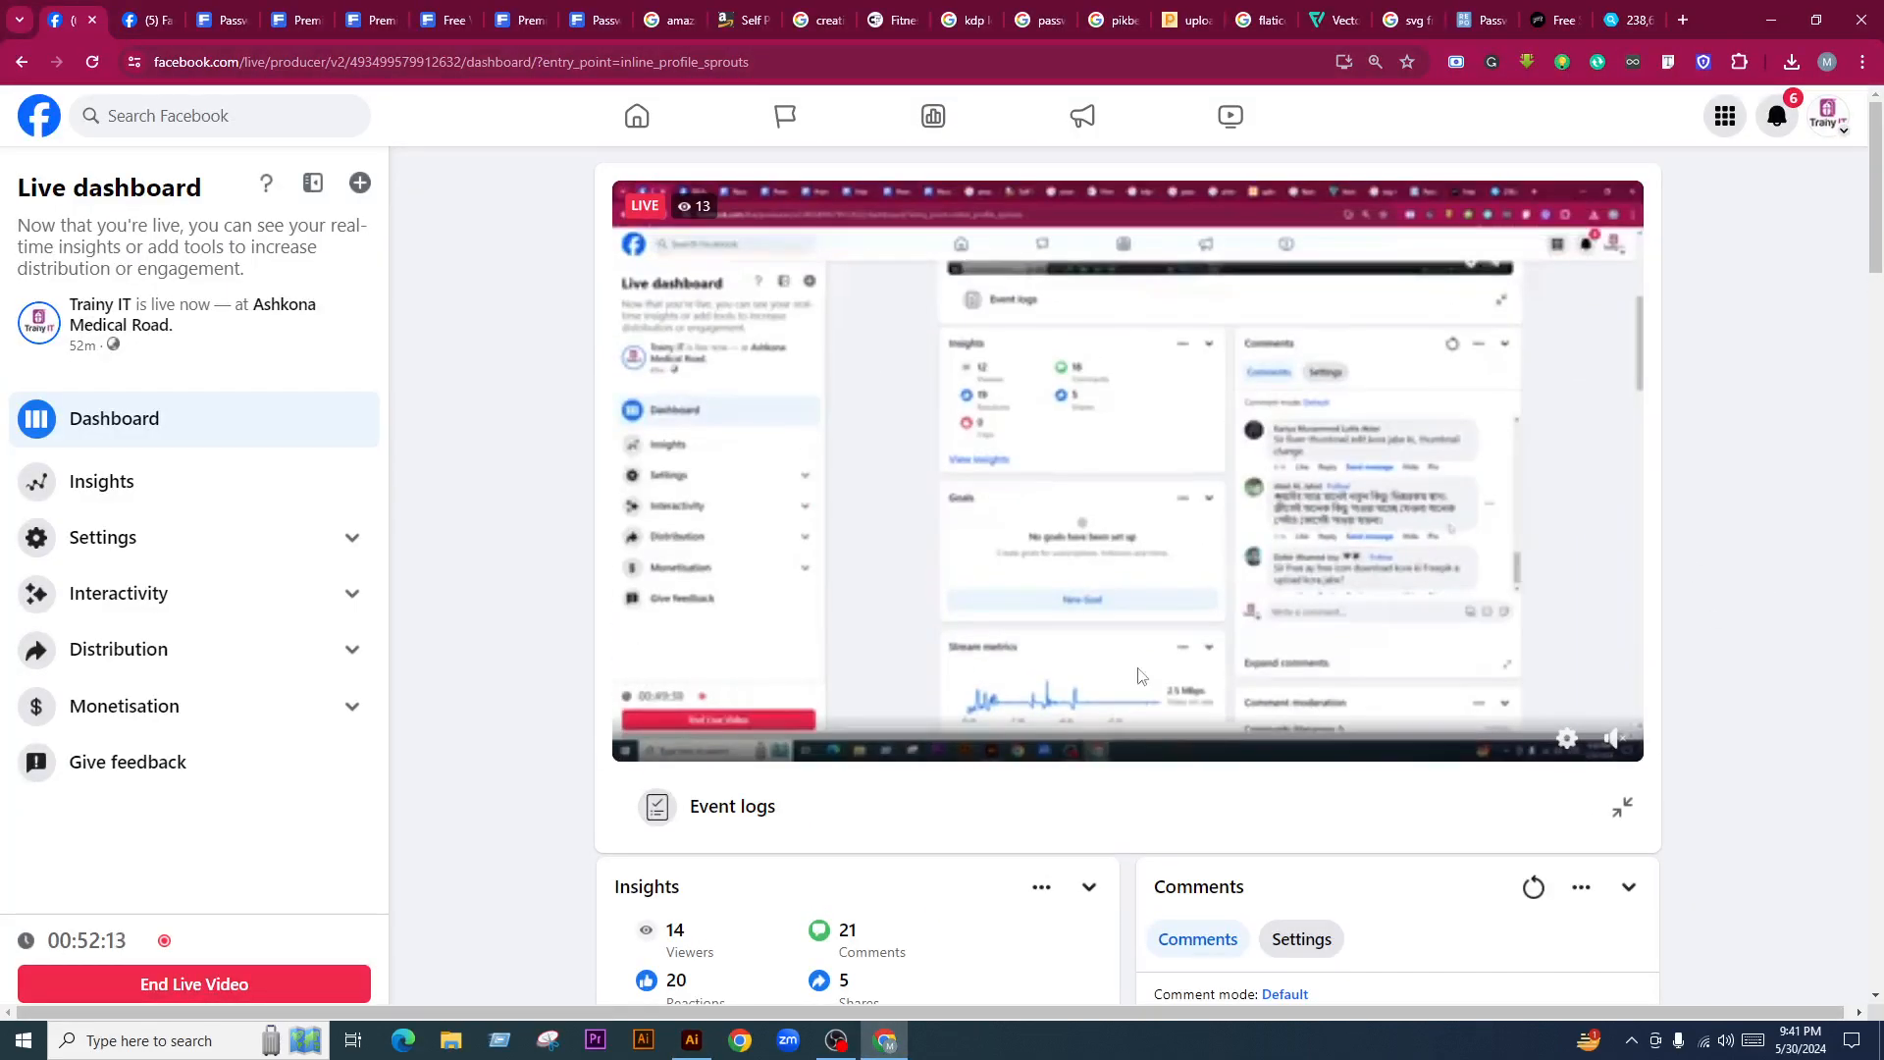
{"action": "left_click", "coordinate": [692, 1040]}
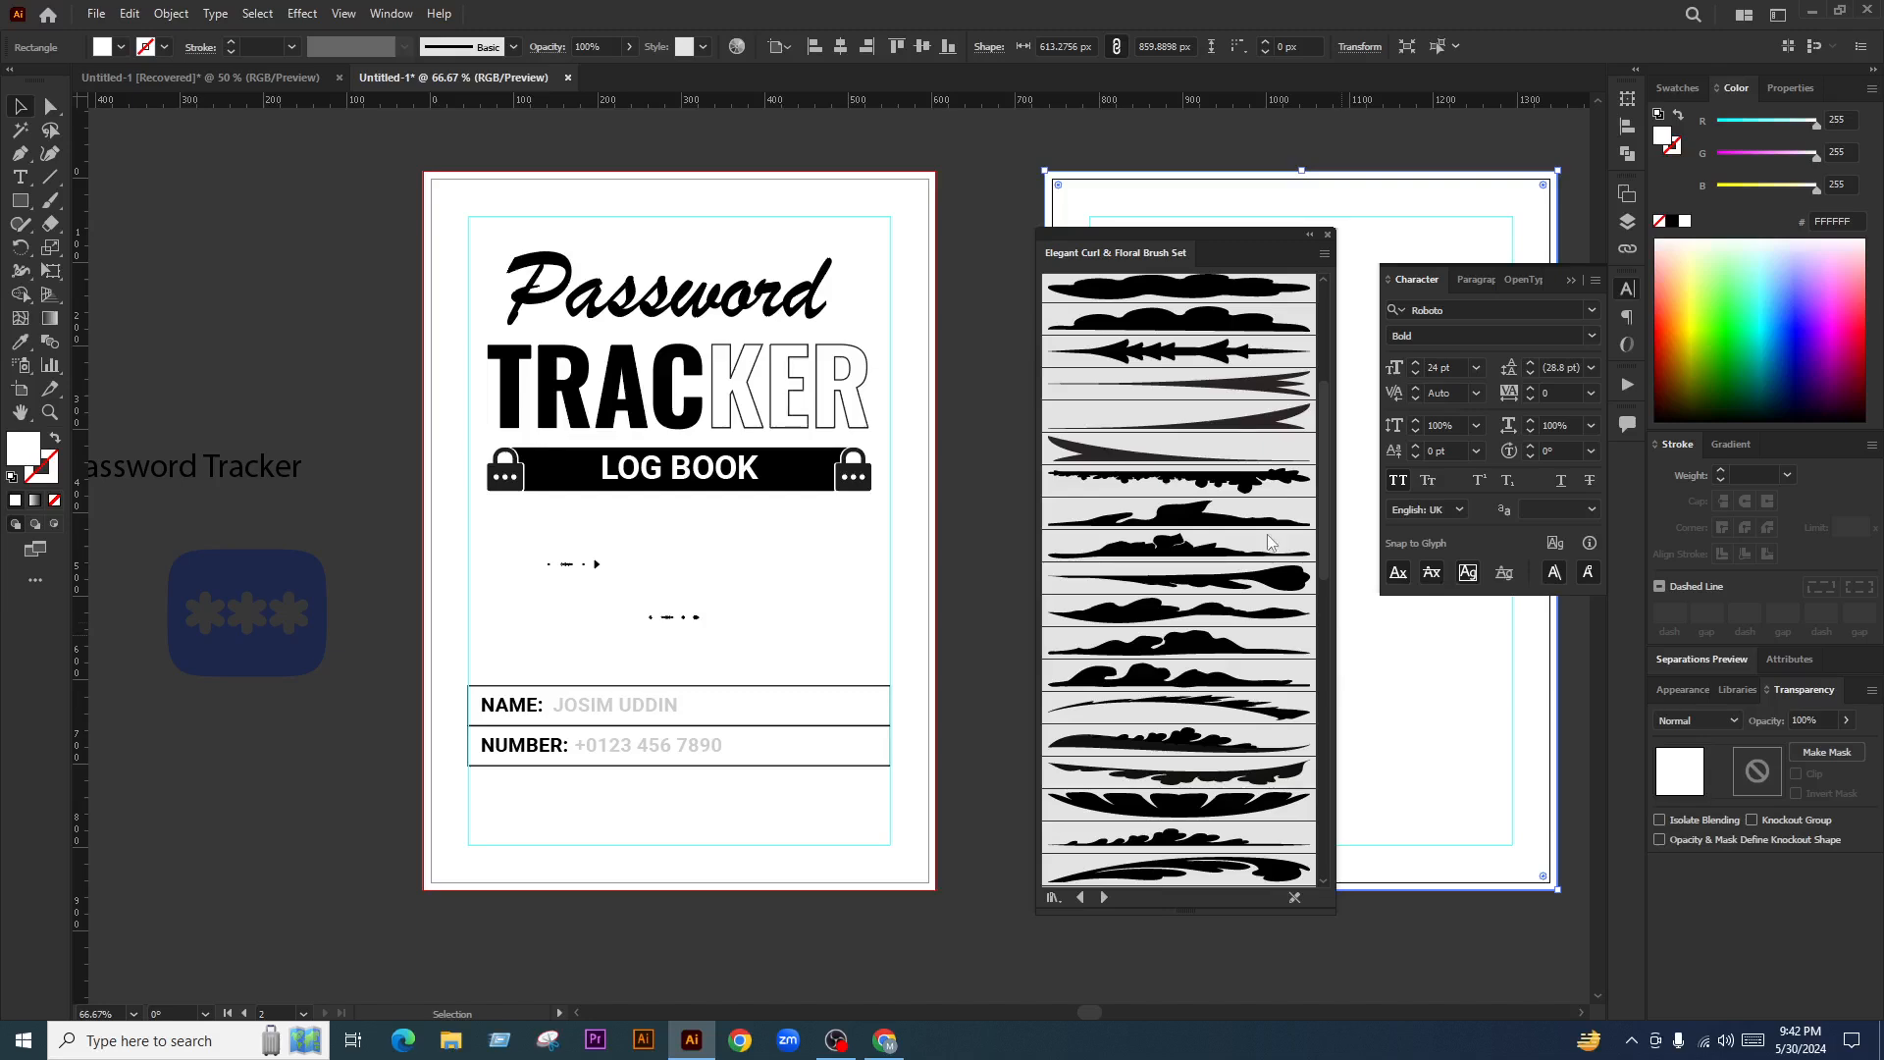
Bring up the Facebook dashboard and scroll through new comments down to Stream metrics
{"action": "left_click", "coordinate": [888, 1041]}
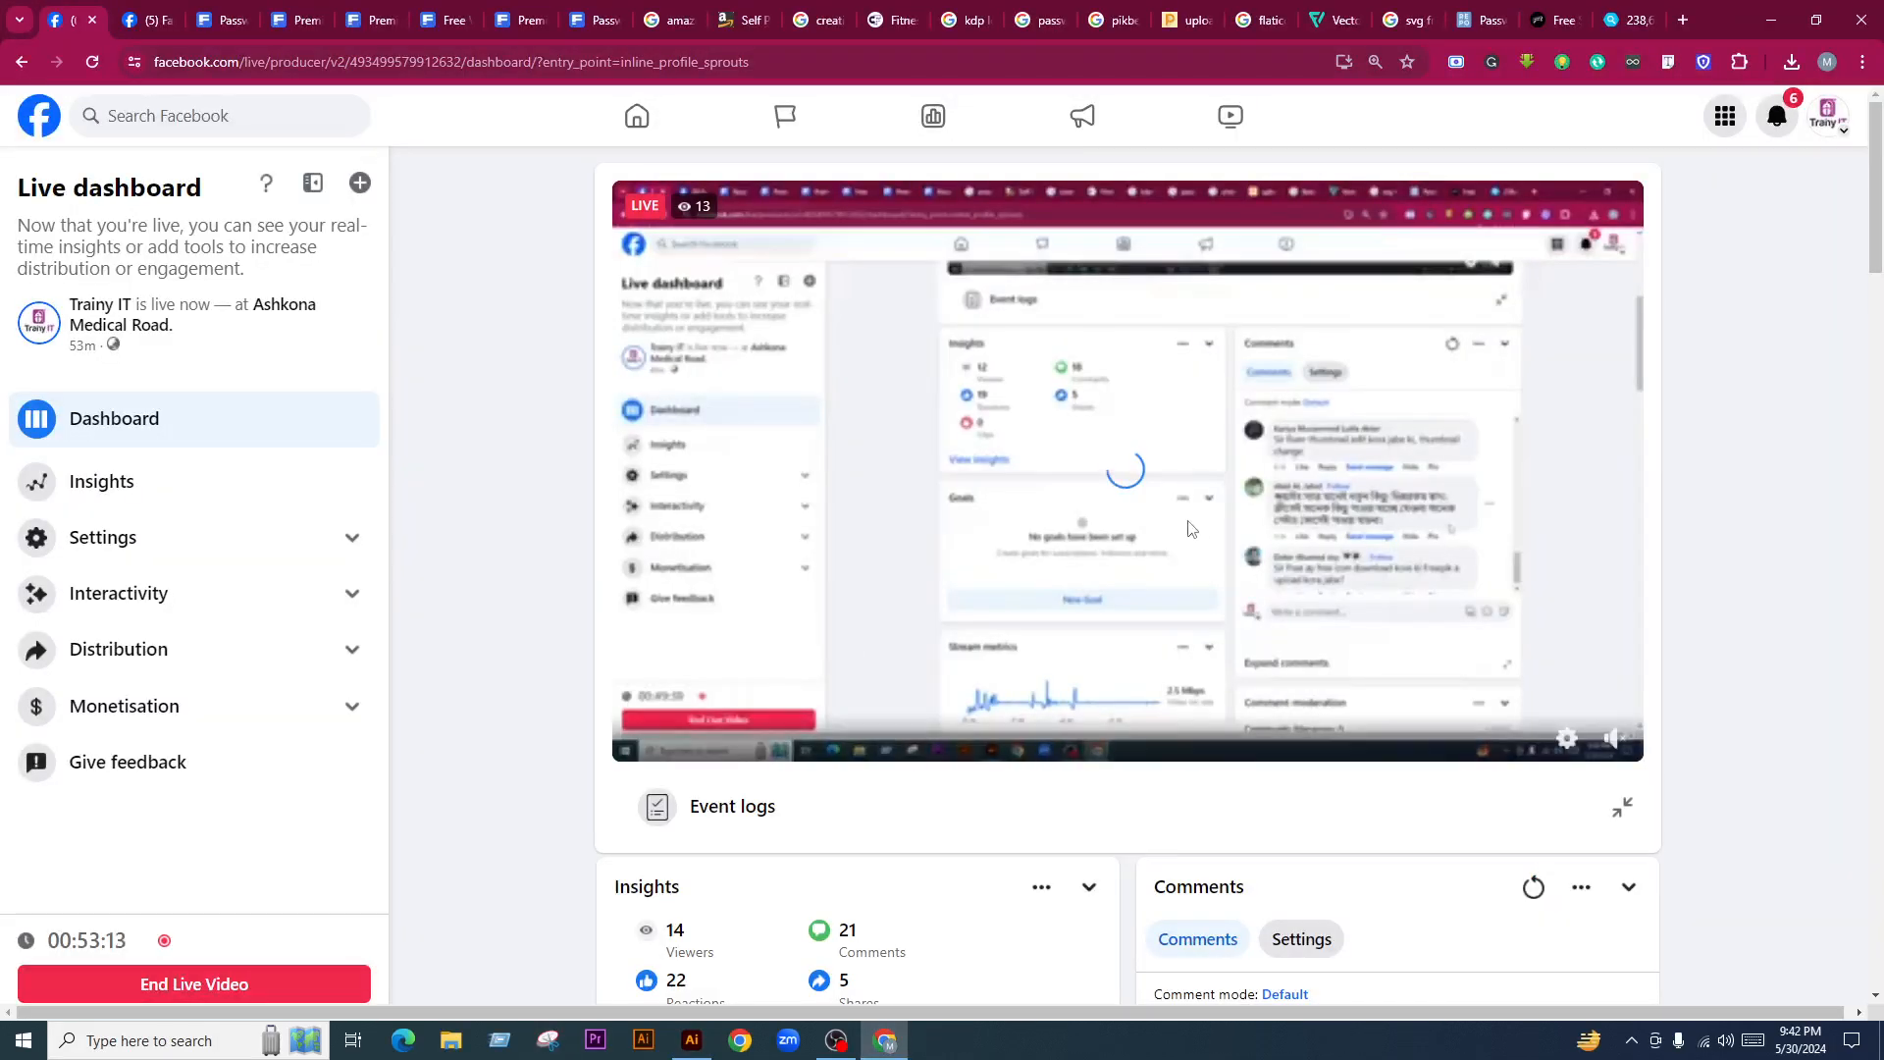
{"action": "scroll", "coordinate": [1433, 589], "scroll_direction": "down", "scroll_amount": 6}
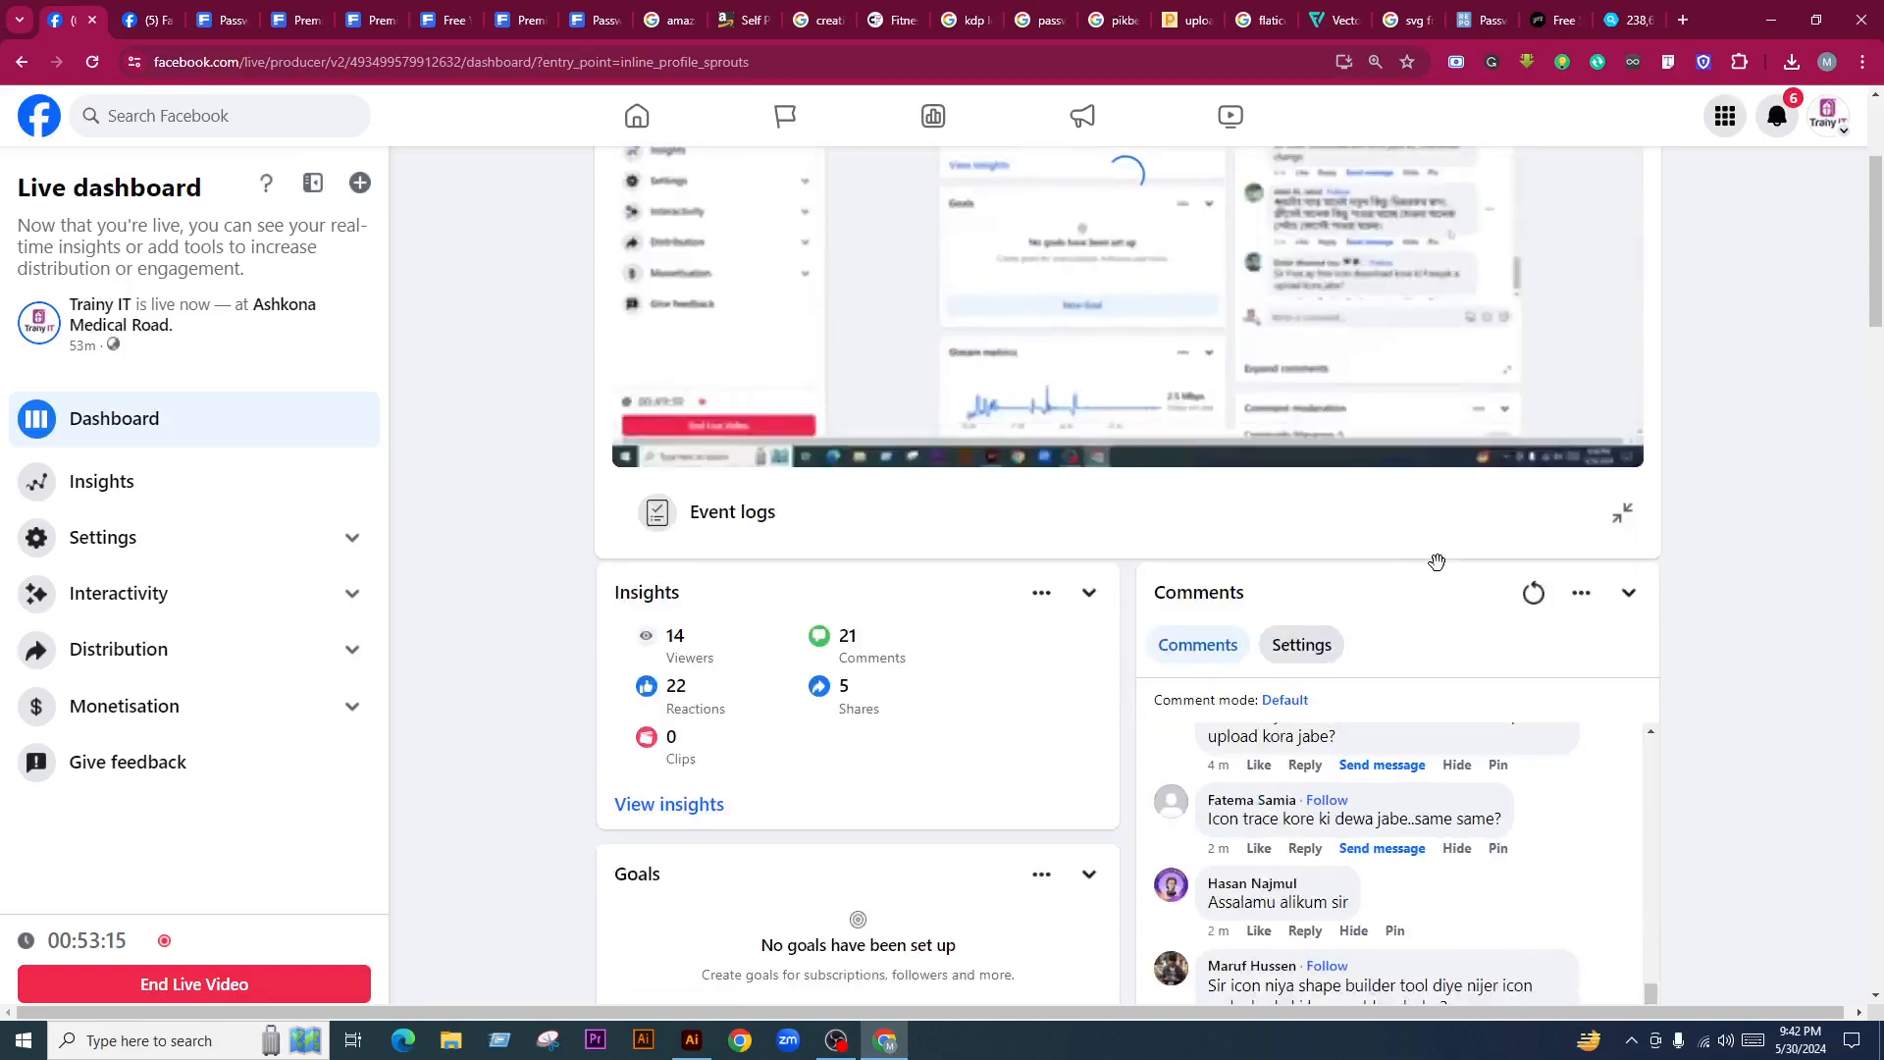
{"action": "scroll", "coordinate": [1501, 665], "scroll_direction": "up", "scroll_amount": 2}
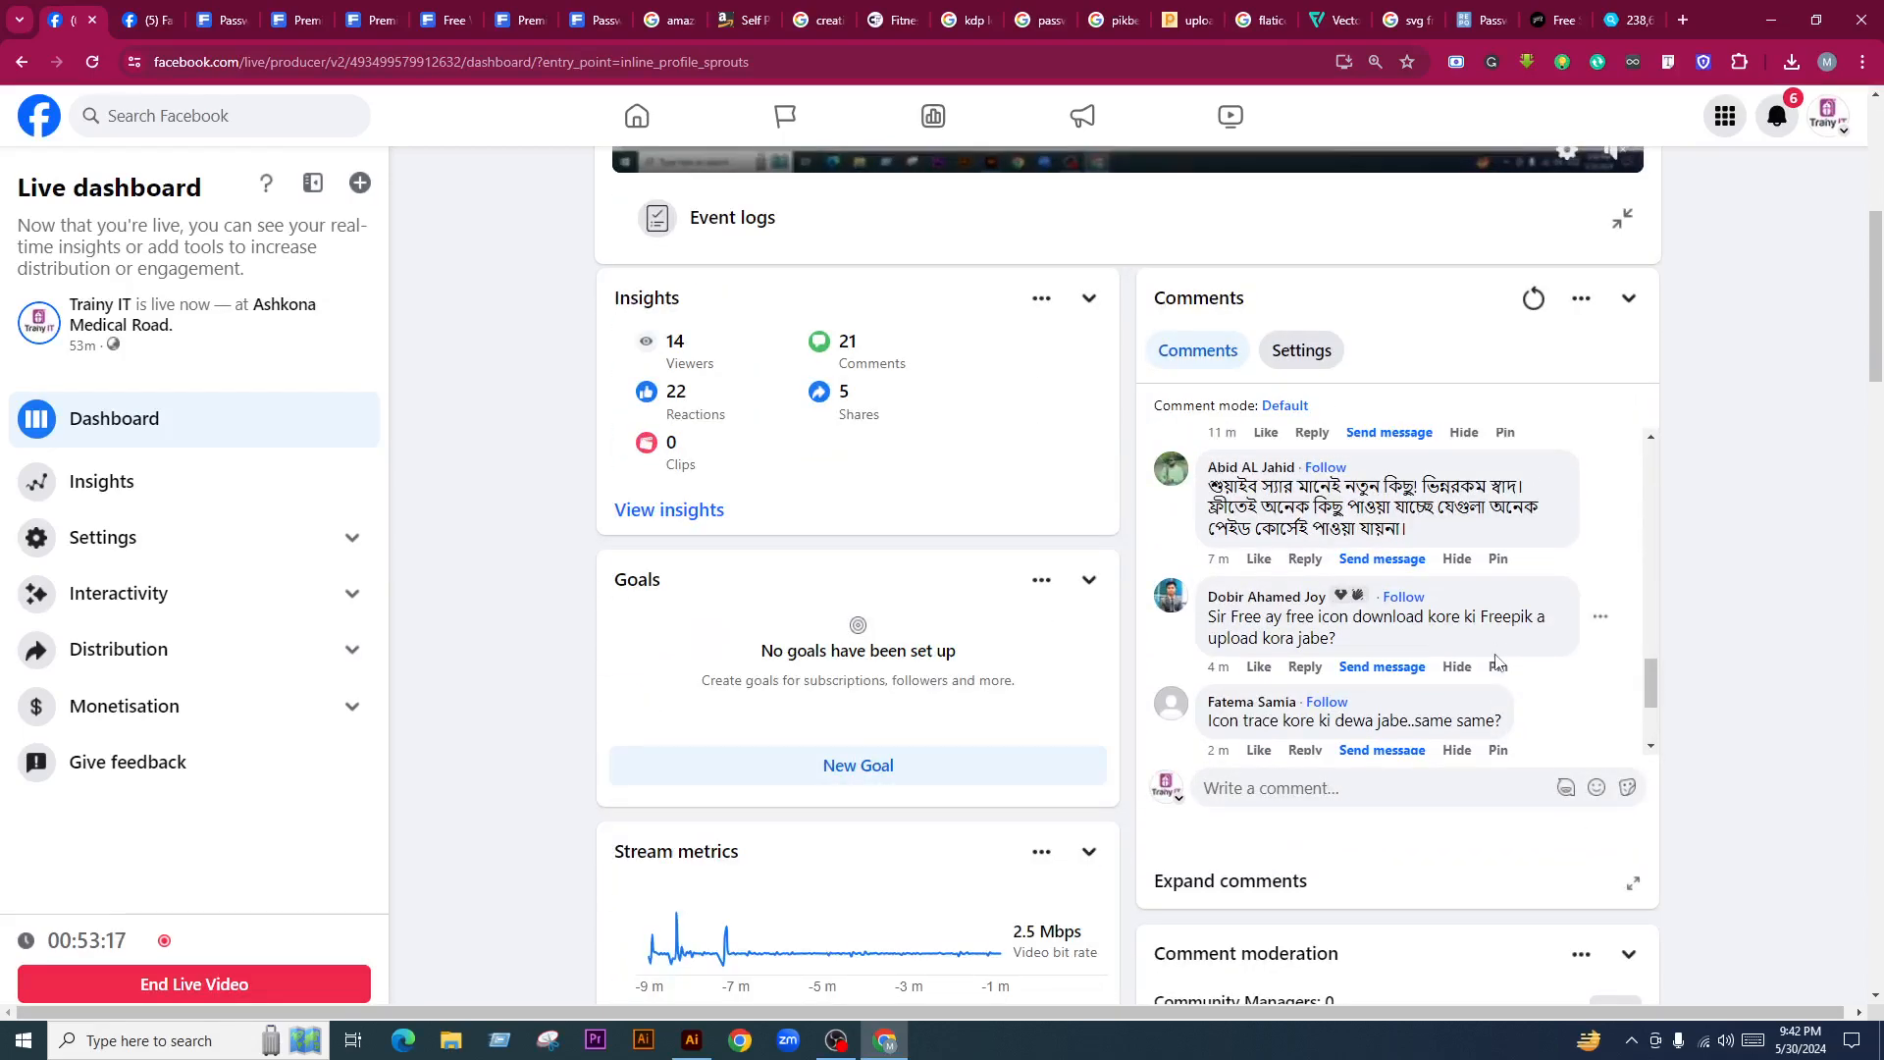
{"action": "scroll", "coordinate": [1495, 663], "scroll_direction": "down", "scroll_amount": 2}
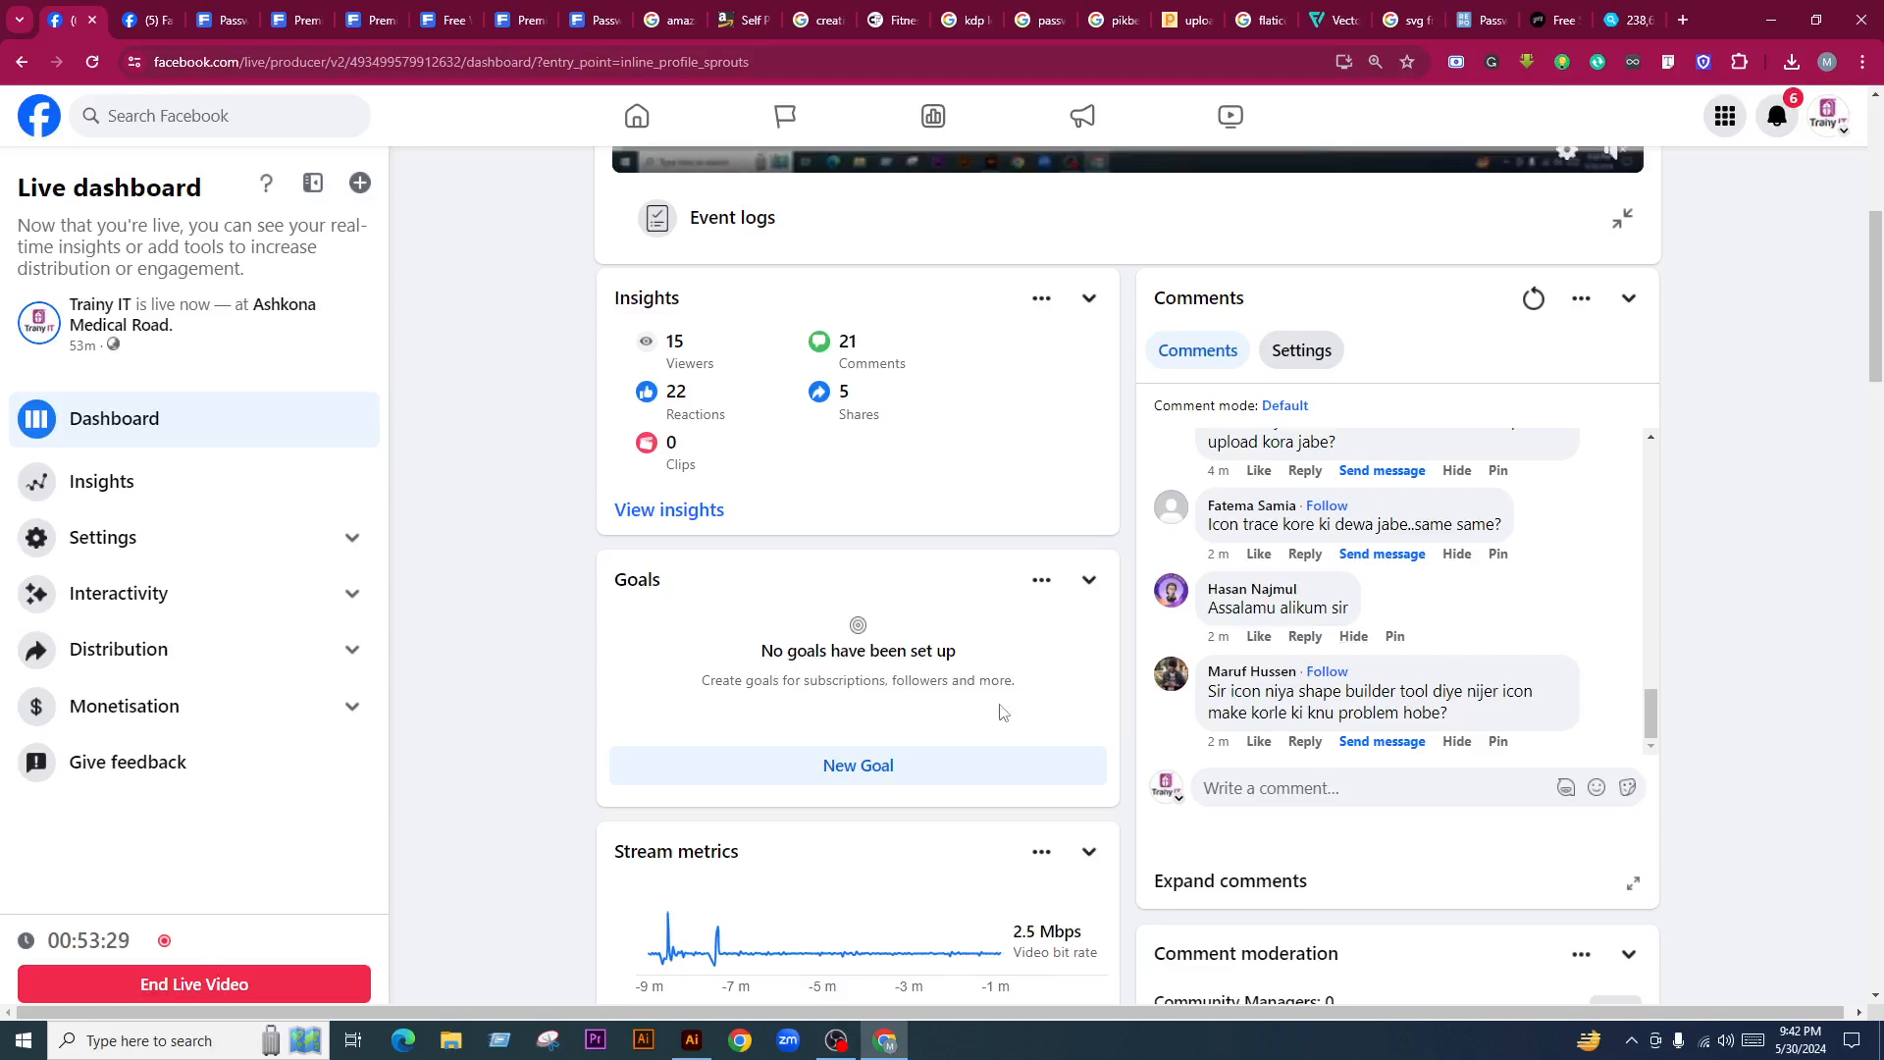
{"action": "scroll", "coordinate": [1042, 809], "scroll_direction": "down", "scroll_amount": 3}
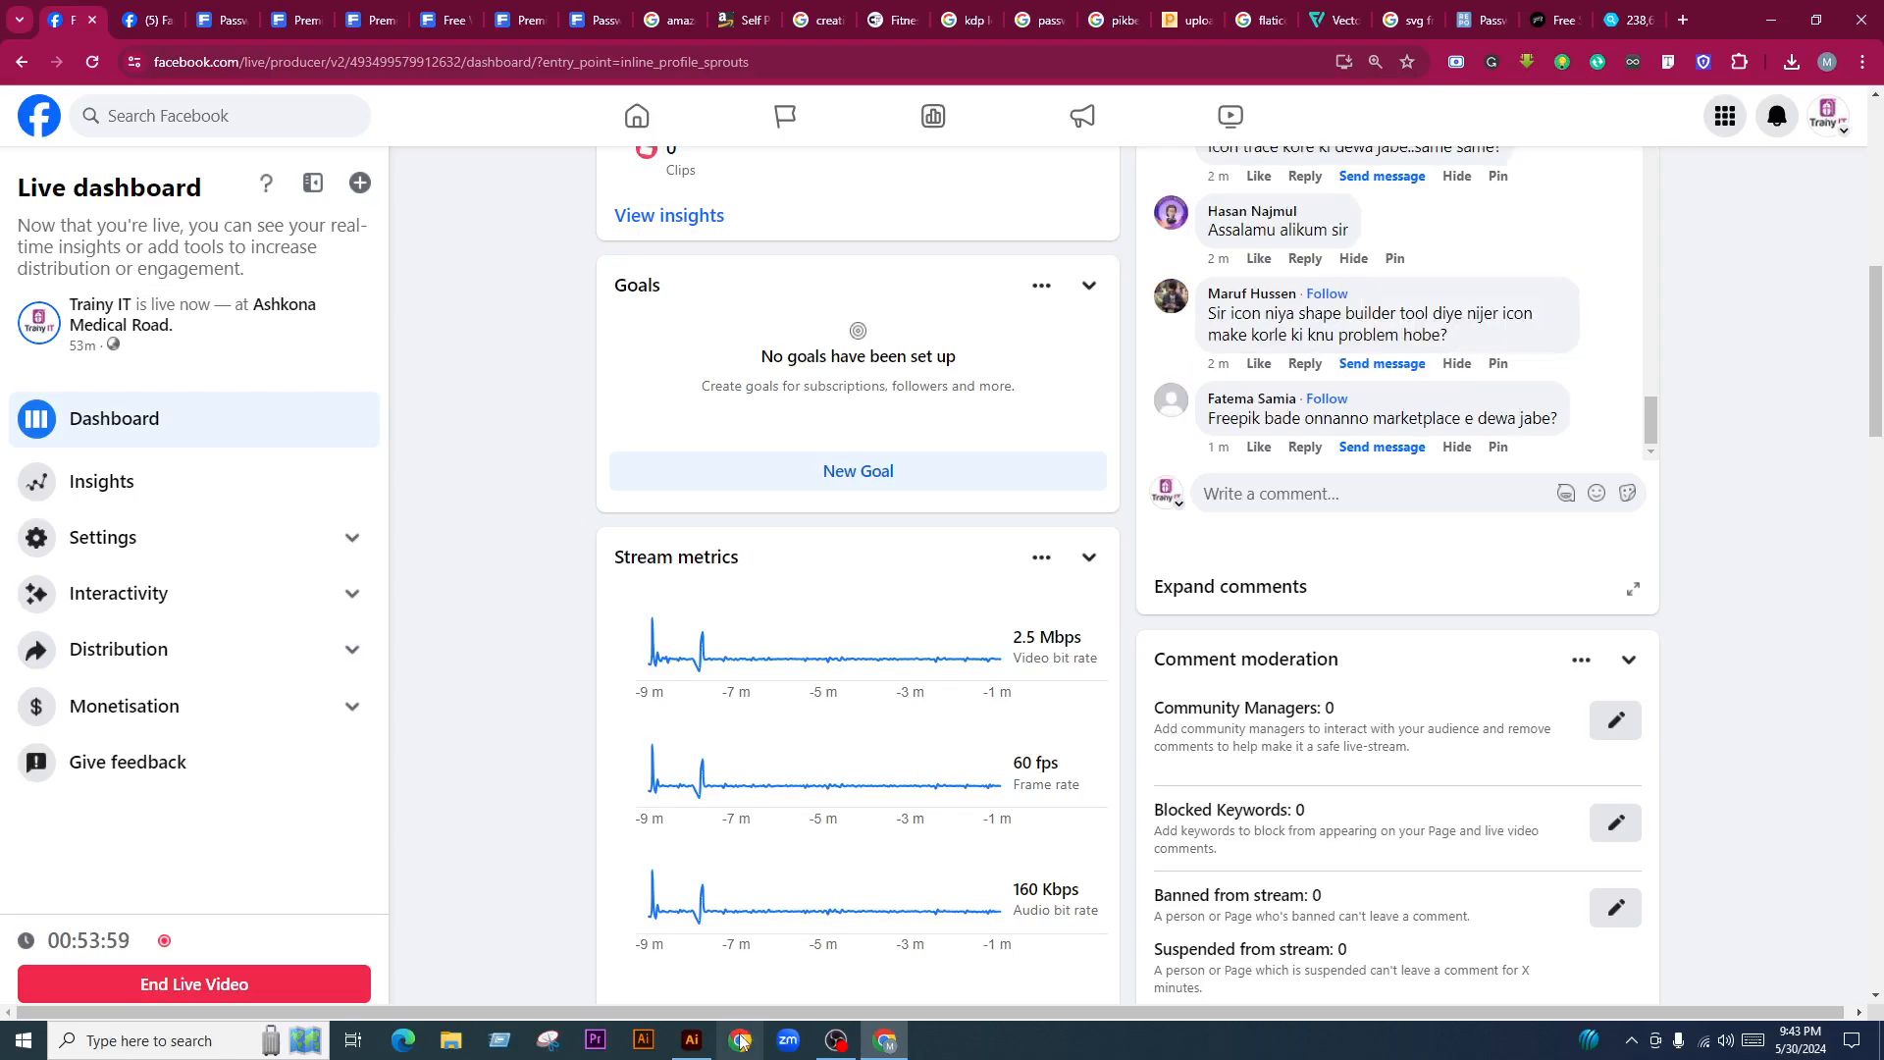
Return to Illustrator and nudge the Elegant Curl & Floral Brush Set panel slightly right
{"action": "left_click", "coordinate": [692, 1040]}
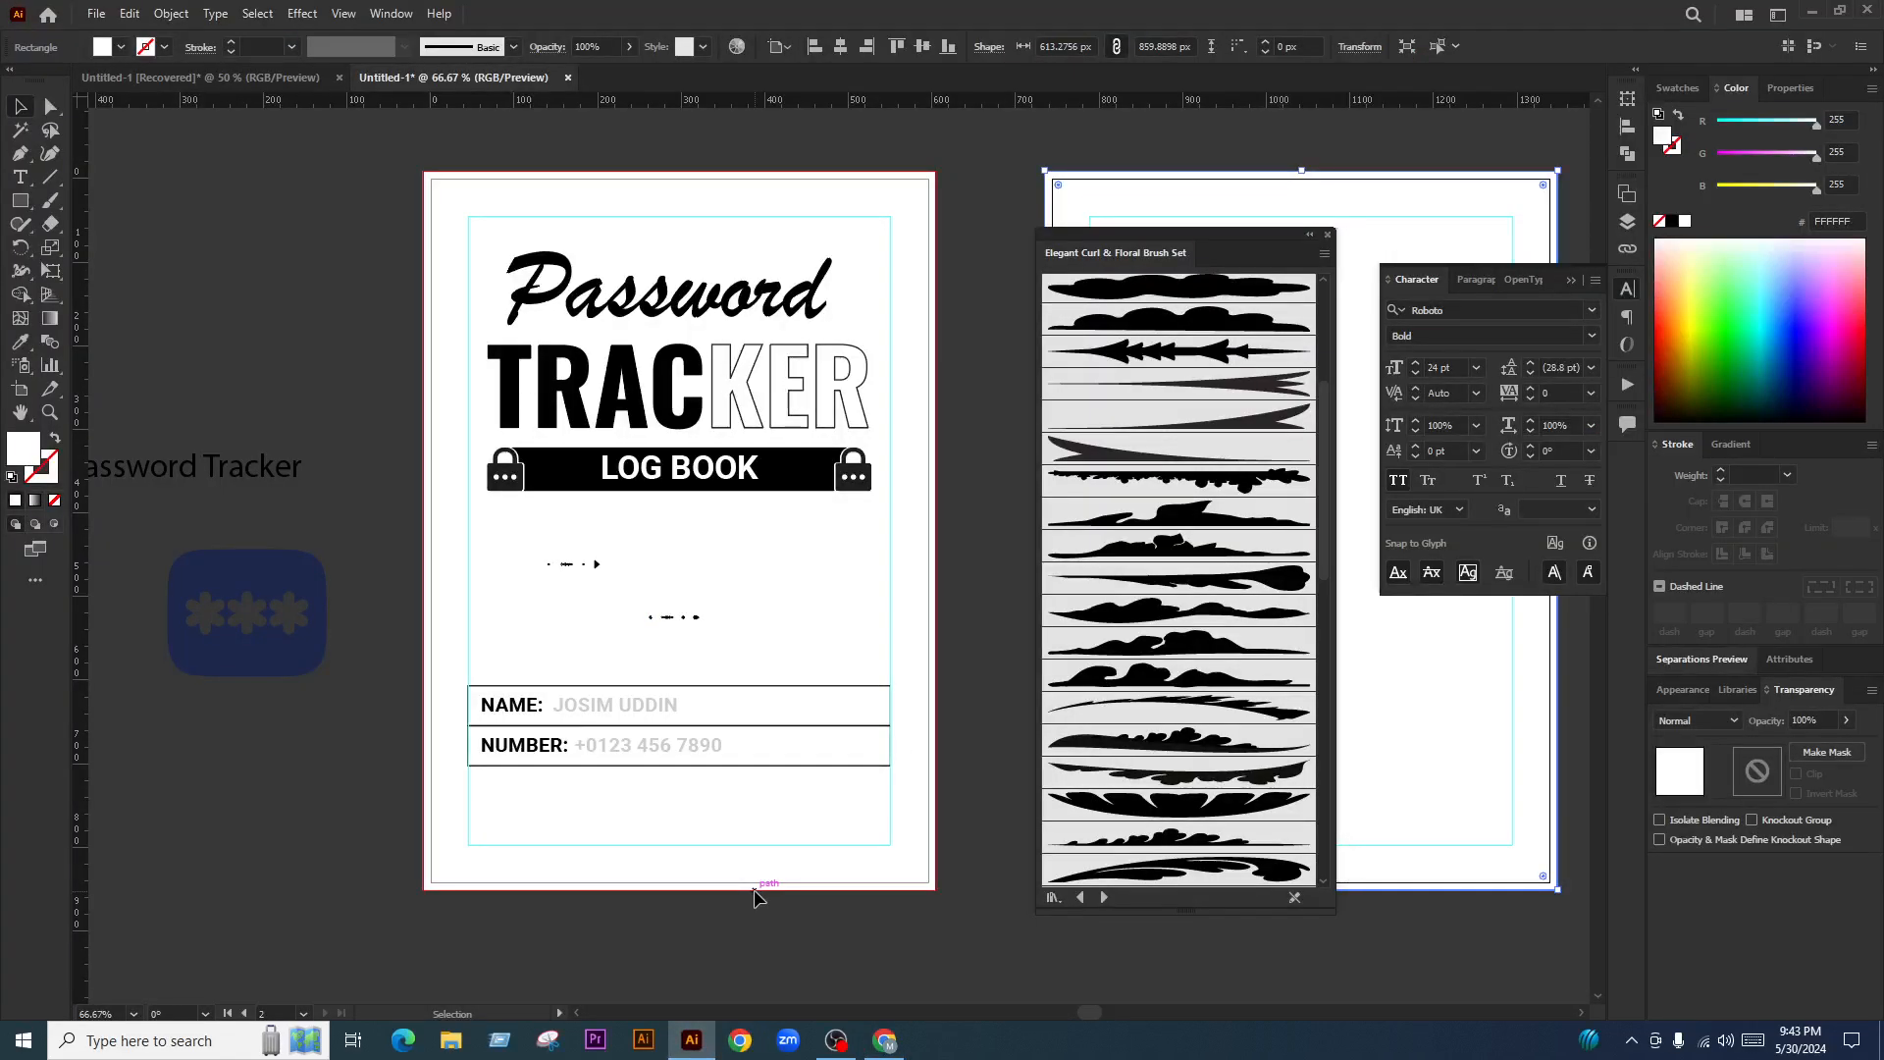
{"action": "scroll", "coordinate": [746, 703], "scroll_direction": "down", "scroll_amount": 2}
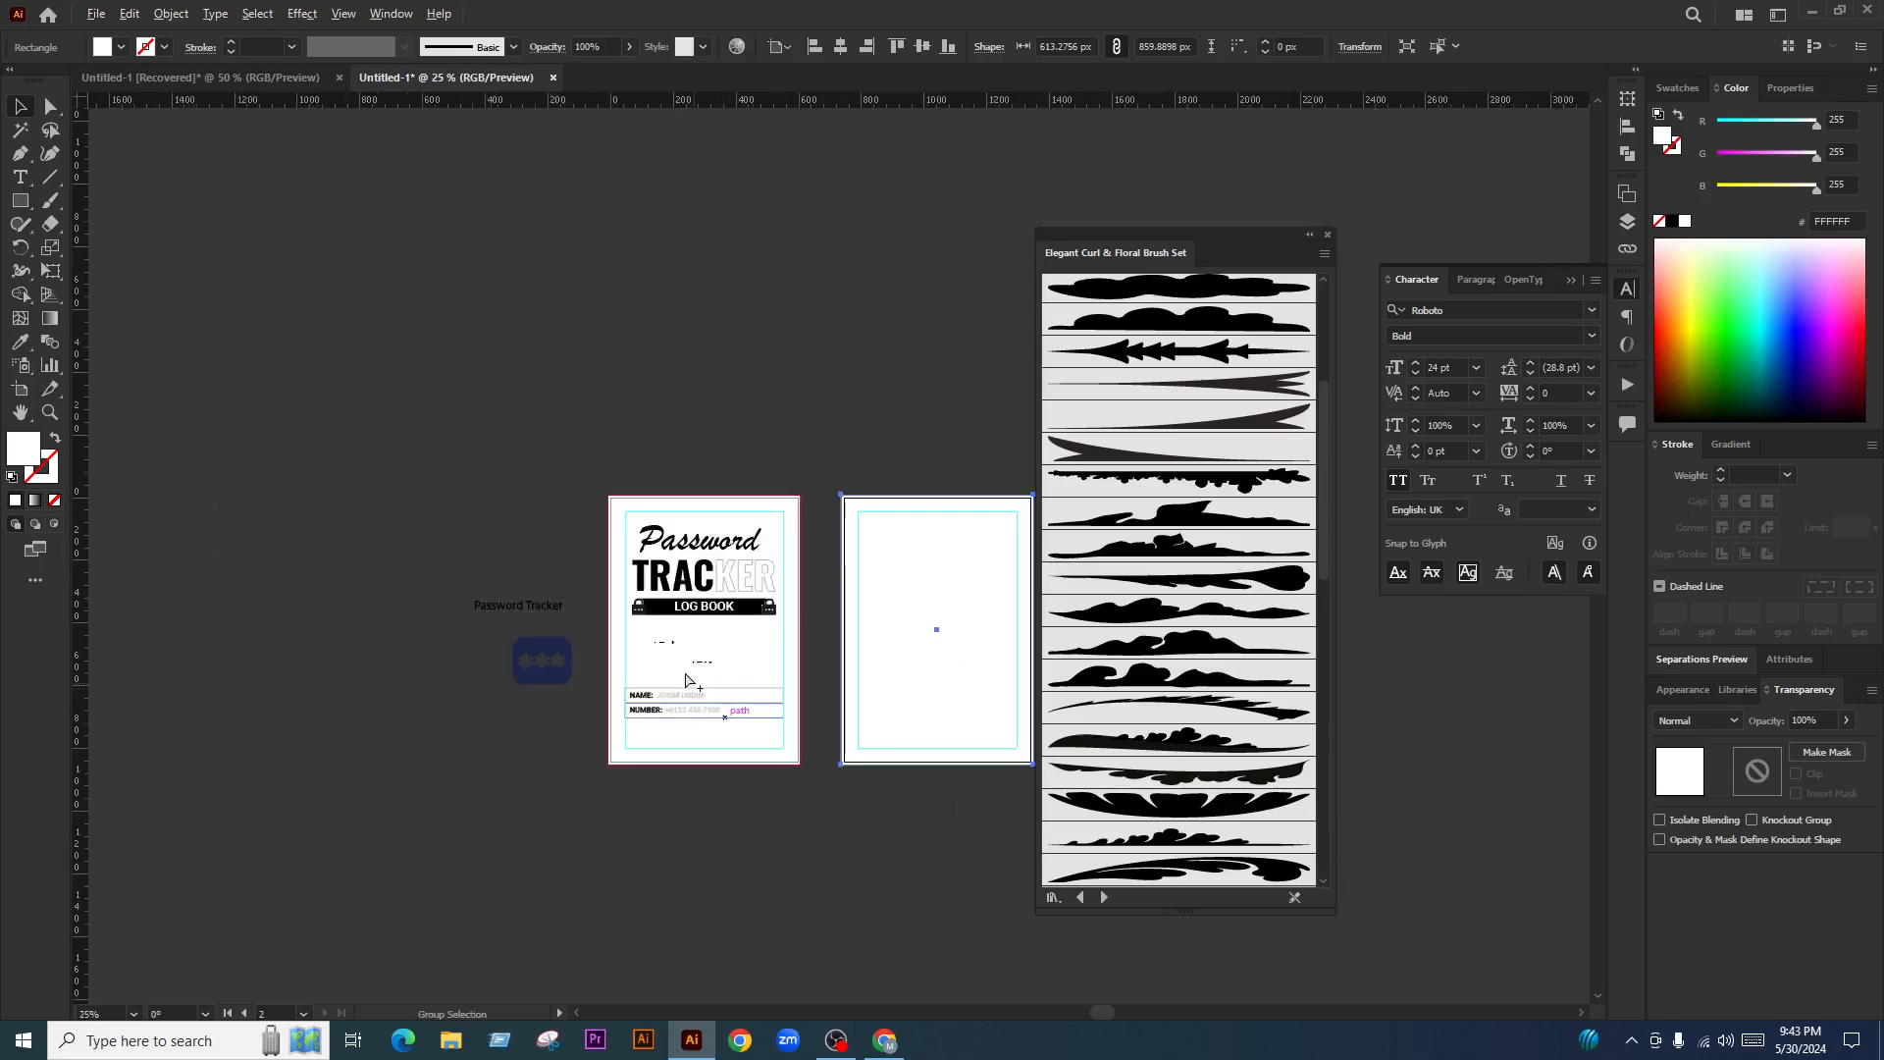
{"action": "left_click_drag", "start_coordinate": [1266, 234], "coordinate": [1319, 233]}
{"action": "scroll", "coordinate": [707, 628], "scroll_direction": "up", "scroll_amount": 2}
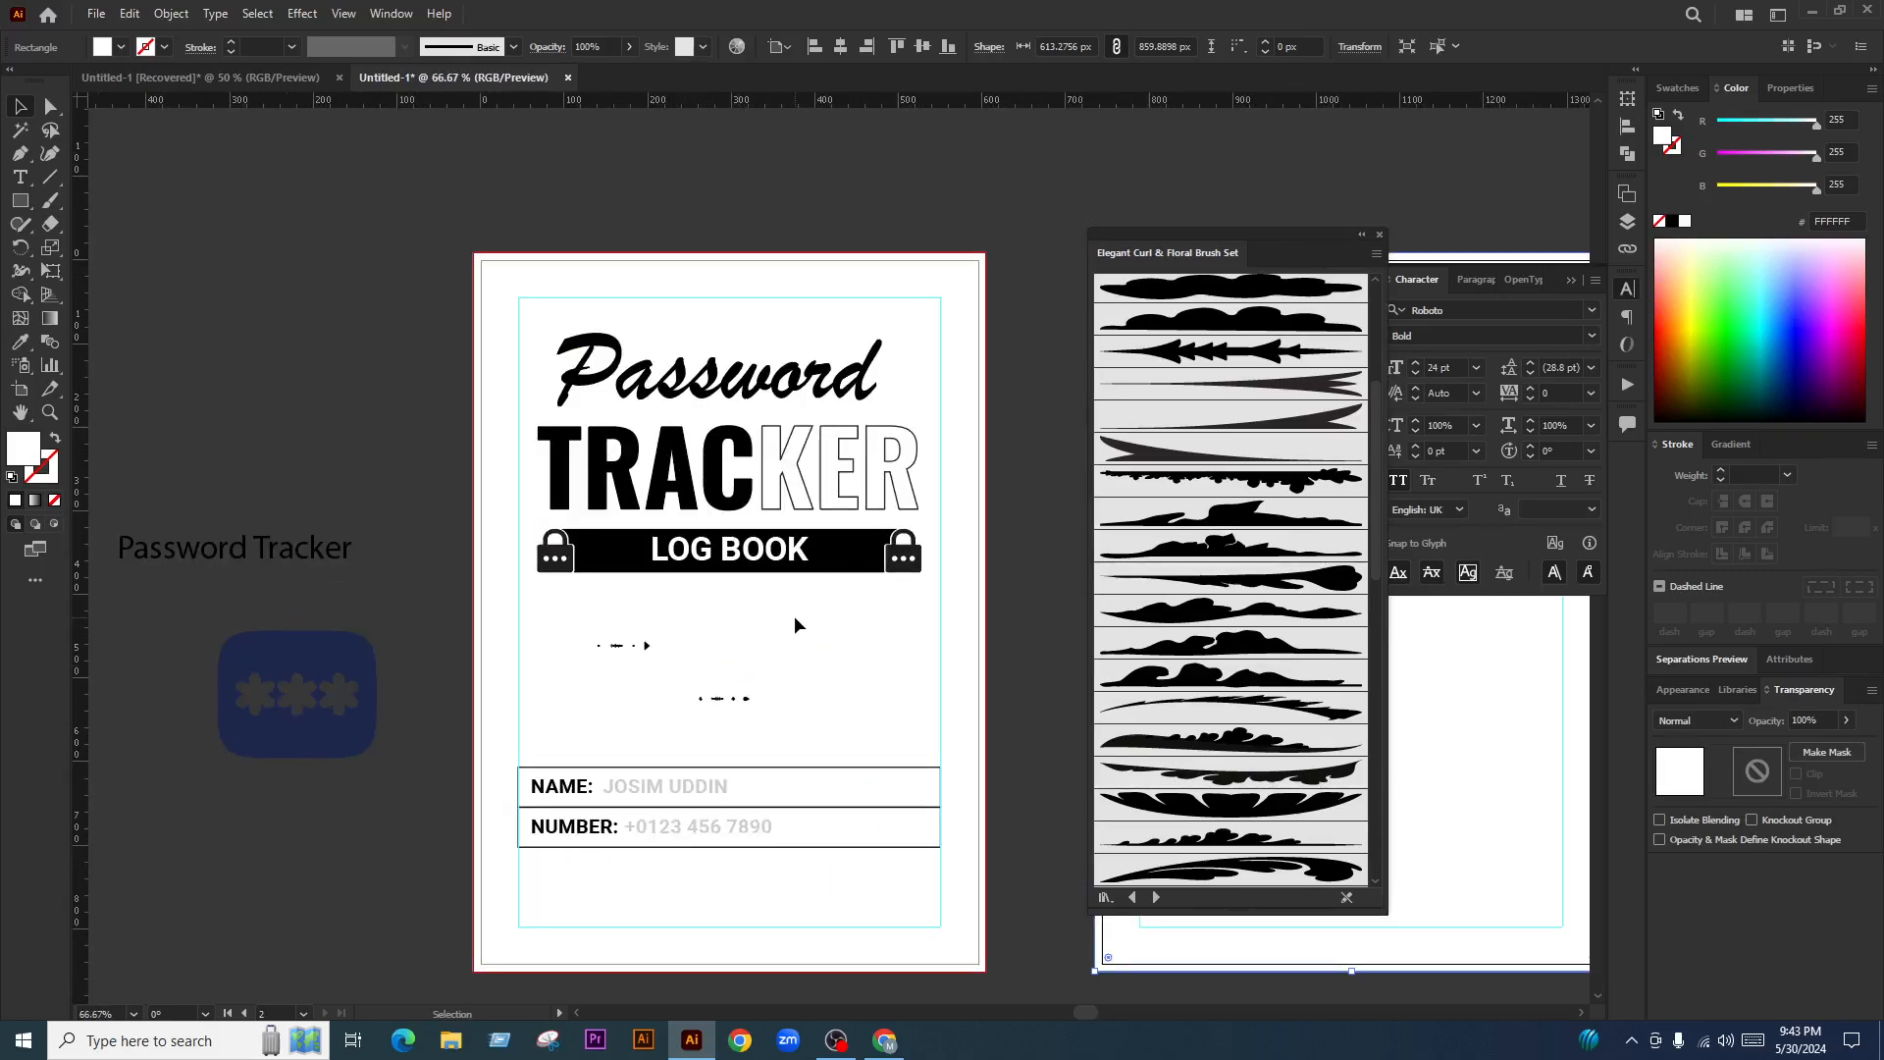
{"action": "scroll", "coordinate": [791, 626], "scroll_direction": "down", "scroll_amount": 2}
{"action": "scroll", "coordinate": [716, 607], "scroll_direction": "up", "scroll_amount": 1}
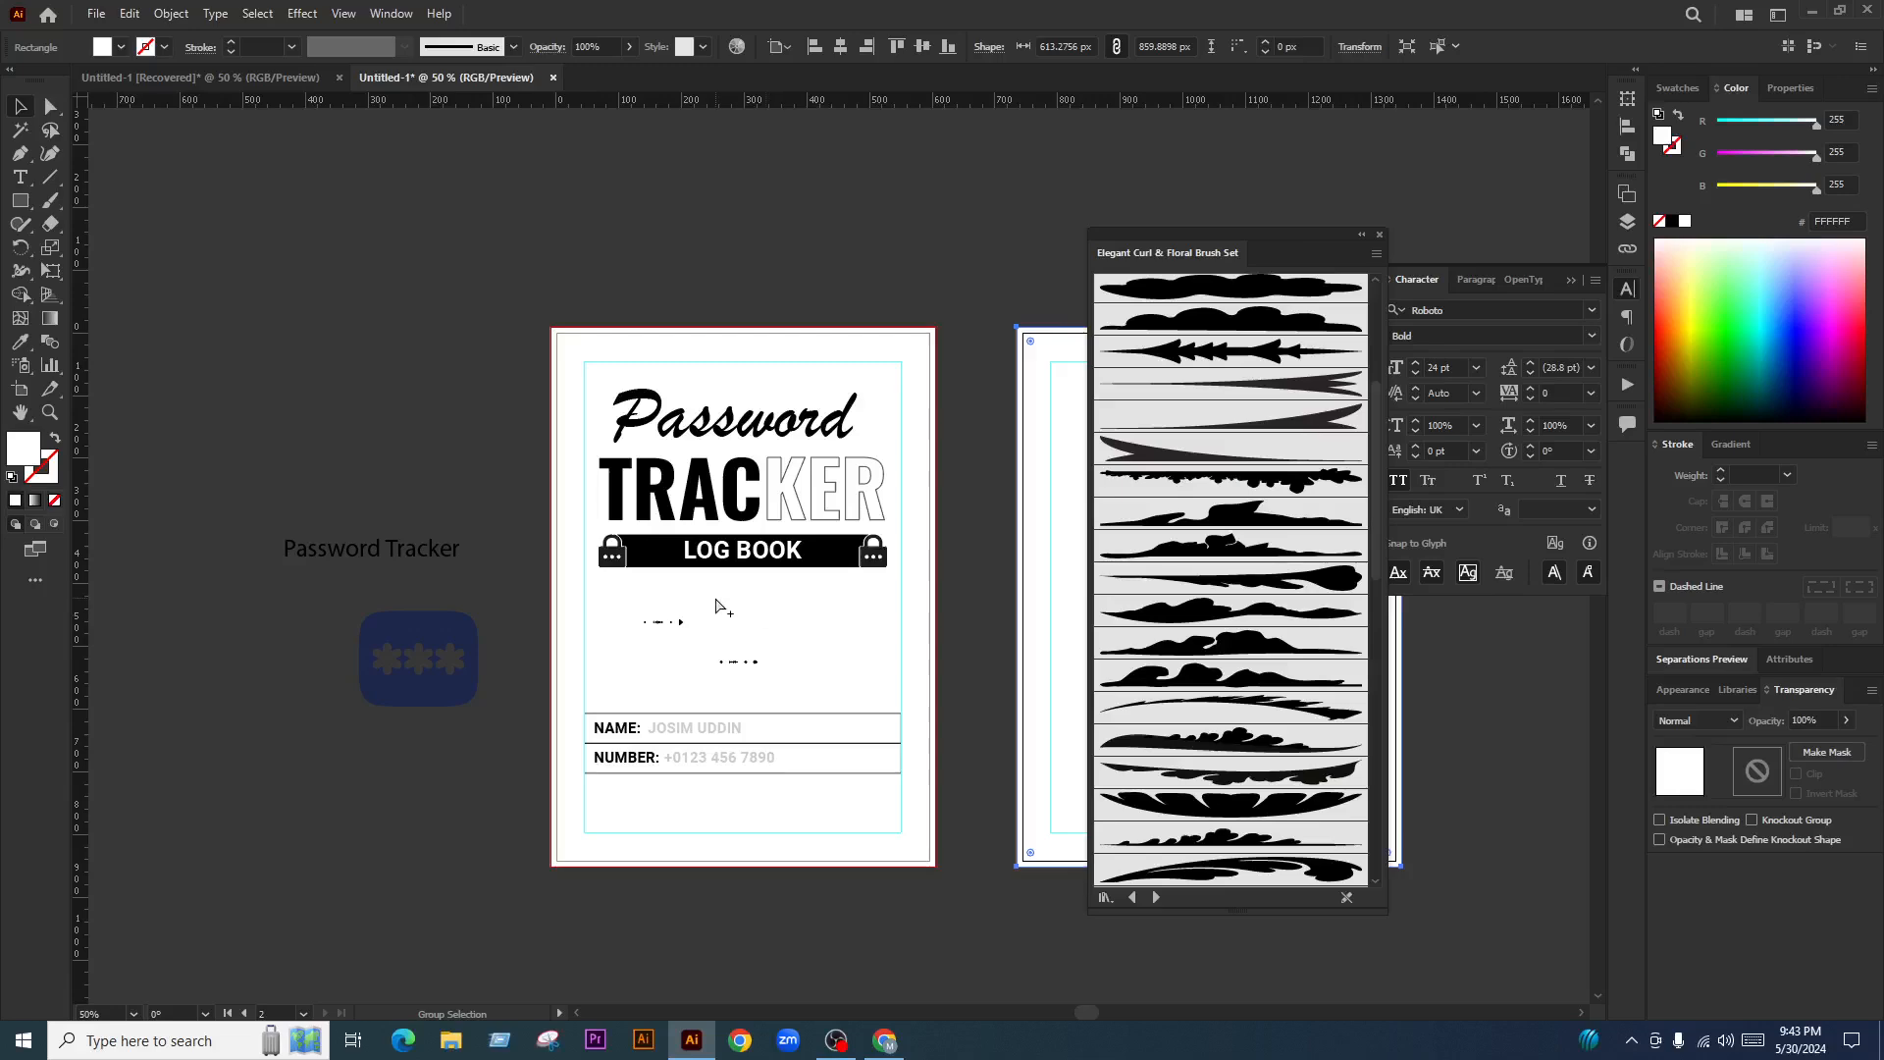
{"action": "scroll", "coordinate": [858, 498], "scroll_direction": "up", "scroll_amount": 1}
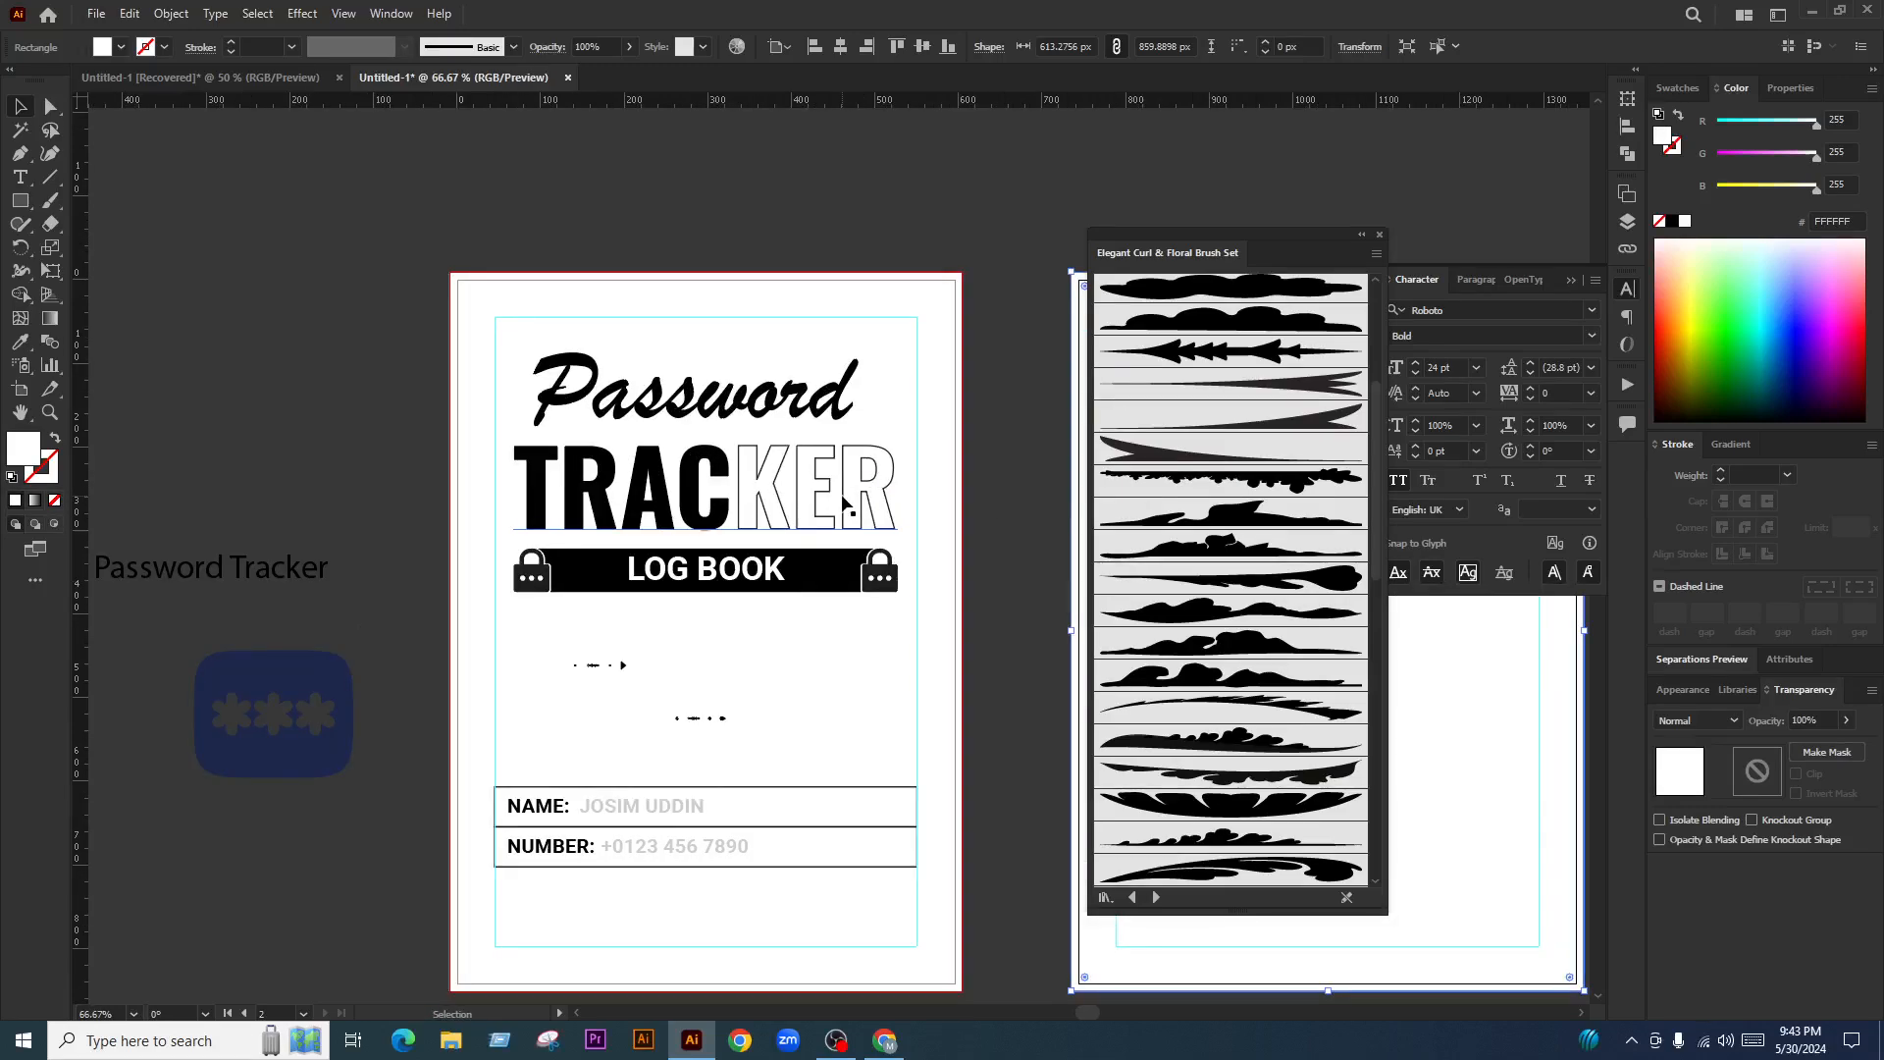
Open the preview player's Quality options on the Facebook dashboard, then close them unchanged
{"action": "left_click", "coordinate": [885, 1040]}
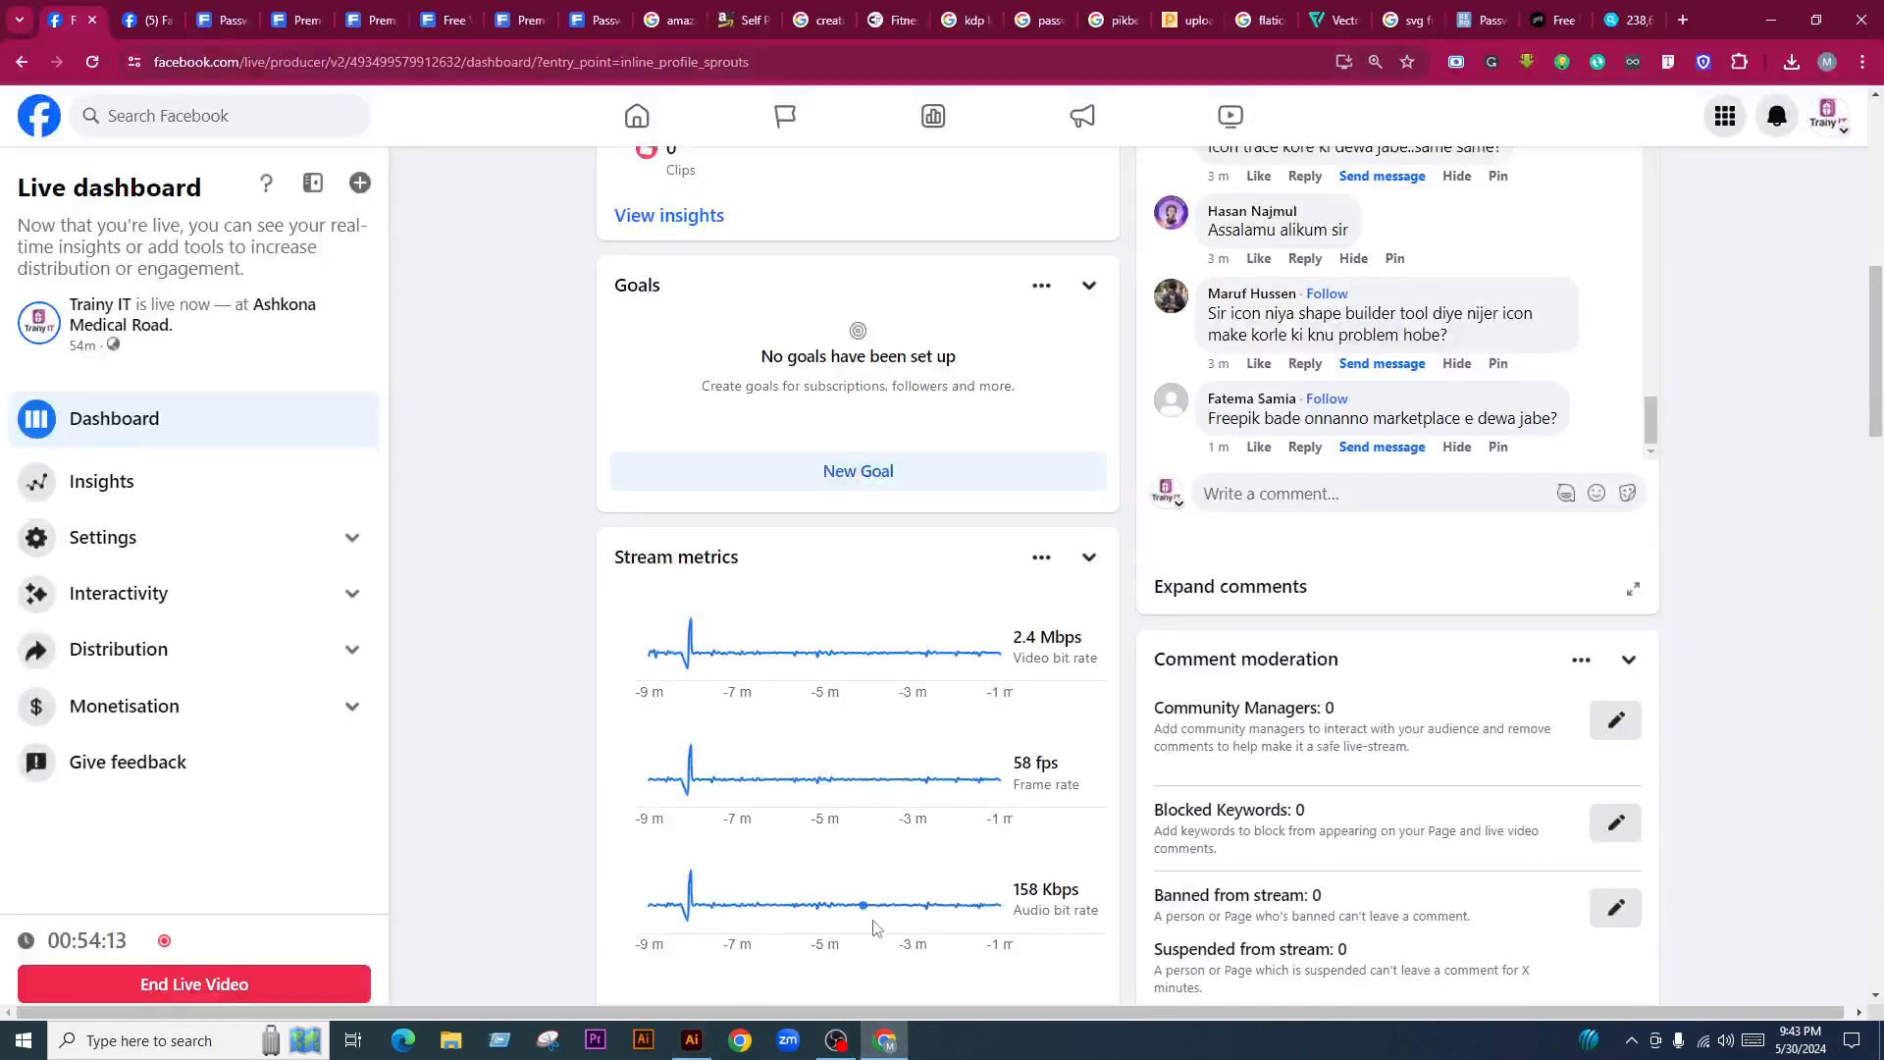
{"action": "scroll", "coordinate": [987, 556], "scroll_direction": "up", "scroll_amount": 6}
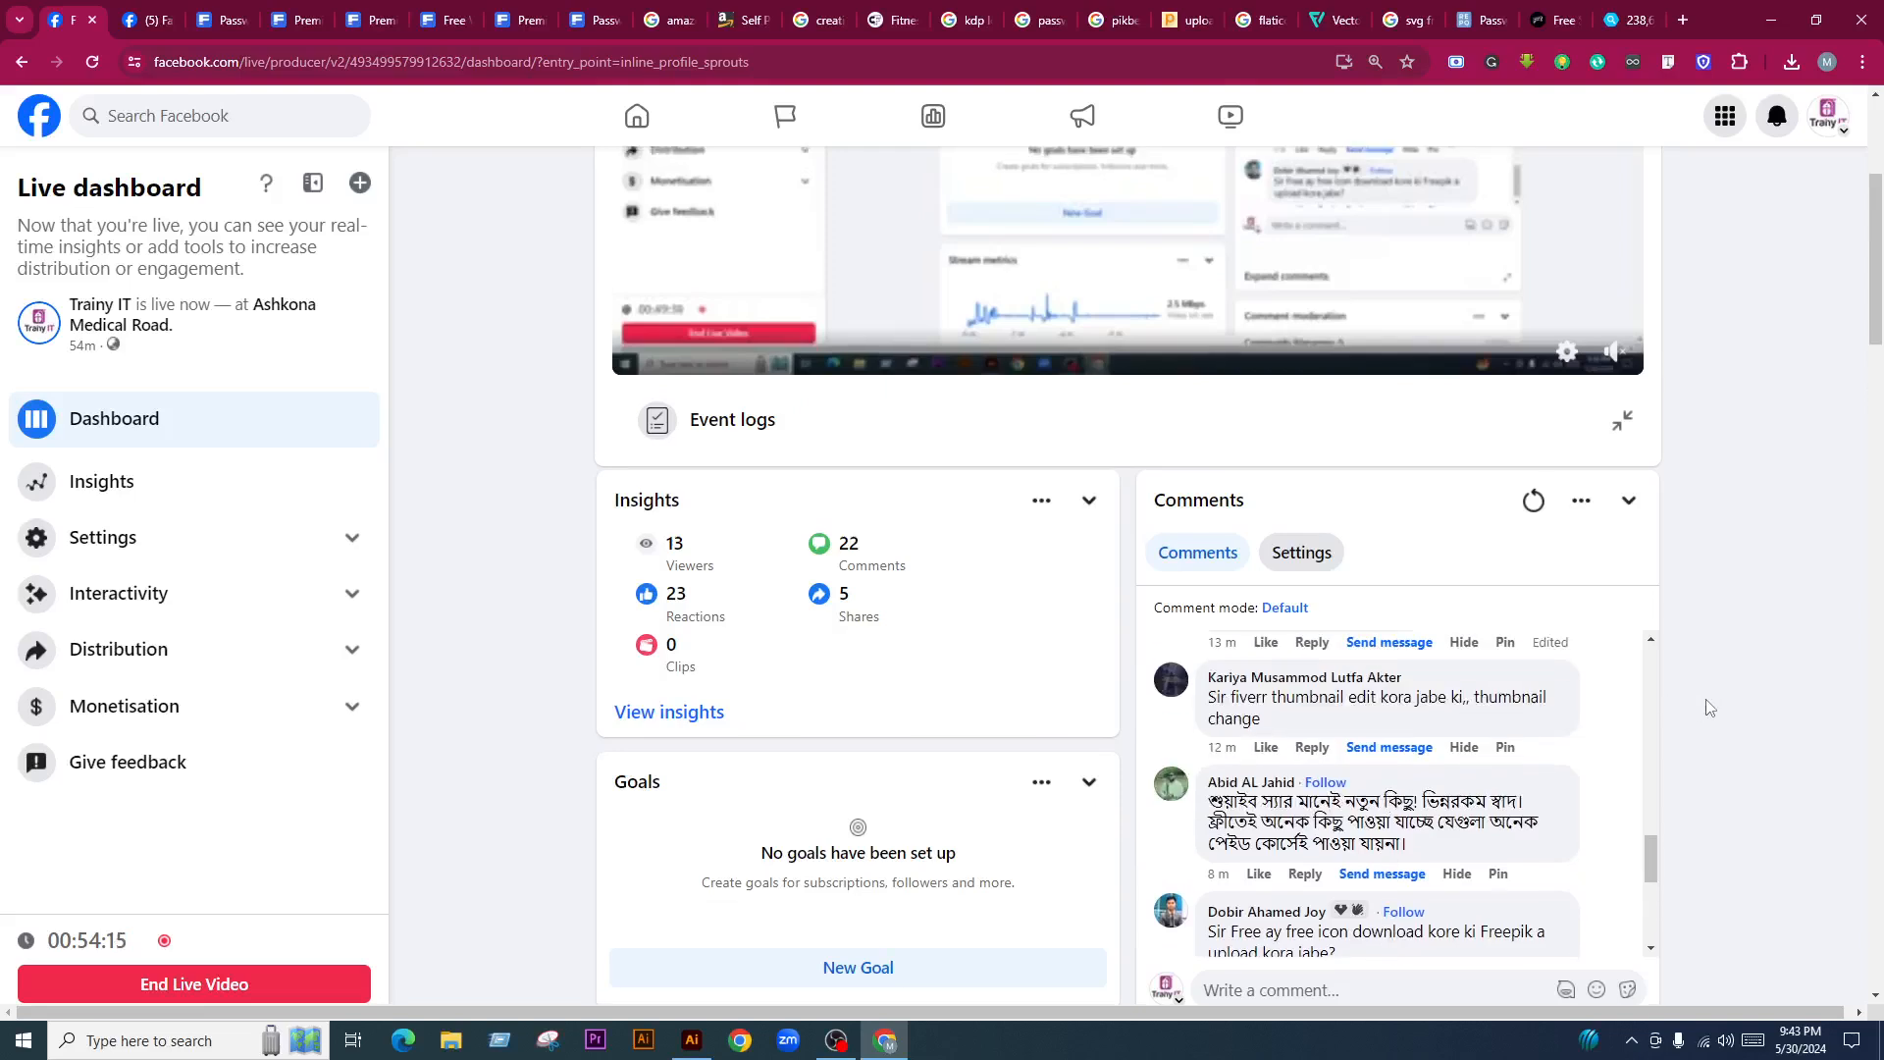
{"action": "scroll", "coordinate": [1763, 721], "scroll_direction": "up", "scroll_amount": 1}
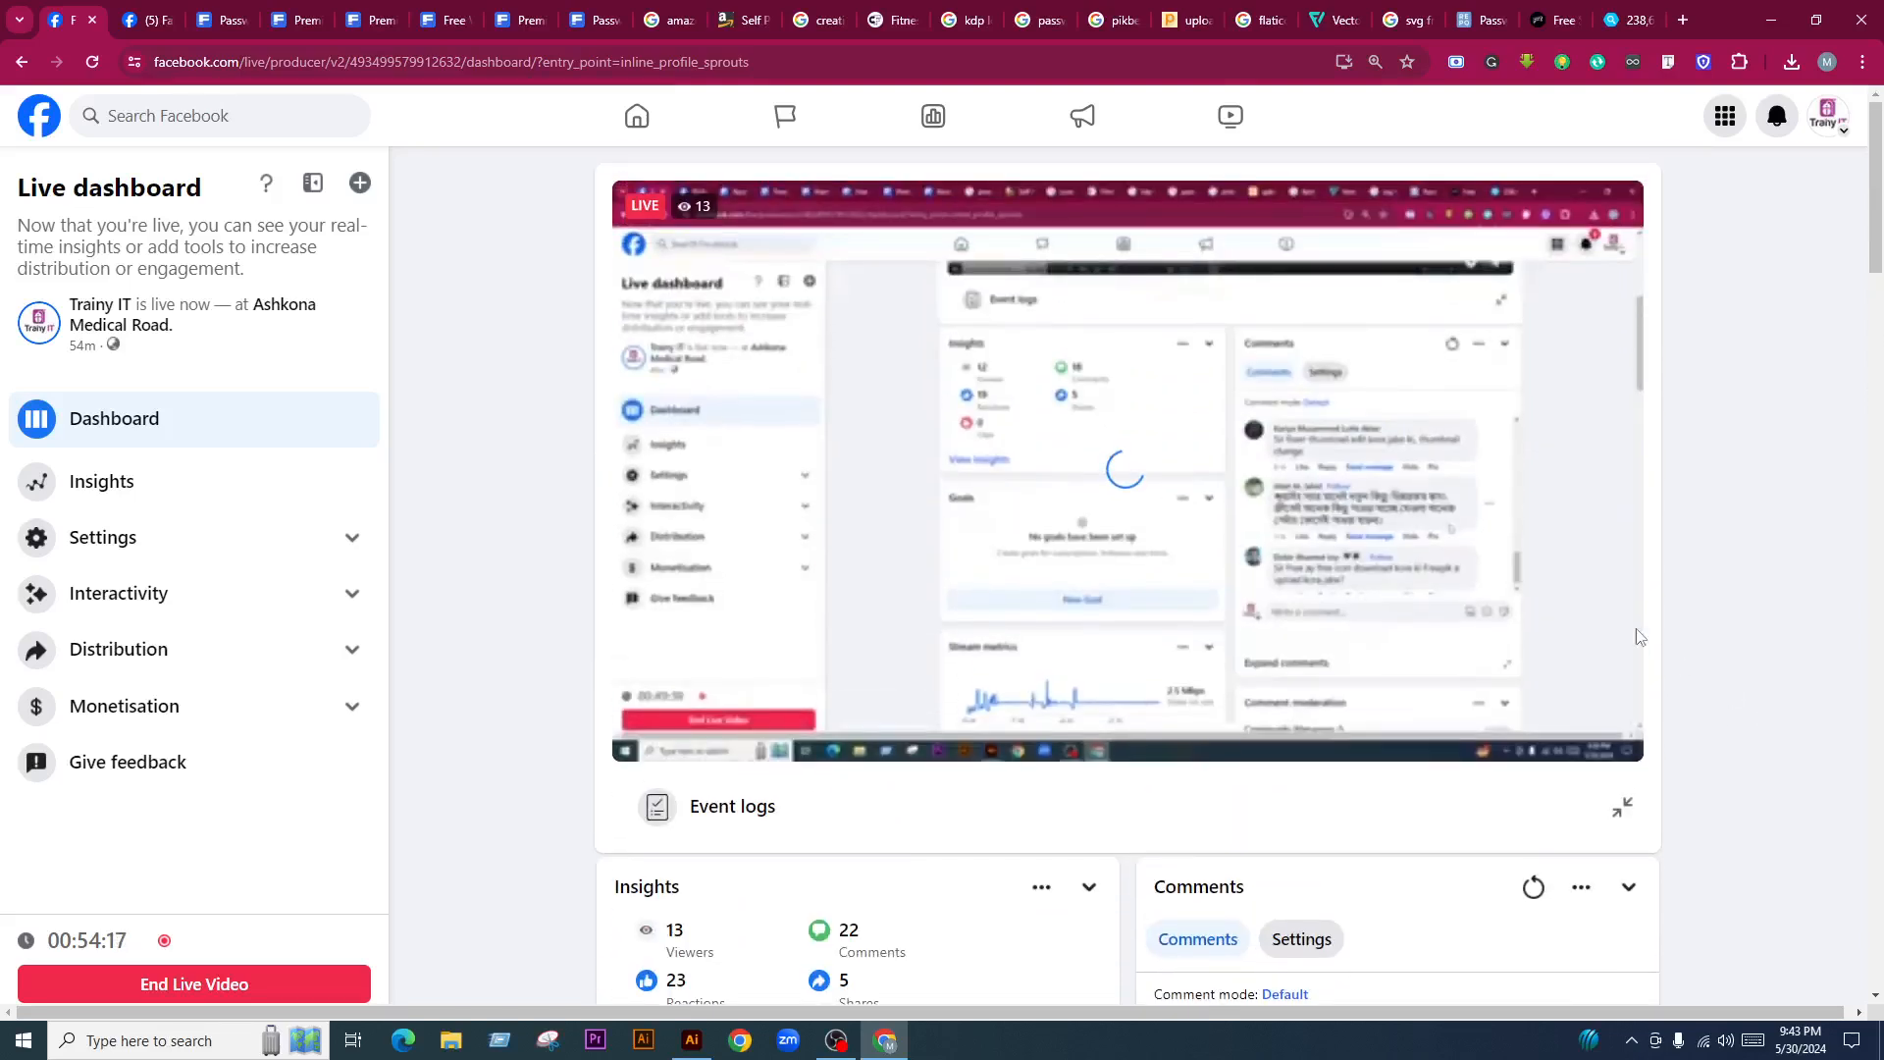
{"action": "left_click", "coordinate": [1567, 738]}
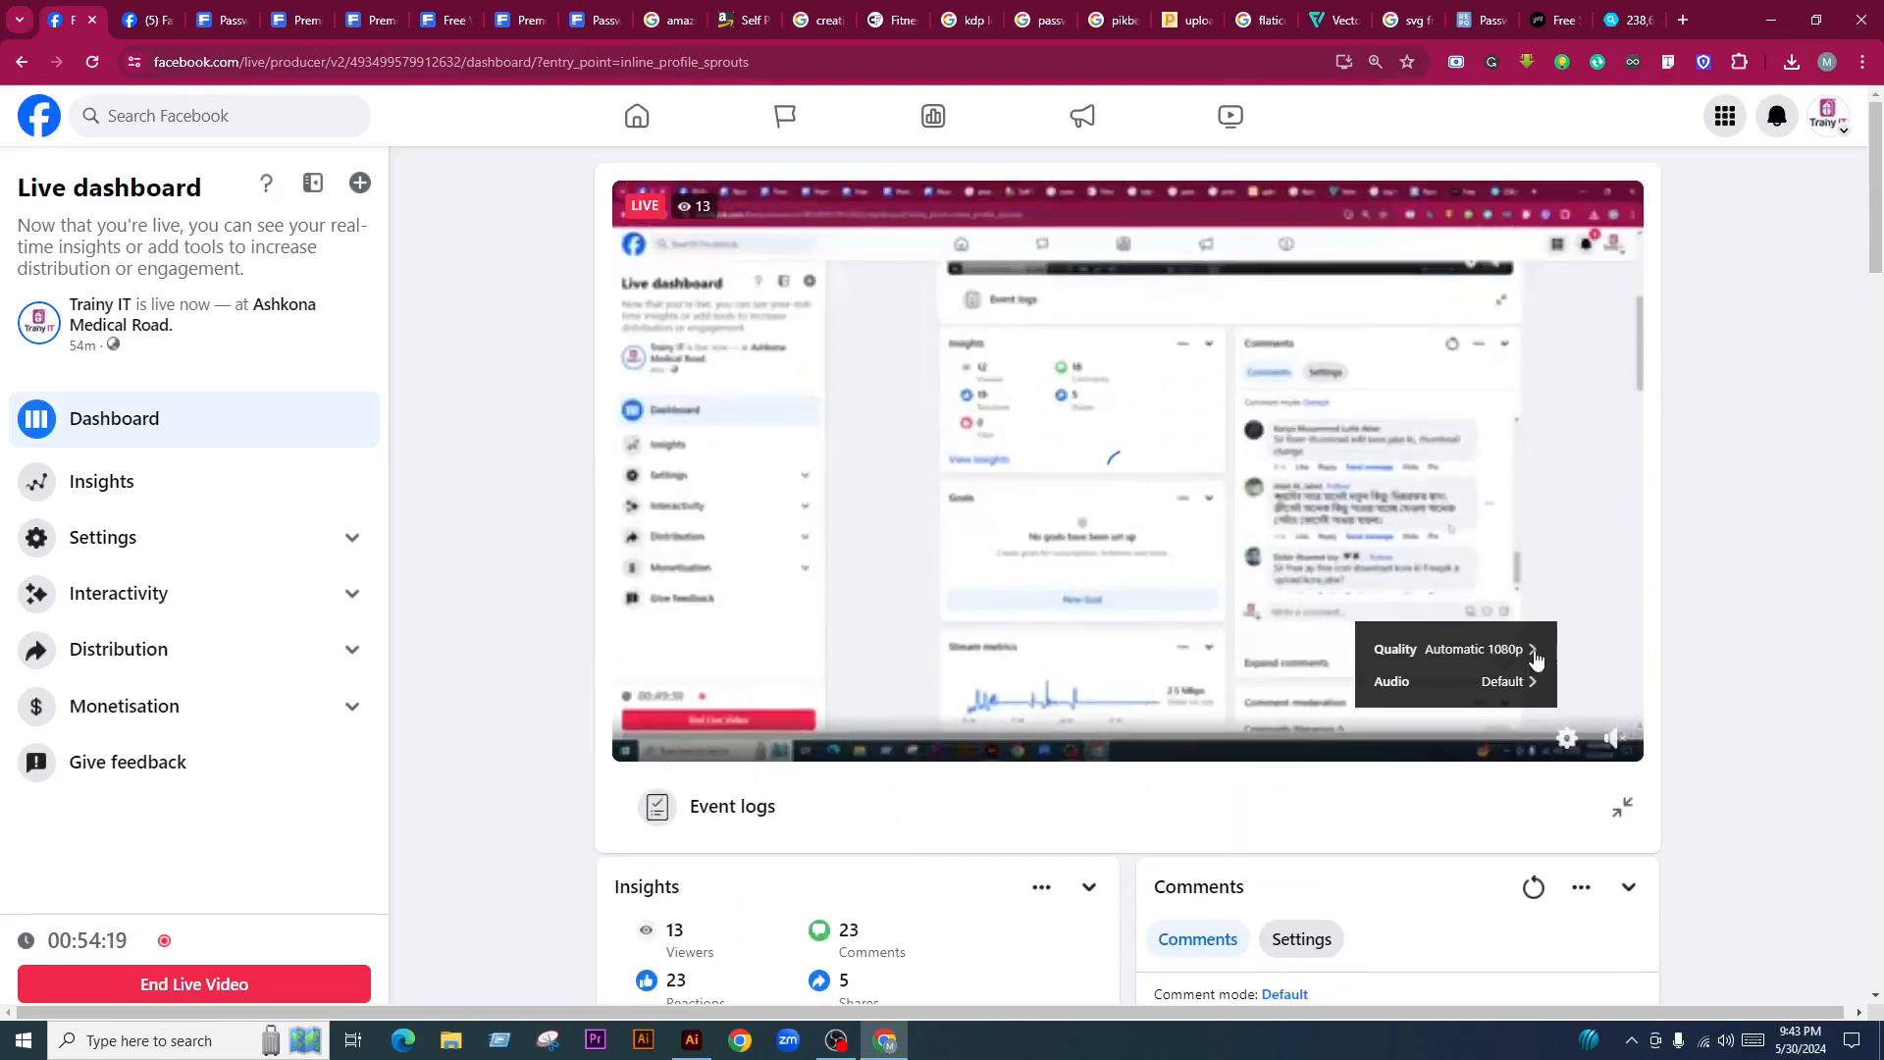
{"action": "left_click", "coordinate": [1516, 653]}
{"action": "left_click", "coordinate": [1708, 580]}
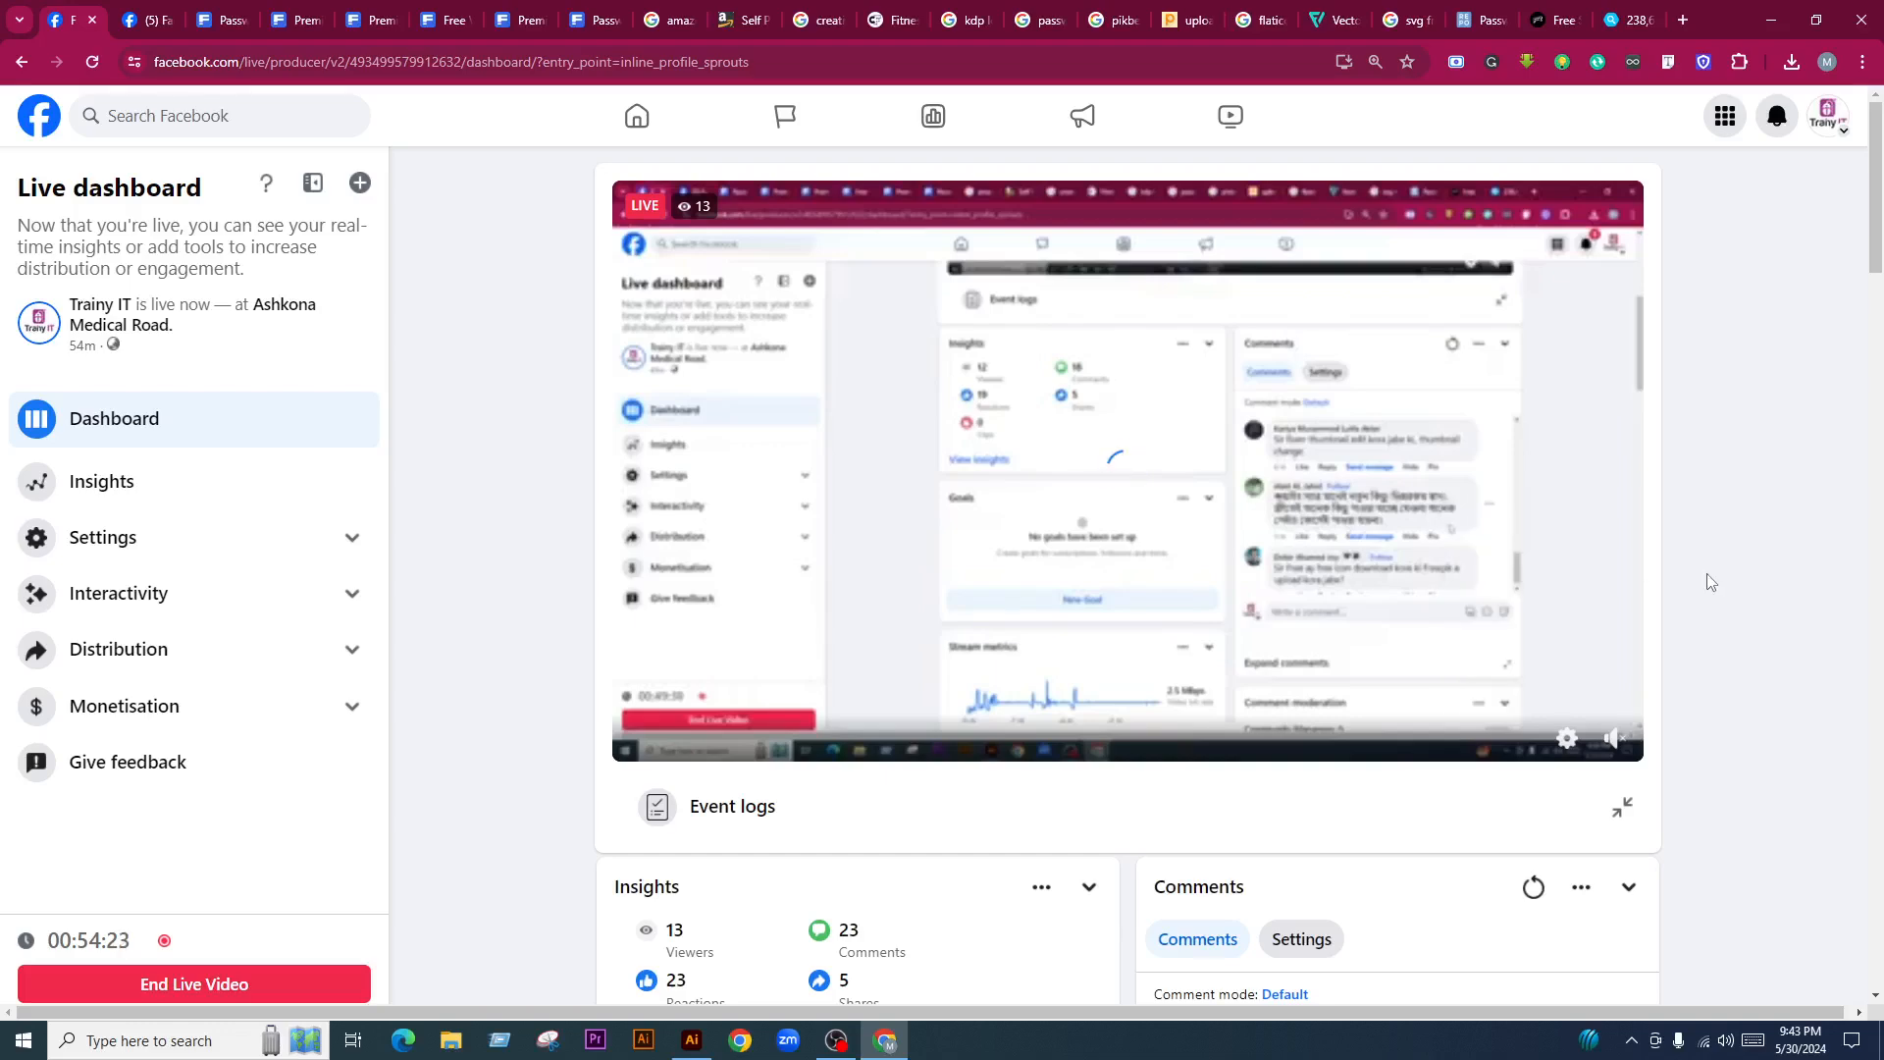
{"action": "scroll", "coordinate": [1709, 582], "scroll_direction": "down", "scroll_amount": 2}
Scale up the small dotted-arrow ornament on the cover and nudge it slightly left and up
{"action": "left_click", "coordinate": [692, 1039]}
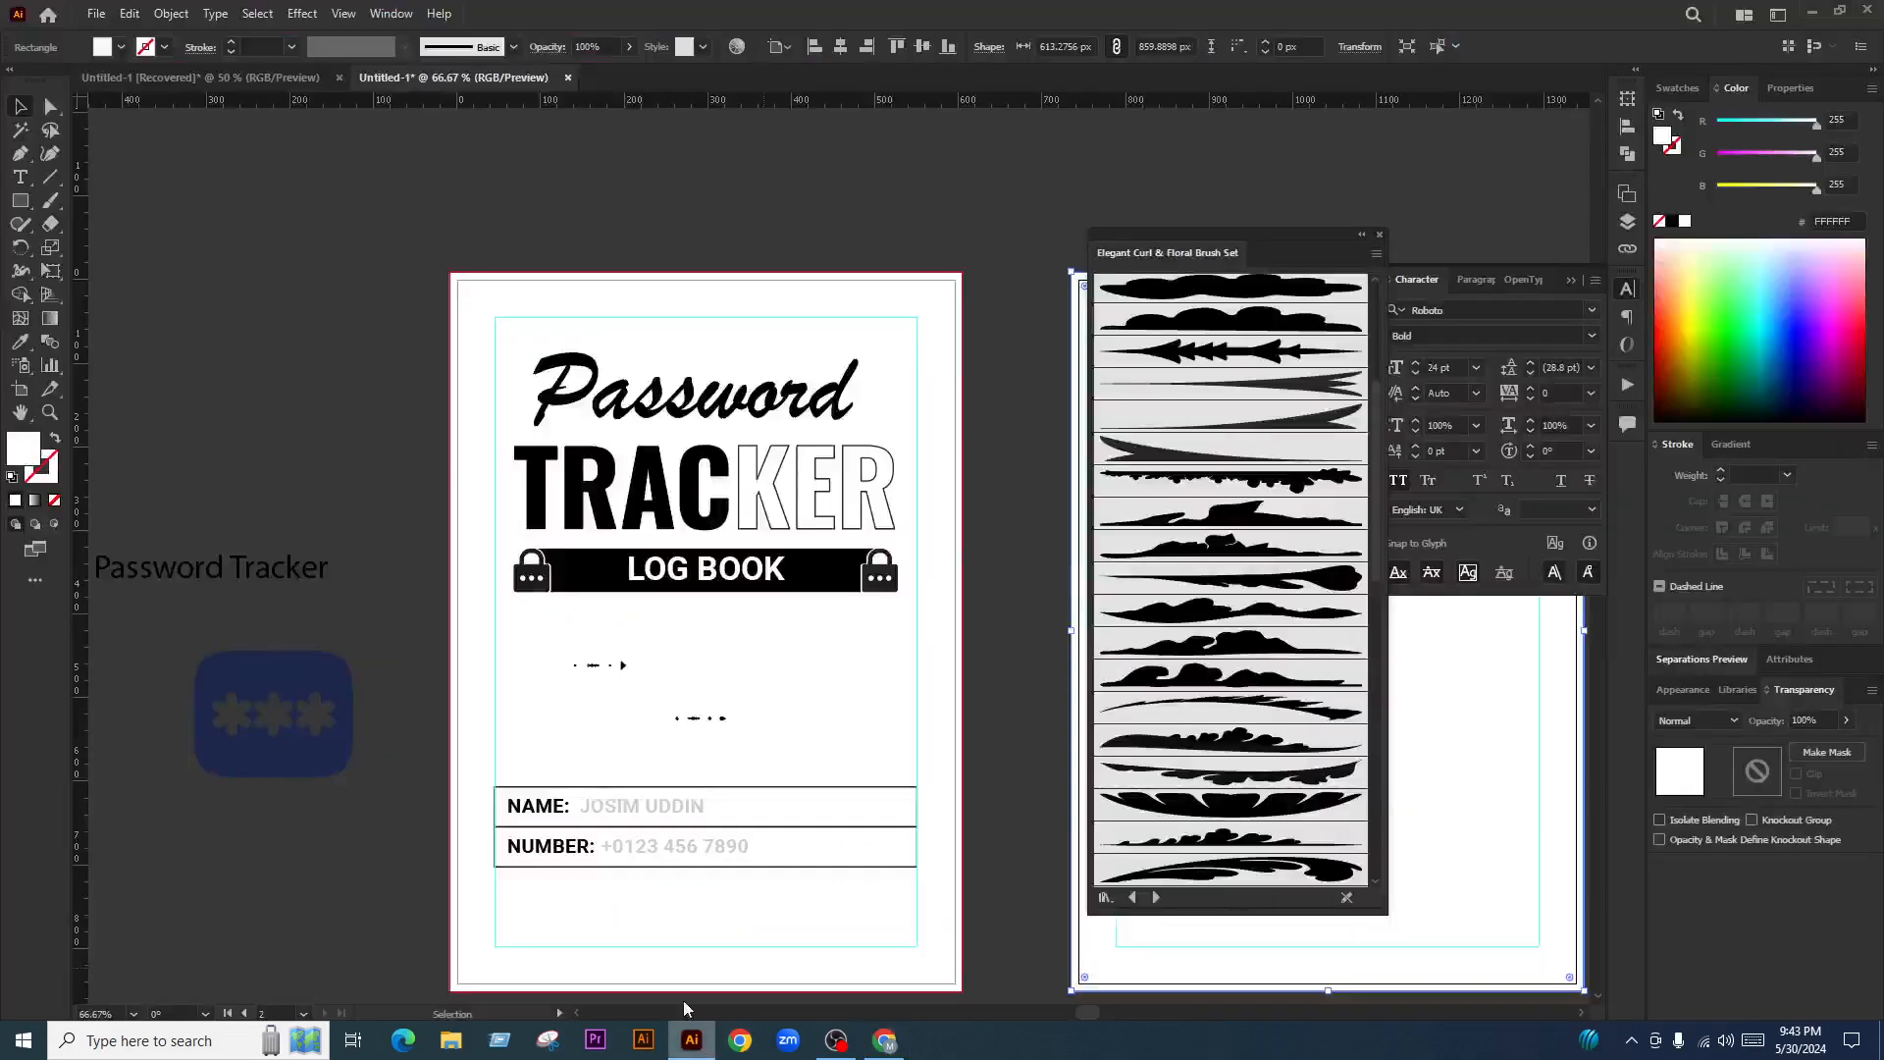
{"action": "left_click", "coordinate": [984, 620]}
{"action": "key", "text": "ctrl+minus"}
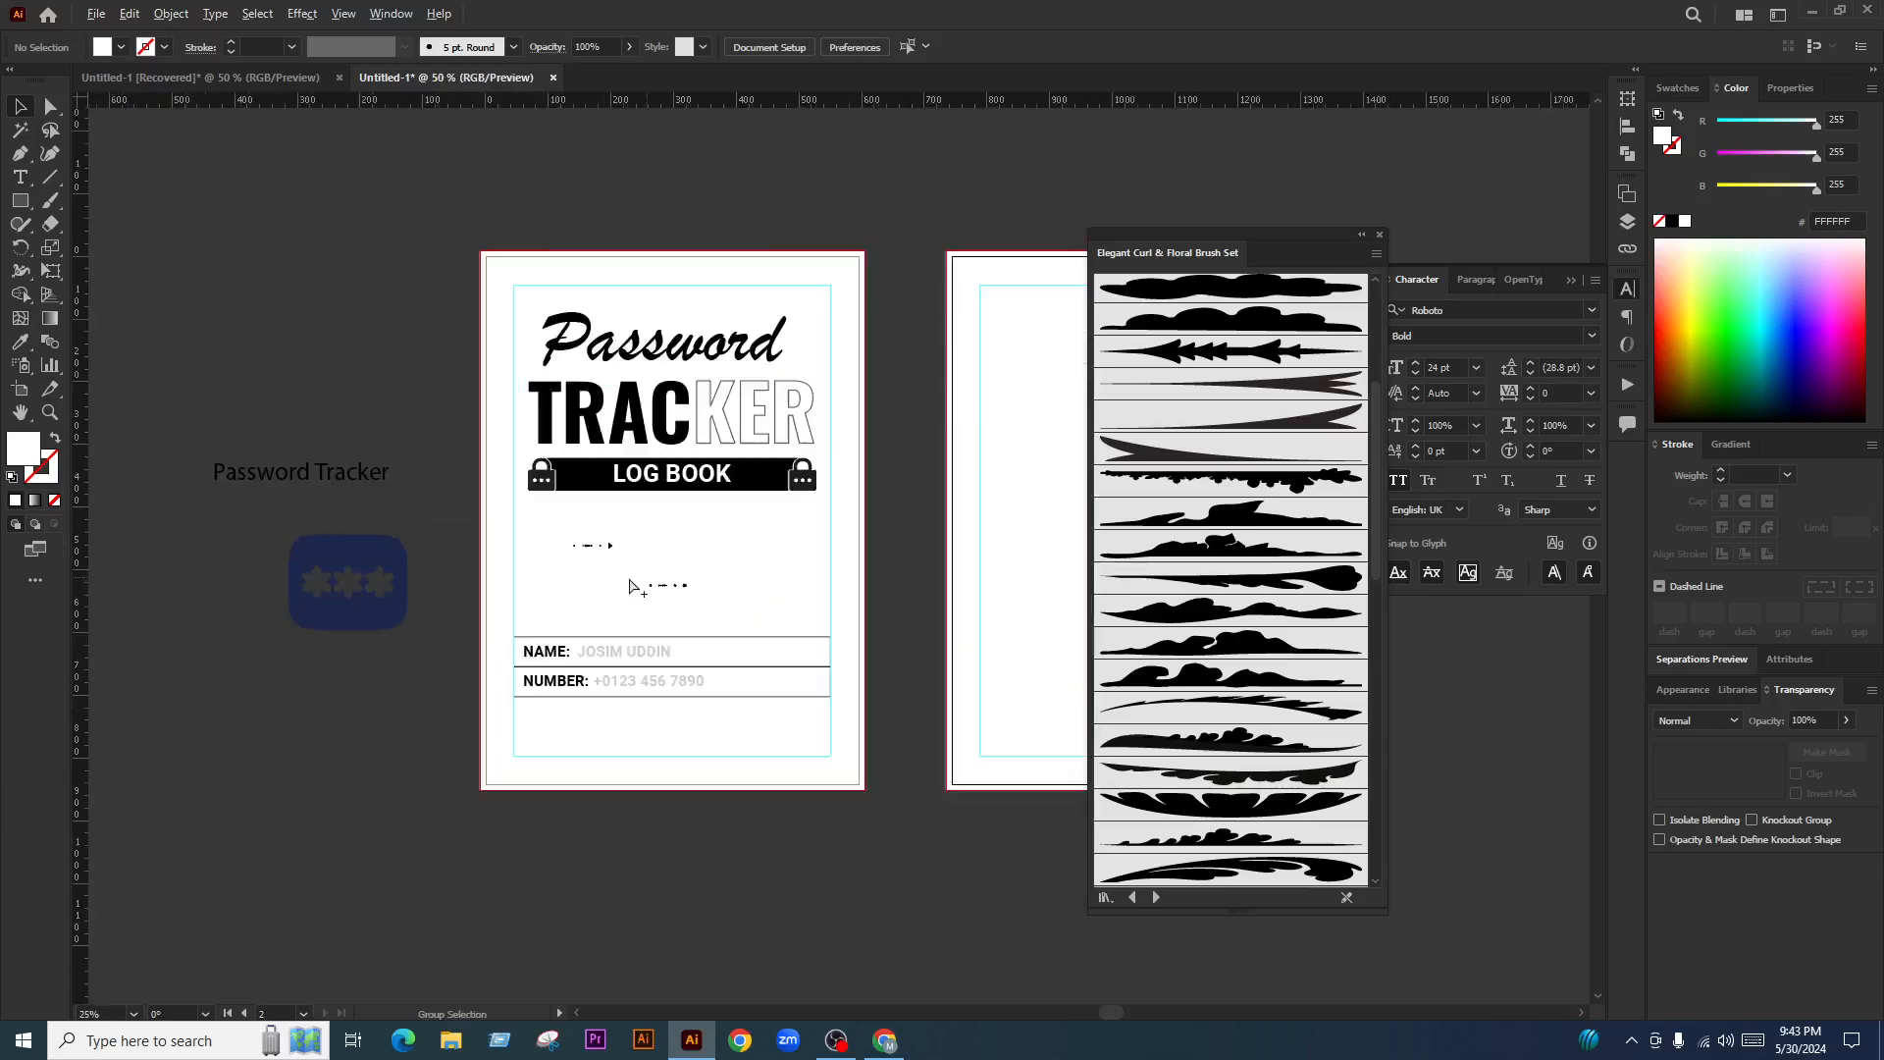
{"action": "scroll", "coordinate": [610, 603], "scroll_direction": "up", "scroll_amount": 1}
{"action": "scroll", "coordinate": [563, 665], "scroll_direction": "up", "scroll_amount": 1}
{"action": "scroll", "coordinate": [716, 675], "scroll_direction": "down", "scroll_amount": 1}
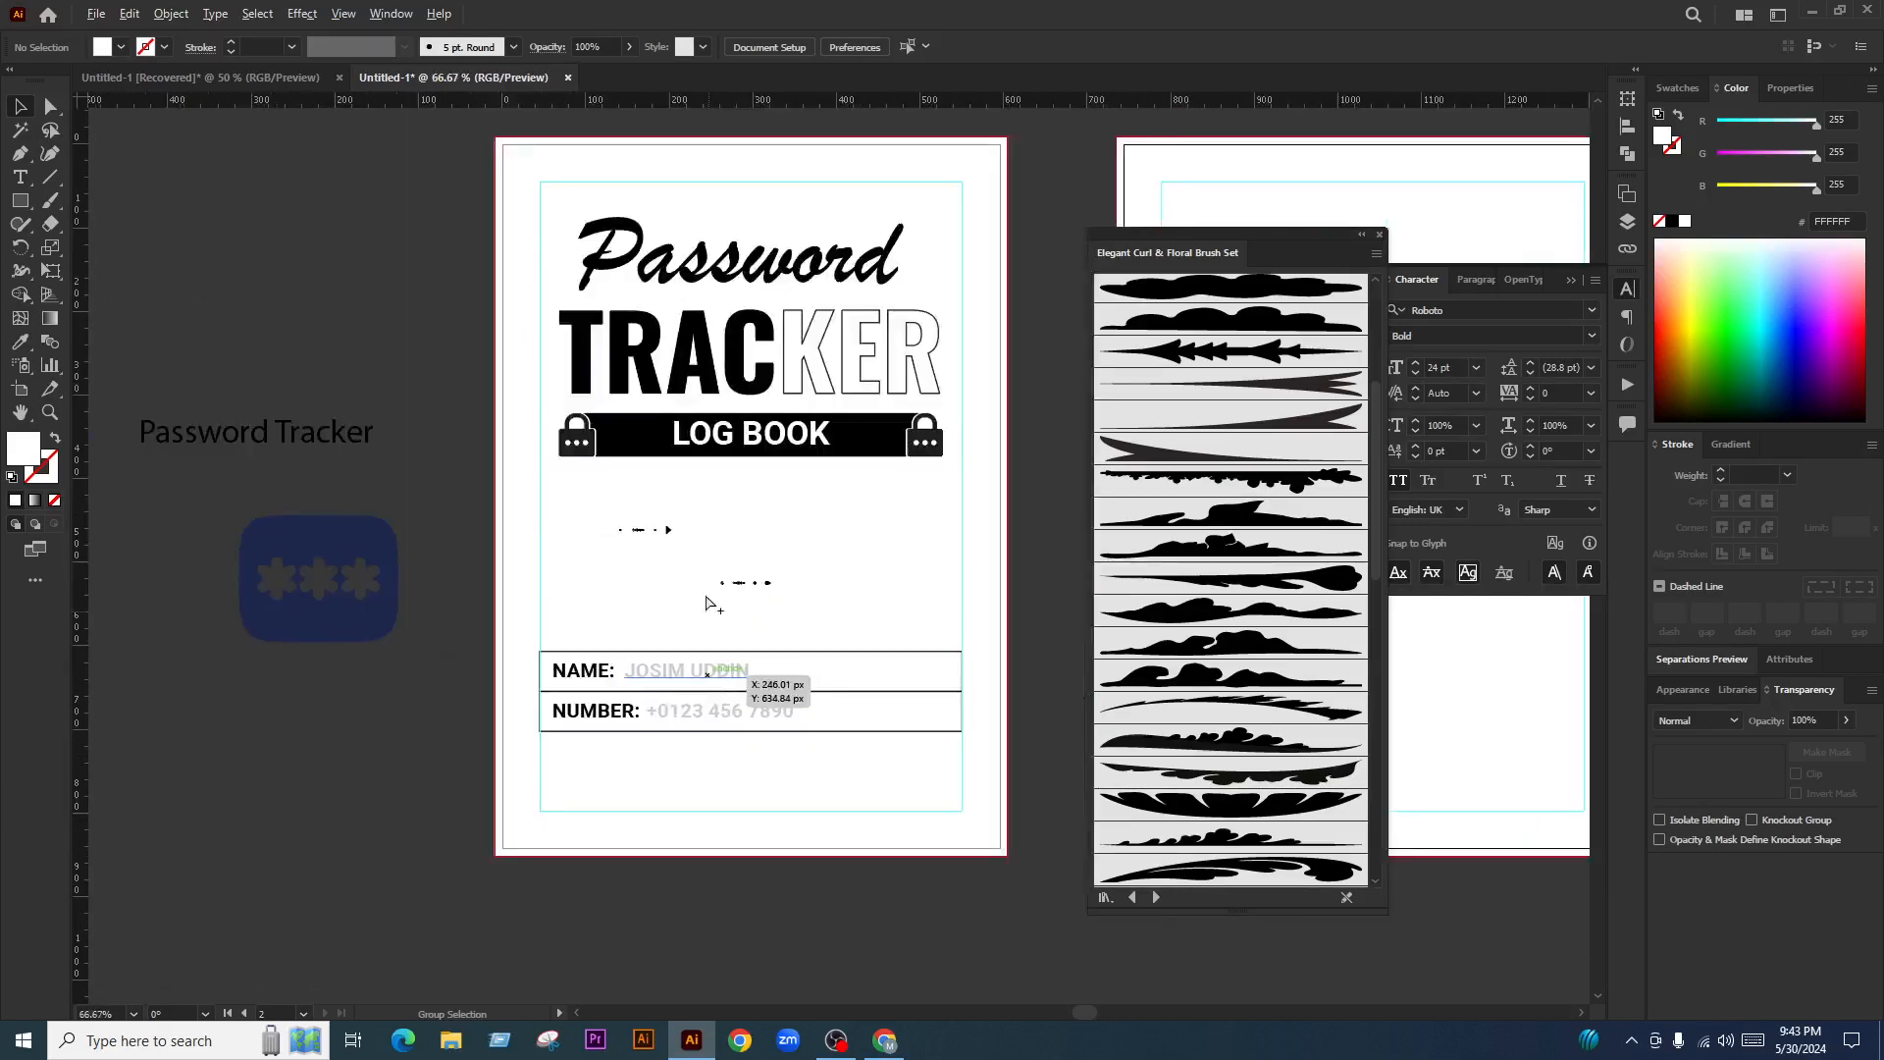
{"action": "scroll", "coordinate": [708, 579], "scroll_direction": "up", "scroll_amount": 2}
{"action": "left_click", "coordinate": [626, 500]}
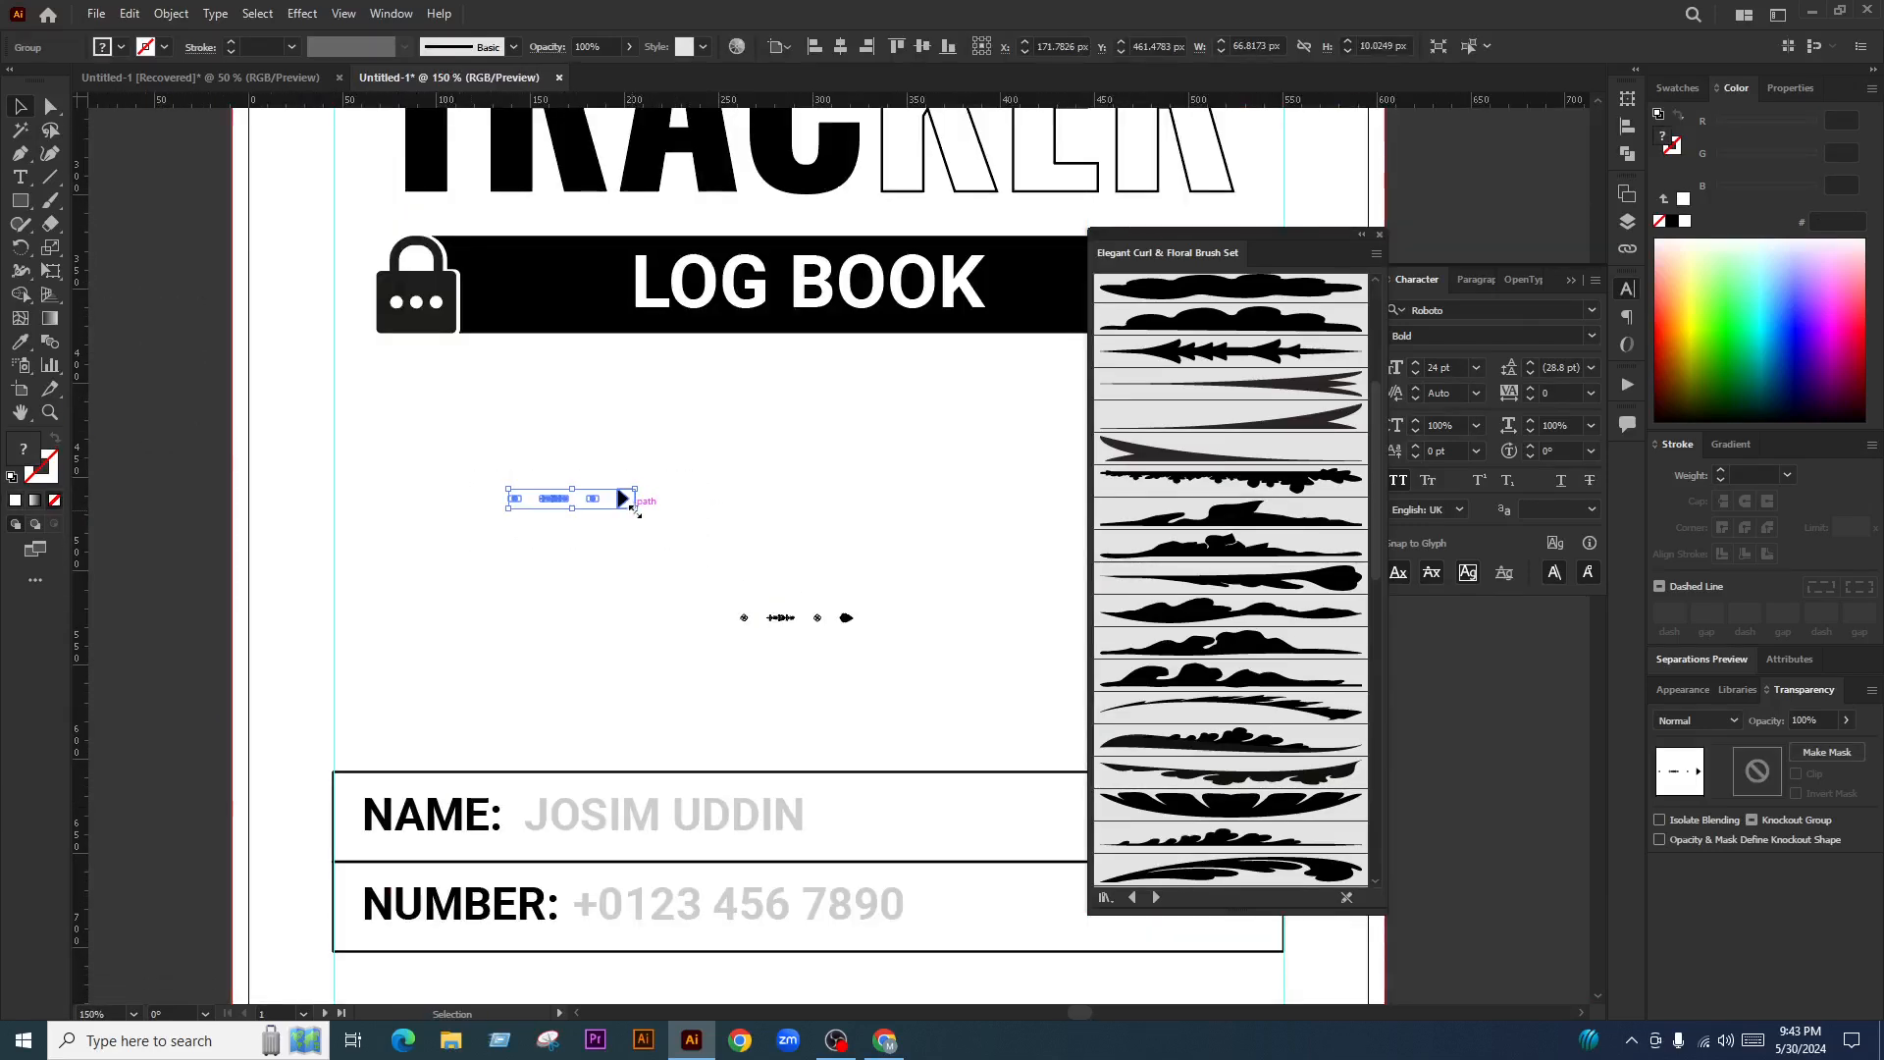
{"action": "left_click_drag", "start_coordinate": [634, 510], "coordinate": [1017, 639]}
{"action": "left_click", "coordinate": [928, 673]}
{"action": "left_click_drag", "start_coordinate": [722, 527], "coordinate": [673, 516]}
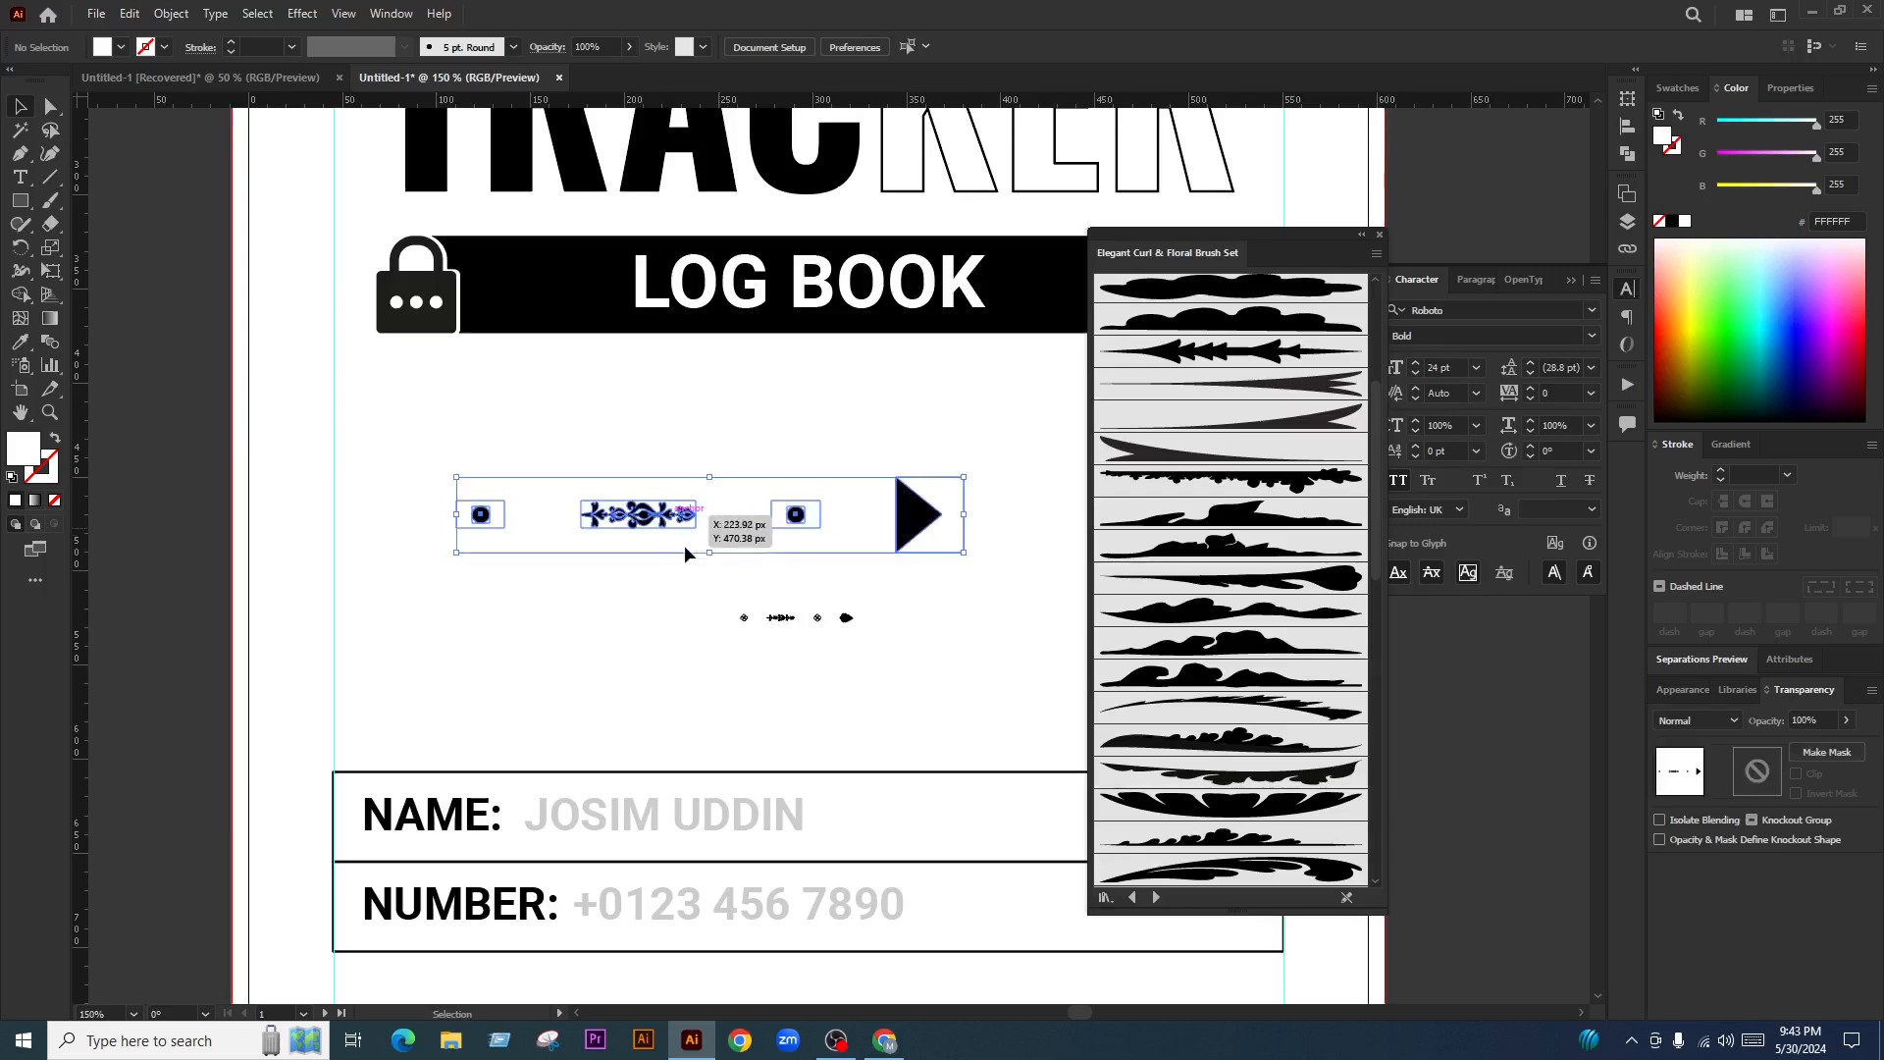
{"action": "left_click", "coordinate": [777, 575]}
Draw a rectangle of about 561 × 821 px covering the cover artboard
{"action": "scroll", "coordinate": [620, 568], "scroll_direction": "down", "scroll_amount": 3}
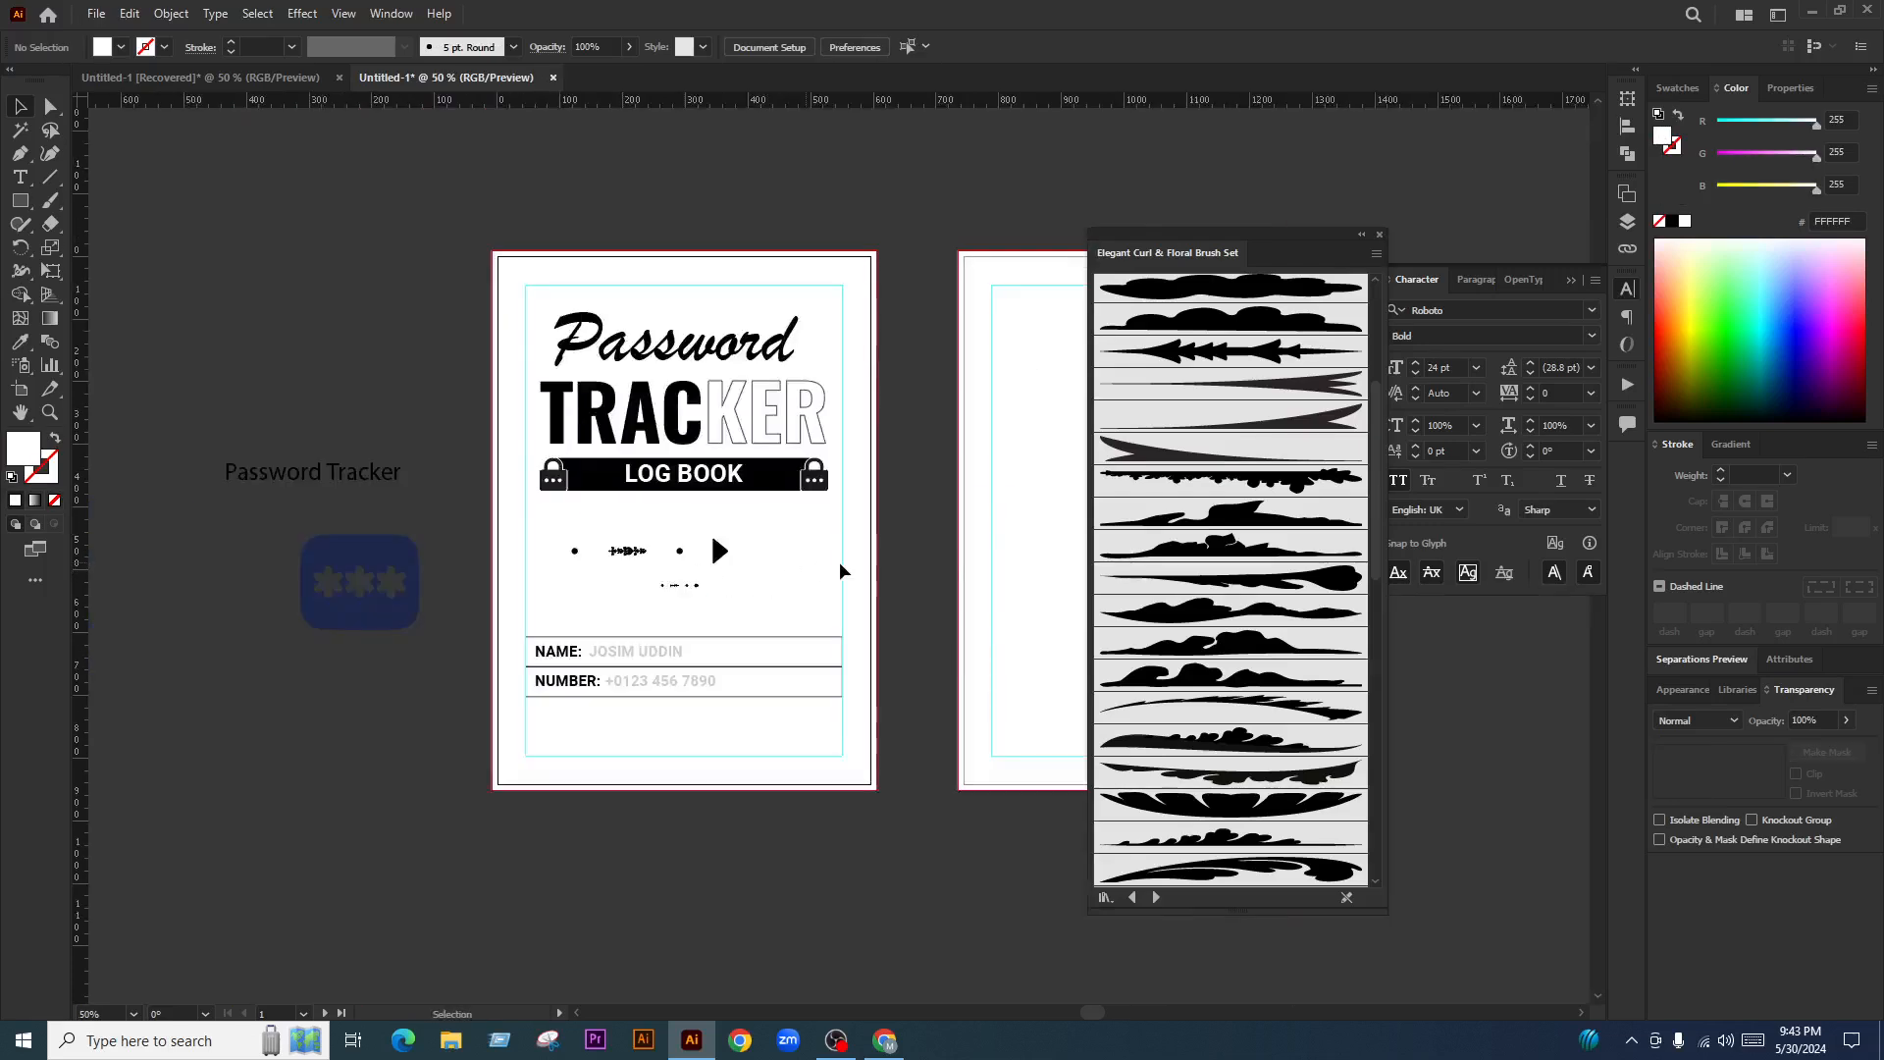
{"action": "scroll", "coordinate": [986, 559], "scroll_direction": "up", "scroll_amount": 1}
{"action": "key", "text": "m"}
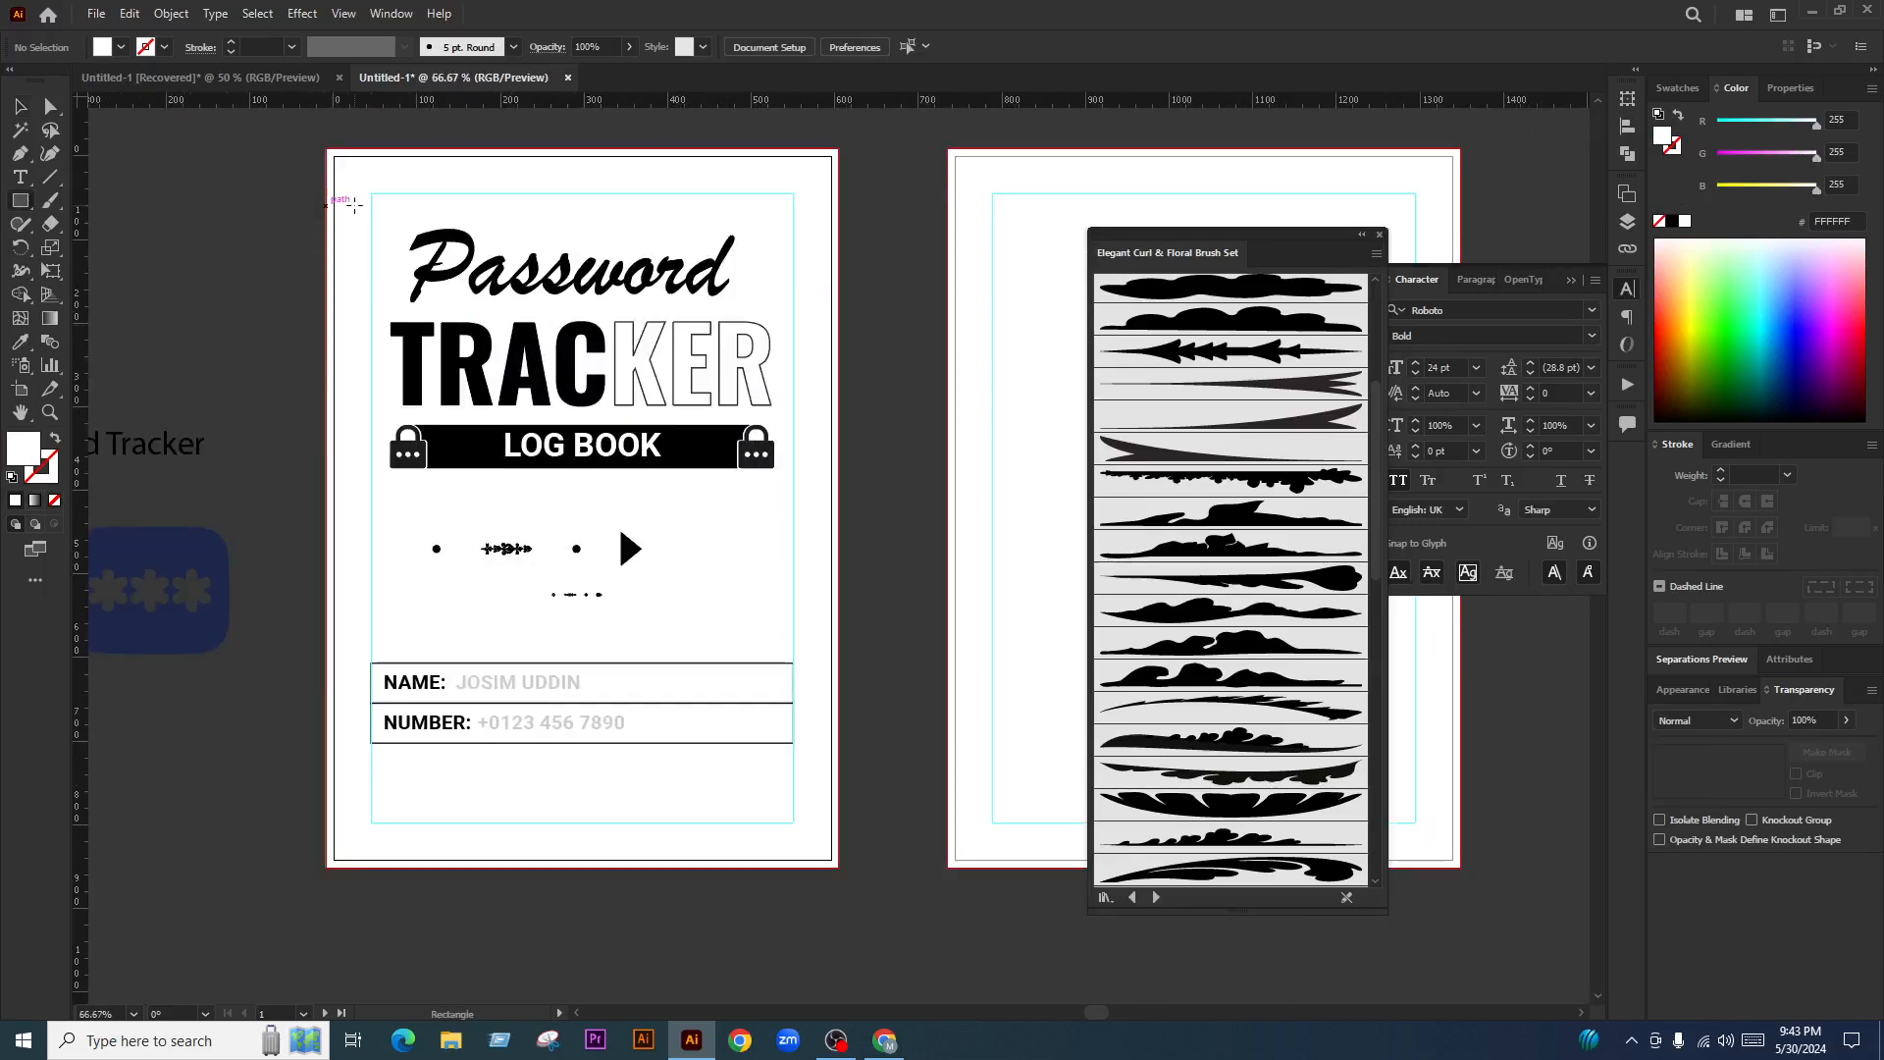
{"action": "left_click_drag", "start_coordinate": [351, 165], "coordinate": [819, 851]}
Fill the rectangle bright blue and centre it horizontally and vertically on the artboard
{"action": "left_click", "coordinate": [20, 106]}
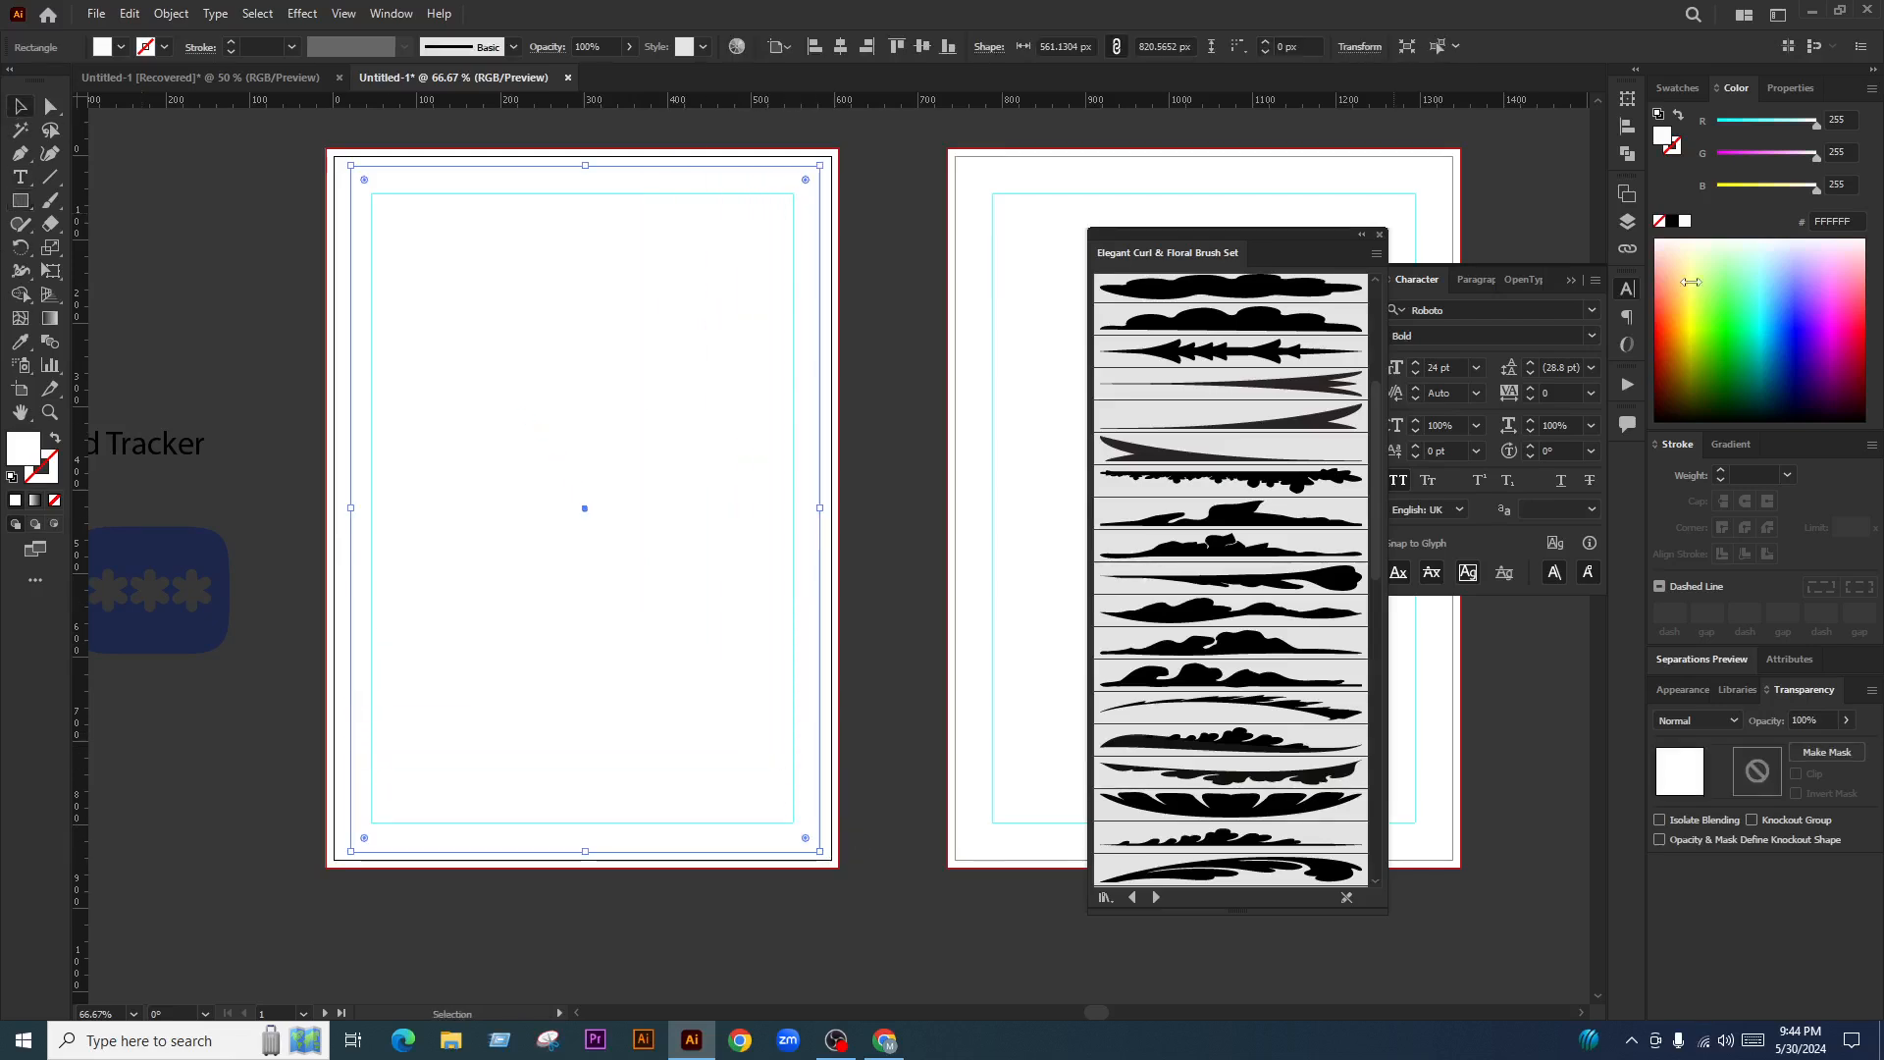
{"action": "left_click", "coordinate": [1798, 316]}
{"action": "left_click", "coordinate": [840, 46]}
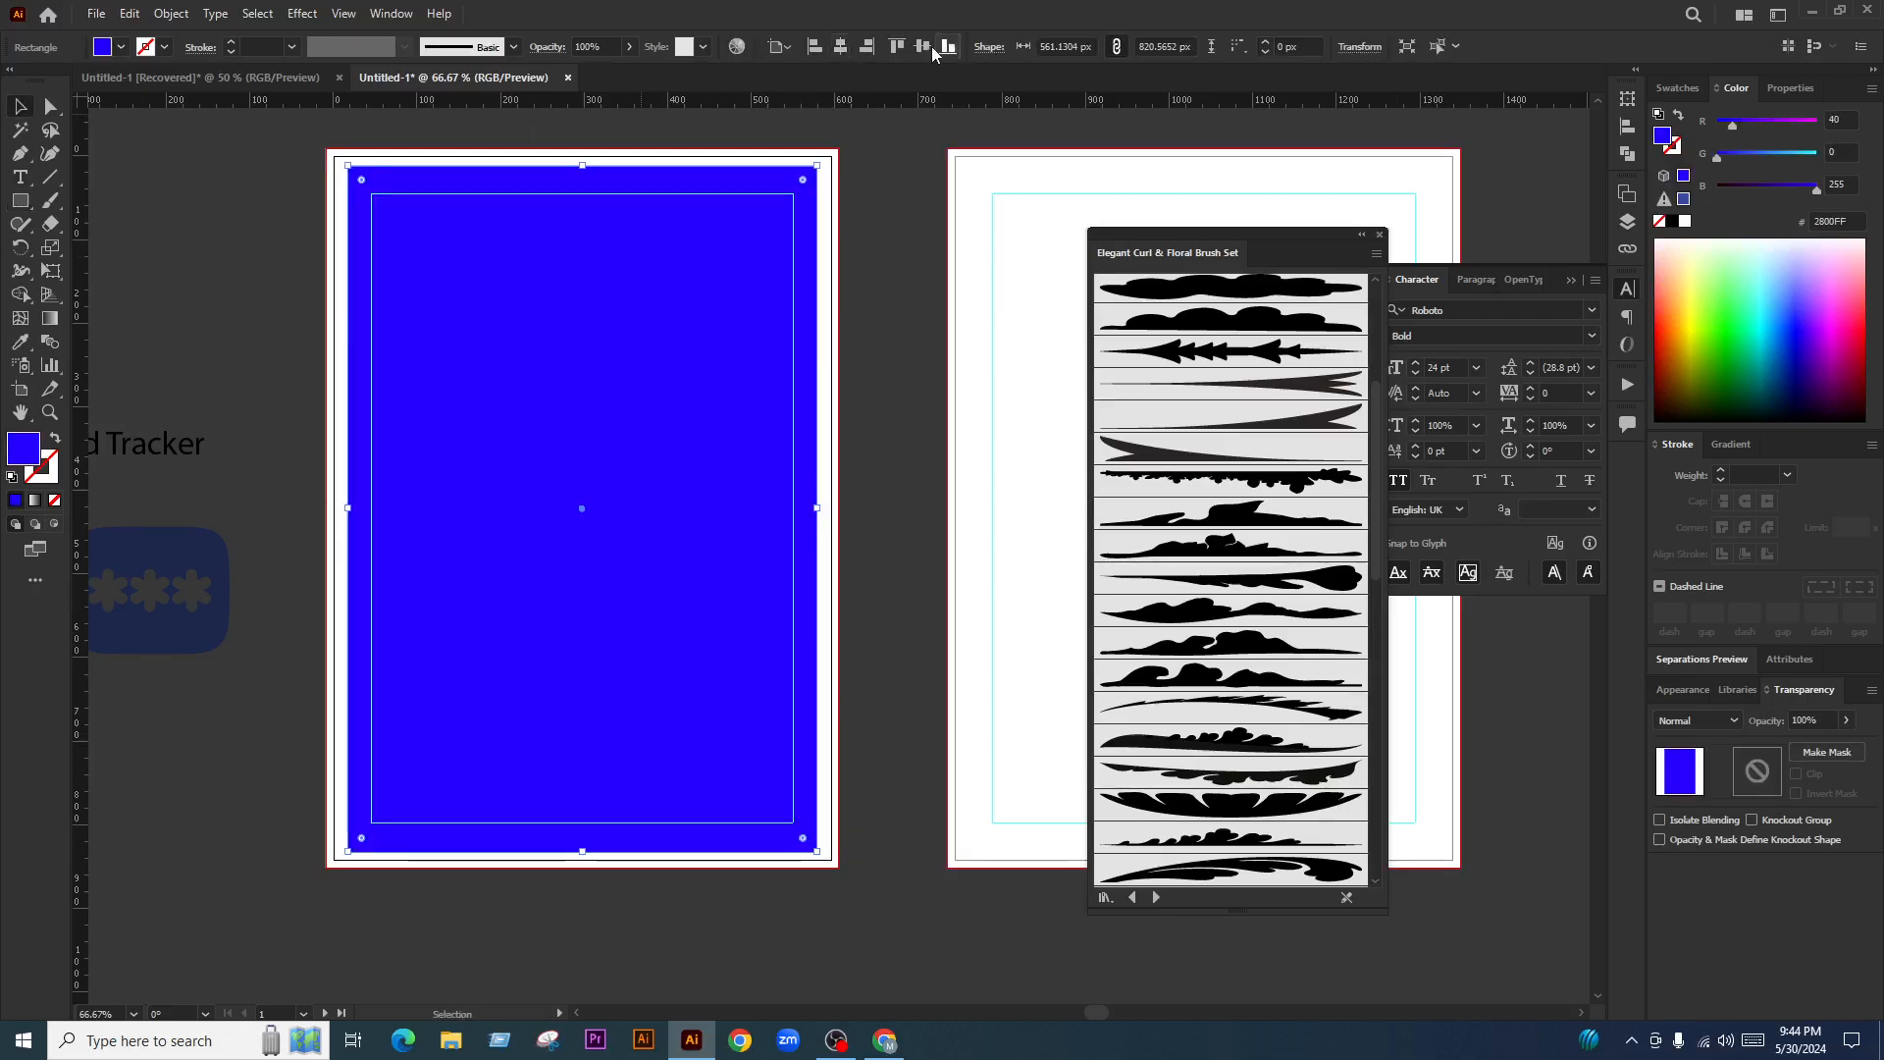
{"action": "left_click", "coordinate": [922, 46]}
Swap fill and stroke, set a 3 pt stroke, apply the curl brush, then thin it to 0.25 pt
{"action": "left_click", "coordinate": [55, 437]}
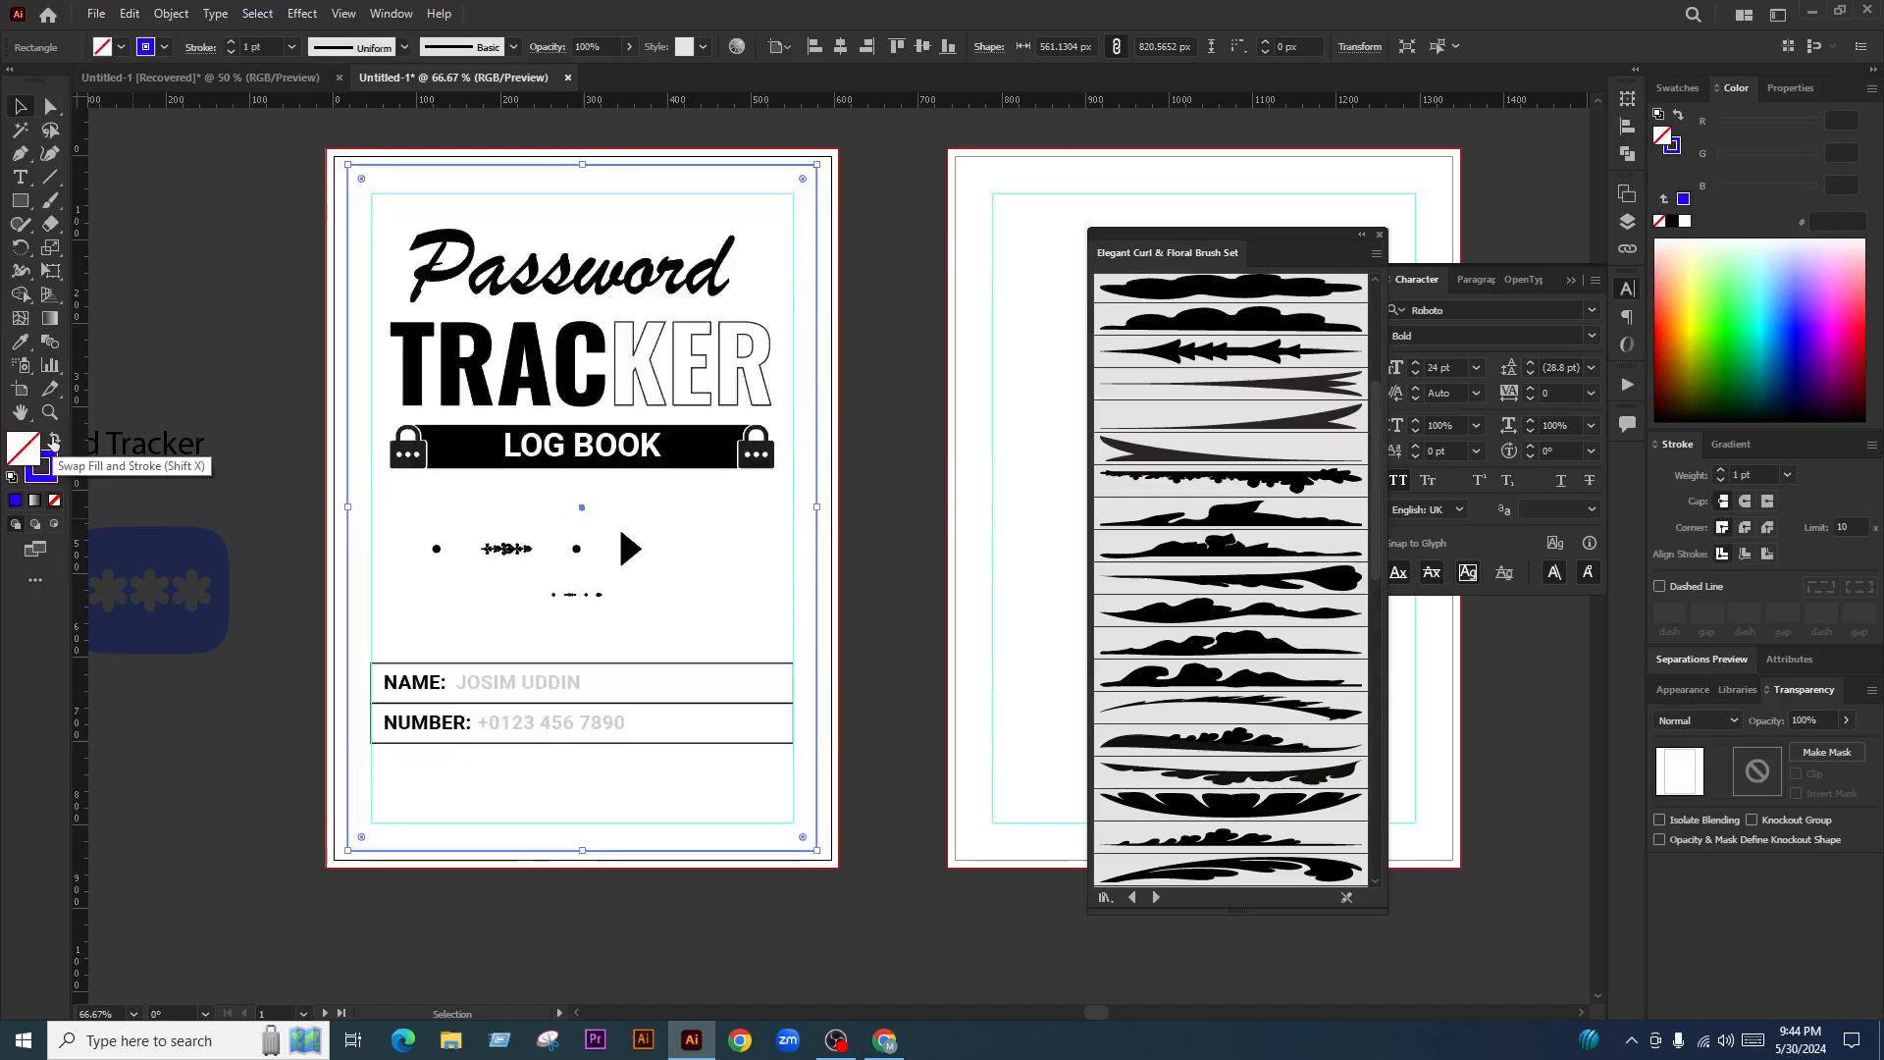
{"action": "left_click", "coordinate": [52, 473]}
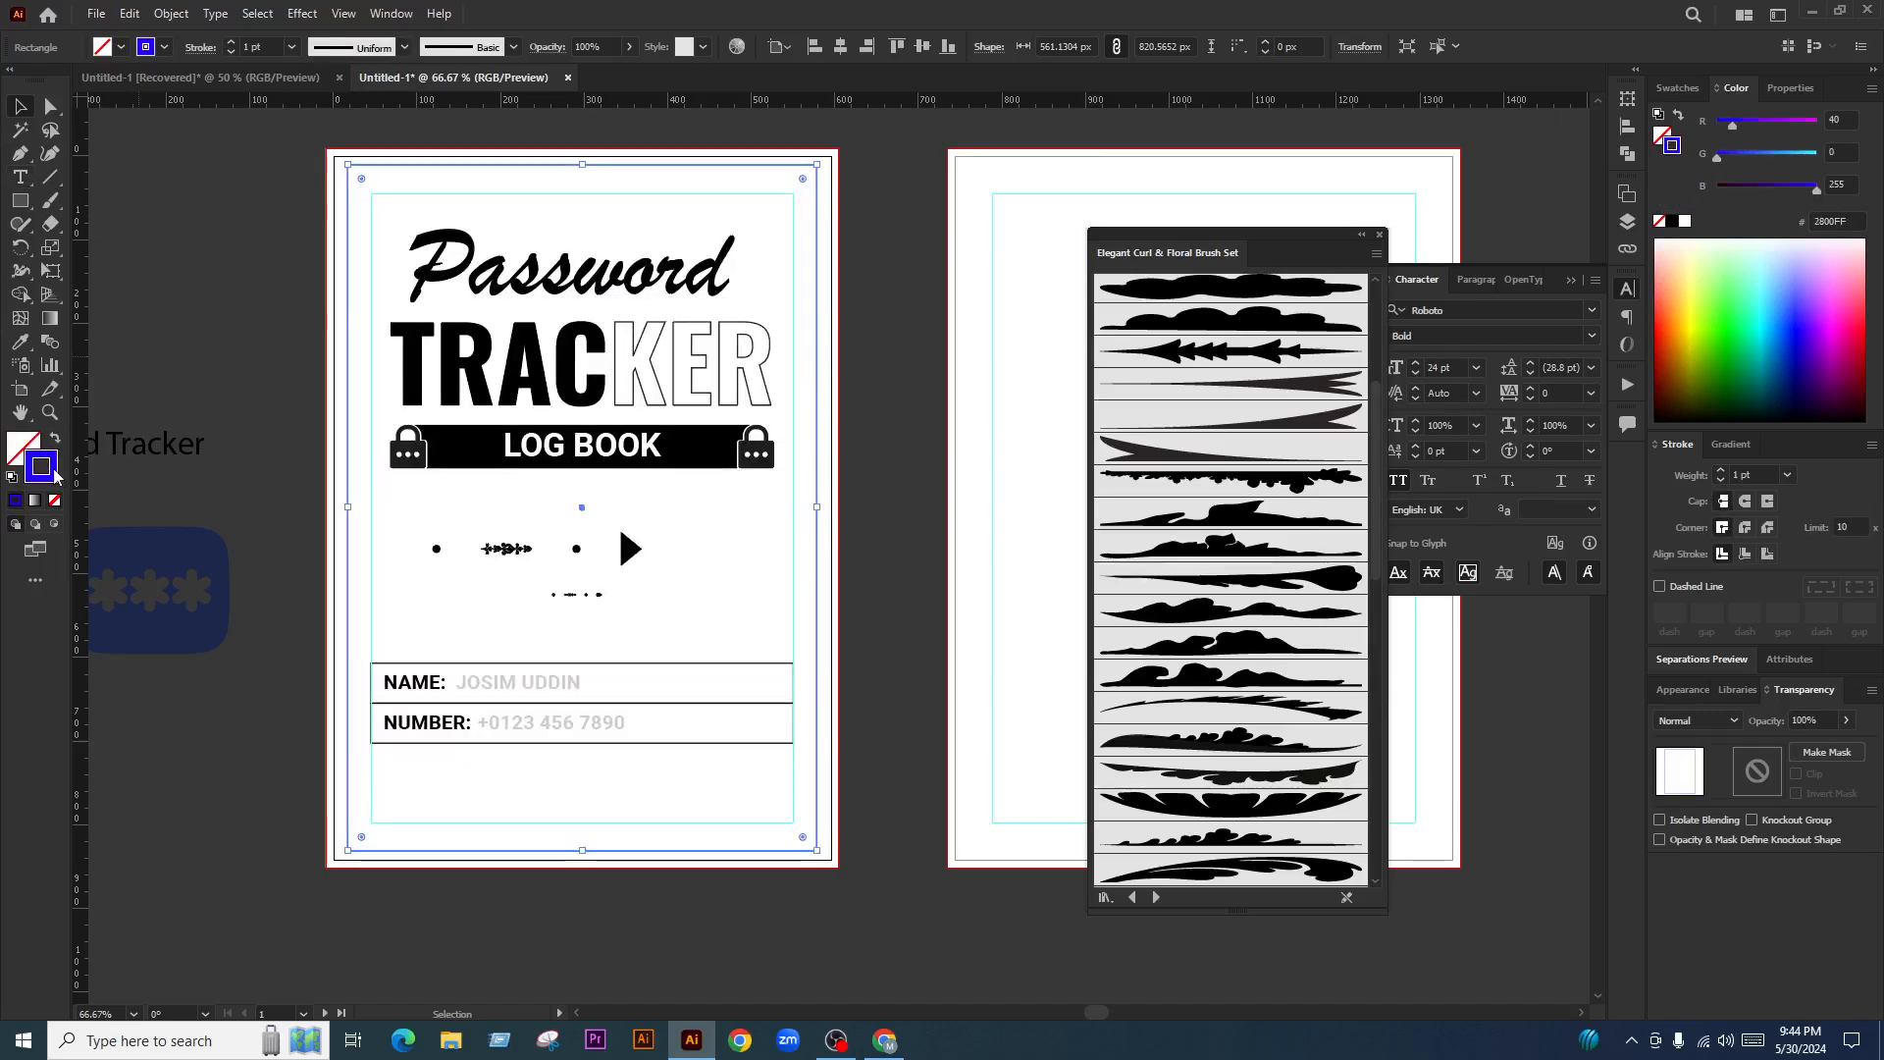
{"action": "left_click", "coordinate": [232, 43]}
{"action": "left_click", "coordinate": [232, 42]}
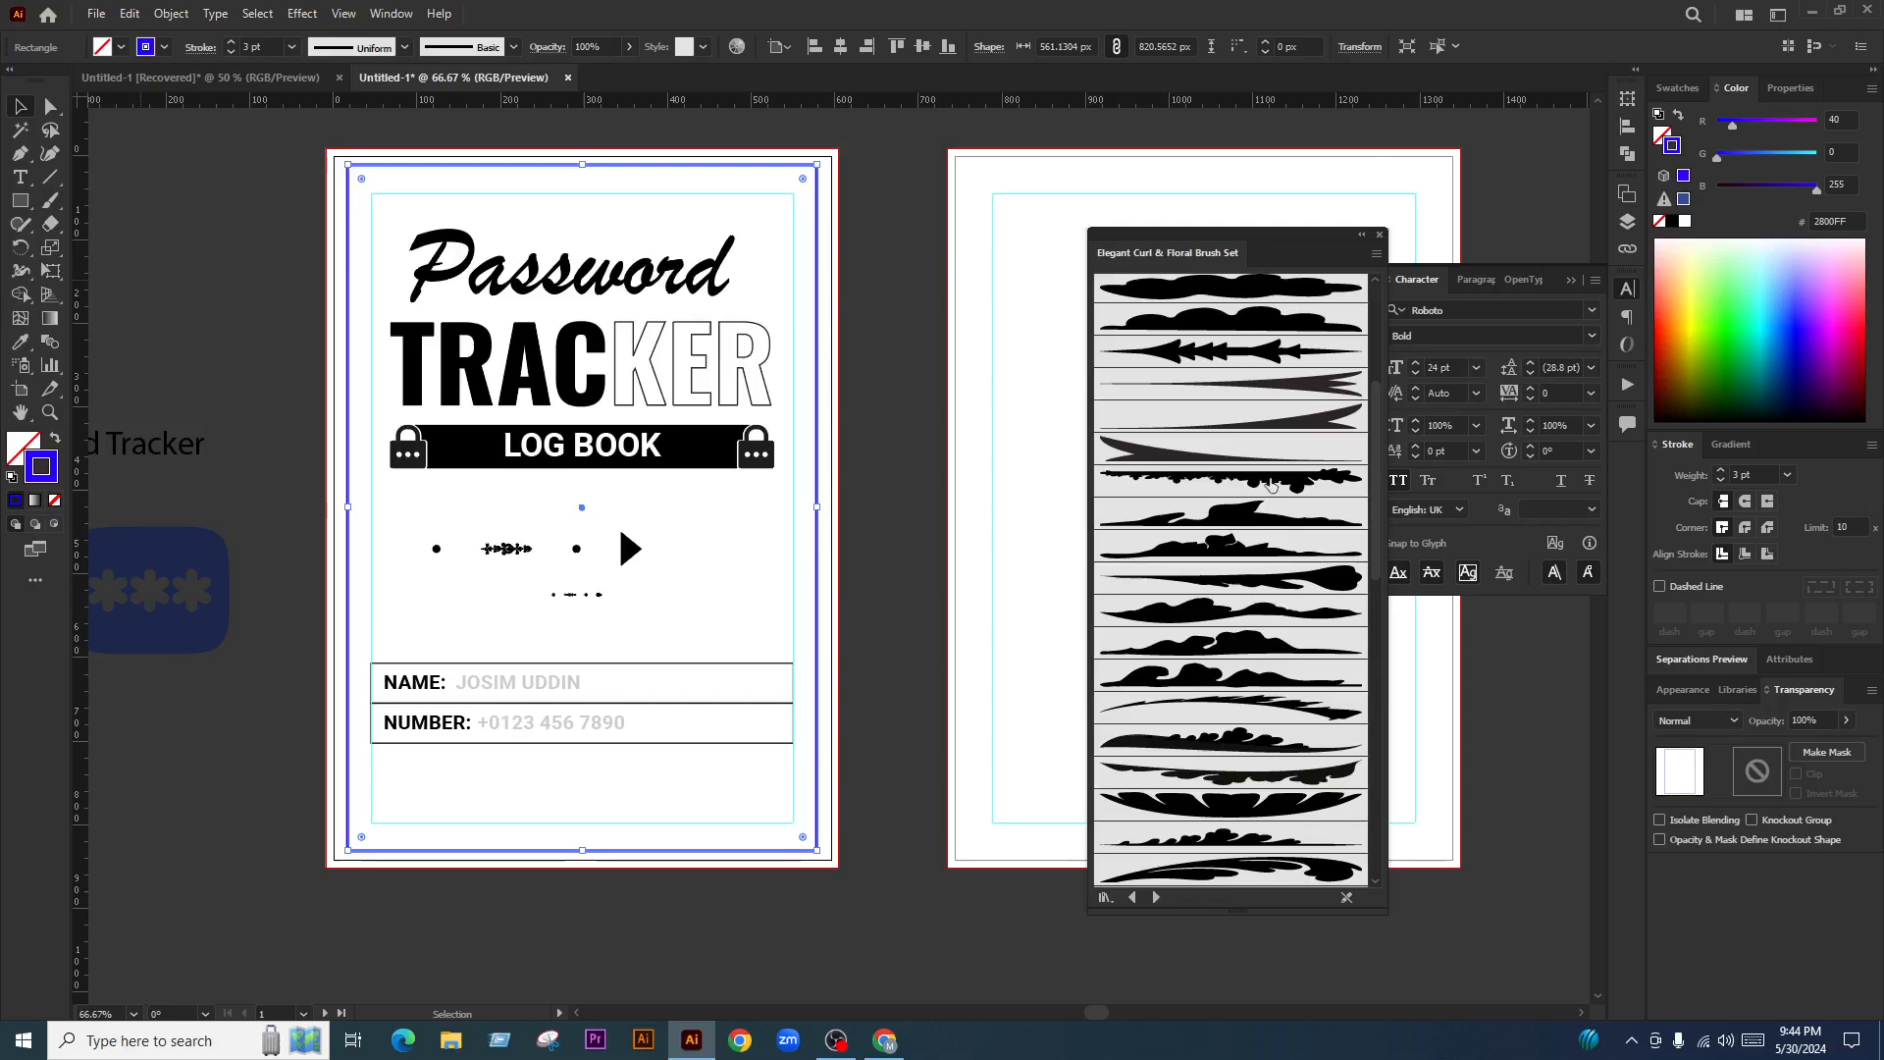
{"action": "left_click", "coordinate": [1231, 481]}
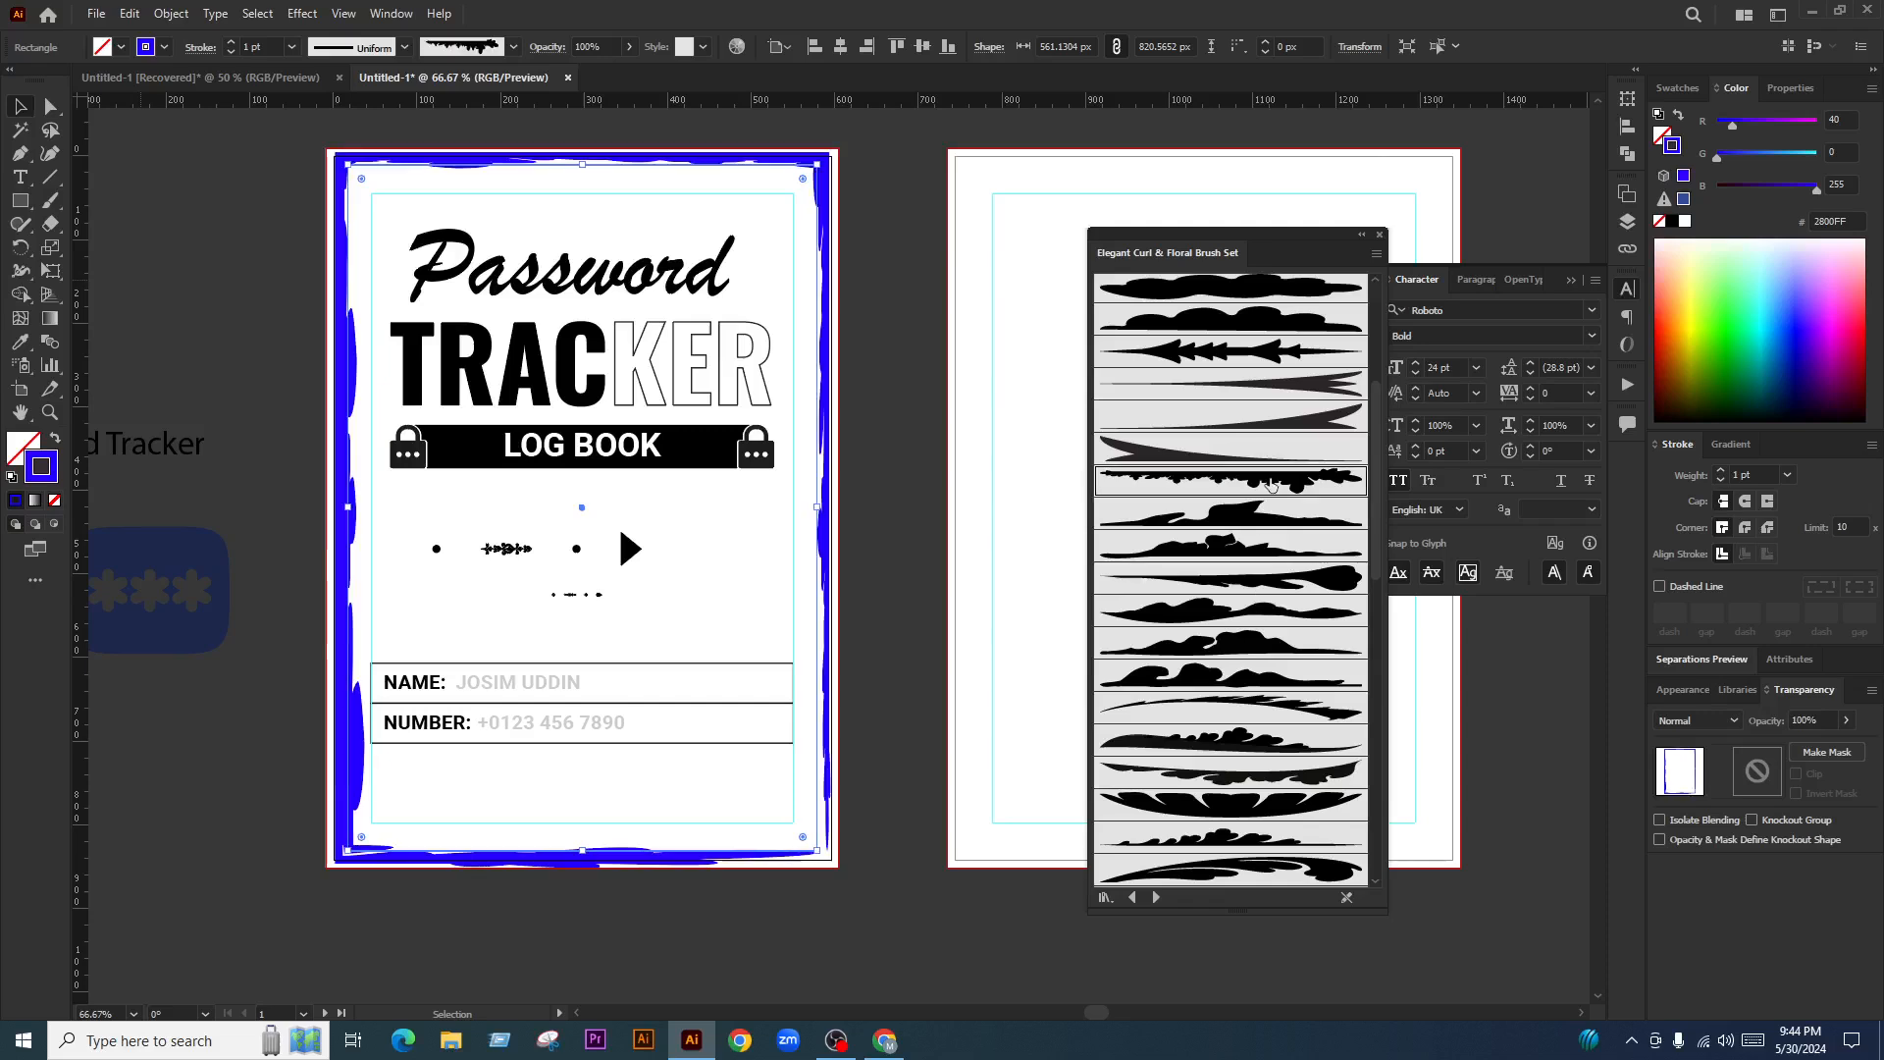
{"action": "left_click", "coordinate": [233, 50]}
{"action": "left_click", "coordinate": [233, 51]}
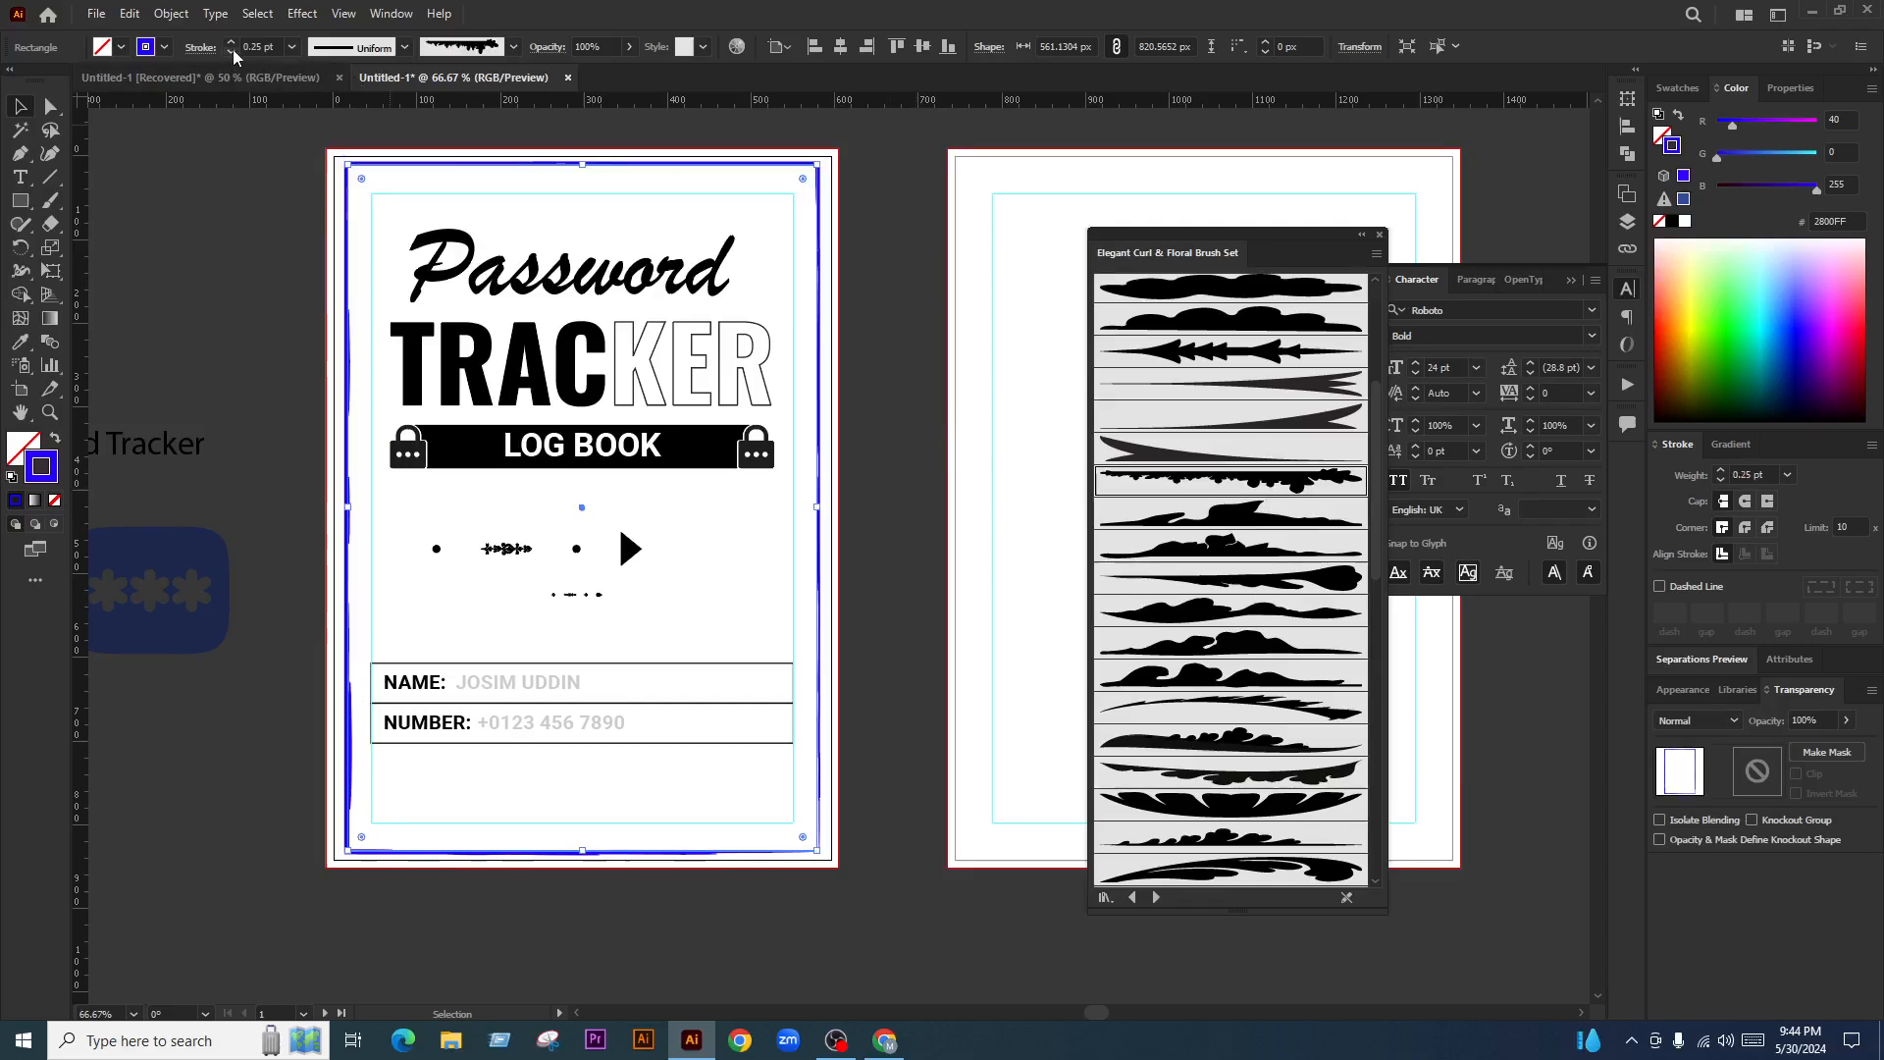
{"action": "left_click", "coordinate": [266, 311]}
Delete the blue brushed frame from the cover
{"action": "scroll", "coordinate": [399, 114], "scroll_direction": "up", "scroll_amount": 1}
{"action": "key", "text": "v"}
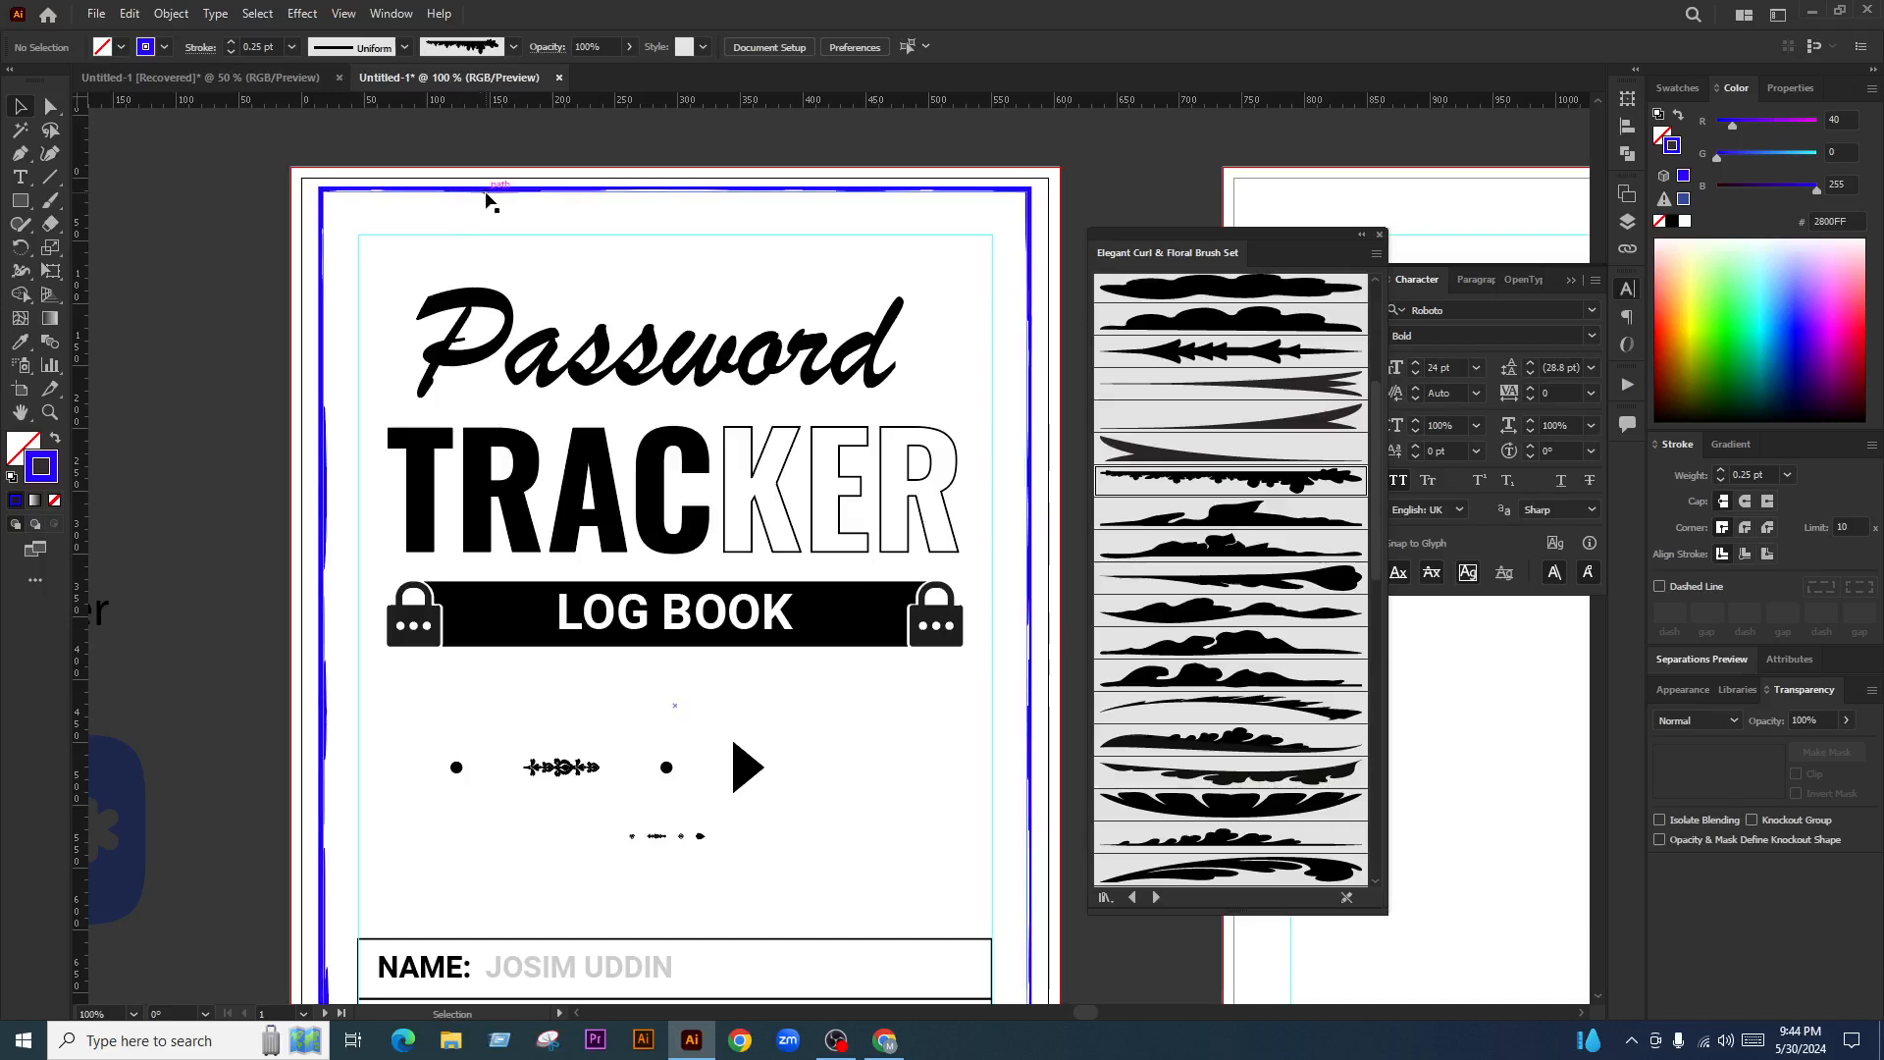
{"action": "left_click", "coordinate": [488, 196]}
{"action": "key", "text": "Delete"}
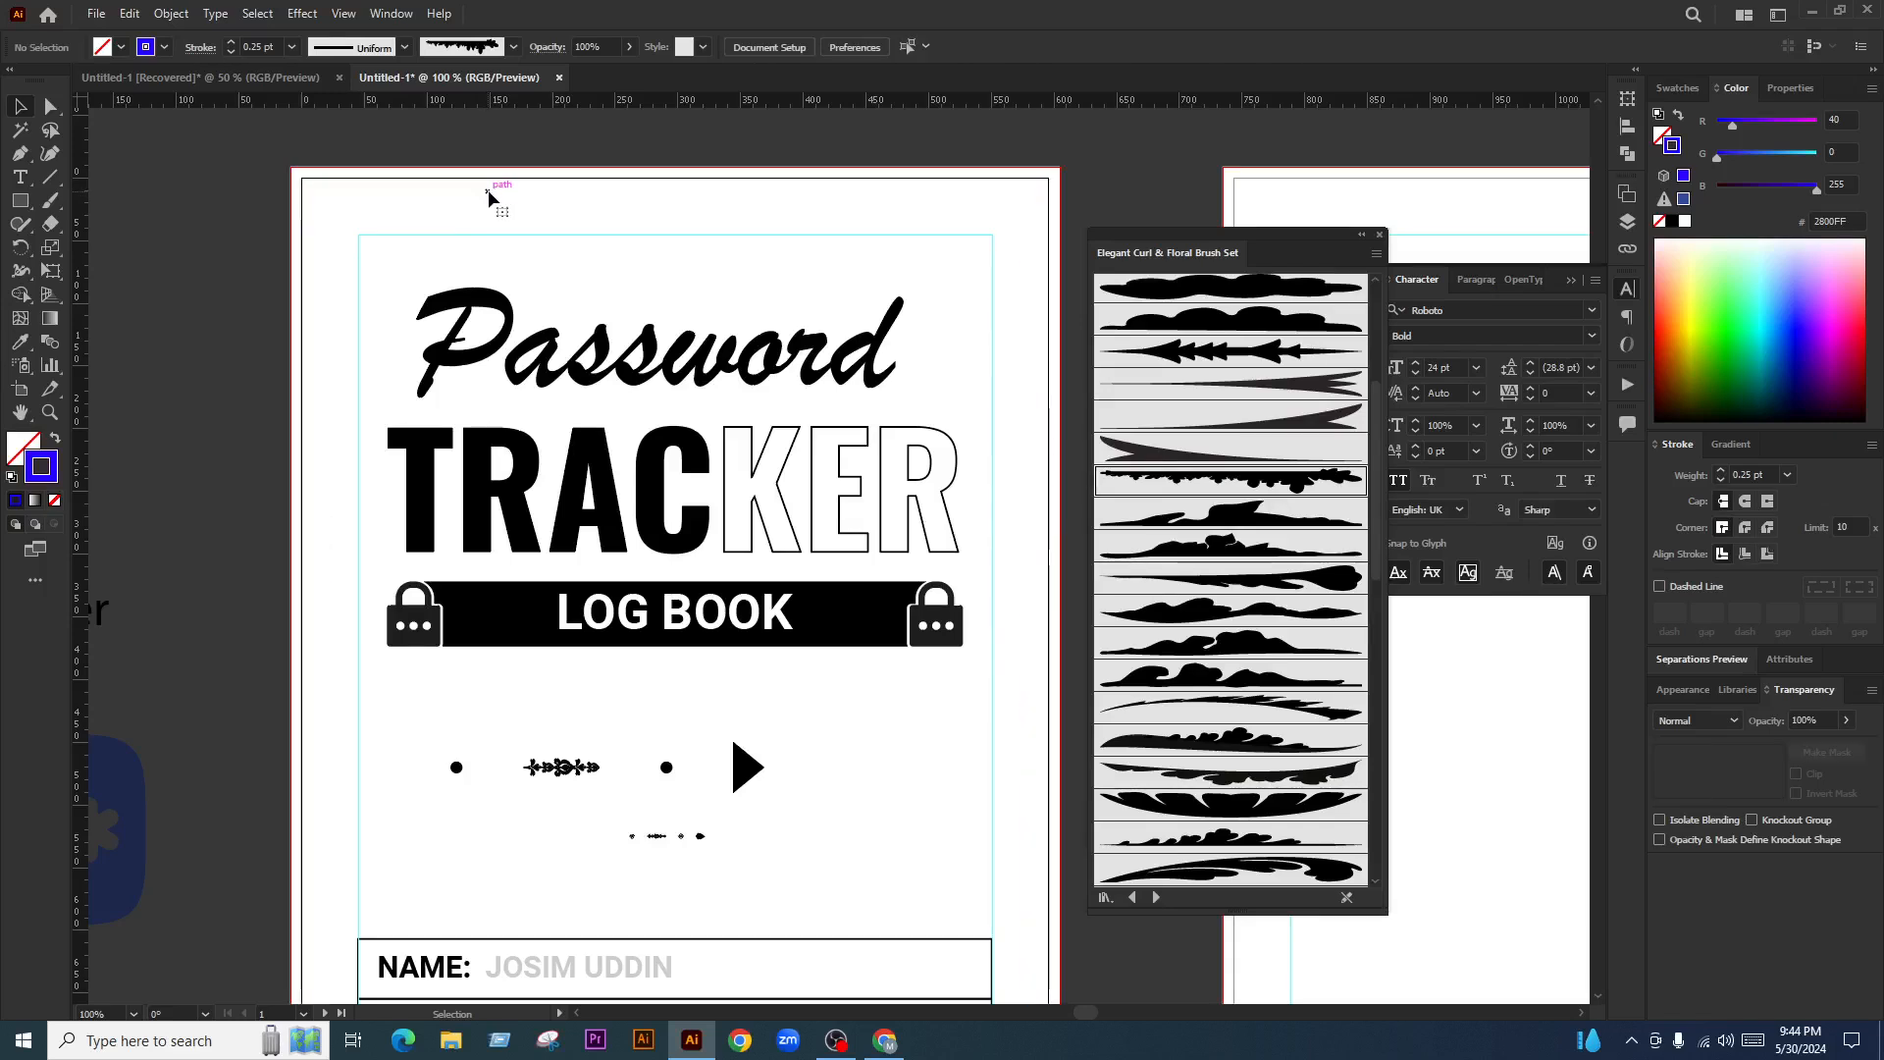
Shrink the white page rectangle from its top-right corner to 613 × 860 px
{"action": "left_click", "coordinate": [484, 197]}
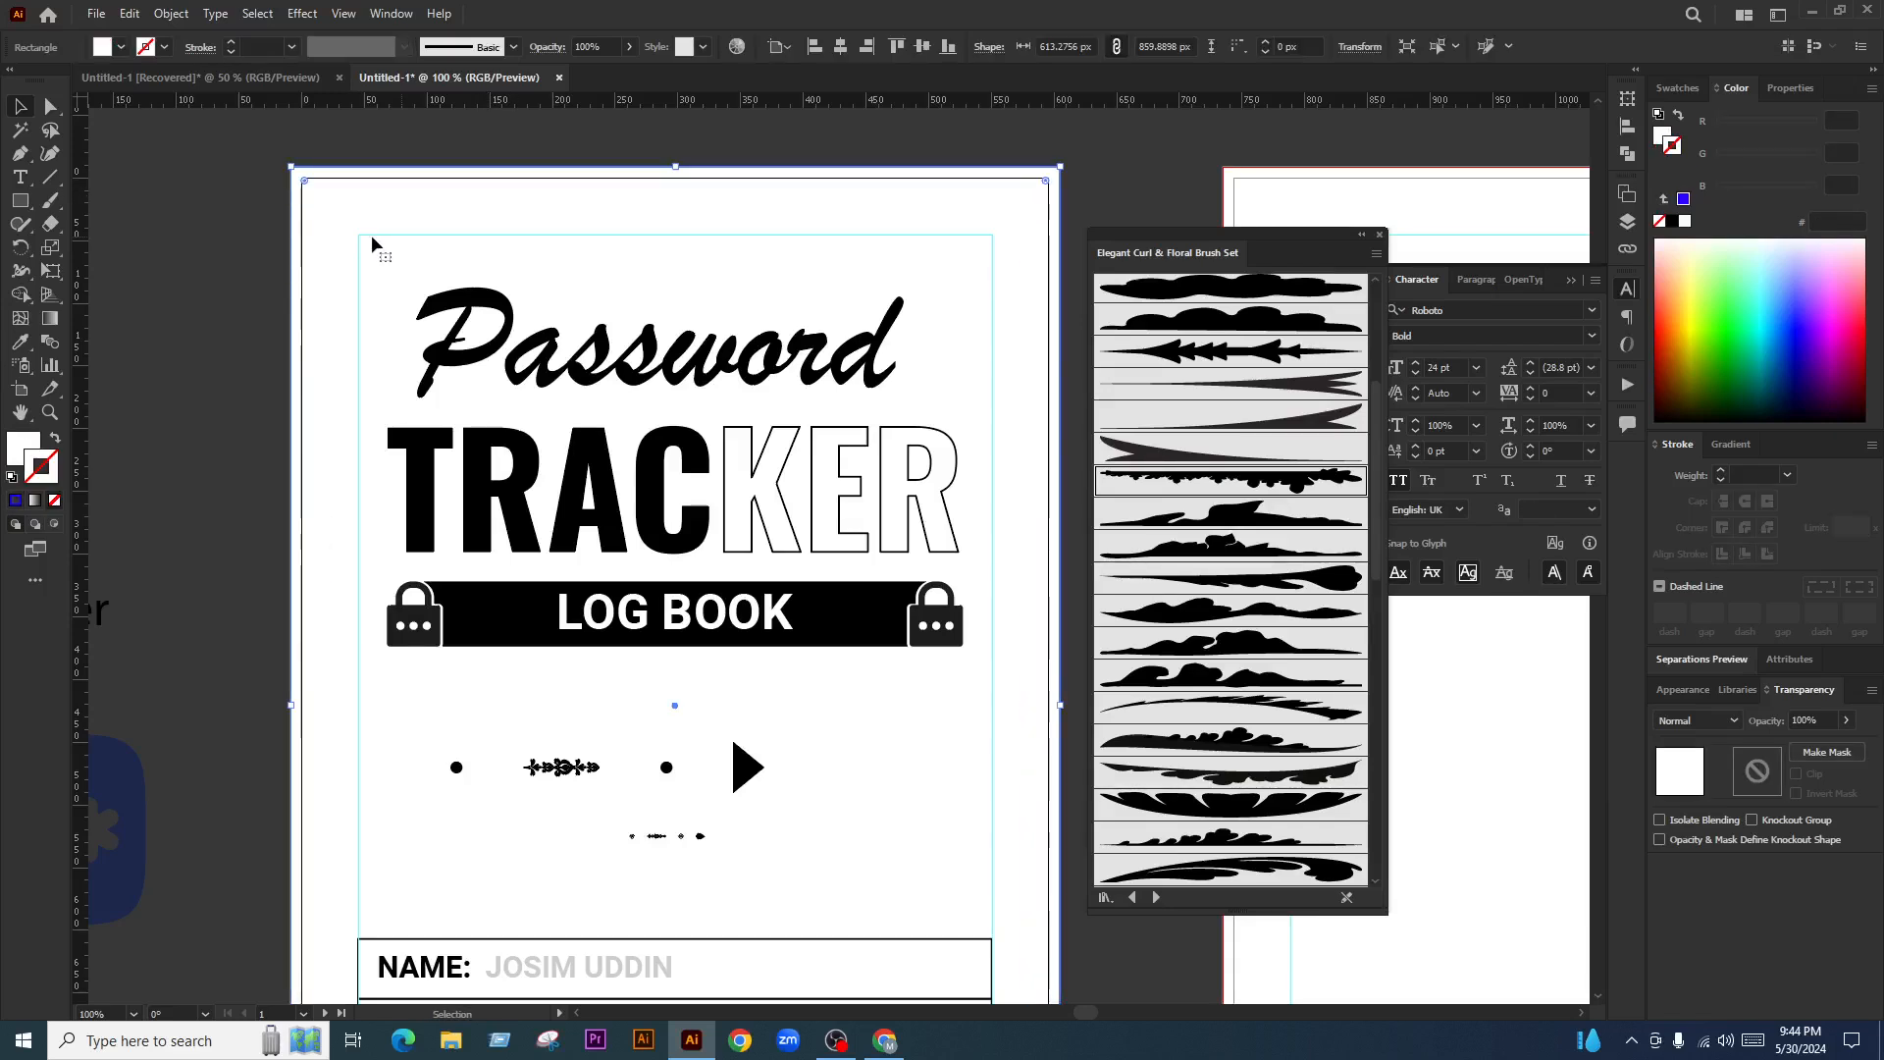
{"action": "left_click_drag", "start_coordinate": [555, 204], "coordinate": [400, 206]}
{"action": "key", "text": "ctrl+z"}
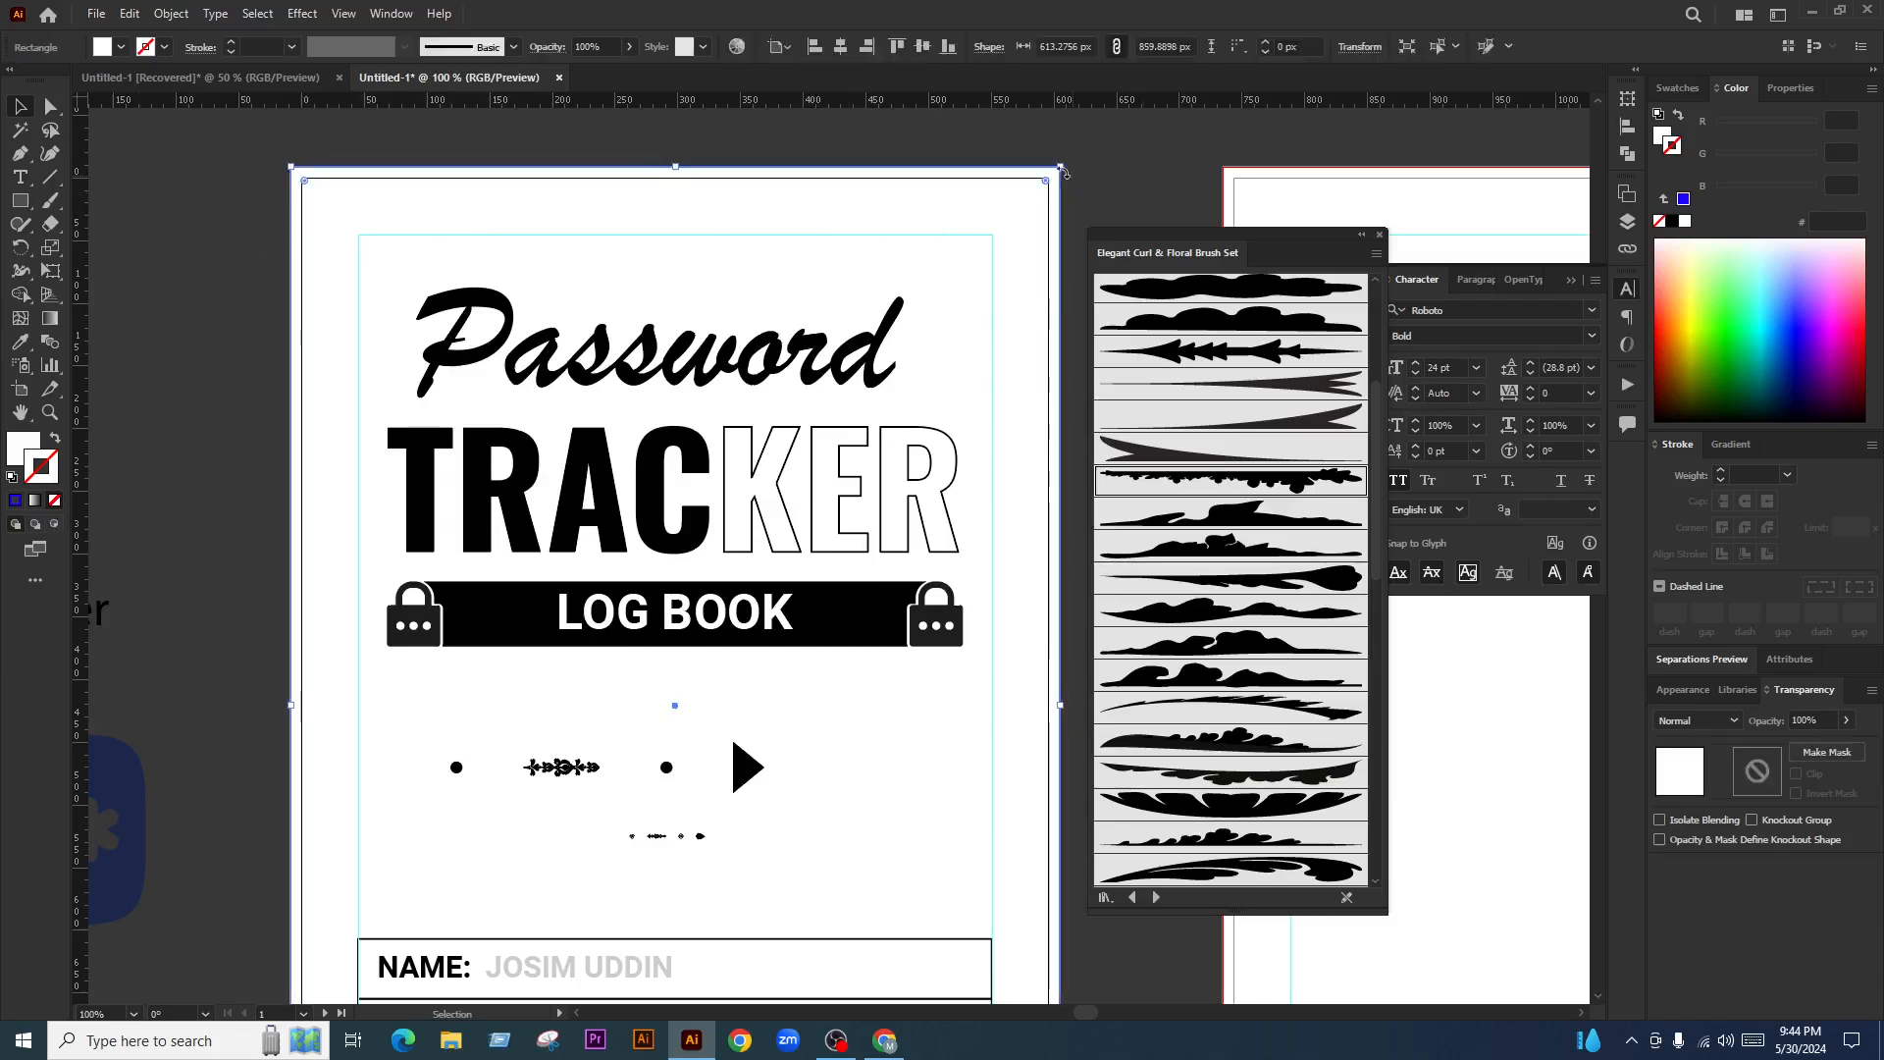
{"action": "left_click_drag", "start_coordinate": [1060, 168], "coordinate": [901, 296]}
{"action": "scroll", "coordinate": [863, 275], "scroll_direction": "down", "scroll_amount": 4}
{"action": "scroll", "coordinate": [893, 274], "scroll_direction": "up", "scroll_amount": 3}
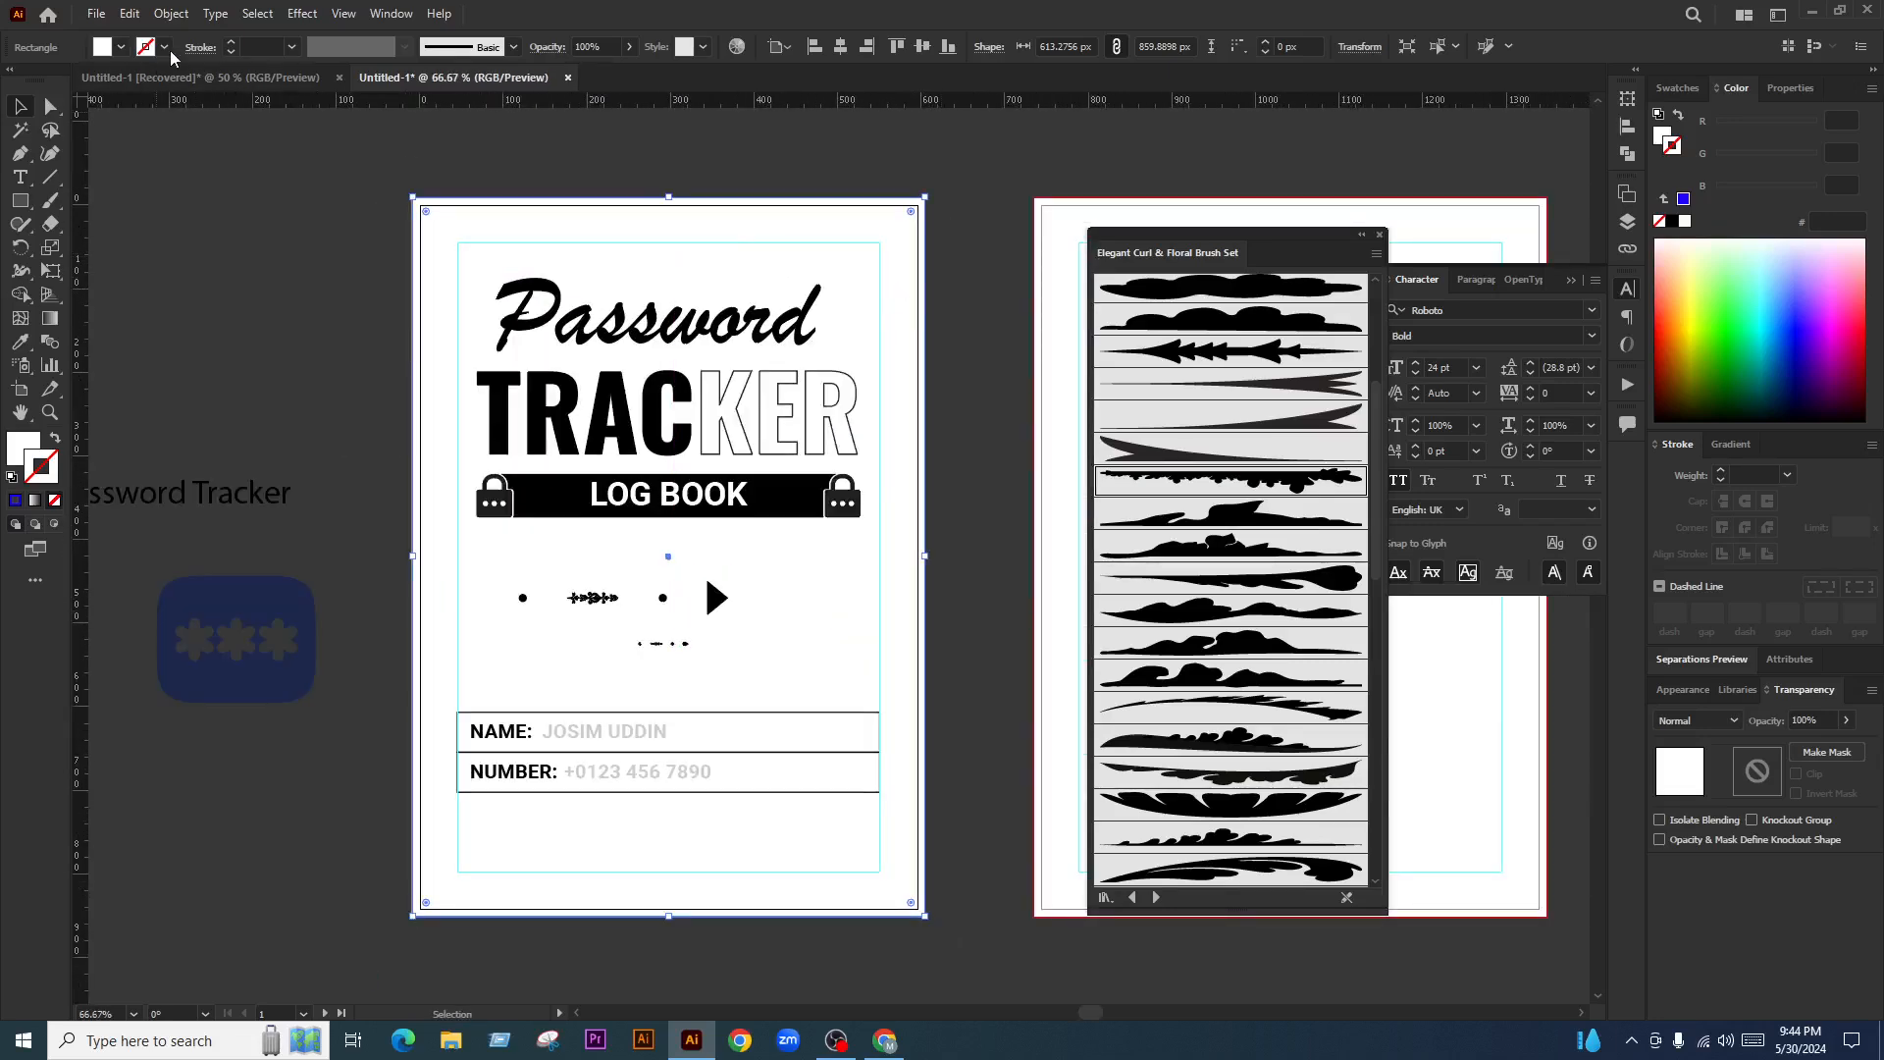
Create an inset copy of the page rectangle with Offset Path at -34 px
{"action": "left_click", "coordinate": [172, 14]}
{"action": "mouse_move", "coordinate": [337, 598]}
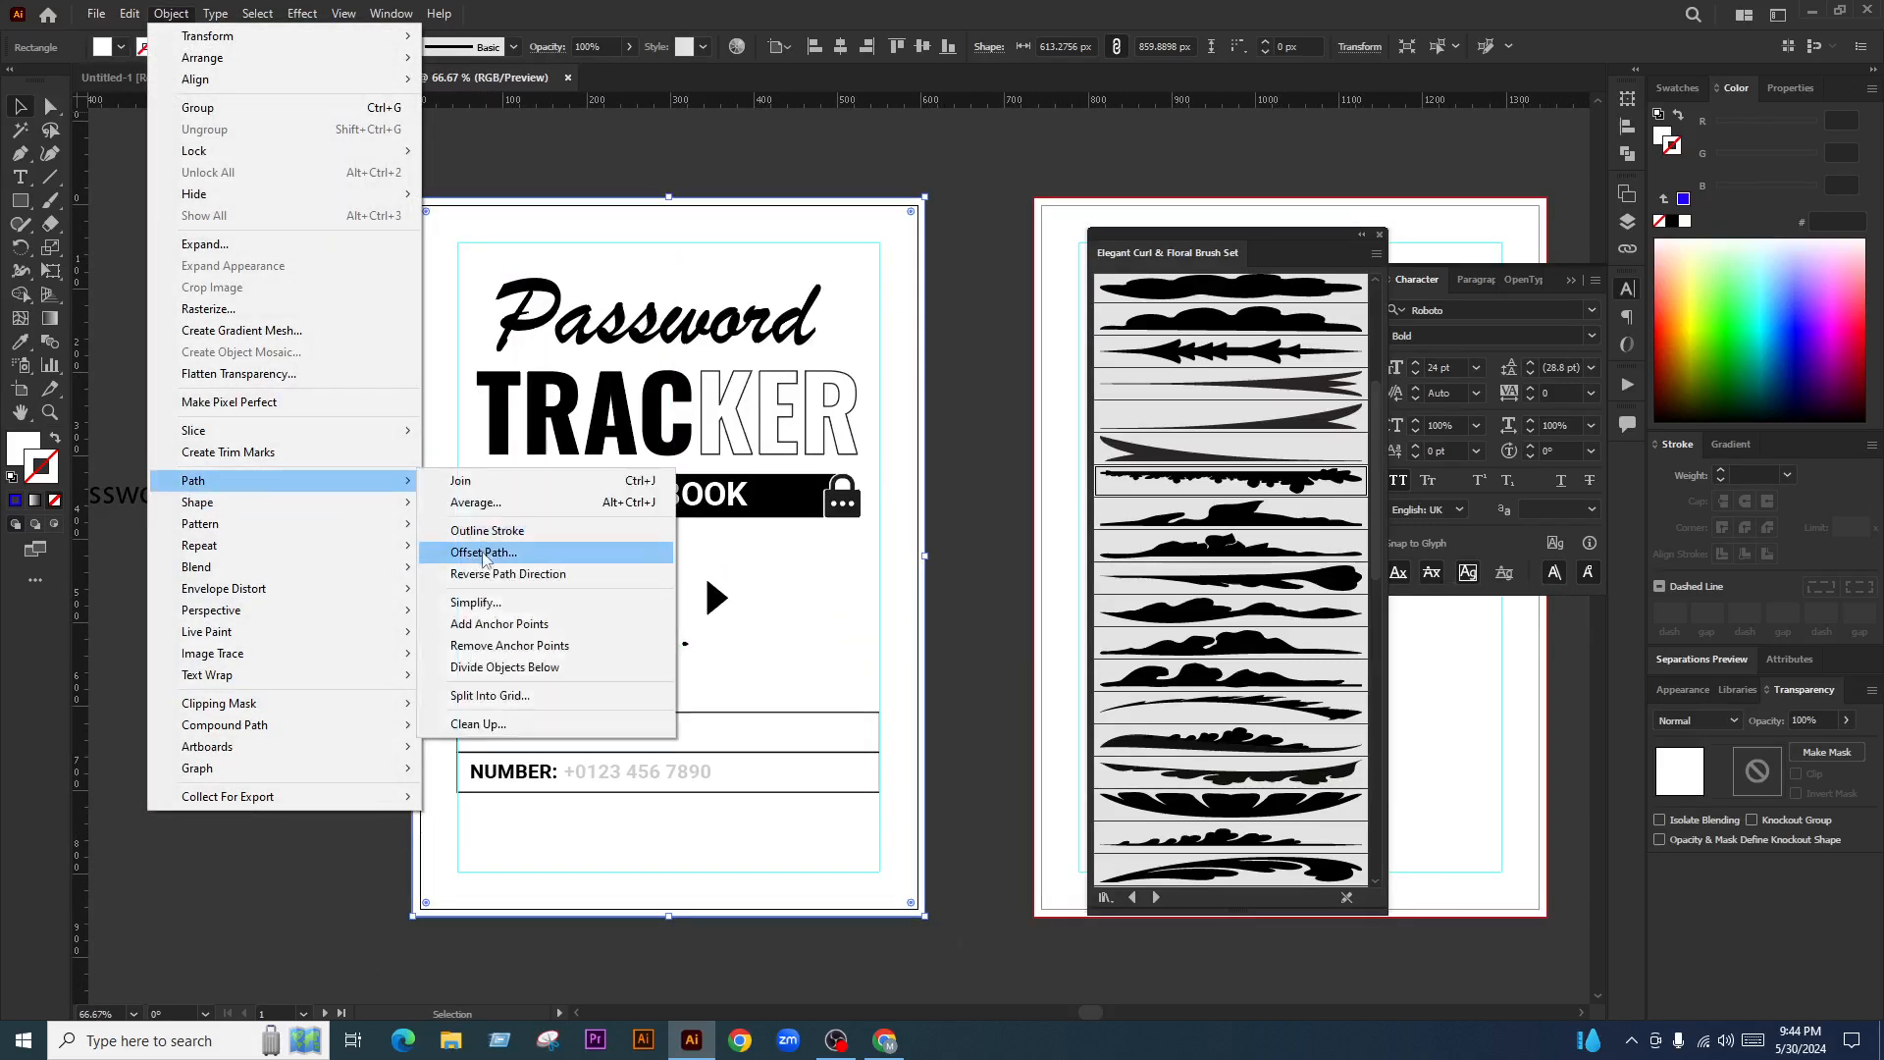
{"action": "left_click", "coordinate": [495, 550]}
{"action": "type", "text": "-21"}
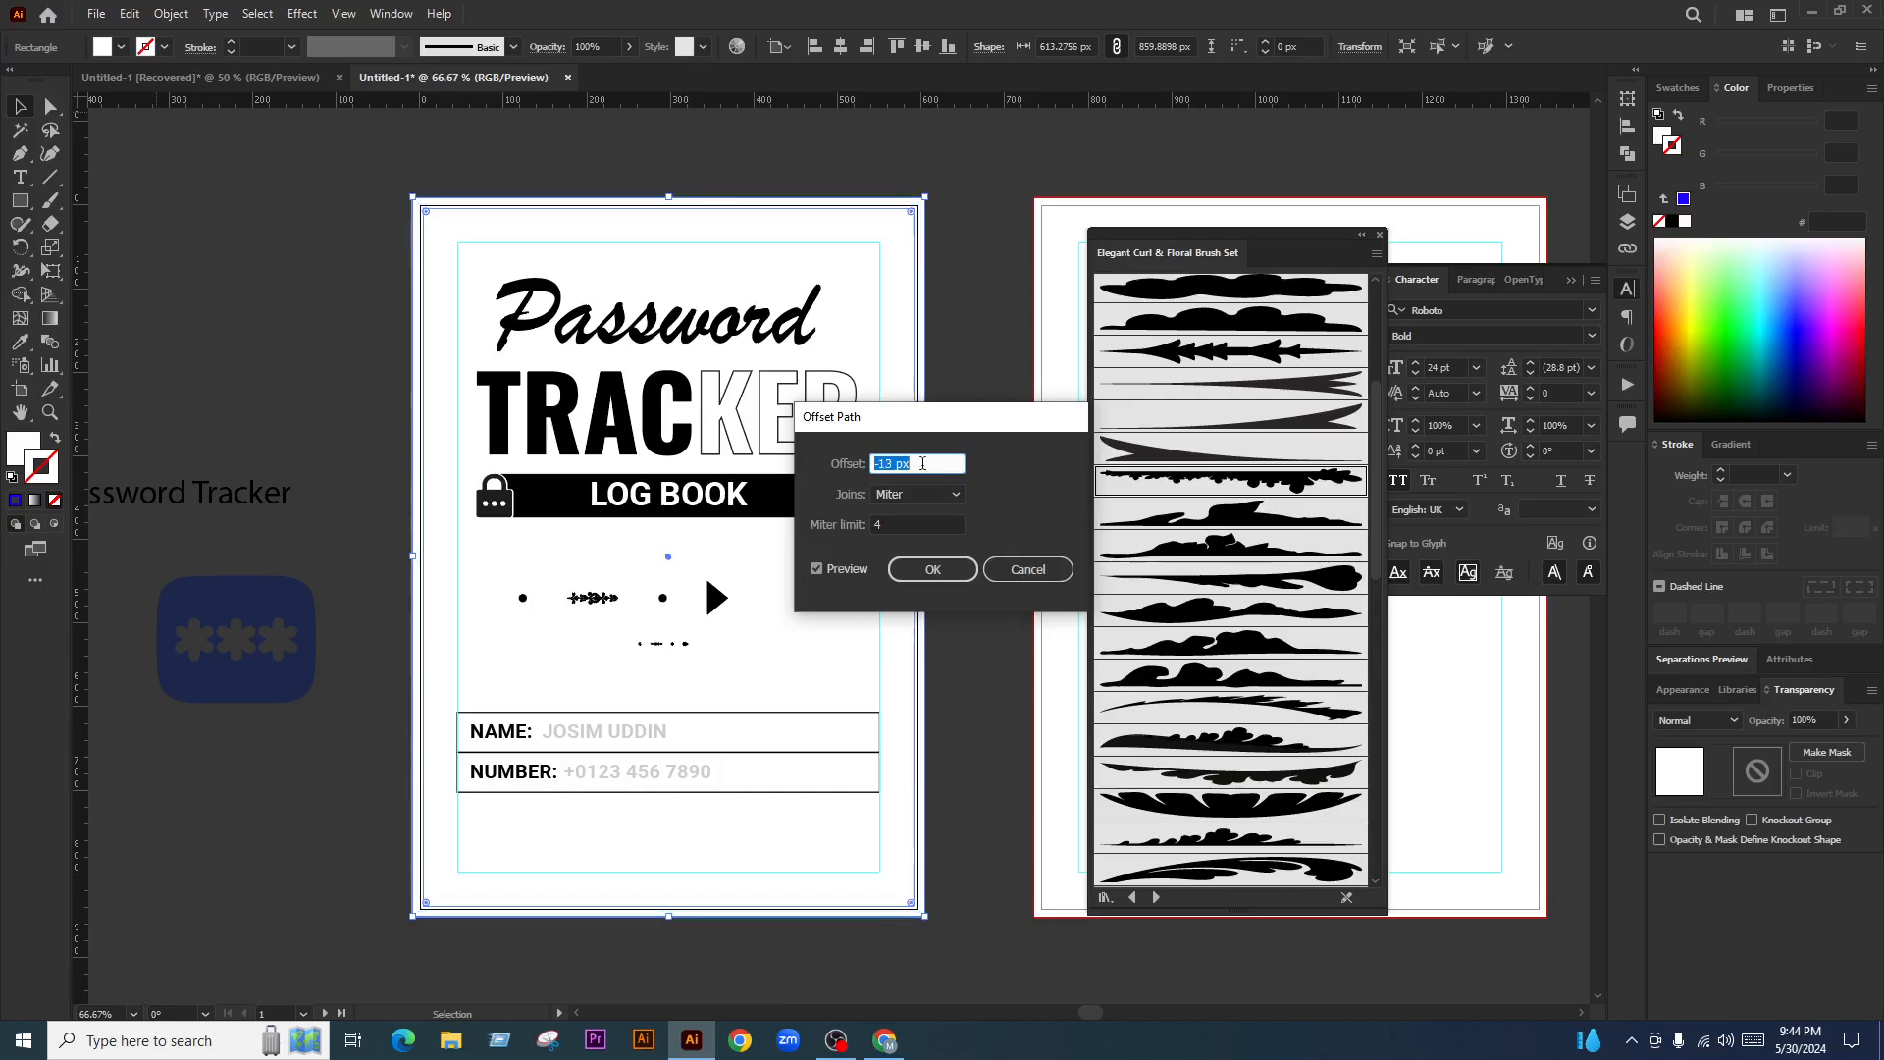
{"action": "key", "text": "Down"}
{"action": "key", "text": "Down"}
{"action": "key", "text": "Down"}
{"action": "key", "text": "Down"}
{"action": "key", "text": "Down"}
{"action": "key", "text": "Down"}
{"action": "key", "text": "Down"}
{"action": "key", "text": "Down"}
{"action": "key", "text": "Down"}
{"action": "key", "text": "Down"}
{"action": "key", "text": "Down"}
{"action": "key", "text": "Down"}
{"action": "key", "text": "Down"}
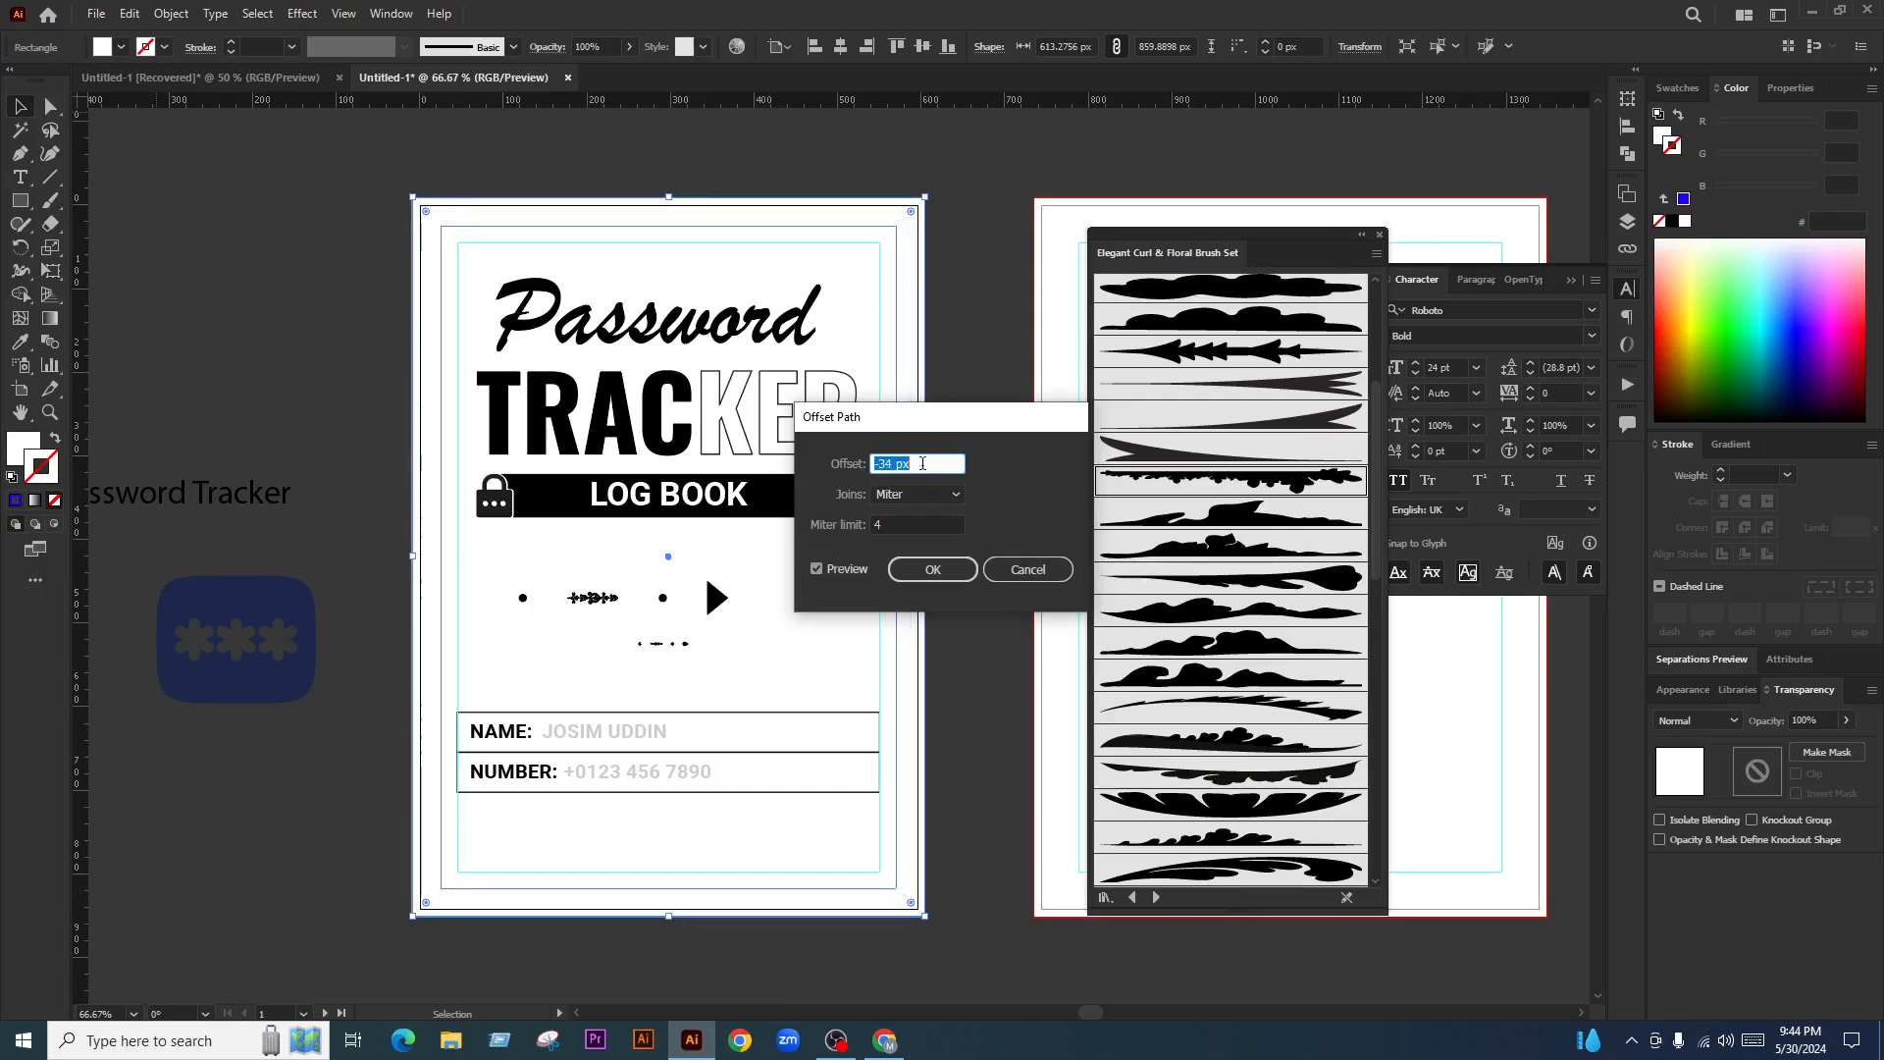
{"action": "left_click", "coordinate": [933, 569]}
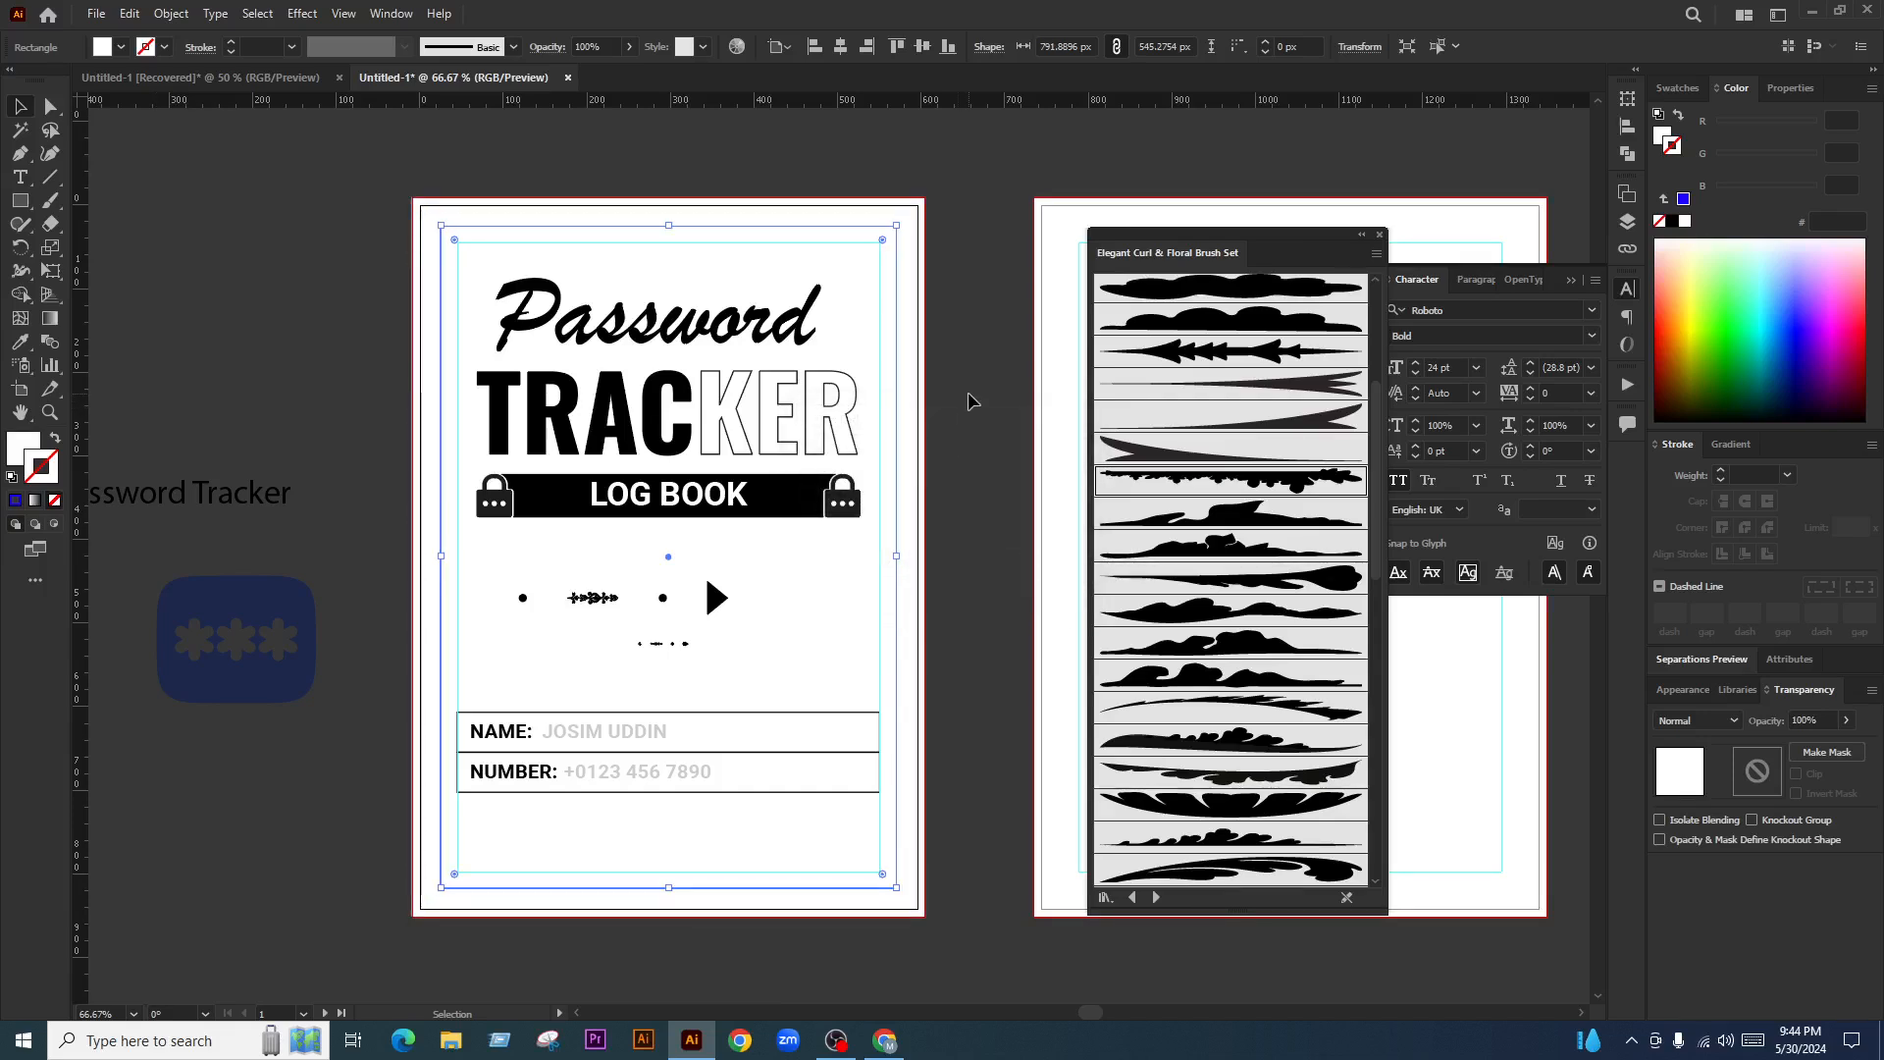
Give the inset rectangle a blue stroke with no fill and apply the curl brush
{"action": "left_click", "coordinate": [1783, 340]}
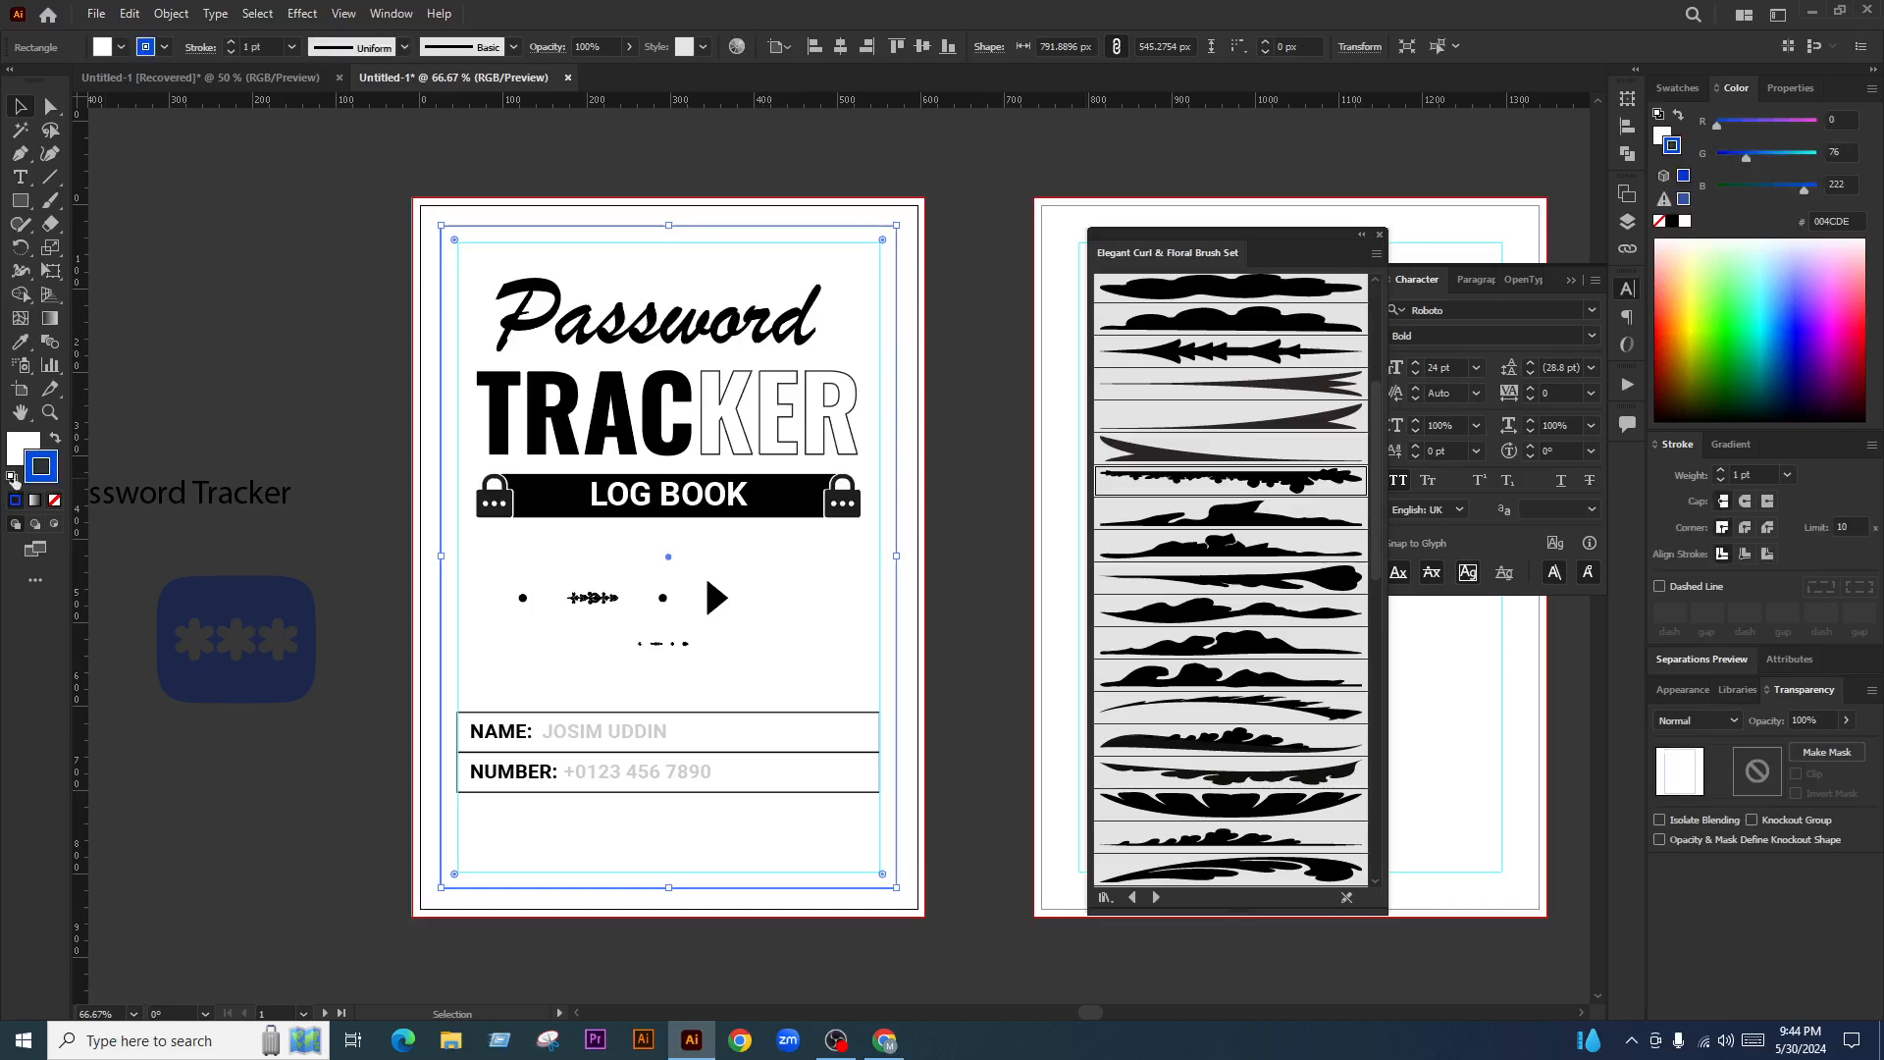
{"action": "left_click", "coordinate": [25, 446]}
{"action": "left_click", "coordinate": [55, 500]}
{"action": "scroll", "coordinate": [1240, 484], "scroll_direction": "down", "scroll_amount": 3}
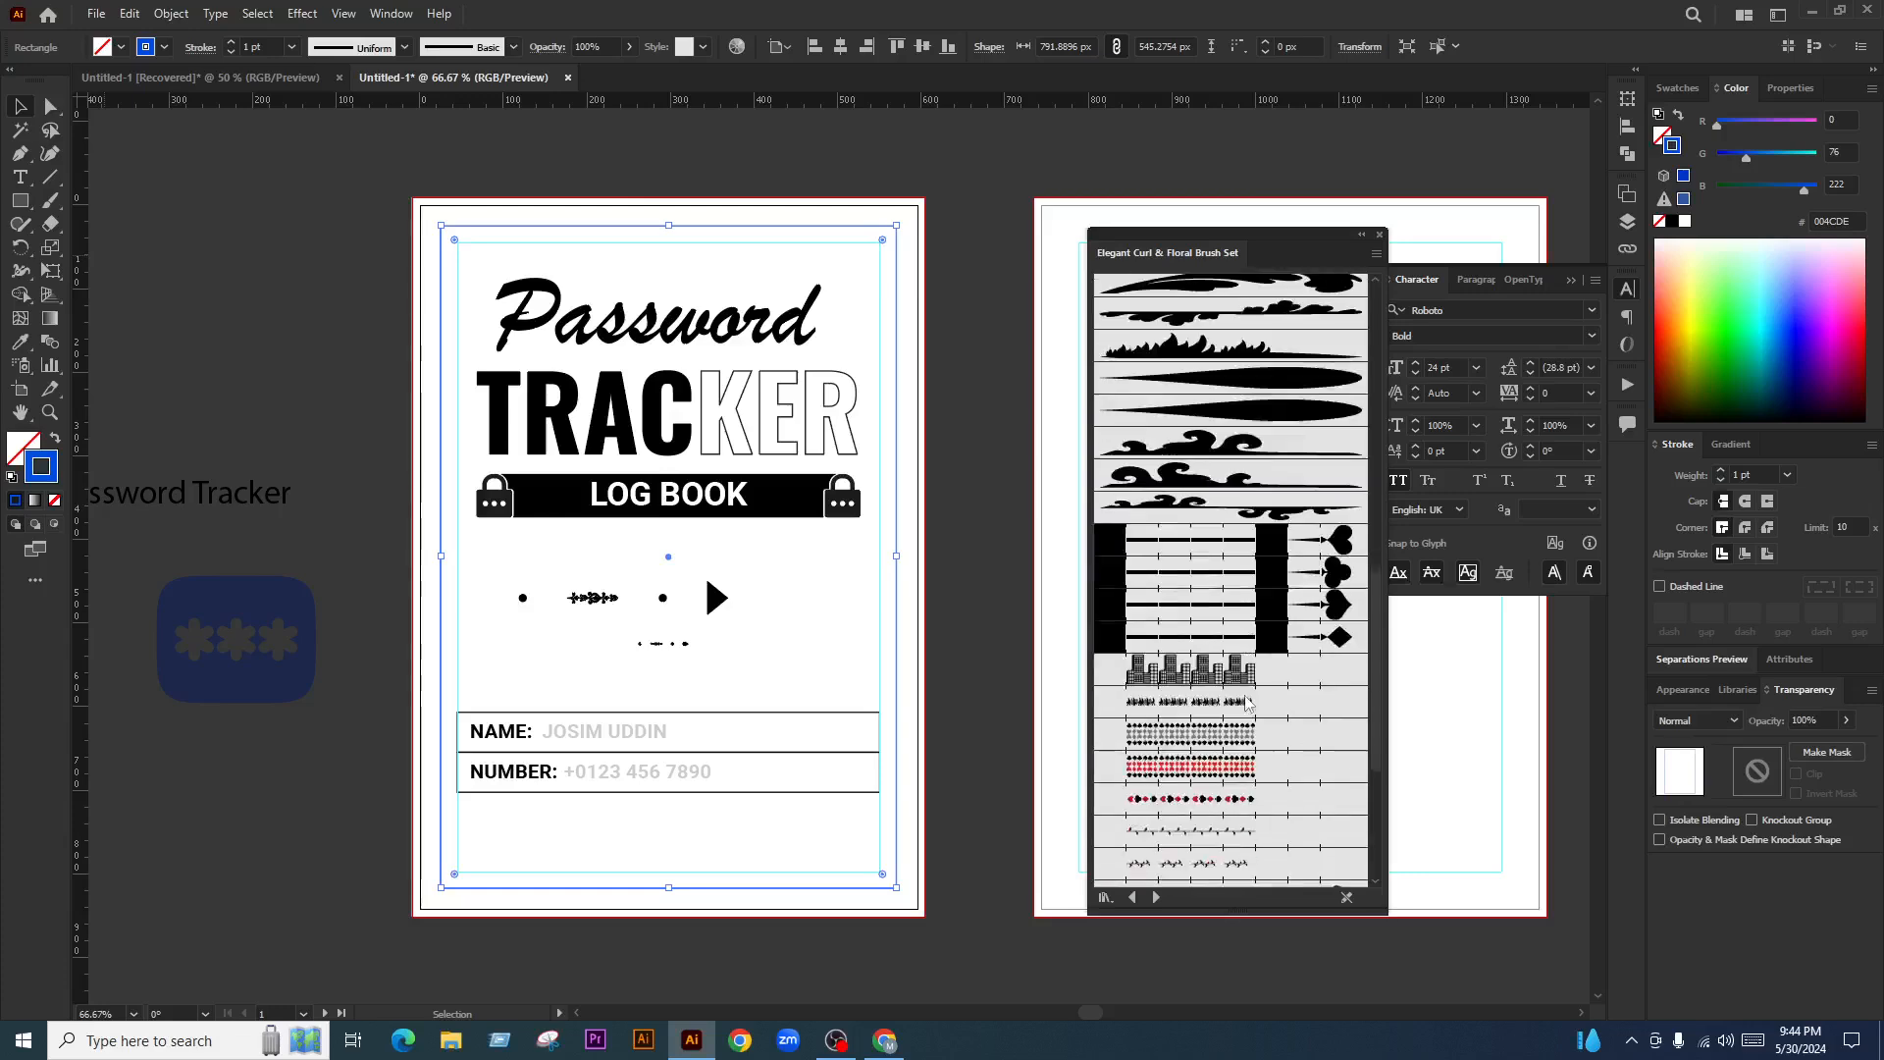
{"action": "scroll", "coordinate": [1207, 716], "scroll_direction": "down", "scroll_amount": 3}
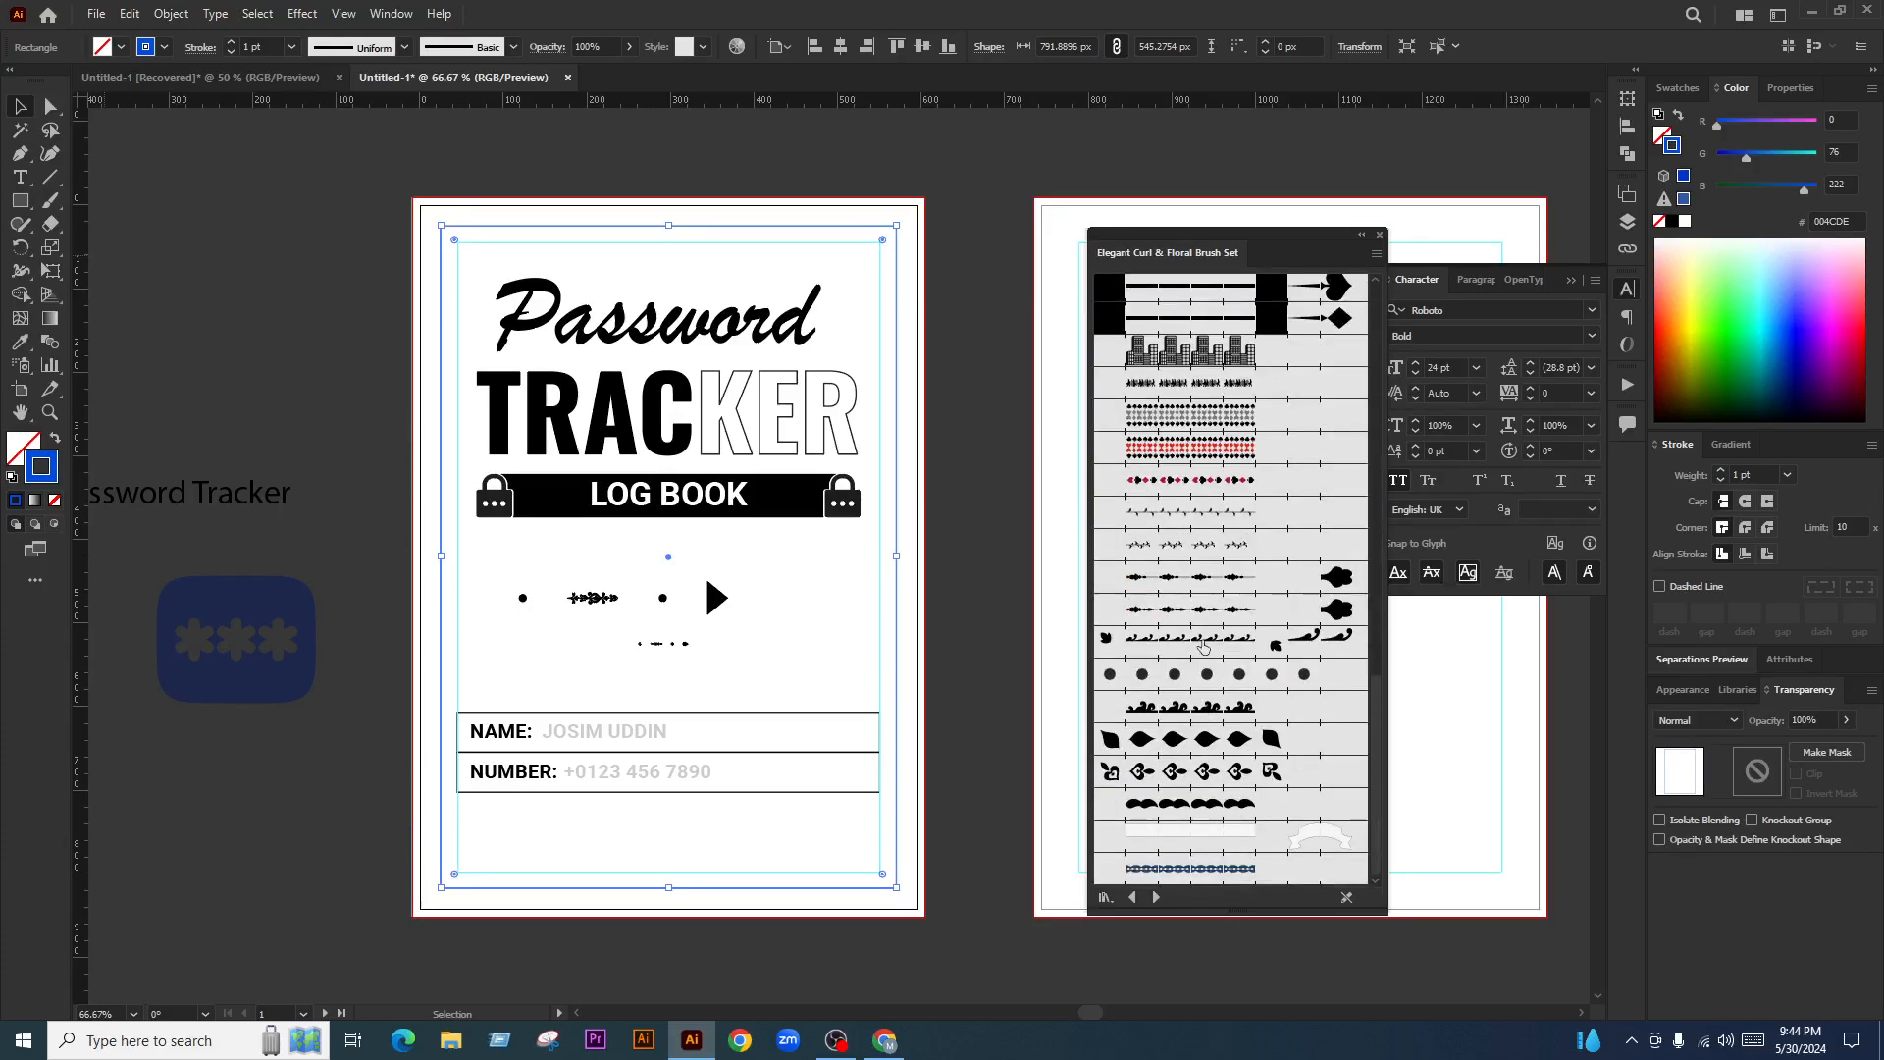
{"action": "left_click", "coordinate": [1203, 646]}
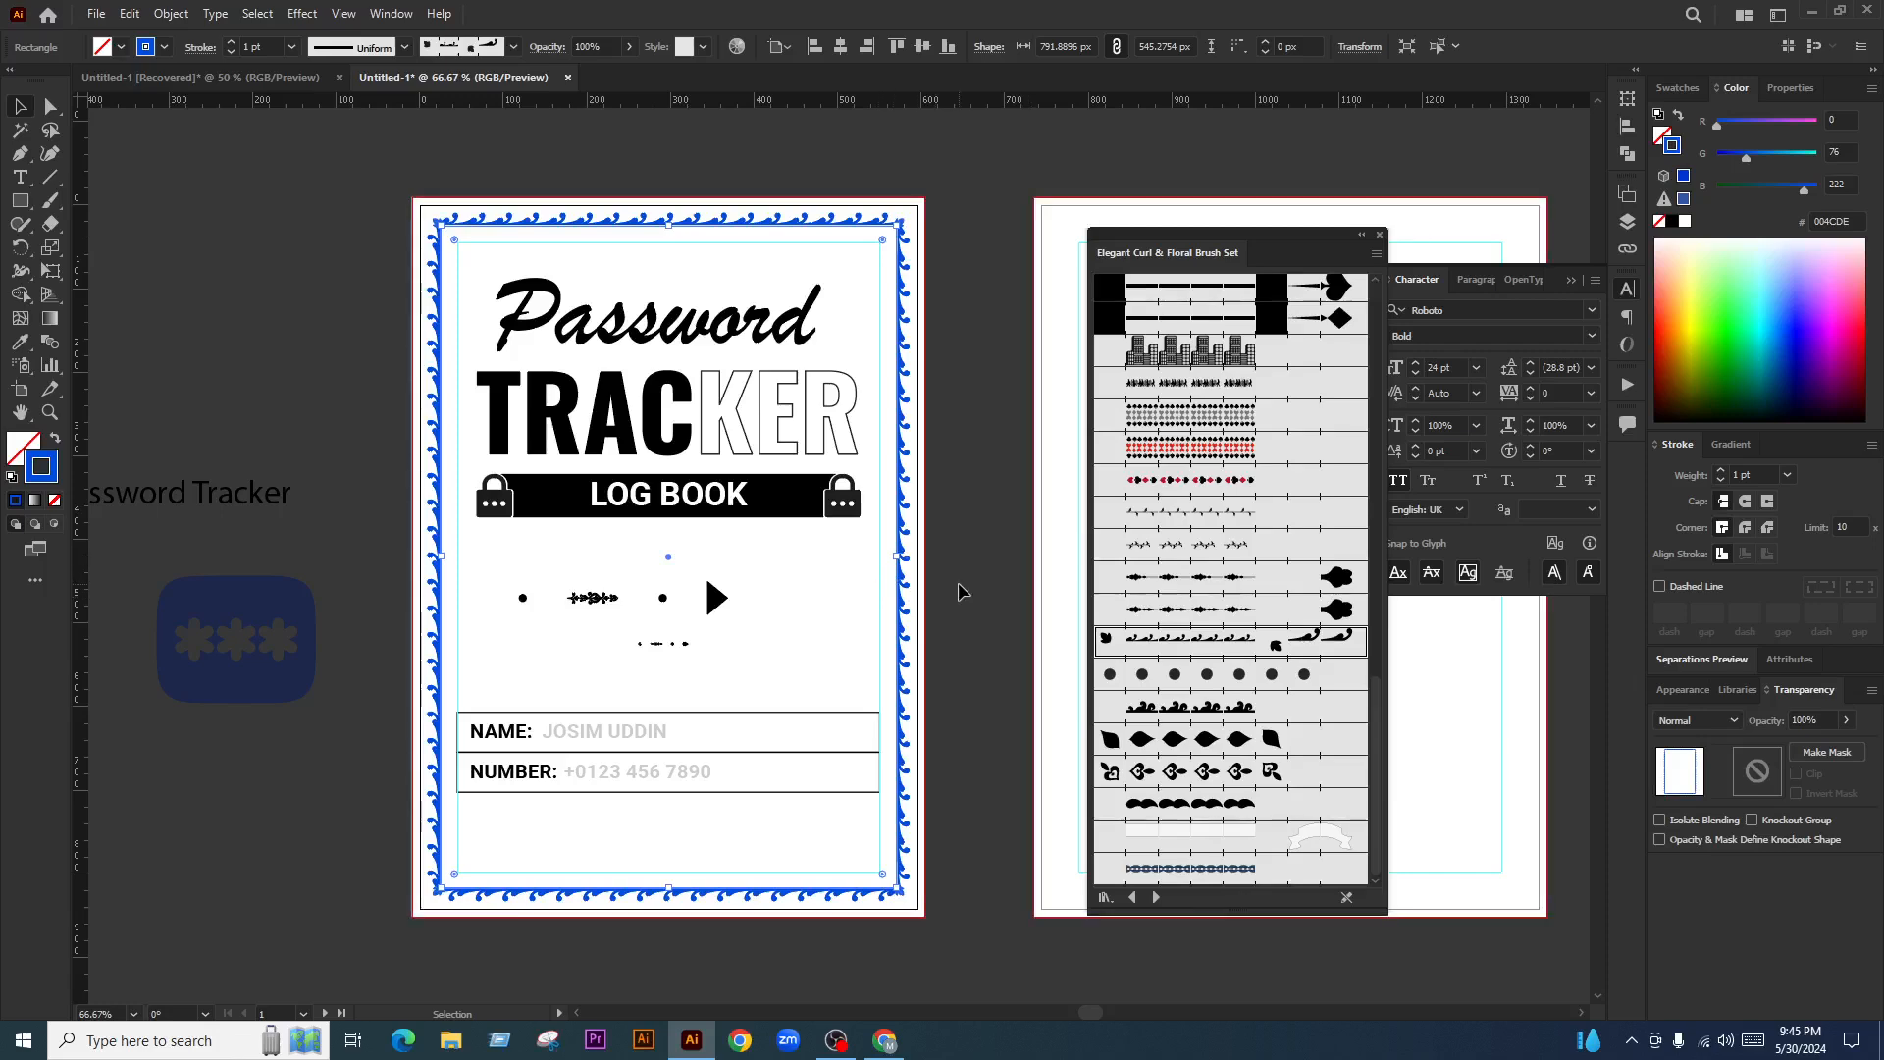
{"action": "scroll", "coordinate": [625, 219], "scroll_direction": "up", "scroll_amount": 2}
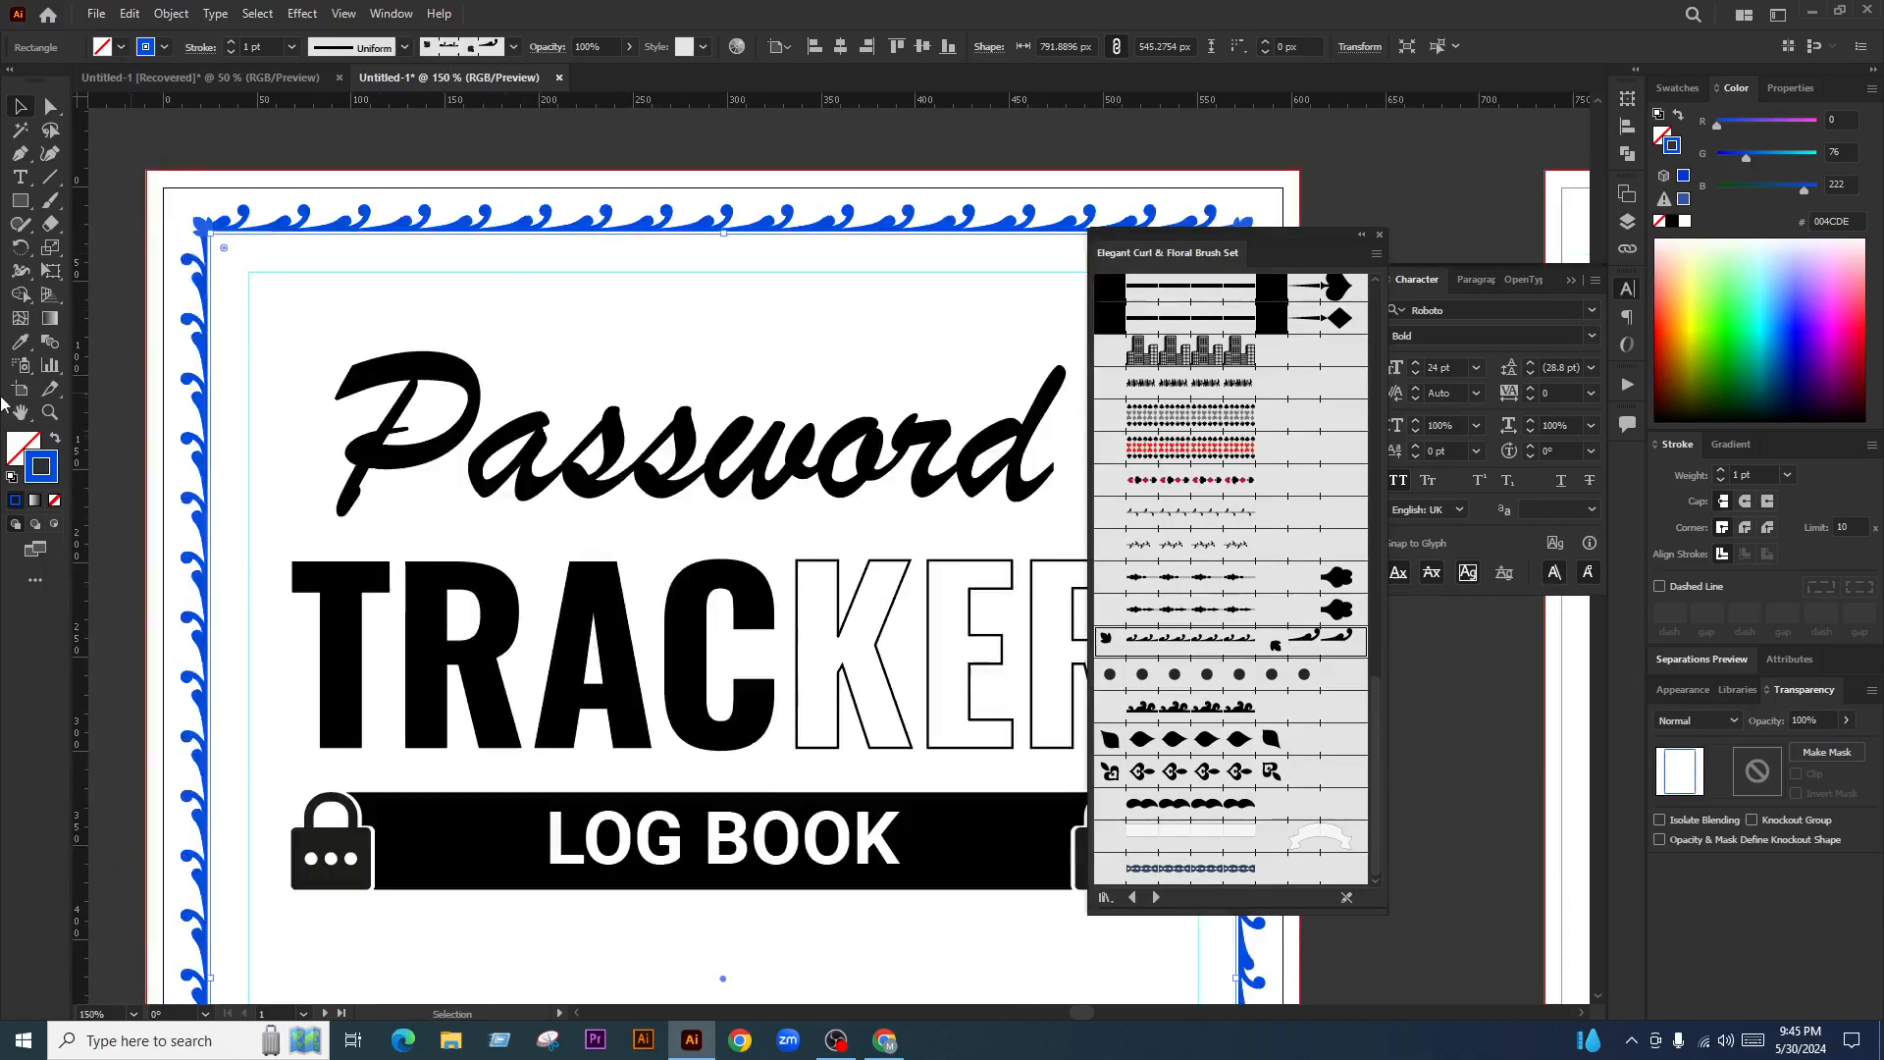
Make the curl border black by sampling the title's colour with the eyedropper
{"action": "left_click", "coordinate": [22, 344]}
{"action": "left_click", "coordinate": [403, 613]}
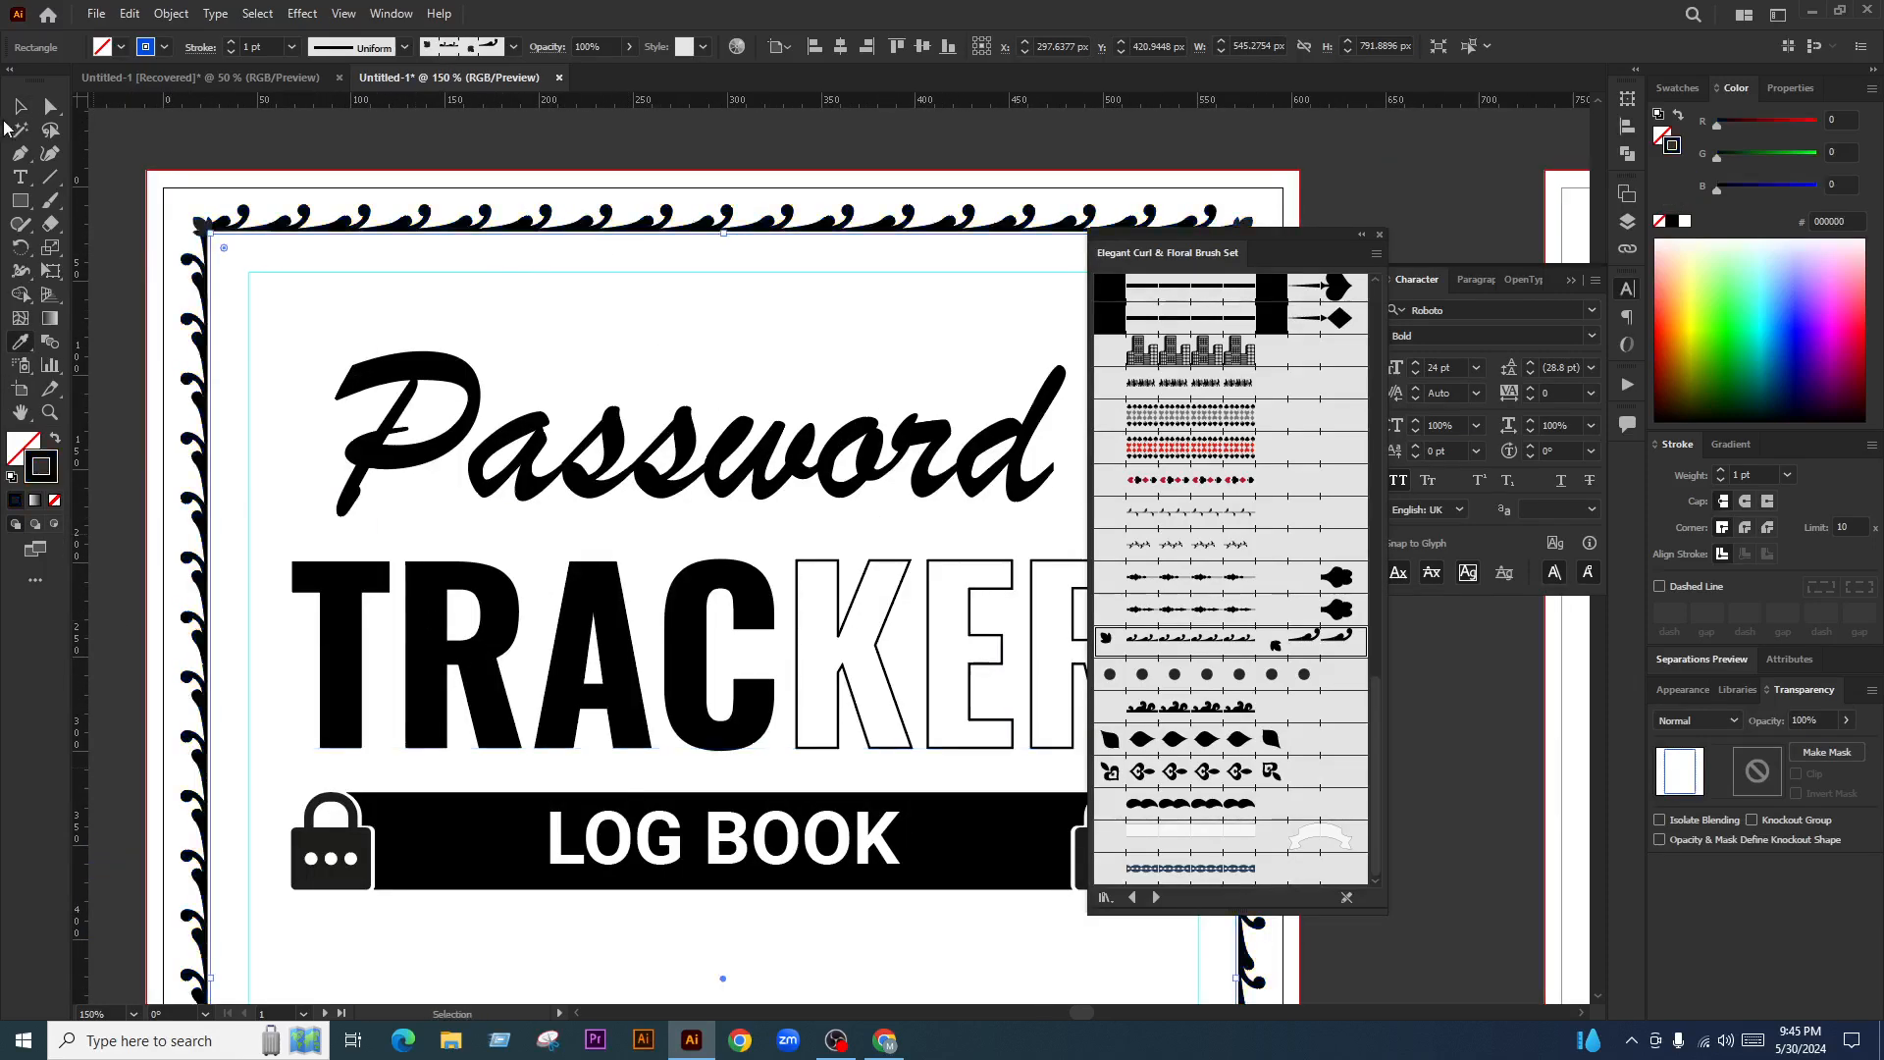
{"action": "left_click", "coordinate": [515, 371]}
{"action": "scroll", "coordinate": [515, 371], "scroll_direction": "down", "scroll_amount": 3}
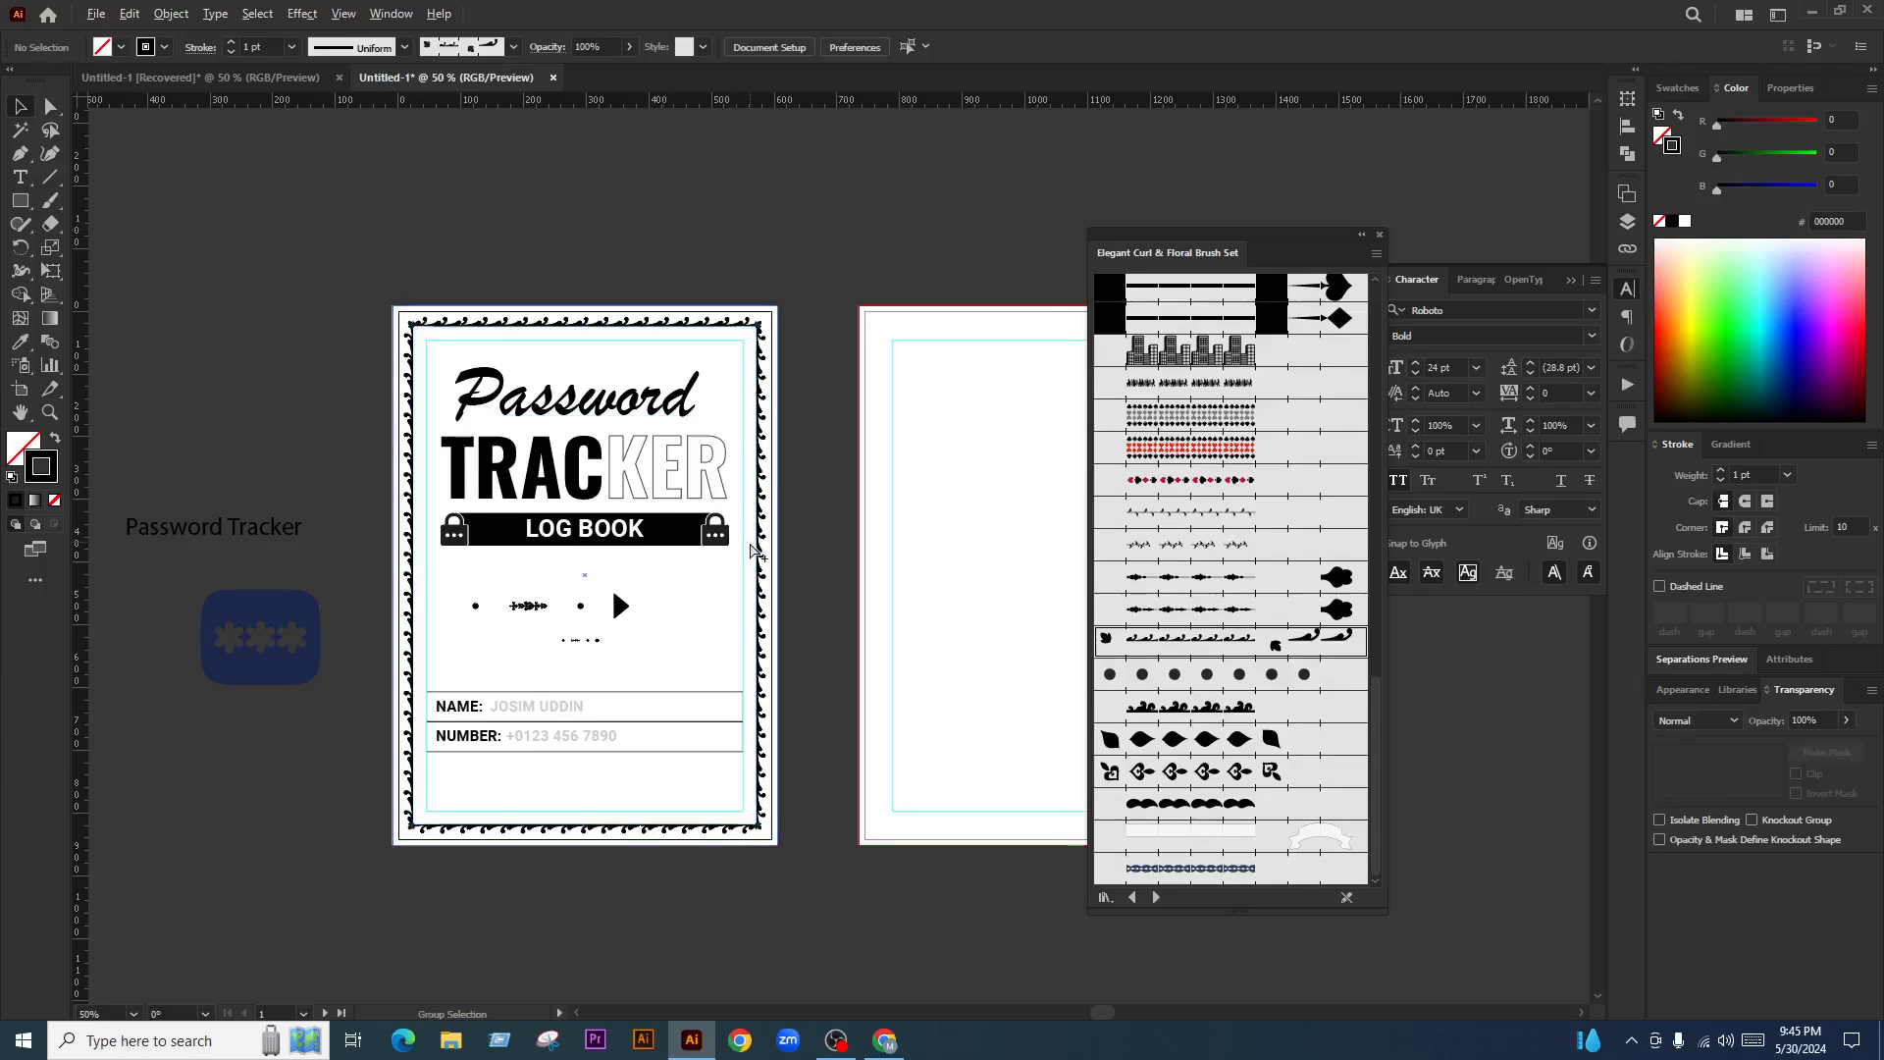
{"action": "scroll", "coordinate": [634, 579], "scroll_direction": "up", "scroll_amount": 1}
{"action": "scroll", "coordinate": [831, 275], "scroll_direction": "up", "scroll_amount": 2}
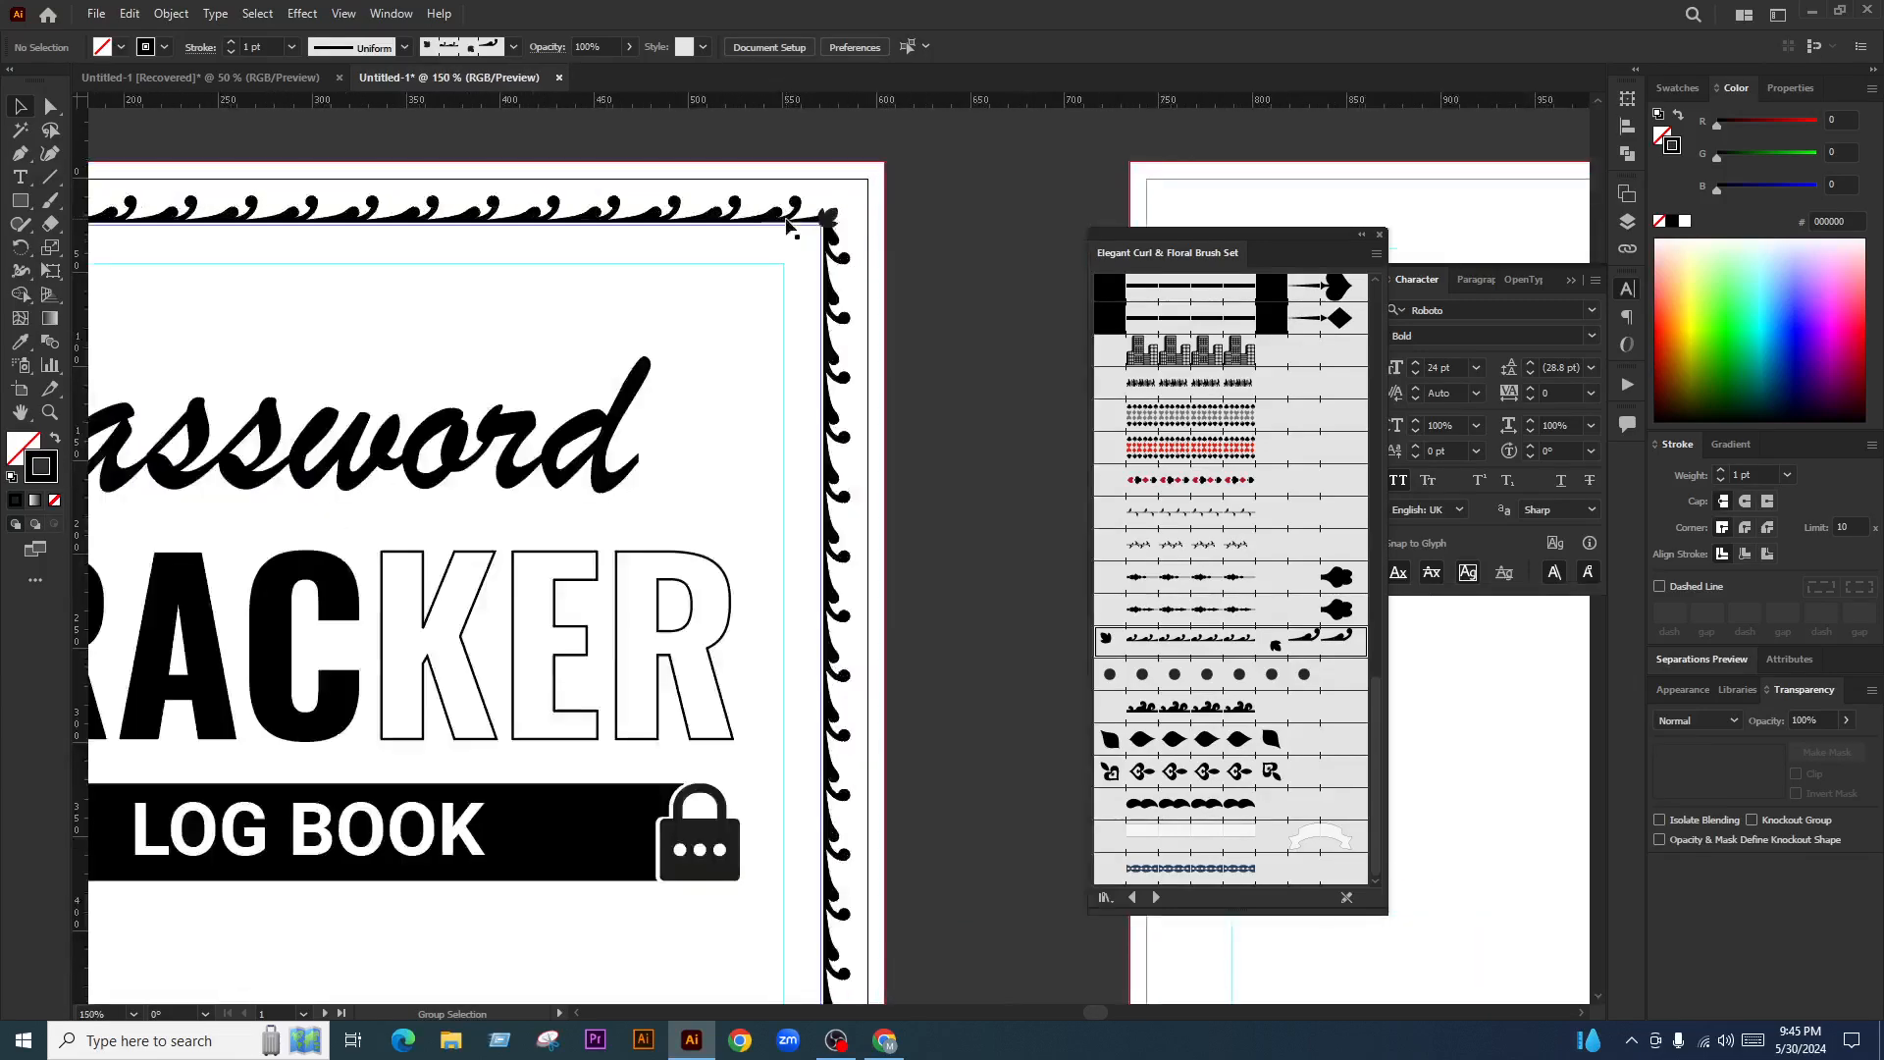
Round the border's corners to about 28.67 px
{"action": "left_click", "coordinate": [839, 282]}
{"action": "scroll", "coordinate": [462, 315], "scroll_direction": "down", "scroll_amount": 1}
{"action": "scroll", "coordinate": [496, 328], "scroll_direction": "down", "scroll_amount": 1}
{"action": "scroll", "coordinate": [471, 311], "scroll_direction": "up", "scroll_amount": 1}
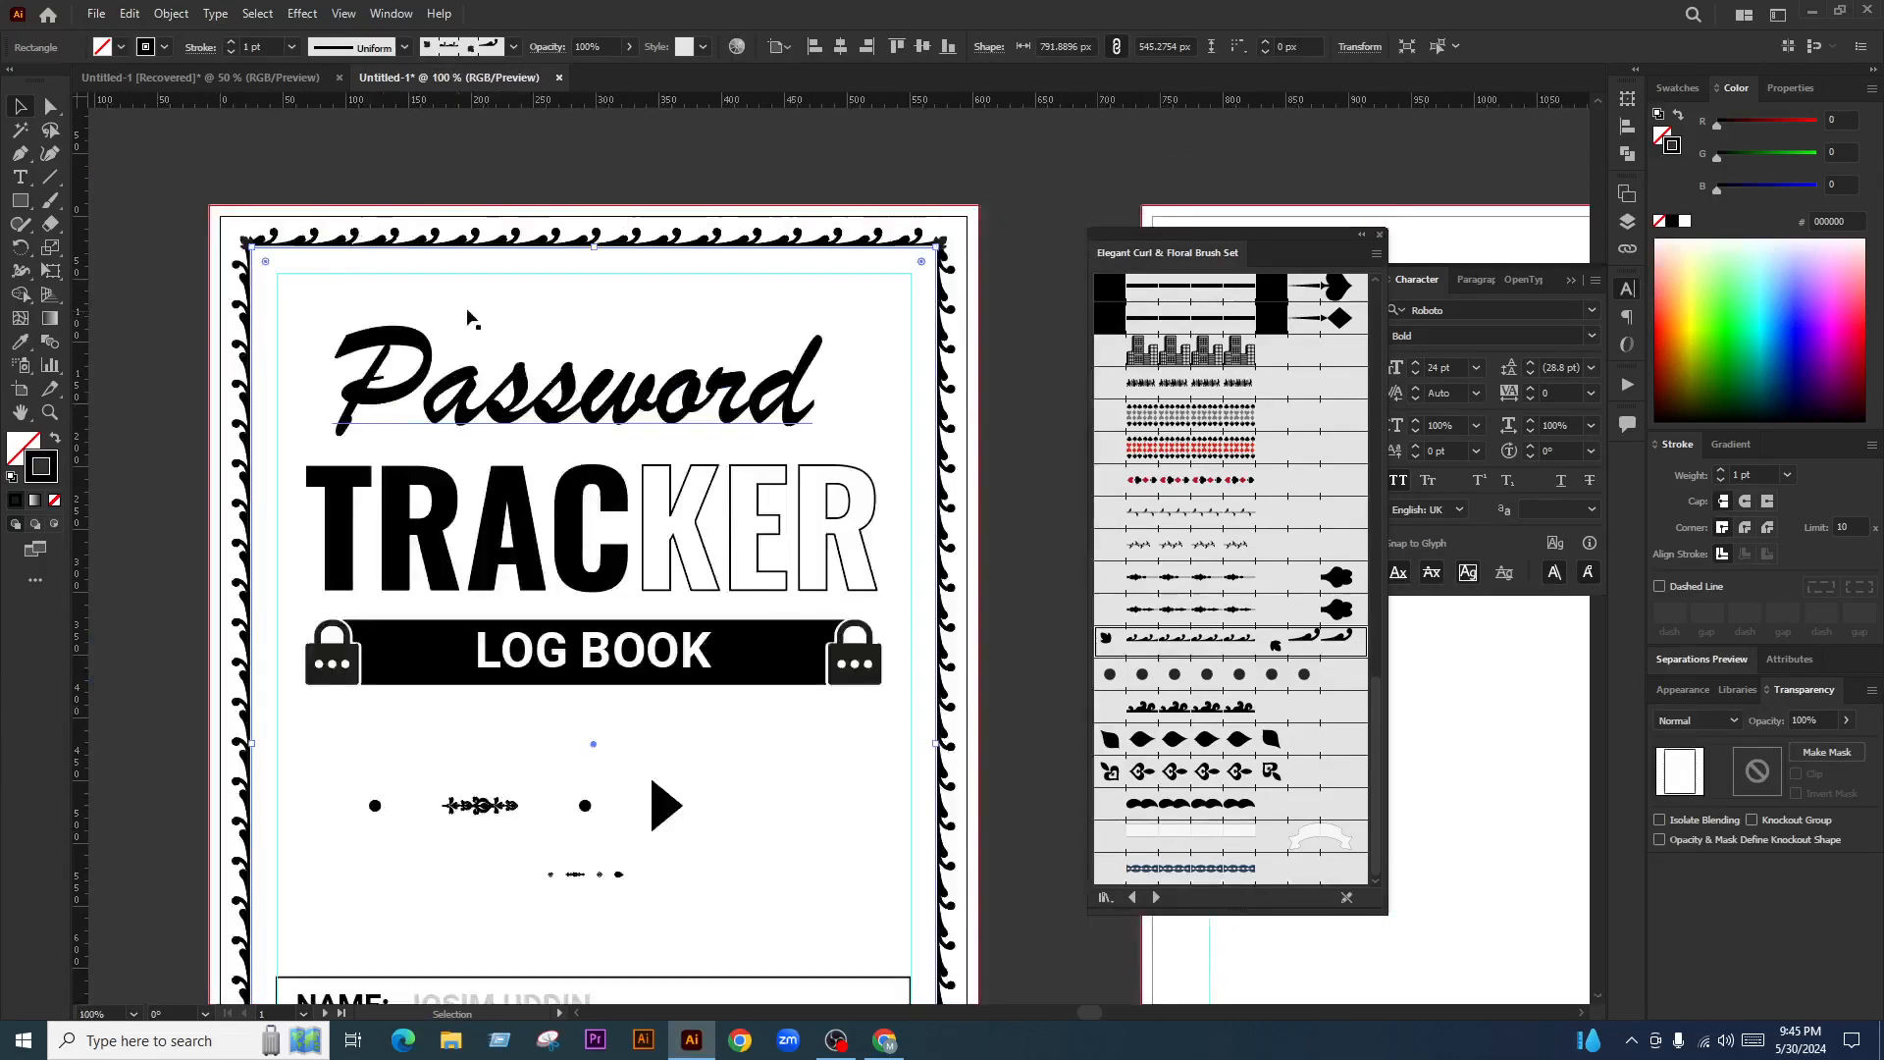
{"action": "left_click_drag", "start_coordinate": [268, 257], "coordinate": [324, 304]}
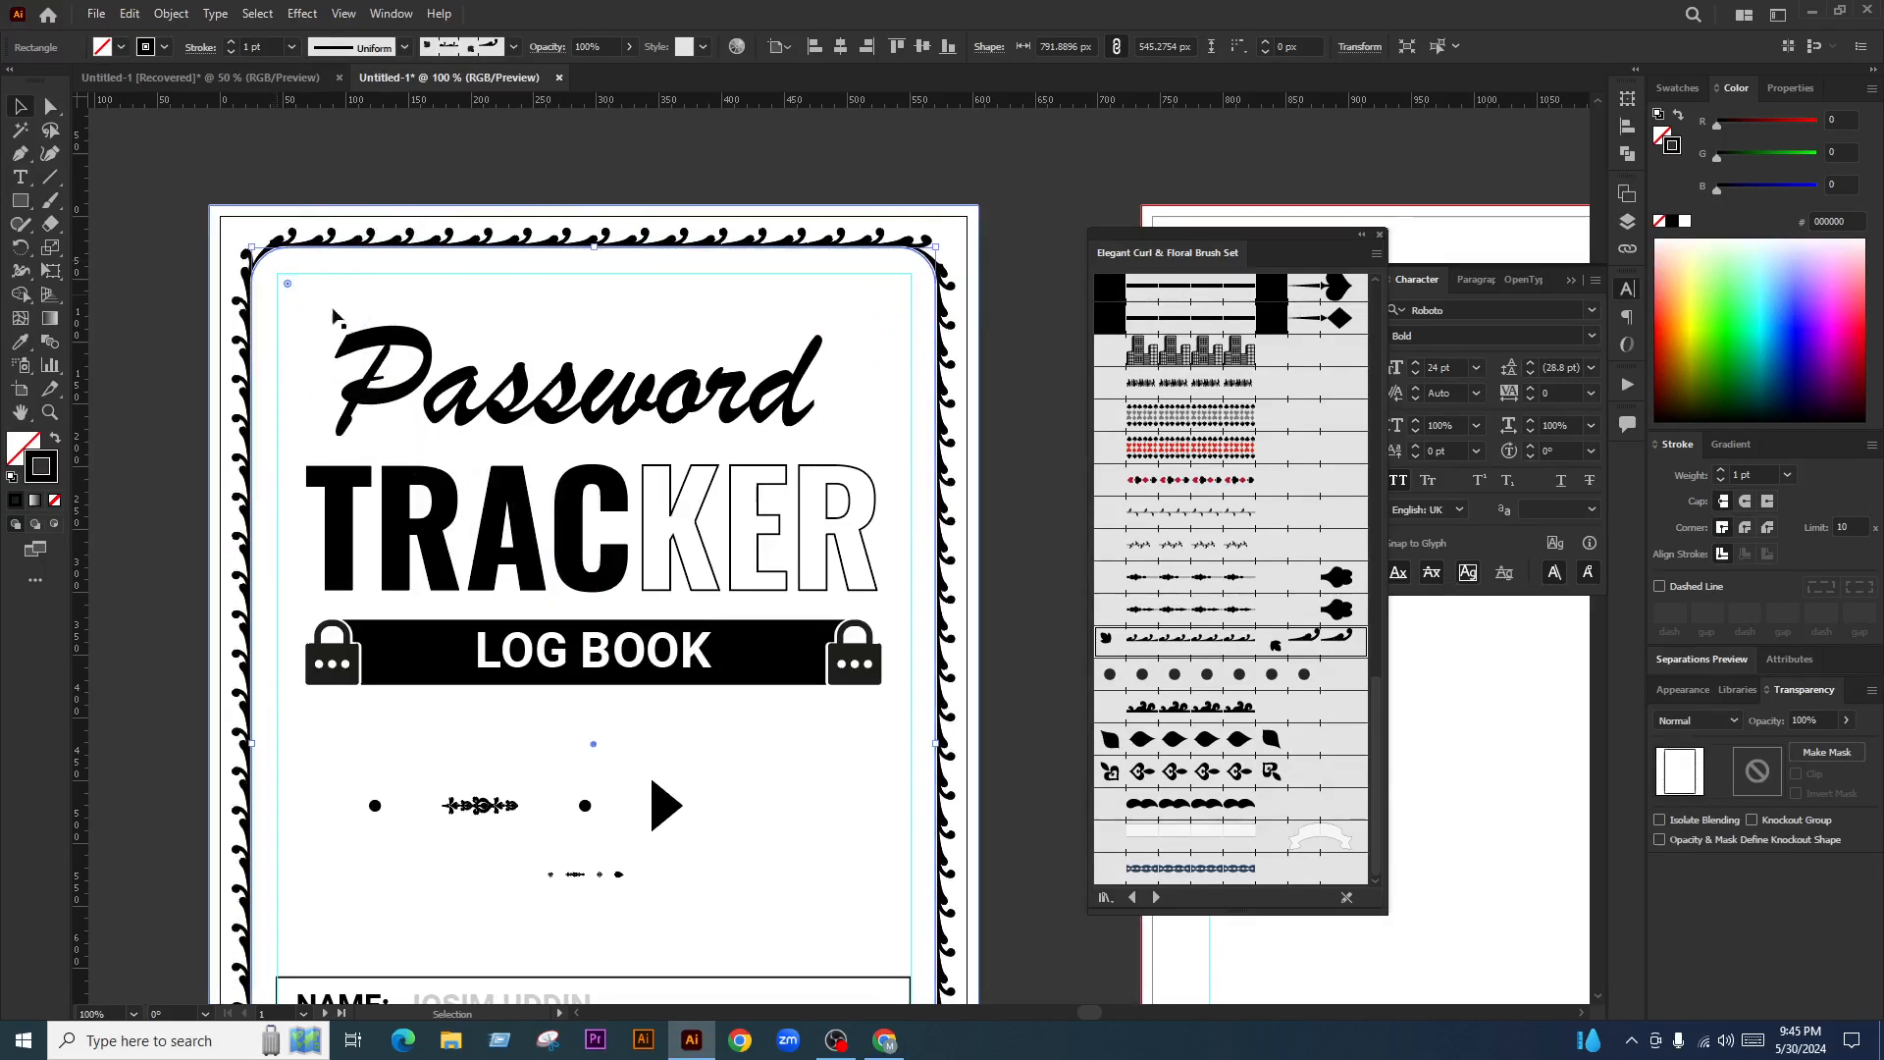
Try dotted and diamond brushes on the cover border
{"action": "scroll", "coordinate": [592, 398], "scroll_direction": "down", "scroll_amount": 1}
{"action": "key", "text": "space"}
{"action": "left_click_drag", "start_coordinate": [868, 724], "coordinate": [873, 718]}
{"action": "left_click", "coordinate": [1241, 675]}
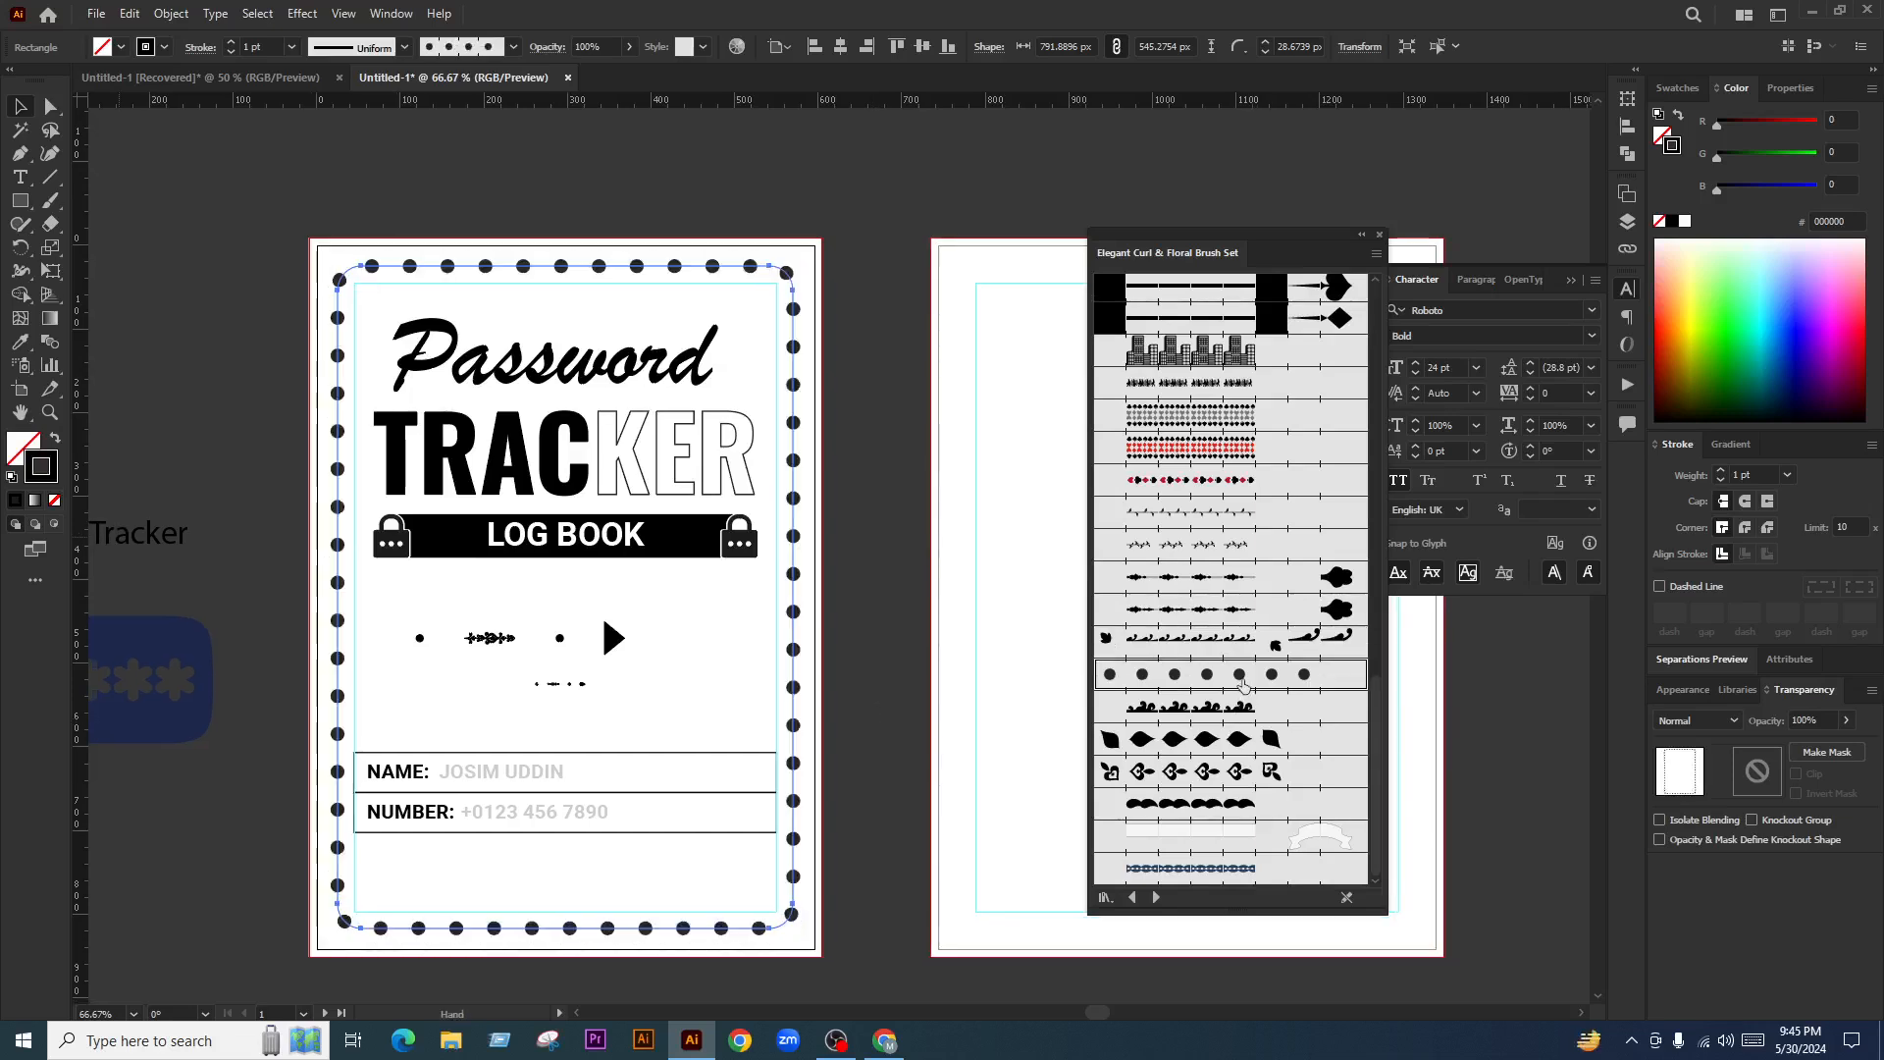
{"action": "left_click", "coordinate": [1242, 739]}
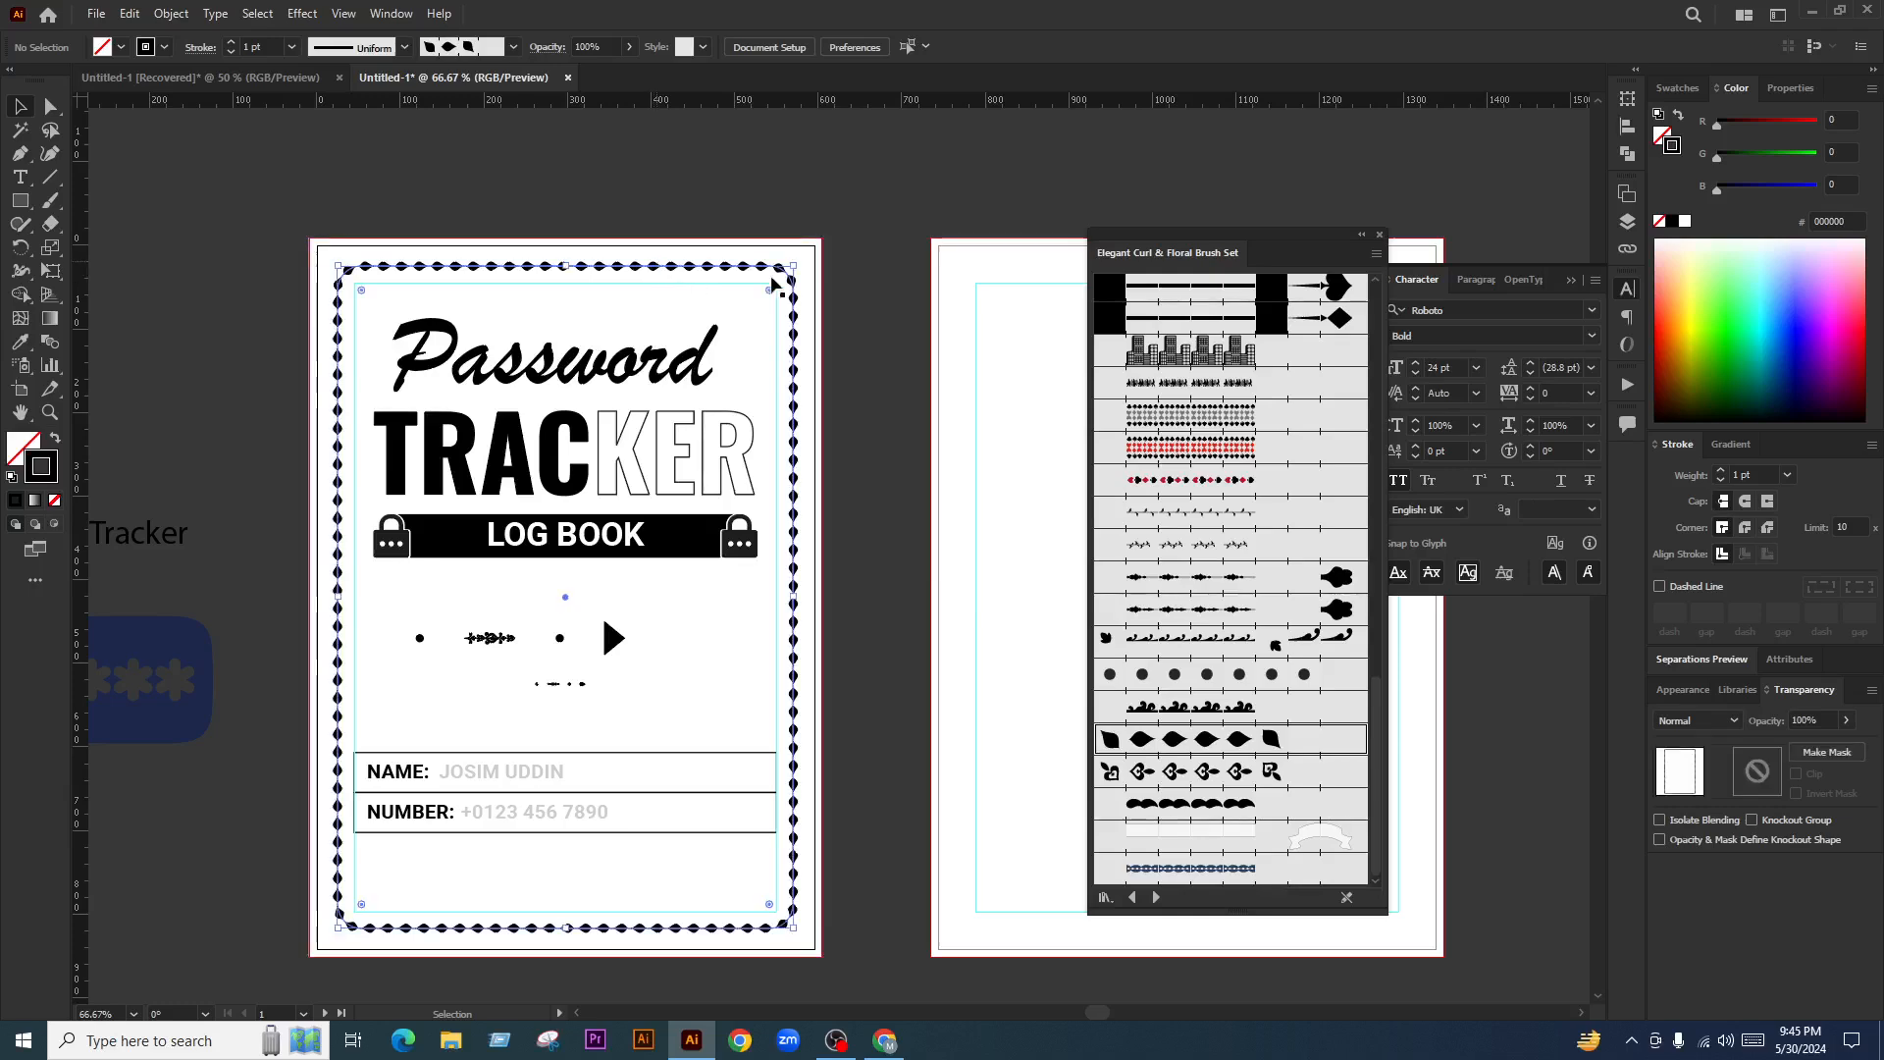
Make the border's rounded corners fully square
{"action": "scroll", "coordinate": [726, 304], "scroll_direction": "up", "scroll_amount": 2}
{"action": "left_click_drag", "start_coordinate": [722, 305], "coordinate": [791, 245]}
{"action": "left_click", "coordinate": [825, 366]}
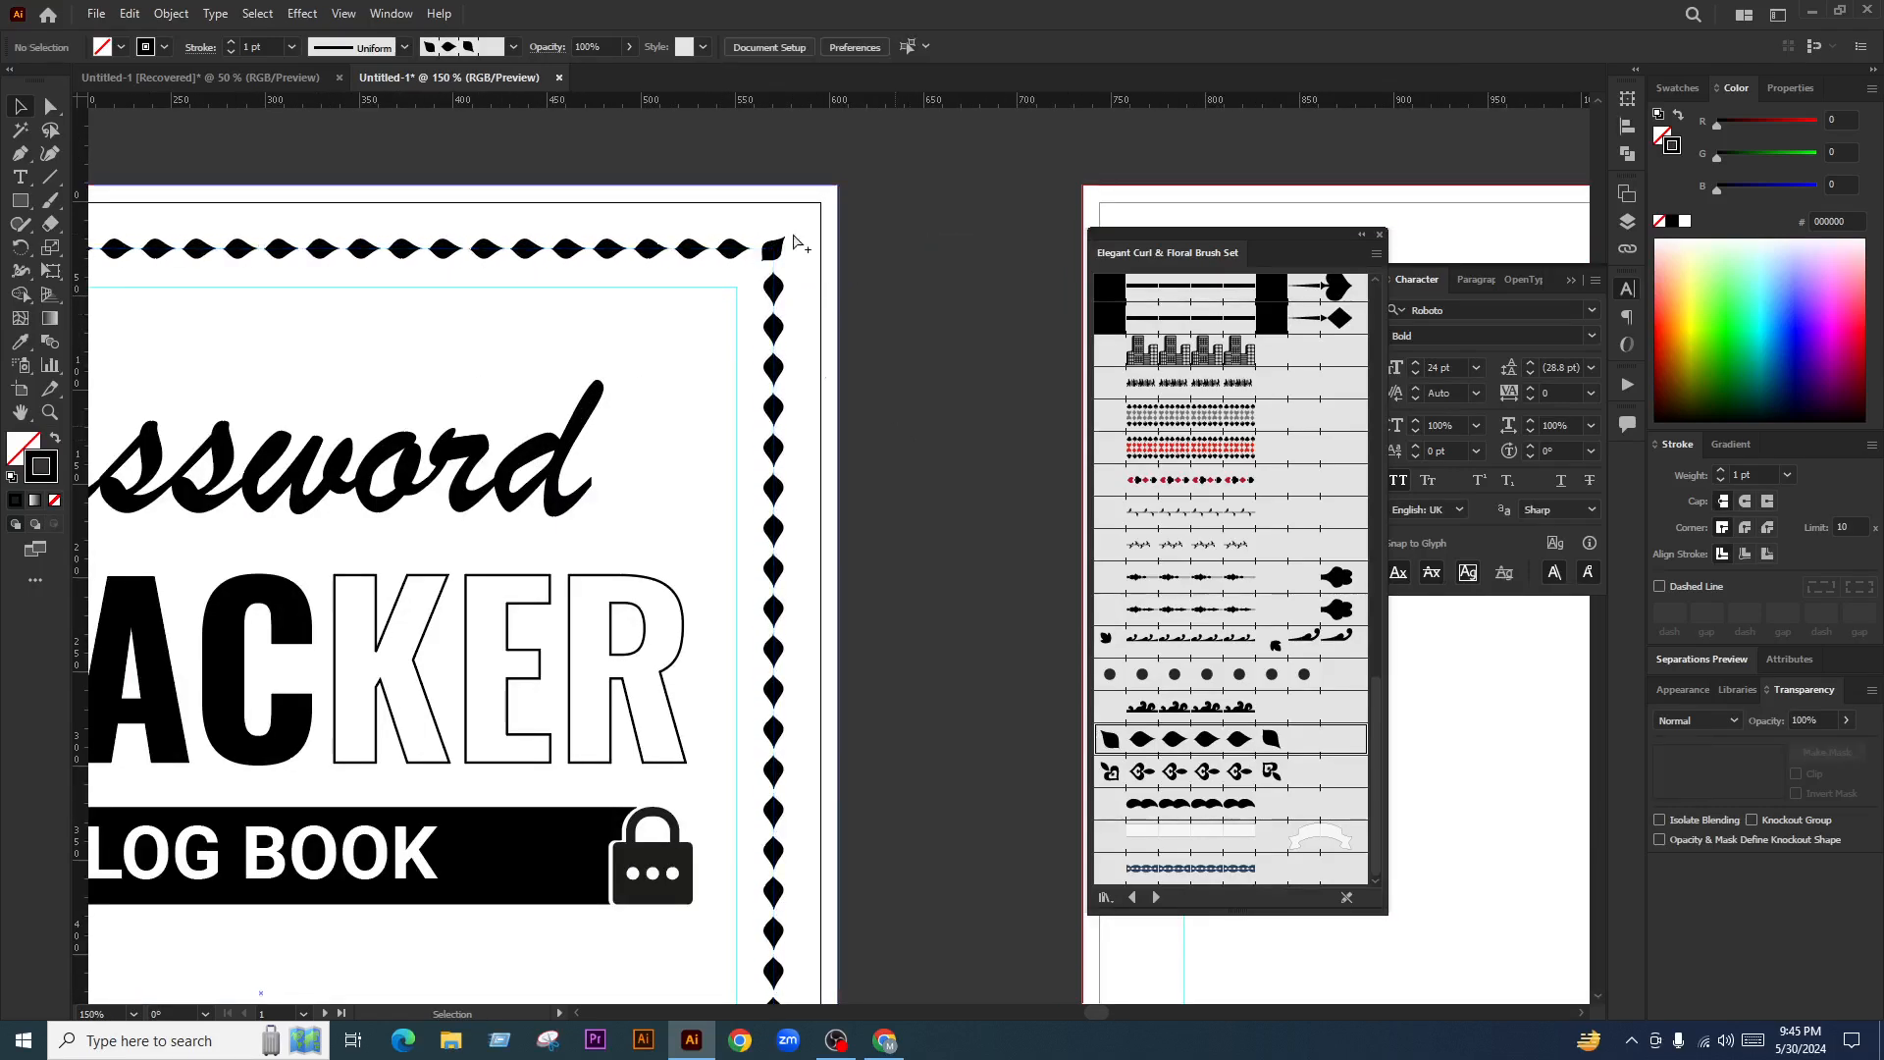
{"action": "scroll", "coordinate": [804, 245], "scroll_direction": "down", "scroll_amount": 3}
{"action": "scroll", "coordinate": [888, 403], "scroll_direction": "up", "scroll_amount": 1}
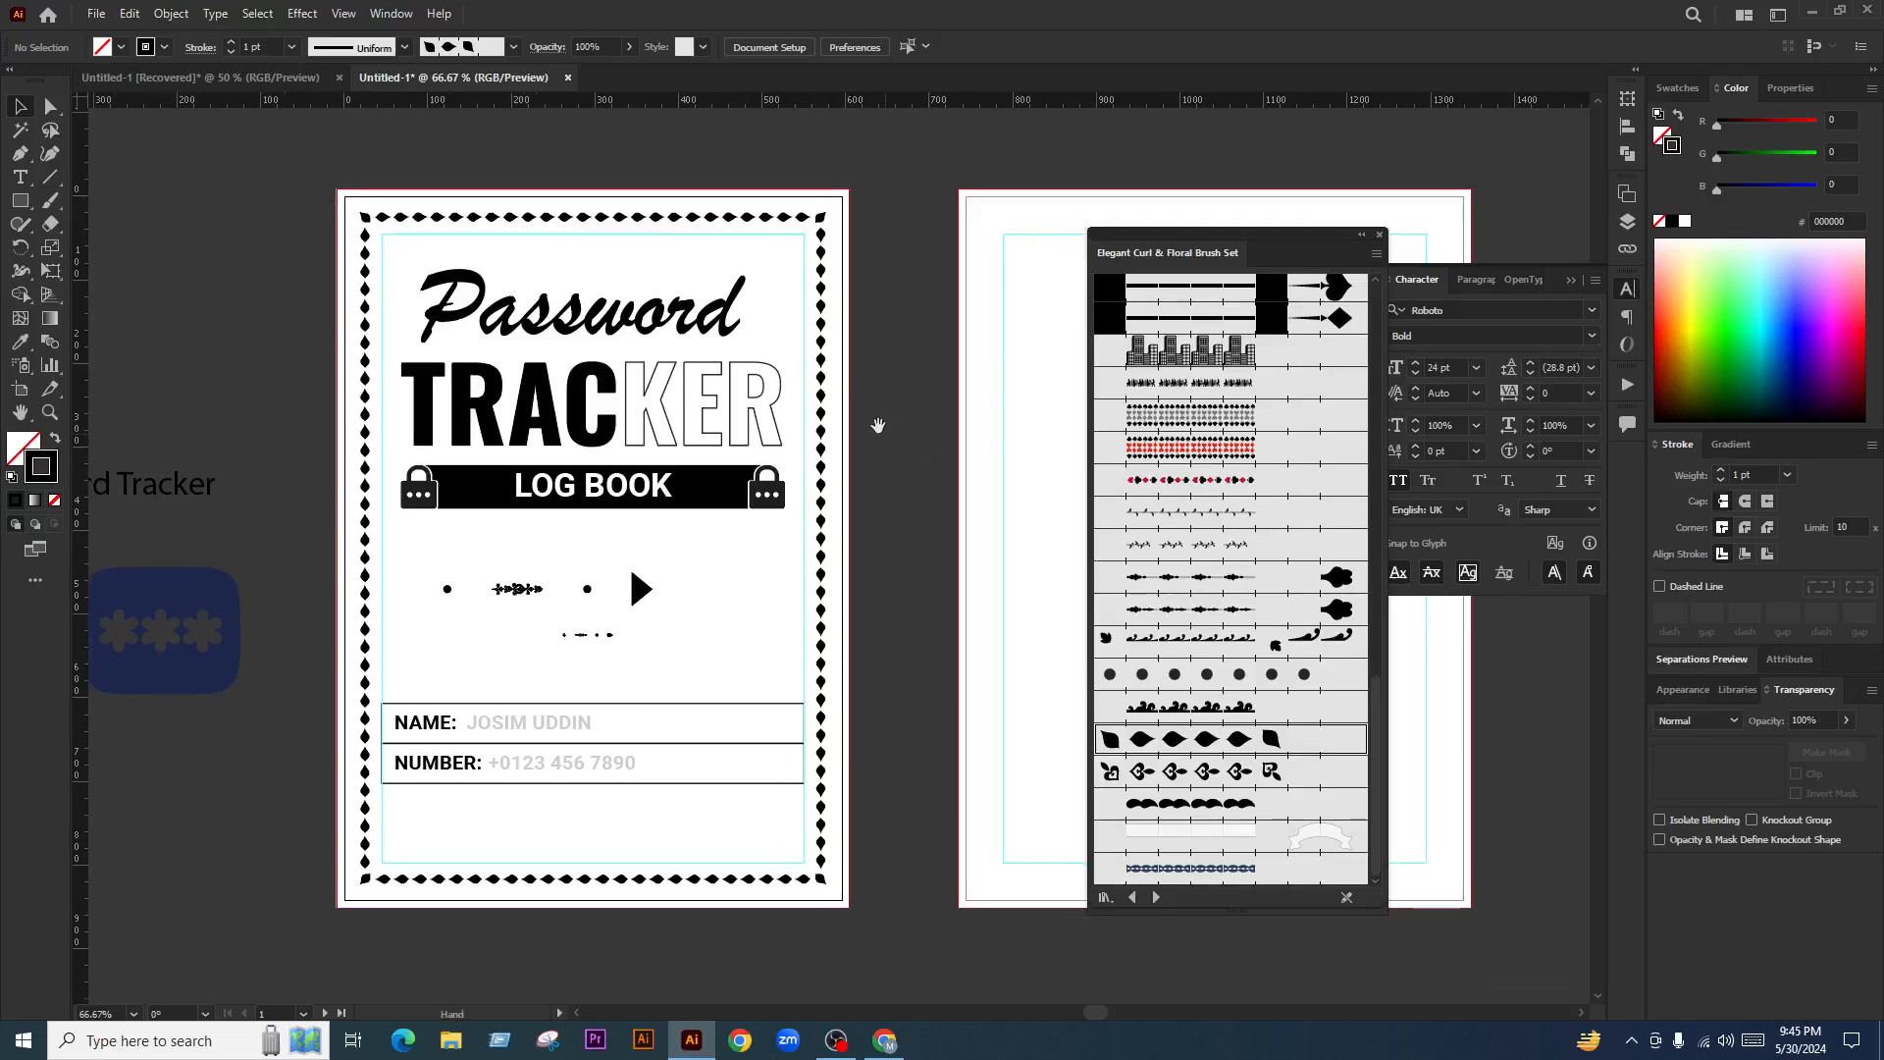
{"action": "left_click", "coordinate": [821, 363]}
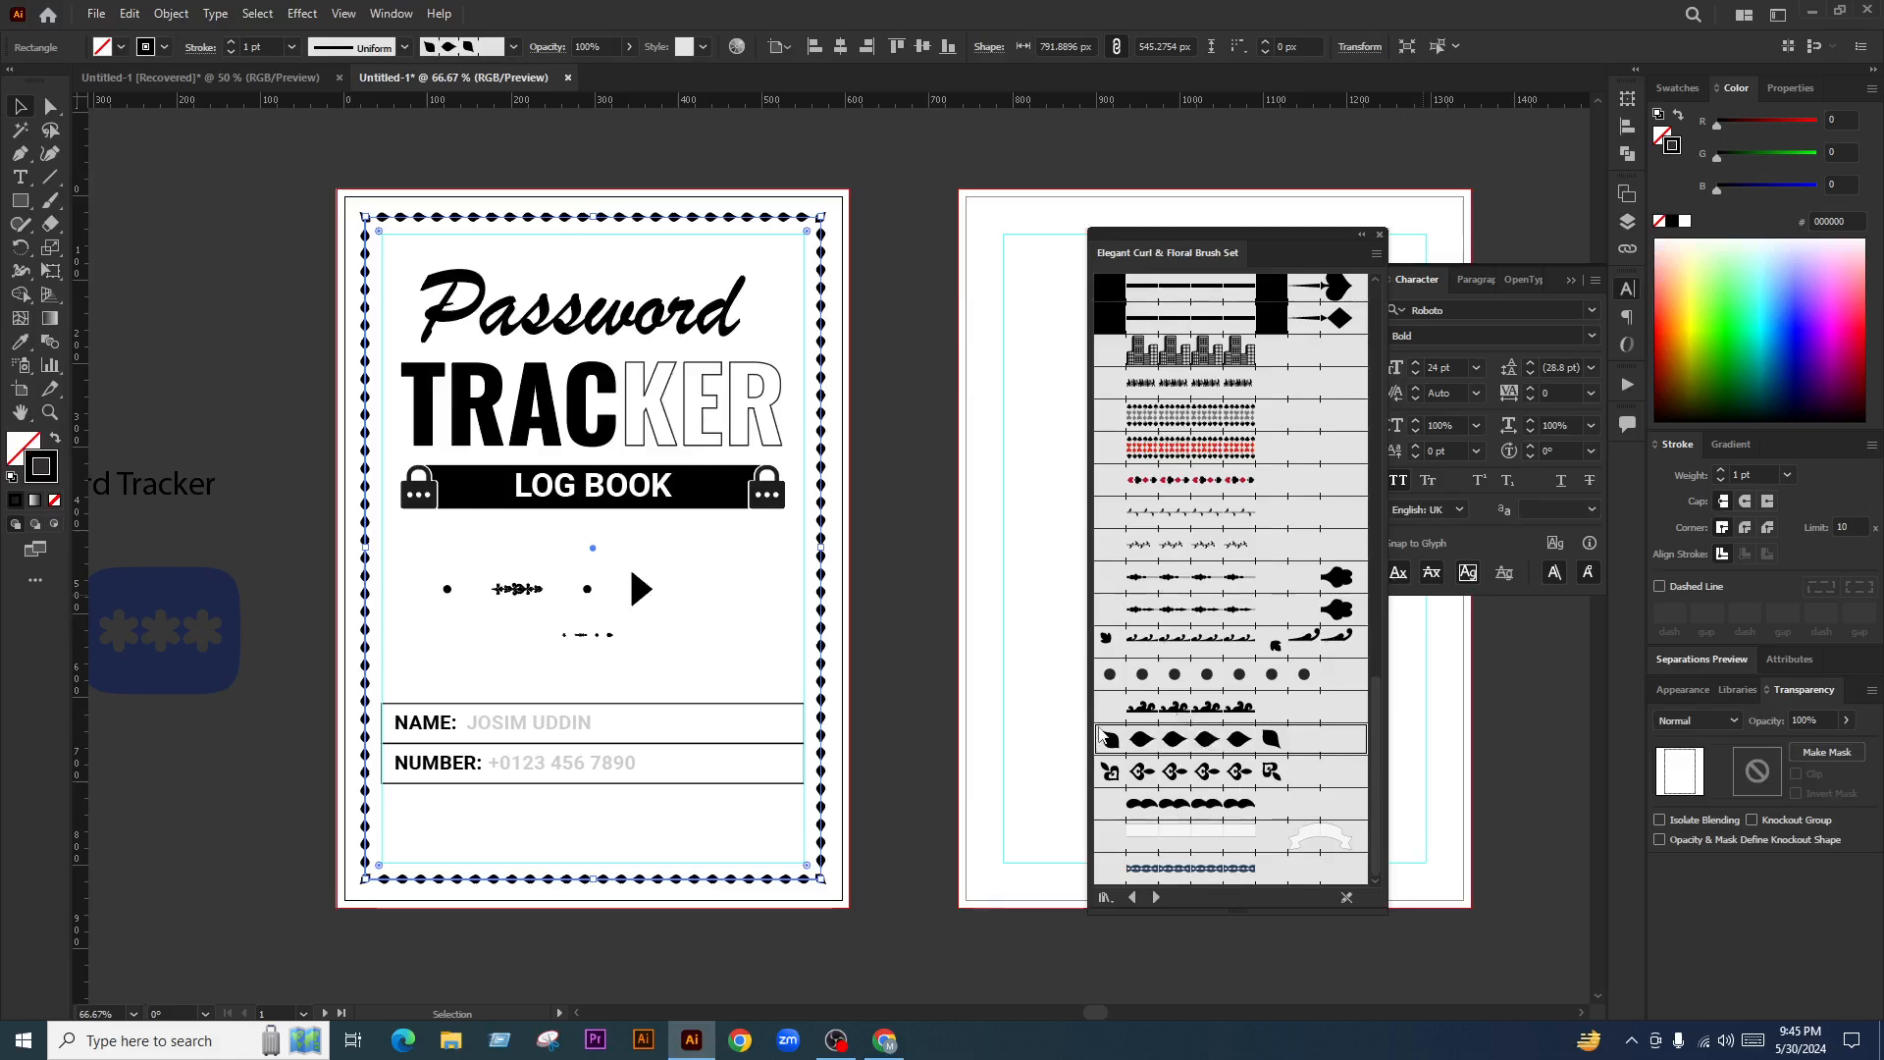
Try ribbon and small scalloped brushes on the border
{"action": "left_click", "coordinate": [1172, 882]}
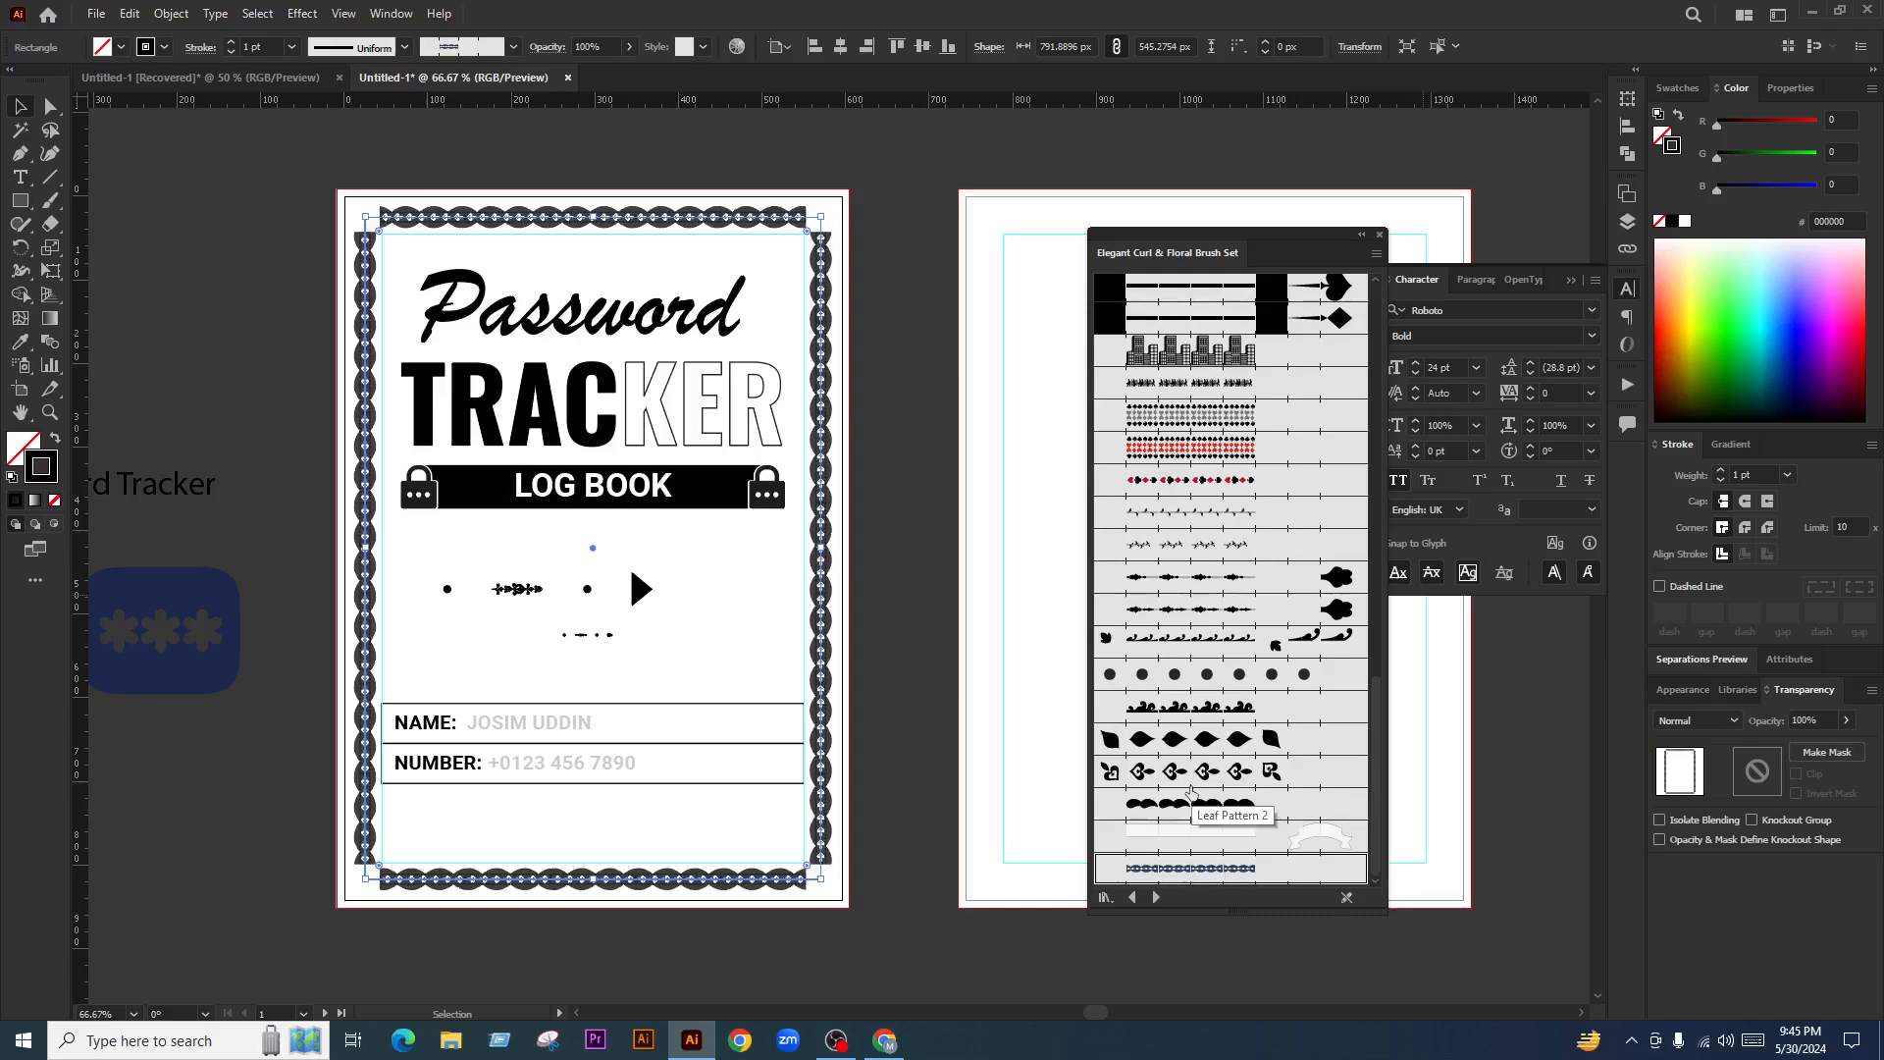
{"action": "left_click", "coordinate": [1206, 807]}
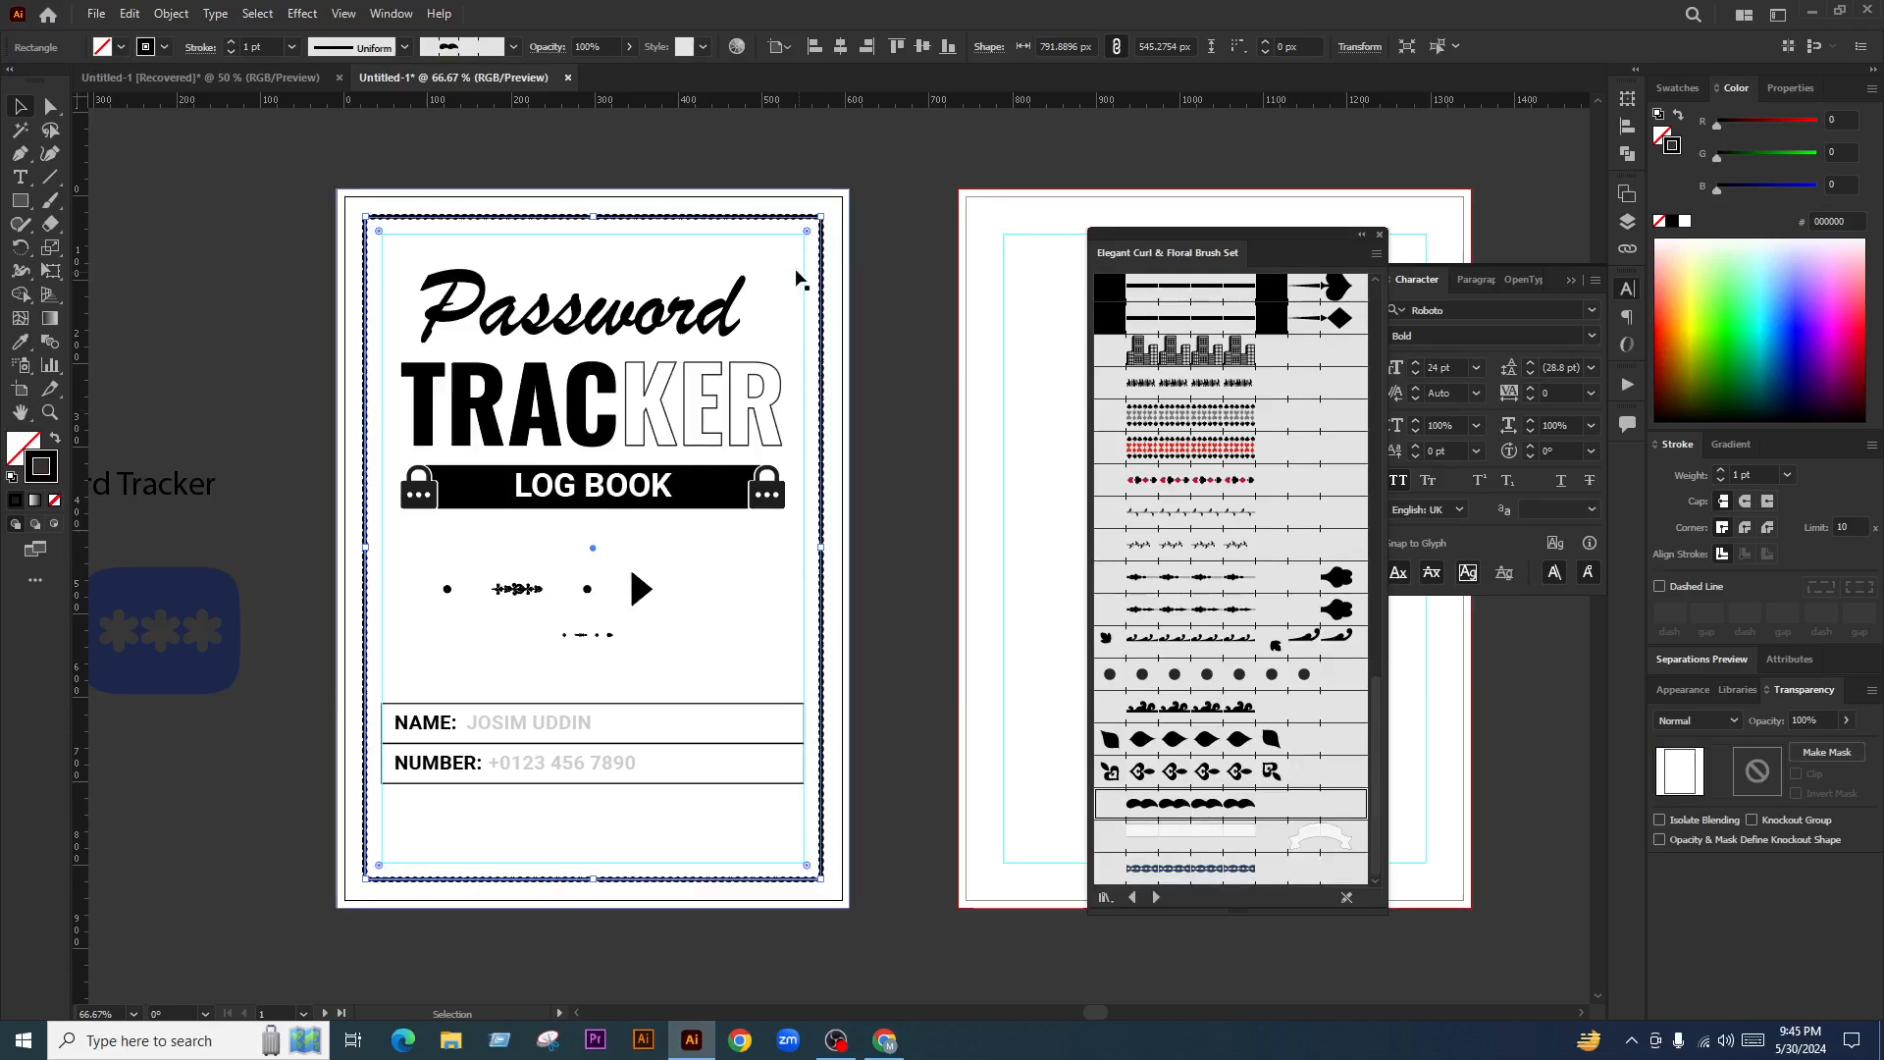
{"action": "scroll", "coordinate": [822, 196], "scroll_direction": "up", "scroll_amount": 3}
{"action": "scroll", "coordinate": [844, 245], "scroll_direction": "down", "scroll_amount": 5}
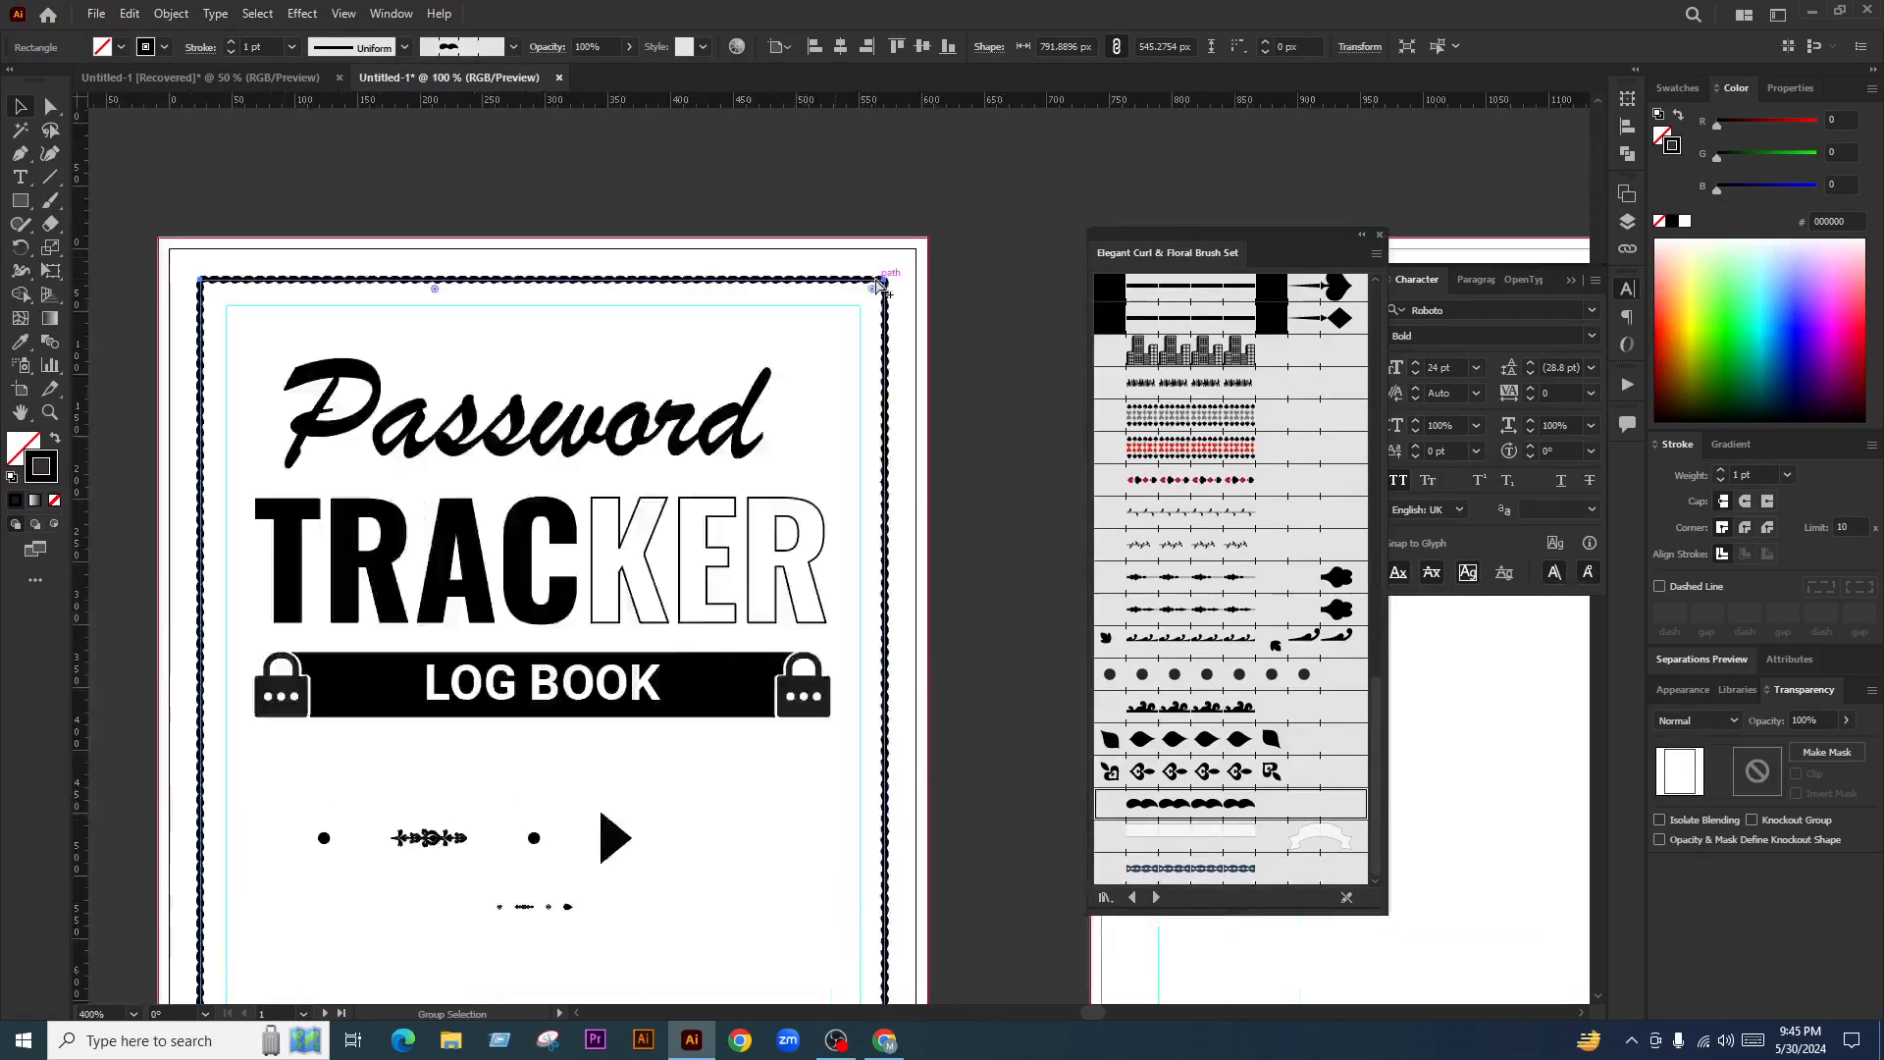
{"action": "scroll", "coordinate": [846, 283], "scroll_direction": "up", "scroll_amount": 1}
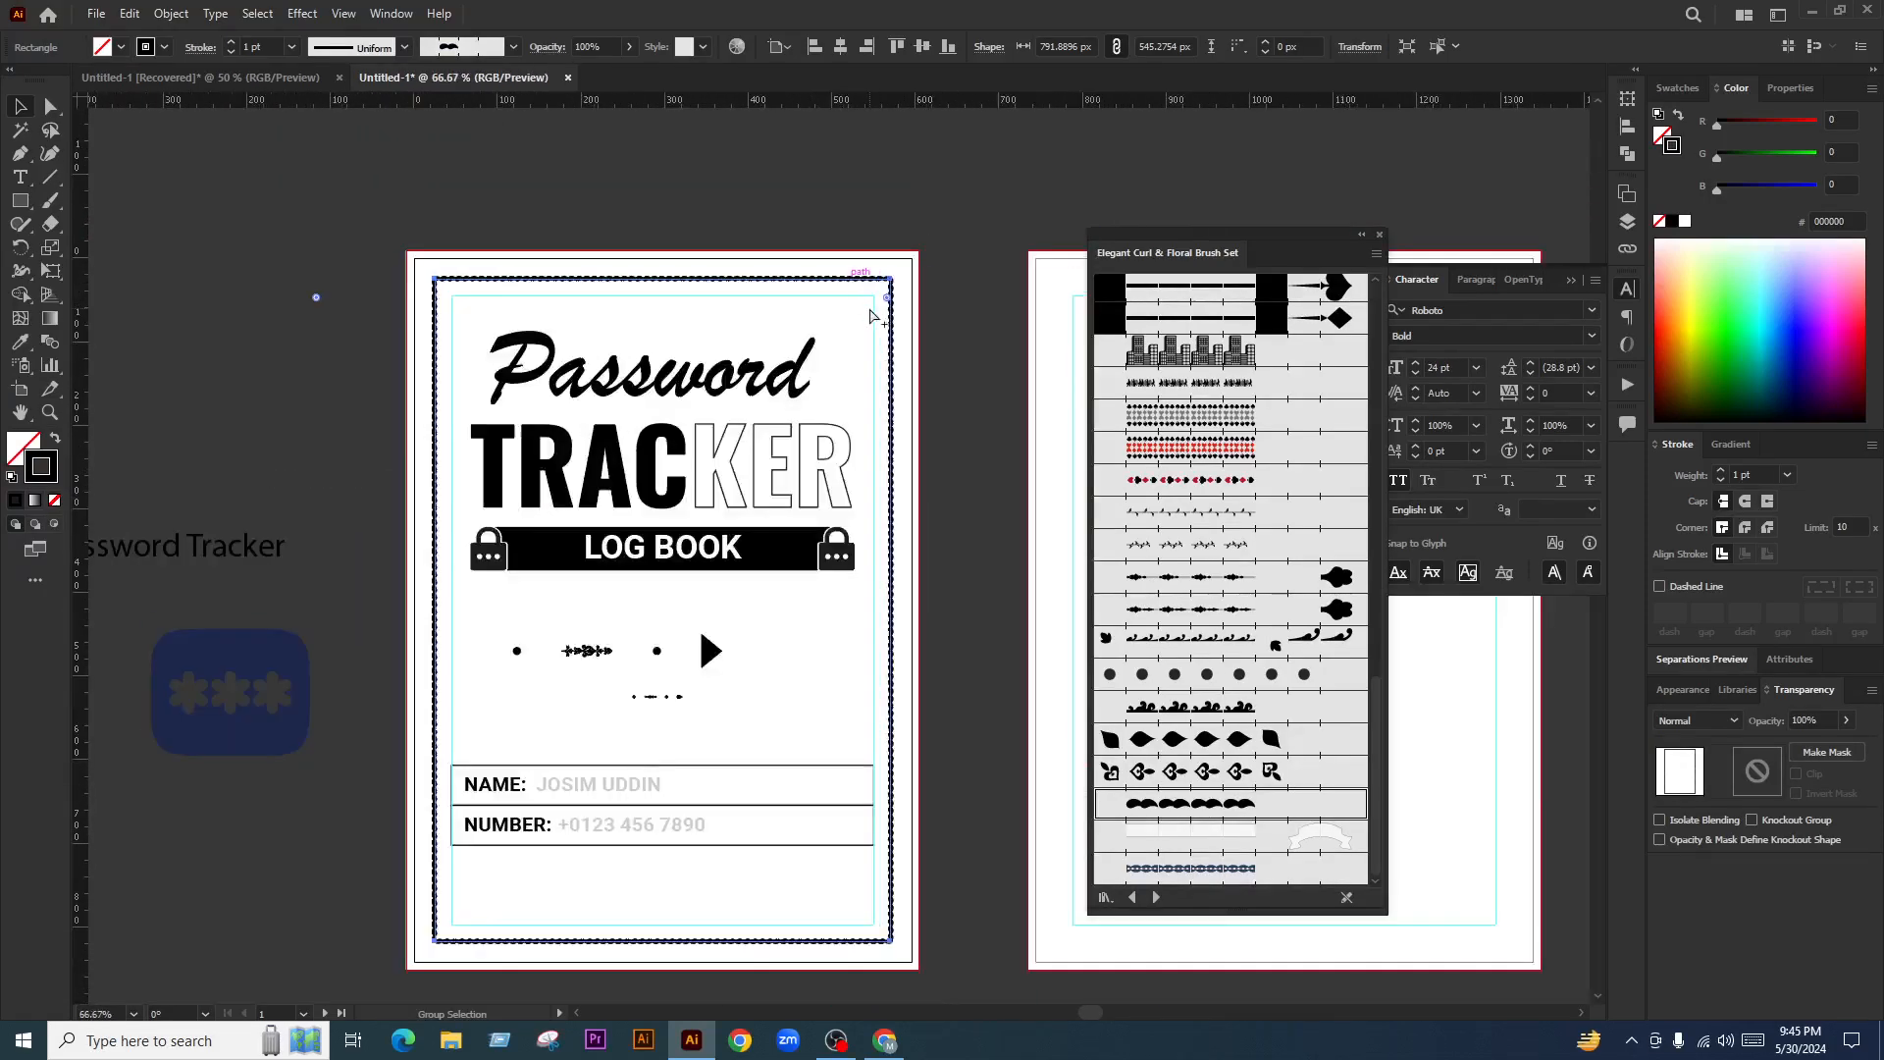
Test leaf, vine, card-suit, dotted and silhouette brushes, settling on the small curl brush
{"action": "left_click", "coordinate": [1199, 547]}
{"action": "left_click", "coordinate": [1201, 519]}
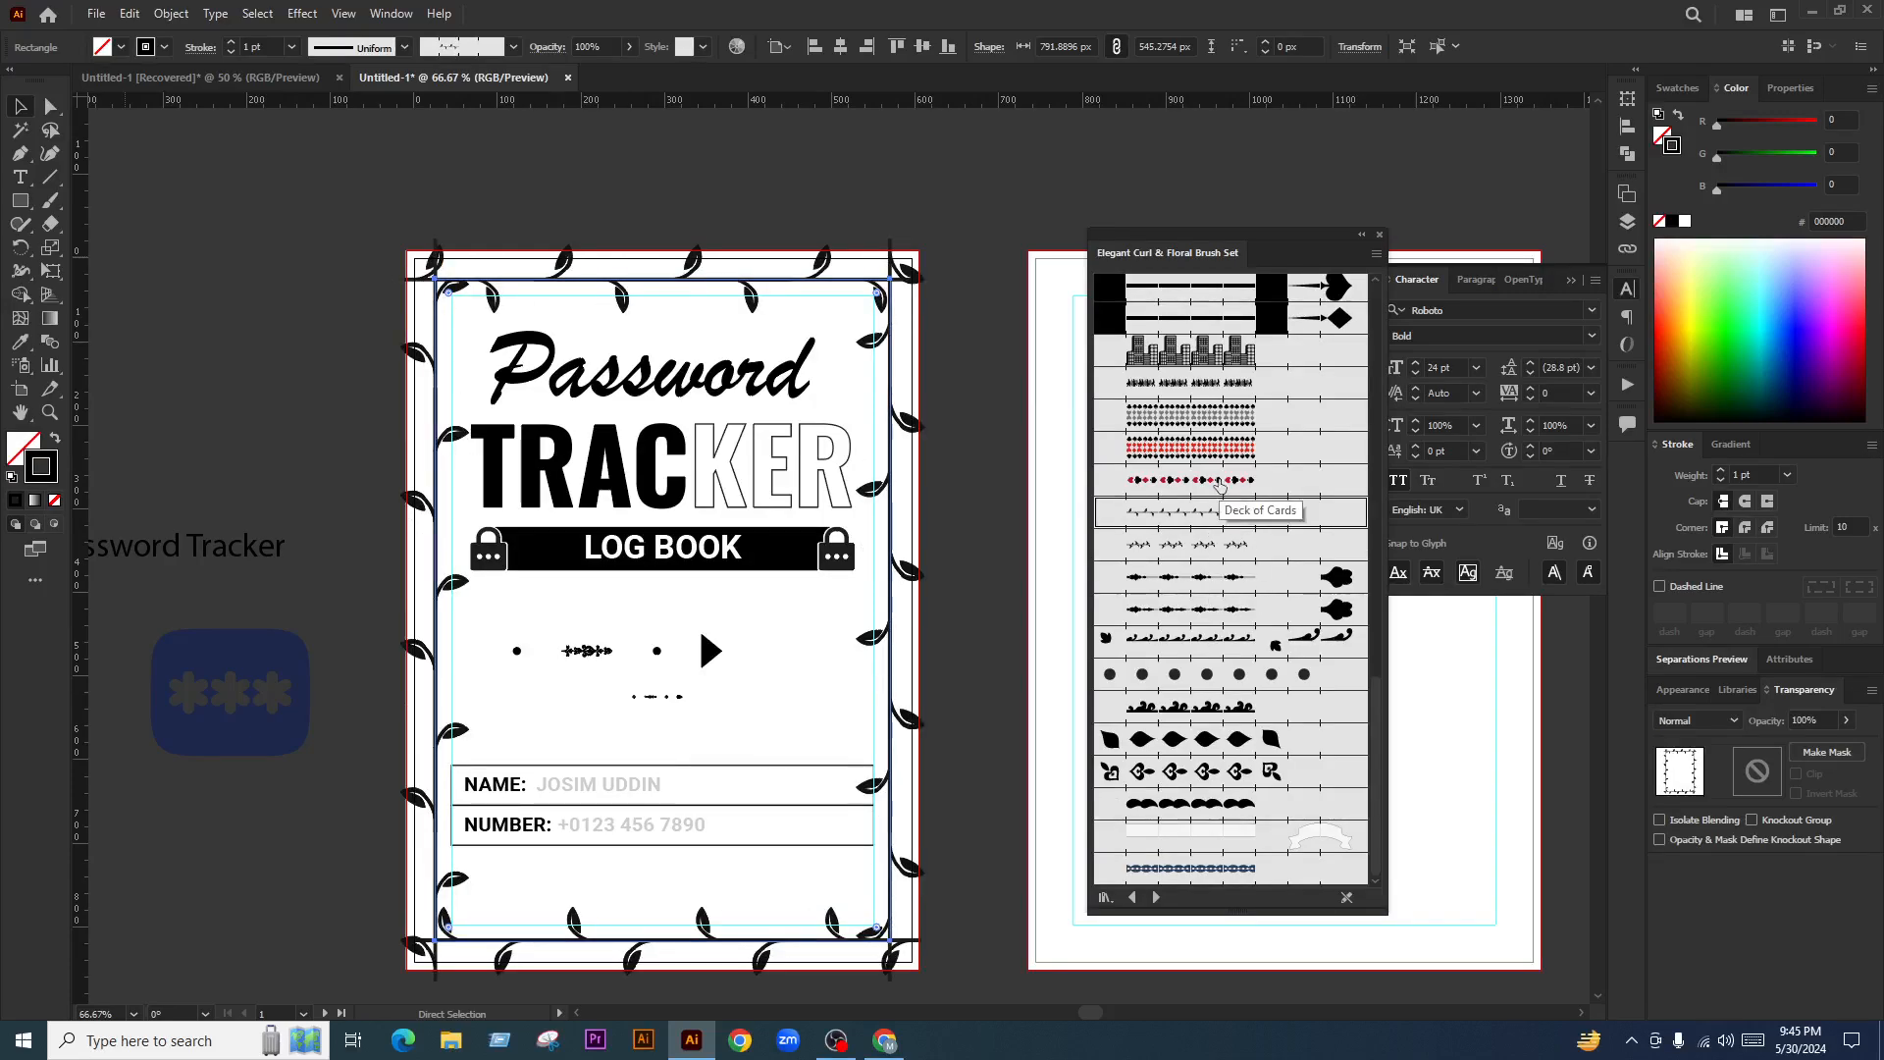
{"action": "left_click", "coordinate": [1218, 480]}
{"action": "left_click", "coordinate": [1216, 450]}
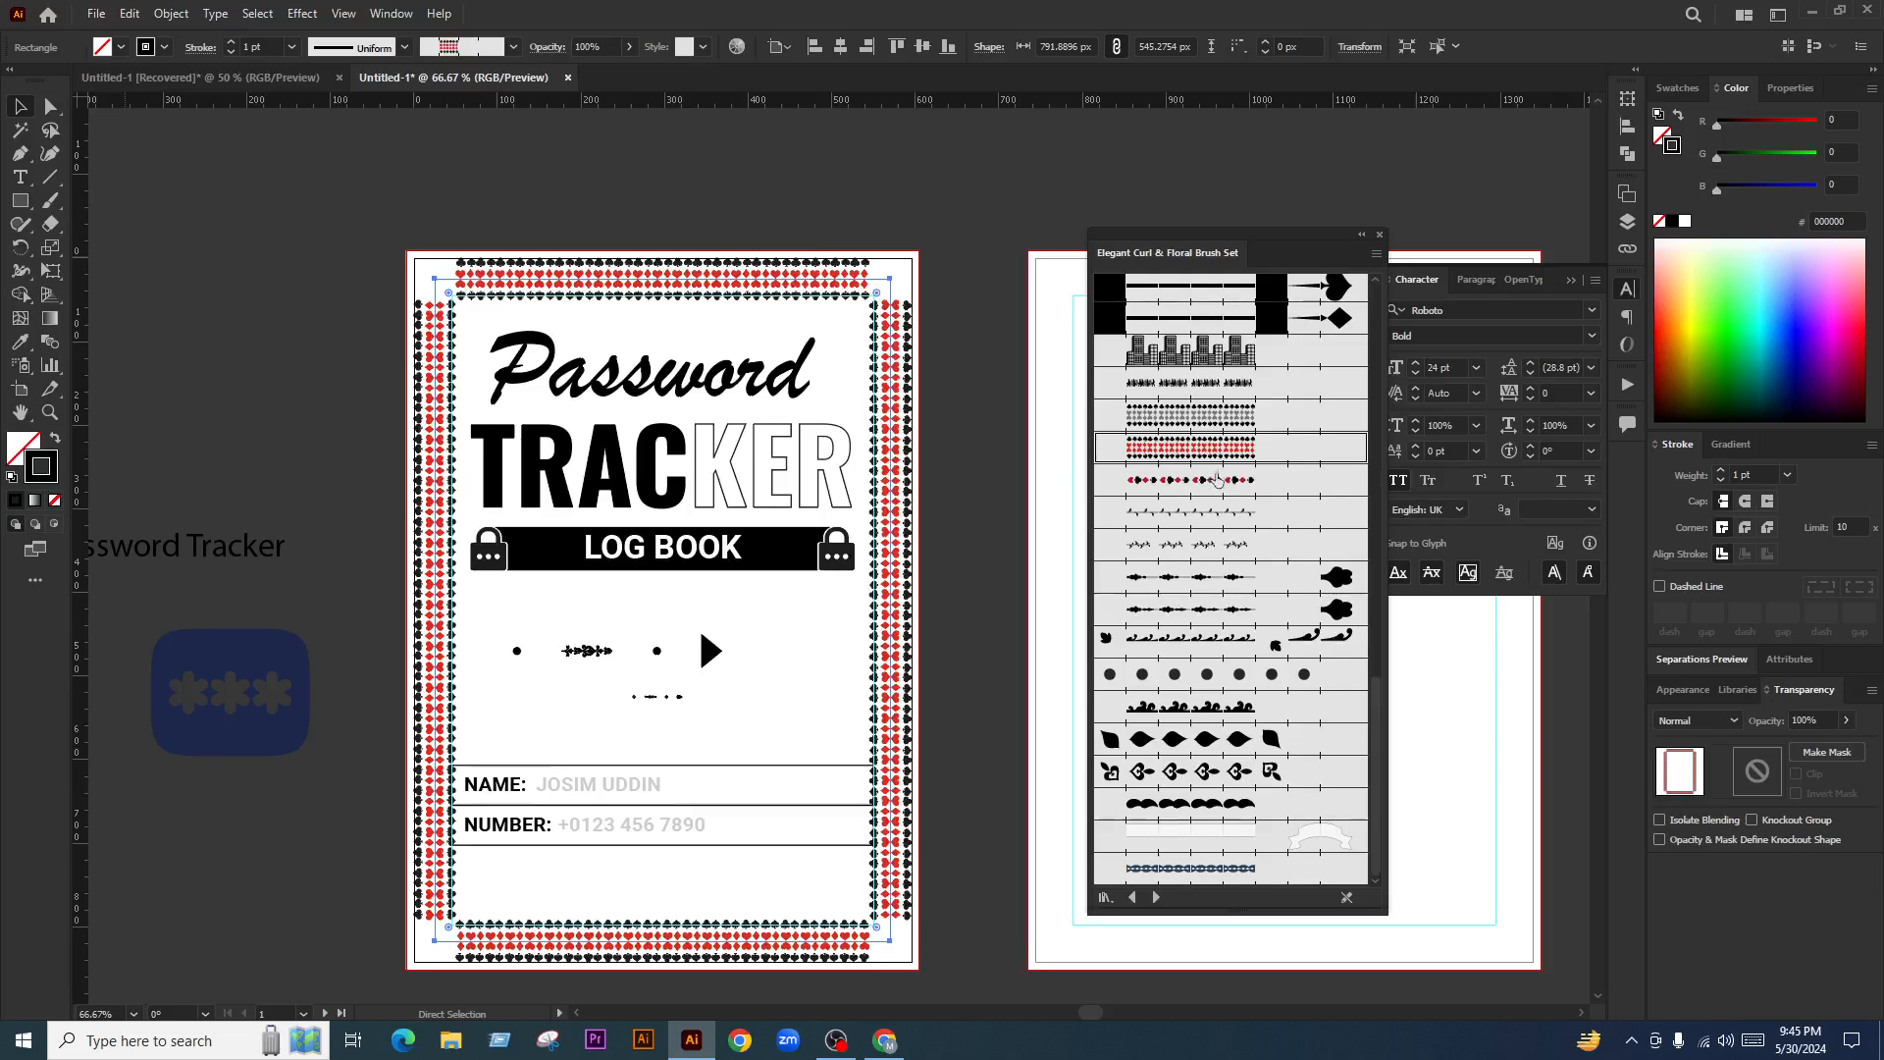
{"action": "left_click", "coordinate": [1215, 417]}
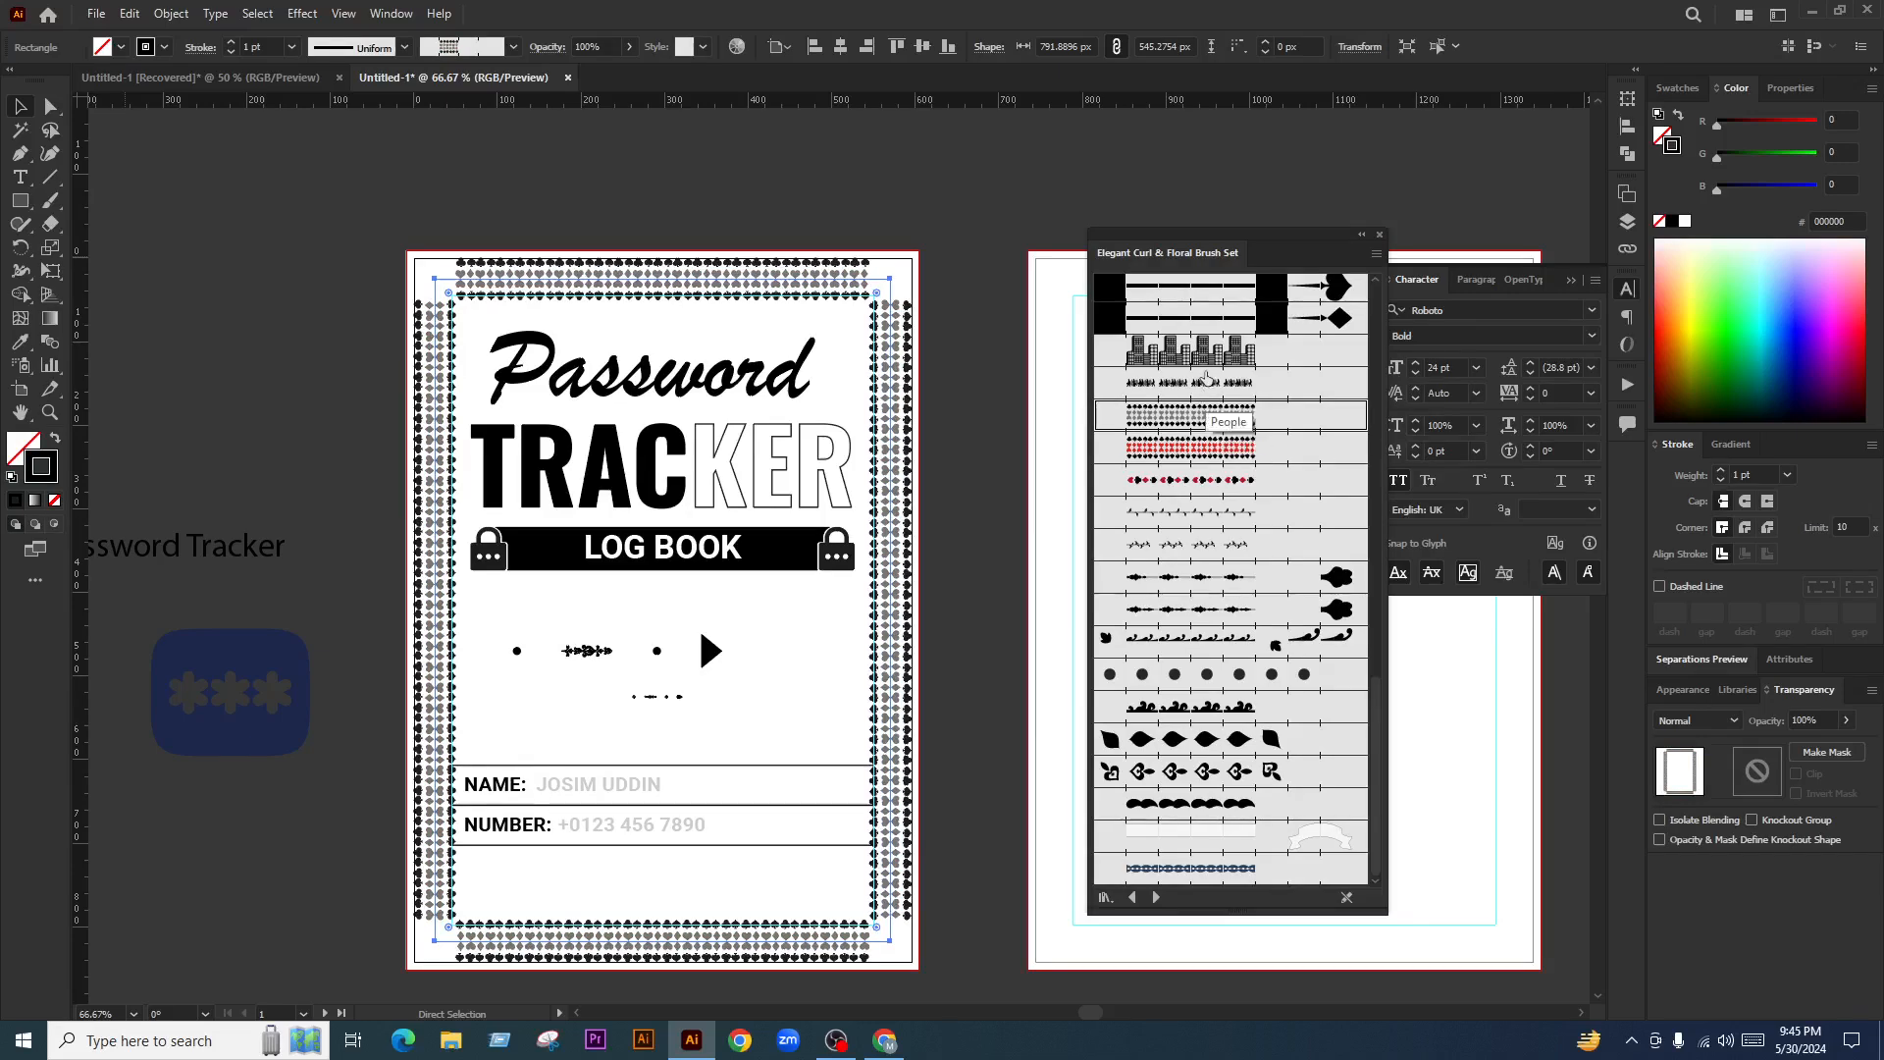
{"action": "left_click", "coordinate": [1216, 395]}
{"action": "left_click", "coordinate": [1248, 577]}
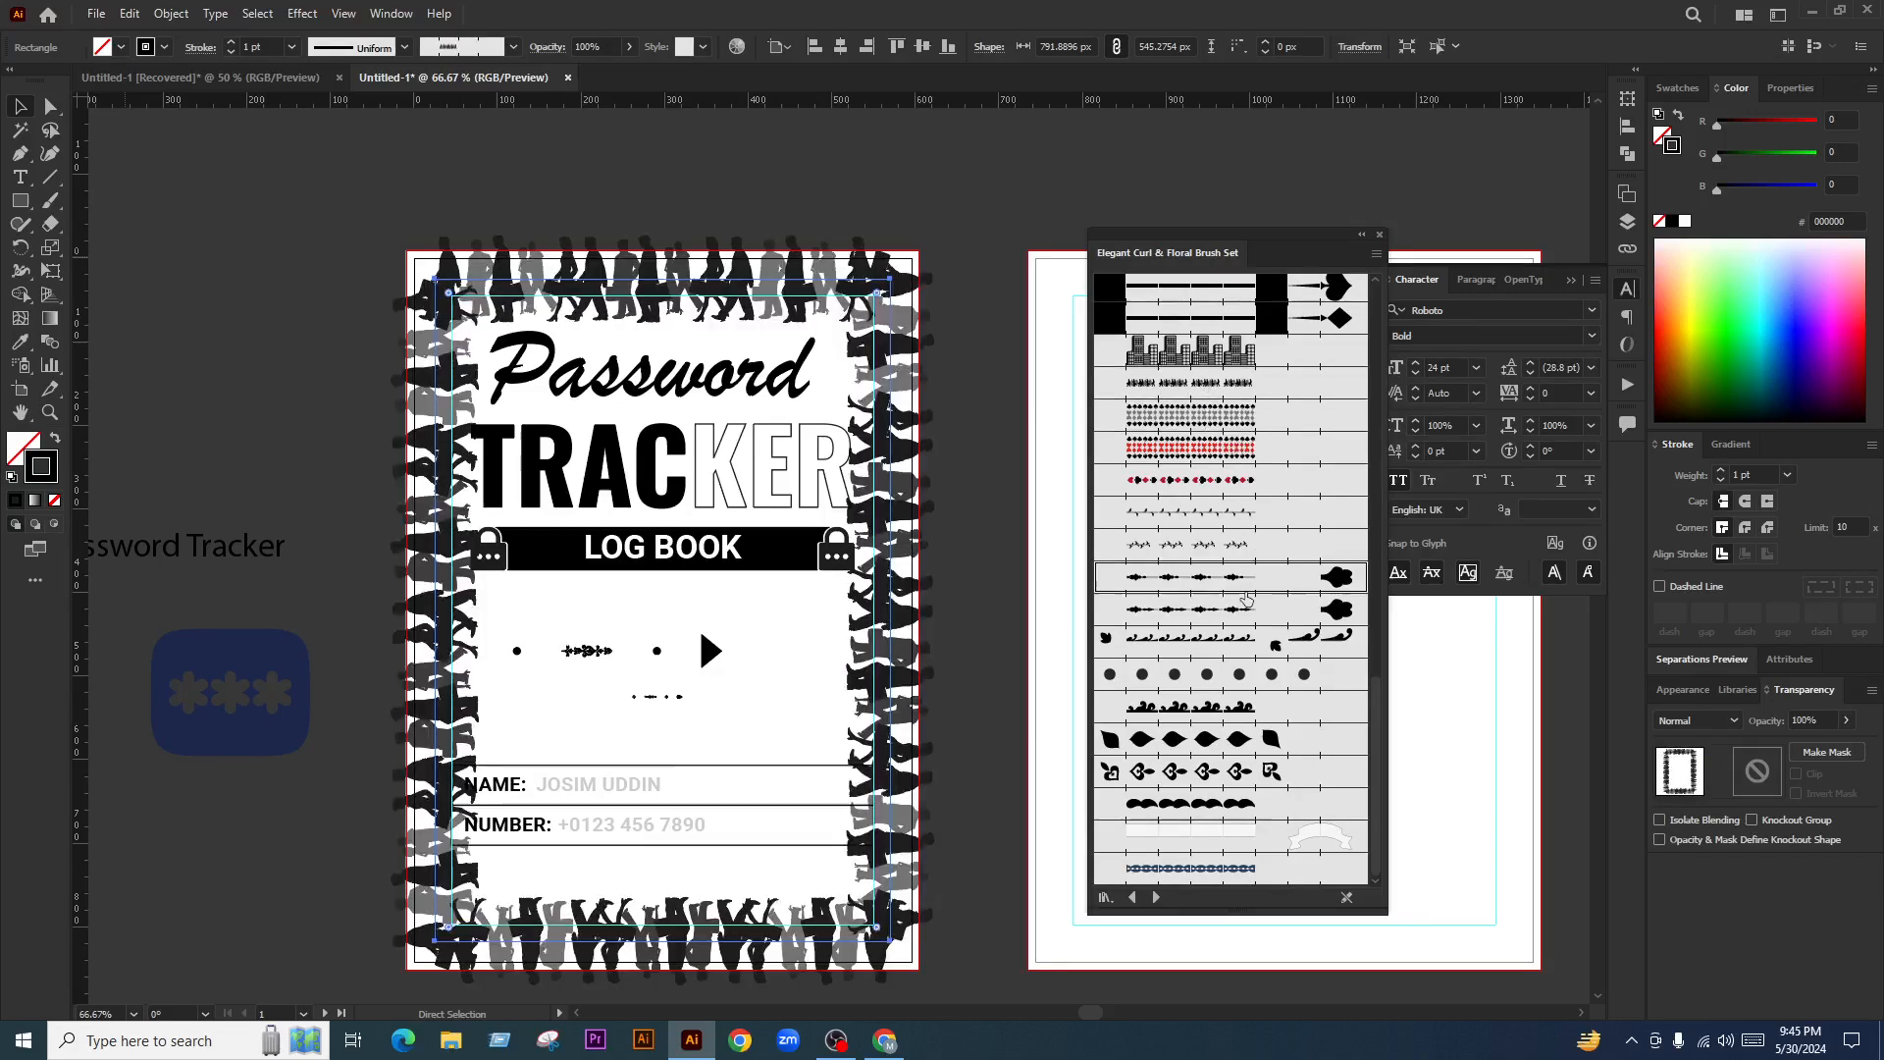
{"action": "left_click", "coordinate": [1225, 646]}
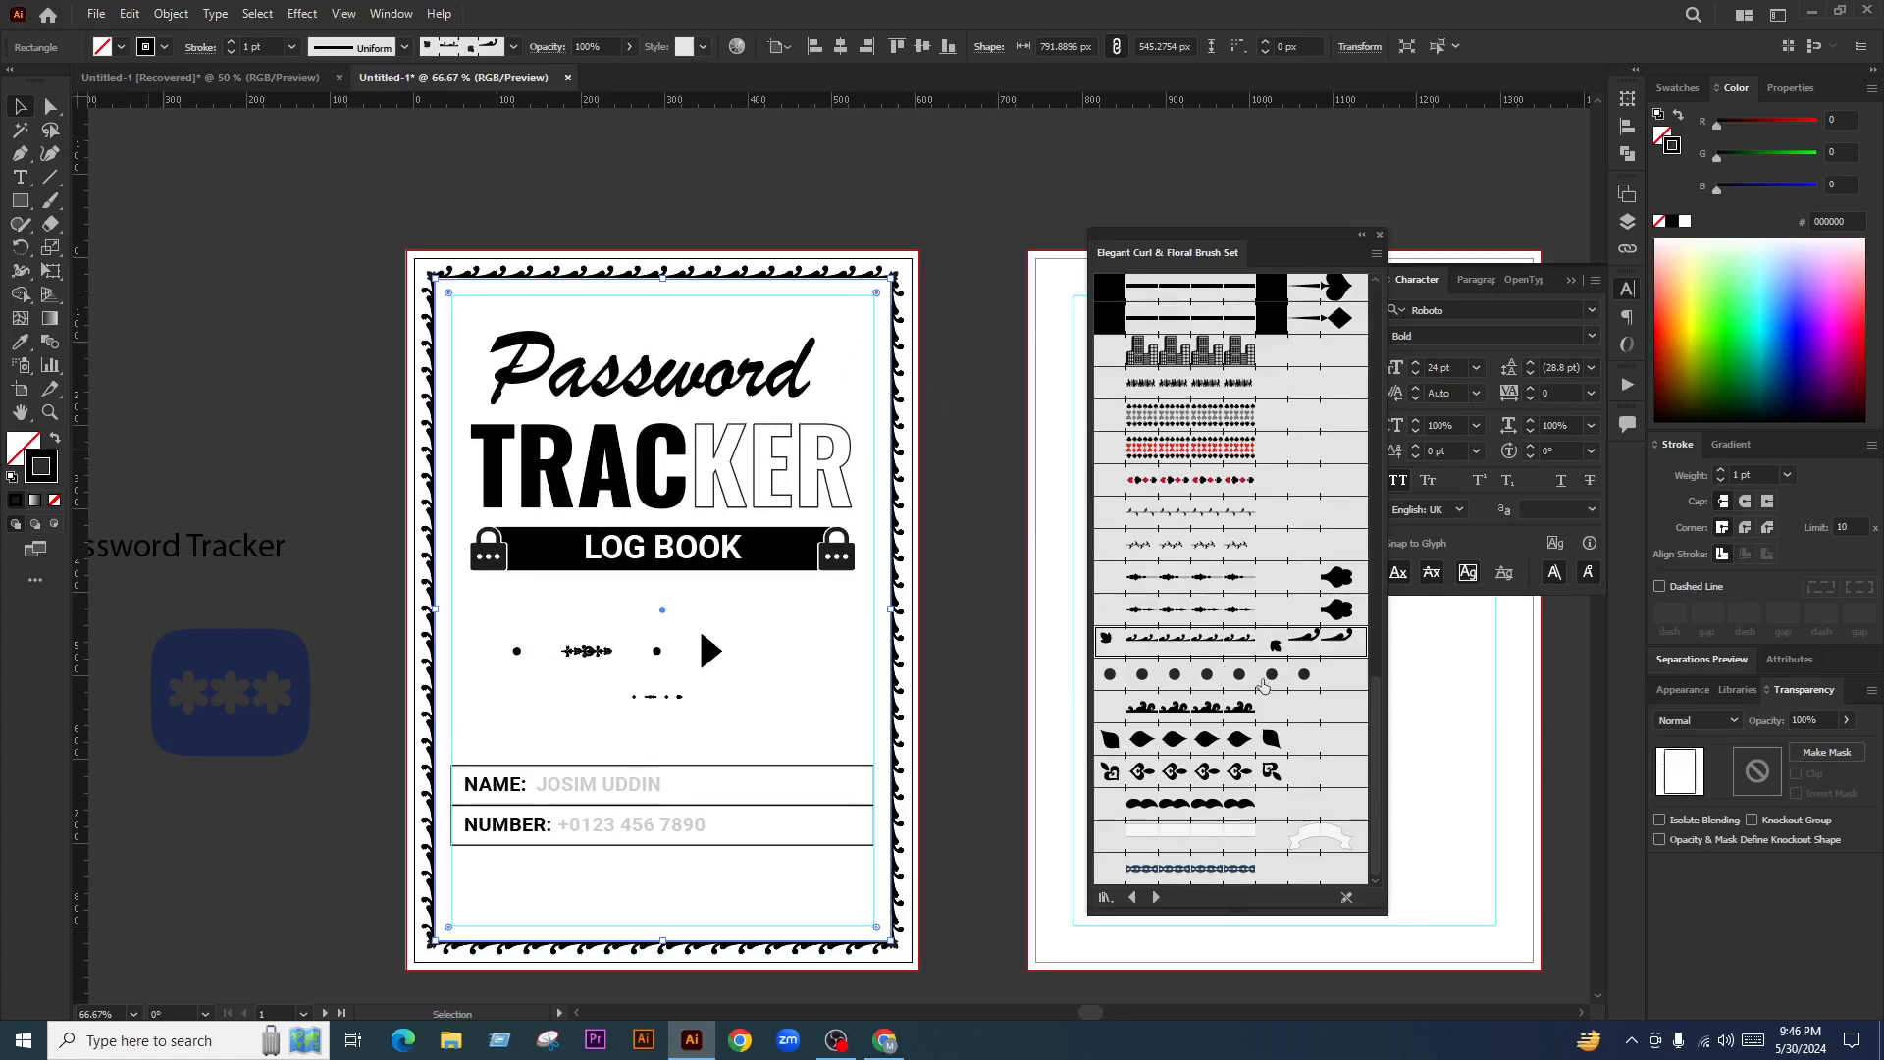
Set the curl border's stroke weight to 0.75 pt
{"action": "left_click", "coordinate": [232, 51]}
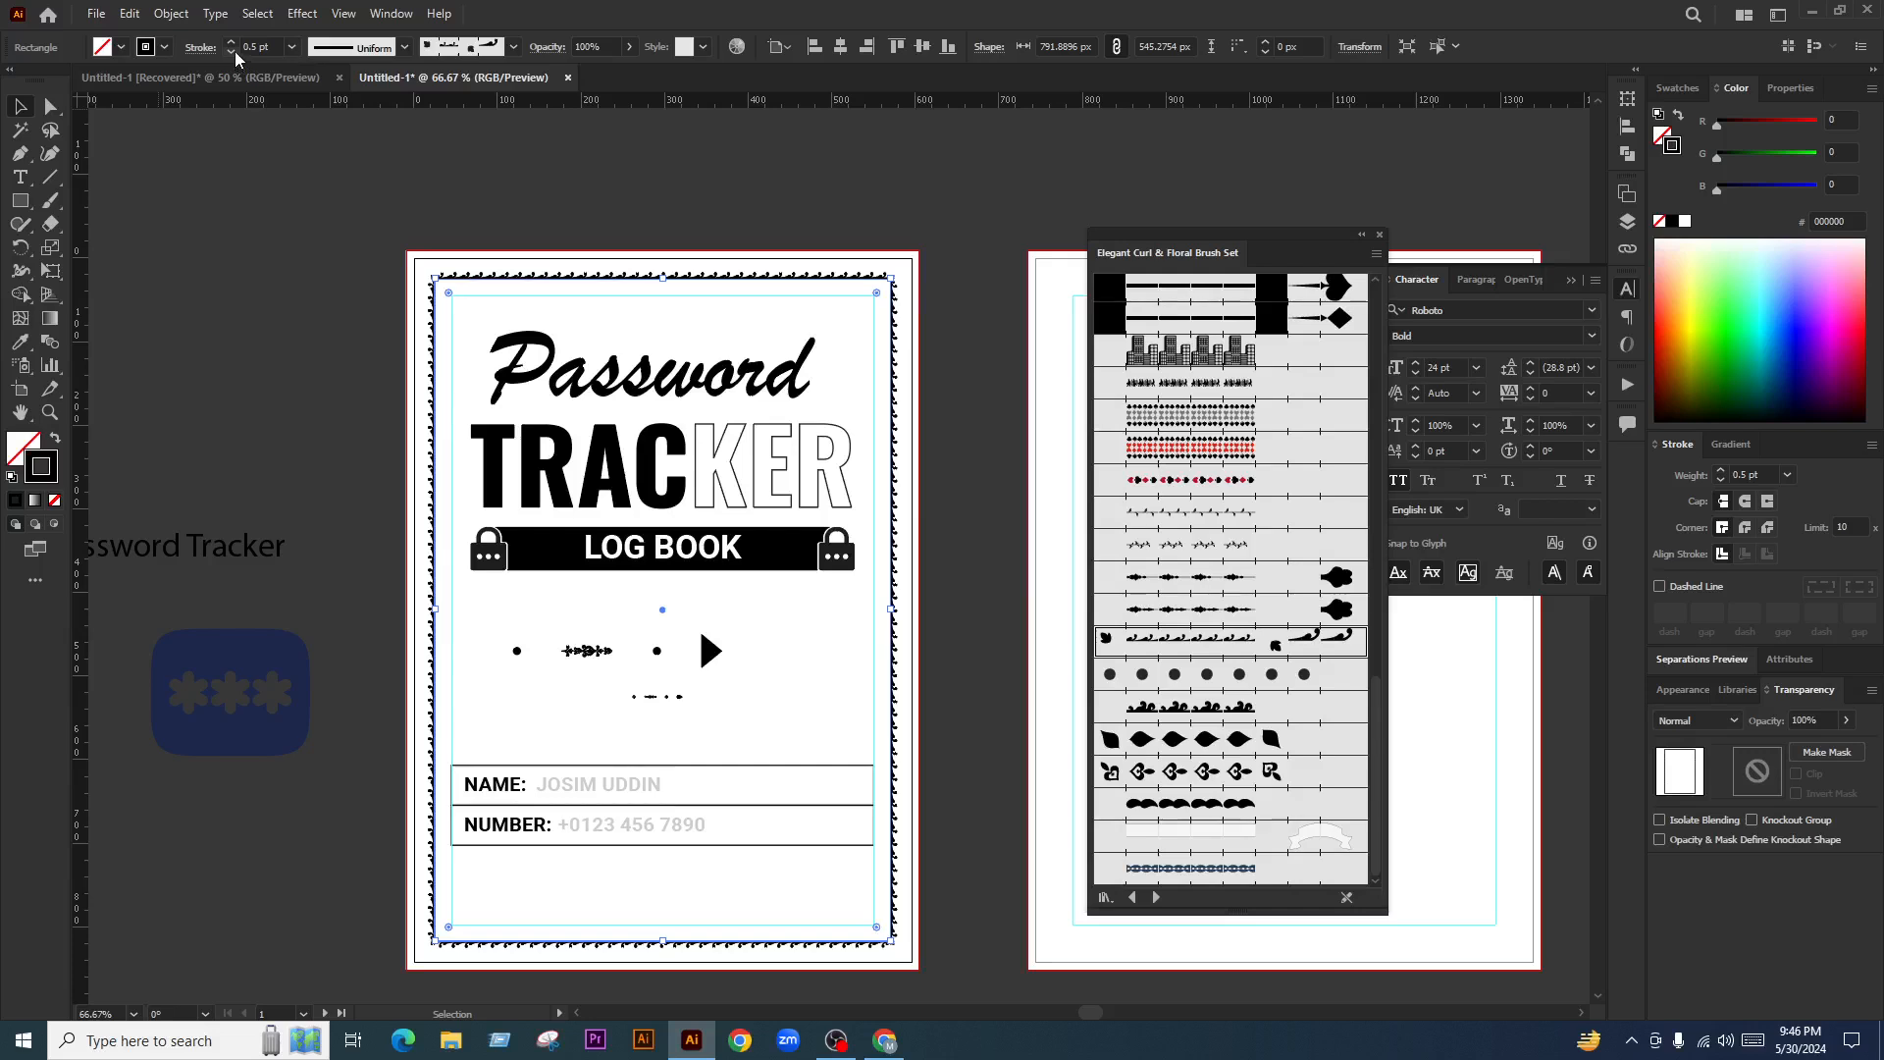
{"action": "left_click", "coordinate": [231, 43]}
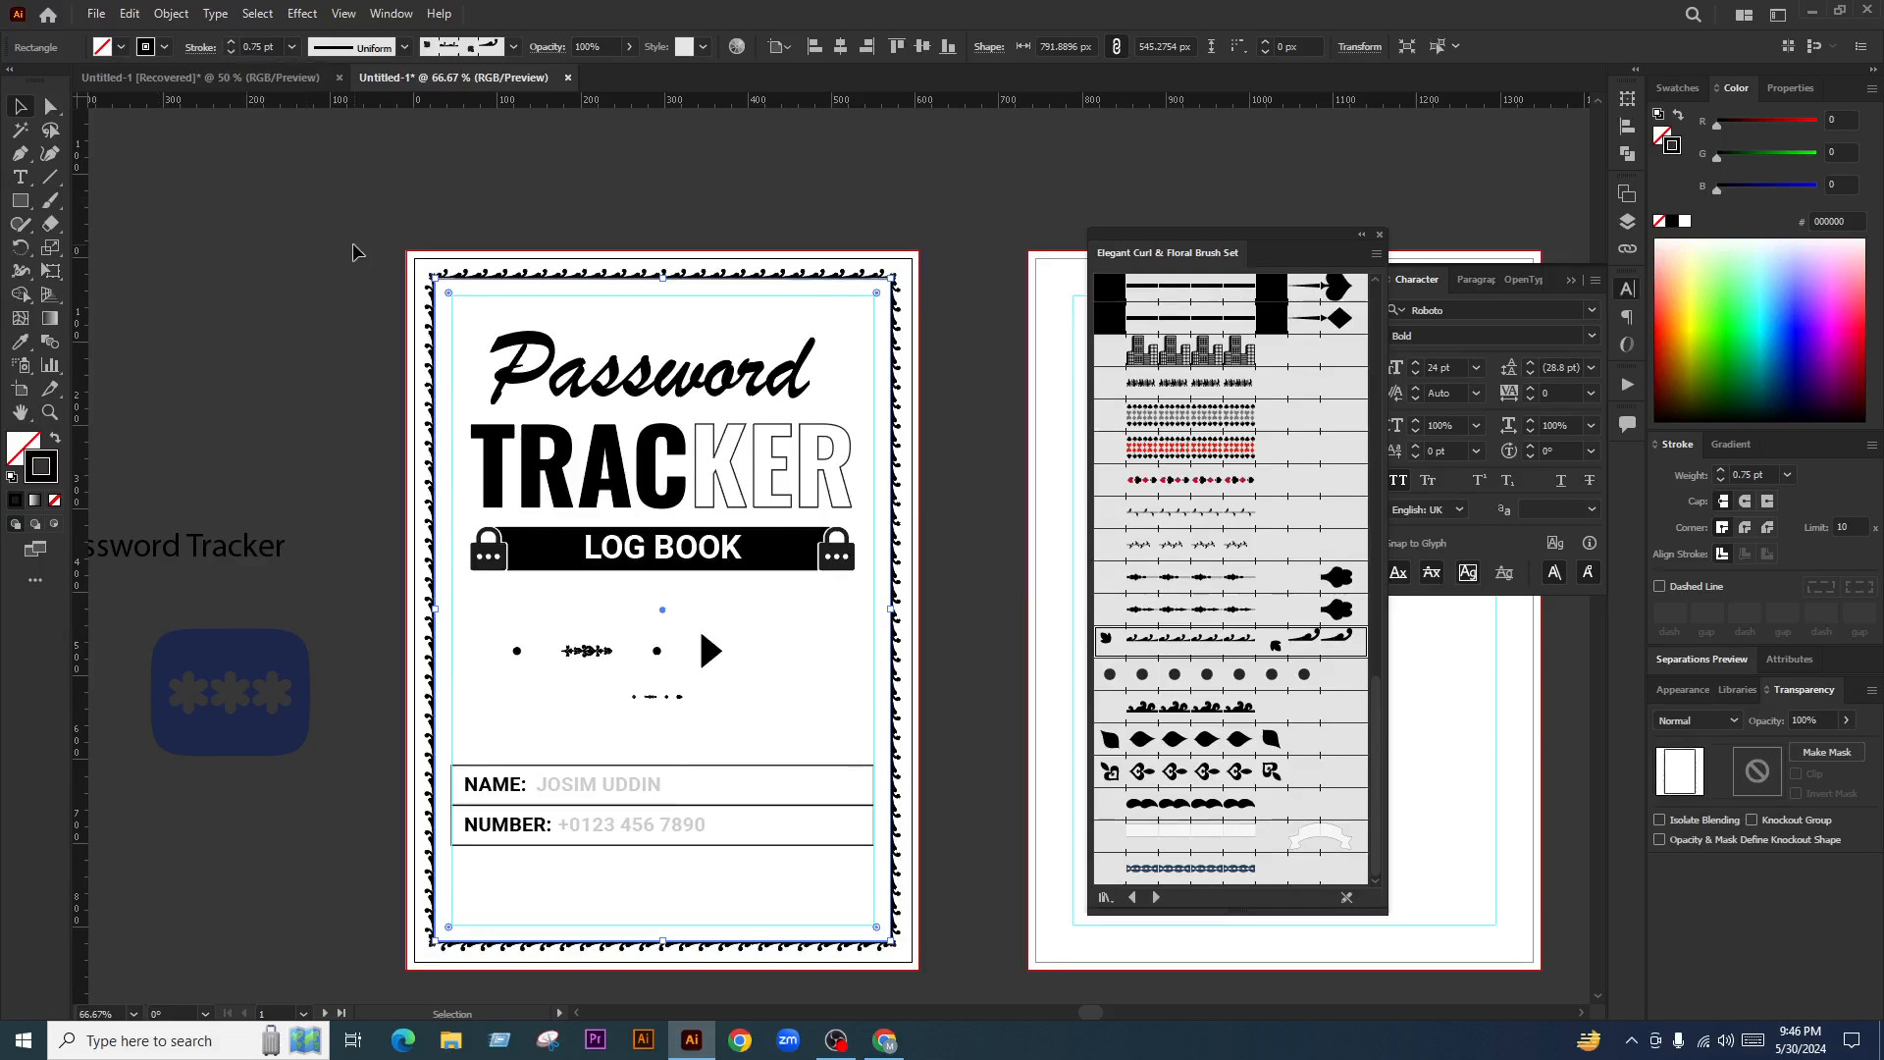
{"action": "left_click", "coordinate": [877, 196]}
{"action": "scroll", "coordinate": [736, 287], "scroll_direction": "down", "scroll_amount": 2}
{"action": "scroll", "coordinate": [748, 295], "scroll_direction": "up", "scroll_amount": 2}
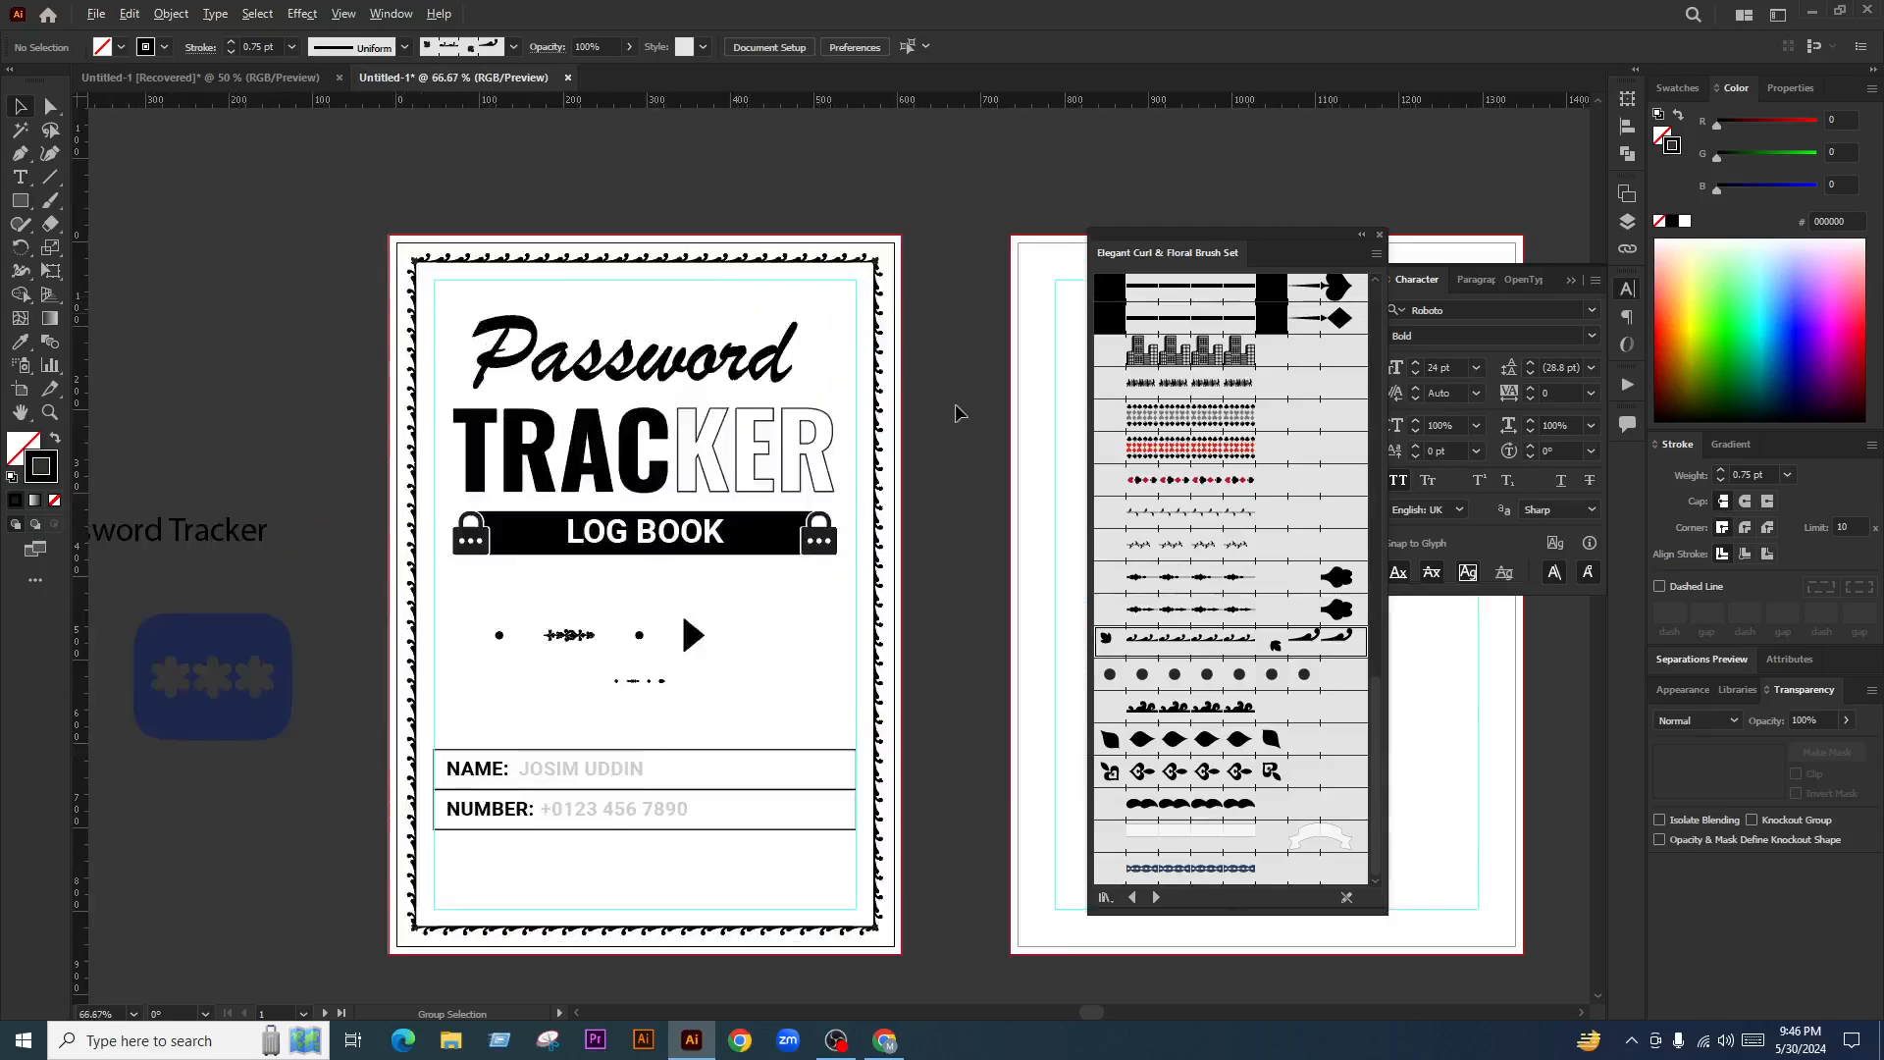
Preview the cover full screen, then return to the normal view
{"action": "key", "text": "shift+f"}
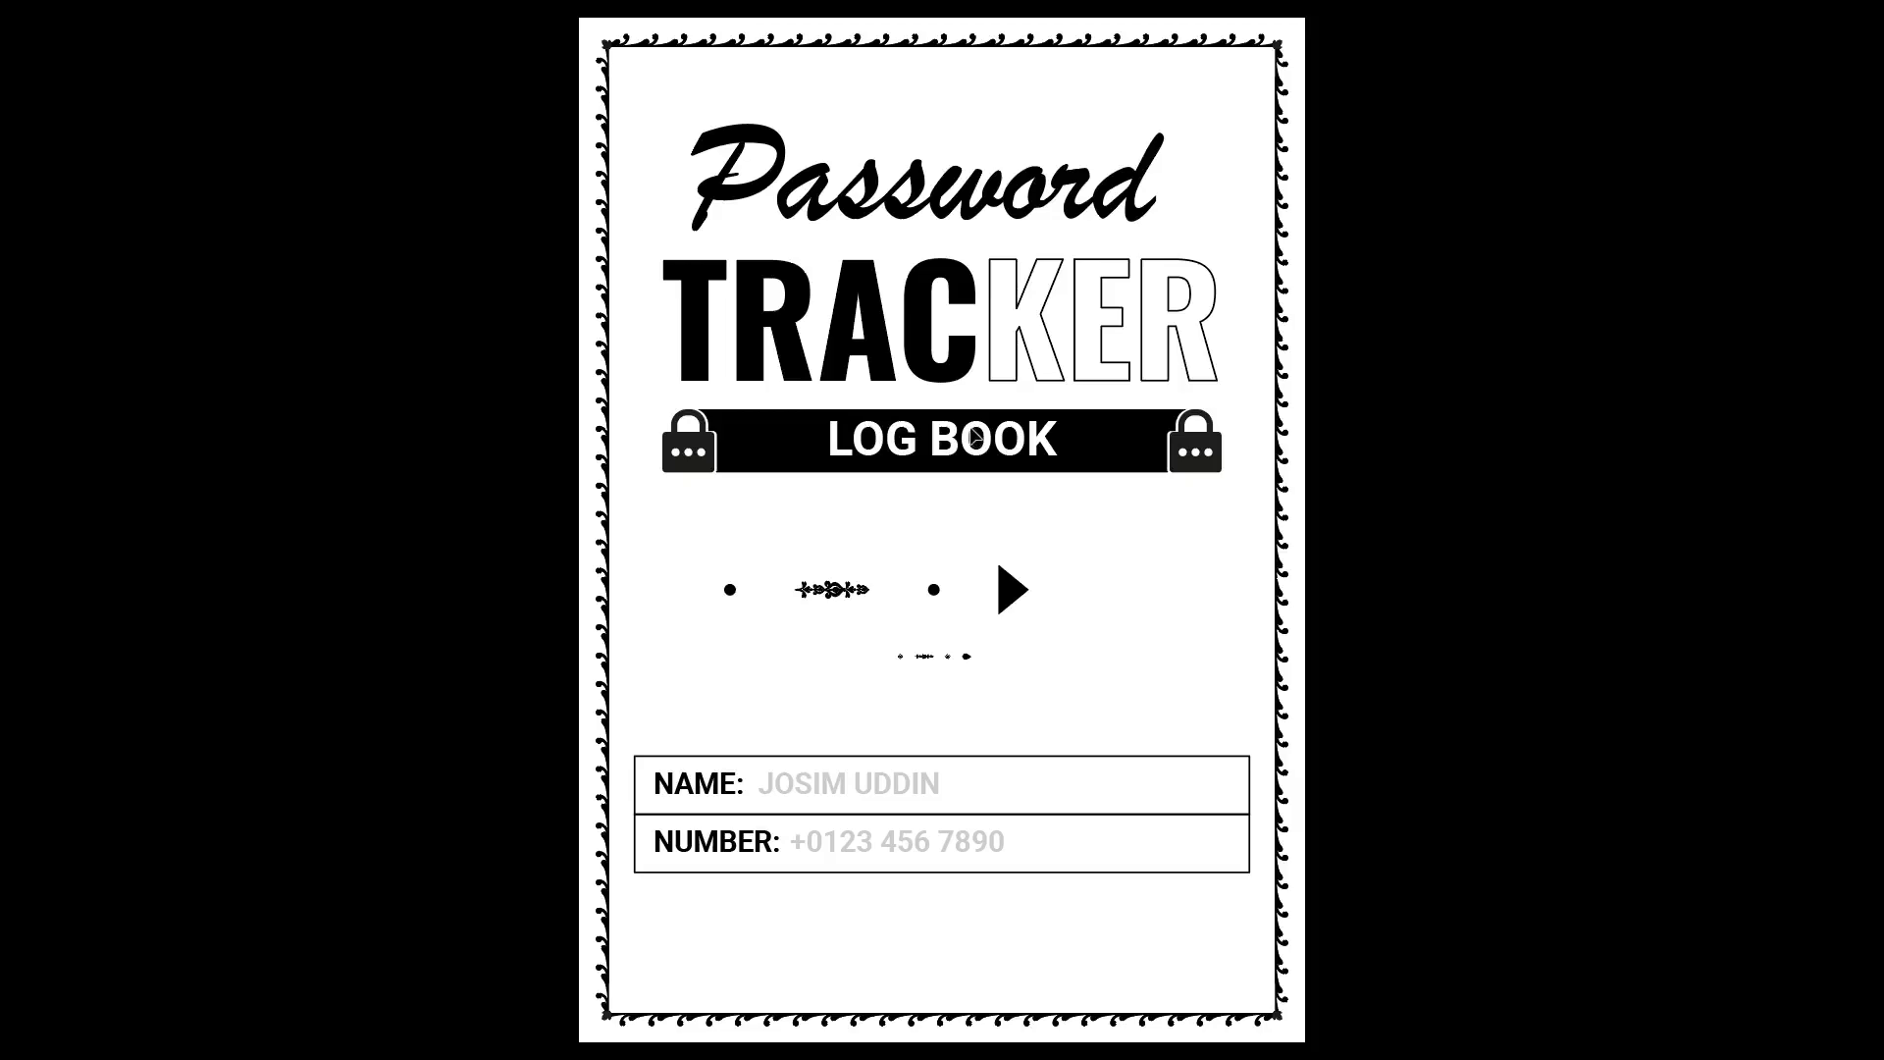
{"action": "key", "text": "Escape"}
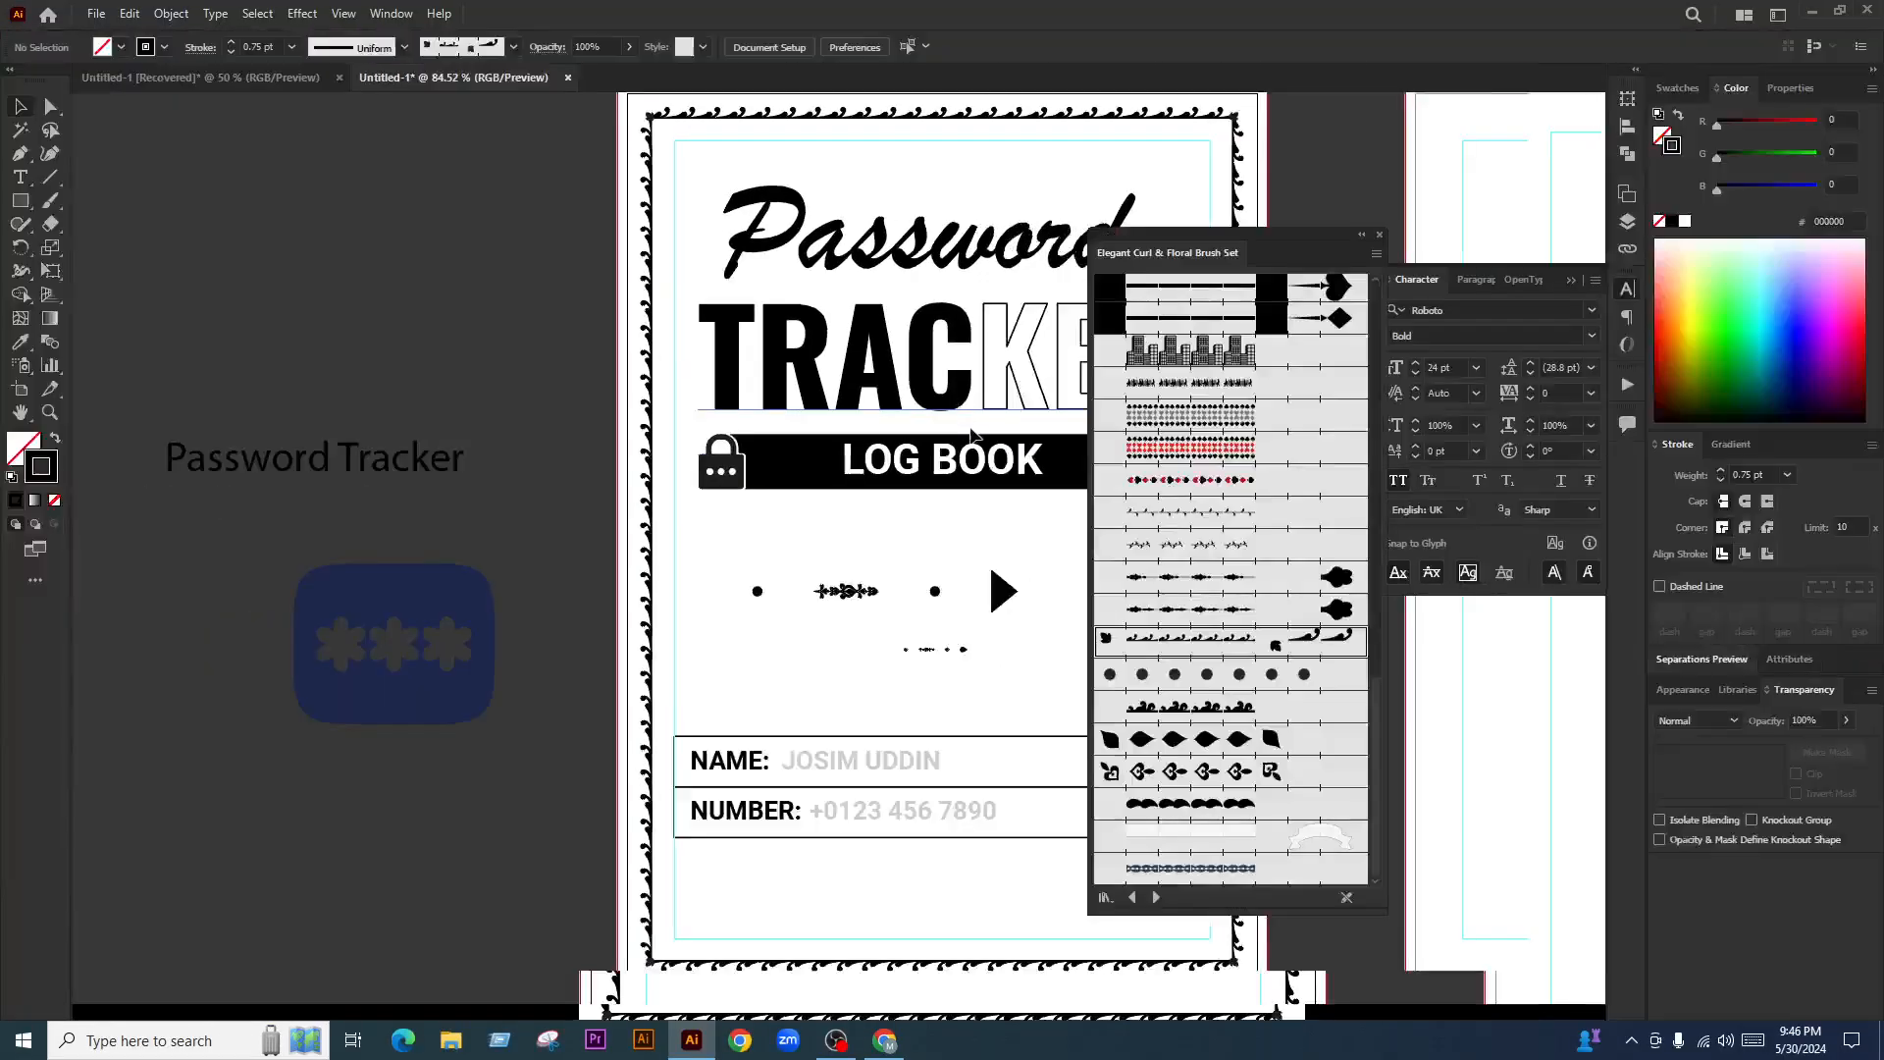
{"action": "scroll", "coordinate": [708, 458], "scroll_direction": "up", "scroll_amount": 2}
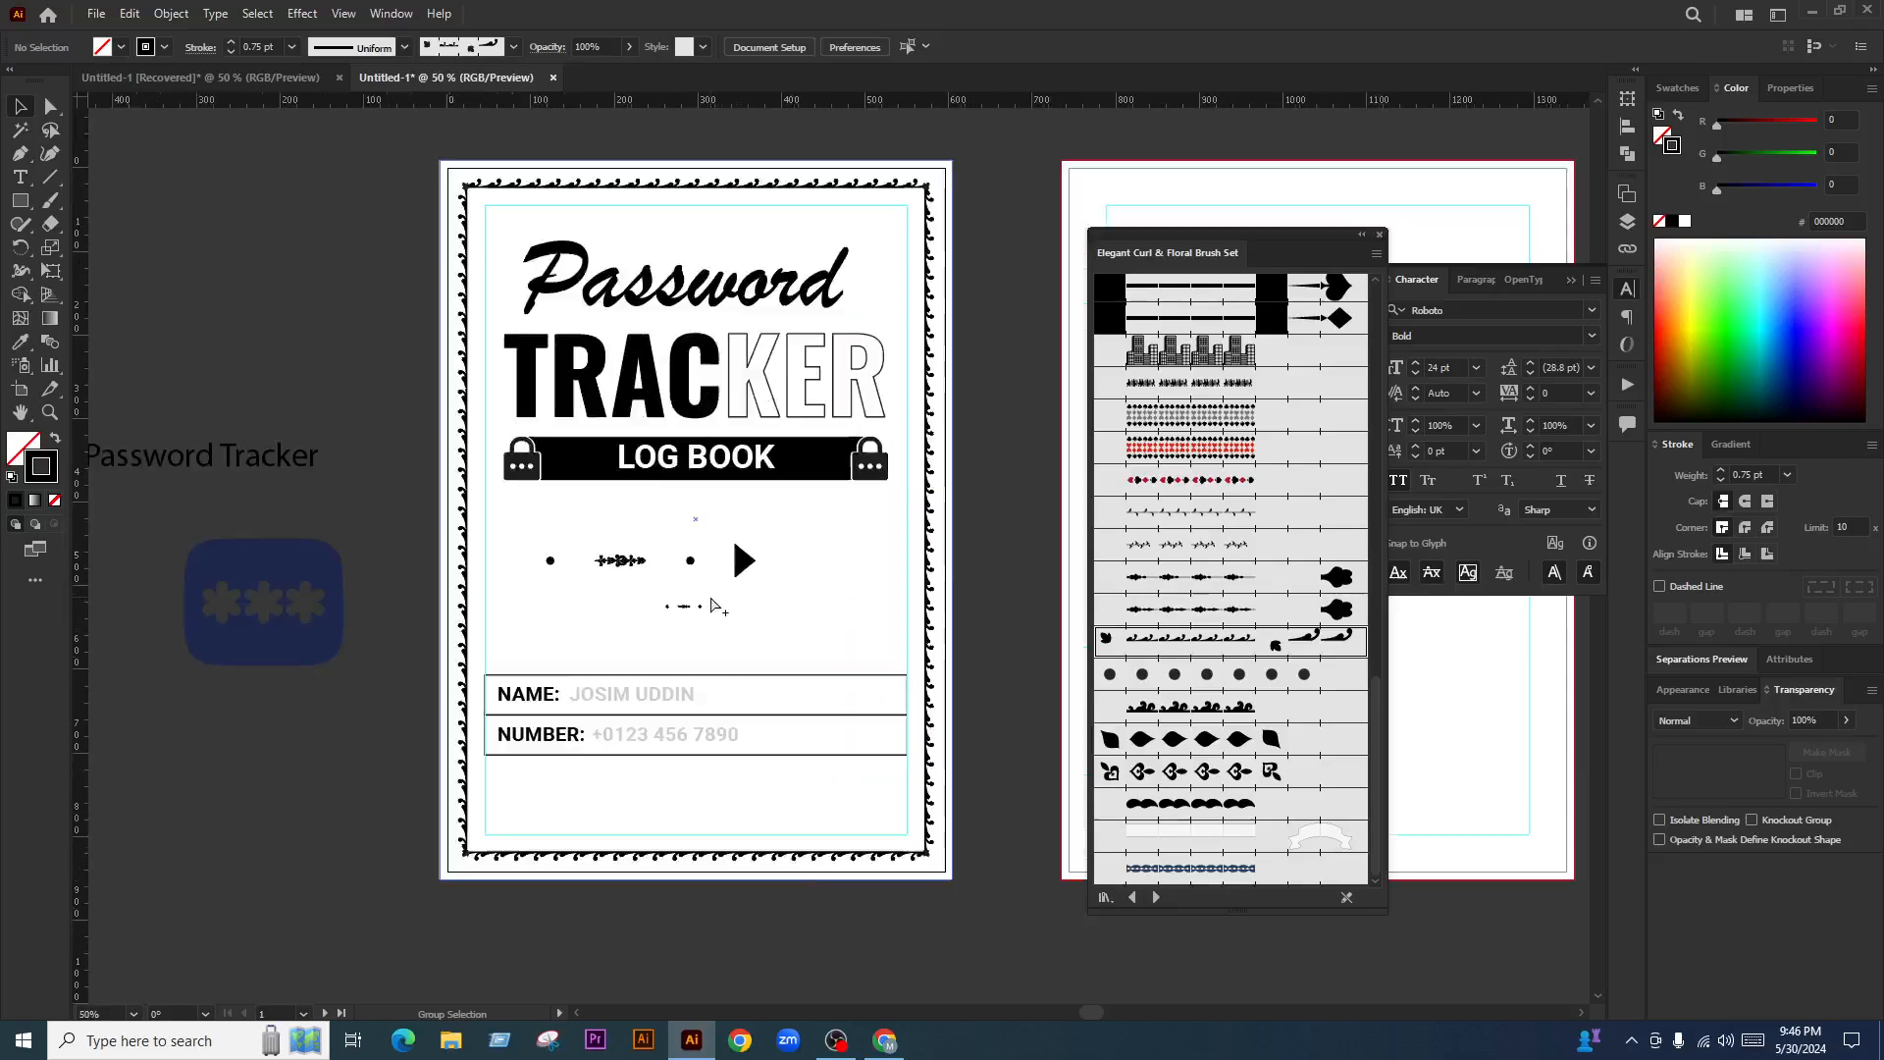
Delete the dots-and-arrow row and the small dotted ornament below LOG BOOK
{"action": "left_click", "coordinate": [743, 561]}
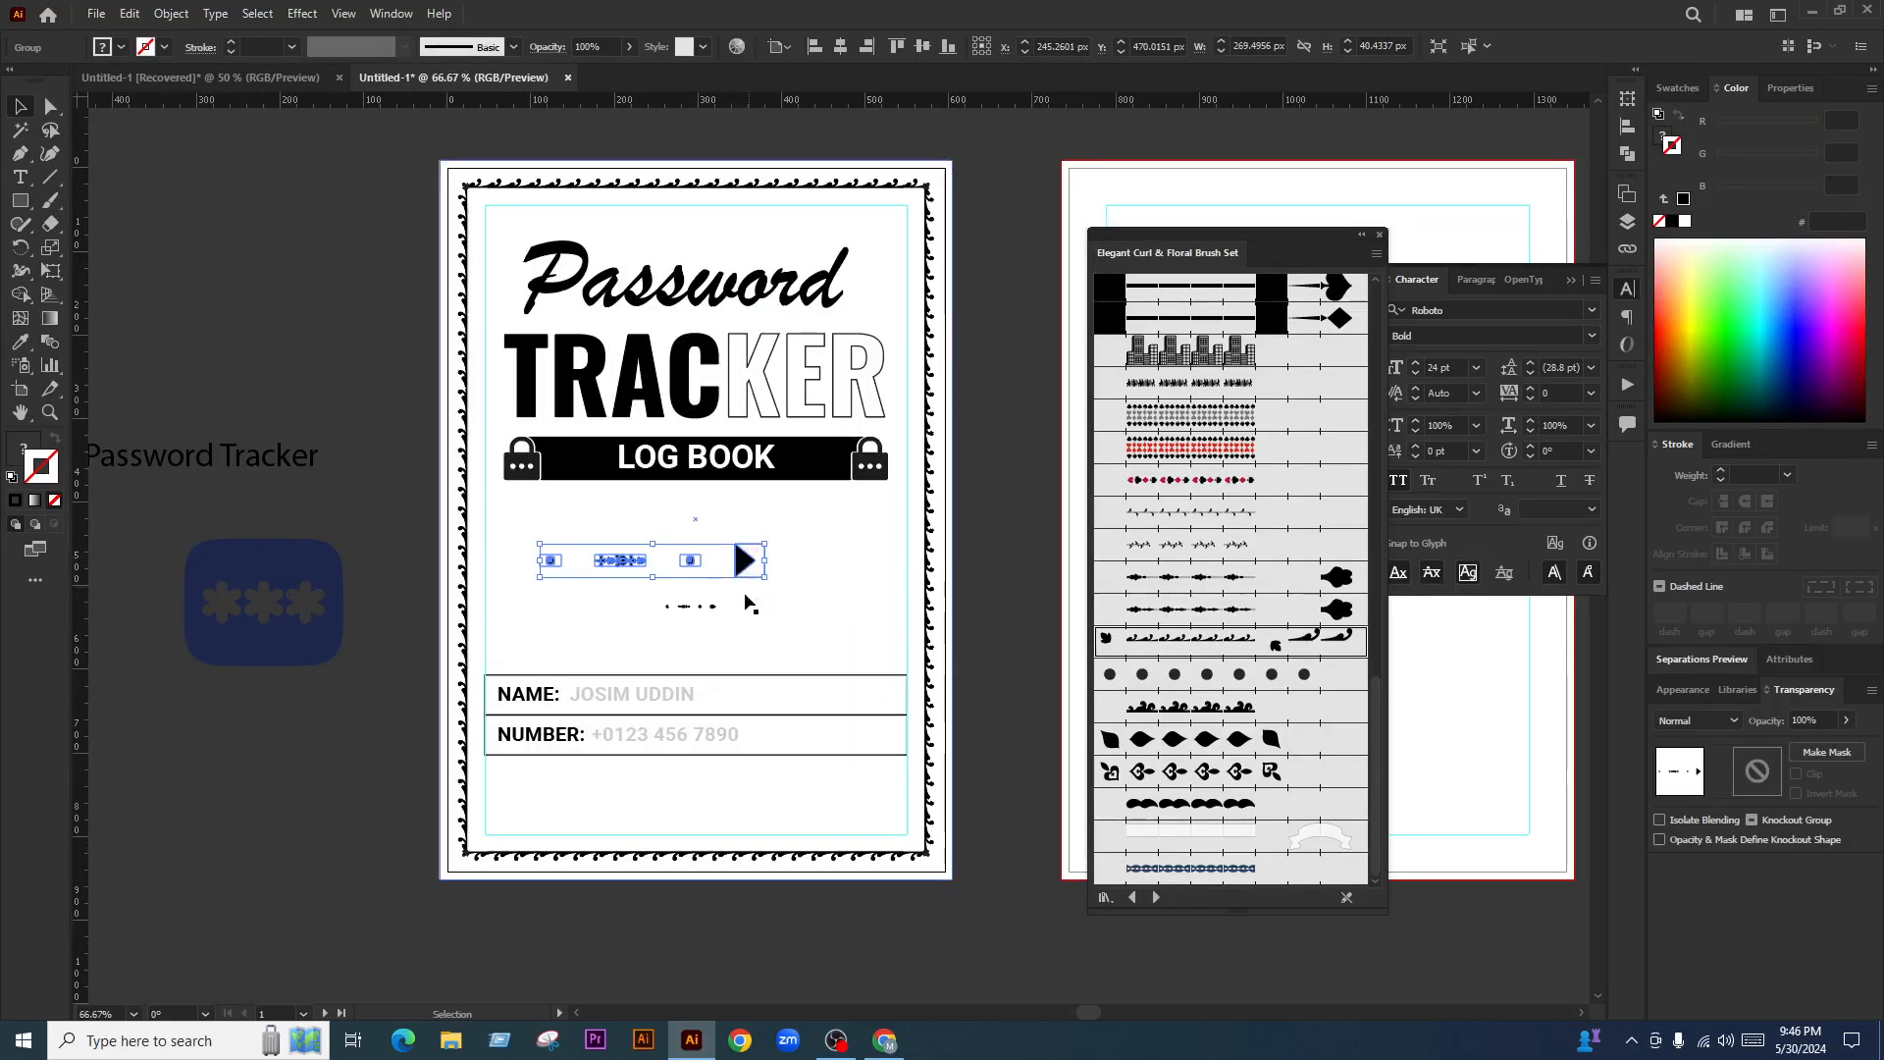
{"action": "left_click", "coordinate": [713, 608]}
{"action": "key", "text": "Delete"}
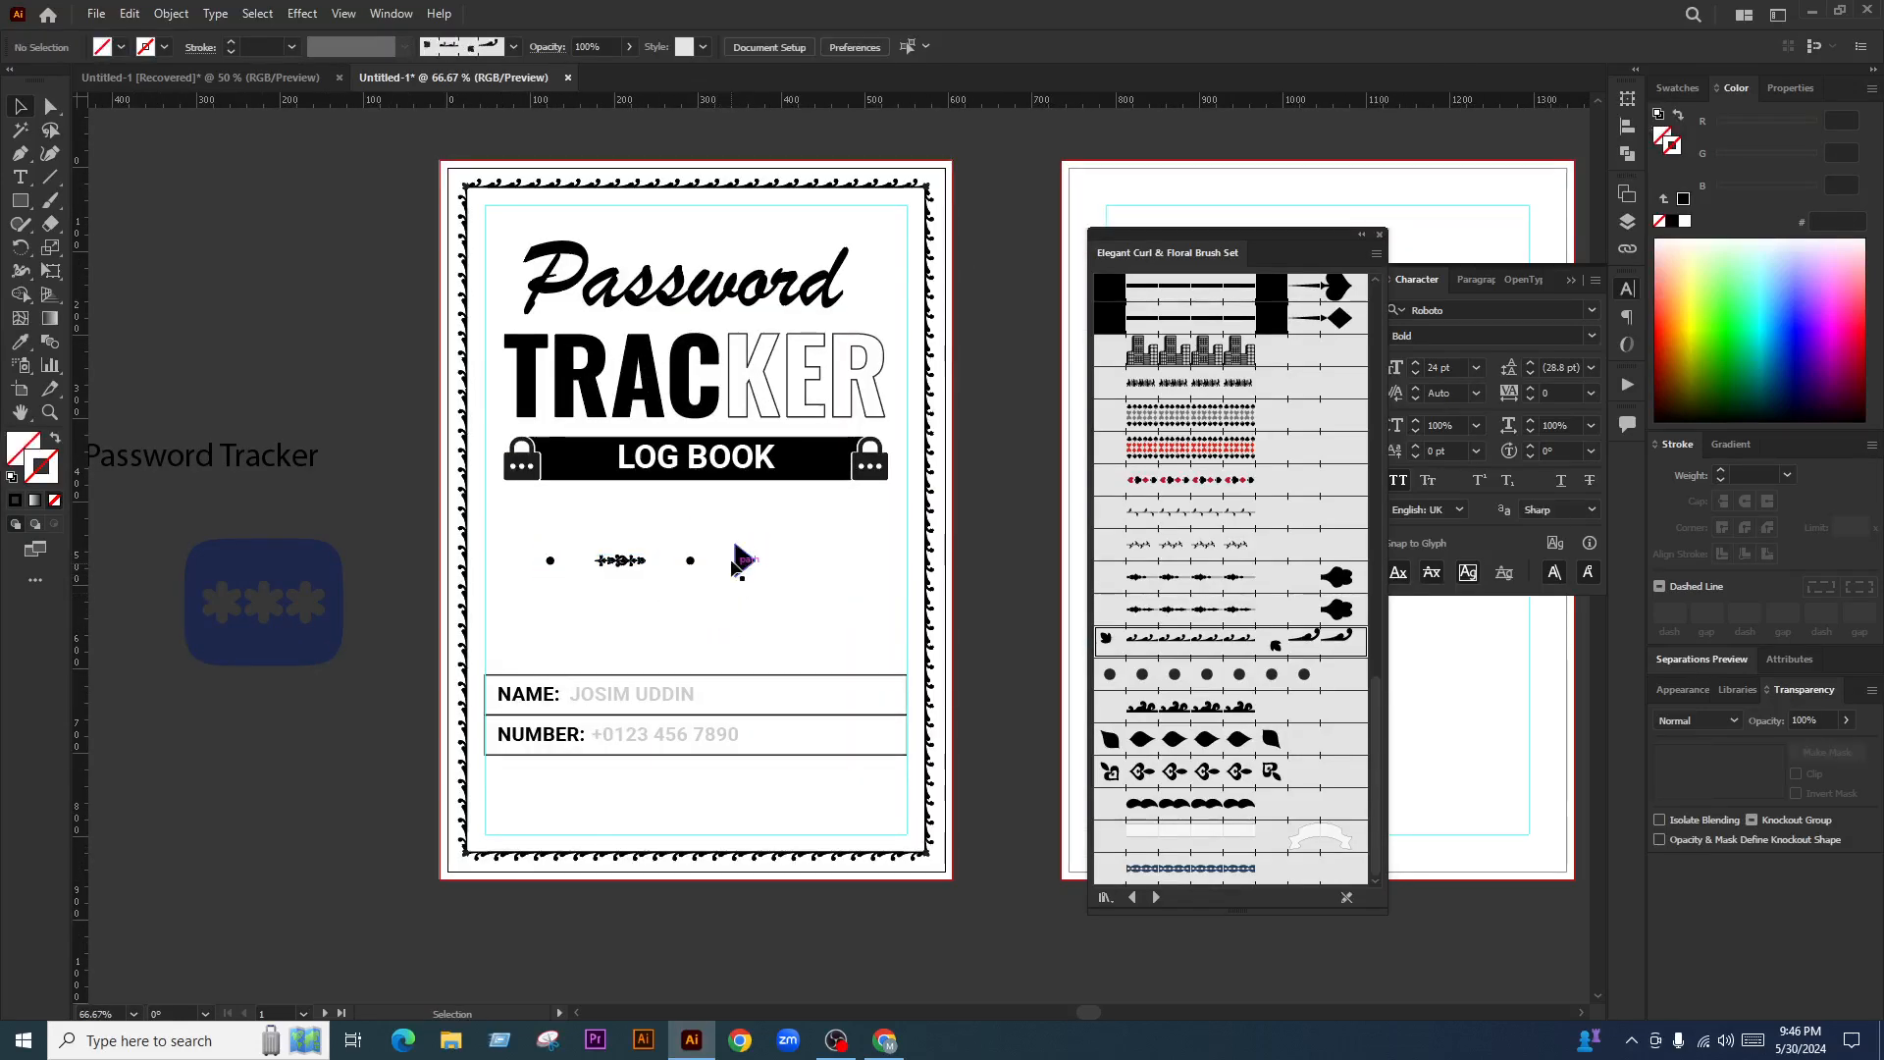
{"action": "left_click", "coordinate": [738, 561]}
{"action": "key", "text": "Delete"}
Delete the side Password Tracker text, test the asterisk below LOG BOOK, then go to IconScout
{"action": "left_click", "coordinate": [278, 560]}
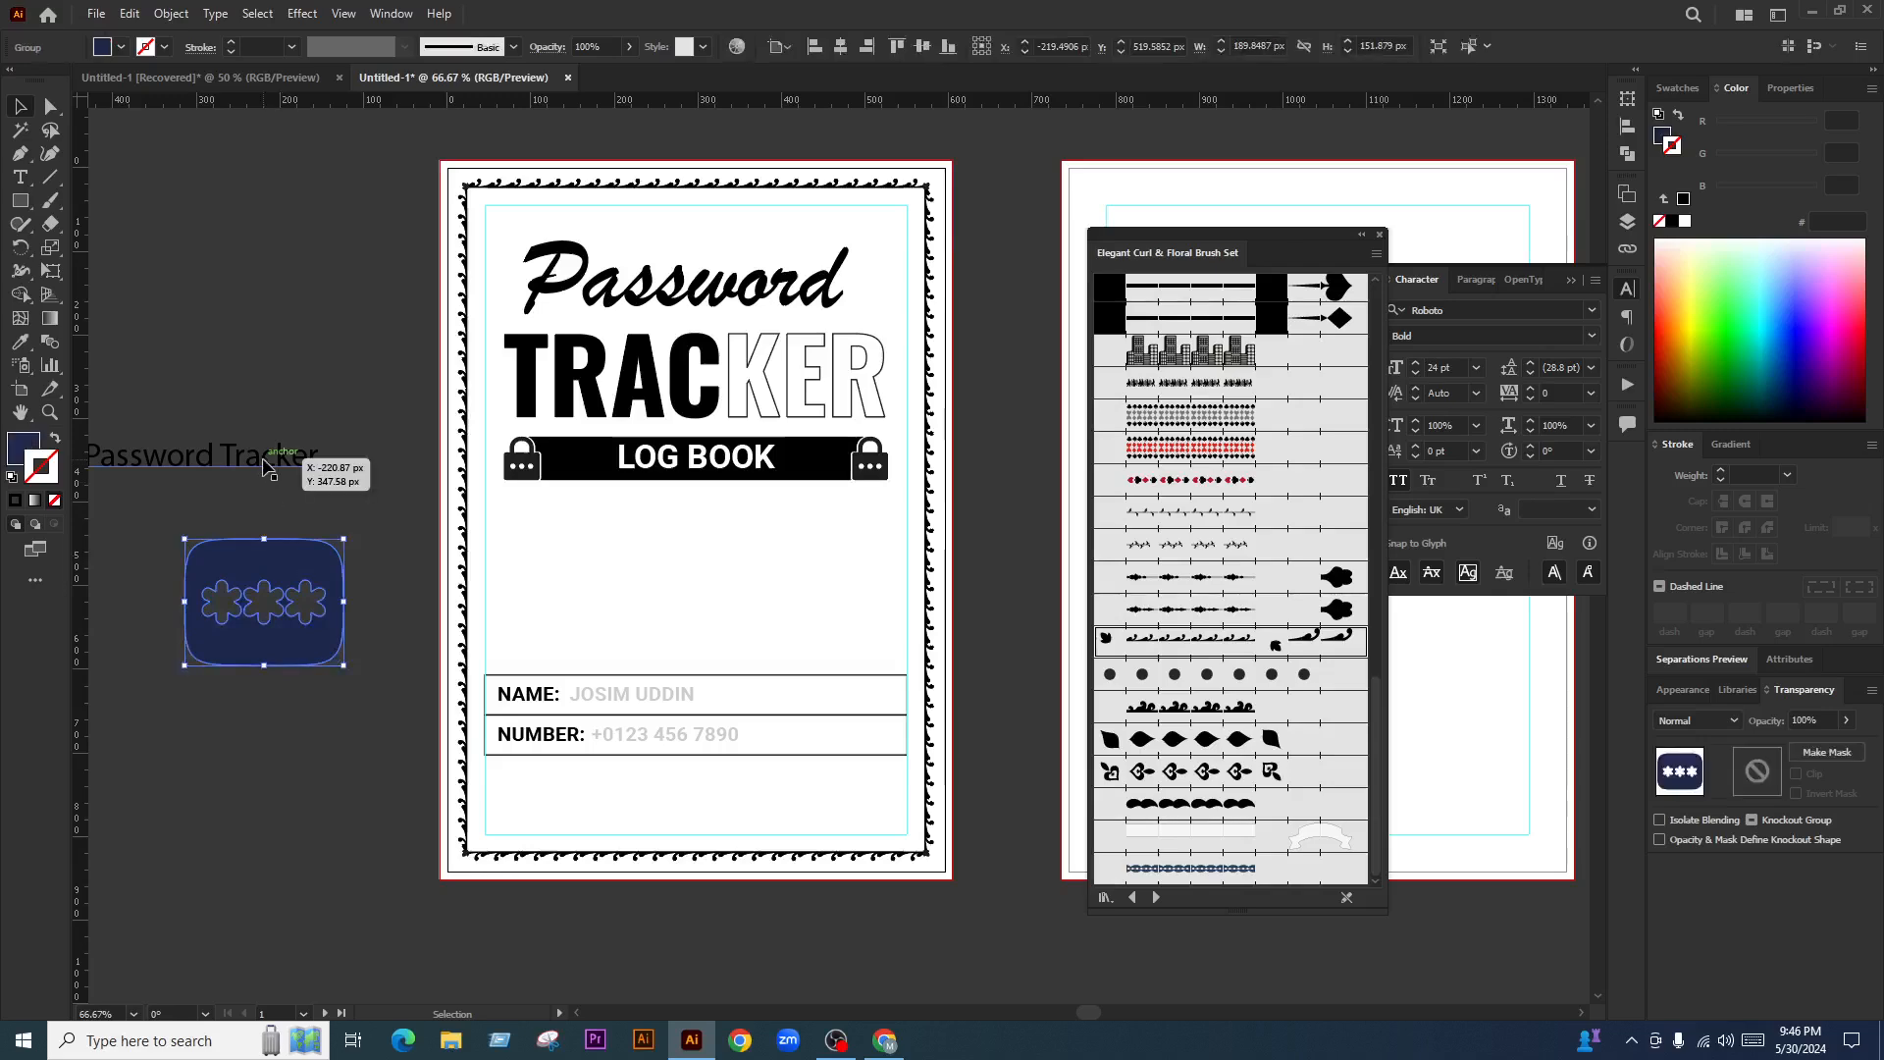
{"action": "left_click", "coordinate": [270, 461]}
{"action": "key", "text": "Delete"}
{"action": "left_click_drag", "start_coordinate": [287, 575], "coordinate": [191, 567]}
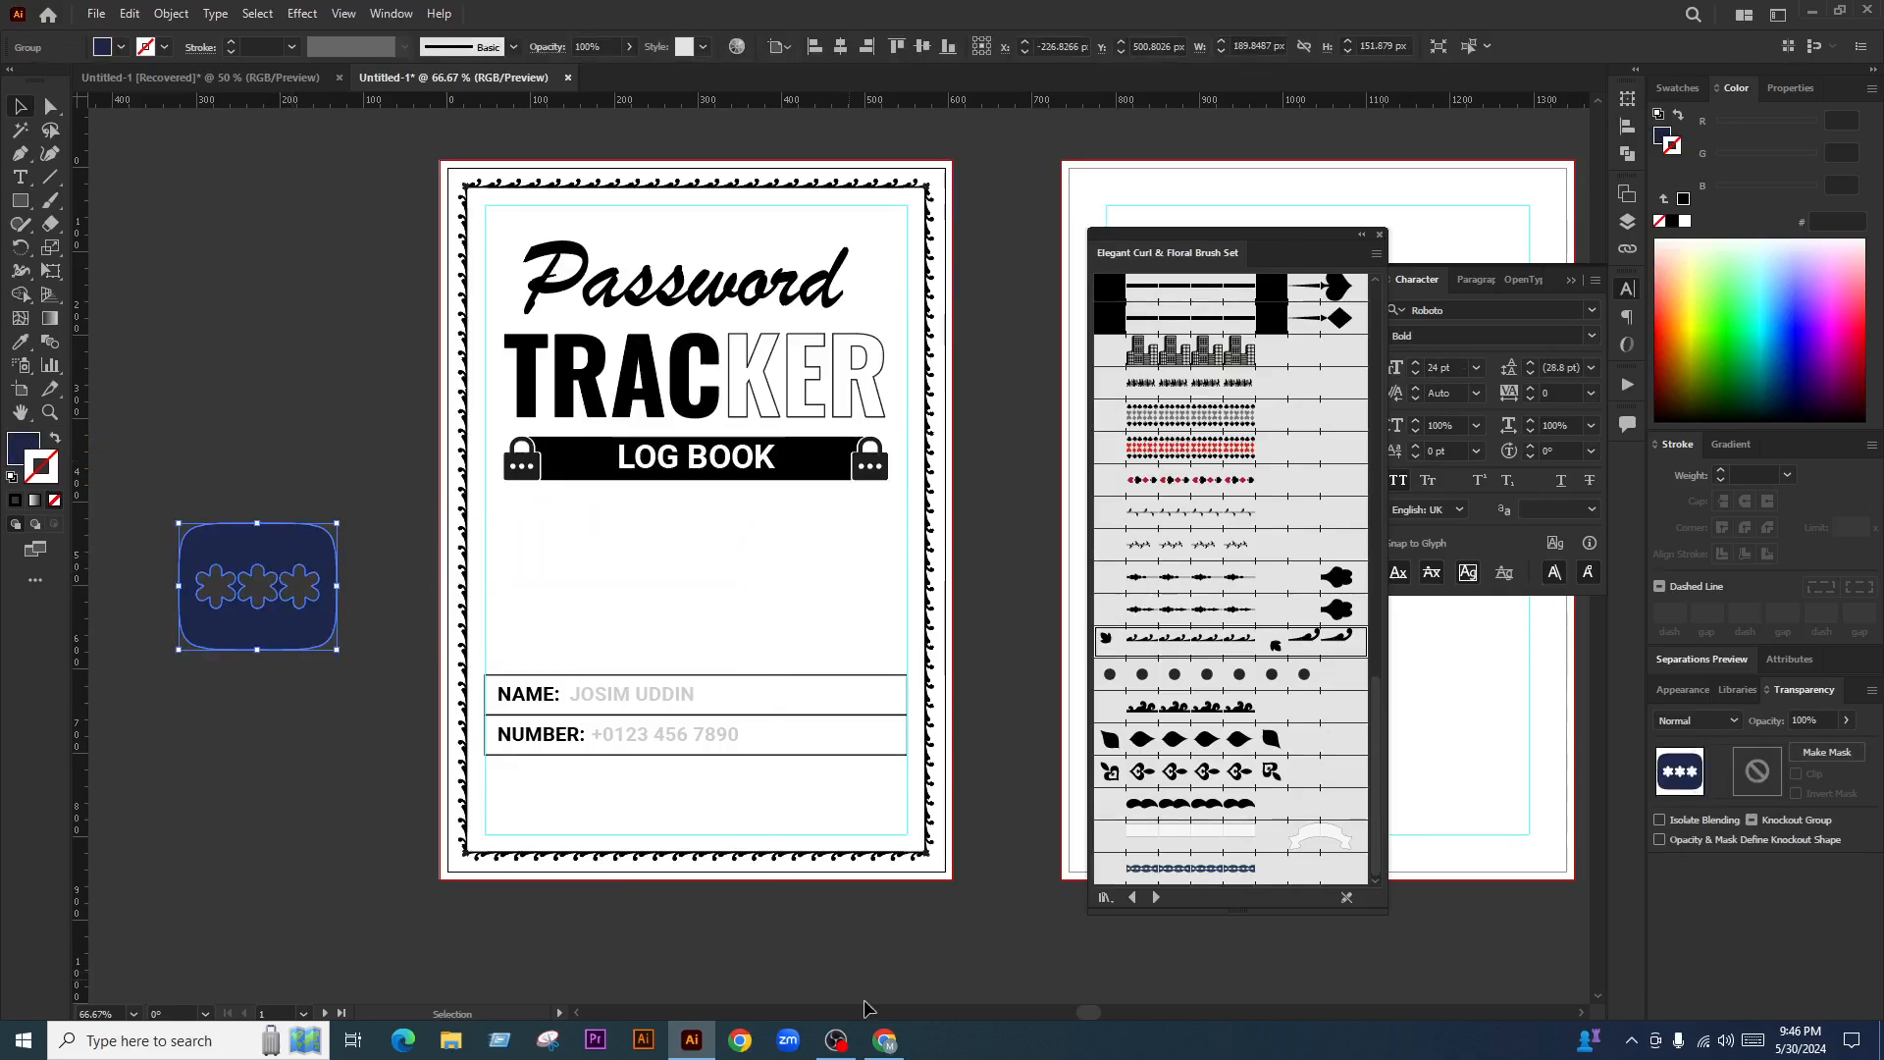
{"action": "left_click", "coordinate": [372, 690]}
{"action": "left_click", "coordinate": [884, 1040]}
{"action": "left_click", "coordinate": [1636, 25]}
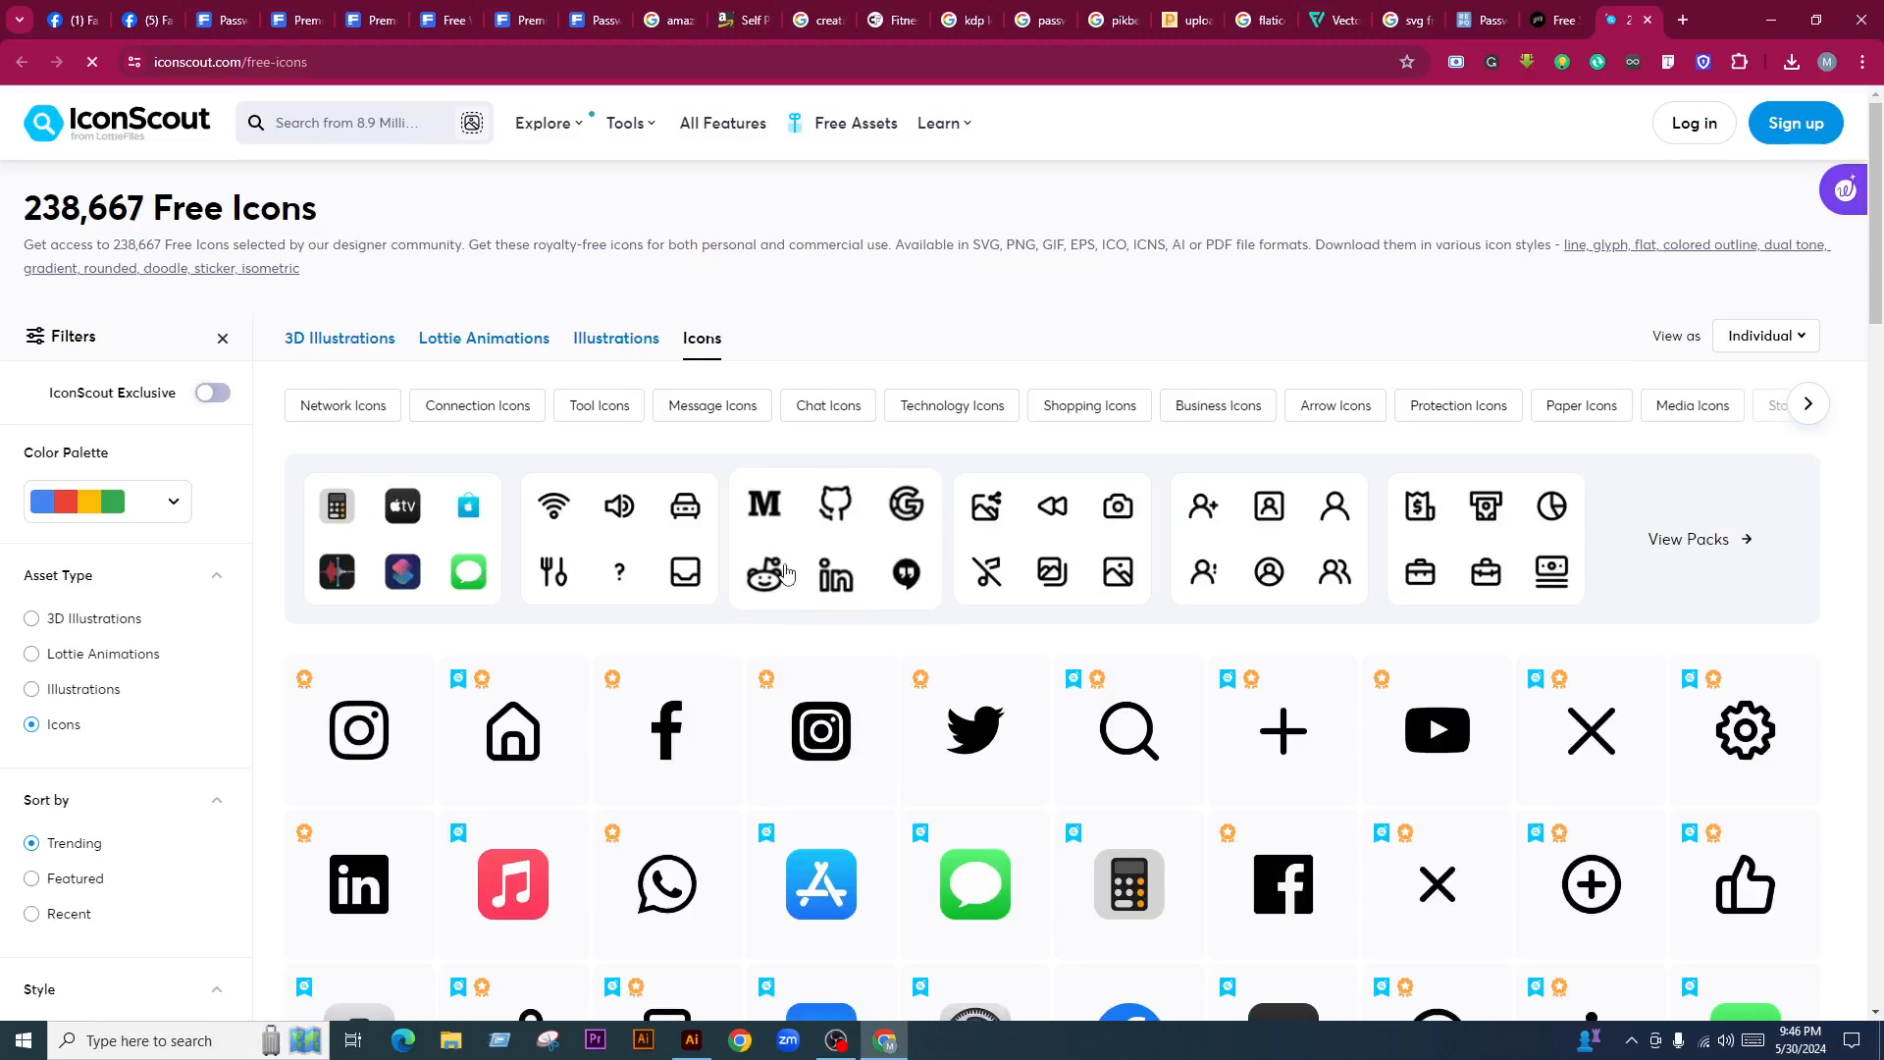
Browse IconScout's free icons, then move via the Reshot tab to SVG Repo's password icon page
{"action": "left_click", "coordinate": [379, 133]}
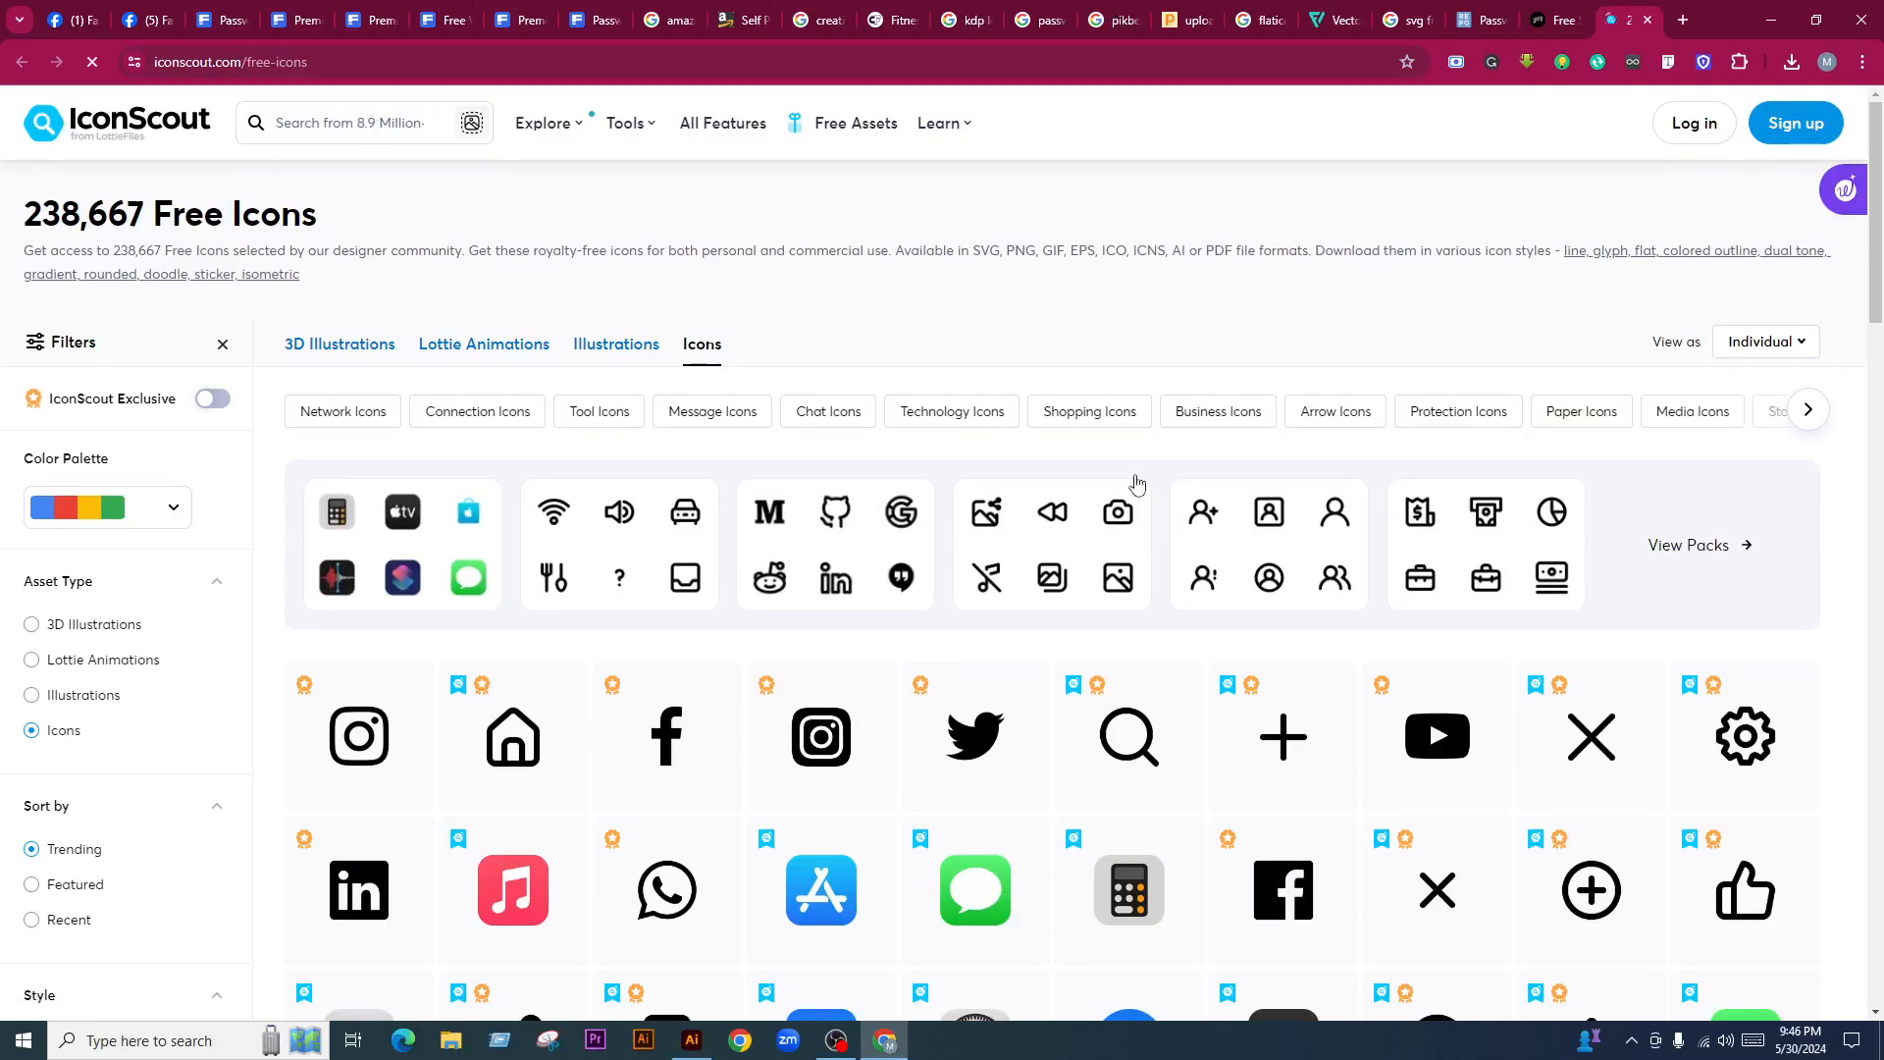
{"action": "scroll", "coordinate": [1295, 706], "scroll_direction": "down", "scroll_amount": 5}
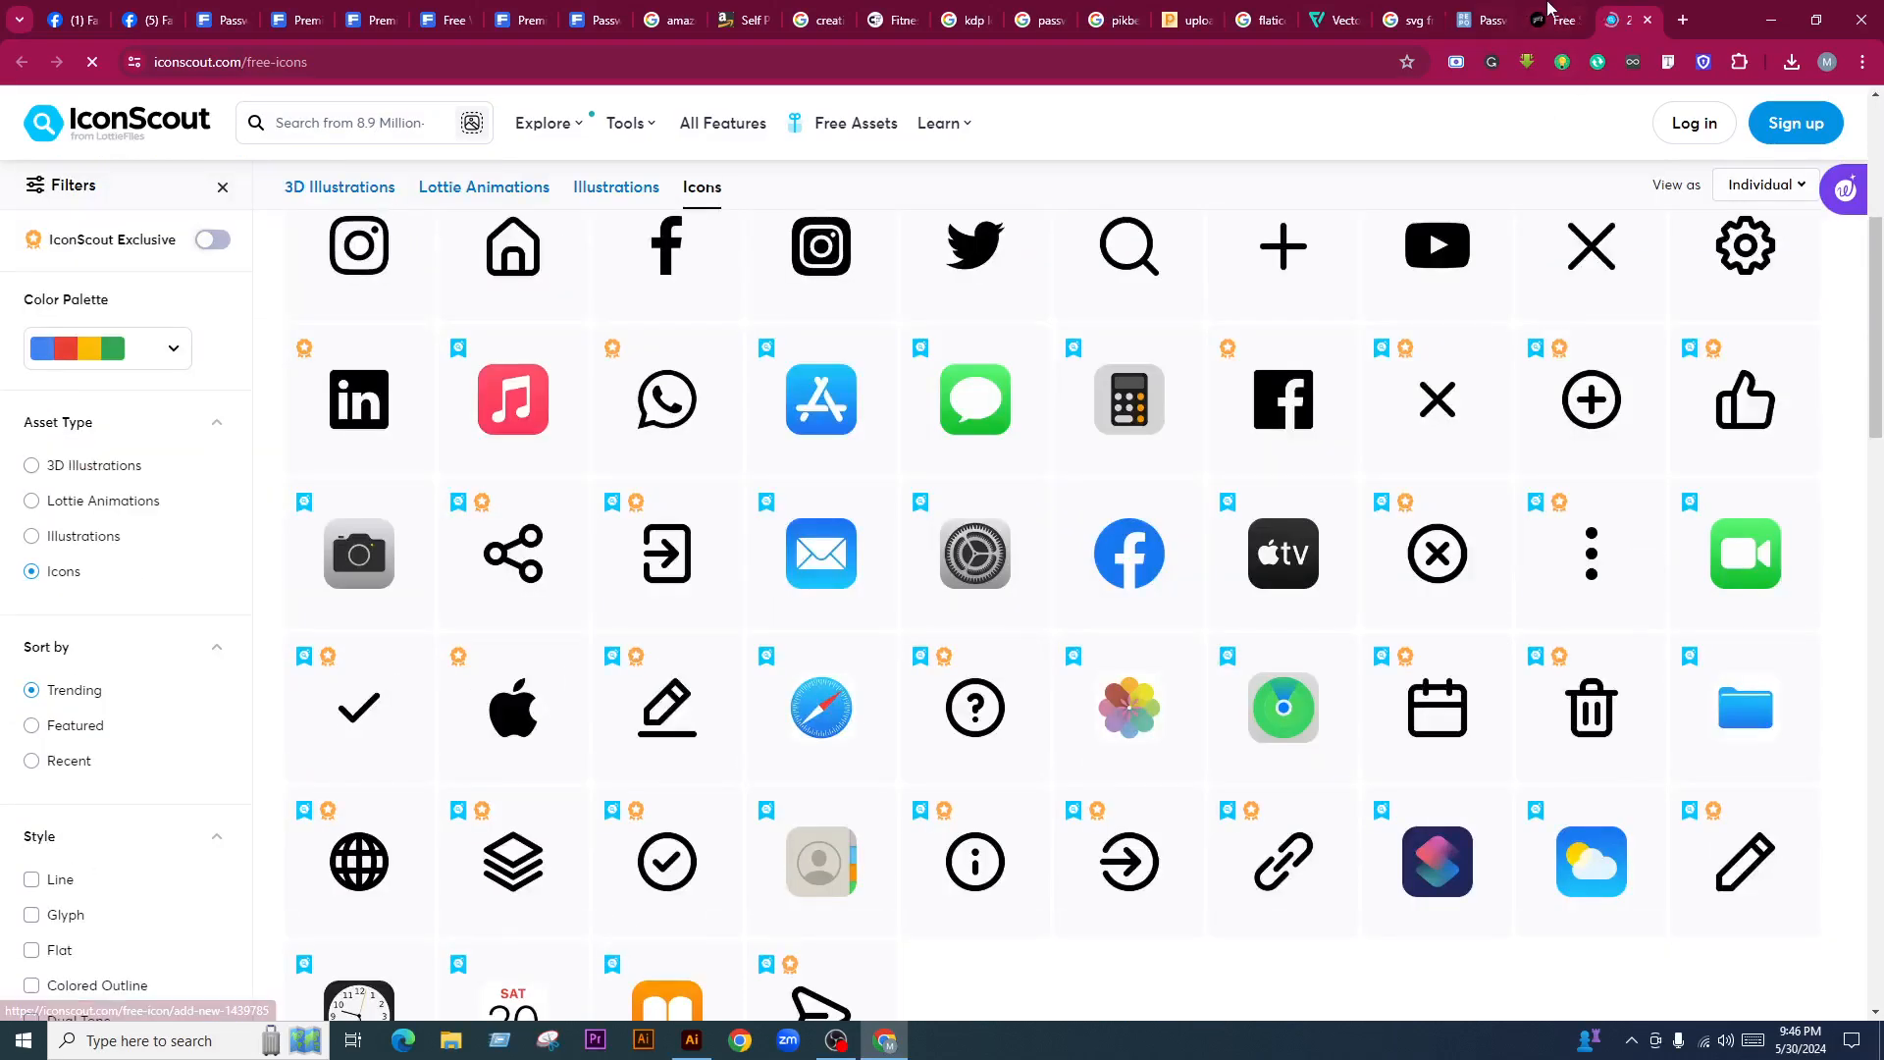
{"action": "left_click", "coordinate": [1540, 8]}
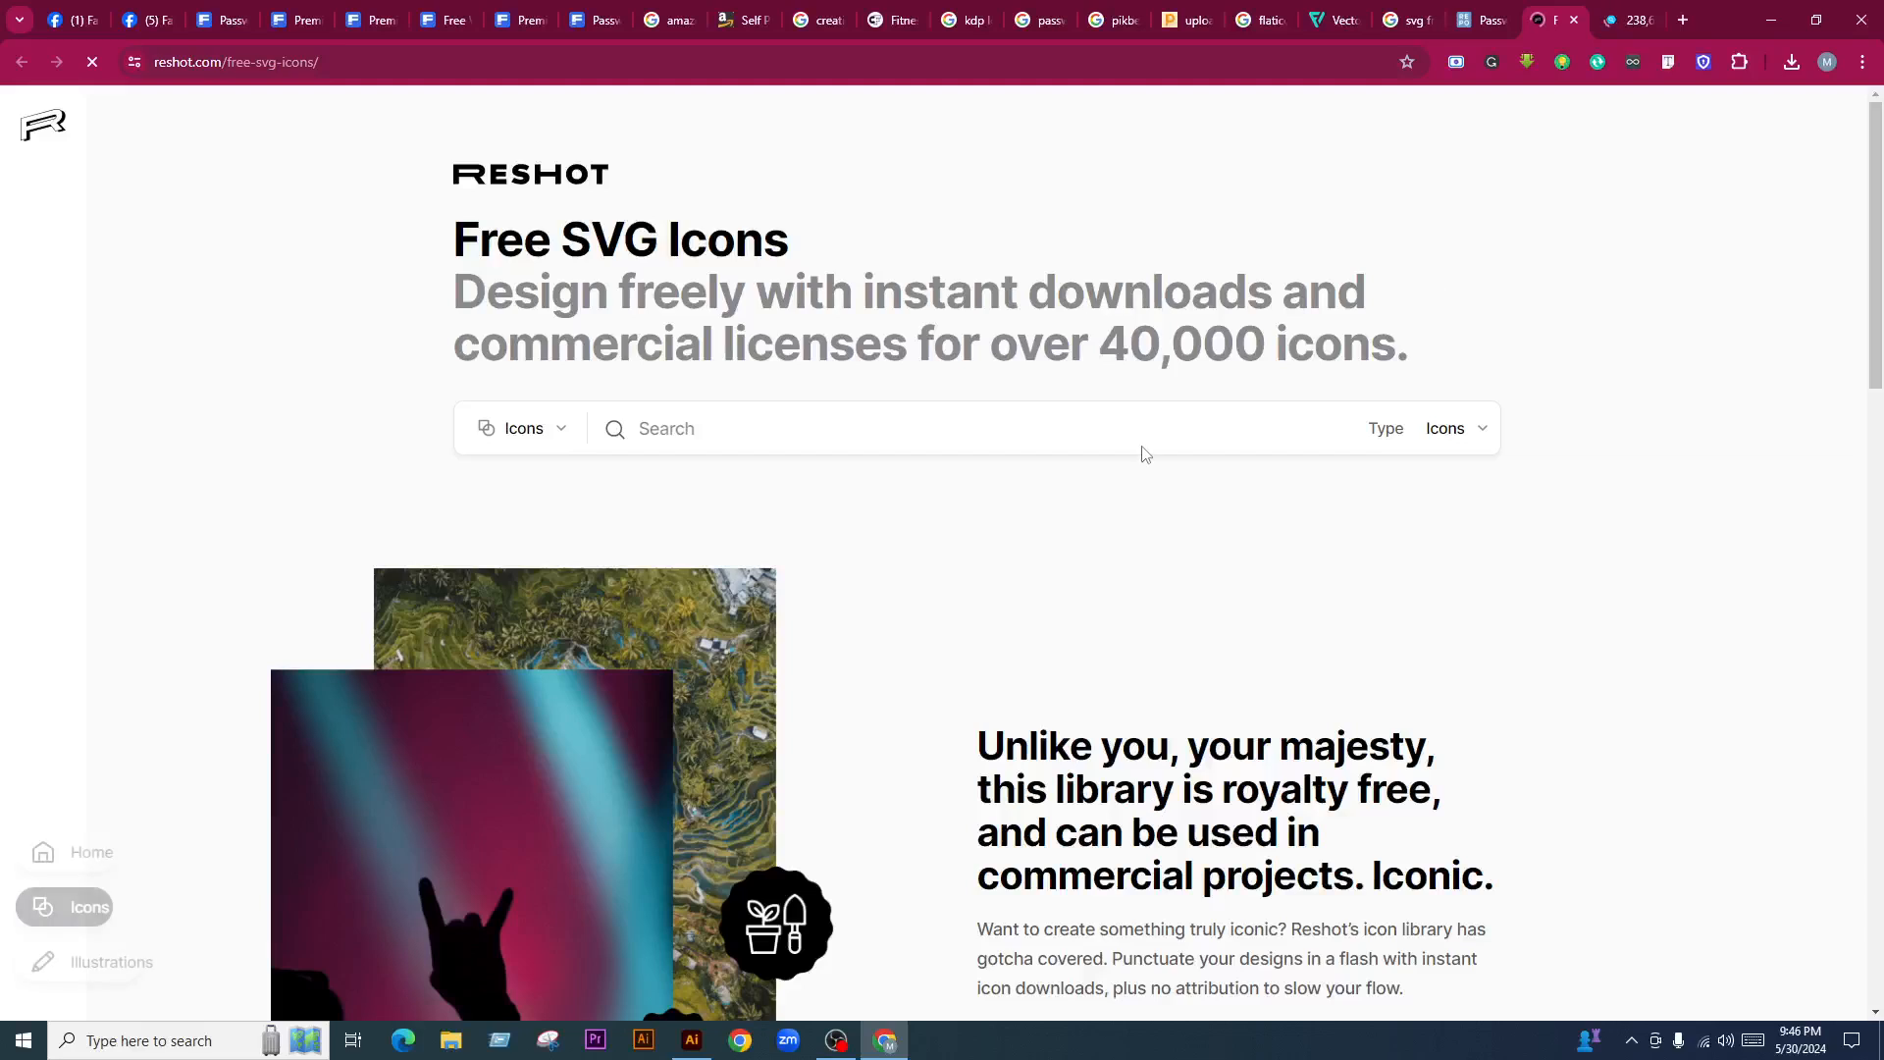
{"action": "left_click", "coordinate": [1481, 19]}
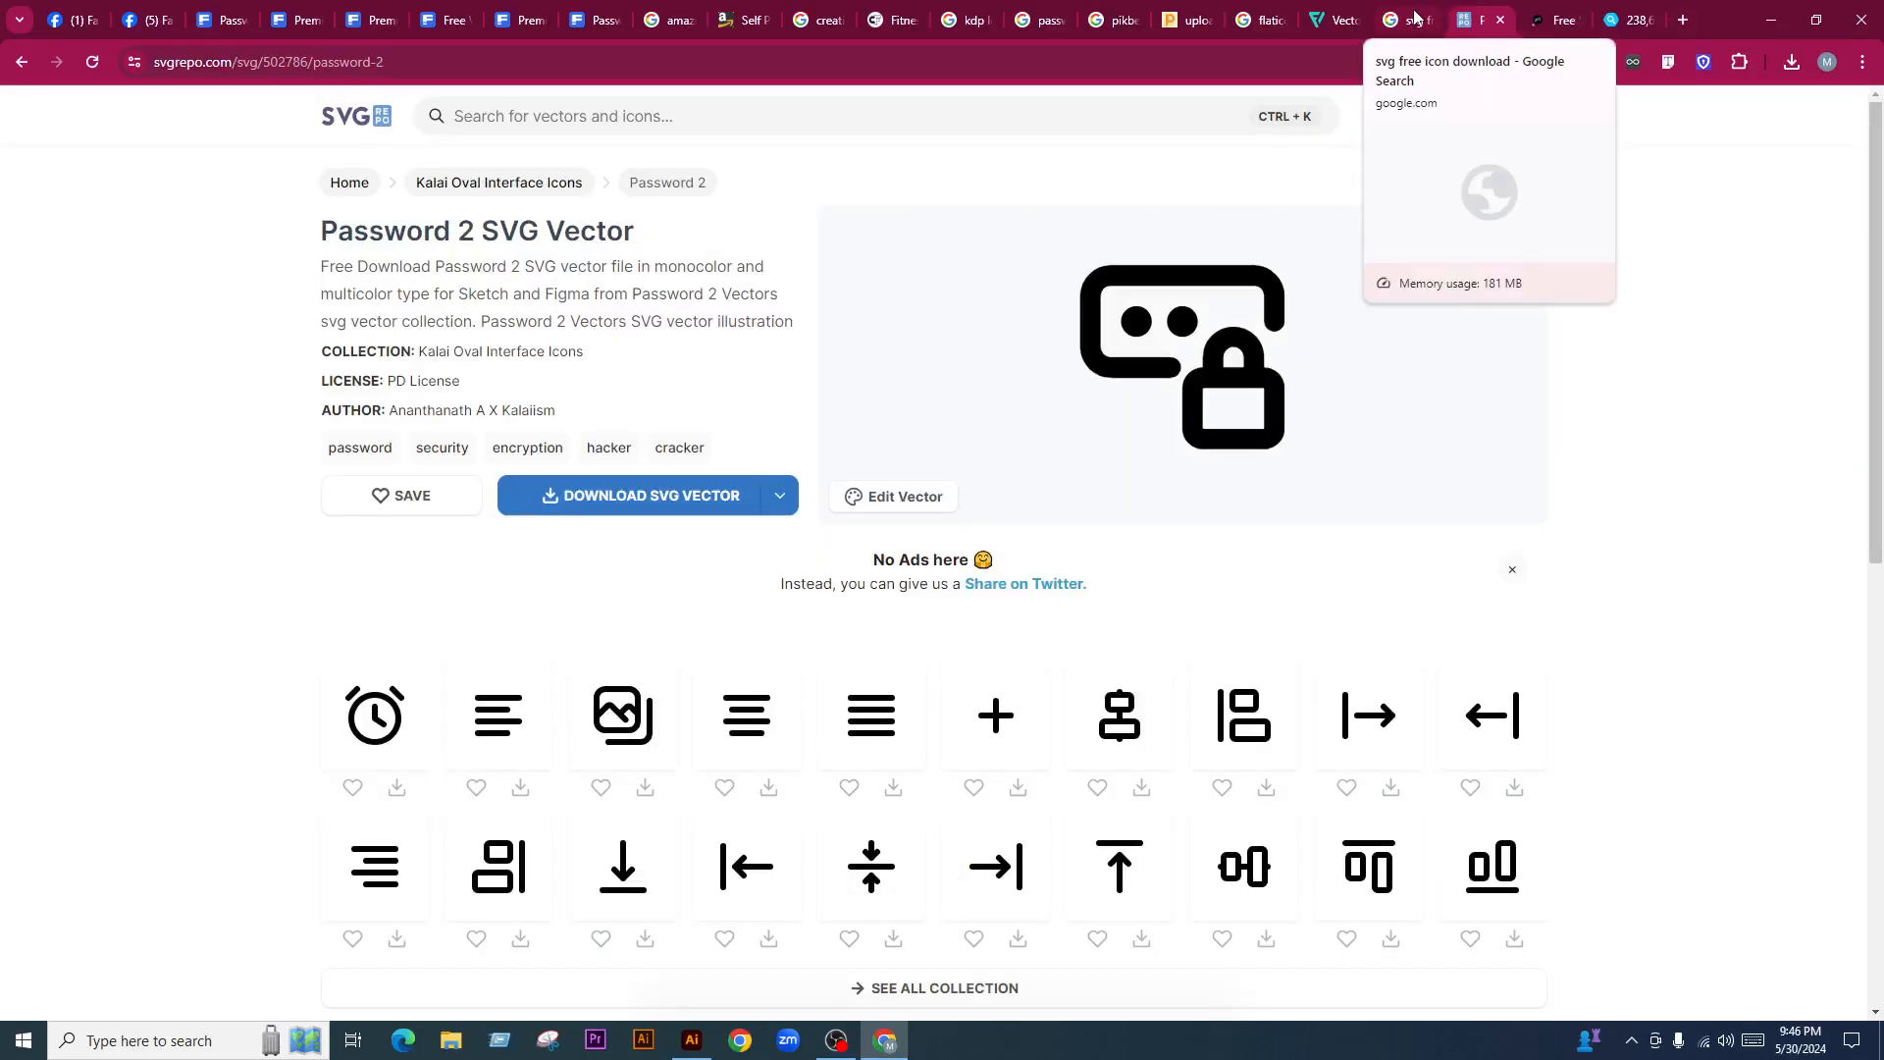
Search SVG Repo for password icons using the term 'pas'
{"action": "left_click", "coordinate": [612, 109]}
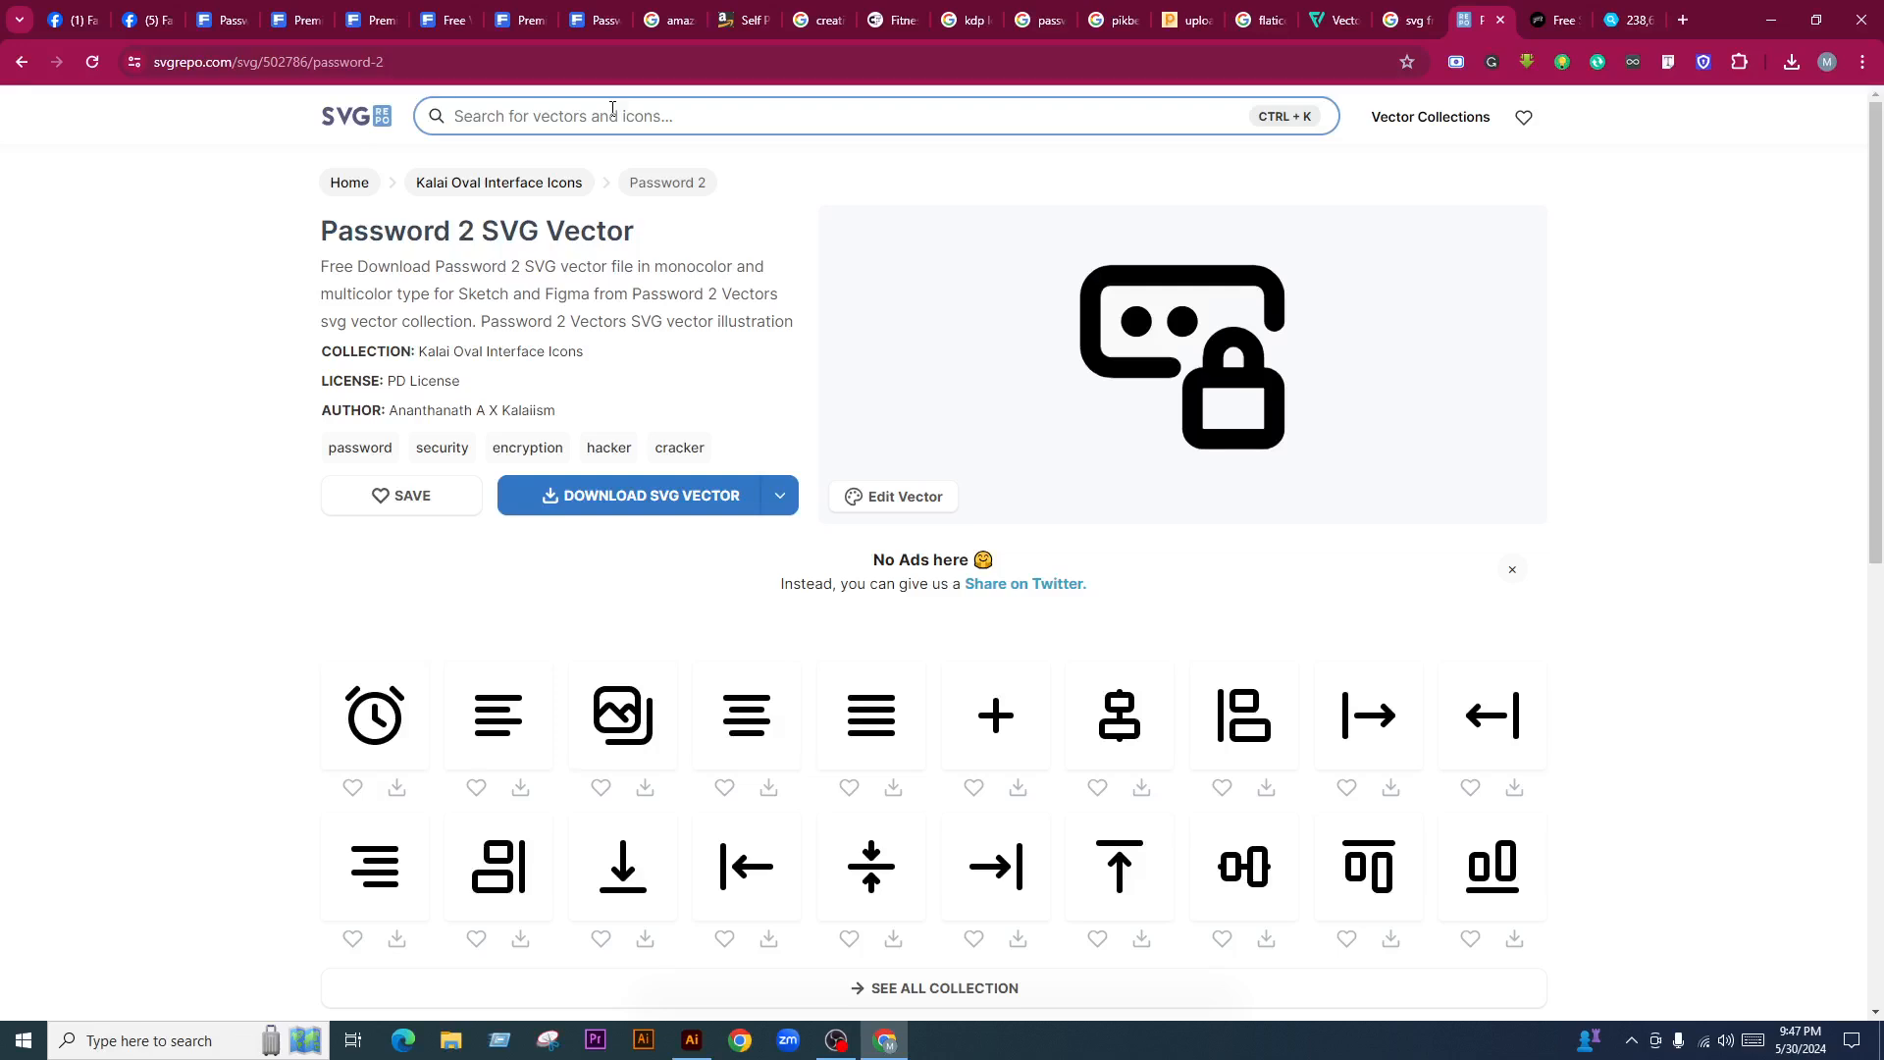
{"action": "type", "text": "pa"}
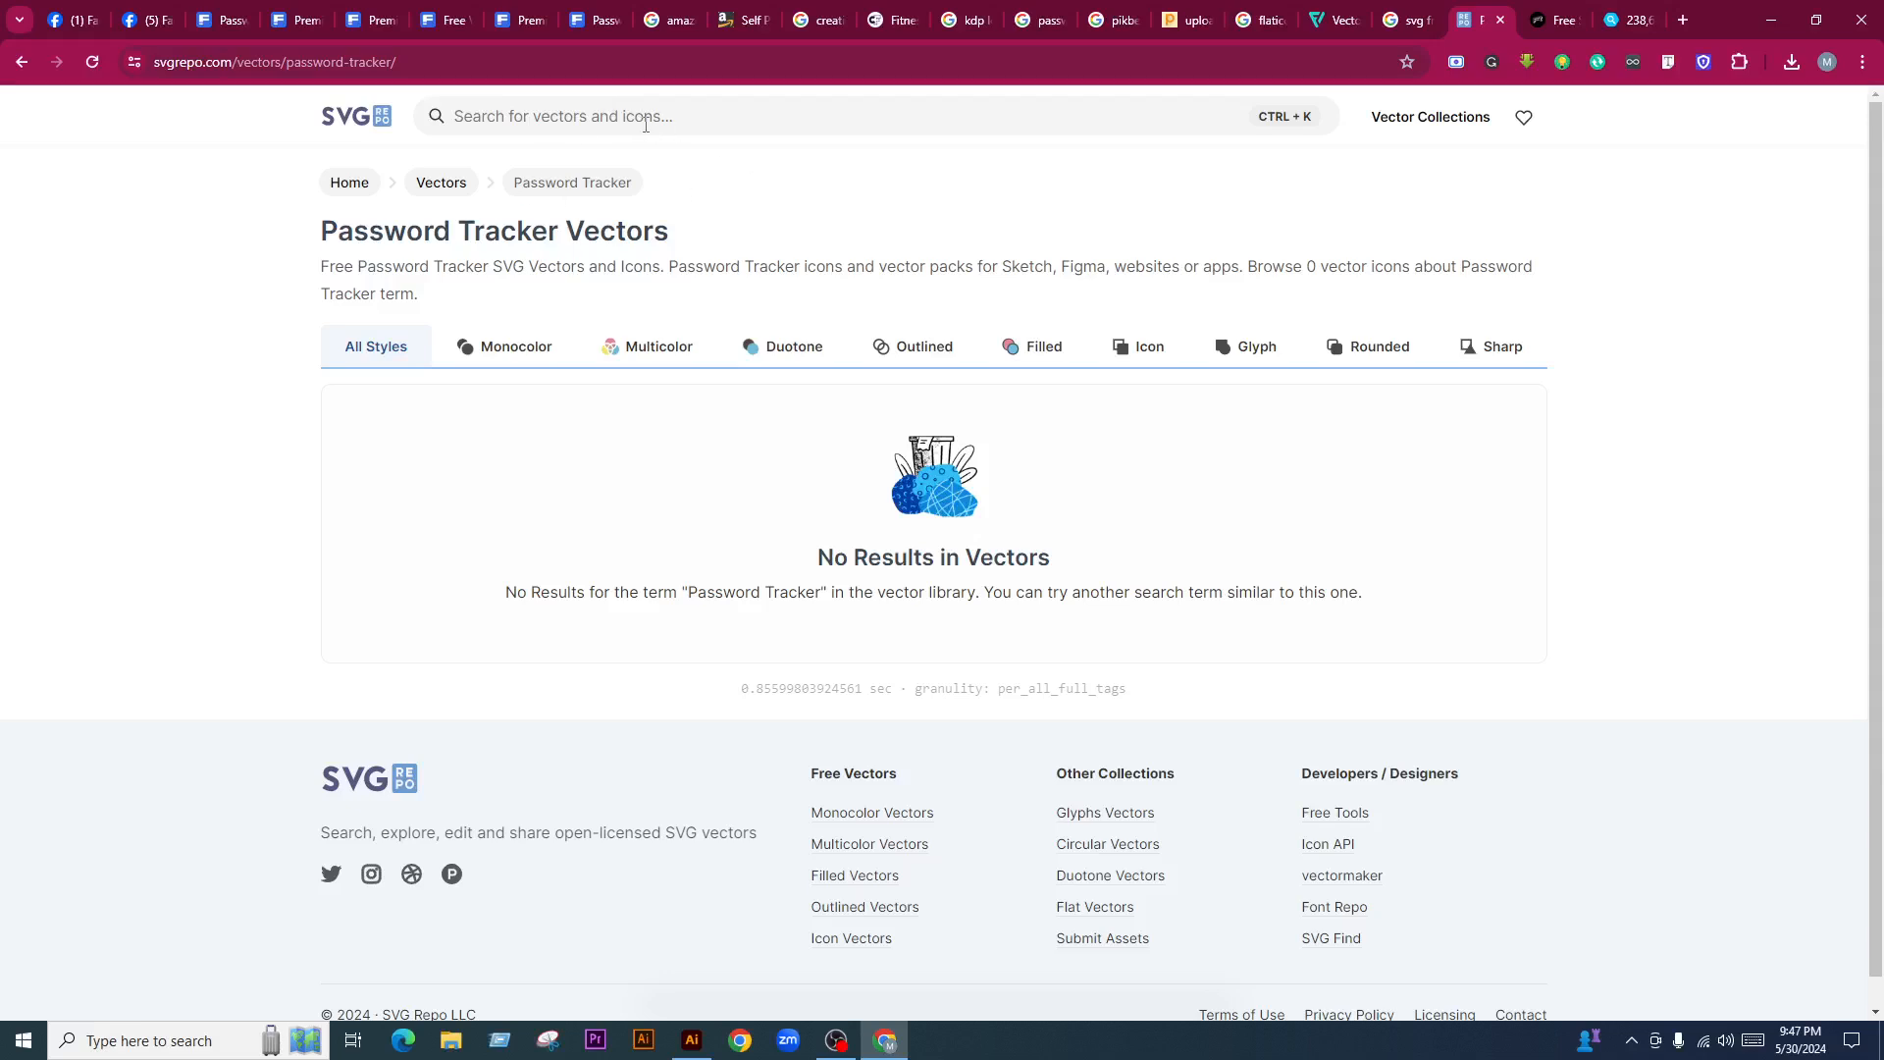
{"action": "left_click", "coordinate": [617, 115]}
{"action": "type", "text": "password"}
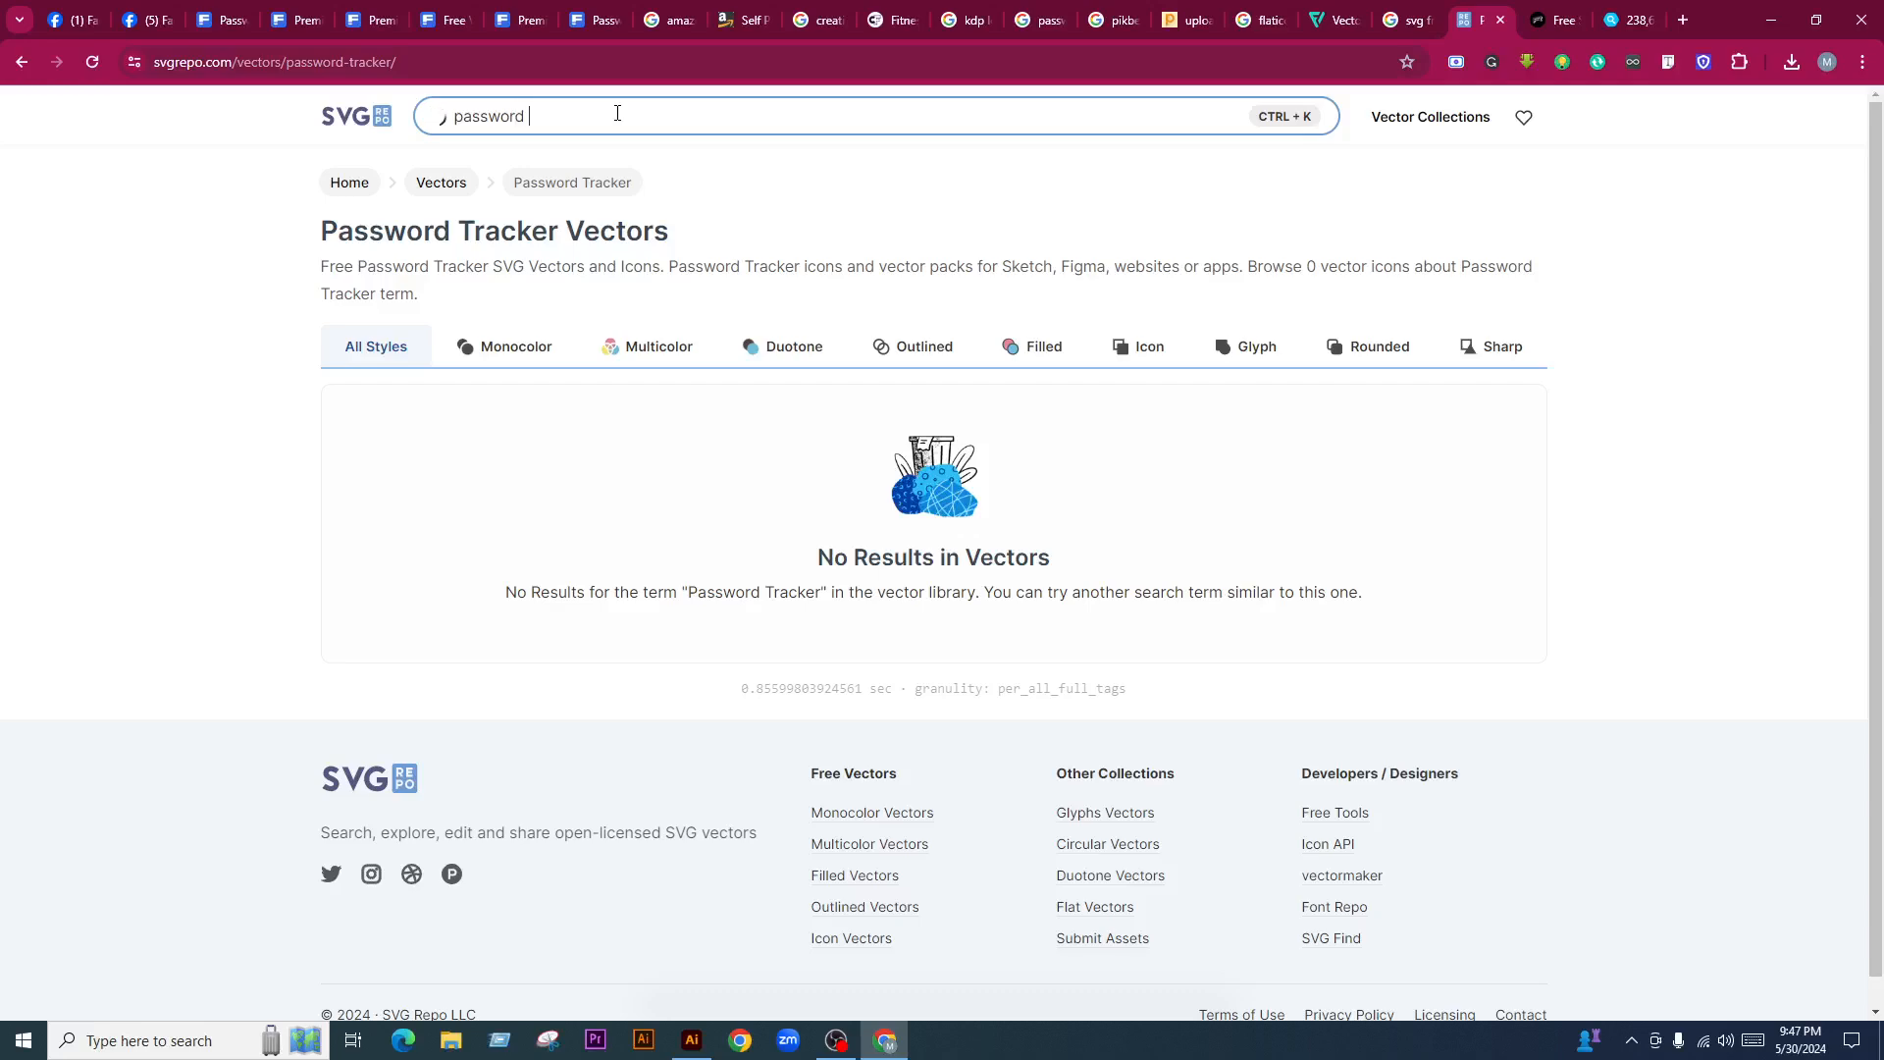
{"action": "key", "text": "Return"}
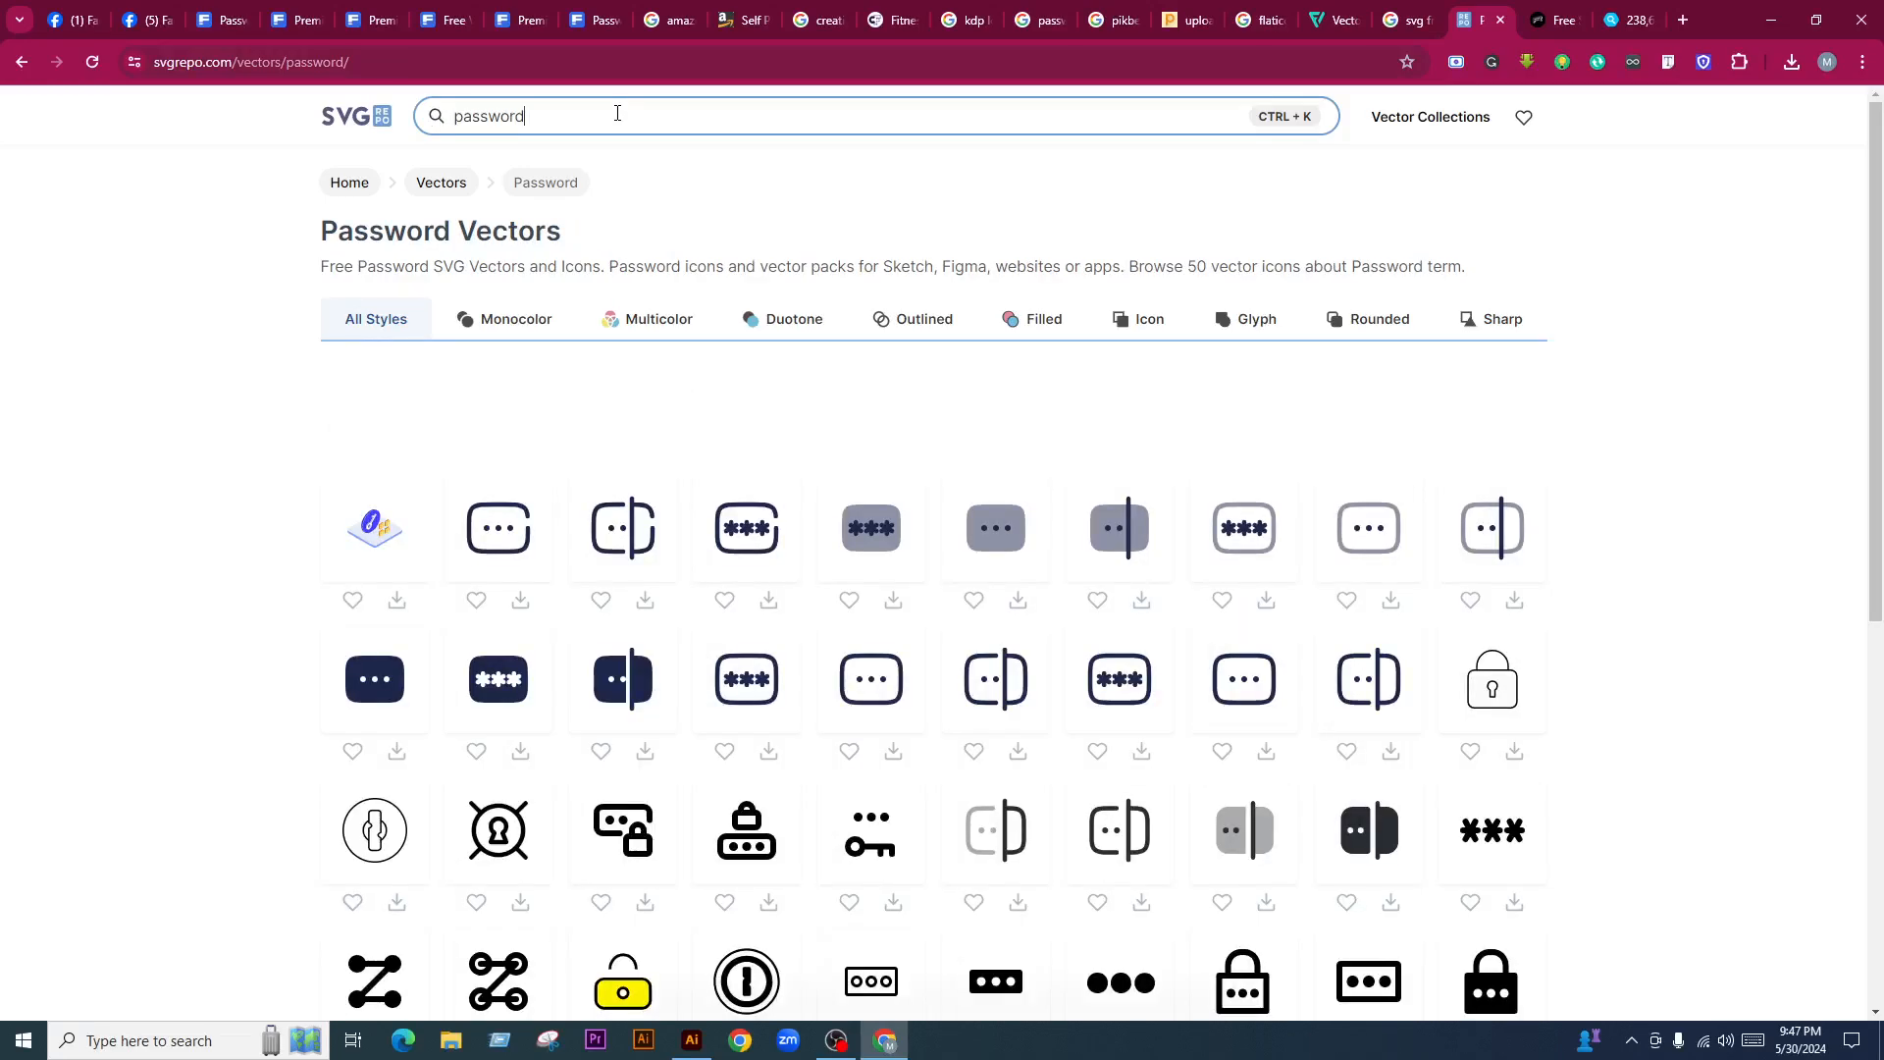
{"action": "scroll", "coordinate": [1745, 261], "scroll_direction": "down", "scroll_amount": 4}
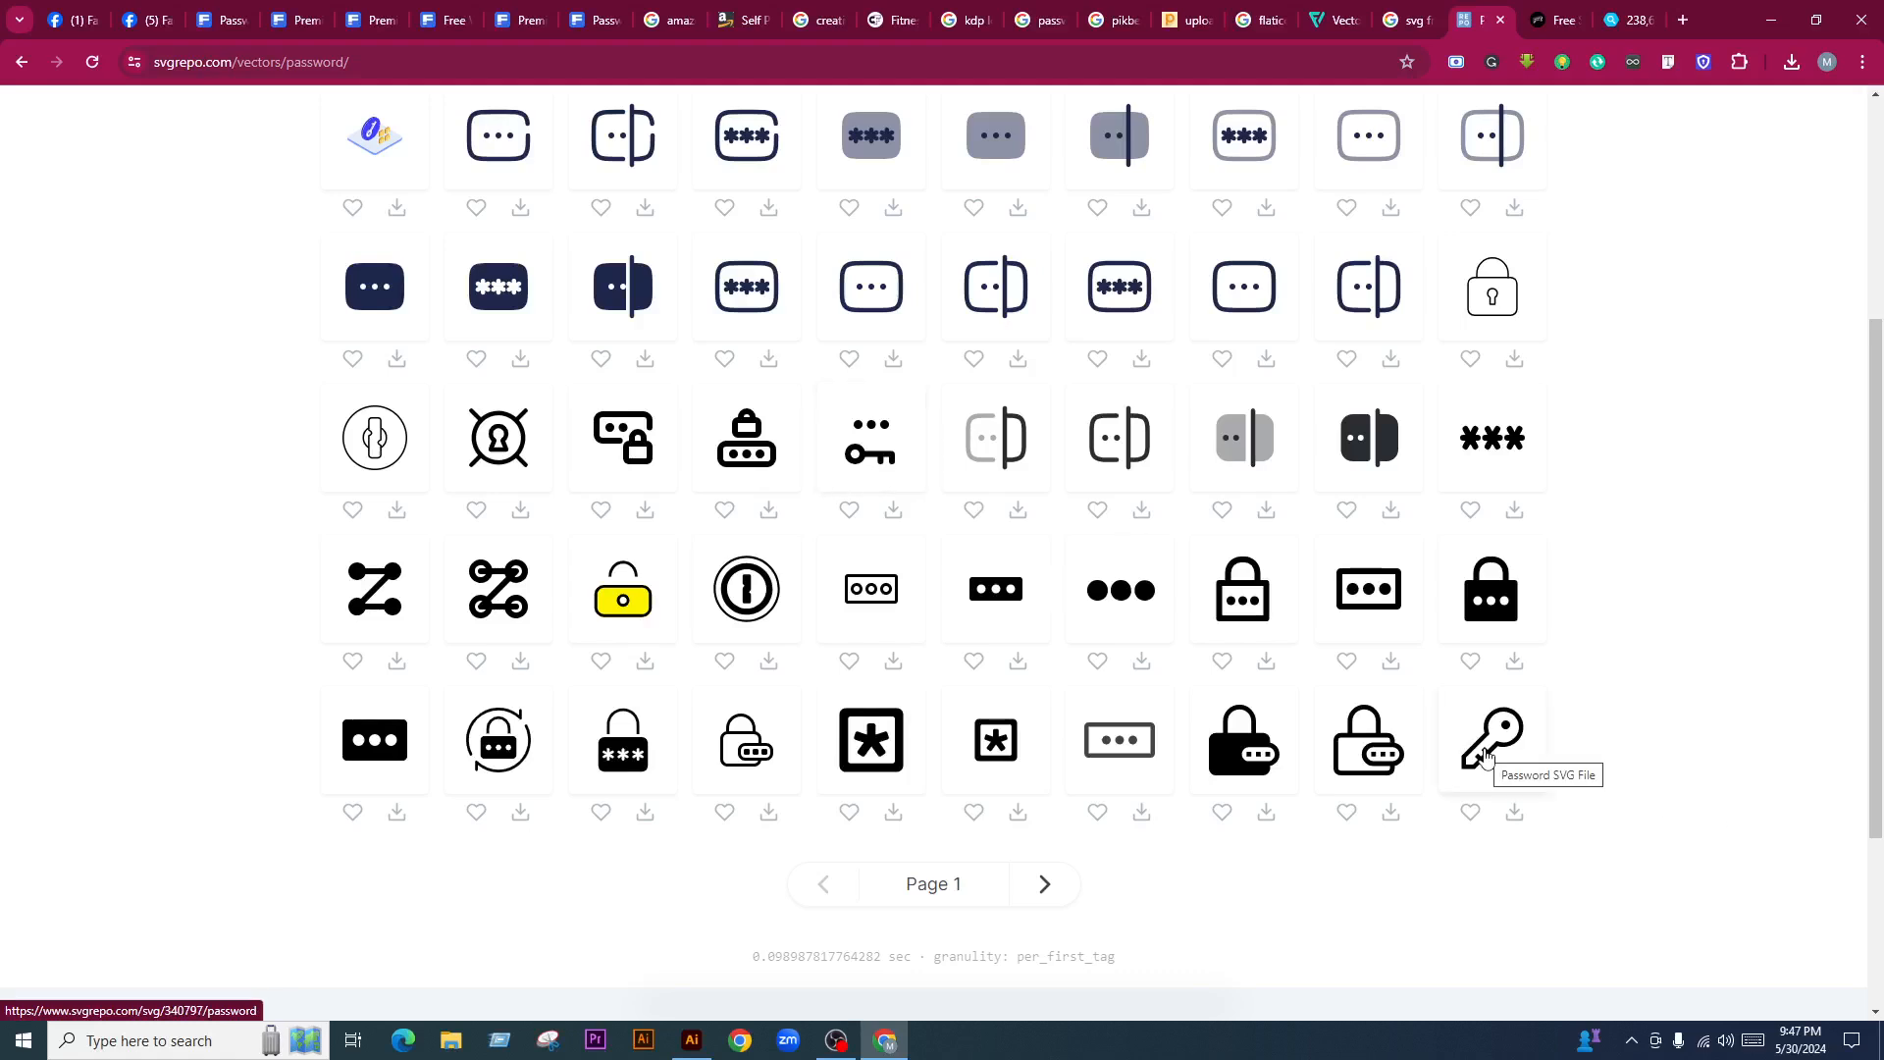
Download the key-shaped Password icon as an SVG and return to Illustrator
{"action": "left_click", "coordinate": [1486, 756]}
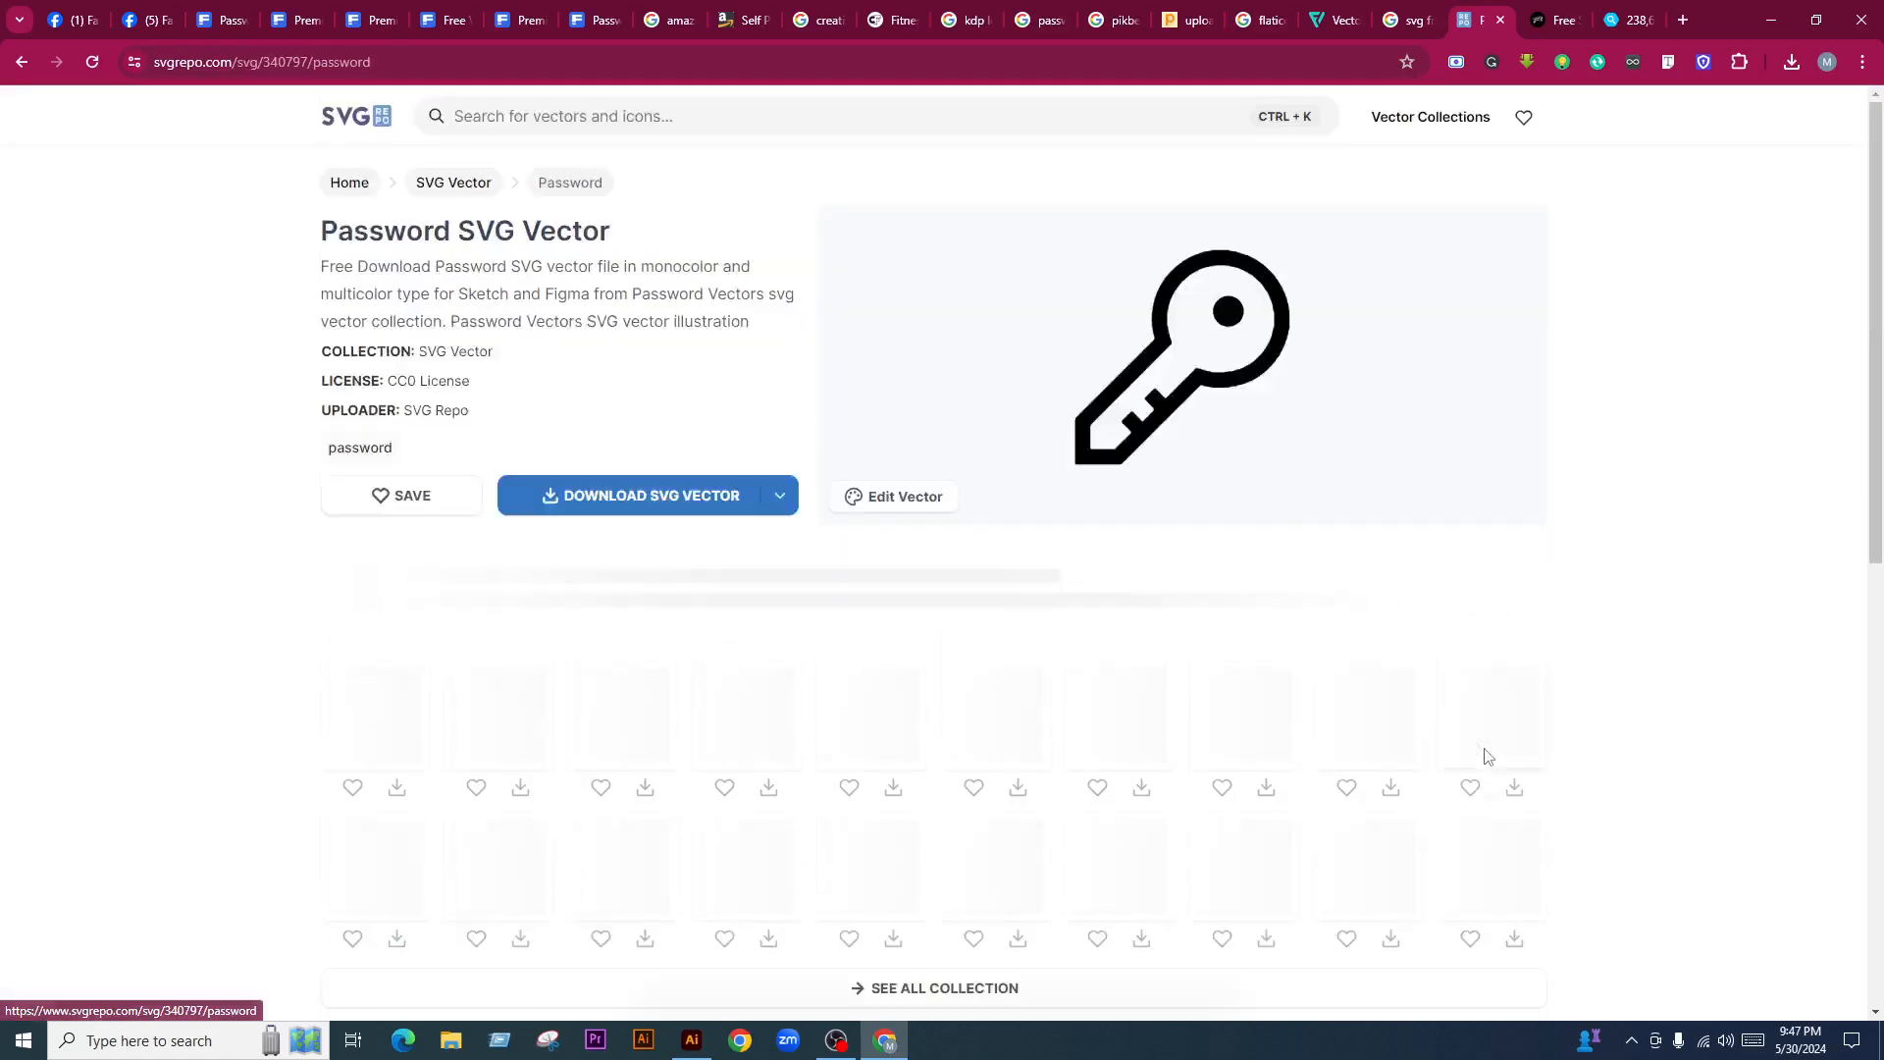
{"action": "left_click", "coordinate": [647, 497]}
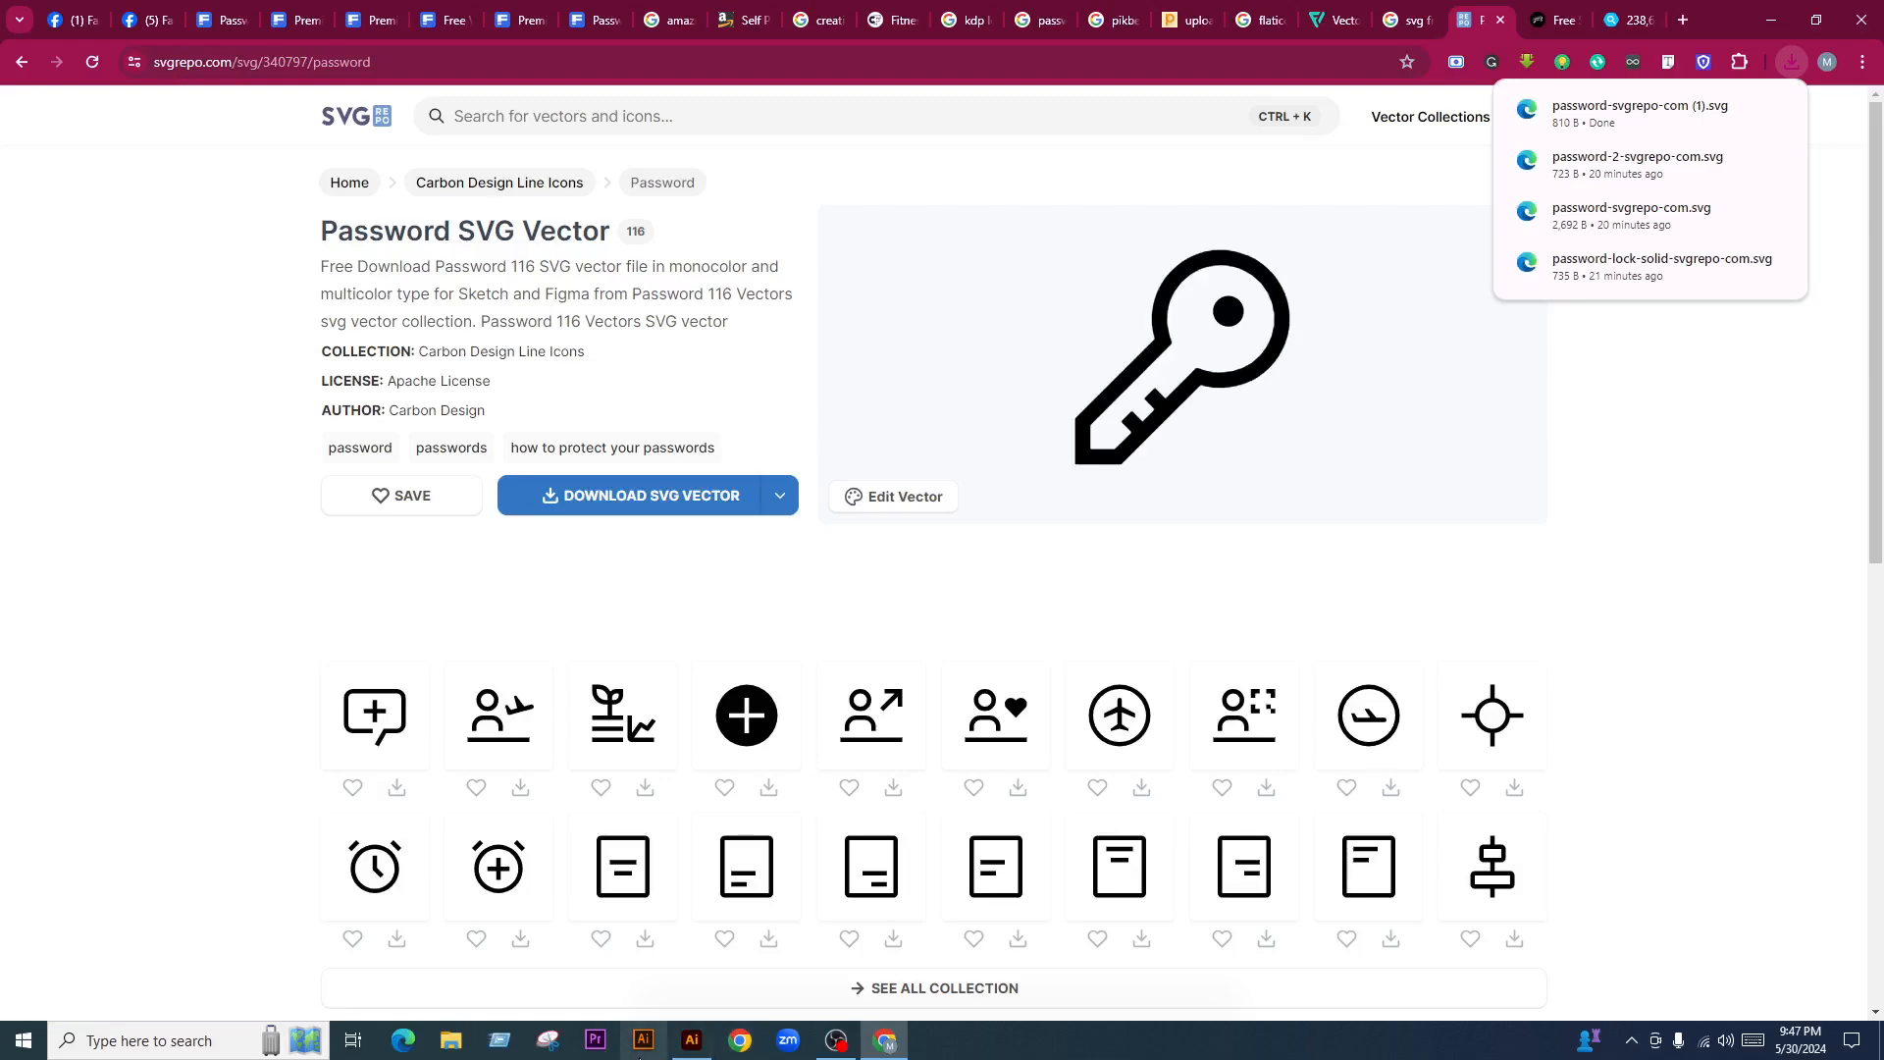
{"action": "left_click", "coordinate": [691, 1040]}
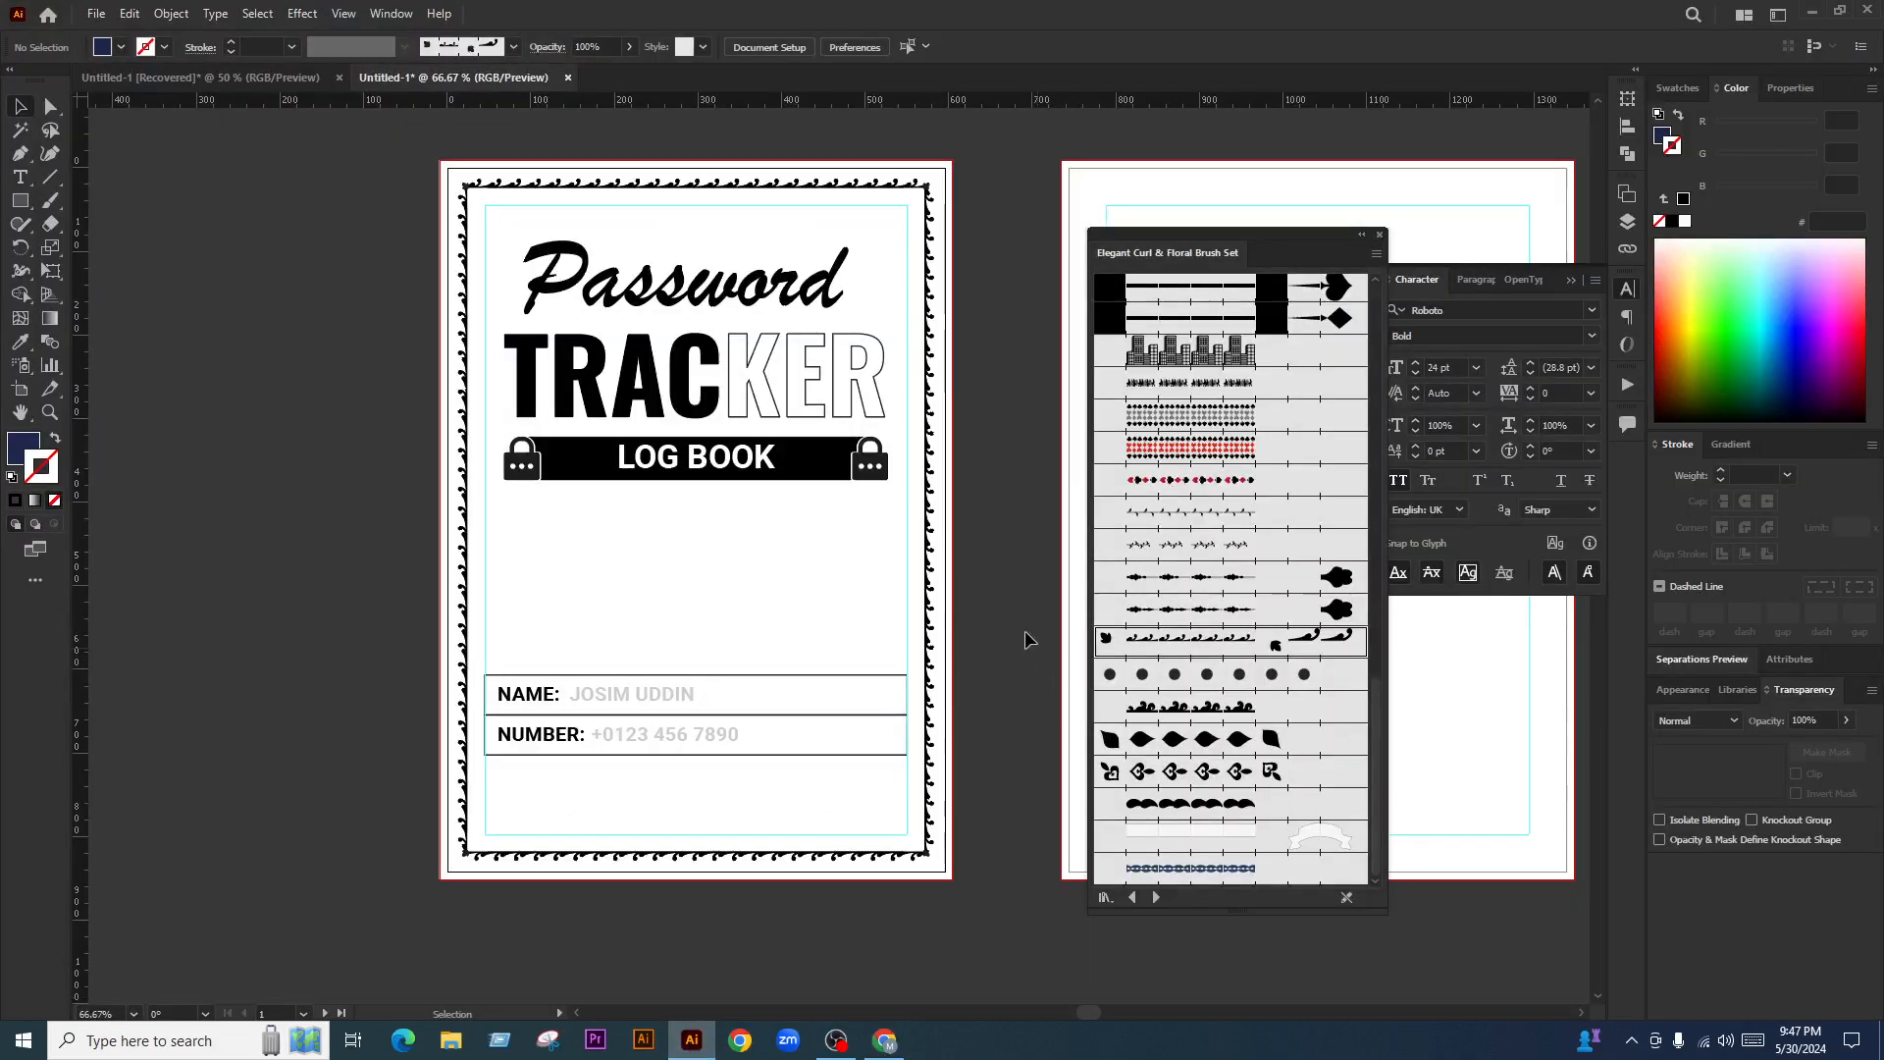
Place the downloaded key SVG onto the cover page
{"action": "key", "text": "ctrl+shift+p"}
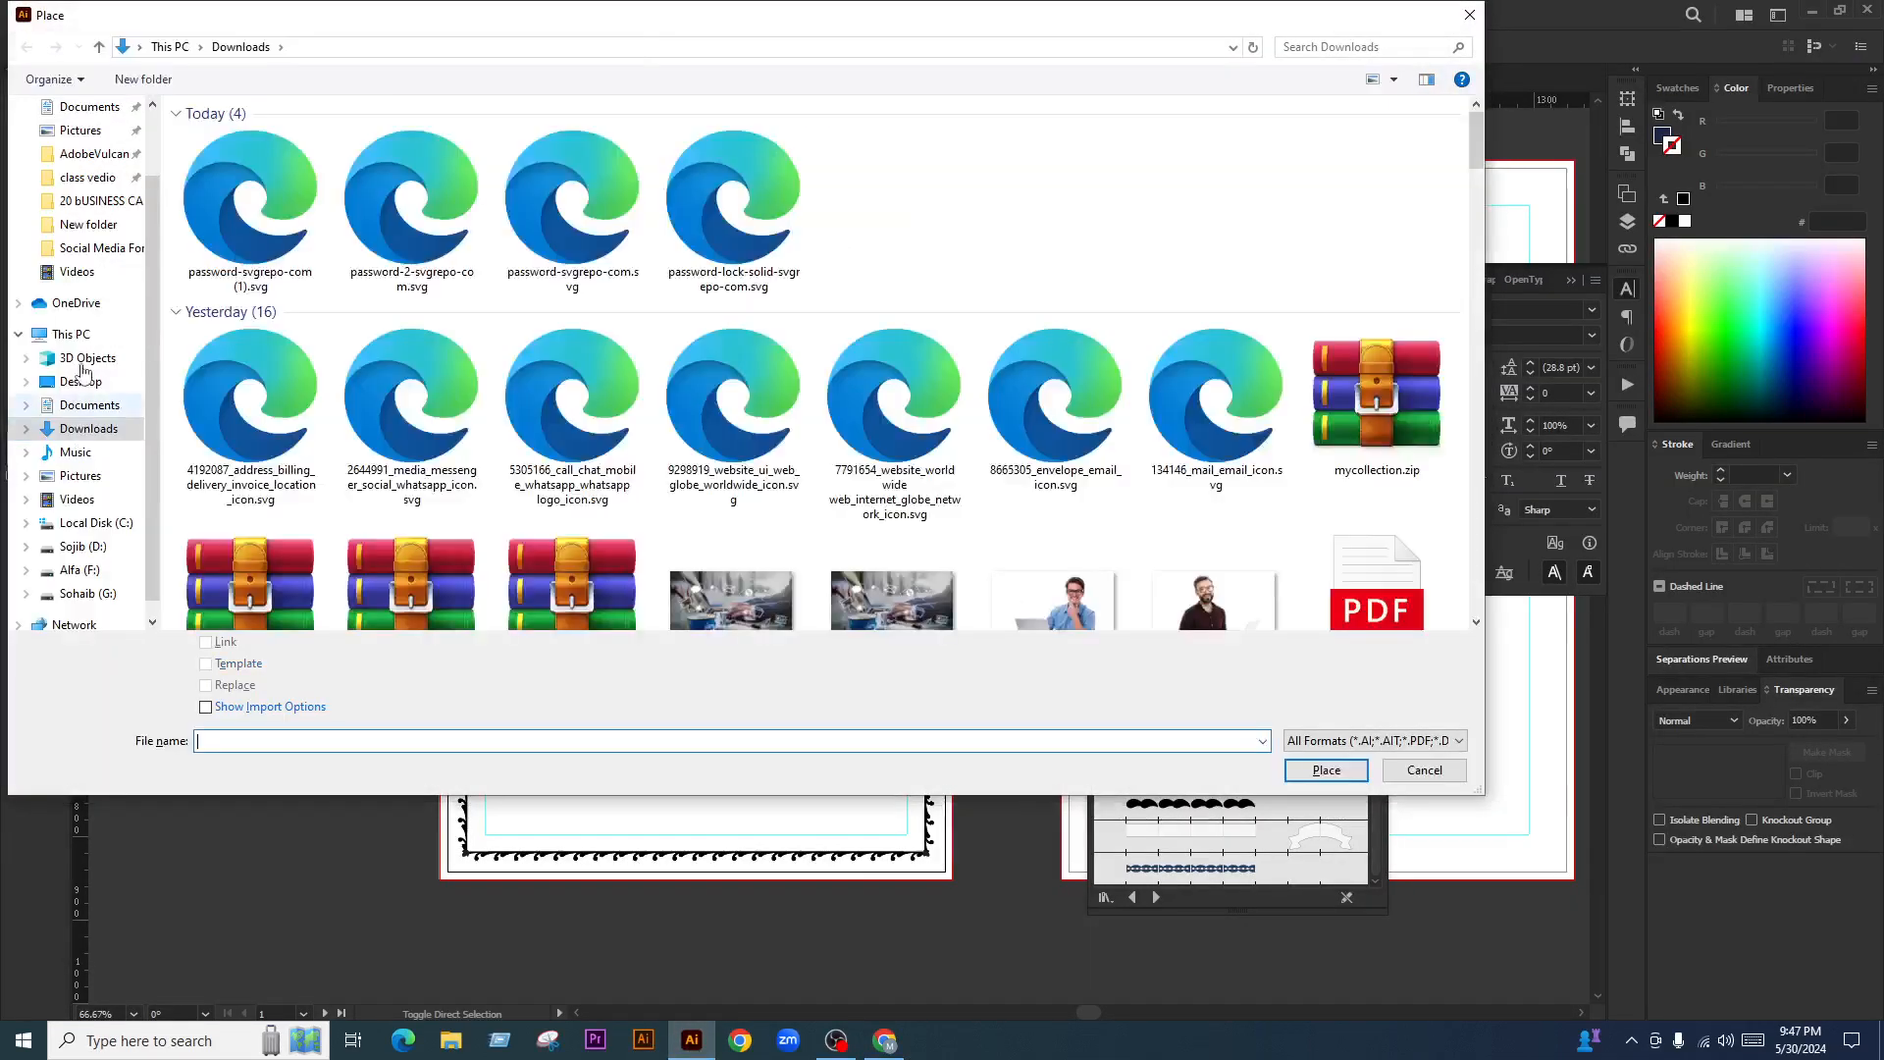
{"action": "left_click", "coordinate": [250, 201]}
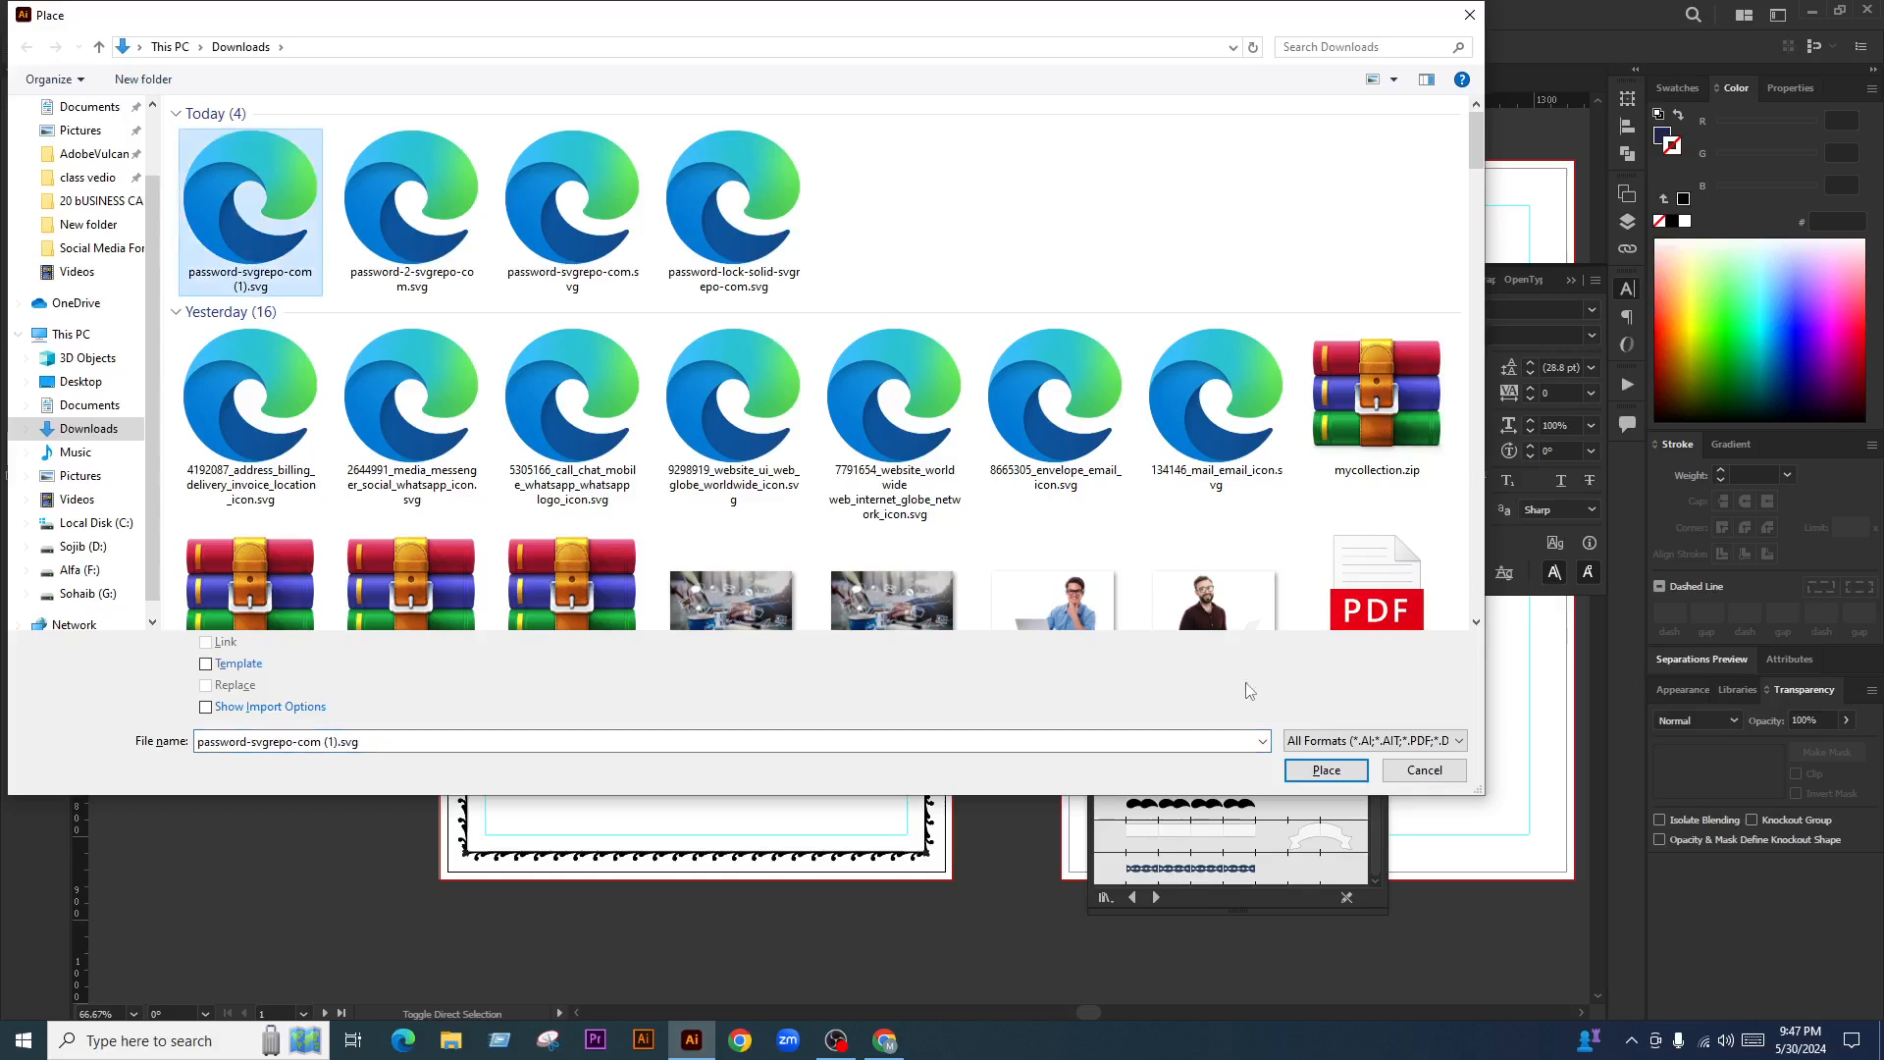
{"action": "left_click", "coordinate": [1324, 770]}
{"action": "left_click_drag", "start_coordinate": [548, 510], "coordinate": [691, 652]}
{"action": "scroll", "coordinate": [638, 618], "scroll_direction": "up", "scroll_amount": 1}
Ungroup the key icon's parts, then regroup them into one object
{"action": "right_click", "coordinate": [643, 587]}
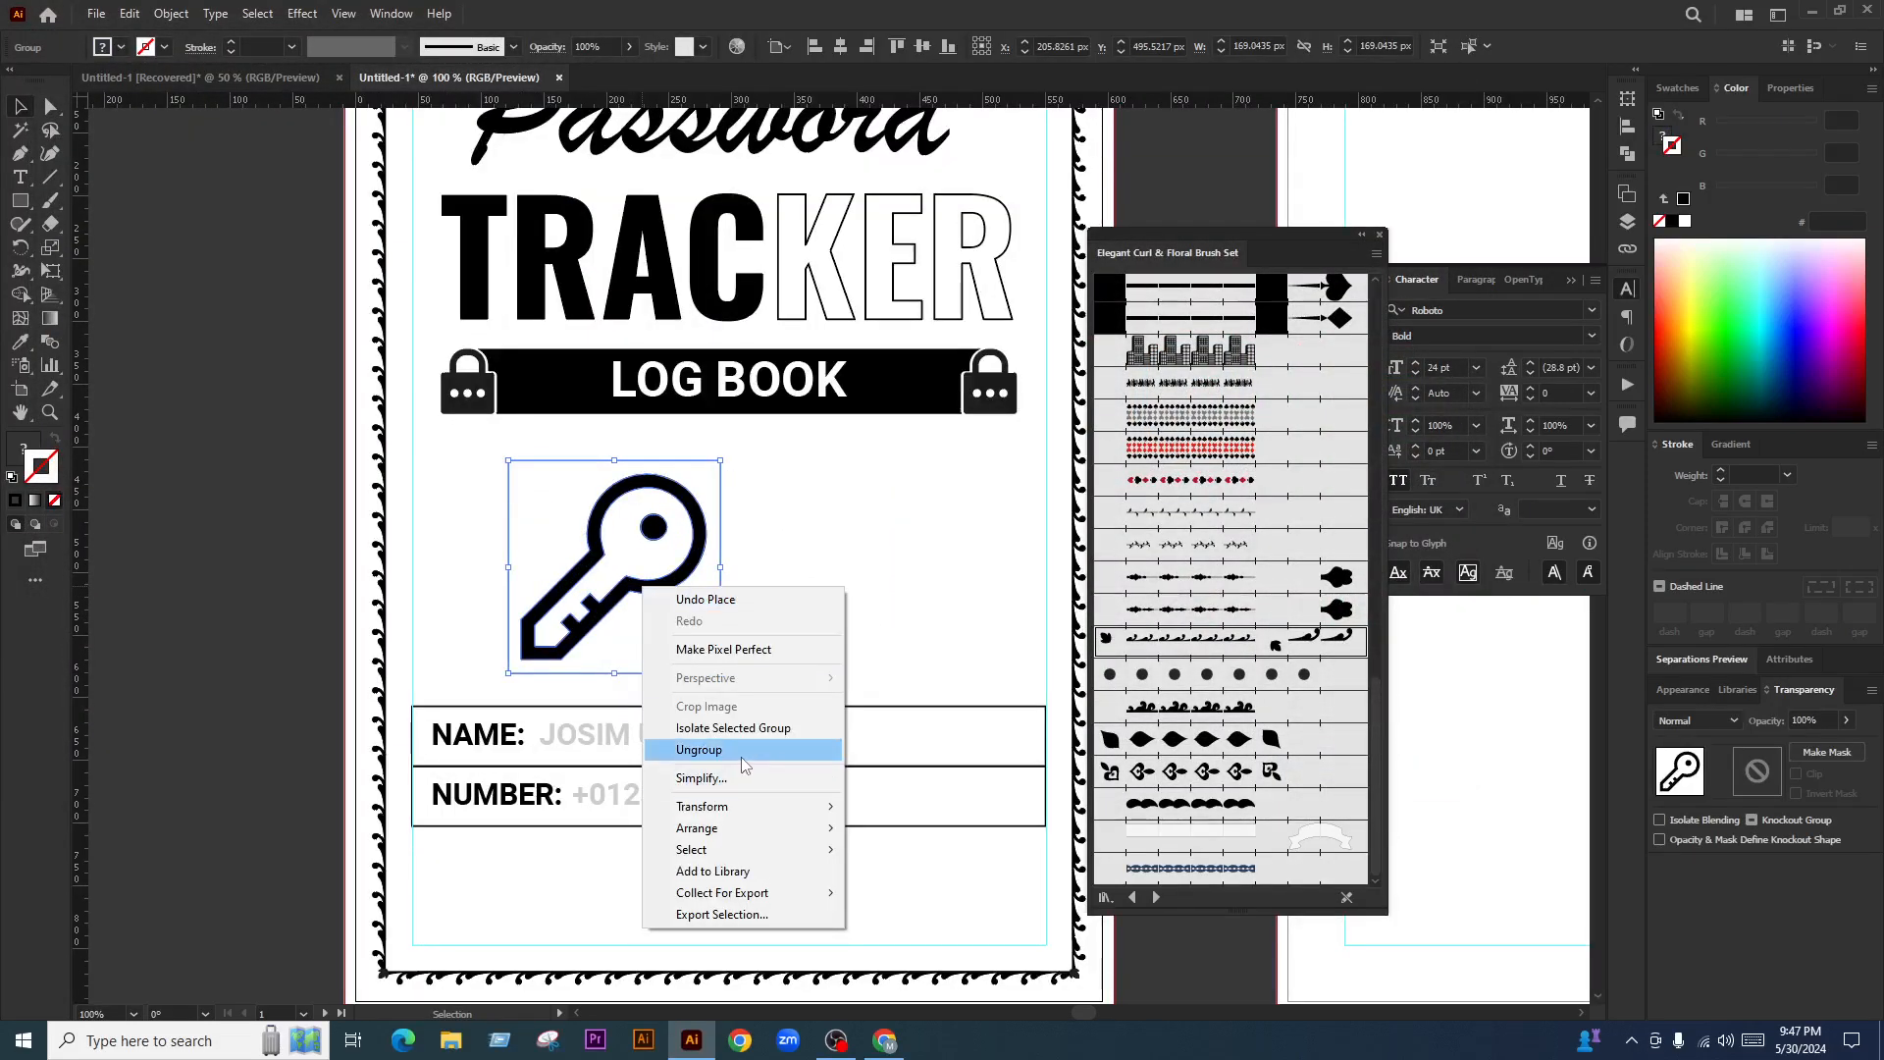
{"action": "left_click", "coordinate": [687, 746]}
{"action": "left_click_drag", "start_coordinate": [253, 490], "coordinate": [369, 564]}
{"action": "key", "text": "ctrl+2"}
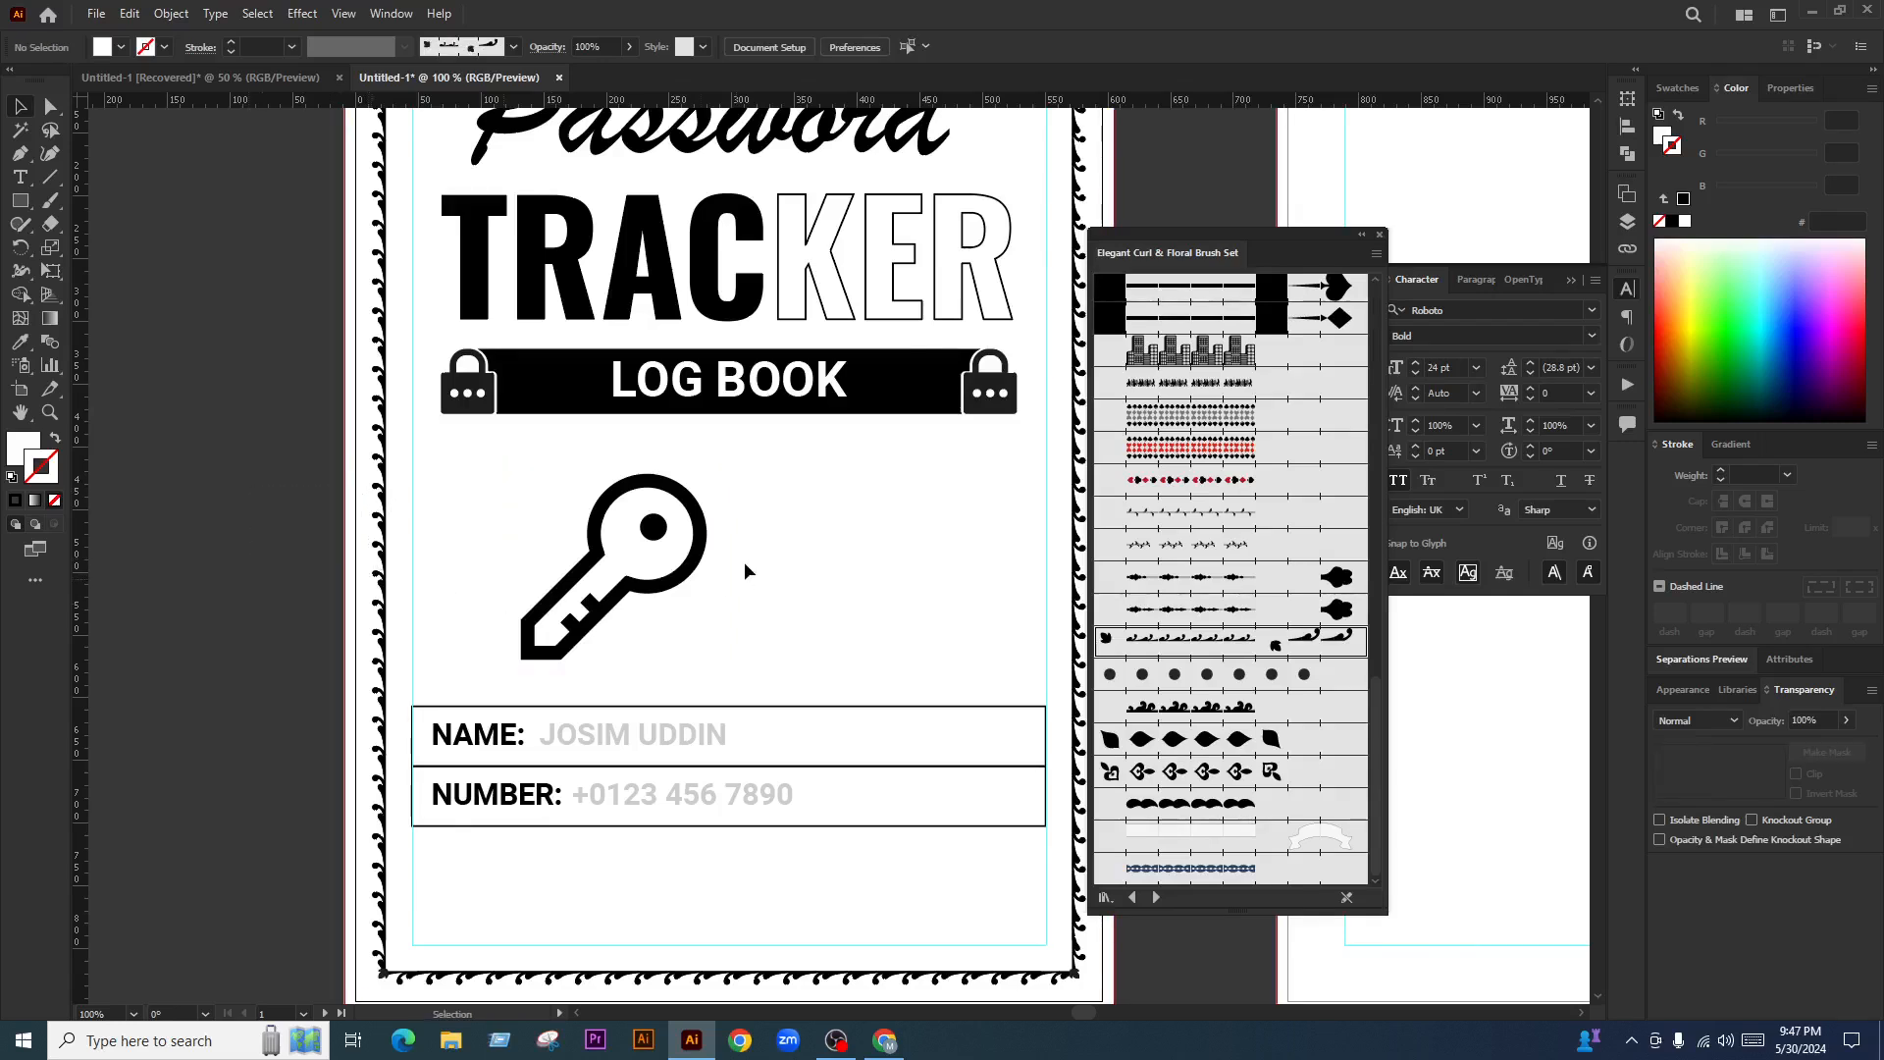
{"action": "left_click_drag", "start_coordinate": [709, 473], "coordinate": [637, 579]}
{"action": "left_click", "coordinate": [730, 526]}
{"action": "key", "text": "ctrl+z"}
{"action": "key", "text": "ctrl+g"}
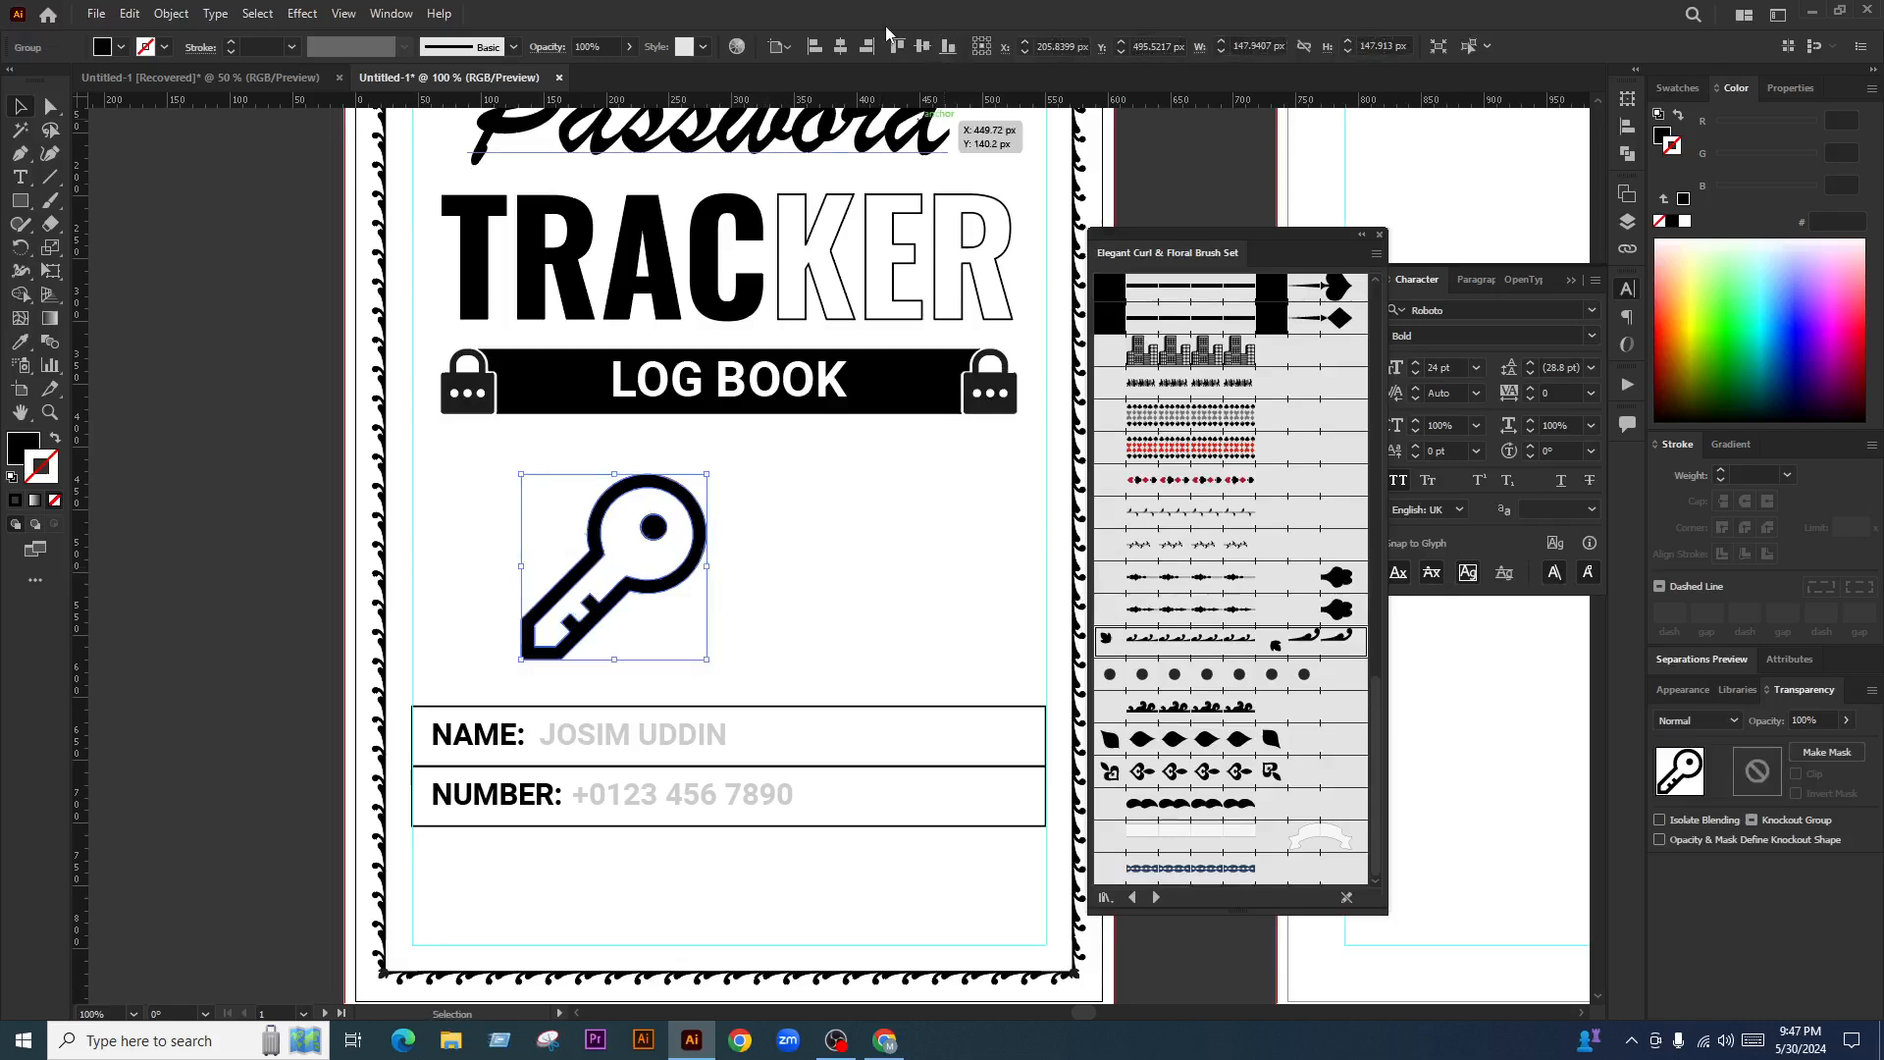
Centre the key horizontally on the cover and enlarge it
{"action": "left_click", "coordinate": [841, 46]}
{"action": "left_click_drag", "start_coordinate": [823, 566], "coordinate": [848, 568]}
{"action": "left_click", "coordinate": [946, 674]}
{"action": "scroll", "coordinate": [884, 687], "scroll_direction": "down", "scroll_amount": 3}
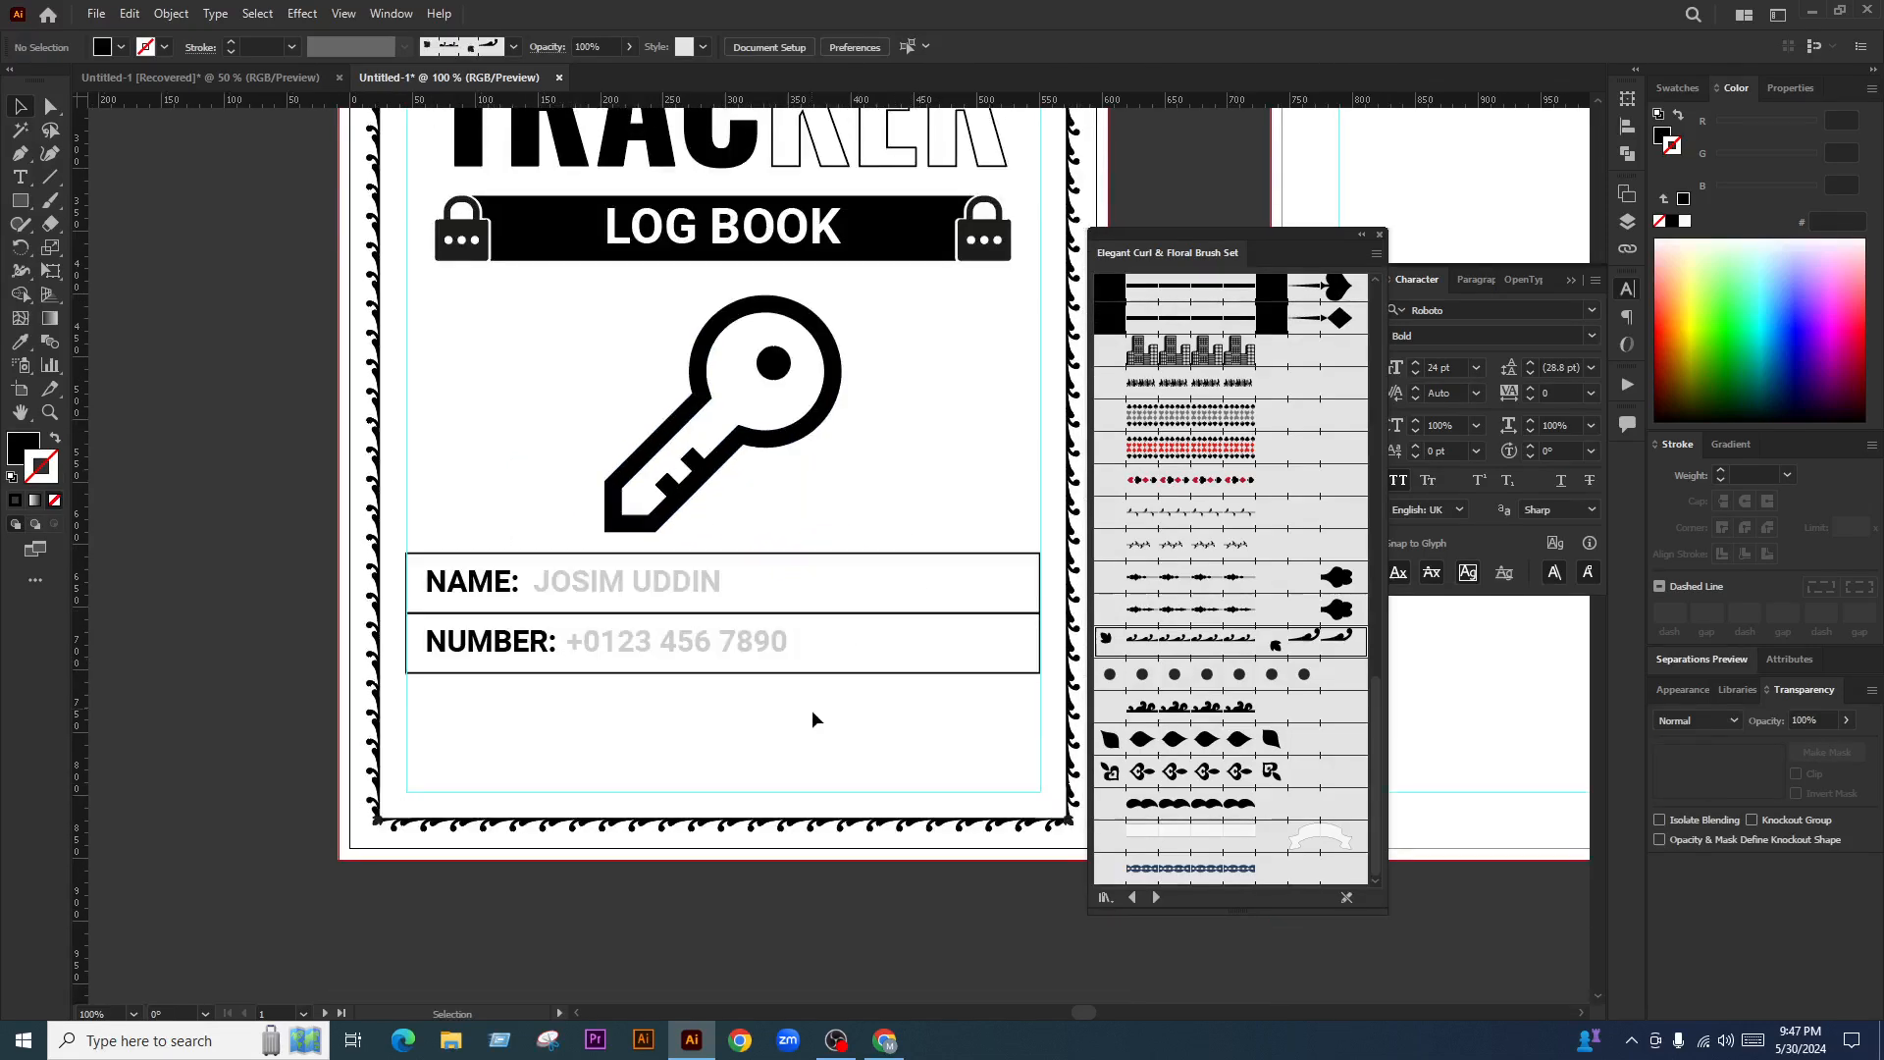
Narrow the NAME/NUMBER box group and move it lower on the cover
{"action": "left_click", "coordinate": [728, 628]}
{"action": "left_click_drag", "start_coordinate": [734, 618], "coordinate": [733, 642]}
{"action": "left_click_drag", "start_coordinate": [1040, 646], "coordinate": [1002, 652]}
{"action": "left_click_drag", "start_coordinate": [699, 635], "coordinate": [700, 652]}
{"action": "left_click", "coordinate": [868, 473]}
Move the key icon lower so it sits below the LOG BOOK banner
{"action": "left_click_drag", "start_coordinate": [867, 473], "coordinate": [830, 534]}
{"action": "left_click", "coordinate": [791, 418]}
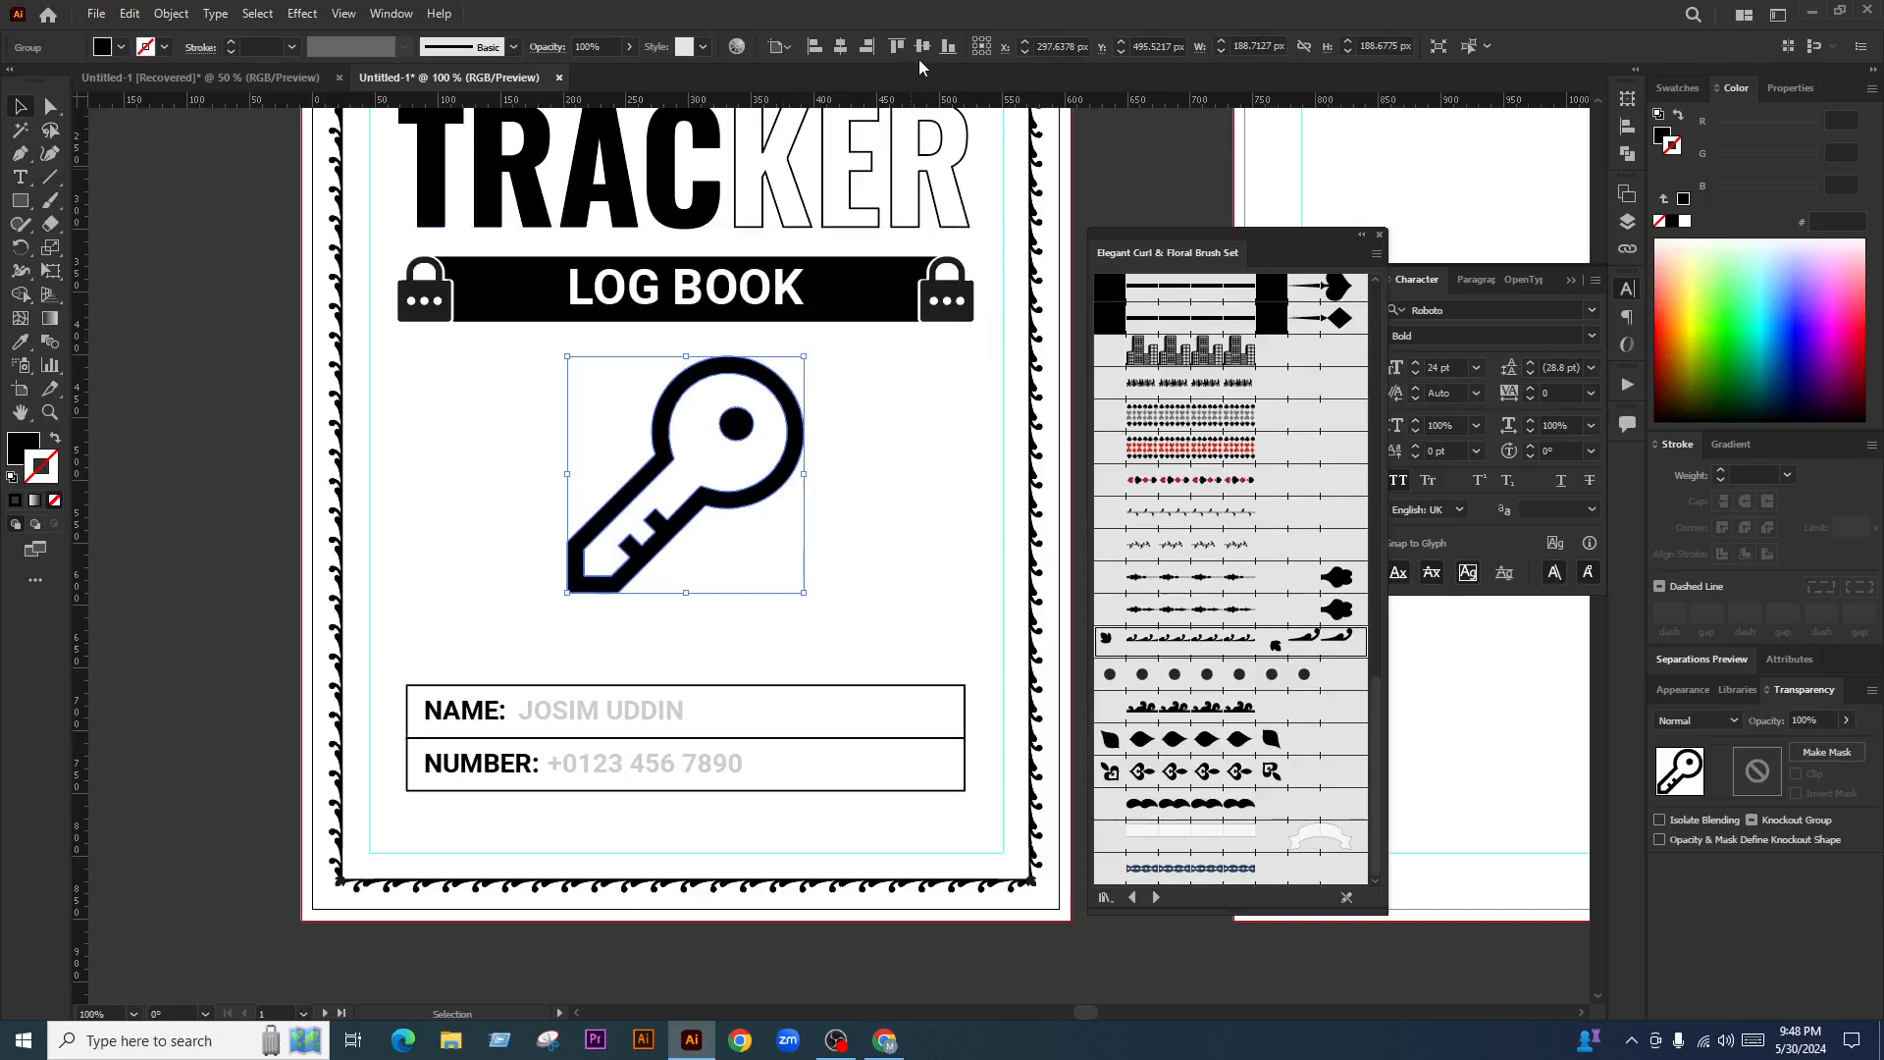
{"action": "left_click_drag", "start_coordinate": [772, 405], "coordinate": [771, 433]}
Fade the key icon on the cover to 10% opacity
{"action": "key", "text": "ctrl+minus"}
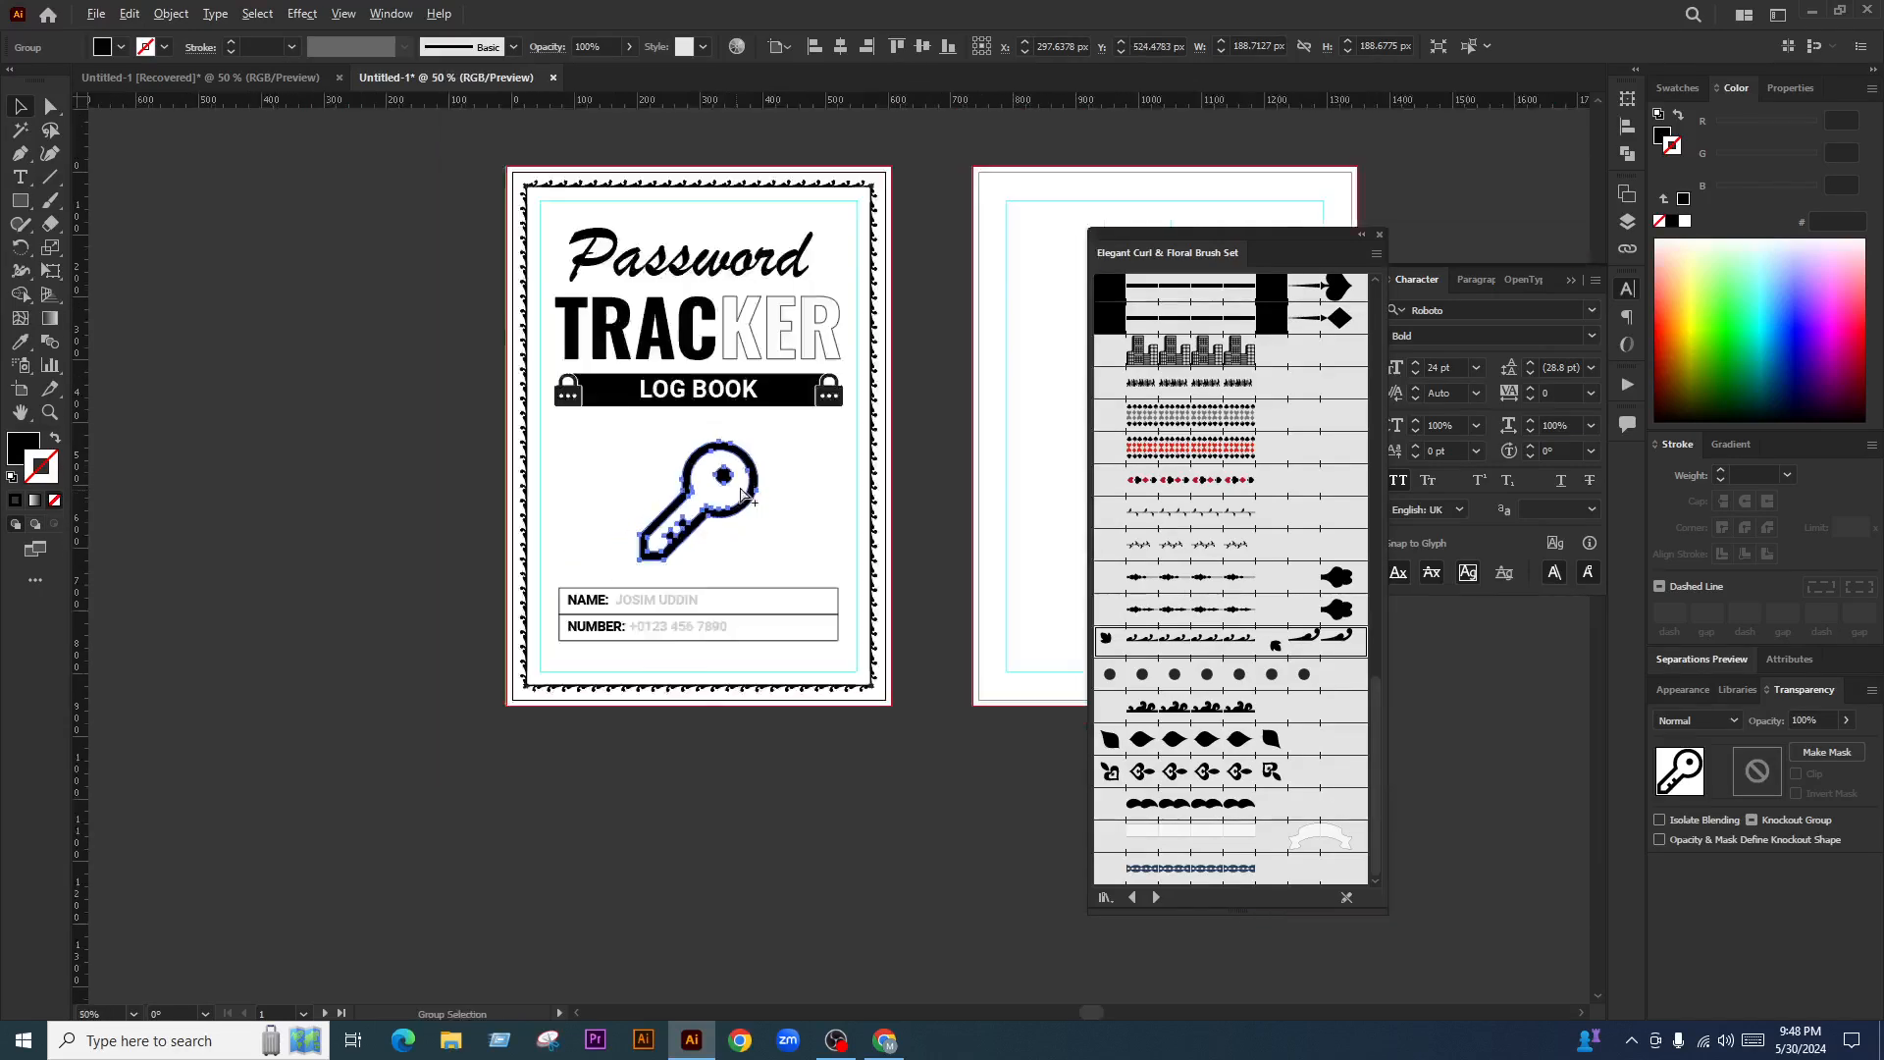
{"action": "left_click", "coordinate": [1810, 720]}
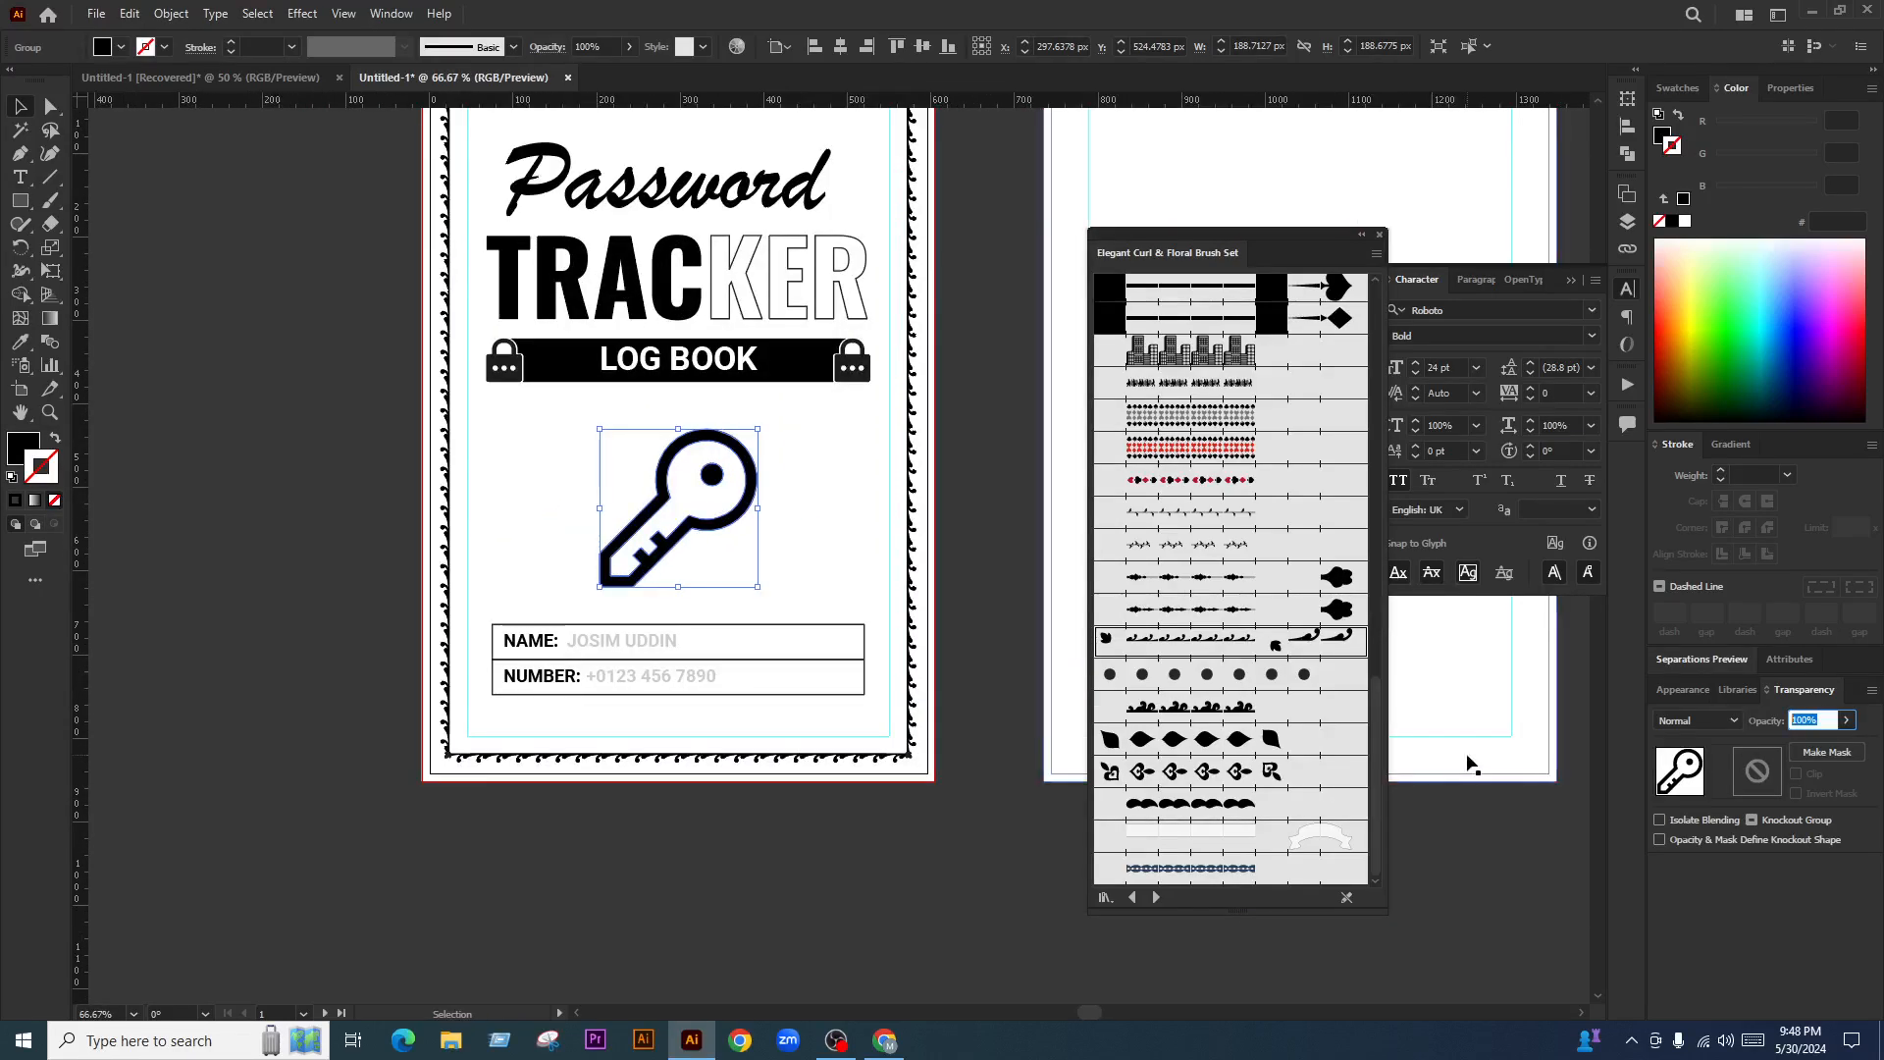
{"action": "type", "text": "10"}
{"action": "key", "text": "Return"}
{"action": "left_click", "coordinate": [328, 437]}
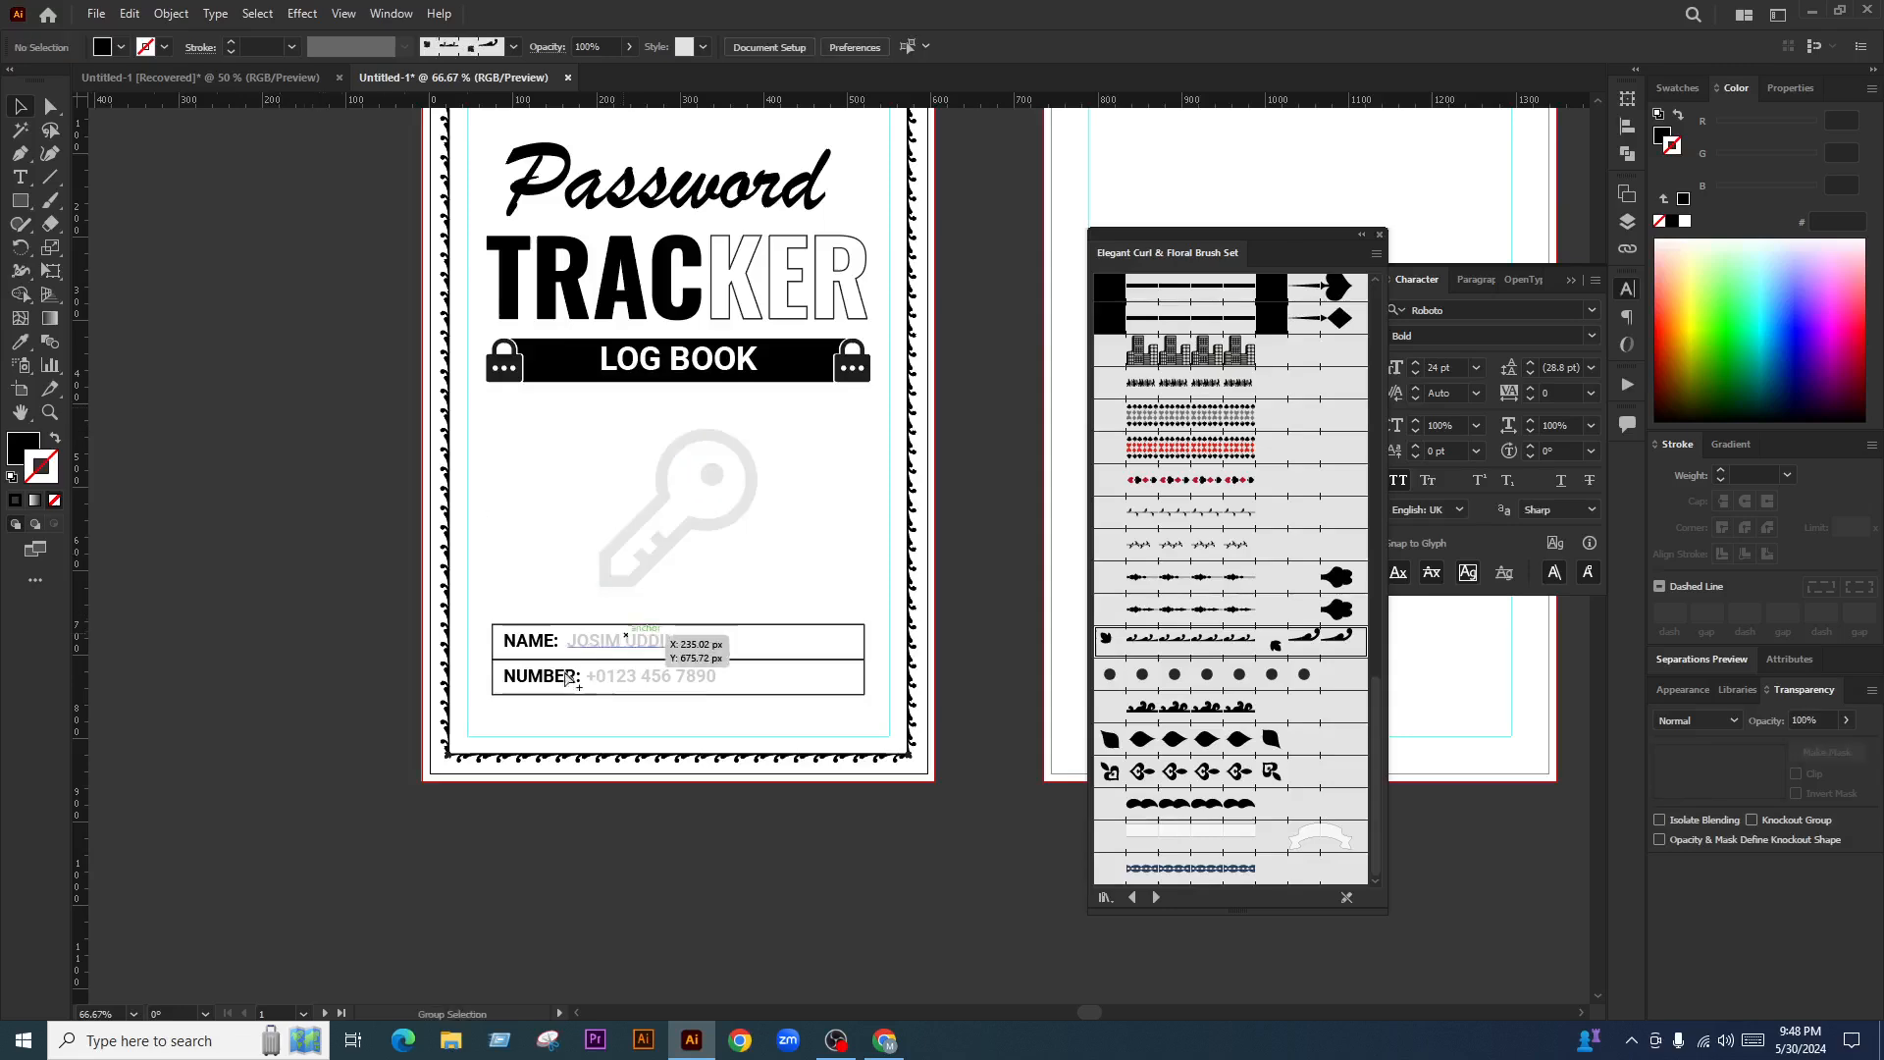
Vertically center the key with the NAME/NUMBER boxes, then preview the cover full screen
{"action": "scroll", "coordinate": [565, 672], "scroll_direction": "down", "scroll_amount": 3}
{"action": "left_click_drag", "start_coordinate": [648, 788], "coordinate": [631, 780]}
{"action": "scroll", "coordinate": [640, 588], "scroll_direction": "up", "scroll_amount": 3}
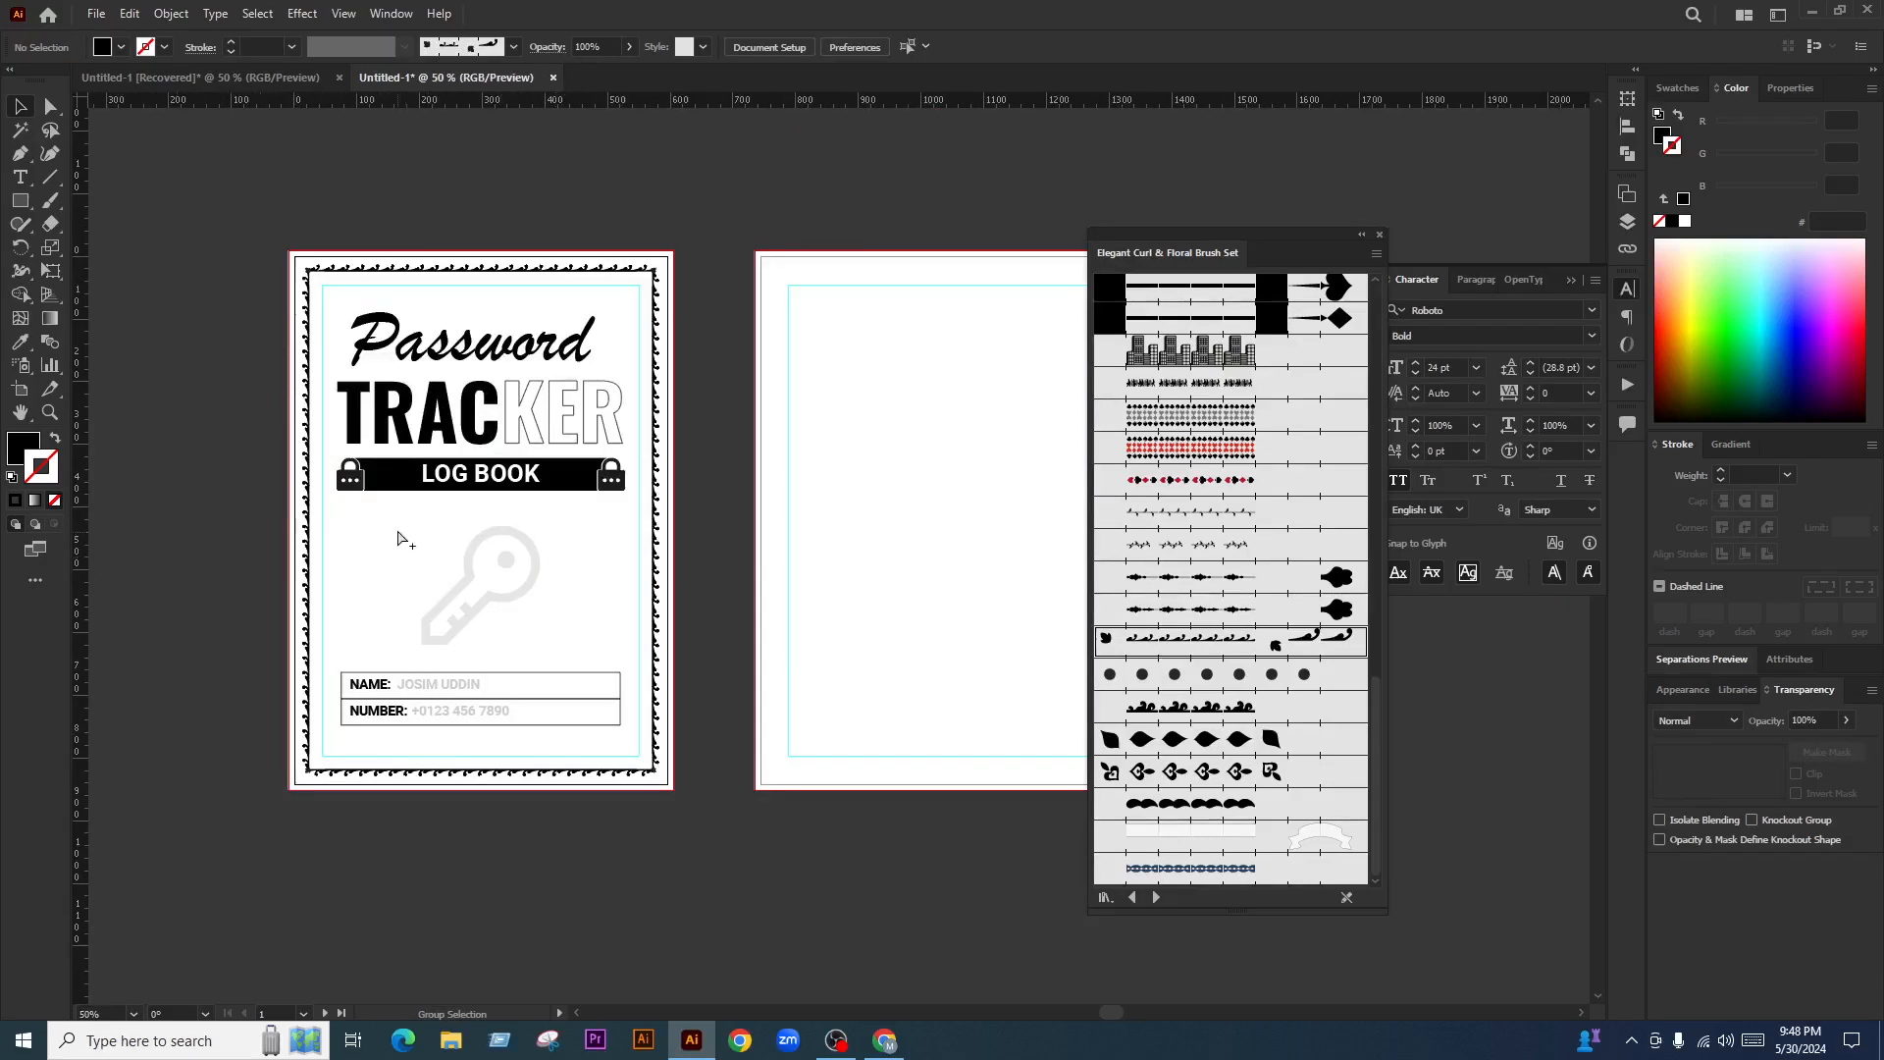
{"action": "left_click", "coordinate": [470, 252]}
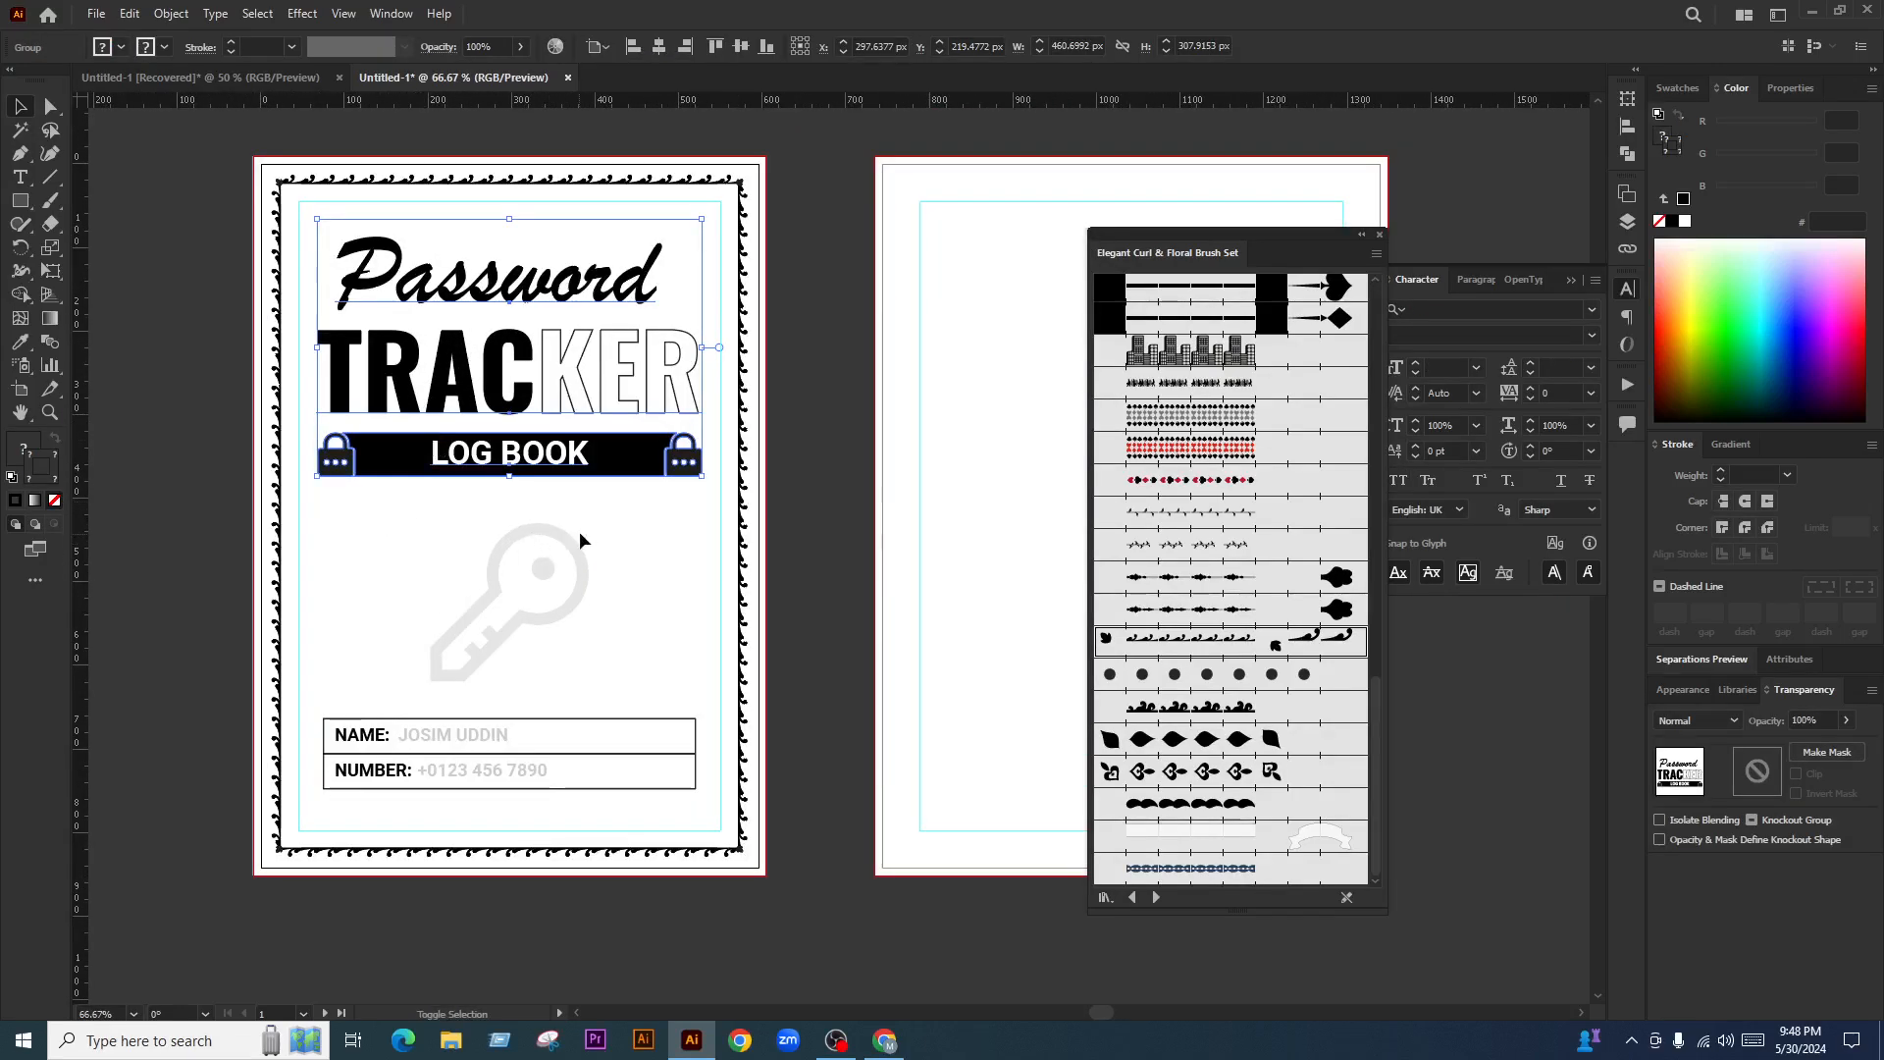
{"action": "left_click_drag", "start_coordinate": [540, 749], "coordinate": [540, 753]}
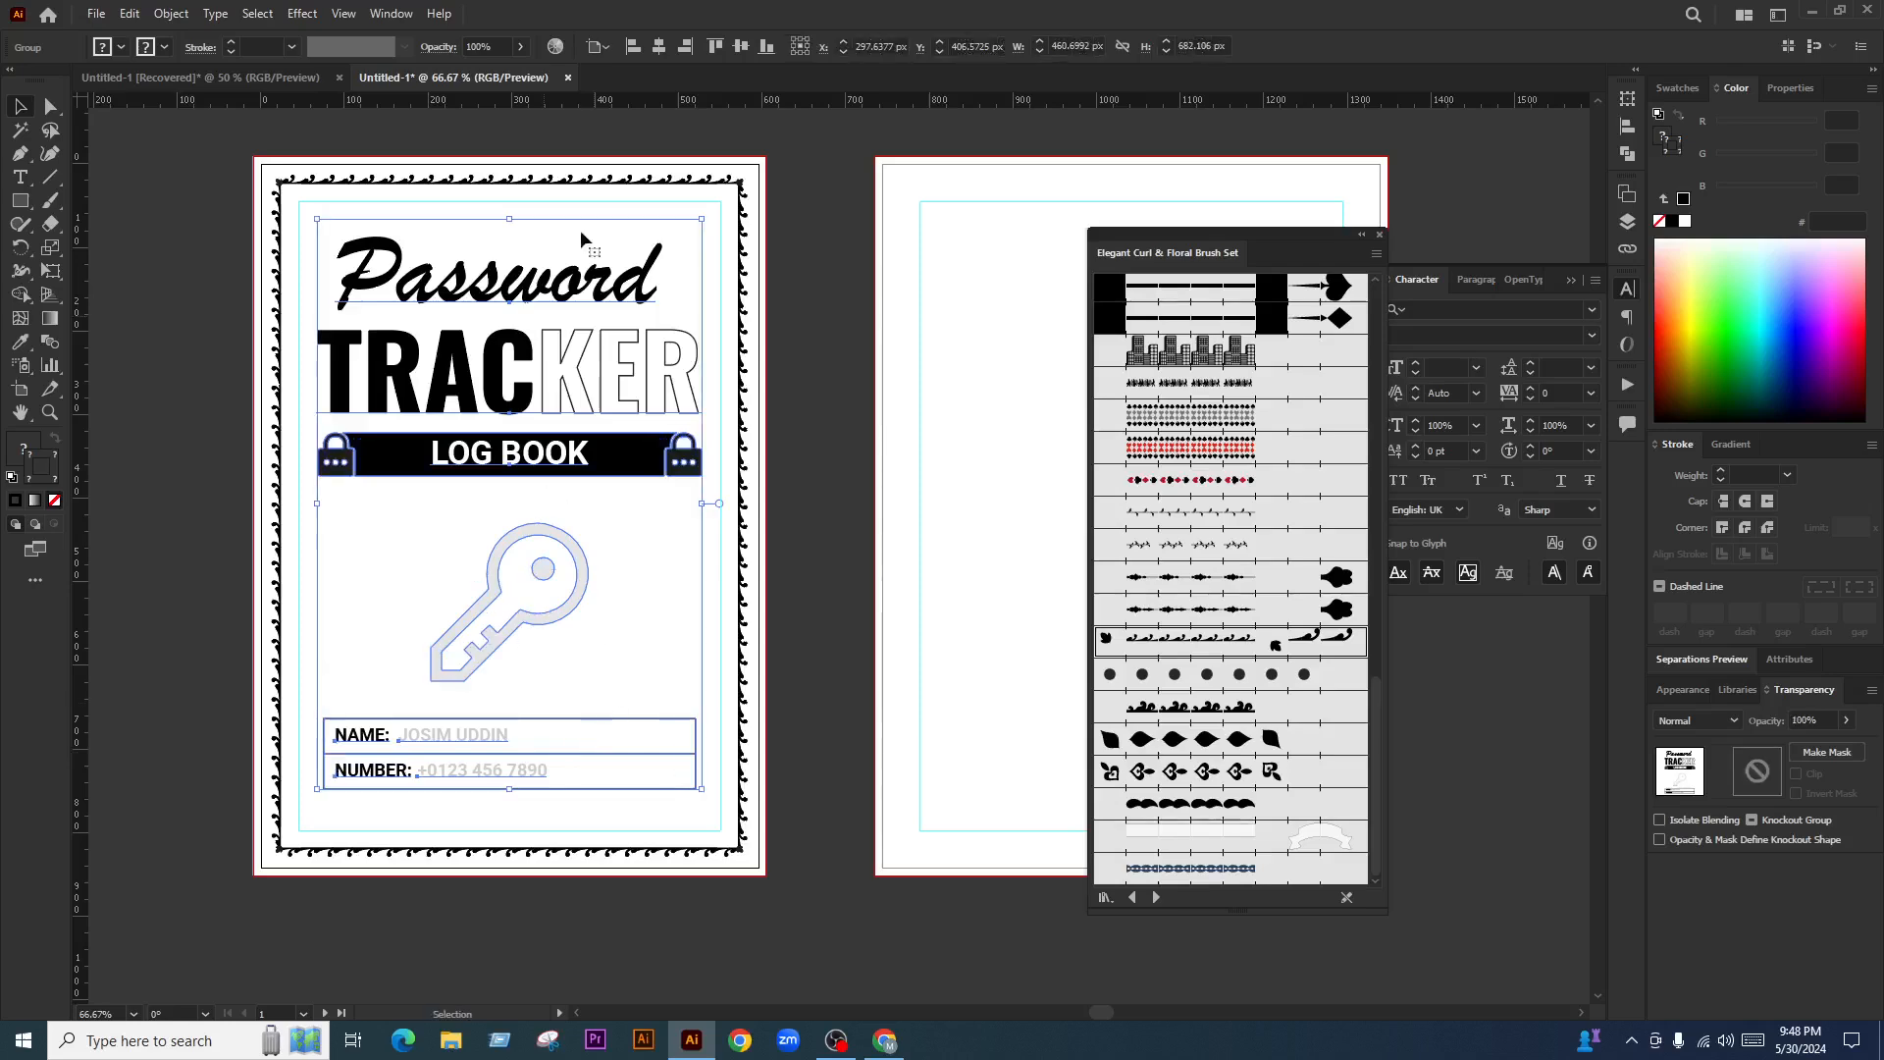
{"action": "left_click", "coordinate": [739, 49]}
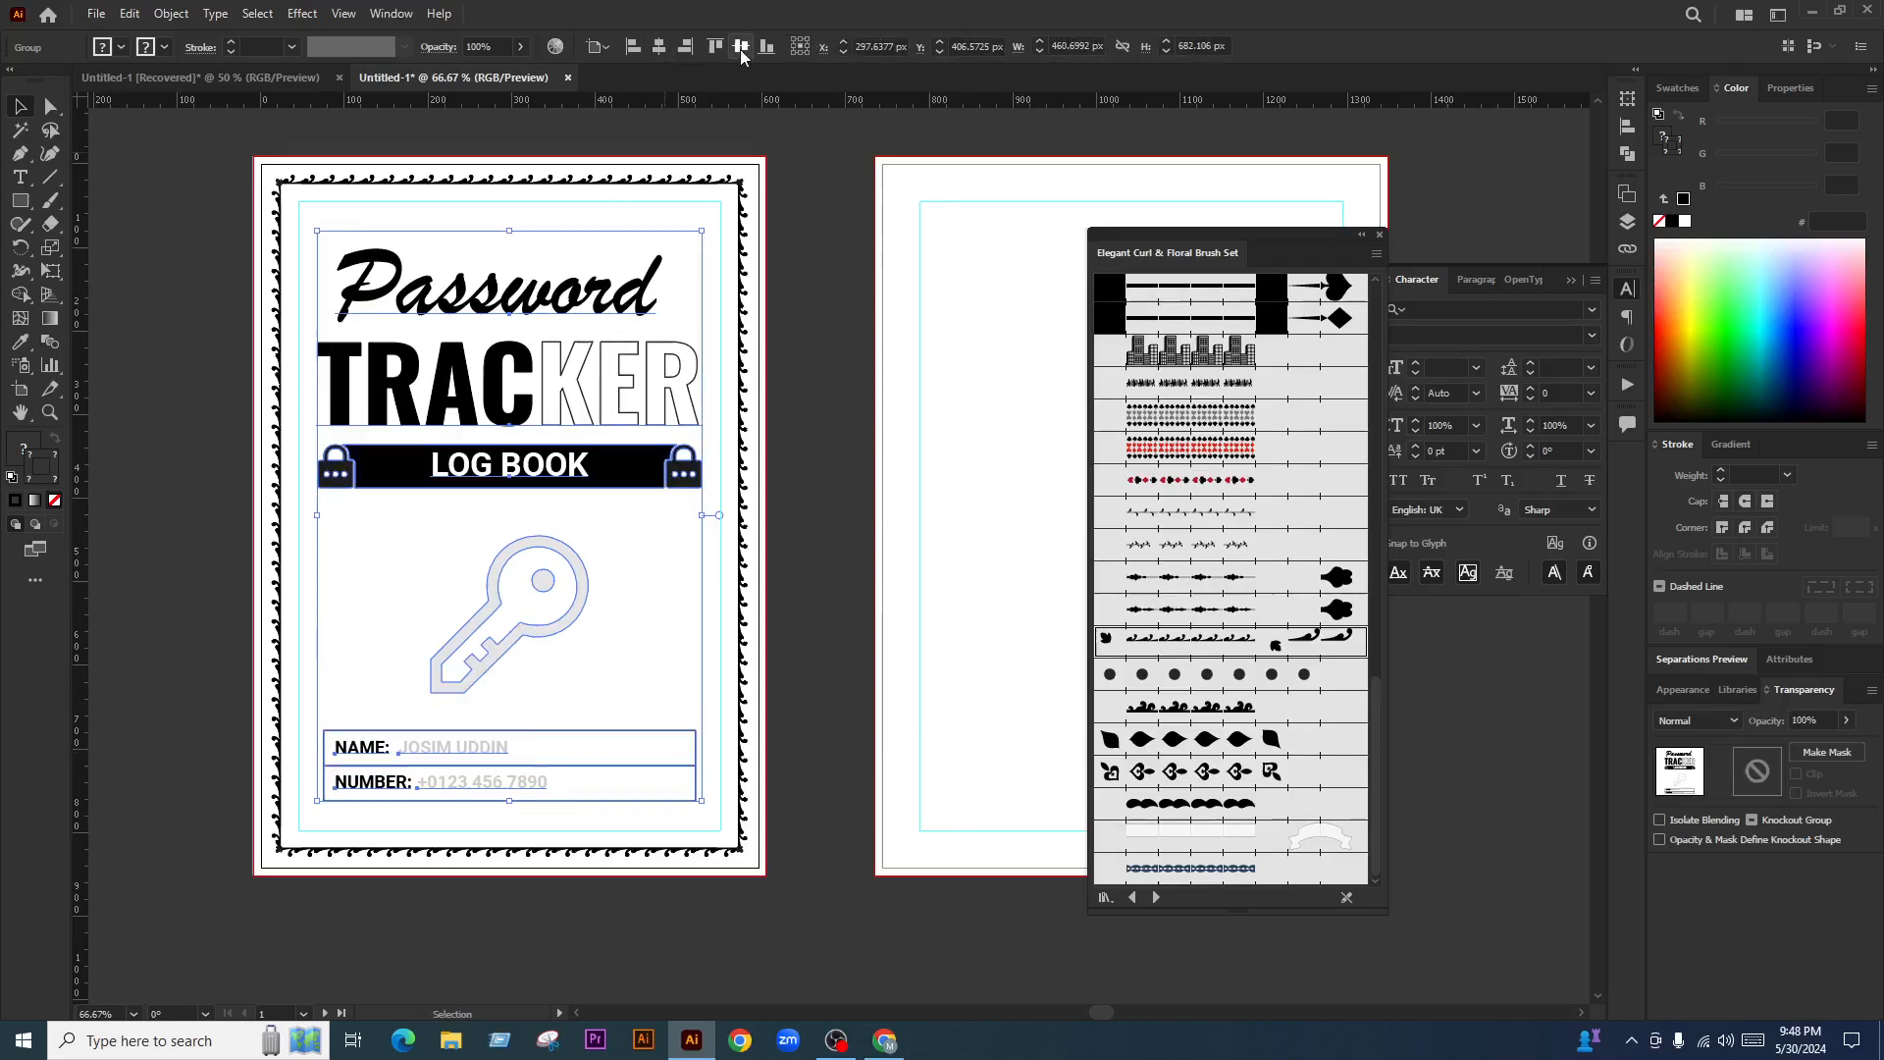
{"action": "left_click", "coordinate": [794, 474]}
{"action": "key", "text": "shift+f"}
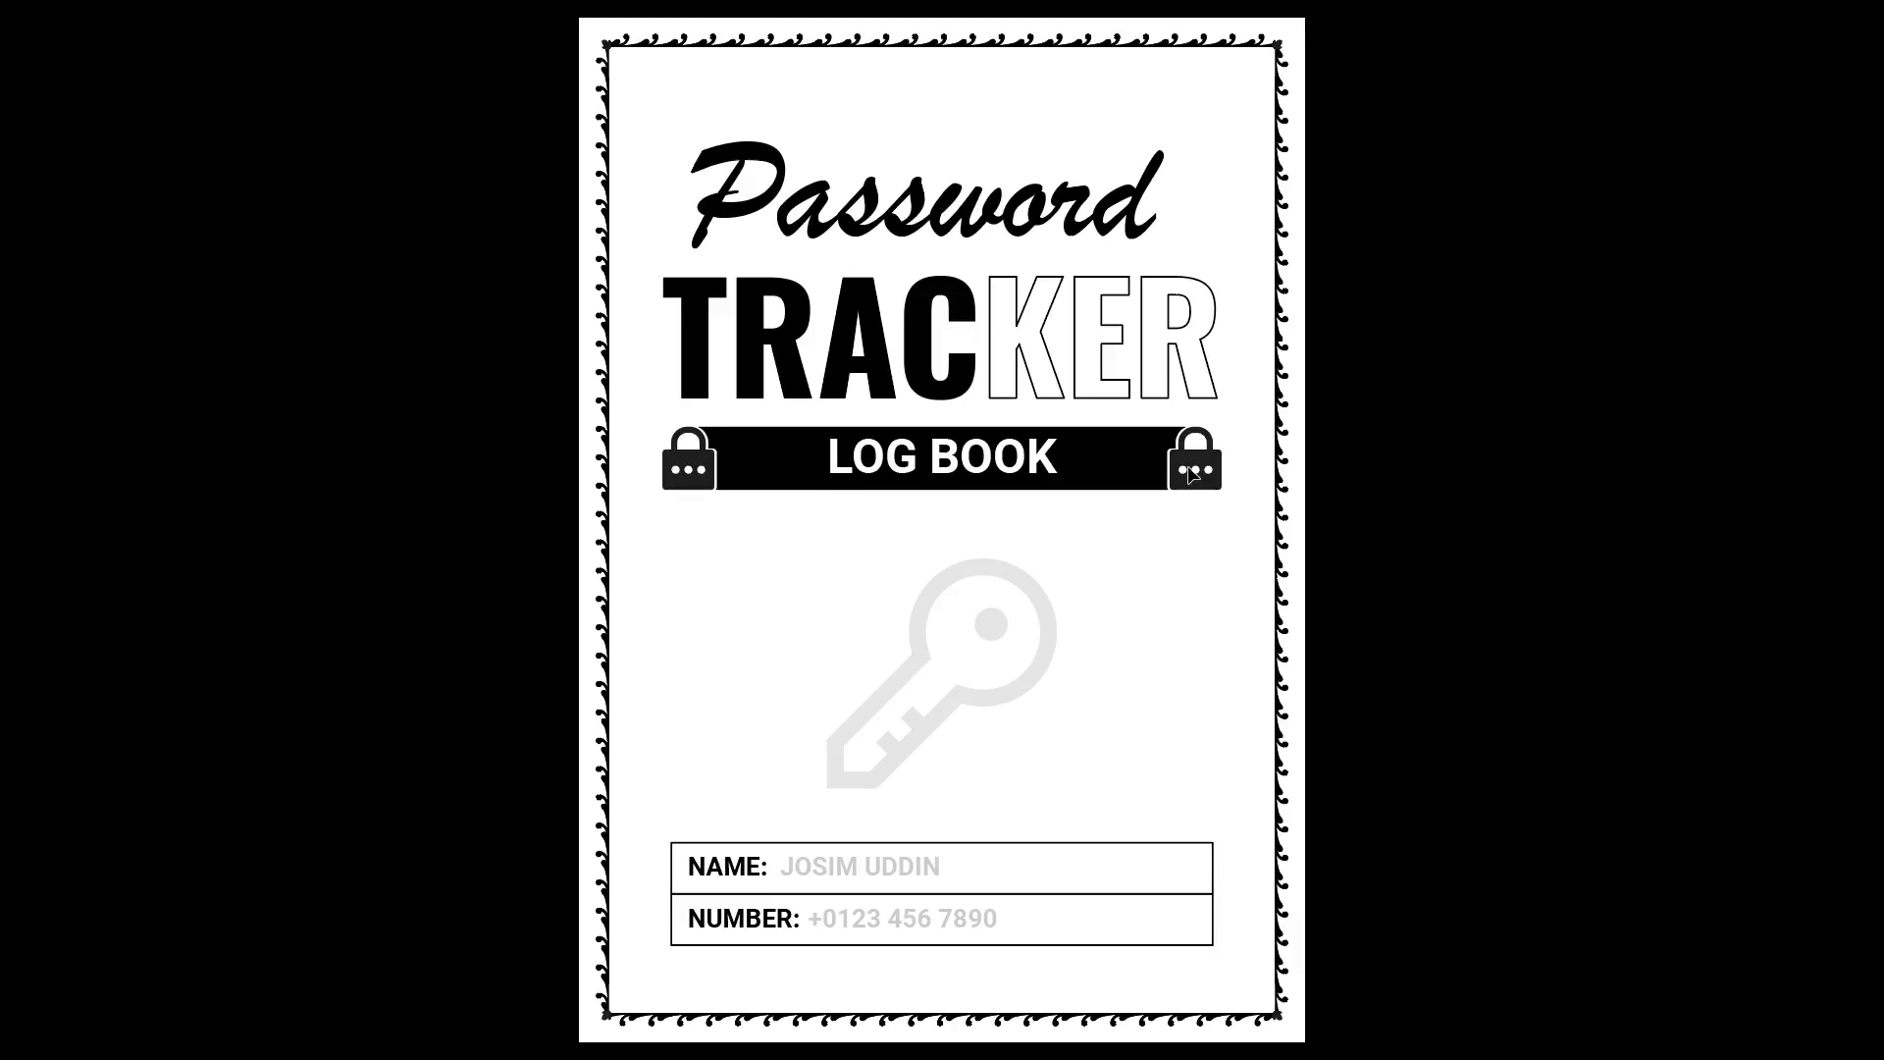
Exit the full-screen preview and close the floating Elegant Curl & Floral Brush Set panel
{"action": "key", "text": "Escape"}
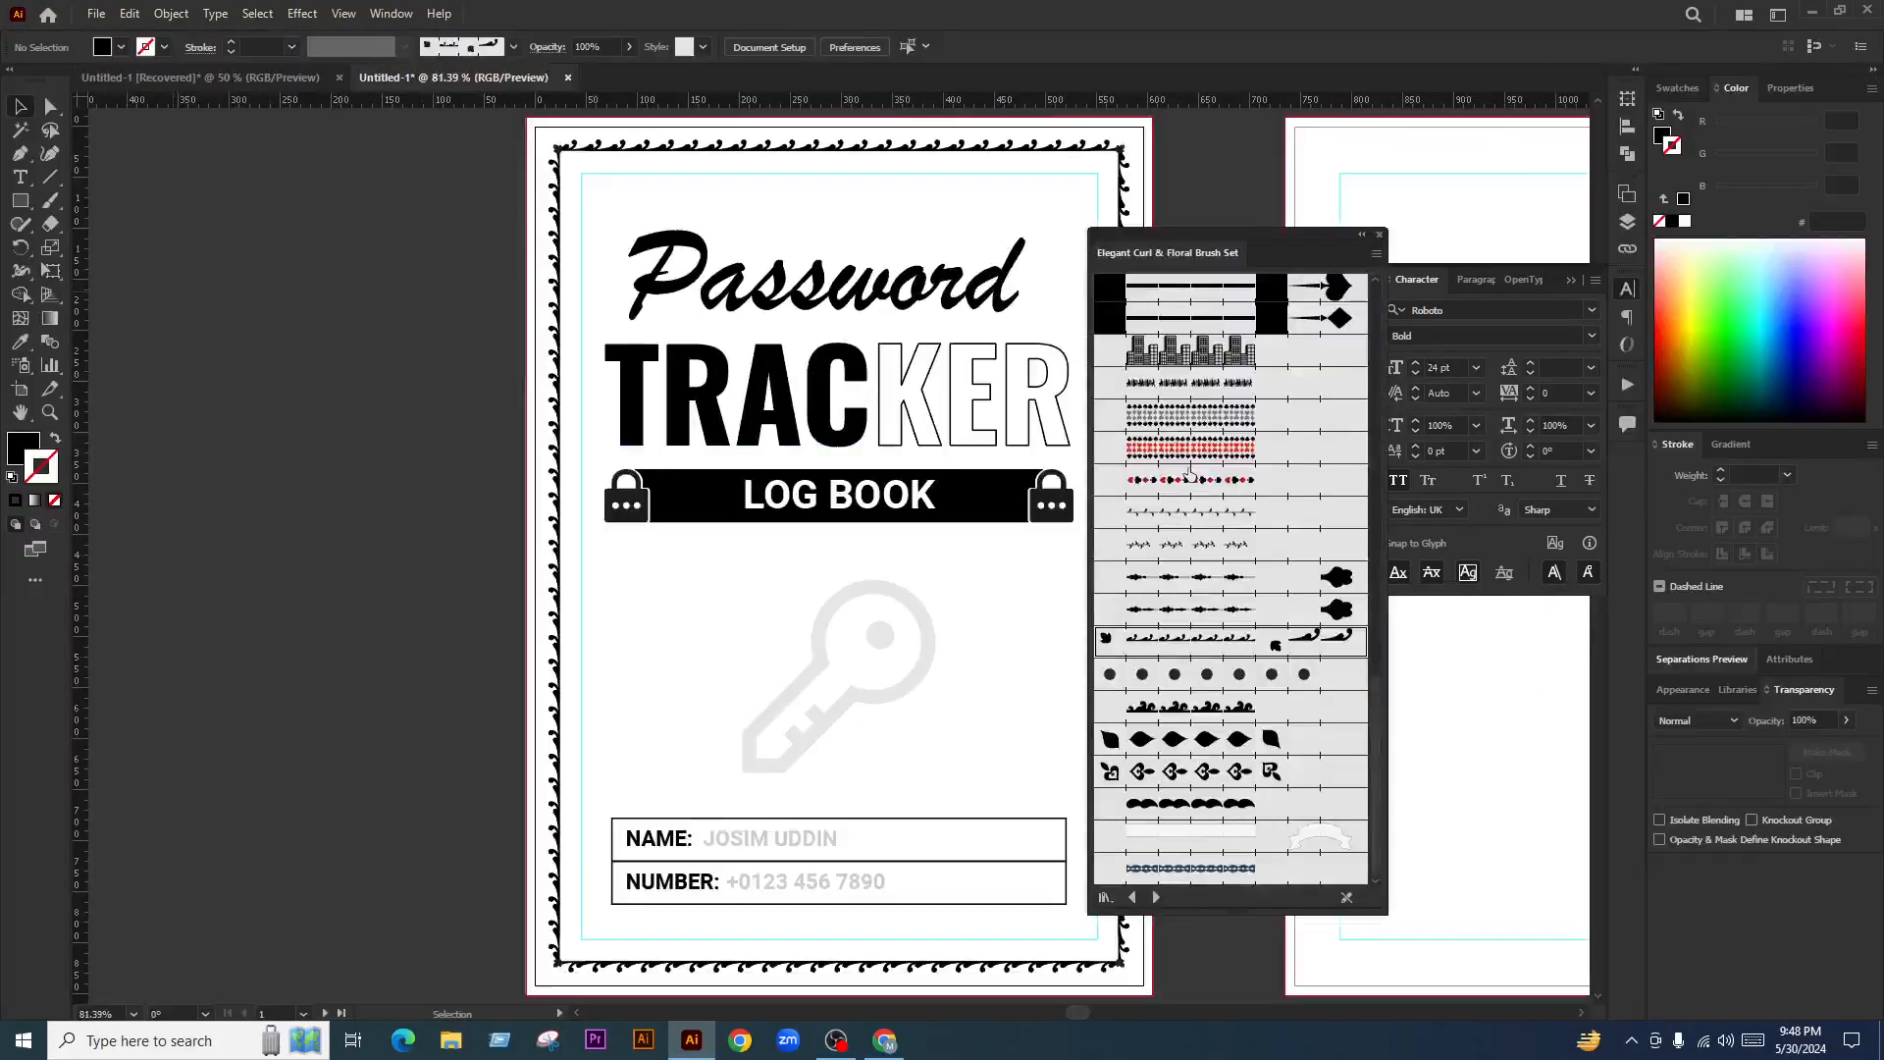
{"action": "scroll", "coordinate": [563, 587], "scroll_direction": "down", "scroll_amount": 3}
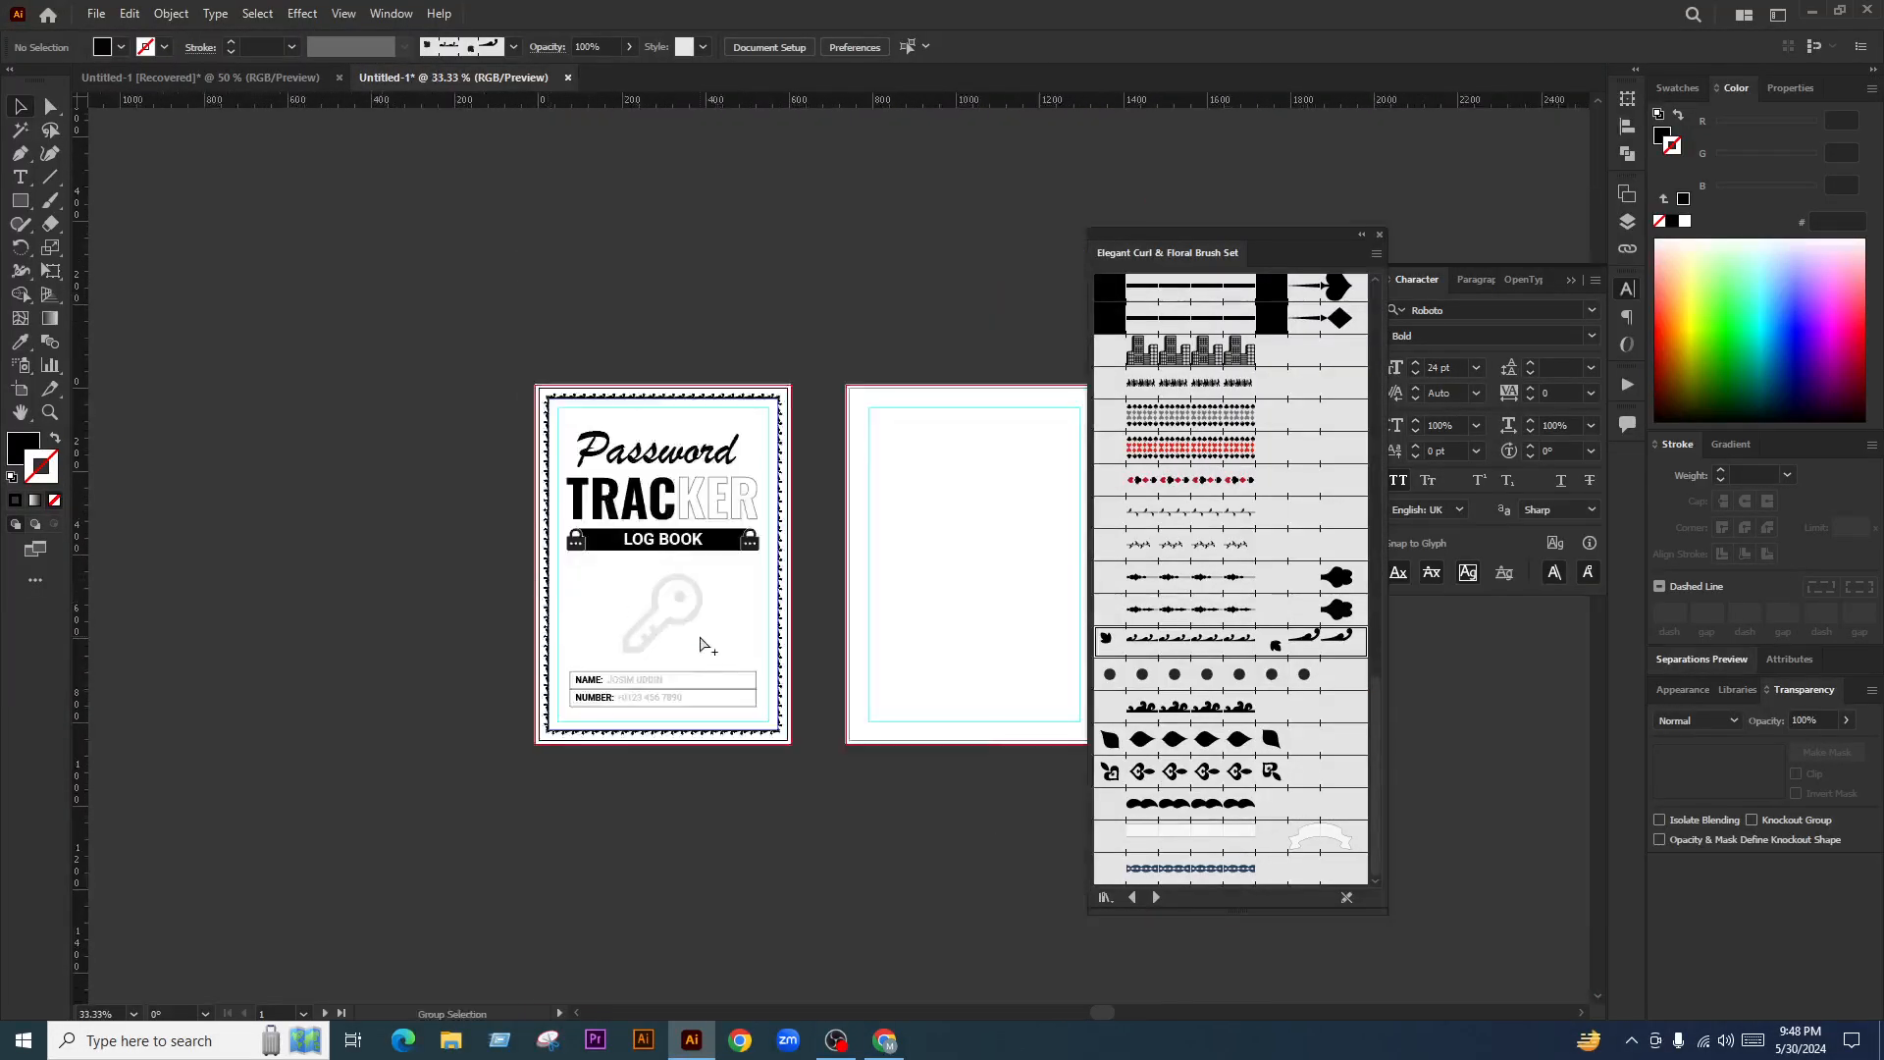
{"action": "scroll", "coordinate": [428, 628], "scroll_direction": "down", "scroll_amount": 2}
{"action": "scroll", "coordinate": [708, 650], "scroll_direction": "up", "scroll_amount": 3}
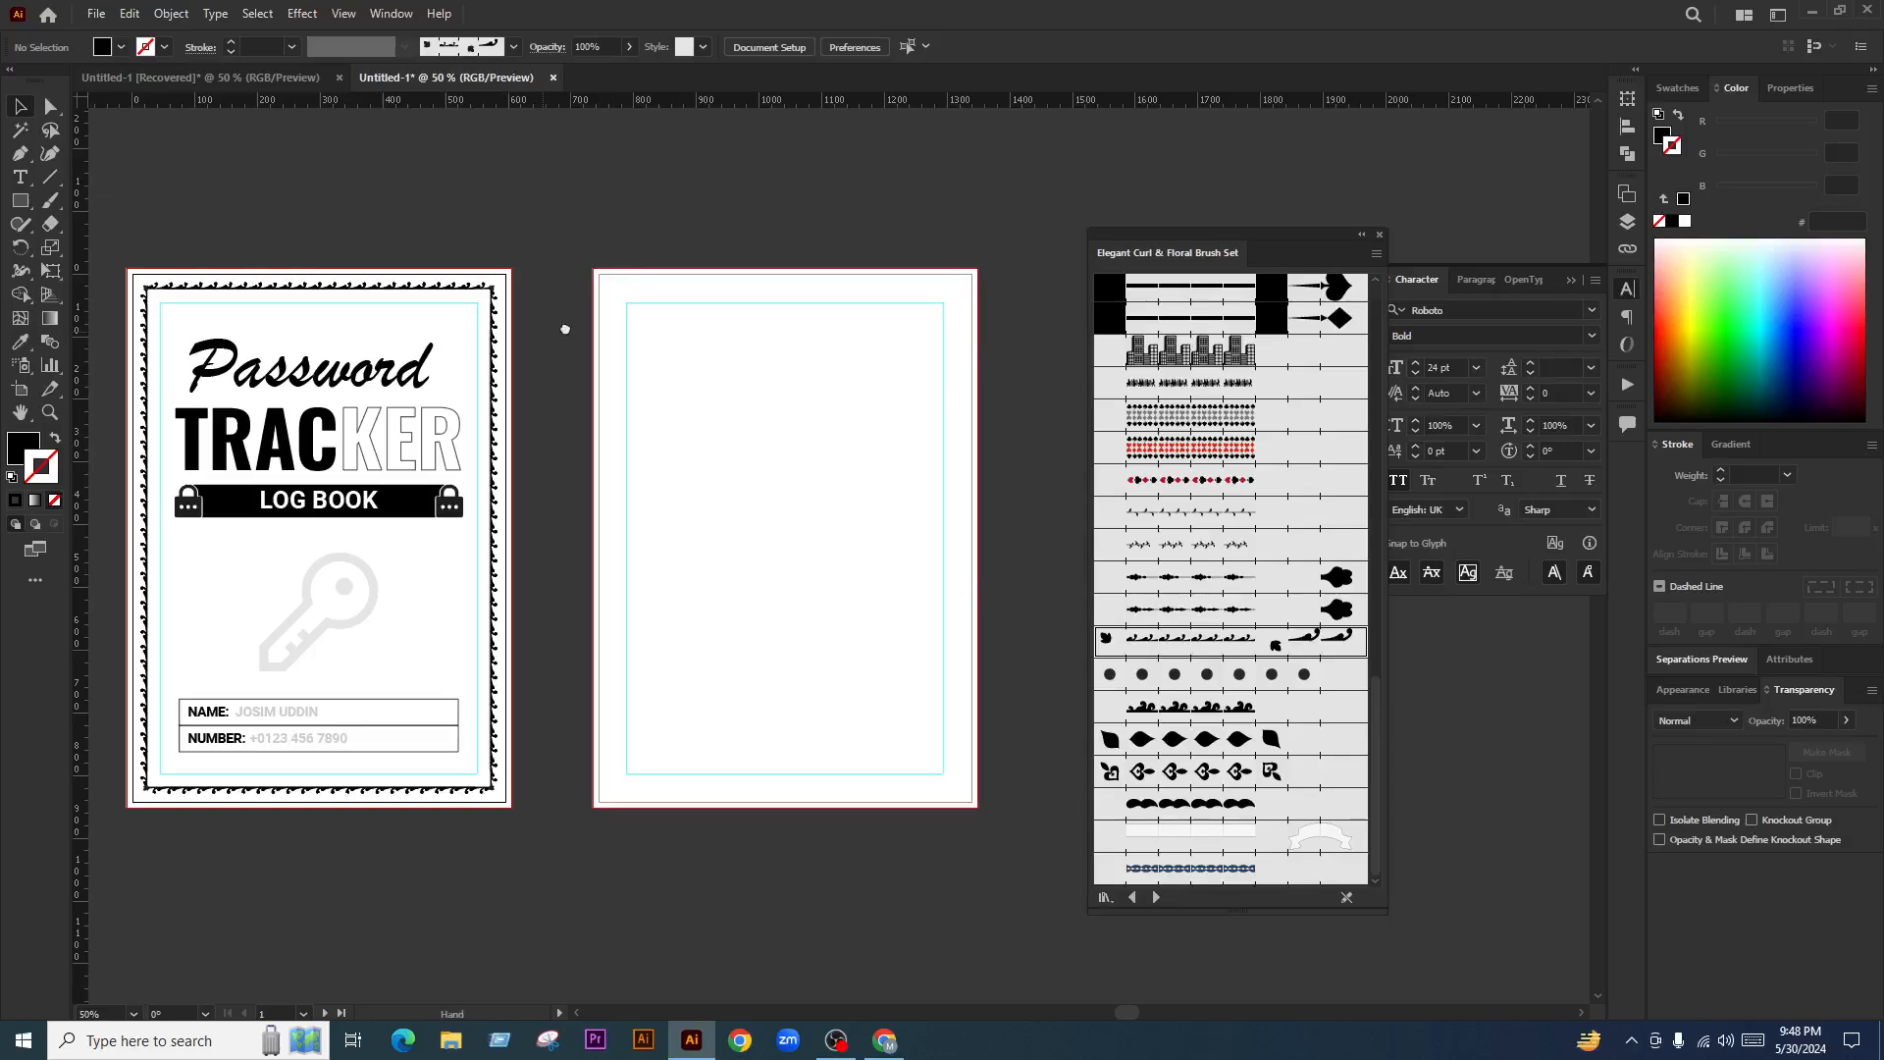
{"action": "left_click", "coordinate": [707, 424]}
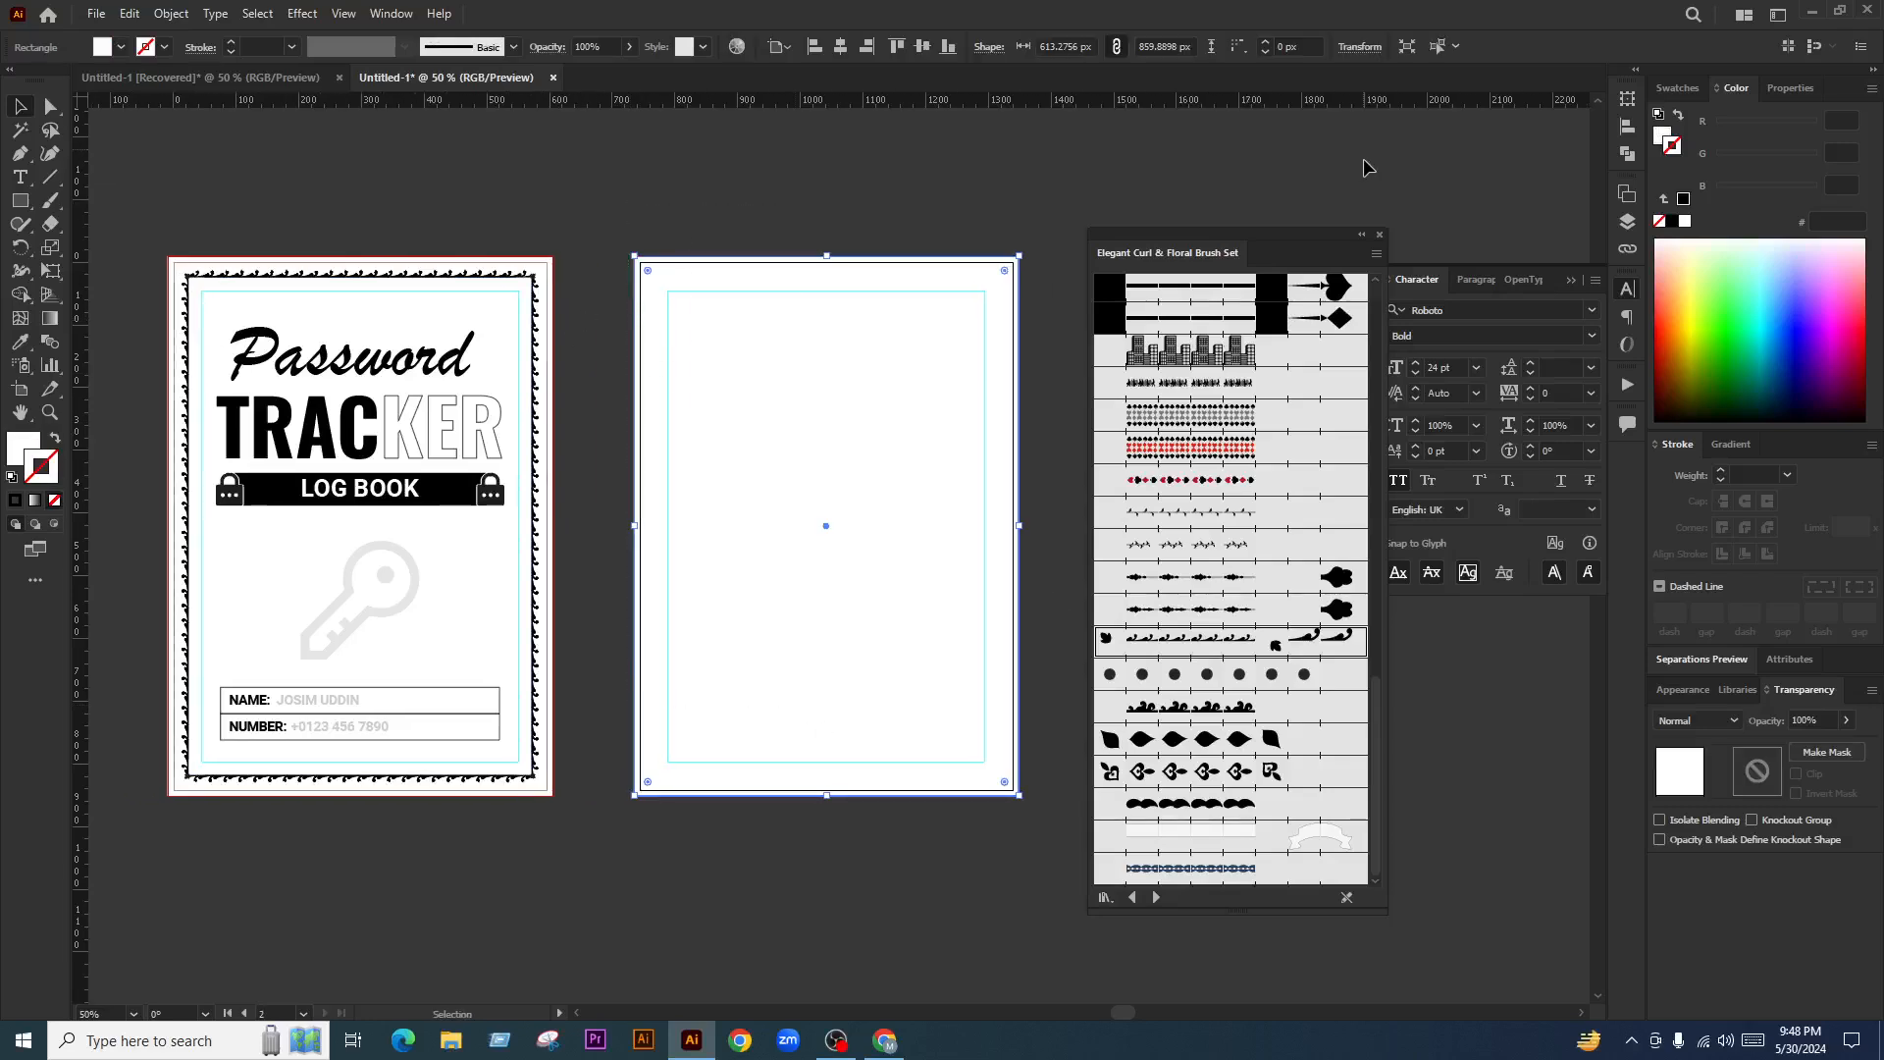
{"action": "left_click", "coordinate": [1379, 235]}
{"action": "left_click", "coordinate": [614, 357]}
Round the inner frame rectangle's corners to about 14.6 px, keeping its stroke at 0.75 pt
{"action": "key", "text": "ctrl+alt+a"}
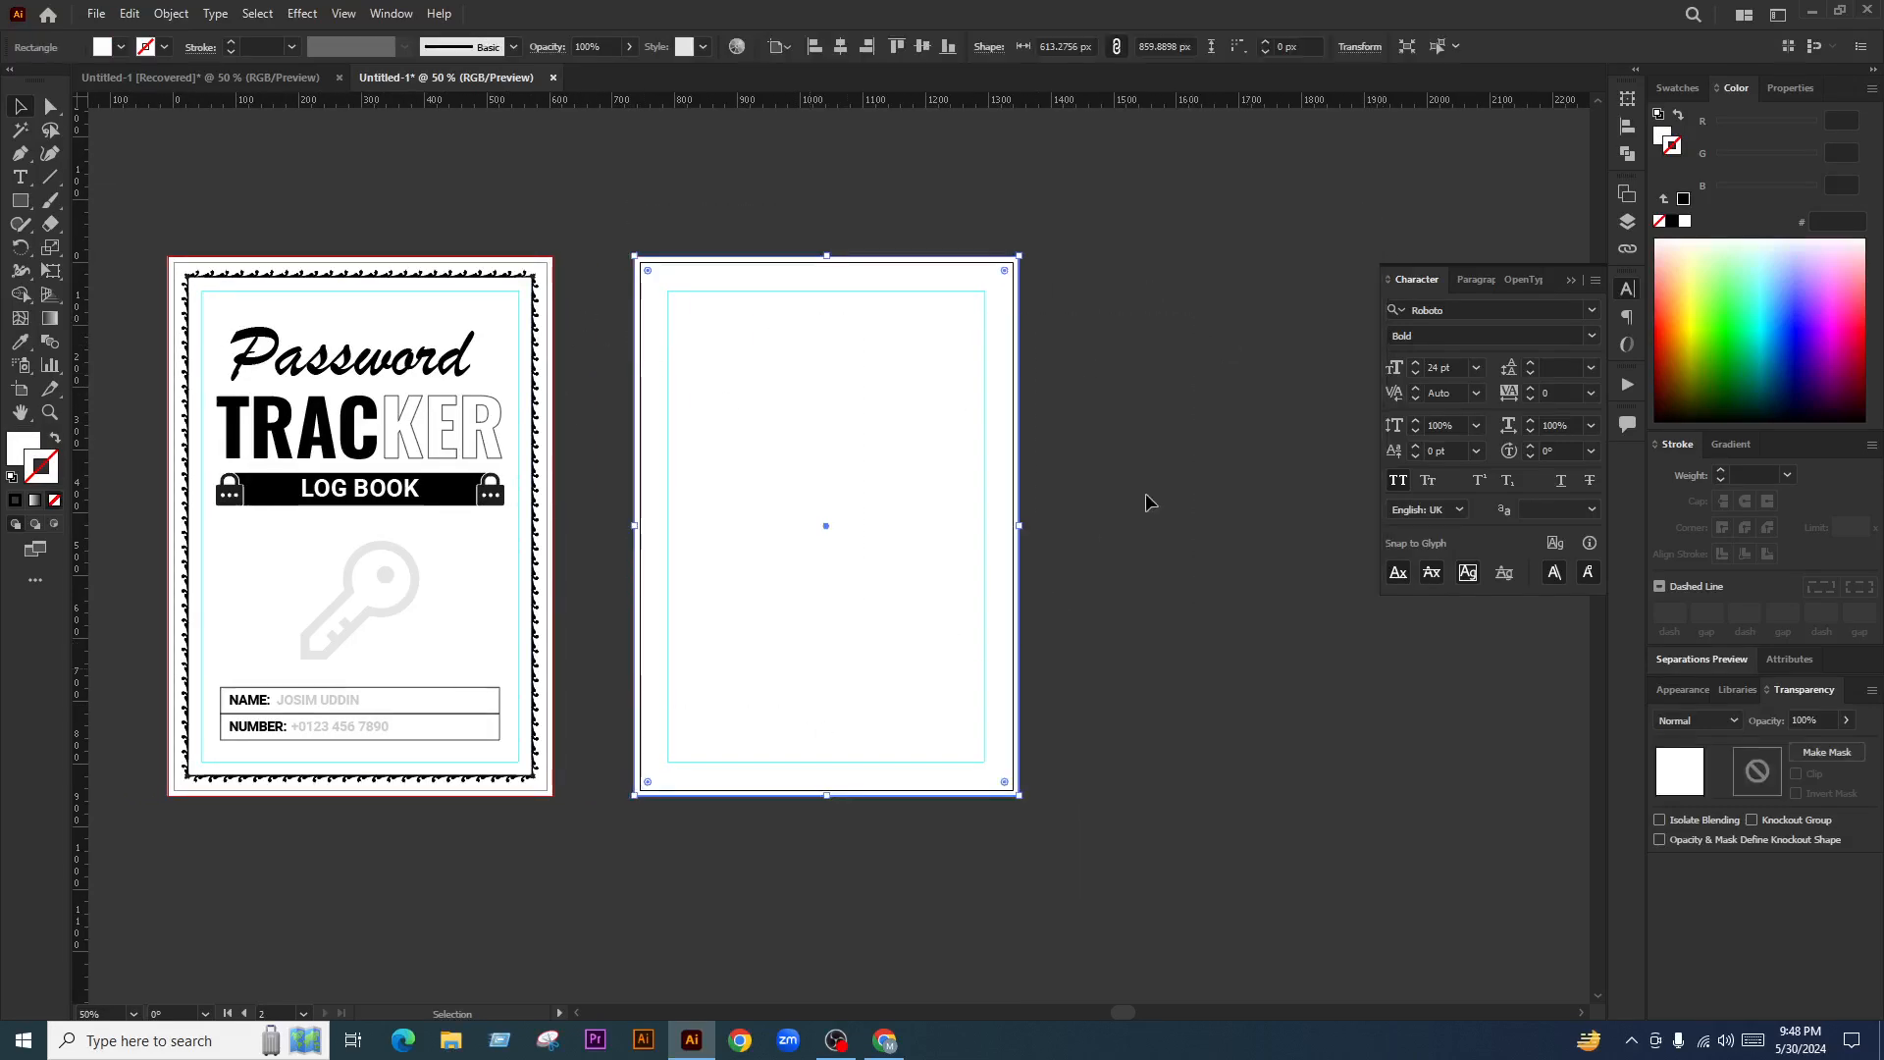
{"action": "left_click", "coordinate": [1146, 491]}
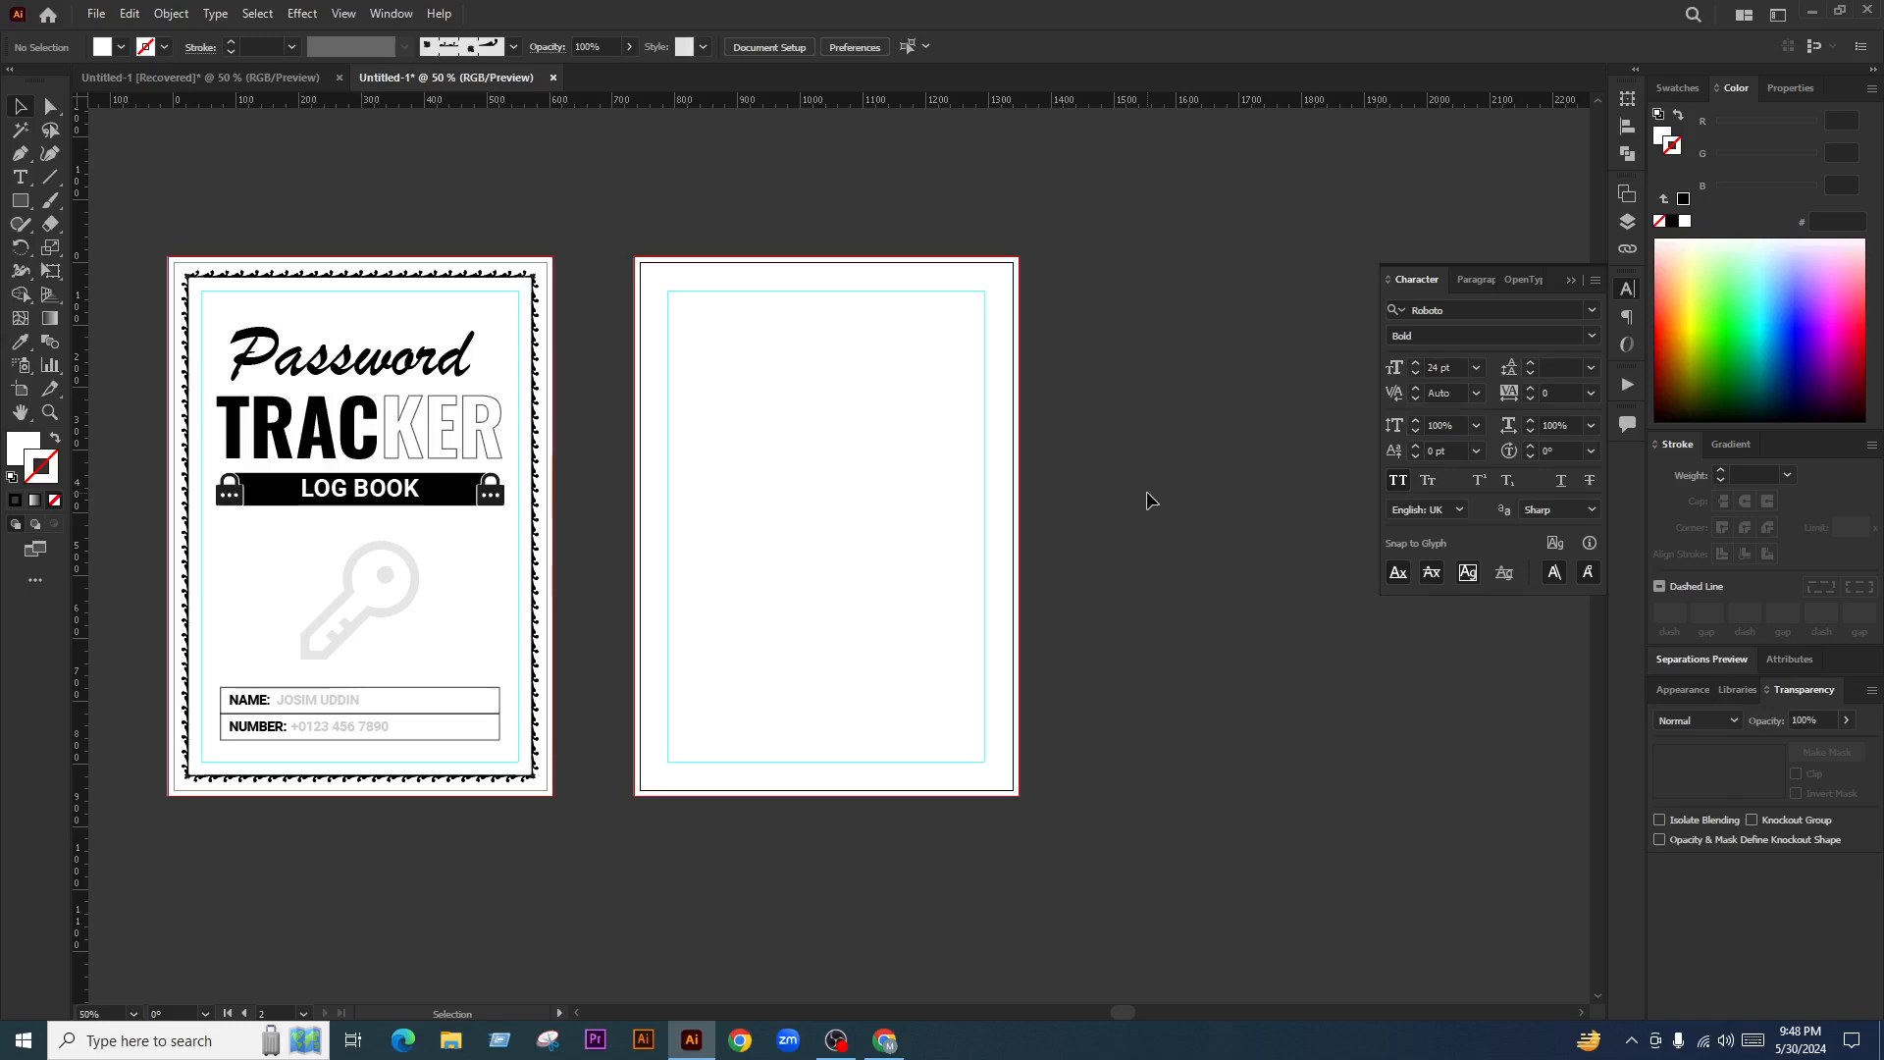
{"action": "scroll", "coordinate": [550, 270], "scroll_direction": "up", "scroll_amount": 6}
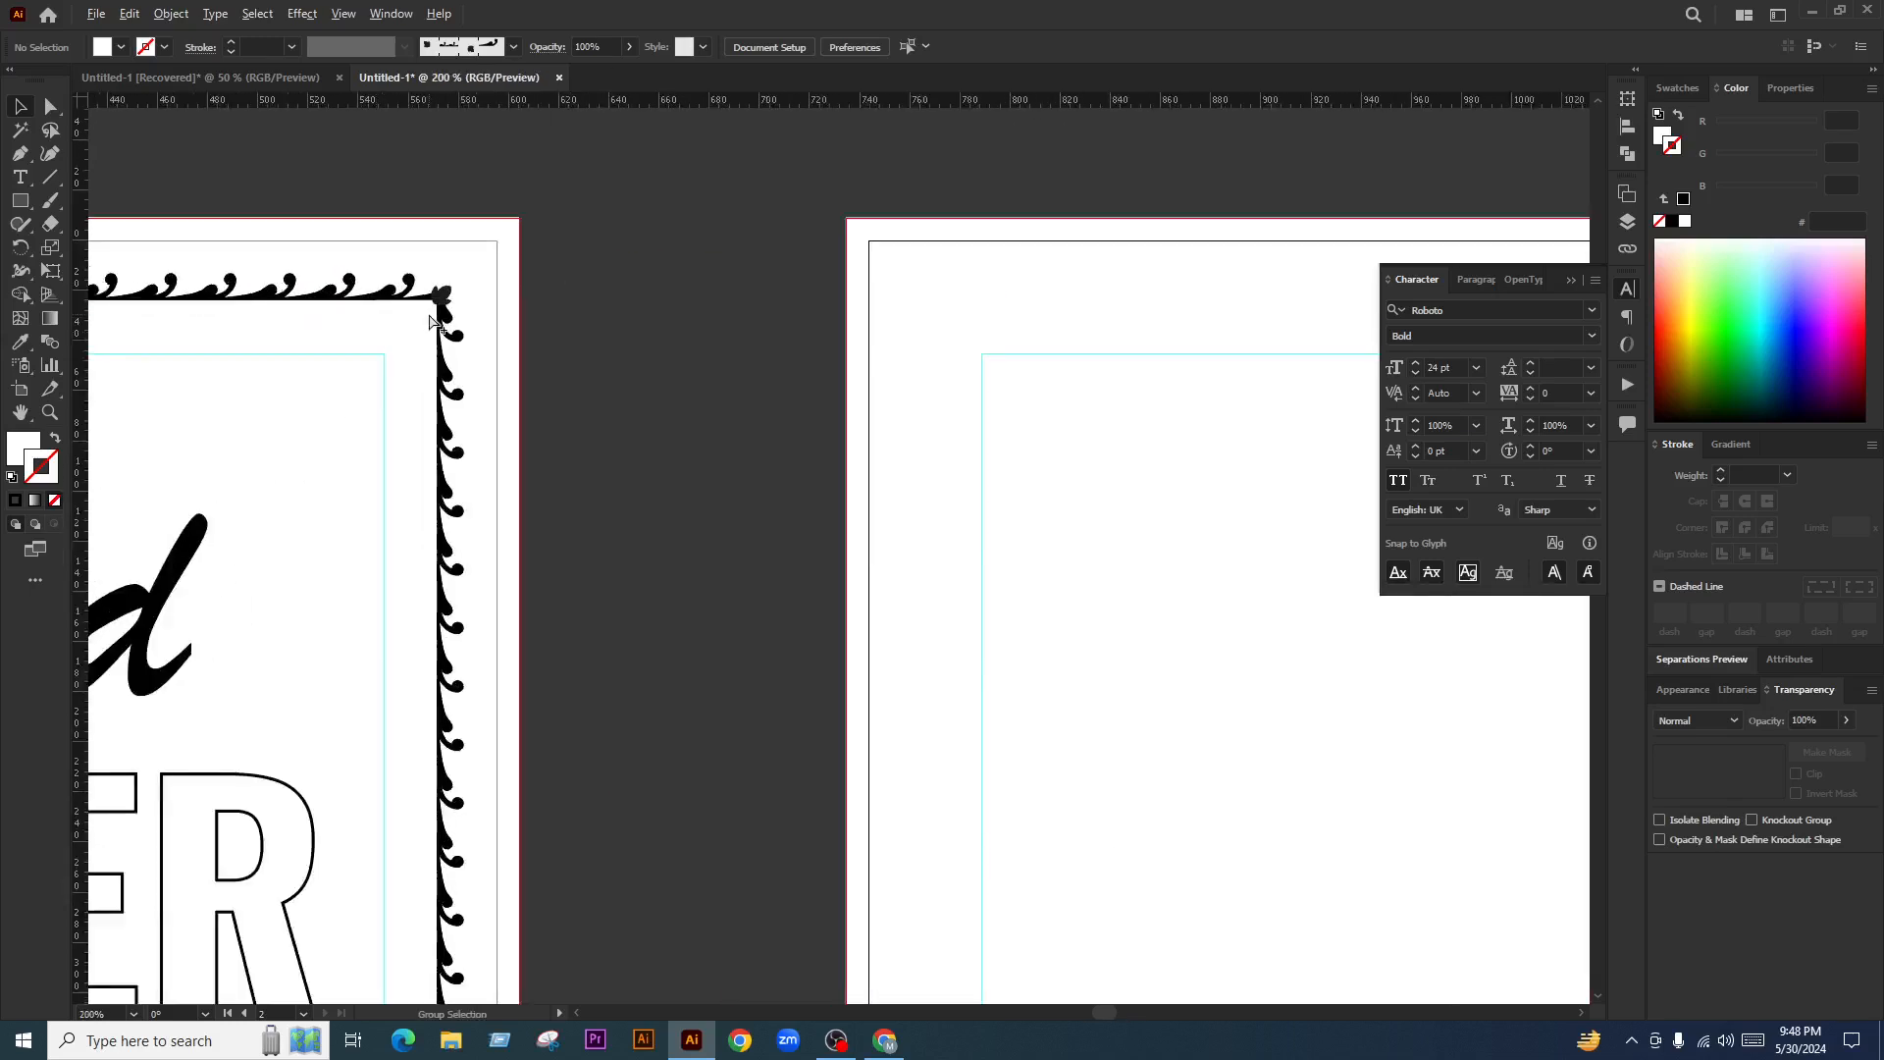
{"action": "left_click", "coordinate": [452, 286]}
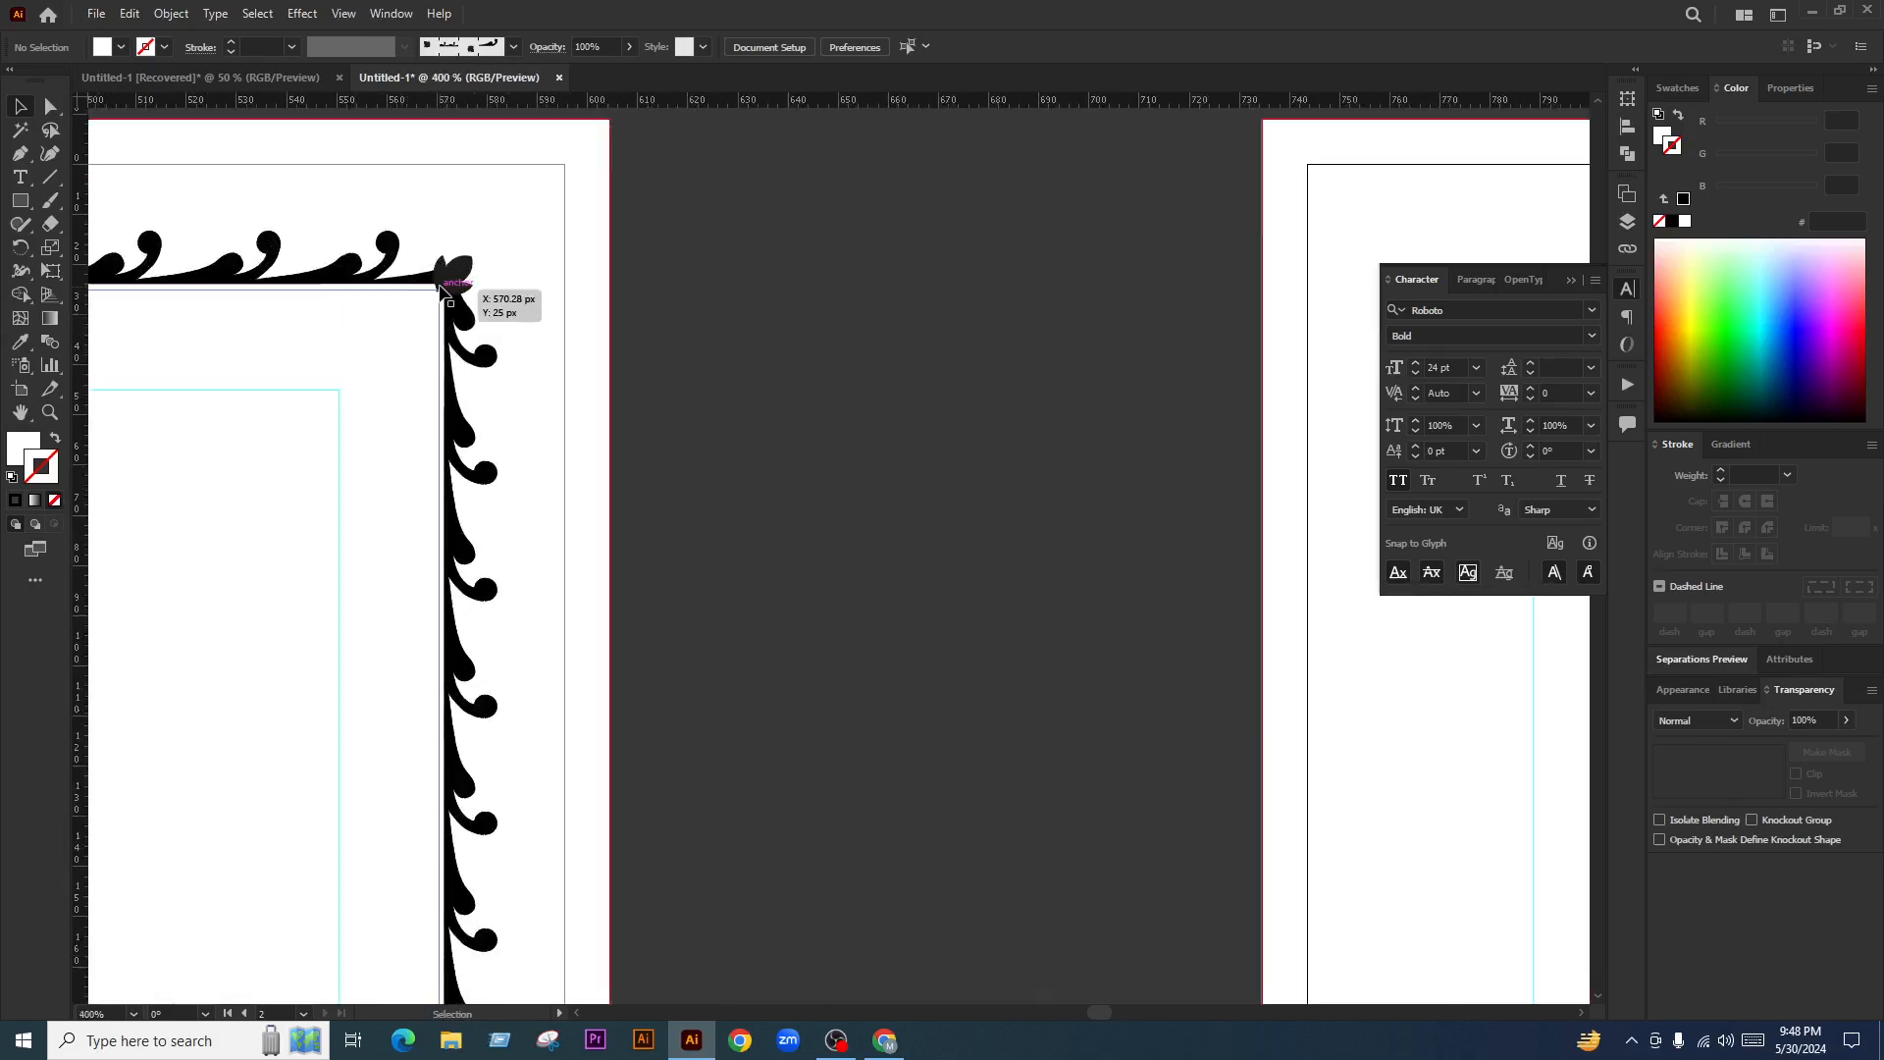
{"action": "left_click", "coordinate": [229, 43]}
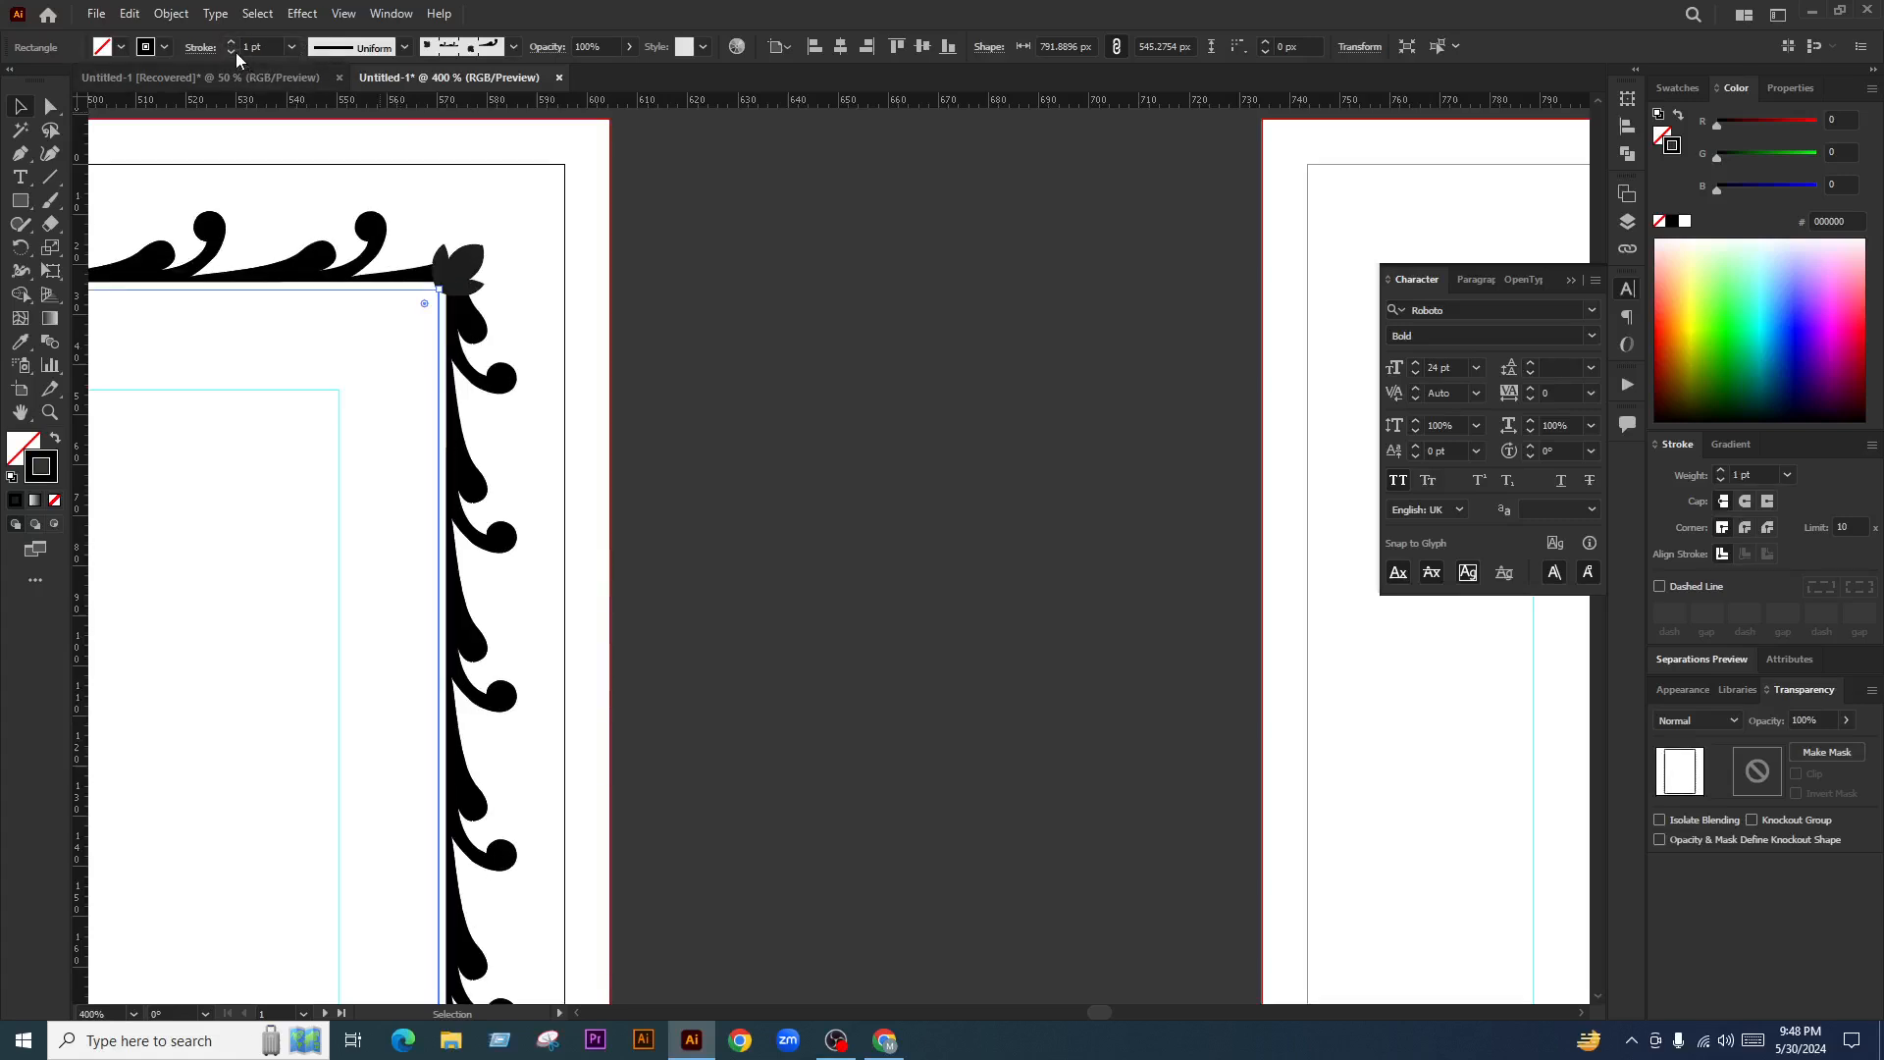
{"action": "left_click", "coordinate": [232, 52]}
{"action": "left_click_drag", "start_coordinate": [425, 304], "coordinate": [365, 365]}
Undo a stray copy of the ornament border and bring both pages into view
{"action": "scroll", "coordinate": [765, 284], "scroll_direction": "down", "scroll_amount": 4}
{"action": "left_click", "coordinate": [763, 246]}
{"action": "scroll", "coordinate": [761, 237], "scroll_direction": "down", "scroll_amount": 2}
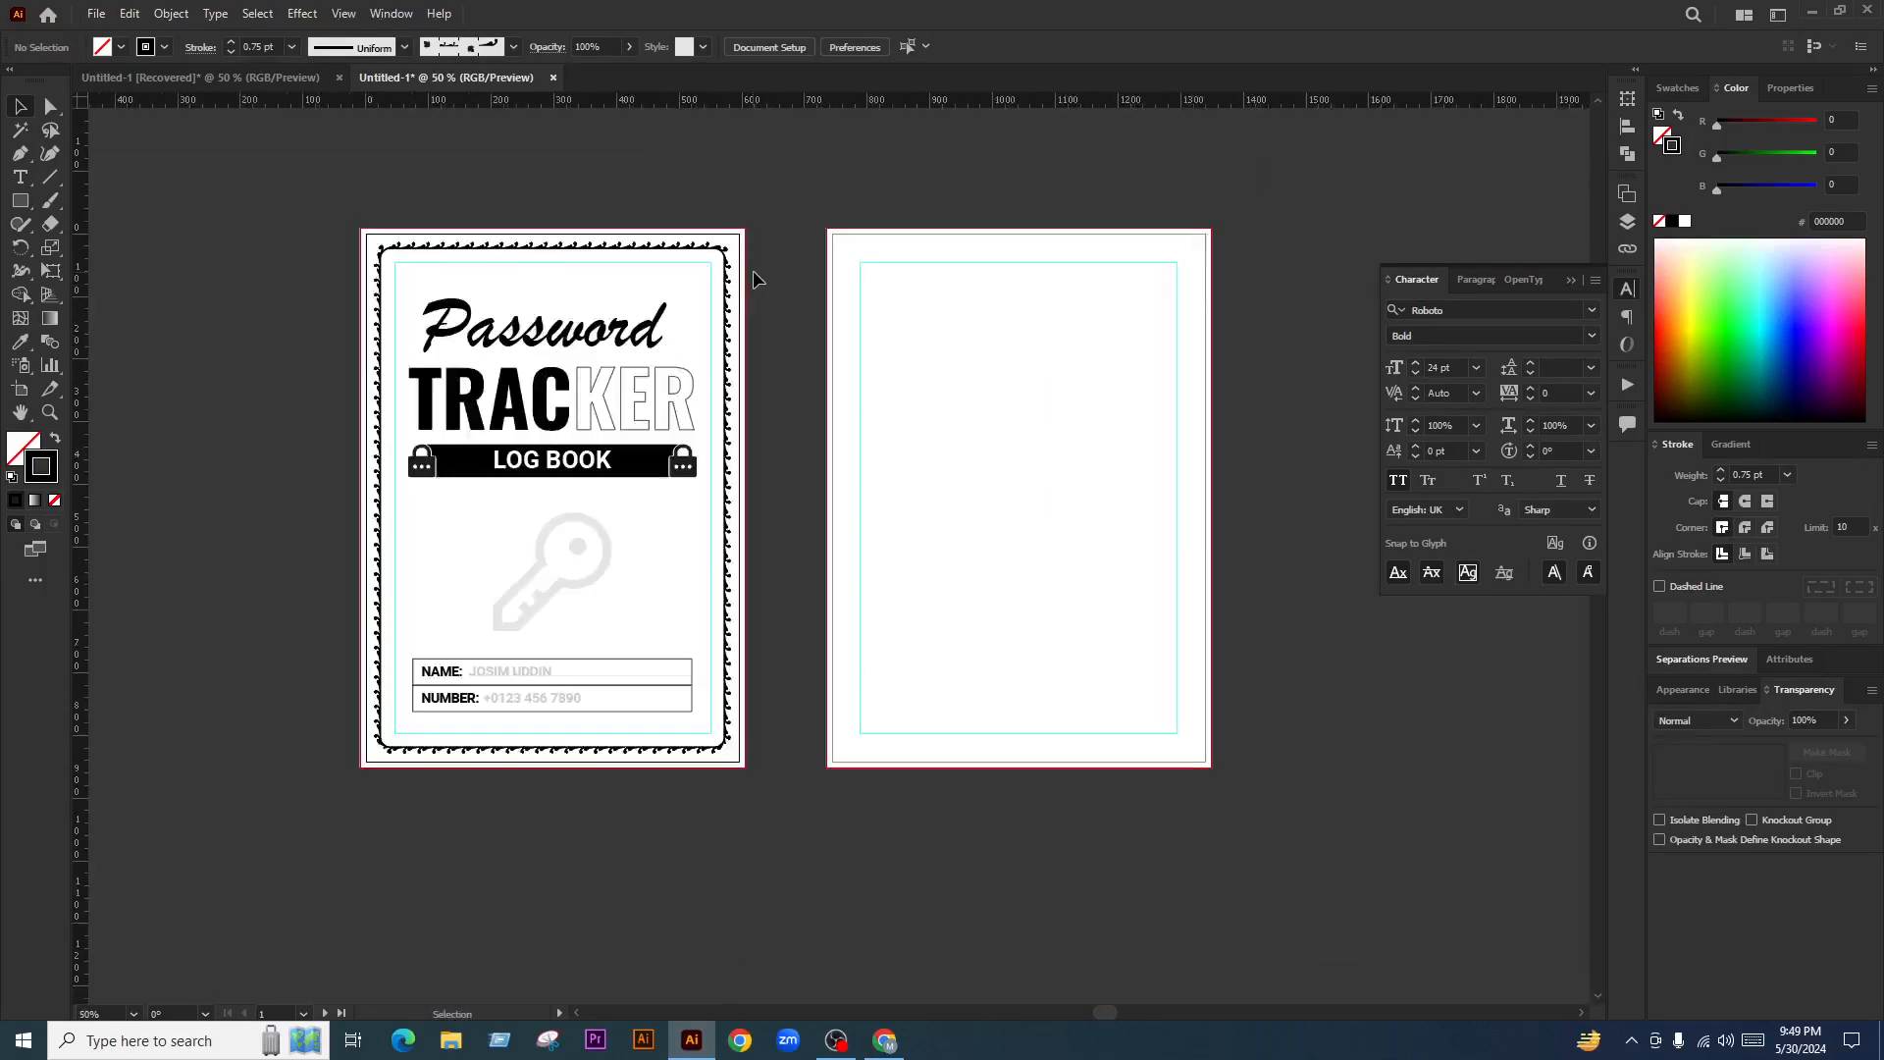
{"action": "left_click_drag", "start_coordinate": [758, 294], "coordinate": [794, 324]}
{"action": "key", "text": "ctrl+z"}
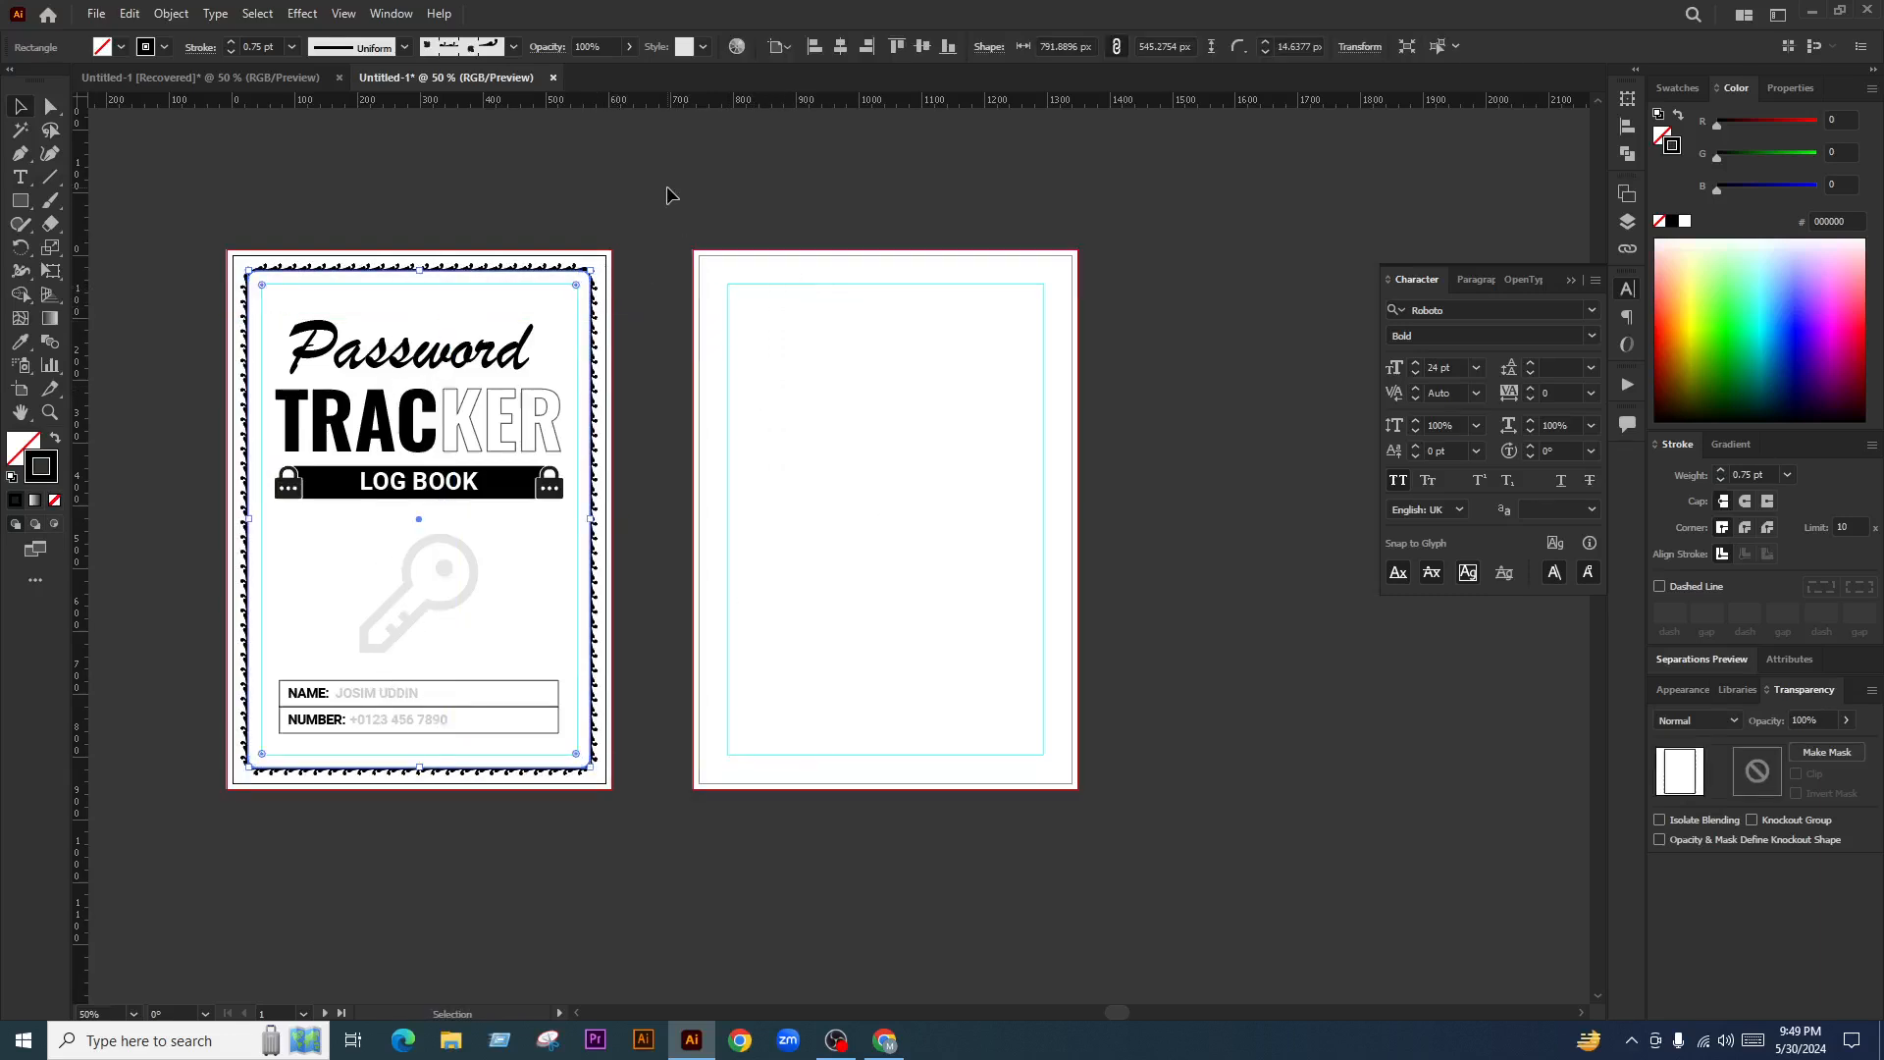
{"action": "left_click_drag", "start_coordinate": [1159, 327], "coordinate": [834, 525]}
{"action": "left_click", "coordinate": [1185, 568]}
{"action": "left_click_drag", "start_coordinate": [1220, 573], "coordinate": [1128, 585]}
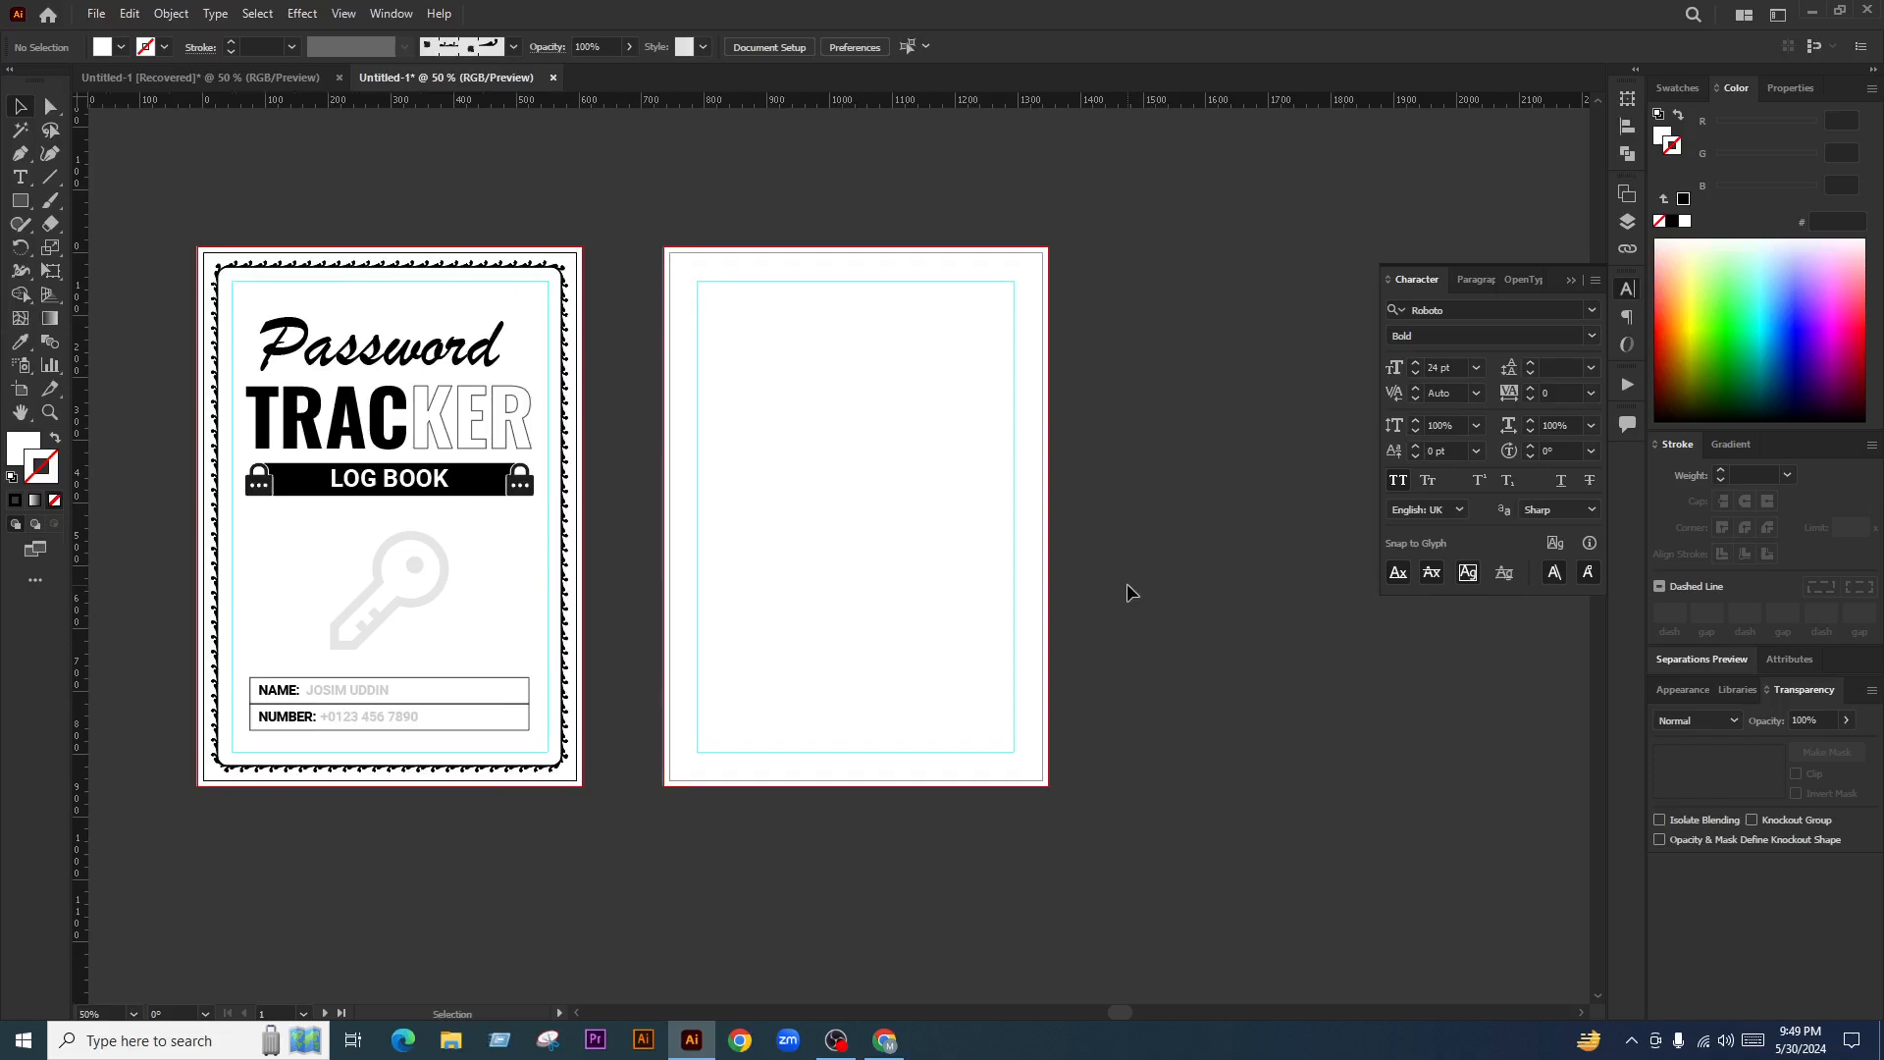
{"action": "scroll", "coordinate": [897, 519], "scroll_direction": "down", "scroll_amount": 2}
{"action": "scroll", "coordinate": [859, 506], "scroll_direction": "up", "scroll_amount": 2}
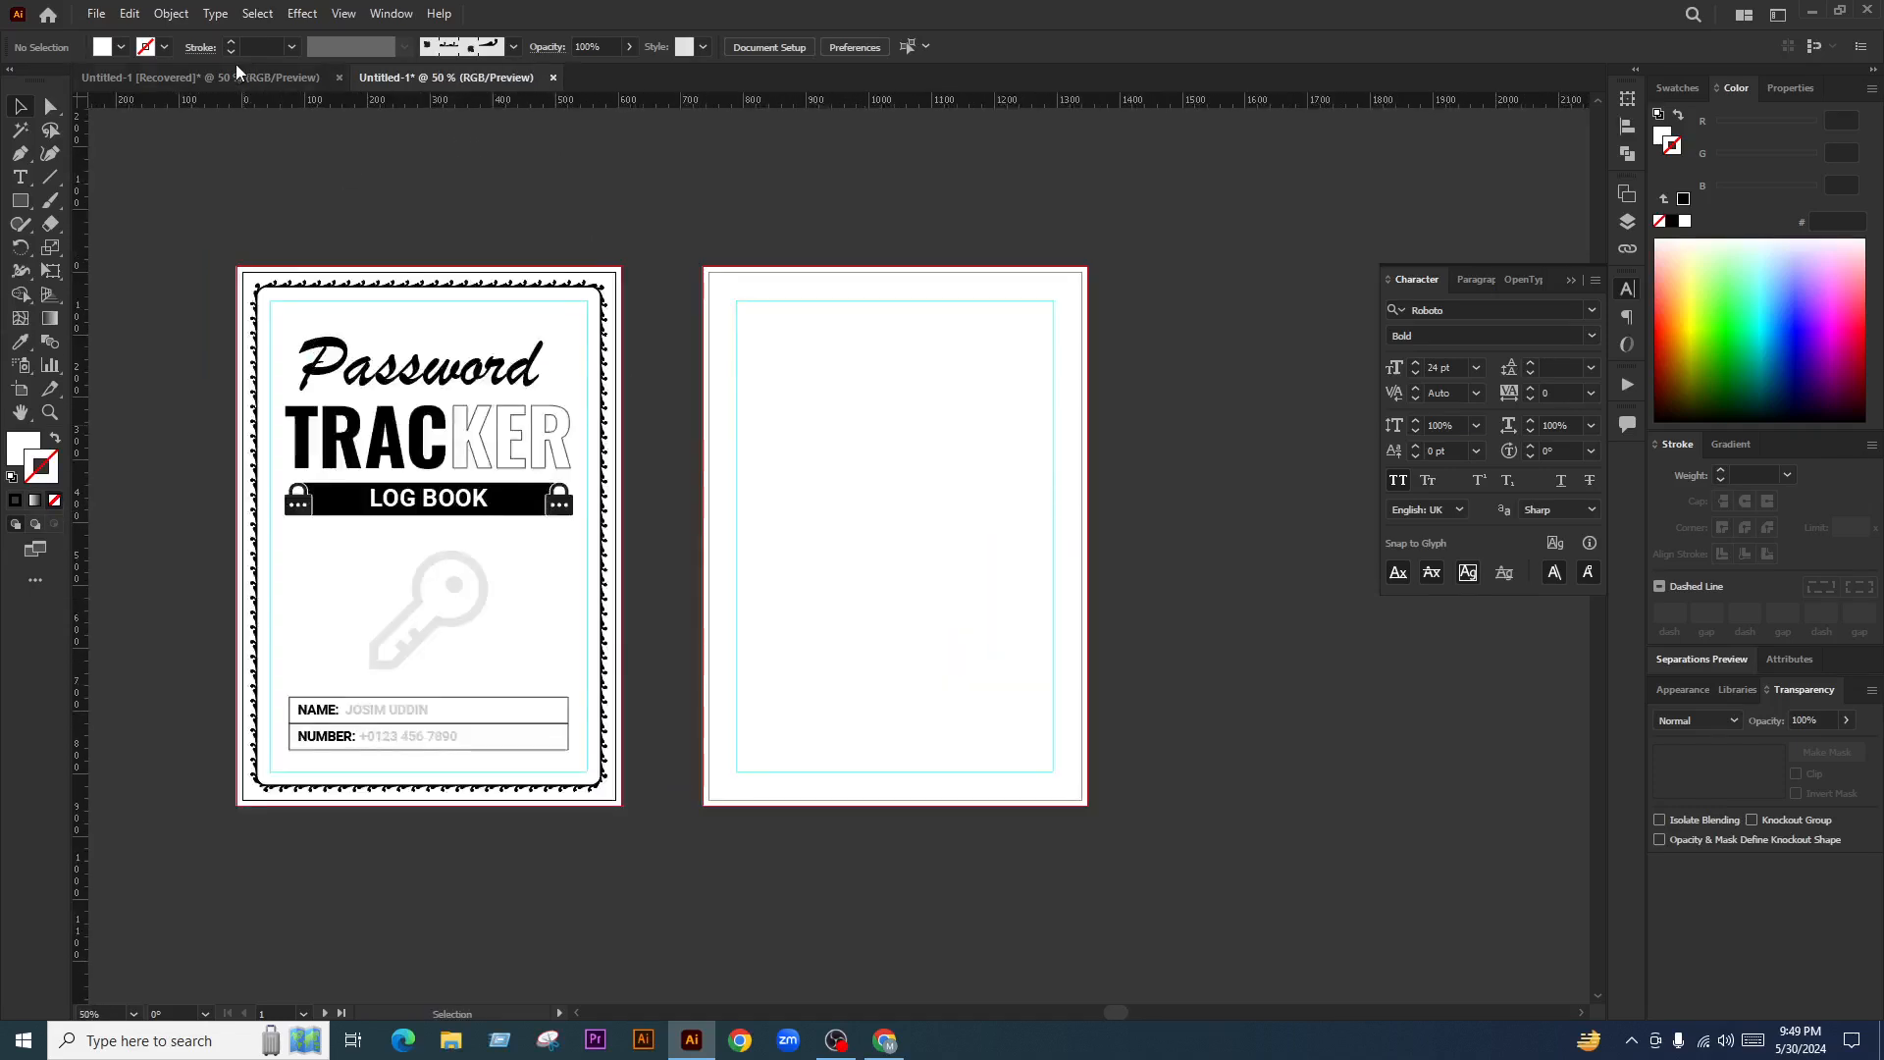
Switch to the recovered field-list document and select its label columns in turn
{"action": "left_click", "coordinate": [236, 76]}
{"action": "left_click_drag", "start_coordinate": [672, 365], "coordinate": [628, 515]}
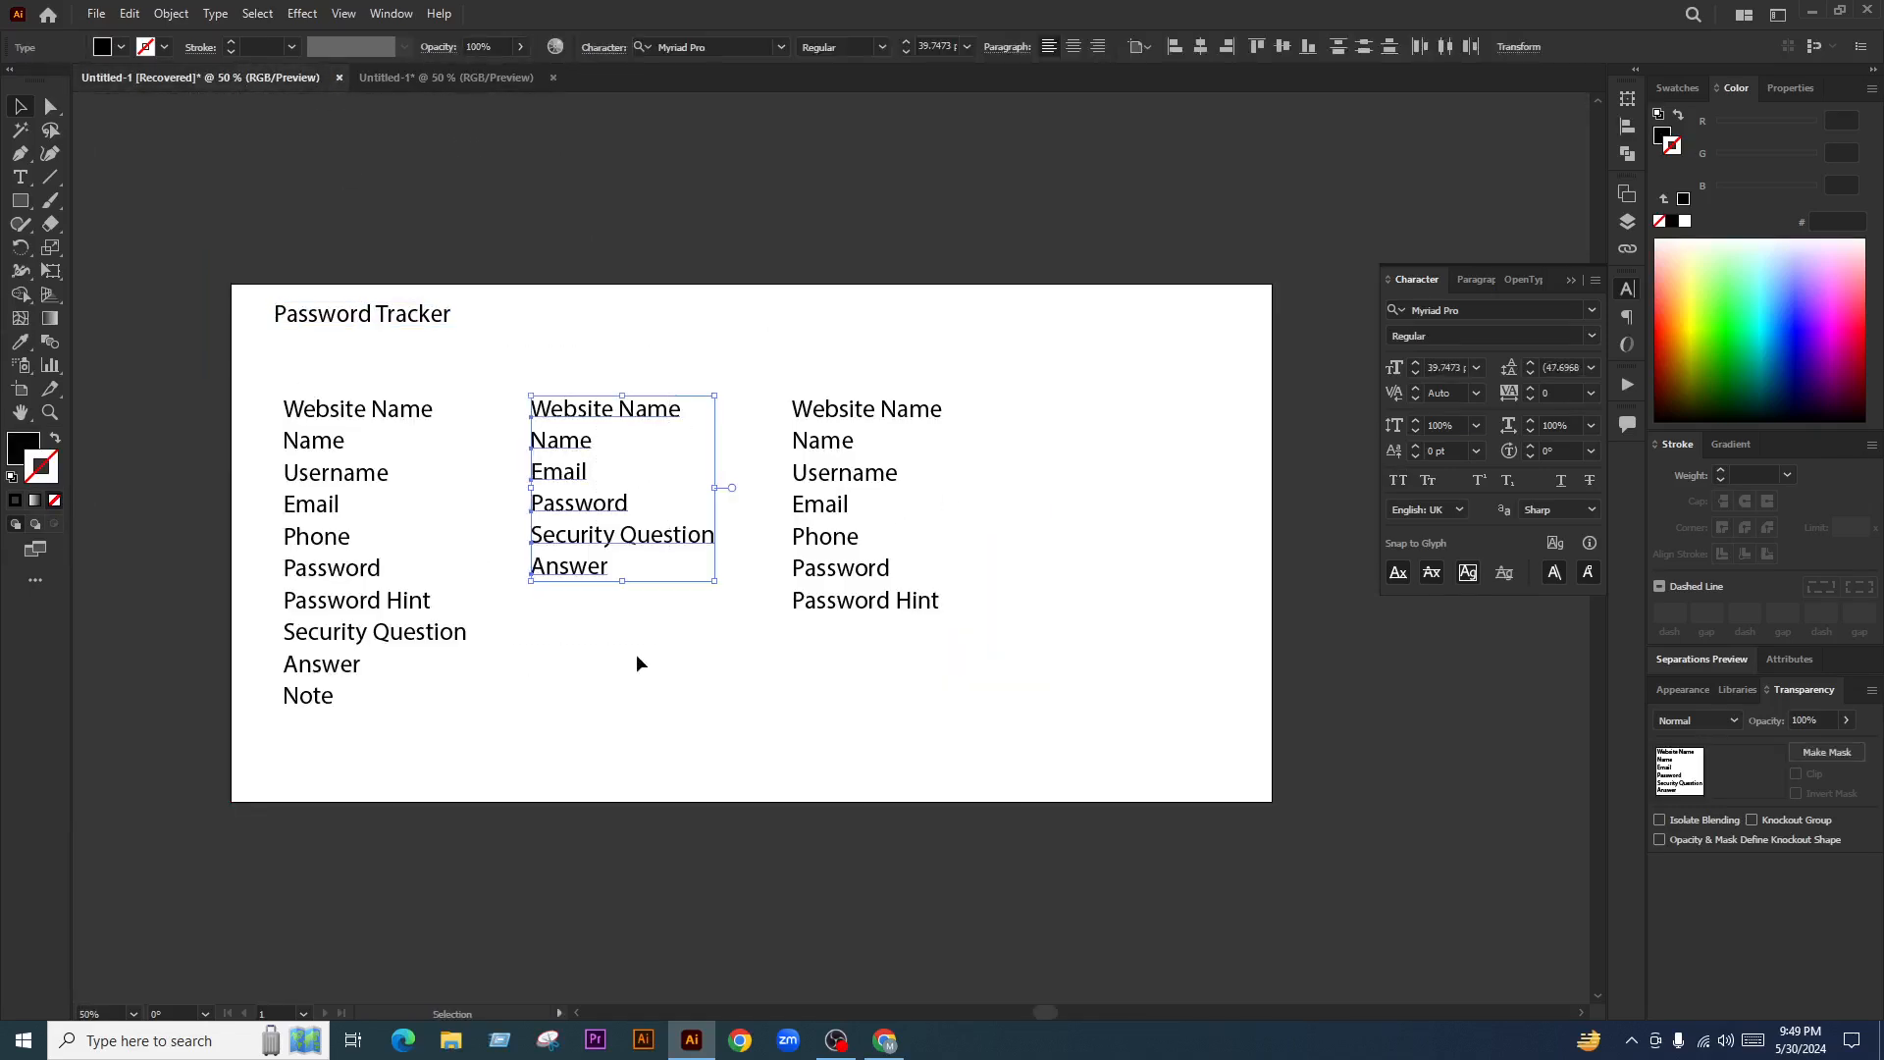
{"action": "key", "text": "v"}
{"action": "left_click", "coordinate": [486, 116]}
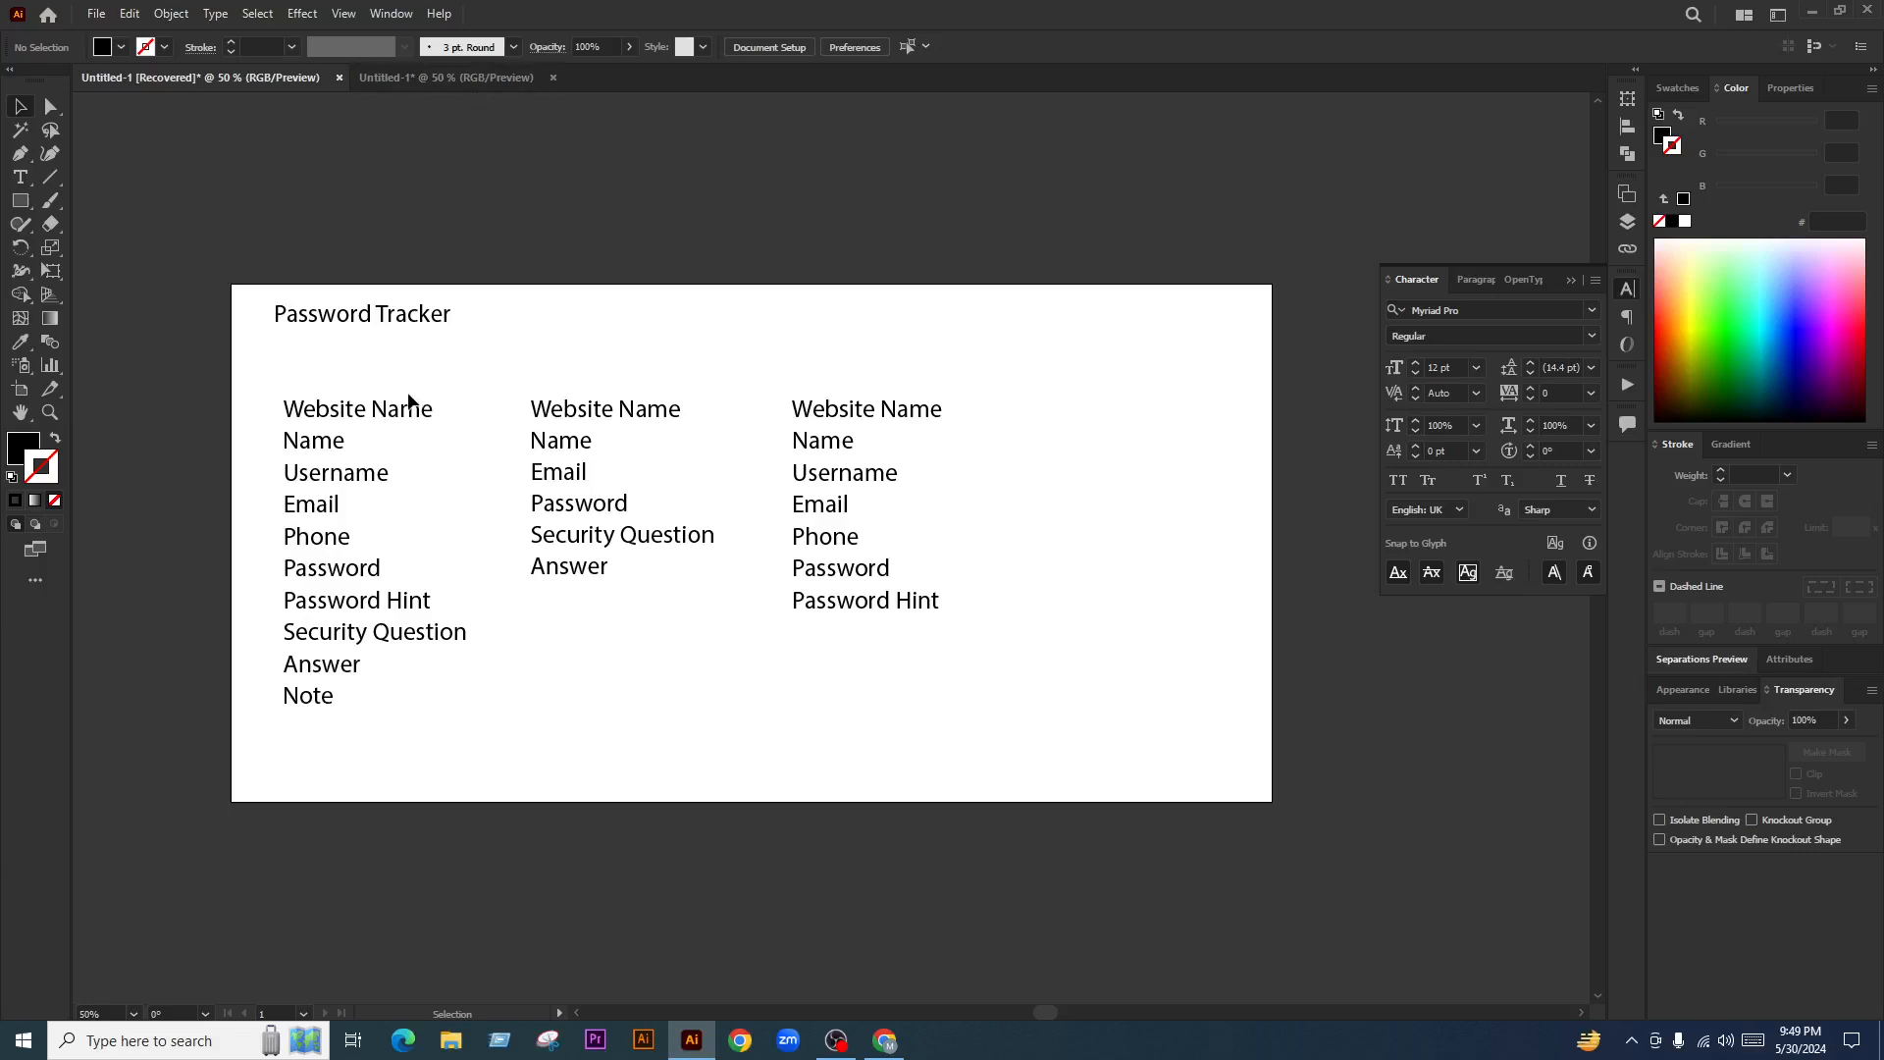
{"action": "left_click_drag", "start_coordinate": [408, 401], "coordinate": [253, 771]}
{"action": "left_click_drag", "start_coordinate": [685, 365], "coordinate": [577, 675]}
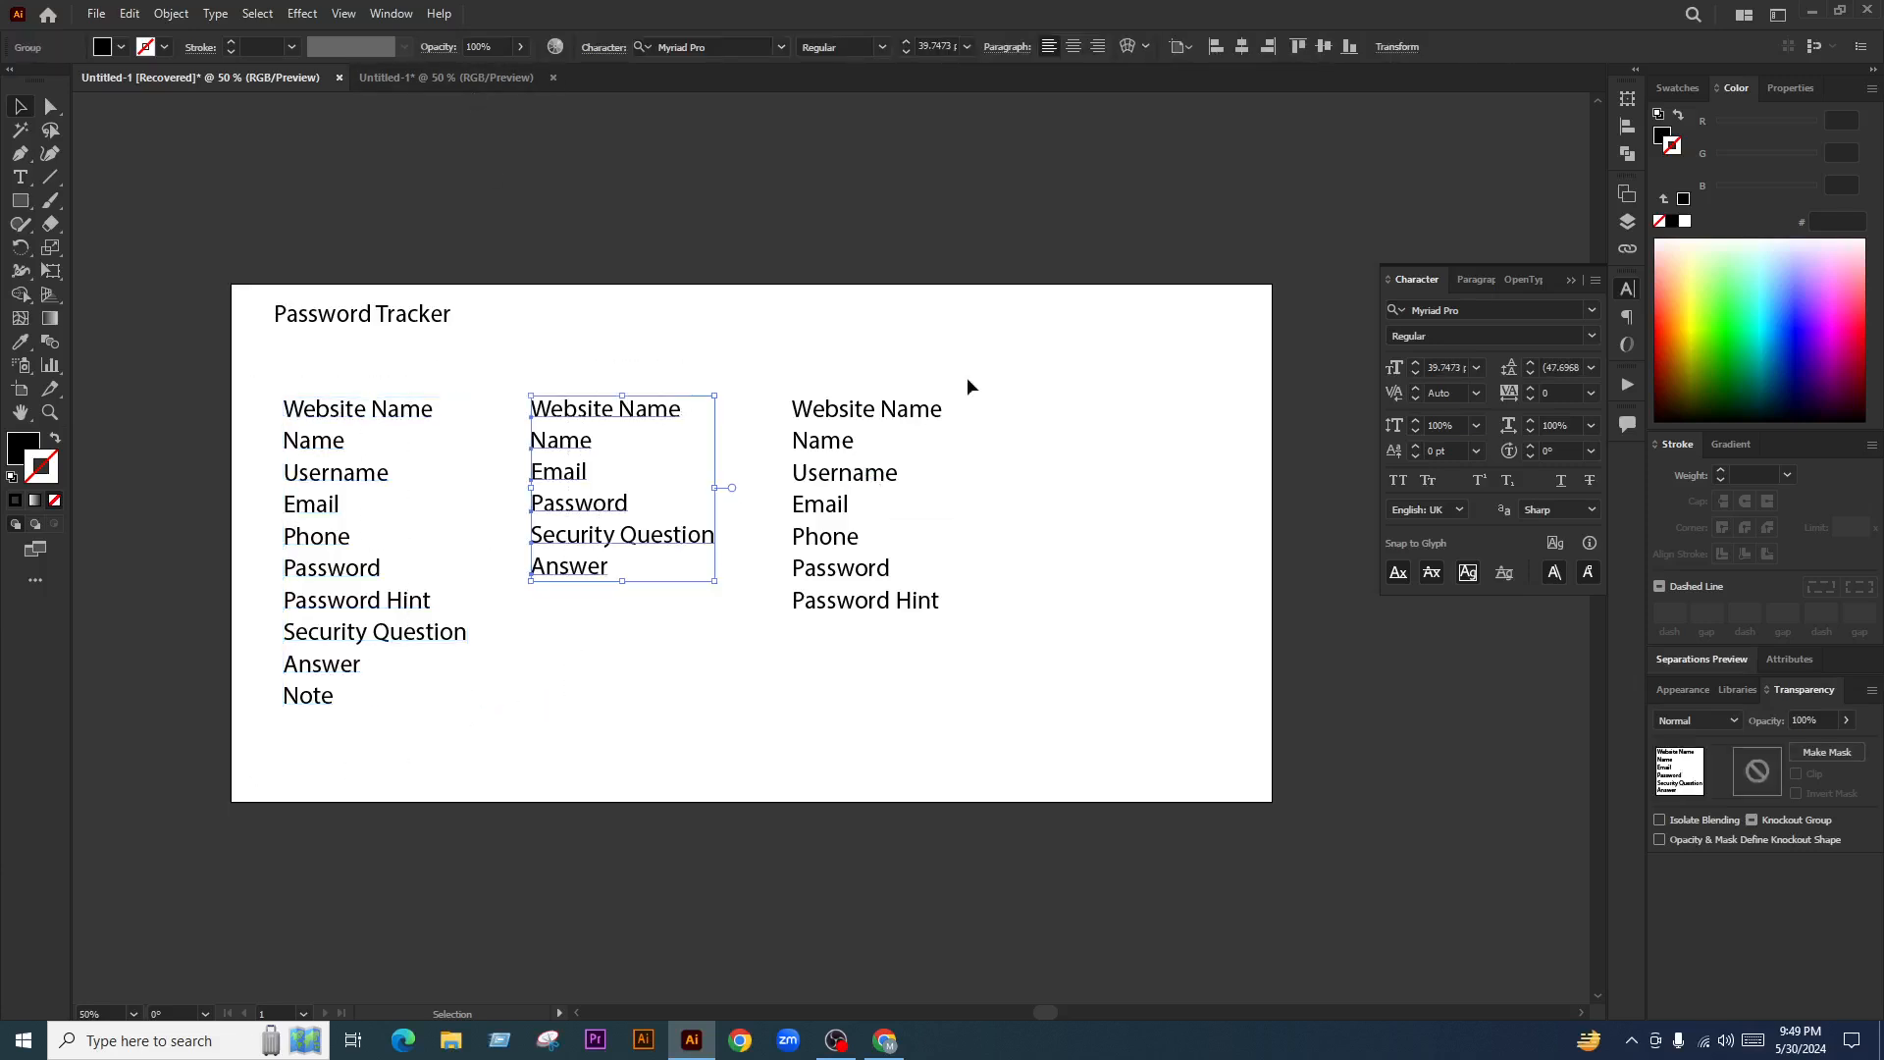
{"action": "left_click_drag", "start_coordinate": [1016, 365], "coordinate": [778, 703]}
{"action": "left_click", "coordinate": [780, 700]}
{"action": "scroll", "coordinate": [850, 677], "scroll_direction": "right", "scroll_amount": 3}
{"action": "left_click_drag", "start_coordinate": [719, 530], "coordinate": [950, 530]}
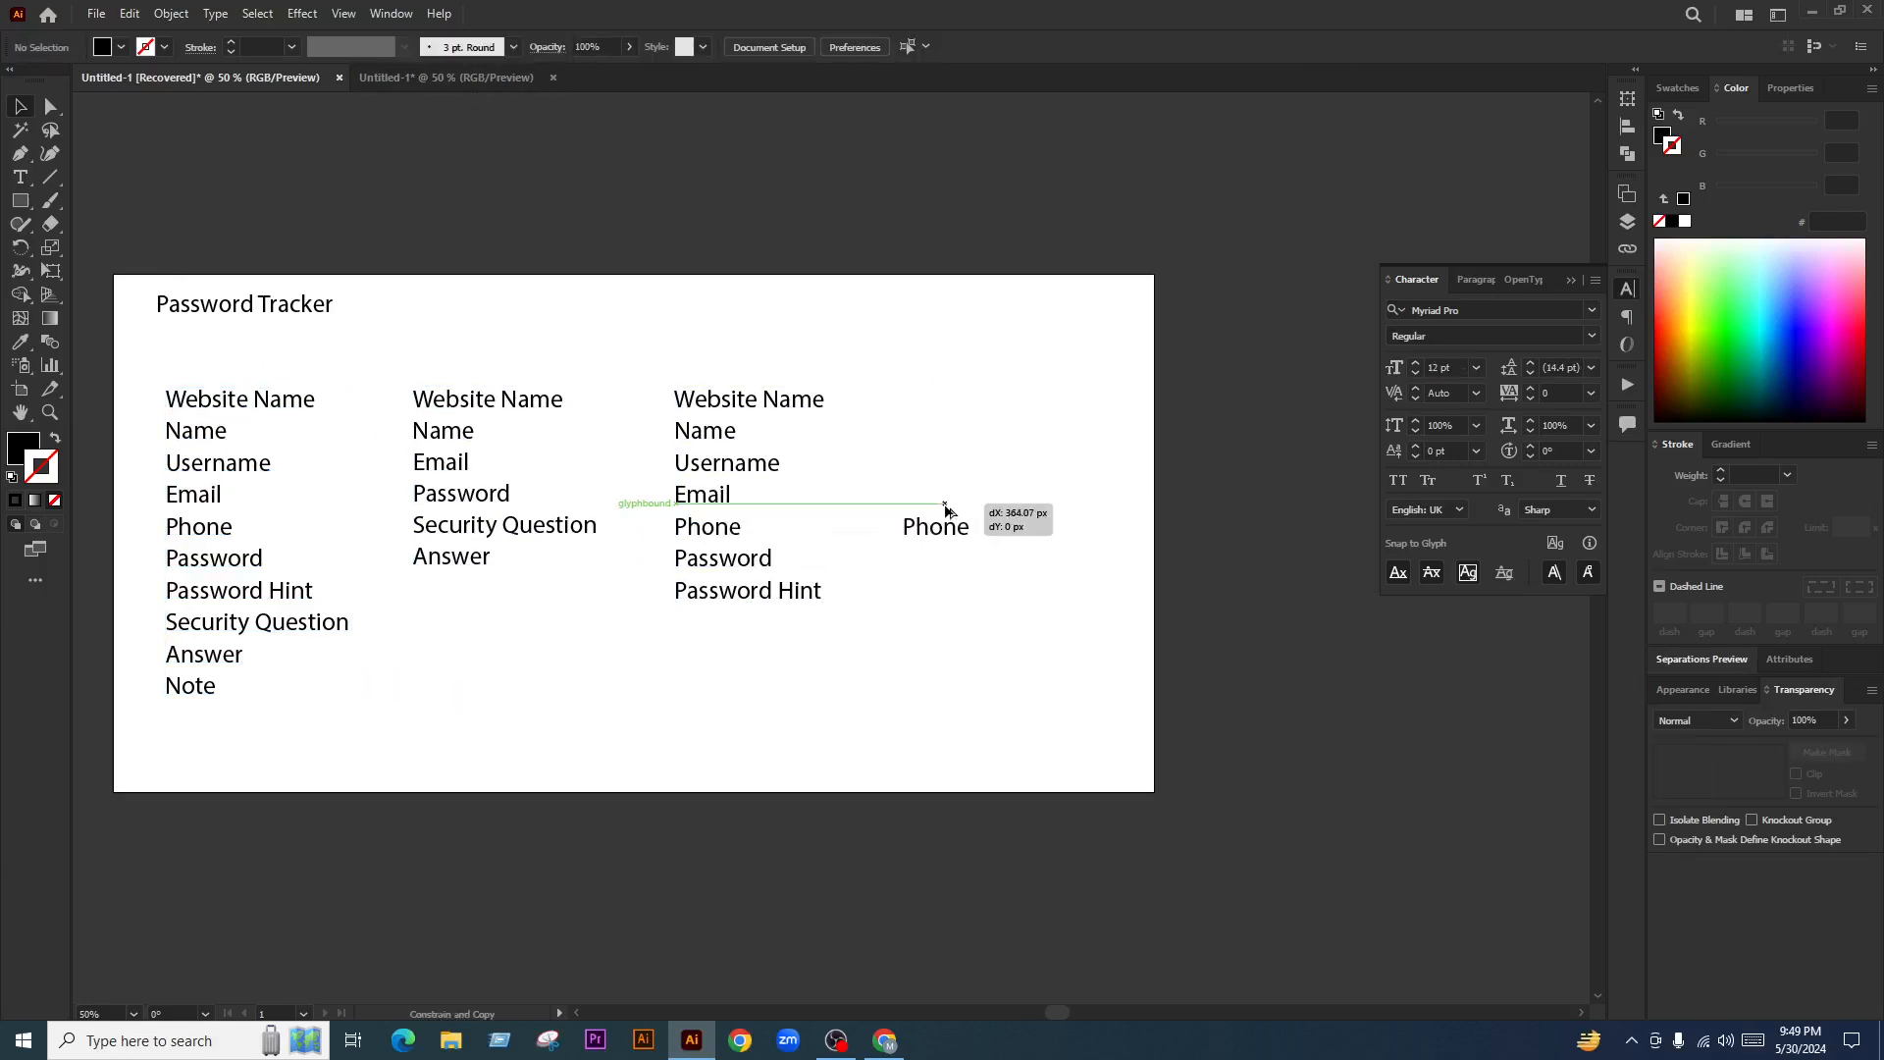
{"action": "key", "text": "ctrl+z"}
Duplicate the right column into a fourth, deleting Password Hint and Phone and raising Password
{"action": "left_click_drag", "start_coordinate": [903, 359], "coordinate": [684, 665]}
{"action": "left_click_drag", "start_coordinate": [707, 562], "coordinate": [936, 559]}
{"action": "left_click", "coordinate": [883, 627]}
{"action": "left_click", "coordinate": [967, 606]}
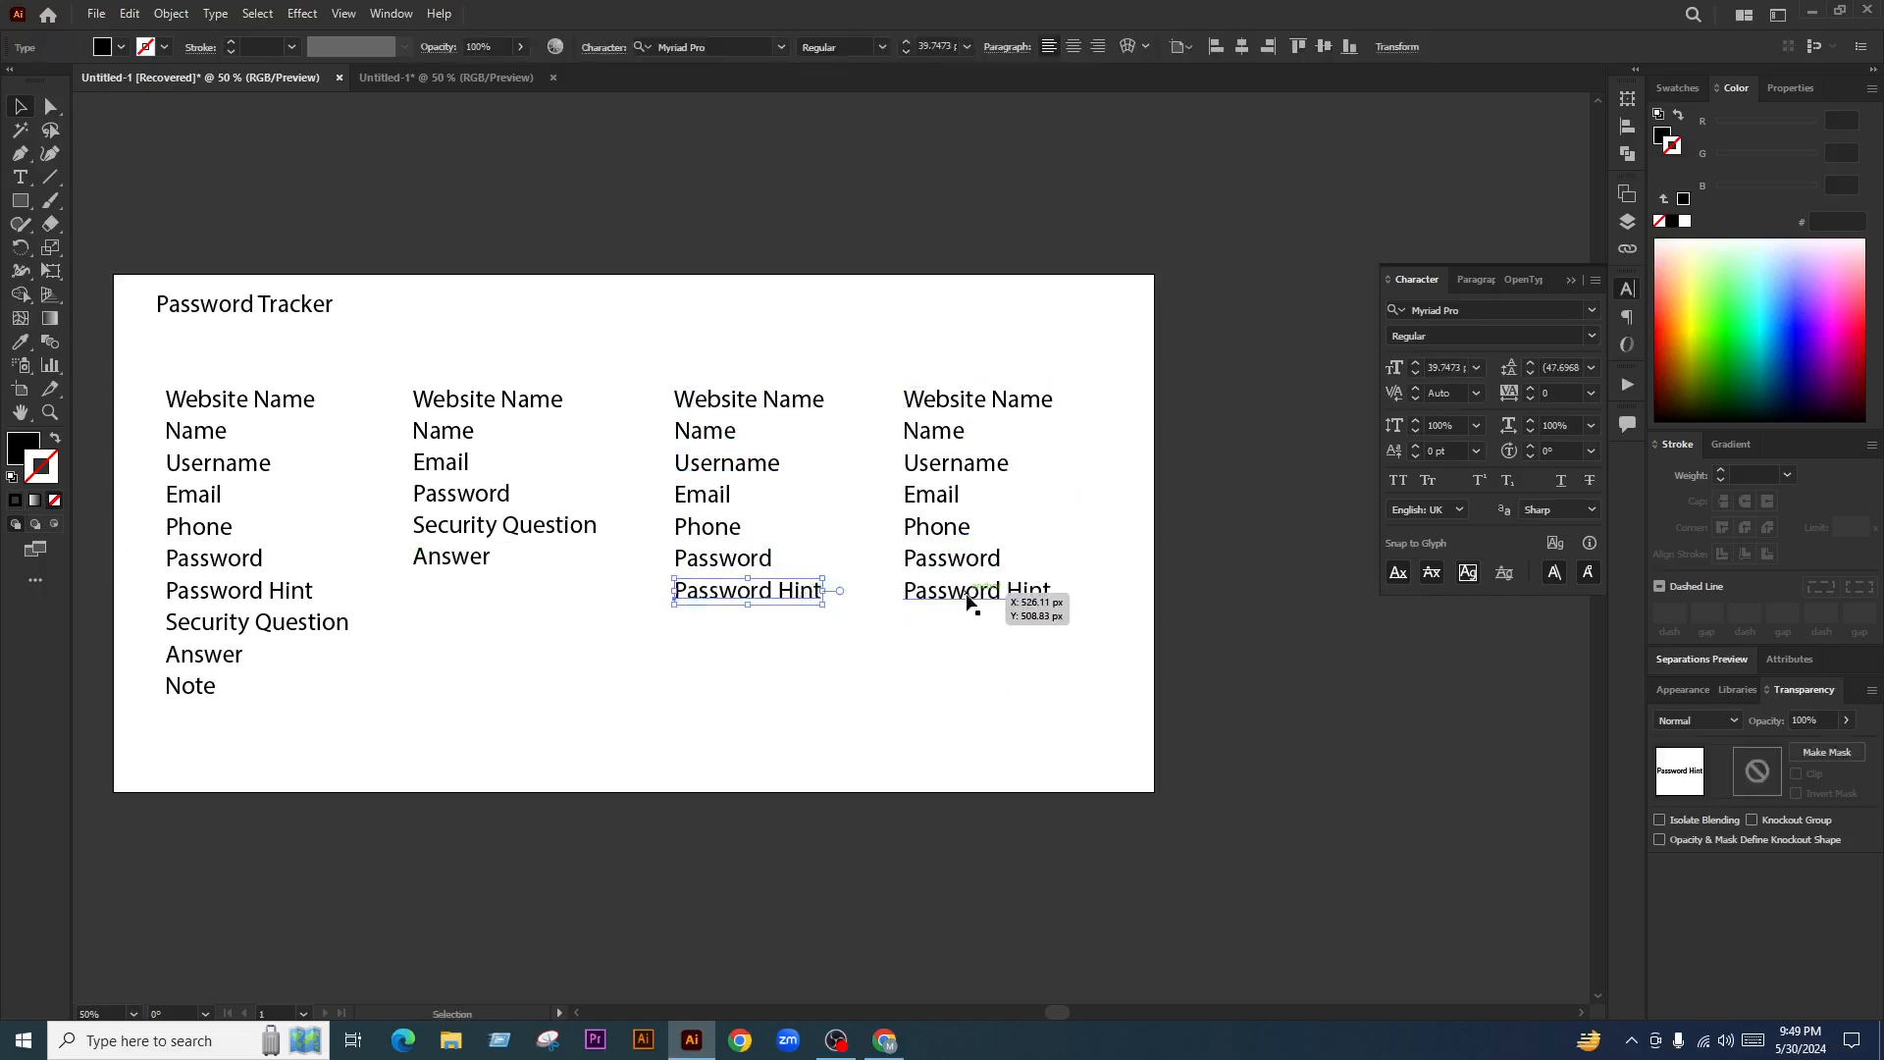
{"action": "key", "text": "Delete"}
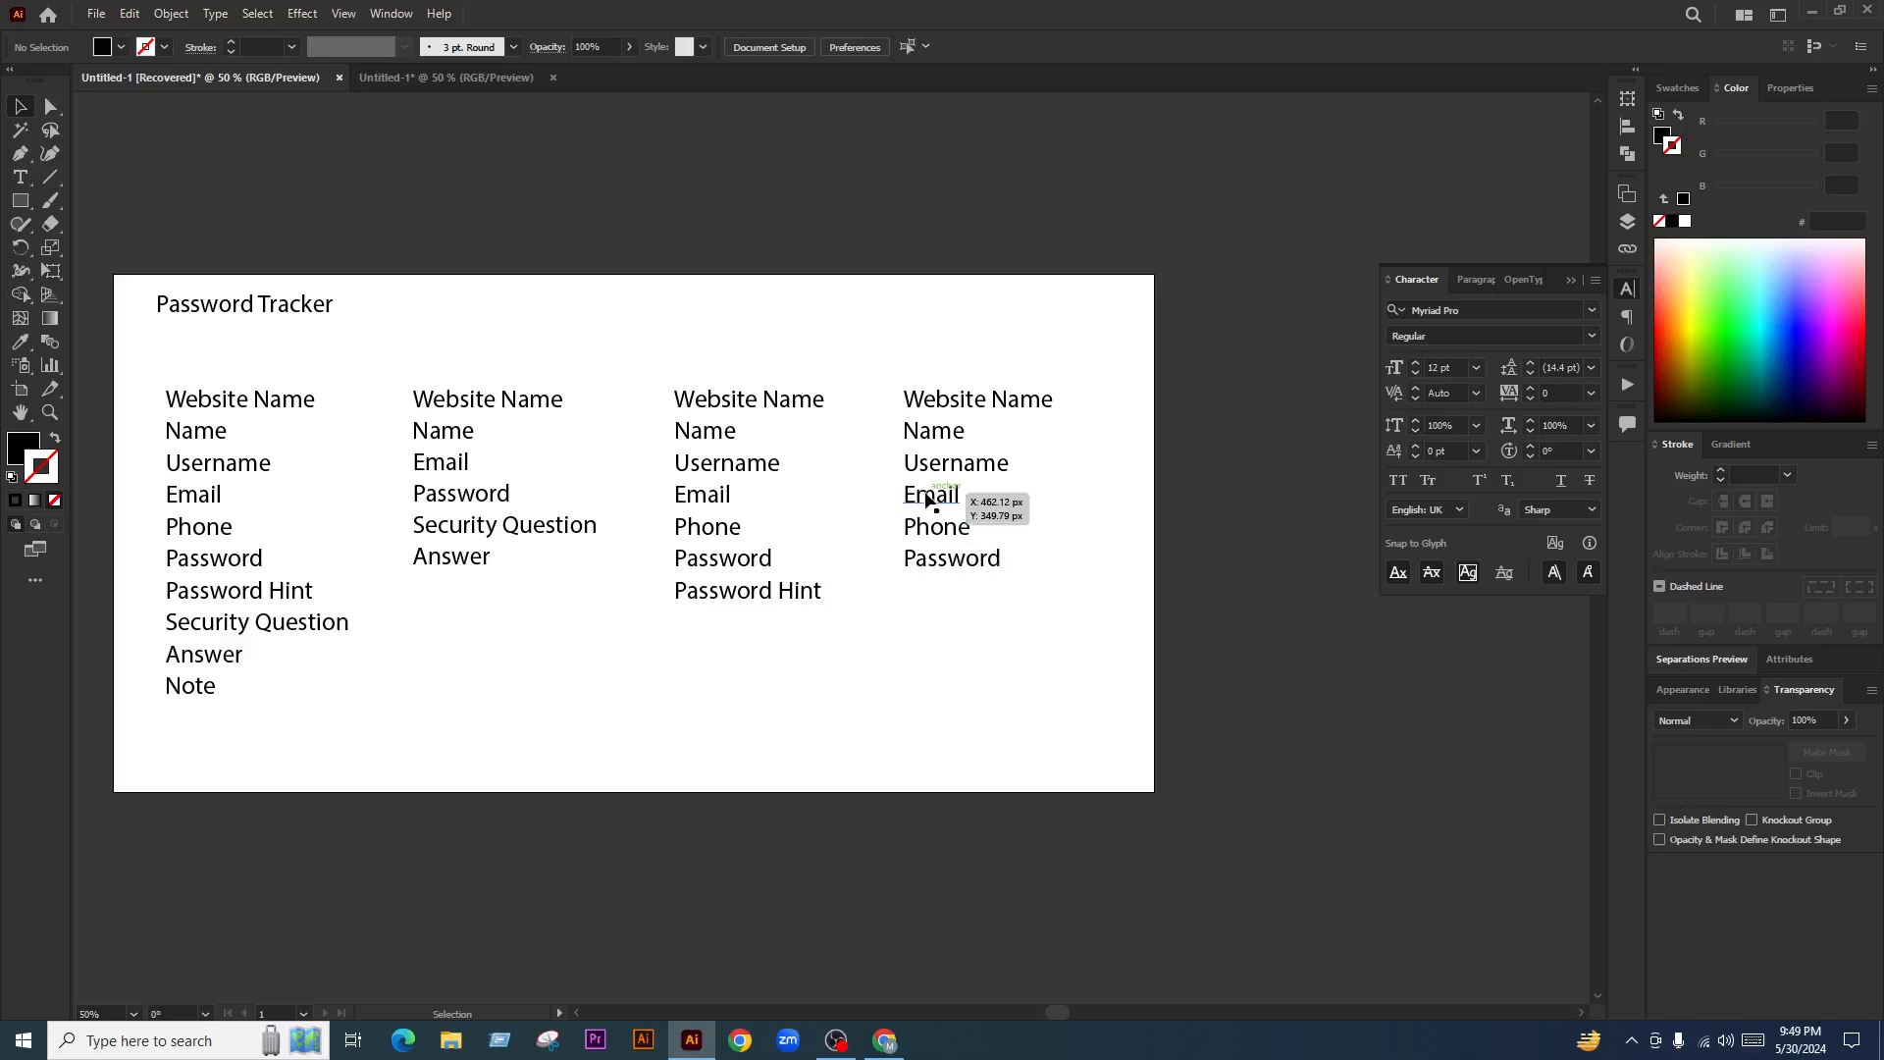
{"action": "left_click", "coordinate": [937, 526]}
{"action": "key", "text": "Delete"}
{"action": "left_click_drag", "start_coordinate": [996, 570], "coordinate": [983, 527]}
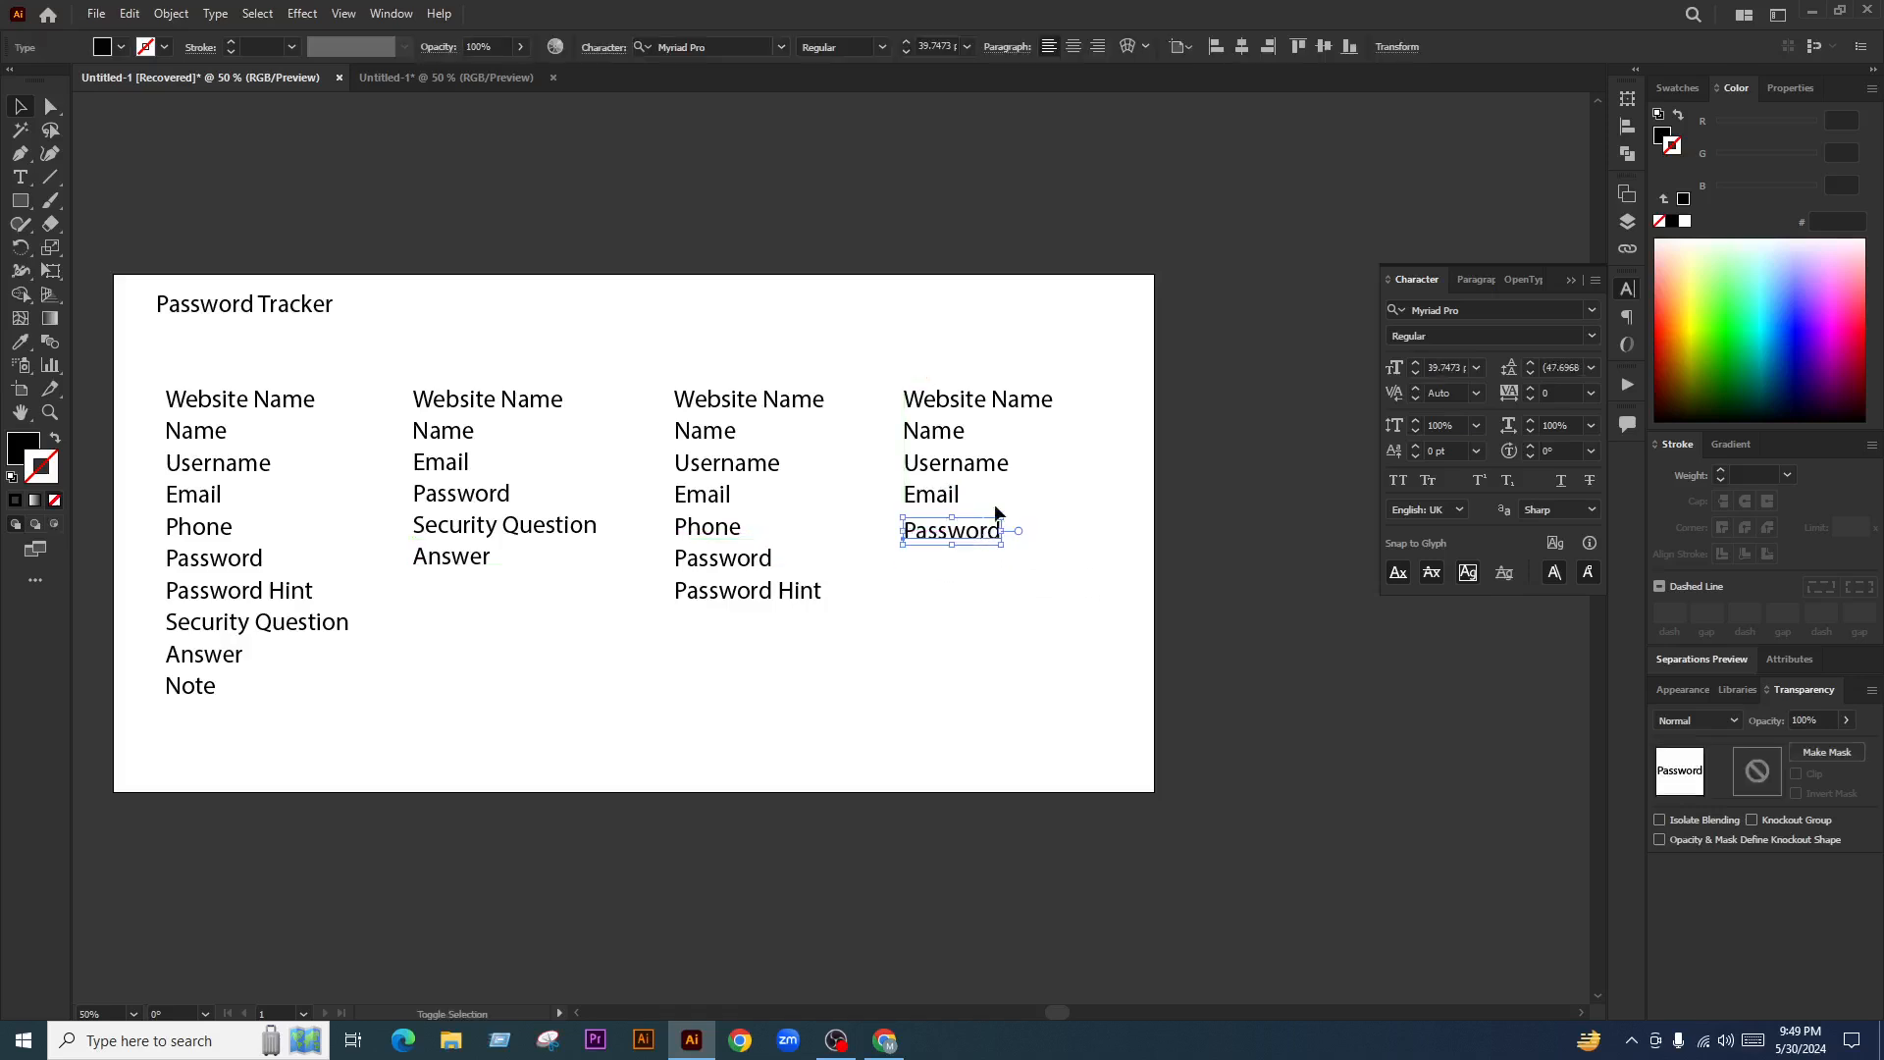
{"action": "left_click", "coordinate": [1026, 480]}
Delete Username from the fourth column and move Email and Password up under Name
{"action": "left_click", "coordinate": [961, 459]}
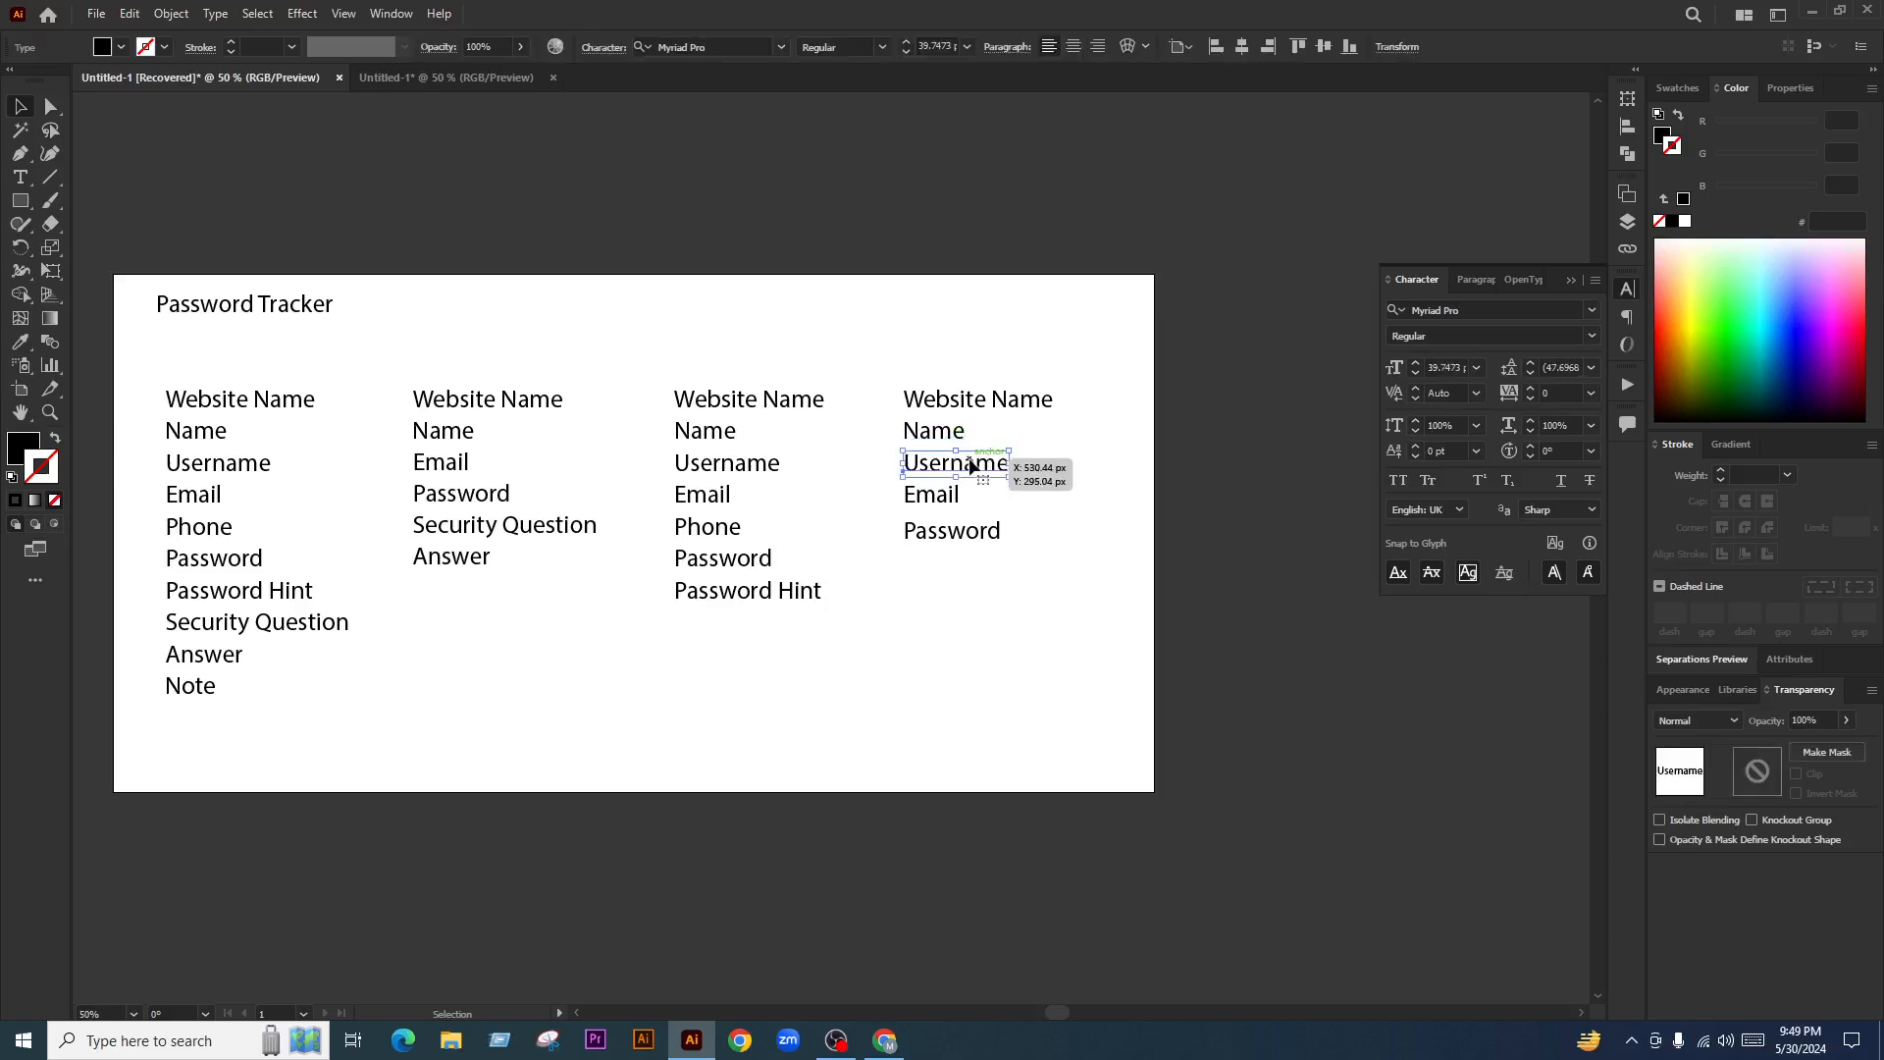
{"action": "key", "text": "Delete"}
{"action": "left_click_drag", "start_coordinate": [1042, 465], "coordinate": [877, 581]}
{"action": "mouse_move", "coordinate": [968, 530]}
{"action": "left_mouse_down"}
{"action": "mouse_move", "coordinate": [969, 499]}
{"action": "mouse_move", "coordinate": [948, 504]}
{"action": "left_mouse_up"}
{"action": "left_click", "coordinate": [1020, 475]}
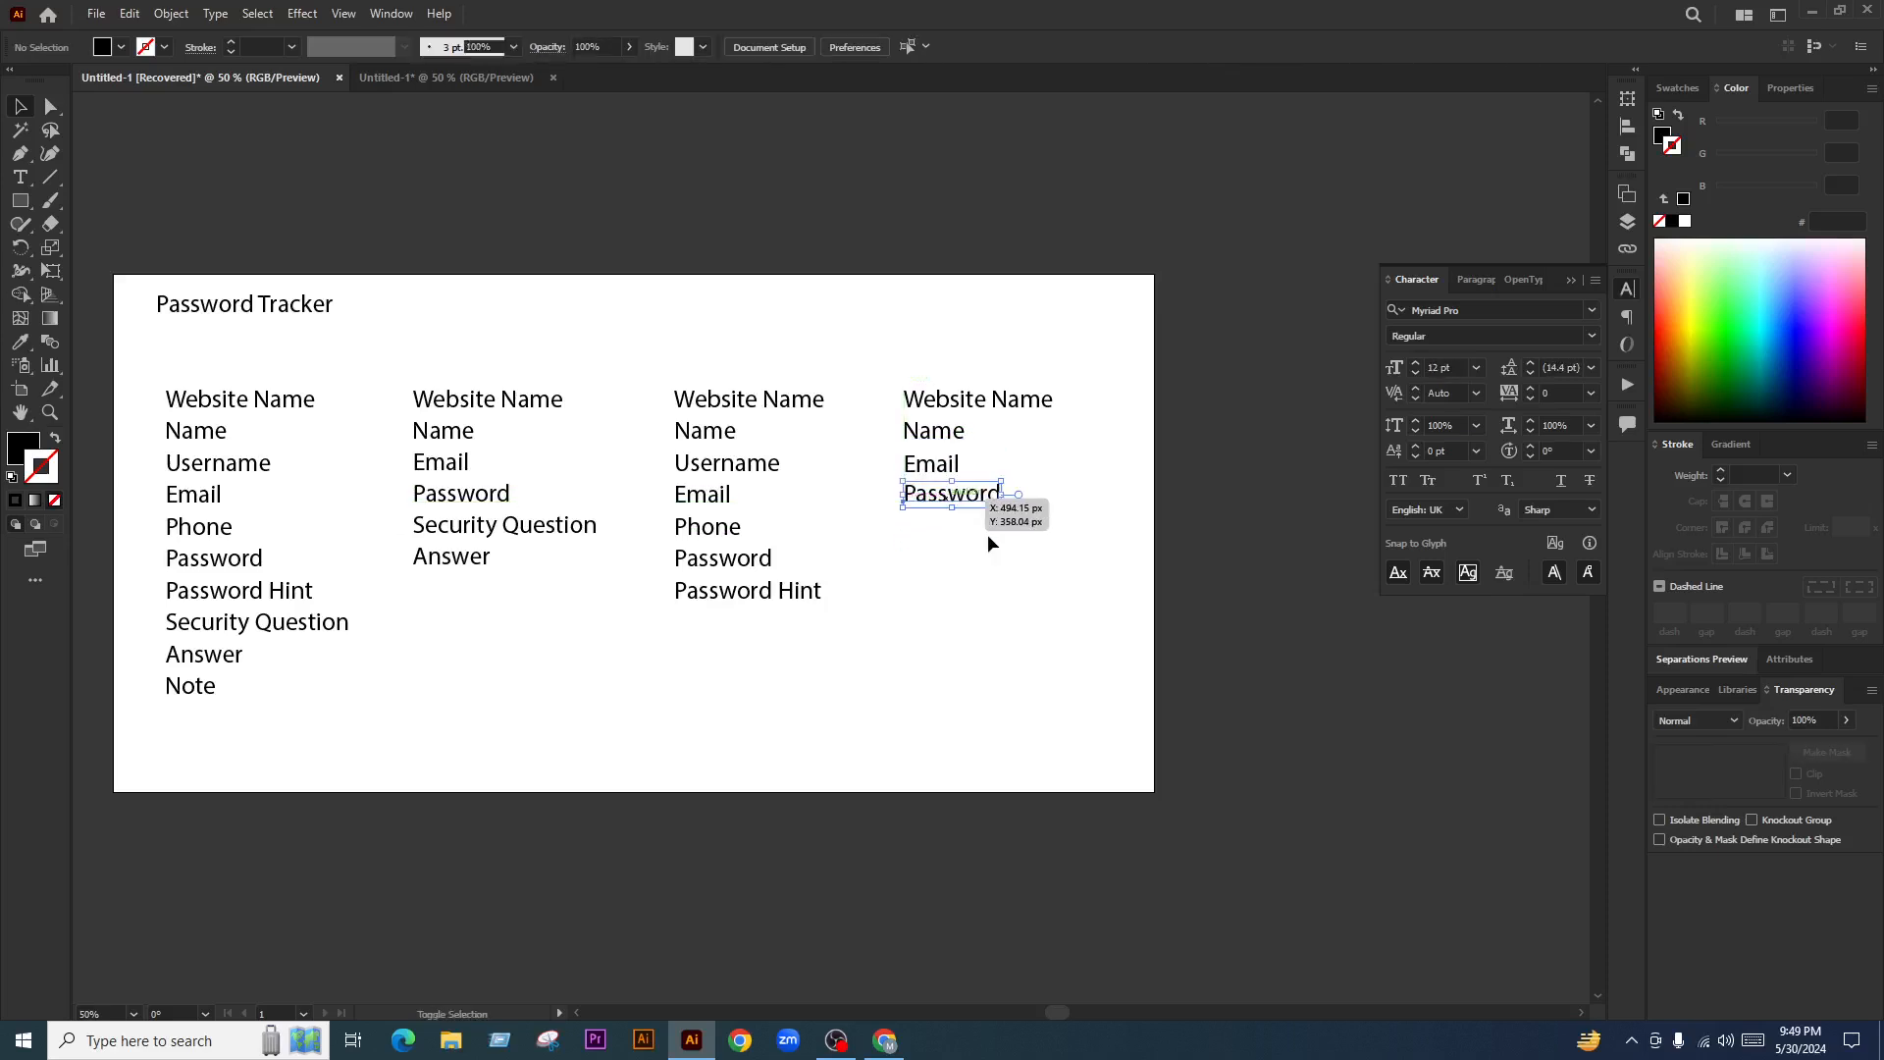
{"action": "left_click", "coordinate": [988, 540]}
{"action": "left_click_drag", "start_coordinate": [950, 568], "coordinate": [988, 558]}
{"action": "left_click_drag", "start_coordinate": [840, 581], "coordinate": [863, 578]}
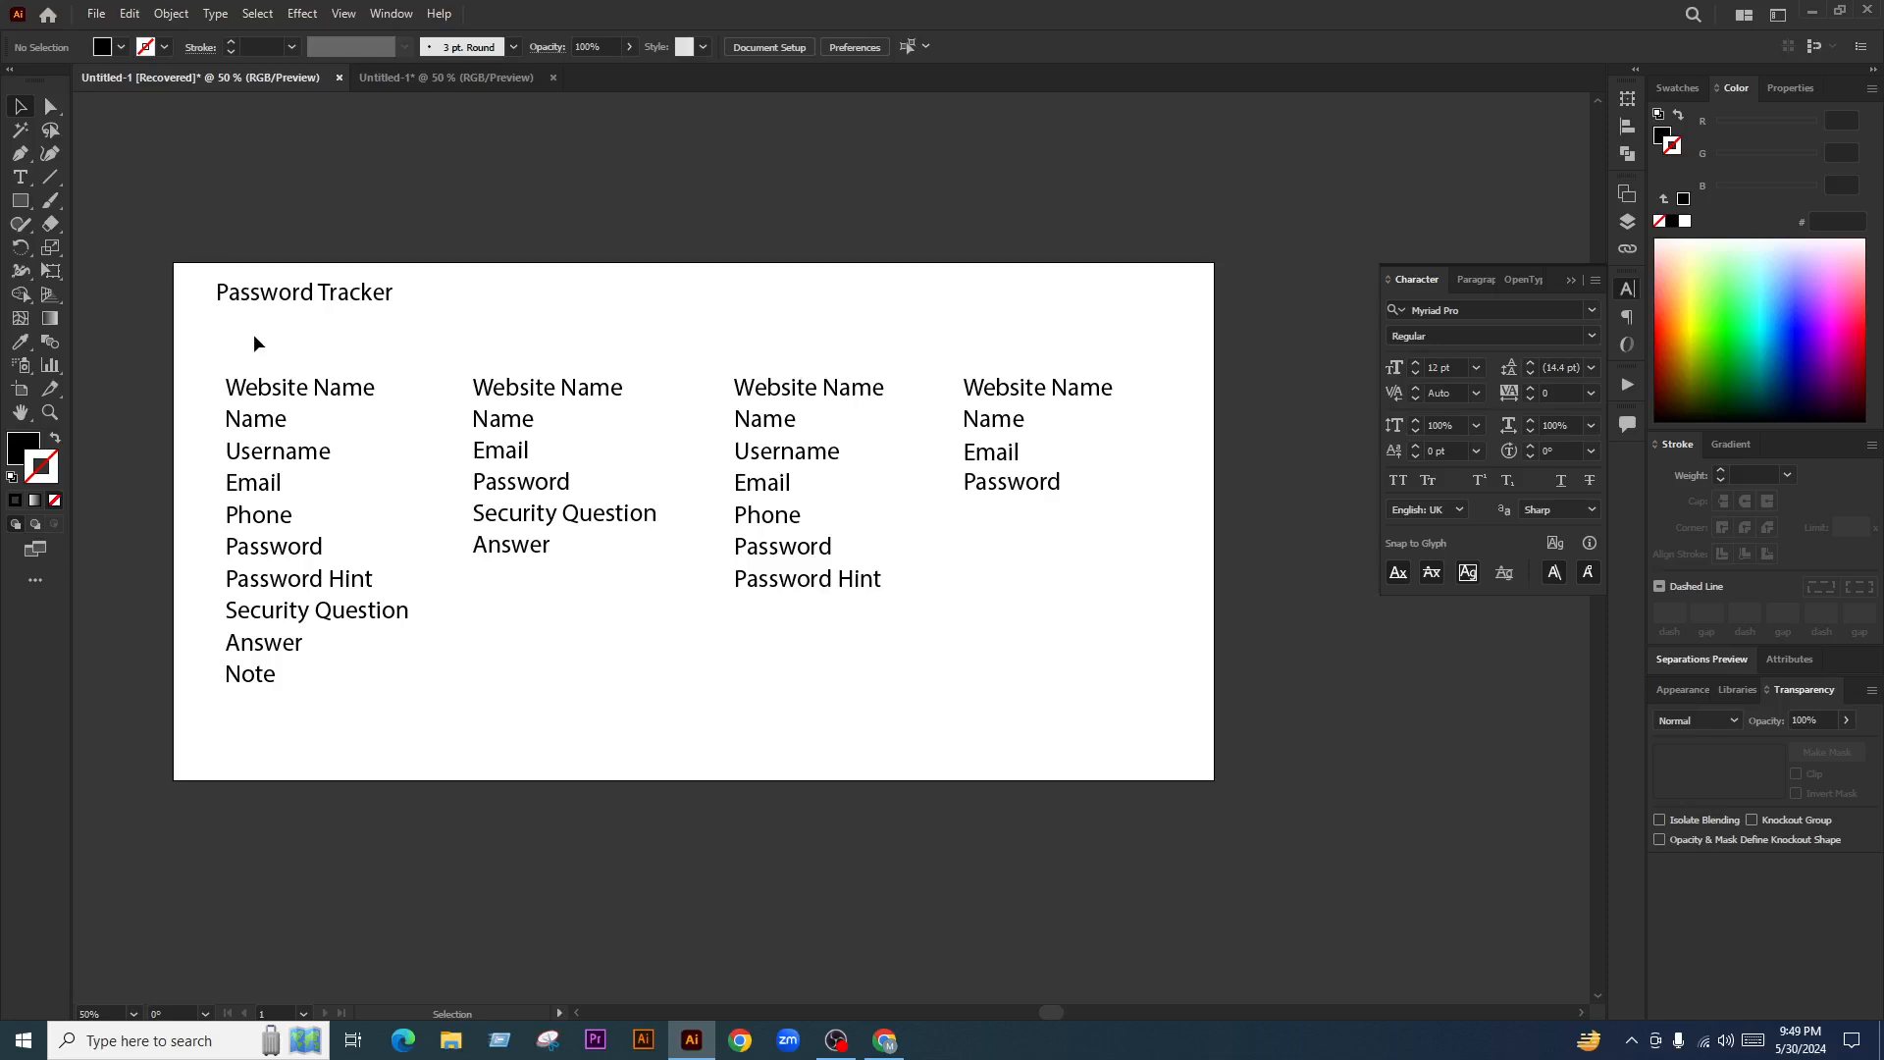
Select and copy the second column's field list
{"action": "left_click_drag", "start_coordinate": [239, 367], "coordinate": [347, 702]}
{"action": "left_click_drag", "start_coordinate": [508, 616], "coordinate": [518, 385]}
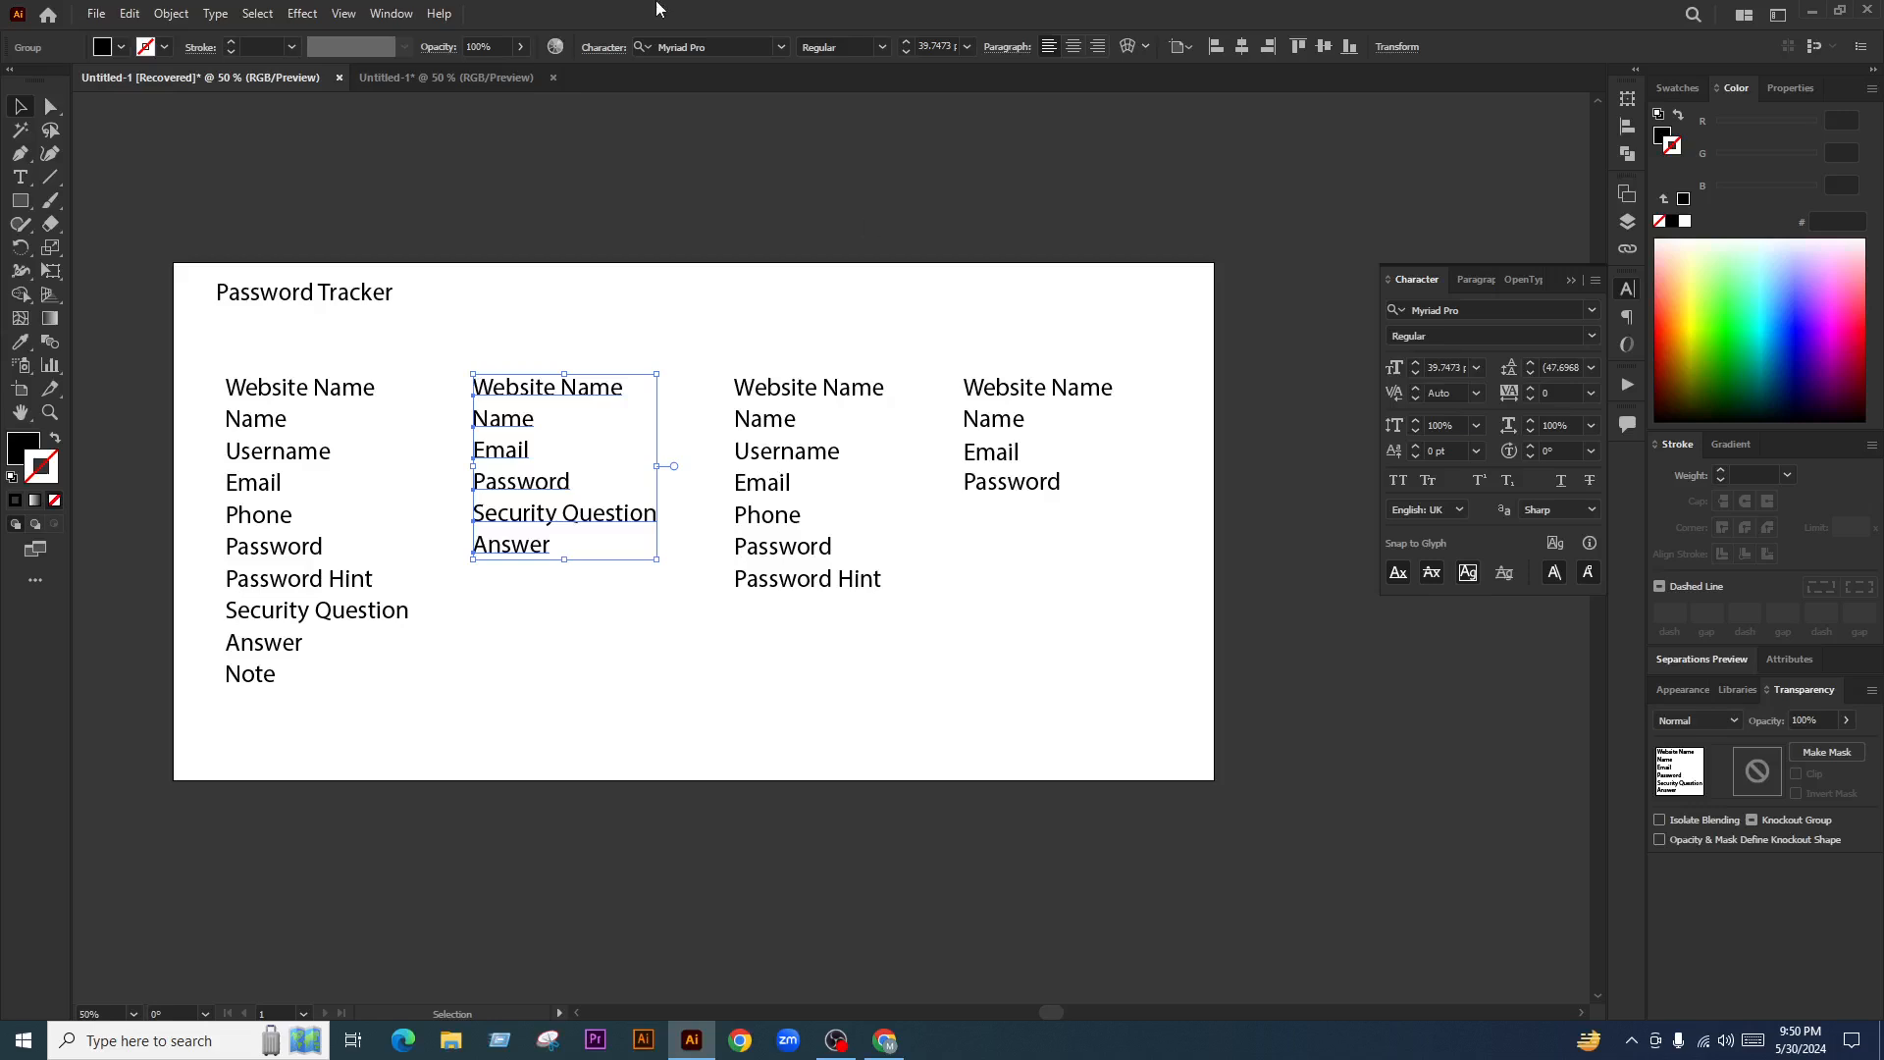
{"action": "left_click", "coordinate": [652, 618]}
{"action": "left_click_drag", "start_coordinate": [486, 347], "coordinate": [618, 673]}
{"action": "key", "text": "ctrl+c"}
{"action": "left_click", "coordinate": [609, 615]}
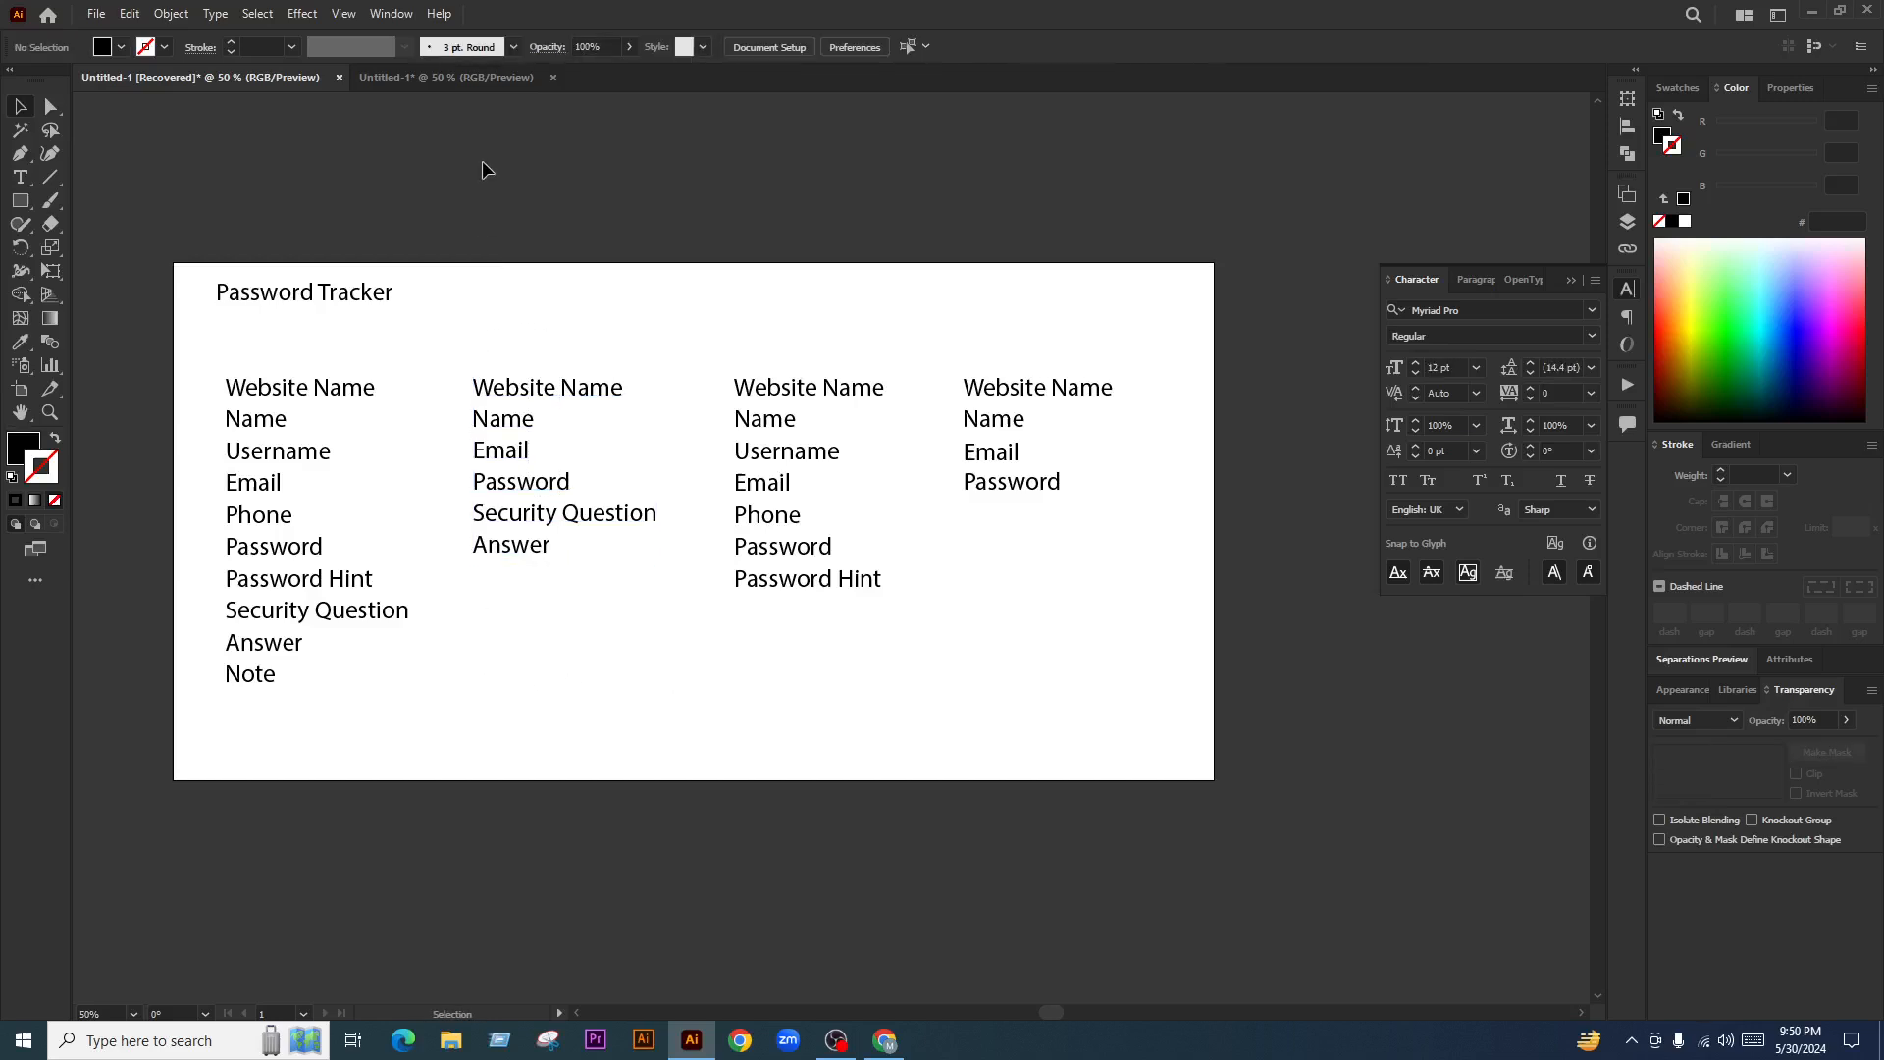
Paste the field list onto the cover document's blank page at the top-left margin
{"action": "left_click", "coordinate": [483, 85]}
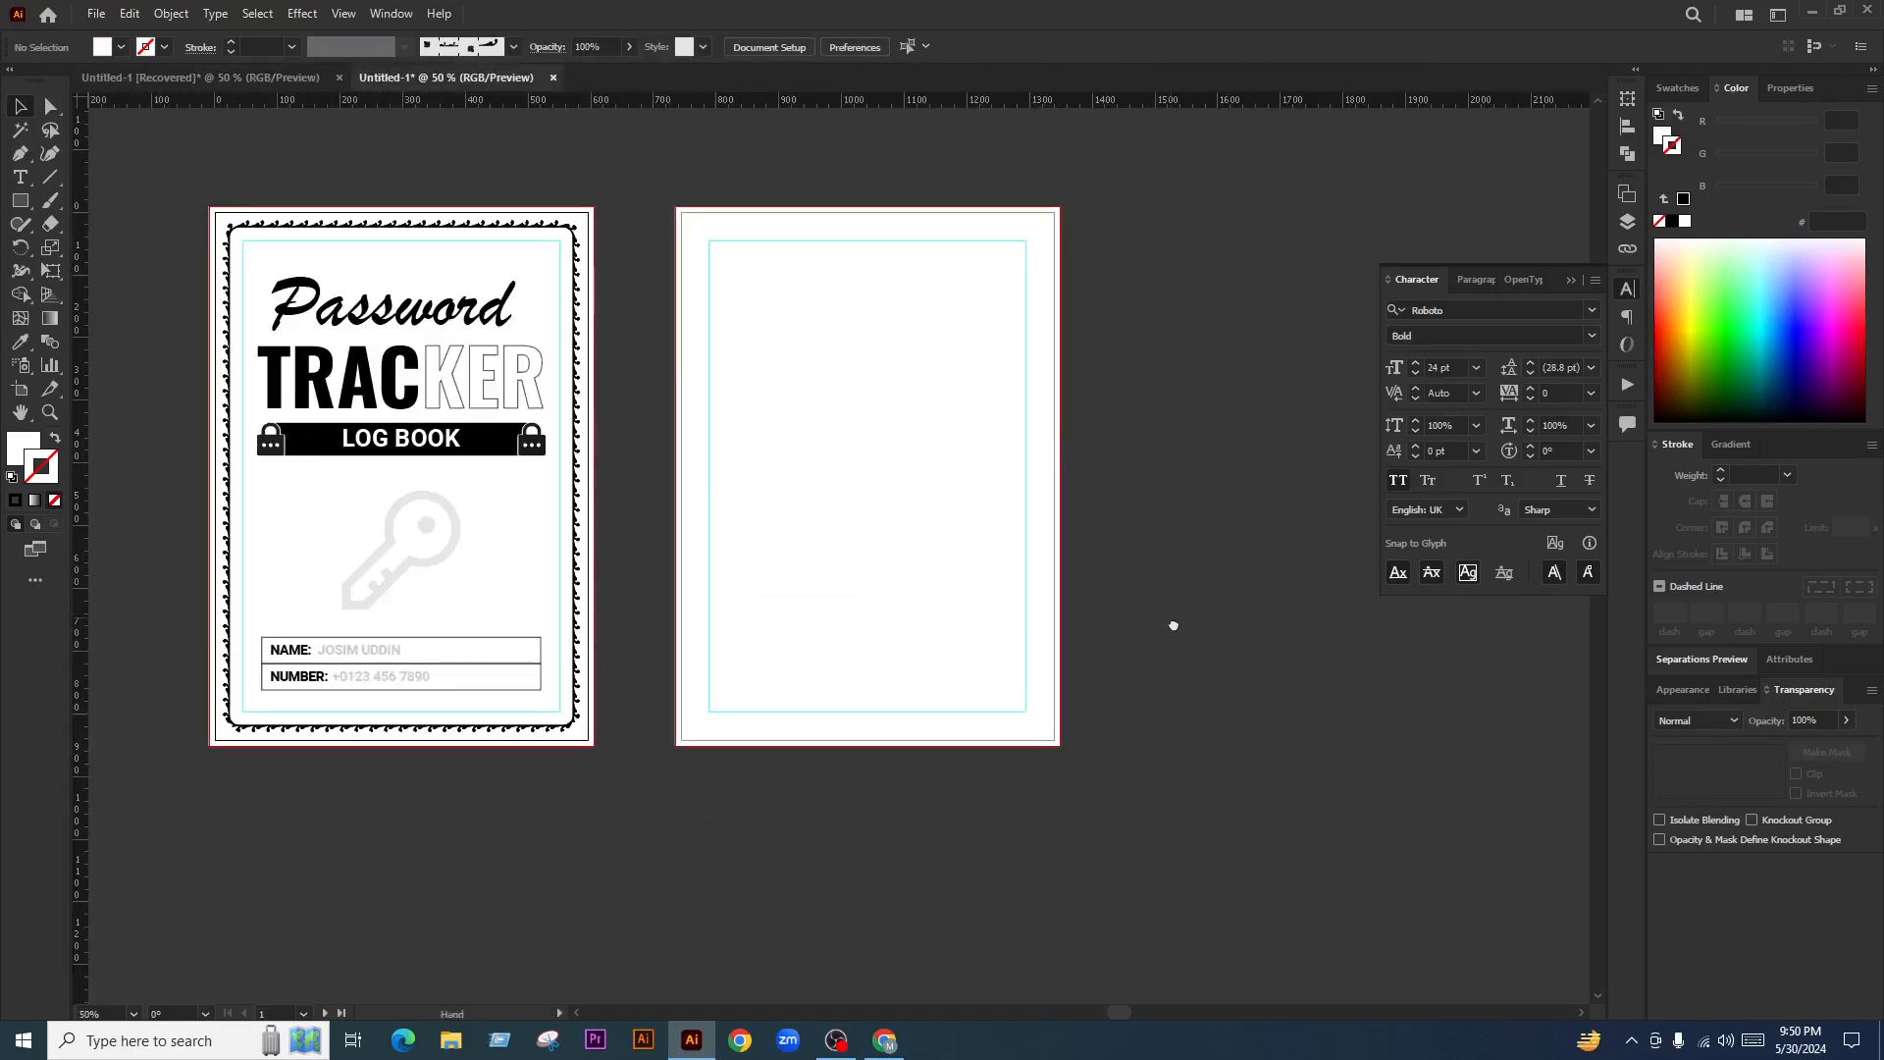
{"action": "left_click_drag", "start_coordinate": [1169, 622], "coordinate": [1176, 632]}
{"action": "key", "text": "ctrl+v"}
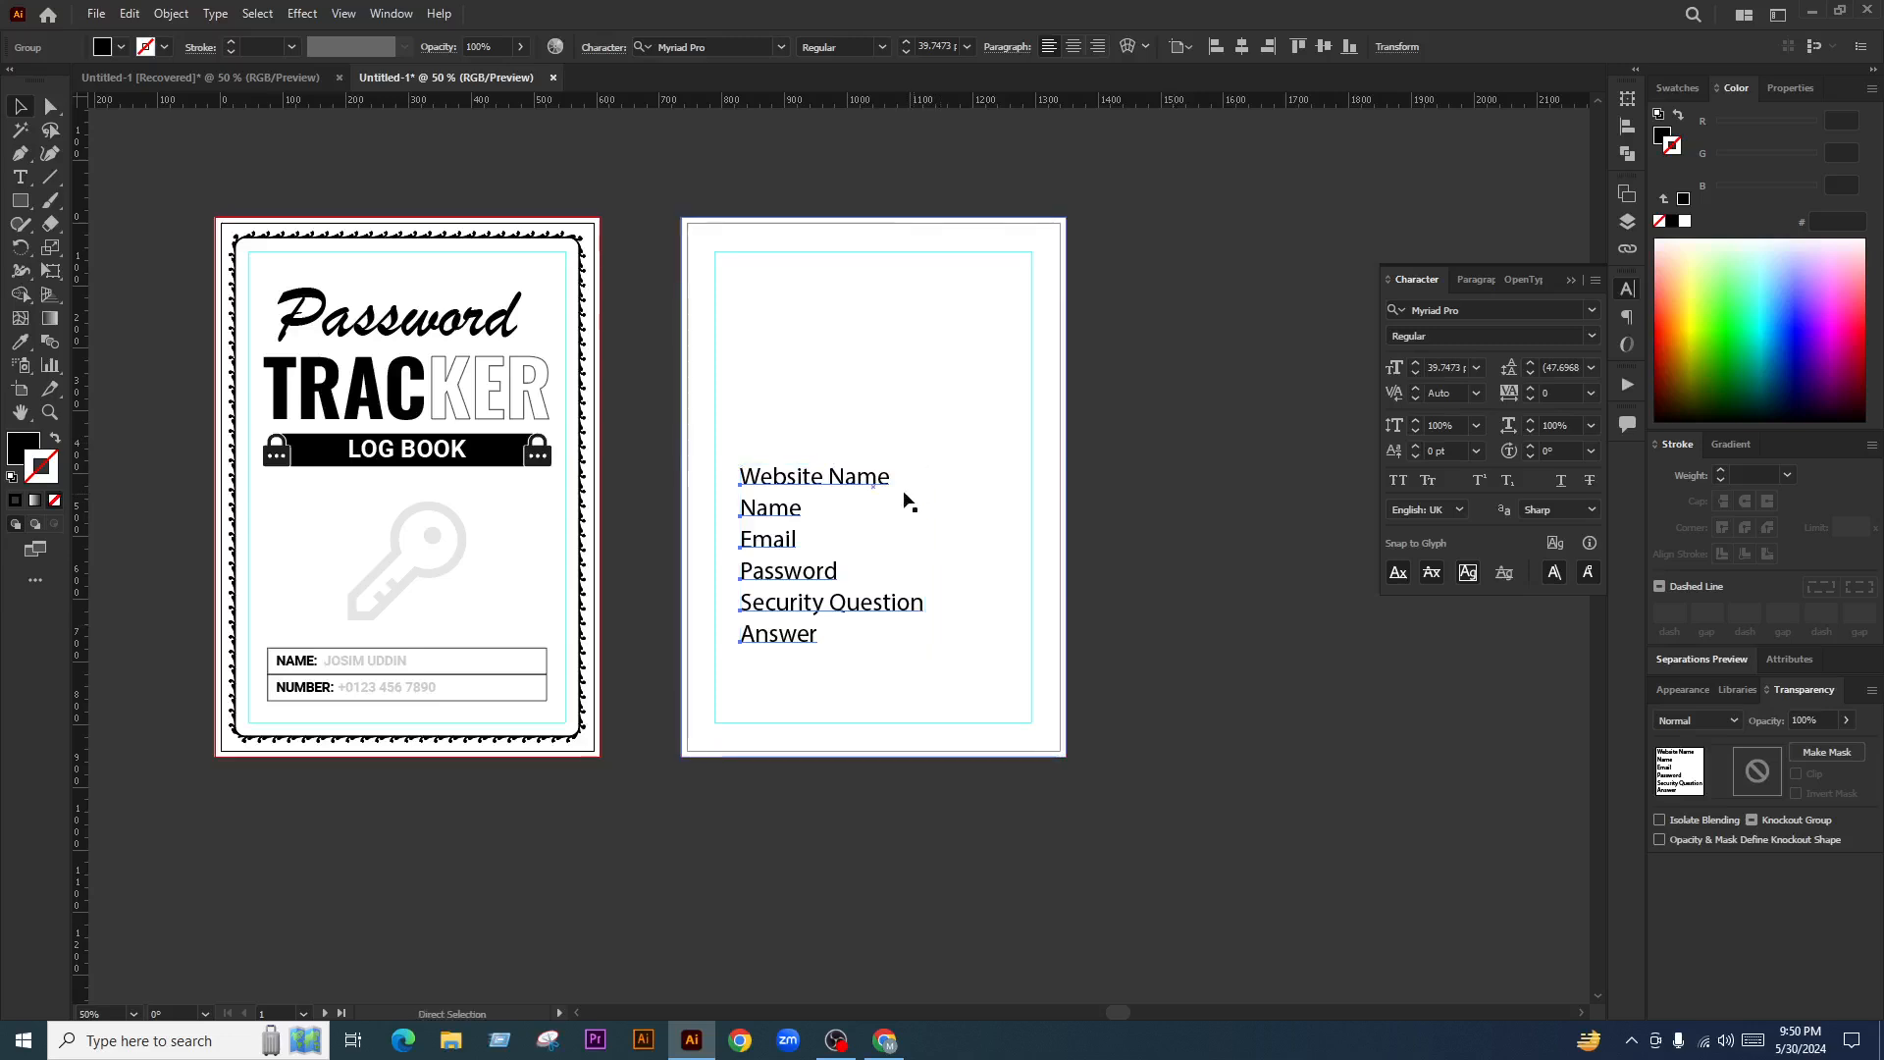
{"action": "scroll", "coordinate": [1126, 539], "scroll_direction": "right", "scroll_amount": 3}
{"action": "left_click_drag", "start_coordinate": [785, 533], "coordinate": [761, 341]}
{"action": "left_click", "coordinate": [1086, 503]}
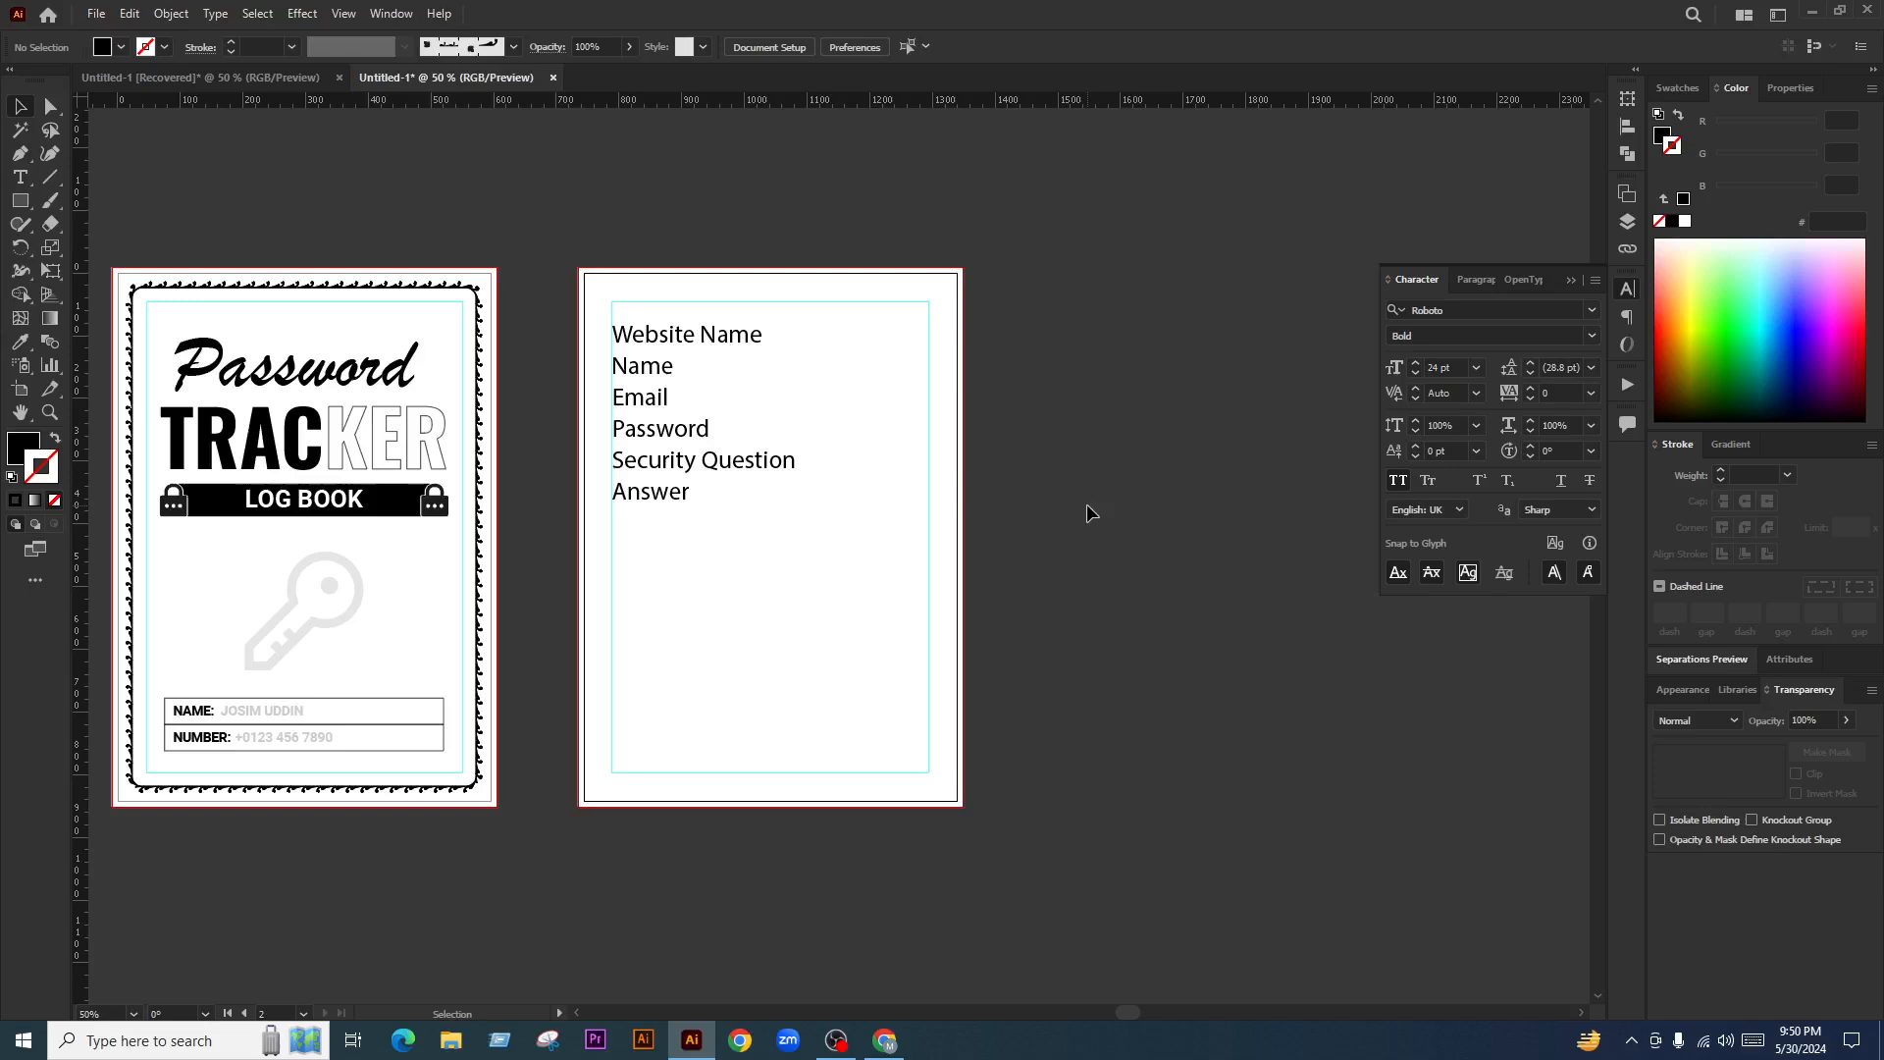
Scale the field list down and stack a second copy below it
{"action": "left_click_drag", "start_coordinate": [1114, 268], "coordinate": [677, 614]}
{"action": "left_click", "coordinate": [1093, 628]}
{"action": "left_click", "coordinate": [739, 480]}
{"action": "left_click_drag", "start_coordinate": [796, 506], "coordinate": [887, 740]}
{"action": "key", "text": "ctrl+z"}
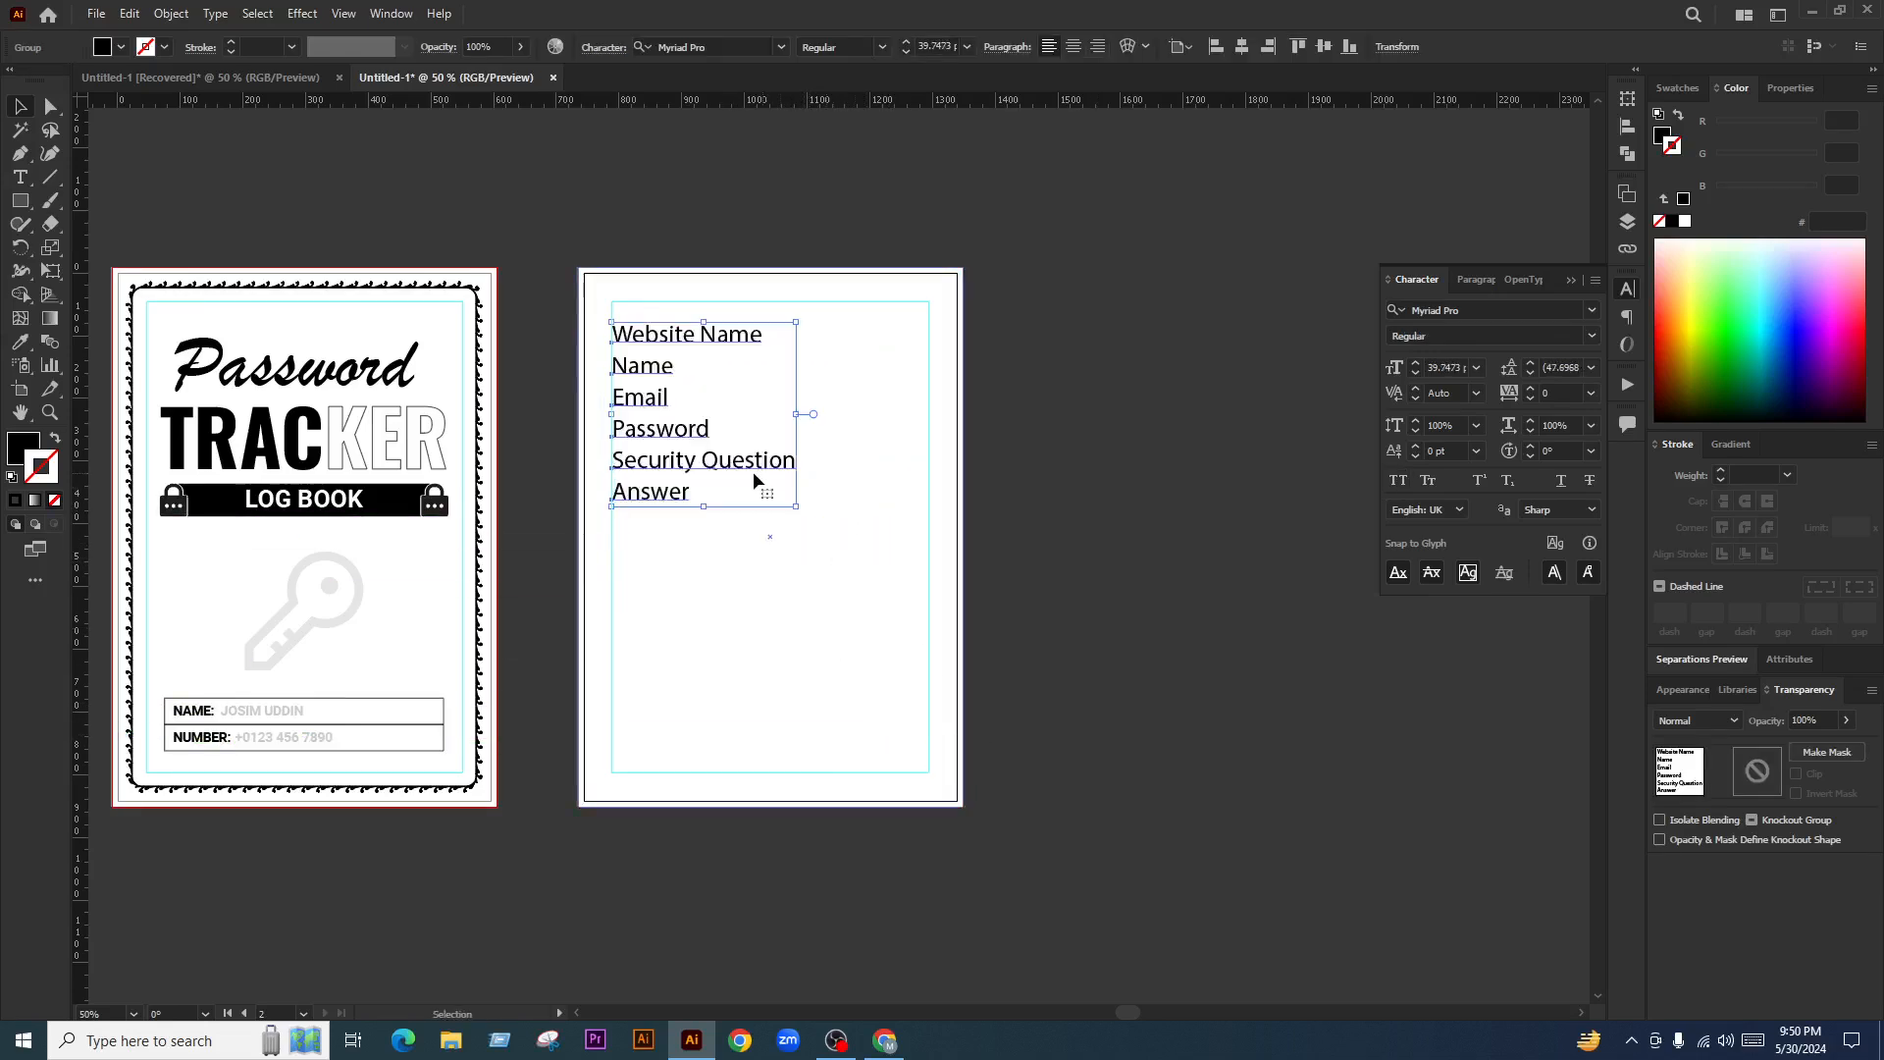
{"action": "left_click_drag", "start_coordinate": [802, 510], "coordinate": [704, 708]}
{"action": "left_click_drag", "start_coordinate": [688, 437], "coordinate": [689, 466]}
{"action": "left_click", "coordinate": [886, 481]}
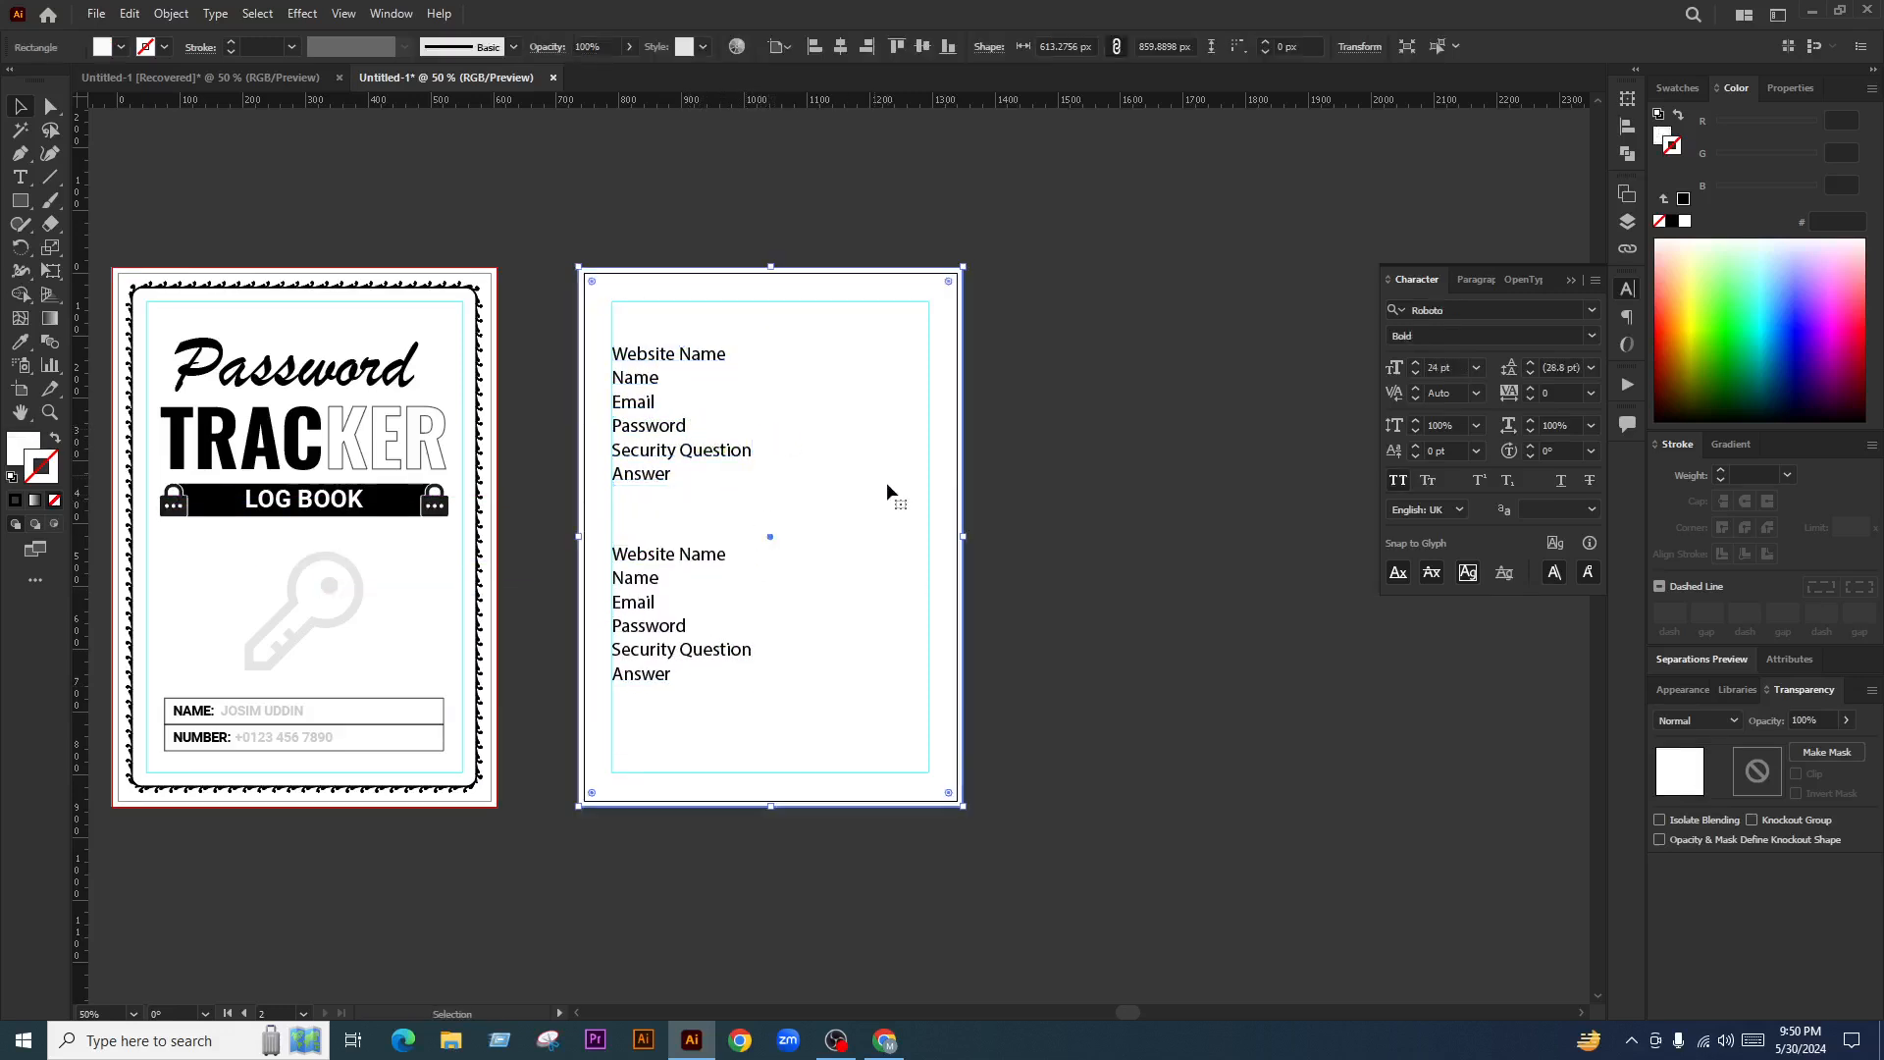
{"action": "left_click", "coordinate": [1093, 508]}
{"action": "left_click", "coordinate": [856, 573]}
{"action": "left_click", "coordinate": [1015, 520]}
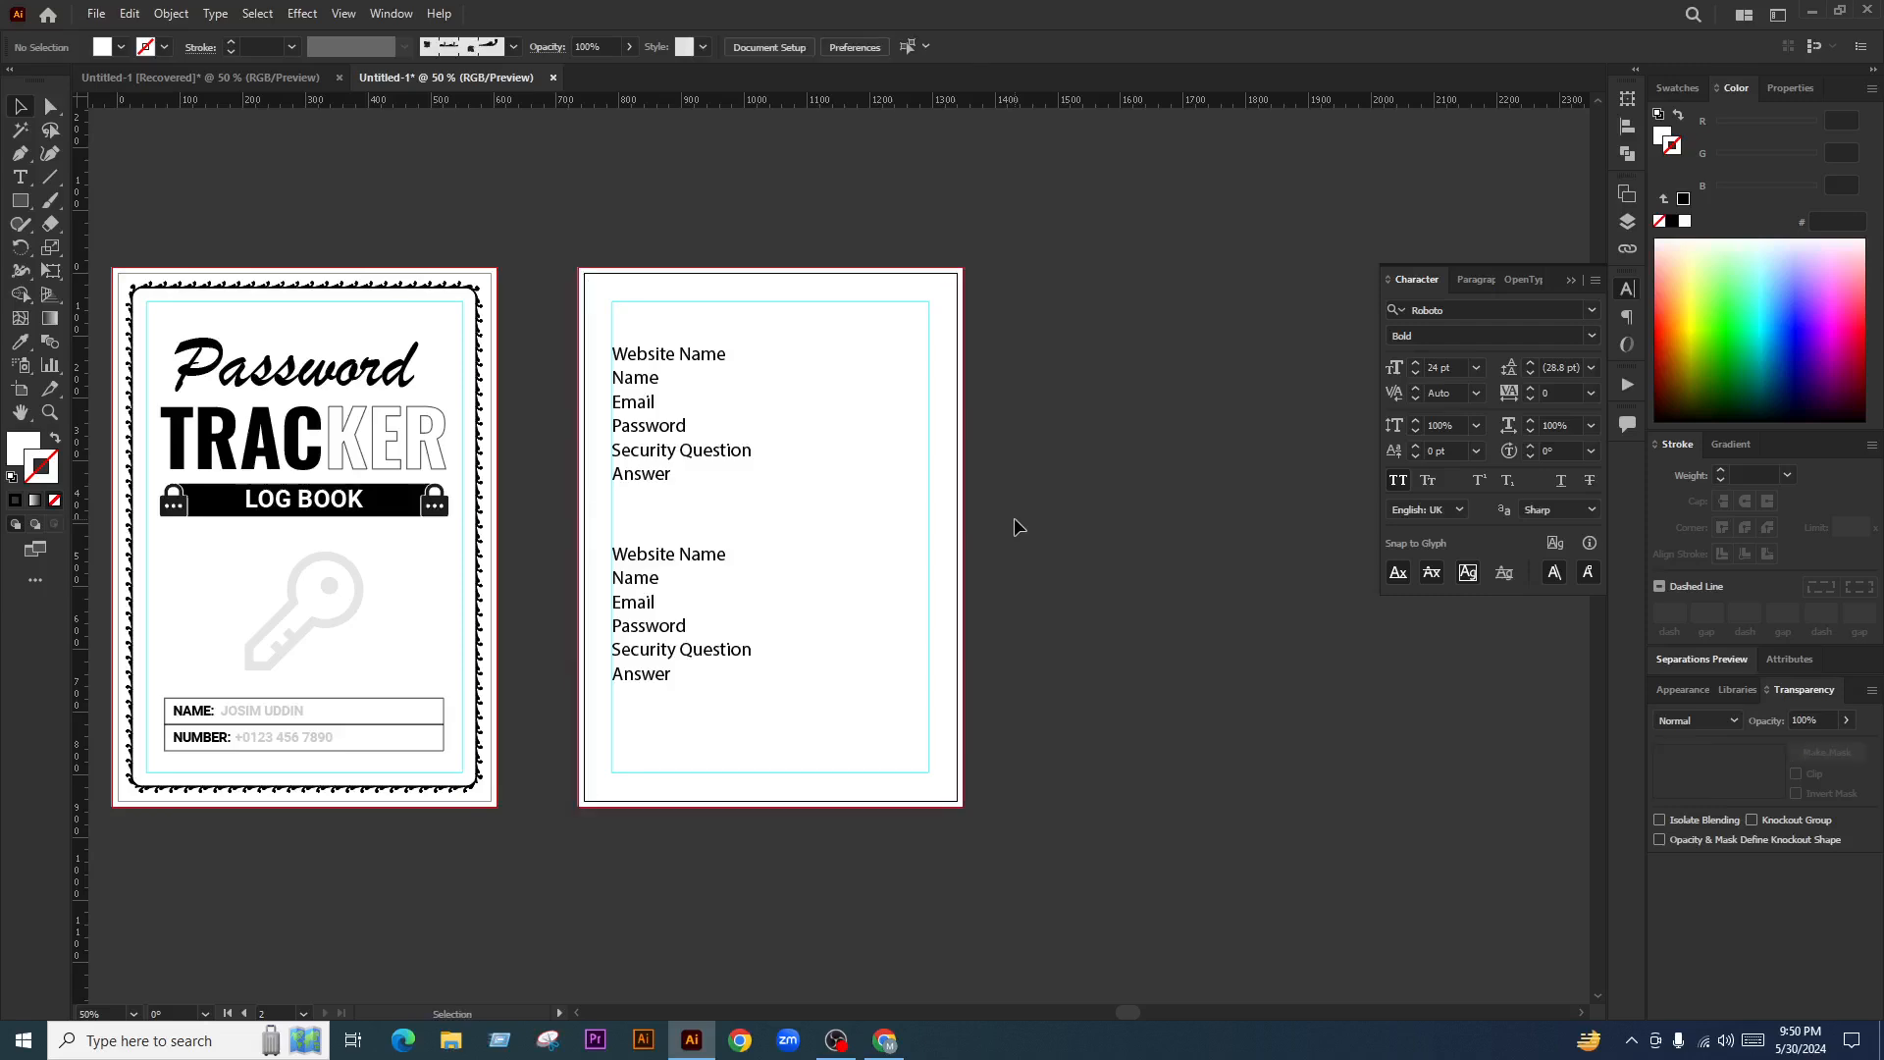
{"action": "scroll", "coordinate": [738, 491], "scroll_direction": "up", "scroll_amount": 1}
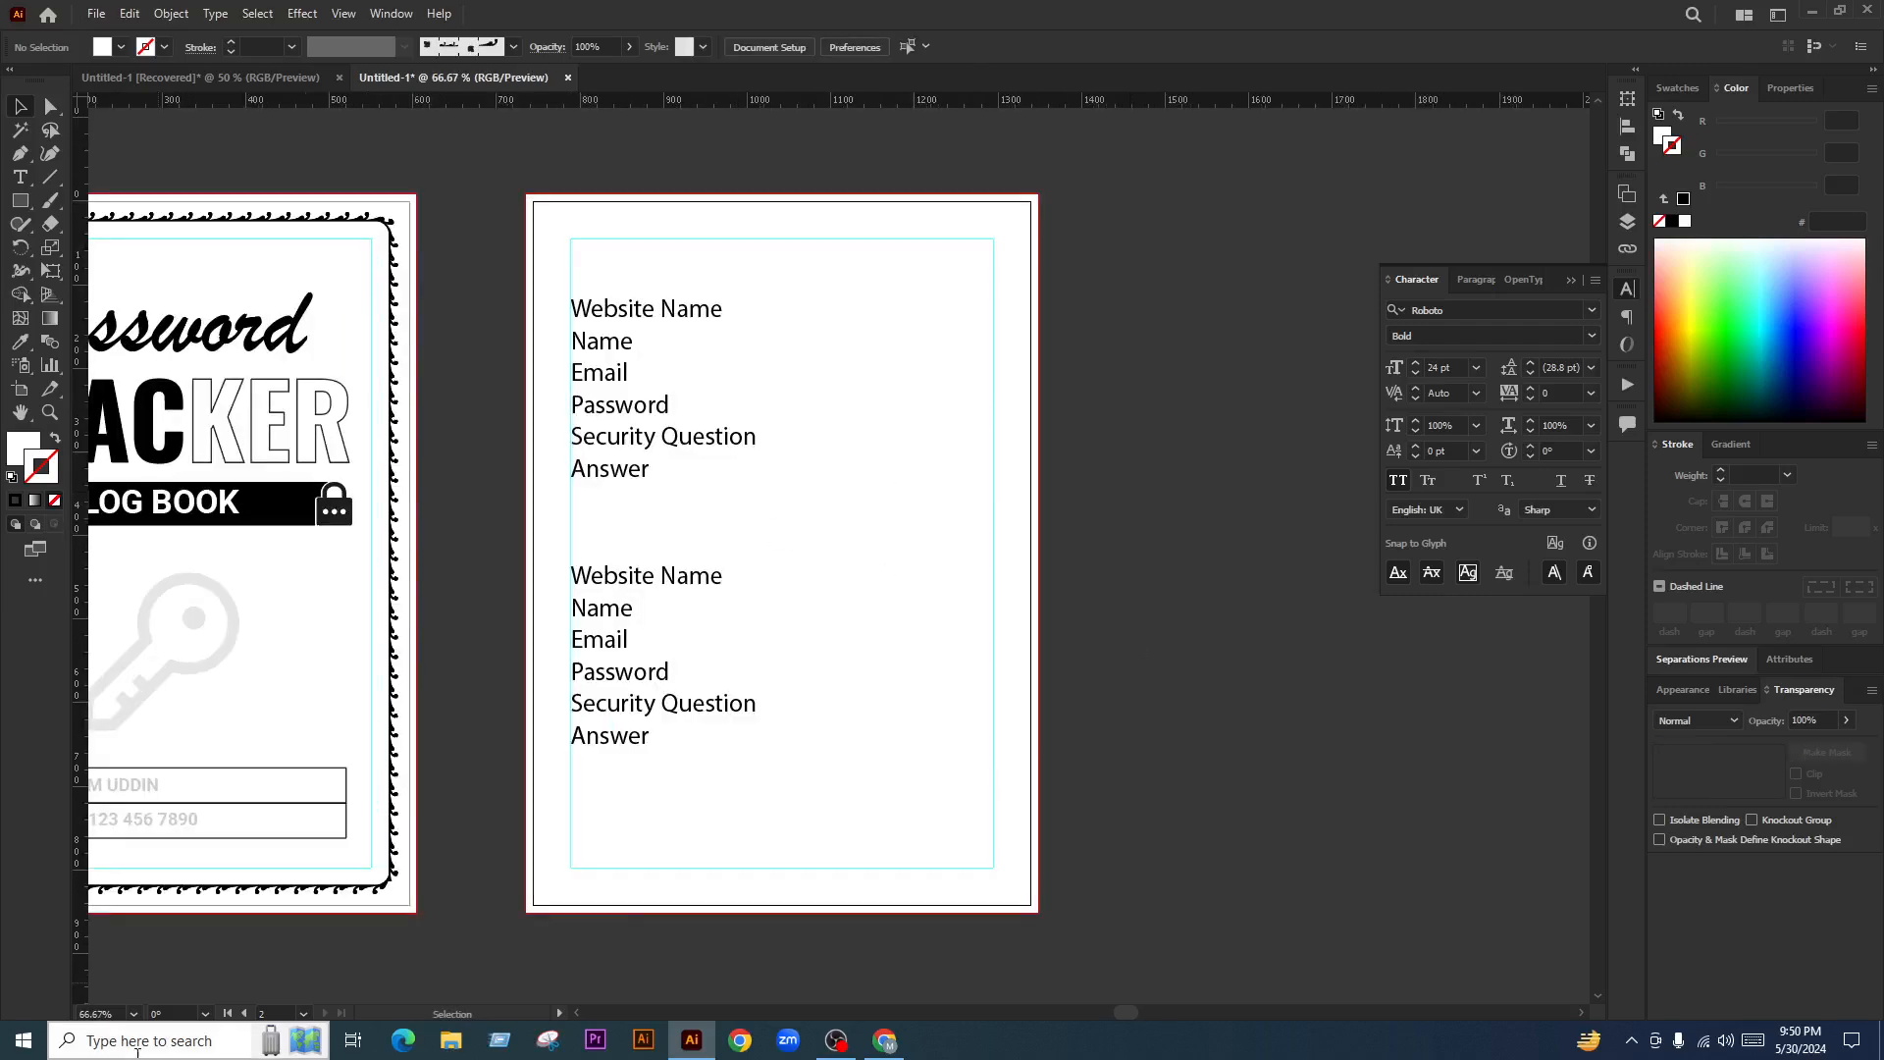
Launch Calculator from Windows search and place it beside Illustrator's interior page
{"action": "left_click", "coordinate": [138, 1042]}
{"action": "type", "text": "ca"}
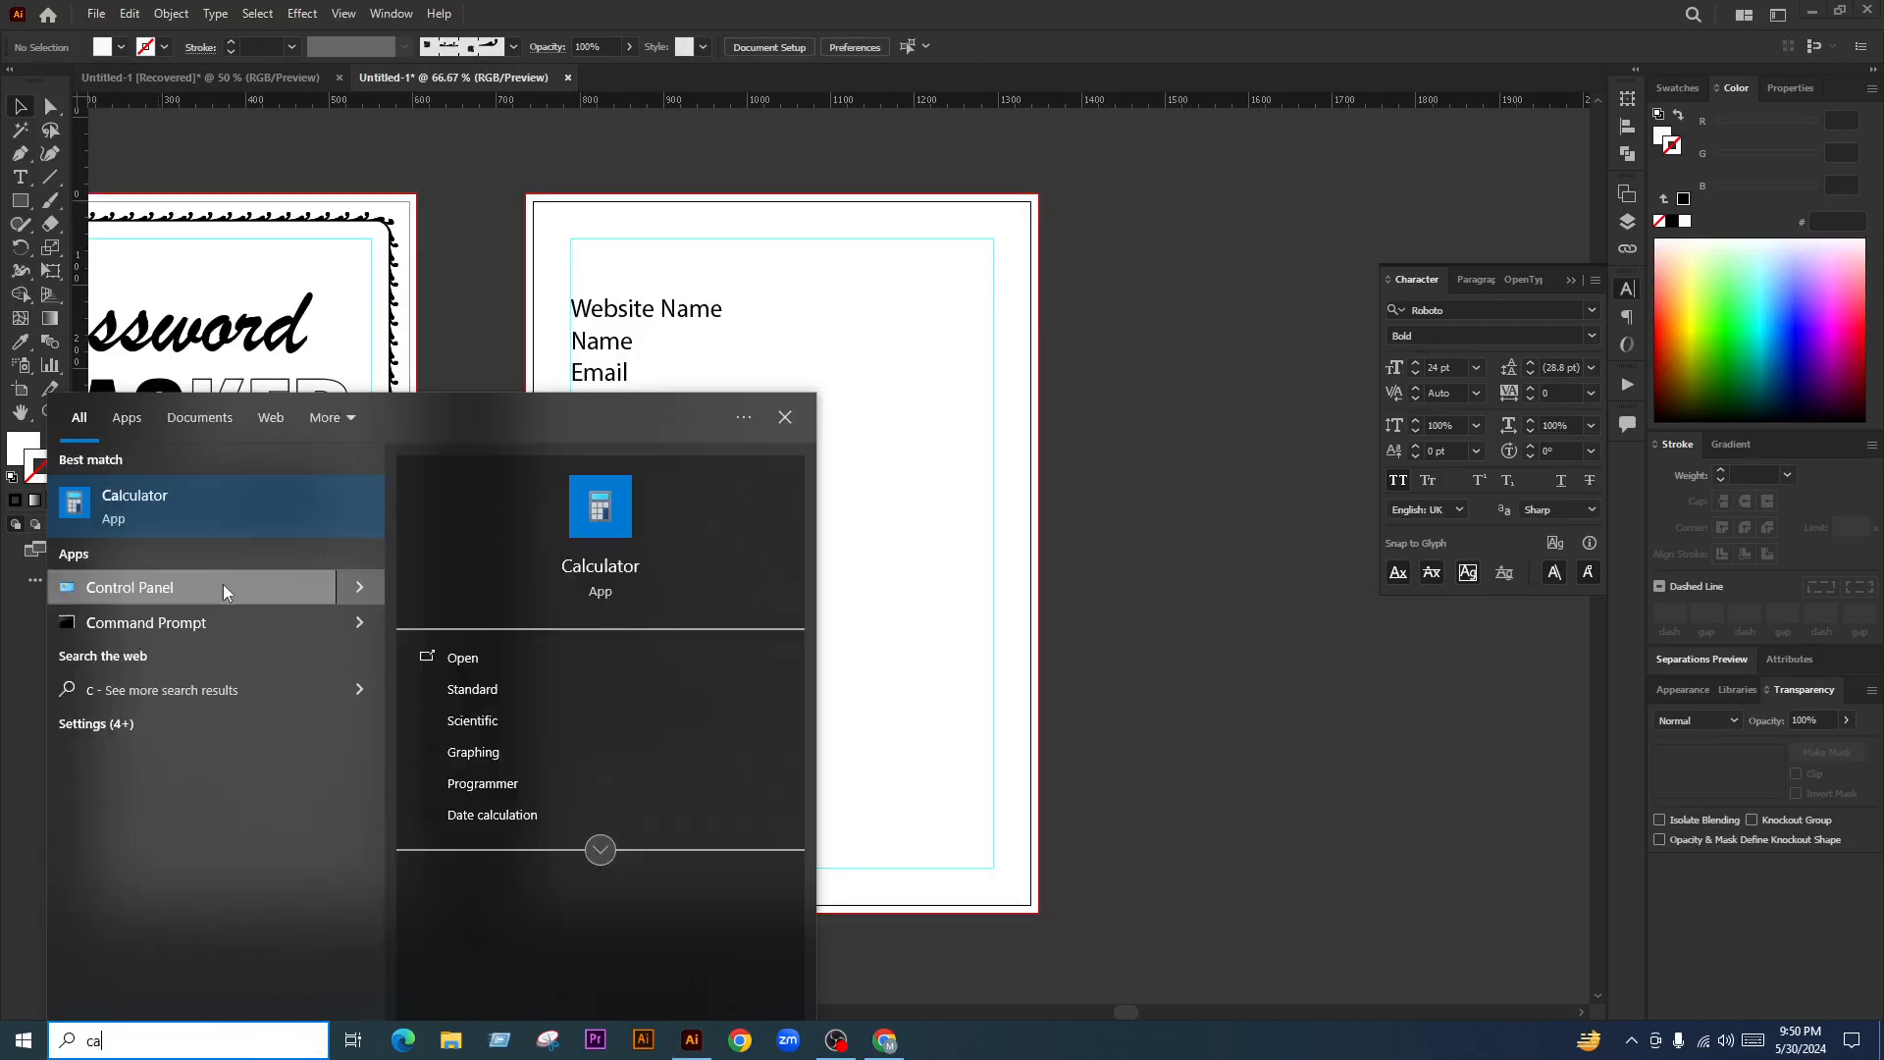
{"action": "left_click", "coordinate": [196, 513]}
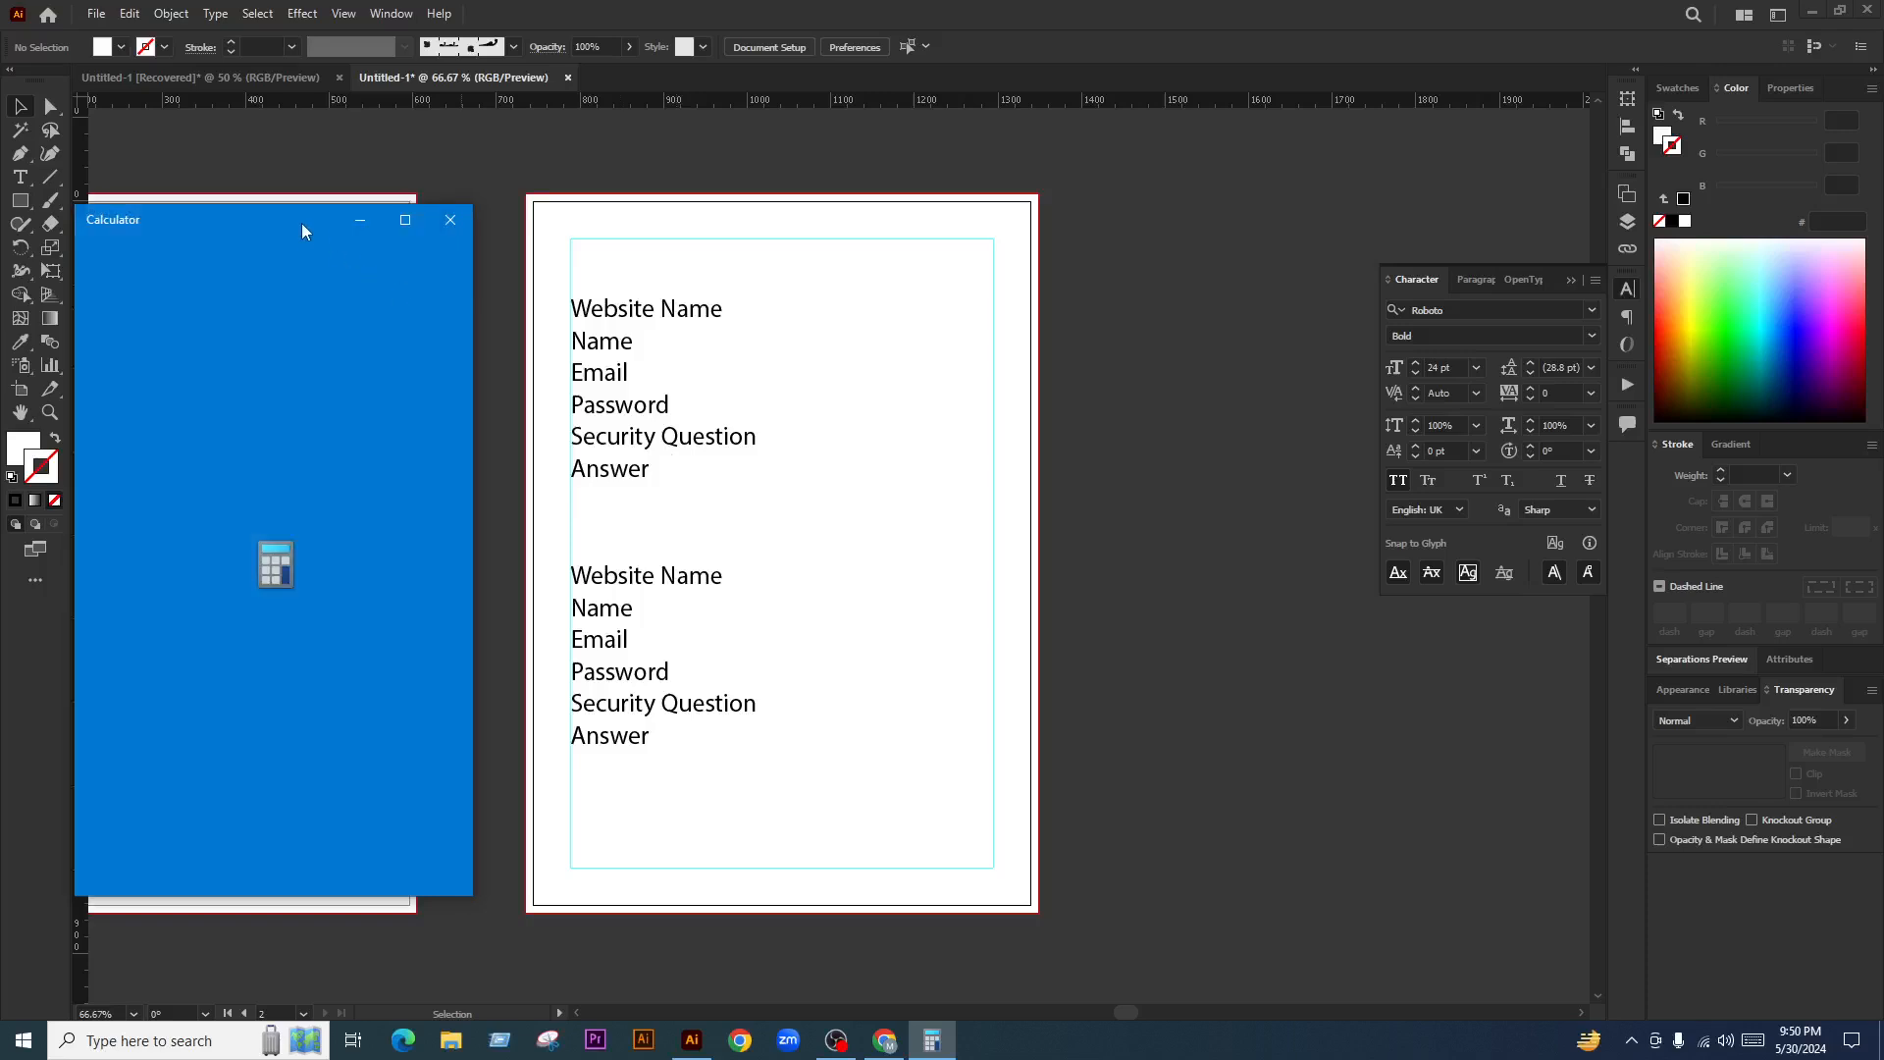
{"action": "left_click_drag", "start_coordinate": [303, 224], "coordinate": [1278, 219]}
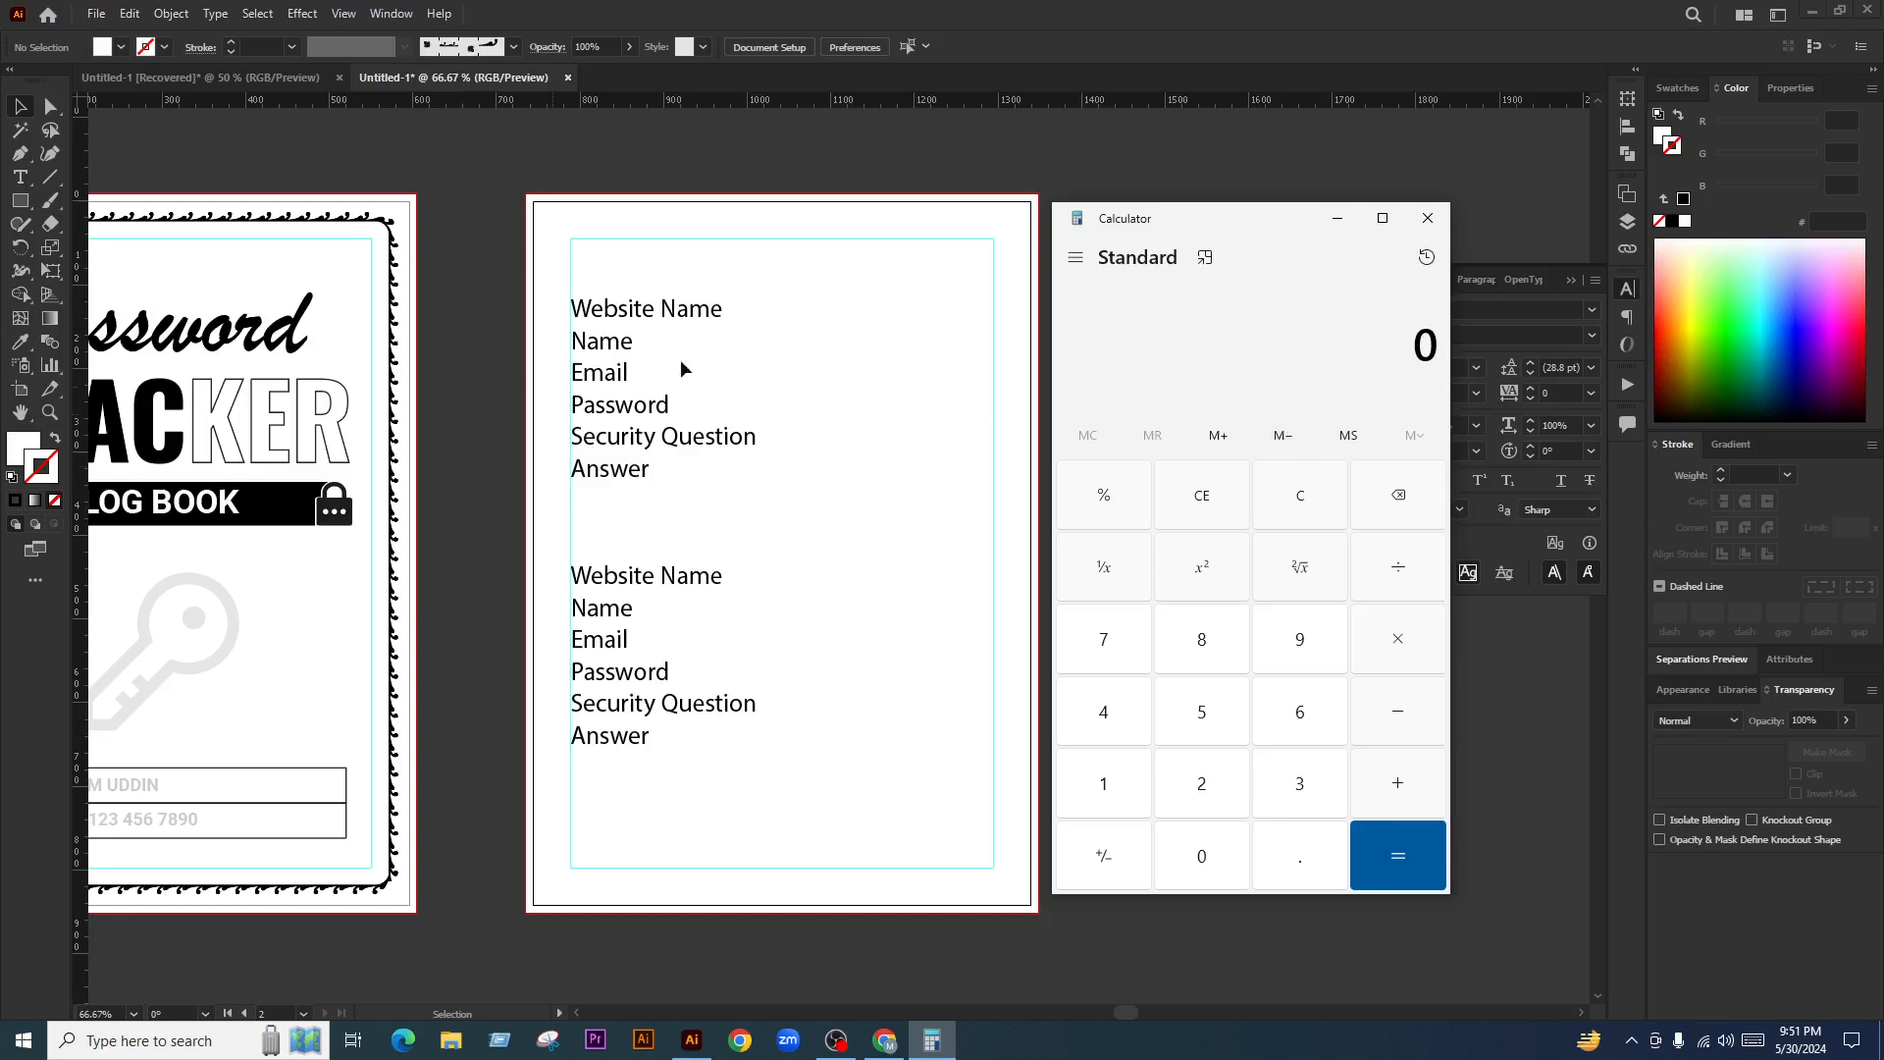
{"action": "left_click_drag", "start_coordinate": [801, 272], "coordinate": [615, 740]}
{"action": "left_click", "coordinate": [939, 856]}
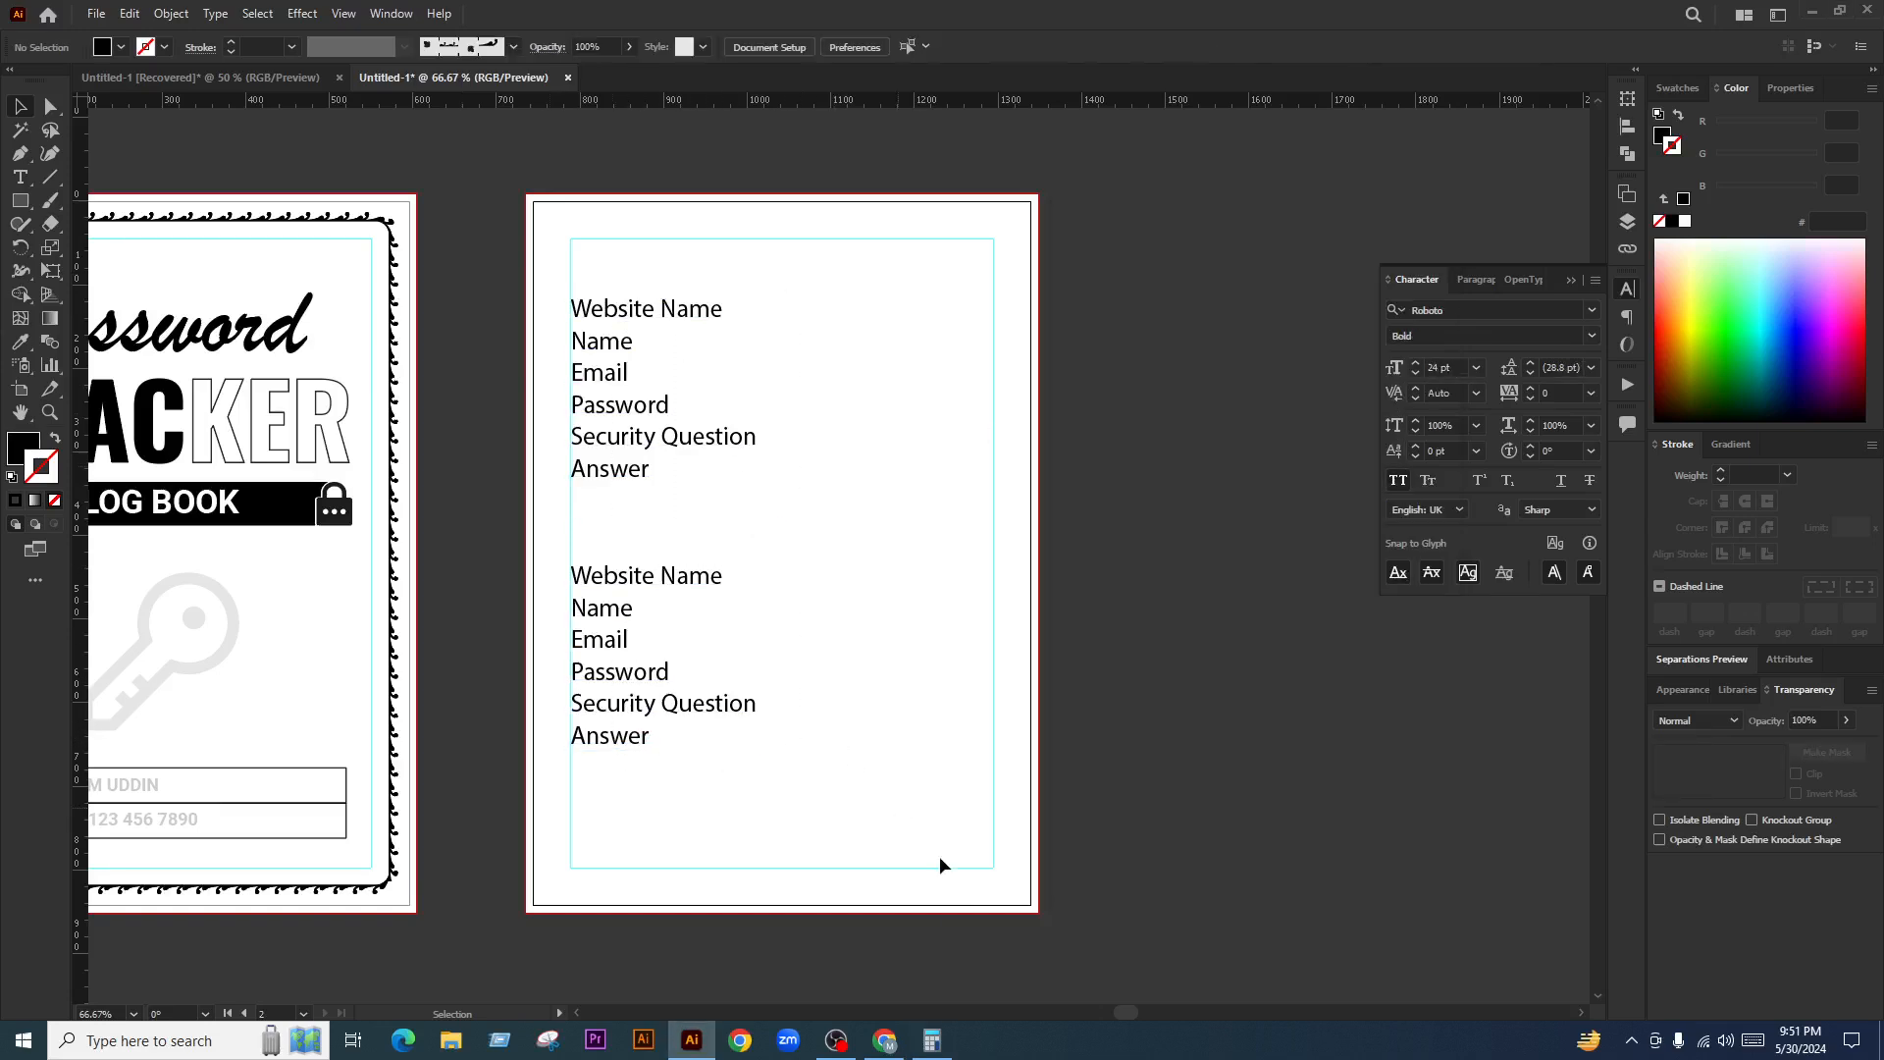
{"action": "left_click", "coordinate": [933, 1040]}
{"action": "left_click_drag", "start_coordinate": [1237, 212], "coordinate": [1252, 212]}
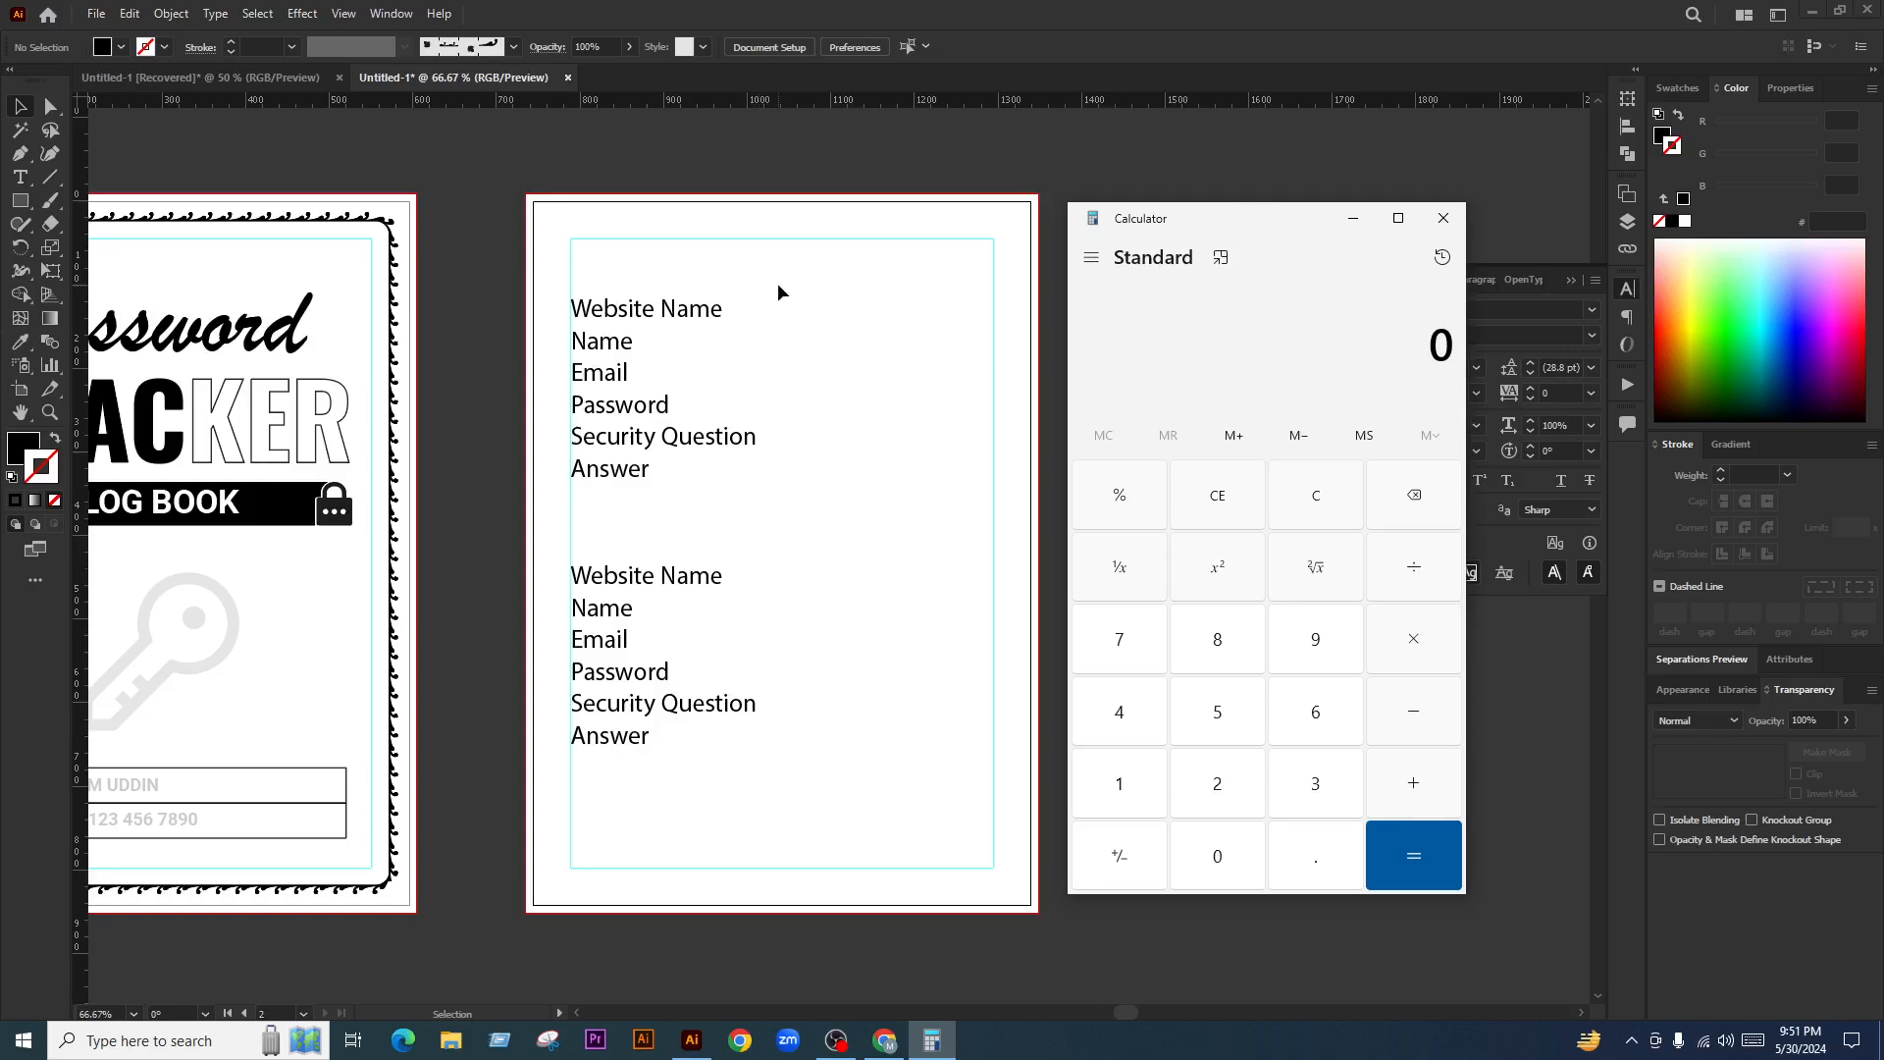
{"action": "left_click_drag", "start_coordinate": [777, 283], "coordinate": [643, 770]}
{"action": "left_click", "coordinate": [932, 1040]}
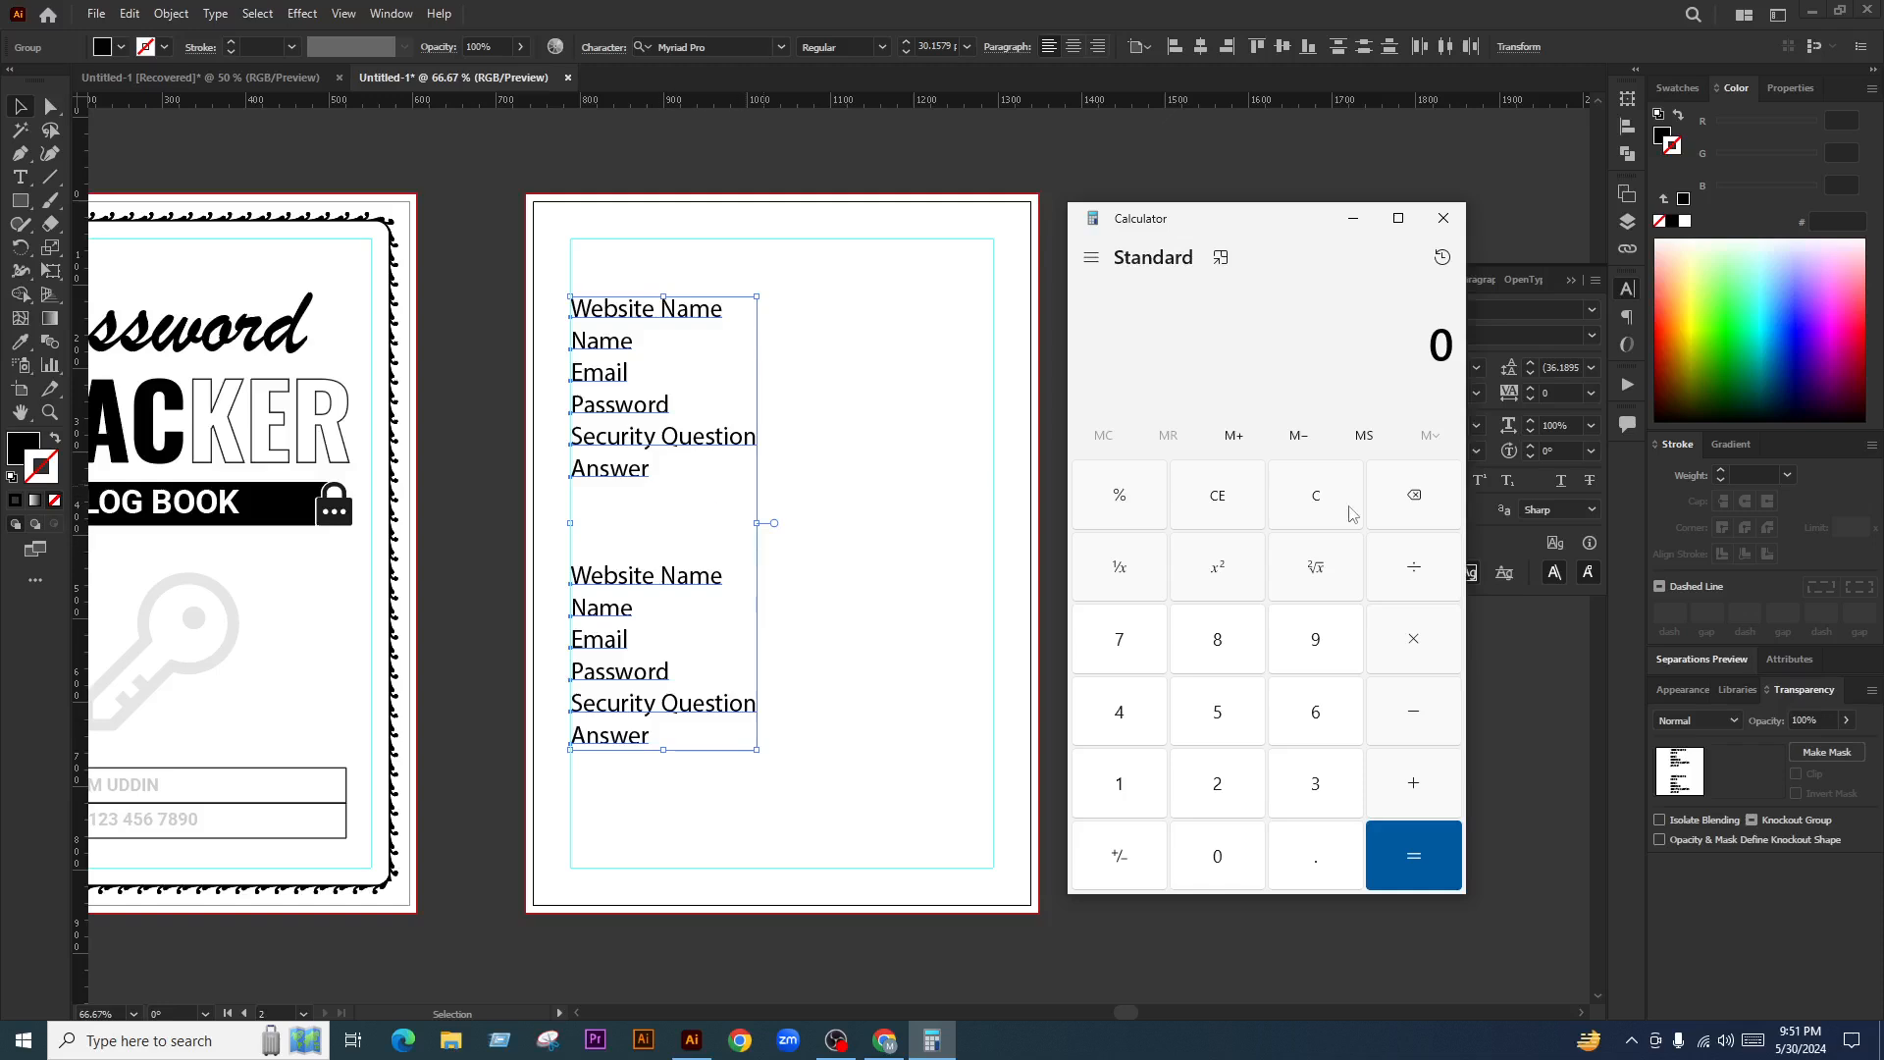
Calculate 120 × 2 = 240, then move the field group up the page
{"action": "left_click", "coordinate": [1163, 785]}
{"action": "left_click", "coordinate": [1198, 784]}
{"action": "left_click", "coordinate": [1212, 848]}
{"action": "left_click", "coordinate": [1393, 654]}
{"action": "left_click", "coordinate": [1217, 800]}
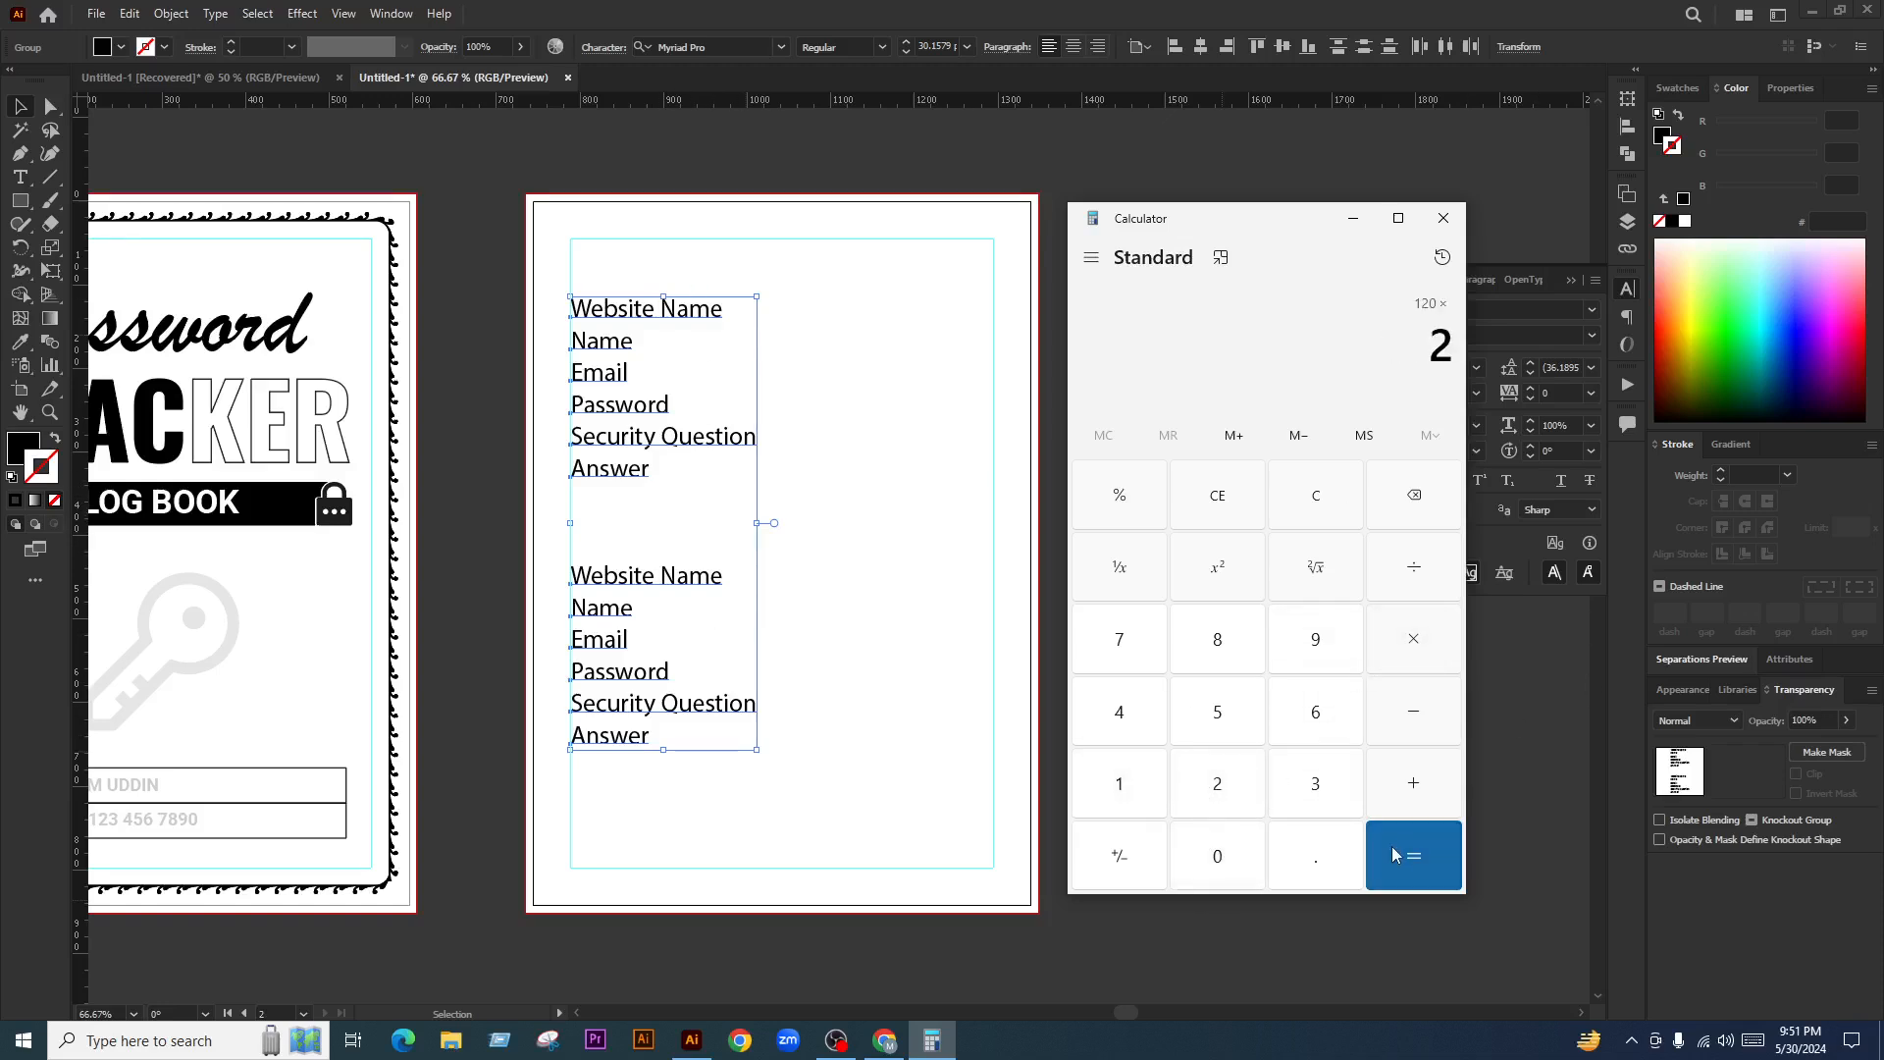
{"action": "left_click", "coordinate": [1396, 856]}
{"action": "left_click_drag", "start_coordinate": [1389, 384], "coordinate": [1457, 363]}
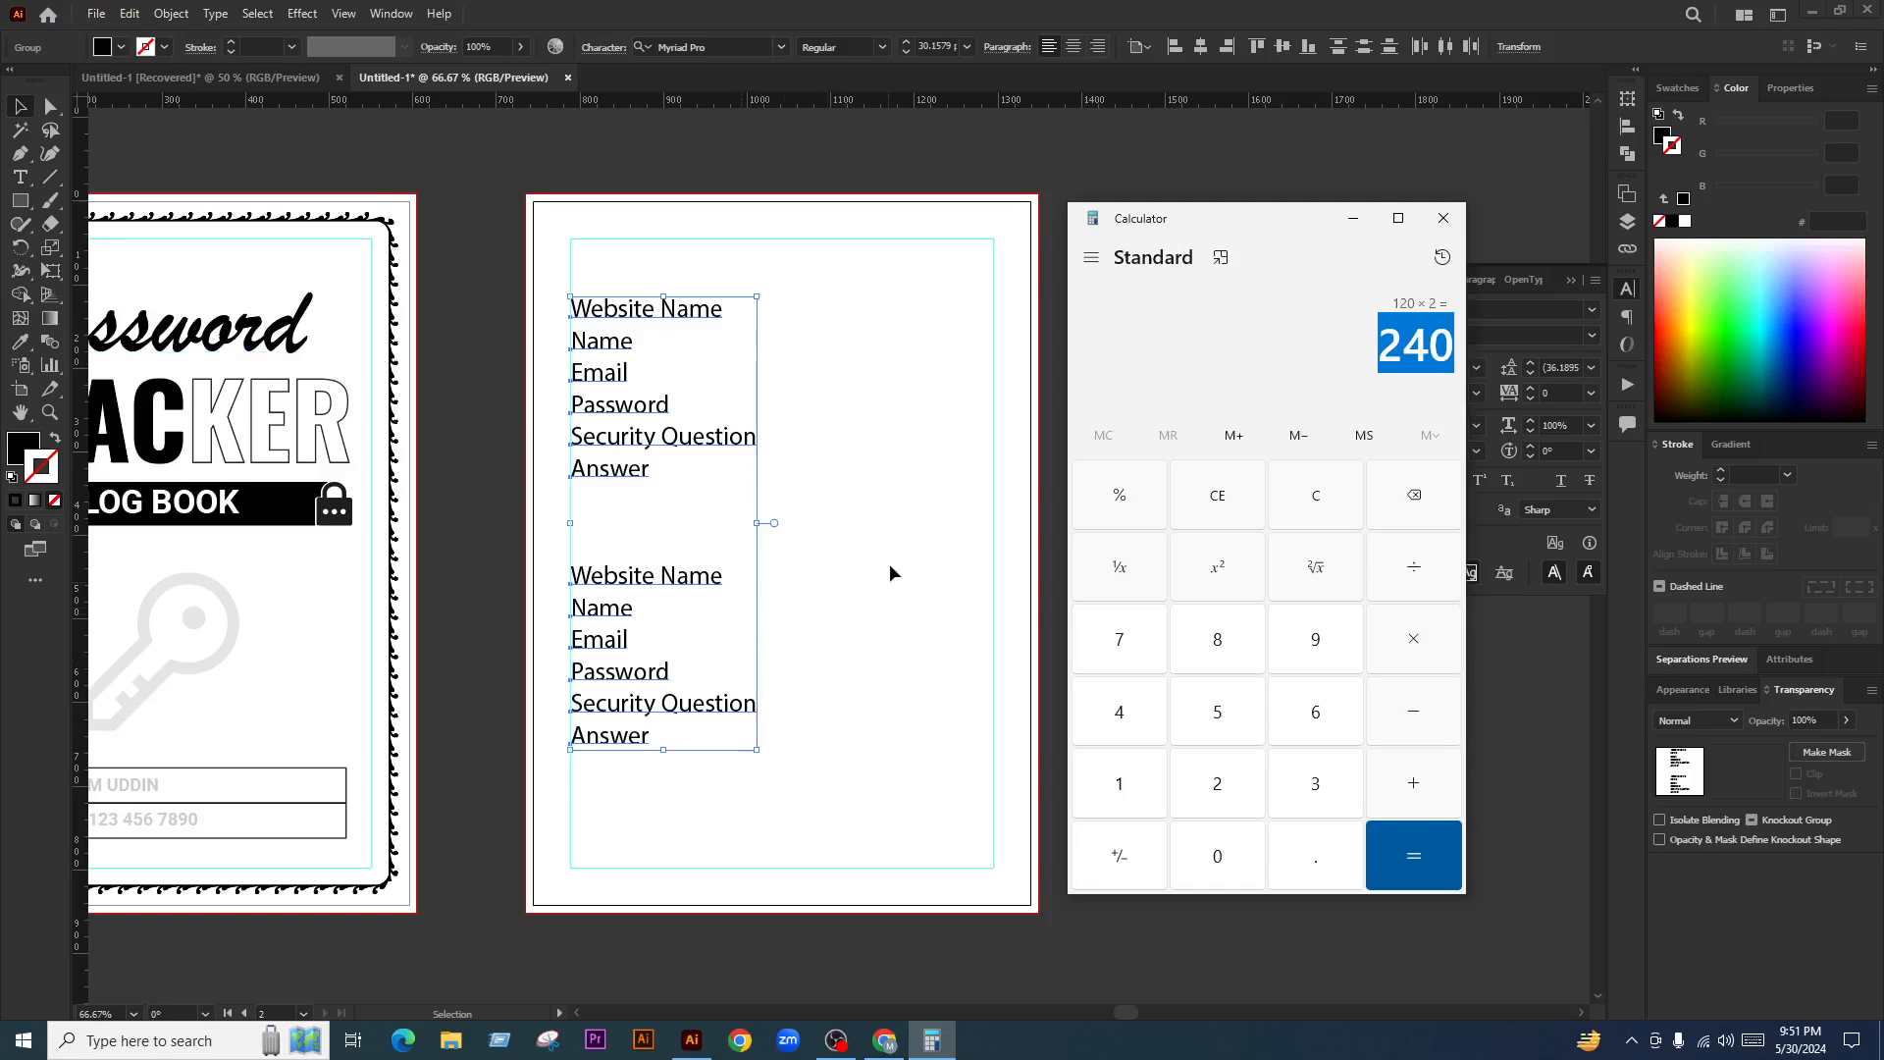
{"action": "left_click_drag", "start_coordinate": [726, 607], "coordinate": [684, 502]}
Ungroup the field lines, regroup the lower block, and place a third copy below
{"action": "right_click", "coordinate": [775, 496]}
{"action": "left_click", "coordinate": [824, 687]}
{"action": "left_click", "coordinate": [819, 654]}
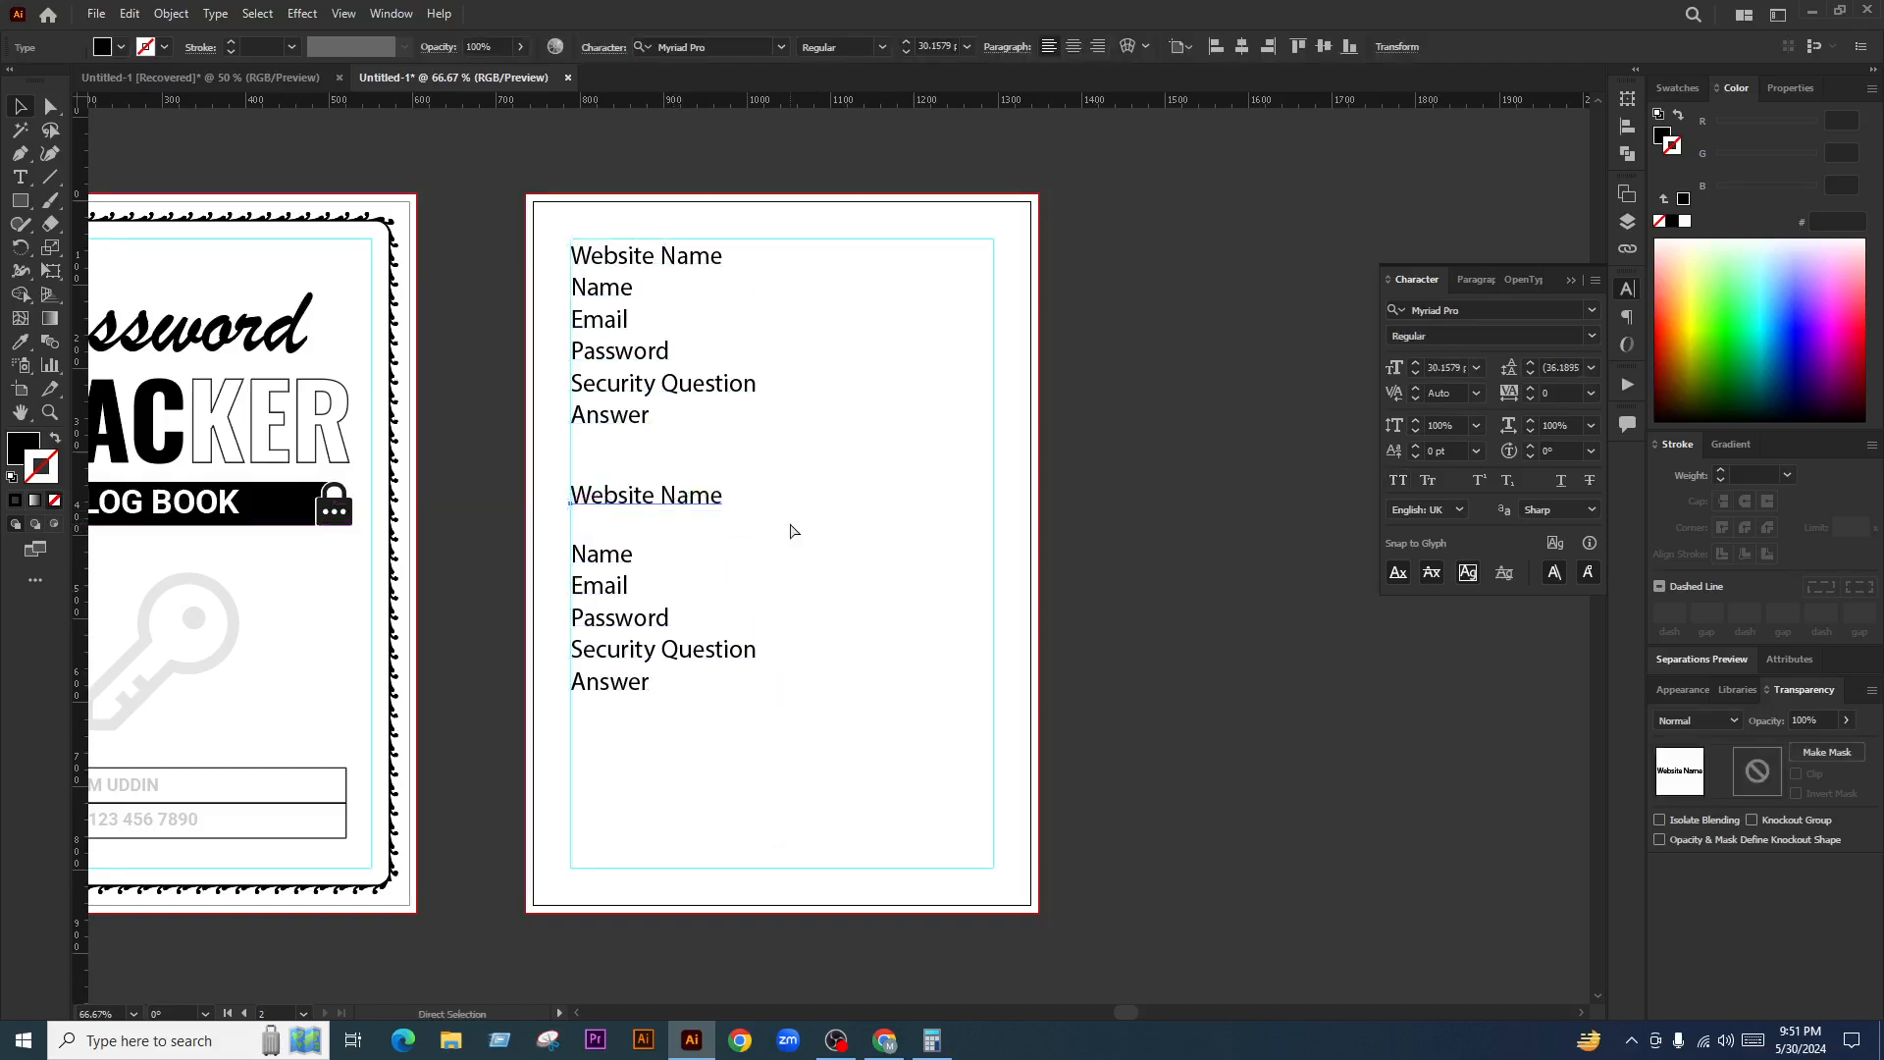
{"action": "key", "text": "ctrl+z"}
{"action": "left_click_drag", "start_coordinate": [788, 532], "coordinate": [764, 490]}
{"action": "left_click_drag", "start_coordinate": [612, 766], "coordinate": [616, 761]}
{"action": "key", "text": "ctrl+g"}
{"action": "left_click_drag", "start_coordinate": [643, 631], "coordinate": [644, 586]}
{"action": "left_click_drag", "start_coordinate": [674, 486], "coordinate": [676, 711]}
{"action": "left_click", "coordinate": [797, 626]}
Regroup the first block's field lines into one group
{"action": "left_click_drag", "start_coordinate": [816, 268], "coordinate": [652, 852]}
{"action": "left_click", "coordinate": [823, 554]}
{"action": "left_click", "coordinate": [706, 488]}
{"action": "left_click", "coordinate": [628, 353]}
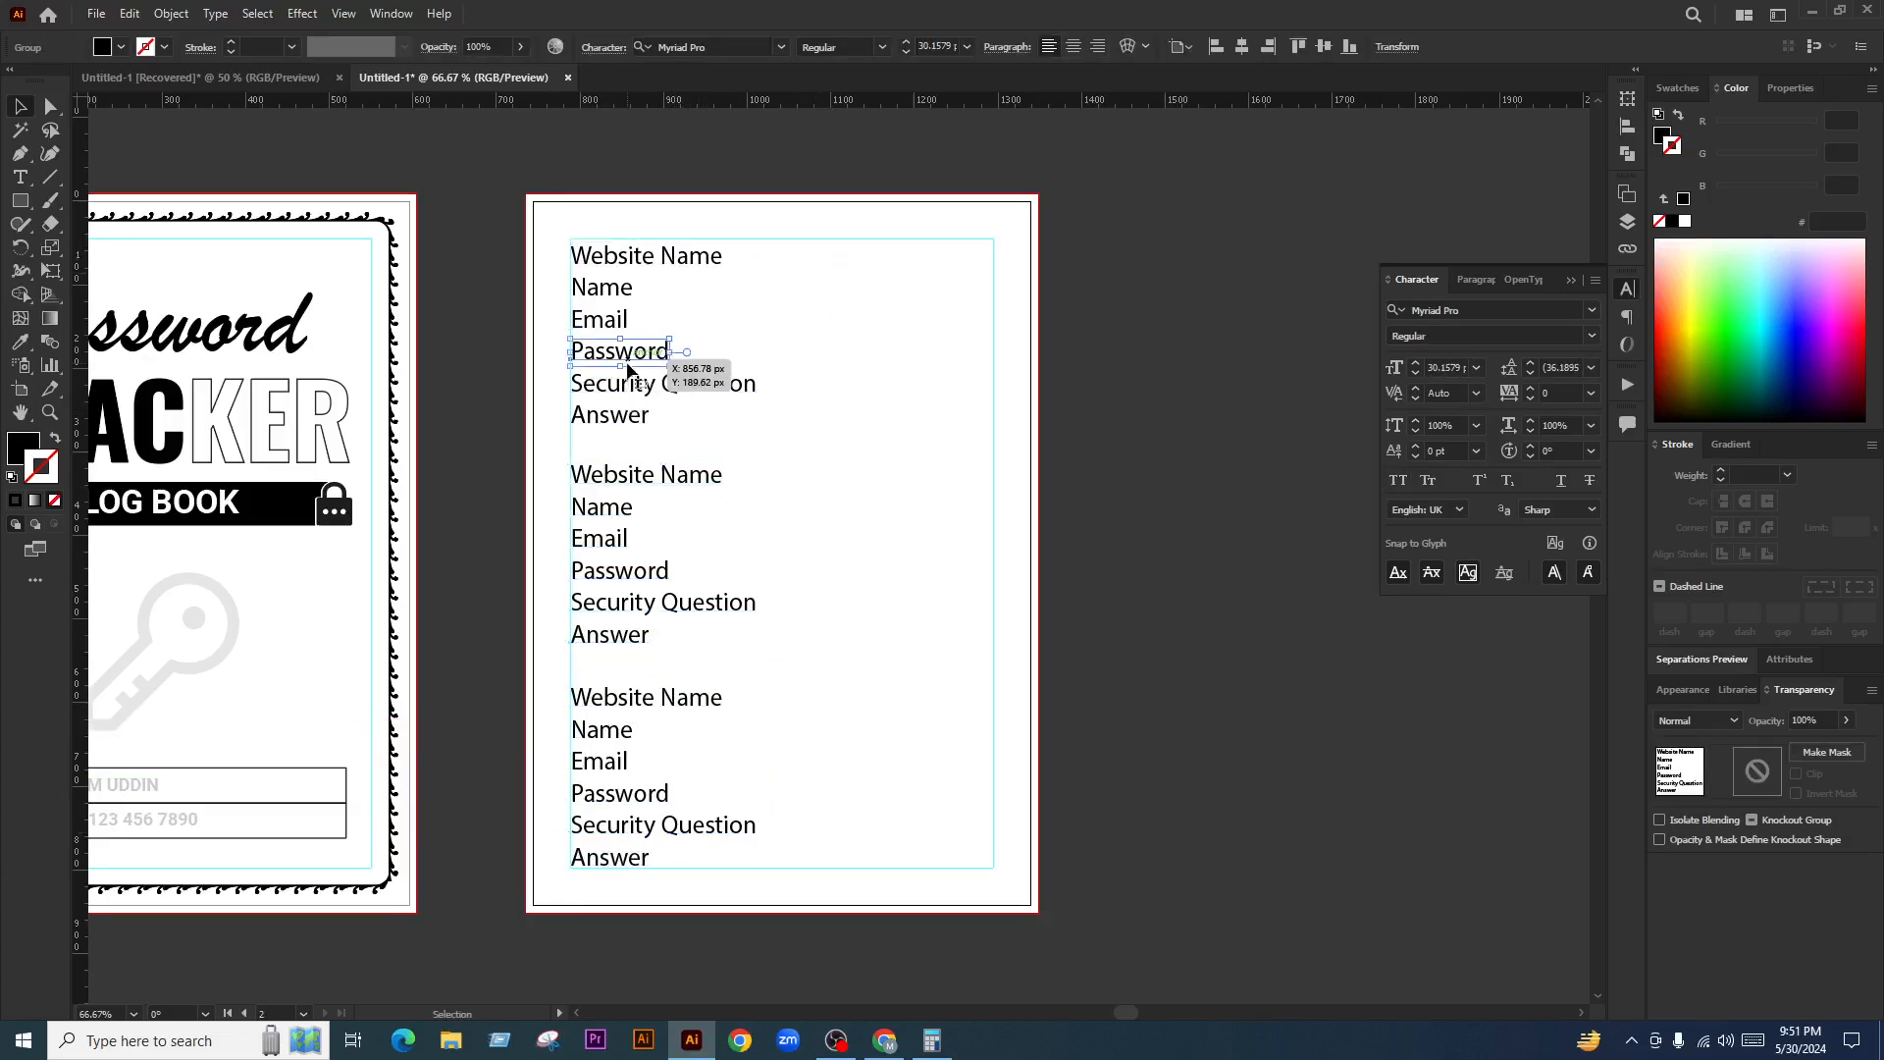
{"action": "left_click_drag", "start_coordinate": [780, 217], "coordinate": [589, 448]}
{"action": "key", "text": "ctrl+g"}
{"action": "left_click_drag", "start_coordinate": [723, 476], "coordinate": [684, 485]}
{"action": "key", "text": "ctrl+z"}
Distribute the three field blocks vertically, aligned to selection, and group them
{"action": "left_click_drag", "start_coordinate": [795, 236], "coordinate": [569, 873]}
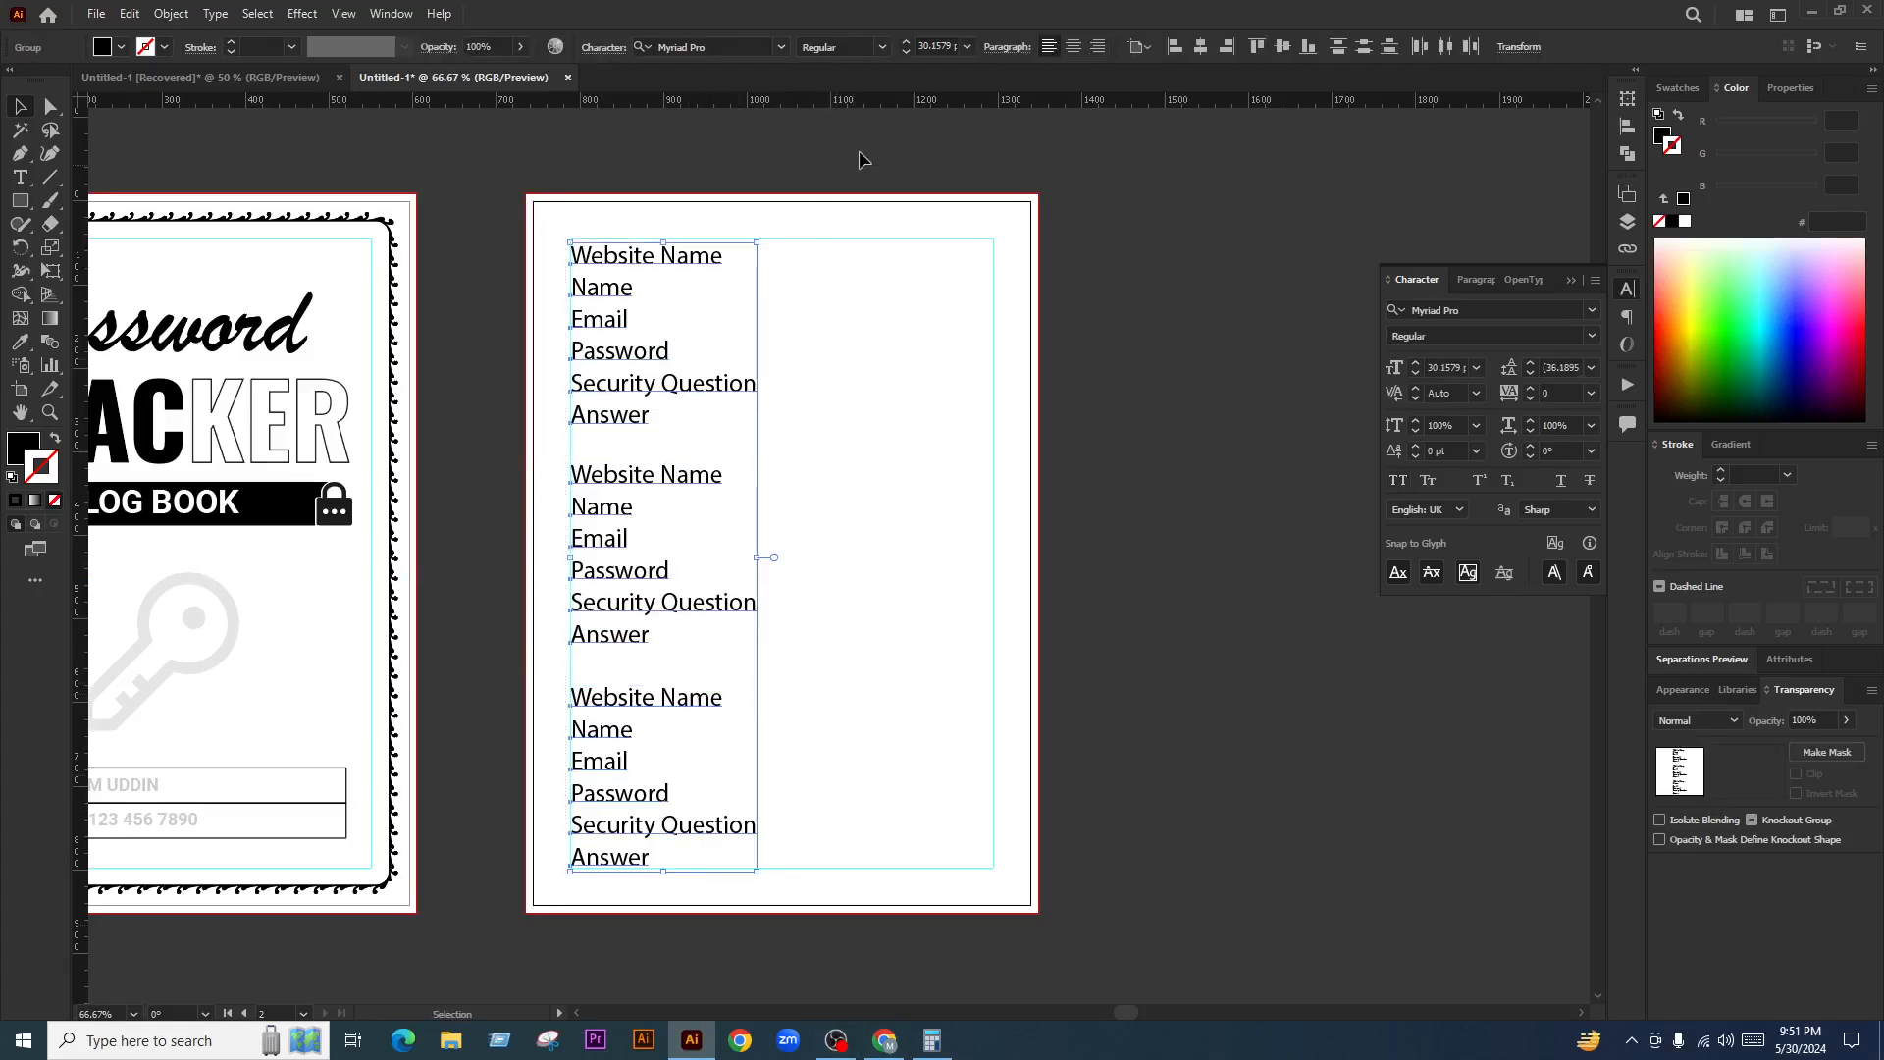
{"action": "left_click", "coordinate": [1136, 54]}
{"action": "left_click", "coordinate": [1158, 72]}
{"action": "left_click", "coordinate": [1364, 50]}
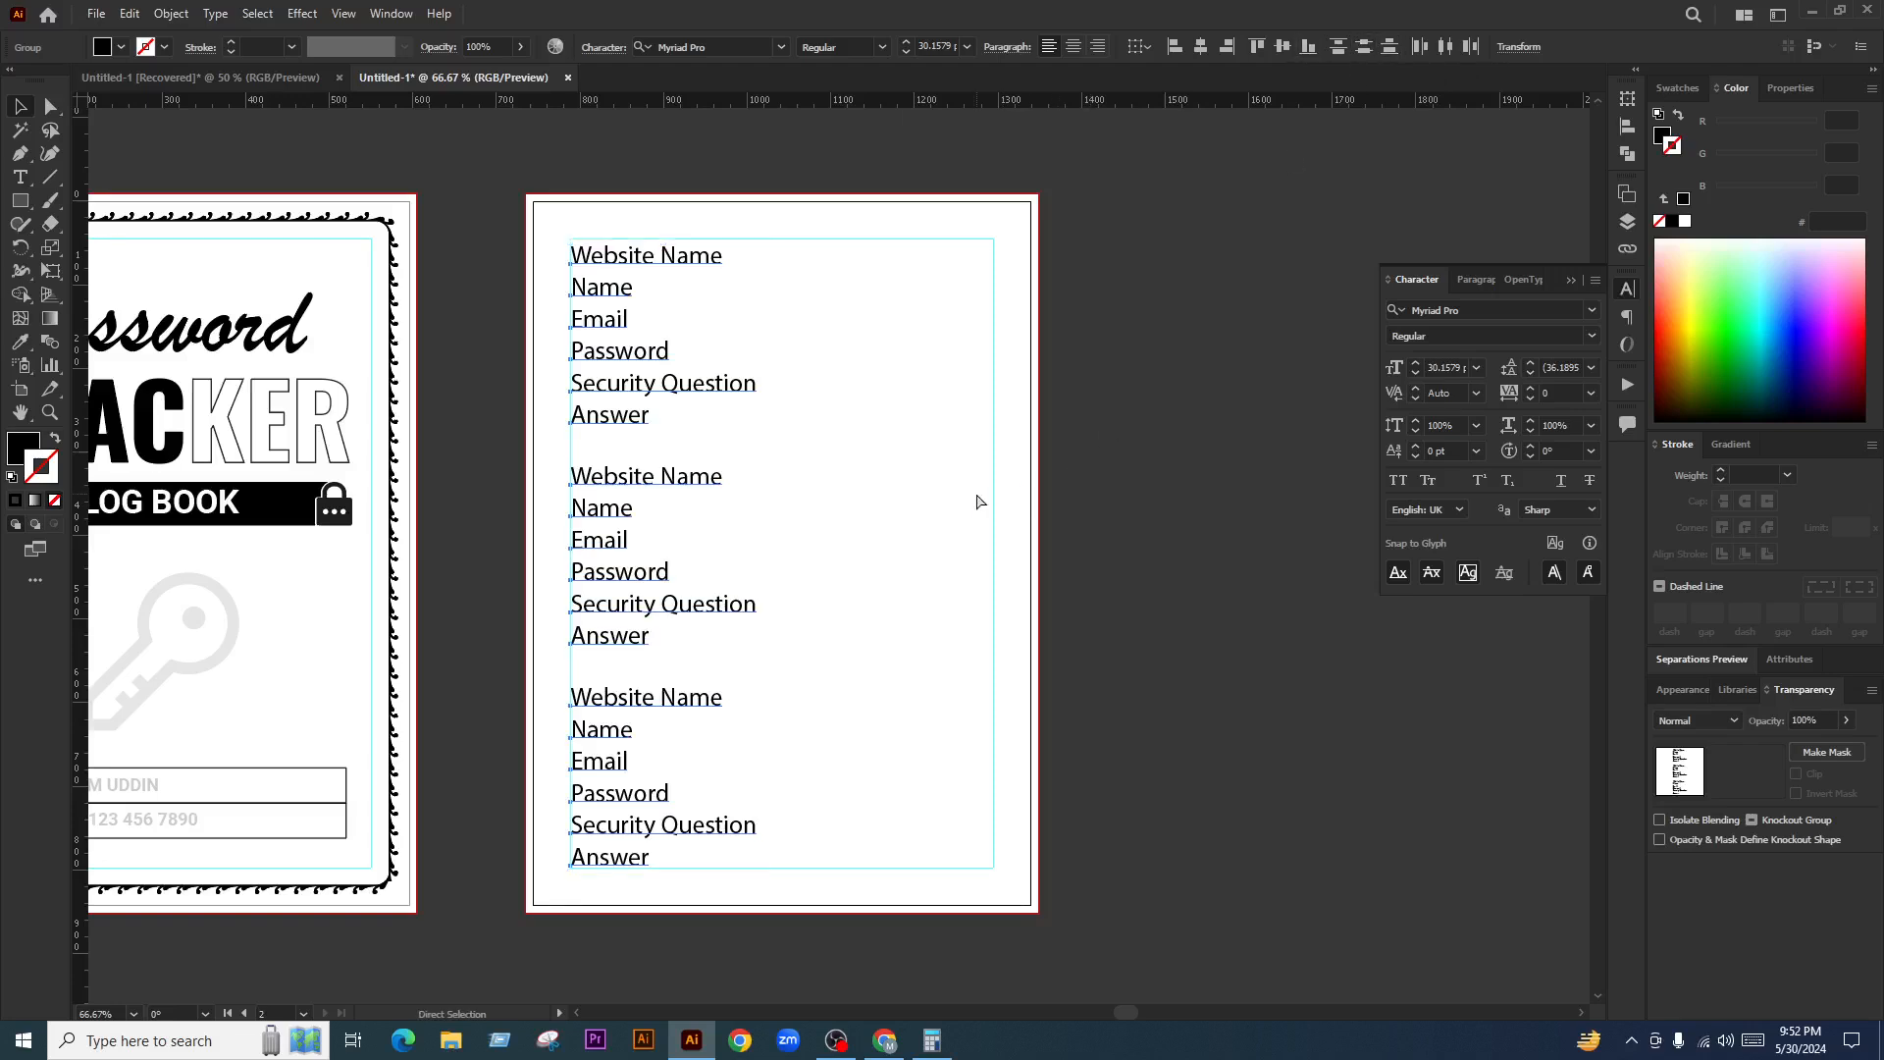
{"action": "key", "text": "ctrl+g"}
Calculate 120 × 3 = 360 in Calculator
{"action": "left_click", "coordinate": [932, 1040]}
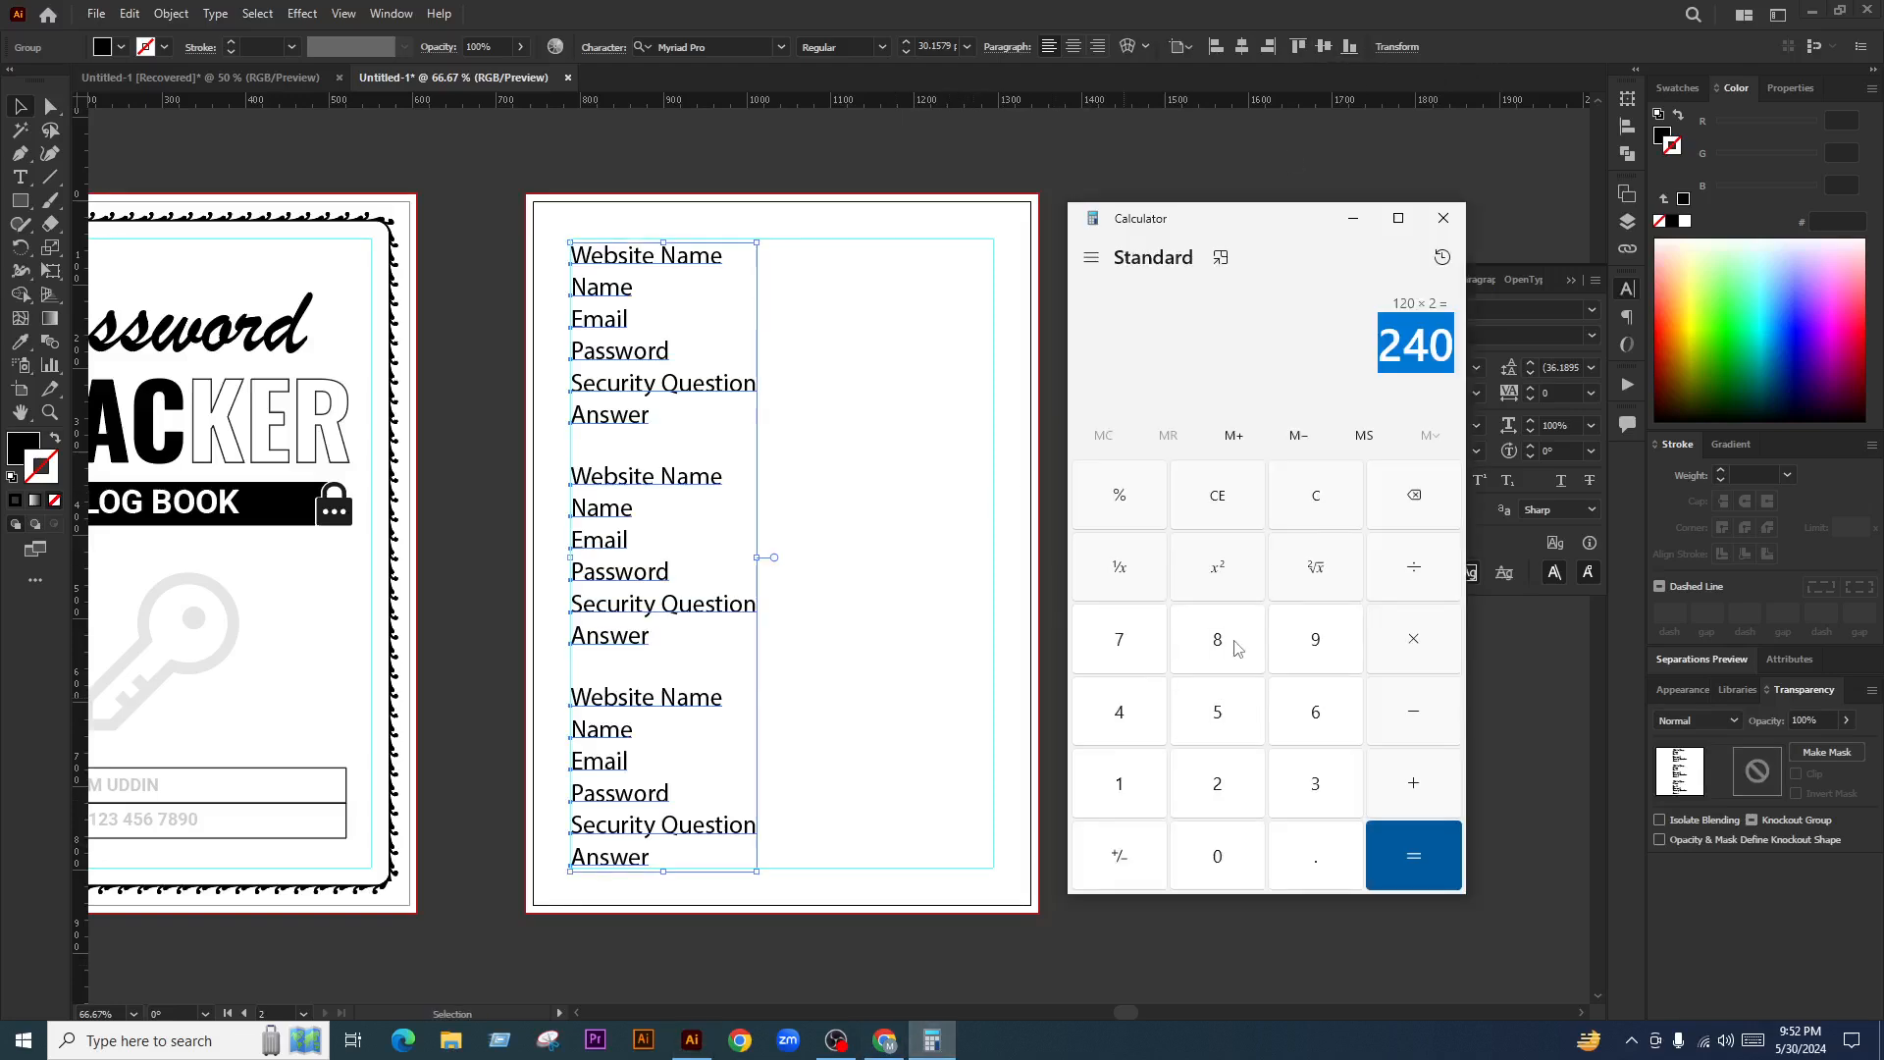
{"action": "left_click", "coordinate": [1314, 497]}
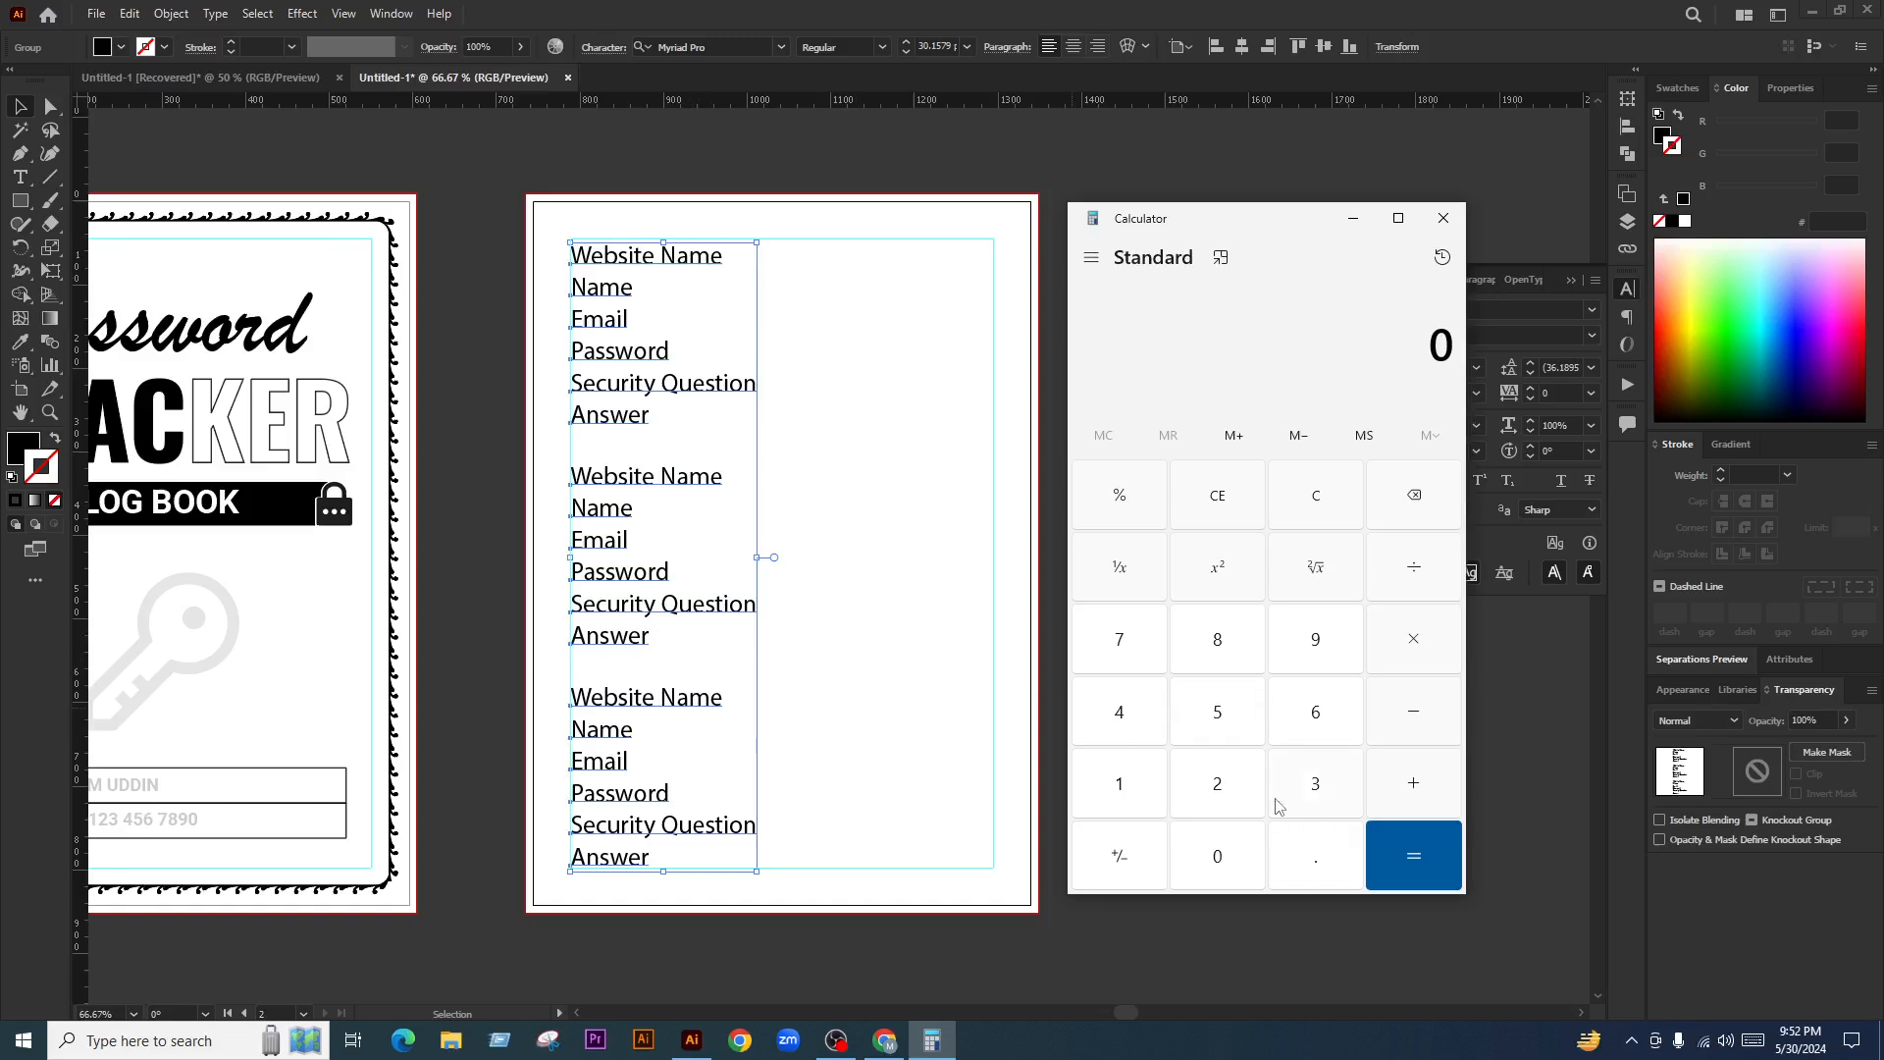
{"action": "left_click", "coordinate": [1118, 783]}
{"action": "left_click", "coordinate": [1218, 783]}
{"action": "left_click", "coordinate": [1221, 873]}
{"action": "left_click", "coordinate": [1410, 662]}
{"action": "left_click", "coordinate": [1293, 786]}
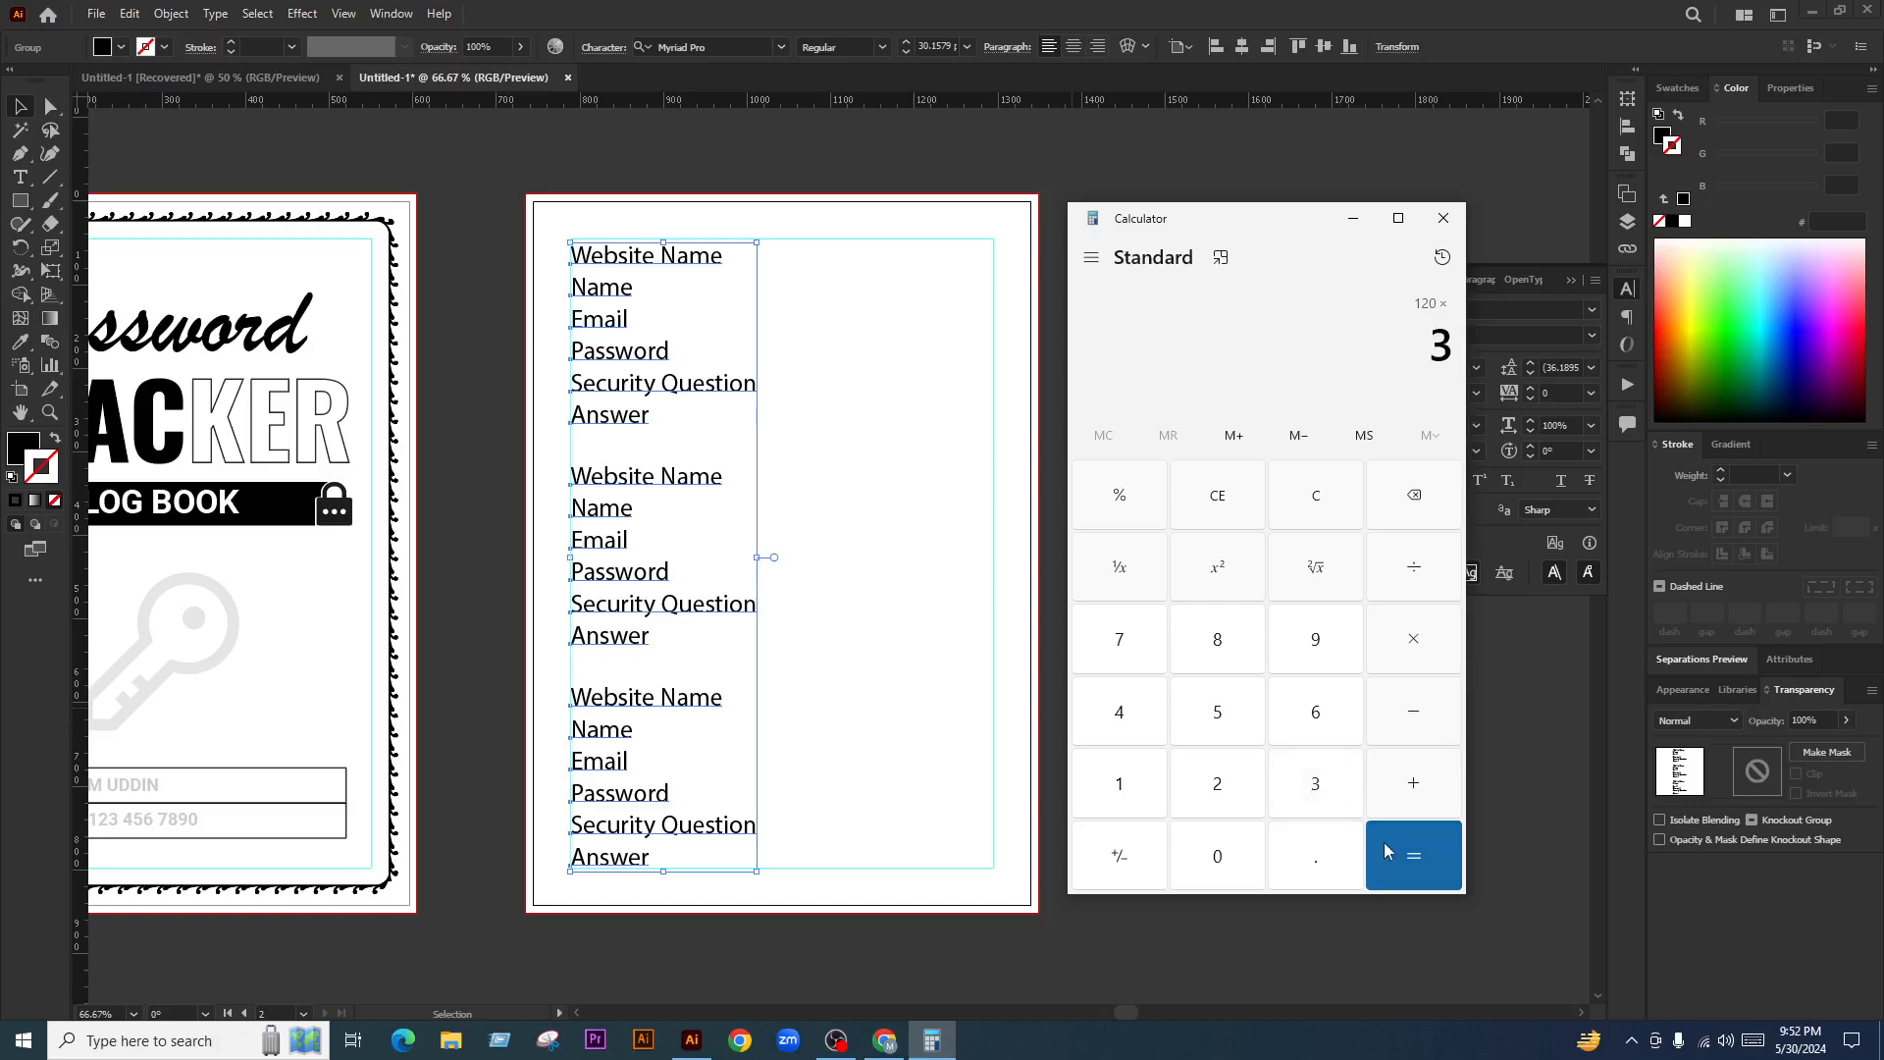
{"action": "left_click", "coordinate": [1388, 839]}
{"action": "left_click_drag", "start_coordinate": [1385, 361], "coordinate": [1444, 361]}
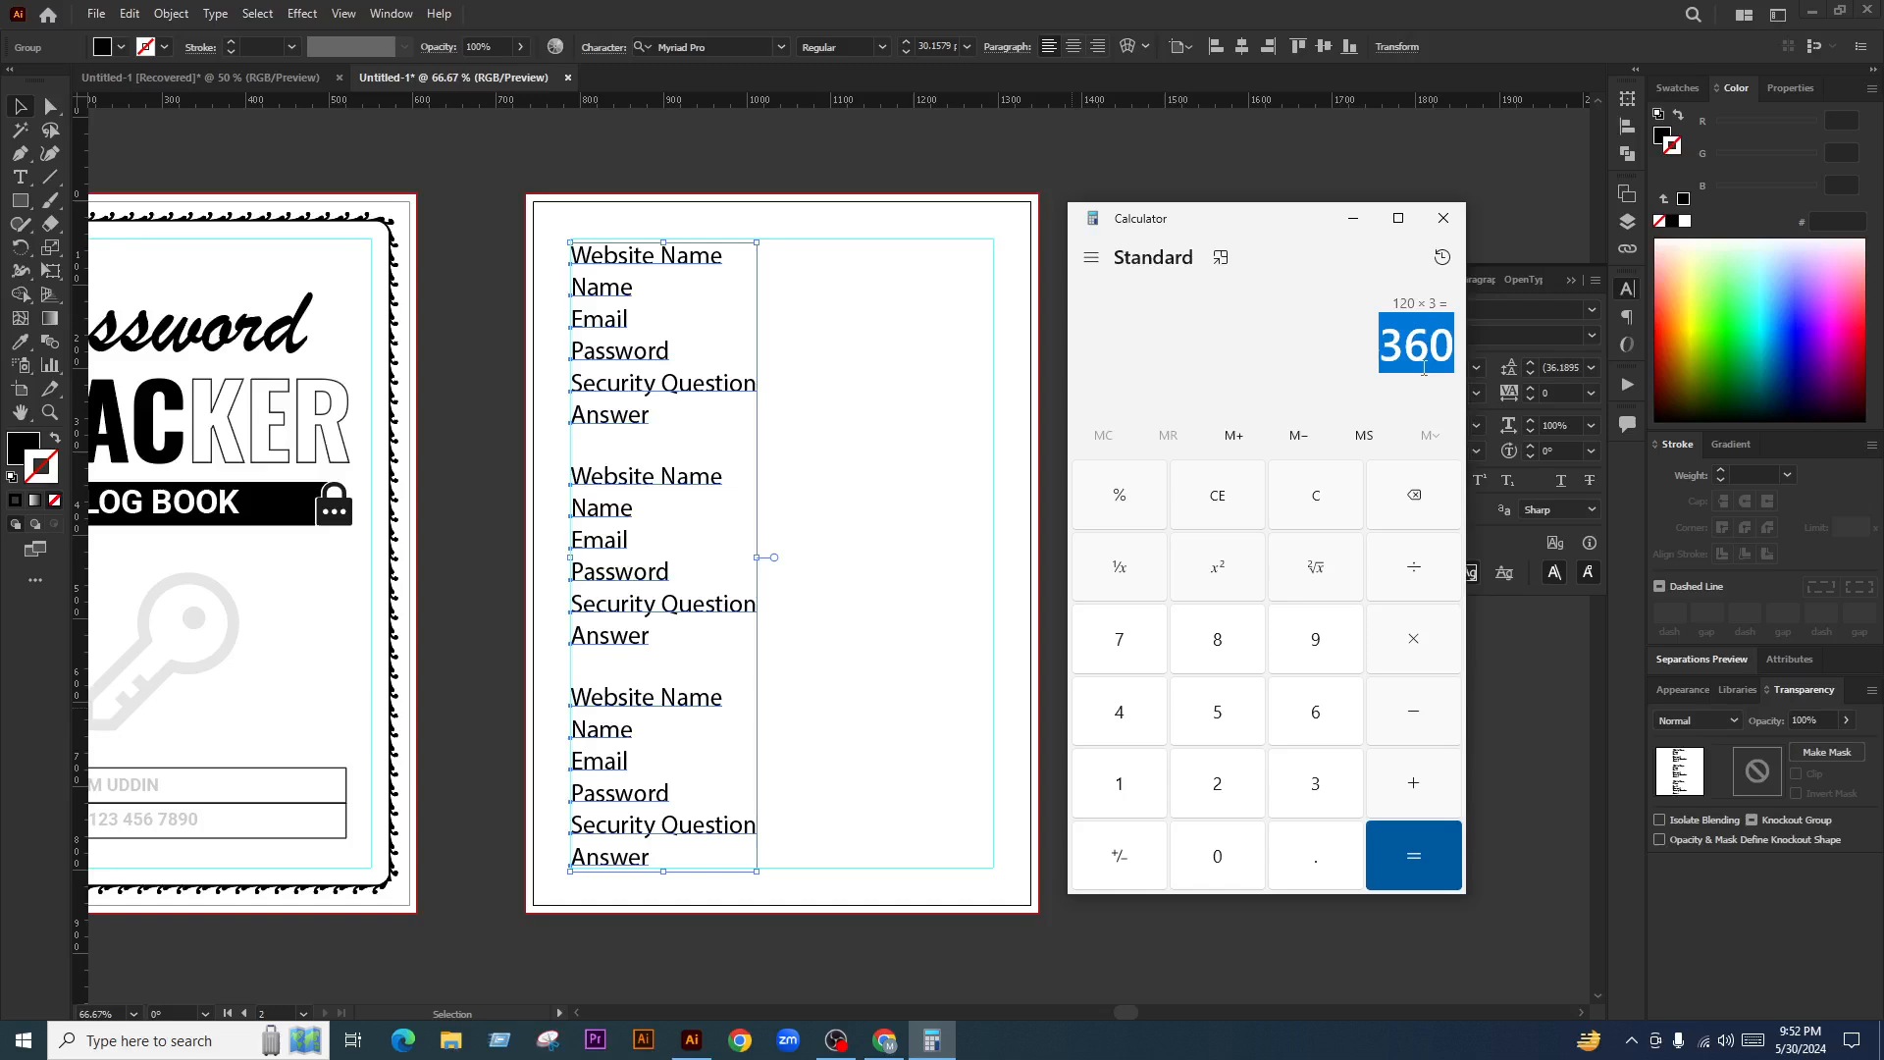
Select the 360 result in Calculator, then bring the Illustrator document forward and deselect
{"action": "left_click_drag", "start_coordinate": [1379, 371], "coordinate": [1453, 370]}
{"action": "scroll", "coordinate": [889, 580], "scroll_direction": "down", "scroll_amount": 1}
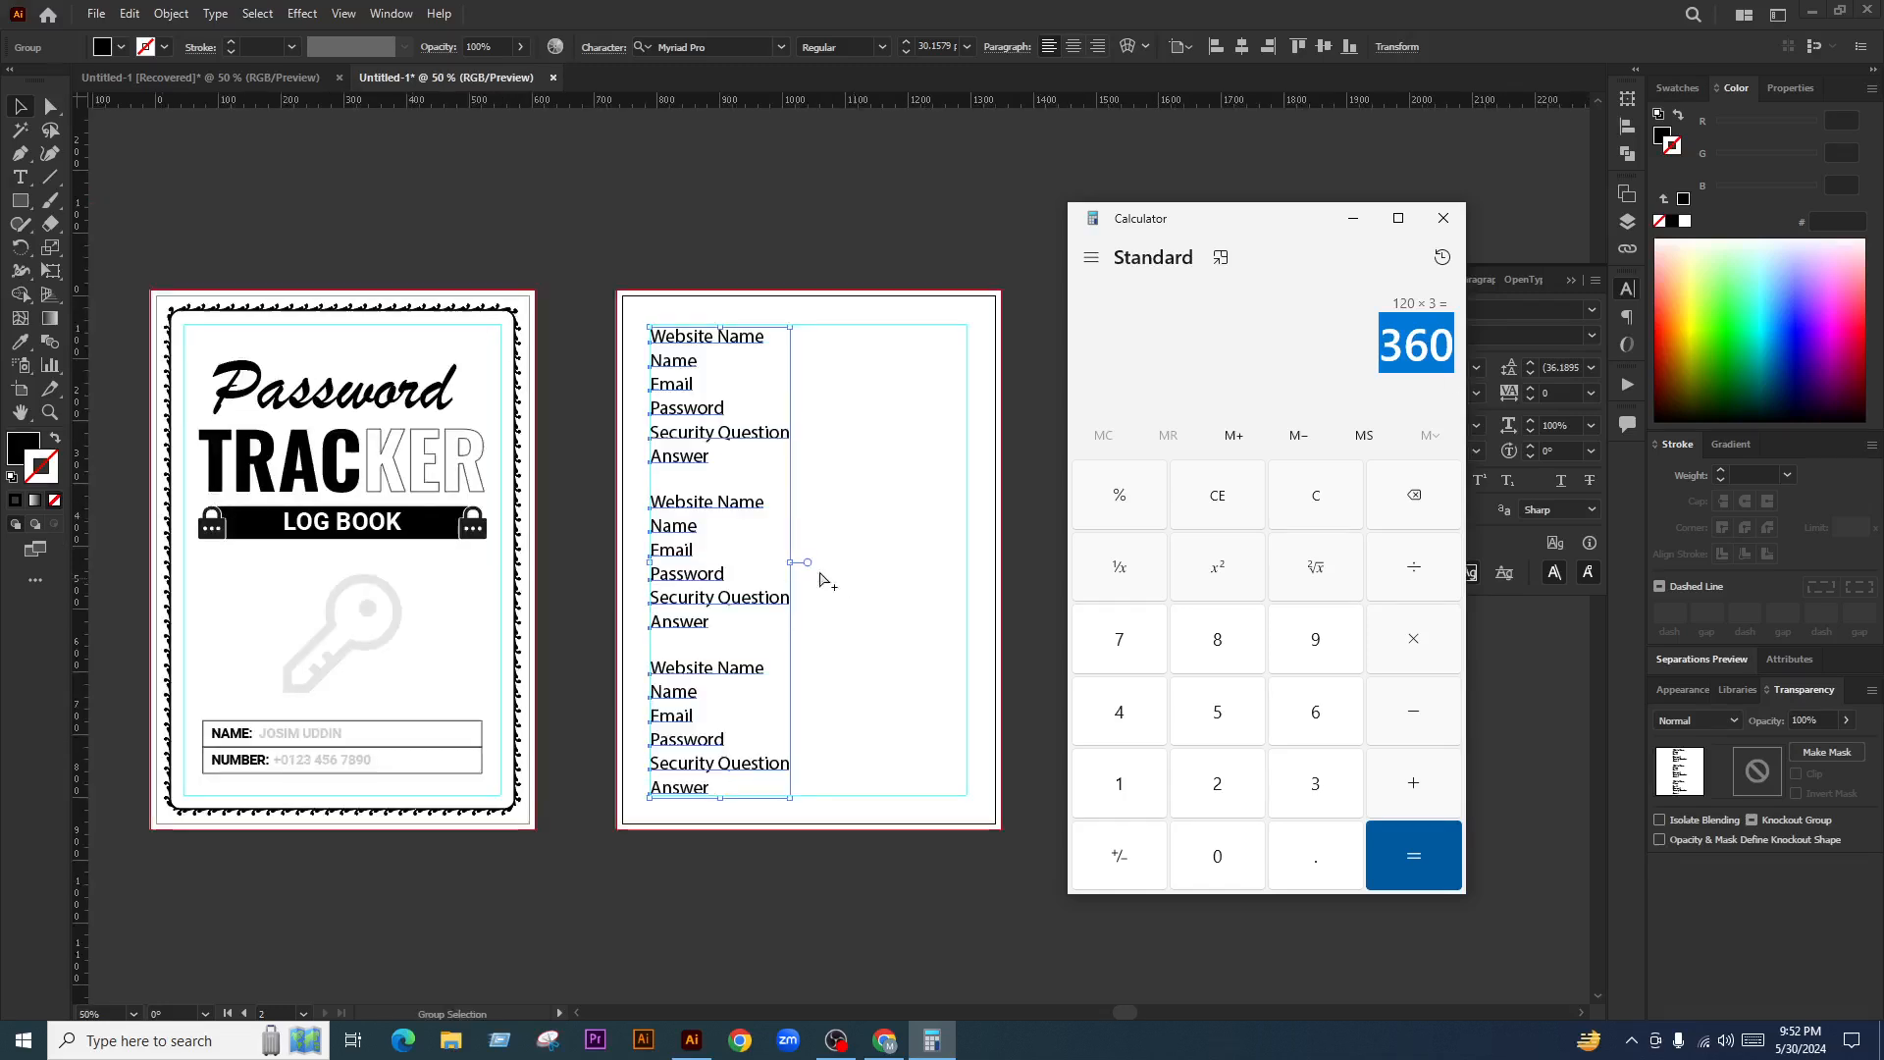
{"action": "left_click", "coordinate": [403, 177]}
{"action": "left_click", "coordinate": [922, 856]}
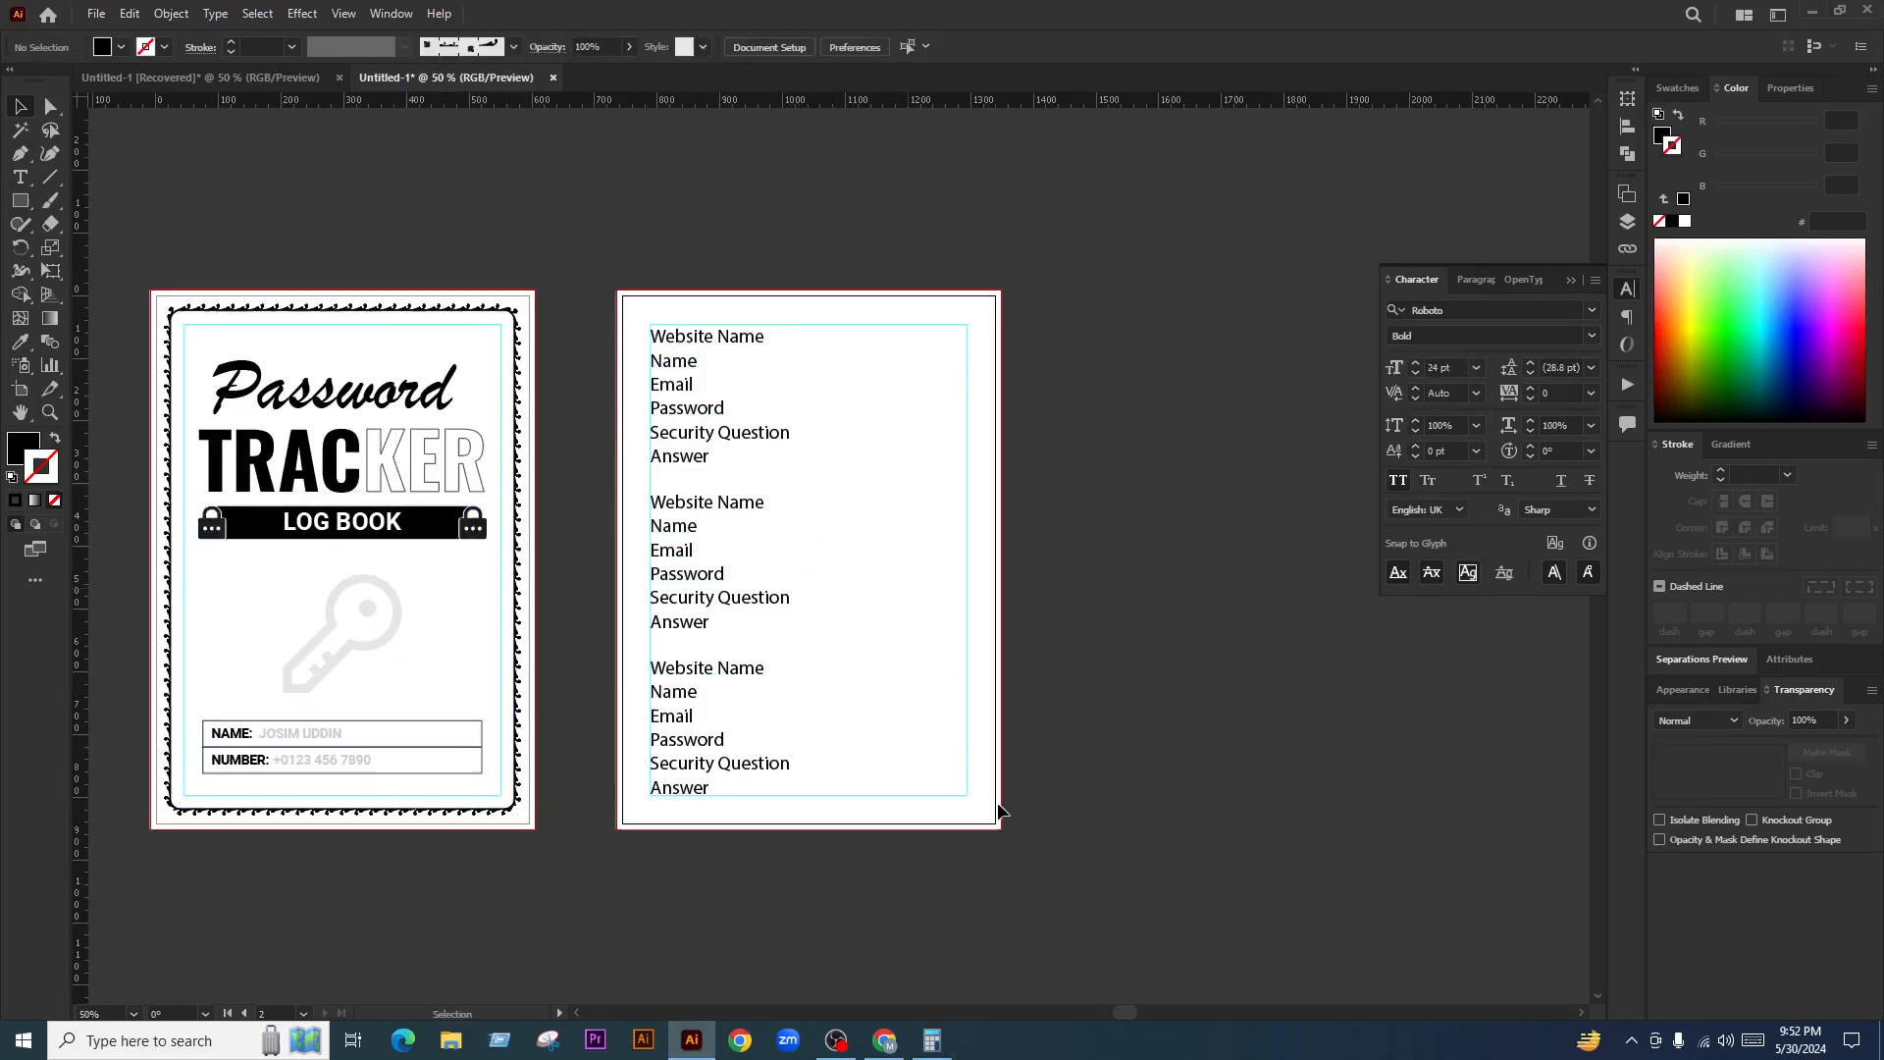
{"action": "left_click", "coordinate": [932, 1040]}
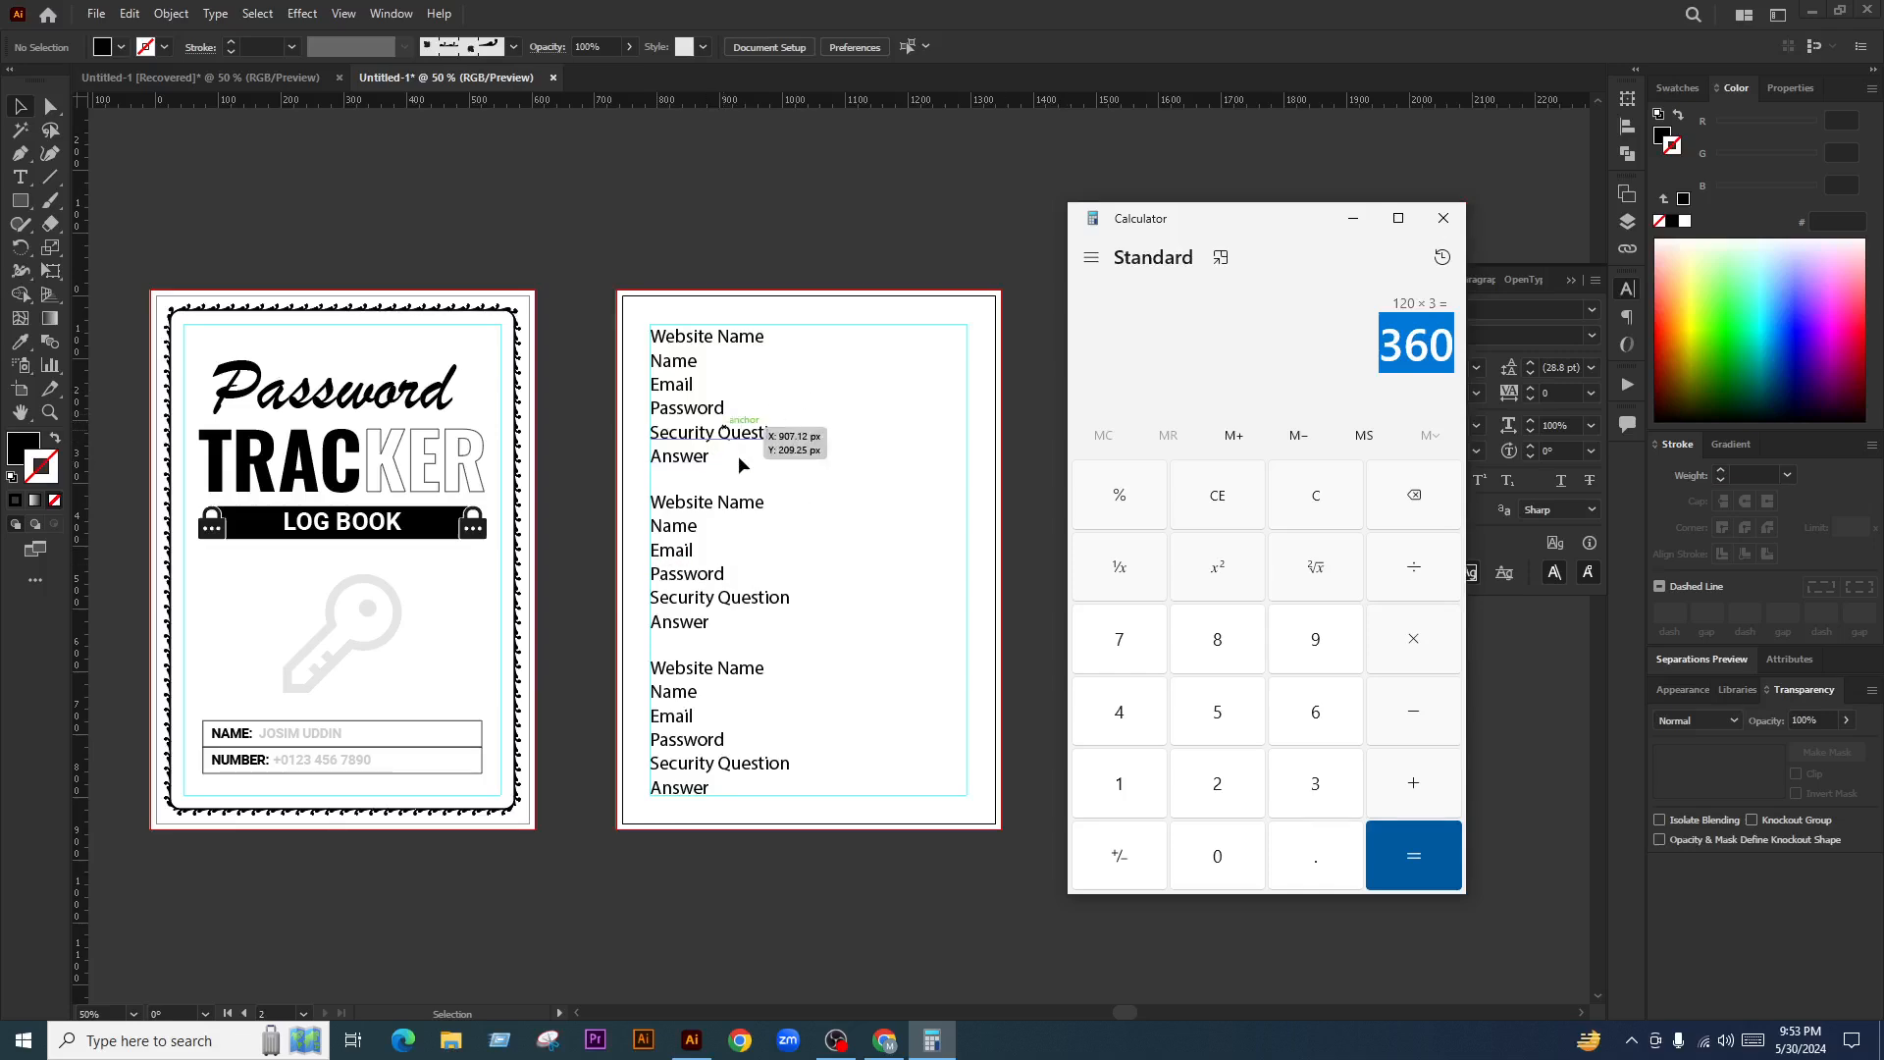
Close Calculator and view the label page at actual size
{"action": "left_click", "coordinate": [1443, 218]}
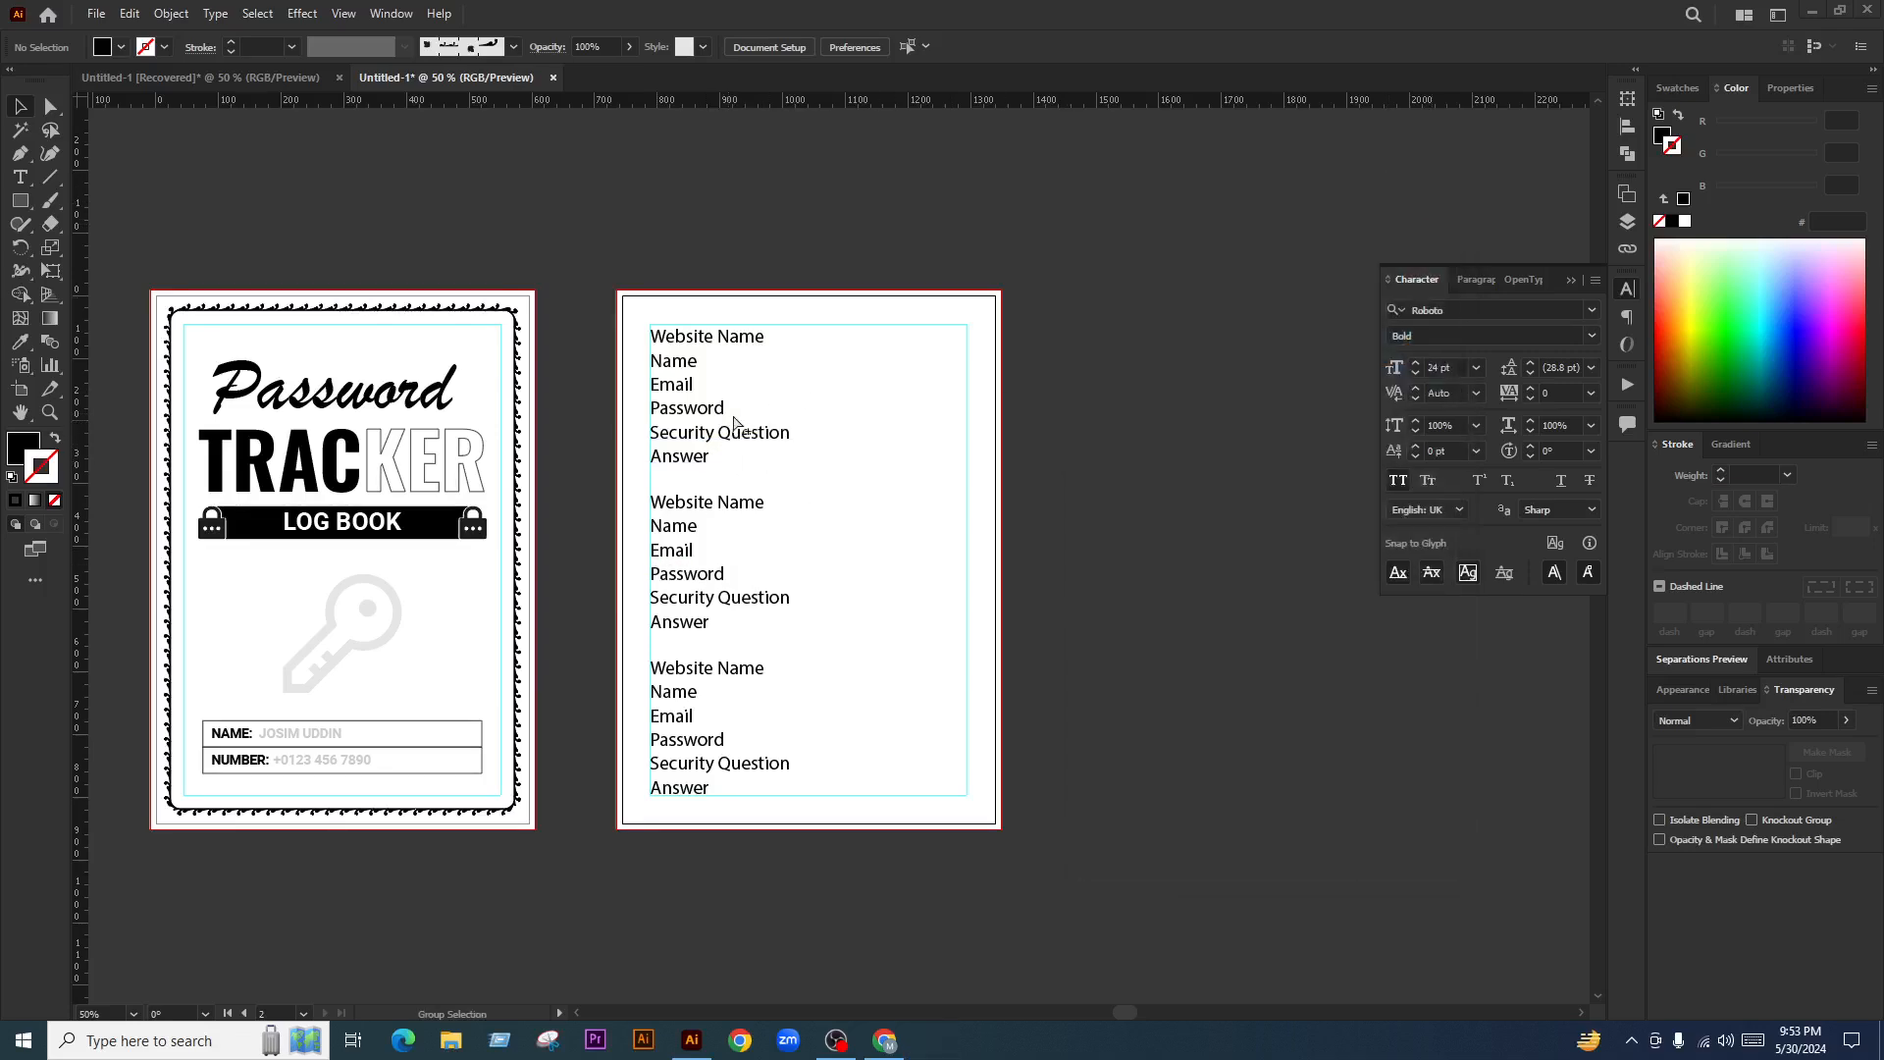
{"action": "key", "text": "ctrl+1"}
{"action": "scroll", "coordinate": [803, 441], "scroll_direction": "up", "scroll_amount": 1}
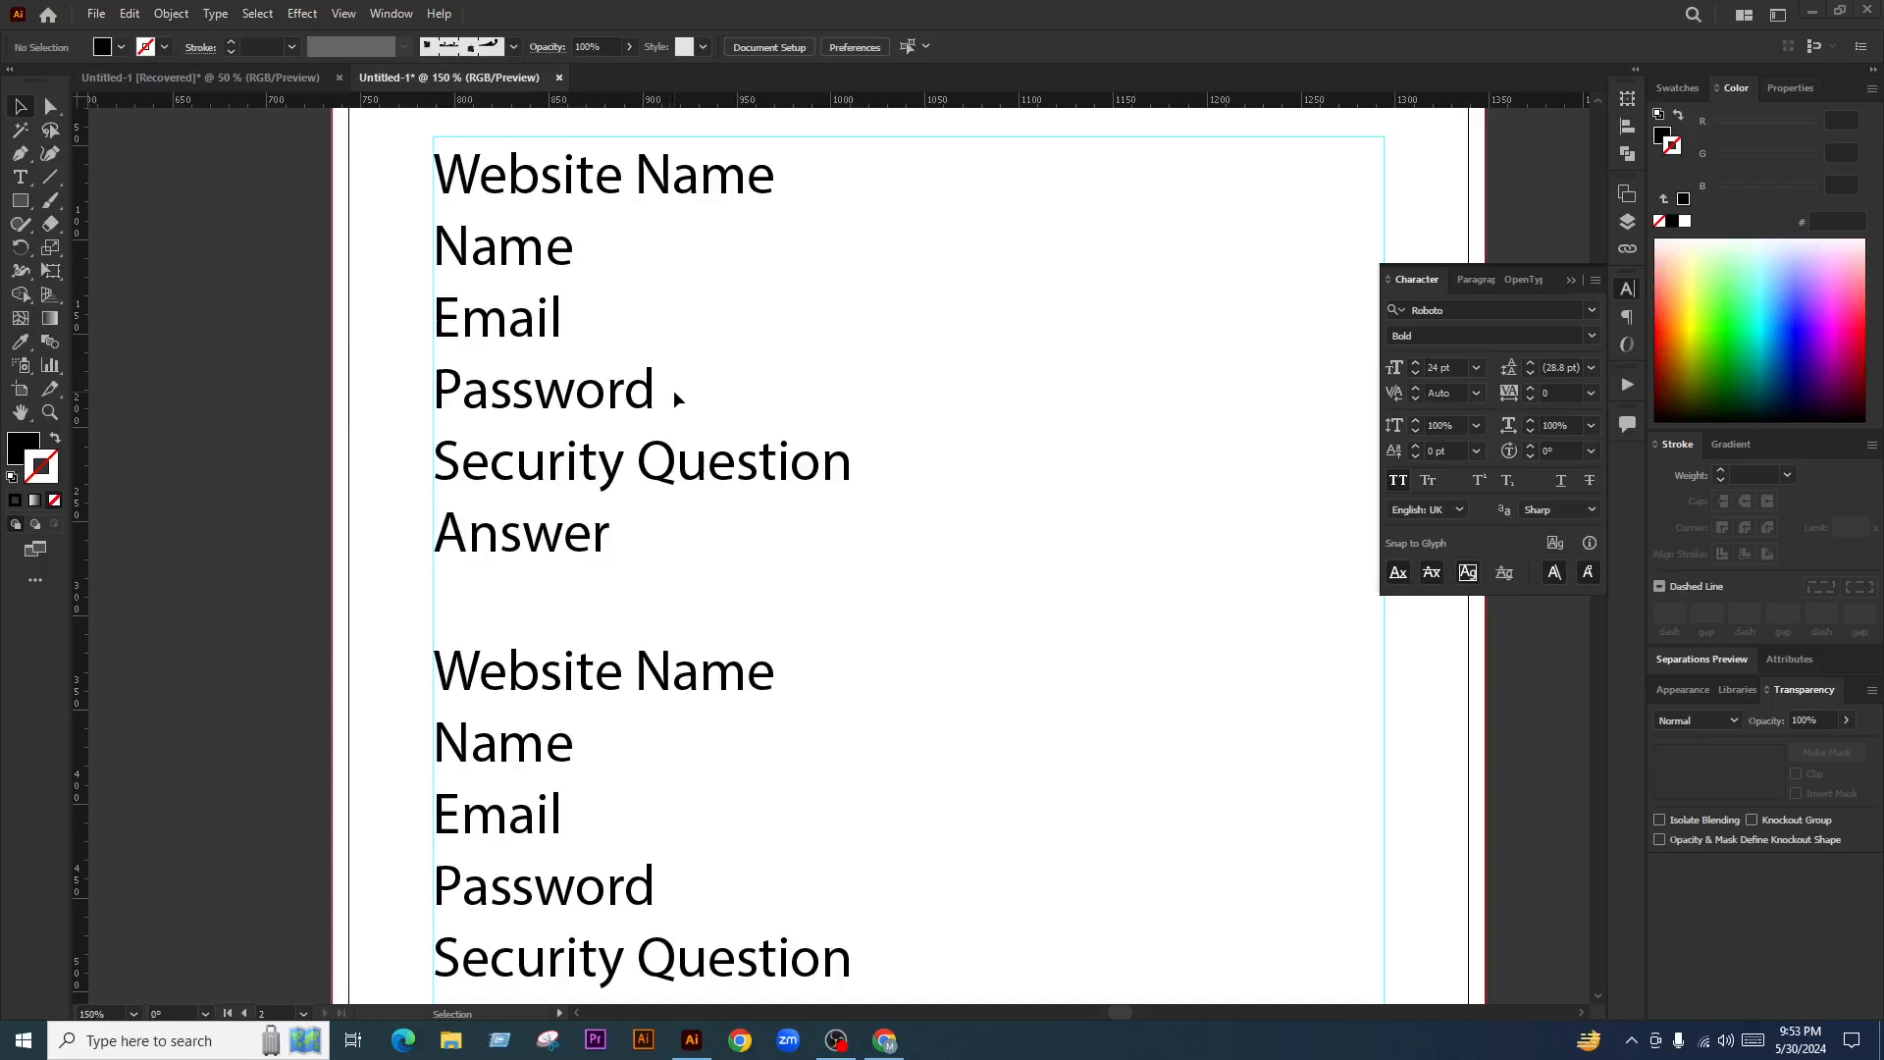
{"action": "scroll", "coordinate": [673, 391], "scroll_direction": "down", "scroll_amount": 2}
{"action": "scroll", "coordinate": [617, 452], "scroll_direction": "up", "scroll_amount": 2}
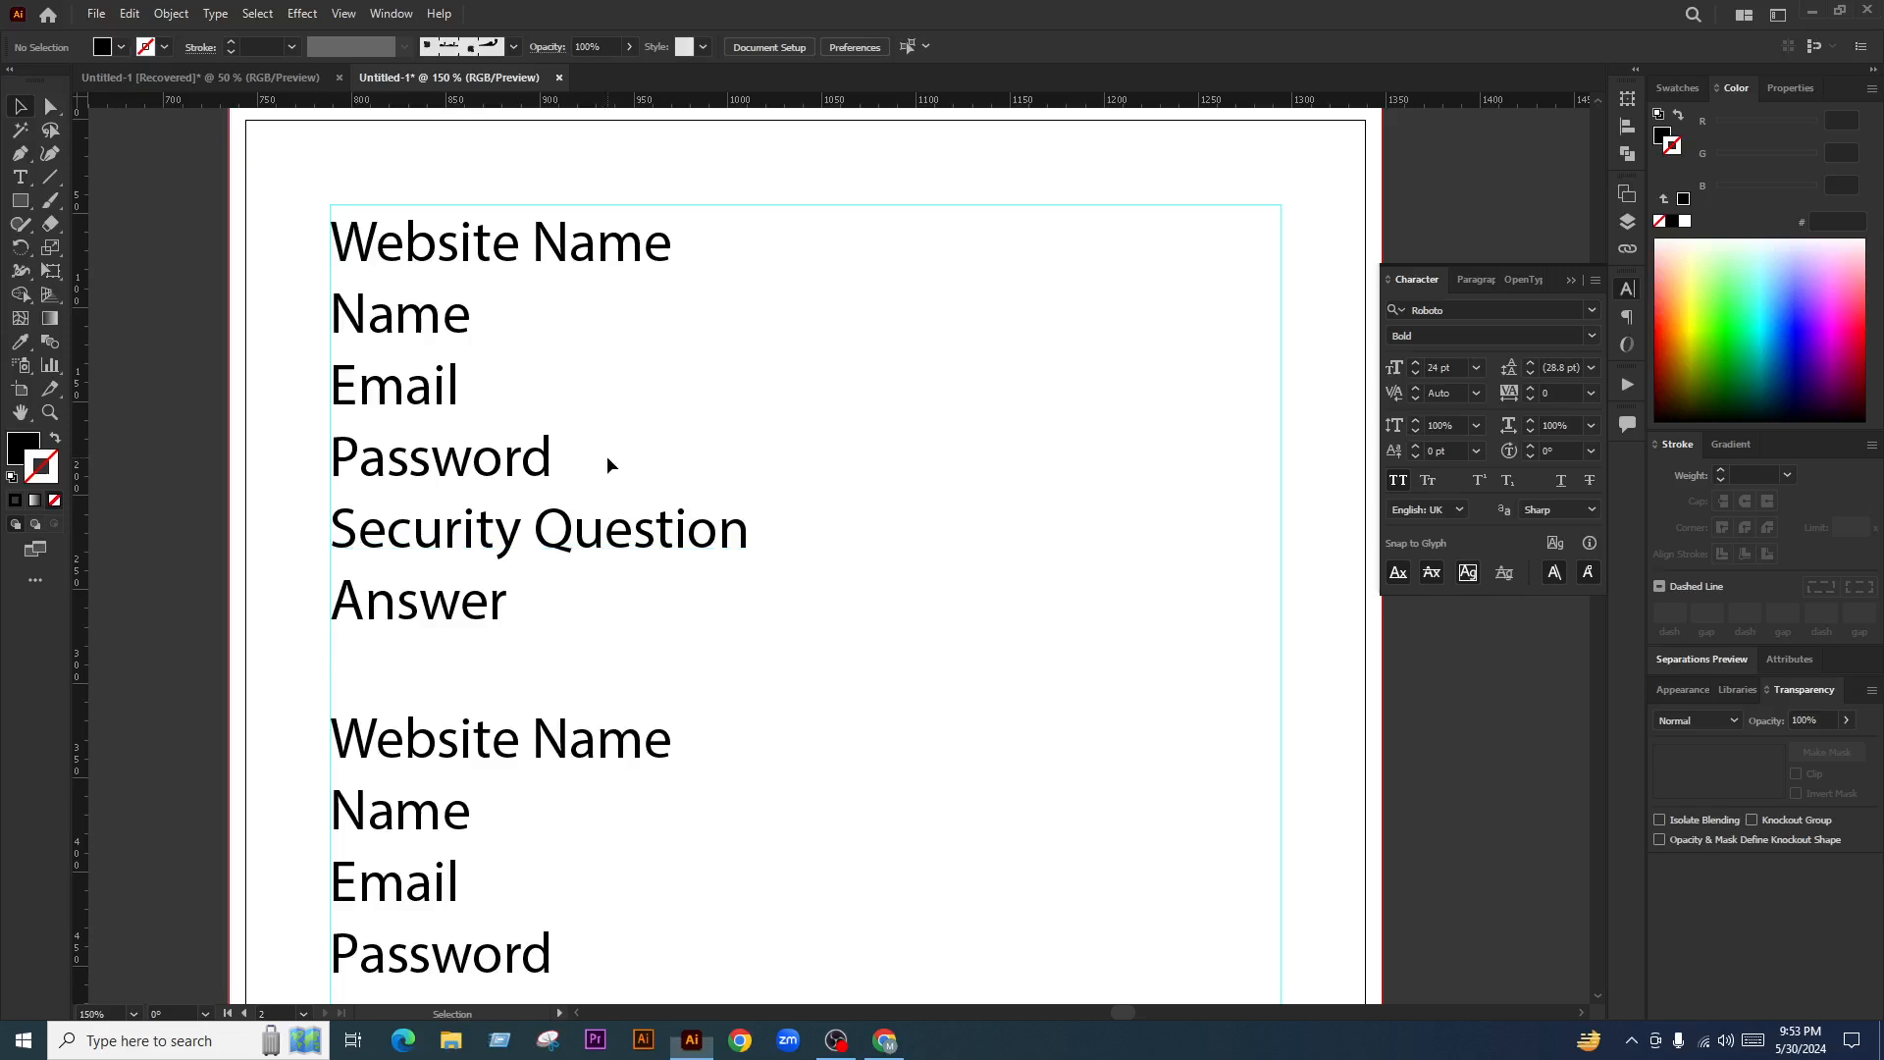
Add a colon after the first Password label, trying then deleting a sample value
{"action": "double_click", "coordinate": [550, 457]}
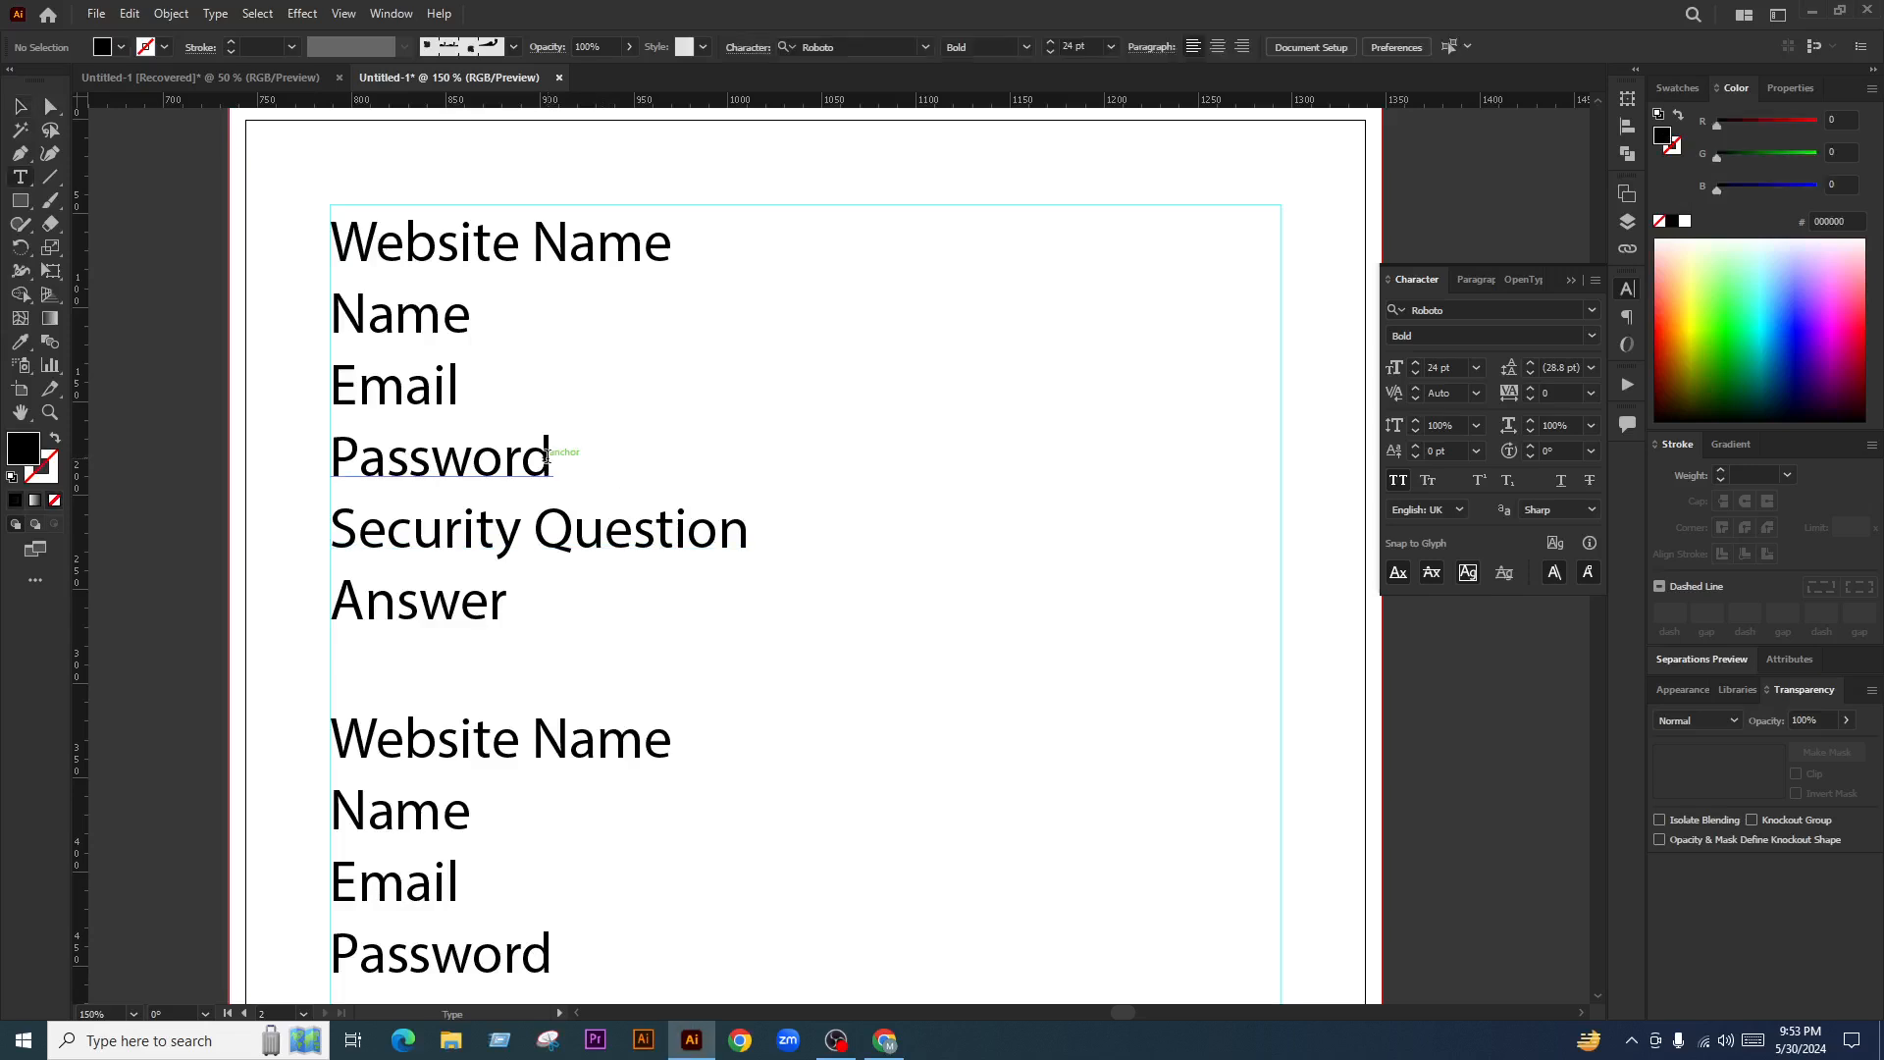
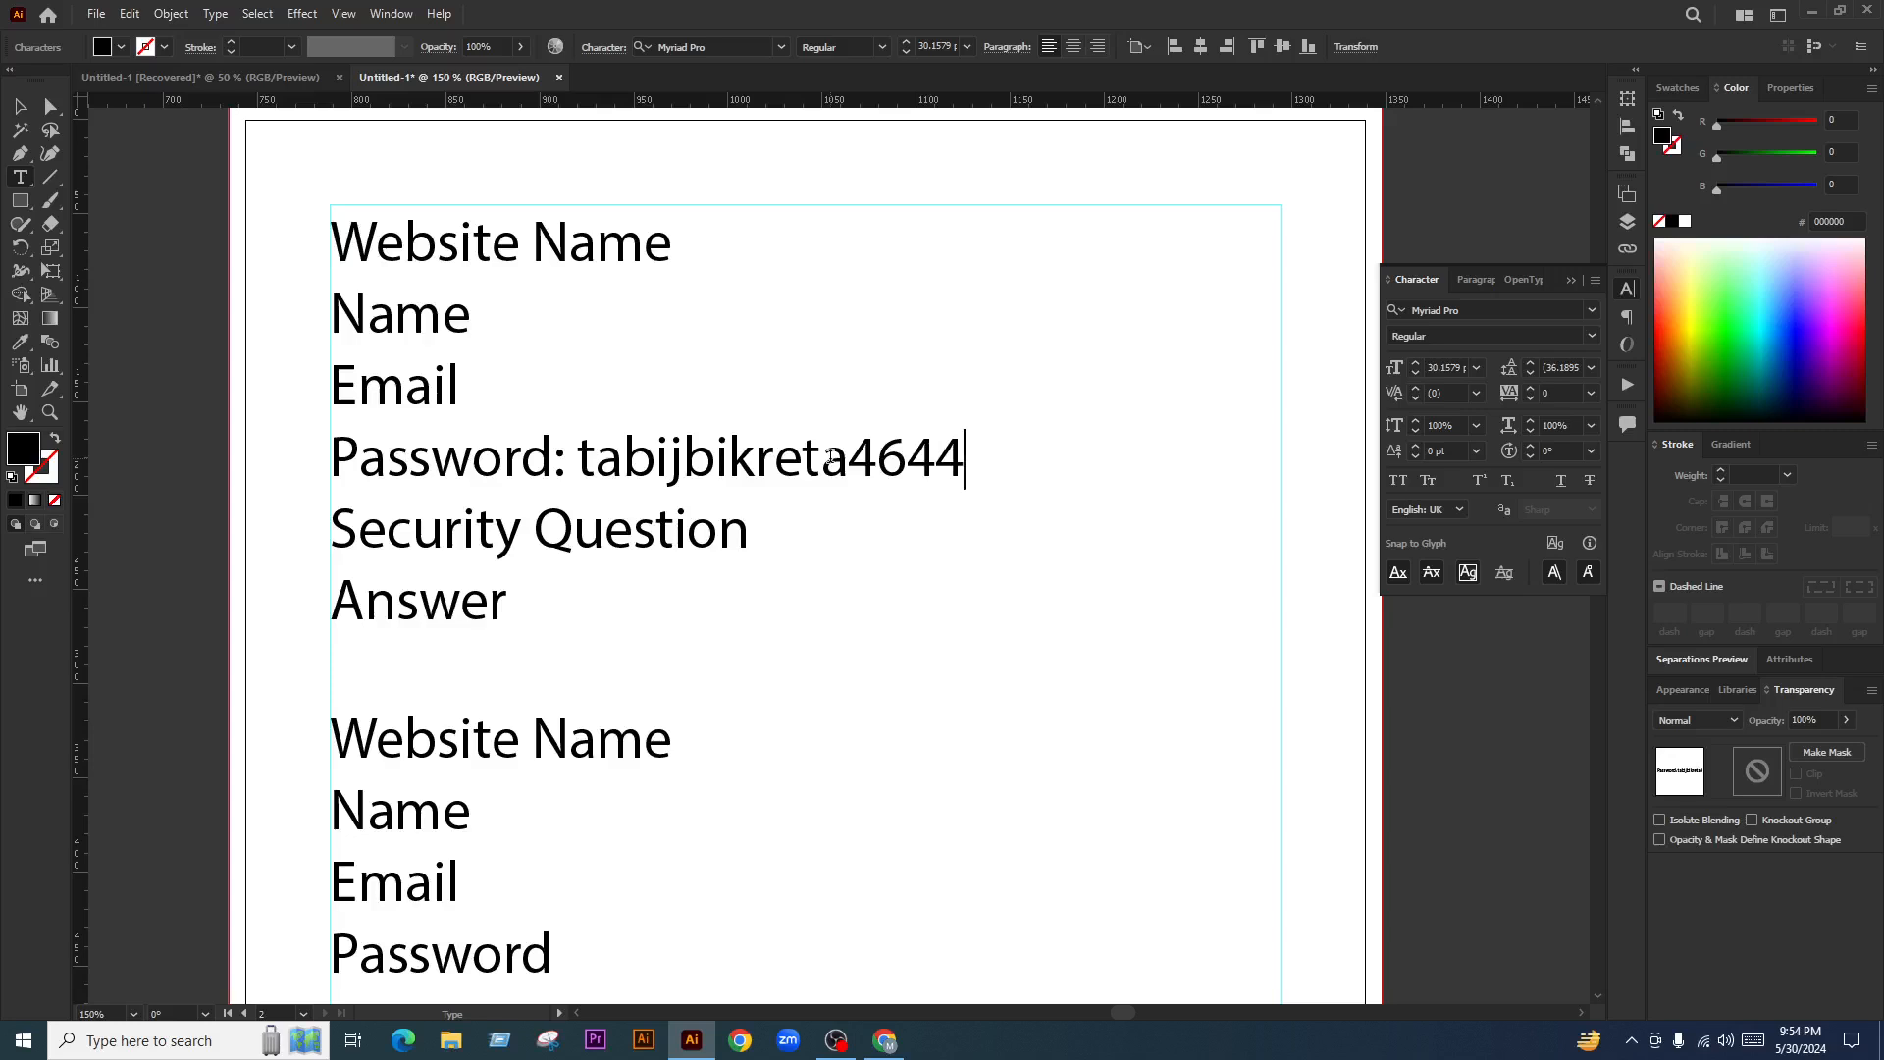
{"action": "left_click_drag", "start_coordinate": [585, 466], "coordinate": [965, 466]}
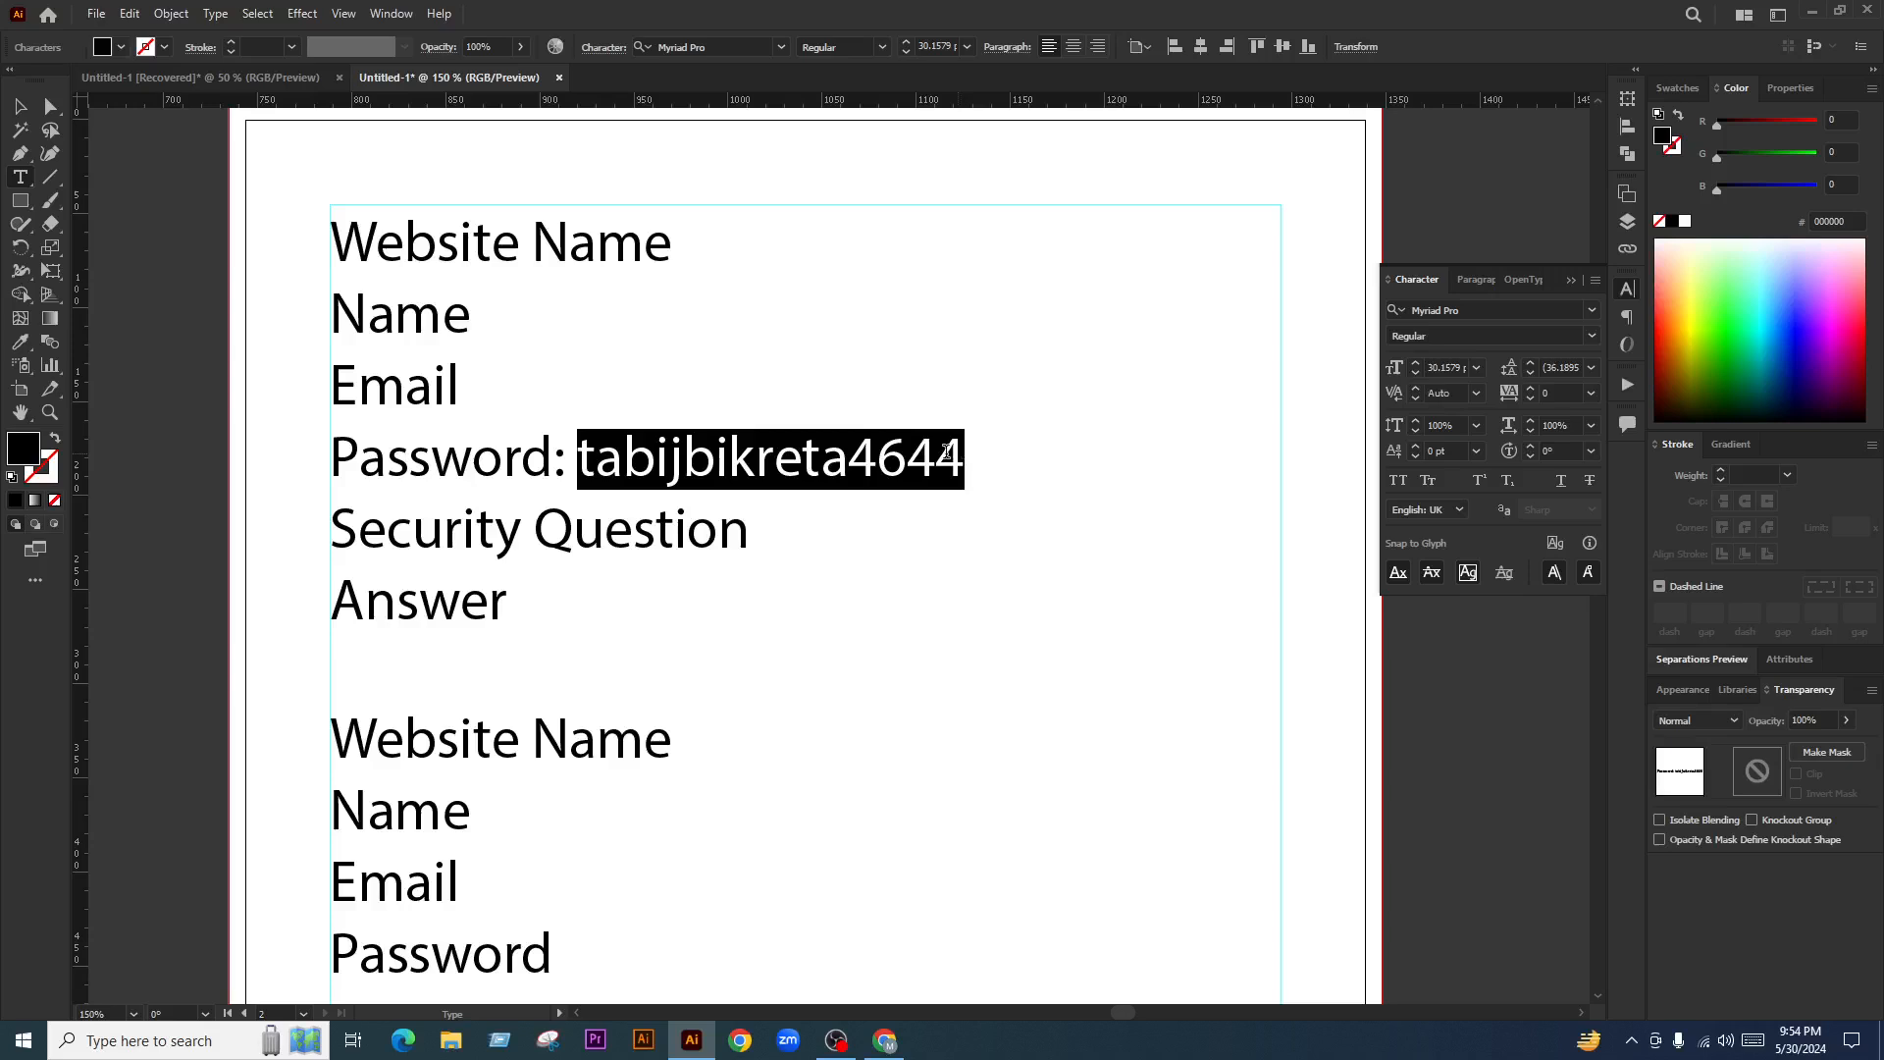
{"action": "left_click", "coordinate": [751, 464]}
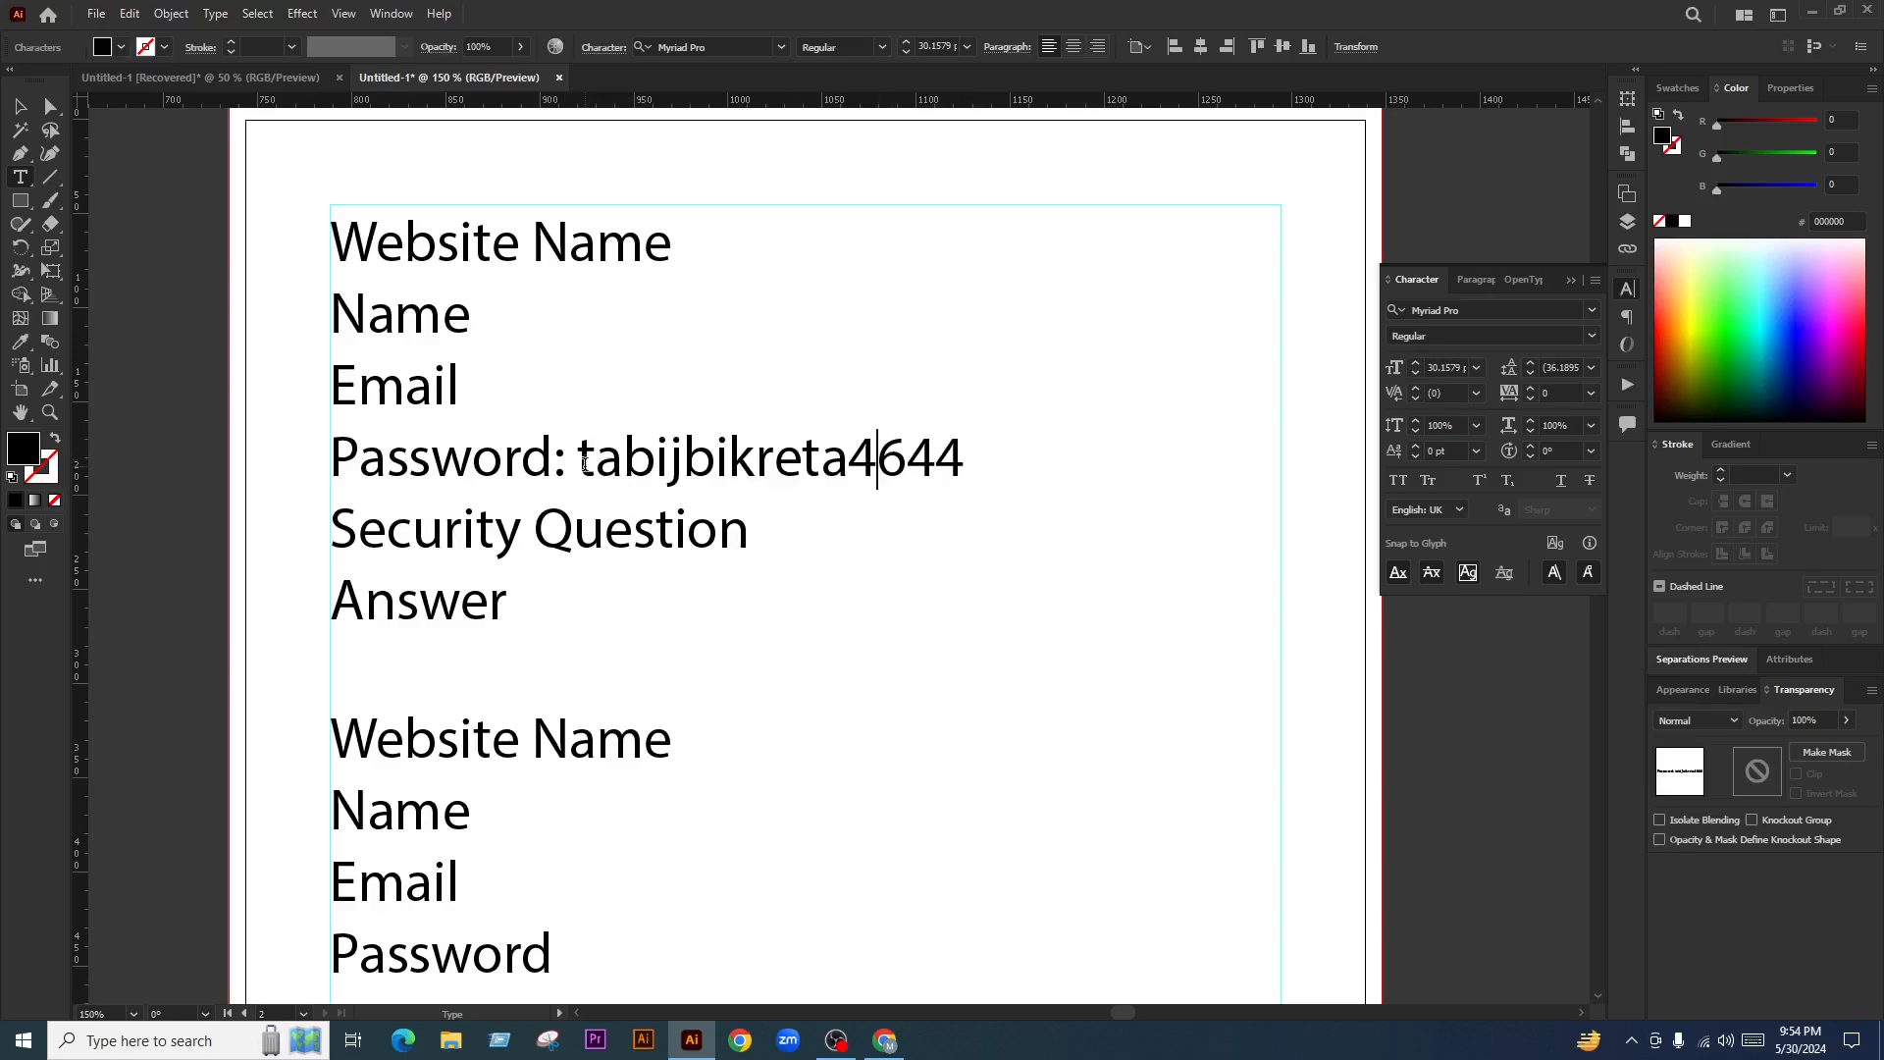
{"action": "left_click_drag", "start_coordinate": [579, 466], "coordinate": [966, 466]}
{"action": "key", "text": "BackSpace"}
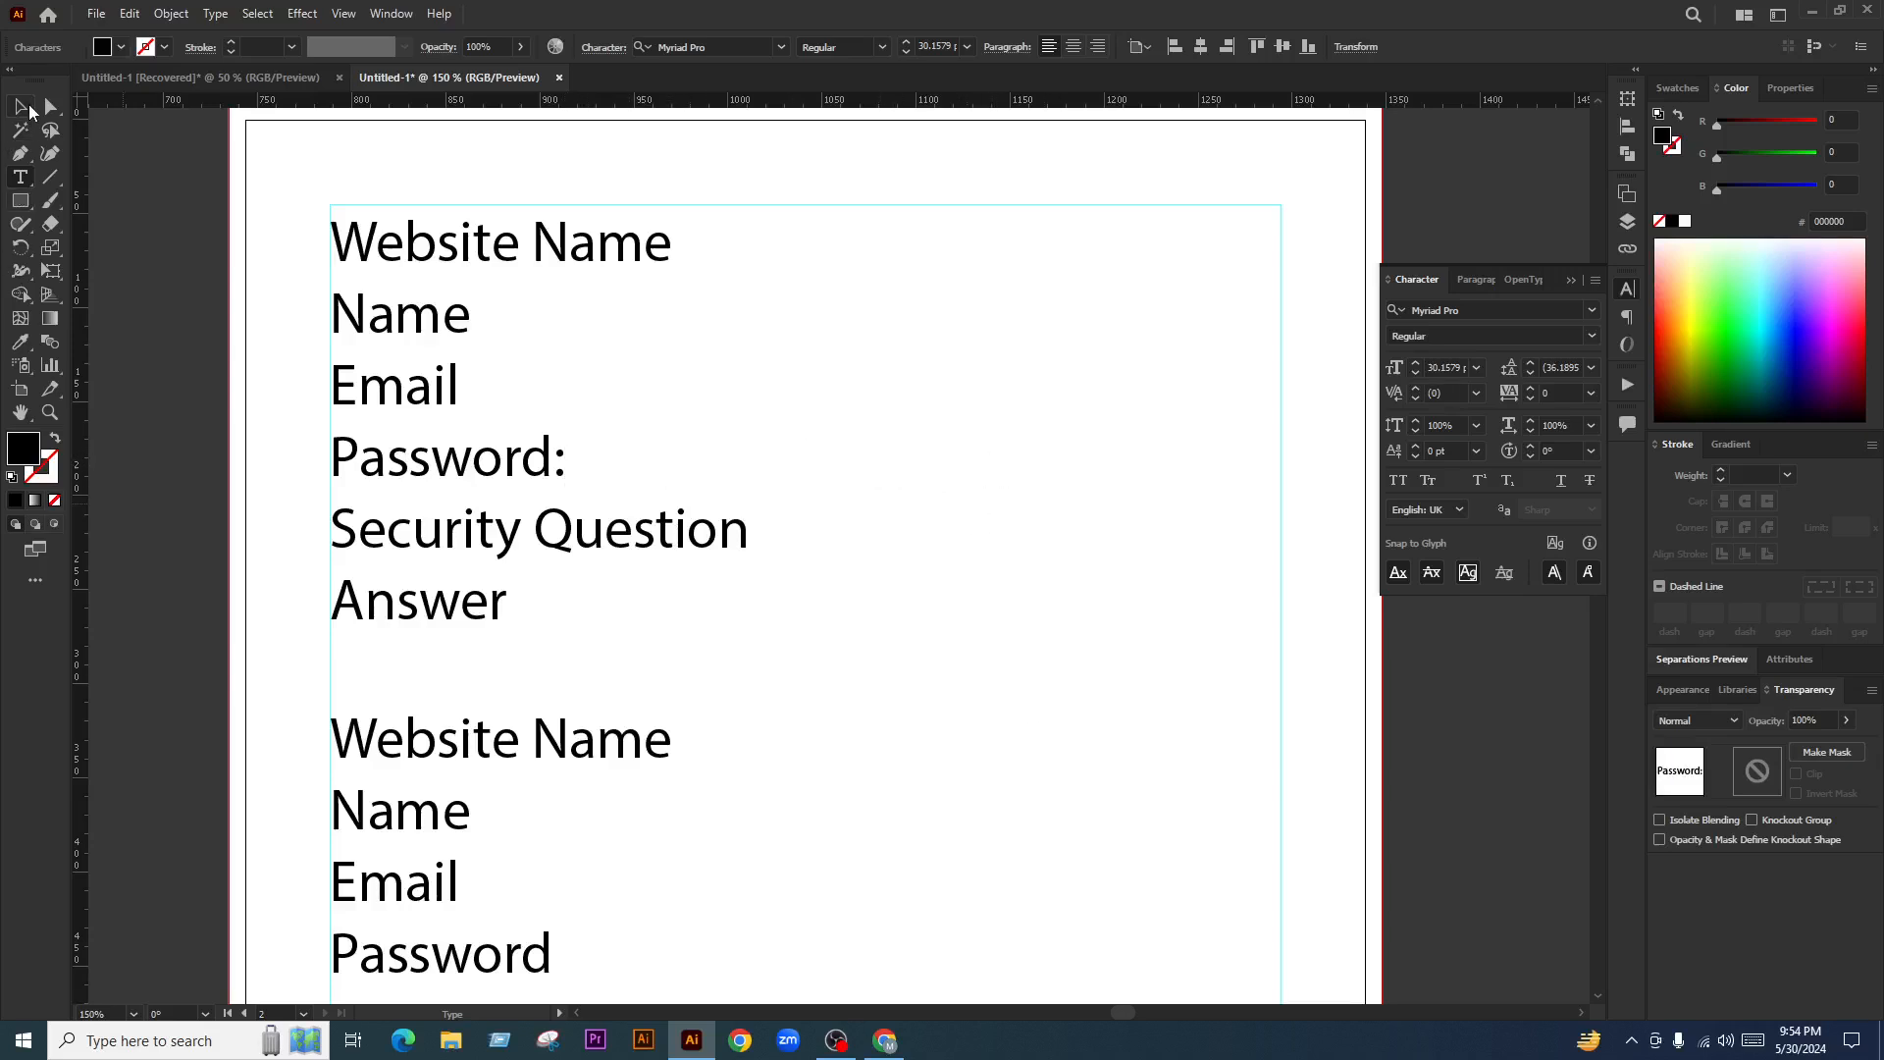
{"action": "key", "text": "Escape"}
Zoom out to see the whole page, then switch to Chrome
{"action": "left_click", "coordinate": [210, 377]}
{"action": "left_click", "coordinate": [456, 317]}
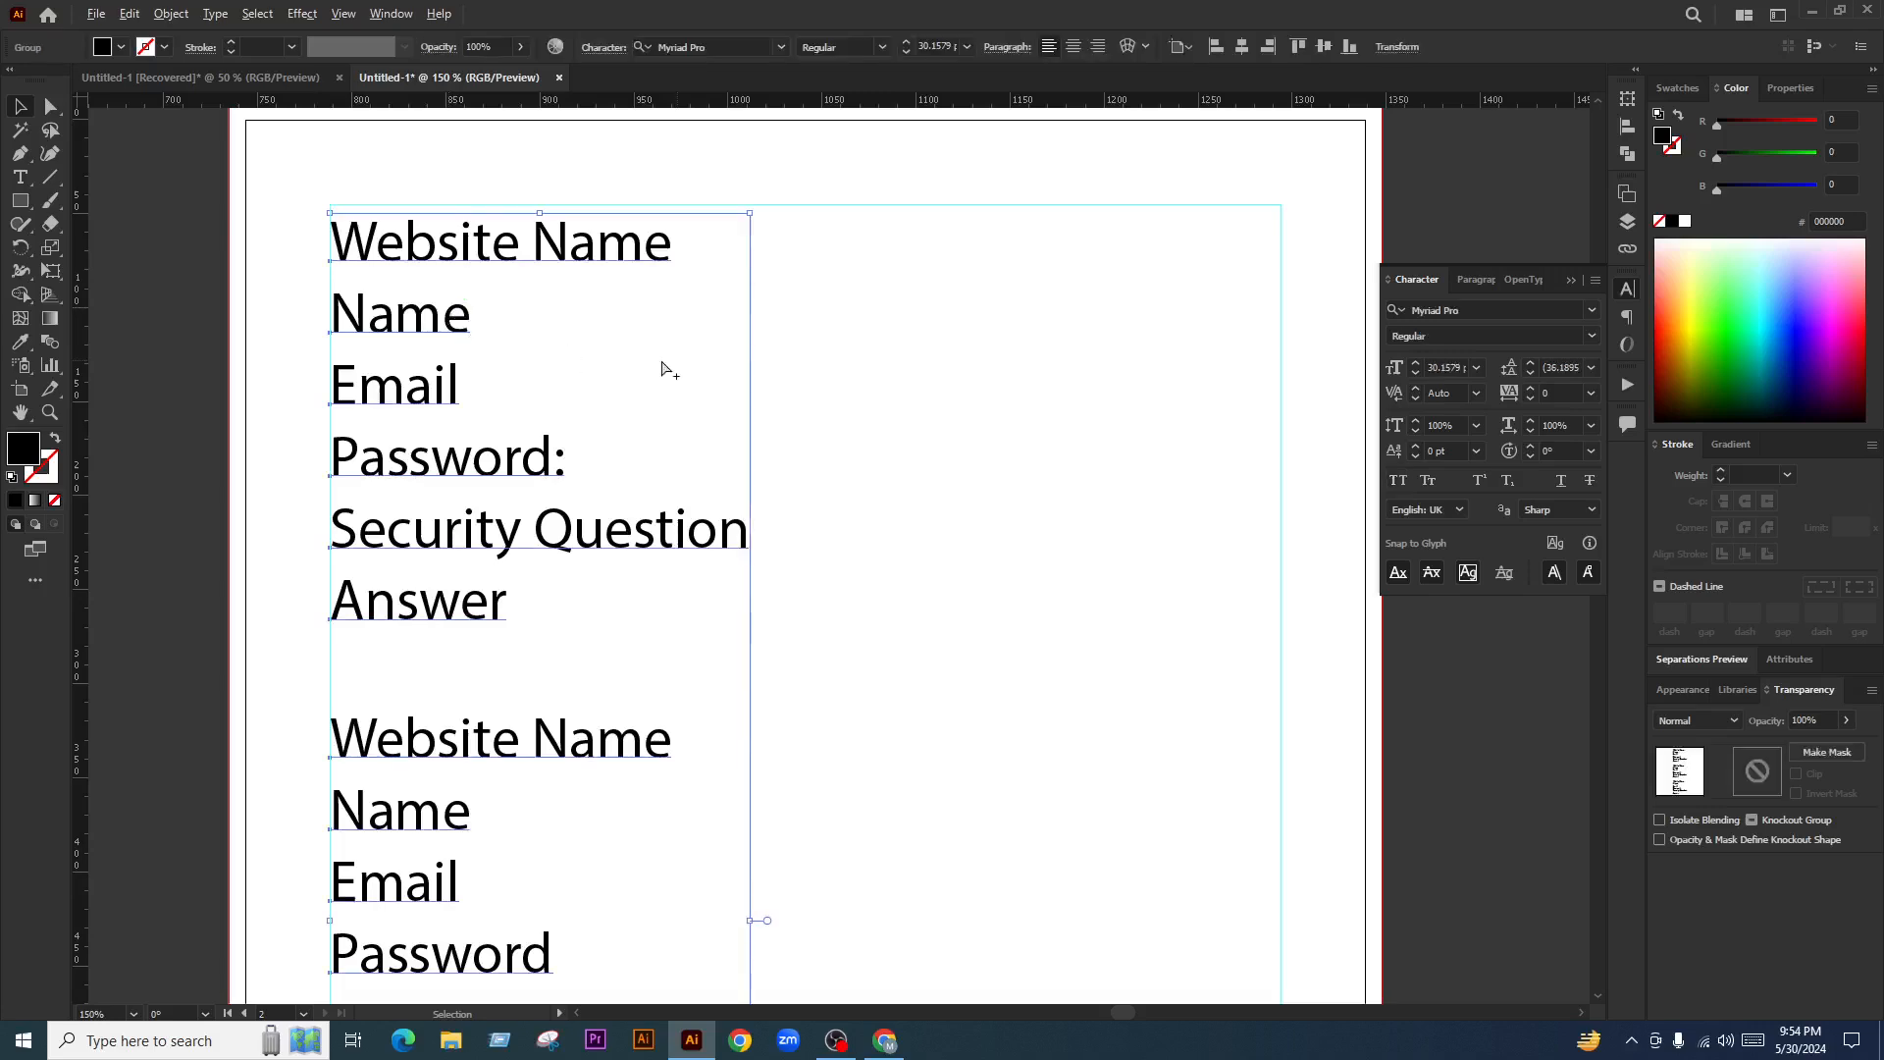
{"action": "key", "text": "ctrl+minus"}
{"action": "key", "text": "ctrl+minus"}
{"action": "left_click_drag", "start_coordinate": [762, 699], "coordinate": [934, 626]}
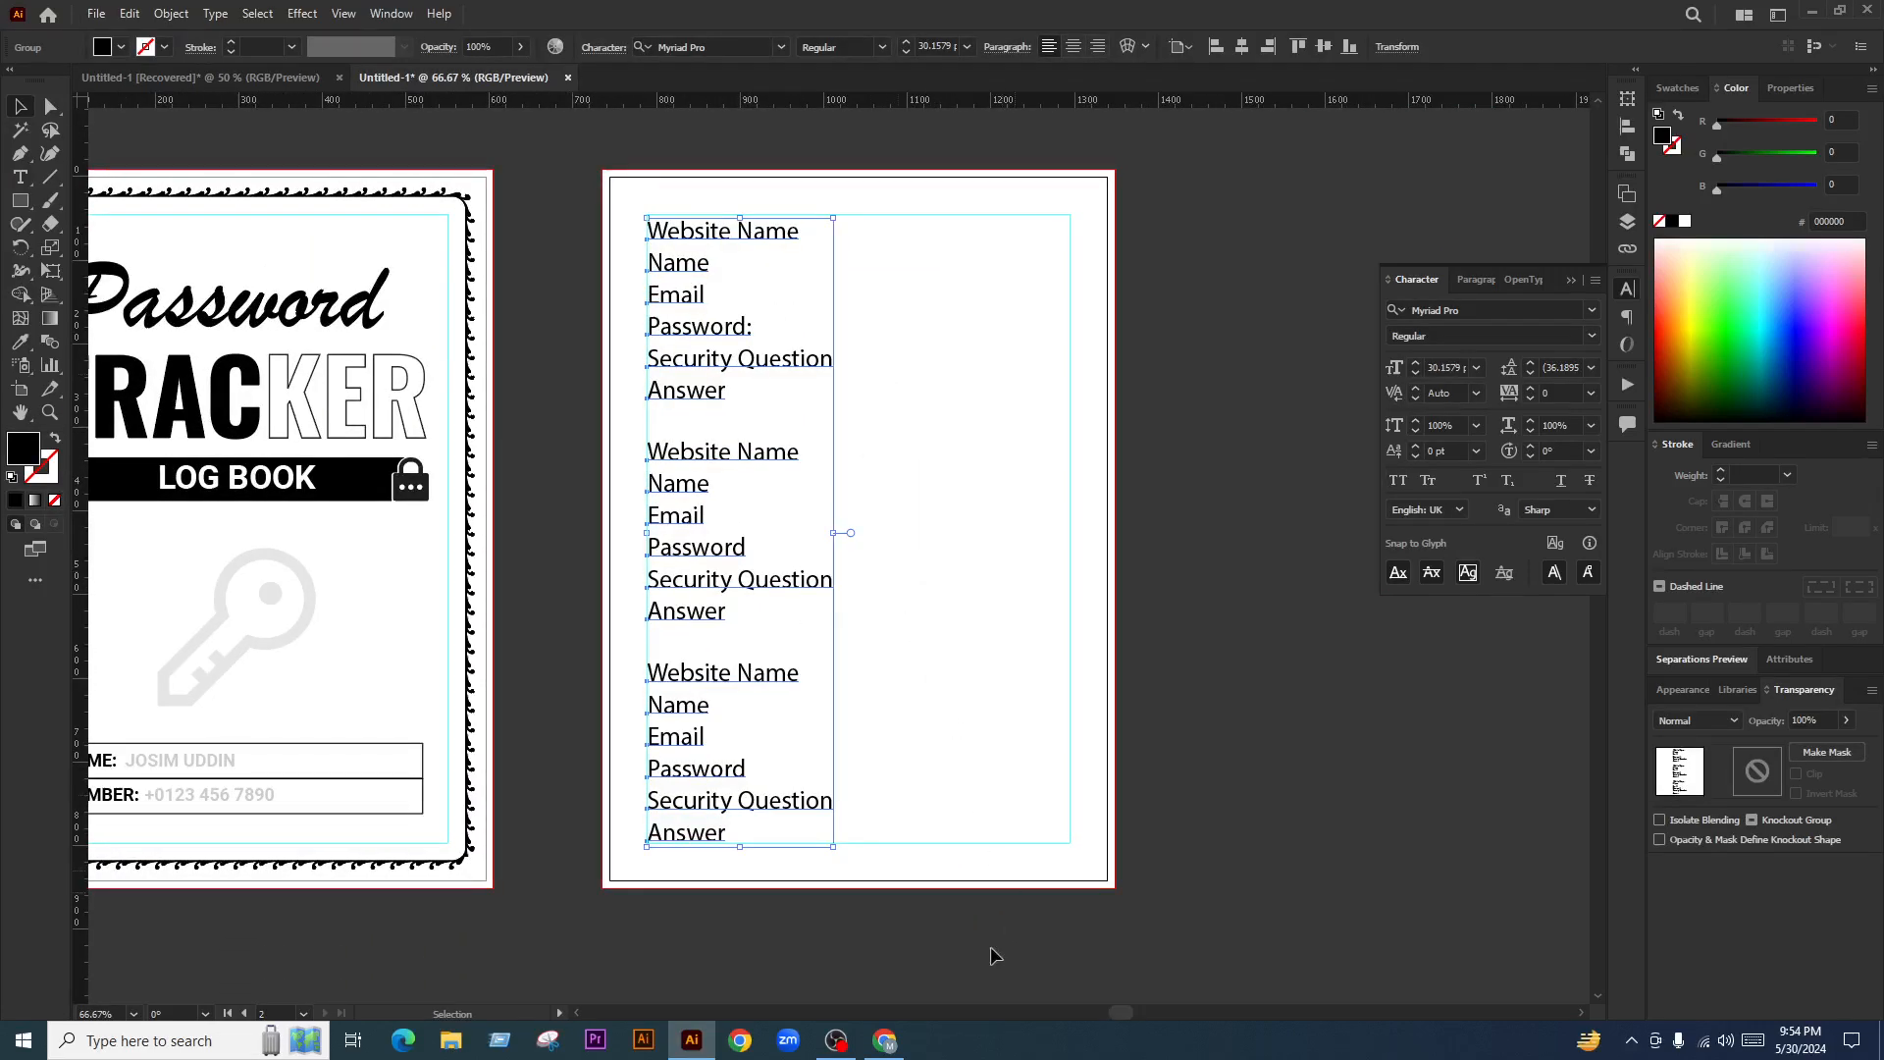
{"action": "left_click", "coordinate": [886, 1041]}
Open the Live Producer dashboard, jump to new comments and scroll through the Comments panel
{"action": "left_click", "coordinate": [73, 22]}
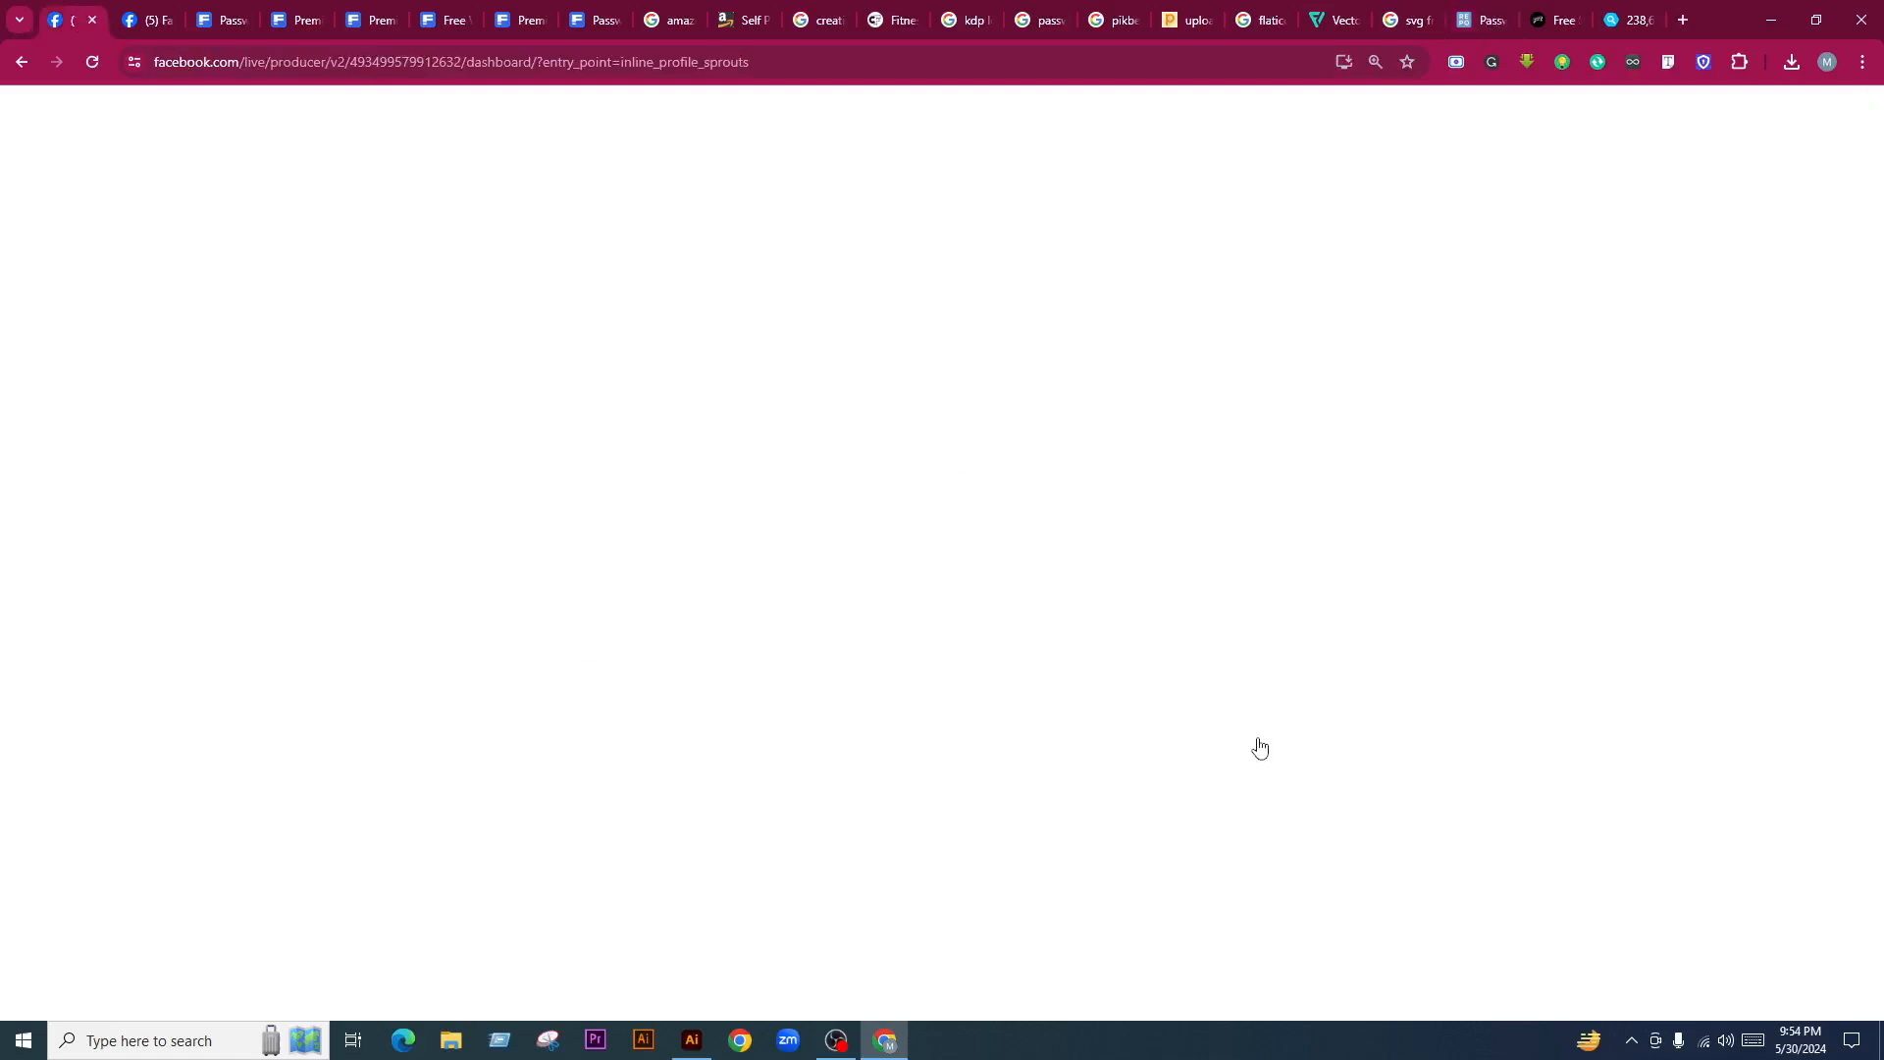
{"action": "left_click", "coordinate": [152, 20]}
{"action": "left_click", "coordinate": [62, 25]}
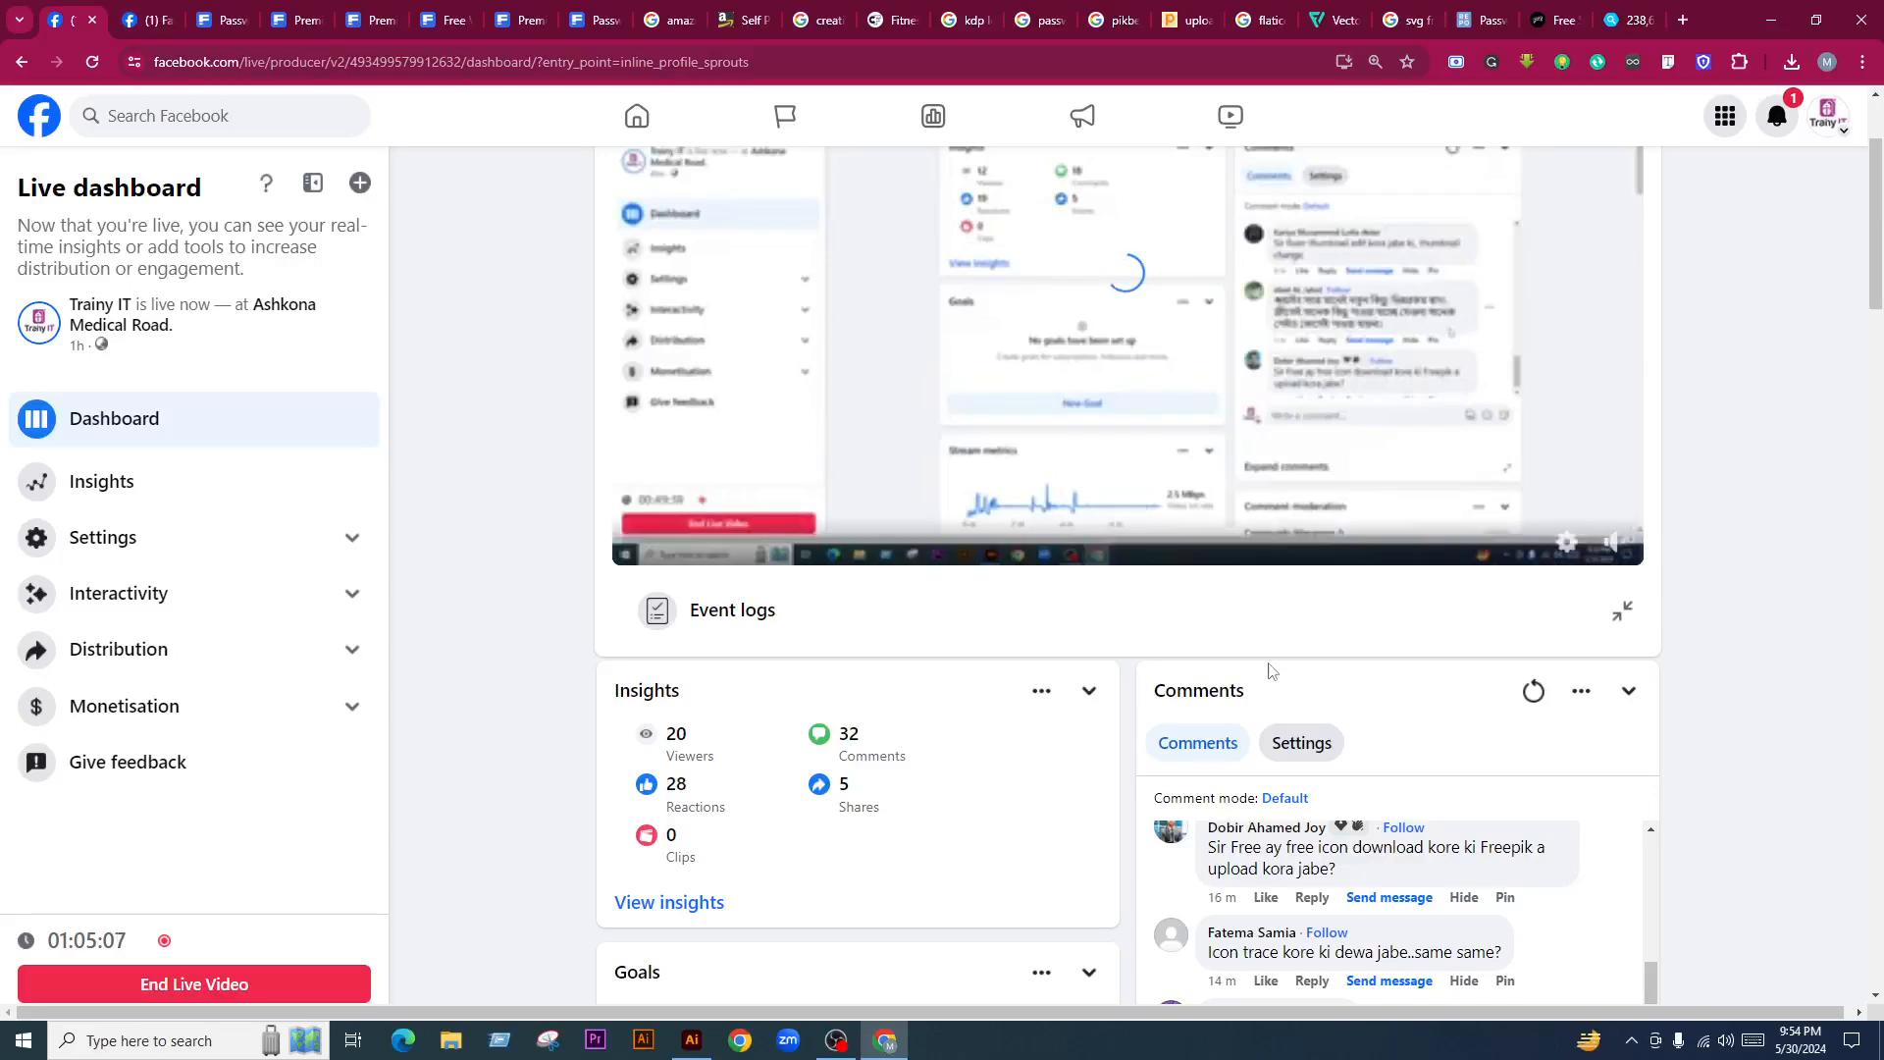
{"action": "scroll", "coordinate": [1740, 831], "scroll_direction": "down", "scroll_amount": 3}
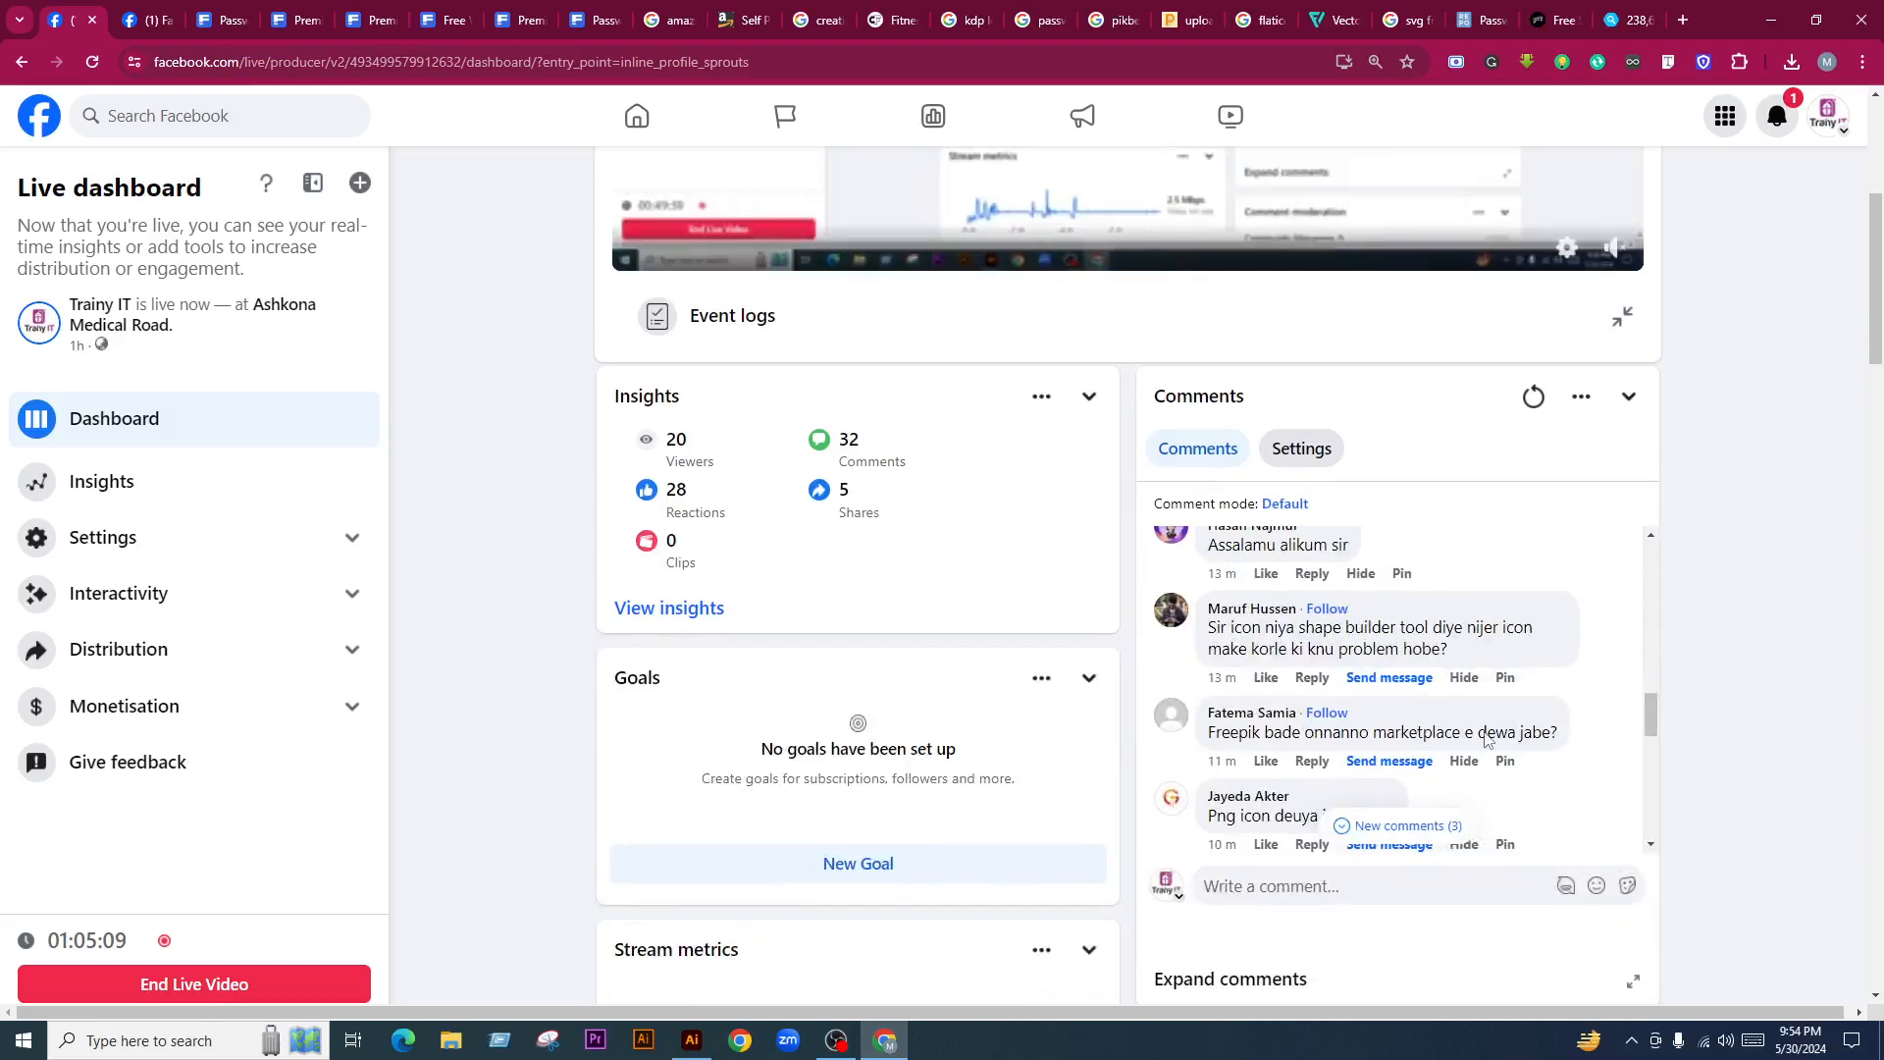
{"action": "scroll", "coordinate": [1461, 693], "scroll_direction": "down", "scroll_amount": 3}
{"action": "left_click", "coordinate": [1409, 827]}
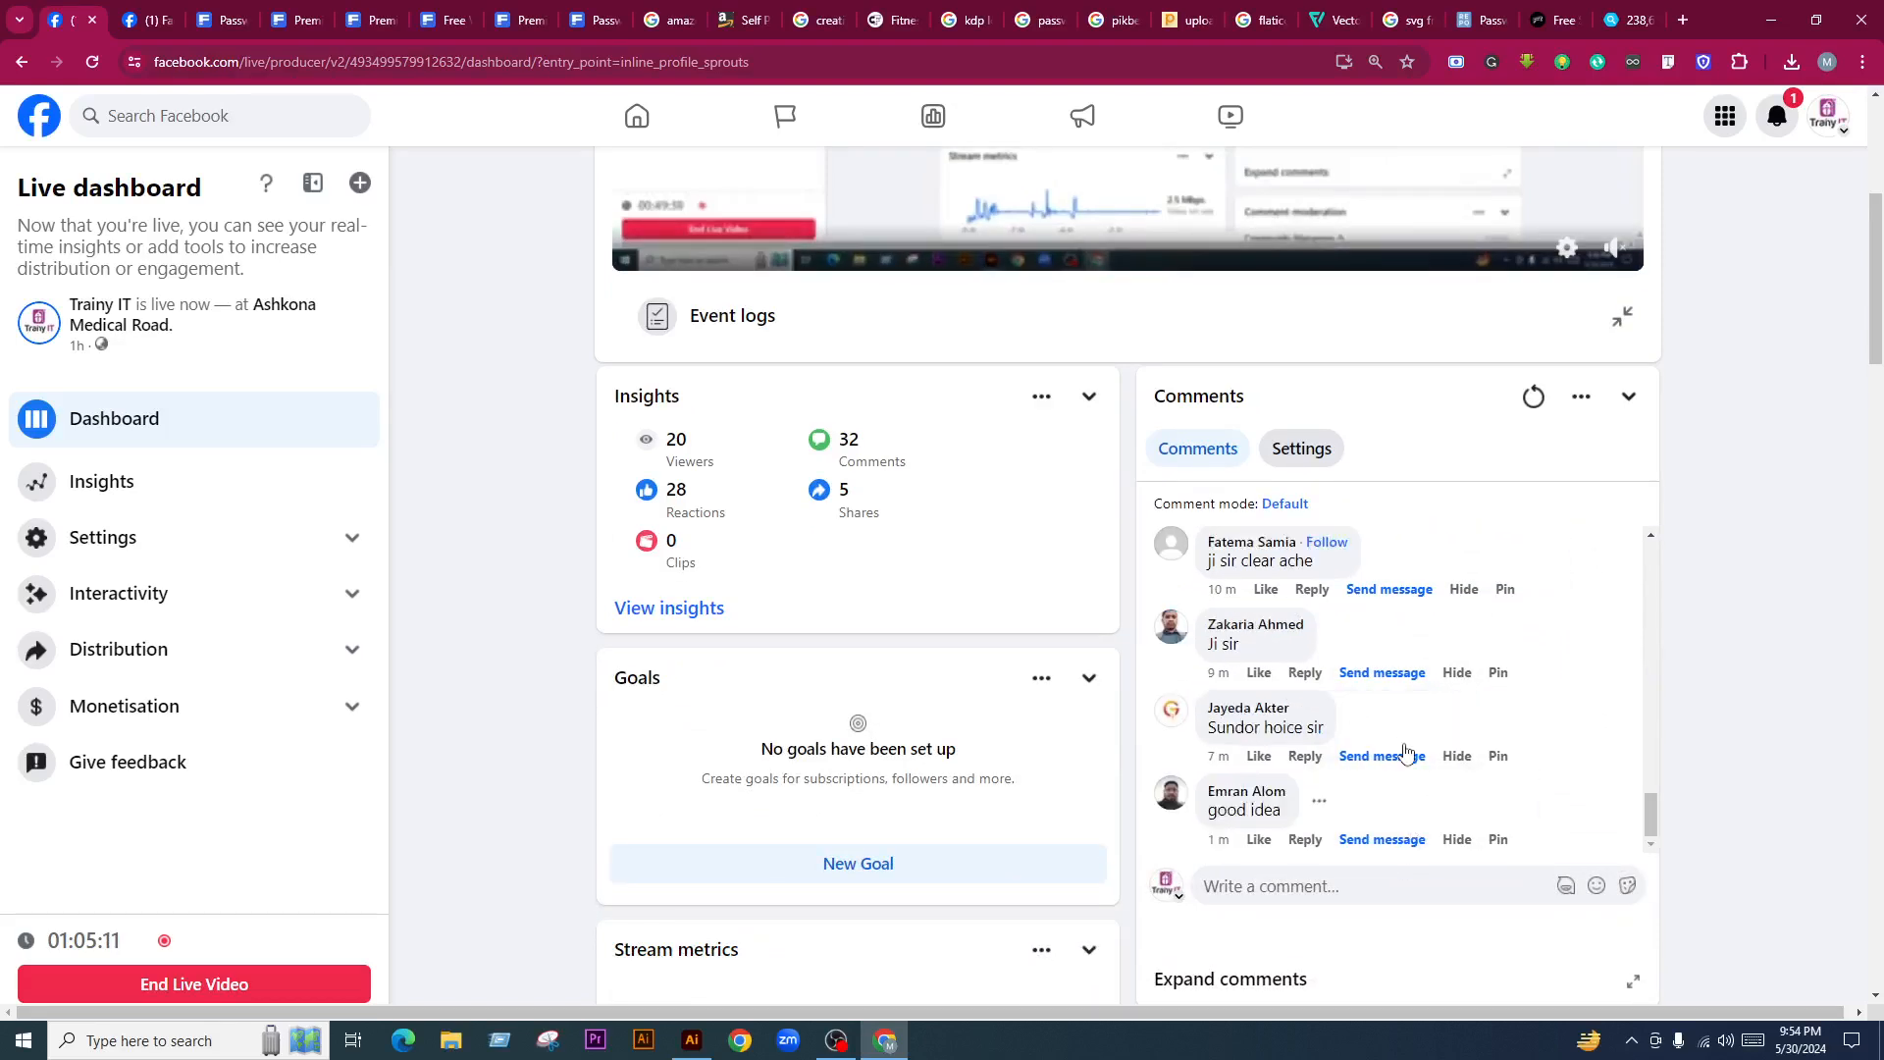
{"action": "scroll", "coordinate": [1365, 780], "scroll_direction": "up", "scroll_amount": 2}
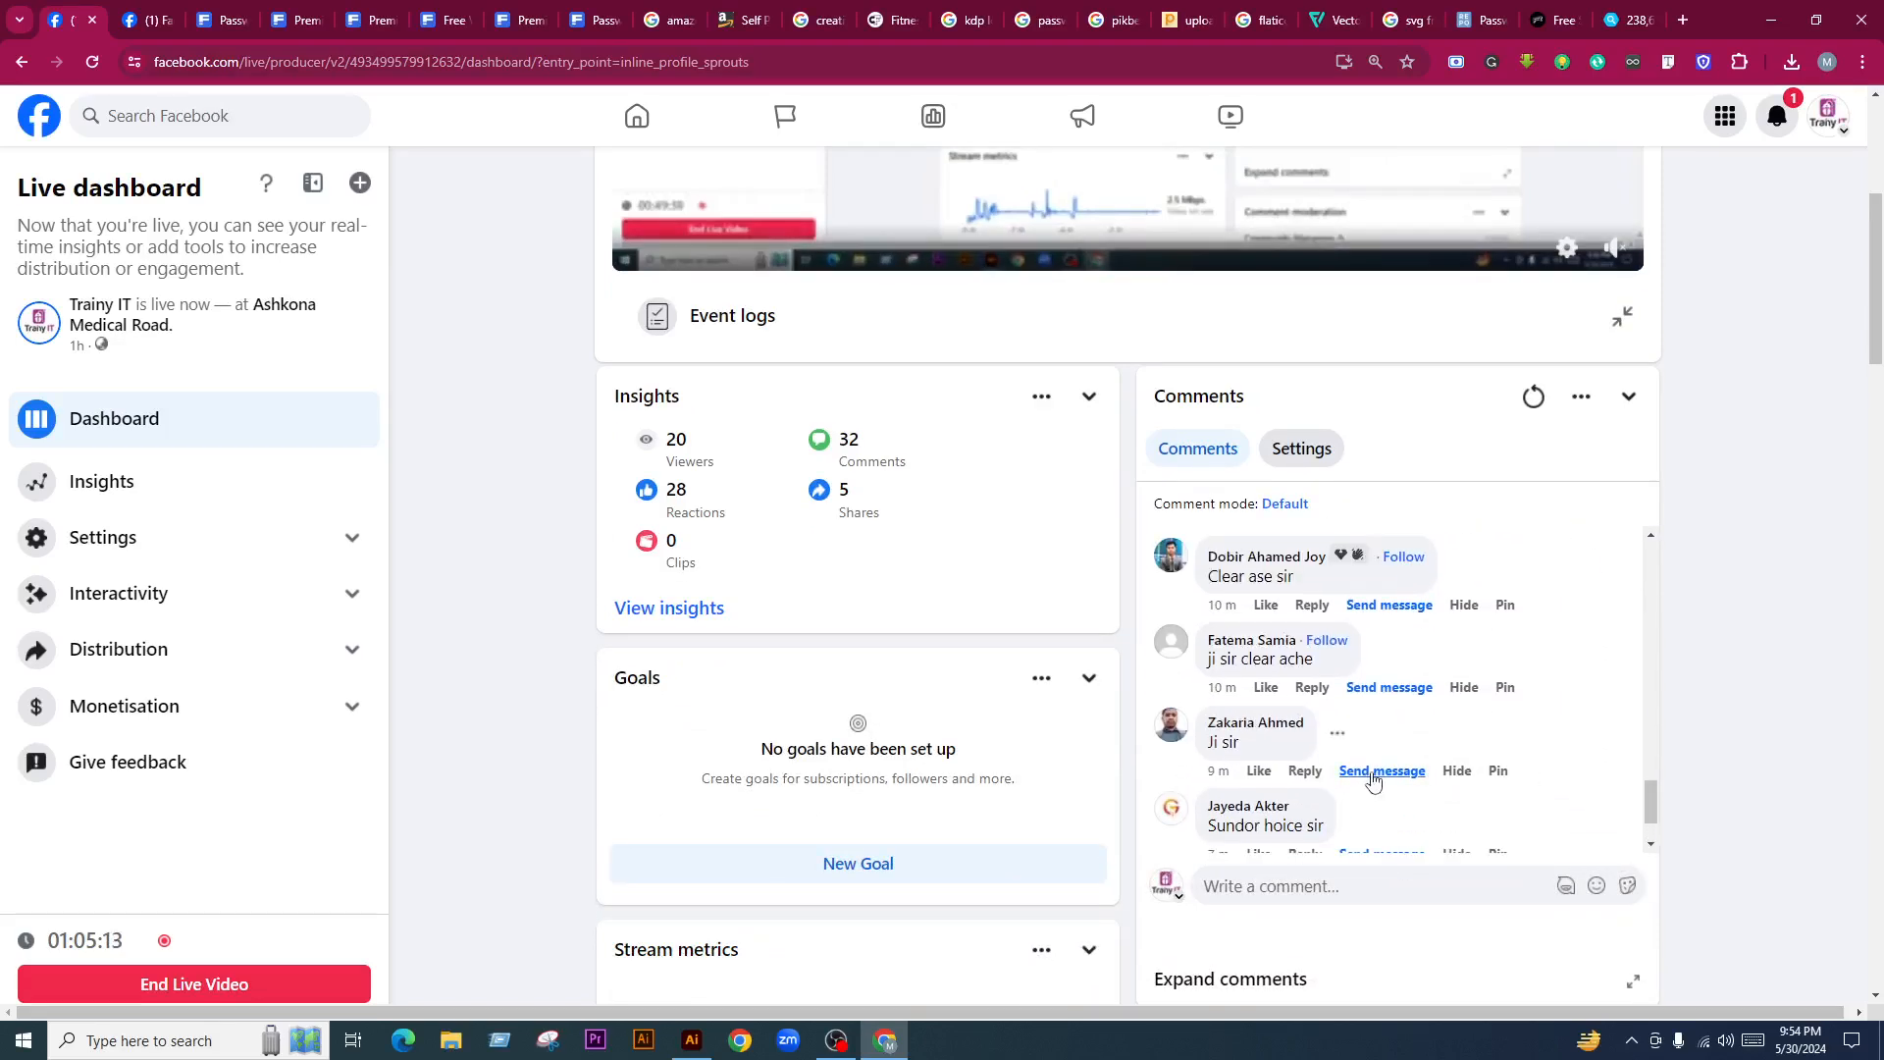
{"action": "scroll", "coordinate": [1372, 780], "scroll_direction": "up", "scroll_amount": 2}
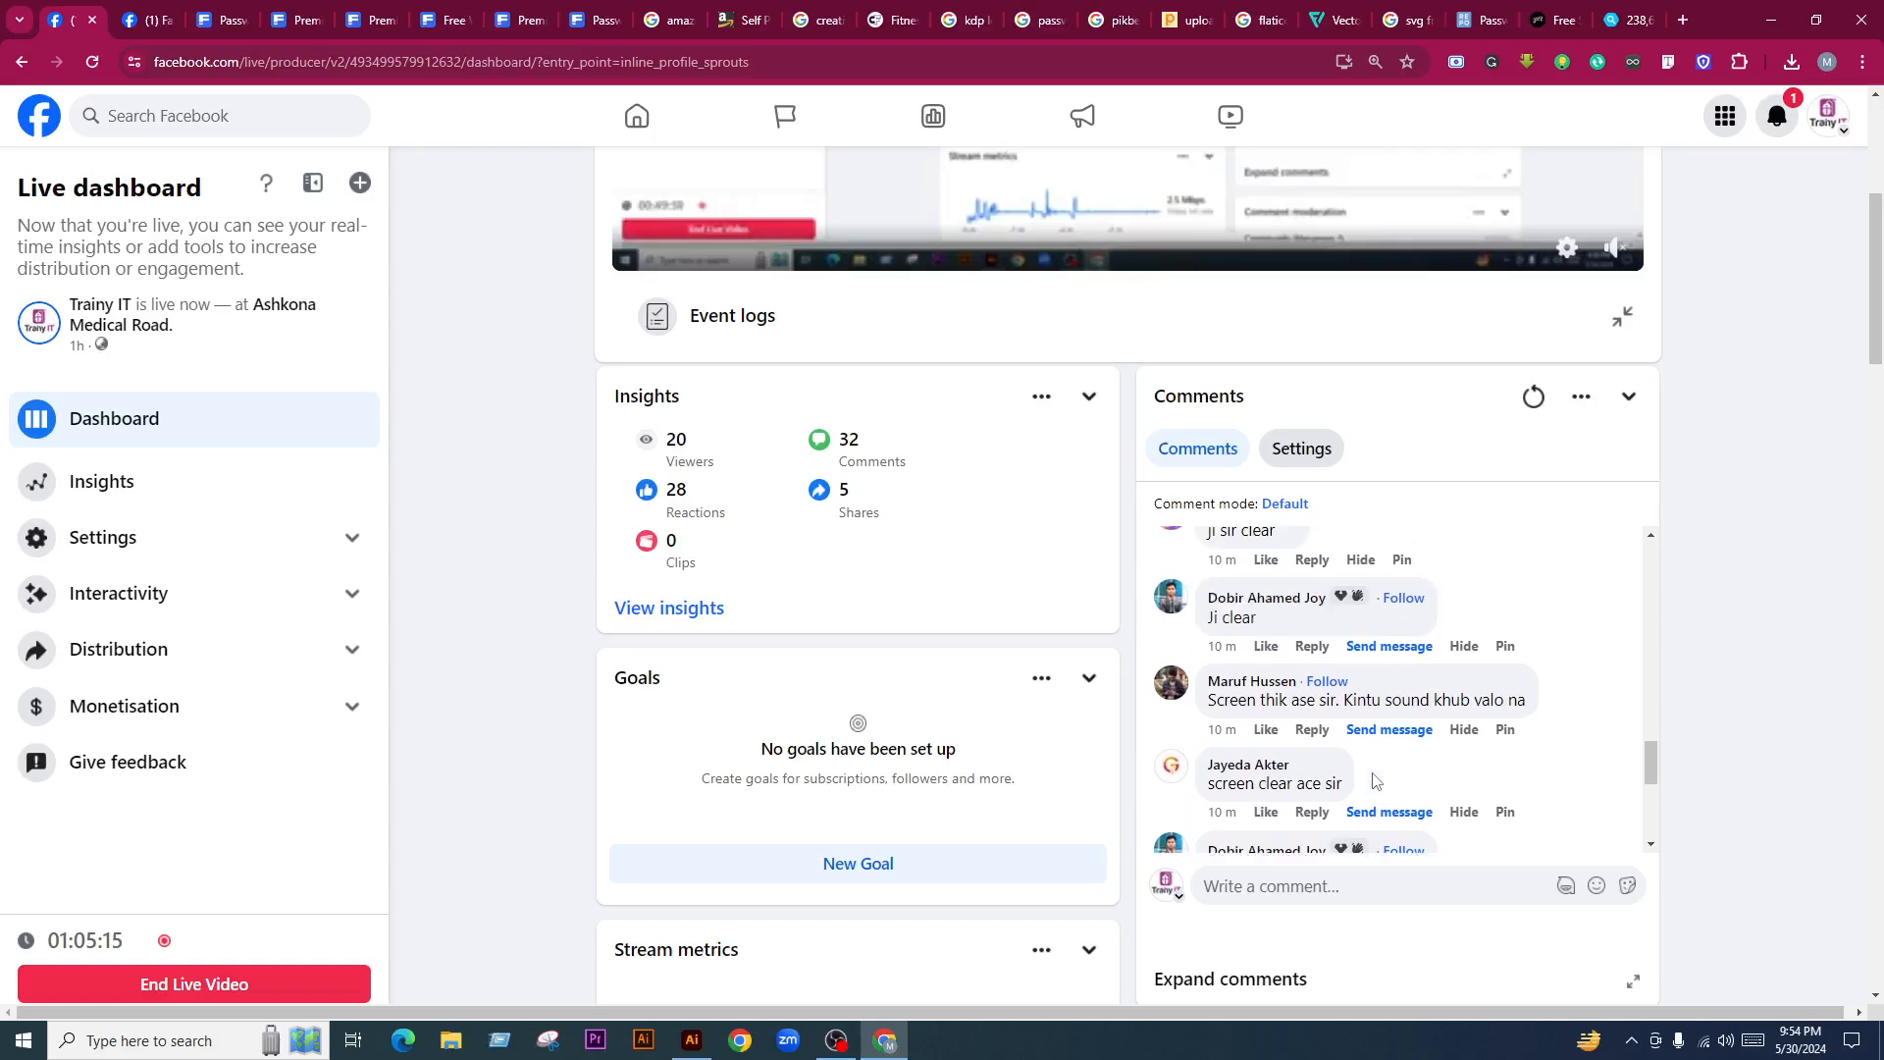
{"action": "scroll", "coordinate": [1373, 781], "scroll_direction": "up", "scroll_amount": 2}
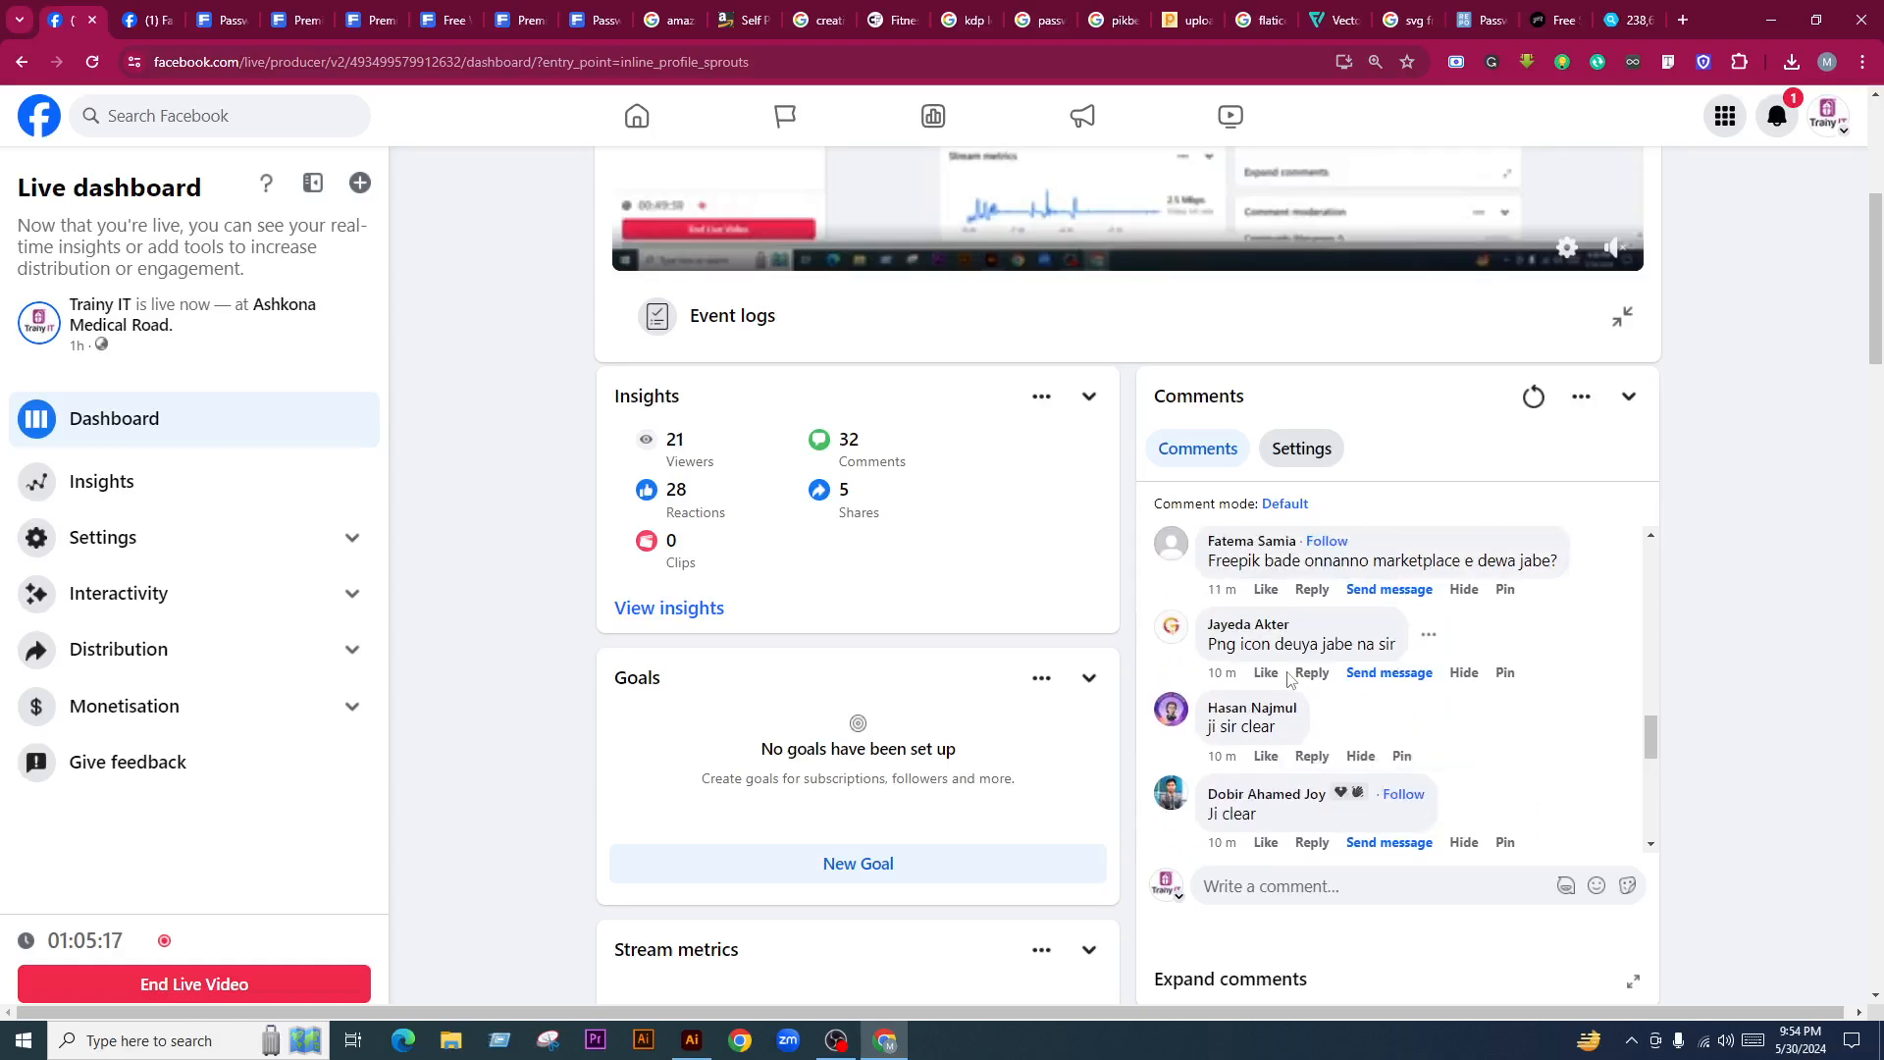
{"action": "scroll", "coordinate": [1296, 687], "scroll_direction": "up", "scroll_amount": 2}
{"action": "scroll", "coordinate": [1308, 695], "scroll_direction": "up", "scroll_amount": 5}
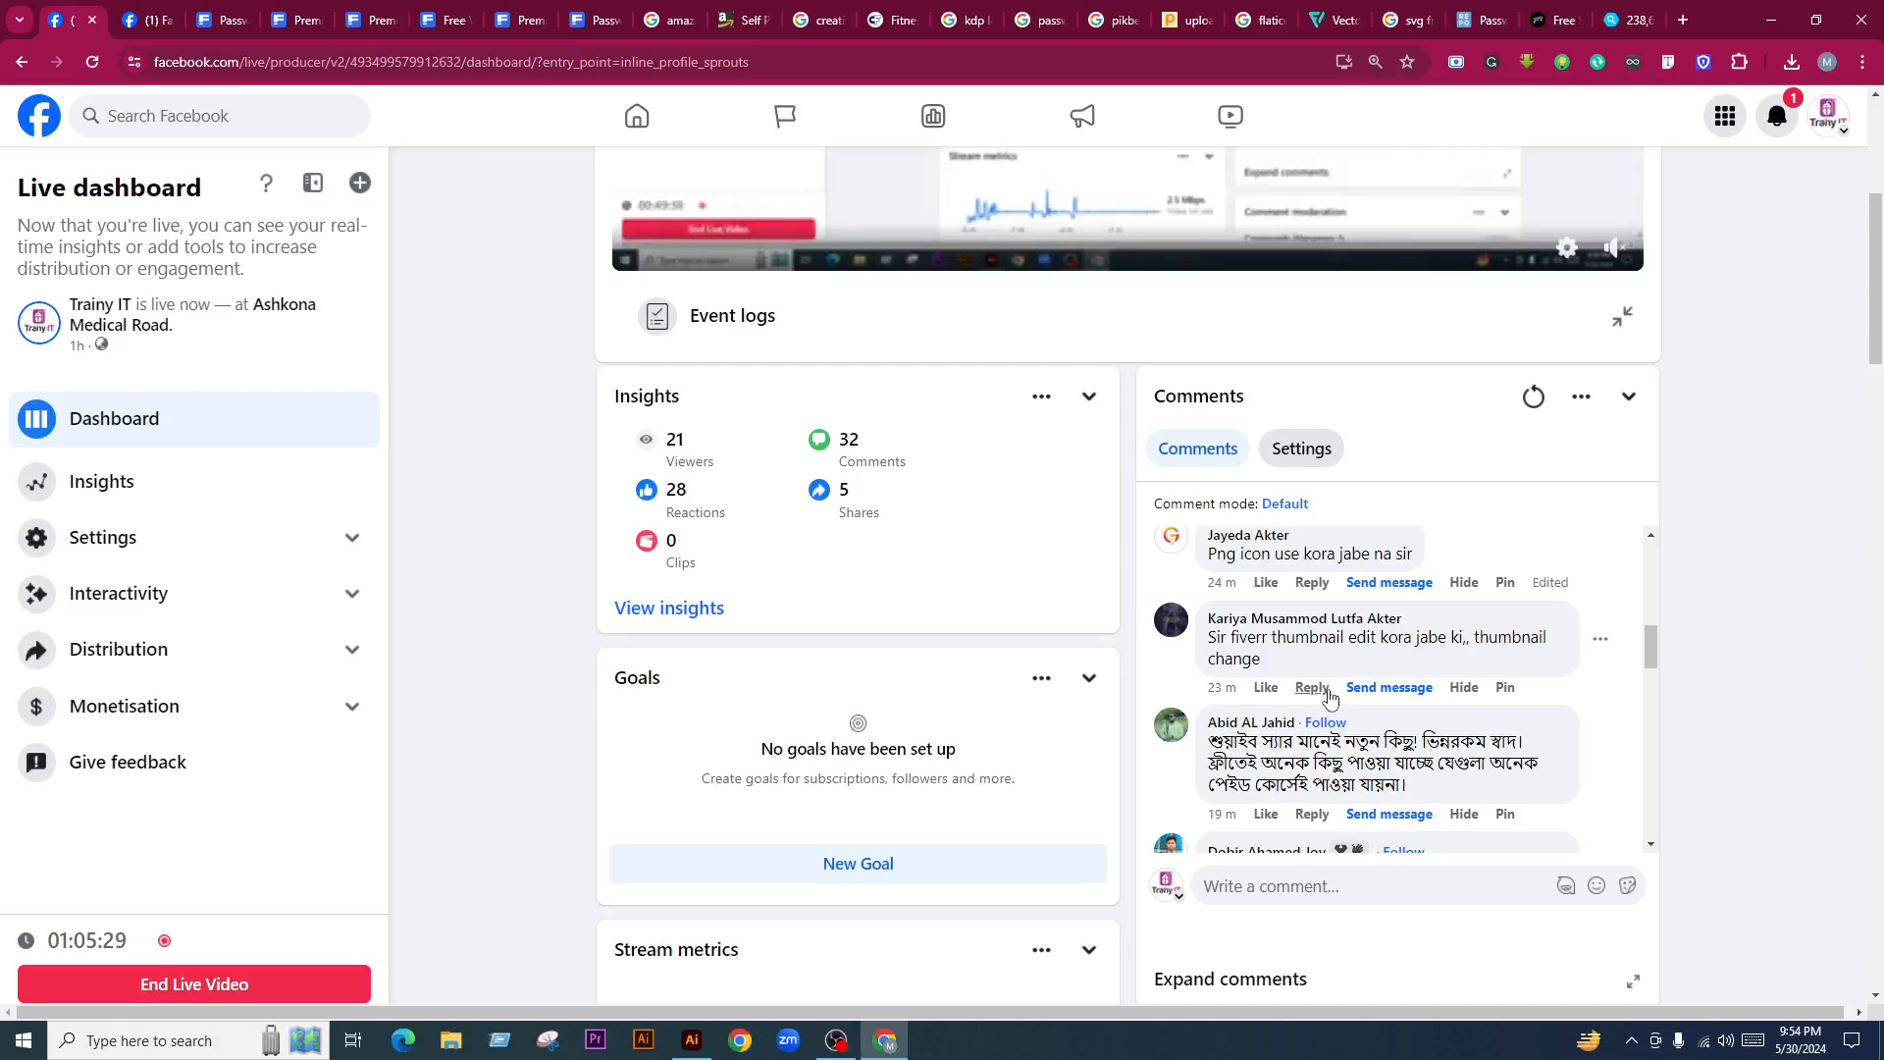
{"action": "scroll", "coordinate": [1335, 702], "scroll_direction": "down", "scroll_amount": 5}
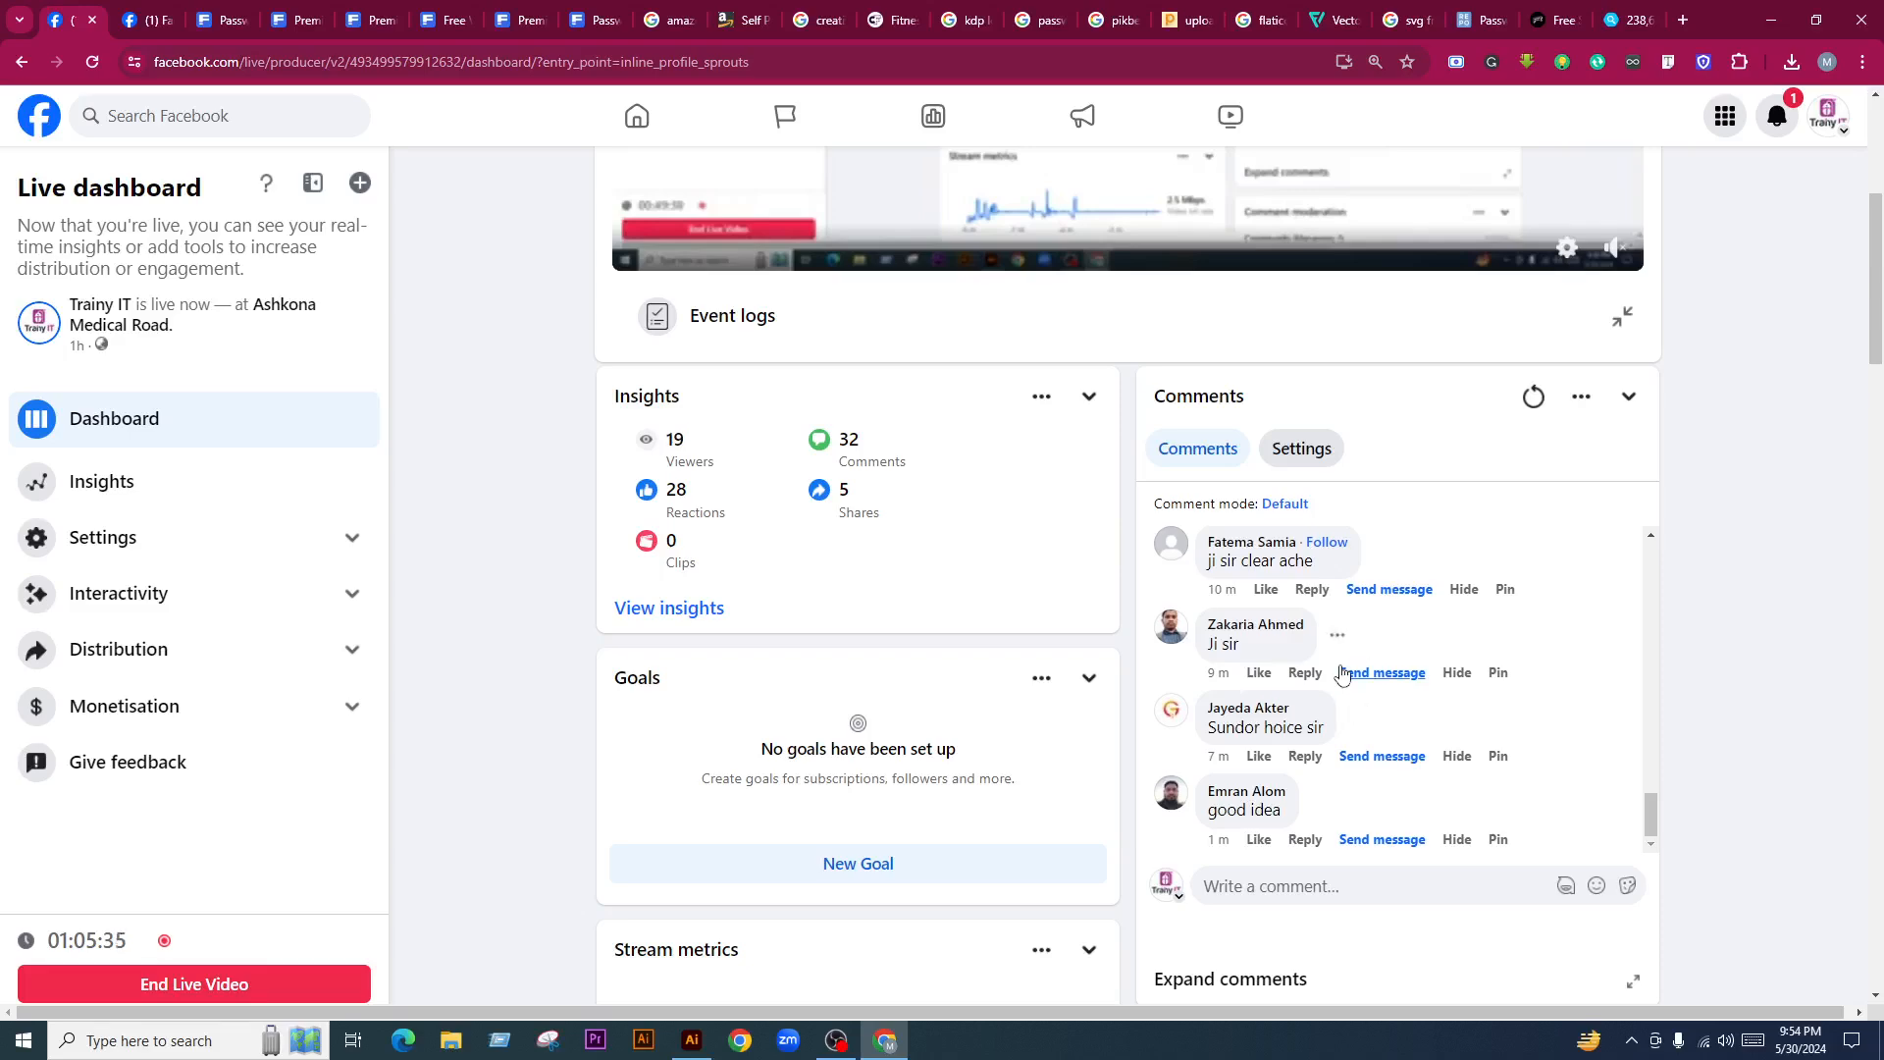
Return to Illustrator and select, then clear, every object on both pages
{"action": "left_click", "coordinate": [1772, 20]}
{"action": "left_click", "coordinate": [926, 545]}
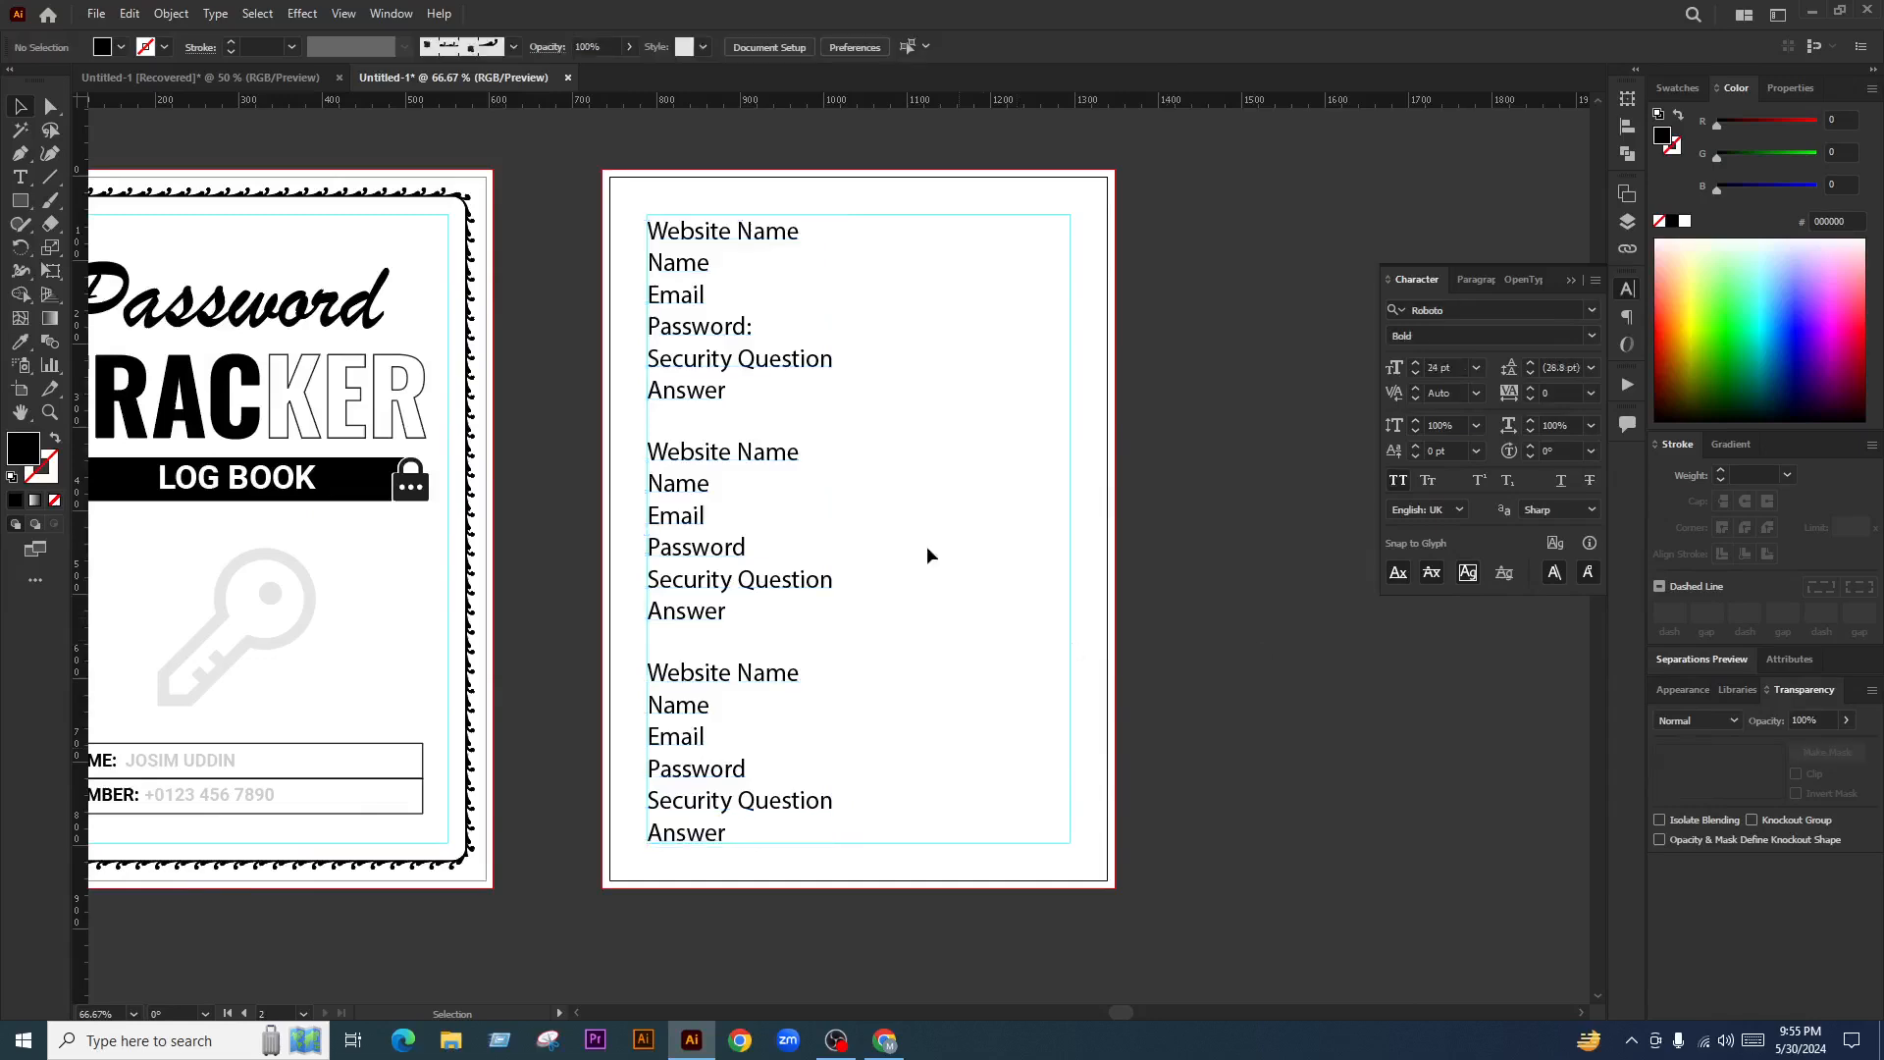
{"action": "scroll", "coordinate": [901, 504], "scroll_direction": "down", "scroll_amount": 3}
{"action": "scroll", "coordinate": [715, 488], "scroll_direction": "up", "scroll_amount": 1}
{"action": "scroll", "coordinate": [938, 491], "scroll_direction": "up", "scroll_amount": 1}
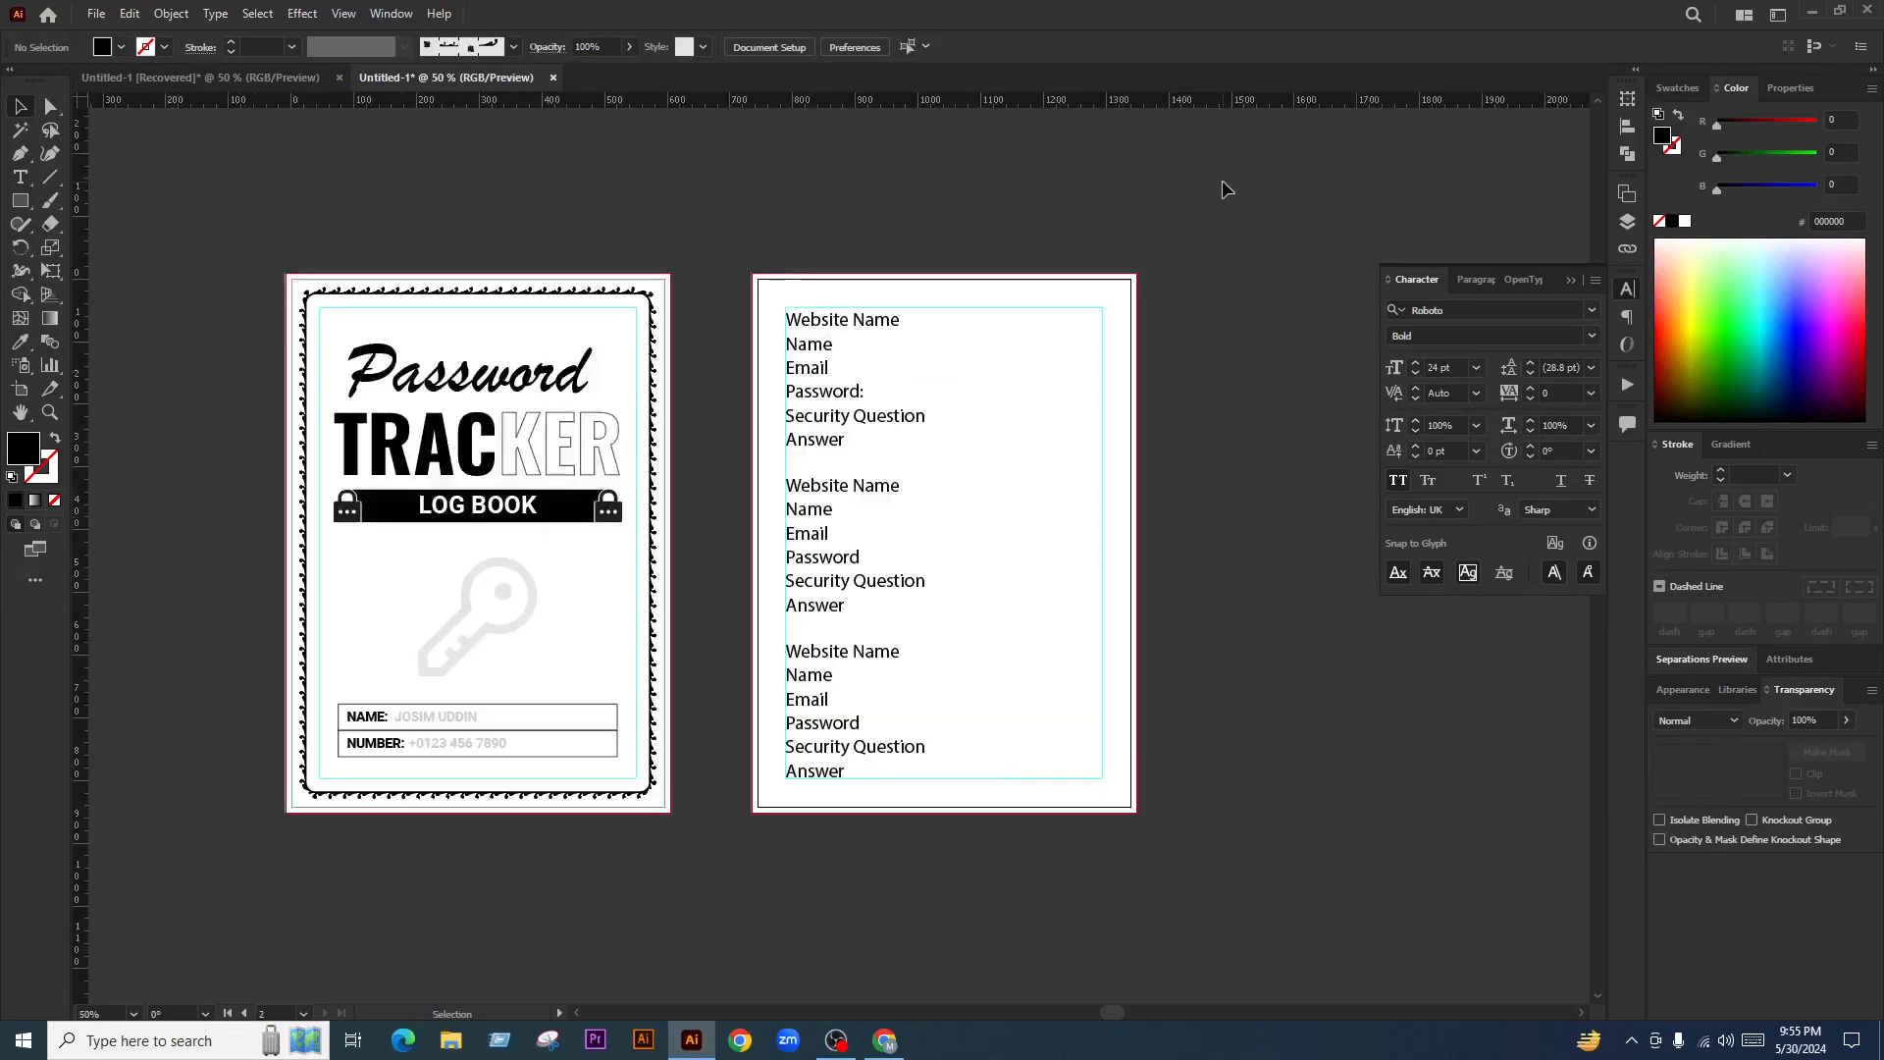
{"action": "left_click_drag", "start_coordinate": [1223, 180], "coordinate": [274, 862]}
{"action": "left_click", "coordinate": [1221, 686]}
{"action": "scroll", "coordinate": [1211, 686], "scroll_direction": "right", "scroll_amount": 2}
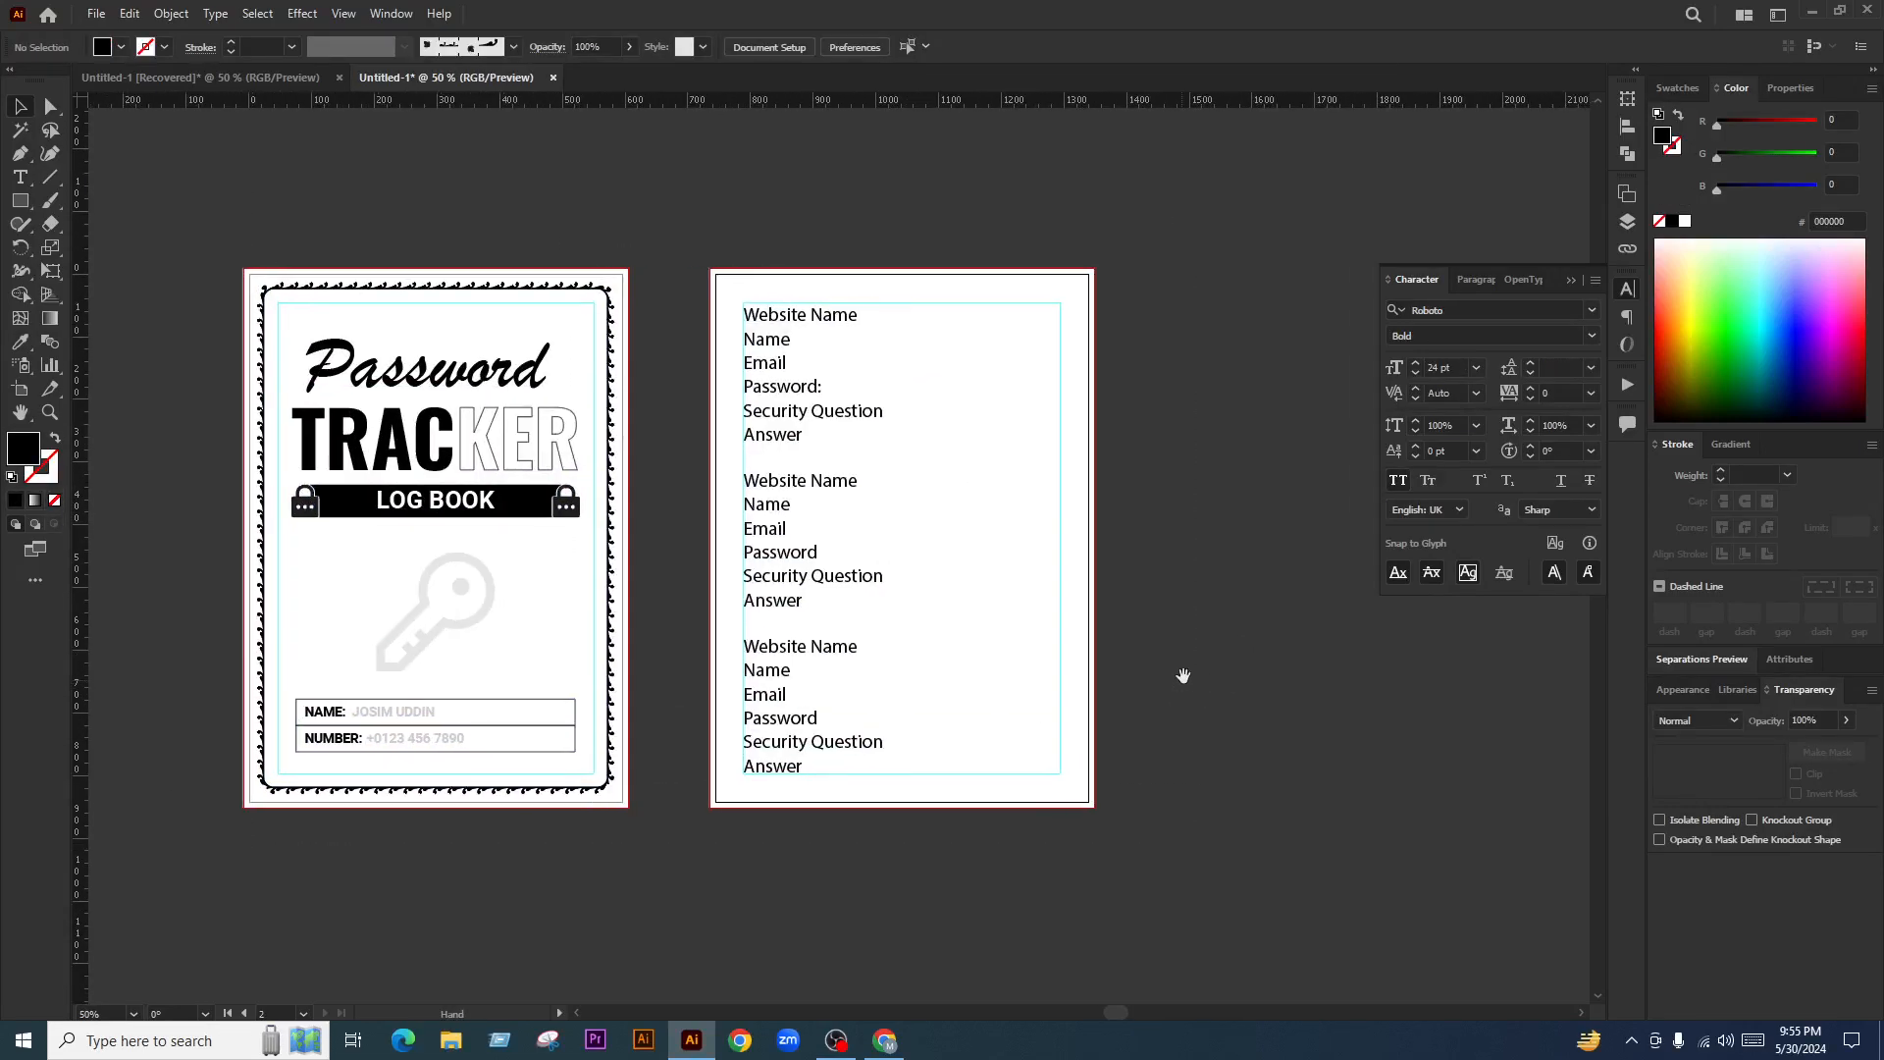
Ungroup the label list
{"action": "left_click", "coordinate": [763, 410]}
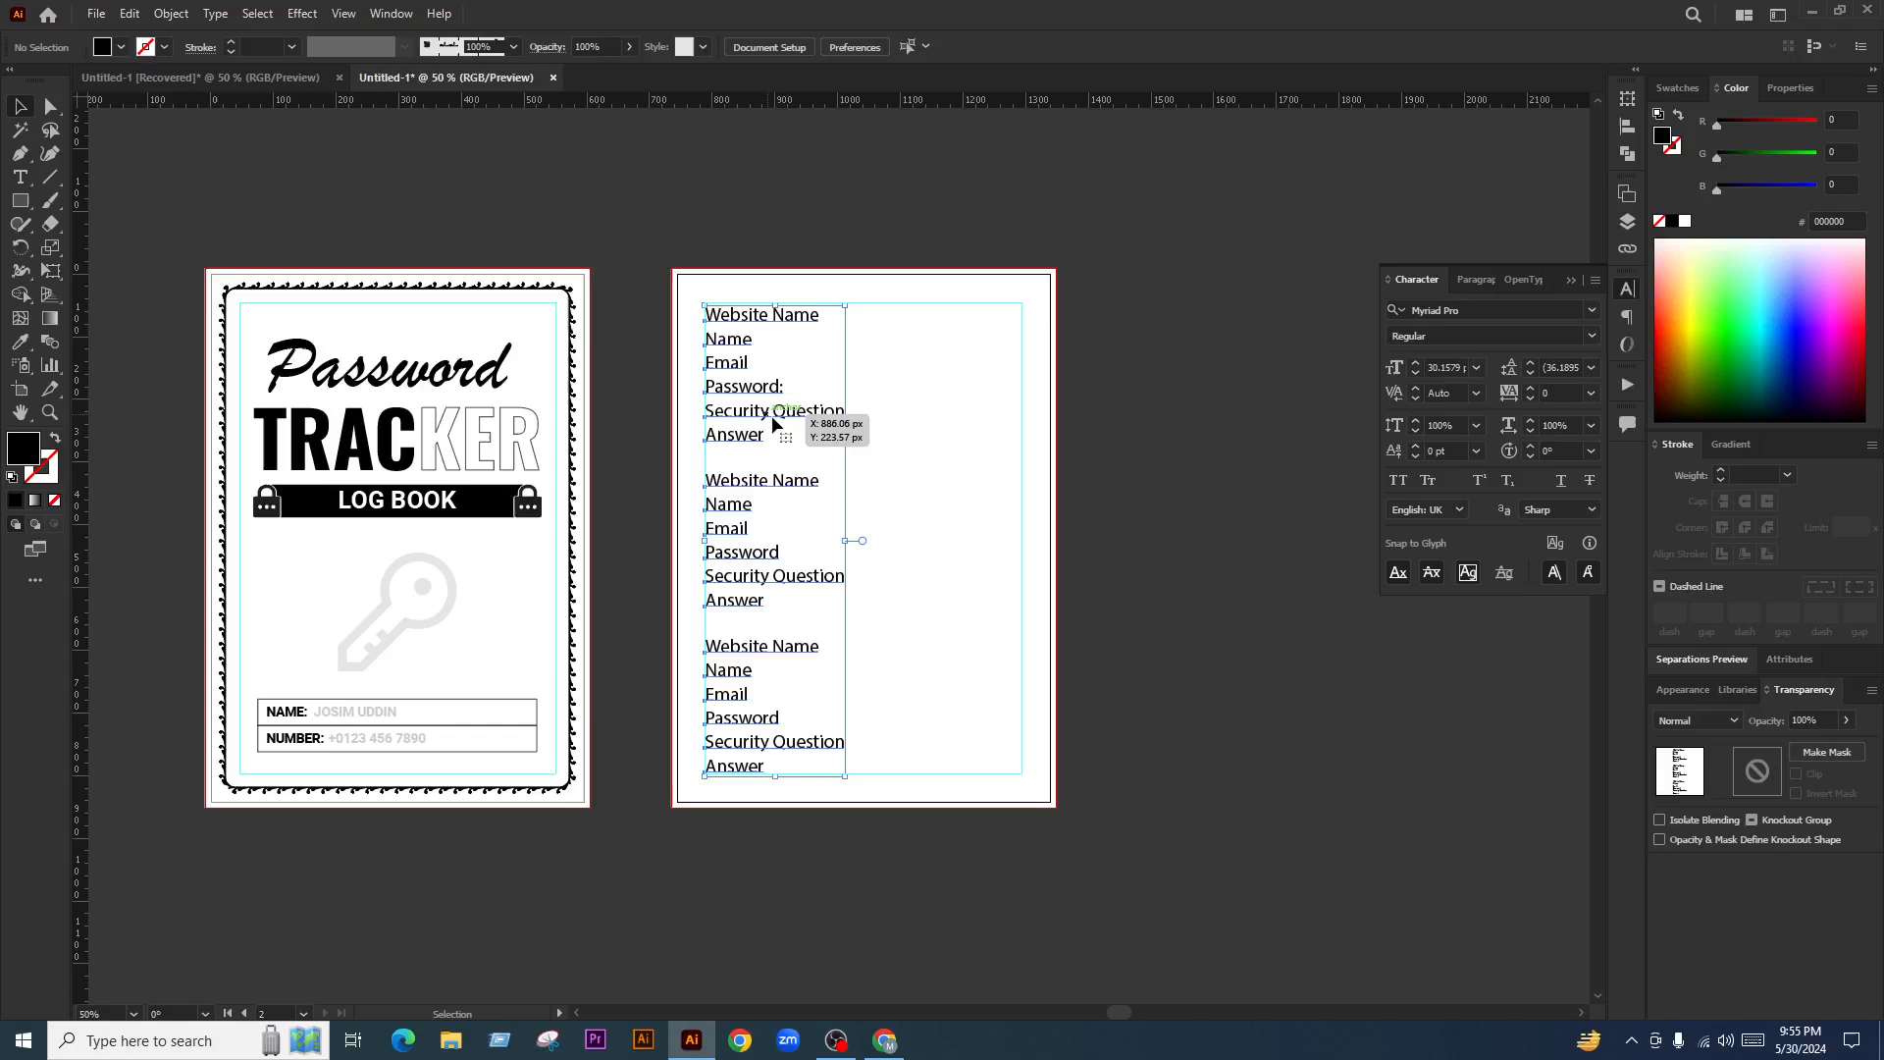
{"action": "right_click", "coordinate": [832, 396]}
{"action": "left_click", "coordinate": [910, 584]}
{"action": "left_click", "coordinate": [883, 550]}
{"action": "scroll", "coordinate": [883, 550], "scroll_direction": "up", "scroll_amount": 1}
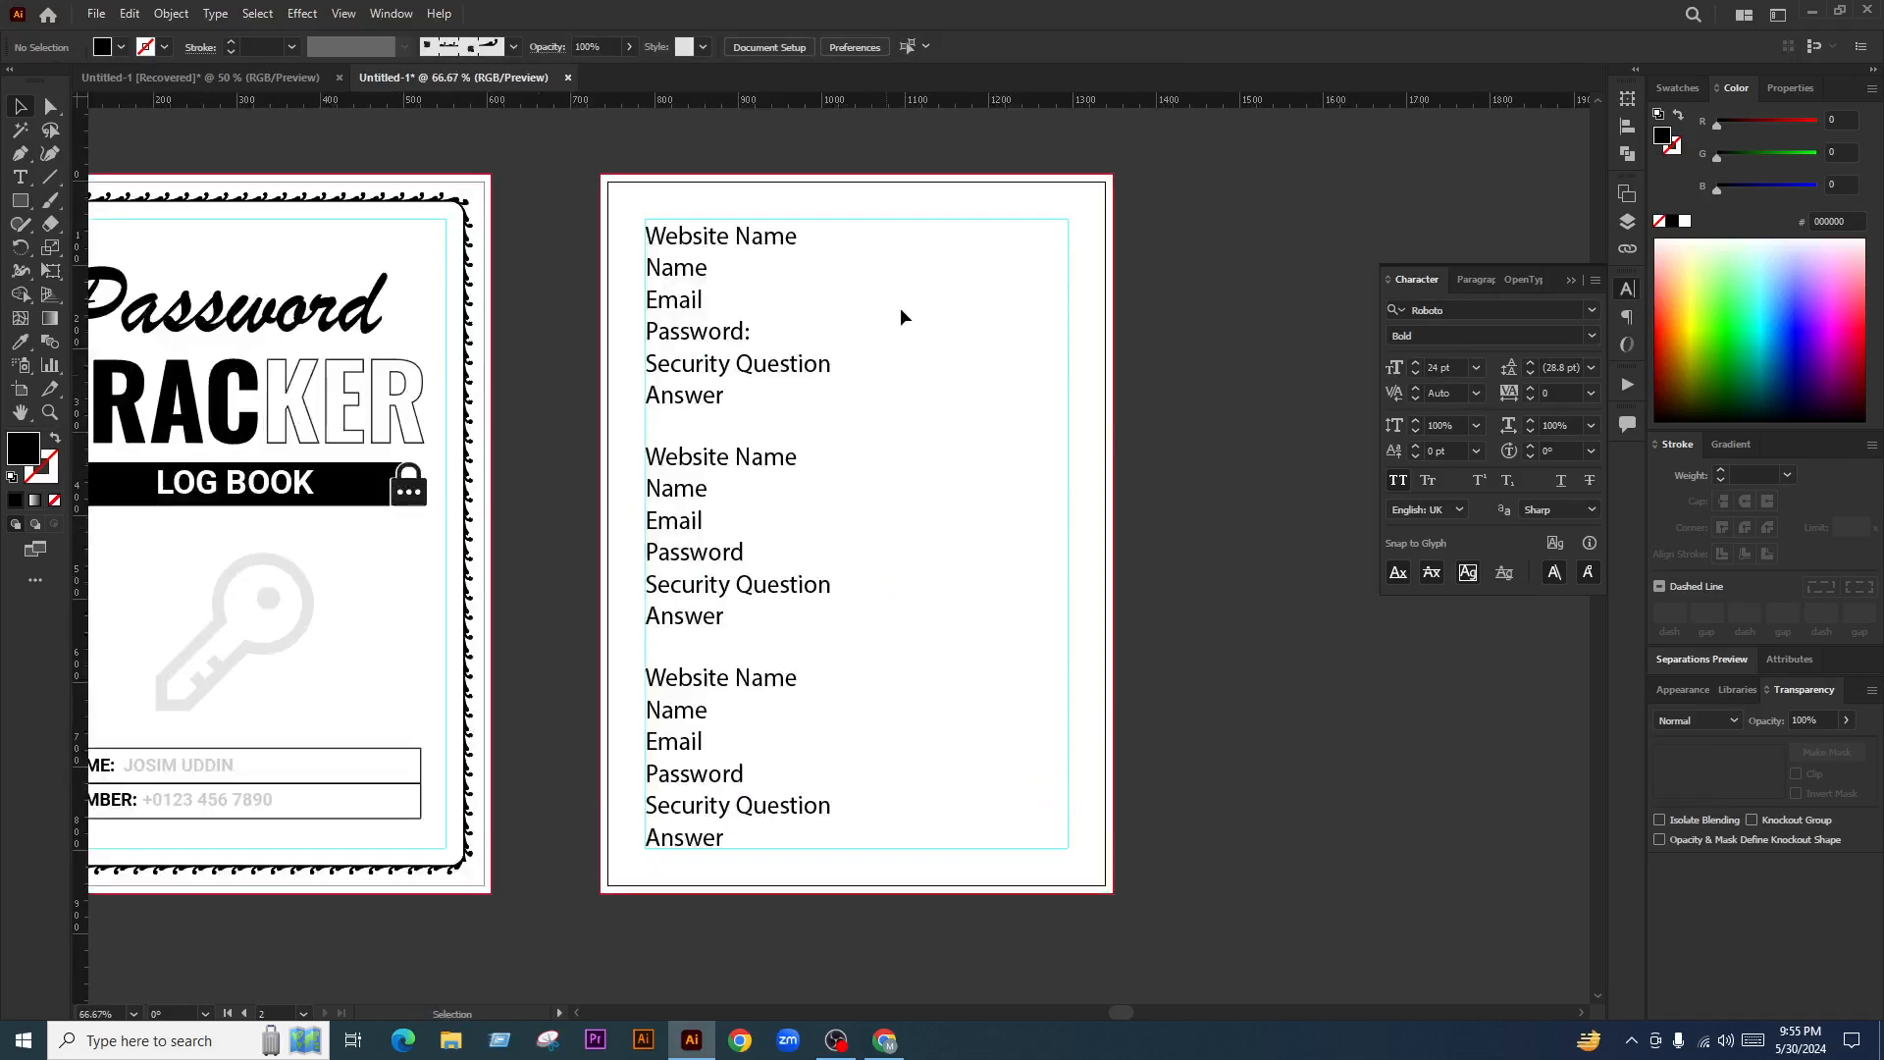
{"action": "left_click", "coordinate": [685, 837]}
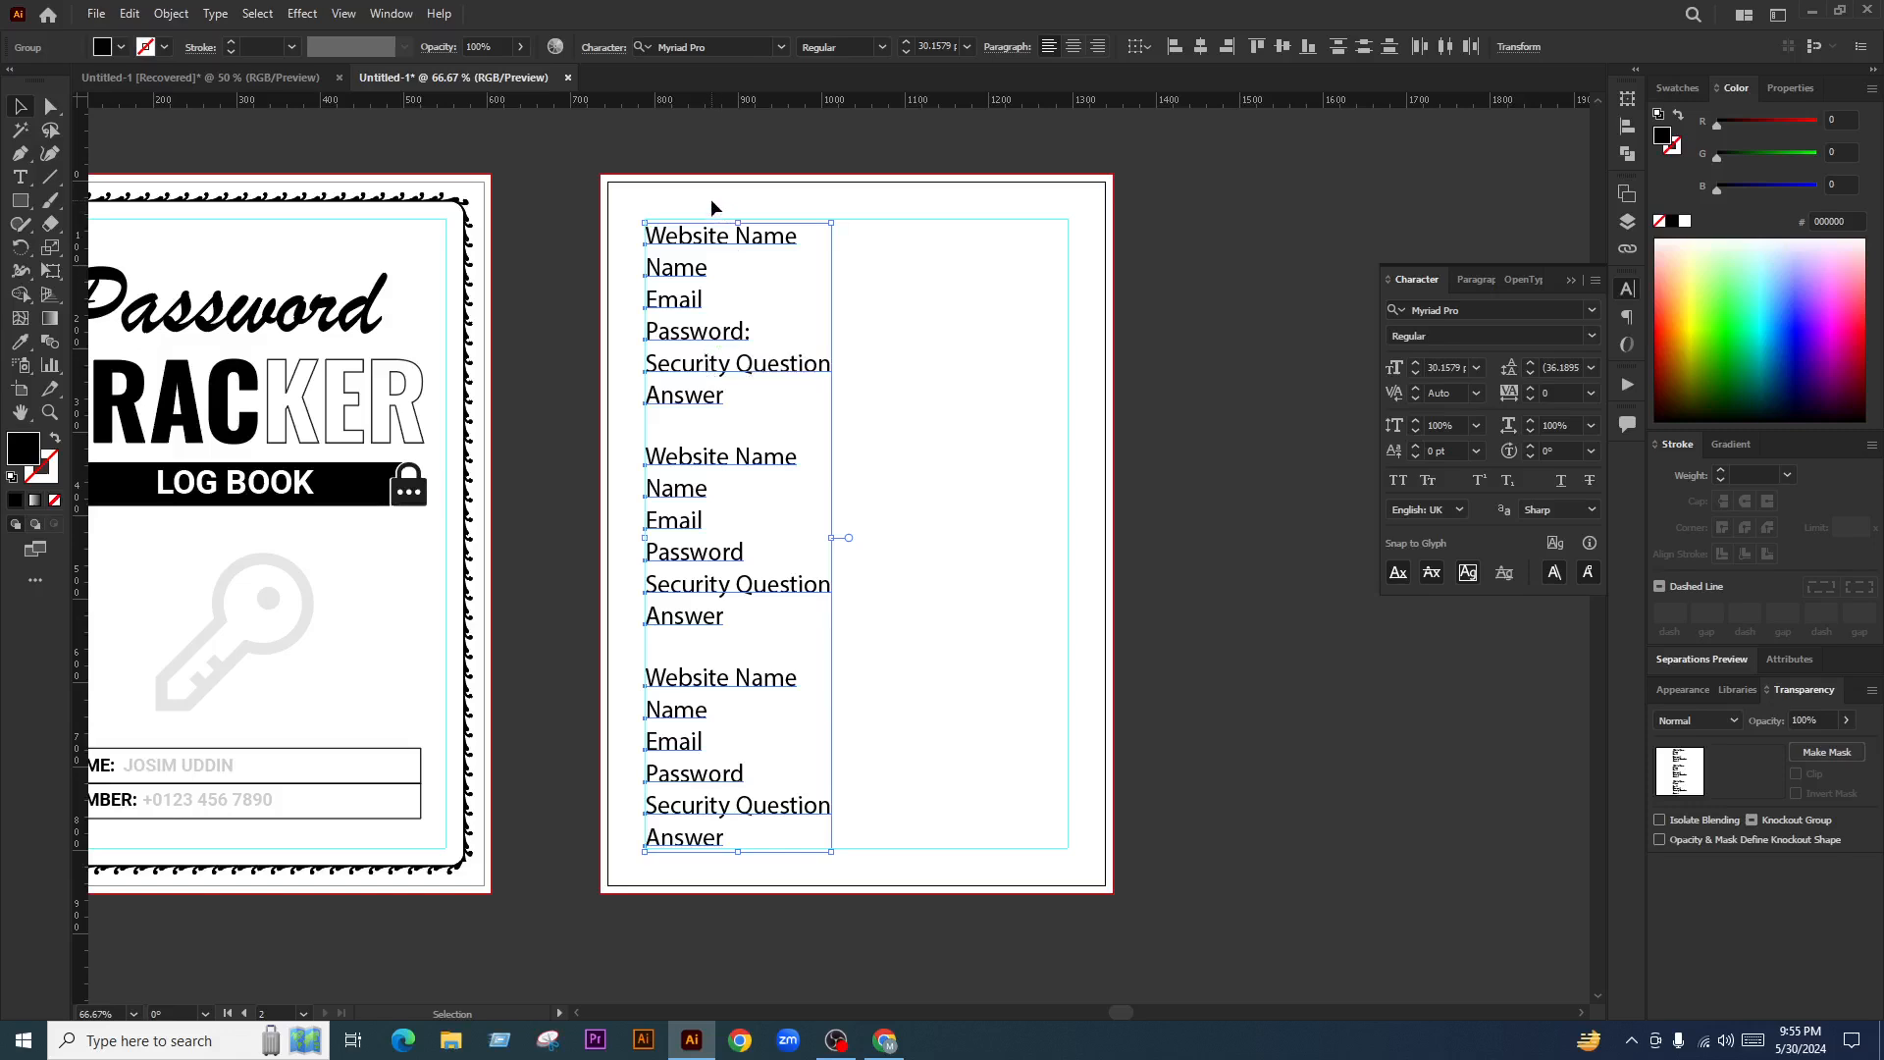
{"action": "left_click", "coordinate": [913, 587]}
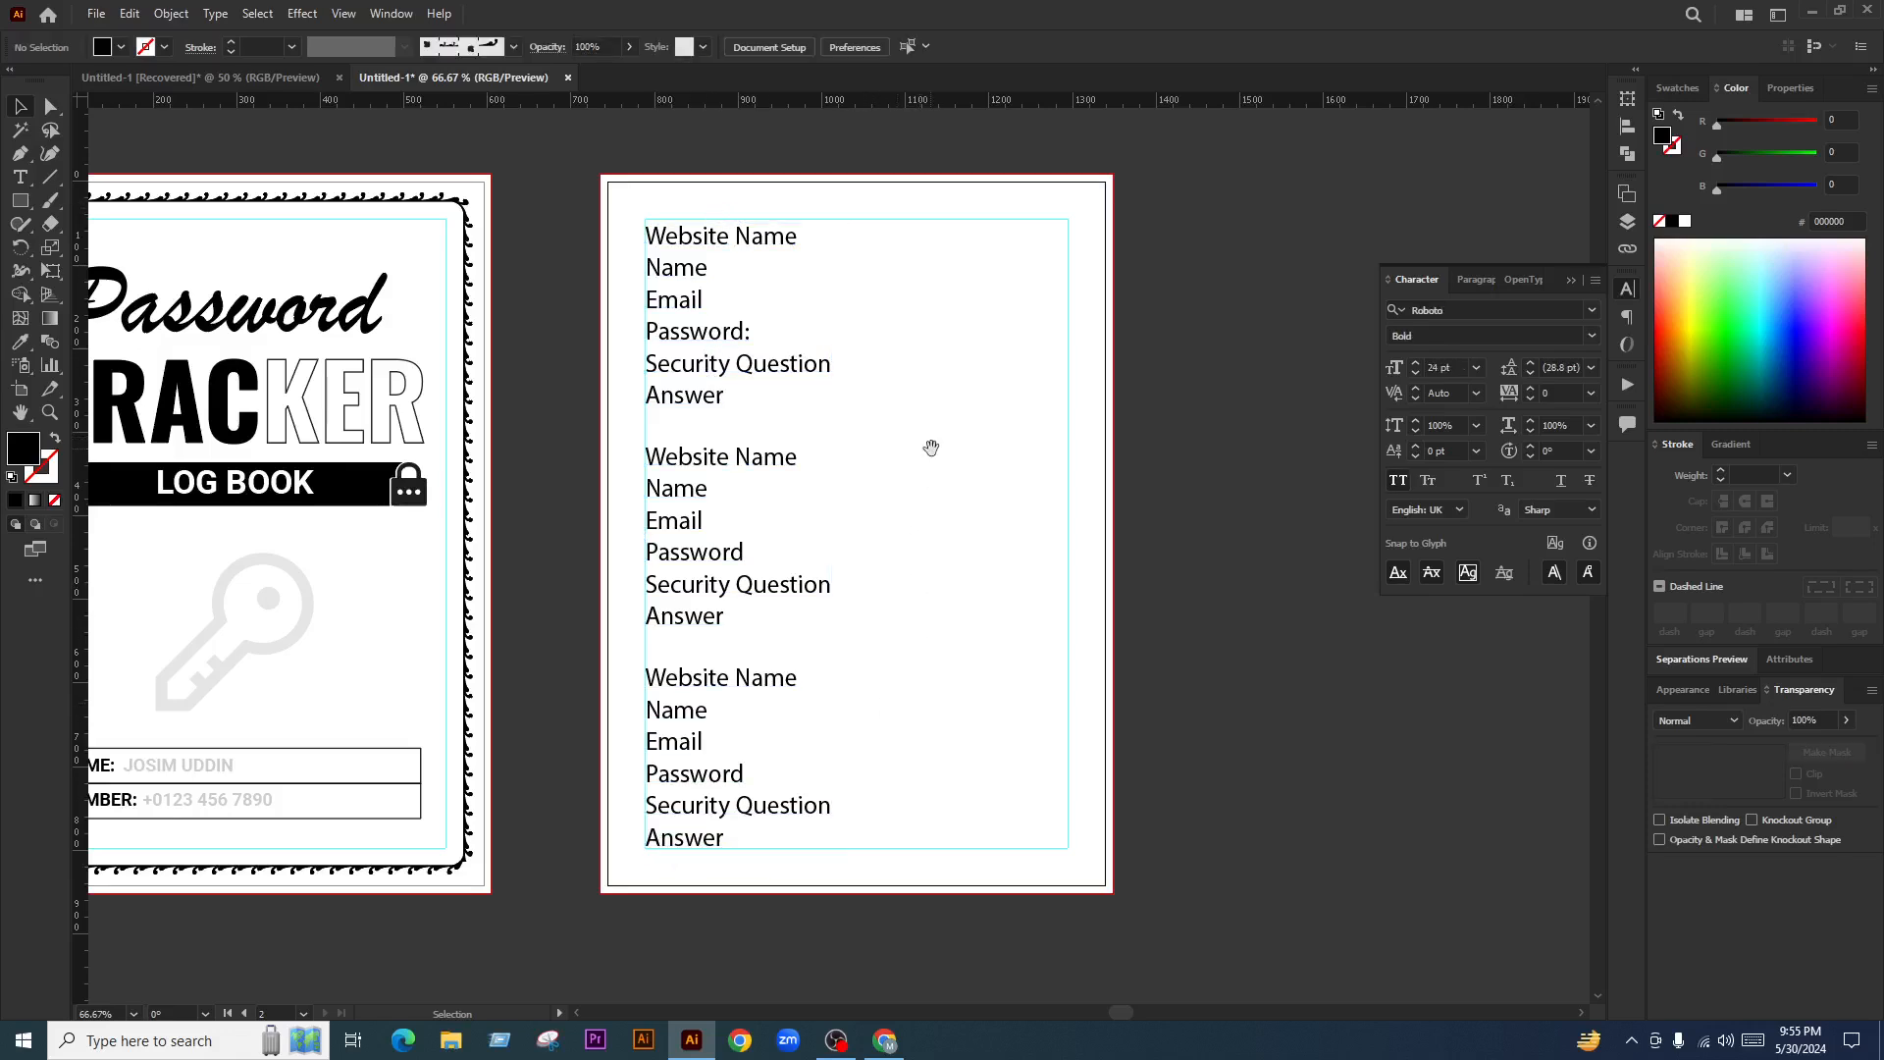
Move the middle label list to the top beside the first, align their tops and scale both
{"action": "left_click_drag", "start_coordinate": [925, 445], "coordinate": [813, 444]}
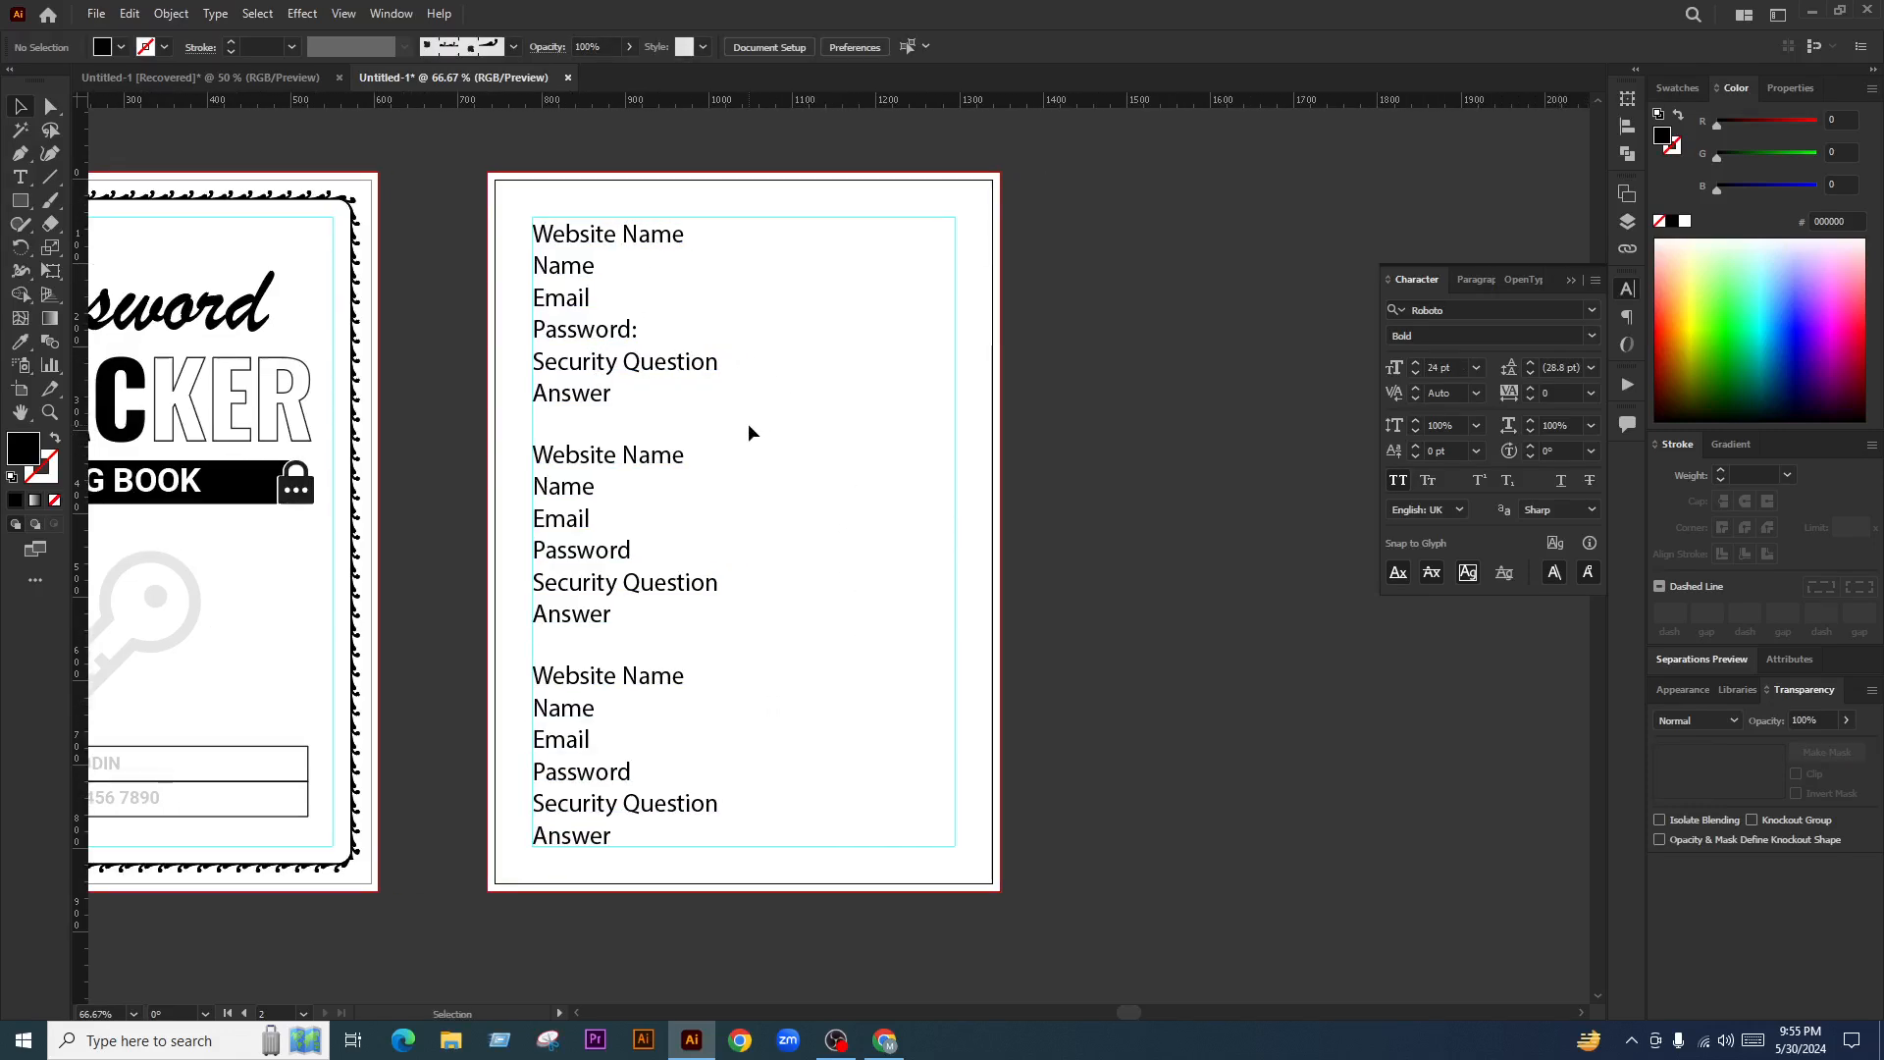
{"action": "left_click_drag", "start_coordinate": [747, 299], "coordinate": [608, 775]}
{"action": "left_click", "coordinate": [703, 475]}
{"action": "left_click_drag", "start_coordinate": [638, 457], "coordinate": [858, 232]}
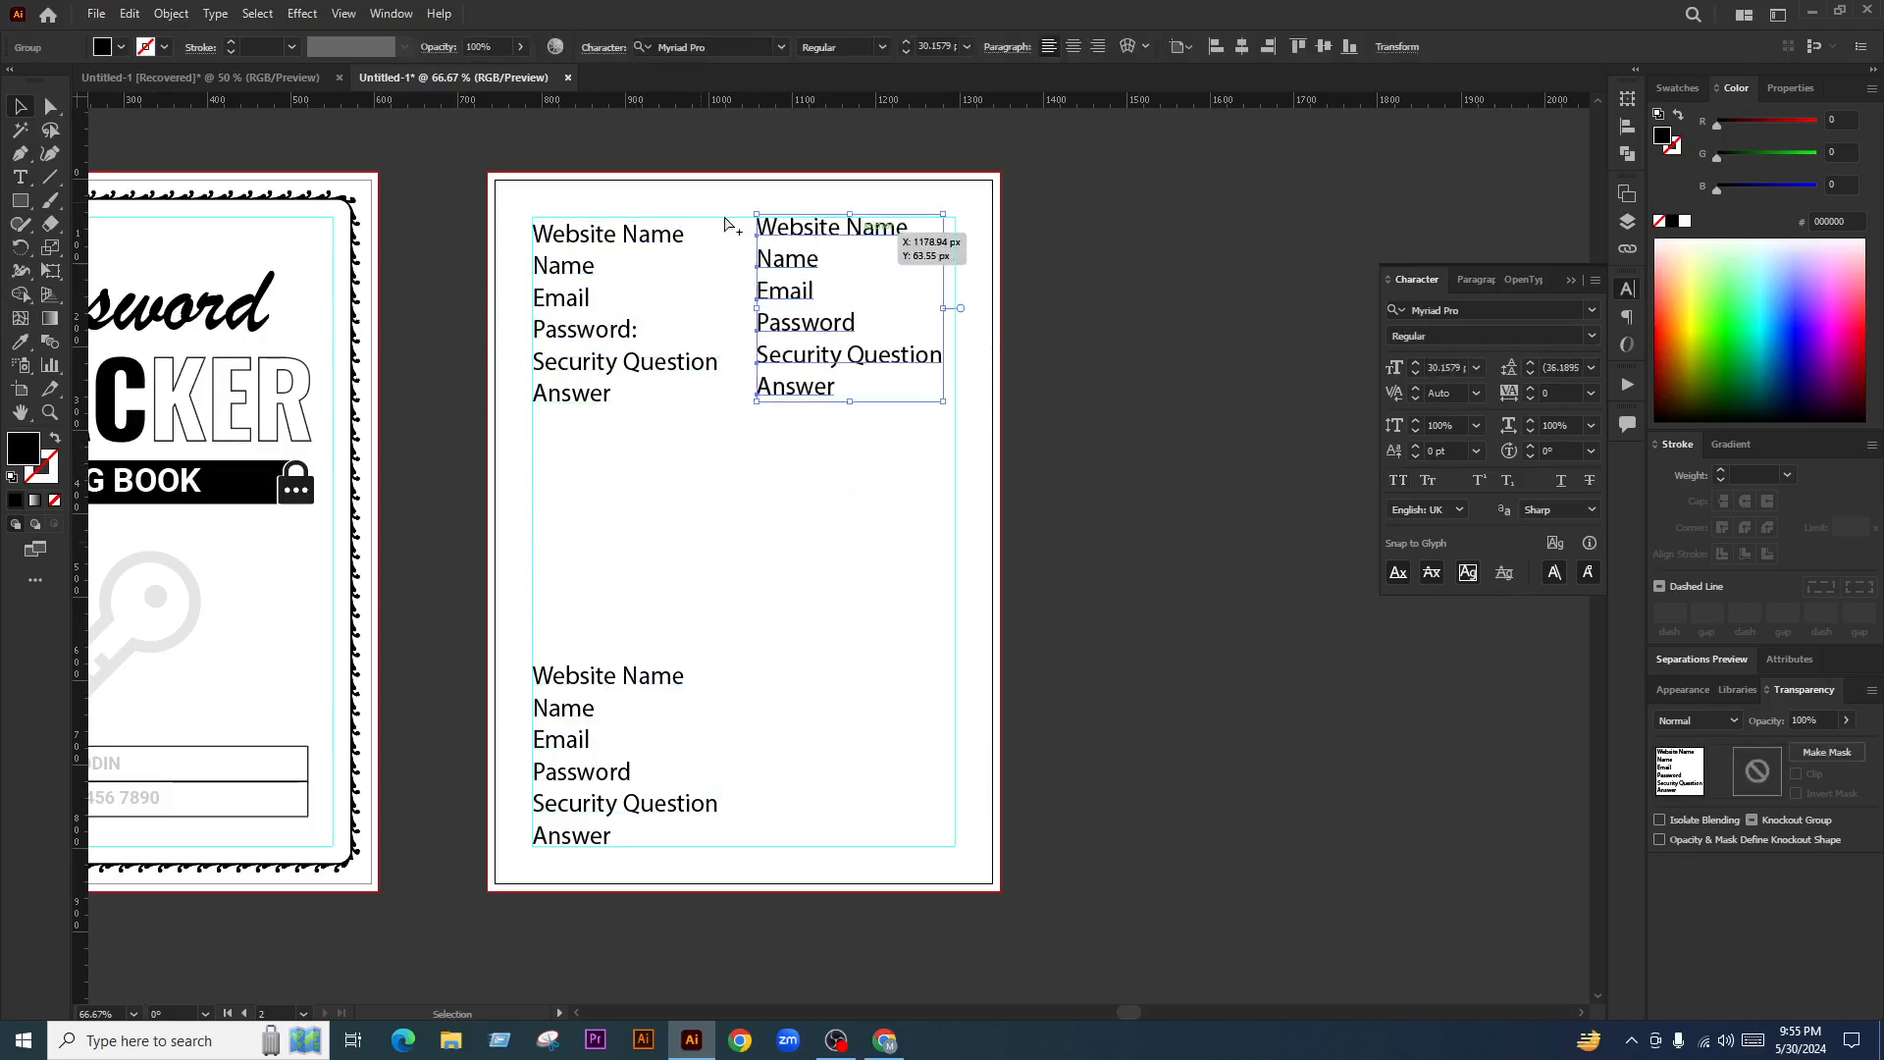
{"action": "scroll", "coordinate": [726, 214], "scroll_direction": "up", "scroll_amount": 1}
{"action": "left_click", "coordinate": [881, 595]}
{"action": "left_click_drag", "start_coordinate": [881, 594], "coordinate": [660, 261]}
{"action": "left_click", "coordinate": [687, 257]}
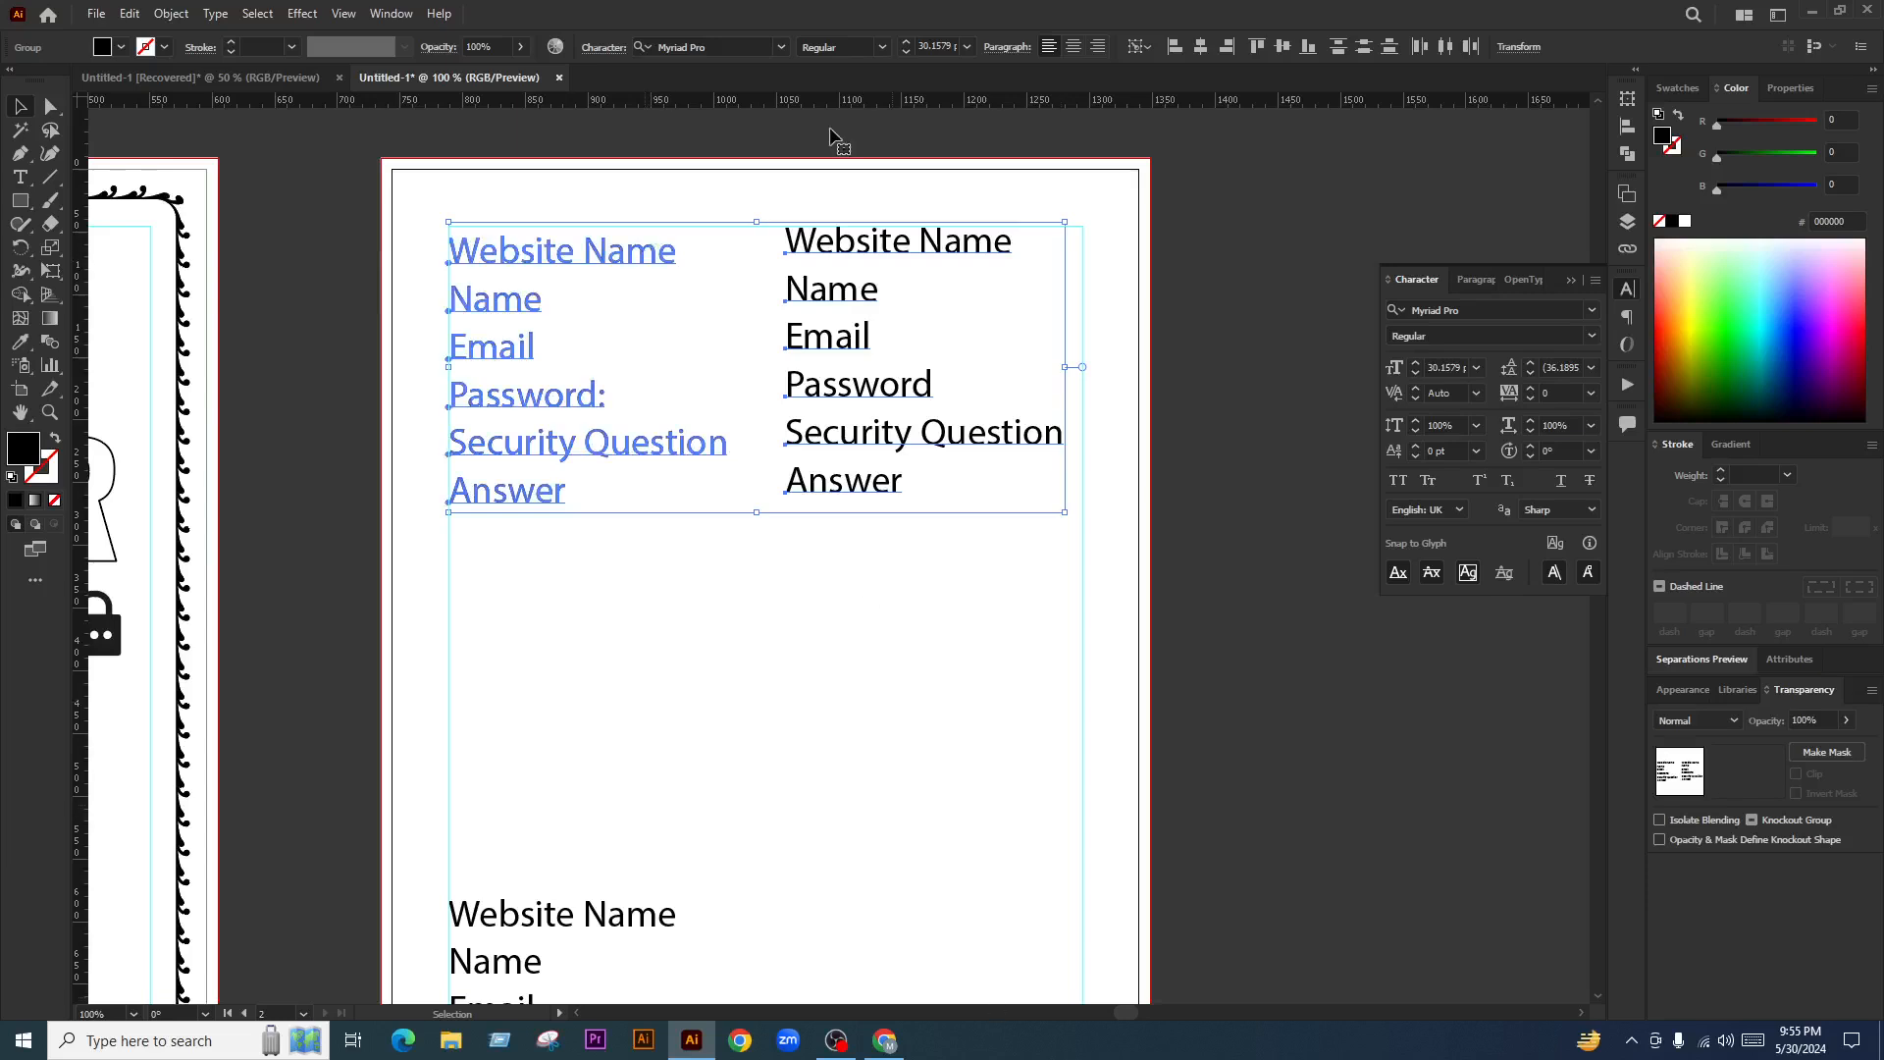
{"action": "left_click", "coordinate": [1285, 47]}
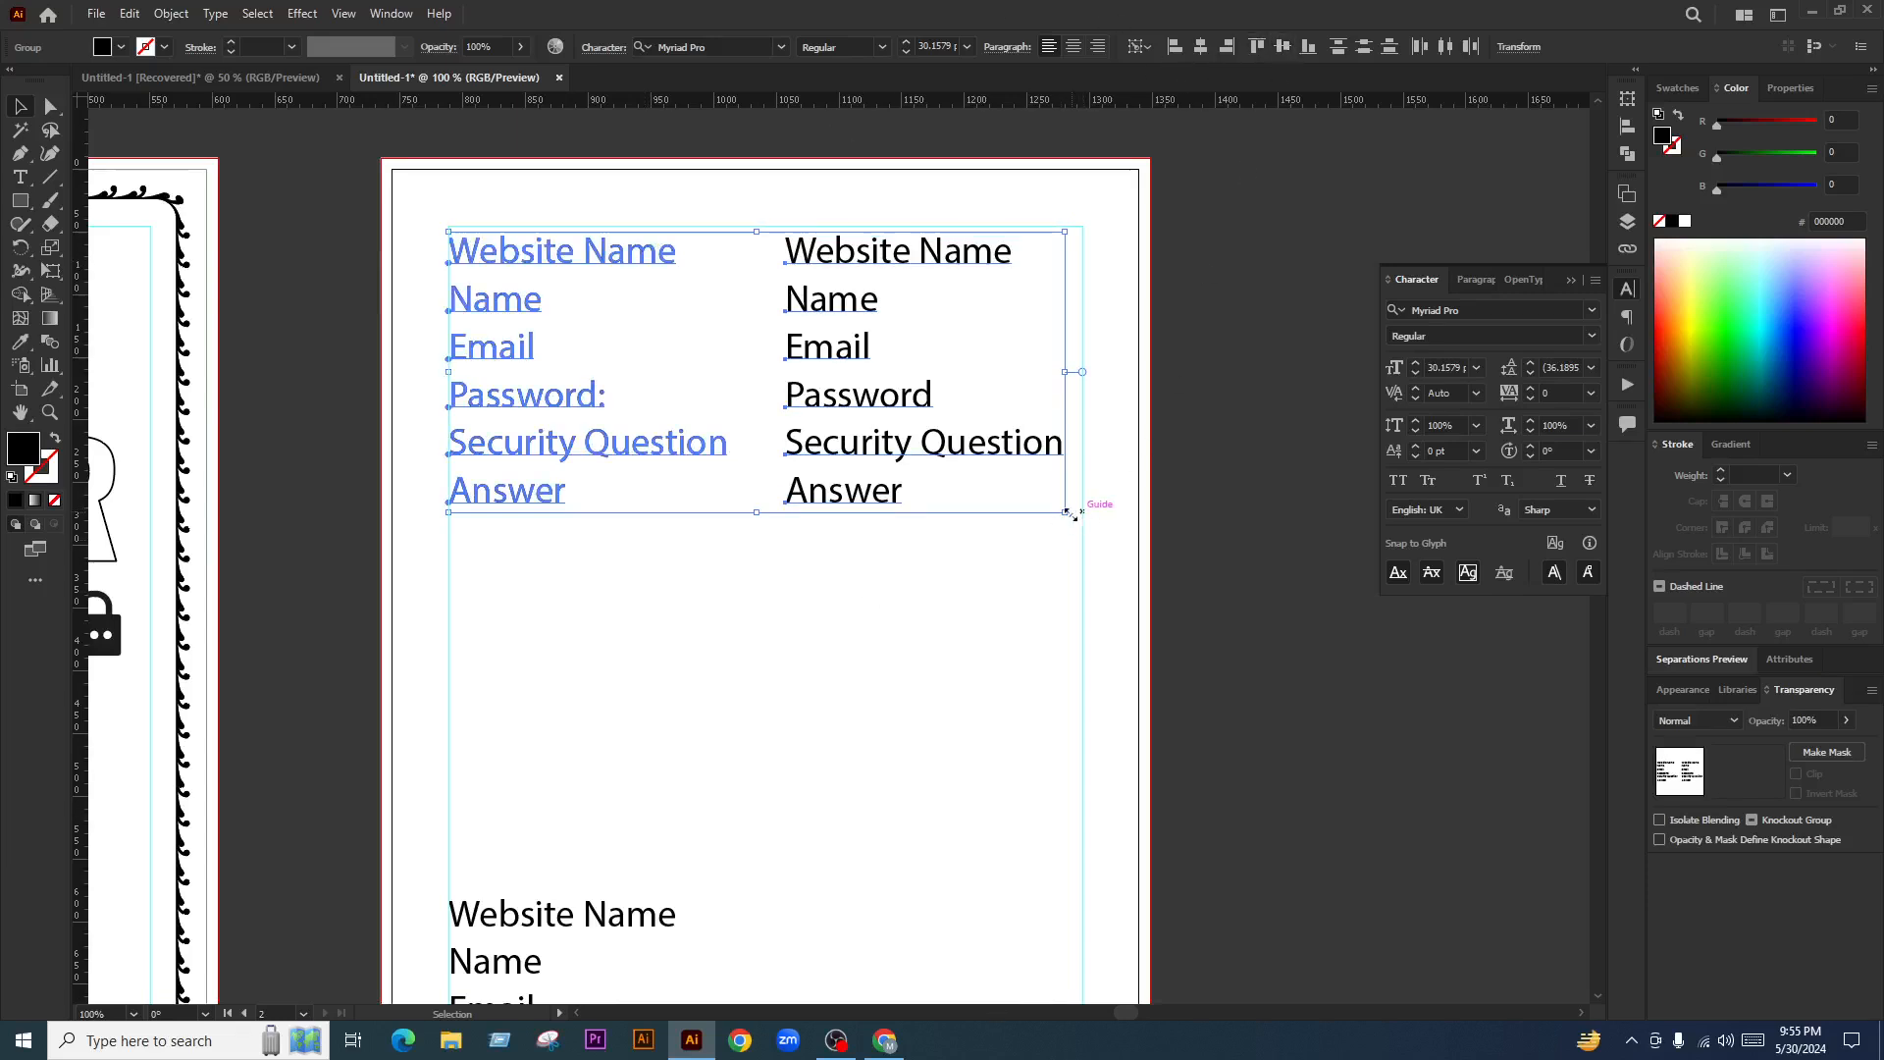
{"action": "left_click_drag", "start_coordinate": [1065, 511], "coordinate": [990, 509]}
{"action": "left_click", "coordinate": [916, 526]}
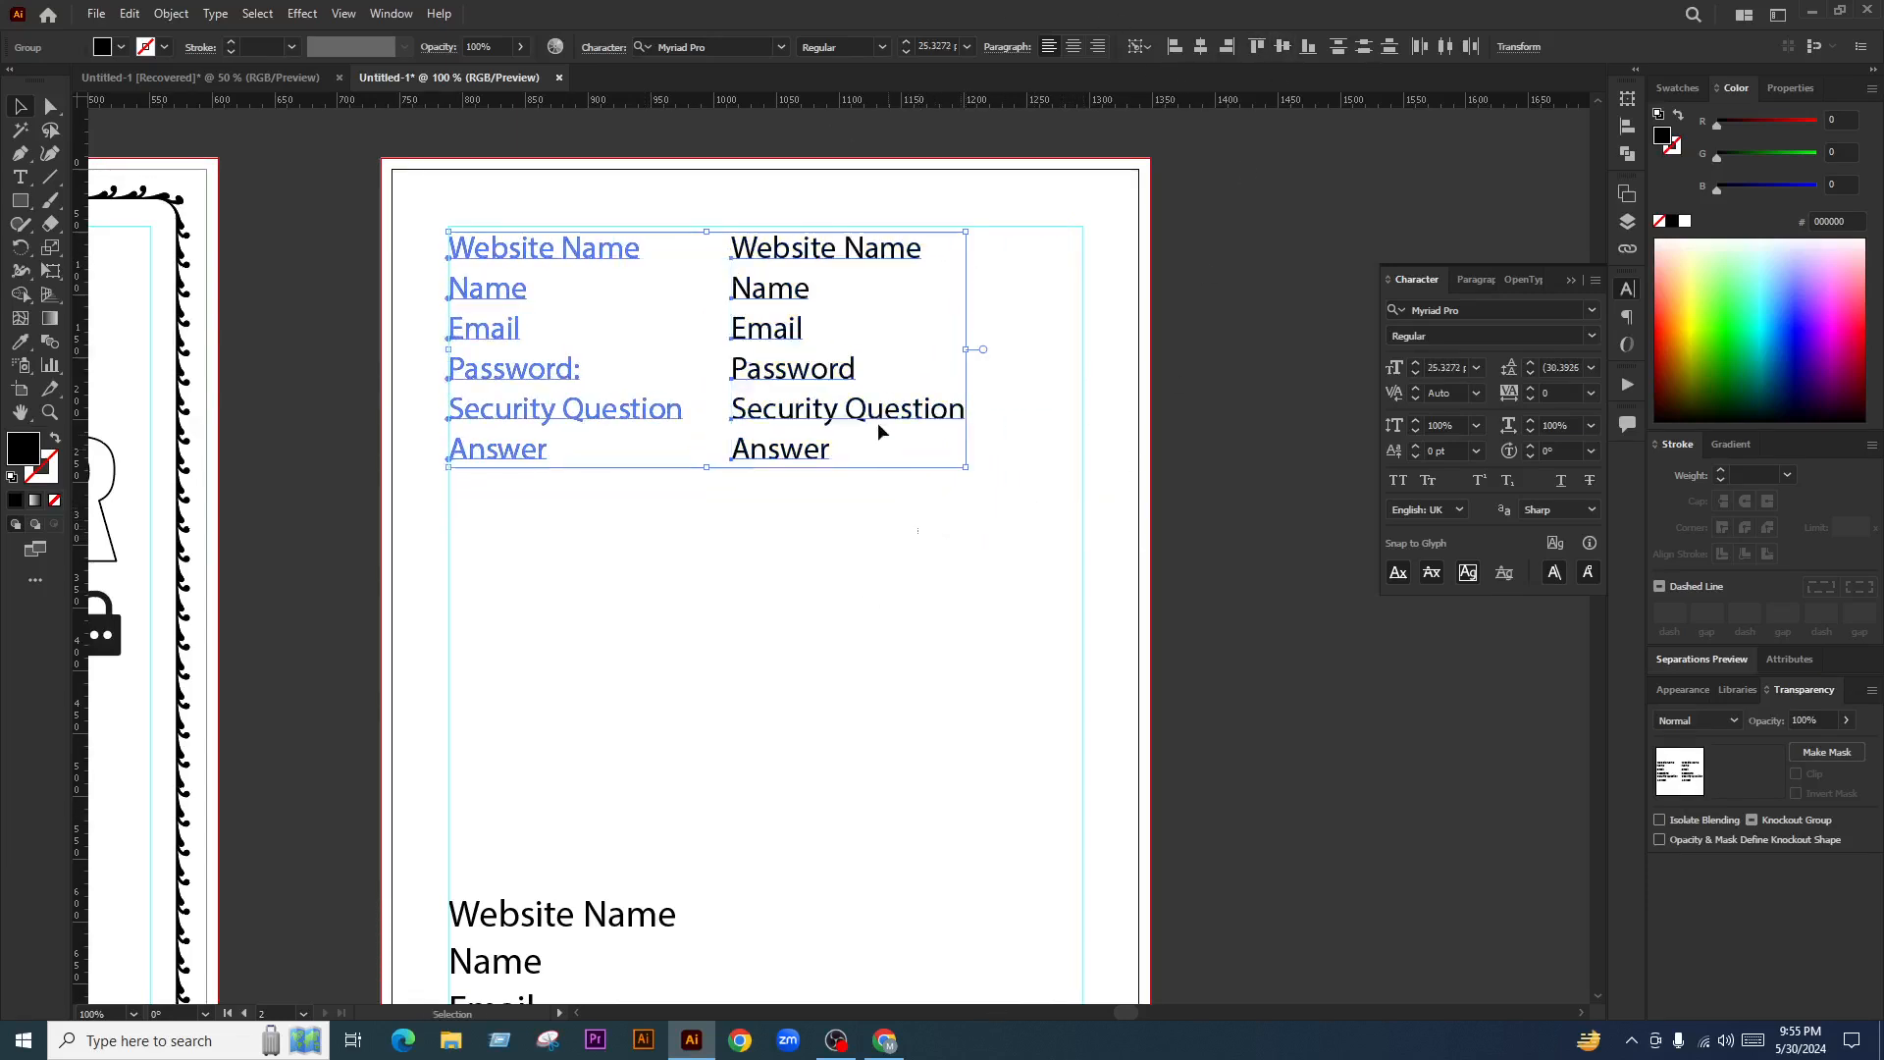
{"action": "mouse_move", "coordinate": [862, 408]}
{"action": "left_mouse_down"}
{"action": "mouse_move", "coordinate": [932, 407]}
{"action": "mouse_move", "coordinate": [884, 407]}
{"action": "left_mouse_up"}
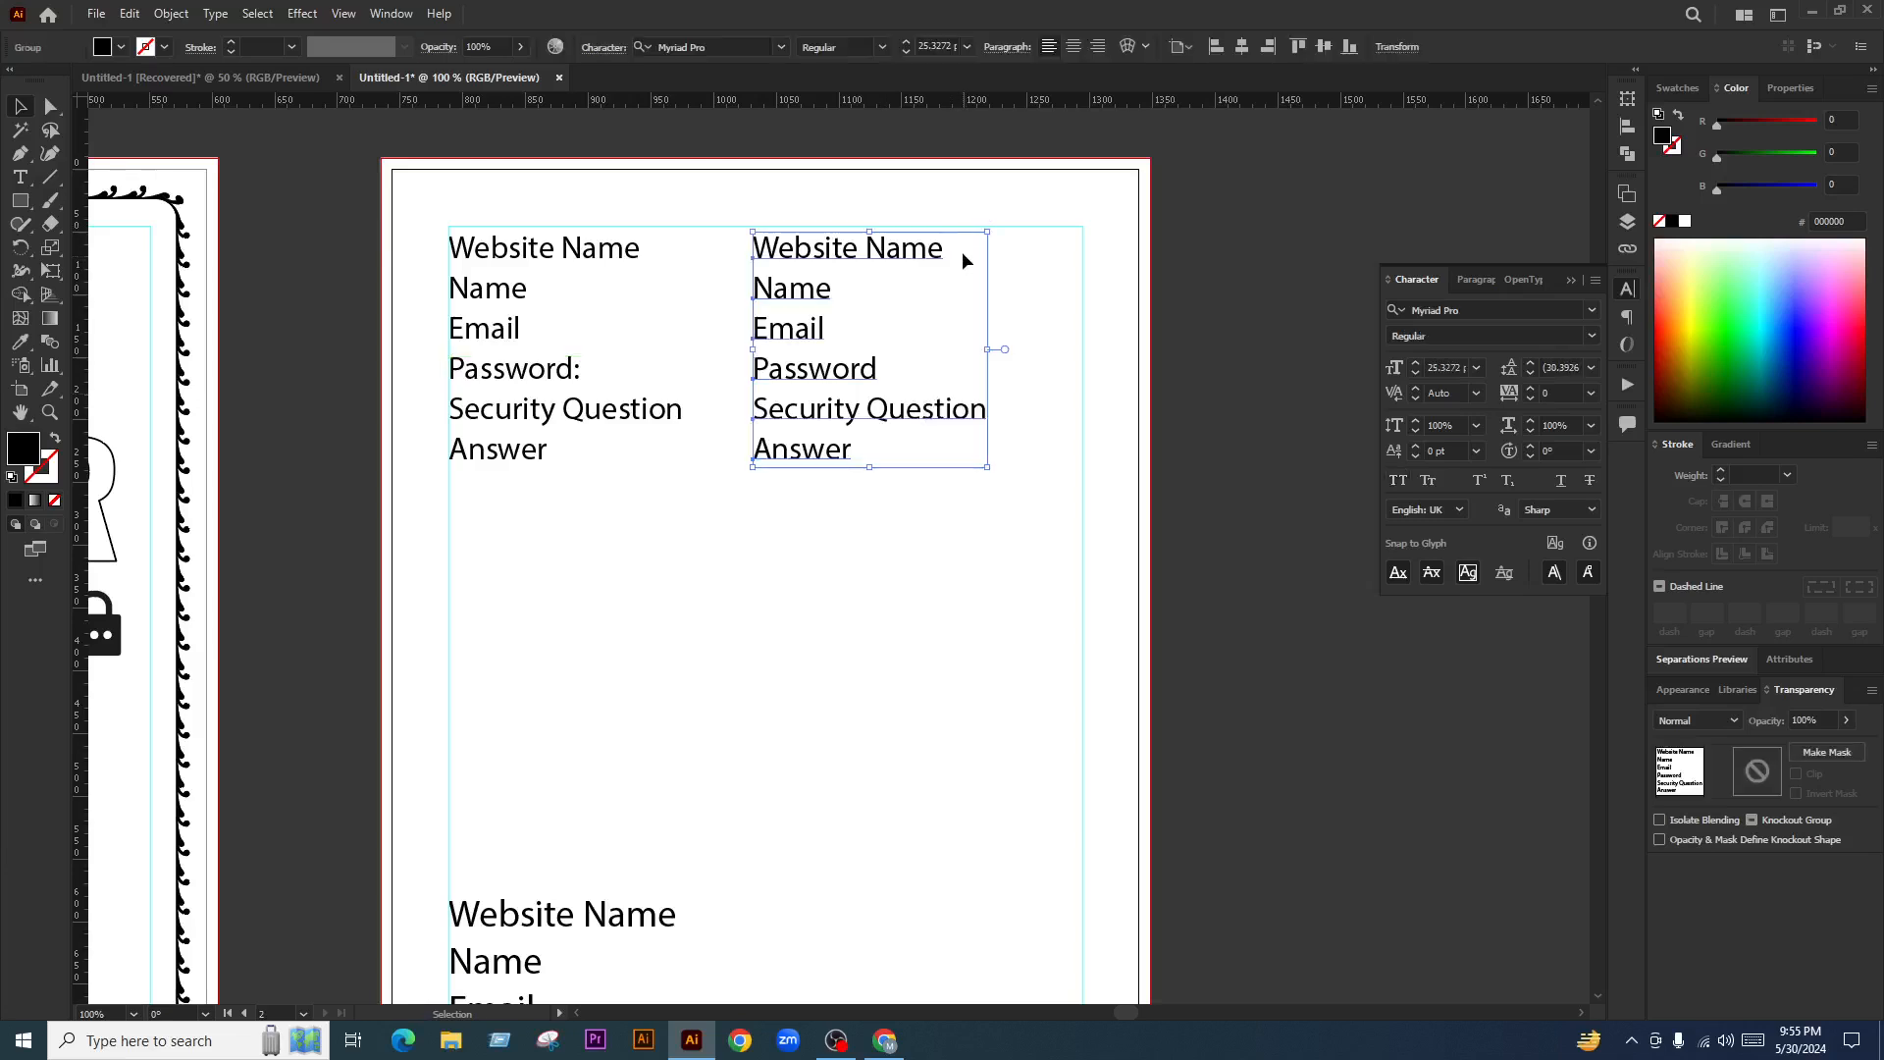
Shorten the right column's top label from 'Website Name' to 'Website'
{"action": "left_click", "coordinate": [1046, 260]}
{"action": "key", "text": "t"}
{"action": "left_click_drag", "start_coordinate": [864, 248], "coordinate": [1034, 252]}
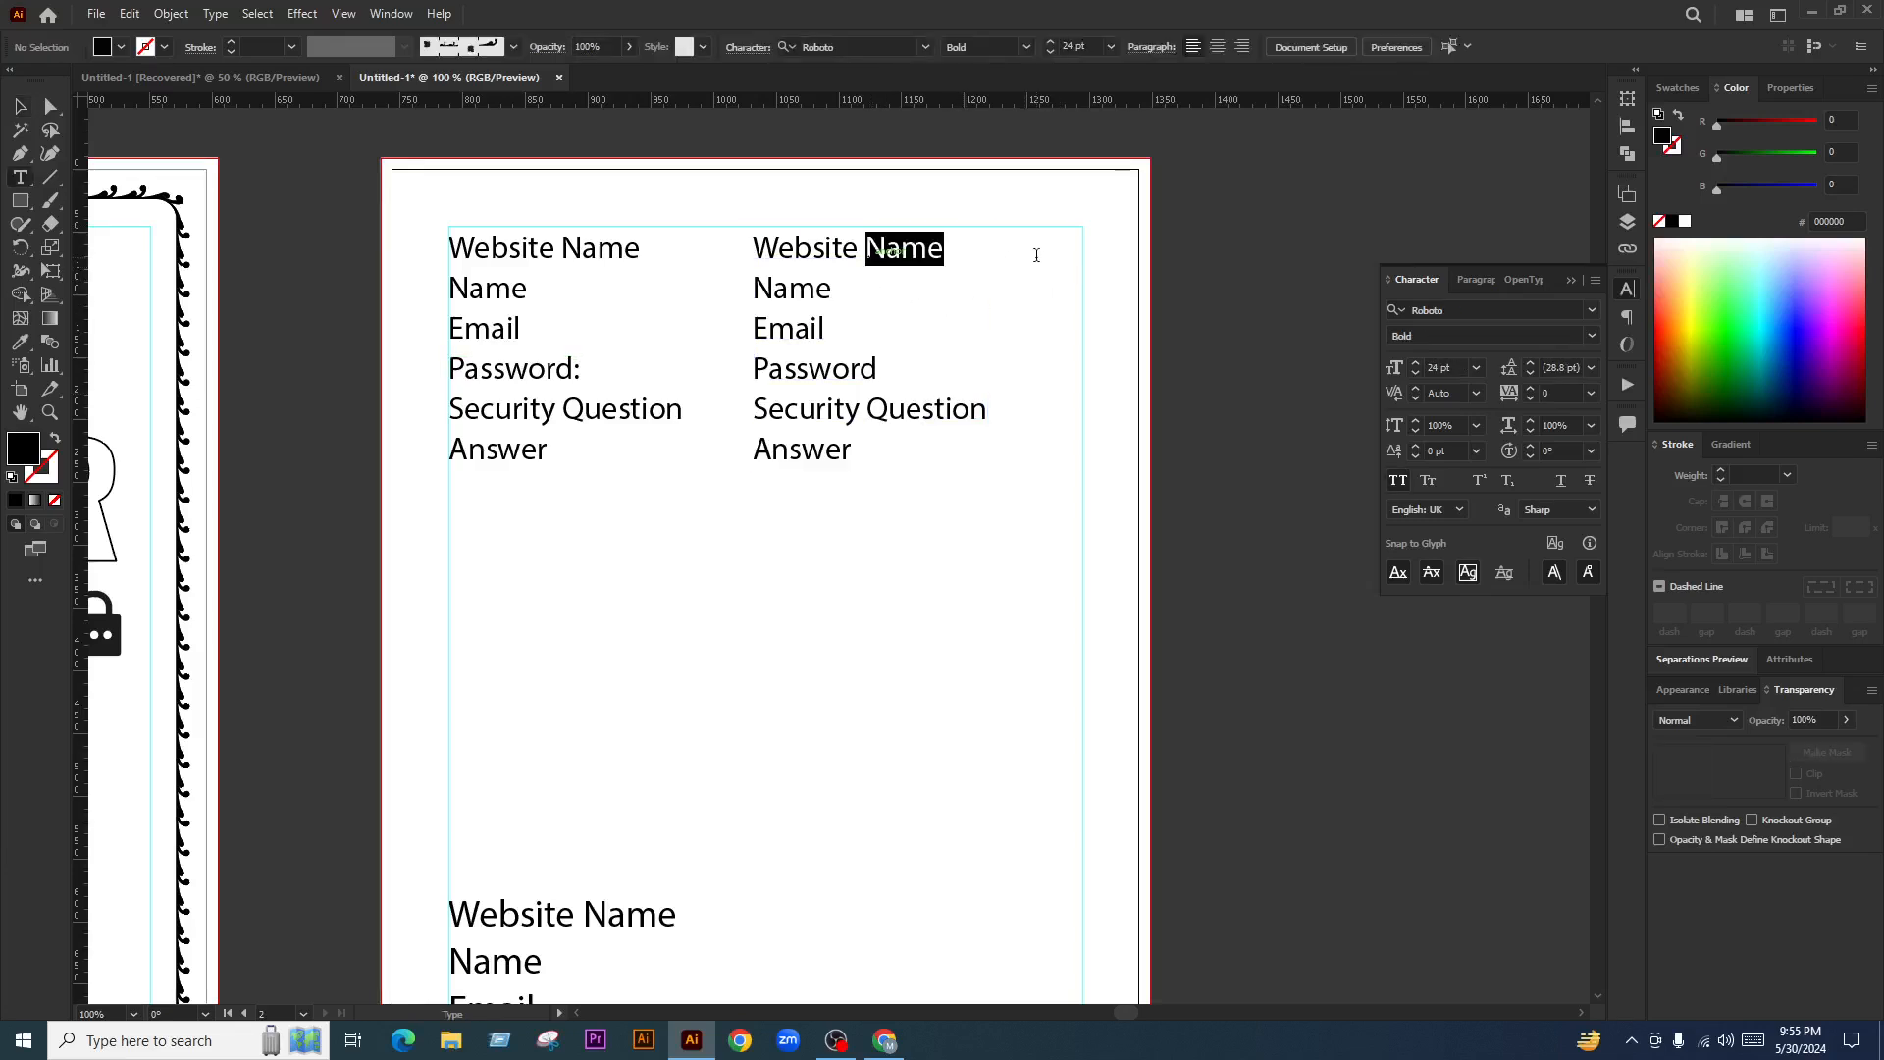
{"action": "key", "text": "BackSpace"}
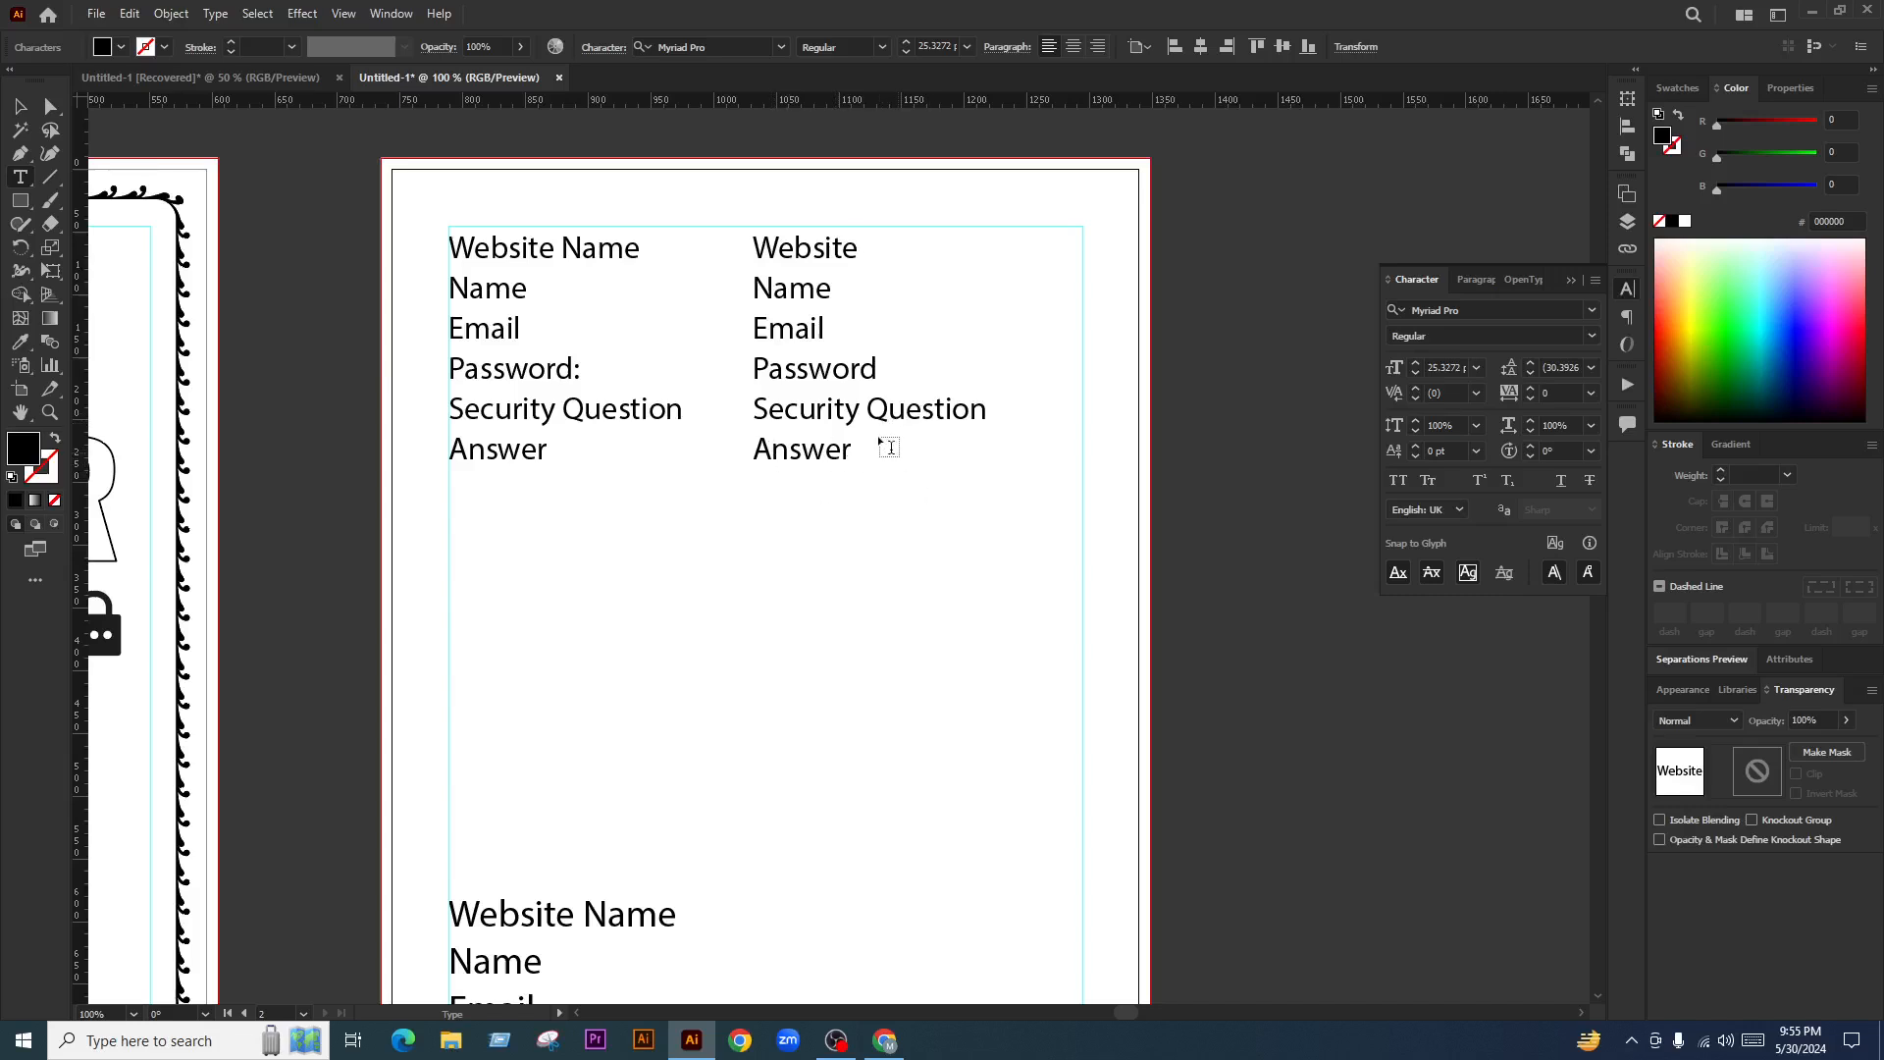
{"action": "left_click", "coordinate": [19, 107]}
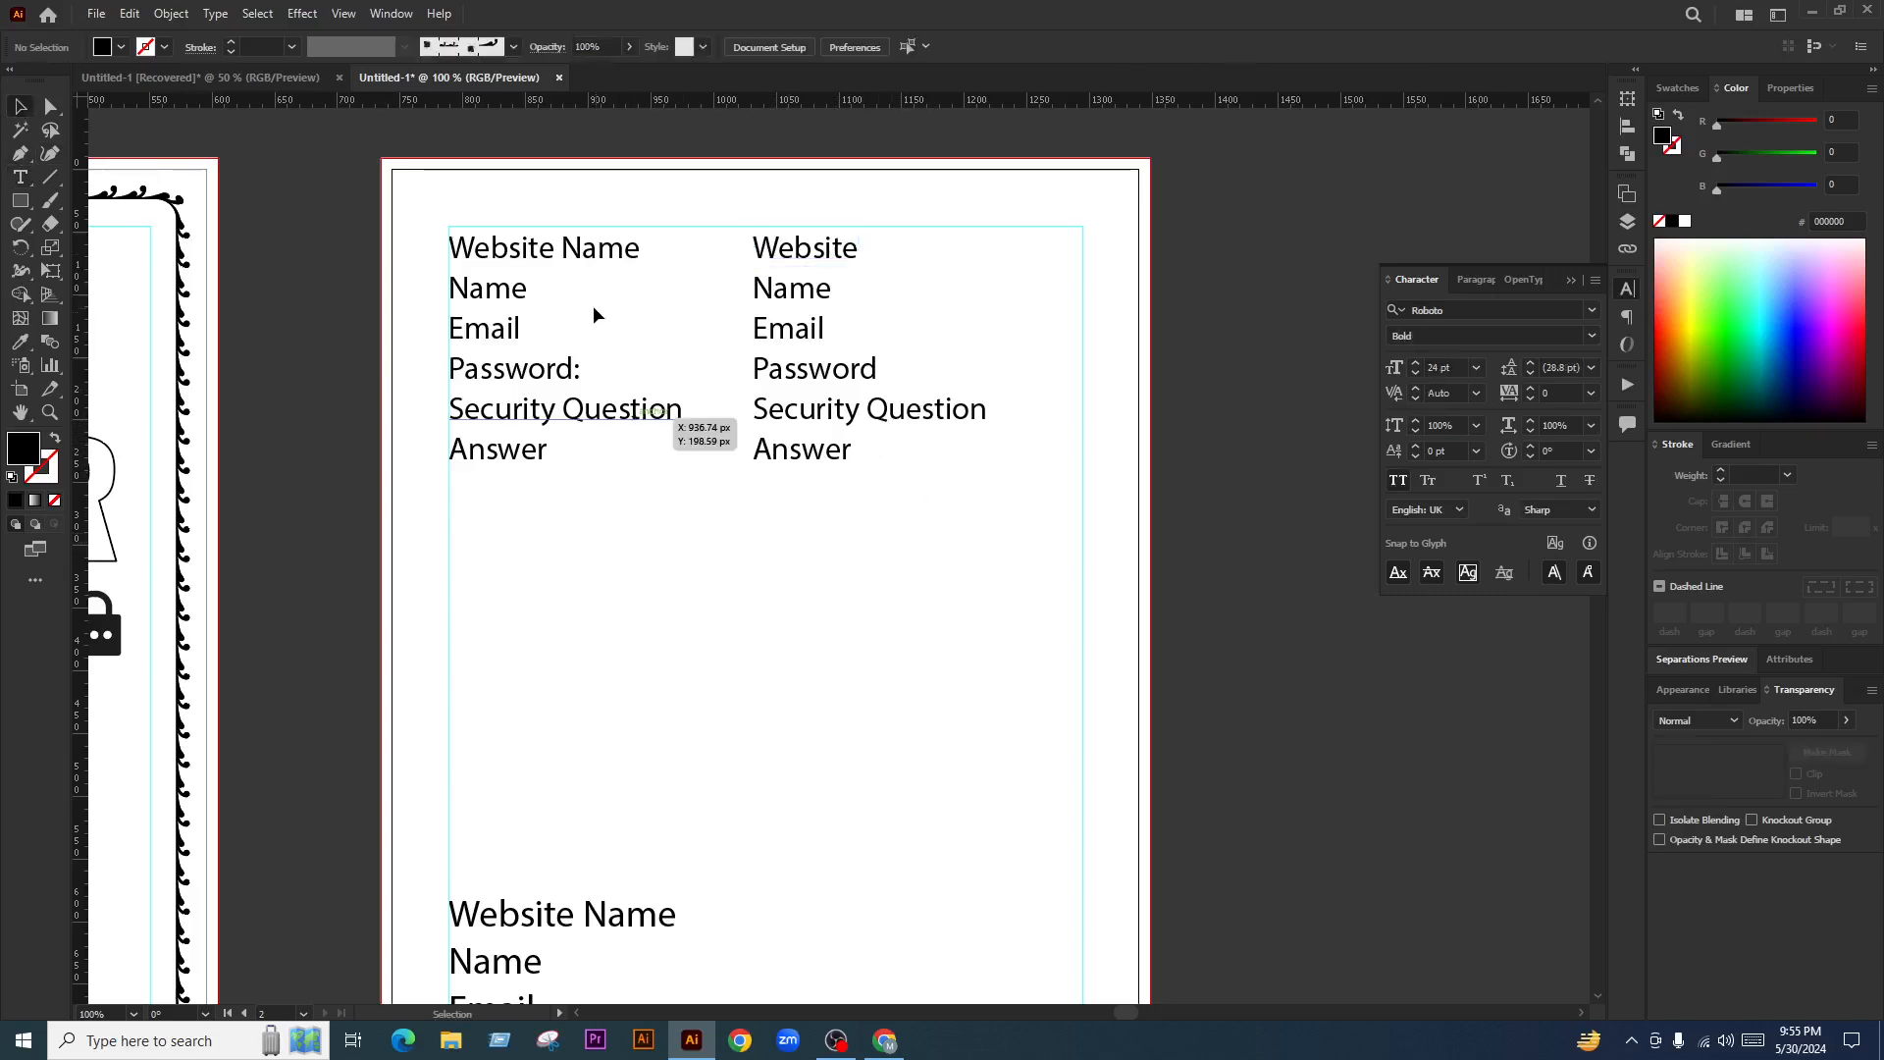
Delete the left column, move the right one into its place, shrink its font and align to the margin guides
{"action": "left_click", "coordinate": [543, 253]}
{"action": "key", "text": "Delete"}
{"action": "left_click_drag", "start_coordinate": [799, 327], "coordinate": [487, 328]}
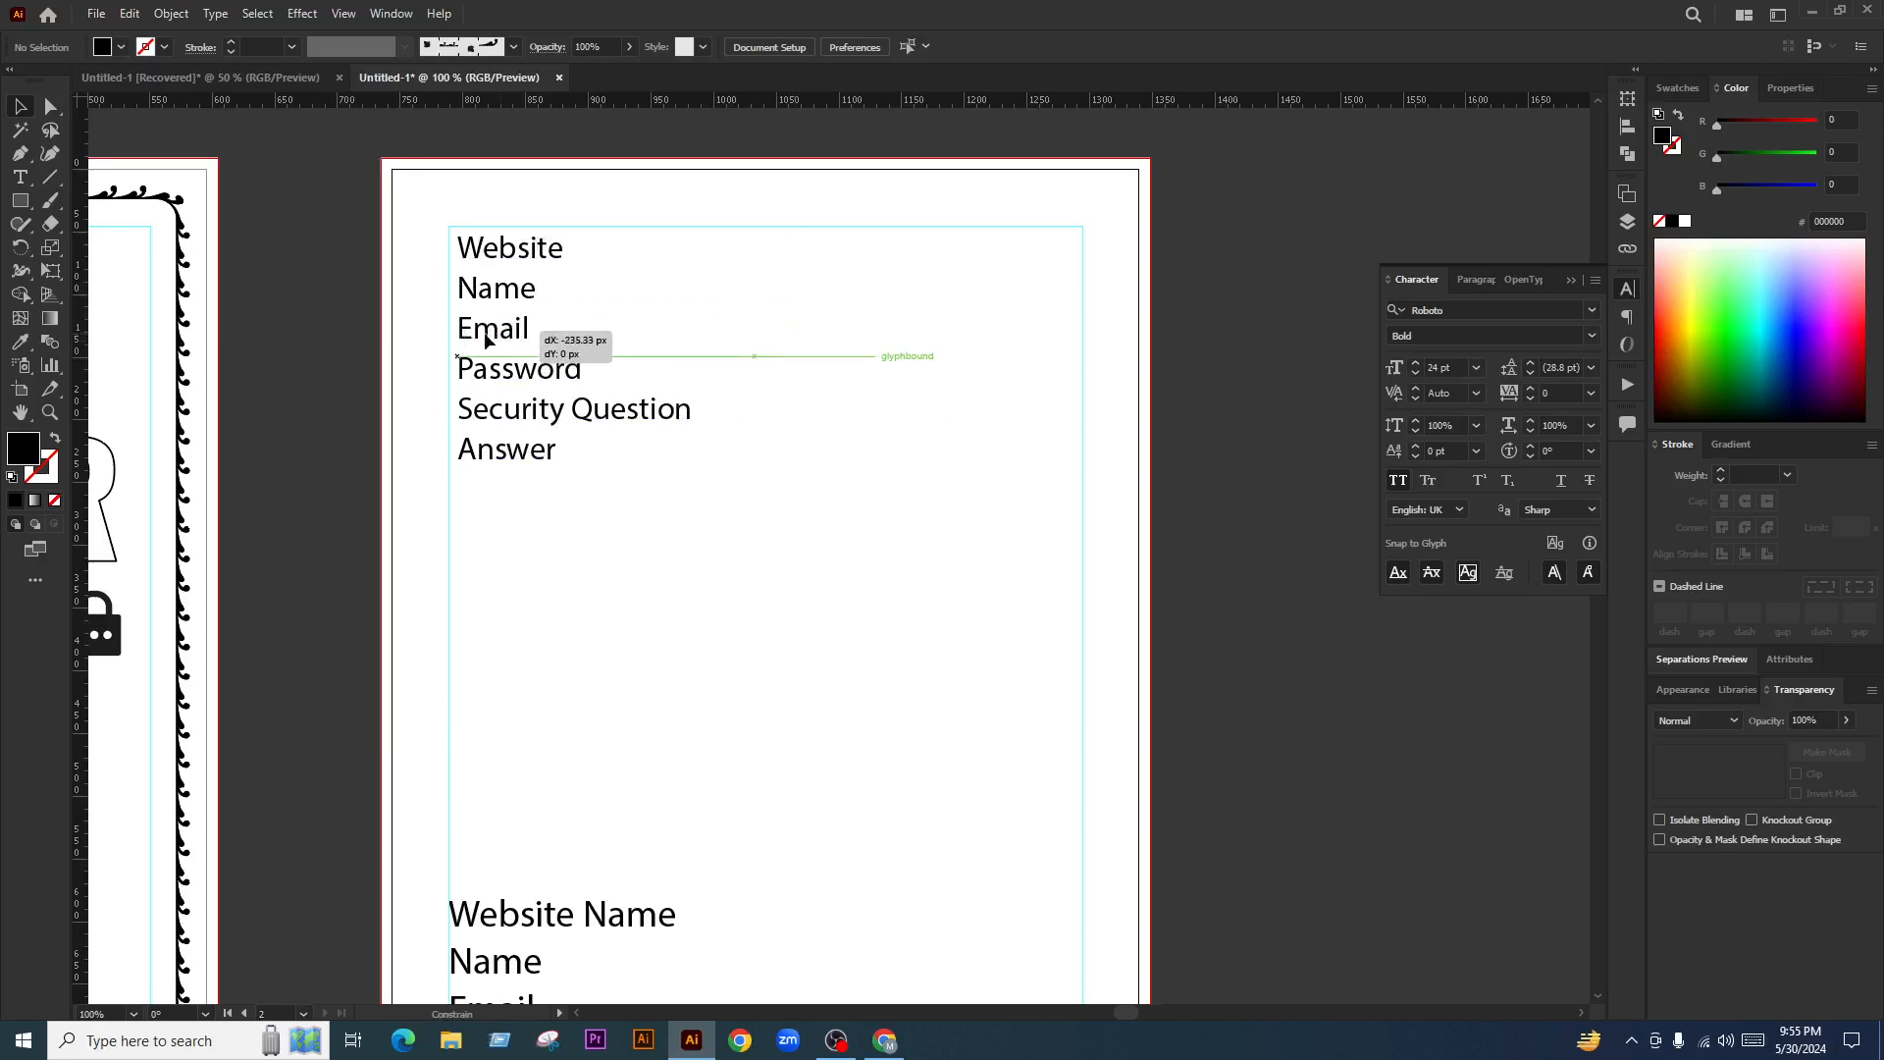
{"action": "left_click", "coordinate": [933, 46]}
{"action": "scroll", "coordinate": [937, 45], "scroll_direction": "down", "scroll_amount": 4}
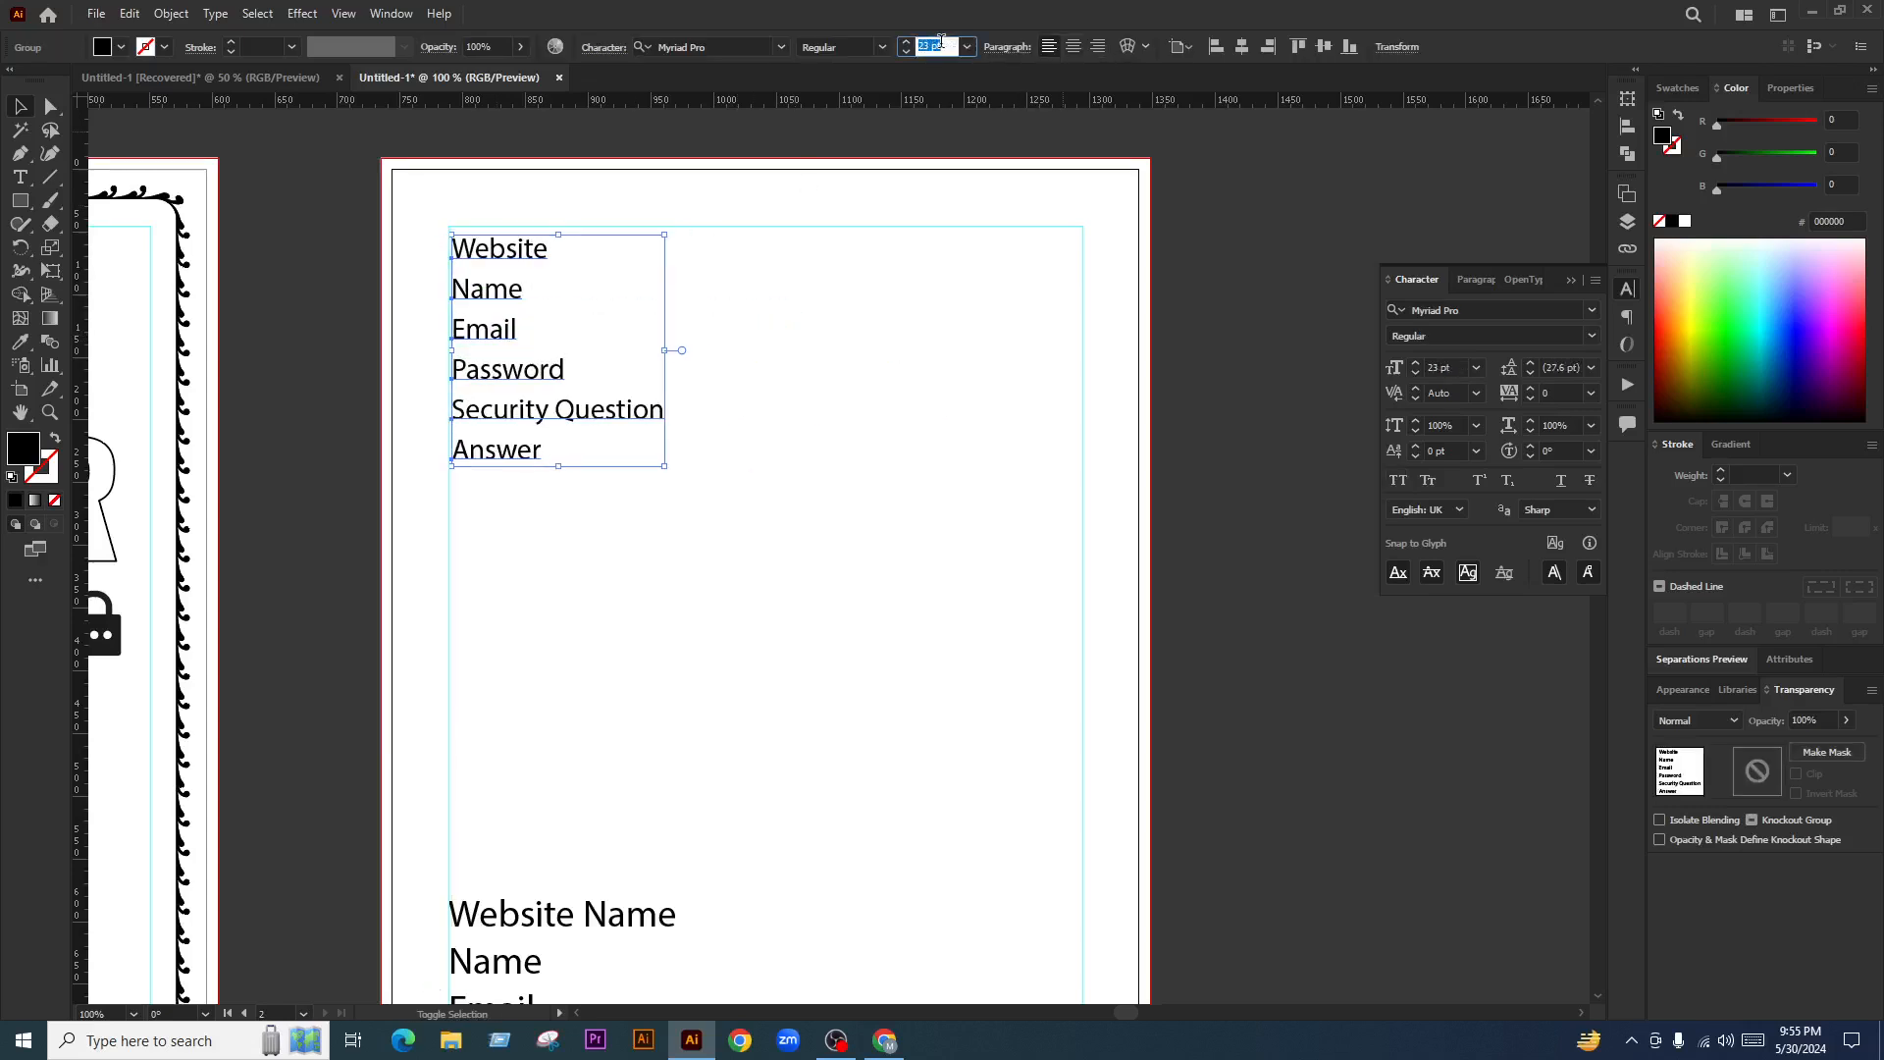
{"action": "scroll", "coordinate": [941, 45], "scroll_direction": "down", "scroll_amount": 1}
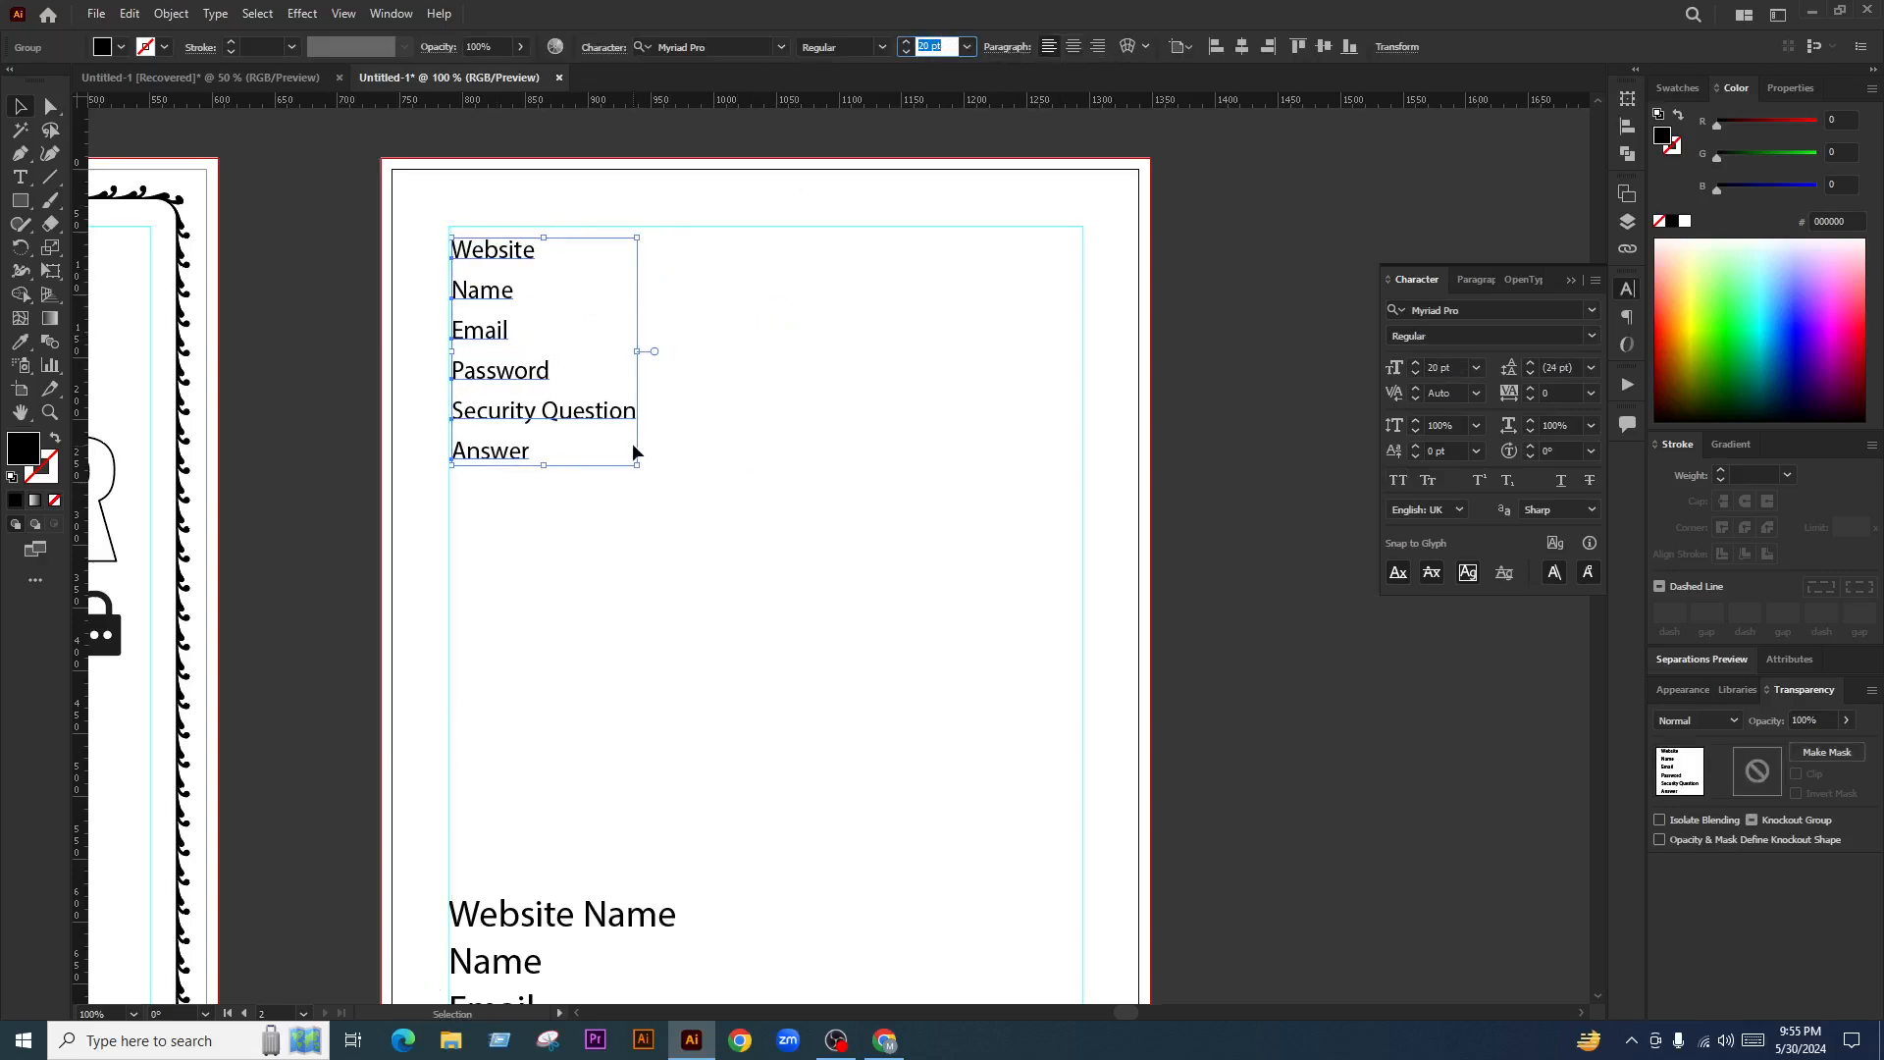
{"action": "left_click", "coordinate": [636, 450]}
{"action": "scroll", "coordinate": [490, 302], "scroll_direction": "up", "scroll_amount": 3}
{"action": "scroll", "coordinate": [490, 303], "scroll_direction": "up", "scroll_amount": 1}
{"action": "left_click_drag", "start_coordinate": [514, 268], "coordinate": [502, 206]}
Delete the duplicated right-hand copy and the leftover lower label list
{"action": "scroll", "coordinate": [508, 296], "scroll_direction": "down", "scroll_amount": 2}
{"action": "left_click", "coordinate": [662, 377]}
{"action": "scroll", "coordinate": [586, 363], "scroll_direction": "down", "scroll_amount": 2}
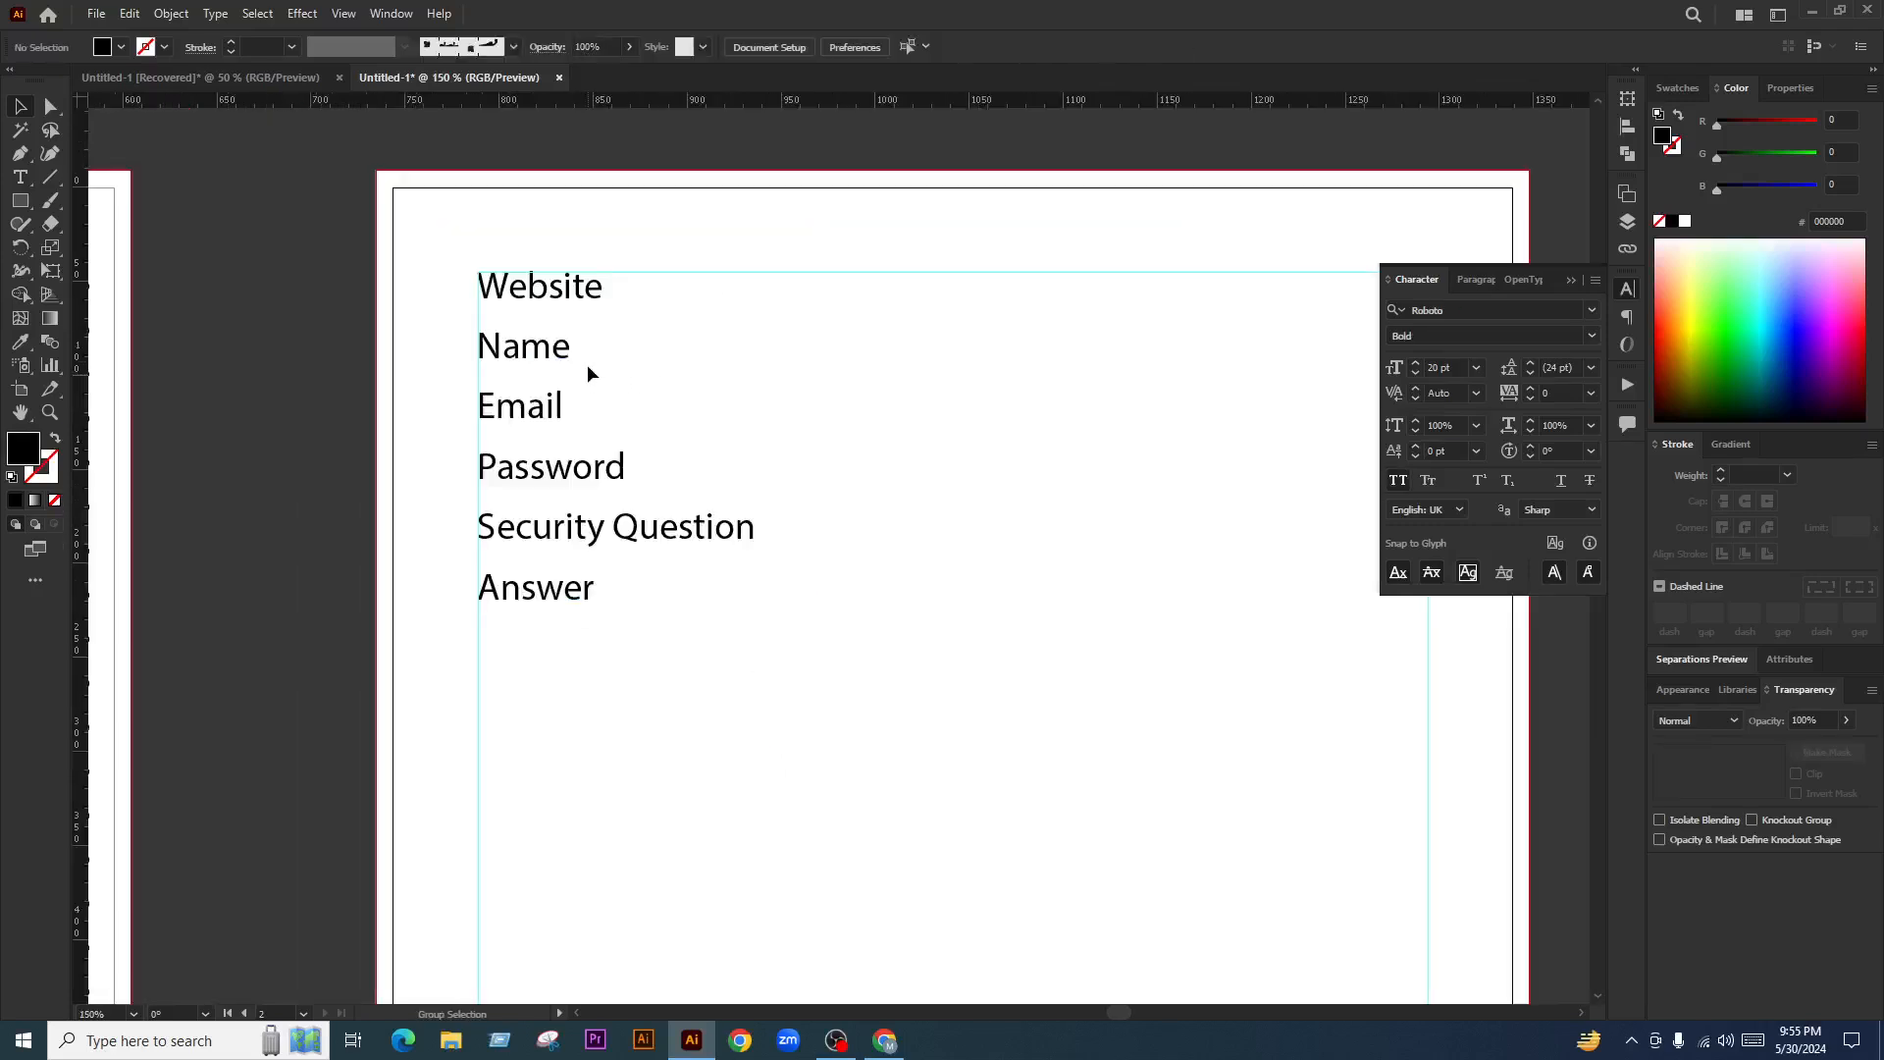
{"action": "scroll", "coordinate": [704, 335], "scroll_direction": "up", "scroll_amount": 1}
{"action": "left_click_drag", "start_coordinate": [429, 351], "coordinate": [950, 383]}
{"action": "left_click", "coordinate": [1210, 530]}
{"action": "scroll", "coordinate": [883, 502], "scroll_direction": "down", "scroll_amount": 1}
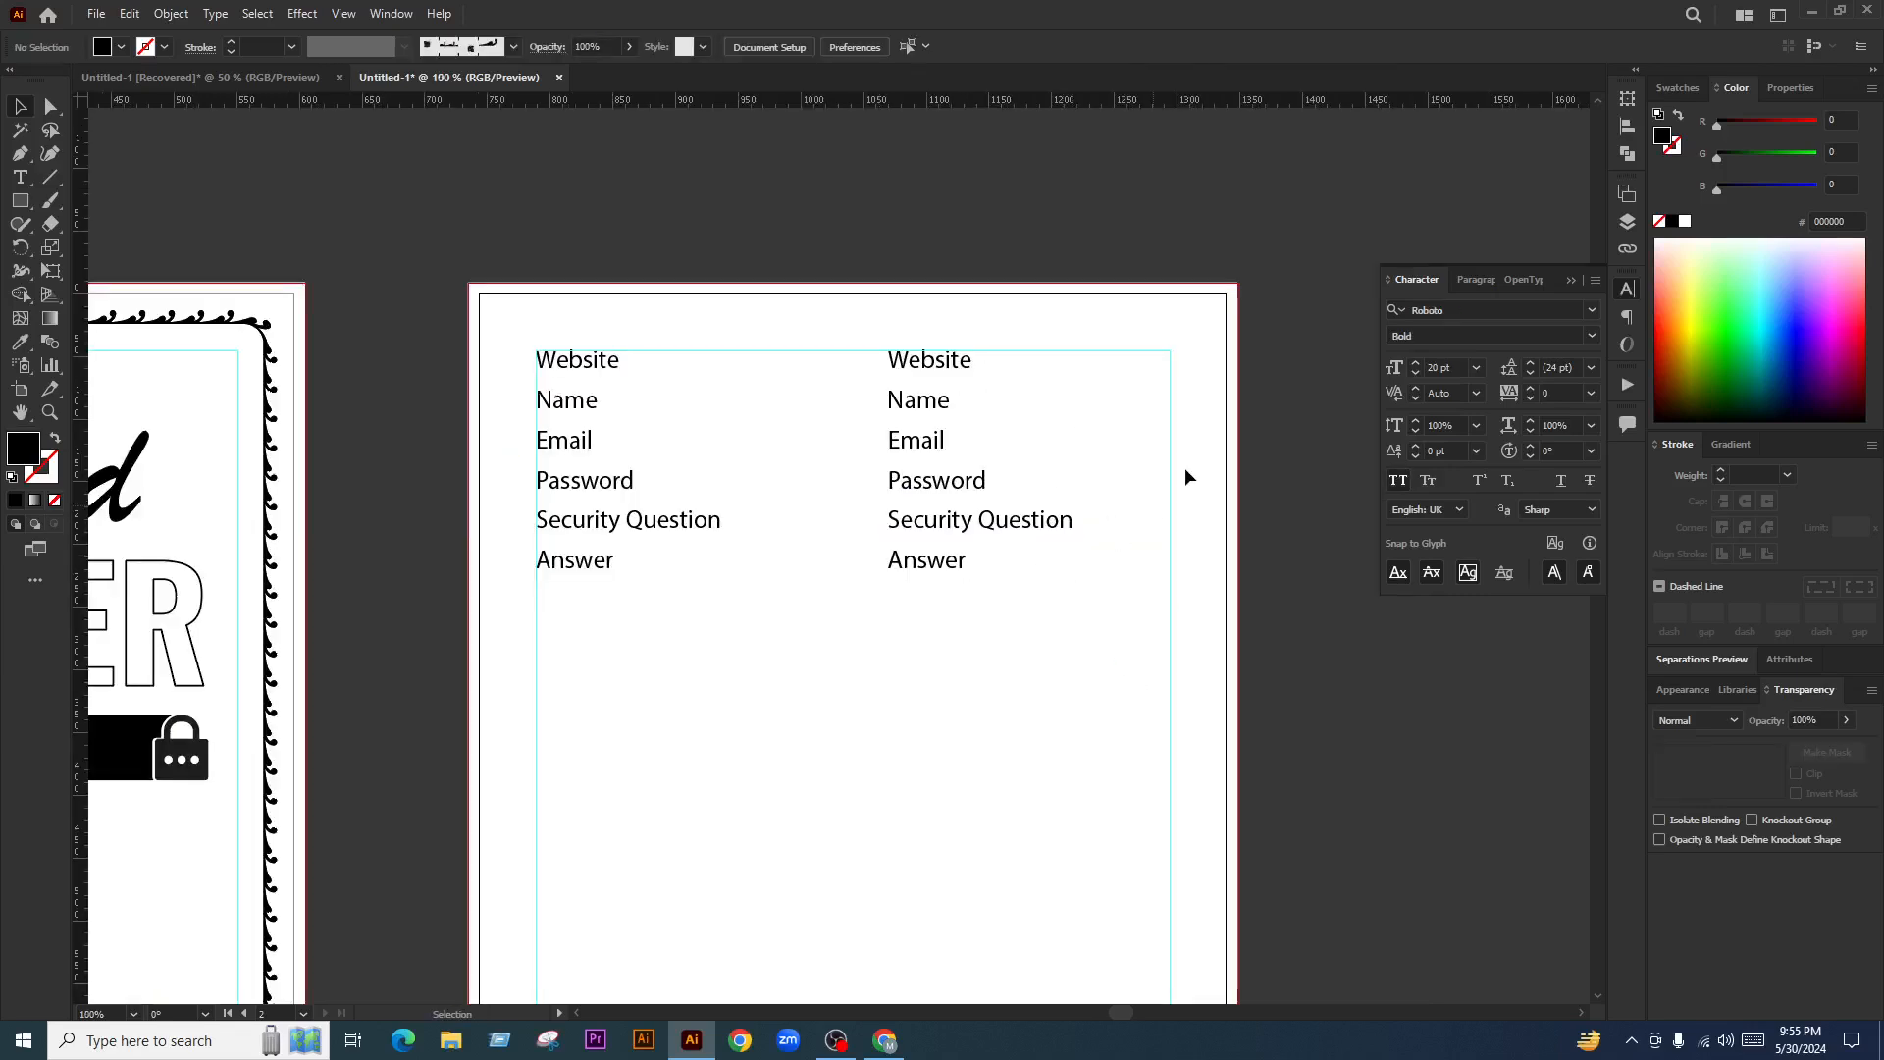
{"action": "left_click_drag", "start_coordinate": [1145, 365], "coordinate": [958, 579]}
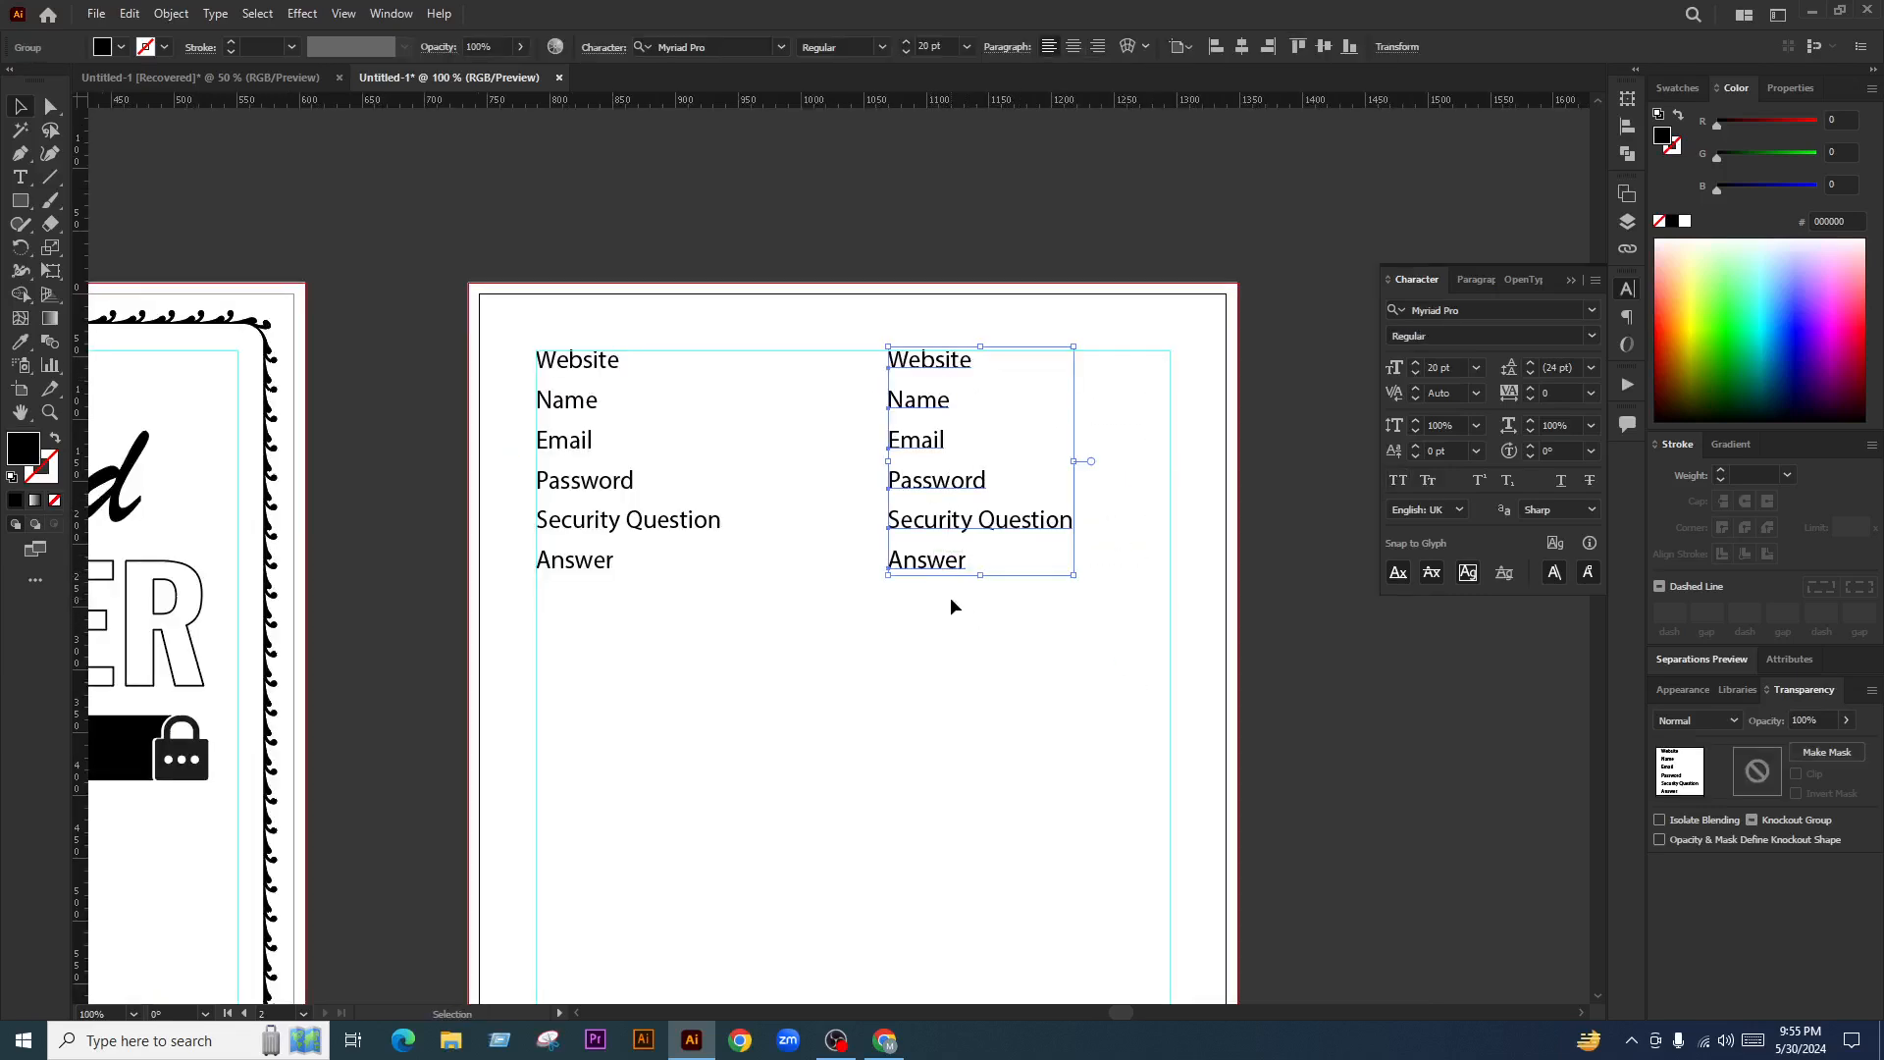
{"action": "scroll", "coordinate": [981, 551], "scroll_direction": "up", "scroll_amount": 1}
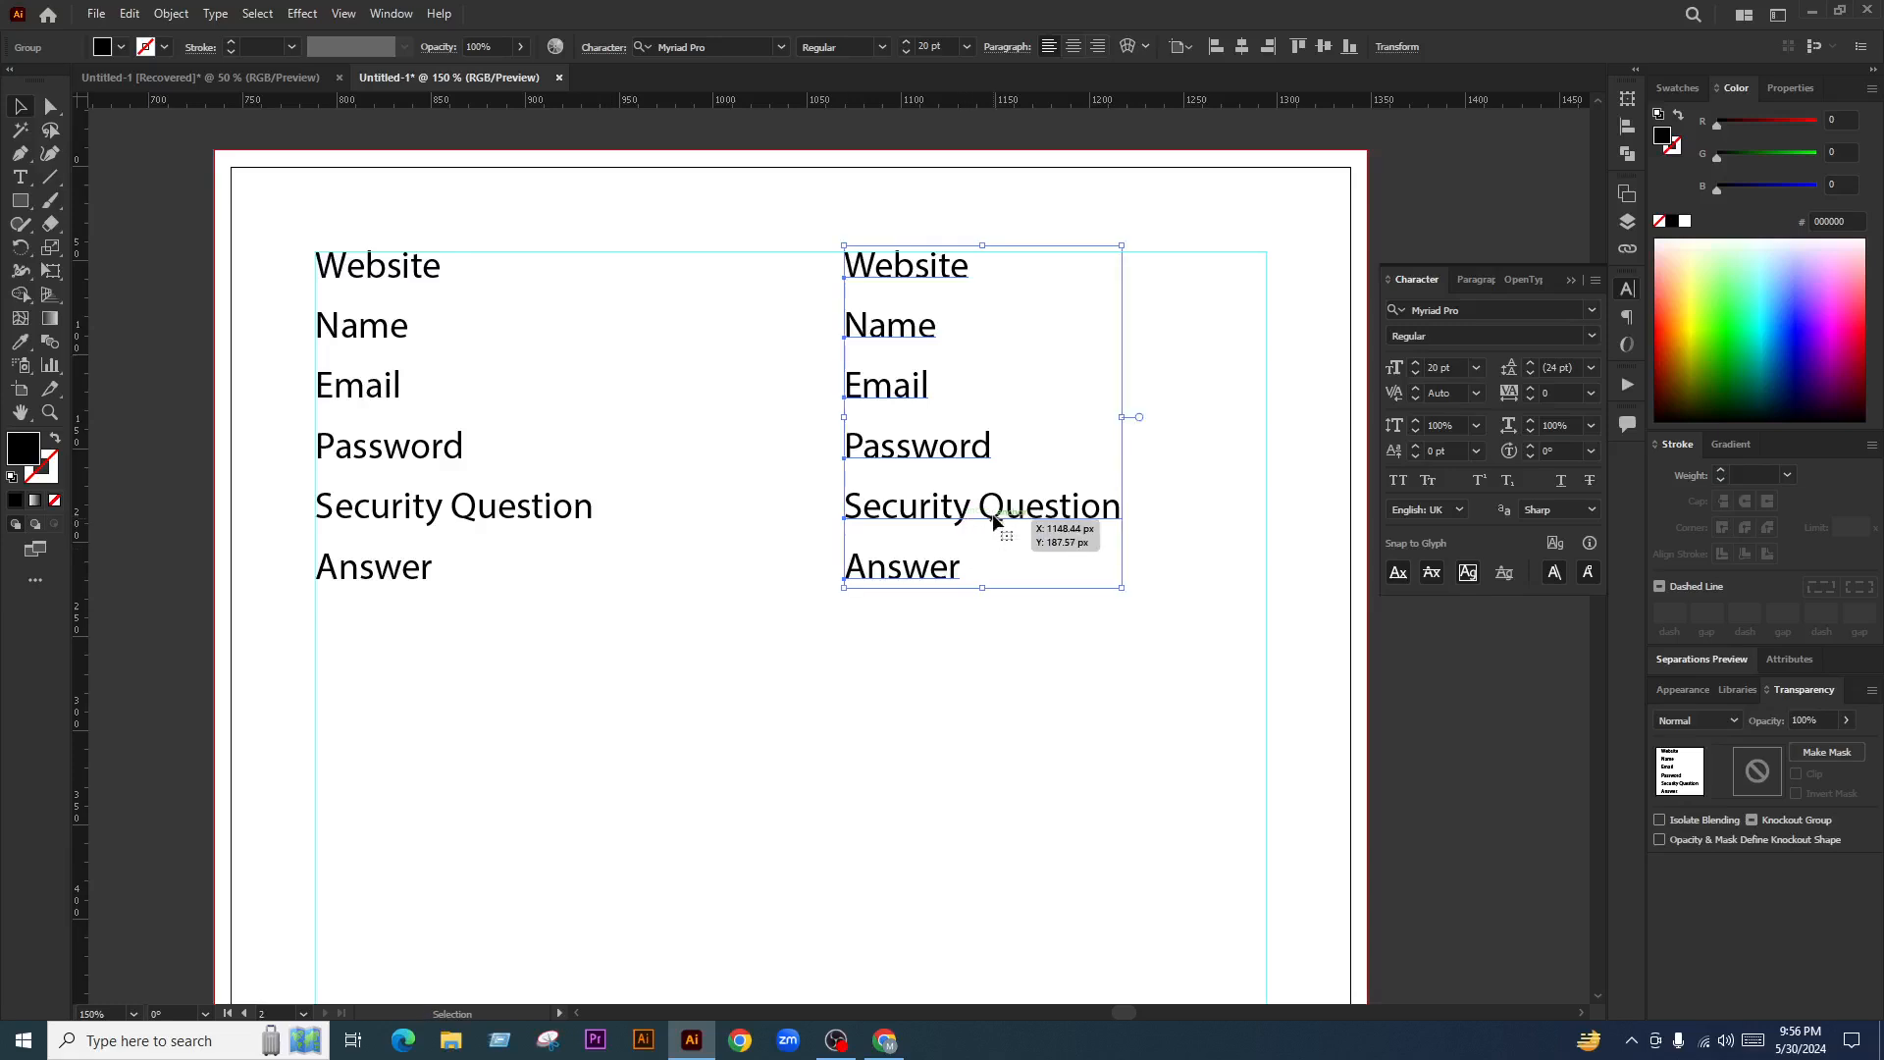
{"action": "key", "text": "Delete"}
{"action": "left_click", "coordinate": [996, 605]}
{"action": "scroll", "coordinate": [844, 324], "scroll_direction": "down", "scroll_amount": 2}
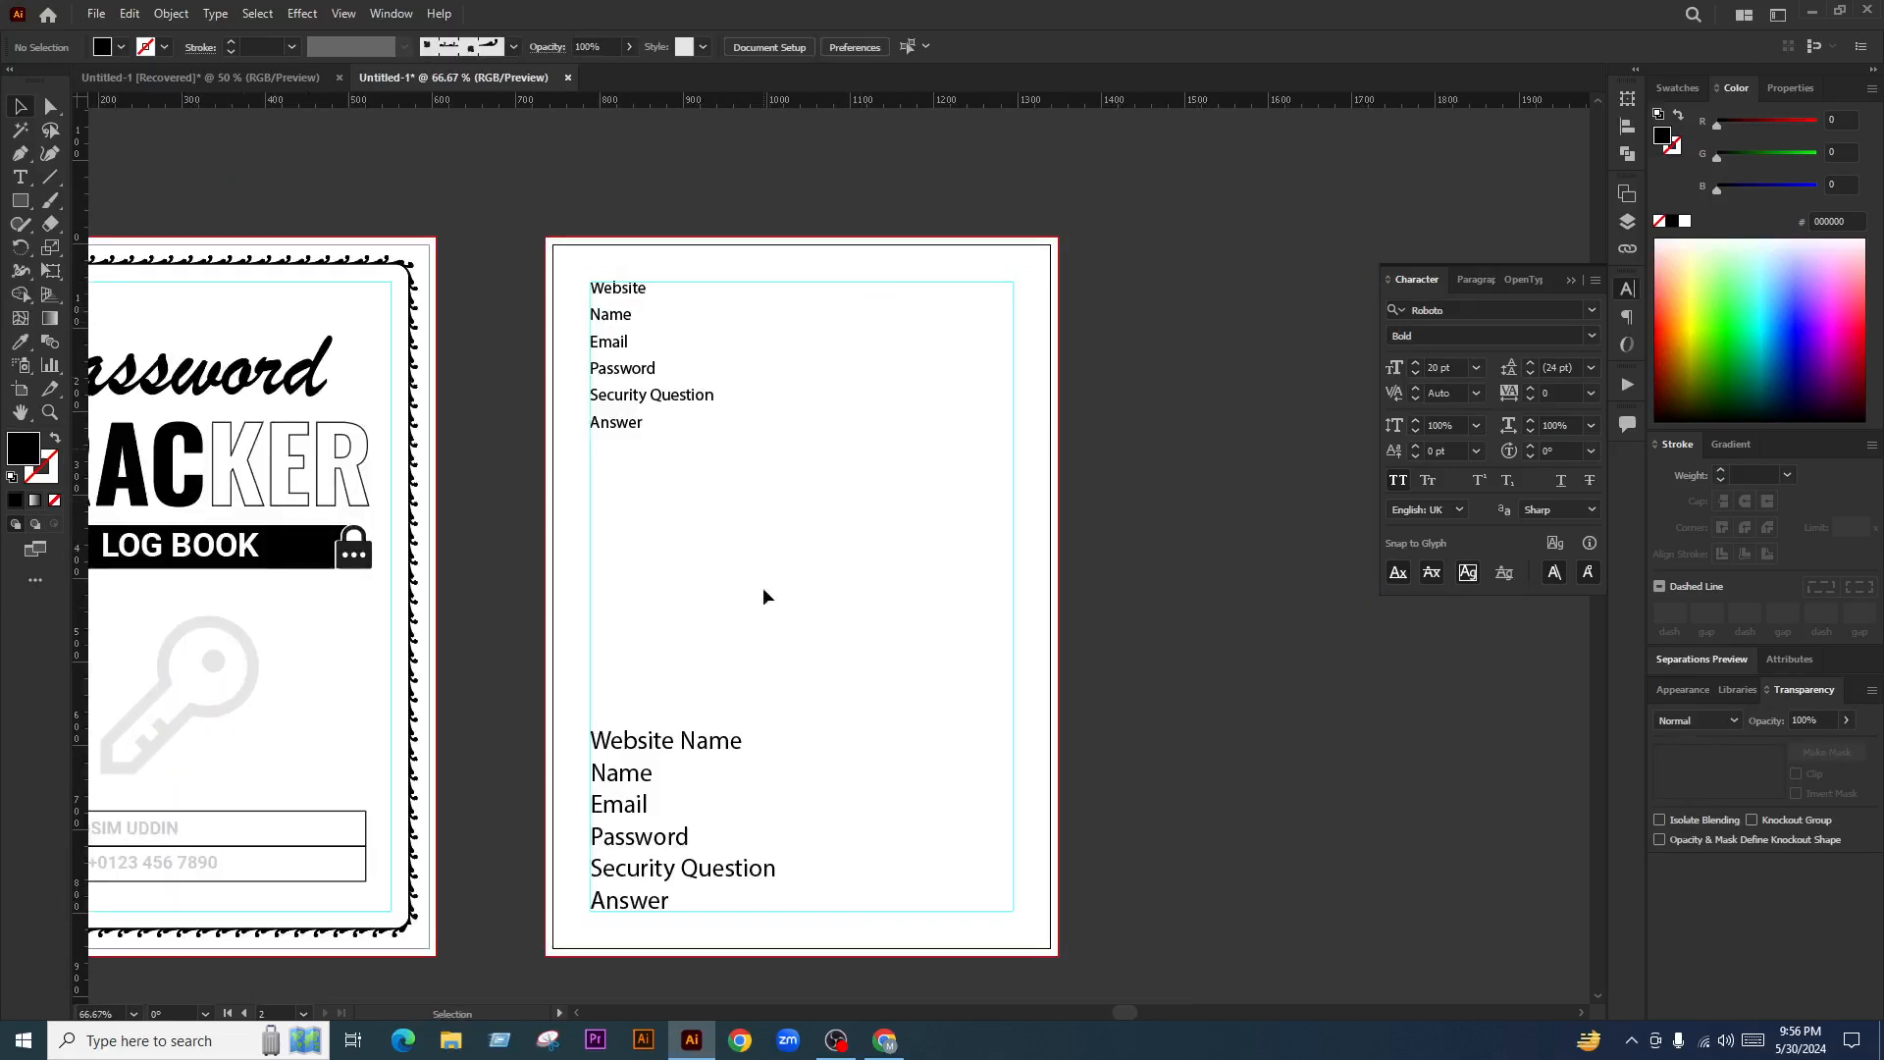
{"action": "left_click", "coordinate": [667, 868]}
{"action": "key", "text": "Delete"}
Set the remaining label list's font size to 24 pt
{"action": "left_click", "coordinate": [673, 400]}
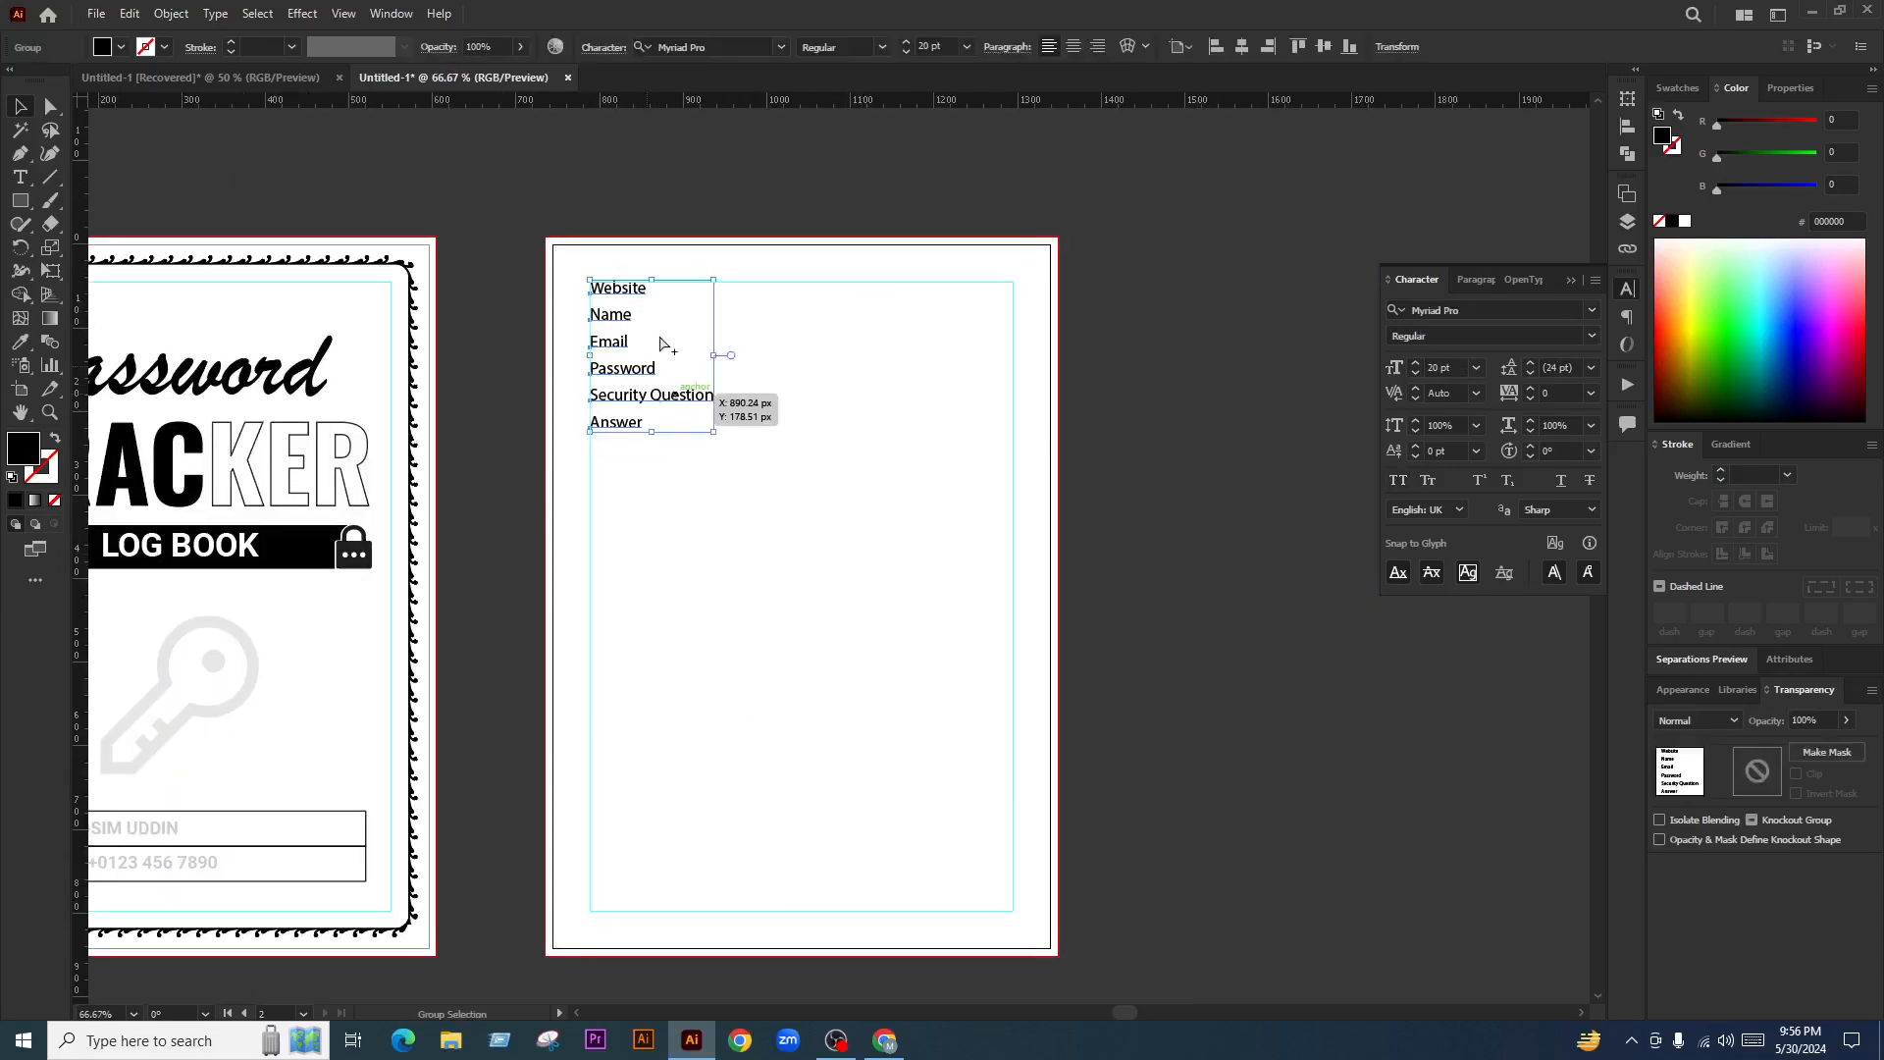
{"action": "key", "text": "ctrl+1"}
{"action": "left_click", "coordinate": [937, 43]}
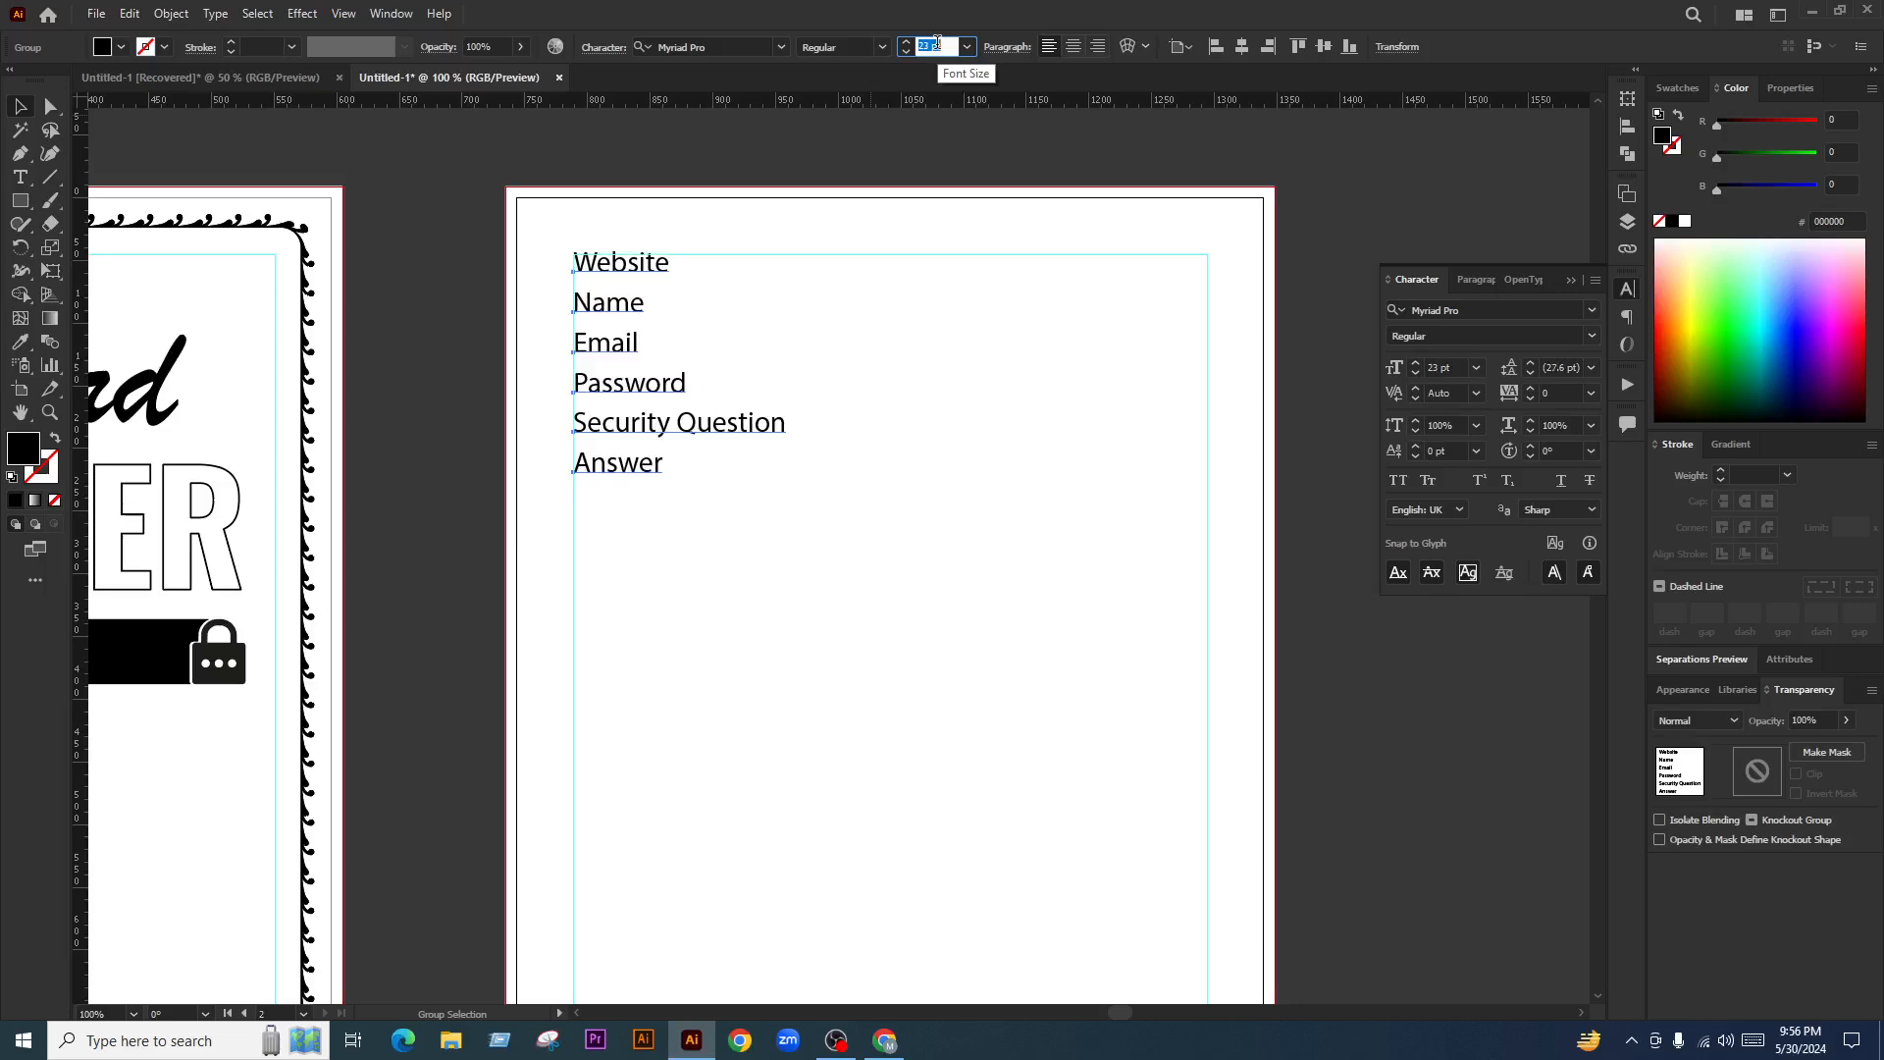
{"action": "left_click", "coordinate": [896, 387]}
Move the label list down toward the middle of the page
{"action": "scroll", "coordinate": [640, 270], "scroll_direction": "up", "scroll_amount": 1}
{"action": "left_click_drag", "start_coordinate": [640, 270], "coordinate": [693, 558]}
{"action": "scroll", "coordinate": [723, 392], "scroll_direction": "down", "scroll_amount": 3}
{"action": "left_click", "coordinate": [724, 397]}
{"action": "scroll", "coordinate": [728, 442], "scroll_direction": "up", "scroll_amount": 1}
{"action": "left_click", "coordinate": [717, 472]}
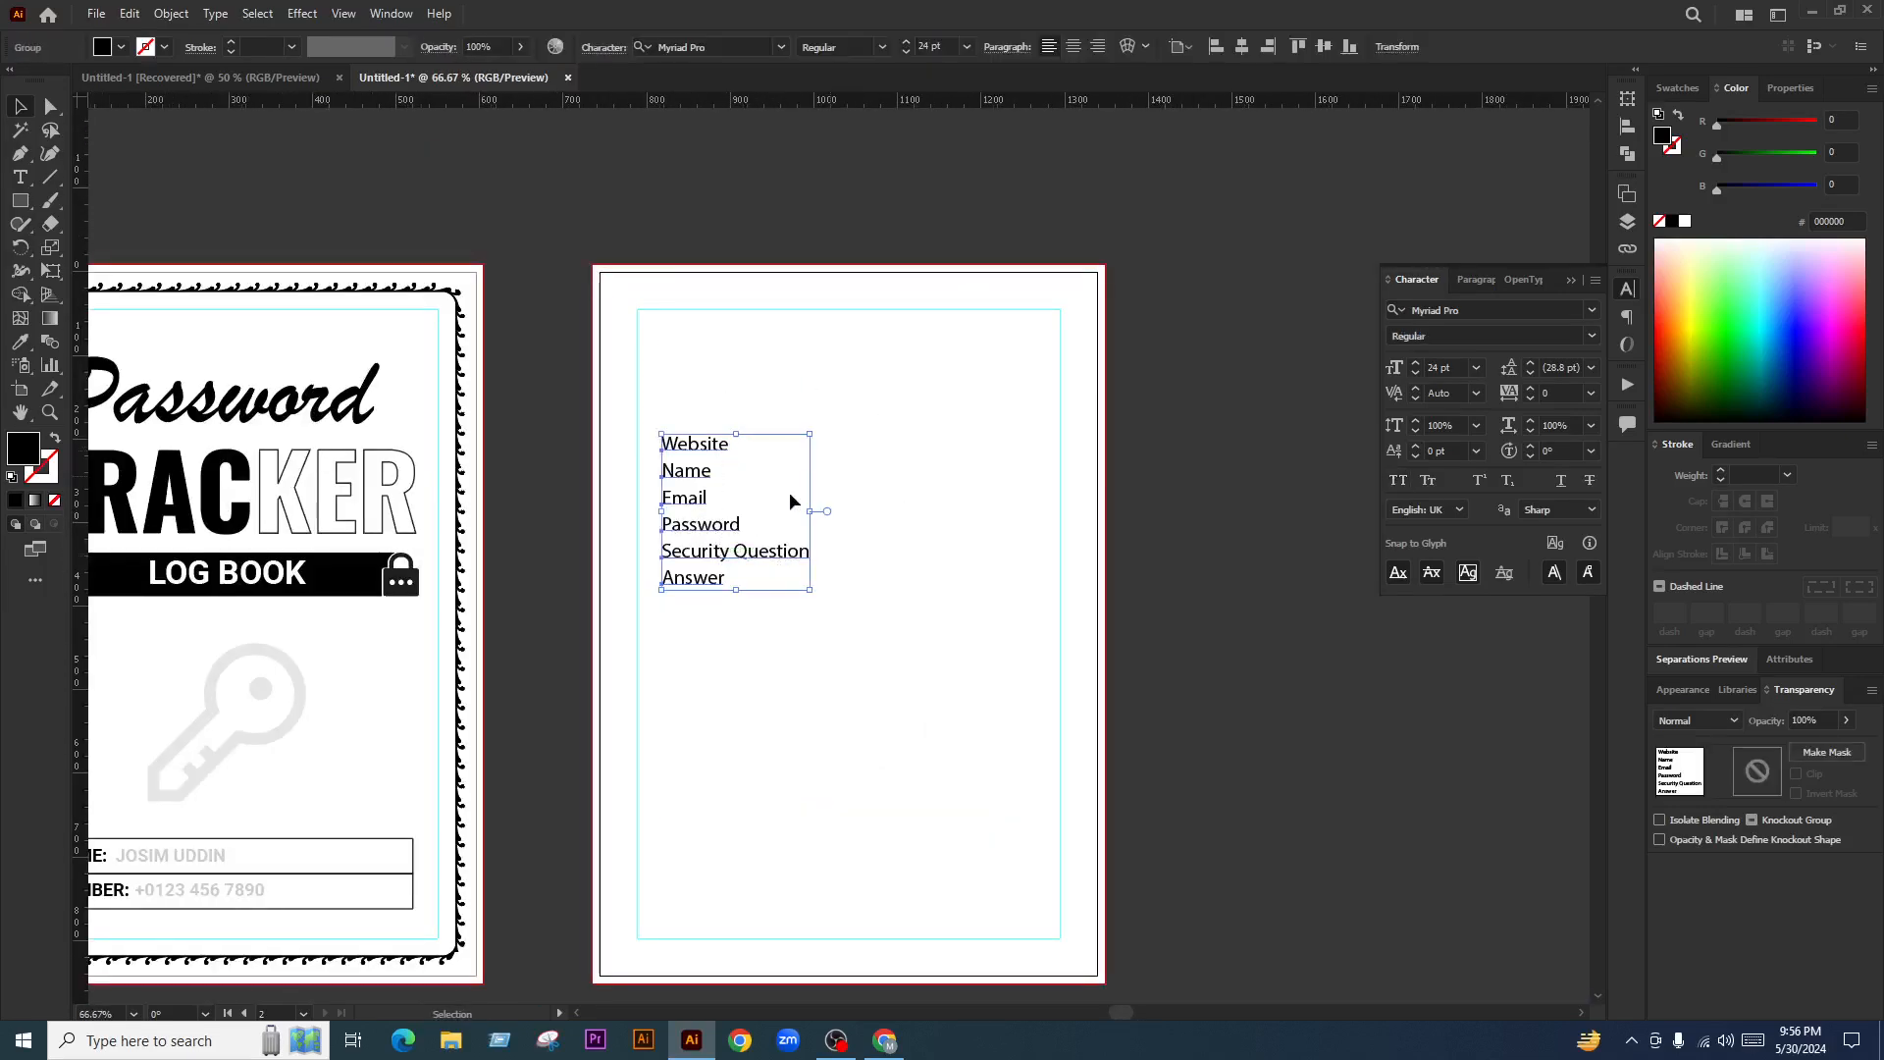
{"action": "left_click_drag", "start_coordinate": [693, 468], "coordinate": [728, 583]}
{"action": "left_click", "coordinate": [826, 474]}
{"action": "left_click_drag", "start_coordinate": [826, 474], "coordinate": [877, 459]}
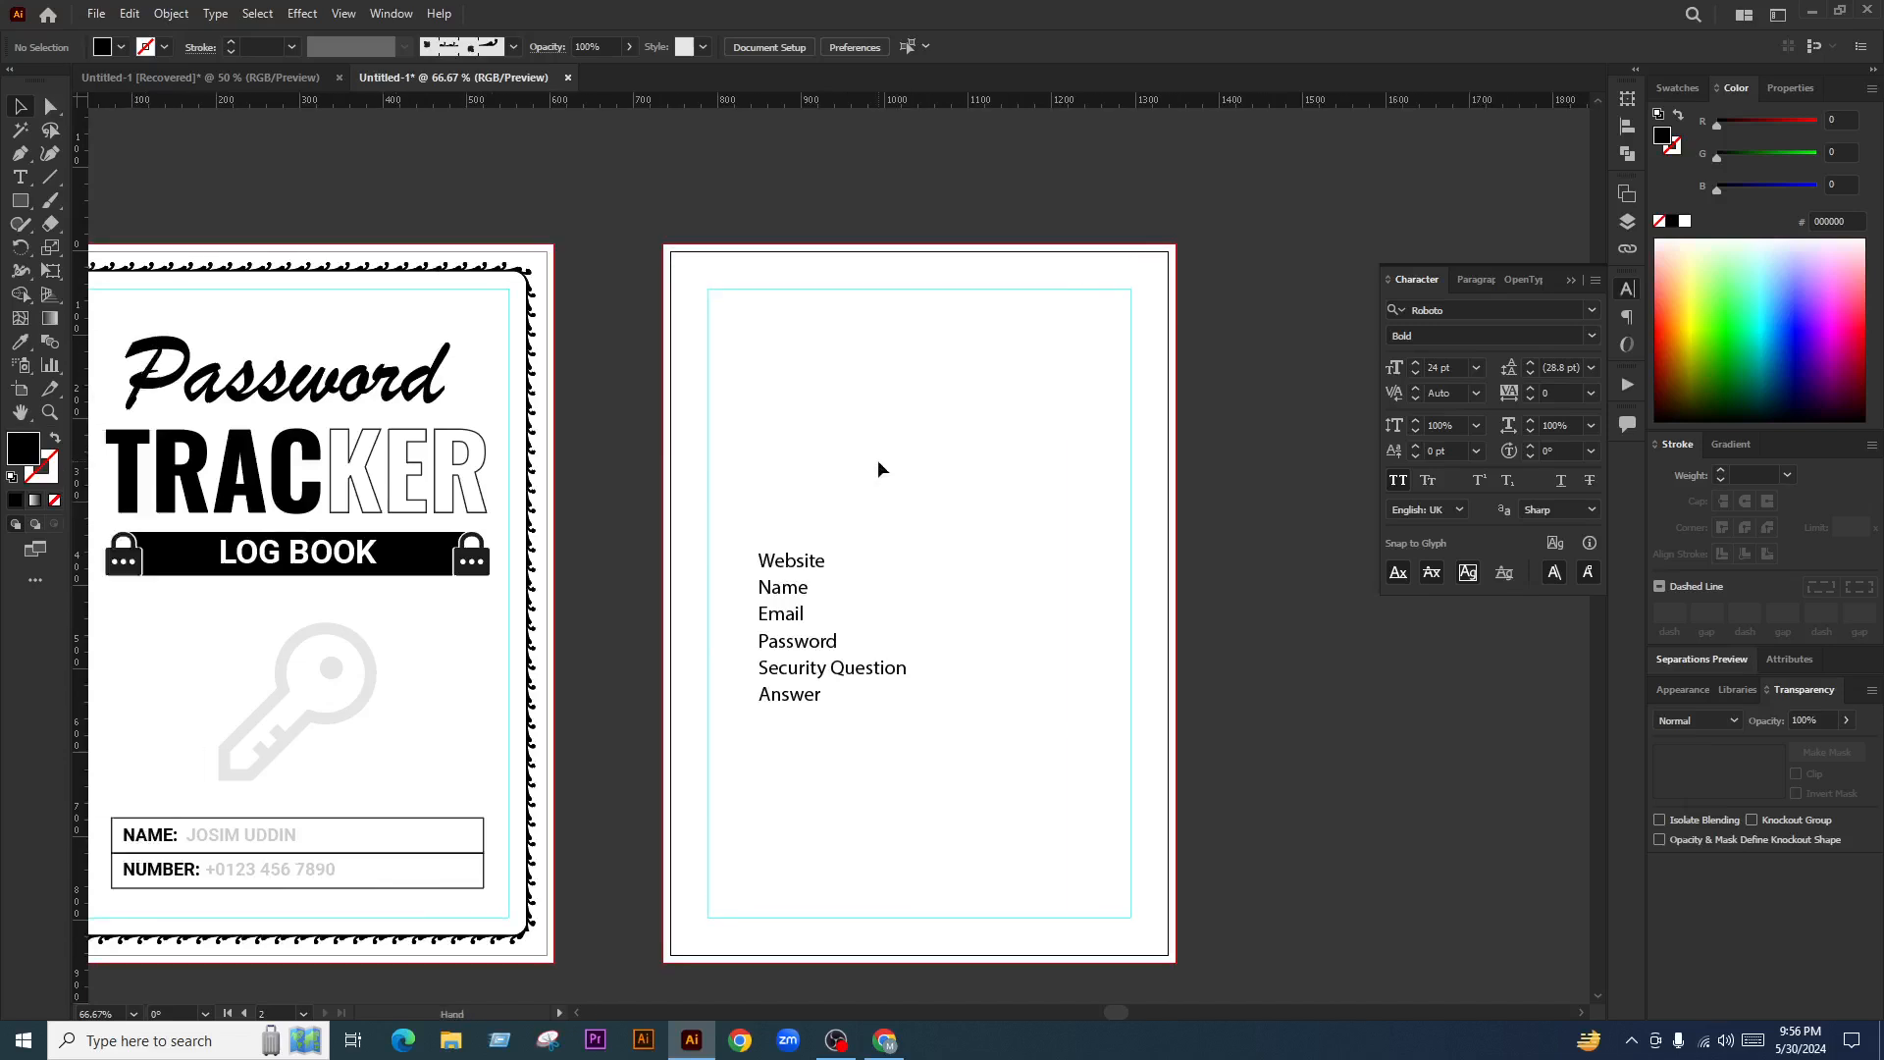
Draw a black rectangle across the top of the label page
{"action": "left_click_drag", "start_coordinate": [951, 321], "coordinate": [790, 770]}
{"action": "left_click", "coordinate": [935, 728]}
{"action": "left_click", "coordinate": [403, 566]}
{"action": "left_click", "coordinate": [687, 402]}
{"action": "left_click", "coordinate": [20, 200]}
{"action": "scroll", "coordinate": [1020, 349], "scroll_direction": "up", "scroll_amount": 1}
{"action": "left_click_drag", "start_coordinate": [570, 289], "coordinate": [1159, 343]}
Snap the black bar to the top and side margin guides and make it thinner
{"action": "key", "text": "v"}
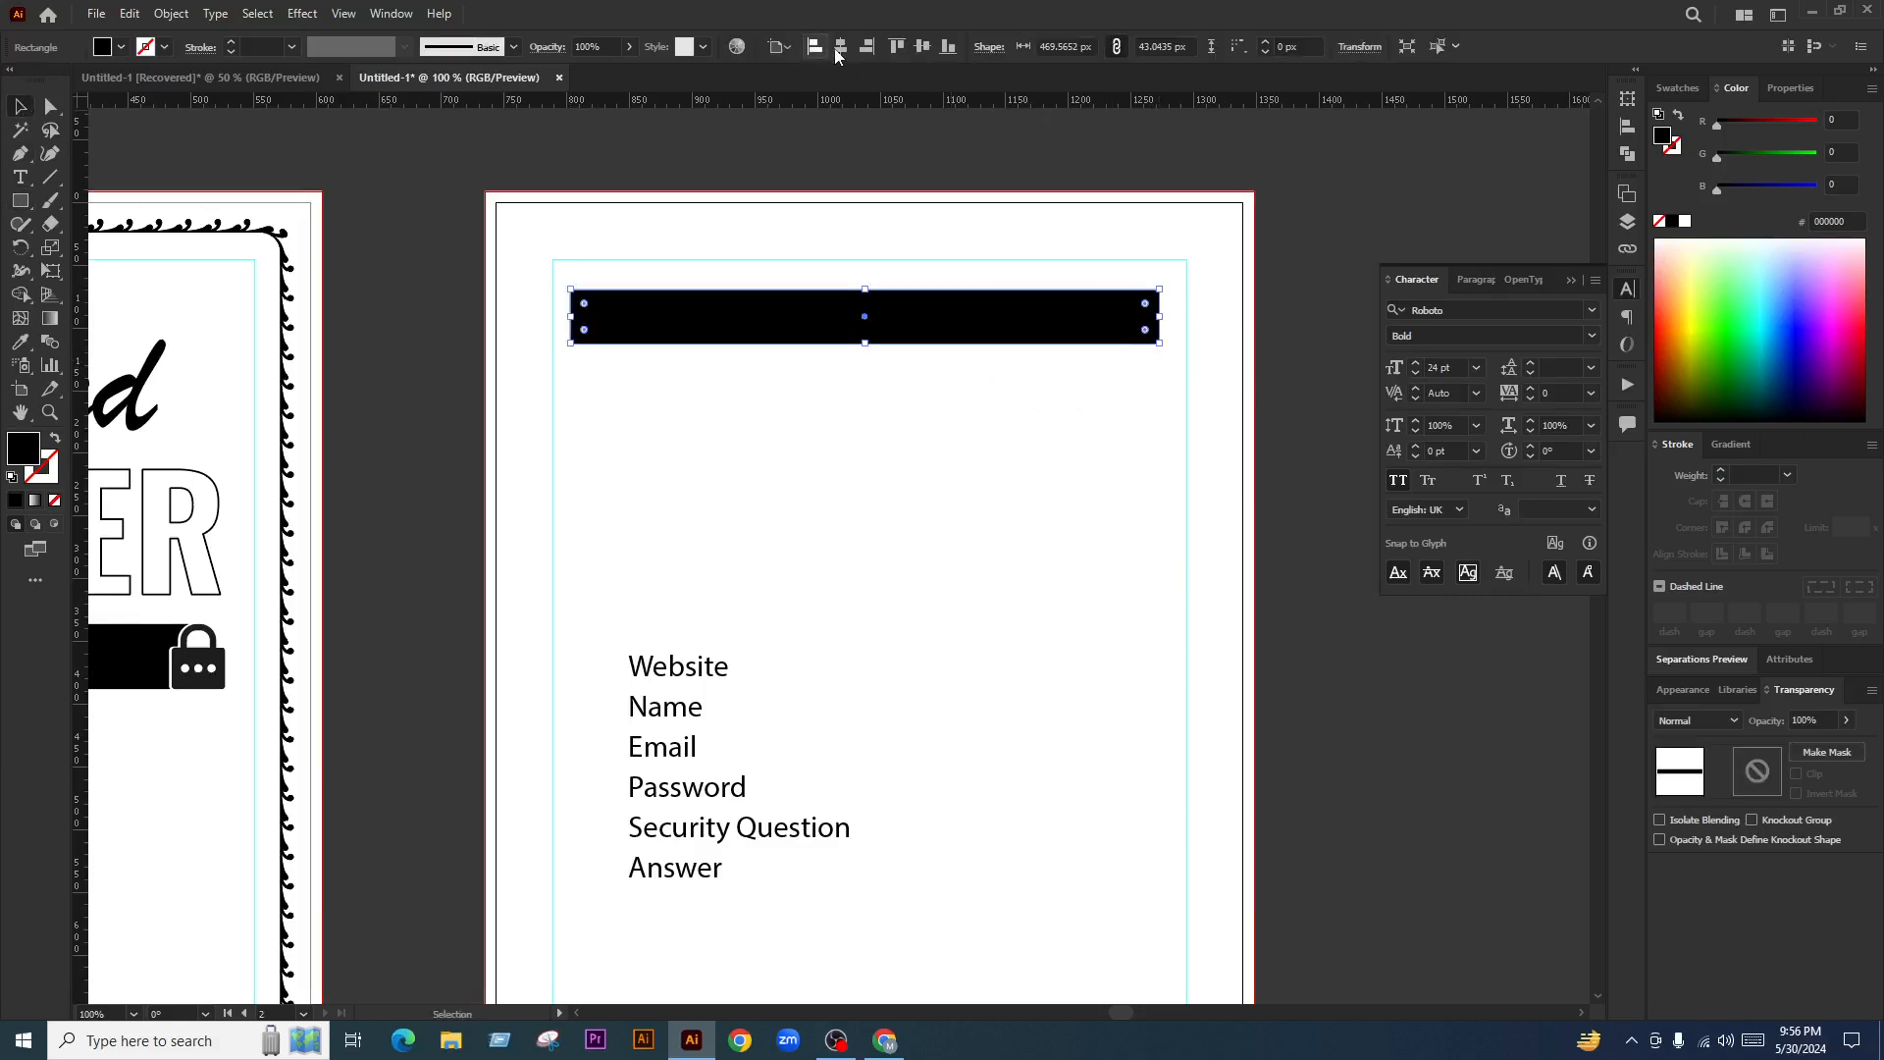
{"action": "left_click_drag", "start_coordinate": [1022, 331], "coordinate": [1022, 297]}
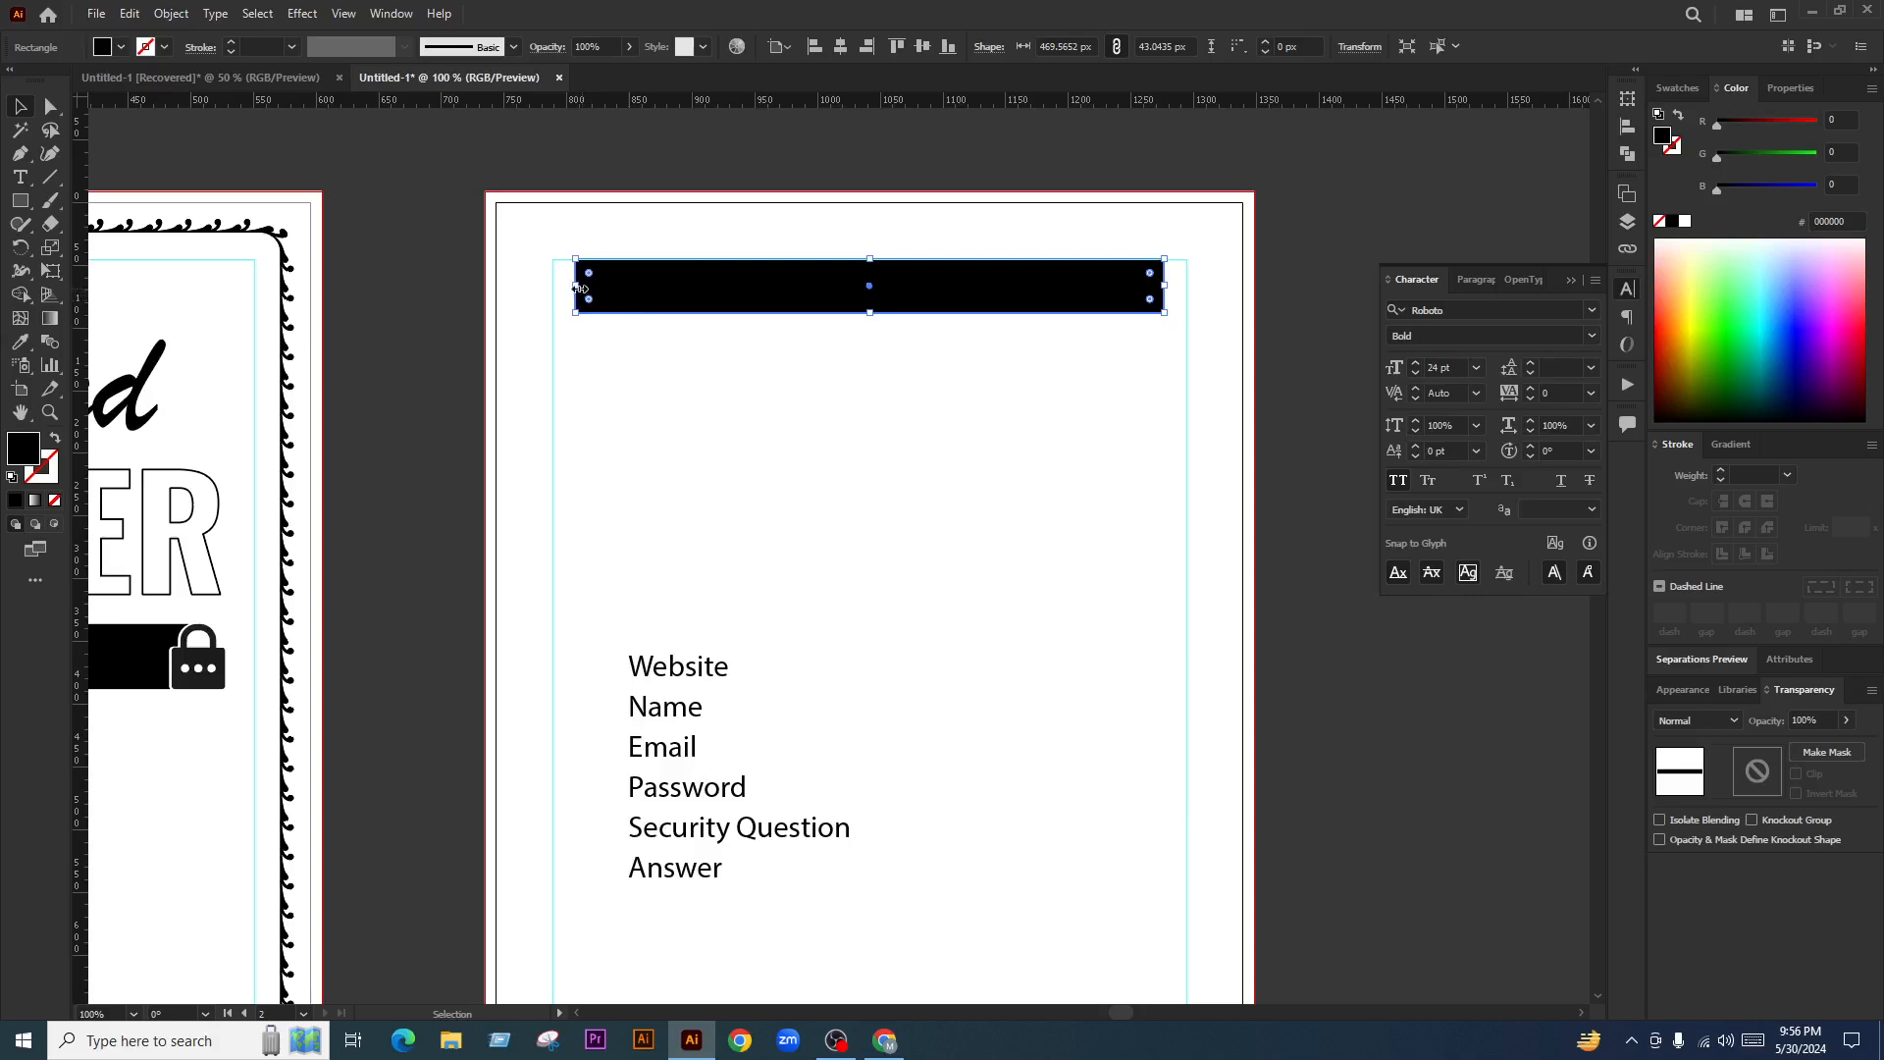
{"action": "mouse_move", "coordinate": [579, 288]}
{"action": "left_mouse_down"}
{"action": "mouse_move", "coordinate": [487, 293]}
{"action": "mouse_move", "coordinate": [556, 294]}
{"action": "left_mouse_up"}
{"action": "left_click_drag", "start_coordinate": [1164, 286], "coordinate": [1186, 286]}
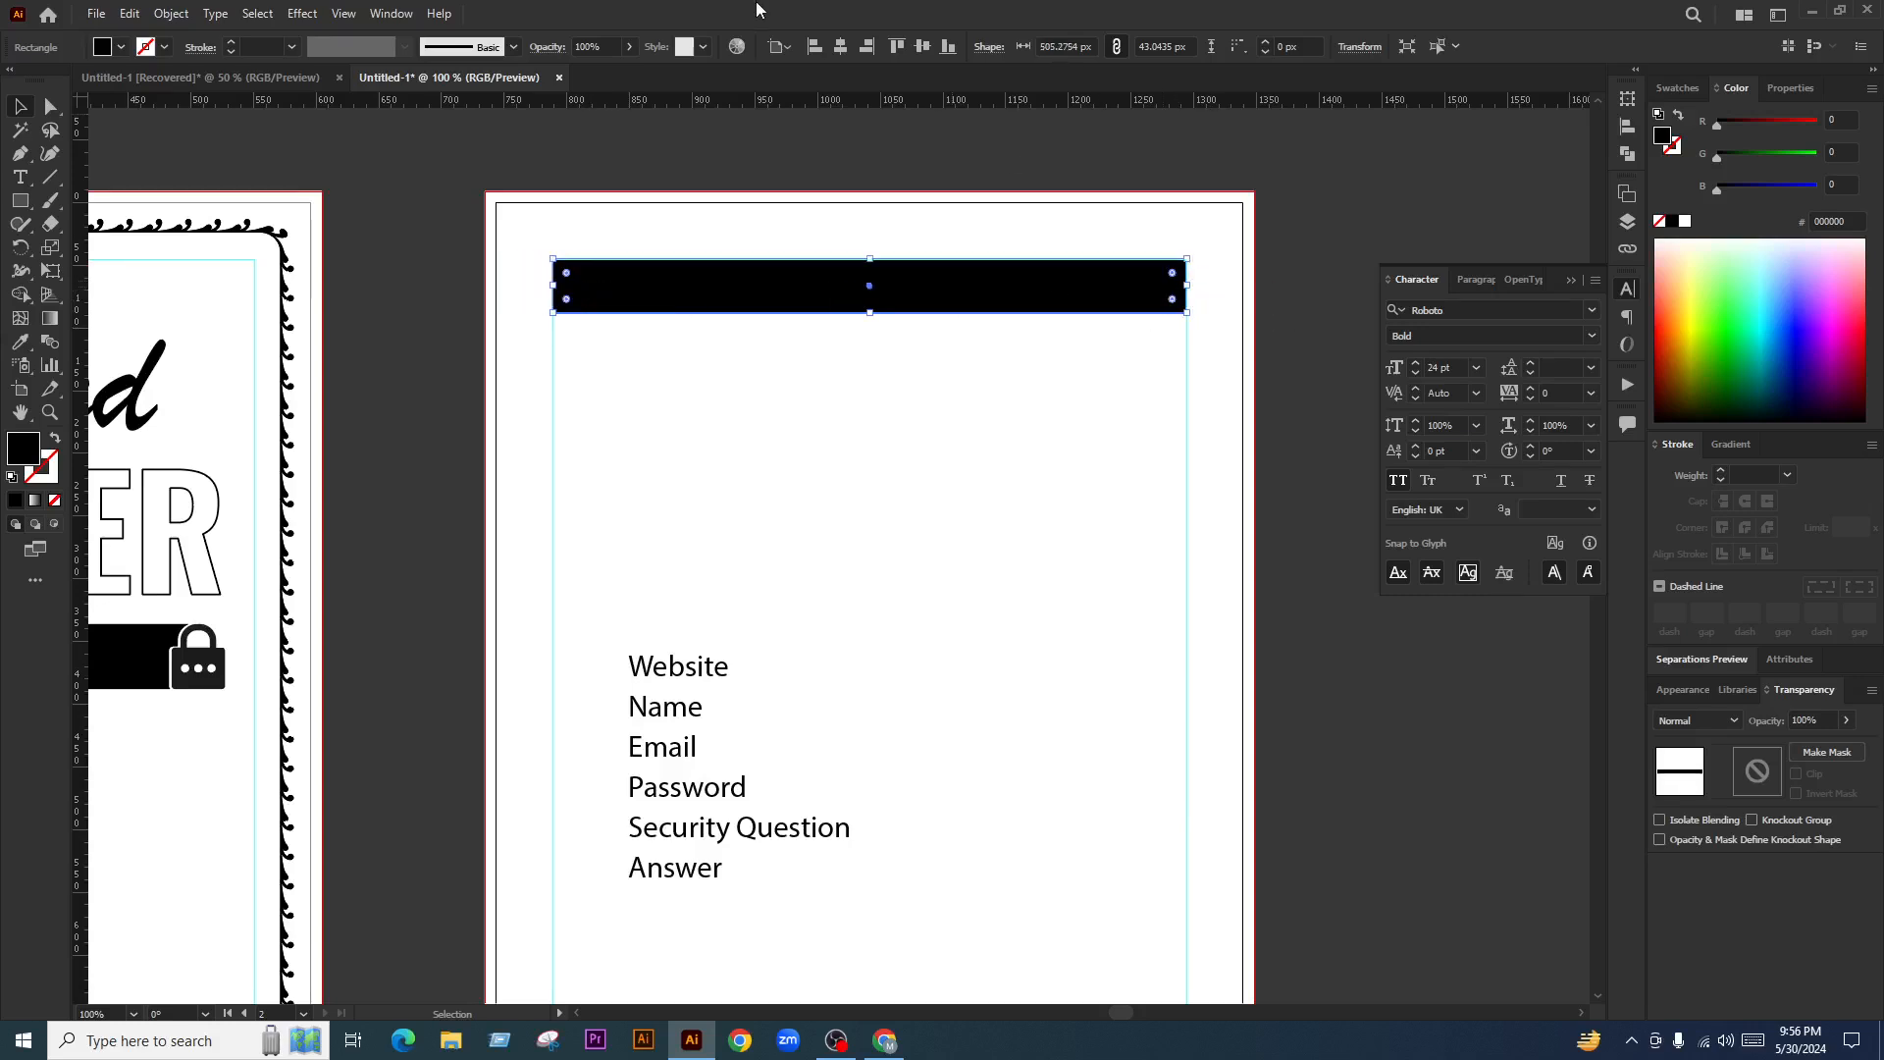
{"action": "left_click_drag", "start_coordinate": [869, 312], "coordinate": [871, 300]}
{"action": "left_click", "coordinate": [844, 403]}
{"action": "scroll", "coordinate": [843, 395], "scroll_direction": "down", "scroll_amount": 1}
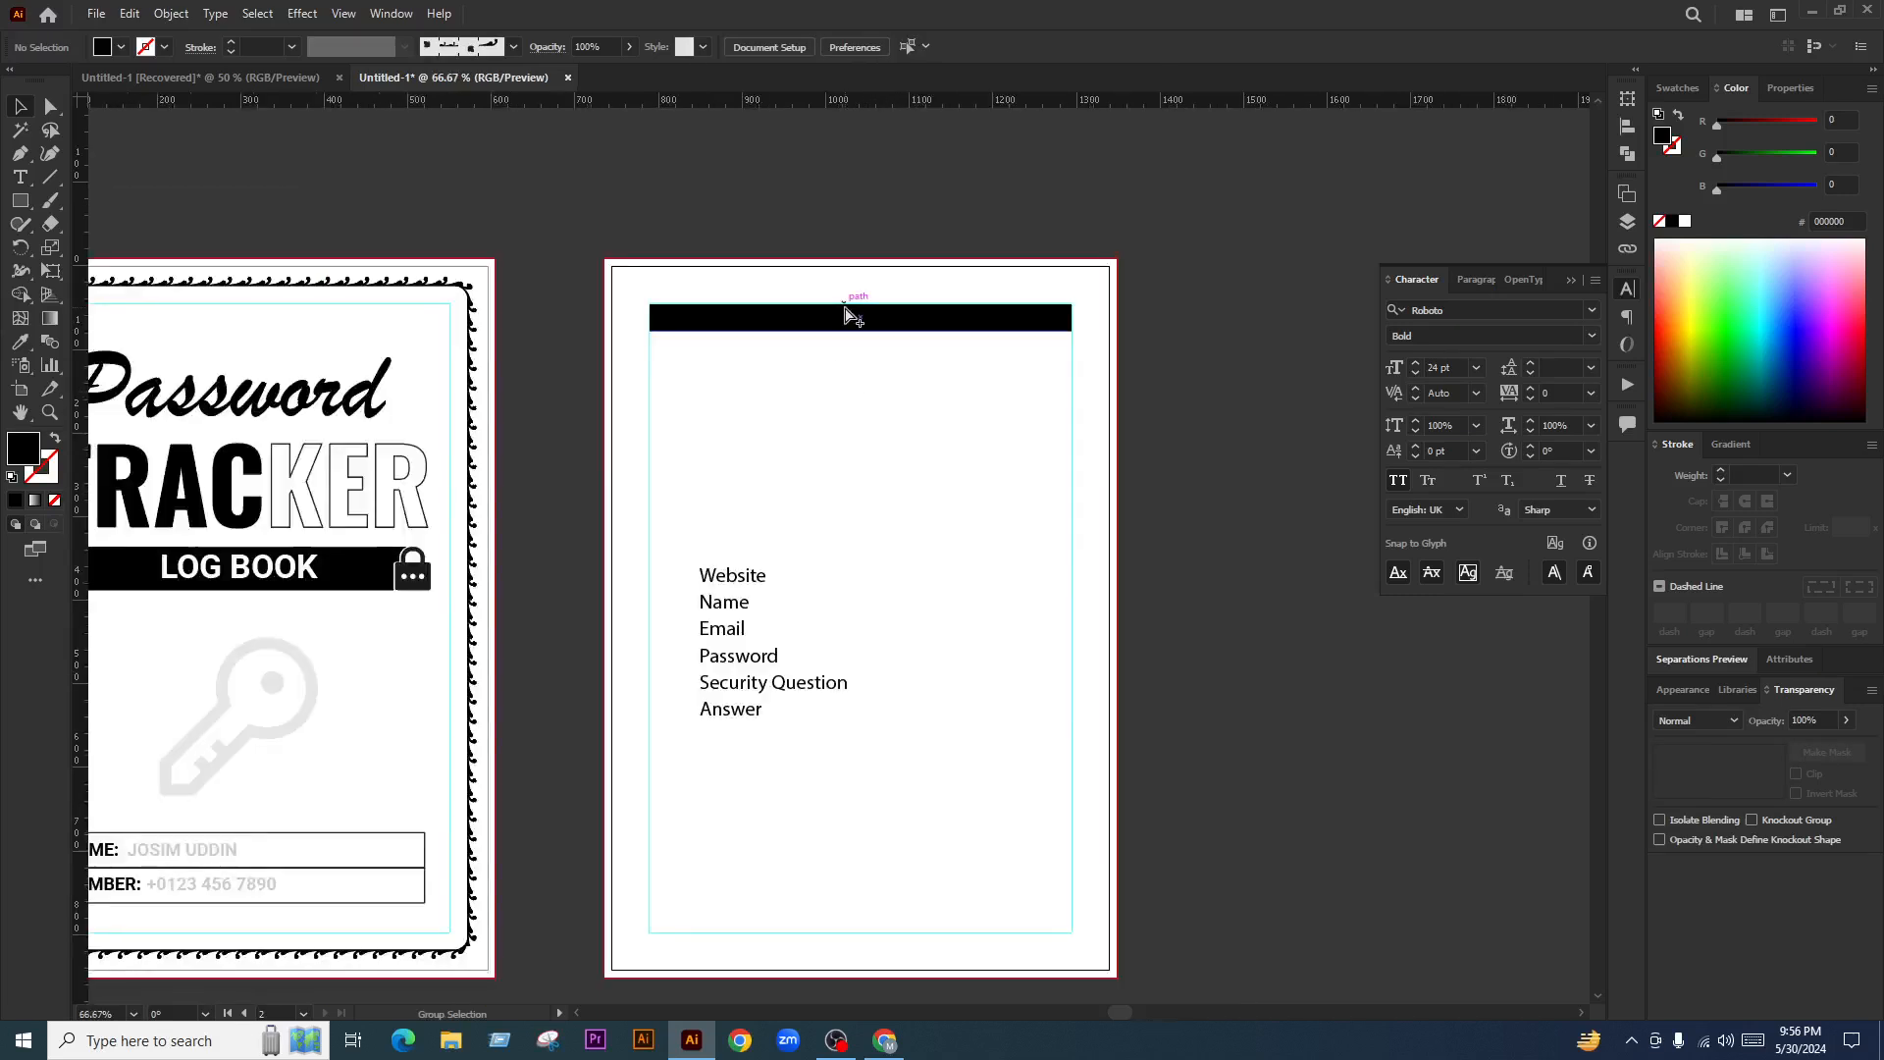
Add a 'PAS' text object and move it just below the black bar
{"action": "key", "text": "t"}
{"action": "scroll", "coordinate": [828, 320], "scroll_direction": "up", "scroll_amount": 1}
{"action": "scroll", "coordinate": [892, 332], "scroll_direction": "up", "scroll_amount": 1}
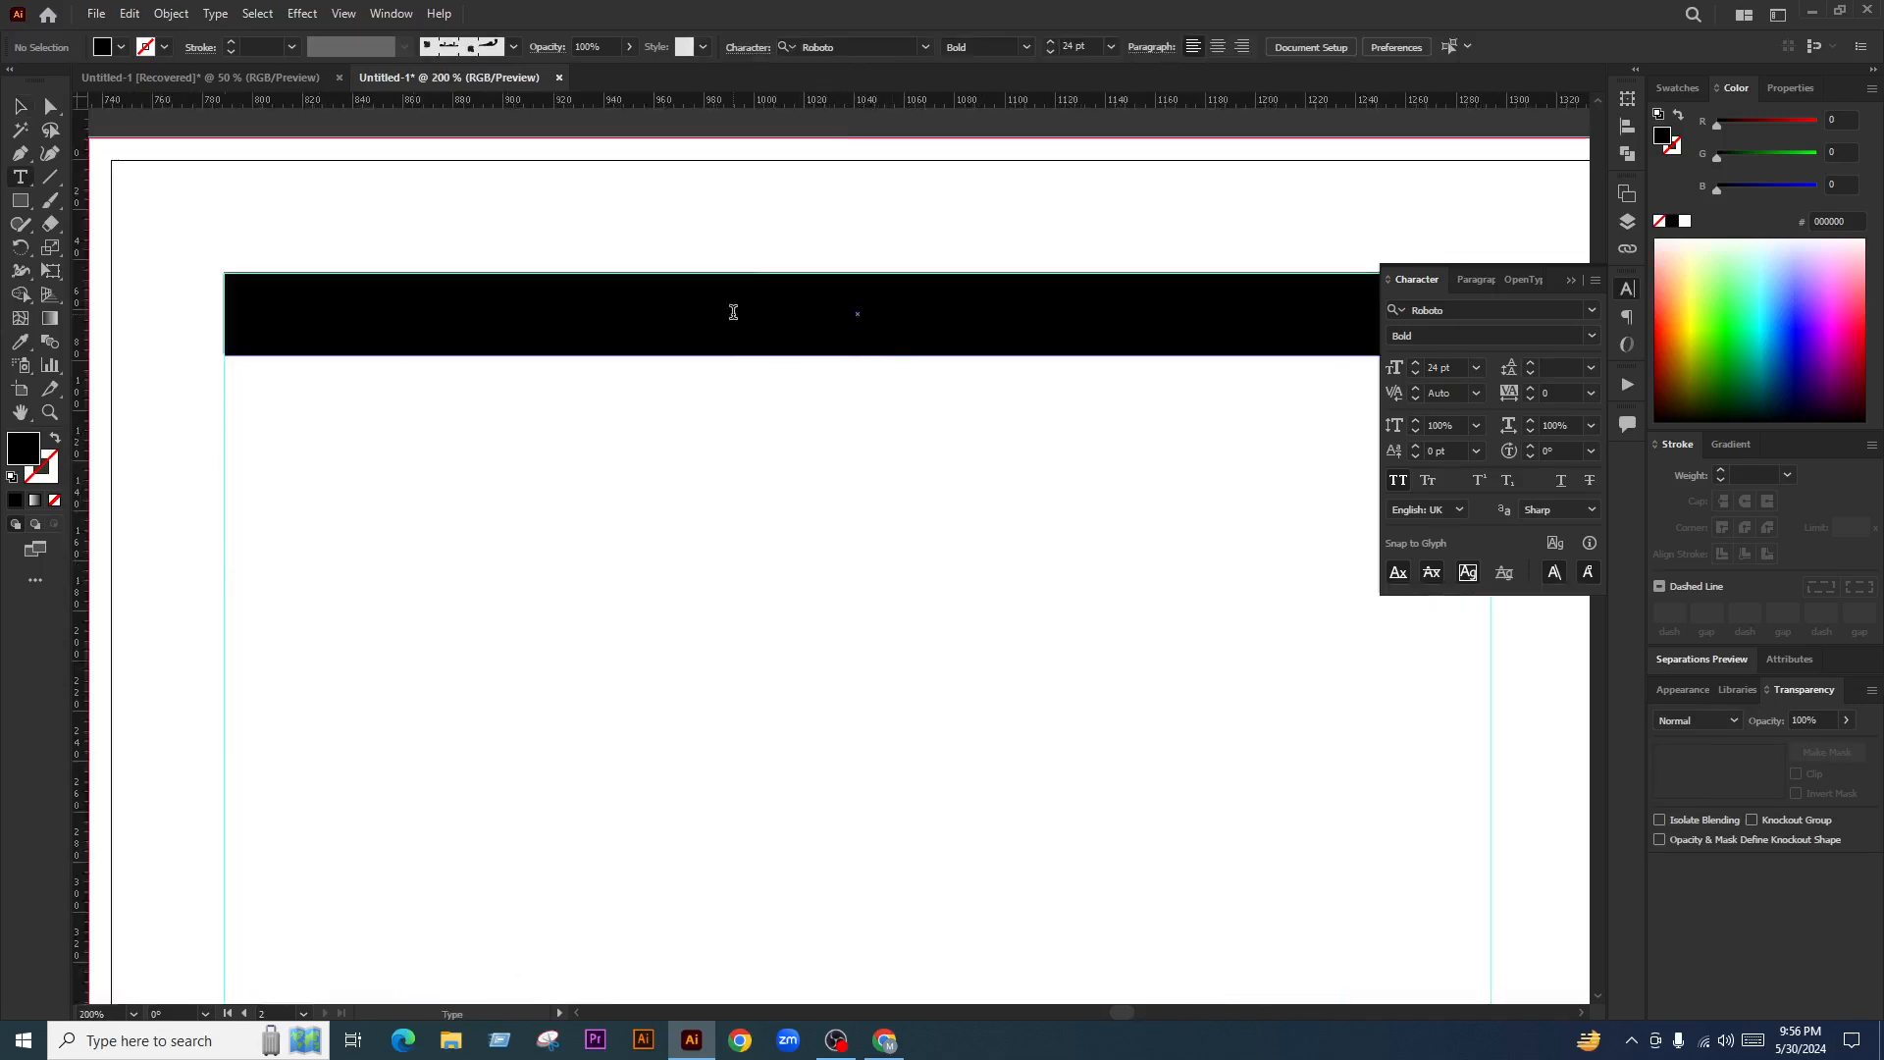
{"action": "left_click", "coordinate": [732, 311]}
{"action": "scroll", "coordinate": [732, 311], "scroll_direction": "down", "scroll_amount": 1}
{"action": "type", "text": "P"}
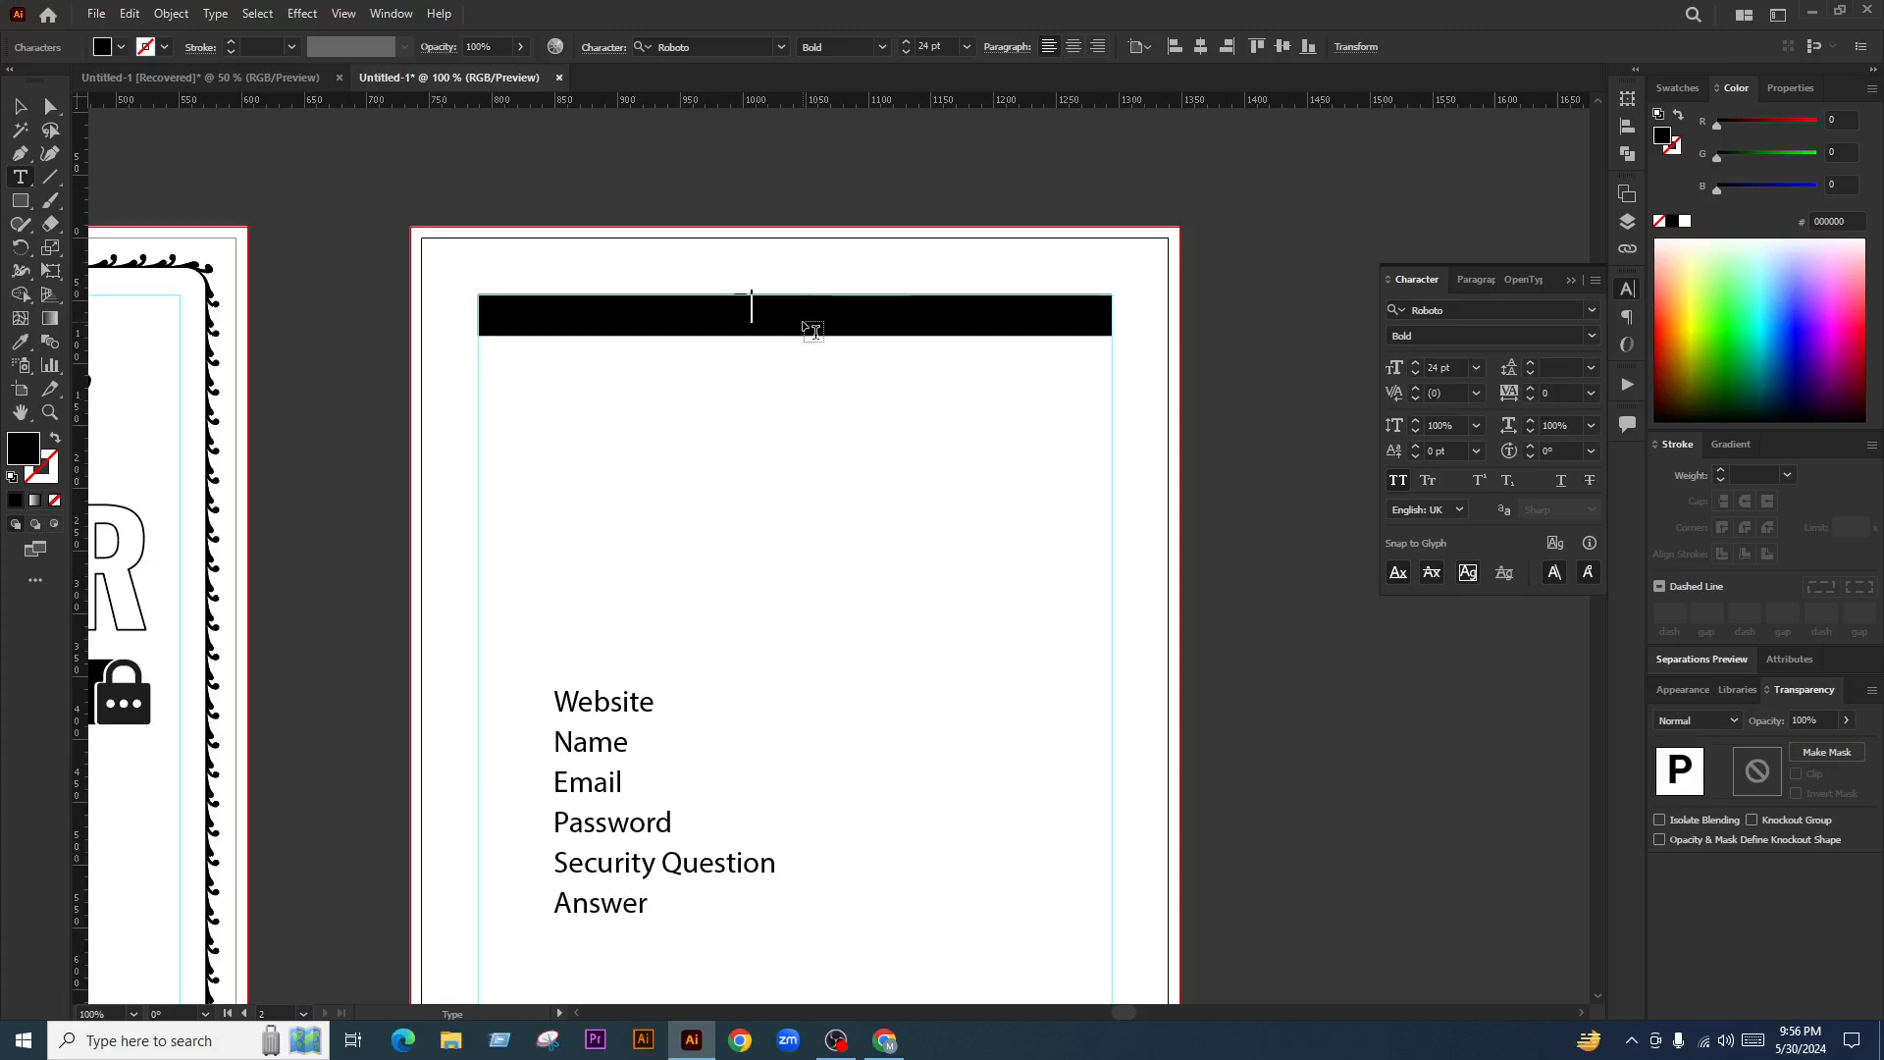
{"action": "type", "text": "AS"}
{"action": "key", "text": "Escape"}
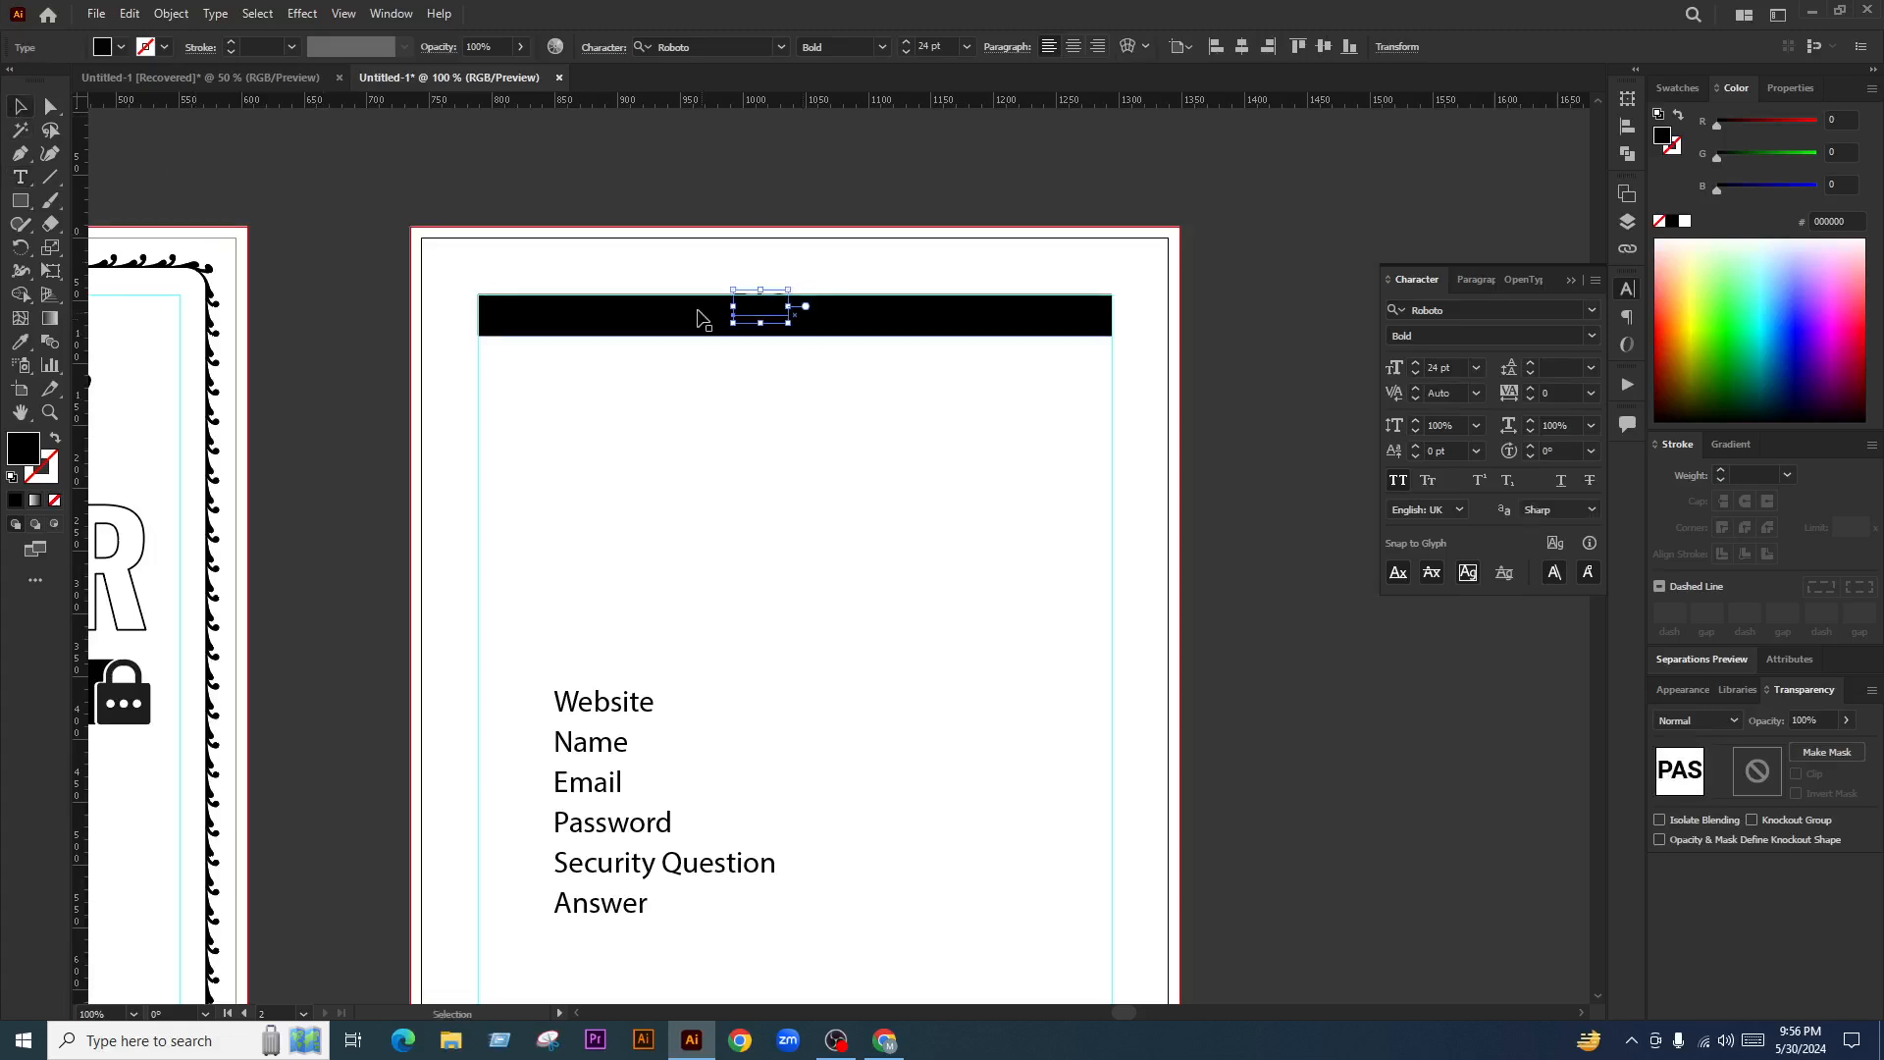
{"action": "left_click_drag", "start_coordinate": [775, 314], "coordinate": [810, 430]}
{"action": "left_click", "coordinate": [848, 475]}
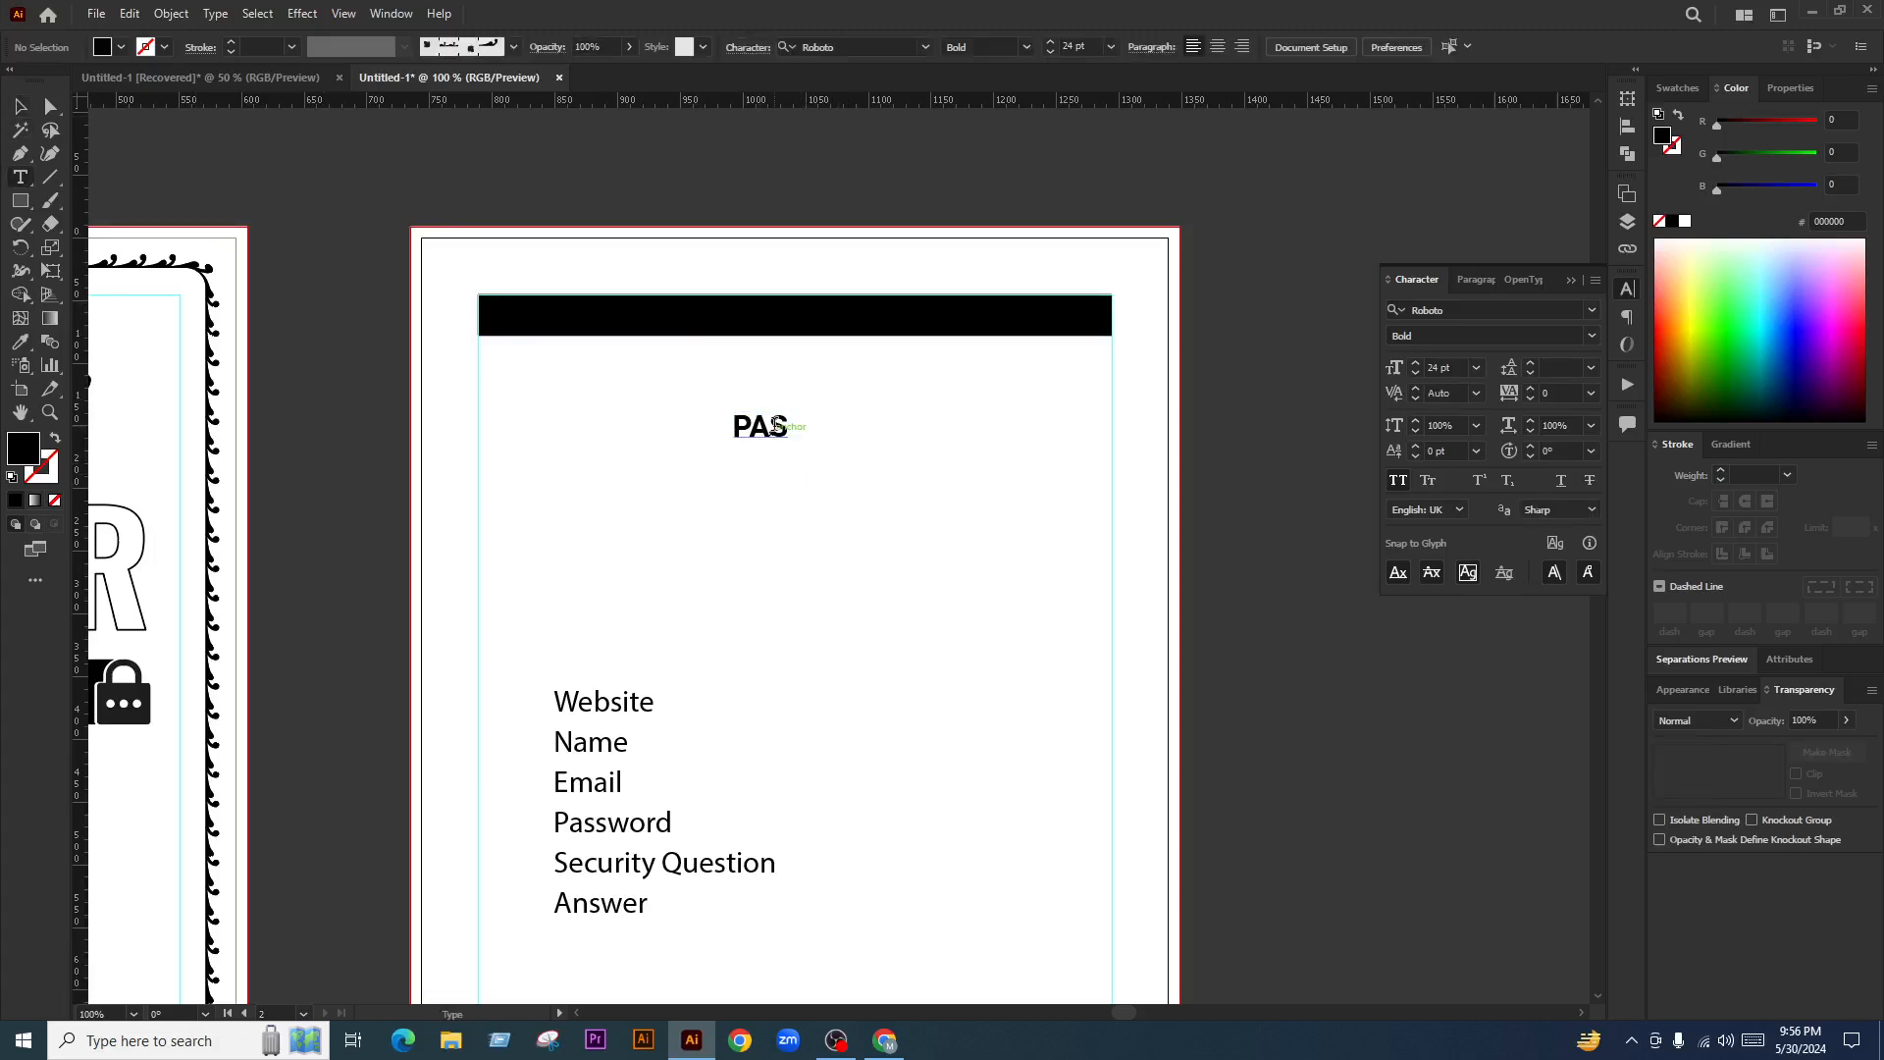
Retype the heading text as 'PASSWORD TRACKER'
{"action": "double_click", "coordinate": [773, 427]}
{"action": "key", "text": "ctrl+a"}
{"action": "type", "text": "PASSWO"}
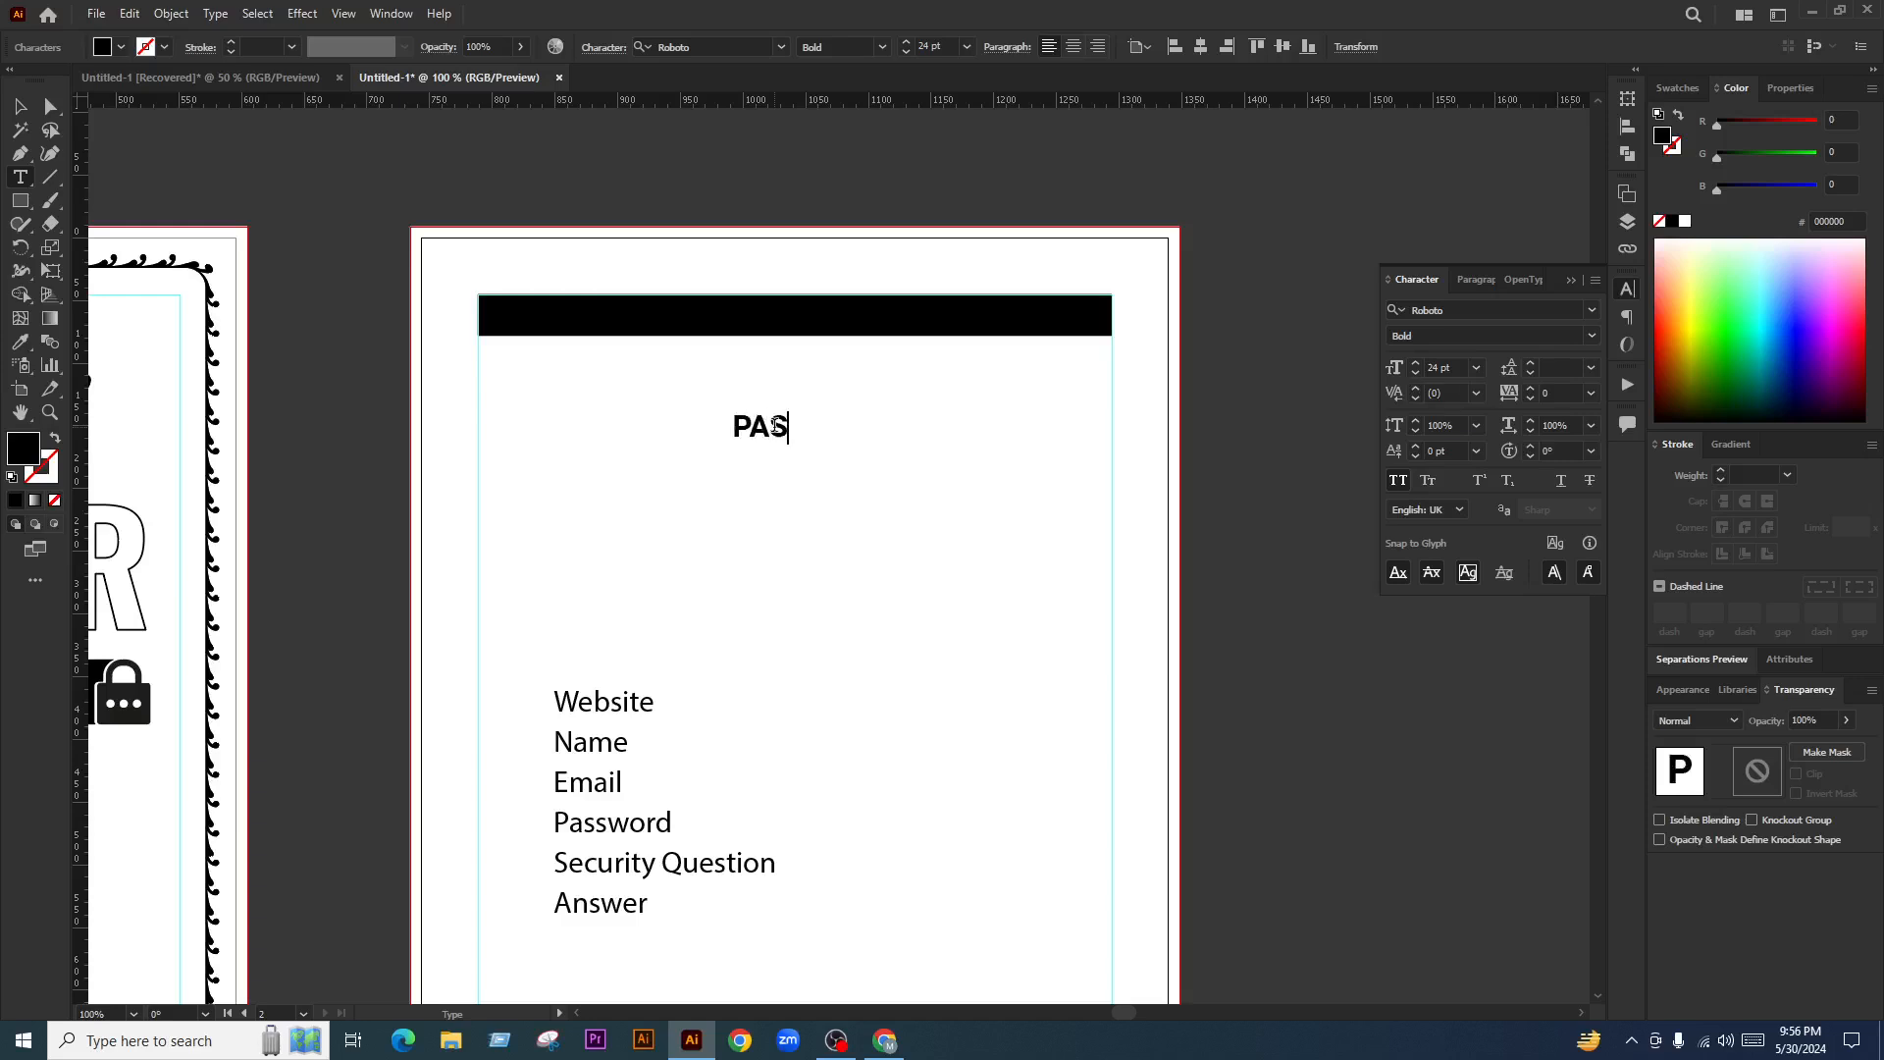
{"action": "key", "text": "BackSpace"}
{"action": "type", "text": "ORD TRACKER"}
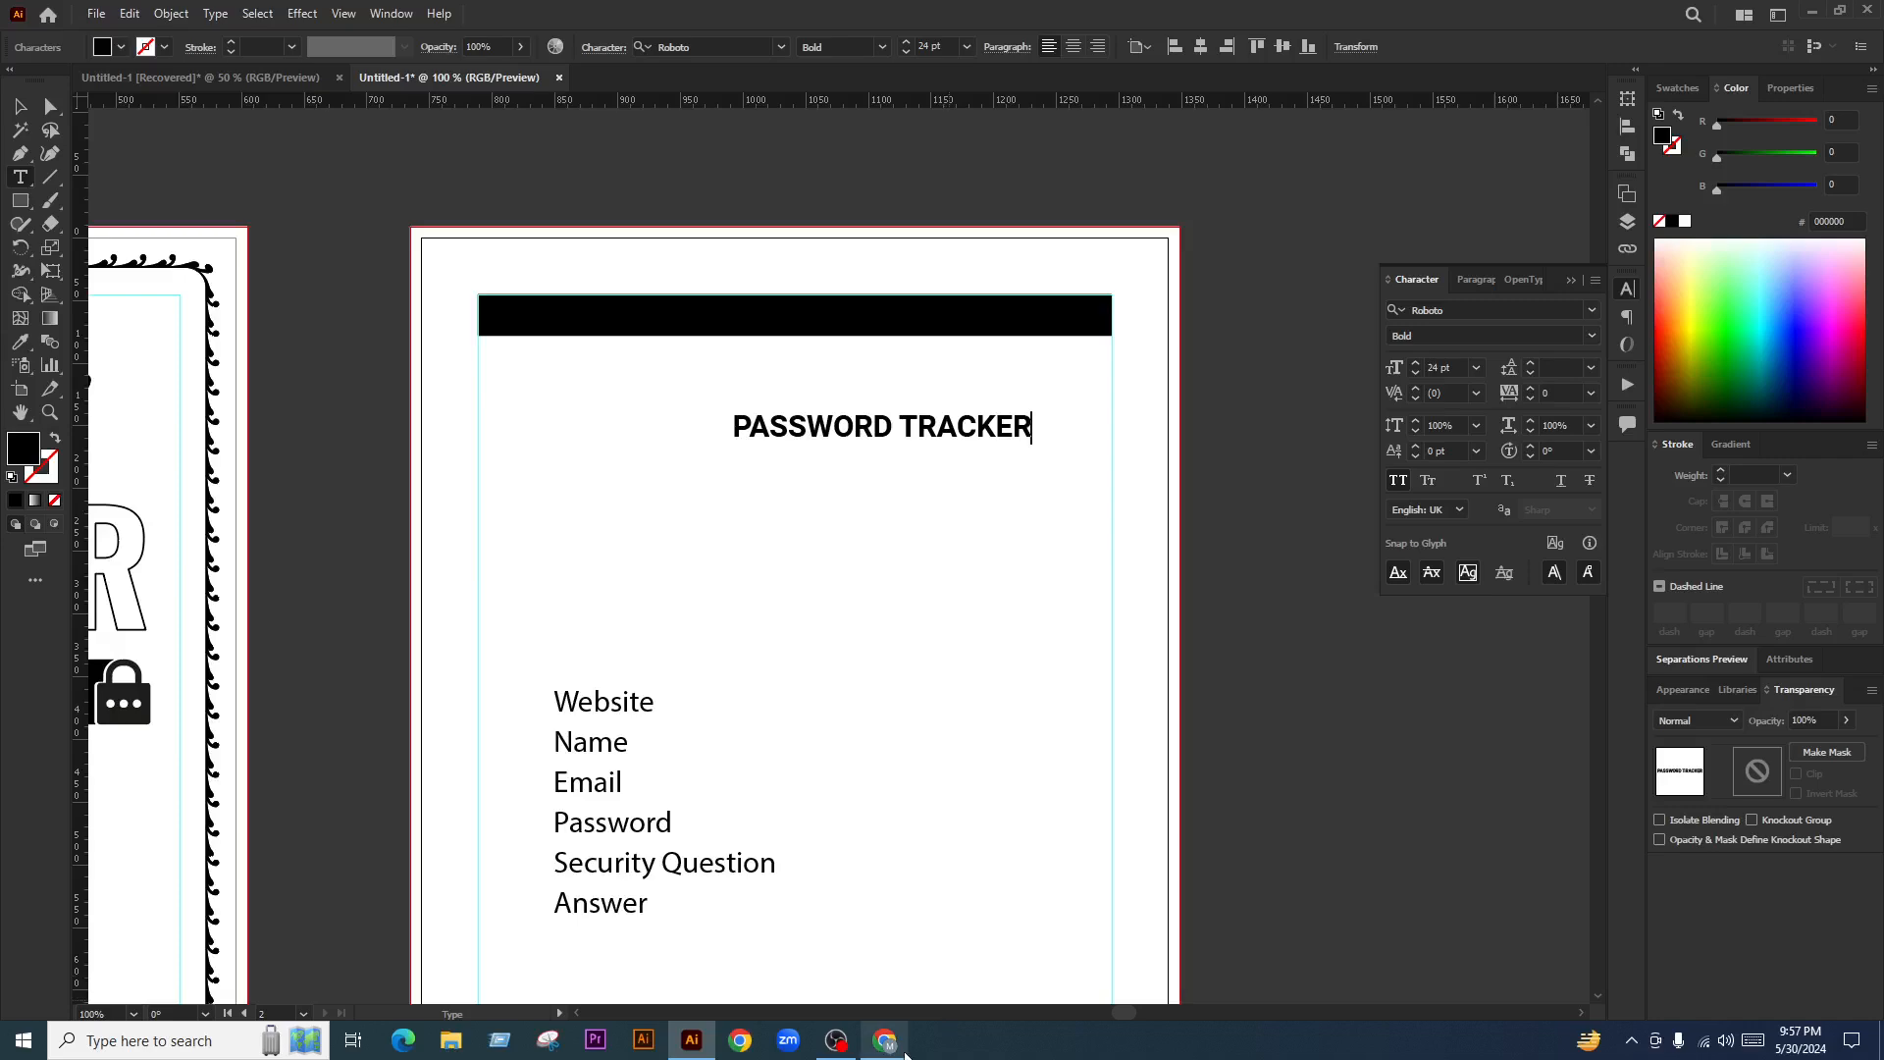
{"action": "left_click", "coordinate": [885, 1040]}
Open ChatGPT in a new tab and ask it for a short 'password tracker' heading
{"action": "left_click", "coordinate": [1688, 20]}
{"action": "type", "text": "chat"}
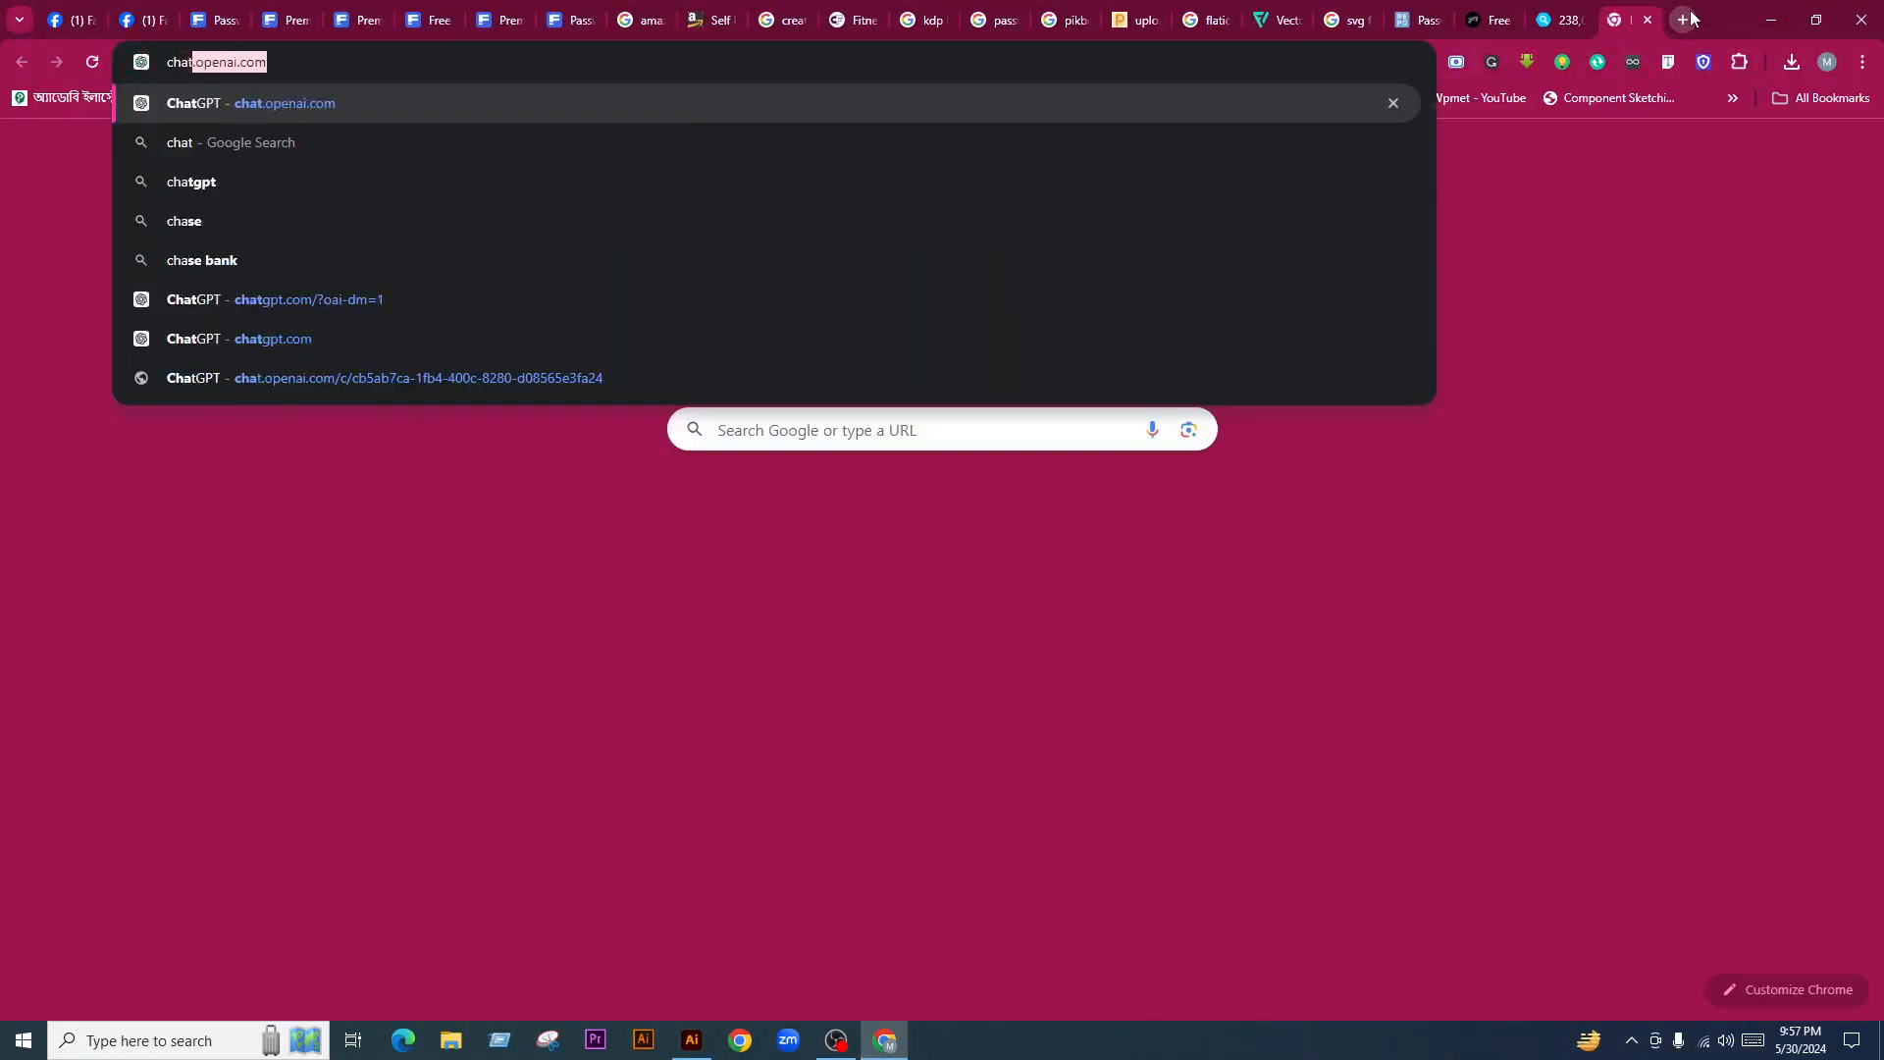
{"action": "key", "text": "Return"}
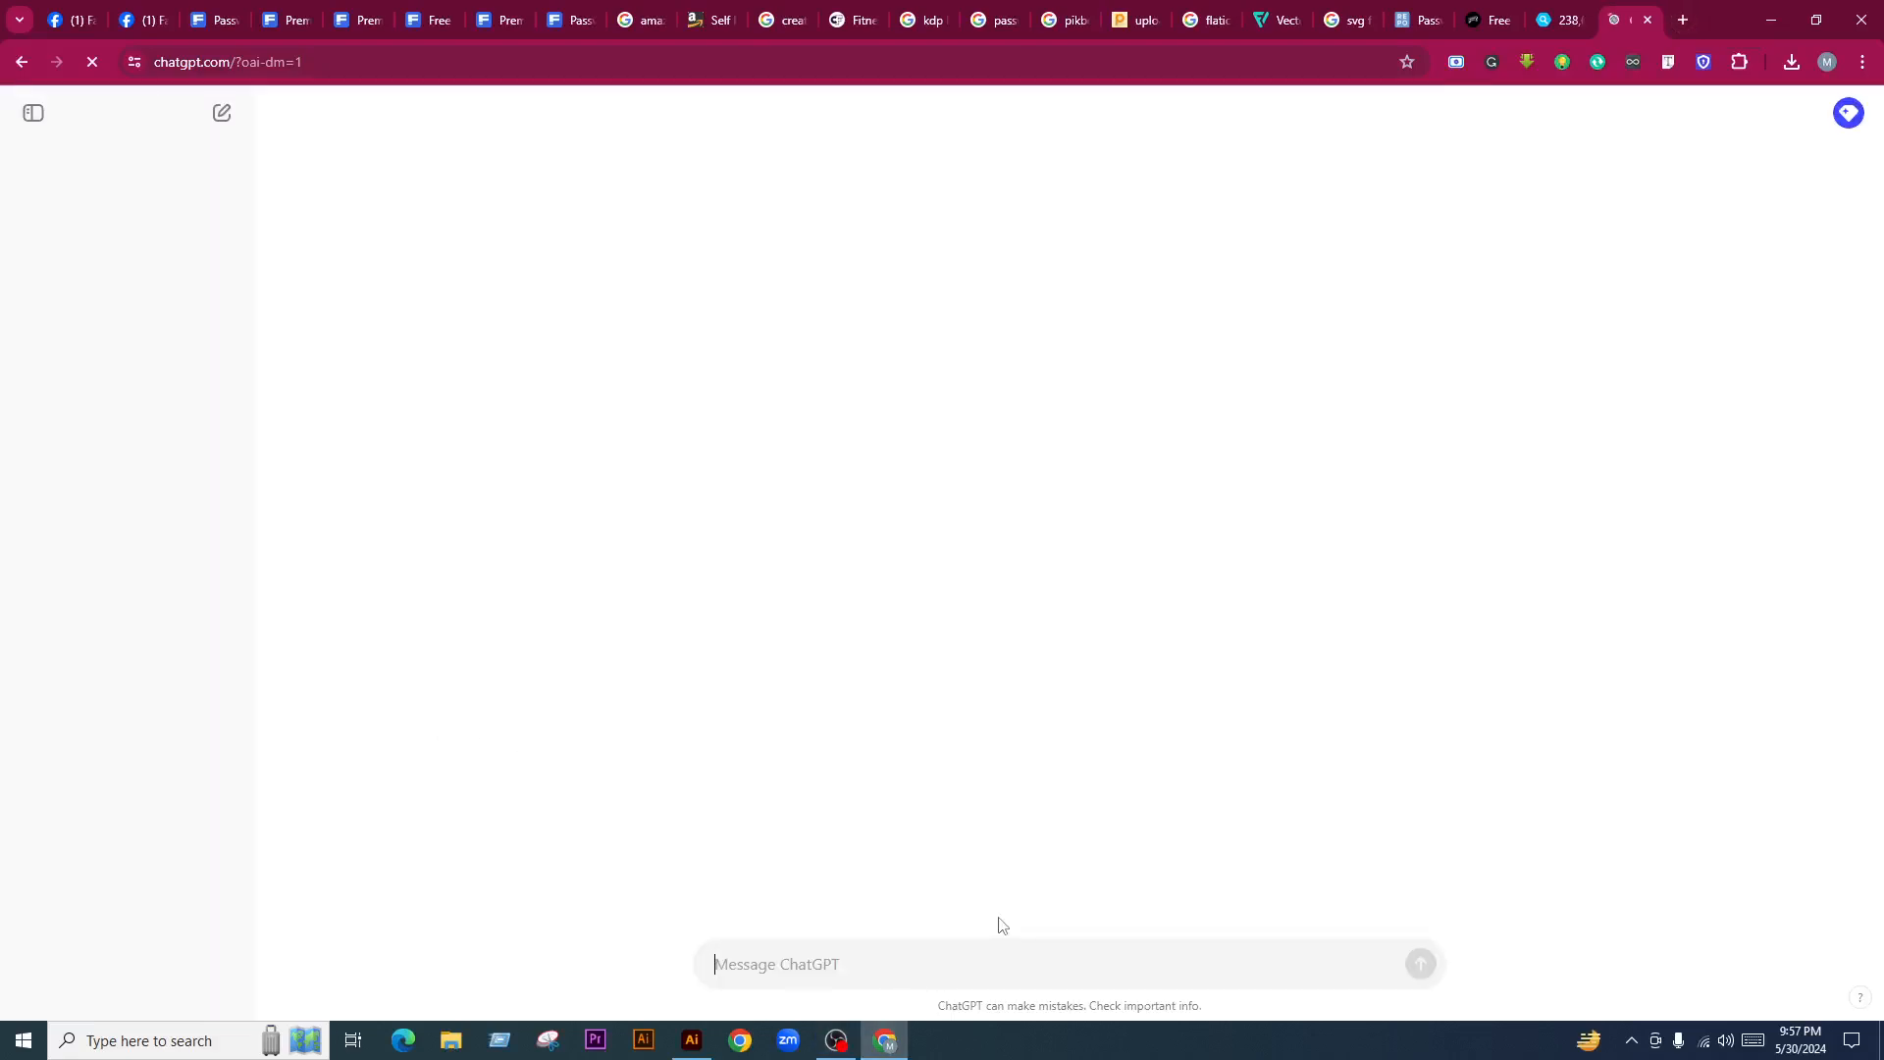
{"action": "type", "text": "i neeed a short h"}
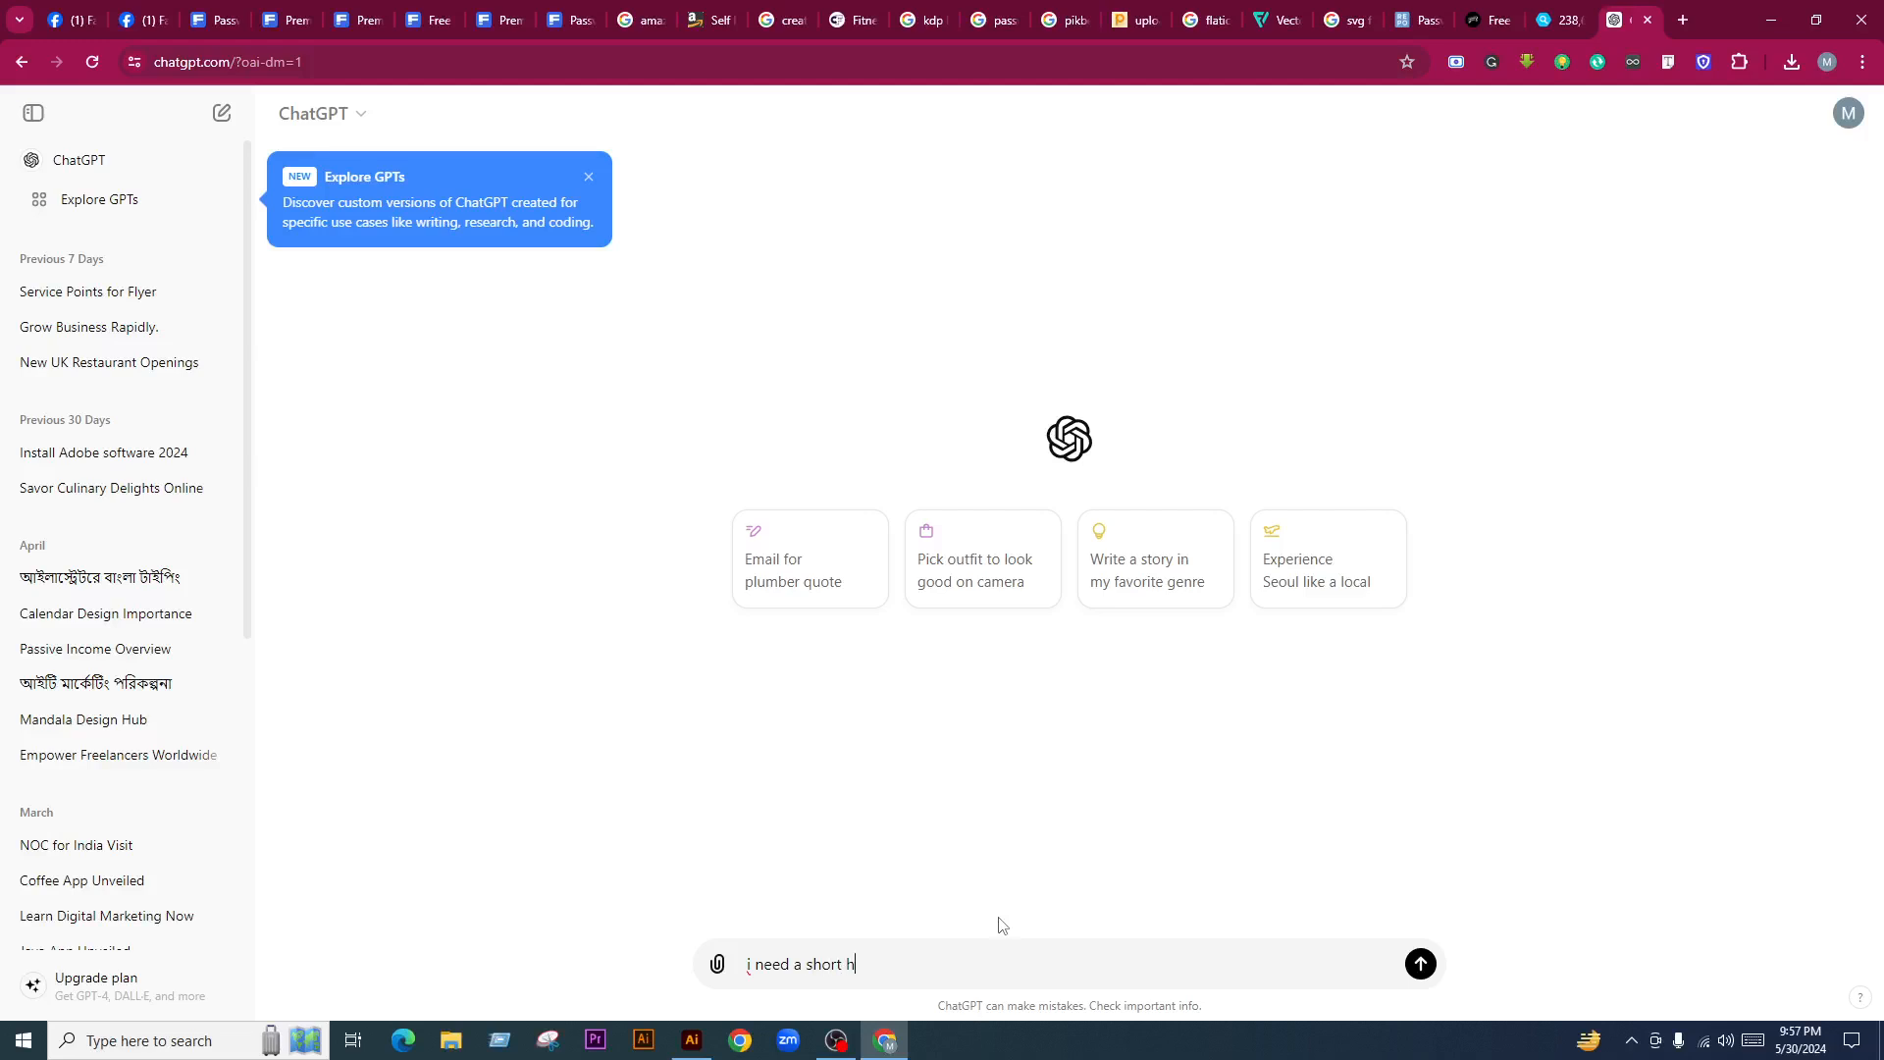
{"action": "type", "text": "eading \"password tra"}
{"action": "type", "text": "cker\" Like"}
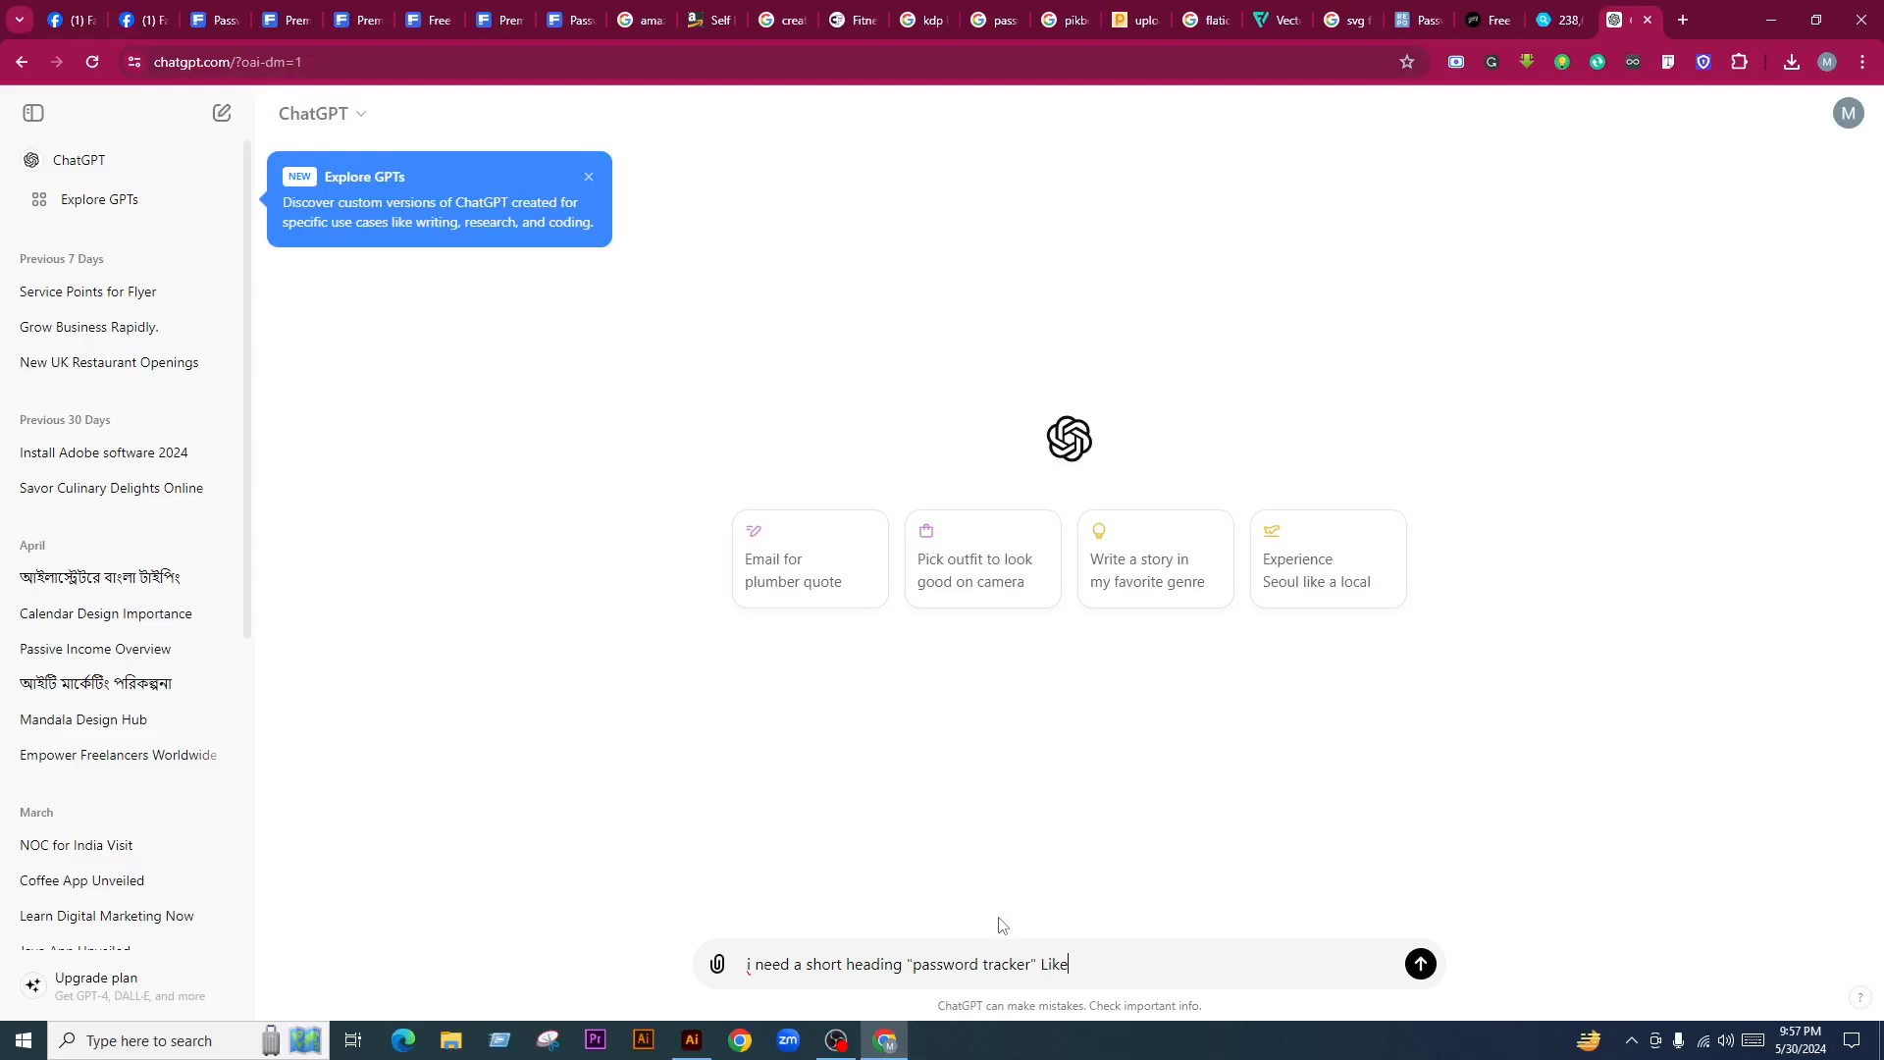
{"action": "type", "text": " this"}
{"action": "type", "text": " one"}
{"action": "key", "text": "Return"}
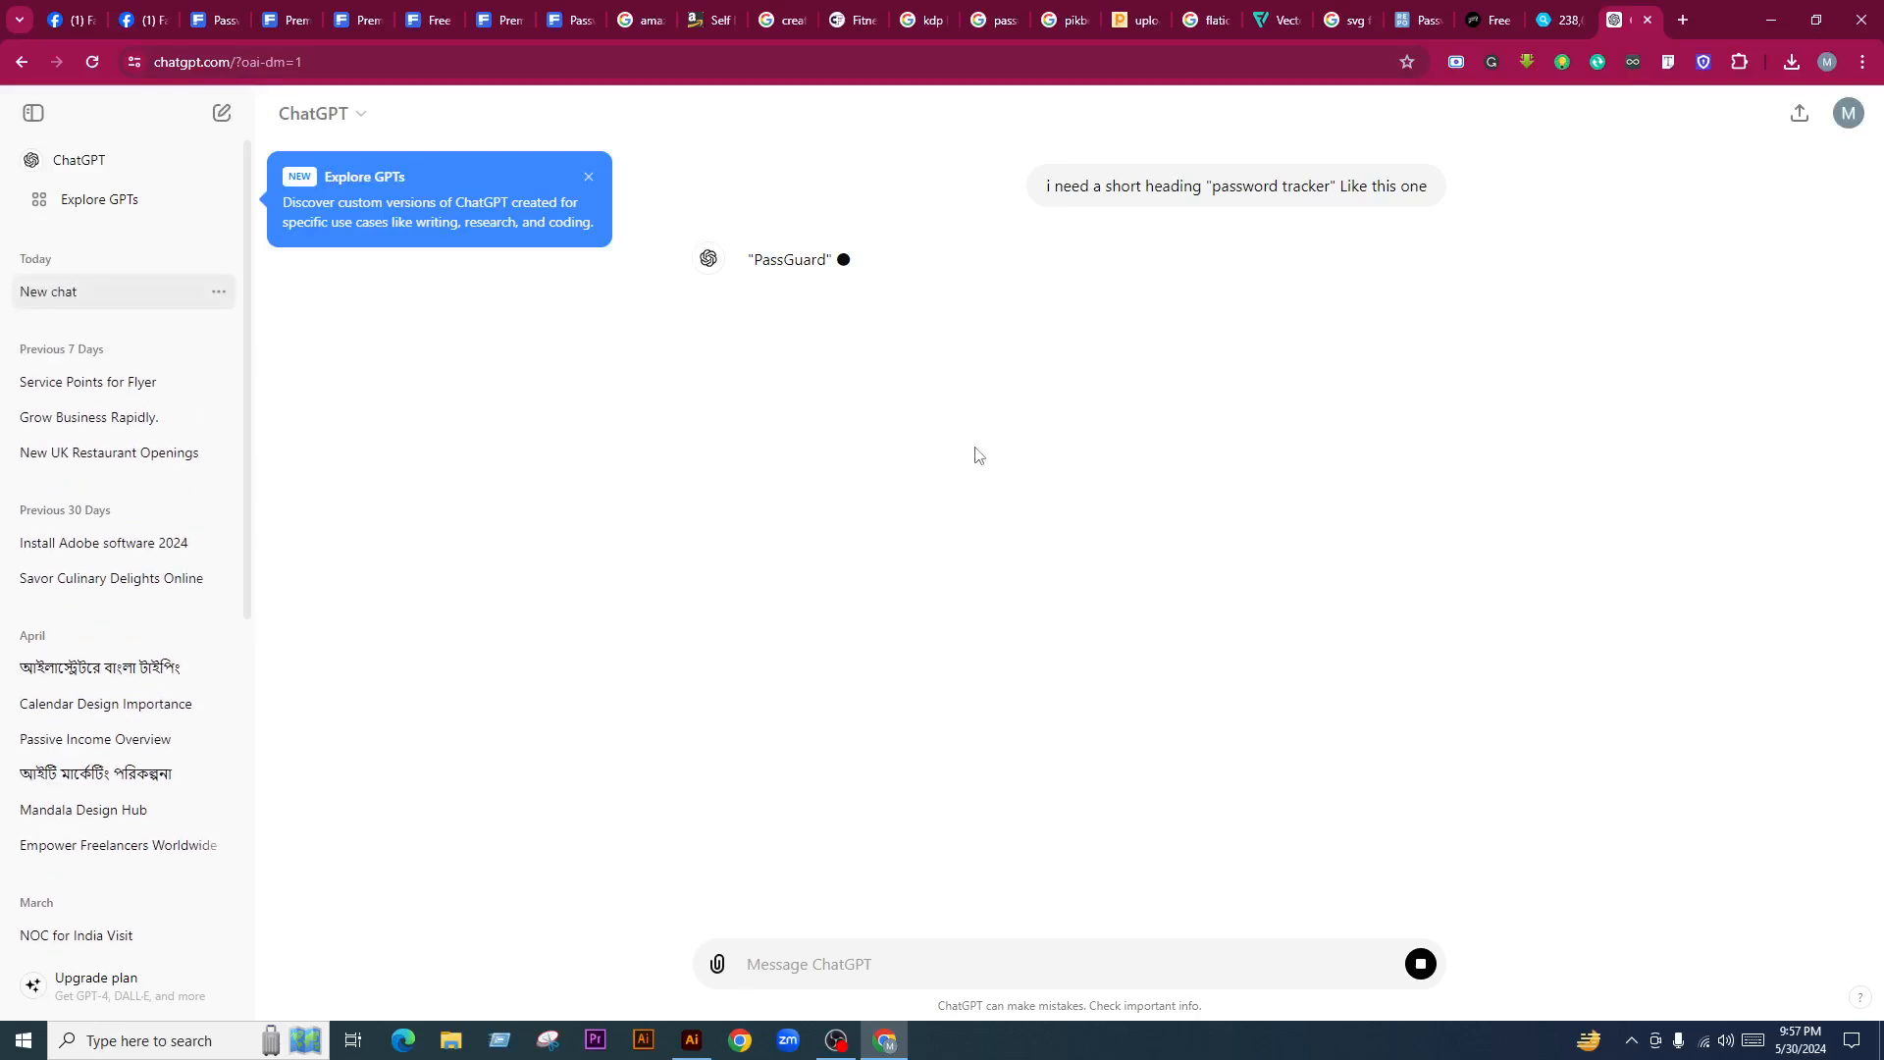
Regenerate the reply to get PassTrack instead of PassGuard, then reopen the request for editing
{"action": "triple_click", "coordinate": [780, 263]}
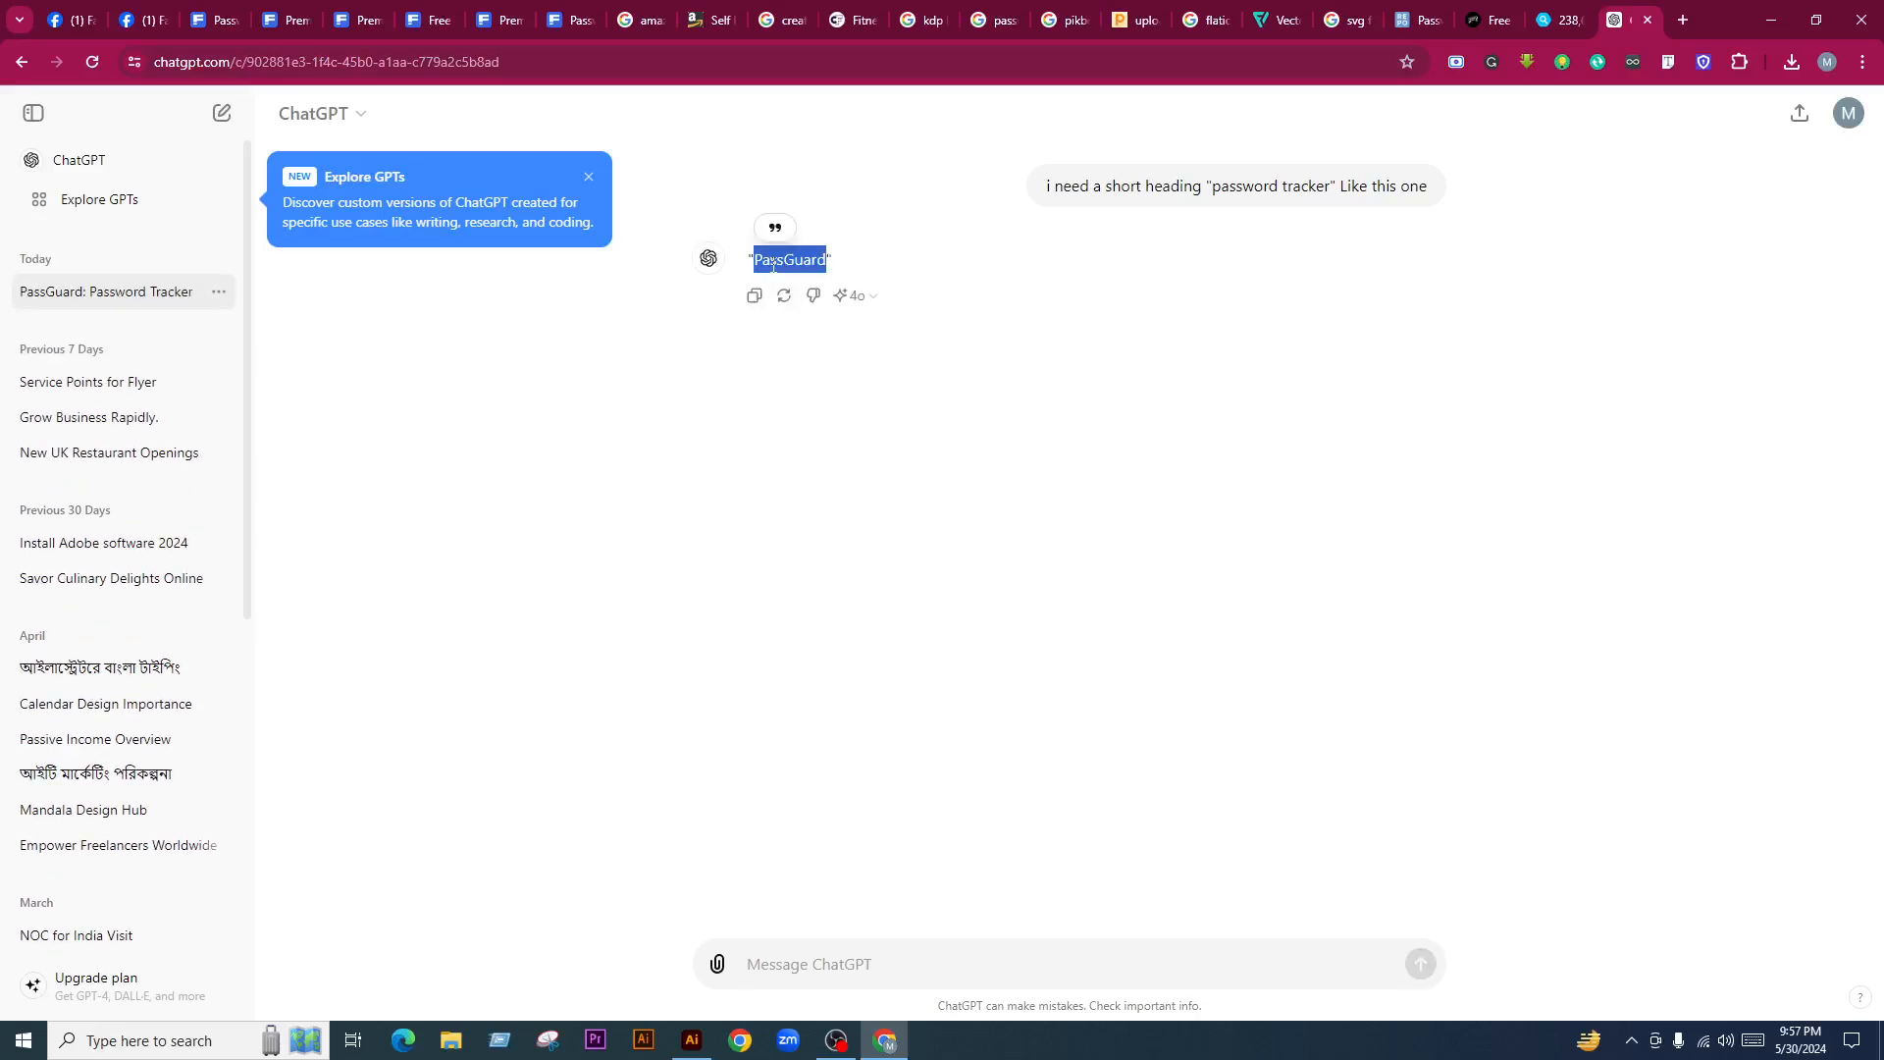
{"action": "left_click", "coordinate": [818, 279]}
{"action": "left_click", "coordinate": [782, 298]}
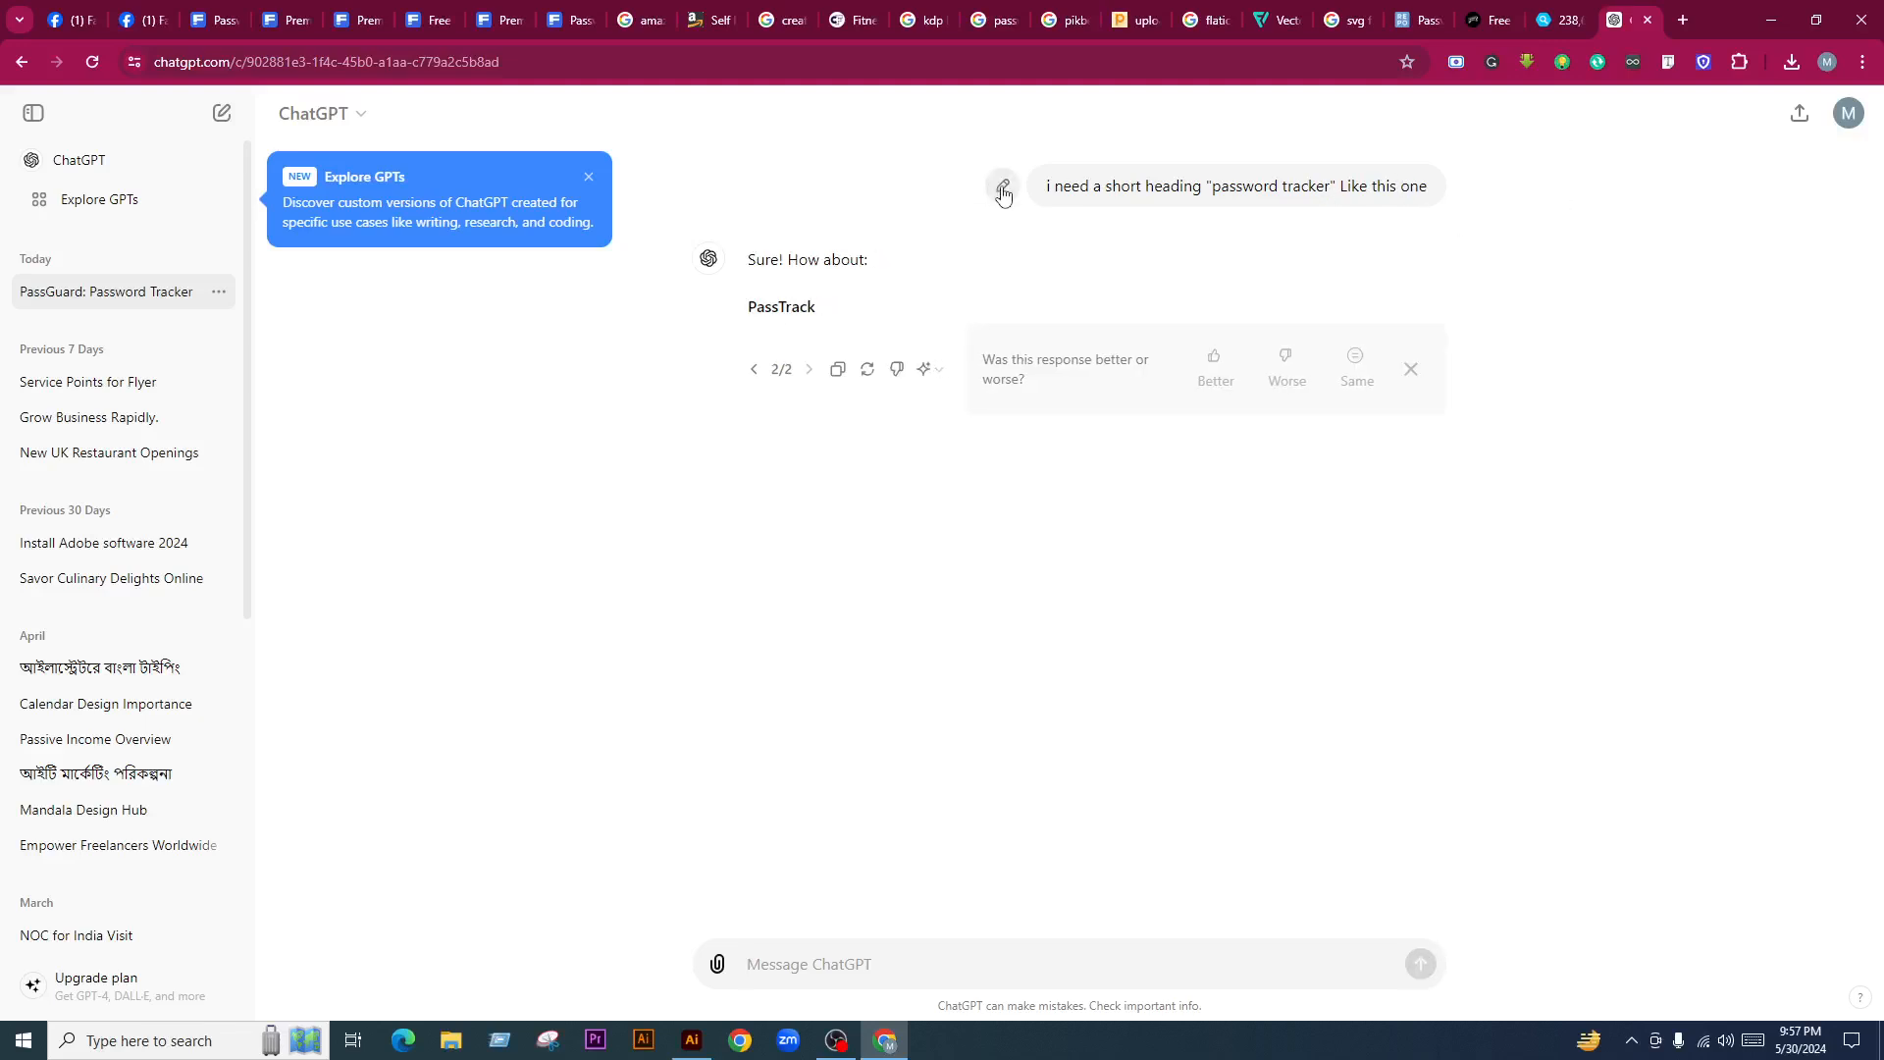
{"action": "left_click", "coordinate": [1001, 189]}
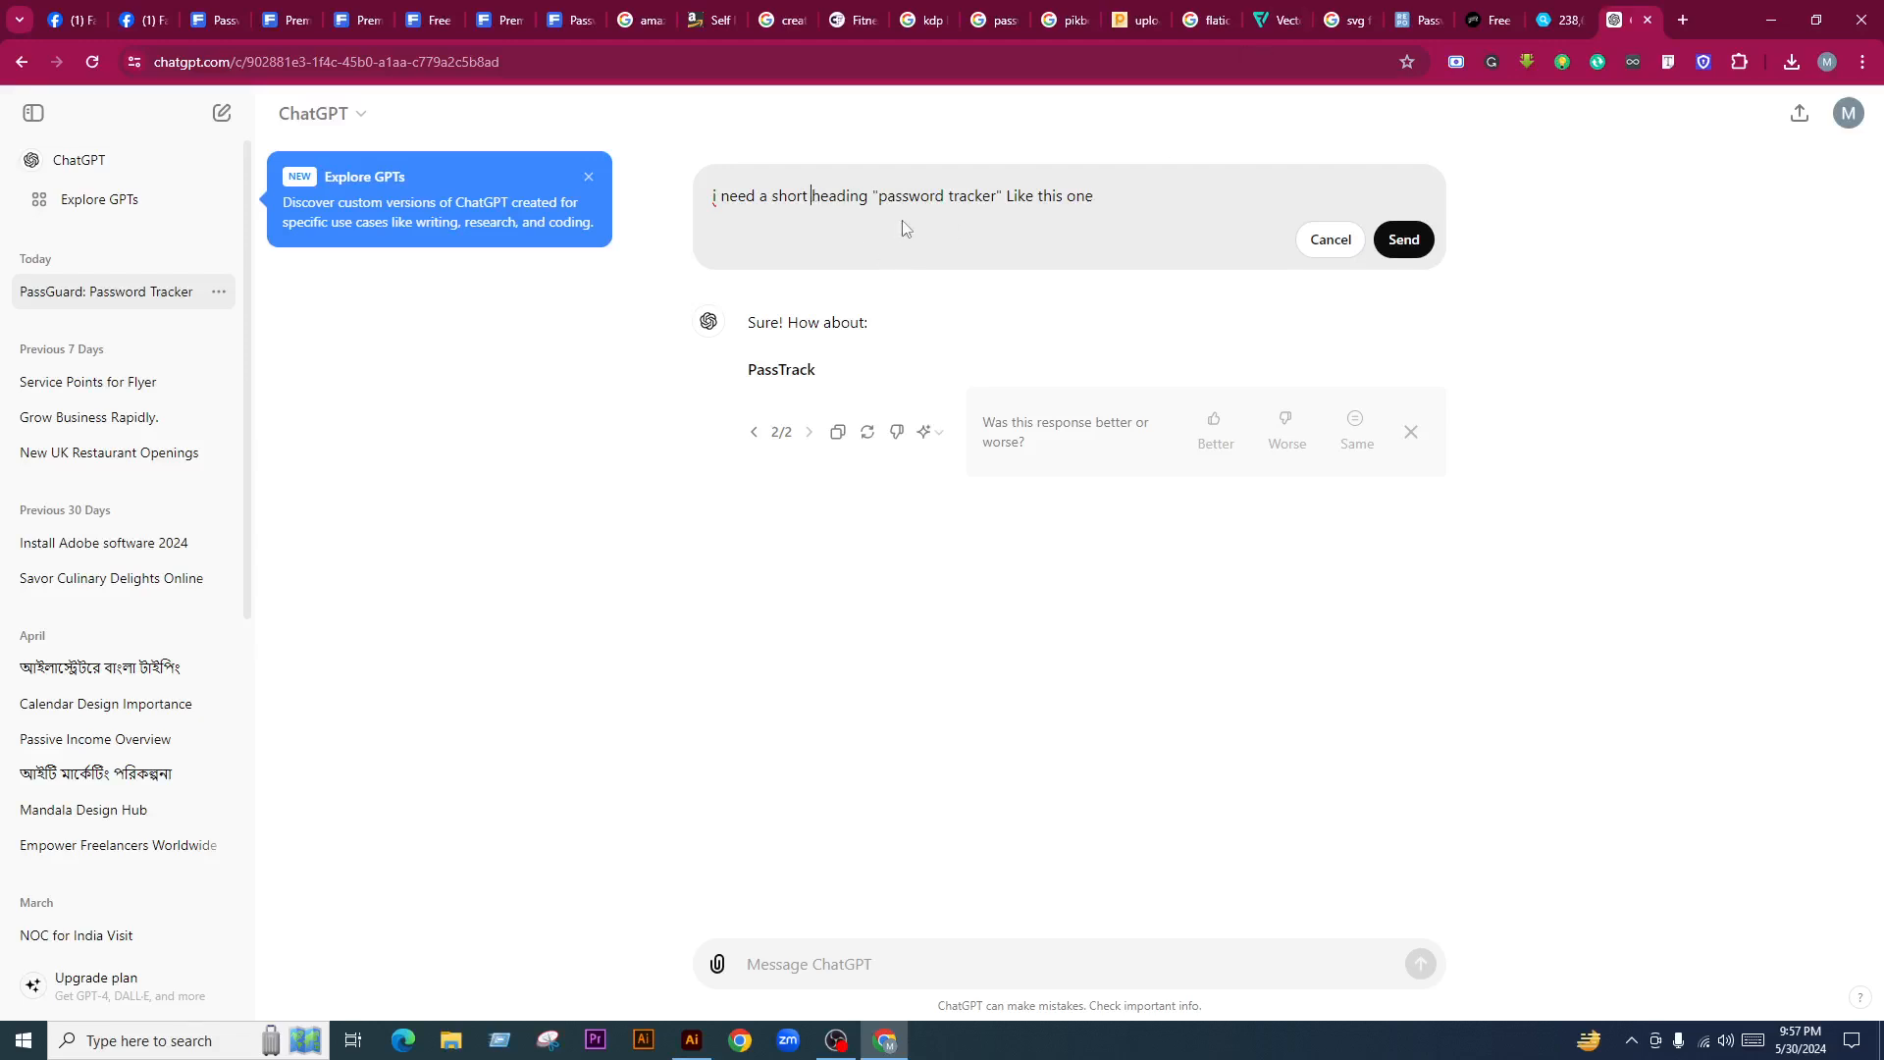
Revise the request to ask for 10 headings and send it
{"action": "type", "text": "10"}
{"action": "key", "text": "shift+Return"}
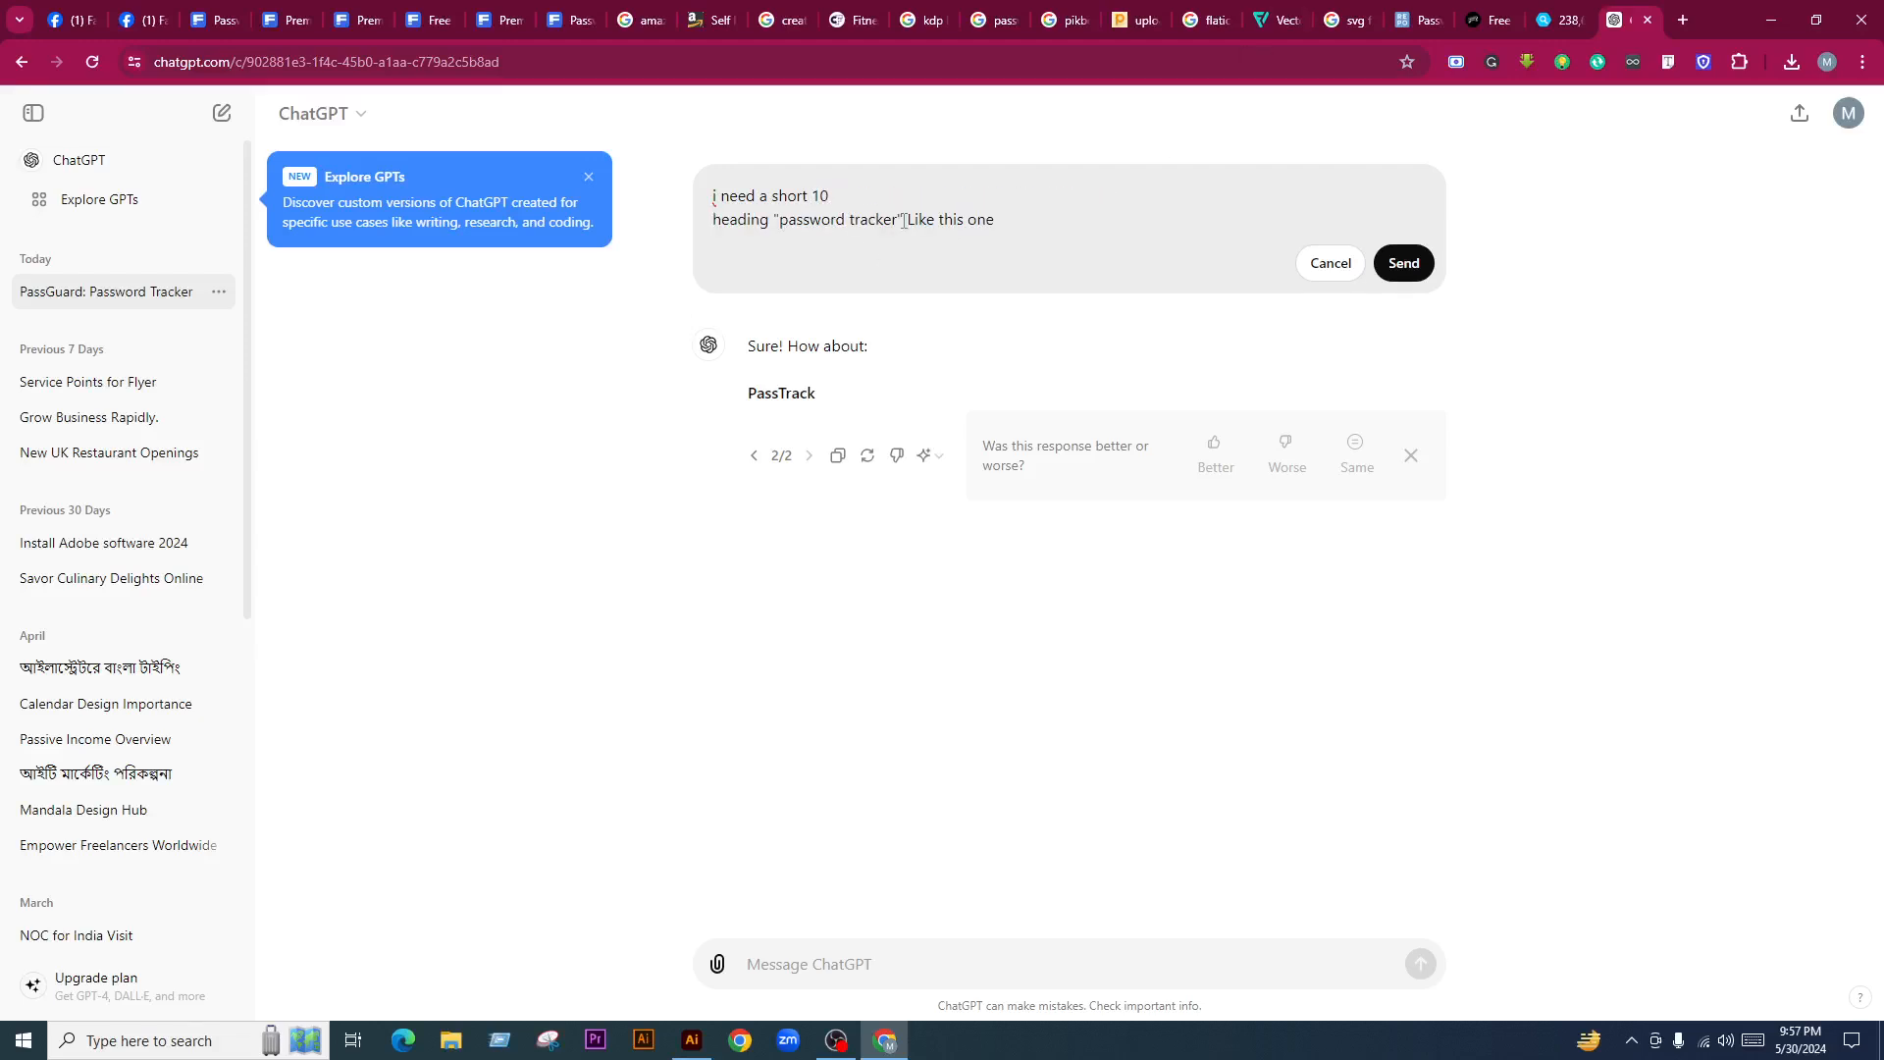
{"action": "key", "text": "BackSpace"}
{"action": "left_click", "coordinate": [1404, 263]}
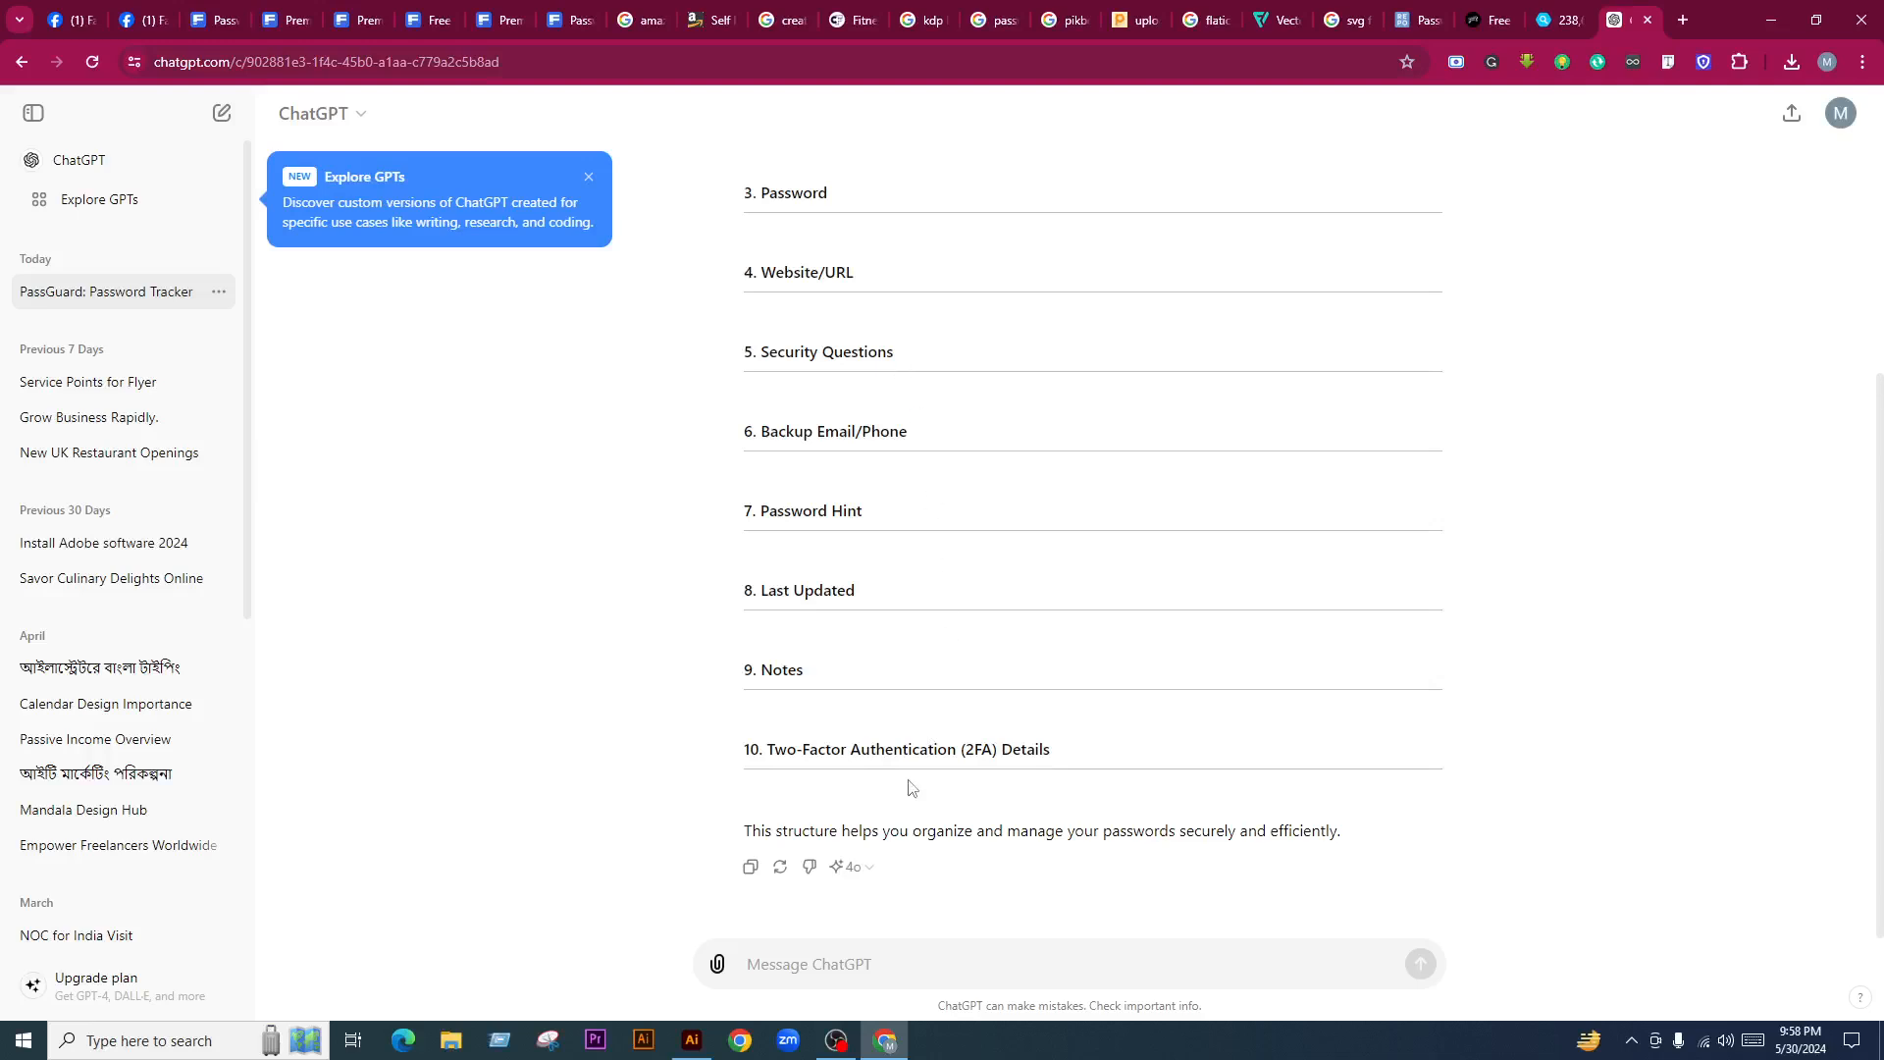
Review the ten suggested headings, selecting Username/Email, Backup Email/Phone and Last Updated
{"action": "left_click_drag", "start_coordinate": [769, 752], "coordinate": [1072, 726]}
{"action": "scroll", "coordinate": [1018, 569], "scroll_direction": "up", "scroll_amount": 4}
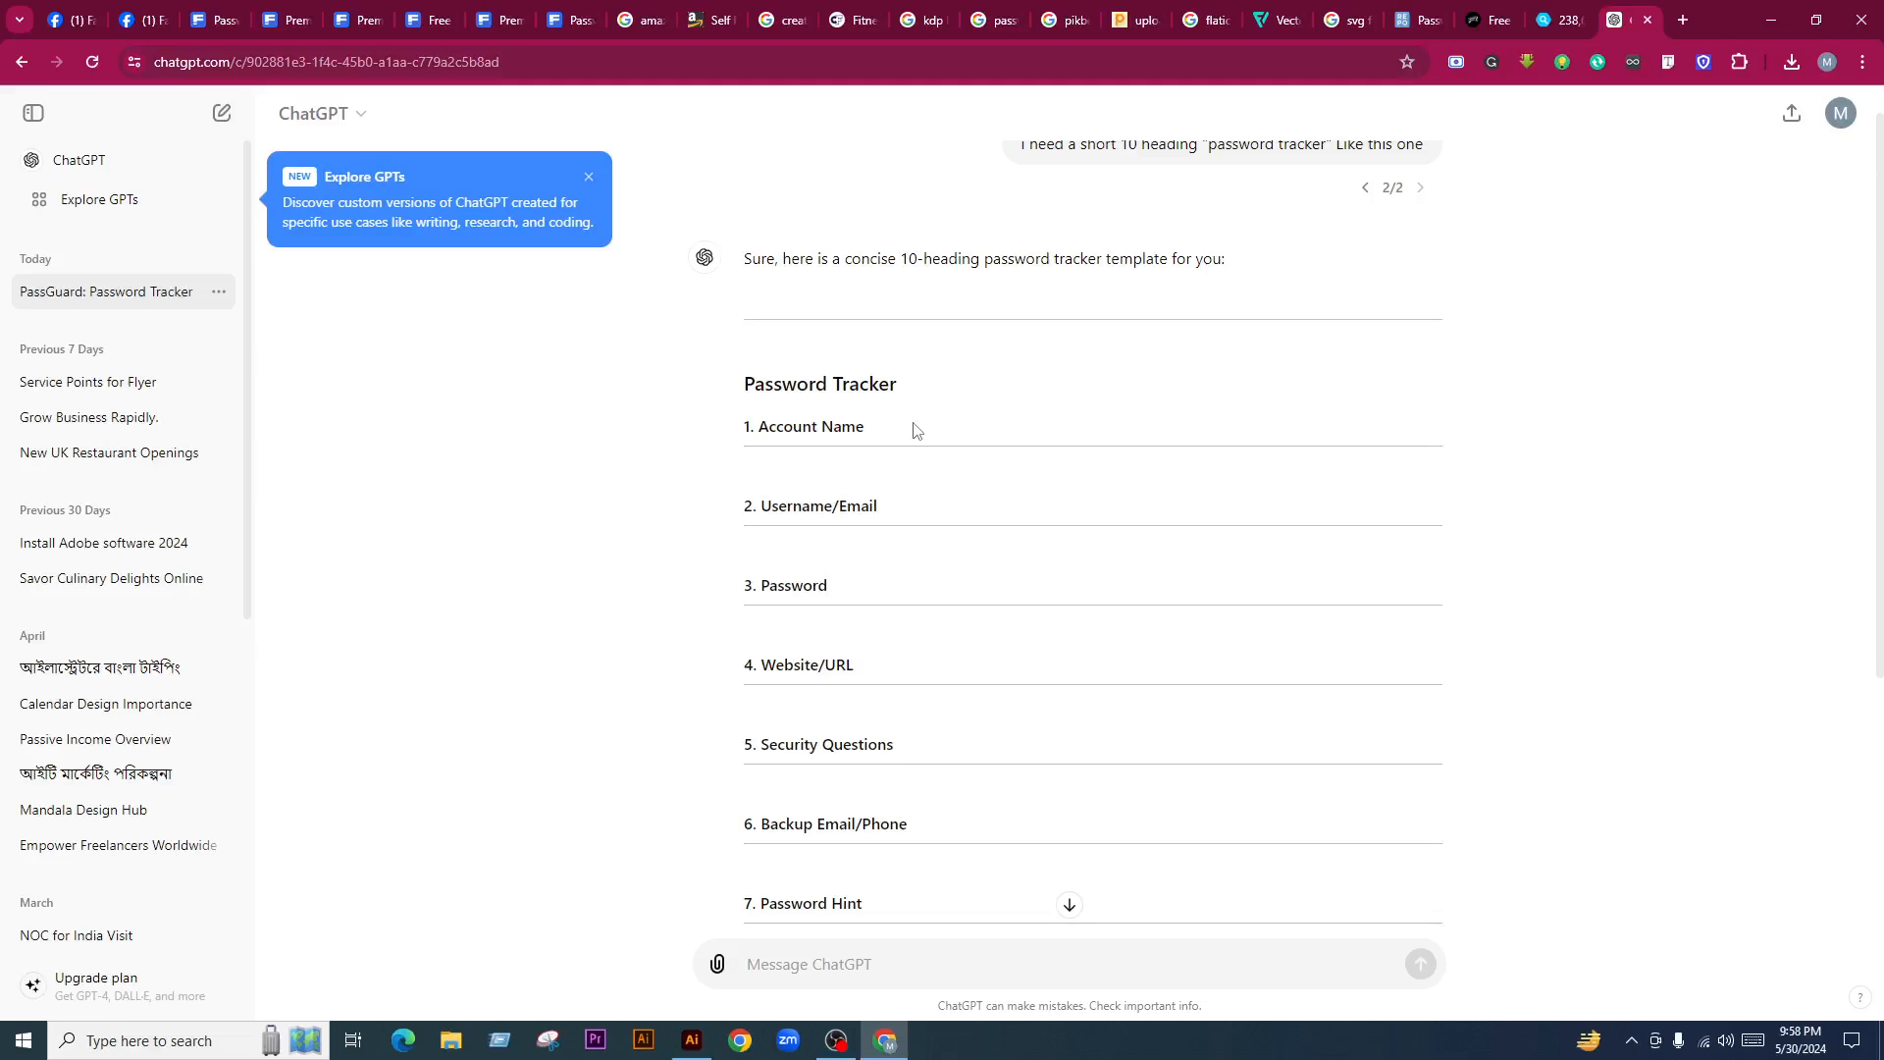
{"action": "scroll", "coordinate": [768, 474], "scroll_direction": "down", "scroll_amount": 1}
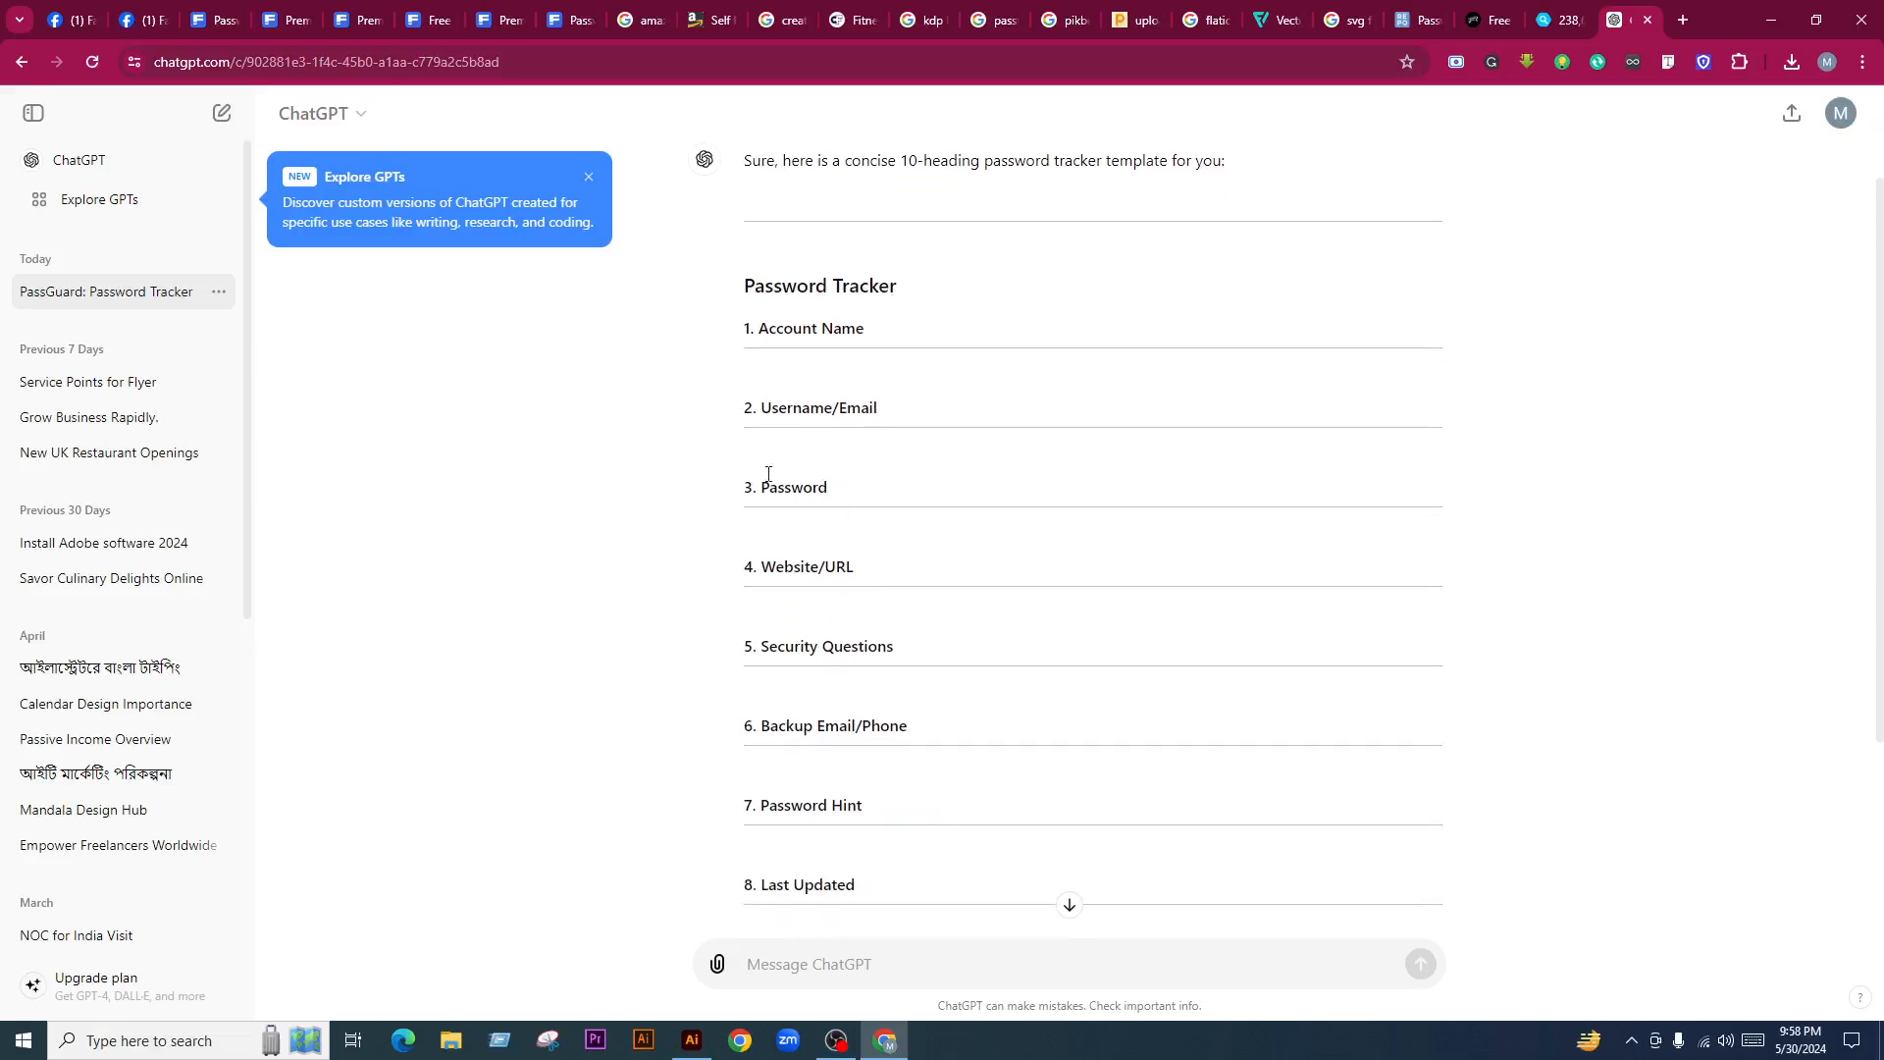
{"action": "left_click_drag", "start_coordinate": [757, 407], "coordinate": [879, 410]}
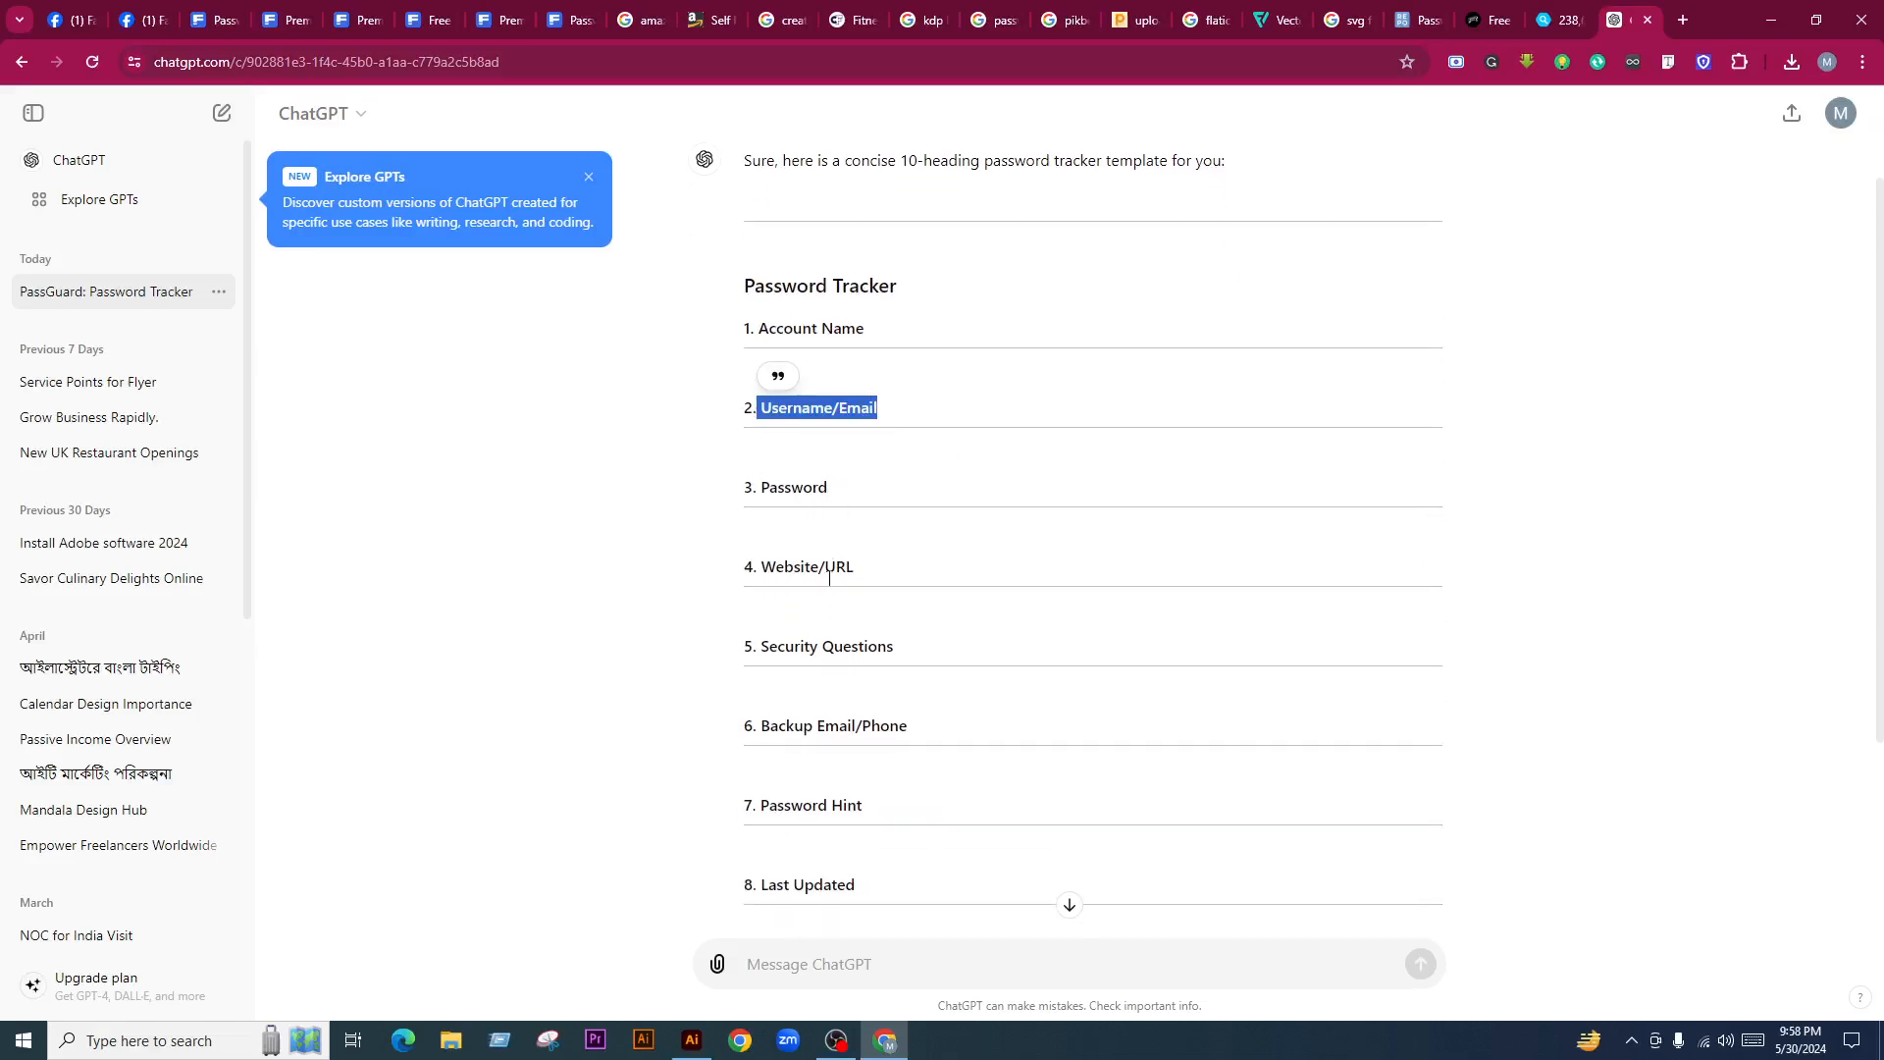
{"action": "scroll", "coordinate": [775, 648], "scroll_direction": "down", "scroll_amount": 2}
{"action": "left_click_drag", "start_coordinate": [778, 531], "coordinate": [1060, 530]}
{"action": "left_click", "coordinate": [801, 566]}
{"action": "left_click_drag", "start_coordinate": [847, 530], "coordinate": [1054, 543]}
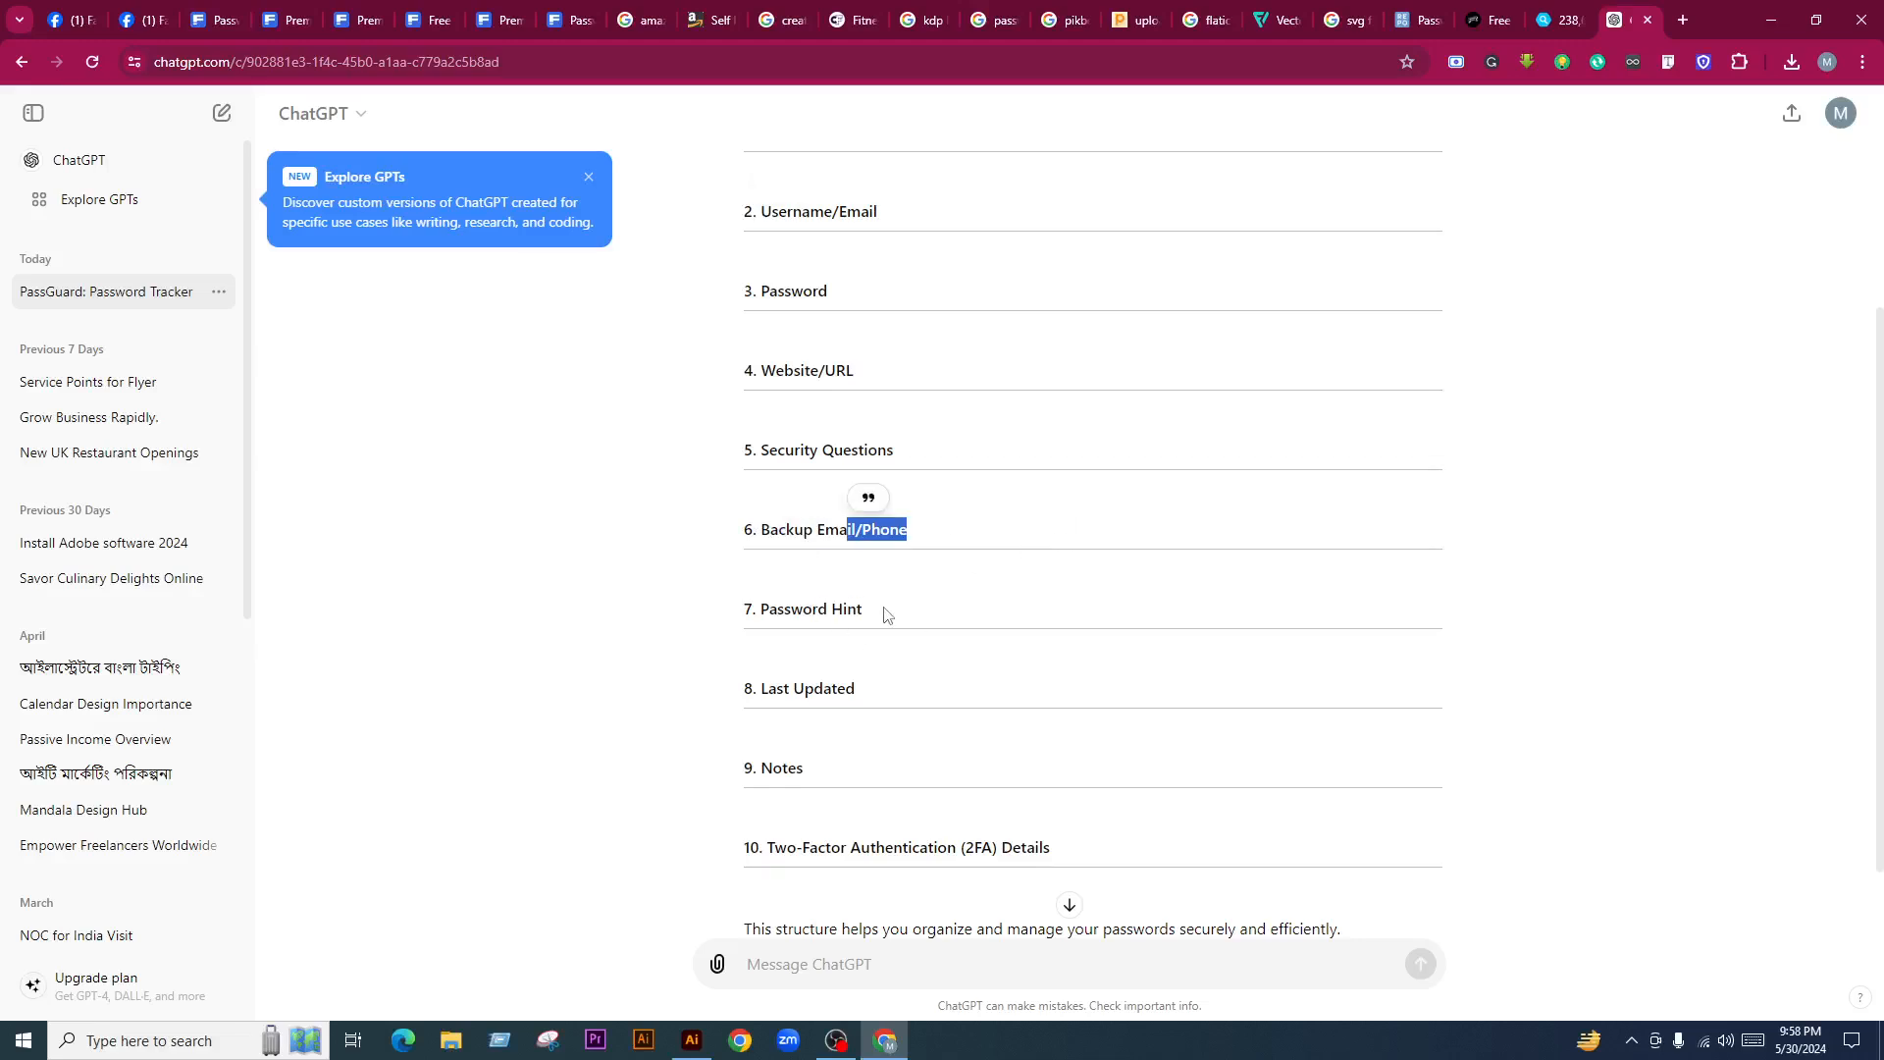
{"action": "left_click_drag", "start_coordinate": [771, 690], "coordinate": [909, 686]}
{"action": "left_click", "coordinate": [909, 688]}
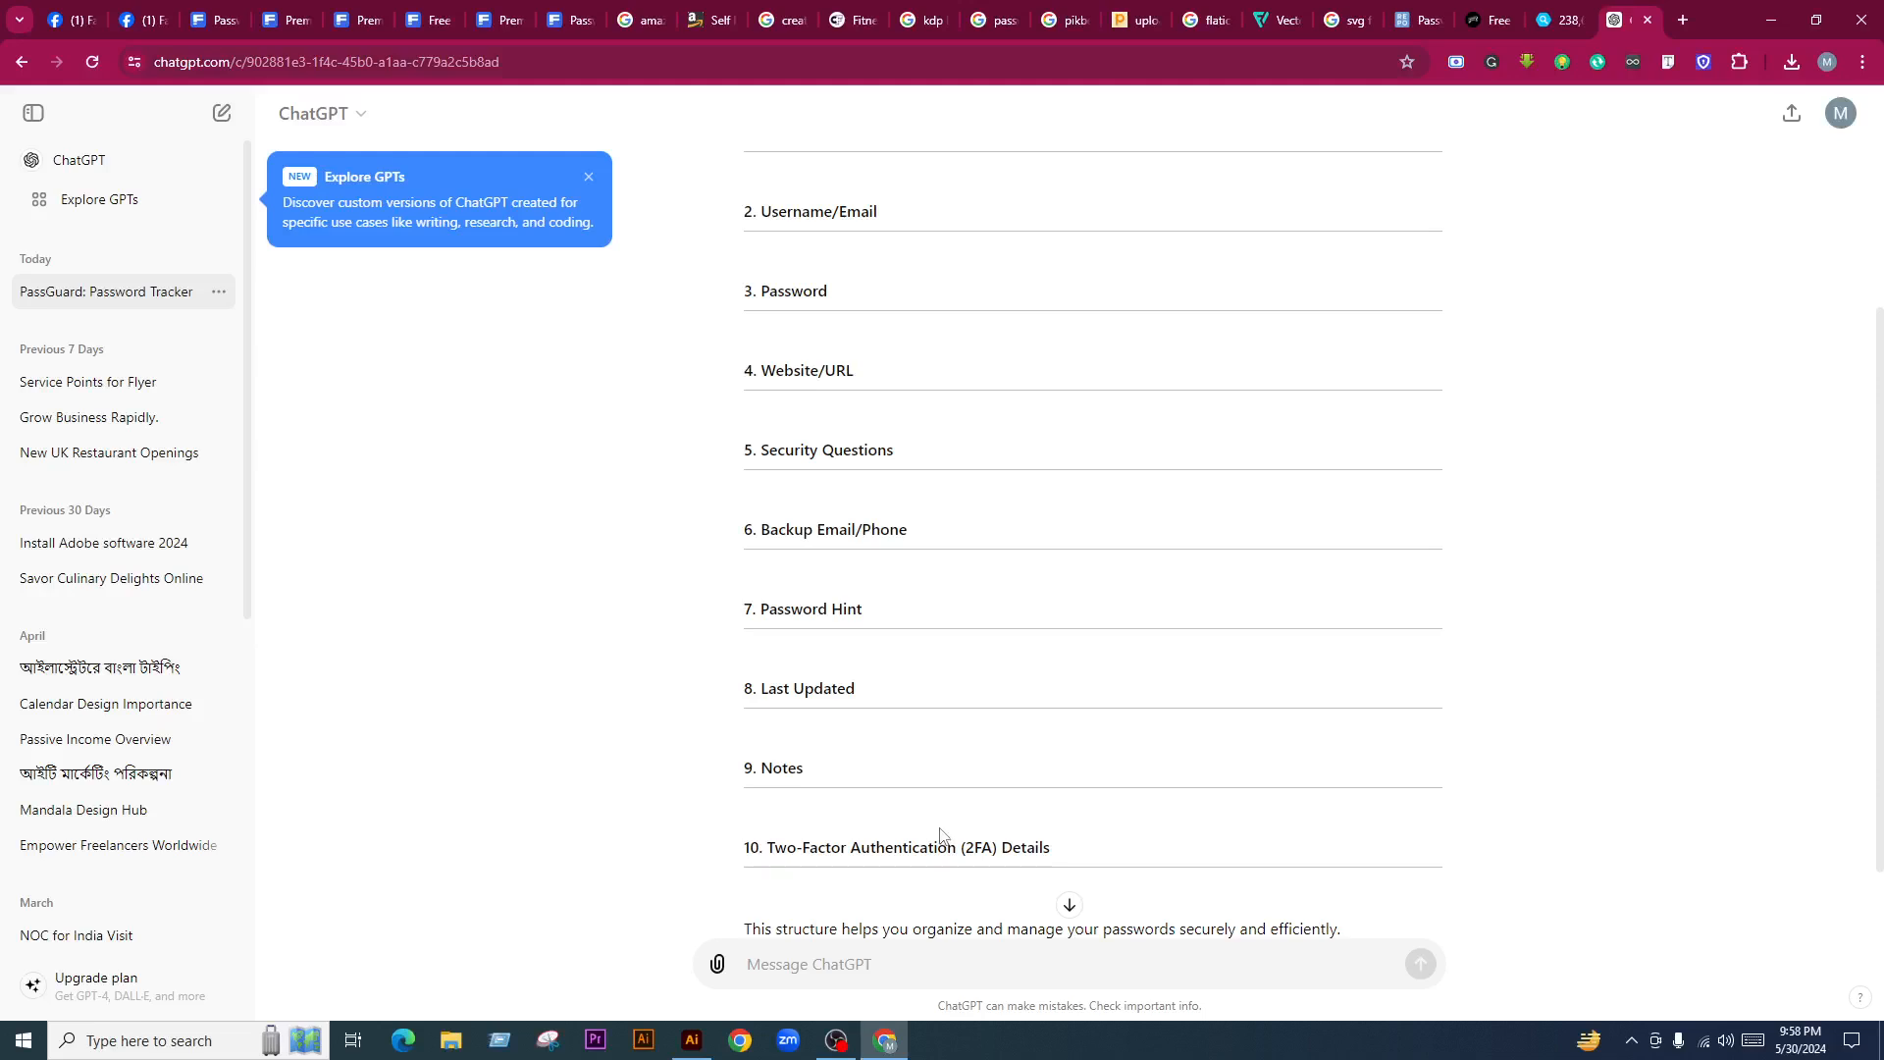
{"action": "scroll", "coordinate": [942, 825], "scroll_direction": "down", "scroll_amount": 1}
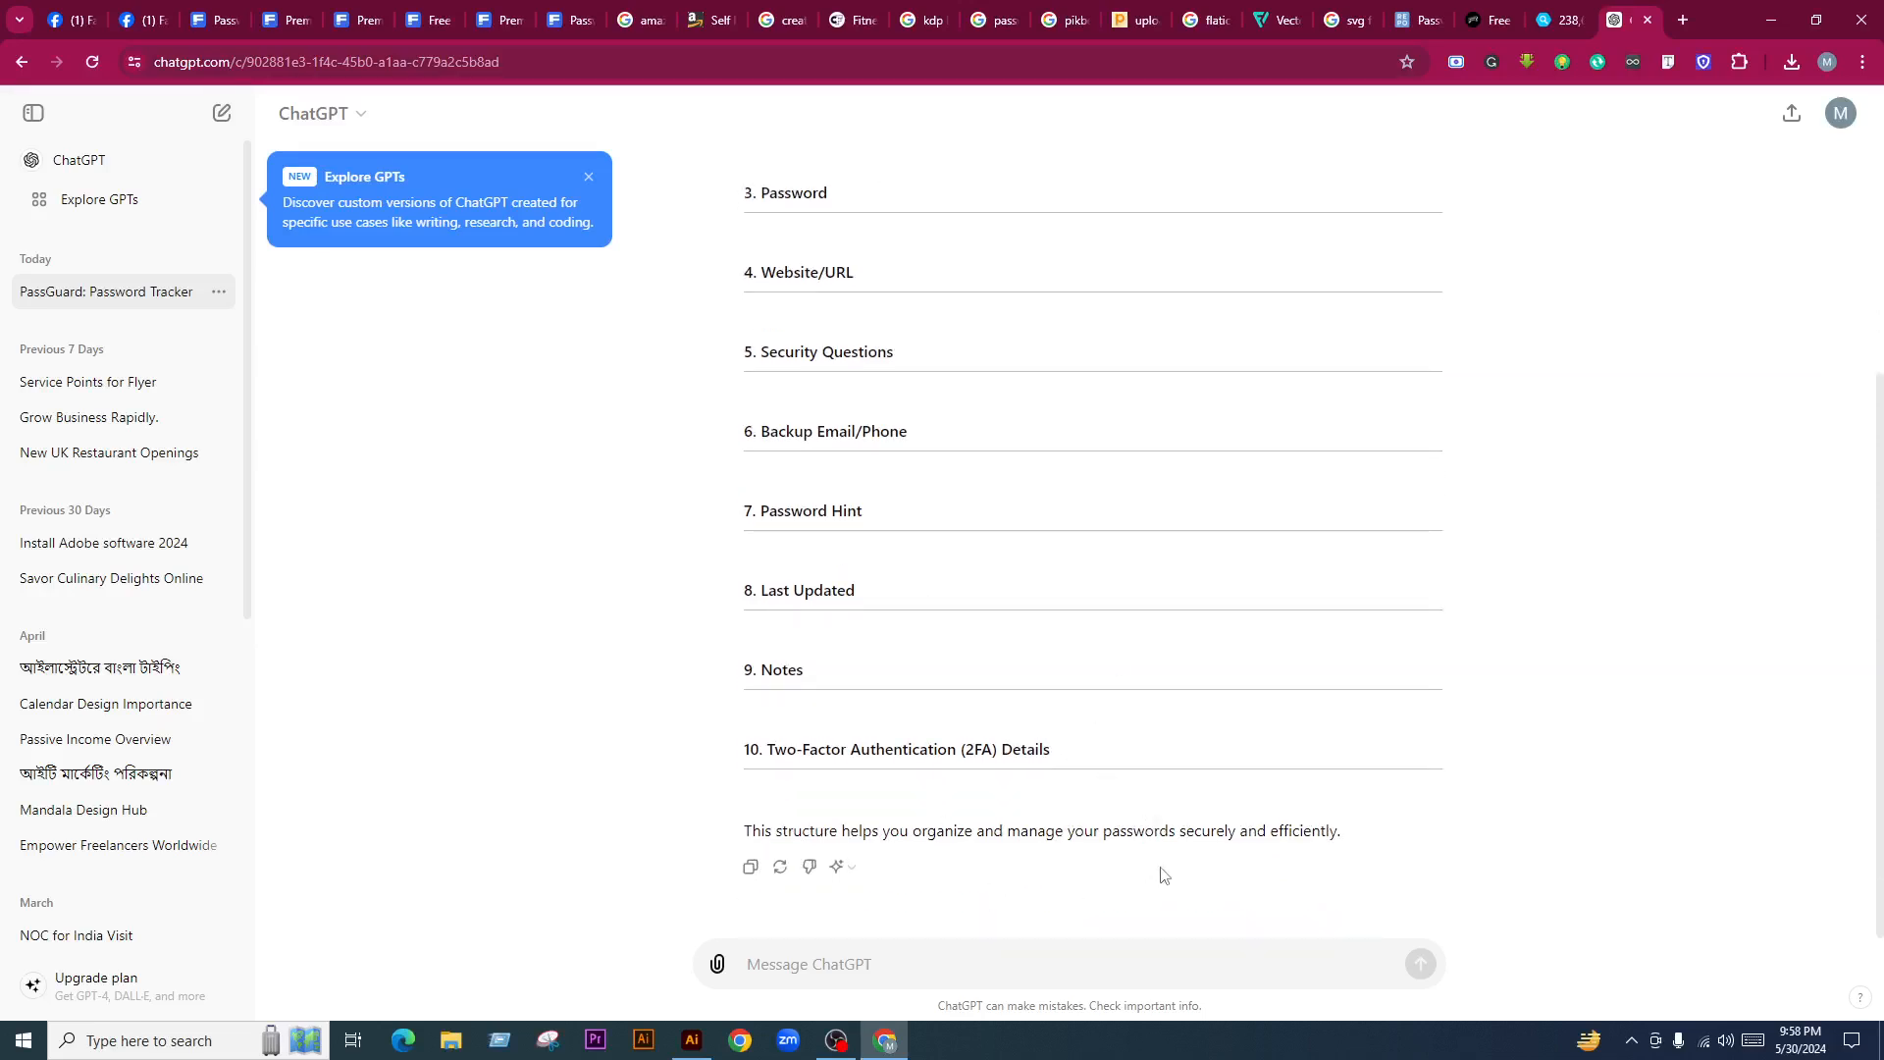
{"action": "scroll", "coordinate": [1166, 664], "scroll_direction": "up", "scroll_amount": 7}
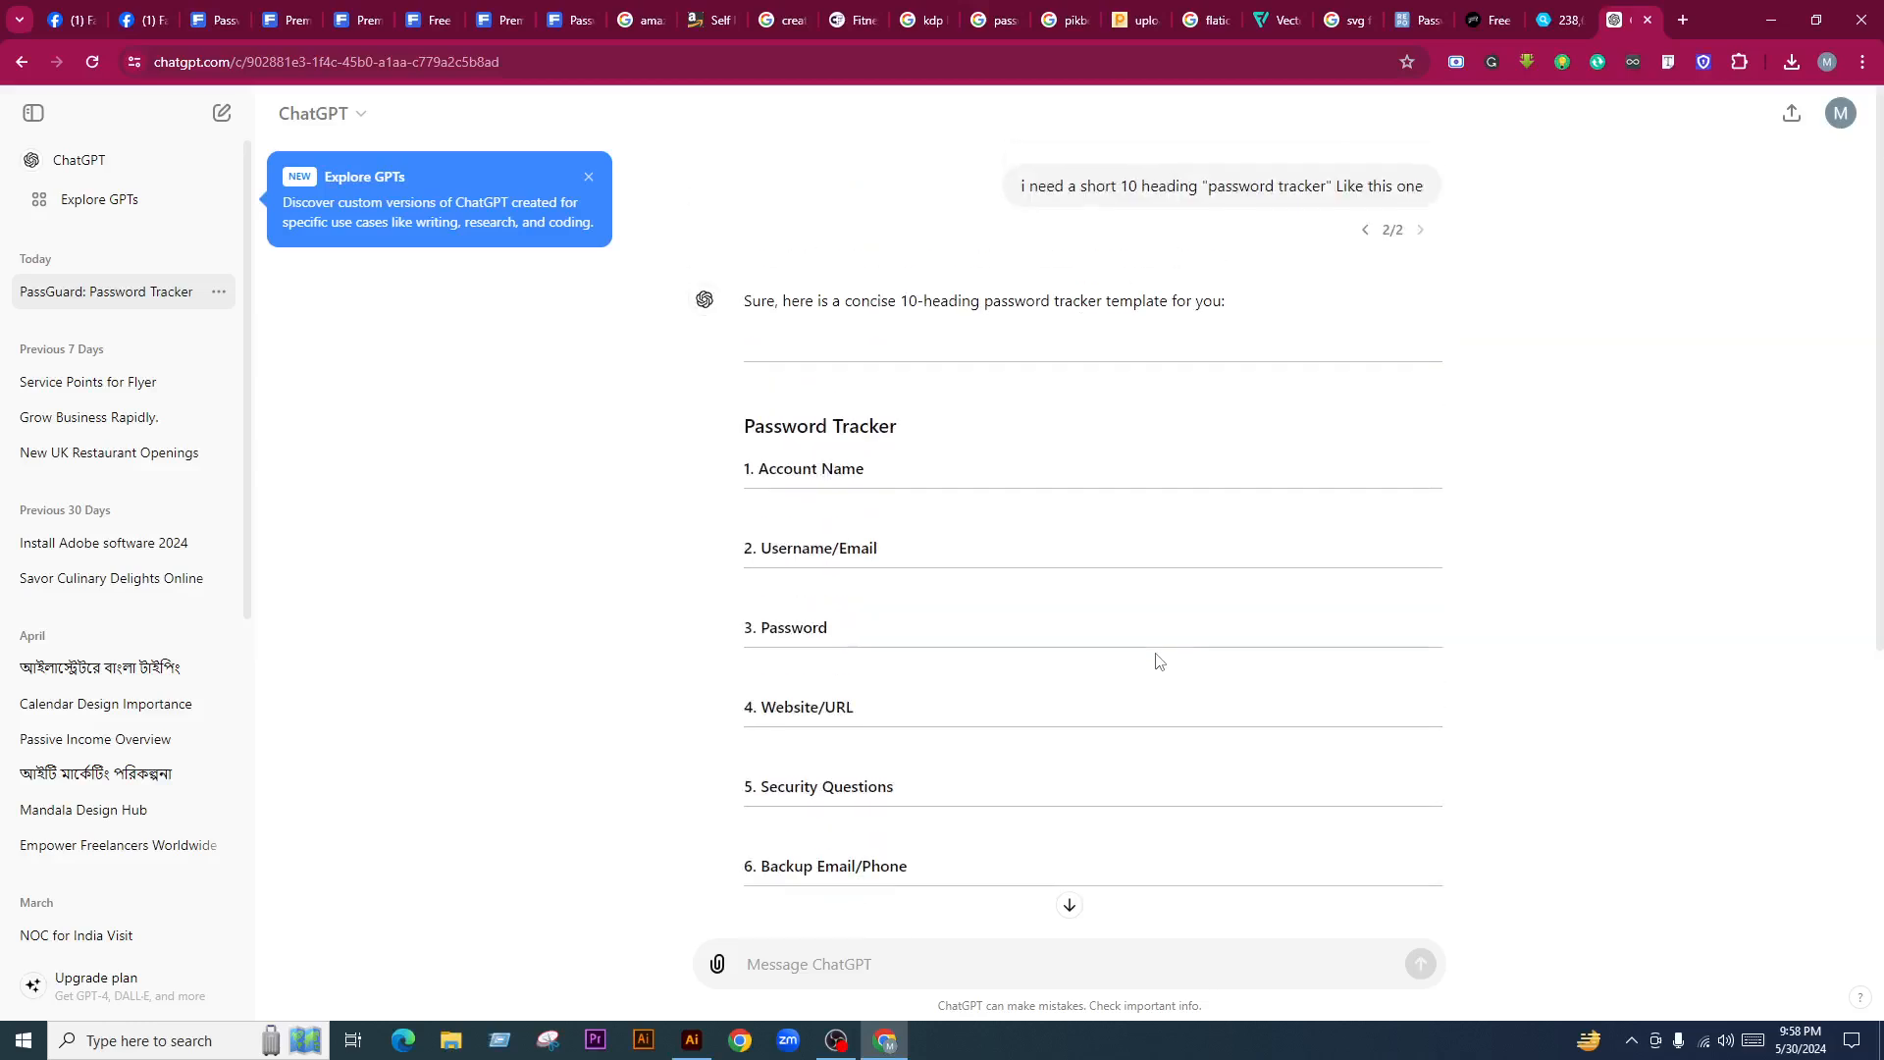
Edit the request once more, resend it, and select the Master Password heading
{"action": "left_click", "coordinate": [974, 186]}
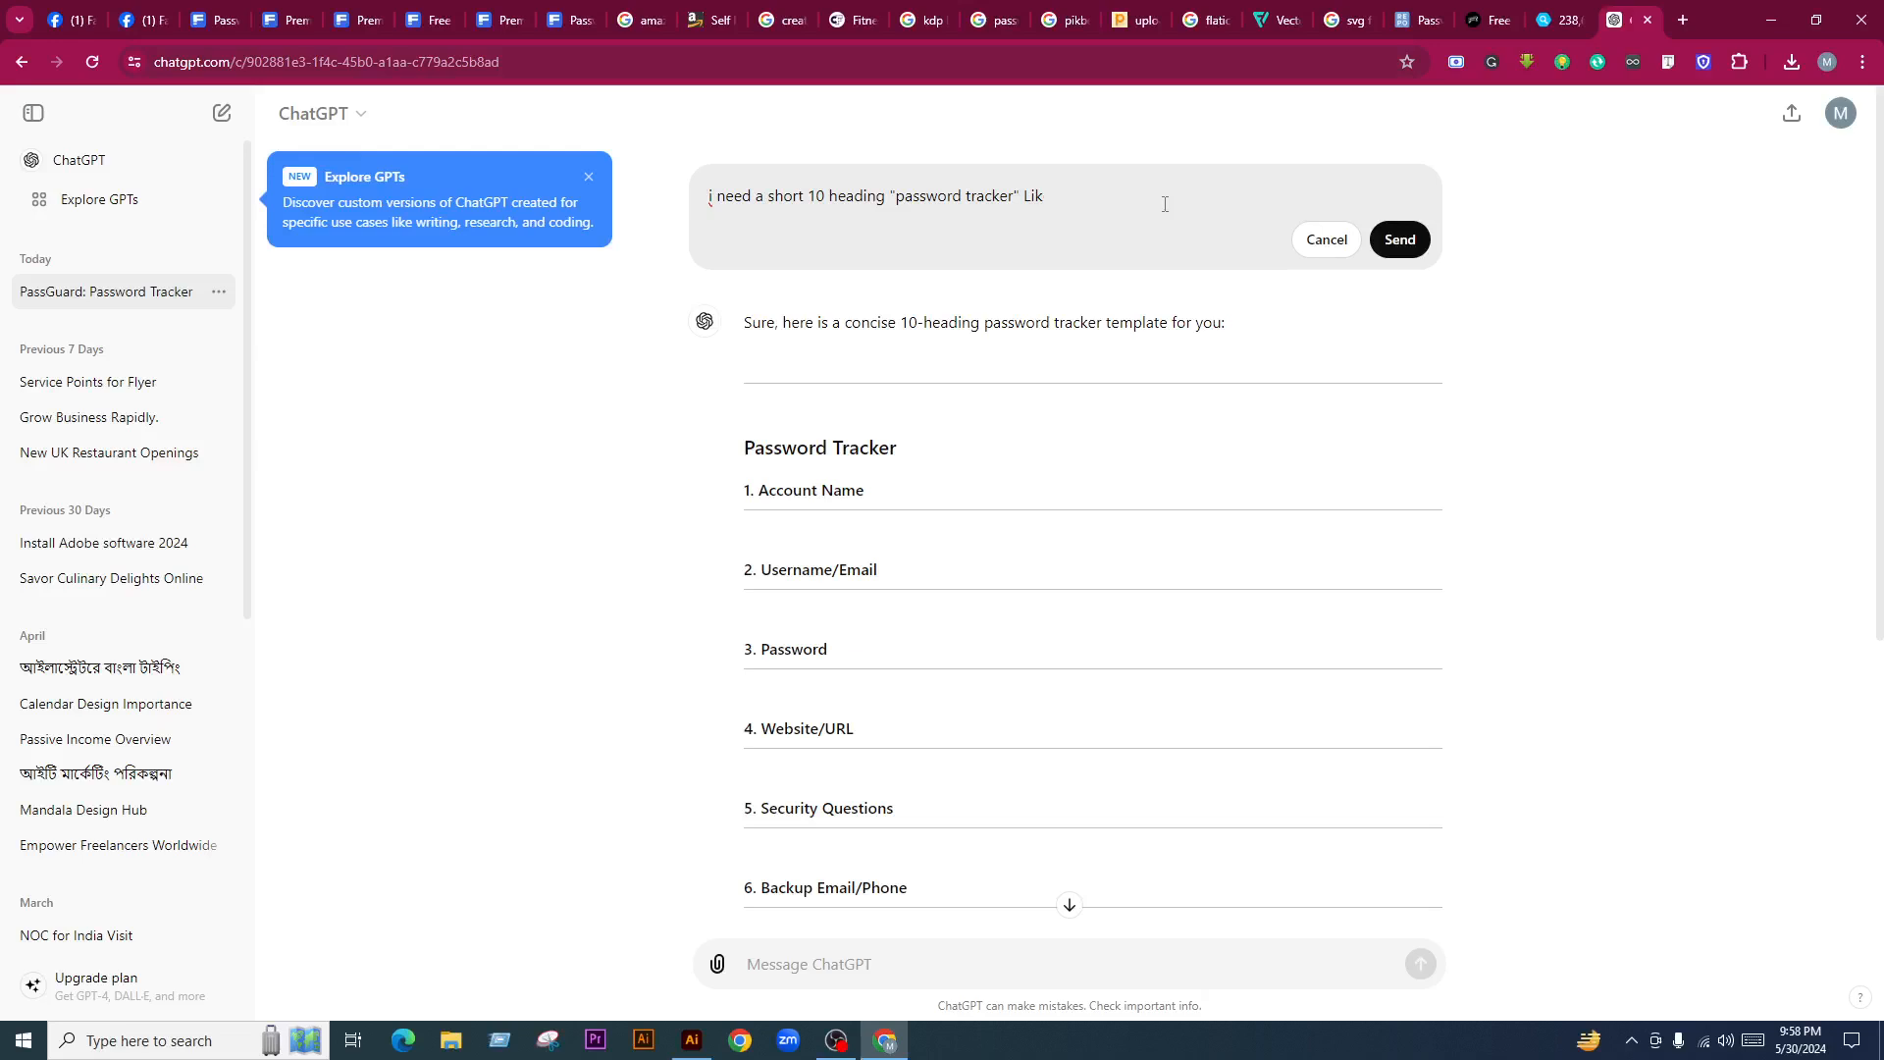
{"action": "type", "text": "m"}
{"action": "left_click", "coordinate": [1399, 243]}
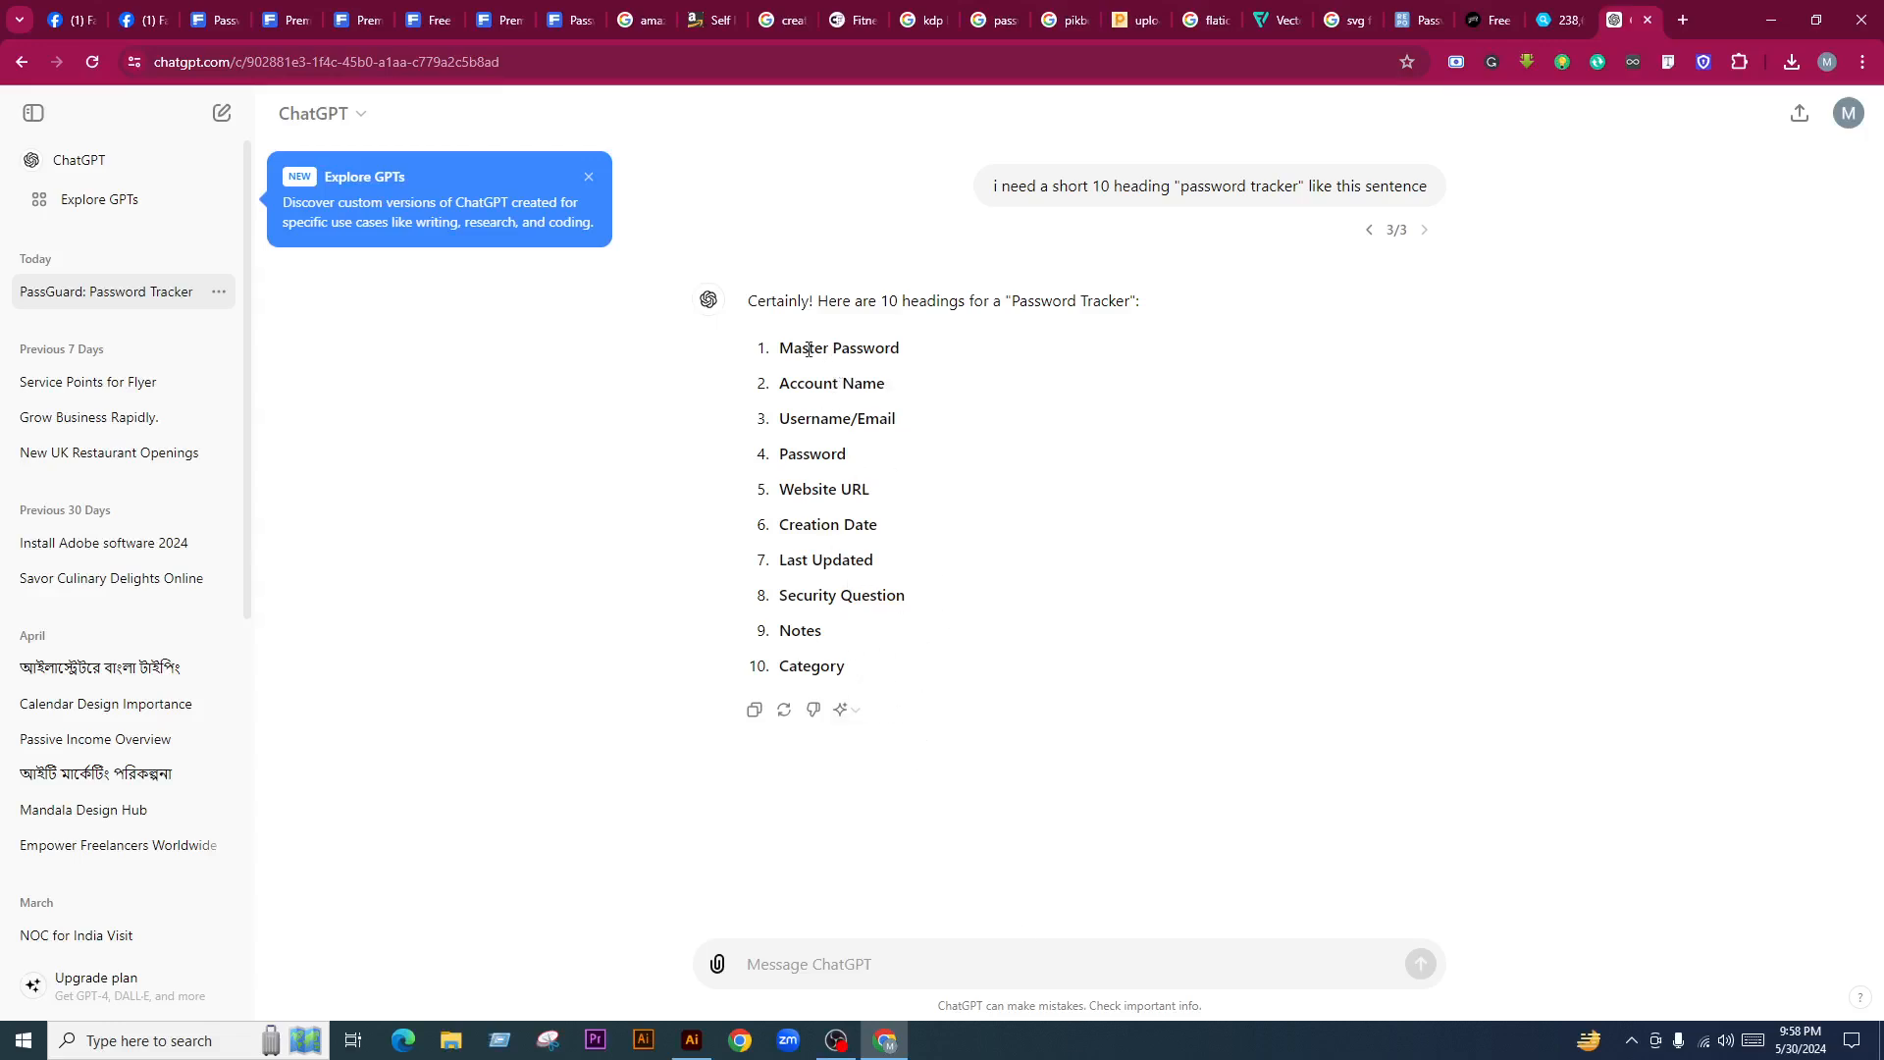
{"action": "triple_click", "coordinate": [895, 346]}
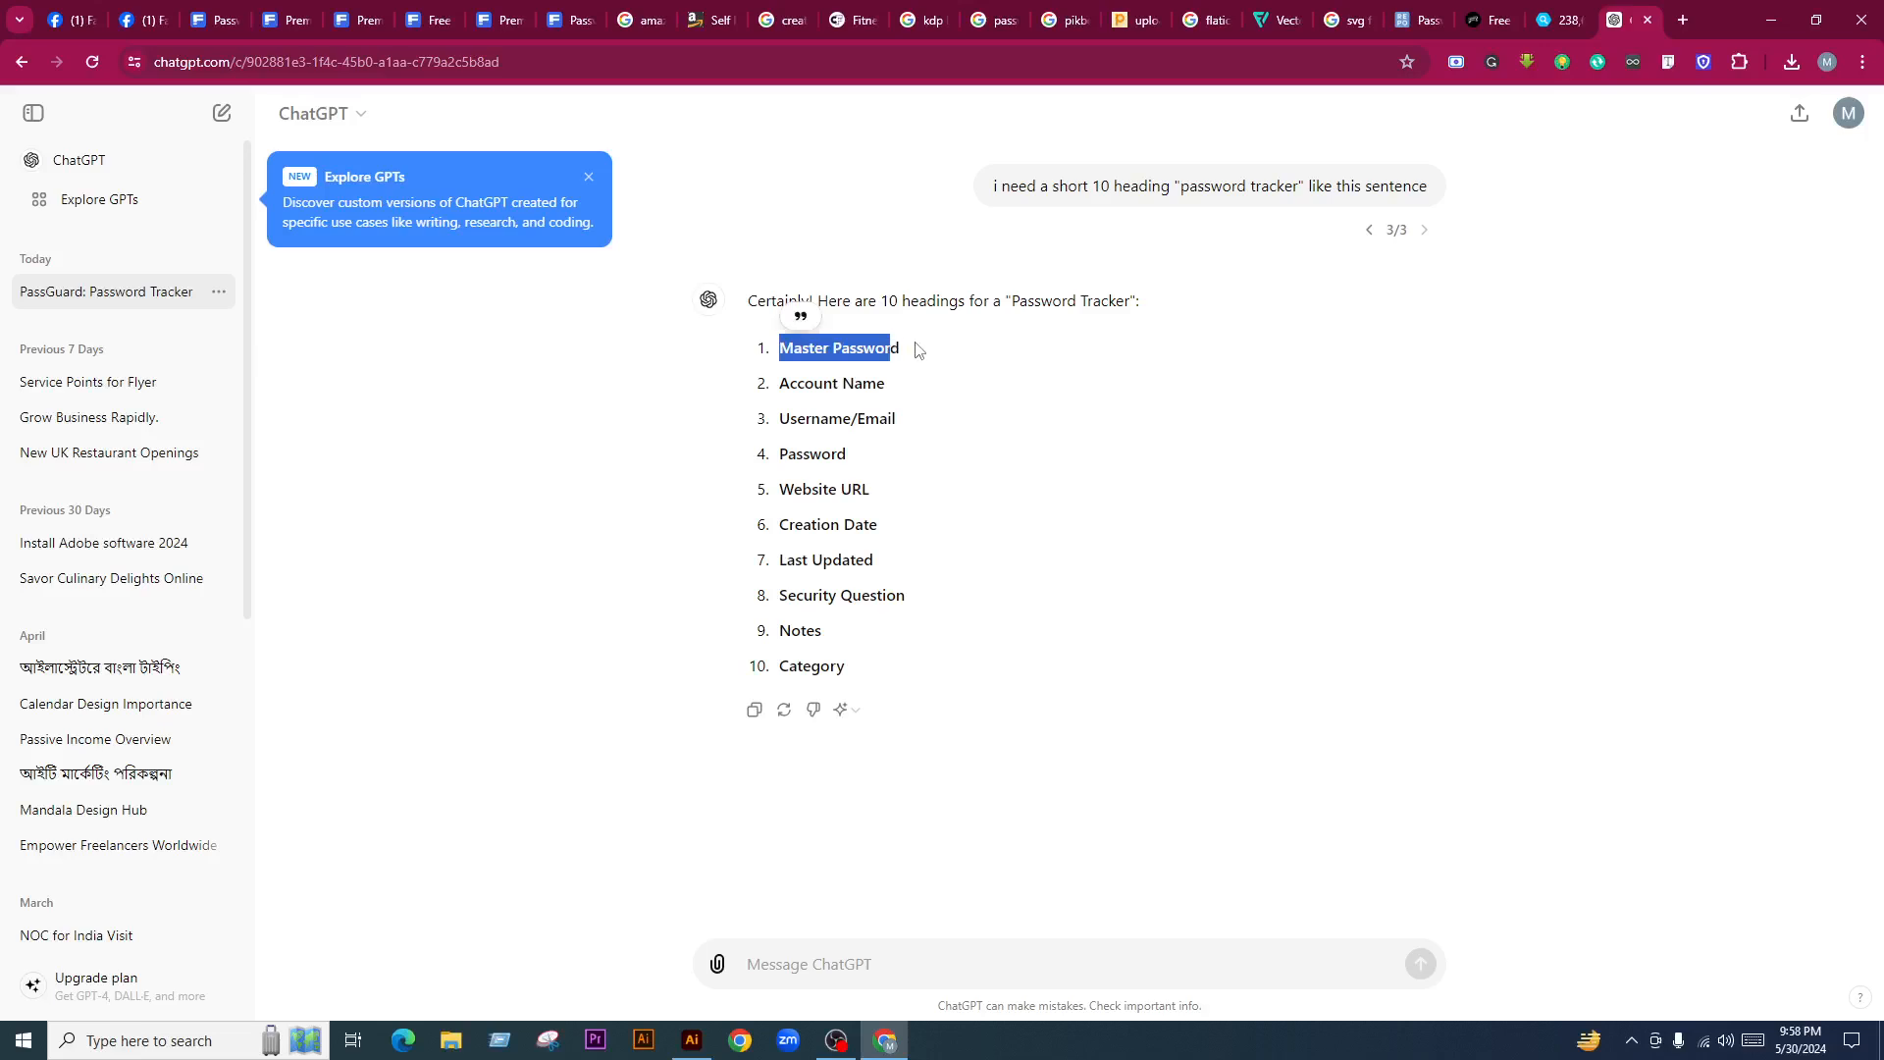
{"action": "left_click", "coordinate": [859, 343]}
{"action": "triple_click", "coordinate": [785, 354]}
Back in Illustrator, retype the page title as 'TRACK MY PASSWORD'
{"action": "left_click", "coordinate": [691, 1040]}
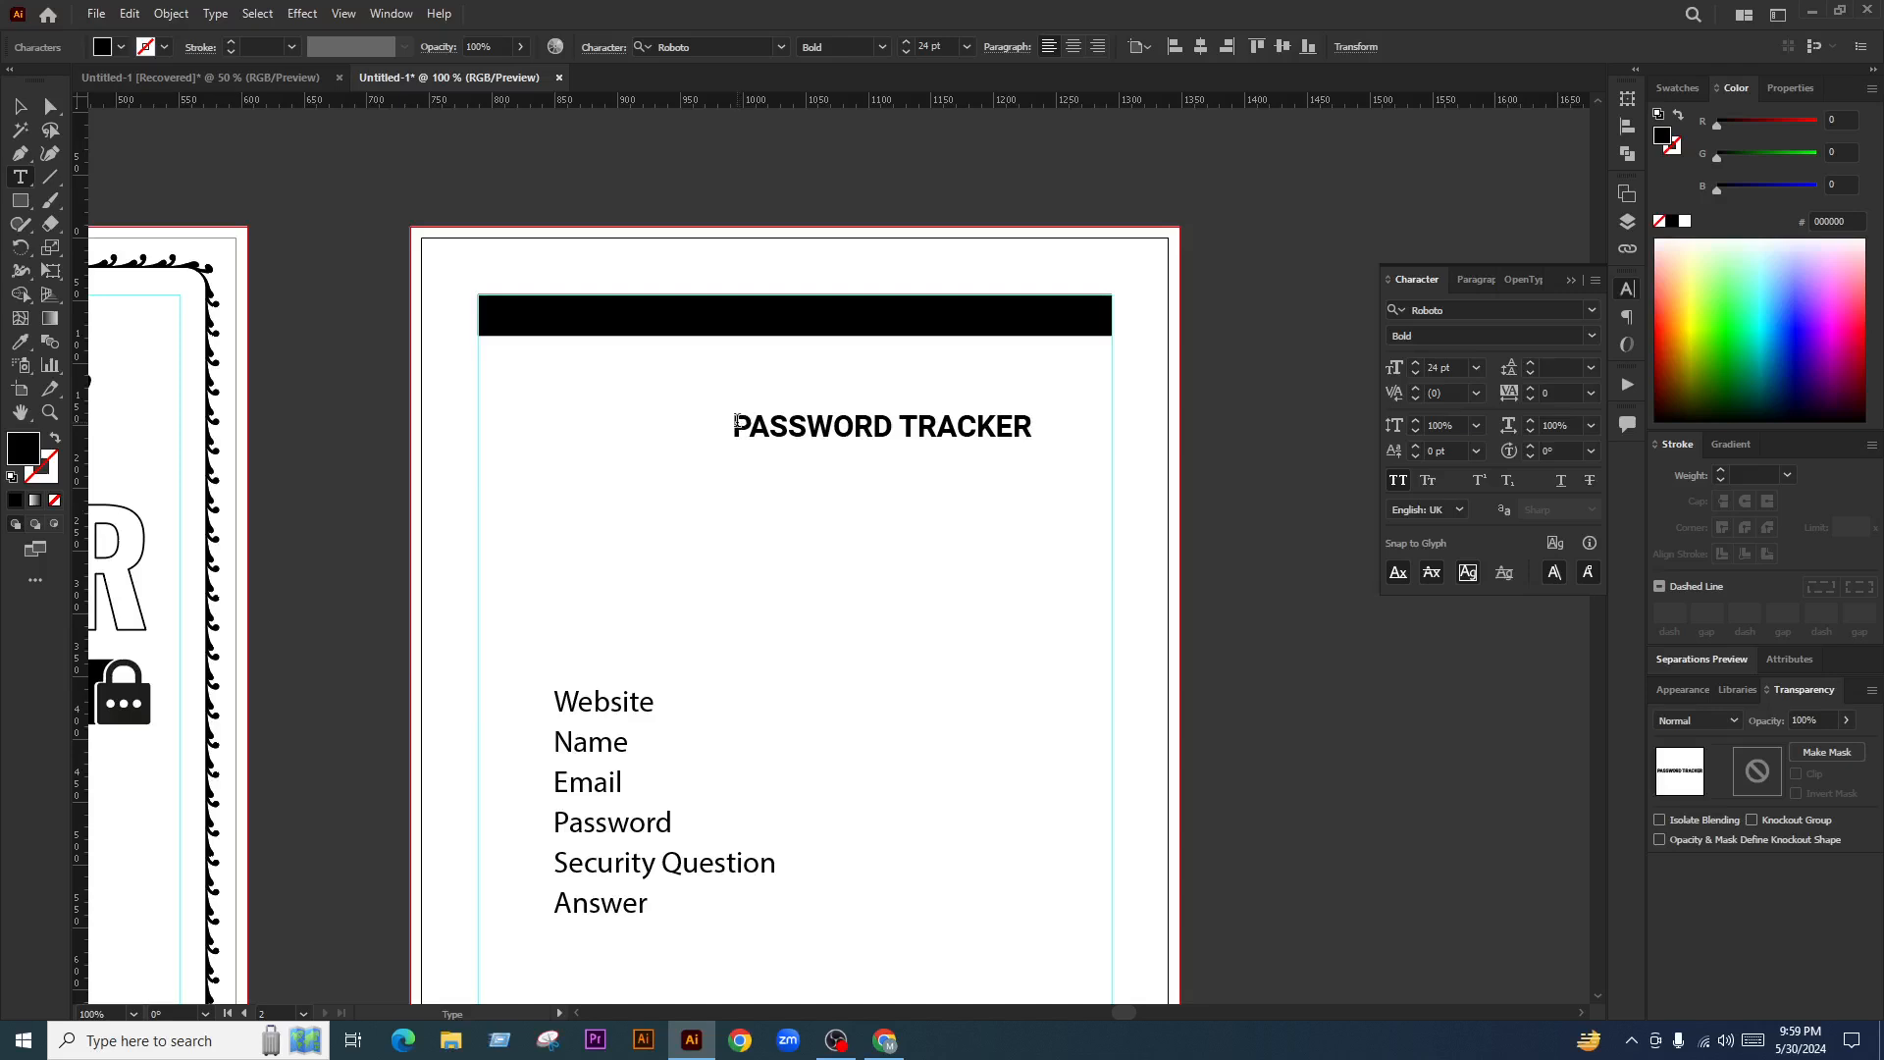
{"action": "key", "text": "ctrl+a"}
{"action": "type", "text": "TRACE"}
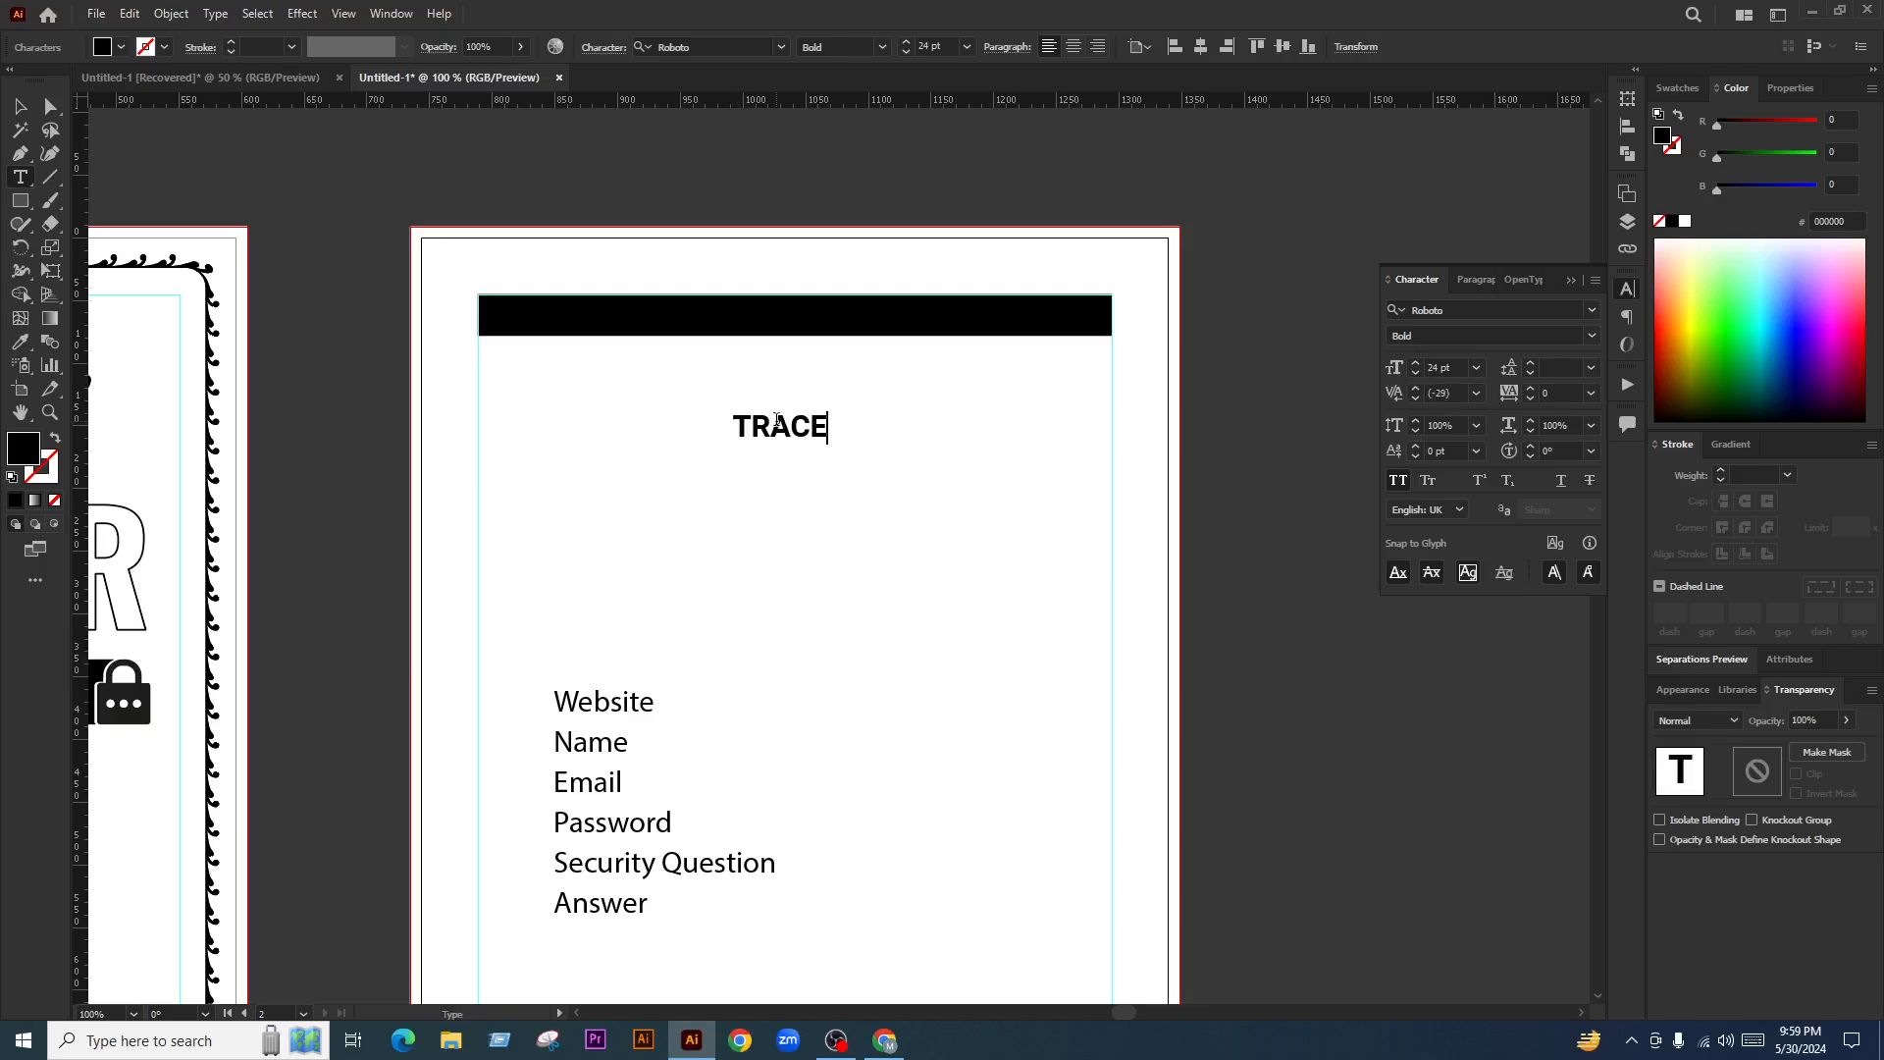
{"action": "key", "text": "BackSpace"}
{"action": "type", "text": "K "}
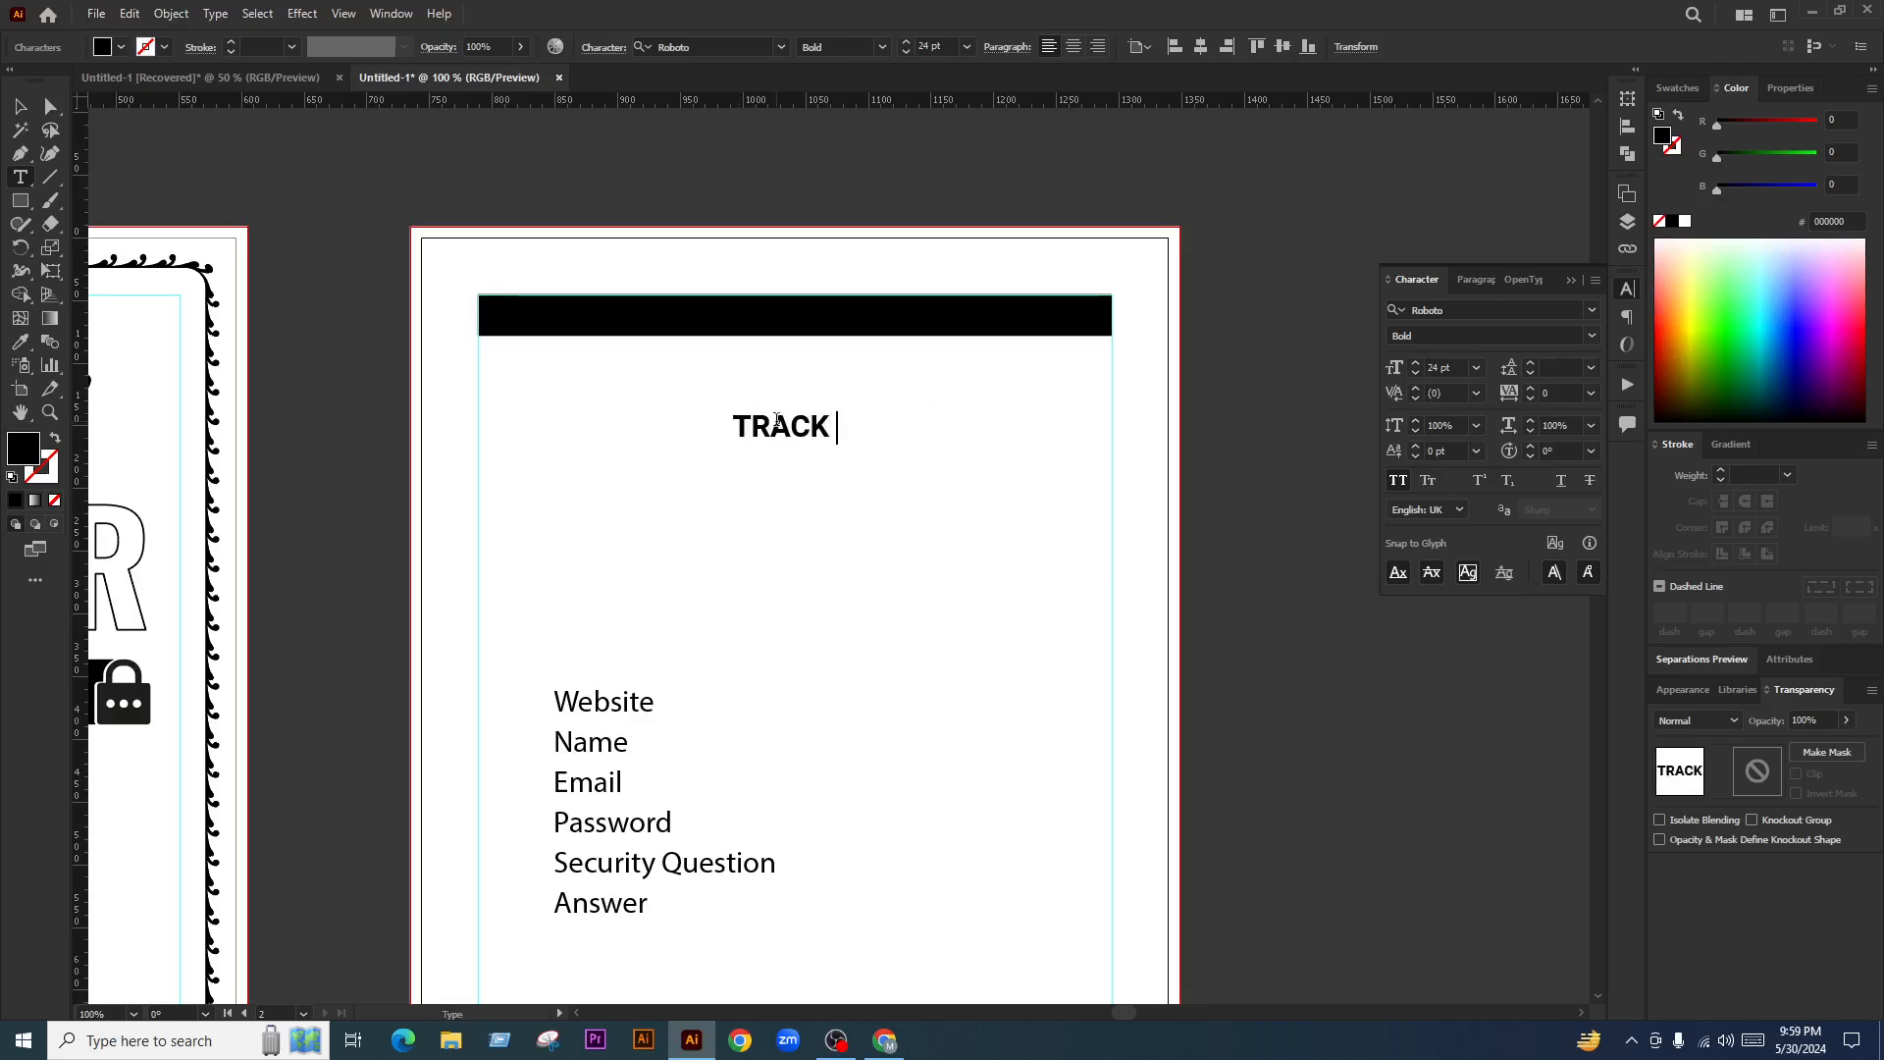
{"action": "type", "text": "MY PASSWORD"}
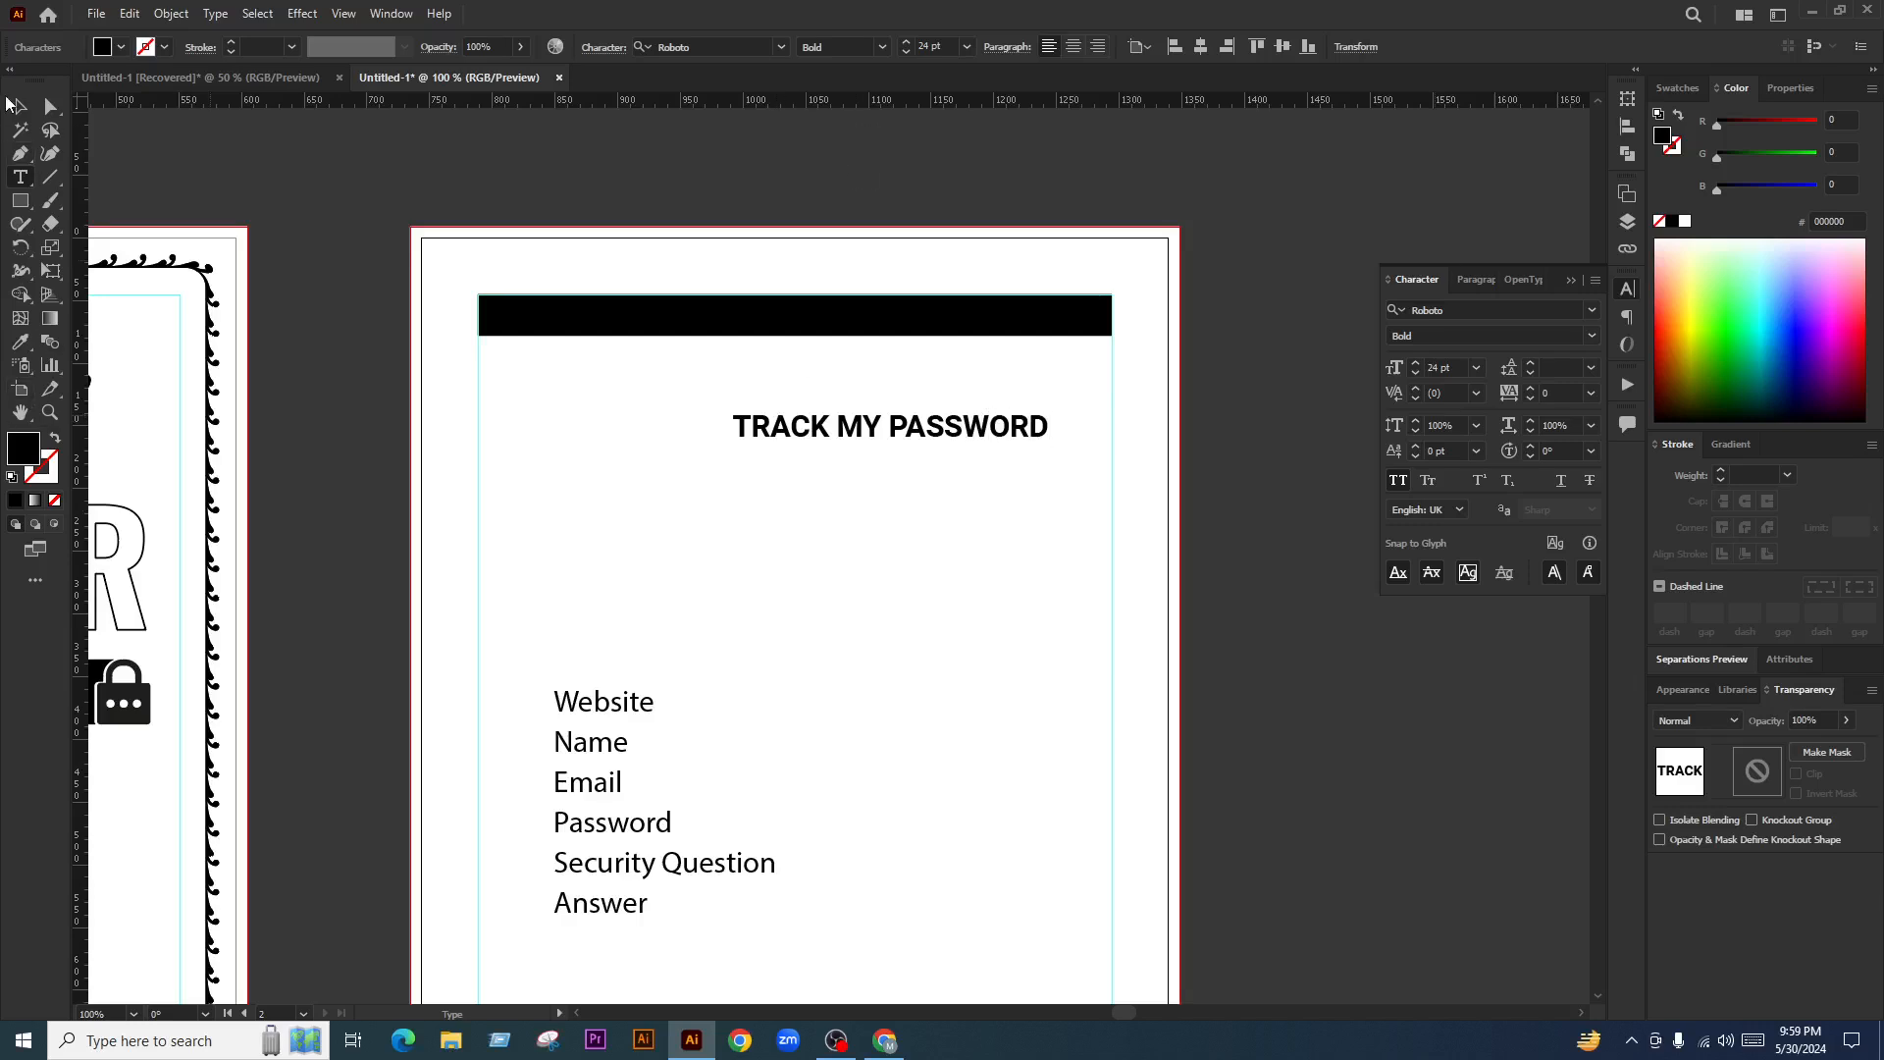
{"action": "key", "text": "Escape"}
Move the title onto the black header bar, make it white and centre it horizontally
{"action": "left_click_drag", "start_coordinate": [1015, 428], "coordinate": [942, 324]}
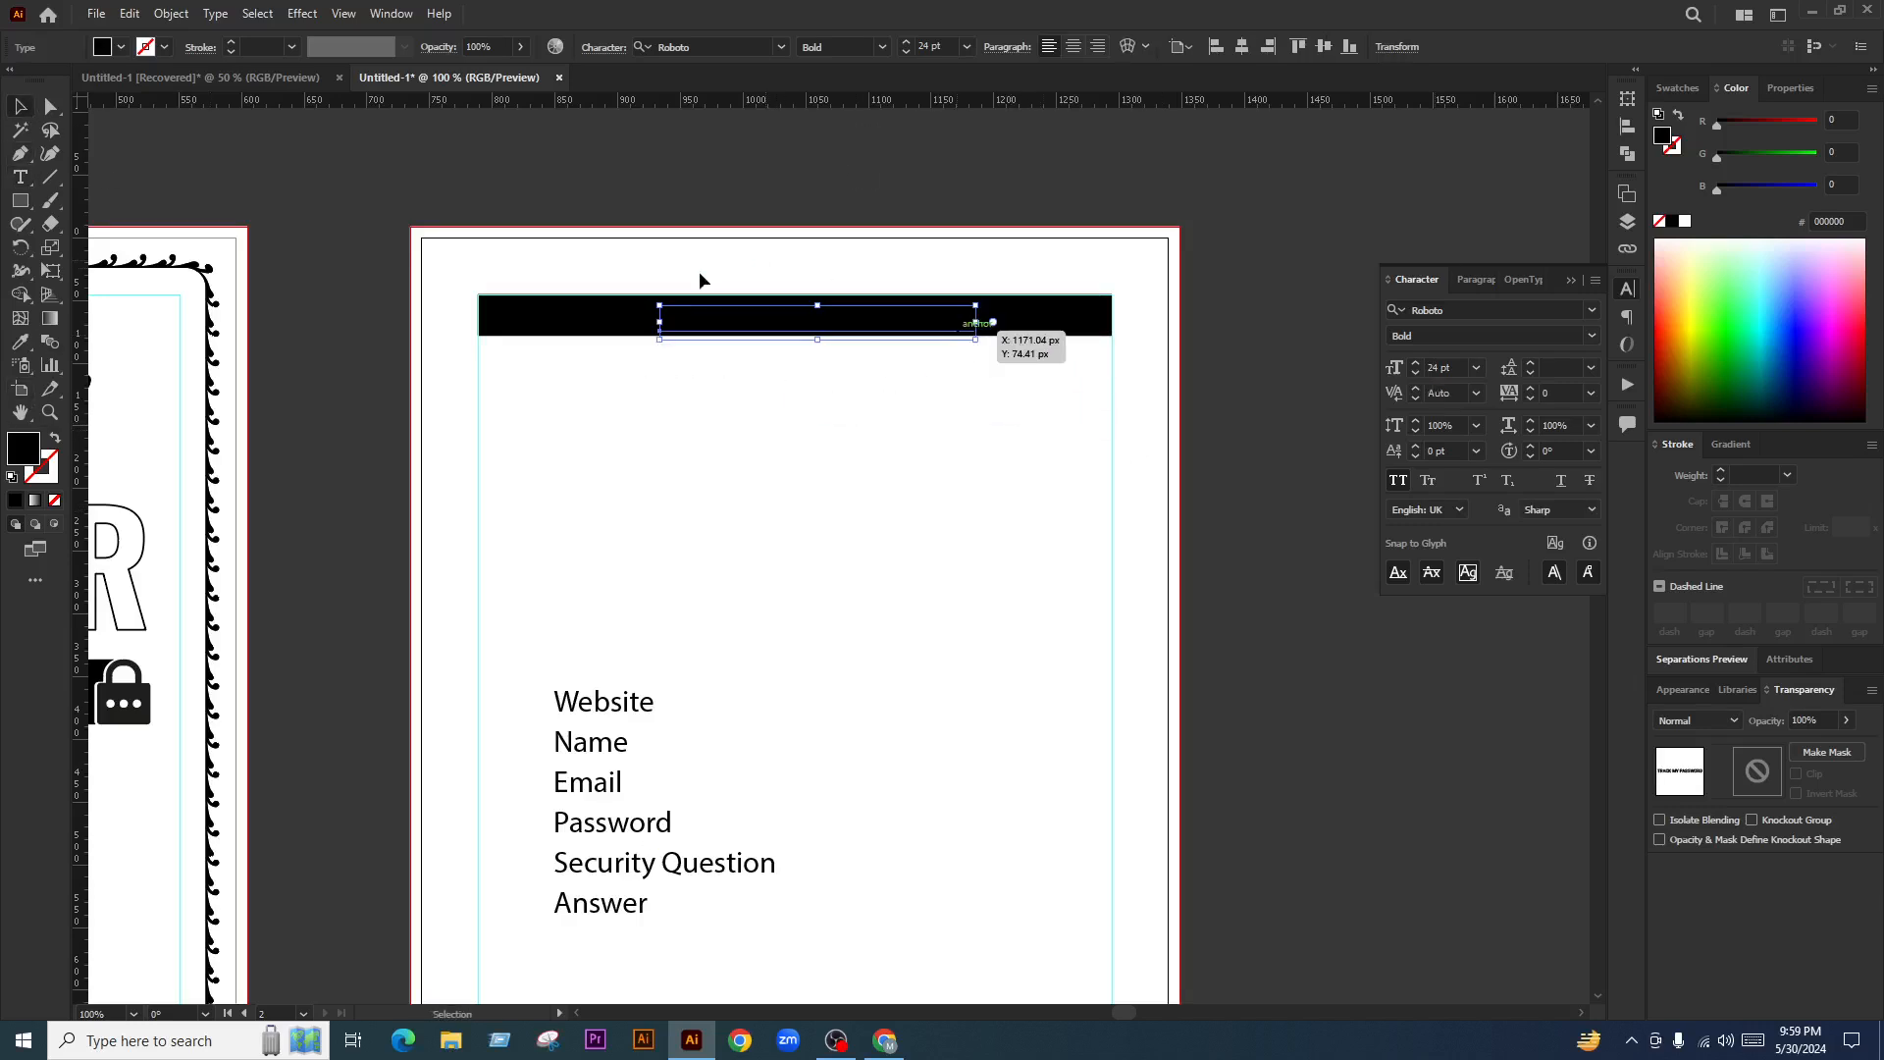
{"action": "left_click", "coordinate": [1685, 221]}
{"action": "scroll", "coordinate": [964, 309], "scroll_direction": "up", "scroll_amount": 1}
{"action": "scroll", "coordinate": [963, 309], "scroll_direction": "up", "scroll_amount": 1}
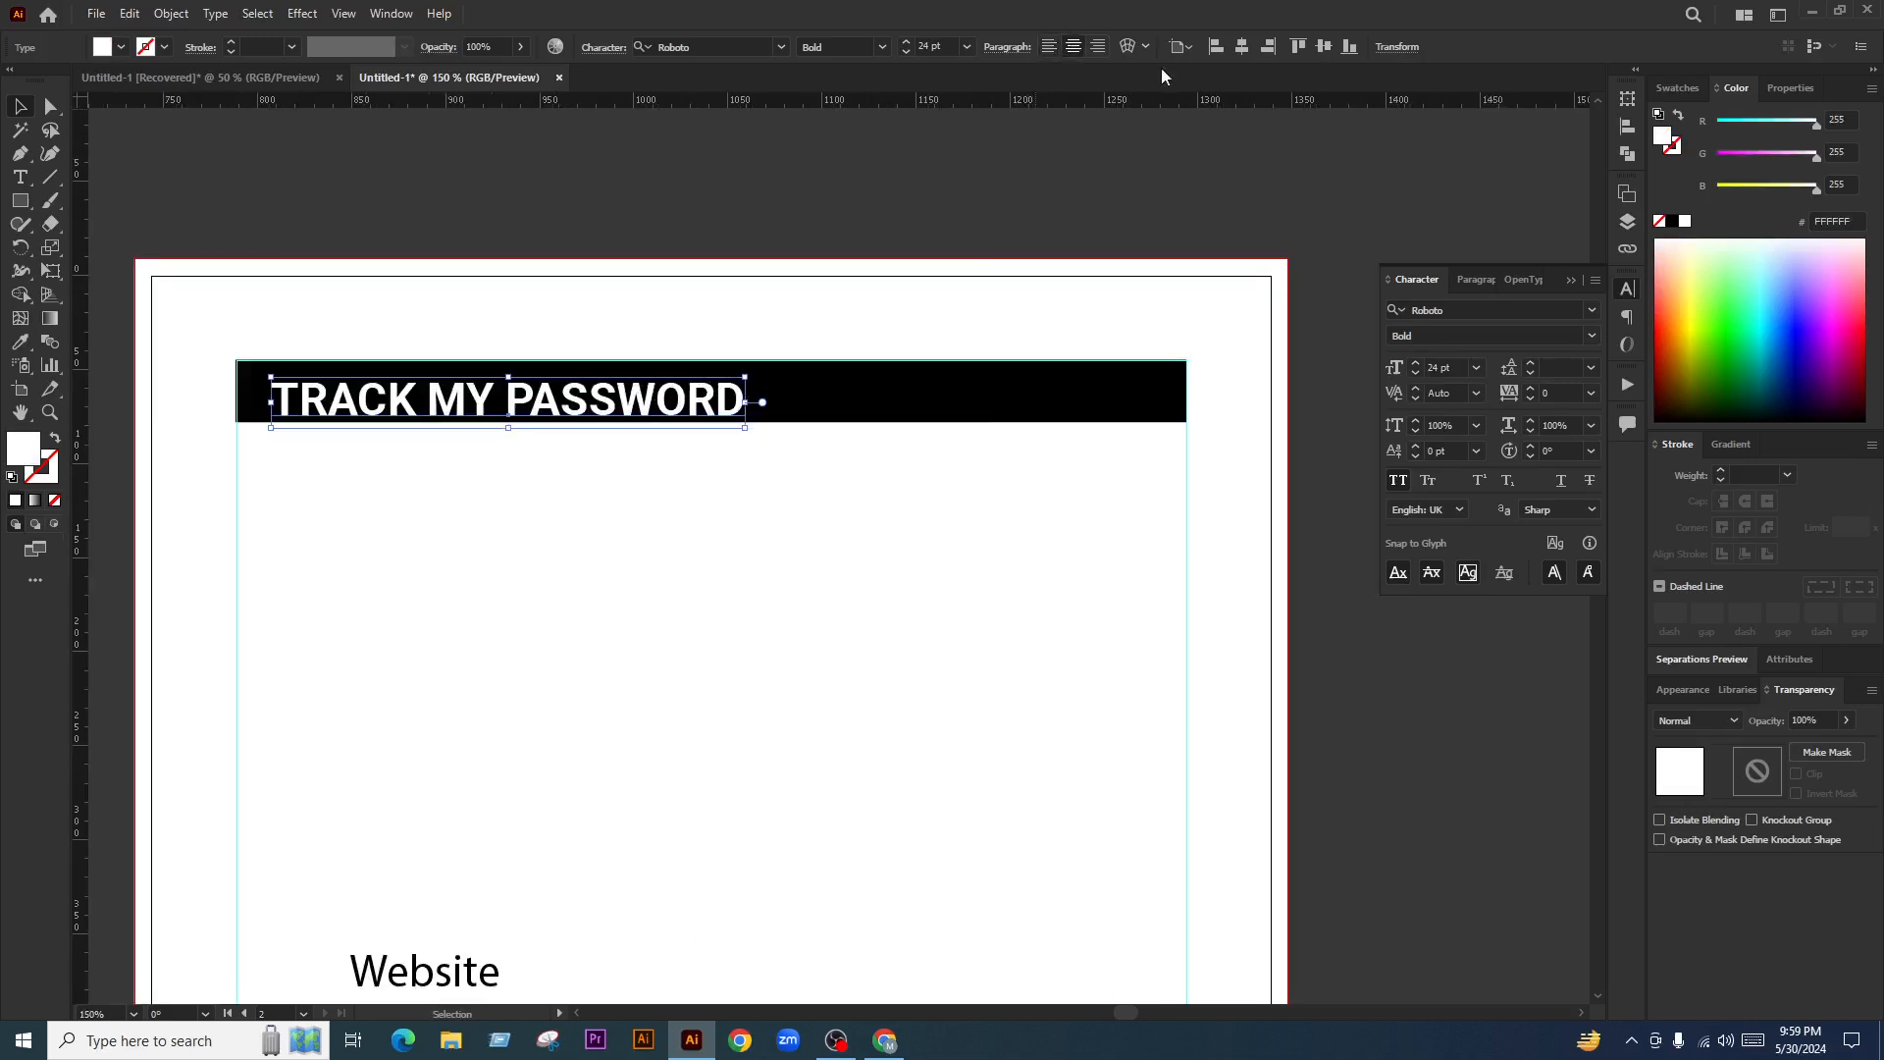
{"action": "left_click", "coordinate": [1242, 49]}
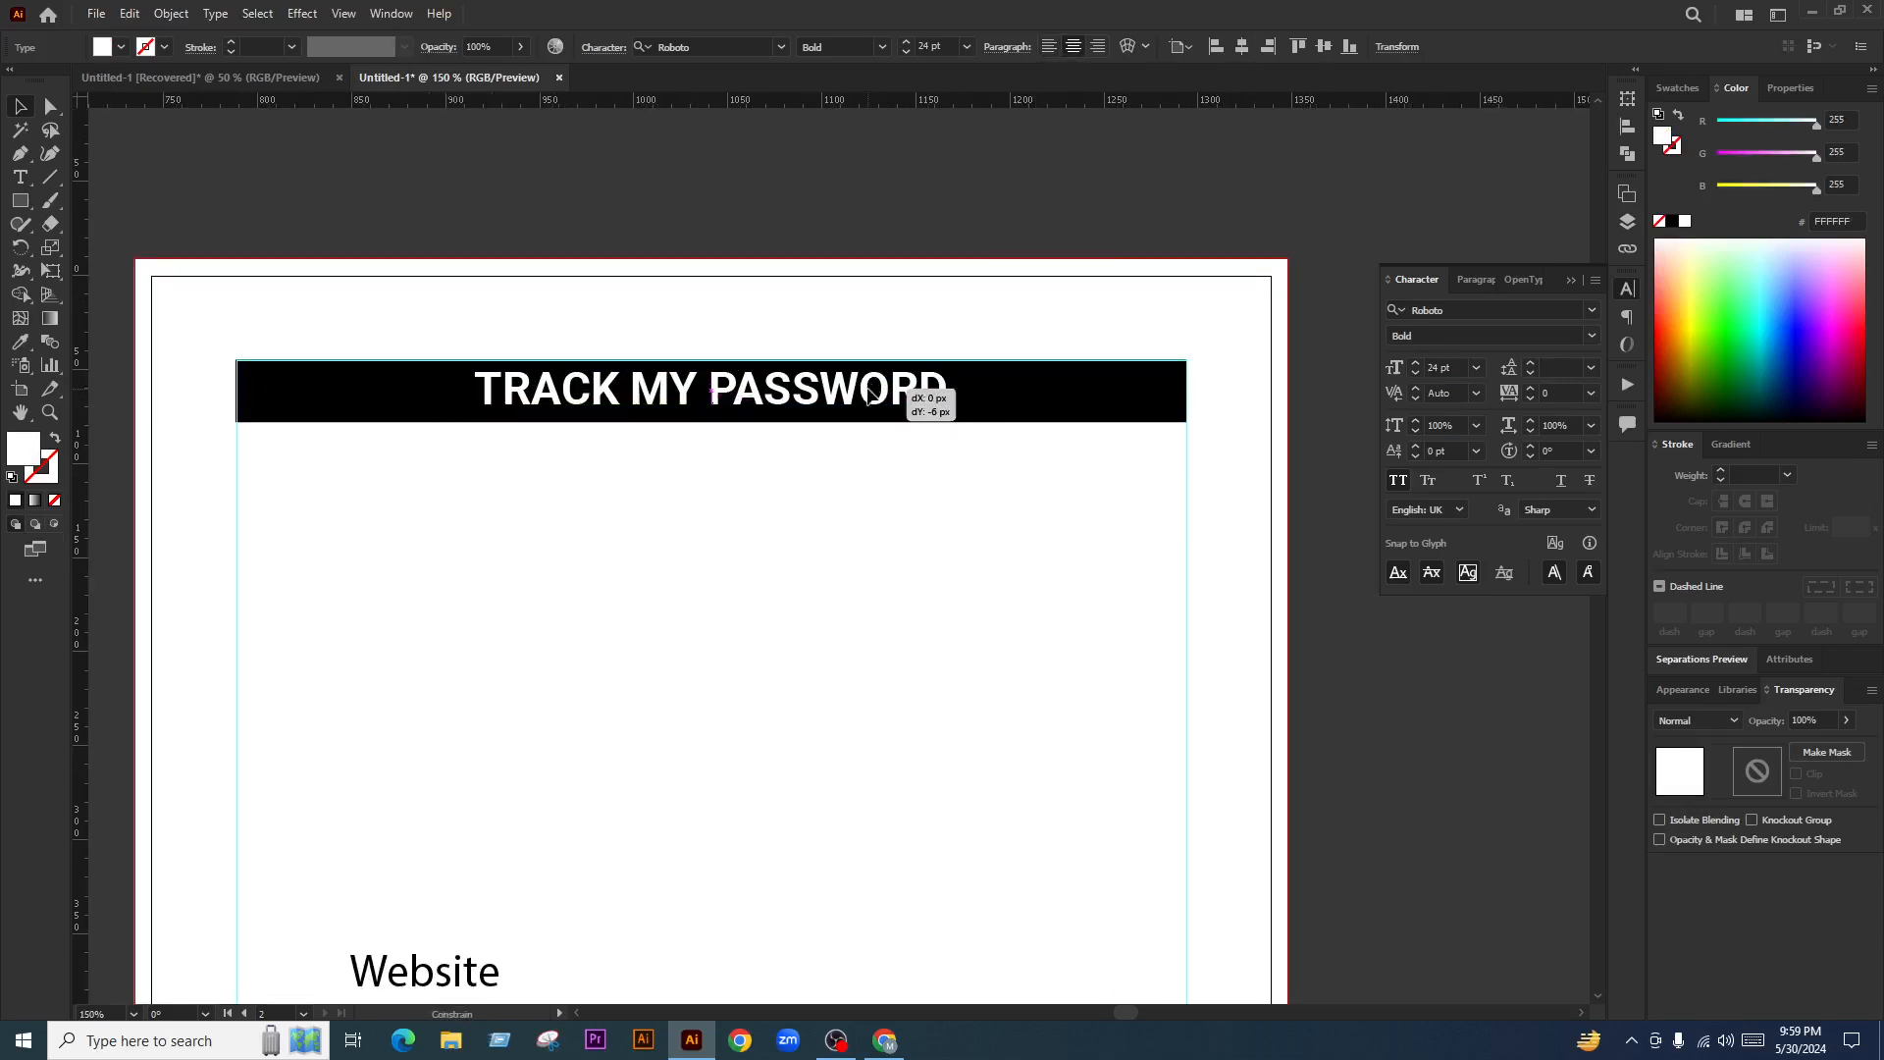
Make the black header bar slightly taller and nudge the title down within it
{"action": "left_click", "coordinate": [1099, 386]}
{"action": "mouse_move", "coordinate": [711, 422]}
{"action": "left_mouse_down"}
{"action": "mouse_move", "coordinate": [714, 448]}
{"action": "mouse_move", "coordinate": [714, 429]}
{"action": "left_mouse_up"}
{"action": "left_click", "coordinate": [899, 587]}
{"action": "scroll", "coordinate": [802, 449], "scroll_direction": "down", "scroll_amount": 4}
{"action": "left_click_drag", "start_coordinate": [857, 455], "coordinate": [742, 567]}
{"action": "left_click", "coordinate": [757, 452]}
{"action": "scroll", "coordinate": [814, 451], "scroll_direction": "up", "scroll_amount": 3}
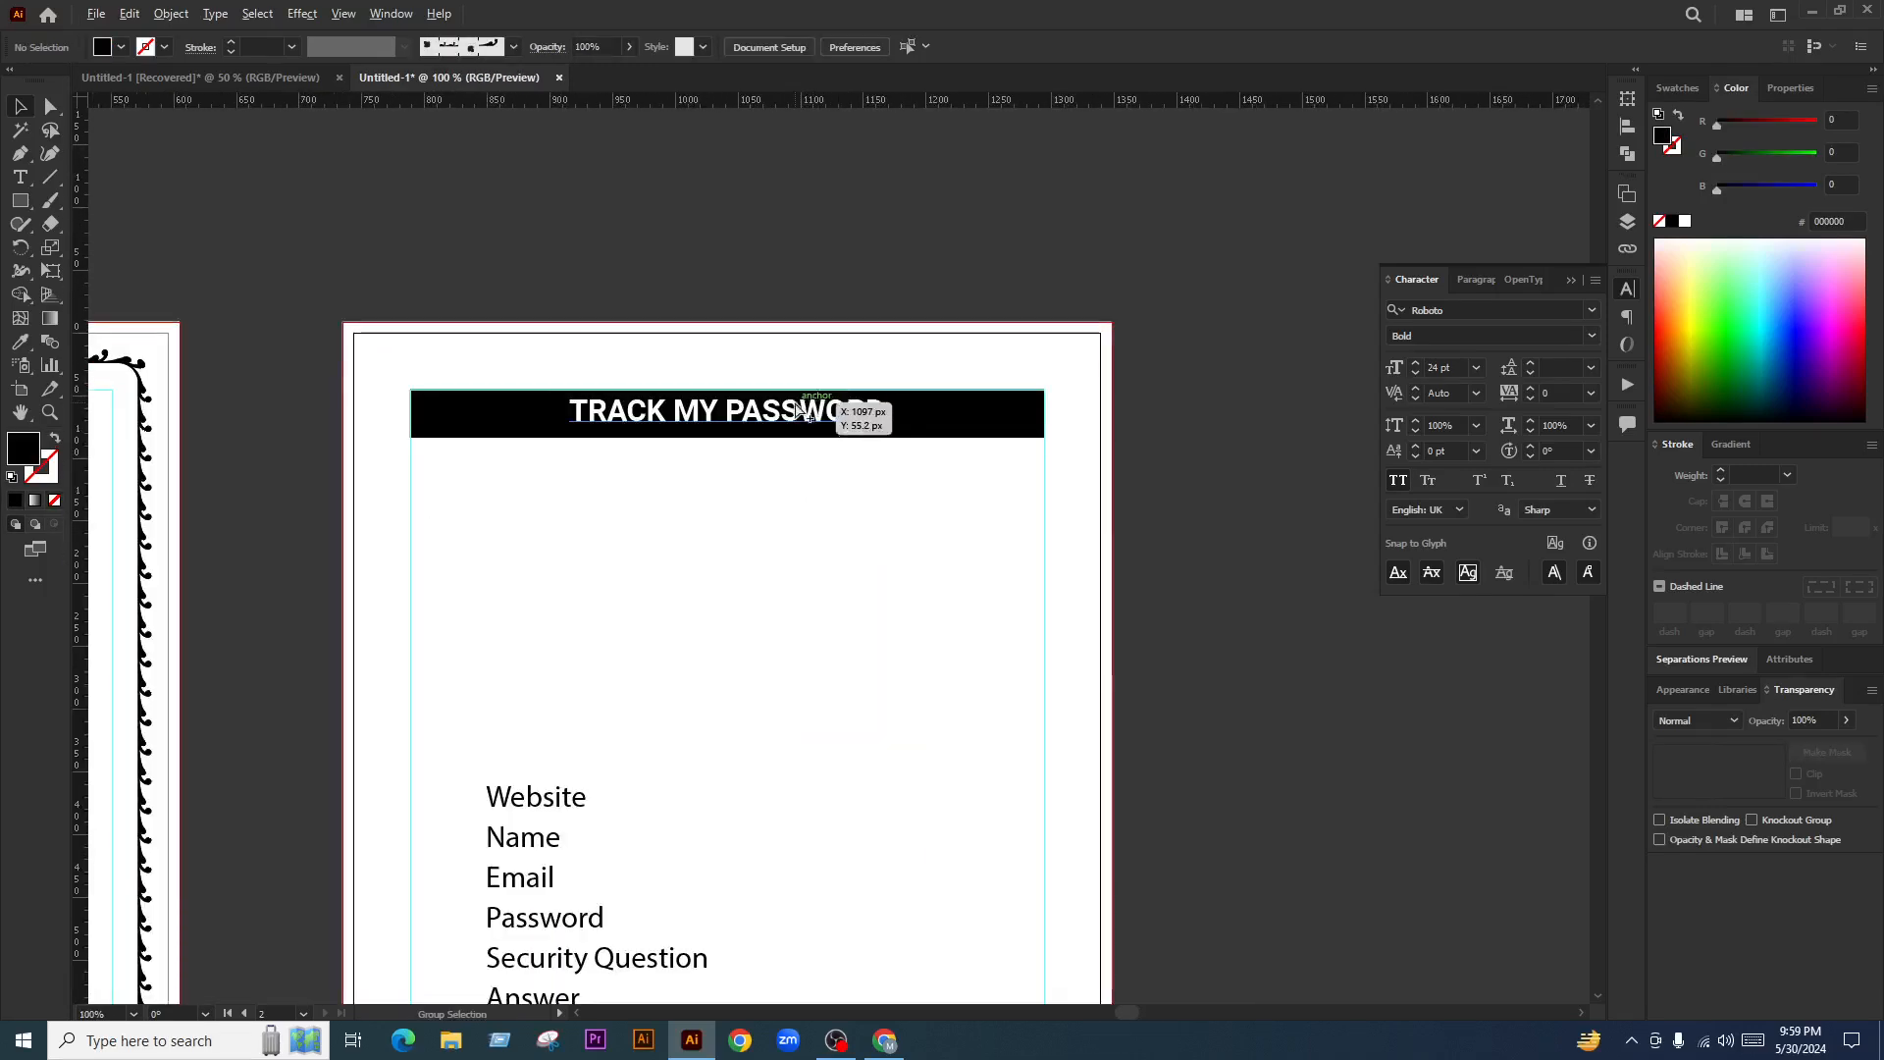
{"action": "scroll", "coordinate": [830, 422], "scroll_direction": "up", "scroll_amount": 1}
{"action": "left_click_drag", "start_coordinate": [830, 496], "coordinate": [1094, 407]}
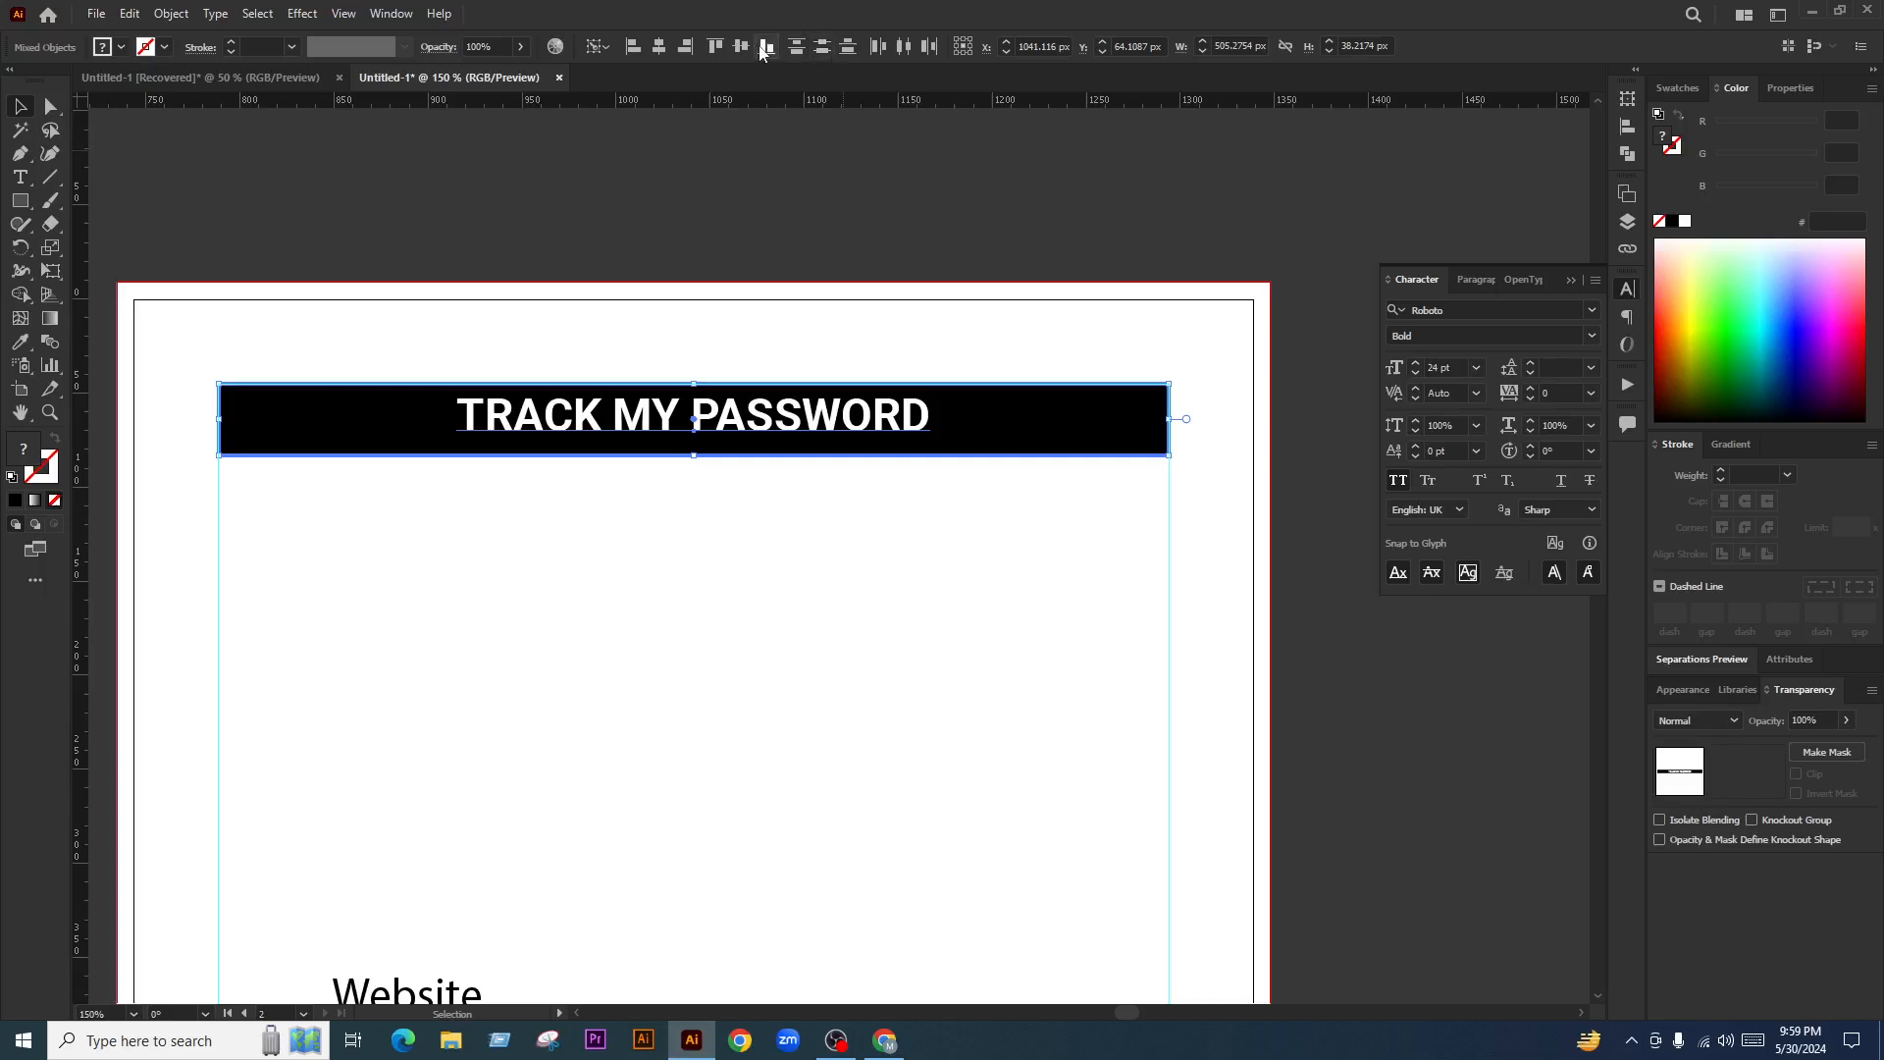
{"action": "left_click", "coordinate": [844, 417]}
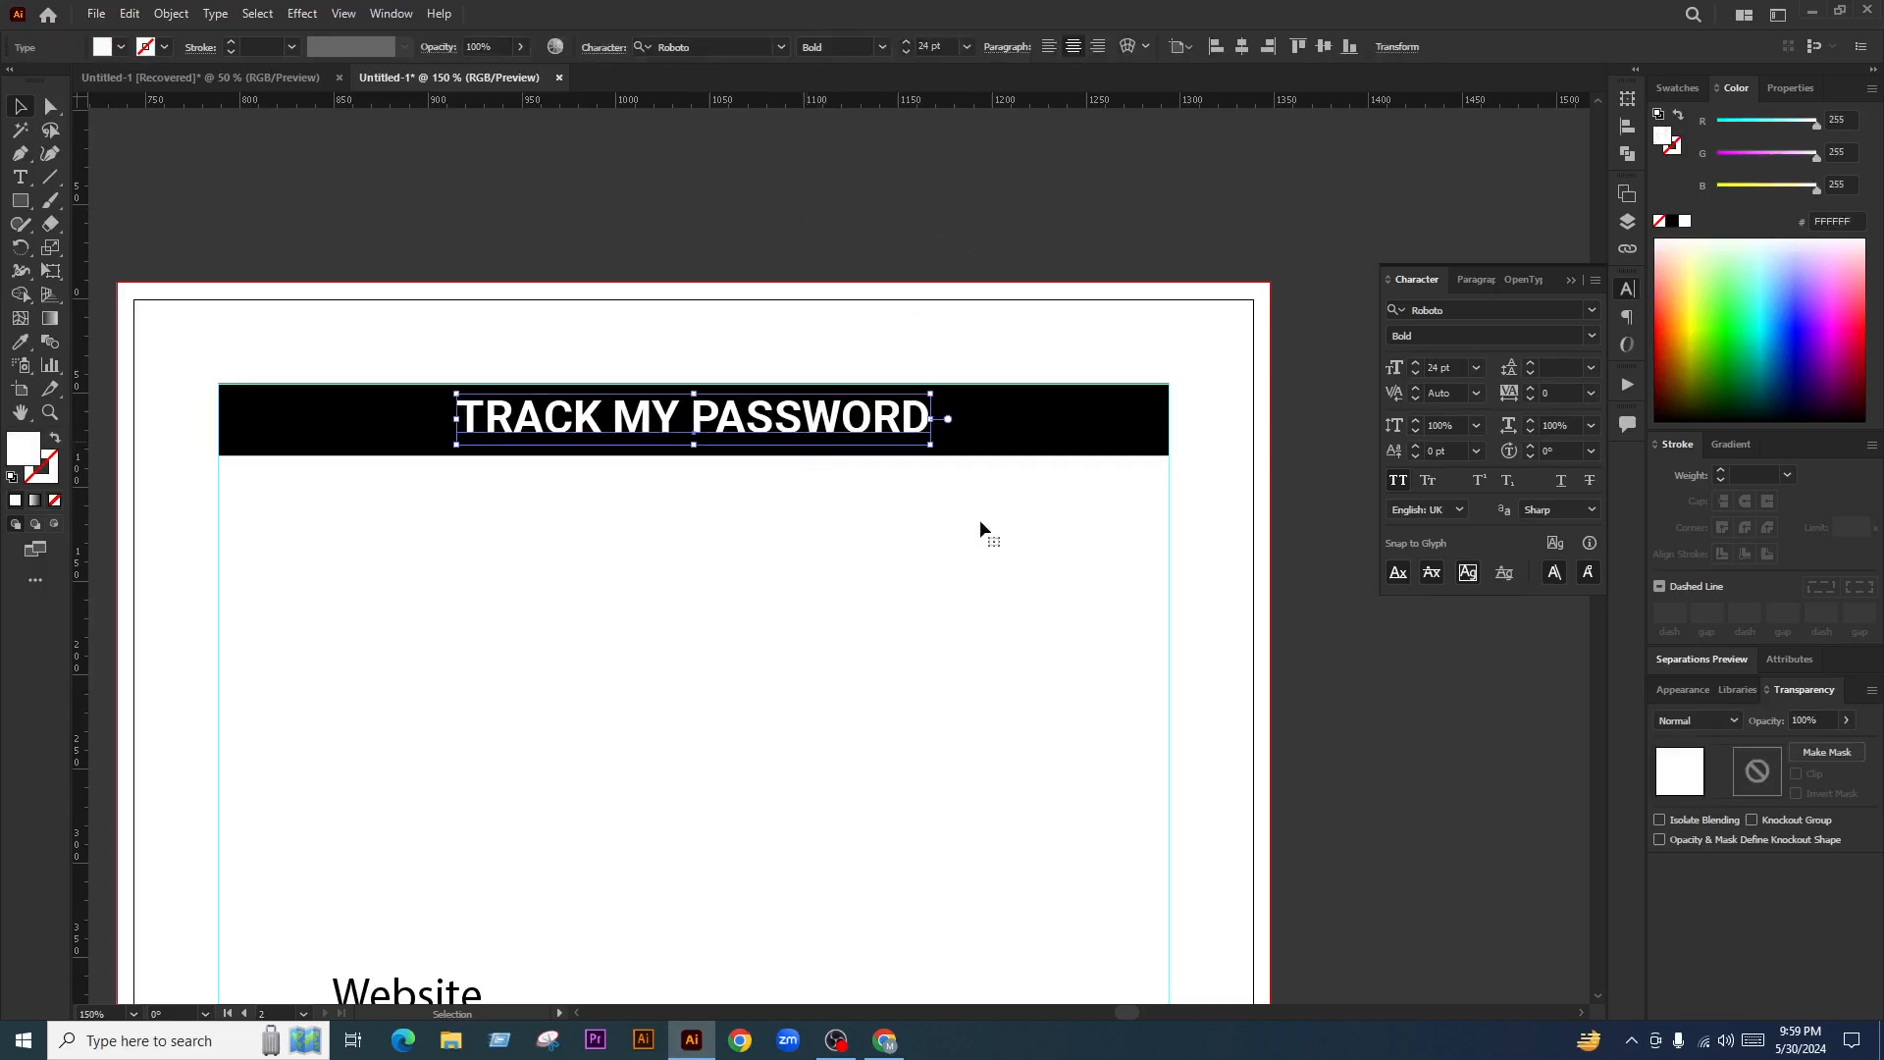
{"action": "key", "text": "Down"}
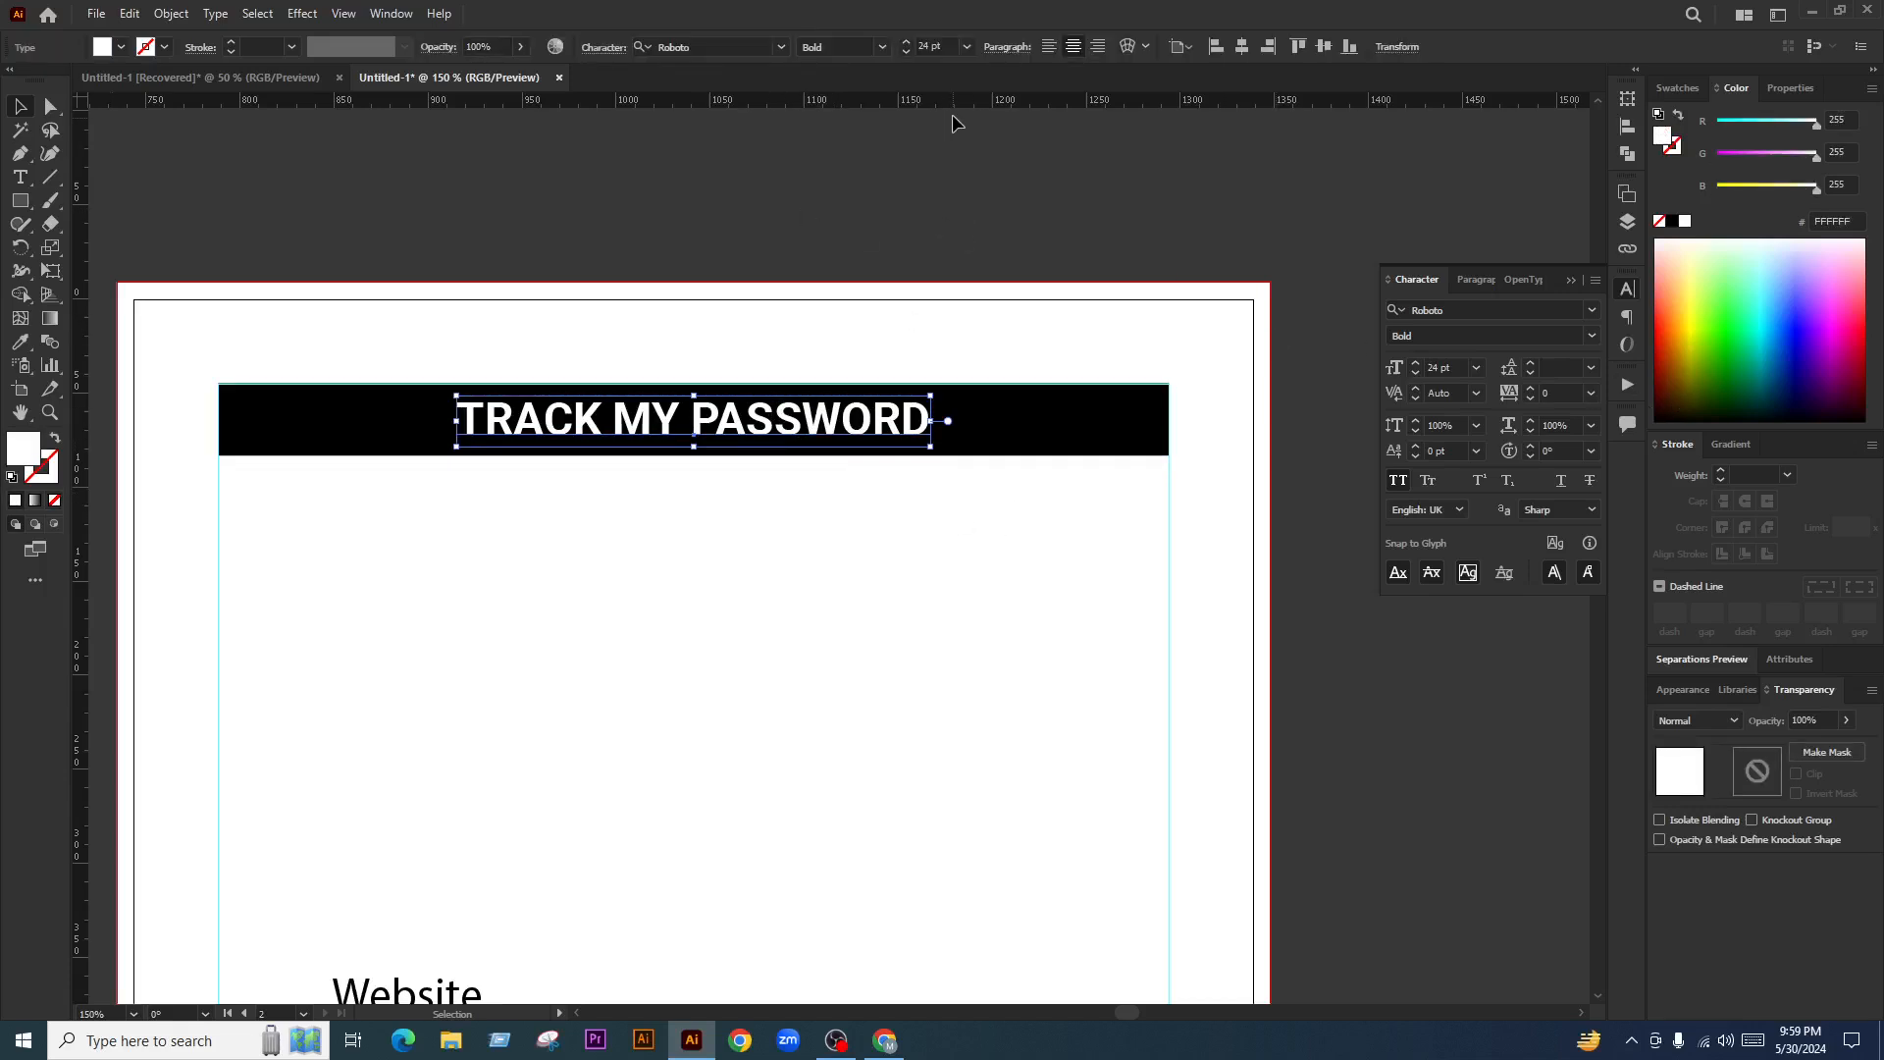
Try enlarging the header bar and title, then undo those changes
{"action": "left_click", "coordinate": [840, 821]}
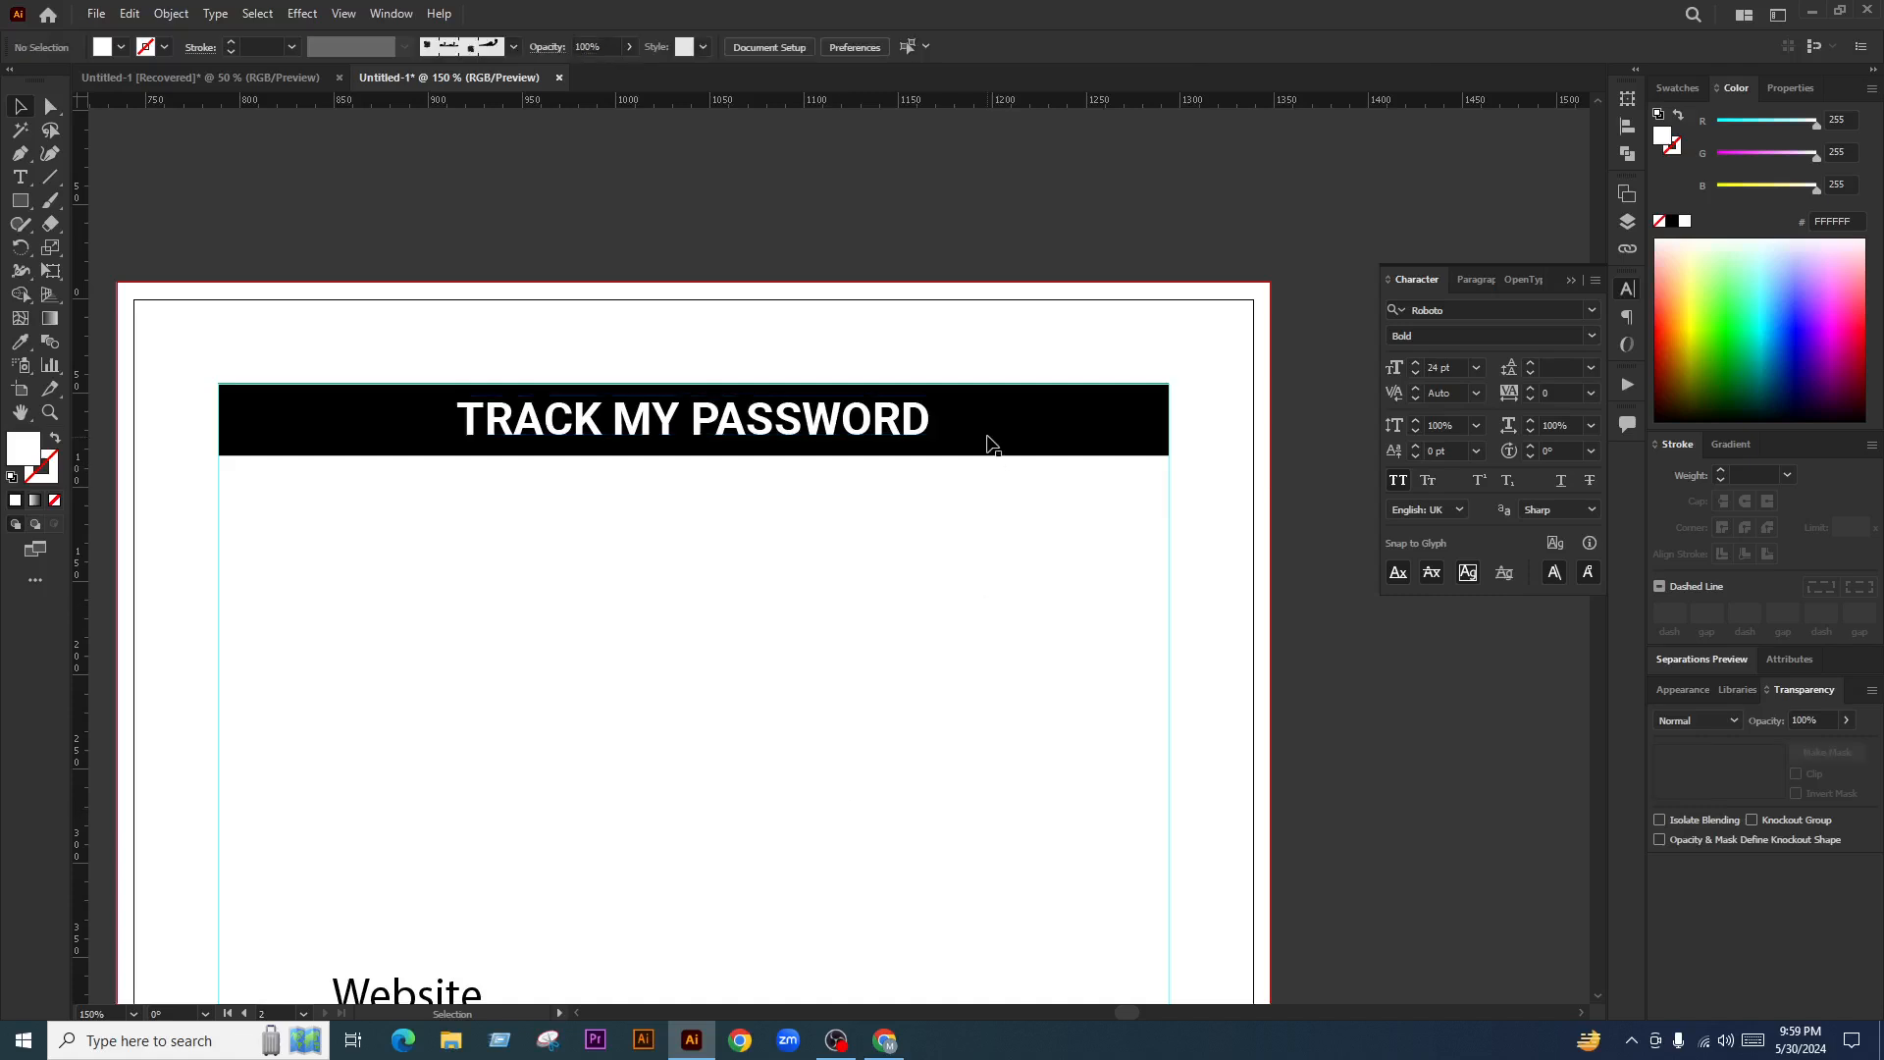
{"action": "left_click", "coordinate": [988, 438]}
{"action": "left_click_drag", "start_coordinate": [694, 456], "coordinate": [722, 677]}
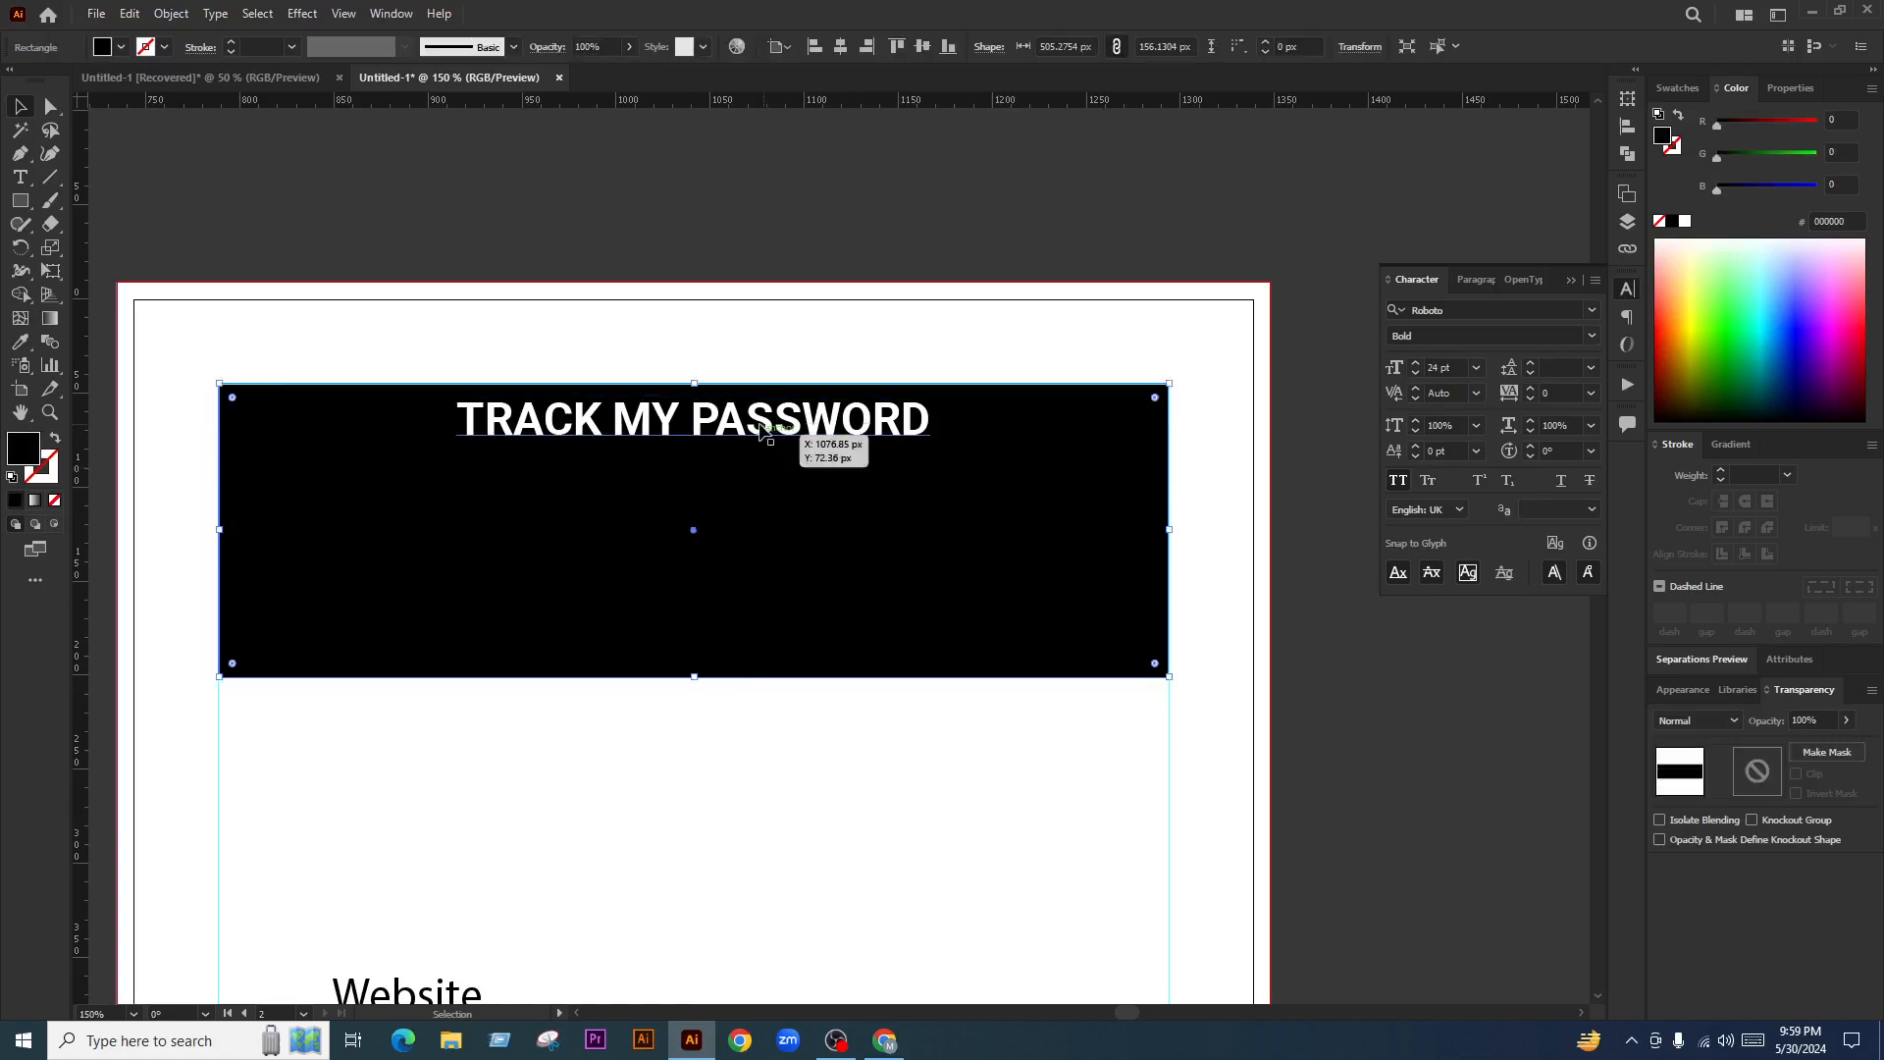
{"action": "left_click_drag", "start_coordinate": [828, 427], "coordinate": [1128, 563]}
{"action": "key", "text": "ctrl+shift+a"}
{"action": "scroll", "coordinate": [758, 440], "scroll_direction": "down", "scroll_amount": 3}
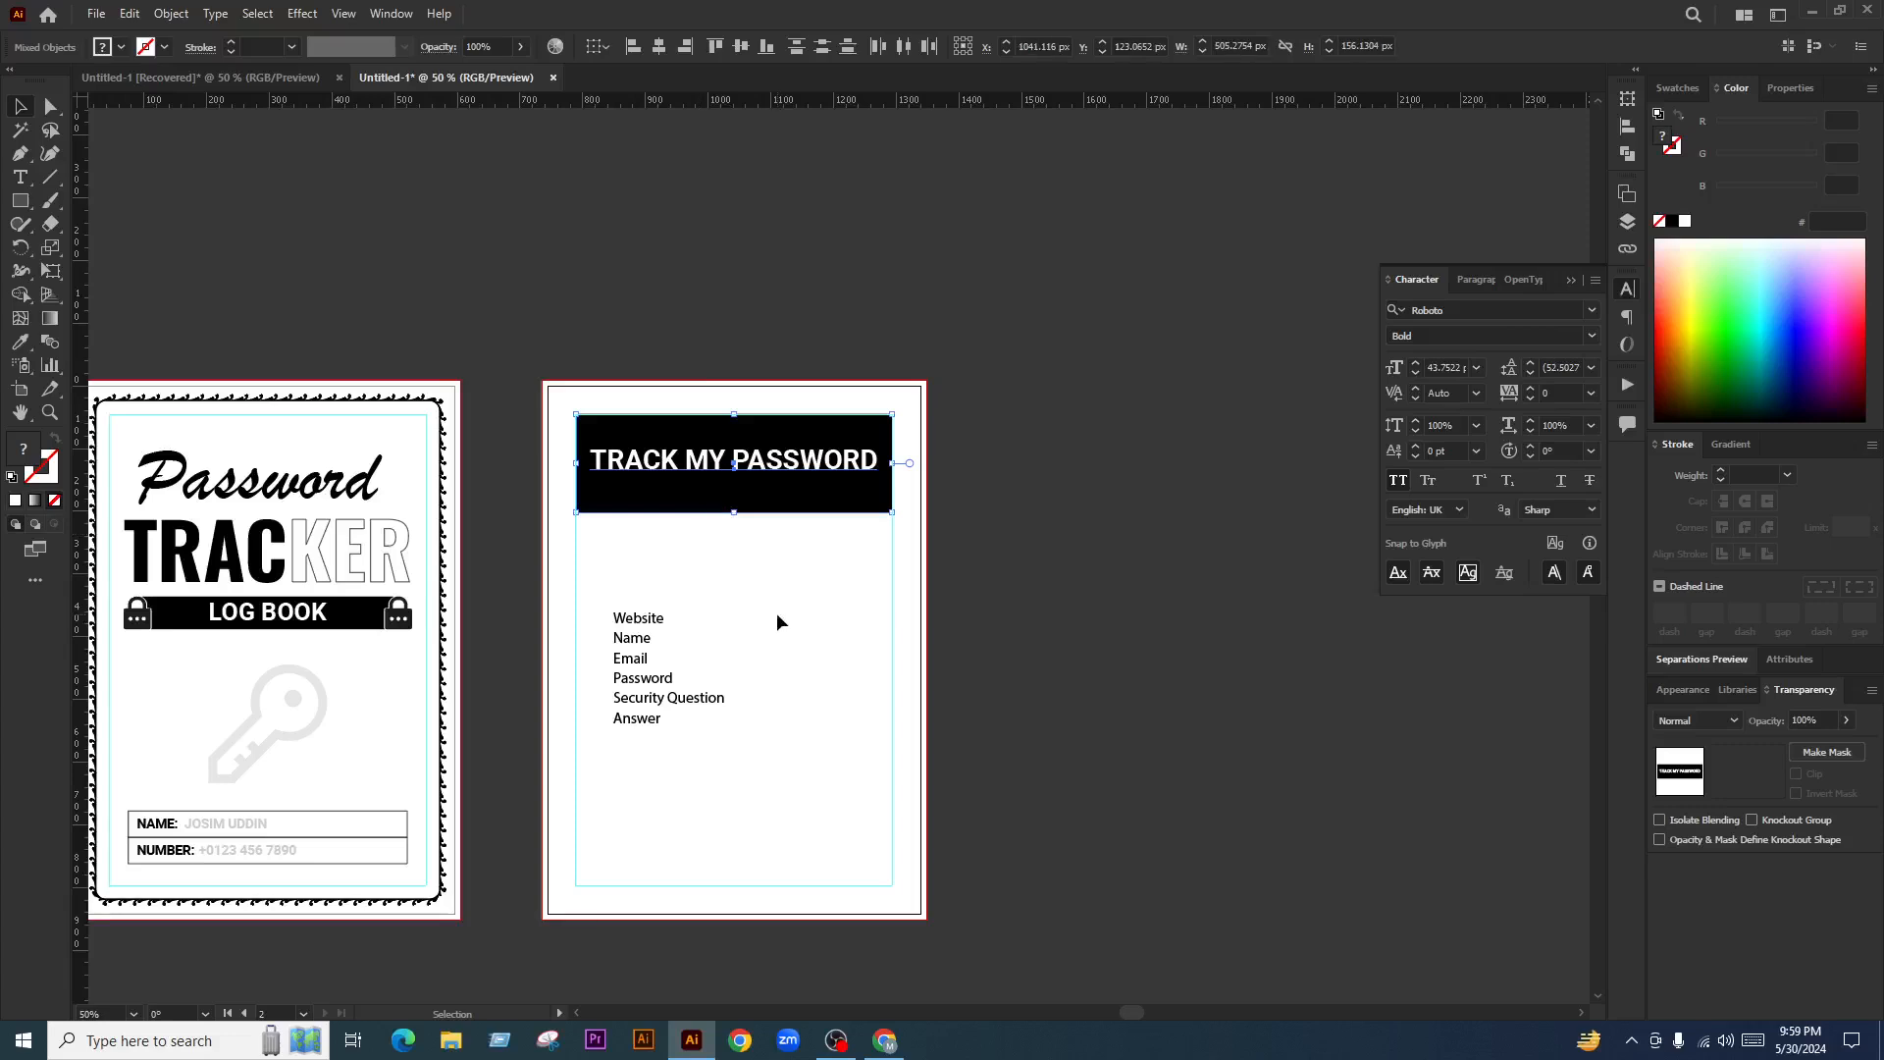
{"action": "left_click", "coordinate": [722, 666]}
{"action": "scroll", "coordinate": [746, 589], "scroll_direction": "up", "scroll_amount": 1}
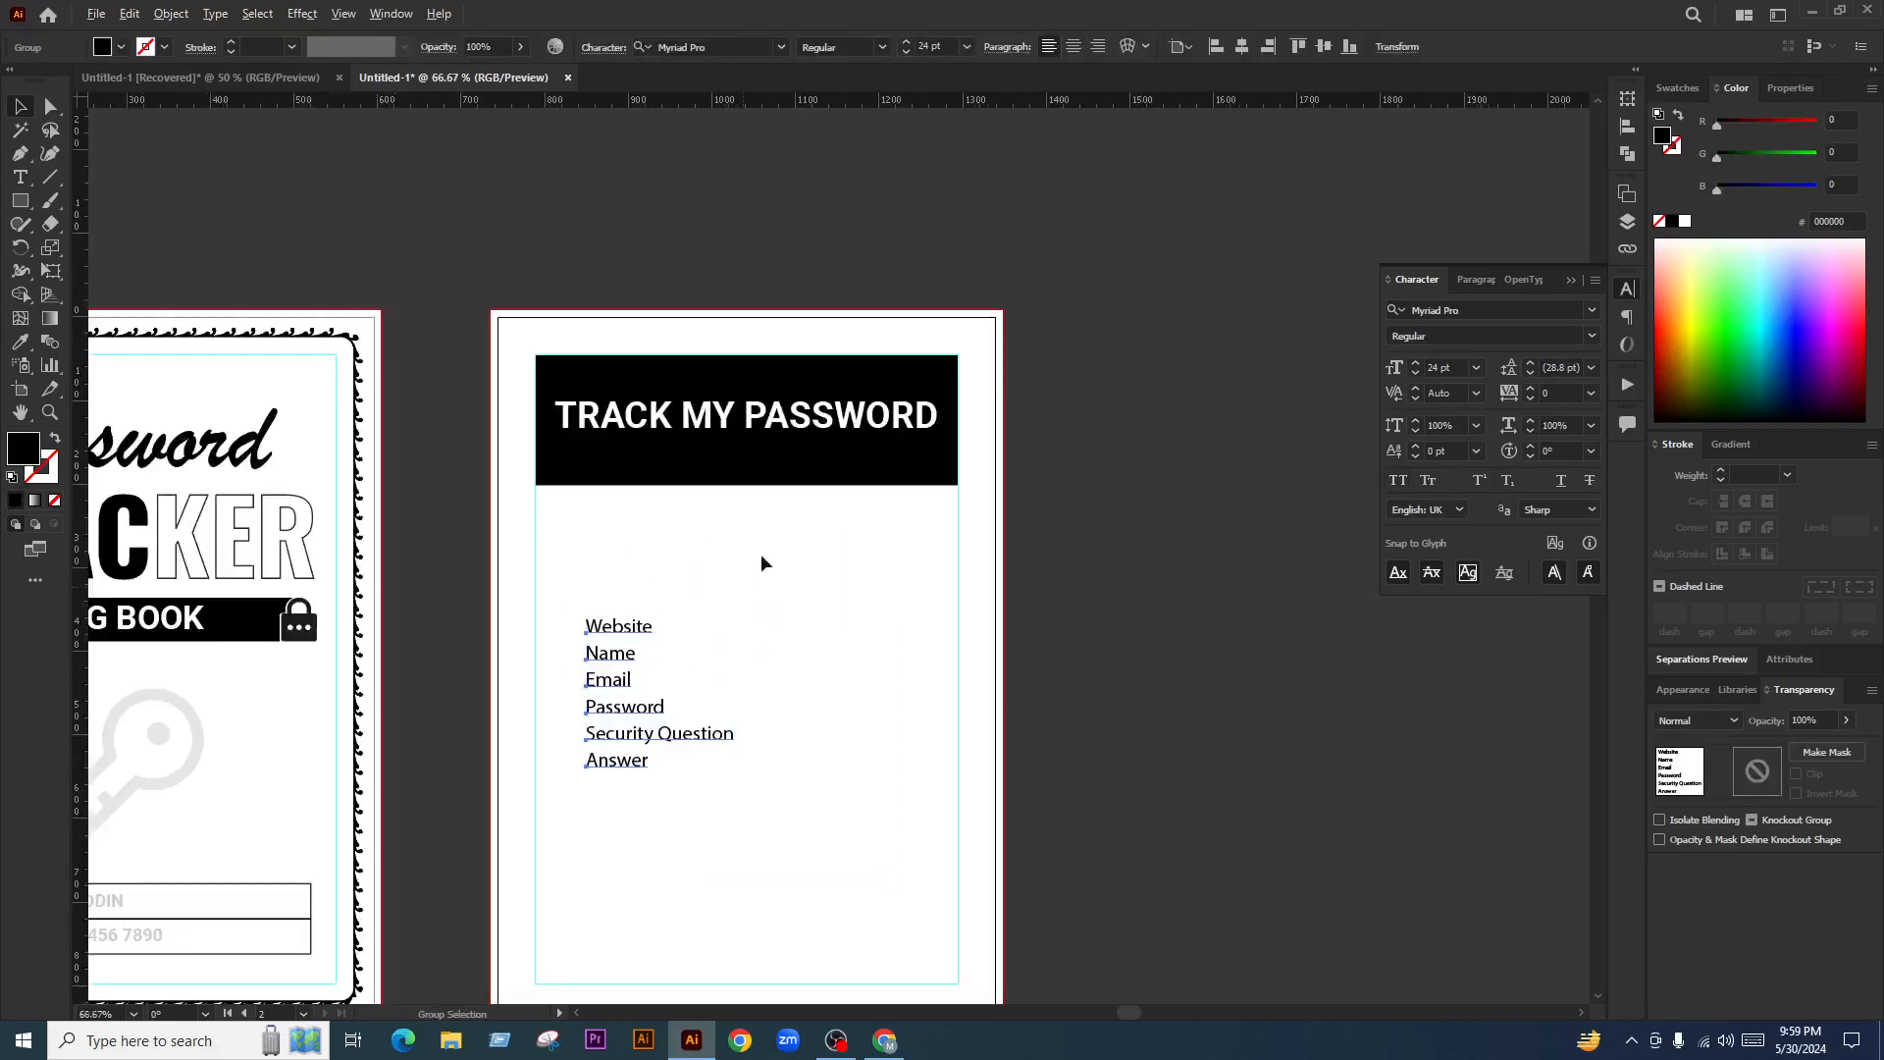
{"action": "key", "text": "ctrl+z"}
{"action": "key", "text": "ctrl+z"}
{"action": "key", "text": "ctrl+z"}
{"action": "key", "text": "ctrl+z"}
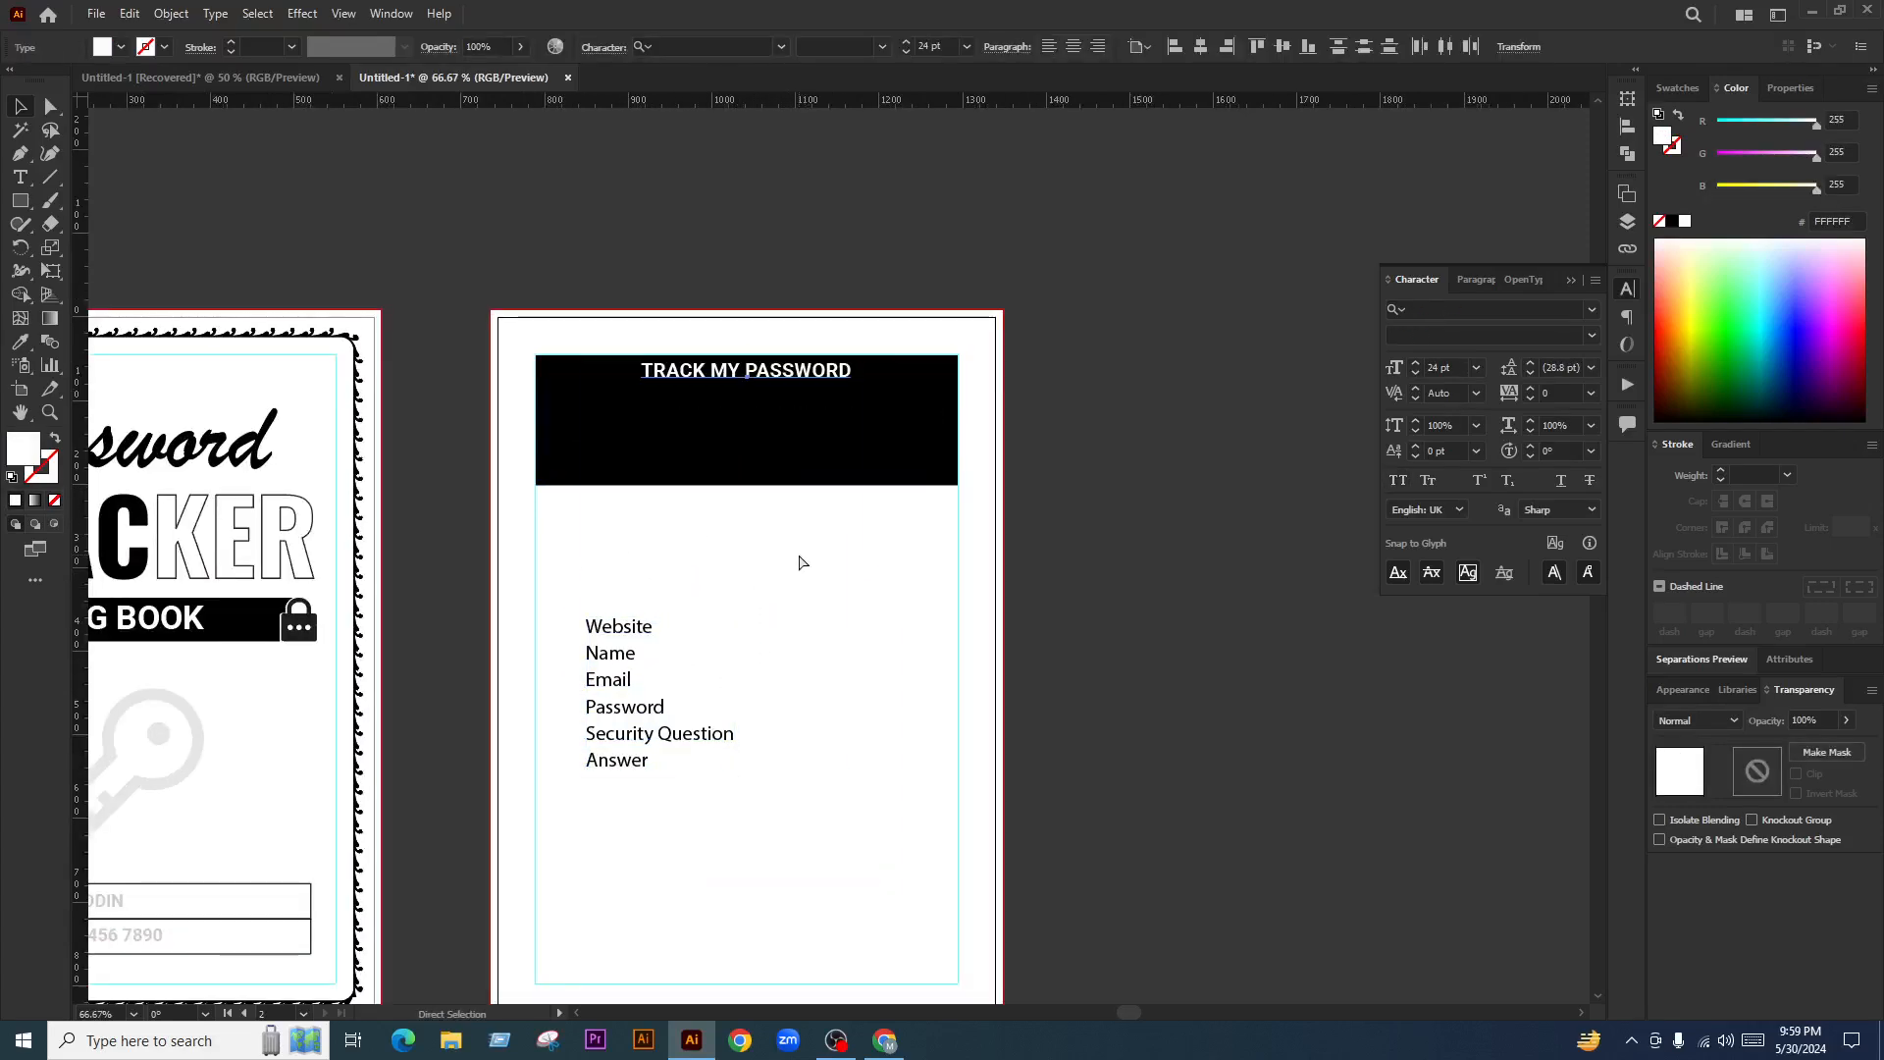
Line the field label block up with the left margin guide, undoing an accidental enlargement
{"action": "left_click_drag", "start_coordinate": [627, 659], "coordinate": [581, 500]}
{"action": "key", "text": "ctrl+z"}
{"action": "scroll", "coordinate": [687, 471], "scroll_direction": "down", "scroll_amount": 2}
{"action": "scroll", "coordinate": [697, 664], "scroll_direction": "up", "scroll_amount": 1}
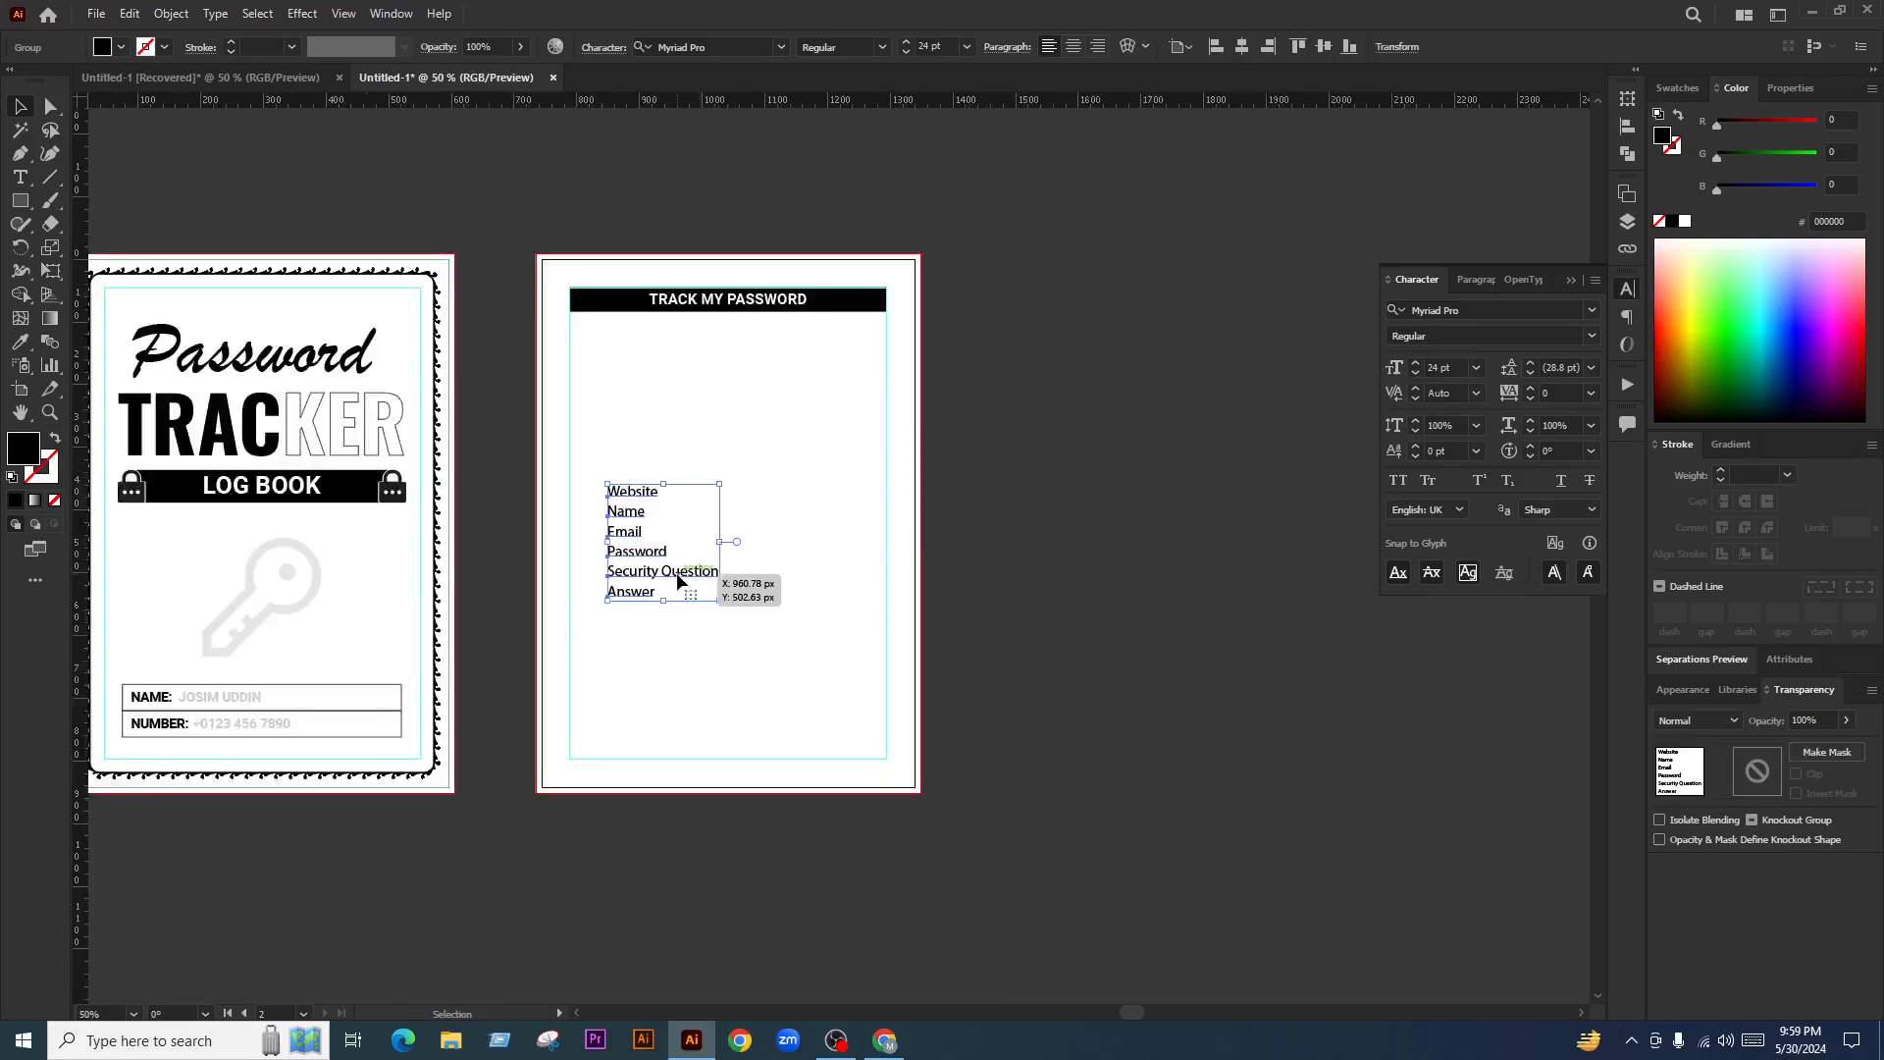
{"action": "left_click_drag", "start_coordinate": [676, 573], "coordinate": [879, 790]}
{"action": "left_click", "coordinate": [996, 745]}
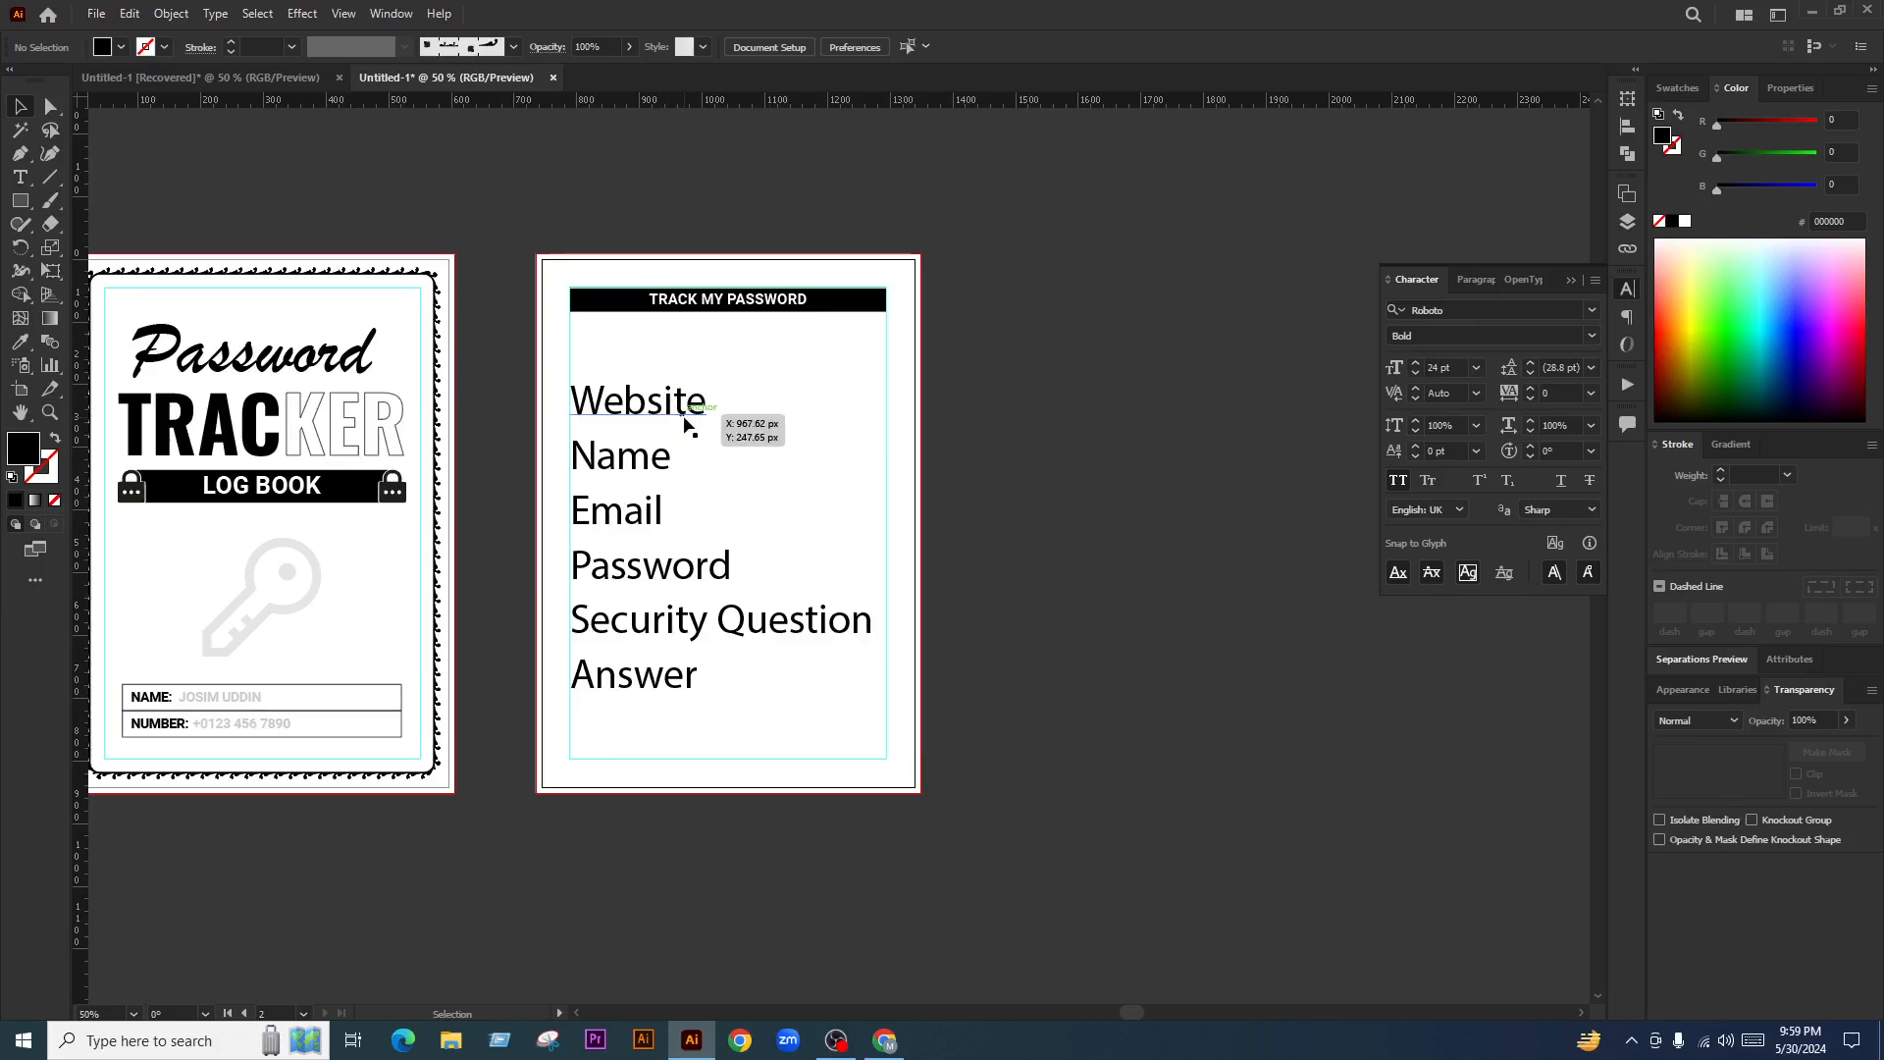
{"action": "key", "text": "ctrl+z"}
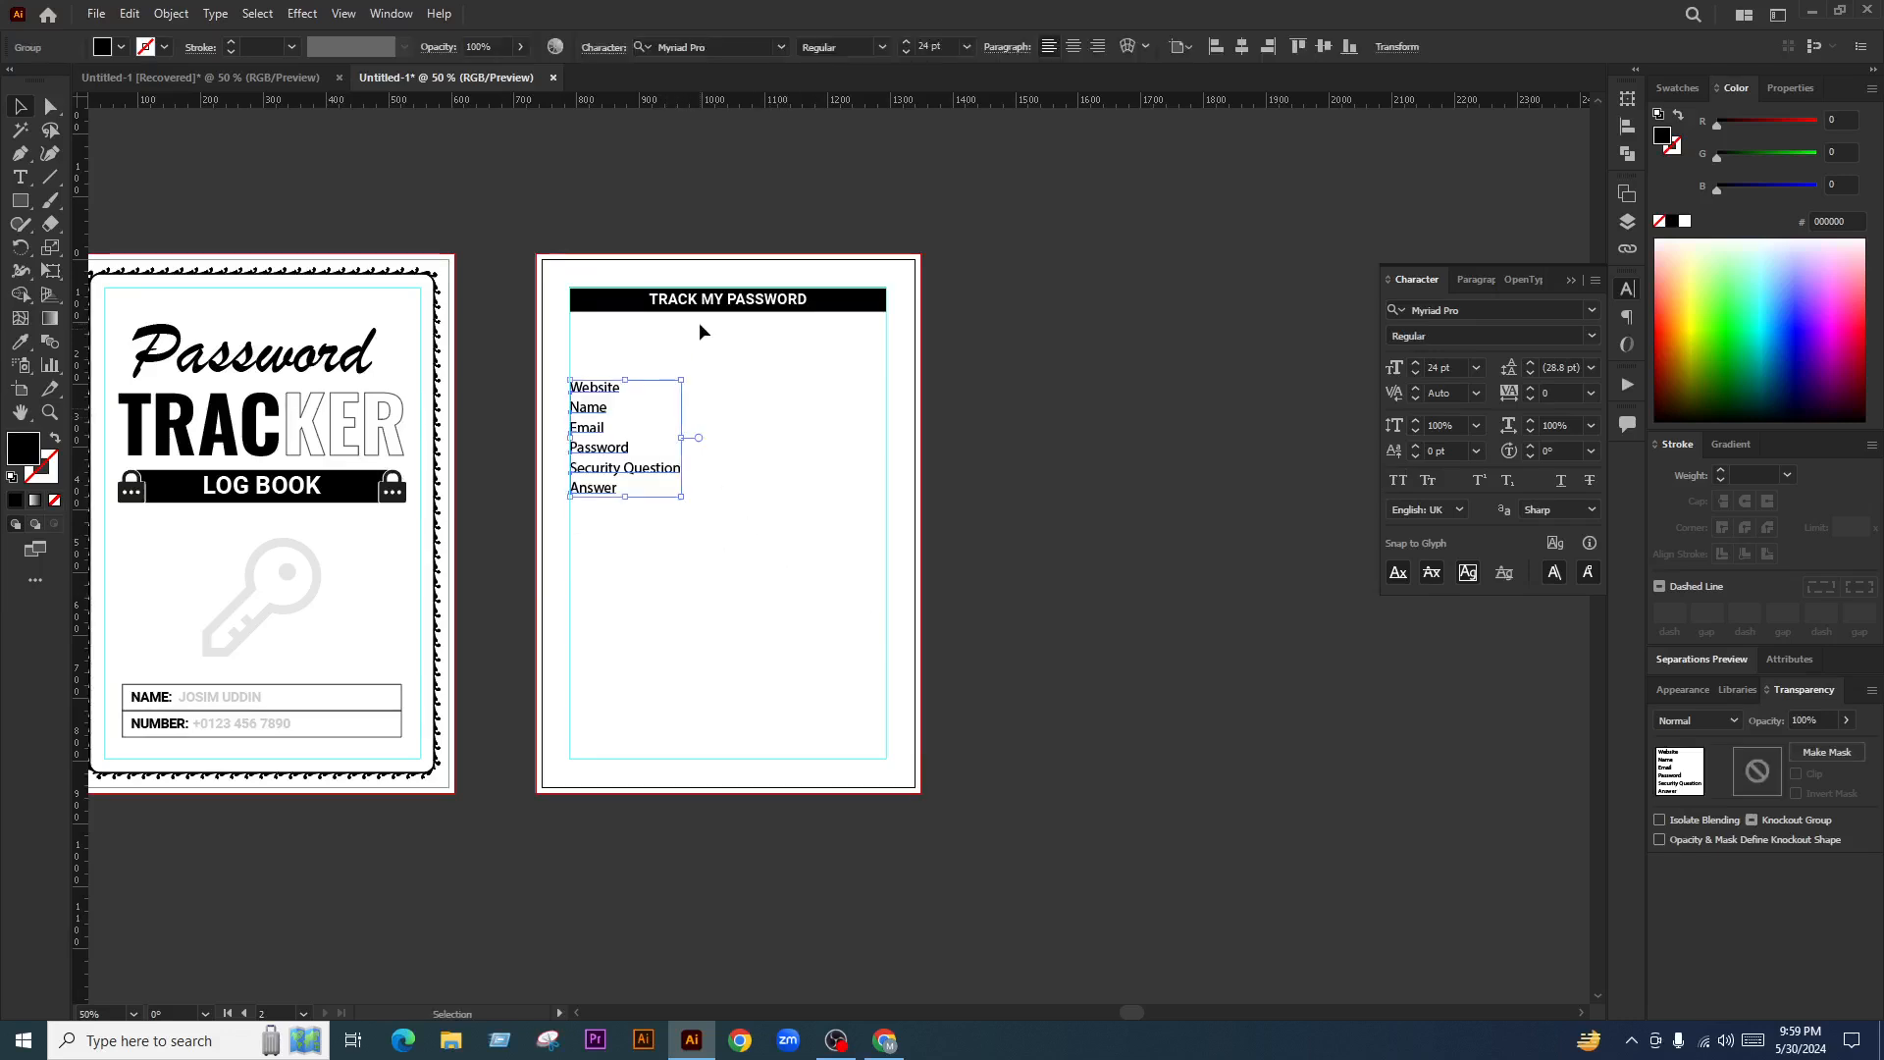
Centre TRACK MY PASSWORD vertically in the black bar, then nudge it slightly down
{"action": "scroll", "coordinate": [721, 363], "scroll_direction": "up", "scroll_amount": 1}
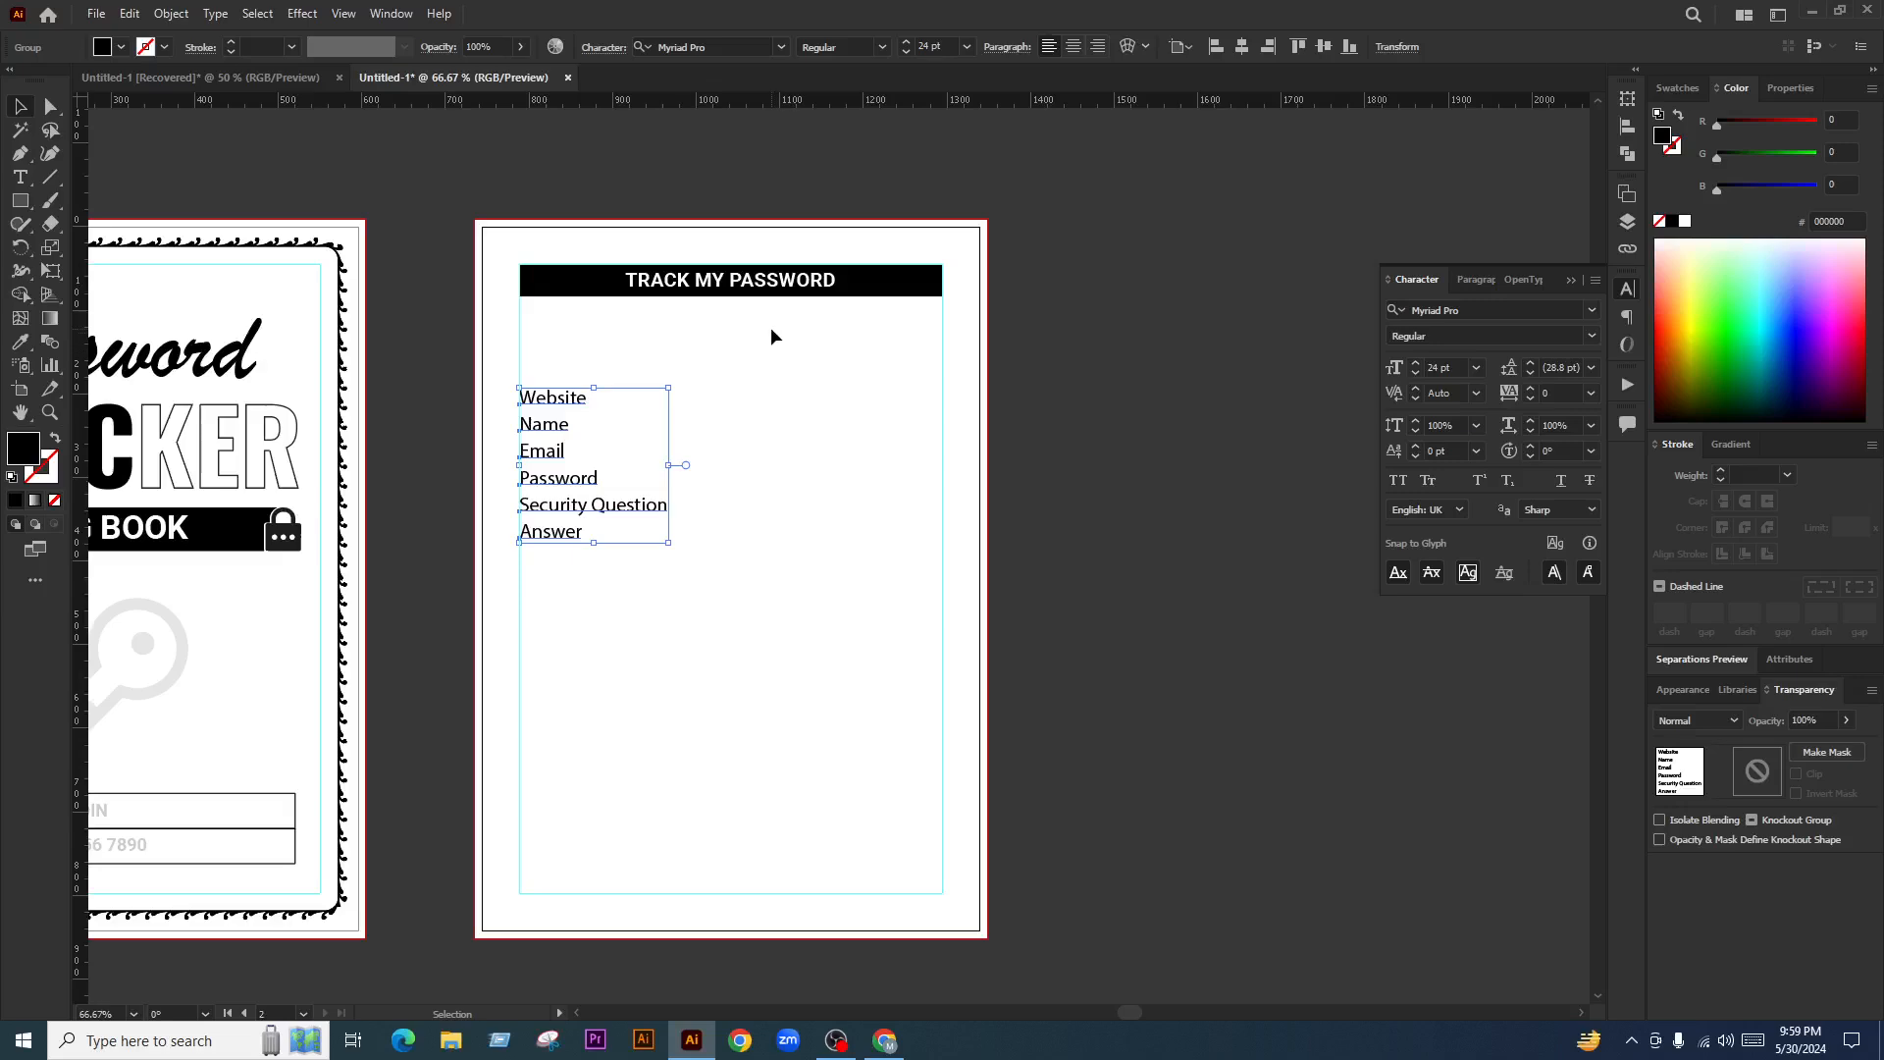
{"action": "scroll", "coordinate": [858, 391], "scroll_direction": "up", "scroll_amount": 1}
{"action": "left_click", "coordinate": [858, 393]}
{"action": "left_click_drag", "start_coordinate": [815, 365], "coordinate": [807, 404]}
{"action": "scroll", "coordinate": [765, 338], "scroll_direction": "up", "scroll_amount": 1}
{"action": "scroll", "coordinate": [772, 341], "scroll_direction": "down", "scroll_amount": 2}
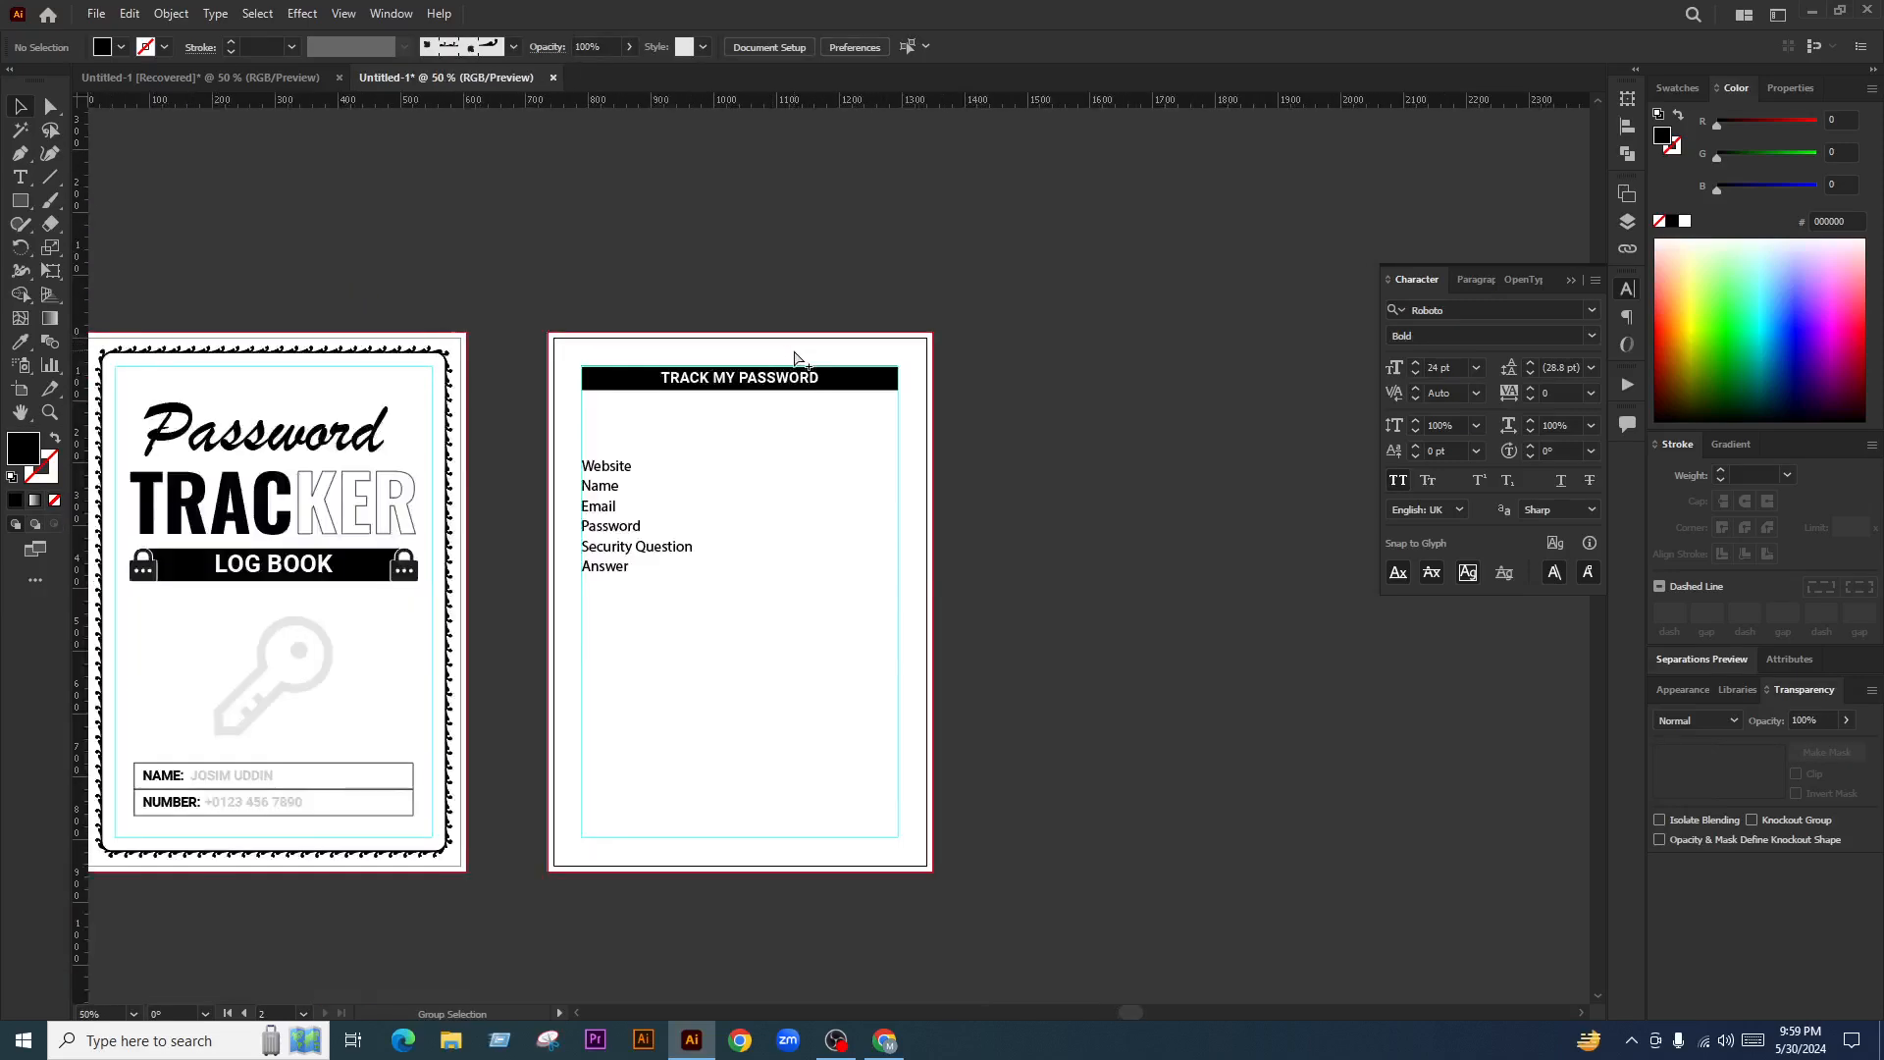
{"action": "scroll", "coordinate": [795, 358], "scroll_direction": "up", "scroll_amount": 3}
{"action": "left_click", "coordinate": [834, 369]}
{"action": "scroll", "coordinate": [834, 371], "scroll_direction": "down", "scroll_amount": 1}
{"action": "scroll", "coordinate": [785, 381], "scroll_direction": "up", "scroll_amount": 1}
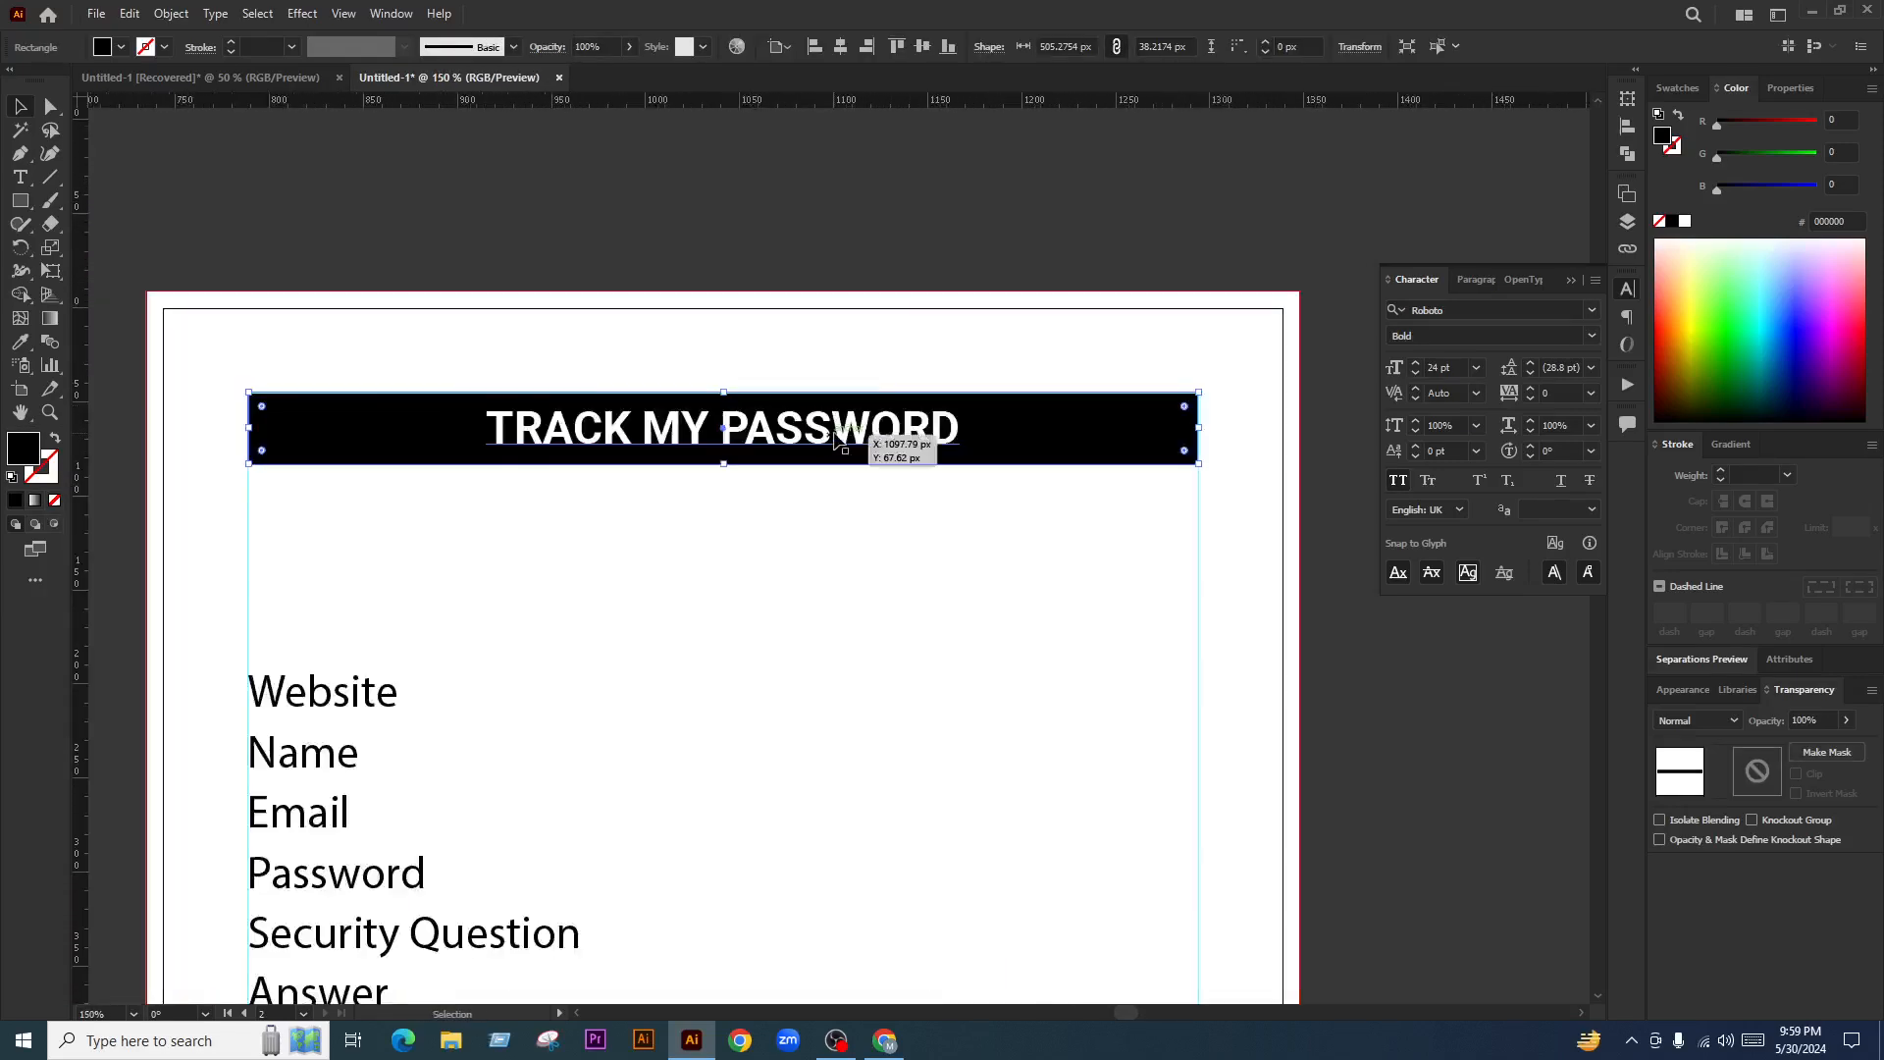
{"action": "left_click", "coordinate": [834, 439]}
{"action": "left_click_drag", "start_coordinate": [968, 497], "coordinate": [819, 392]}
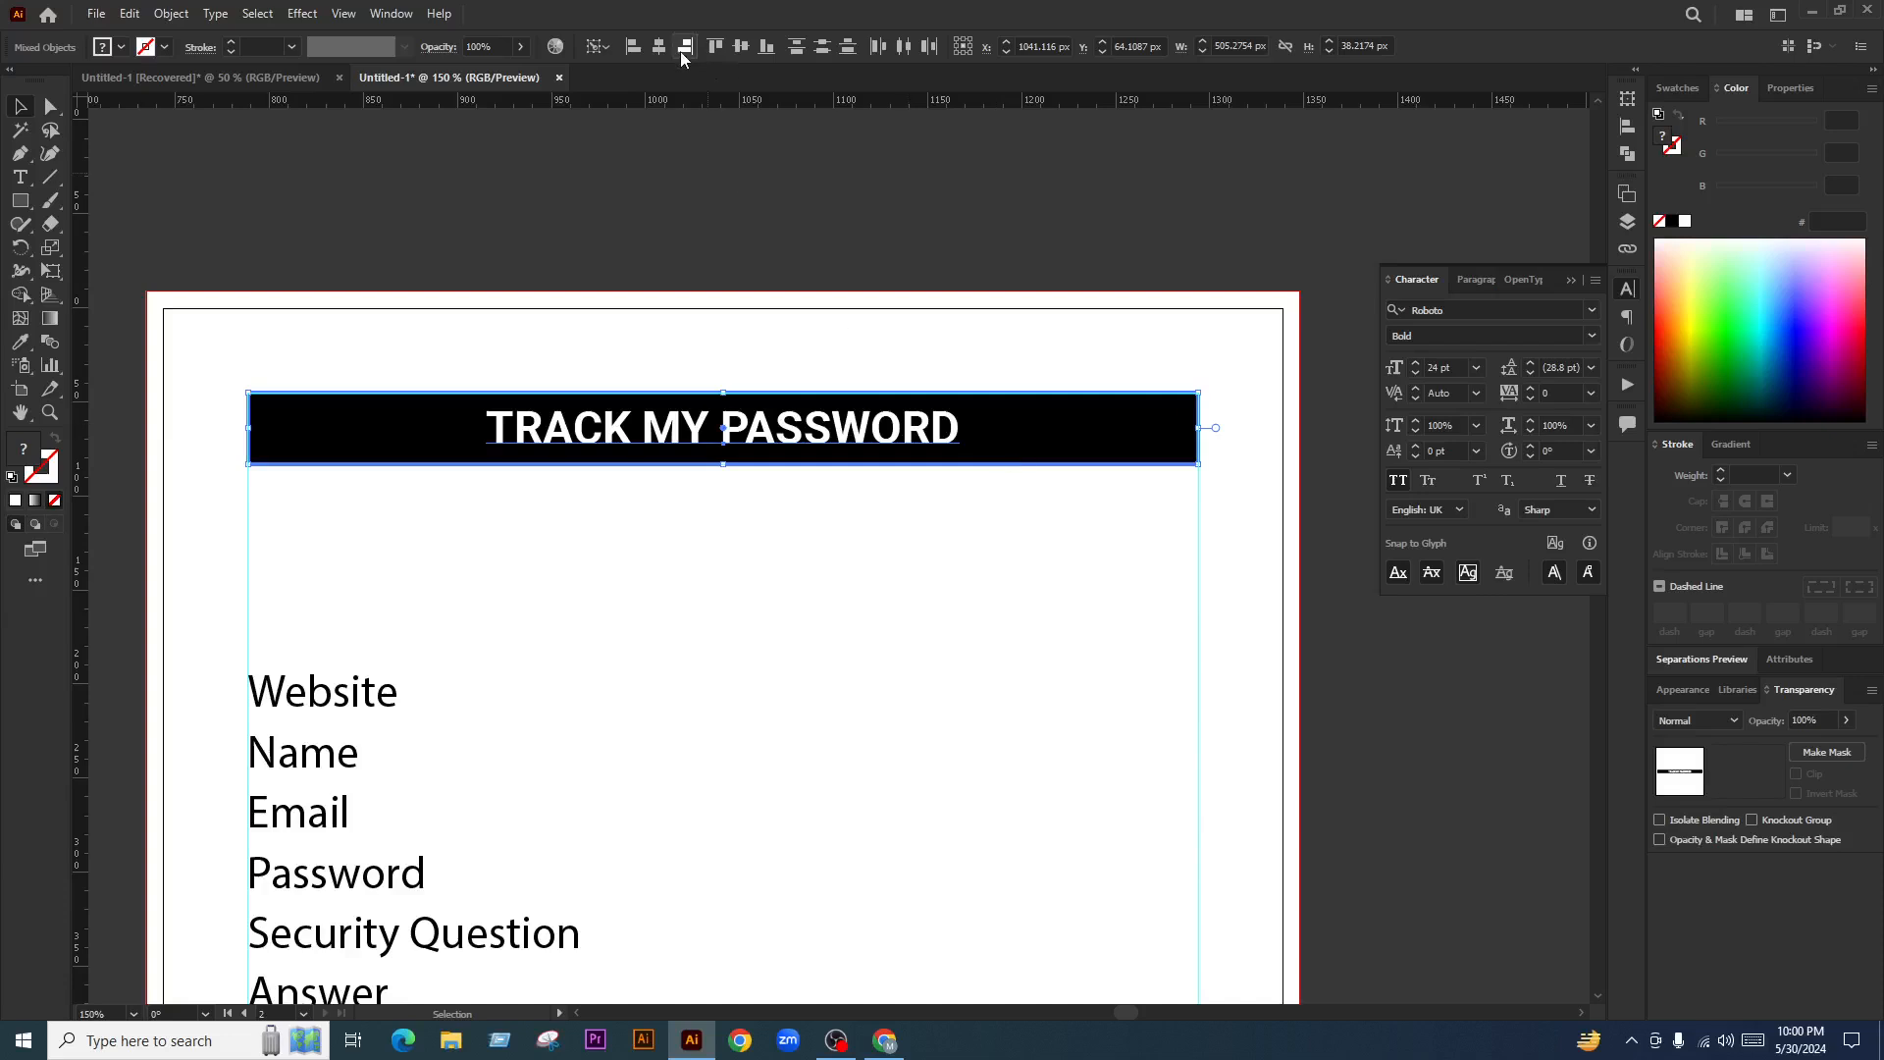
{"action": "left_click", "coordinate": [741, 46]}
{"action": "left_click", "coordinate": [1004, 680]}
{"action": "left_click", "coordinate": [917, 432]}
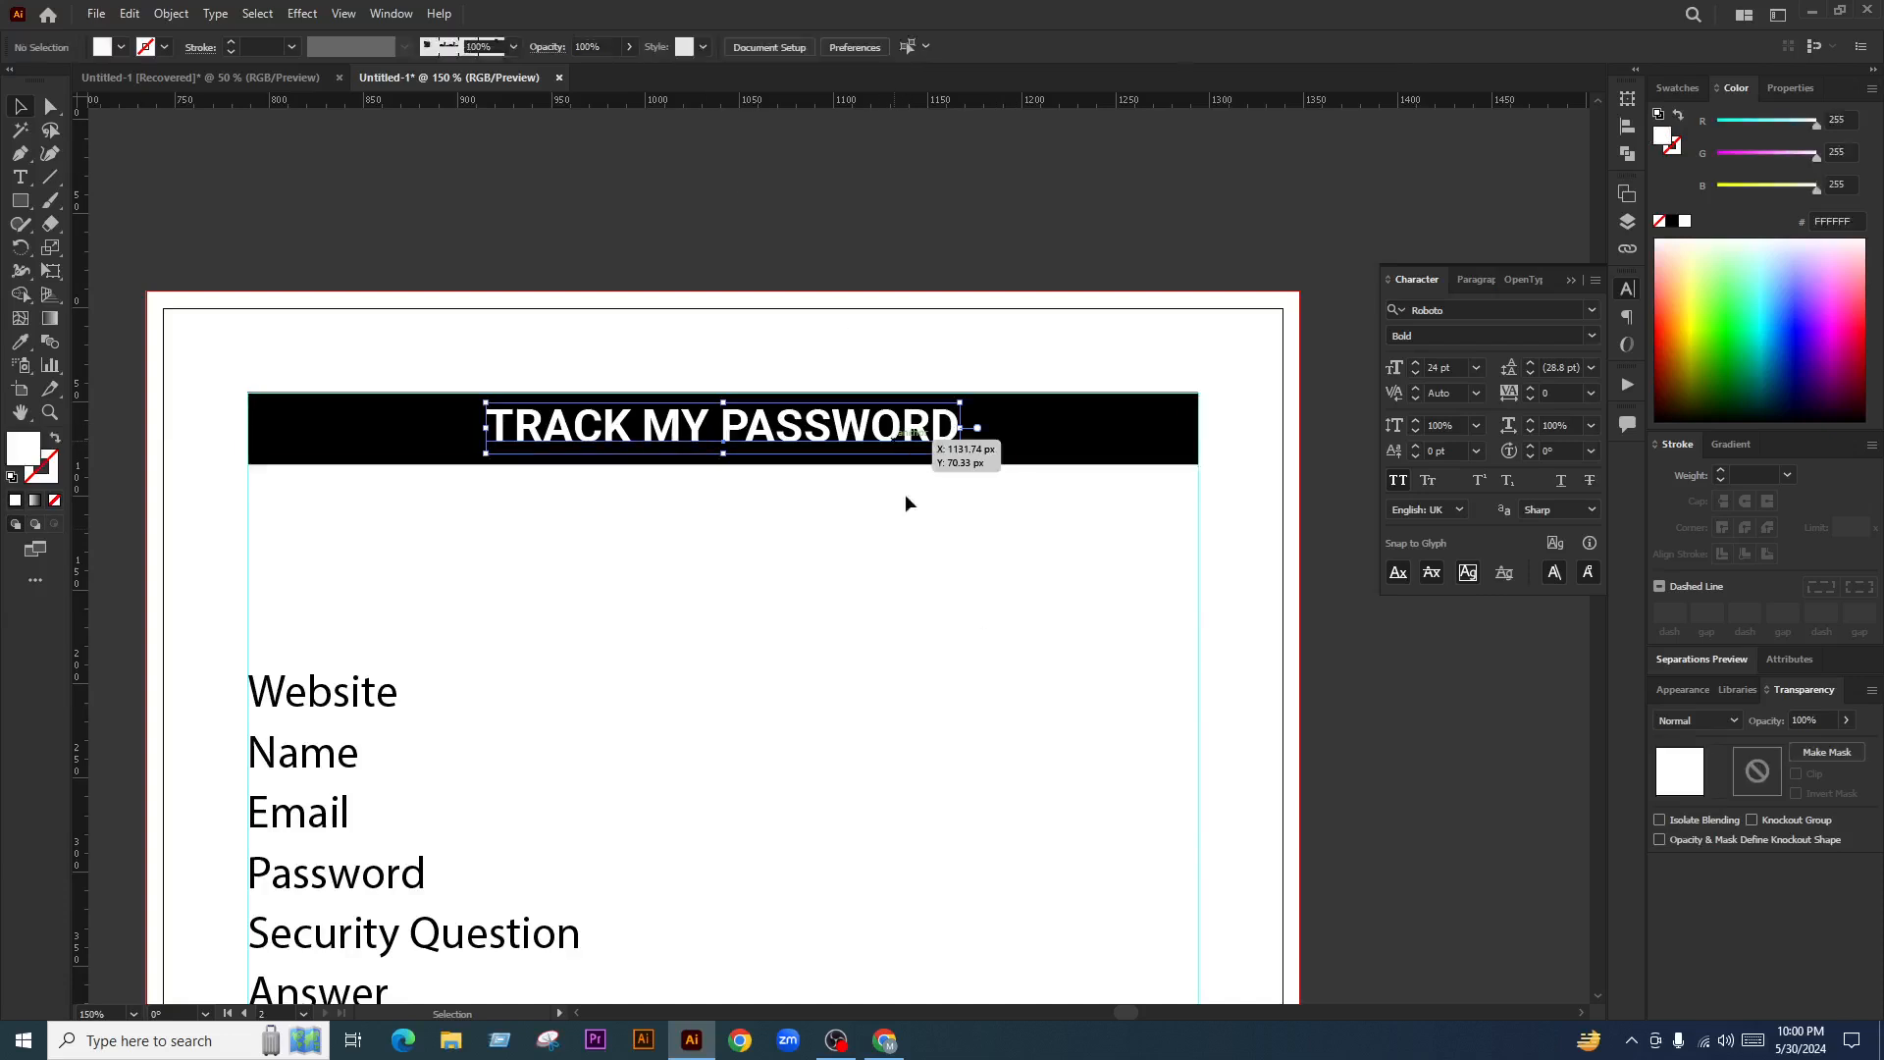
{"action": "key", "text": "Down"}
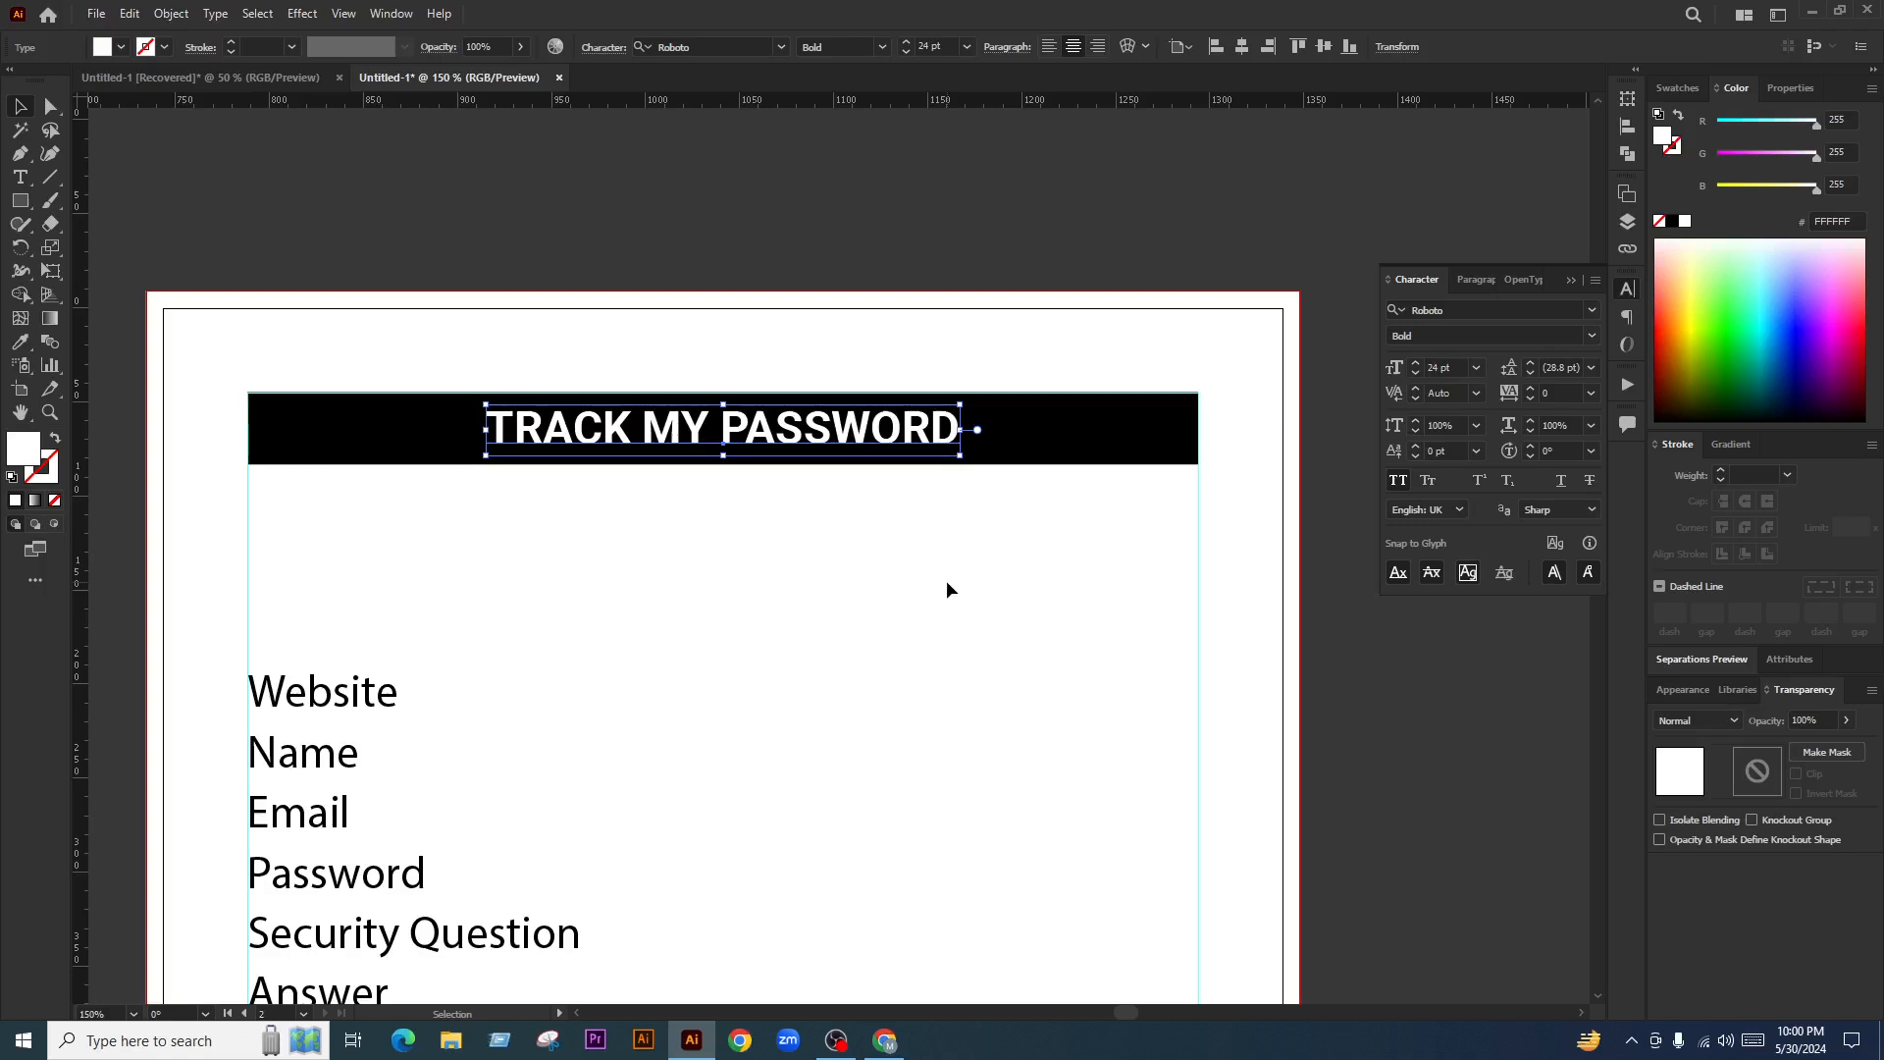
Deselect the title and briefly switch to the Type tool before returning to selection
{"action": "left_click", "coordinate": [947, 589]}
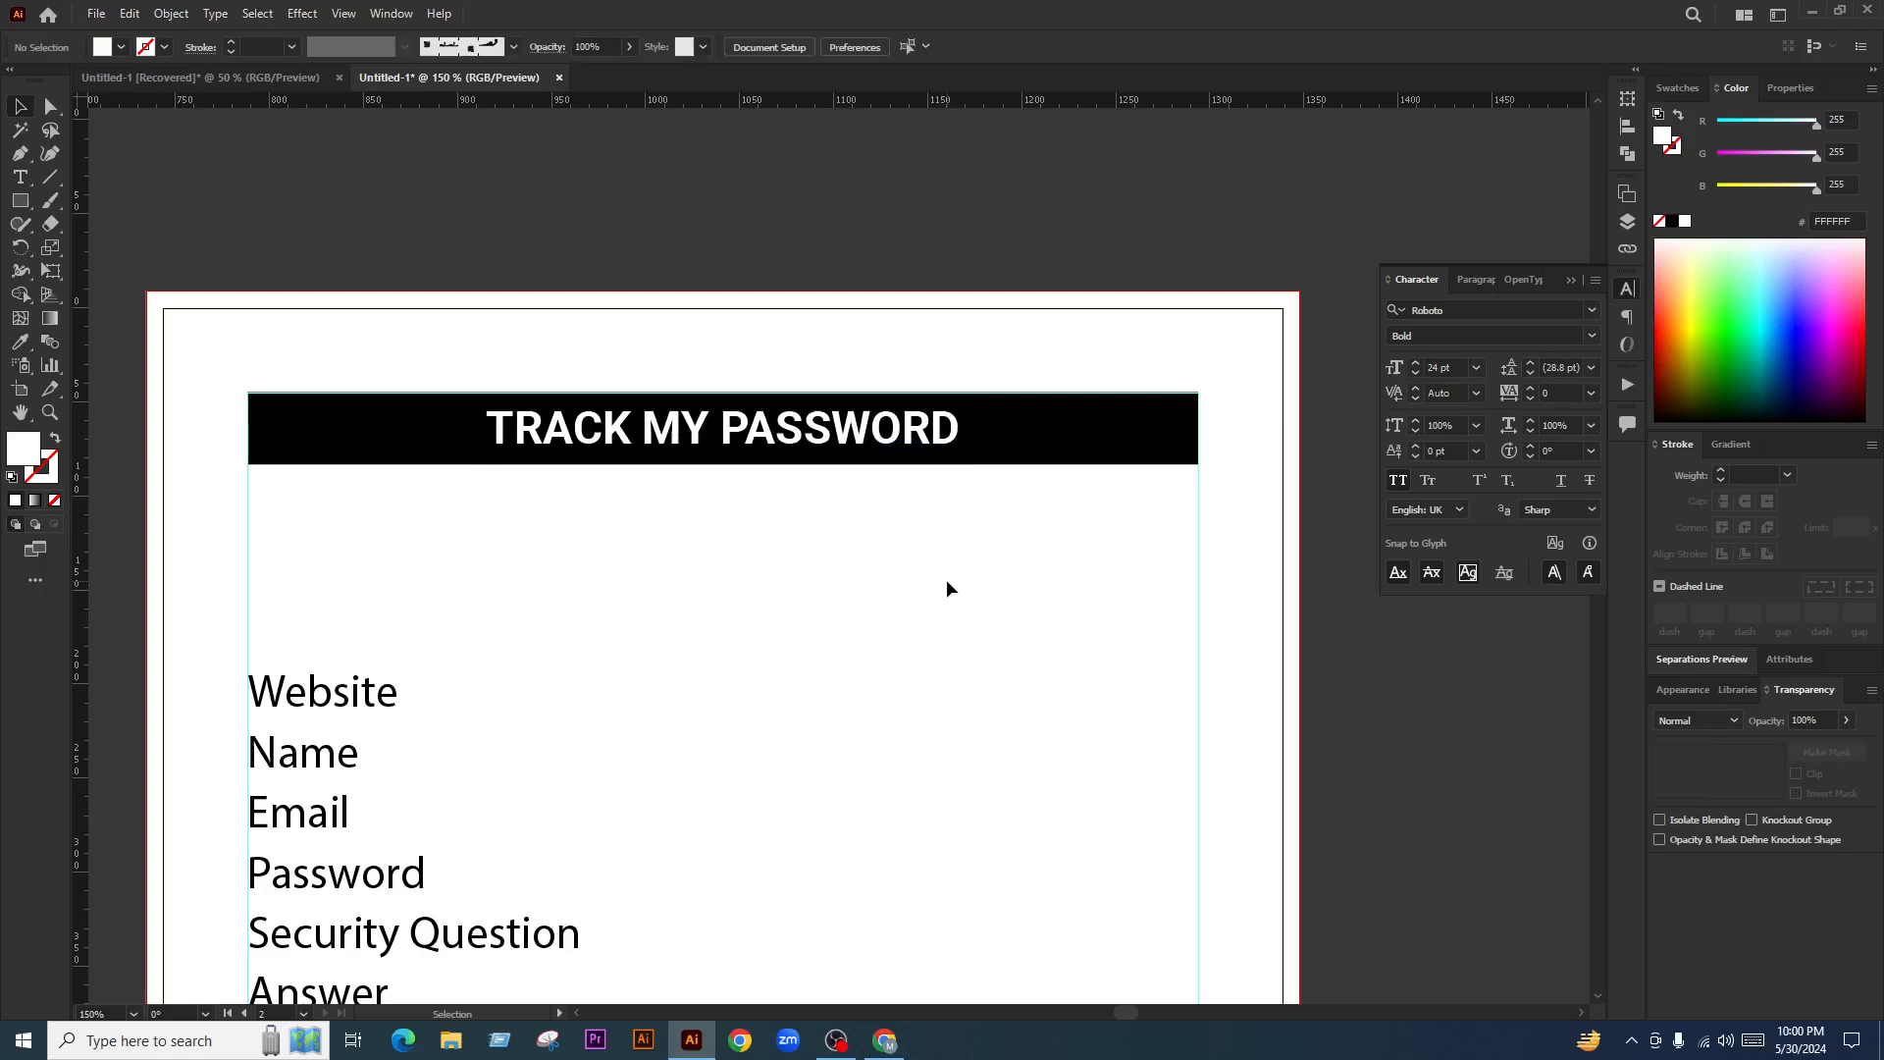
{"action": "scroll", "coordinate": [845, 507], "scroll_direction": "down", "scroll_amount": 1}
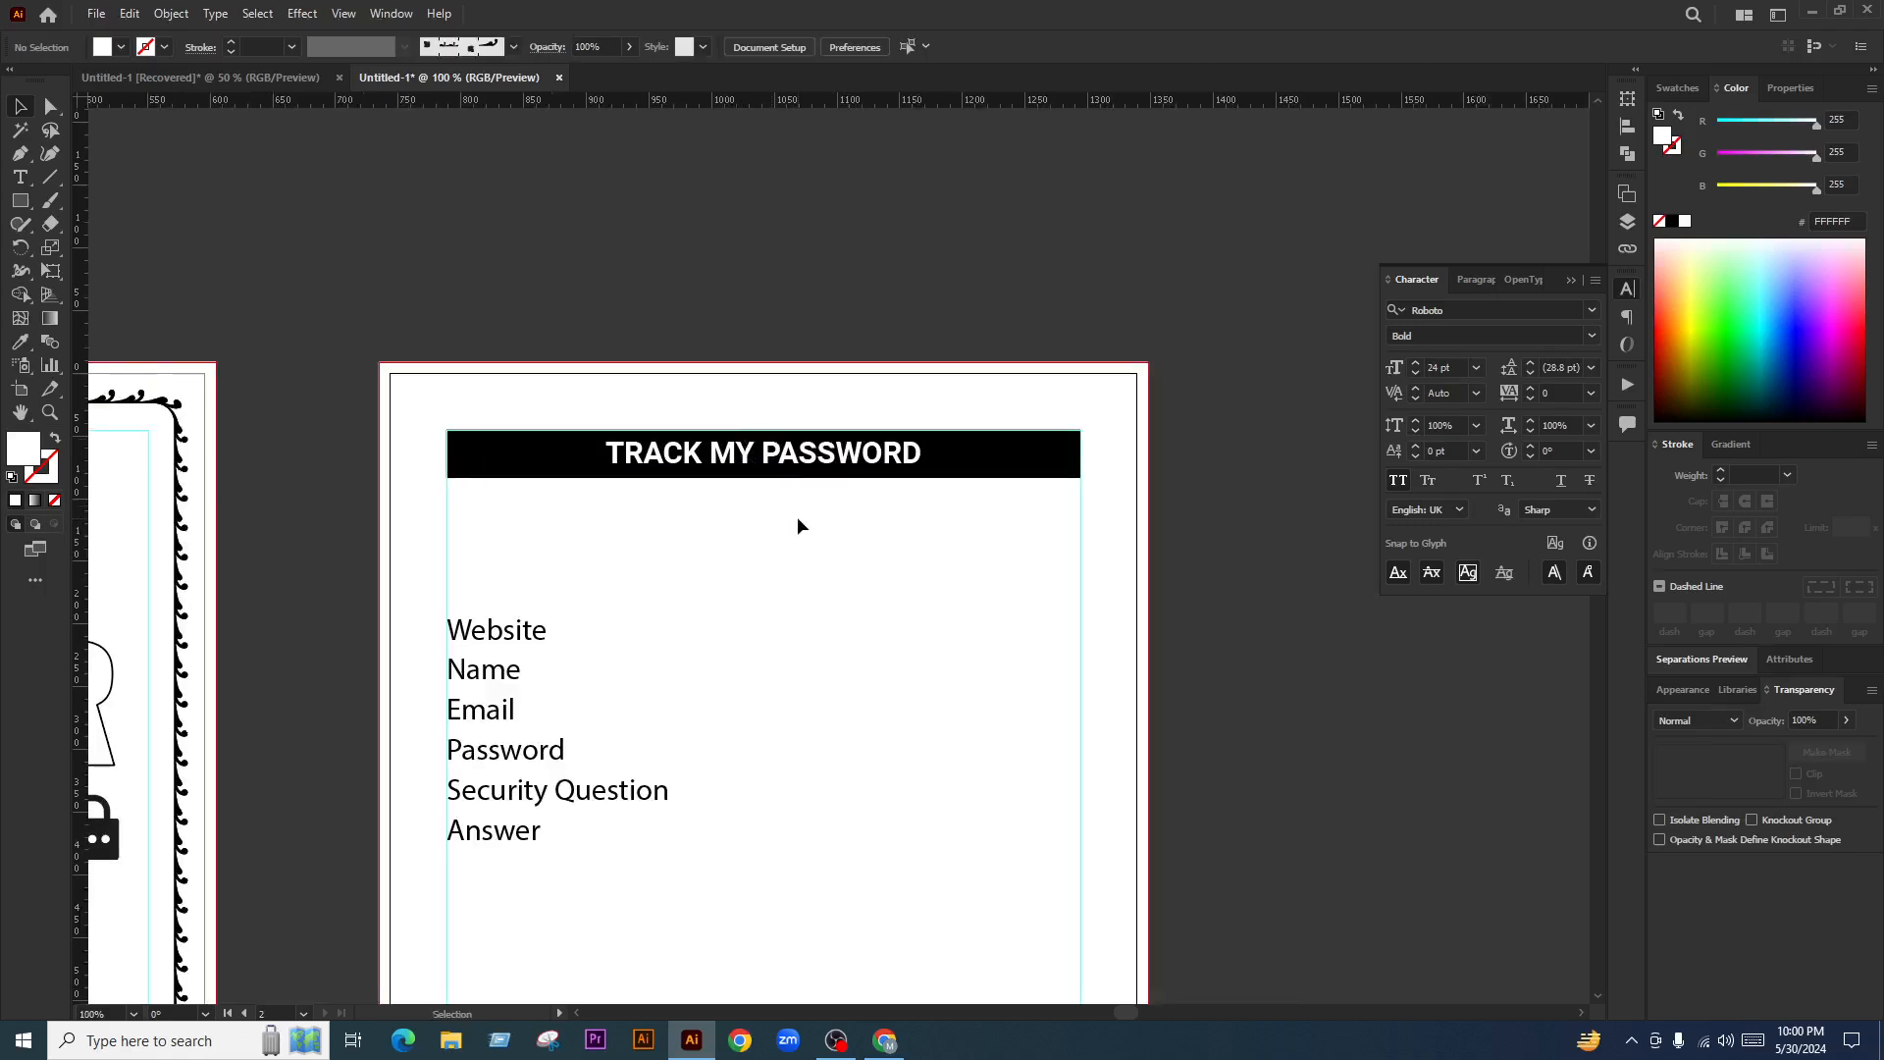
{"action": "scroll", "coordinate": [799, 511], "scroll_direction": "up", "scroll_amount": 1}
{"action": "key", "text": "t"}
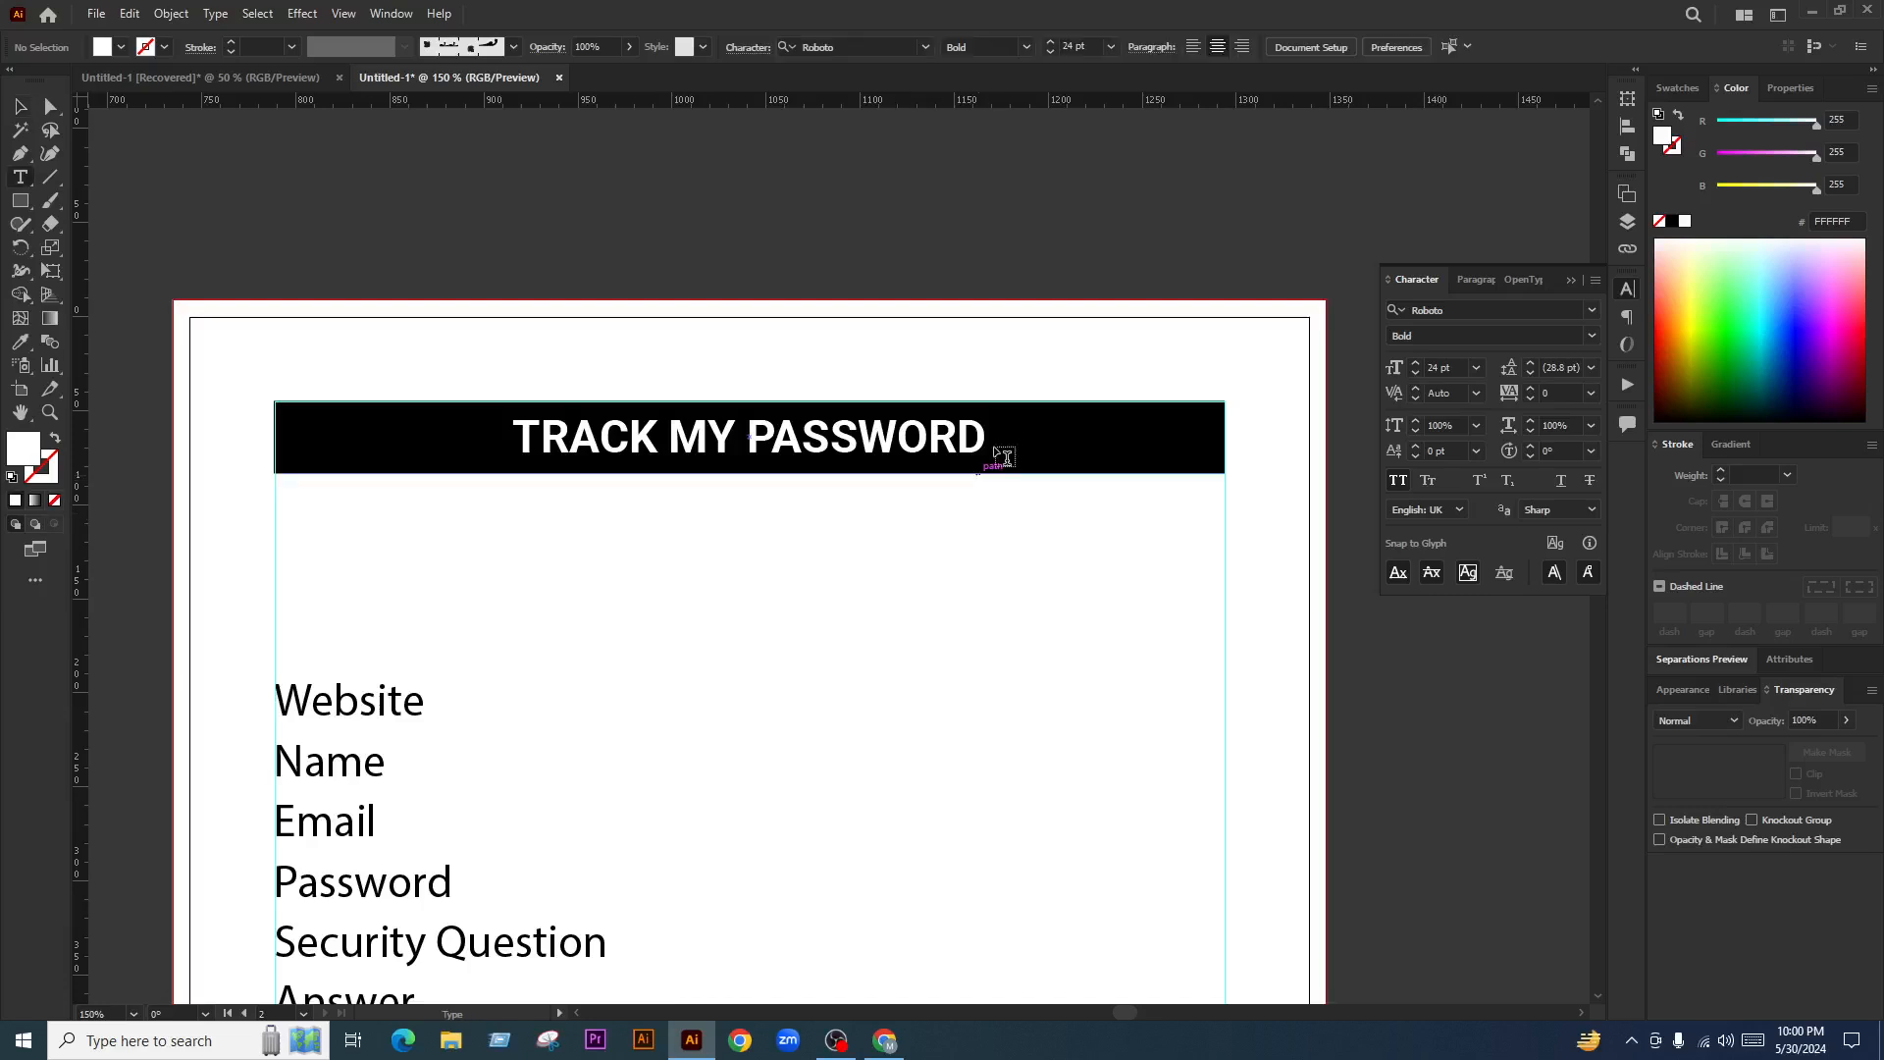
{"action": "left_click", "coordinate": [20, 106]}
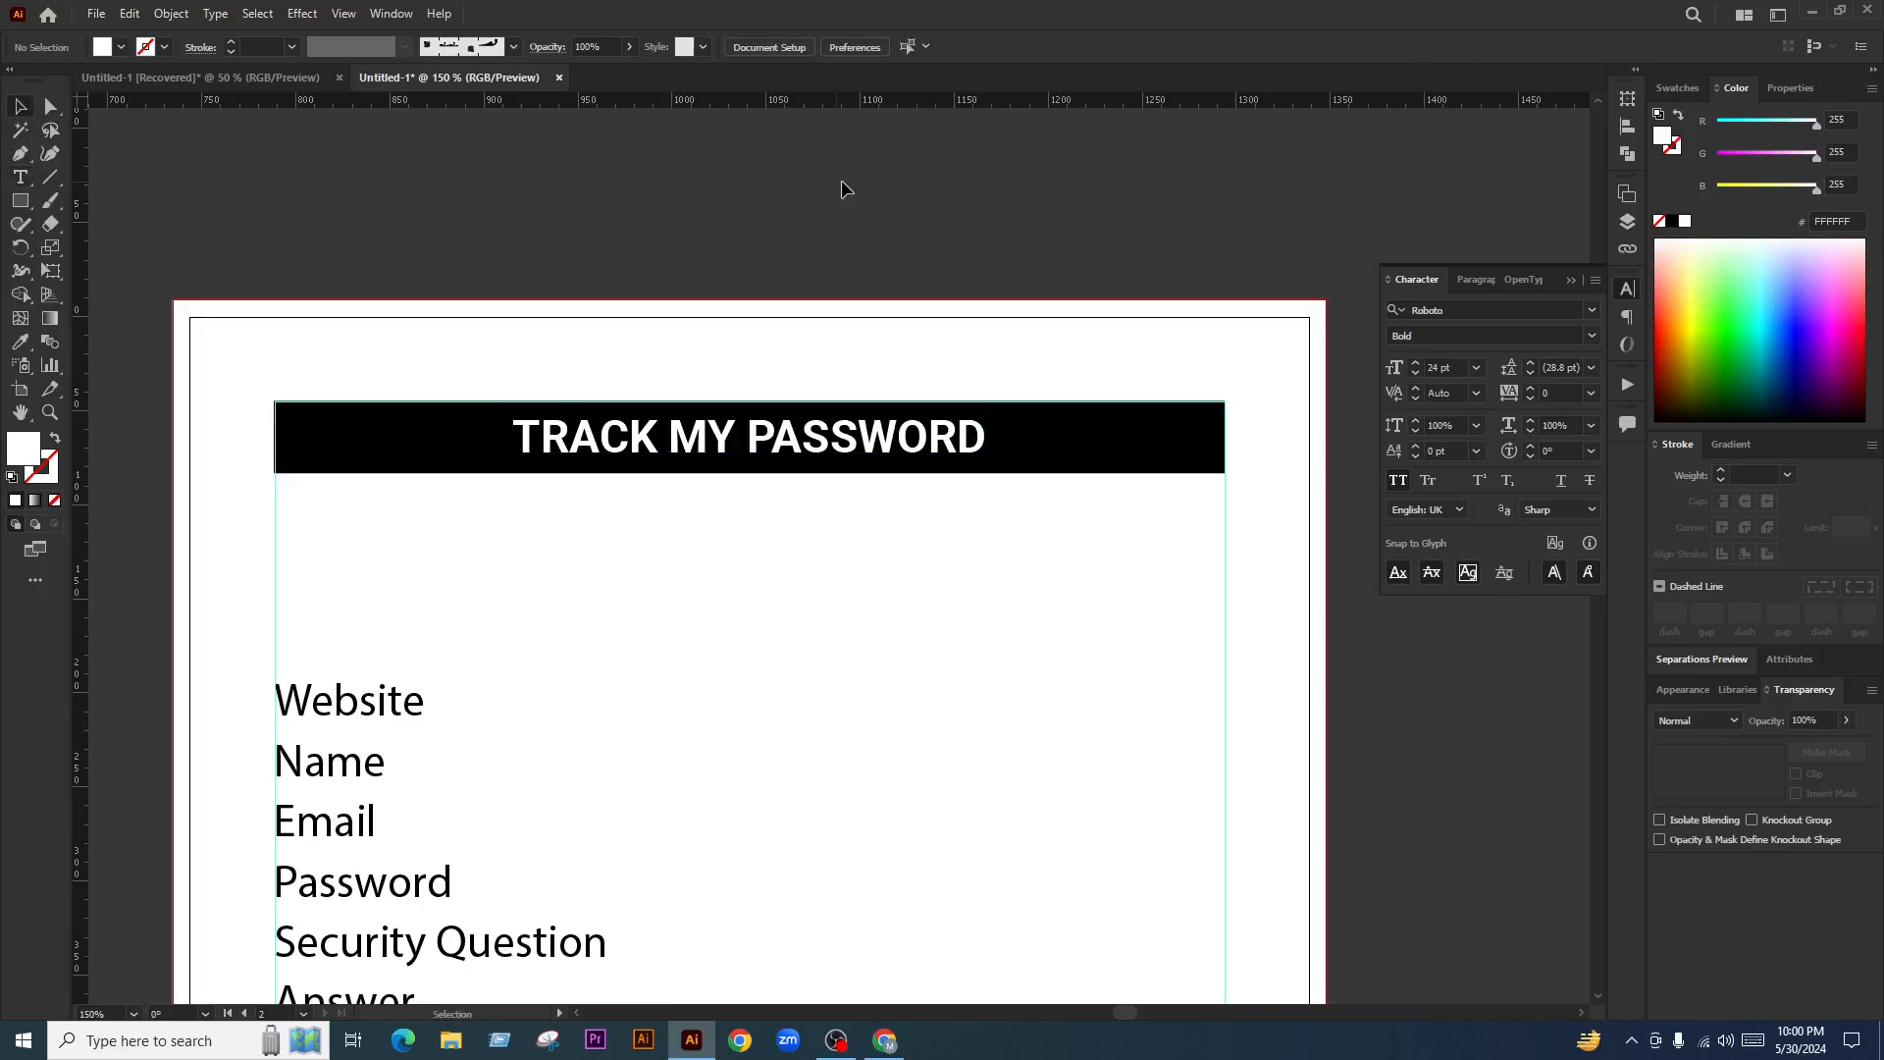
{"action": "scroll", "coordinate": [981, 520], "scroll_direction": "down", "scroll_amount": 2}
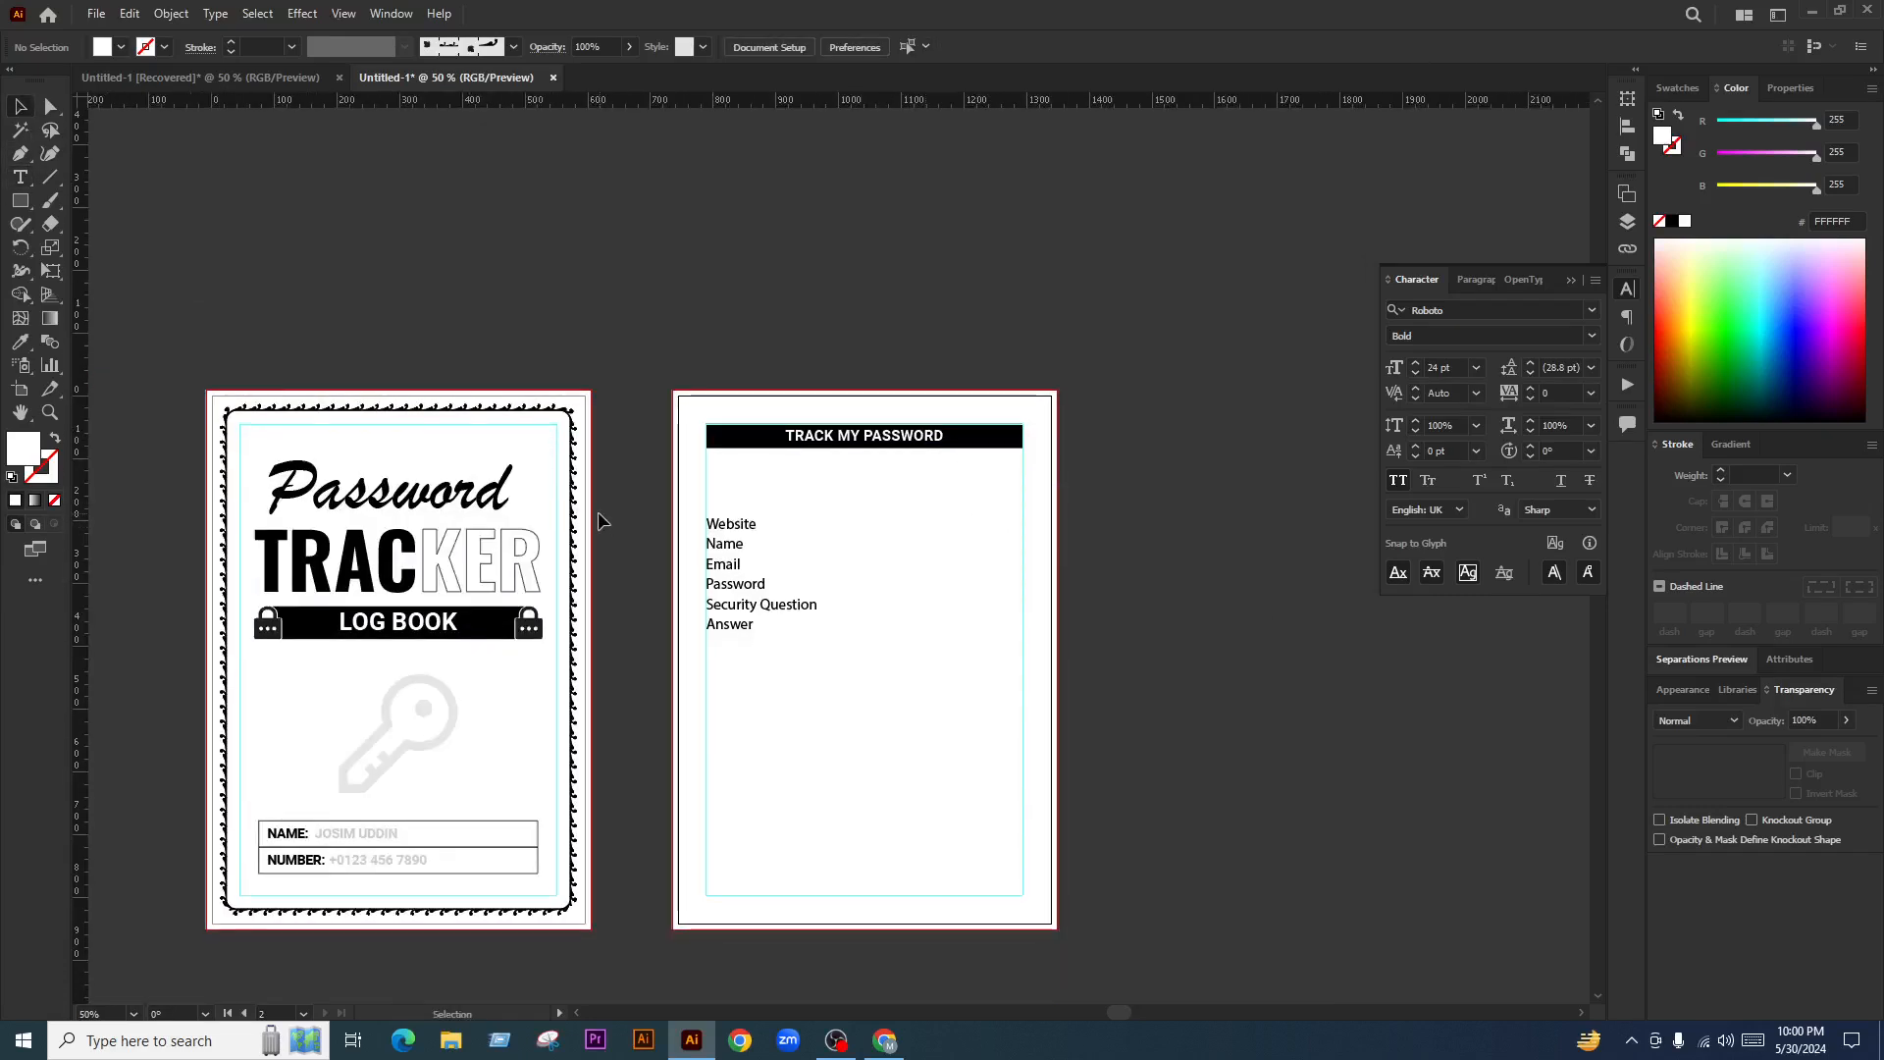
Alt-drag a copy of the decorative border onto the second page and apply the Leaf Pattern brush
{"action": "left_click_drag", "start_coordinate": [579, 505], "coordinate": [1057, 545]}
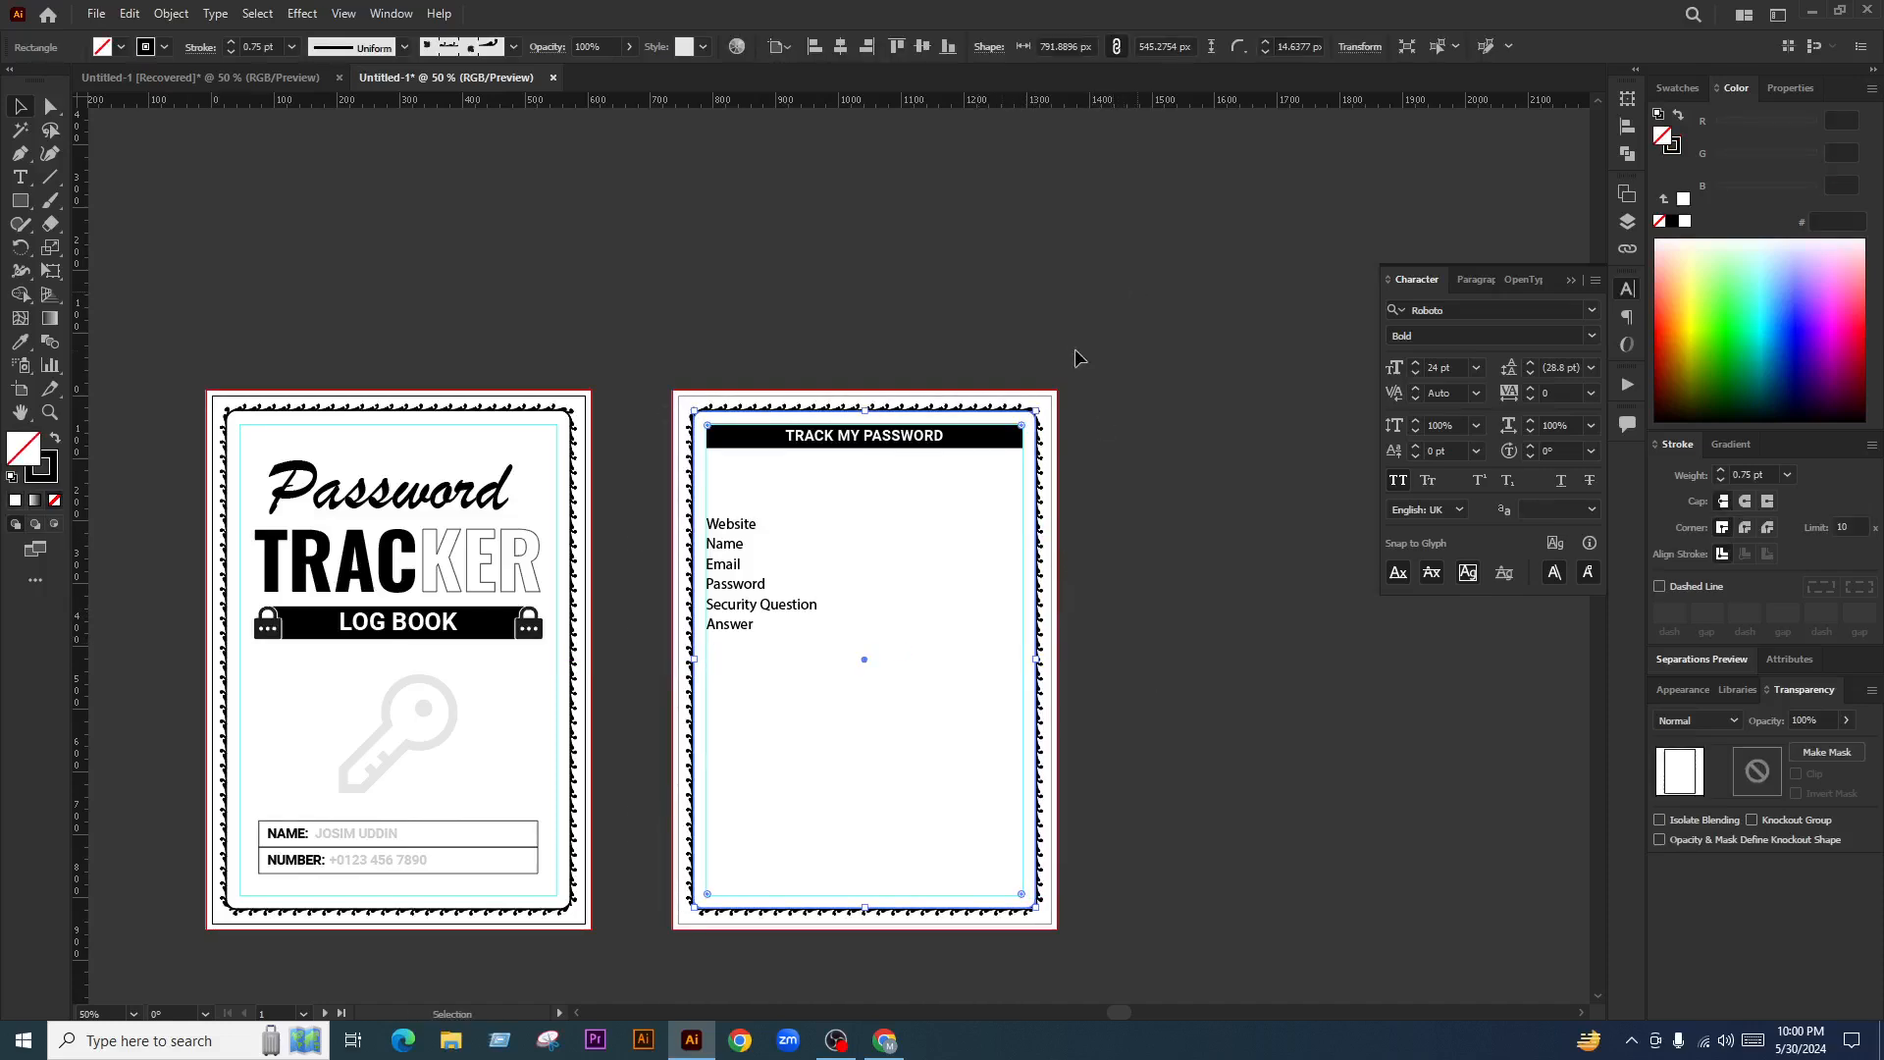
{"action": "left_click", "coordinate": [510, 47]}
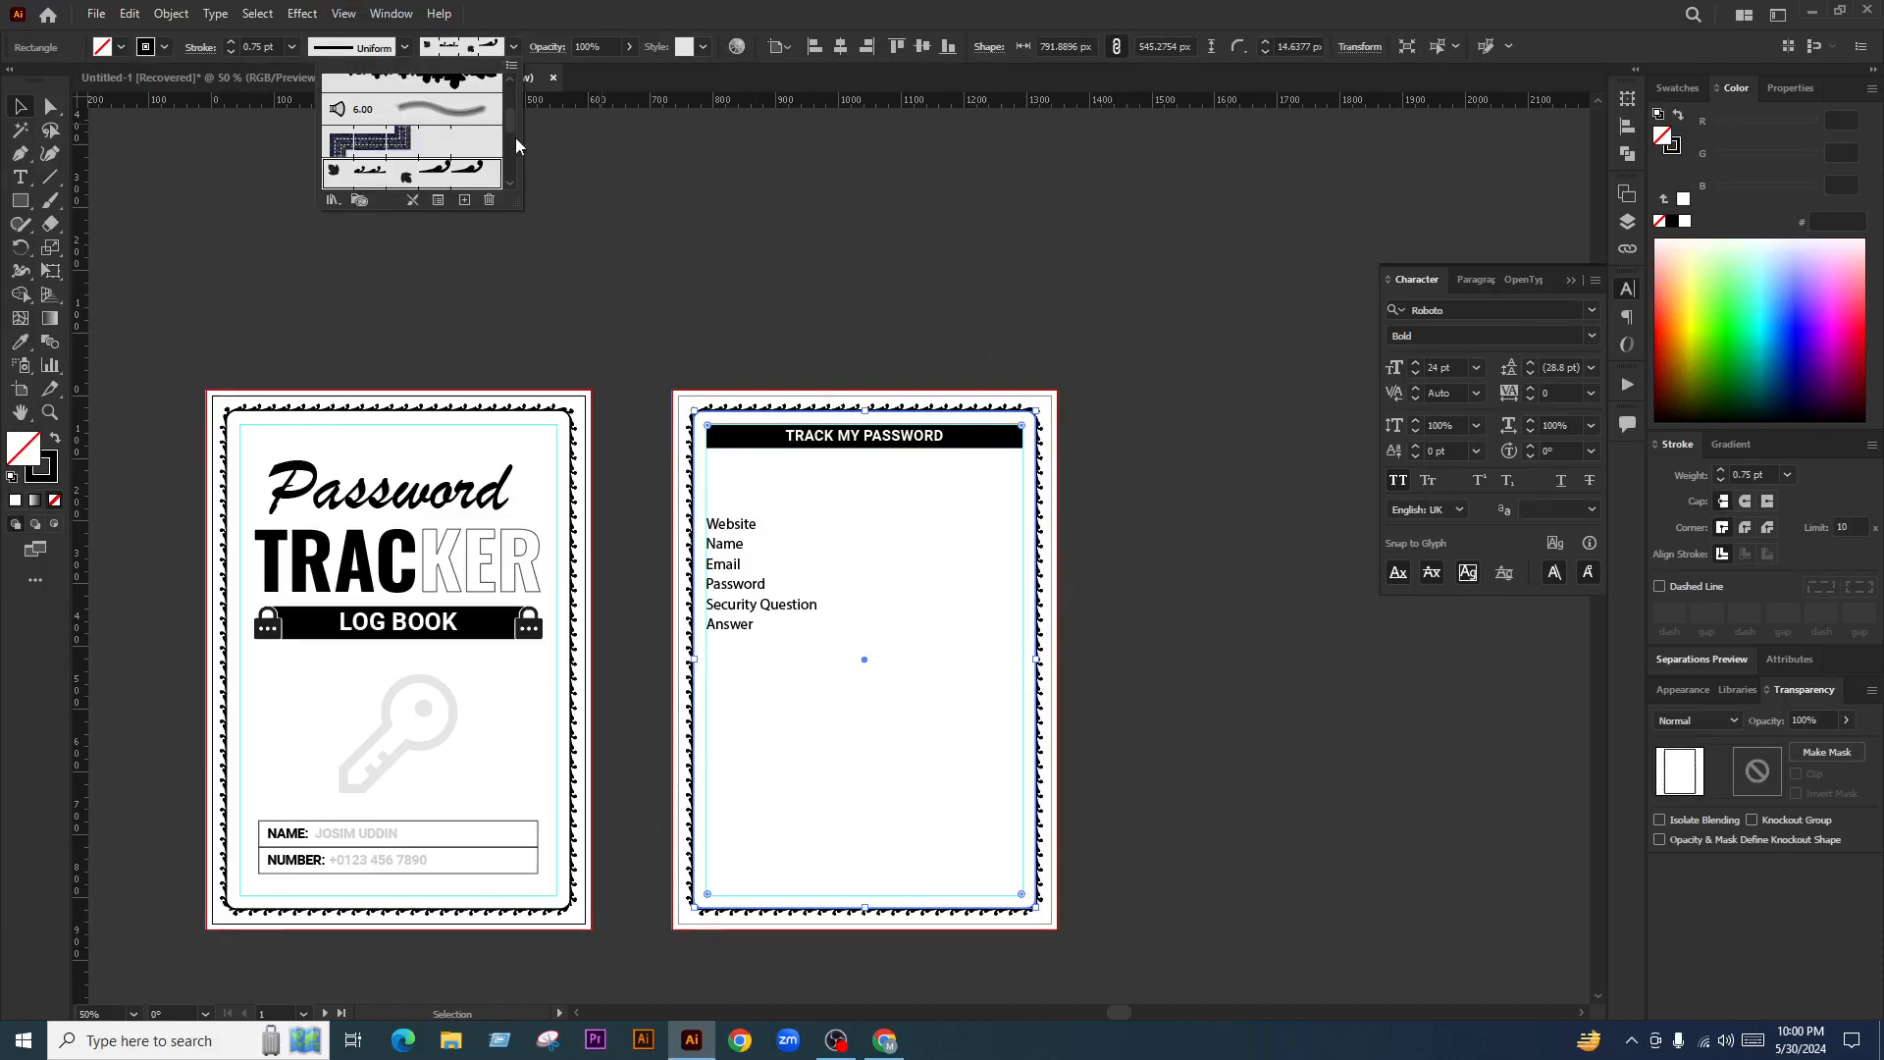
{"action": "scroll", "coordinate": [461, 157], "scroll_direction": "down", "scroll_amount": 4}
{"action": "scroll", "coordinate": [461, 157], "scroll_direction": "up", "scroll_amount": 2}
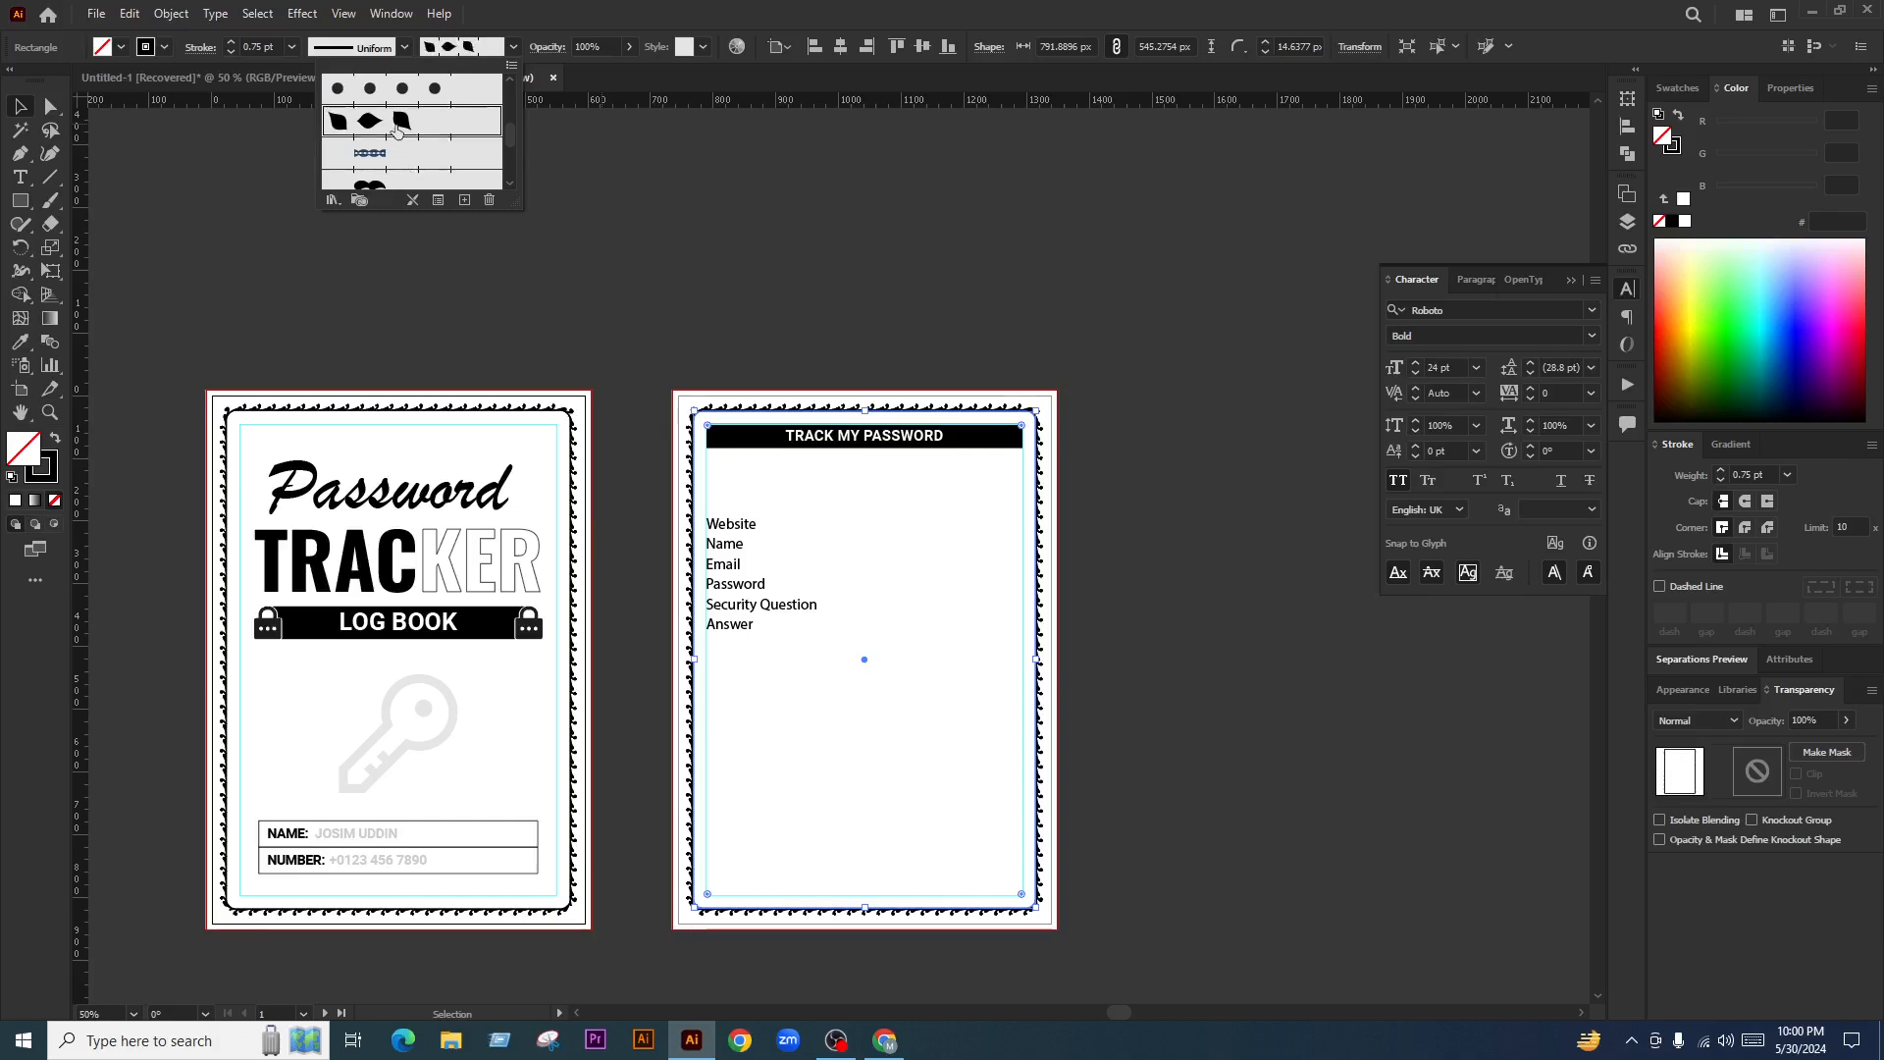
{"action": "left_click", "coordinate": [397, 127]}
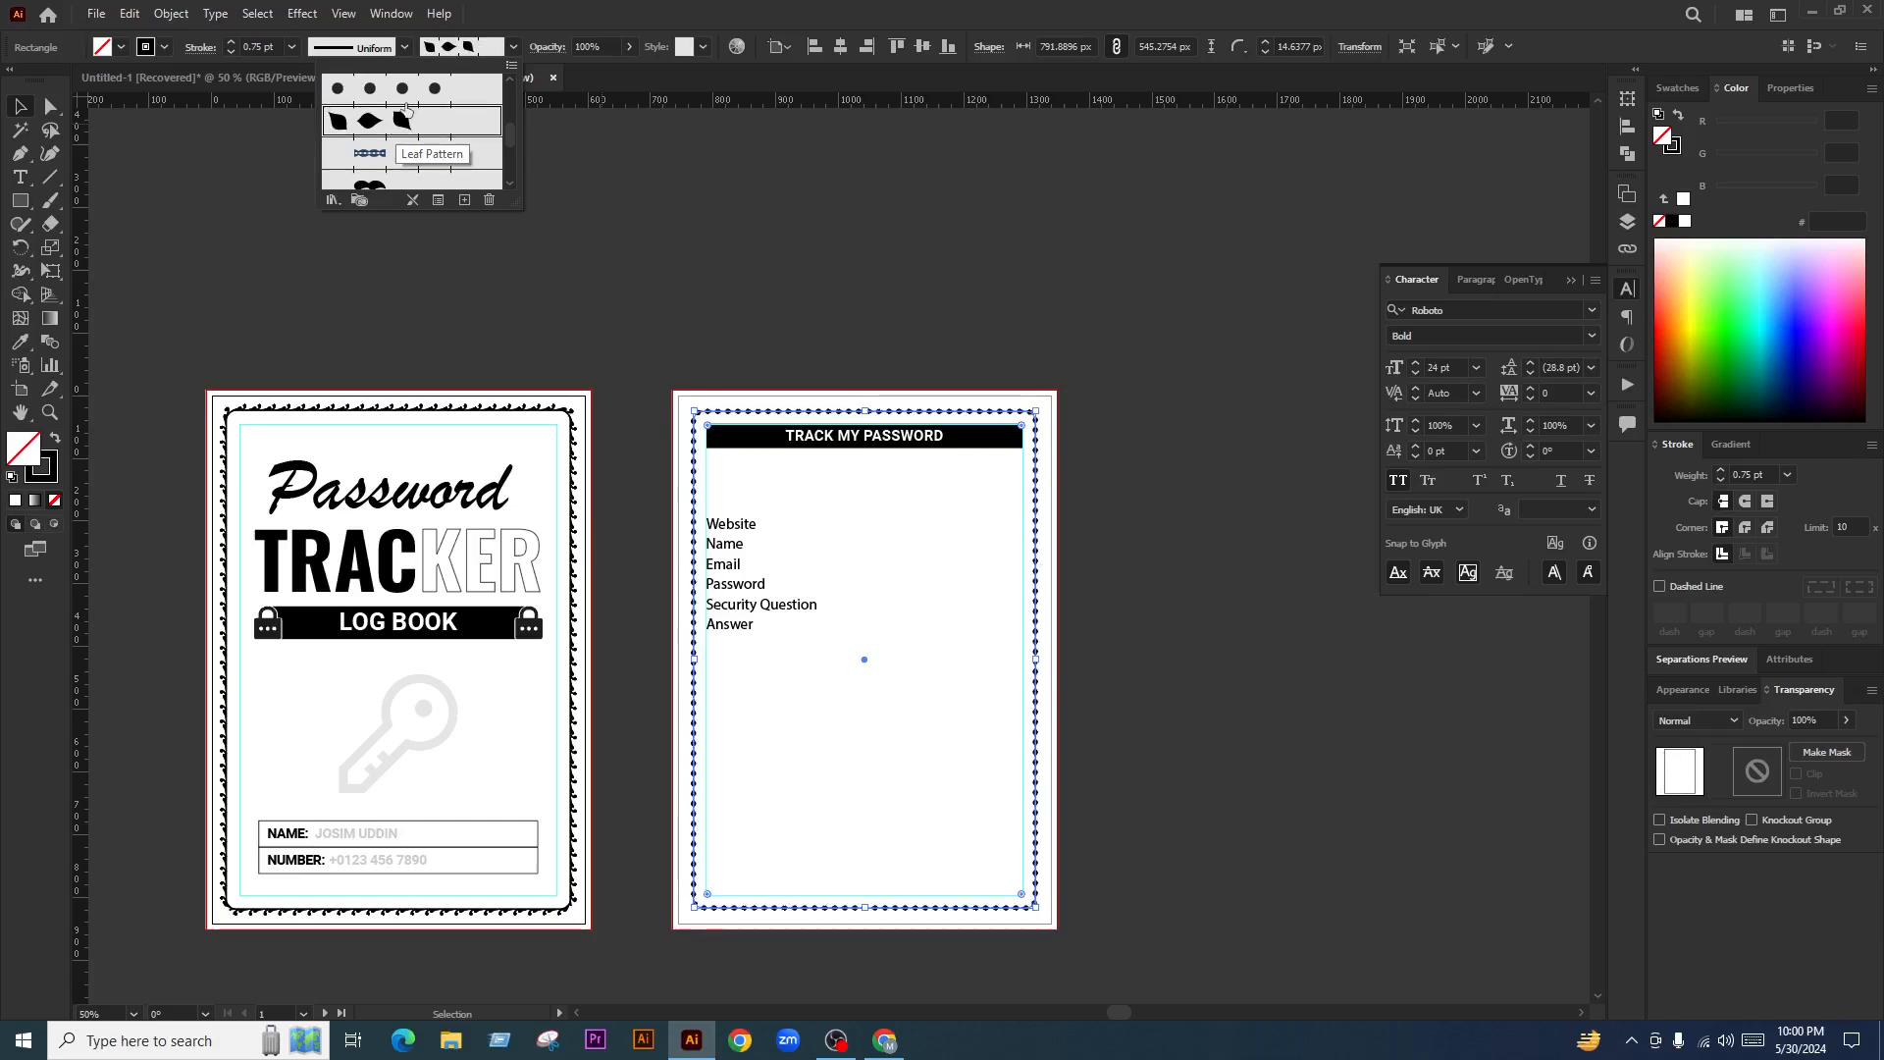
{"action": "left_click", "coordinate": [232, 51]}
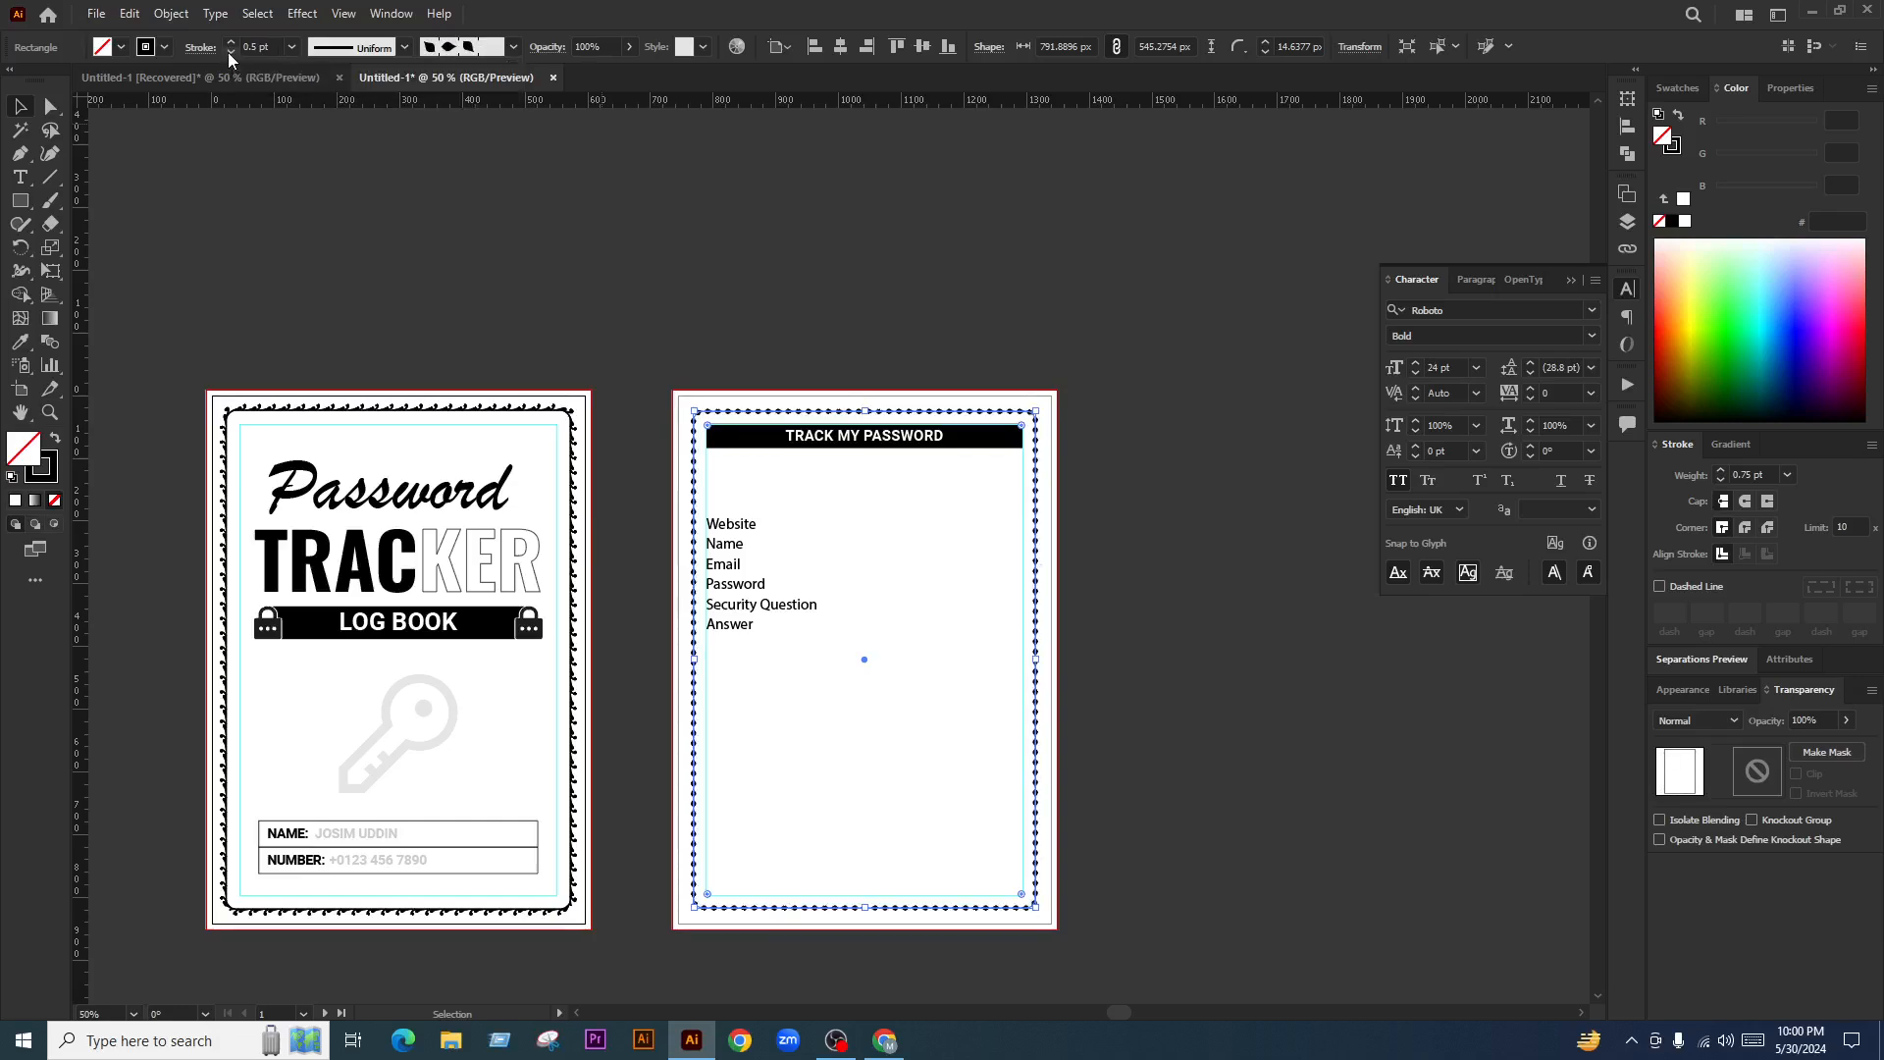
{"action": "left_click", "coordinate": [604, 134]}
Drag the corner widget to square the frame's corners and lower its stroke to 0.25 pt
{"action": "scroll", "coordinate": [1021, 468], "scroll_direction": "up", "scroll_amount": 5}
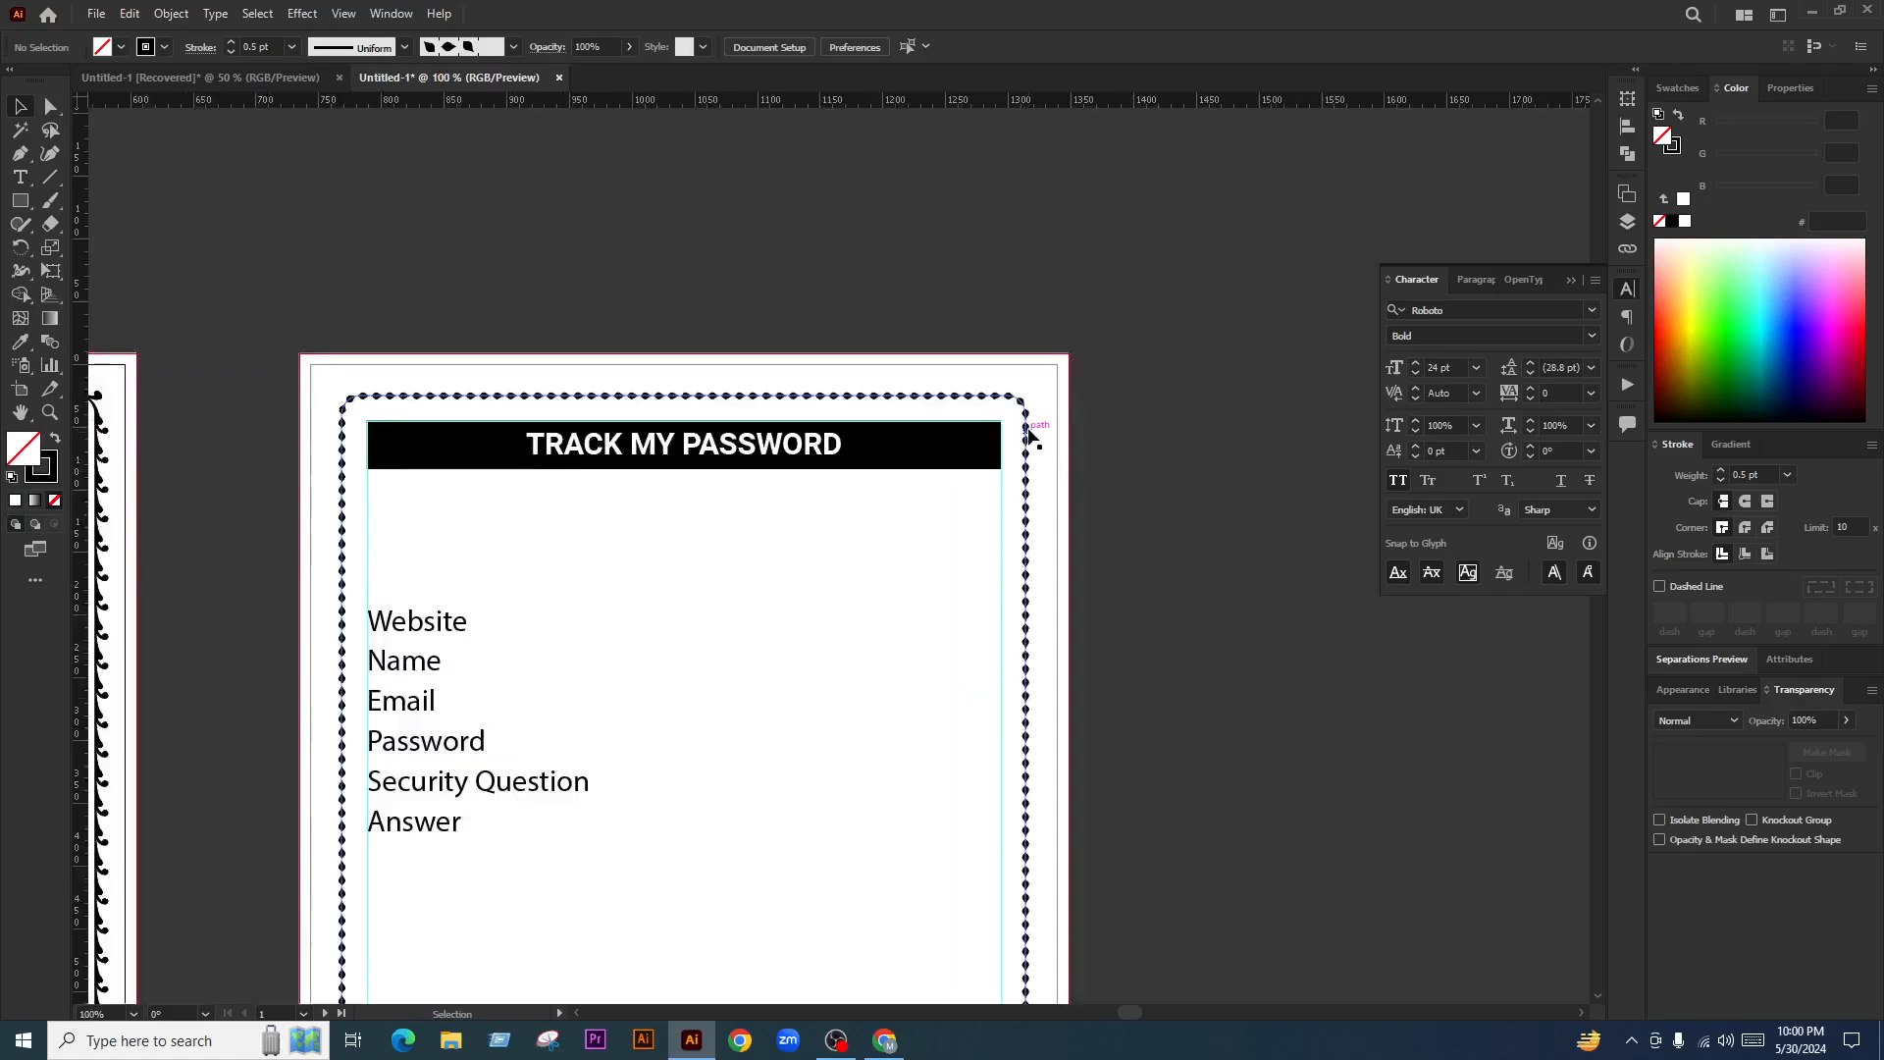
{"action": "left_click", "coordinate": [1032, 423]}
{"action": "left_click_drag", "start_coordinate": [972, 416], "coordinate": [1105, 320]}
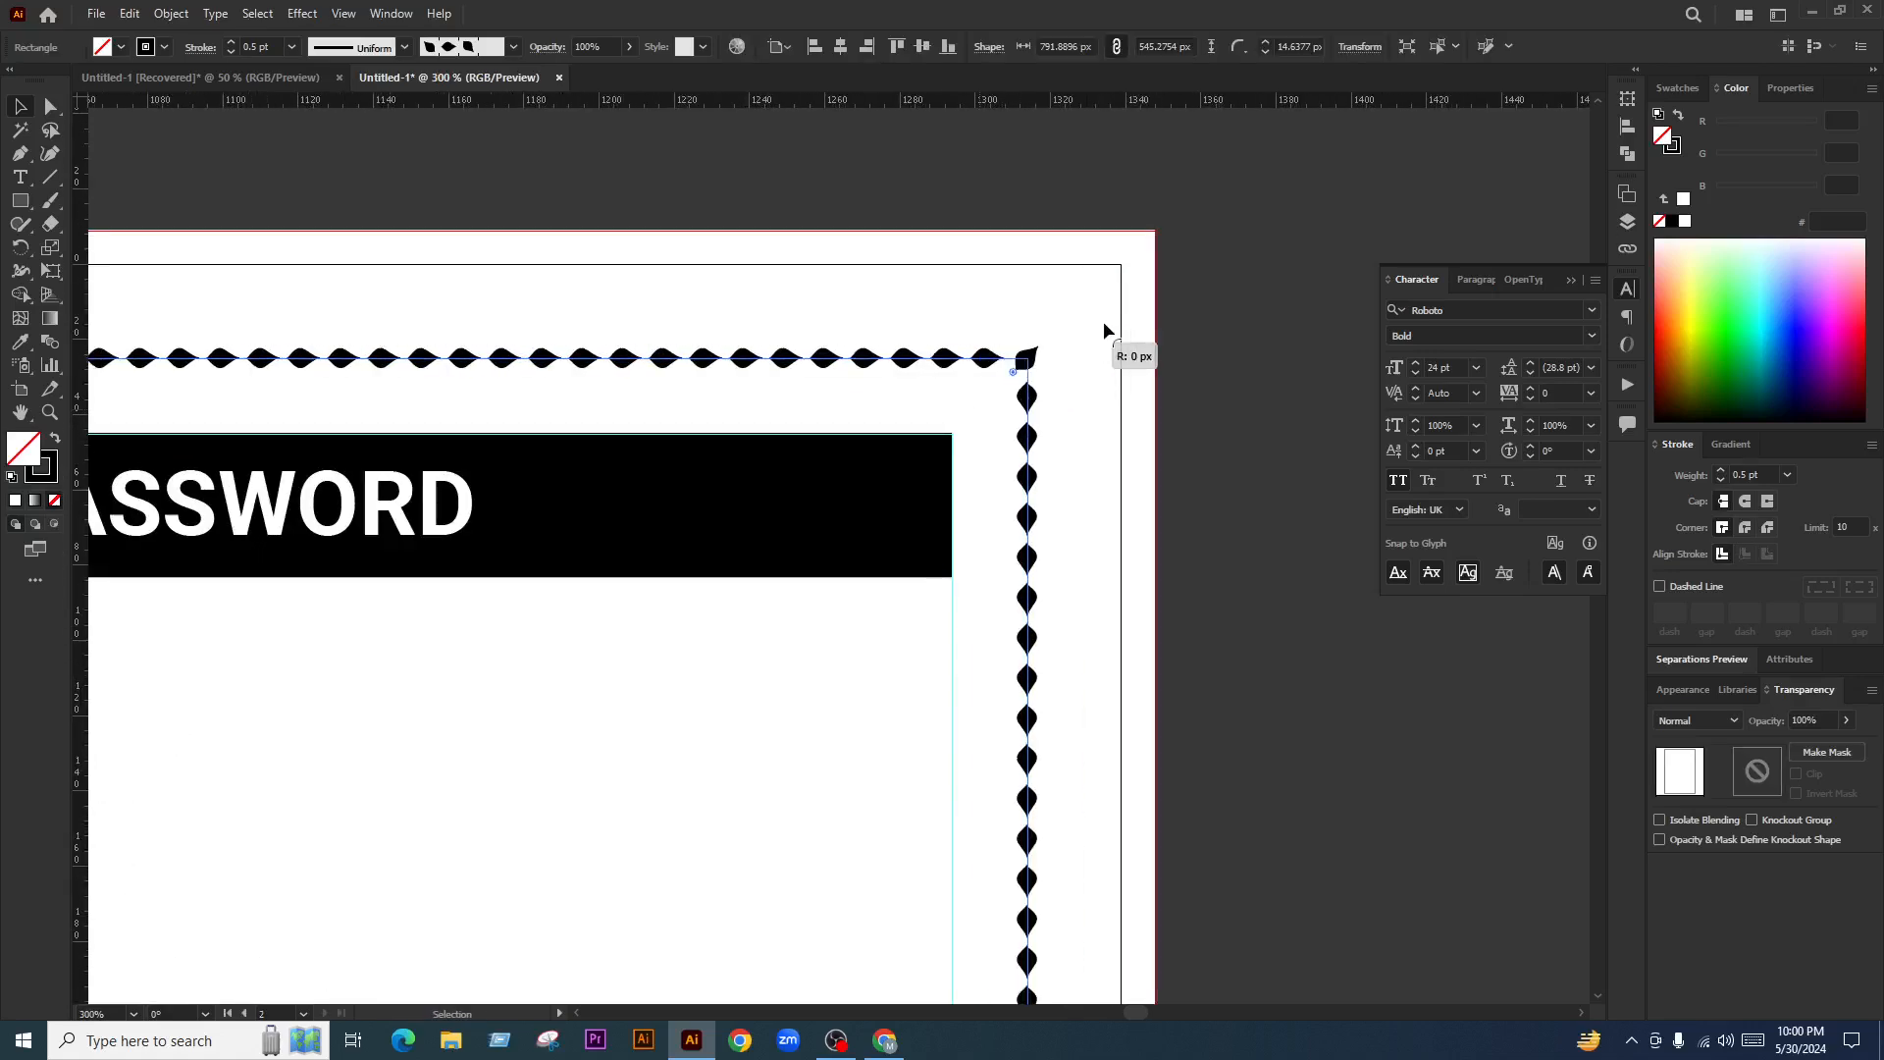
{"action": "left_click", "coordinate": [1765, 471]}
{"action": "key", "text": "Down"}
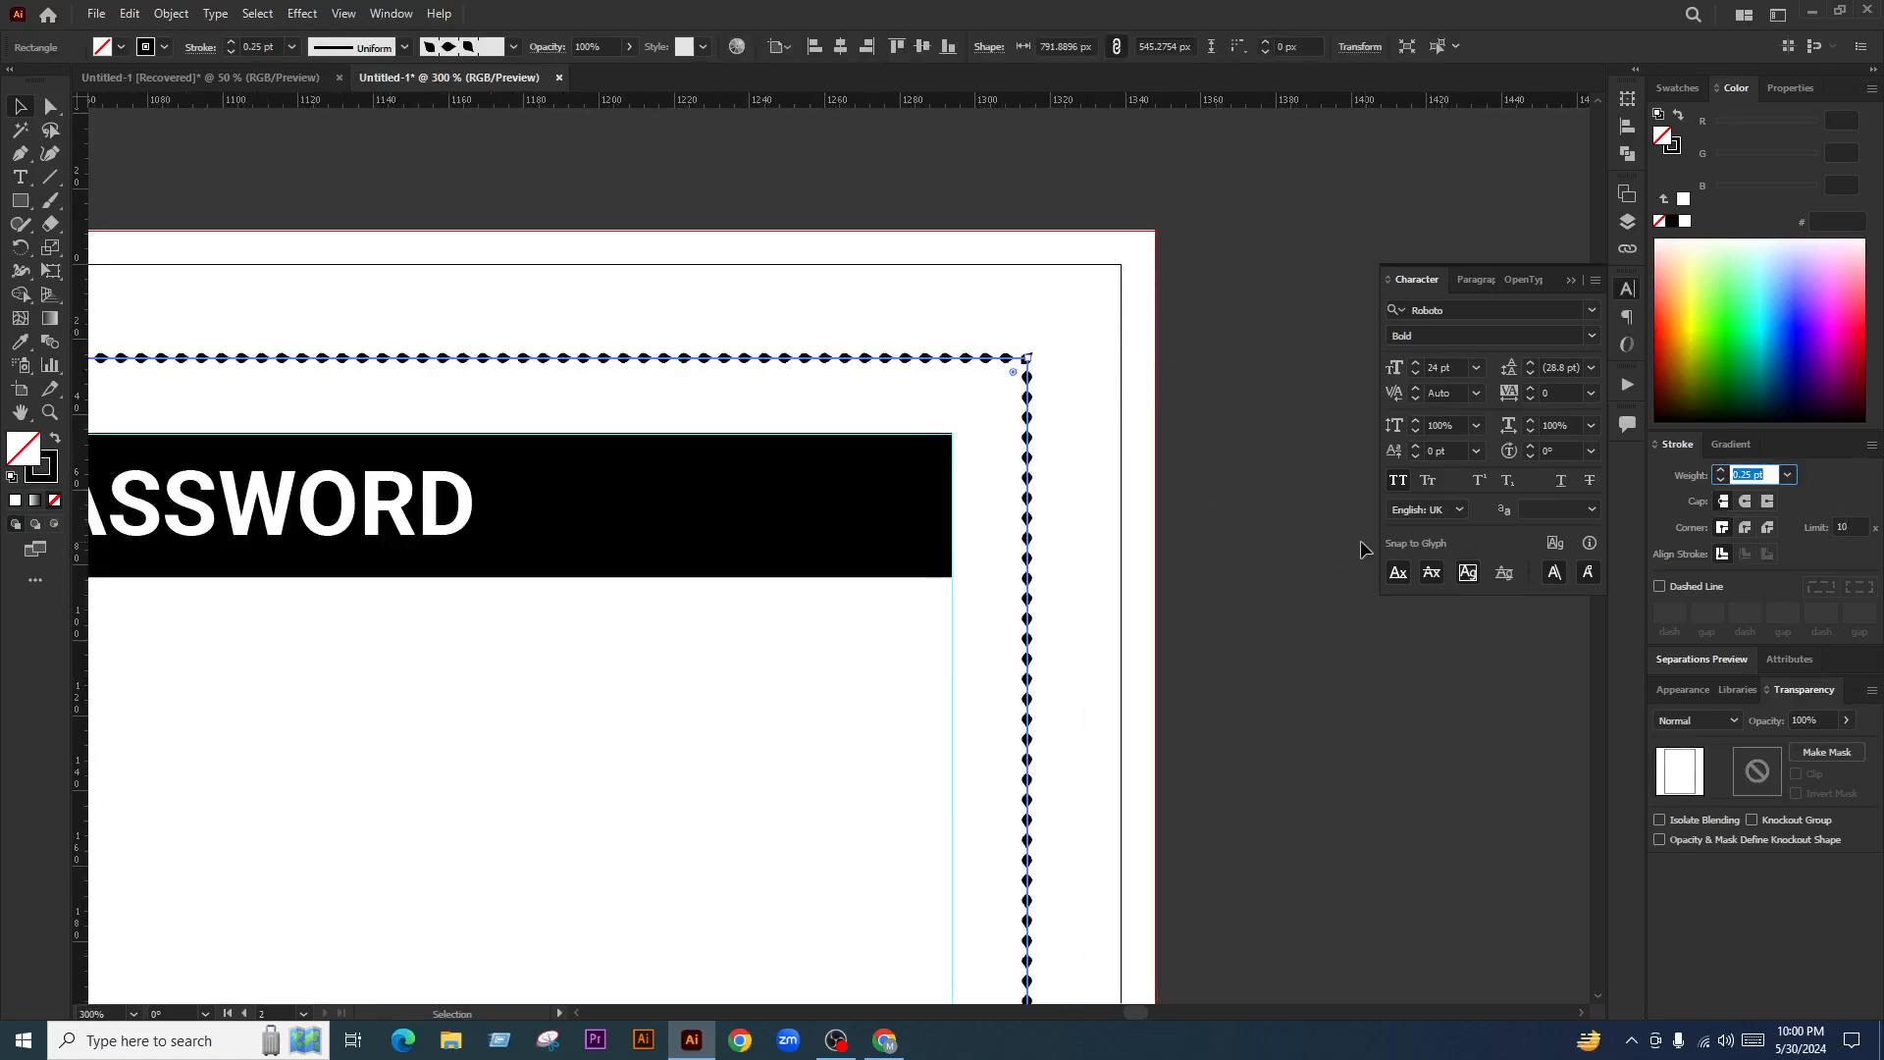
{"action": "left_click", "coordinate": [1214, 427]}
Raise the border's stroke weight back to 0.5 pt so the dots are larger
{"action": "scroll", "coordinate": [1010, 272], "scroll_direction": "down", "scroll_amount": 2}
{"action": "scroll", "coordinate": [1203, 618], "scroll_direction": "down", "scroll_amount": 3}
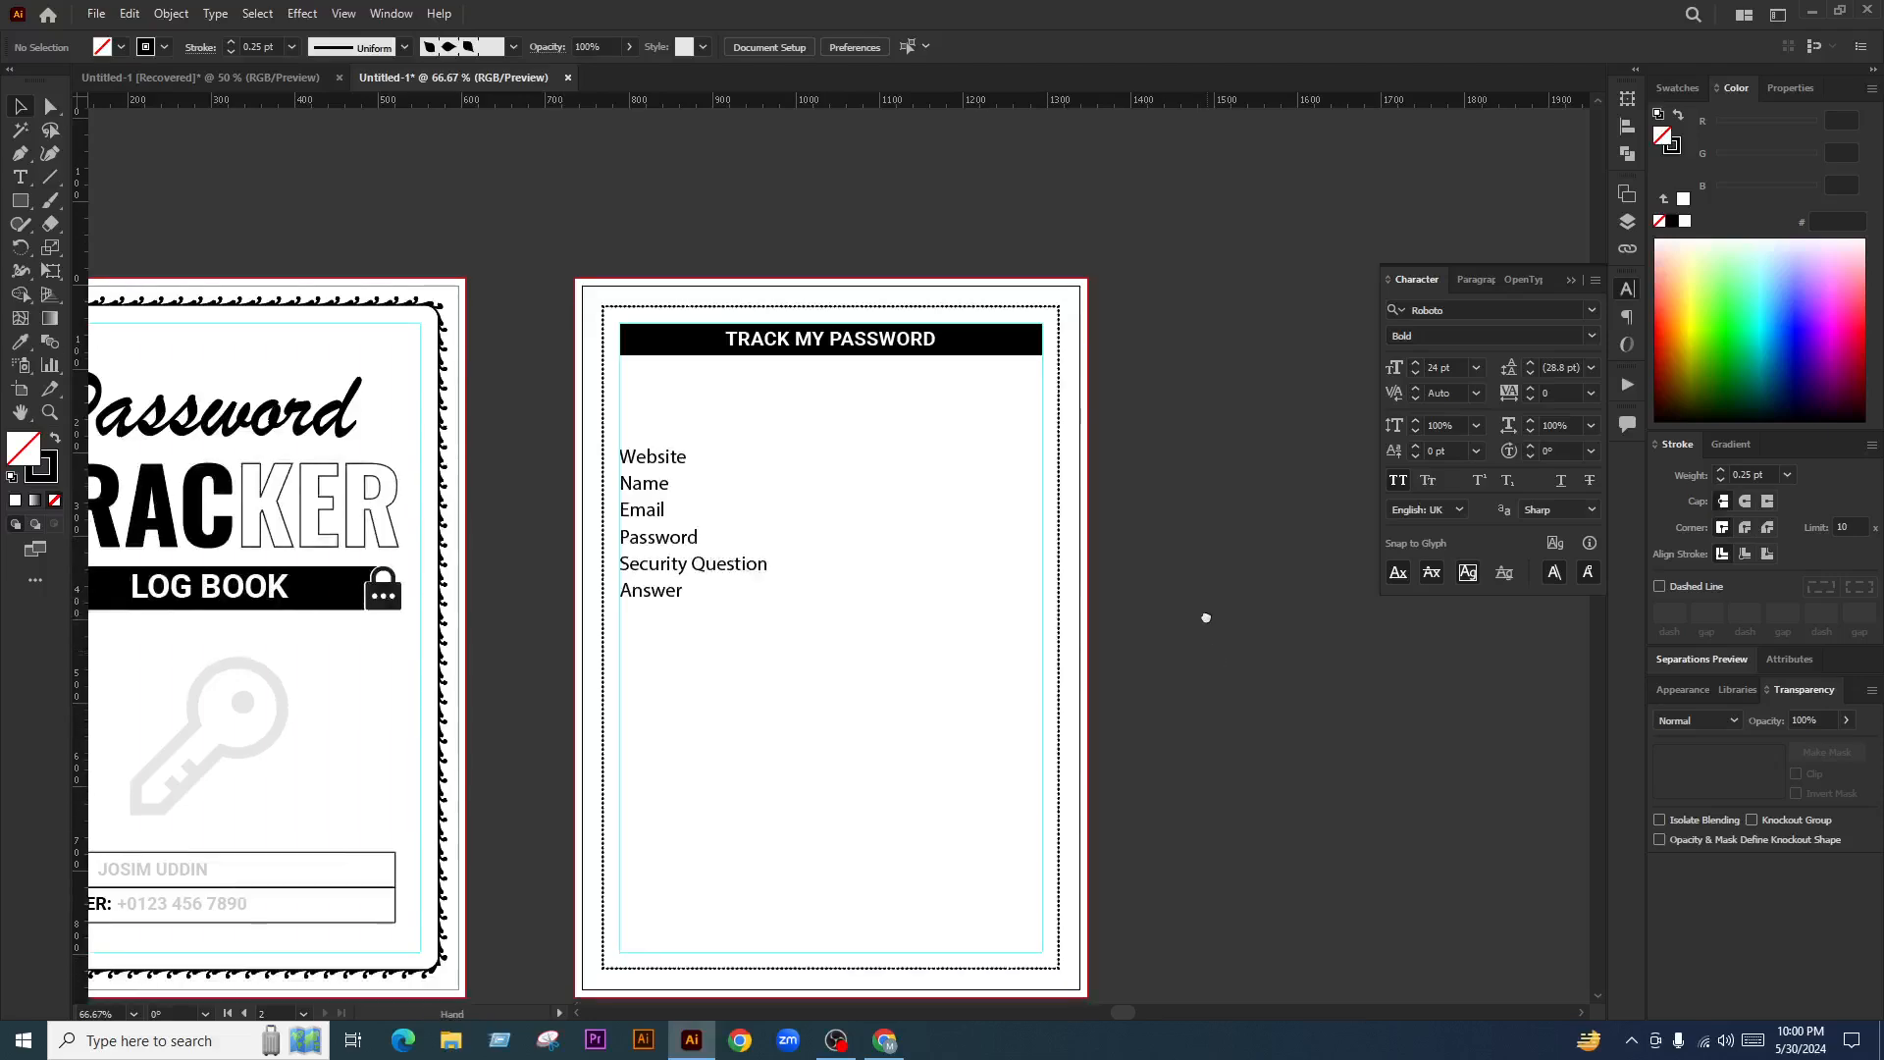
{"action": "scroll", "coordinate": [1055, 275], "scroll_direction": "up", "scroll_amount": 5}
{"action": "left_click", "coordinate": [1049, 274]}
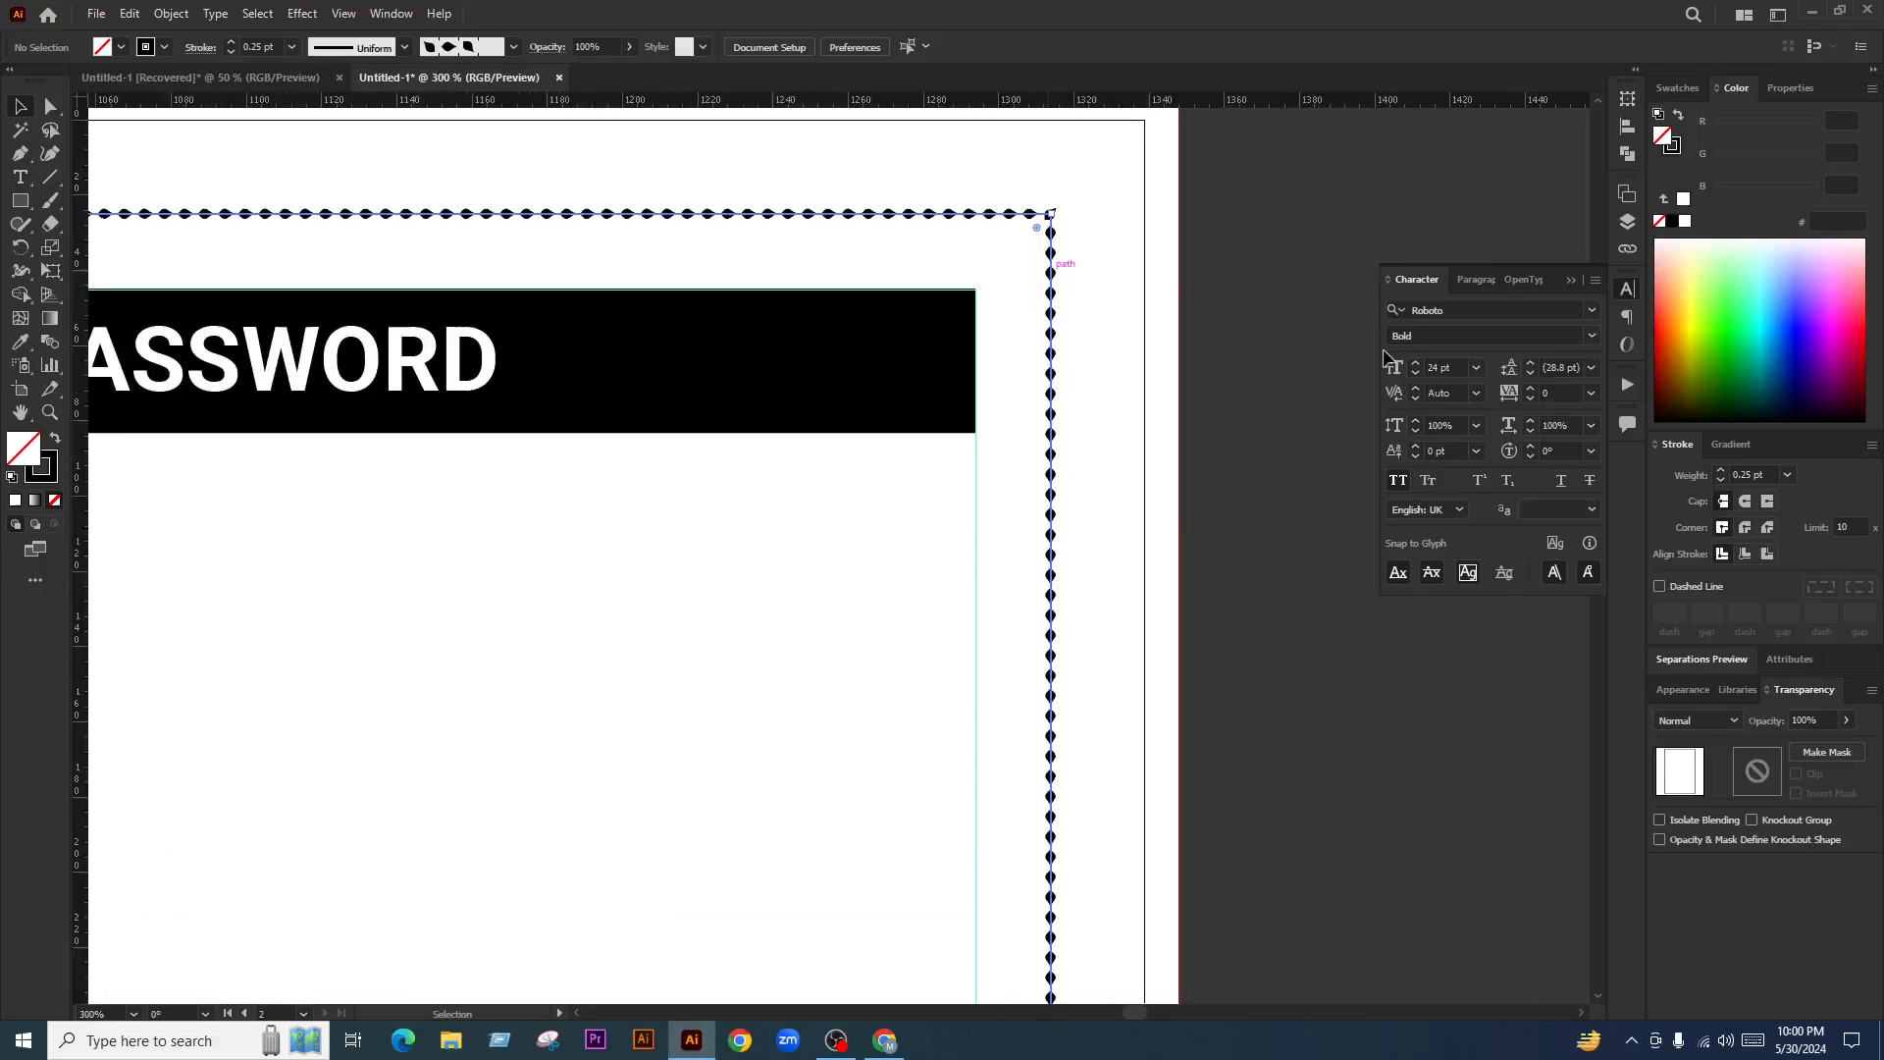
{"action": "left_click", "coordinate": [1753, 473]}
{"action": "key", "text": "Up"}
{"action": "left_click", "coordinate": [1315, 455]}
{"action": "scroll", "coordinate": [1315, 455], "scroll_direction": "down", "scroll_amount": 5}
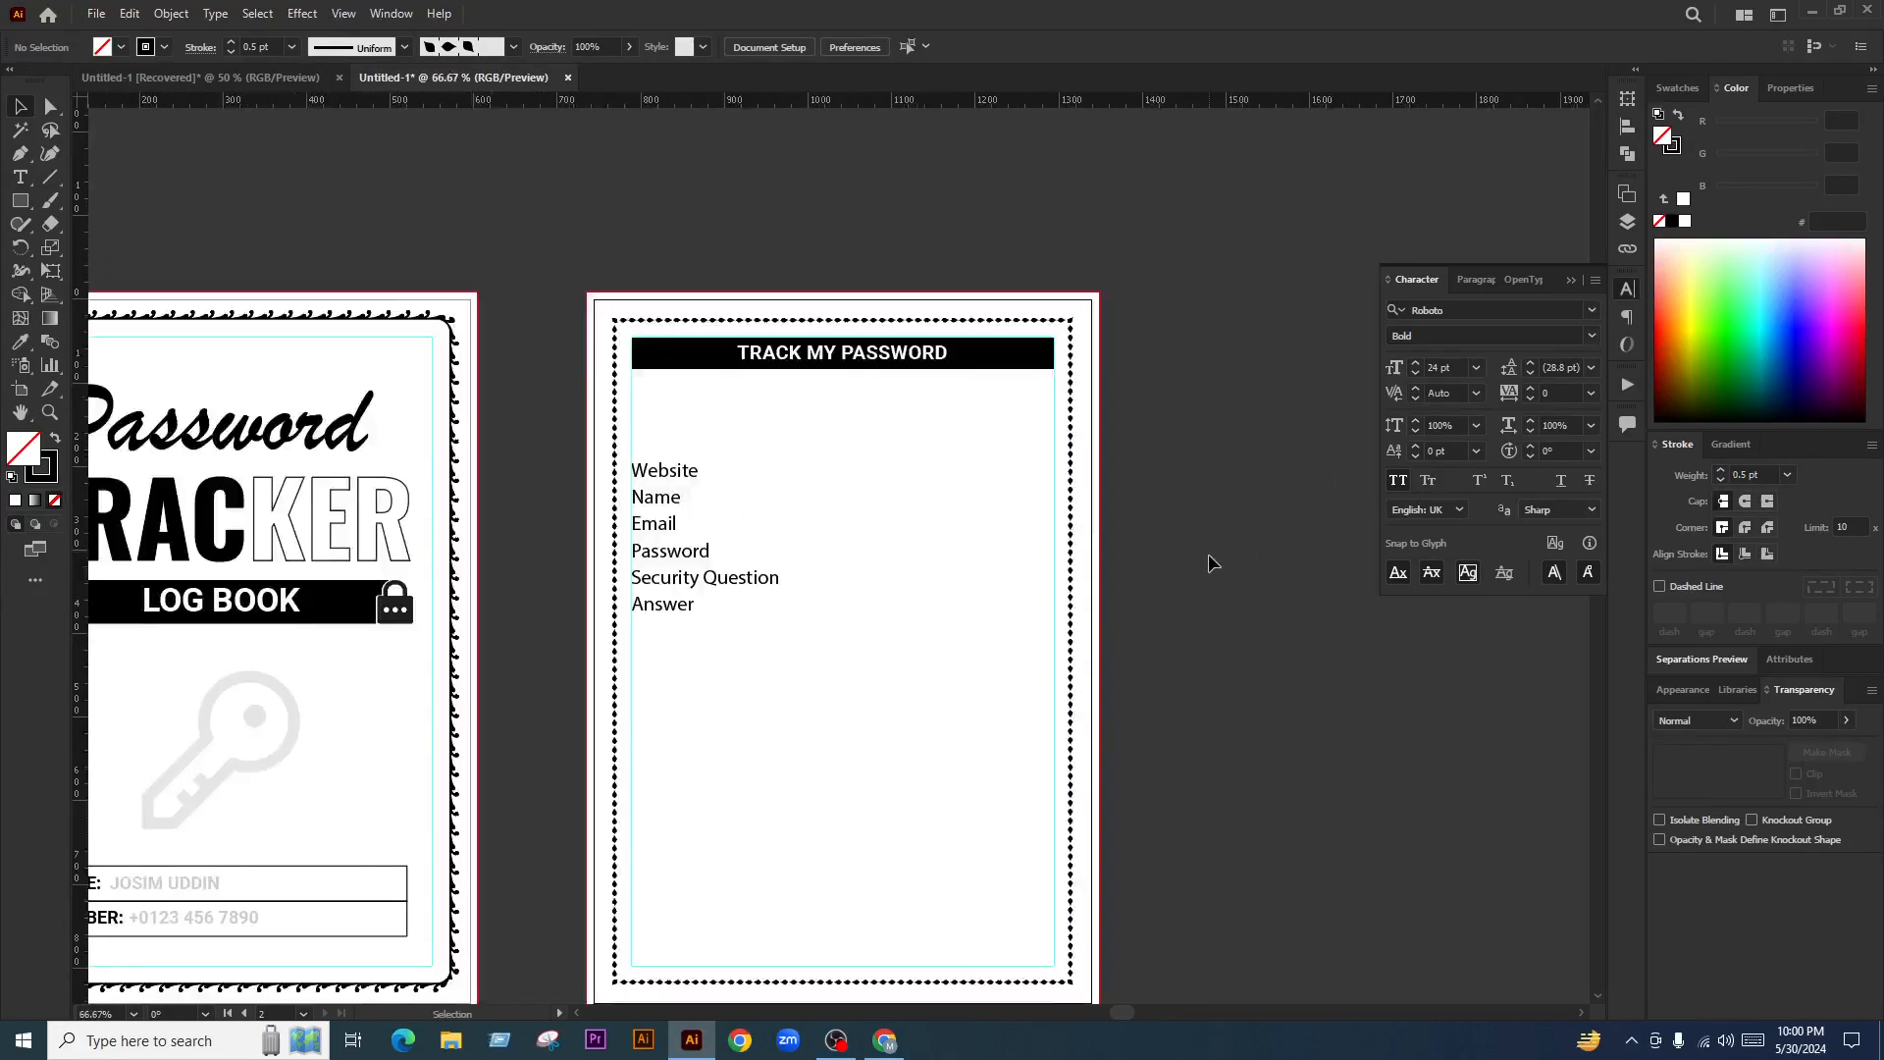
{"action": "scroll", "coordinate": [1138, 519], "scroll_direction": "up", "scroll_amount": 1}
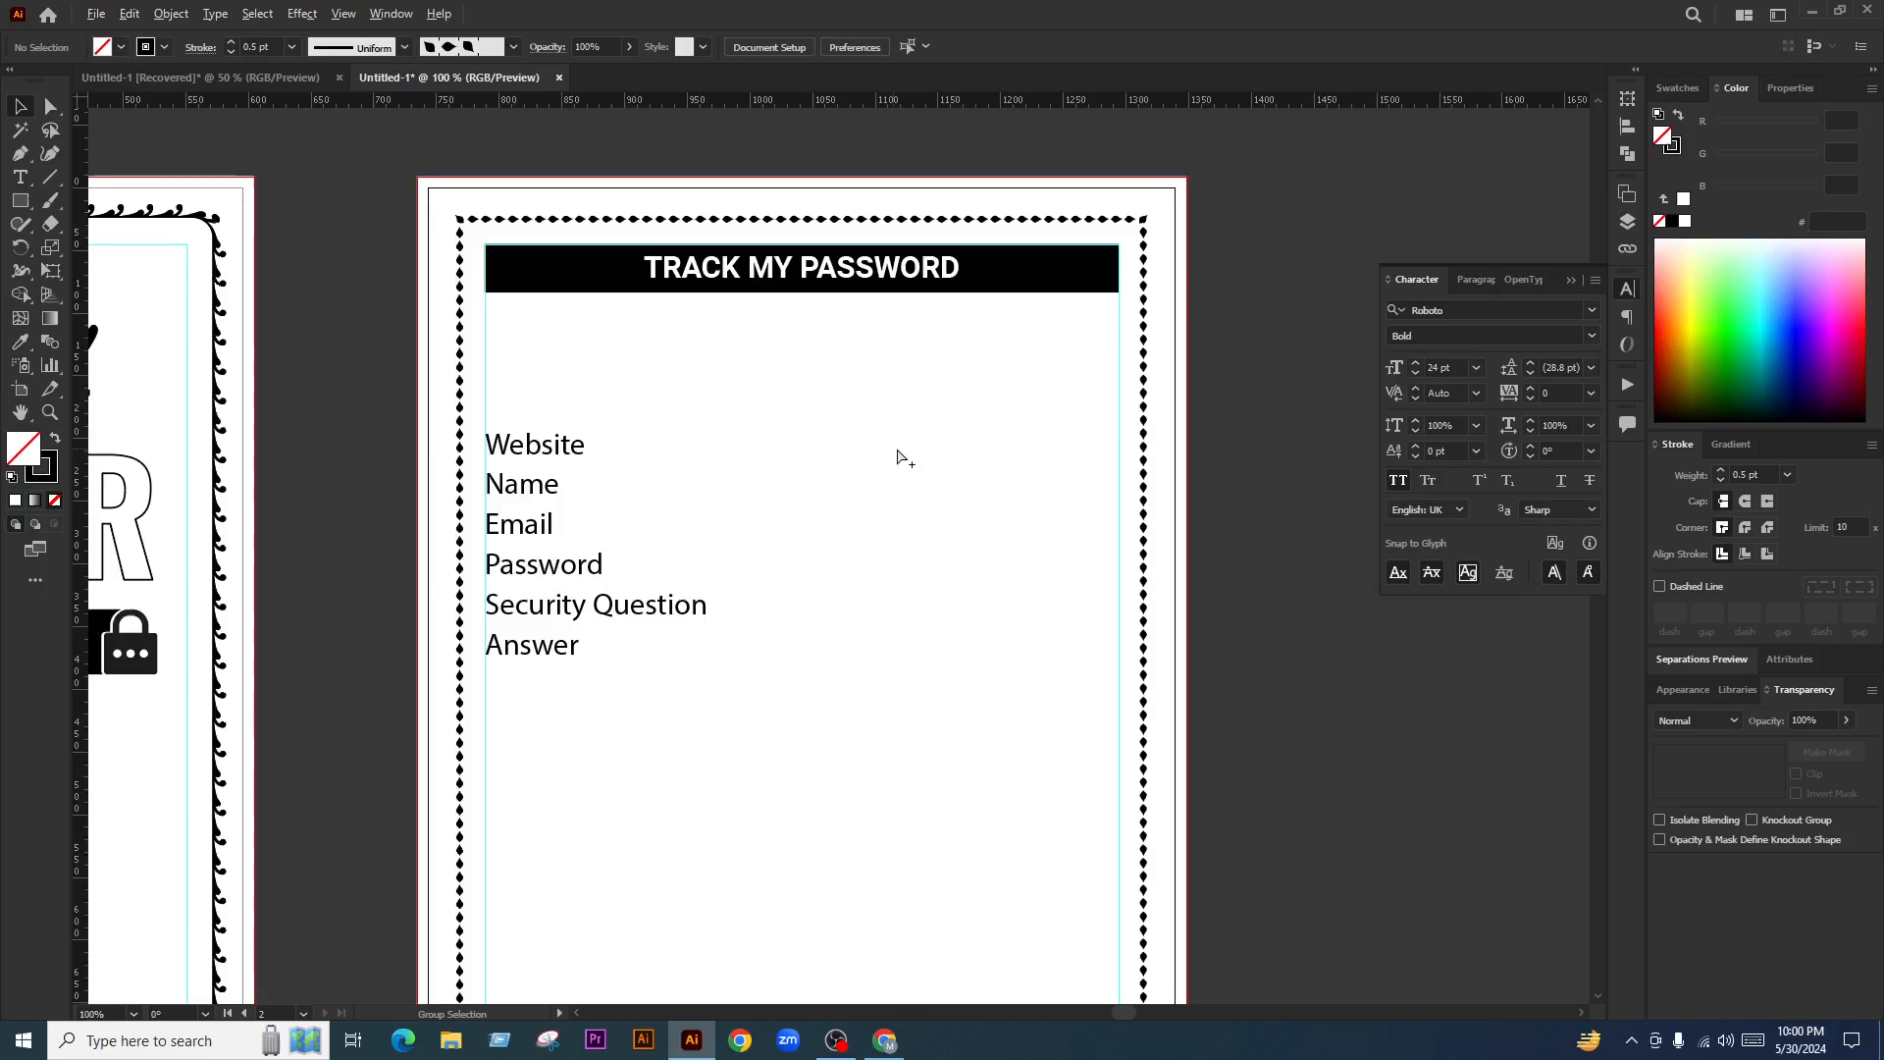
{"action": "left_click", "coordinate": [1153, 446]}
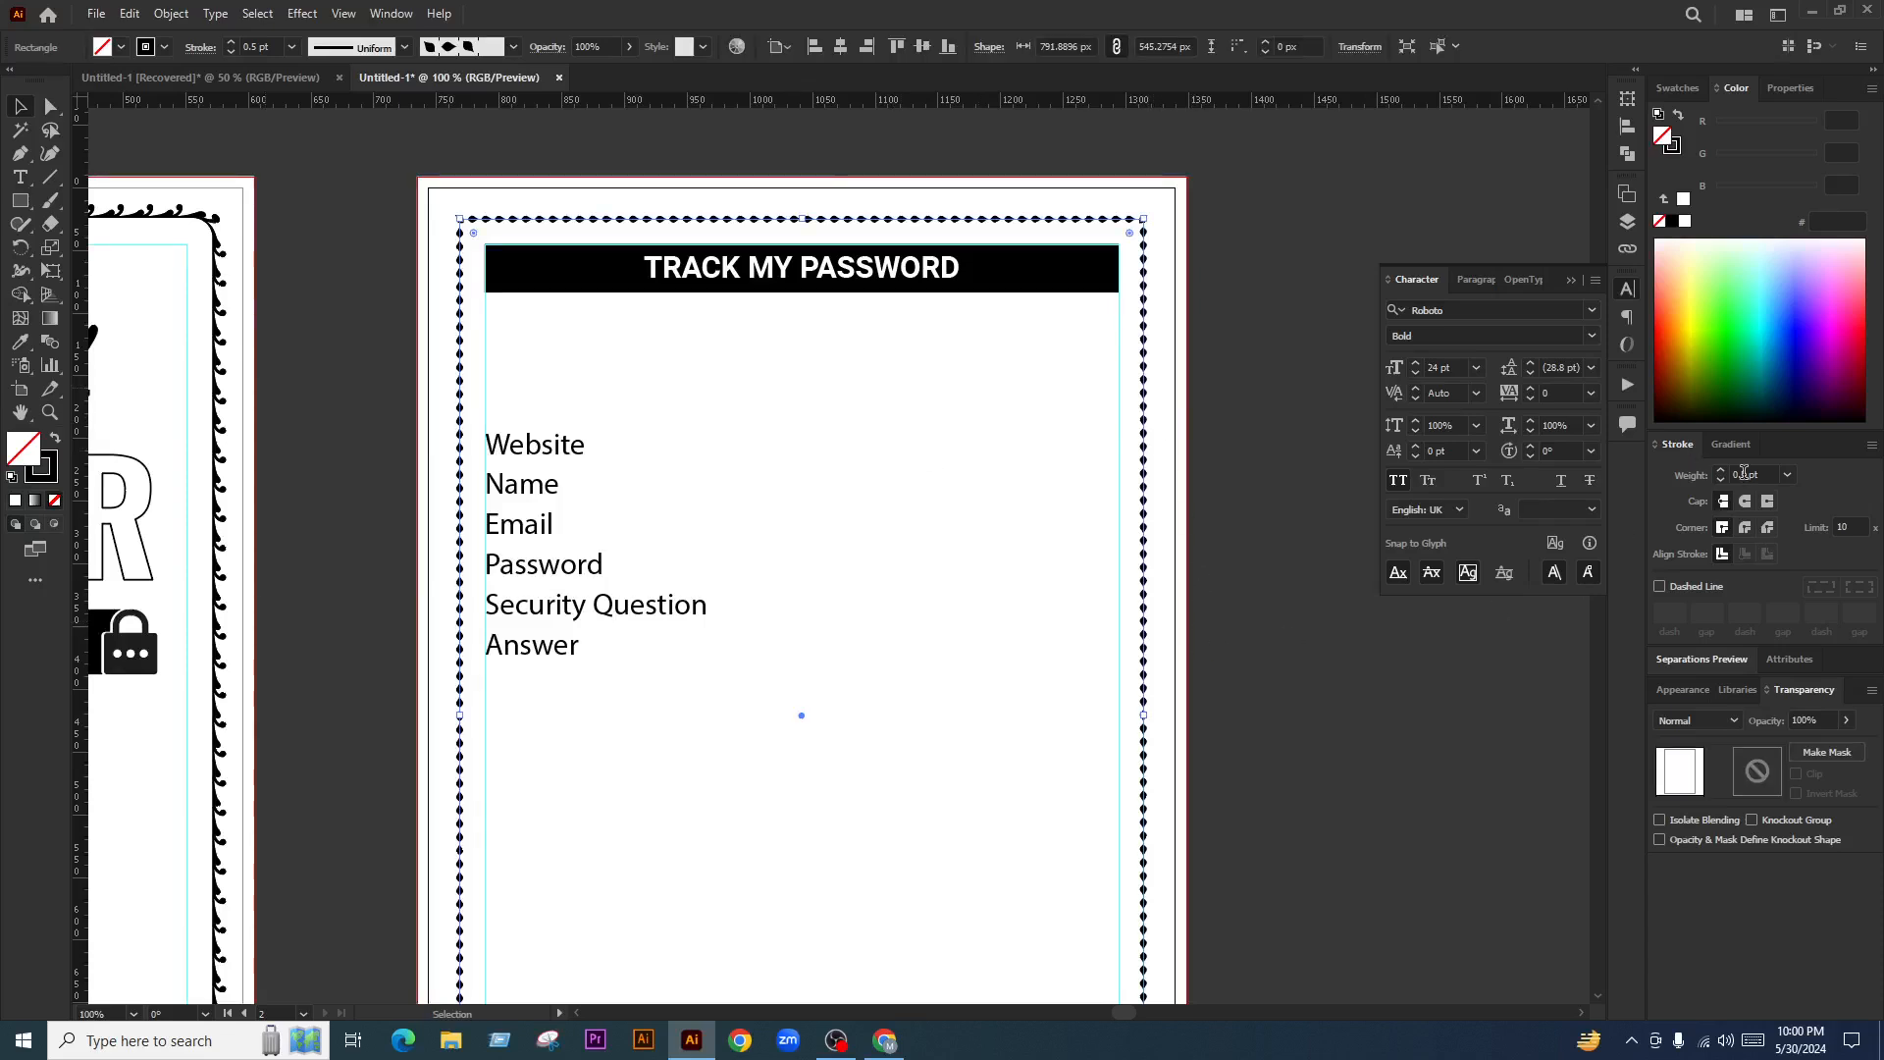
Move the field-label block up toward the header, trying extra copies and deleting them again
{"action": "left_click", "coordinate": [1251, 665]}
{"action": "left_click_drag", "start_coordinate": [535, 456], "coordinate": [530, 371]}
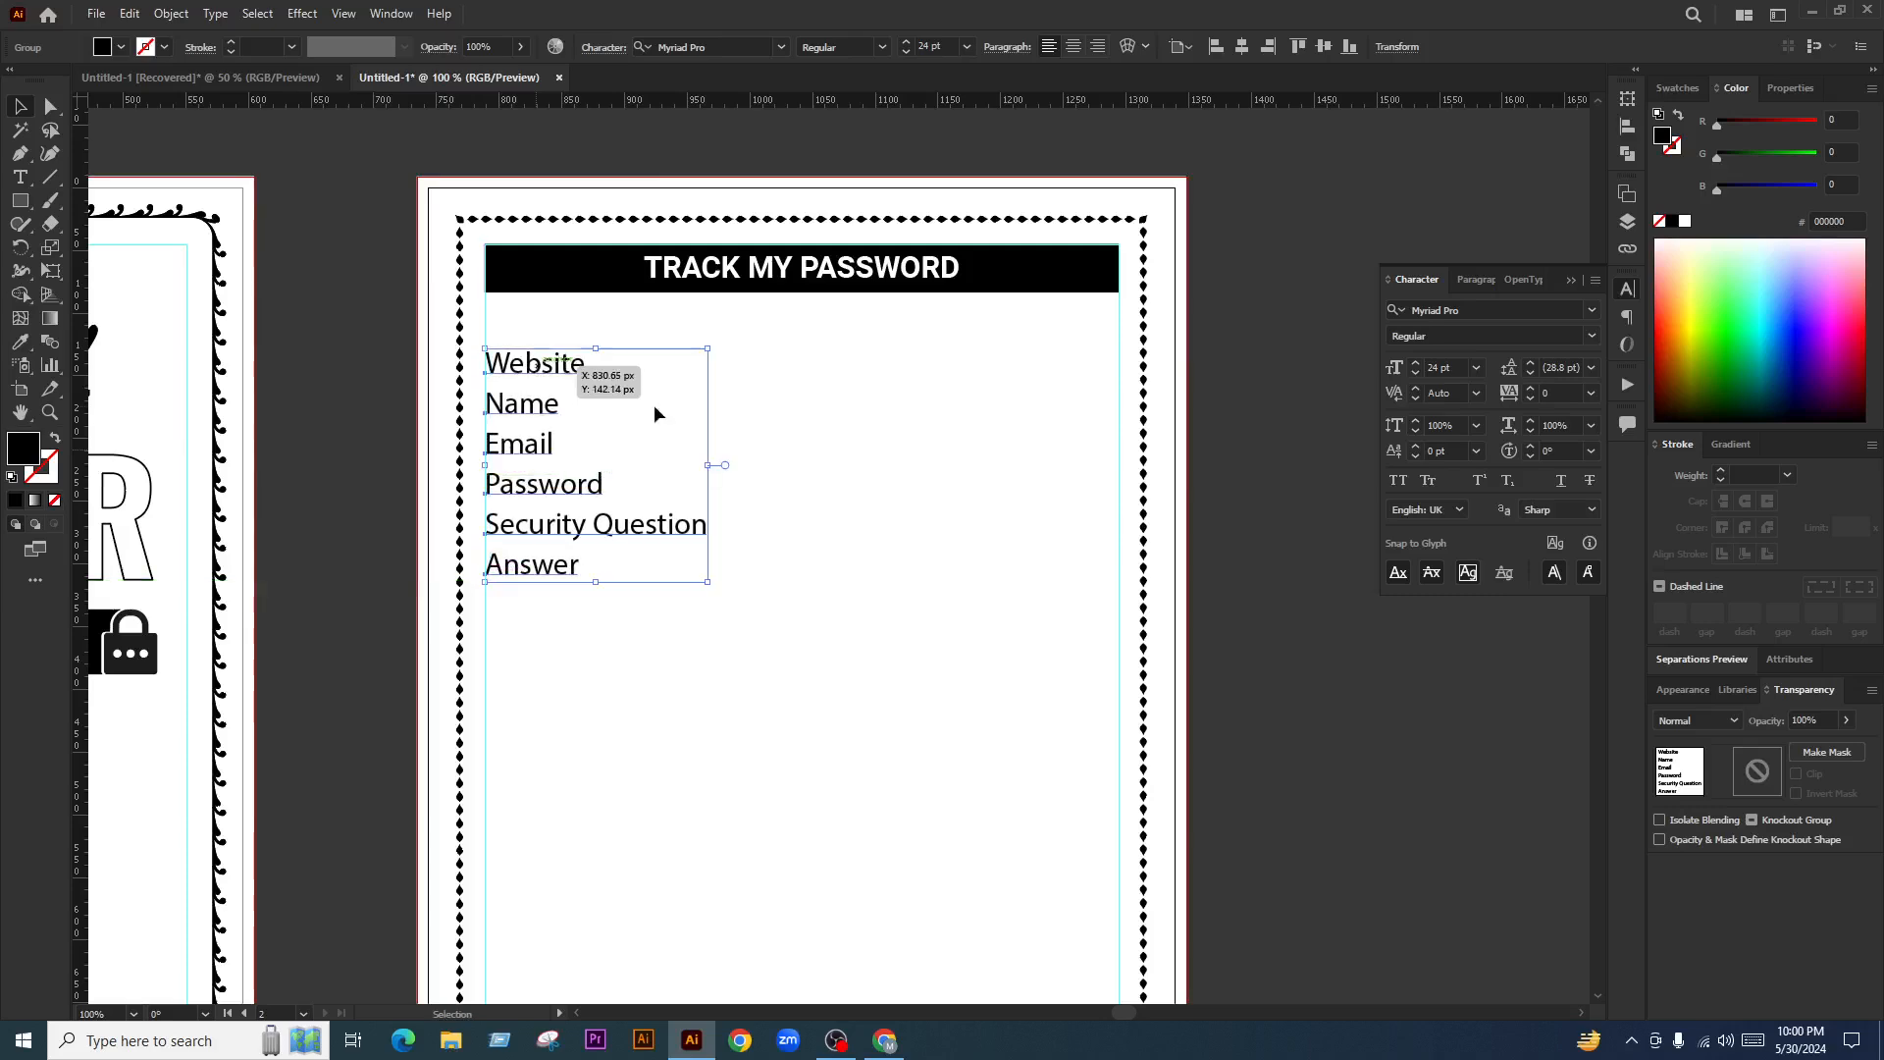
{"action": "left_click", "coordinate": [831, 469]}
{"action": "scroll", "coordinate": [728, 387], "scroll_direction": "up", "scroll_amount": 1}
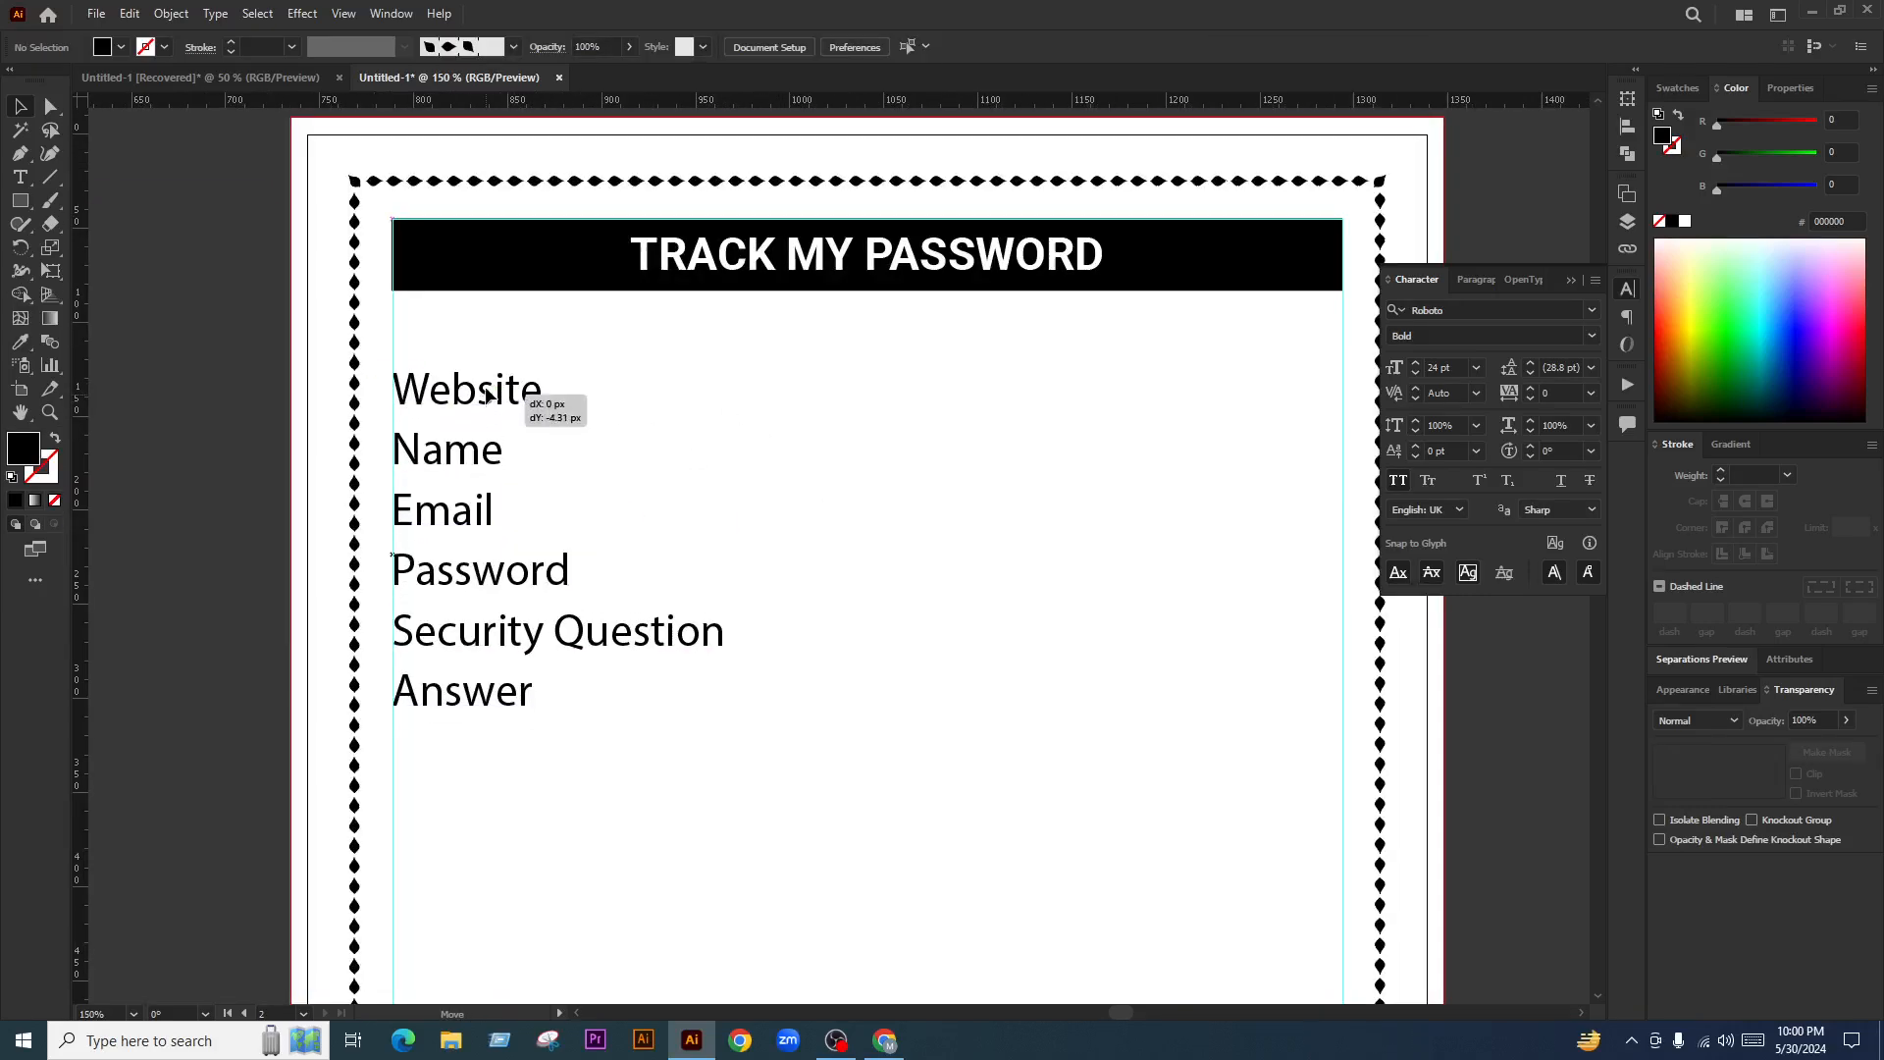
{"action": "left_click", "coordinate": [518, 377]}
{"action": "scroll", "coordinate": [612, 429], "scroll_direction": "down", "scroll_amount": 3}
{"action": "left_click_drag", "start_coordinate": [639, 434], "coordinate": [667, 573]}
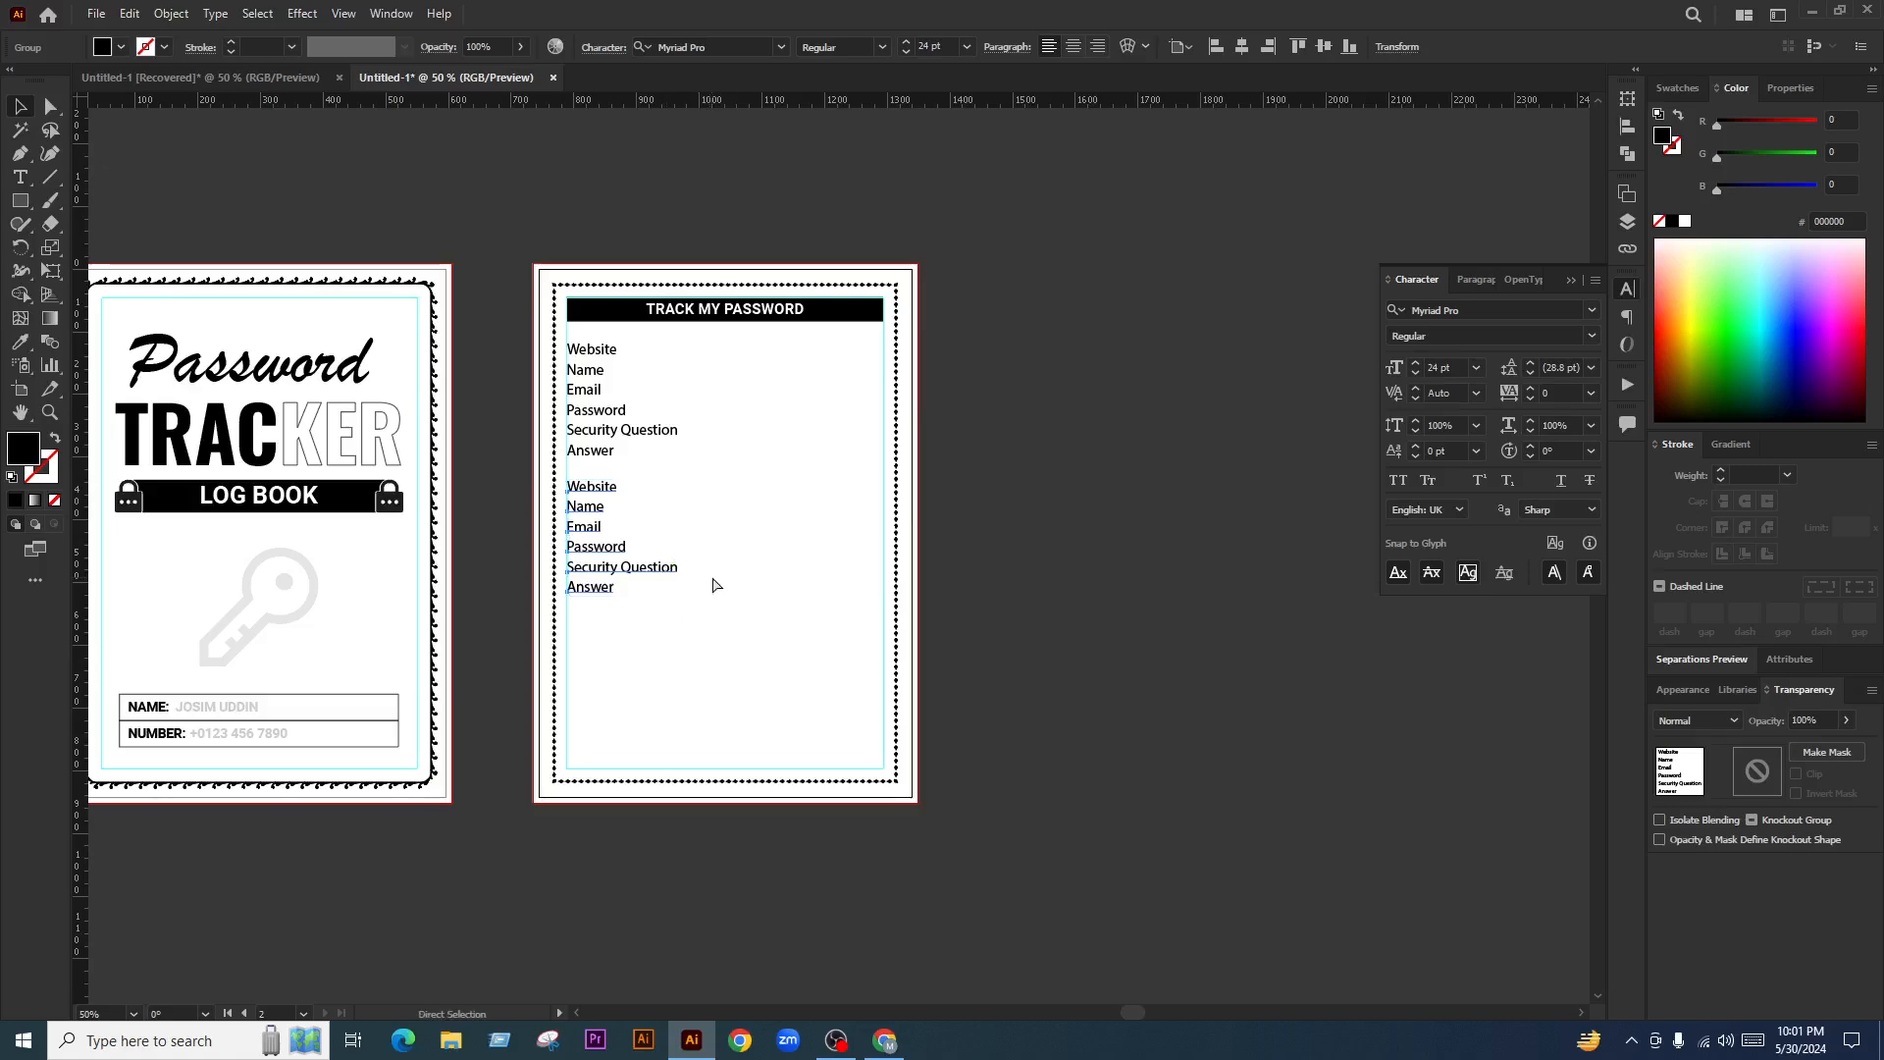
{"action": "key", "text": "ctrl+d"}
{"action": "left_click", "coordinate": [767, 622]}
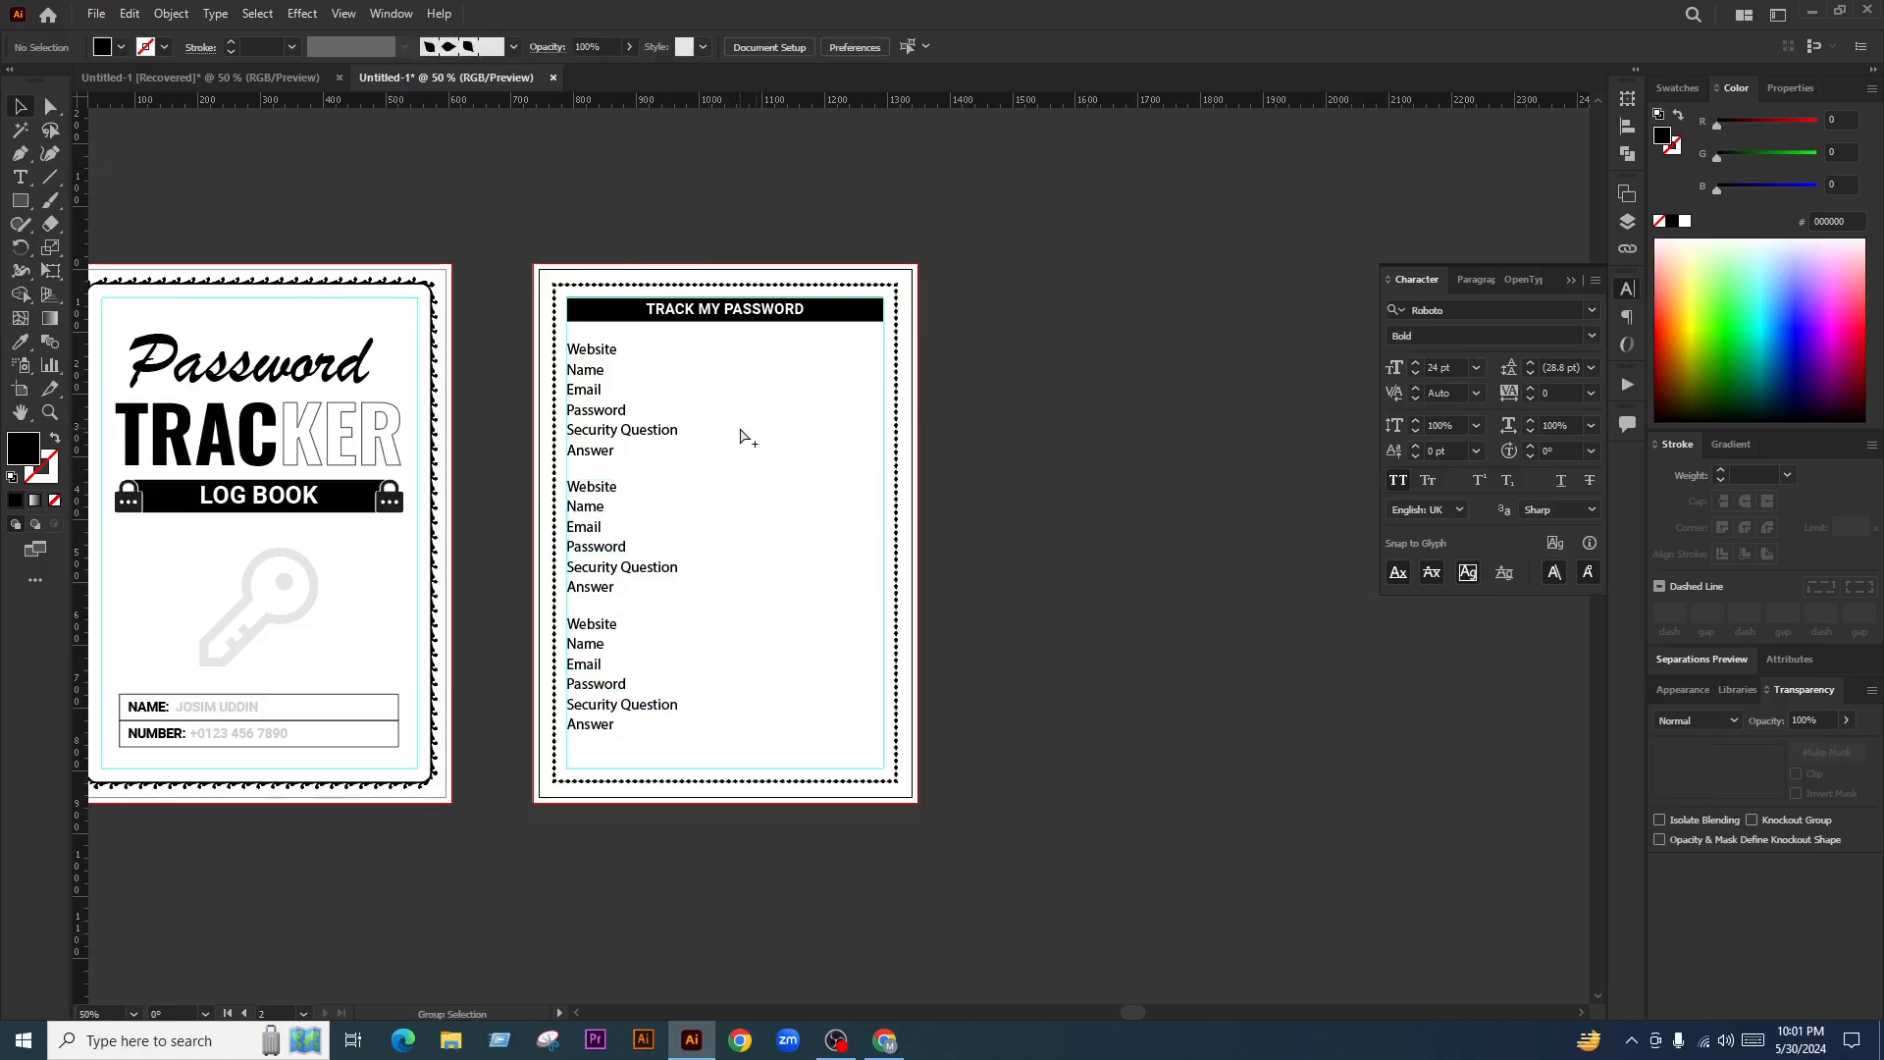
{"action": "scroll", "coordinate": [746, 434], "scroll_direction": "up", "scroll_amount": 1}
{"action": "left_click", "coordinate": [597, 771]}
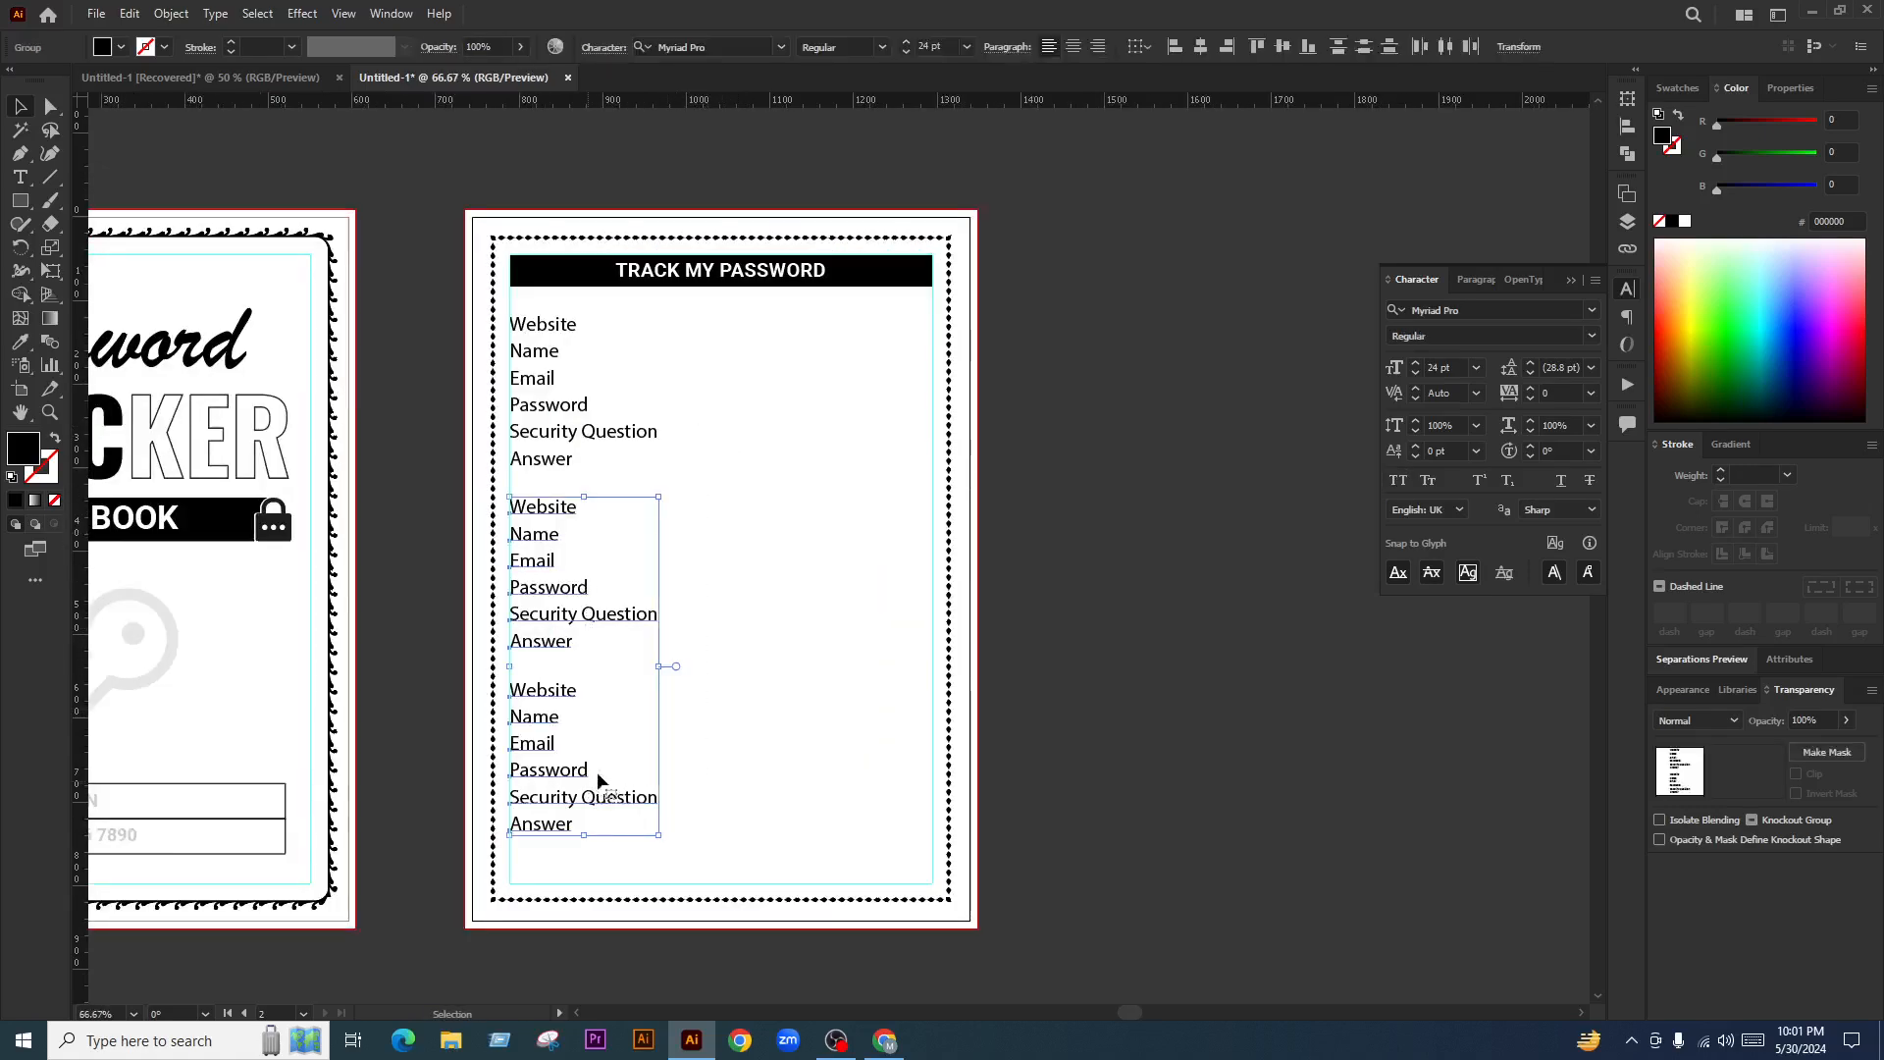
{"action": "key", "text": "Delete"}
Try dark-grey fills on the header bar, then undo back to black
{"action": "scroll", "coordinate": [667, 395], "scroll_direction": "up", "scroll_amount": 1}
{"action": "scroll", "coordinate": [663, 393], "scroll_direction": "up", "scroll_amount": 2}
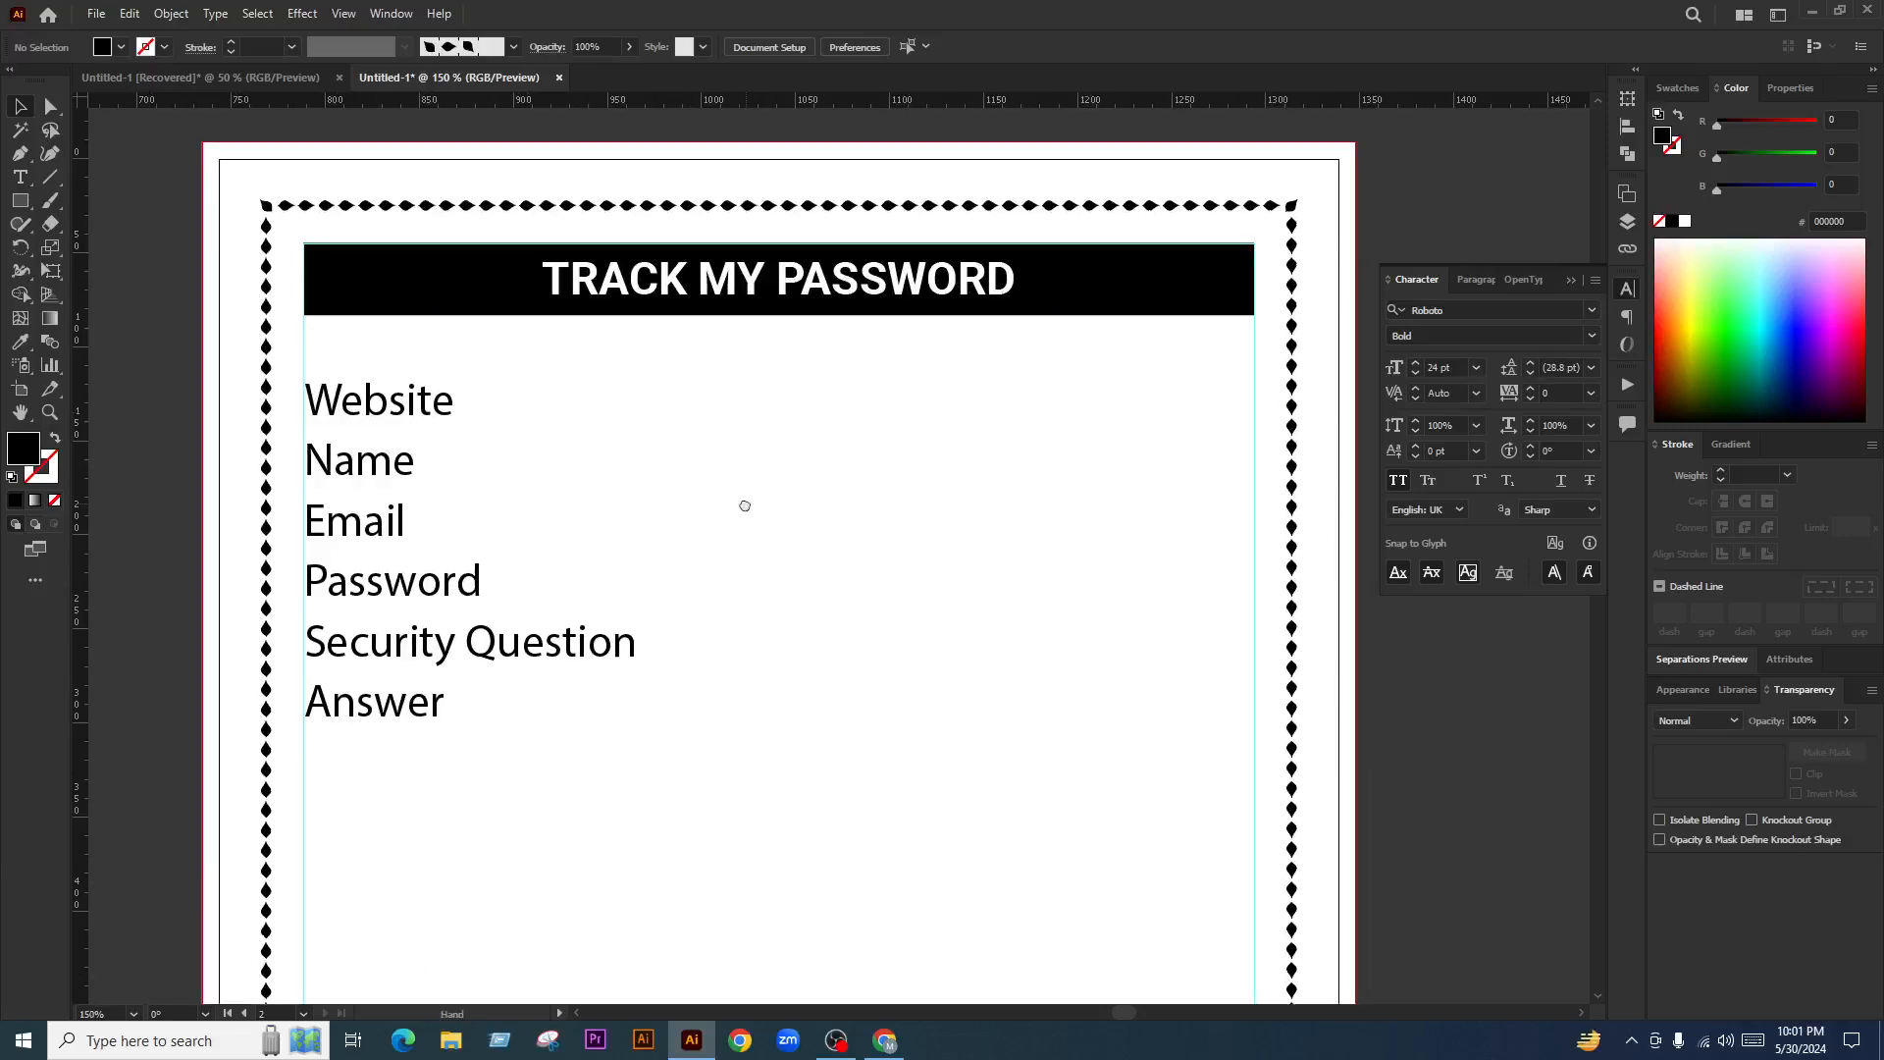
{"action": "left_click", "coordinate": [1186, 283]}
{"action": "left_click", "coordinate": [1677, 90]}
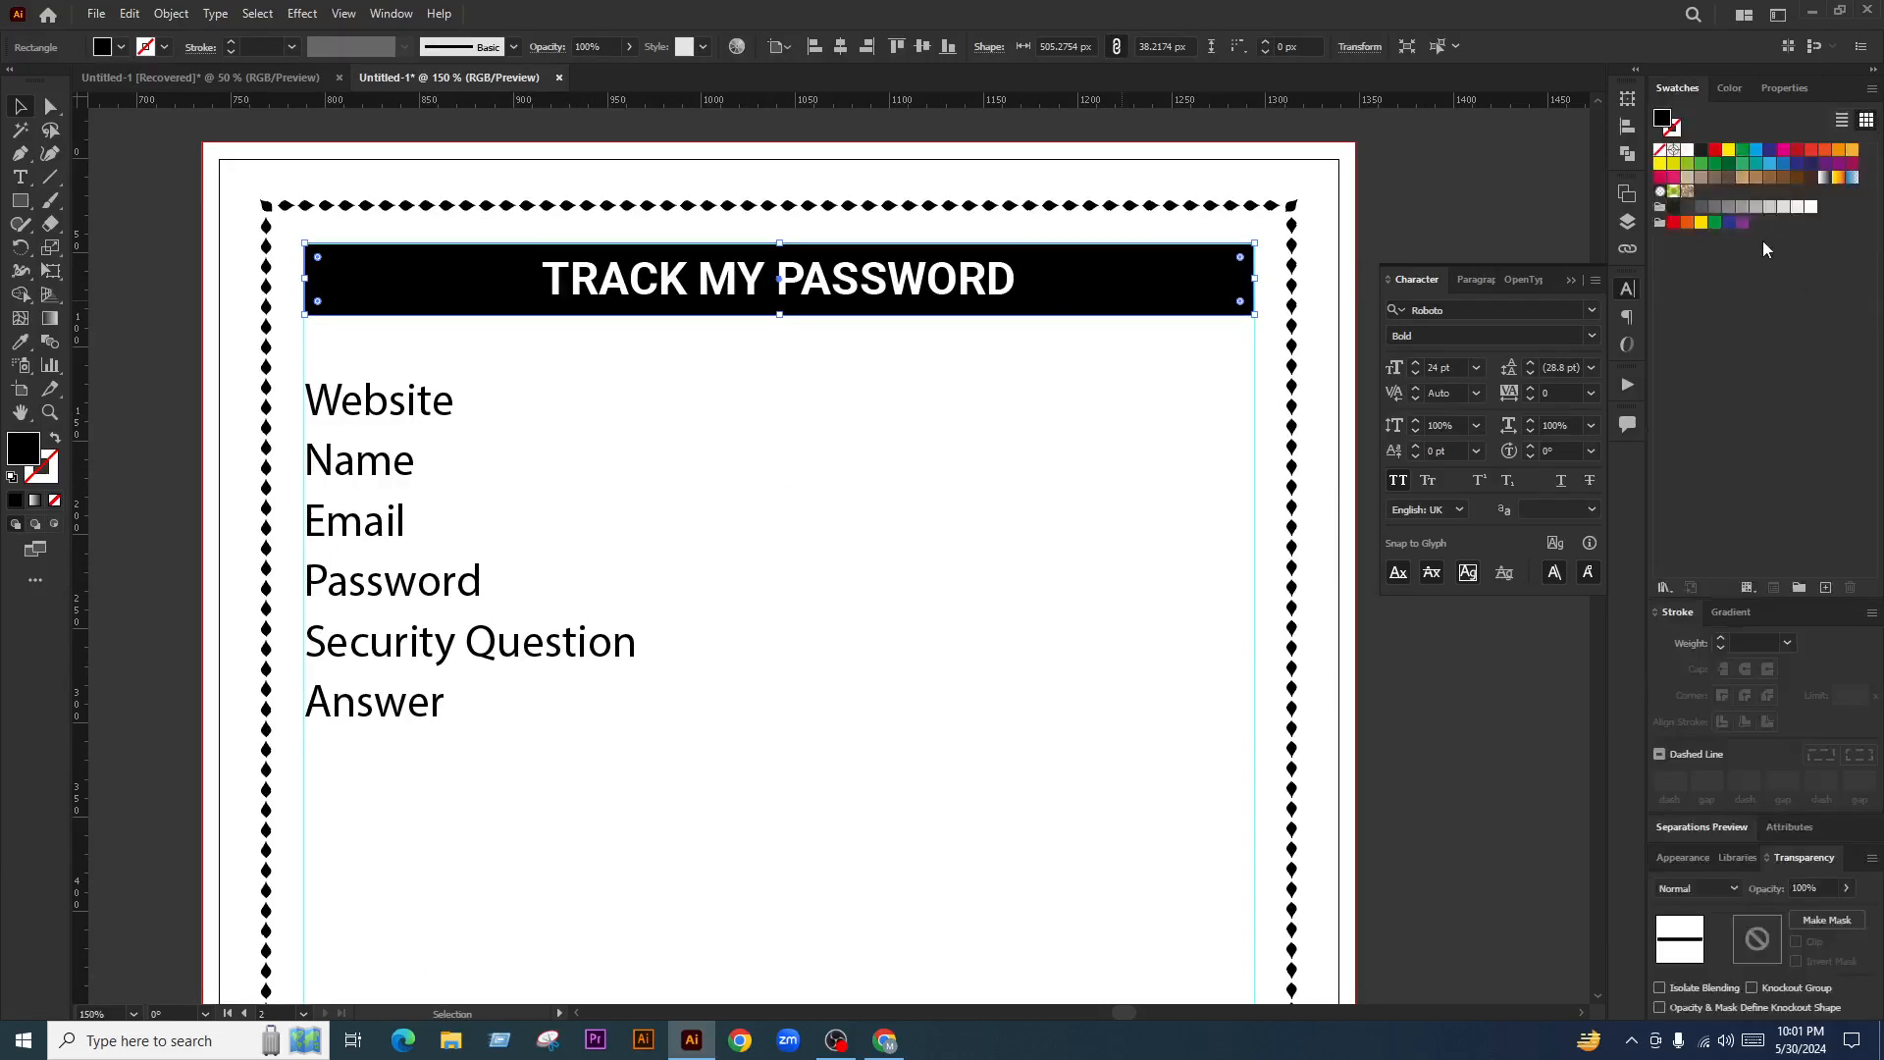
{"action": "left_click", "coordinate": [1689, 207]}
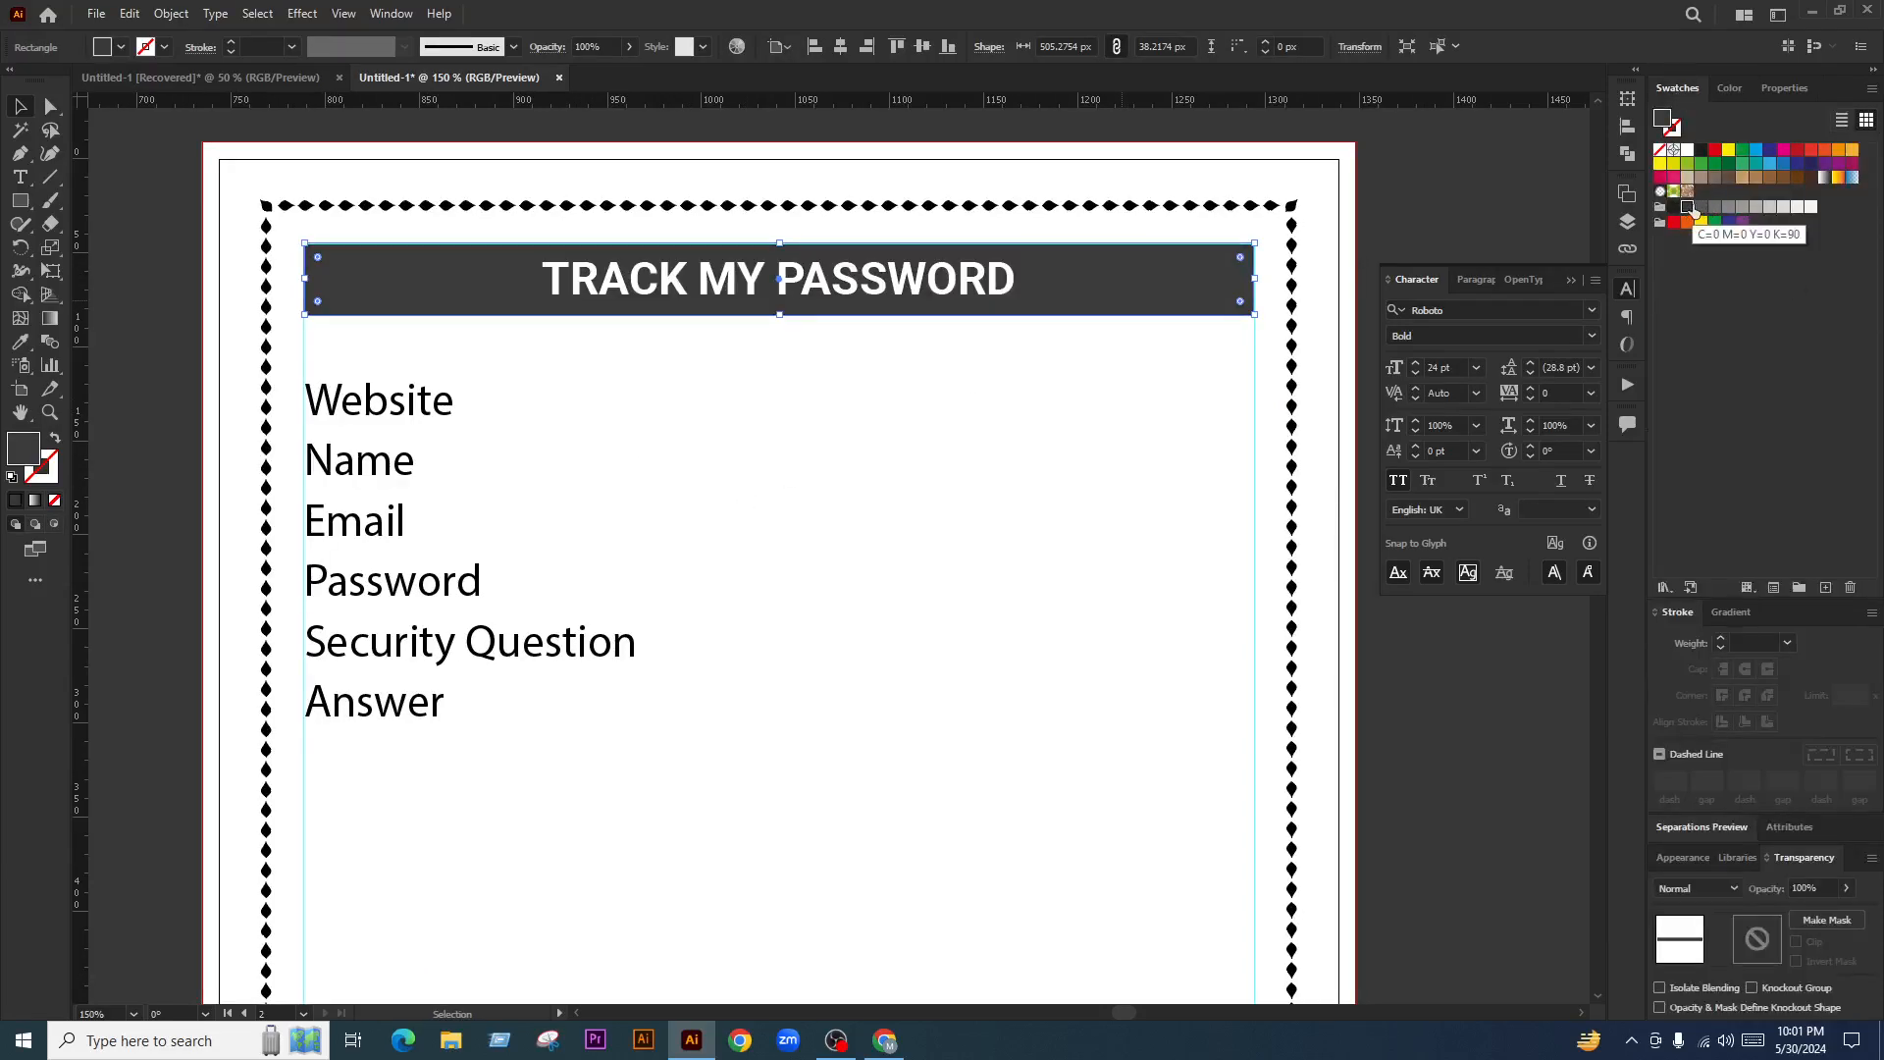
{"action": "left_click", "coordinate": [1701, 208]}
{"action": "key", "text": "ctrl+z"}
{"action": "key", "text": "ctrl+z"}
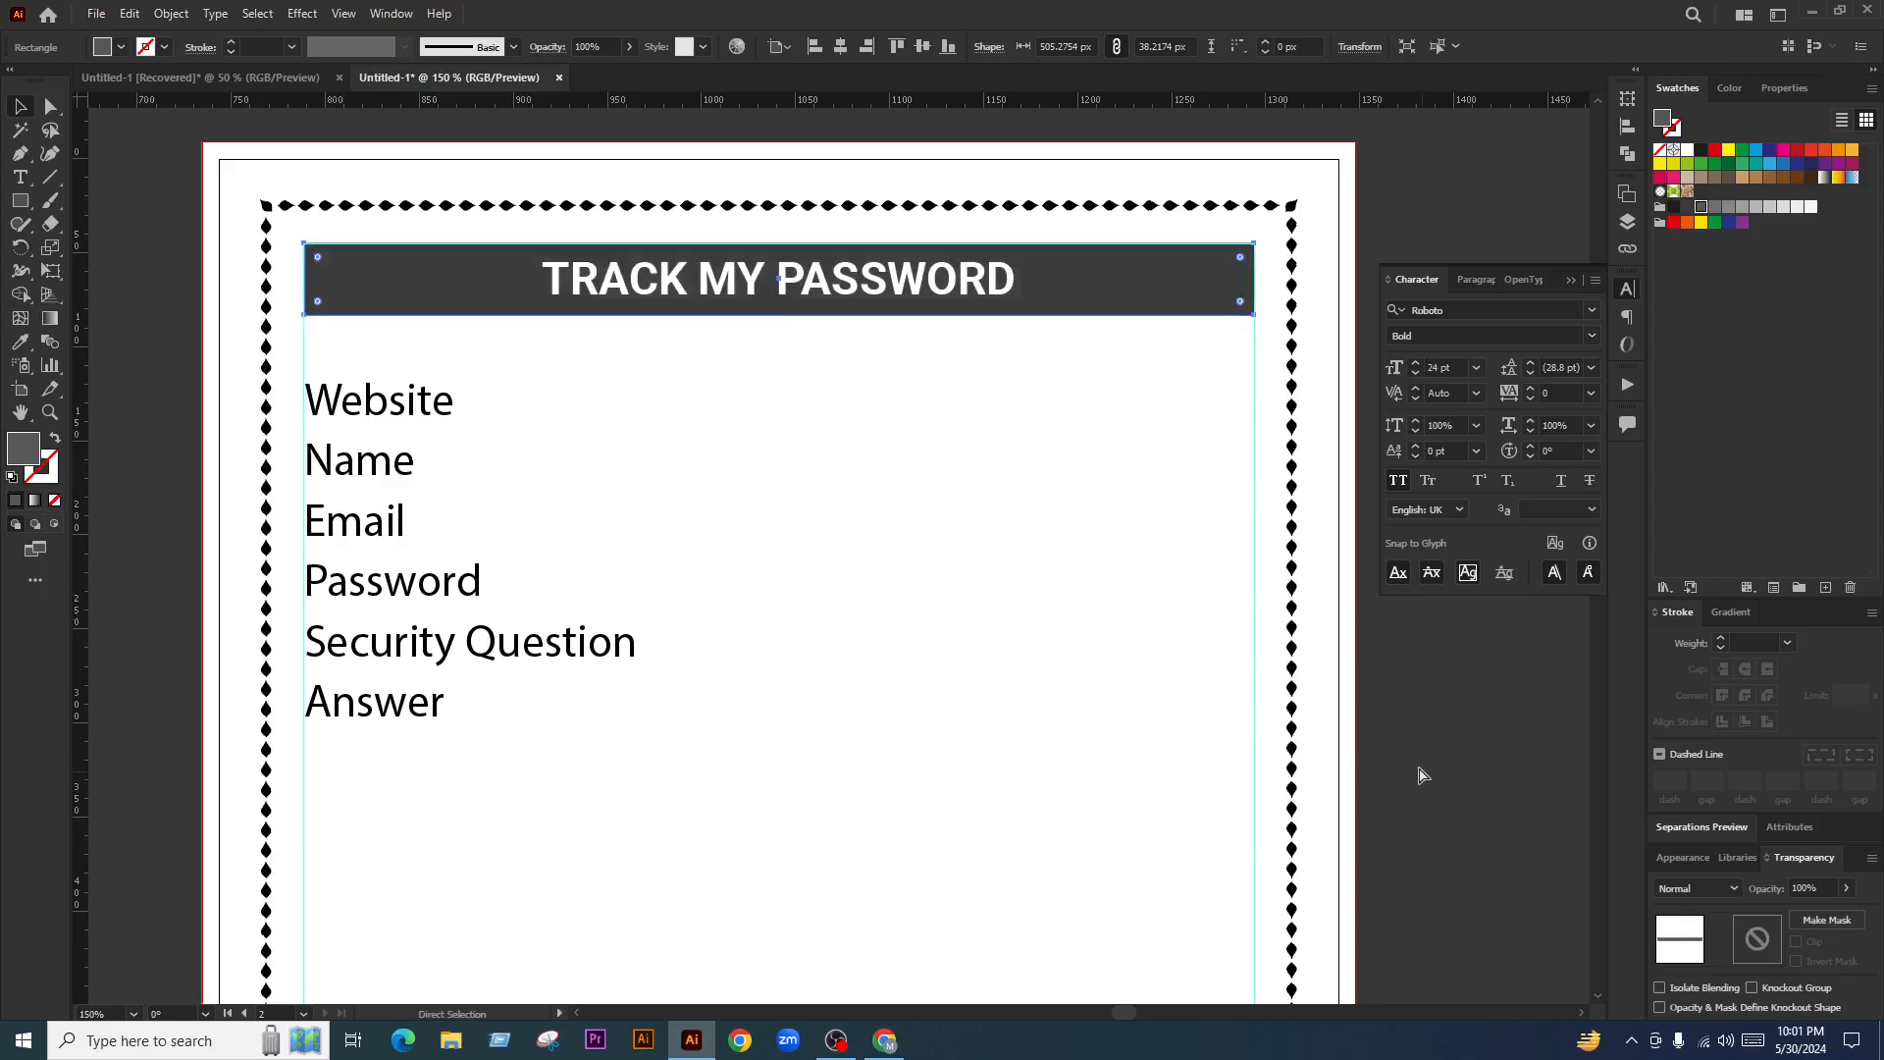
{"action": "left_click", "coordinate": [1422, 763]}
Shift the title left and Alt-drag a copy of it to the bar's right
{"action": "scroll", "coordinate": [993, 441], "scroll_direction": "down", "scroll_amount": 2}
{"action": "scroll", "coordinate": [1019, 458], "scroll_direction": "down", "scroll_amount": 1}
{"action": "scroll", "coordinate": [1019, 446], "scroll_direction": "up", "scroll_amount": 3}
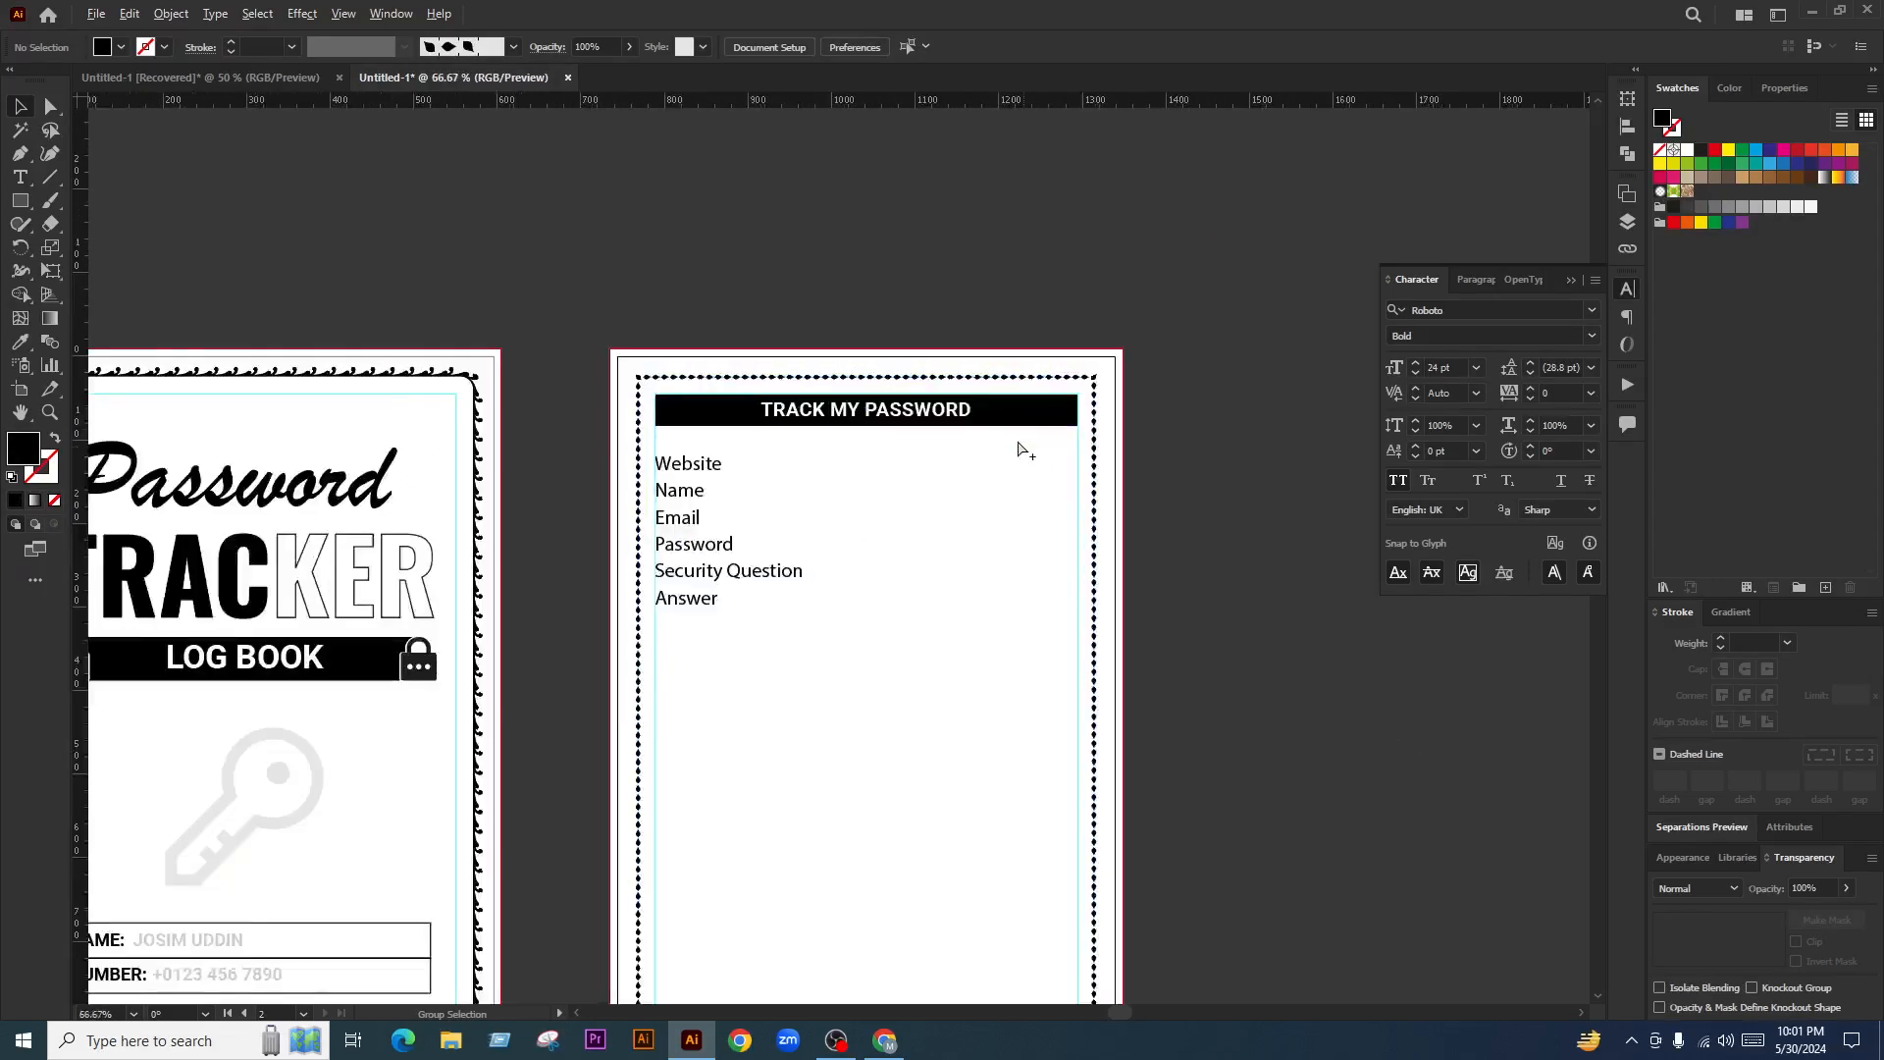
{"action": "scroll", "coordinate": [932, 449], "scroll_direction": "down", "scroll_amount": 2}
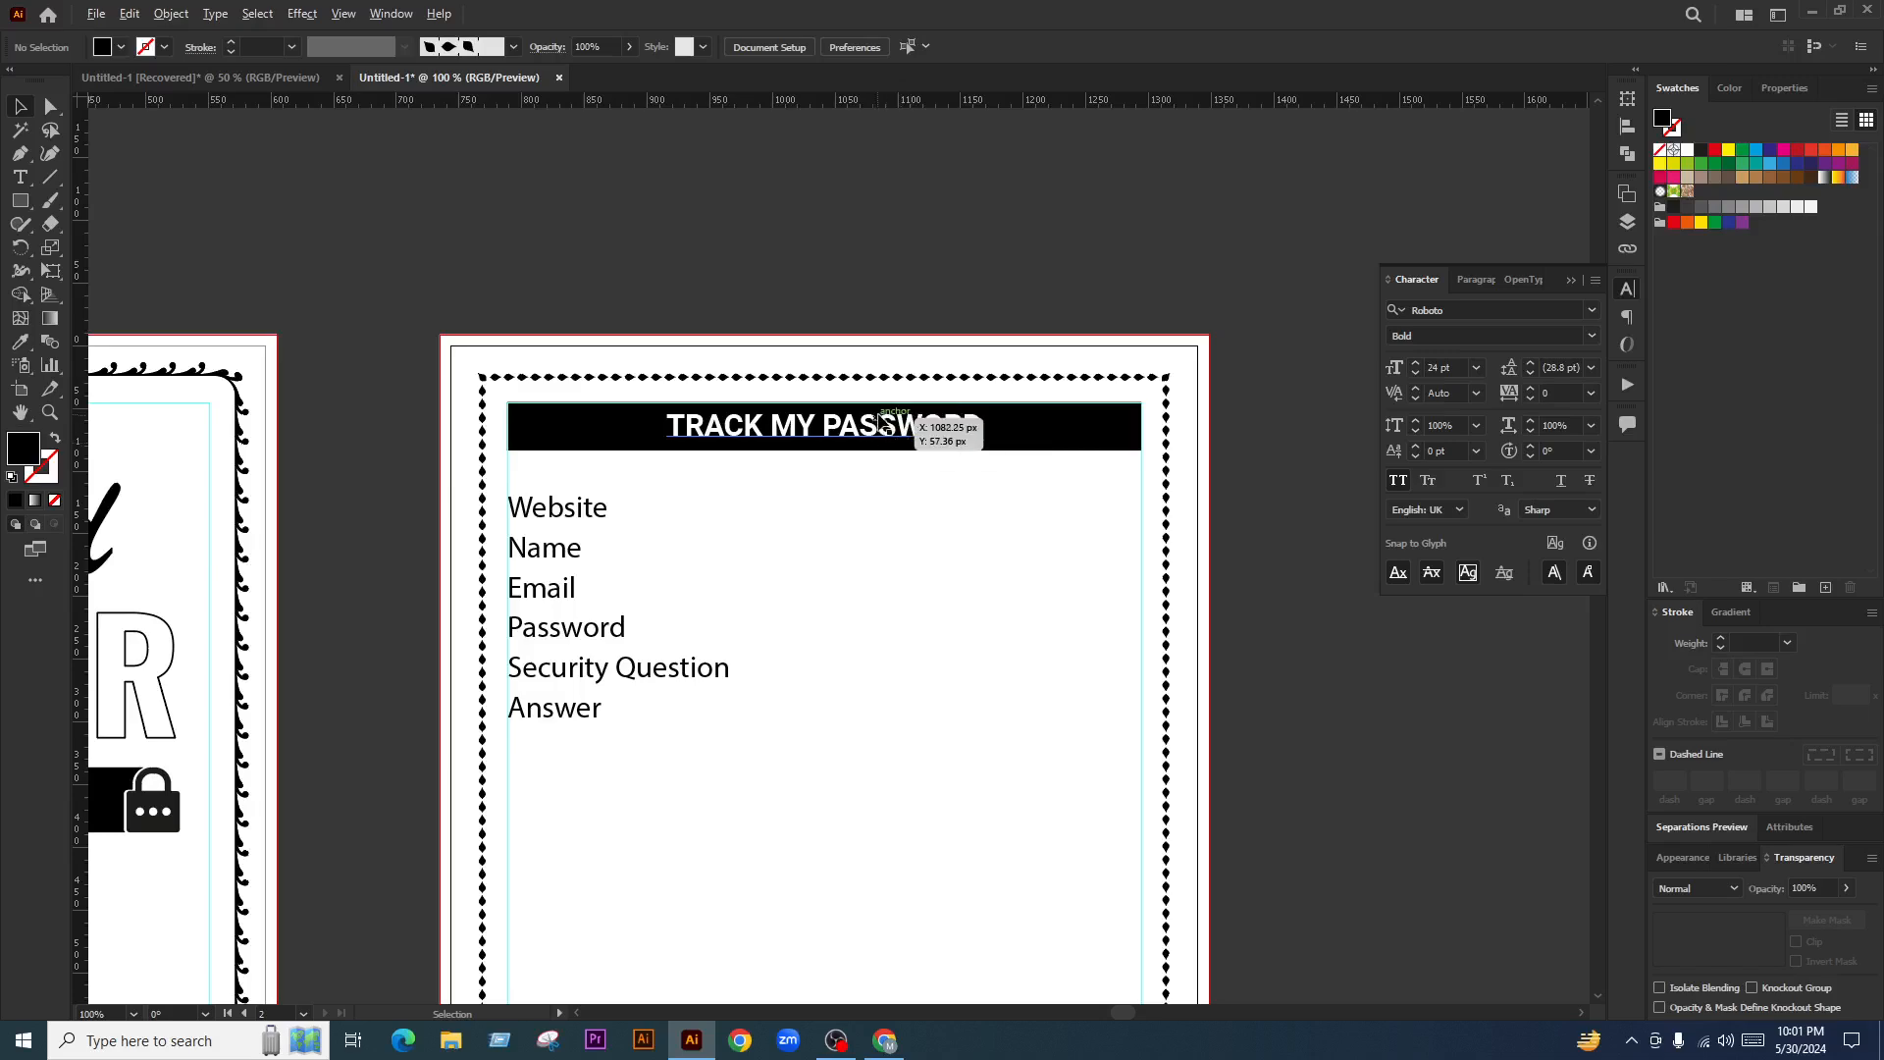
{"action": "scroll", "coordinate": [918, 417], "scroll_direction": "down", "scroll_amount": 2}
{"action": "scroll", "coordinate": [815, 368], "scroll_direction": "up", "scroll_amount": 2}
{"action": "scroll", "coordinate": [896, 387], "scroll_direction": "up", "scroll_amount": 2}
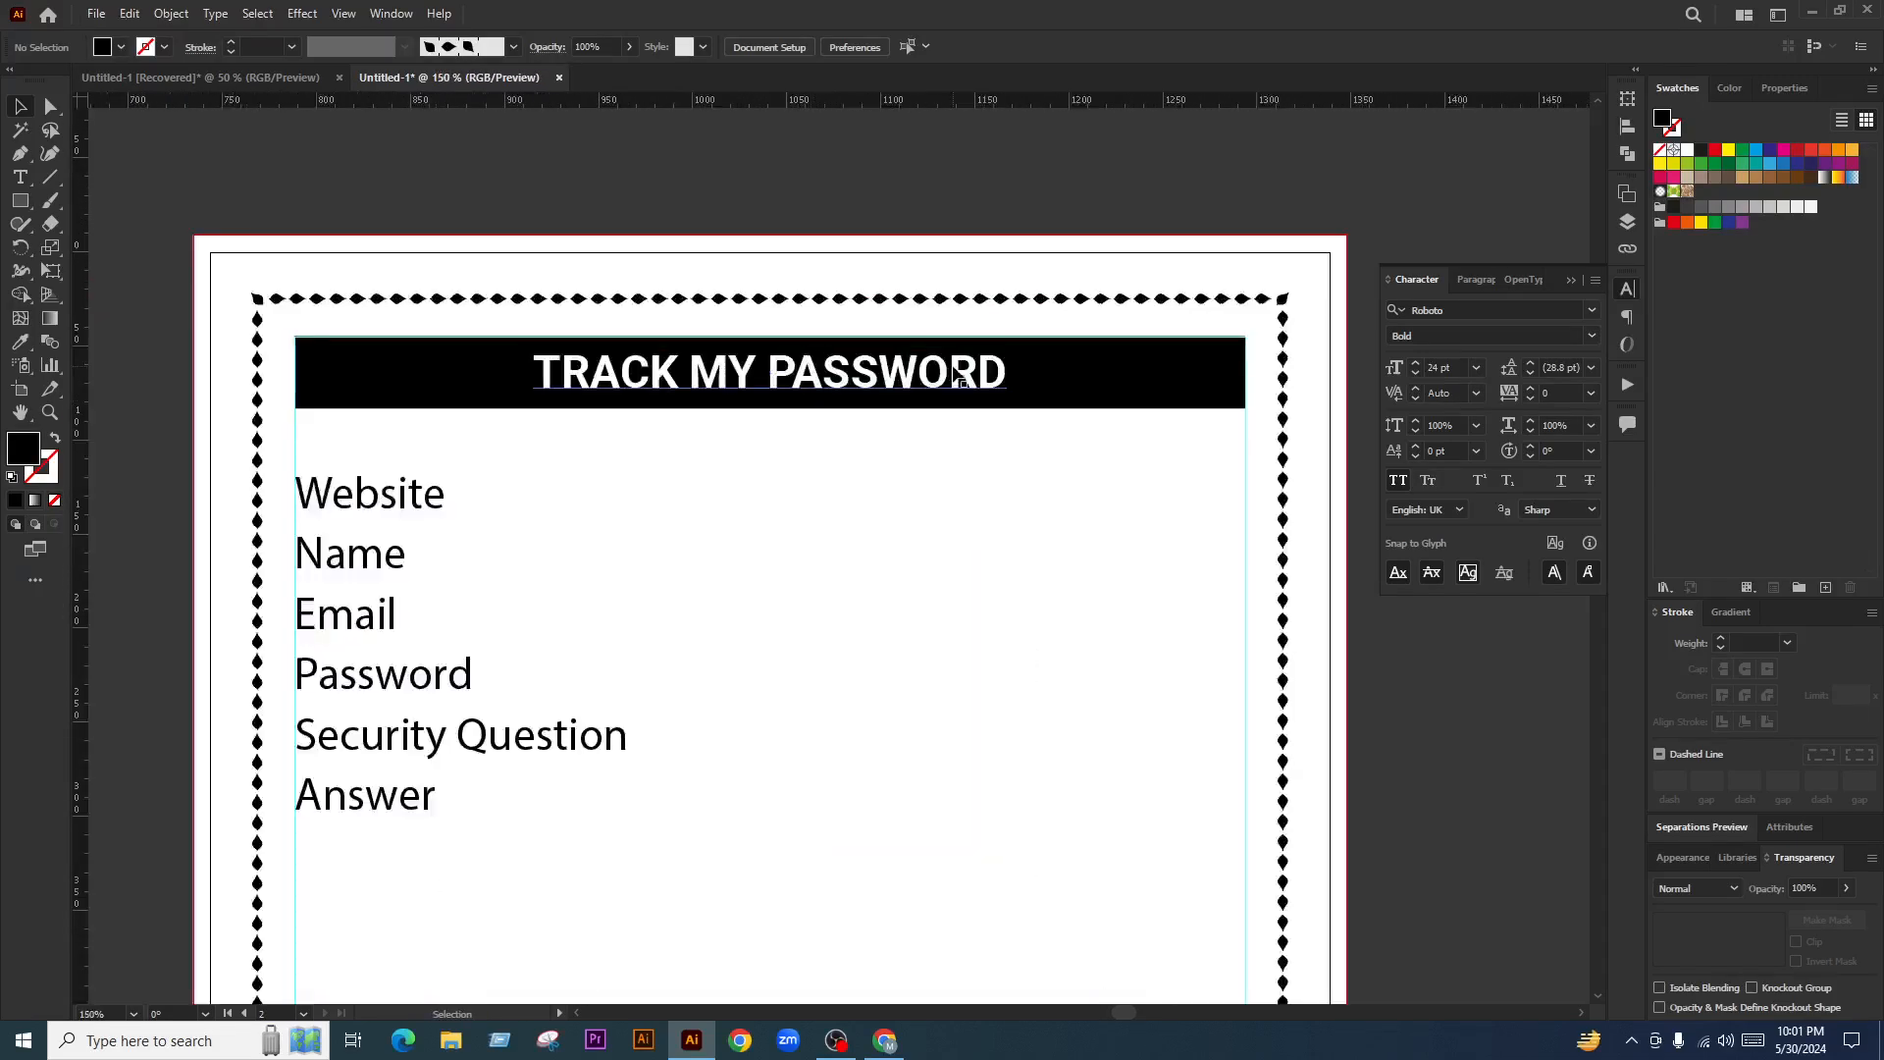
{"action": "left_click_drag", "start_coordinate": [923, 385], "coordinate": [804, 385]}
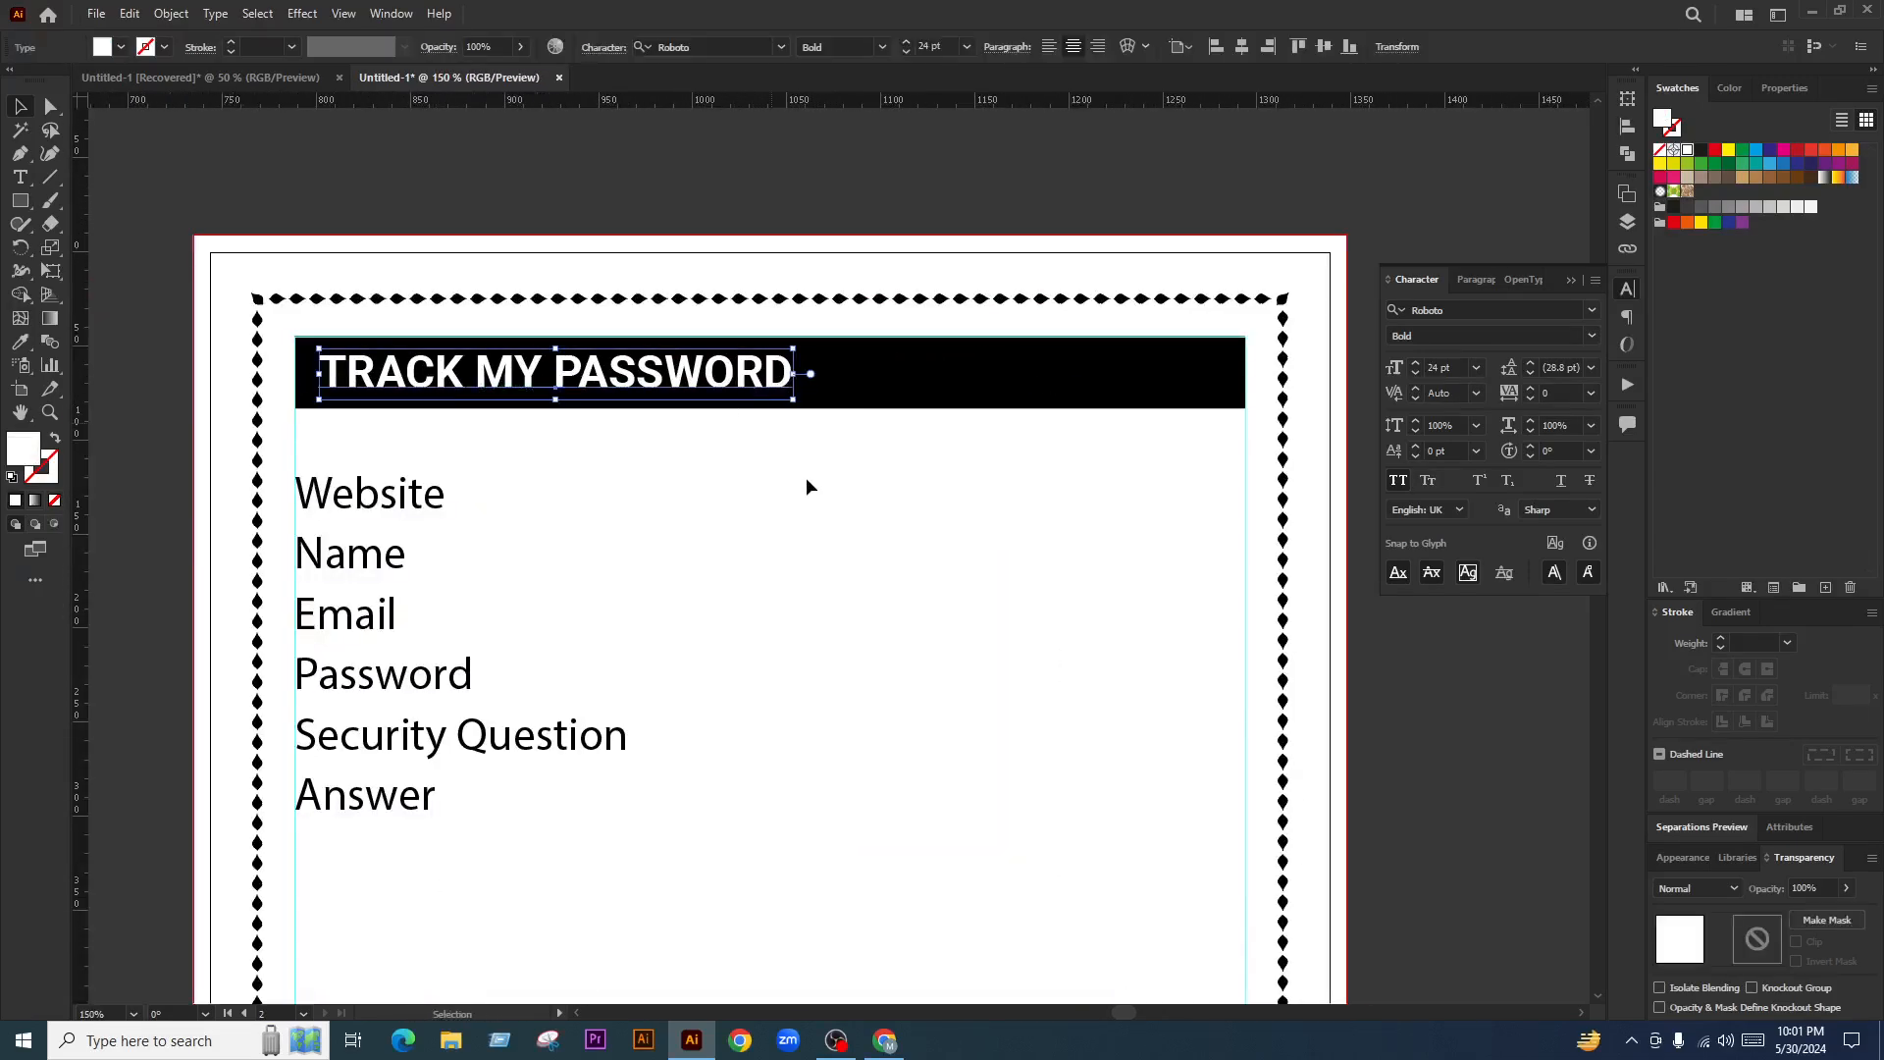
{"action": "left_click_drag", "start_coordinate": [977, 398], "coordinate": [1196, 399]}
{"action": "left_click", "coordinate": [1102, 500]}
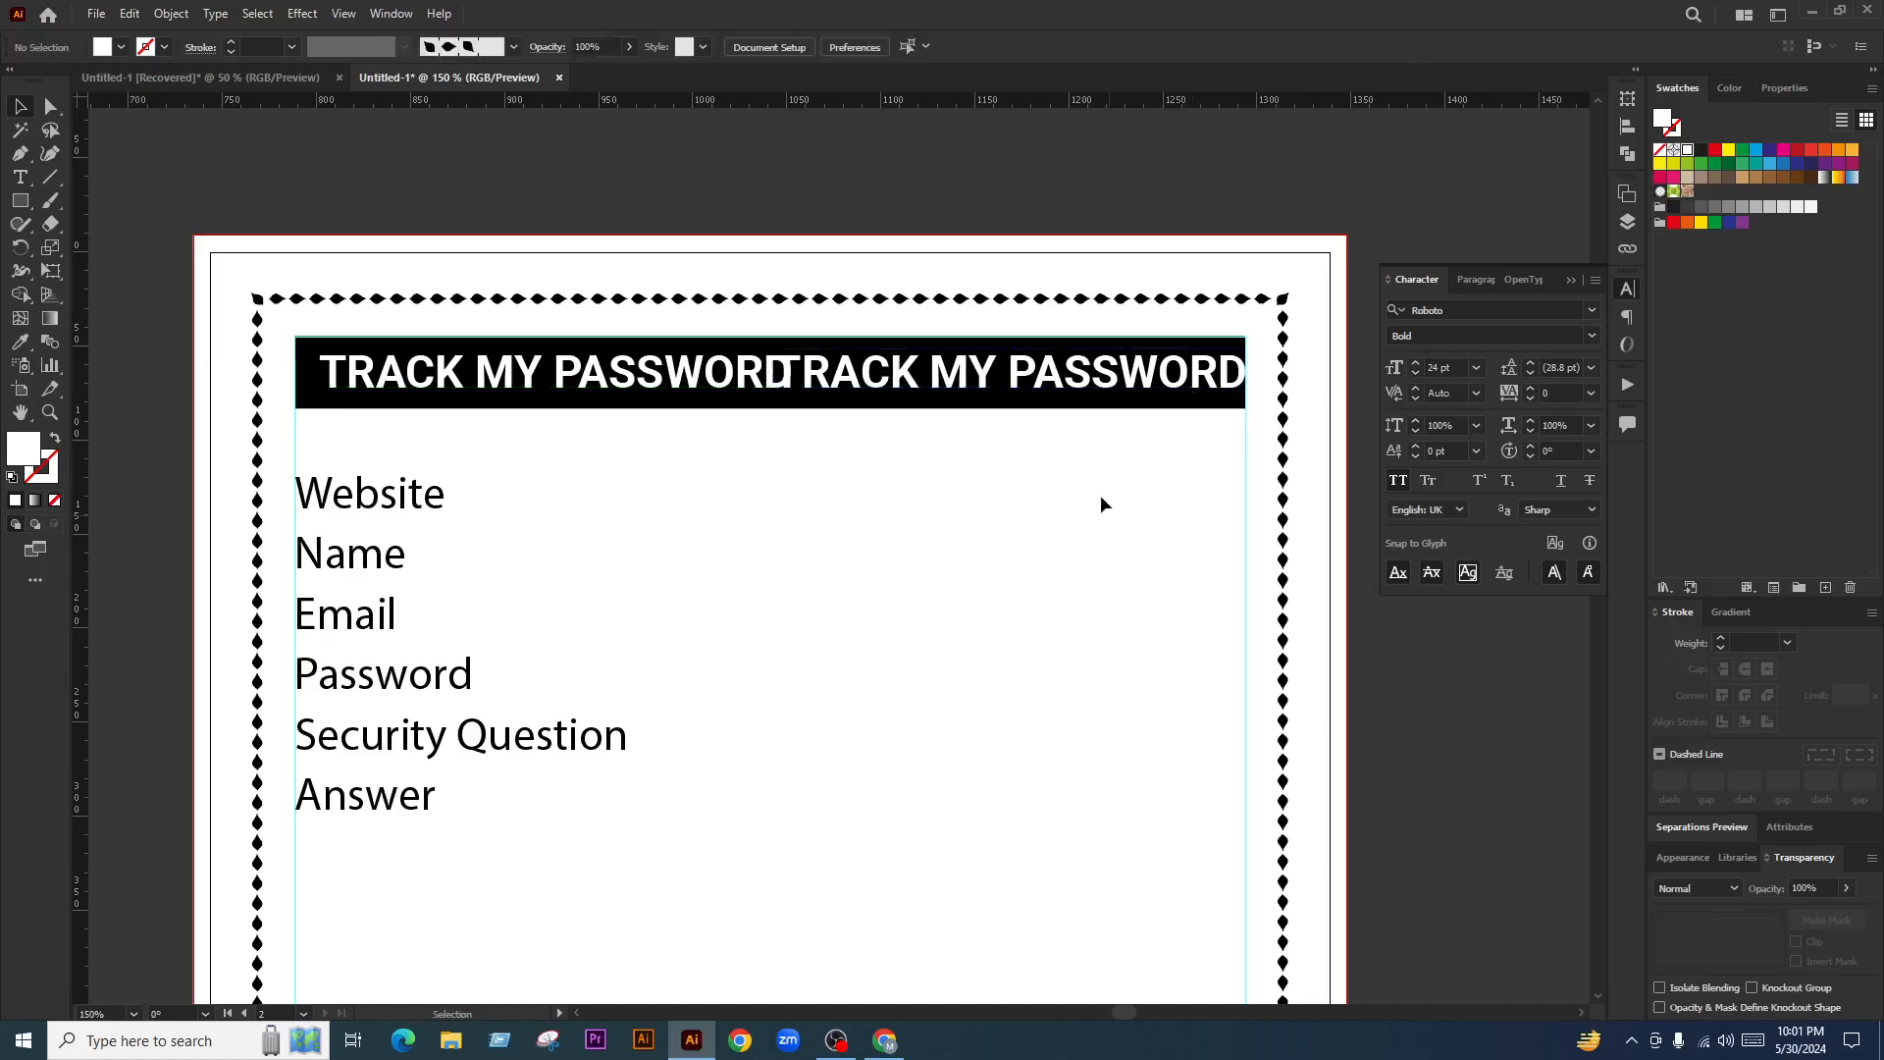
Retype the copied title as DATE: and nudge it left
{"action": "key", "text": "t"}
{"action": "triple_click", "coordinate": [1059, 379]}
{"action": "type", "text": "DA"}
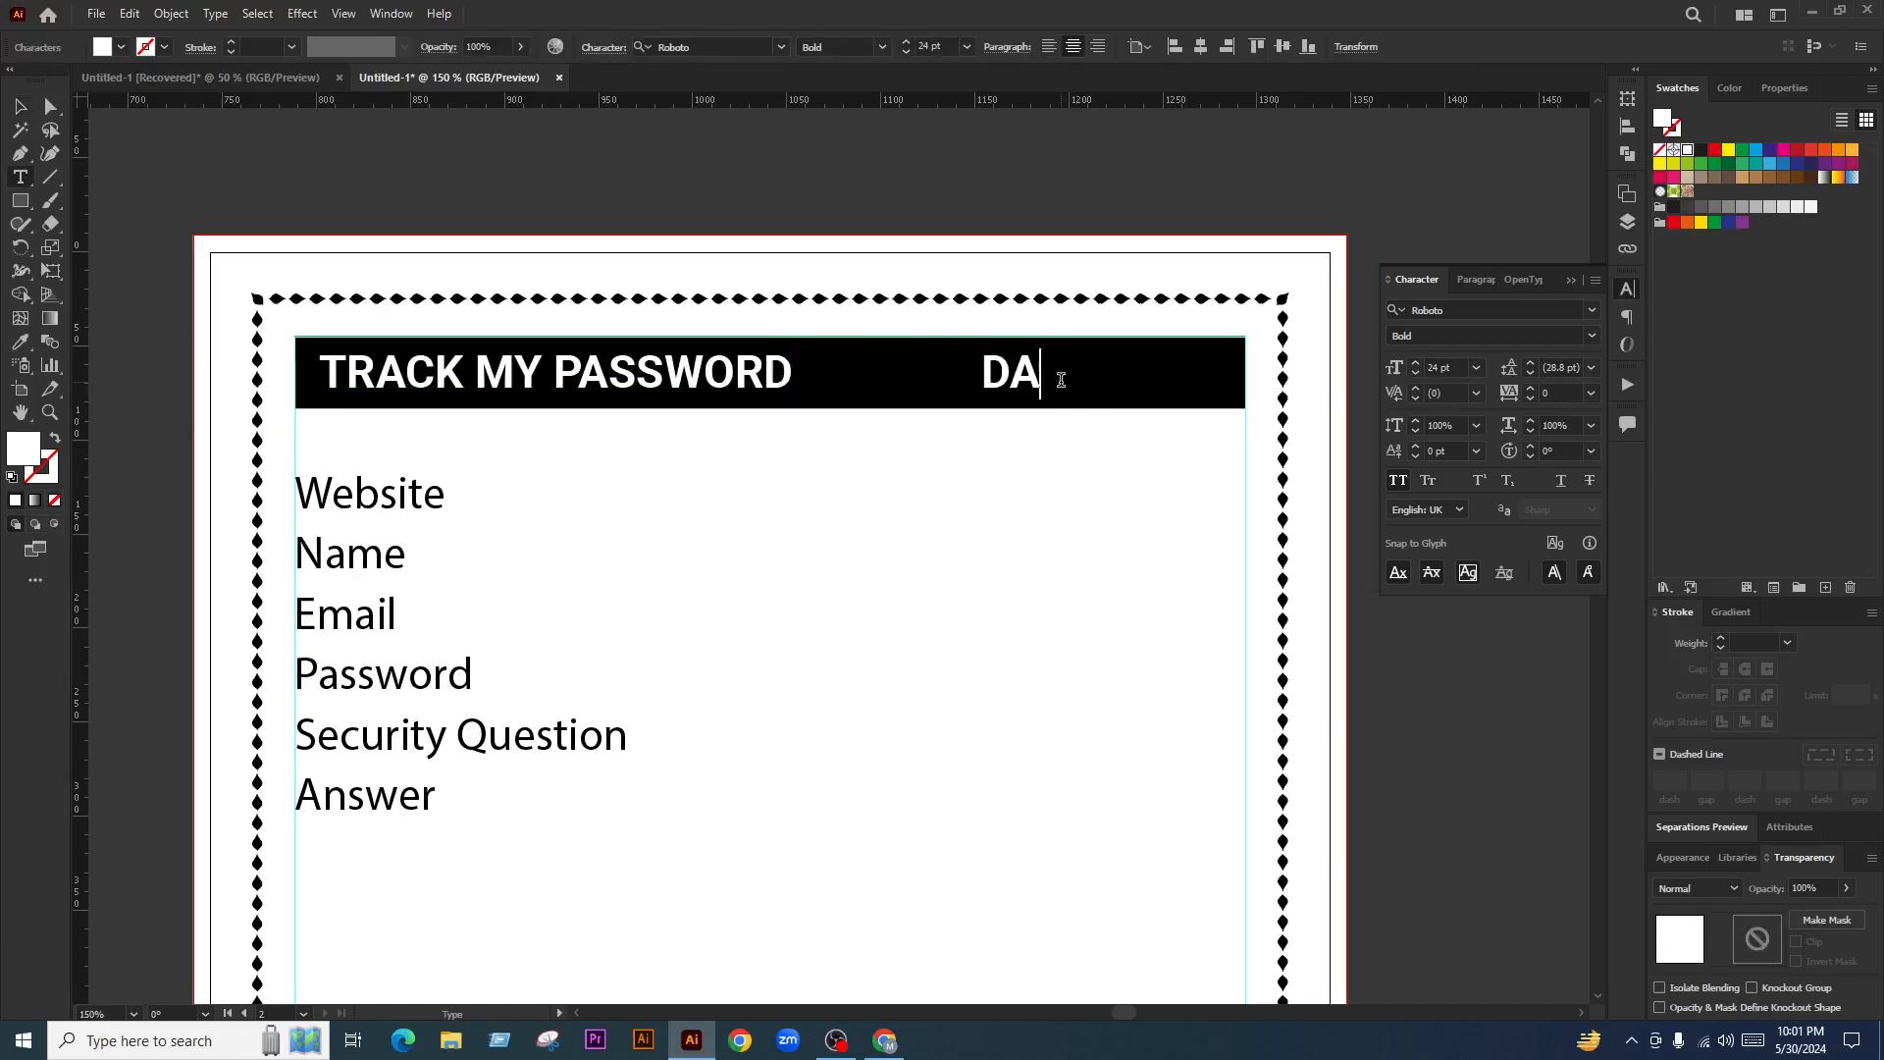
{"action": "type", "text": "TE:"}
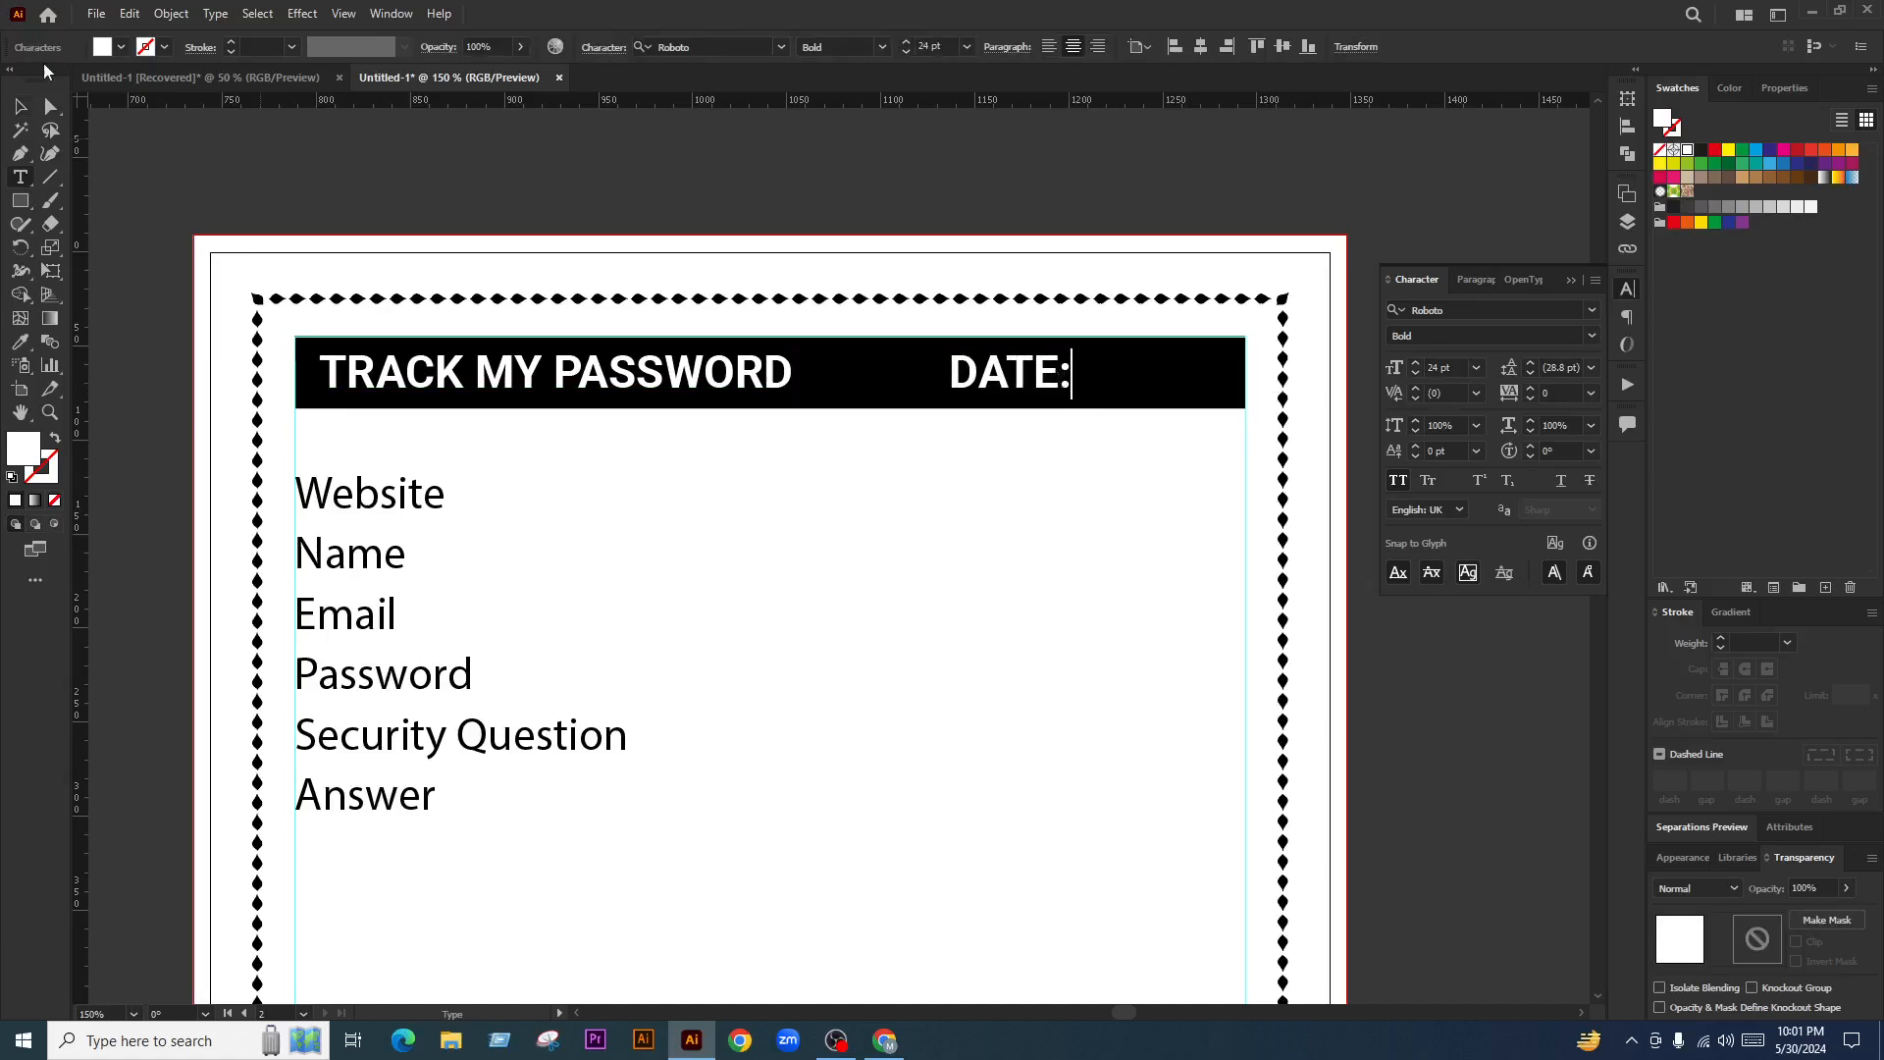
{"action": "left_click", "coordinate": [19, 108]}
{"action": "left_click_drag", "start_coordinate": [1065, 378], "coordinate": [997, 379]}
Park the white DATE: label above the page and move the title back right
{"action": "scroll", "coordinate": [827, 373], "scroll_direction": "down", "scroll_amount": 2}
{"action": "scroll", "coordinate": [849, 386], "scroll_direction": "up", "scroll_amount": 1}
{"action": "left_click_drag", "start_coordinate": [852, 383], "coordinate": [878, 499]}
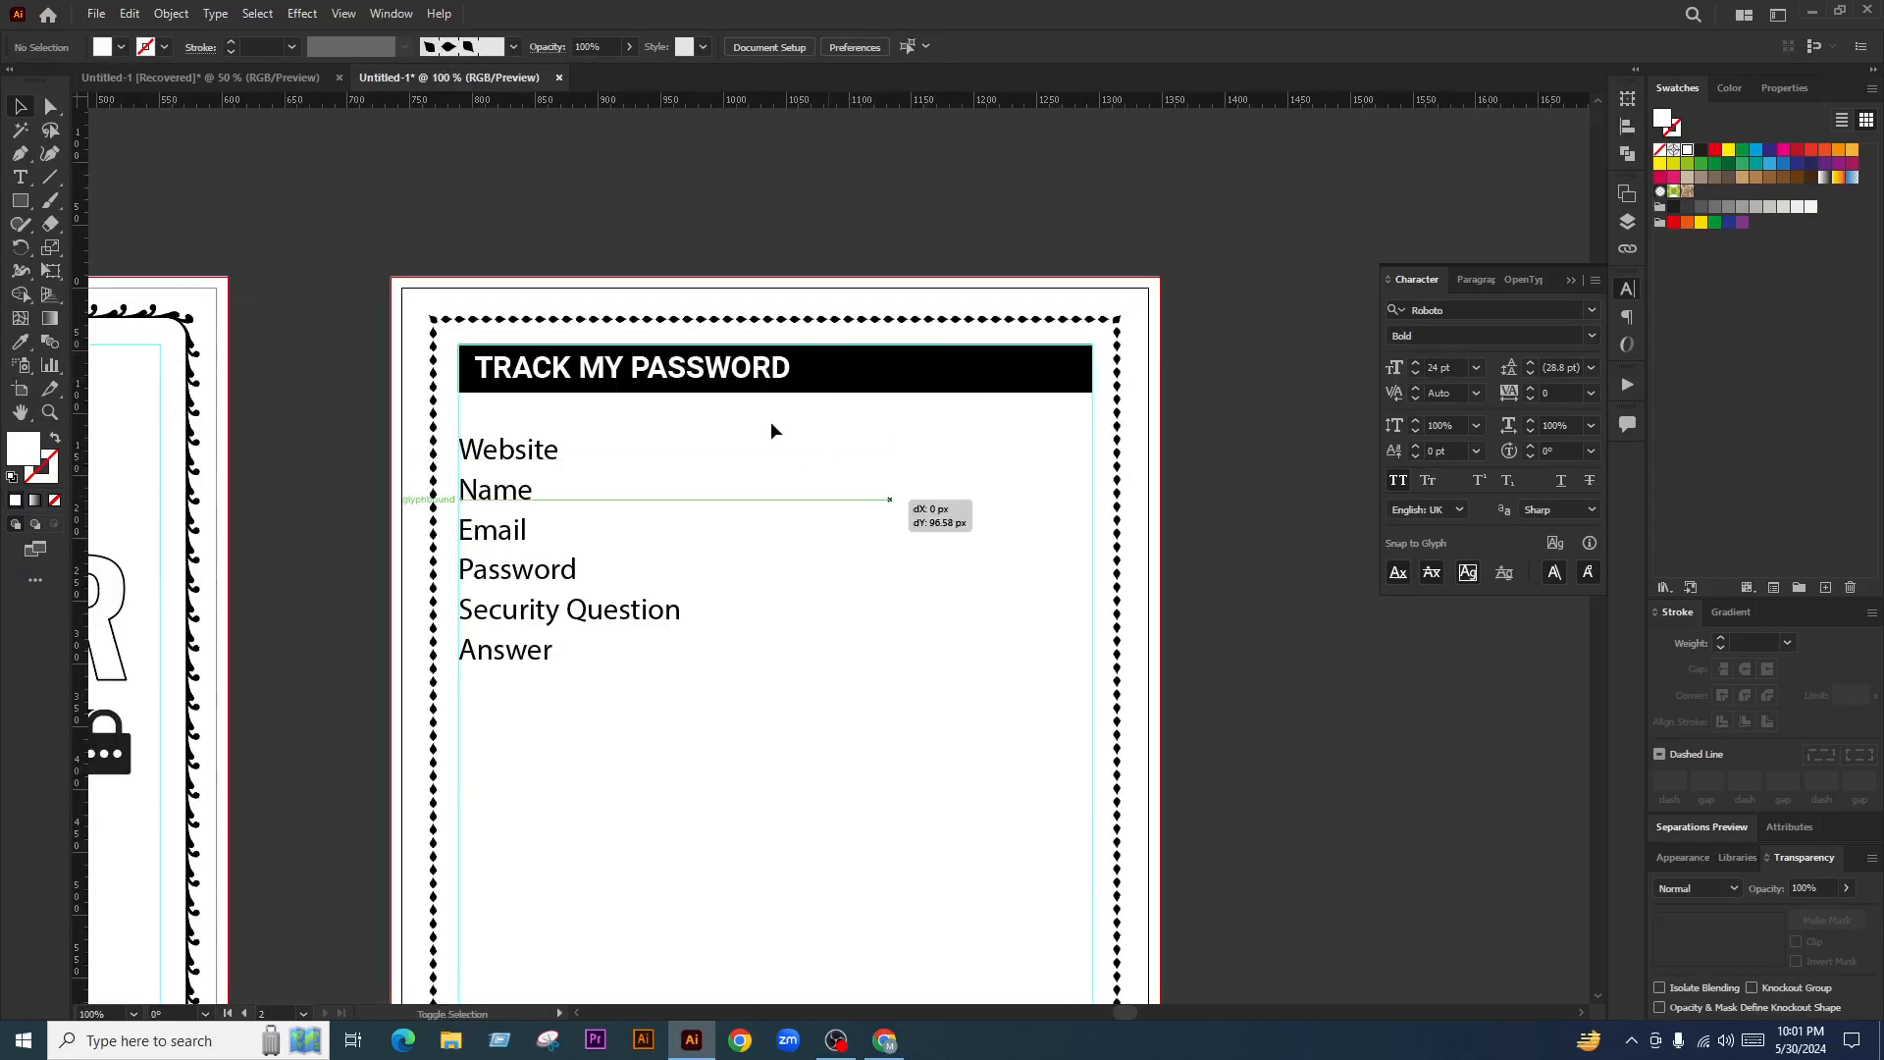
{"action": "left_click_drag", "start_coordinate": [743, 379], "coordinate": [852, 380]}
{"action": "left_click", "coordinate": [920, 518]}
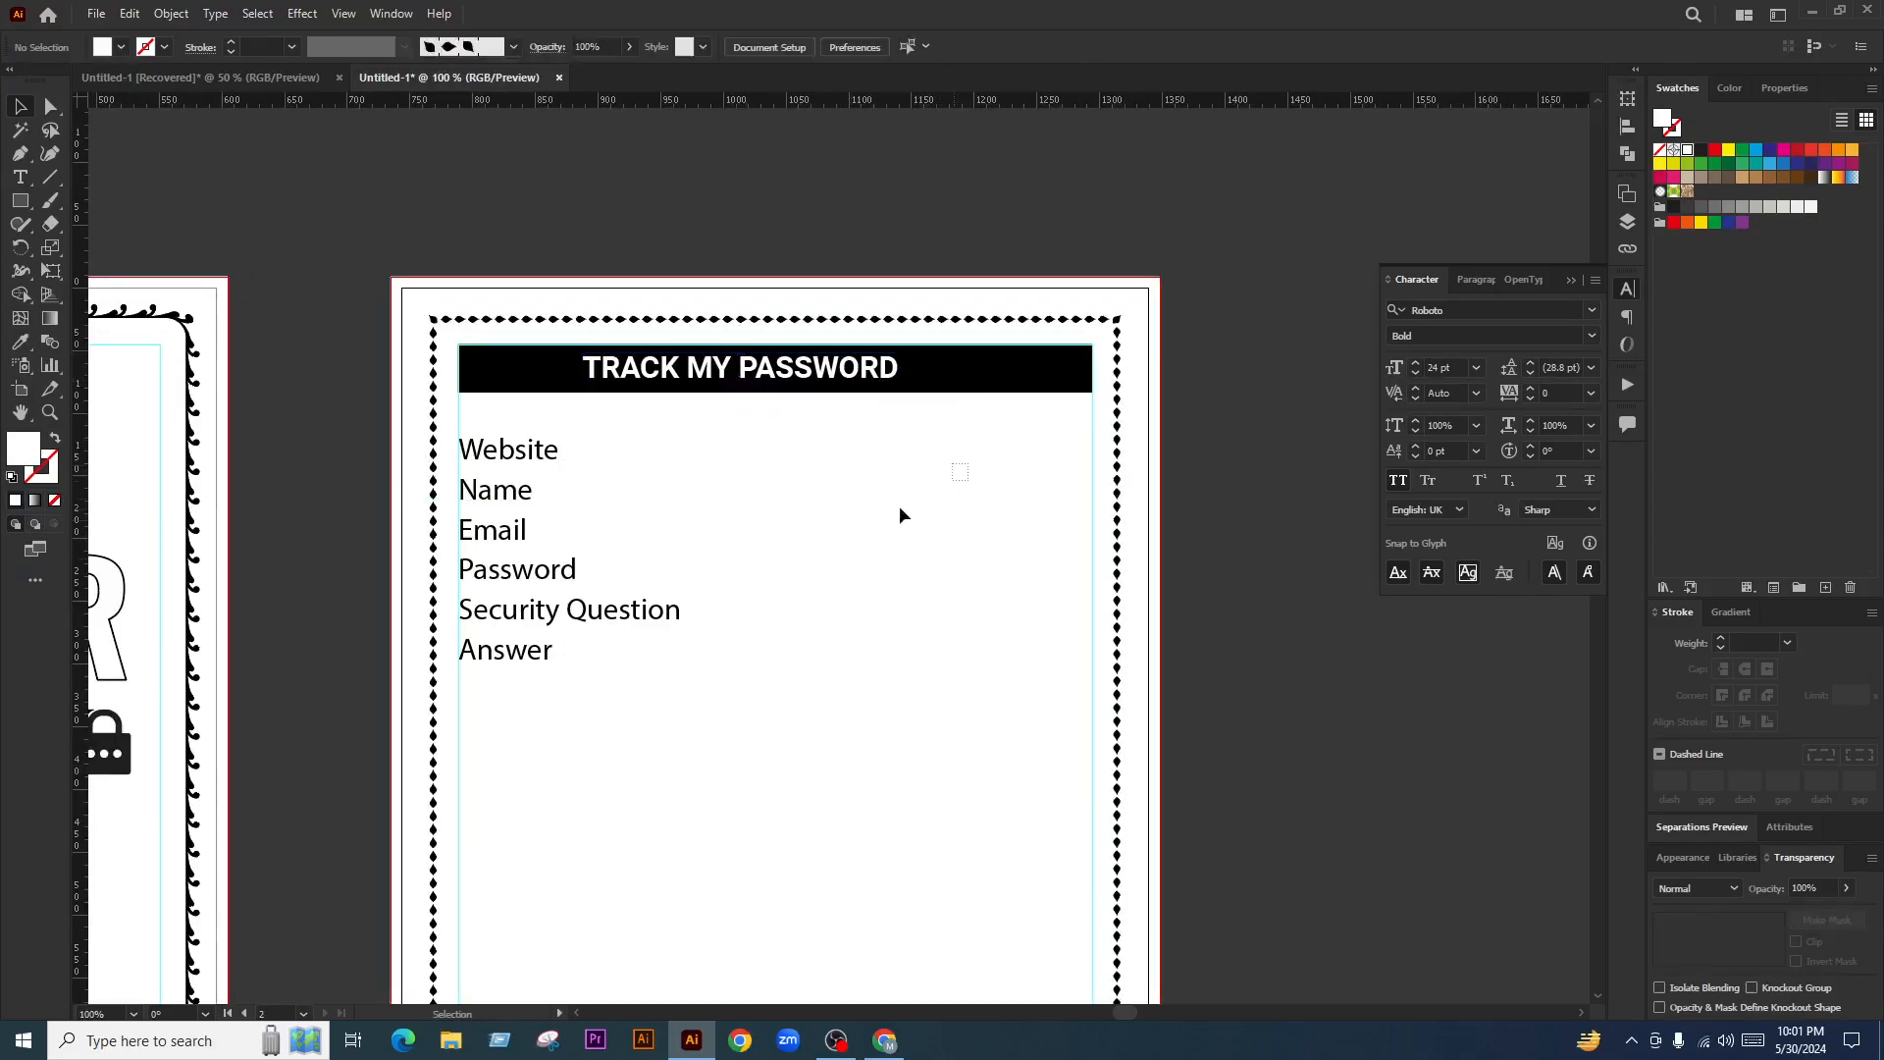
{"action": "left_click", "coordinate": [901, 499]}
{"action": "left_click_drag", "start_coordinate": [901, 498], "coordinate": [935, 199]}
{"action": "left_click", "coordinate": [832, 347]}
Centre TRACK MY PASSWORD horizontally on the black bar, using the bar as key object
{"action": "left_click_drag", "start_coordinate": [897, 409], "coordinate": [836, 364]}
{"action": "left_click", "coordinate": [979, 391]}
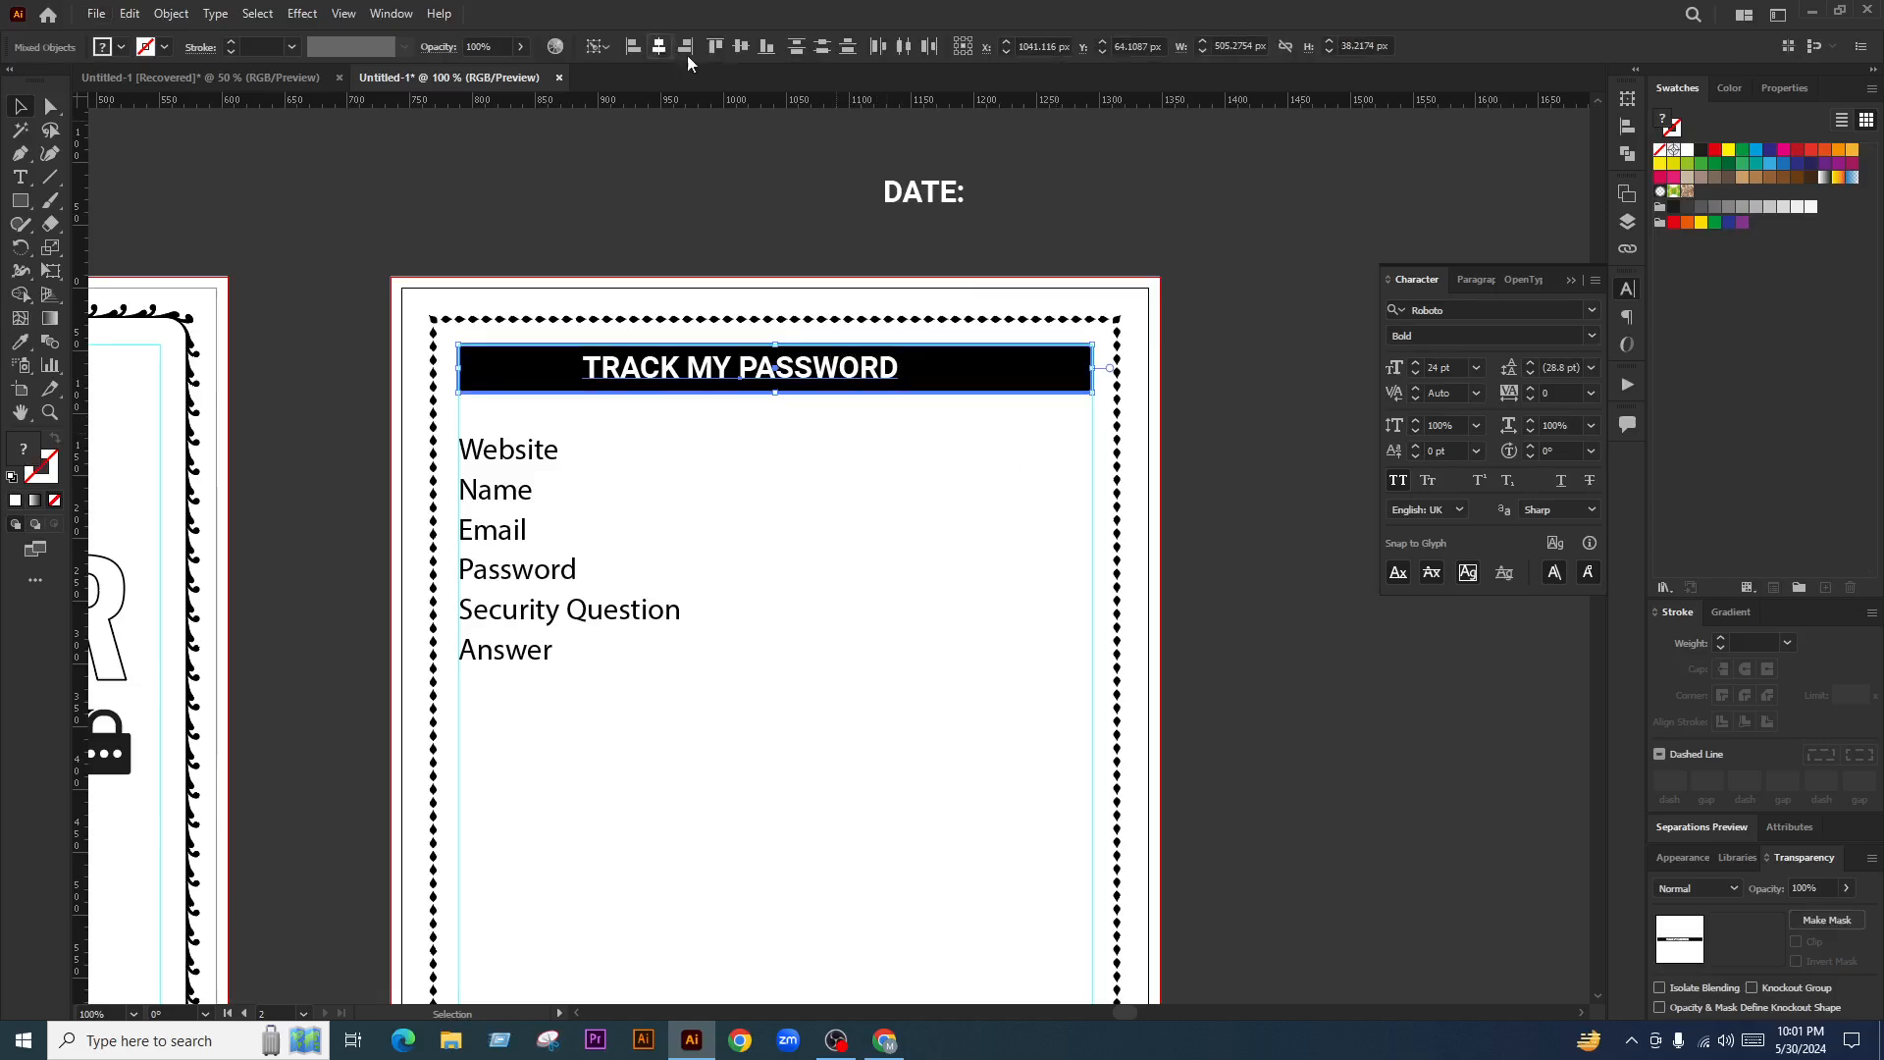
{"action": "left_click", "coordinate": [659, 46]}
{"action": "left_click", "coordinate": [947, 470]}
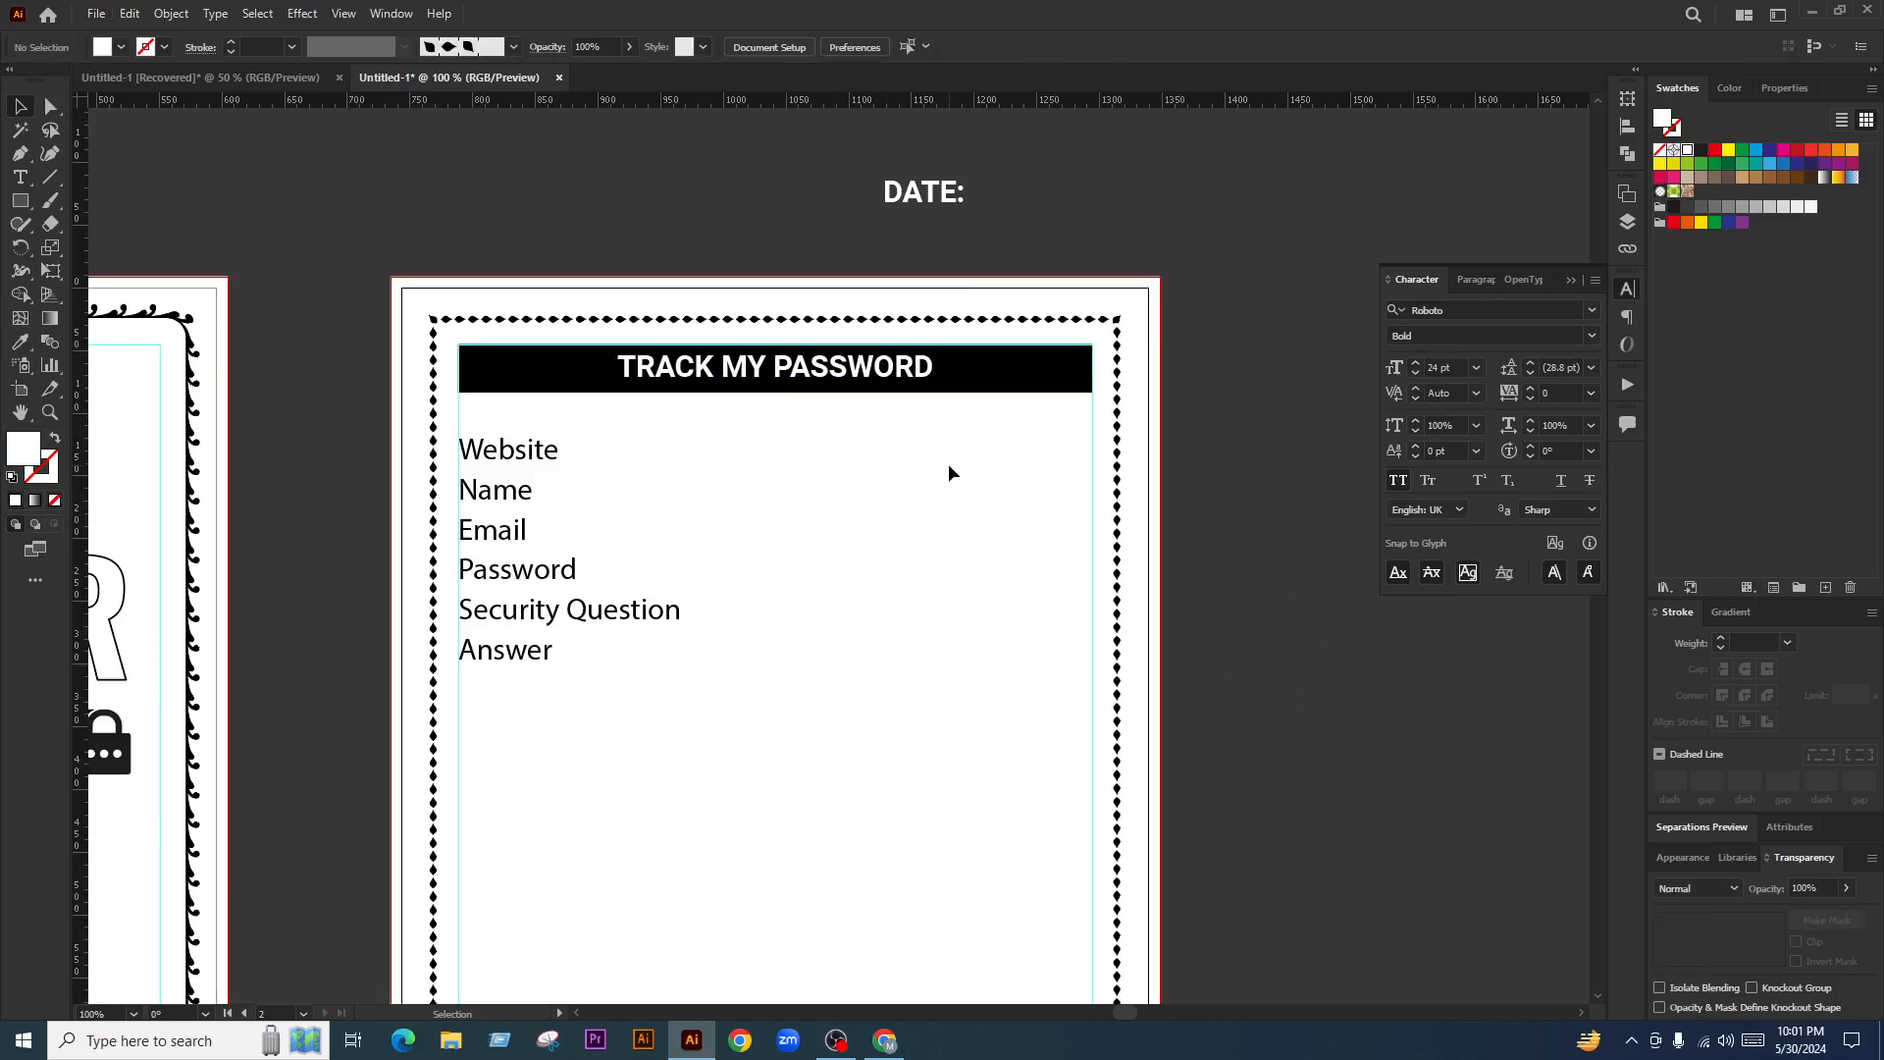
{"action": "scroll", "coordinate": [845, 337], "scroll_direction": "down", "scroll_amount": 1, "text": "alt"}
Set the label list's font to Roboto
{"action": "scroll", "coordinate": [727, 444], "scroll_direction": "up", "scroll_amount": 1, "text": "alt"}
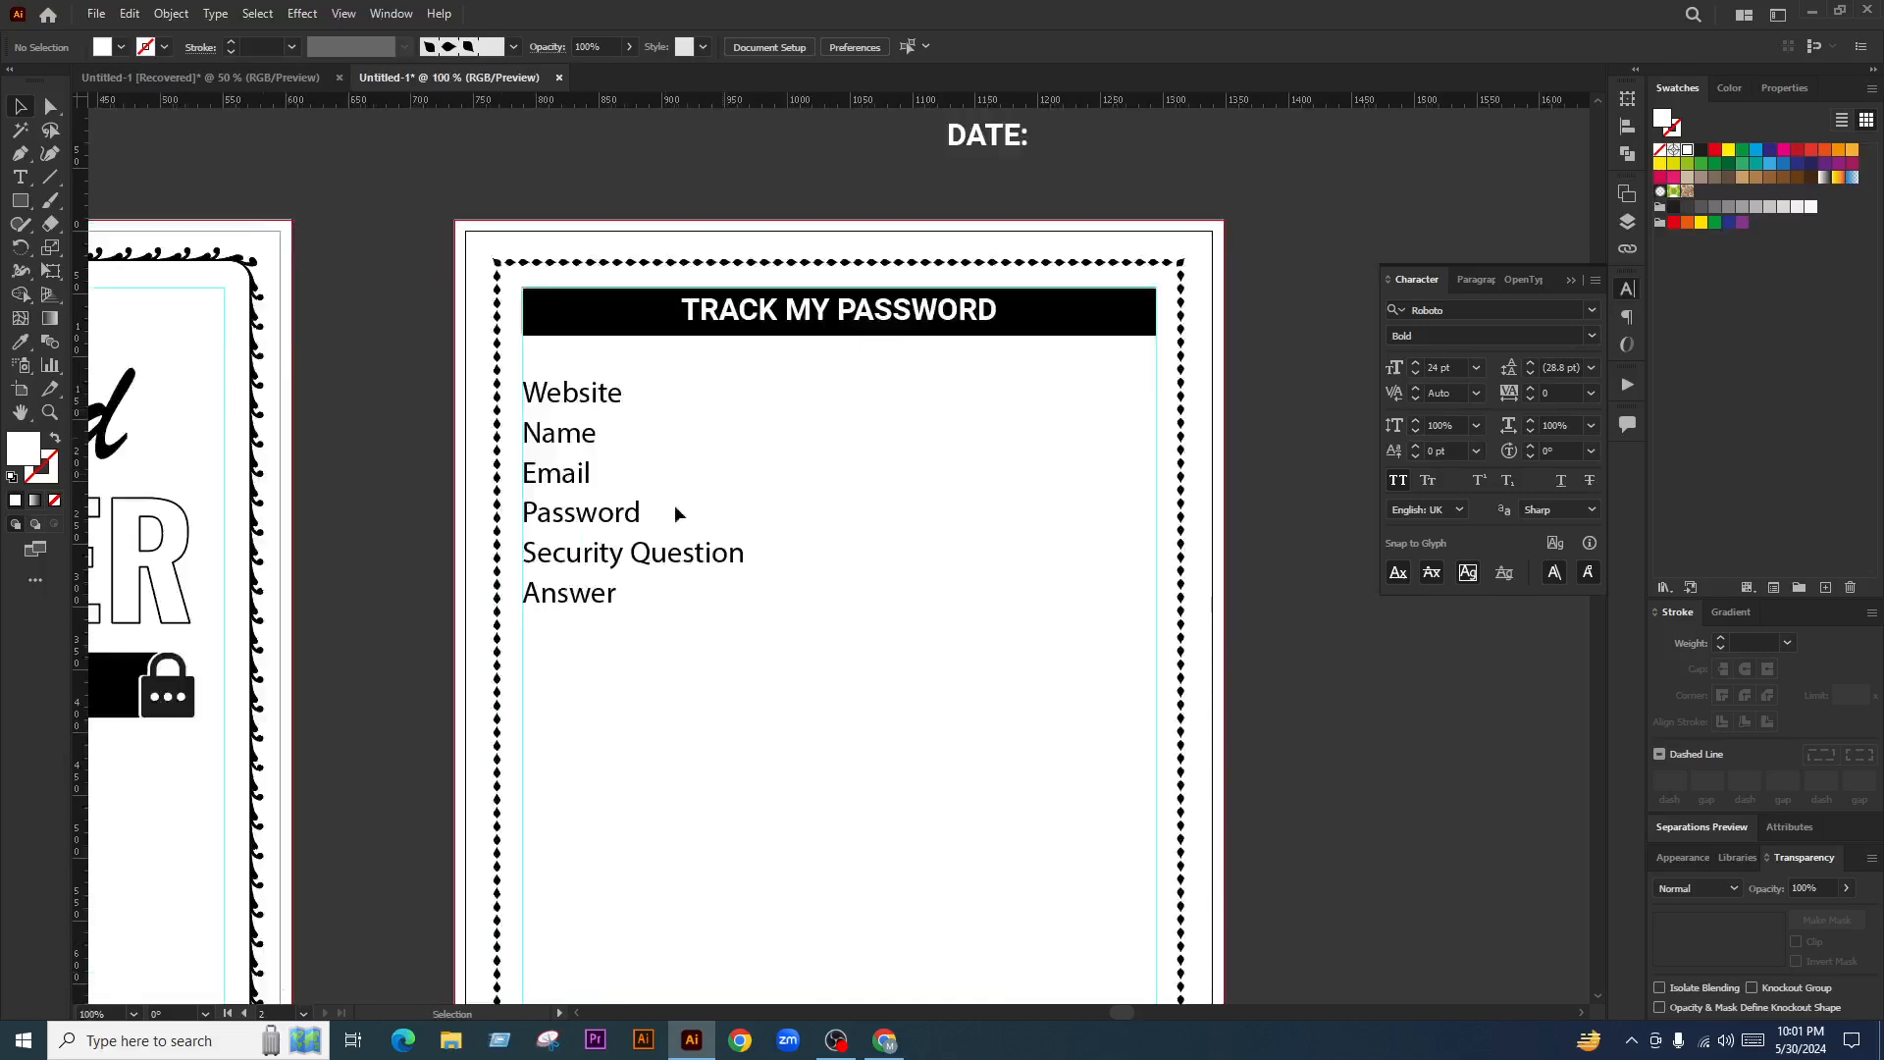
{"action": "left_click", "coordinate": [675, 509]}
{"action": "left_click", "coordinate": [719, 47]}
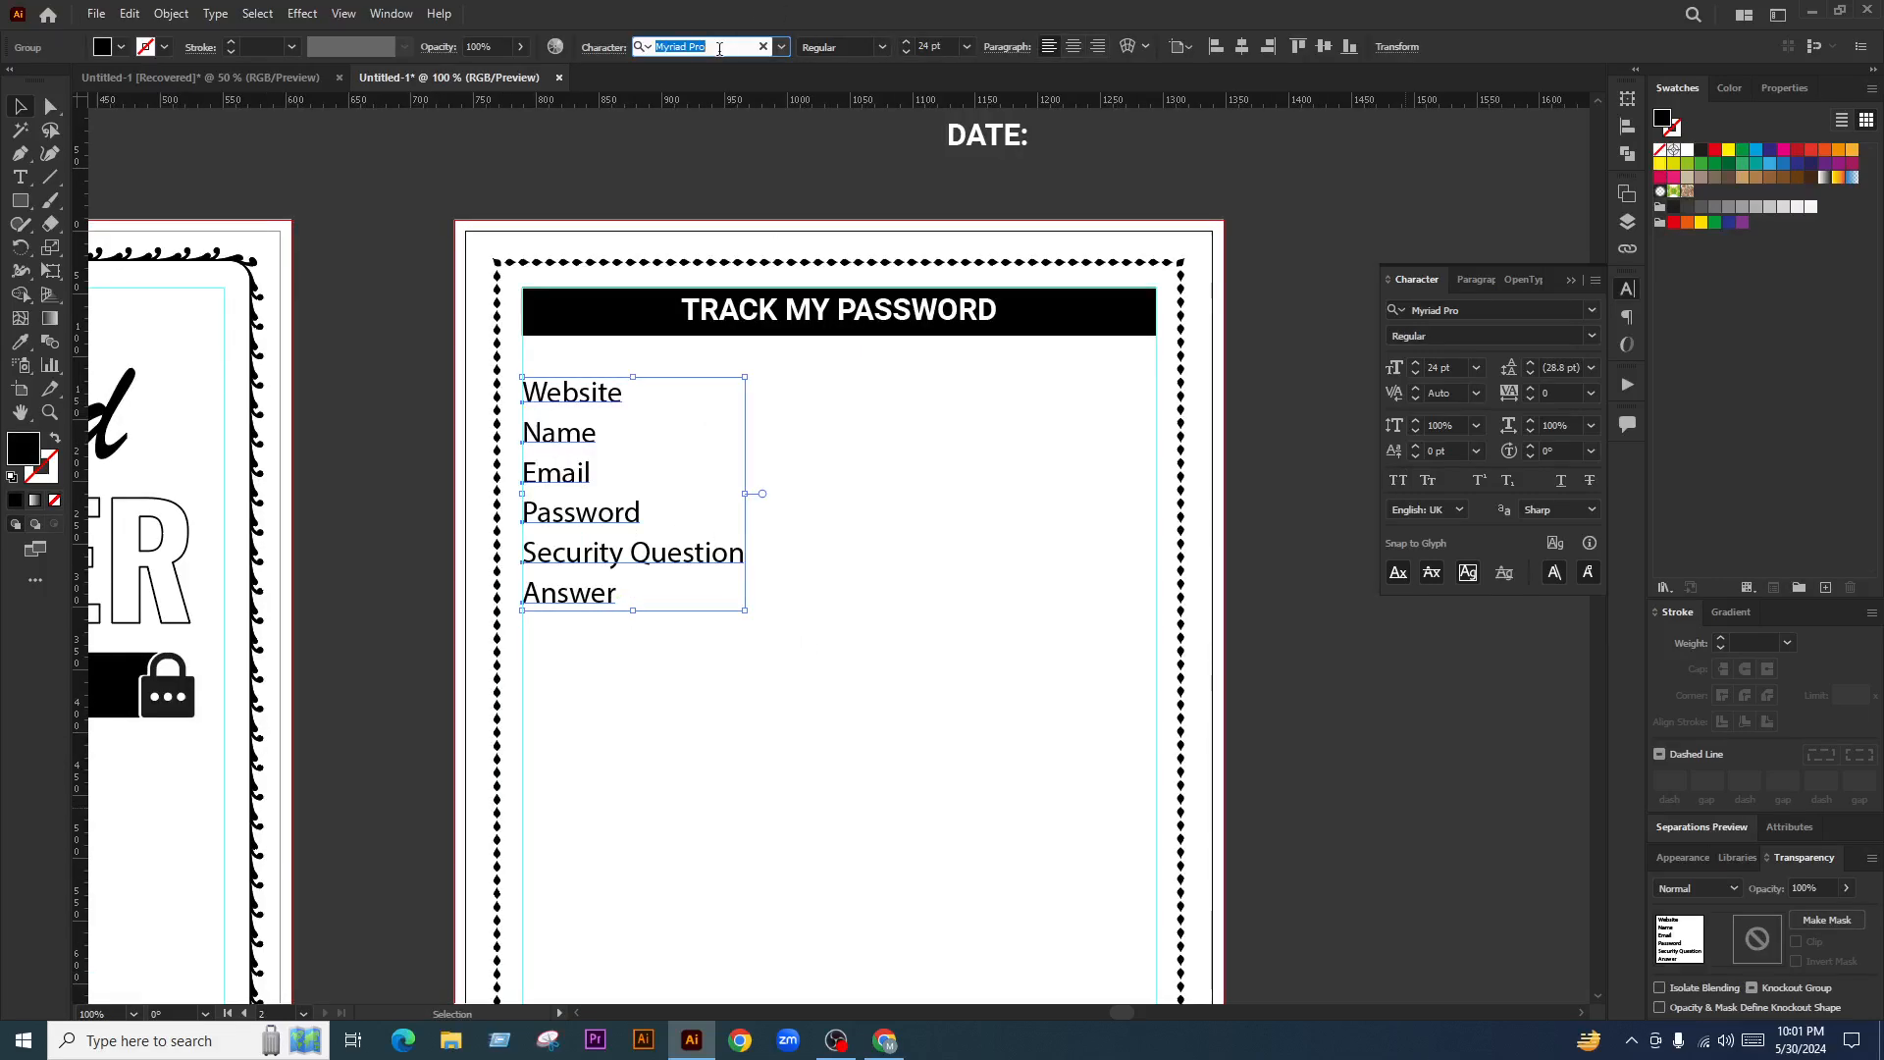
{"action": "type", "text": "ro"}
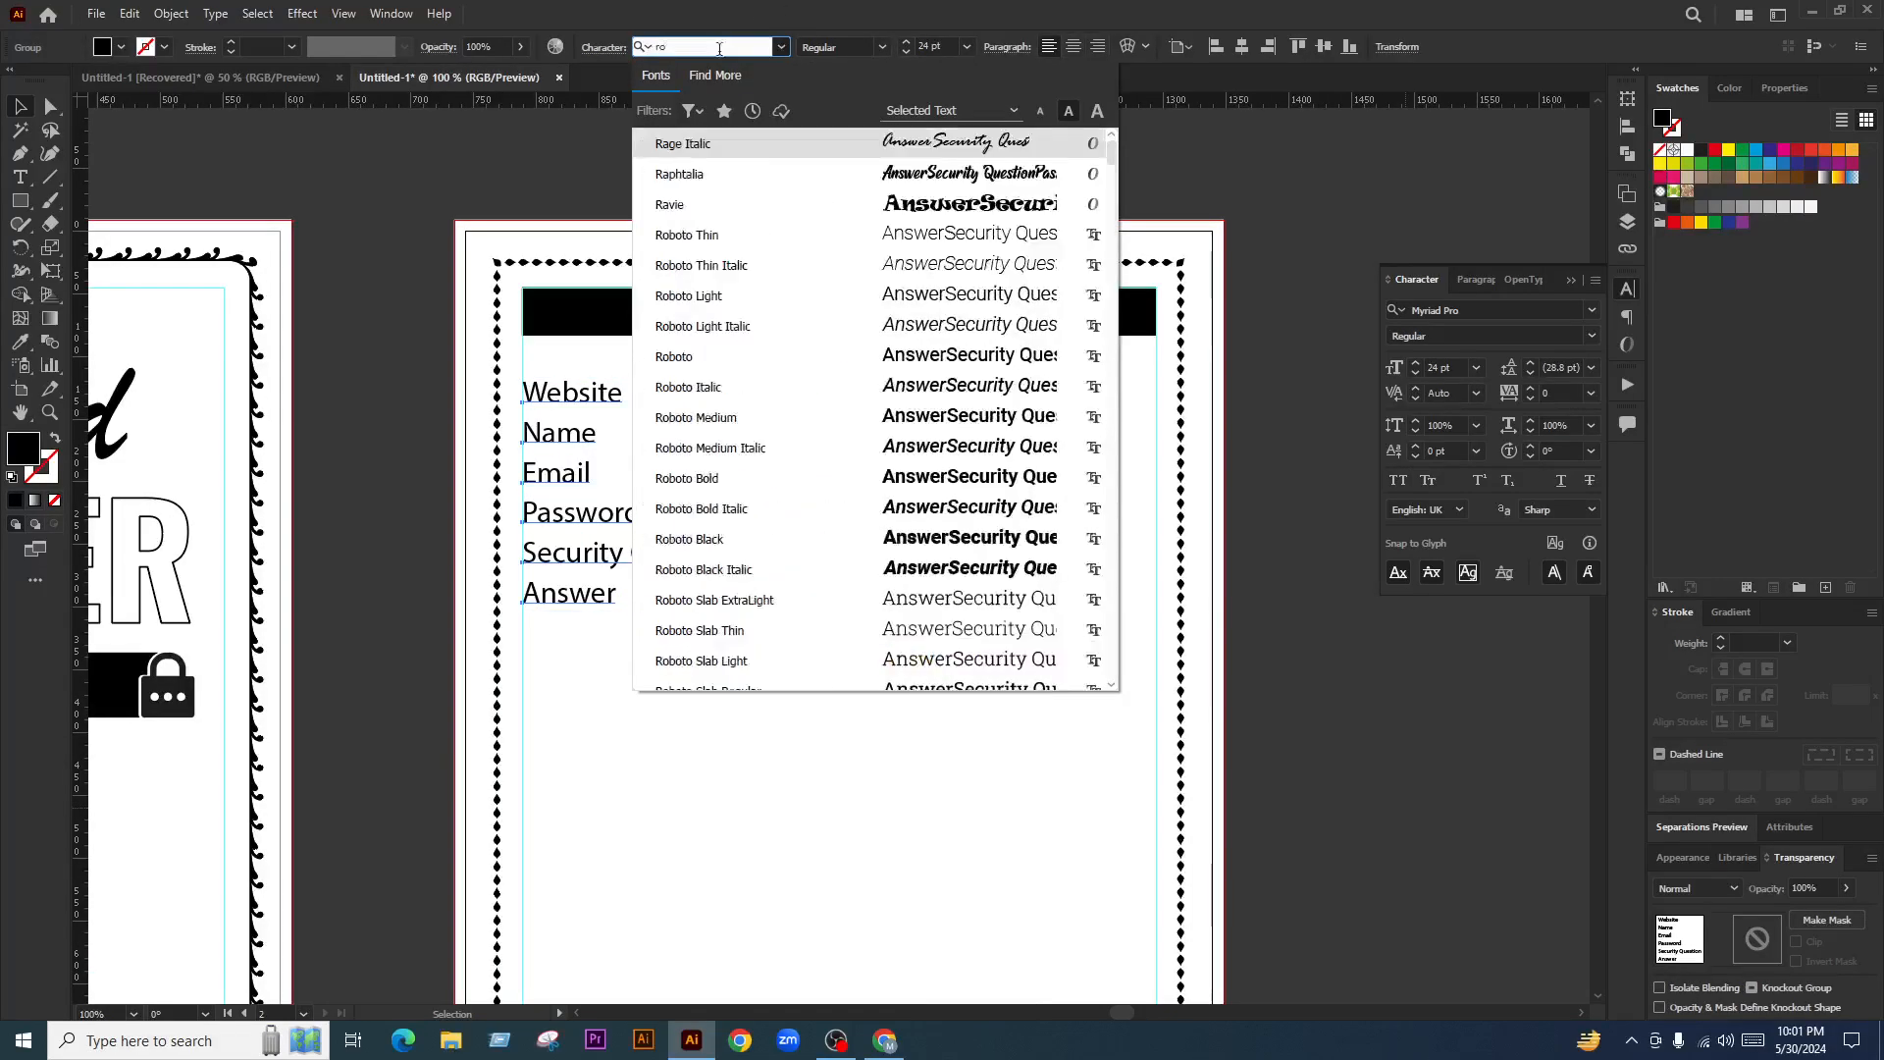
{"action": "type", "text": "bo"}
{"action": "left_click", "coordinate": [723, 265]}
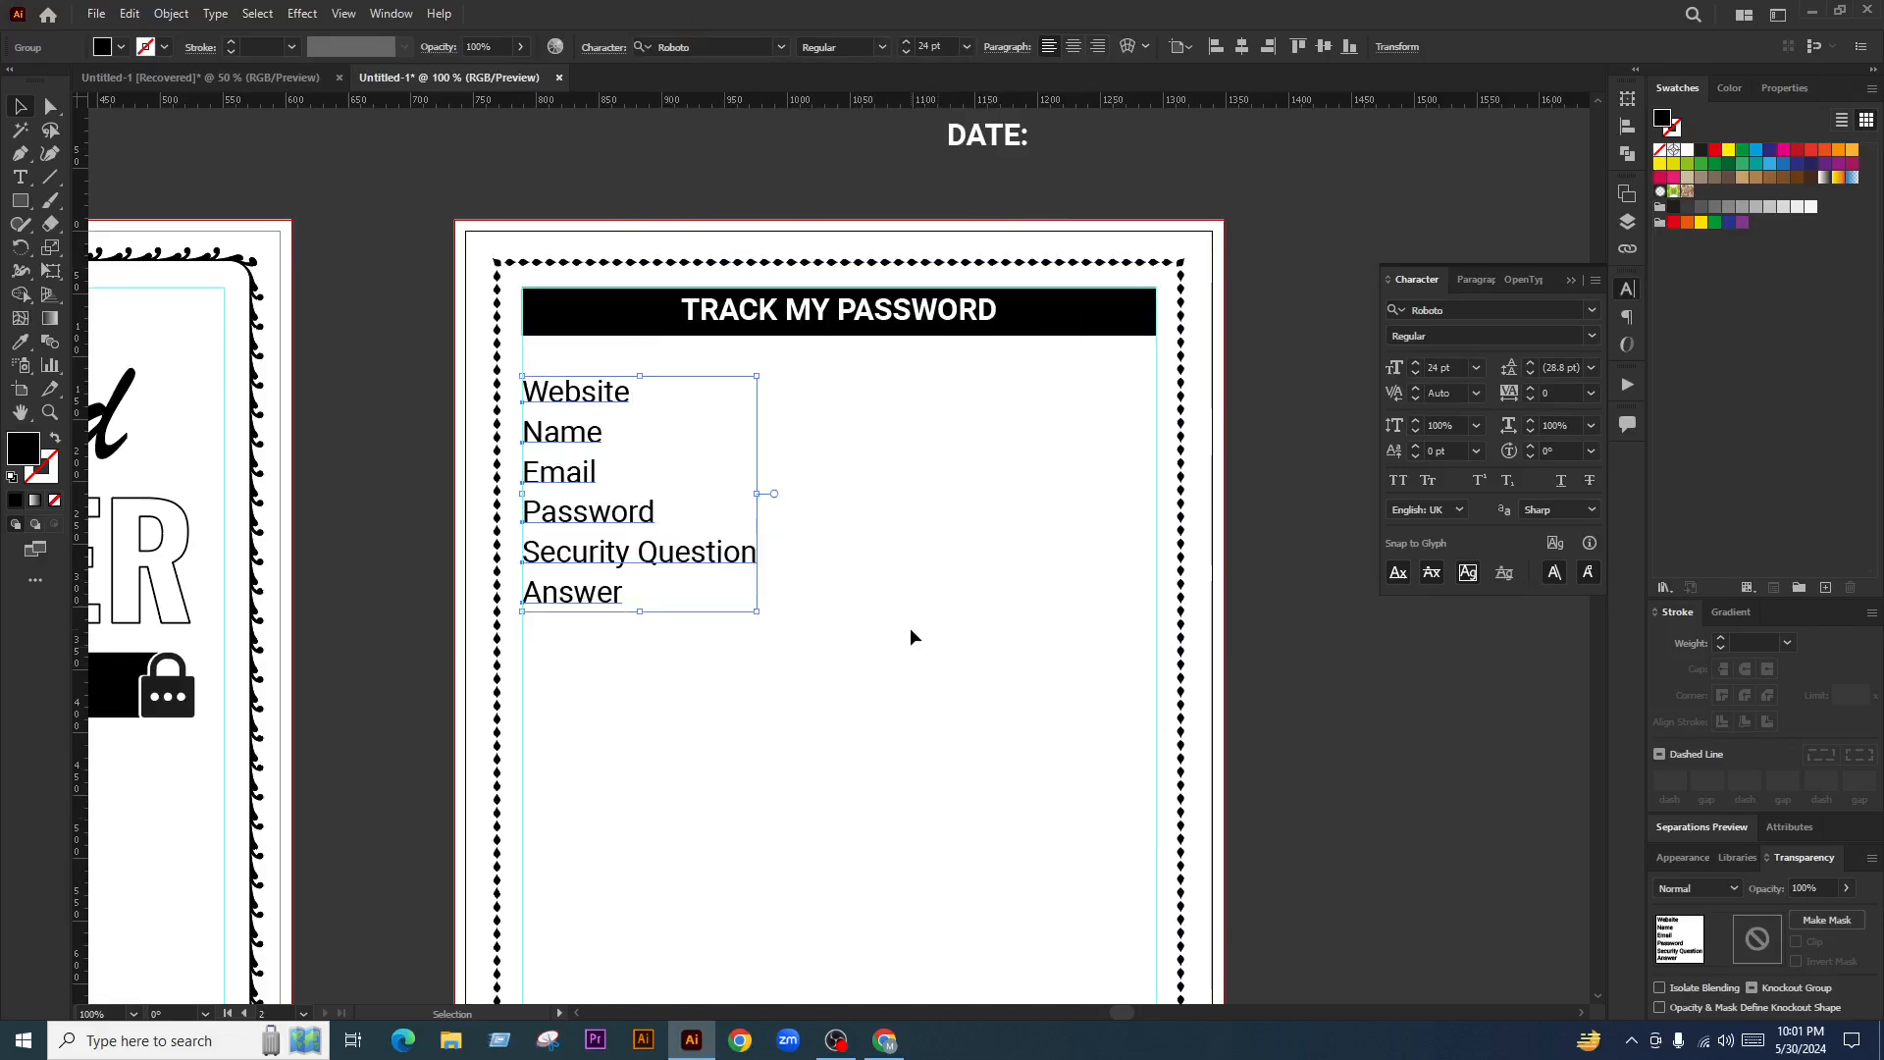
{"action": "scroll", "coordinate": [785, 494], "scroll_direction": "up", "scroll_amount": 1}
{"action": "left_click", "coordinate": [819, 546]}
Add colons after the Website and Answer labels
{"action": "key", "text": "t"}
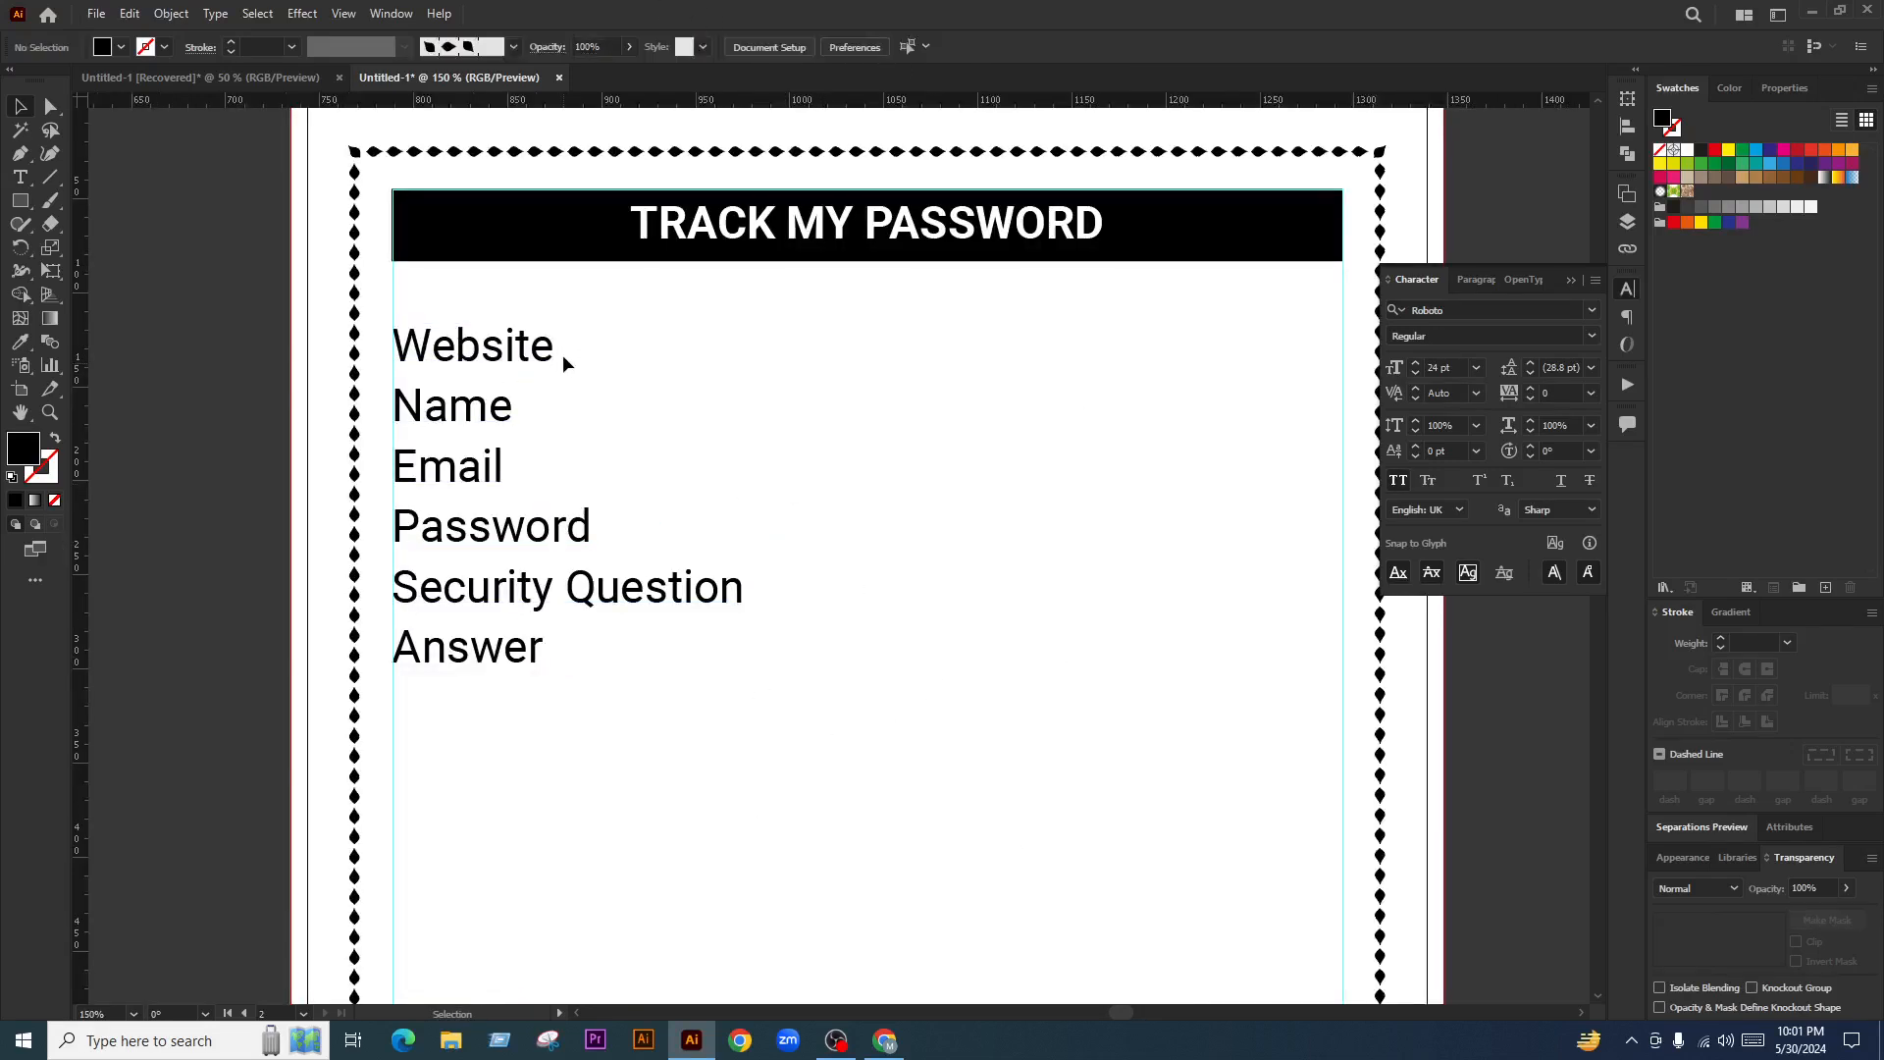
{"action": "left_click", "coordinate": [554, 342]}
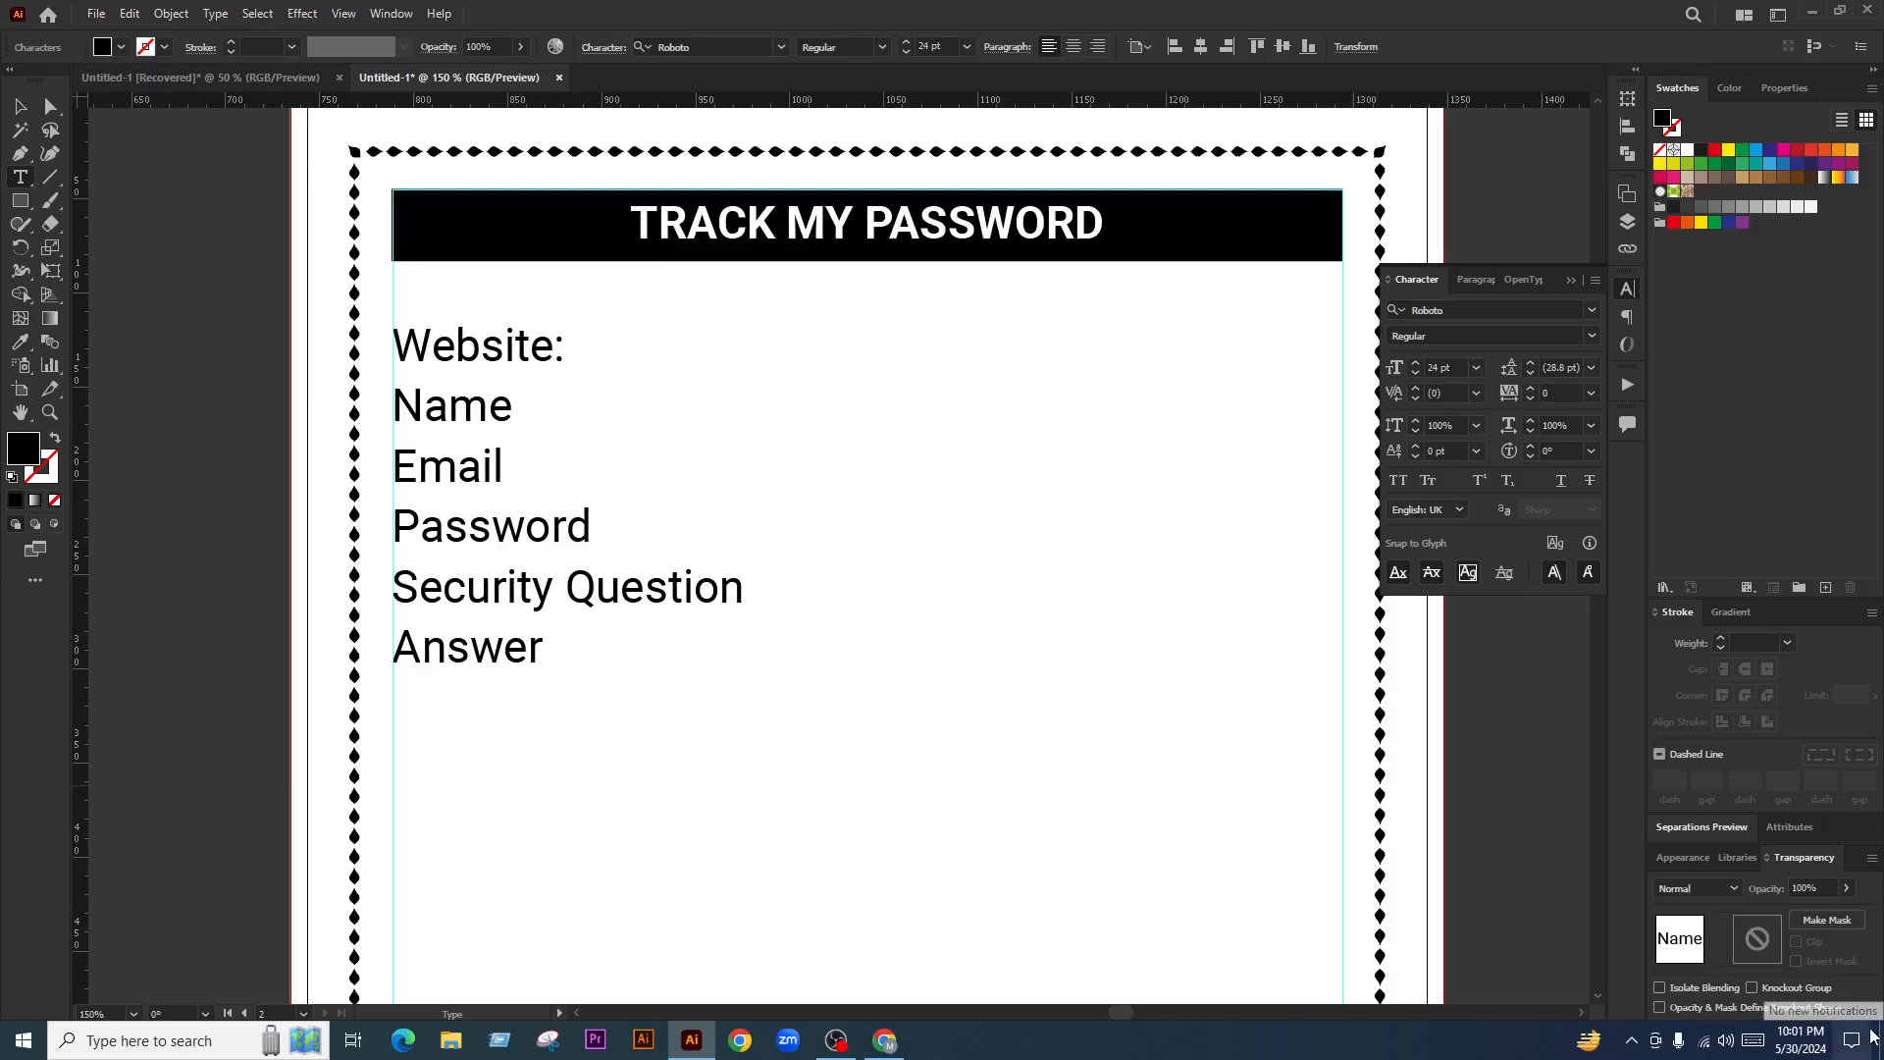
{"action": "type", "text": ":"}
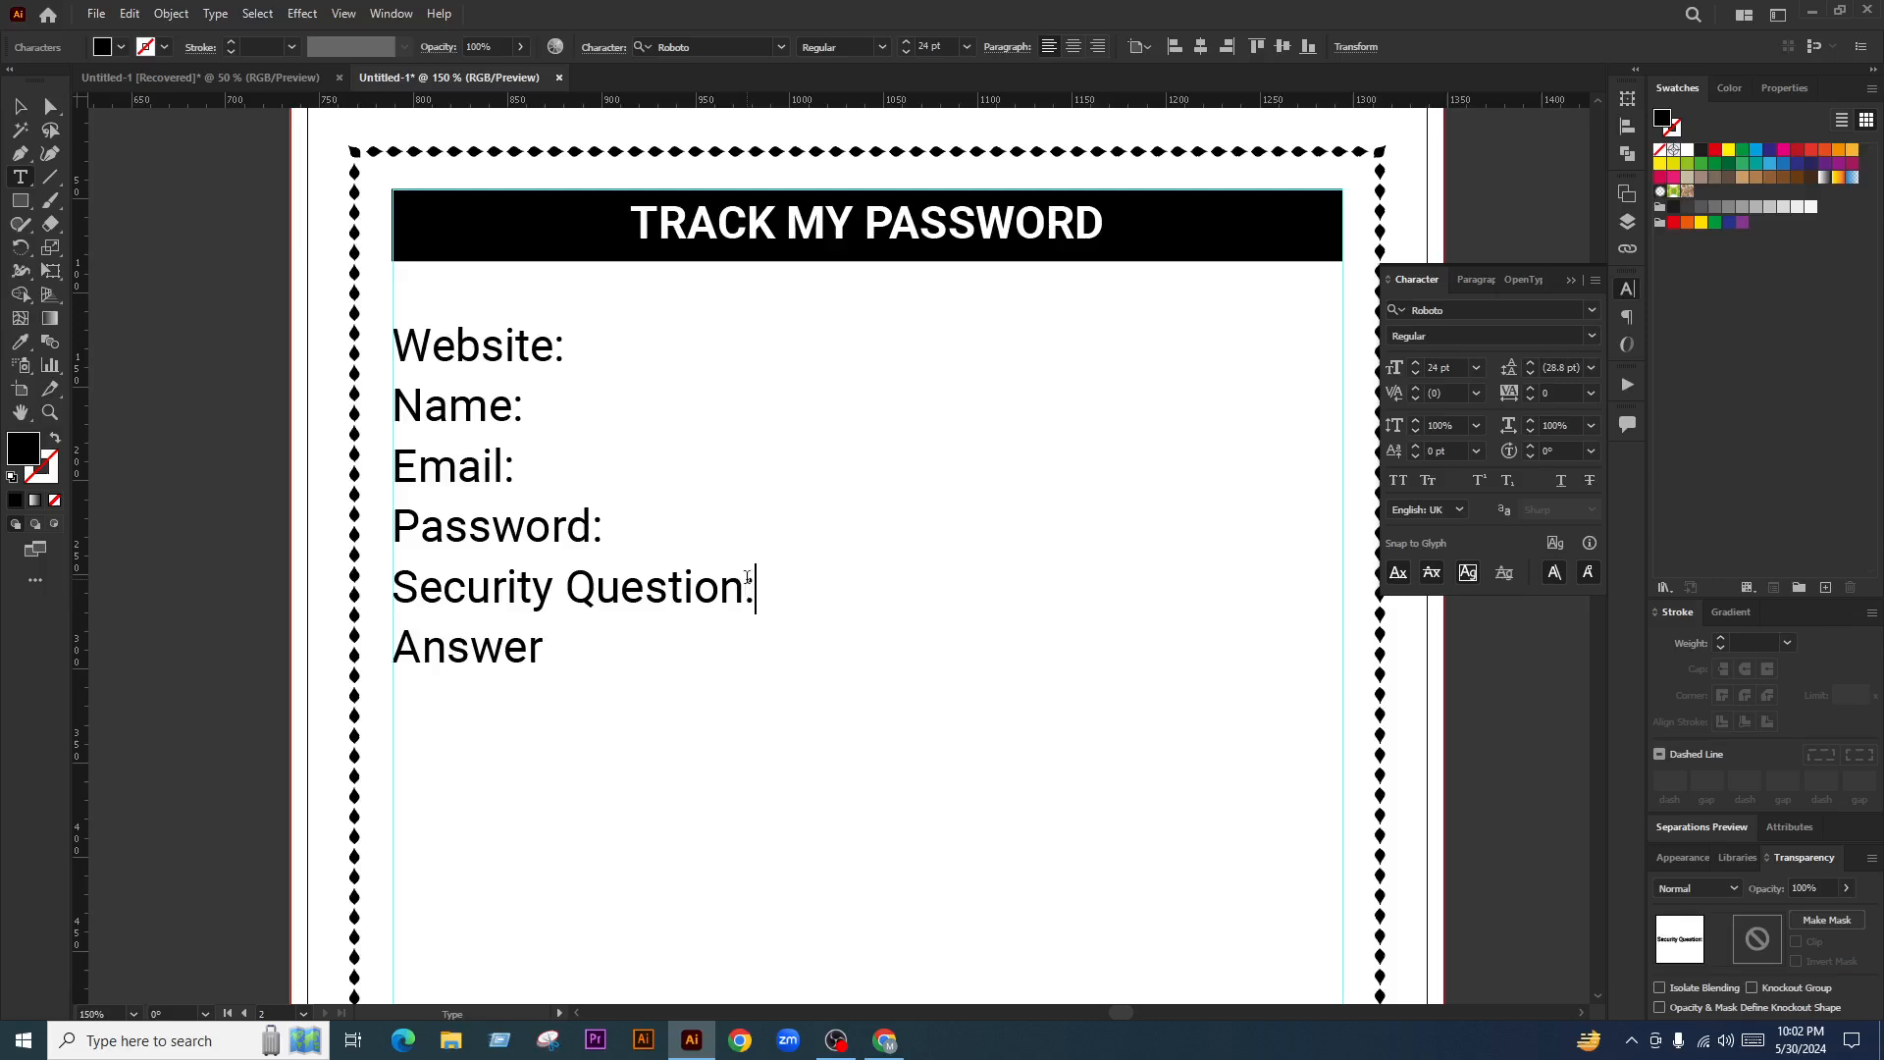
{"action": "left_click", "coordinate": [541, 647]}
{"action": "type", "text": ":"}
{"action": "left_click", "coordinate": [18, 108]}
{"action": "left_click", "coordinate": [572, 426]}
{"action": "left_click", "coordinate": [467, 412]}
Ungroup the six-line label group into separate text lines
{"action": "left_click", "coordinate": [624, 390]}
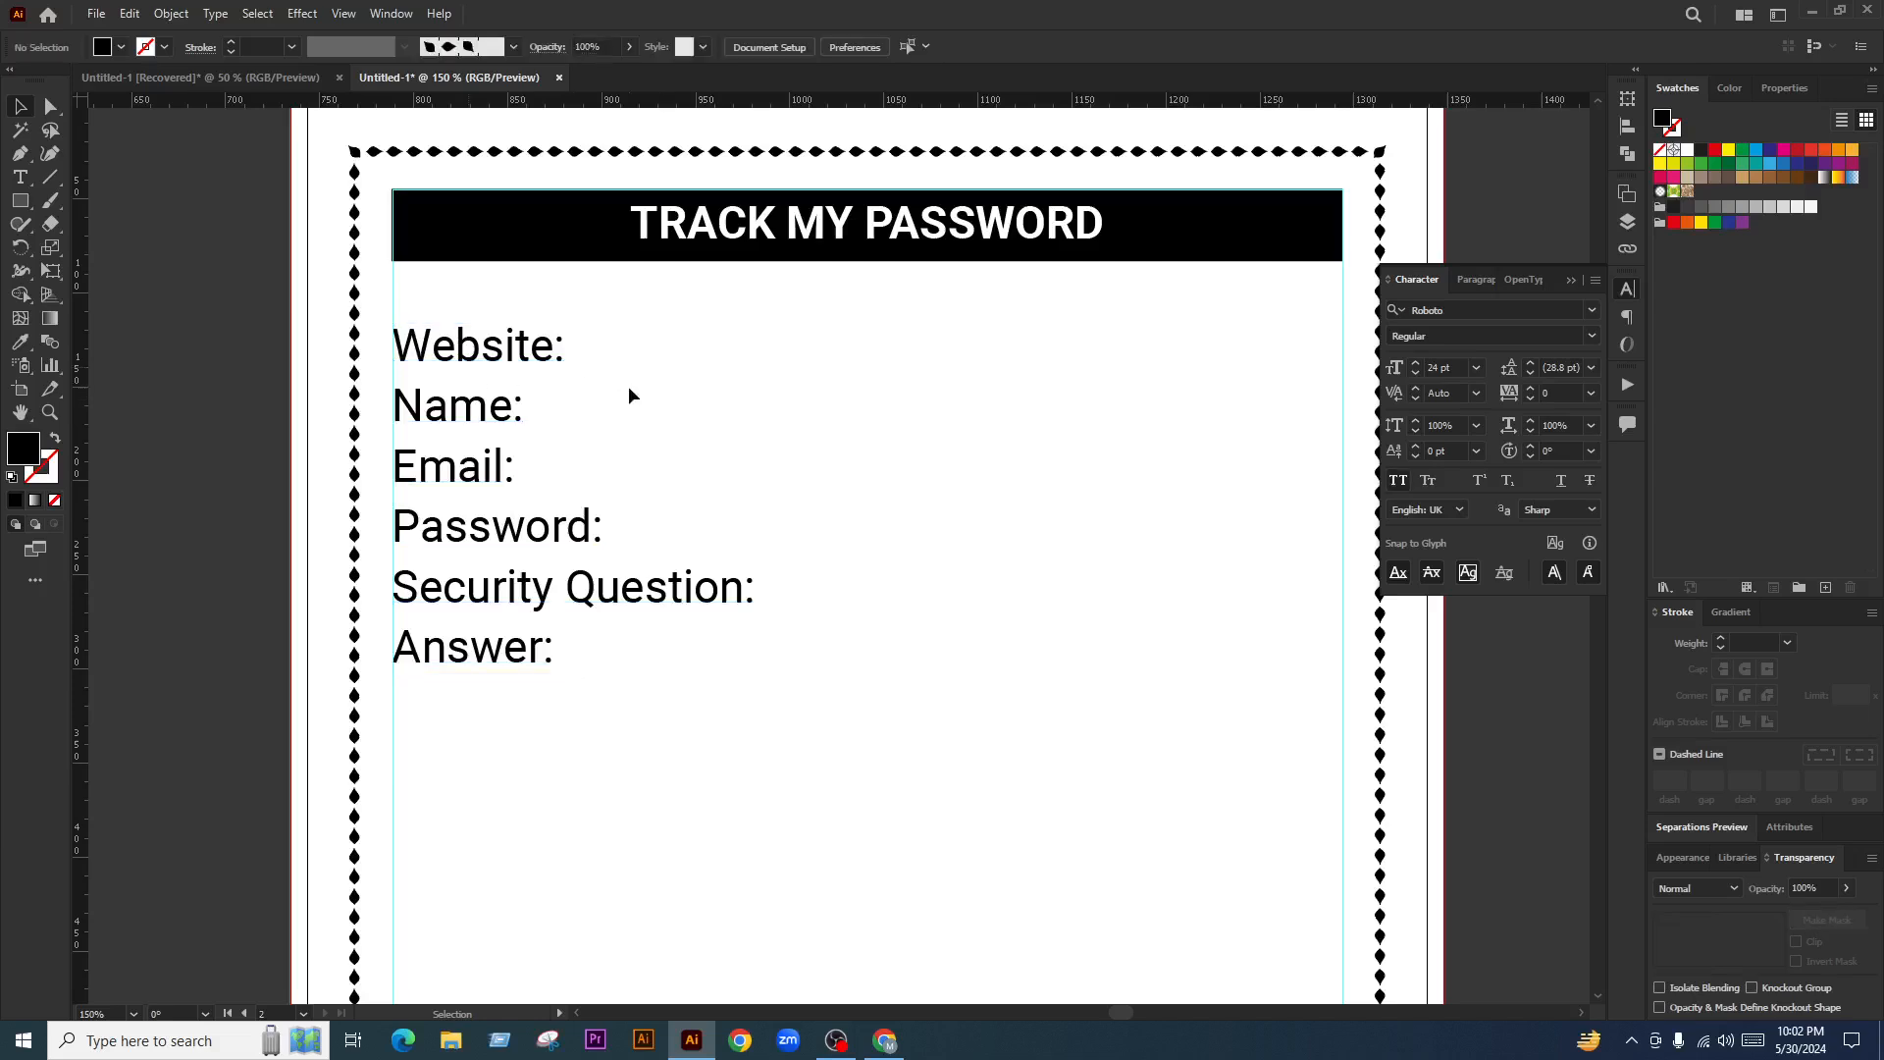
{"action": "left_click", "coordinate": [524, 346]}
{"action": "right_click", "coordinate": [526, 345]}
{"action": "left_click", "coordinate": [622, 537]}
{"action": "left_click", "coordinate": [710, 359]}
Select all six label lines and set their Align To reference
{"action": "left_click_drag", "start_coordinate": [699, 346], "coordinate": [443, 709]}
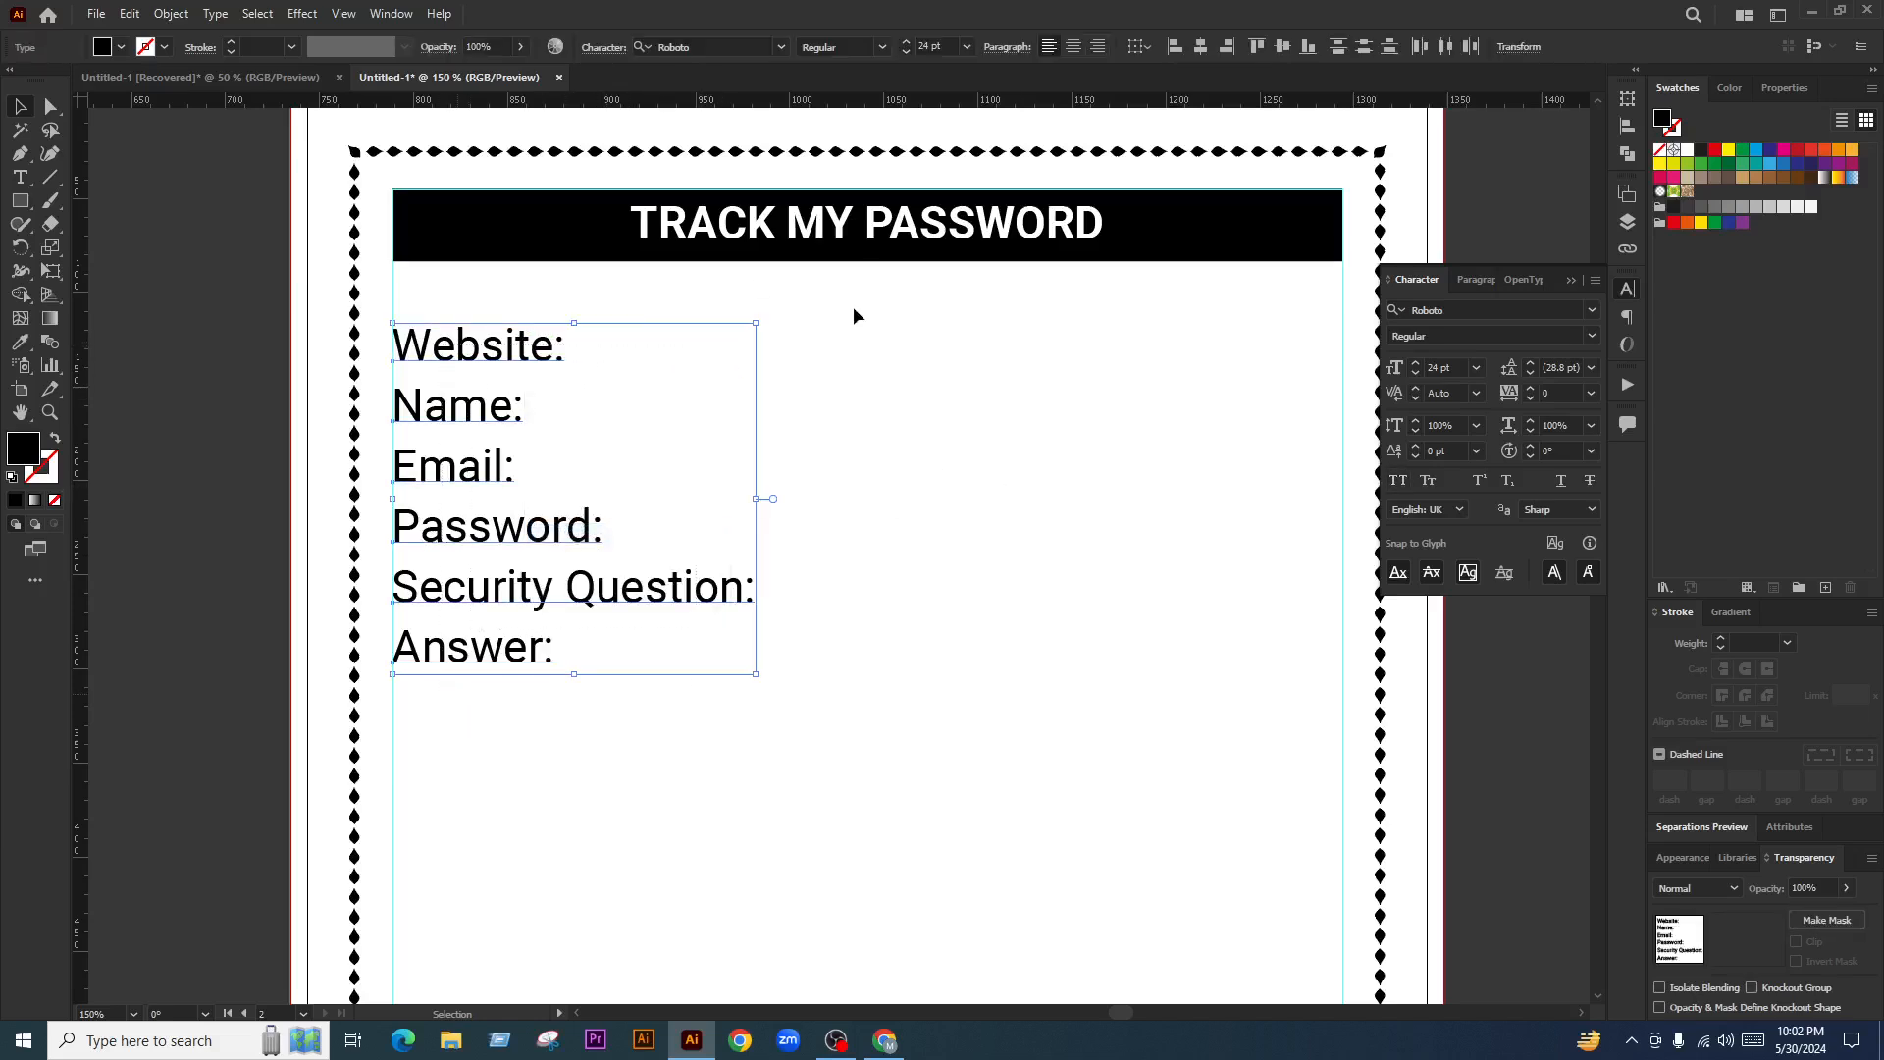
{"action": "left_click", "coordinate": [1138, 46]}
{"action": "left_click", "coordinate": [1163, 73]}
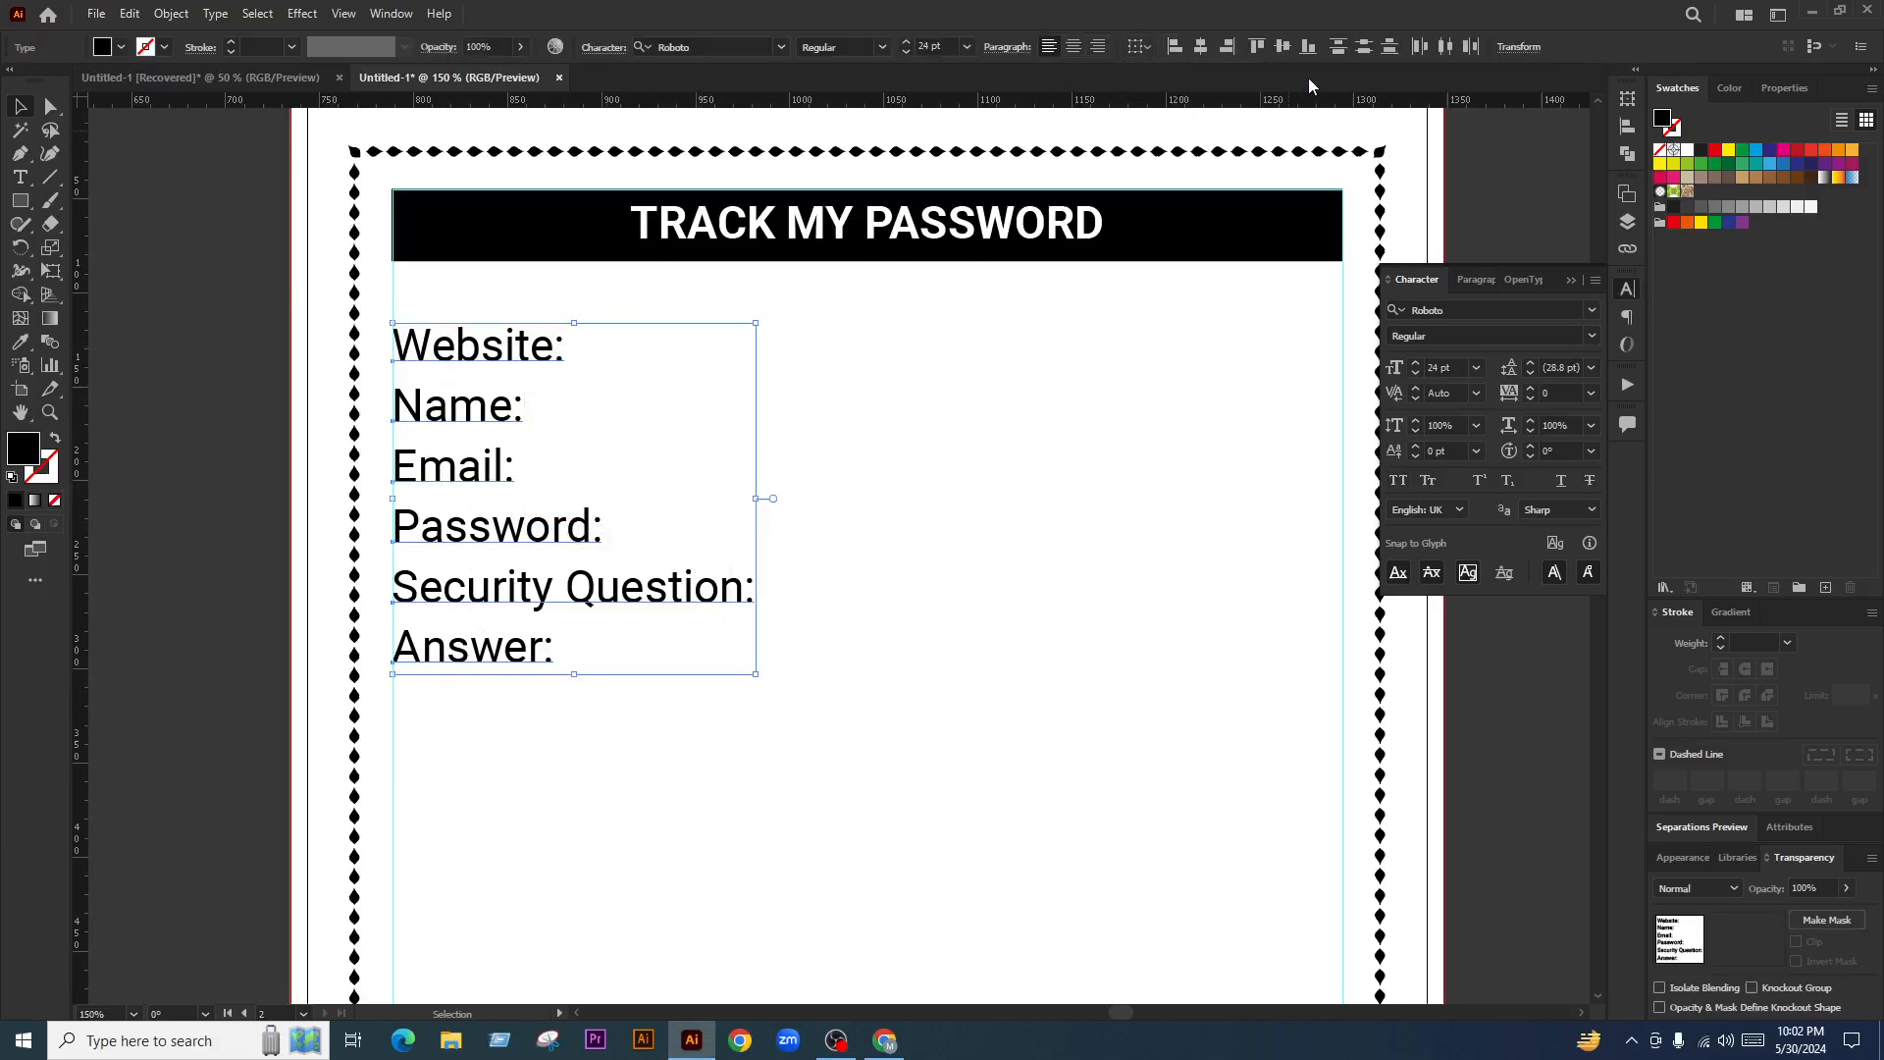
{"action": "left_click", "coordinate": [845, 736]}
{"action": "scroll", "coordinate": [479, 566], "scroll_direction": "down", "scroll_amount": 3}
{"action": "scroll", "coordinate": [580, 517], "scroll_direction": "up", "scroll_amount": 5}
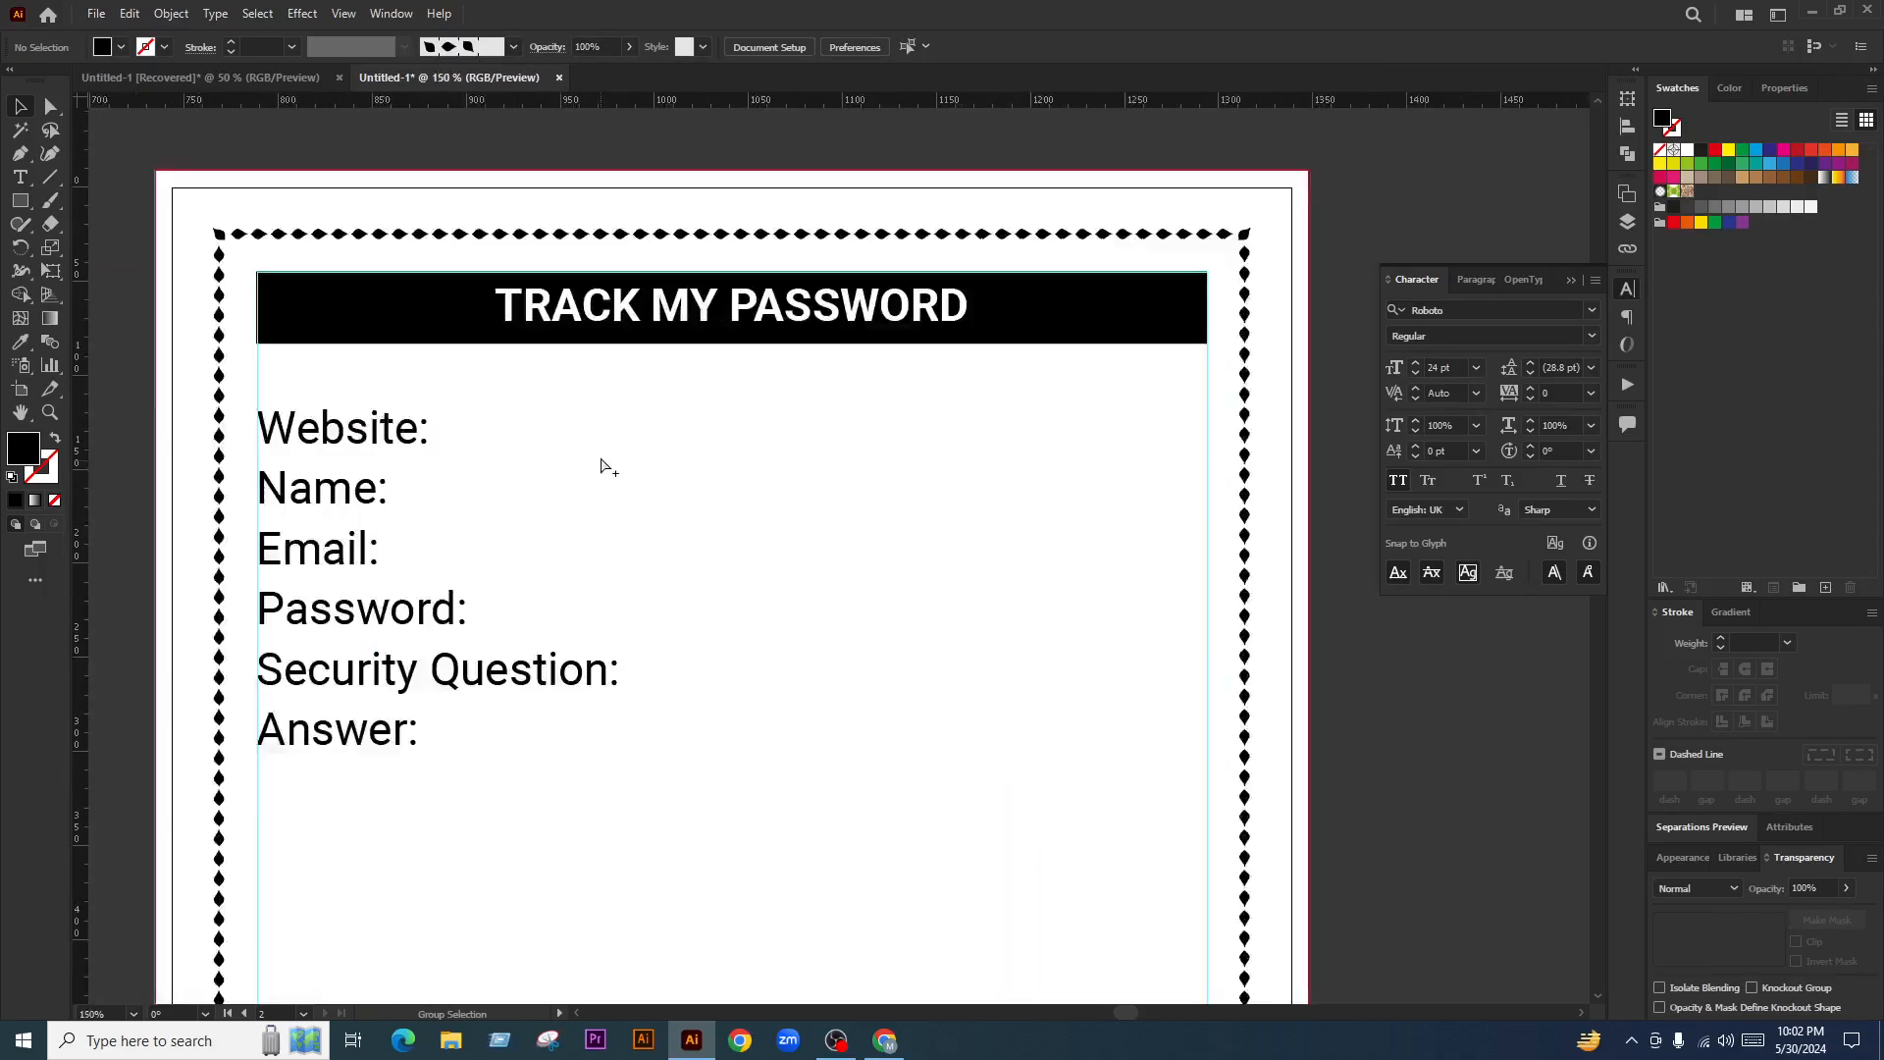
Draw a black horizontal line running after the Website: label
{"action": "left_click", "coordinate": [50, 177]}
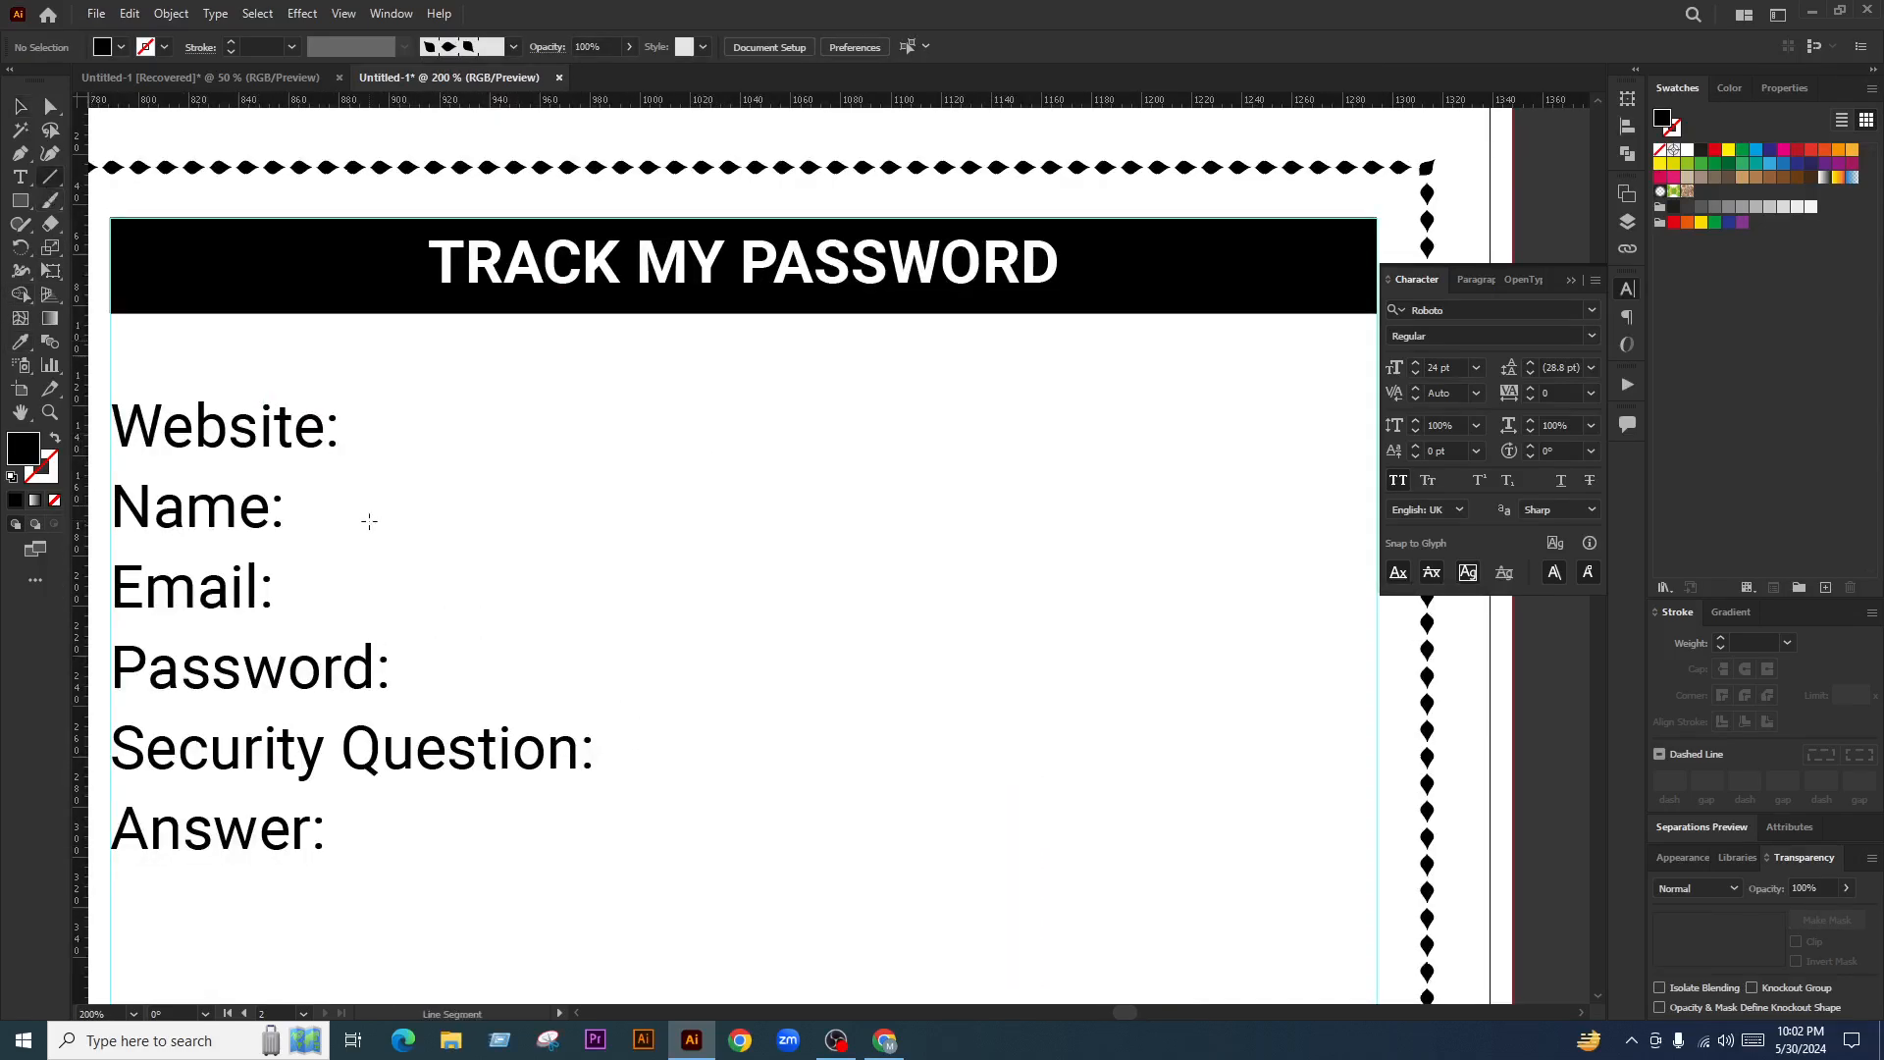
{"action": "left_click_drag", "start_coordinate": [348, 446], "coordinate": [1343, 446]}
{"action": "left_click", "coordinate": [15, 499]}
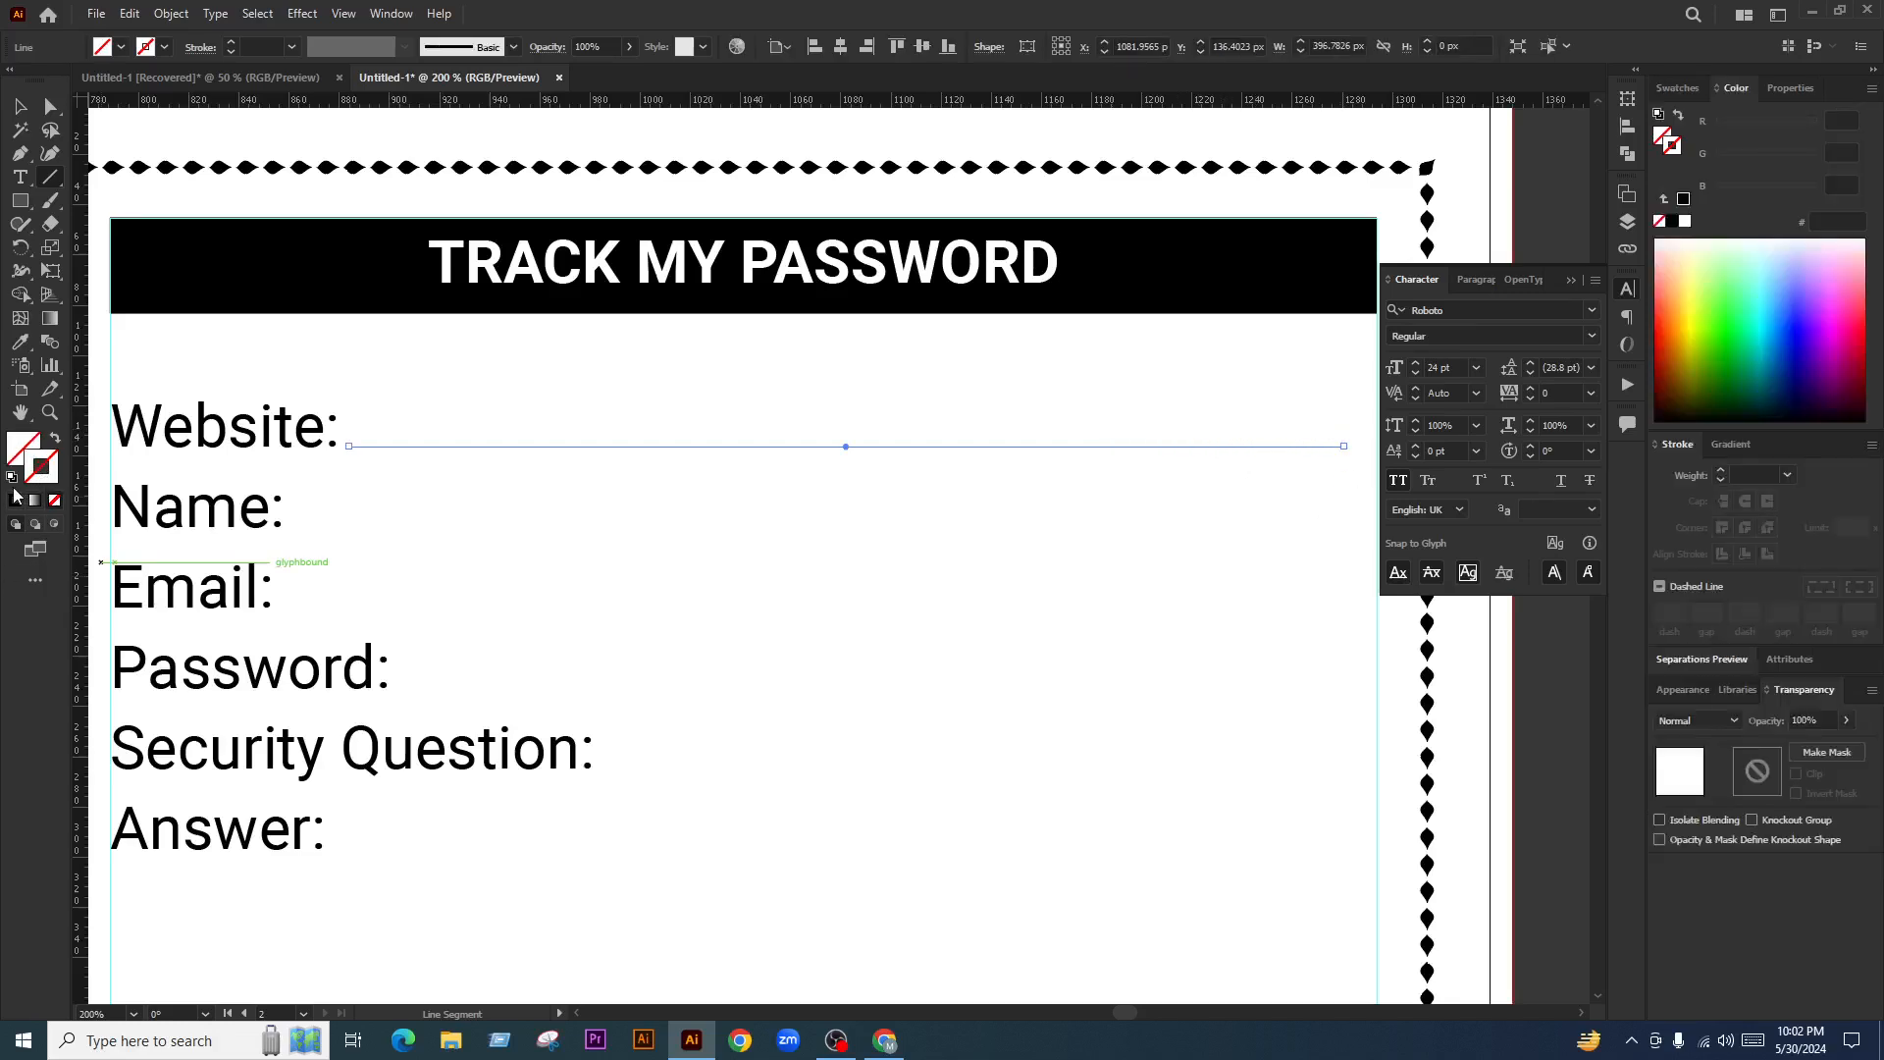
{"action": "left_click", "coordinate": [15, 500]}
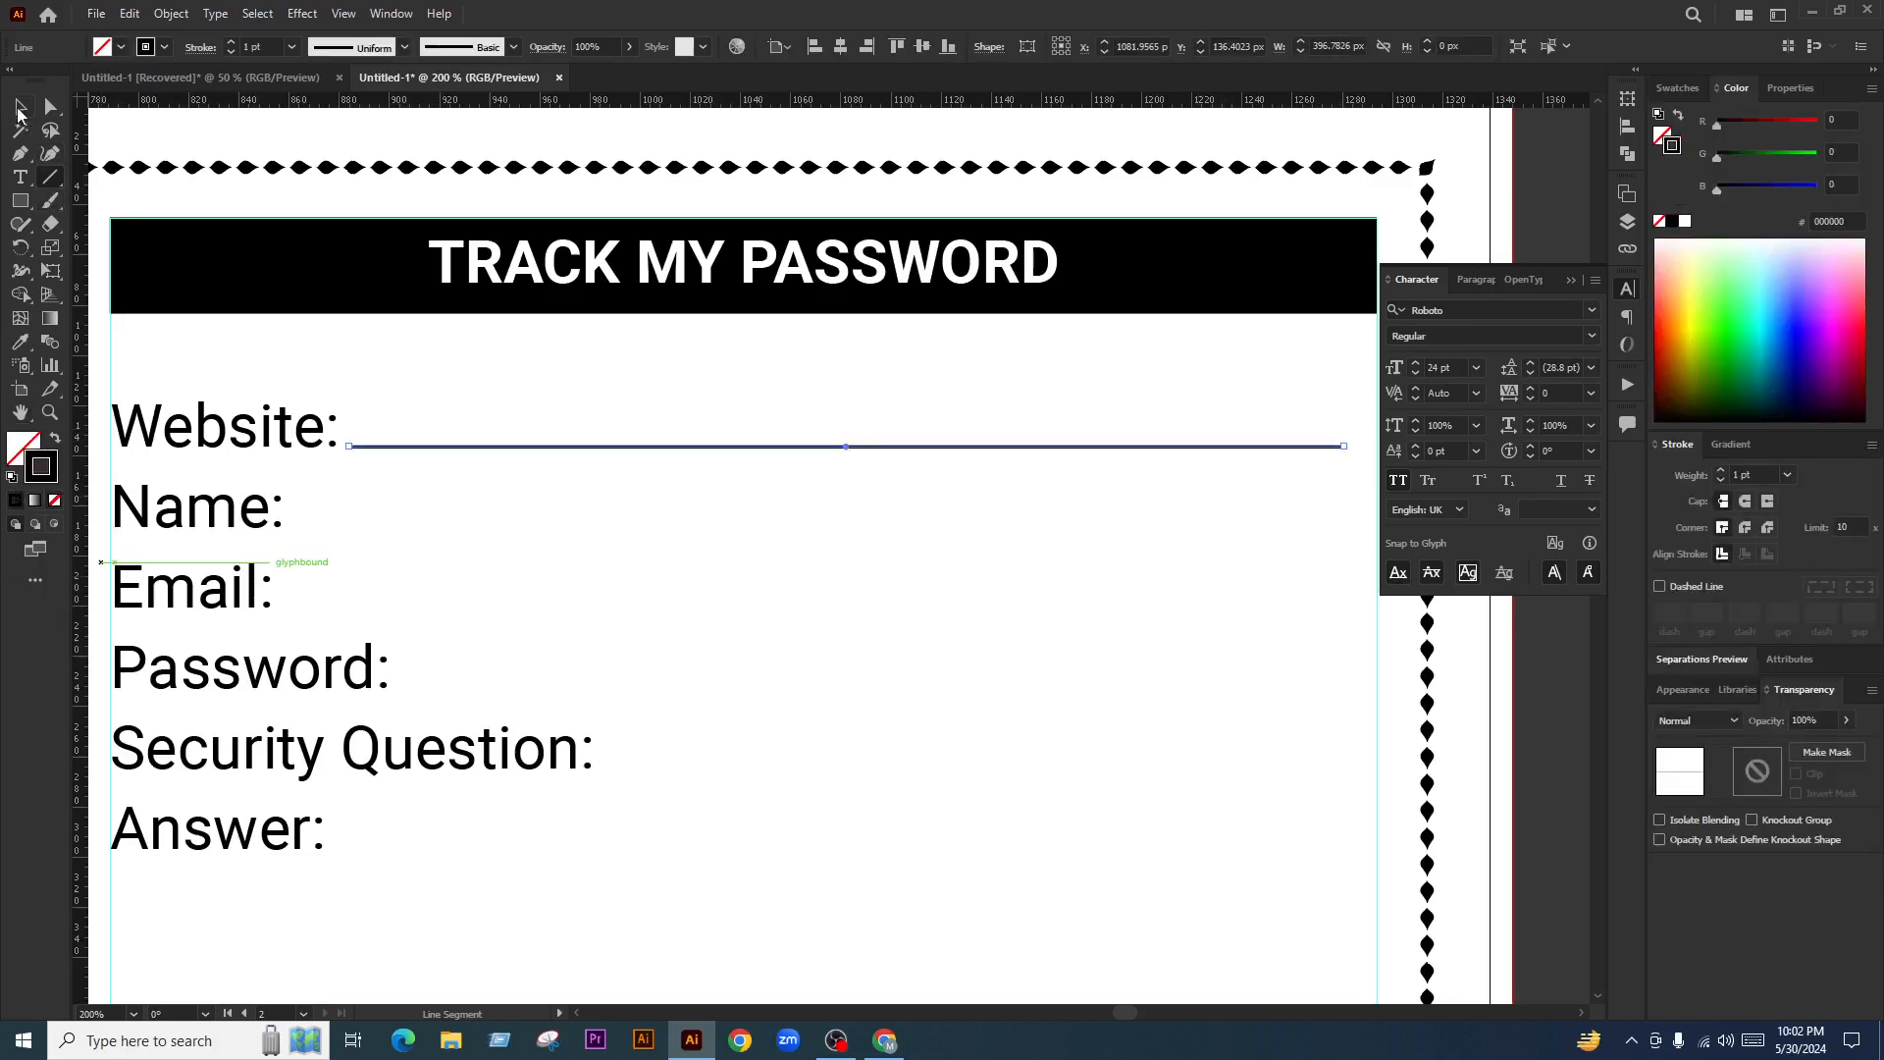
{"action": "left_click", "coordinate": [20, 106]}
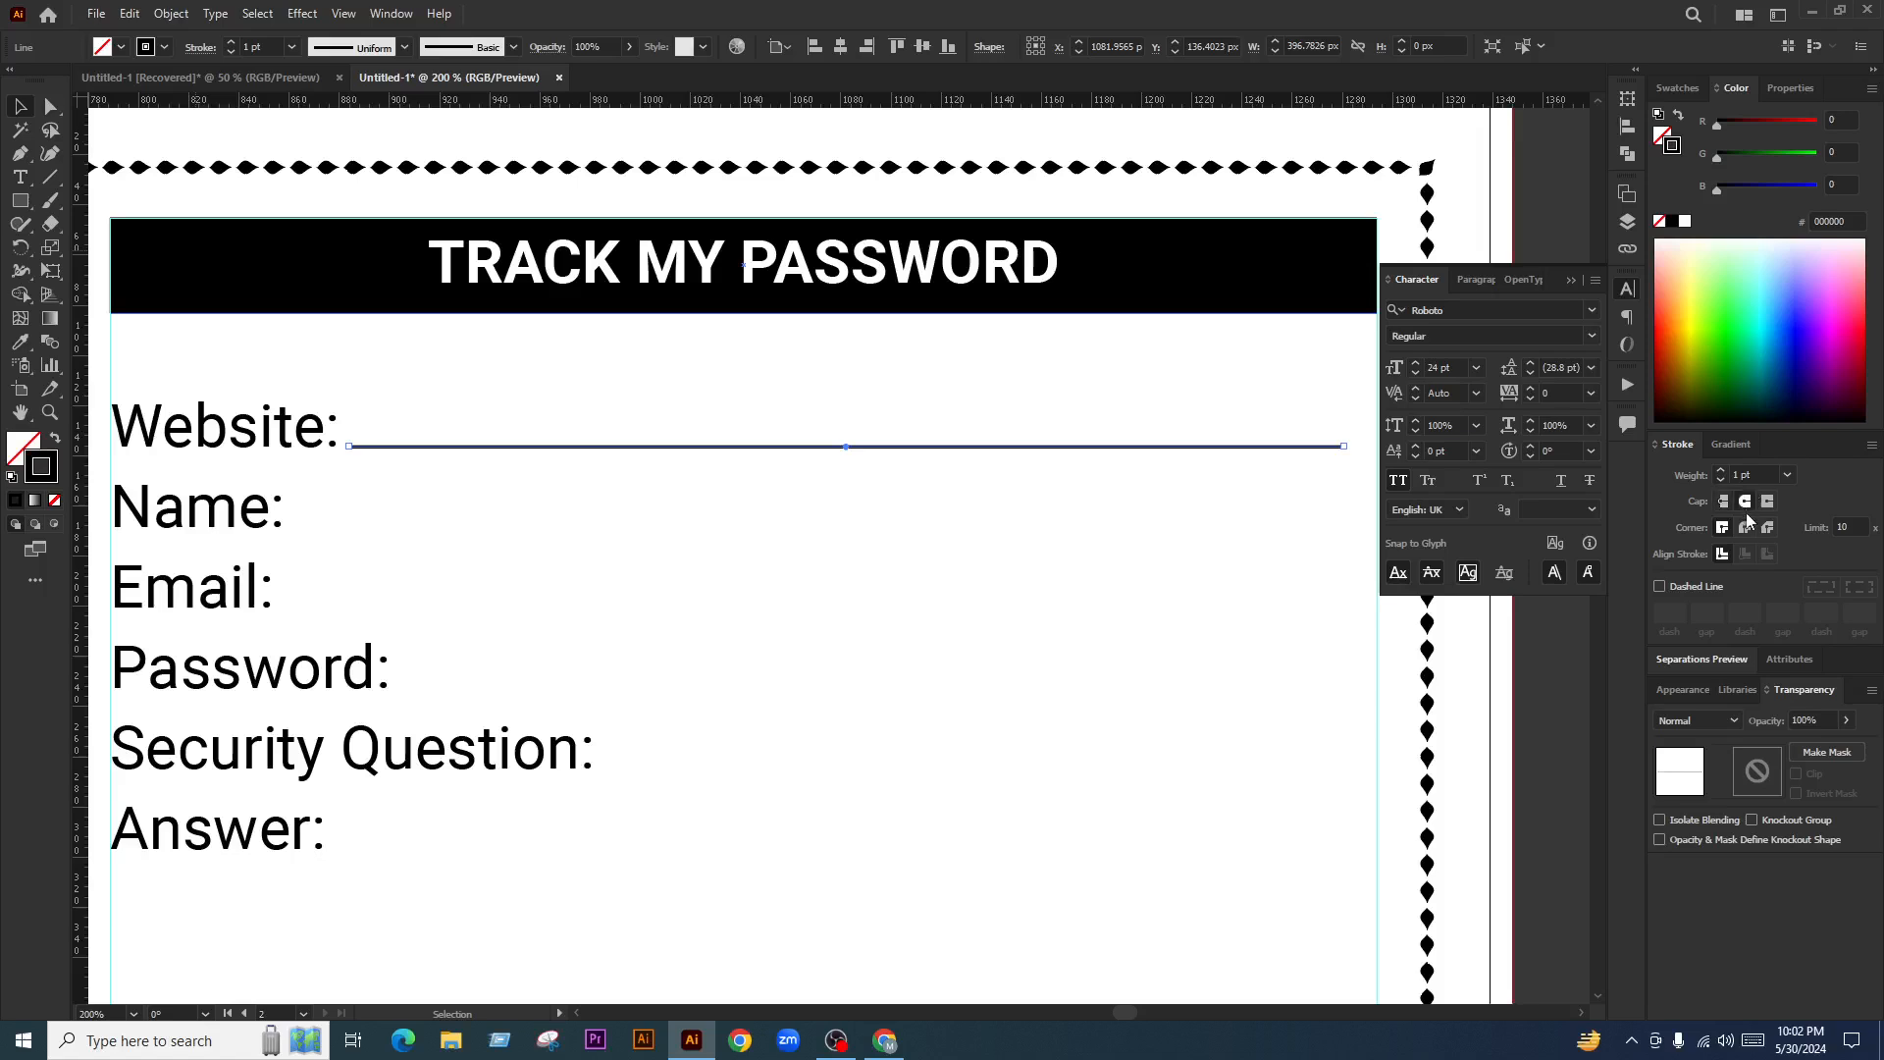
Give the underline round joins and a dashed stroke with 0 dash and 10 gap
{"action": "left_click", "coordinate": [1744, 528]}
{"action": "left_click", "coordinate": [1697, 587]}
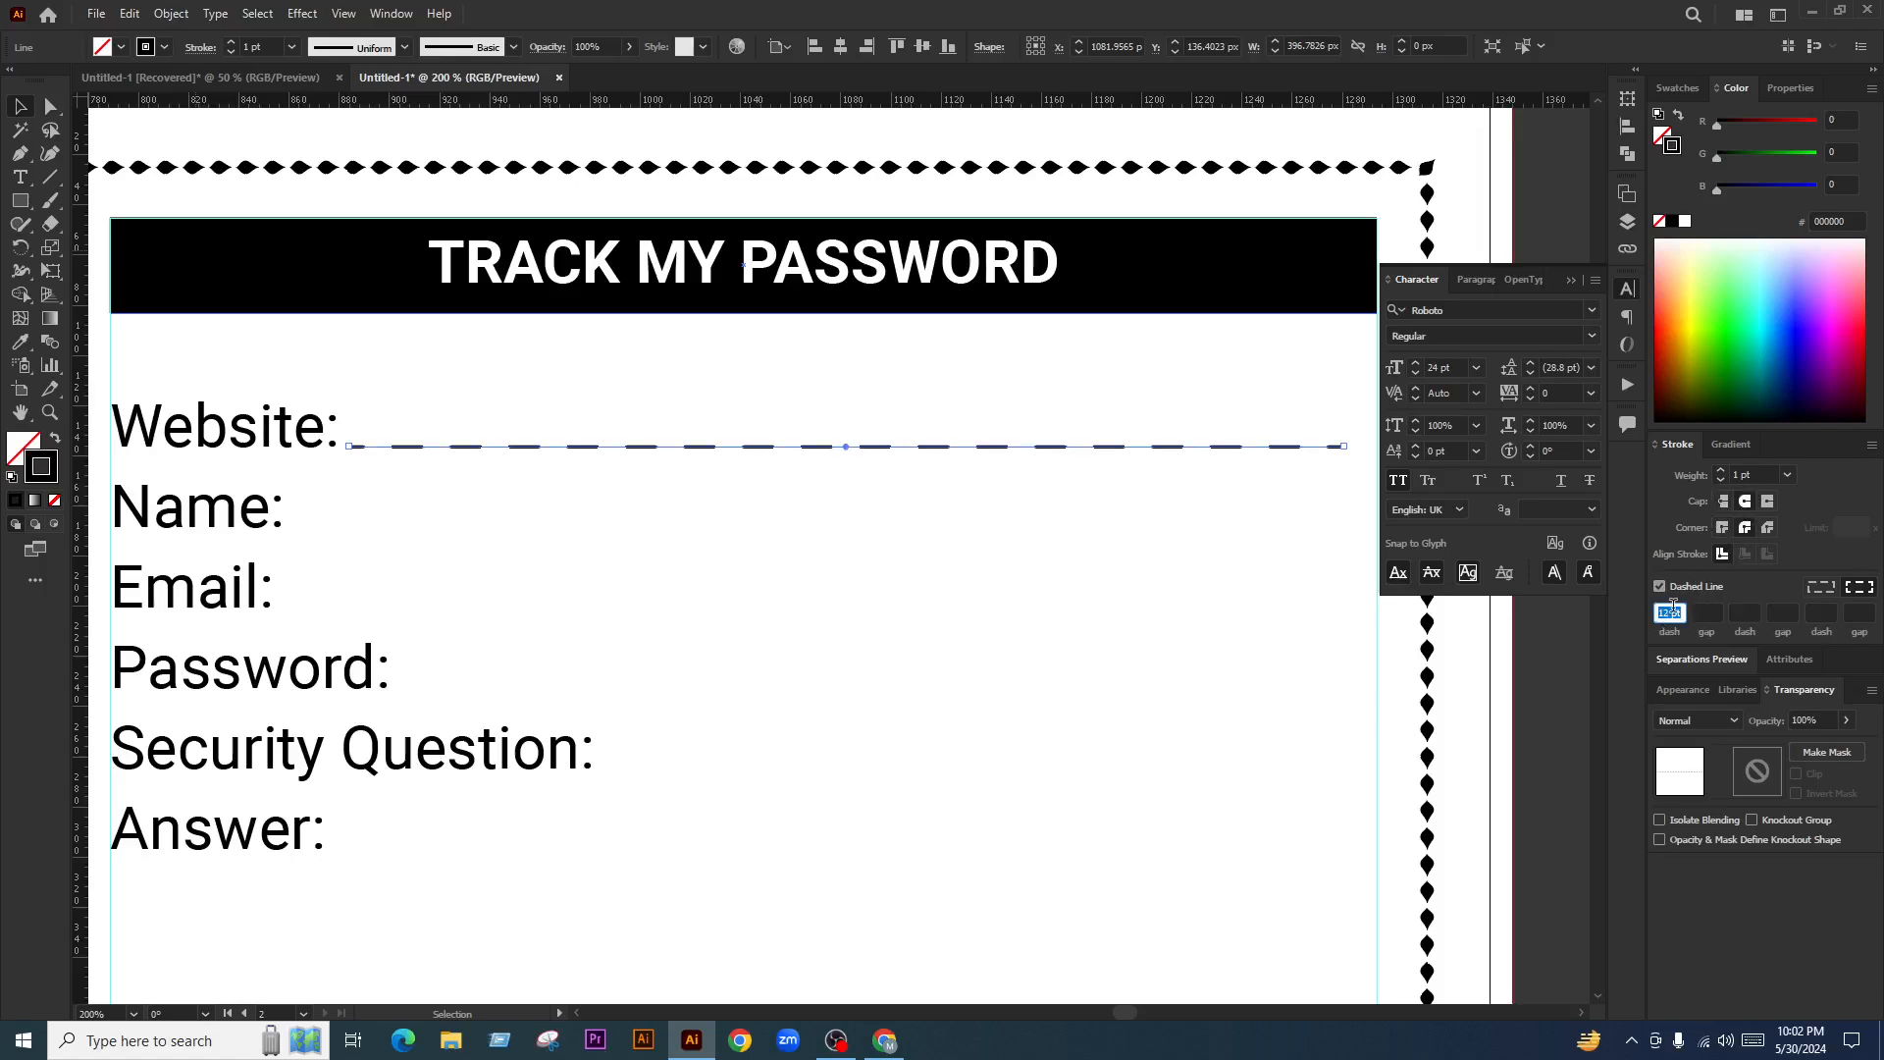
{"action": "type", "text": "0"}
{"action": "left_click", "coordinate": [1697, 612]}
{"action": "type", "text": "10"}
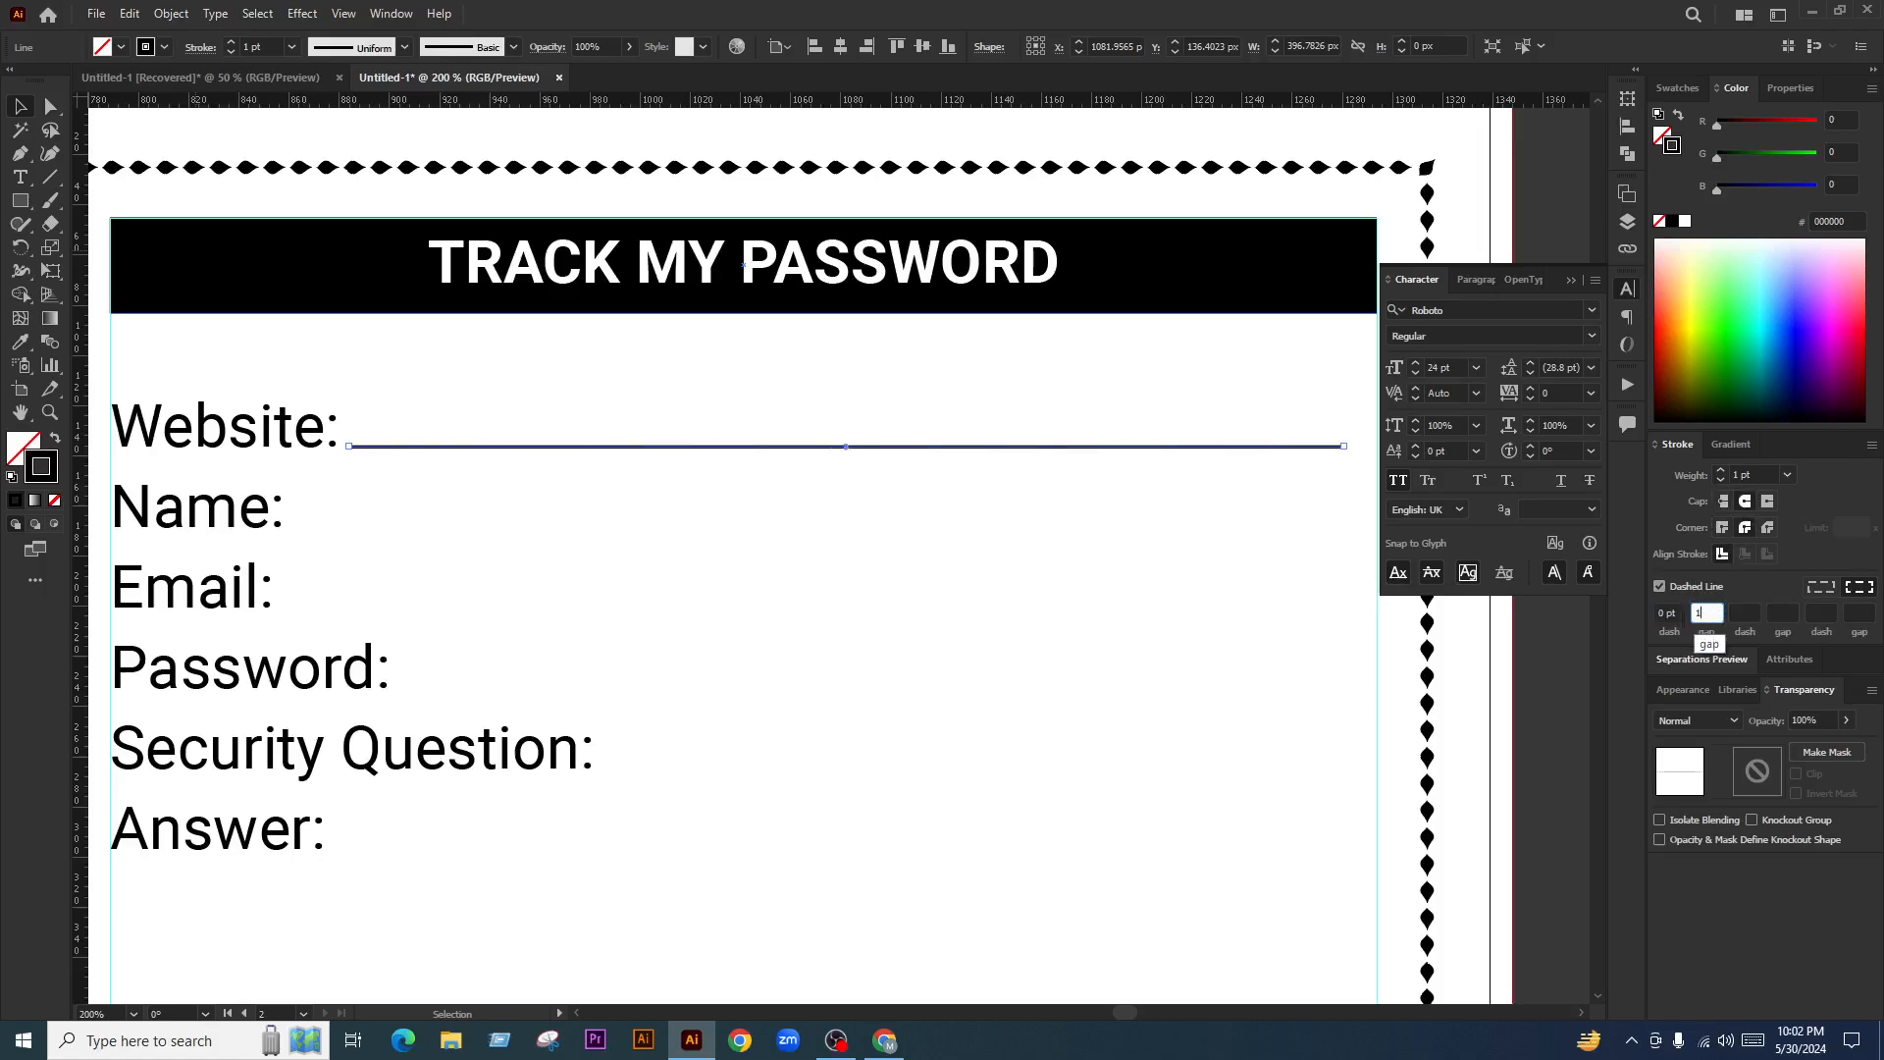
{"action": "key", "text": "Return"}
{"action": "left_click", "coordinate": [962, 744]}
Refine the dotted underline to 2 pt weight, 1 pt dashes and 7 pt gaps
{"action": "left_click", "coordinate": [980, 443]}
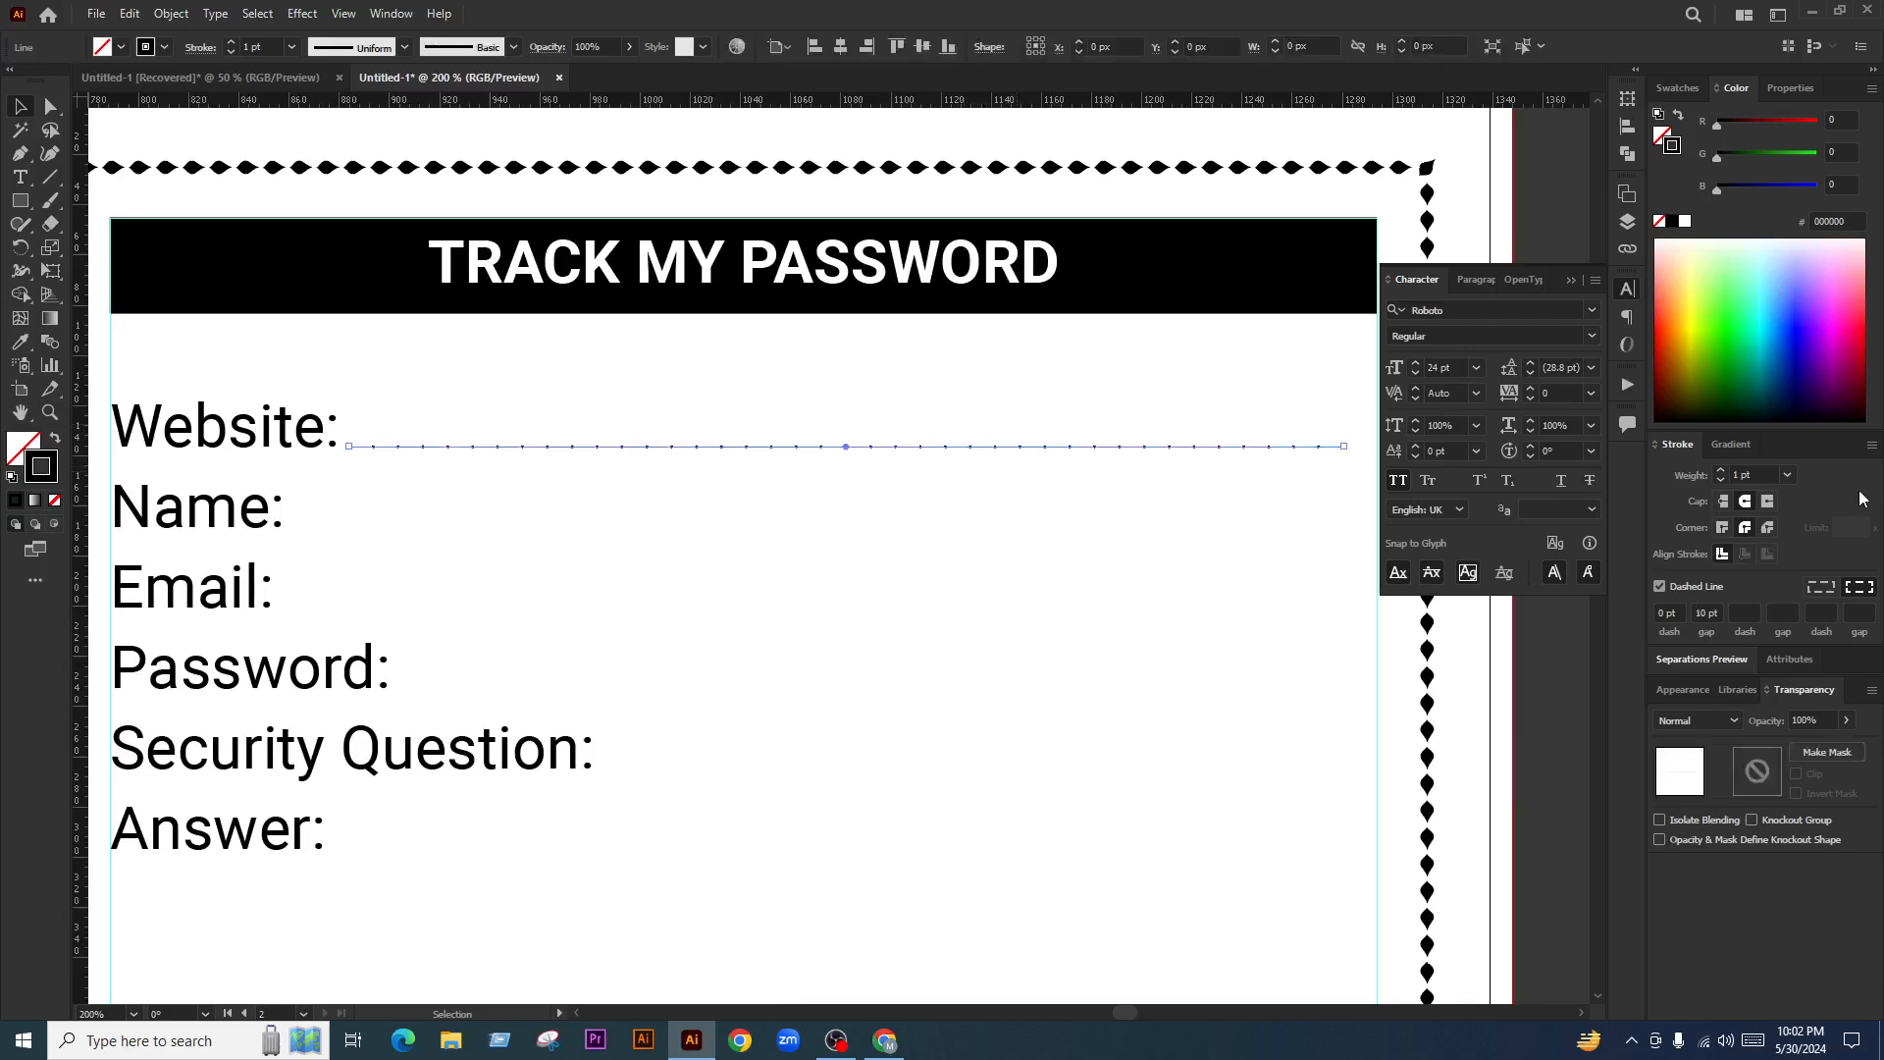
{"action": "left_click", "coordinate": [1764, 474]}
{"action": "scroll", "coordinate": [1761, 473], "scroll_direction": "up", "scroll_amount": 3}
{"action": "scroll", "coordinate": [1761, 473], "scroll_direction": "down", "scroll_amount": 1}
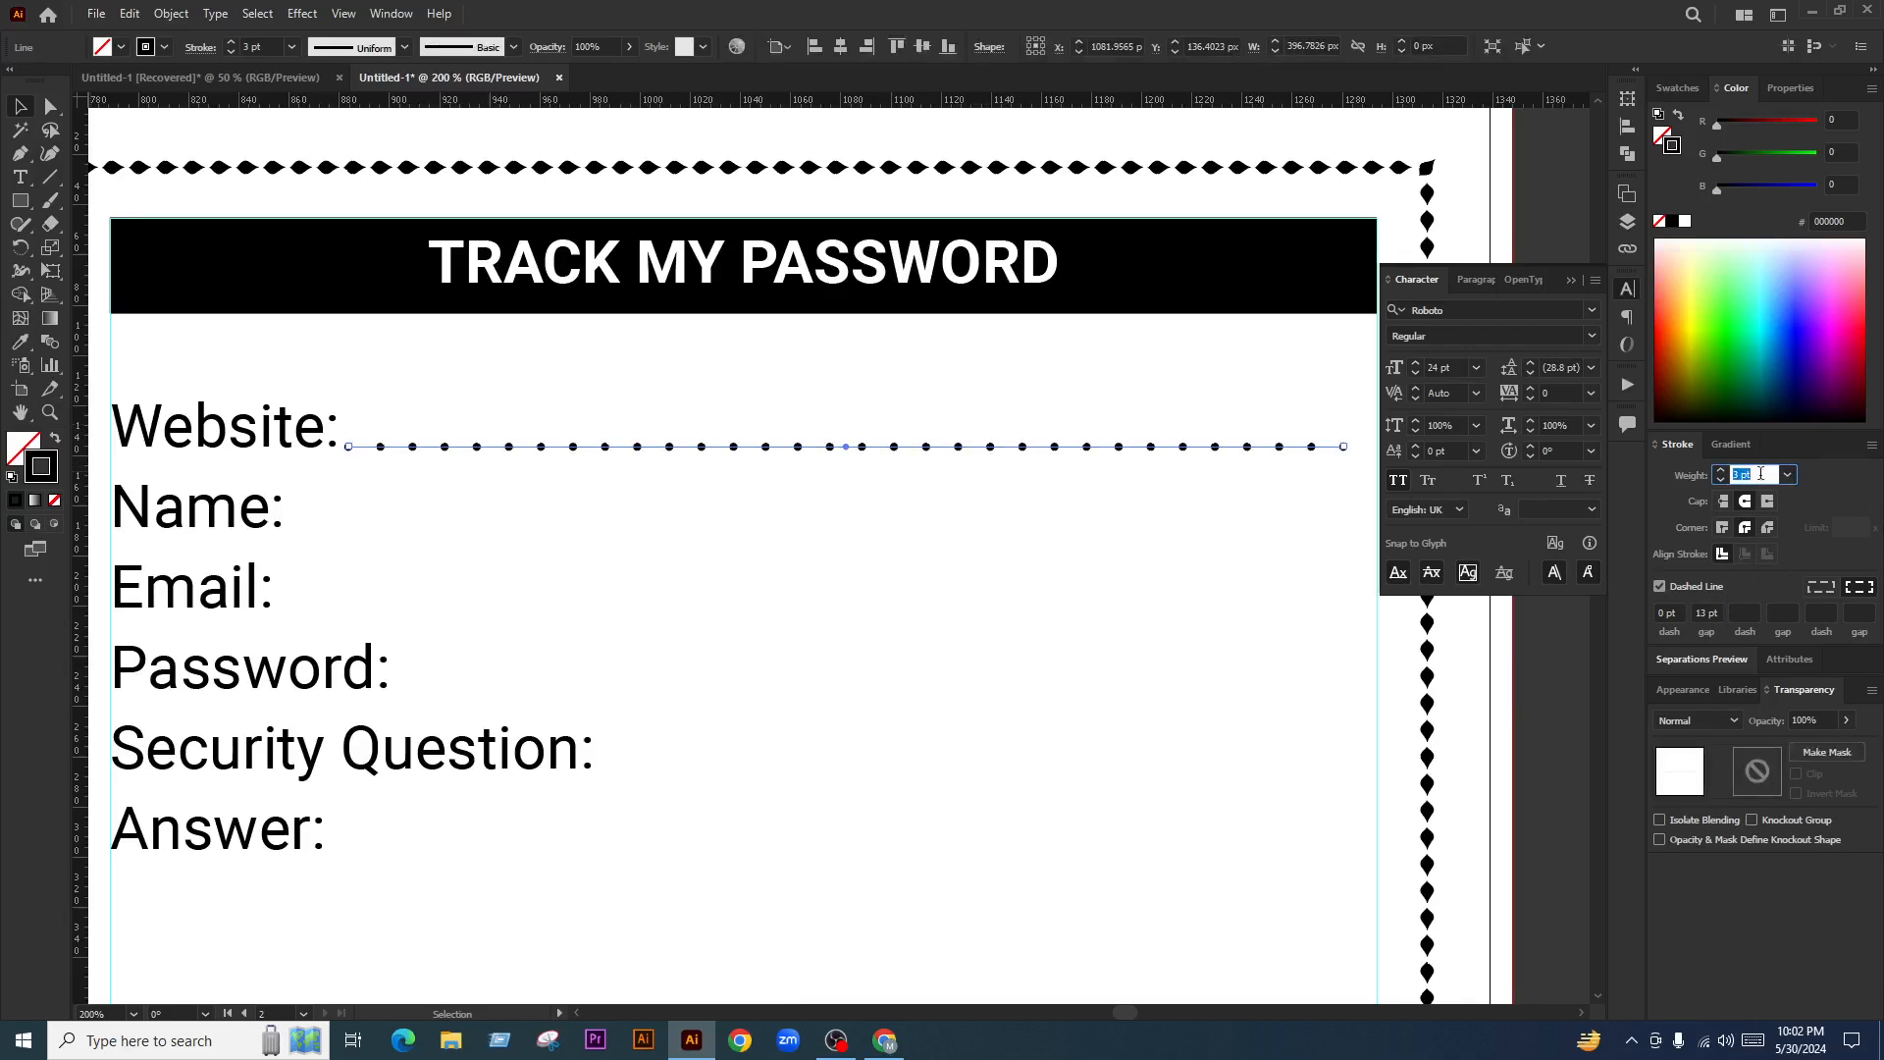
{"action": "left_click", "coordinate": [1670, 613]}
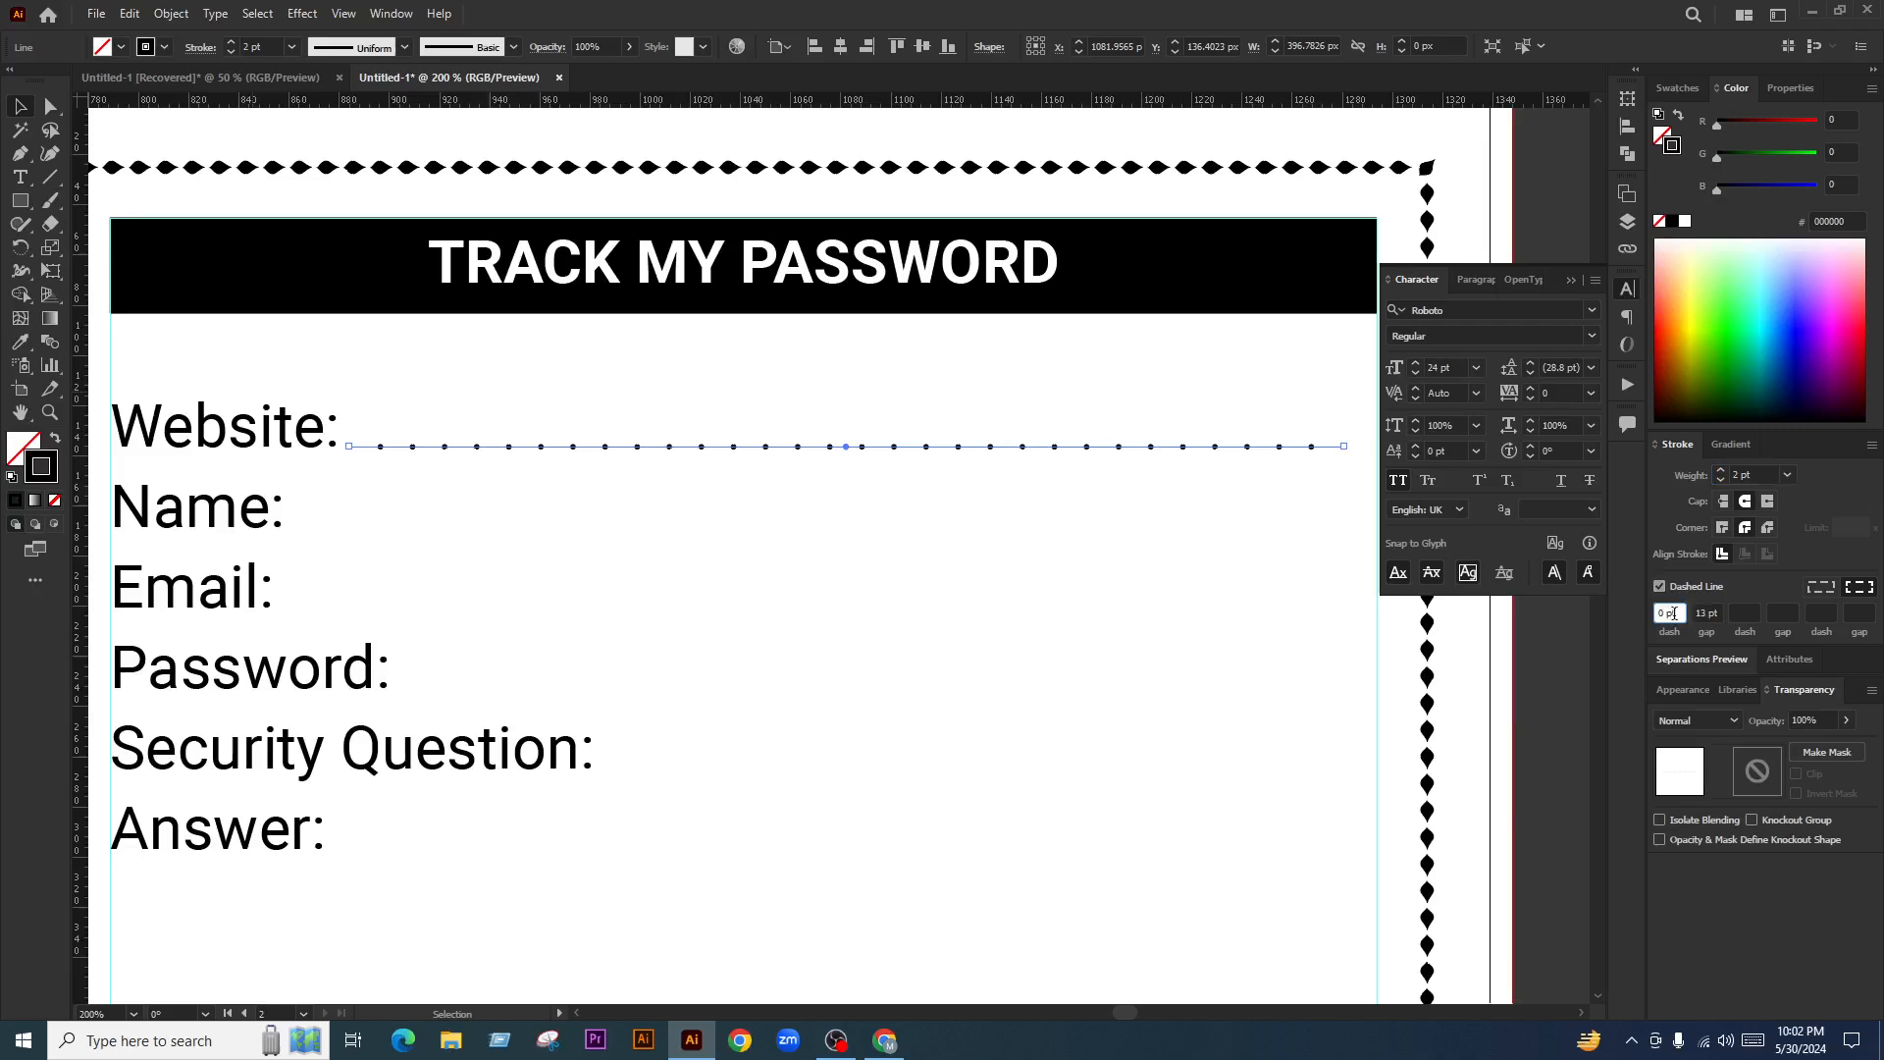
{"action": "scroll", "coordinate": [1674, 613], "scroll_direction": "up", "scroll_amount": 4}
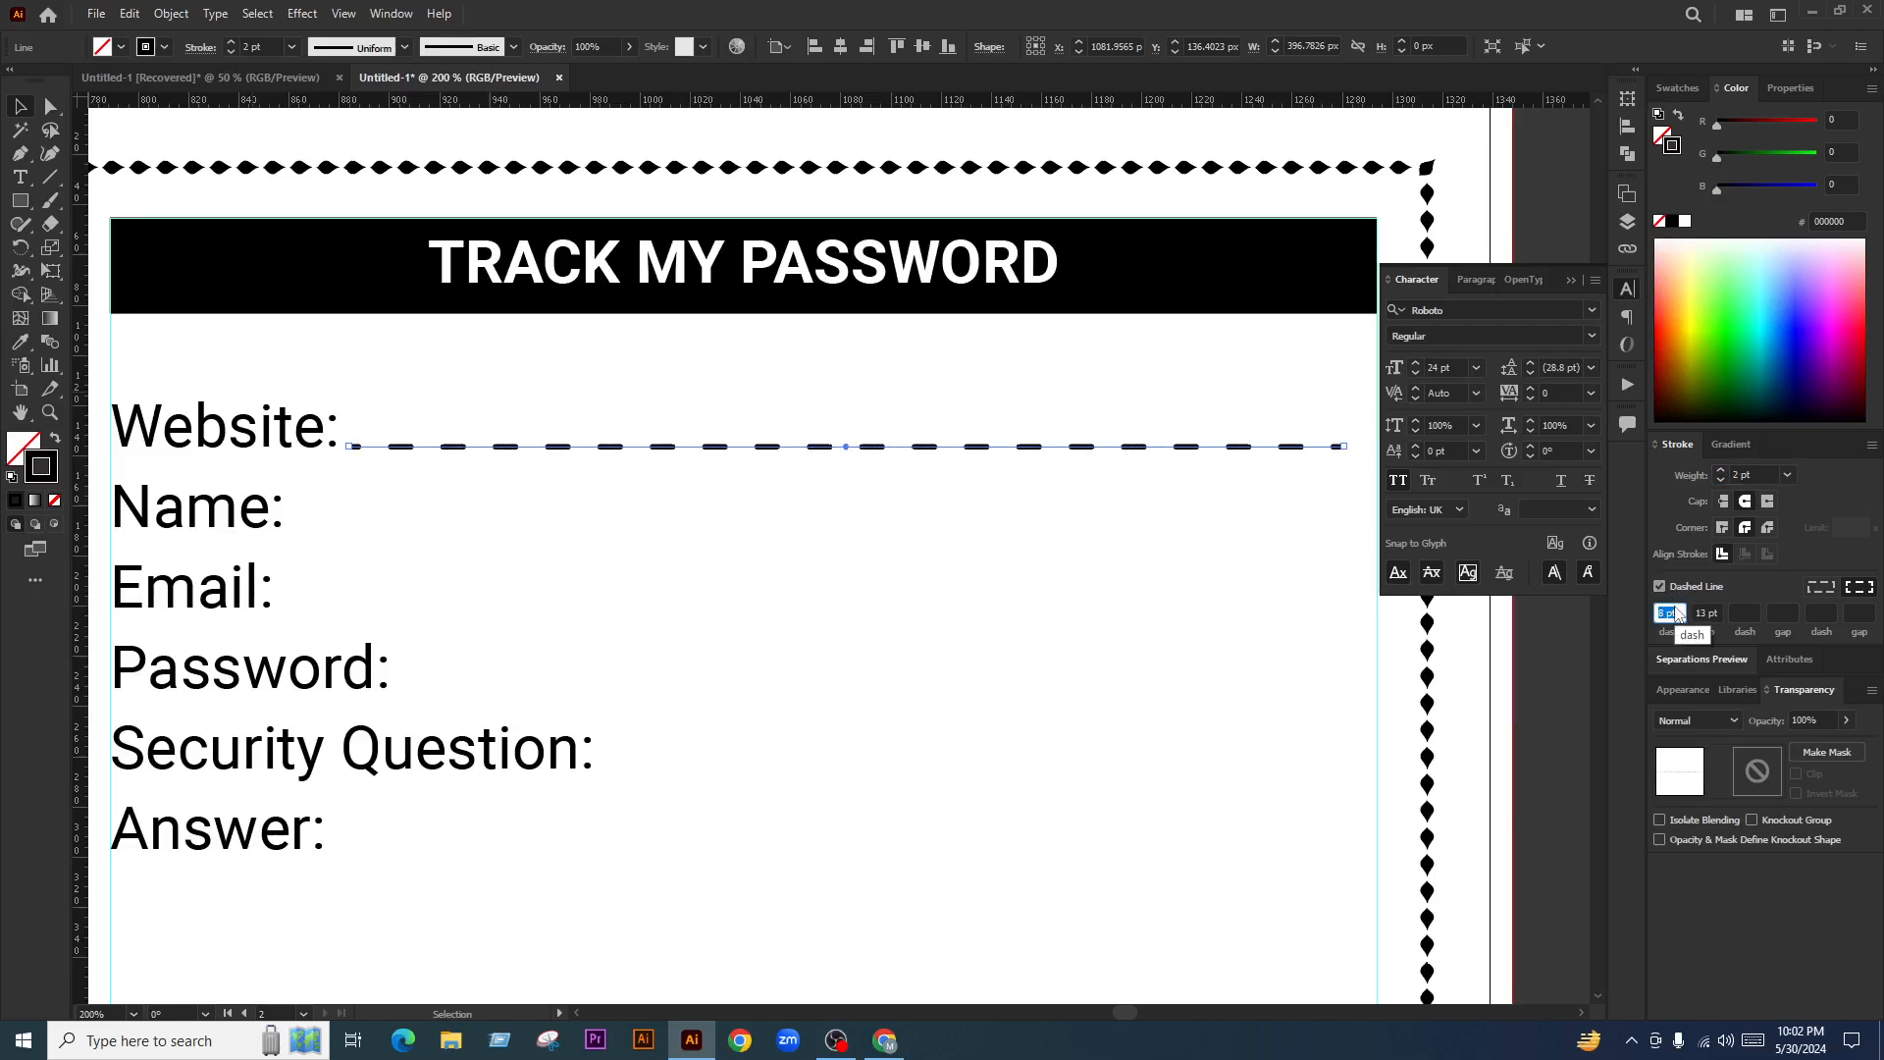
{"action": "key", "text": "Down"}
{"action": "key", "text": "Down"}
{"action": "key", "text": "Down"}
{"action": "key", "text": "Down"}
{"action": "key", "text": "Down"}
{"action": "key", "text": "Down"}
{"action": "key", "text": "Down"}
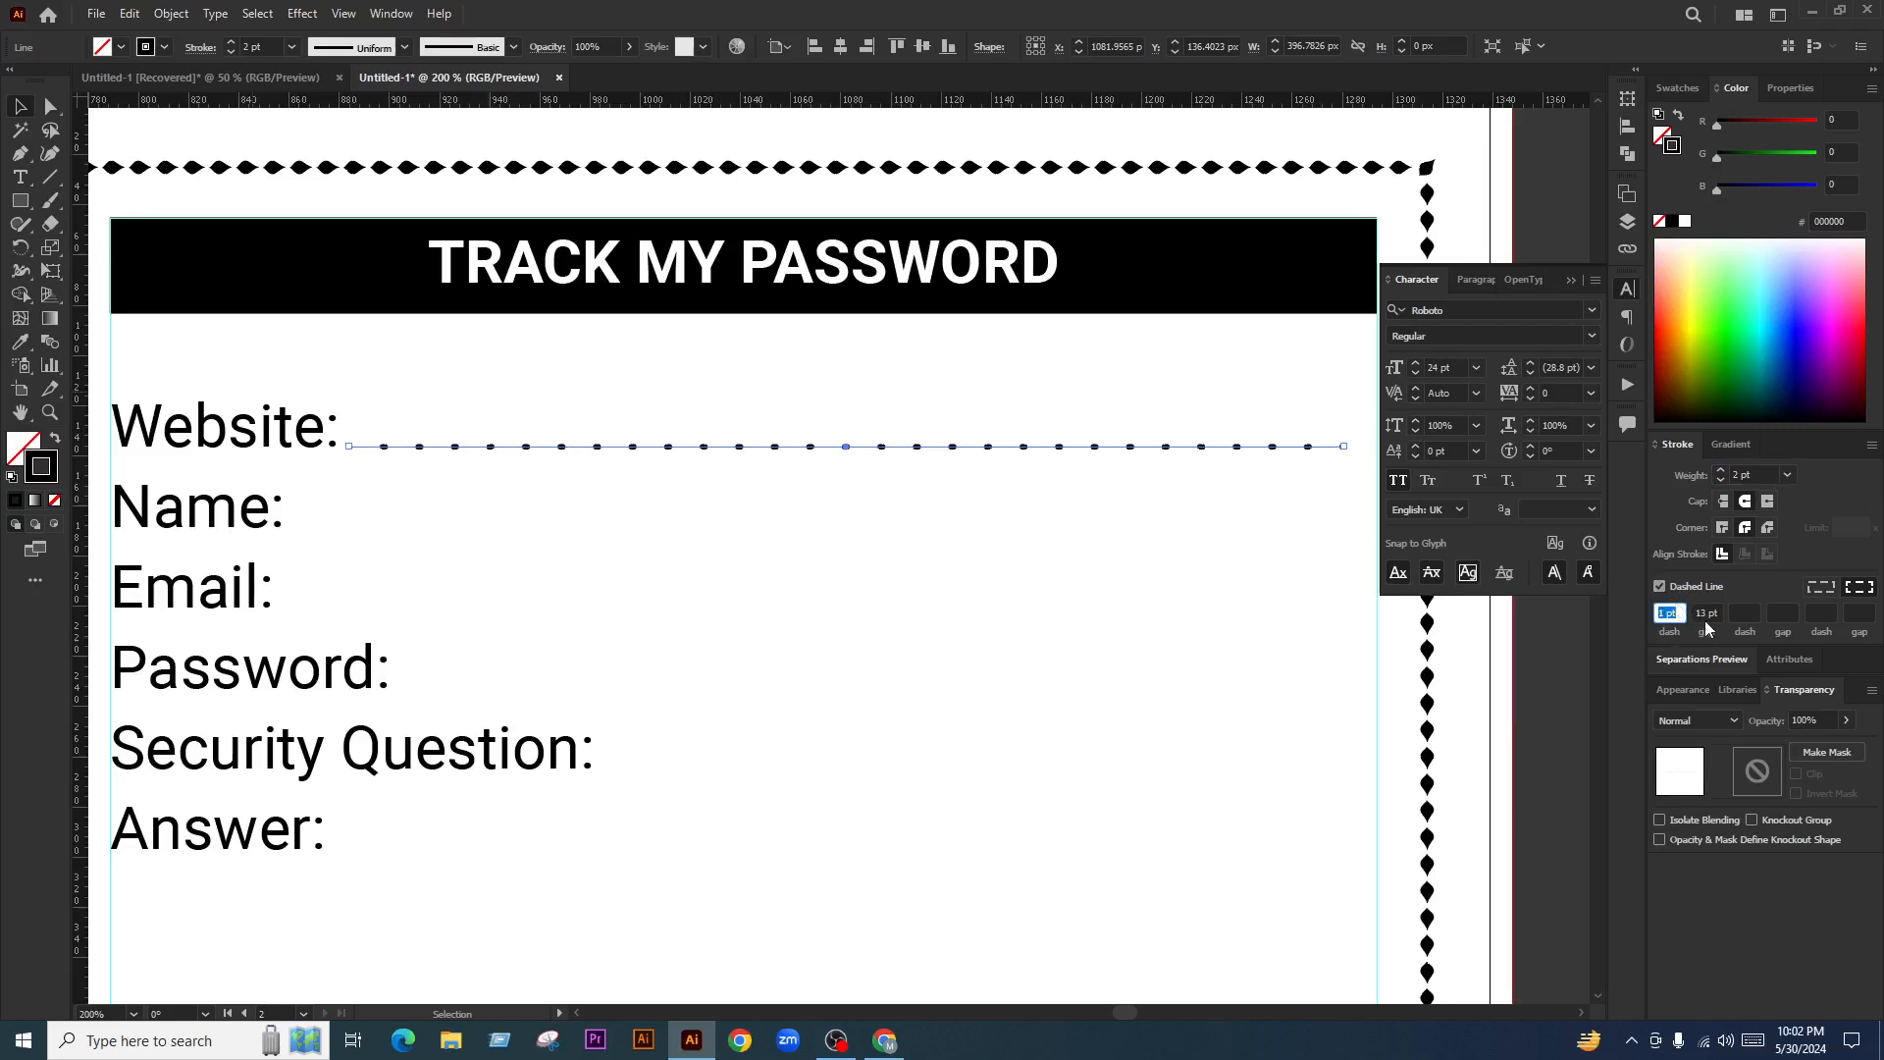
{"action": "key", "text": "Tab"}
{"action": "key", "text": "Down"}
{"action": "key", "text": "Down"}
{"action": "key", "text": "Down"}
{"action": "key", "text": "Down"}
{"action": "key", "text": "Down"}
{"action": "key", "text": "Down"}
{"action": "key", "text": "Down"}
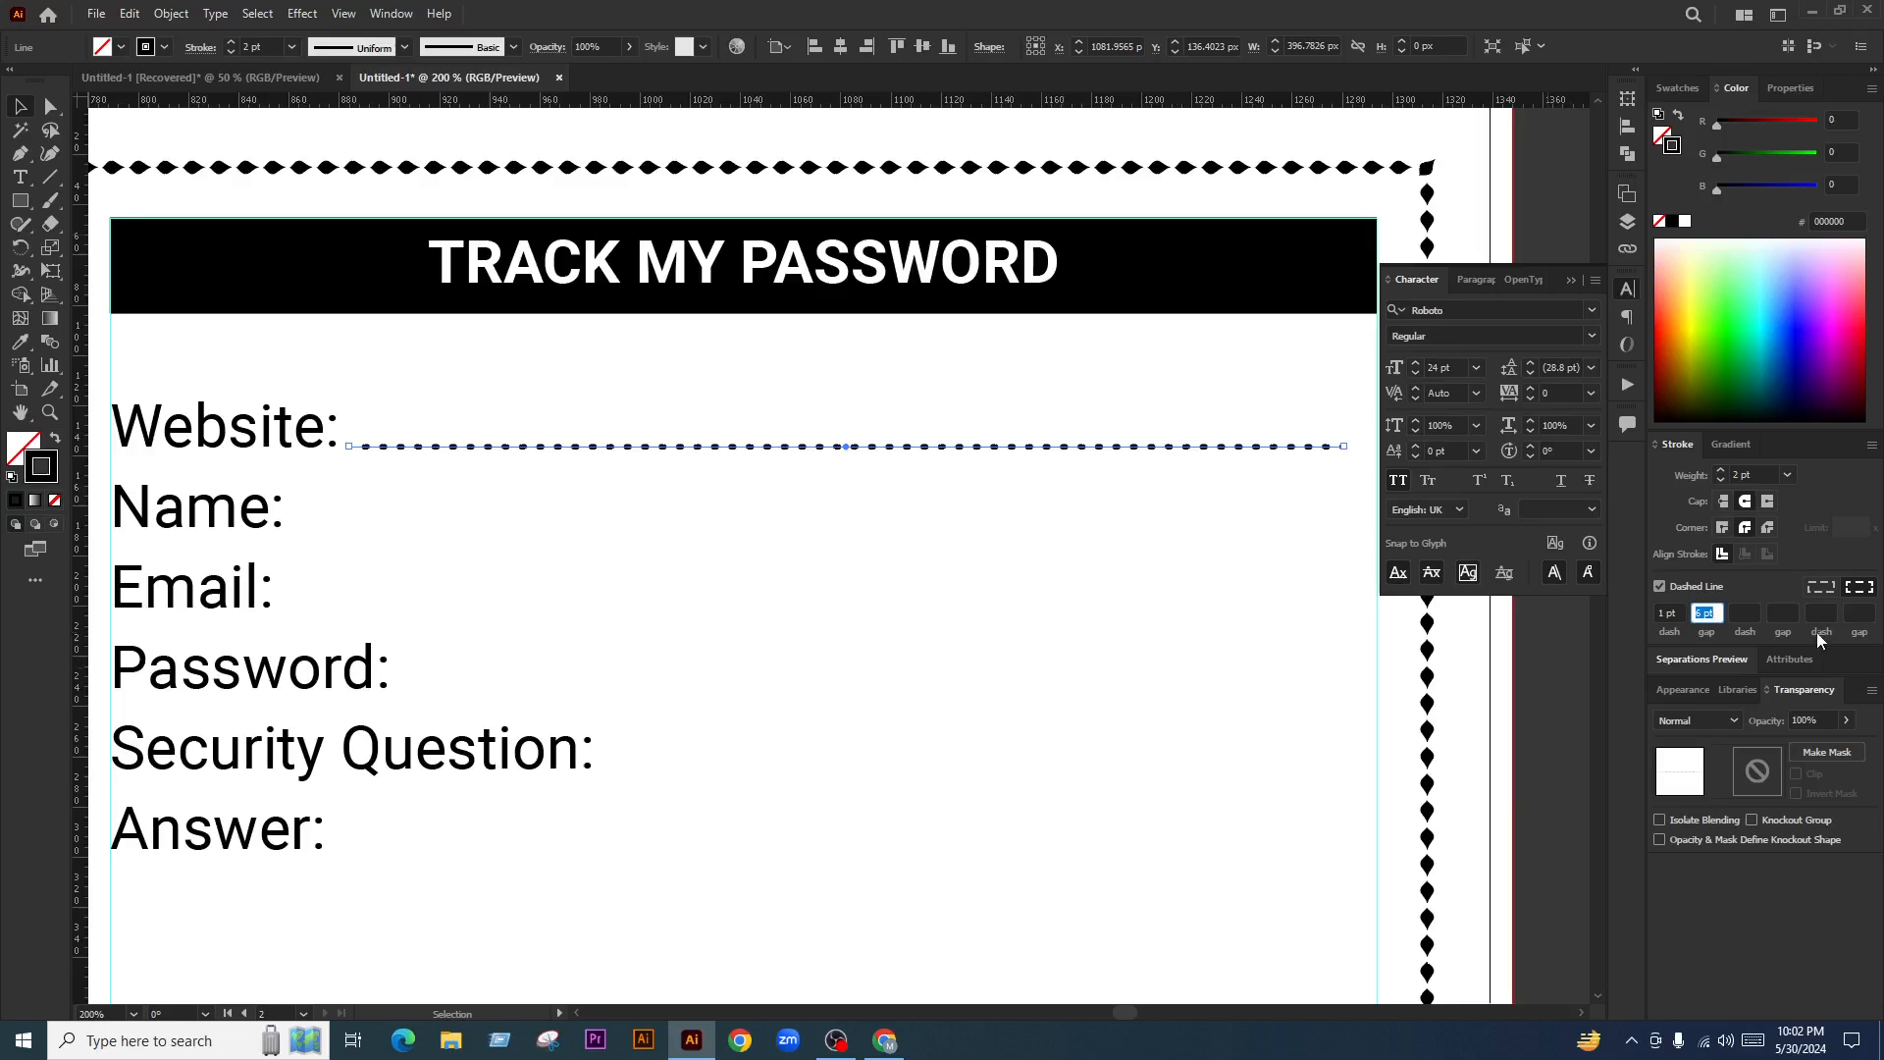
{"action": "key", "text": "Up"}
{"action": "left_click", "coordinate": [734, 638]}
Delete the dotted Website: underline
{"action": "scroll", "coordinate": [712, 515], "scroll_direction": "down", "scroll_amount": 2}
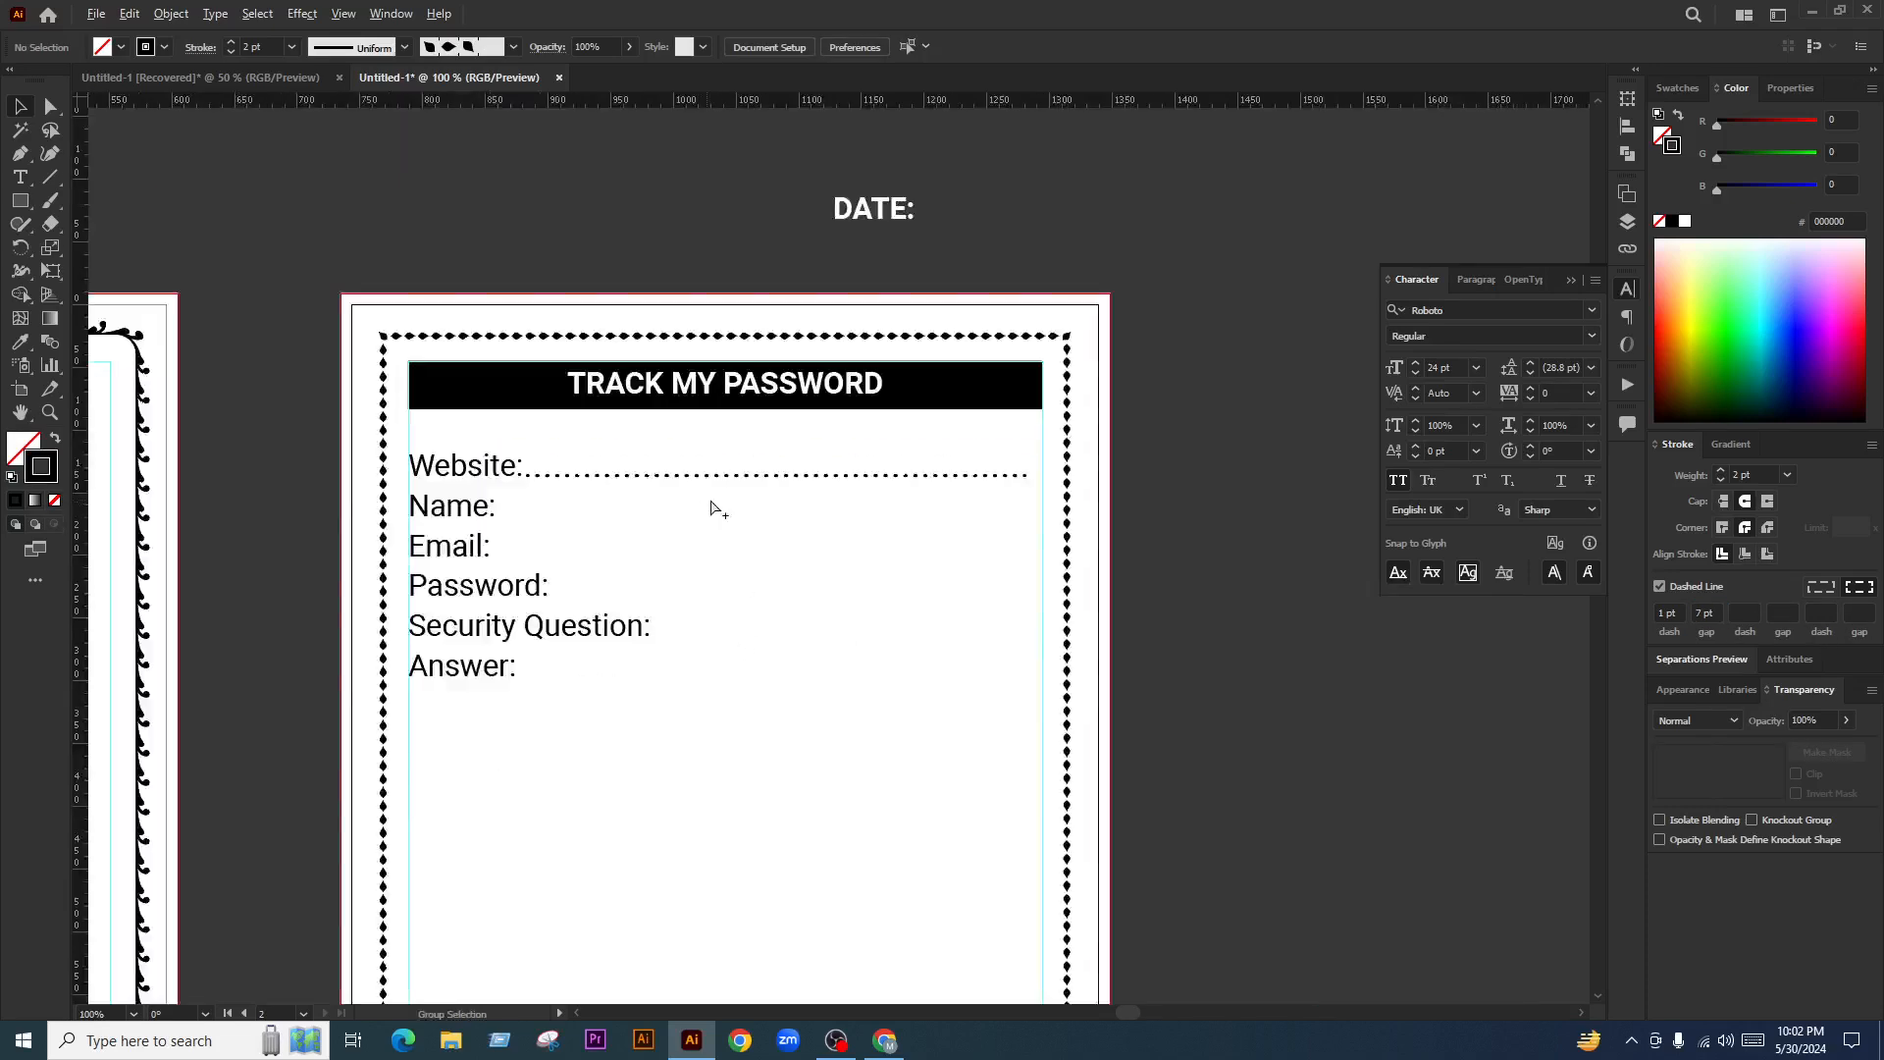
{"action": "scroll", "coordinate": [719, 495], "scroll_direction": "up", "scroll_amount": 1}
{"action": "scroll", "coordinate": [736, 480], "scroll_direction": "up", "scroll_amount": 1}
{"action": "left_click", "coordinate": [783, 470]}
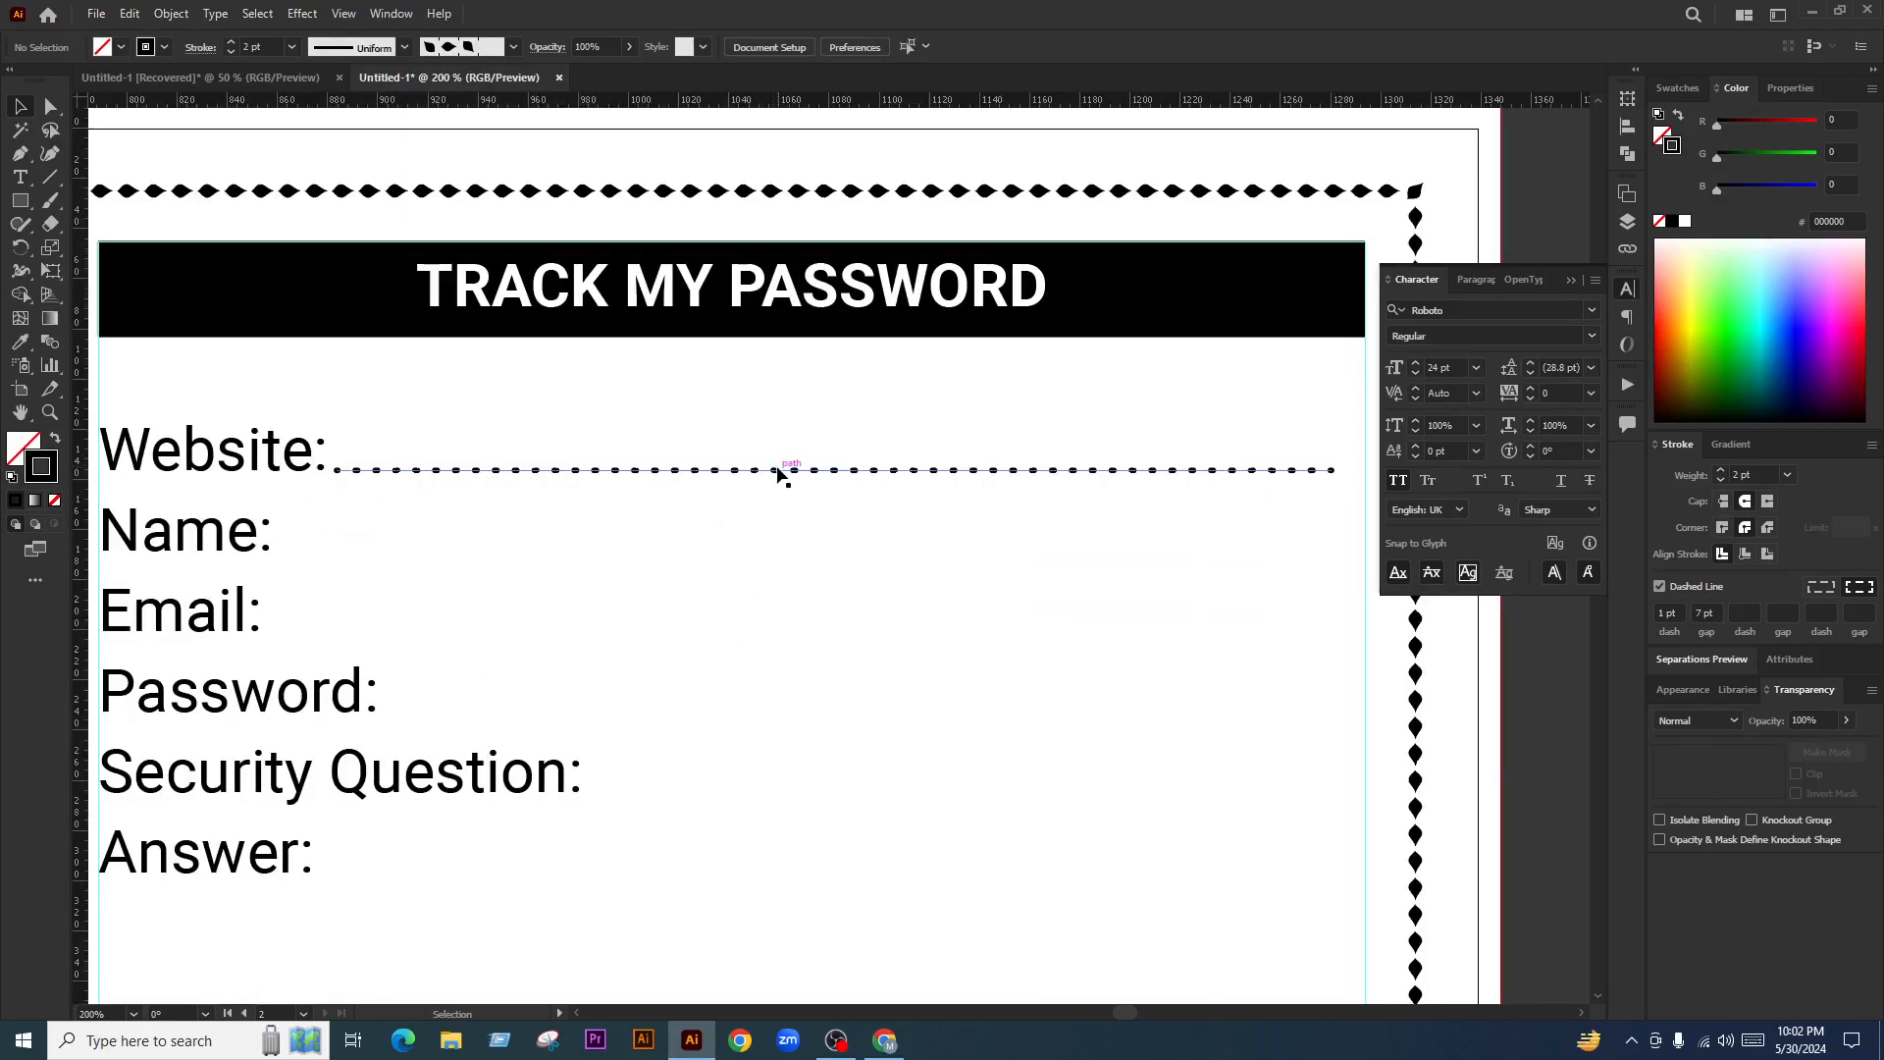
{"action": "left_click", "coordinate": [927, 598]}
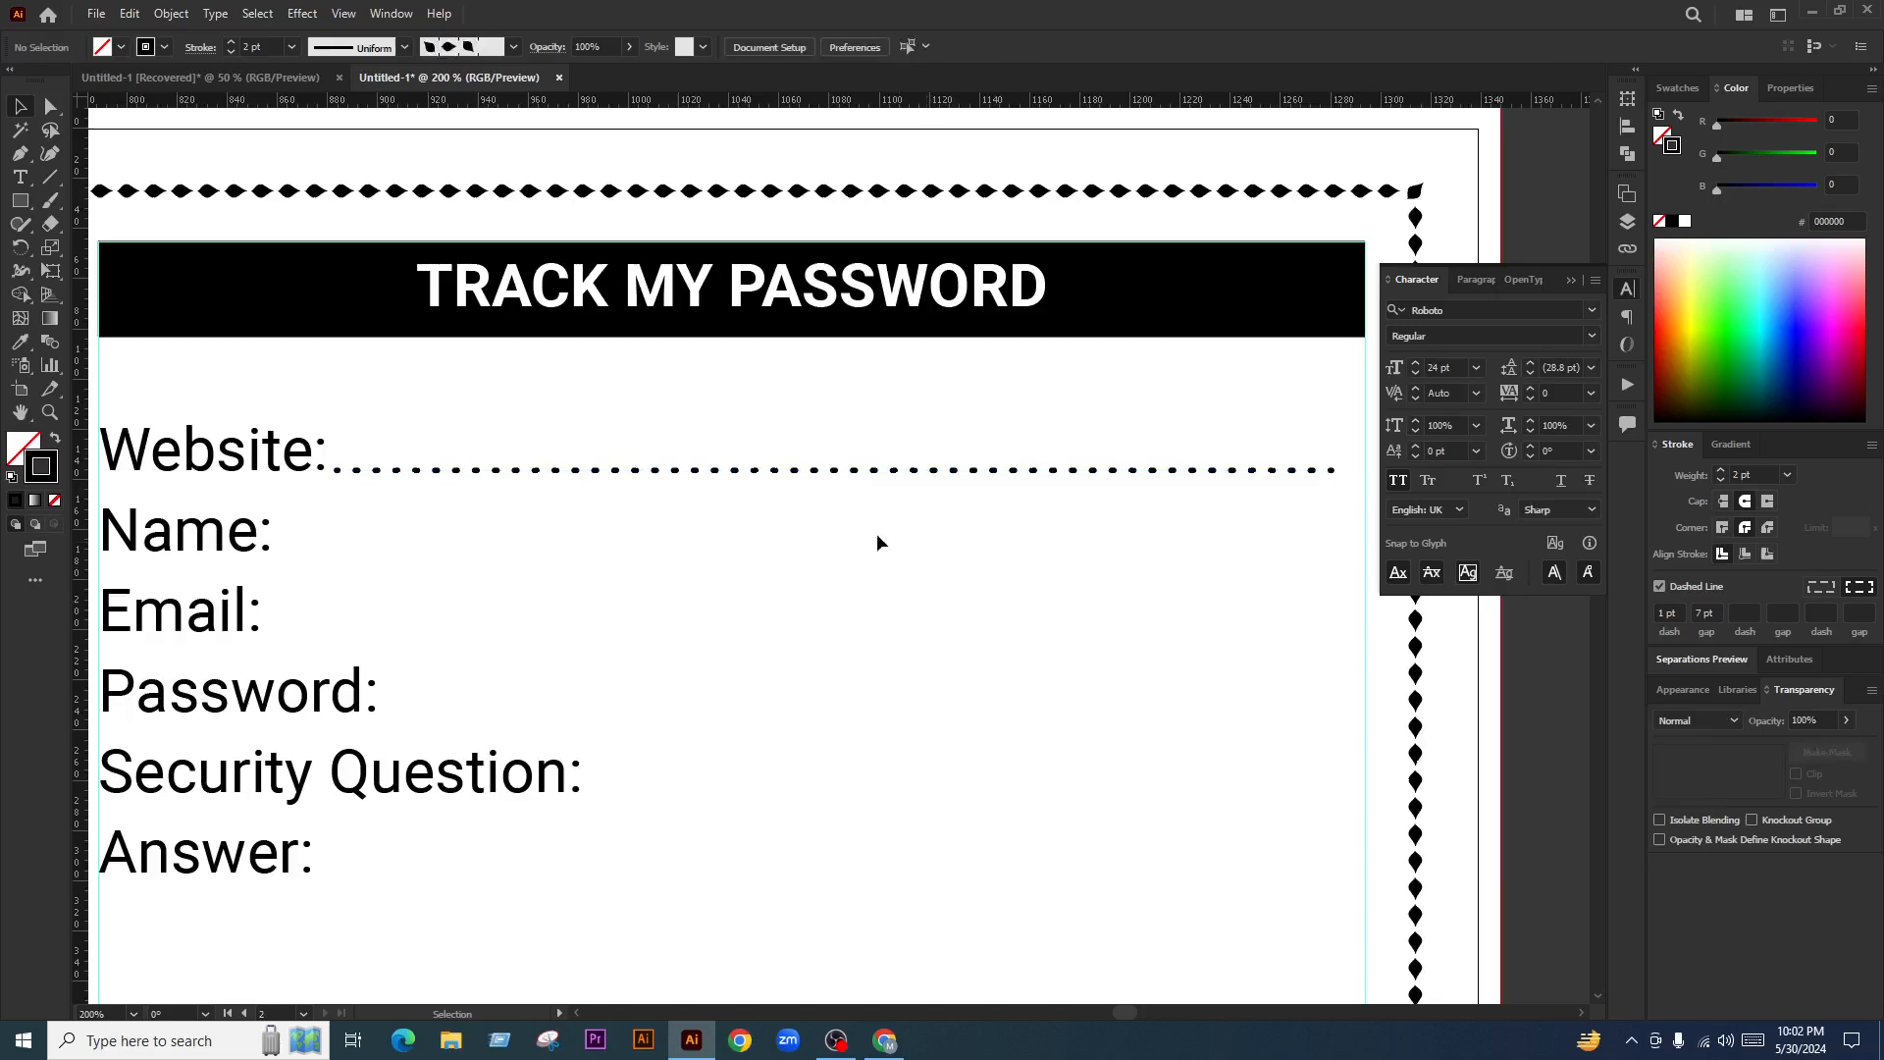
{"action": "scroll", "coordinate": [278, 433], "scroll_direction": "up", "scroll_amount": 1}
{"action": "scroll", "coordinate": [372, 469], "scroll_direction": "up", "scroll_amount": 1}
{"action": "scroll", "coordinate": [469, 451], "scroll_direction": "up", "scroll_amount": 1}
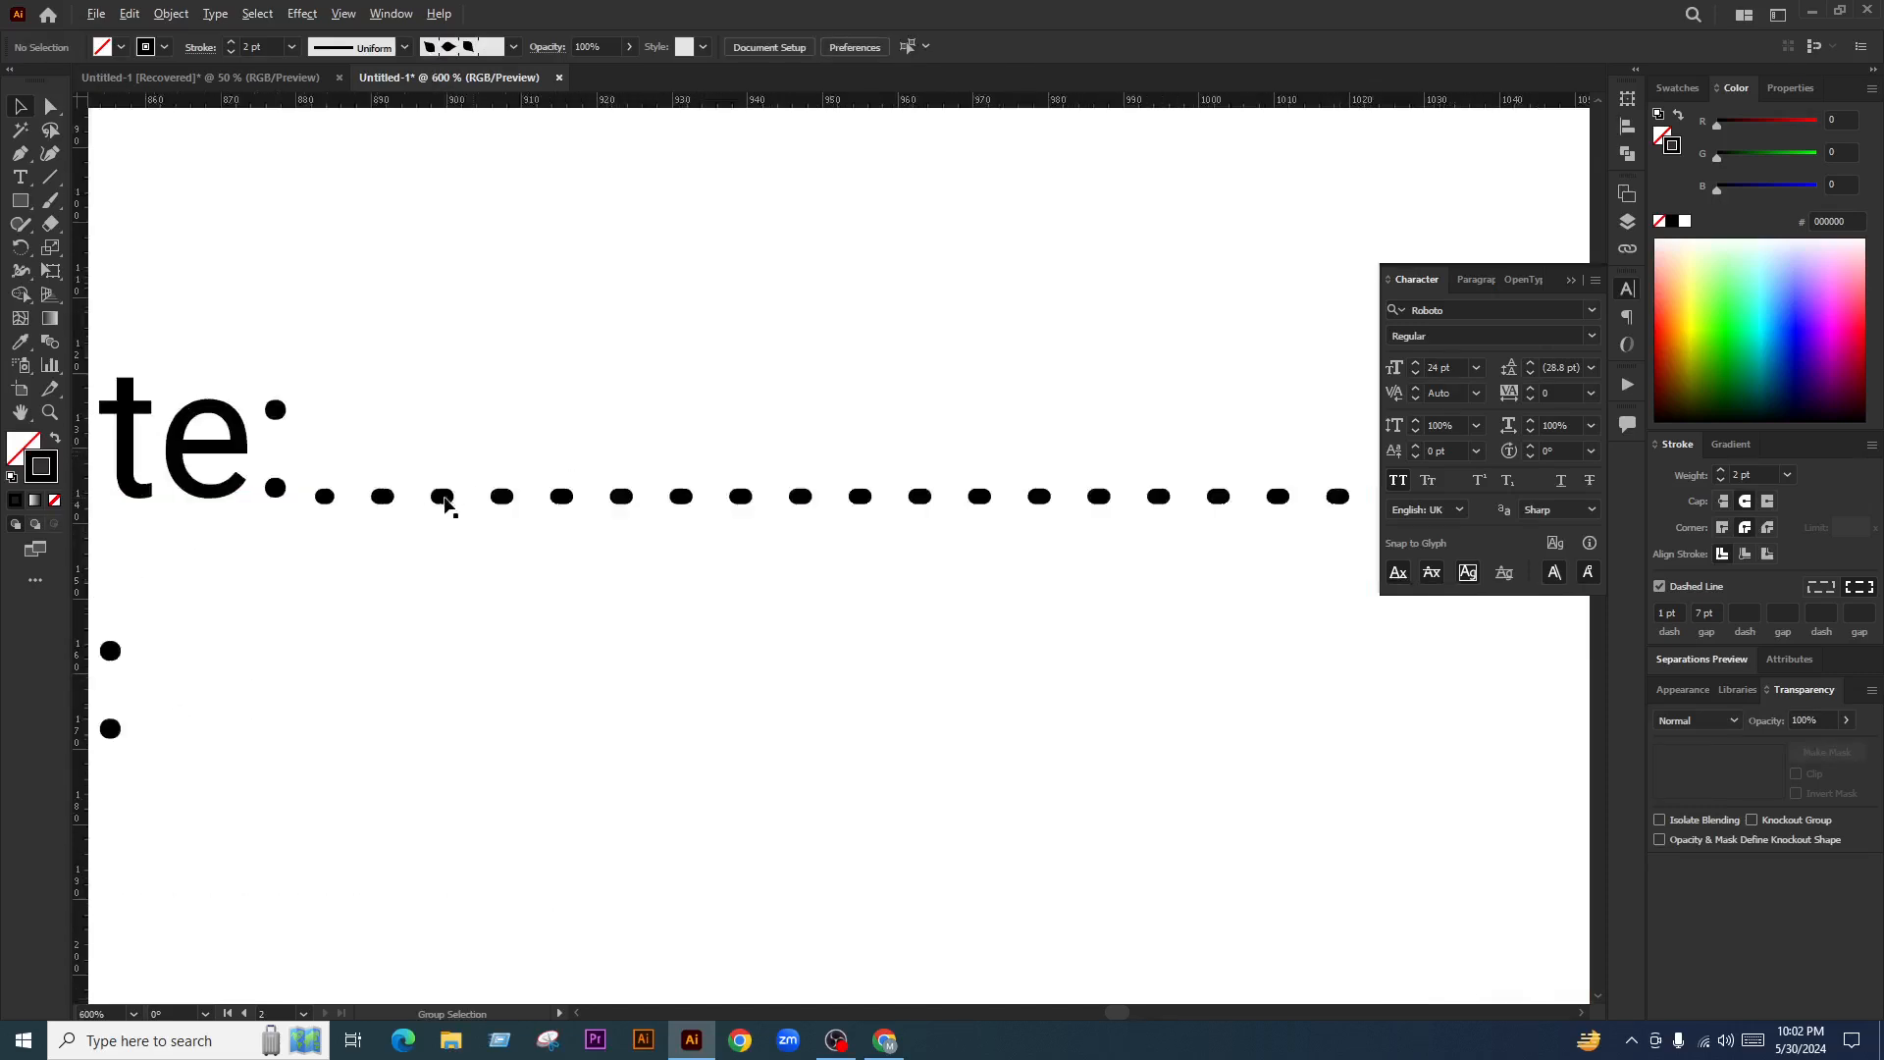
{"action": "left_click", "coordinate": [445, 497]}
{"action": "scroll", "coordinate": [463, 502], "scroll_direction": "down", "scroll_amount": 2}
{"action": "scroll", "coordinate": [549, 530], "scroll_direction": "down", "scroll_amount": 2}
{"action": "scroll", "coordinate": [830, 596], "scroll_direction": "down", "scroll_amount": 1}
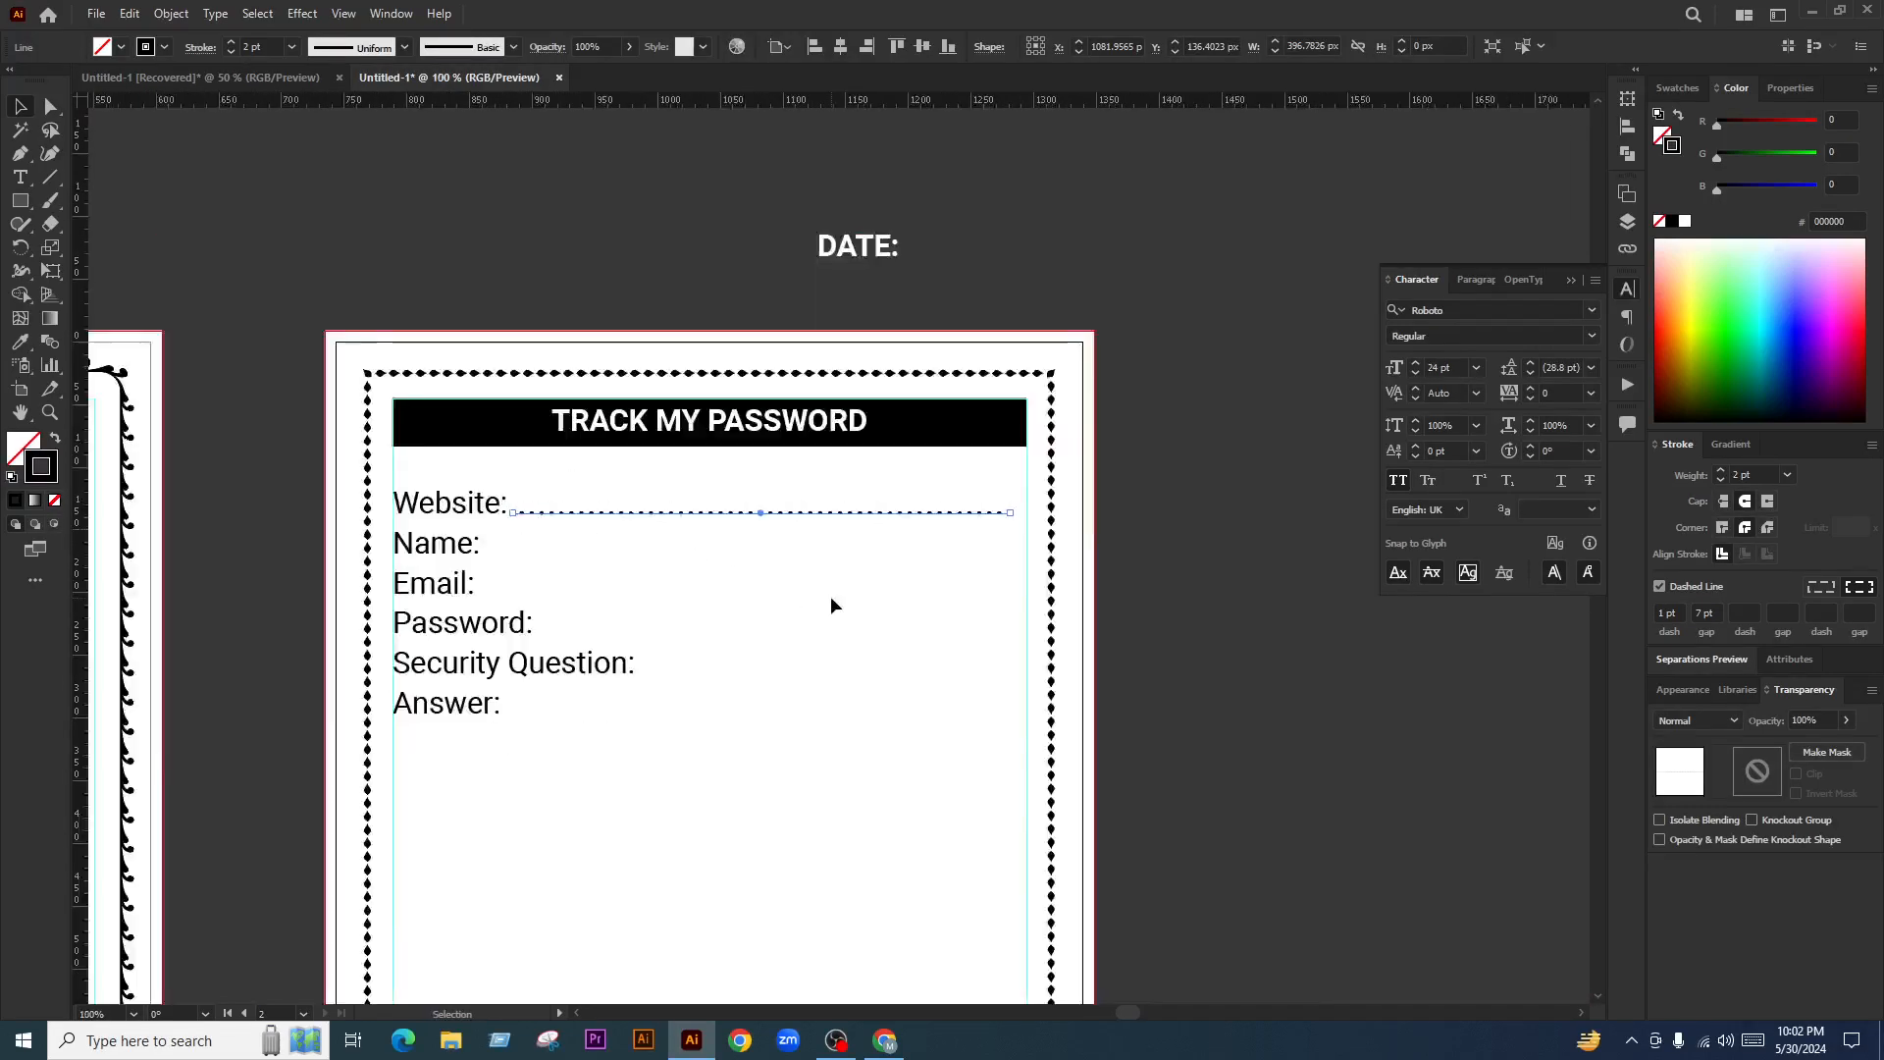
{"action": "left_click", "coordinate": [830, 596]}
{"action": "left_click", "coordinate": [796, 496]}
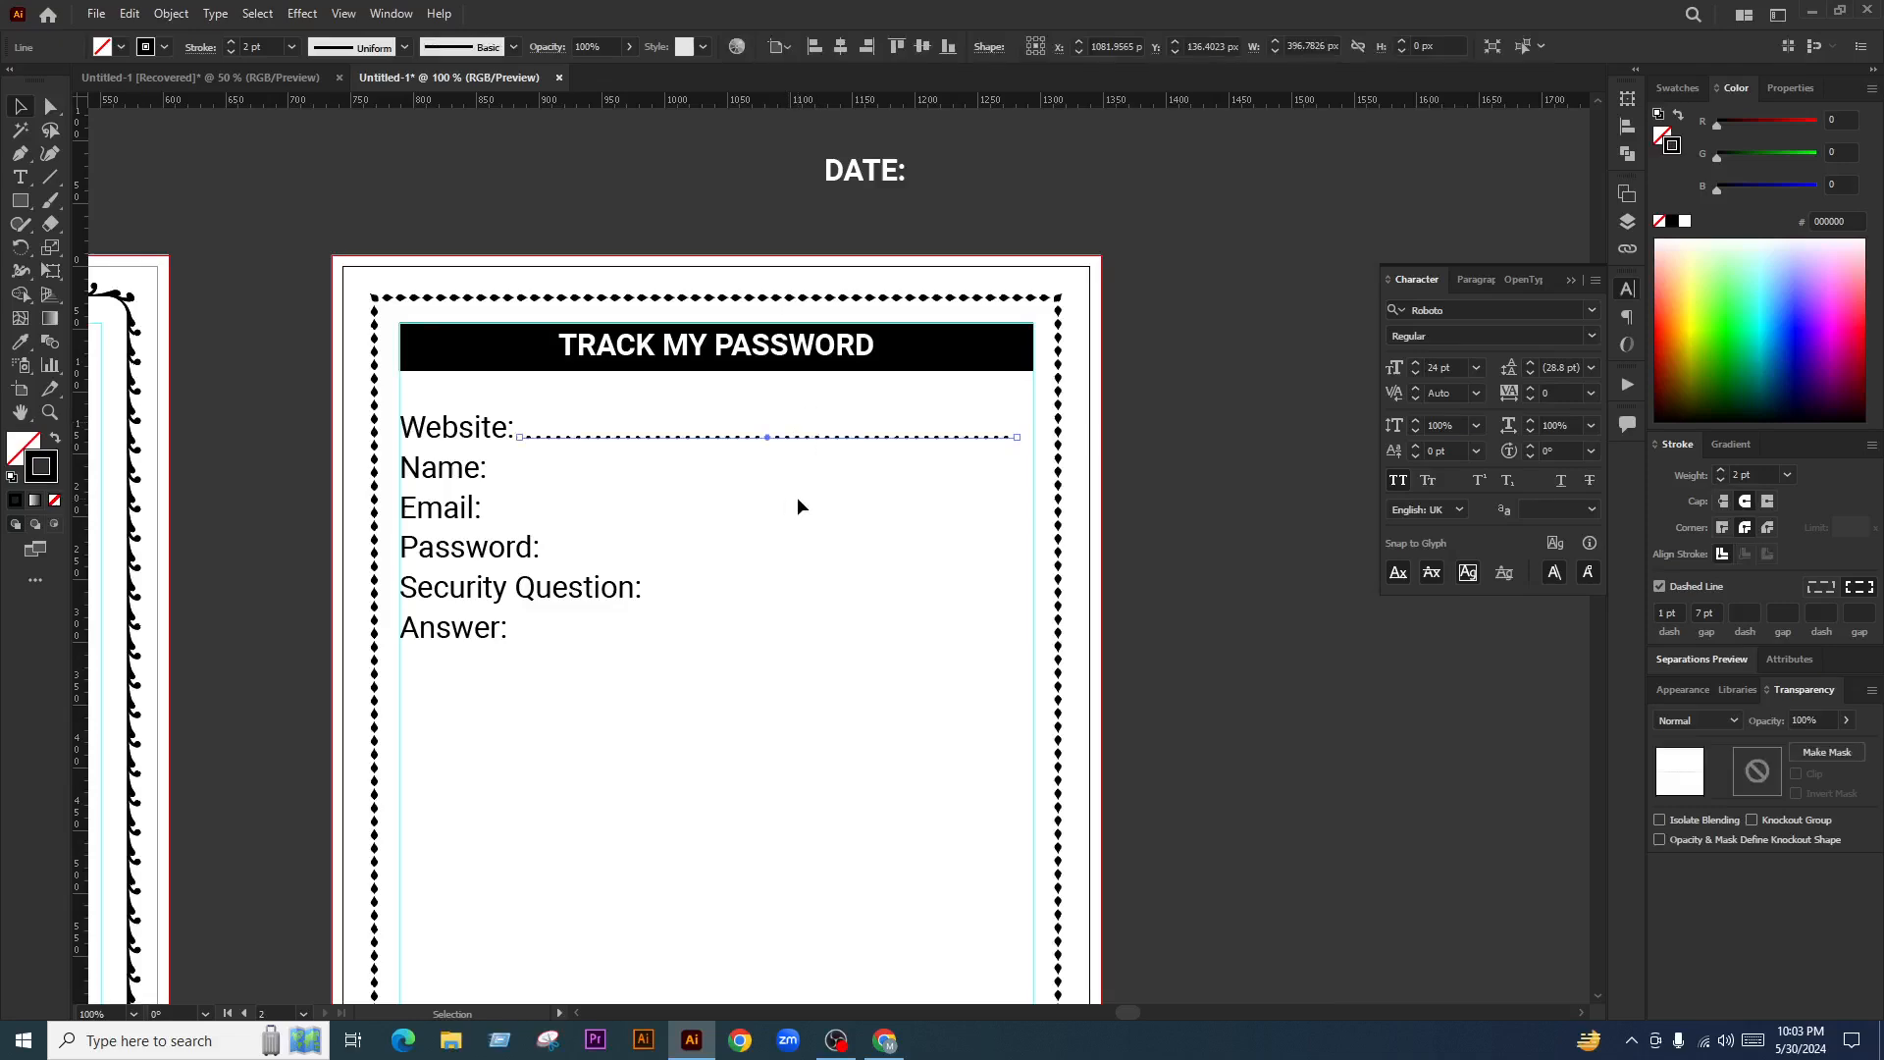
{"action": "key", "text": "Delete"}
{"action": "scroll", "coordinate": [785, 481], "scroll_direction": "down", "scroll_amount": 1}
Set the page border stroke to 0.25 pt and fade it to about 28% opacity
{"action": "scroll", "coordinate": [780, 484], "scroll_direction": "up", "scroll_amount": 1}
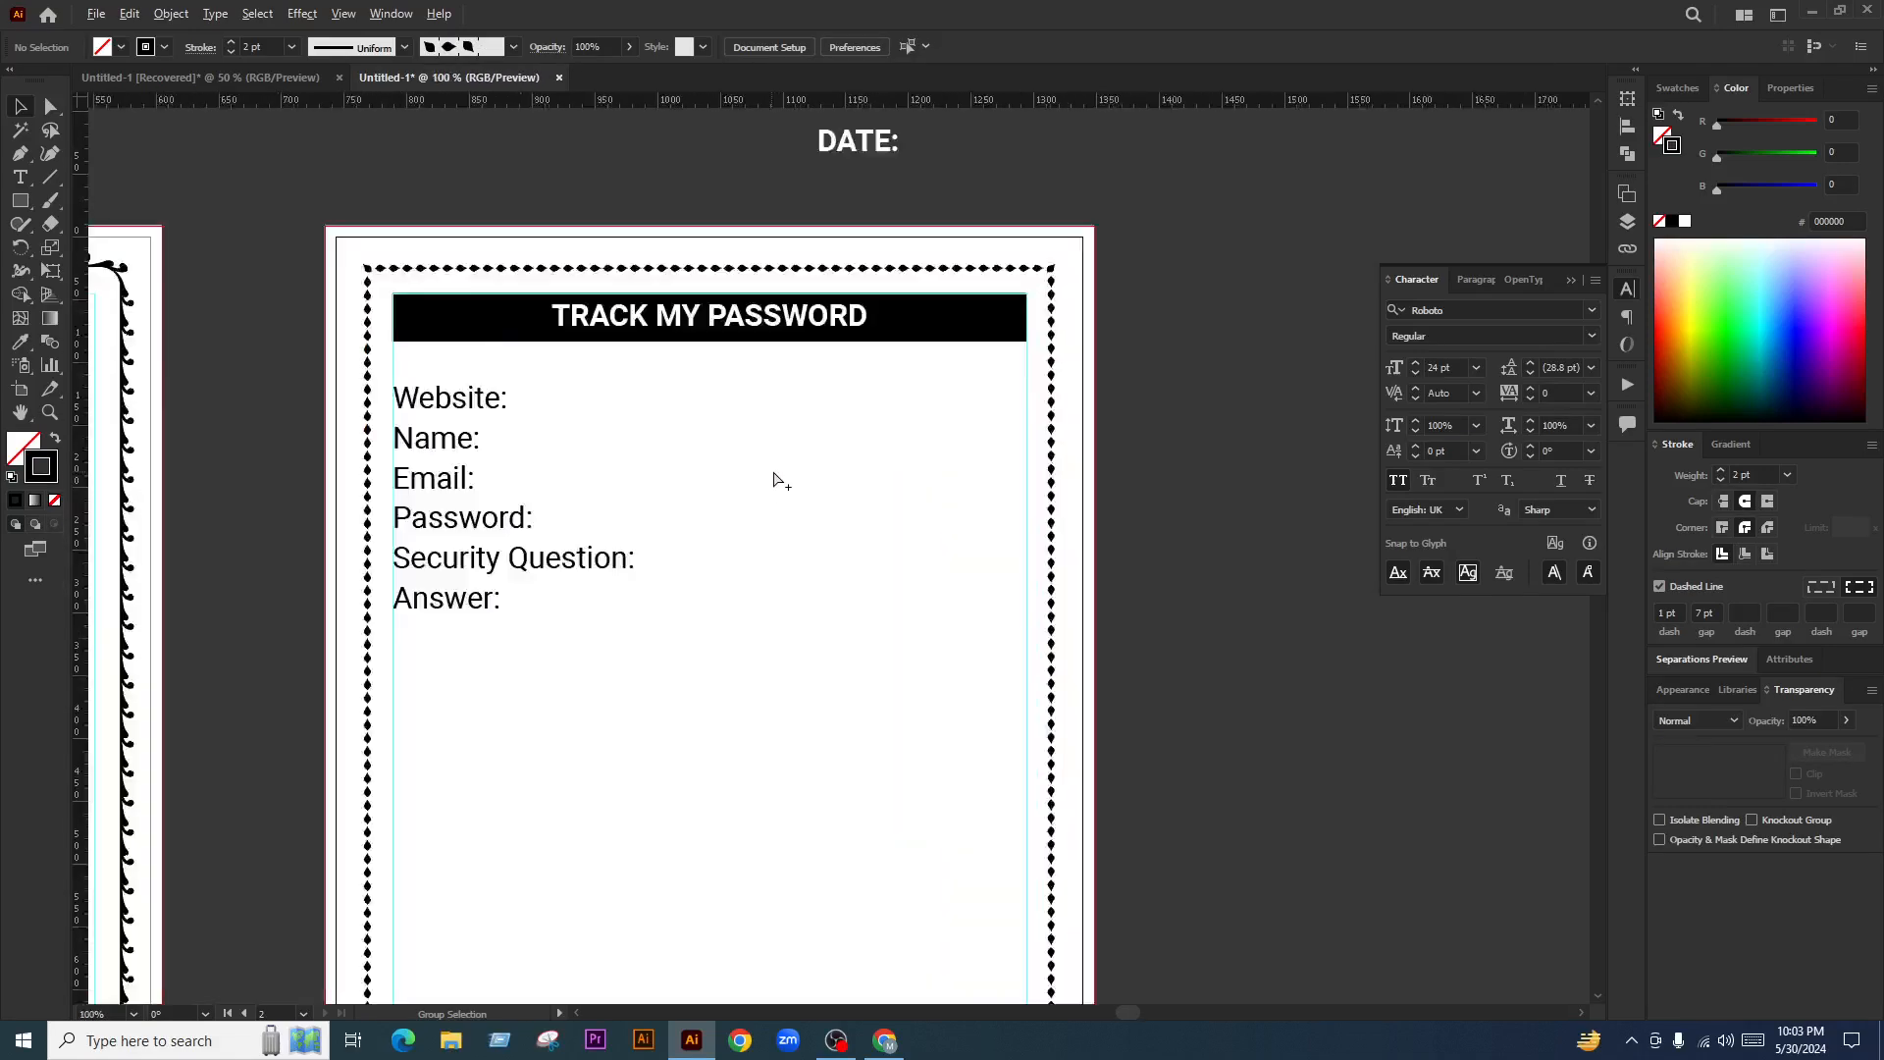
{"action": "left_click", "coordinate": [1053, 285]}
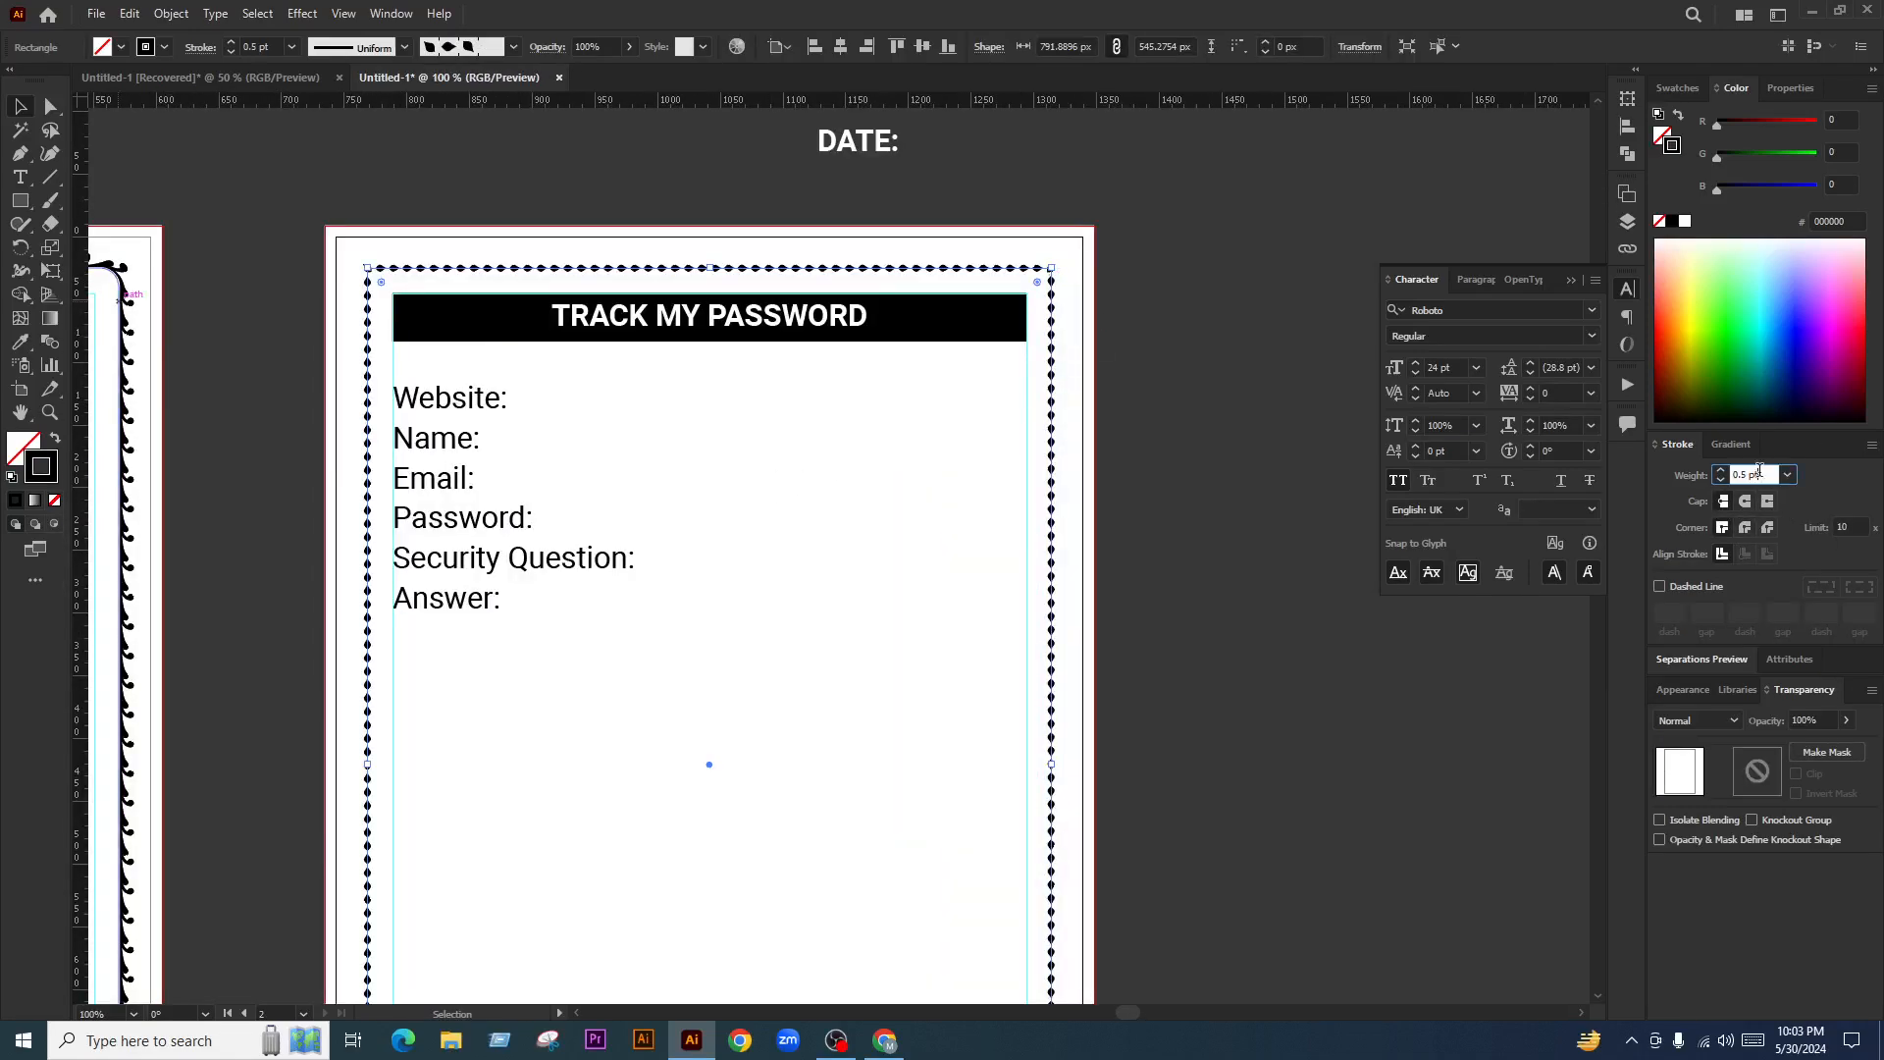
{"action": "key", "text": "Return"}
{"action": "left_click", "coordinate": [1847, 720]}
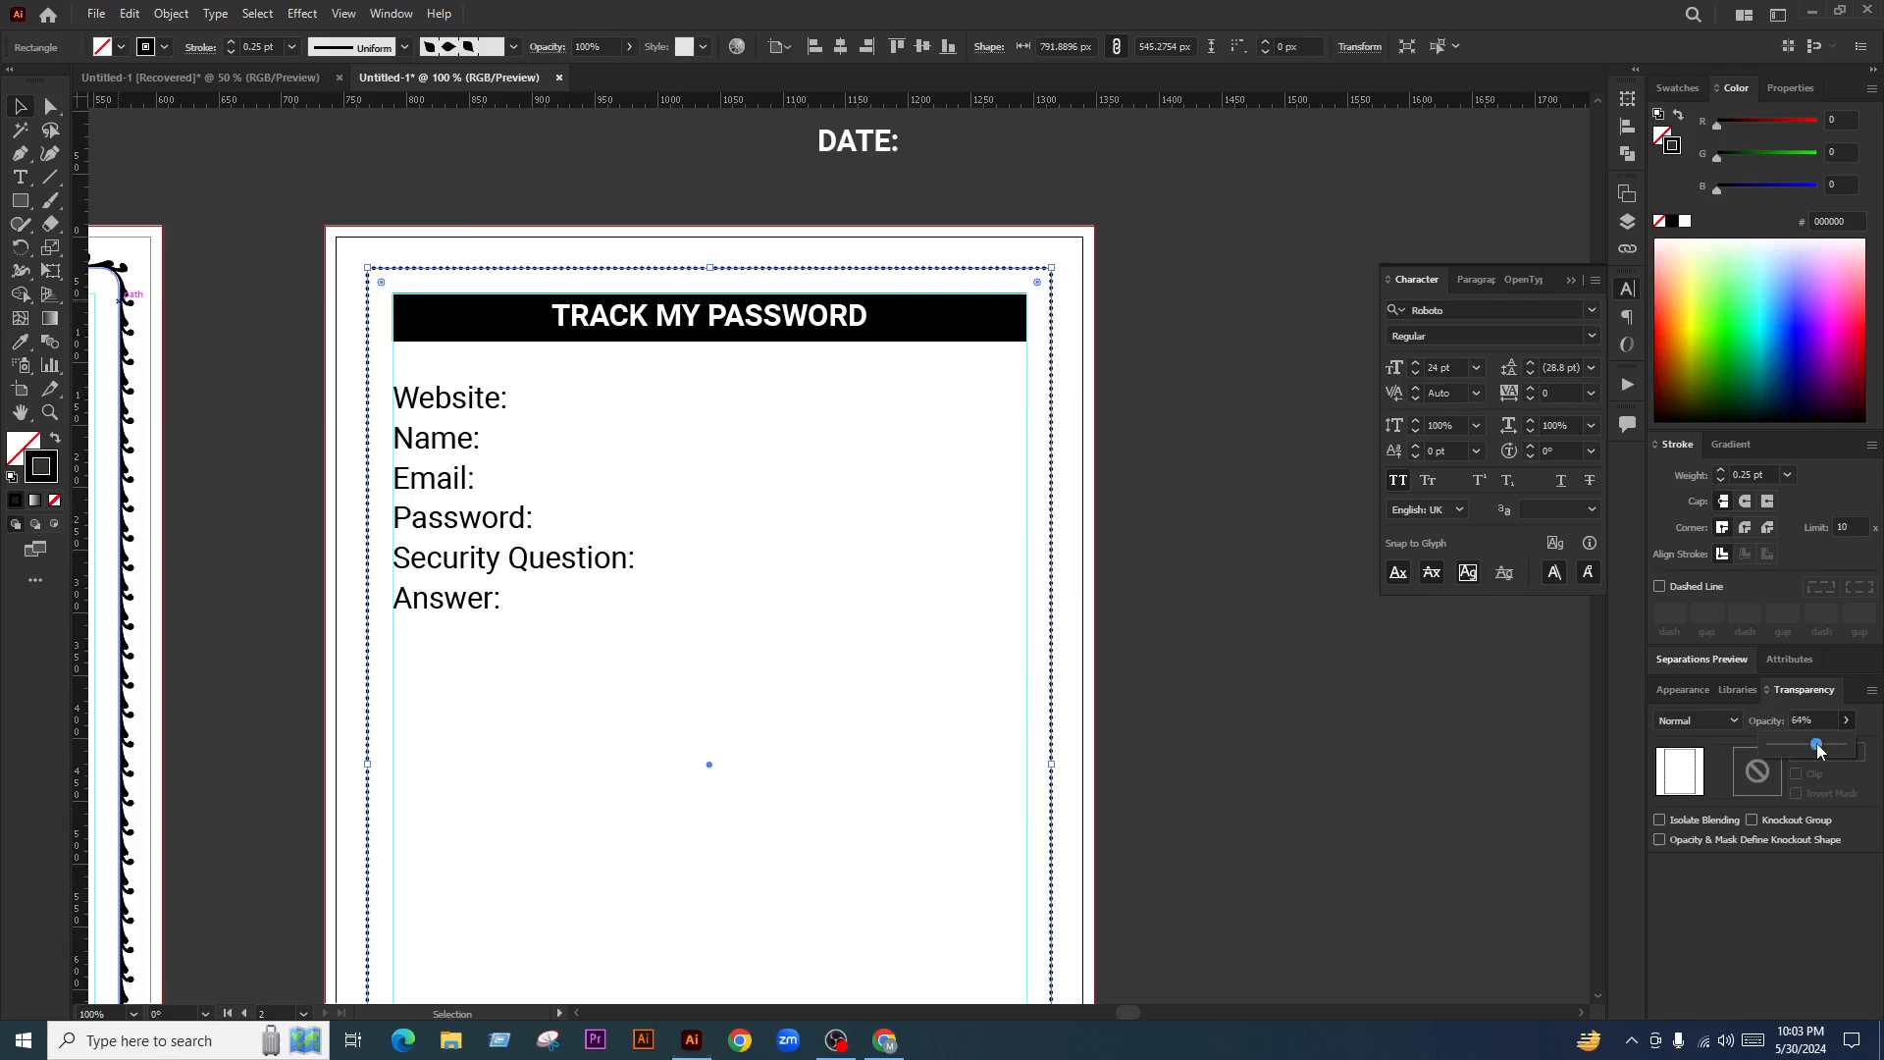
{"action": "left_click_drag", "start_coordinate": [1817, 750], "coordinate": [1791, 751]}
{"action": "left_click", "coordinate": [1216, 757]}
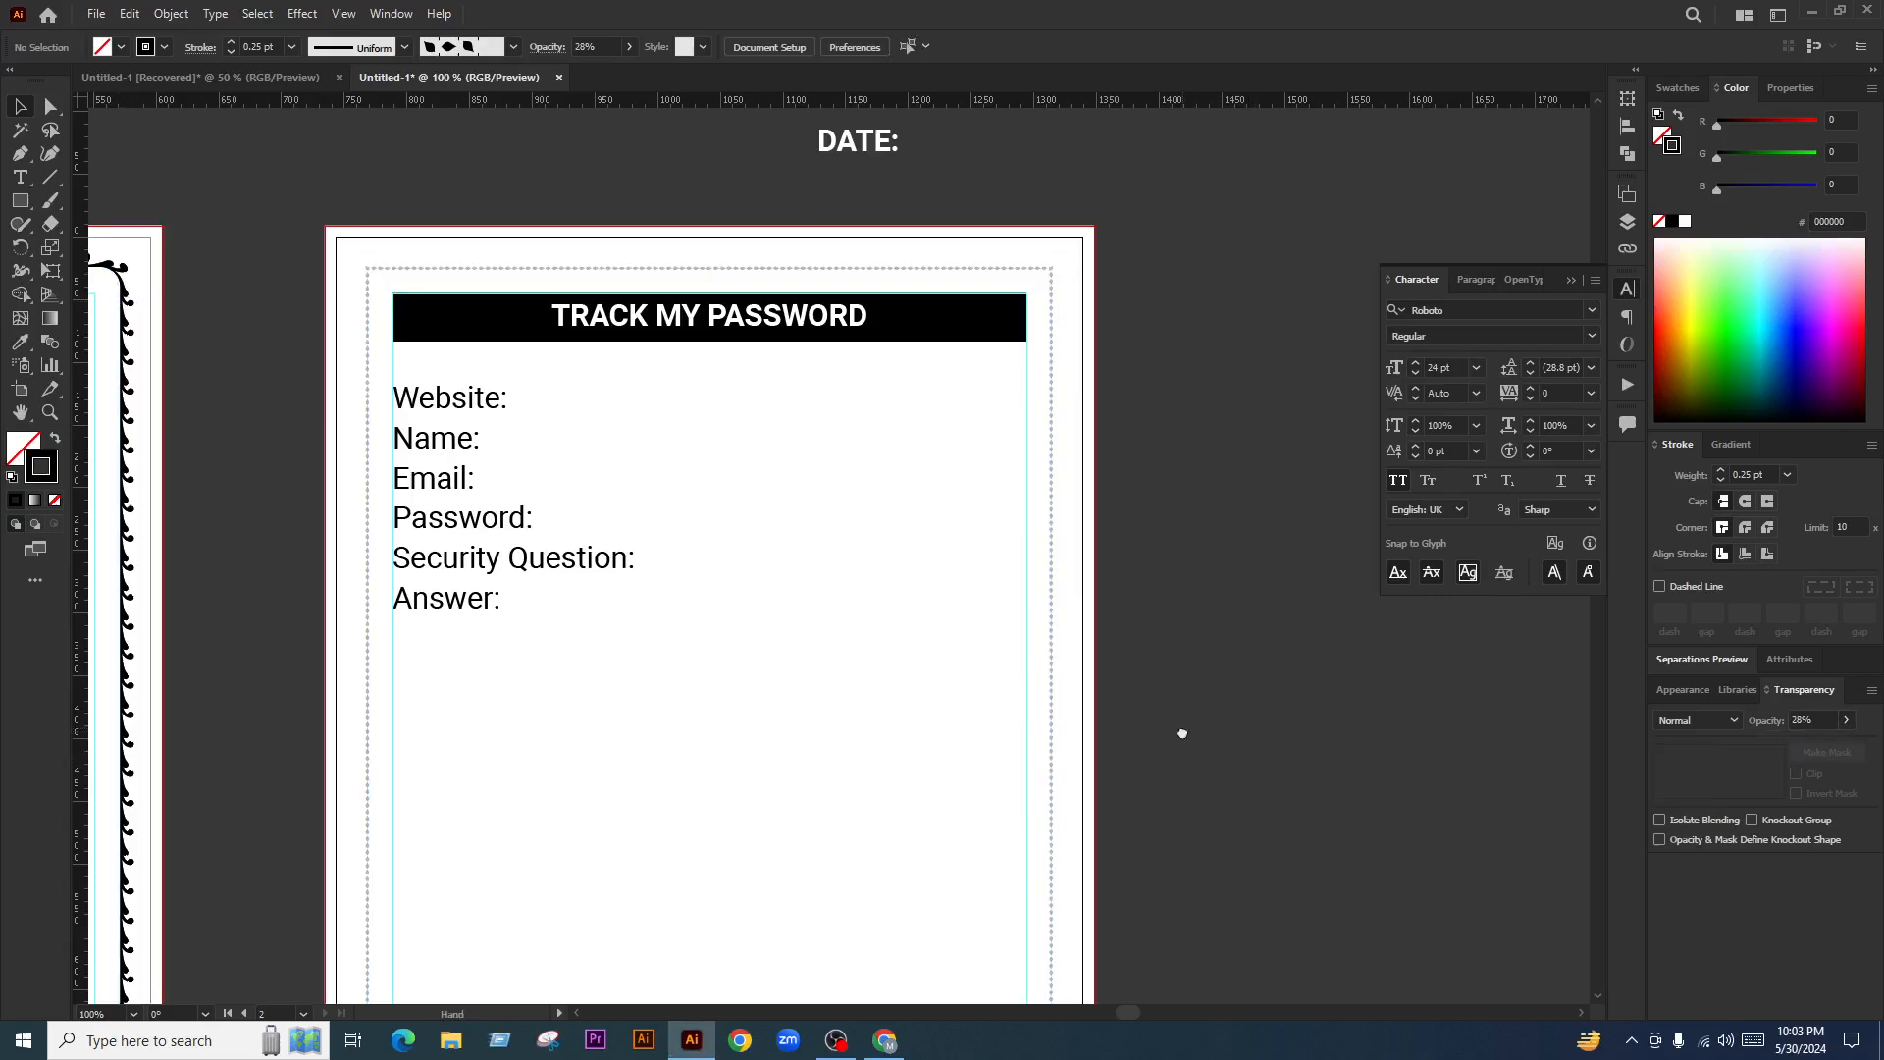
Reselect the border and adjust its stroke weight and opacity, ending at 20% opacity
{"action": "left_click_drag", "start_coordinate": [1182, 734], "coordinate": [1199, 686]}
{"action": "left_click", "coordinate": [1069, 236]}
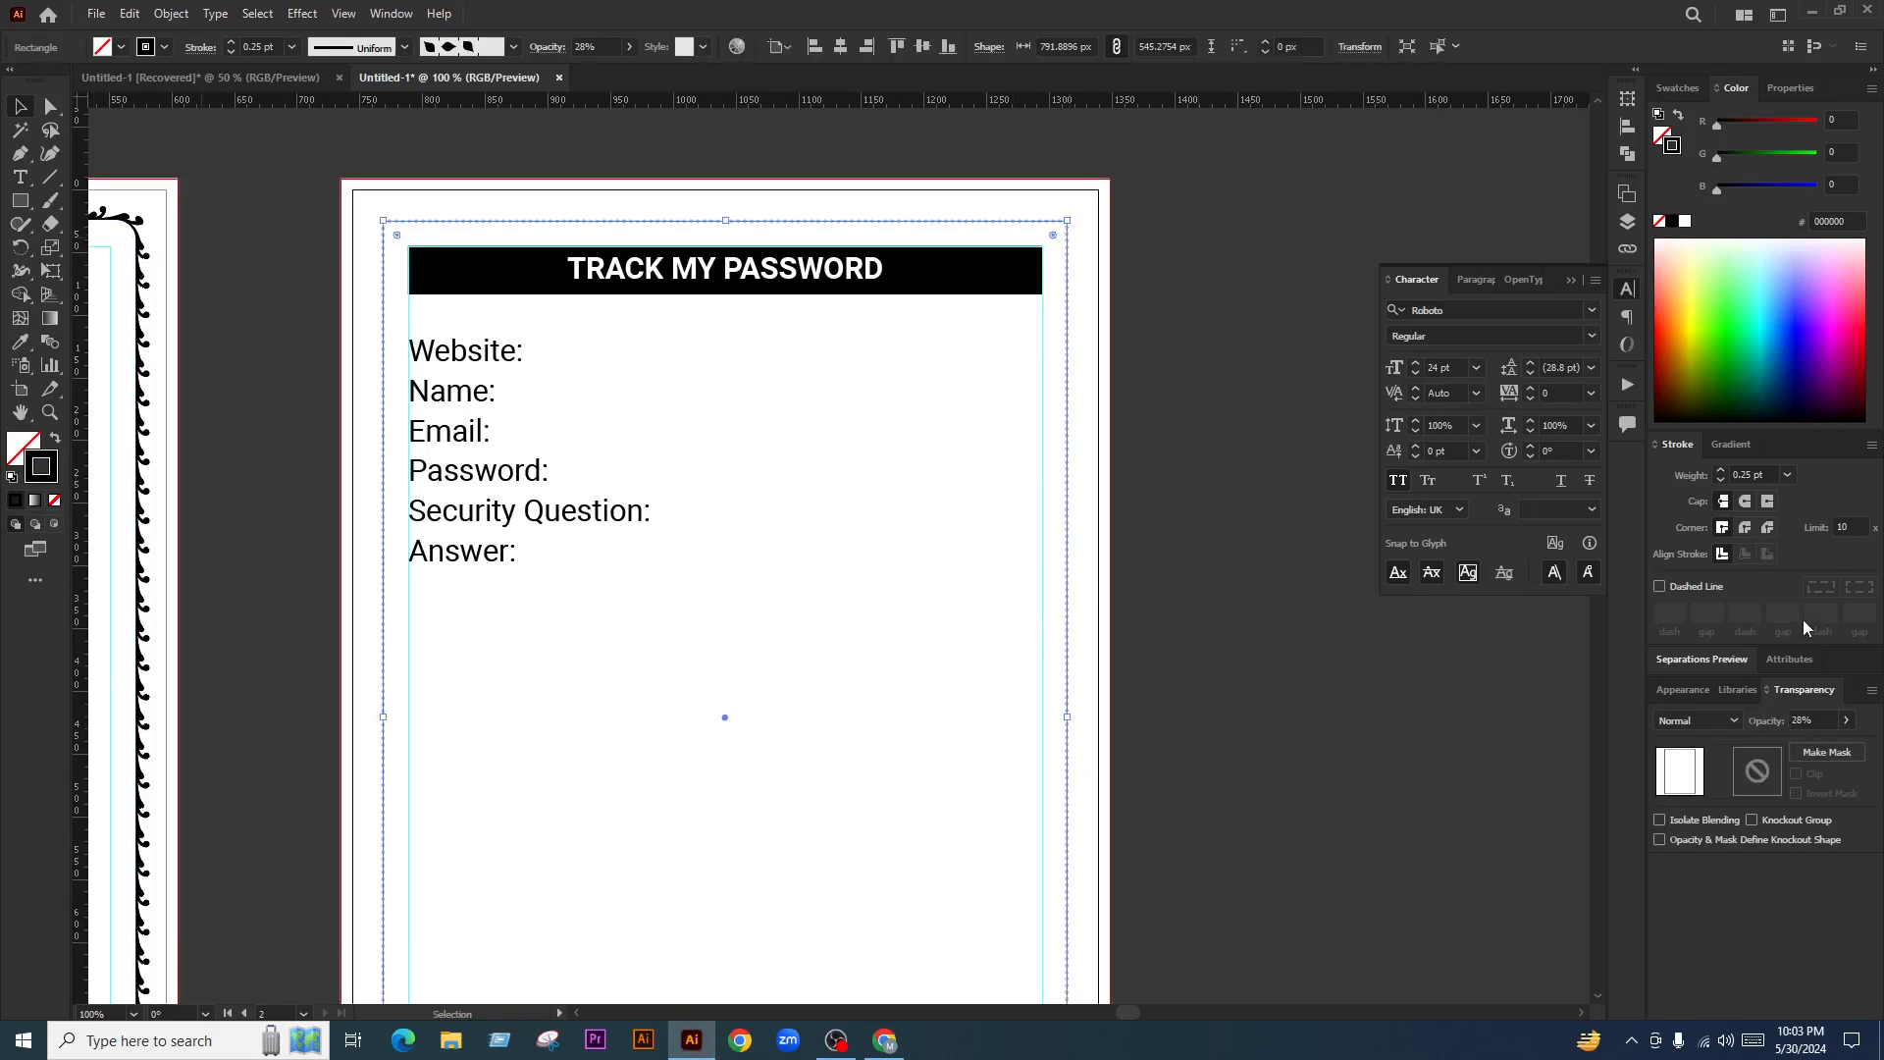
{"action": "left_click", "coordinate": [1752, 474]}
{"action": "left_click", "coordinate": [1814, 717]}
{"action": "left_click", "coordinate": [1211, 639]}
Pan the view back to the labels and check the Website: label
{"action": "left_click_drag", "start_coordinate": [1211, 639], "coordinate": [1220, 619]}
{"action": "scroll", "coordinate": [597, 361], "scroll_direction": "up", "scroll_amount": 1}
{"action": "left_click_drag", "start_coordinate": [682, 422], "coordinate": [557, 491]}
{"action": "left_click", "coordinate": [330, 359]}
{"action": "left_click", "coordinate": [559, 498]}
{"action": "left_click", "coordinate": [20, 200]}
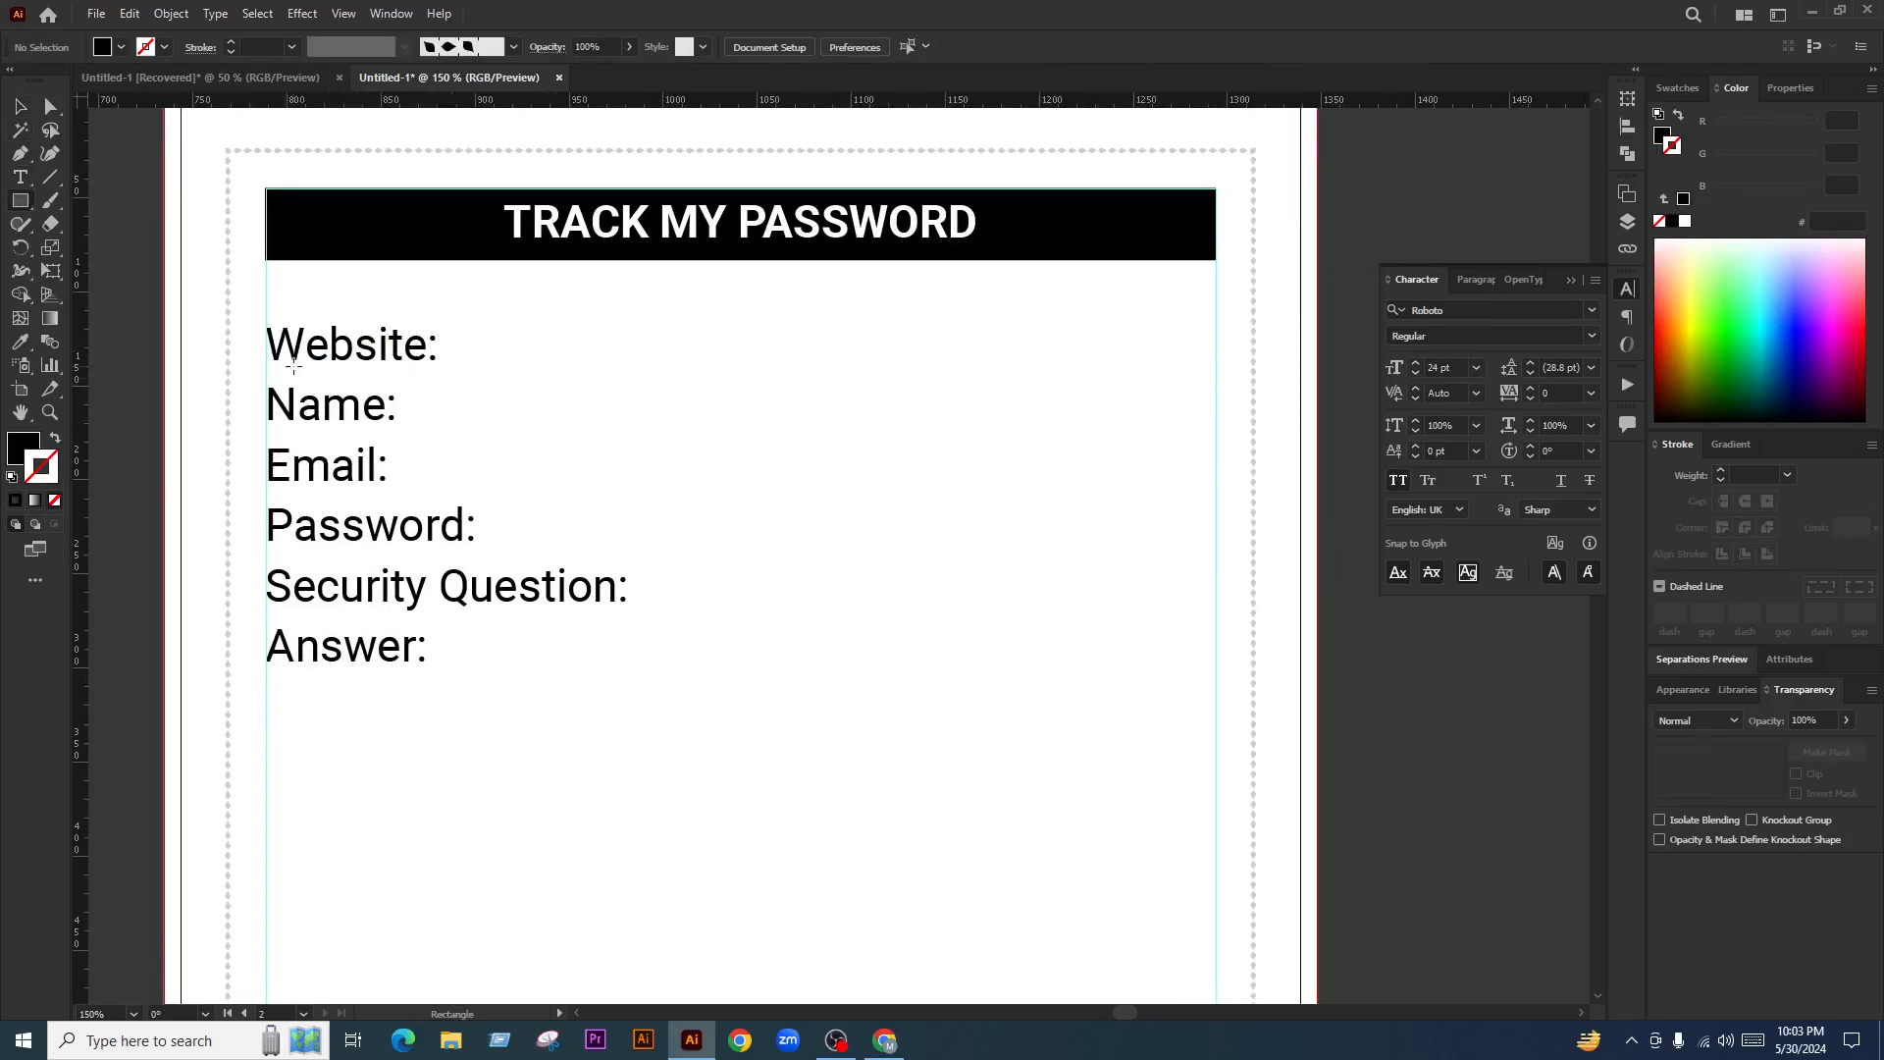
Draw a rectangle covering all six labels and make it an unfilled black outline
{"action": "mouse_move", "coordinate": [264, 307]}
{"action": "left_mouse_down"}
{"action": "mouse_move", "coordinate": [300, 335]}
{"action": "mouse_move", "coordinate": [418, 359]}
{"action": "left_mouse_up"}
{"action": "key", "text": "ctrl+z"}
{"action": "left_click", "coordinate": [21, 107]}
{"action": "left_click_drag", "start_coordinate": [265, 307], "coordinate": [1217, 711]}
{"action": "left_click", "coordinate": [22, 110]}
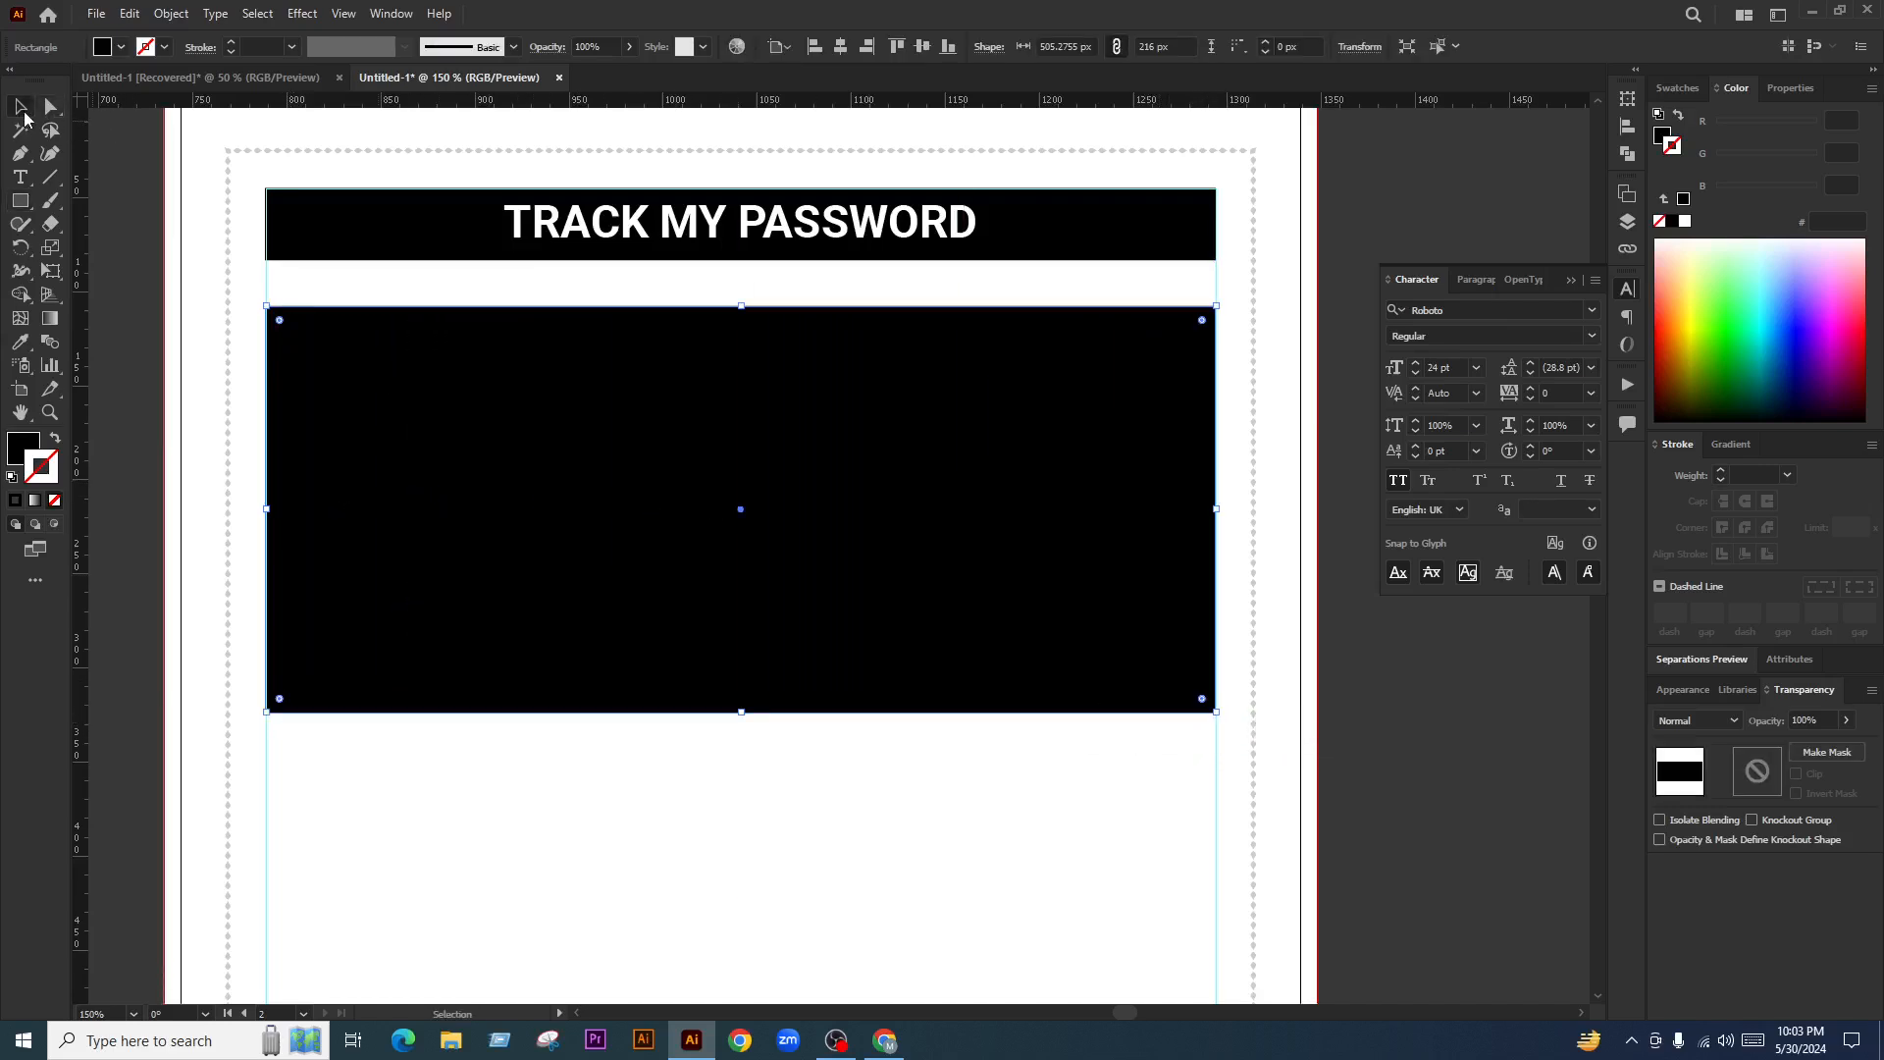
{"action": "left_click", "coordinate": [57, 440]}
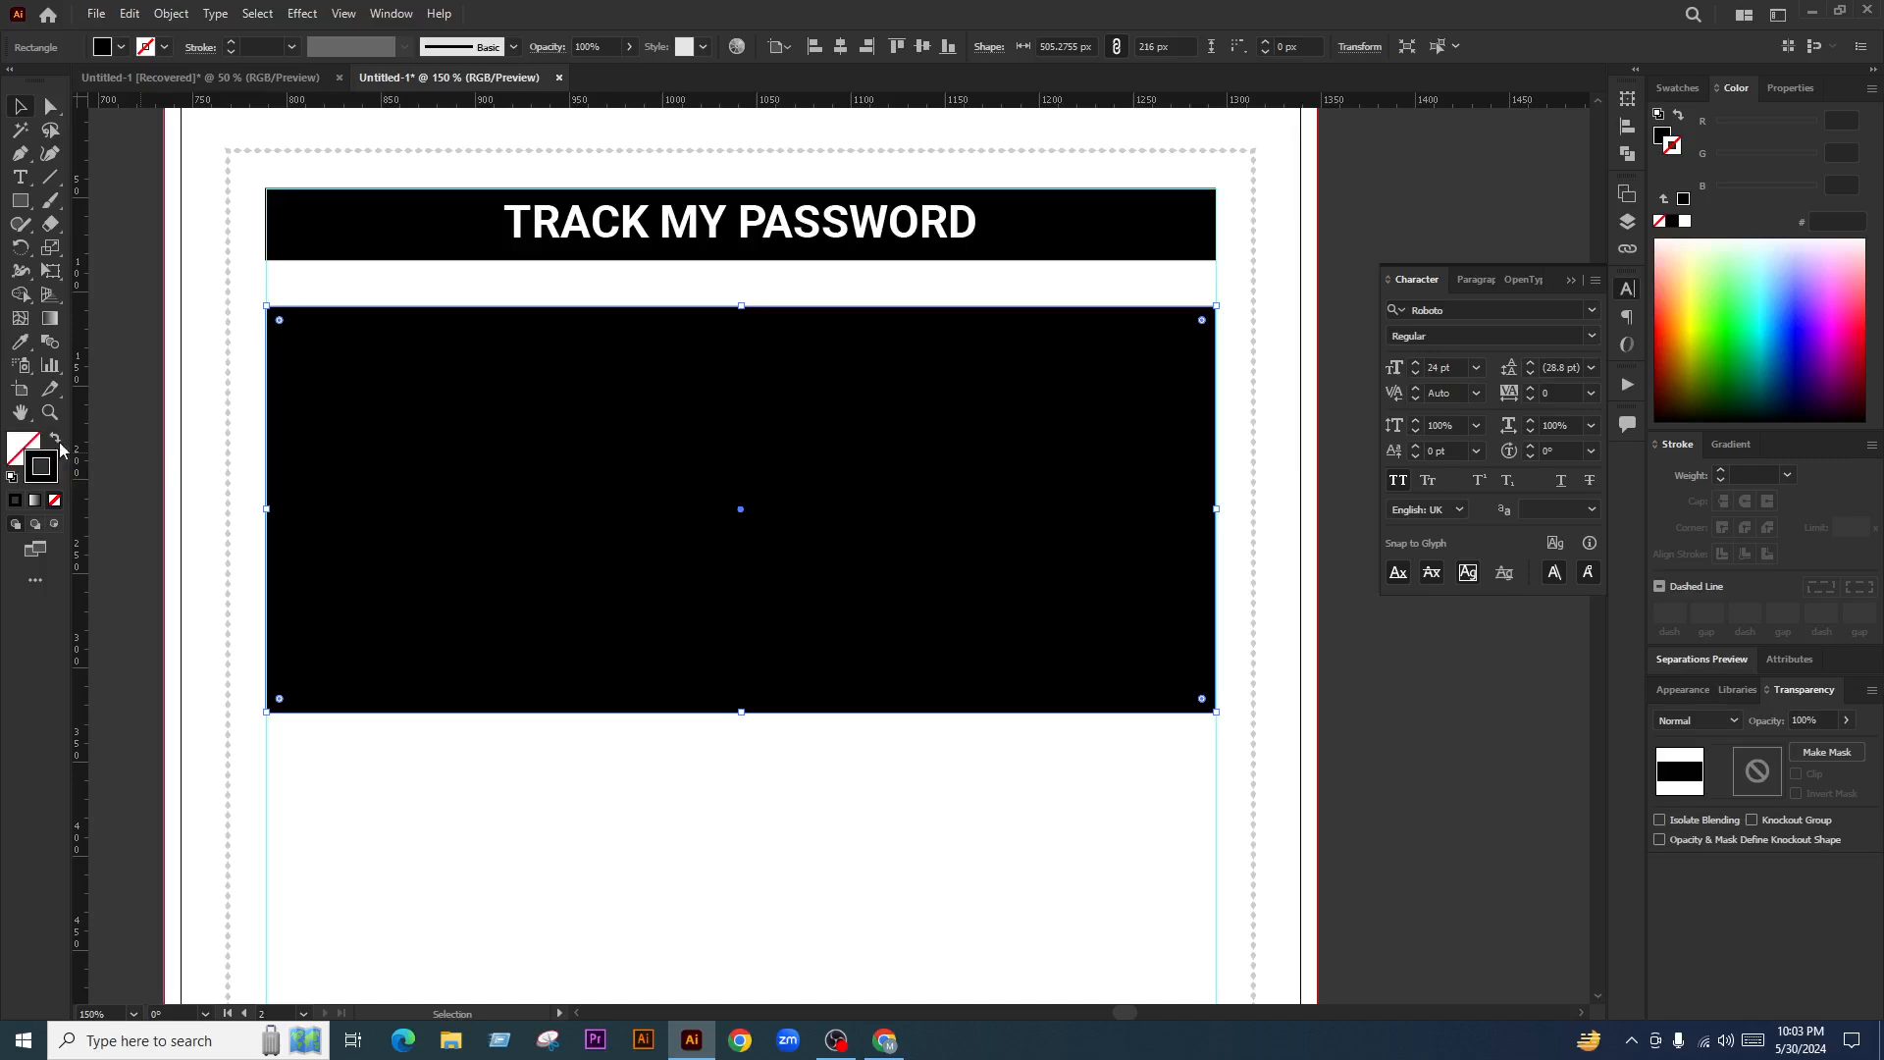
Split the rectangle into a grid of six stacked rows with Split Into Grid
{"action": "left_click", "coordinate": [172, 14]}
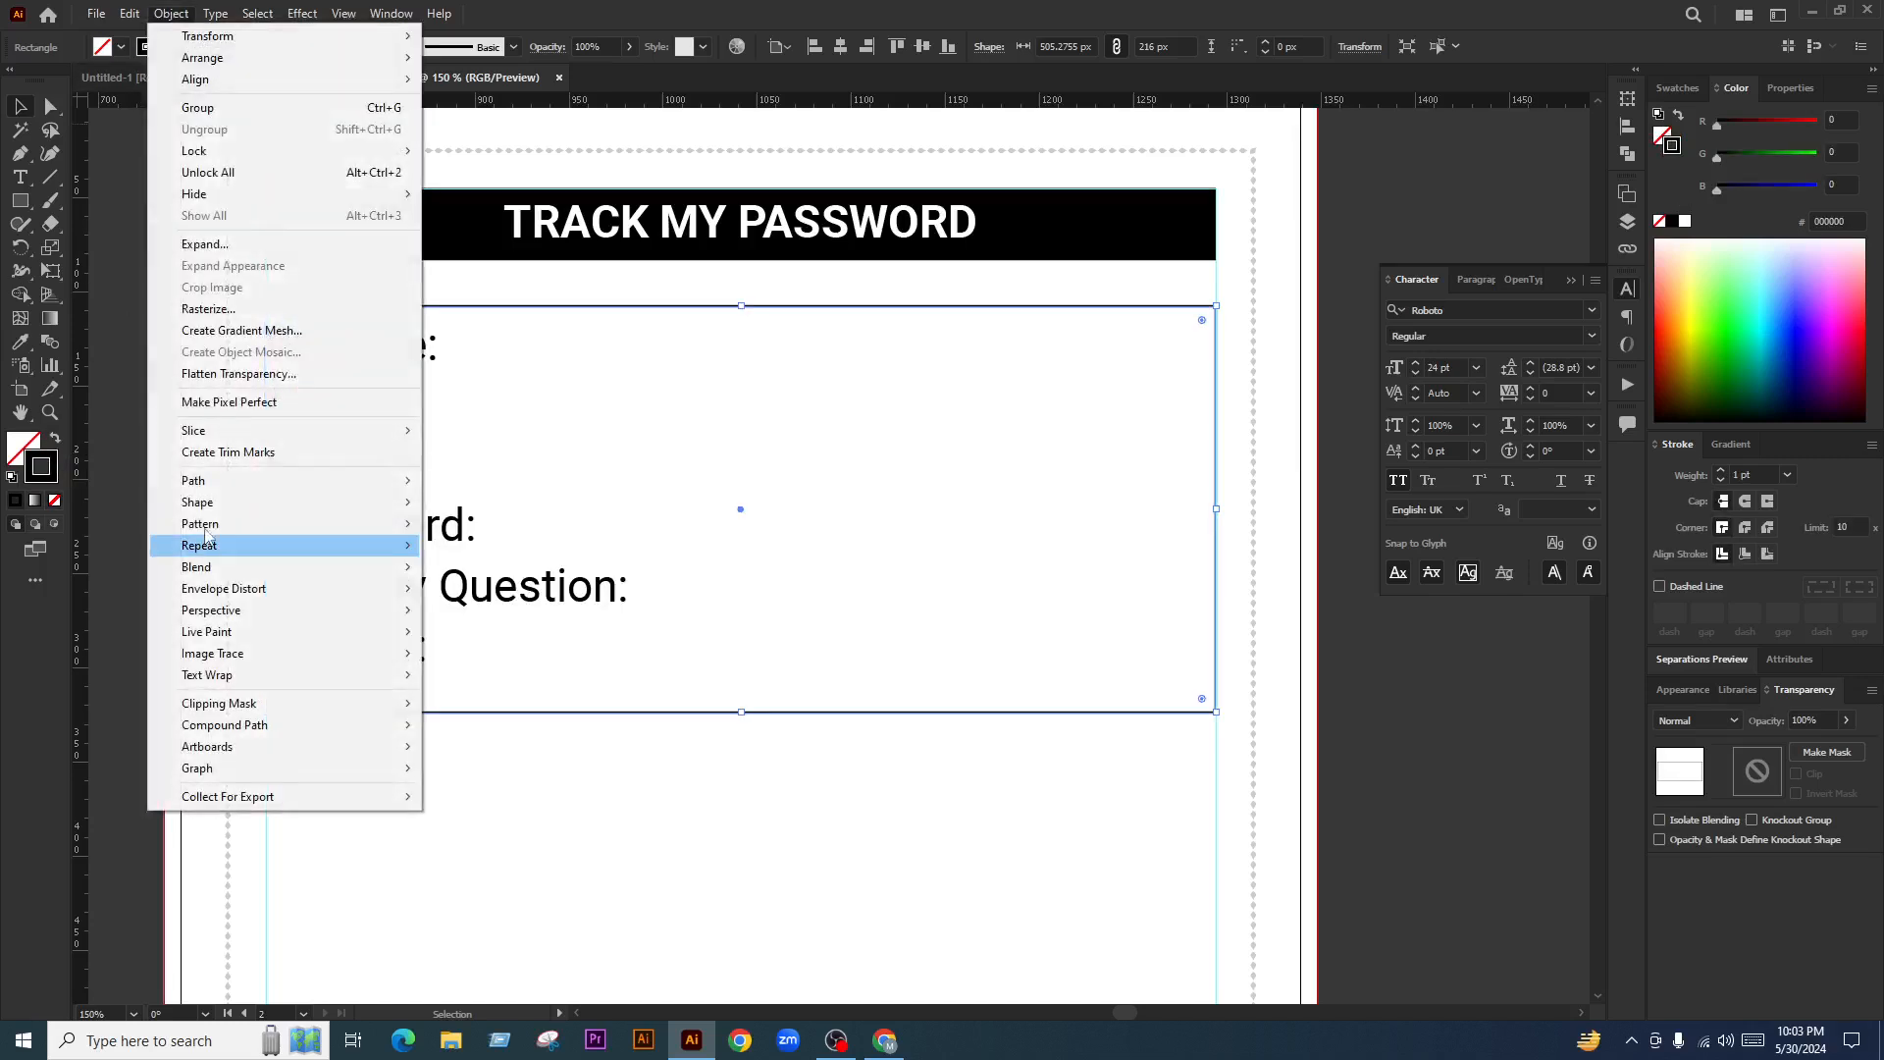
{"action": "mouse_move", "coordinate": [256, 481]}
{"action": "left_click", "coordinate": [543, 695]}
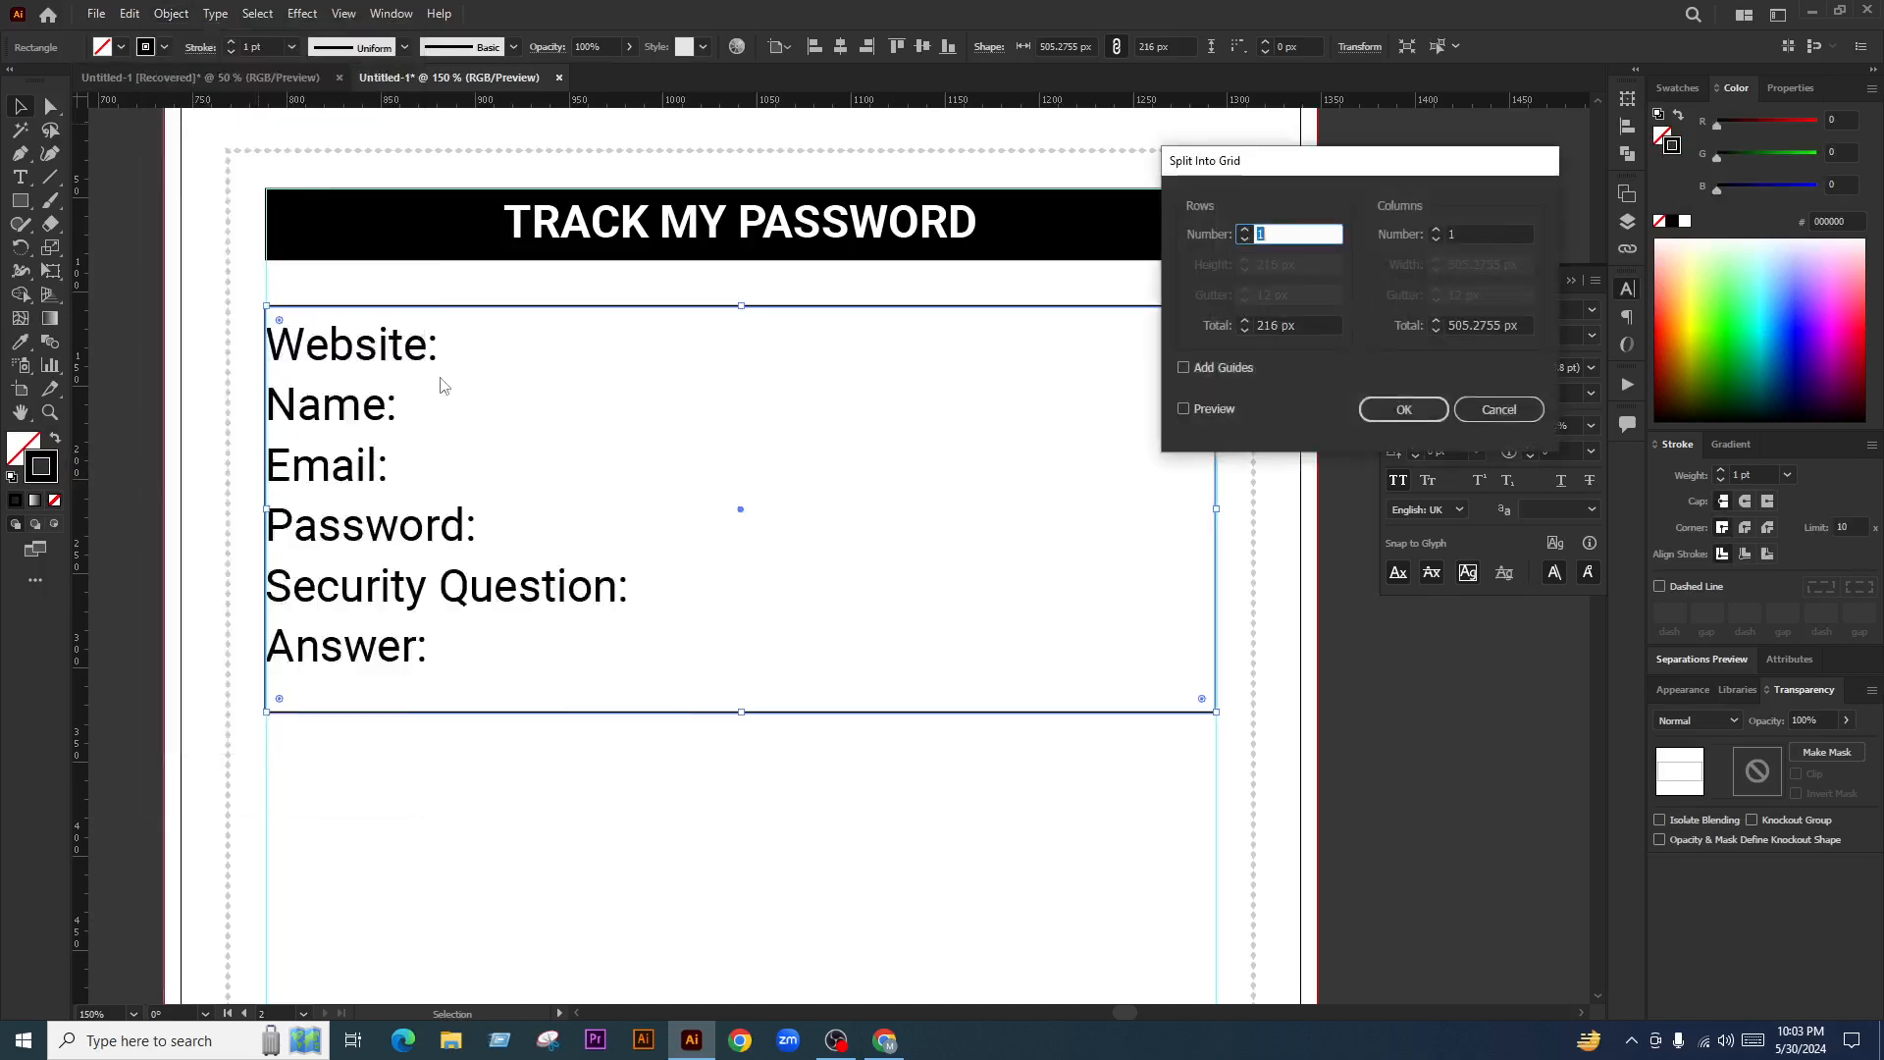
{"action": "key", "text": "Up"}
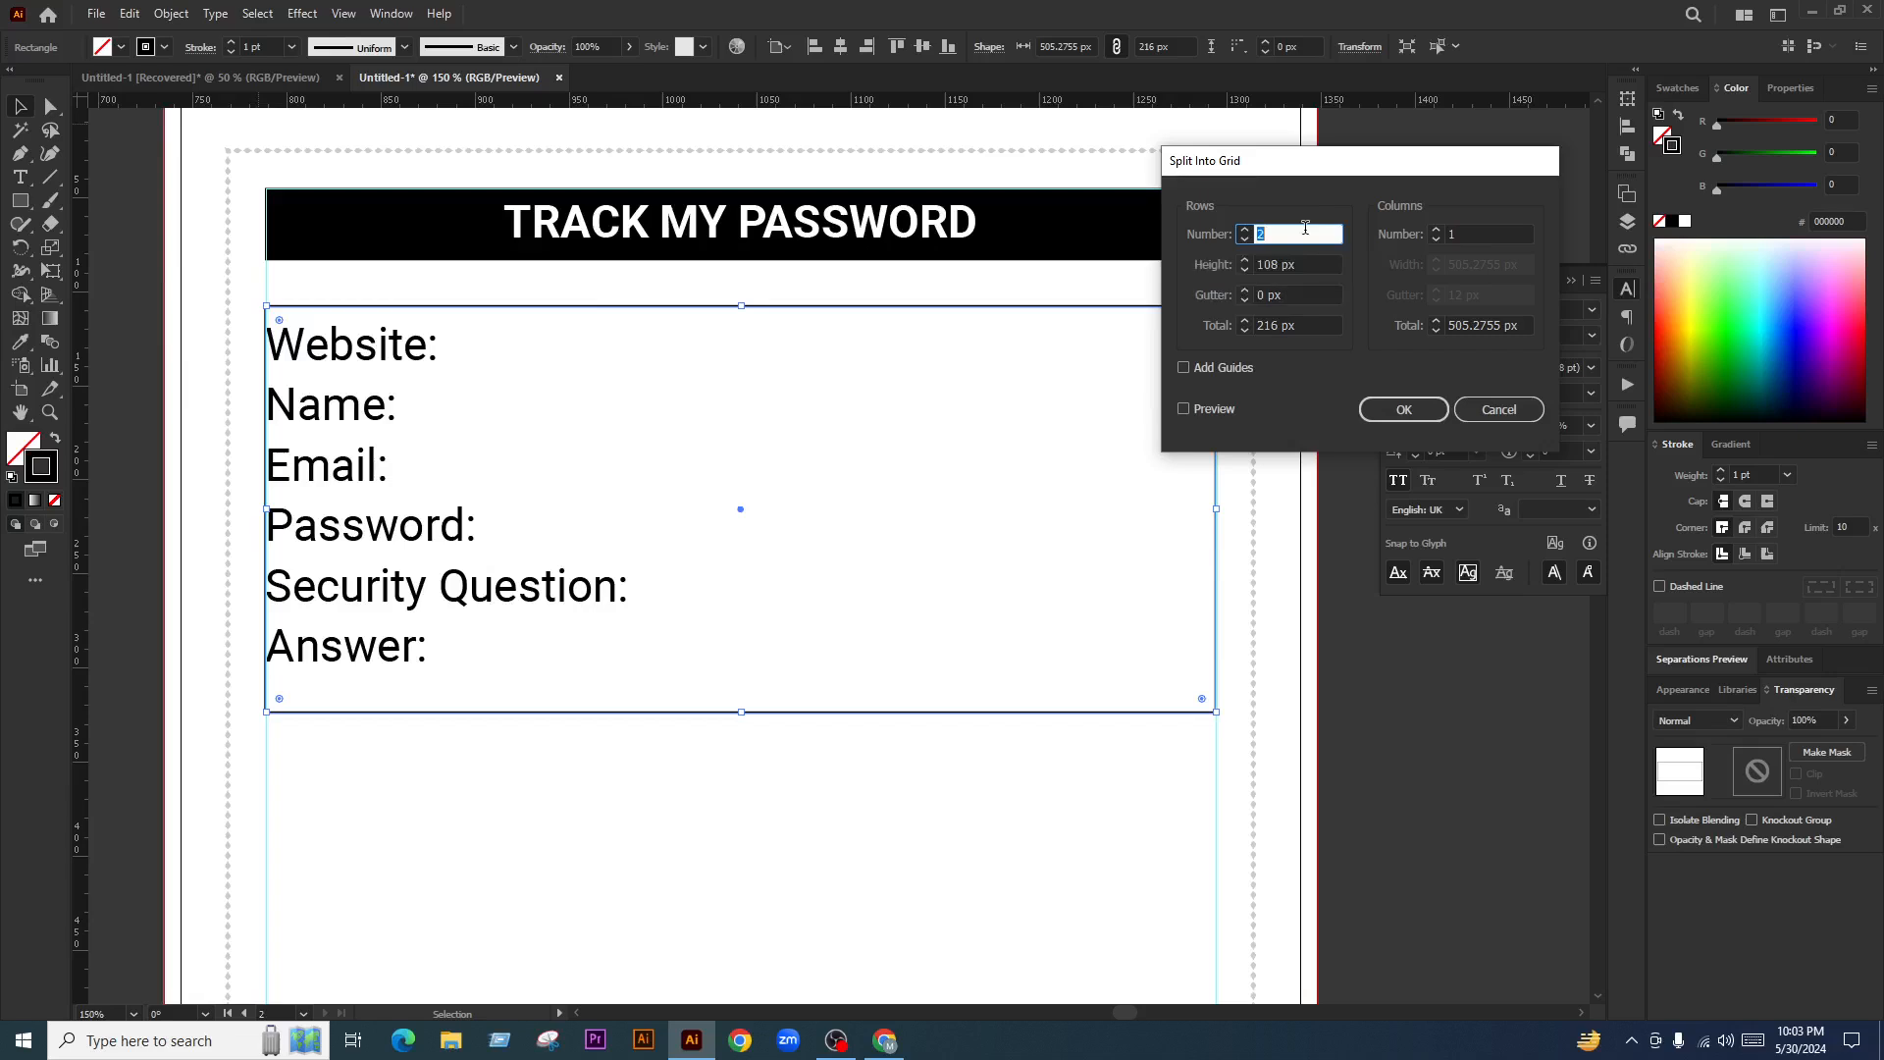
{"action": "left_click", "coordinate": [1209, 413]}
{"action": "scroll", "coordinate": [1287, 235], "scroll_direction": "up", "scroll_amount": 2}
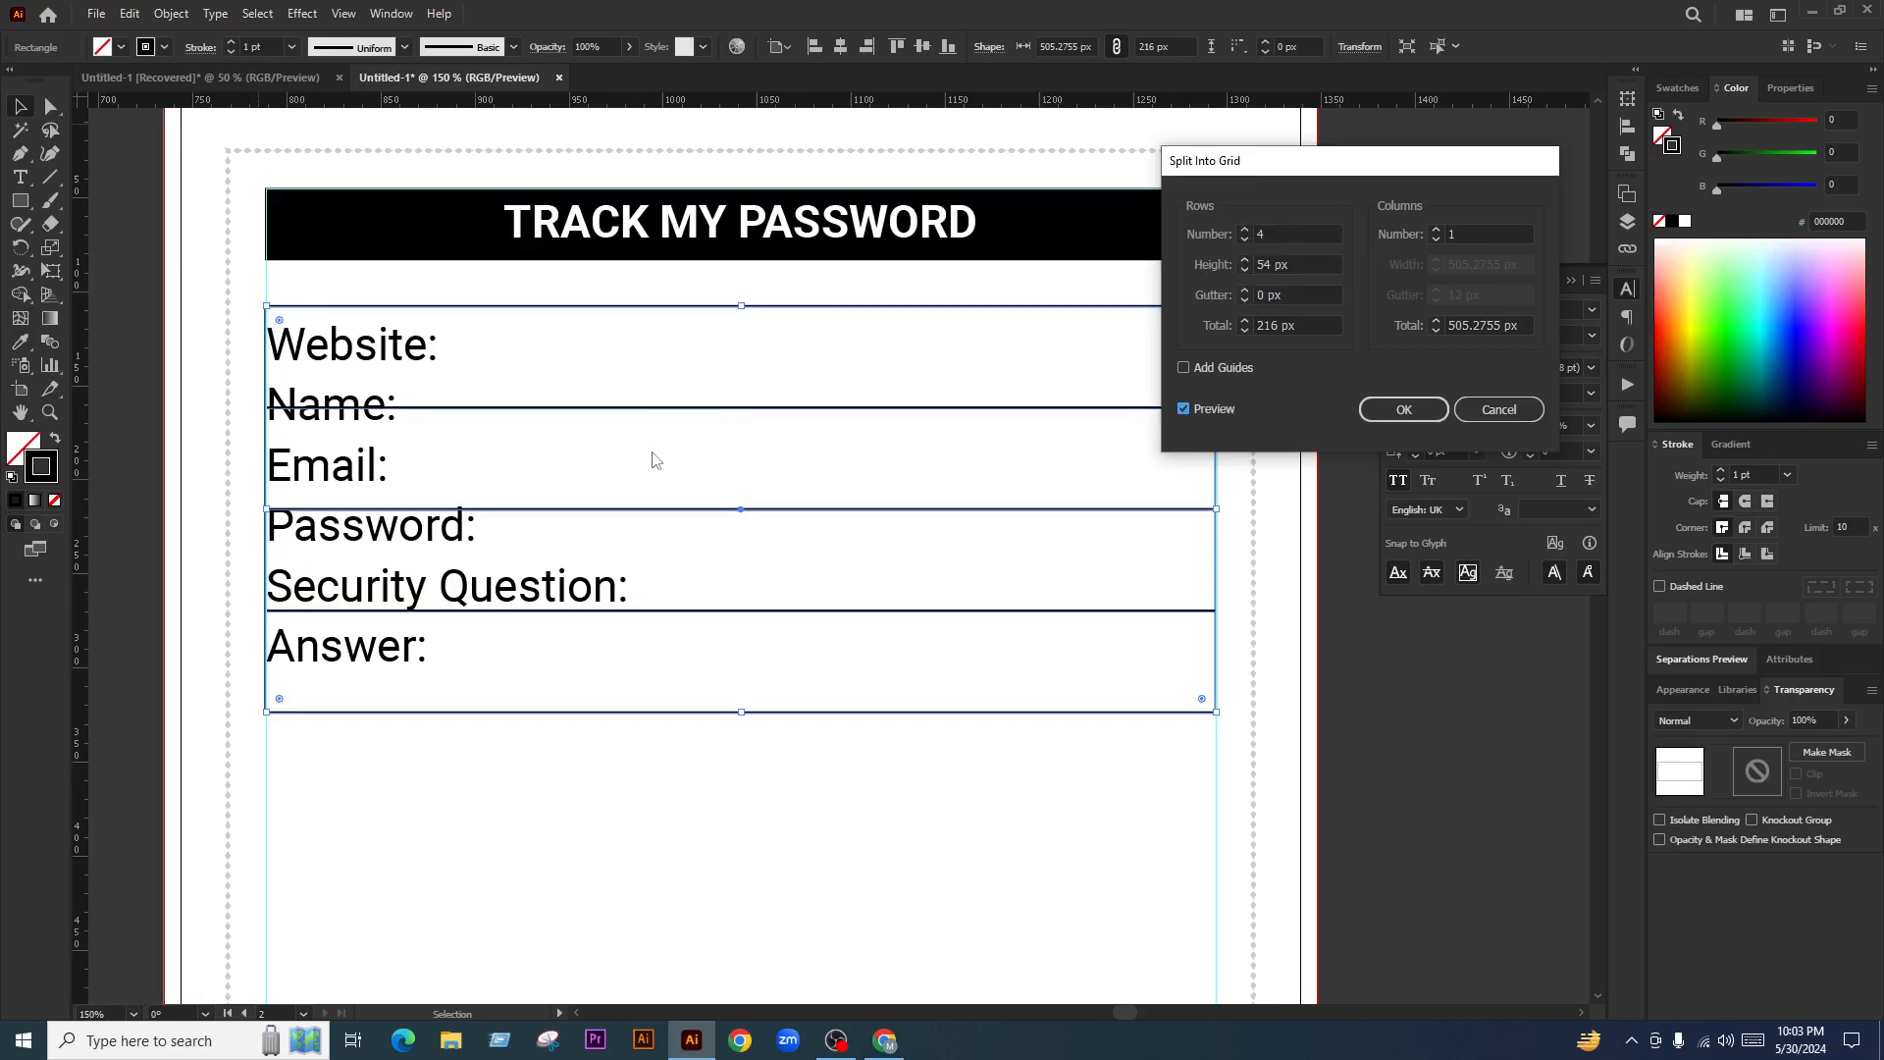
{"action": "scroll", "coordinate": [1283, 238], "scroll_direction": "up", "scroll_amount": 2}
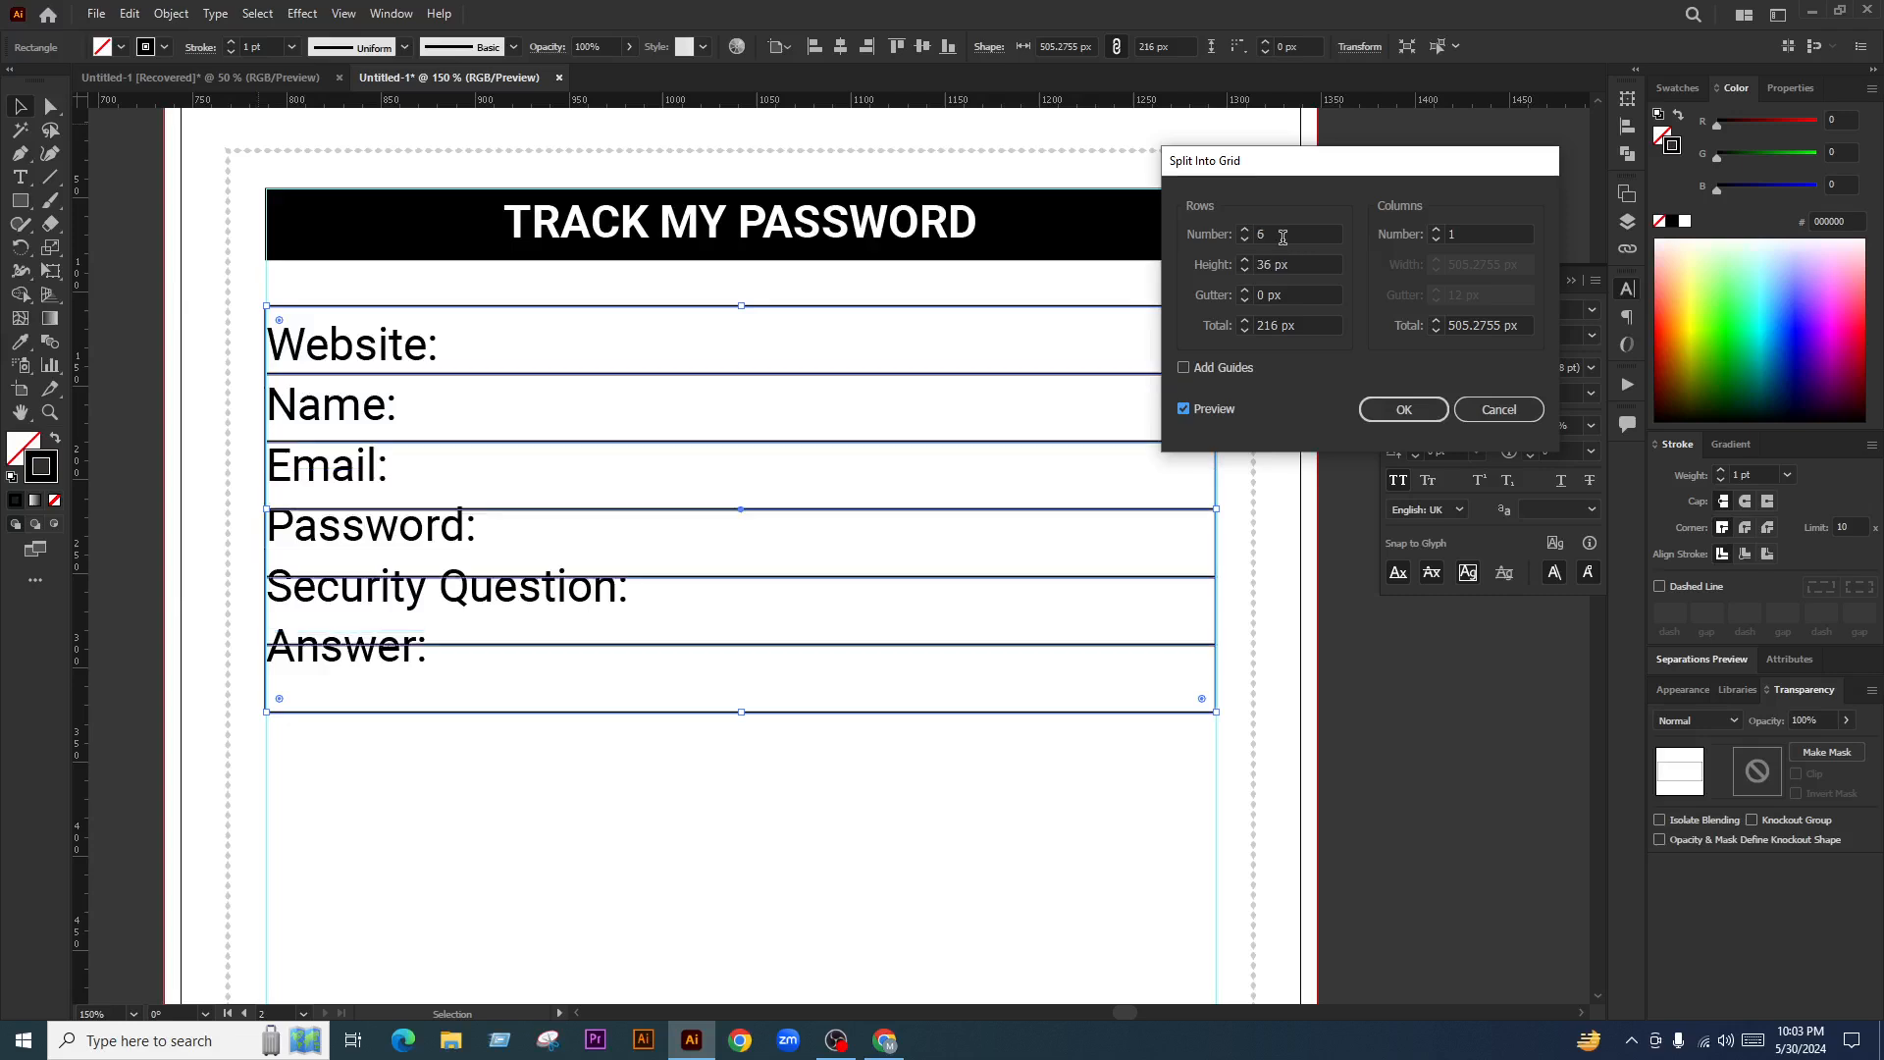
{"action": "left_click", "coordinate": [1404, 410]}
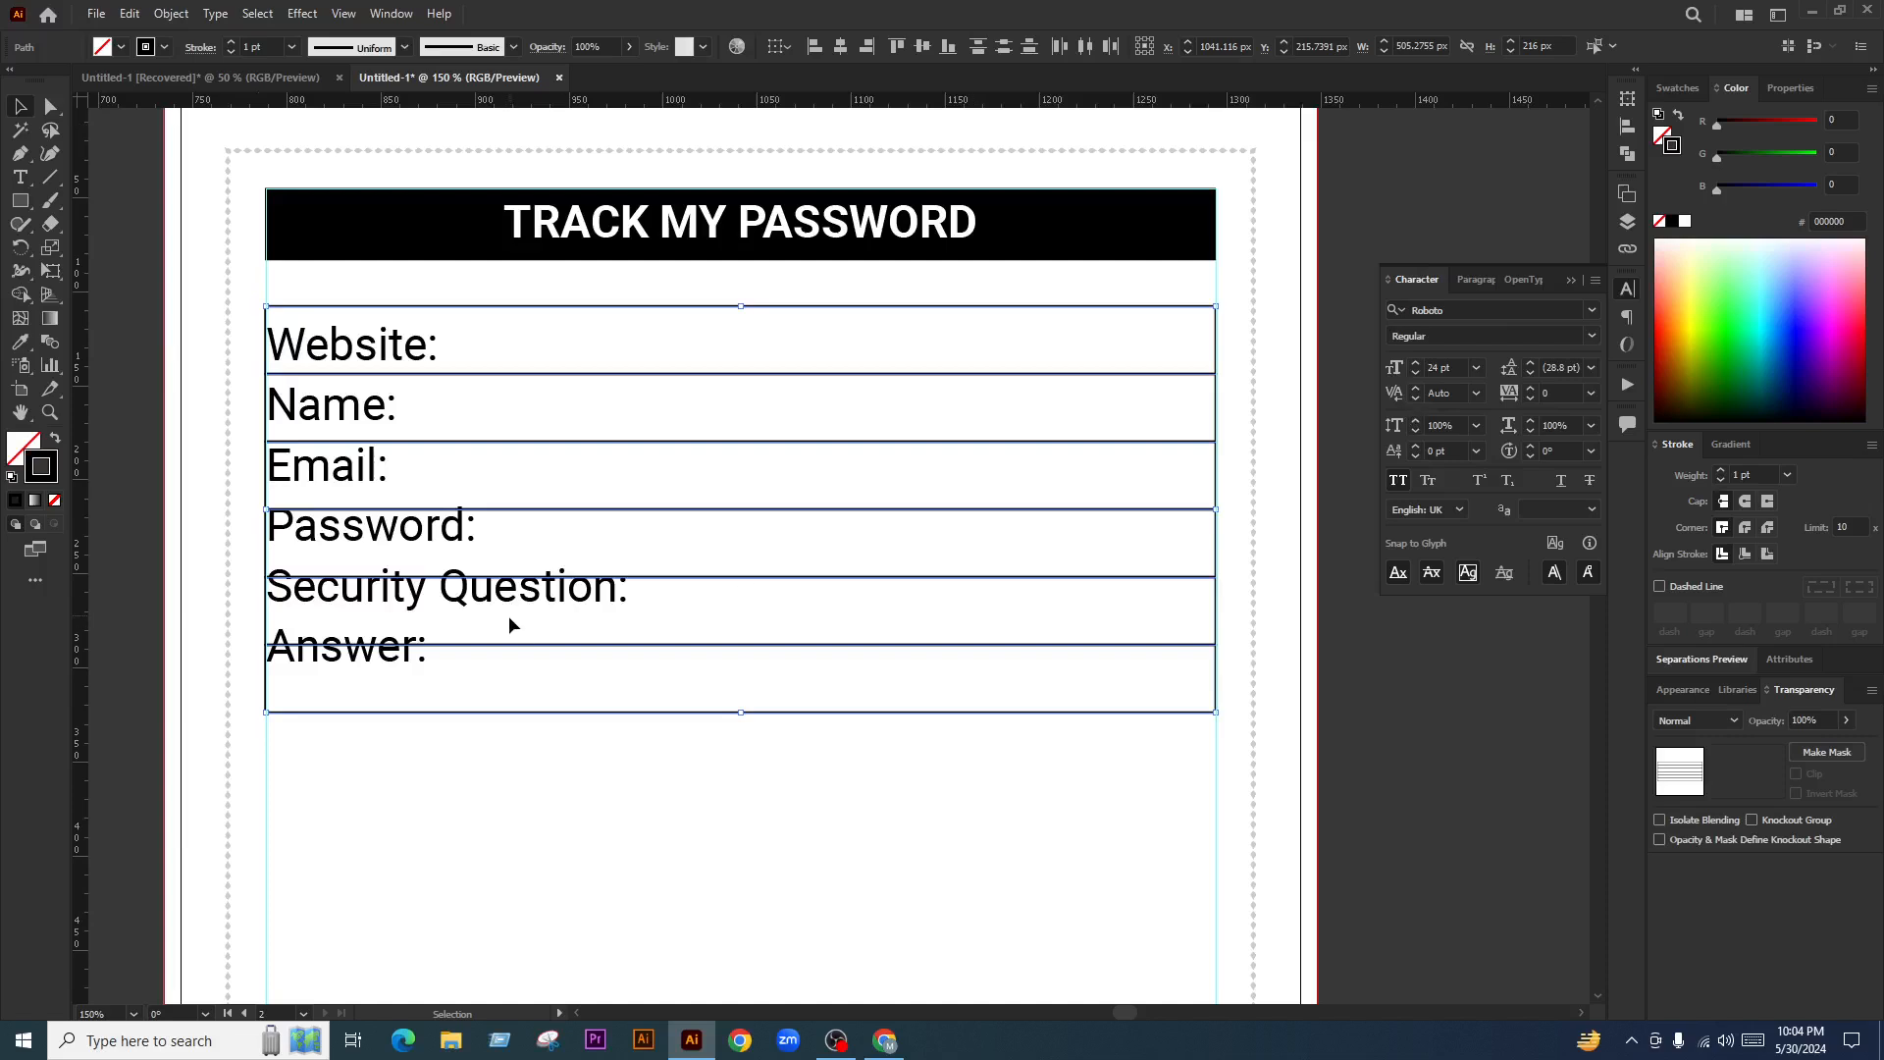
{"action": "left_click", "coordinate": [647, 731]}
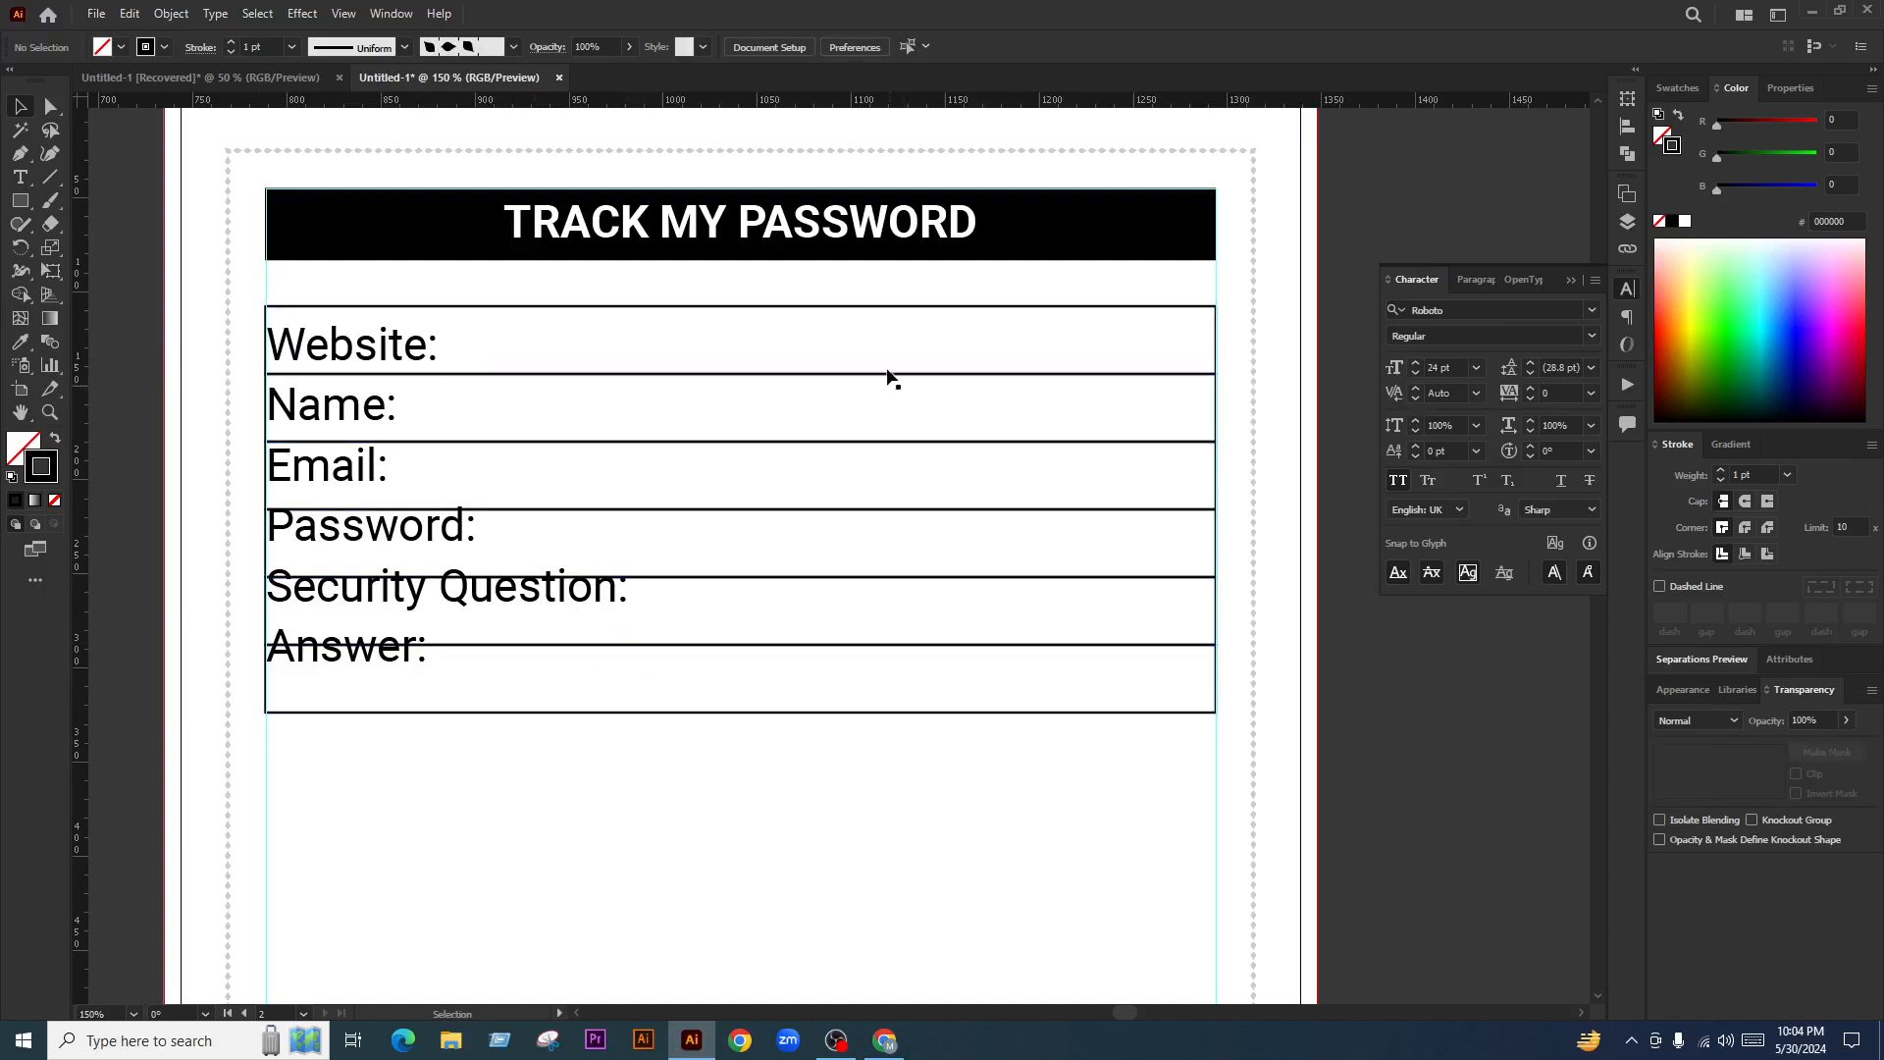
Shorten the six rows to fit the labels, about 198 px tall
{"action": "left_click_drag", "start_coordinate": [891, 308], "coordinate": [743, 679]}
{"action": "left_click", "coordinate": [739, 721]}
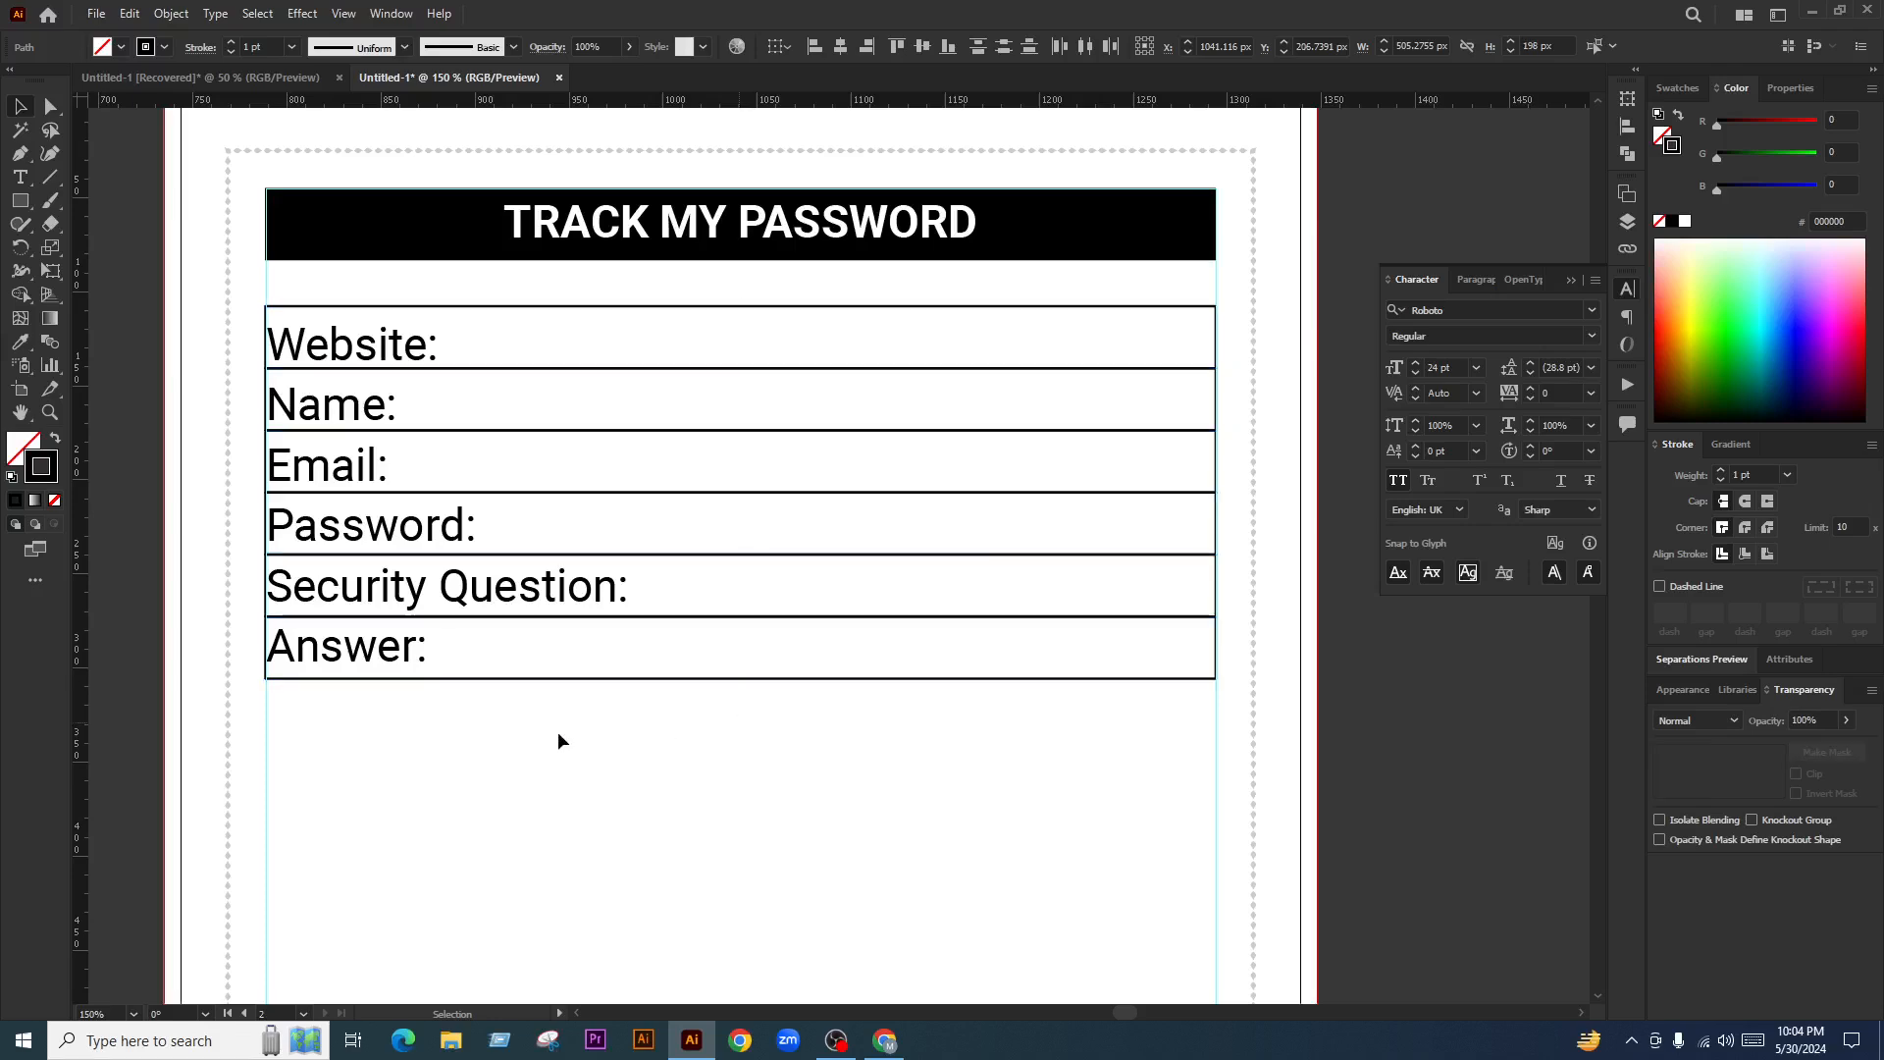
{"action": "scroll", "coordinate": [337, 681], "scroll_direction": "up", "scroll_amount": 1}
{"action": "scroll", "coordinate": [363, 679], "scroll_direction": "up", "scroll_amount": 1}
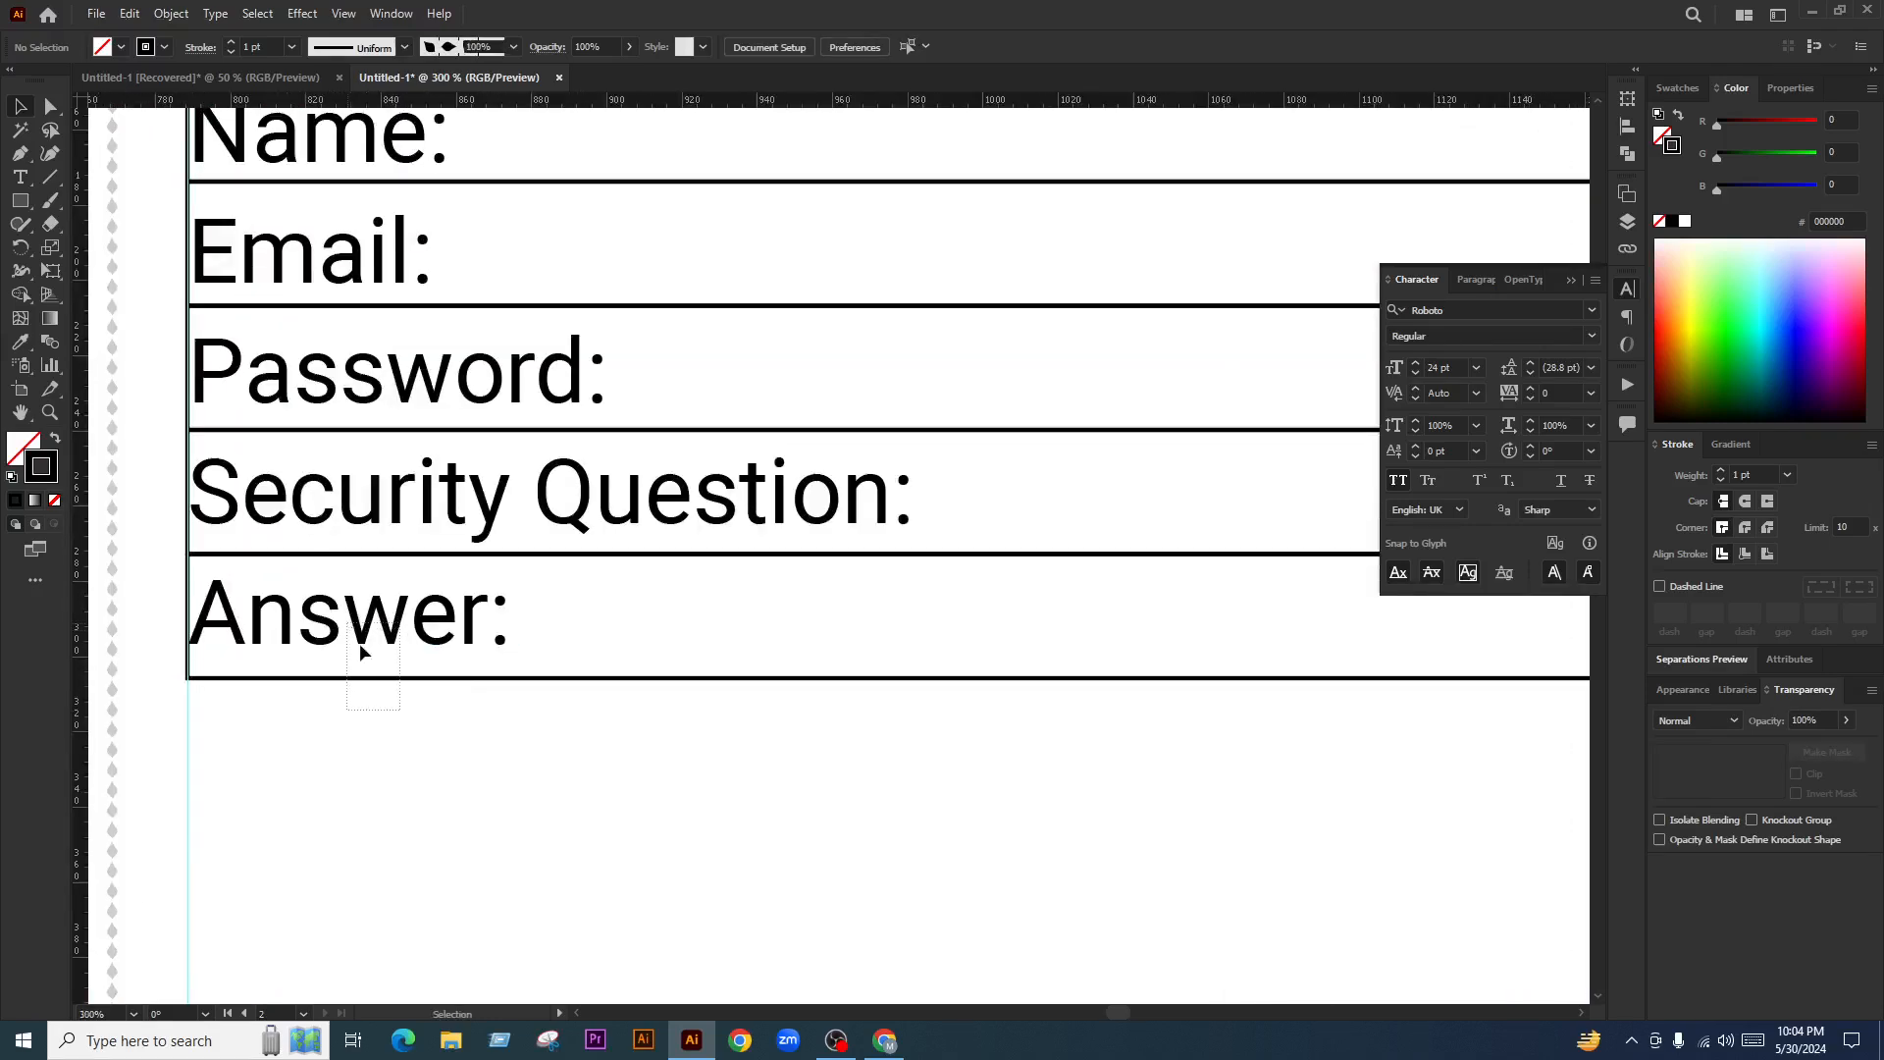
Indent the Answer label, then centre Security Question in its row, left-aligned with Answer
{"action": "left_click", "coordinate": [394, 680]}
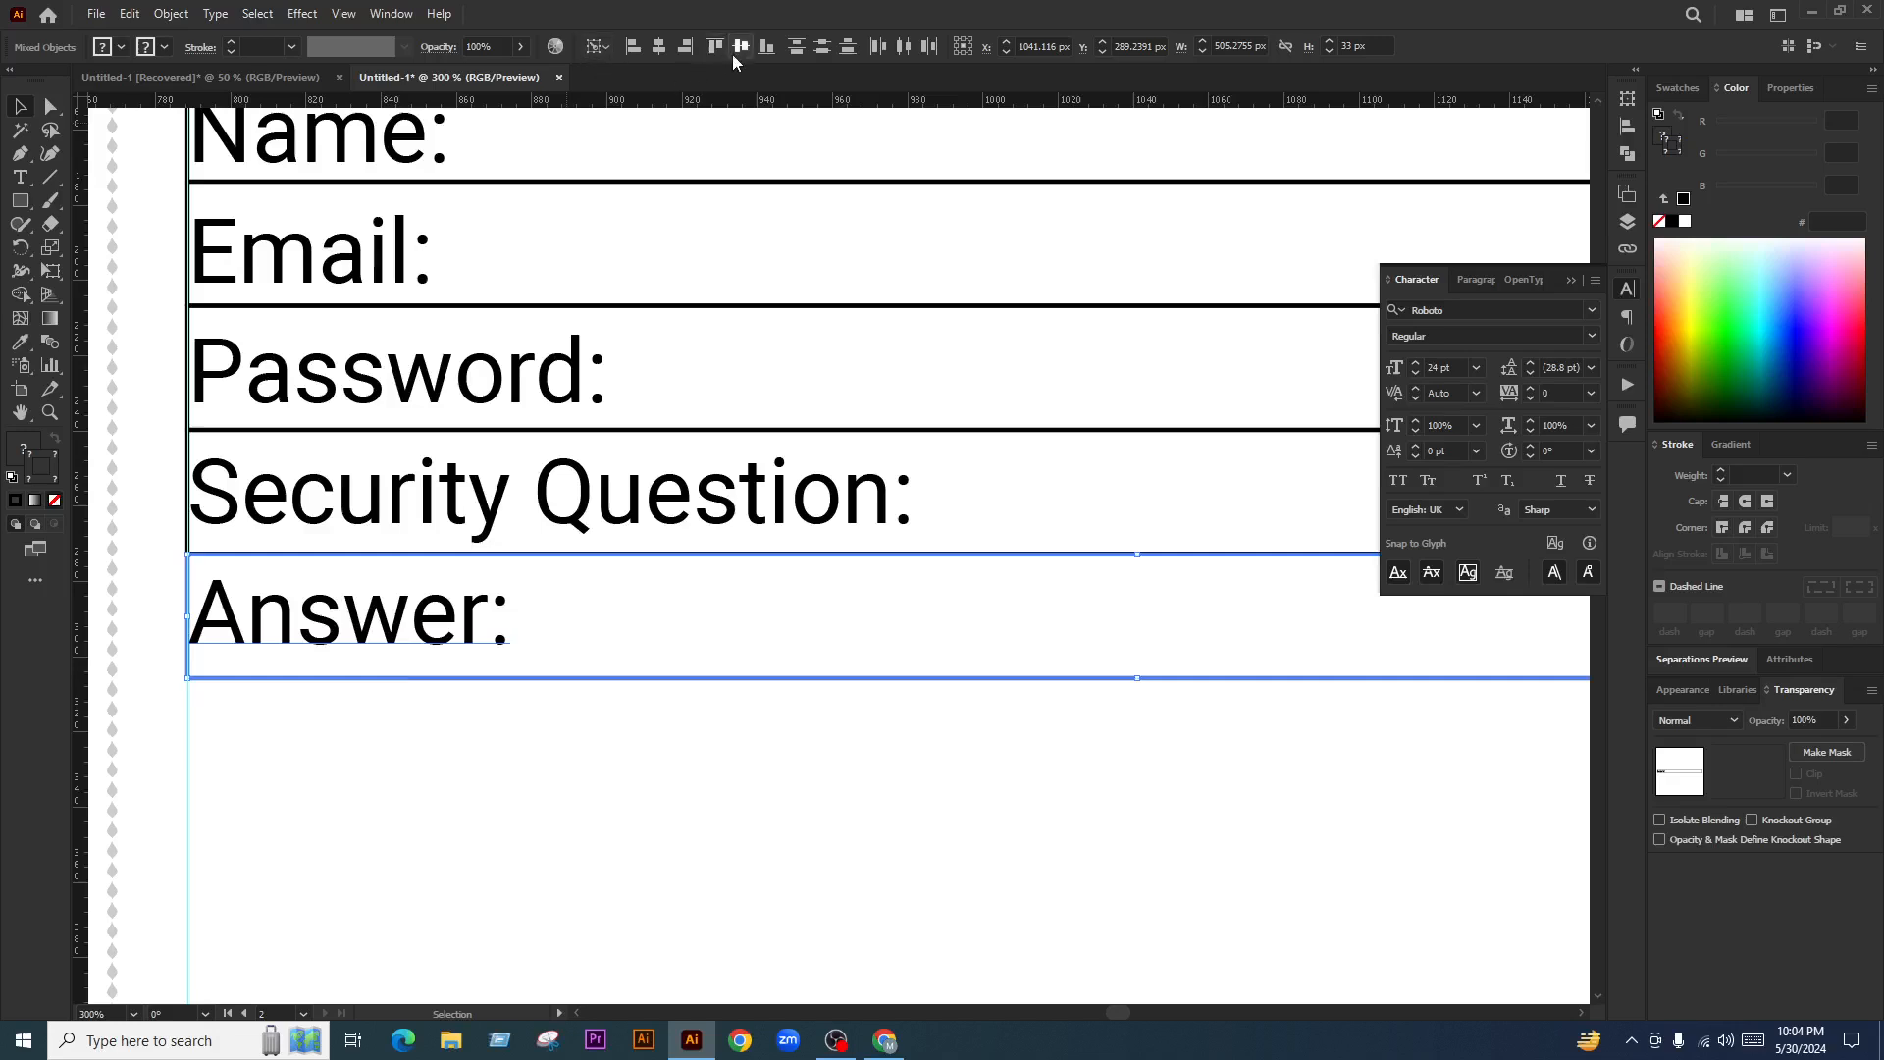
{"action": "left_click_drag", "start_coordinate": [453, 626], "coordinate": [495, 626]}
{"action": "left_click", "coordinate": [874, 588]}
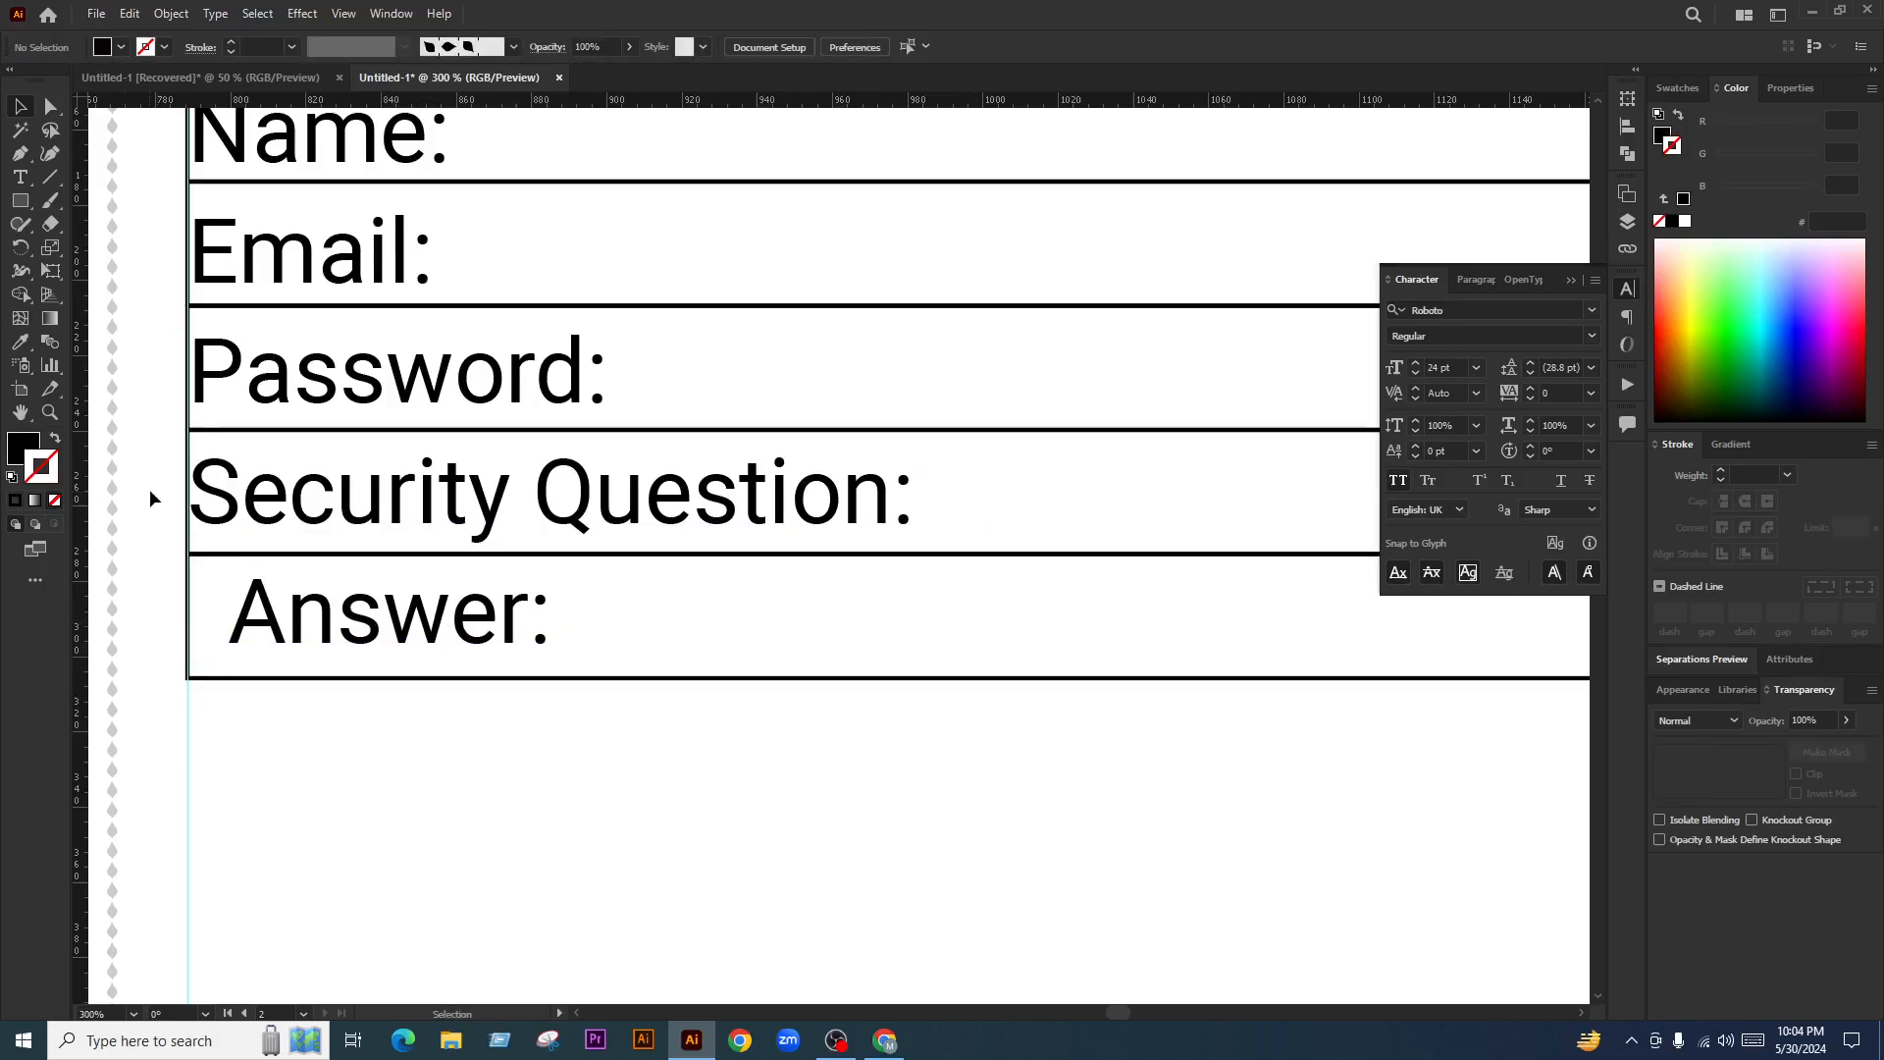
{"action": "left_click_drag", "start_coordinate": [150, 482], "coordinate": [247, 500]}
{"action": "left_click", "coordinate": [187, 442]}
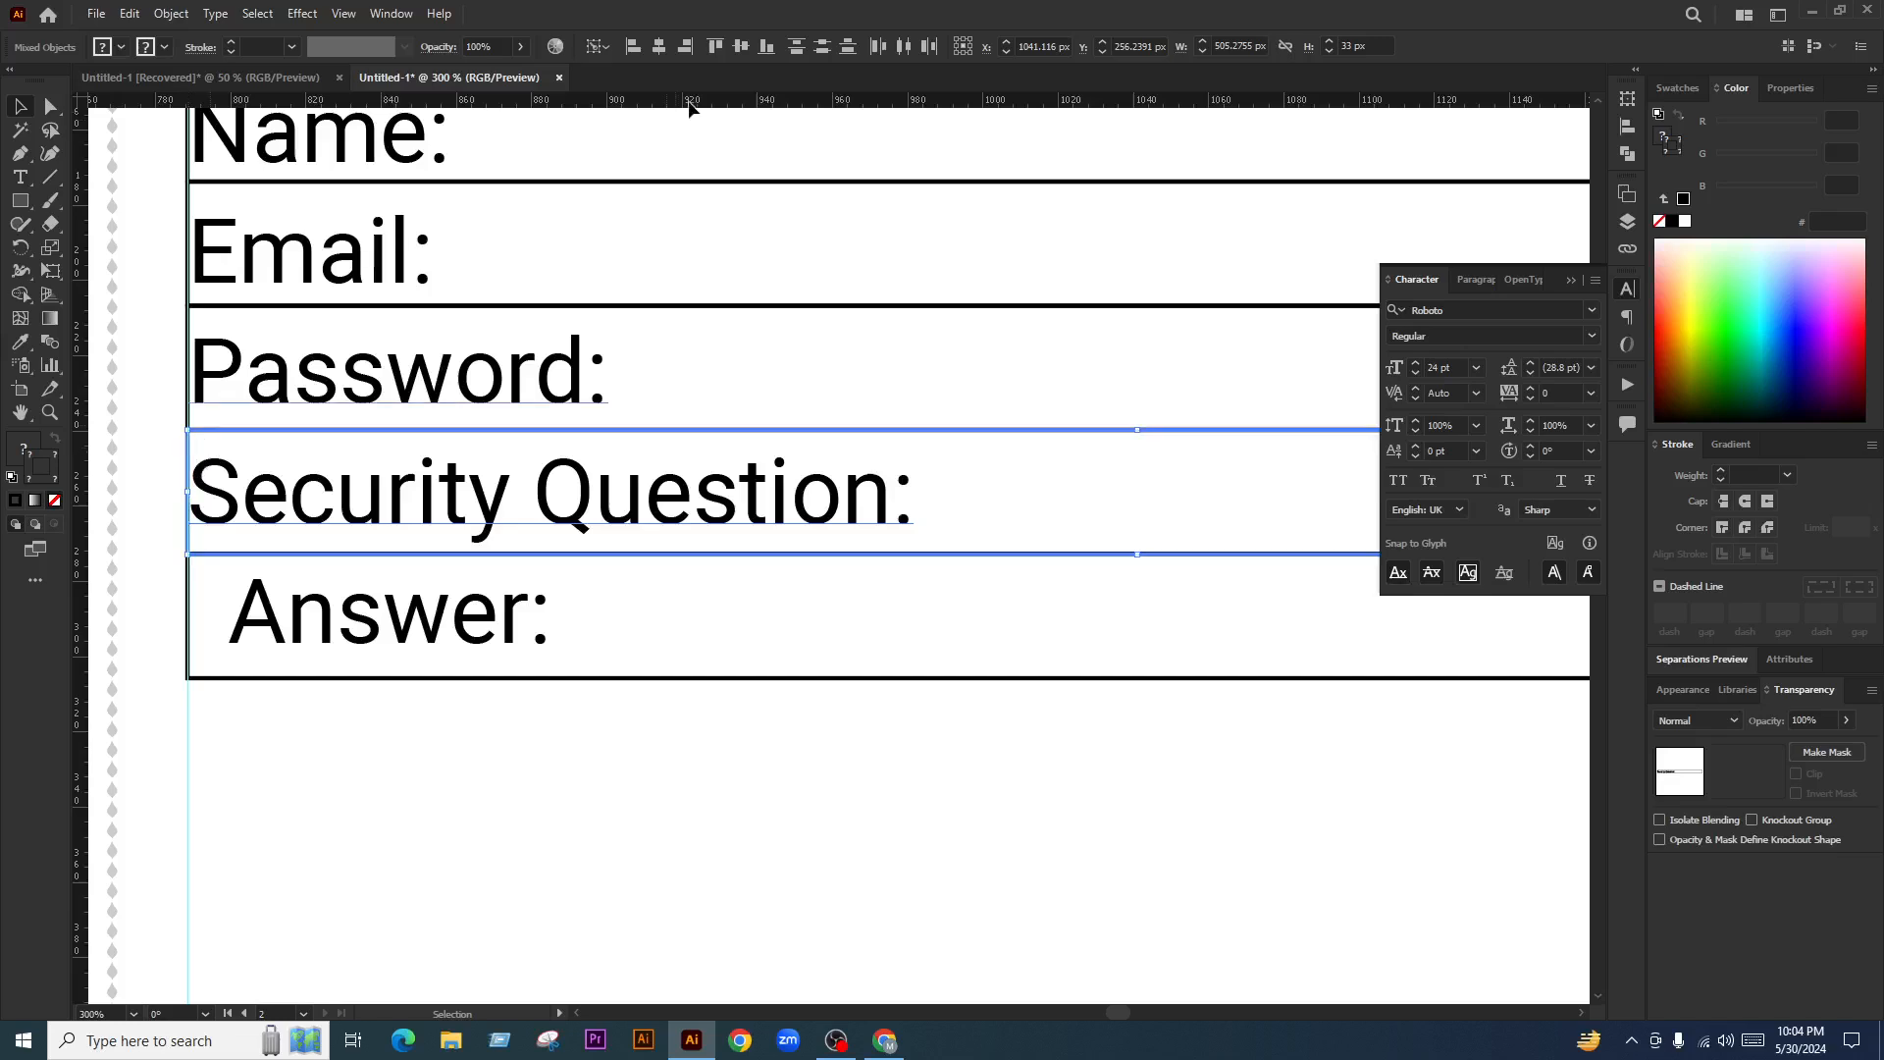
{"action": "left_click", "coordinate": [739, 52]}
{"action": "left_click", "coordinate": [909, 540]}
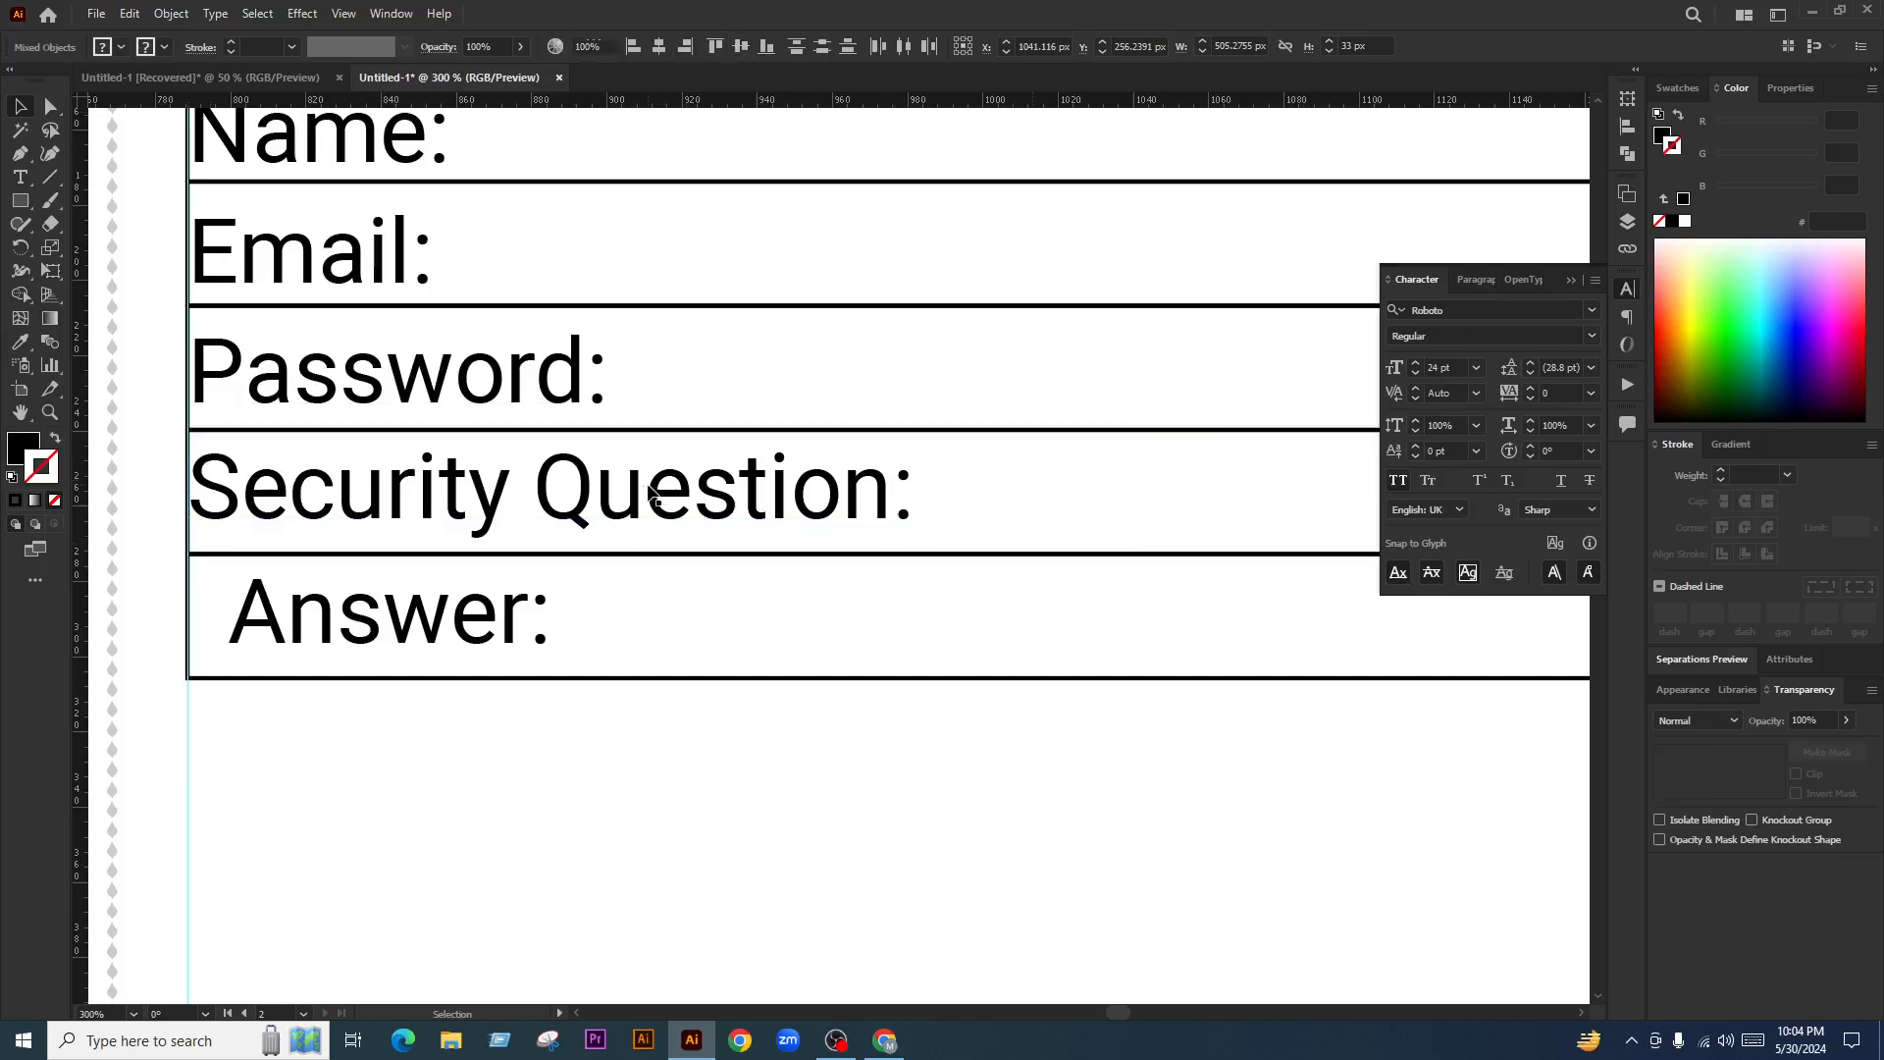
{"action": "left_click", "coordinate": [914, 494]}
{"action": "left_click", "coordinate": [439, 629], "text": "shift"}
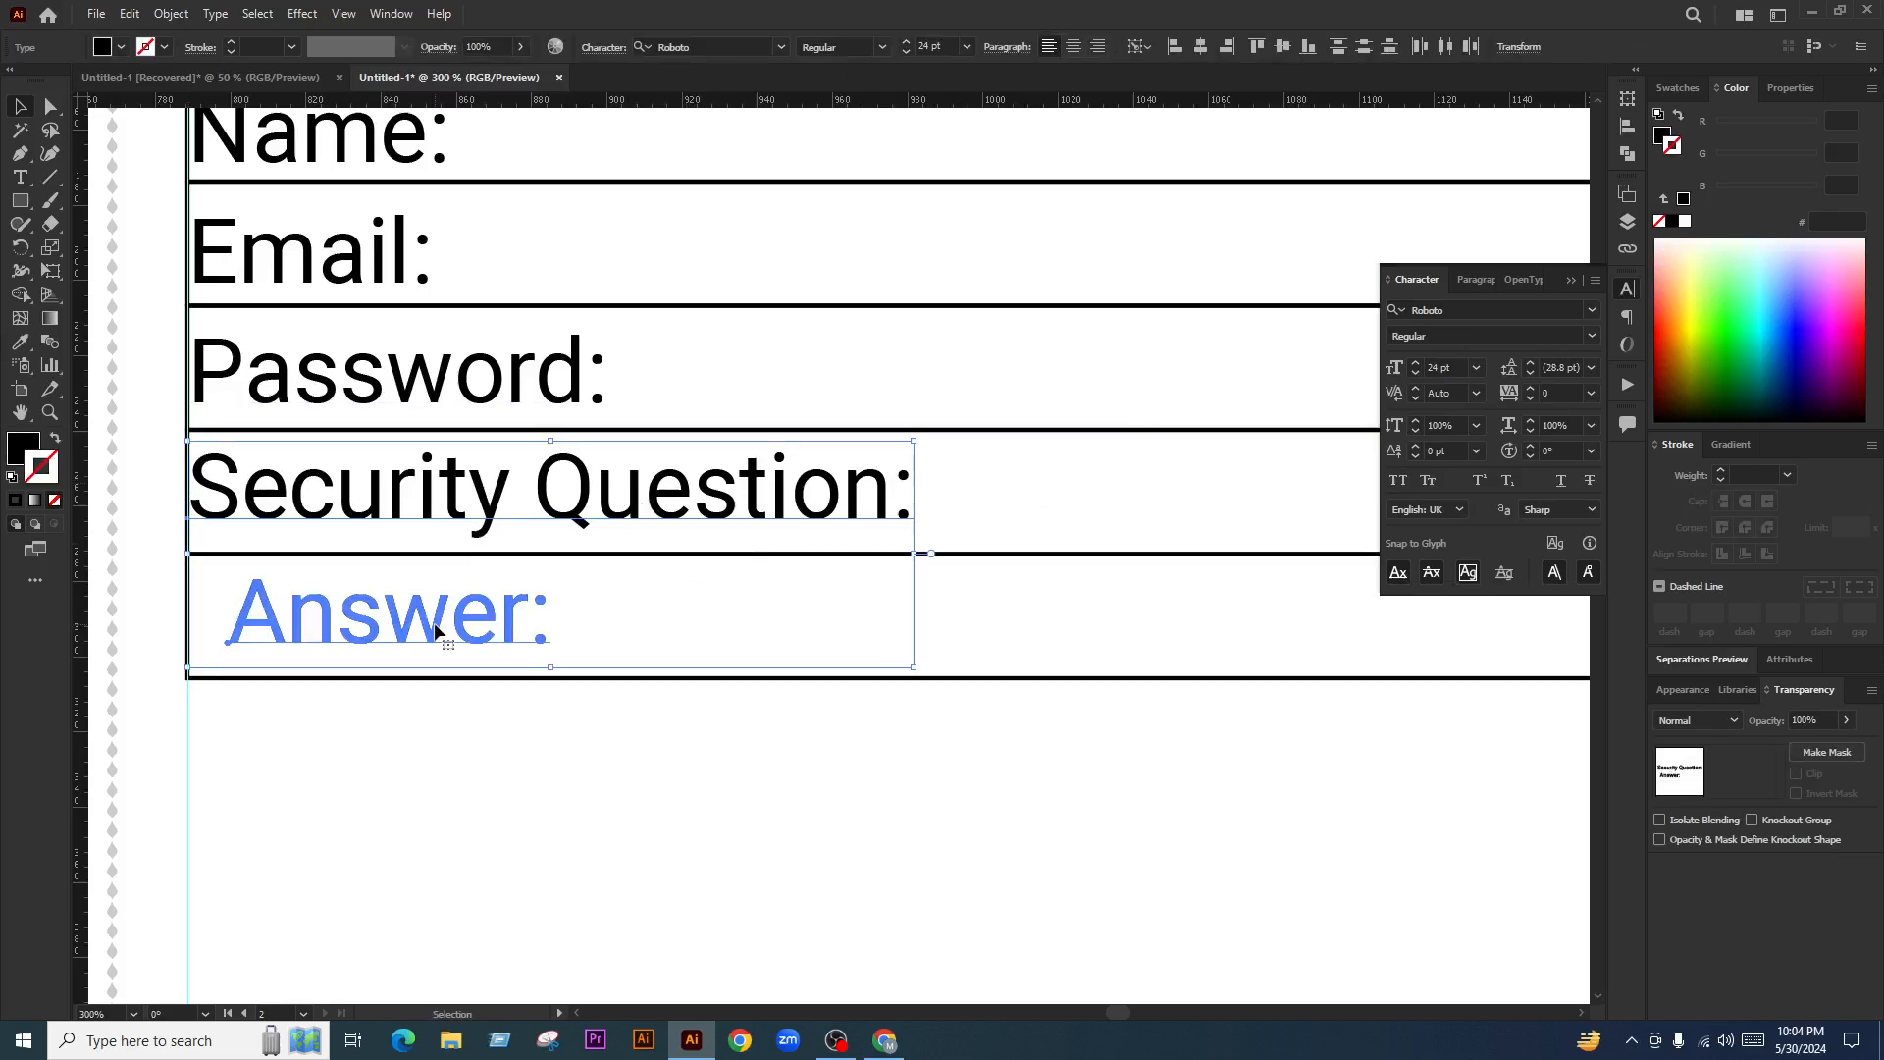
{"action": "left_click", "coordinate": [1174, 46]}
{"action": "left_click", "coordinate": [769, 616]}
Vertically centre the Email label in its row
{"action": "scroll", "coordinate": [480, 652], "scroll_direction": "down", "scroll_amount": 3}
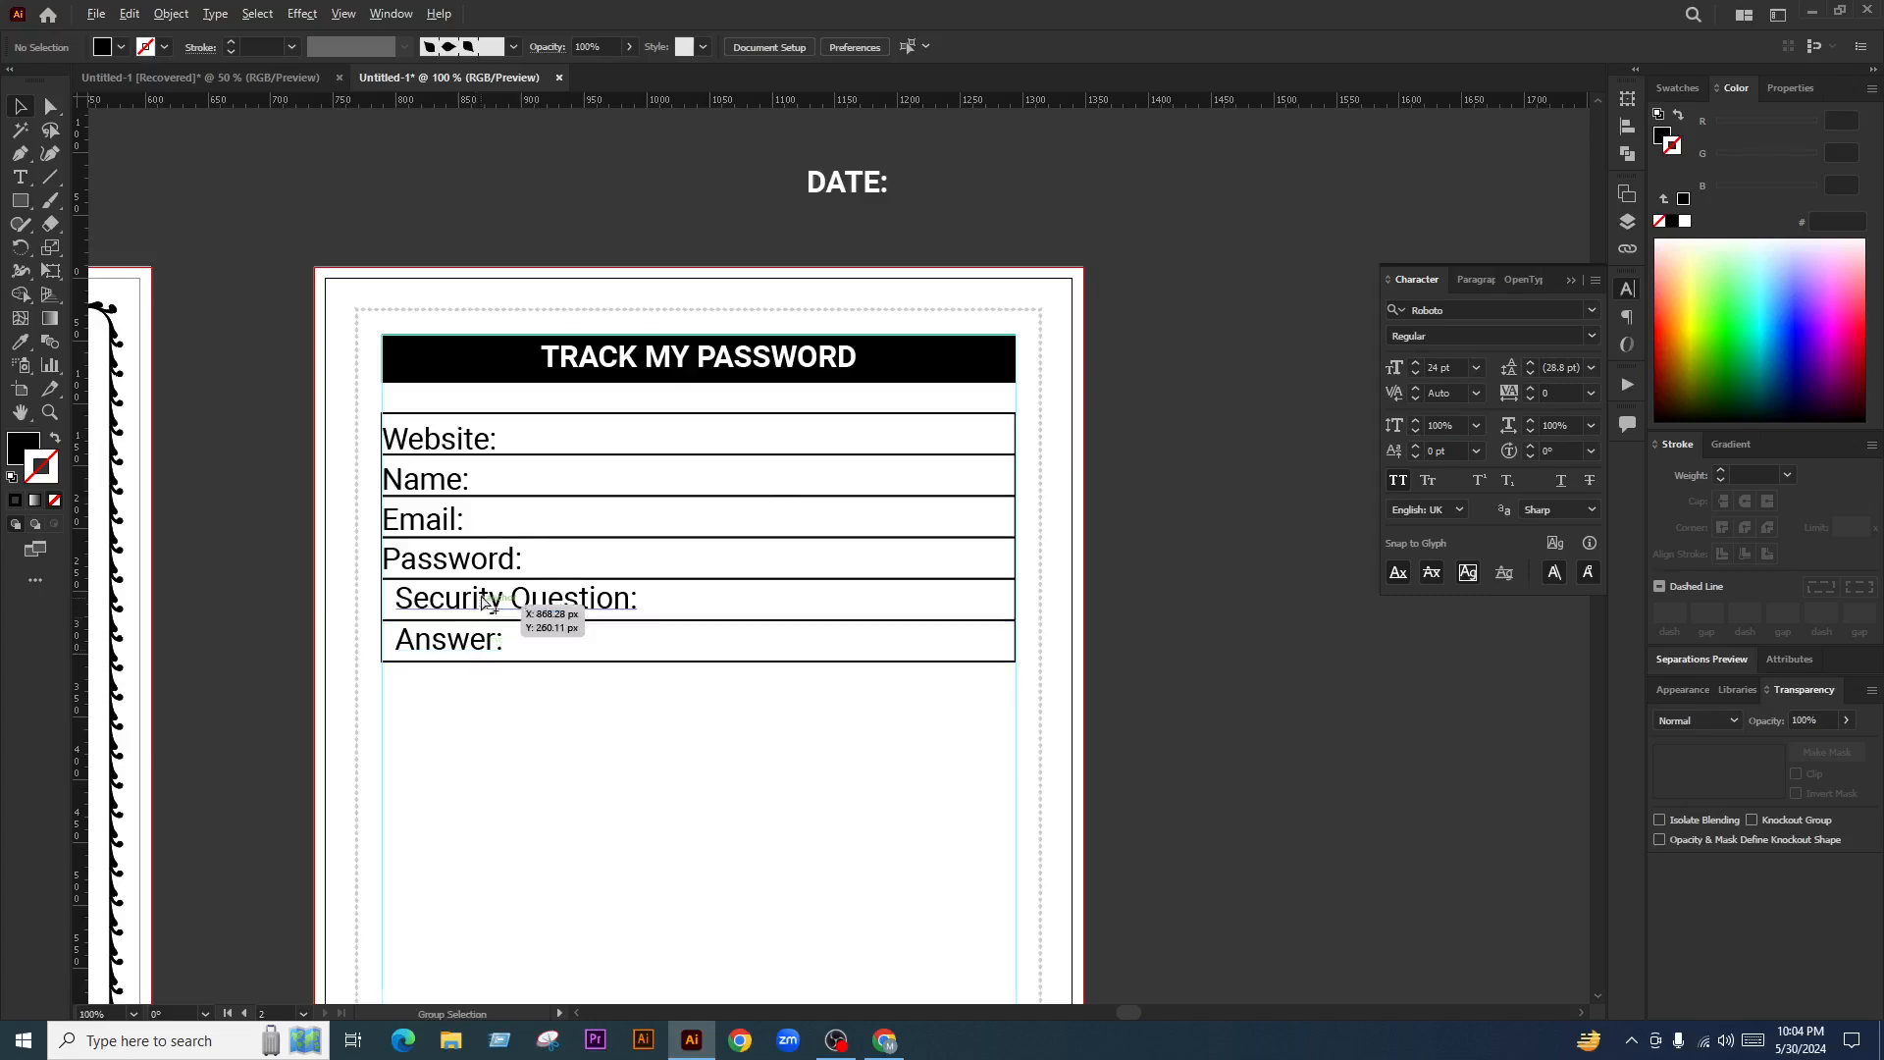
{"action": "scroll", "coordinate": [485, 603], "scroll_direction": "up", "scroll_amount": 2}
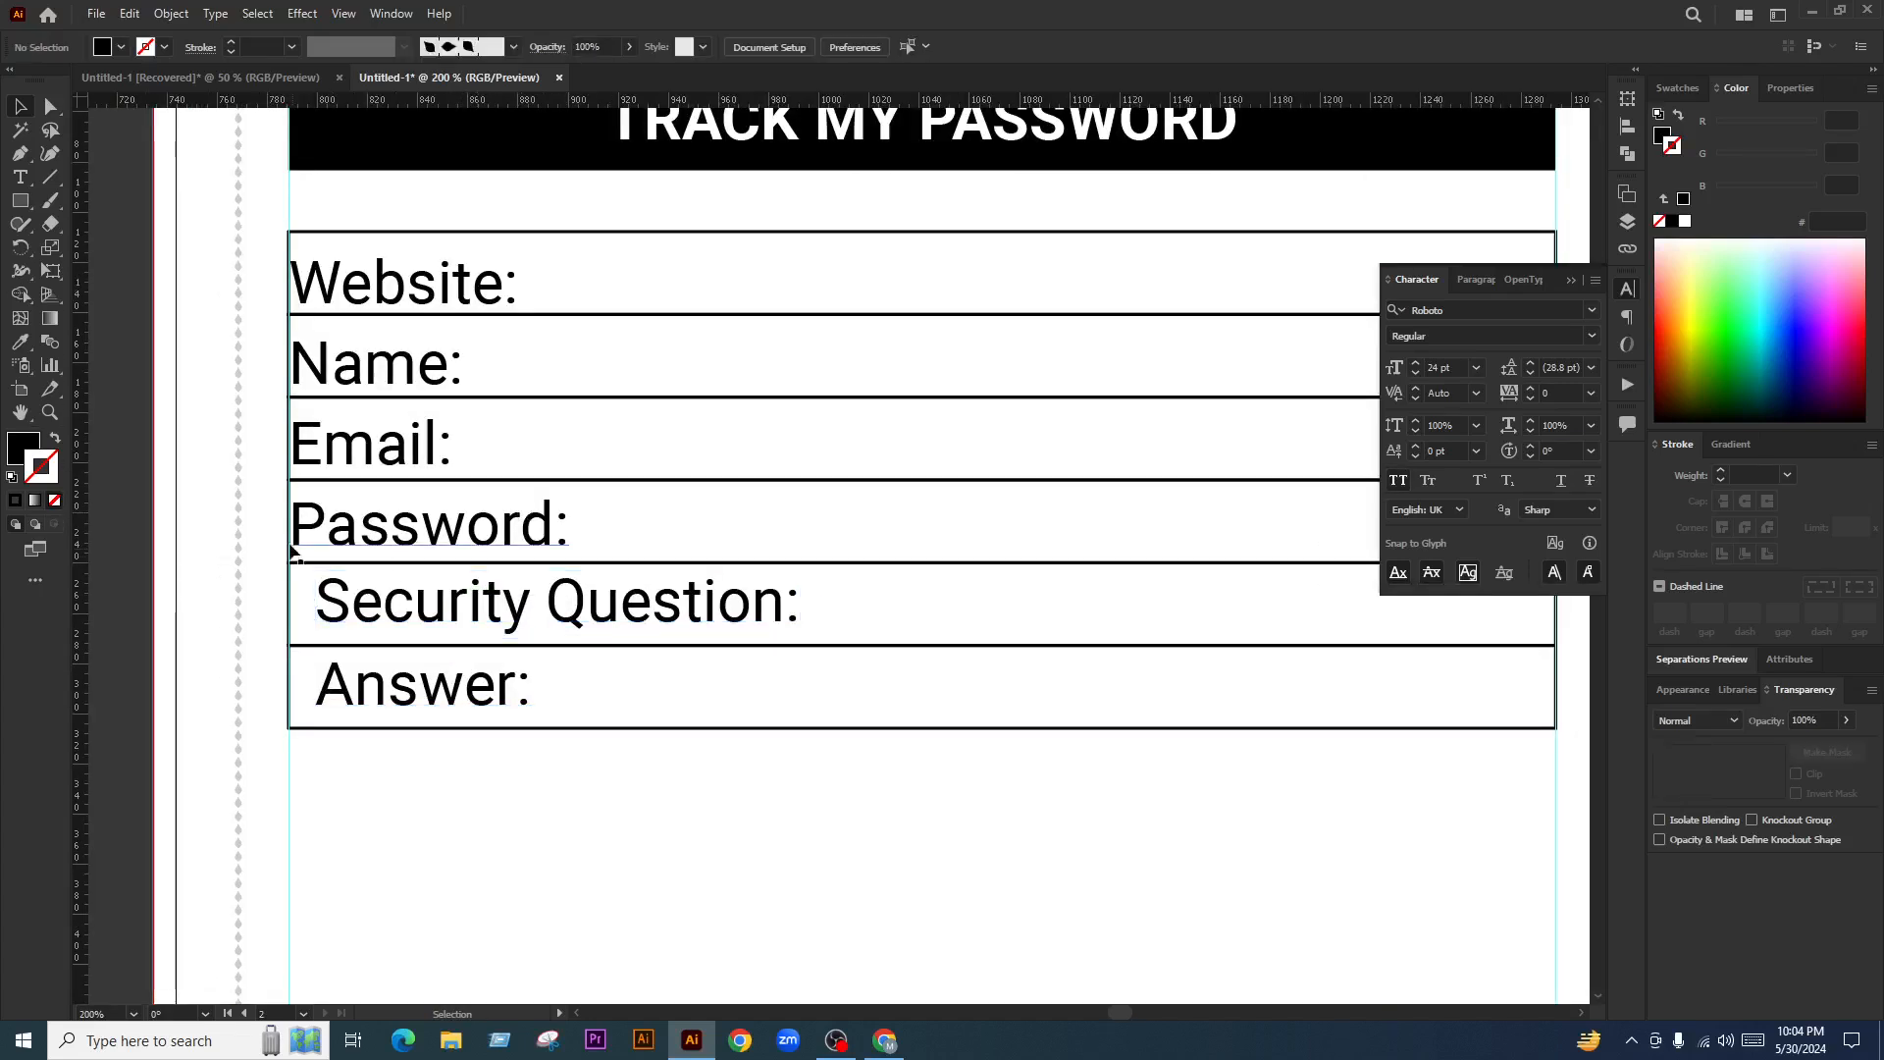
{"action": "left_click", "coordinate": [287, 512]}
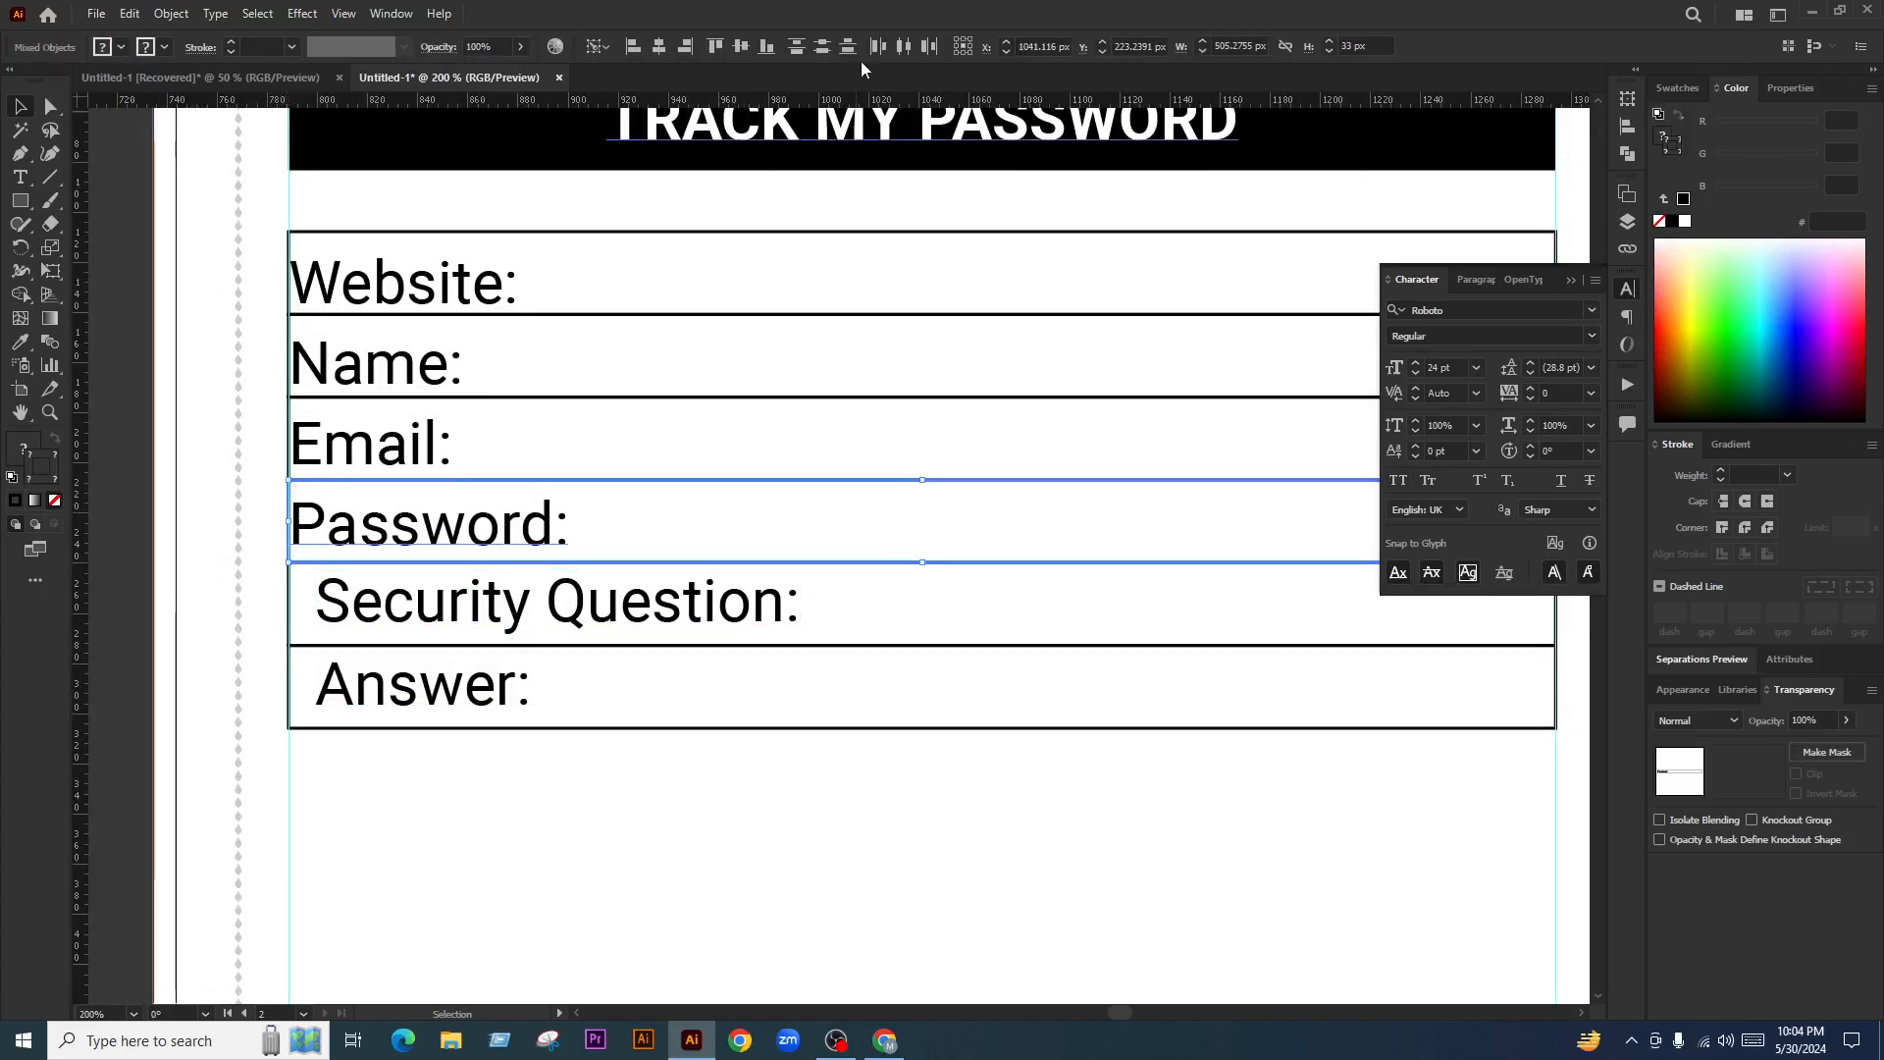
{"action": "scroll", "coordinate": [294, 469], "scroll_direction": "up", "scroll_amount": 2}
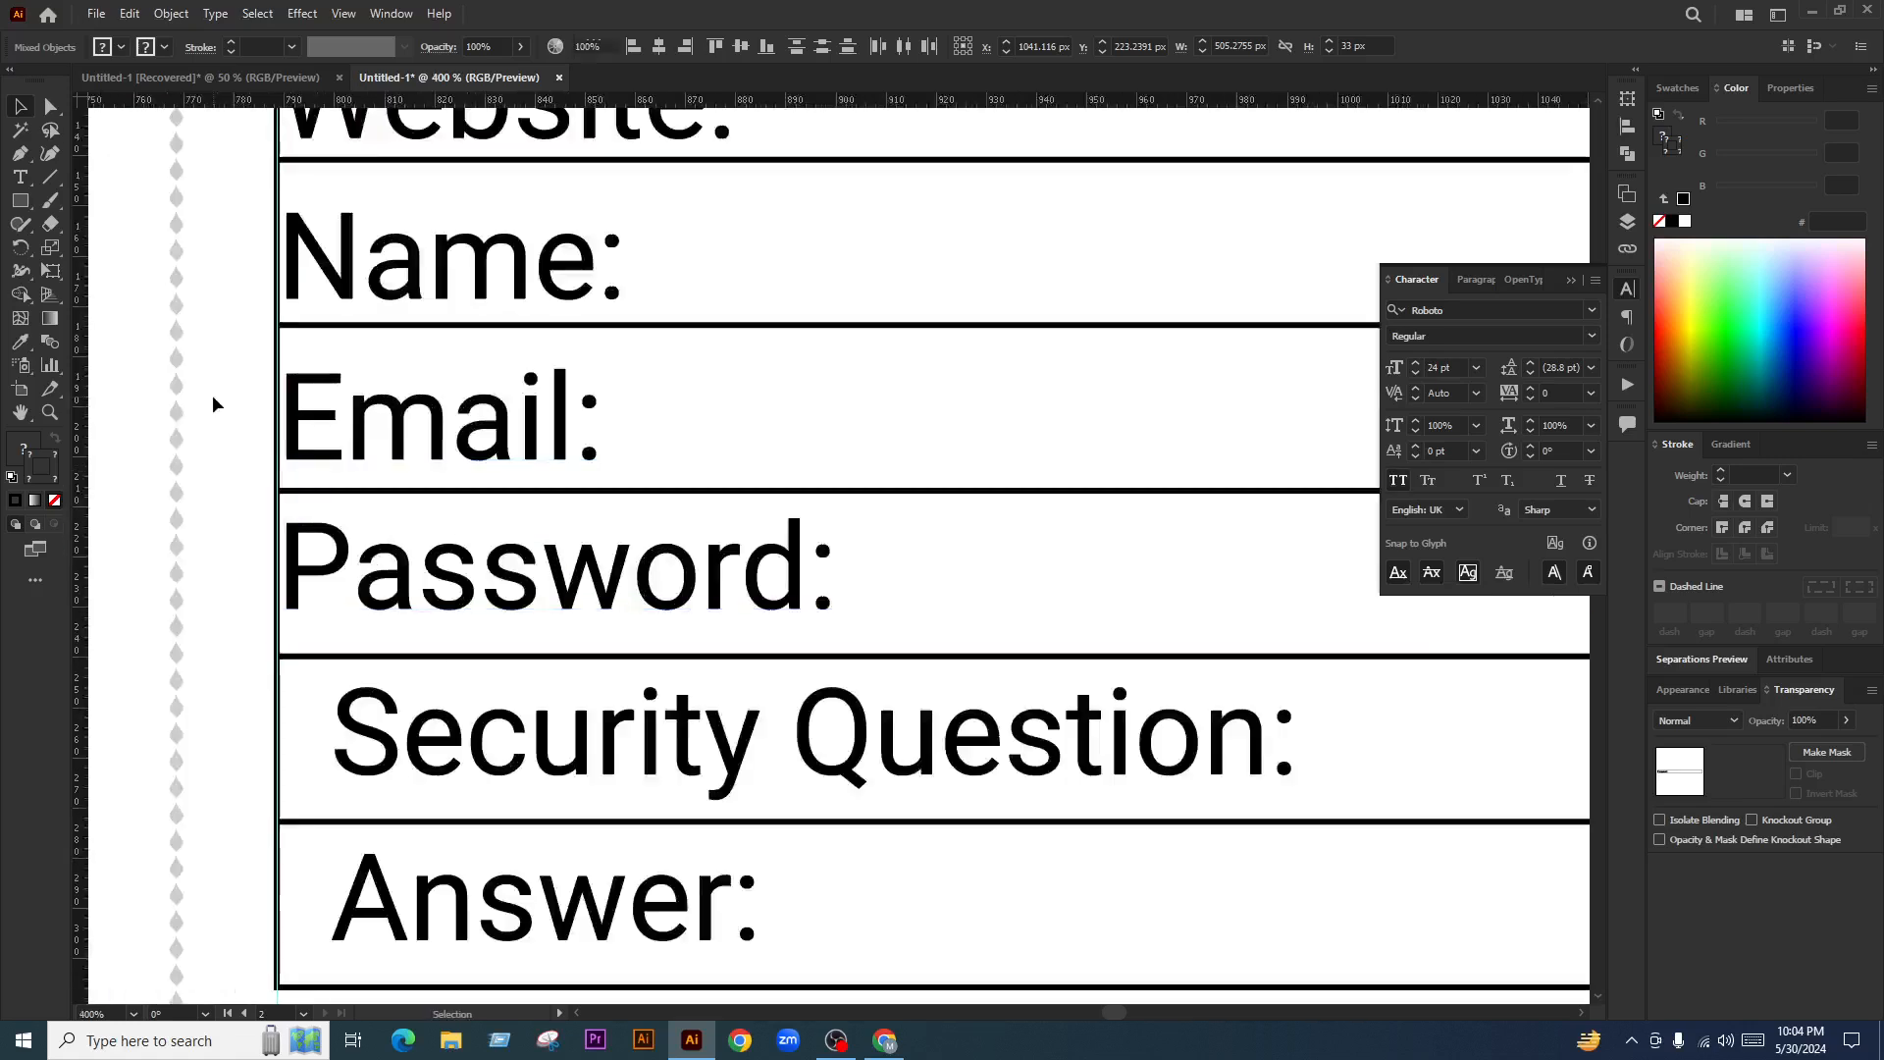
{"action": "left_click", "coordinate": [285, 388]}
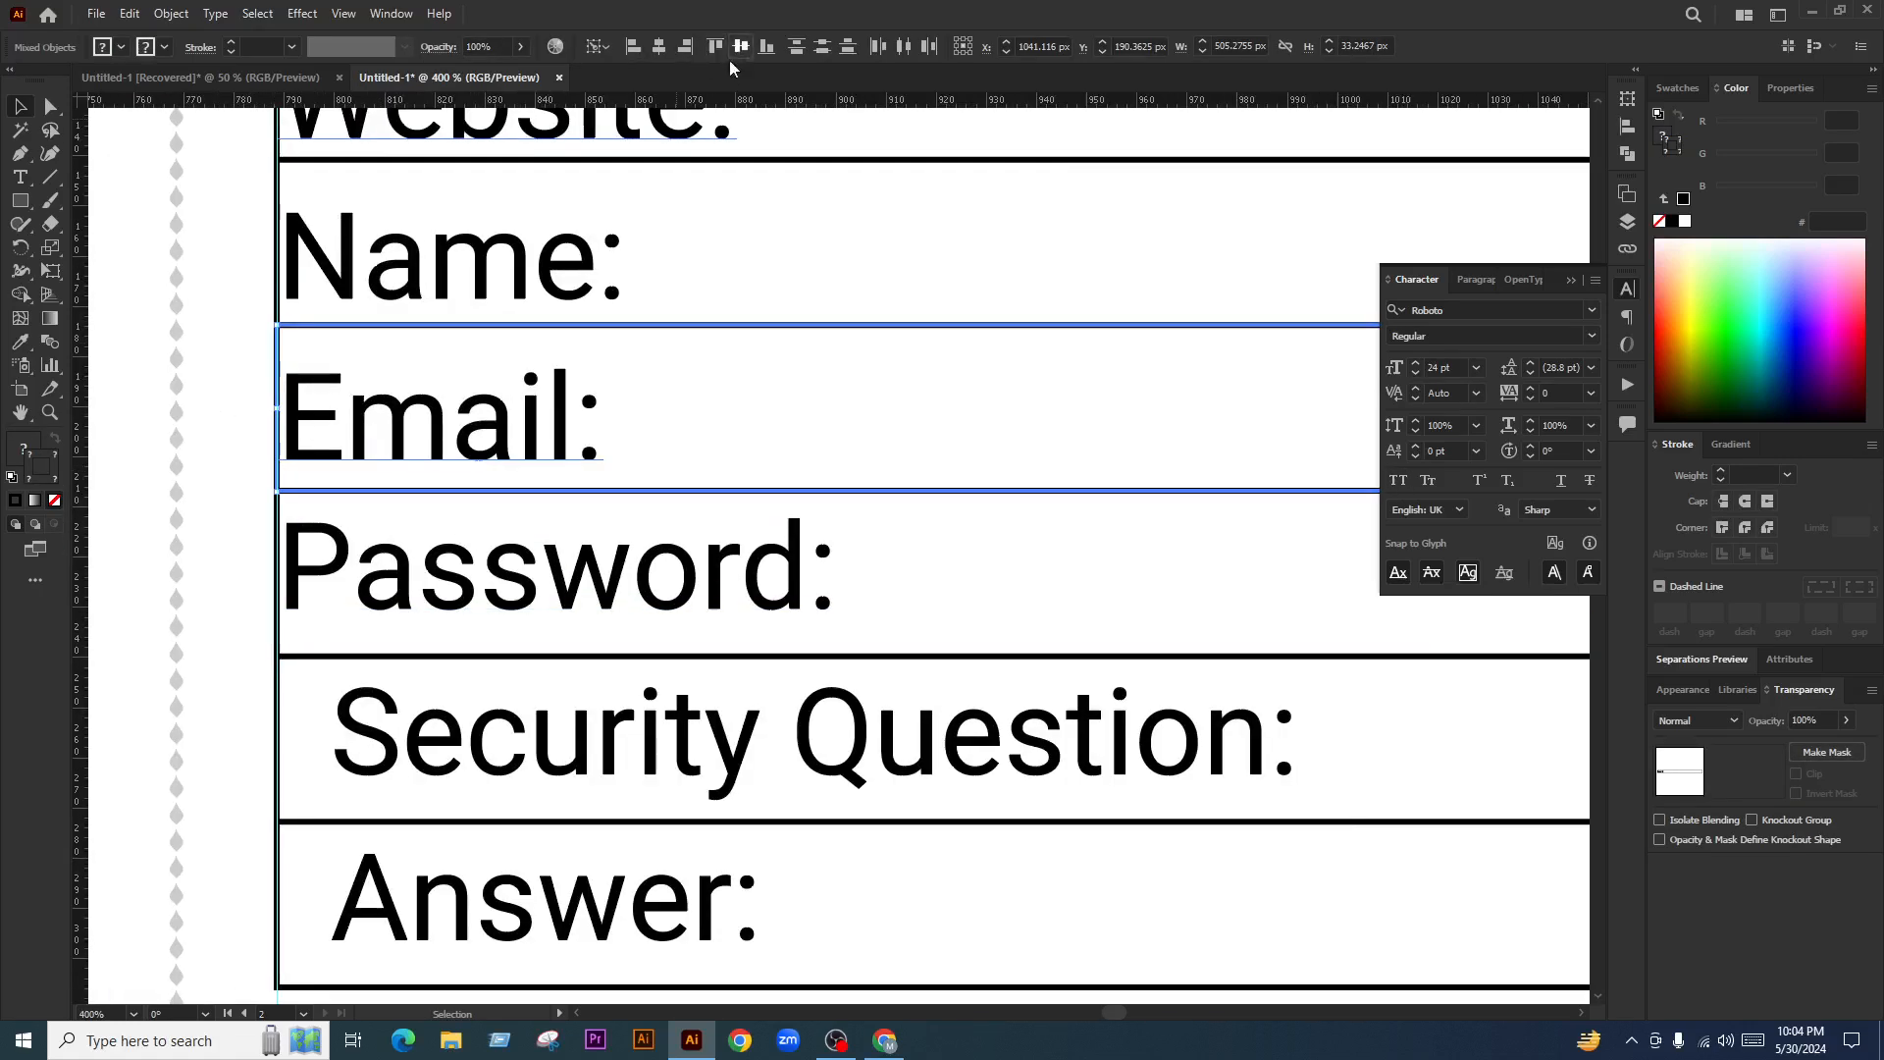
{"action": "left_click", "coordinate": [740, 46]}
Vertically centre the Name and Website labels in their rows
{"action": "left_click", "coordinate": [257, 237]}
{"action": "scroll", "coordinate": [257, 235], "scroll_direction": "up", "scroll_amount": 2}
{"action": "left_click_drag", "start_coordinate": [258, 236], "coordinate": [441, 332]}
{"action": "left_click", "coordinate": [740, 46]}
{"action": "key", "text": "ctrl+z"}
{"action": "left_click", "coordinate": [278, 283]}
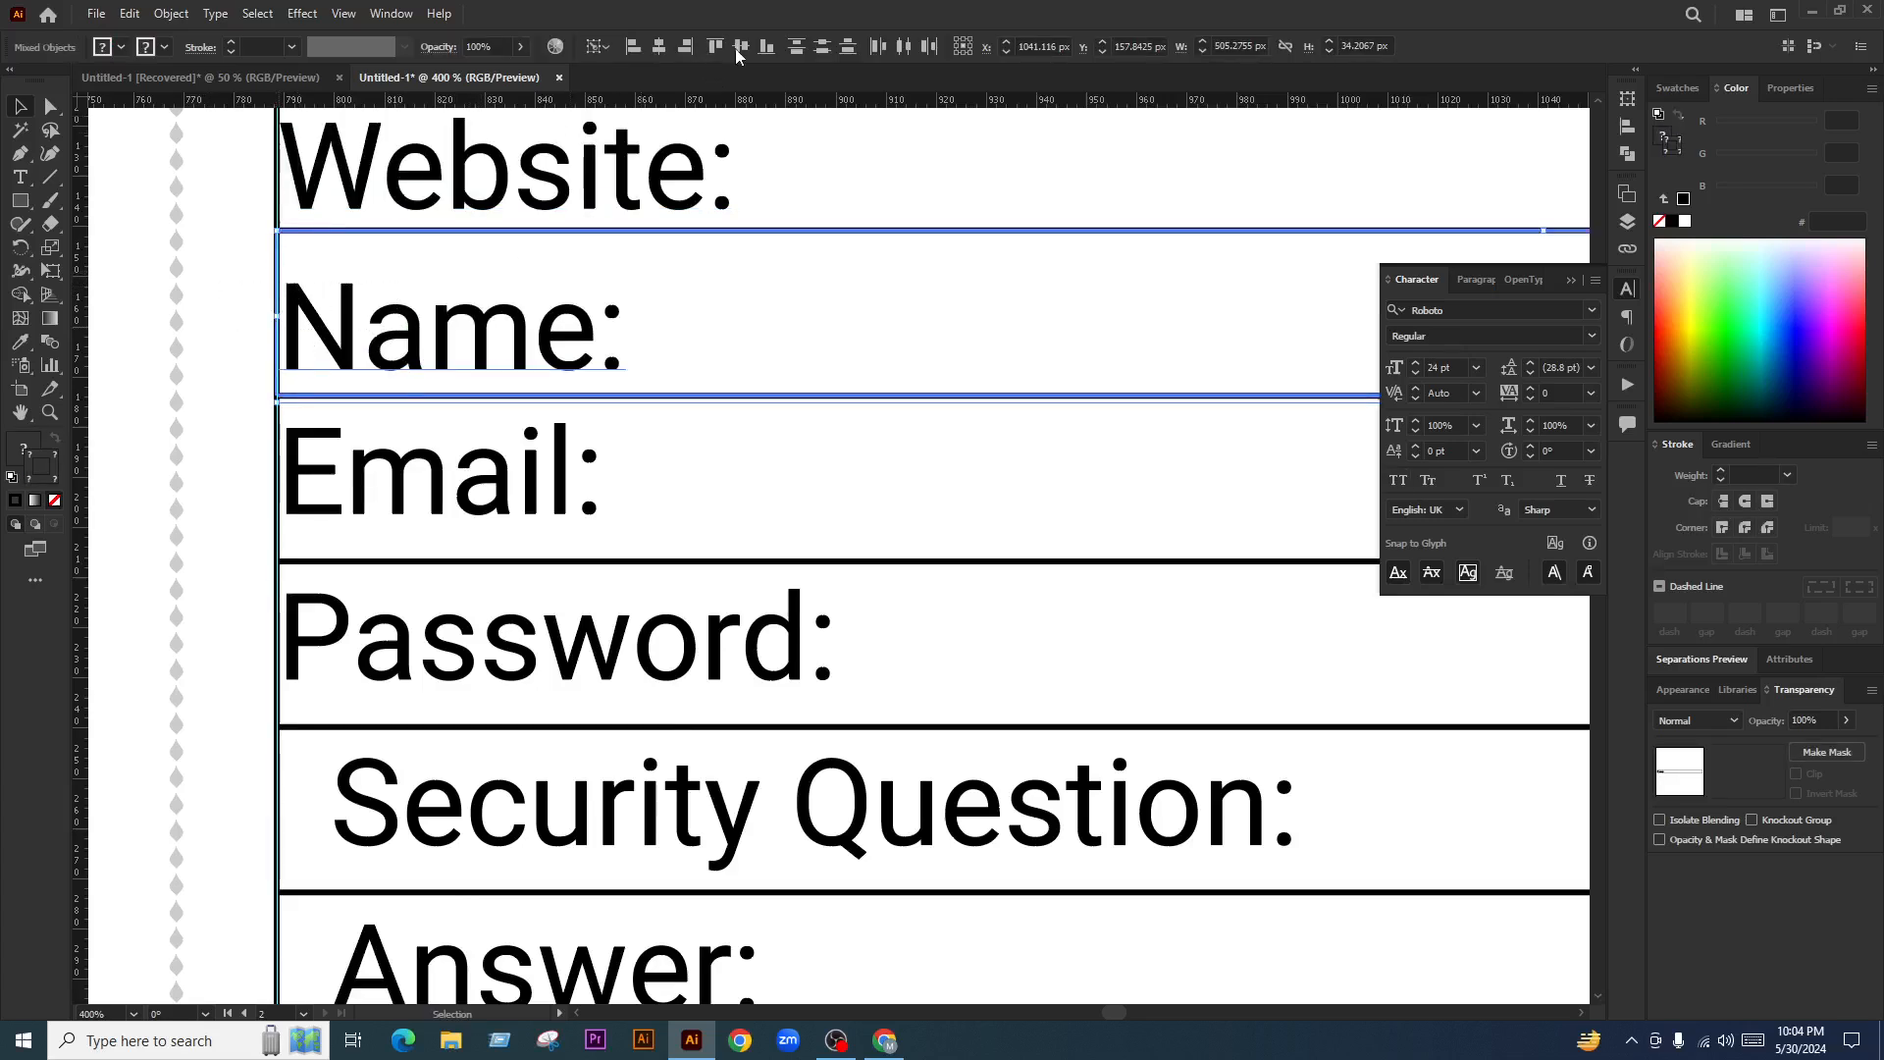
{"action": "left_click", "coordinate": [741, 46]}
{"action": "scroll", "coordinate": [673, 305], "scroll_direction": "up", "scroll_amount": 4}
{"action": "left_click_drag", "start_coordinate": [247, 286], "coordinate": [298, 314]}
{"action": "left_click", "coordinate": [279, 259]}
{"action": "left_click", "coordinate": [741, 46]}
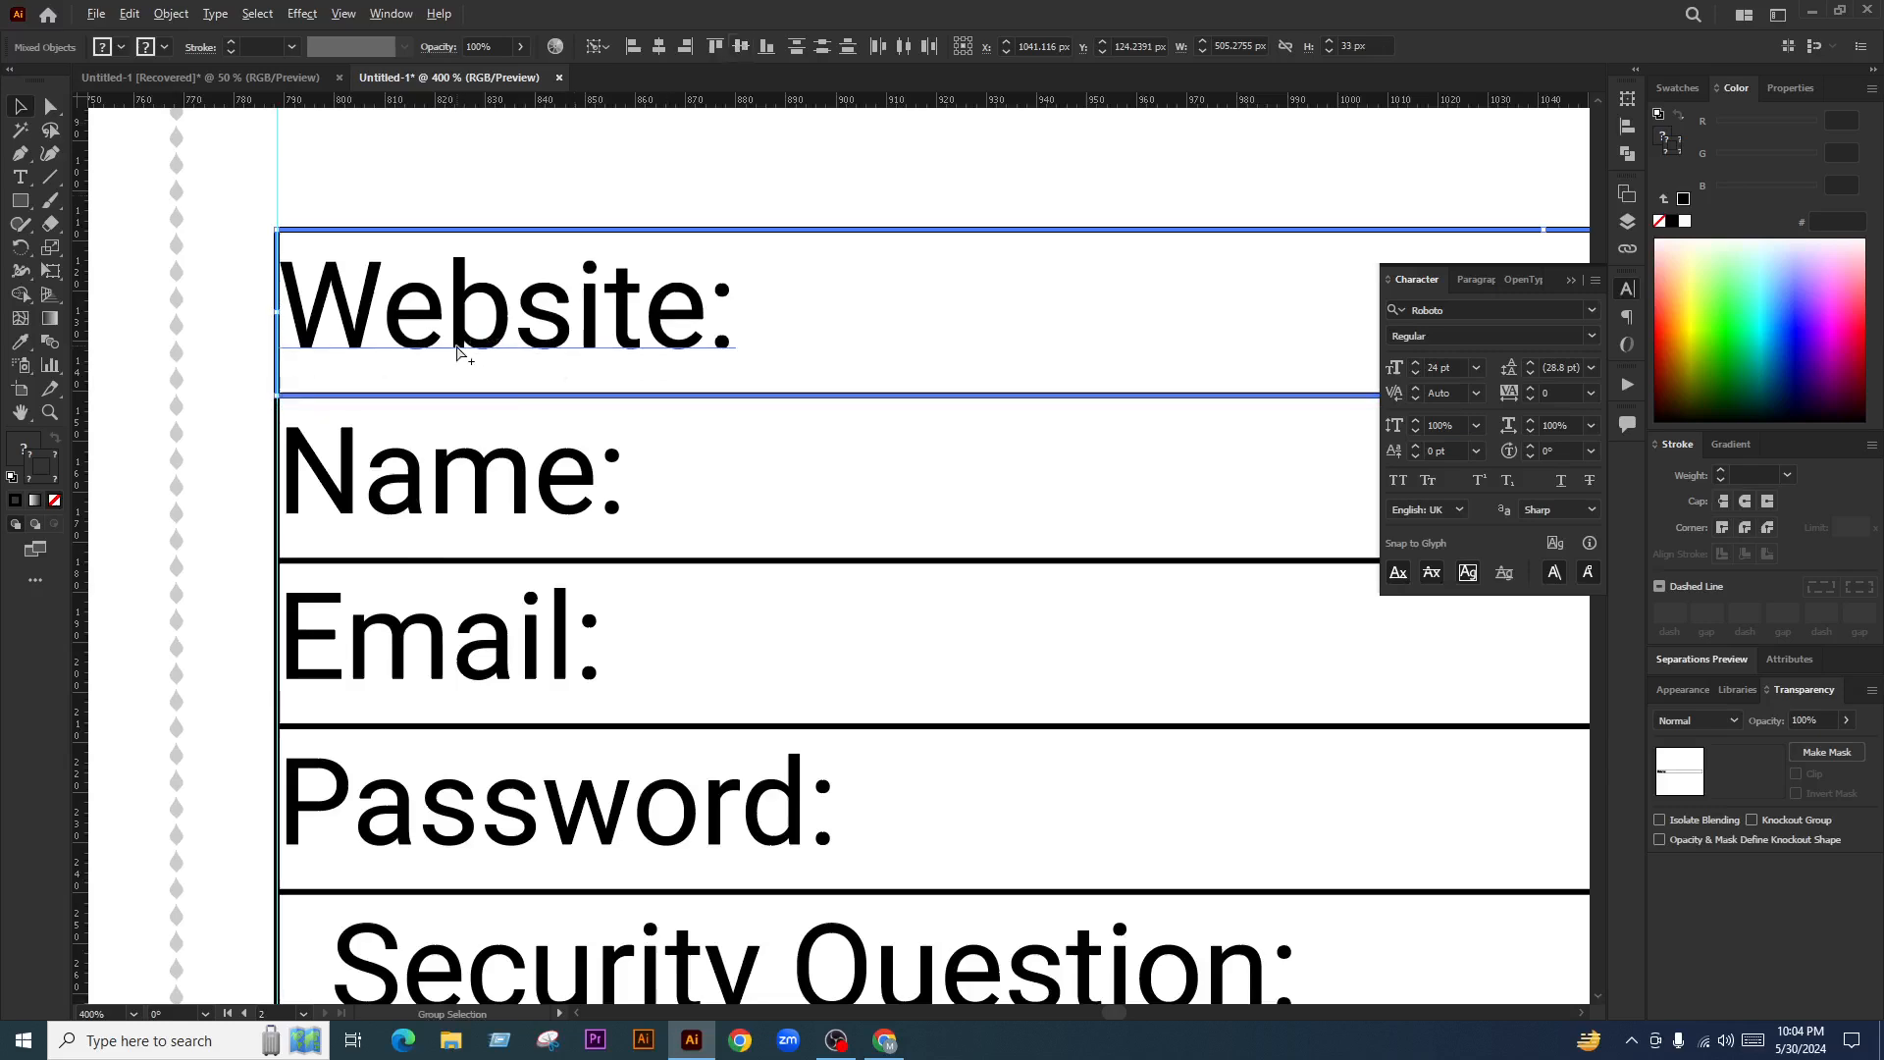
Left-align the Website, Name, Email and Password labels with Security Question
{"action": "scroll", "coordinate": [456, 353], "scroll_direction": "down", "scroll_amount": 3}
{"action": "left_click", "coordinate": [554, 314]}
{"action": "scroll", "coordinate": [547, 340], "scroll_direction": "up", "scroll_amount": 1}
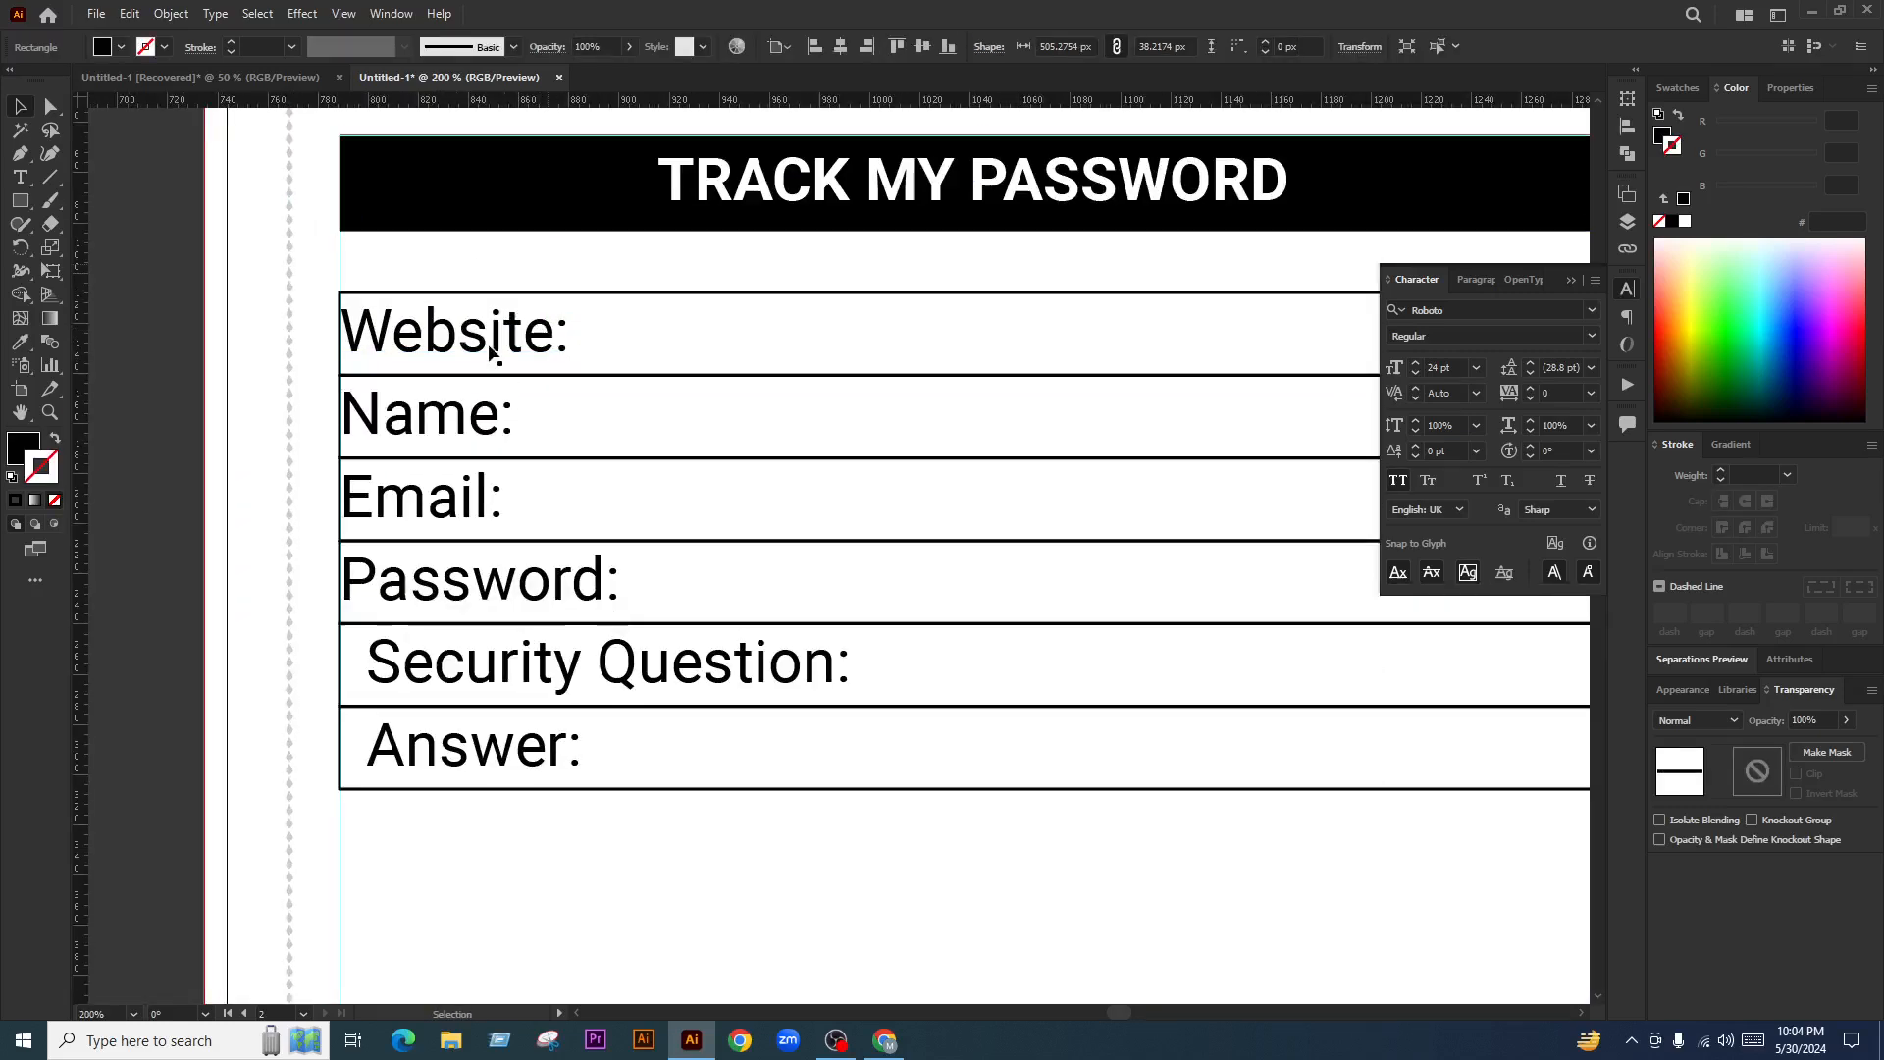
{"action": "left_click", "coordinate": [428, 351]}
{"action": "left_click", "coordinate": [440, 439], "text": "shift"}
{"action": "left_click", "coordinate": [441, 511], "text": "shift"}
{"action": "left_click", "coordinate": [438, 593], "text": "shift"}
{"action": "left_click", "coordinate": [501, 662], "text": "shift"}
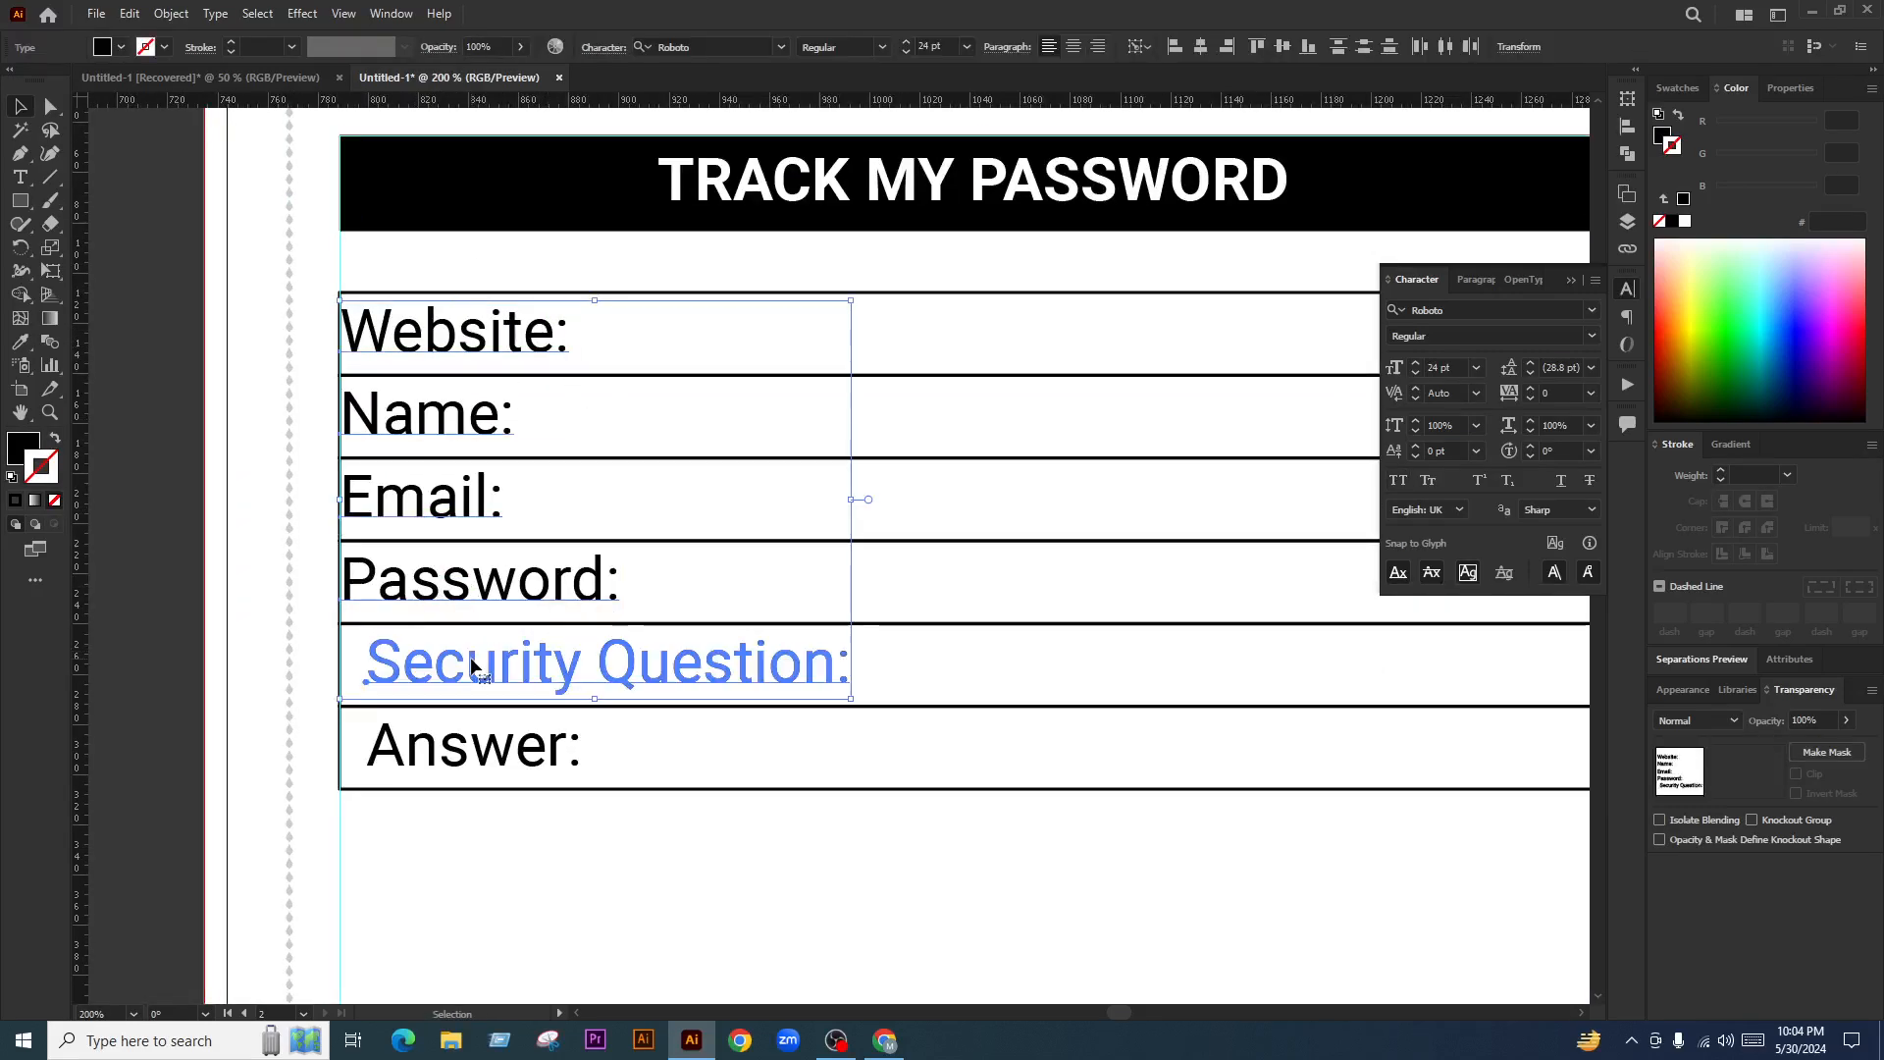
{"action": "left_click", "coordinate": [1174, 46]}
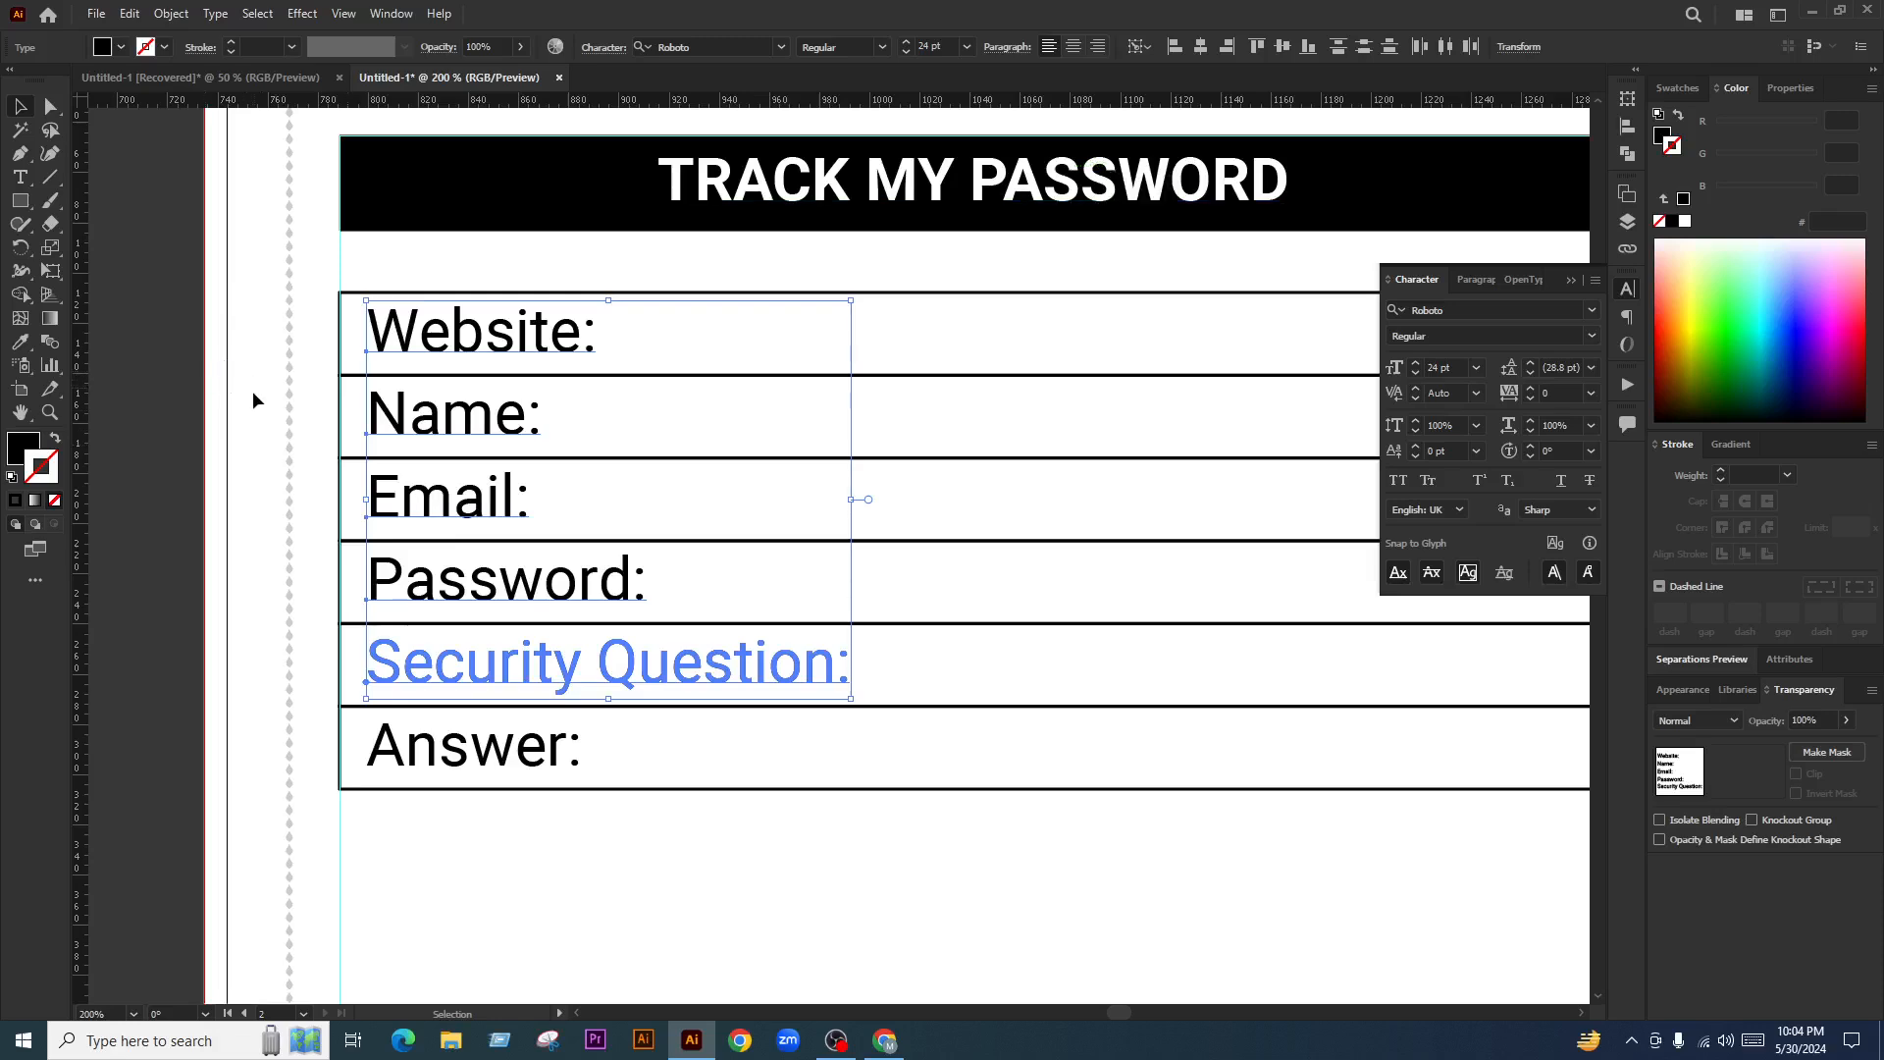
Select all six labels, Website through Answer, to change their text size
{"action": "left_click", "coordinate": [251, 391]}
{"action": "scroll", "coordinate": [416, 443], "scroll_direction": "down", "scroll_amount": 2}
{"action": "scroll", "coordinate": [477, 489], "scroll_direction": "up", "scroll_amount": 2}
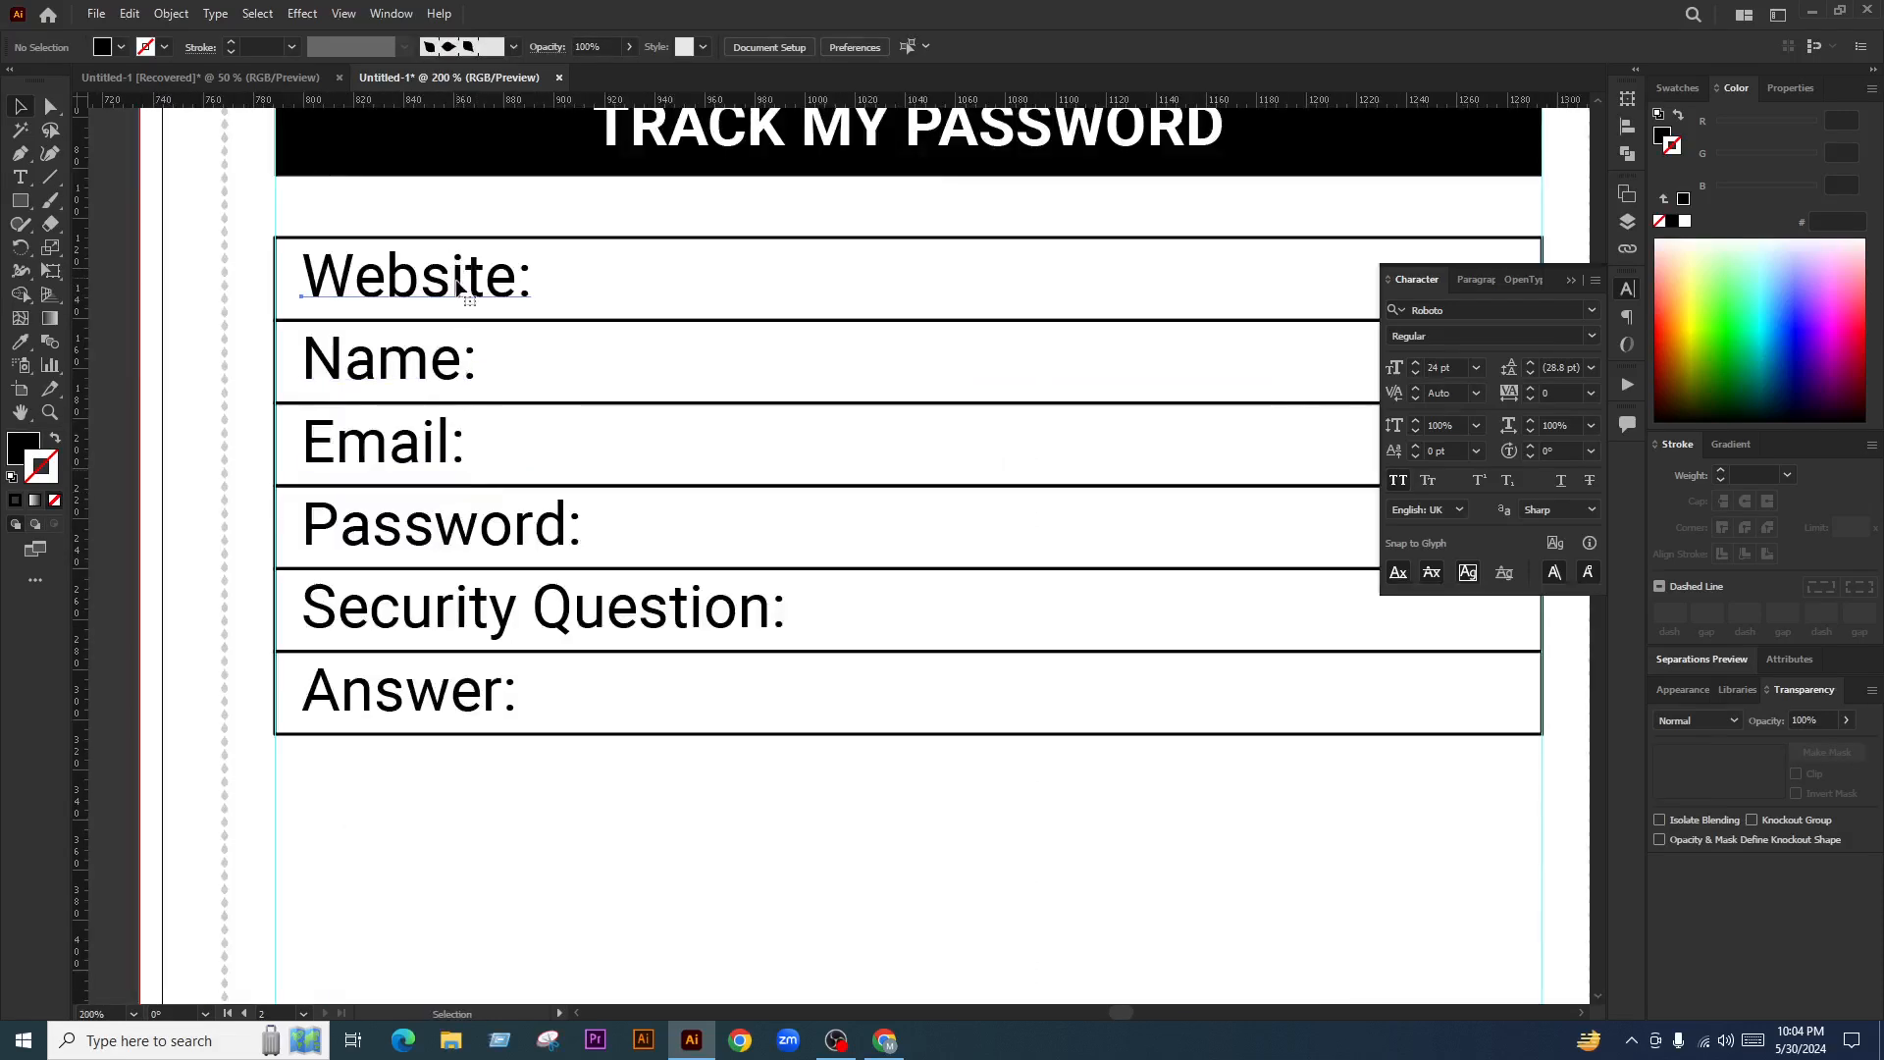
{"action": "left_click", "coordinate": [453, 282]}
{"action": "left_click", "coordinate": [412, 365], "text": "shift"}
{"action": "left_click", "coordinate": [423, 444], "text": "shift"}
{"action": "left_click", "coordinate": [453, 525], "text": "shift"}
{"action": "left_click", "coordinate": [547, 603], "text": "shift"}
{"action": "left_click", "coordinate": [422, 687], "text": "shift"}
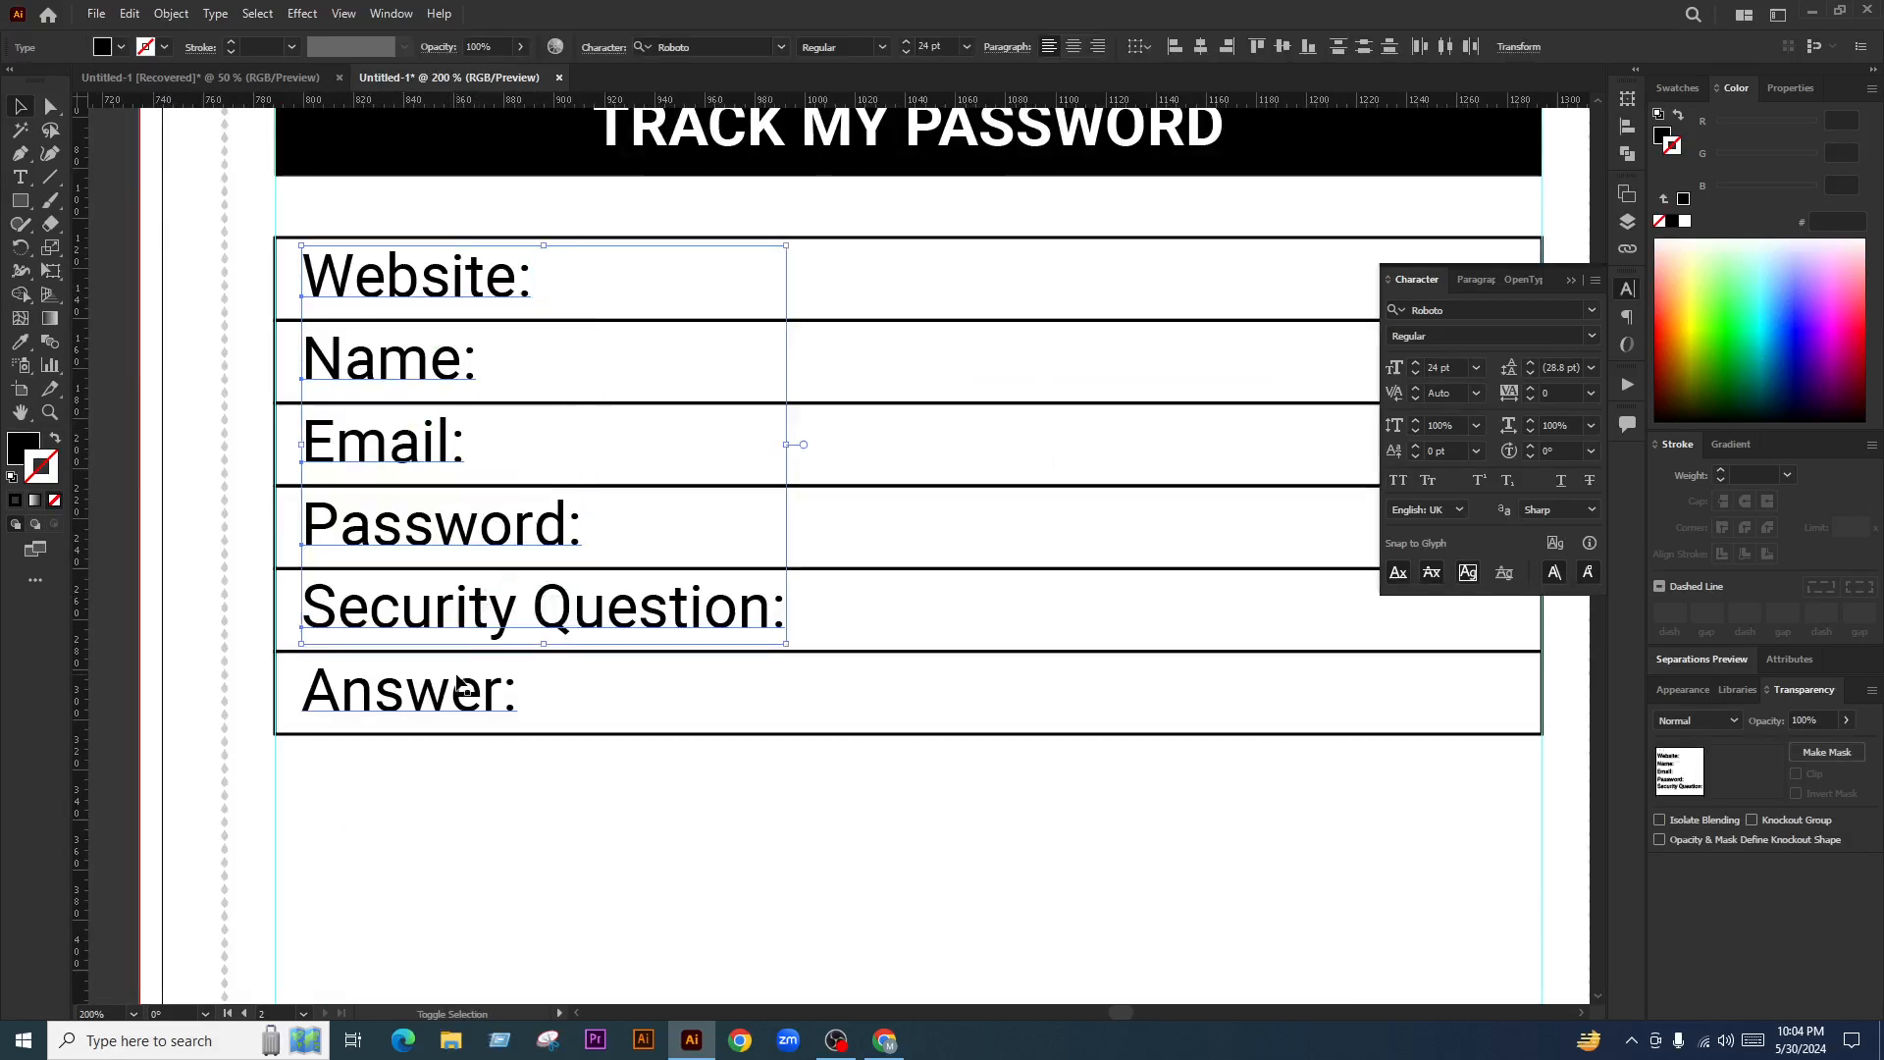
{"action": "left_click", "coordinate": [966, 46]}
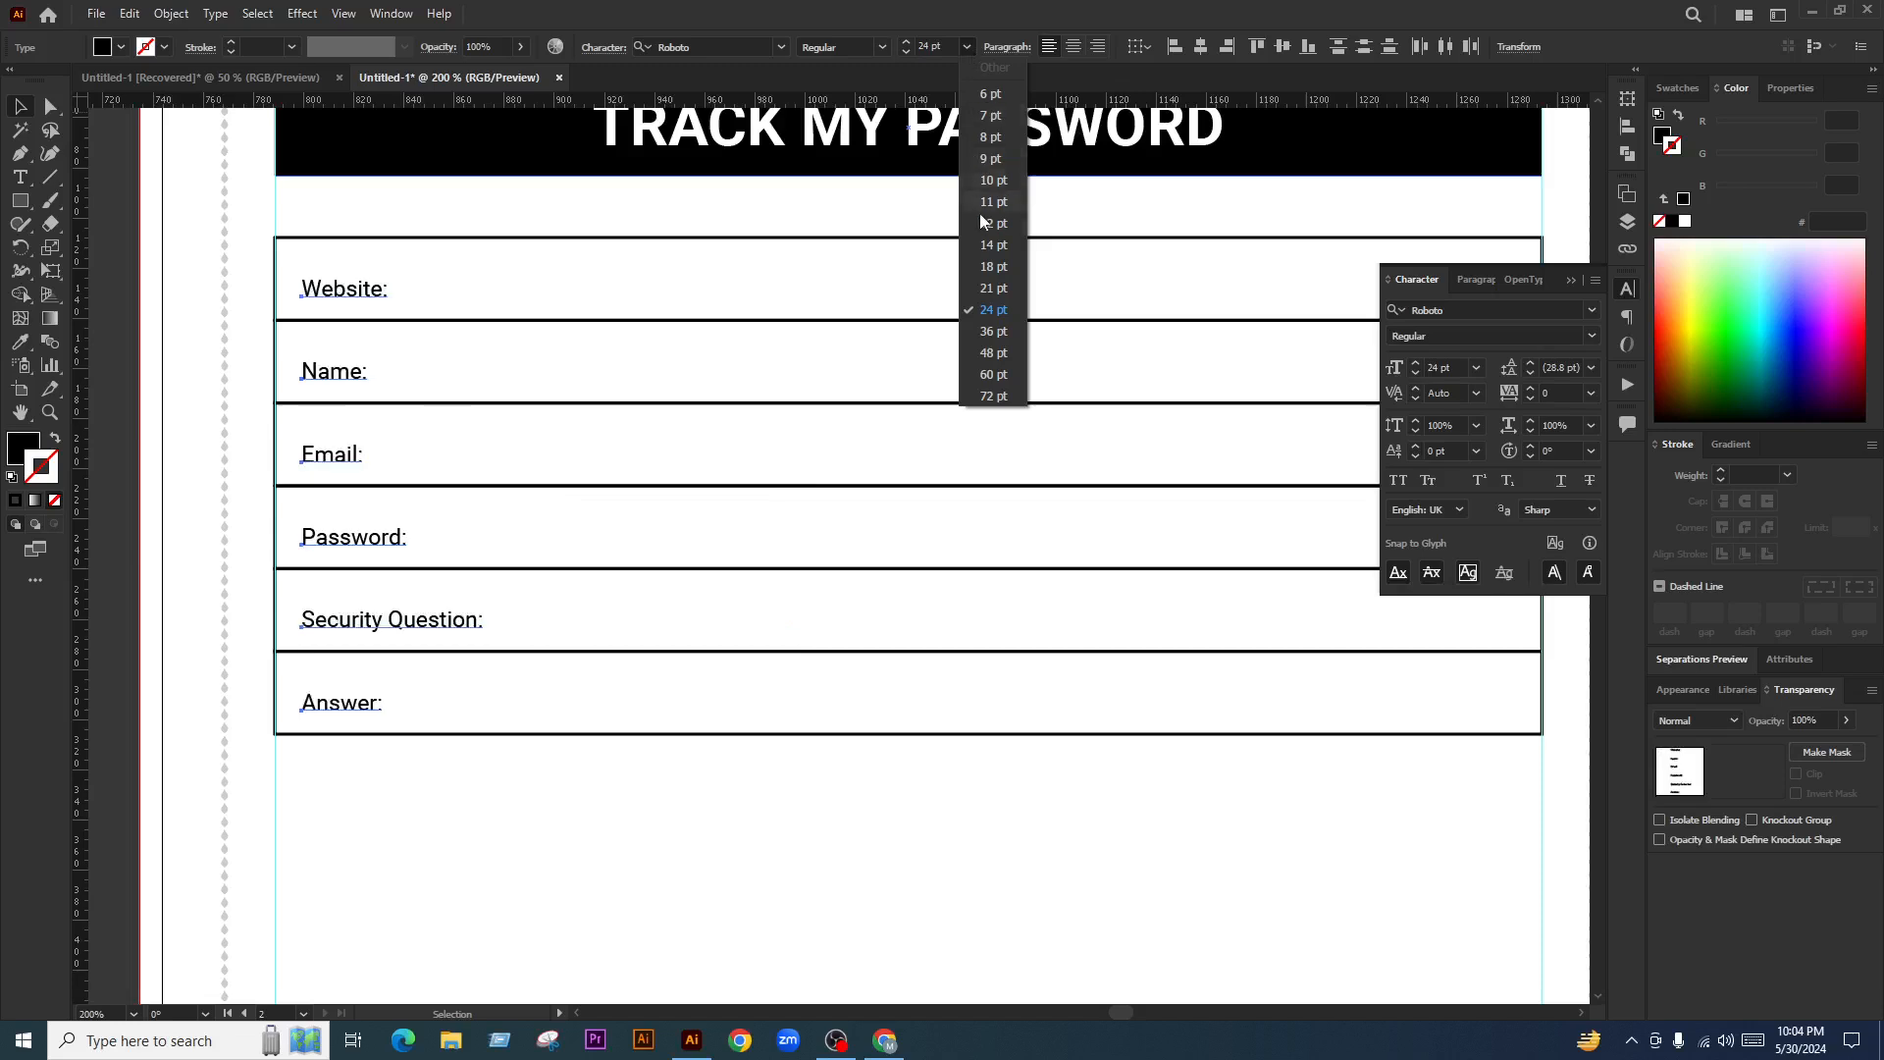
Set the six labels to 16 pt text size
{"action": "left_click", "coordinate": [994, 266]}
{"action": "left_click_drag", "start_coordinate": [953, 46], "coordinate": [804, 57]}
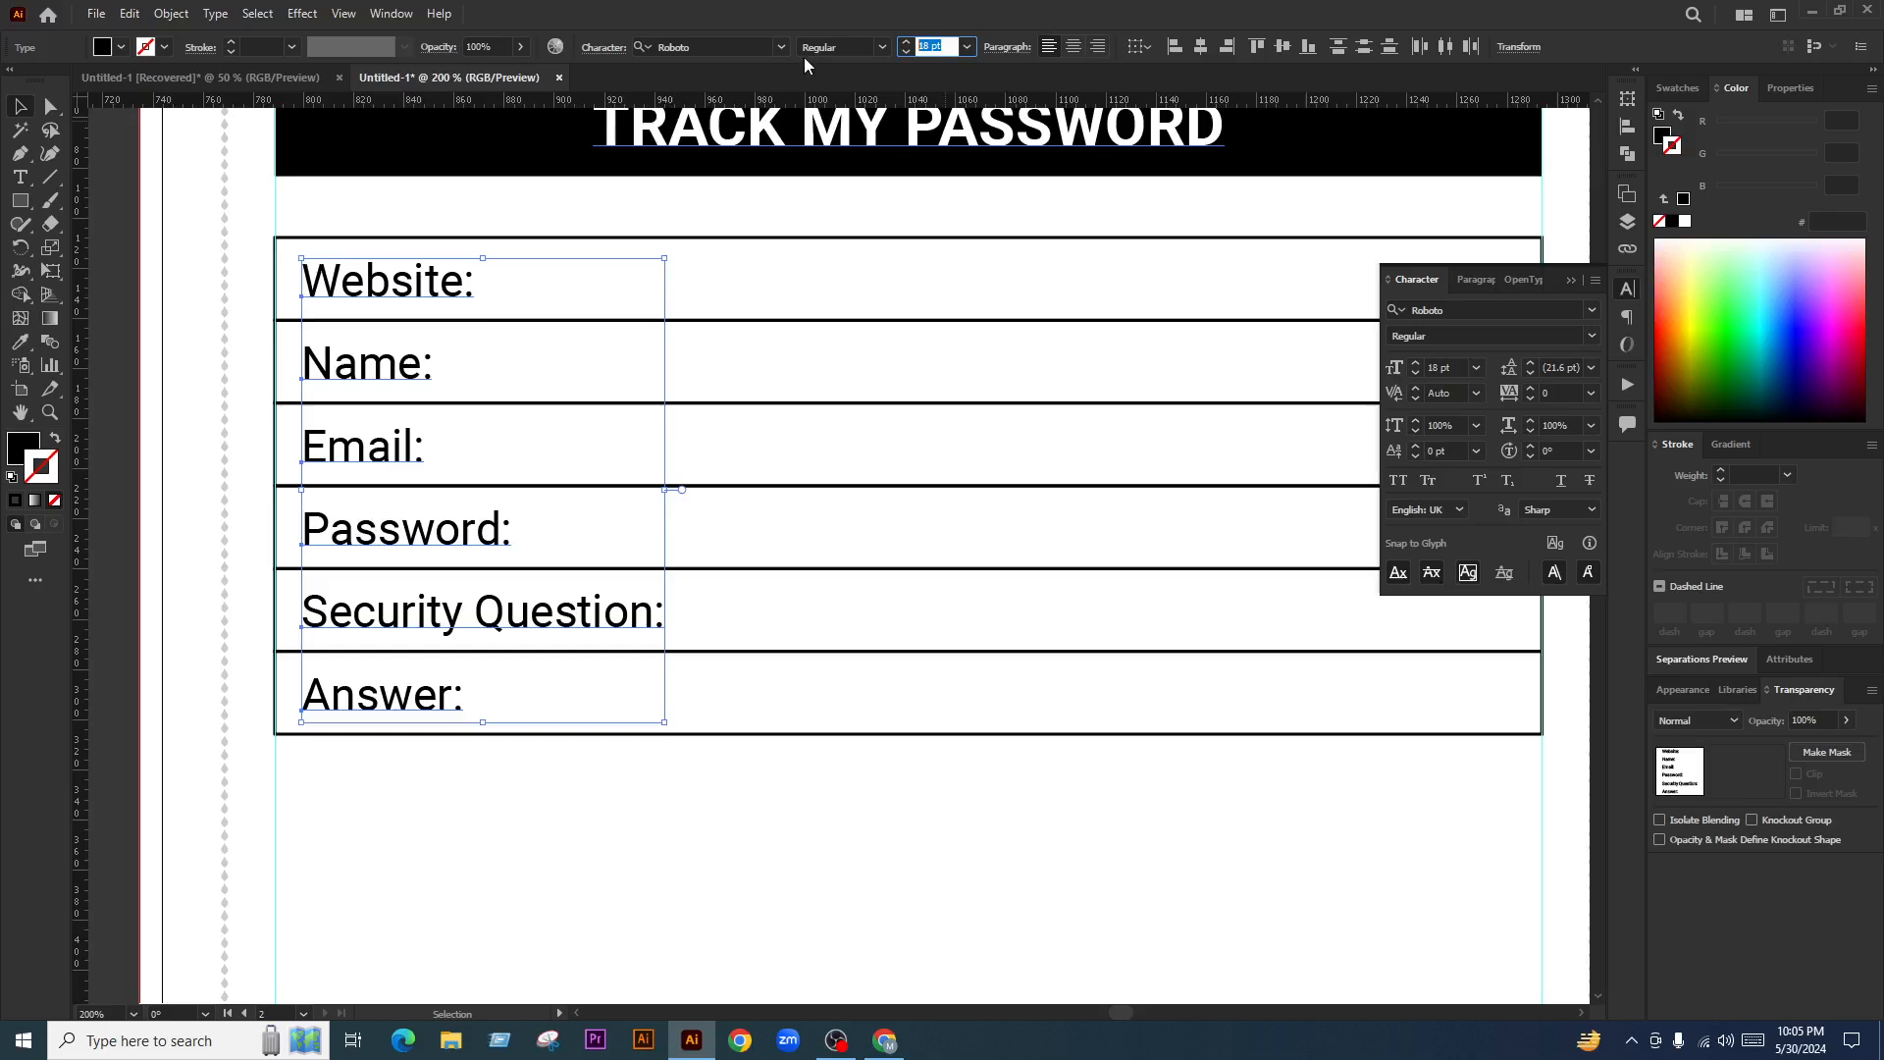
{"action": "type", "text": "16"}
{"action": "key", "text": "Return"}
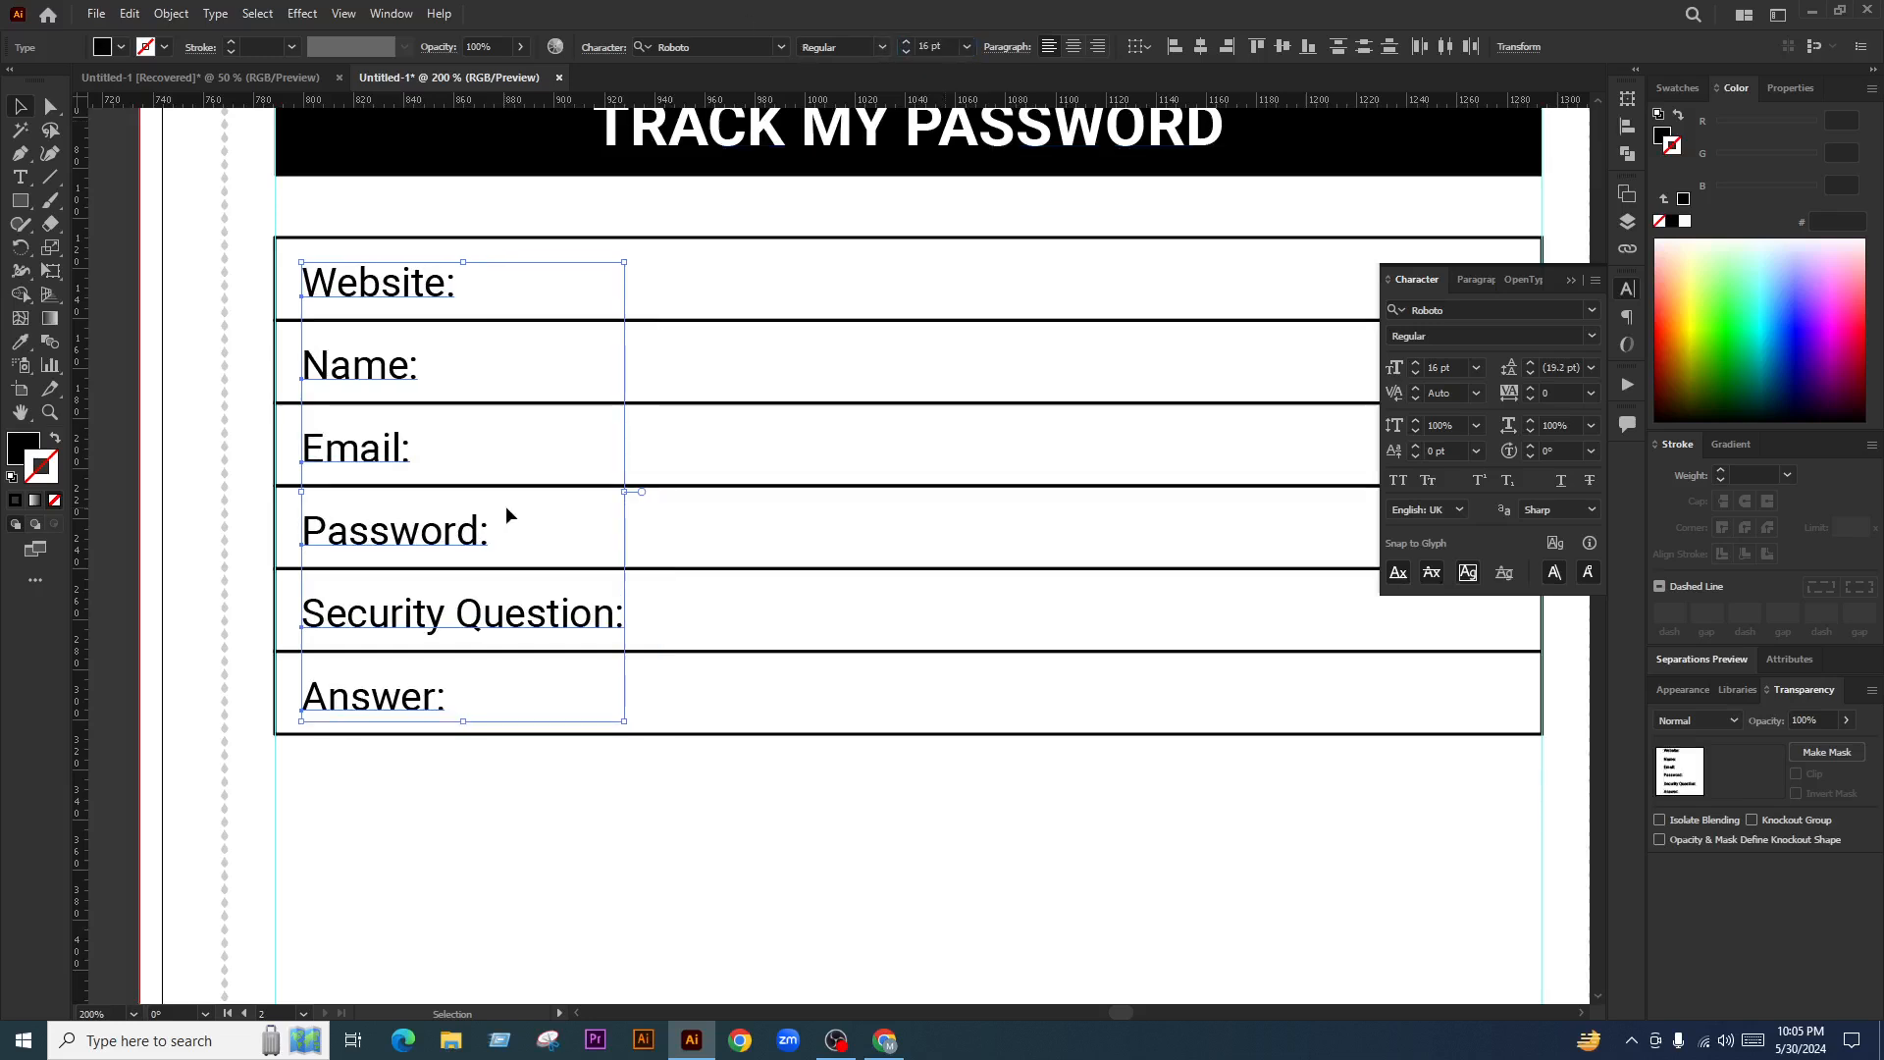
{"action": "scroll", "coordinate": [504, 504], "scroll_direction": "down", "scroll_amount": 1}
{"action": "left_click", "coordinate": [655, 683]}
{"action": "left_click", "coordinate": [577, 728]}
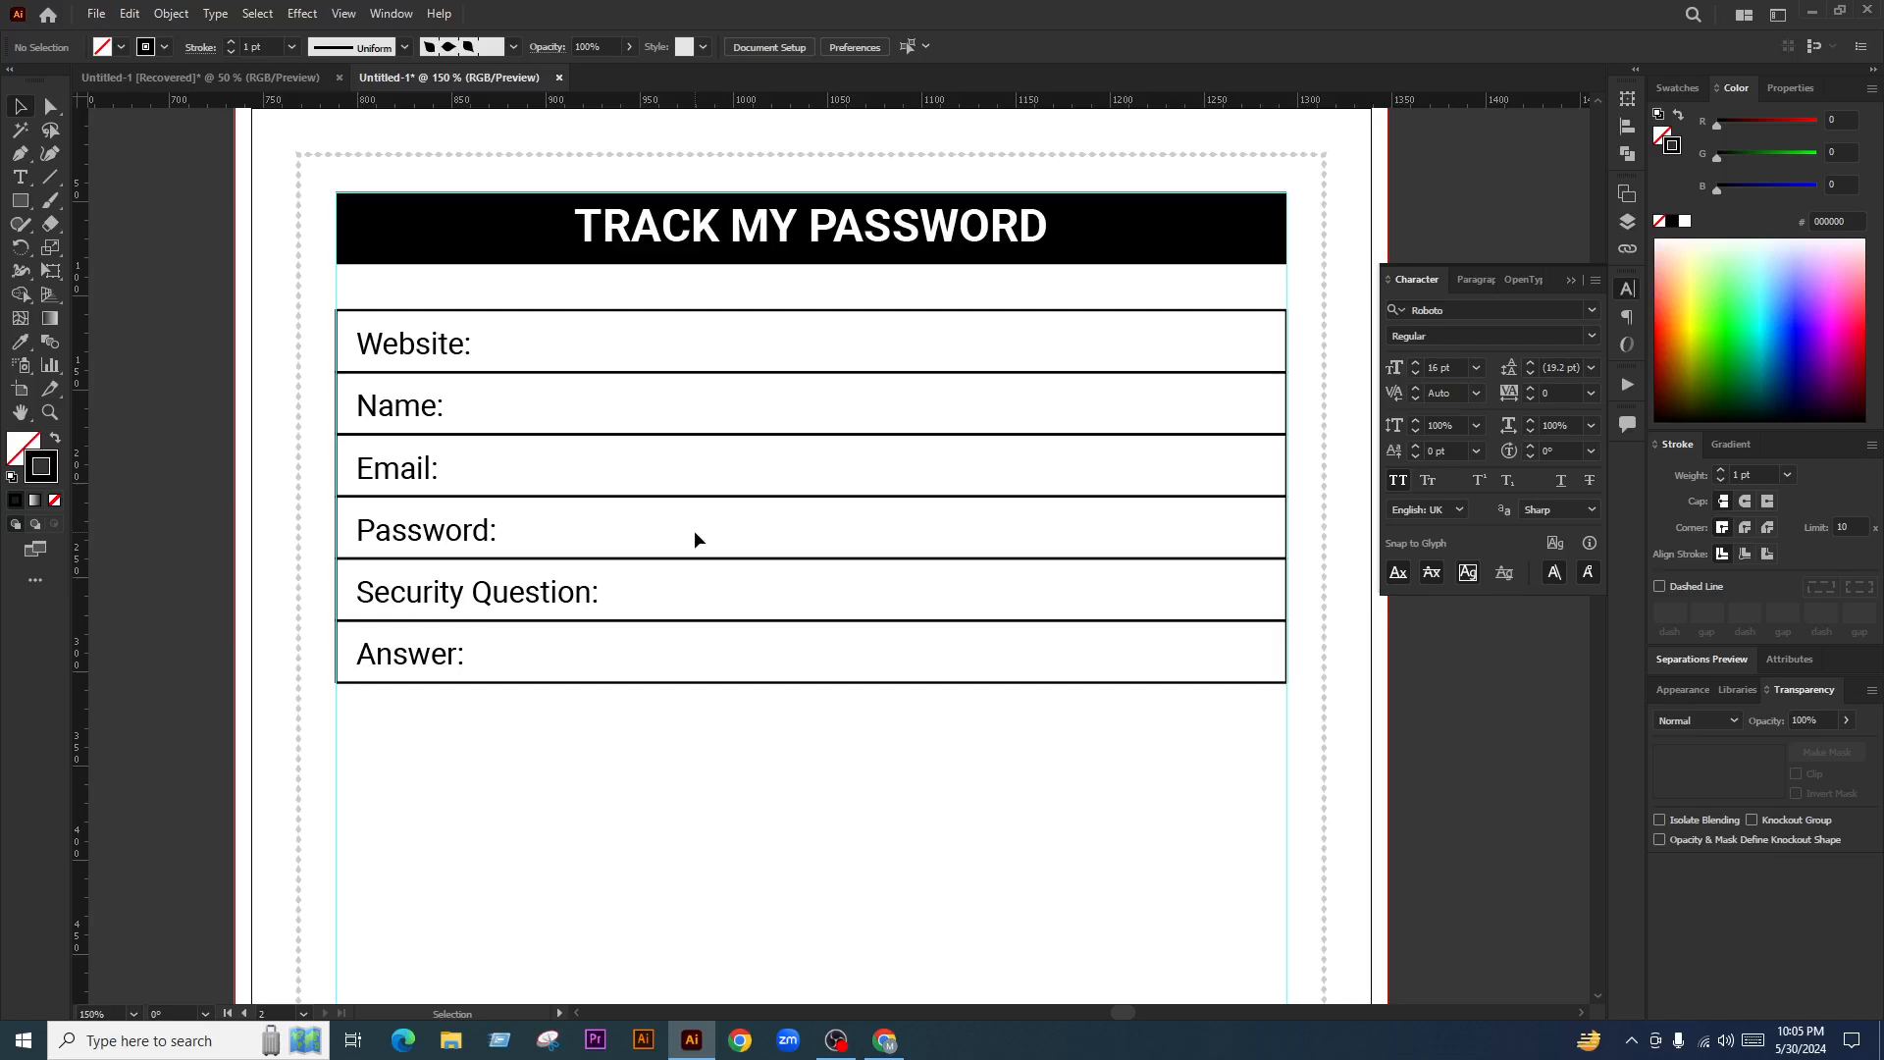
Vertically centre the Name and Email labels in their rows
{"action": "scroll", "coordinate": [357, 355], "scroll_direction": "up", "scroll_amount": 2}
{"action": "left_click_drag", "start_coordinate": [393, 337], "coordinate": [397, 340]}
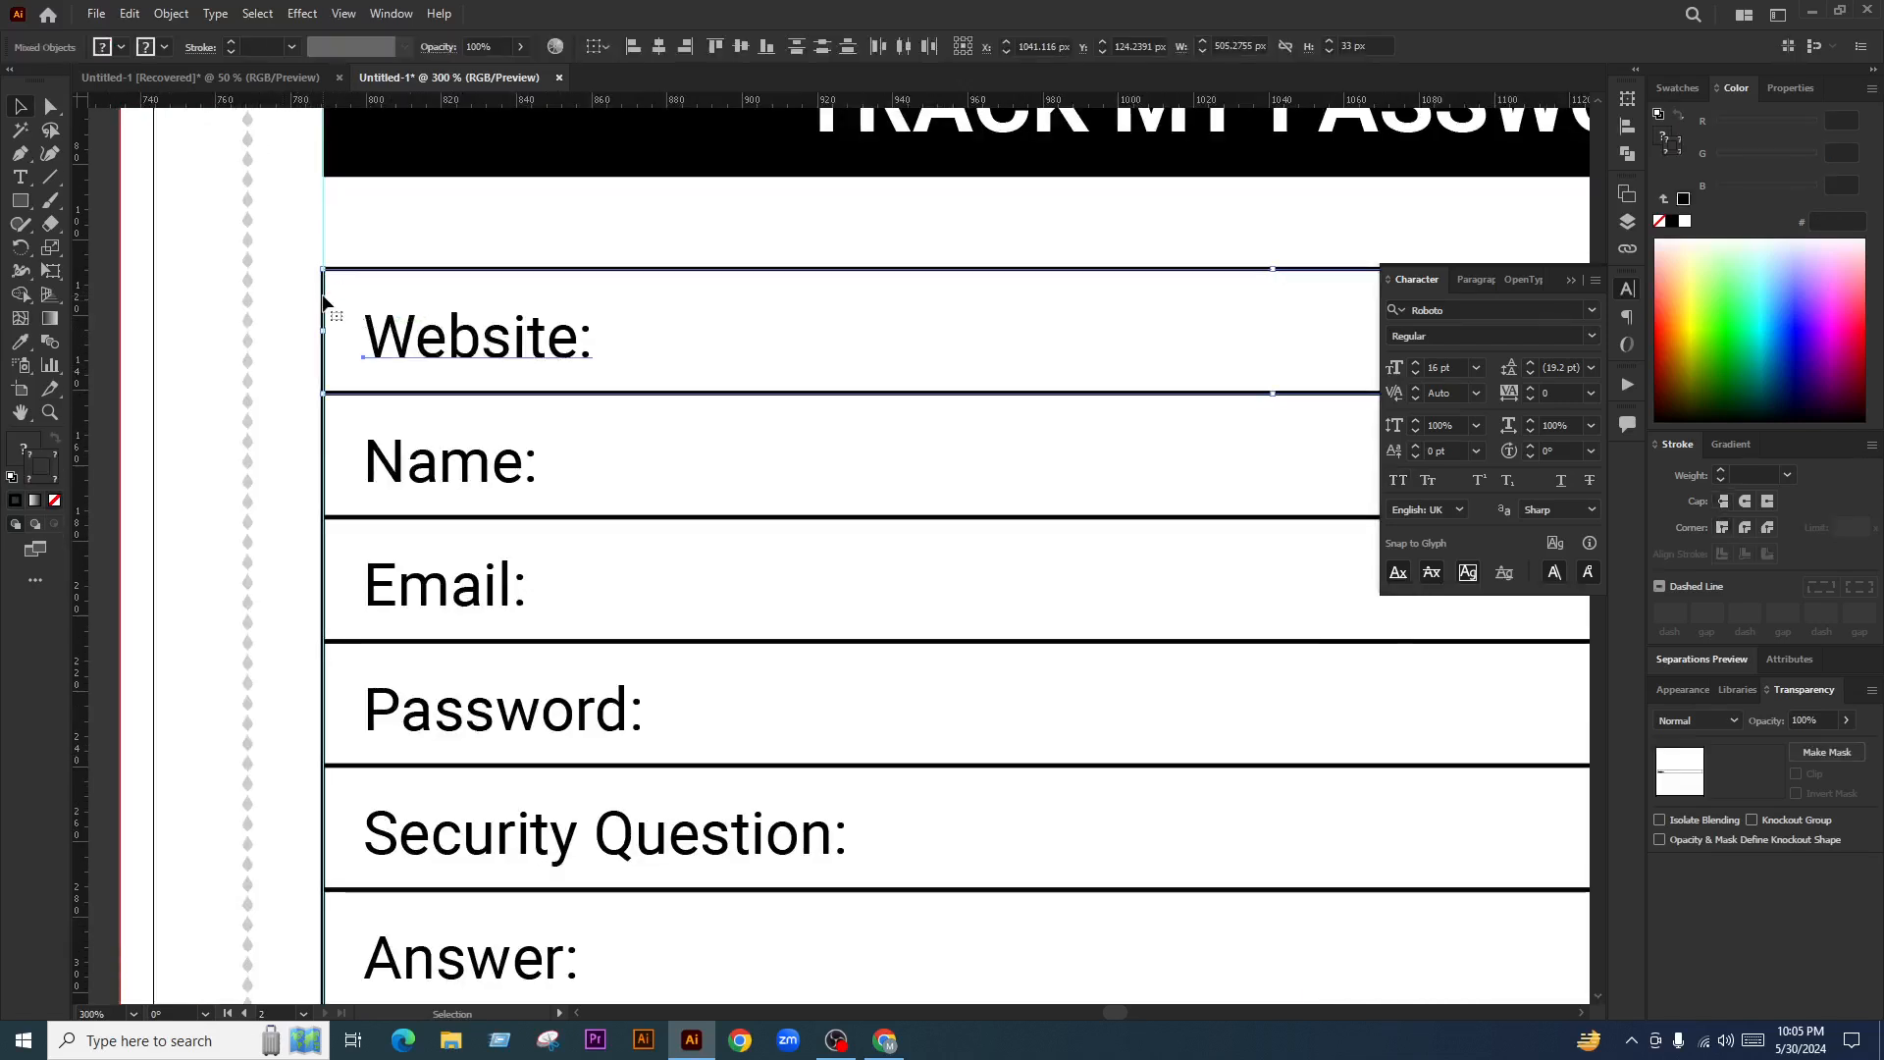
{"action": "left_click_drag", "start_coordinate": [288, 420], "coordinate": [329, 469]}
{"action": "left_click", "coordinate": [741, 45]}
{"action": "scroll", "coordinate": [513, 369], "scroll_direction": "down", "scroll_amount": 2}
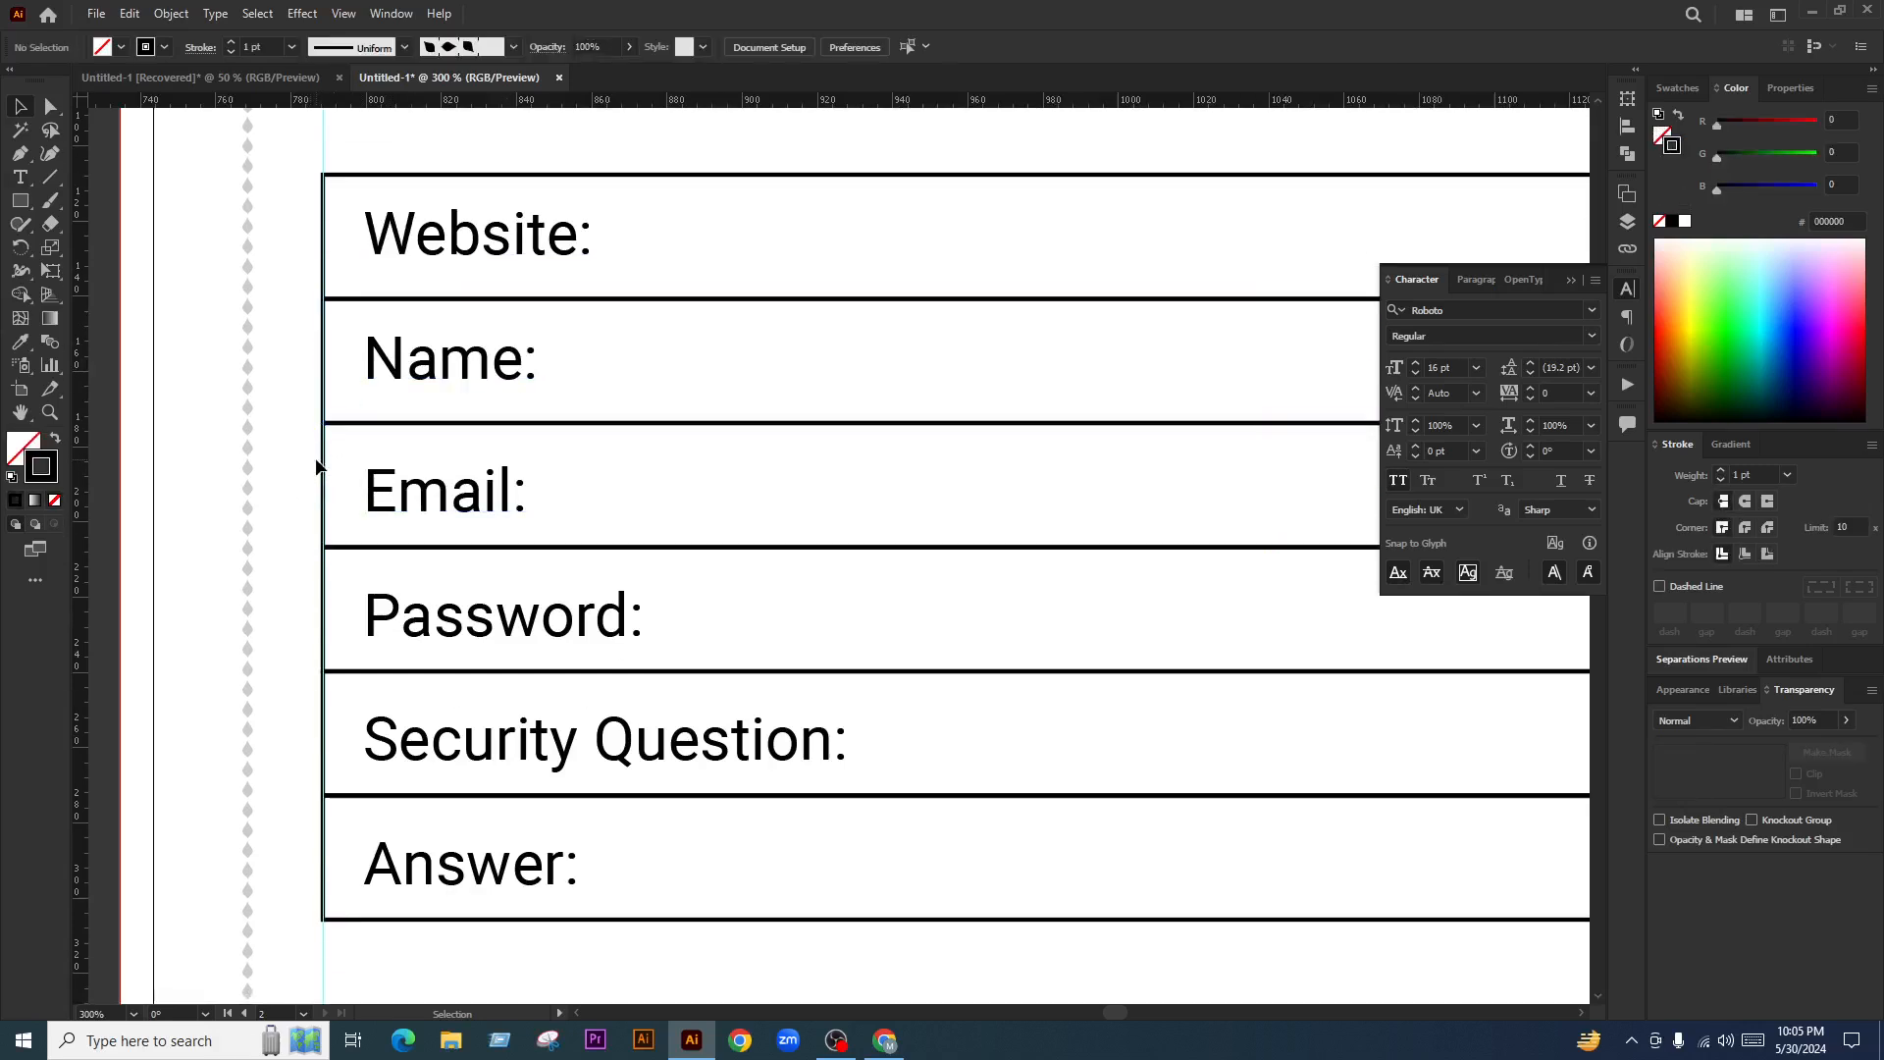
{"action": "left_click", "coordinate": [741, 45]}
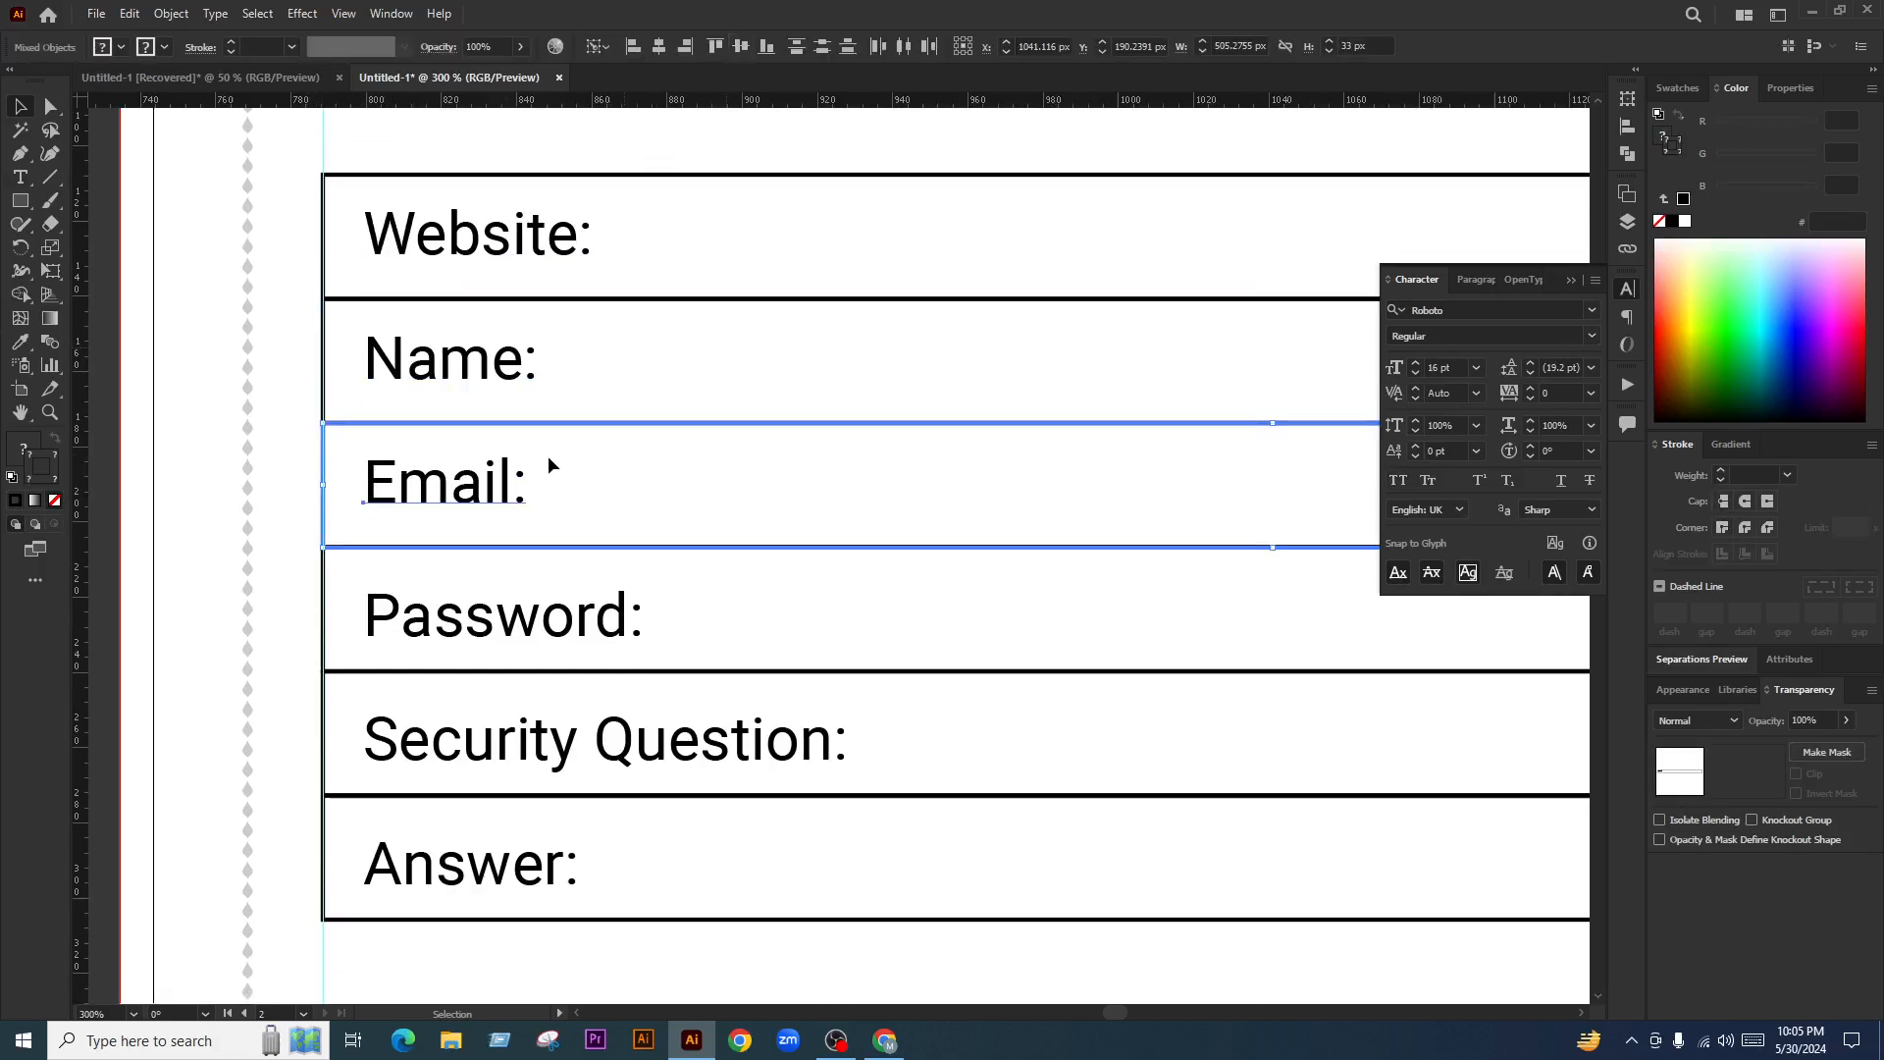
{"action": "scroll", "coordinate": [548, 455], "scroll_direction": "down", "scroll_amount": 1}
{"action": "left_click_drag", "start_coordinate": [328, 539], "coordinate": [325, 503]}
{"action": "left_click", "coordinate": [322, 507]}
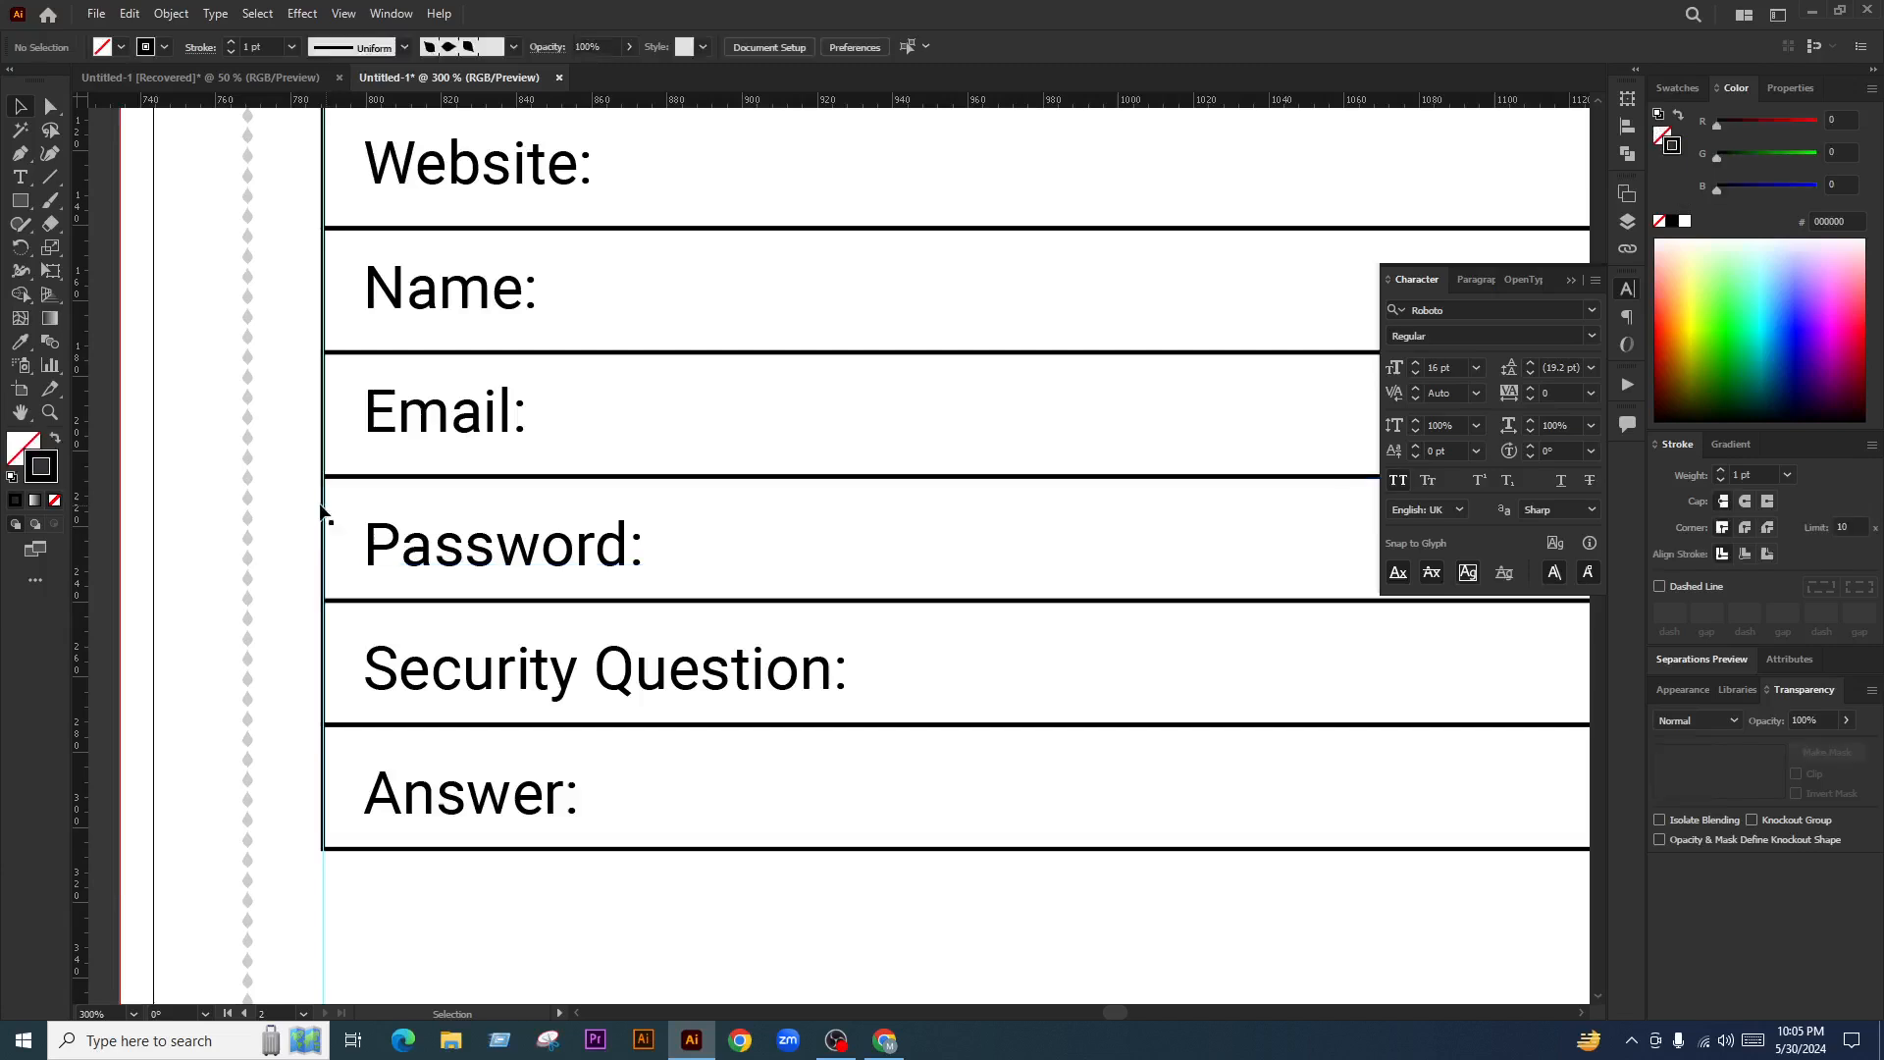
Vertically centre the Password, Security Question and Answer labels in their rows
{"action": "left_click", "coordinate": [324, 524]}
{"action": "left_click", "coordinate": [741, 46]}
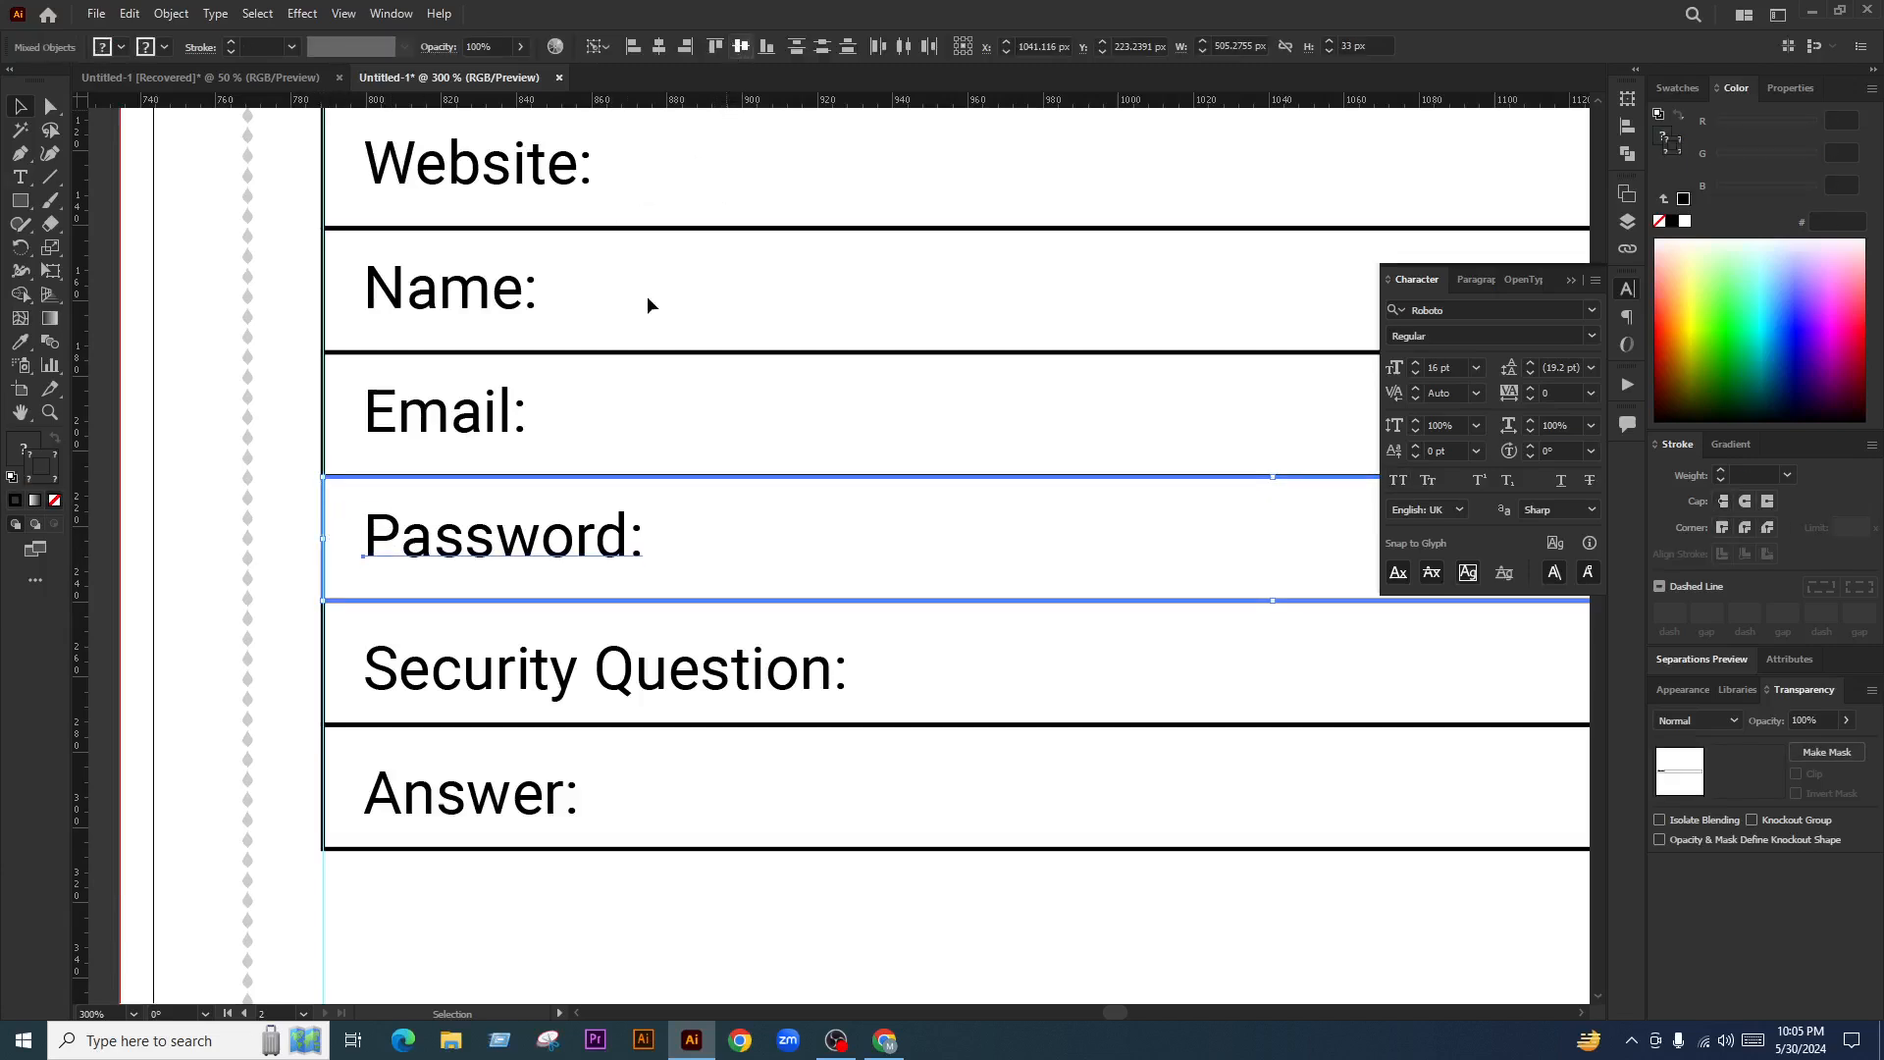
{"action": "scroll", "coordinate": [396, 572], "scroll_direction": "down", "scroll_amount": 1}
{"action": "left_click", "coordinate": [312, 553]}
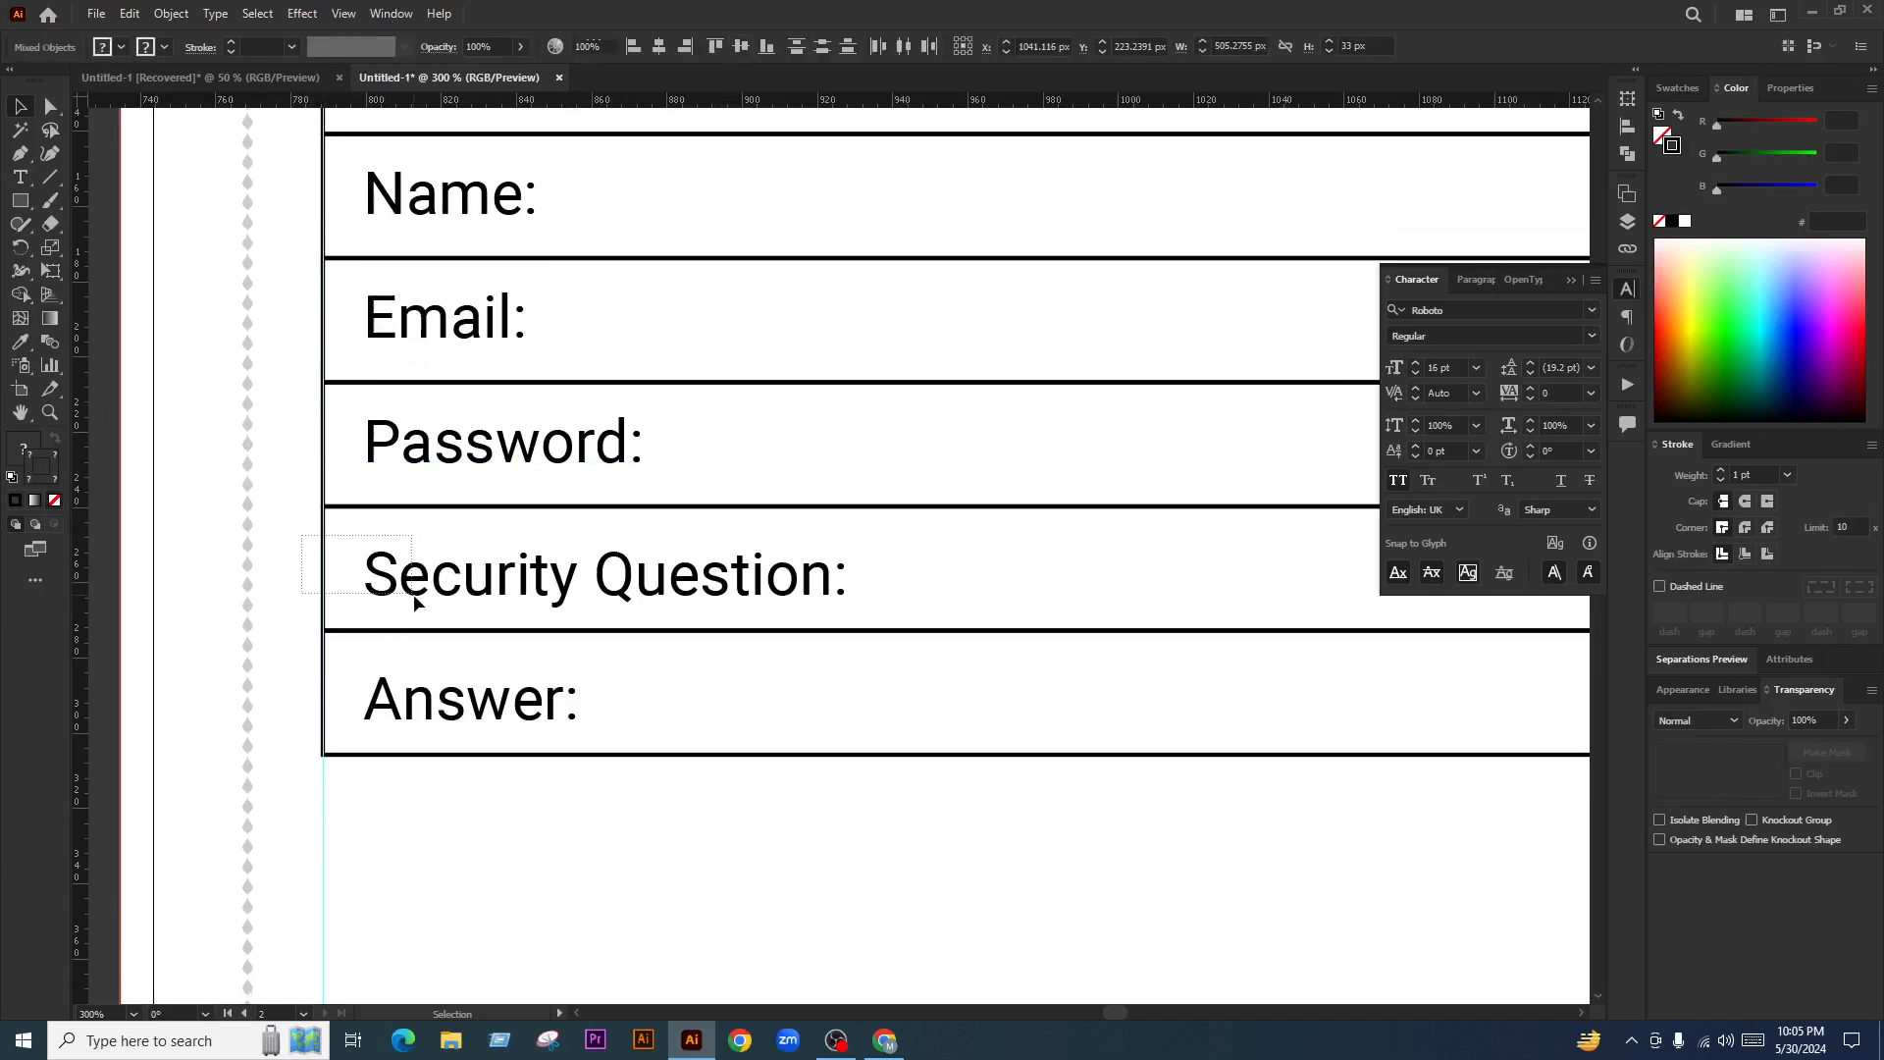
{"action": "left_click", "coordinate": [328, 537]}
{"action": "left_click", "coordinate": [741, 45]}
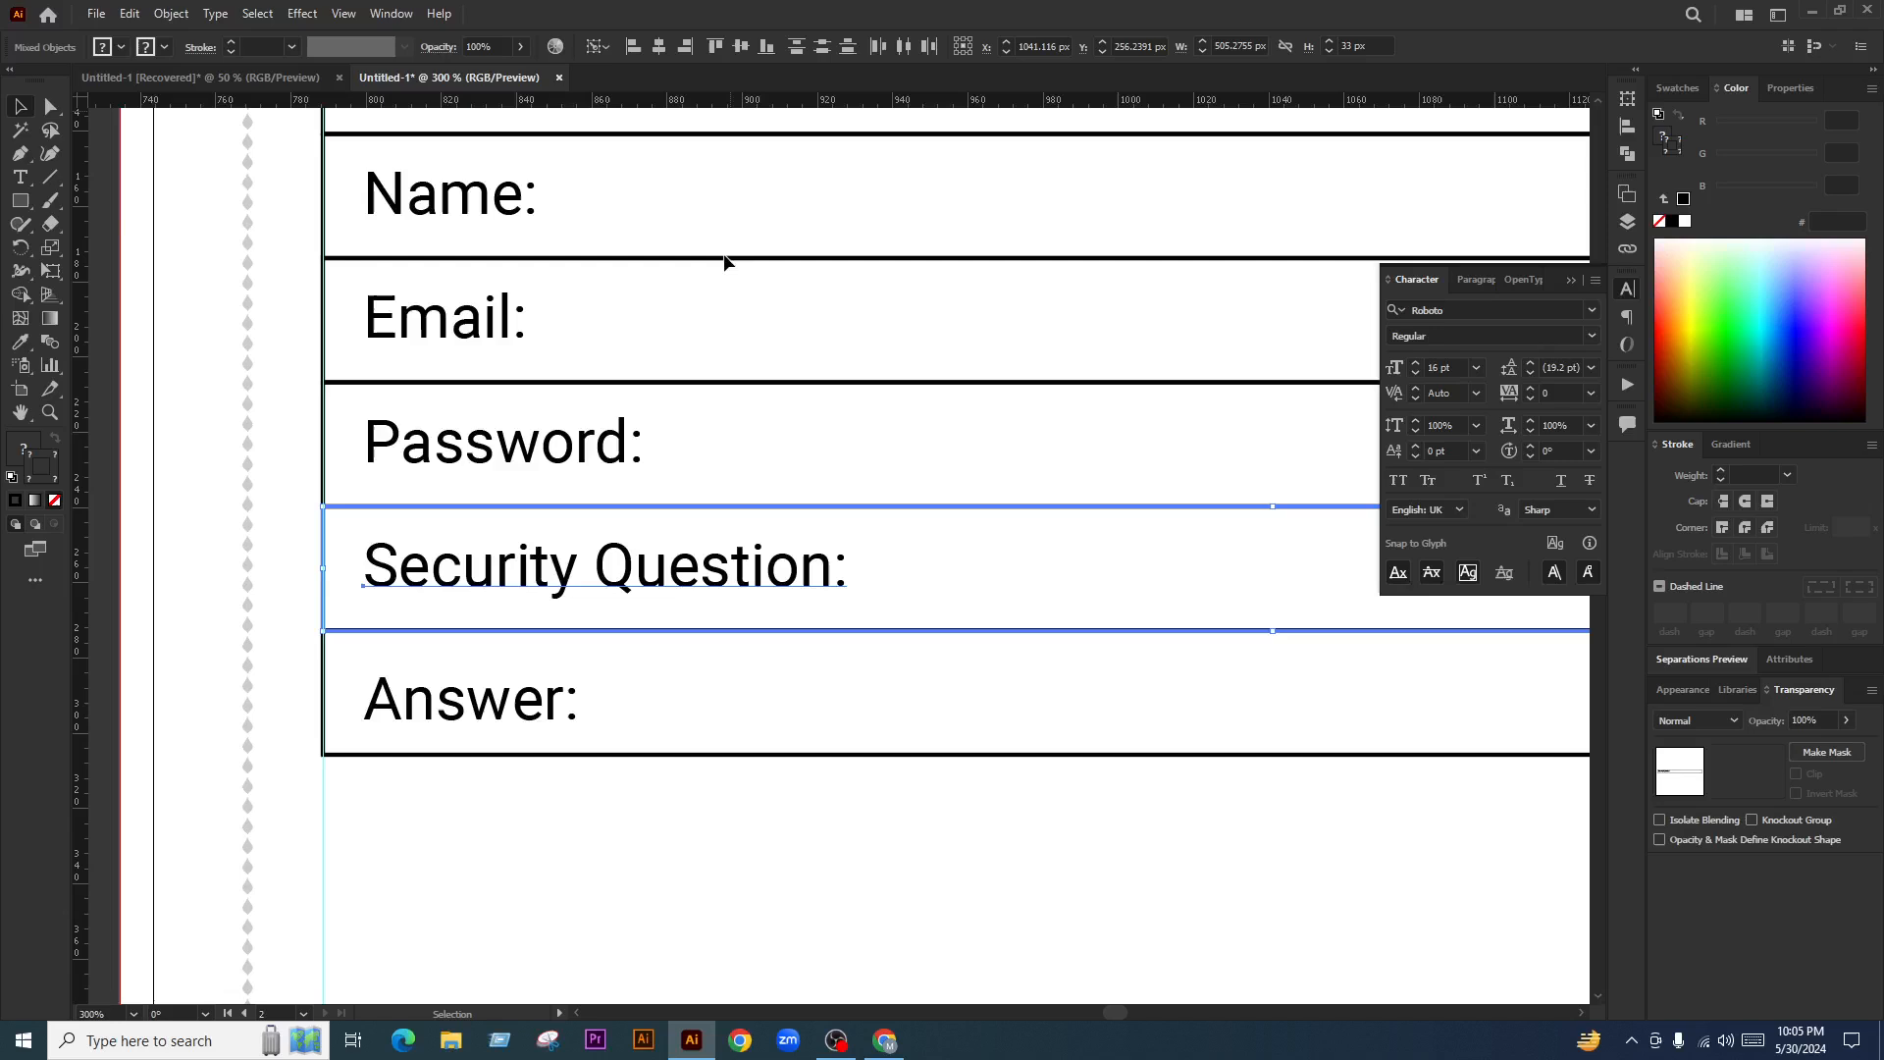
{"action": "left_click", "coordinate": [307, 667]}
{"action": "left_click", "coordinate": [324, 673]}
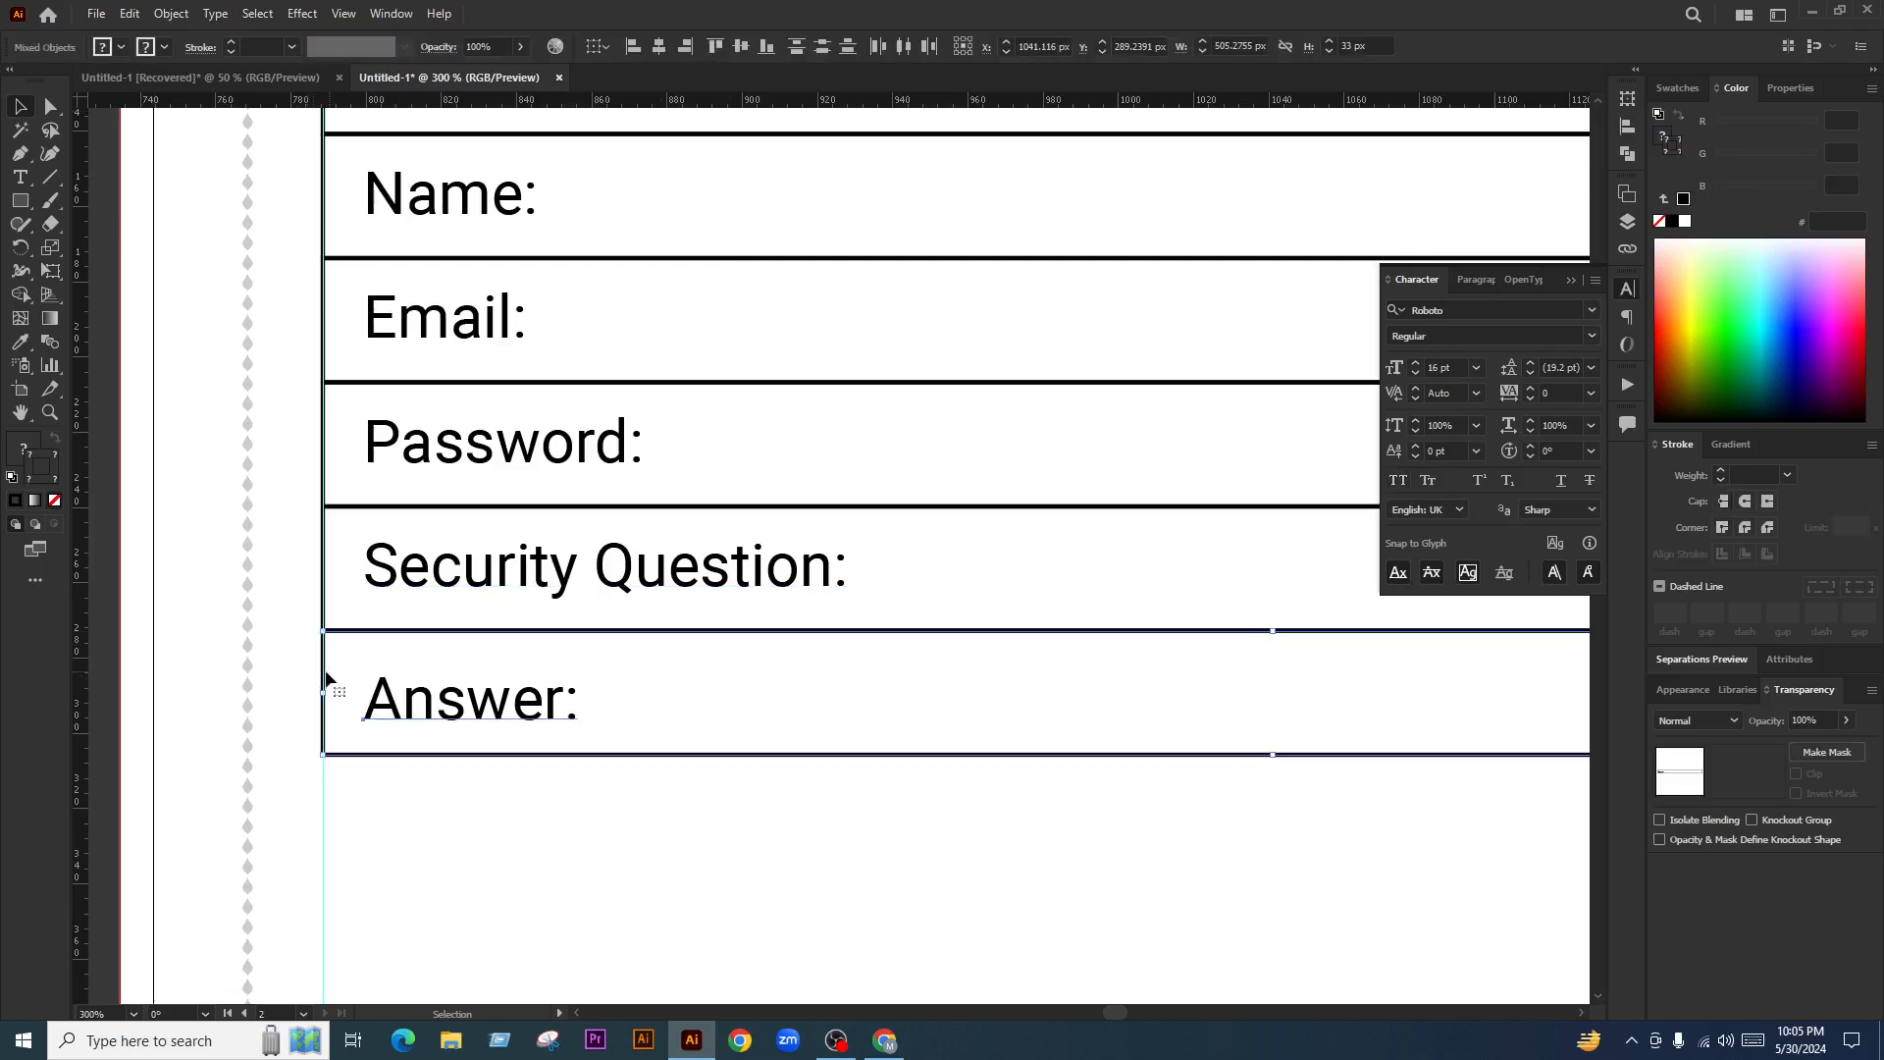
{"action": "left_click", "coordinate": [746, 51]}
Nudge all six labels slightly left together, using Website as the alignment reference
{"action": "left_click", "coordinate": [745, 574]}
{"action": "left_click", "coordinate": [491, 692], "text": "shift"}
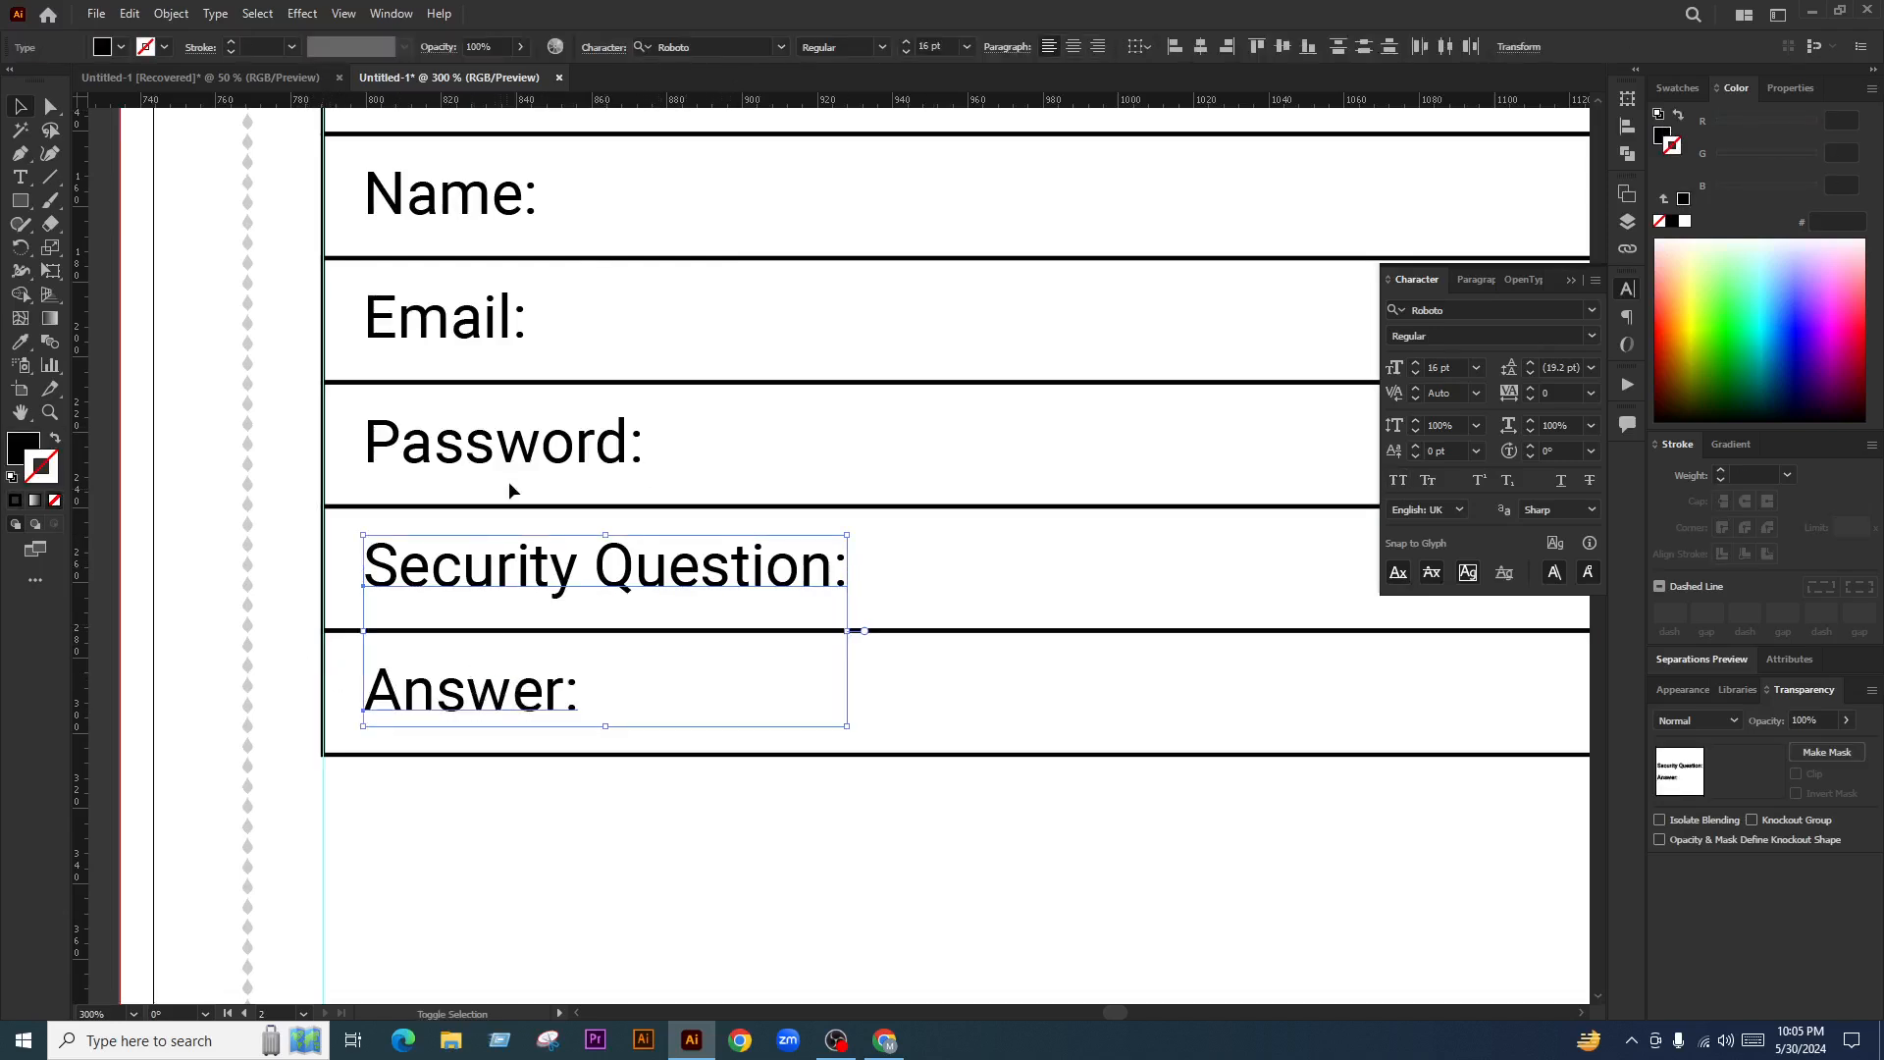
{"action": "left_click", "coordinate": [510, 457], "text": "shift"}
{"action": "scroll", "coordinate": [505, 471], "scroll_direction": "up", "scroll_amount": 1}
{"action": "left_click", "coordinate": [502, 432], "text": "shift"}
{"action": "left_click", "coordinate": [495, 309], "text": "shift"}
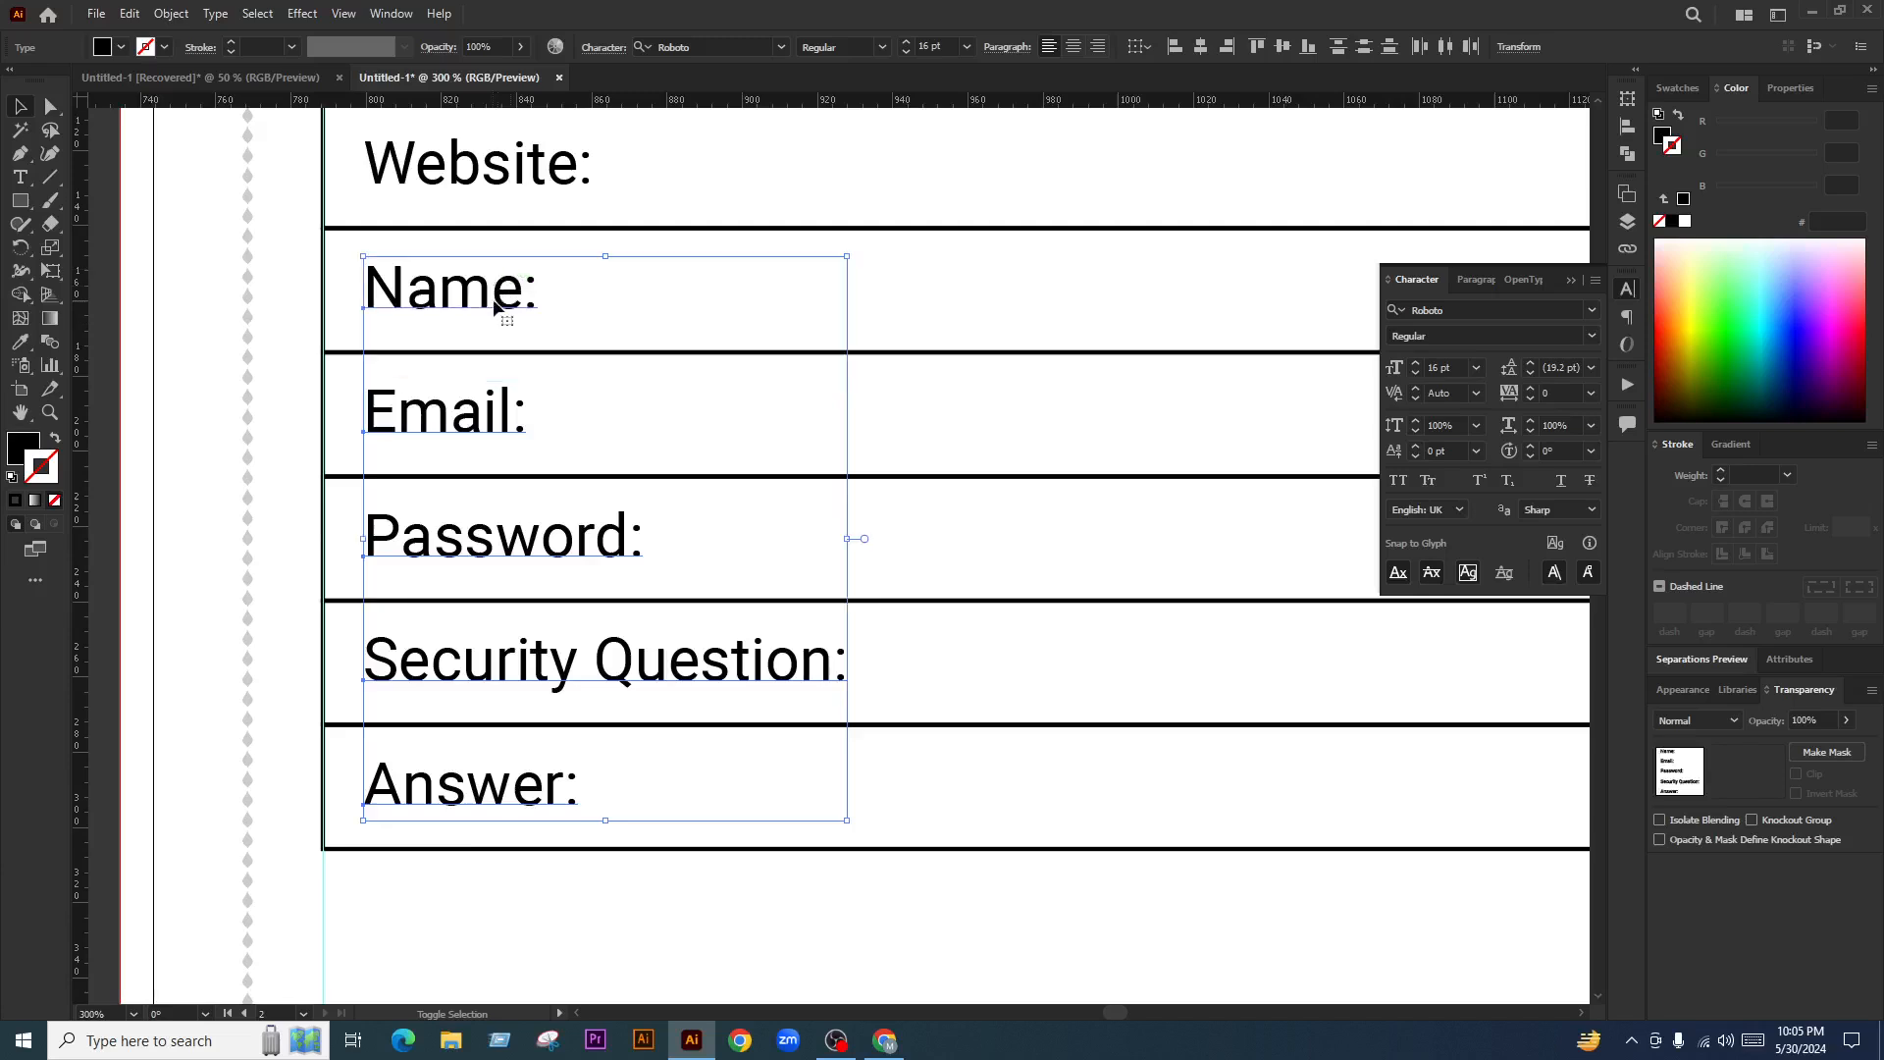
{"action": "scroll", "coordinate": [495, 310], "scroll_direction": "up", "scroll_amount": 1}
{"action": "left_click", "coordinate": [513, 210], "text": "shift"}
{"action": "left_click", "coordinate": [513, 210]}
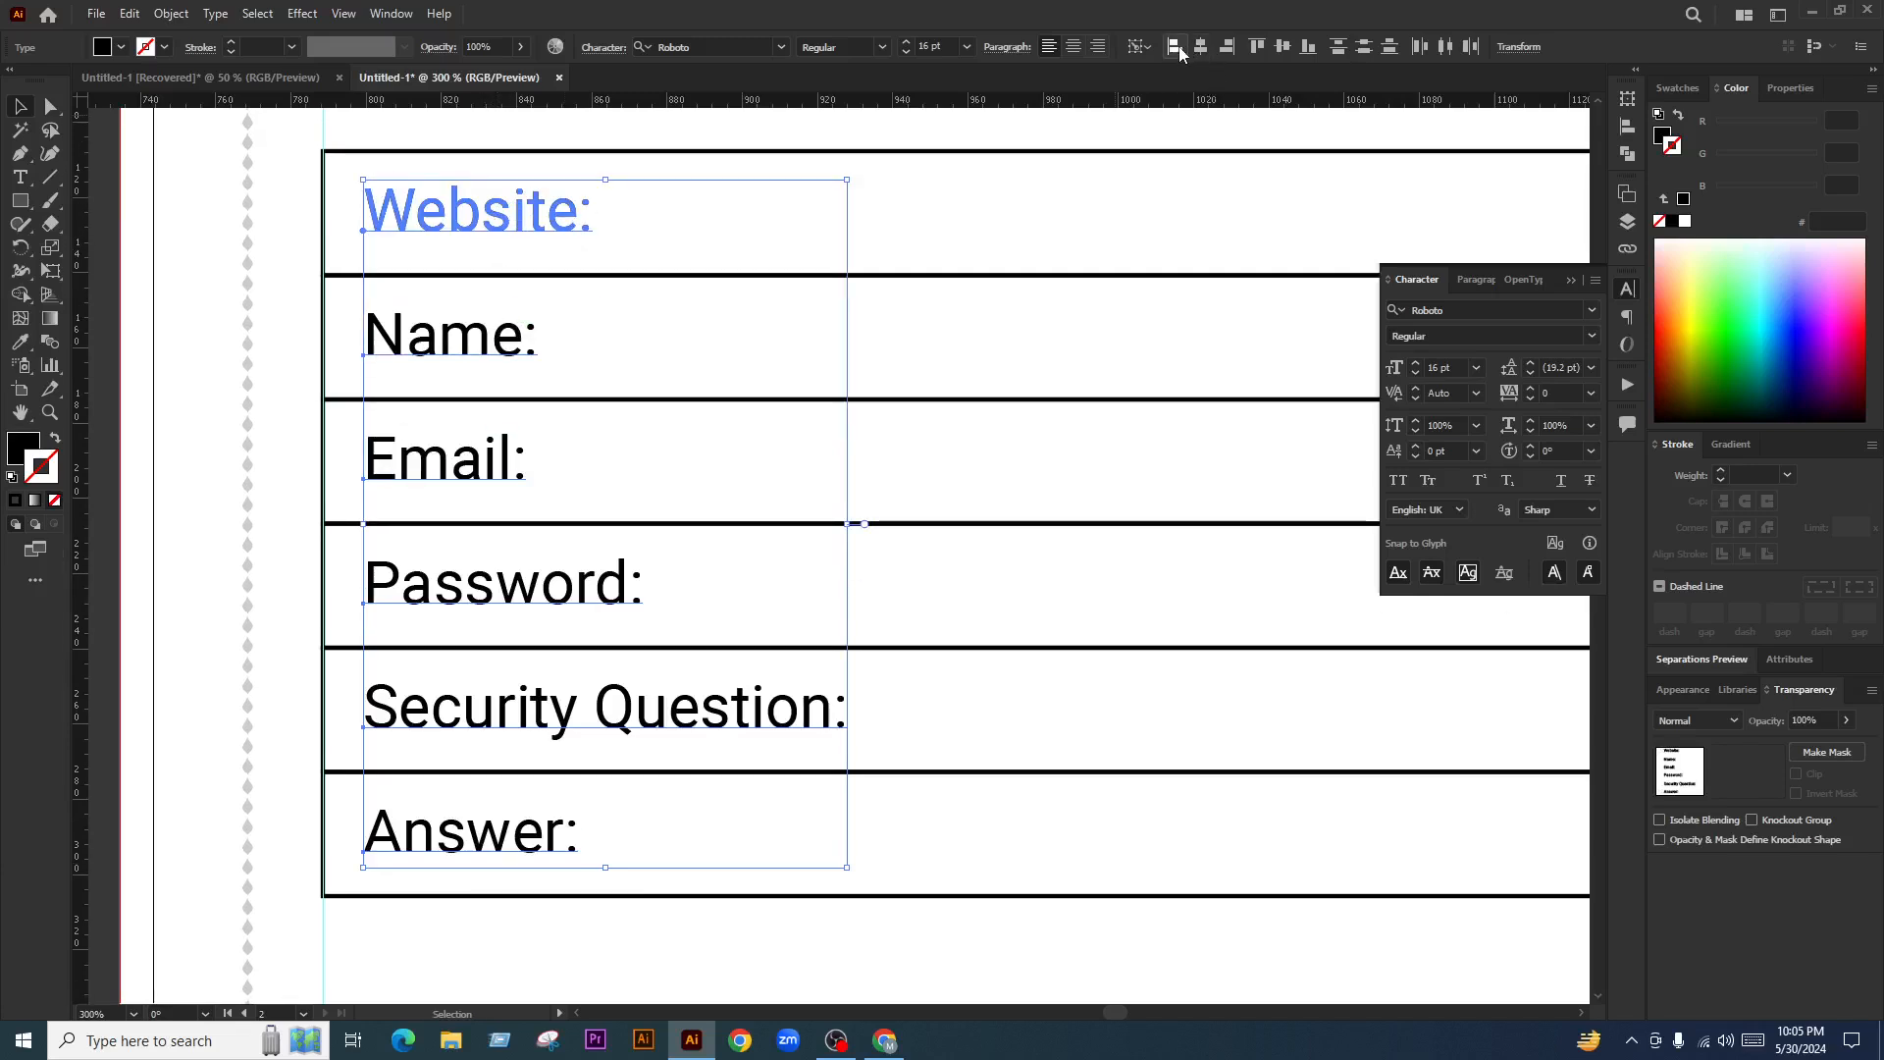
{"action": "key", "text": "Left"}
{"action": "key", "text": "Left"}
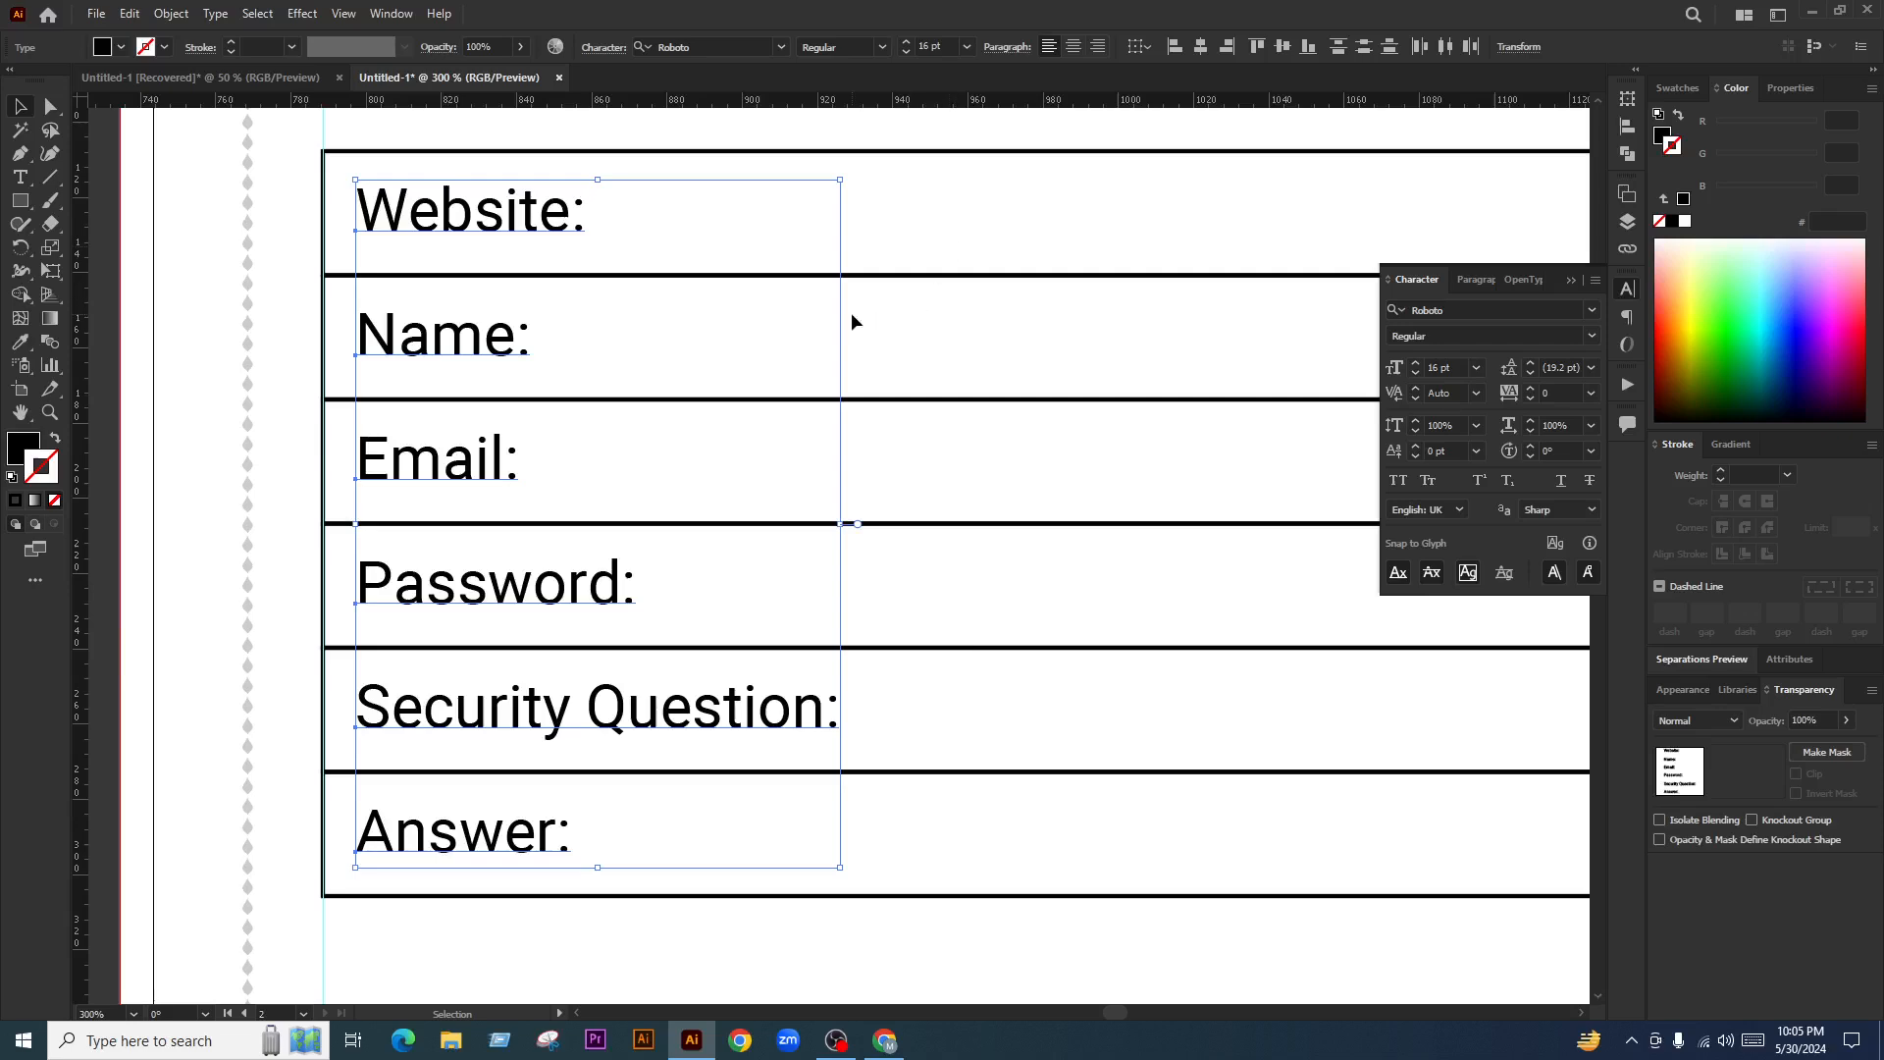
{"action": "scroll", "coordinate": [851, 314], "scroll_direction": "down", "scroll_amount": 2}
{"action": "scroll", "coordinate": [628, 386], "scroll_direction": "down", "scroll_amount": 1}
Narrow the table rows into a left label column about 145 px wide
{"action": "left_click", "coordinate": [797, 656]}
{"action": "left_click_drag", "start_coordinate": [891, 649], "coordinate": [752, 651]}
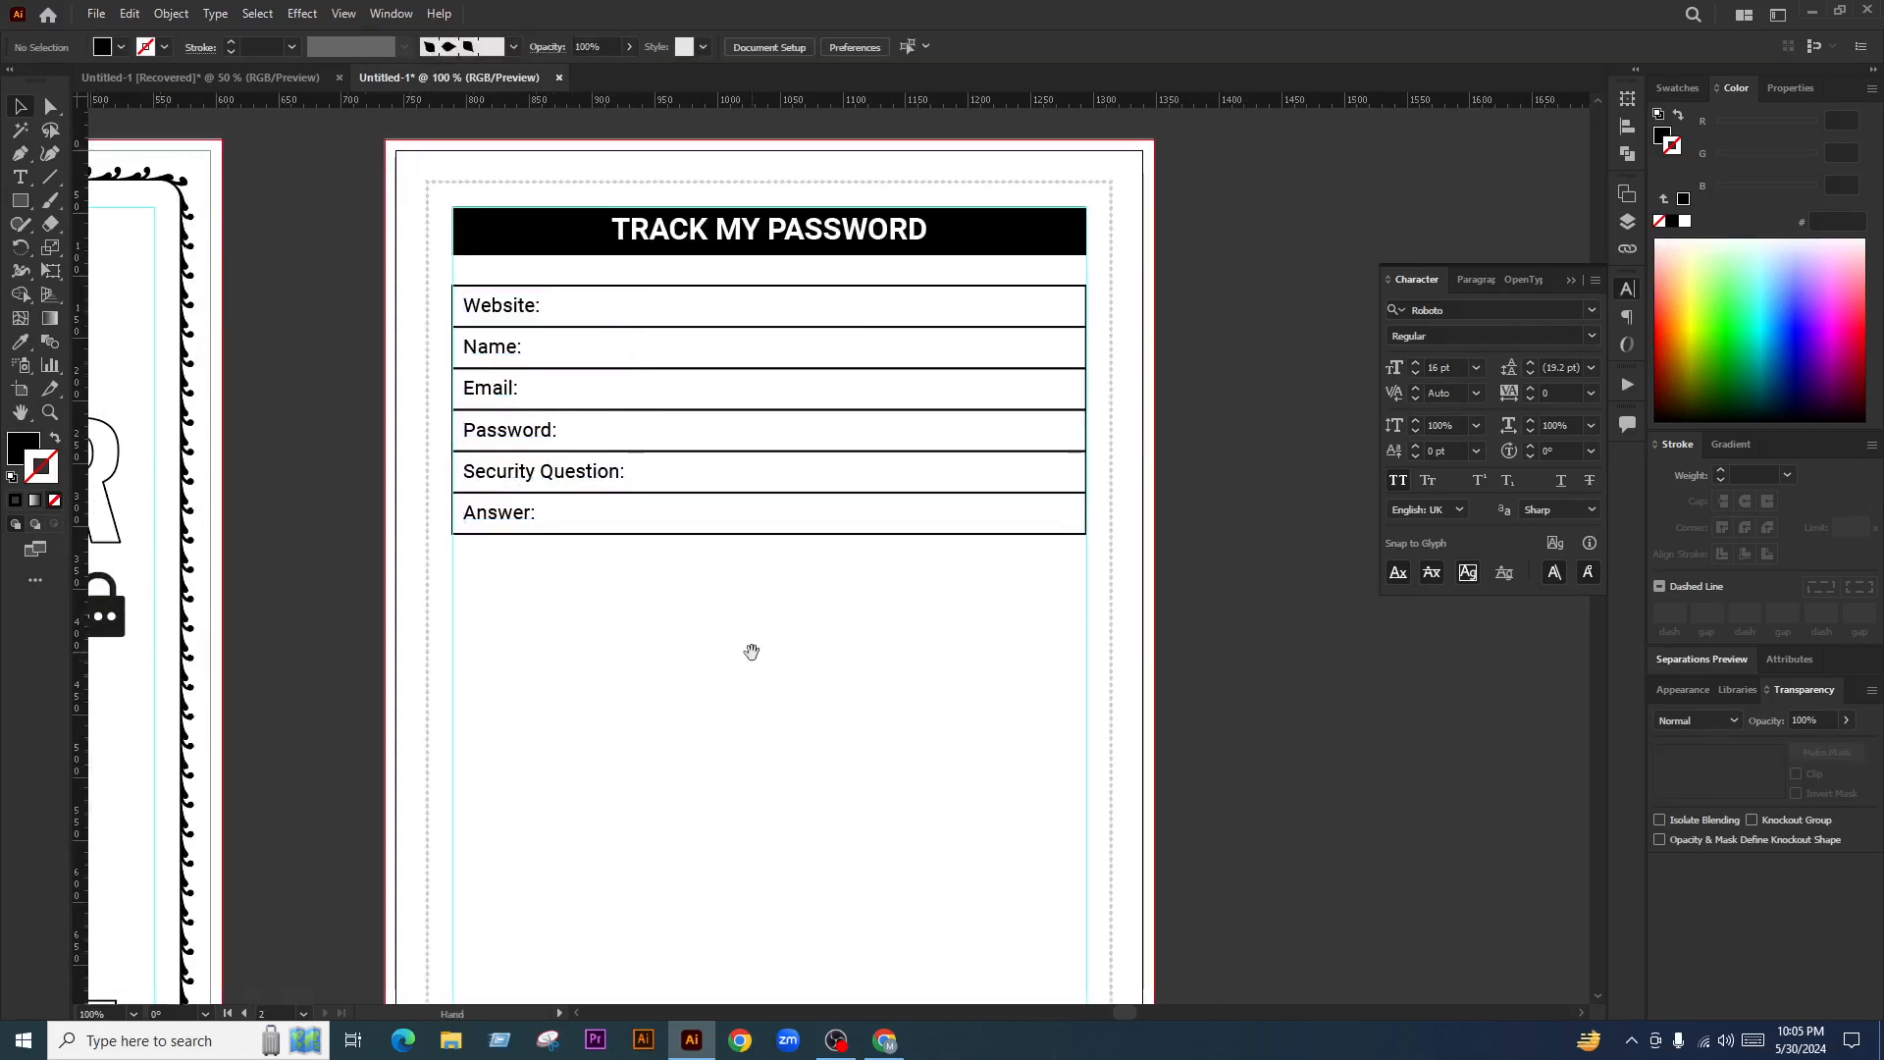
{"action": "scroll", "coordinate": [784, 380], "scroll_direction": "up", "scroll_amount": 1}
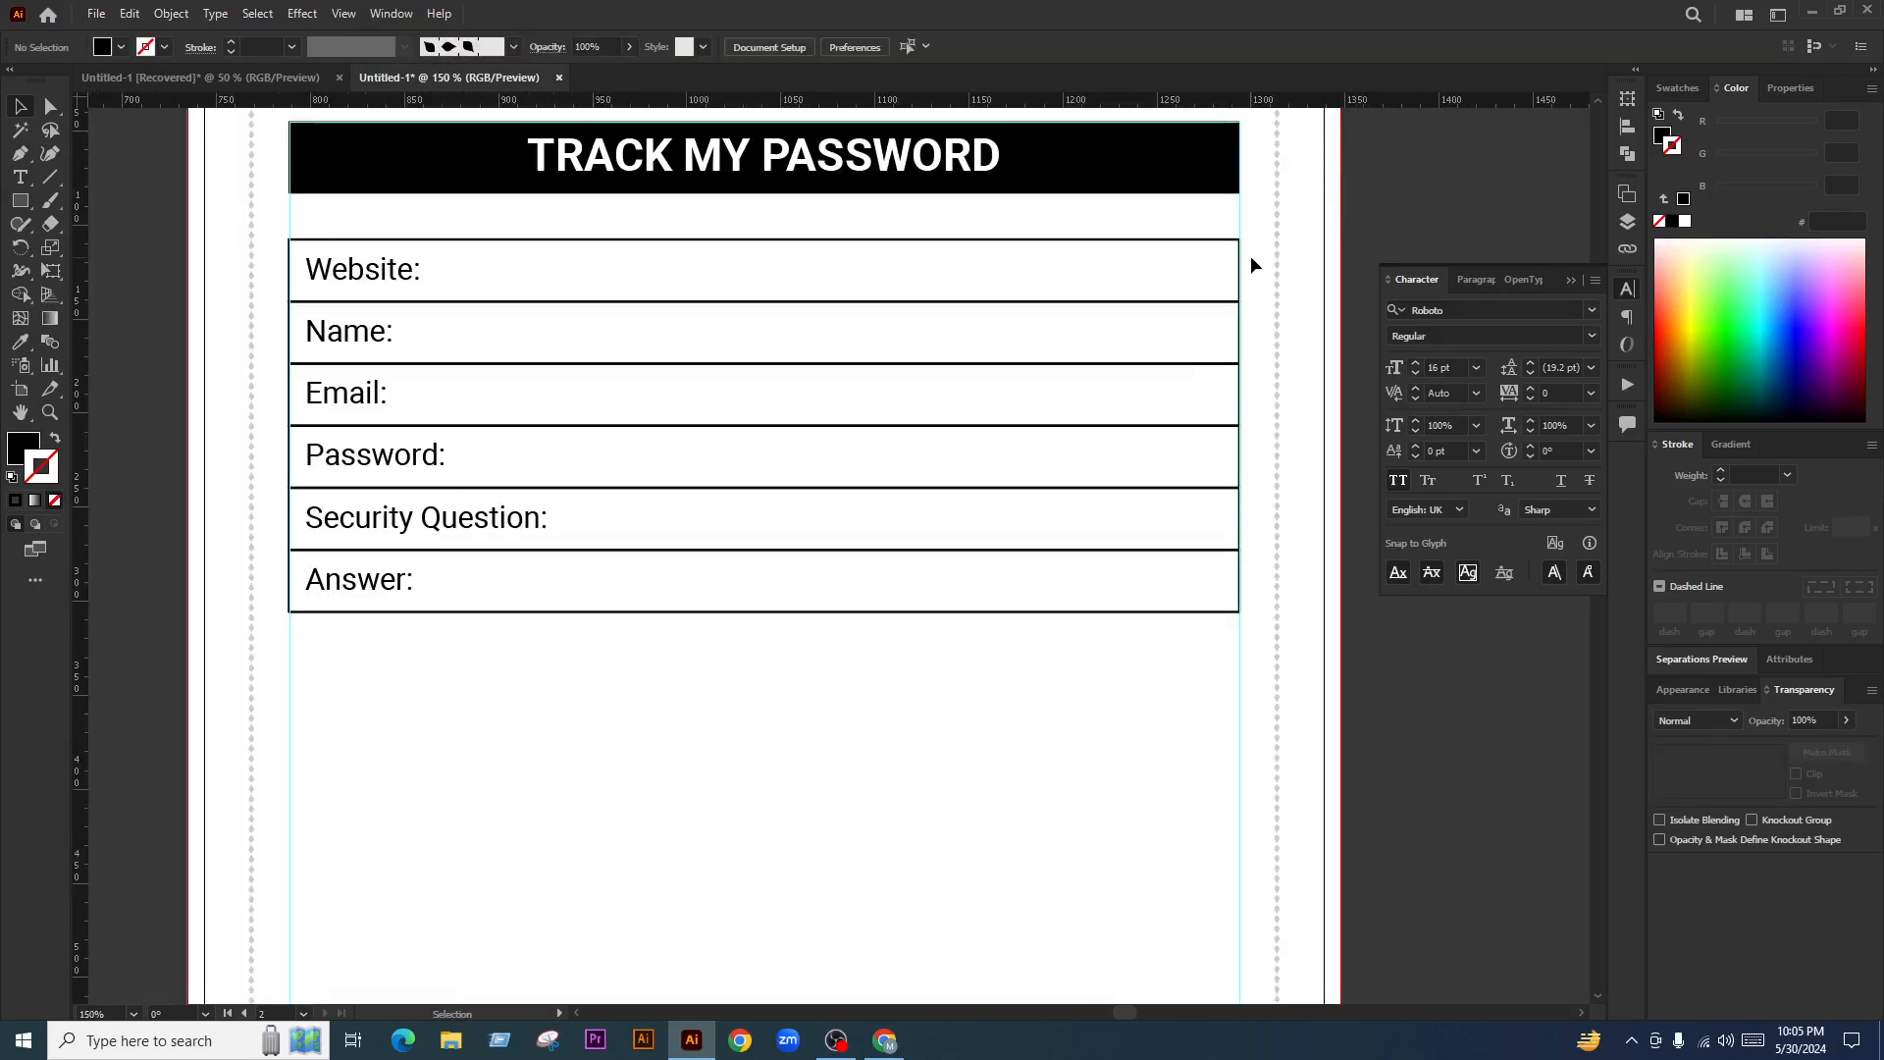
{"action": "left_click_drag", "start_coordinate": [1129, 508], "coordinate": [925, 643]}
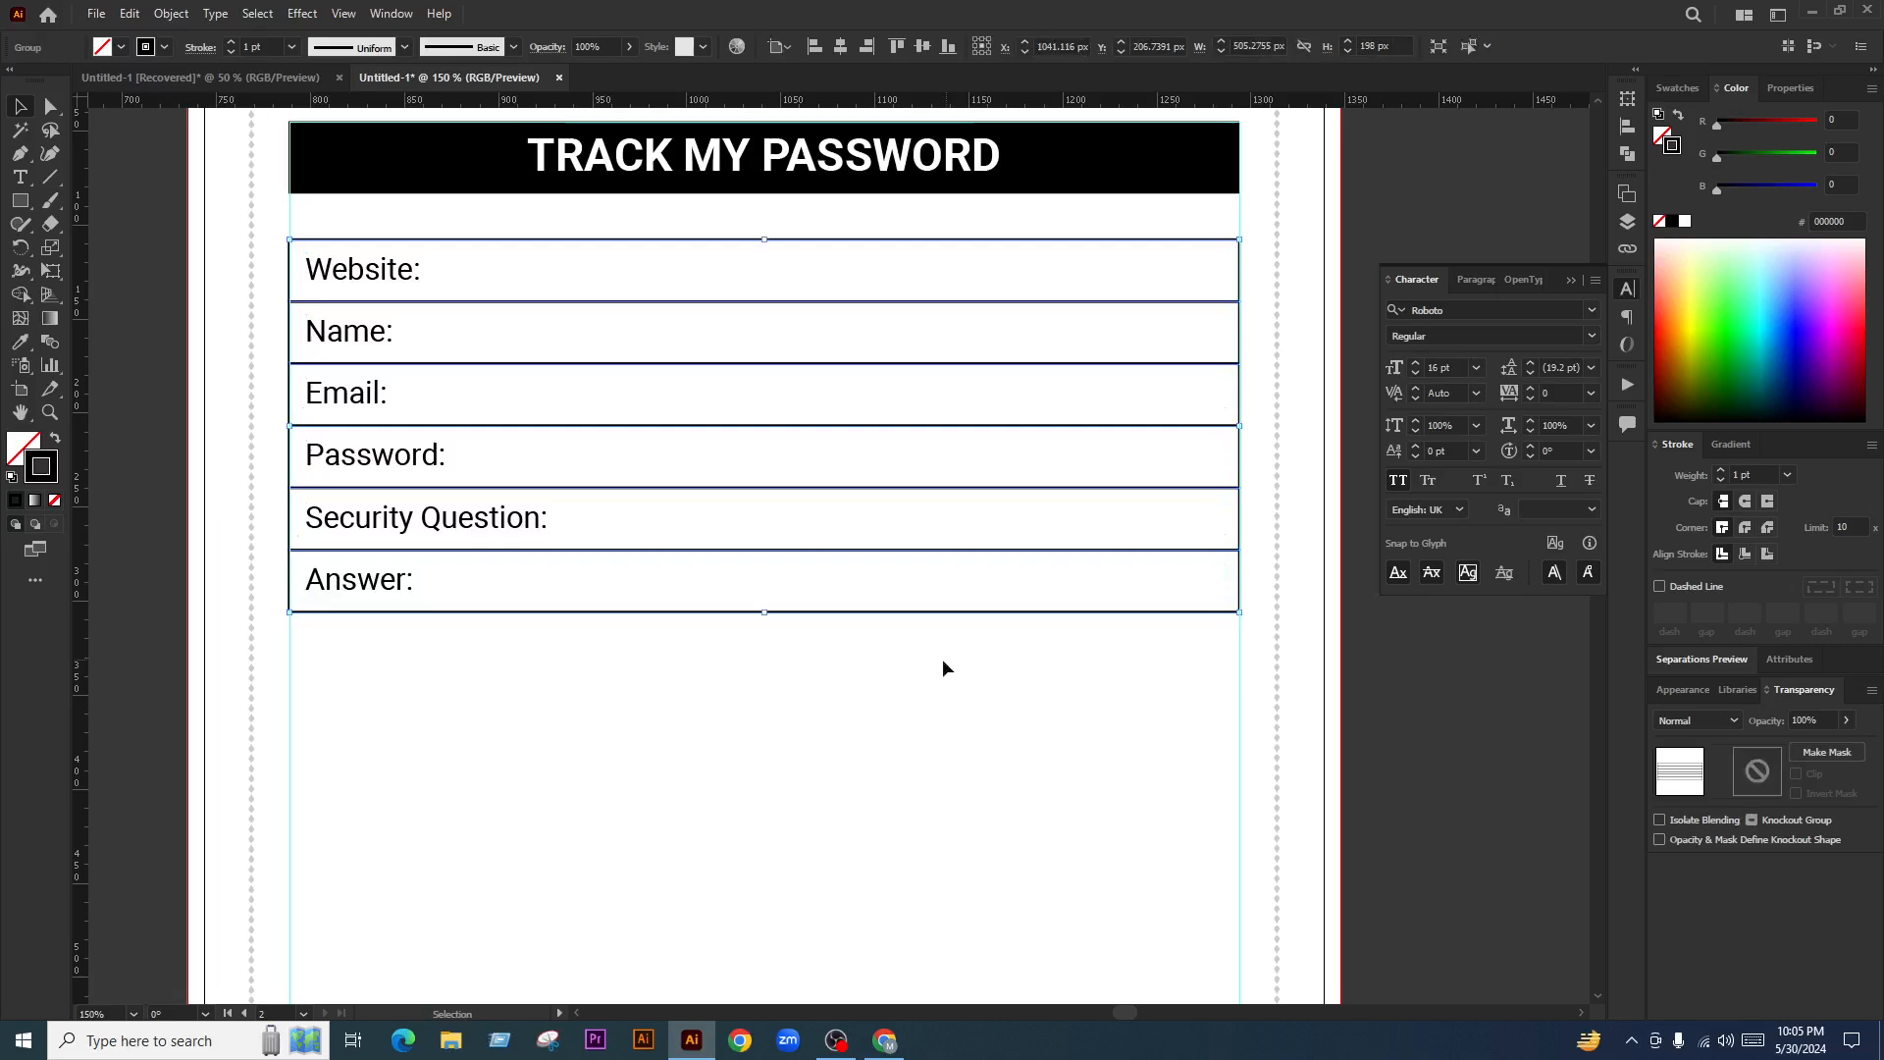
{"action": "key", "text": "v"}
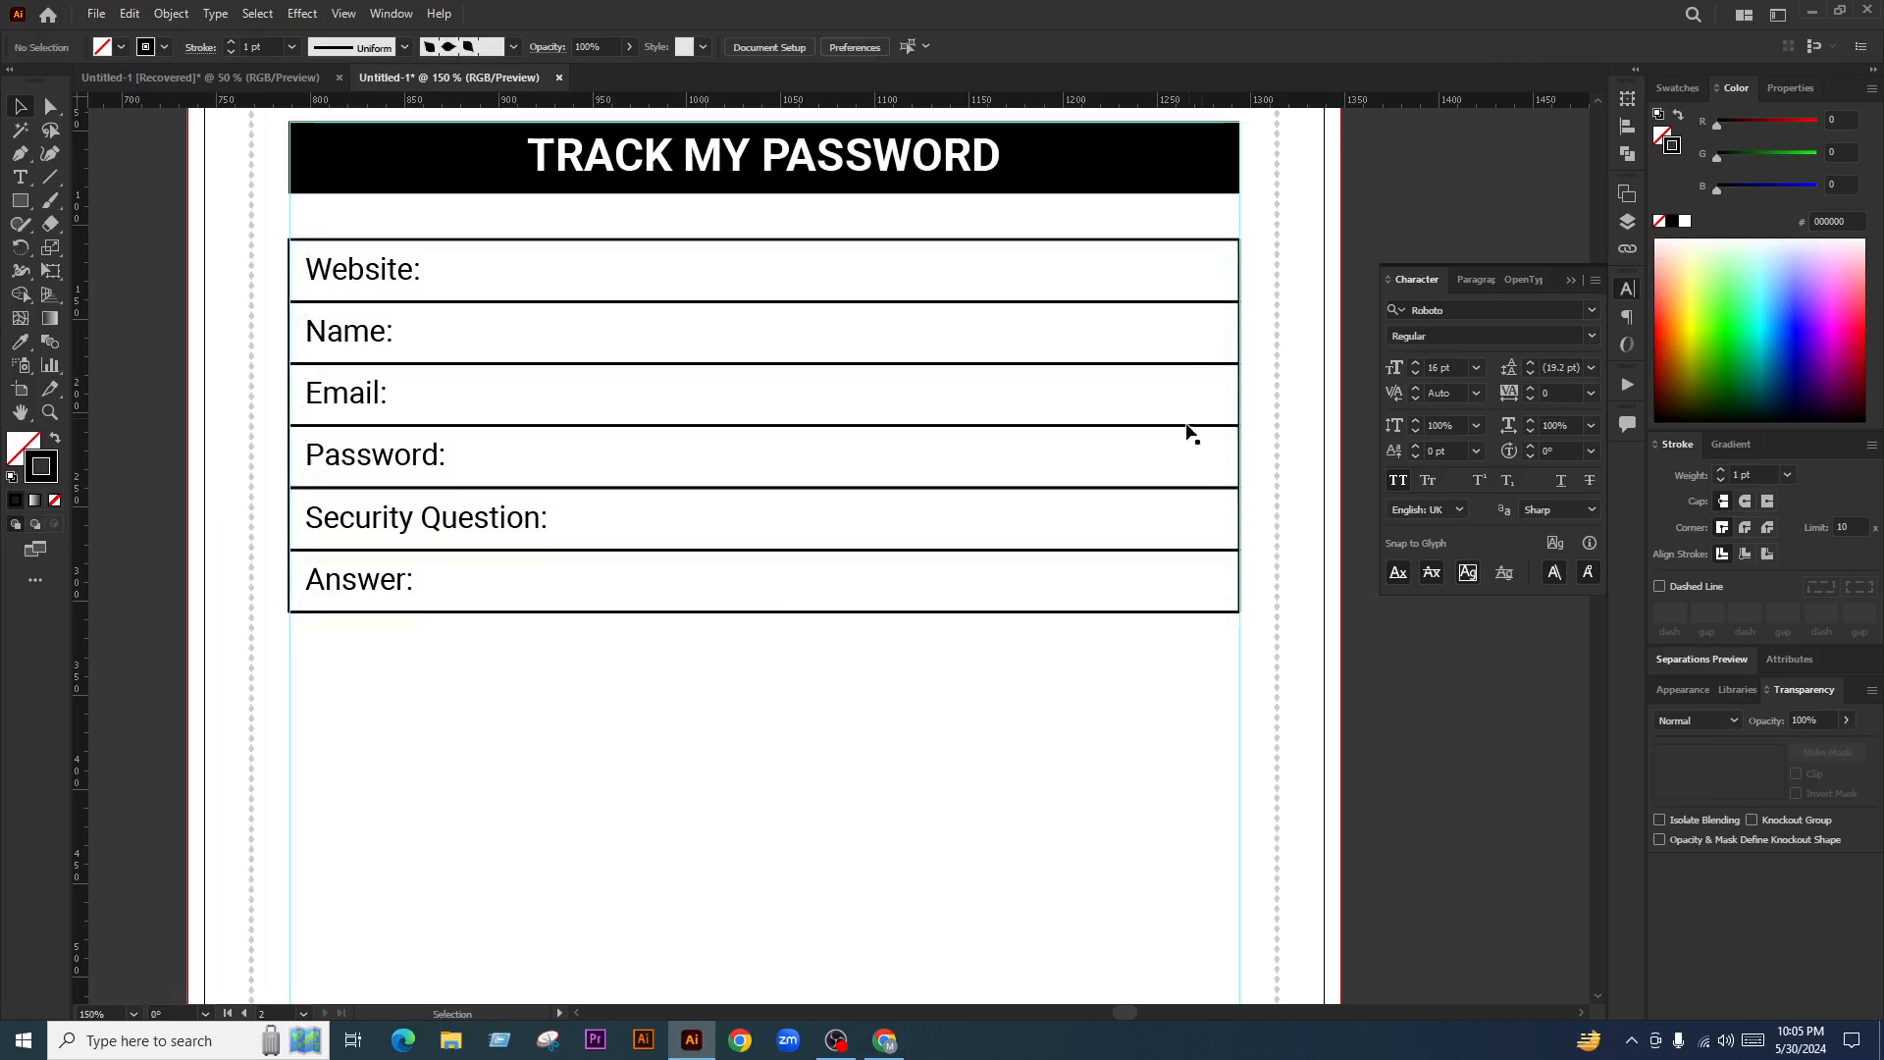
{"action": "left_click_drag", "start_coordinate": [1242, 426], "coordinate": [563, 495]}
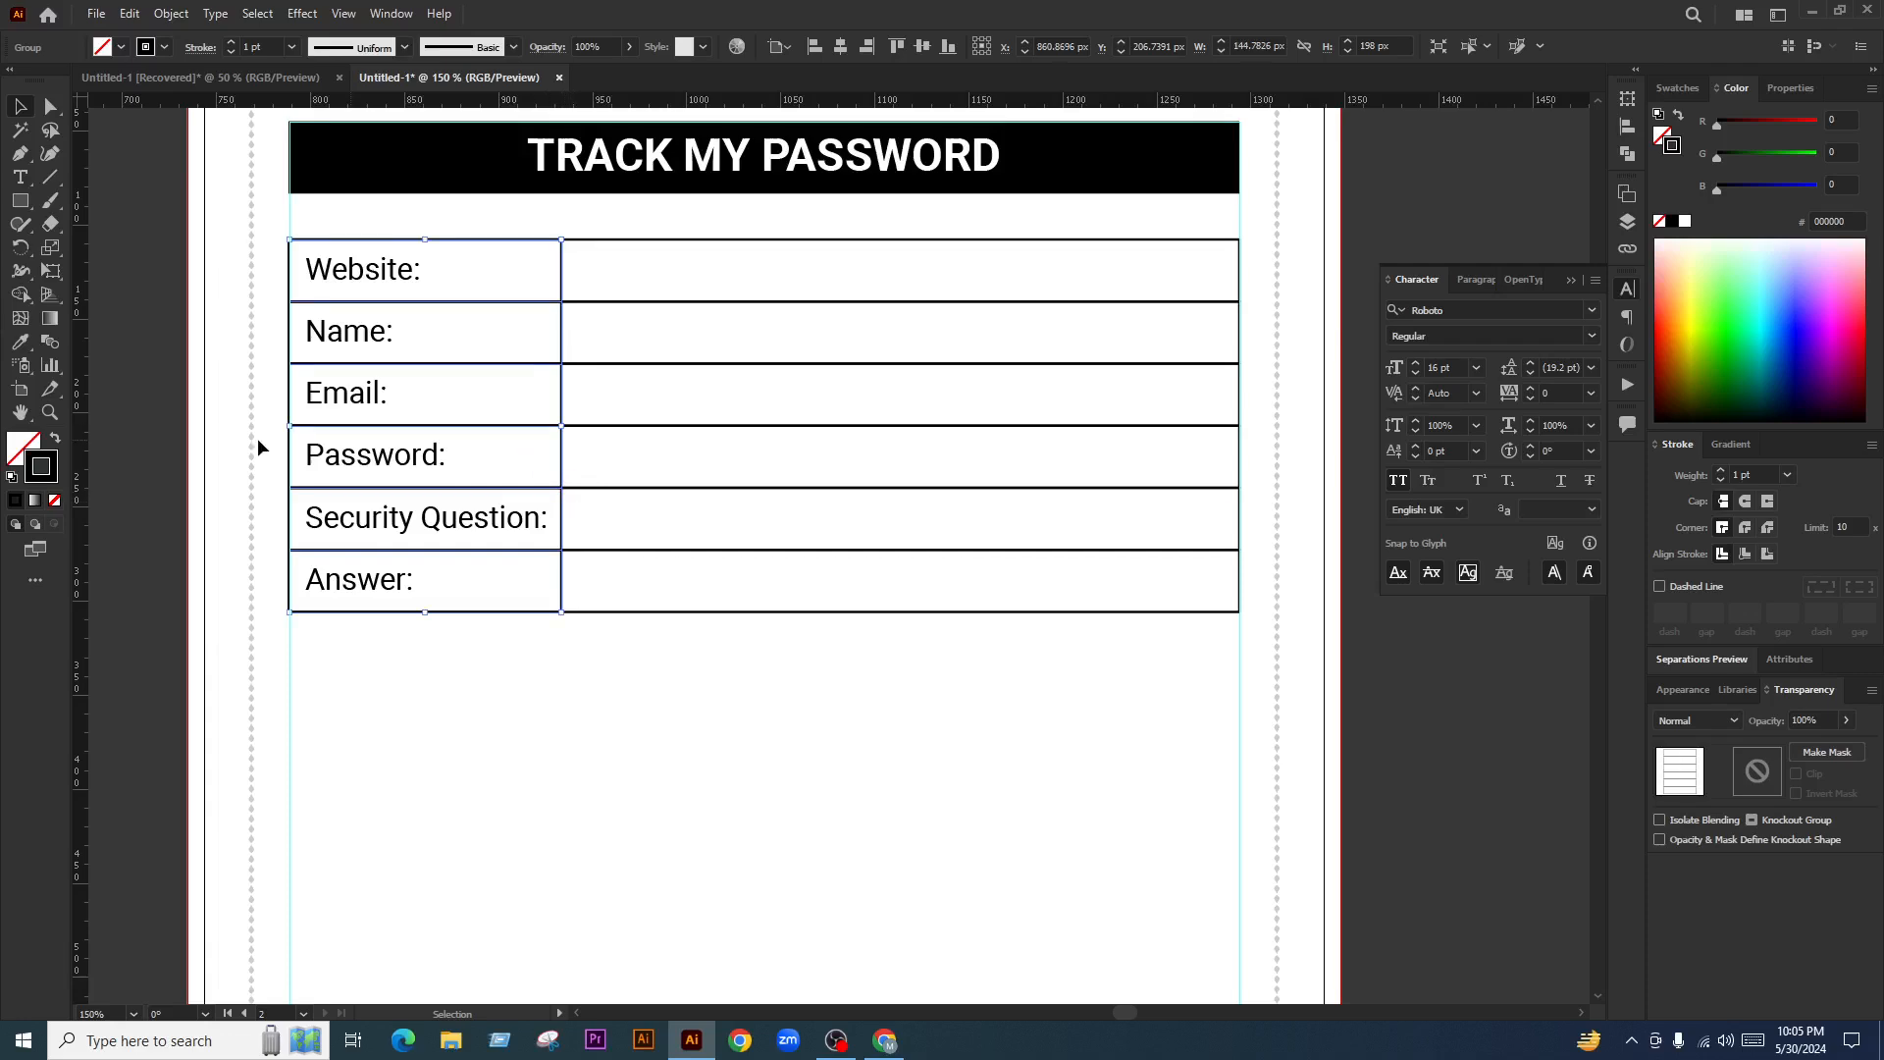
{"action": "left_click", "coordinate": [152, 277]}
Fill the six left-column cells solid black
{"action": "scroll", "coordinate": [632, 462], "scroll_direction": "down", "scroll_amount": 1}
{"action": "scroll", "coordinate": [740, 441], "scroll_direction": "up", "scroll_amount": 2}
{"action": "scroll", "coordinate": [491, 389], "scroll_direction": "down", "scroll_amount": 1}
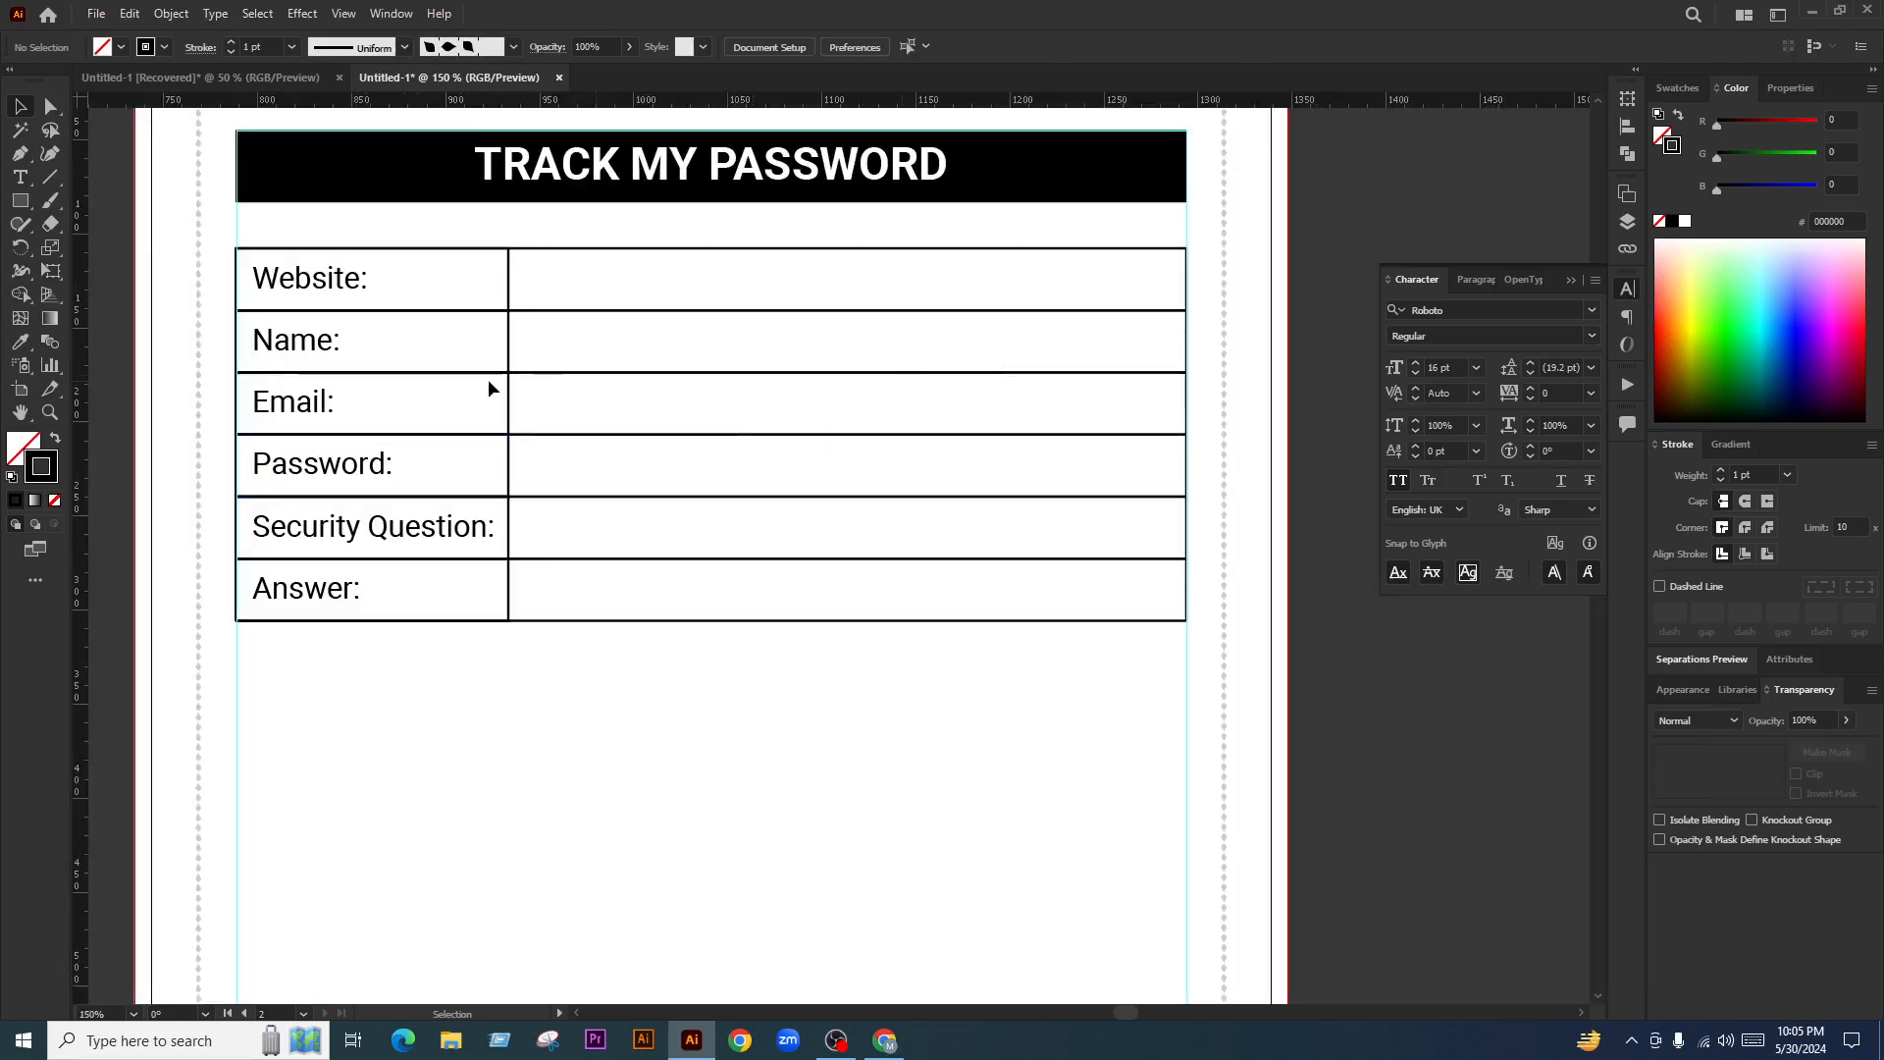
{"action": "scroll", "coordinate": [294, 370], "scroll_direction": "left", "scroll_amount": 1}
{"action": "scroll", "coordinate": [289, 363], "scroll_direction": "up", "scroll_amount": 1}
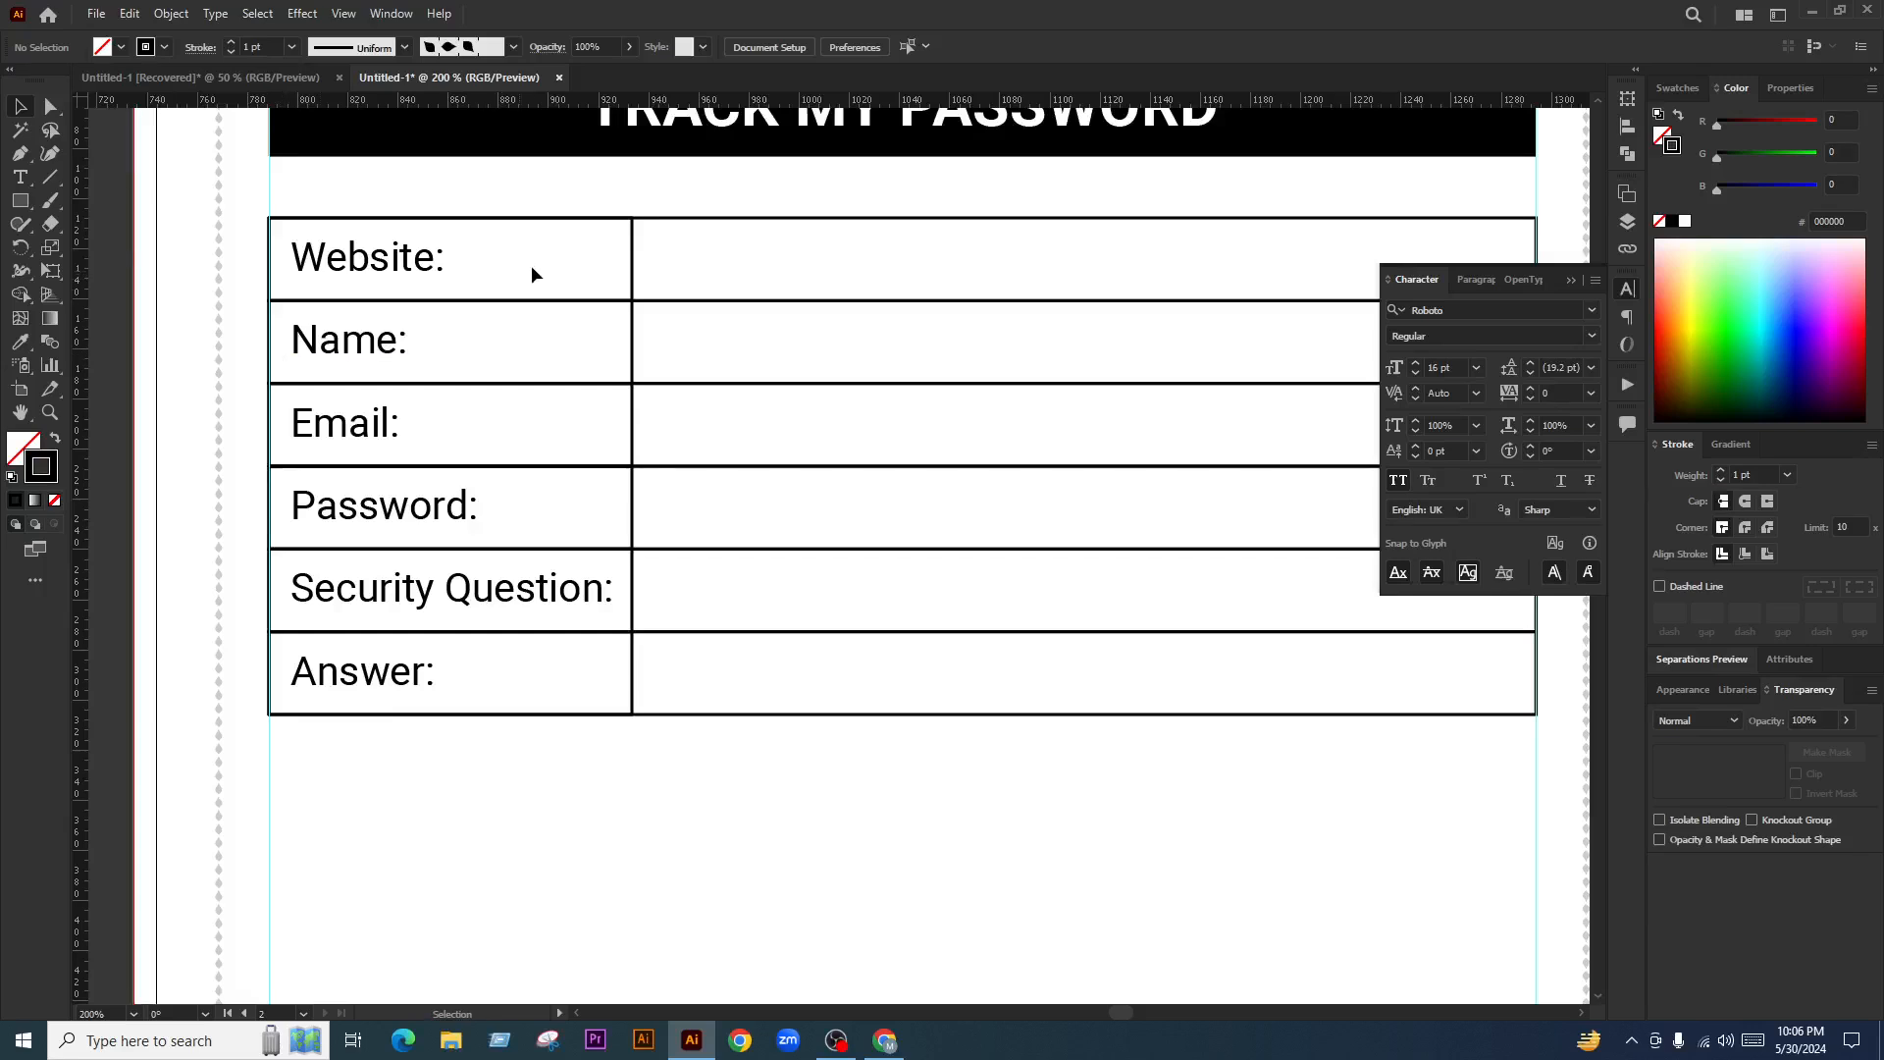
{"action": "left_click", "coordinate": [631, 261]}
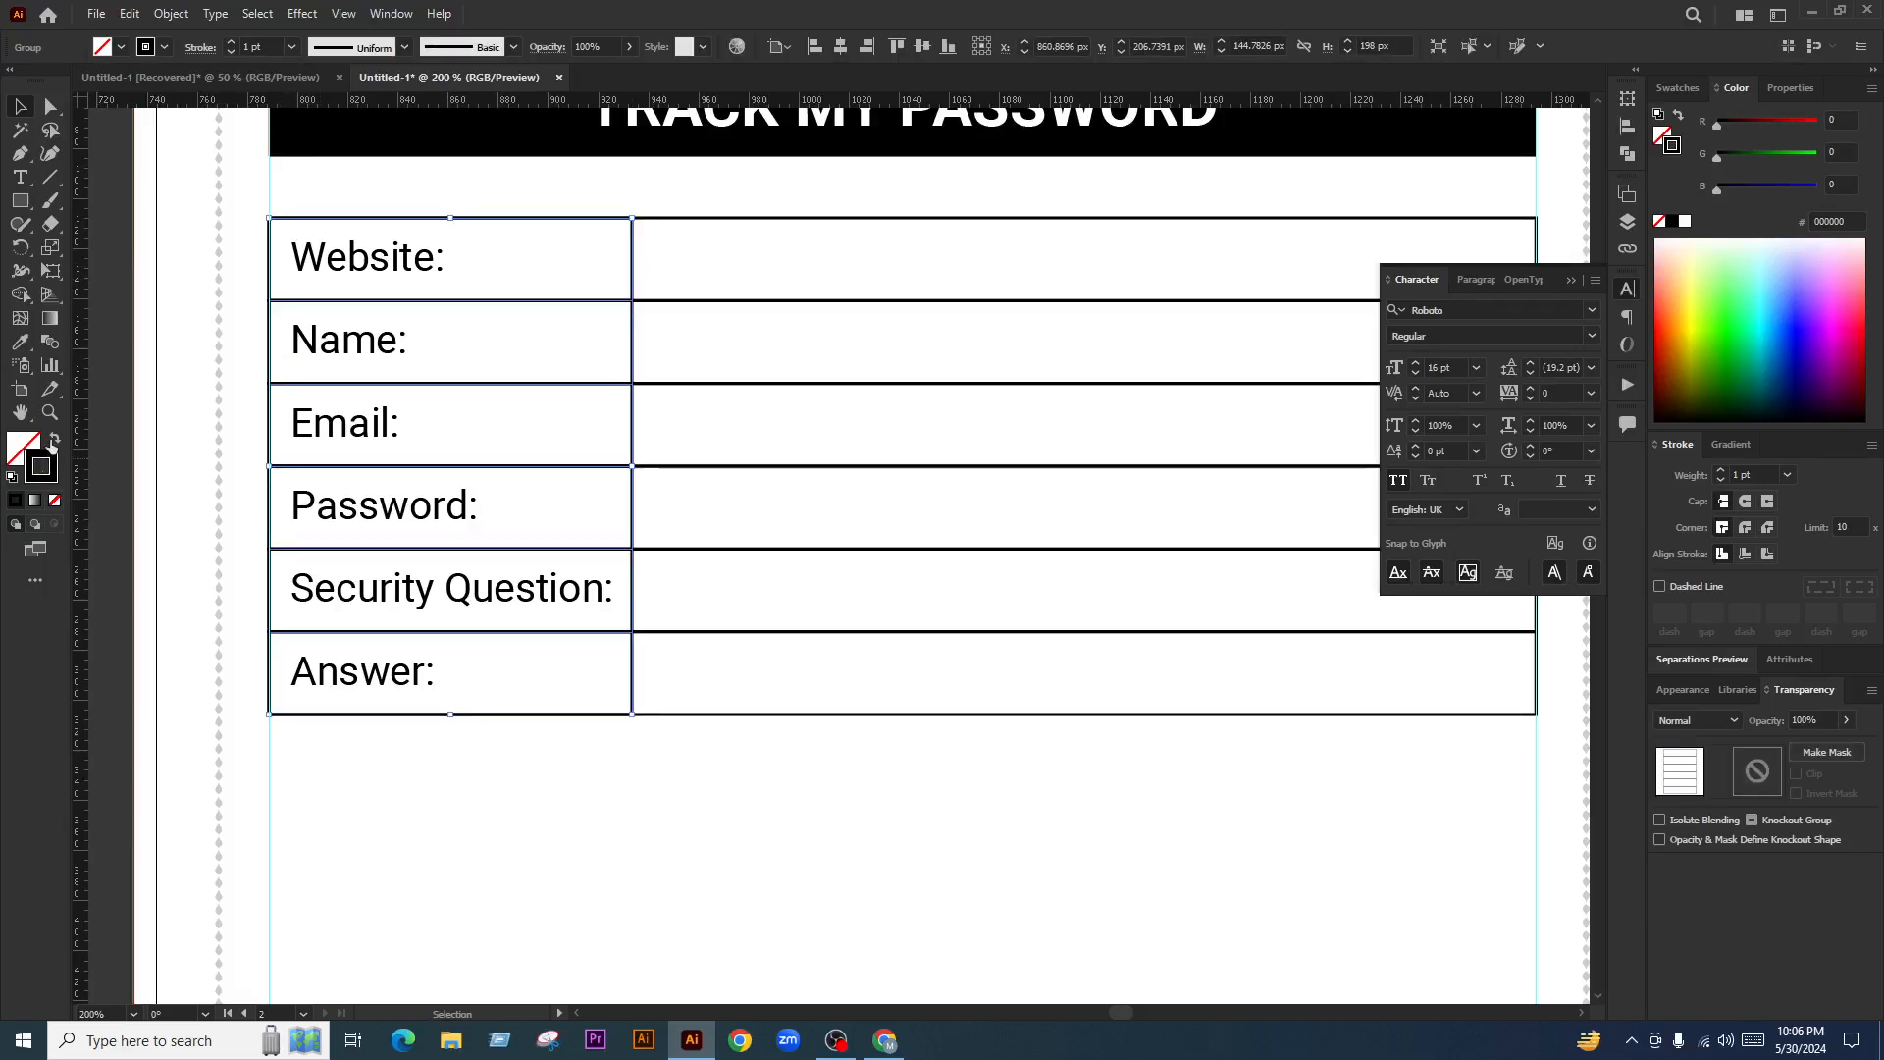
{"action": "left_click", "coordinate": [56, 442]}
{"action": "left_click", "coordinate": [135, 412]}
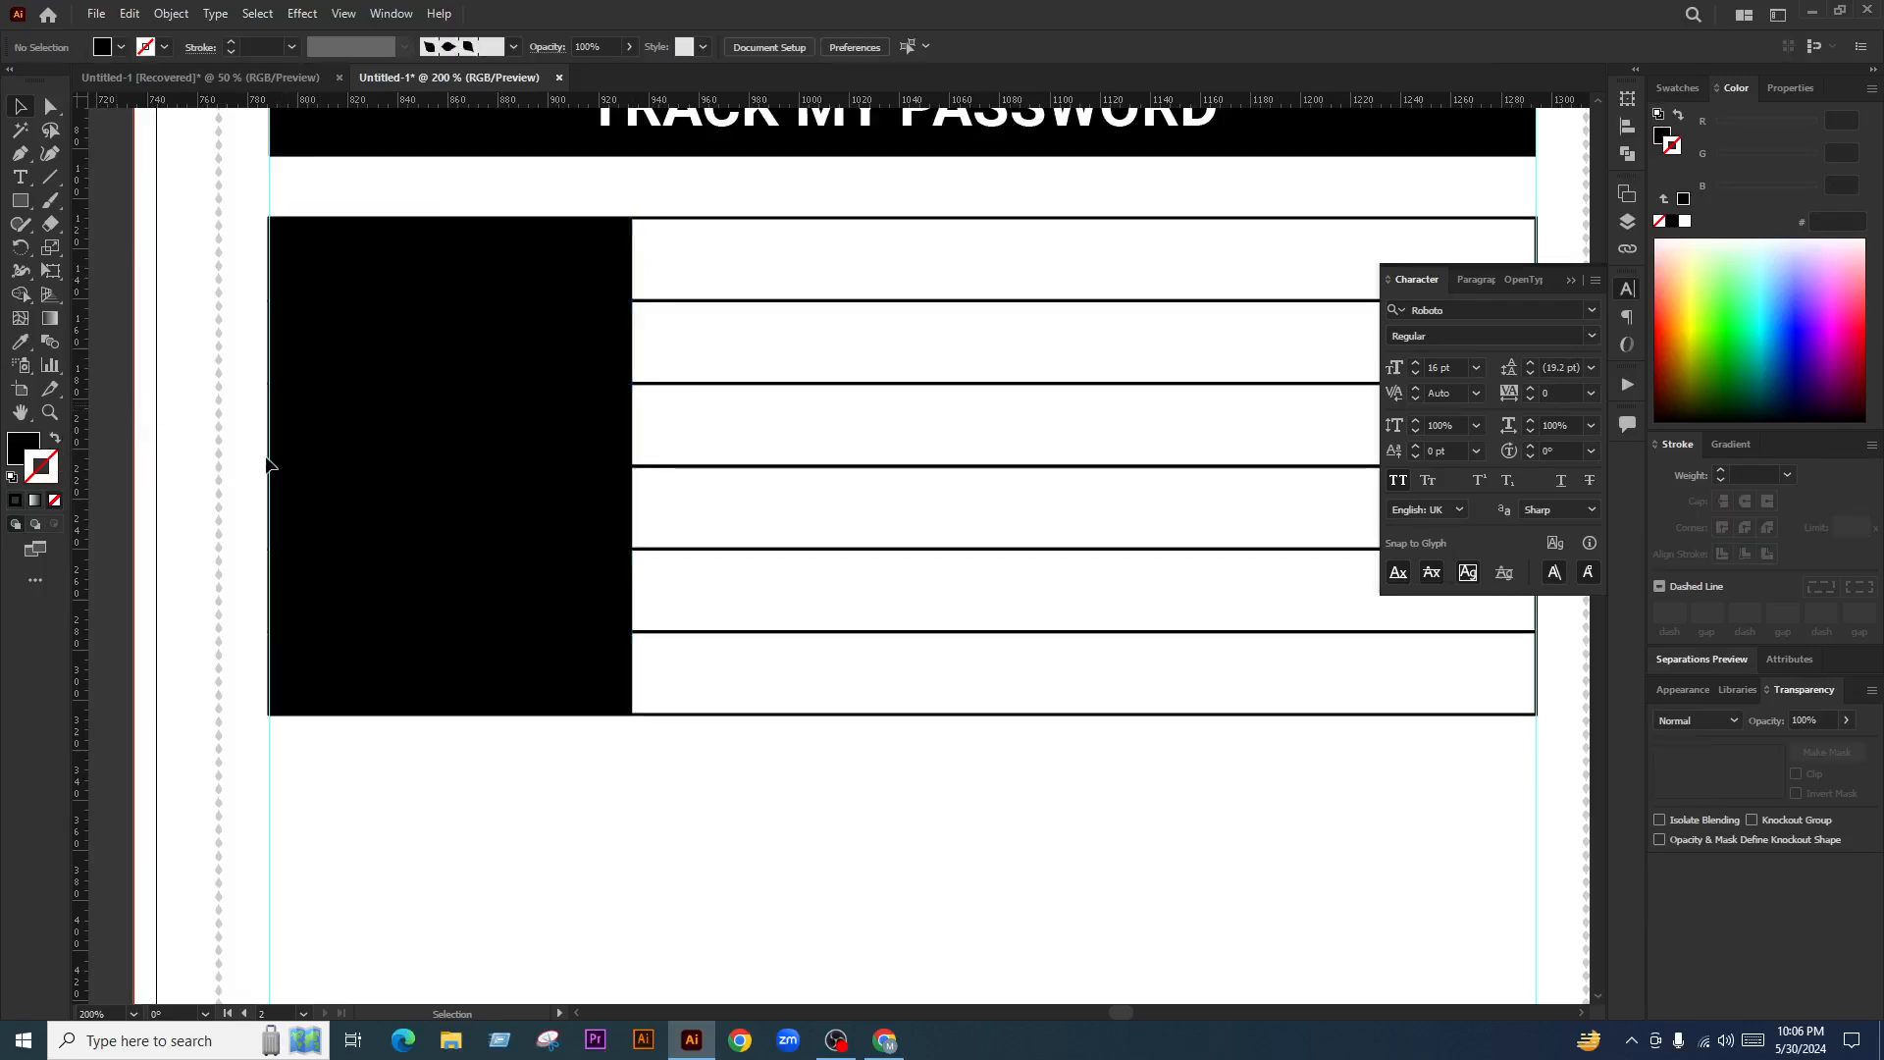
{"action": "scroll", "coordinate": [553, 544], "scroll_direction": "down", "scroll_amount": 2}
{"action": "scroll", "coordinate": [480, 435], "scroll_direction": "up", "scroll_amount": 1}
{"action": "scroll", "coordinate": [510, 453], "scroll_direction": "up", "scroll_amount": 1}
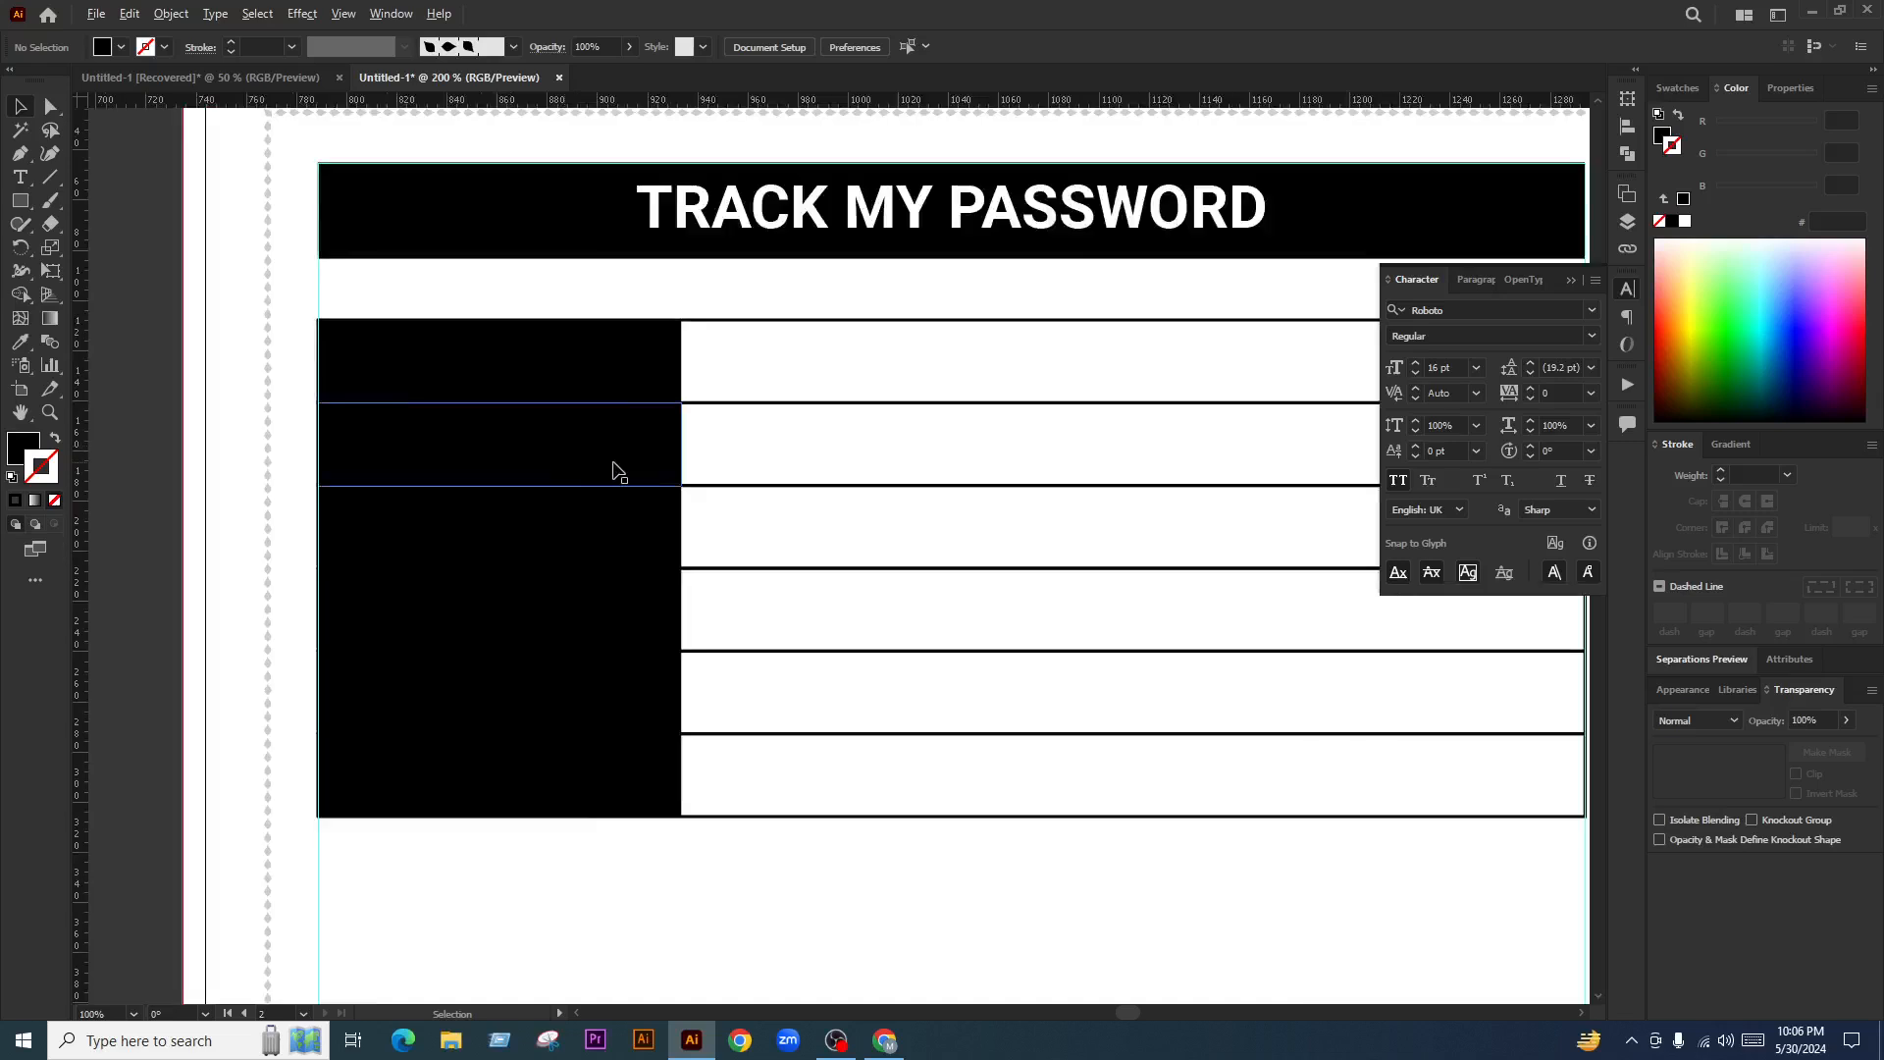
{"action": "left_click", "coordinate": [50, 106]}
Send the black label column group behind the text labels
{"action": "left_click", "coordinate": [485, 359]}
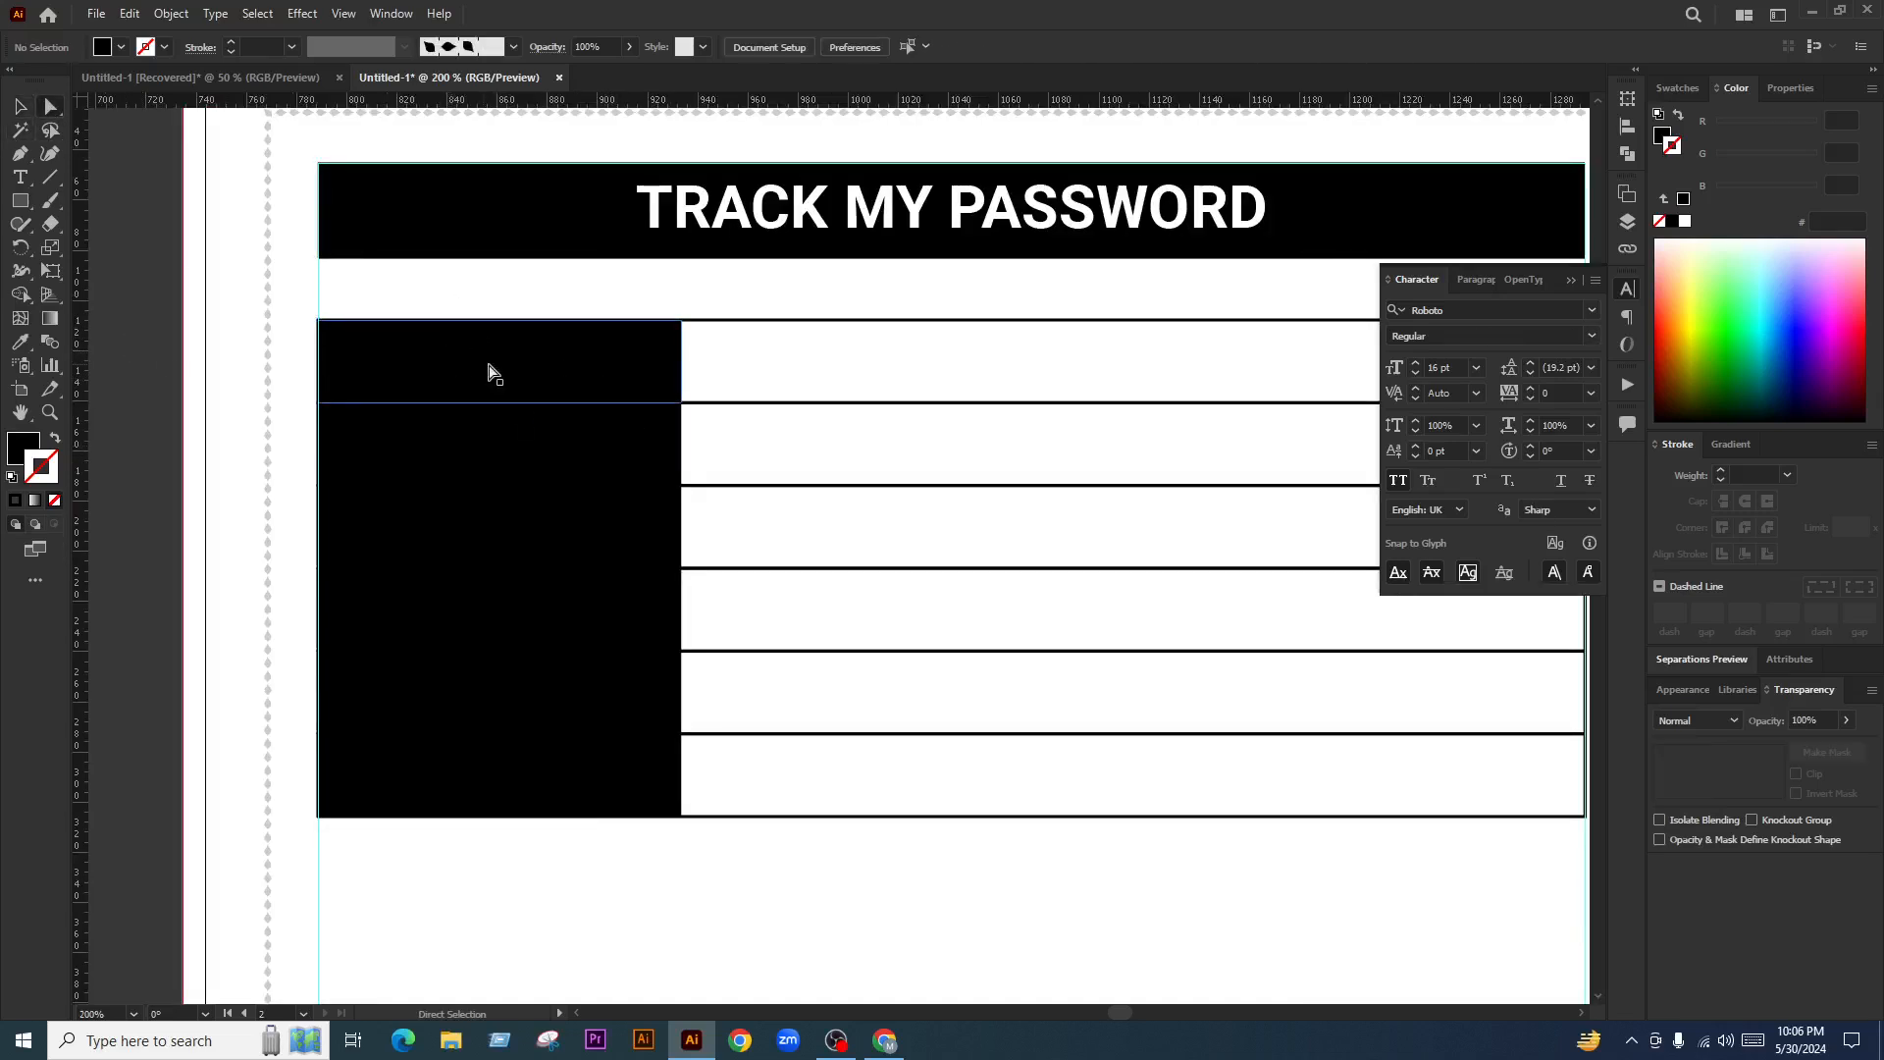
{"action": "left_click", "coordinate": [27, 108]}
{"action": "left_click", "coordinate": [257, 294]}
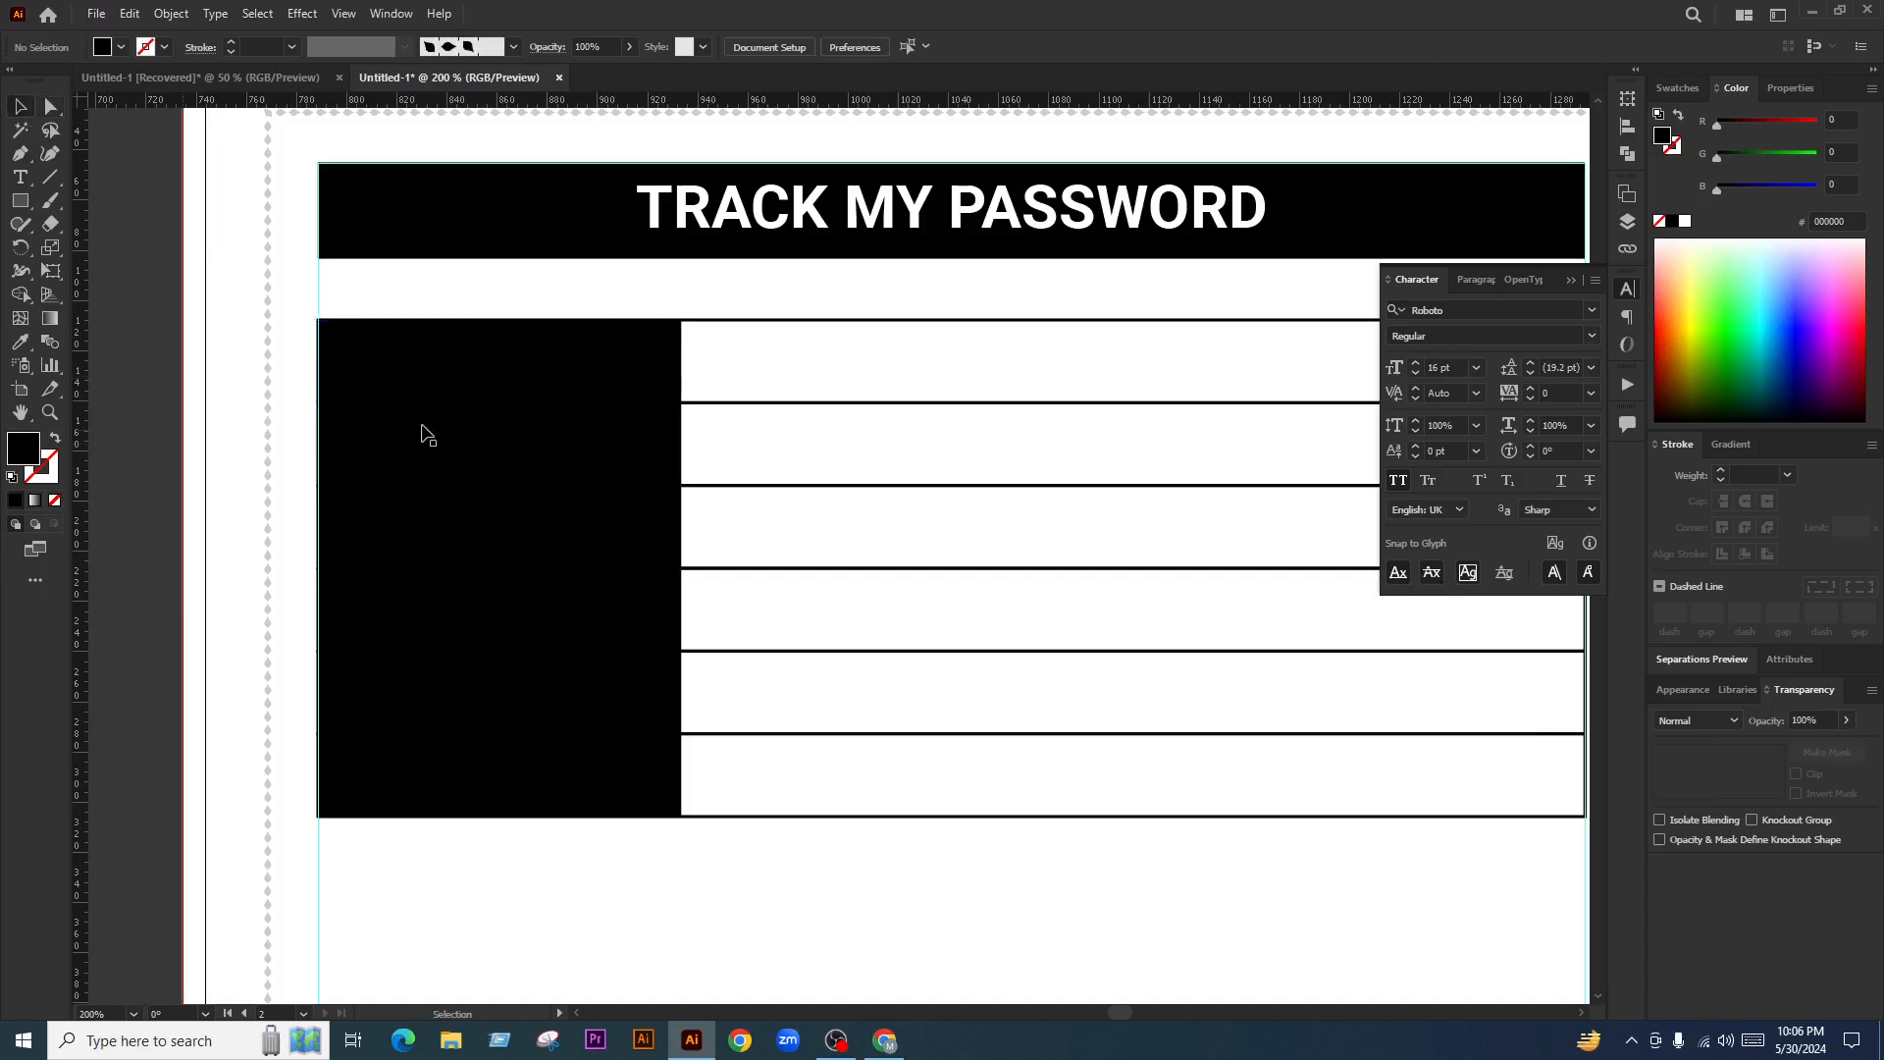
{"action": "left_click_drag", "start_coordinate": [565, 374], "coordinate": [493, 440]}
{"action": "key", "text": "ctrl+z"}
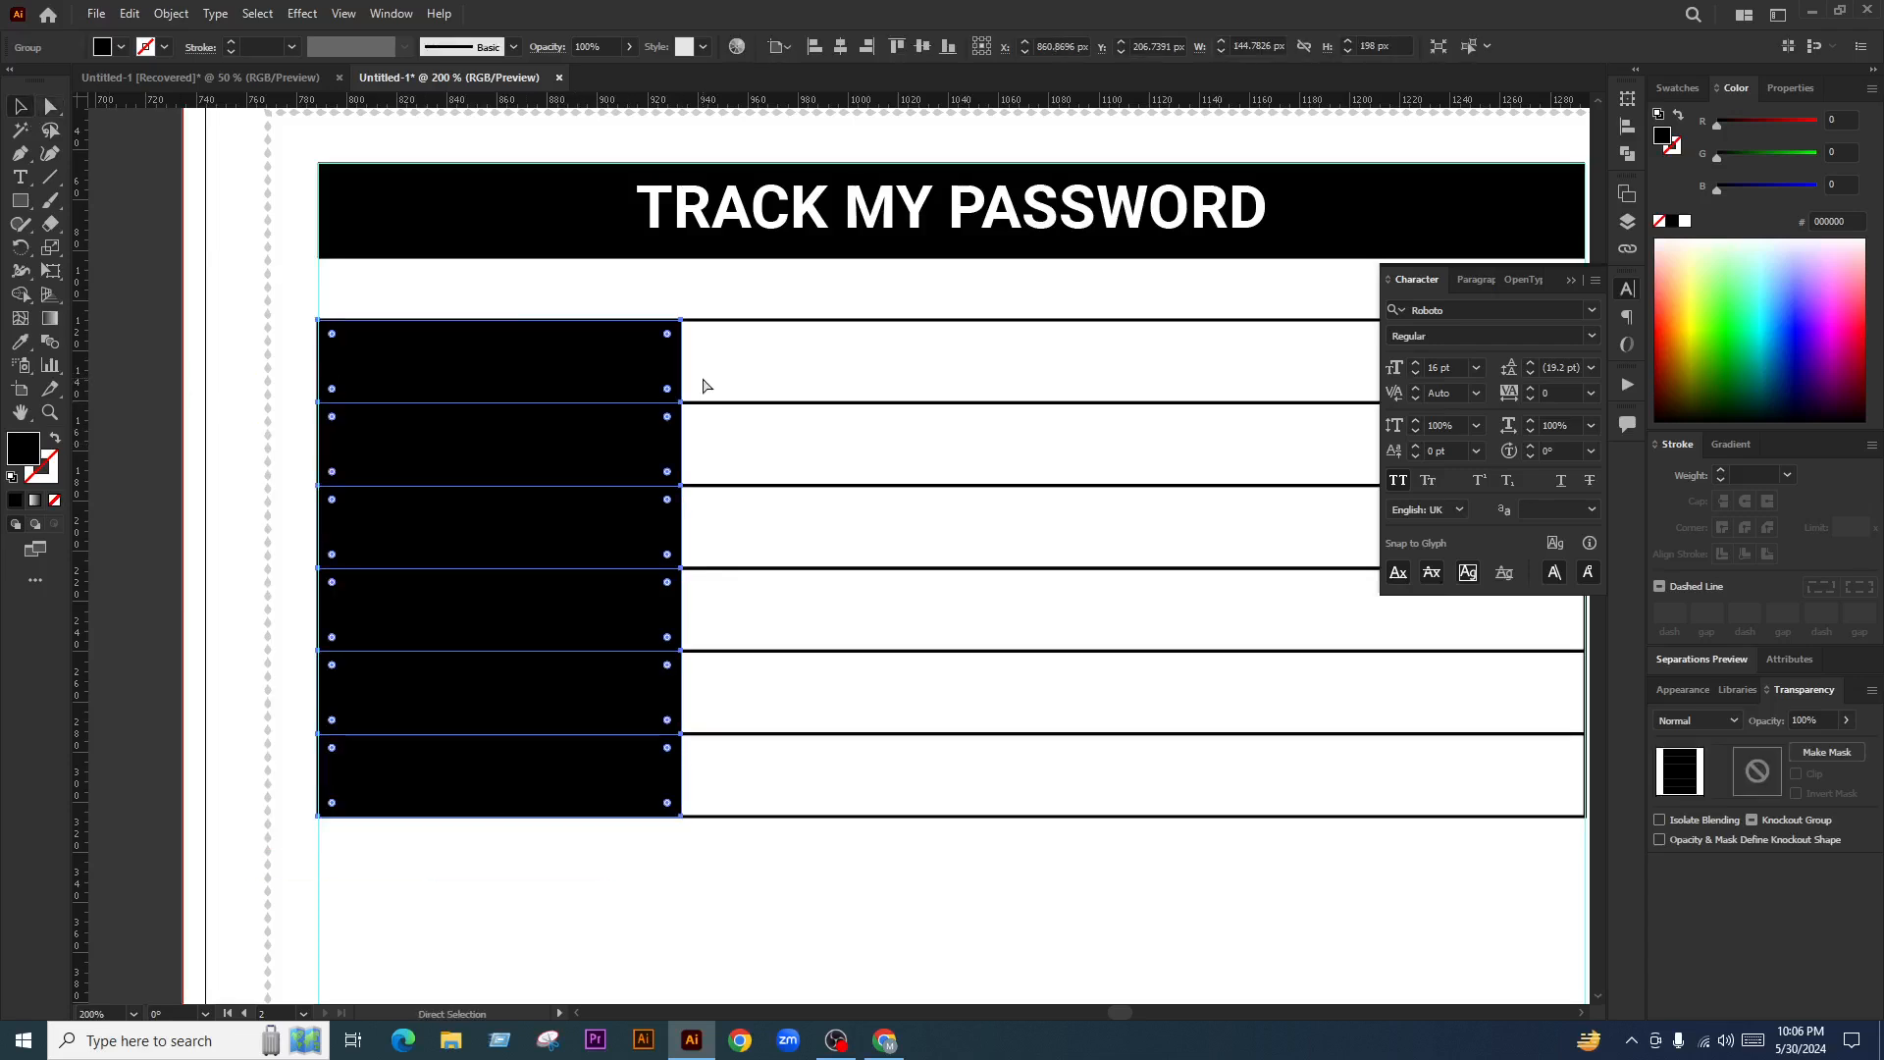
{"action": "key", "text": "ctrl+shift+["}
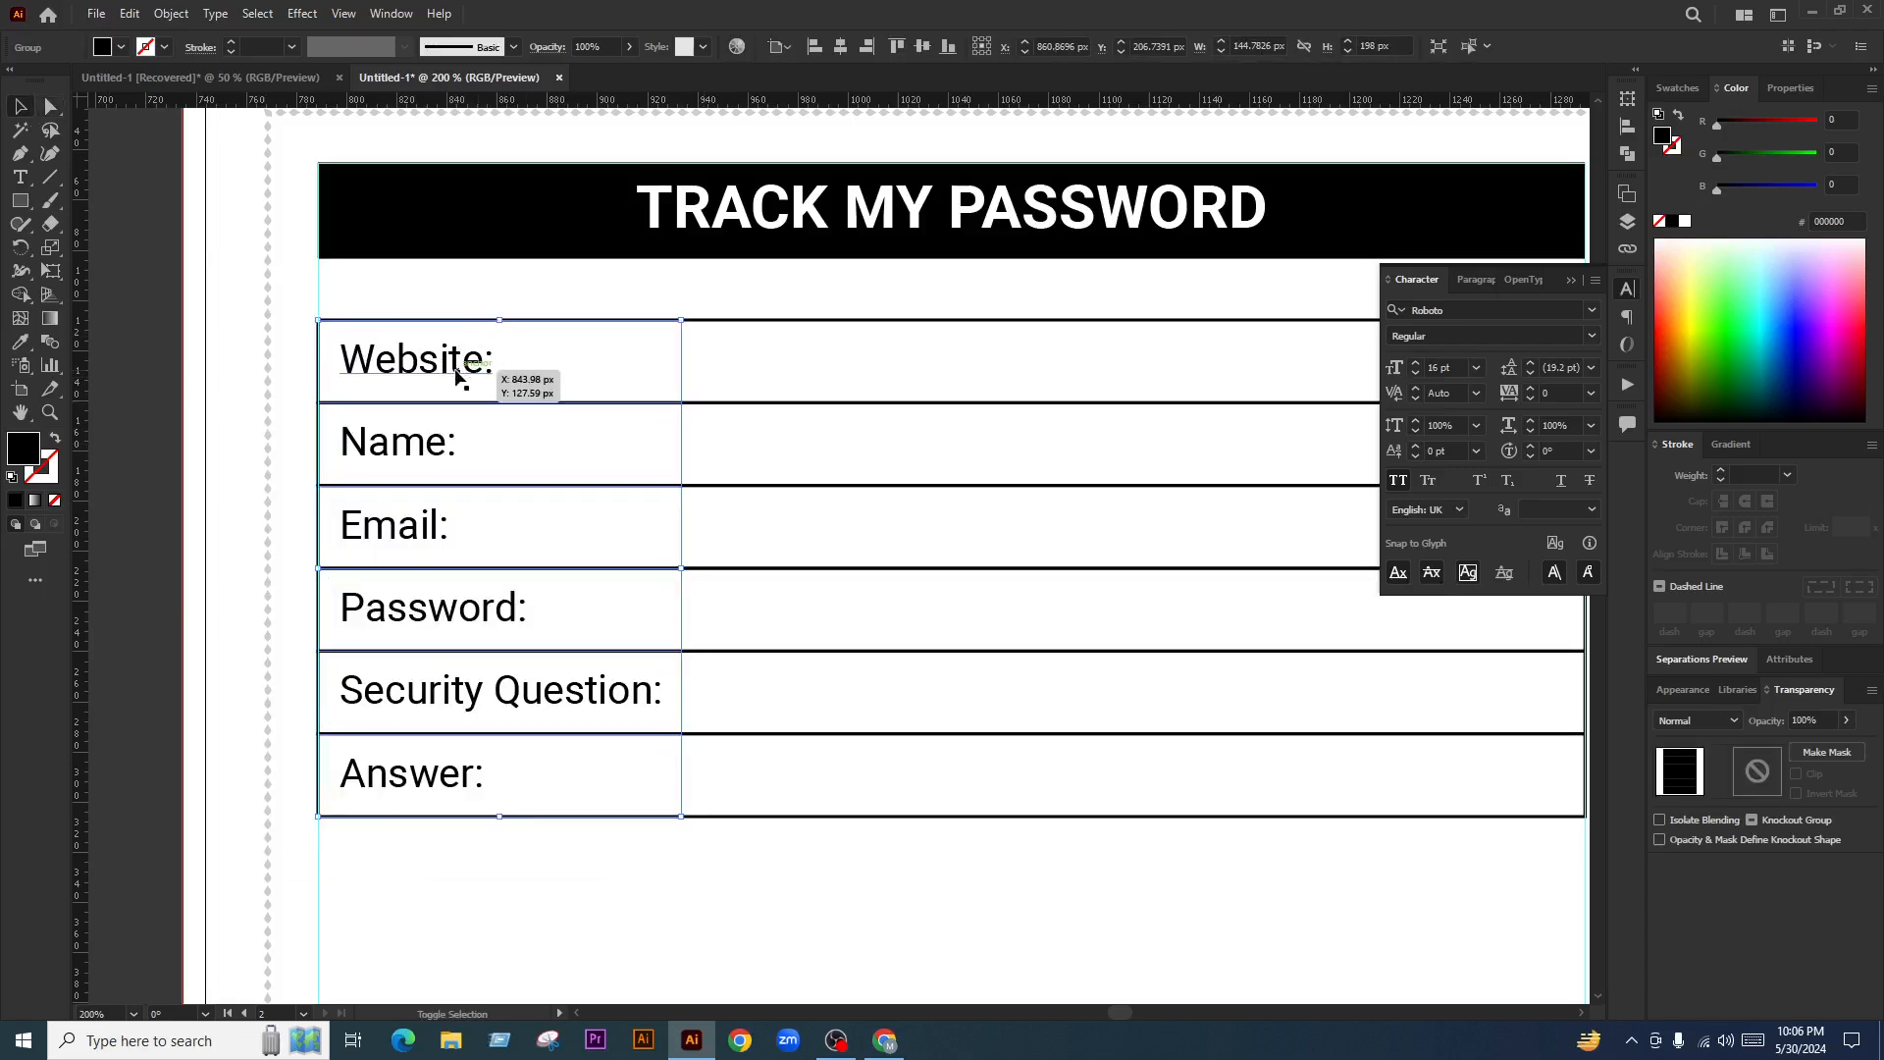
Select the six labels, Website: through Answer:, and change their stacking order
{"action": "left_click", "coordinate": [455, 373], "text": "shift"}
{"action": "left_click", "coordinate": [420, 461], "text": "shift"}
{"action": "left_click", "coordinate": [420, 542], "text": "shift"}
{"action": "left_click", "coordinate": [509, 609], "text": "shift"}
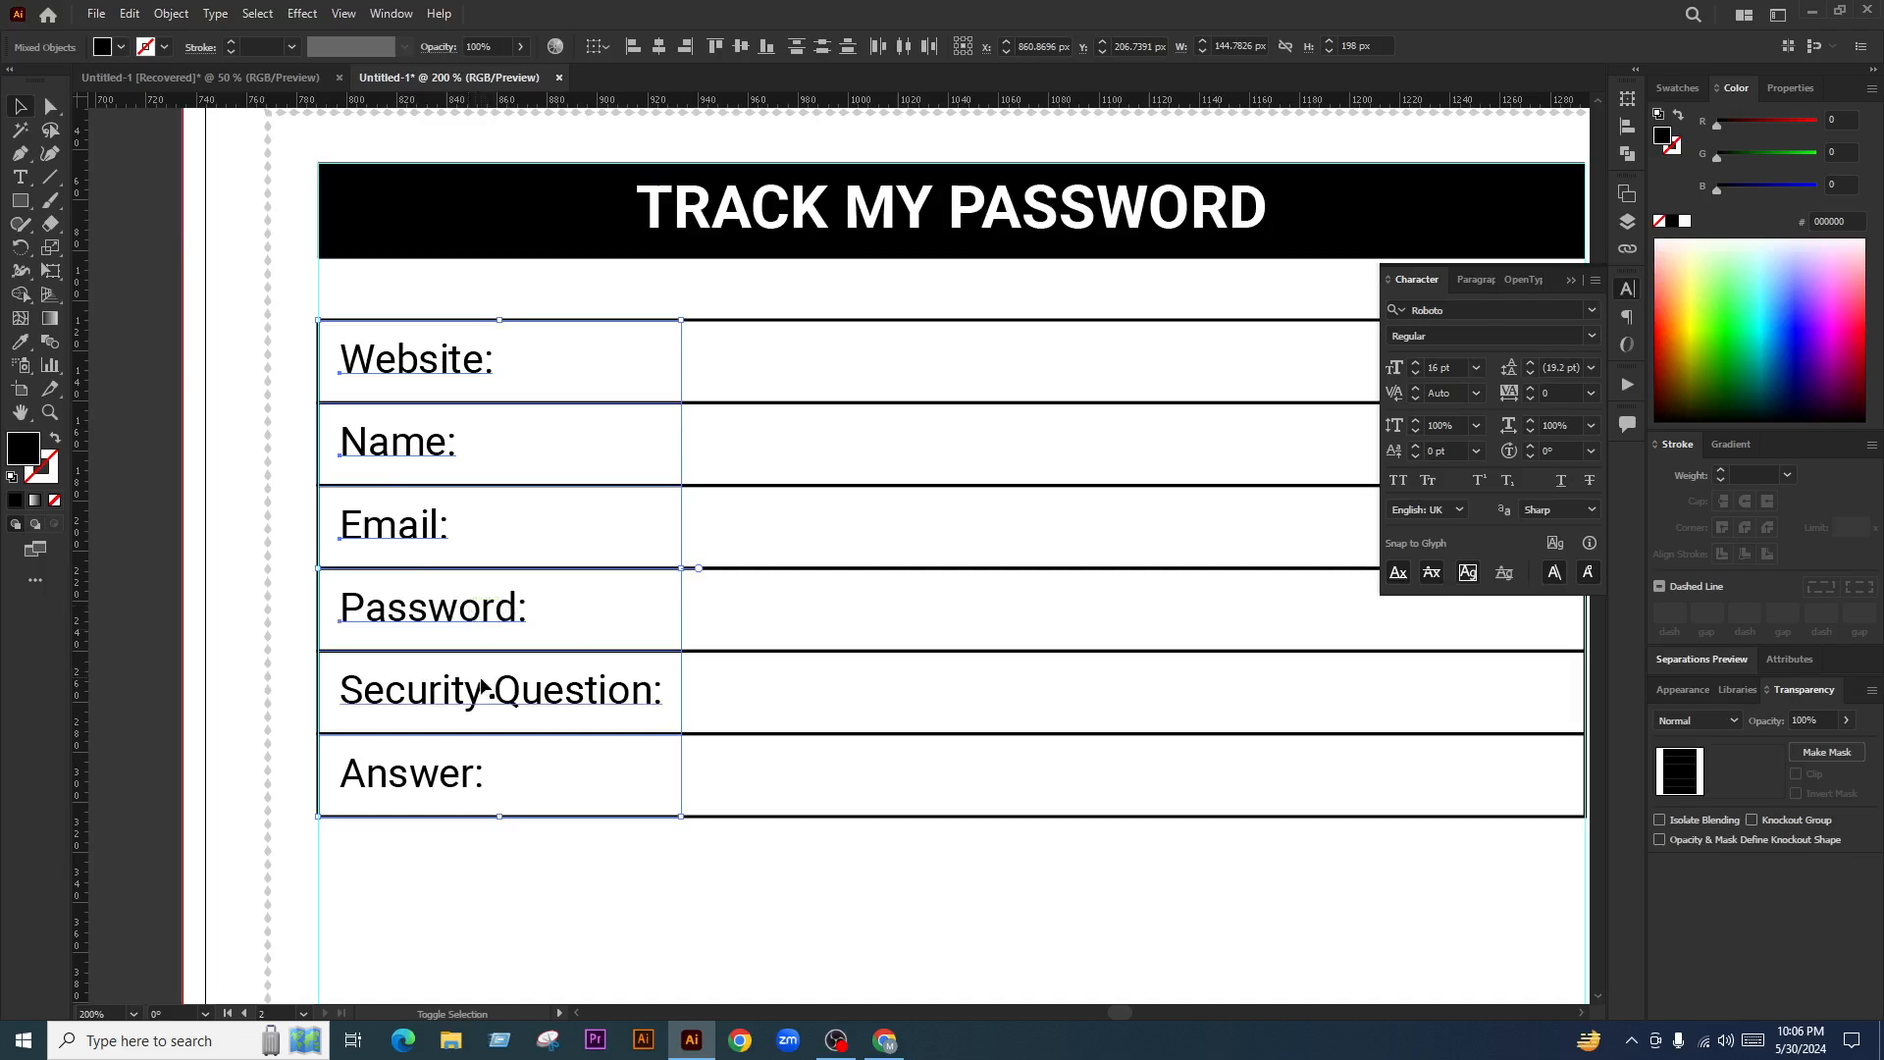
{"action": "left_click", "coordinate": [483, 687], "text": "shift"}
{"action": "left_click", "coordinate": [436, 775], "text": "shift"}
{"action": "key", "text": "ctrl+shift+["}
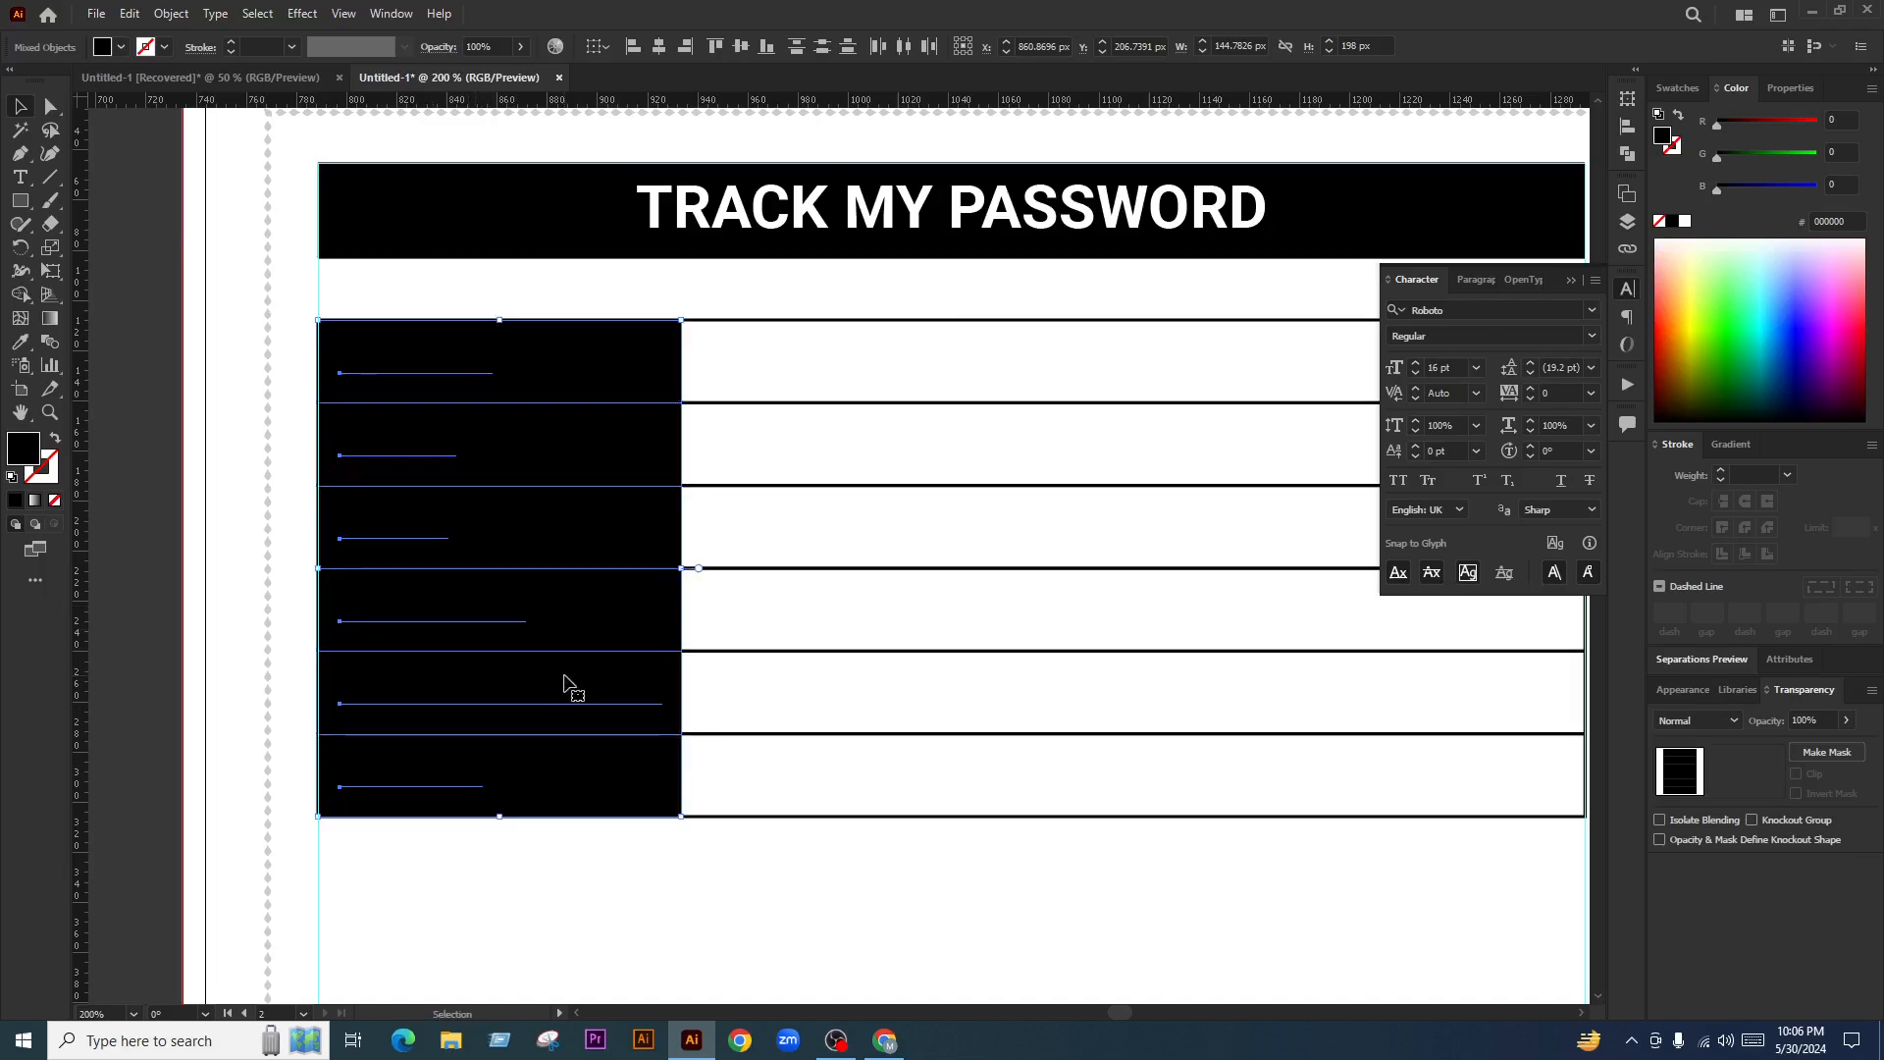
Give the six labels, Website: through Answer:, a white FFFFFF fill, then deselect
{"action": "left_click", "coordinate": [157, 335]}
{"action": "left_click", "coordinate": [420, 377]}
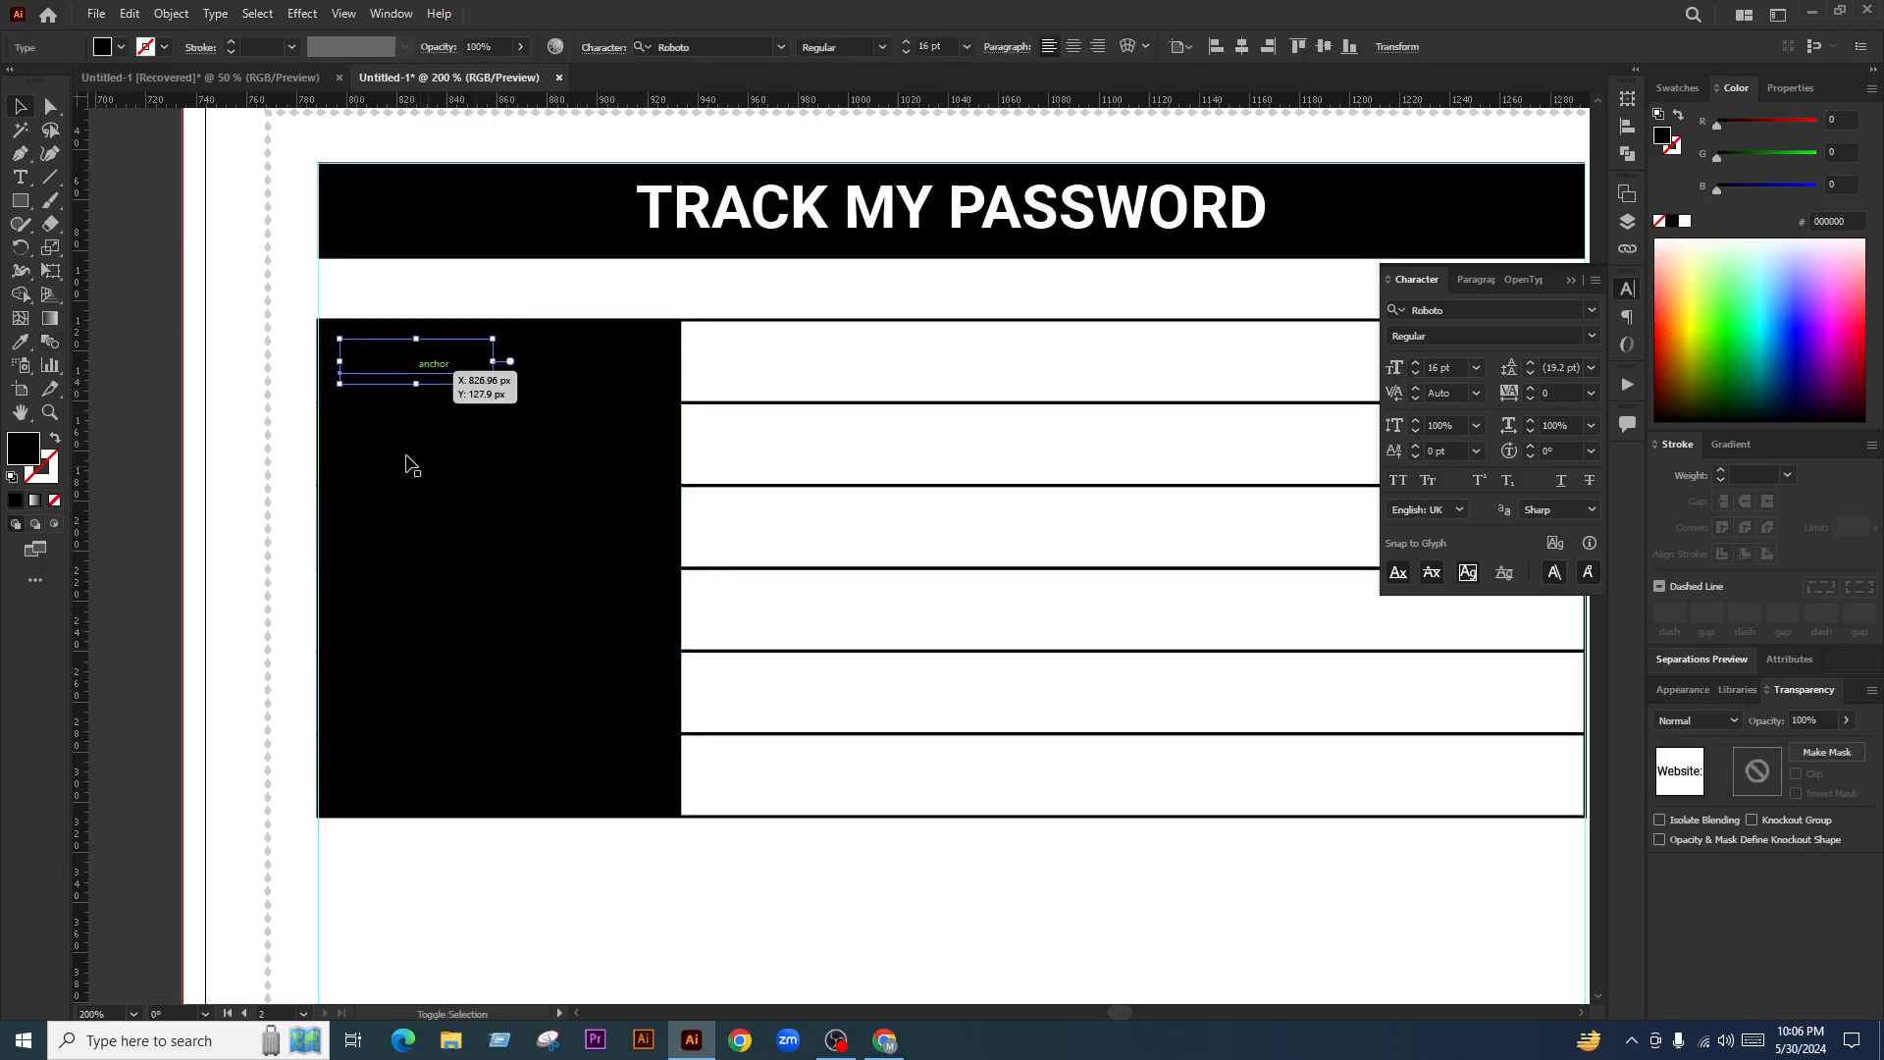
{"action": "left_click", "coordinate": [403, 455], "text": "shift"}
{"action": "left_click", "coordinate": [428, 538], "text": "shift"}
{"action": "left_click", "coordinate": [422, 618], "text": "shift"}
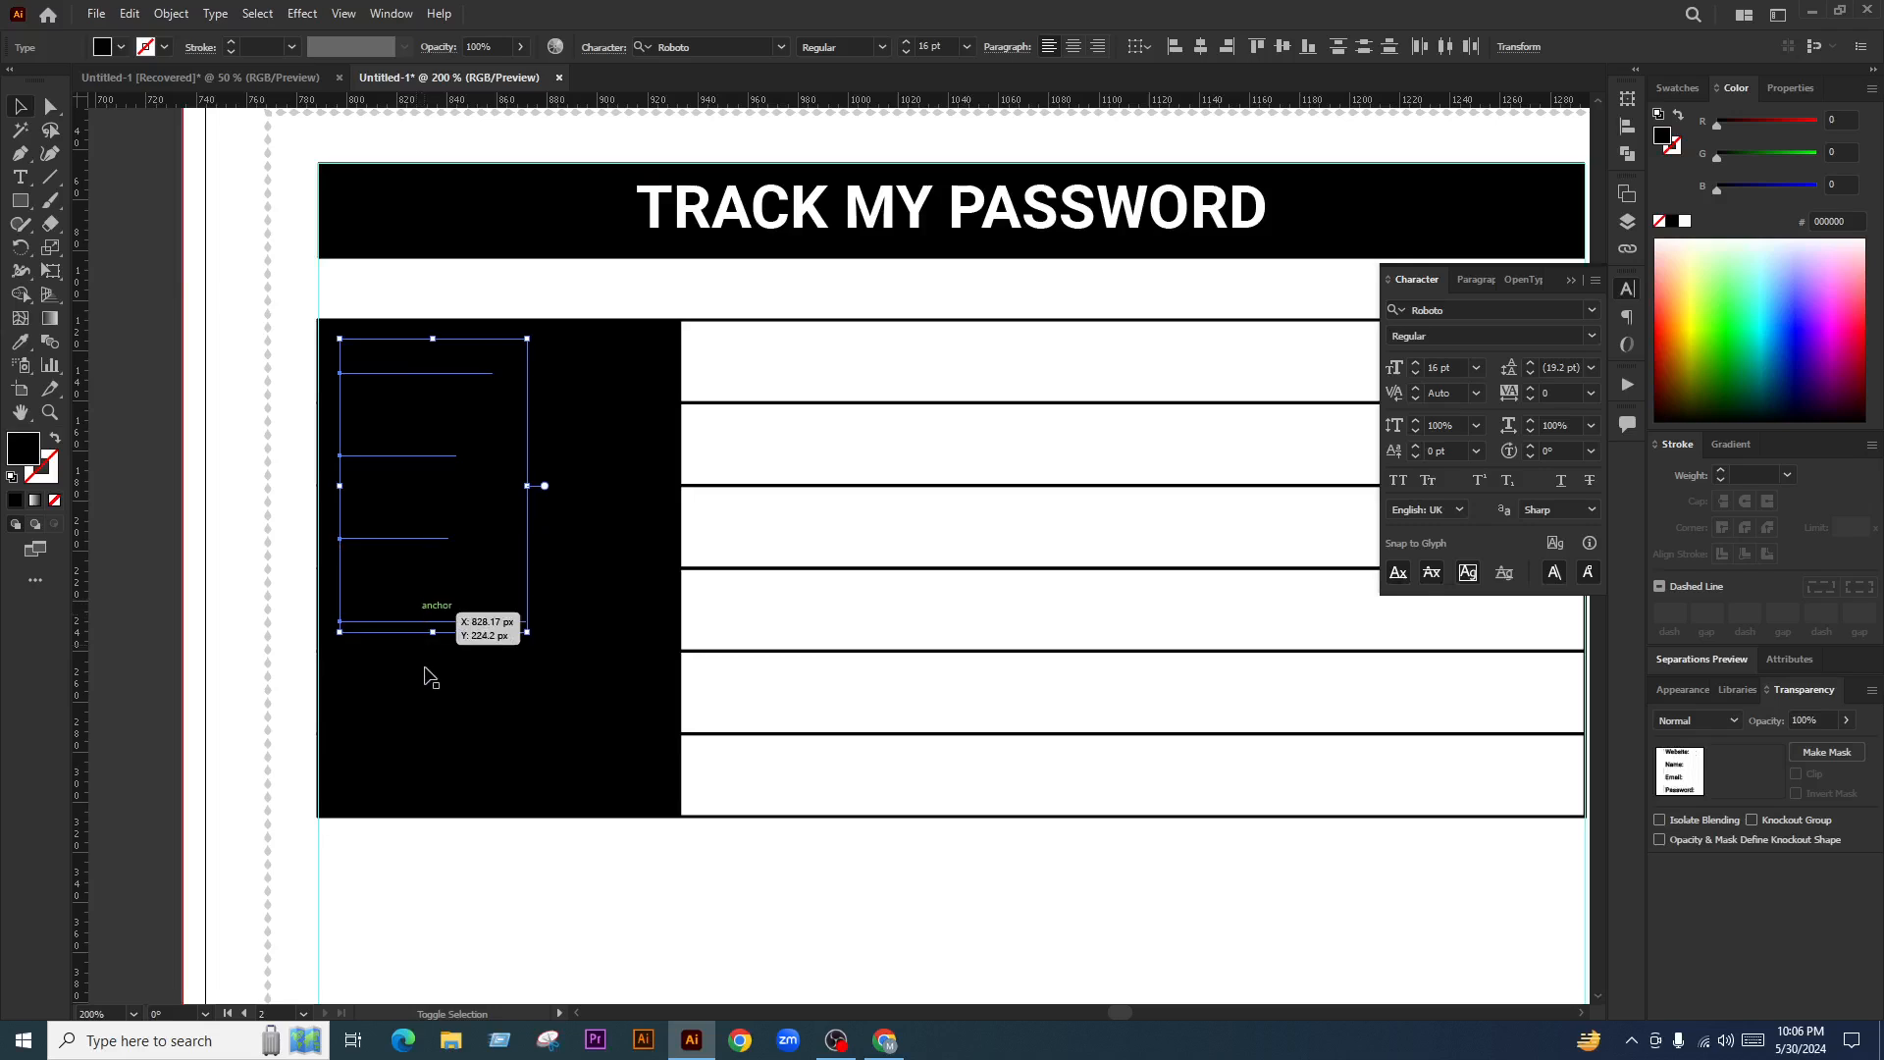
{"action": "left_click", "coordinate": [420, 703], "text": "shift"}
{"action": "left_click", "coordinate": [420, 785], "text": "shift"}
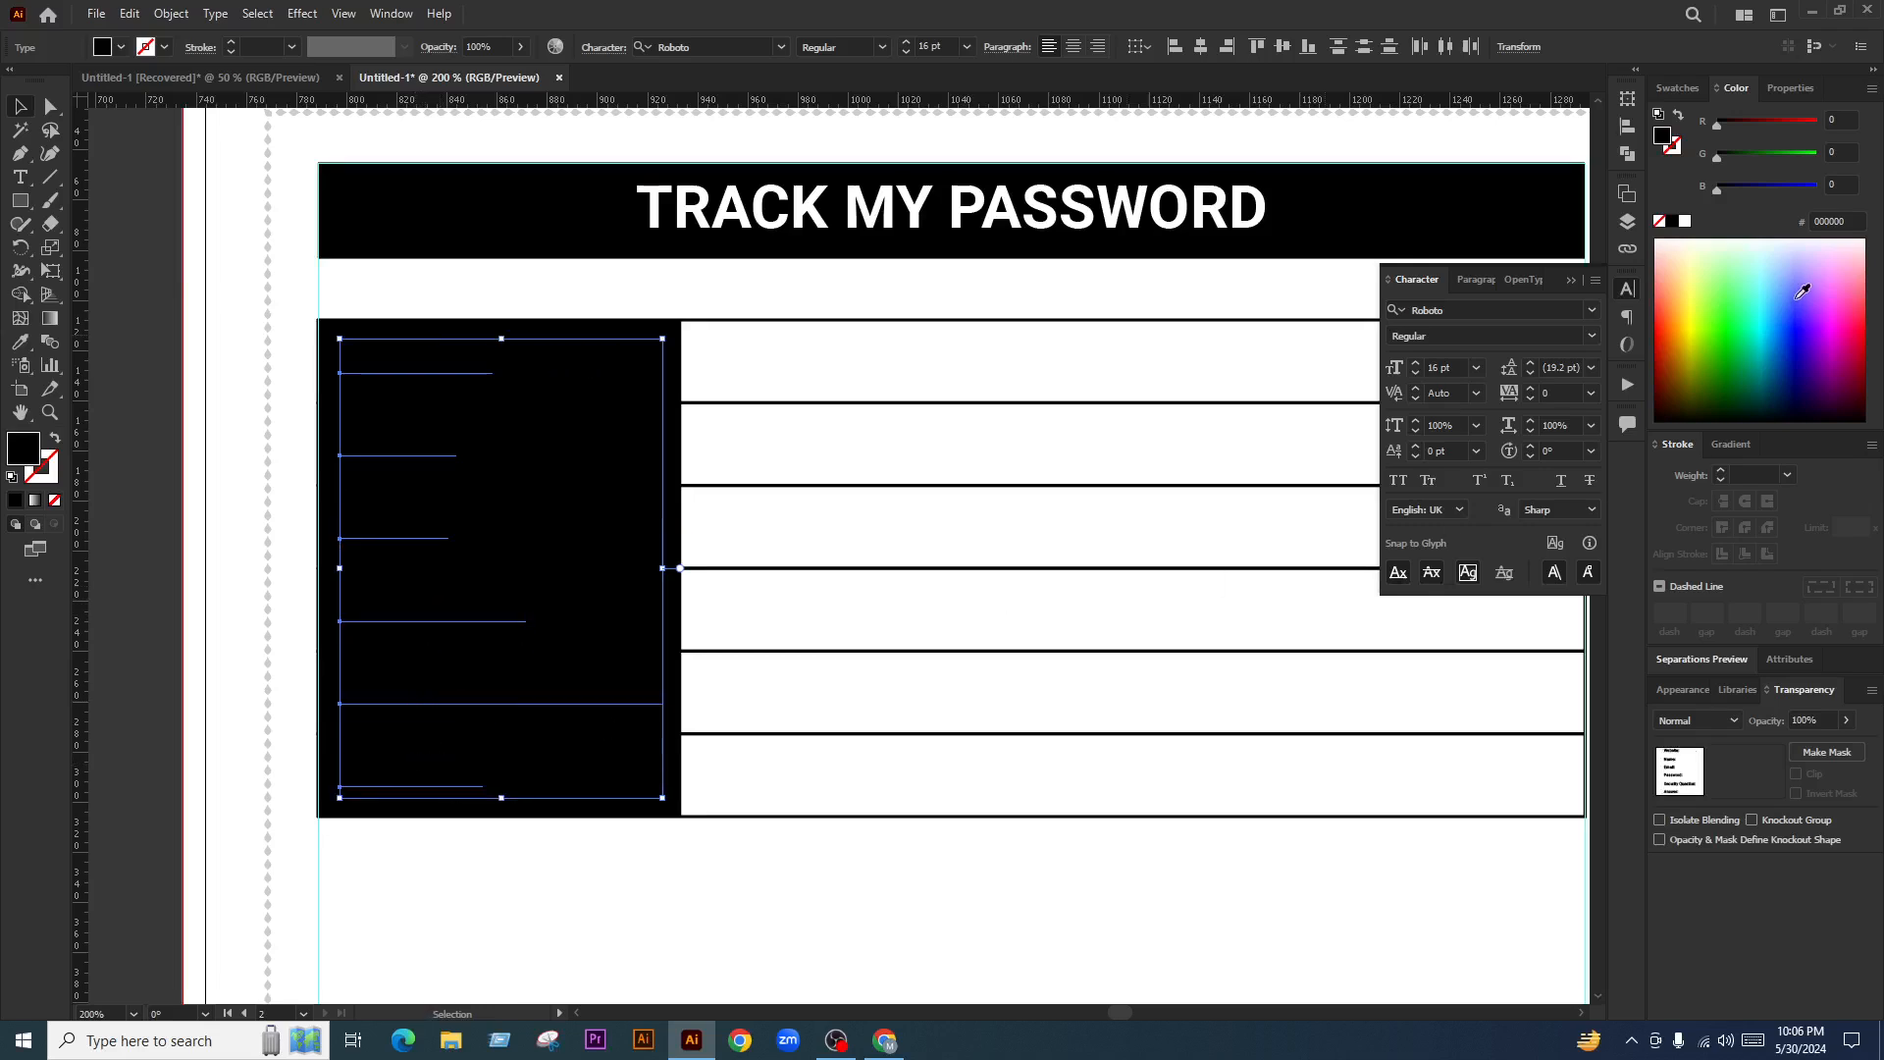
{"action": "left_click", "coordinate": [1684, 222]}
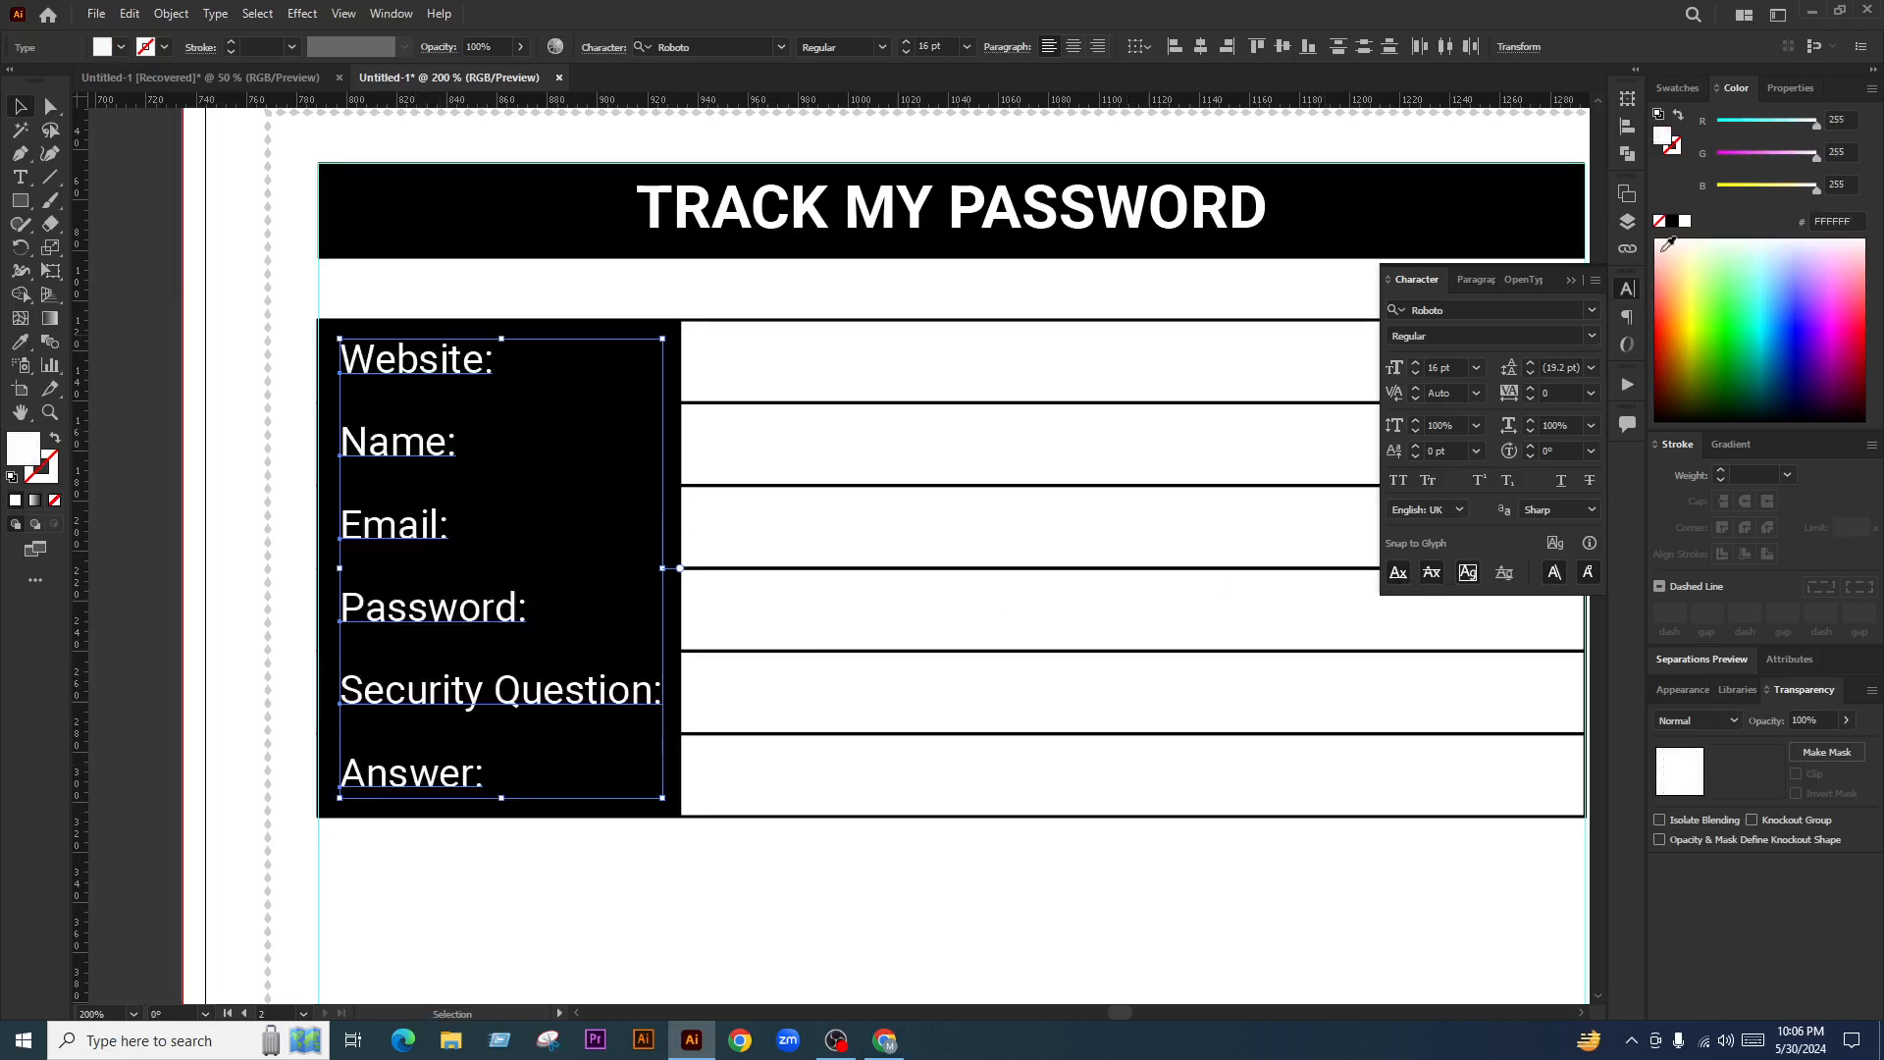
{"action": "left_click", "coordinate": [789, 448]}
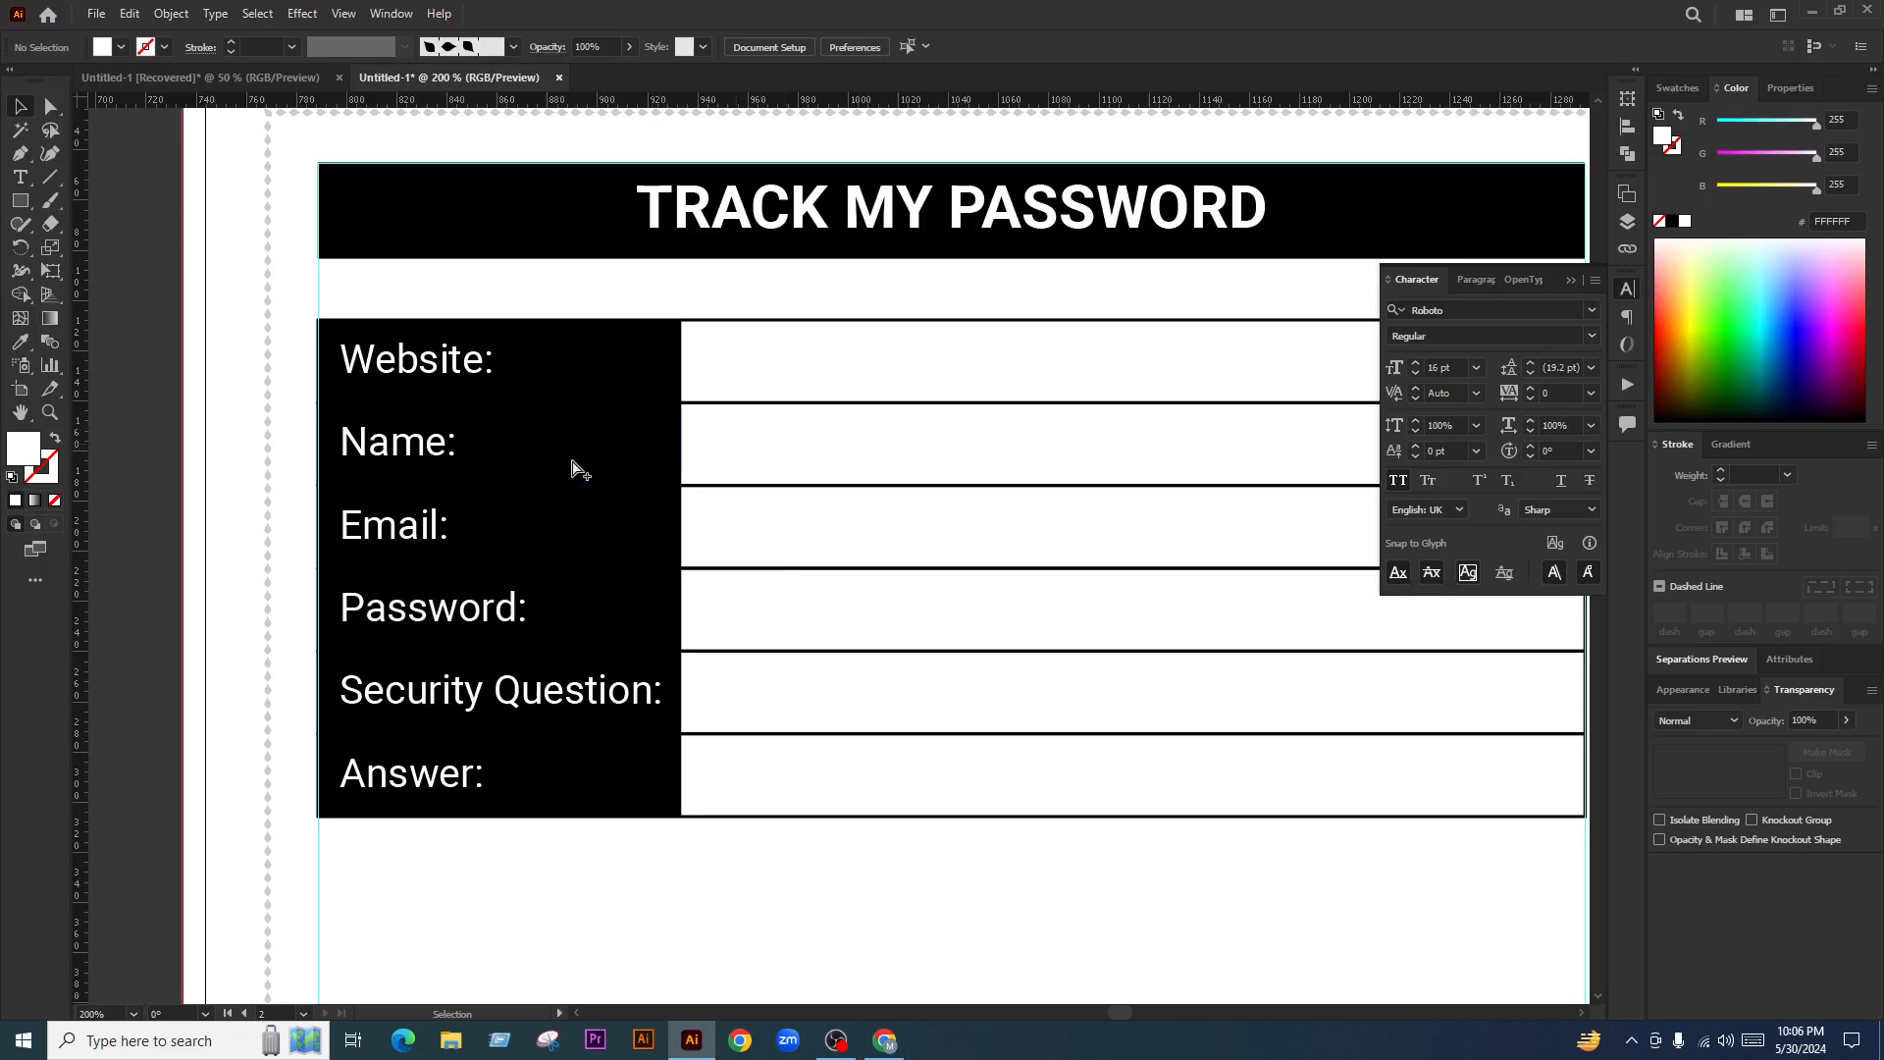
{"action": "scroll", "coordinate": [579, 469], "scroll_direction": "down", "scroll_amount": 3}
{"action": "scroll", "coordinate": [614, 501], "scroll_direction": "up", "scroll_amount": 3}
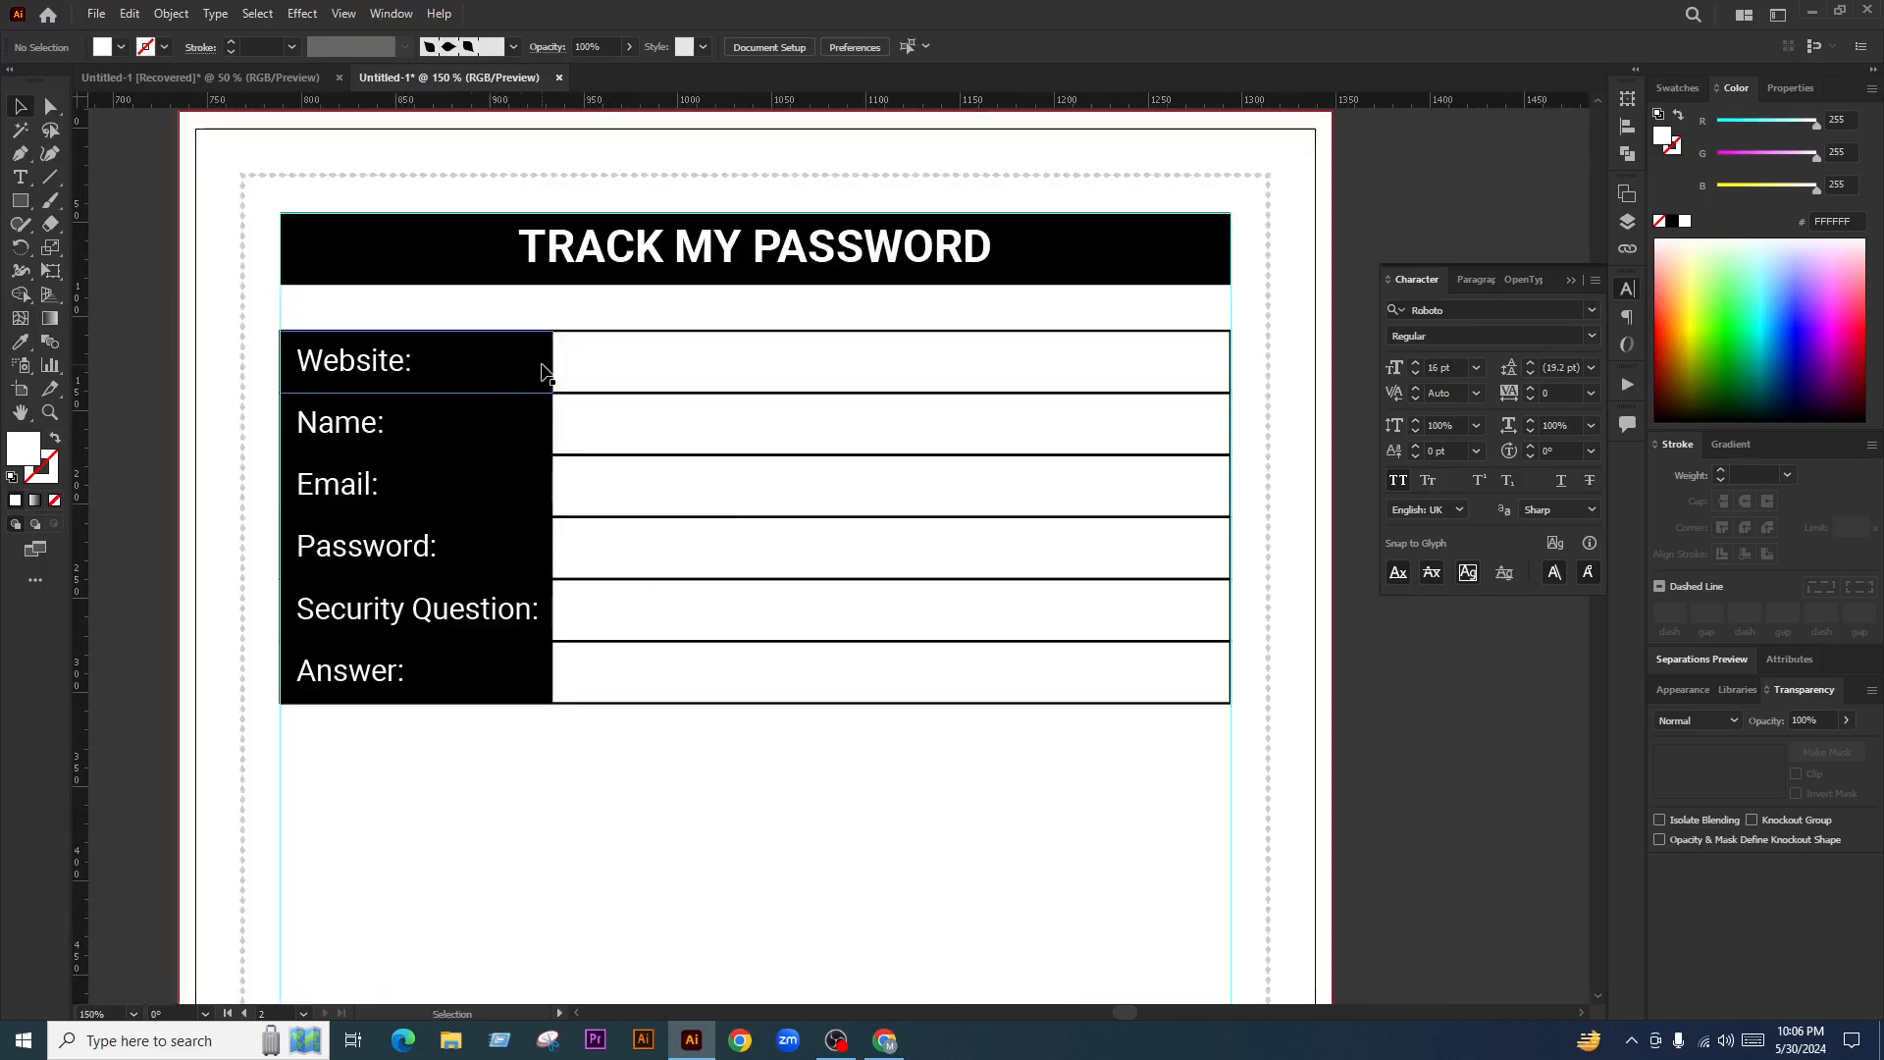
{"action": "left_click", "coordinate": [537, 365]}
{"action": "left_click", "coordinate": [50, 106]}
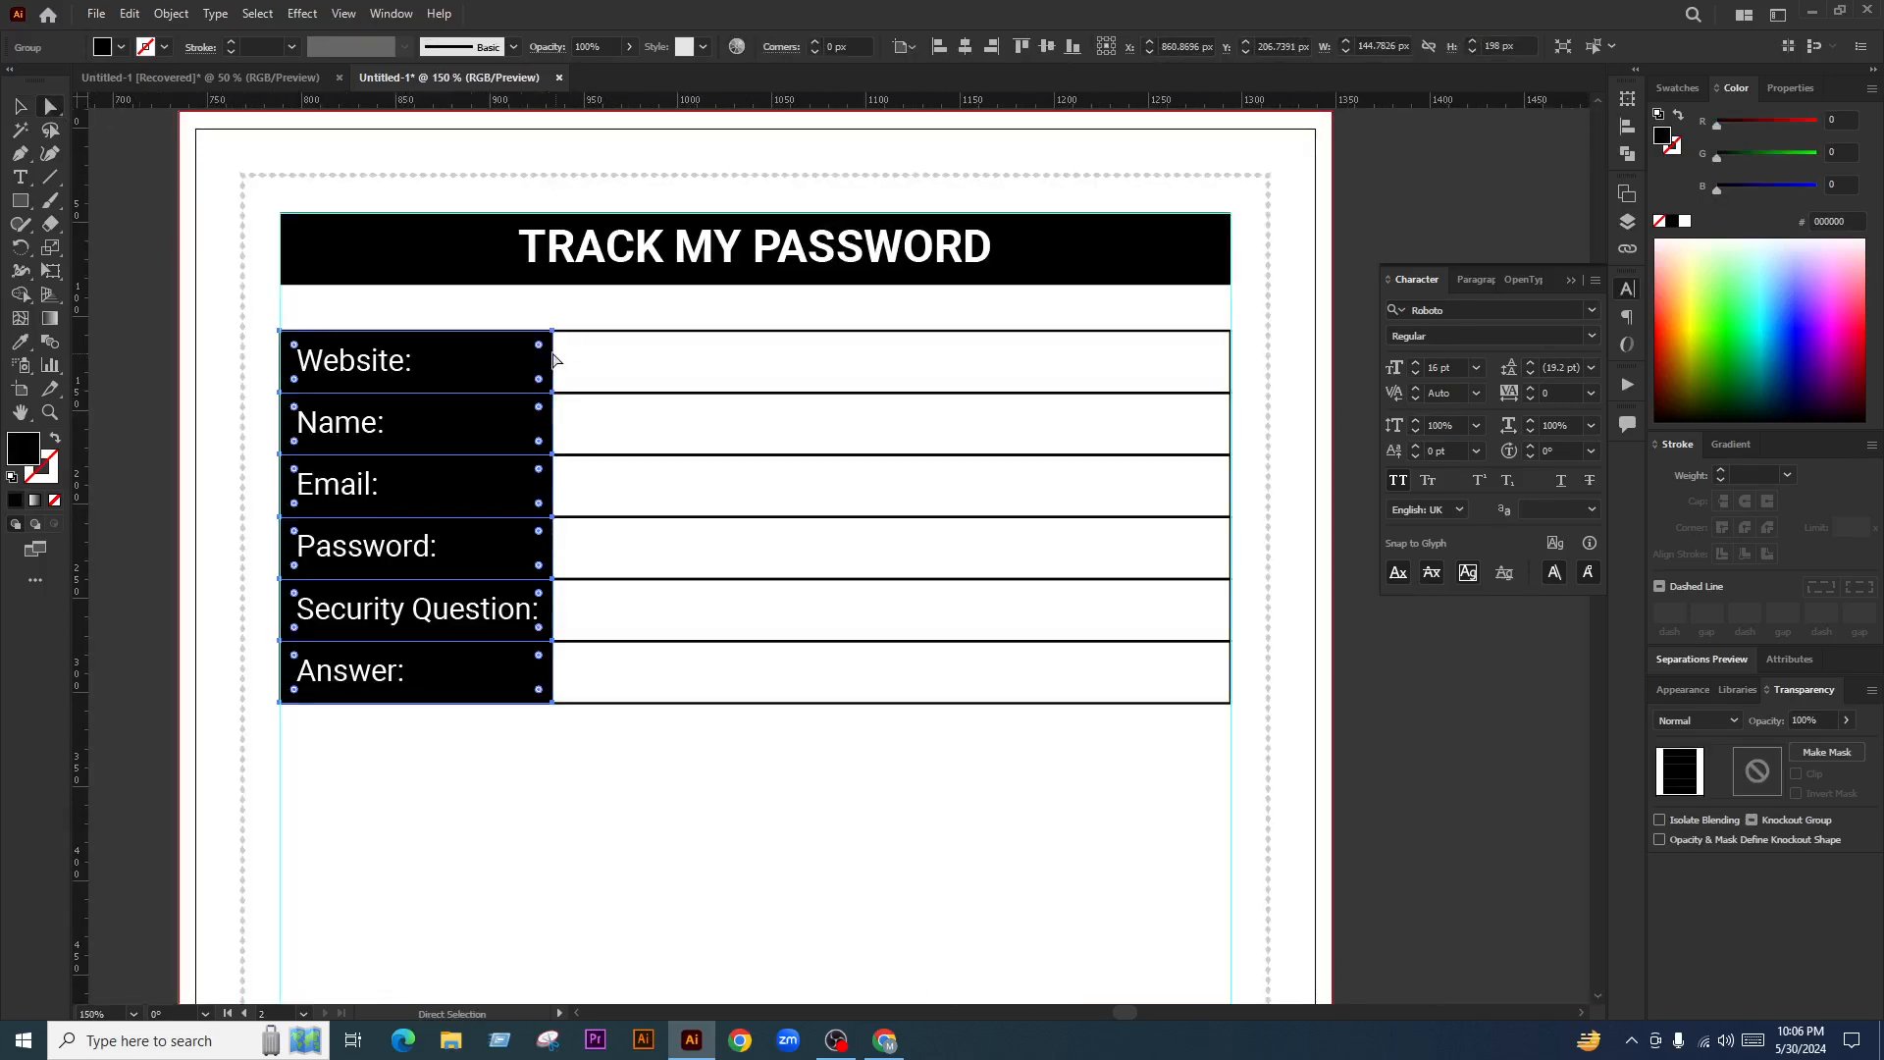
{"action": "key", "text": "v"}
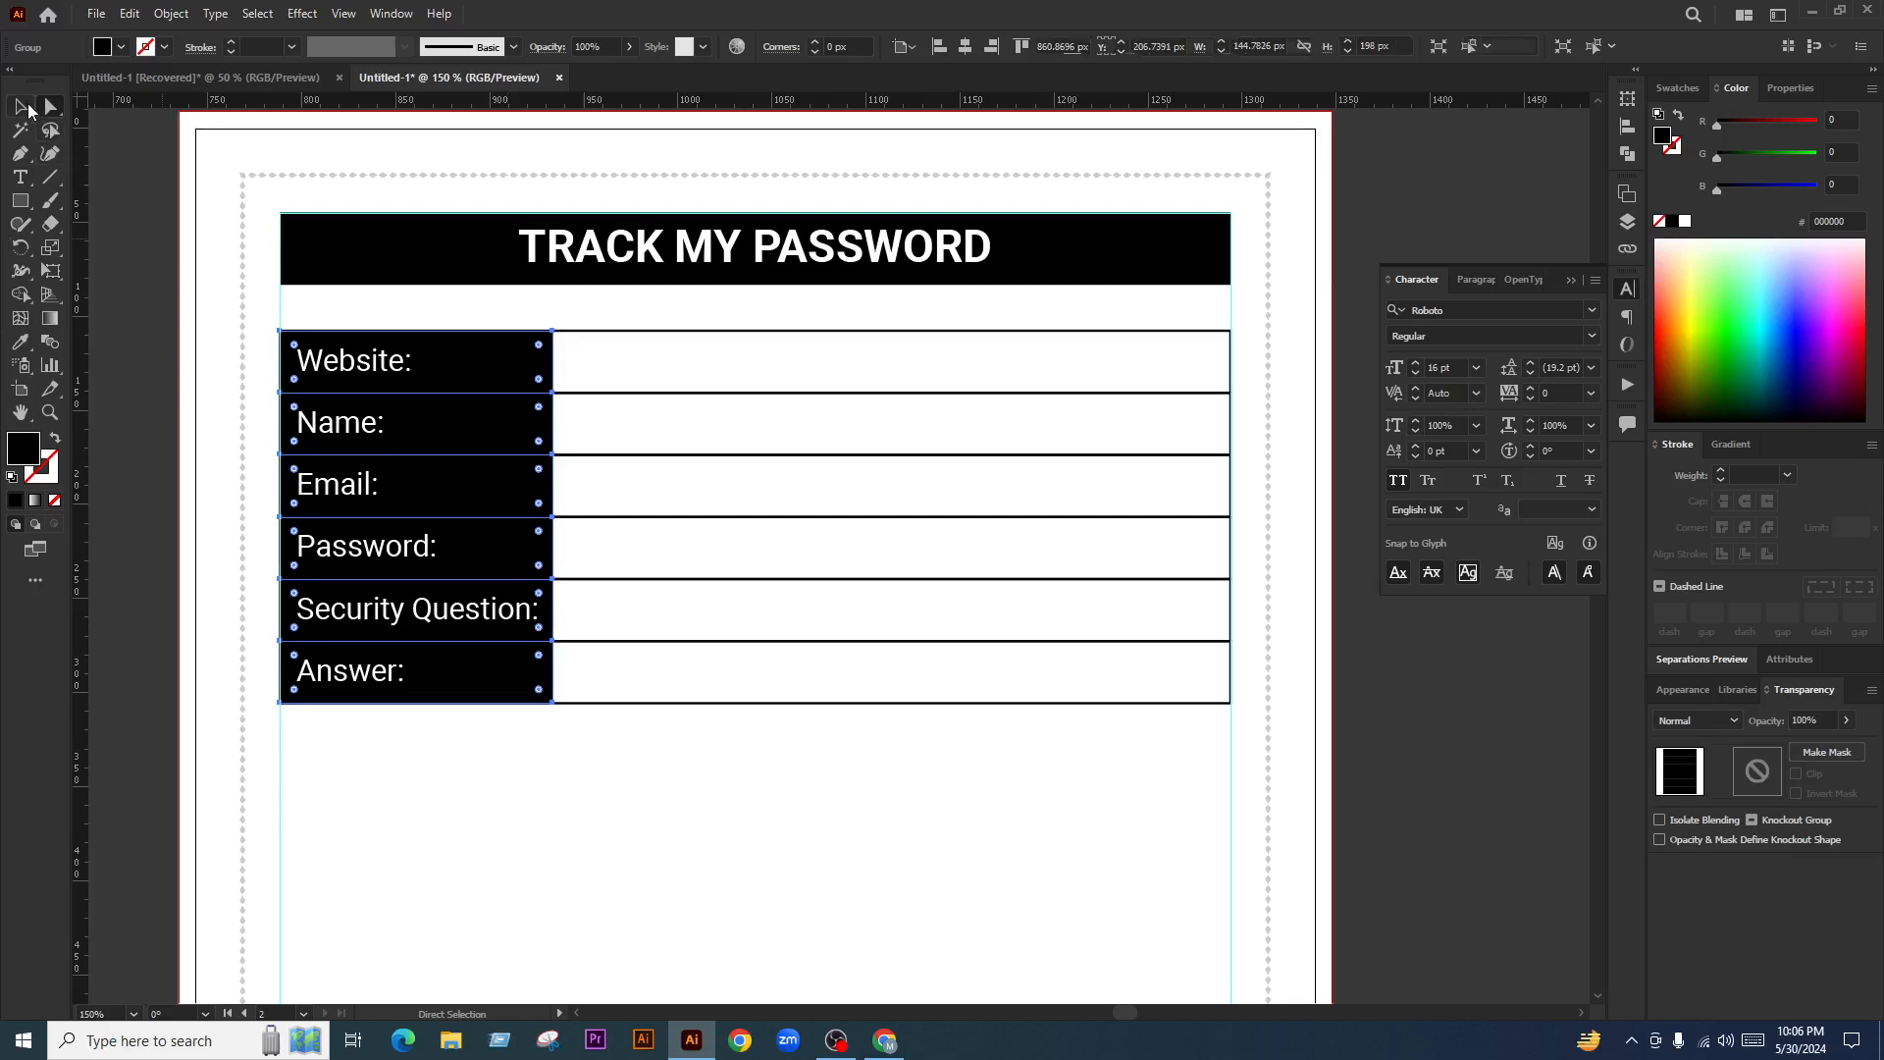
{"action": "left_click", "coordinate": [1238, 398]}
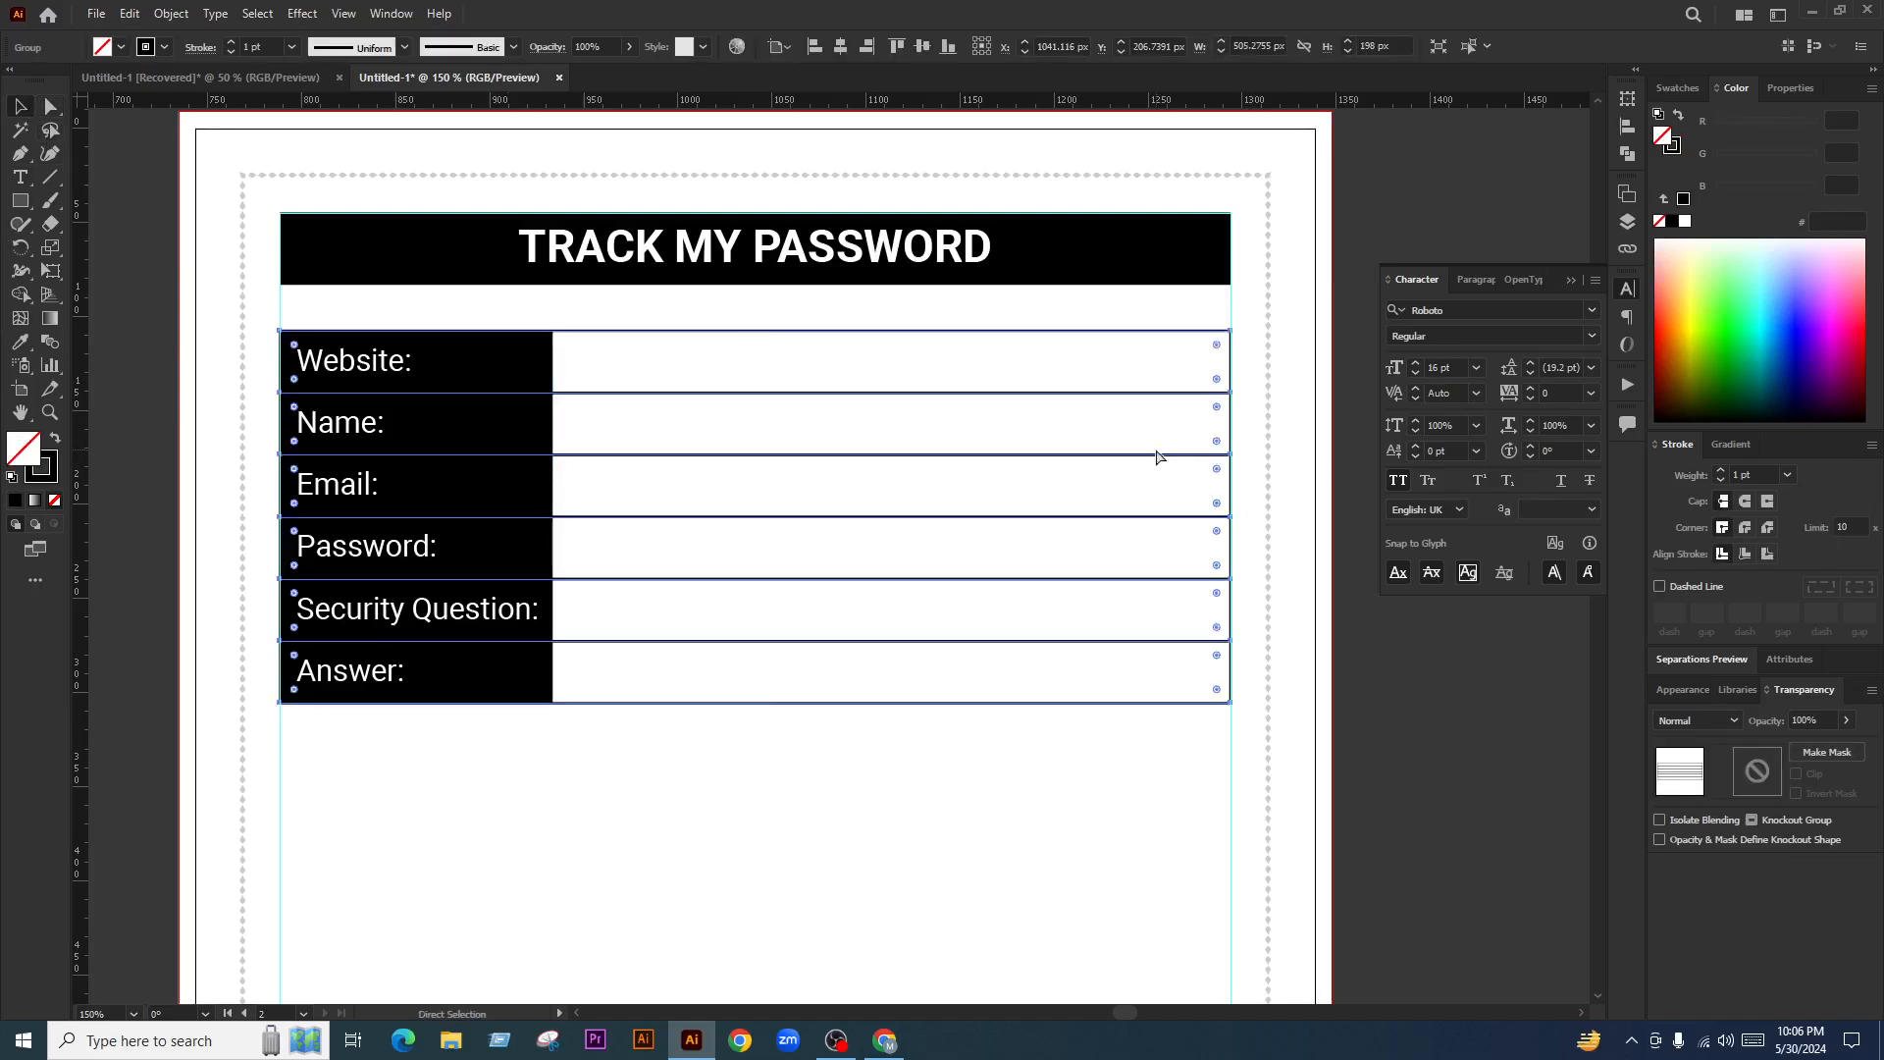
{"action": "left_click", "coordinate": [543, 359]}
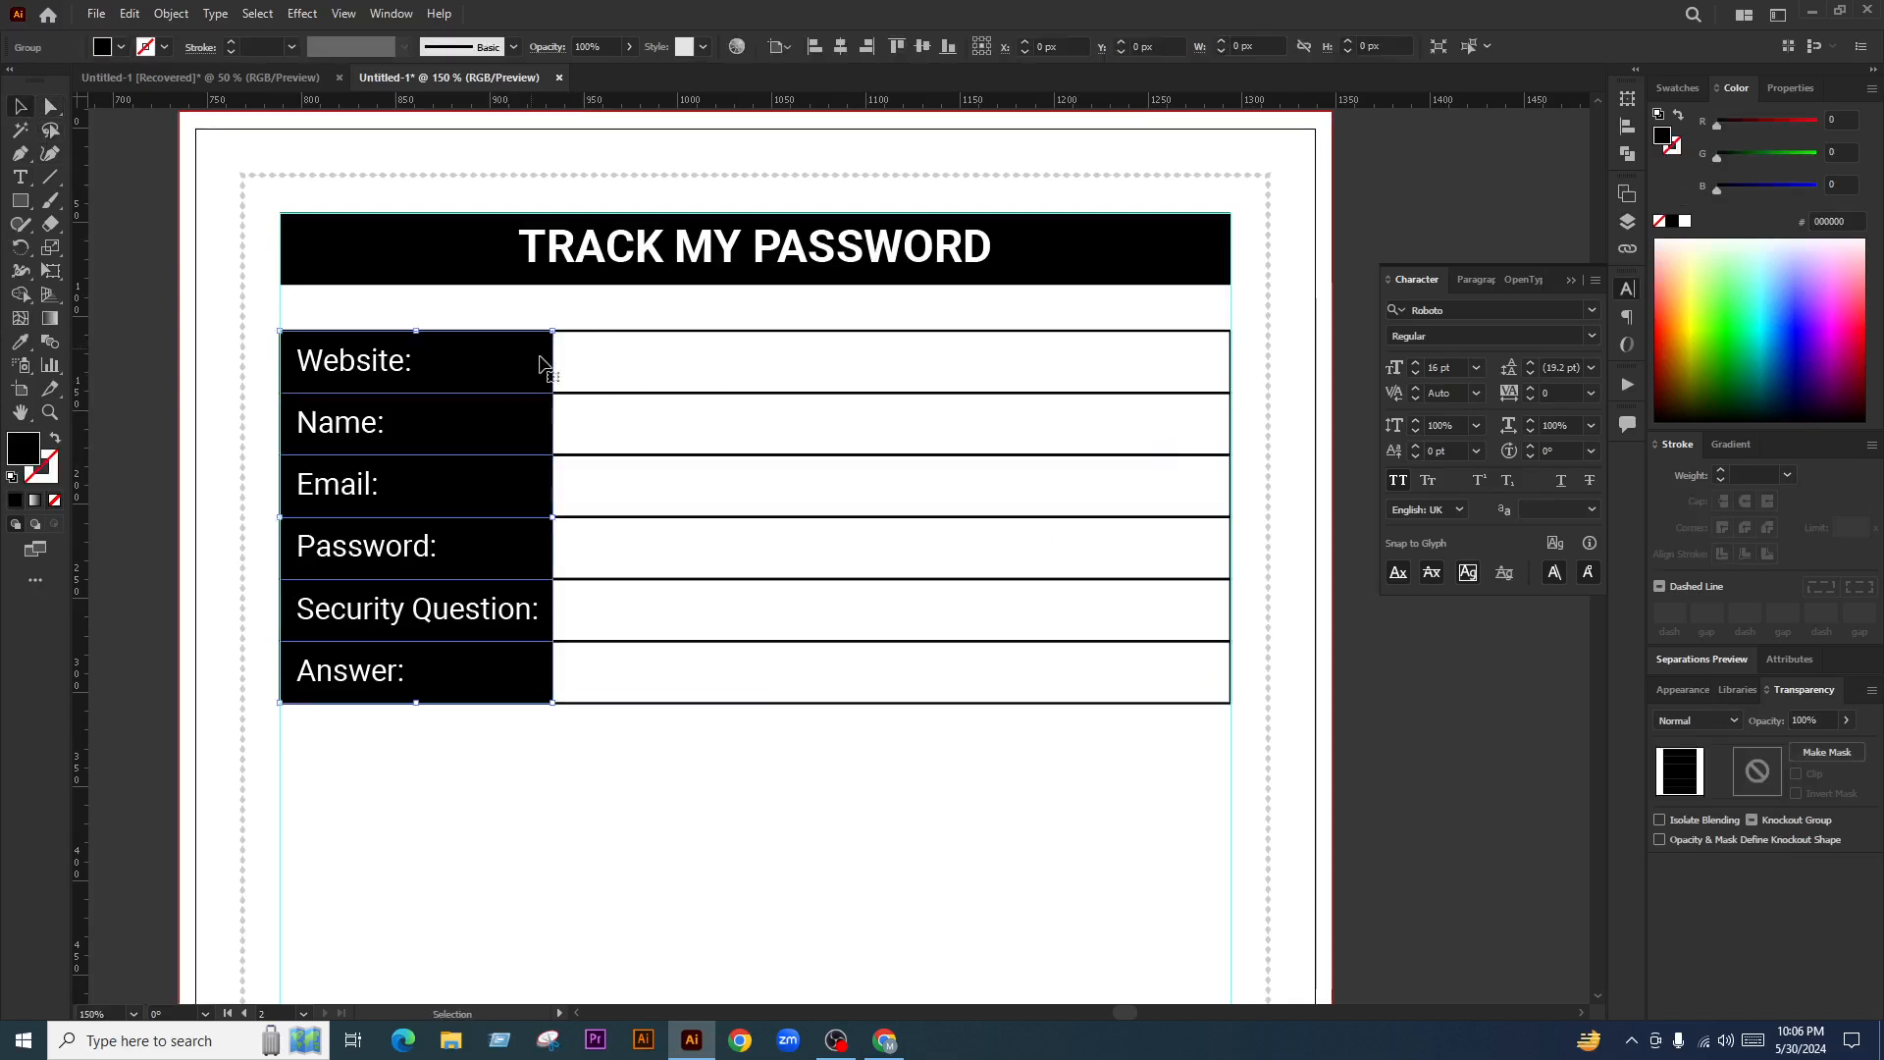
{"action": "key", "text": "a"}
{"action": "left_click_drag", "start_coordinate": [623, 314], "coordinate": [539, 727]}
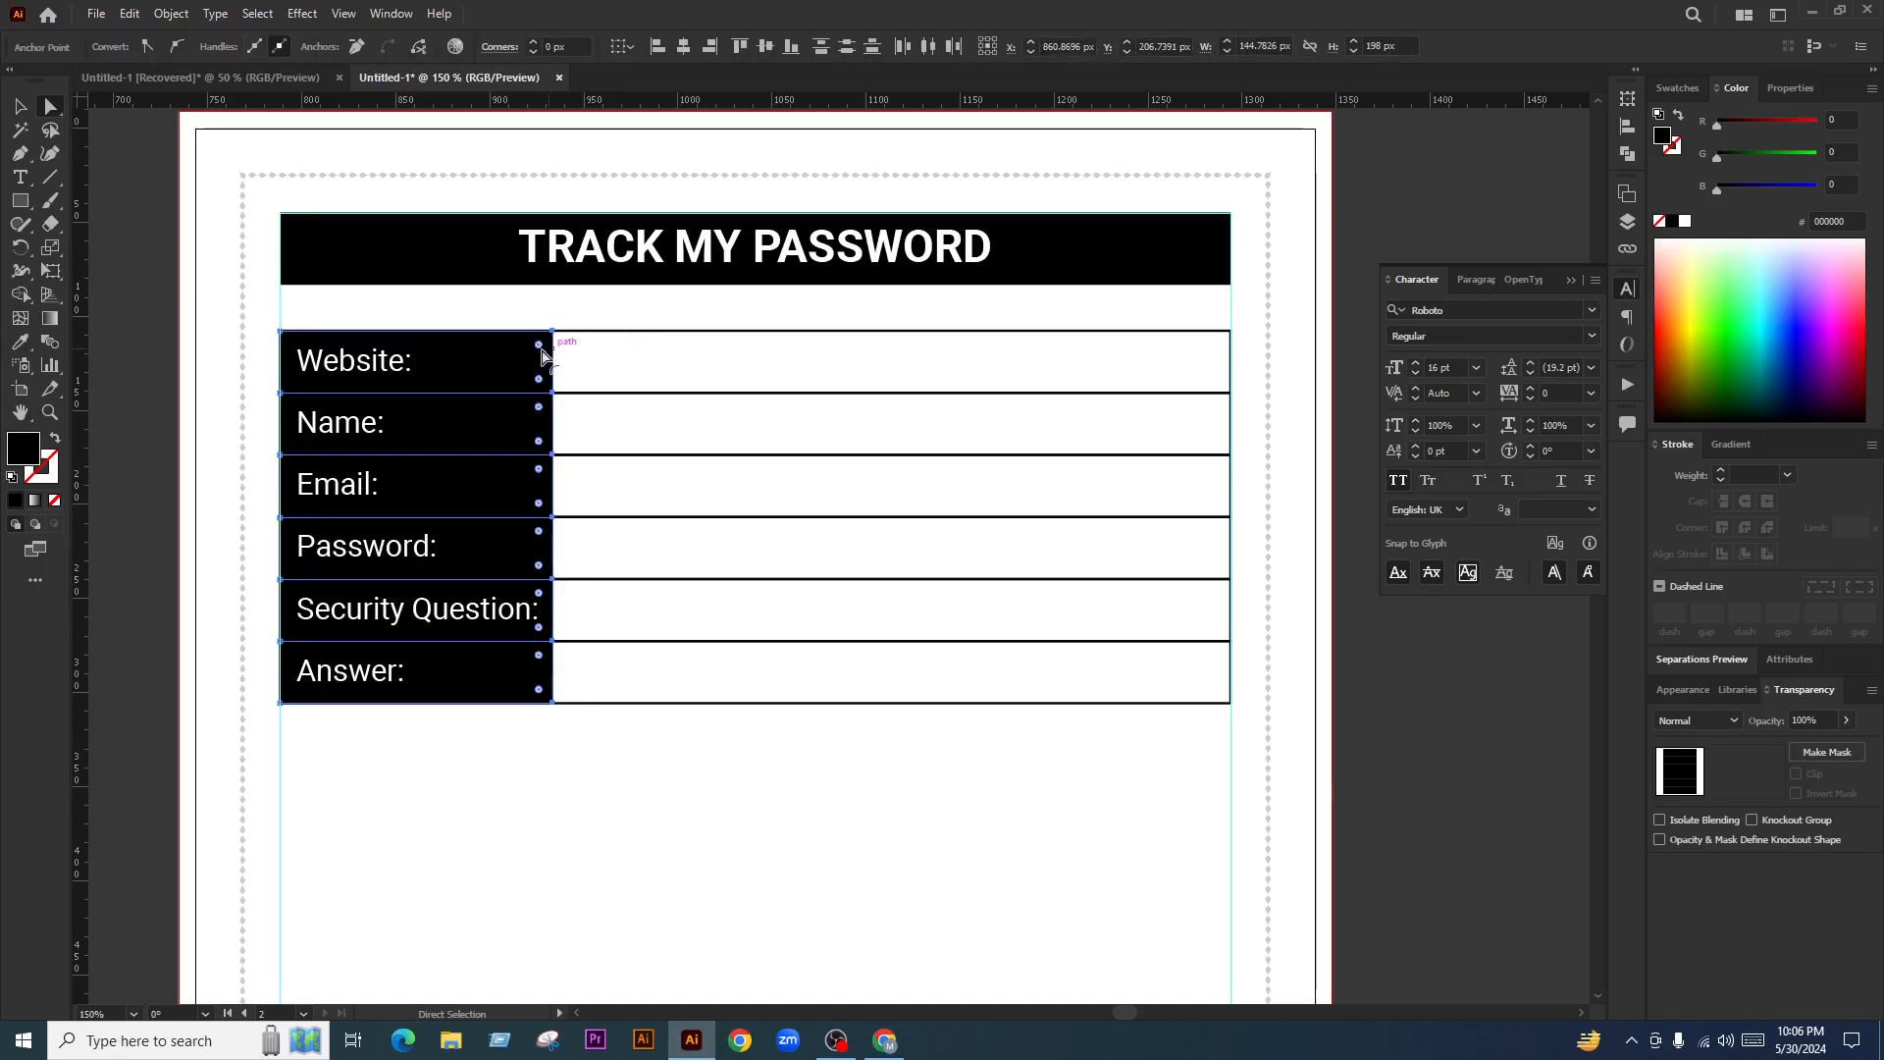
{"action": "left_click_drag", "start_coordinate": [543, 355], "coordinate": [422, 420]}
{"action": "left_click", "coordinate": [707, 517]}
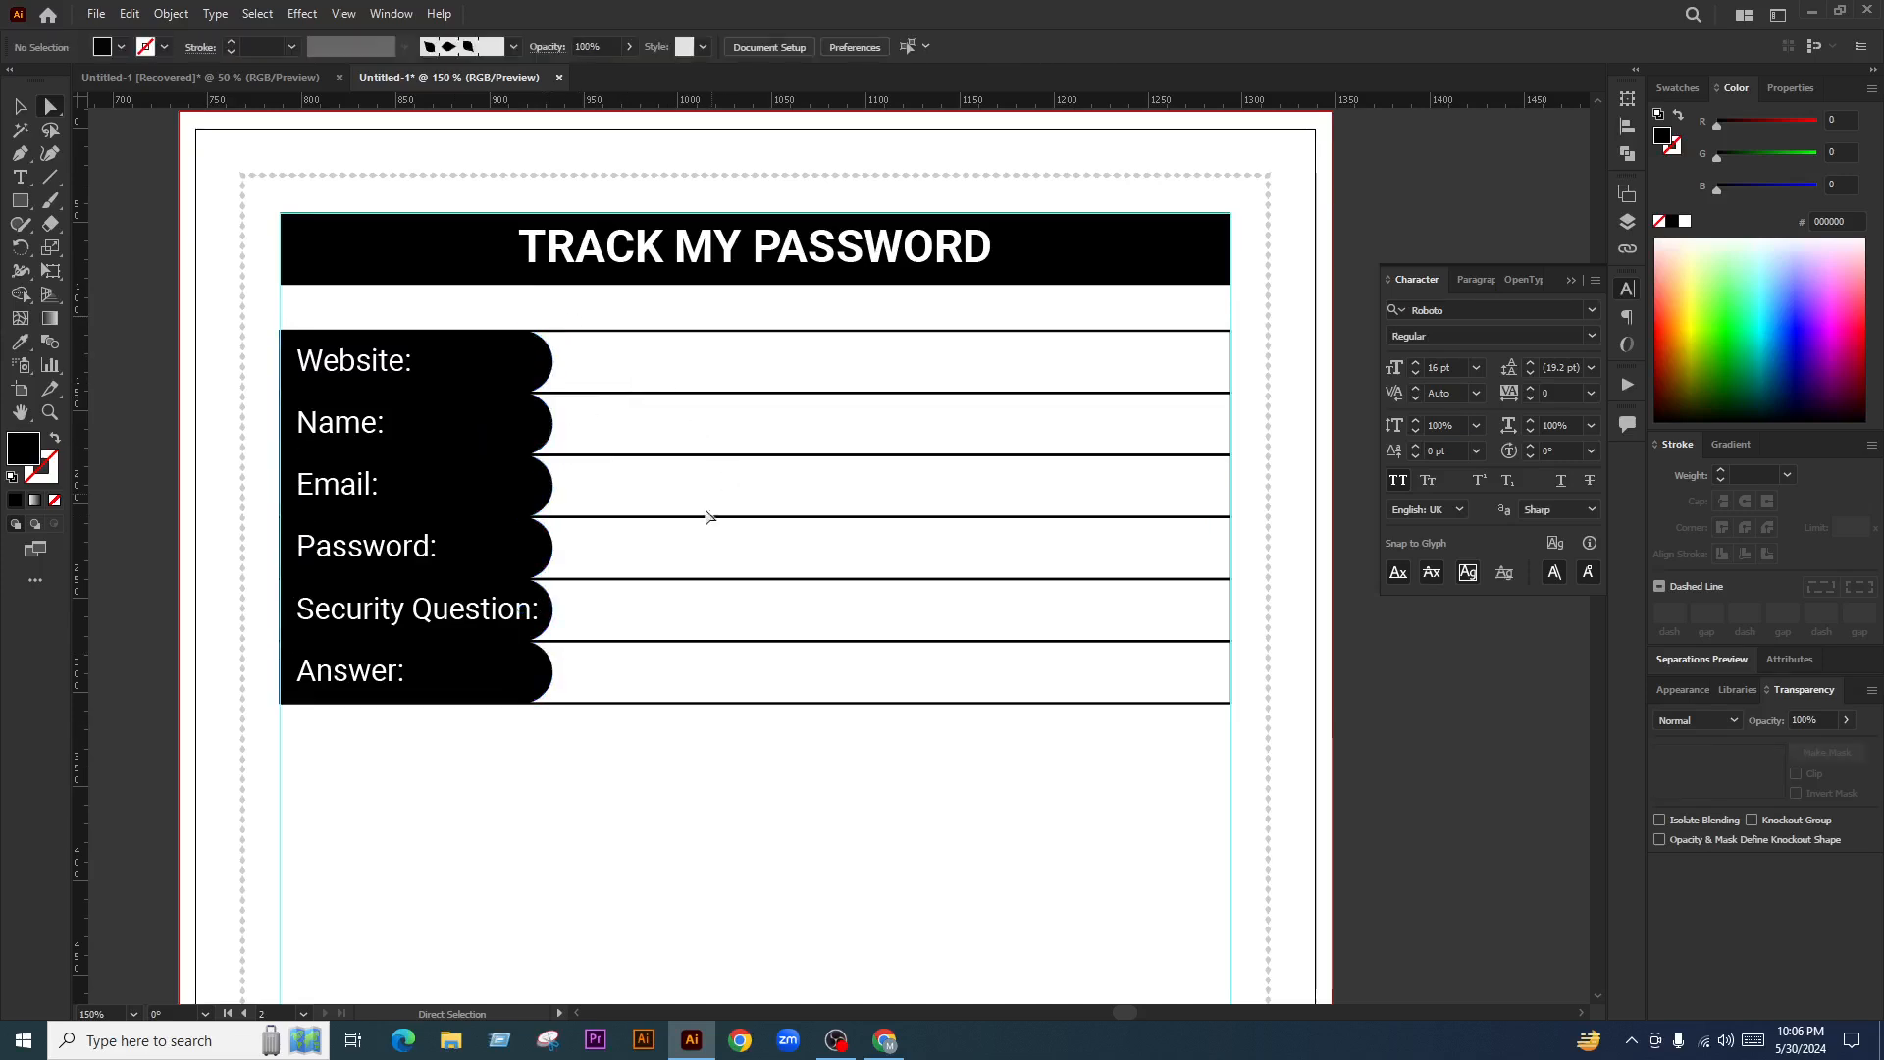
{"action": "scroll", "coordinate": [691, 558], "scroll_direction": "down", "scroll_amount": 3}
{"action": "scroll", "coordinate": [680, 546], "scroll_direction": "up", "scroll_amount": 2}
{"action": "scroll", "coordinate": [658, 541], "scroll_direction": "up", "scroll_amount": 1}
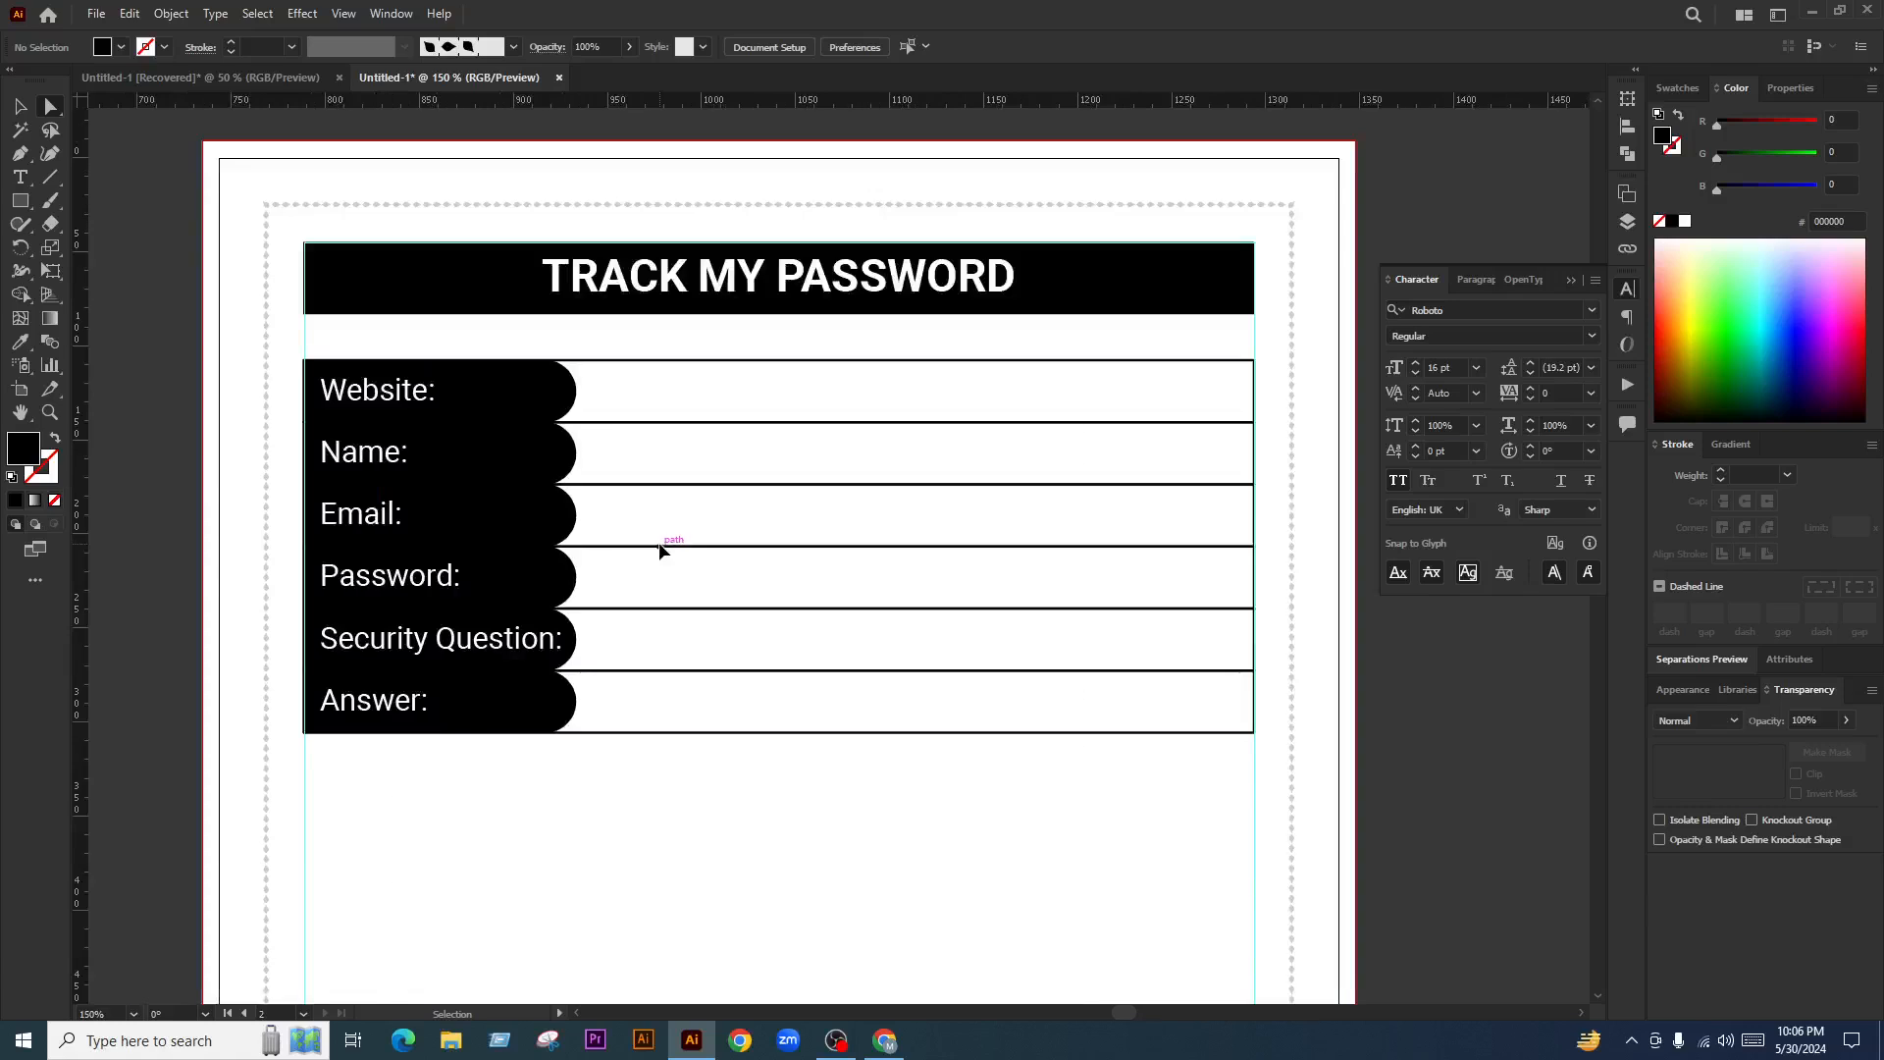
{"action": "key", "text": "ctrl+z"}
{"action": "left_click_drag", "start_coordinate": [715, 793], "coordinate": [727, 795]}
{"action": "left_click", "coordinate": [726, 795]}
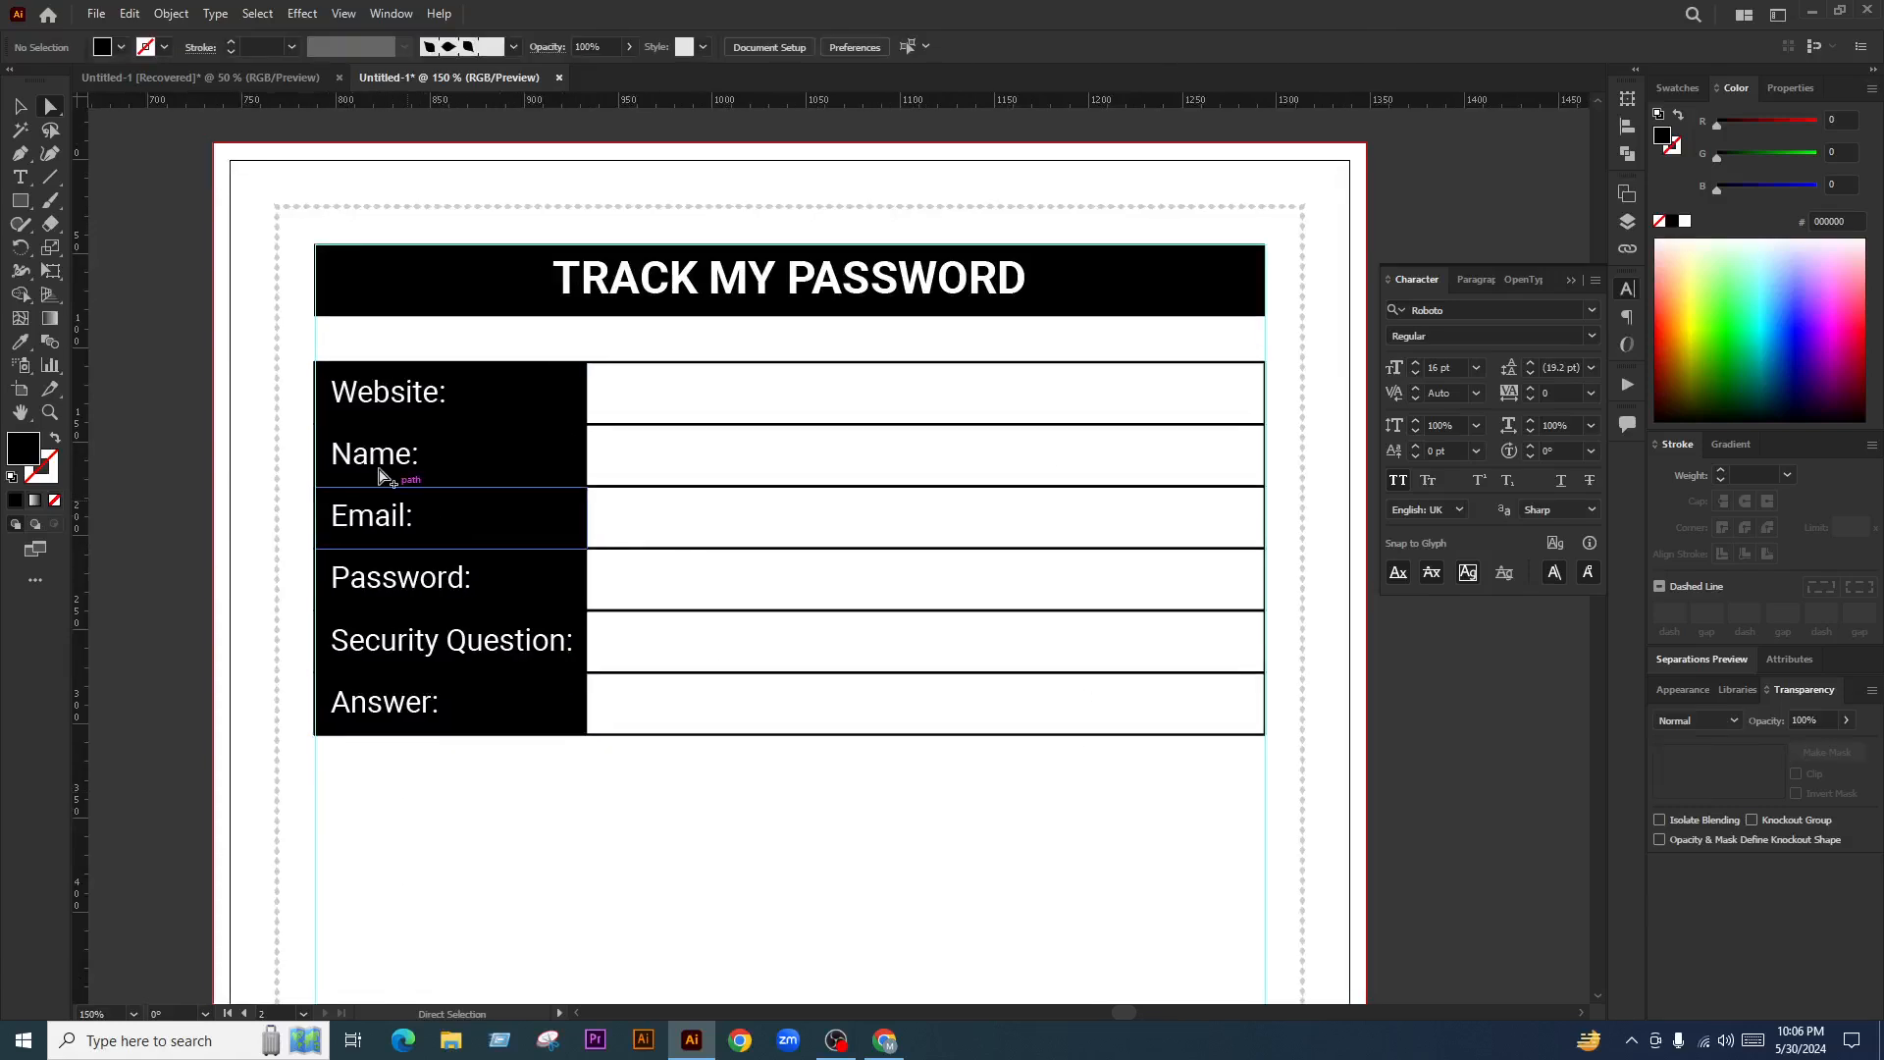
{"action": "scroll", "coordinate": [383, 477], "scroll_direction": "up", "scroll_amount": 1}
{"action": "left_click", "coordinate": [476, 453]}
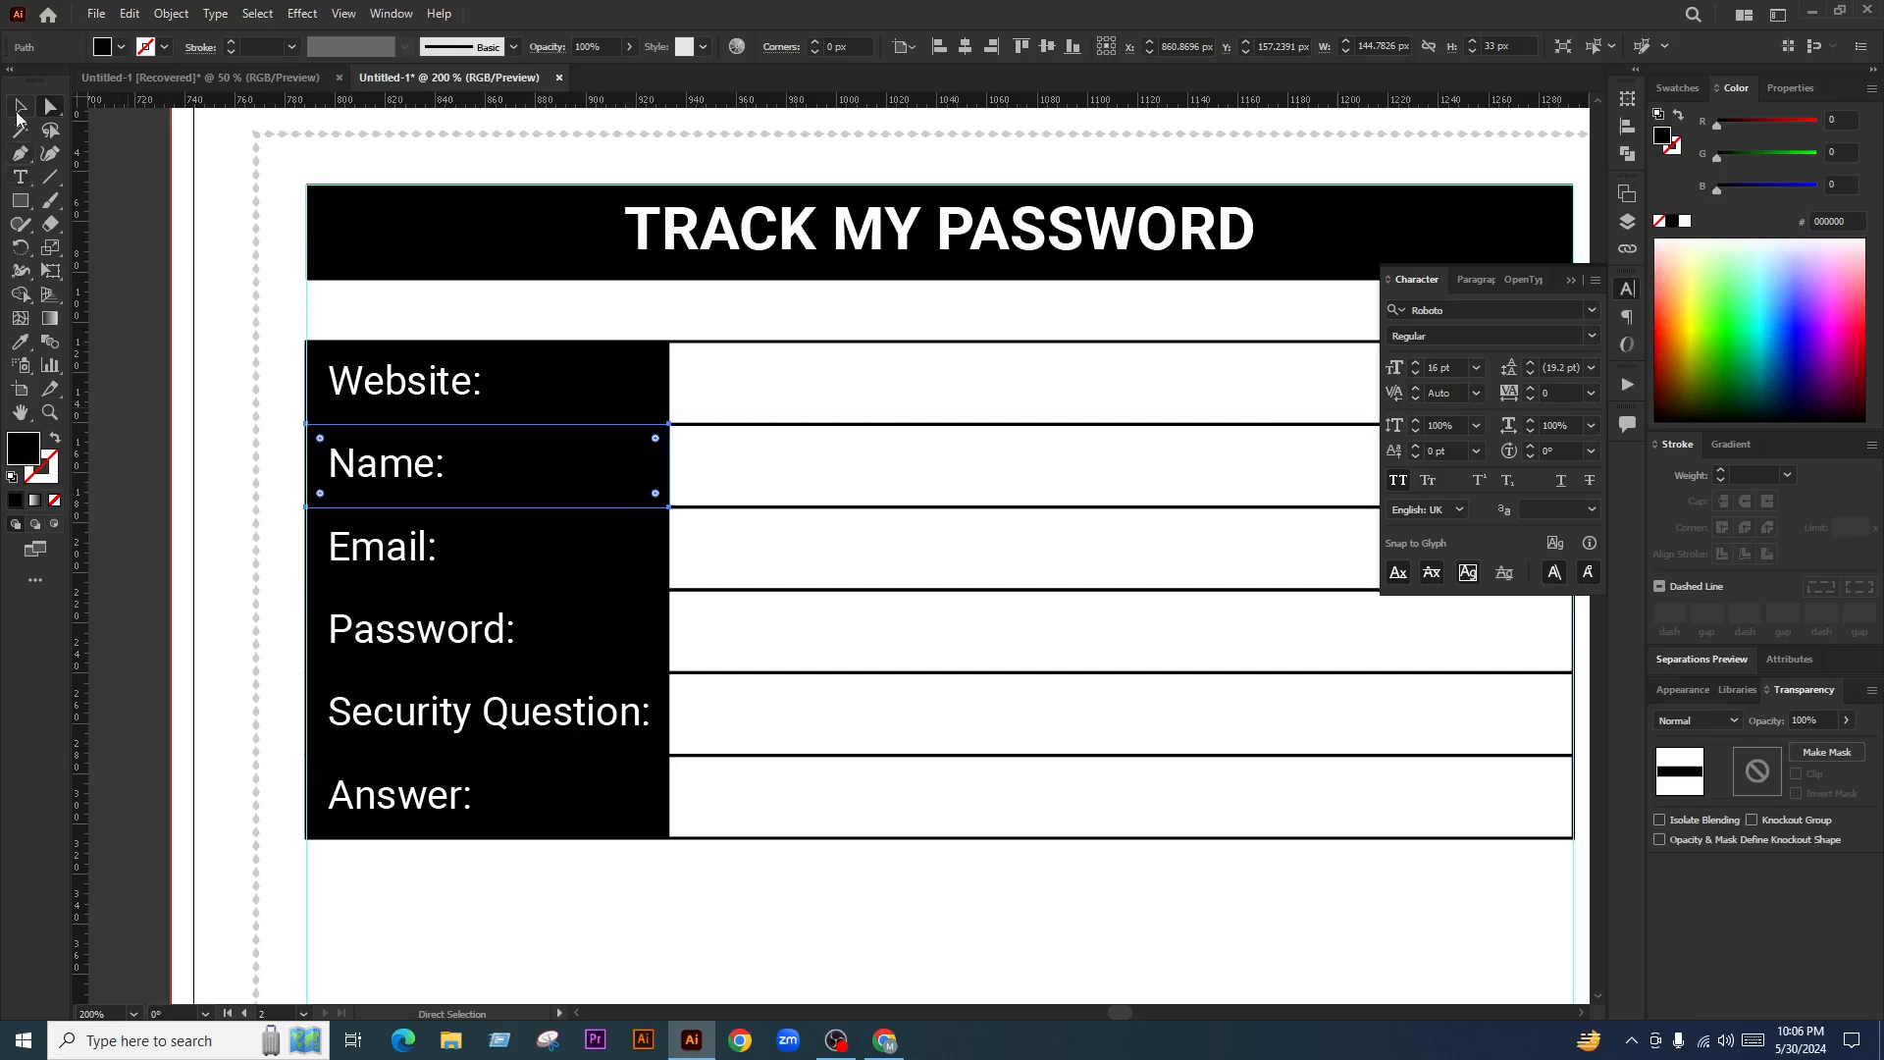
Set the Name and Website cells to 30 px height
{"action": "left_click", "coordinate": [19, 110]}
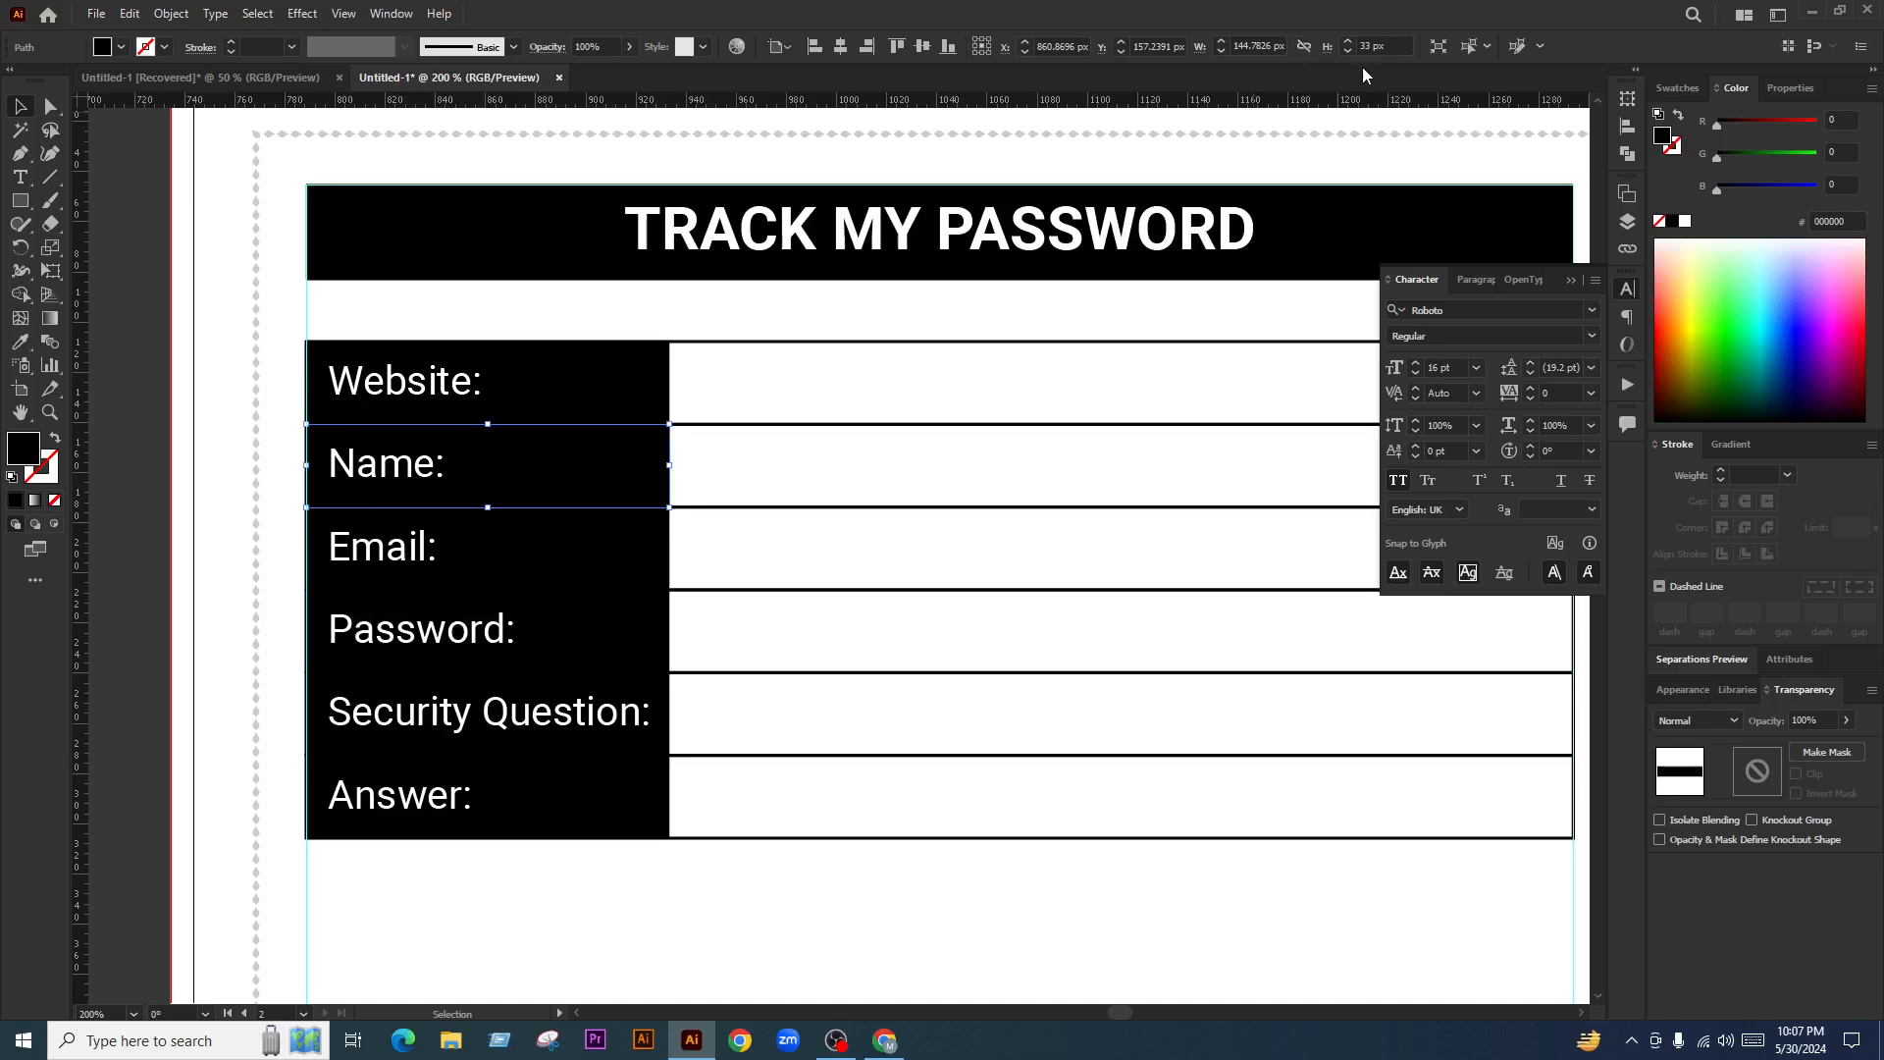
{"action": "left_click", "coordinate": [1386, 44]}
{"action": "type", "text": "30"}
{"action": "key", "text": "Return"}
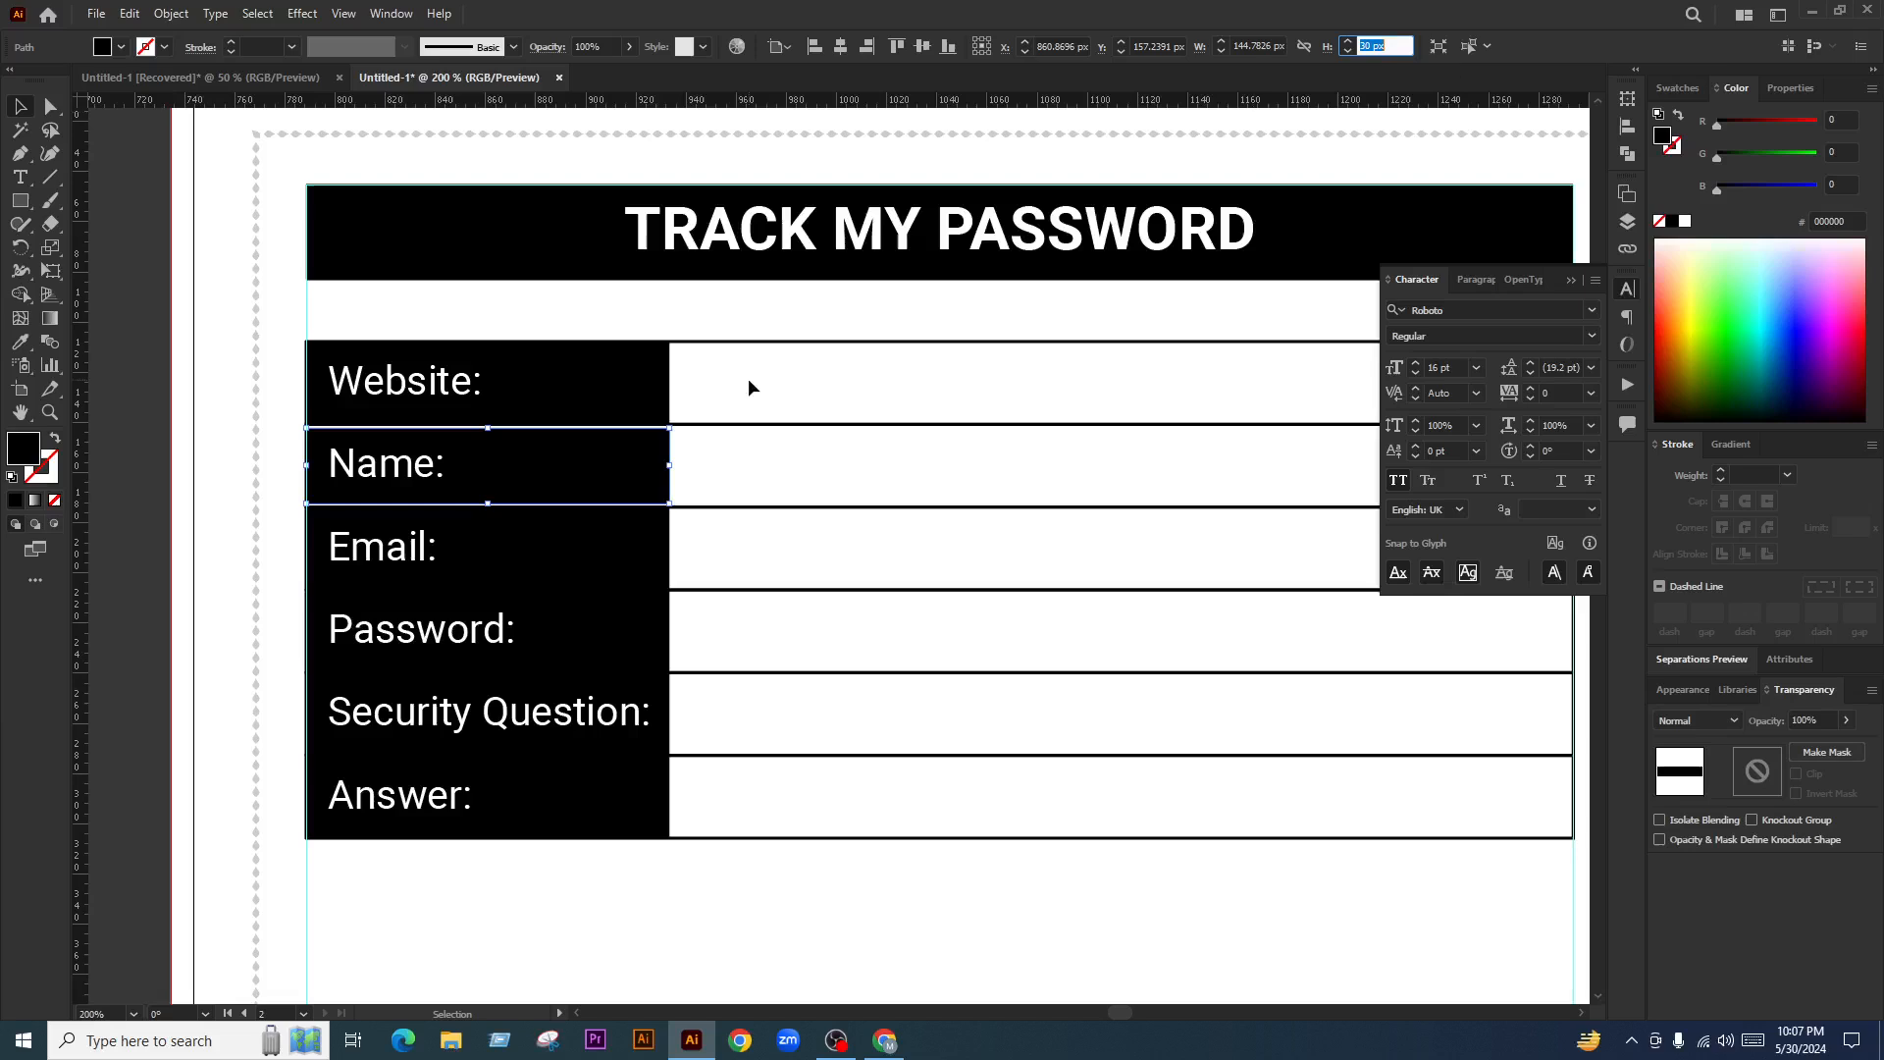
{"action": "key", "text": "a"}
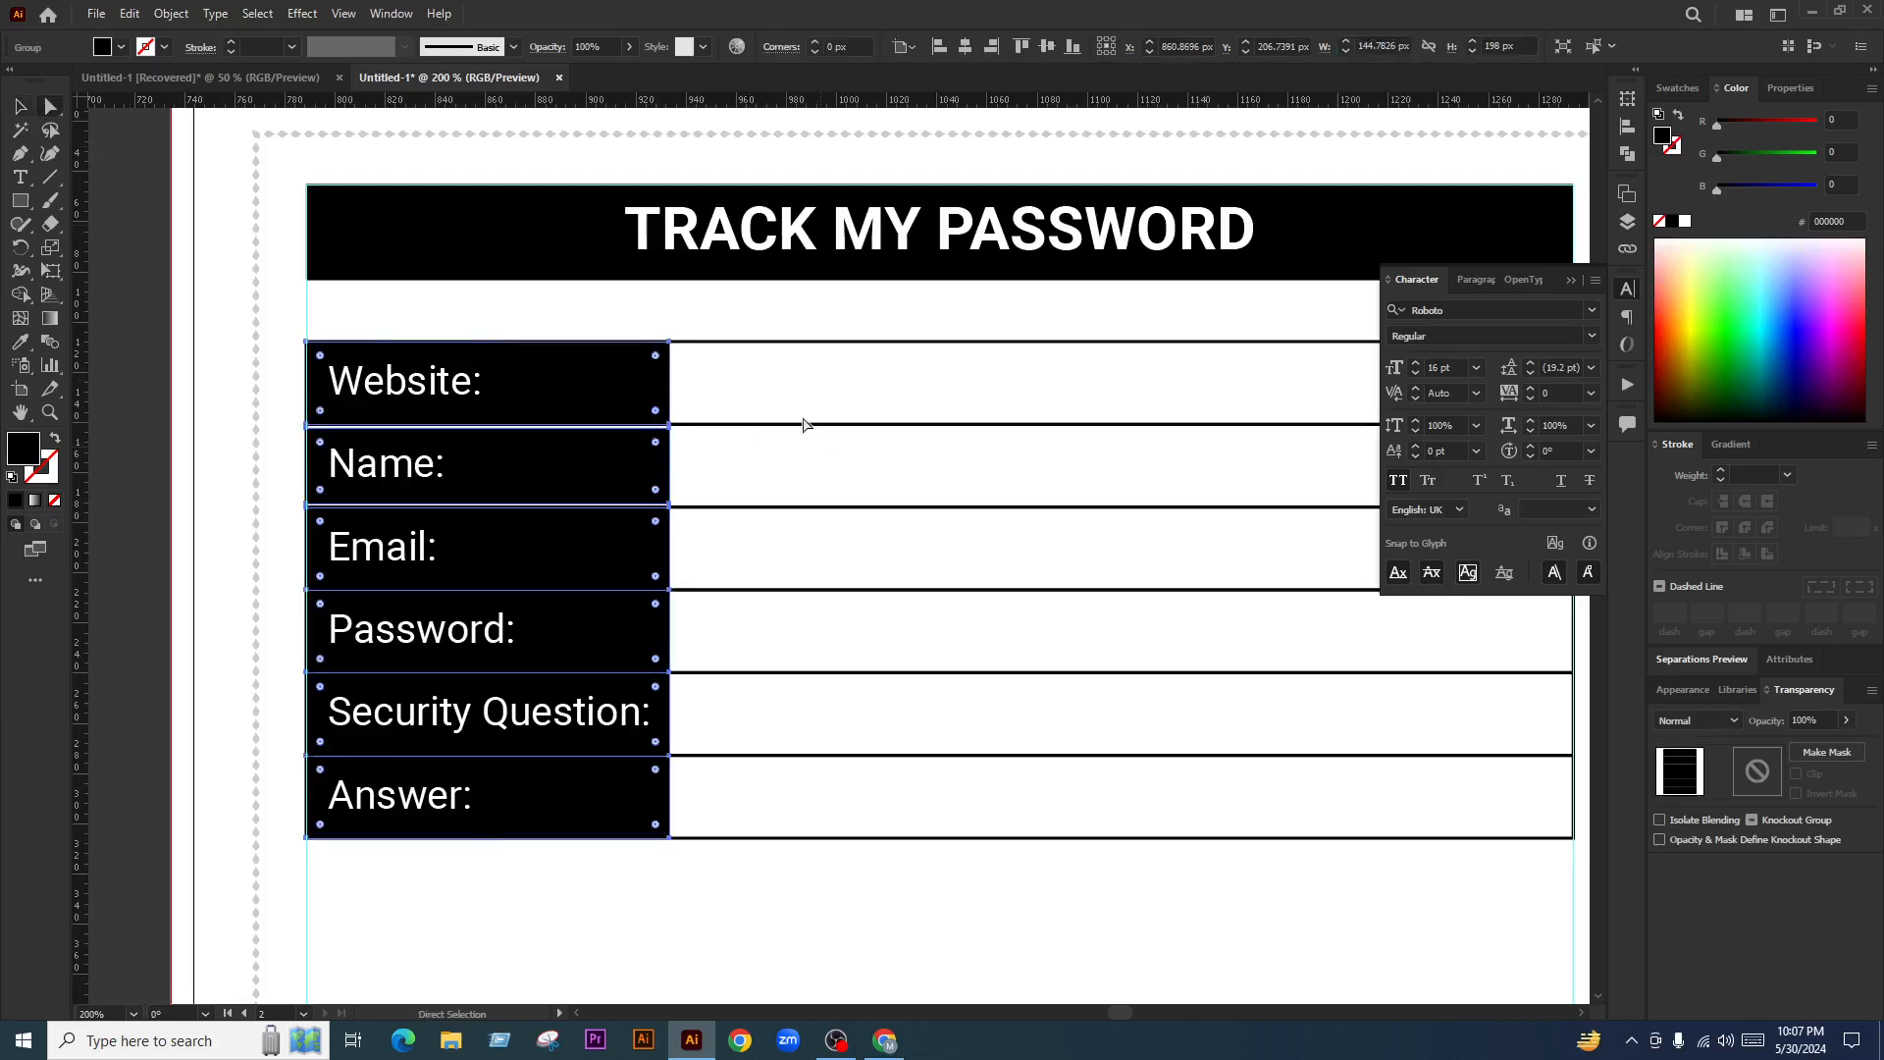
{"action": "left_click", "coordinate": [639, 370]}
{"action": "left_click", "coordinate": [1506, 40]}
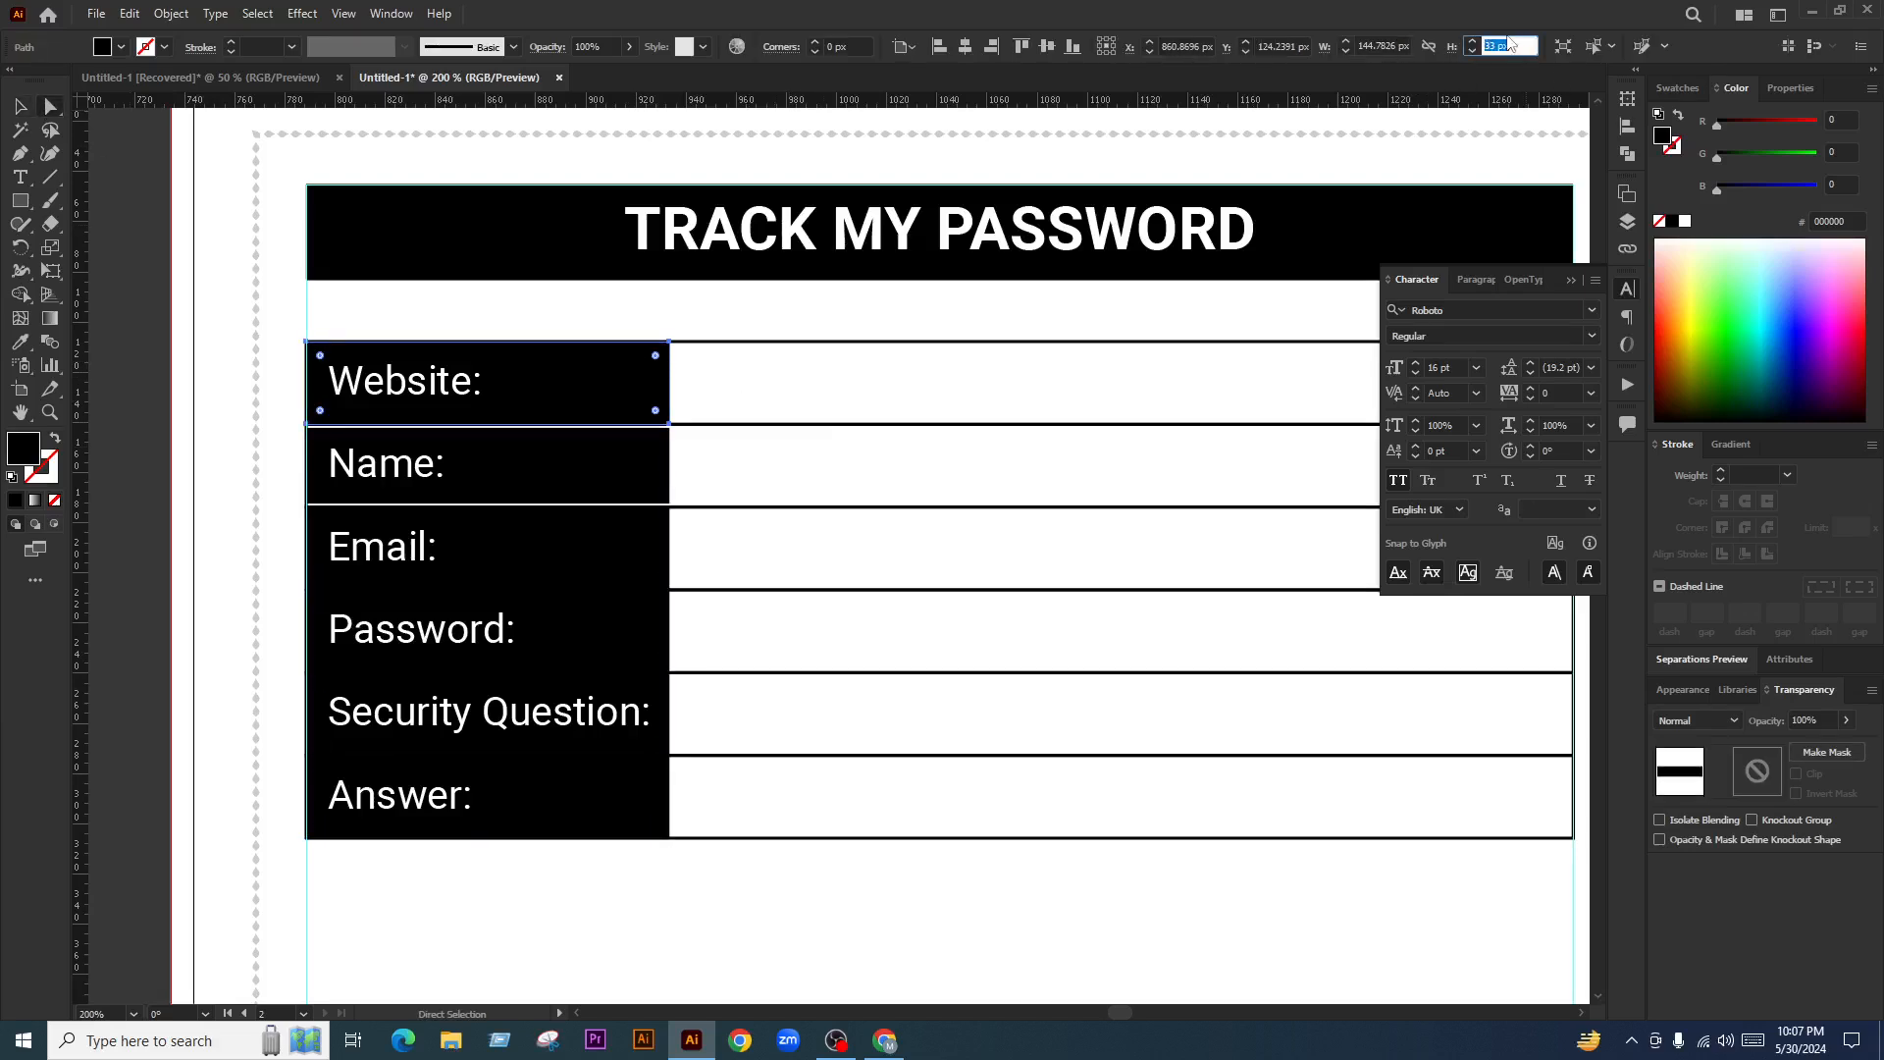
{"action": "type", "text": "30"}
{"action": "key", "text": "Return"}
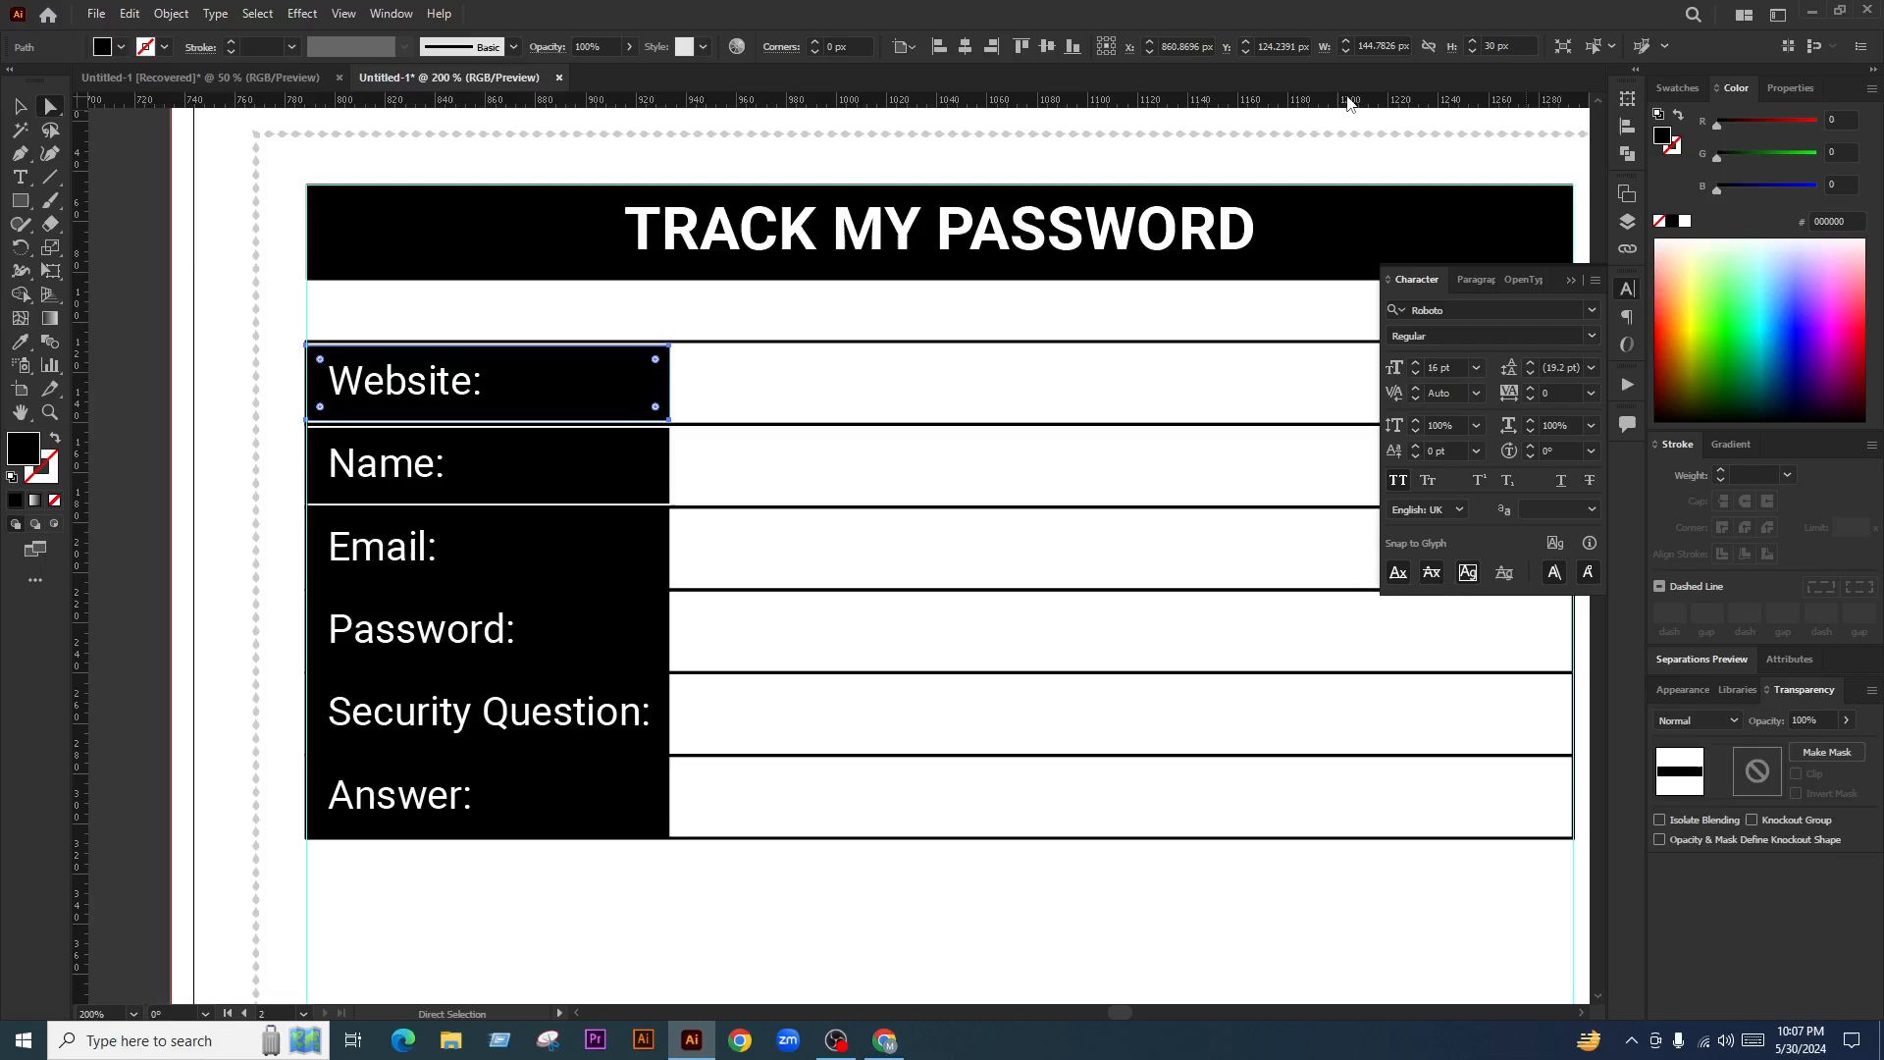
Set the Email and Password cells to 30 px height
{"action": "left_click", "coordinate": [616, 556]}
{"action": "left_click", "coordinate": [1486, 42]}
{"action": "type", "text": "30"}
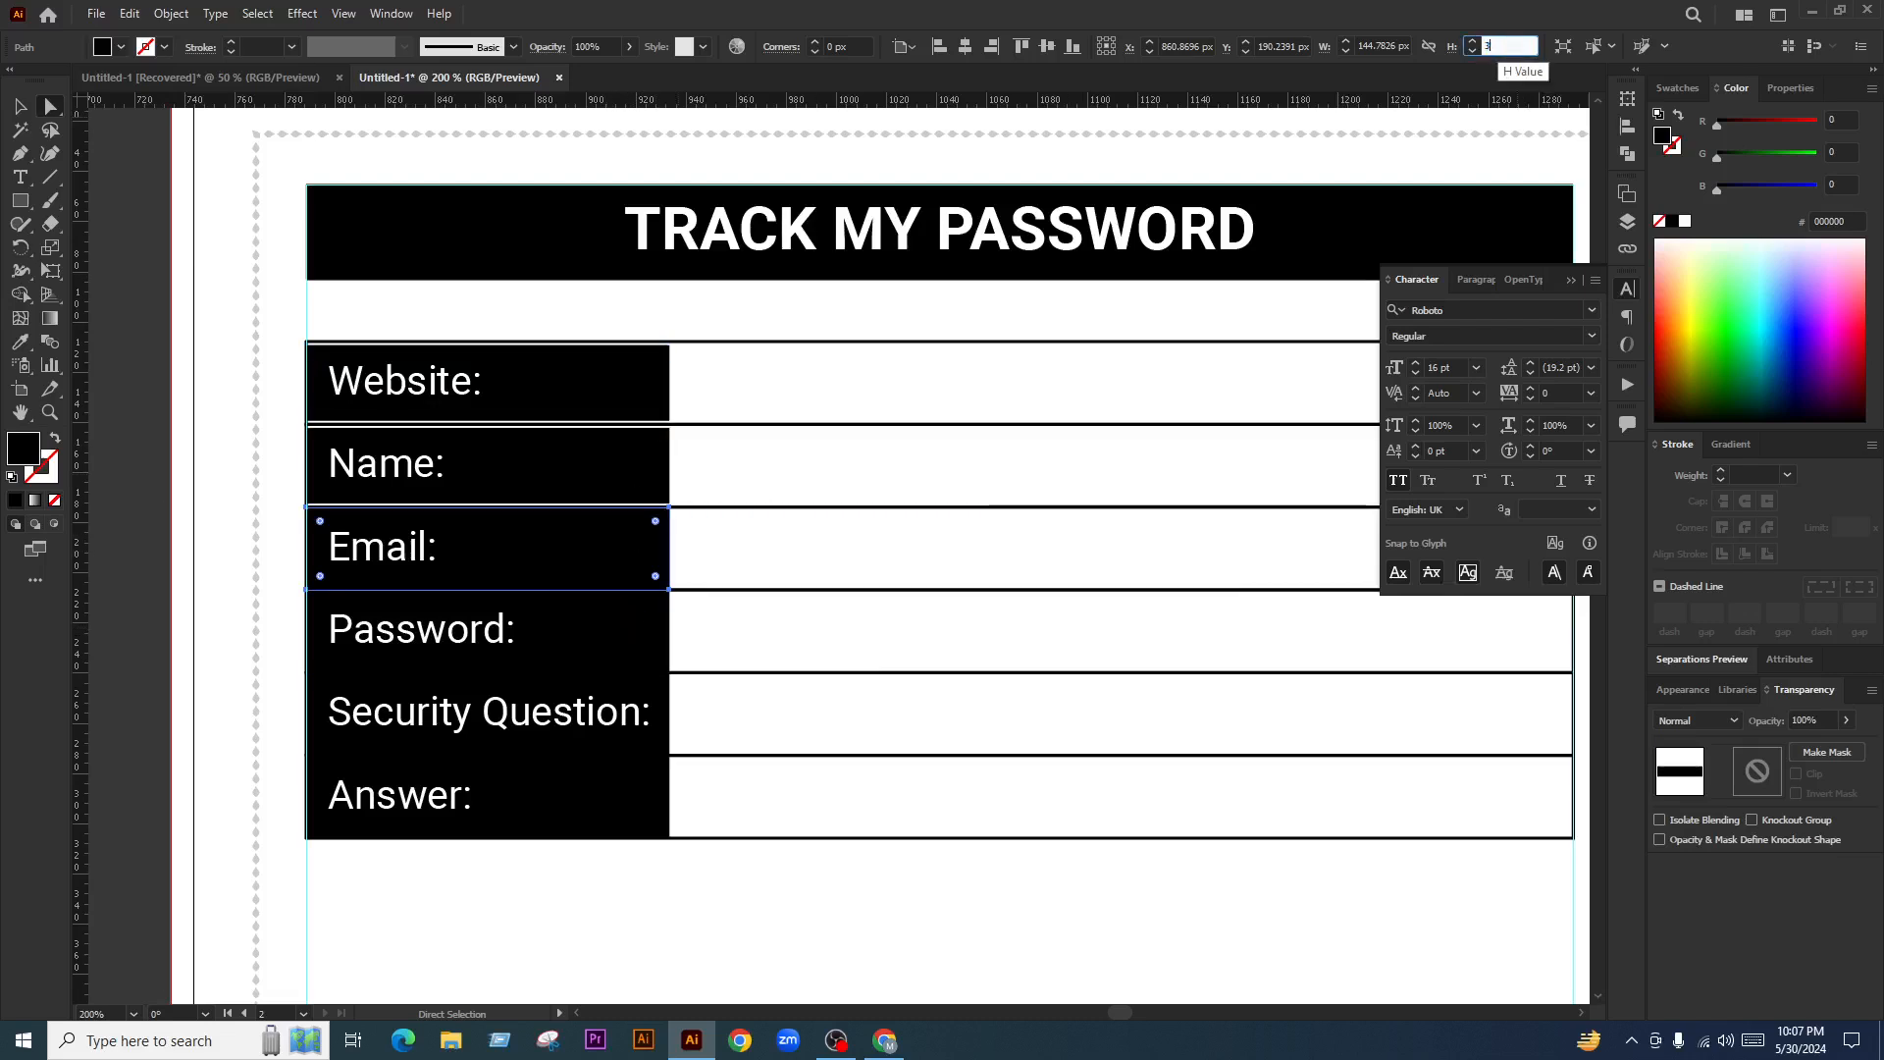
{"action": "key", "text": "Return"}
{"action": "left_click", "coordinate": [622, 639]}
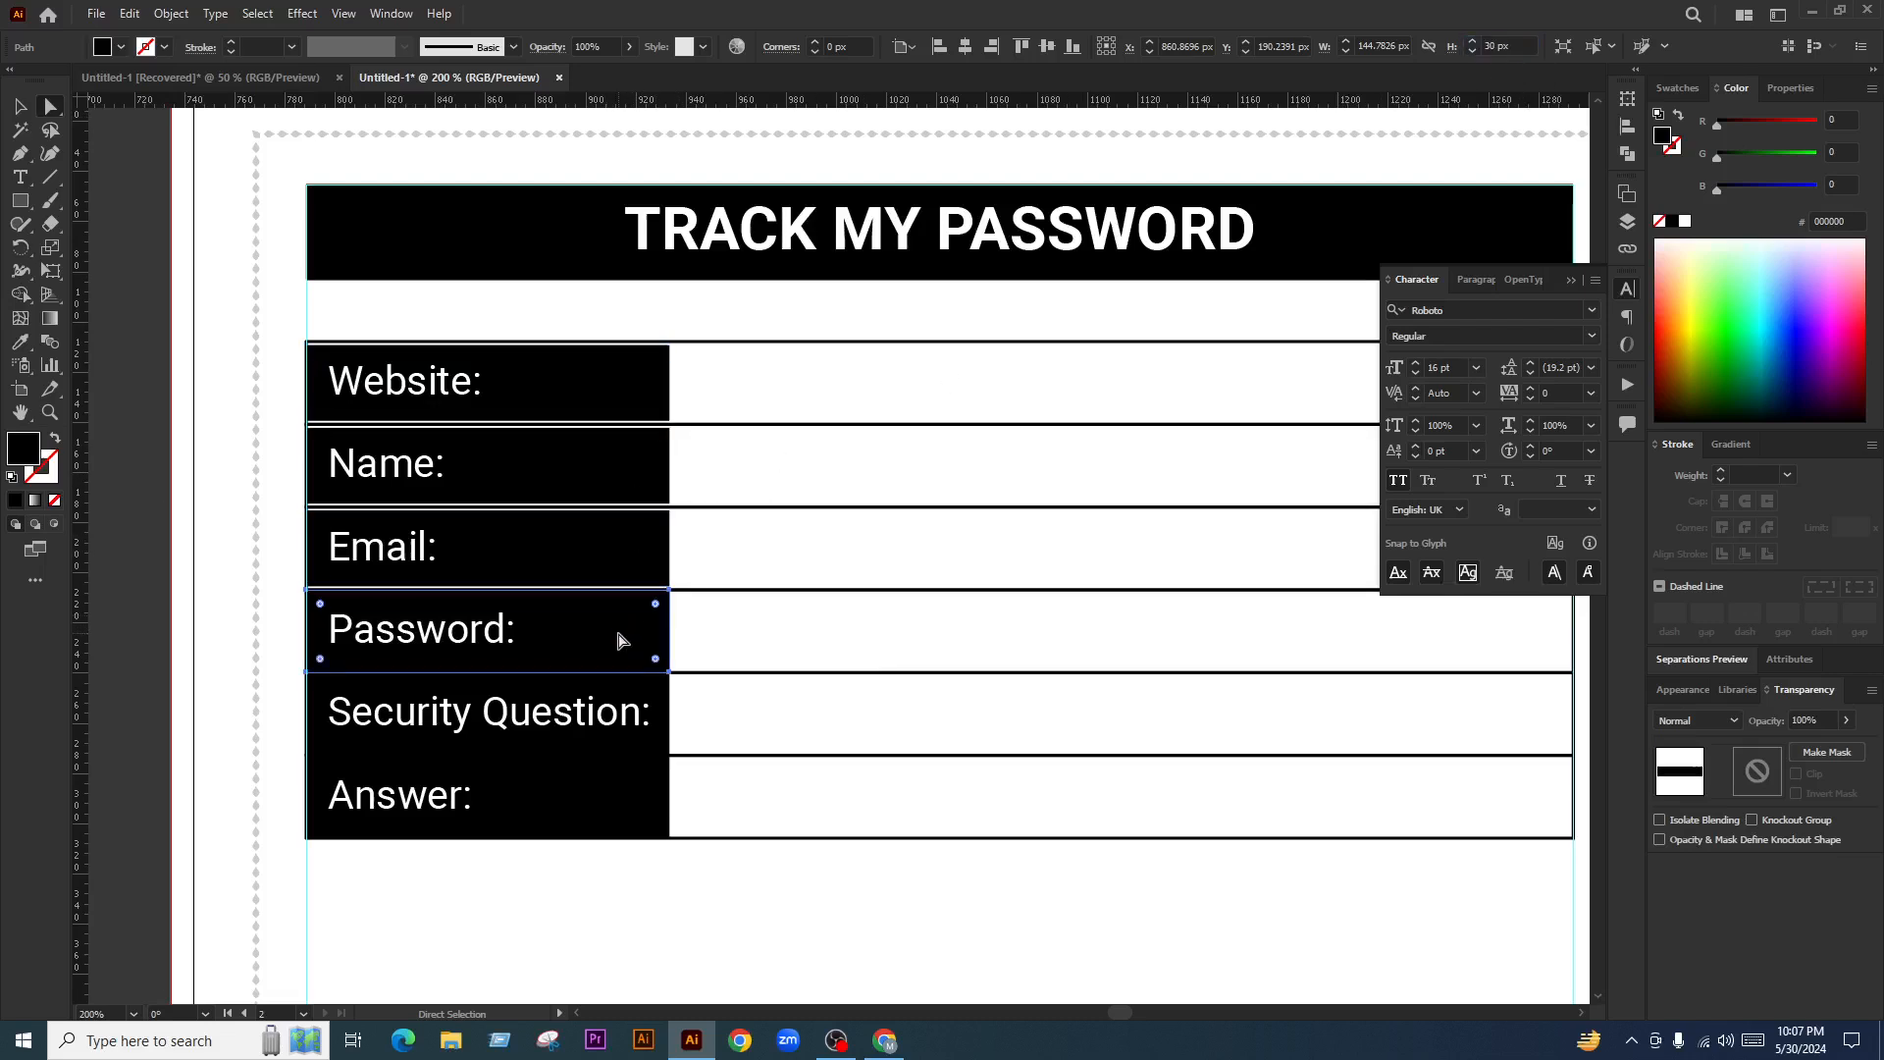
{"action": "left_click", "coordinate": [1498, 44]}
{"action": "type", "text": "30"}
{"action": "key", "text": "Return"}
Set the Security Question and Answer cells to 30 px height, then deselect
{"action": "left_click", "coordinate": [649, 747]}
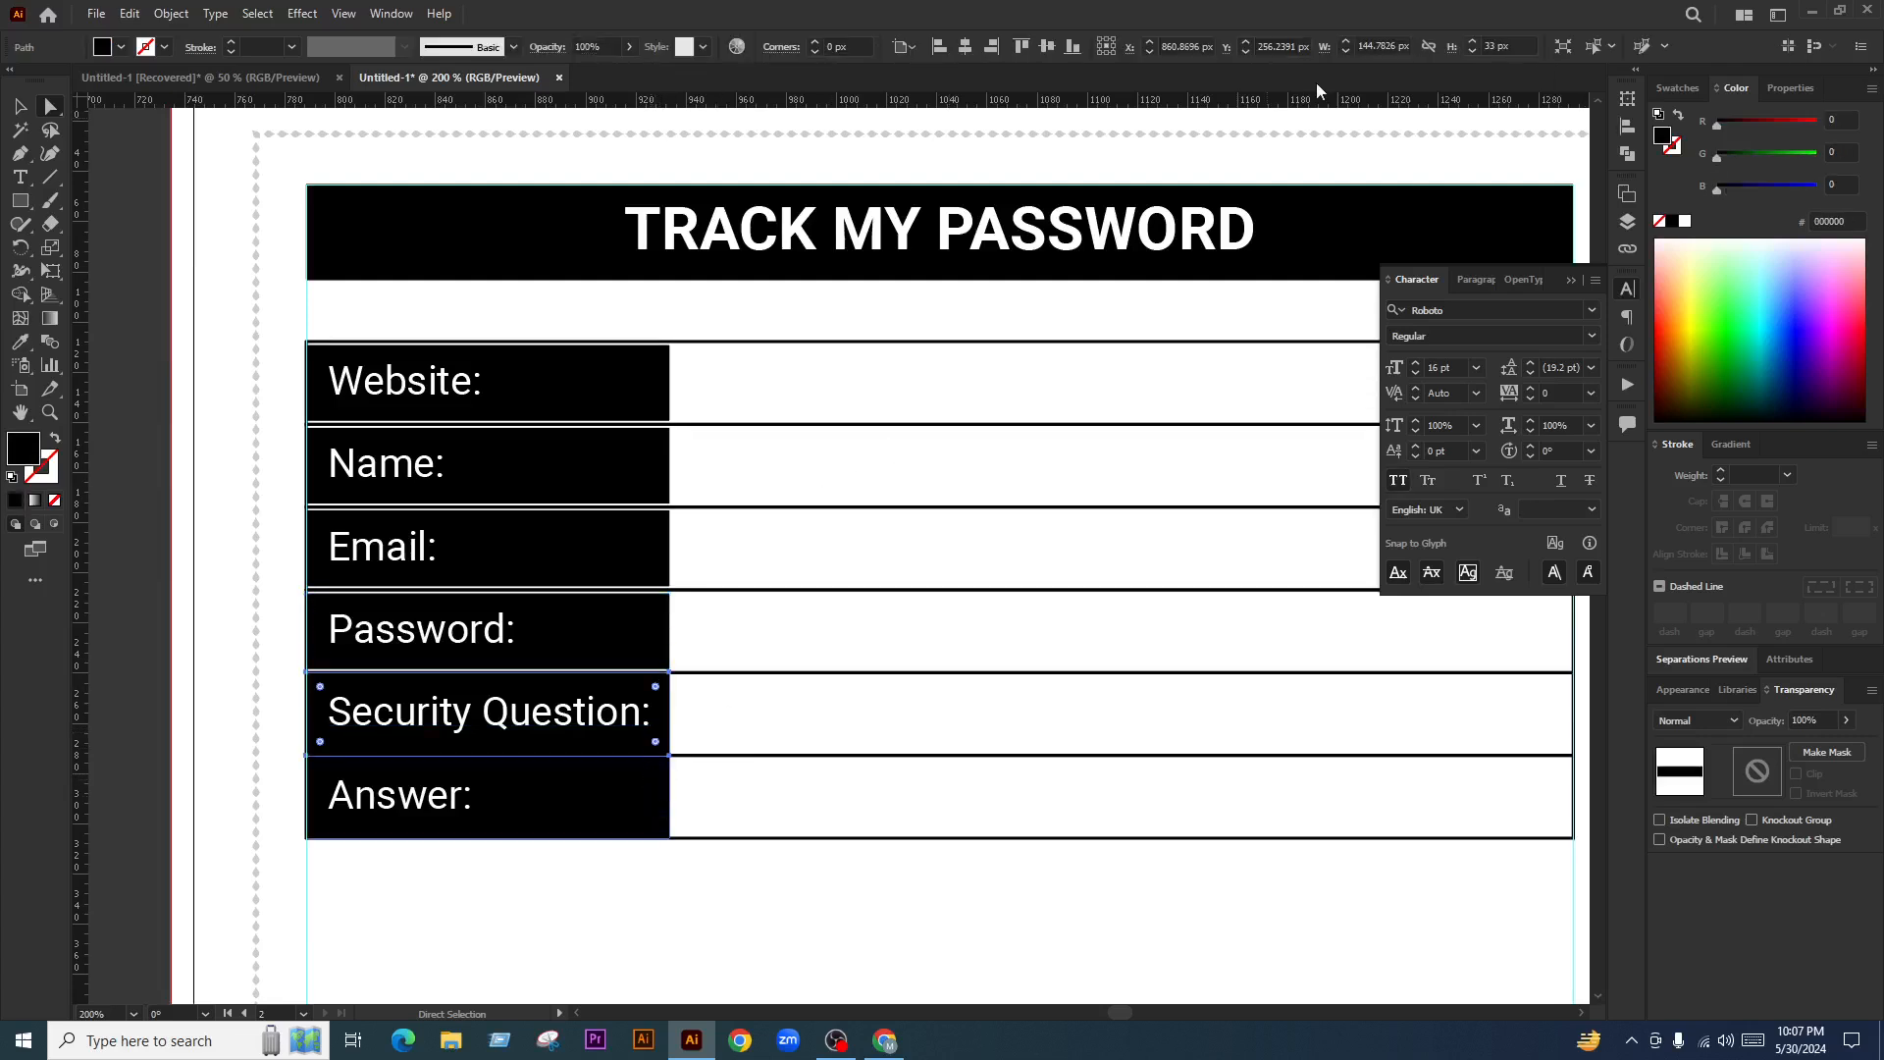
{"action": "left_click", "coordinate": [1507, 45]}
{"action": "key", "text": "Return"}
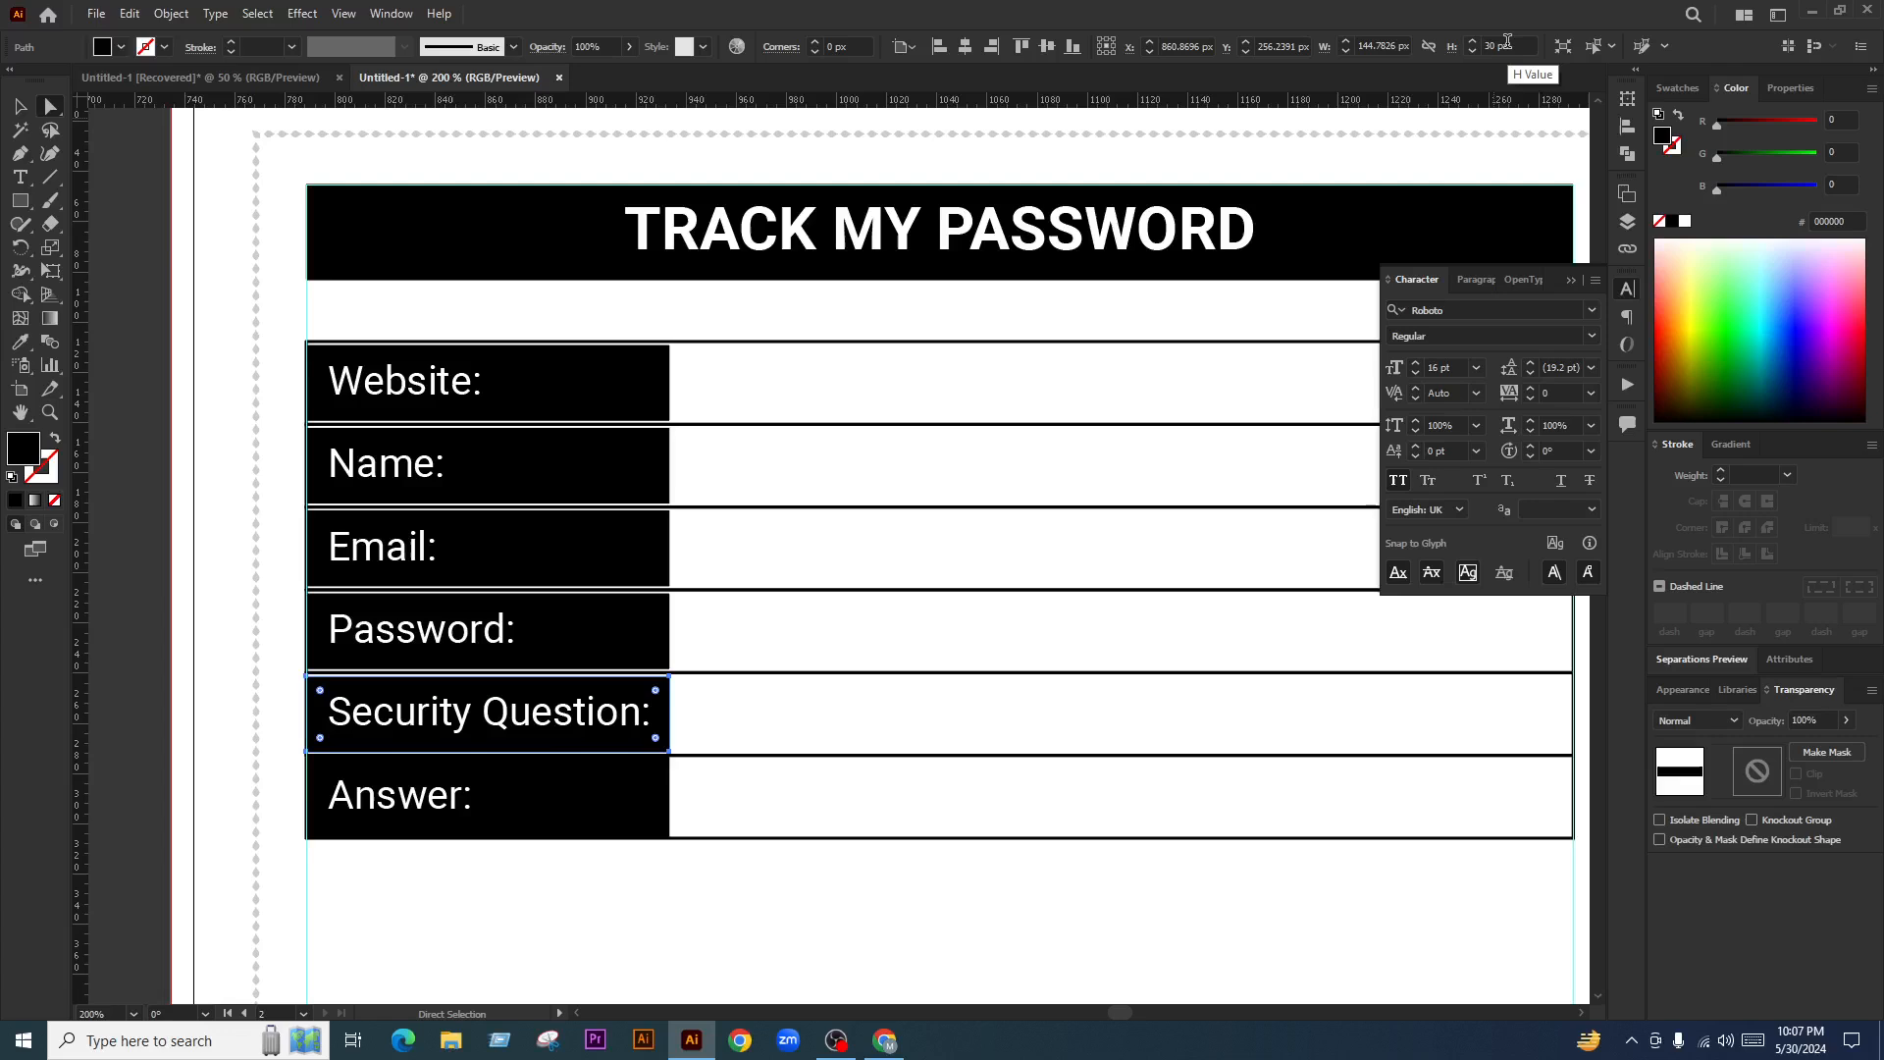
{"action": "left_click", "coordinate": [553, 800]}
{"action": "left_click", "coordinate": [1518, 46]}
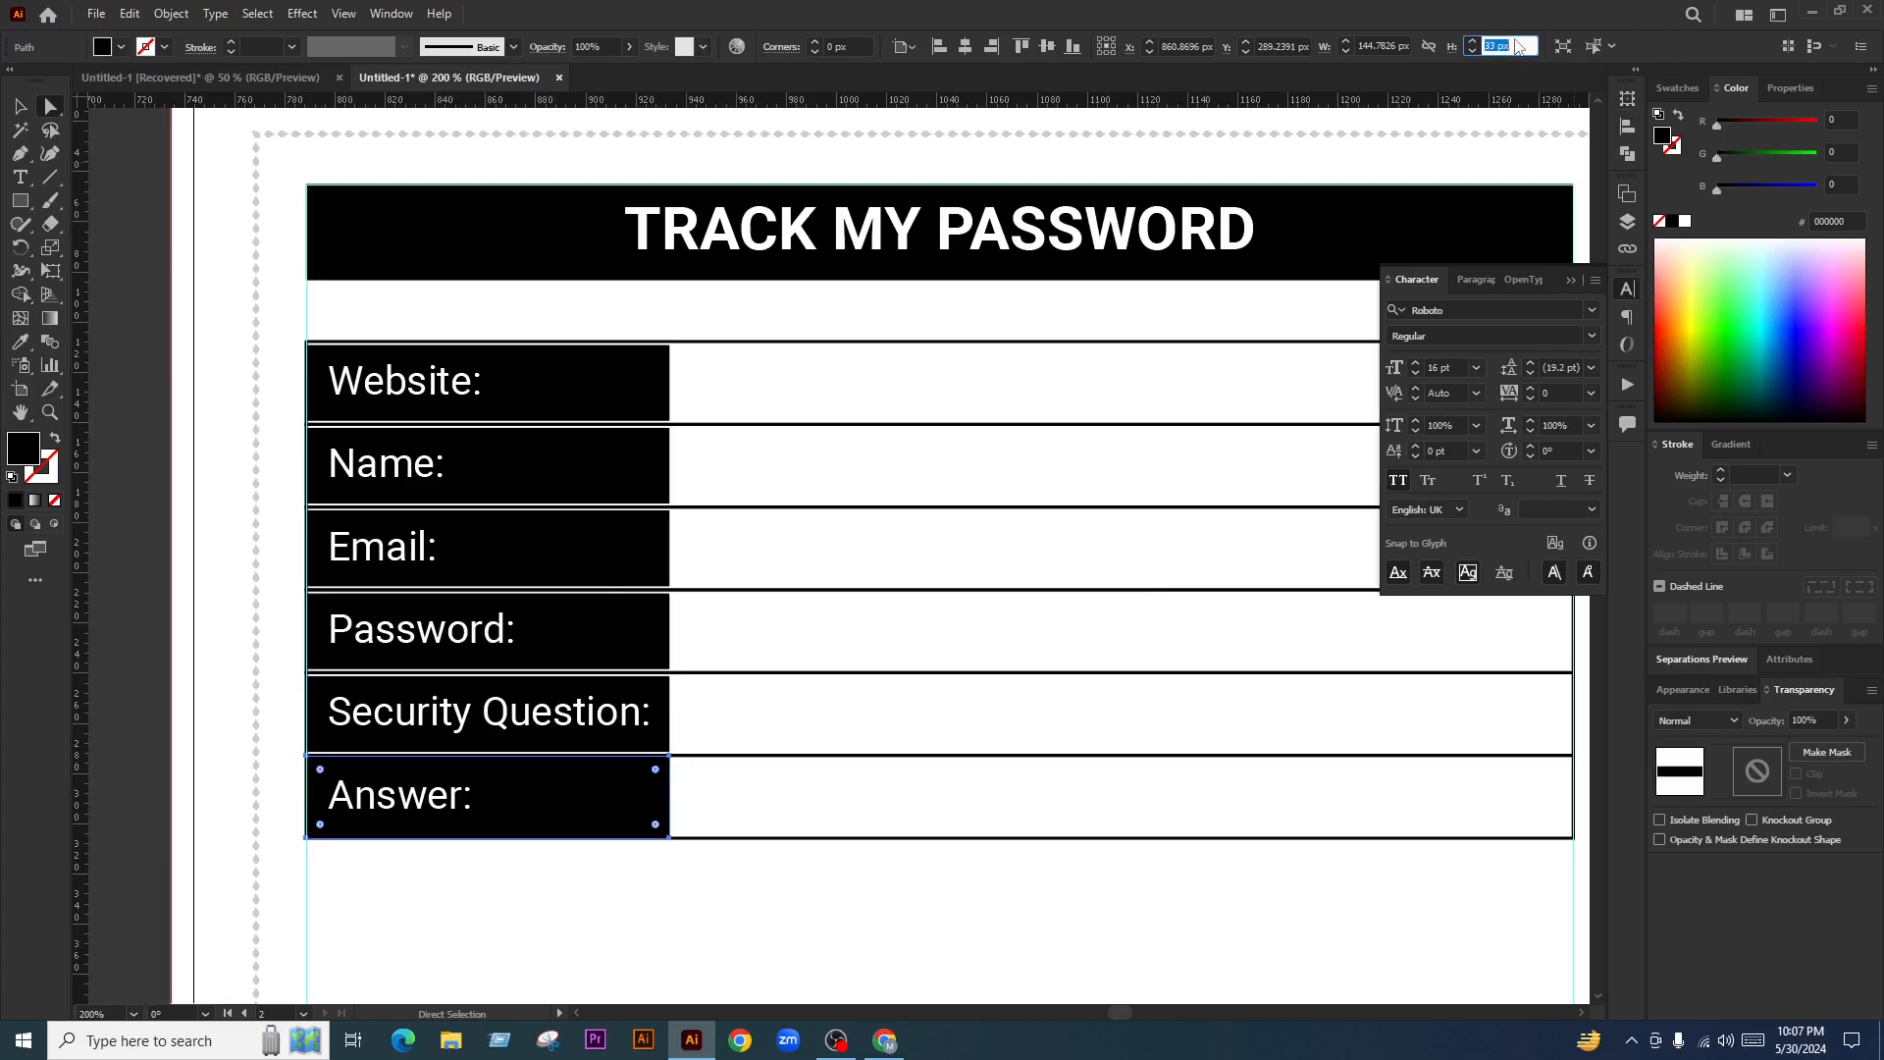
{"action": "type", "text": "30"}
{"action": "key", "text": "Return"}
{"action": "left_click", "coordinate": [862, 899]}
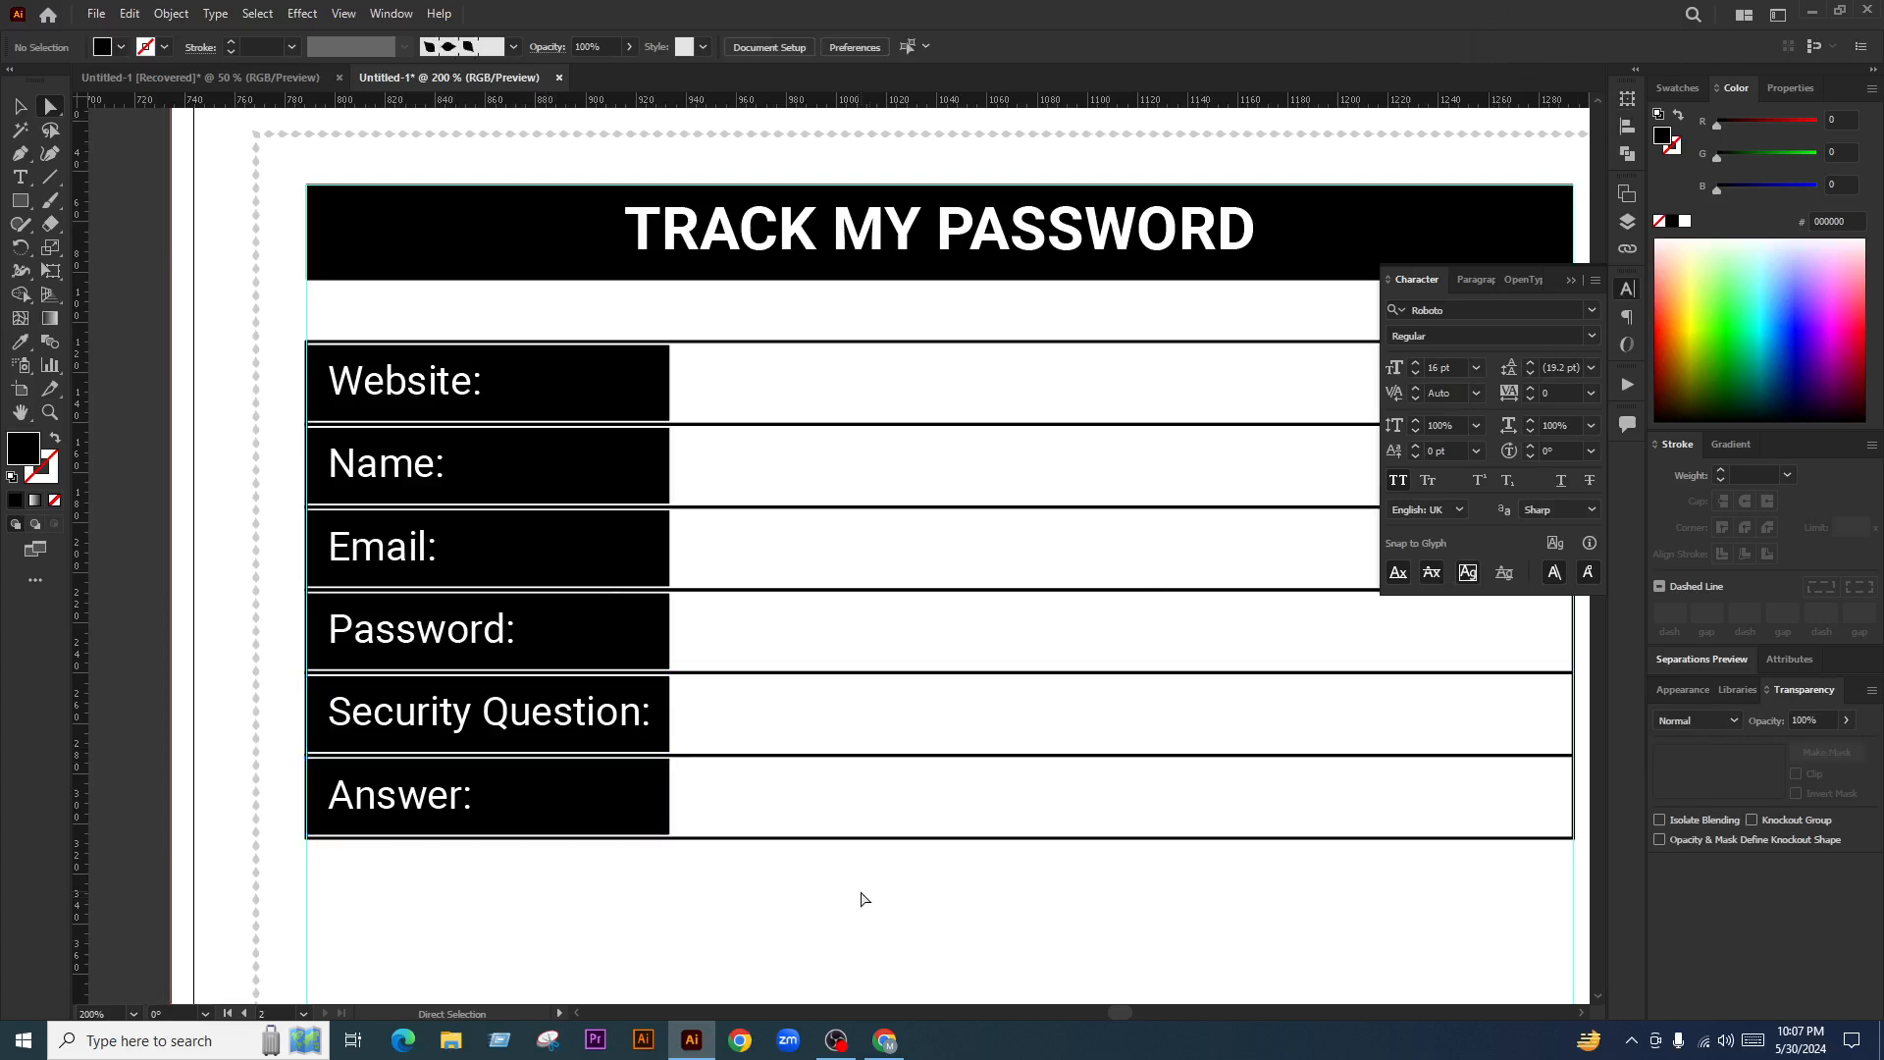
{"action": "scroll", "coordinate": [471, 461], "scroll_direction": "down", "scroll_amount": 1}
{"action": "scroll", "coordinate": [515, 566], "scroll_direction": "up", "scroll_amount": 1}
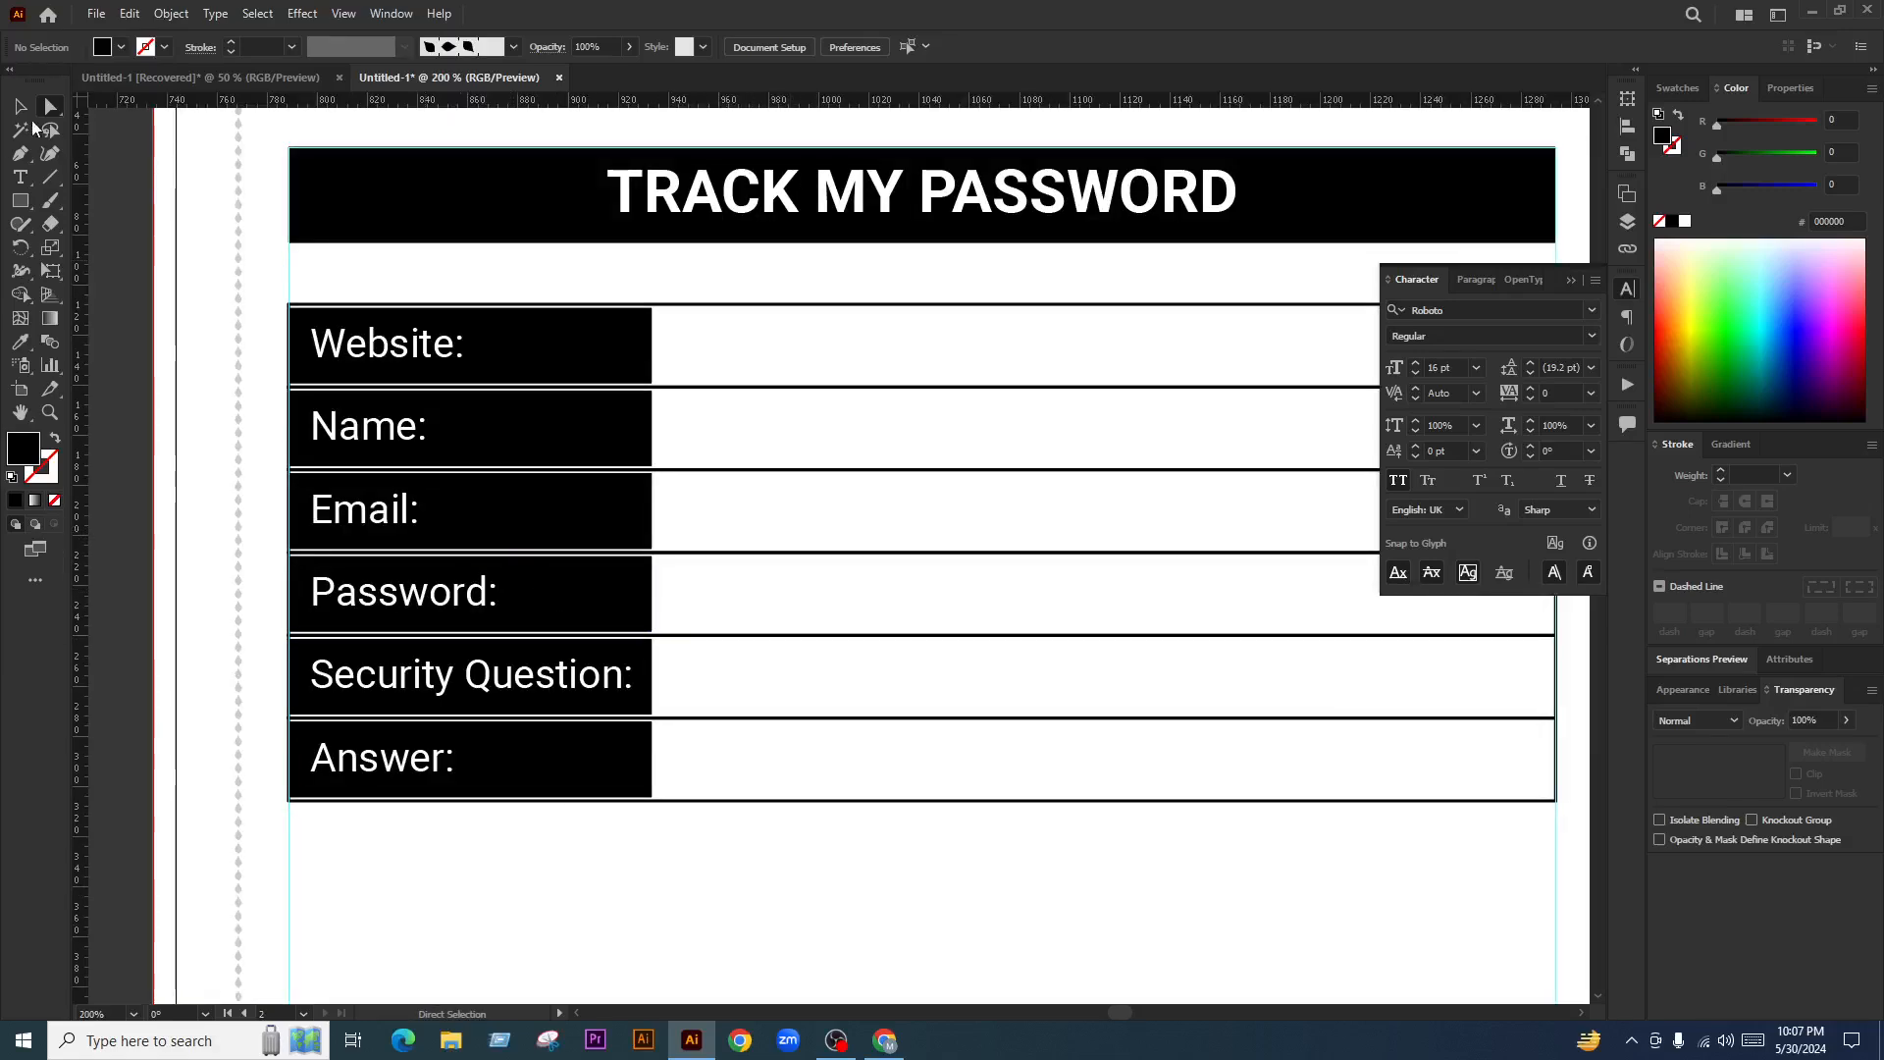
{"action": "left_click", "coordinate": [20, 106]}
{"action": "left_click_drag", "start_coordinate": [754, 438], "coordinate": [812, 482]}
{"action": "scroll", "coordinate": [373, 339], "scroll_direction": "up", "scroll_amount": 4}
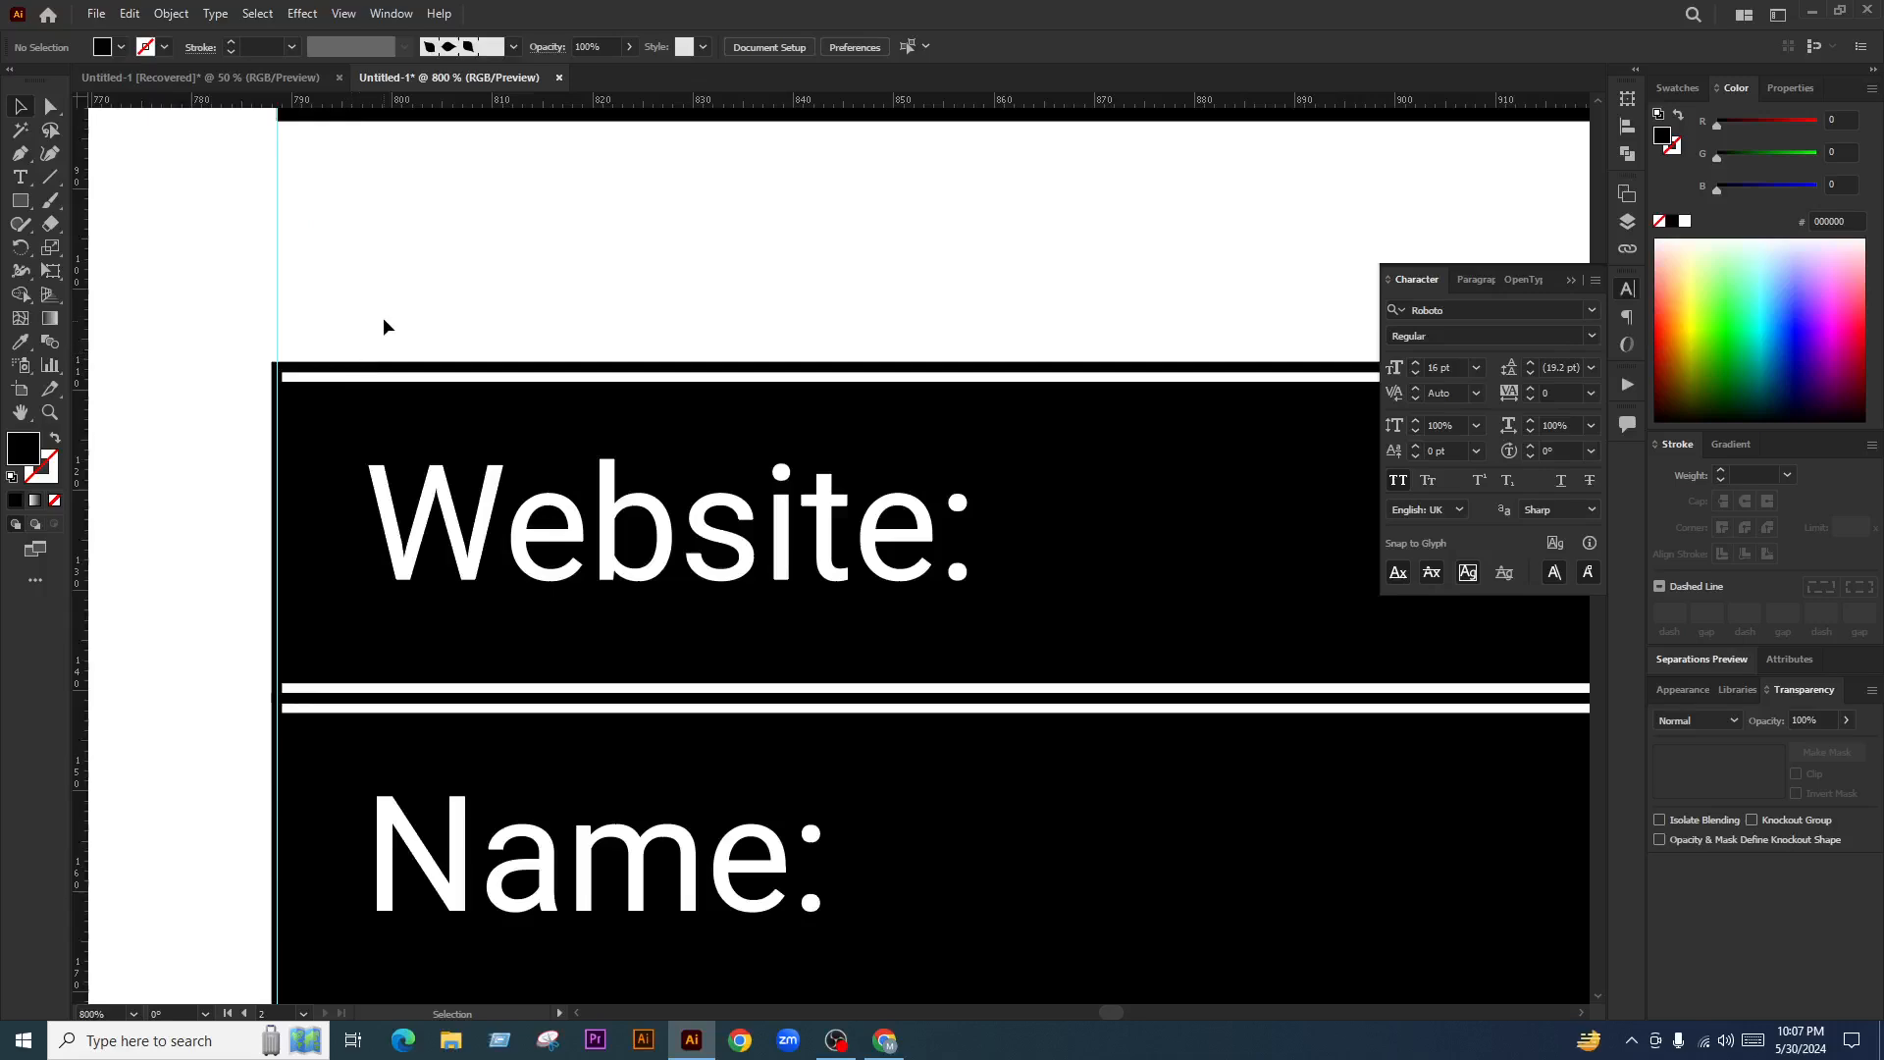
{"action": "scroll", "coordinate": [294, 392], "scroll_direction": "down", "scroll_amount": 5}
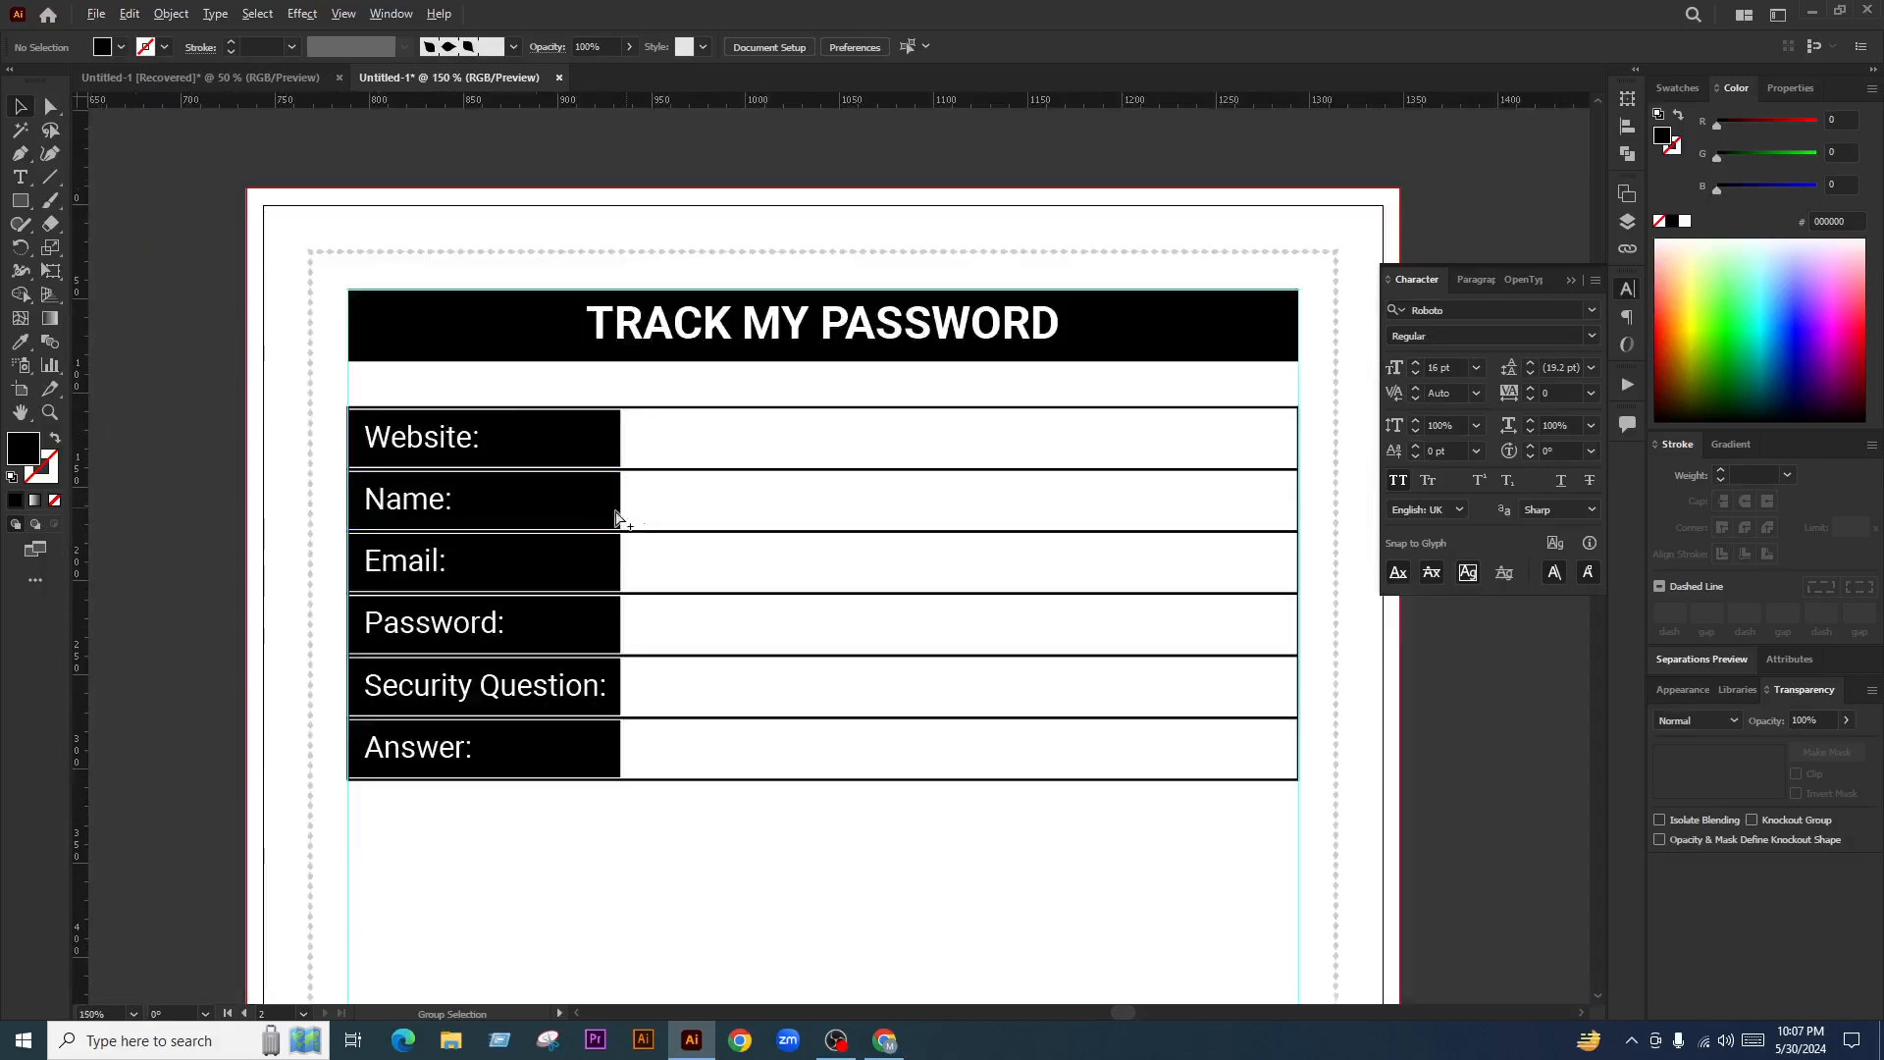
{"action": "key", "text": "shift+f"}
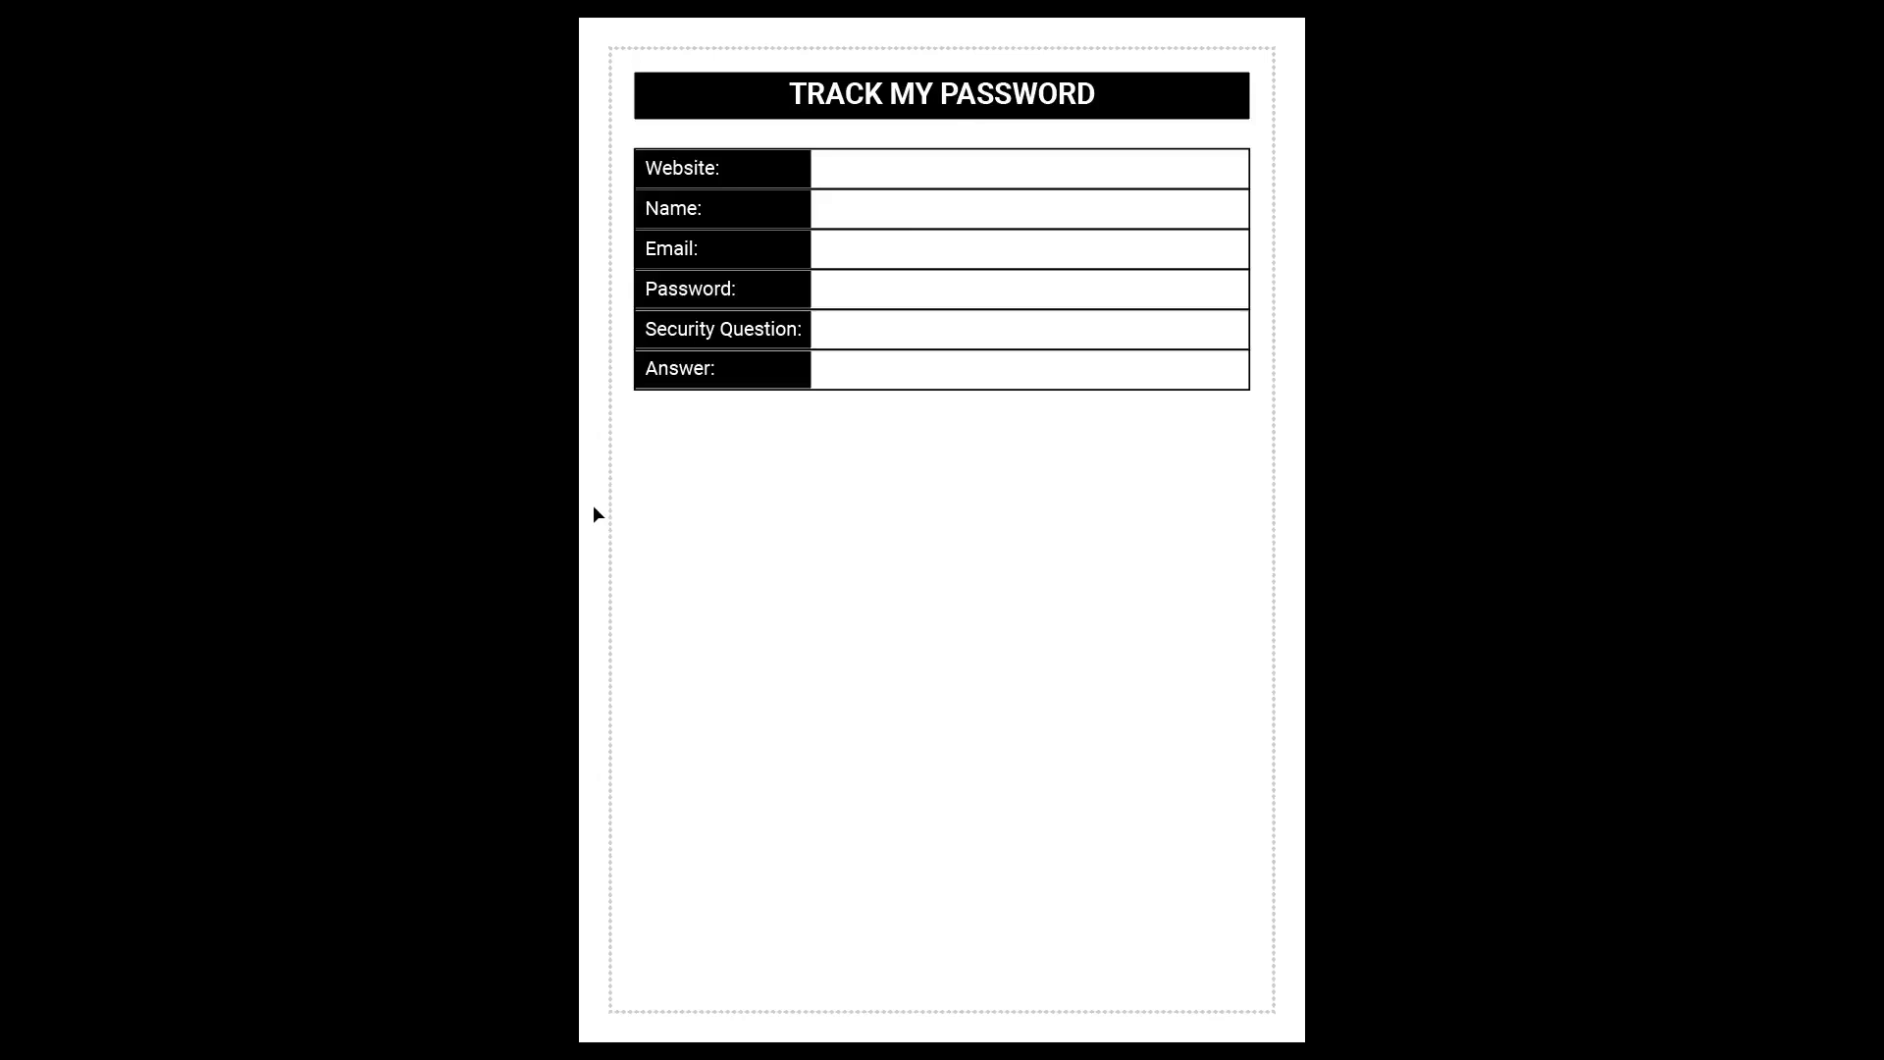
{"action": "key", "text": "Escape"}
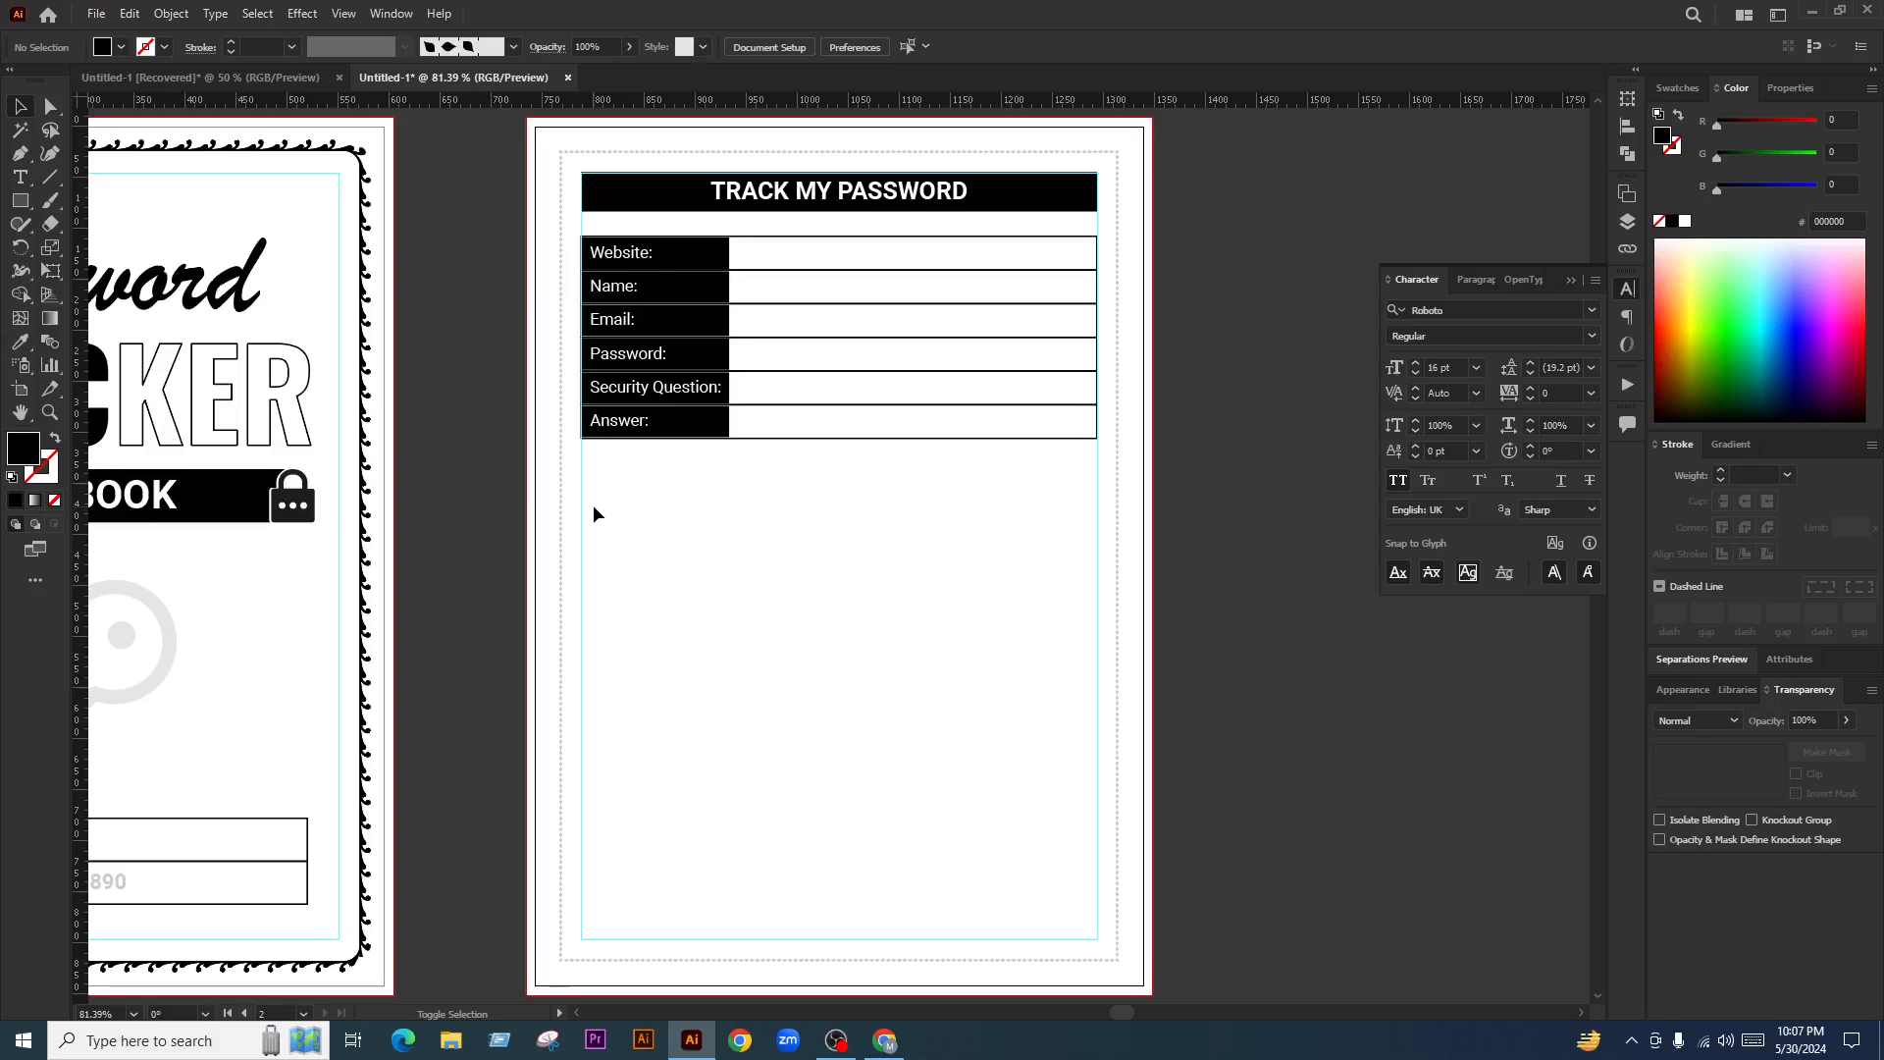
{"action": "scroll", "coordinate": [618, 529], "scroll_direction": "up", "scroll_amount": 1}
{"action": "scroll", "coordinate": [833, 279], "scroll_direction": "up", "scroll_amount": 2, "text": "alt"}
{"action": "scroll", "coordinate": [610, 370], "scroll_direction": "up", "scroll_amount": 1, "text": "alt"}
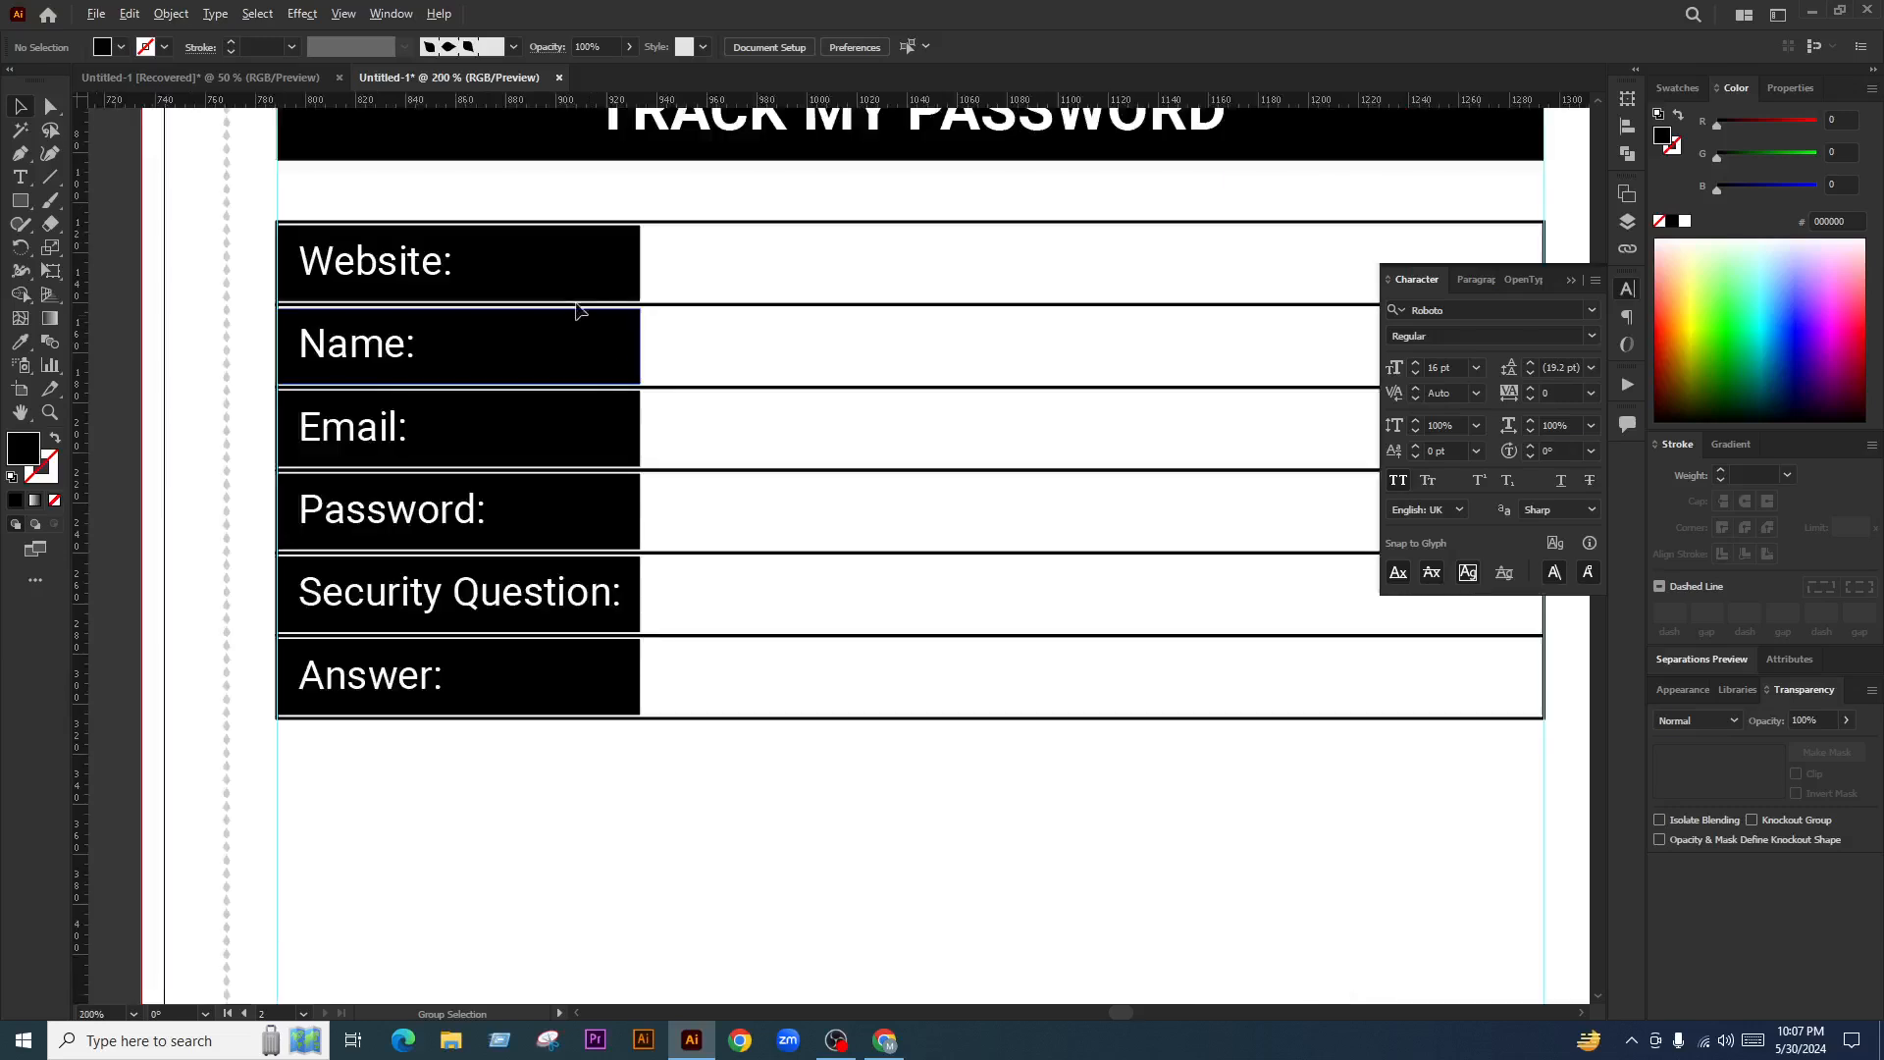
{"action": "left_click", "coordinate": [587, 304]}
{"action": "scroll", "coordinate": [745, 295], "scroll_direction": "left", "scroll_amount": 2}
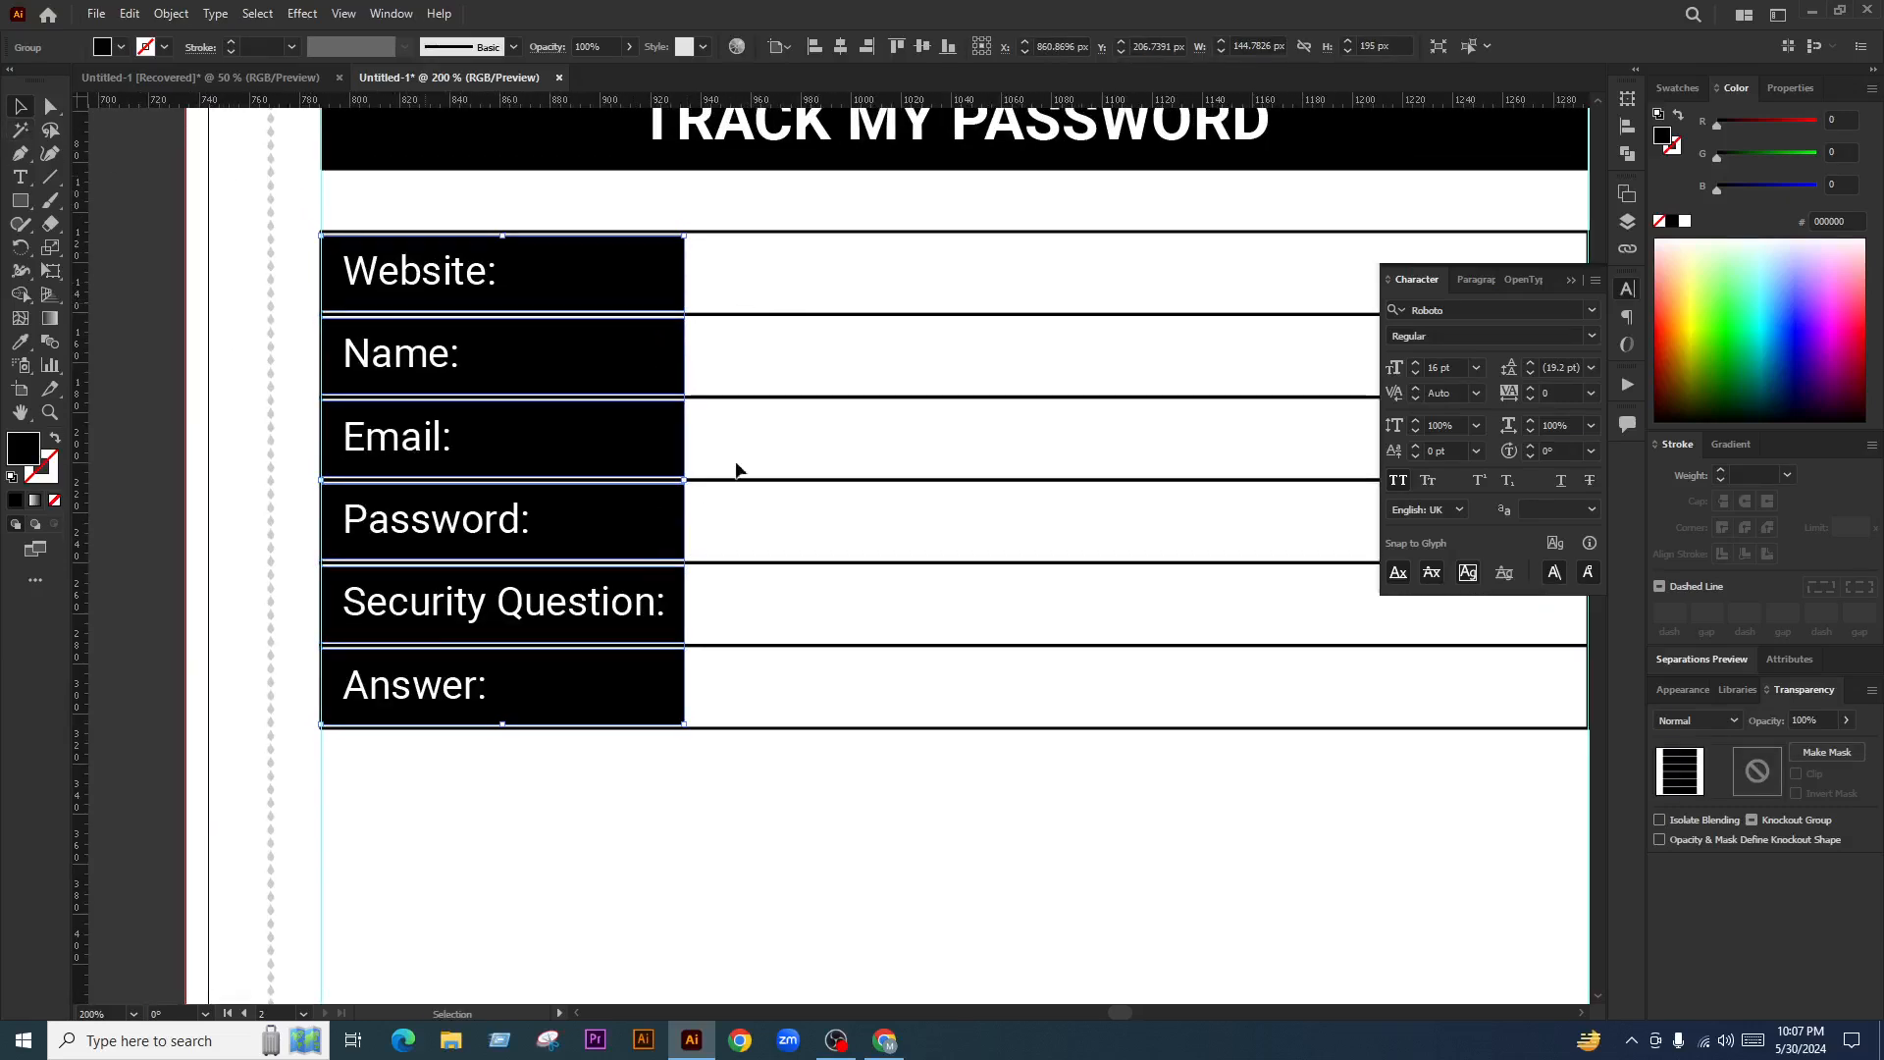
{"action": "mouse_move", "coordinate": [684, 481]}
{"action": "left_mouse_down"}
{"action": "mouse_move", "coordinate": [1029, 486]}
{"action": "mouse_move", "coordinate": [685, 488]}
{"action": "left_mouse_up"}
{"action": "left_click", "coordinate": [728, 383]}
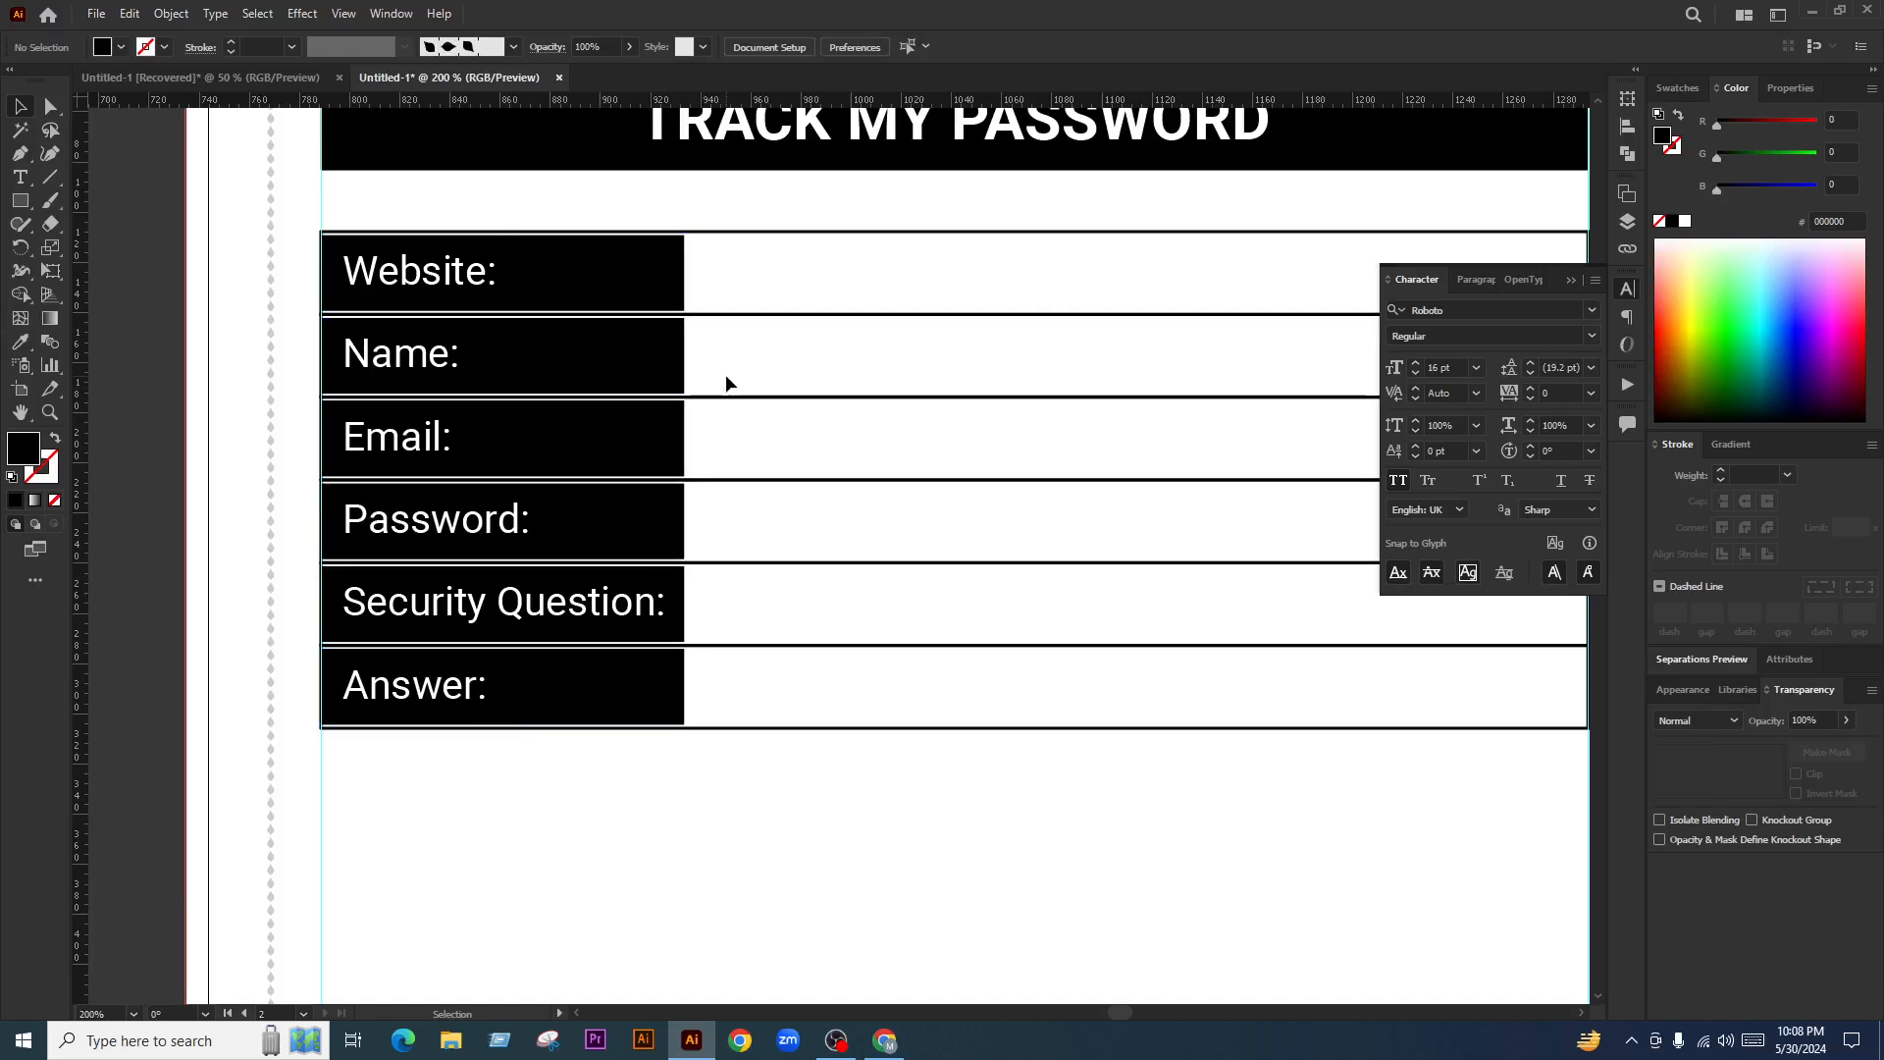
{"action": "scroll", "coordinate": [444, 444], "scroll_direction": "down", "scroll_amount": 3}
{"action": "scroll", "coordinate": [544, 435], "scroll_direction": "up", "scroll_amount": 2}
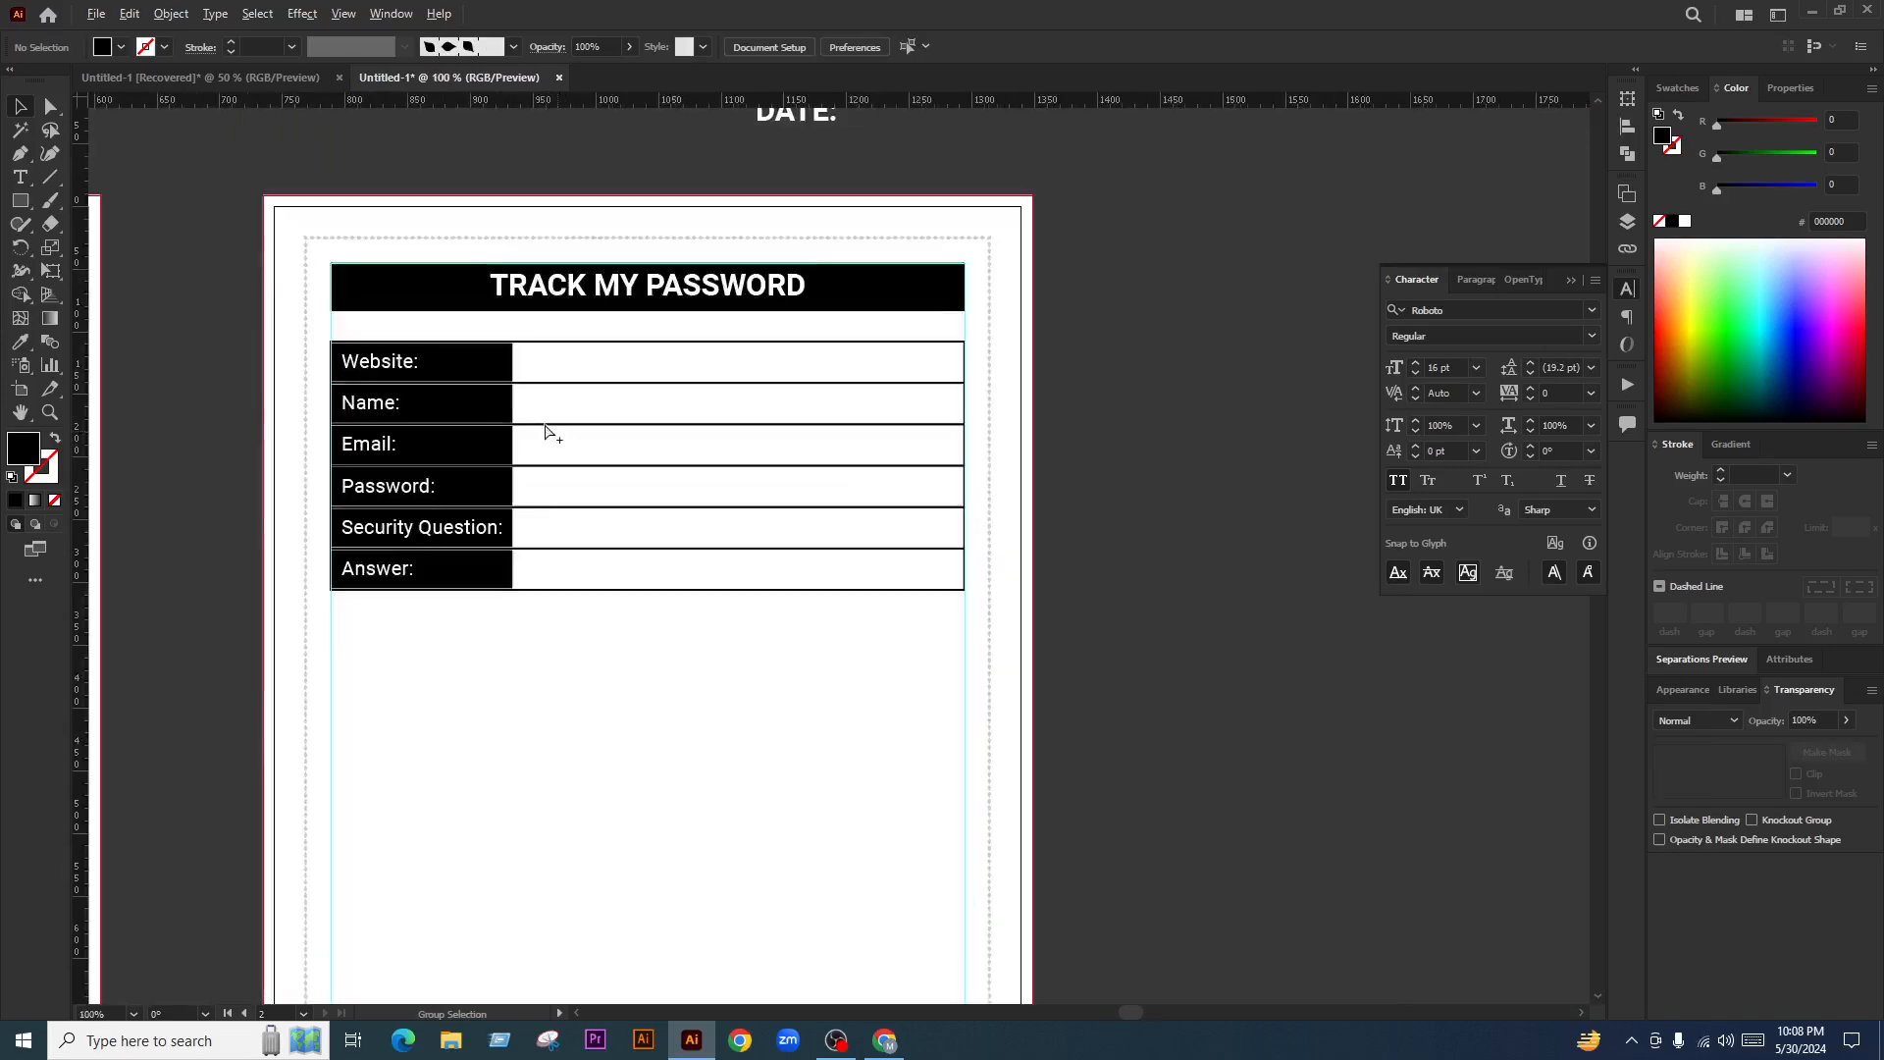
{"action": "left_click_drag", "start_coordinate": [804, 797], "coordinate": [835, 816]}
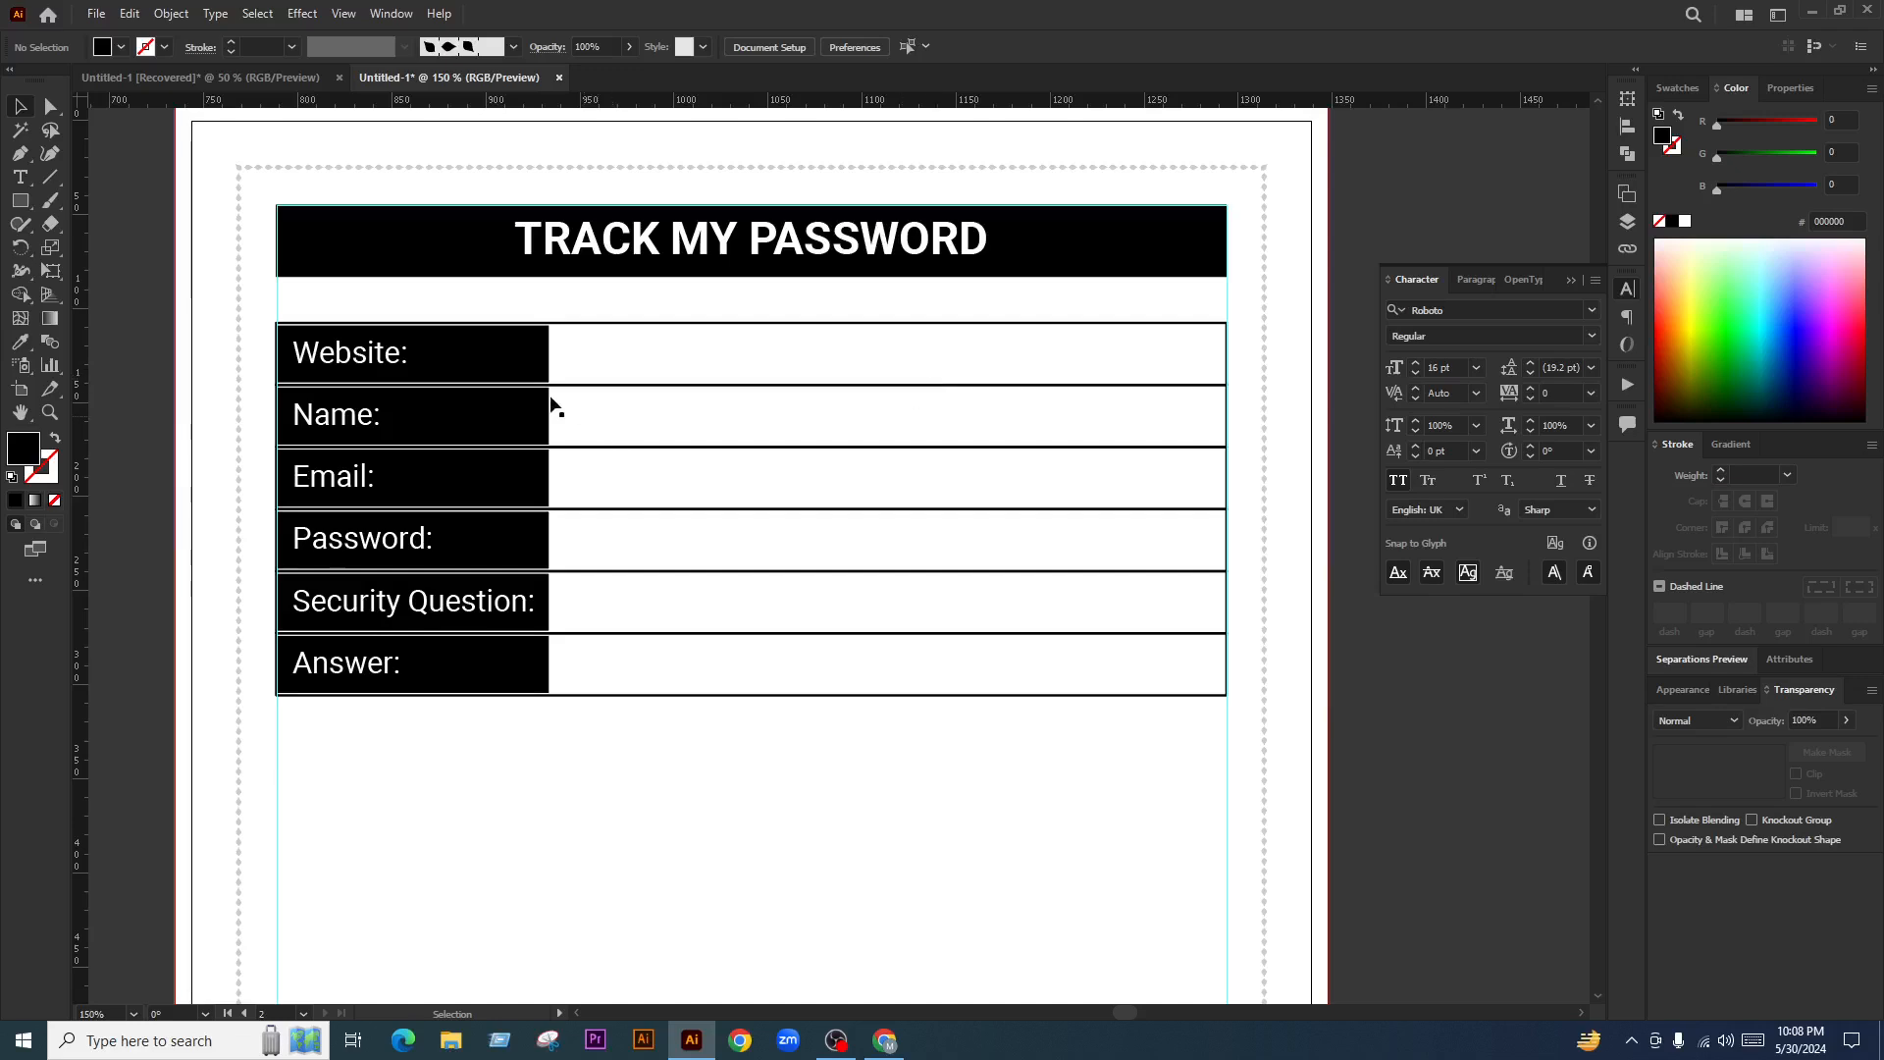
{"action": "scroll", "coordinate": [588, 386], "scroll_direction": "up", "scroll_amount": 2}
{"action": "left_click_drag", "start_coordinate": [585, 297], "coordinate": [1089, 350]}
{"action": "scroll", "coordinate": [503, 398], "scroll_direction": "down", "scroll_amount": 3}
{"action": "scroll", "coordinate": [528, 363], "scroll_direction": "up", "scroll_amount": 2}
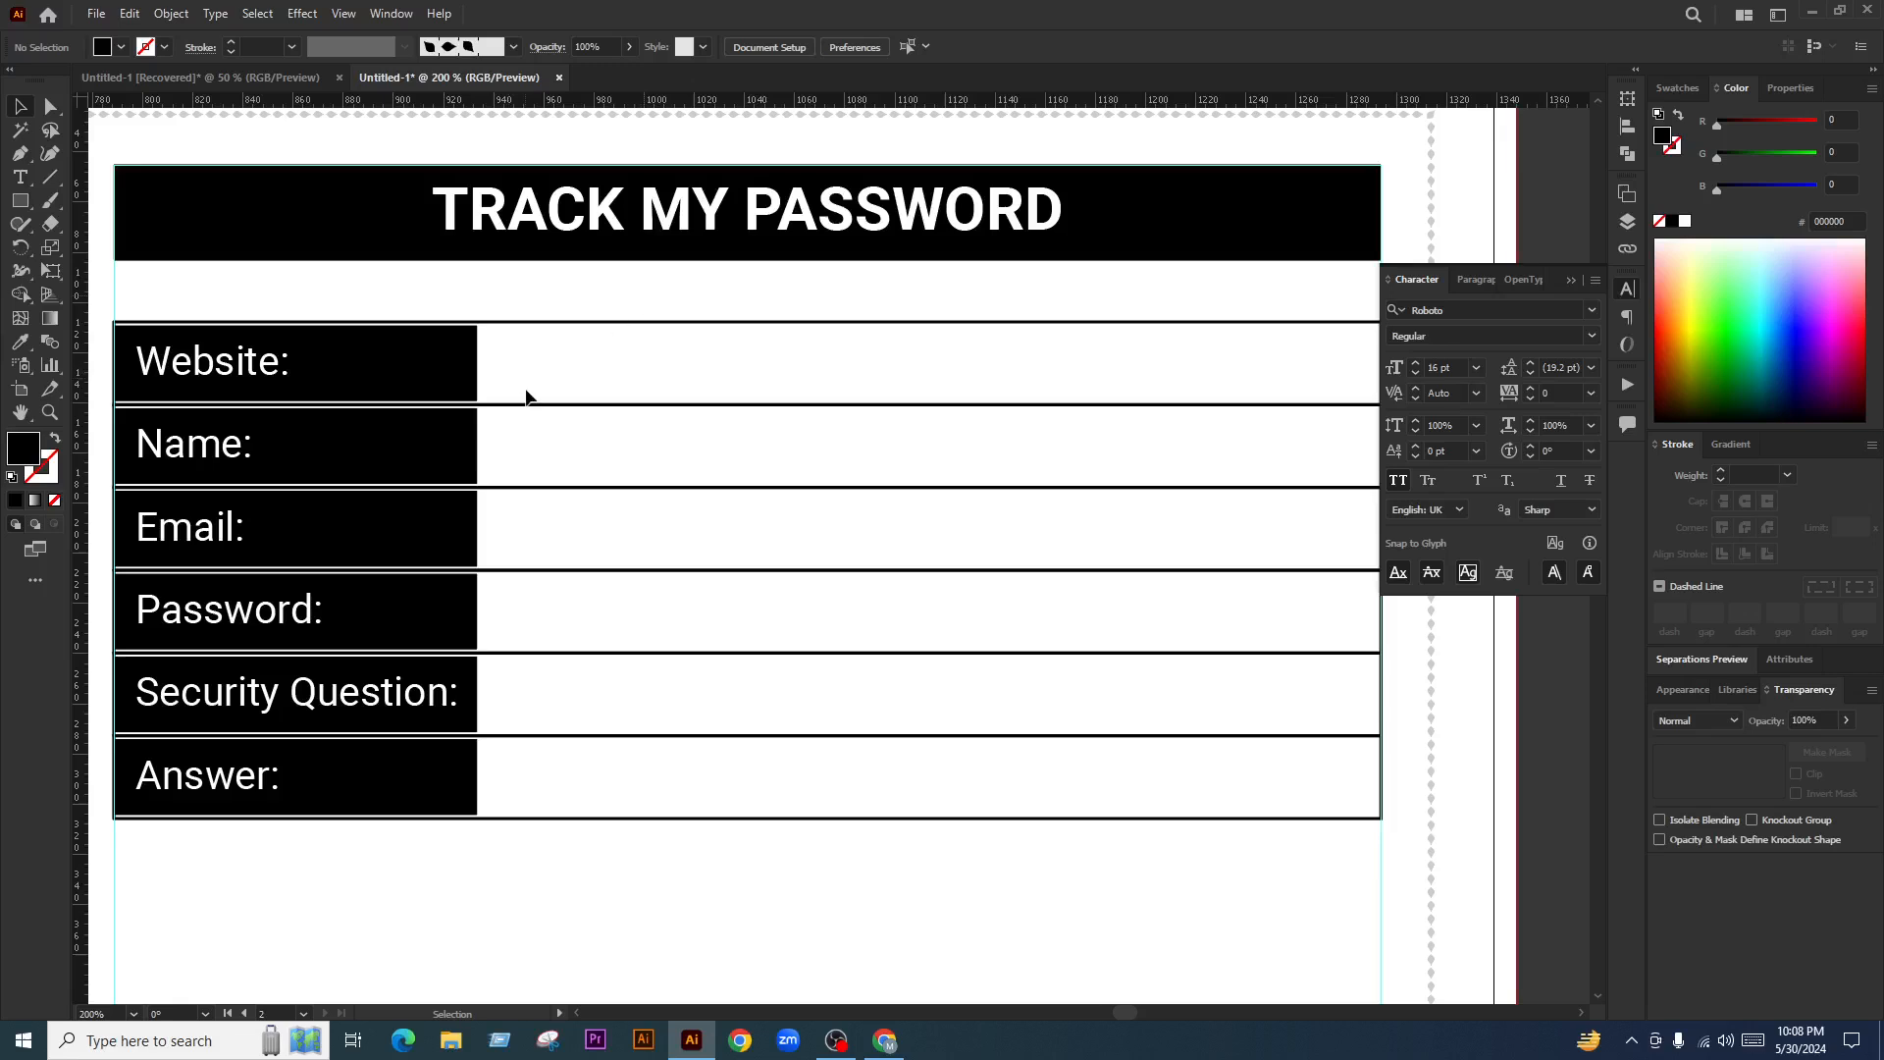
{"action": "left_click", "coordinate": [333, 370]}
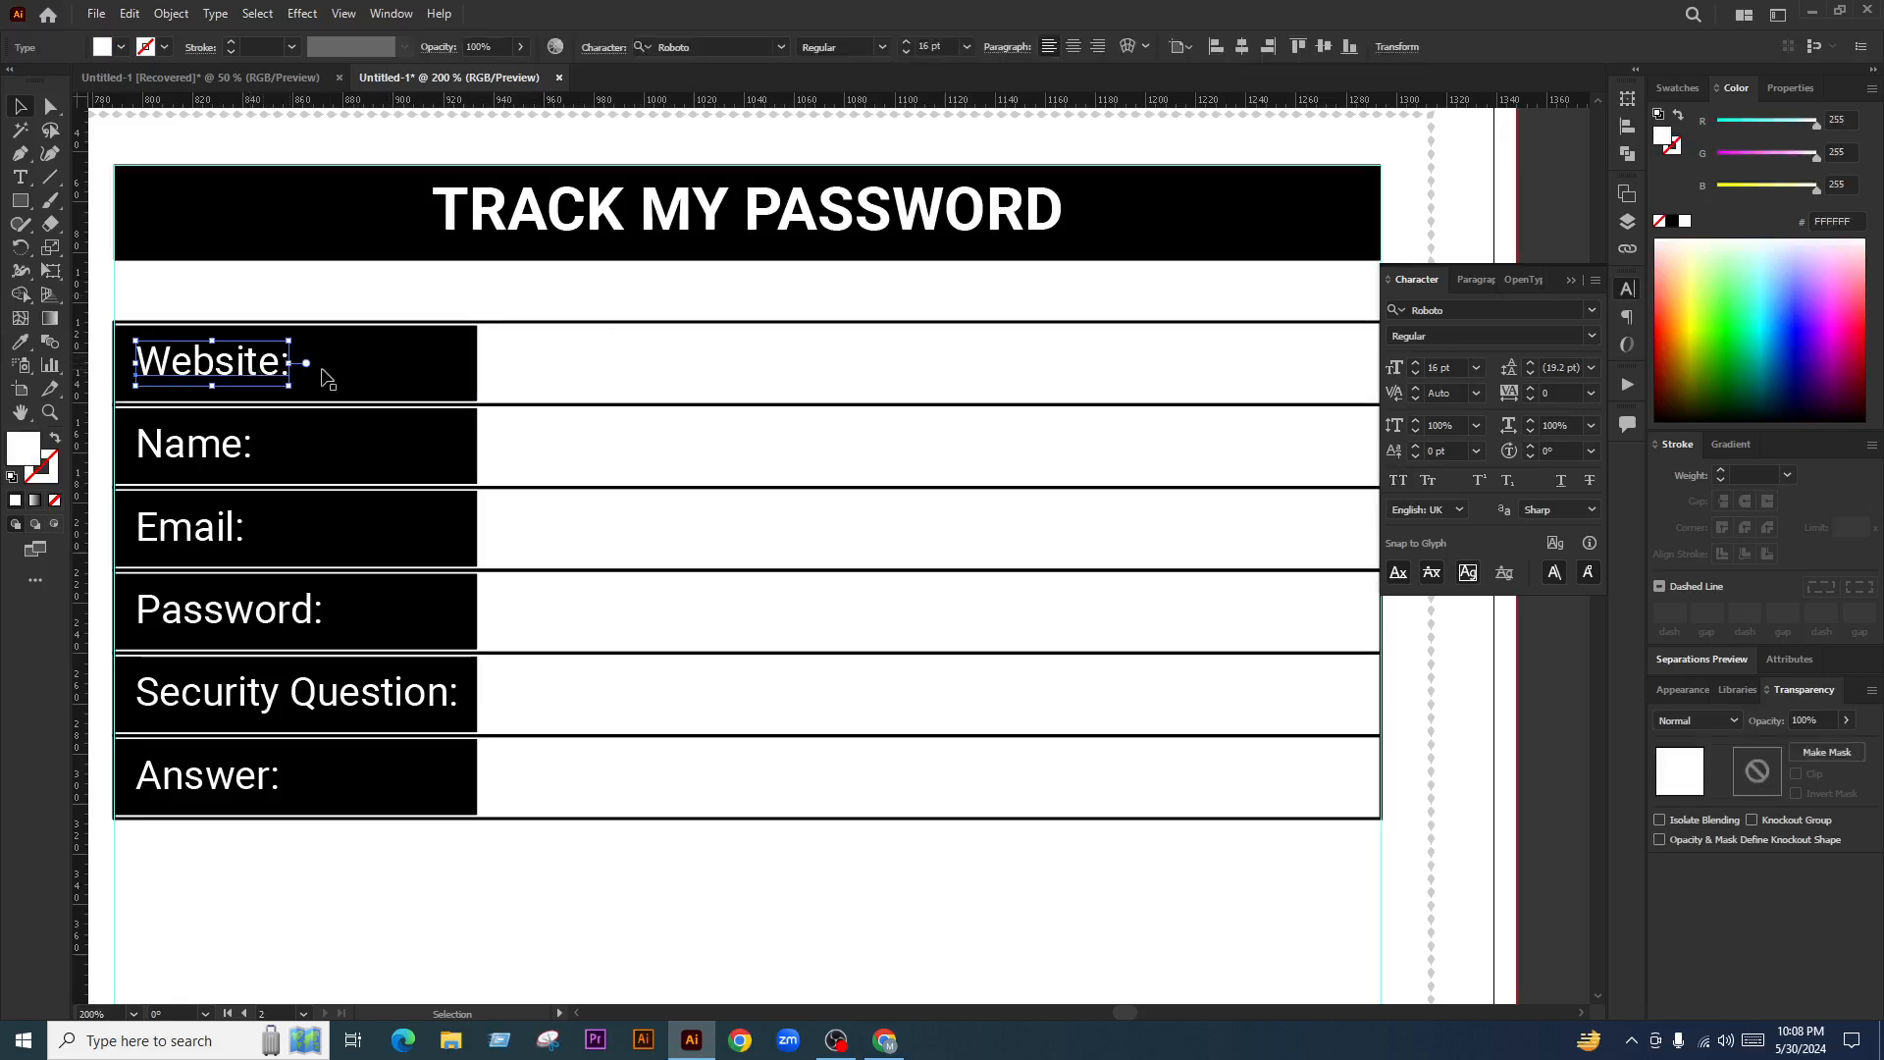
{"action": "left_click_drag", "start_coordinate": [554, 359], "coordinate": [808, 381]}
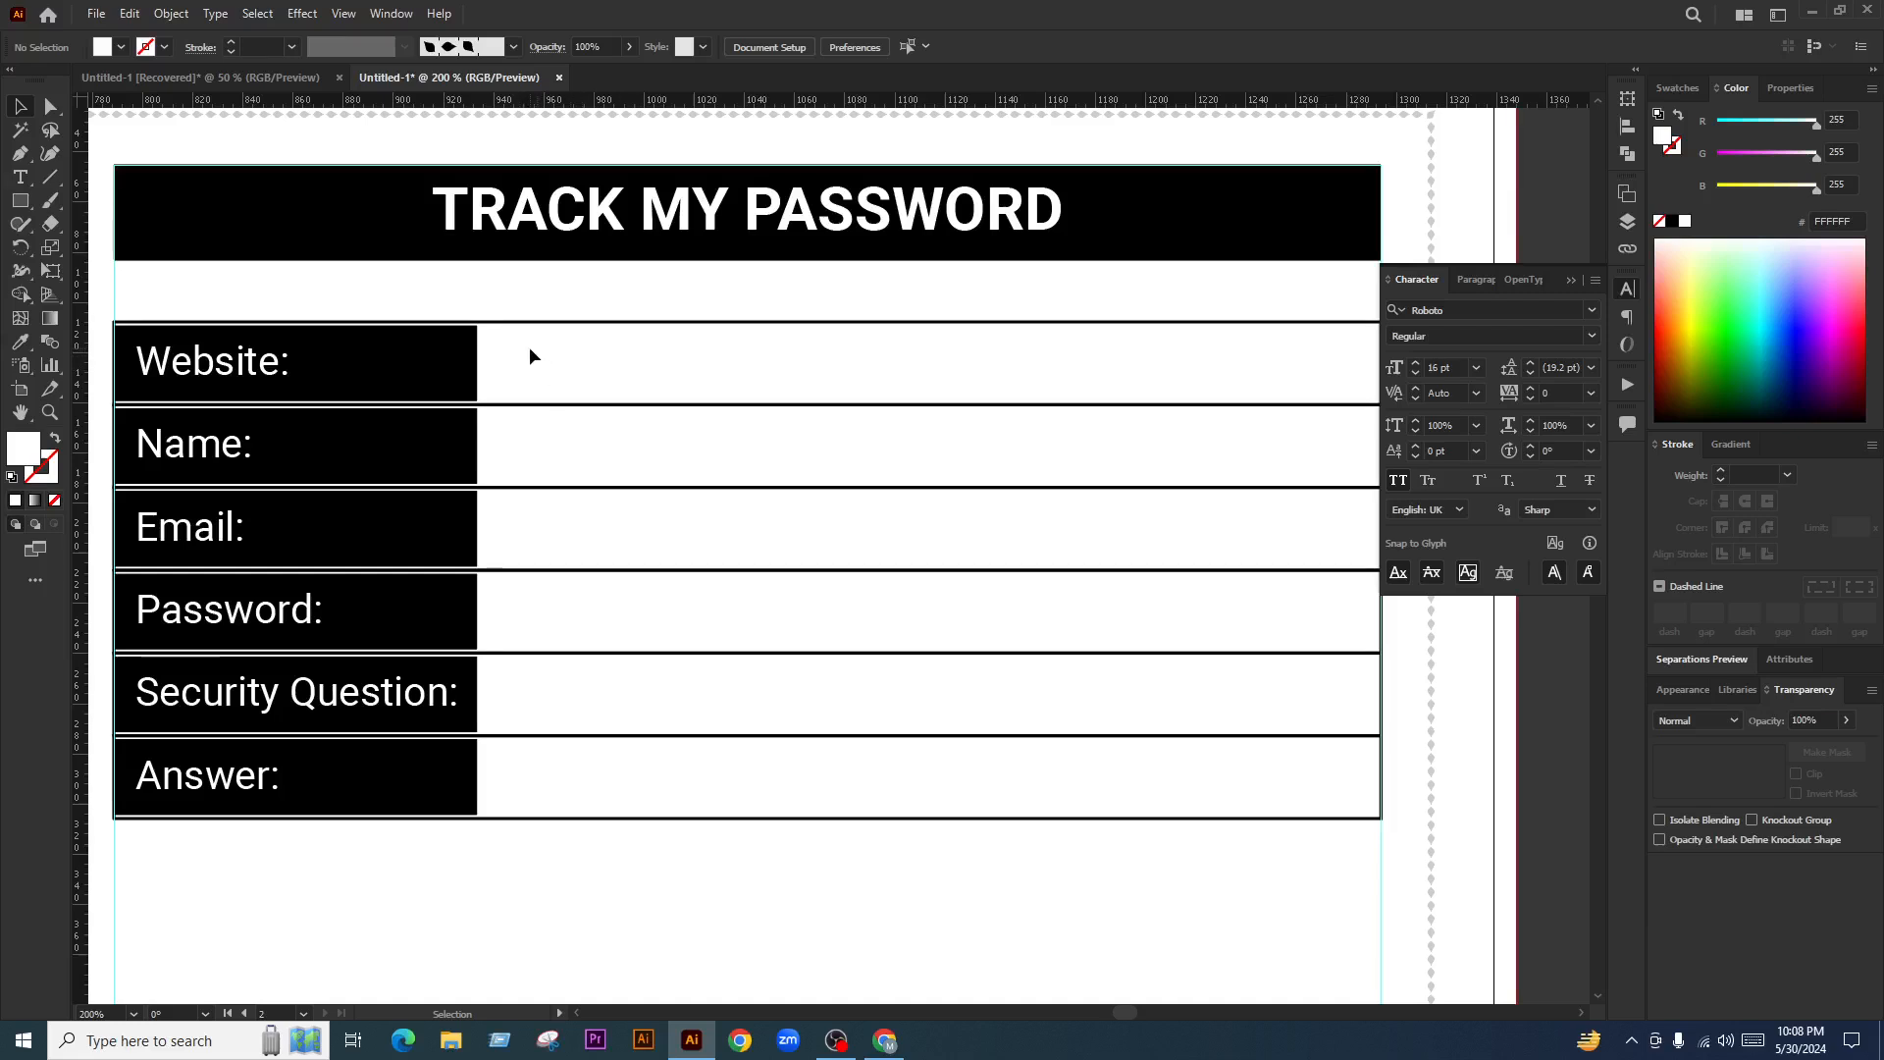
Stretch the black label boxes across the row, then restore their original width
{"action": "left_click_drag", "start_coordinate": [510, 341], "coordinate": [885, 371]}
{"action": "left_click", "coordinate": [377, 361]}
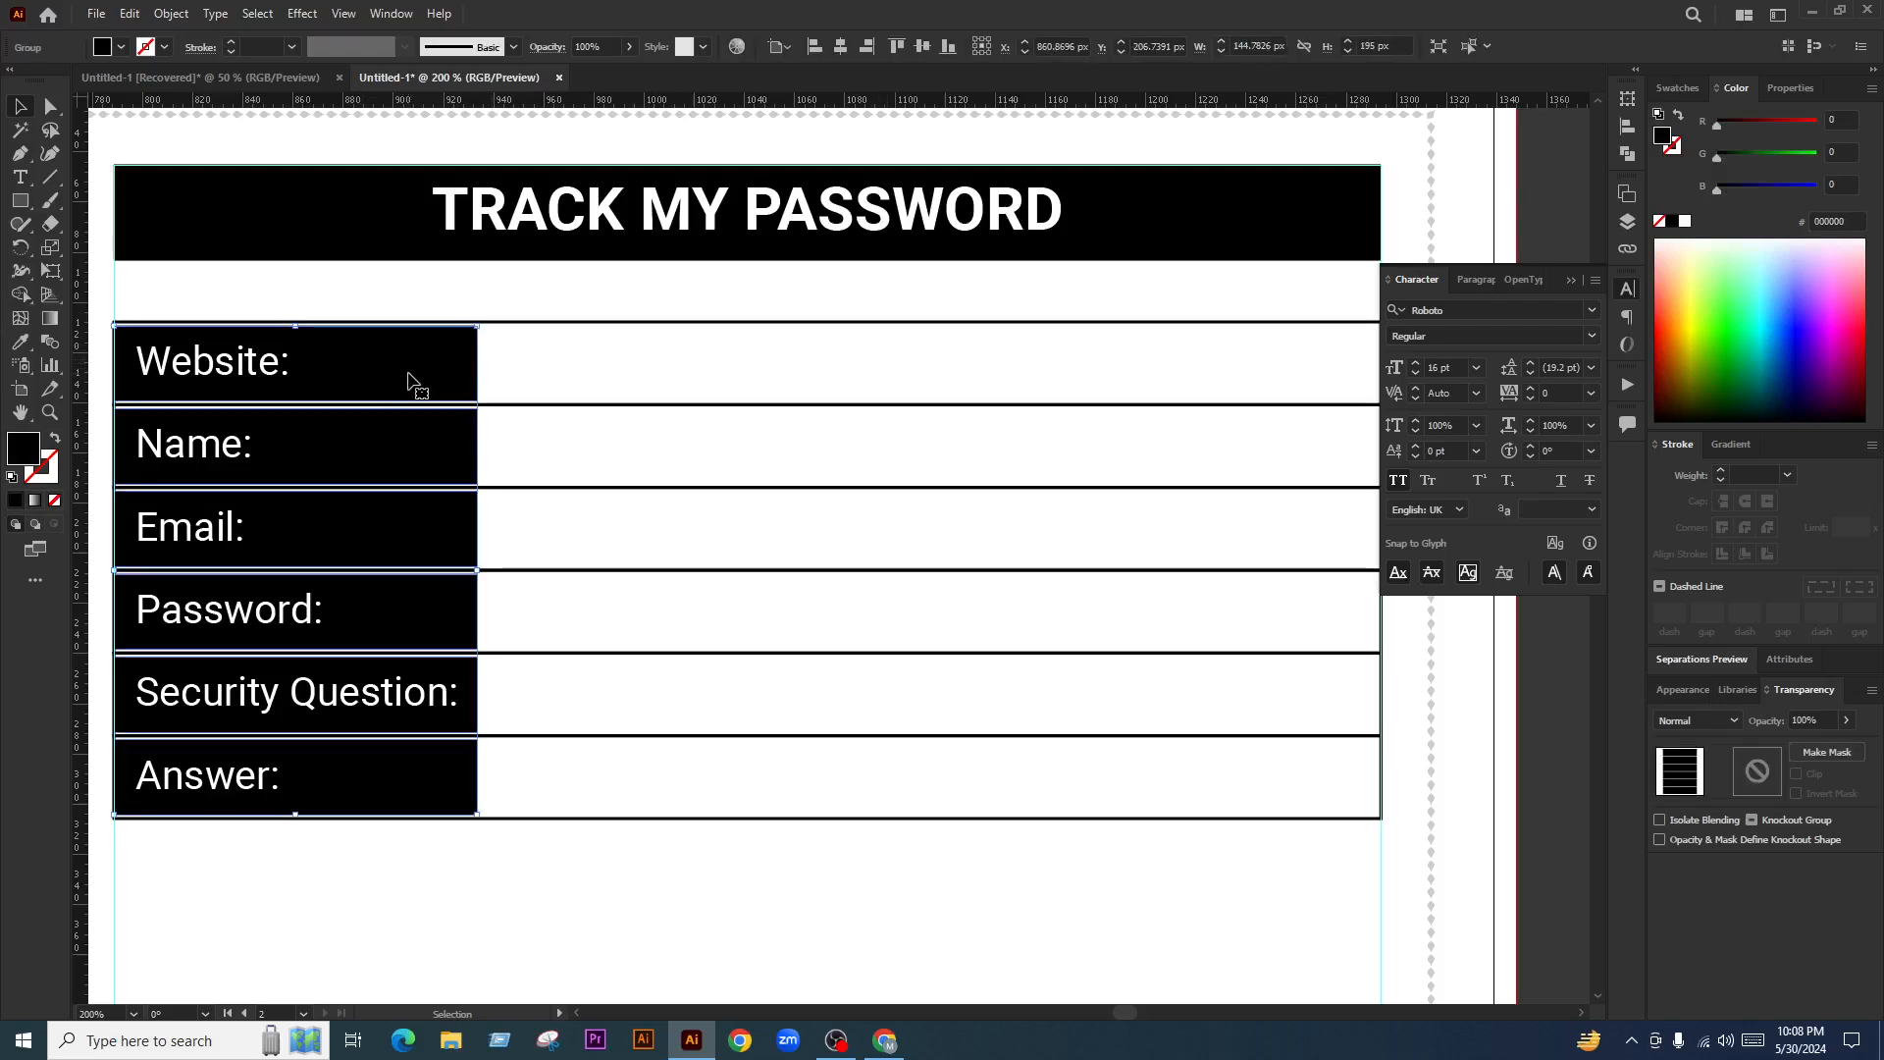
{"action": "left_click_drag", "start_coordinate": [478, 569], "coordinate": [1380, 648]}
{"action": "scroll", "coordinate": [447, 614], "scroll_direction": "down", "scroll_amount": 1}
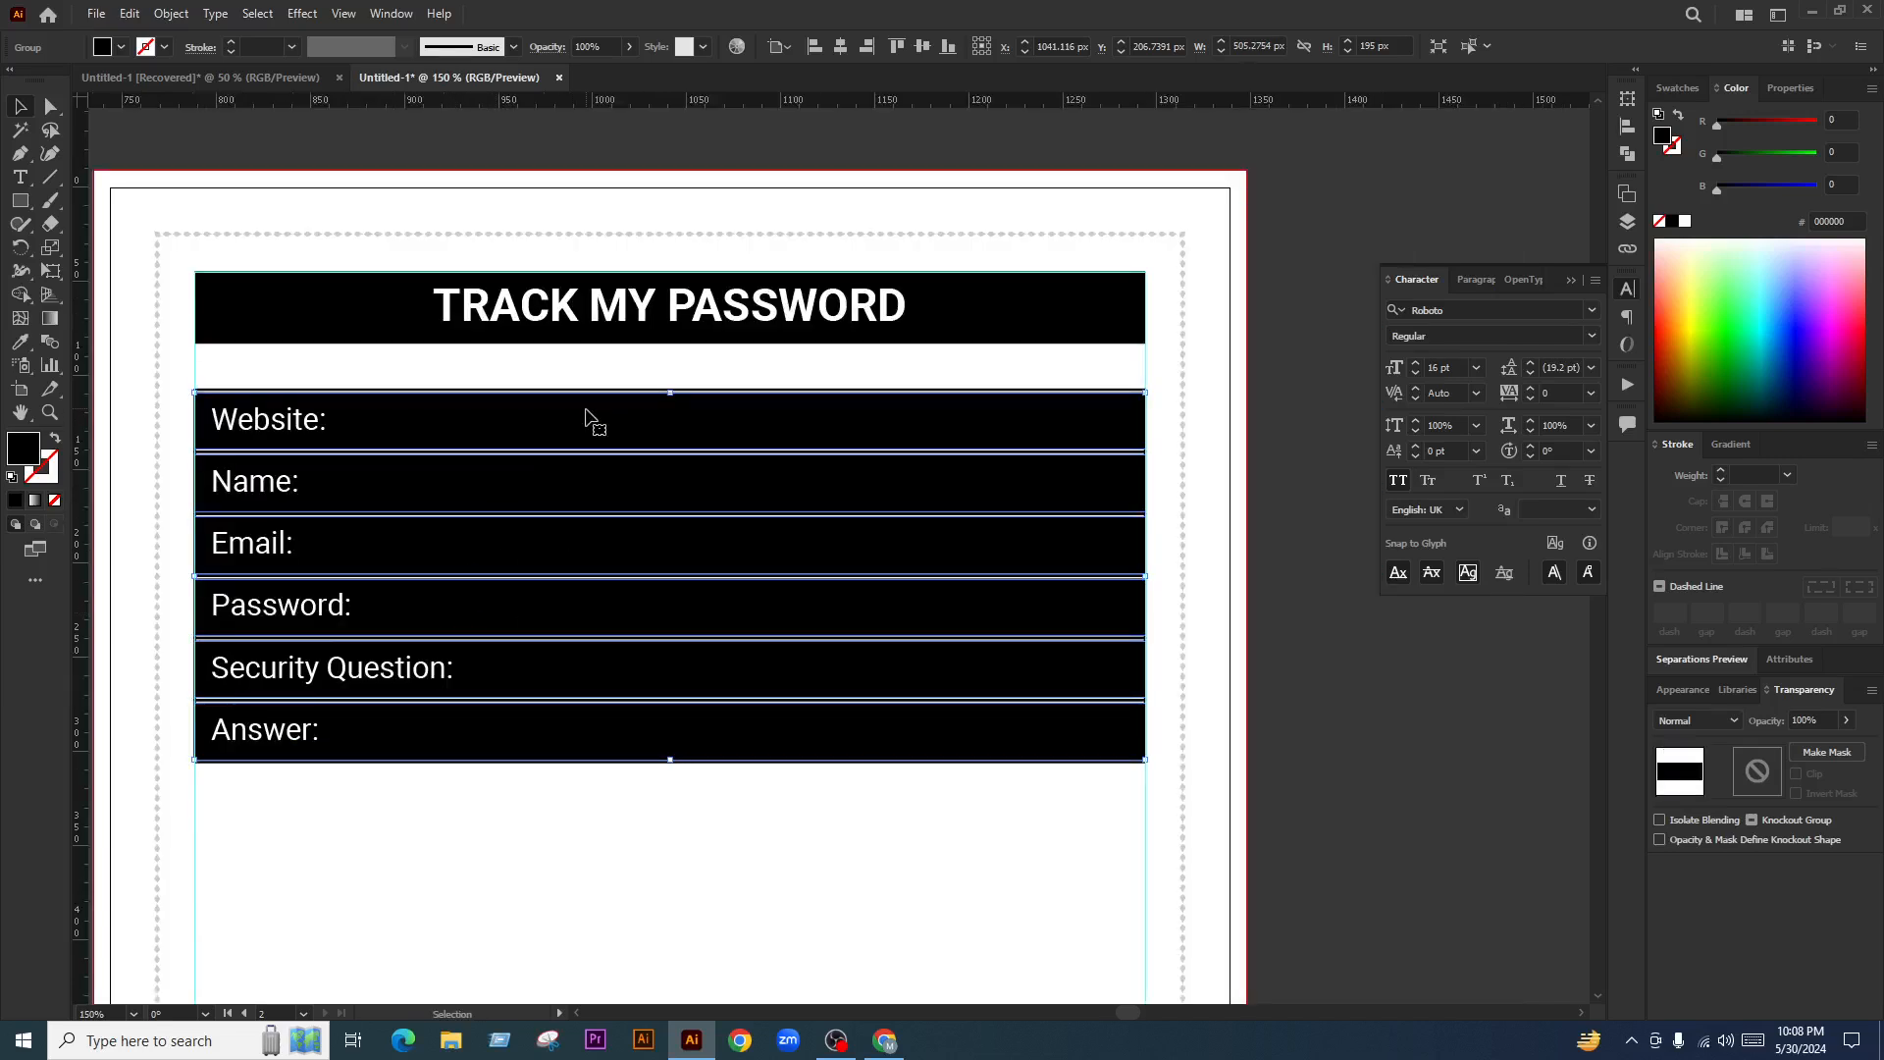
{"action": "left_click", "coordinate": [1170, 526]}
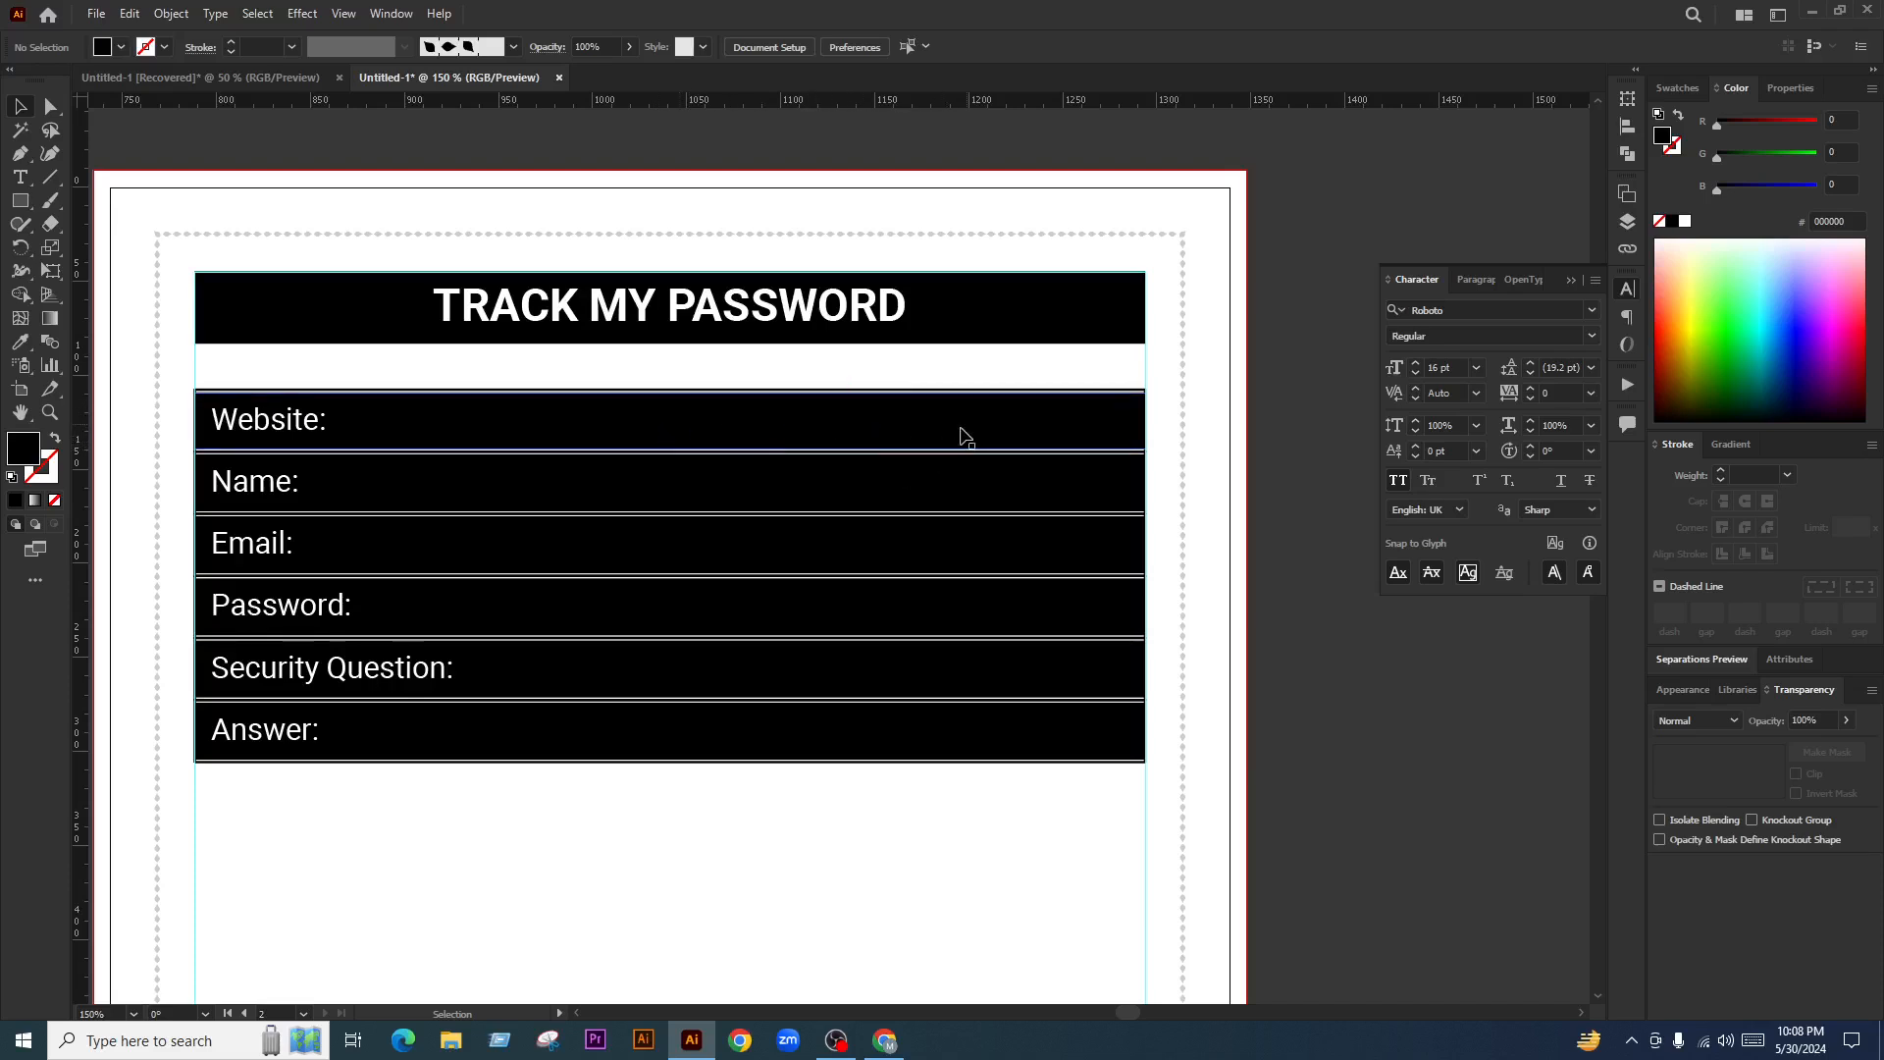
{"action": "left_click", "coordinate": [1114, 564]}
{"action": "left_click_drag", "start_coordinate": [1146, 579], "coordinate": [473, 604]}
{"action": "left_click", "coordinate": [721, 427]}
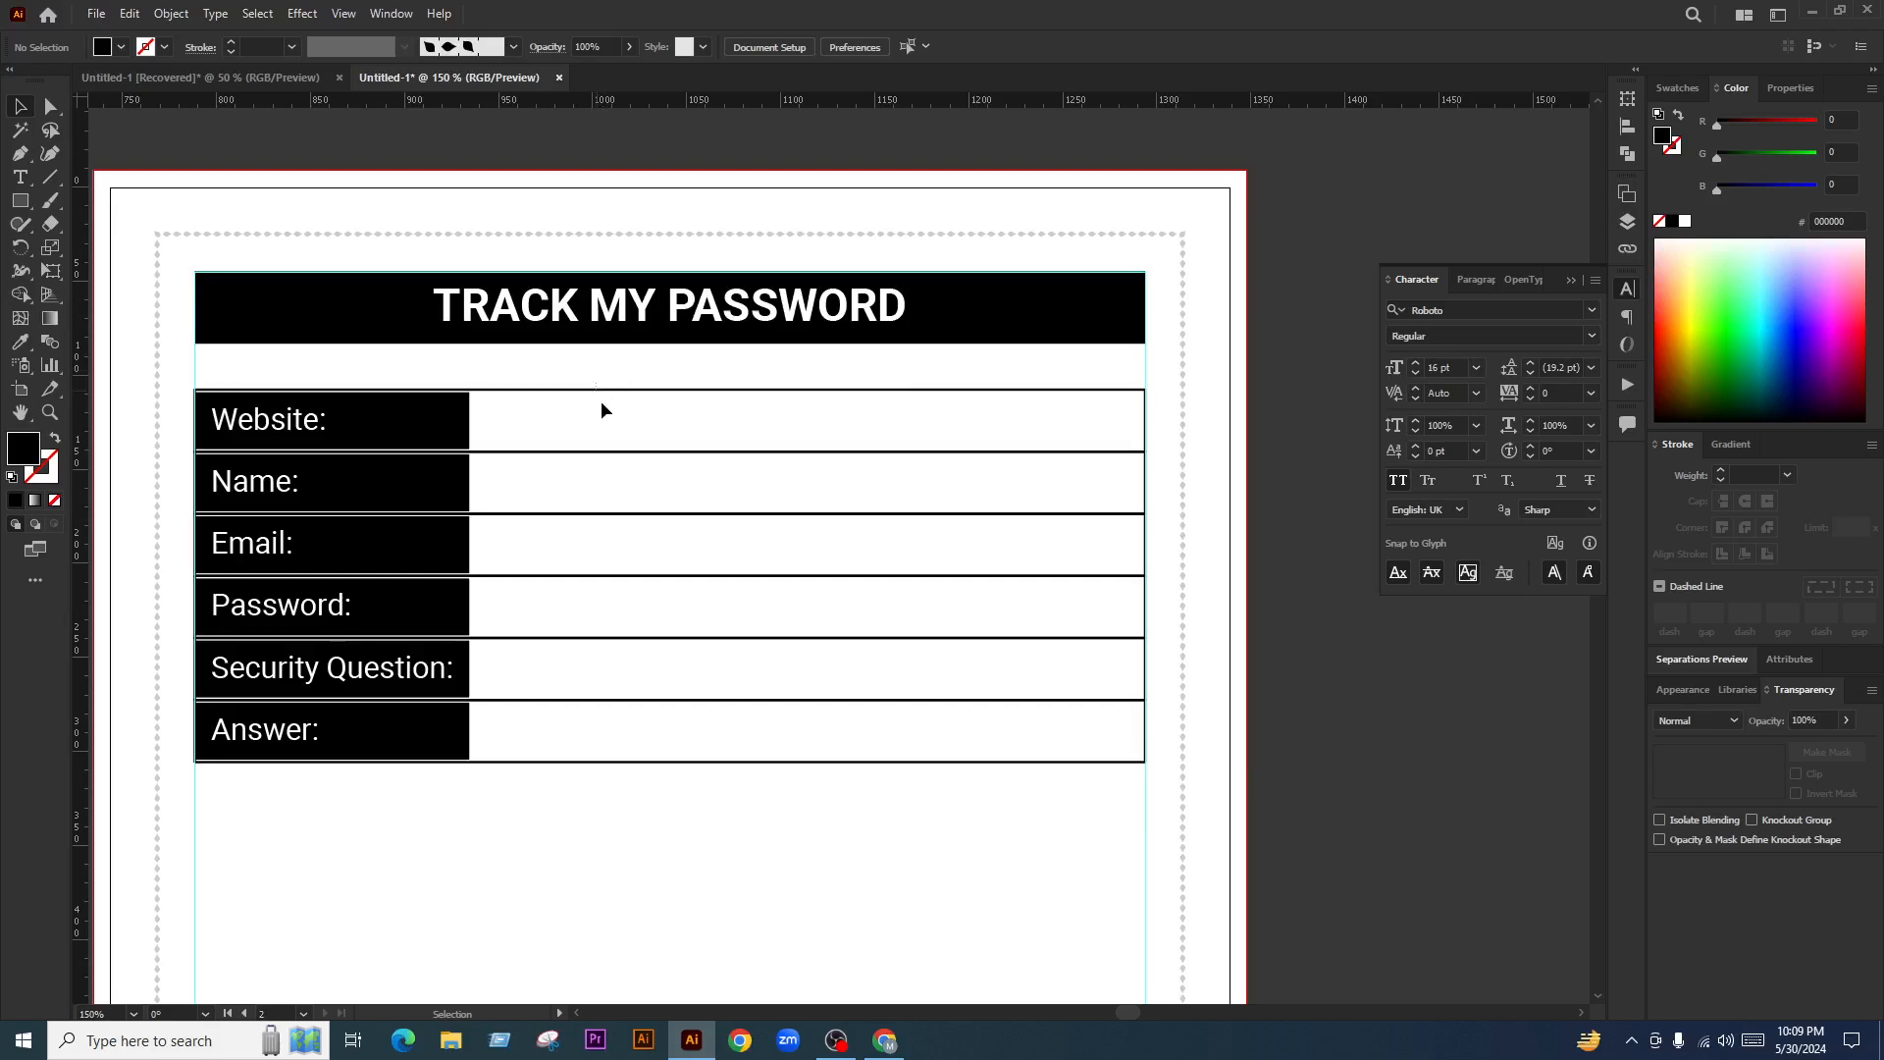
{"action": "scroll", "coordinate": [700, 581], "scroll_direction": "down", "scroll_amount": 1}
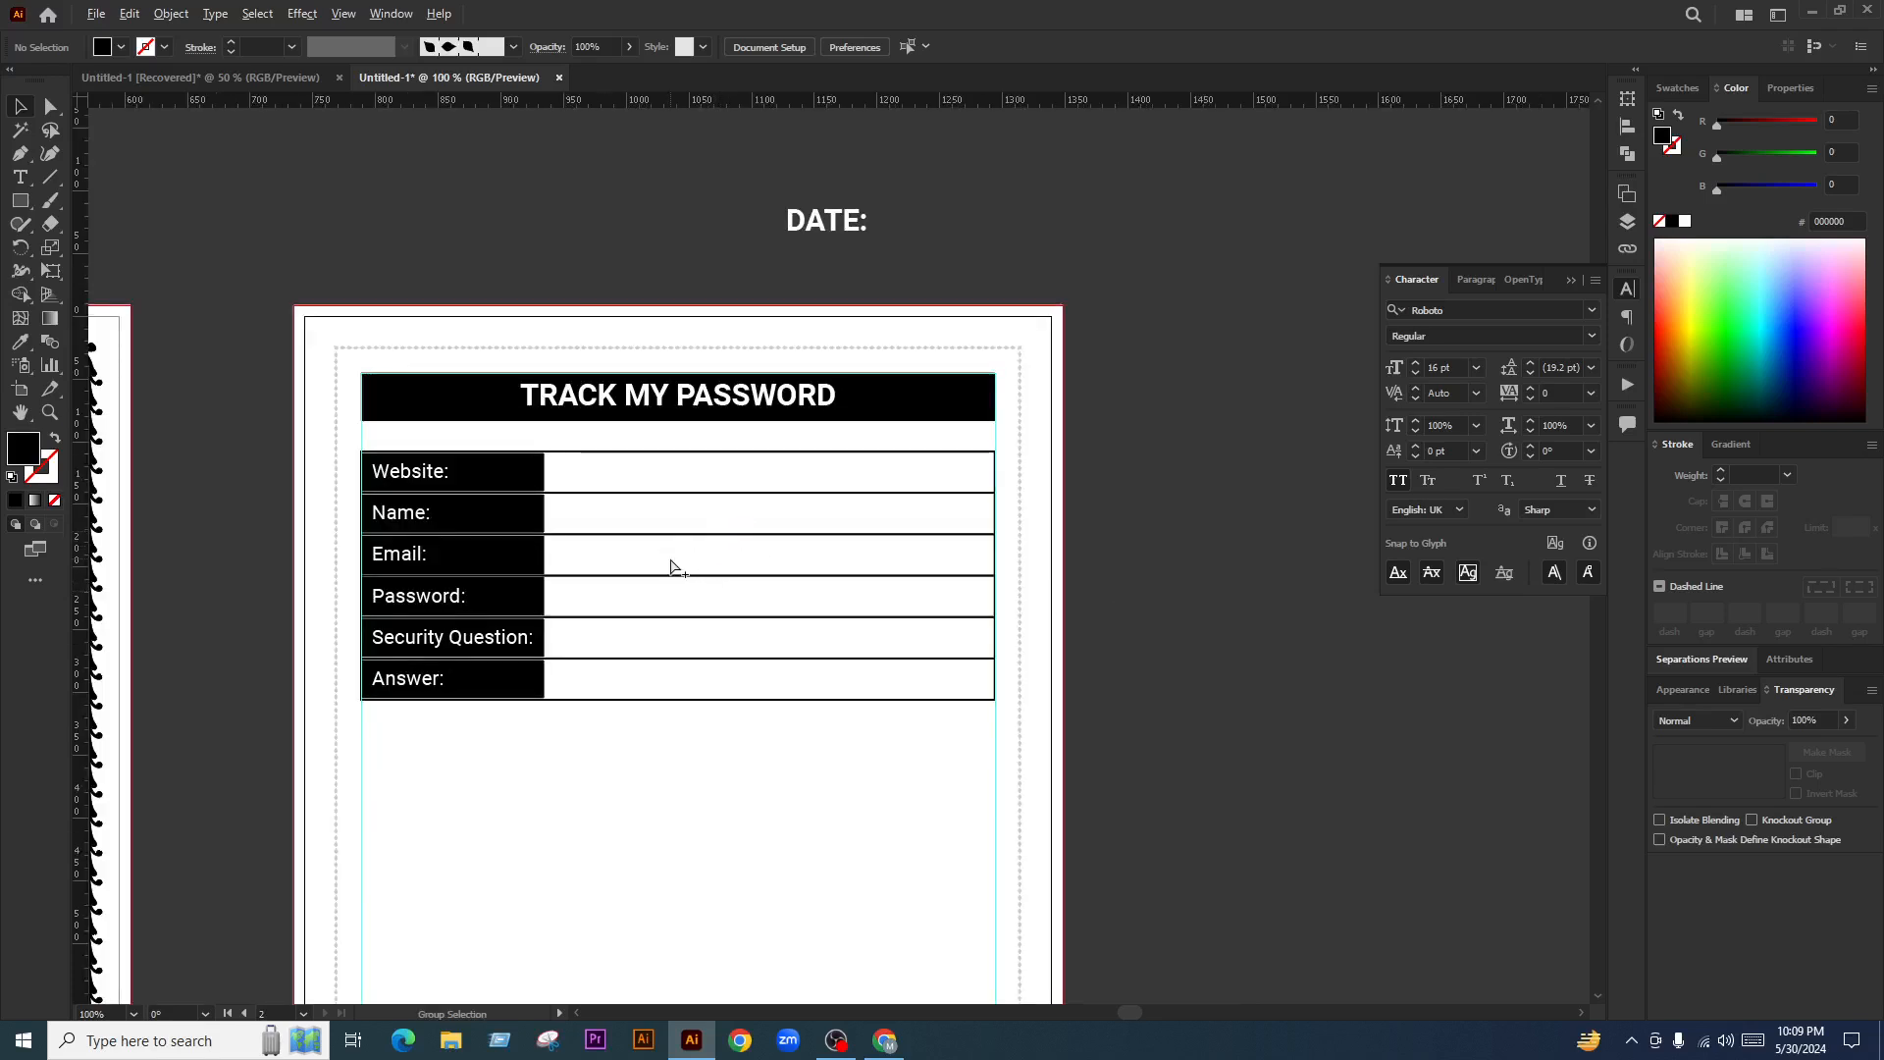
{"action": "scroll", "coordinate": [527, 663], "scroll_direction": "down", "scroll_amount": 1}
{"action": "left_click_drag", "start_coordinate": [609, 653], "coordinate": [459, 484]}
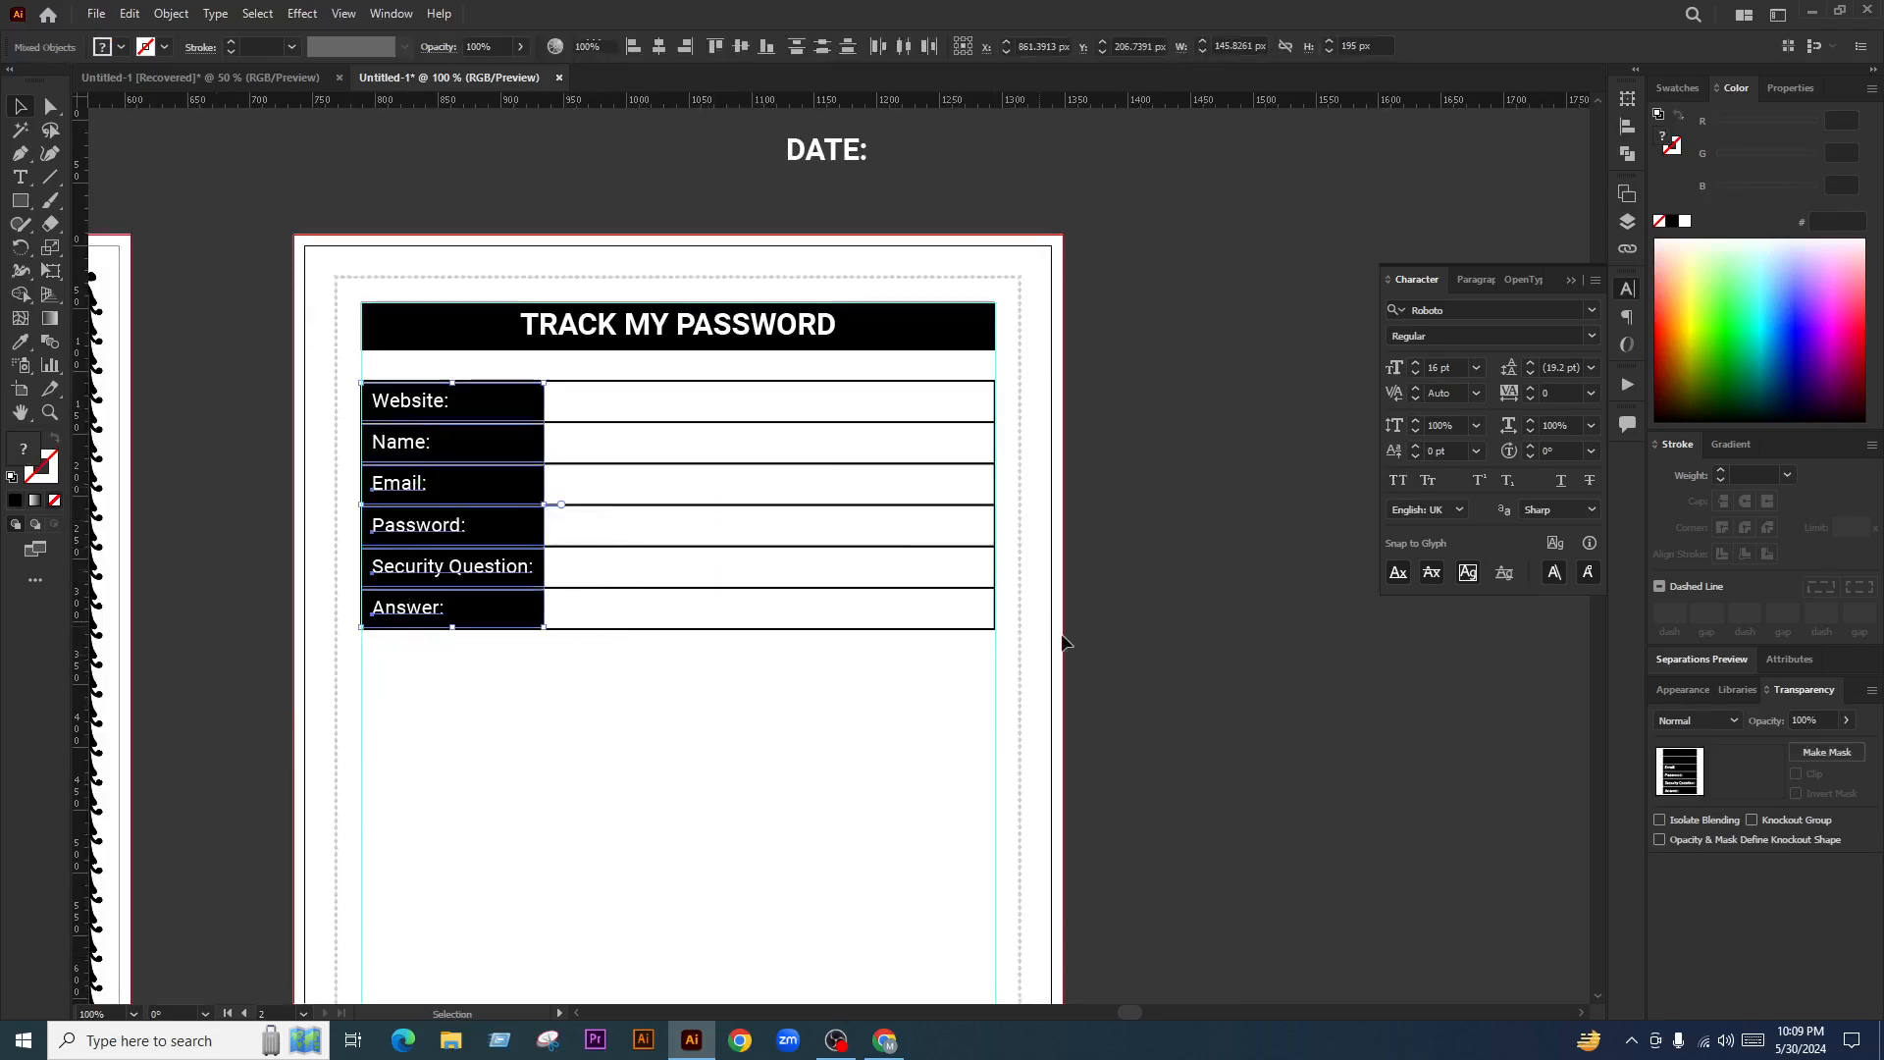
{"action": "left_click", "coordinate": [1138, 638]}
Unlock all objects, then lock the page border rectangles in place
{"action": "key", "text": "ctrl+alt+2"}
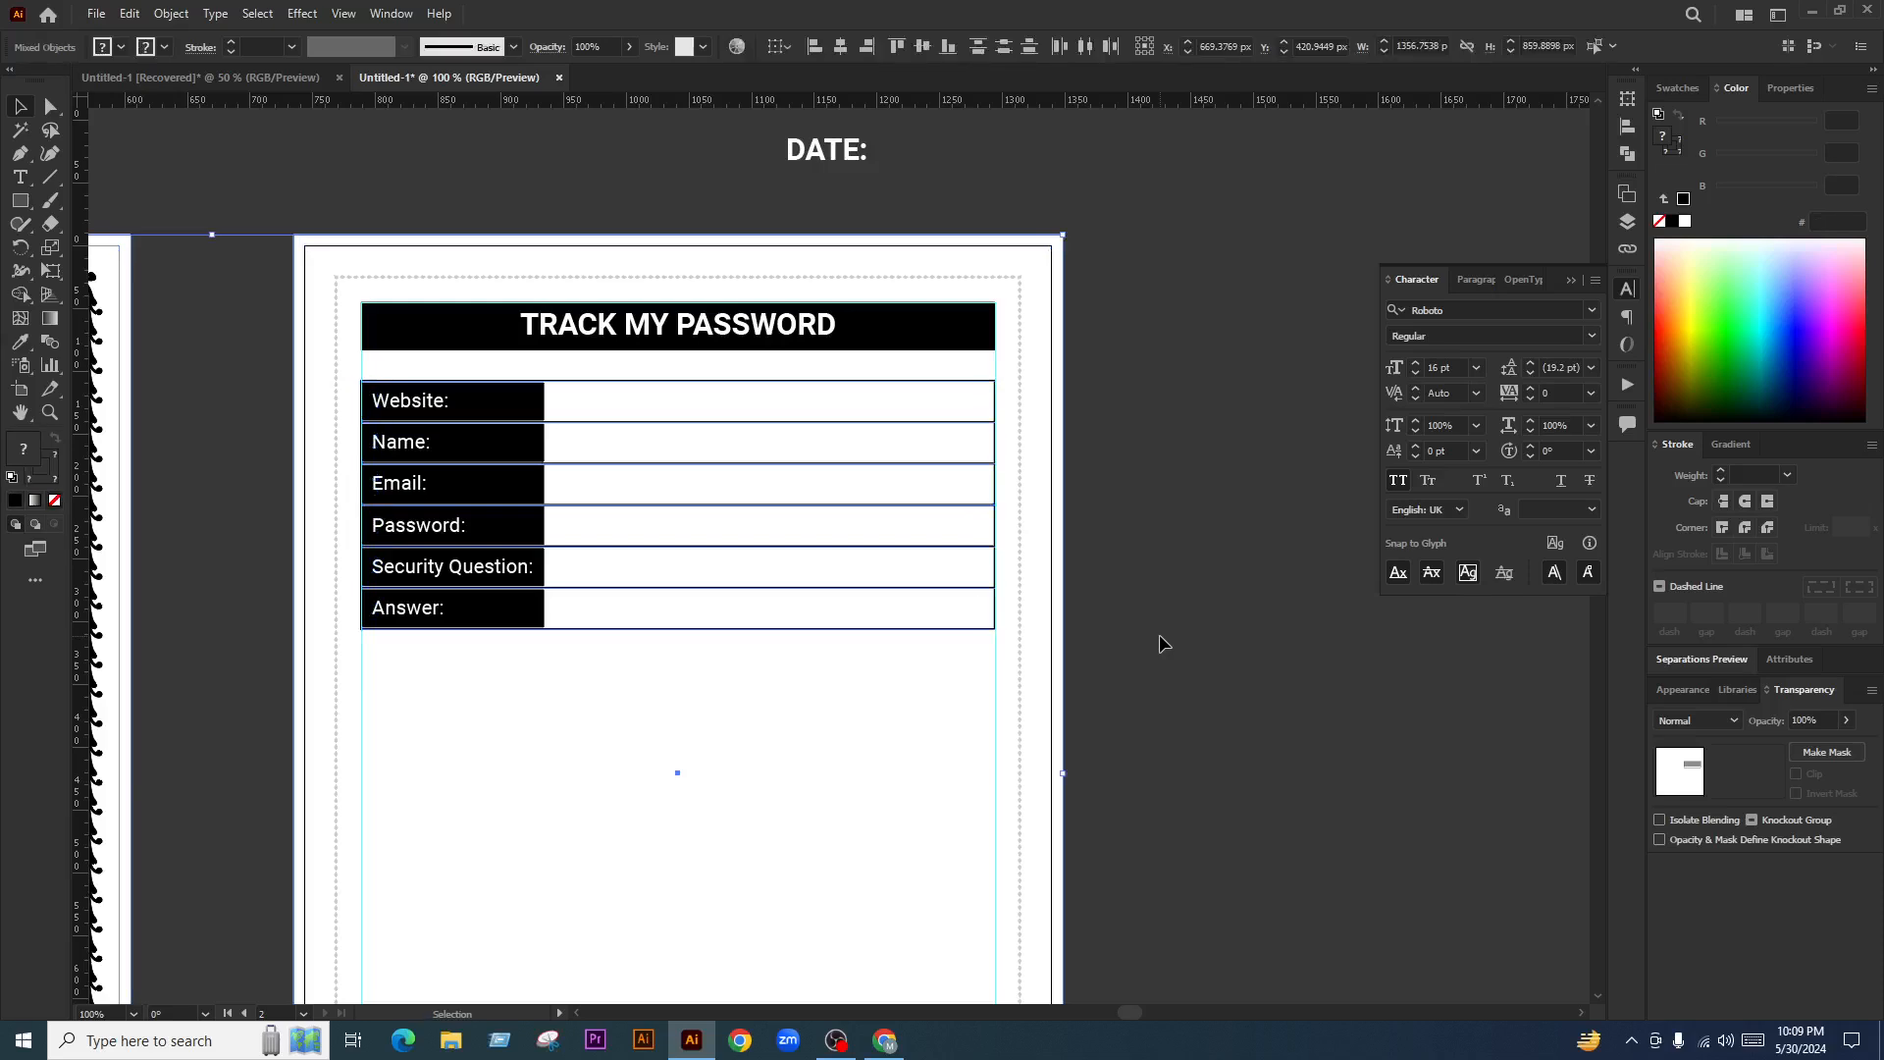
{"action": "left_click", "coordinate": [1156, 806]}
{"action": "left_click_drag", "start_coordinate": [1156, 806], "coordinate": [881, 850]}
{"action": "key", "text": "ctrl+2"}
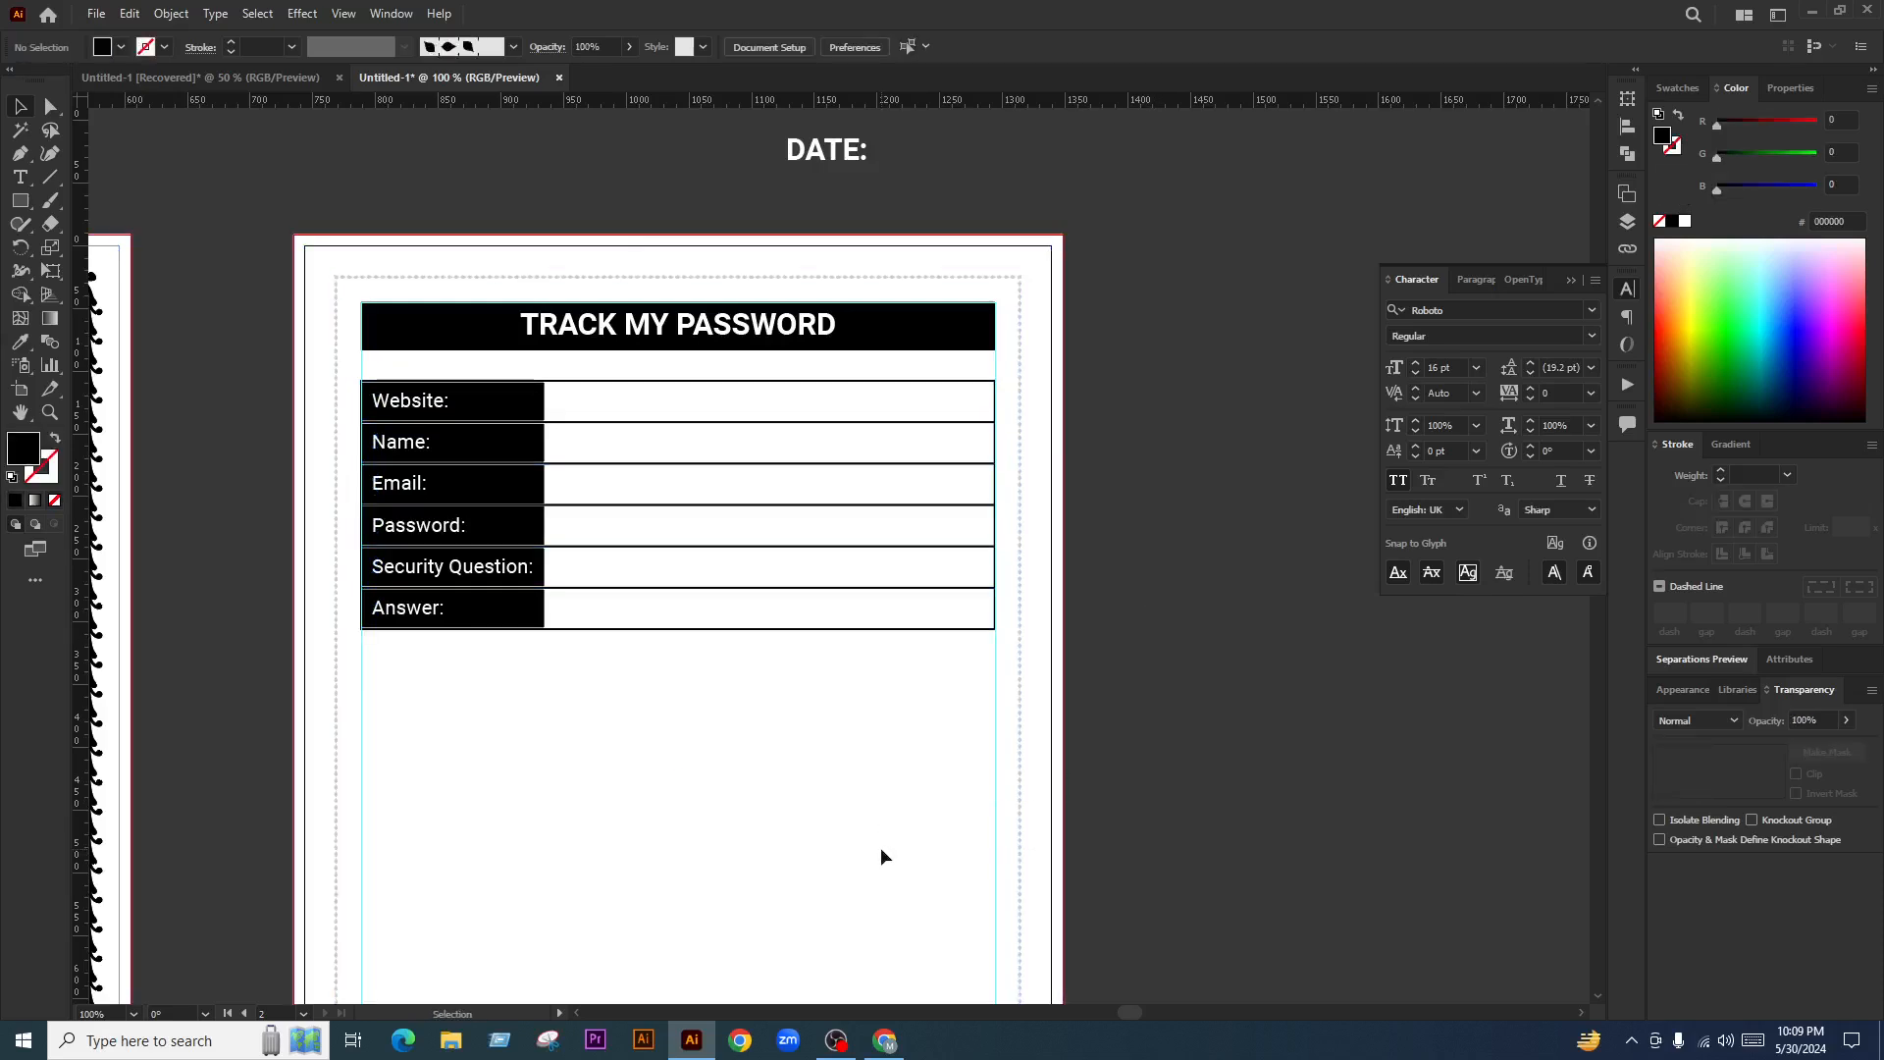
Duplicate the whole password form straight down below the original
{"action": "left_click_drag", "start_coordinate": [770, 681], "coordinate": [359, 377]}
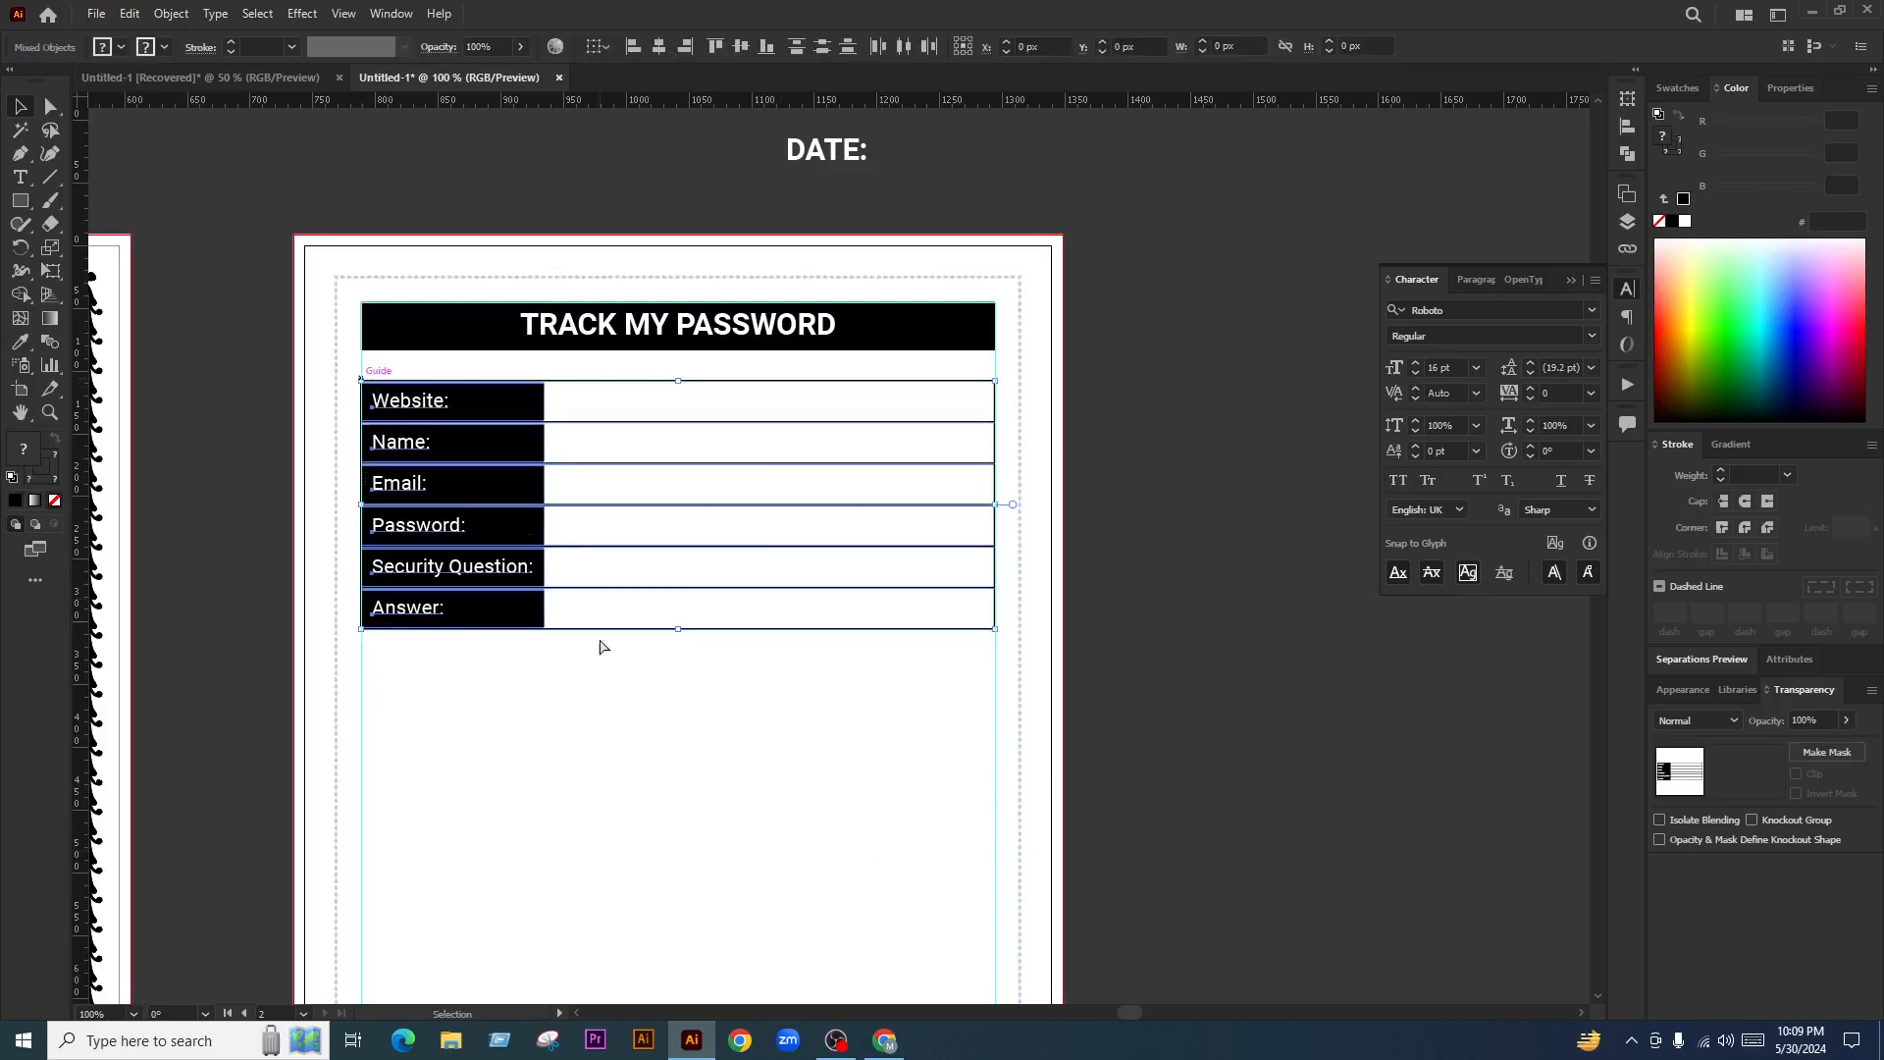
{"action": "left_click_drag", "start_coordinate": [546, 478], "coordinate": [559, 766]}
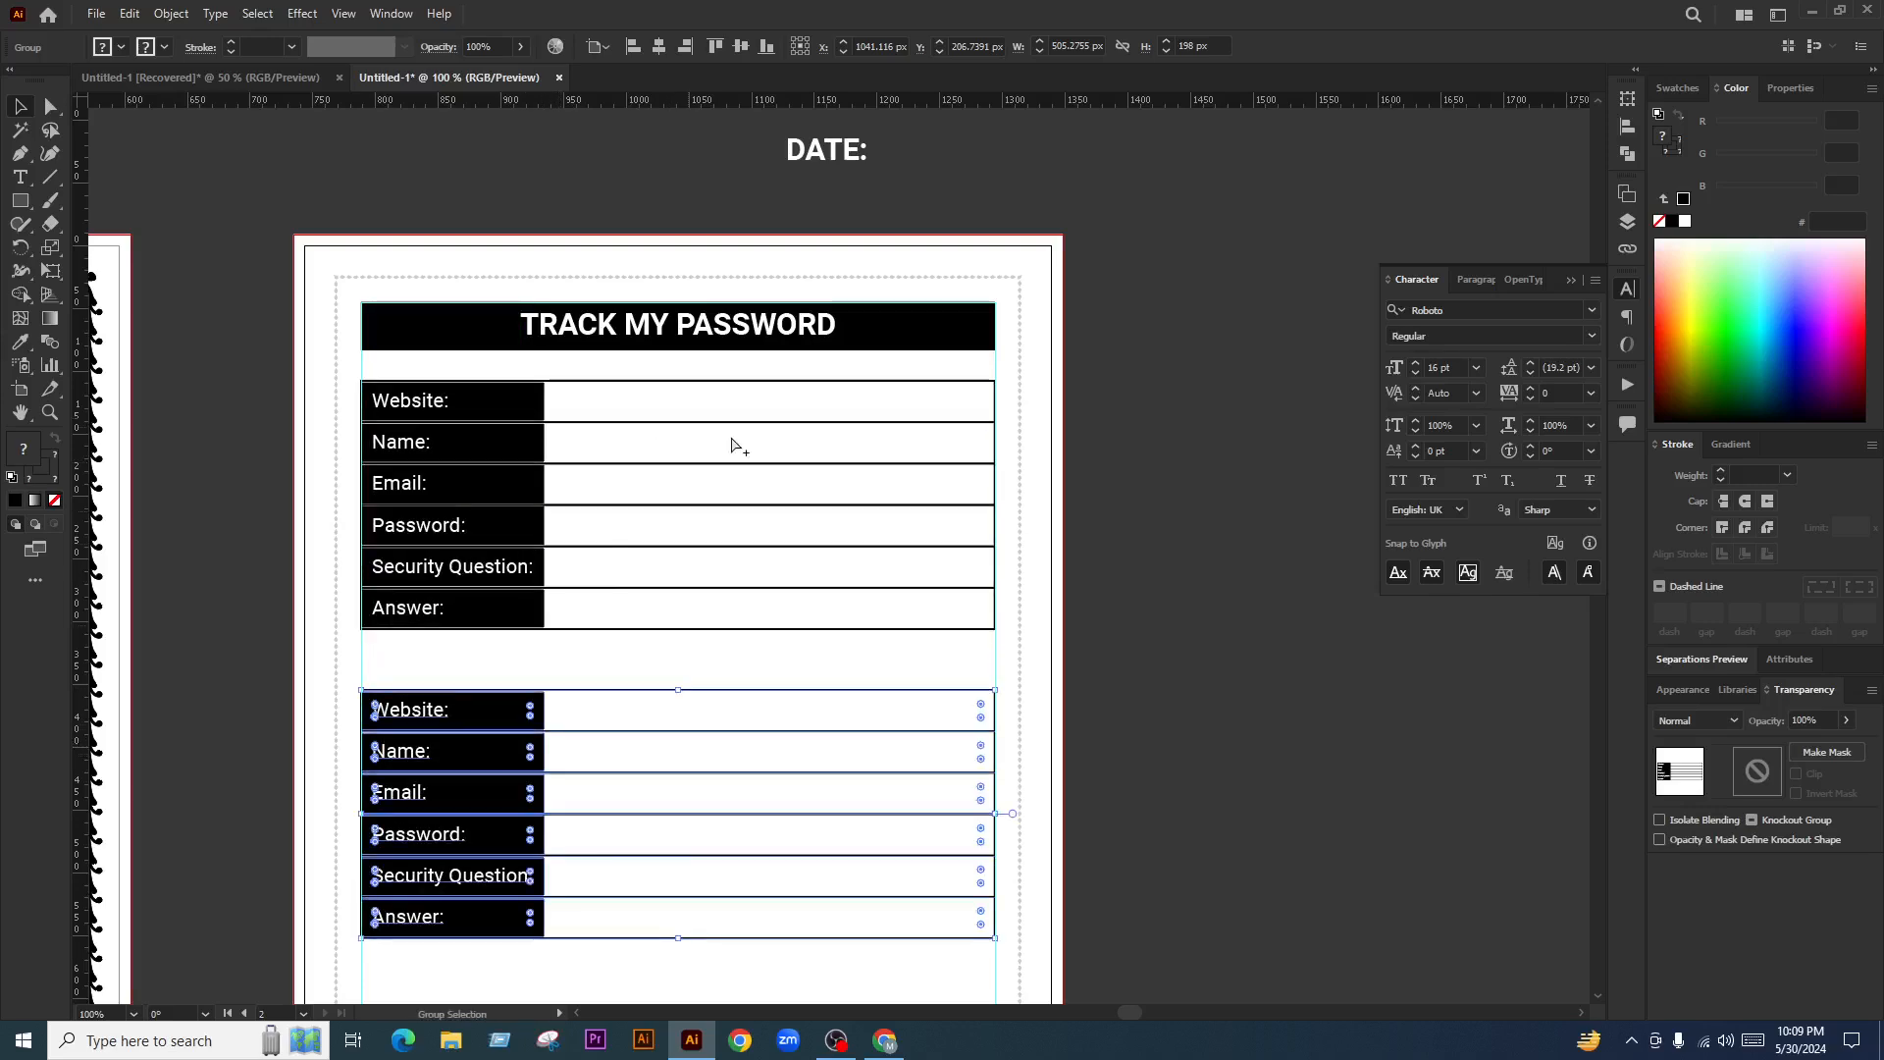
{"action": "scroll", "coordinate": [732, 434], "scroll_direction": "down", "scroll_amount": 2}
{"action": "scroll", "coordinate": [835, 621], "scroll_direction": "down", "scroll_amount": 1}
{"action": "left_click", "coordinate": [572, 769]}
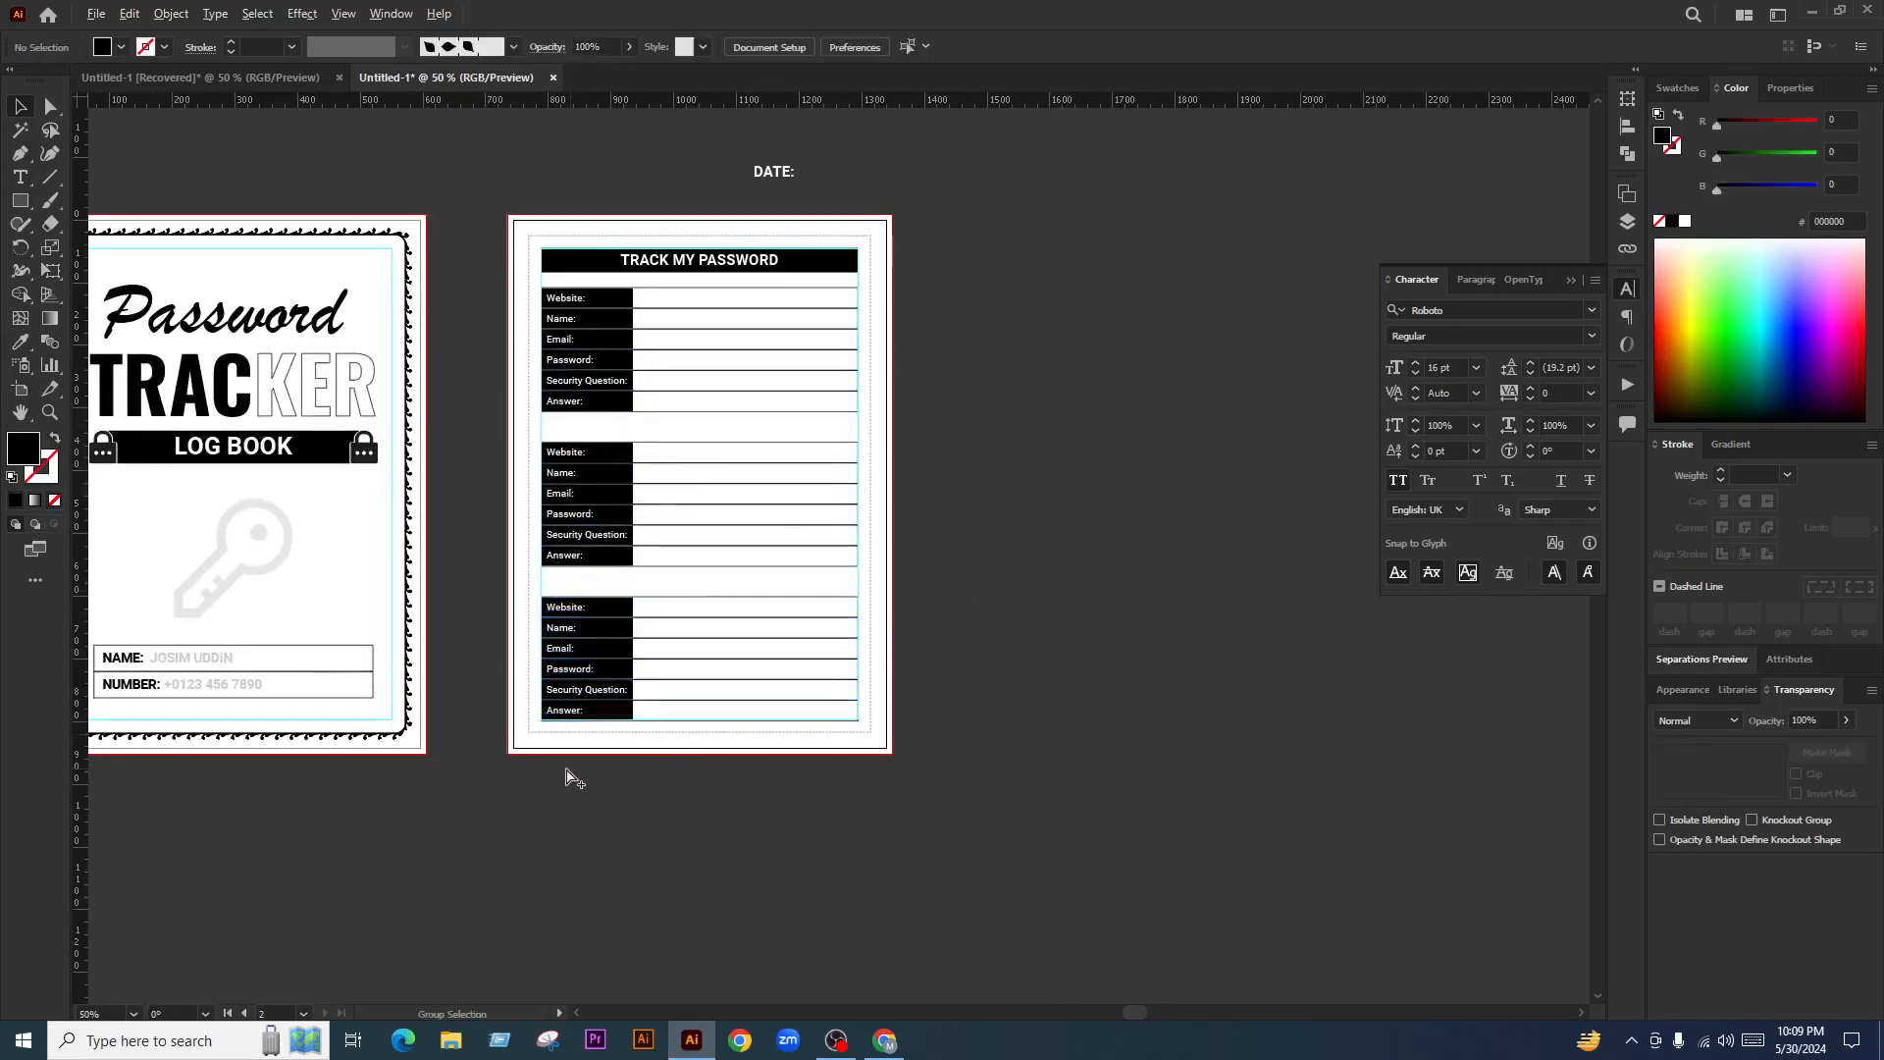
Move the middle and bottom form copies up so the gaps are equal
{"action": "scroll", "coordinate": [589, 693], "scroll_direction": "up", "scroll_amount": 2}
{"action": "scroll", "coordinate": [675, 611], "scroll_direction": "down", "scroll_amount": 1}
{"action": "left_click_drag", "start_coordinate": [606, 561], "coordinate": [607, 543]}
{"action": "scroll", "coordinate": [1016, 538], "scroll_direction": "up", "scroll_amount": 1}
{"action": "key", "text": "space"}
{"action": "left_click_drag", "start_coordinate": [1052, 570], "coordinate": [1020, 669]}
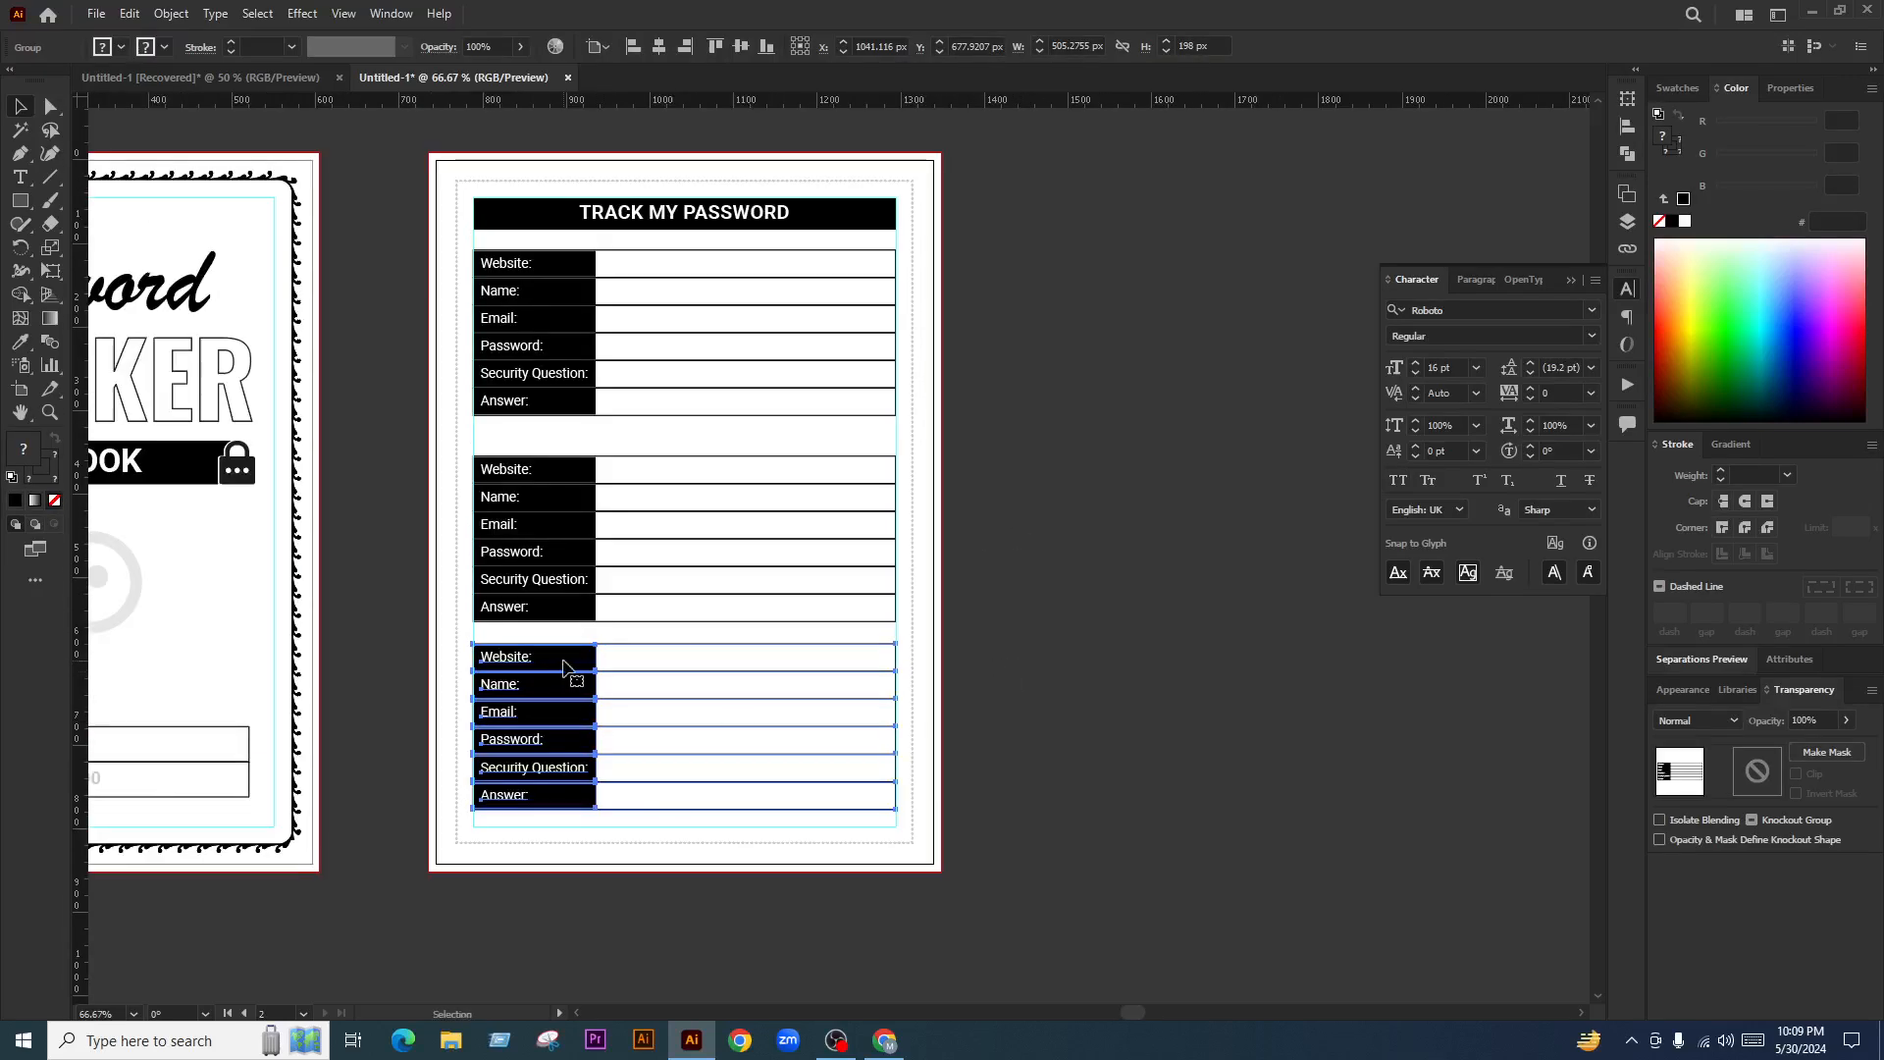
{"action": "left_click_drag", "start_coordinate": [555, 496], "coordinate": [570, 470]}
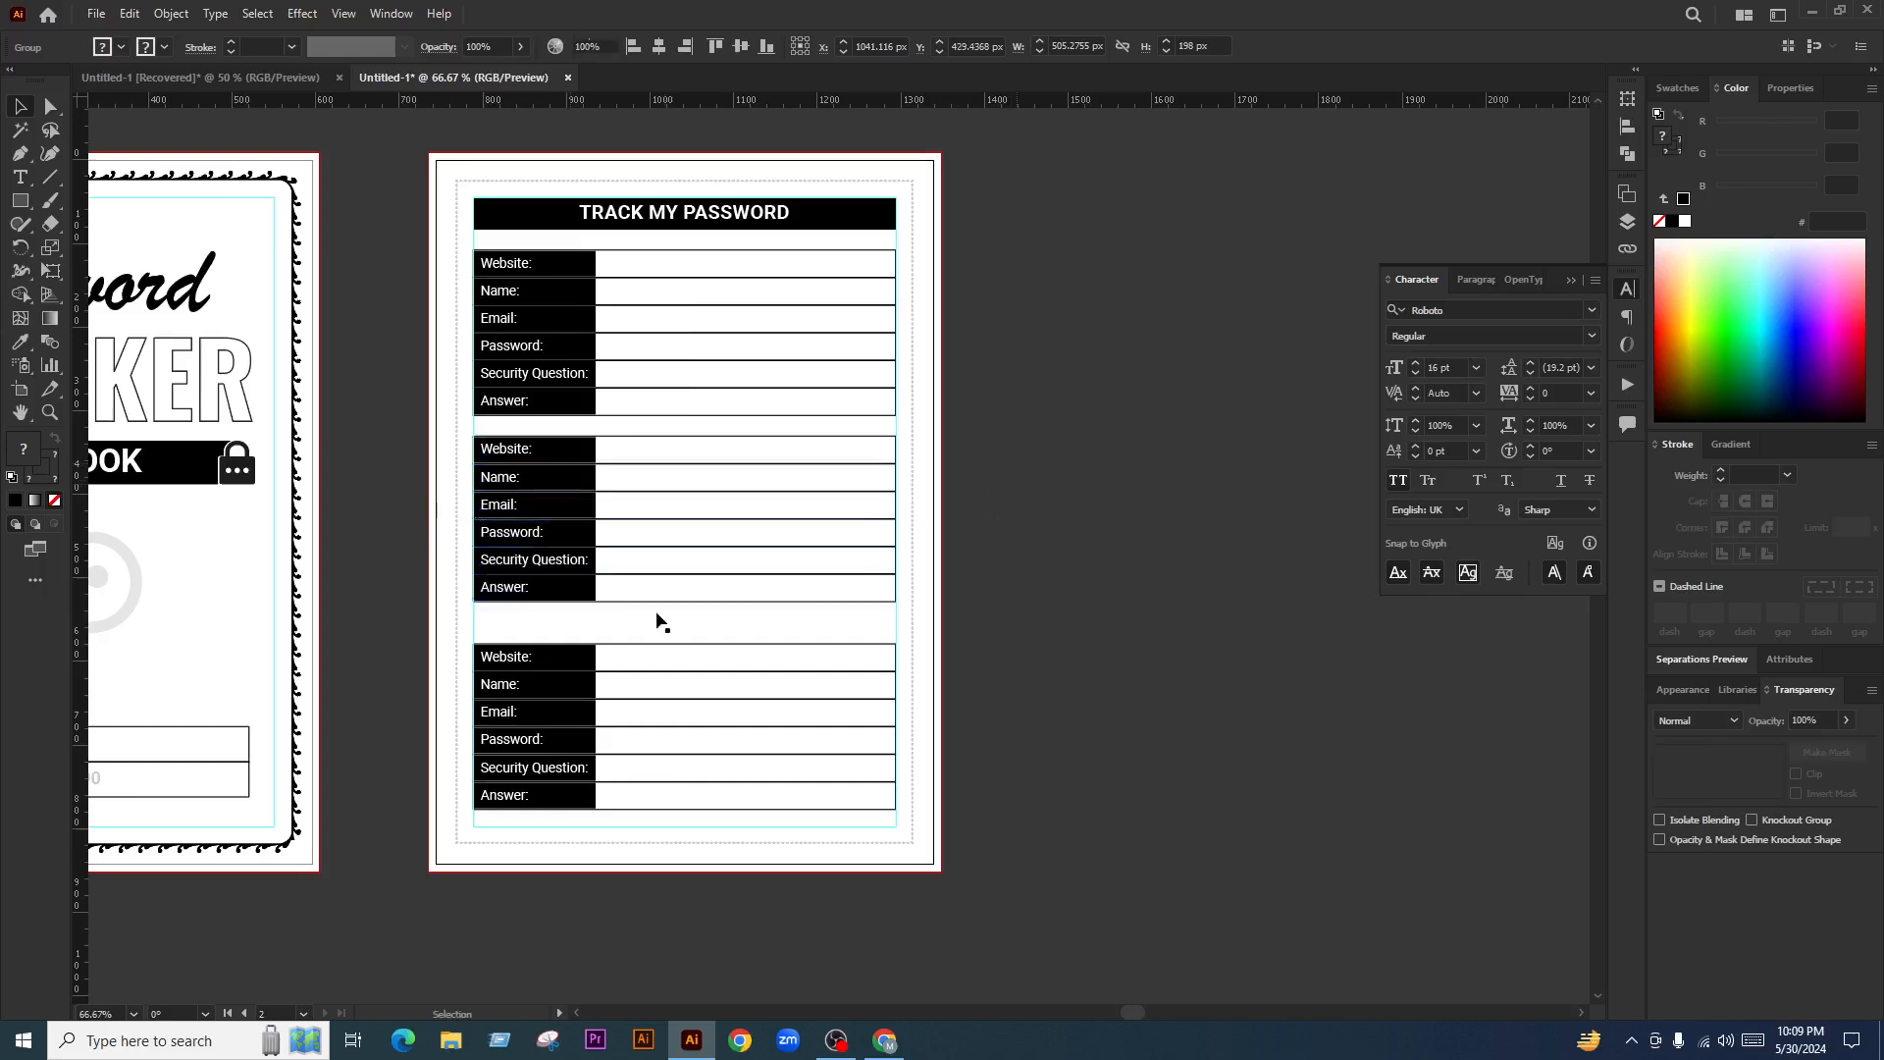
{"action": "left_click", "coordinate": [657, 622]}
{"action": "left_click_drag", "start_coordinate": [541, 668], "coordinate": [585, 646]}
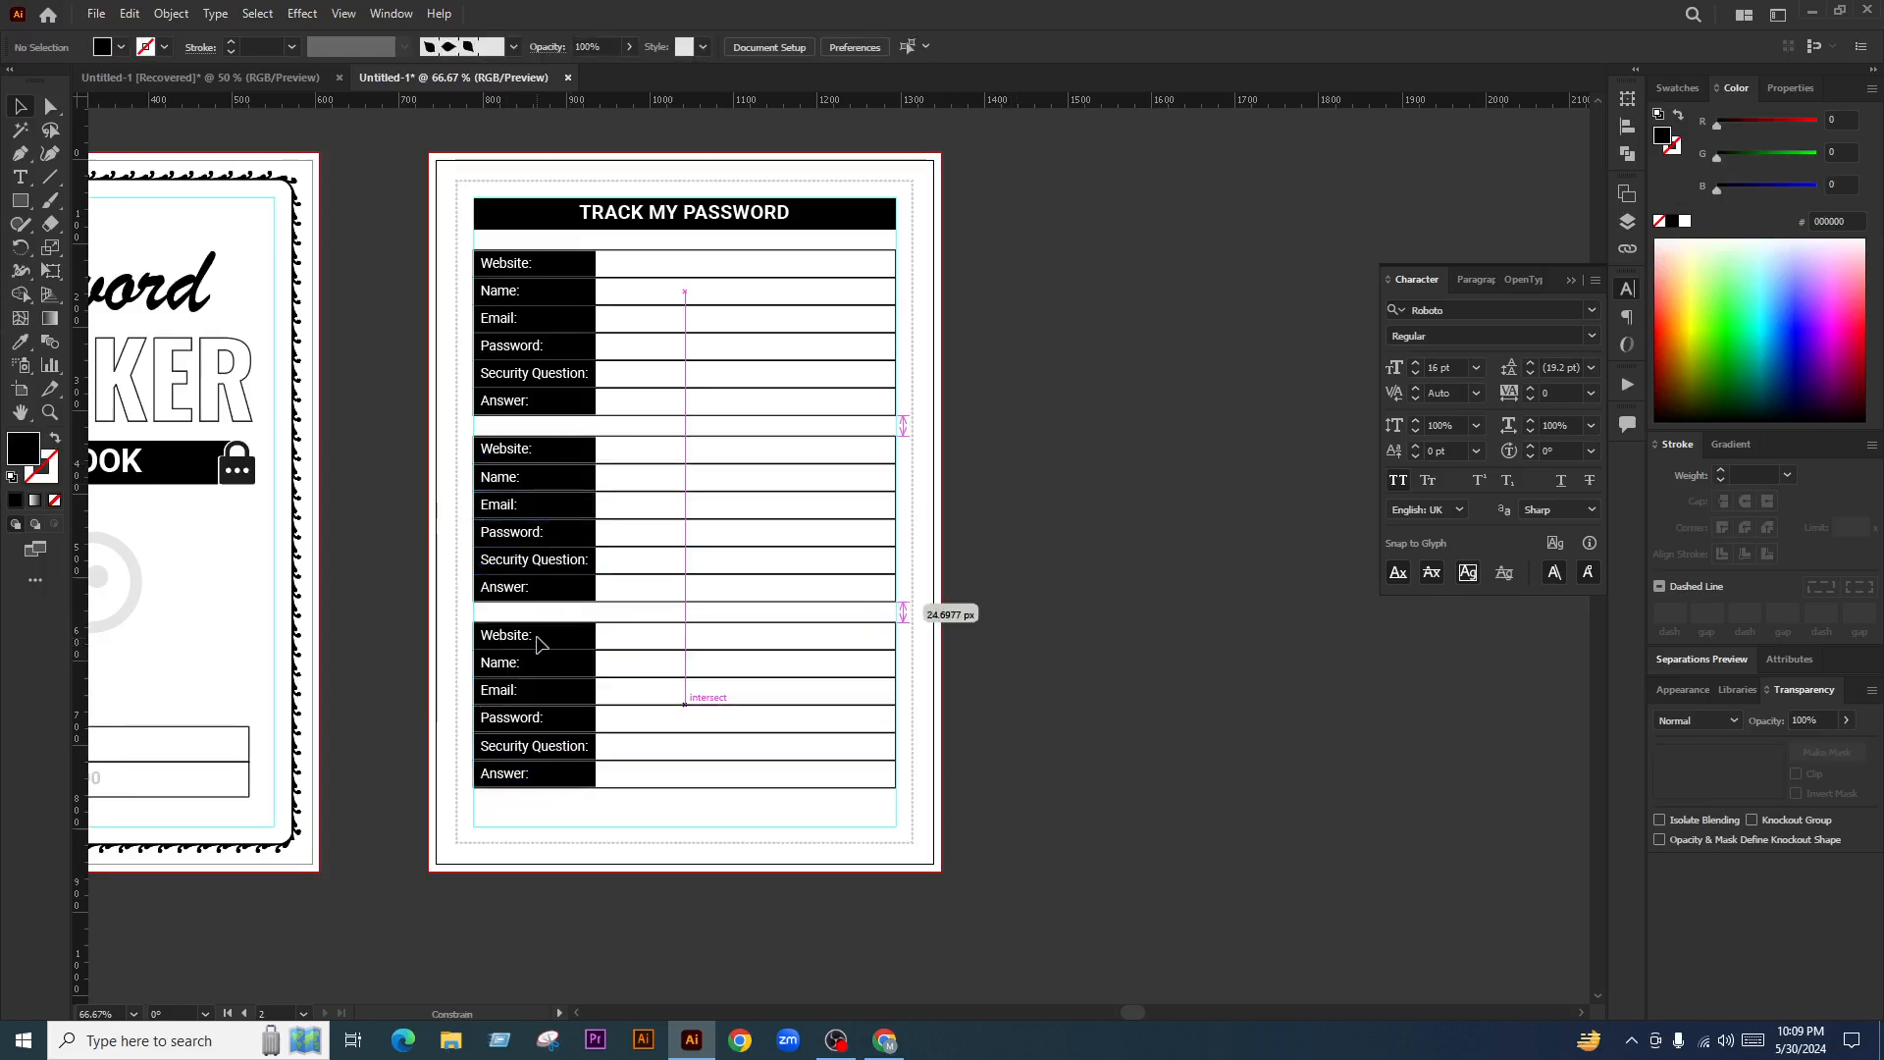
Select all three password forms and keep alignment relative to the selection
{"action": "left_click_drag", "start_coordinate": [846, 804], "coordinate": [559, 257]}
{"action": "left_click", "coordinate": [599, 46]}
{"action": "left_click", "coordinate": [634, 72]}
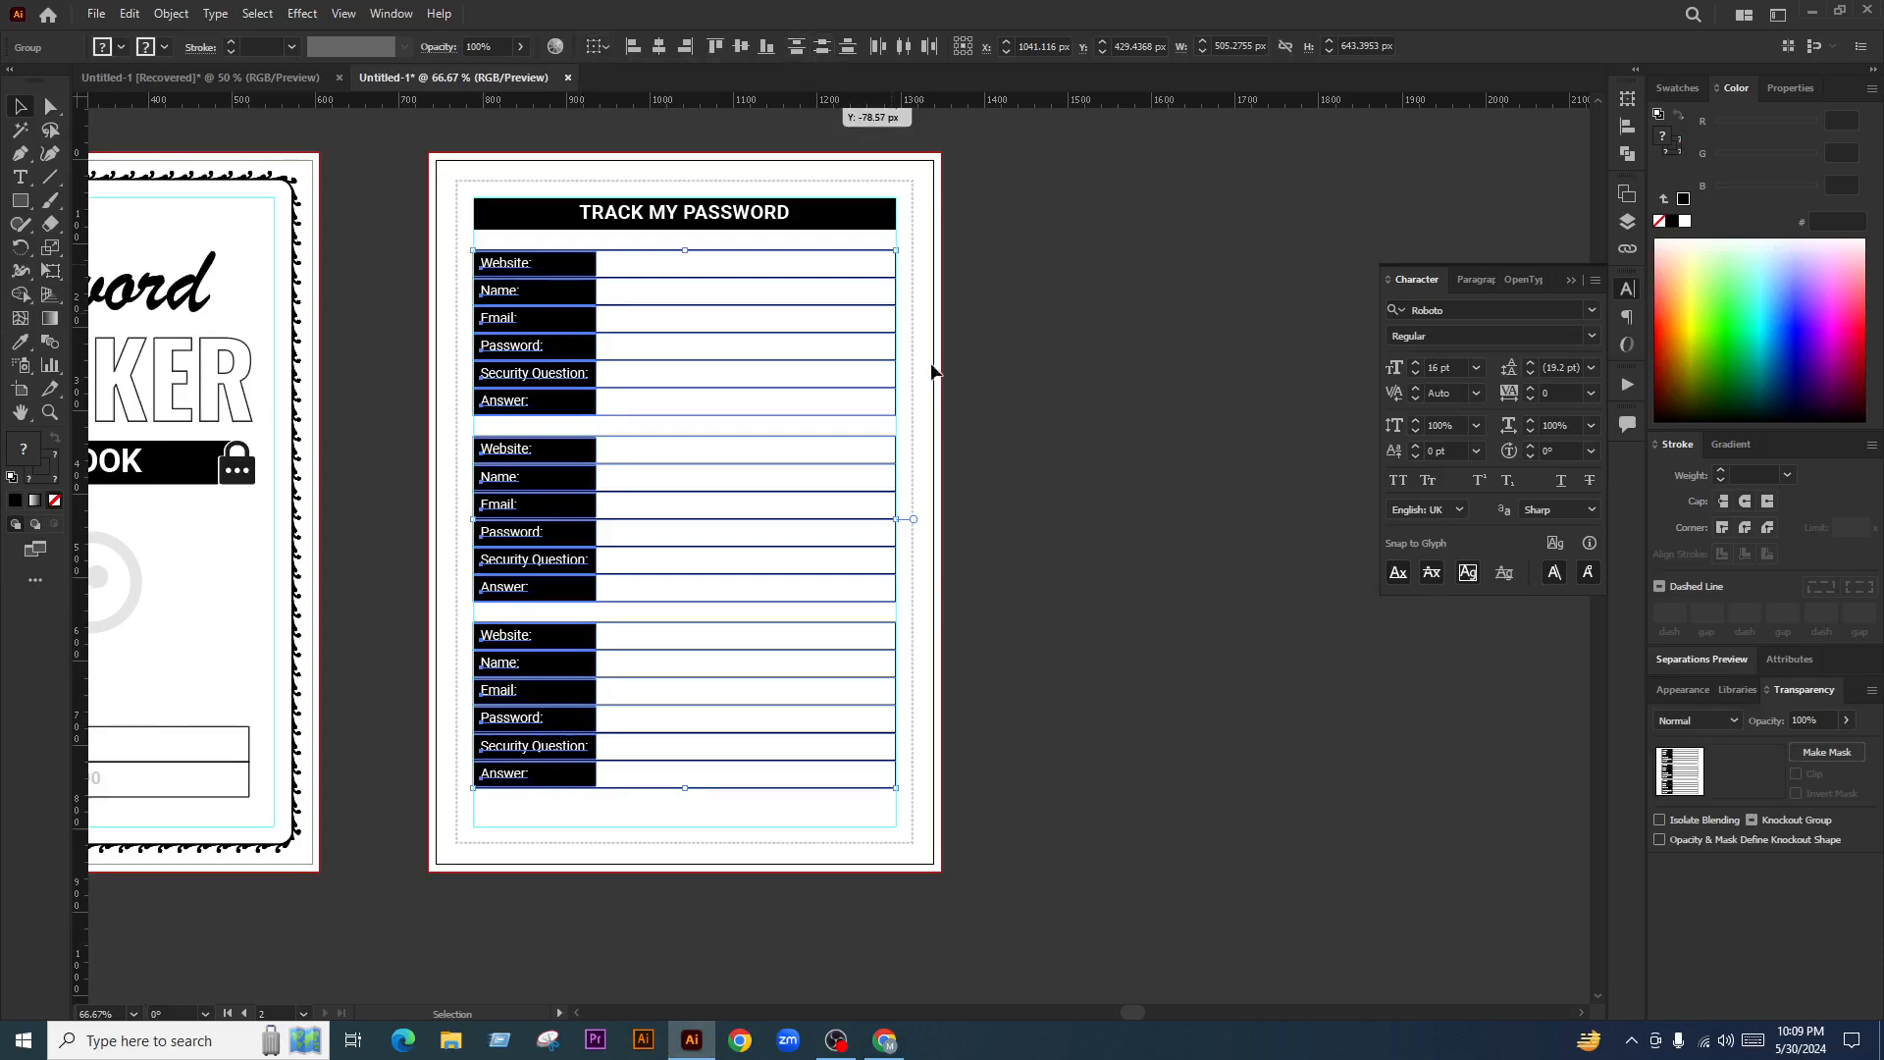
{"action": "left_click", "coordinate": [1093, 673]}
{"action": "left_click_drag", "start_coordinate": [1068, 670], "coordinate": [1088, 661]}
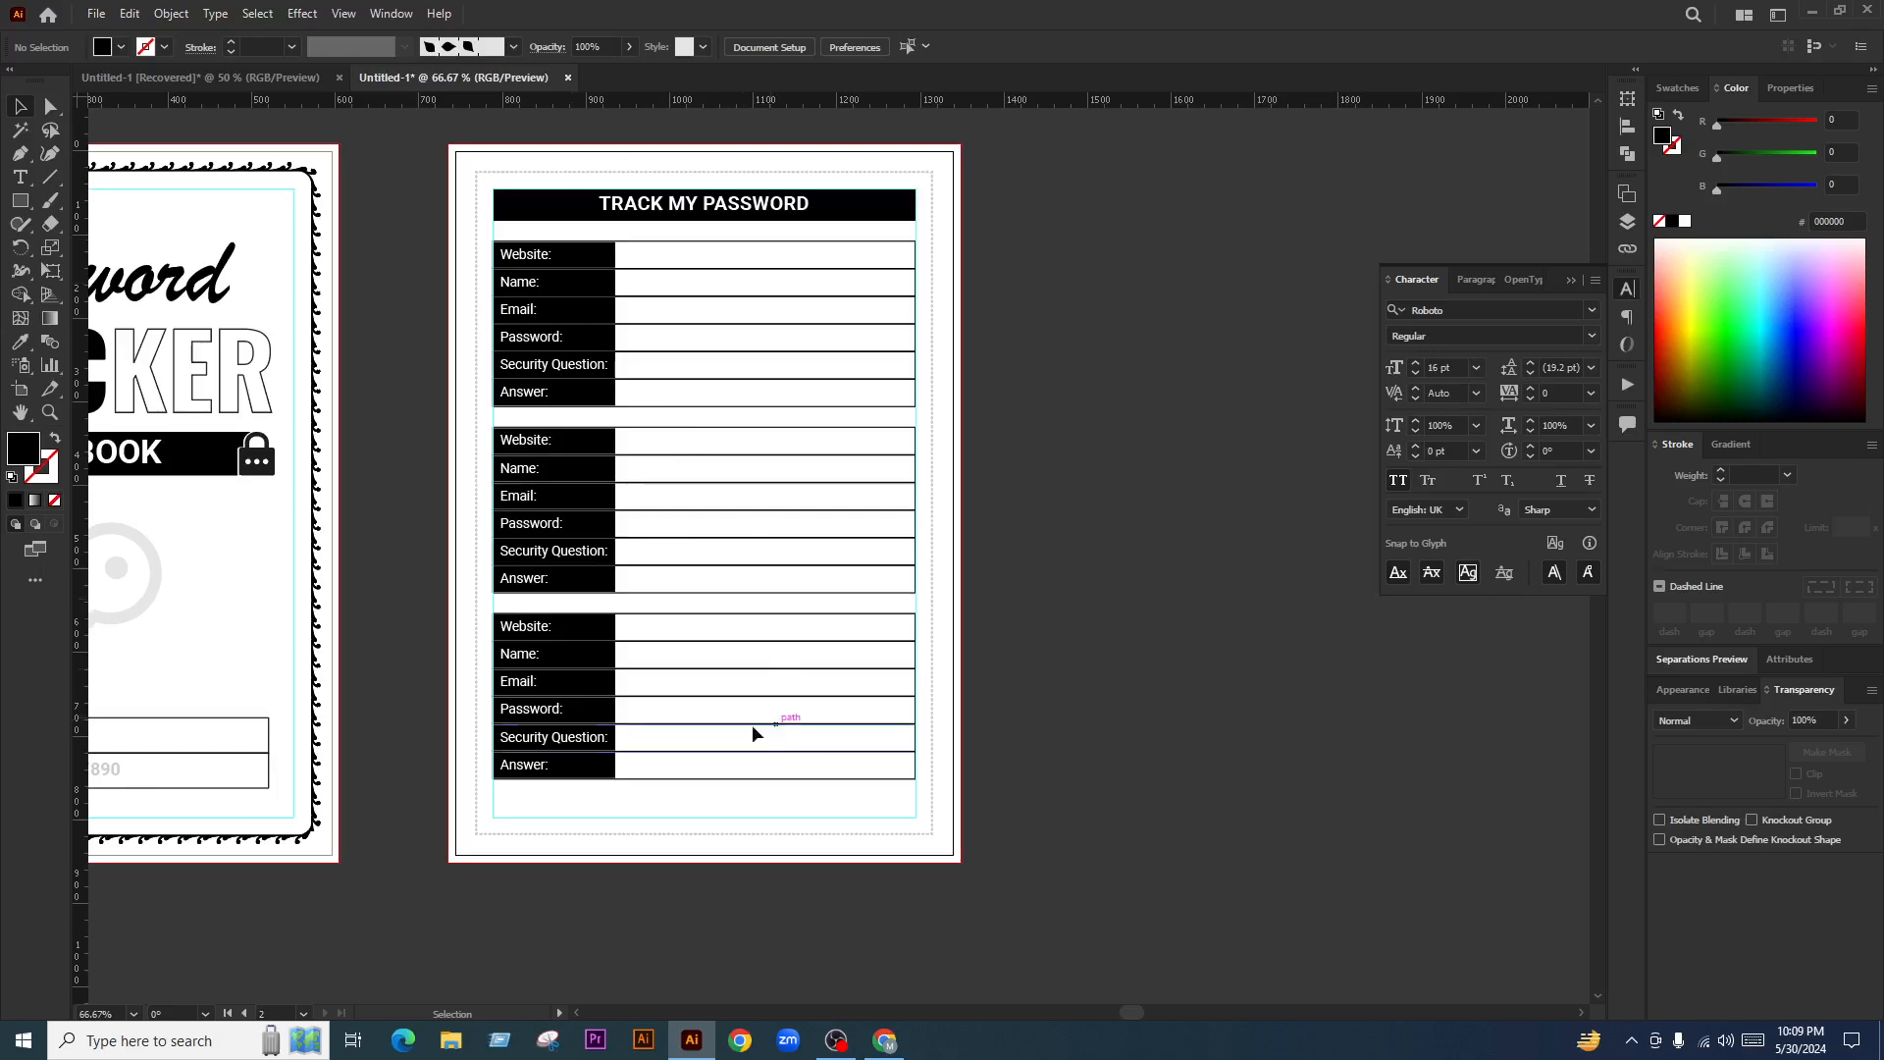
Add a new text label reading 'DATE:' below the last password form
{"action": "scroll", "coordinate": [786, 816], "scroll_direction": "up", "scroll_amount": 1}
{"action": "scroll", "coordinate": [794, 834], "scroll_direction": "up", "scroll_amount": 1}
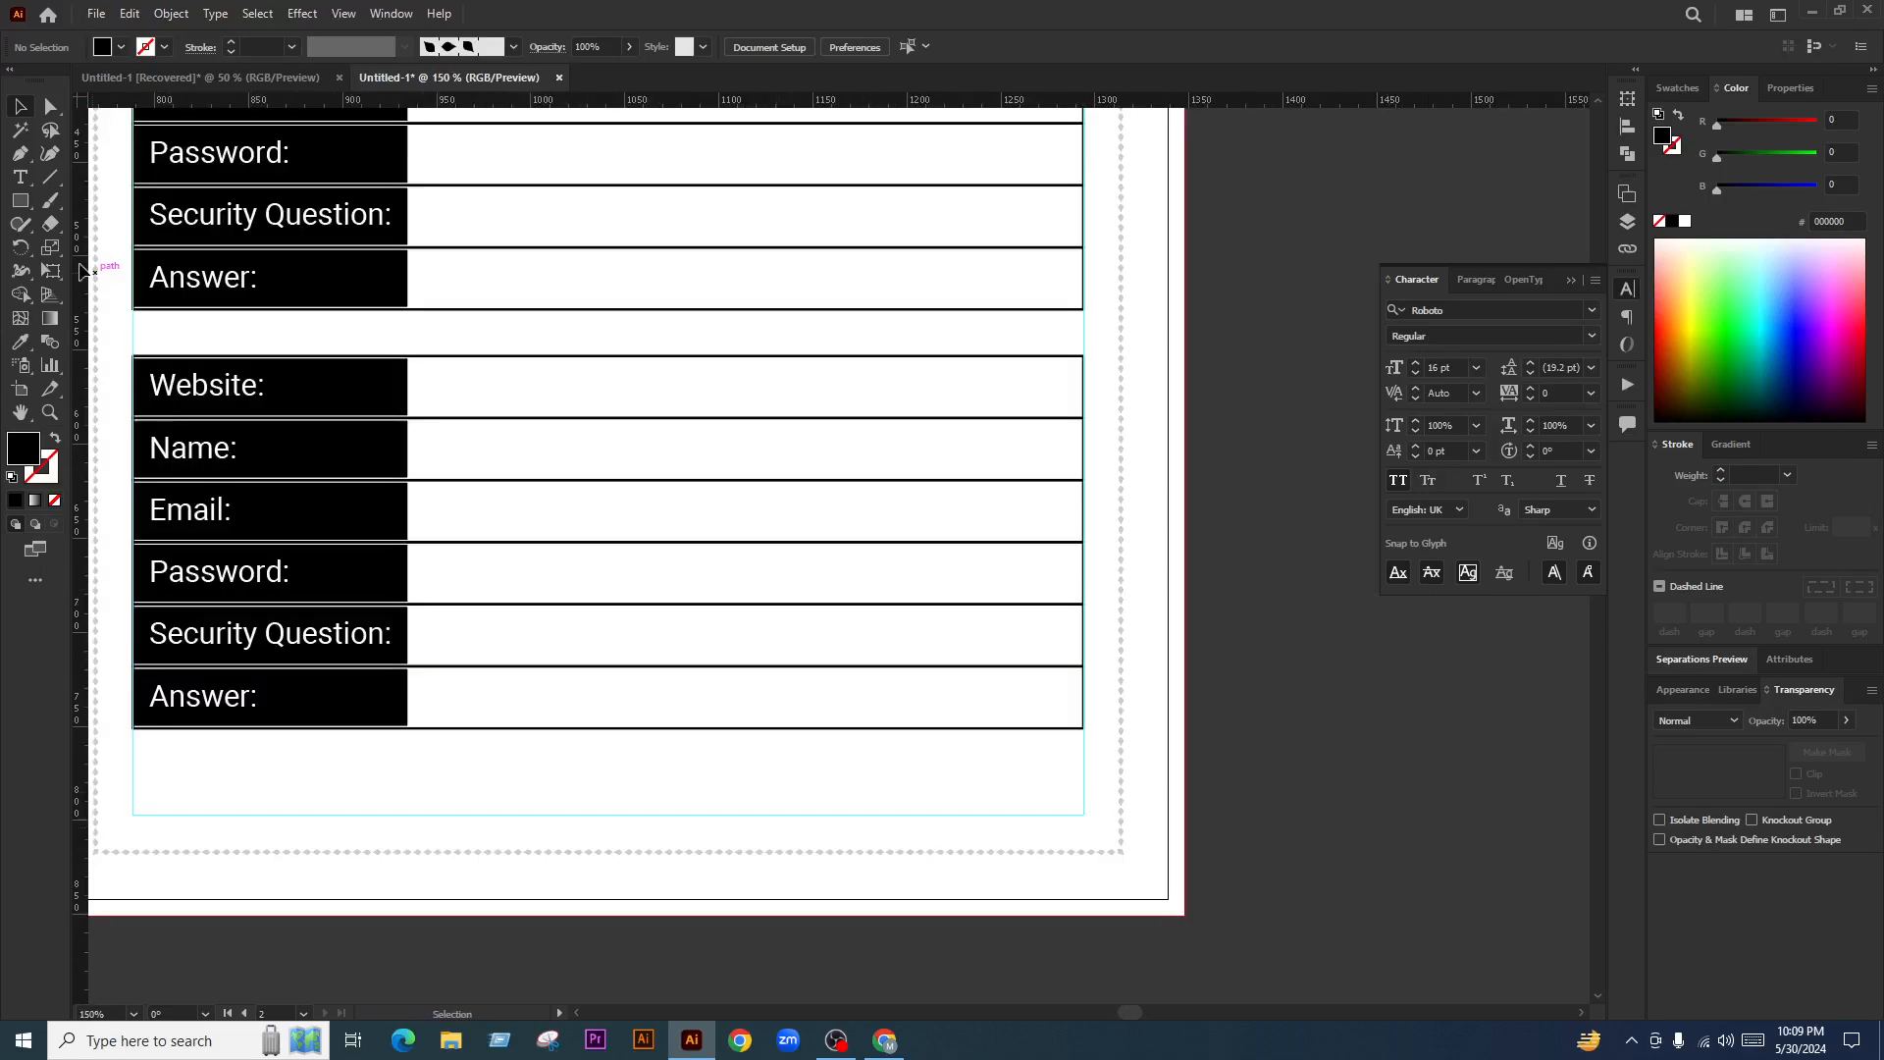
{"action": "scroll", "coordinate": [653, 628], "scroll_direction": "down", "scroll_amount": 1}
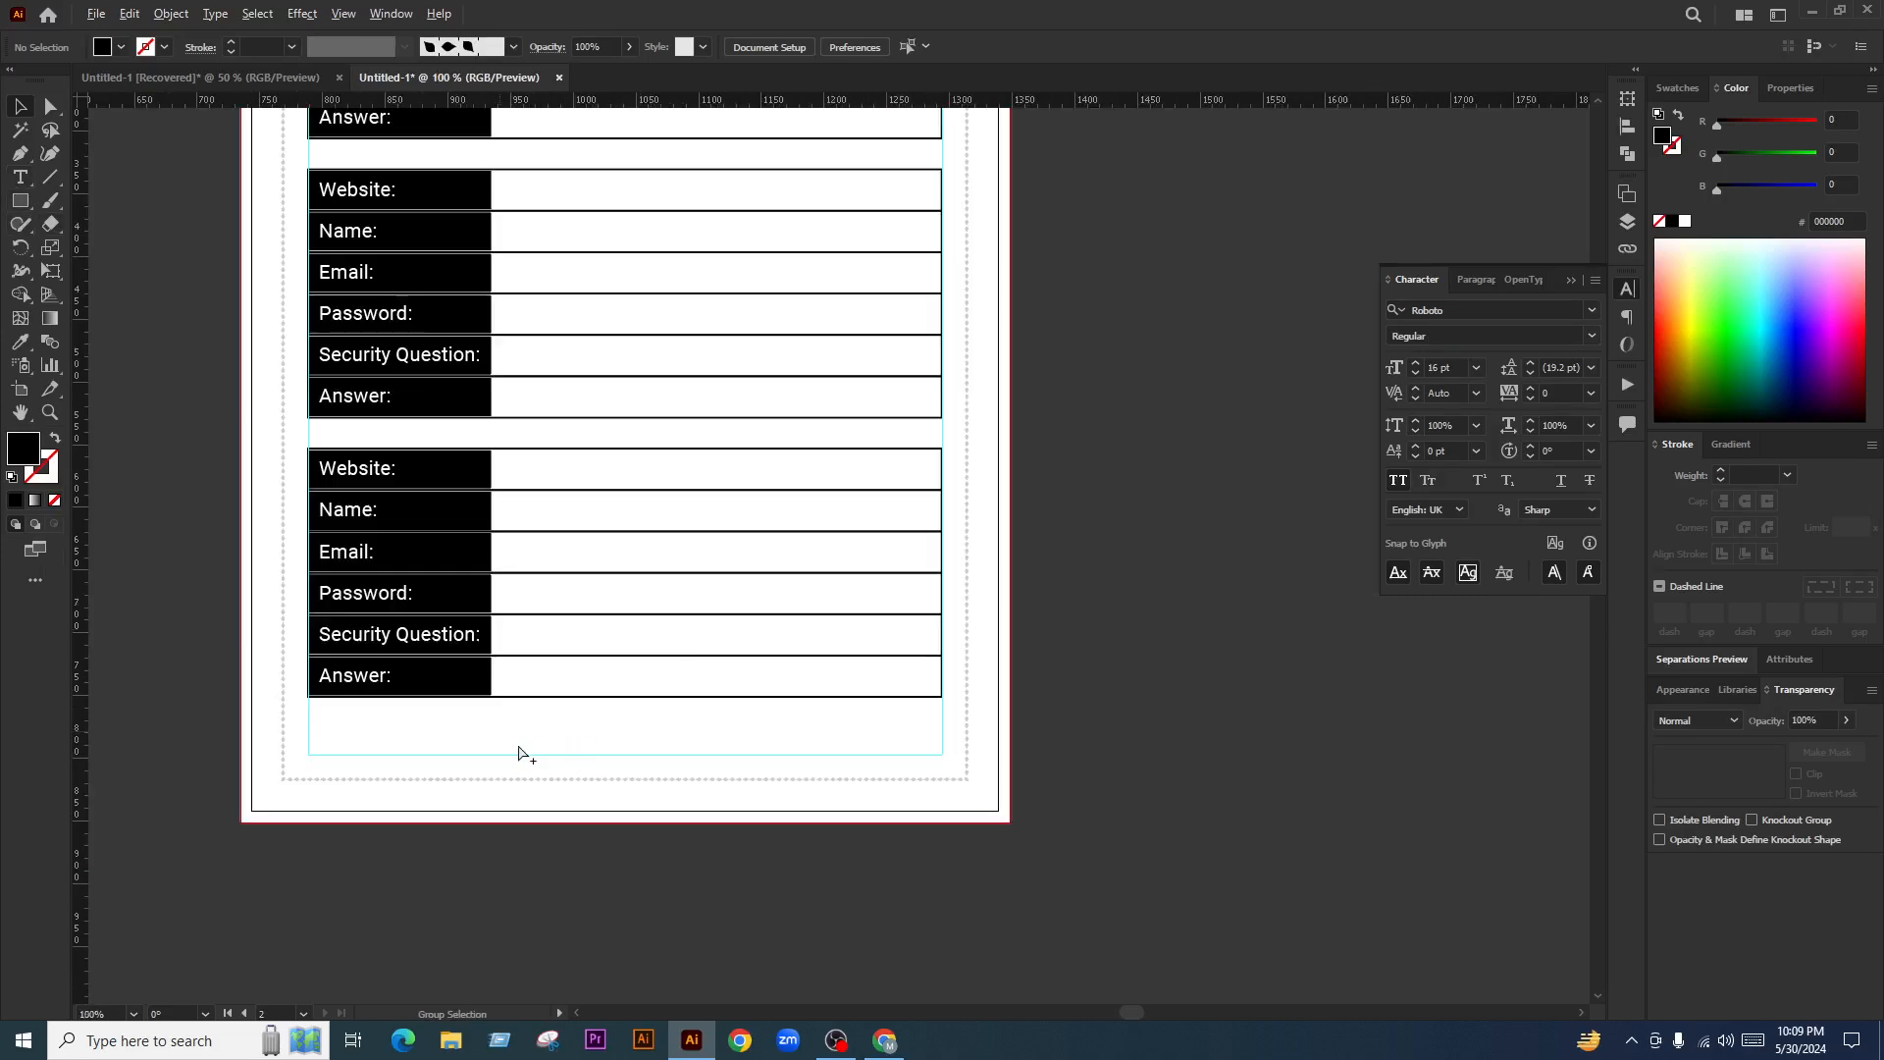
{"action": "scroll", "coordinate": [432, 738], "scroll_direction": "up", "scroll_amount": 1}
{"action": "key", "text": "t"}
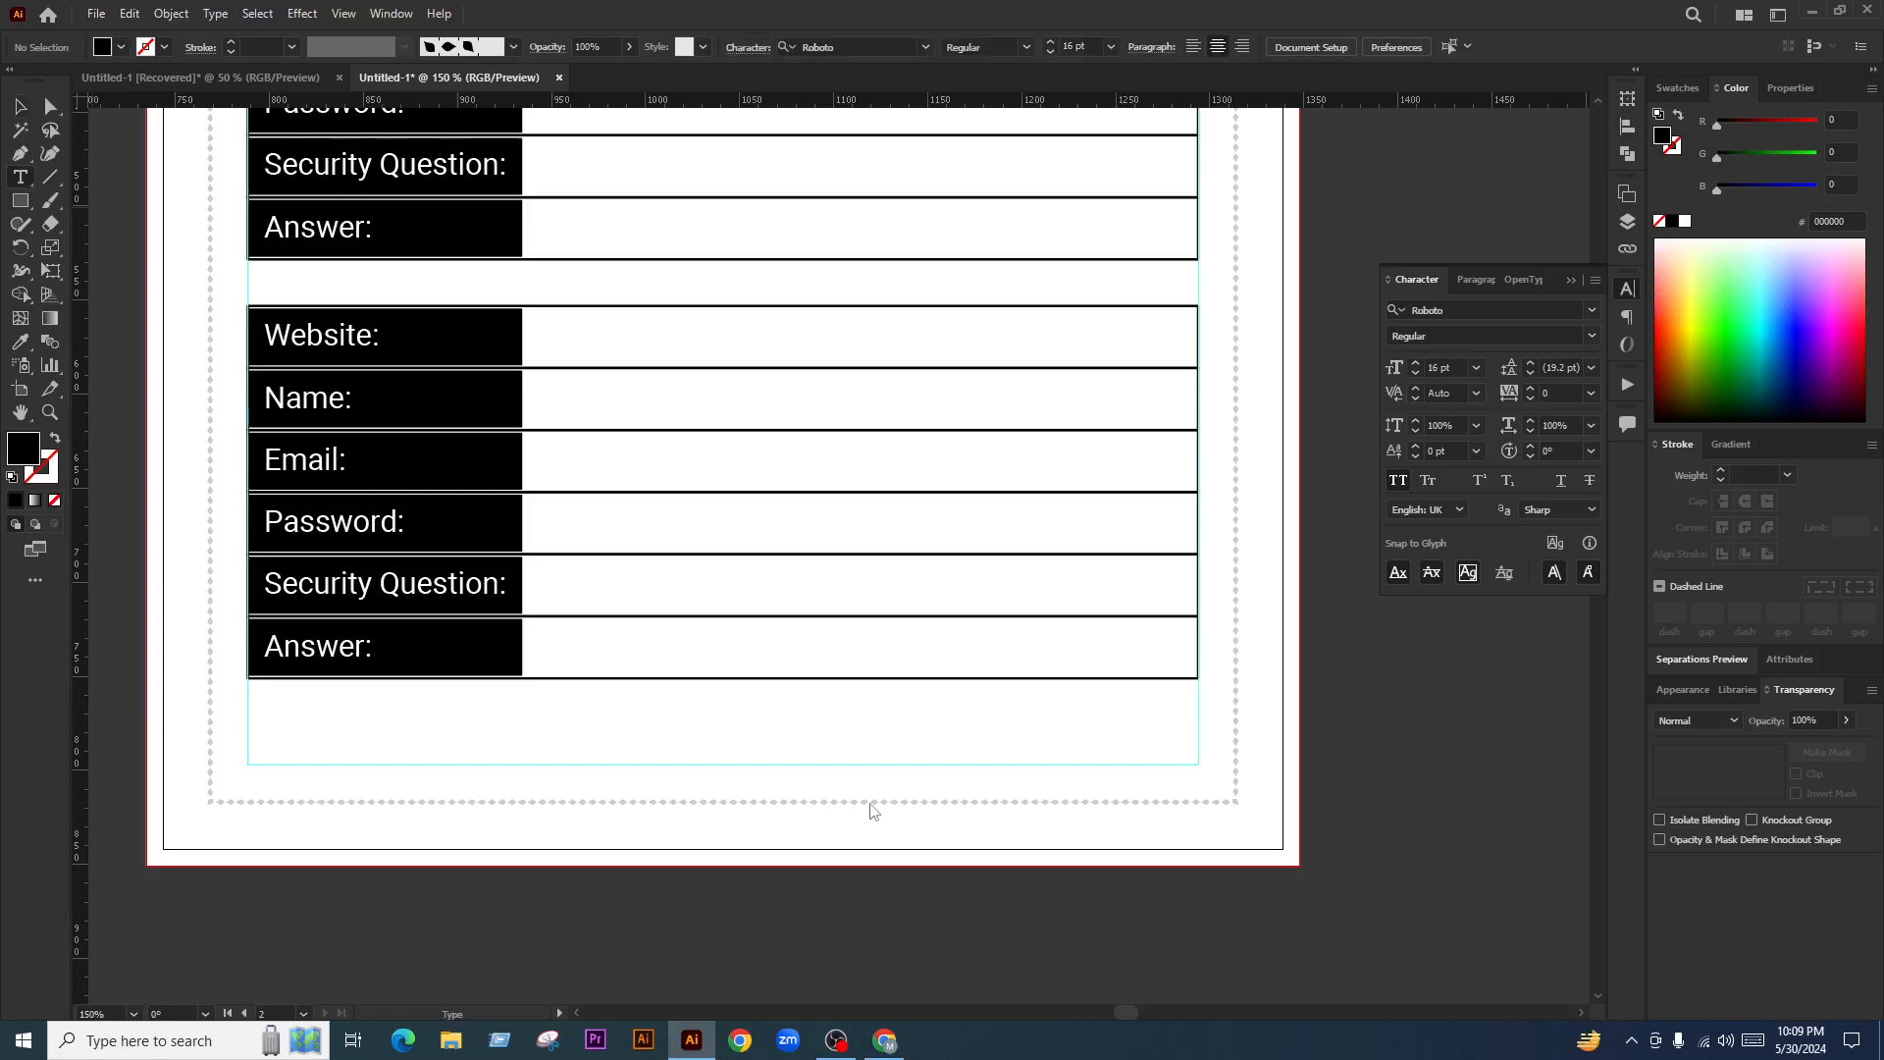
{"action": "left_click", "coordinate": [976, 737]}
{"action": "type", "text": "S"}
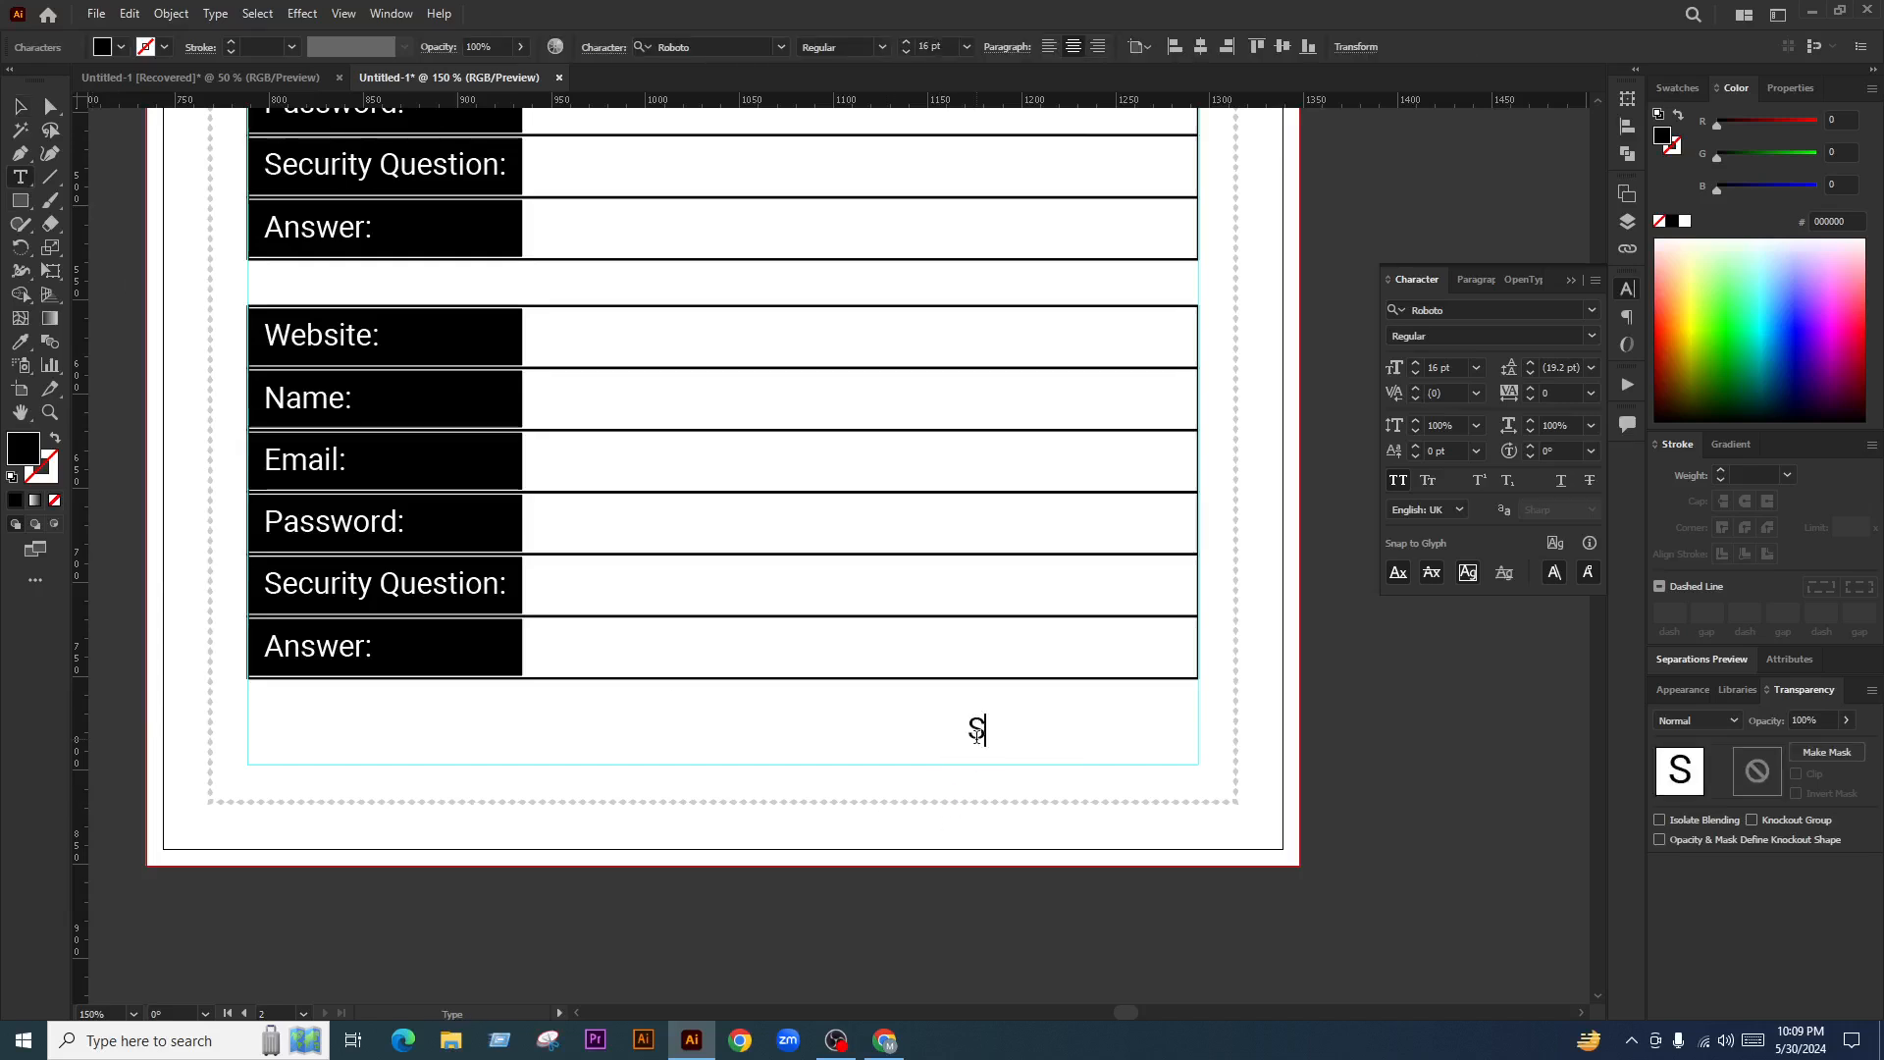
{"action": "key", "text": "BackSpace"}
{"action": "type", "text": "SIGN"}
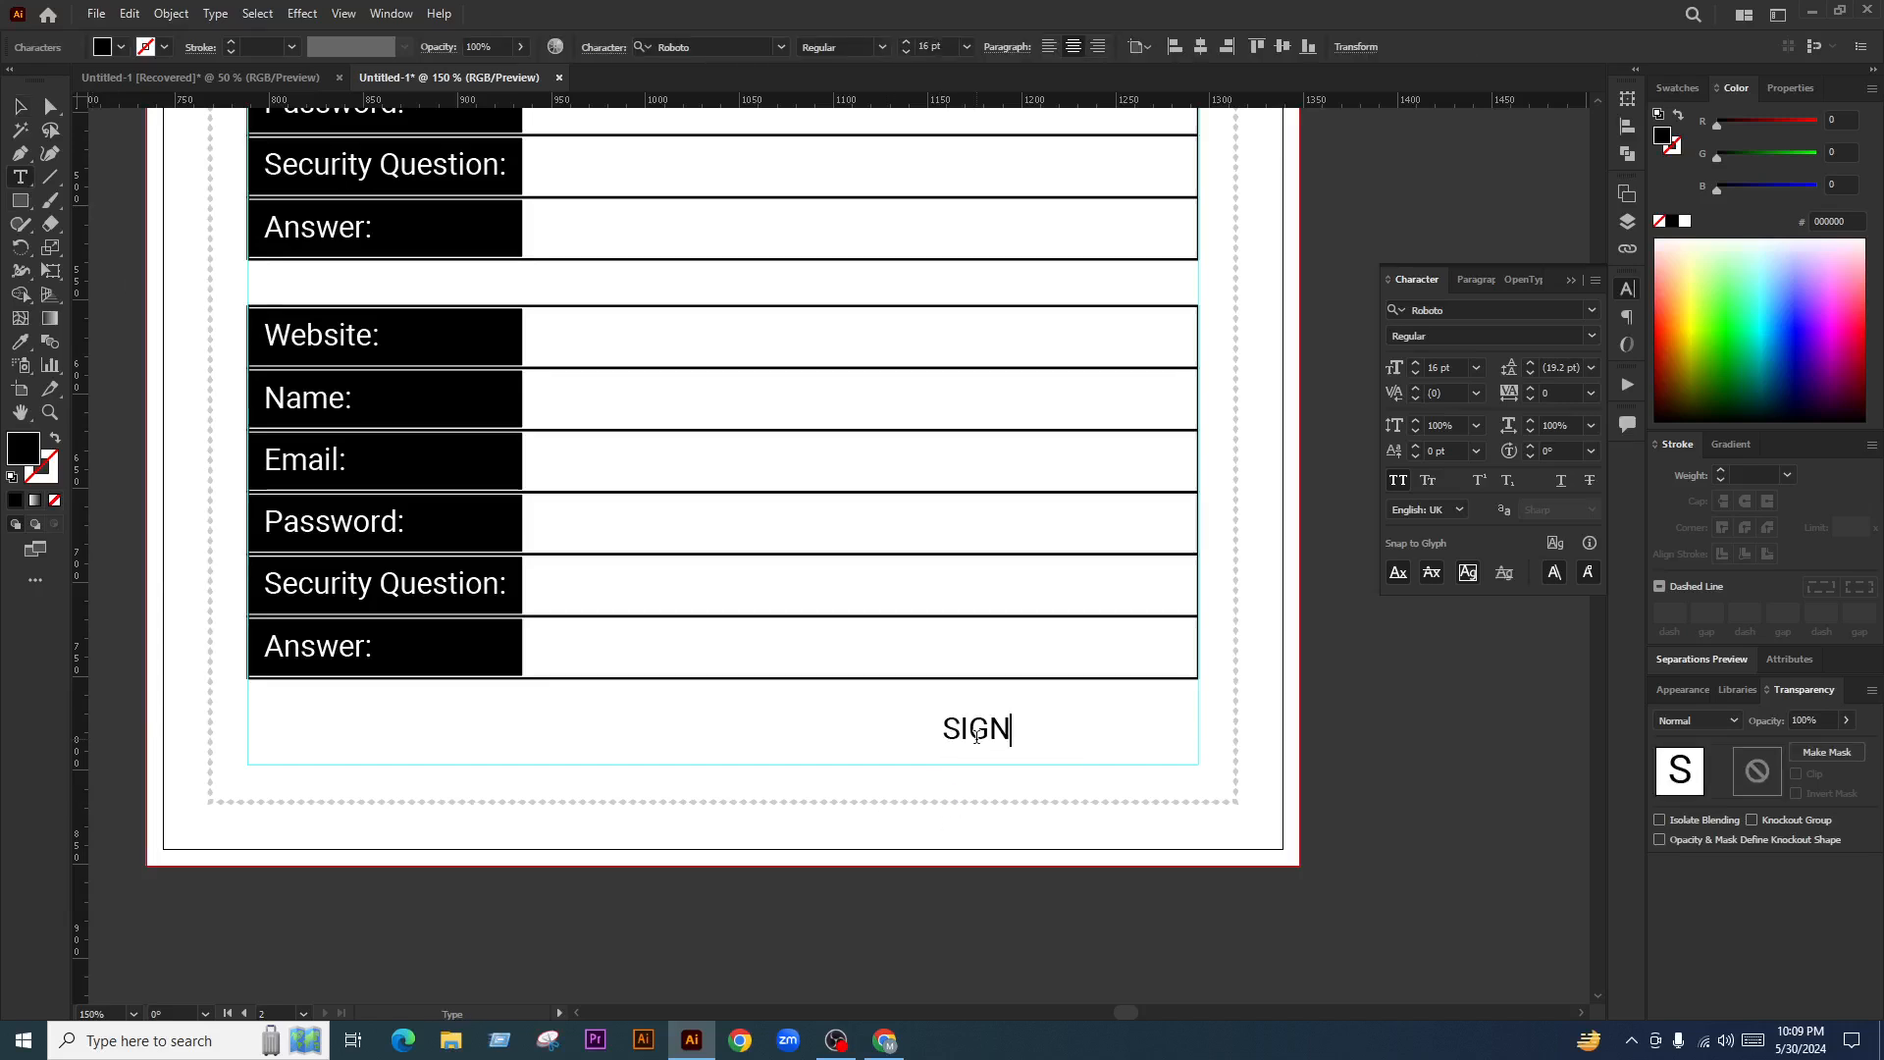
{"action": "key", "text": "BackSpace"}
{"action": "key", "text": "BackSpace"}
{"action": "key", "text": "BackSpace"}
{"action": "key", "text": "BackSpace"}
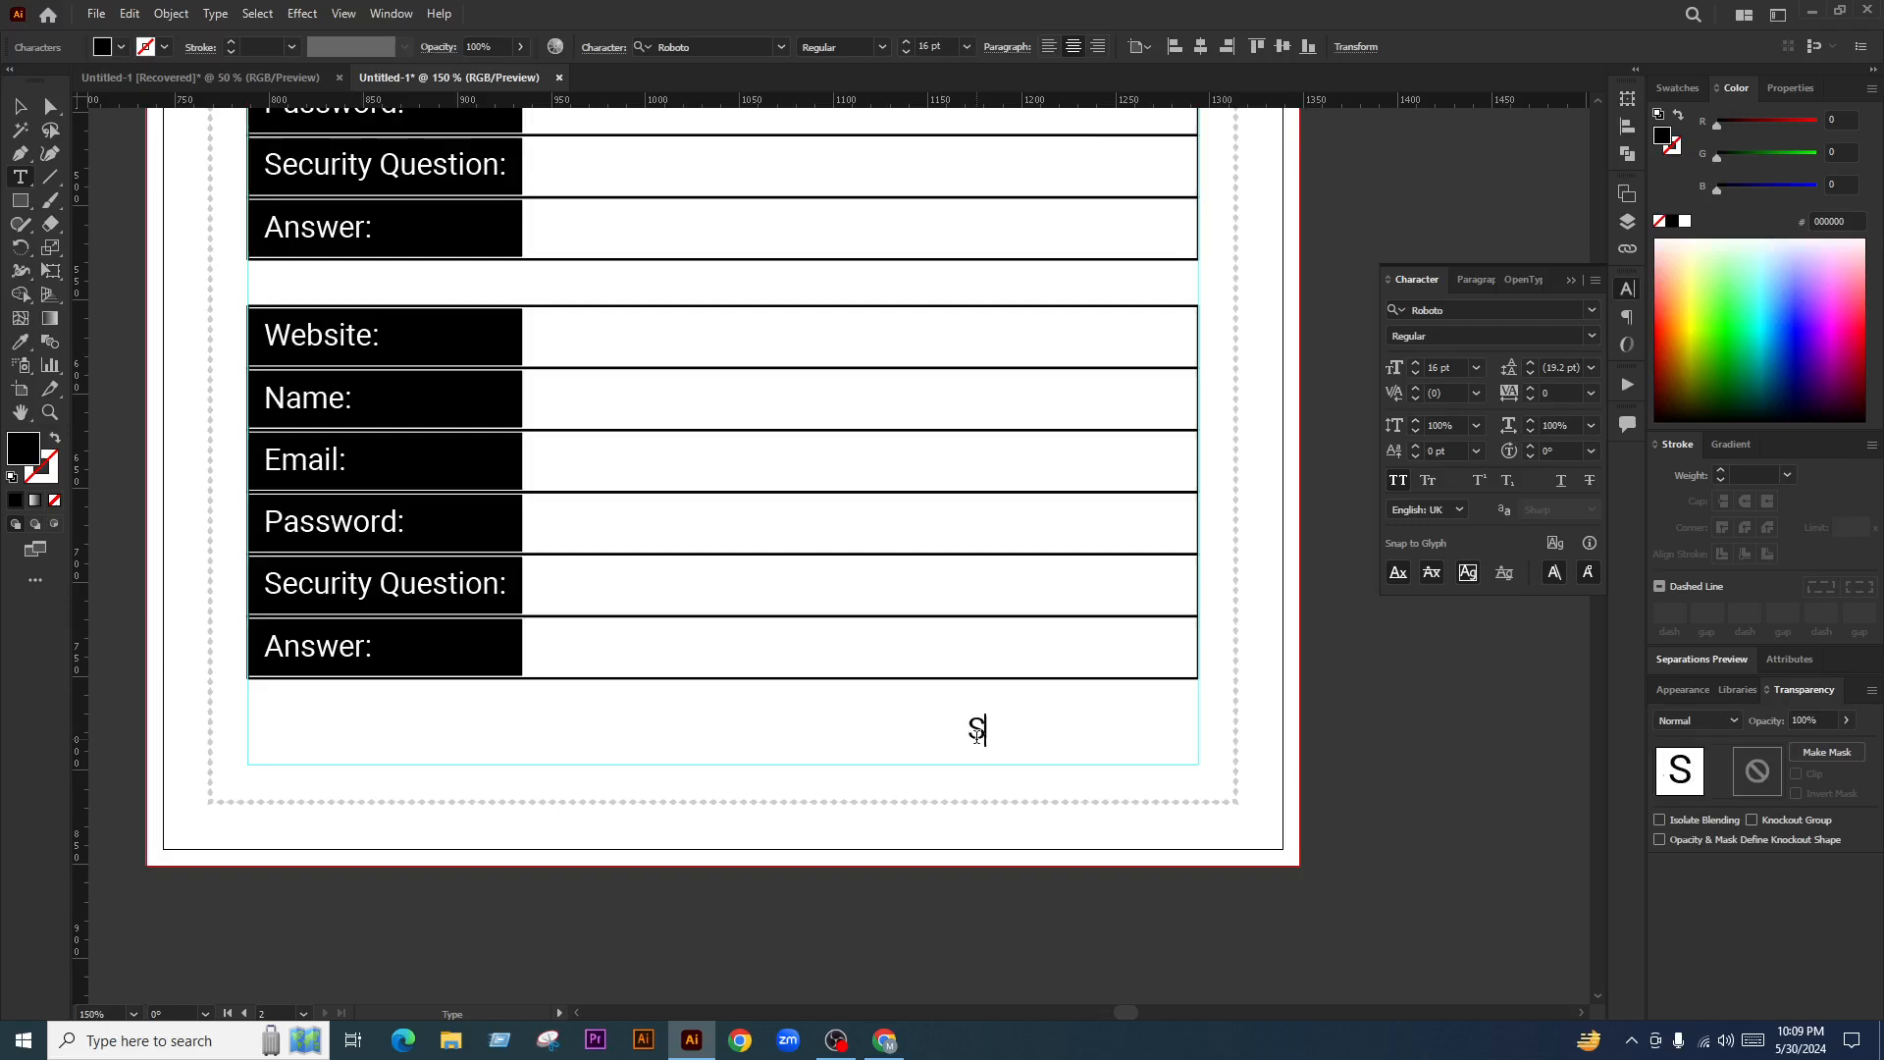
{"action": "type", "text": "DATE"}
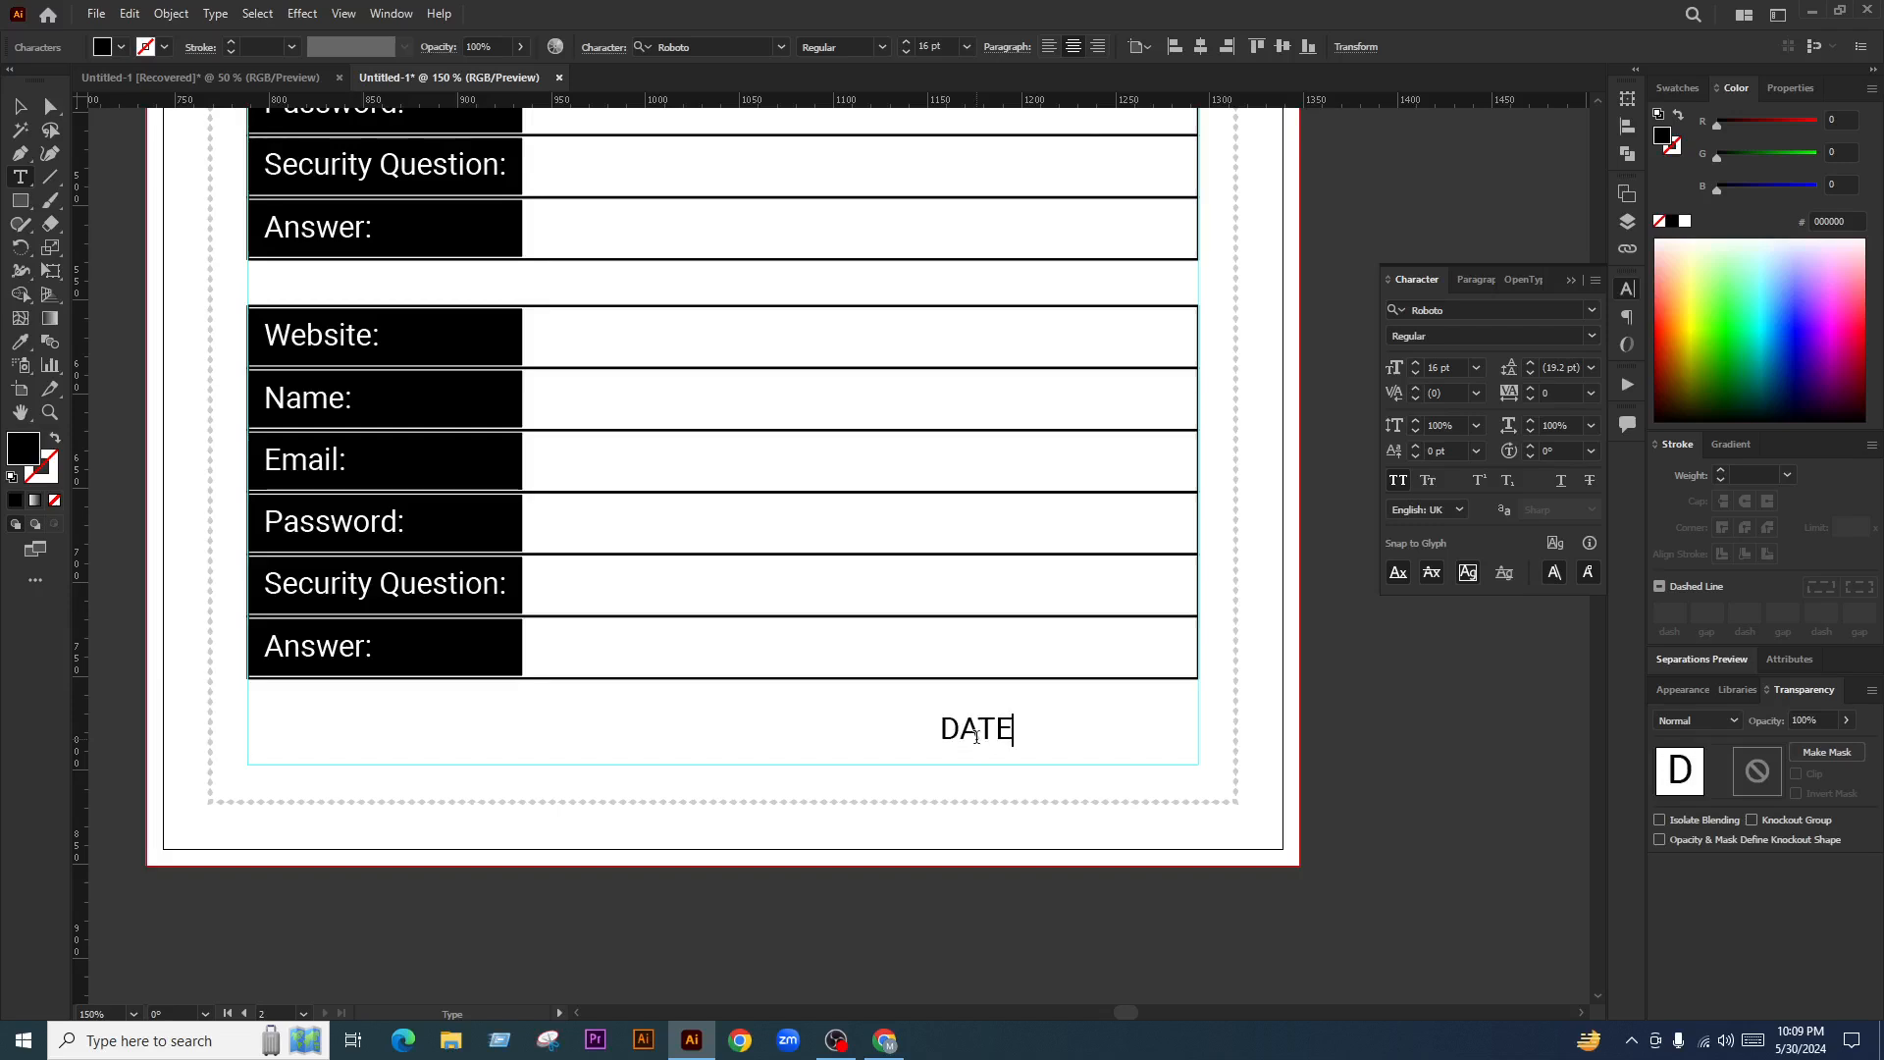
{"action": "type", "text": ":"}
{"action": "key", "text": "Escape"}
Reposition the DATE: label and set its text size to 14 pt
{"action": "left_click_drag", "start_coordinate": [987, 737], "coordinate": [661, 735]}
{"action": "left_click", "coordinate": [708, 744]}
{"action": "key", "text": "t"}
{"action": "left_click", "coordinate": [704, 750]}
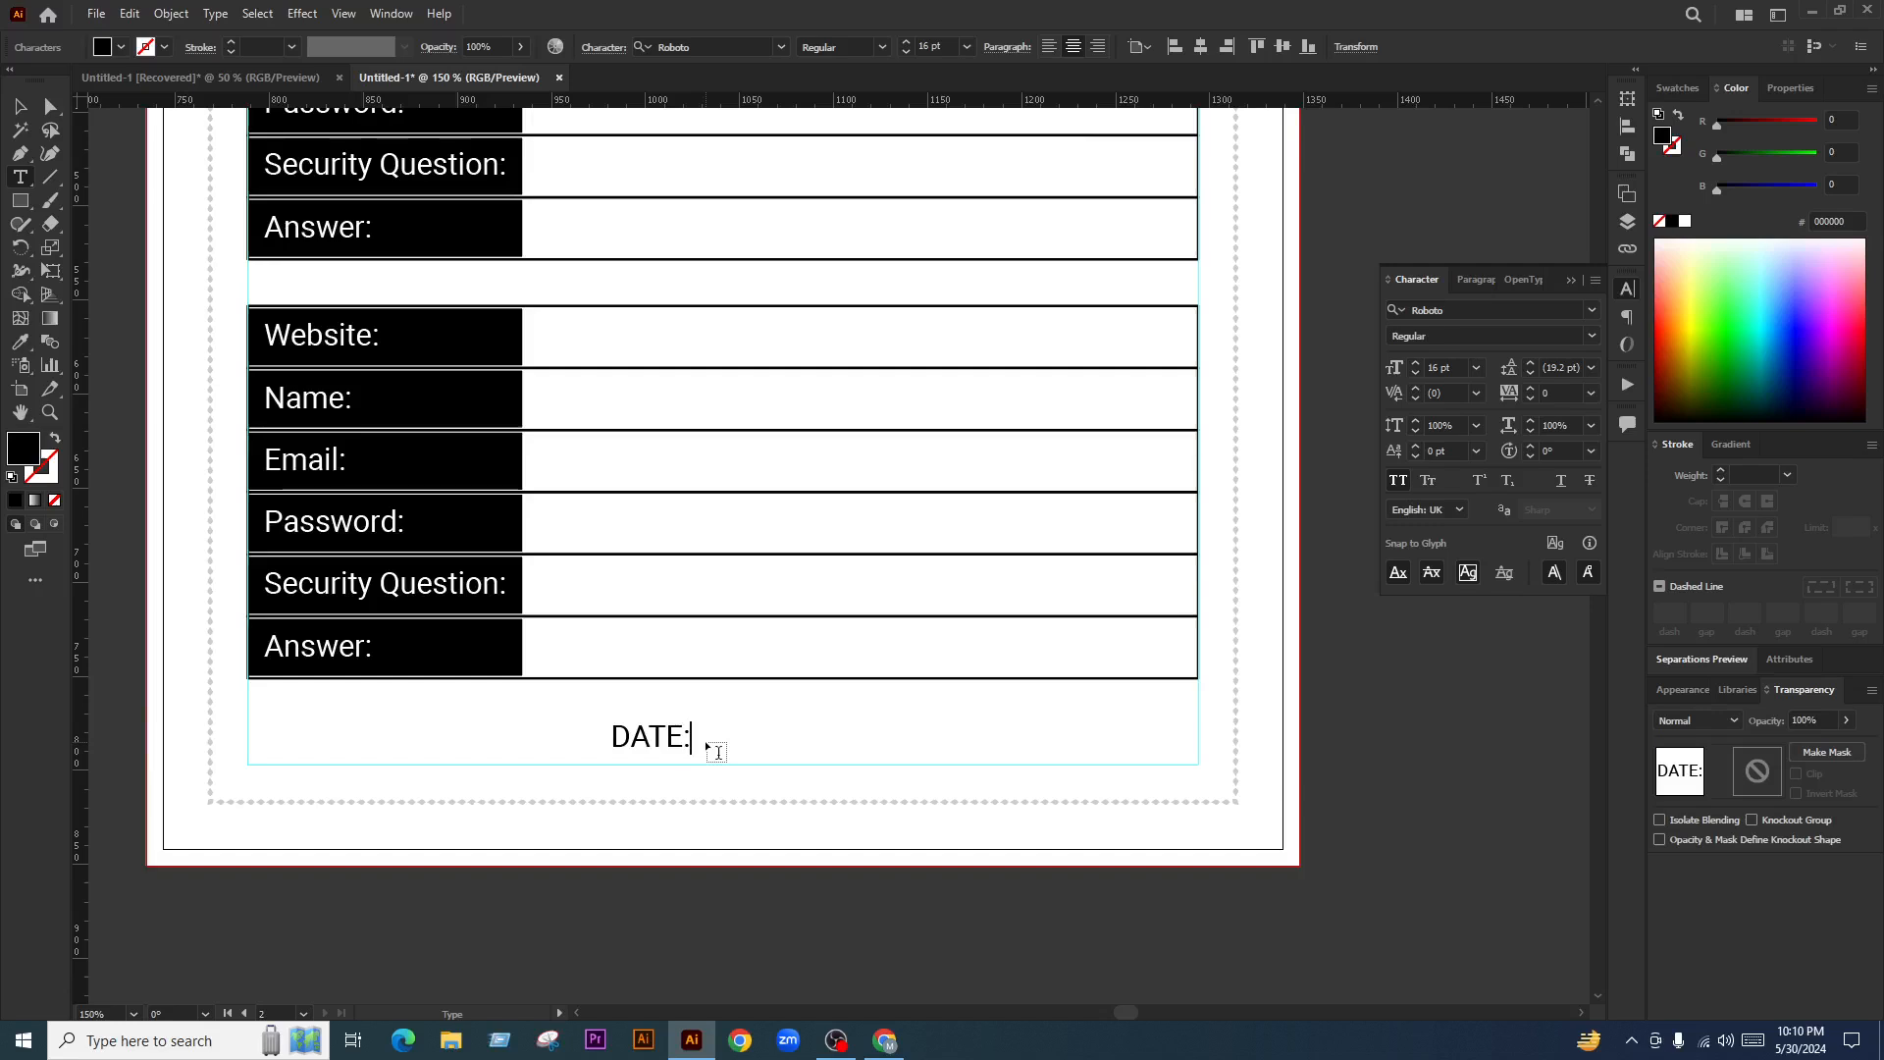
{"action": "left_click", "coordinate": [29, 106]}
{"action": "left_click_drag", "start_coordinate": [644, 745], "coordinate": [1048, 754]}
{"action": "left_click", "coordinate": [947, 45]}
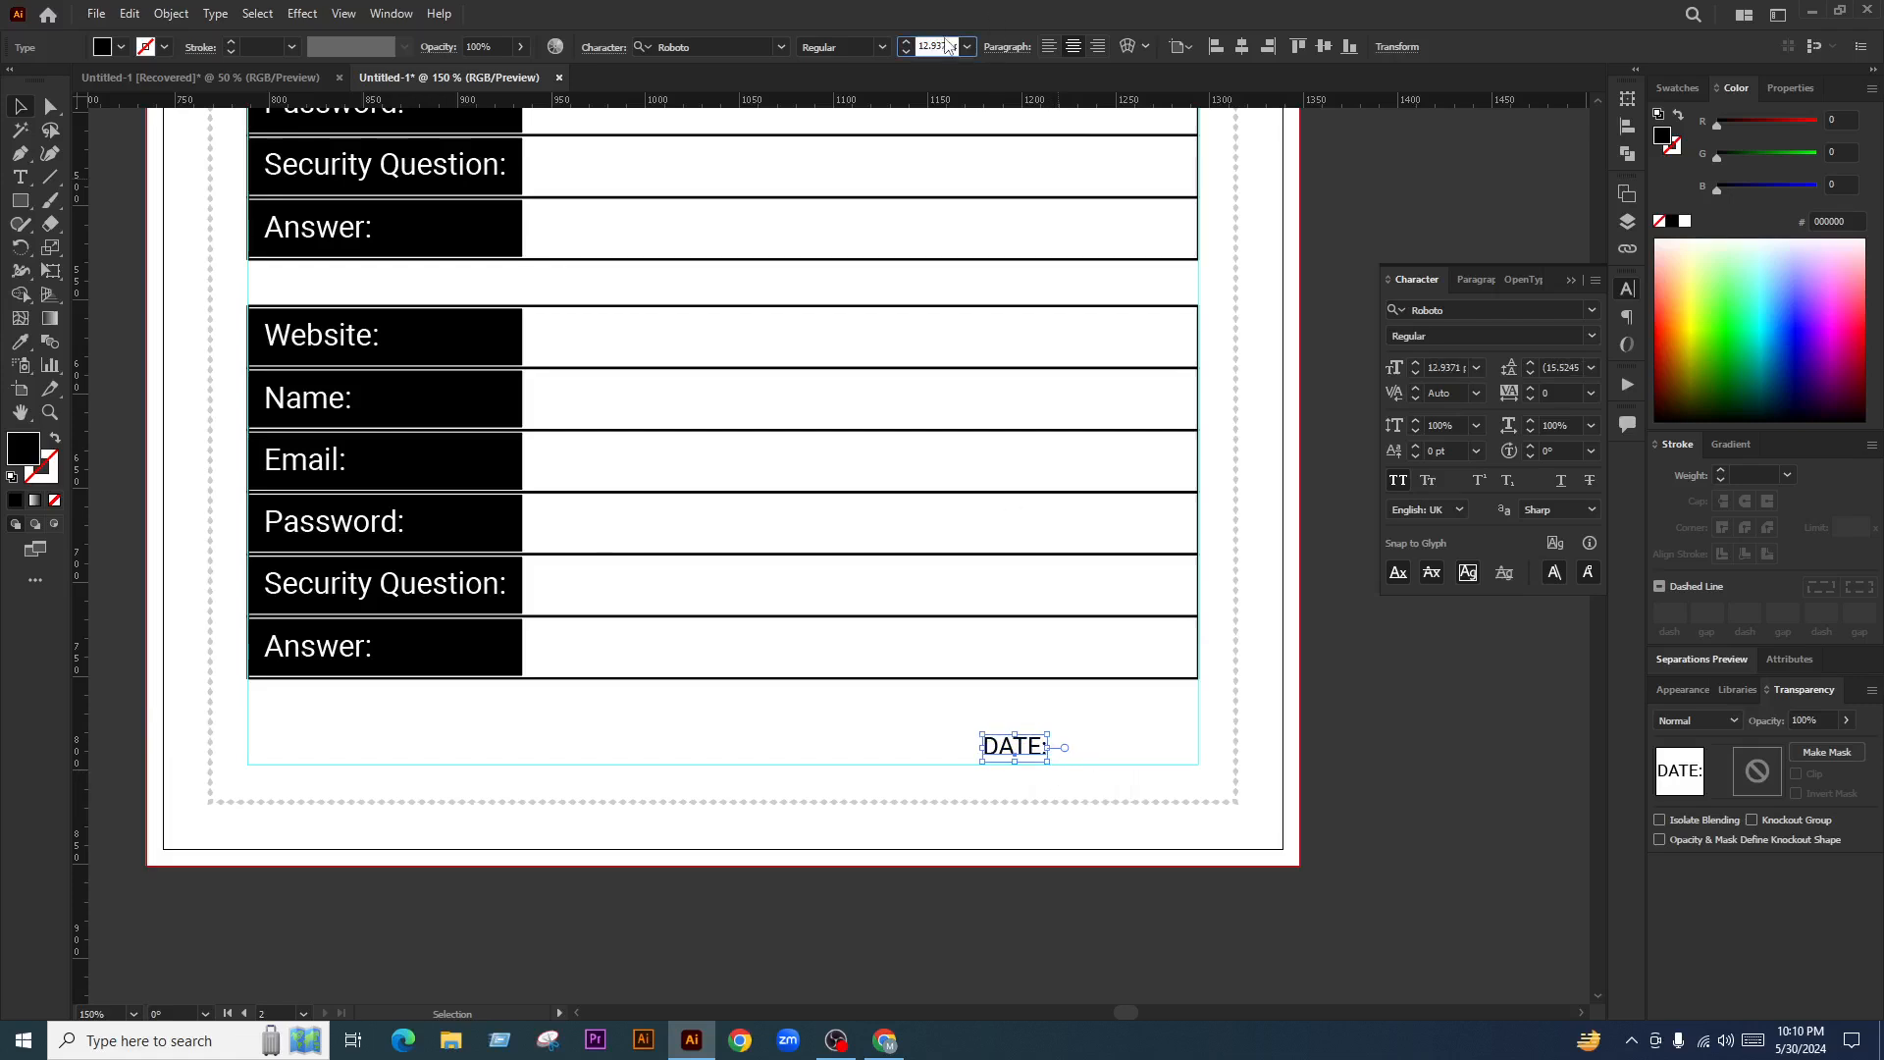
{"action": "type", "text": "14"}
{"action": "key", "text": "Return"}
Duplicate the label onto the left side and change it to 'SIGN:'
{"action": "left_click_drag", "start_coordinate": [1038, 747], "coordinate": [357, 785]}
{"action": "left_click", "coordinate": [412, 755]}
{"action": "double_click", "coordinate": [331, 747]}
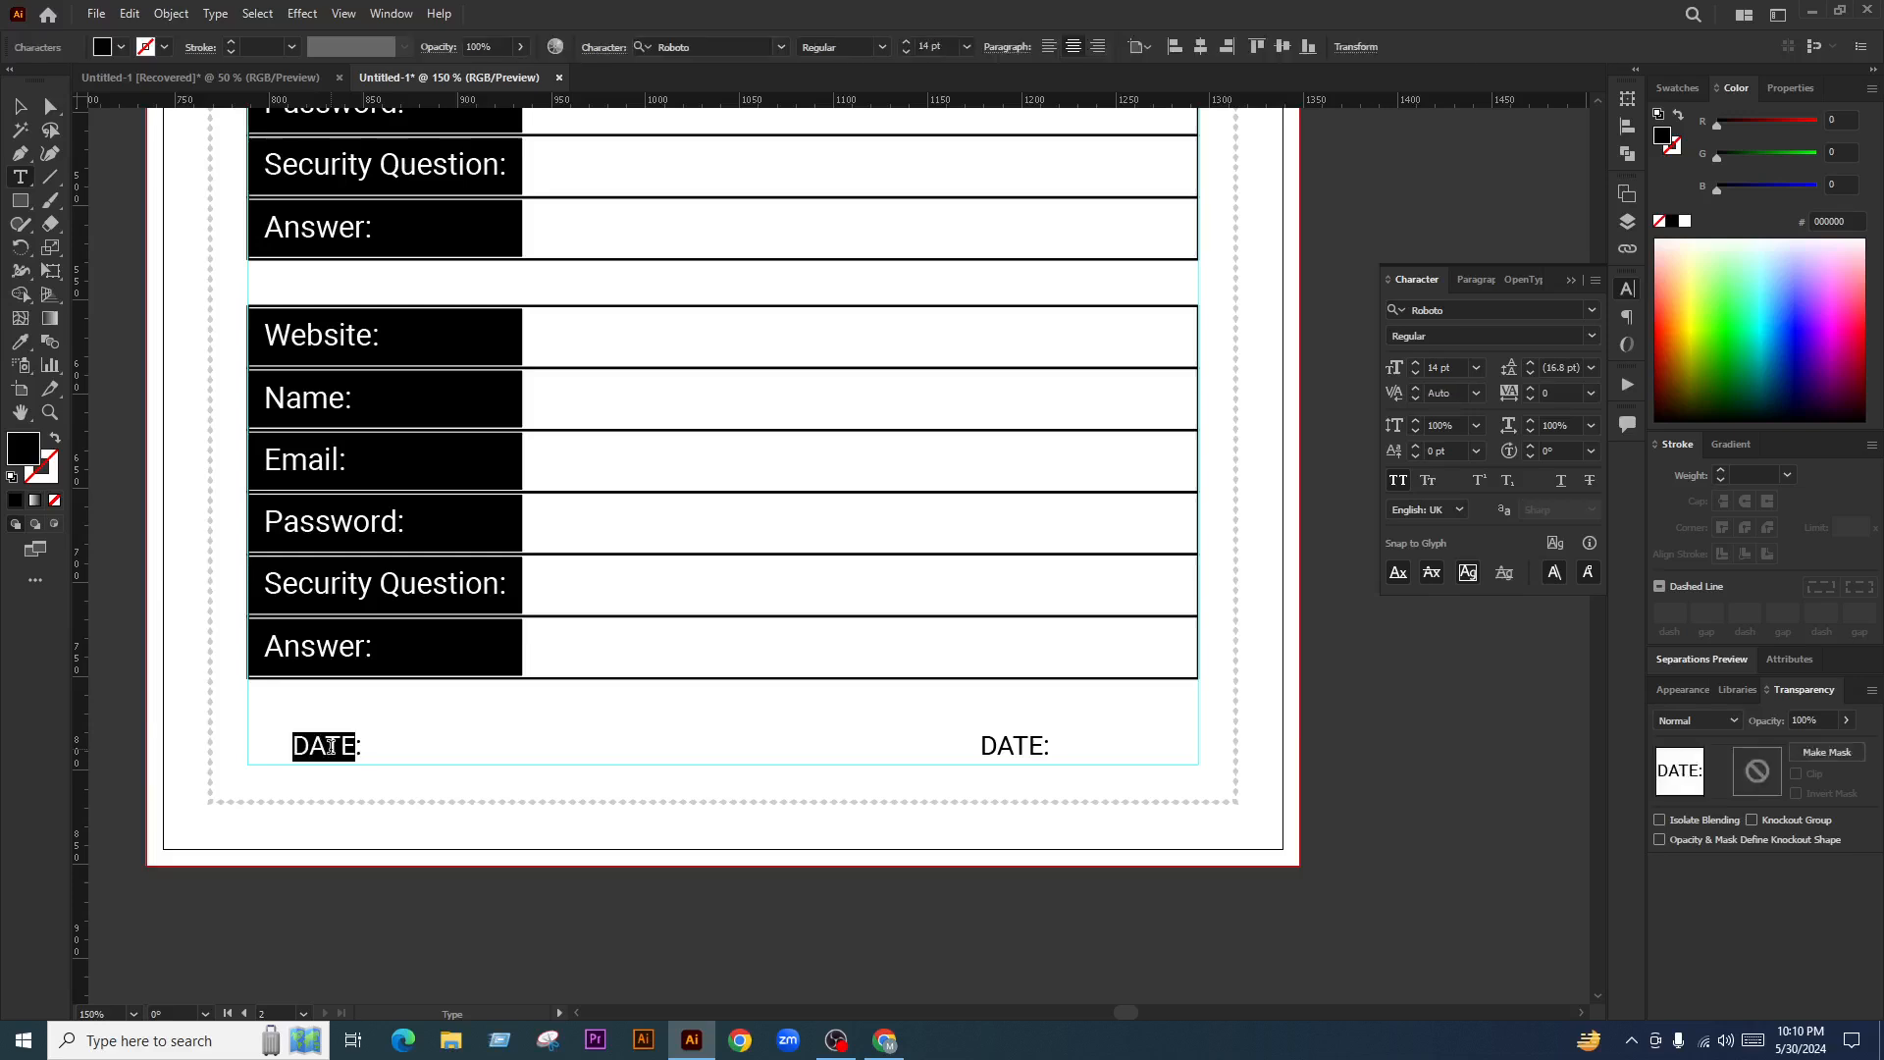
{"action": "type", "text": "SIGN:"}
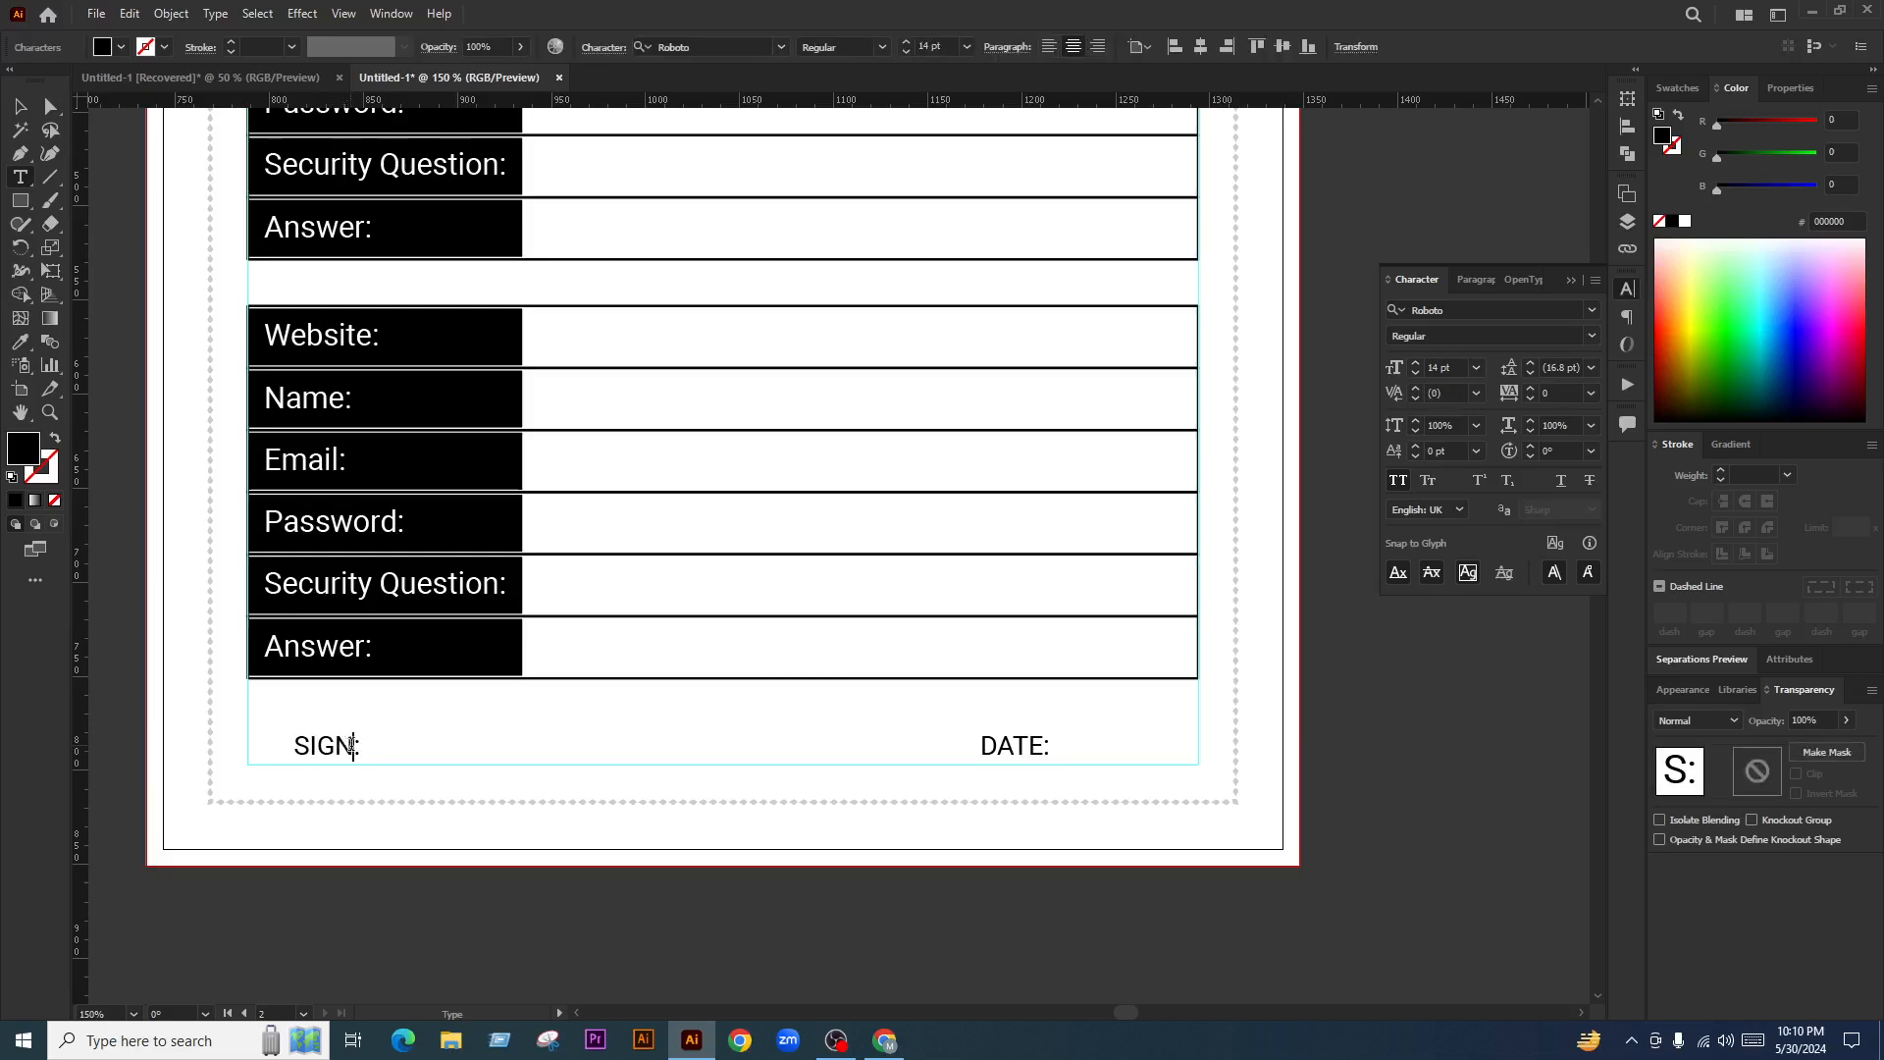
{"action": "left_click", "coordinate": [21, 105]}
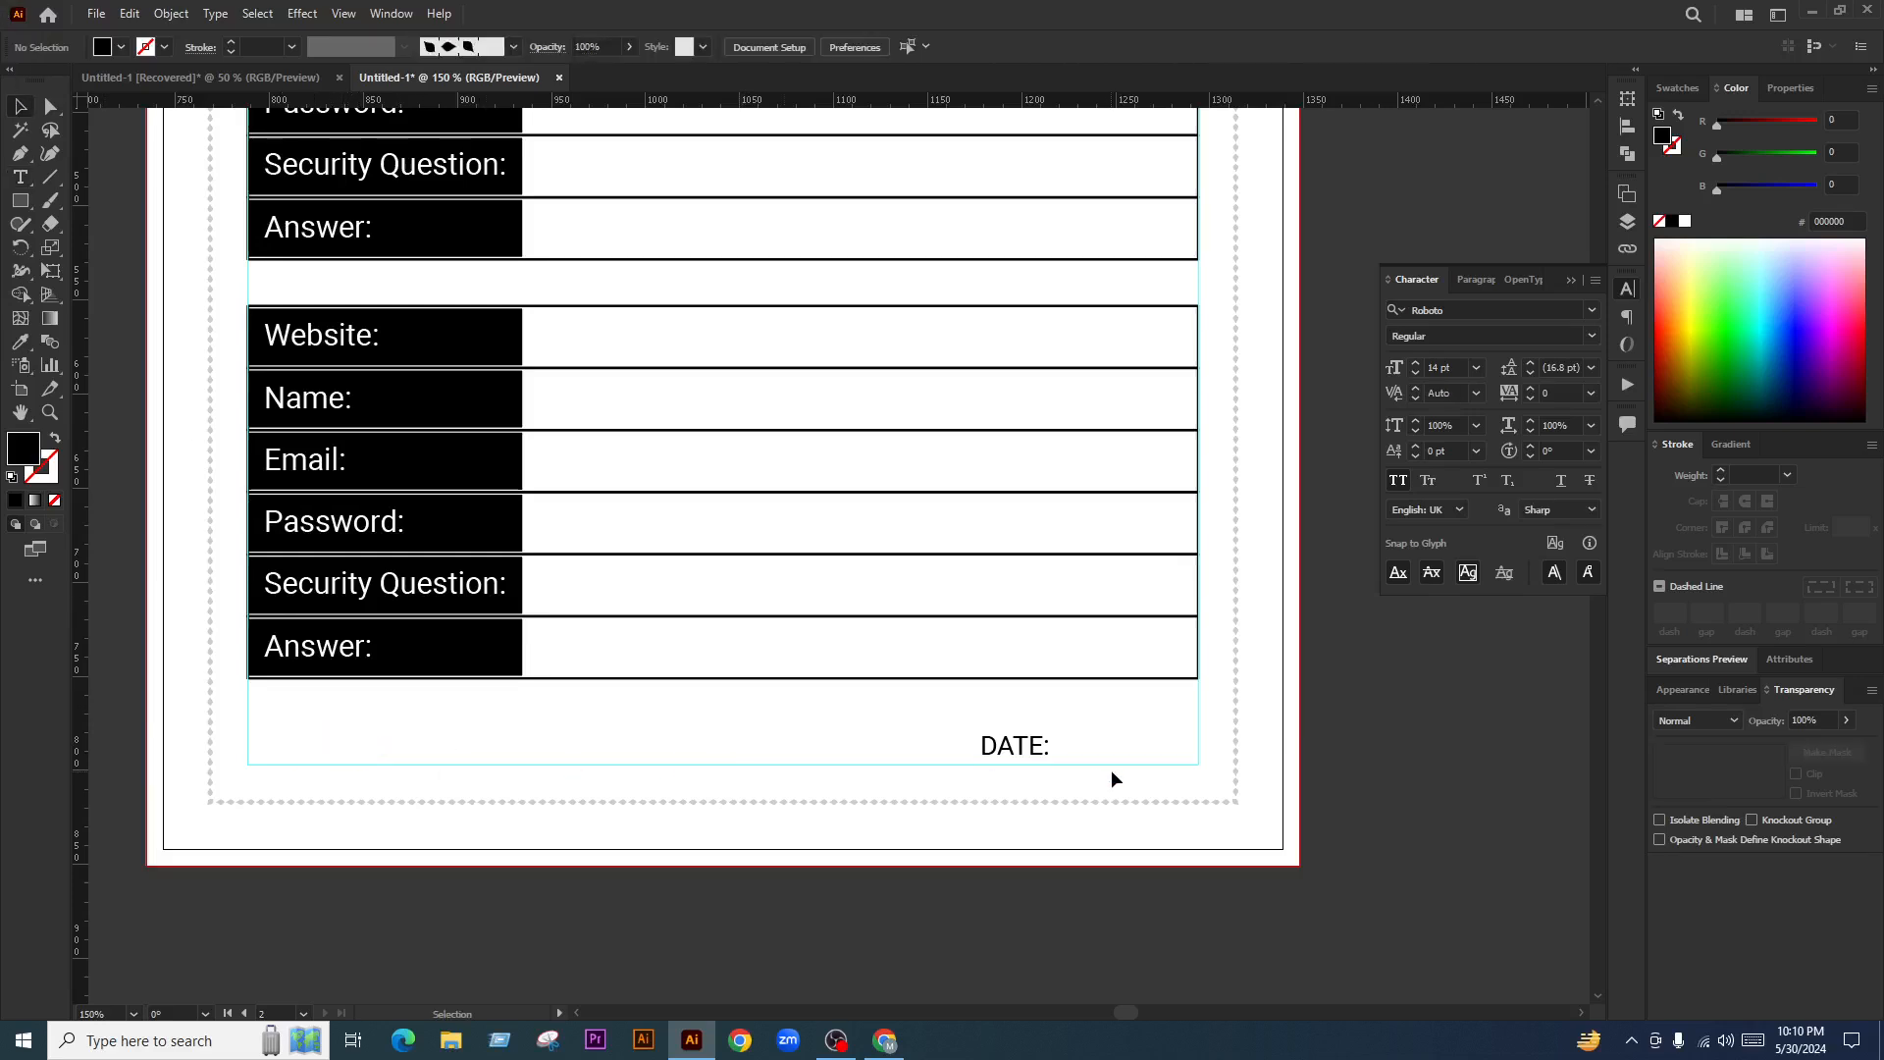
Move the DATE: label to the far left, just beneath the Answer row
{"action": "left_click_drag", "start_coordinate": [1011, 749], "coordinate": [1092, 752]}
{"action": "left_click_drag", "start_coordinate": [795, 753], "coordinate": [280, 756]}
{"action": "scroll", "coordinate": [280, 748], "scroll_direction": "up", "scroll_amount": 4}
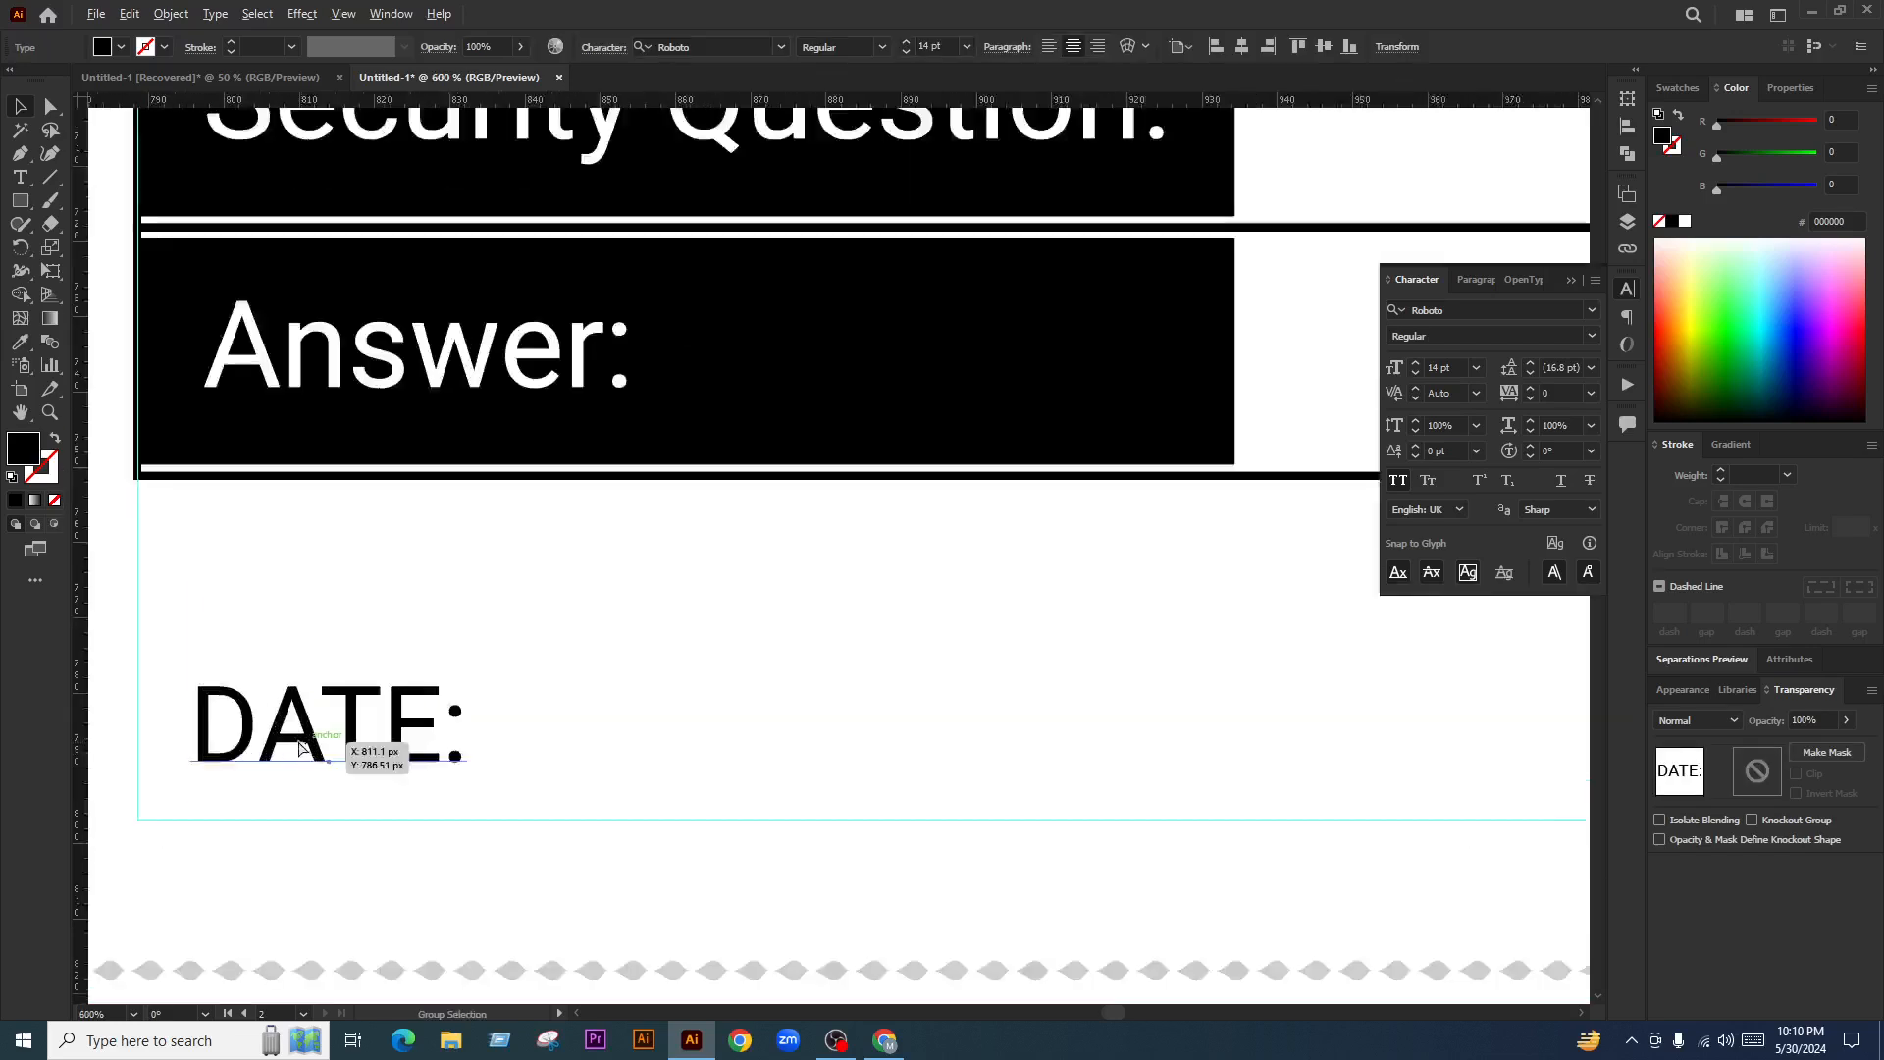
{"action": "left_click", "coordinate": [253, 394]}
{"action": "mouse_move", "coordinate": [368, 713]}
{"action": "left_mouse_down"}
{"action": "mouse_move", "coordinate": [379, 457]}
{"action": "mouse_move", "coordinate": [375, 726]}
{"action": "left_mouse_up"}
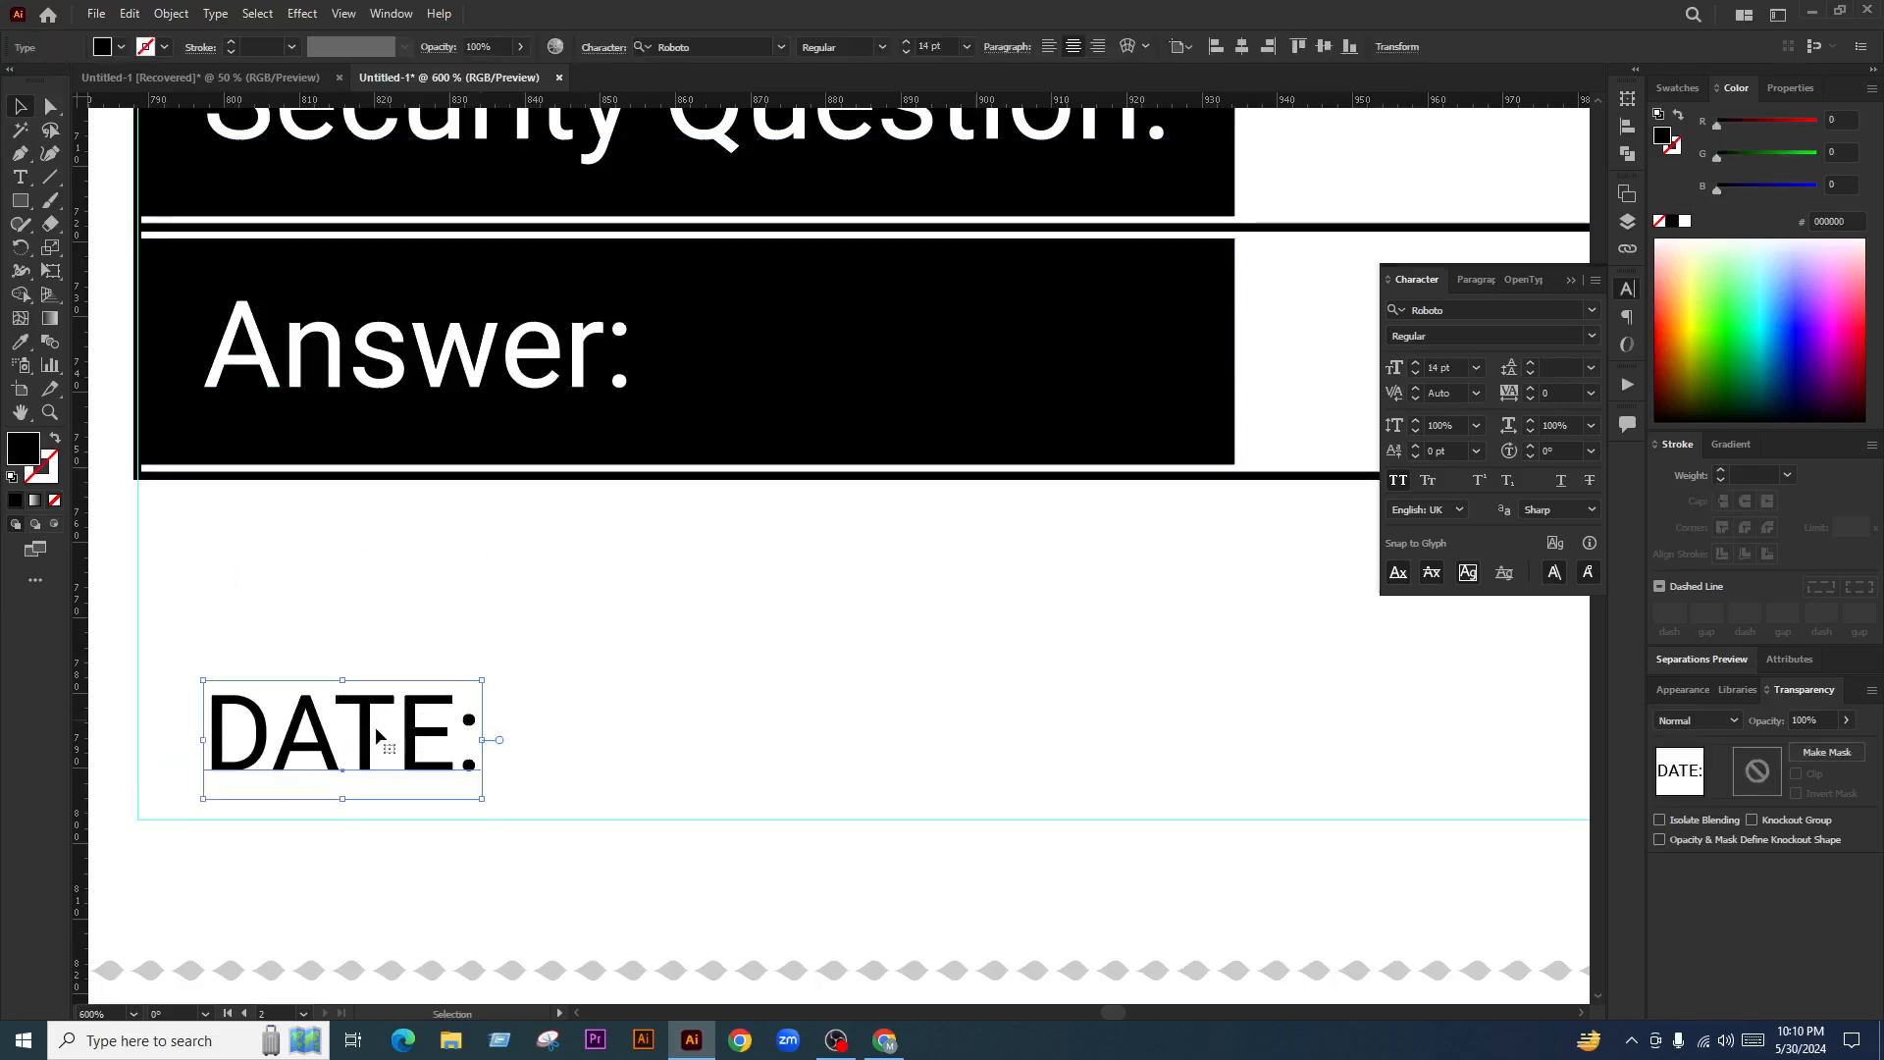
{"action": "scroll", "coordinate": [579, 728], "scroll_direction": "down", "scroll_amount": 3}
Draw a horizontal line after DATE: with a black 0.5 pt stroke
{"action": "left_click", "coordinate": [50, 176]}
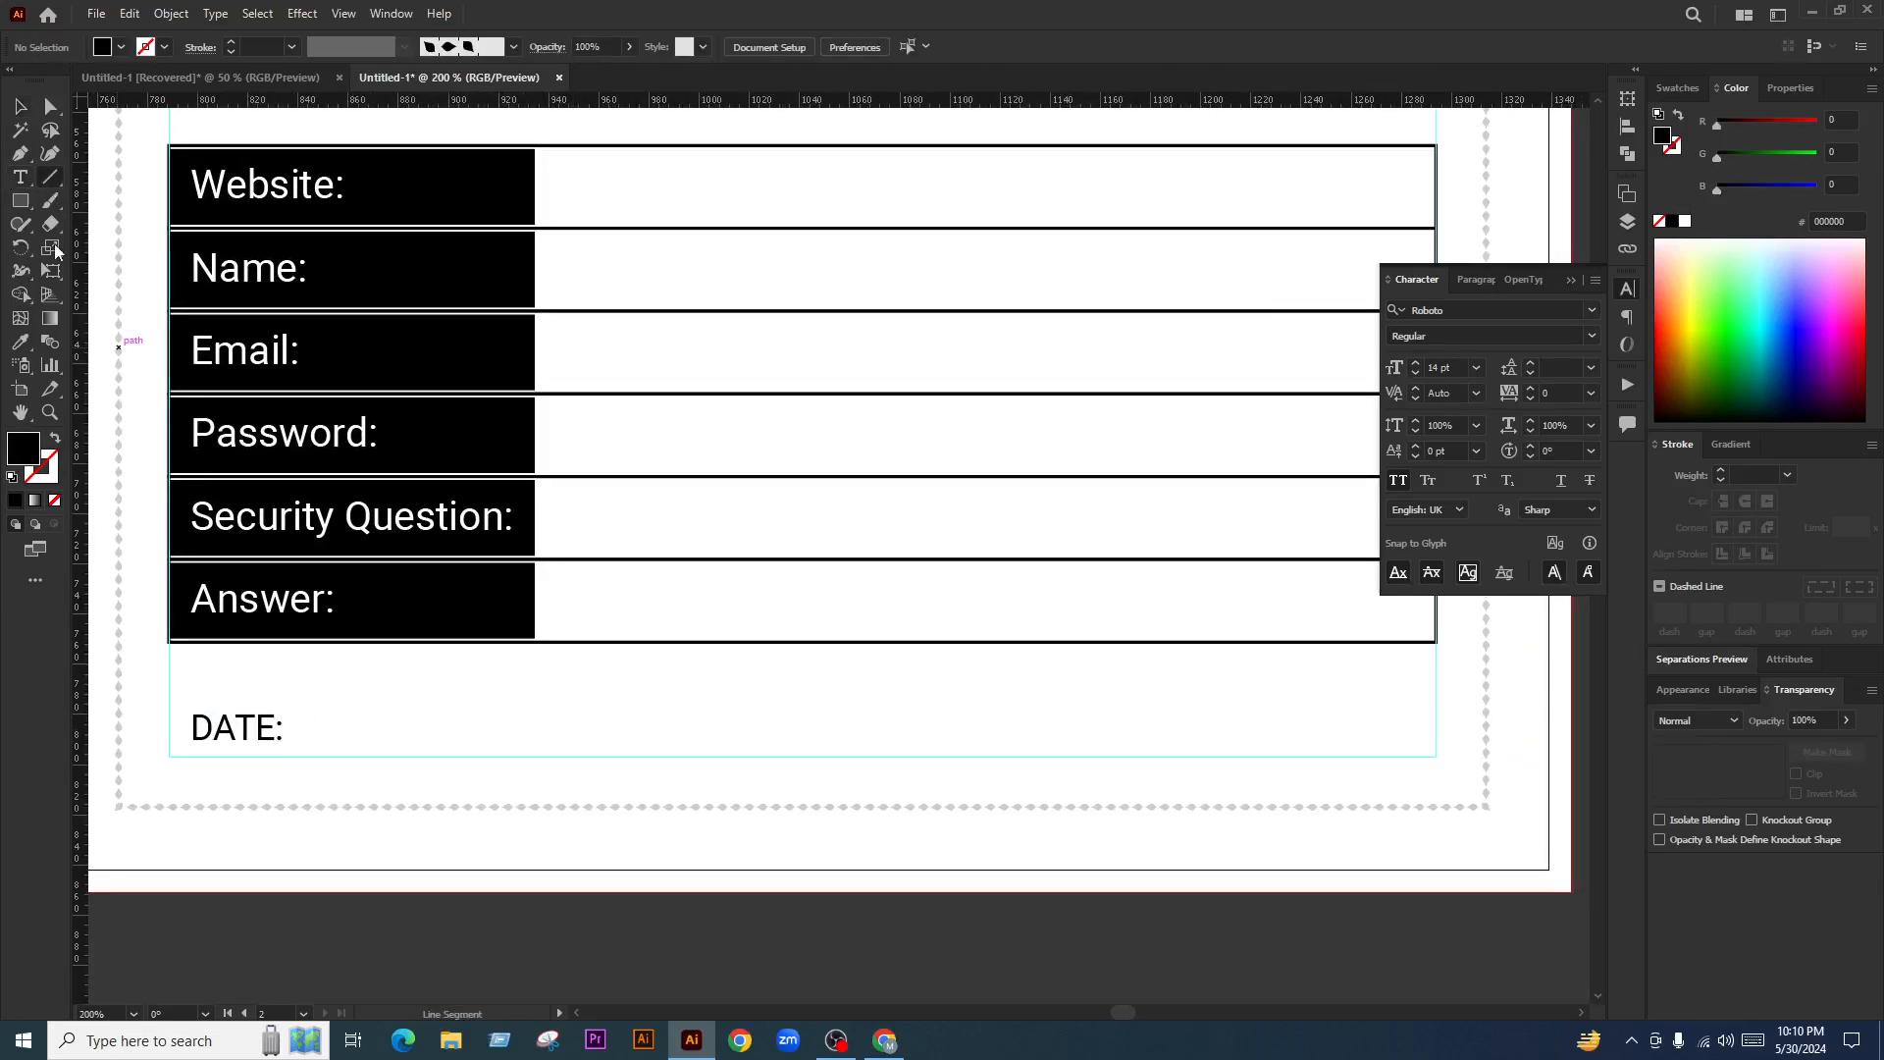
{"action": "left_click_drag", "start_coordinate": [296, 738], "coordinate": [677, 756]}
{"action": "left_click", "coordinate": [19, 107]}
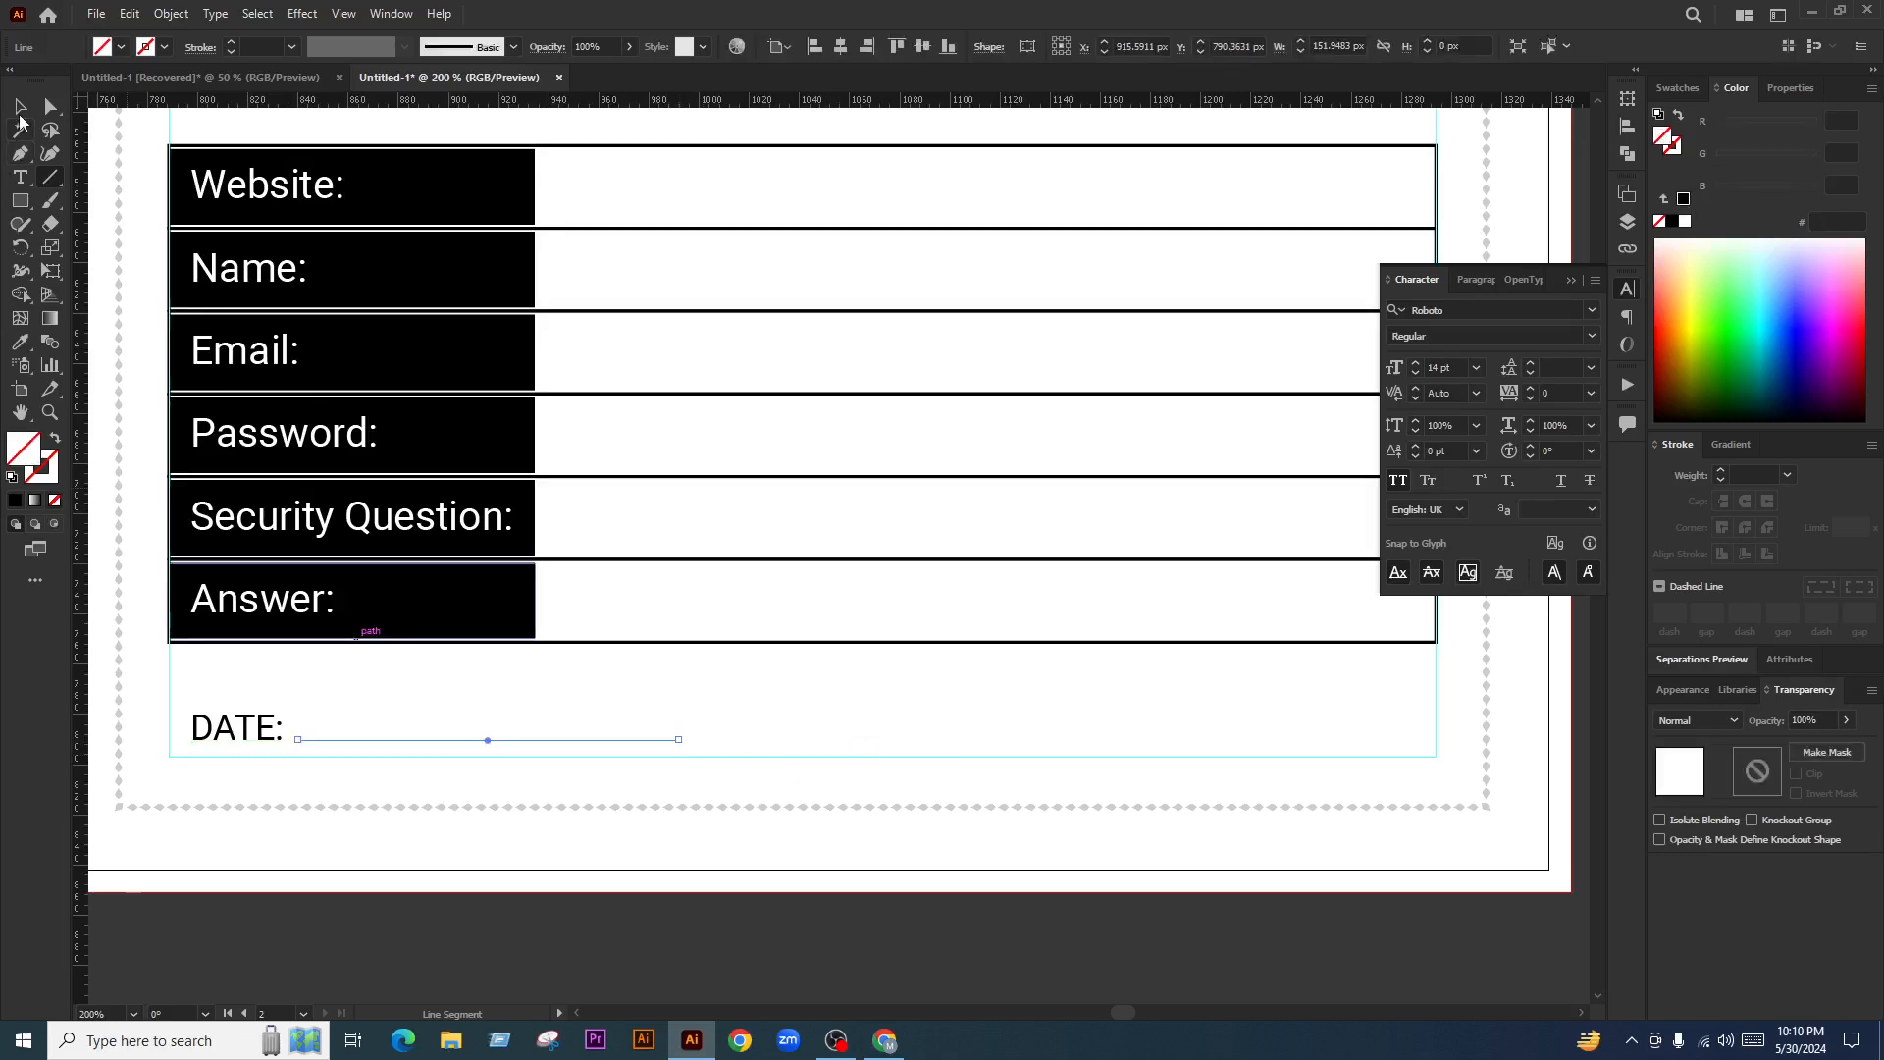
{"action": "left_click", "coordinate": [54, 481]}
{"action": "left_click", "coordinate": [15, 501]}
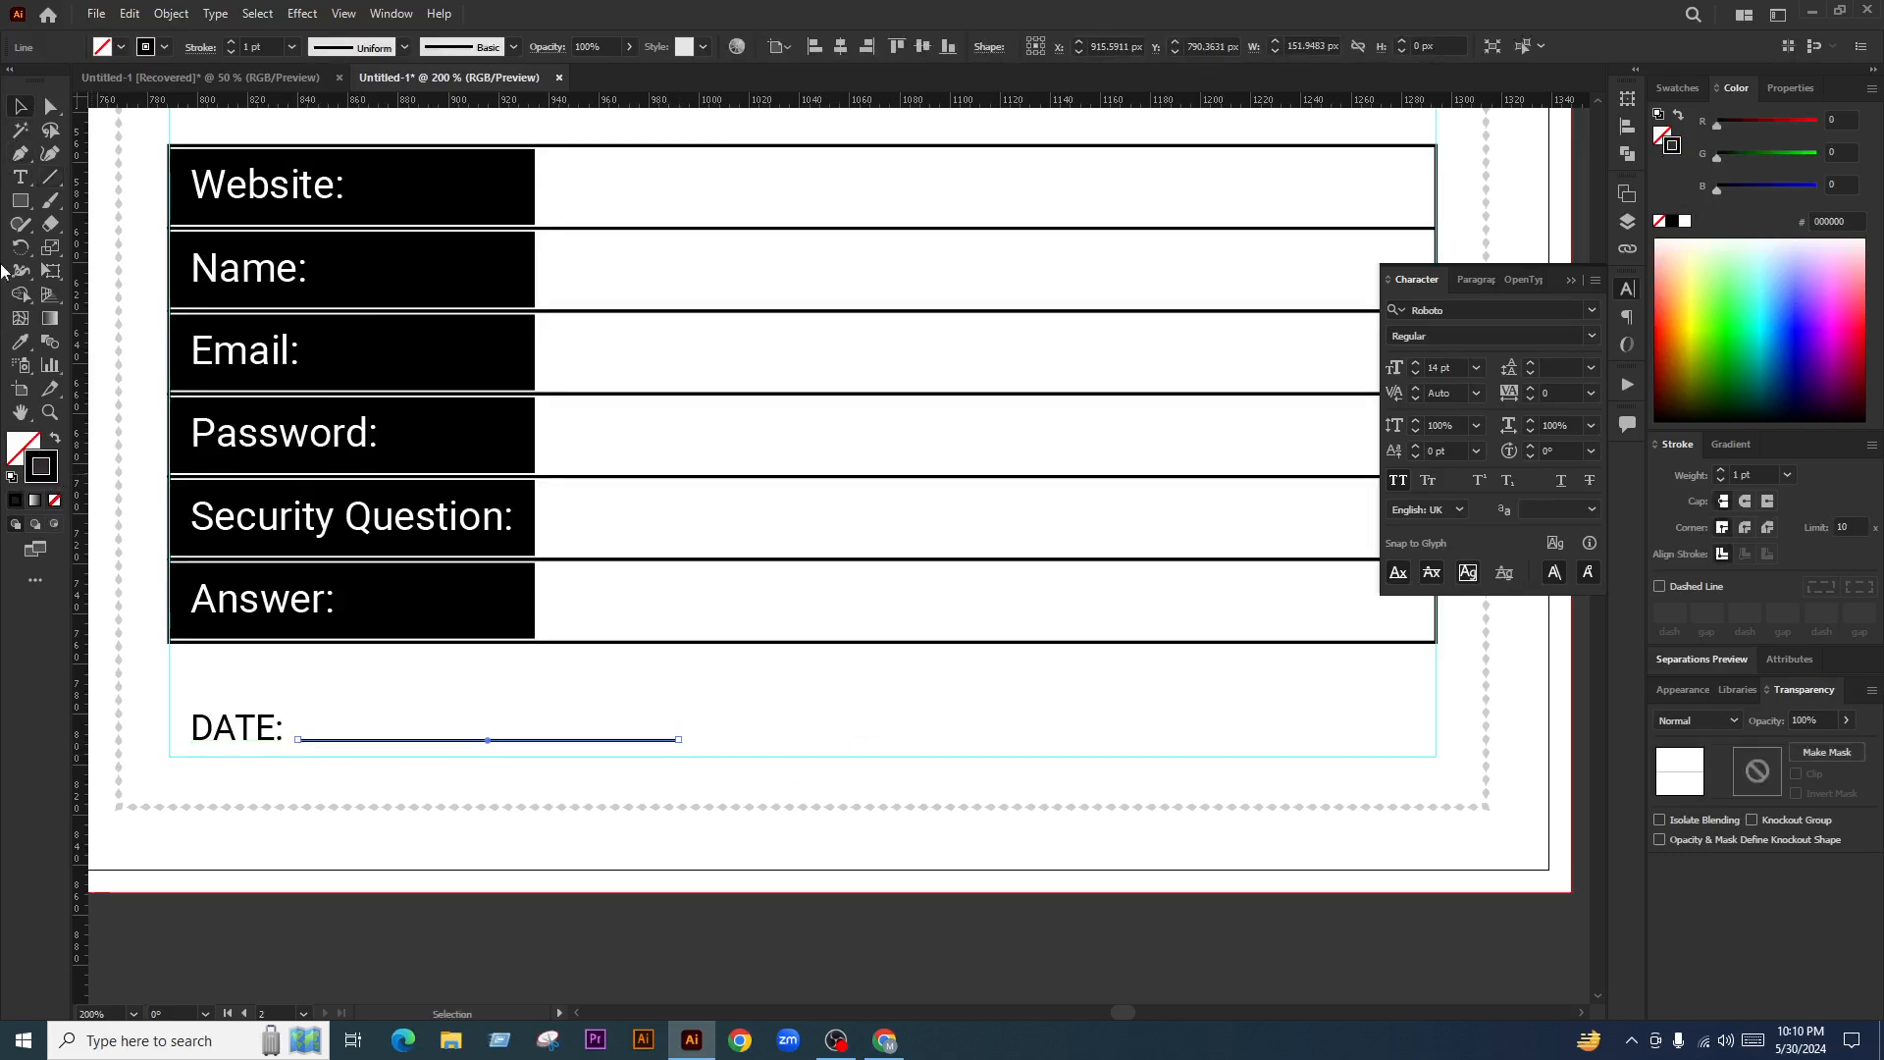
{"action": "left_click", "coordinate": [232, 55]}
{"action": "left_click", "coordinate": [232, 55]}
{"action": "left_click", "coordinate": [734, 703]}
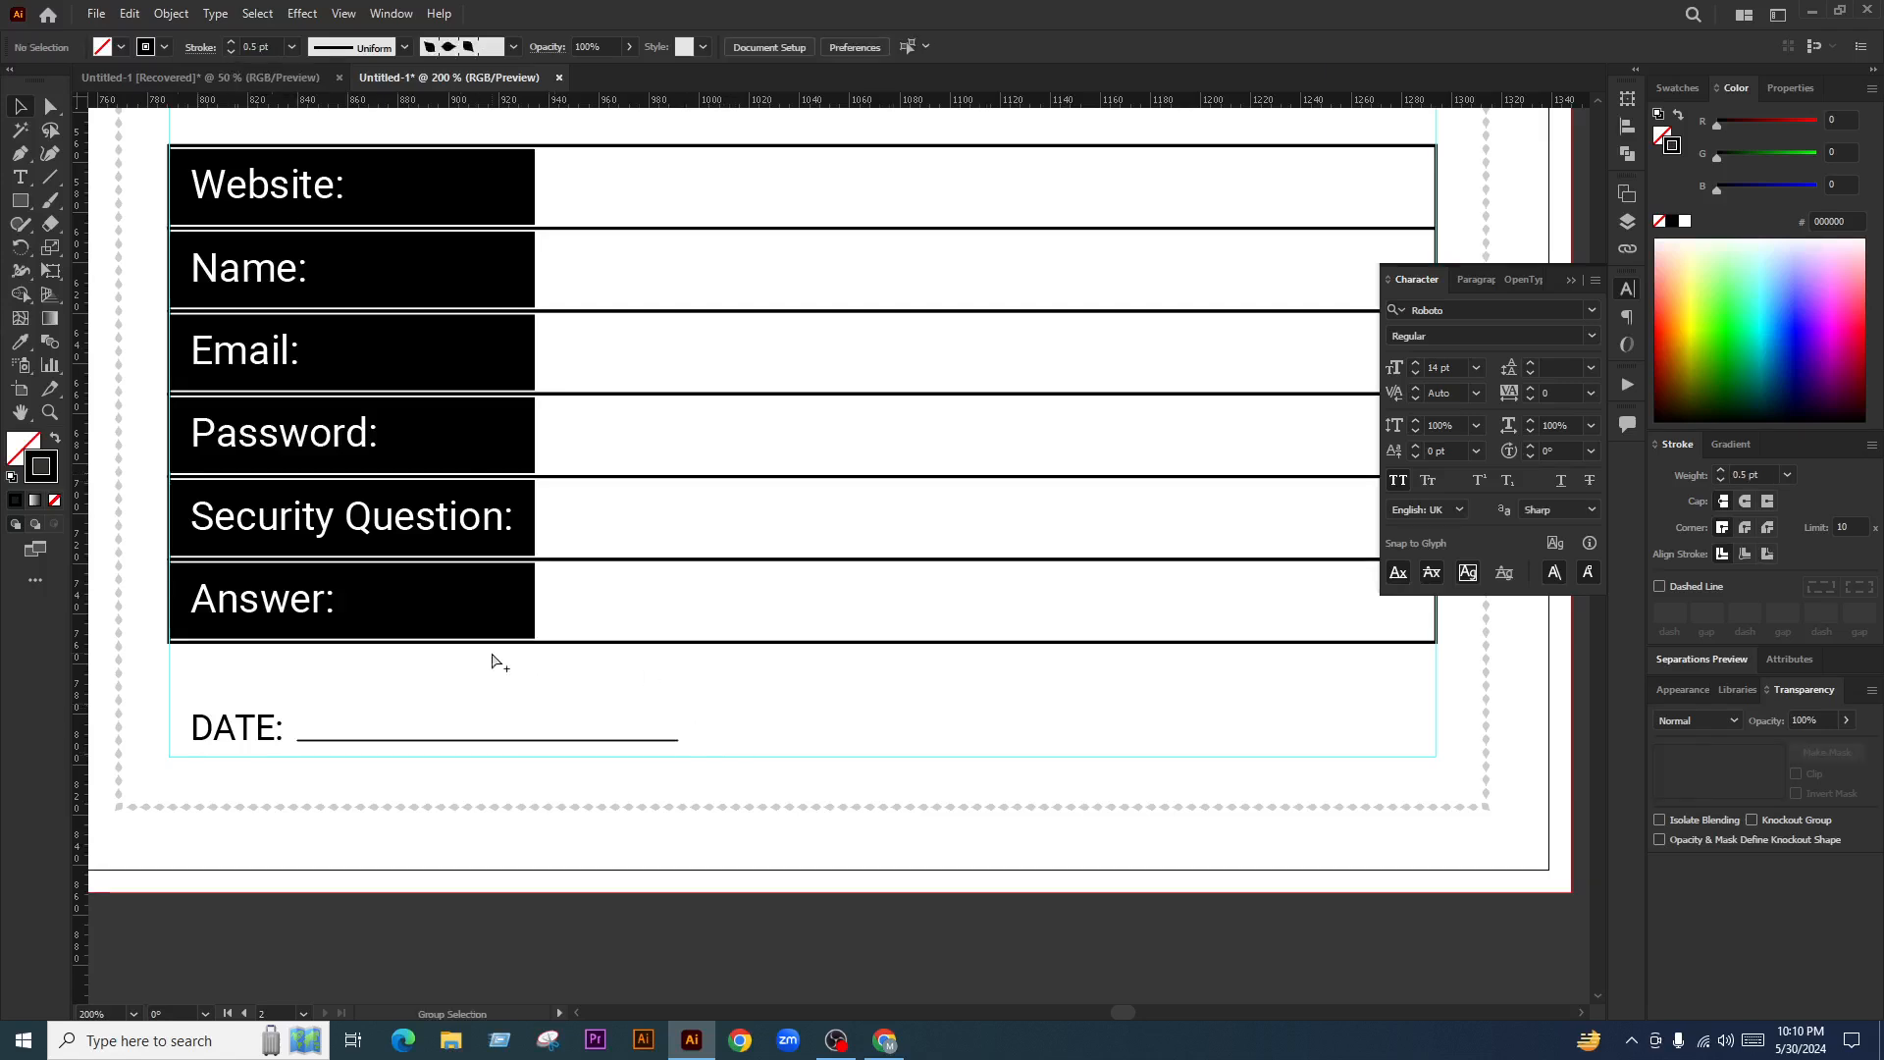
Place a copy of the DATE: label and its underline to the right
{"action": "scroll", "coordinate": [286, 739], "scroll_direction": "up", "scroll_amount": 2}
{"action": "left_click_drag", "start_coordinate": [463, 610], "coordinate": [300, 703]}
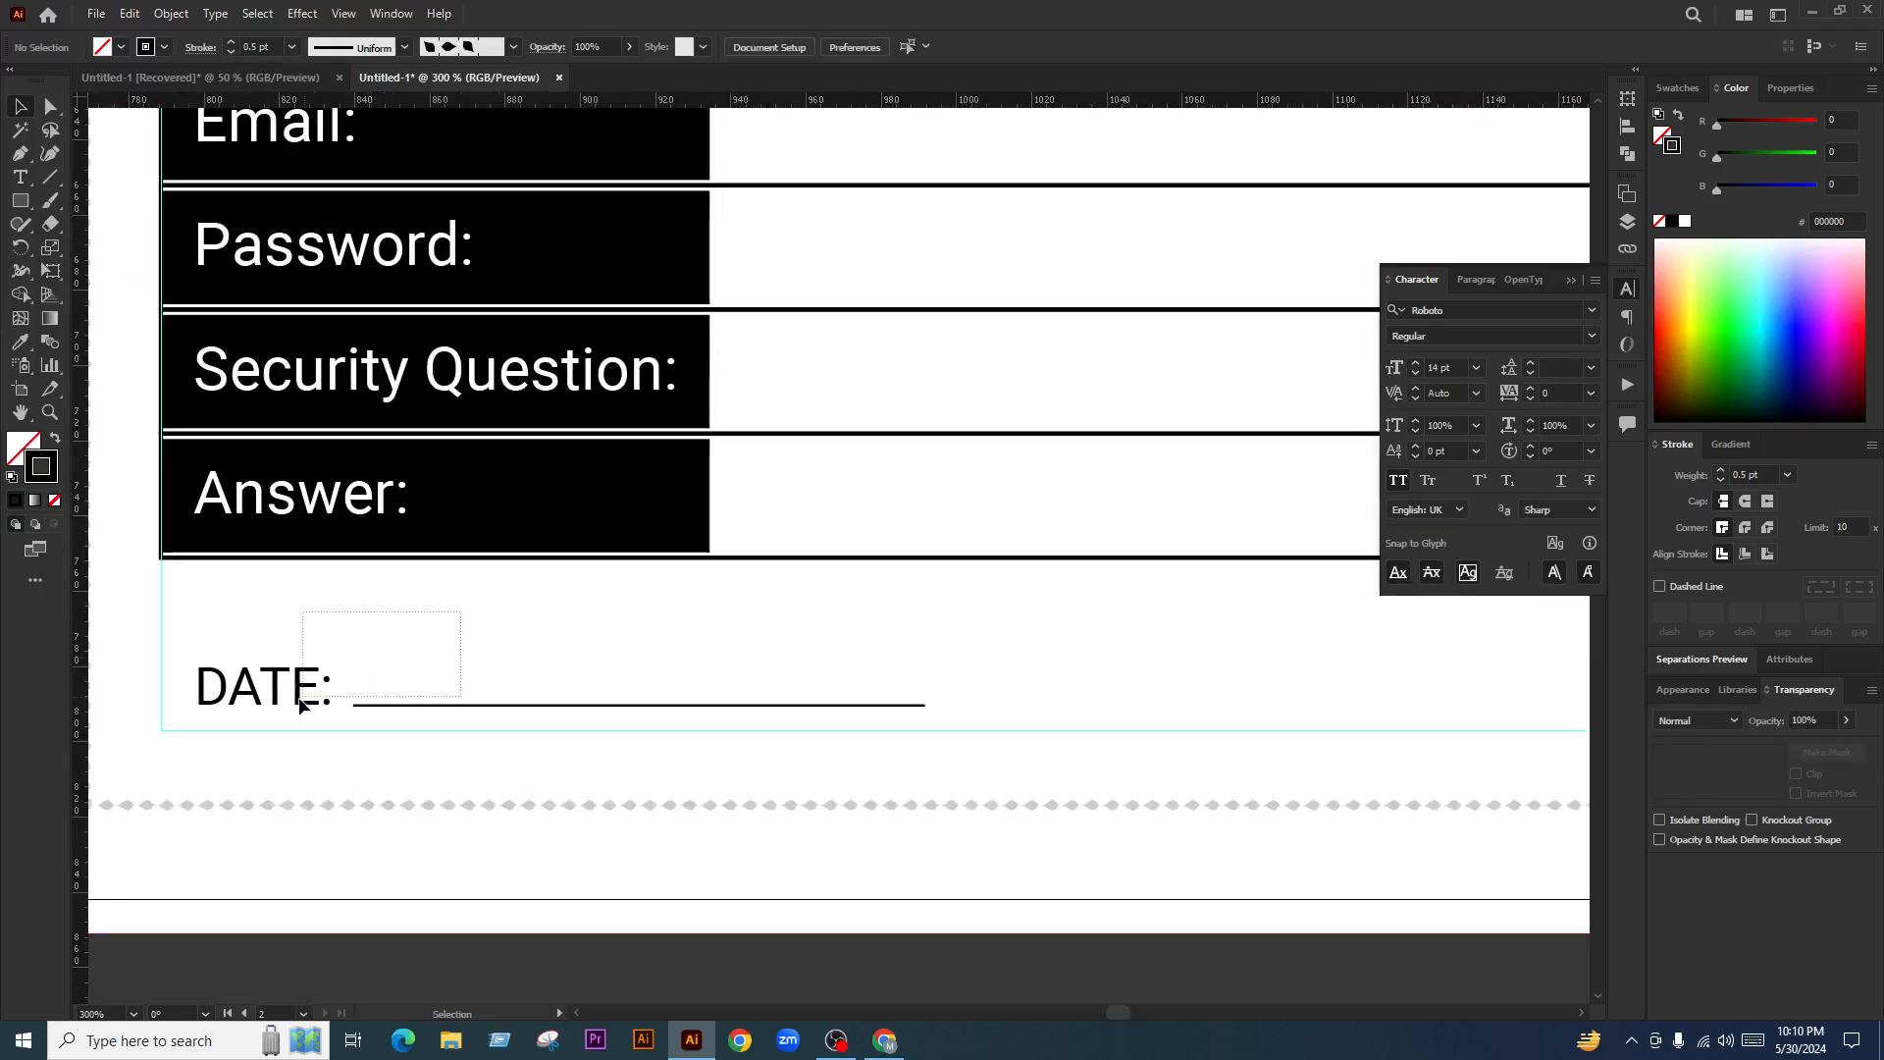
{"action": "left_click_drag", "start_coordinate": [722, 634], "coordinate": [308, 728]}
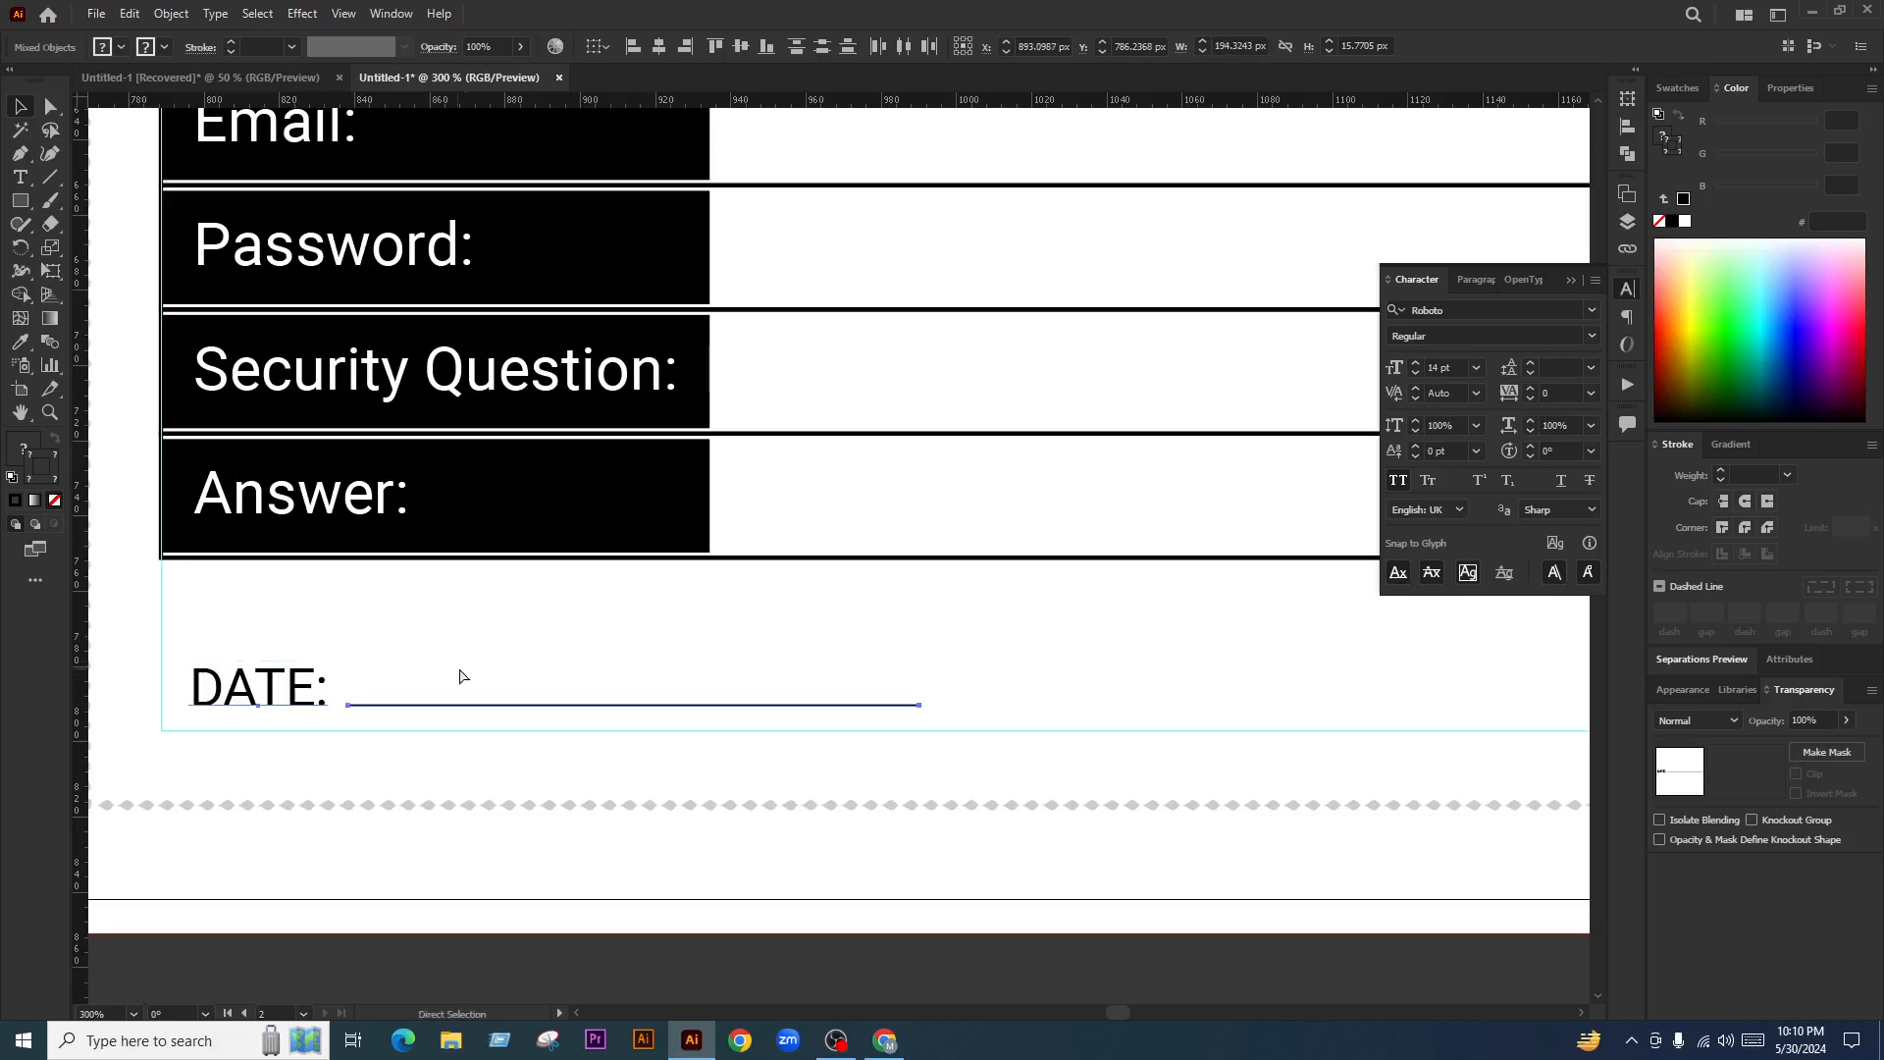
{"action": "key", "text": "Right"}
{"action": "left_click_drag", "start_coordinate": [524, 609], "coordinate": [802, 693]}
{"action": "scroll", "coordinate": [426, 670], "scroll_direction": "down", "scroll_amount": 3}
{"action": "scroll", "coordinate": [484, 707], "scroll_direction": "up", "scroll_amount": 1}
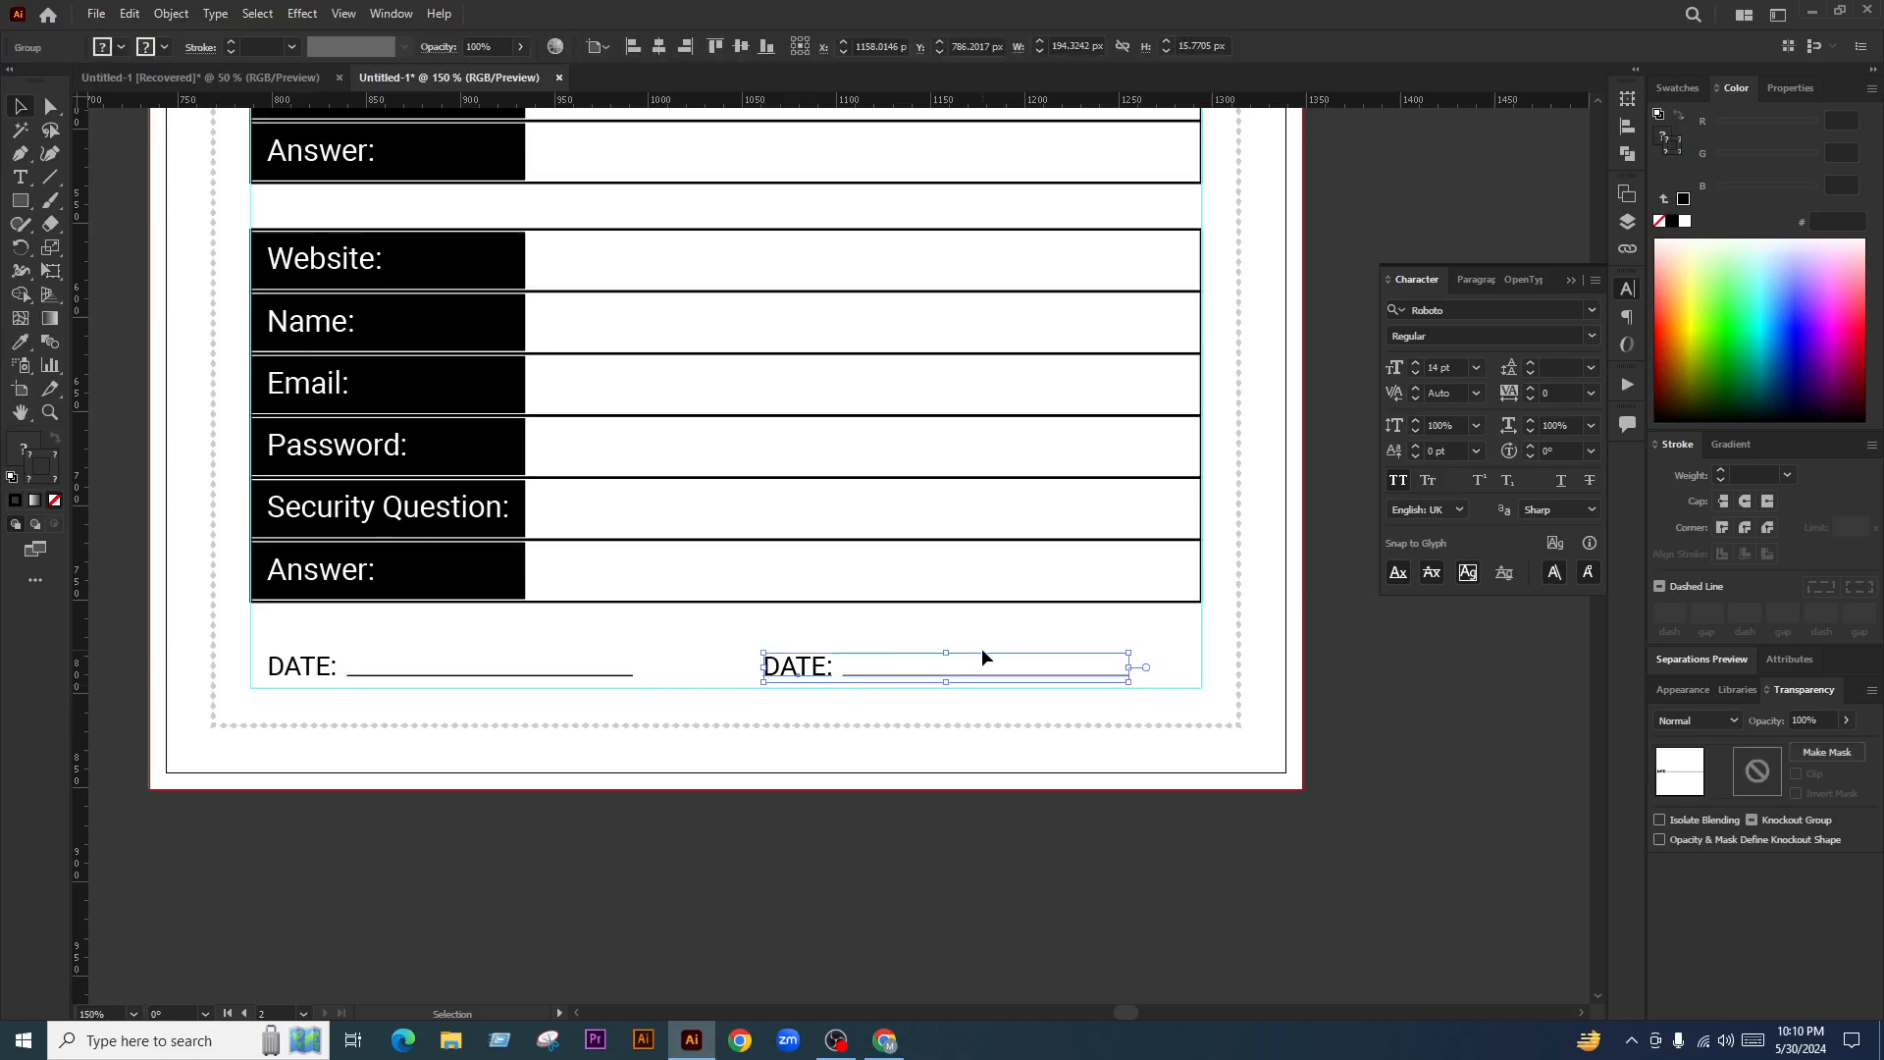
{"action": "left_click", "coordinate": [985, 646]}
{"action": "key", "text": "t"}
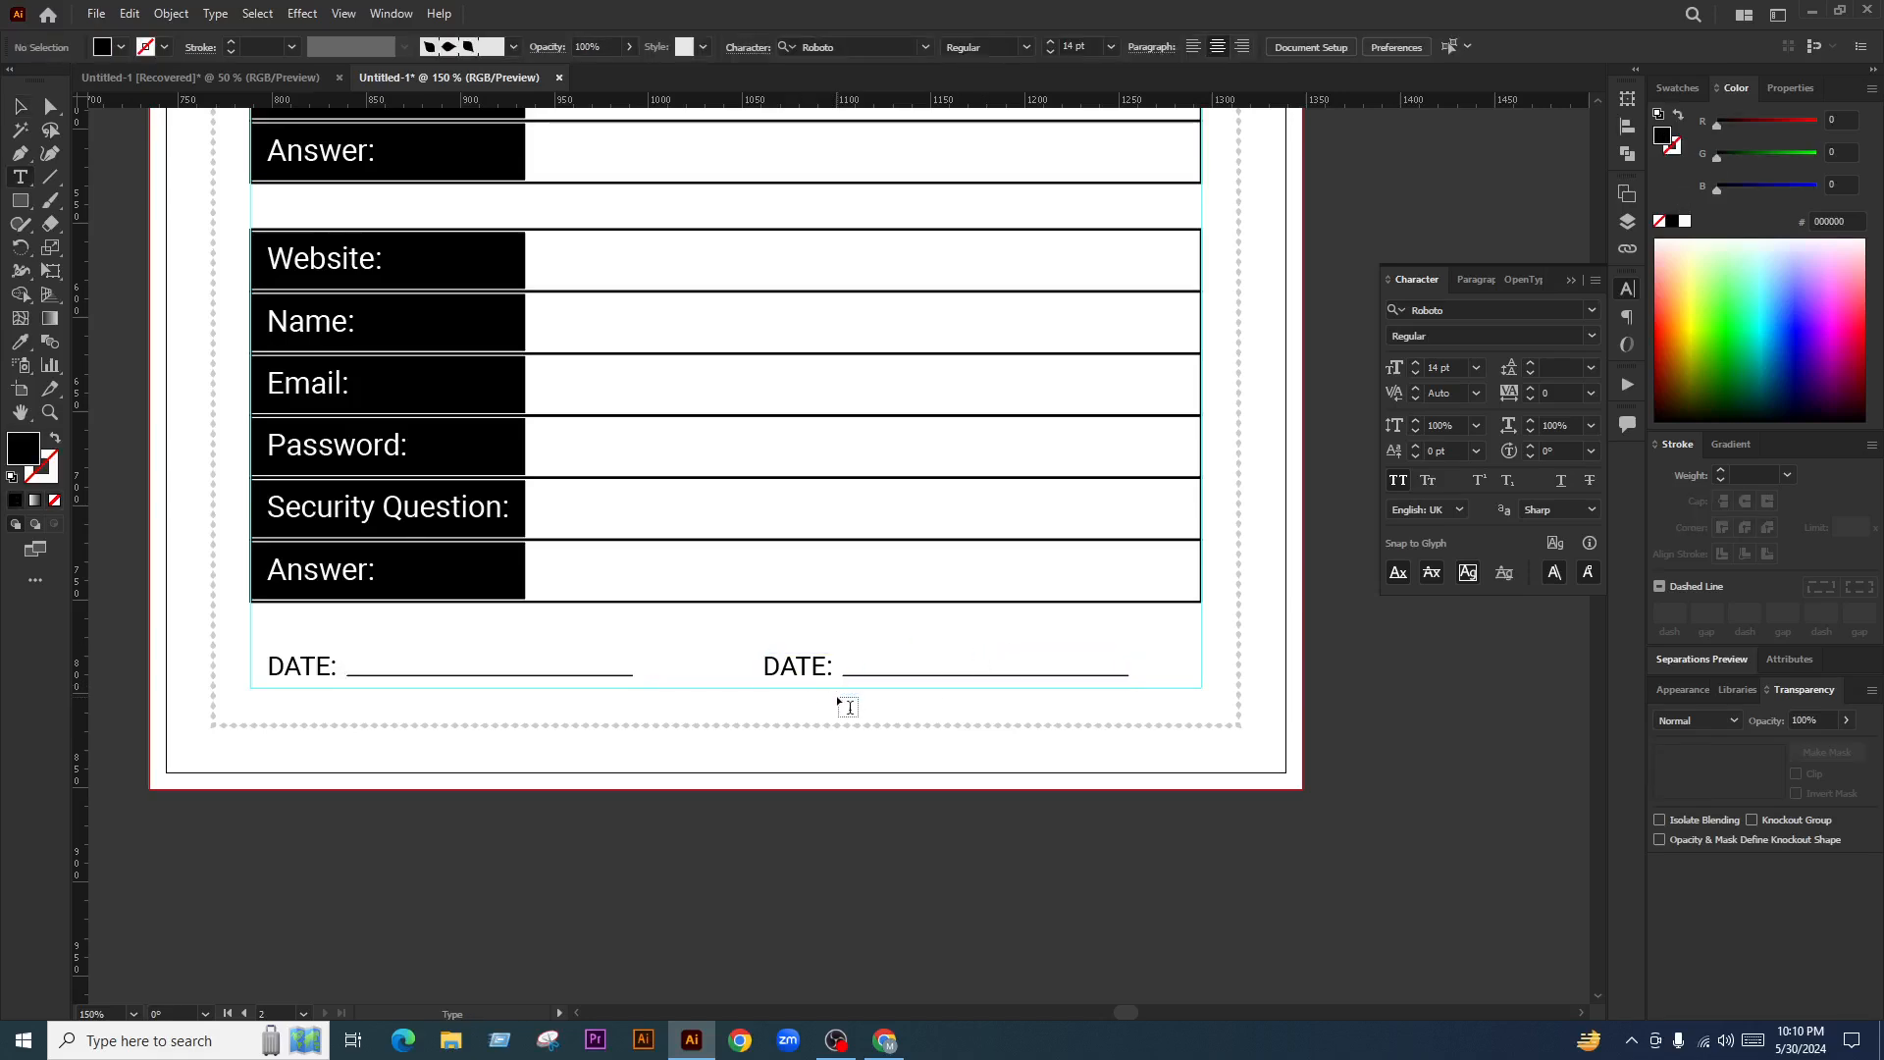
{"action": "scroll", "coordinate": [838, 699], "scroll_direction": "down", "scroll_amount": 6}
{"action": "scroll", "coordinate": [839, 731], "scroll_direction": "down", "scroll_amount": 2}
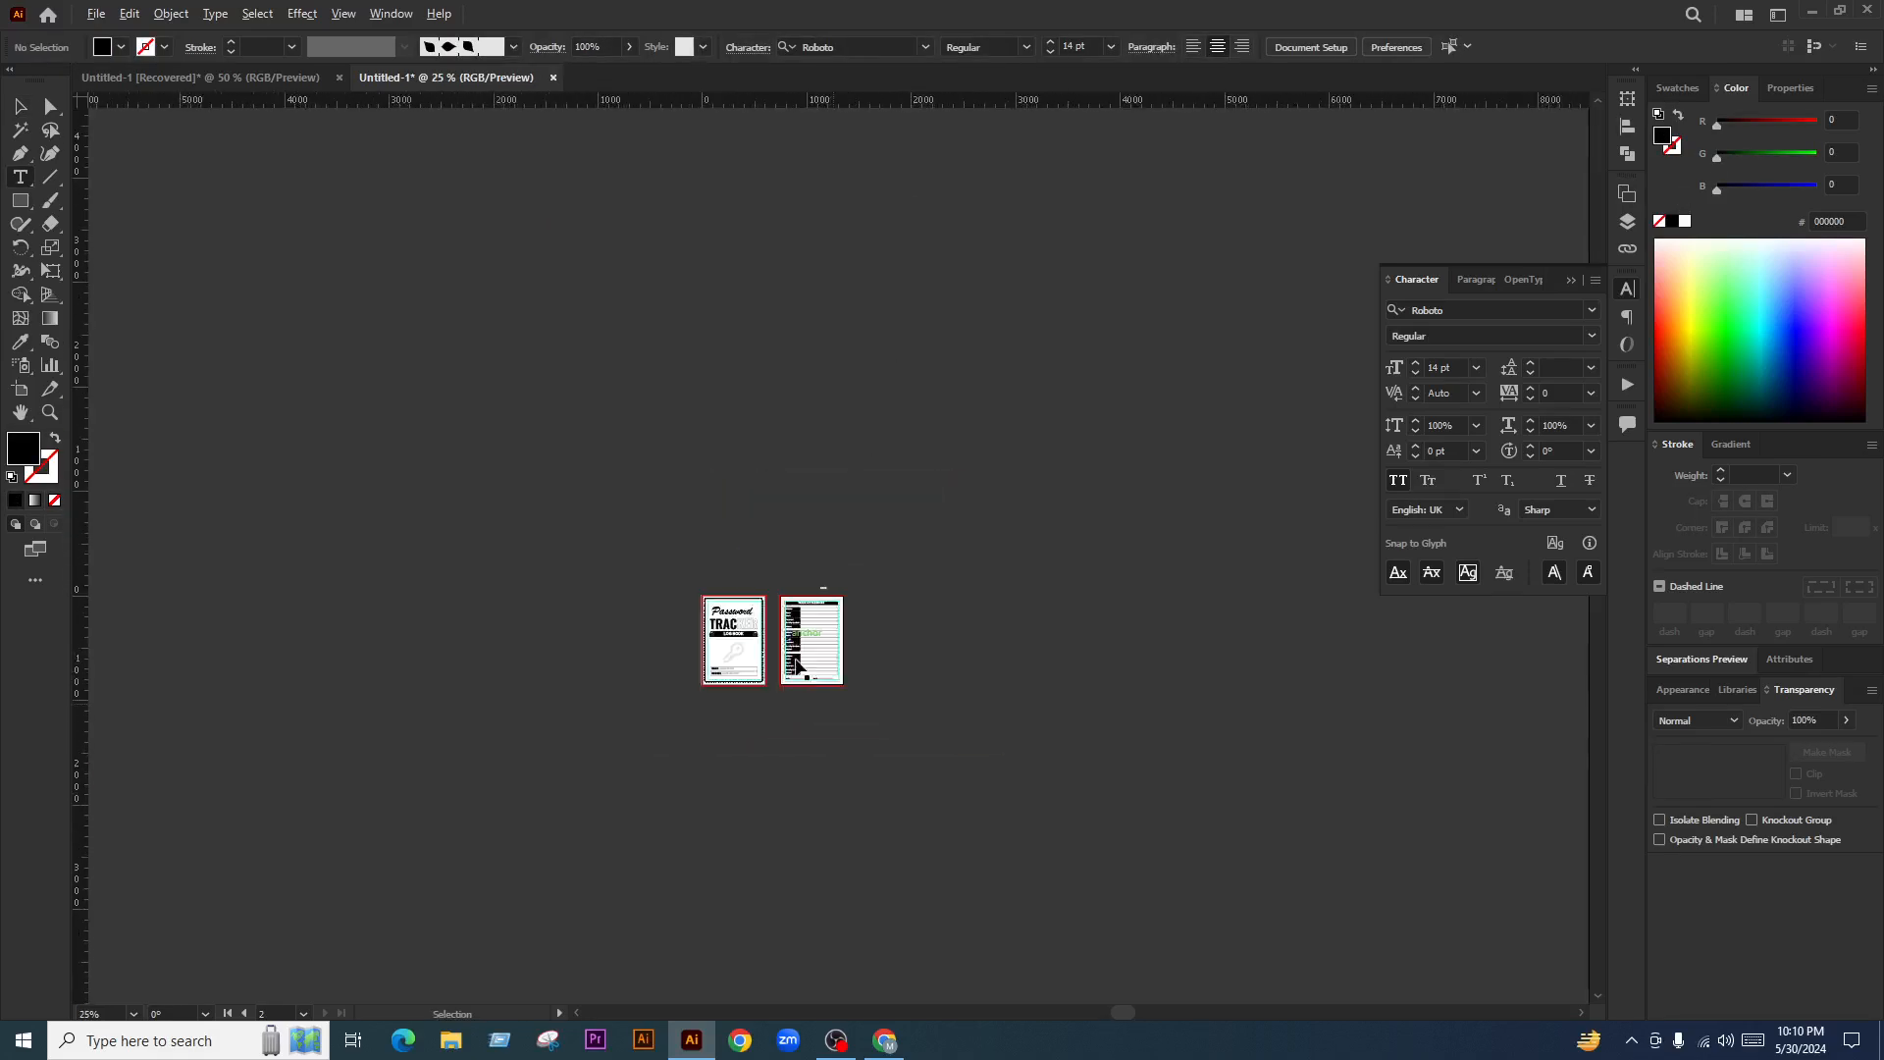
{"action": "scroll", "coordinate": [883, 736], "scroll_direction": "up", "scroll_amount": 7}
{"action": "scroll", "coordinate": [1273, 840], "scroll_direction": "up", "scroll_amount": 1}
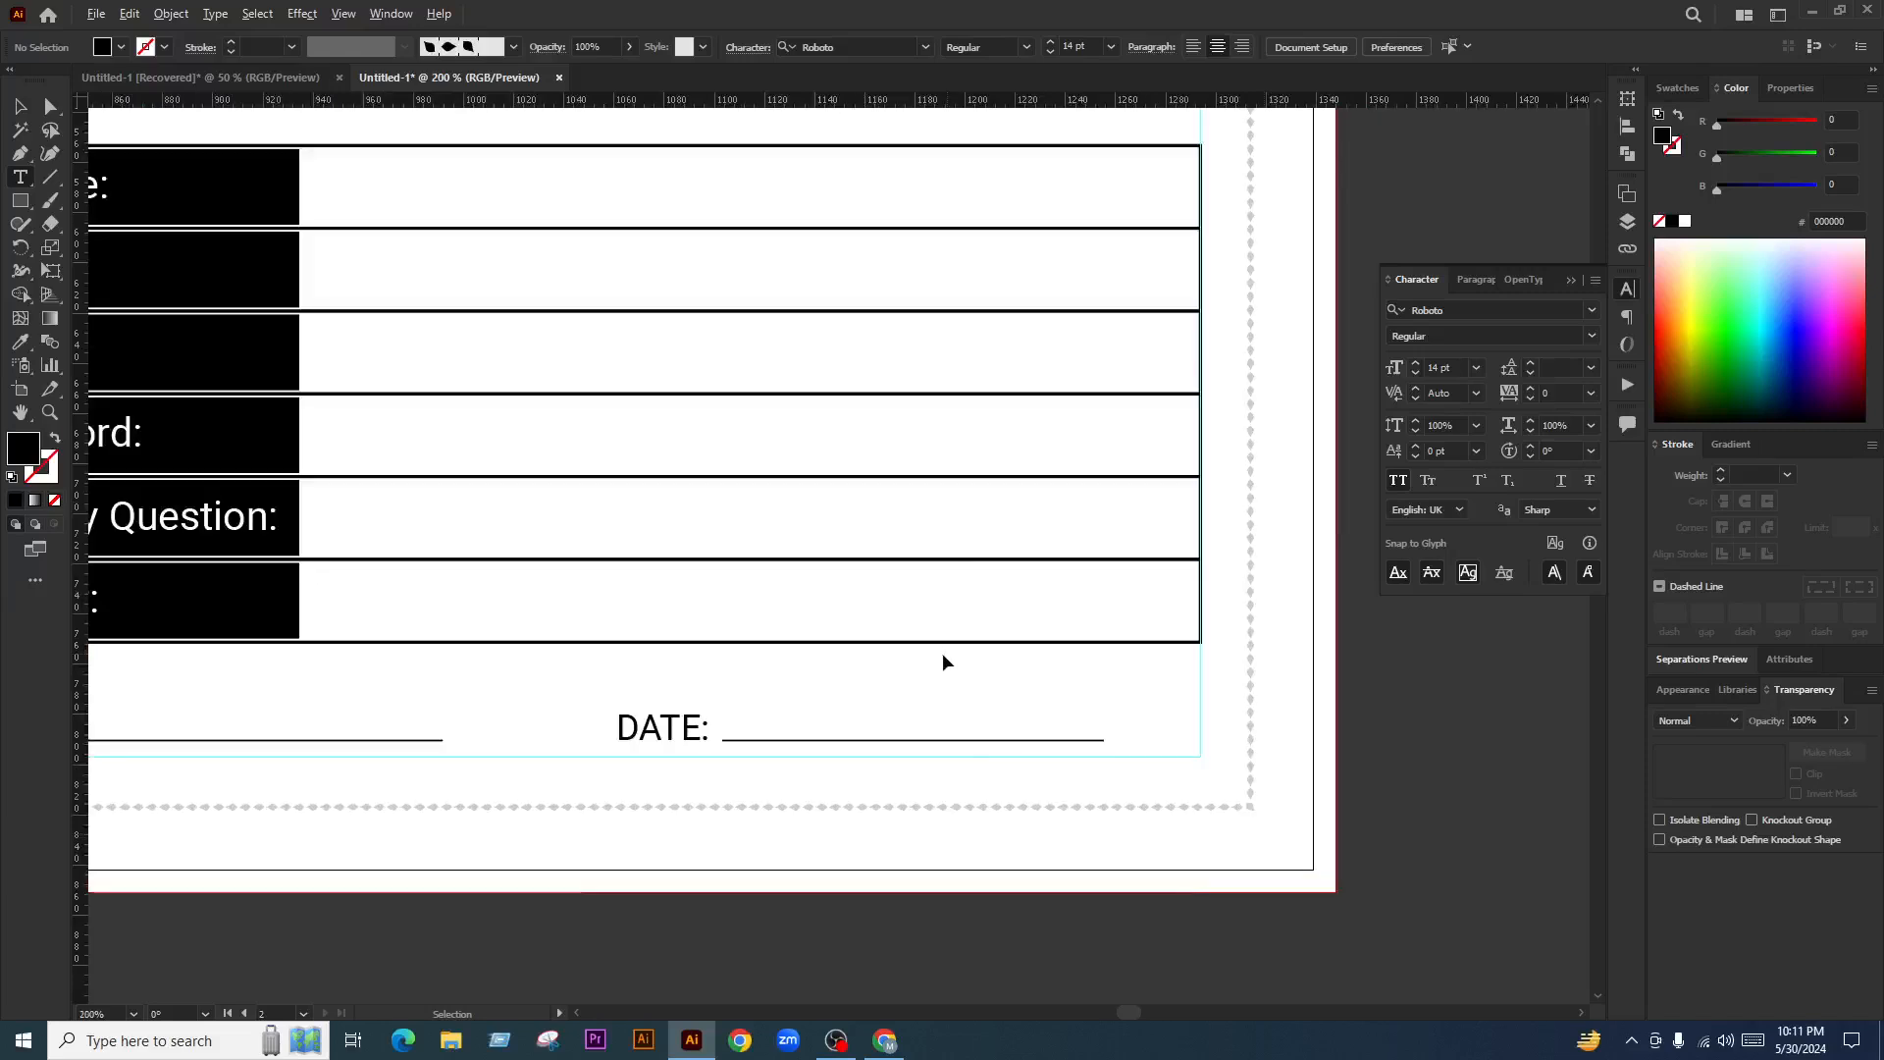
{"action": "scroll", "coordinate": [711, 745], "scroll_direction": "up", "scroll_amount": 3}
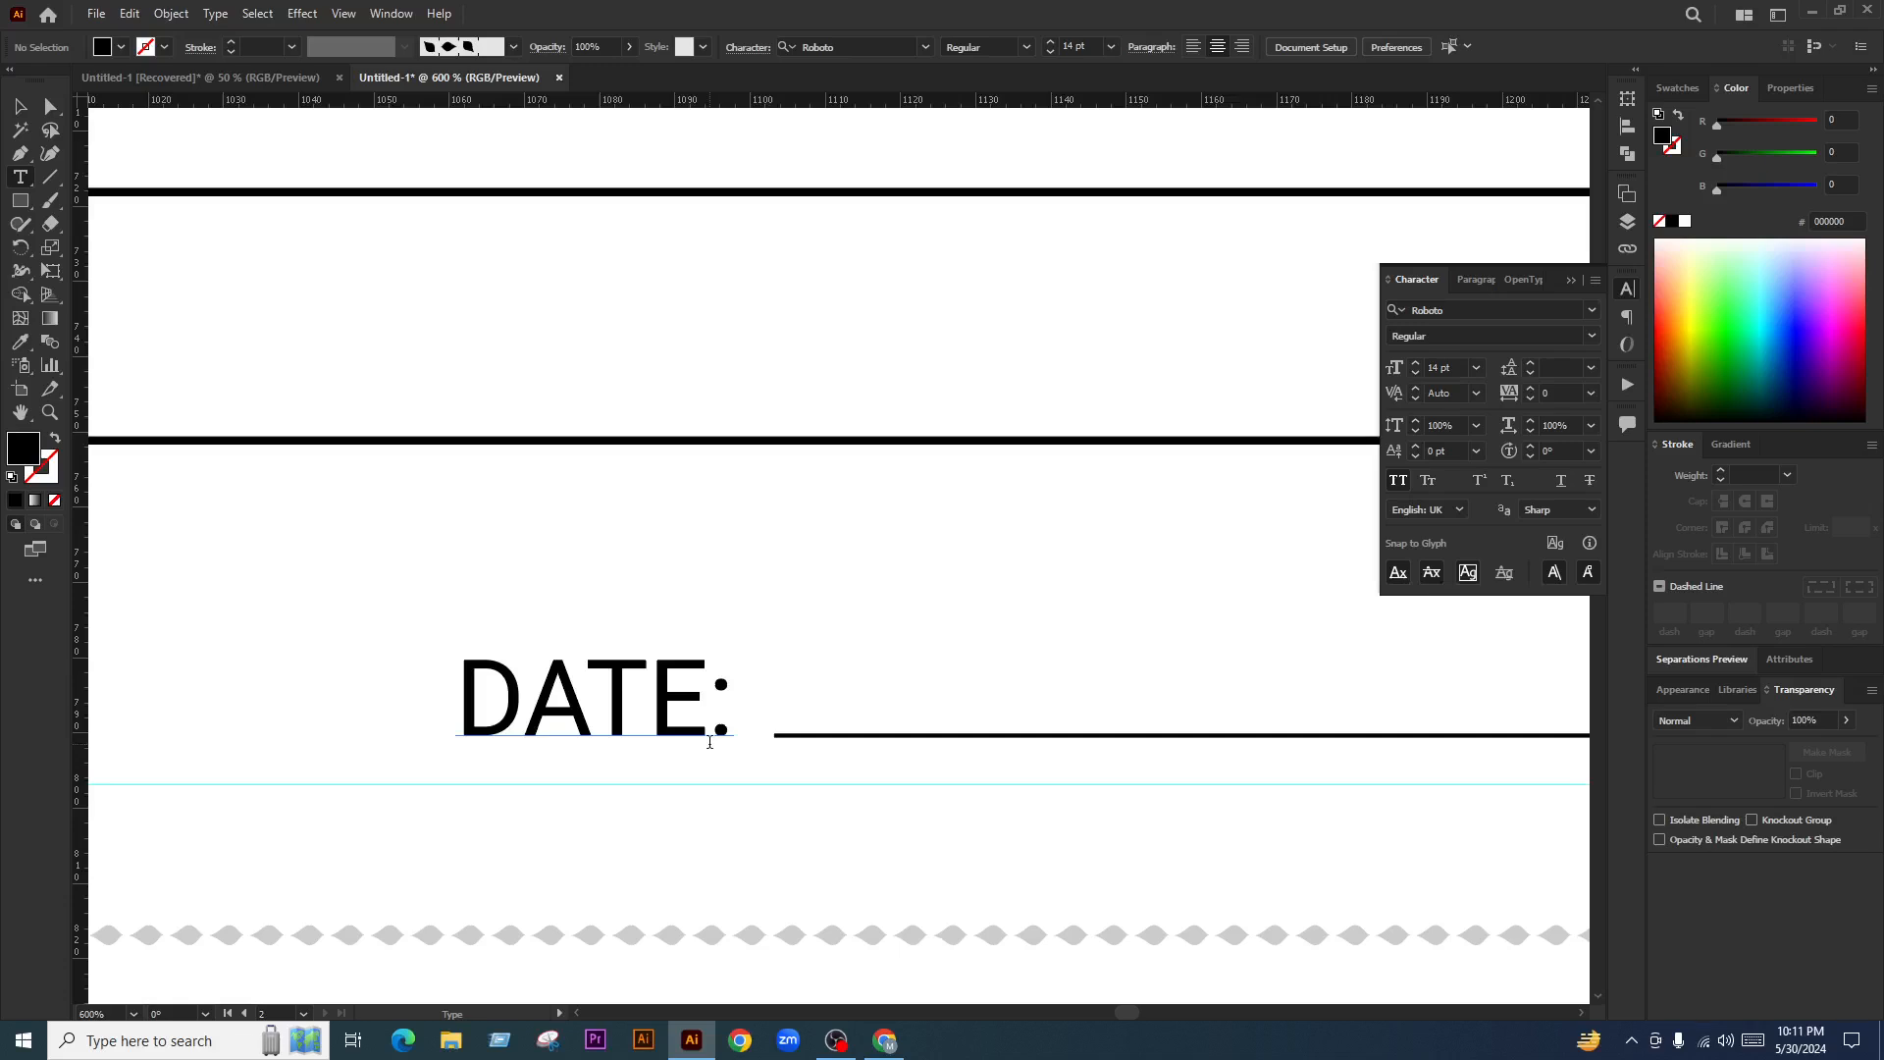
{"action": "scroll", "coordinate": [710, 743], "scroll_direction": "down", "scroll_amount": 7}
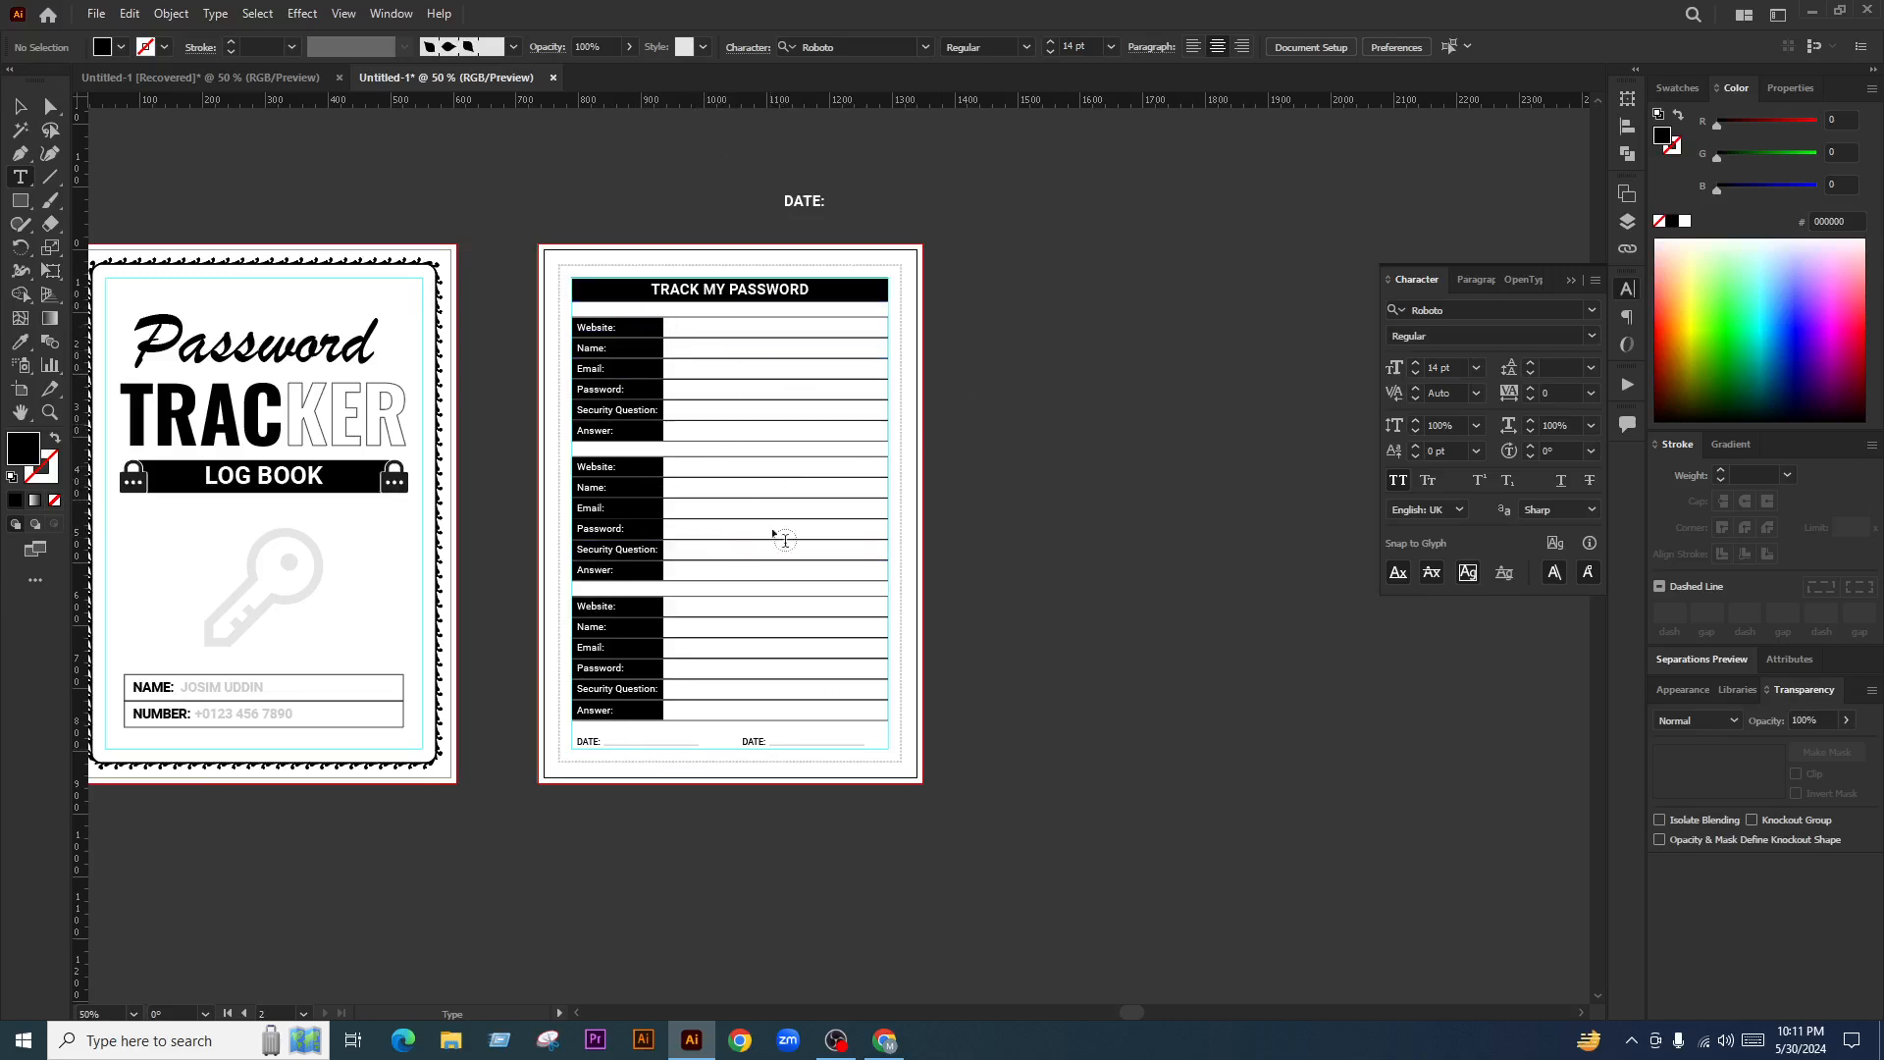
{"action": "left_click", "coordinate": [20, 106]}
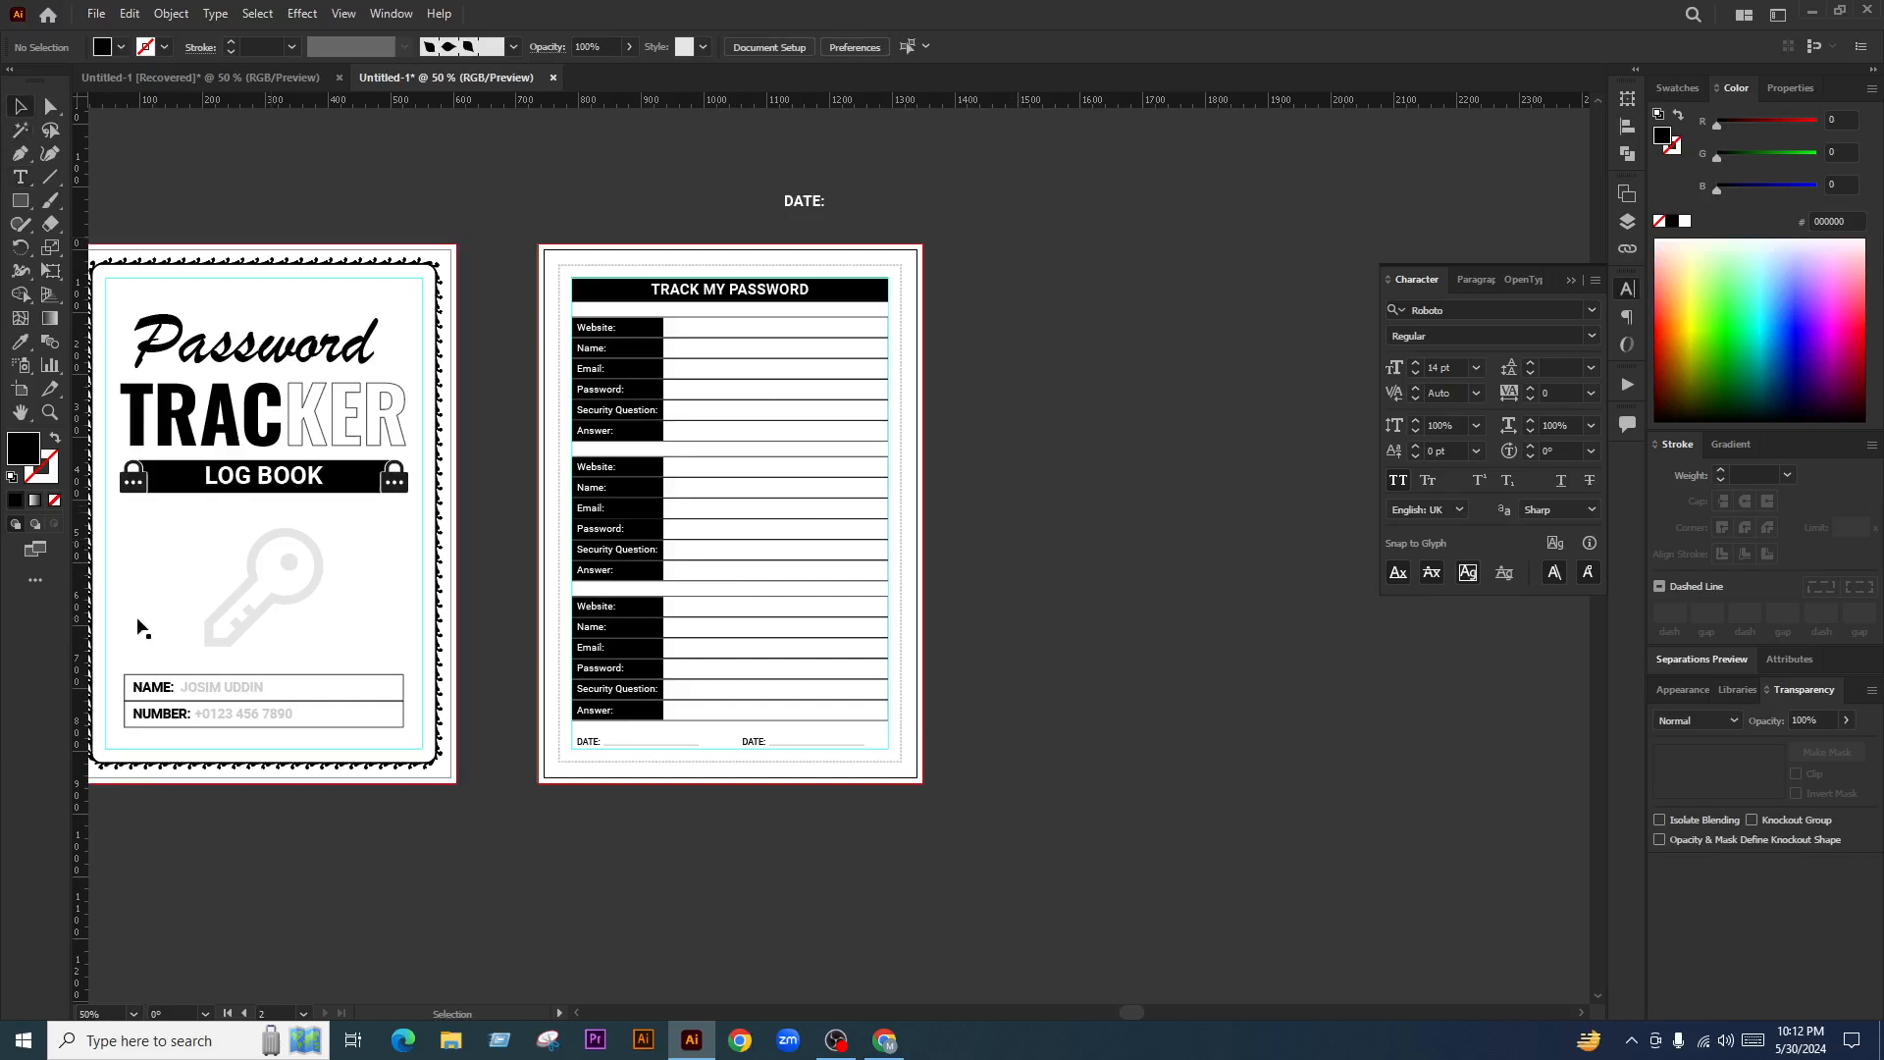
{"action": "right_click", "coordinate": [308, 573]}
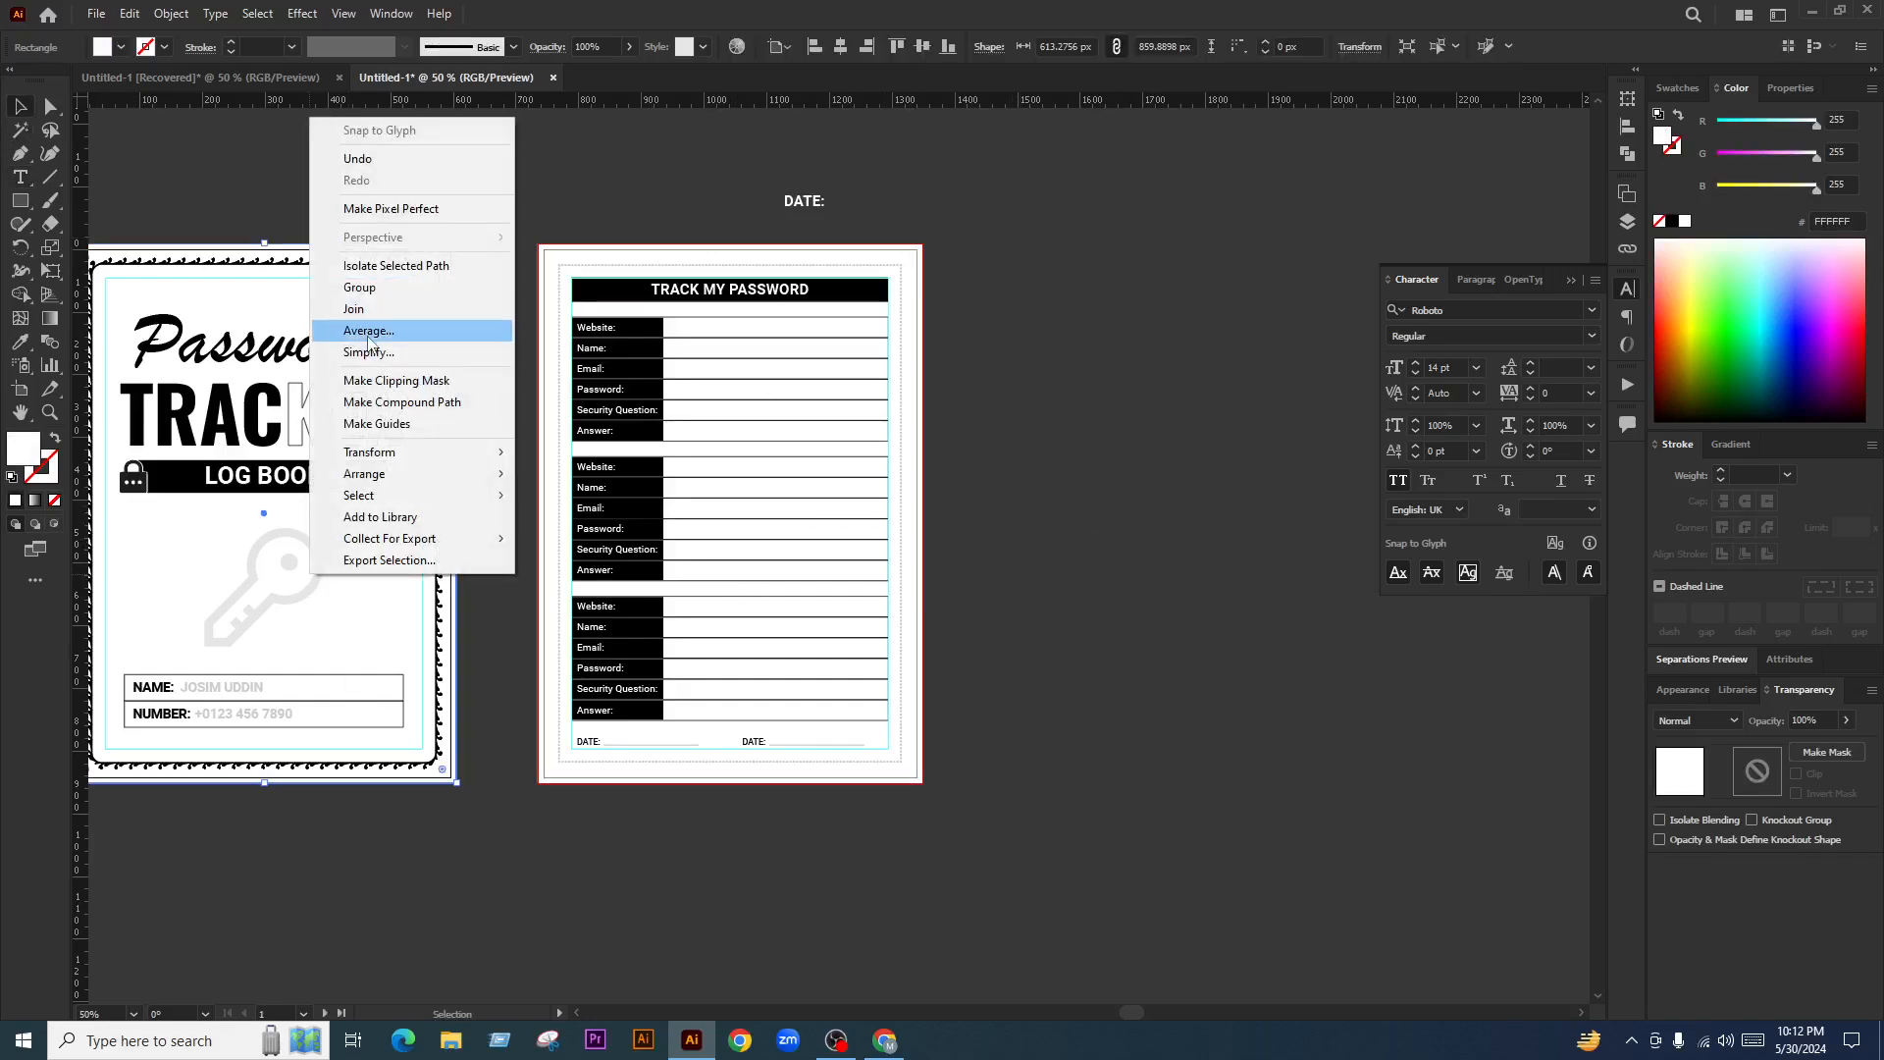
{"action": "left_click", "coordinate": [973, 402]}
Ungroup the cover's title, key and name boxes group
{"action": "left_click", "coordinate": [251, 565]}
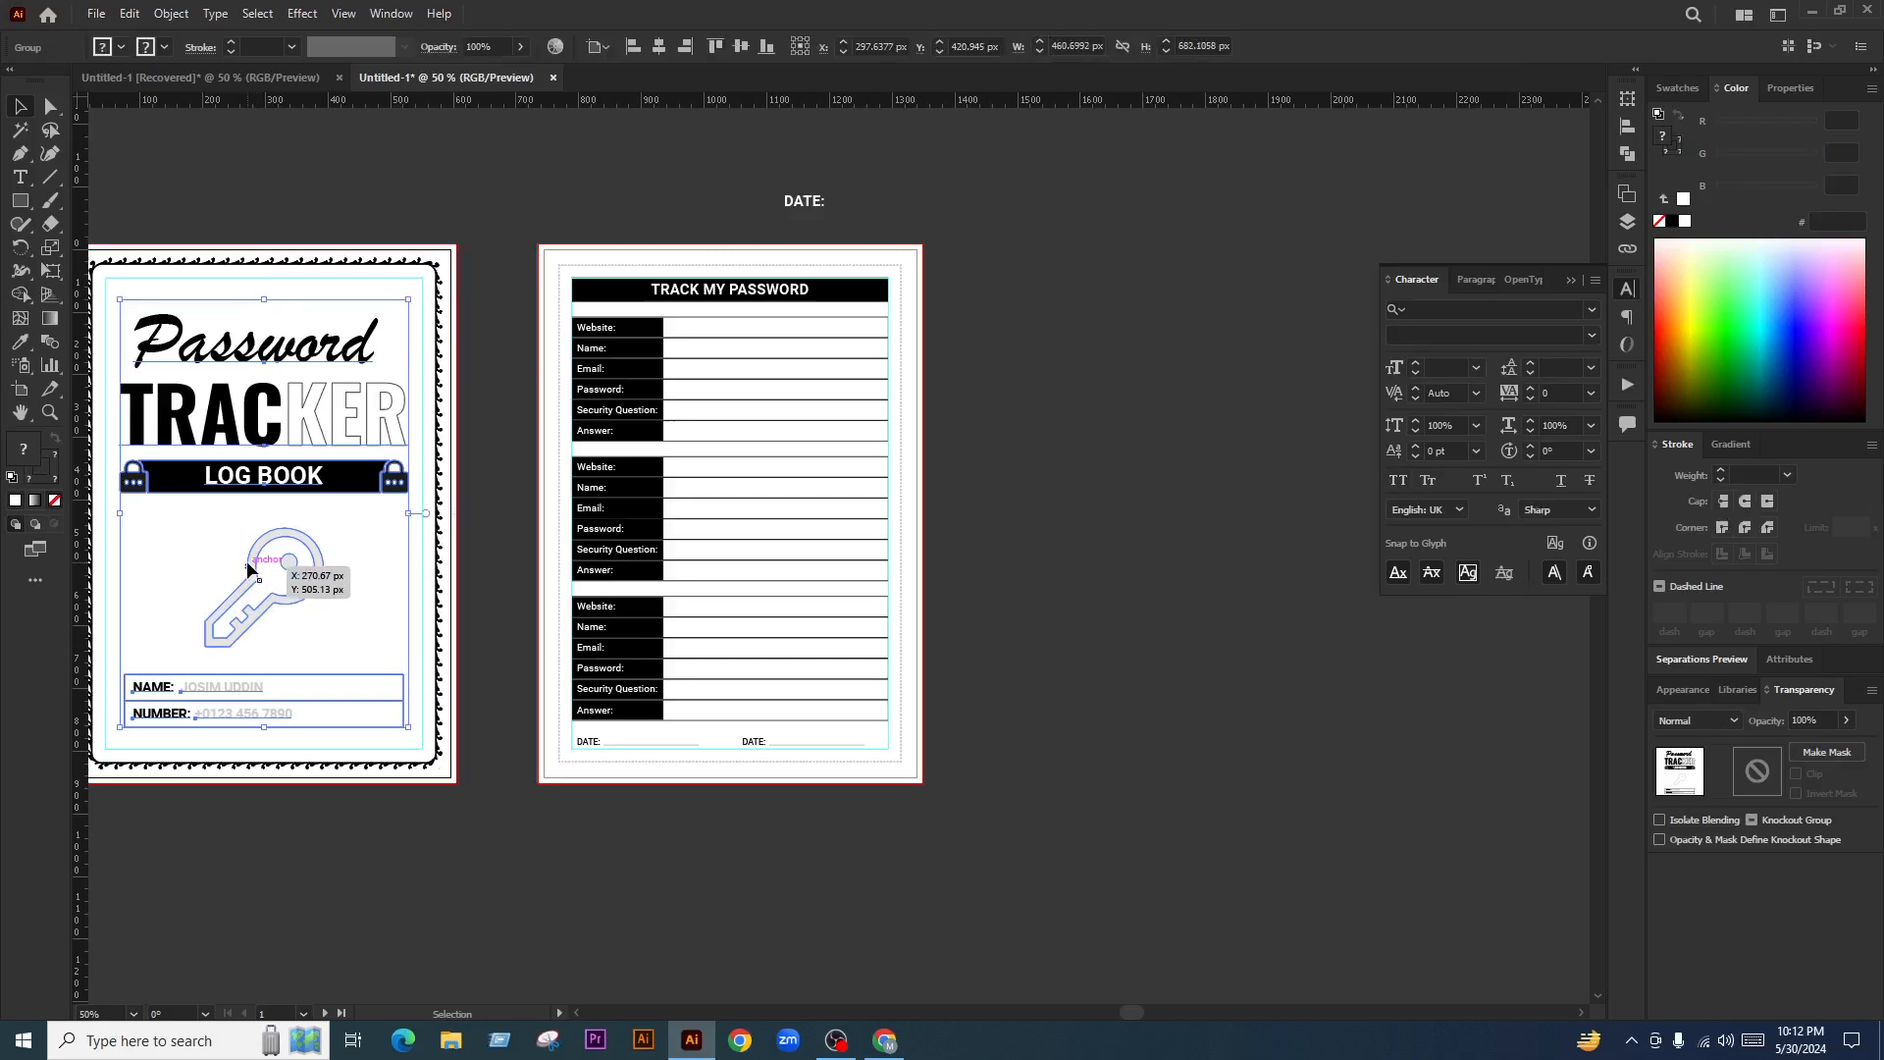
{"action": "right_click", "coordinate": [254, 564]}
{"action": "left_click", "coordinate": [328, 725]}
{"action": "left_click", "coordinate": [302, 645]}
{"action": "key", "text": "ctrl+2"}
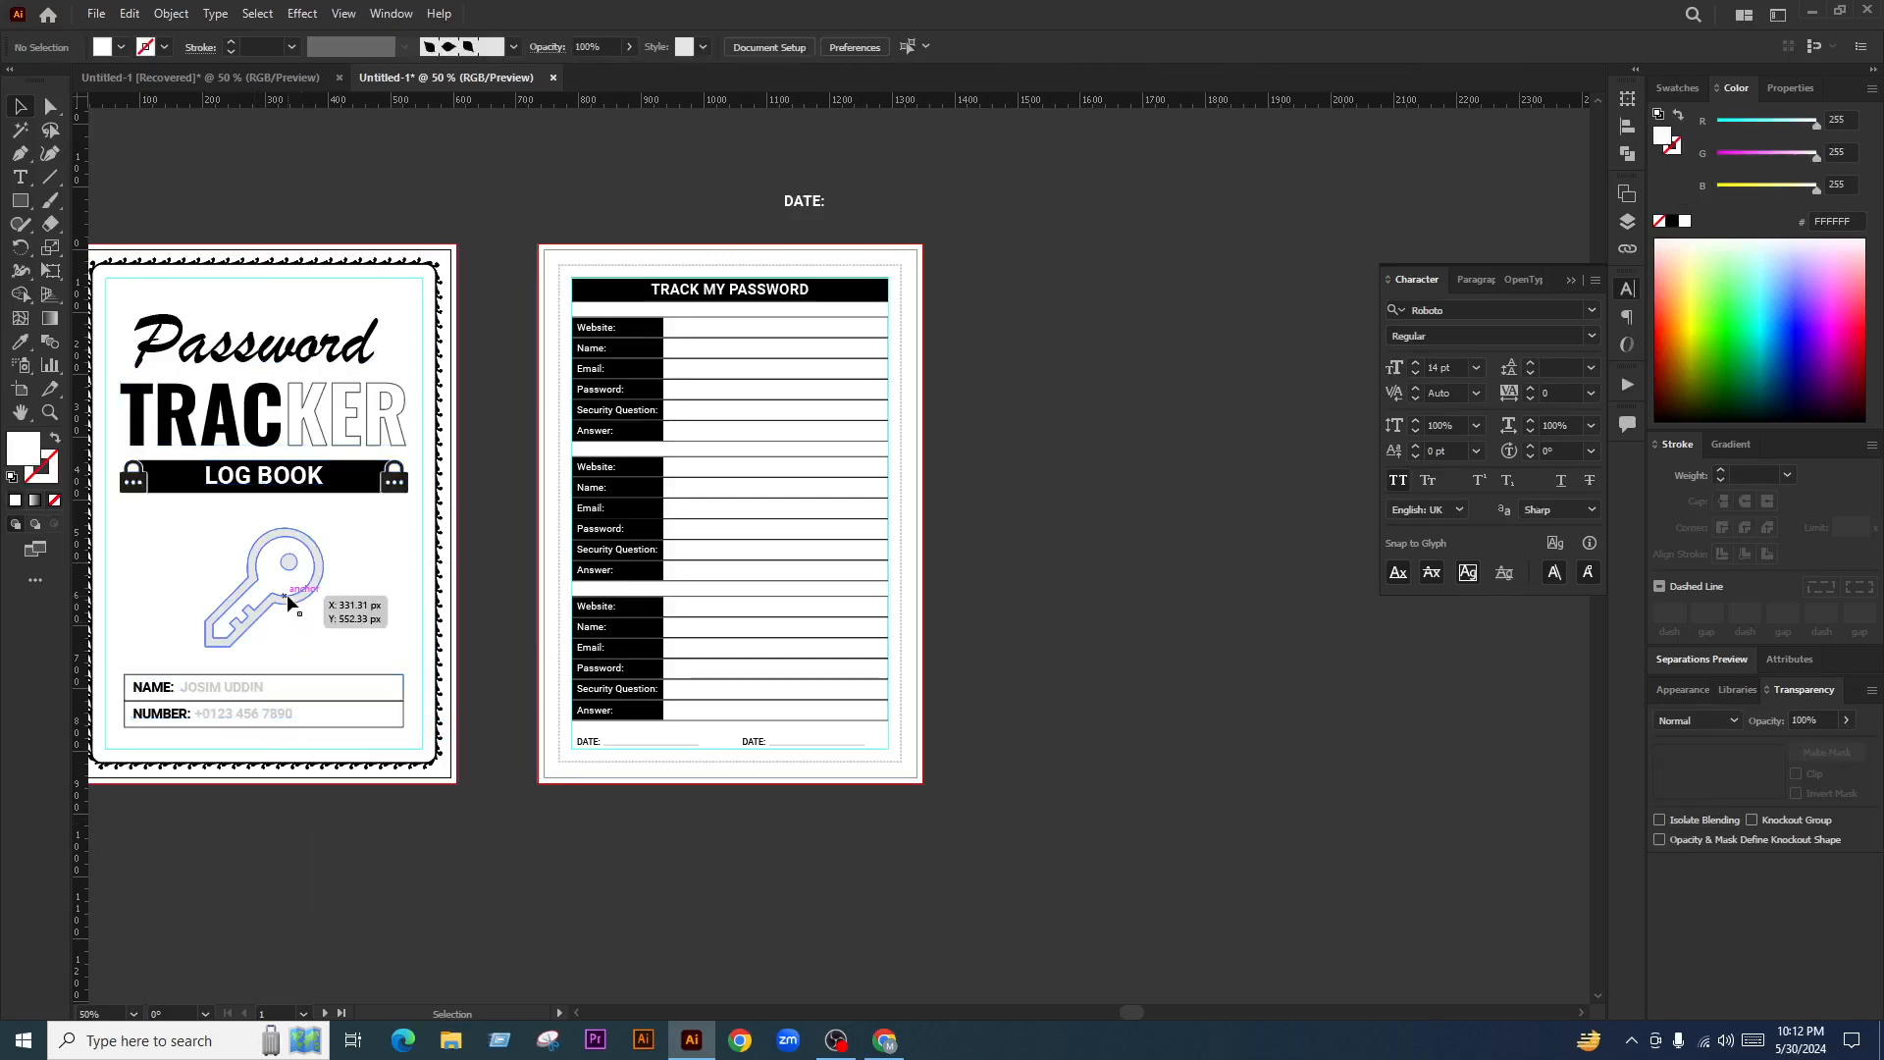
Copy the faint key to page two, enlarge it to about 307 px, and center it over the middle form
{"action": "left_click", "coordinate": [291, 602]}
{"action": "left_click_drag", "start_coordinate": [291, 602], "coordinate": [815, 507]}
{"action": "key", "text": "ctrl+plus"}
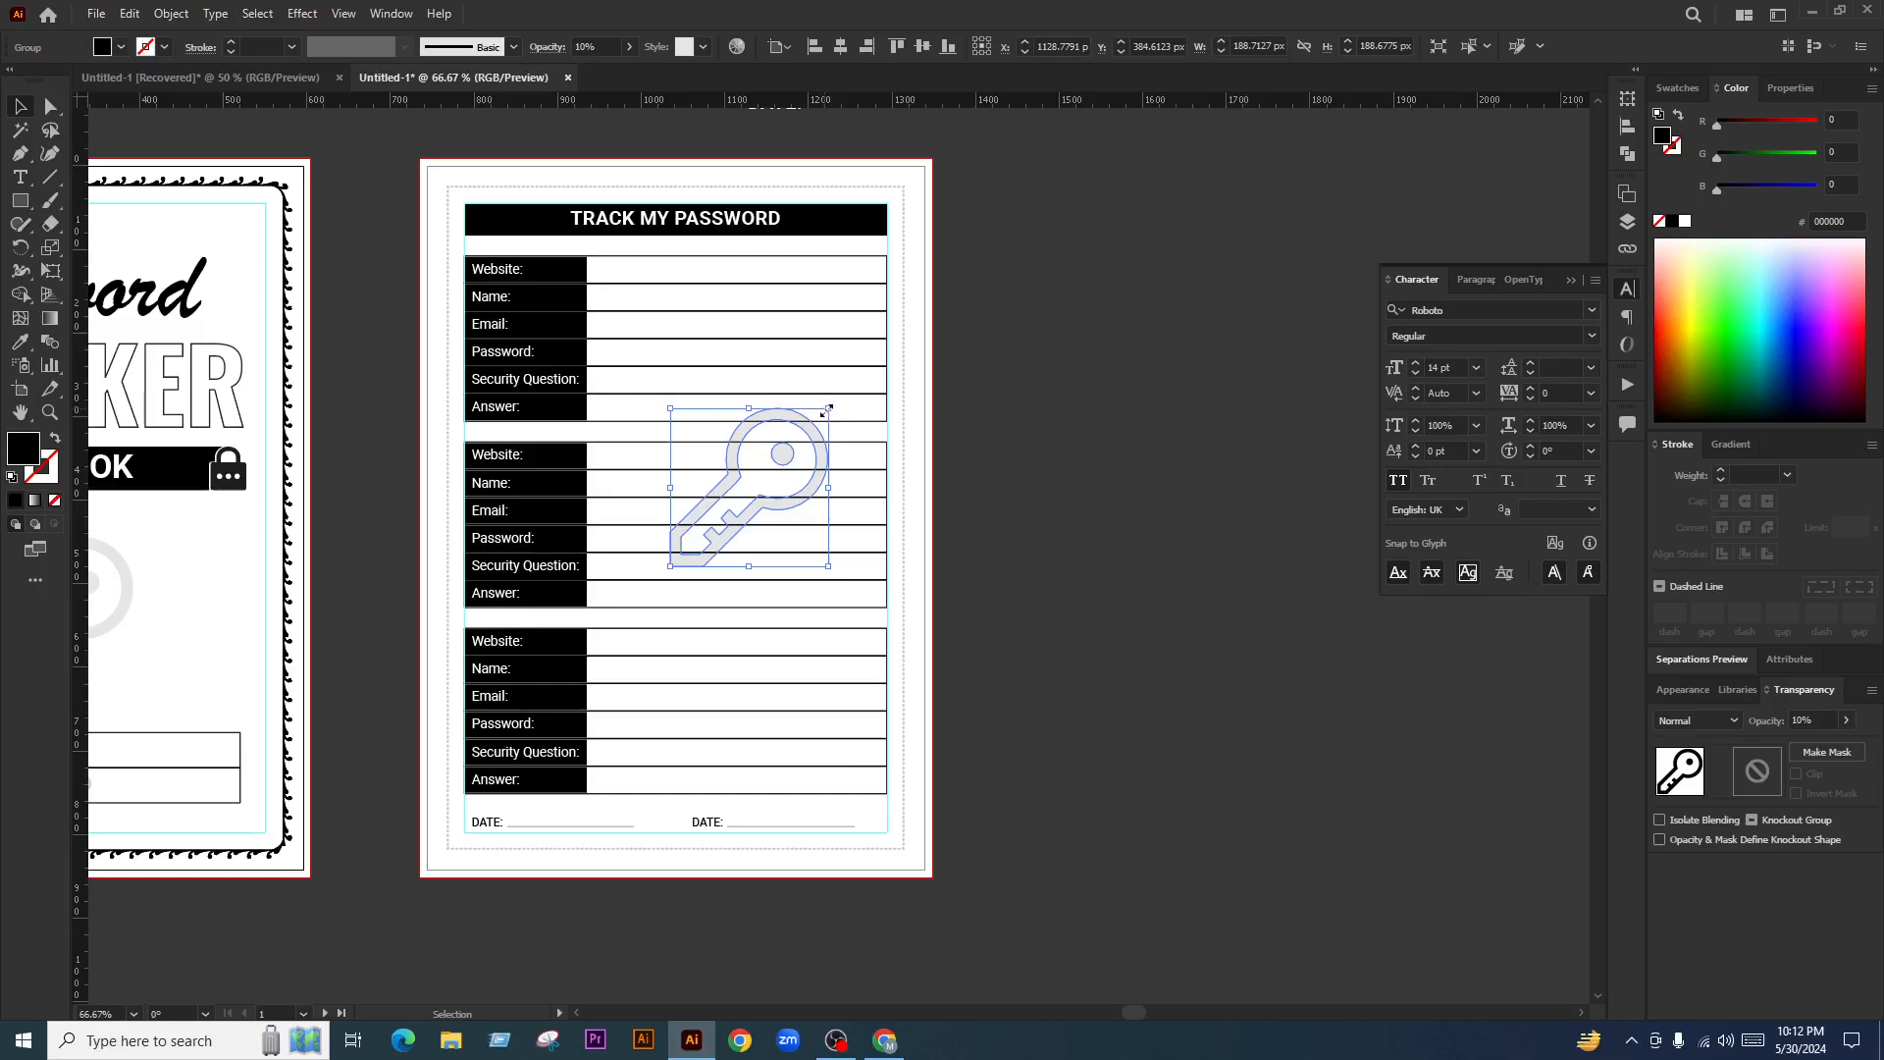
{"action": "left_click_drag", "start_coordinate": [827, 408], "coordinate": [871, 352]}
{"action": "mouse_move", "coordinate": [820, 531]}
{"action": "left_mouse_down"}
{"action": "mouse_move", "coordinate": [804, 577]}
{"action": "mouse_move", "coordinate": [822, 561]}
{"action": "left_mouse_up"}
{"action": "left_click", "coordinate": [902, 451]}
Group the six black label boxes: Website, Name, Email, Password, Security Question, Answer
{"action": "scroll", "coordinate": [628, 274], "scroll_direction": "up", "scroll_amount": 2}
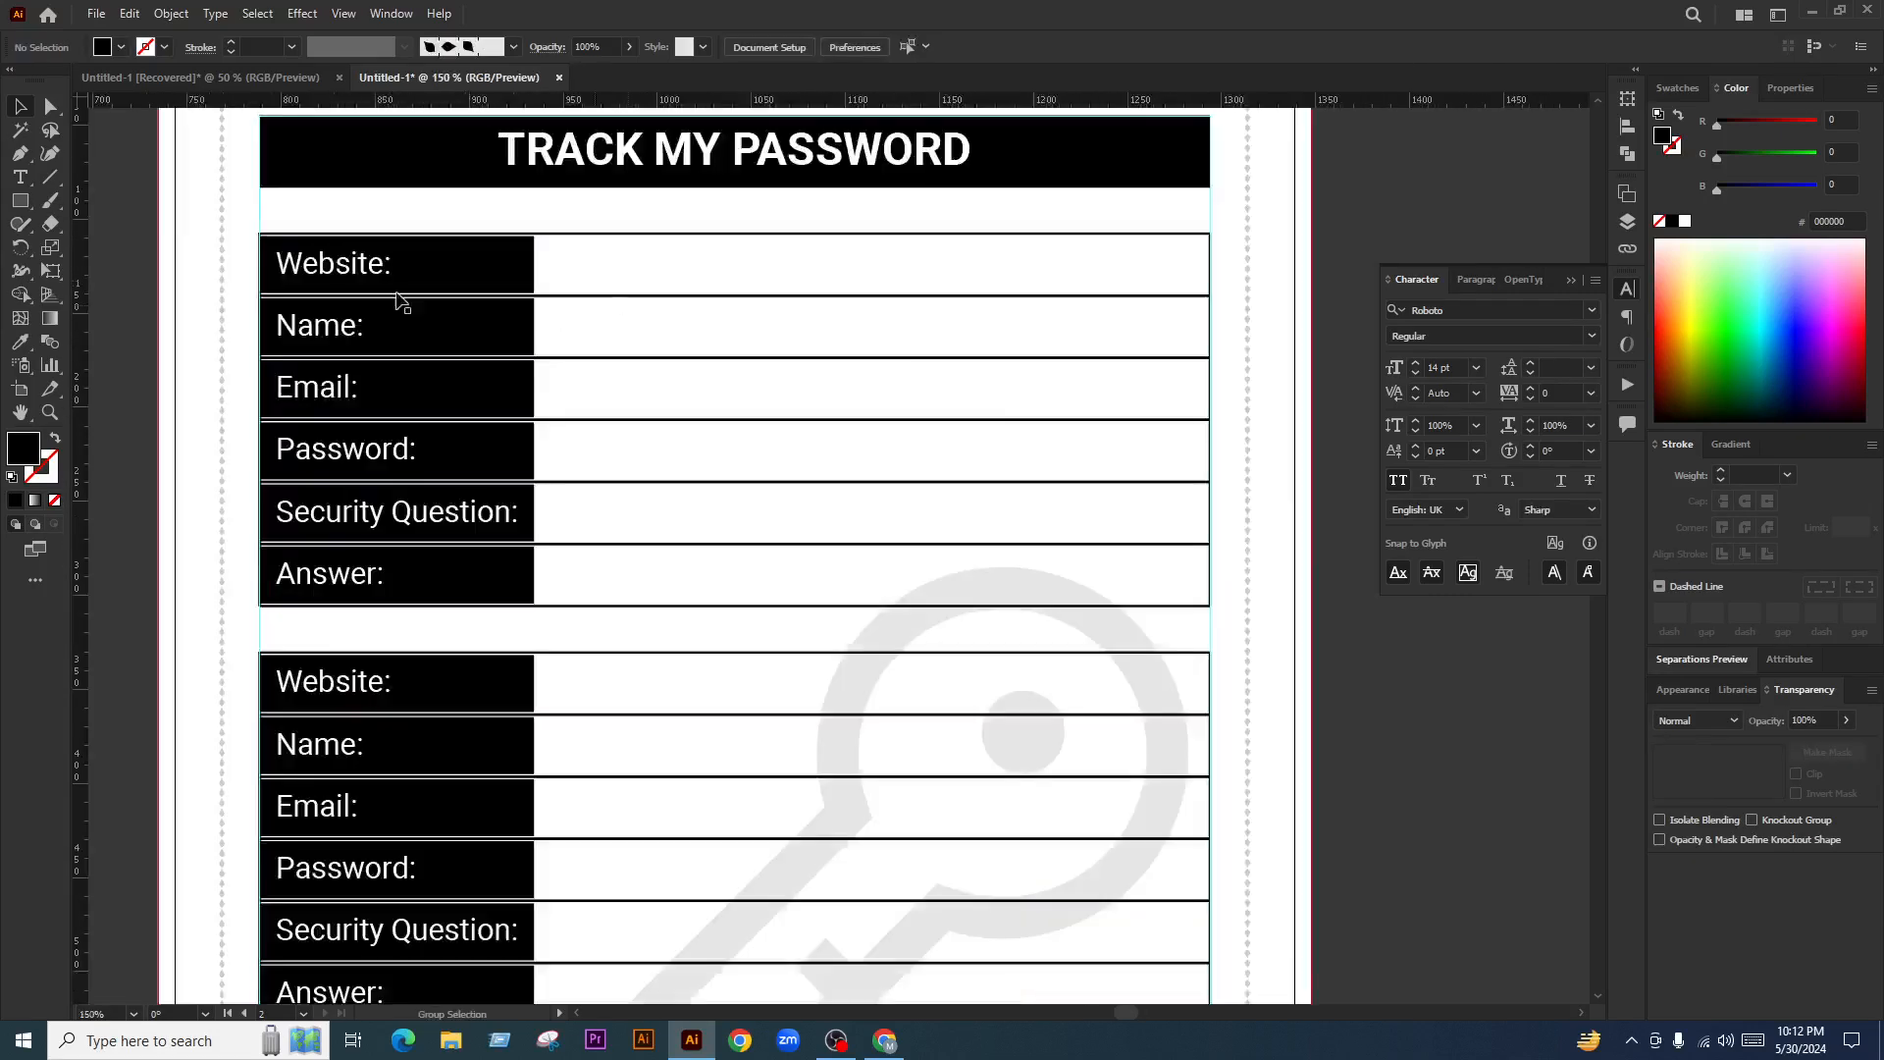
{"action": "key", "text": "a"}
{"action": "left_click", "coordinate": [438, 261]}
{"action": "left_click", "coordinate": [446, 337], "text": "shift"}
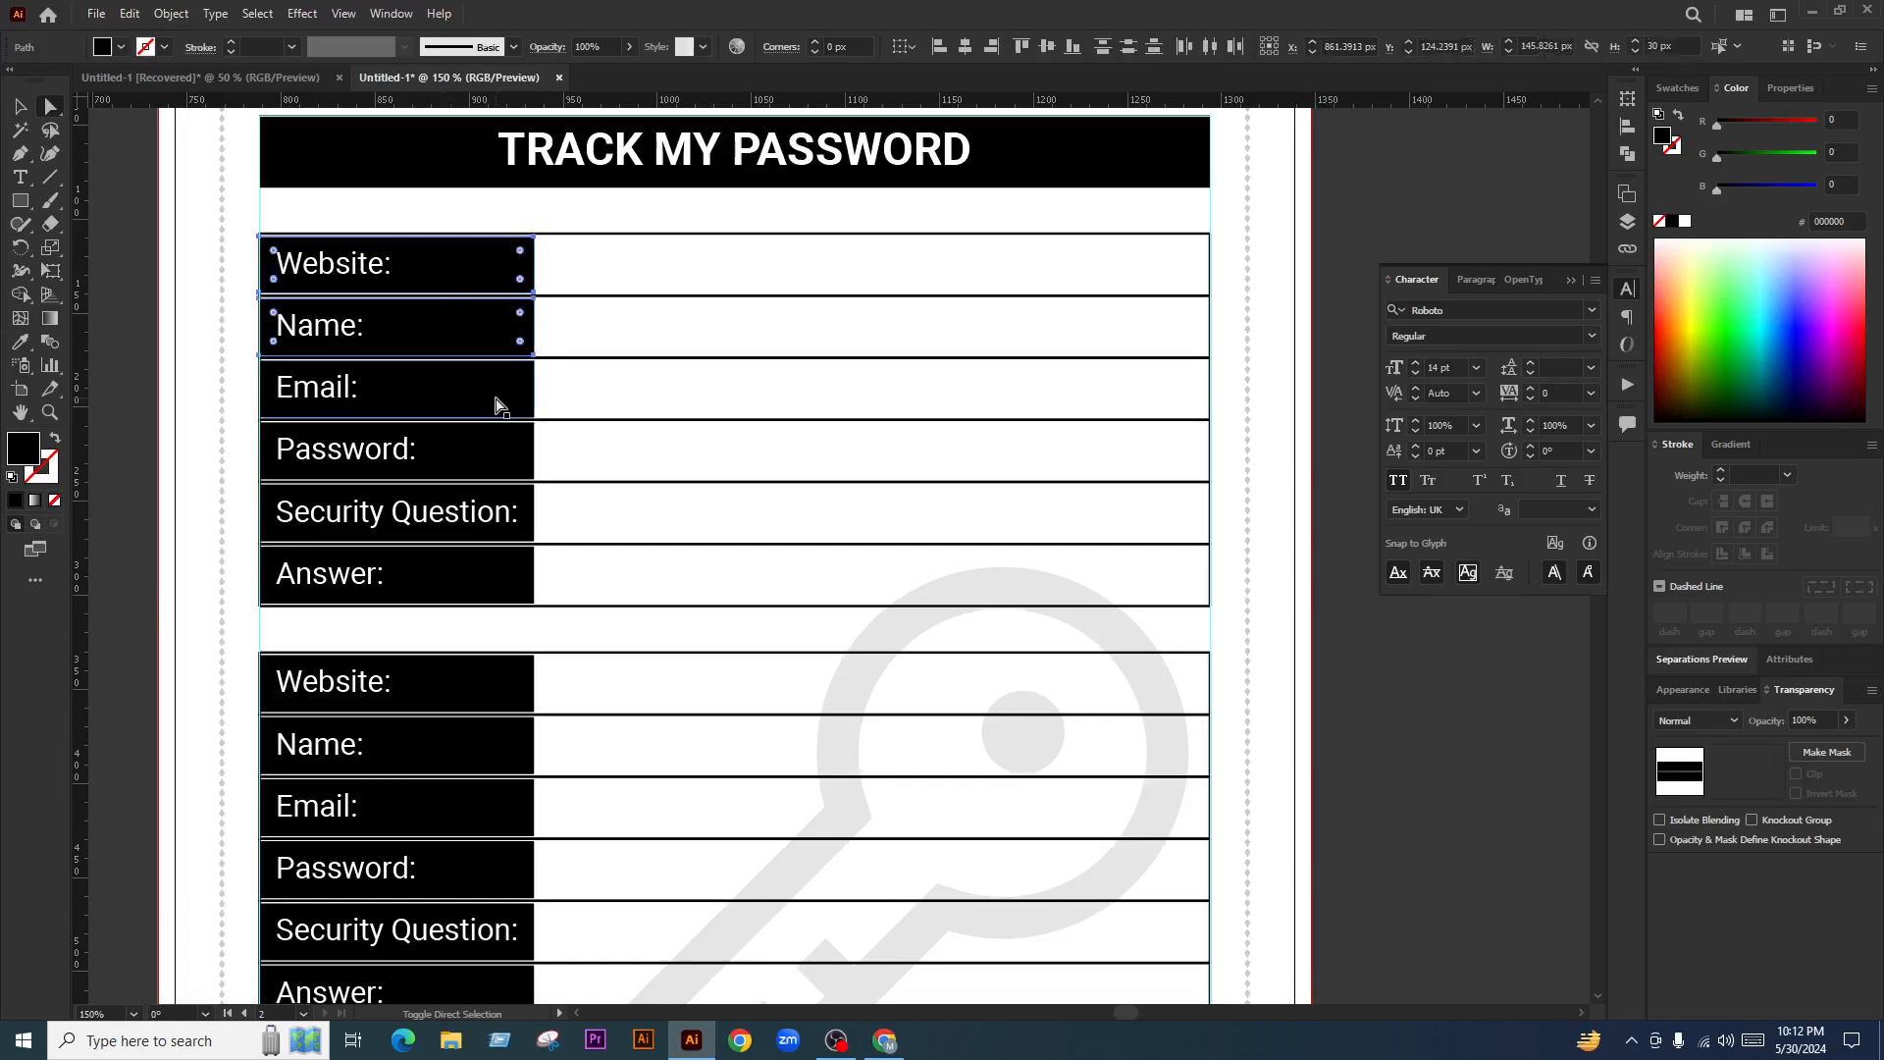
{"action": "left_click", "coordinate": [495, 405], "text": "shift"}
{"action": "left_click", "coordinate": [502, 451], "text": "shift"}
{"action": "left_click", "coordinate": [530, 515], "text": "shift"}
{"action": "left_click", "coordinate": [518, 577], "text": "shift"}
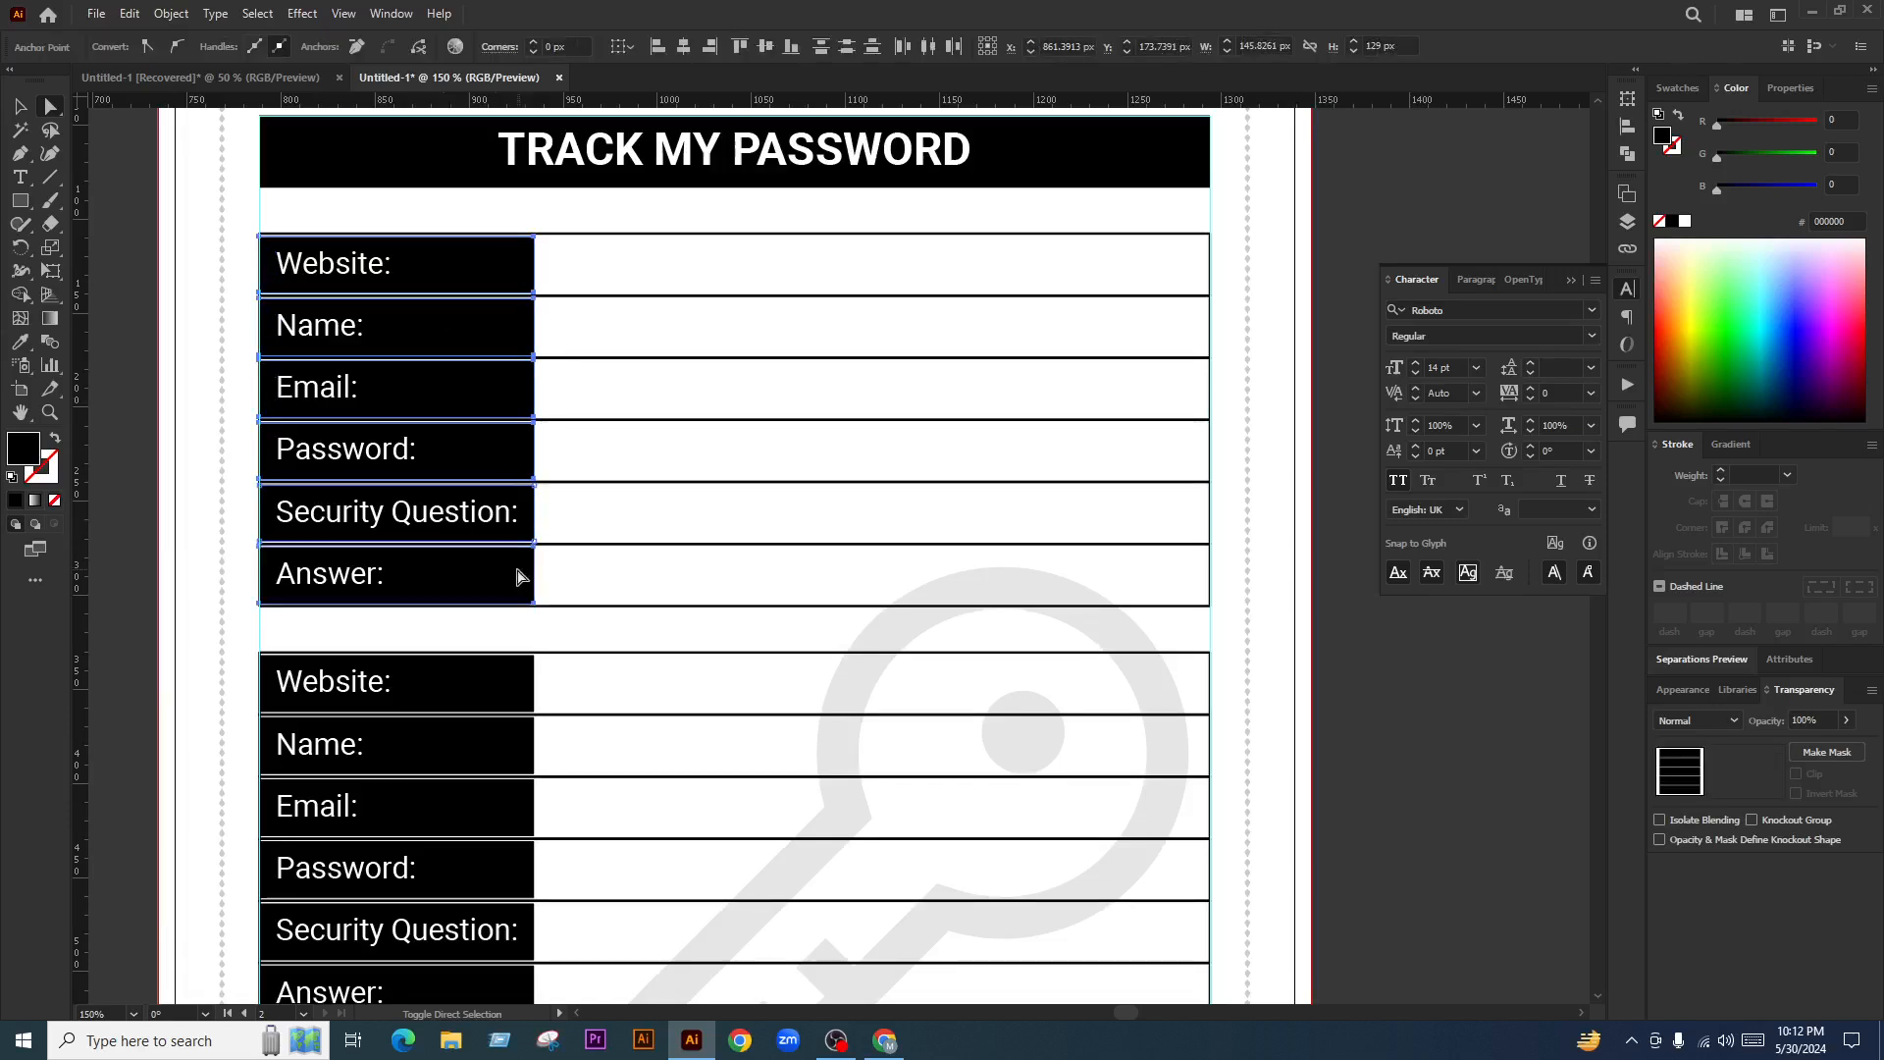
{"action": "key", "text": "ctrl+g"}
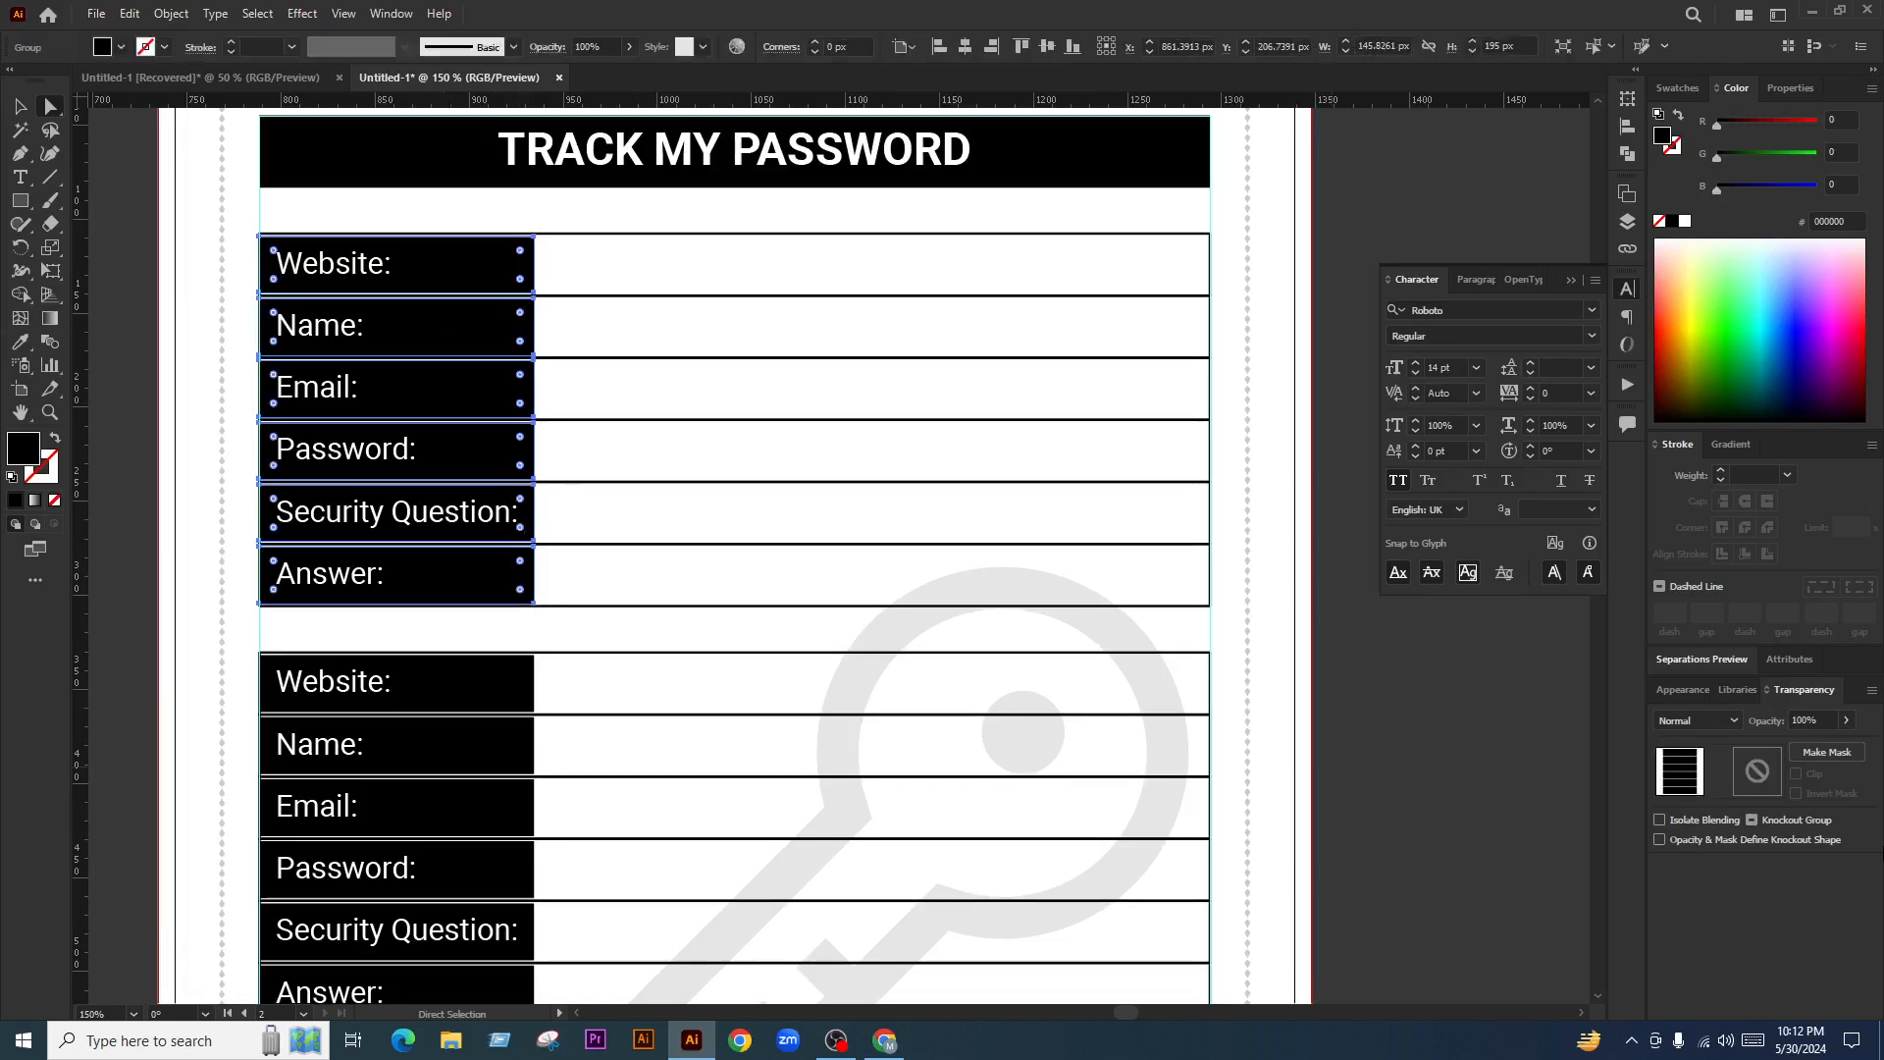
Try 10% opacity on the grouped label boxes and zoom out to judge it
{"action": "left_click", "coordinate": [1810, 720]}
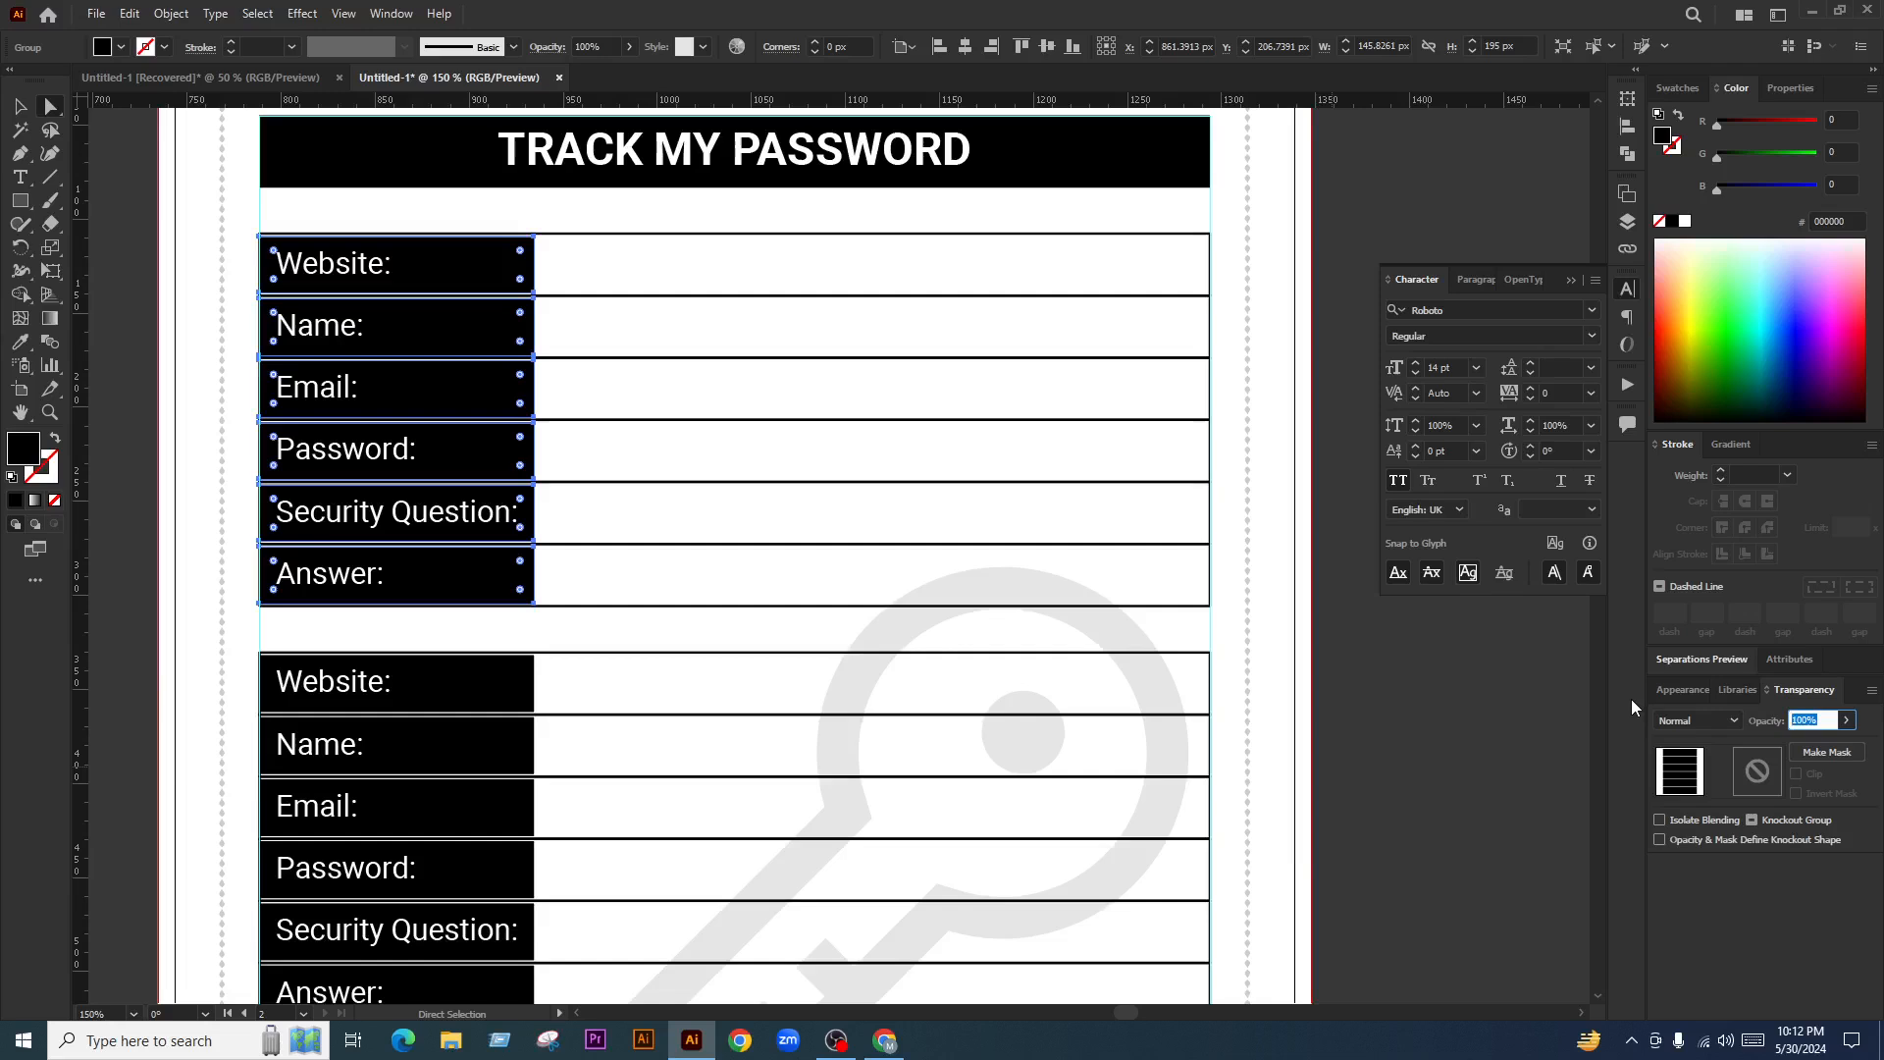
{"action": "type", "text": "10"}
{"action": "key", "text": "Return"}
{"action": "key", "text": "ctrl+minus"}
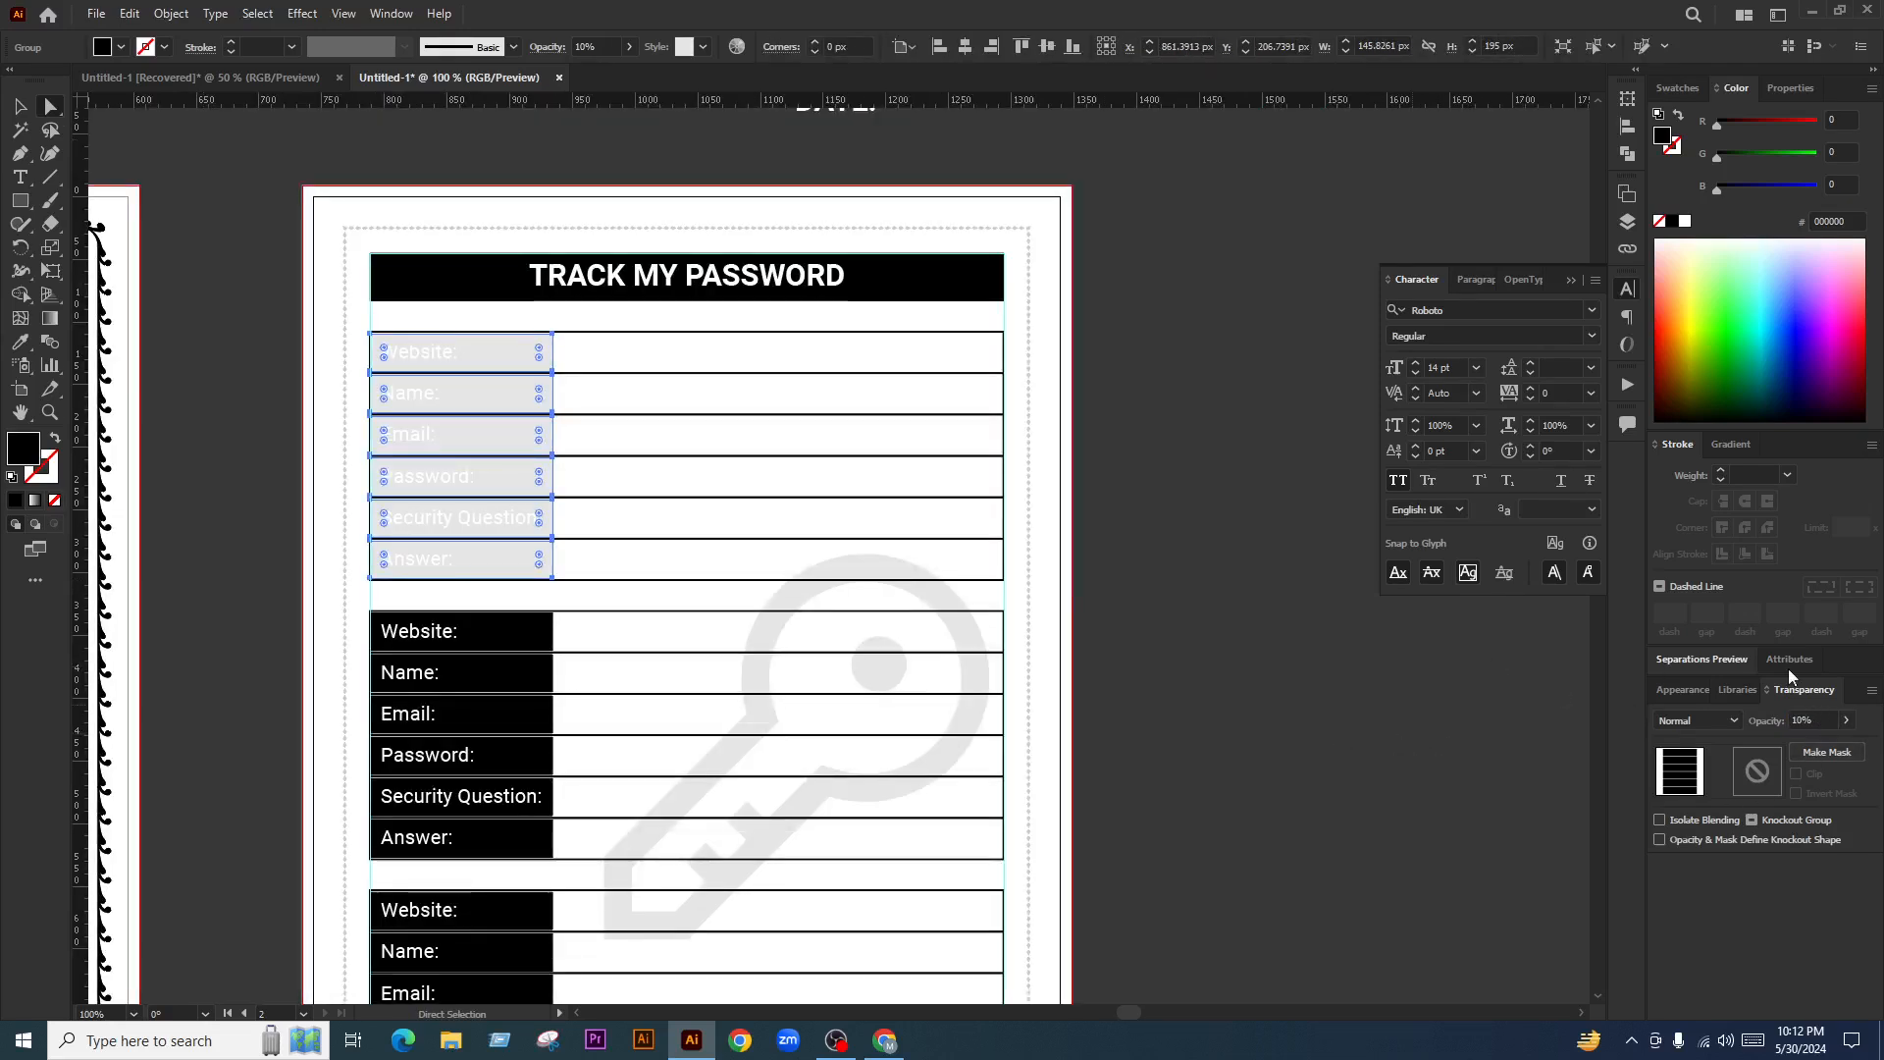
{"action": "left_click", "coordinate": [1207, 657]}
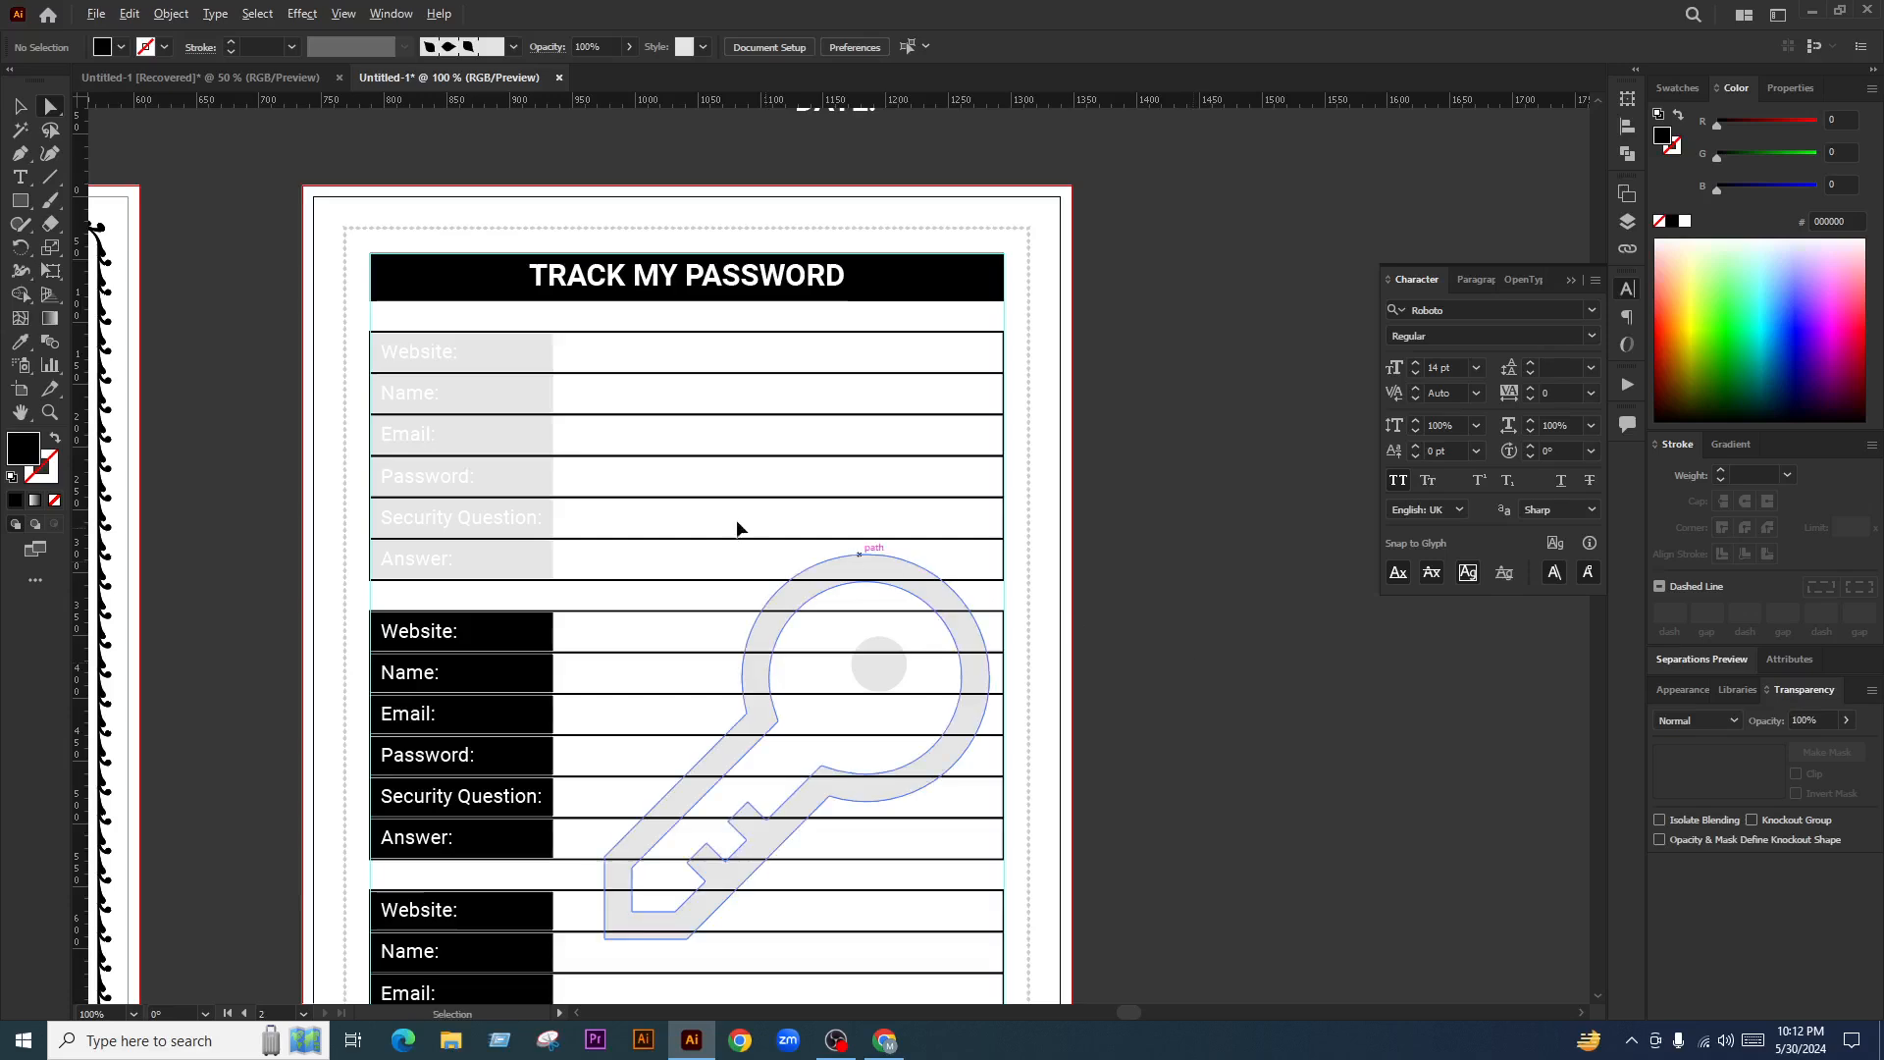
{"action": "key", "text": "ctrl+minus"}
Try 8% opacity on the label boxes instead, then undo back to solid black
{"action": "key", "text": "ctrl+plus"}
{"action": "key", "text": "ctrl+plus"}
{"action": "key", "text": "ctrl+z"}
{"action": "key", "text": "ctrl+z"}
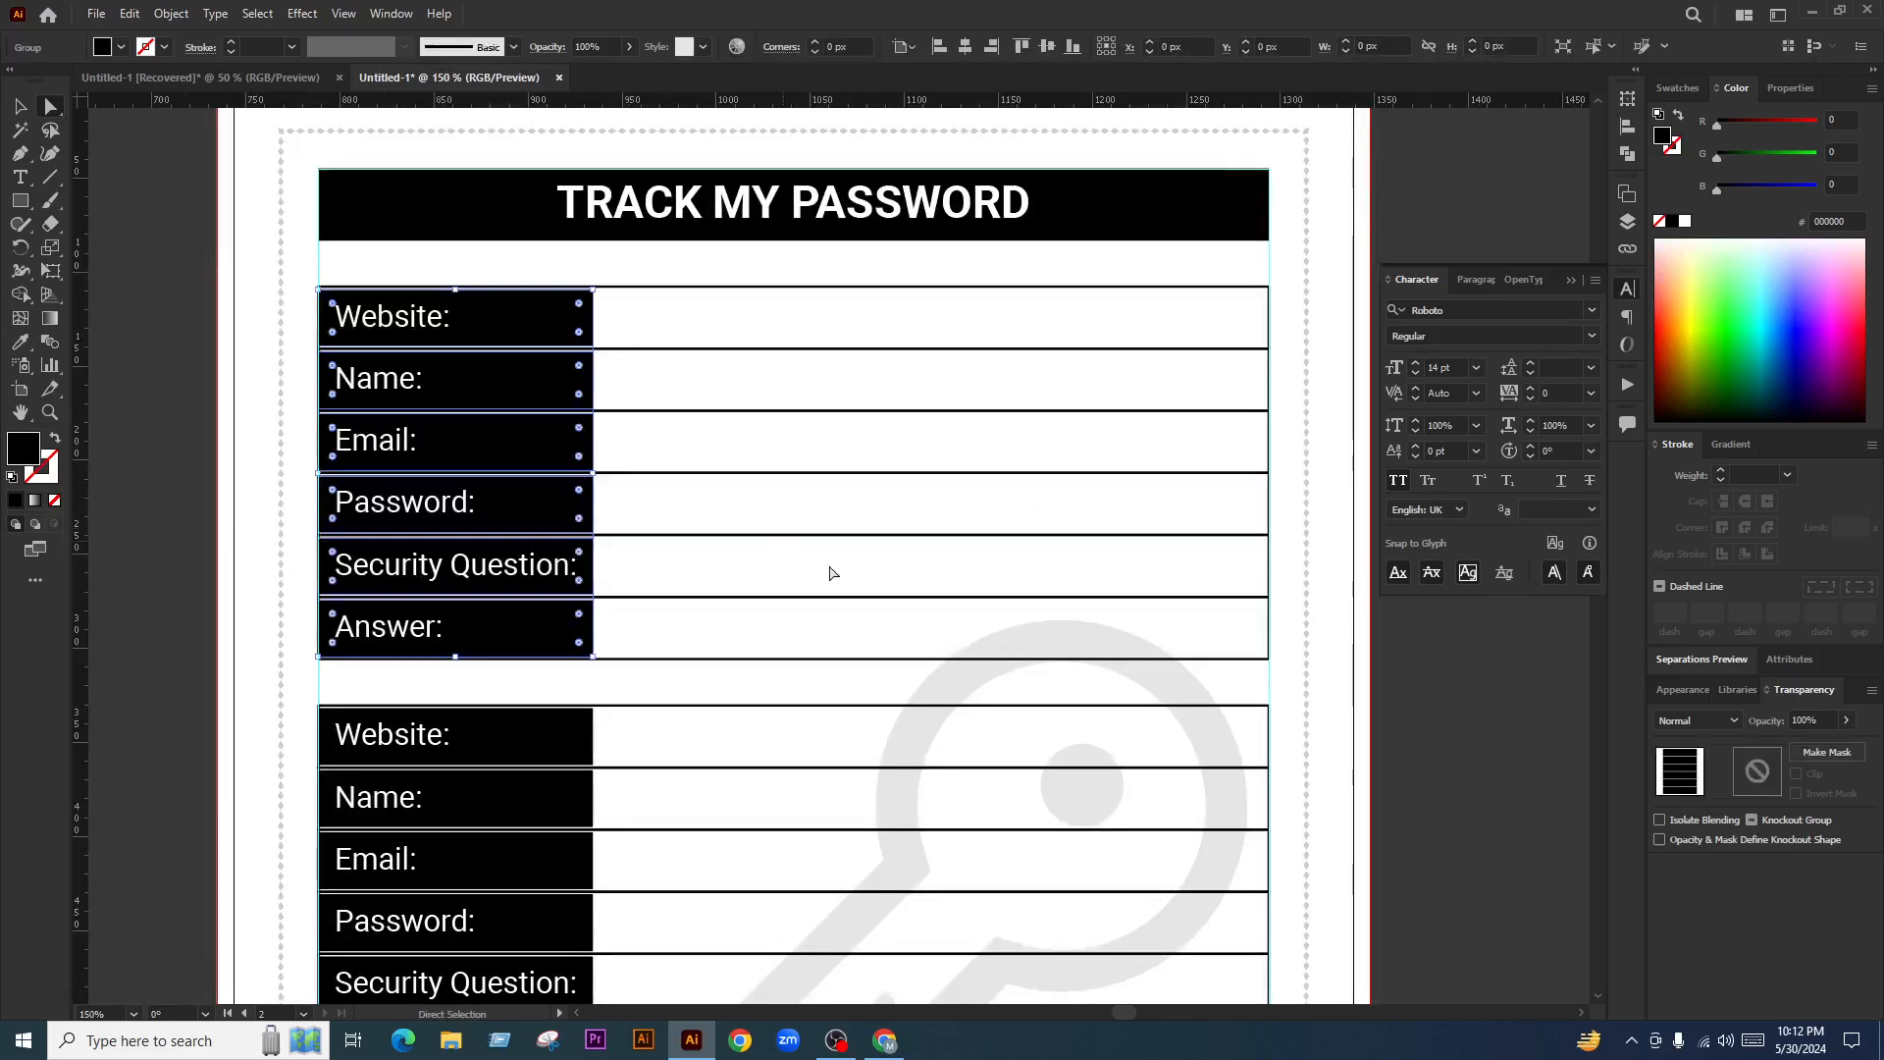
{"action": "left_click", "coordinate": [1813, 721]}
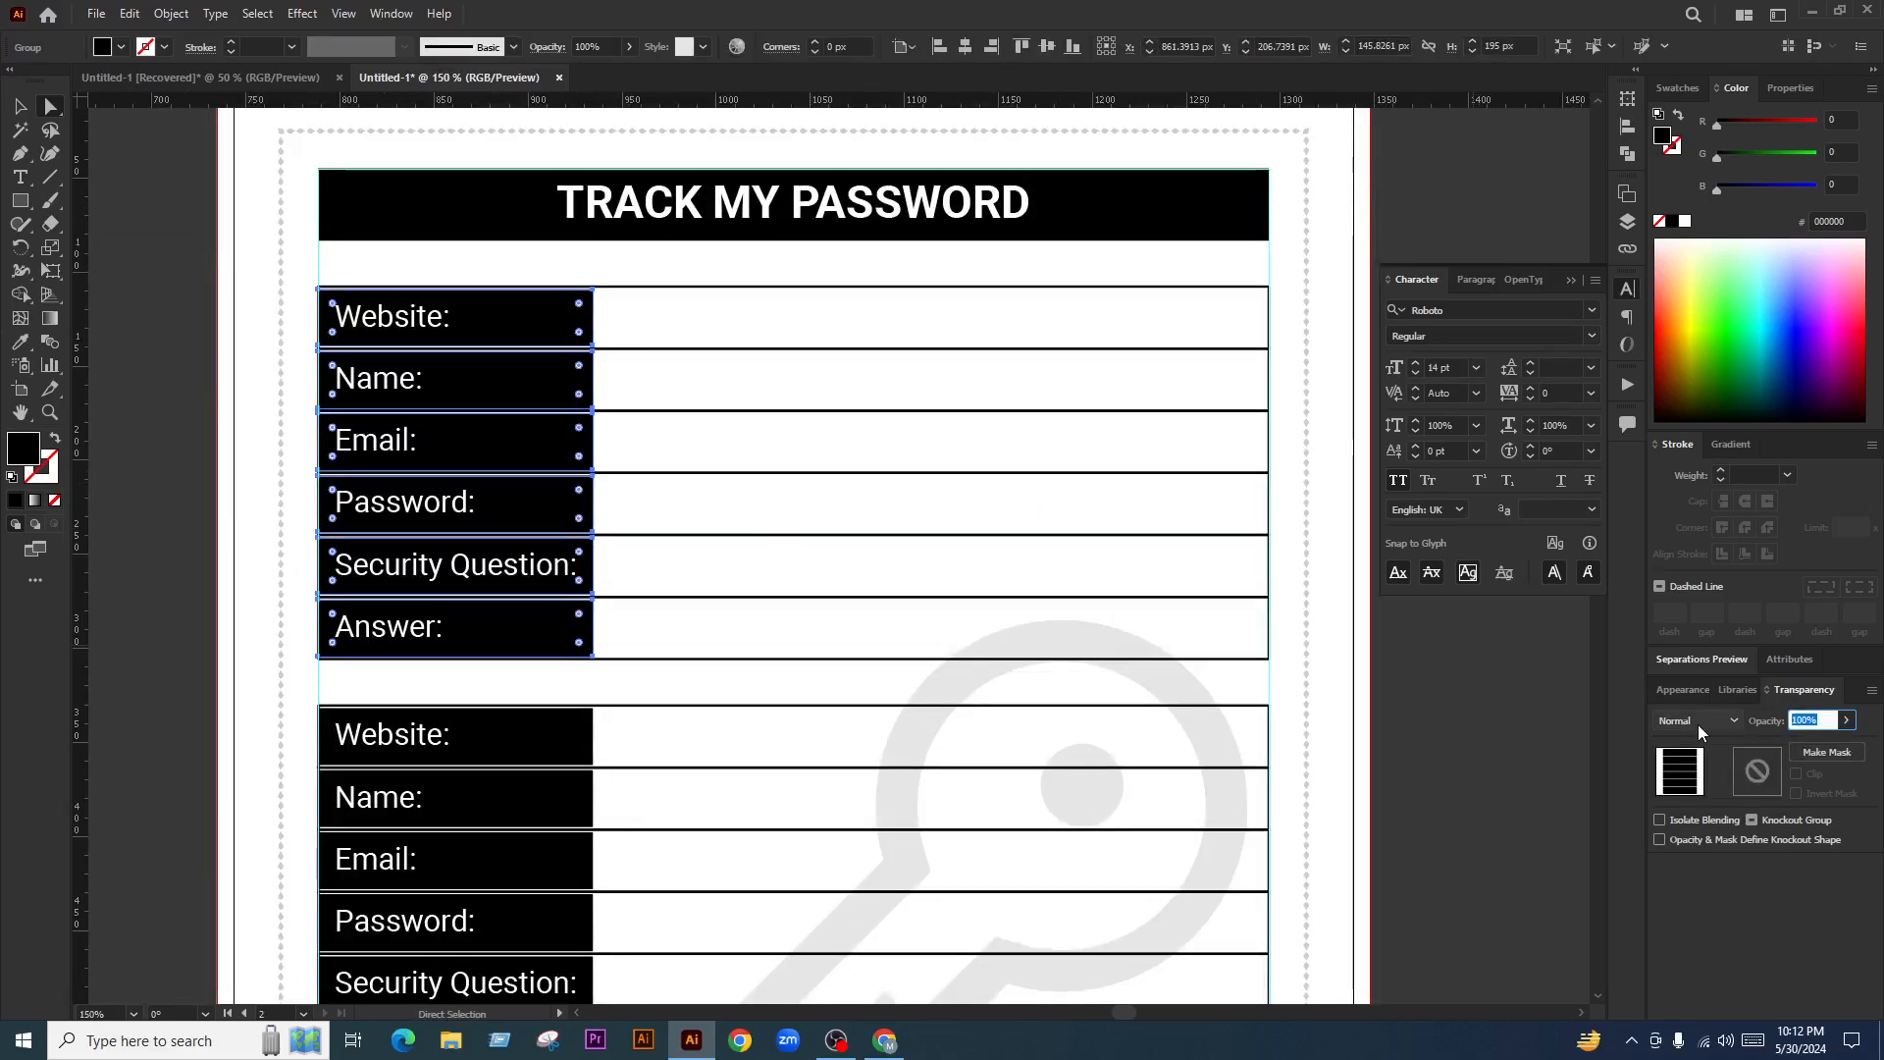
{"action": "type", "text": "08"}
{"action": "key", "text": "Return"}
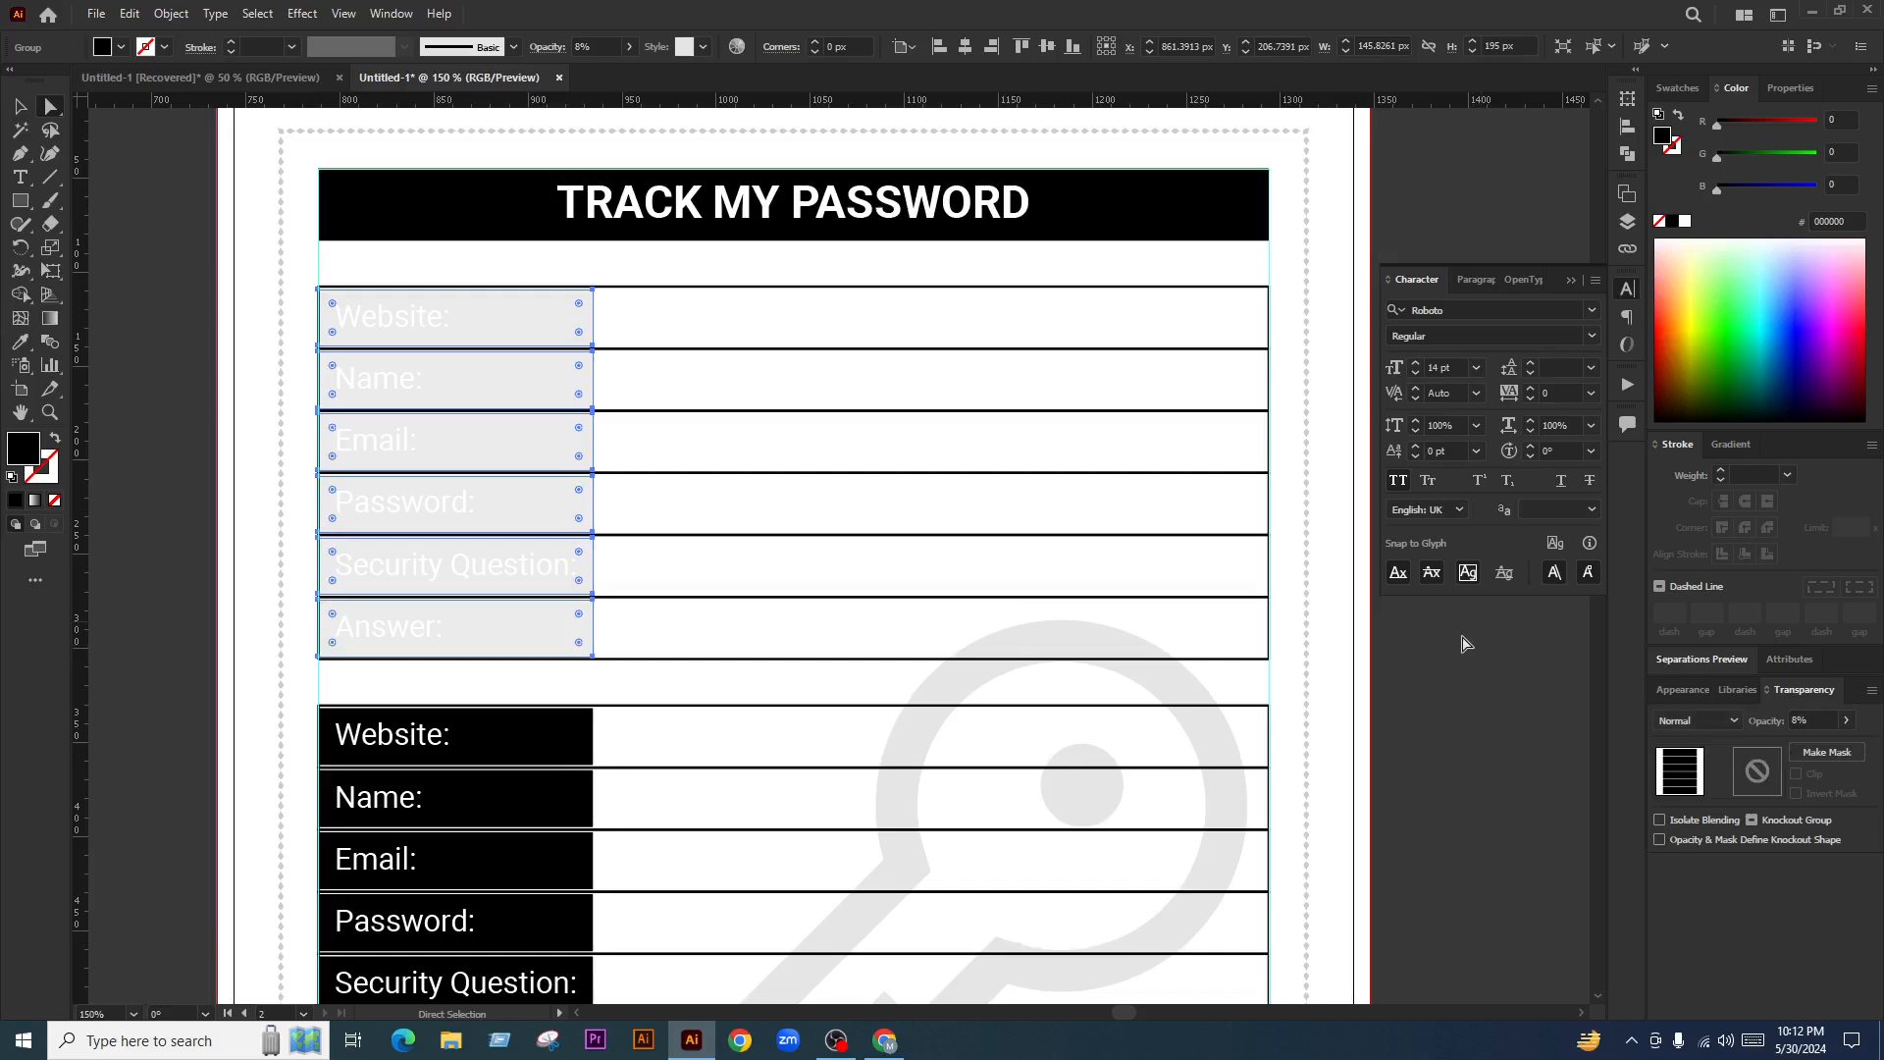
{"action": "left_click", "coordinate": [277, 234]}
{"action": "left_click", "coordinate": [366, 320]}
{"action": "left_click", "coordinate": [383, 391], "text": "shift"}
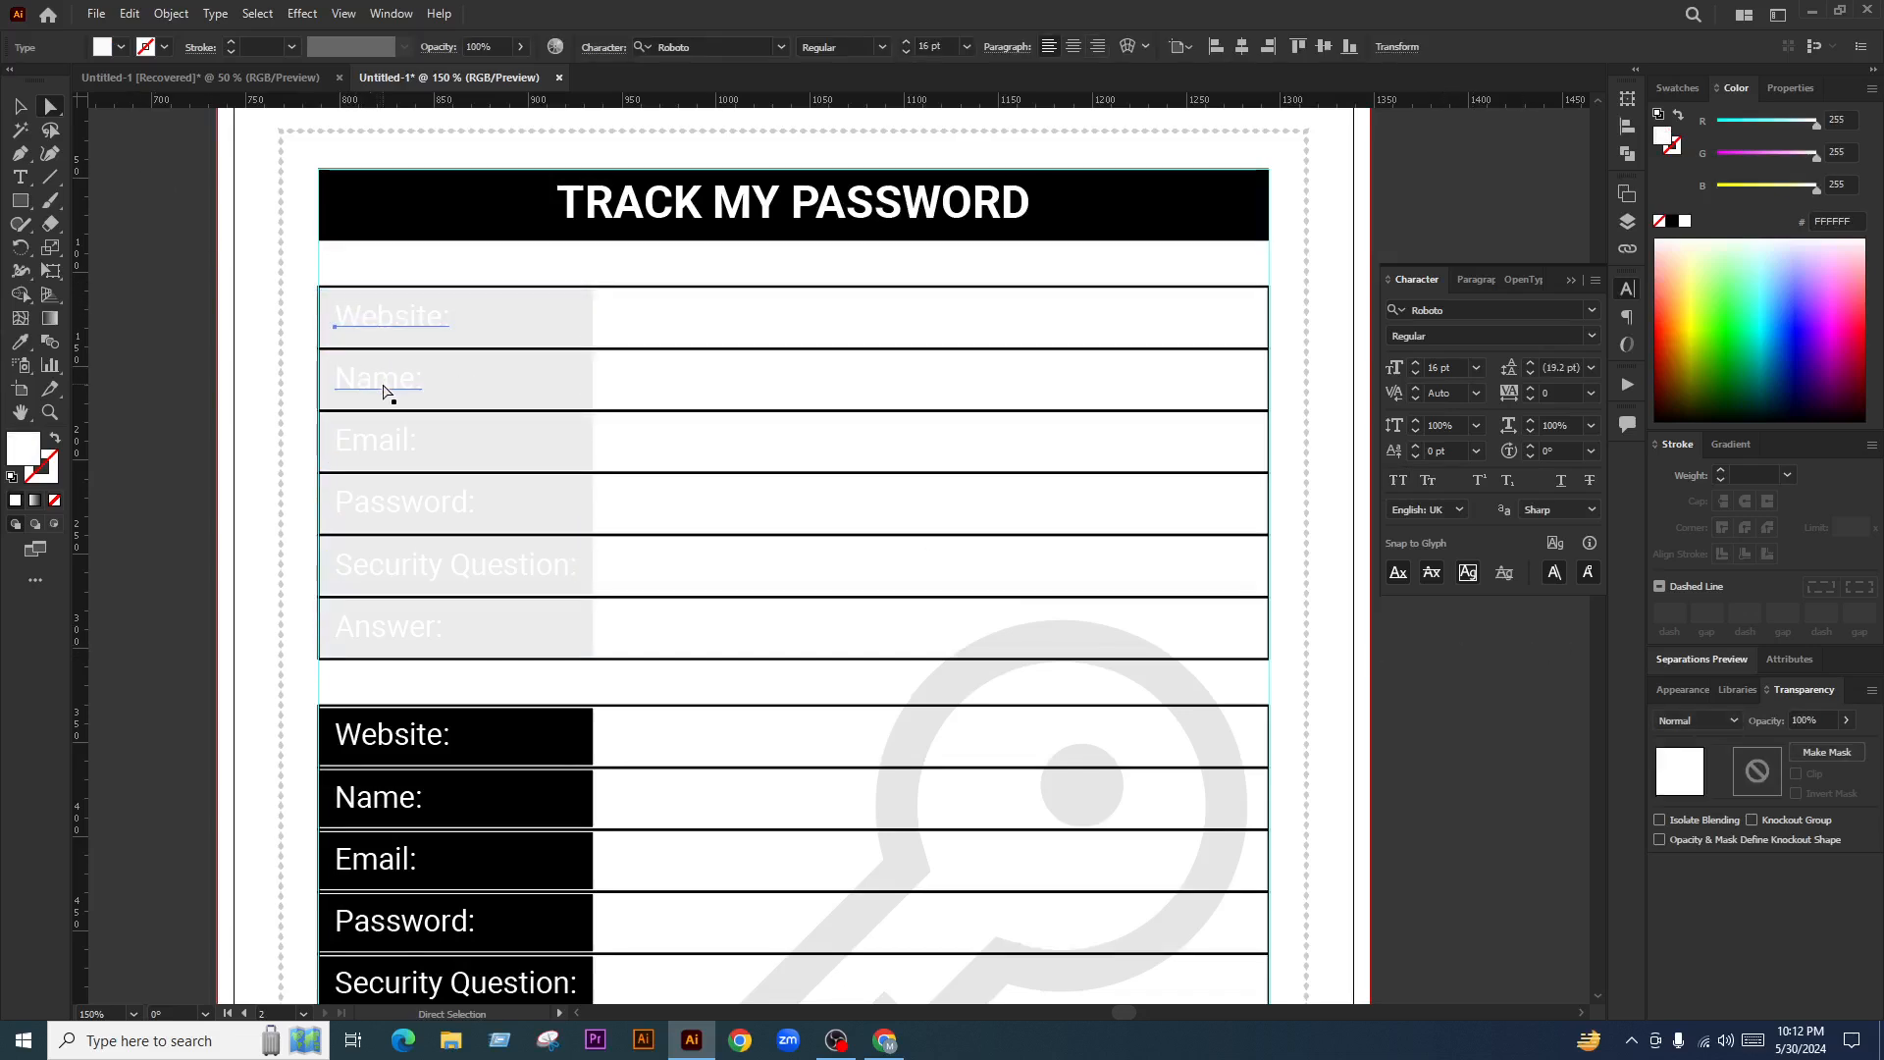
{"action": "key", "text": "ctrl+z"}
{"action": "left_click", "coordinate": [185, 304]}
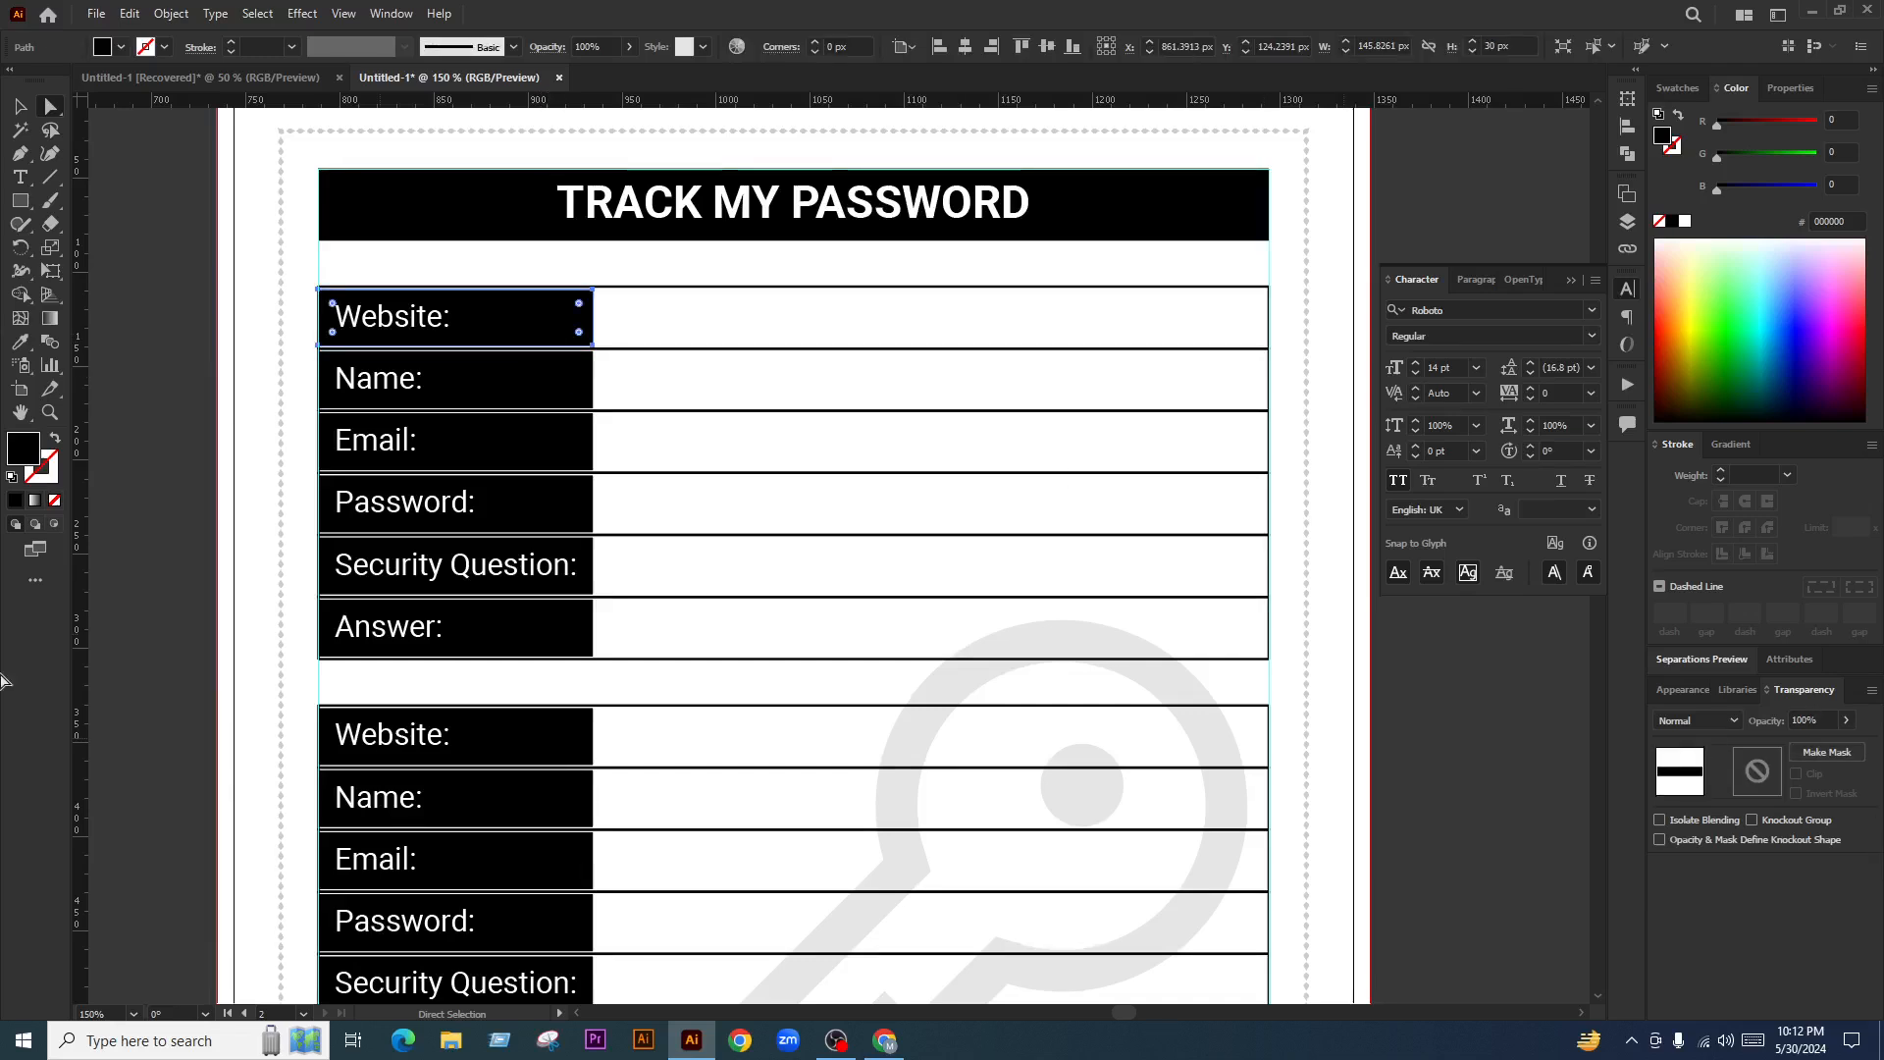
Test Fill None on the Website, Email and Security Question boxes, then undo it
{"action": "left_click", "coordinate": [55, 499]}
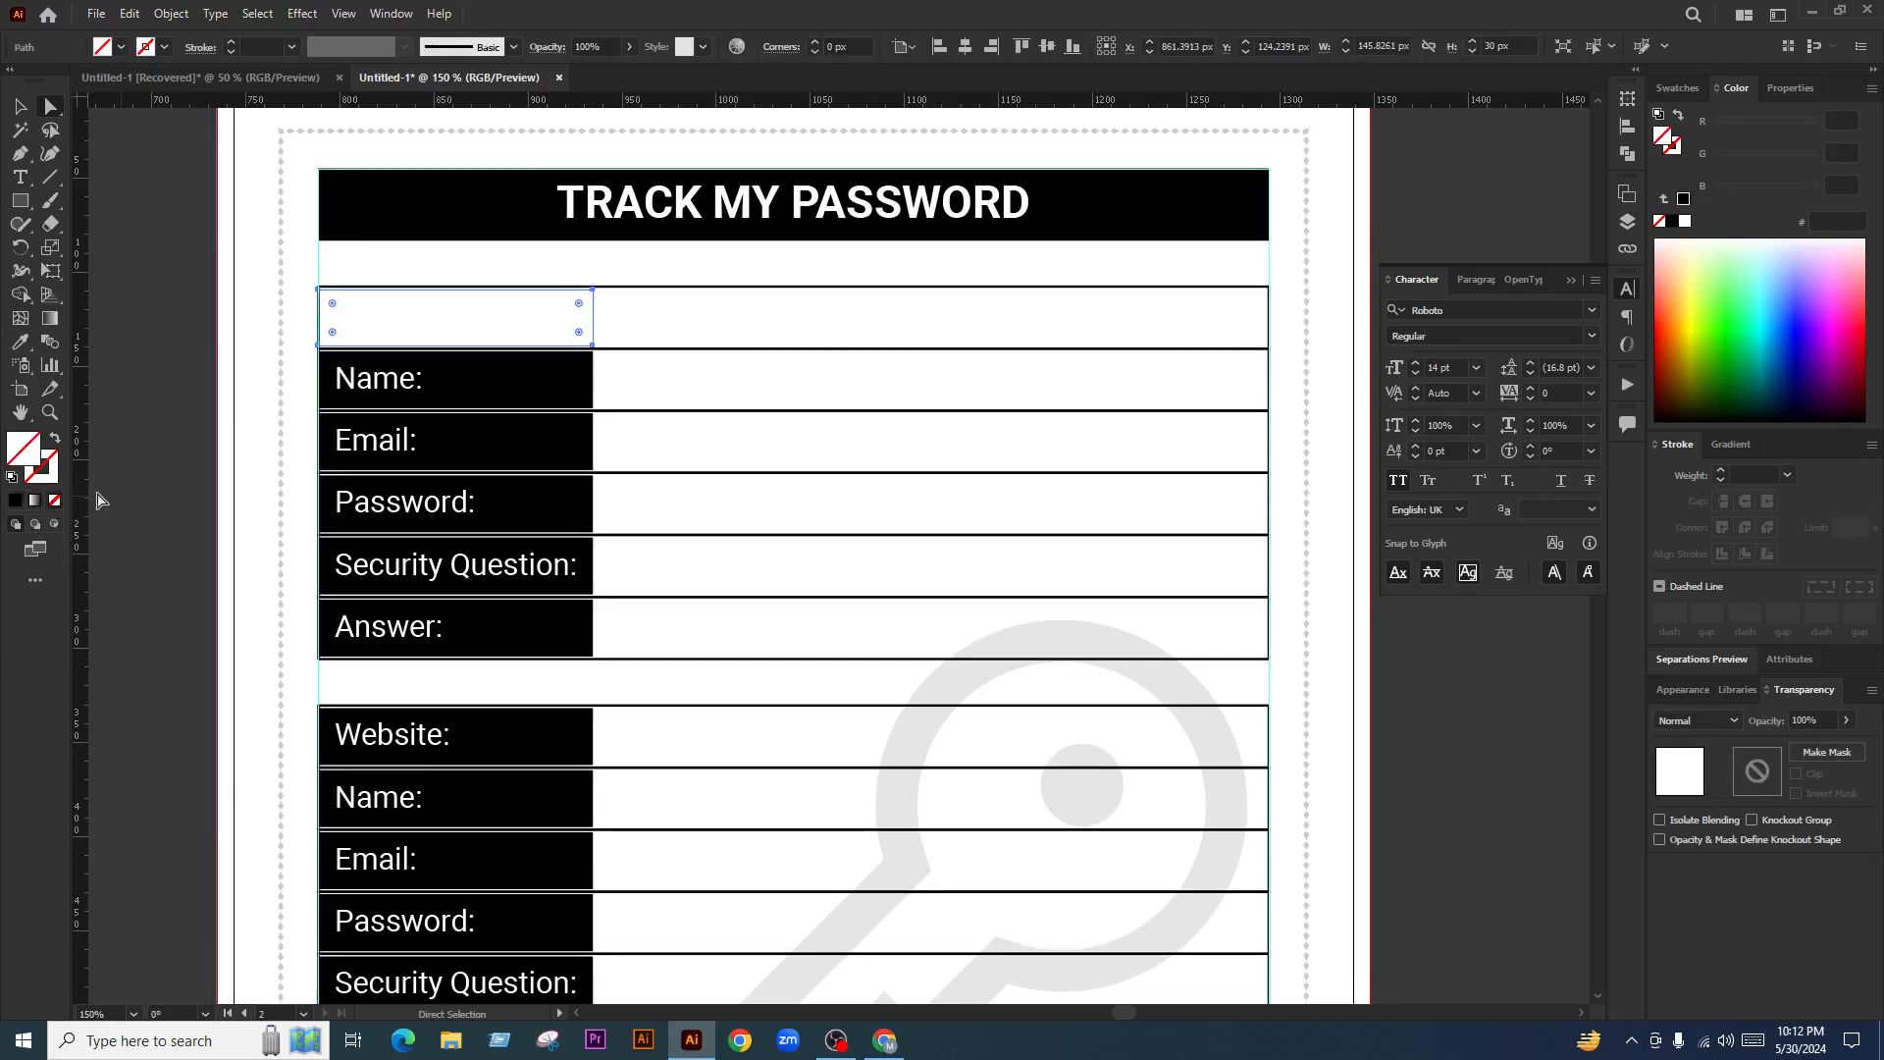
{"action": "left_click", "coordinate": [123, 502]}
{"action": "left_click", "coordinate": [492, 445]}
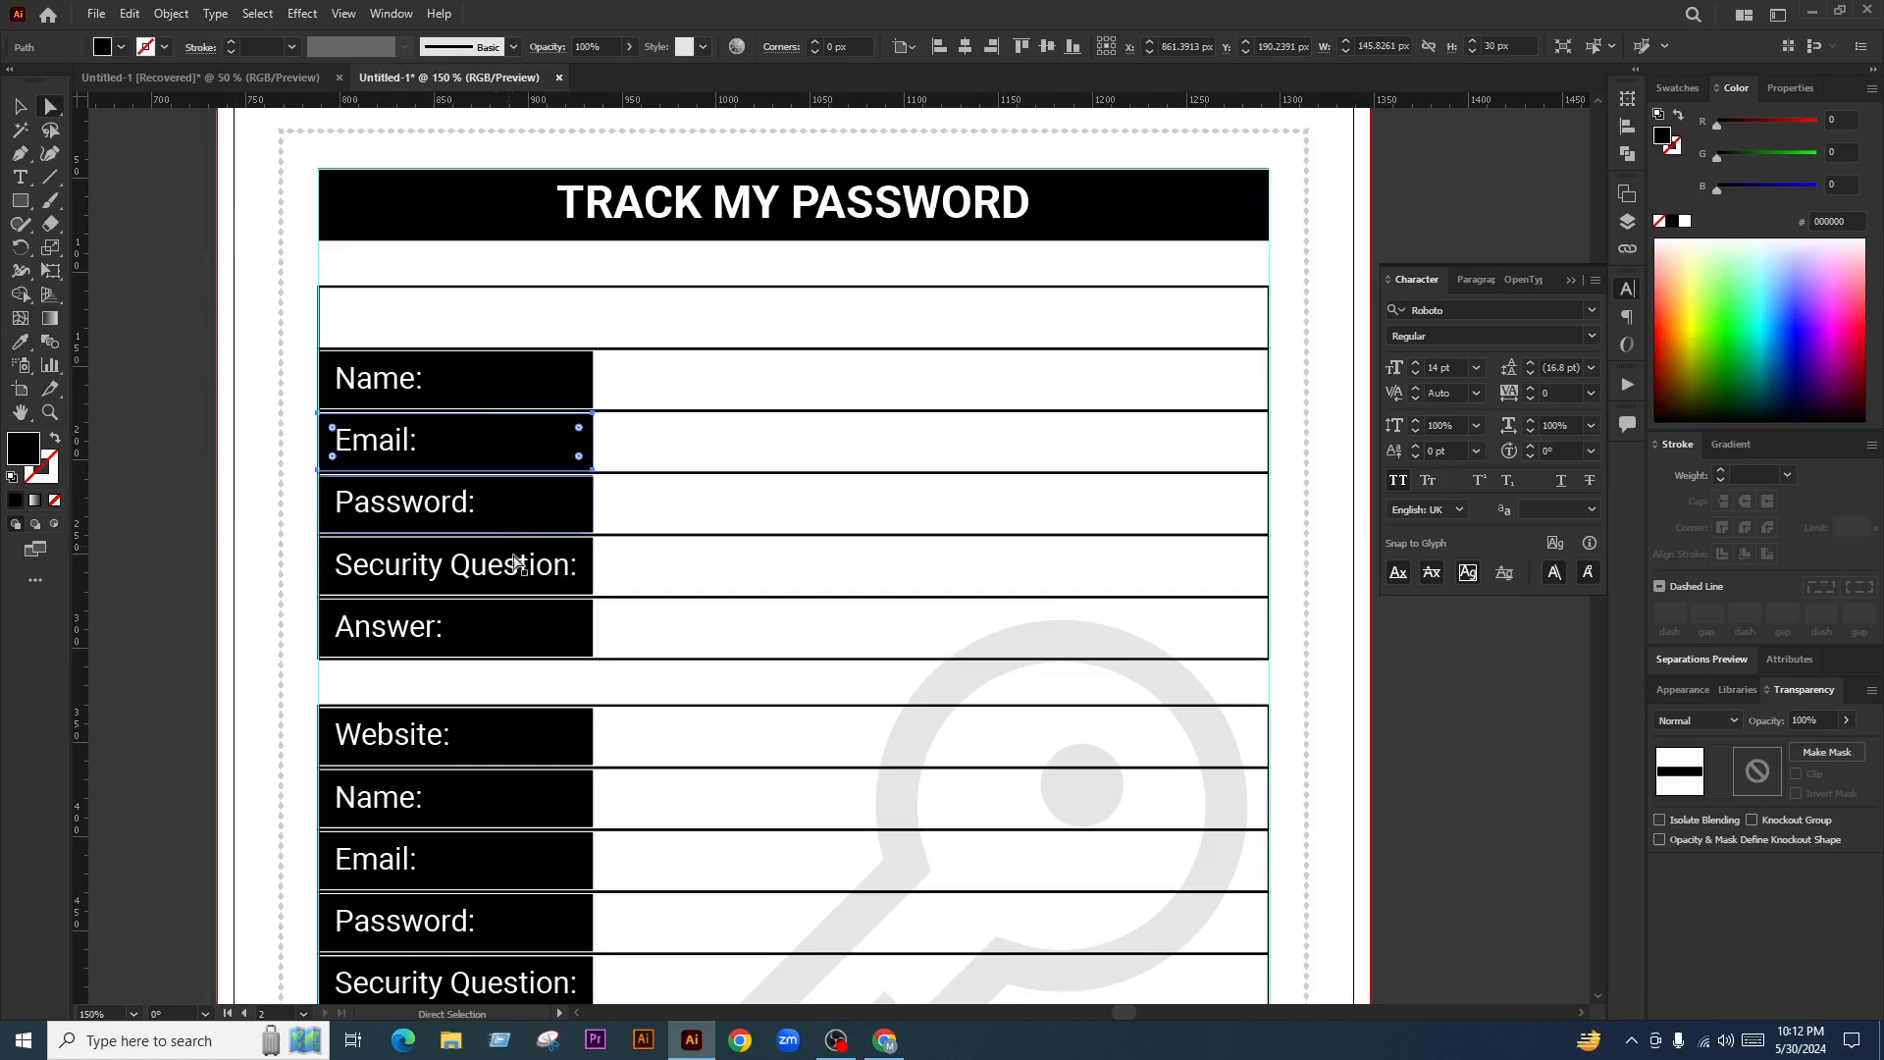
{"action": "left_click", "coordinate": [579, 578], "text": "shift"}
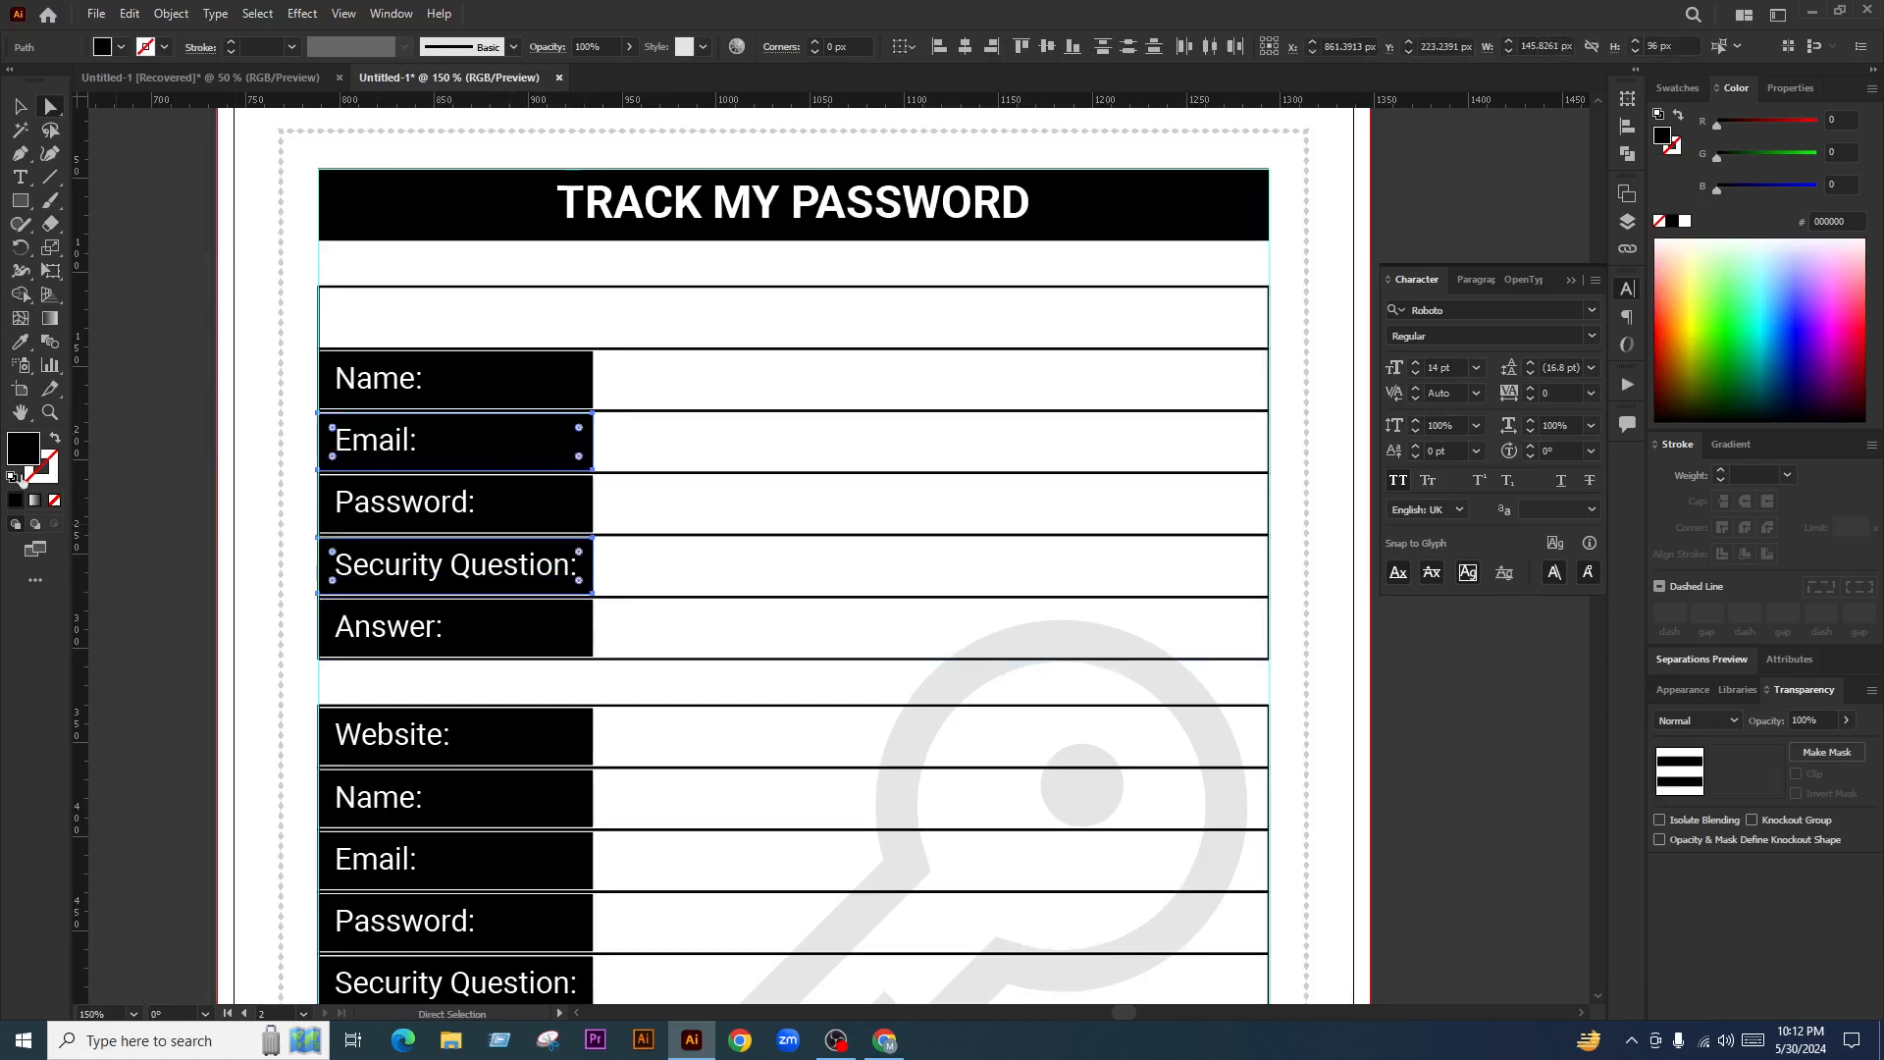
{"action": "left_click", "coordinate": [55, 499]}
{"action": "left_click", "coordinate": [140, 522]}
{"action": "scroll", "coordinate": [524, 493], "scroll_direction": "down", "scroll_amount": 4}
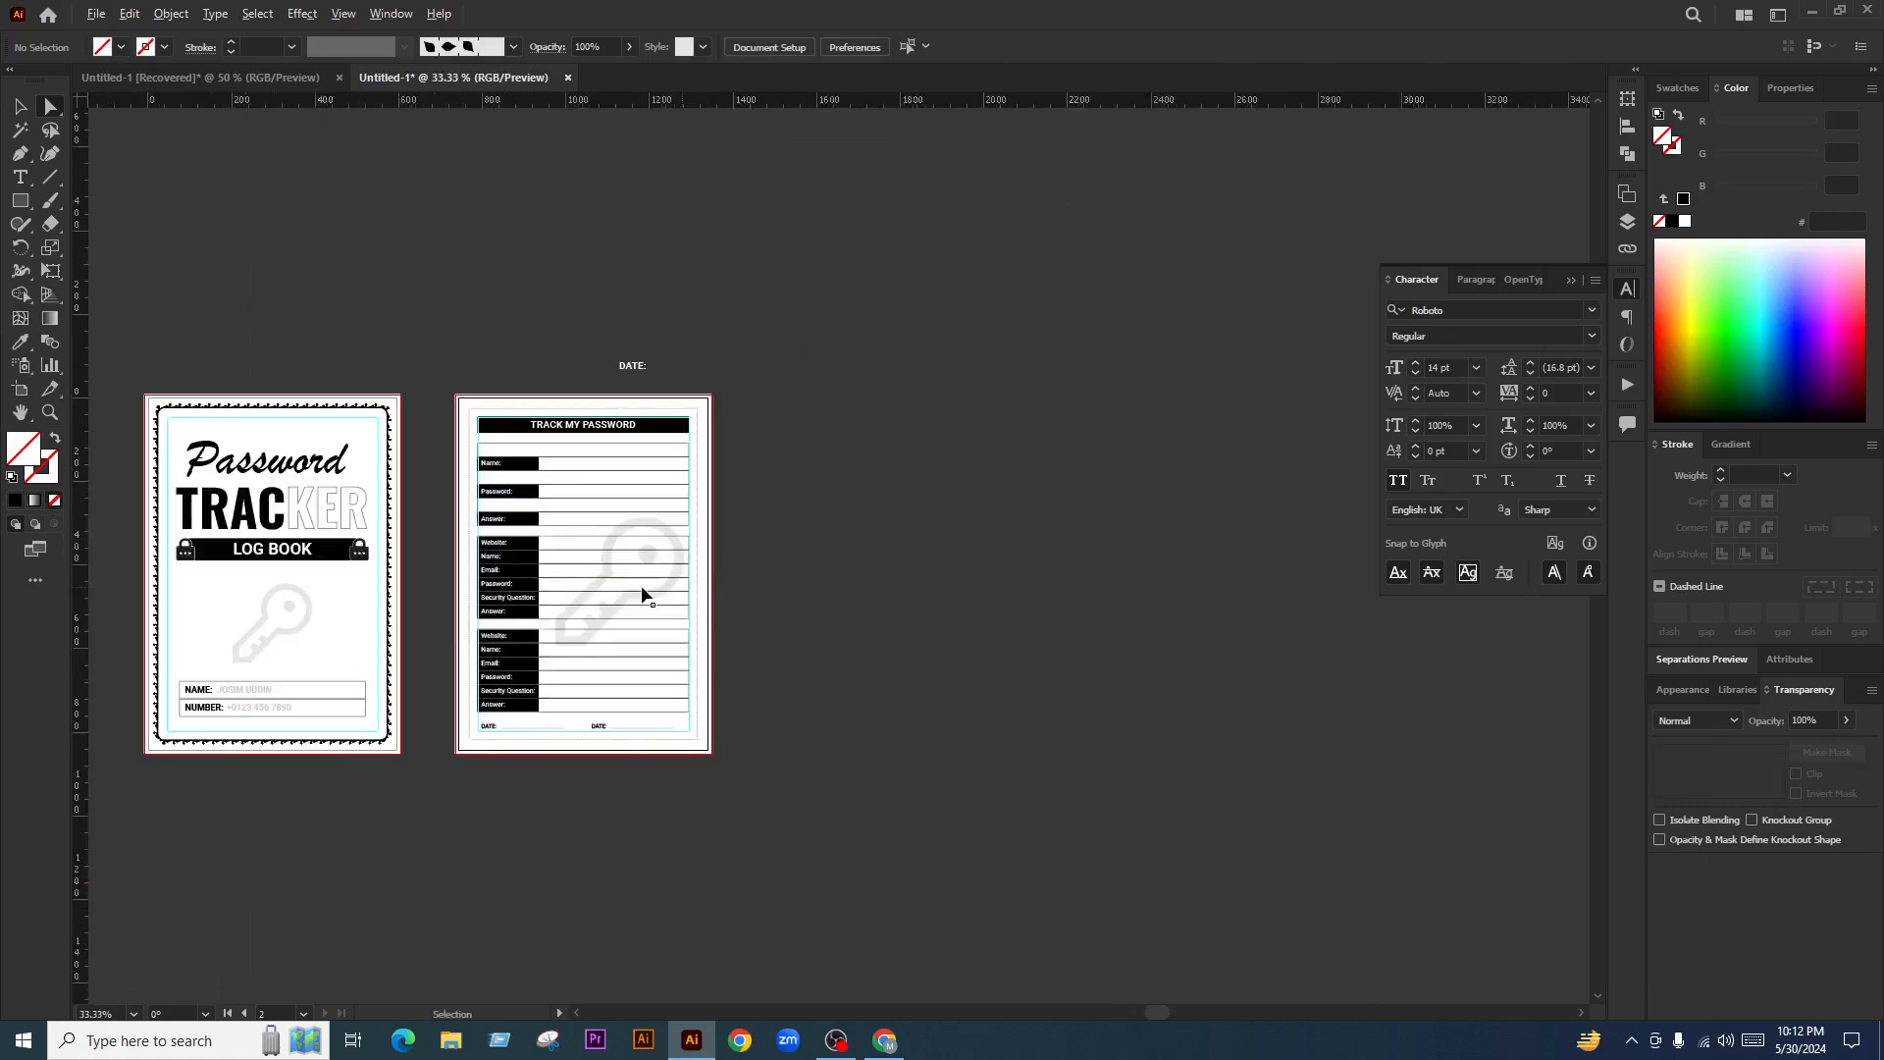
{"action": "scroll", "coordinate": [535, 526], "scroll_direction": "up", "scroll_amount": 3}
{"action": "scroll", "coordinate": [510, 490], "scroll_direction": "up", "scroll_amount": 2}
{"action": "key", "text": "ctrl+z"}
{"action": "key", "text": "ctrl+z"}
{"action": "scroll", "coordinate": [726, 601], "scroll_direction": "down", "scroll_amount": 3}
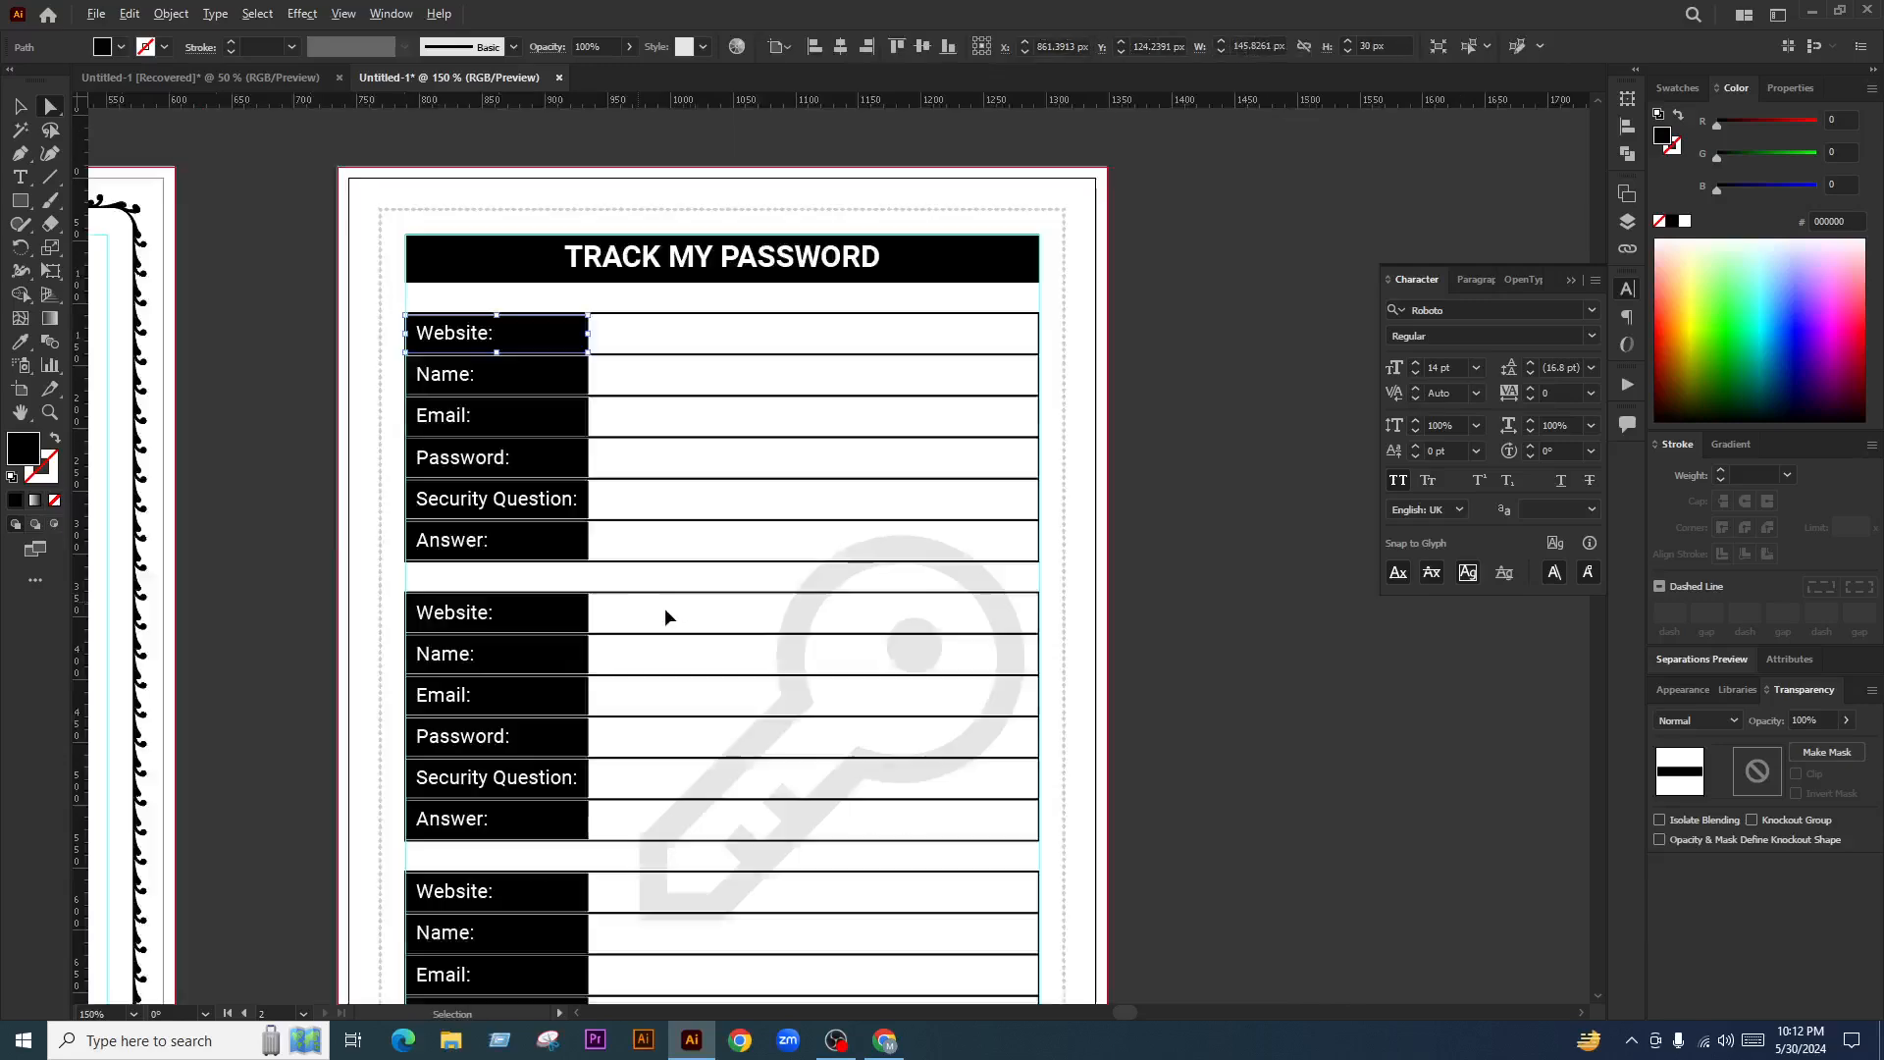
{"action": "scroll", "coordinate": [846, 503], "scroll_direction": "up", "scroll_amount": 2}
{"action": "left_click", "coordinate": [846, 503]}
Squeeze the six selected label boxes from the left into a thin vertical strip
{"action": "left_click", "coordinate": [535, 350]}
{"action": "scroll", "coordinate": [534, 351], "scroll_direction": "up", "scroll_amount": 2}
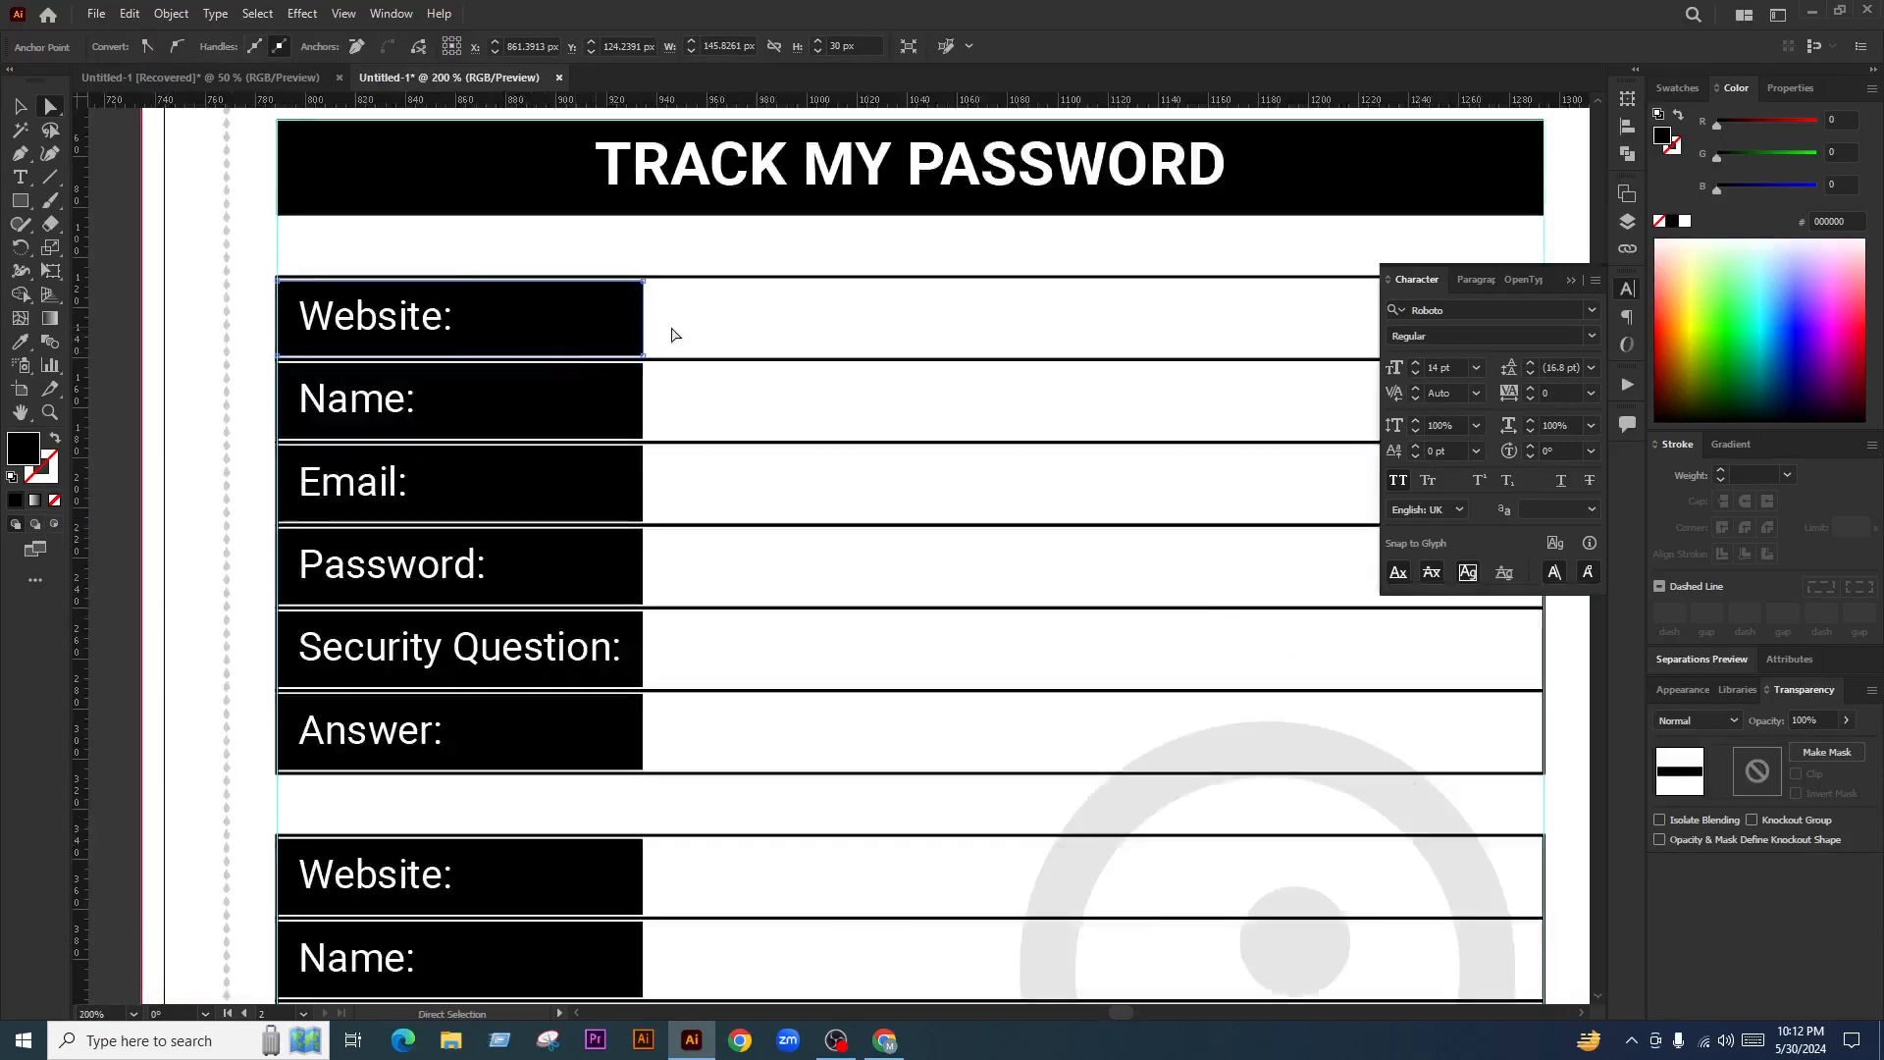
{"action": "left_click", "coordinate": [709, 324]}
{"action": "left_click", "coordinate": [520, 337]}
{"action": "left_click", "coordinate": [545, 392], "text": "shift"}
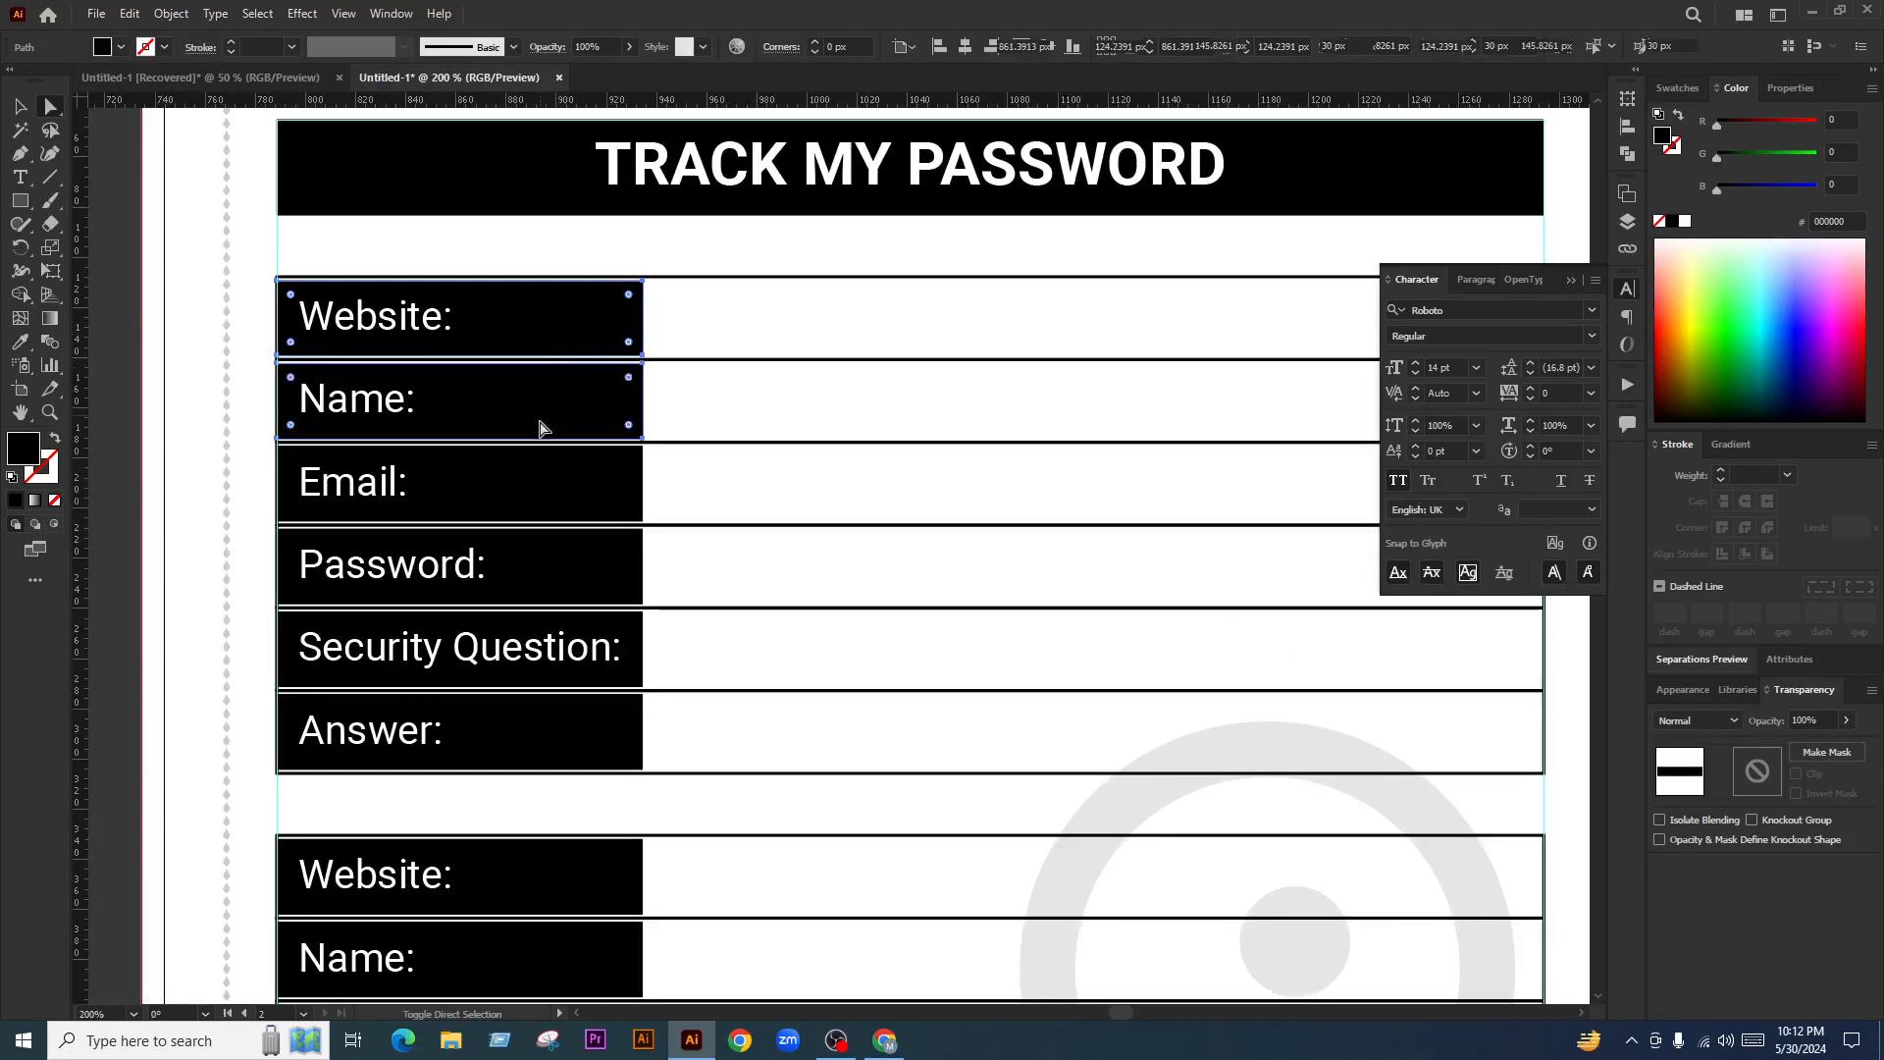
{"action": "left_click", "coordinate": [565, 480], "text": "shift"}
{"action": "left_click", "coordinate": [585, 561], "text": "shift"}
{"action": "left_click", "coordinate": [622, 684], "text": "shift"}
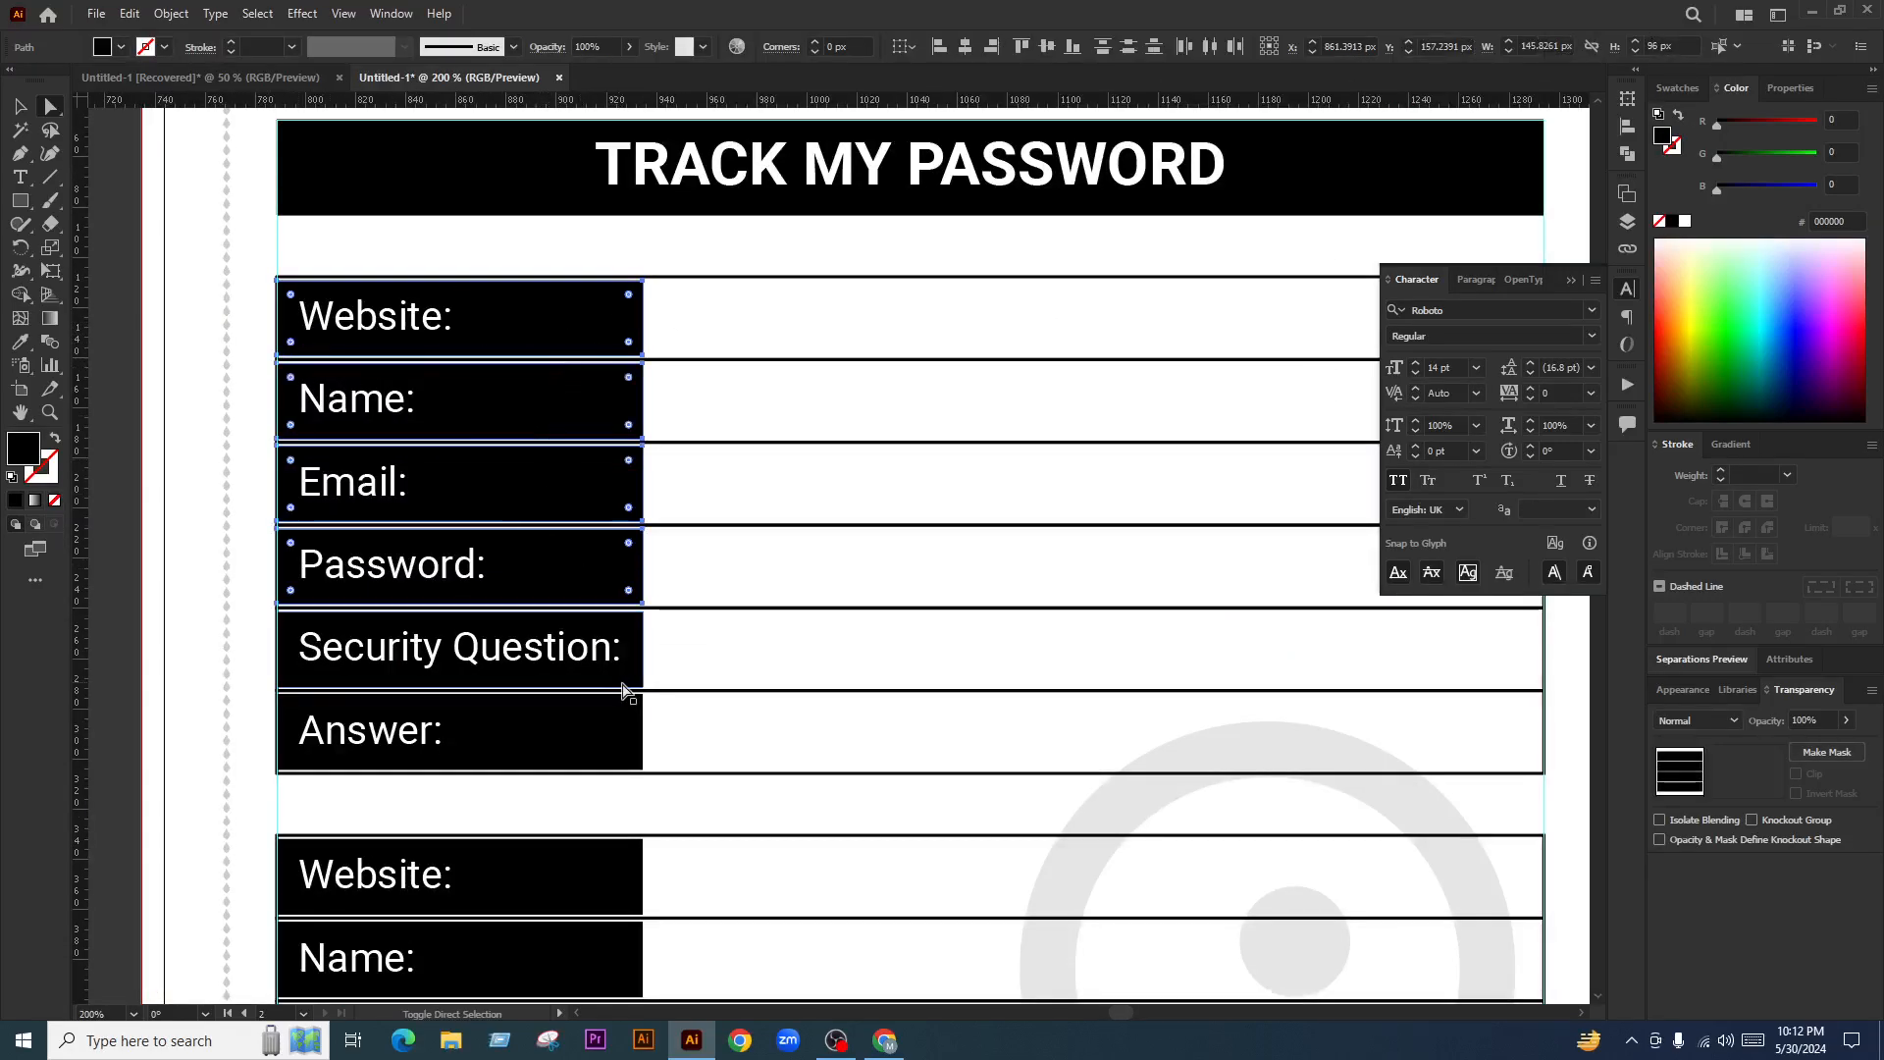
{"action": "left_click", "coordinate": [601, 735], "text": "shift"}
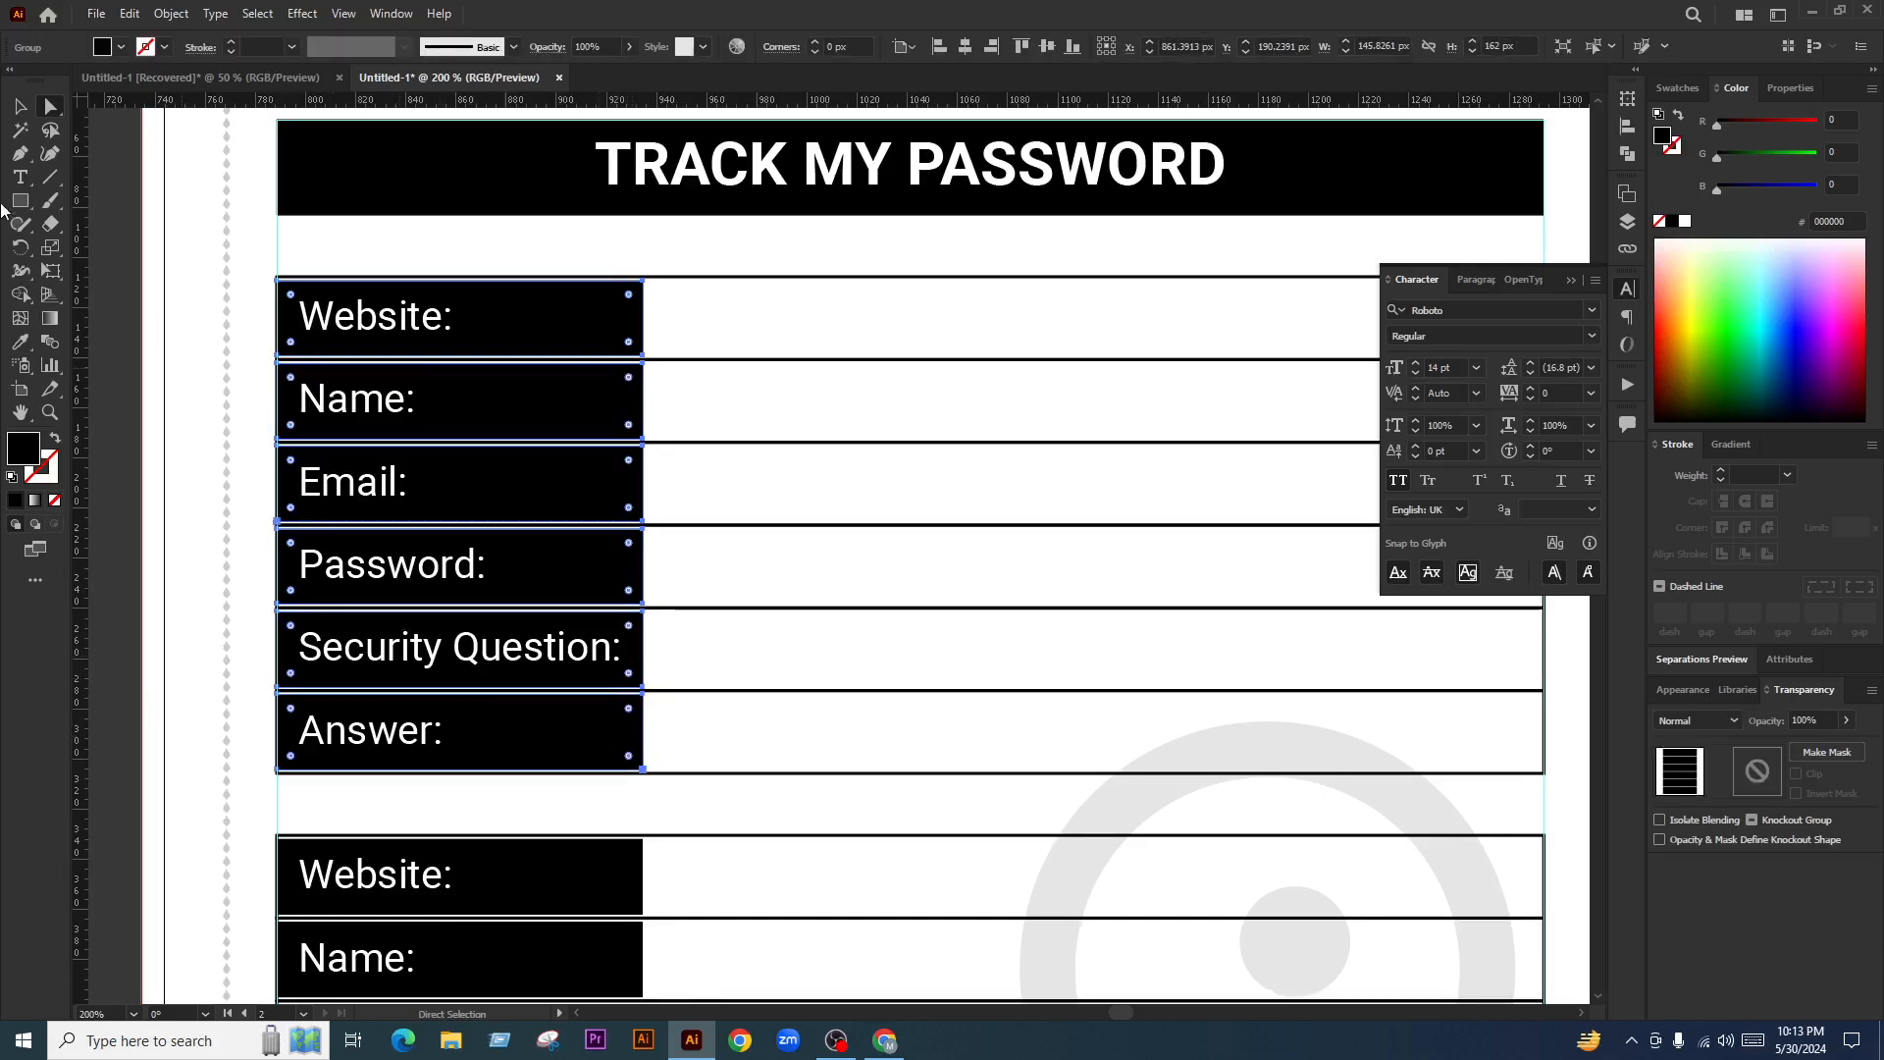
{"action": "left_click", "coordinate": [19, 106]}
{"action": "left_click_drag", "start_coordinate": [278, 525], "coordinate": [653, 581]}
{"action": "scroll", "coordinate": [660, 619], "scroll_direction": "down", "scroll_amount": 3}
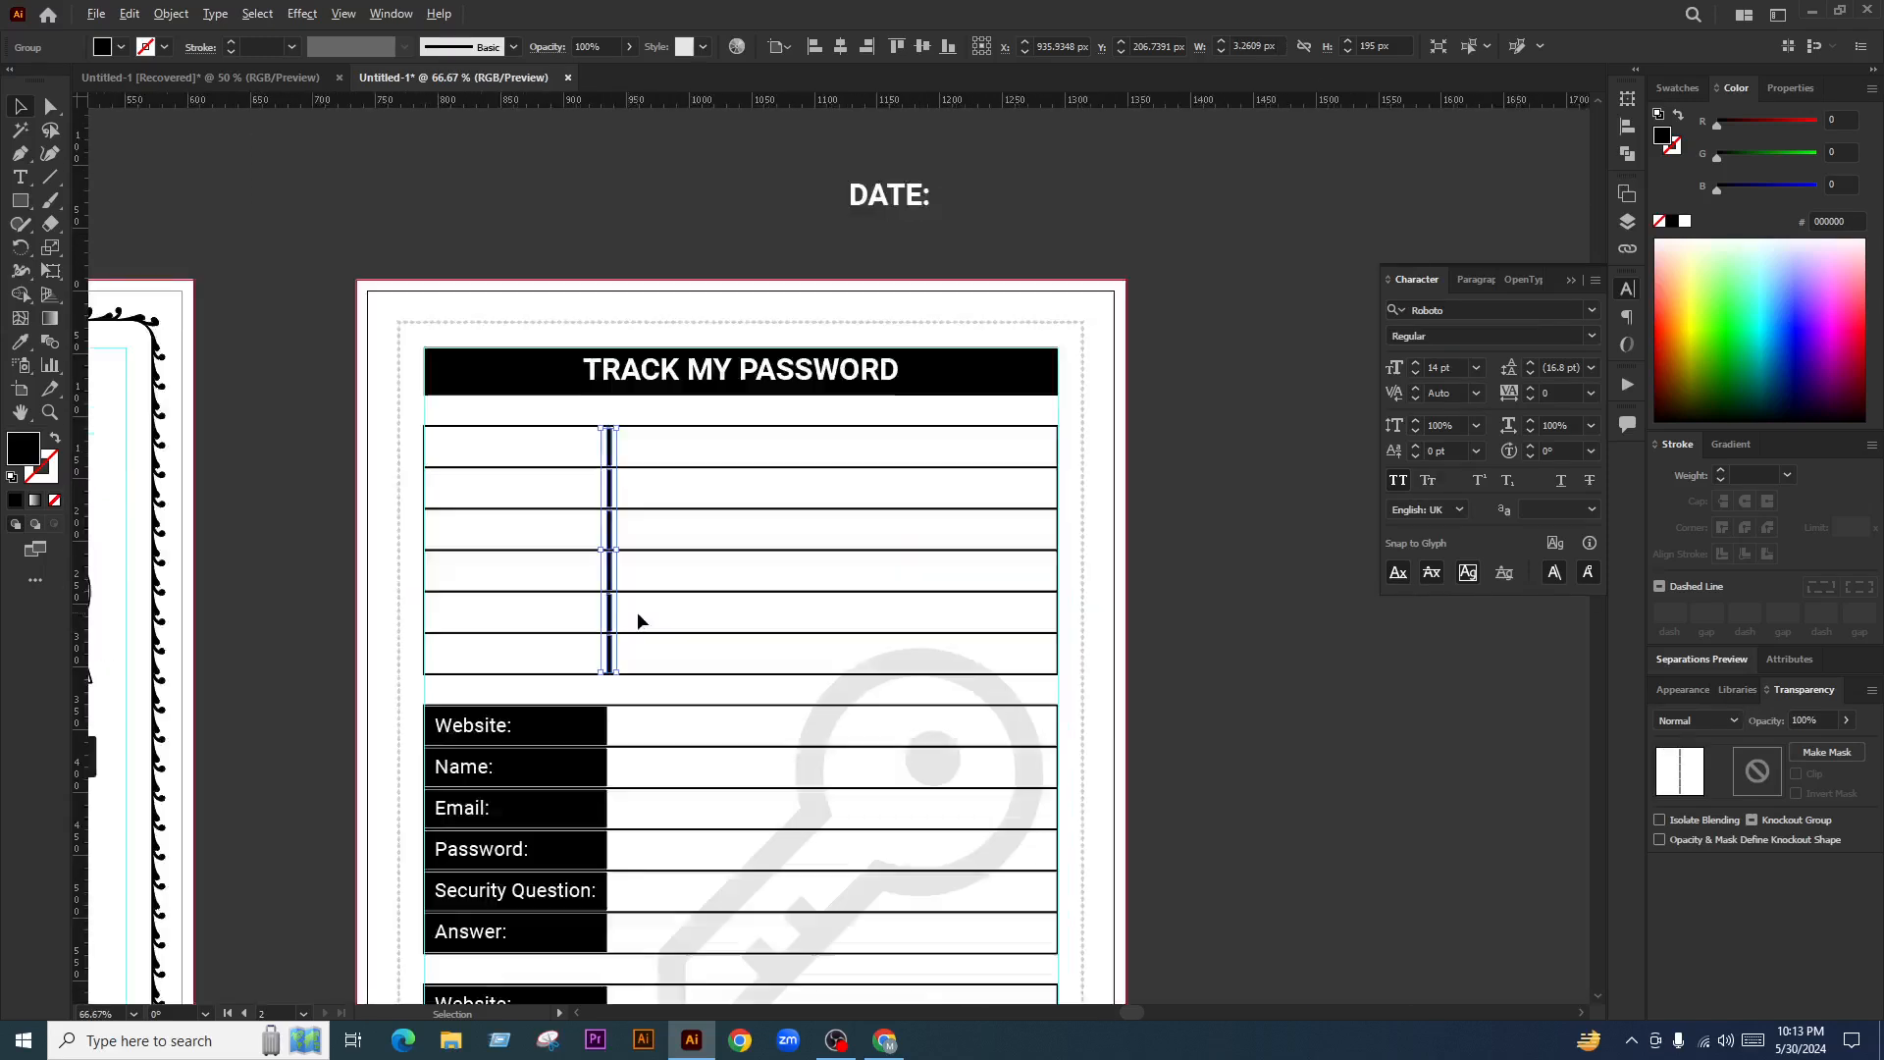
Restore the label boxes to full width and set their opacity to 5%
{"action": "scroll", "coordinate": [637, 620], "scroll_direction": "up", "scroll_amount": 1}
{"action": "key", "text": "ctrl+z"}
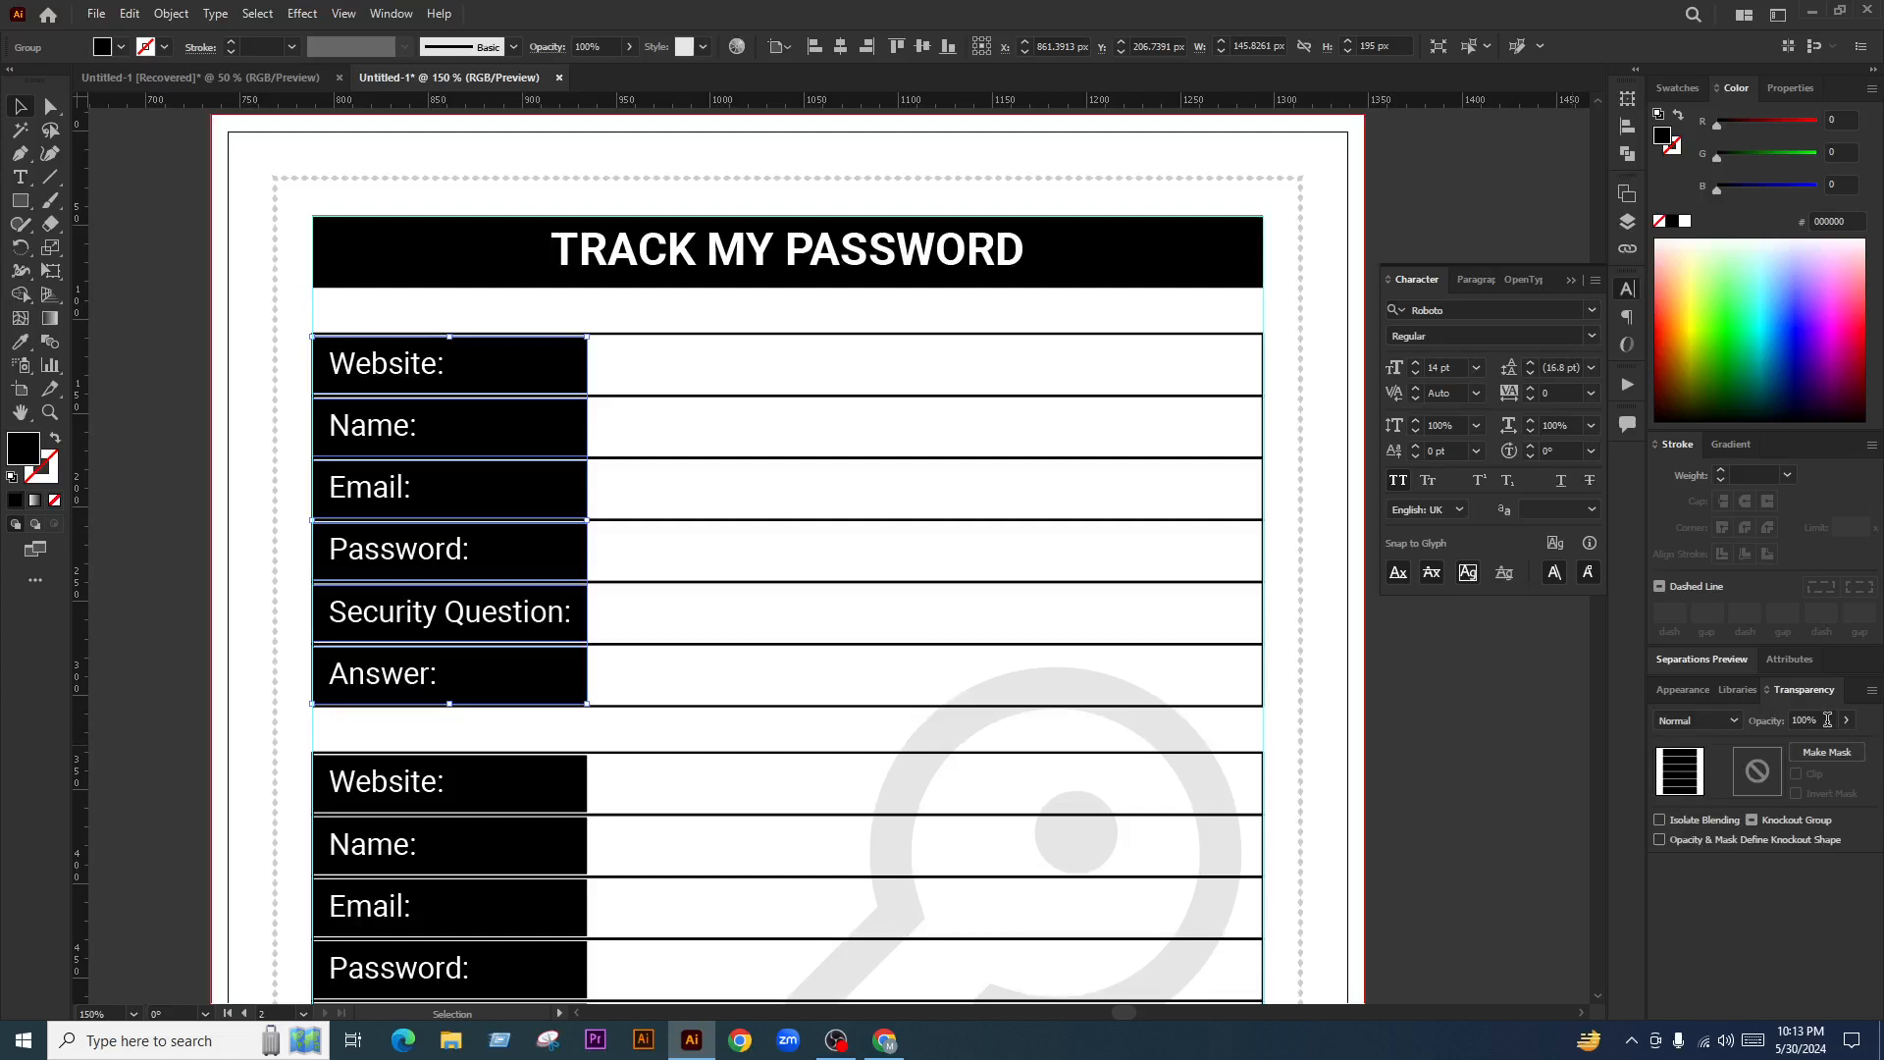
{"action": "left_click", "coordinate": [1827, 720]}
{"action": "type", "text": "10"}
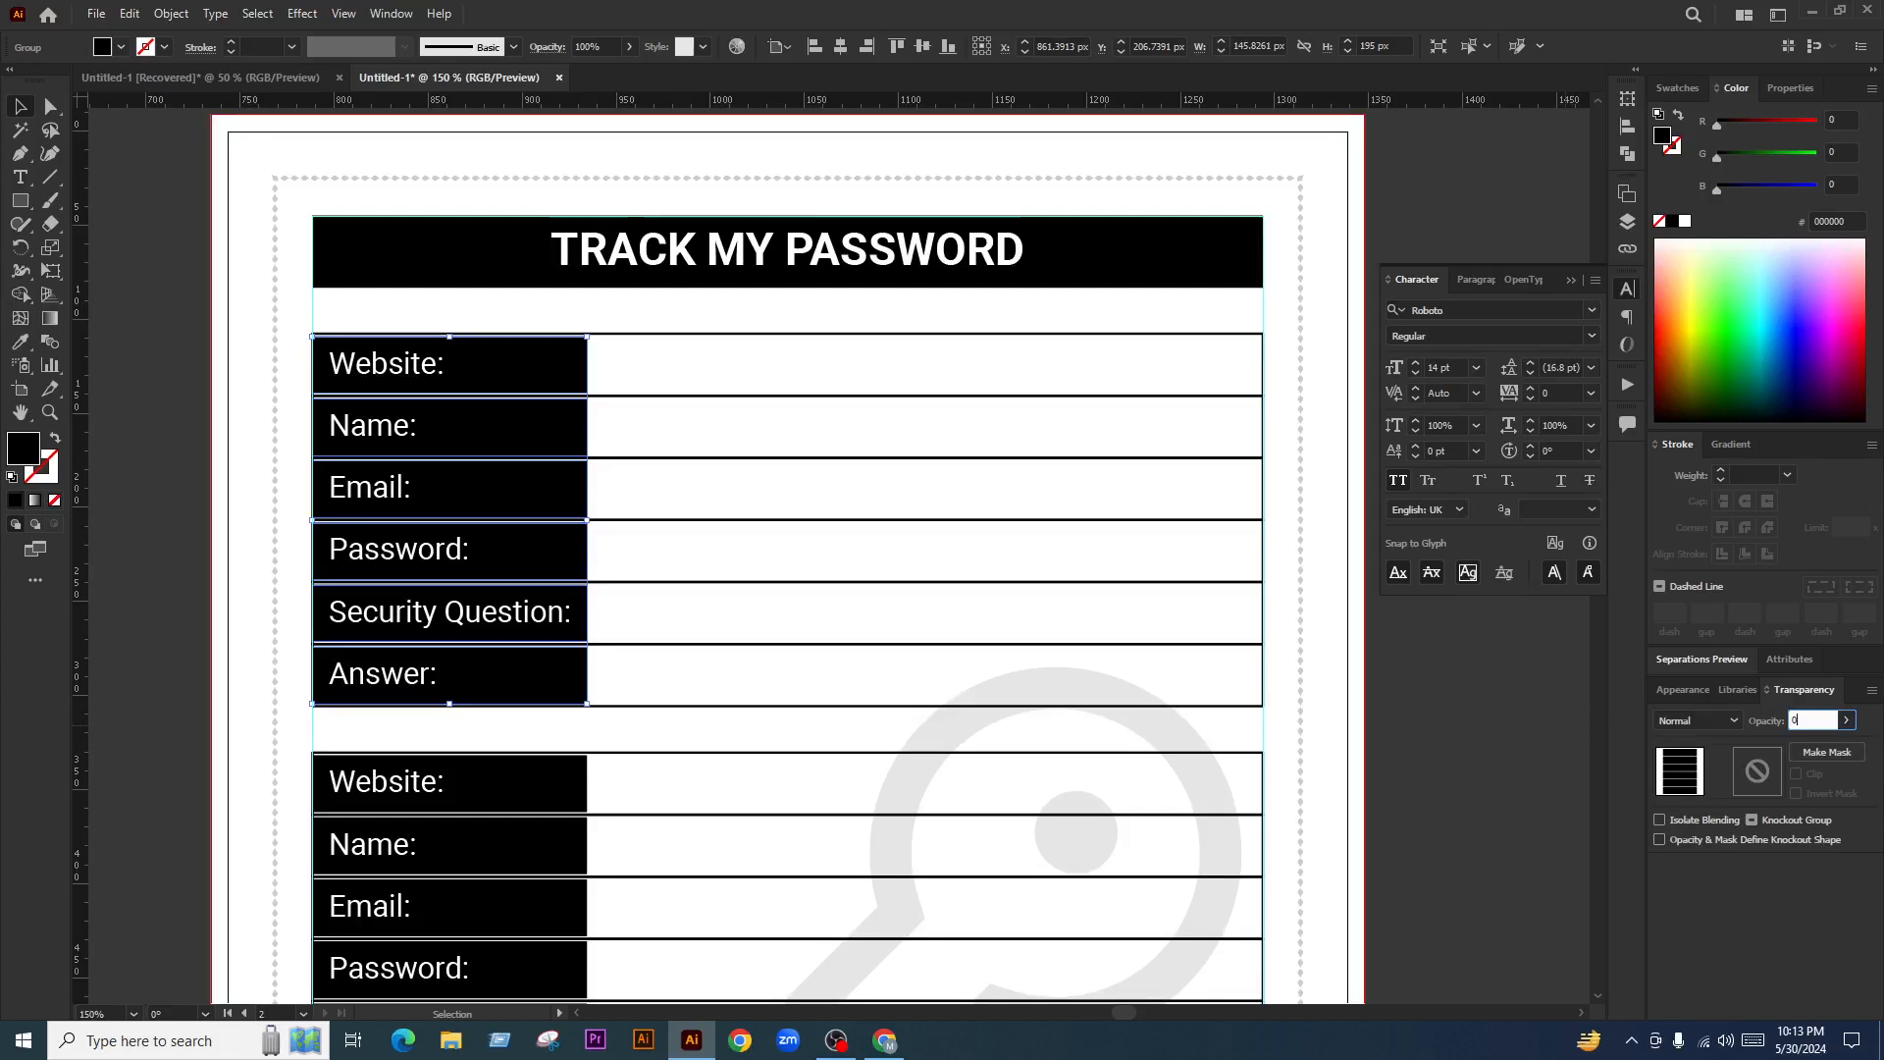
{"action": "key", "text": "Return"}
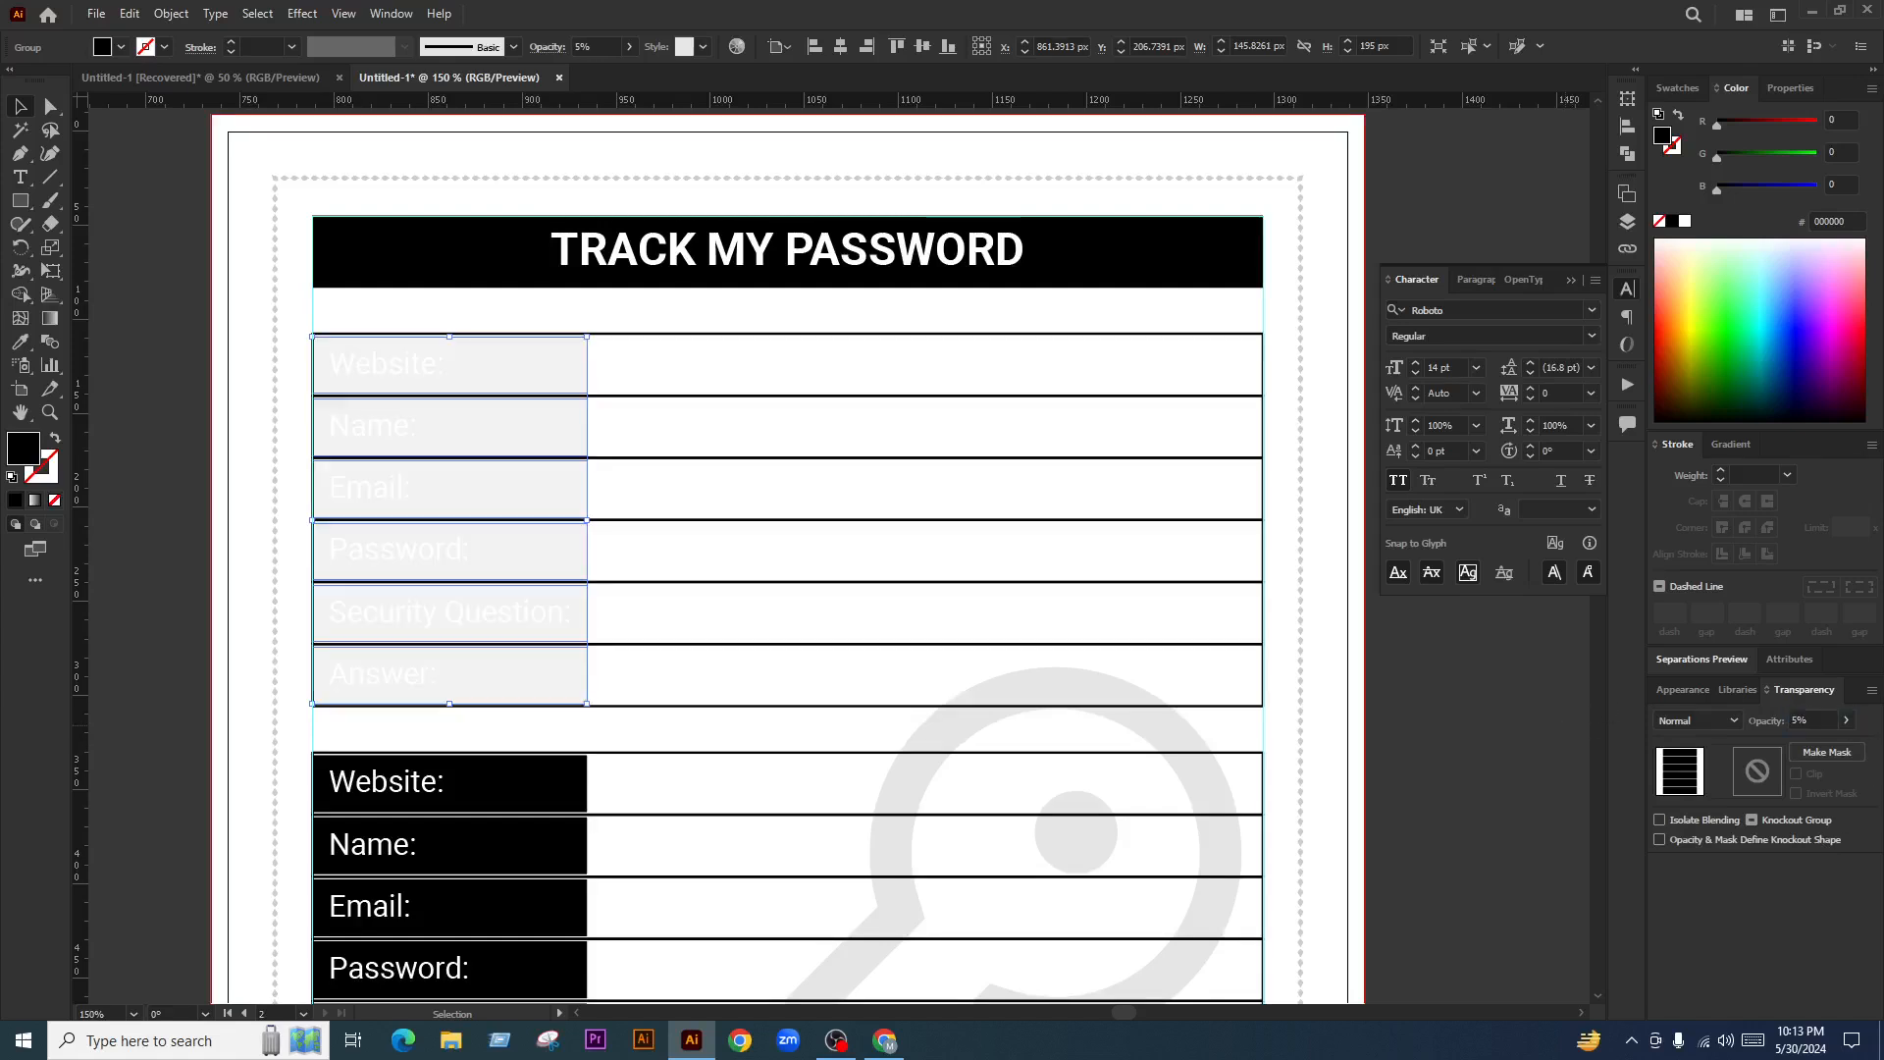
Make the six label texts, Website through Answer, solid black
{"action": "left_click", "coordinate": [50, 106]}
{"action": "scroll", "coordinate": [397, 407], "scroll_direction": "up", "scroll_amount": 1}
{"action": "left_click", "coordinate": [400, 400]}
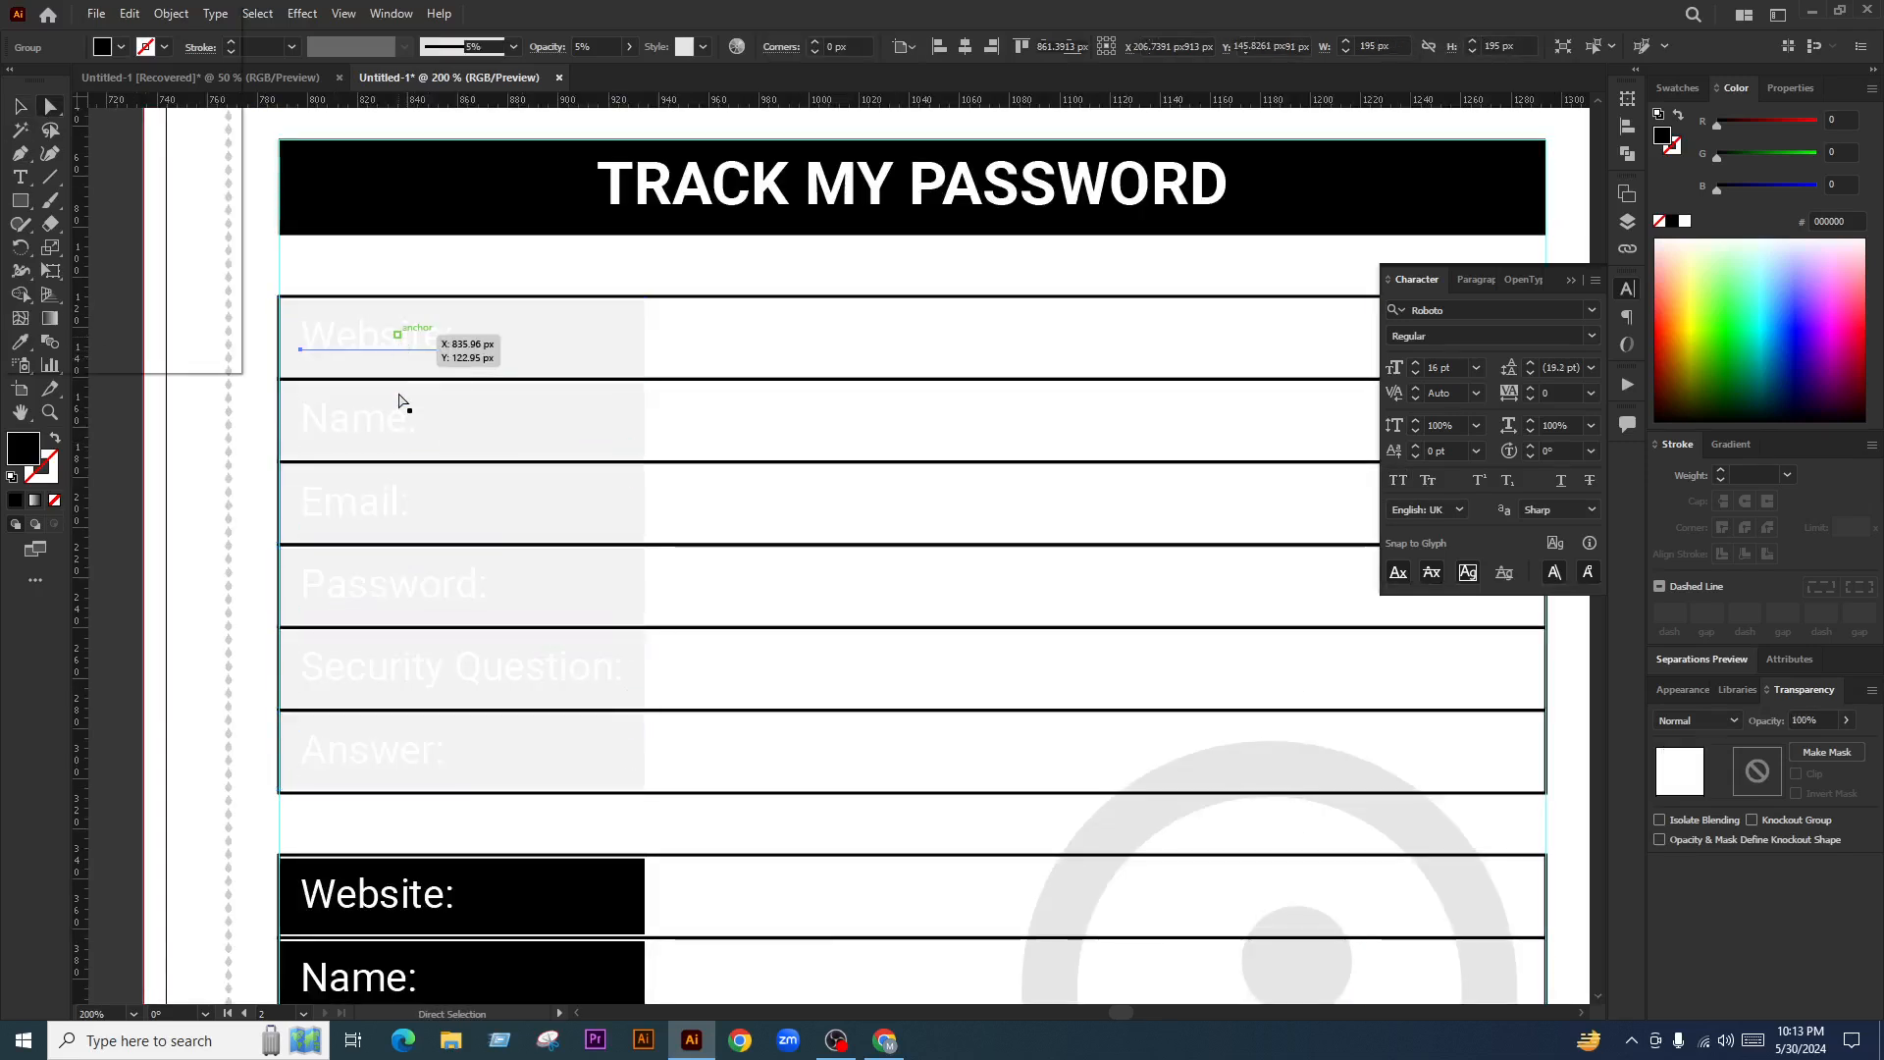
{"action": "left_click", "coordinate": [399, 417], "text": "shift"}
{"action": "left_click", "coordinate": [391, 502], "text": "shift"}
{"action": "left_click", "coordinate": [394, 593], "text": "shift"}
{"action": "left_click", "coordinate": [395, 669], "text": "shift"}
{"action": "left_click", "coordinate": [395, 750], "text": "shift"}
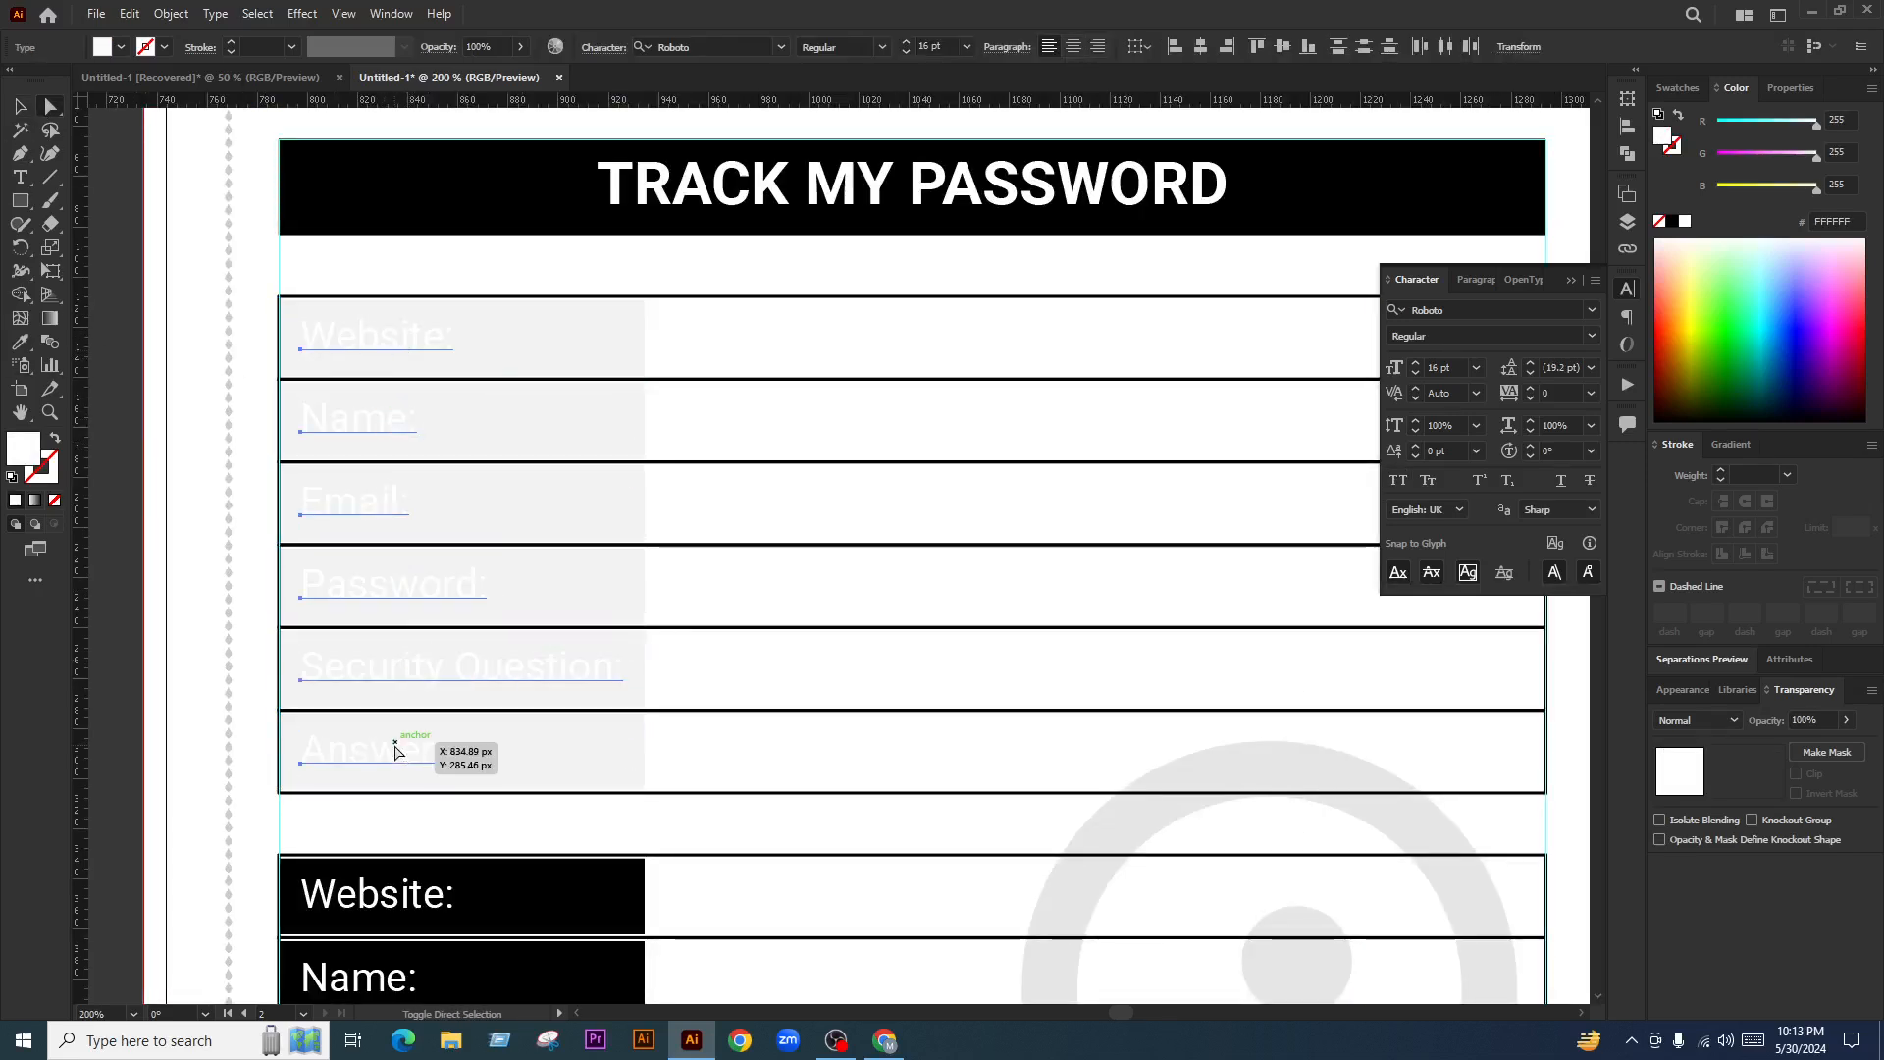
{"action": "left_click", "coordinate": [24, 341]}
{"action": "left_click", "coordinate": [297, 213]}
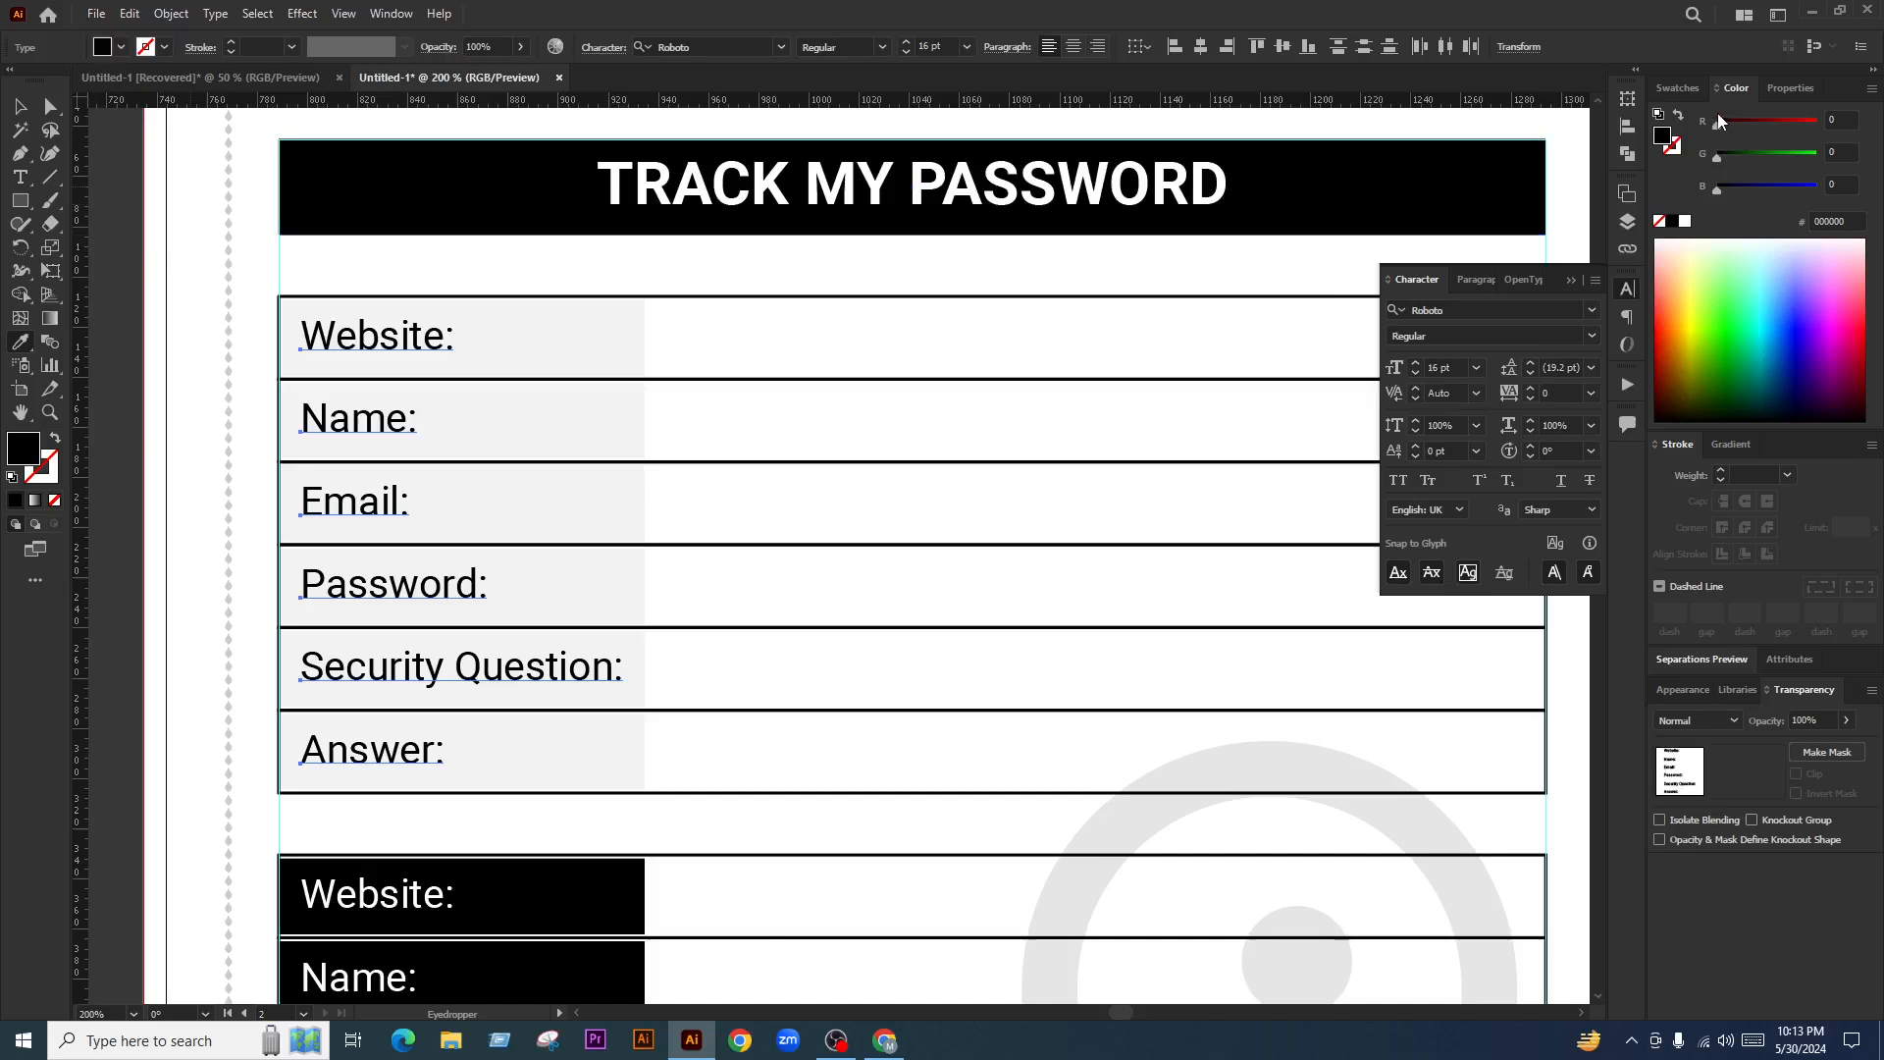
{"action": "left_click", "coordinate": [1678, 89]}
{"action": "left_click", "coordinate": [1688, 207]}
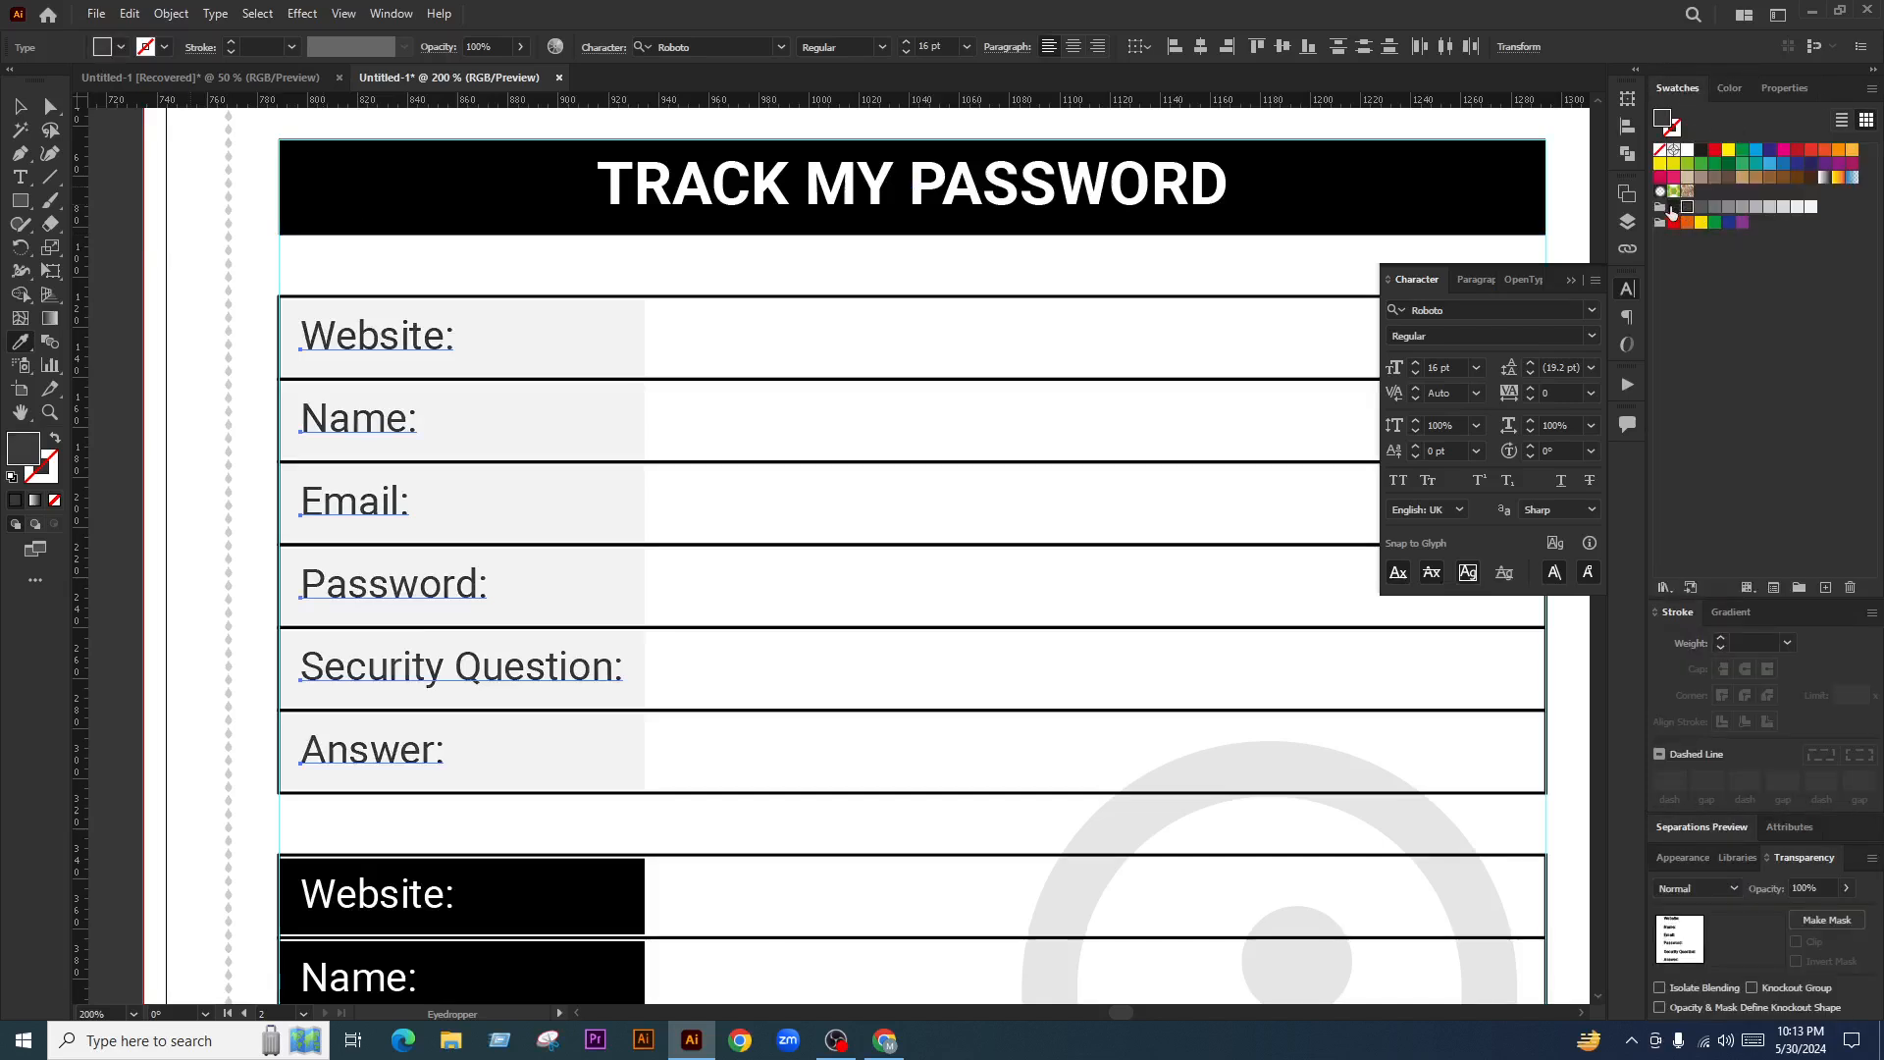
{"action": "left_click", "coordinate": [1673, 207]}
Deselect the labels and switch to the Line Segment tool
{"action": "left_click", "coordinate": [20, 106]}
{"action": "scroll", "coordinate": [569, 526], "scroll_direction": "down", "scroll_amount": 2}
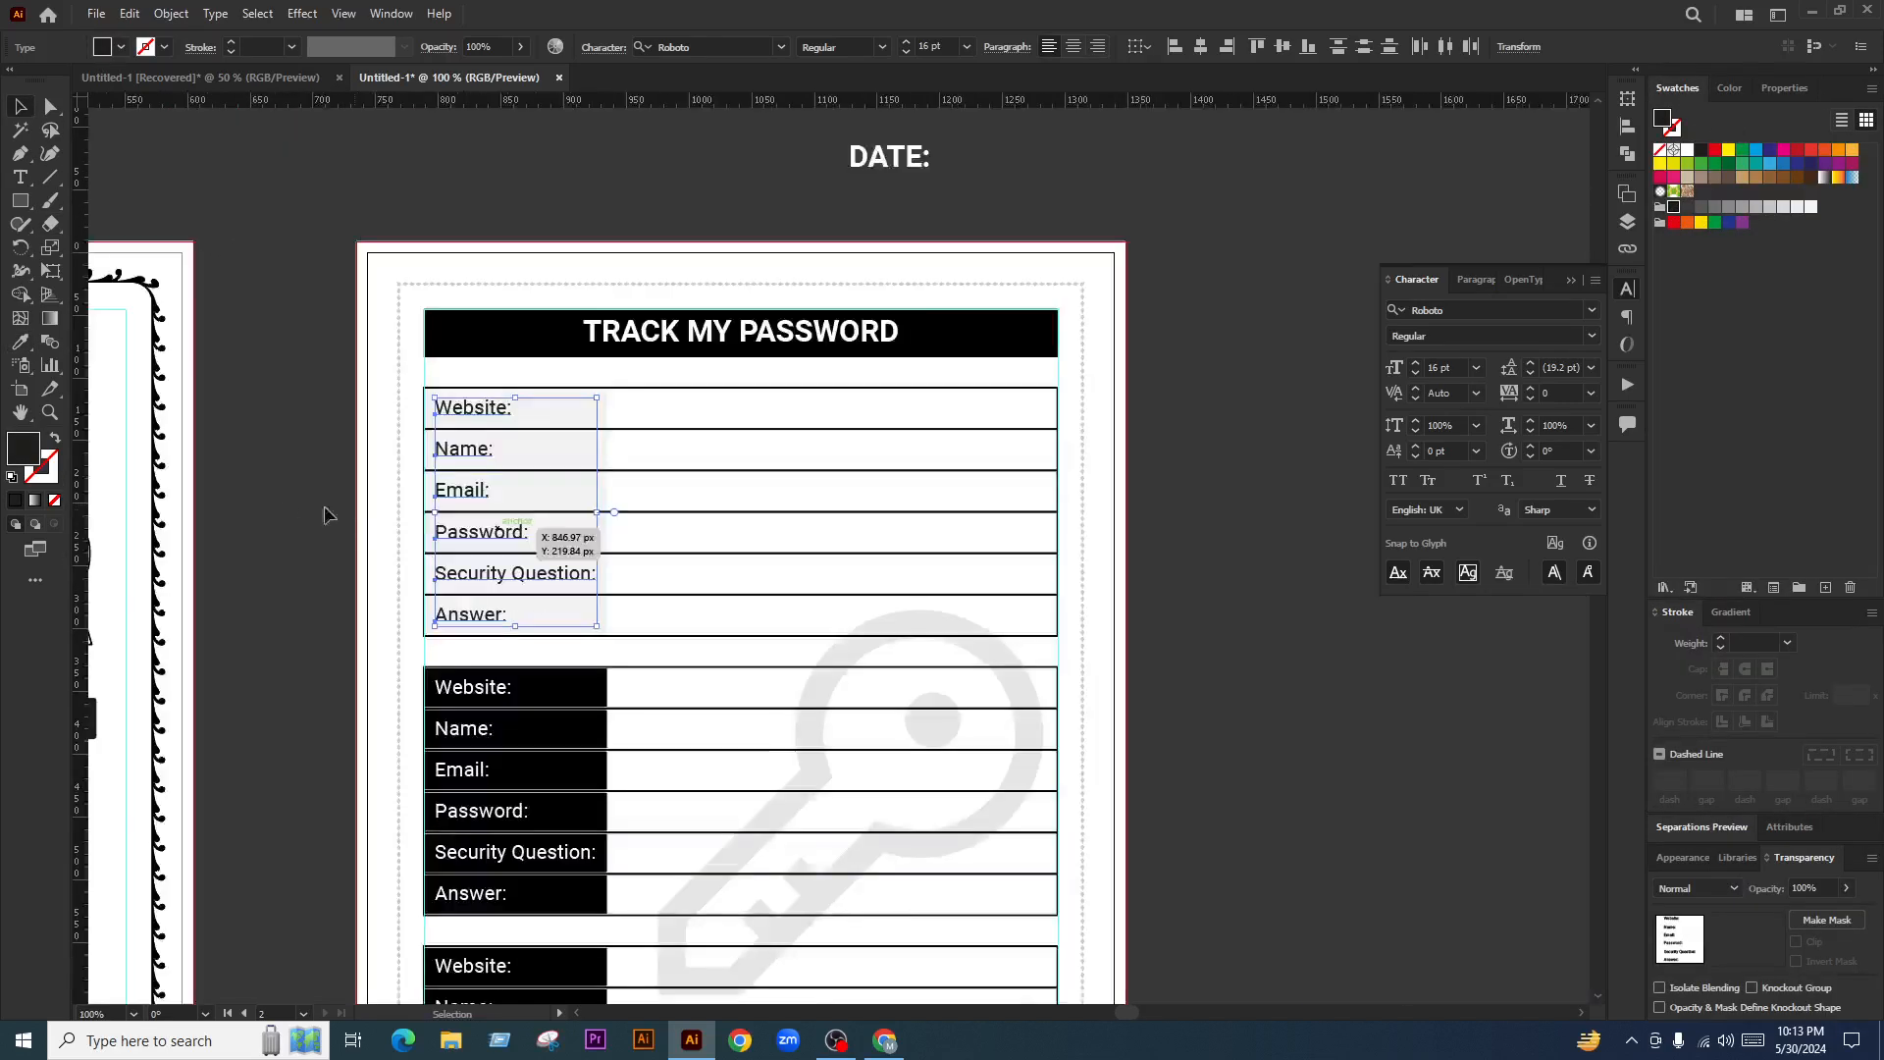
{"action": "left_click", "coordinate": [778, 540]}
{"action": "scroll", "coordinate": [971, 555], "scroll_direction": "down", "scroll_amount": 1}
{"action": "scroll", "coordinate": [585, 504], "scroll_direction": "up", "scroll_amount": 3}
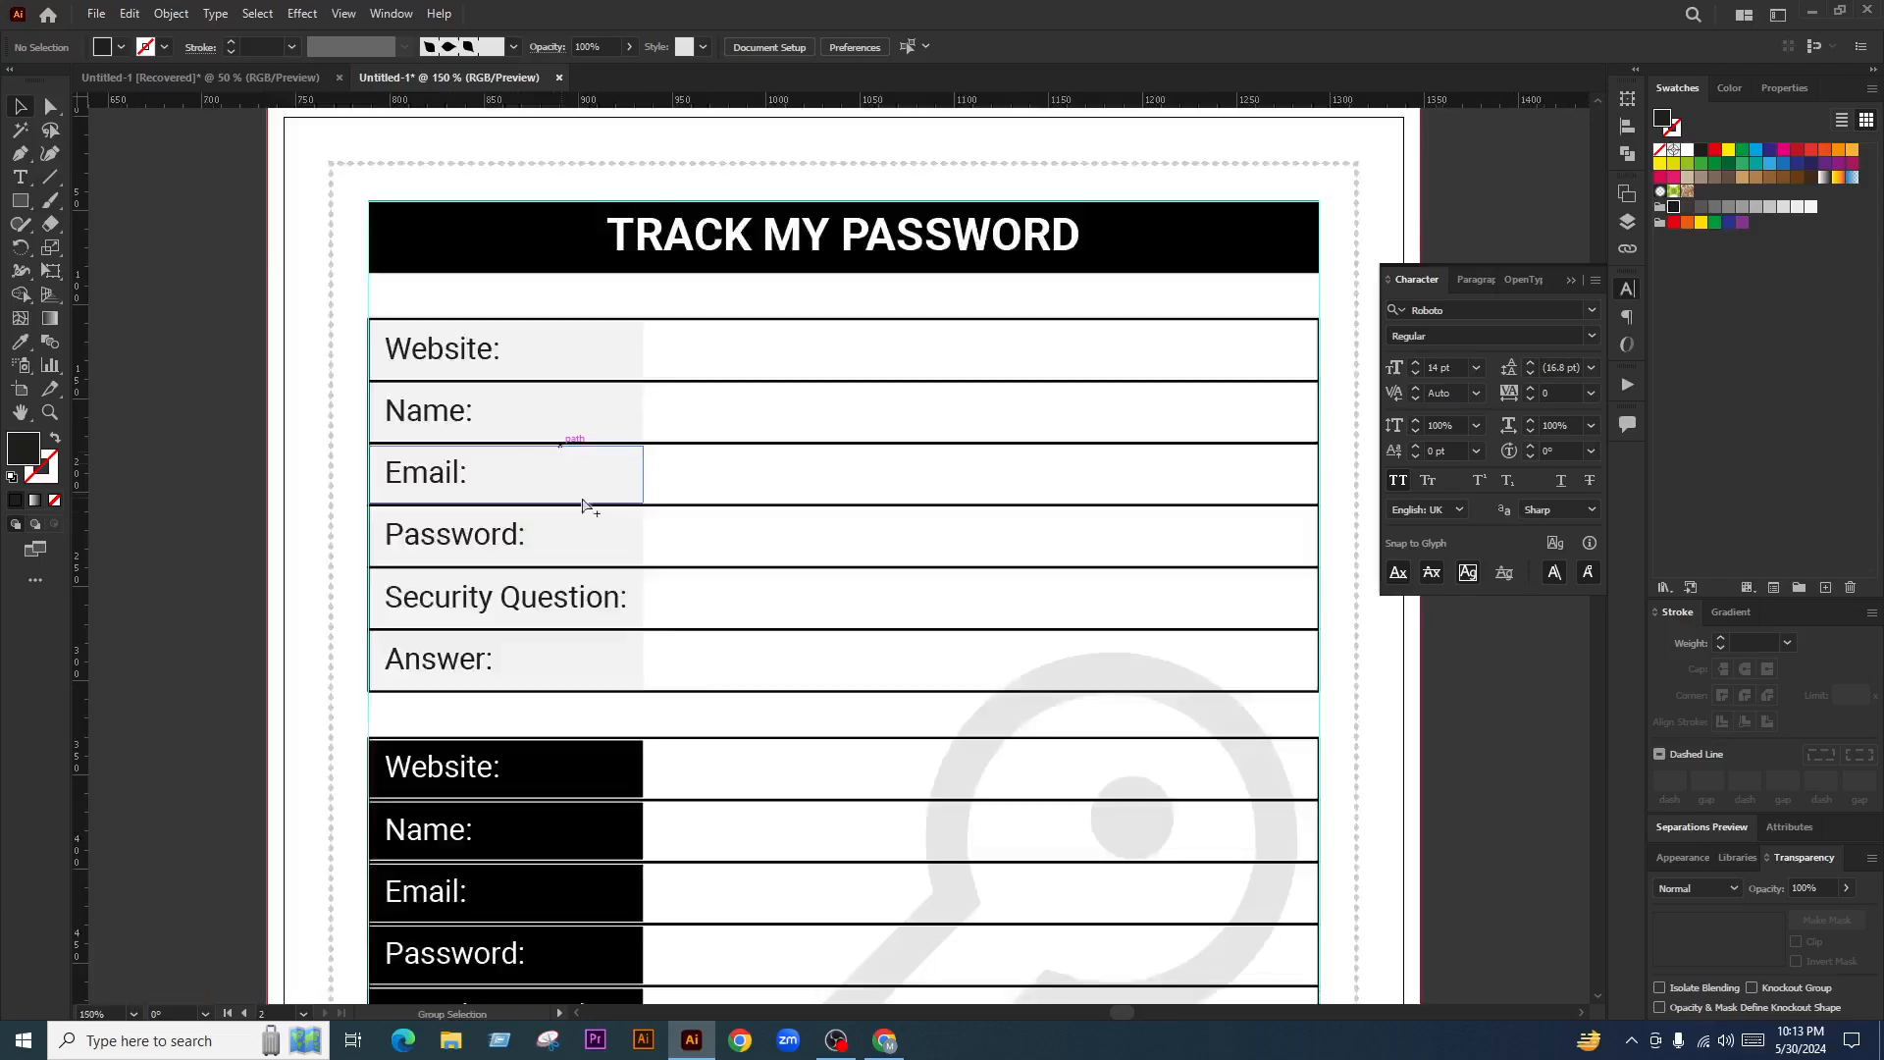
{"action": "key", "text": "backslash"}
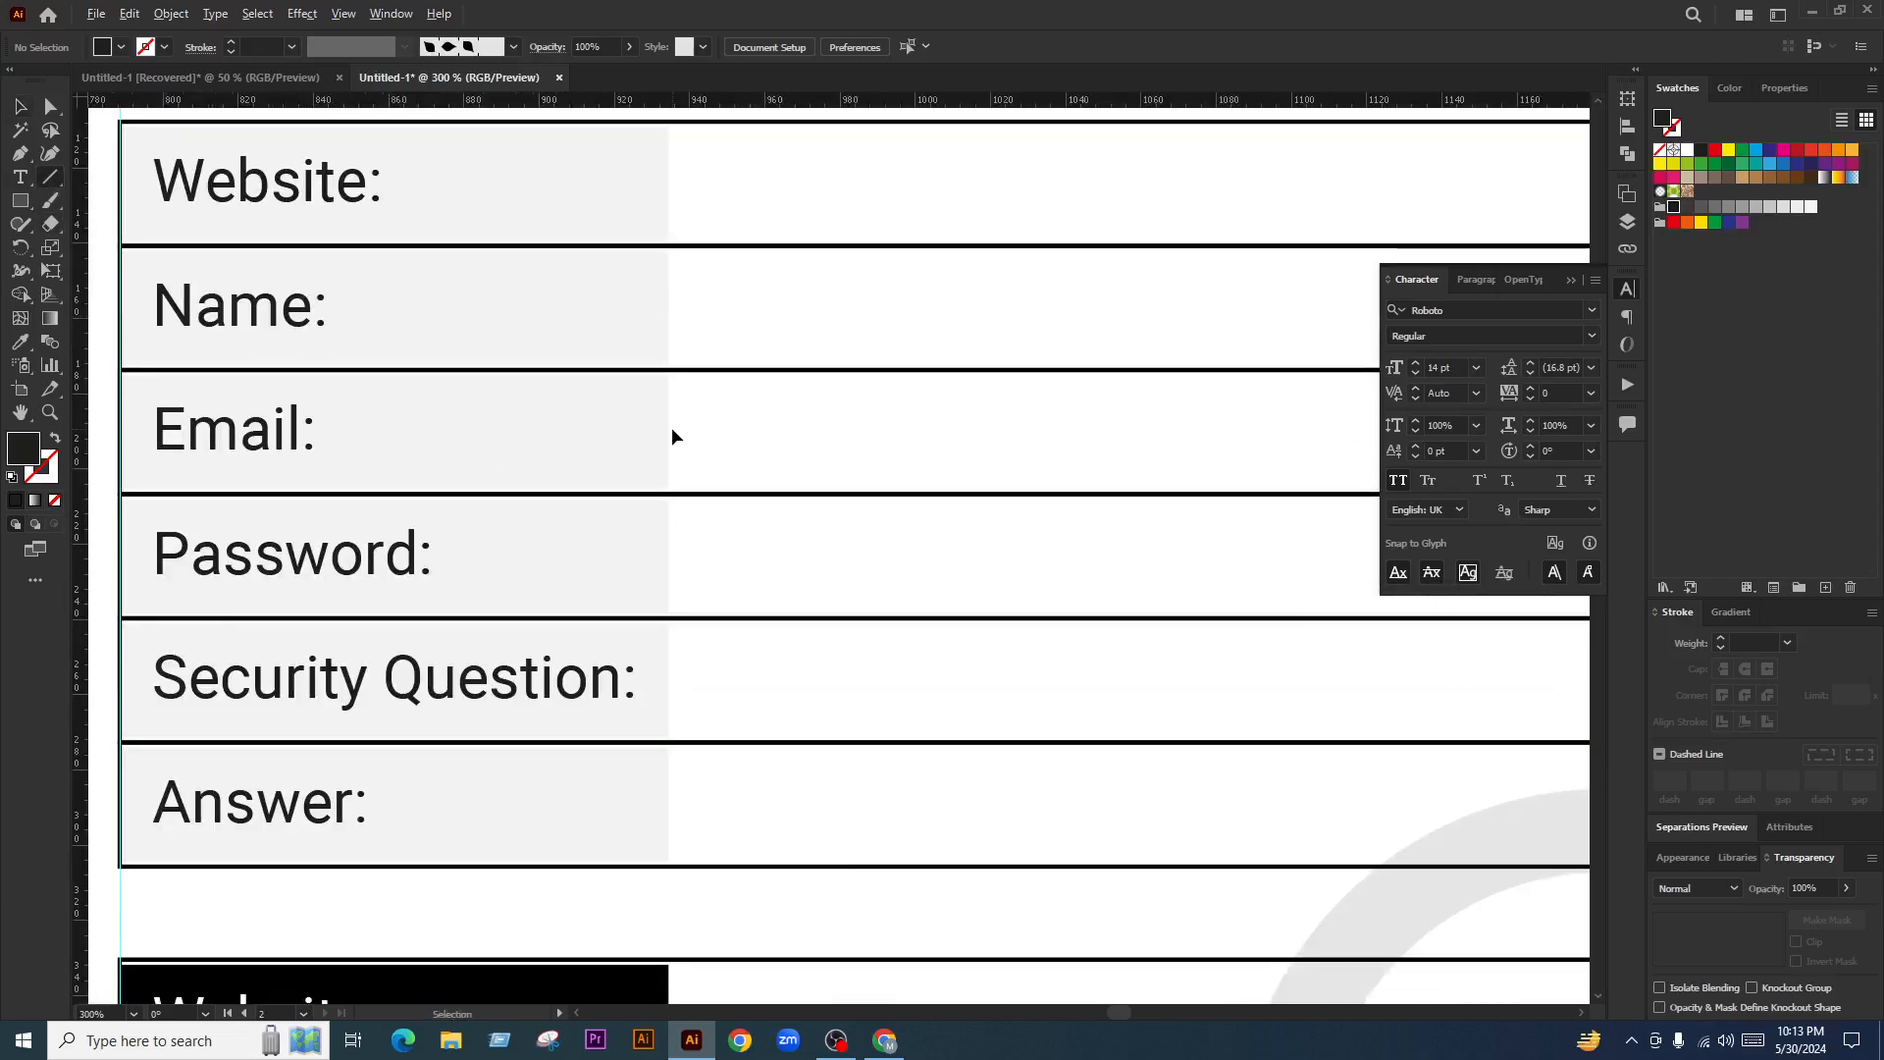
{"action": "scroll", "coordinate": [673, 429], "scroll_direction": "down", "scroll_amount": 1}
Draw a vertical divider along the label column's edge, extending its top to the border
{"action": "left_click_drag", "start_coordinate": [673, 229], "coordinate": [677, 719]}
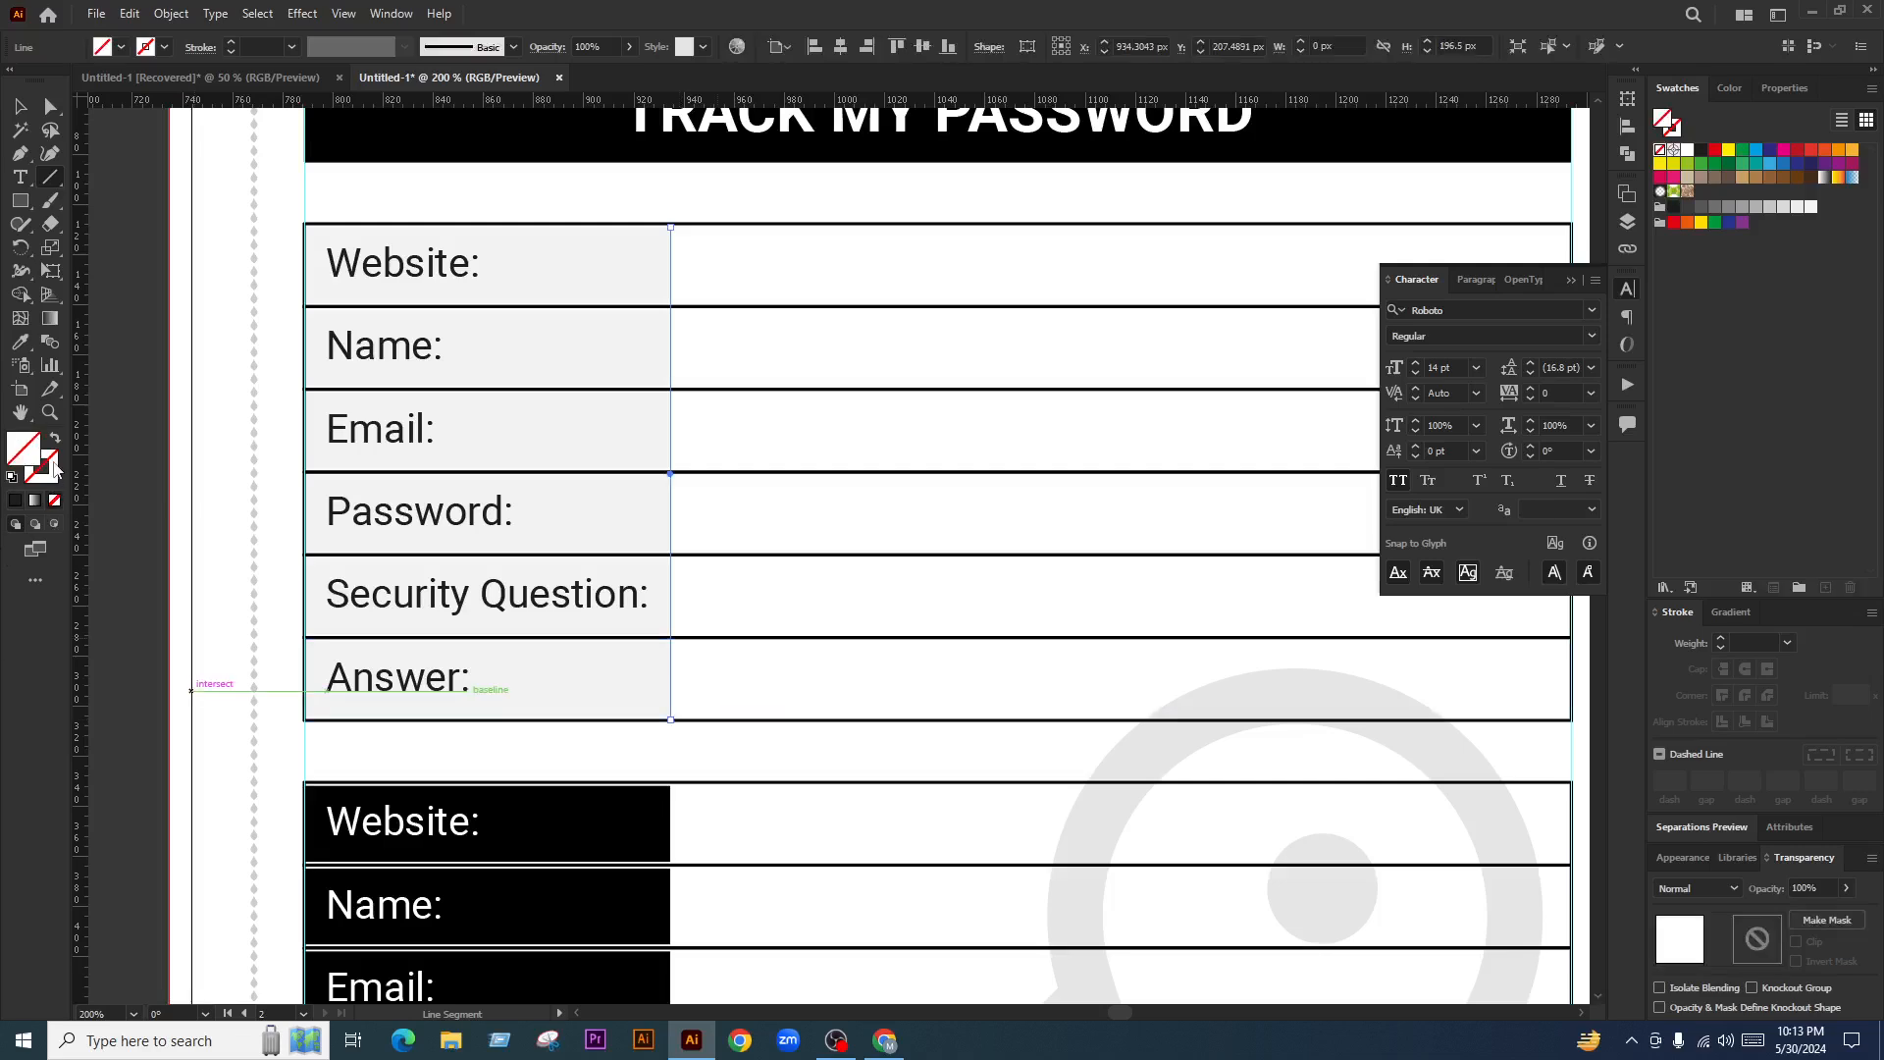
{"action": "left_click", "coordinate": [21, 106]}
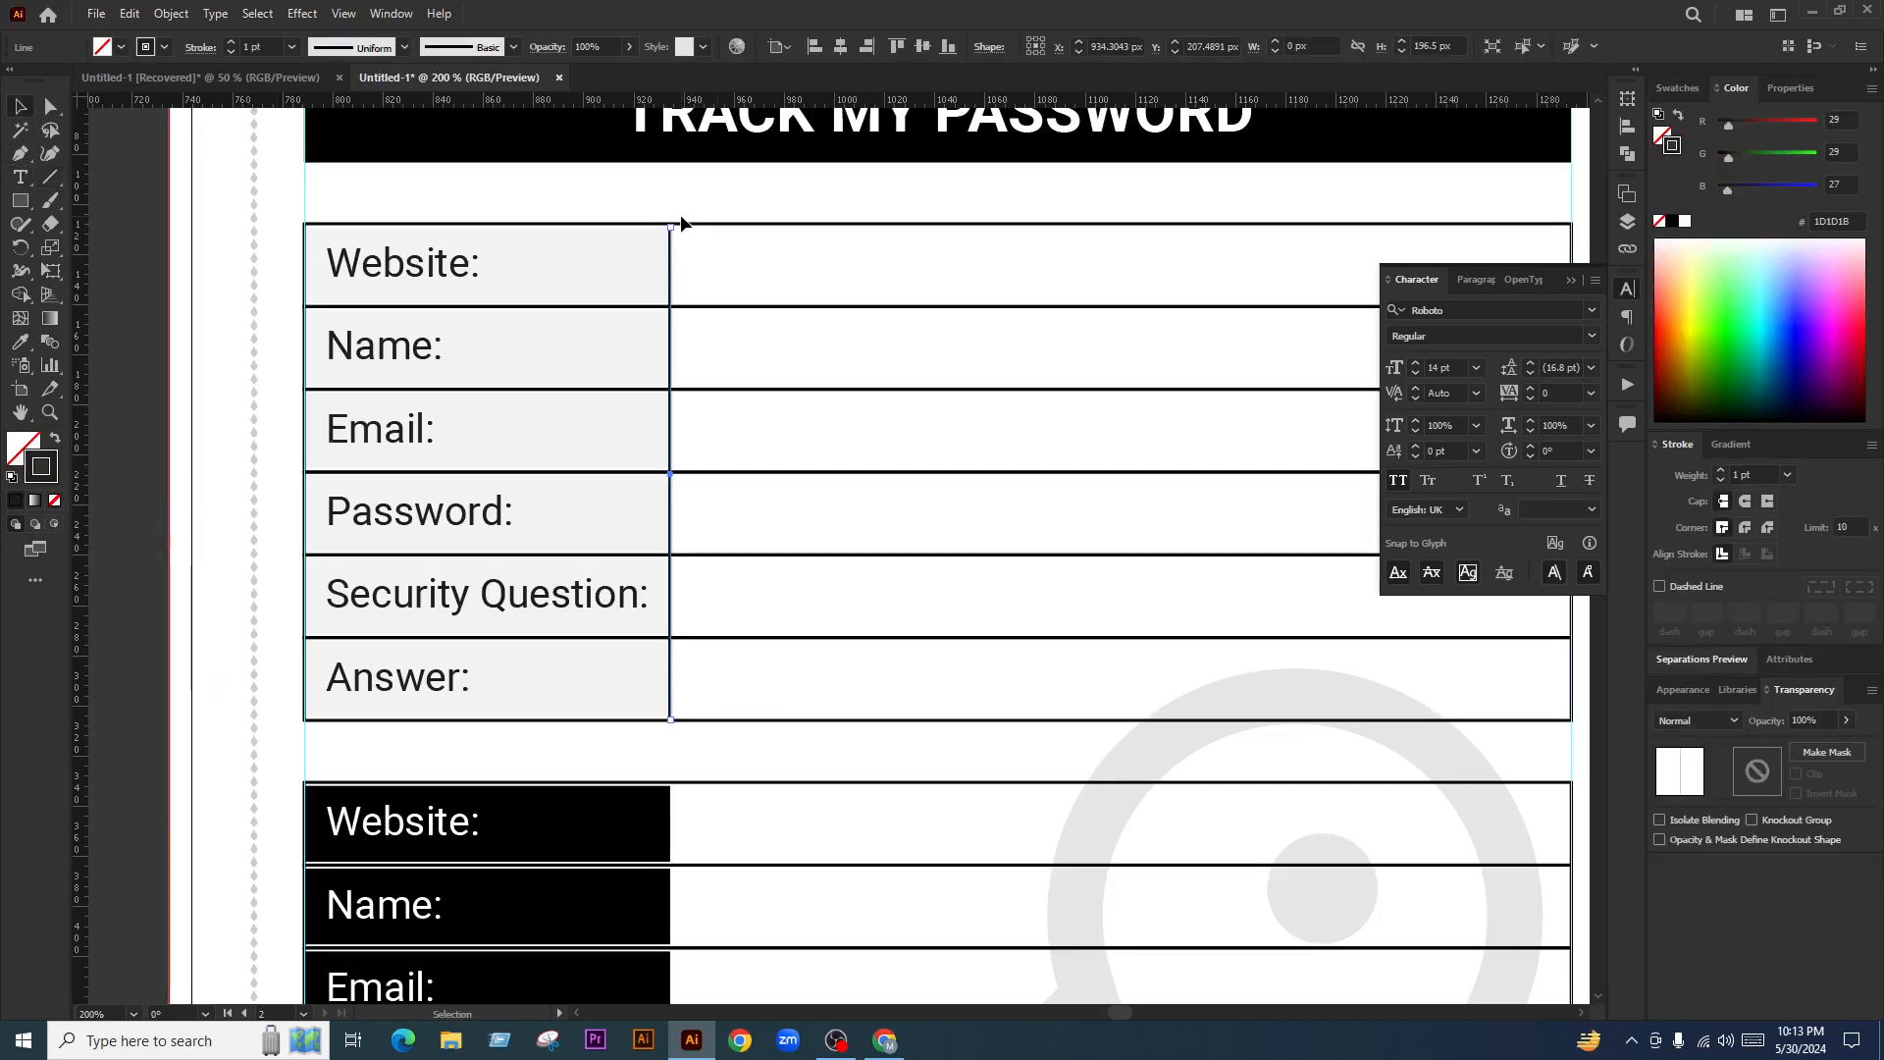
{"action": "scroll", "coordinate": [673, 227], "scroll_direction": "up", "scroll_amount": 5}
{"action": "left_click_drag", "start_coordinate": [629, 258], "coordinate": [628, 242]}
{"action": "scroll", "coordinate": [664, 514], "scroll_direction": "down", "scroll_amount": 6}
{"action": "scroll", "coordinate": [636, 710], "scroll_direction": "up", "scroll_amount": 4}
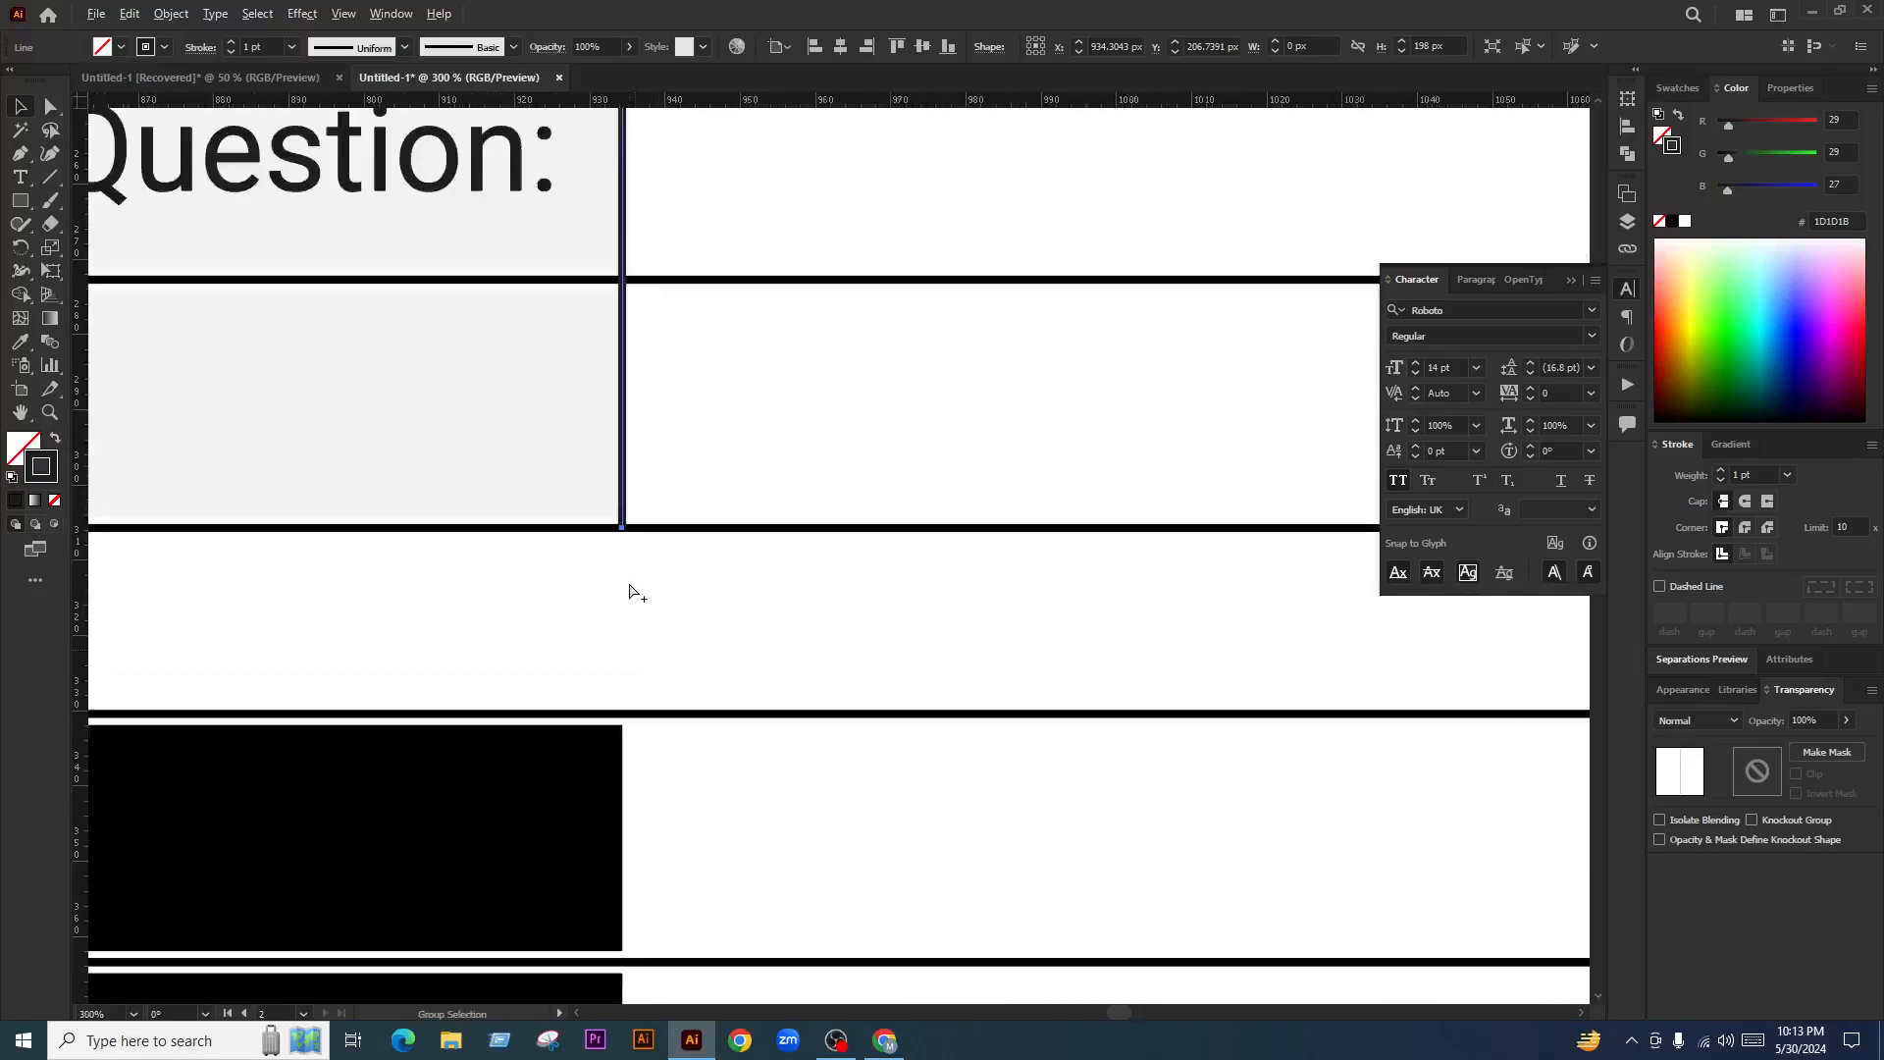
{"action": "scroll", "coordinate": [639, 572], "scroll_direction": "down", "scroll_amount": 6}
{"action": "left_click", "coordinate": [1217, 677]}
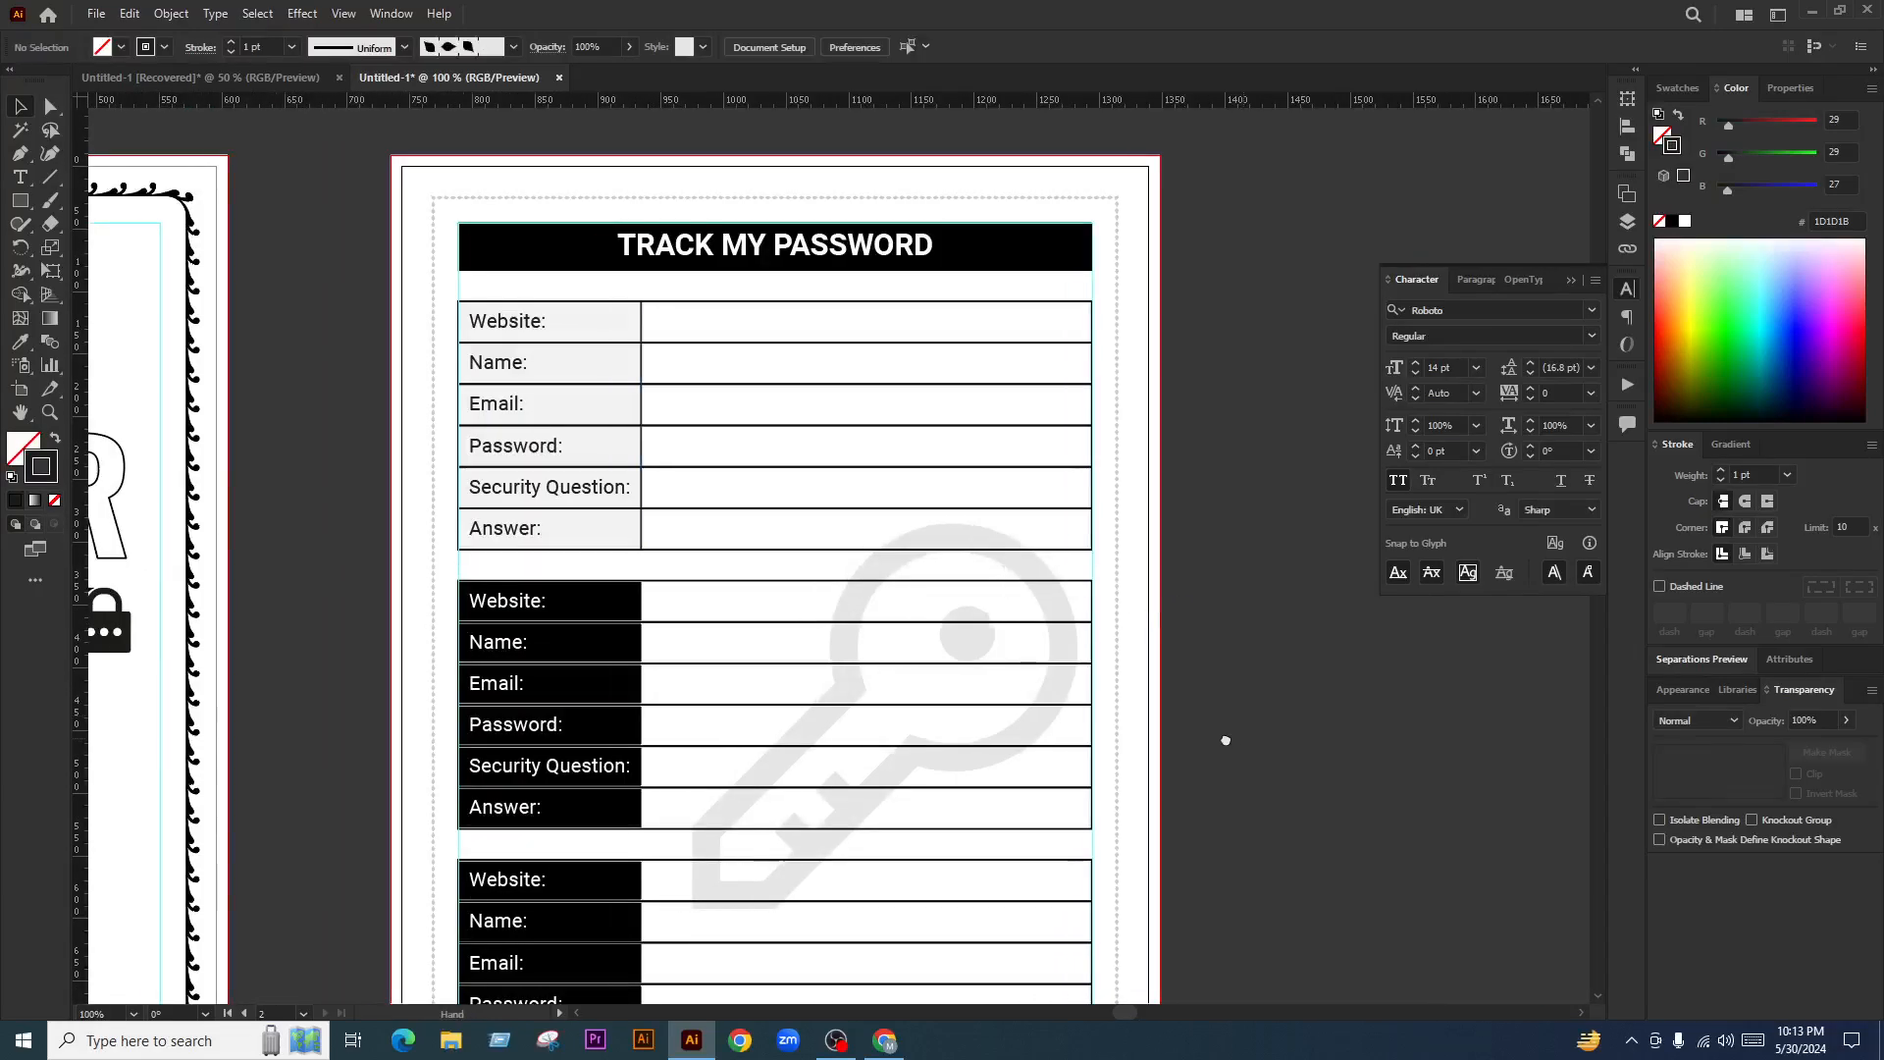
{"action": "scroll", "coordinate": [656, 420], "scroll_direction": "up", "scroll_amount": 4}
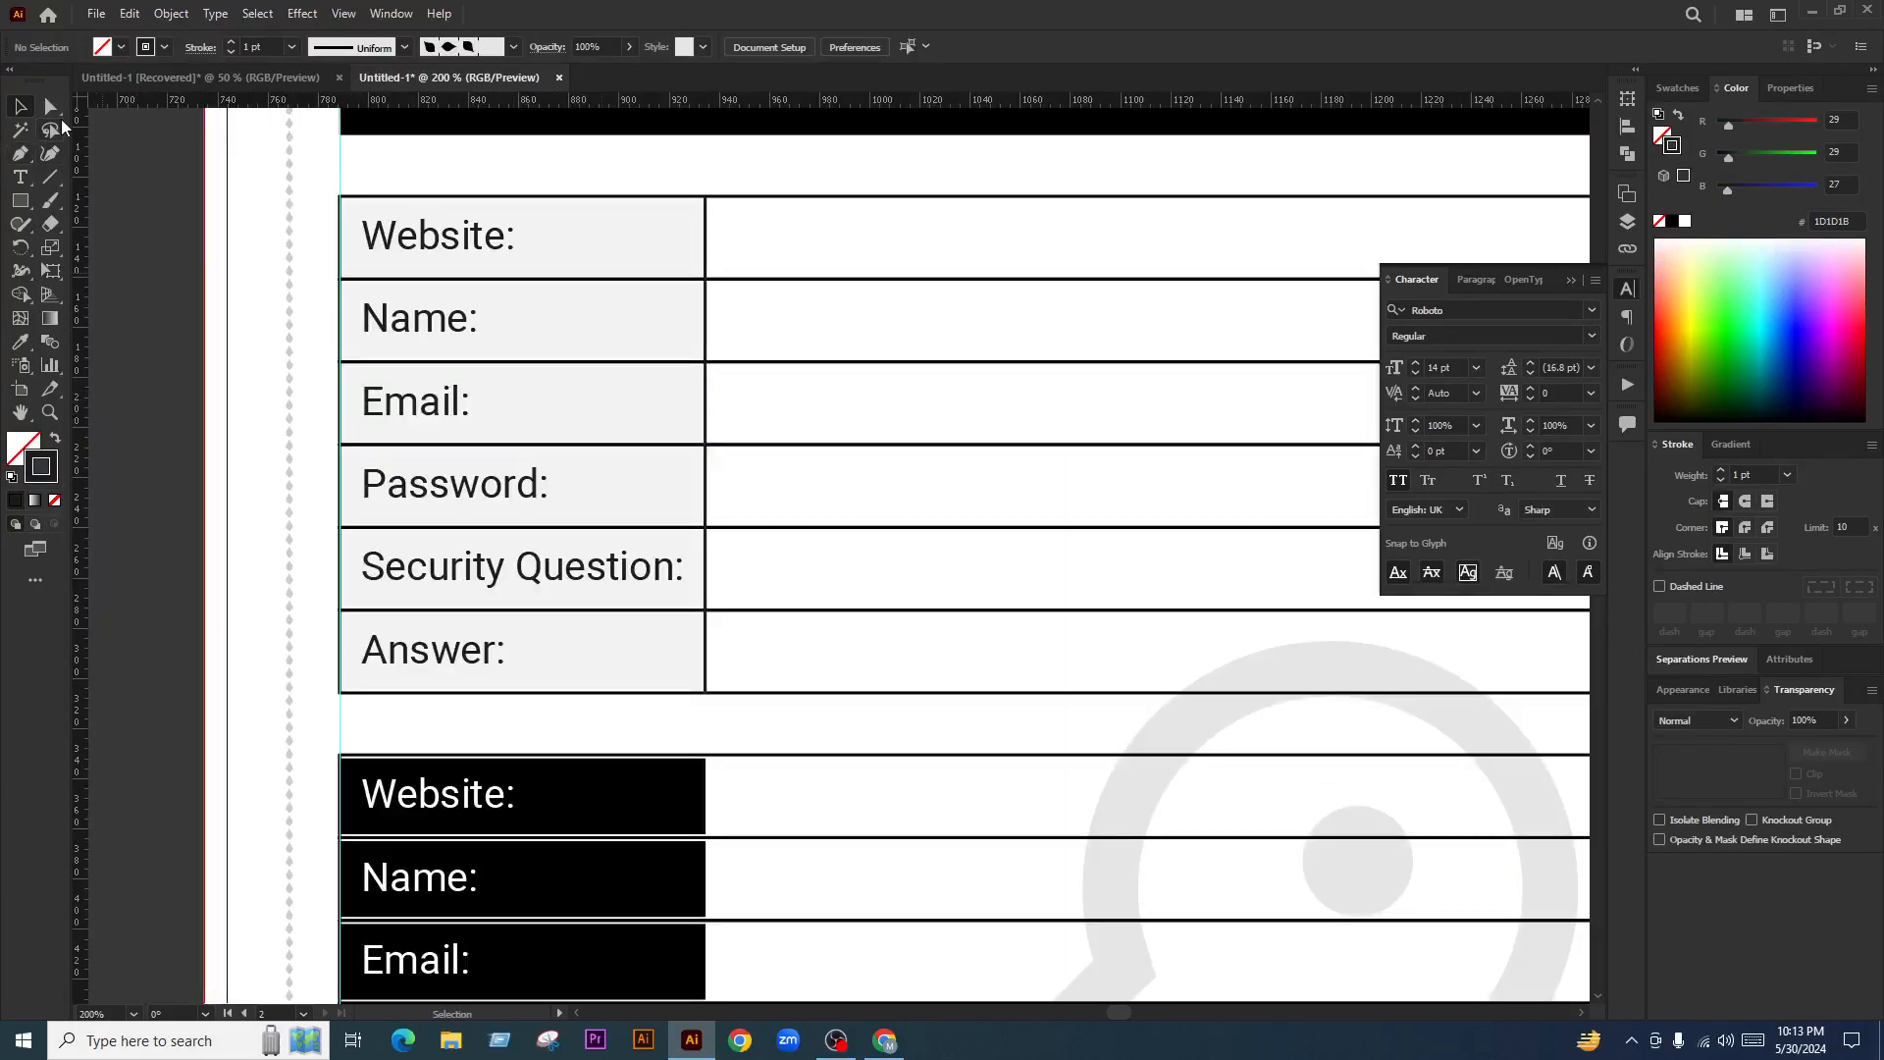
Raise the label cells' opacity from 5% to 8%
{"action": "key", "text": "a"}
{"action": "left_click", "coordinate": [601, 235]}
{"action": "left_click", "coordinate": [609, 320], "text": "shift"}
{"action": "left_click", "coordinate": [612, 421], "text": "shift"}
{"action": "left_click", "coordinate": [633, 502], "text": "shift"}
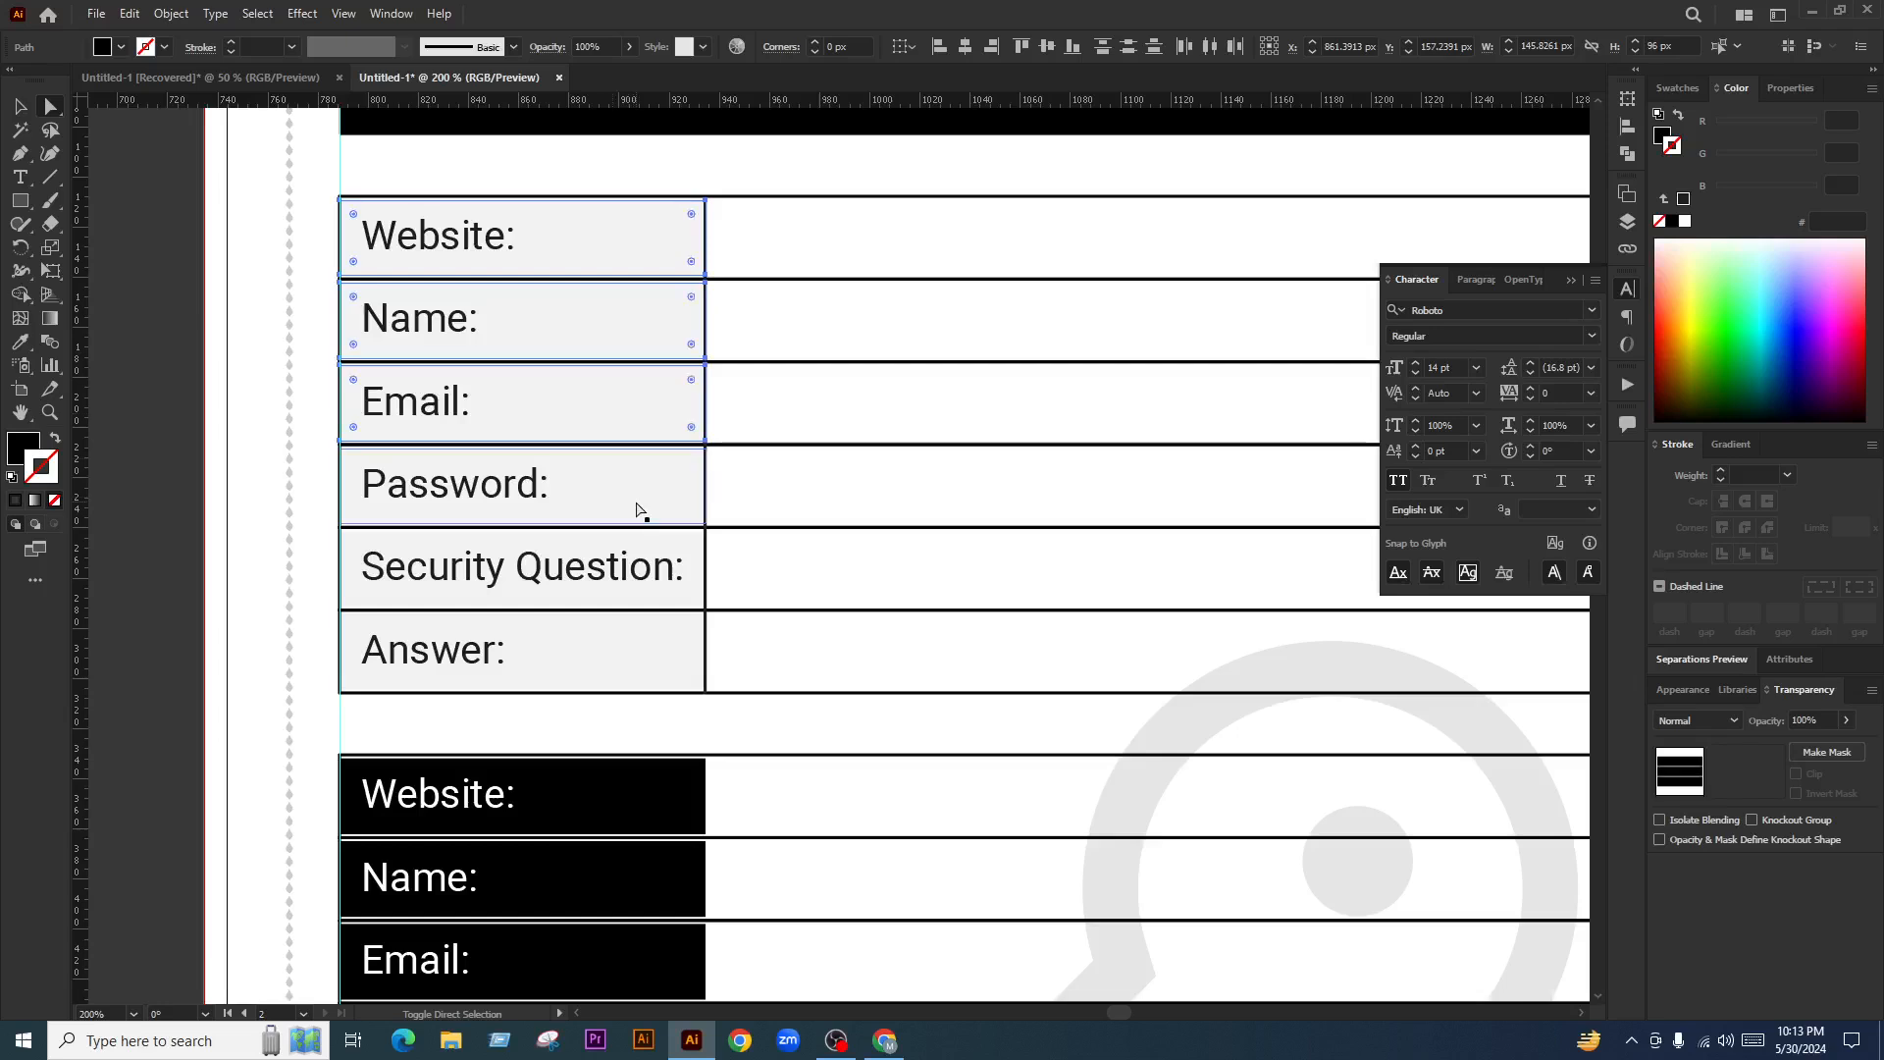
{"action": "left_click", "coordinate": [687, 620], "text": "shift"}
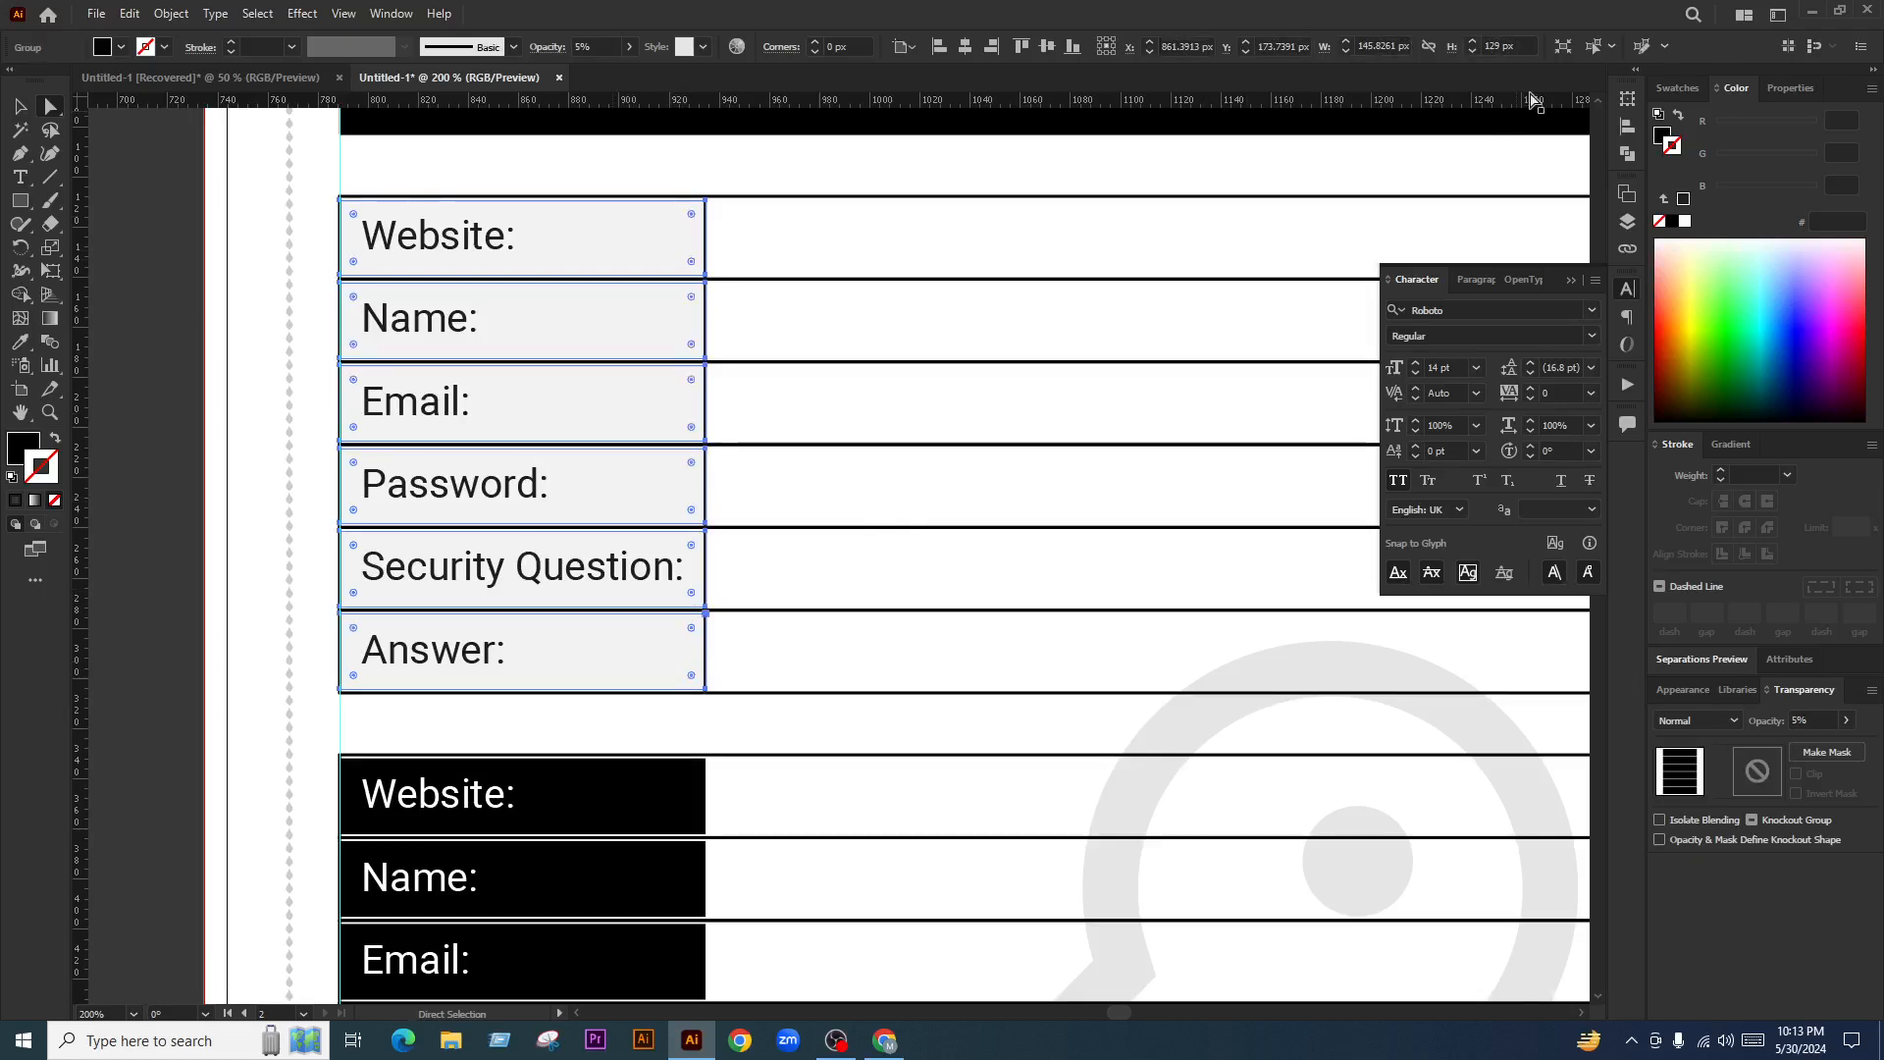
{"action": "left_click", "coordinate": [1805, 720]}
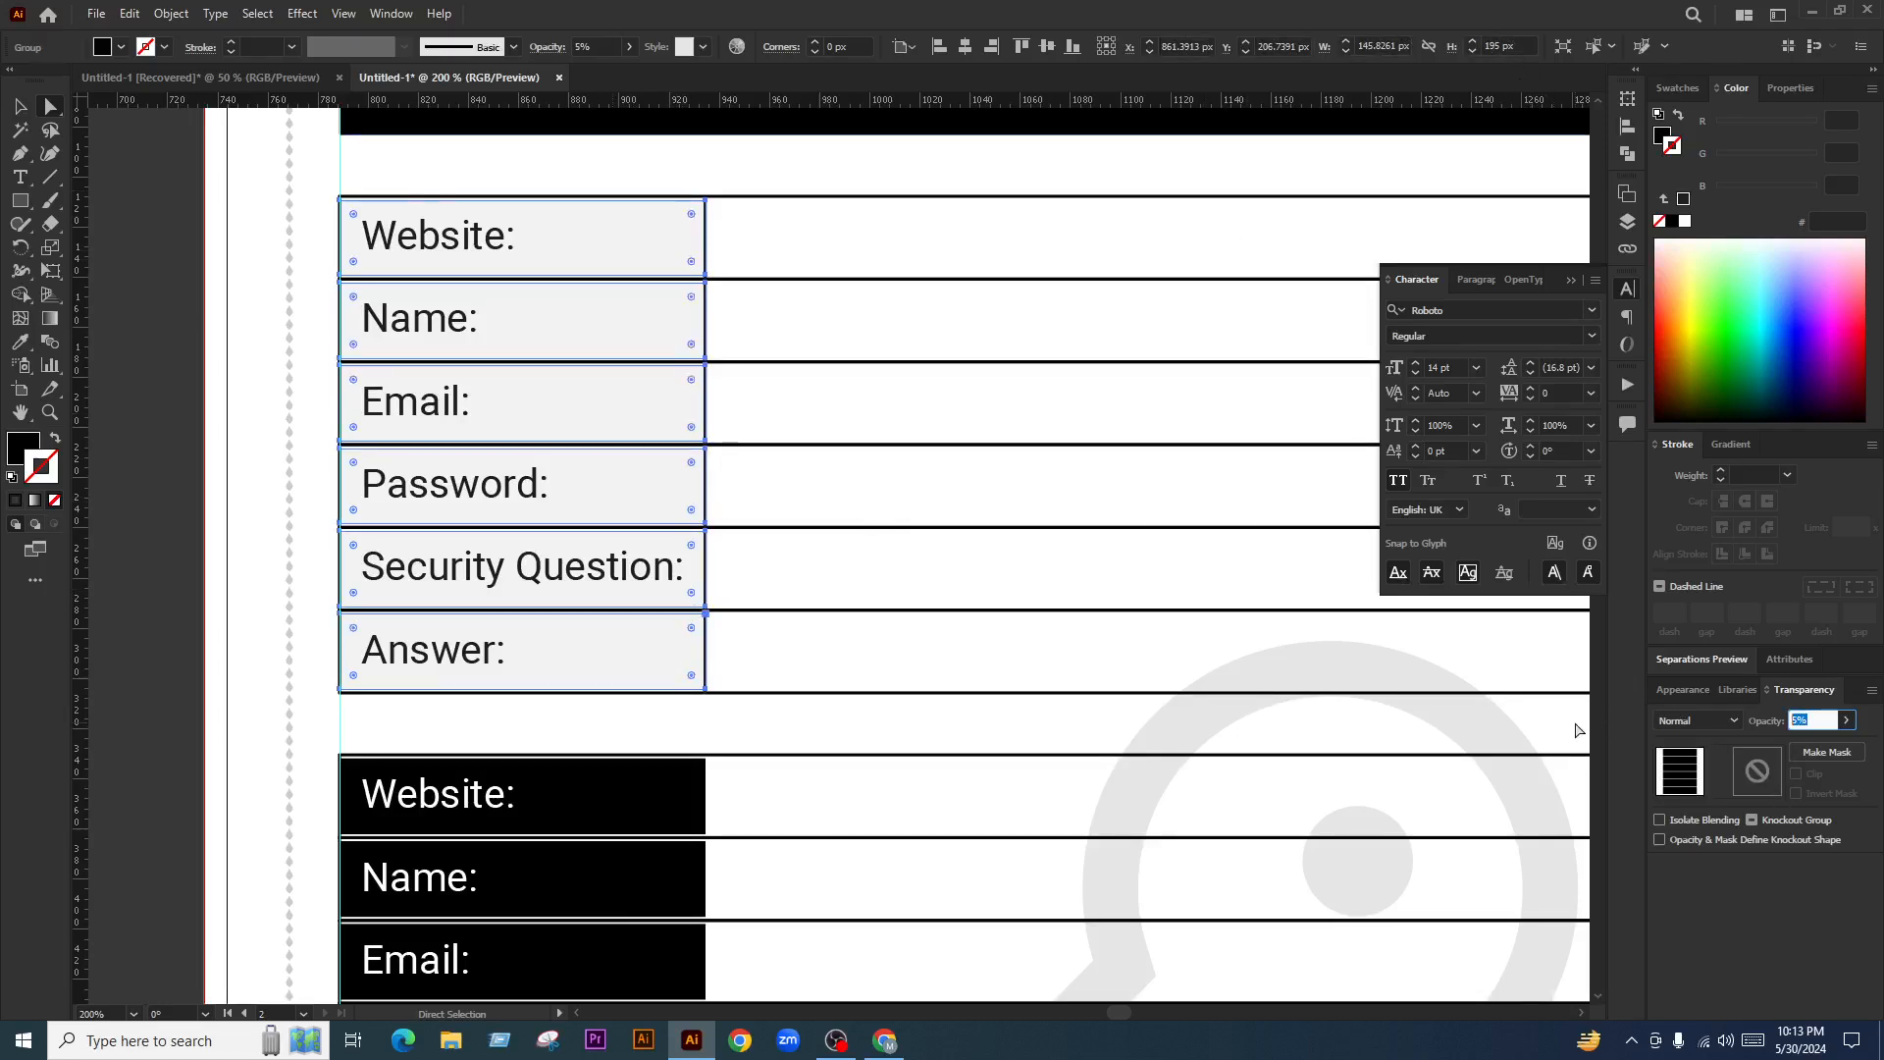
{"action": "key", "text": "Return"}
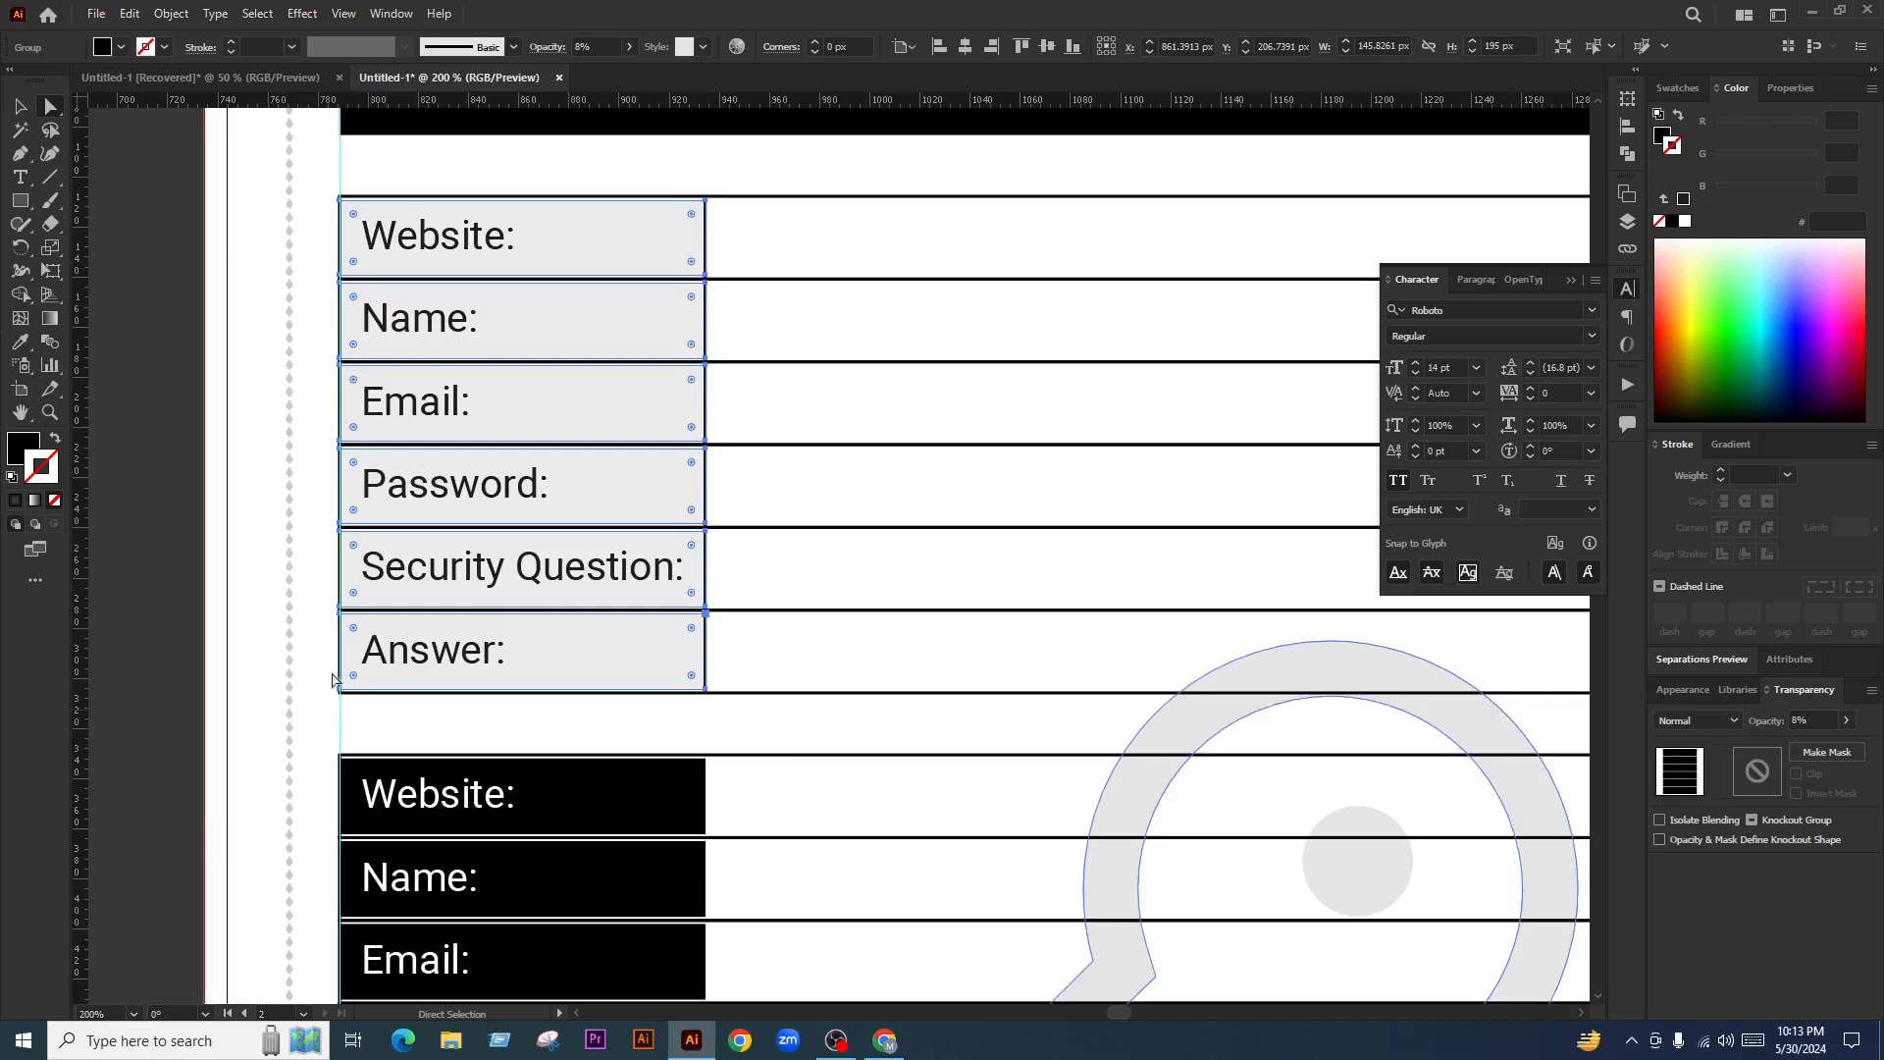
{"action": "left_click", "coordinate": [157, 366]}
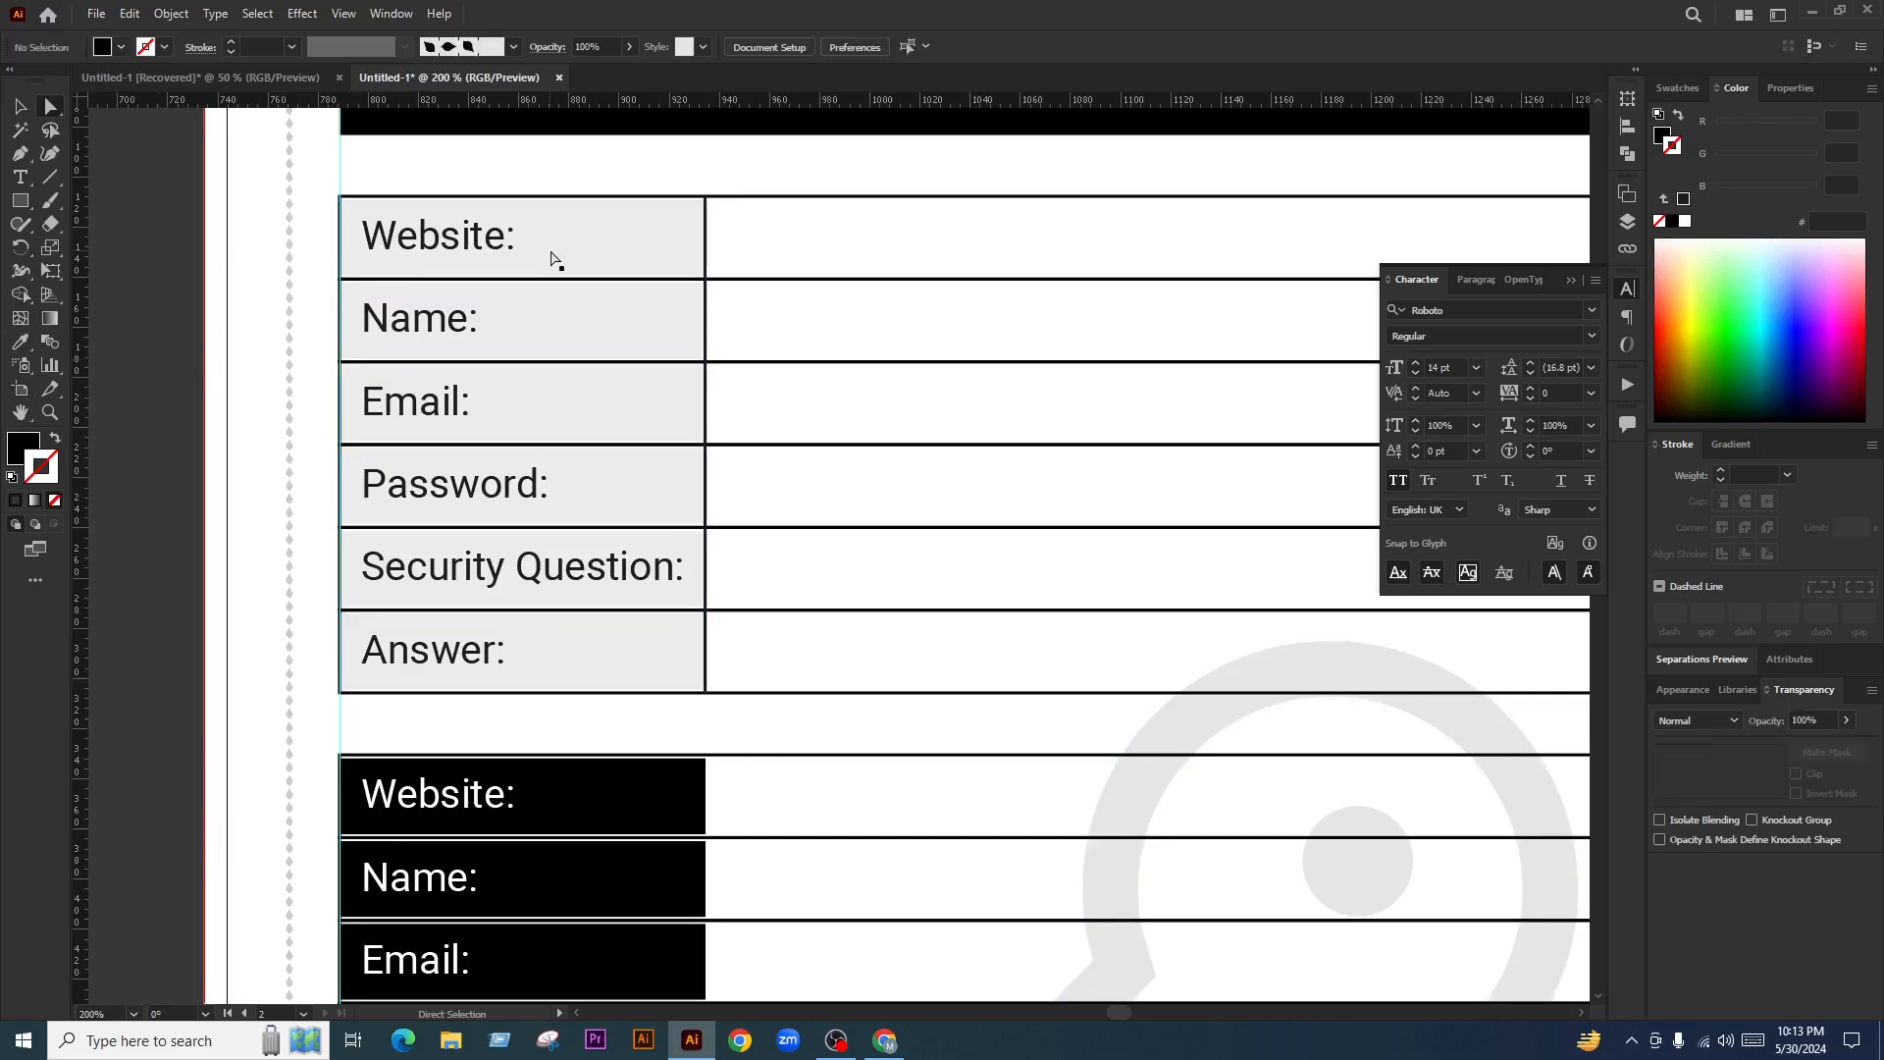
{"action": "left_click", "coordinate": [589, 246]}
{"action": "left_click", "coordinate": [1509, 44]}
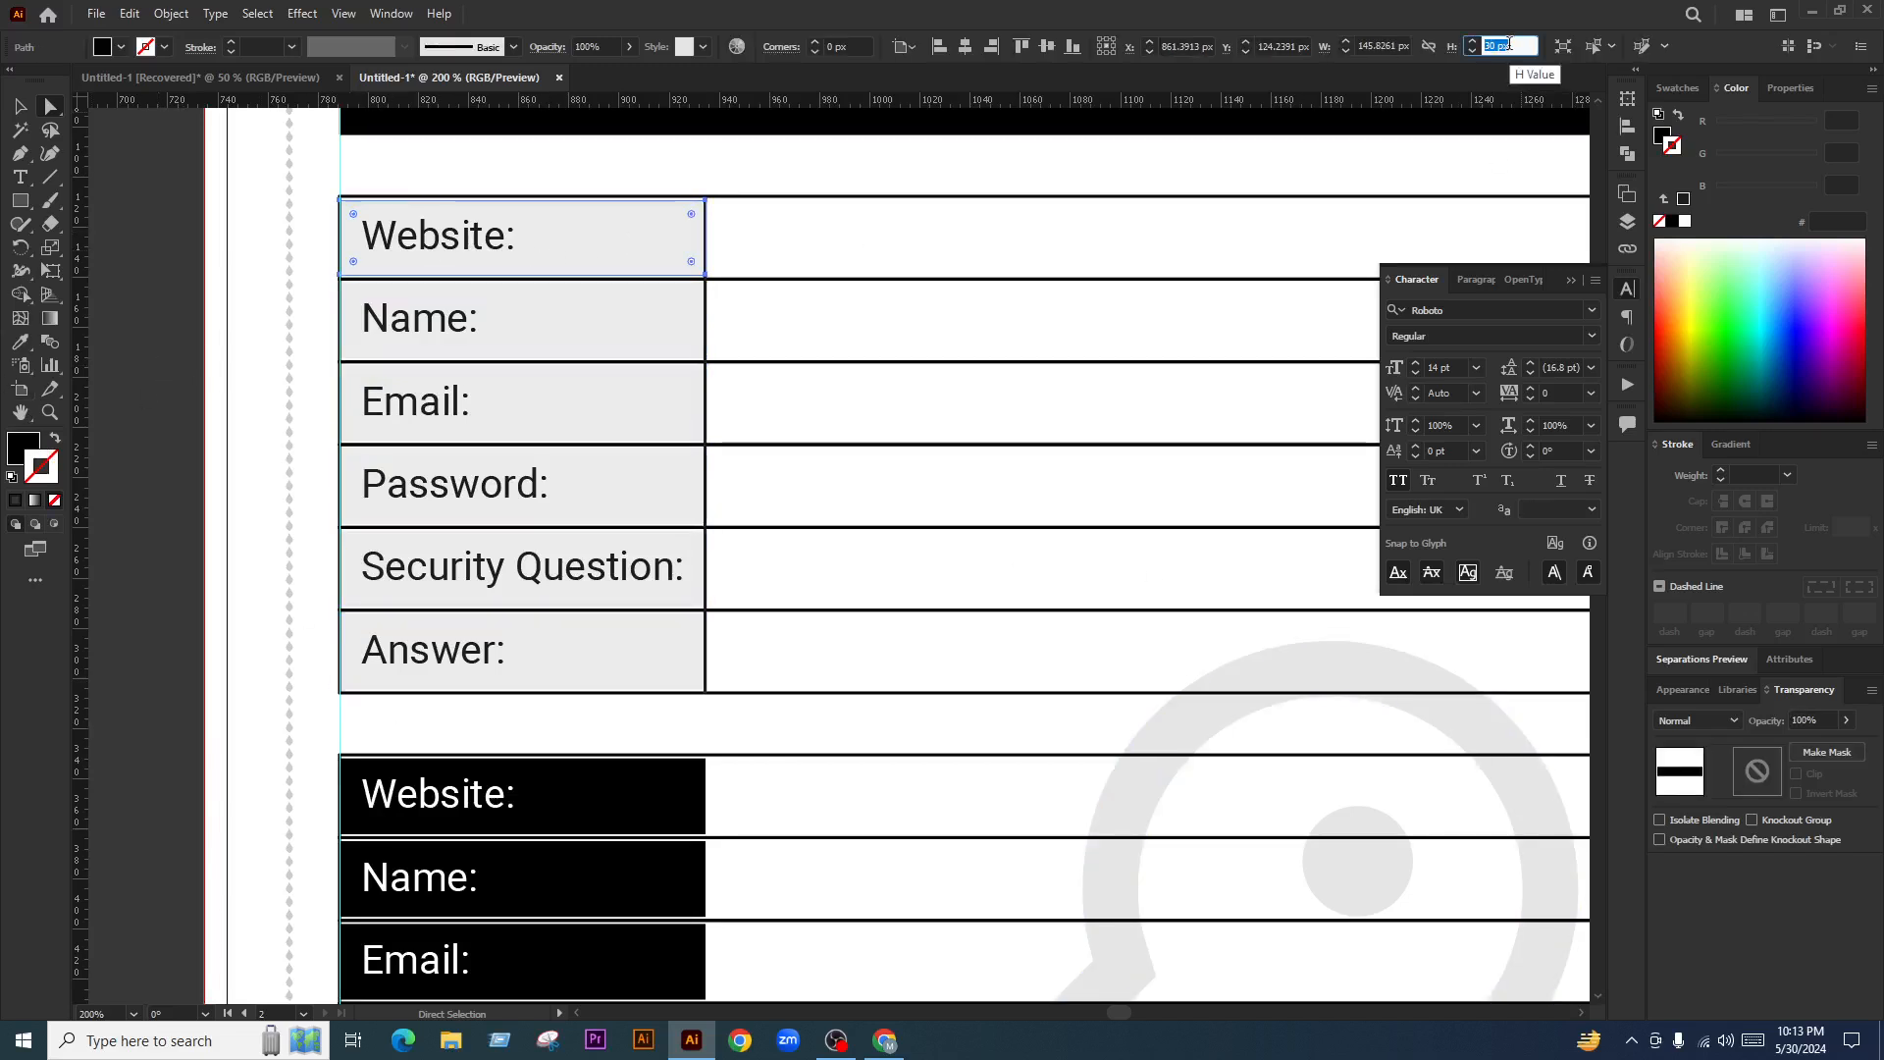
Set the Website, Name and Email label cells to 33 px tall
{"action": "type", "text": "33"}
{"action": "key", "text": "Return"}
{"action": "left_click", "coordinate": [584, 322]}
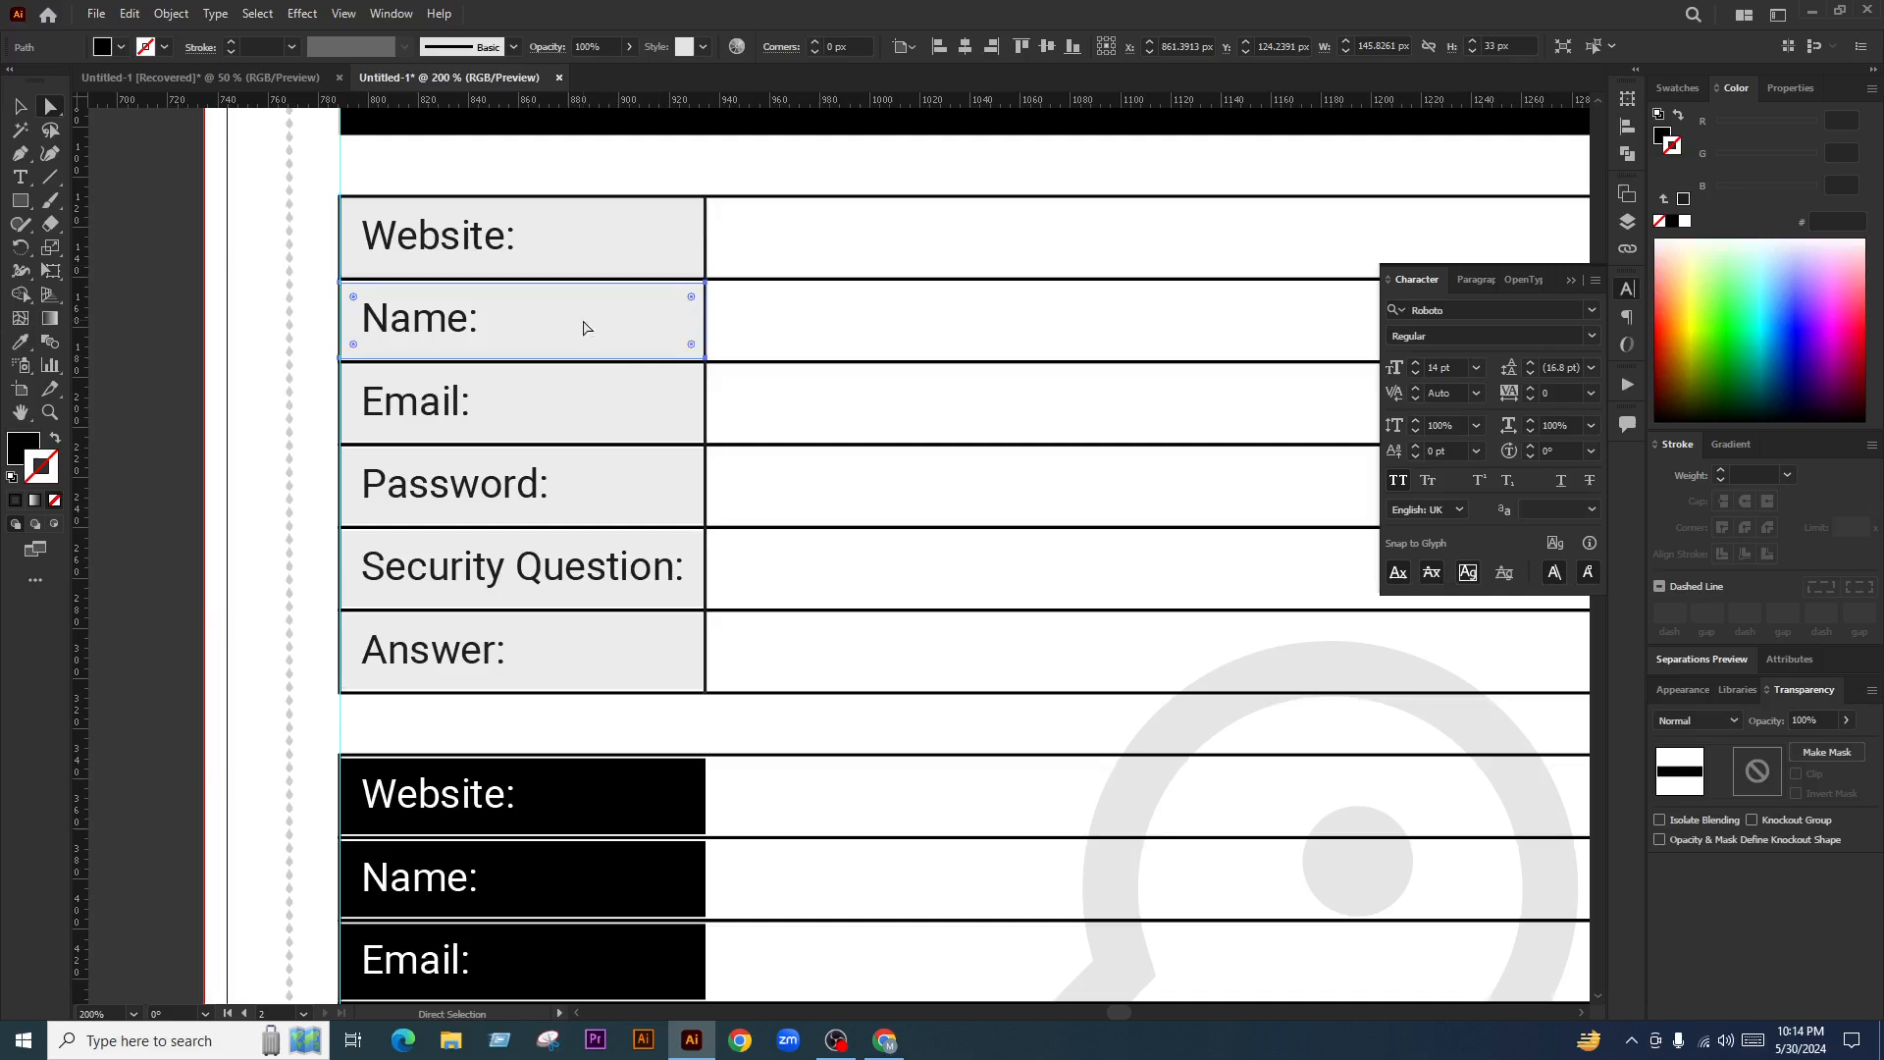
{"action": "key", "text": "ctrl+equal"}
{"action": "key", "text": "ctrl+minus"}
{"action": "left_click", "coordinate": [1503, 43]}
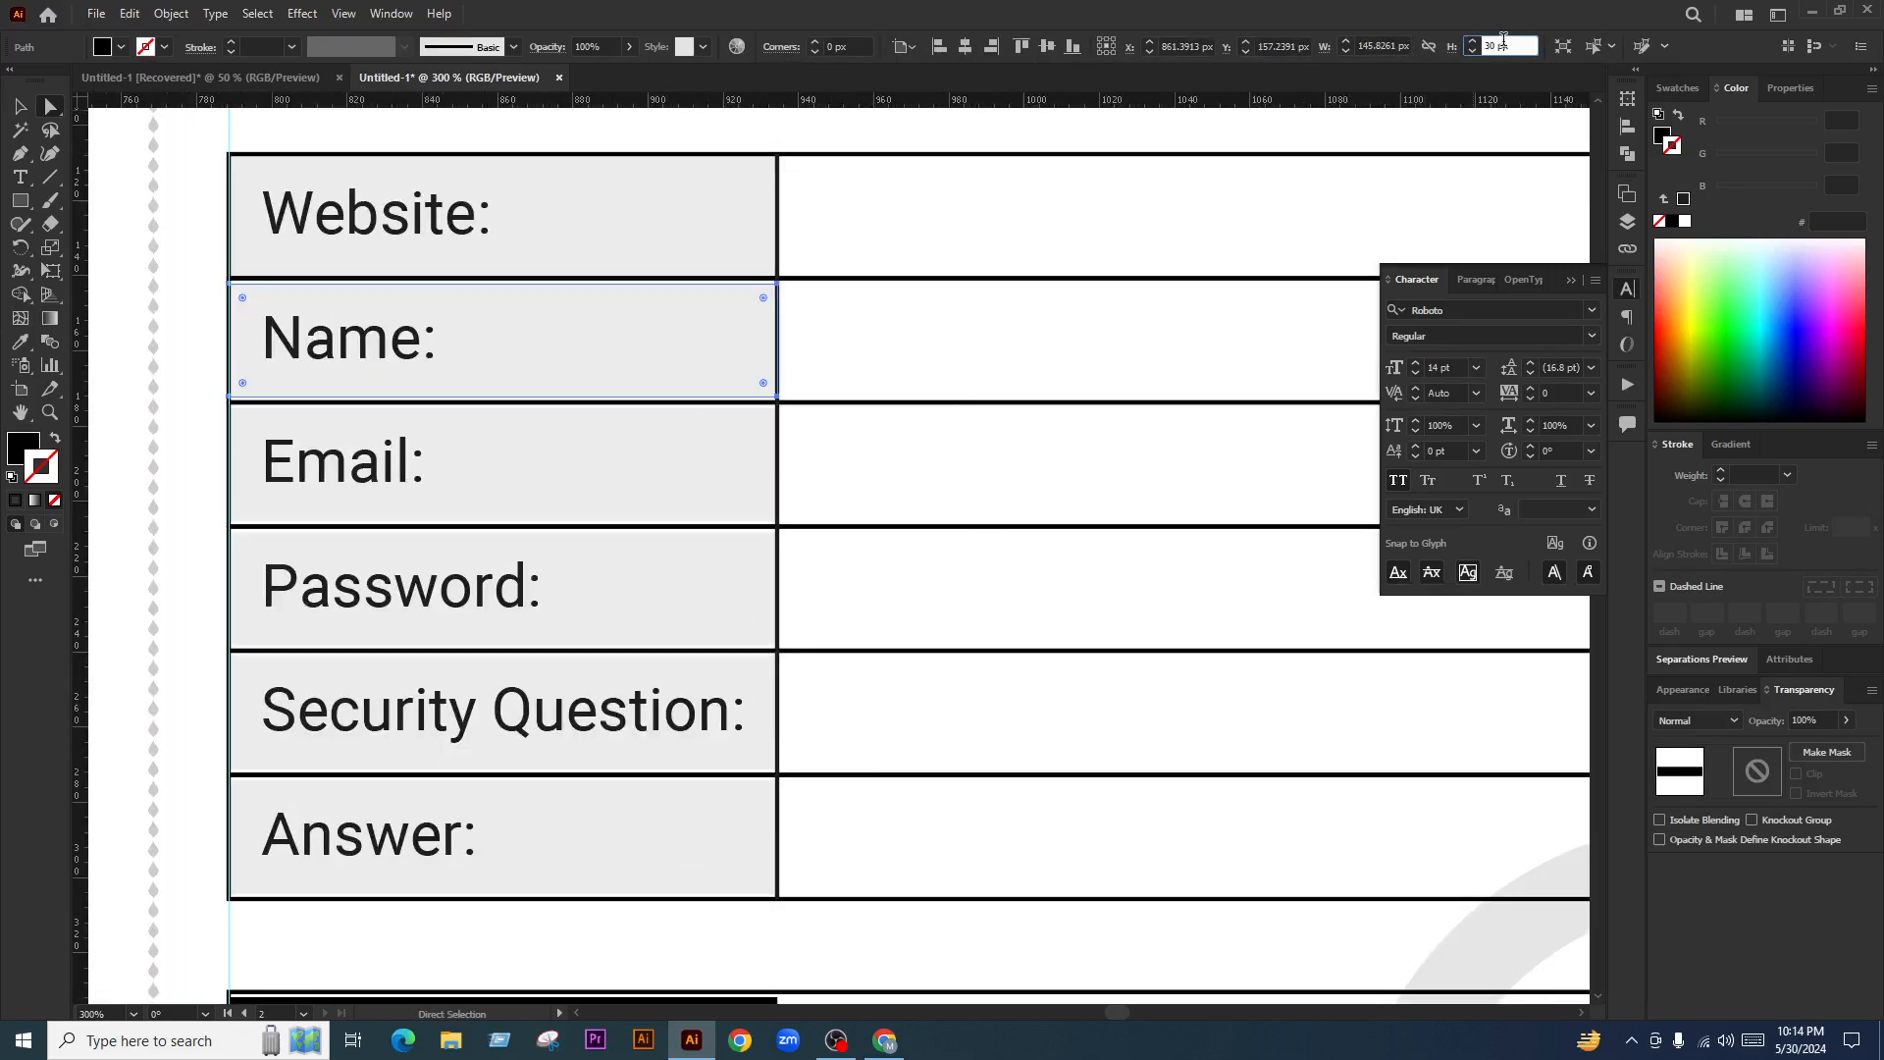
{"action": "key", "text": "Return"}
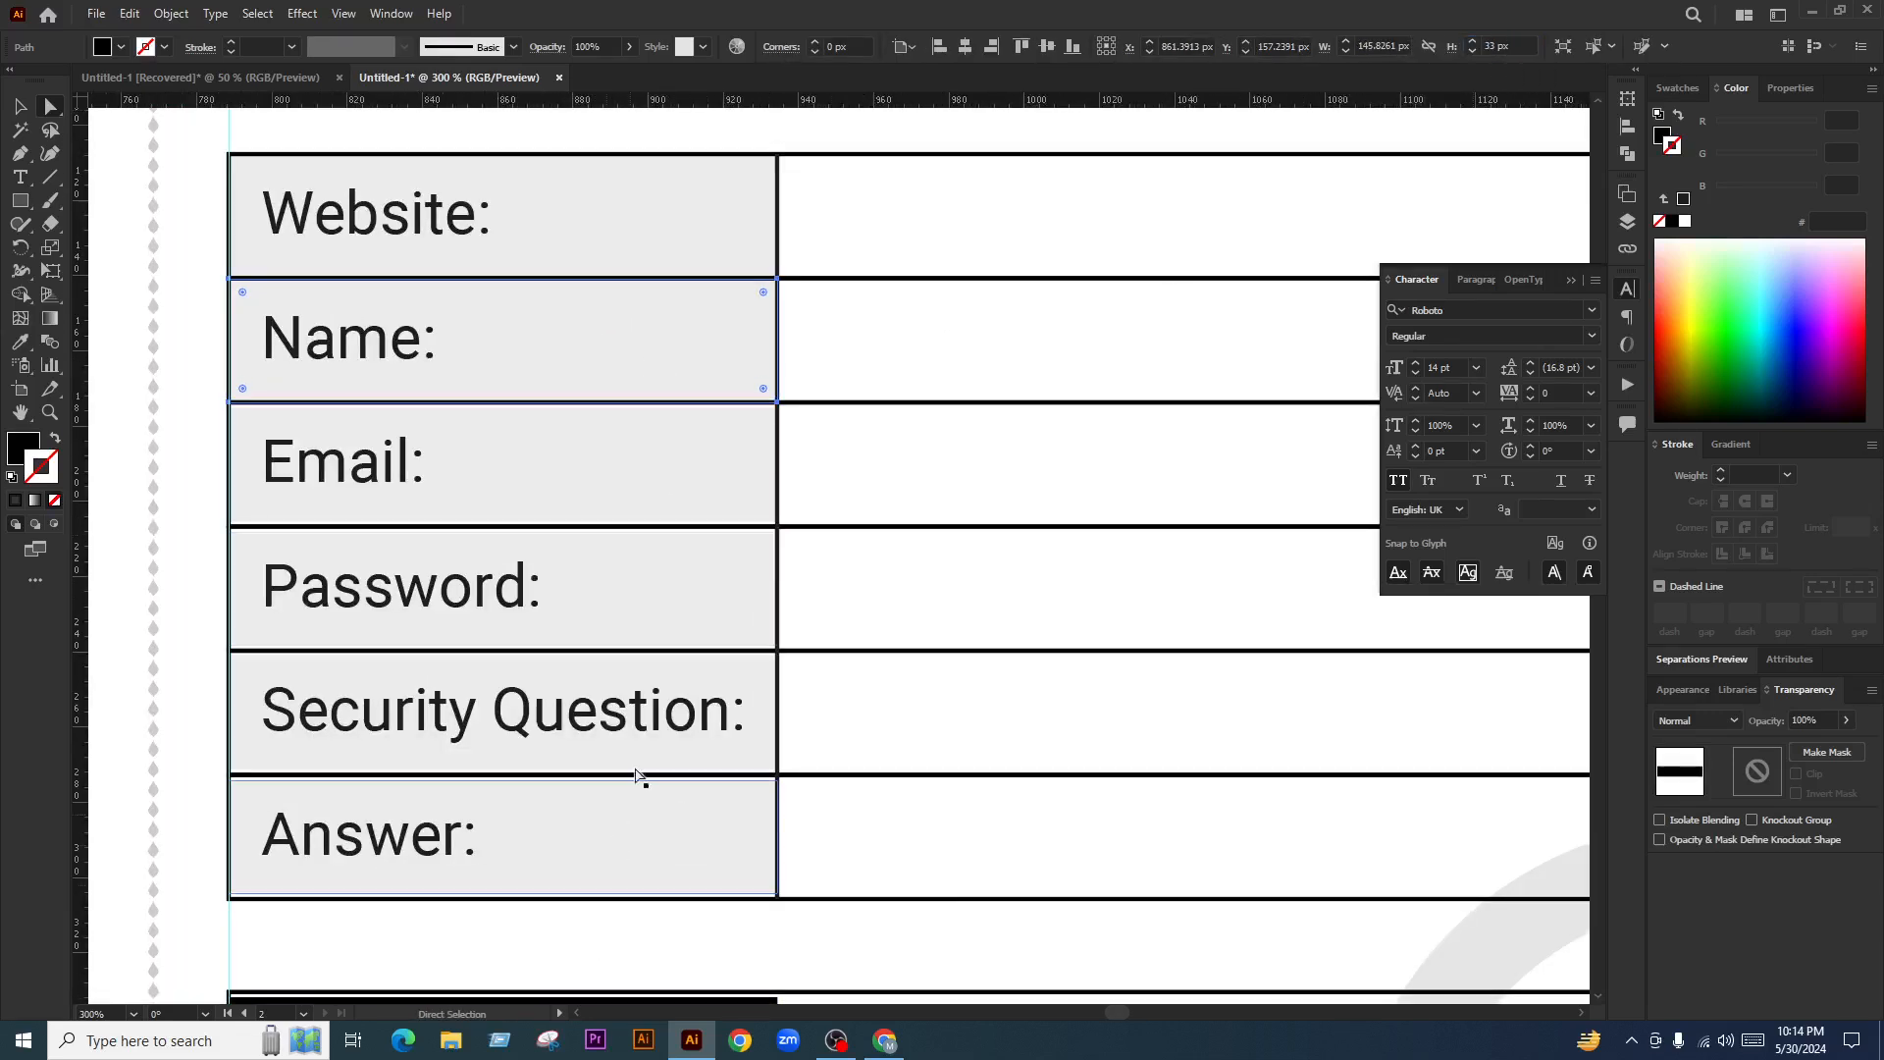
{"action": "left_click", "coordinate": [702, 467]}
{"action": "left_click", "coordinate": [1526, 39]}
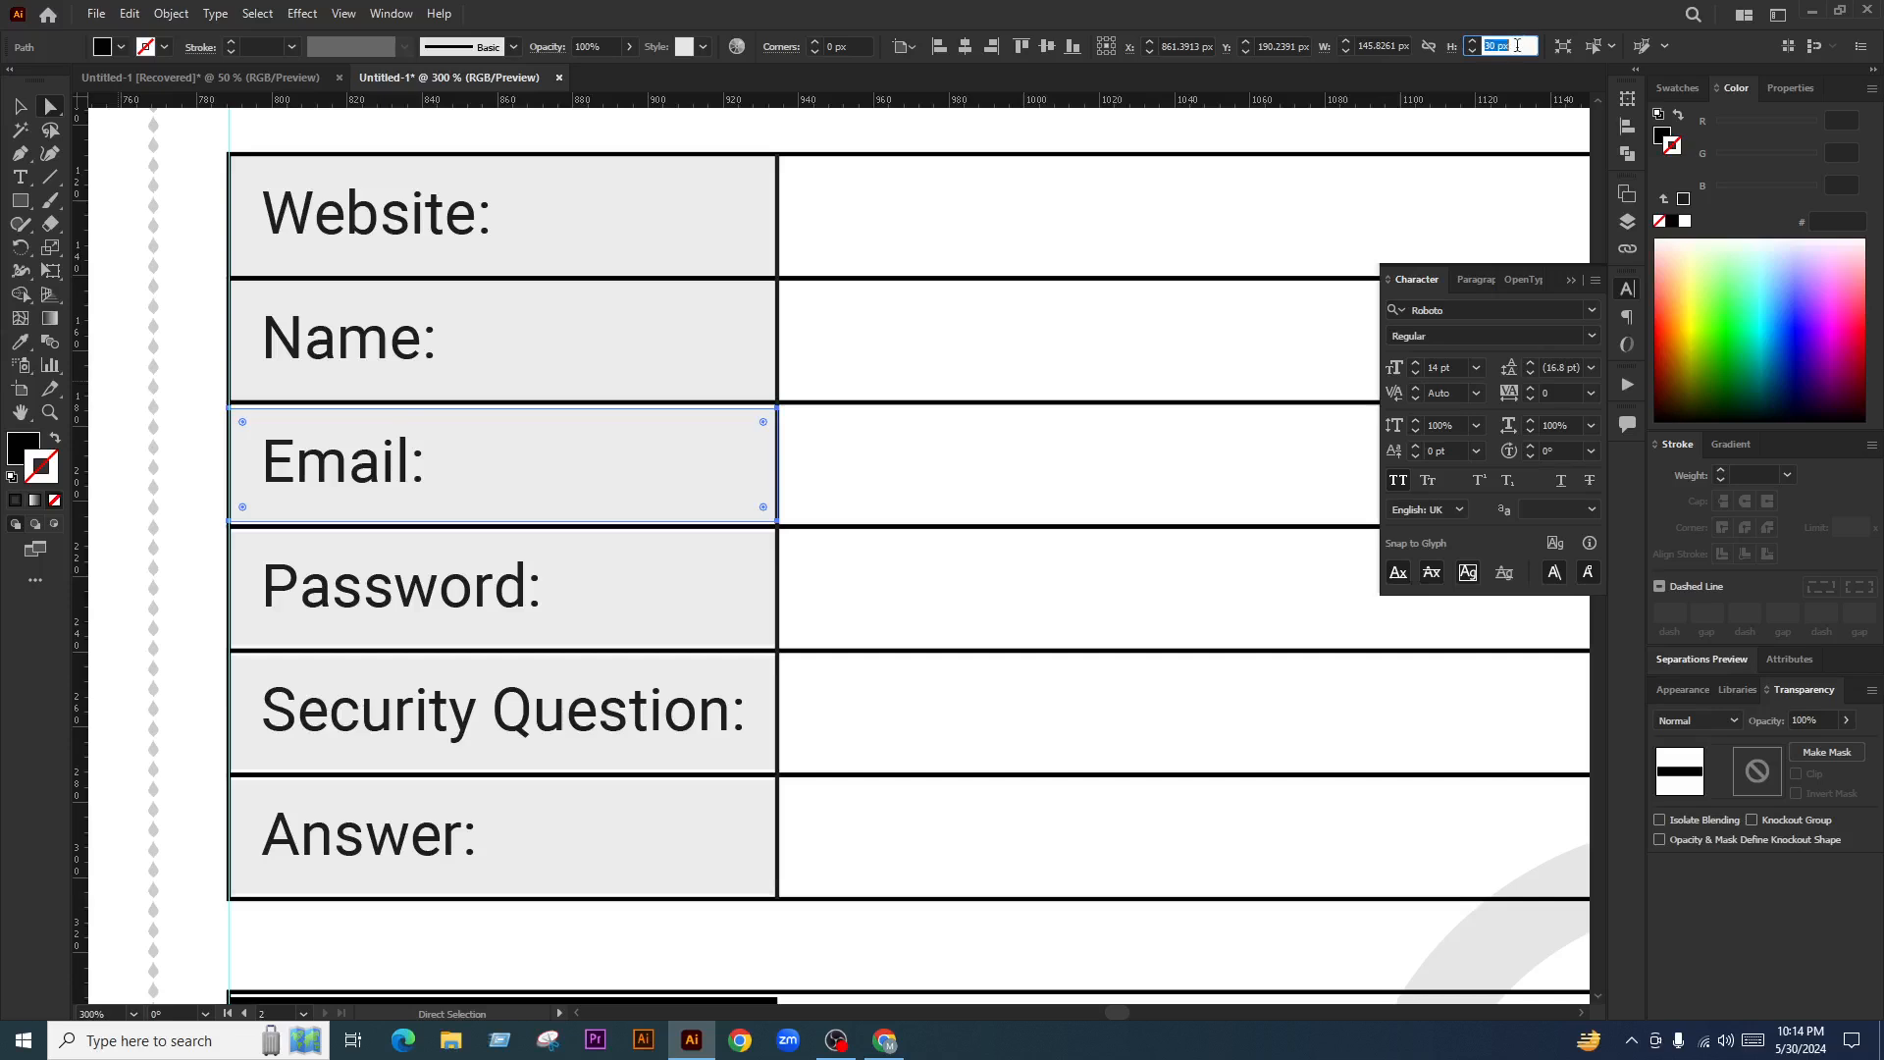
{"action": "type", "text": "33"}
{"action": "key", "text": "Return"}
Set the Password, Security Question and Answer label cells to 33 px tall
{"action": "left_click", "coordinate": [733, 560]}
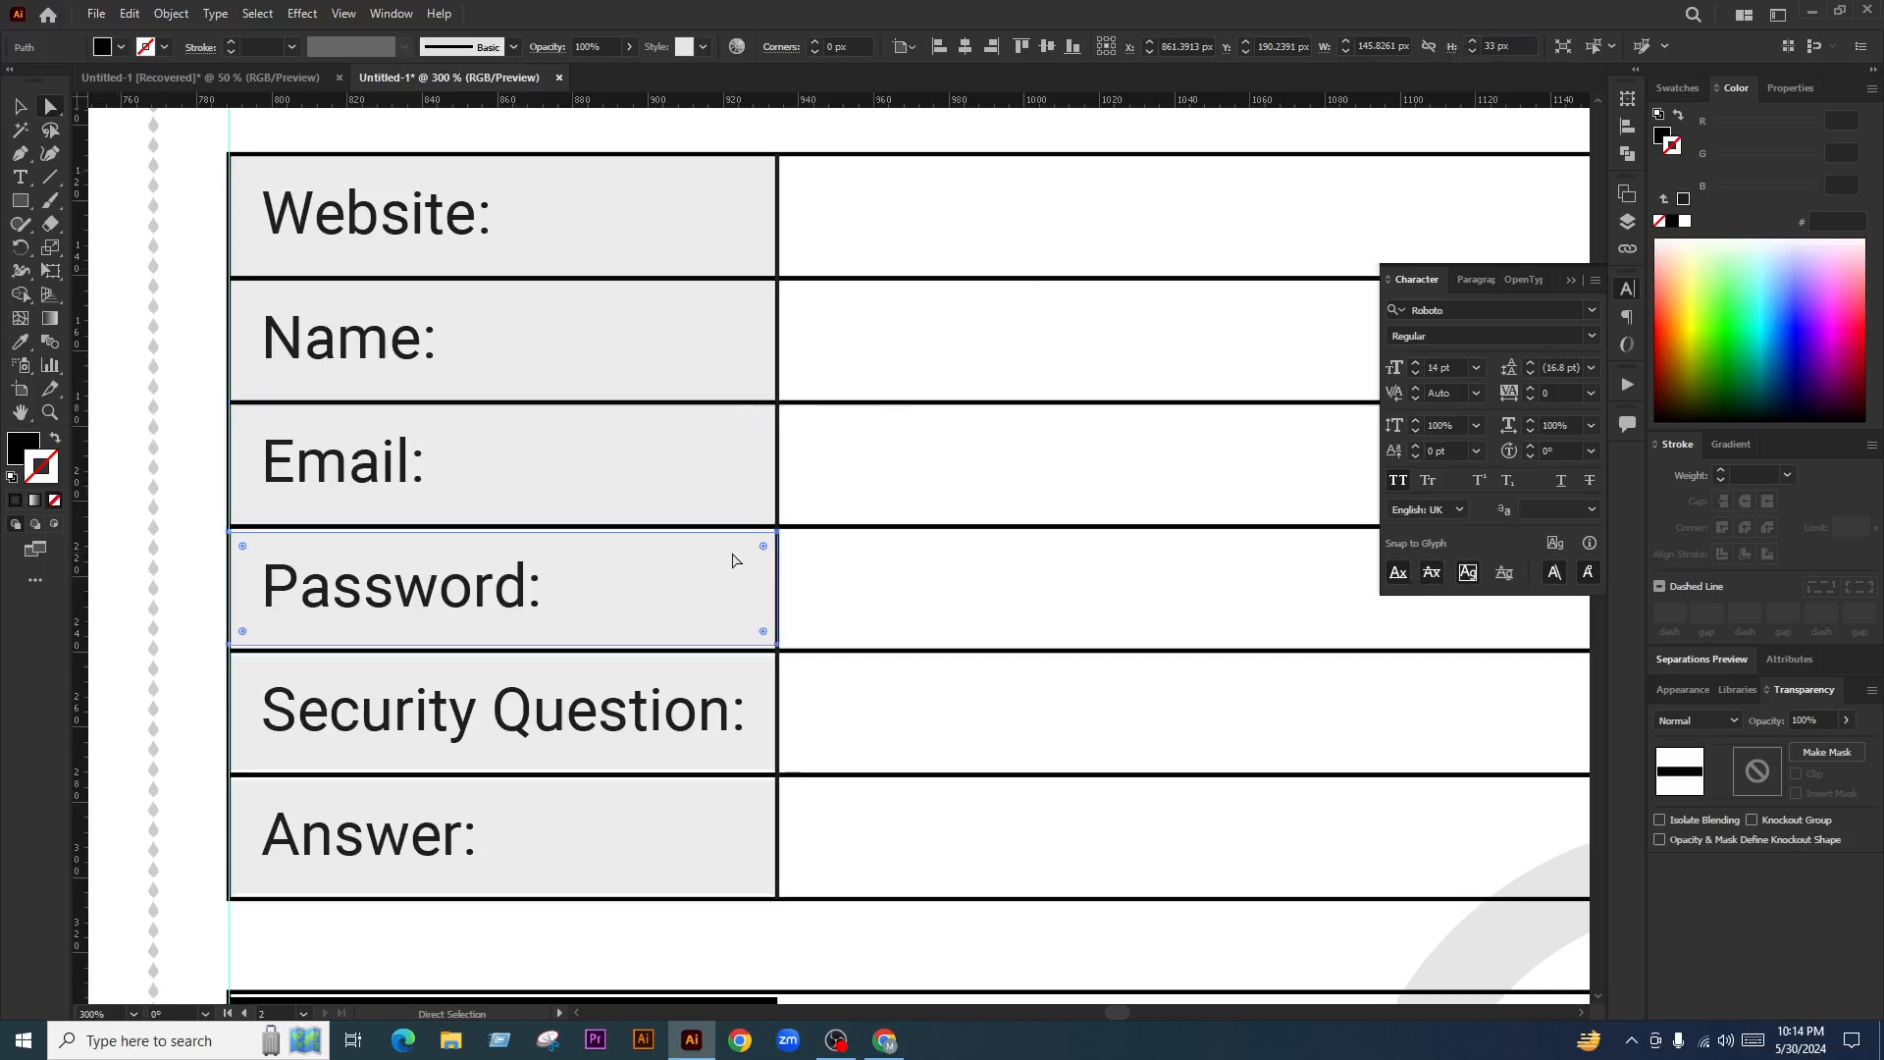
{"action": "left_click", "coordinate": [1511, 44]}
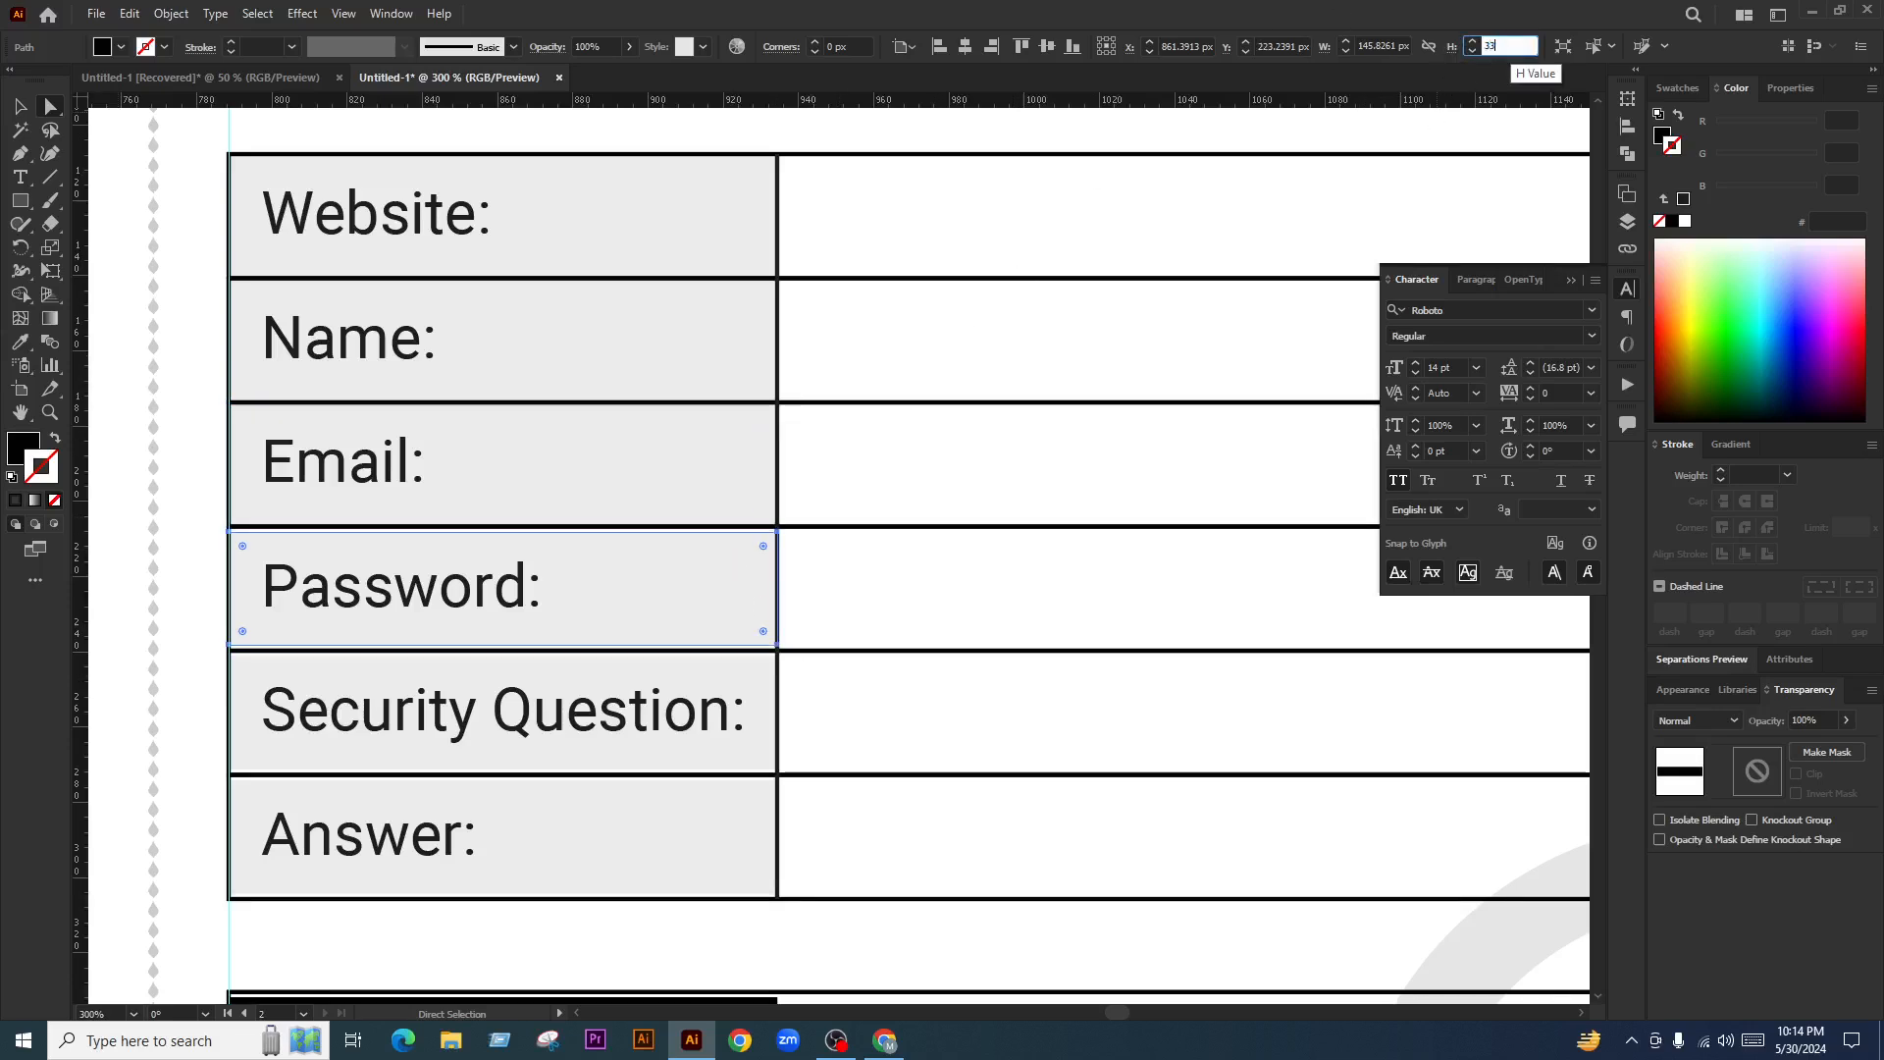
{"action": "key", "text": "Return"}
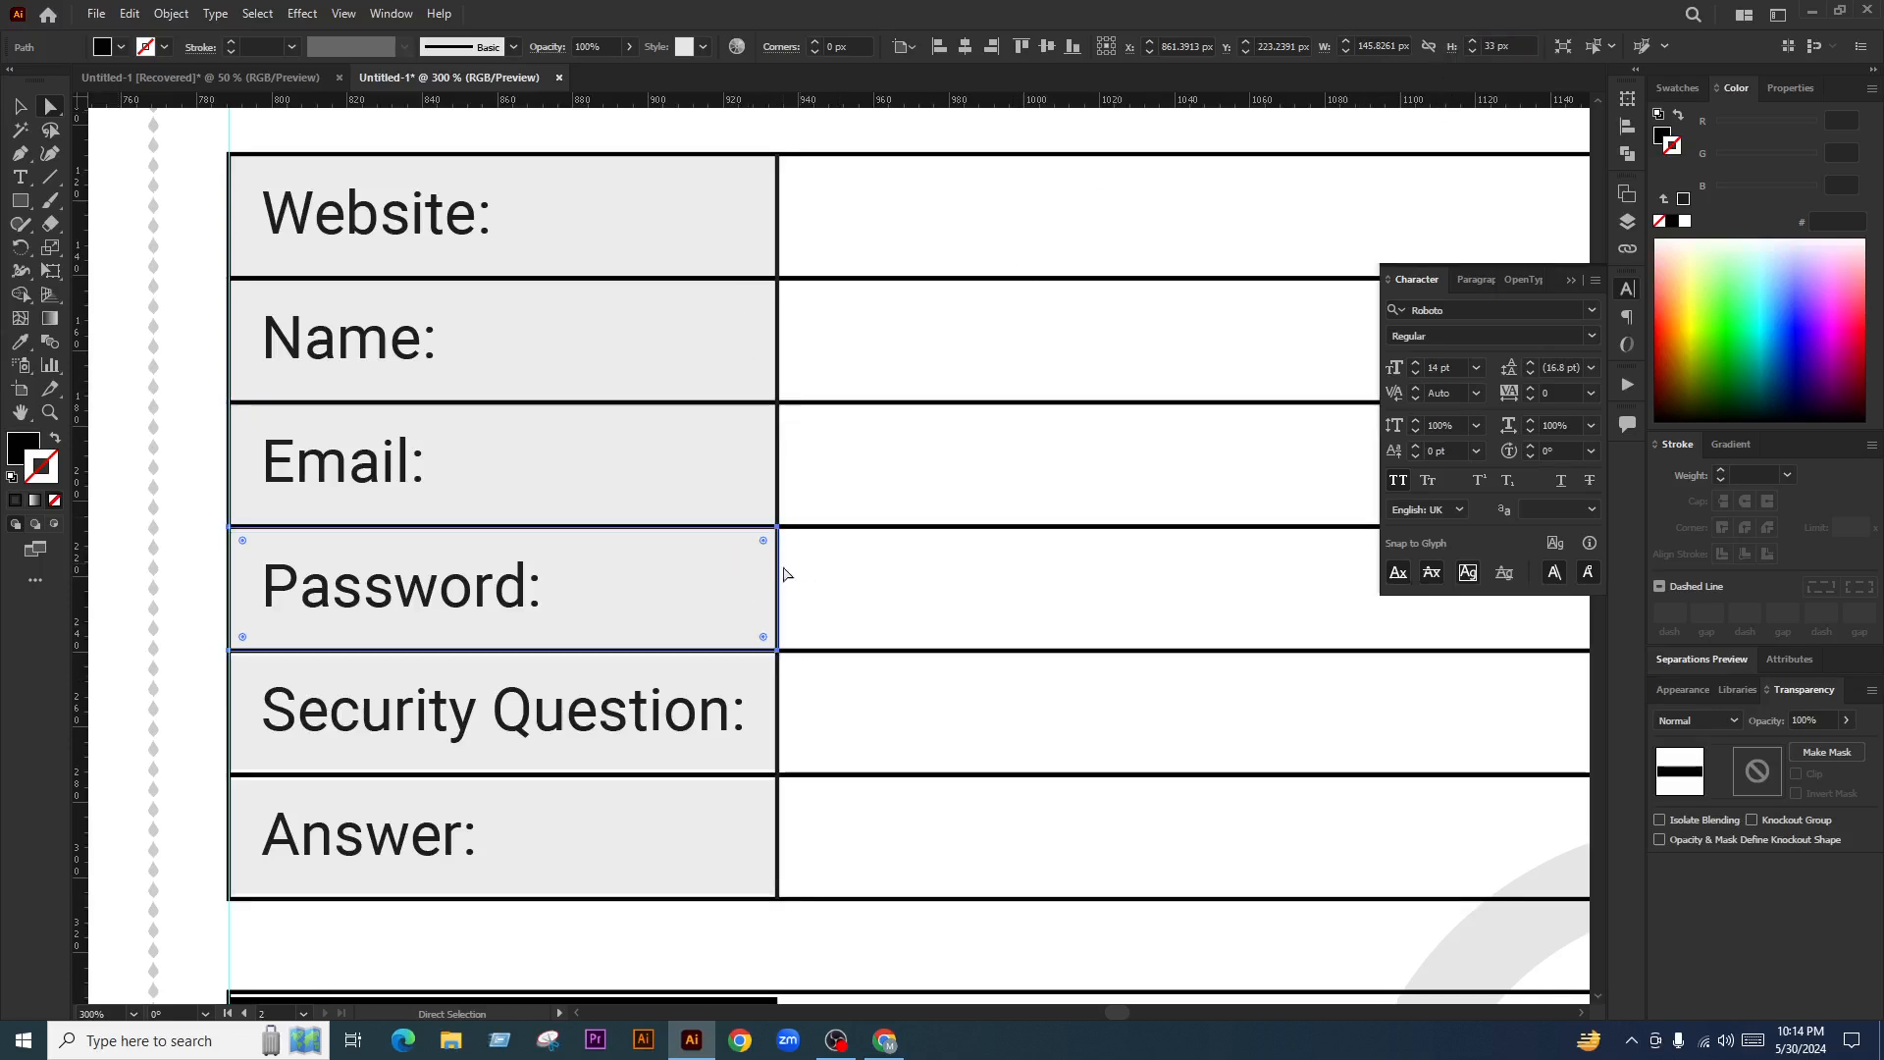
{"action": "left_click", "coordinate": [750, 691]}
{"action": "left_click", "coordinate": [1521, 45]}
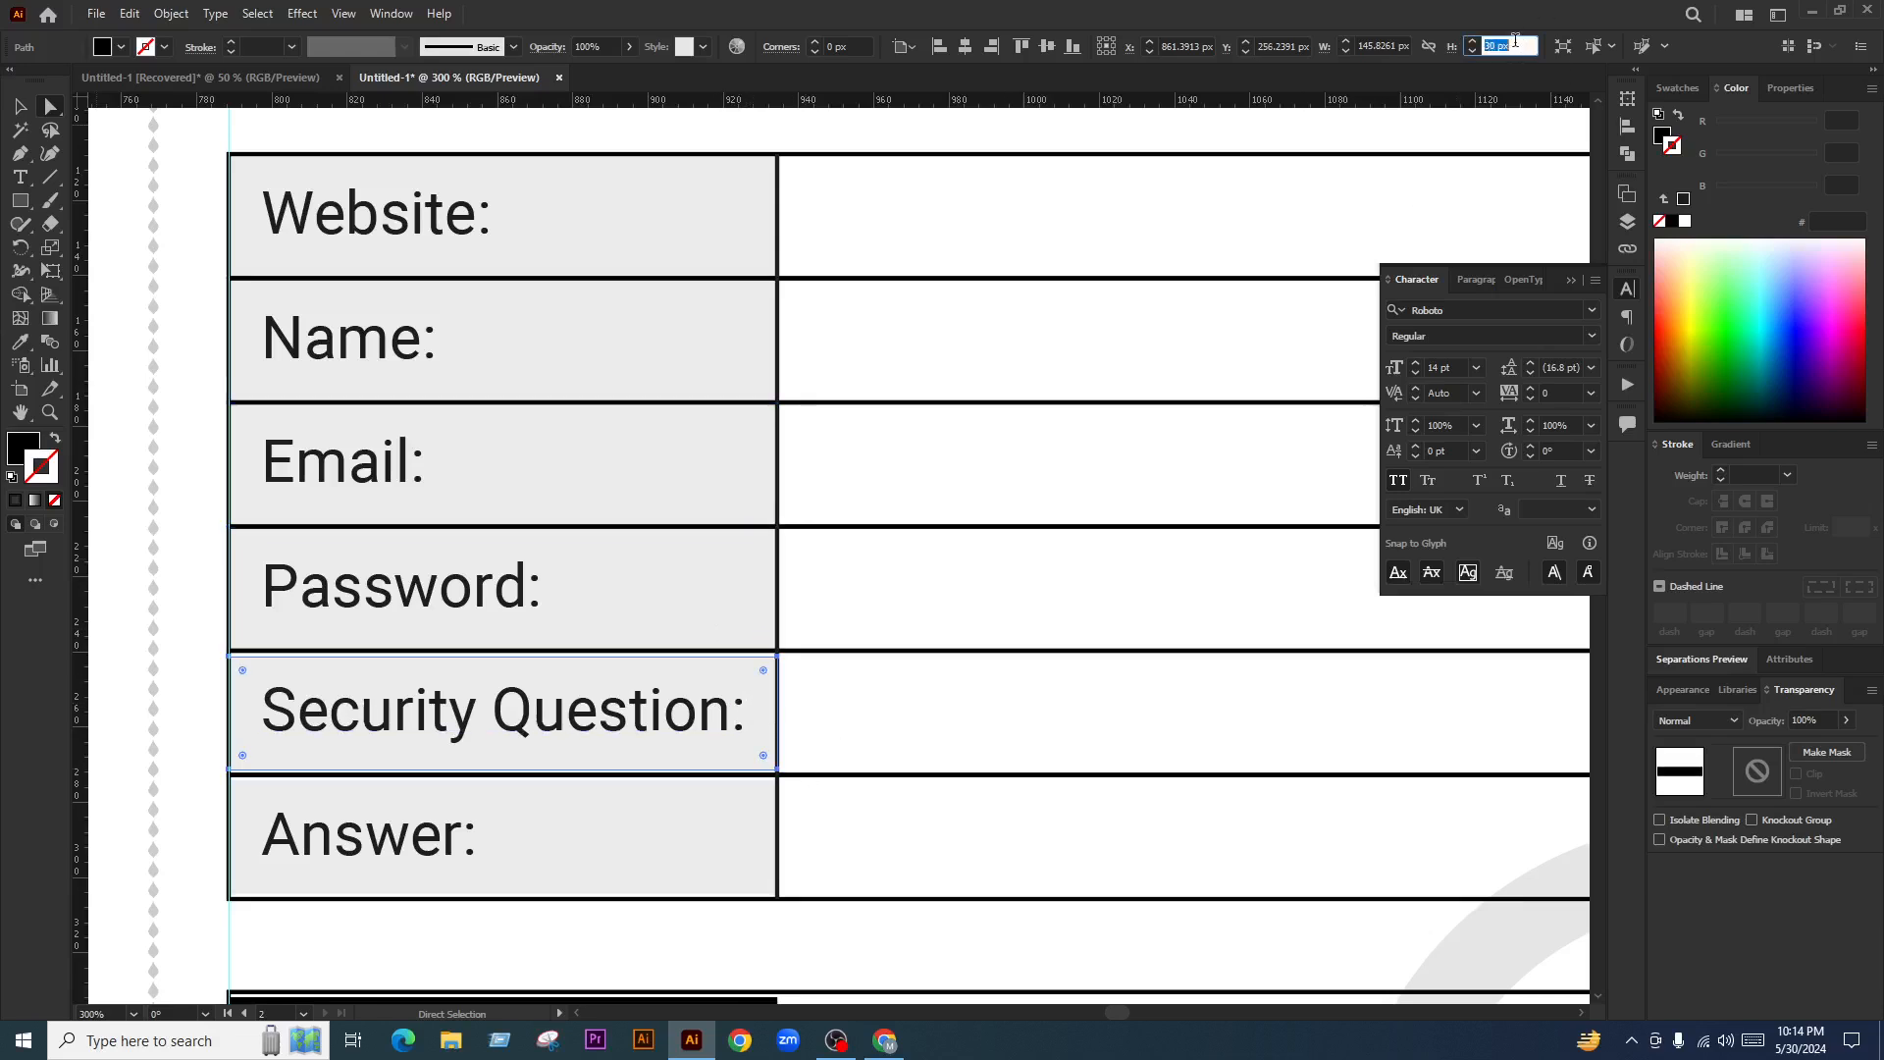
{"action": "type", "text": "33"}
{"action": "key", "text": "Return"}
{"action": "scroll", "coordinate": [574, 740], "scroll_direction": "down", "scroll_amount": 3}
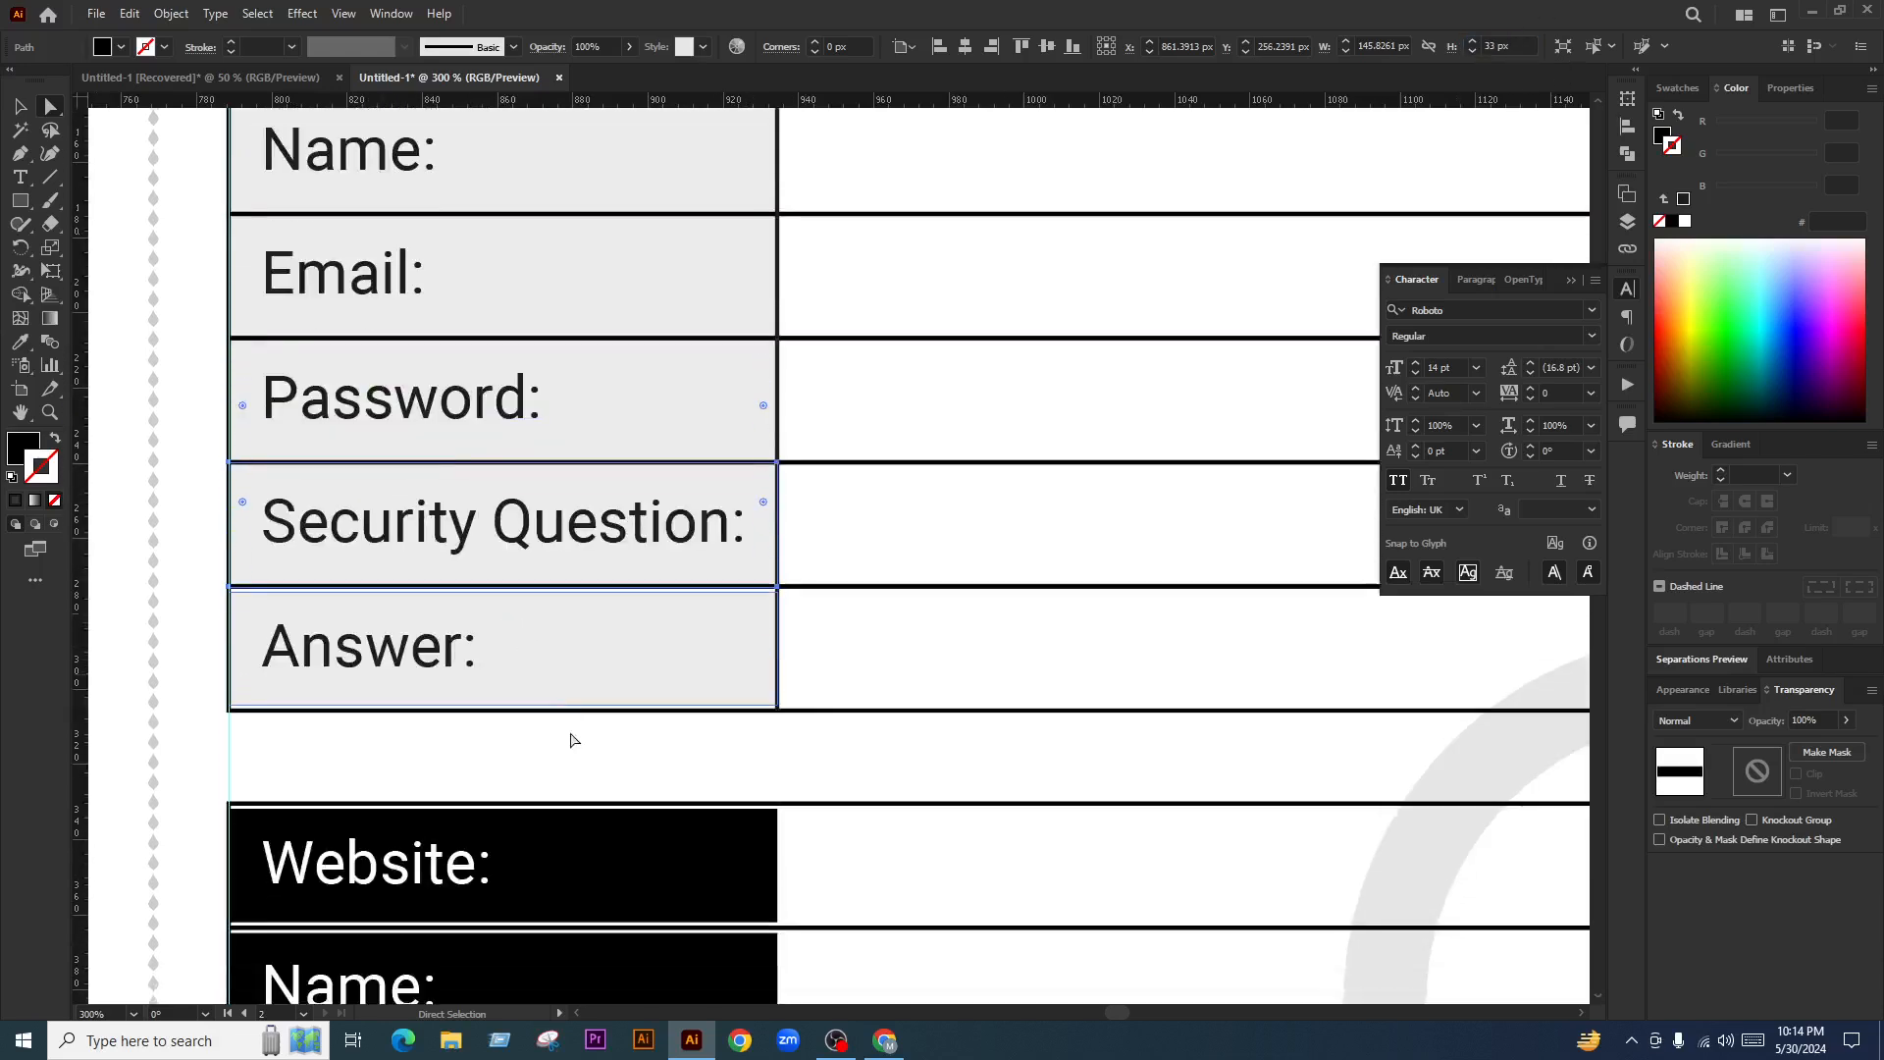
{"action": "left_click", "coordinate": [683, 655]}
{"action": "left_click", "coordinate": [1516, 47]}
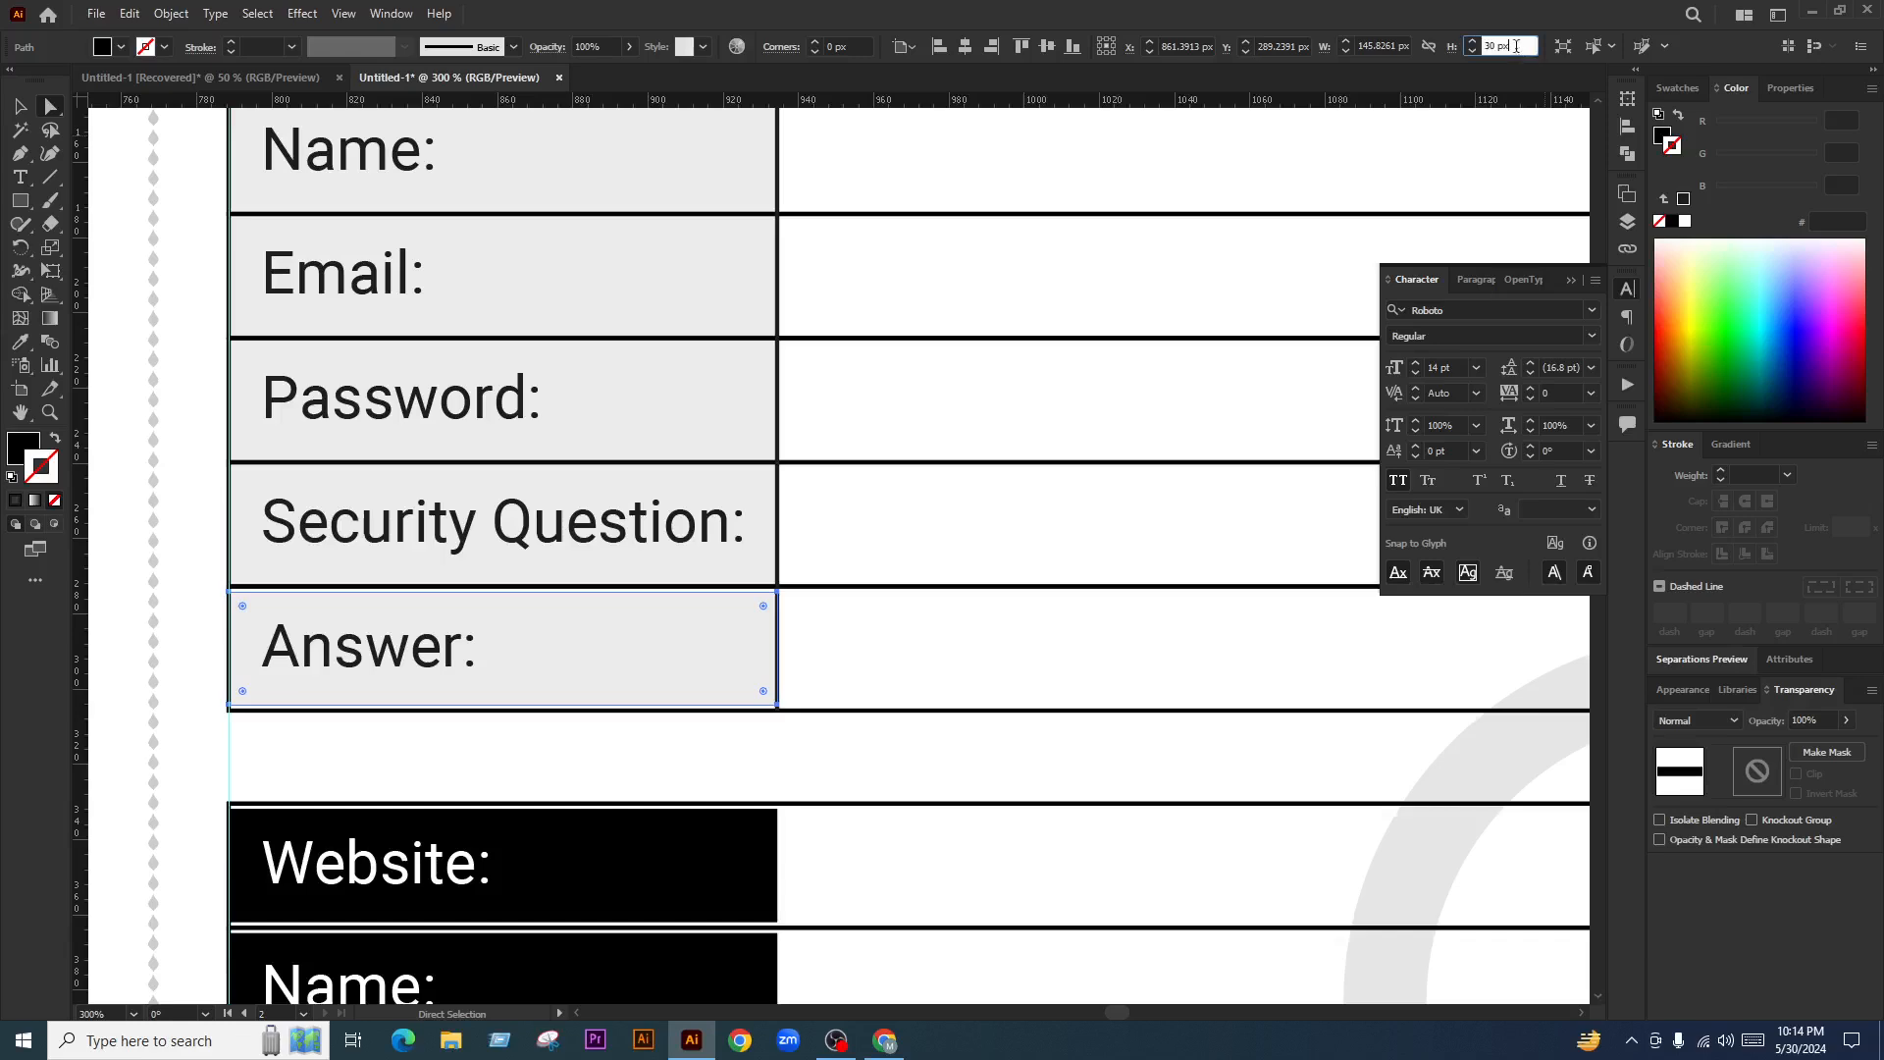
{"action": "type", "text": "33"}
{"action": "key", "text": "Return"}
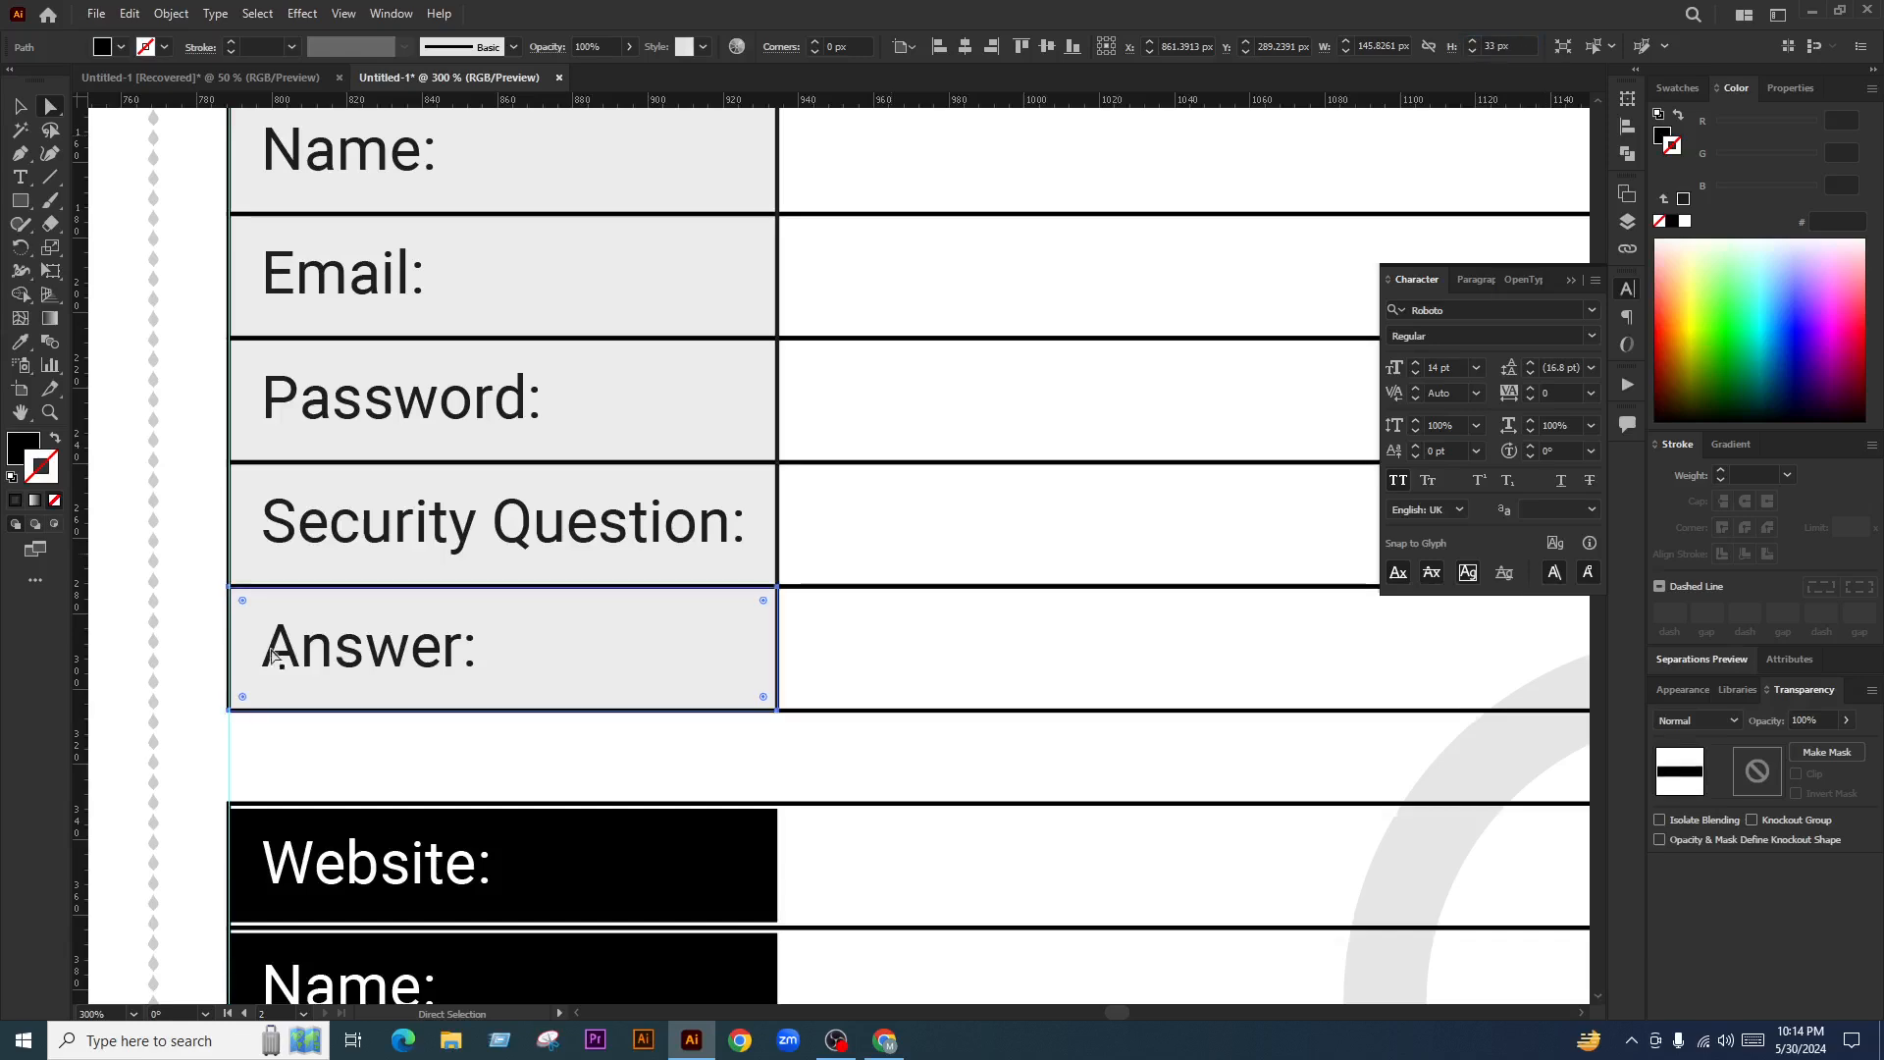
{"action": "scroll", "coordinate": [659, 621], "scroll_direction": "down", "scroll_amount": 1}
{"action": "scroll", "coordinate": [659, 621], "scroll_direction": "down", "scroll_amount": 3}
{"action": "left_click", "coordinate": [782, 614]}
Lower all six label cells' opacity to 6%
{"action": "scroll", "coordinate": [785, 628], "scroll_direction": "up", "scroll_amount": 1}
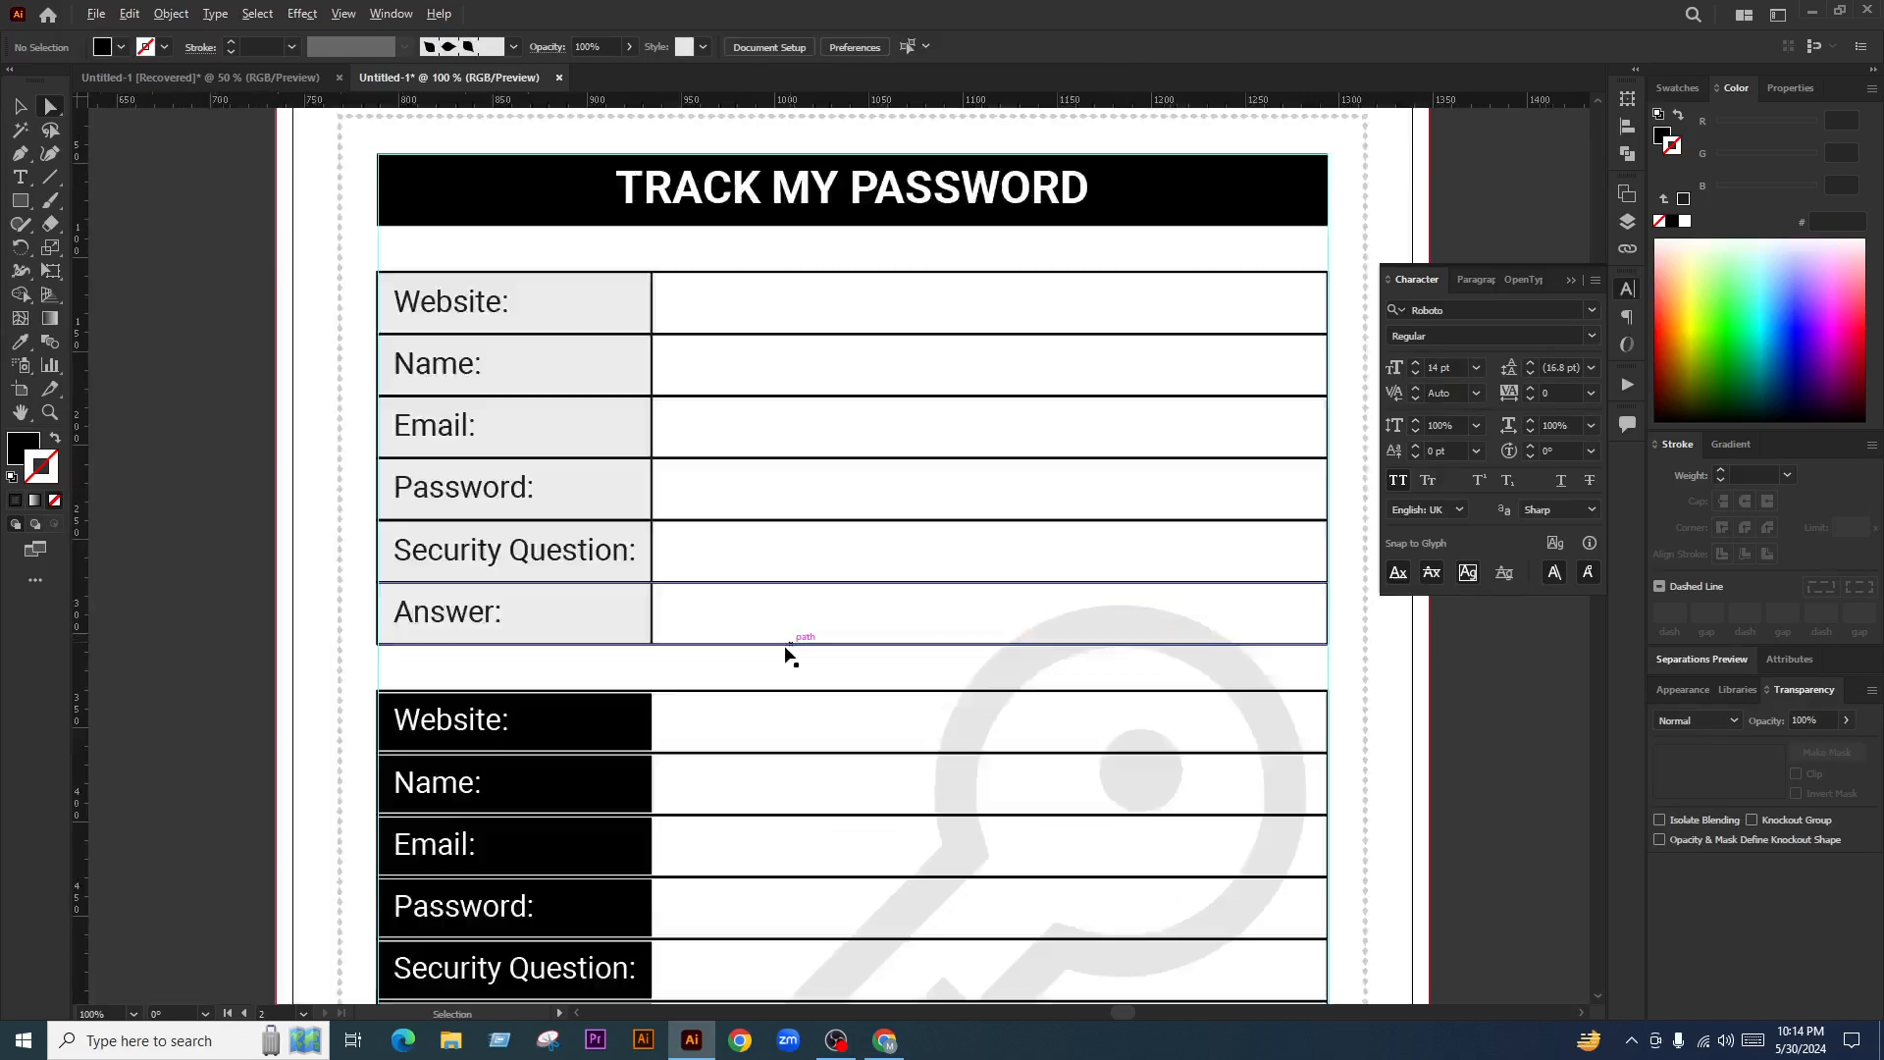
{"action": "left_click", "coordinate": [625, 626]}
{"action": "left_click", "coordinate": [640, 550], "text": "shift"}
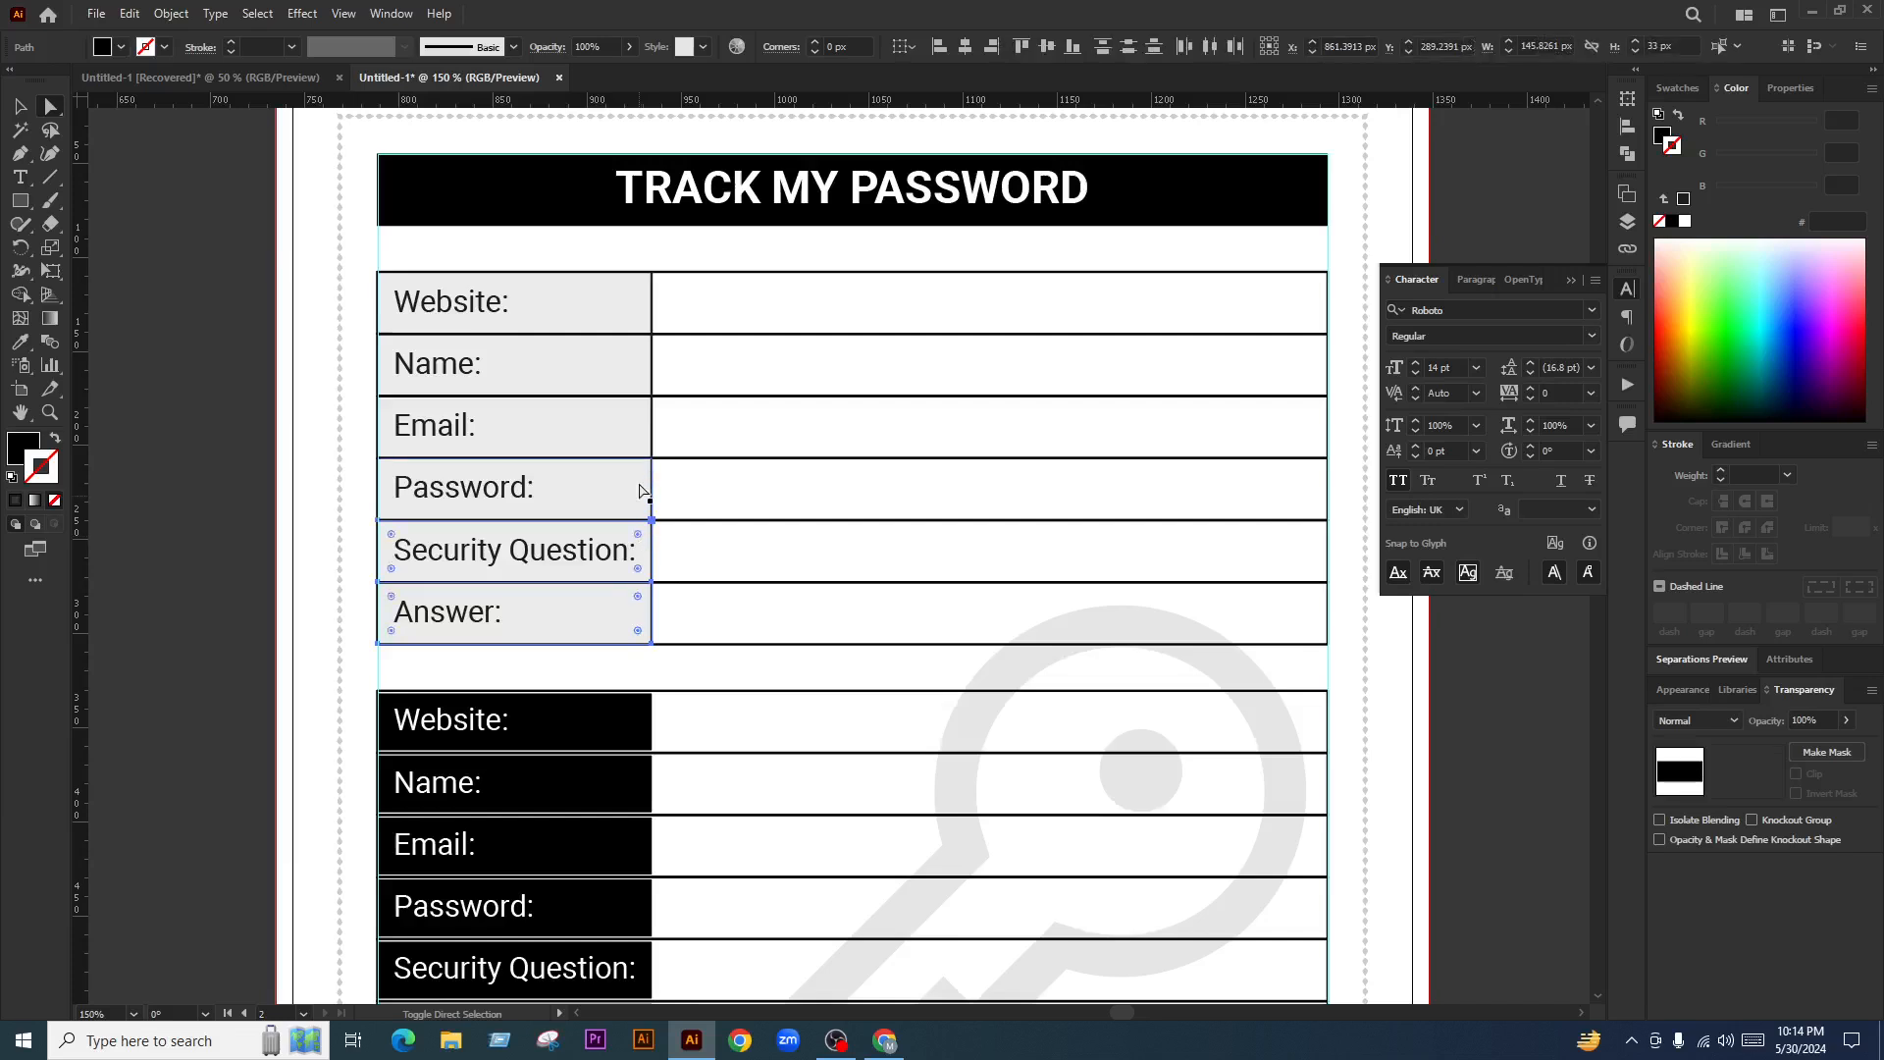
{"action": "left_click", "coordinate": [639, 488], "text": "shift"}
{"action": "left_click", "coordinate": [636, 430], "text": "shift"}
{"action": "left_click", "coordinate": [613, 351], "text": "shift"}
{"action": "left_click", "coordinate": [631, 299], "text": "shift"}
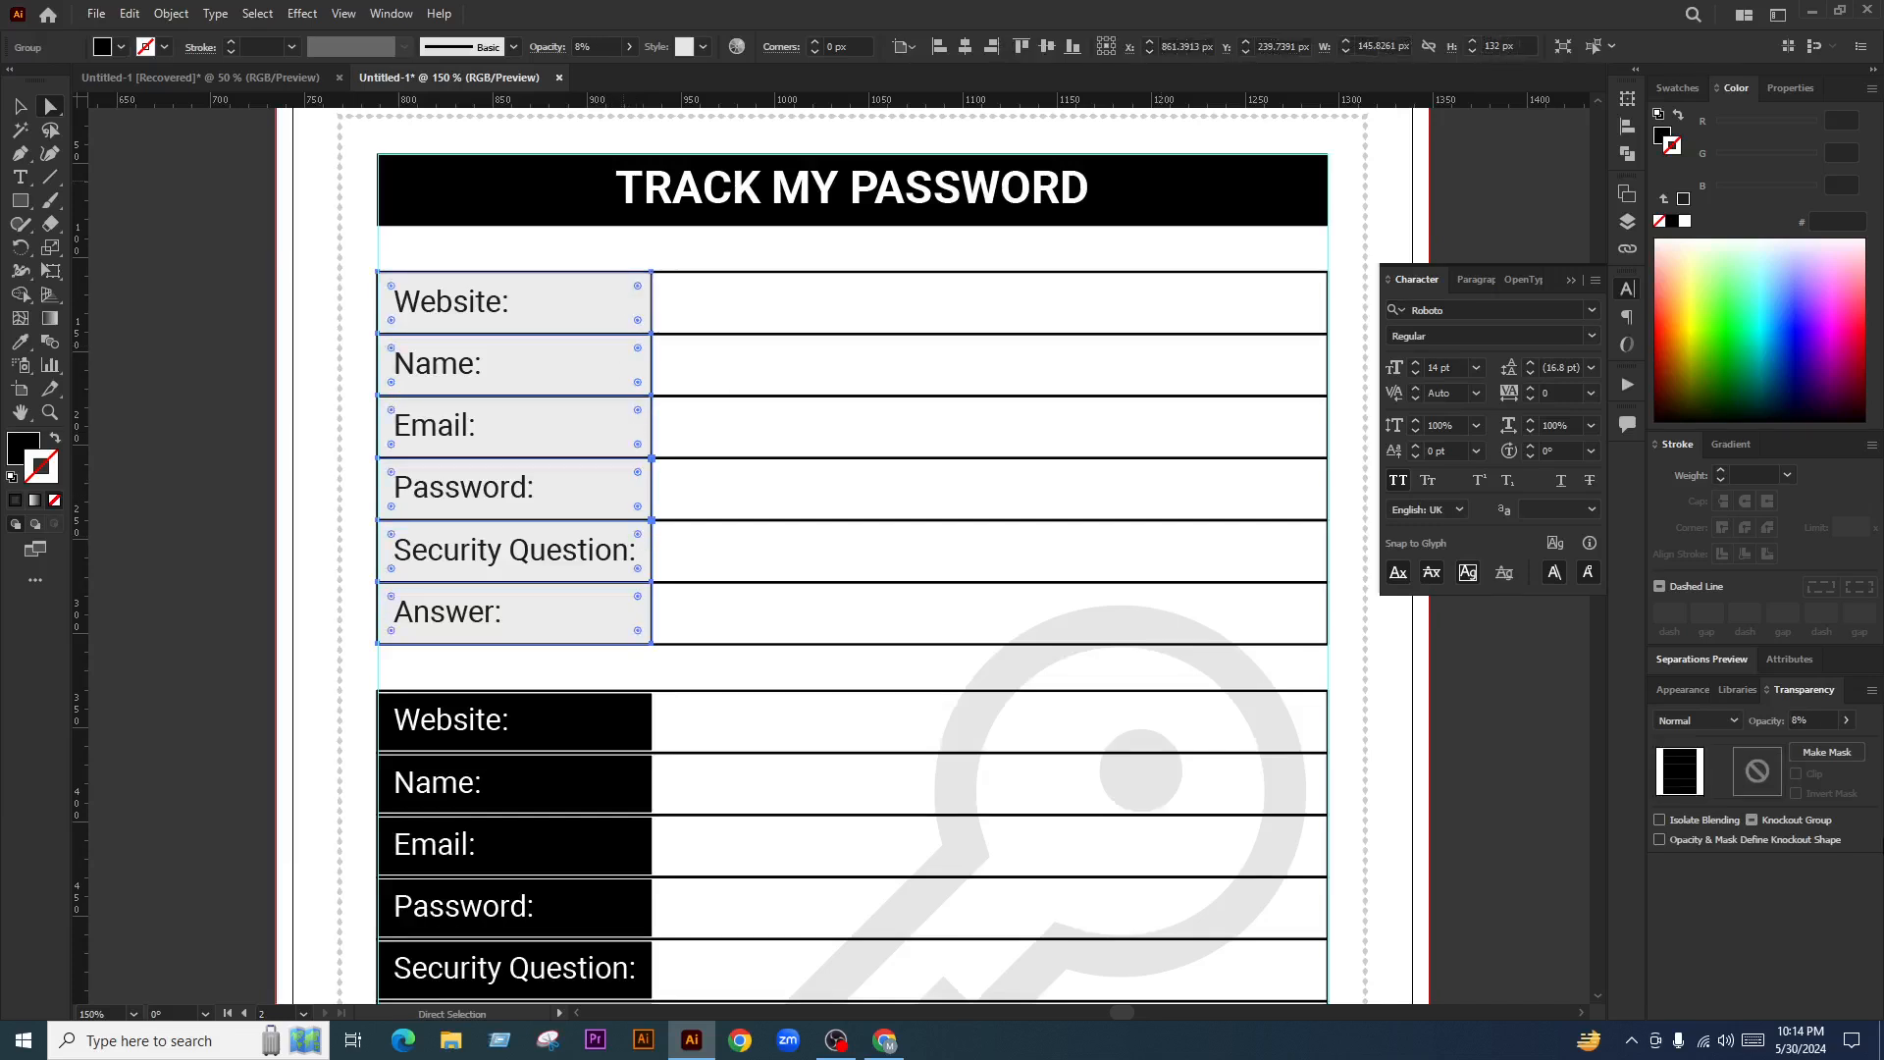
{"action": "left_click", "coordinate": [1805, 721]}
{"action": "type", "text": "6"}
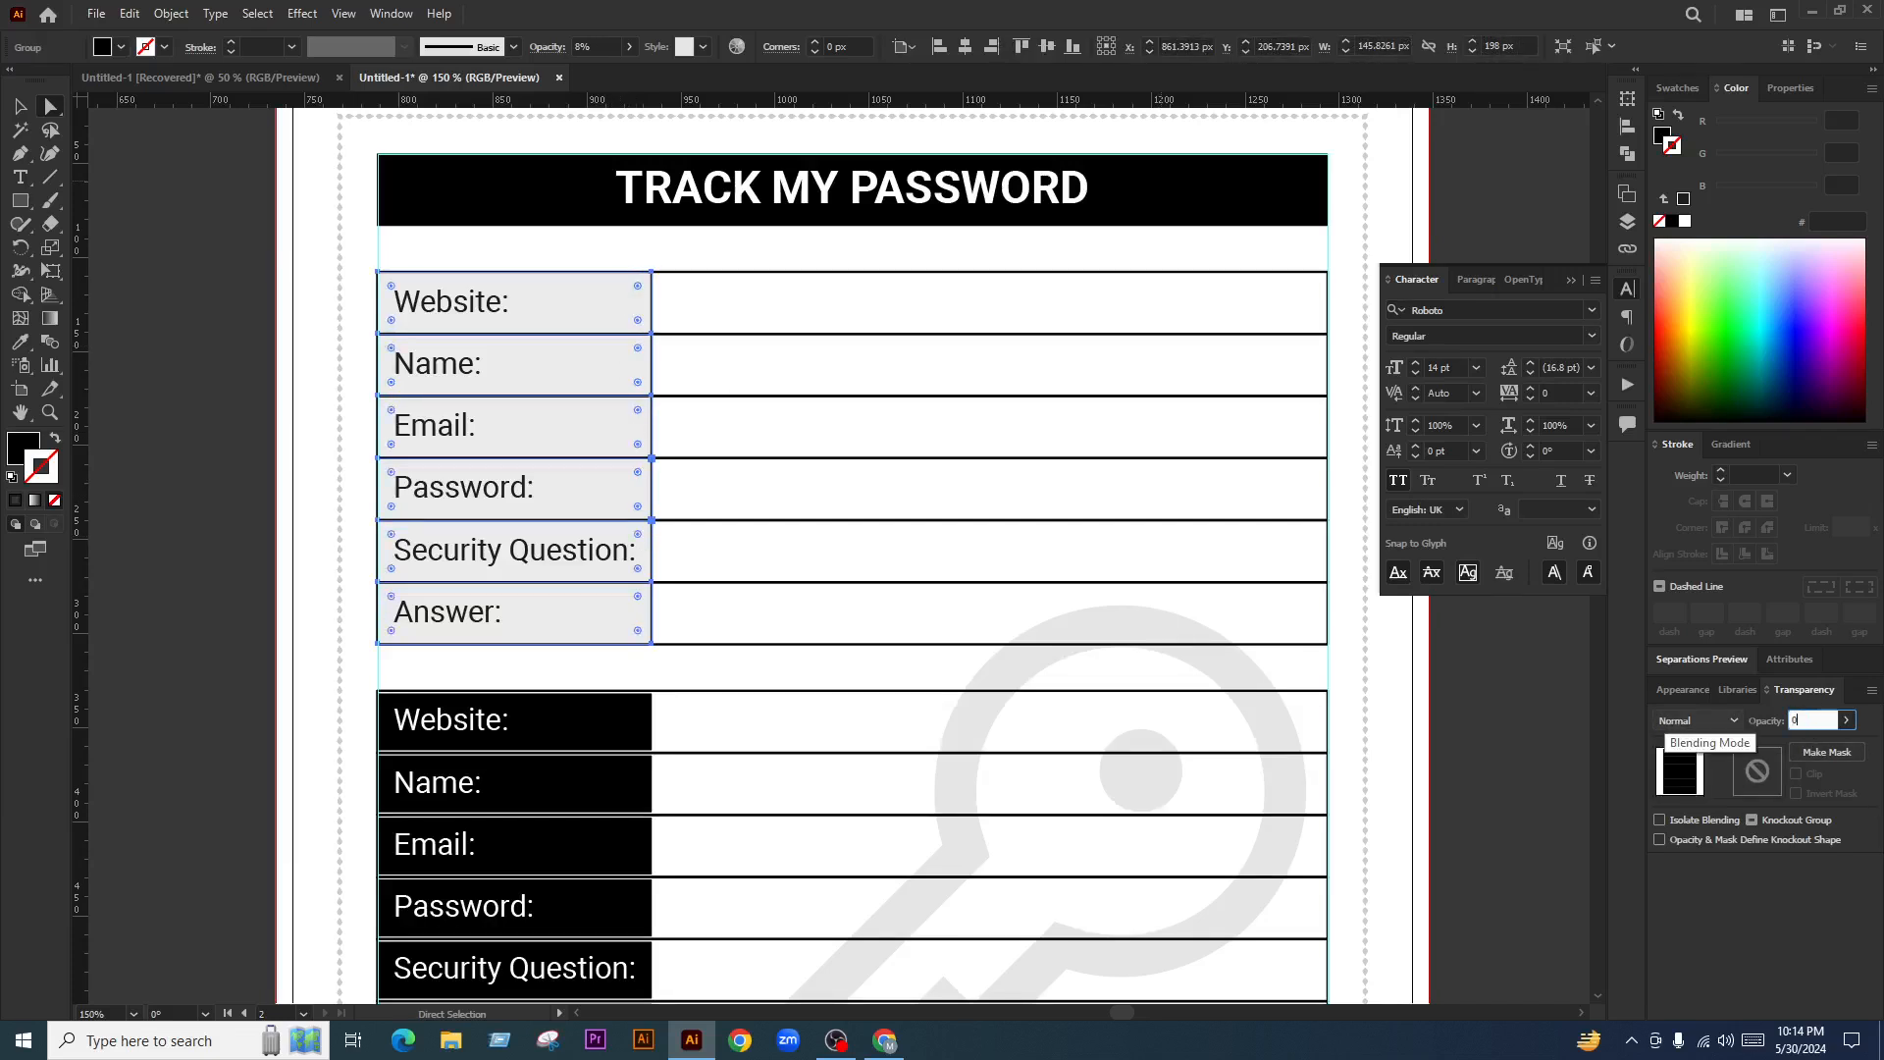
{"action": "key", "text": "Return"}
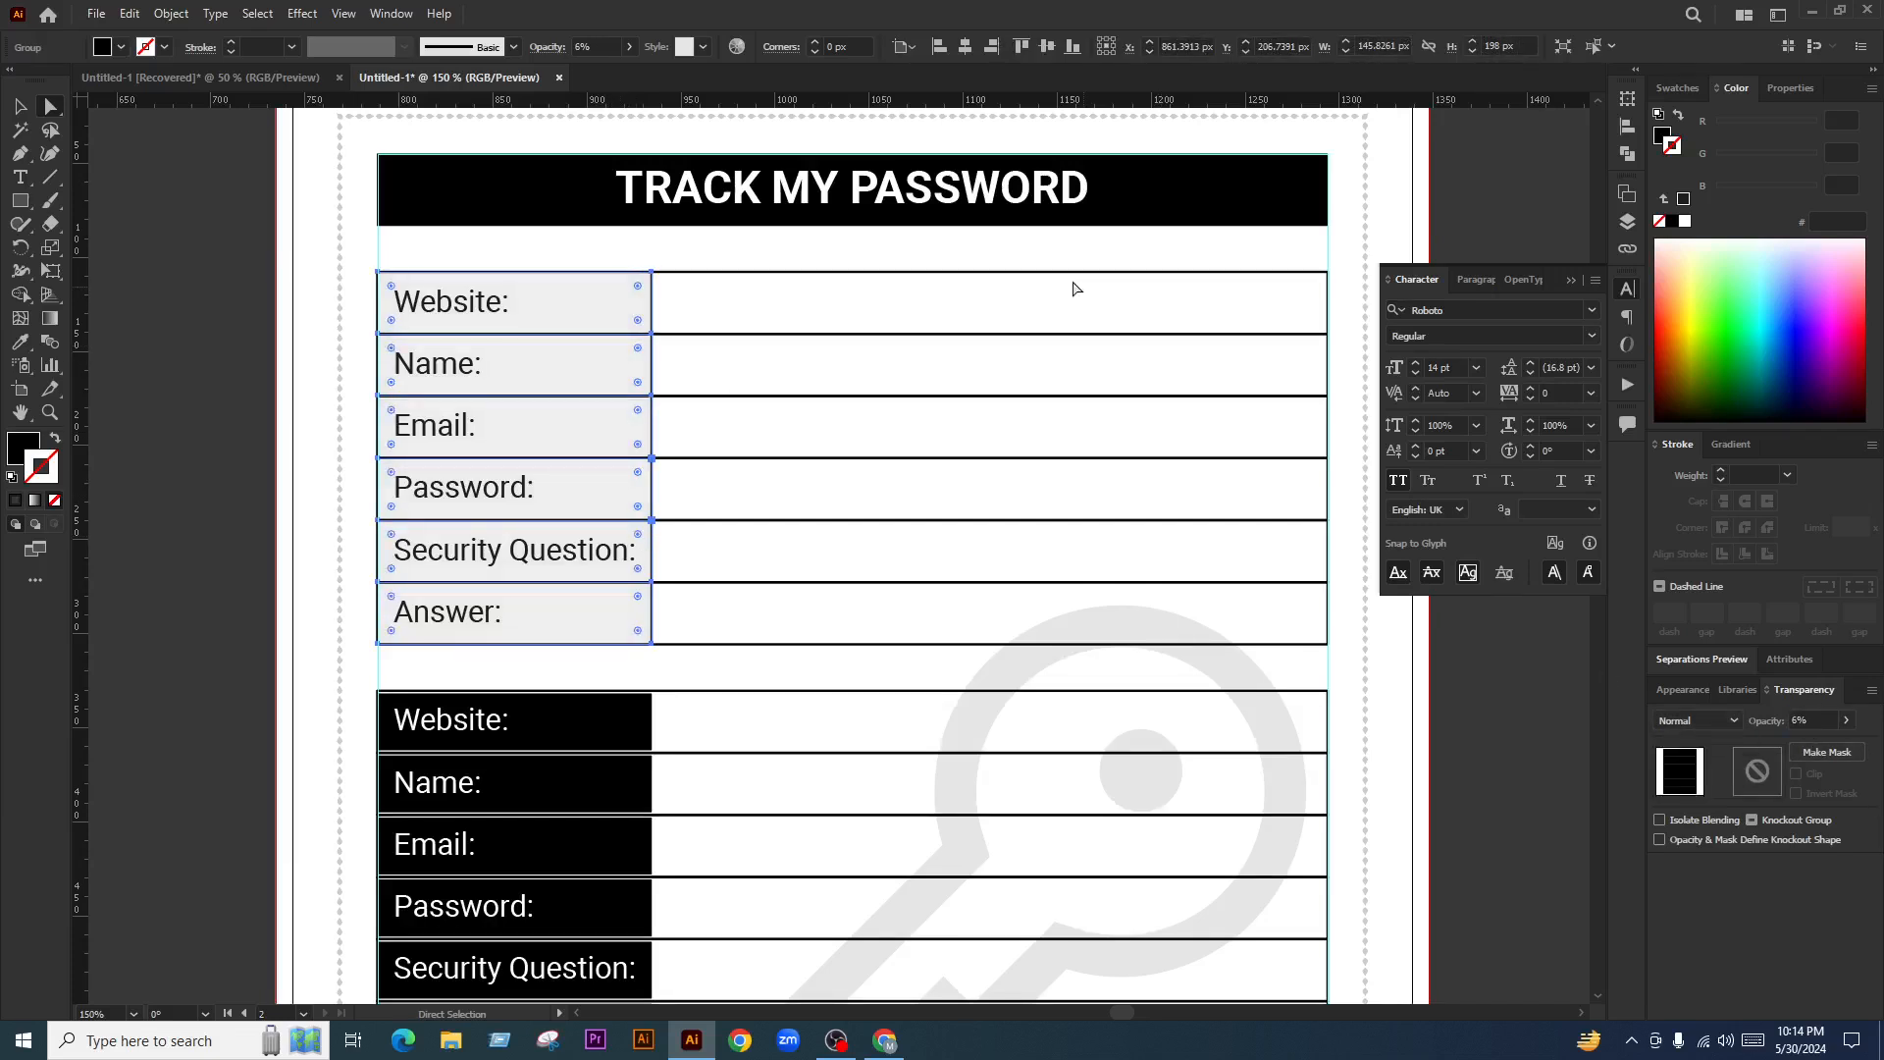
{"action": "left_click", "coordinate": [19, 106]}
{"action": "left_click", "coordinate": [197, 249]}
{"action": "scroll", "coordinate": [606, 468], "scroll_direction": "down", "scroll_amount": 3}
{"action": "scroll", "coordinate": [643, 496], "scroll_direction": "up", "scroll_amount": 2}
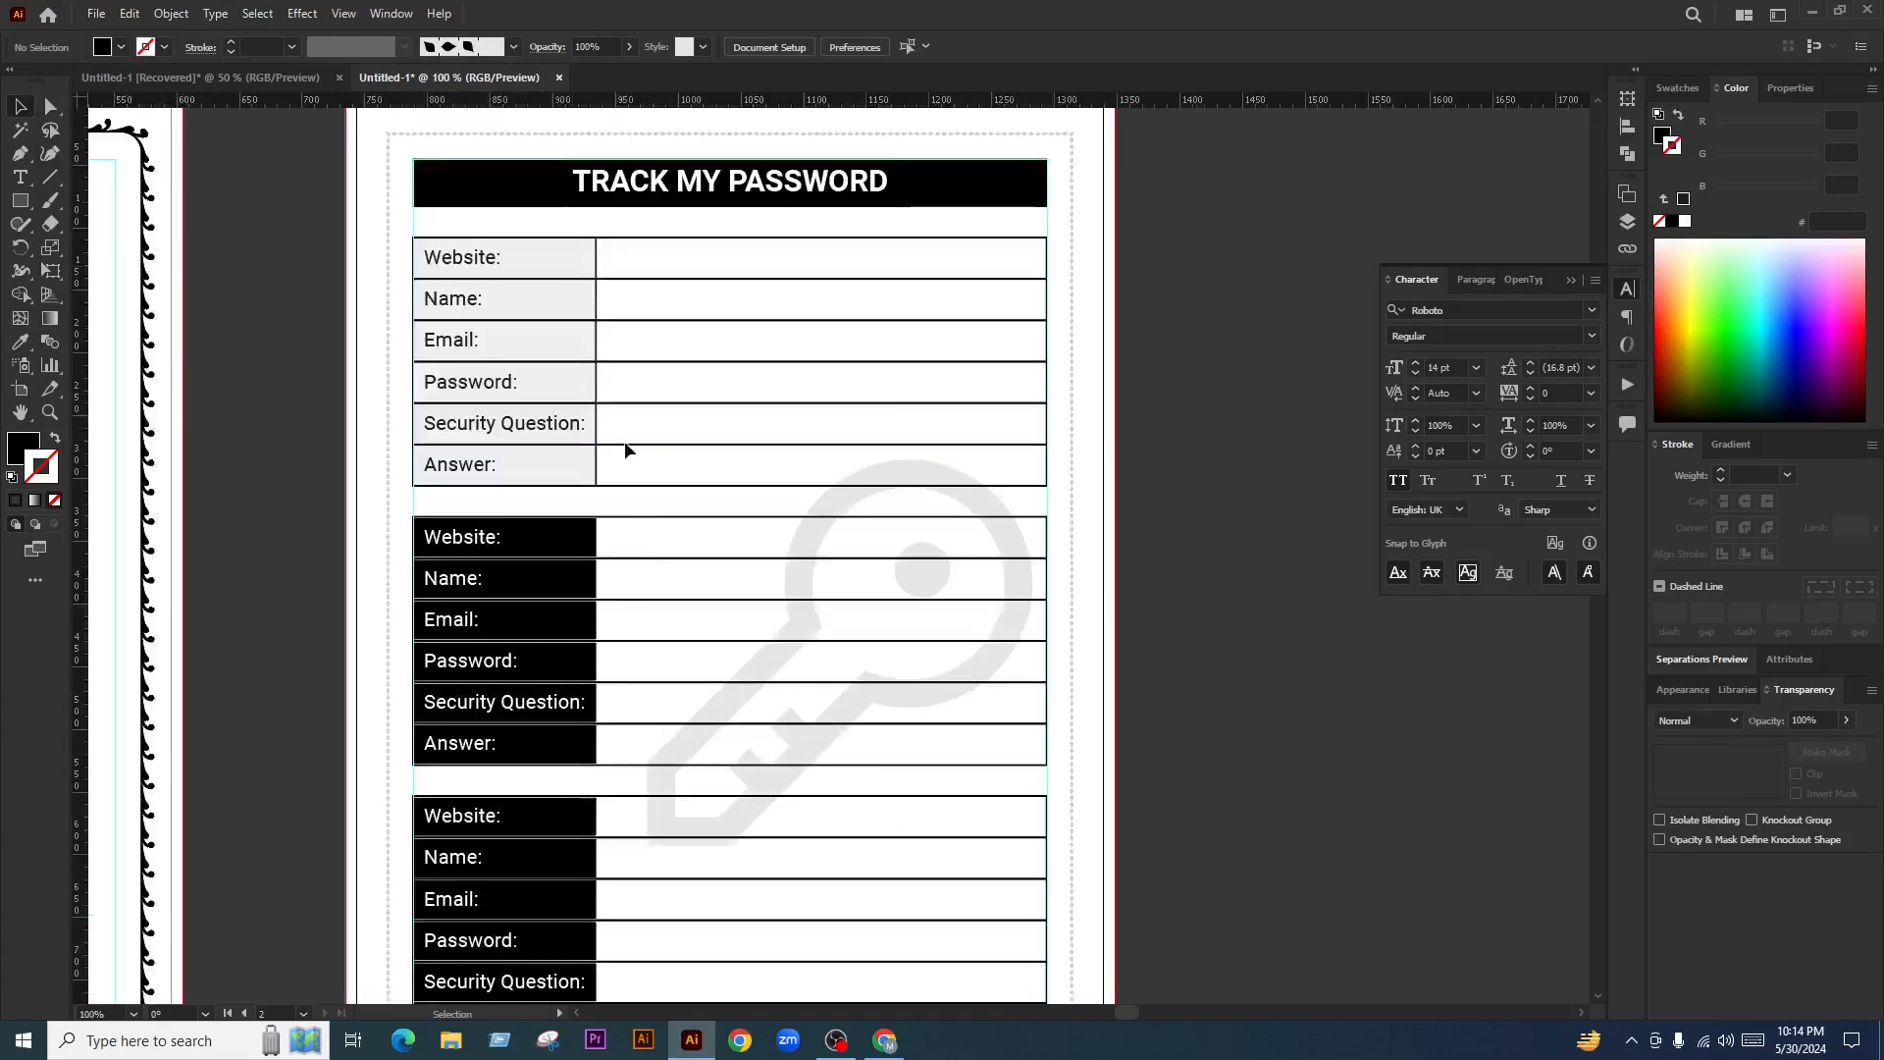
Delete the second and third black-label password tables
{"action": "left_click", "coordinate": [568, 539]}
{"action": "key", "text": "Delete"}
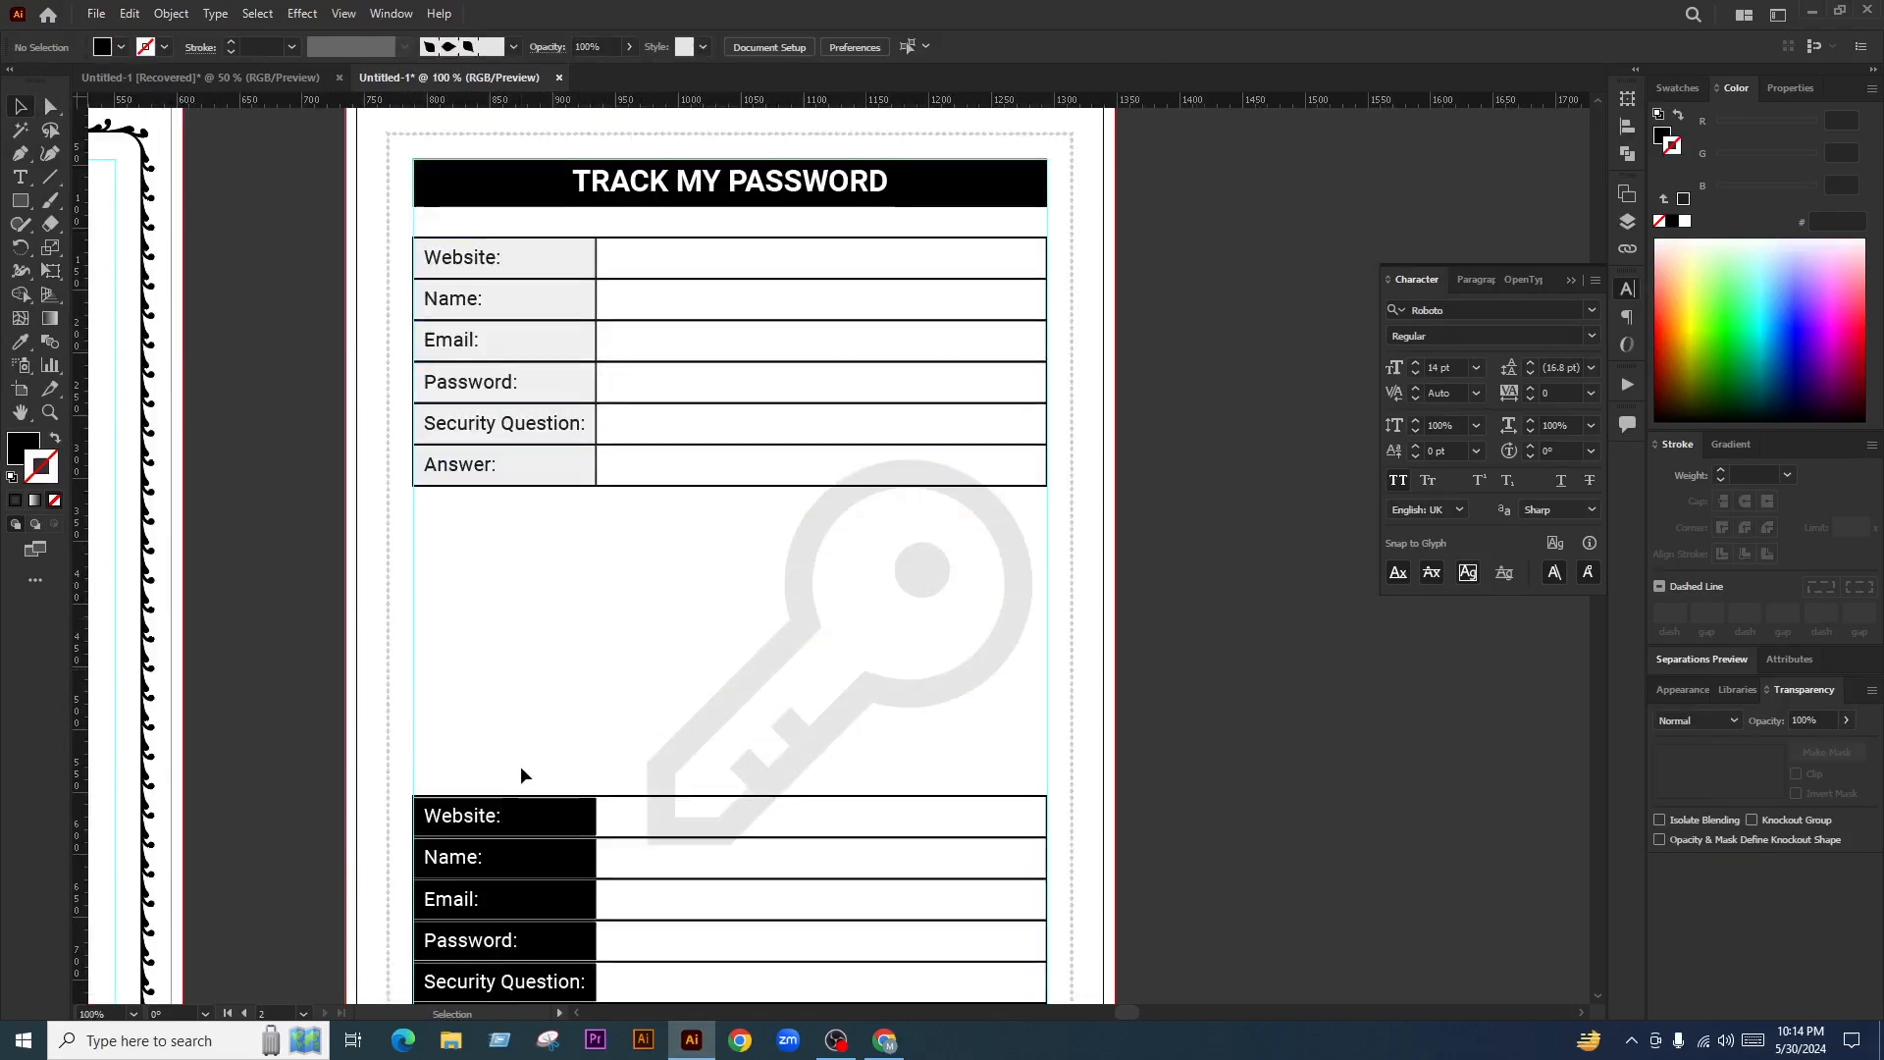
{"action": "left_click", "coordinate": [527, 860]}
{"action": "key", "text": "Delete"}
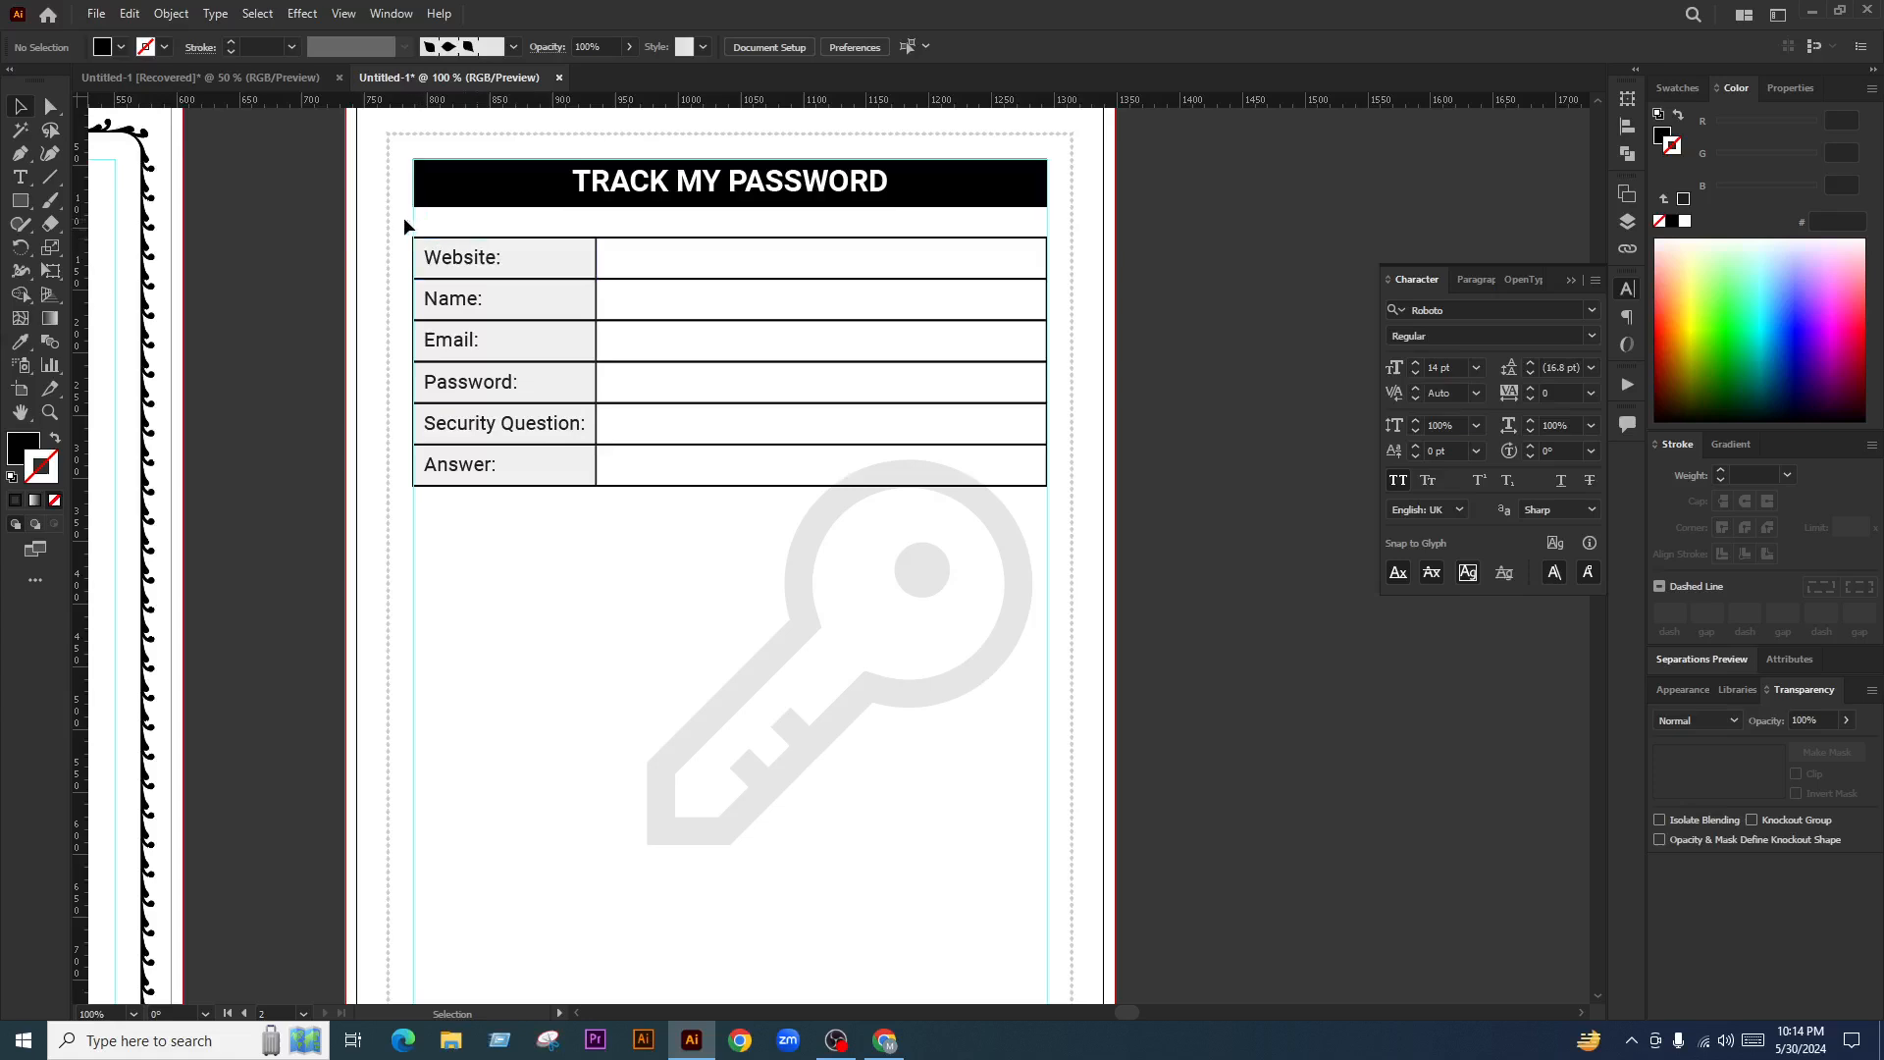
Duplicate the grey-label table twice down the page with a copy-drag and repeat
{"action": "left_click_drag", "start_coordinate": [403, 225], "coordinate": [748, 503]}
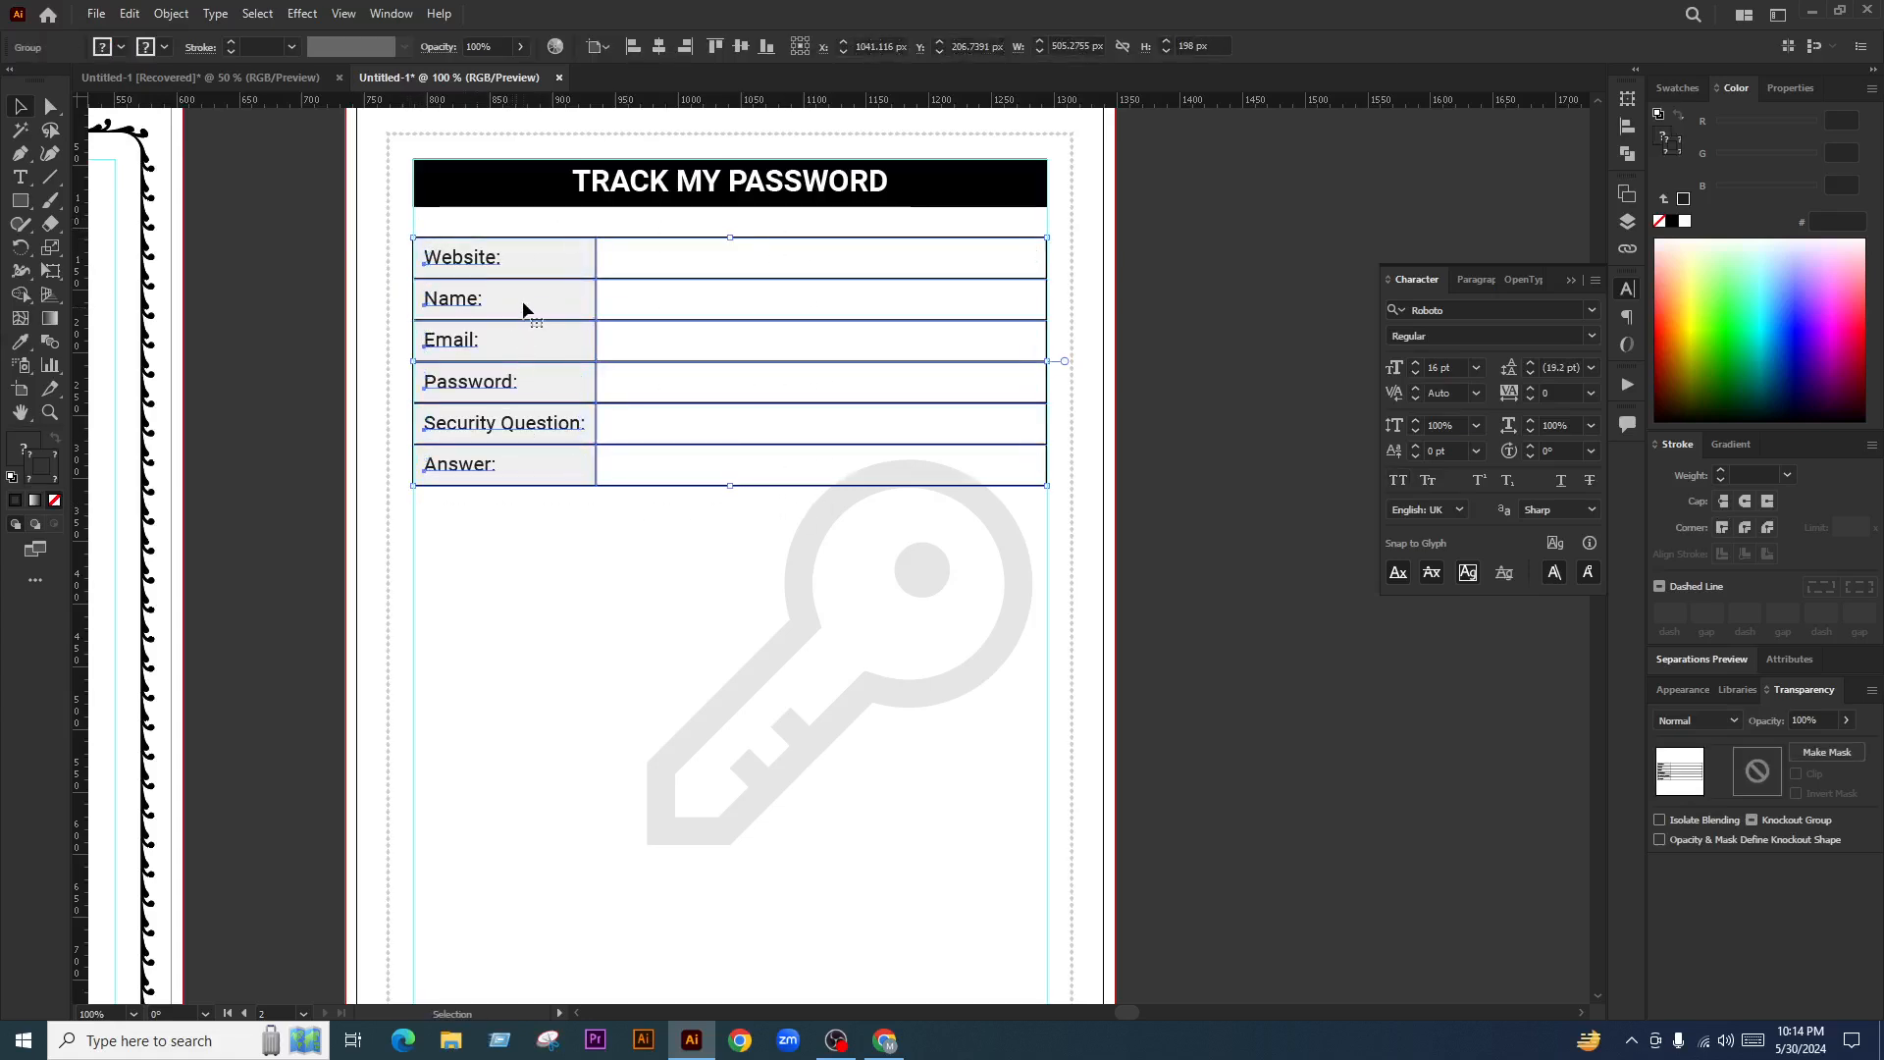
{"action": "left_click_drag", "start_coordinate": [523, 310], "coordinate": [590, 591]}
{"action": "key", "text": "ctrl+d"}
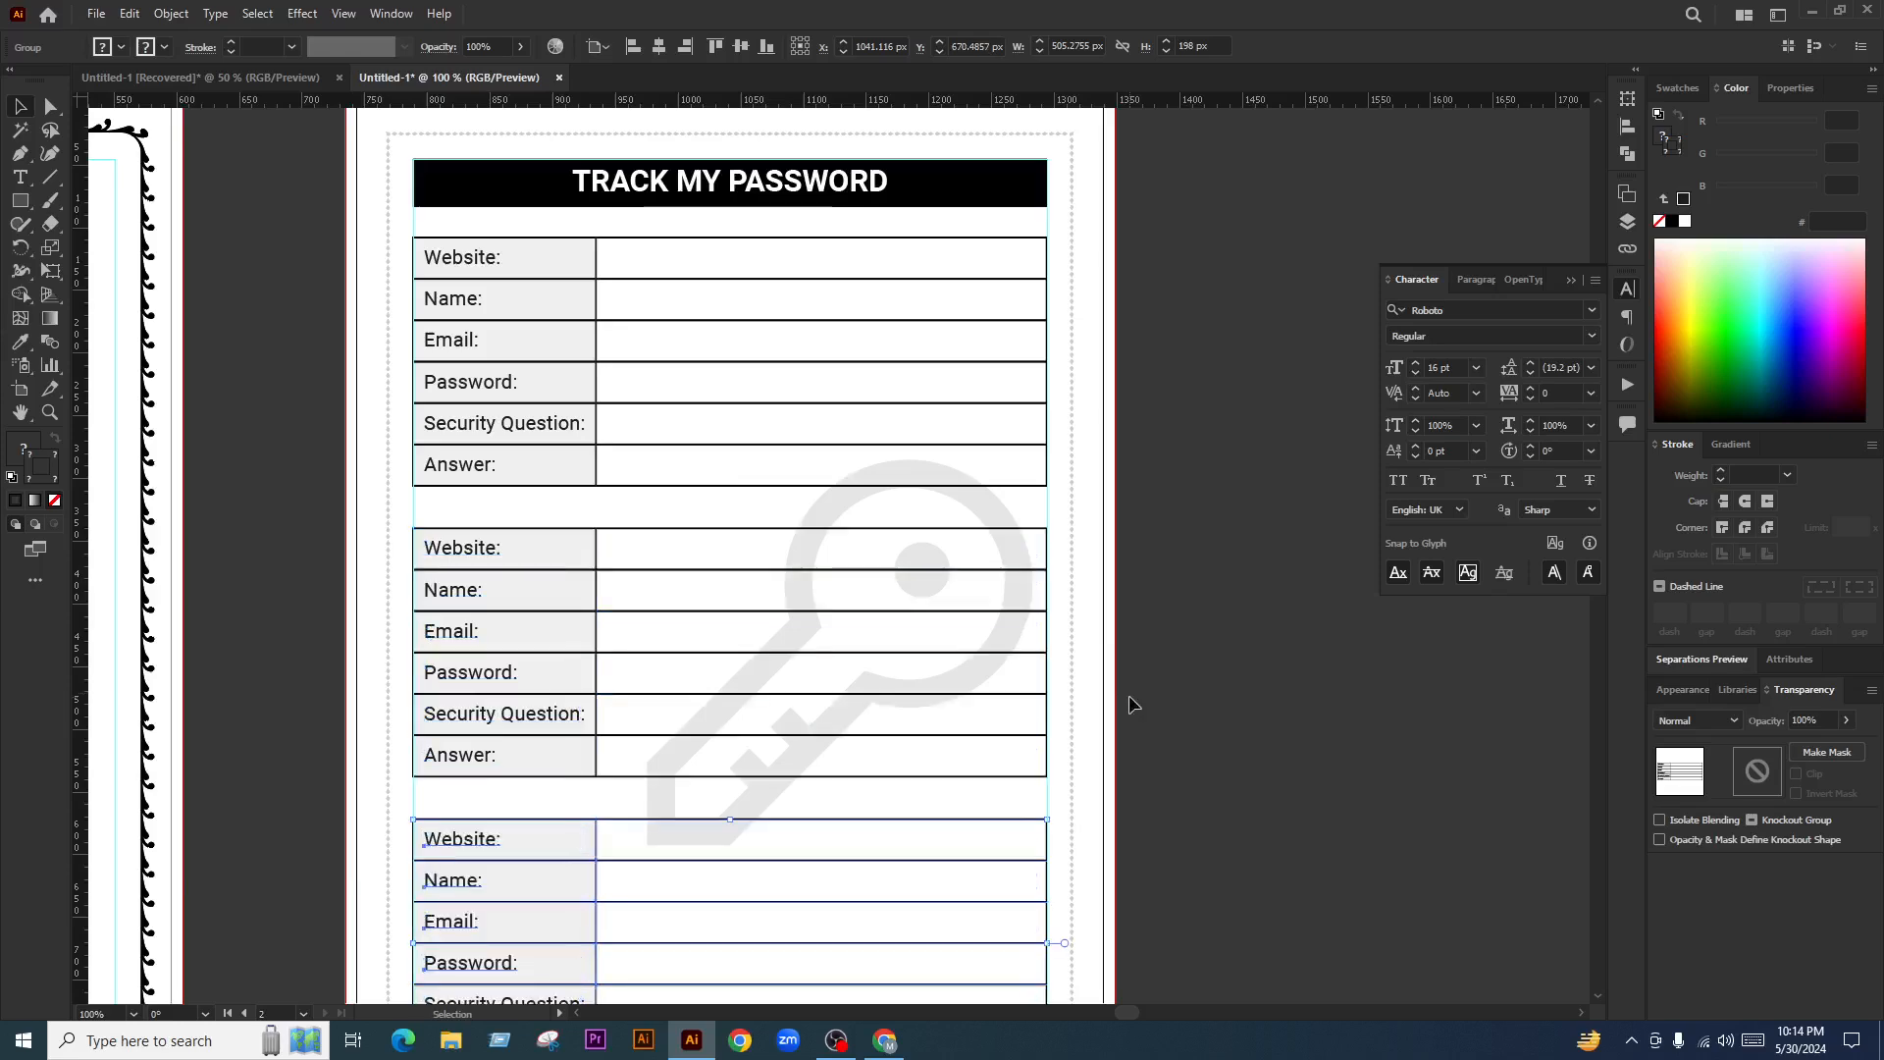
{"action": "scroll", "coordinate": [762, 379], "scroll_direction": "down", "scroll_amount": 2}
{"action": "scroll", "coordinate": [839, 554], "scroll_direction": "down", "scroll_amount": 1}
{"action": "scroll", "coordinate": [839, 559], "scroll_direction": "up", "scroll_amount": 1}
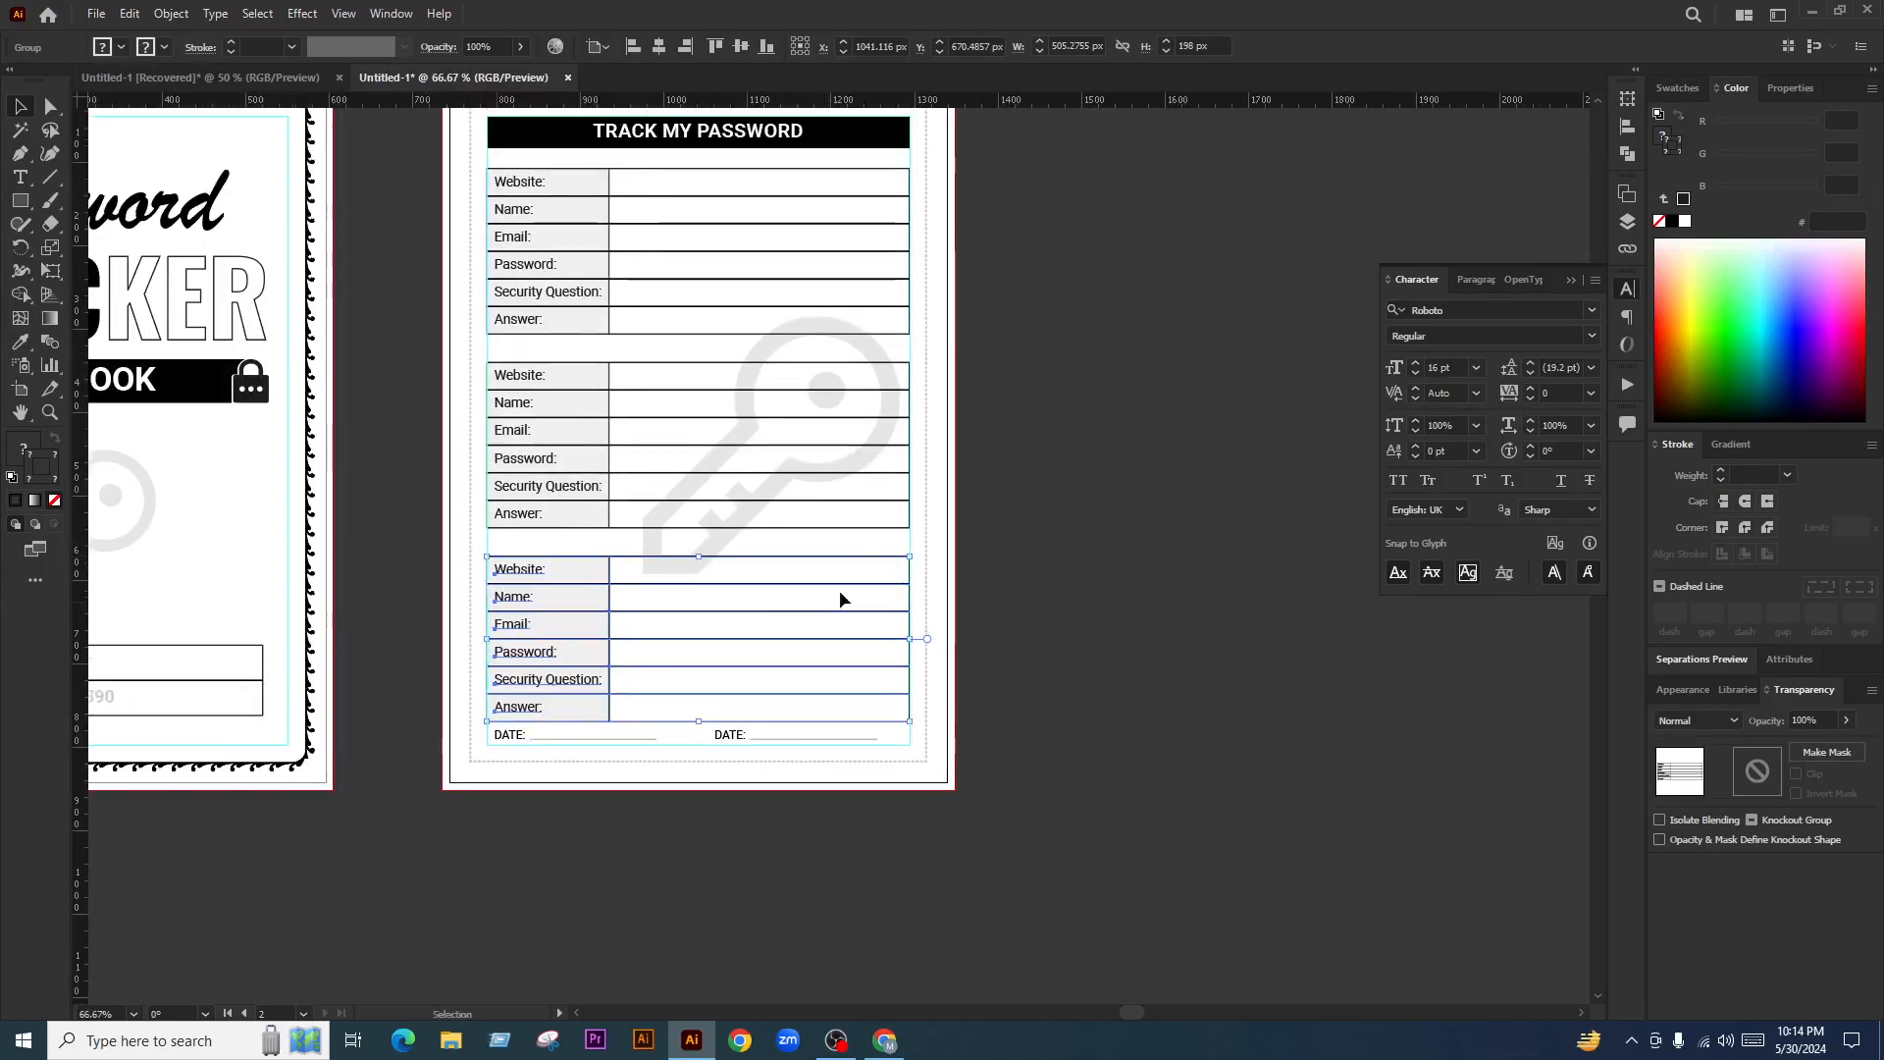
Nudge the bottom table up about 31 px
{"action": "left_click", "coordinate": [1151, 574]}
{"action": "scroll", "coordinate": [1040, 530], "scroll_direction": "up", "scroll_amount": 2}
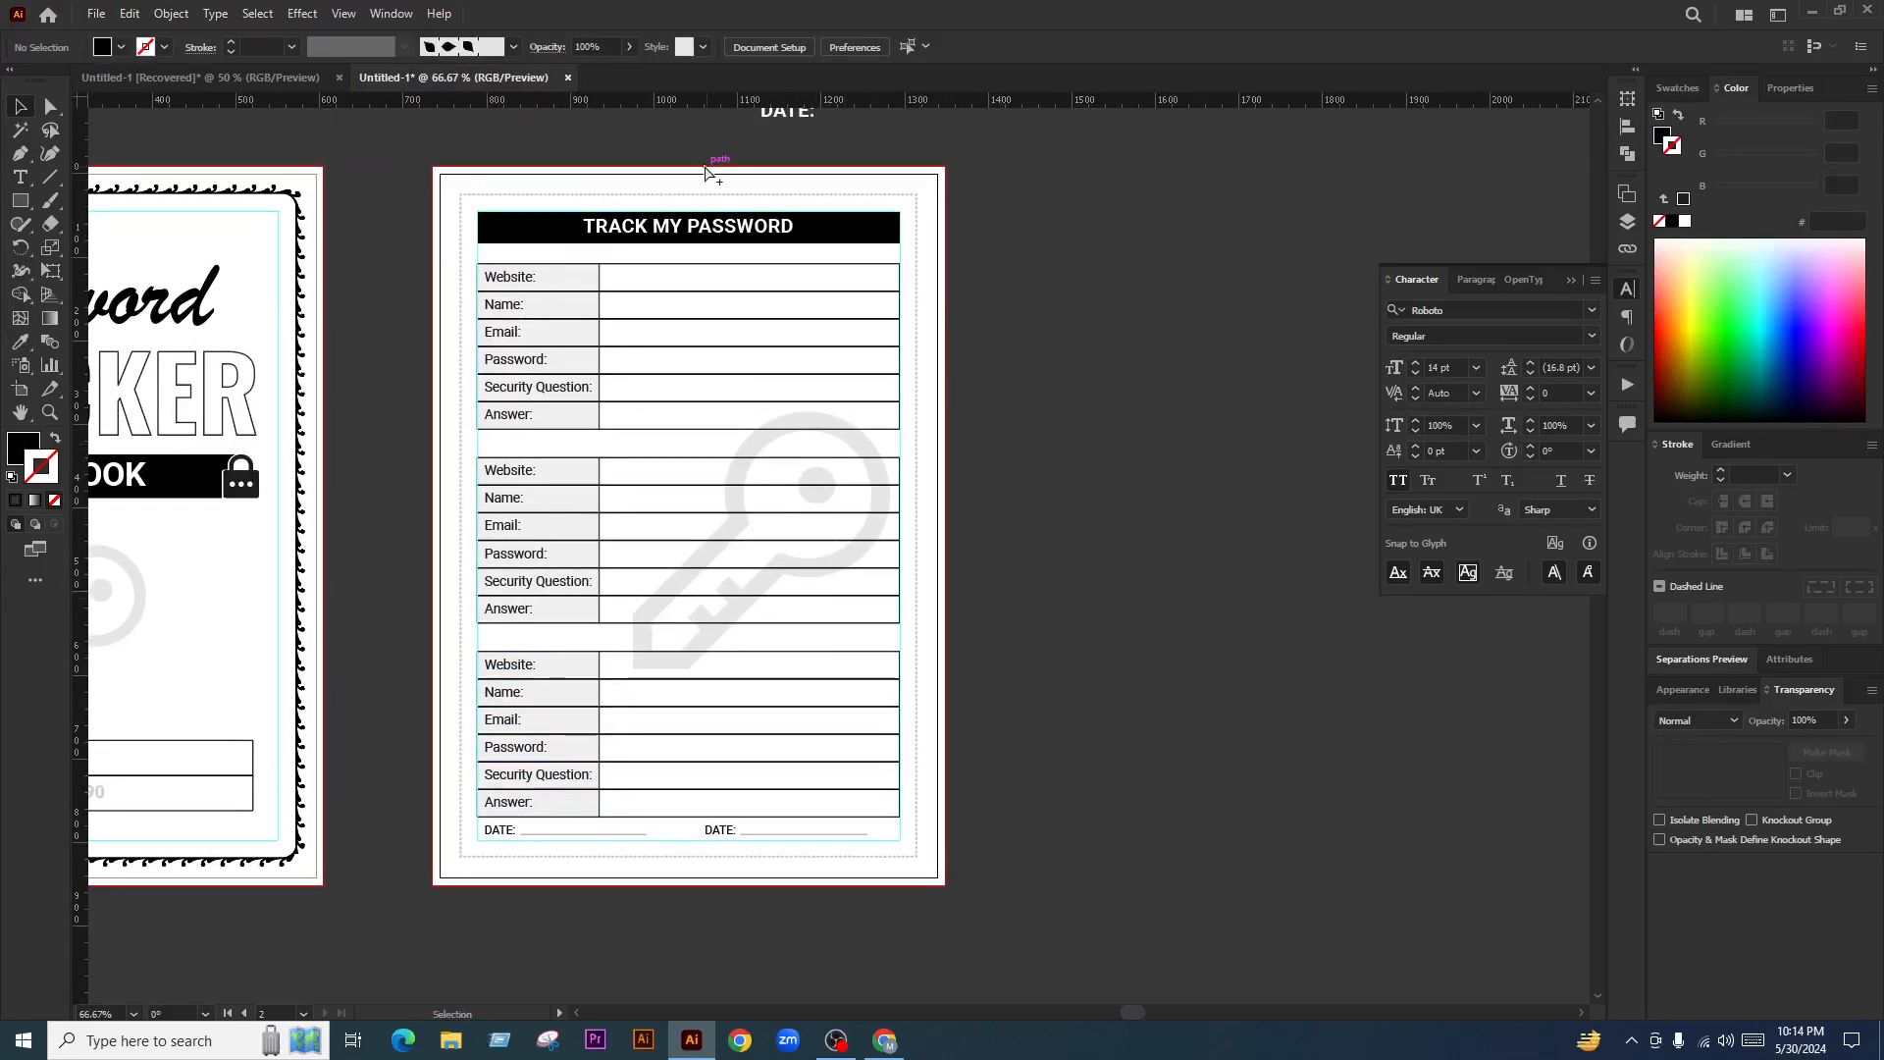
{"action": "scroll", "coordinate": [829, 257], "scroll_direction": "up", "scroll_amount": 1}
{"action": "scroll", "coordinate": [963, 559], "scroll_direction": "down", "scroll_amount": 1}
{"action": "scroll", "coordinate": [694, 748], "scroll_direction": "down", "scroll_amount": 1}
{"action": "scroll", "coordinate": [609, 644], "scroll_direction": "up", "scroll_amount": 2}
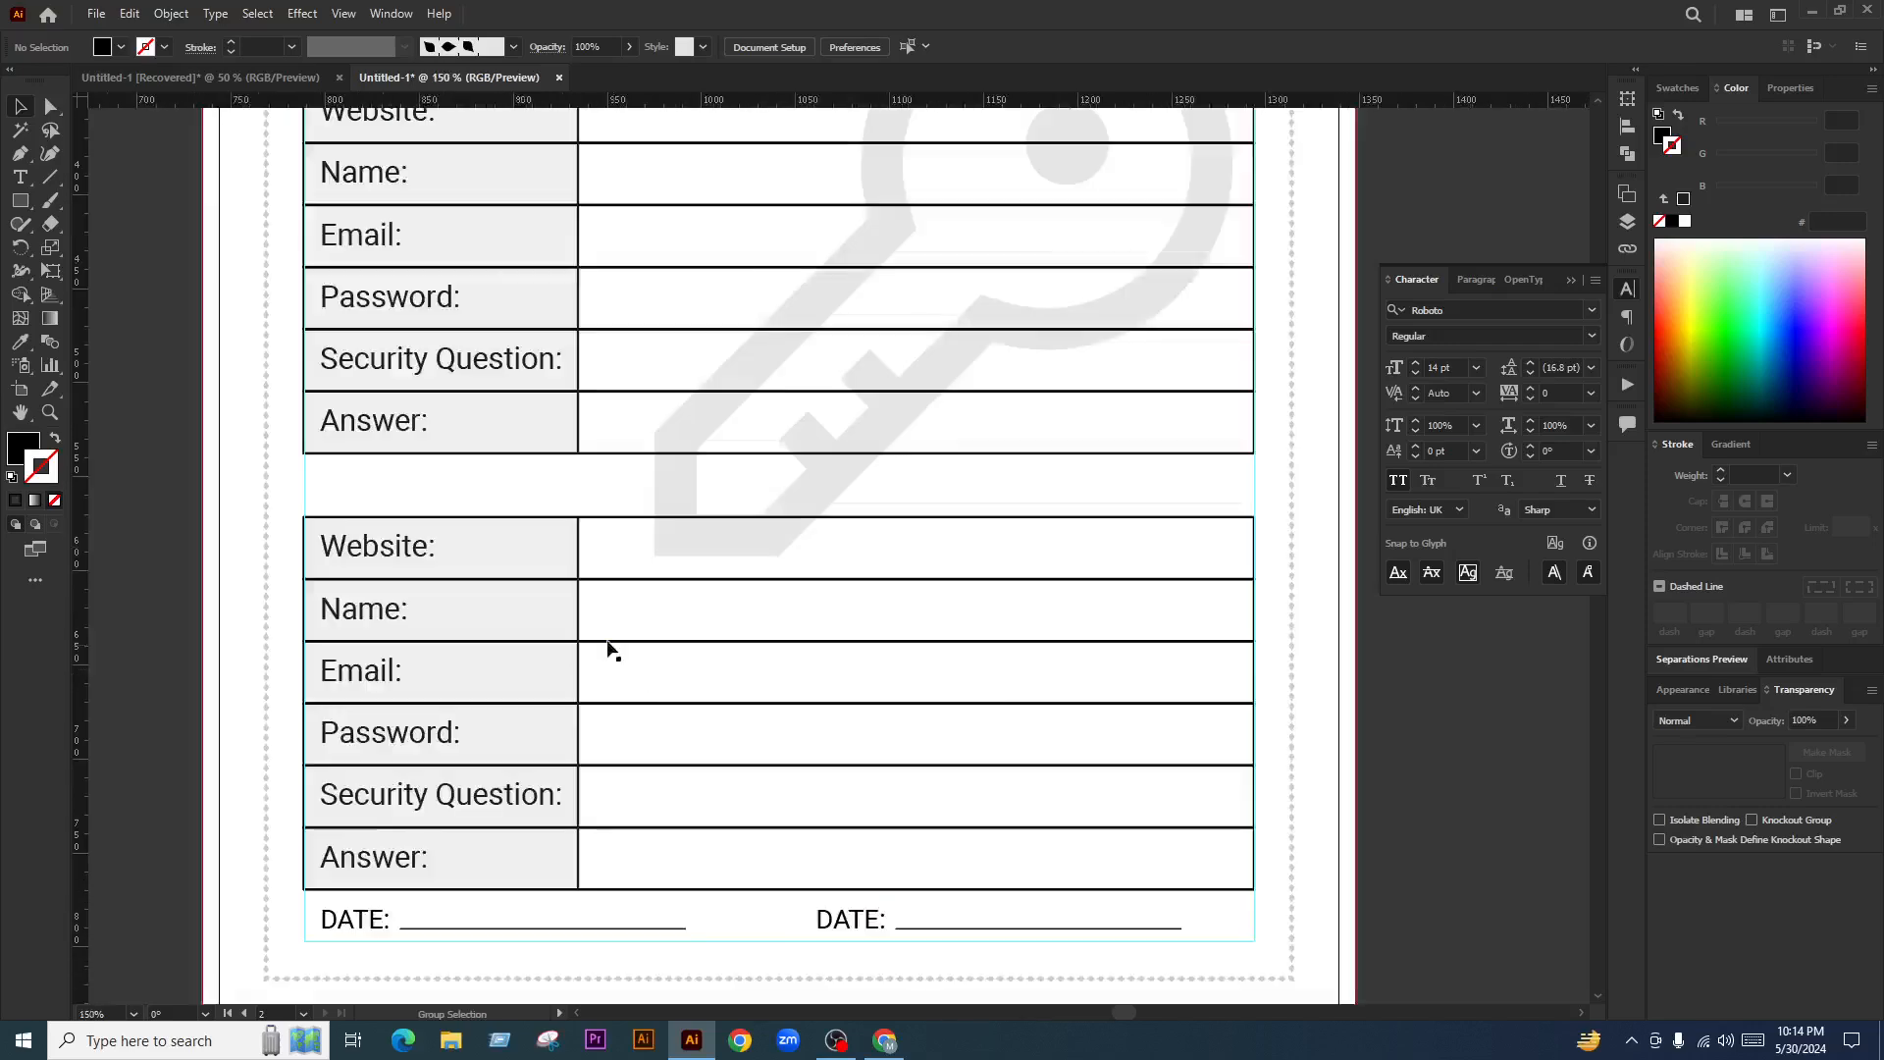
{"action": "left_click_drag", "start_coordinate": [528, 543], "coordinate": [528, 512]}
Select all three tables and distribute them evenly by vertical centre
{"action": "scroll", "coordinate": [748, 622], "scroll_direction": "down", "scroll_amount": 2}
{"action": "scroll", "coordinate": [638, 604], "scroll_direction": "up", "scroll_amount": 1}
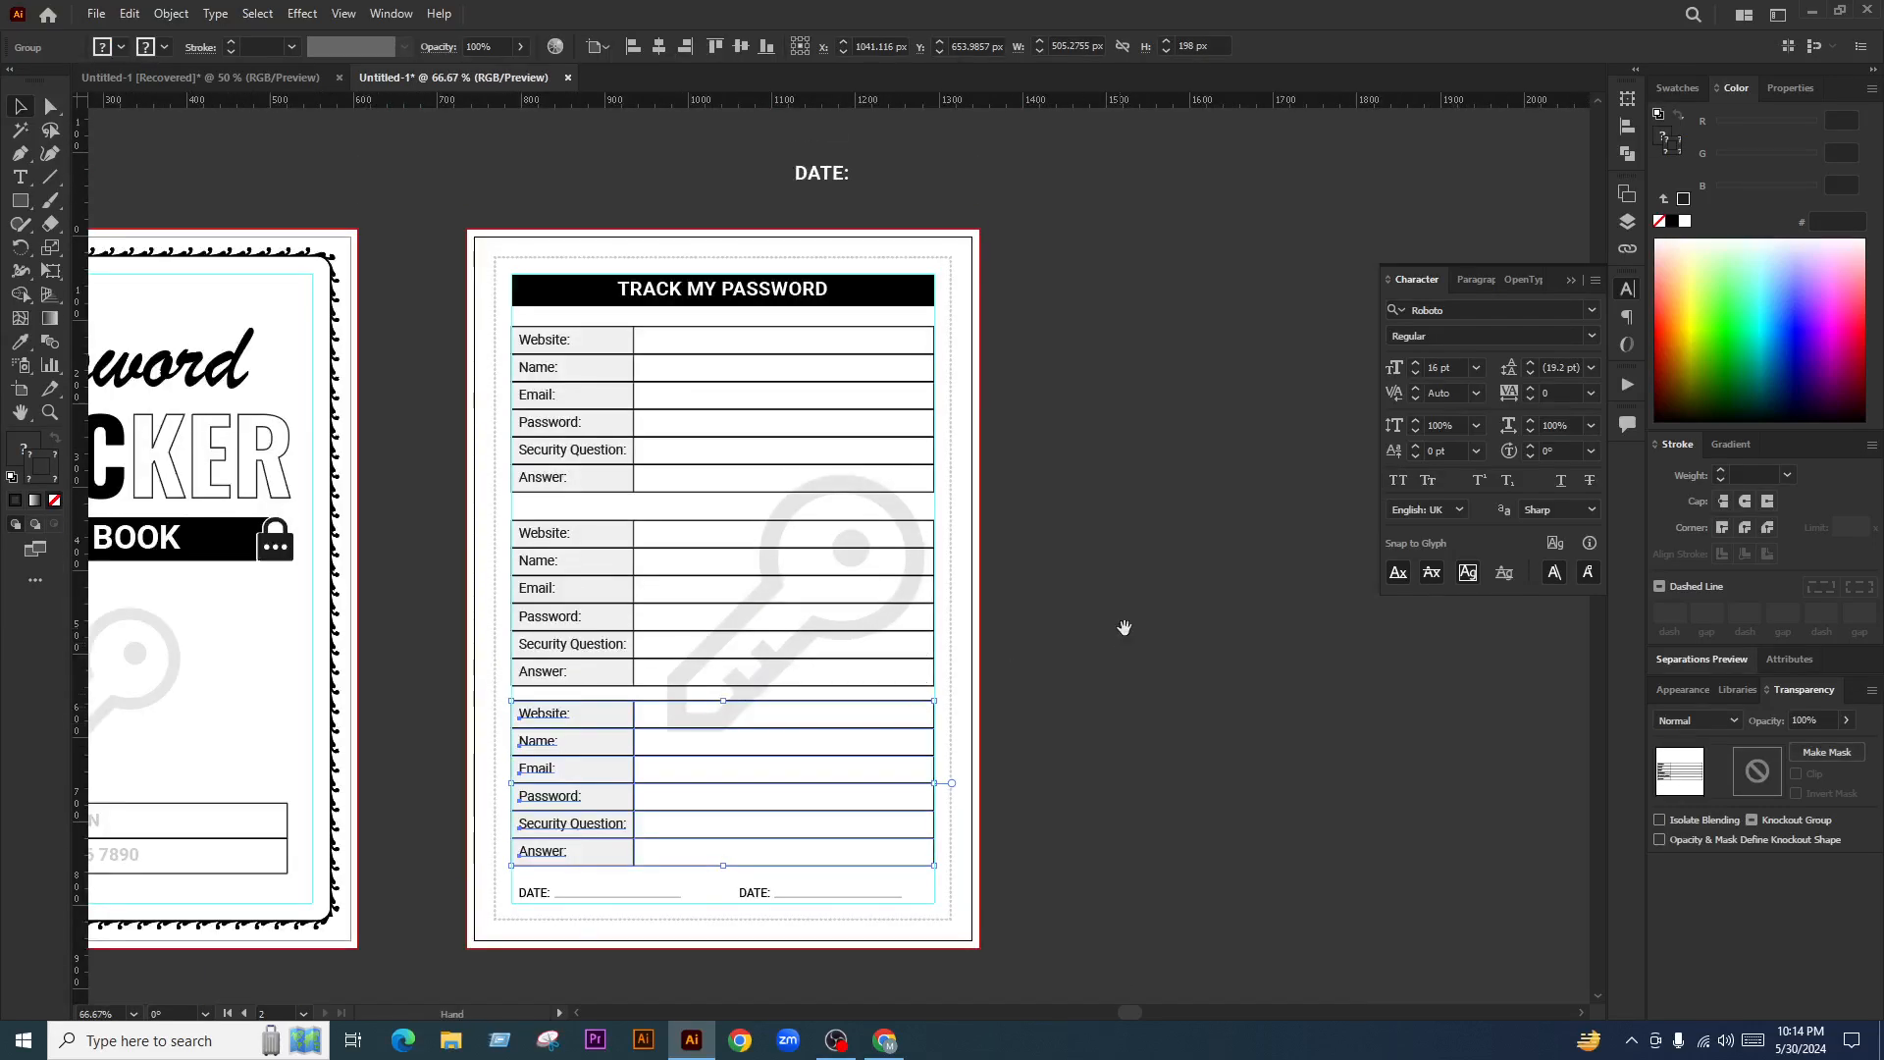
{"action": "left_click", "coordinate": [564, 574], "text": "shift"}
{"action": "left_click", "coordinate": [546, 419], "text": "shift"}
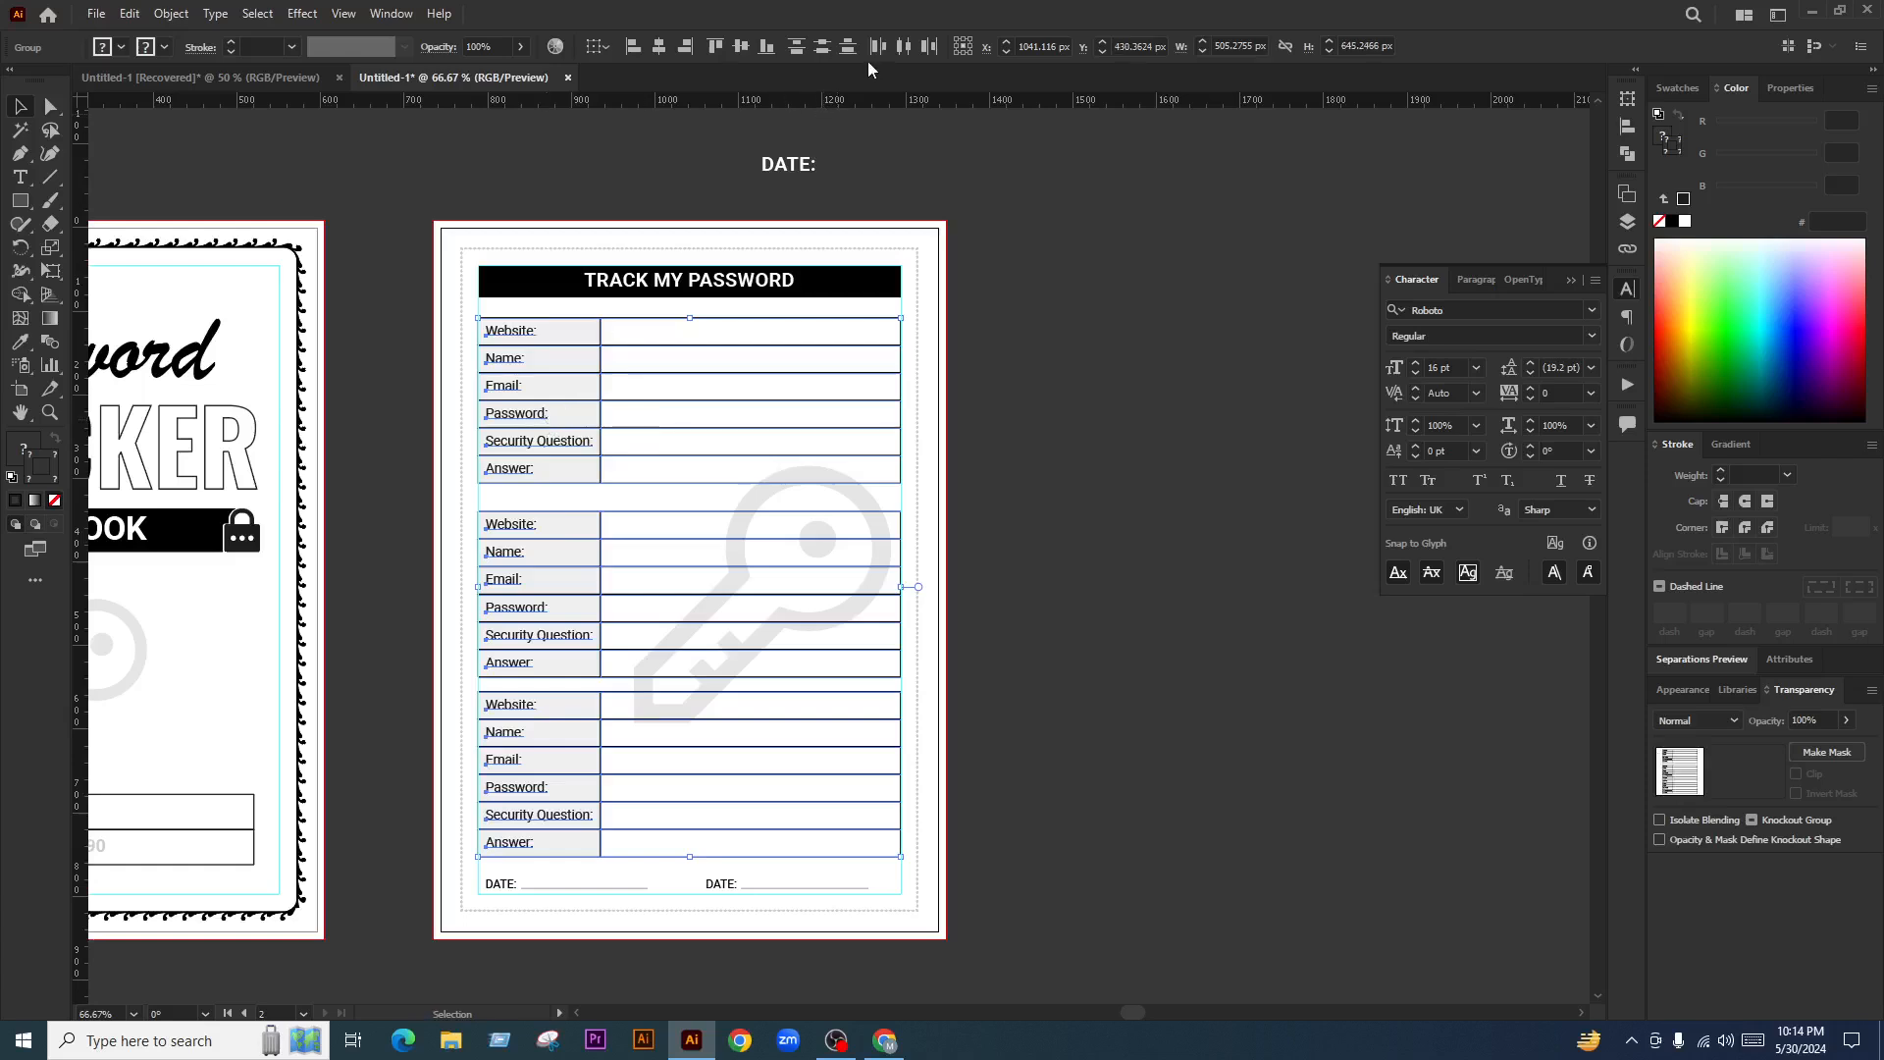
{"action": "left_click", "coordinate": [825, 51]}
{"action": "left_click", "coordinate": [1085, 650]}
{"action": "scroll", "coordinate": [1074, 644], "scroll_direction": "down", "scroll_amount": 2}
{"action": "scroll", "coordinate": [932, 643], "scroll_direction": "left", "scroll_amount": 1}
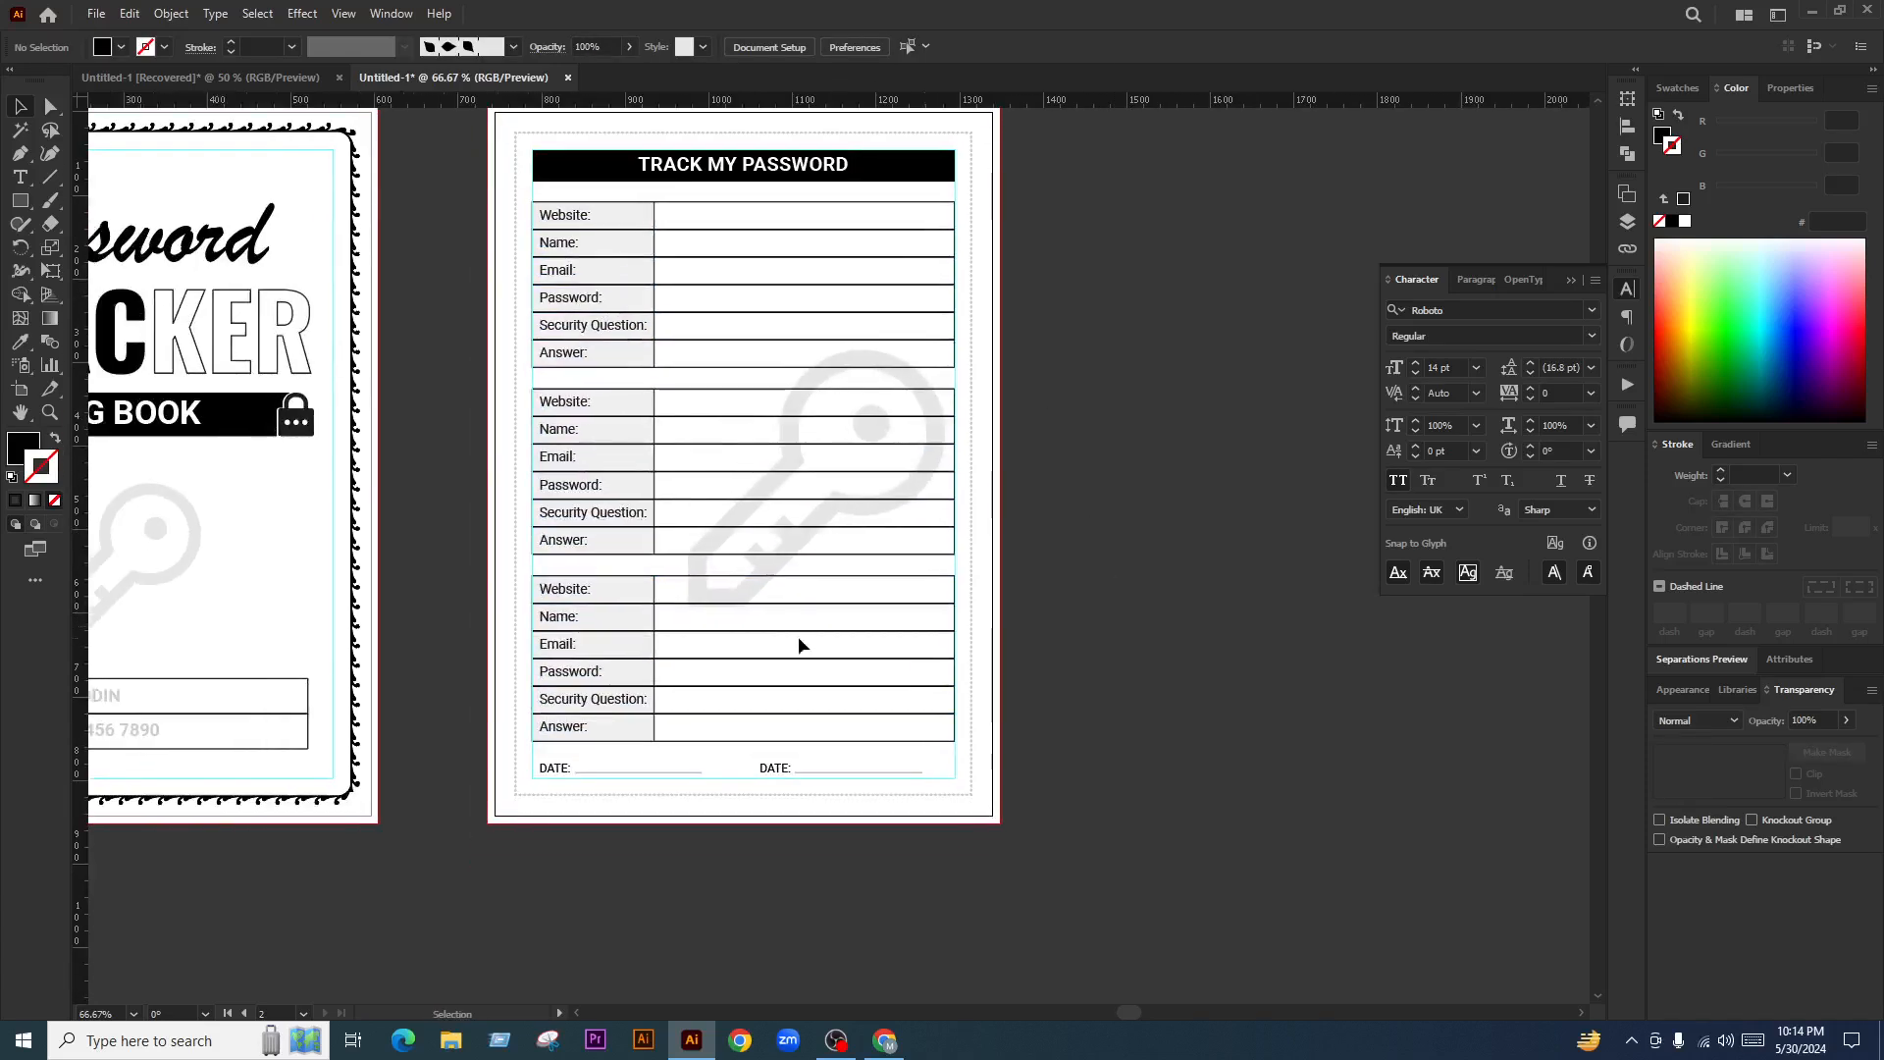
{"action": "scroll", "coordinate": [871, 533], "scroll_direction": "up", "scroll_amount": 1}
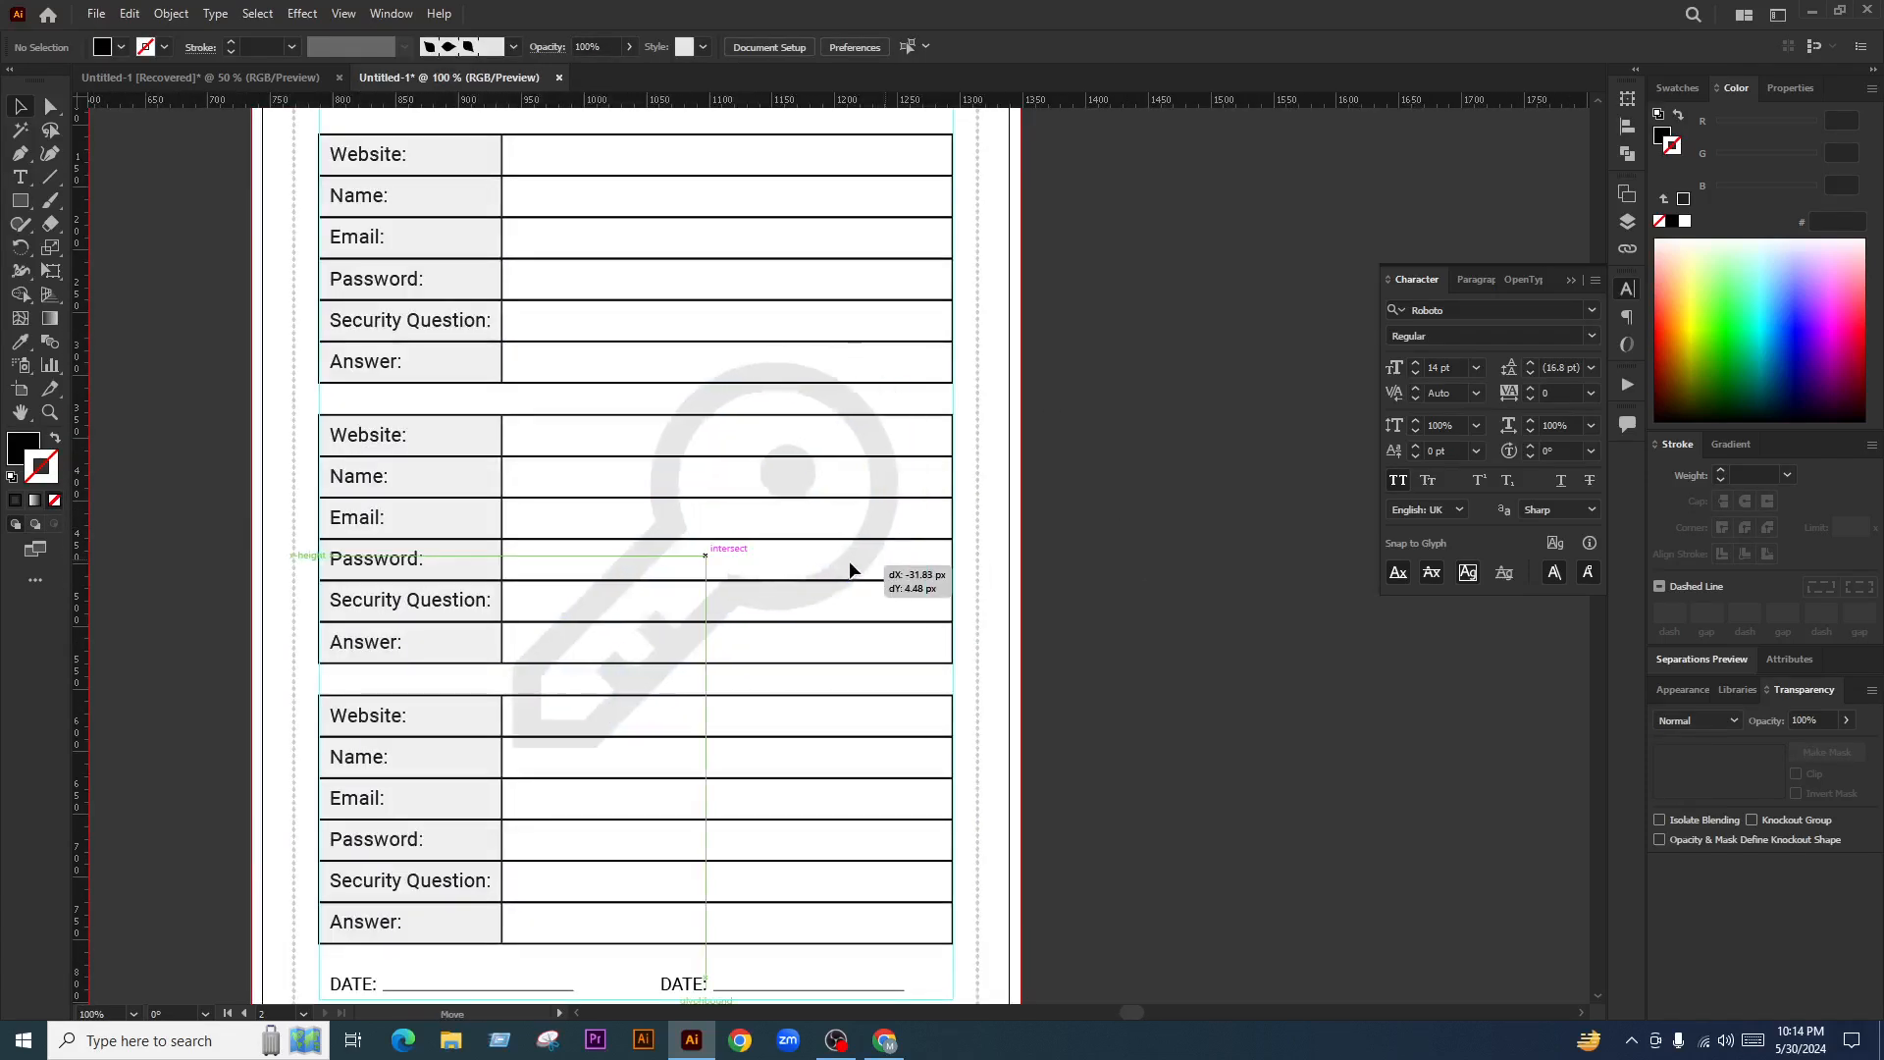
Rotate the key watermark upright, enlarge it around its centre, and move it up slightly
{"action": "left_click", "coordinate": [854, 563]}
{"action": "left_click_drag", "start_coordinate": [900, 749], "coordinate": [972, 622]}
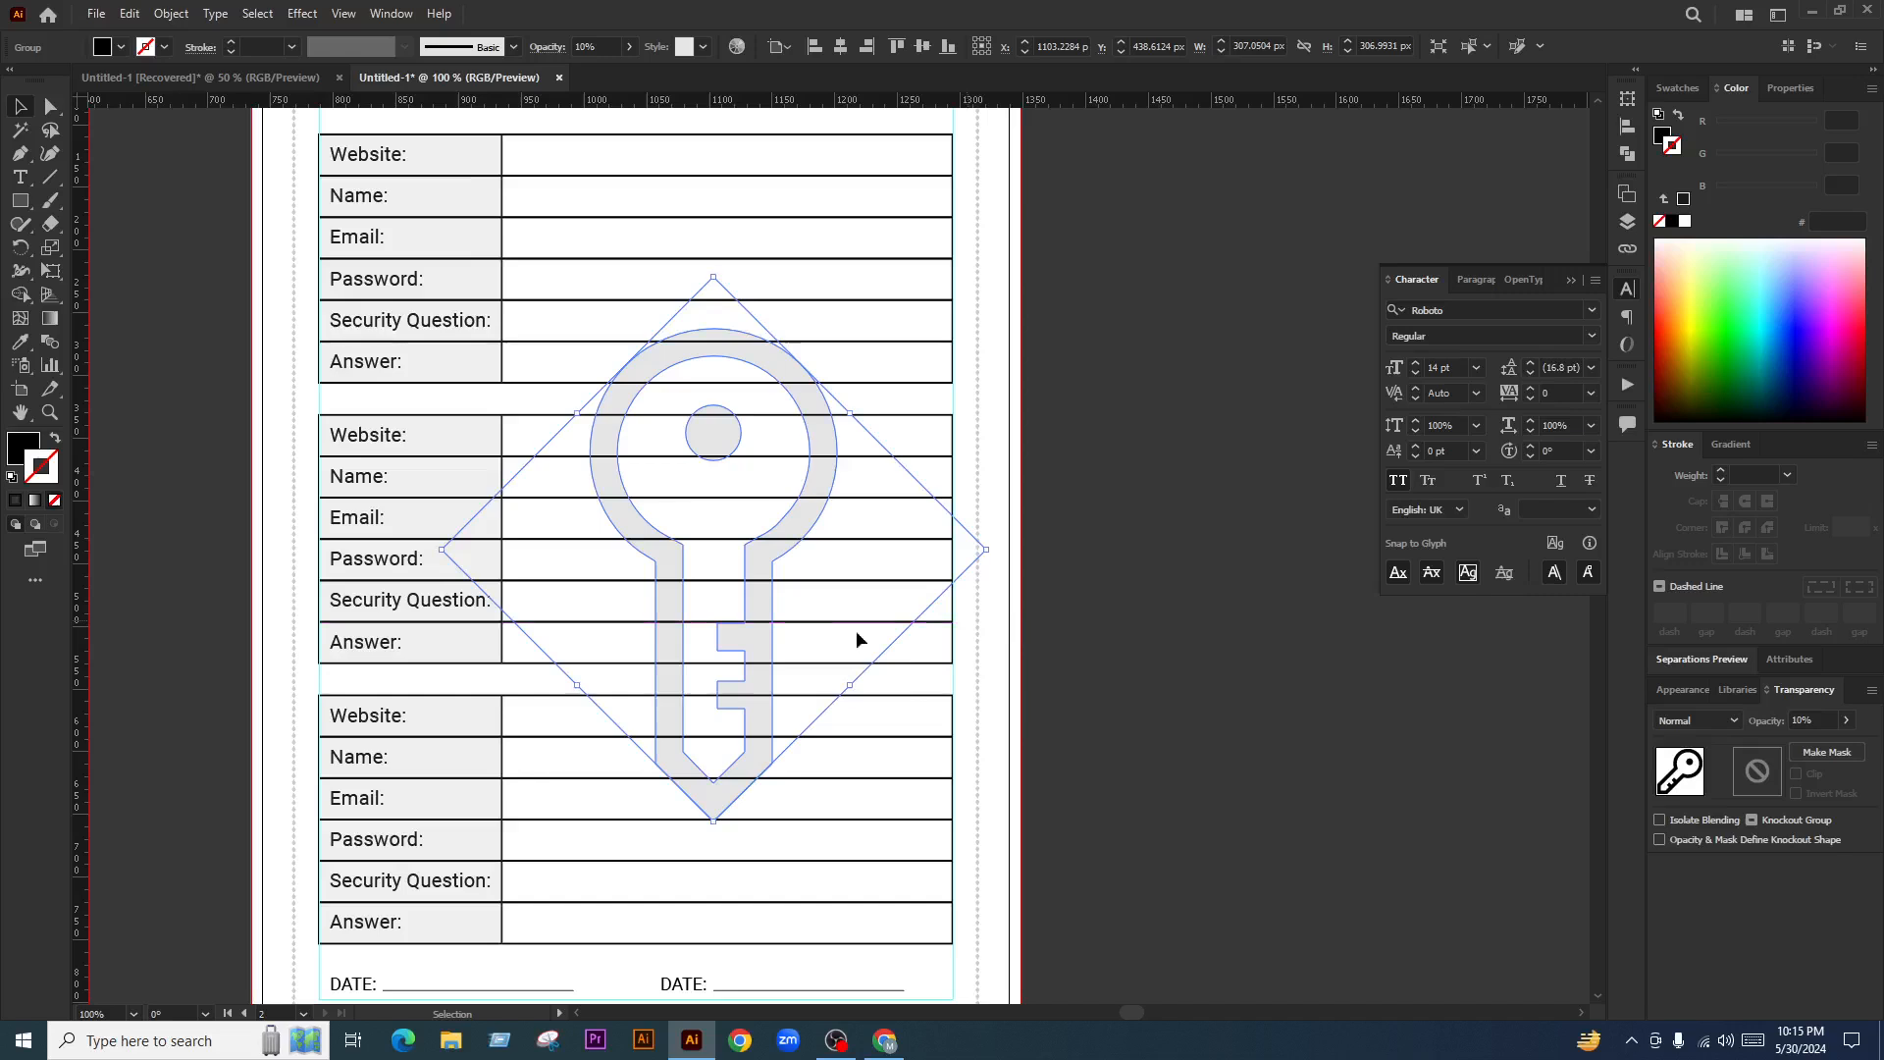
{"action": "left_click_drag", "start_coordinate": [850, 413], "coordinate": [922, 339]}
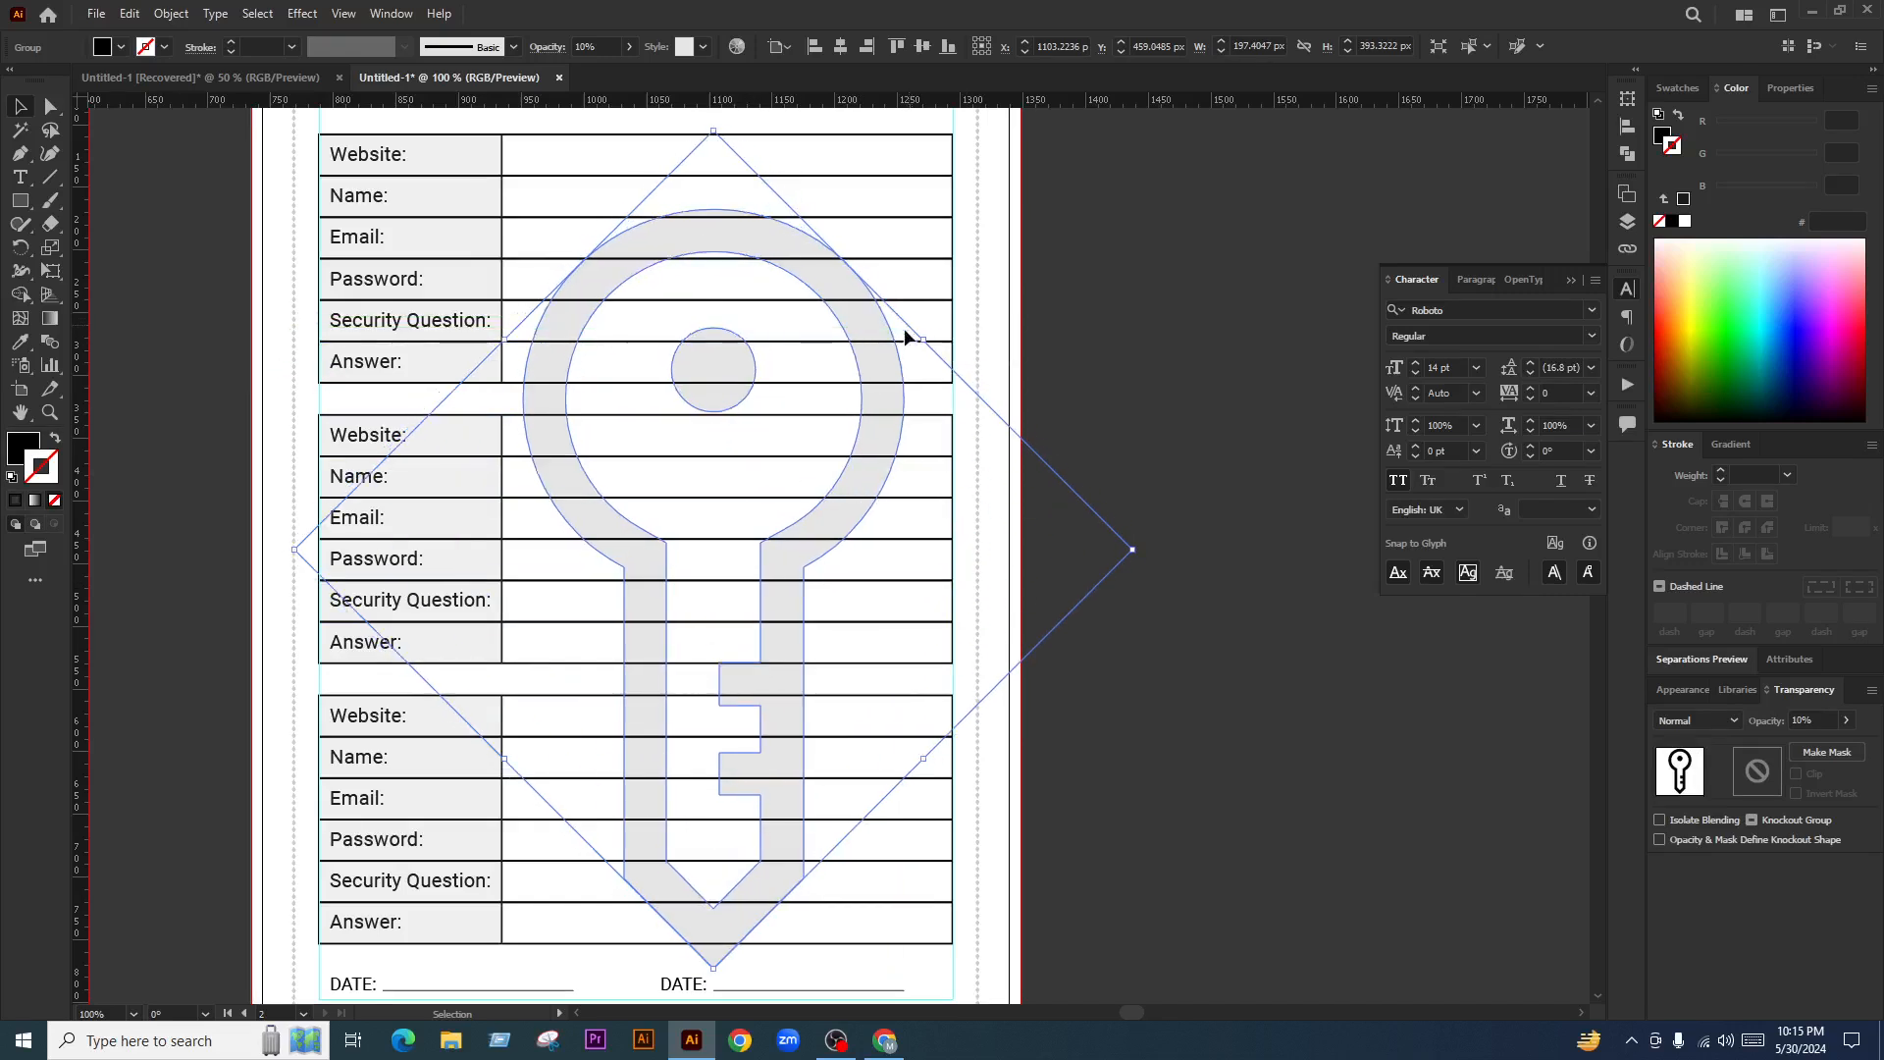
{"action": "left_click_drag", "start_coordinate": [791, 541], "coordinate": [797, 498]}
Set the key watermark's opacity to 4%
{"action": "left_click", "coordinate": [1810, 720]}
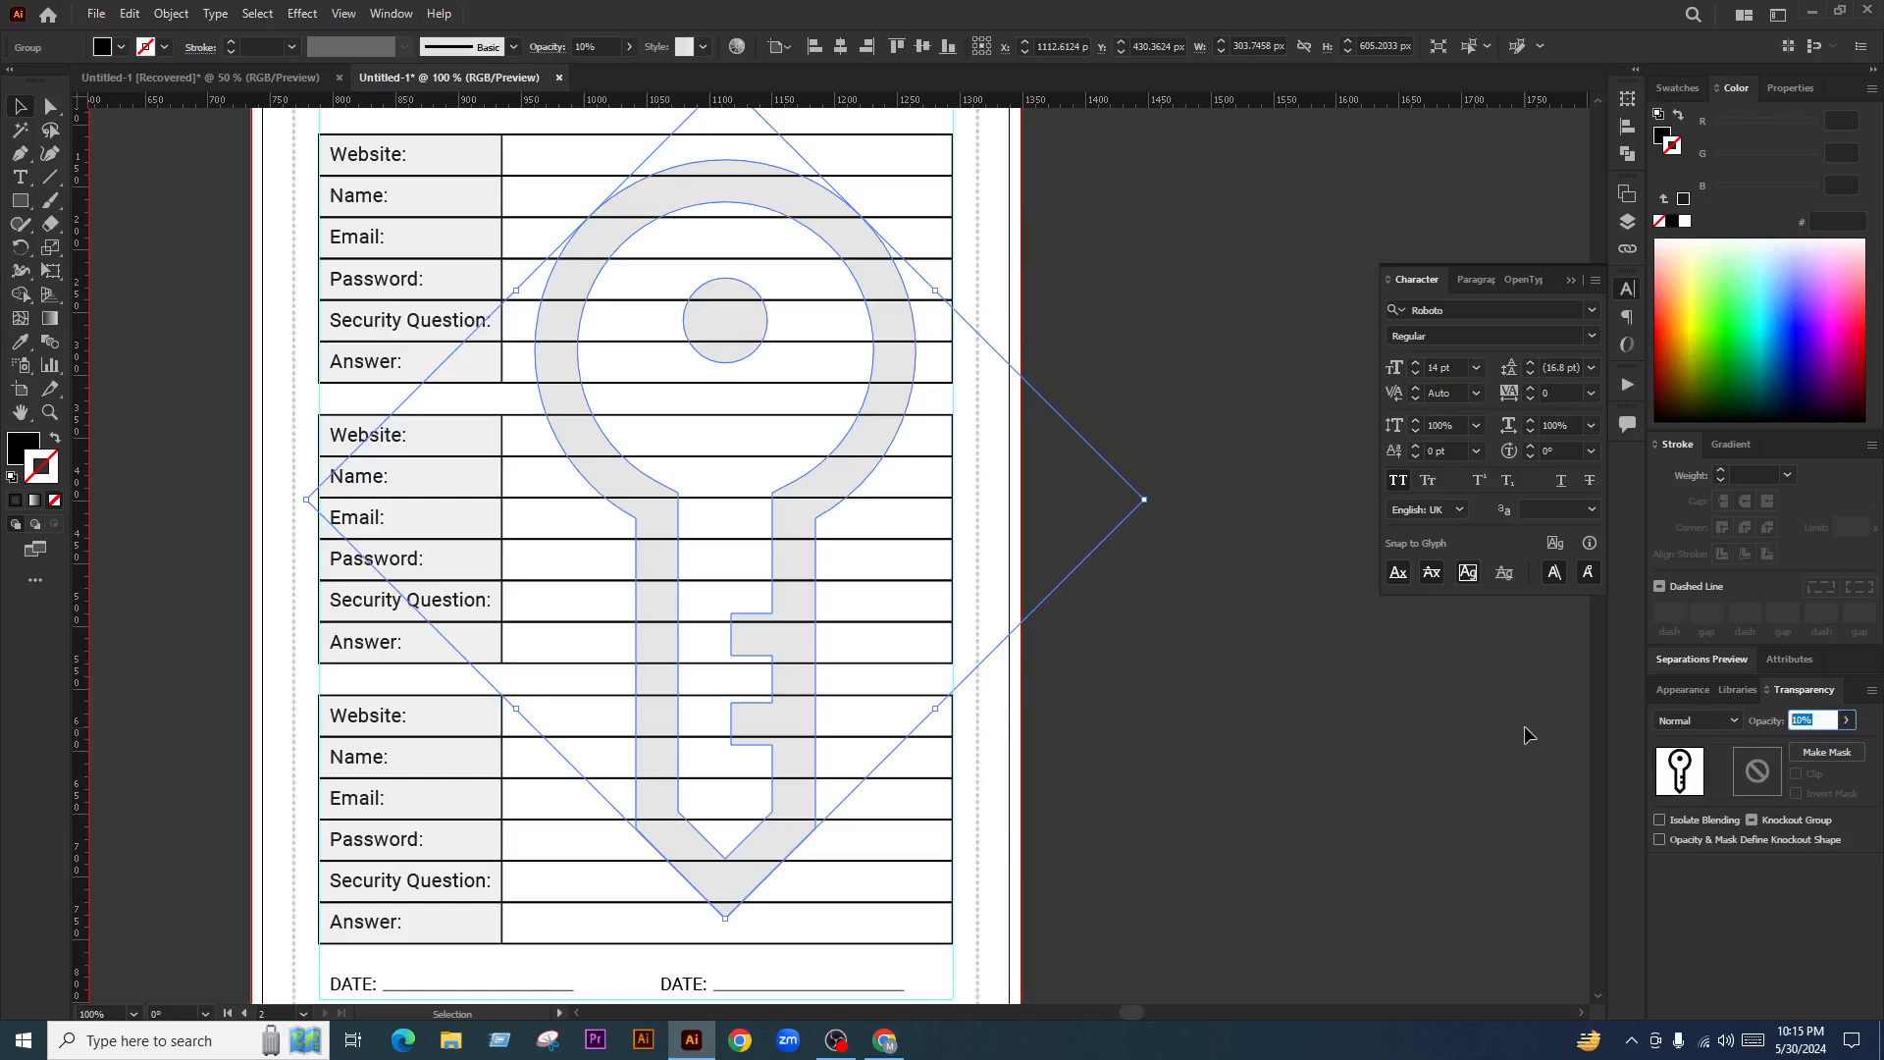
{"action": "type", "text": "4"}
{"action": "key", "text": "Return"}
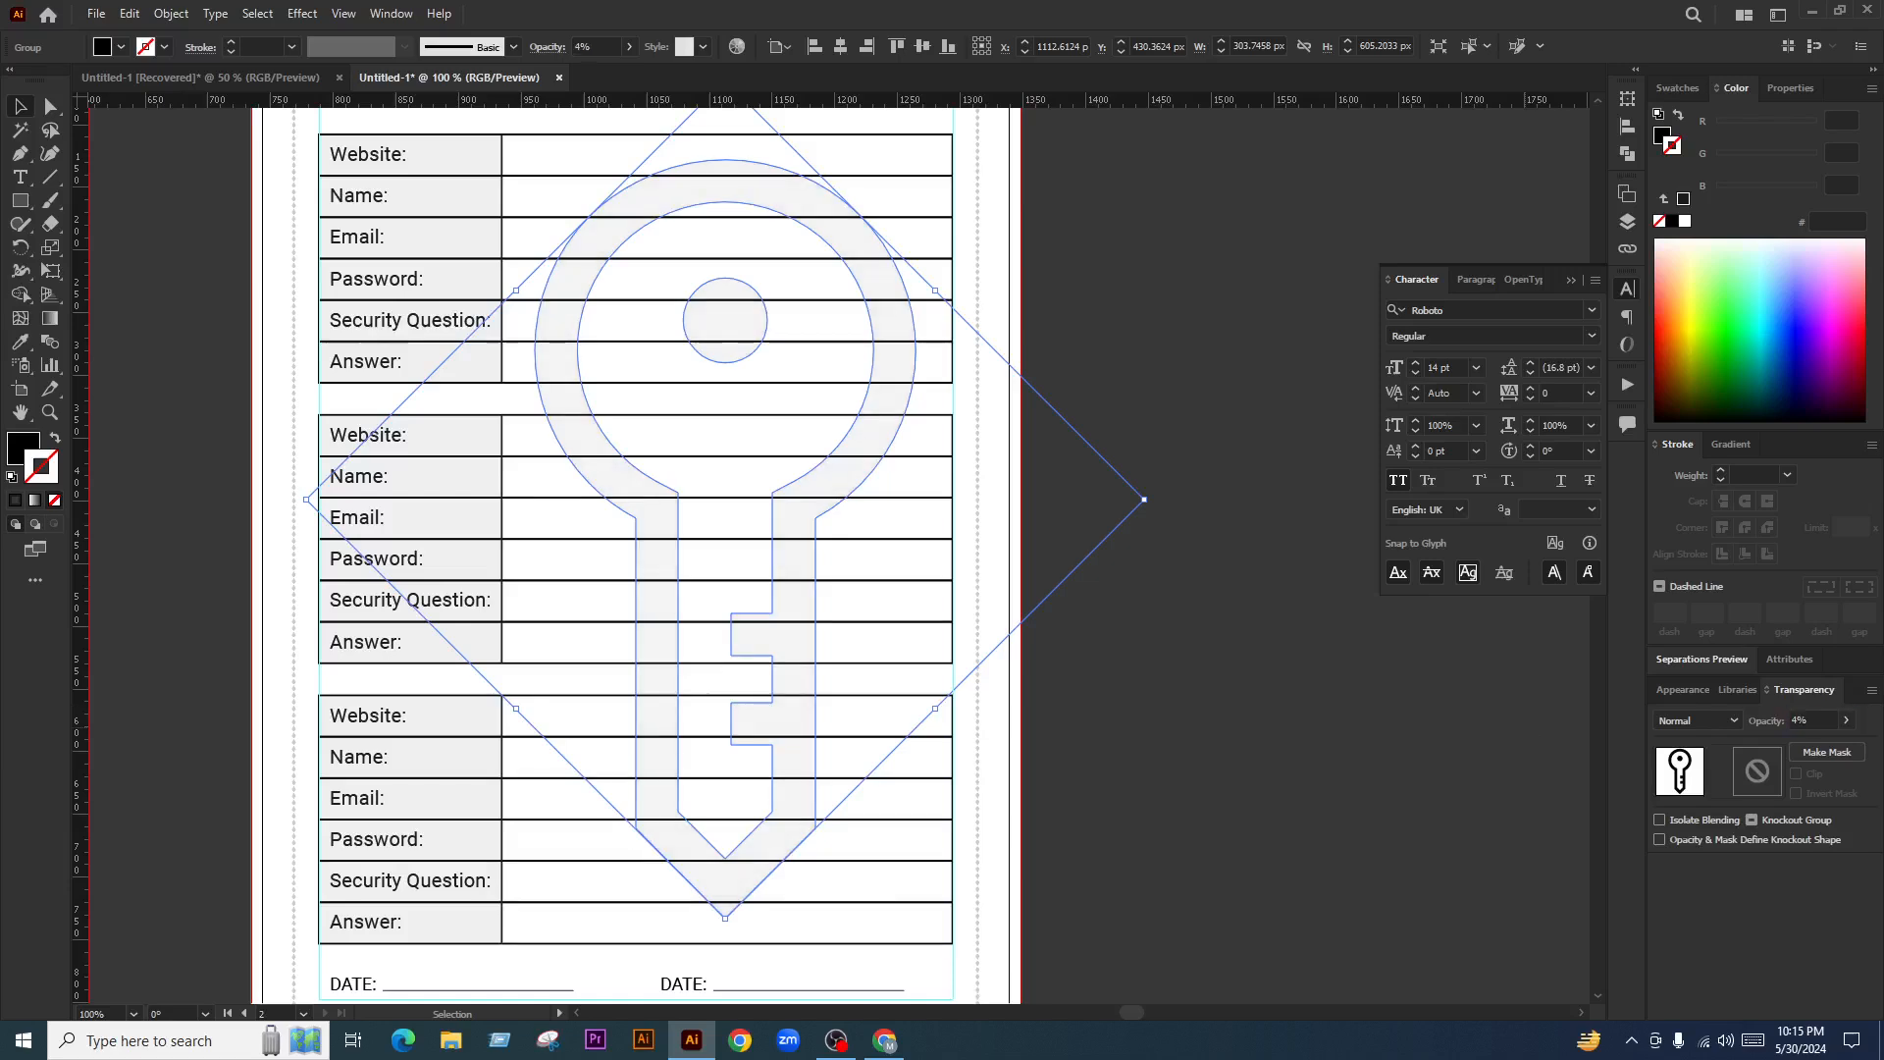
{"action": "left_click", "coordinate": [1089, 705]}
{"action": "scroll", "coordinate": [1051, 673], "scroll_direction": "down", "scroll_amount": 2}
{"action": "scroll", "coordinate": [789, 741], "scroll_direction": "up", "scroll_amount": 2}
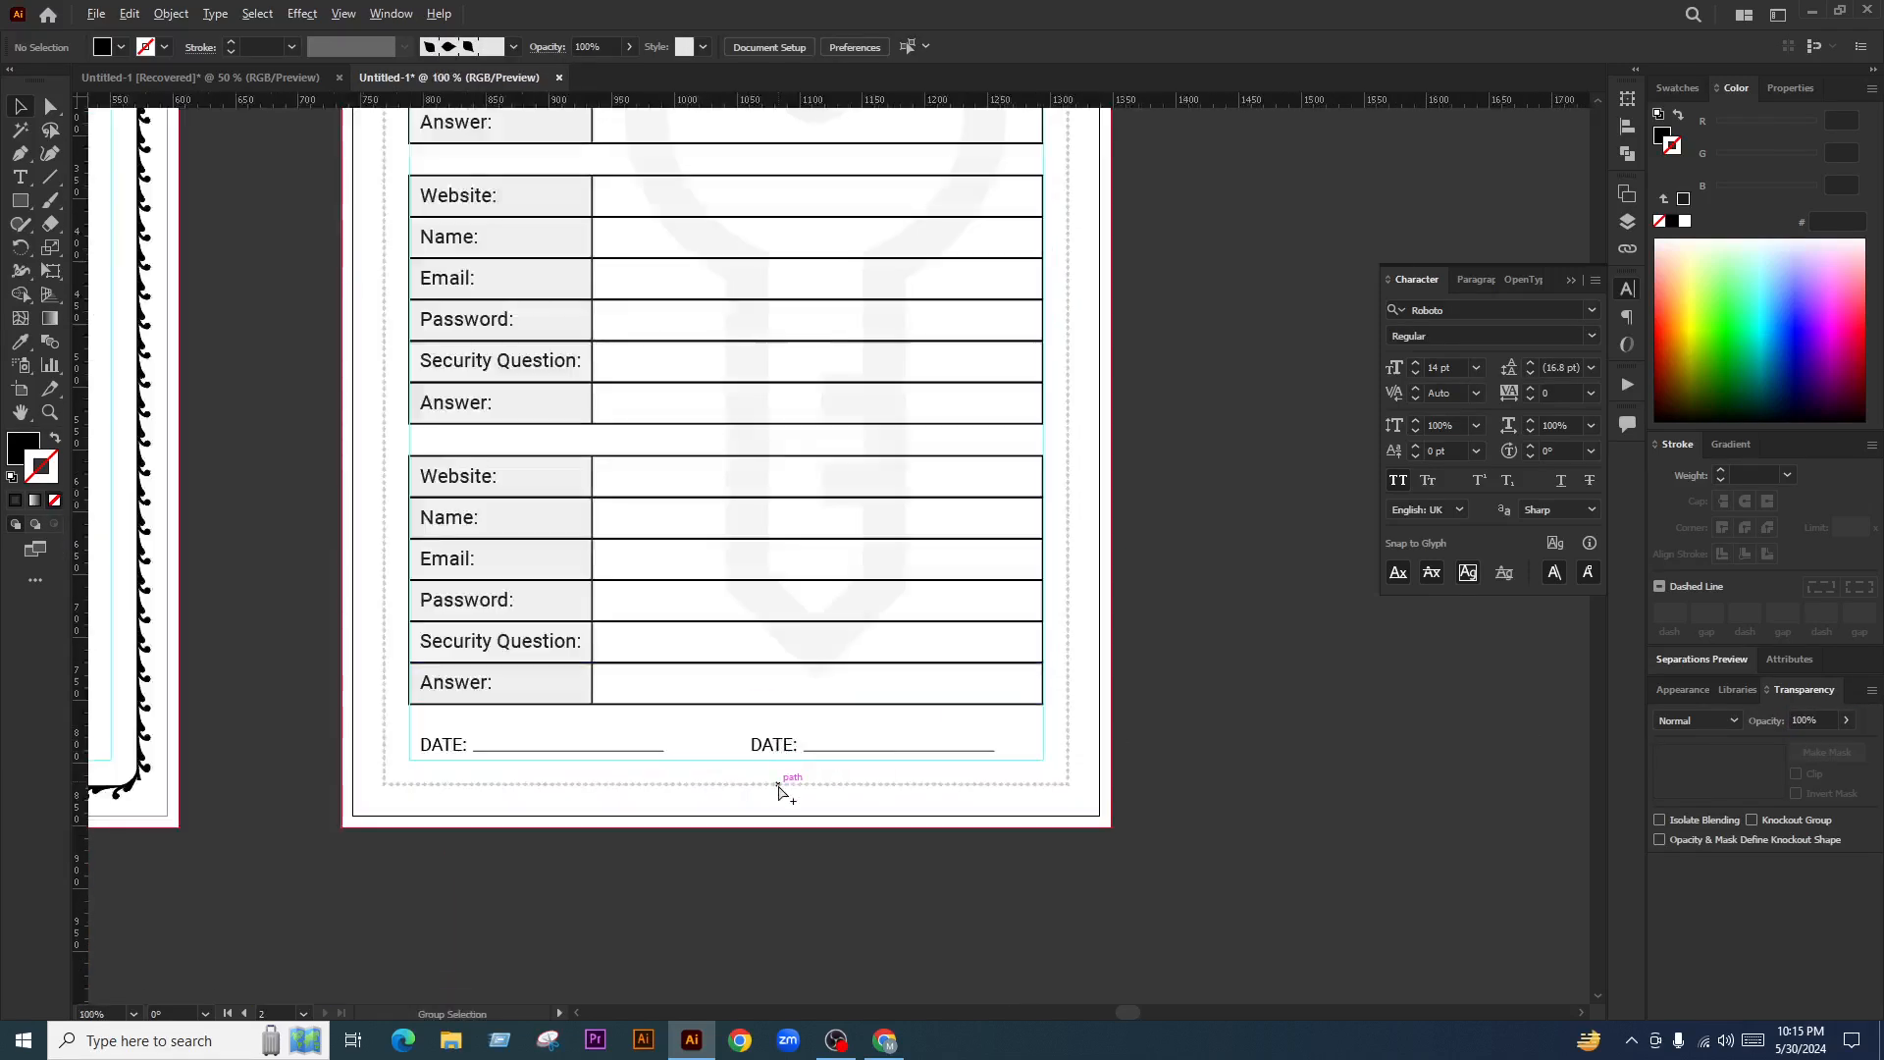
Retype the second DATE label as SIGN
{"action": "scroll", "coordinate": [780, 790], "scroll_direction": "up", "scroll_amount": 1}
{"action": "key", "text": "t"}
{"action": "double_click", "coordinate": [775, 725]}
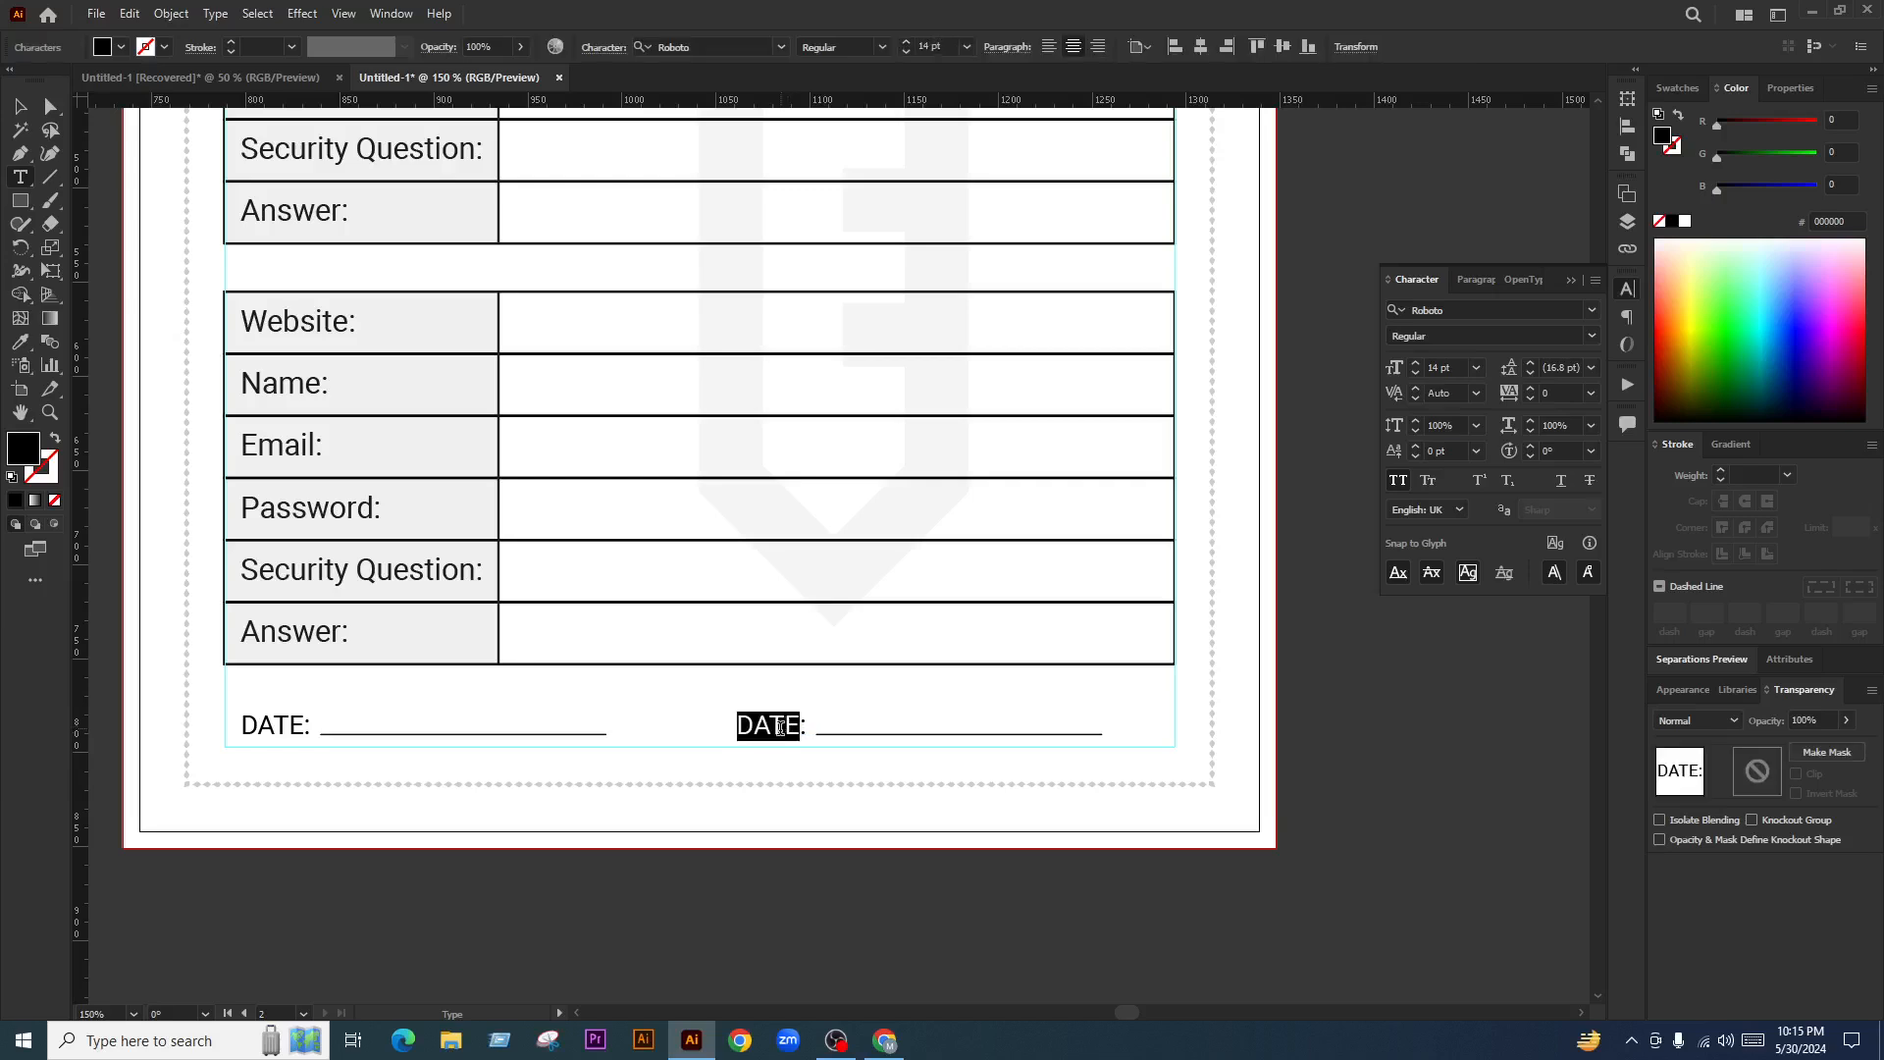
{"action": "type", "text": "SIGN:"}
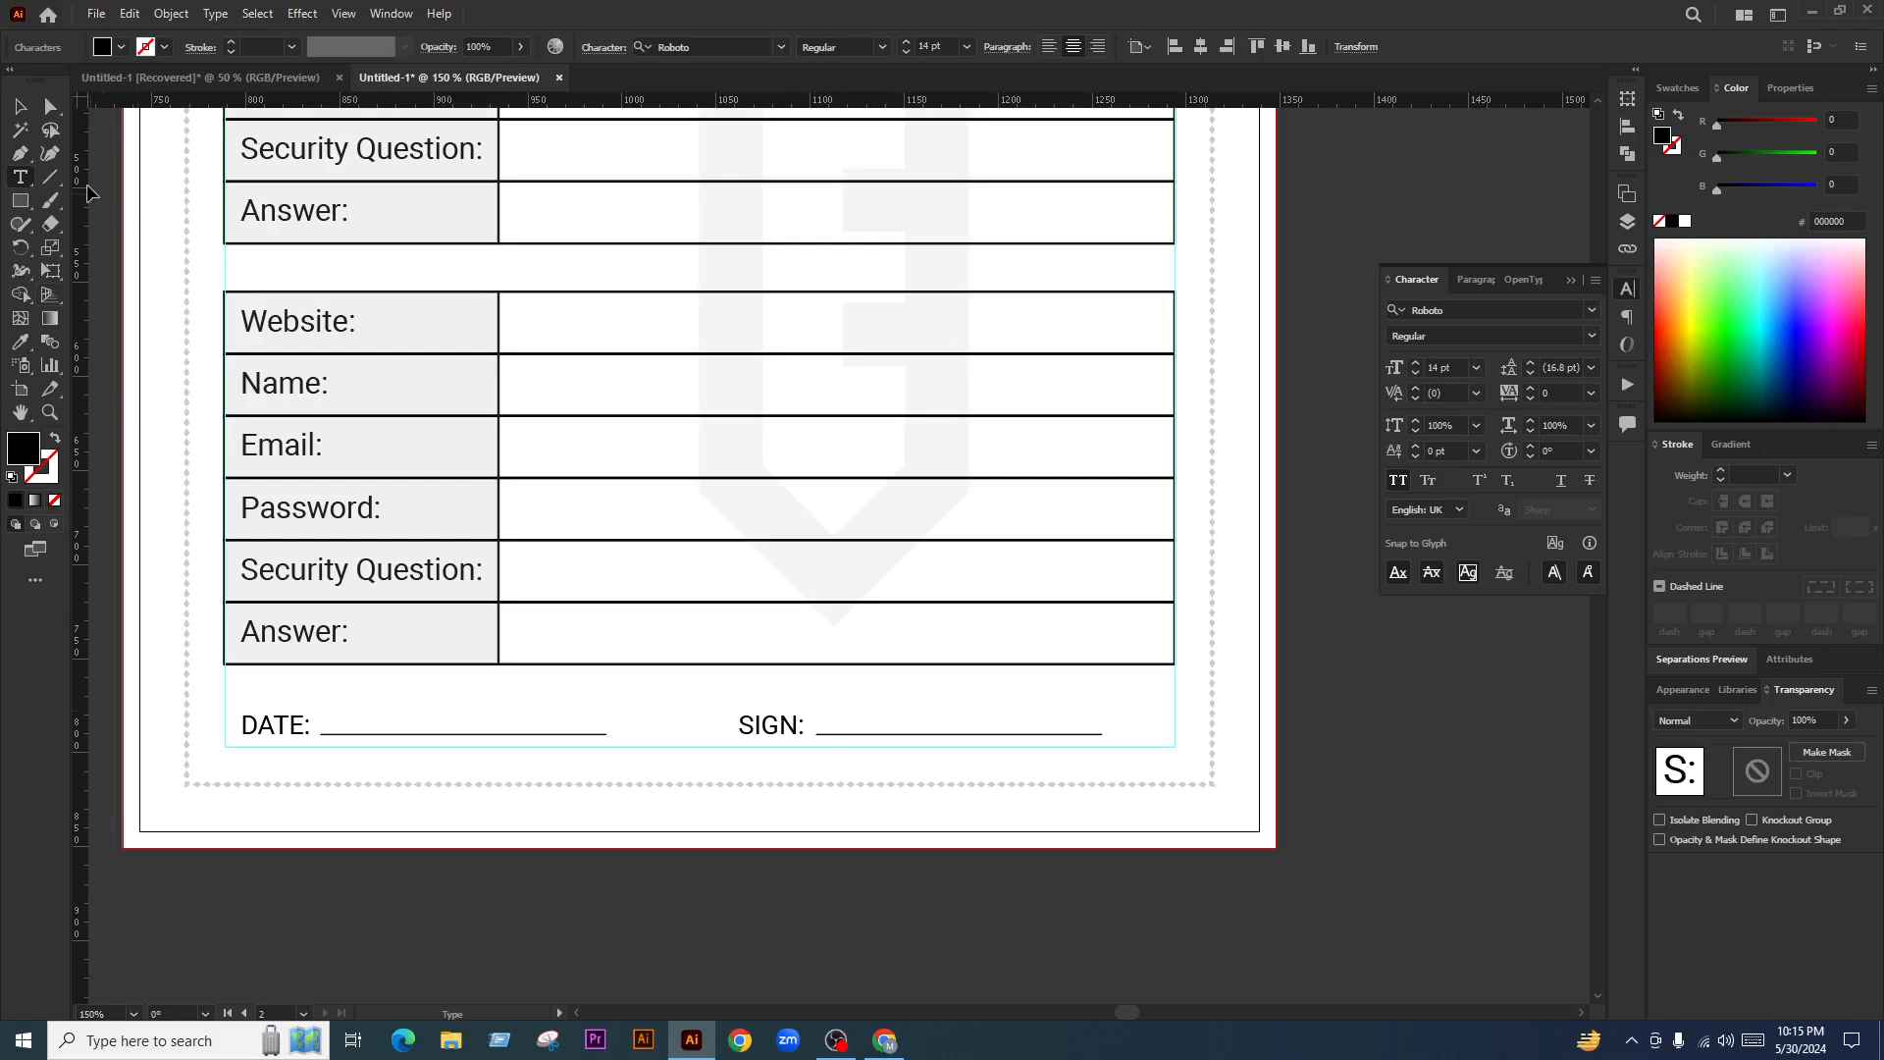
{"action": "left_click", "coordinate": [20, 106]}
{"action": "scroll", "coordinate": [819, 737], "scroll_direction": "down", "scroll_amount": 1}
{"action": "left_click", "coordinate": [1192, 816]}
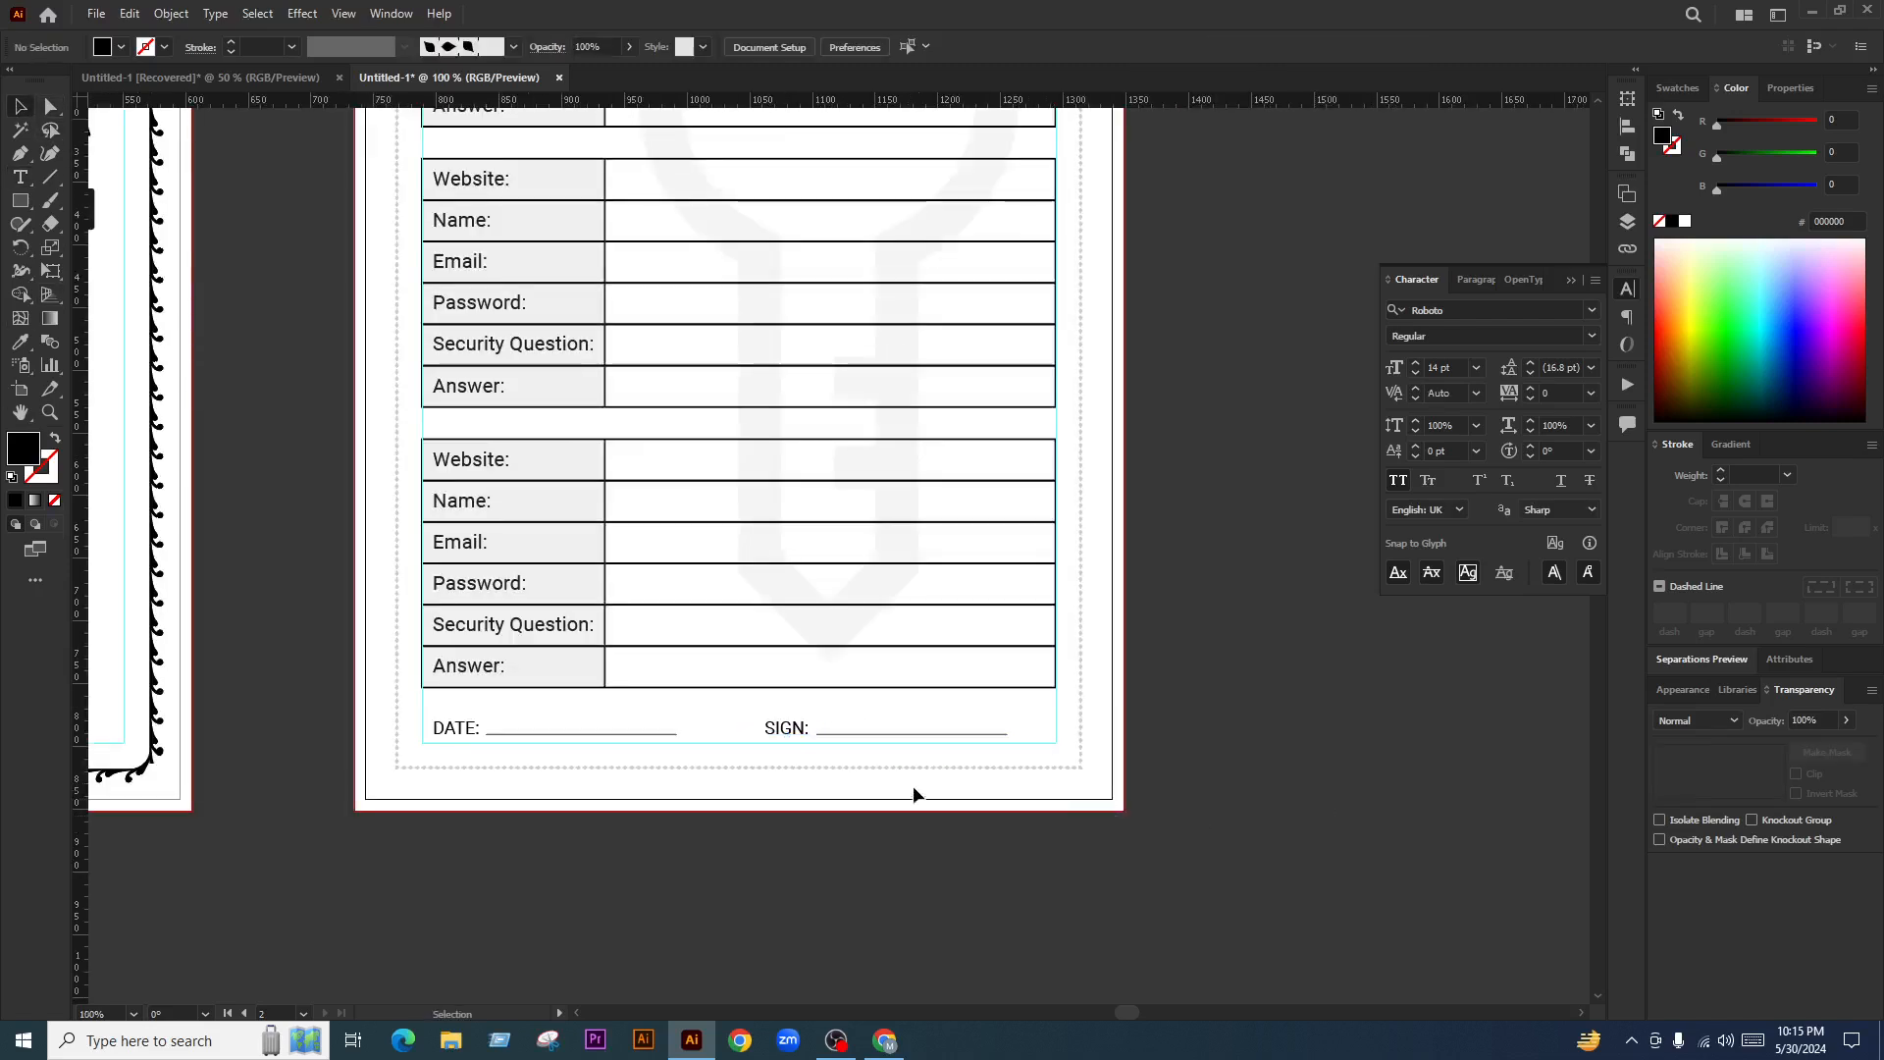
{"action": "scroll", "coordinate": [825, 784], "scroll_direction": "up", "scroll_amount": 1}
Try other wordings for the second label, then clear it back to just the colon
{"action": "left_click", "coordinate": [766, 702]}
{"action": "double_click", "coordinate": [758, 701]}
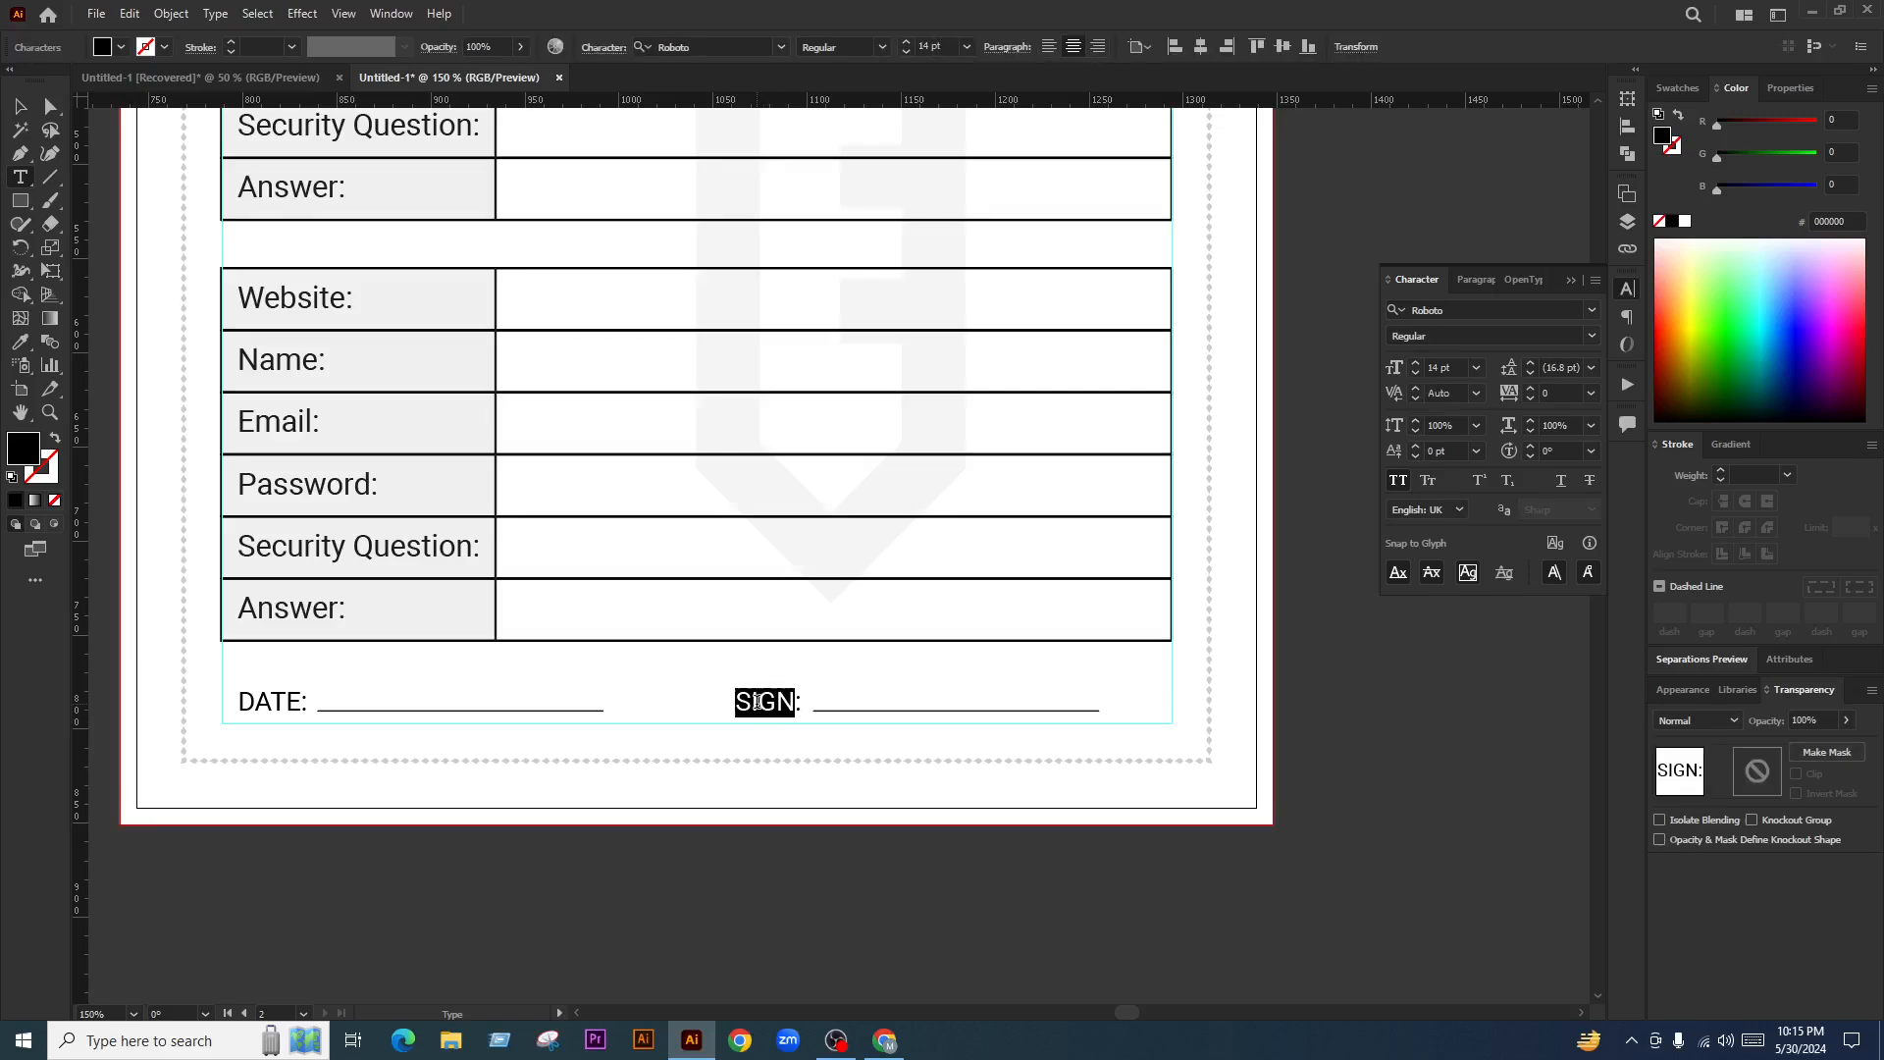
{"action": "type", "text": "M"}
{"action": "key", "text": "BackSpace"}
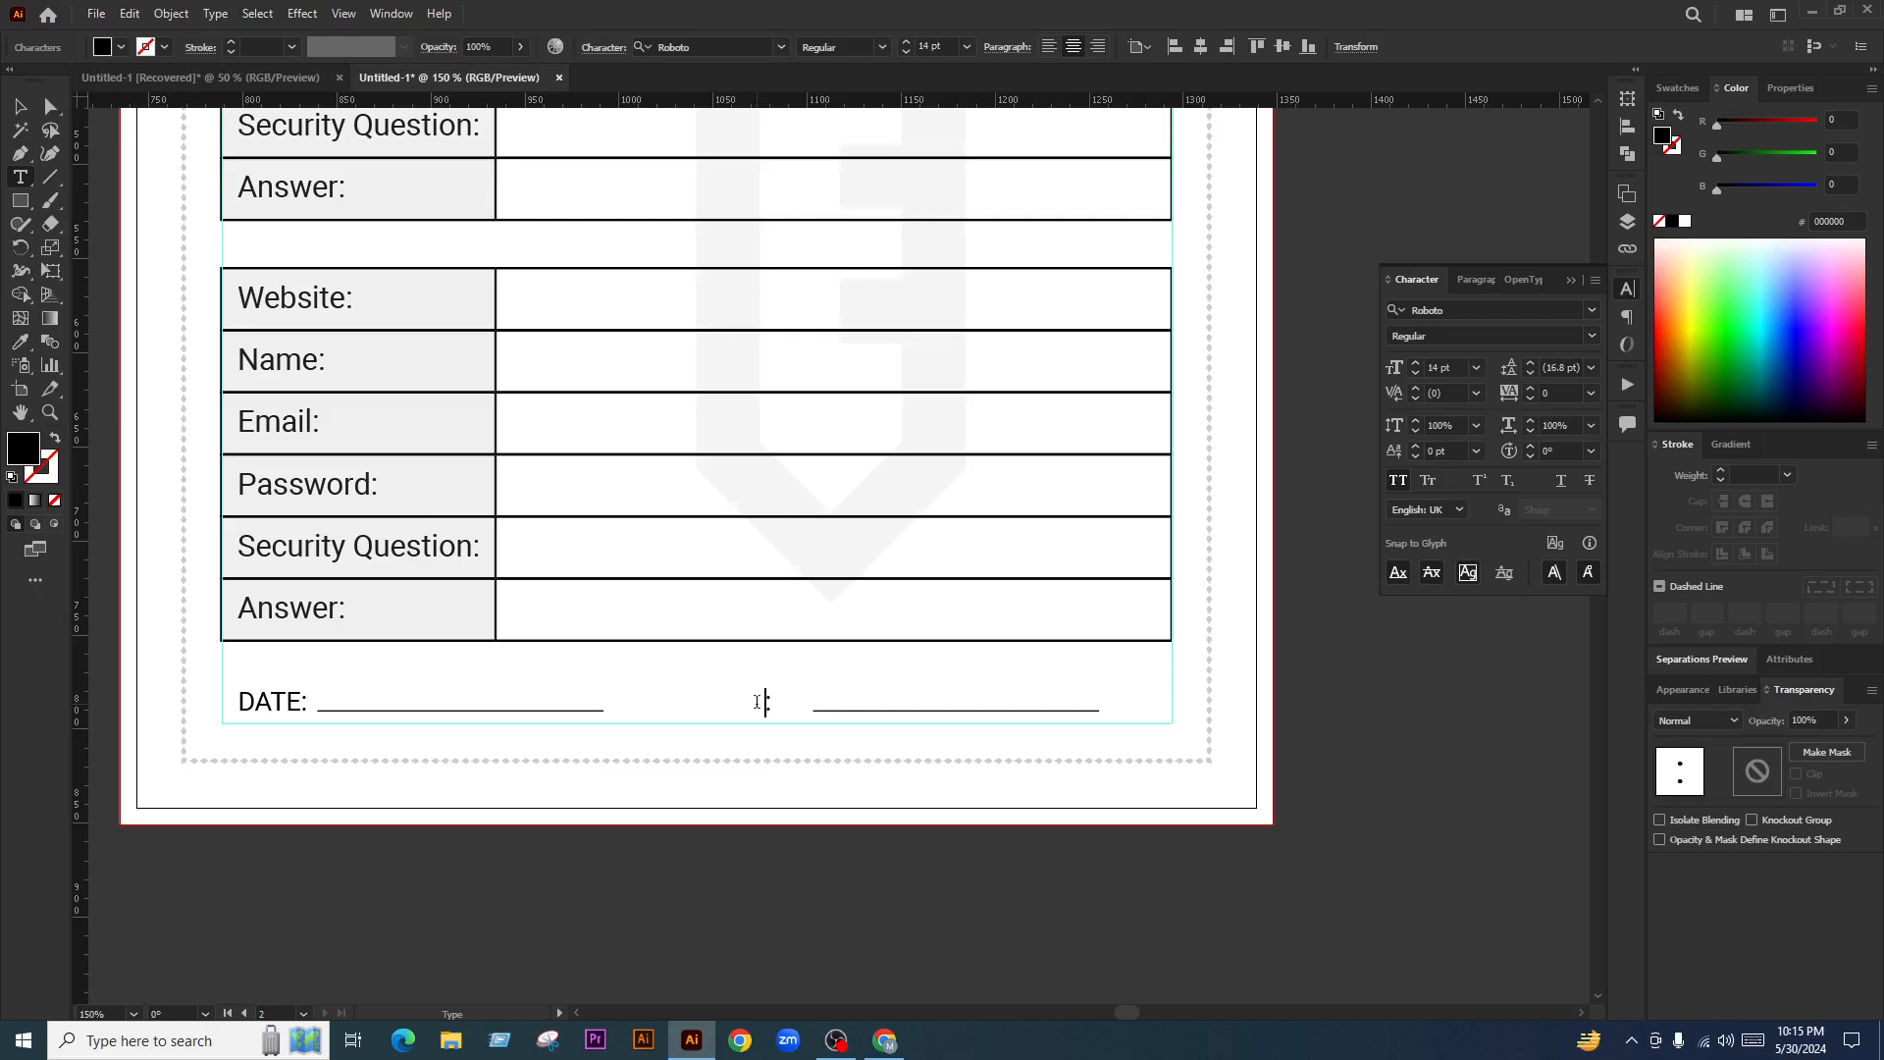
{"action": "type", "text": "HIDDEN"}
{"action": "key", "text": "BackSpace"}
{"action": "key", "text": "BackSpace"}
{"action": "key", "text": "BackSpace"}
{"action": "key", "text": "BackSpace"}
{"action": "key", "text": "BackSpace"}
{"action": "key", "text": "BackSpace"}
{"action": "scroll", "coordinate": [756, 702], "scroll_direction": "down", "scroll_amount": 4}
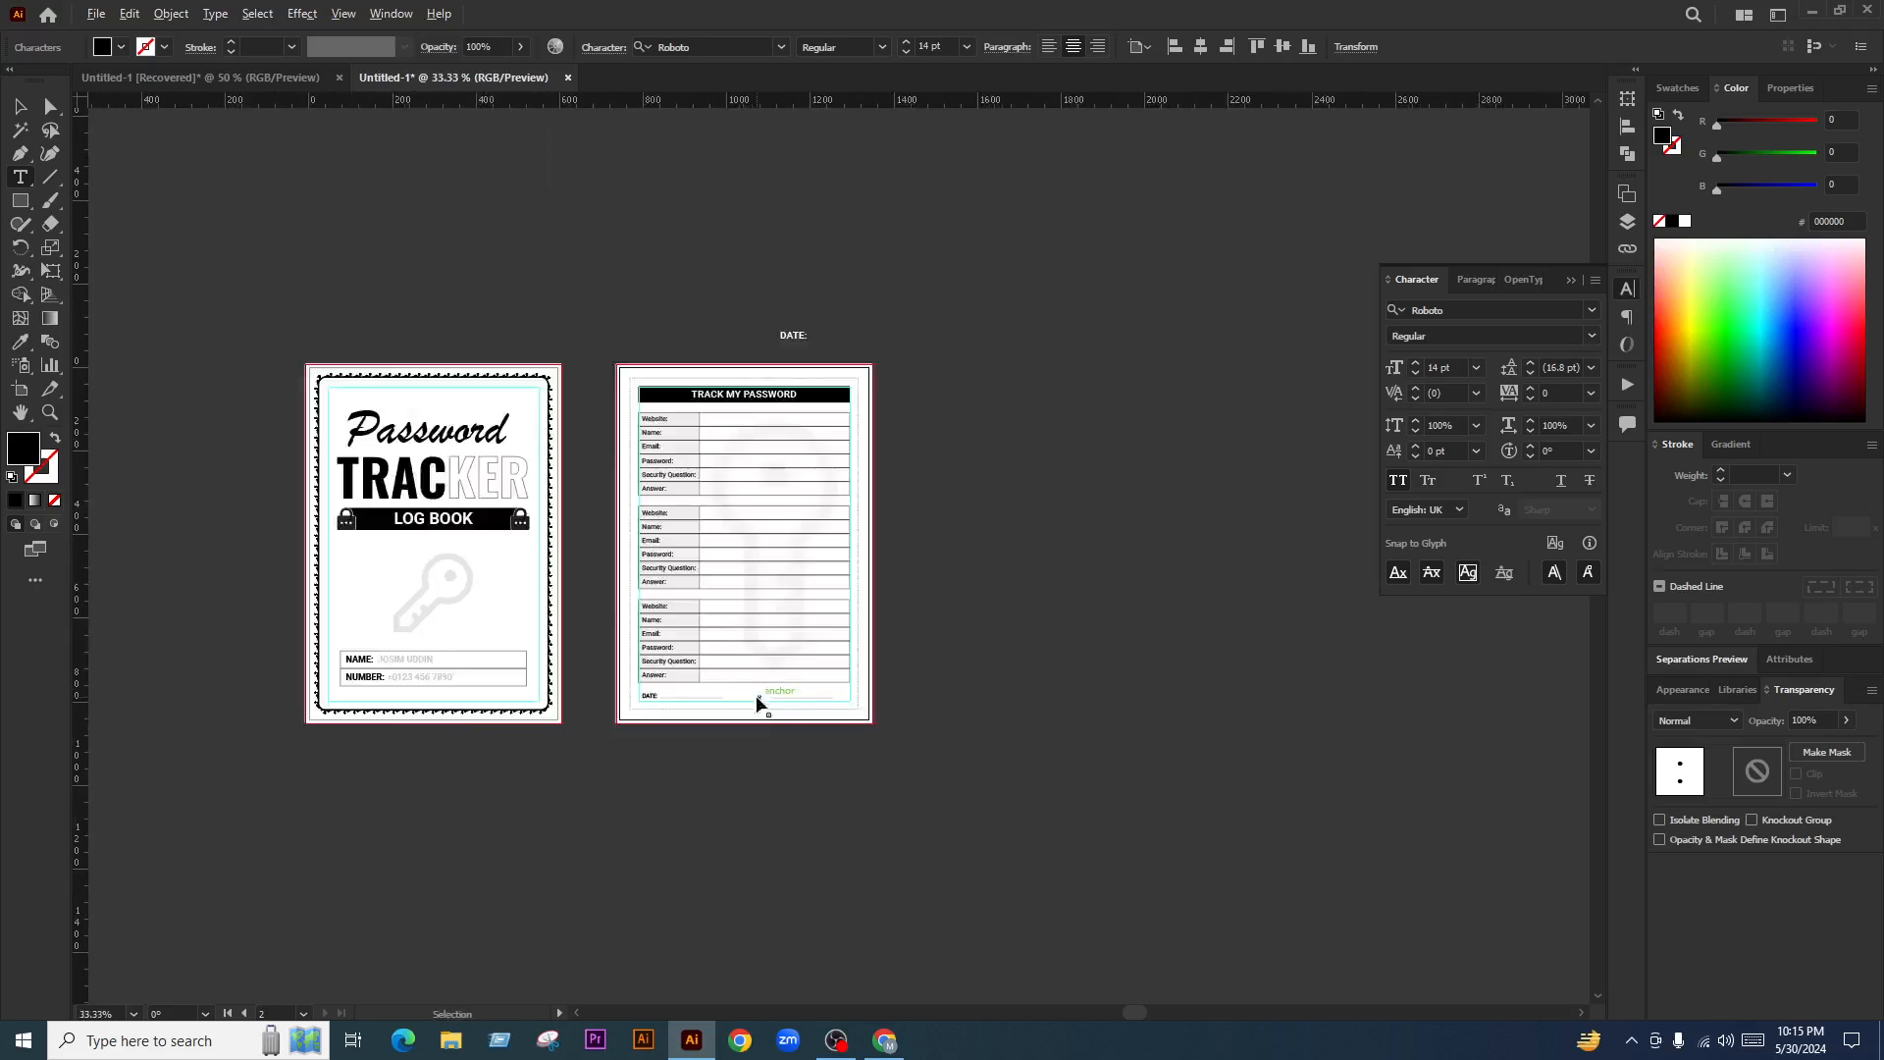
{"action": "scroll", "coordinate": [710, 613], "scroll_direction": "up", "scroll_amount": 1}
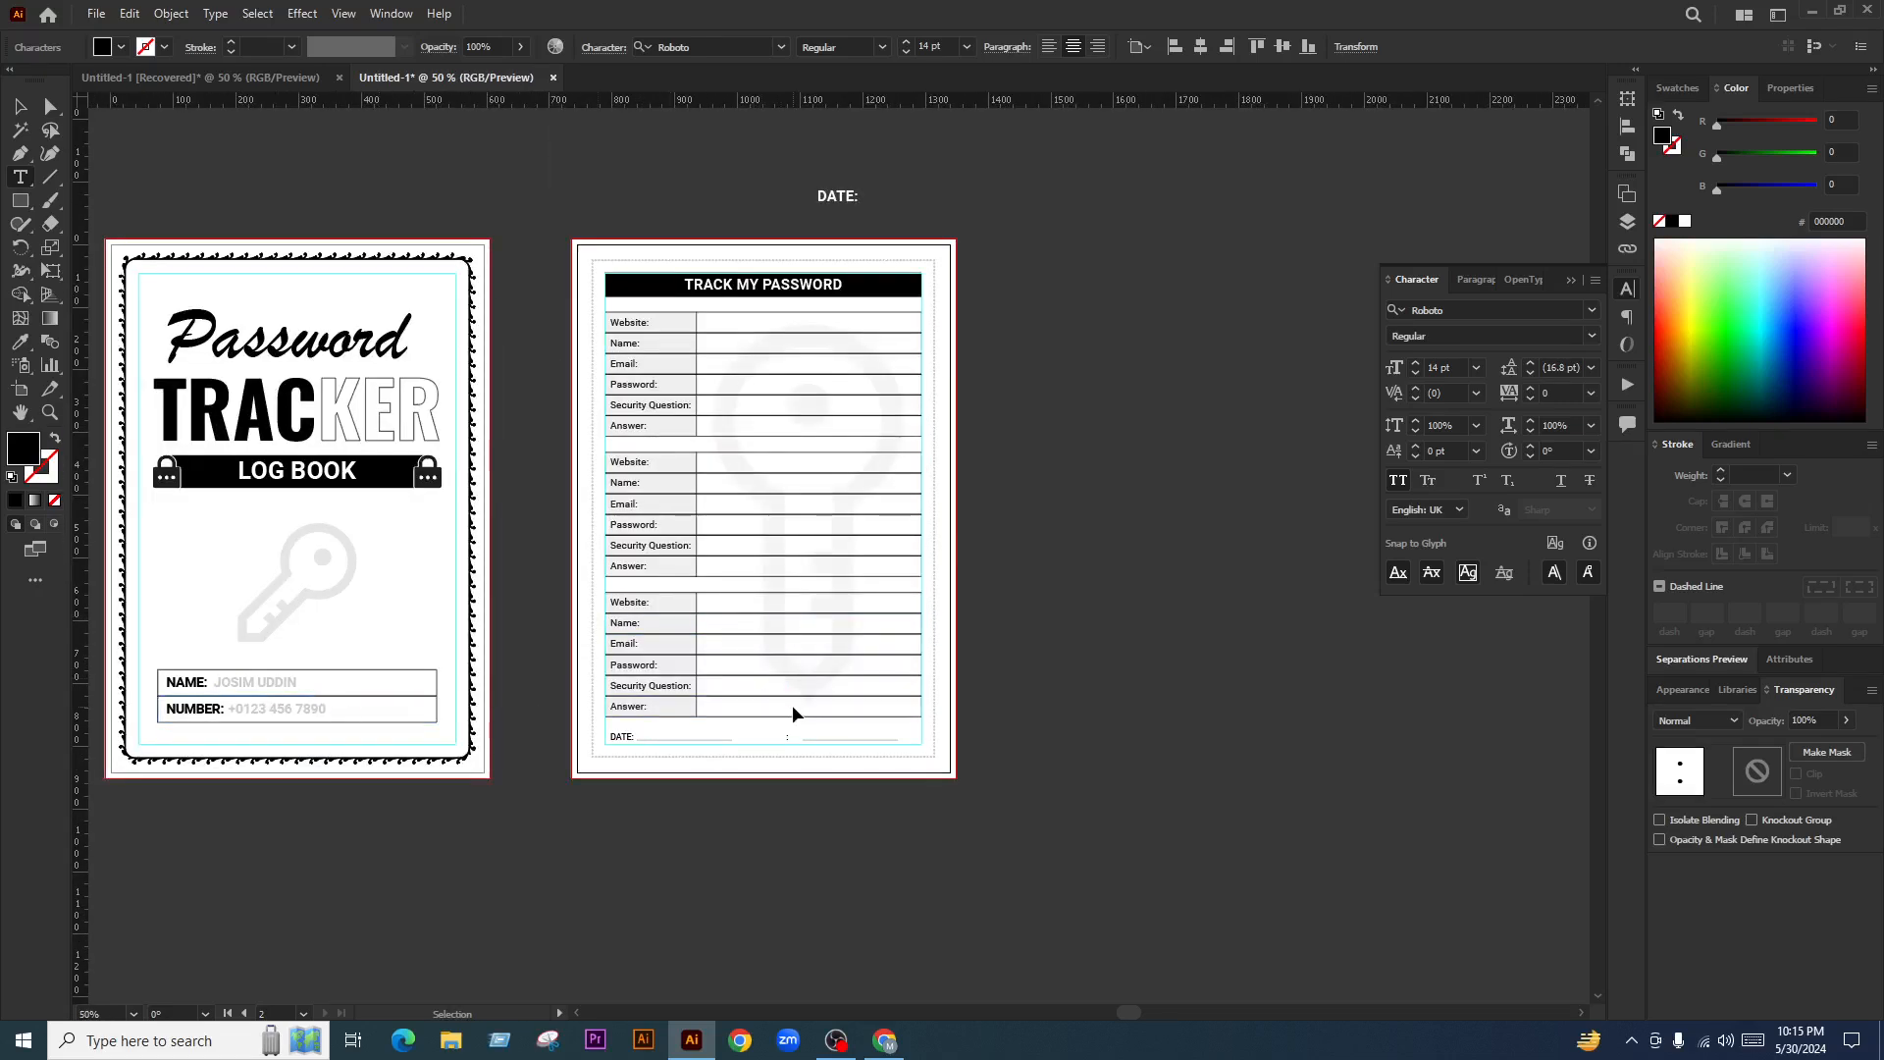
{"action": "scroll", "coordinate": [832, 727], "scroll_direction": "up", "scroll_amount": 4}
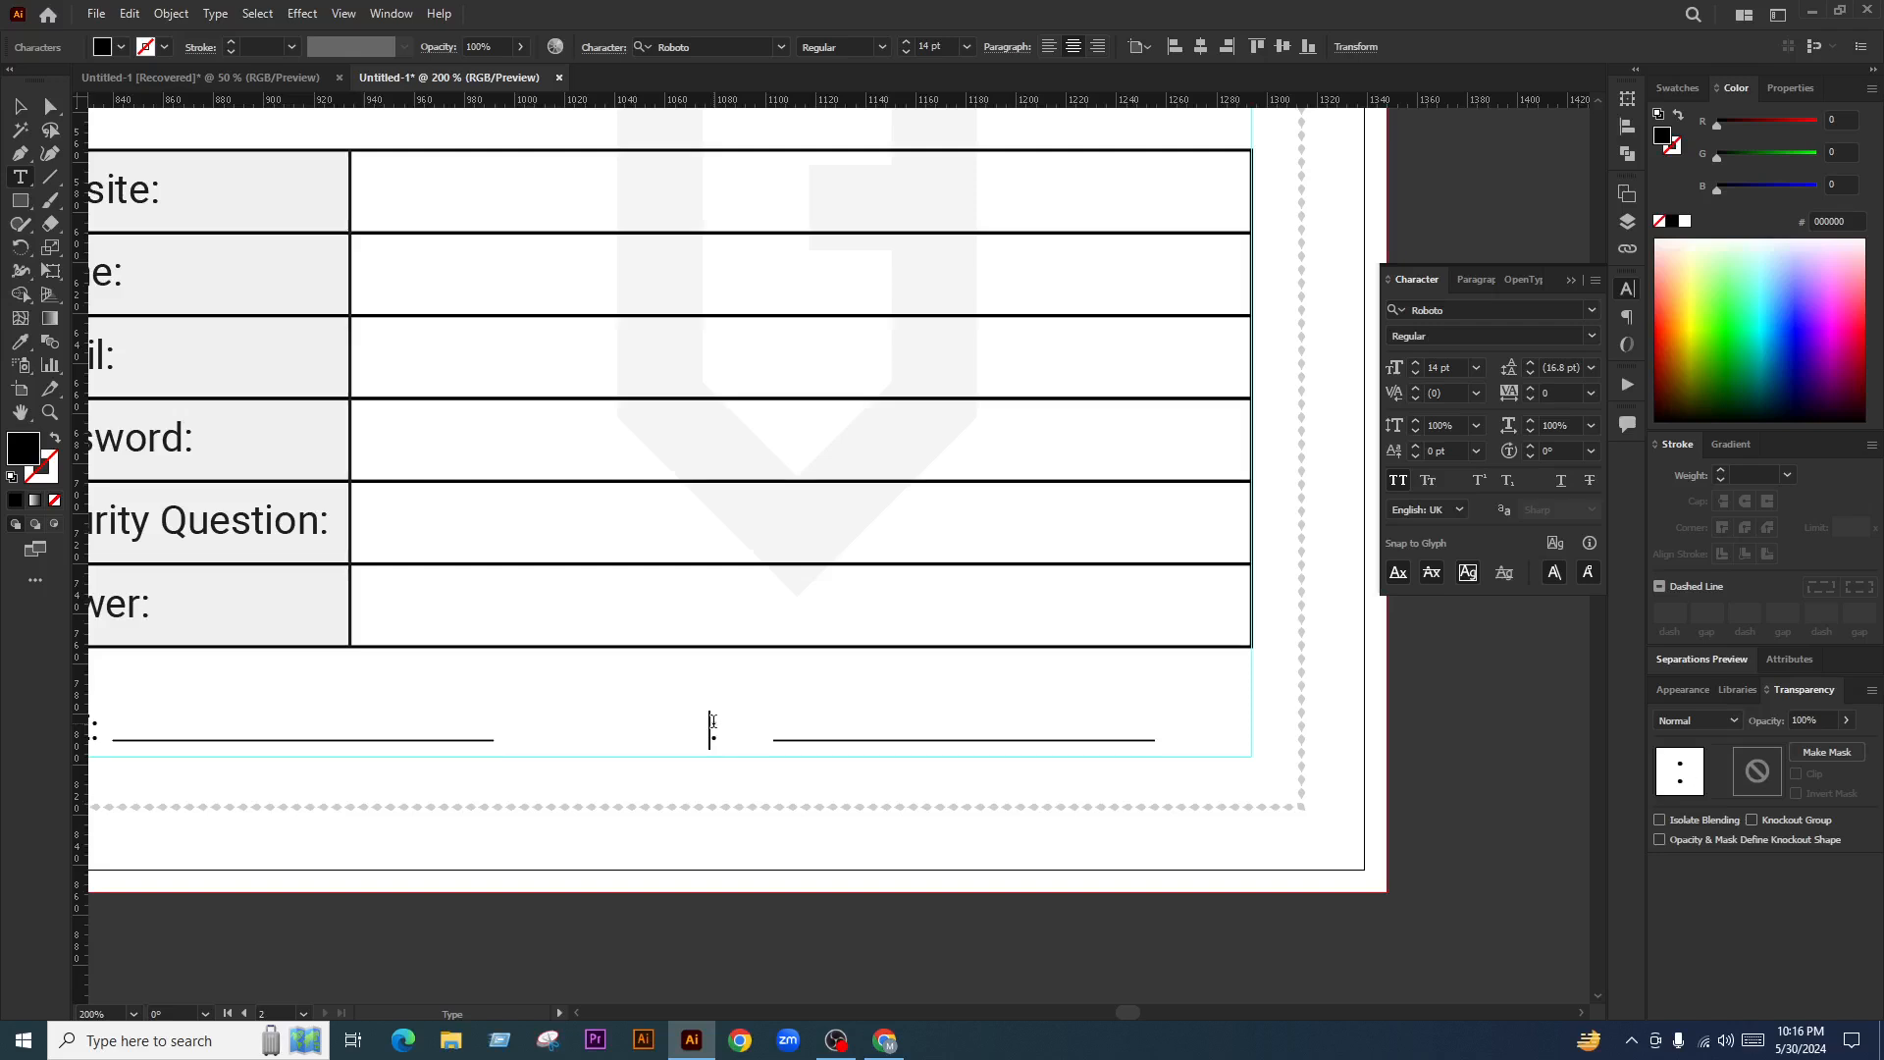
{"action": "type", "text": "TS"}
{"action": "key", "text": "BackSpace"}
{"action": "key", "text": "BackSpace"}
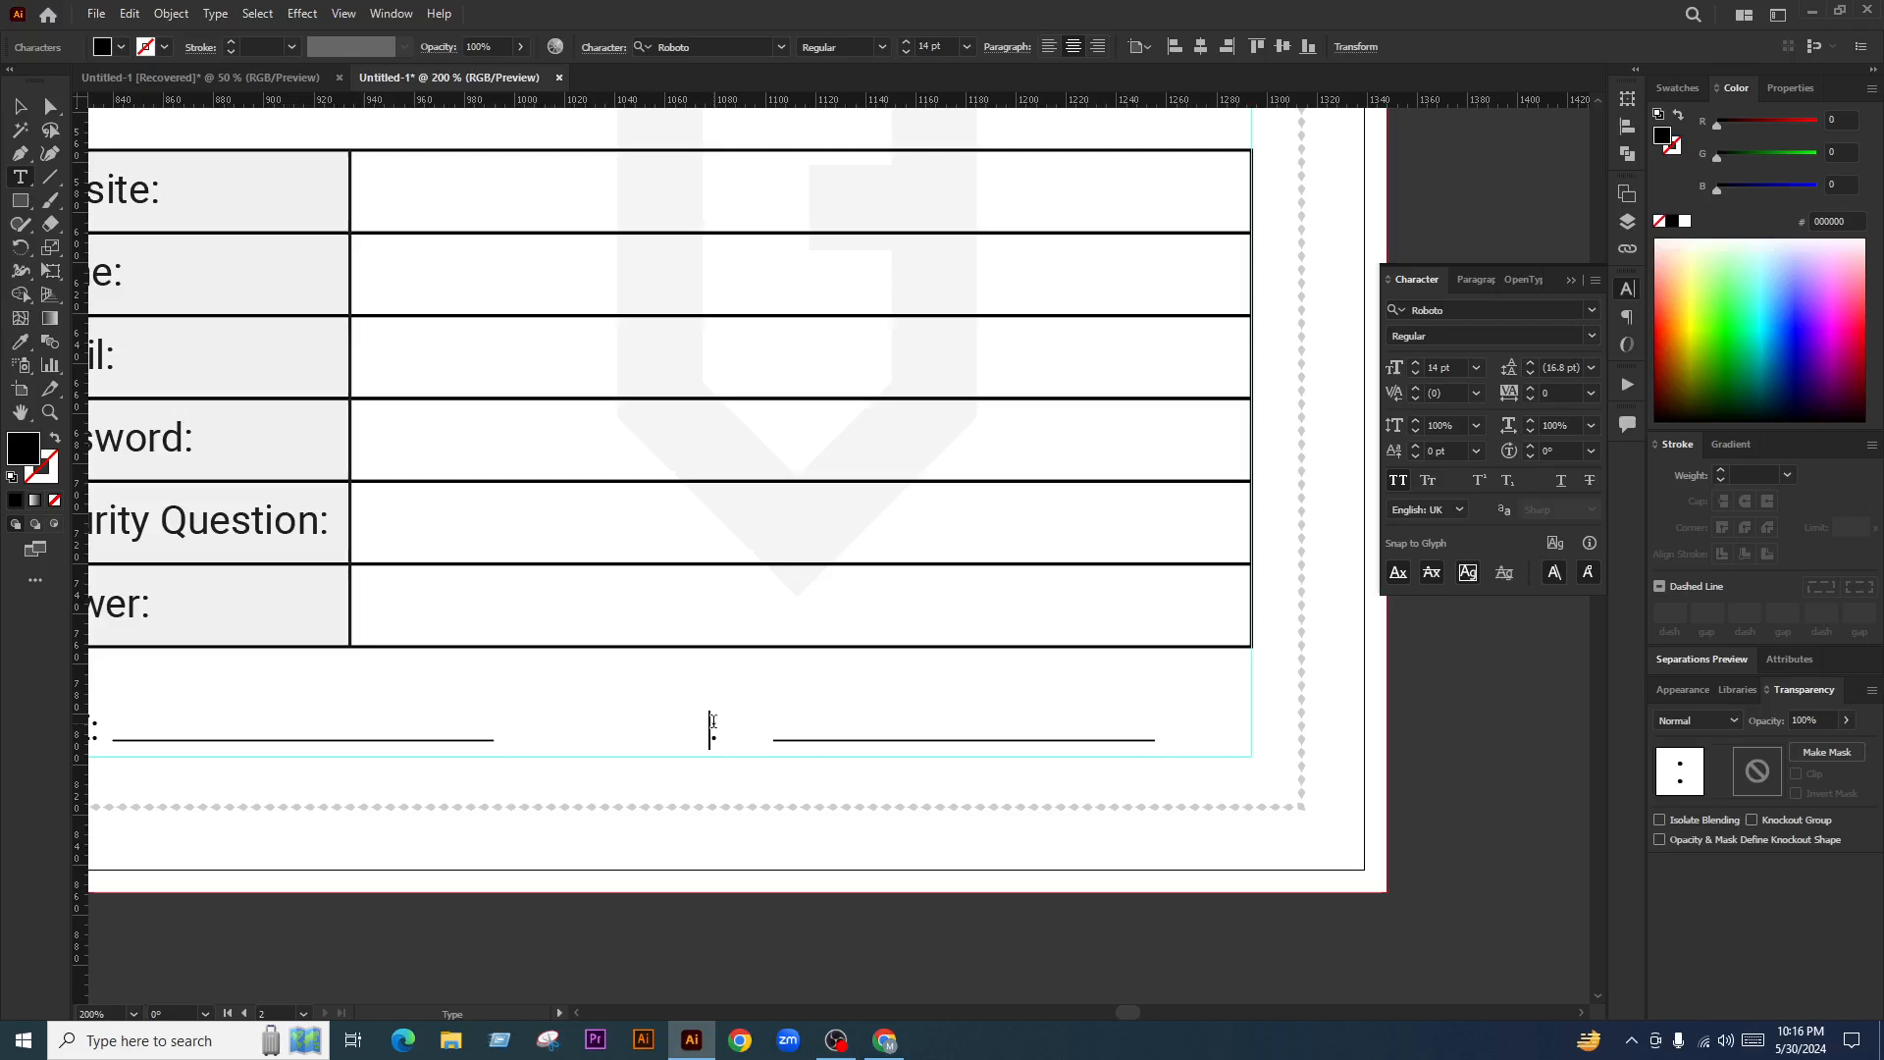
{"action": "key", "text": "Escape"}
Delete the second underline and its leftover colon
{"action": "left_click", "coordinate": [850, 754]}
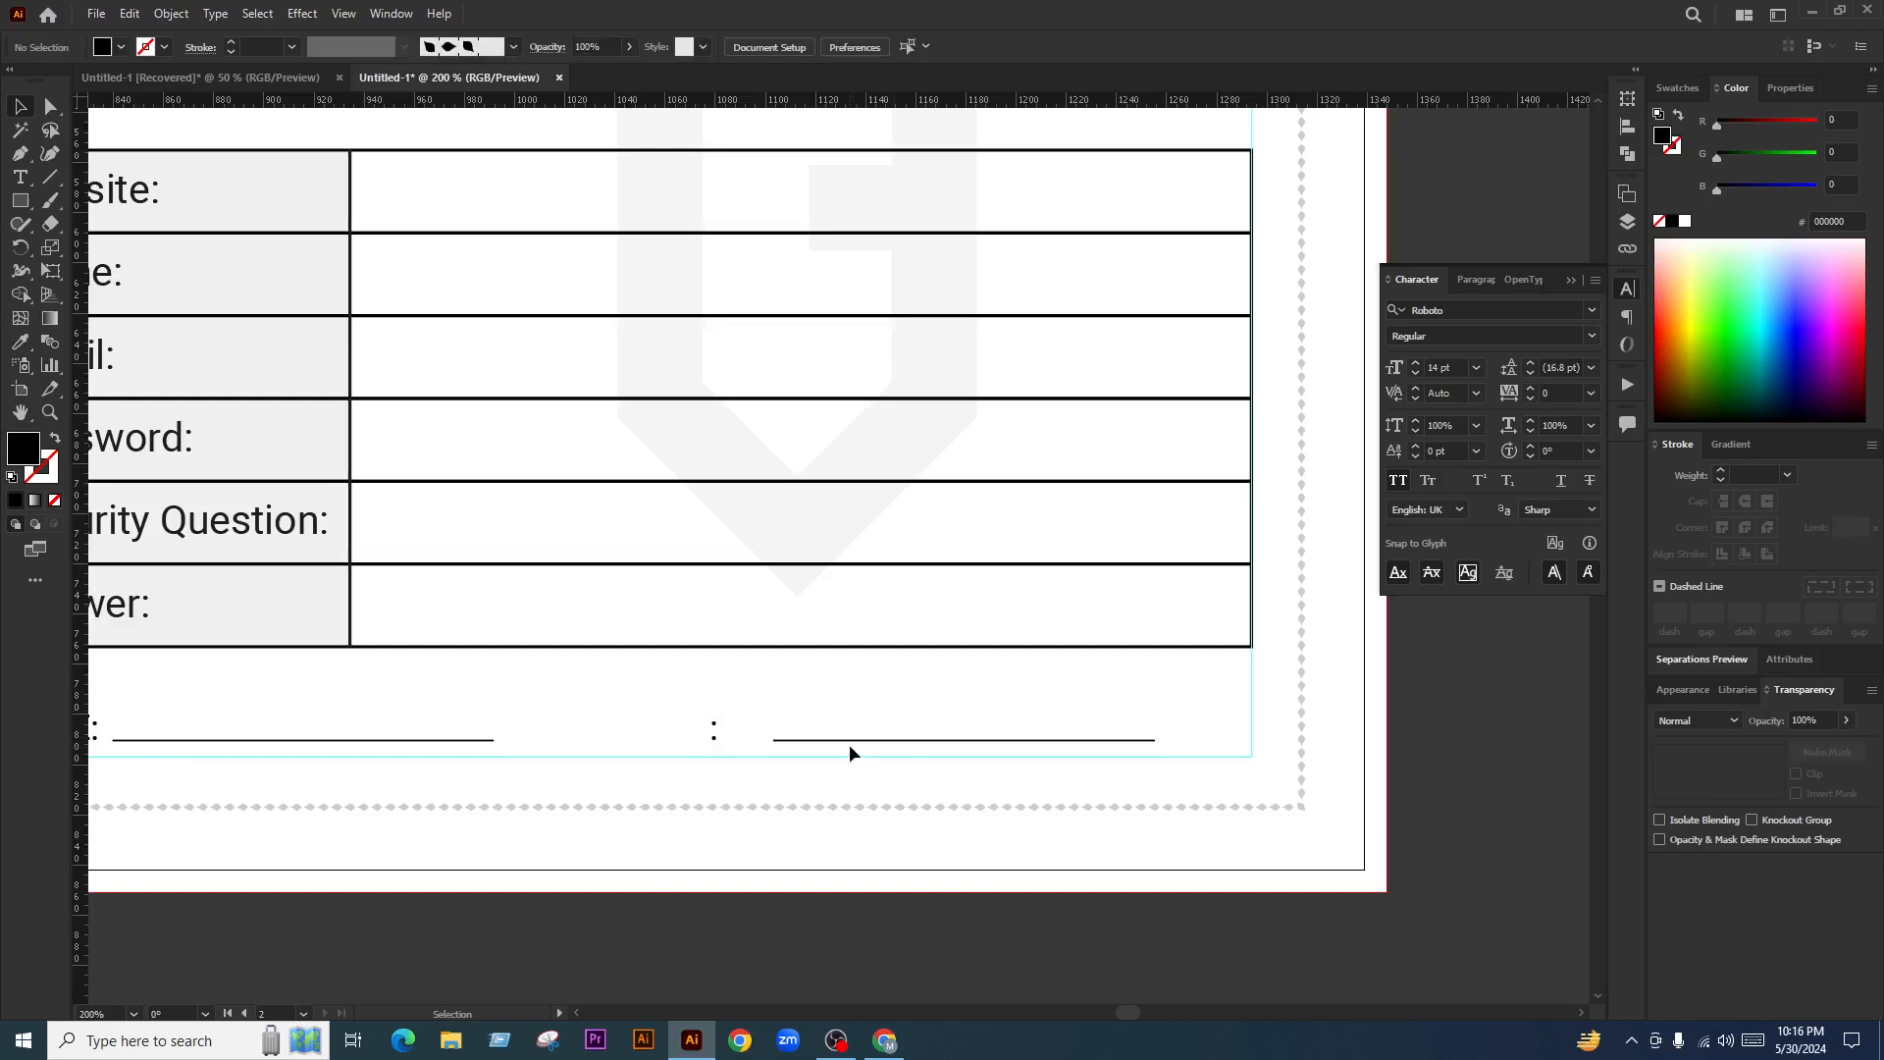
{"action": "left_click", "coordinate": [845, 740]}
{"action": "key", "text": "Delete"}
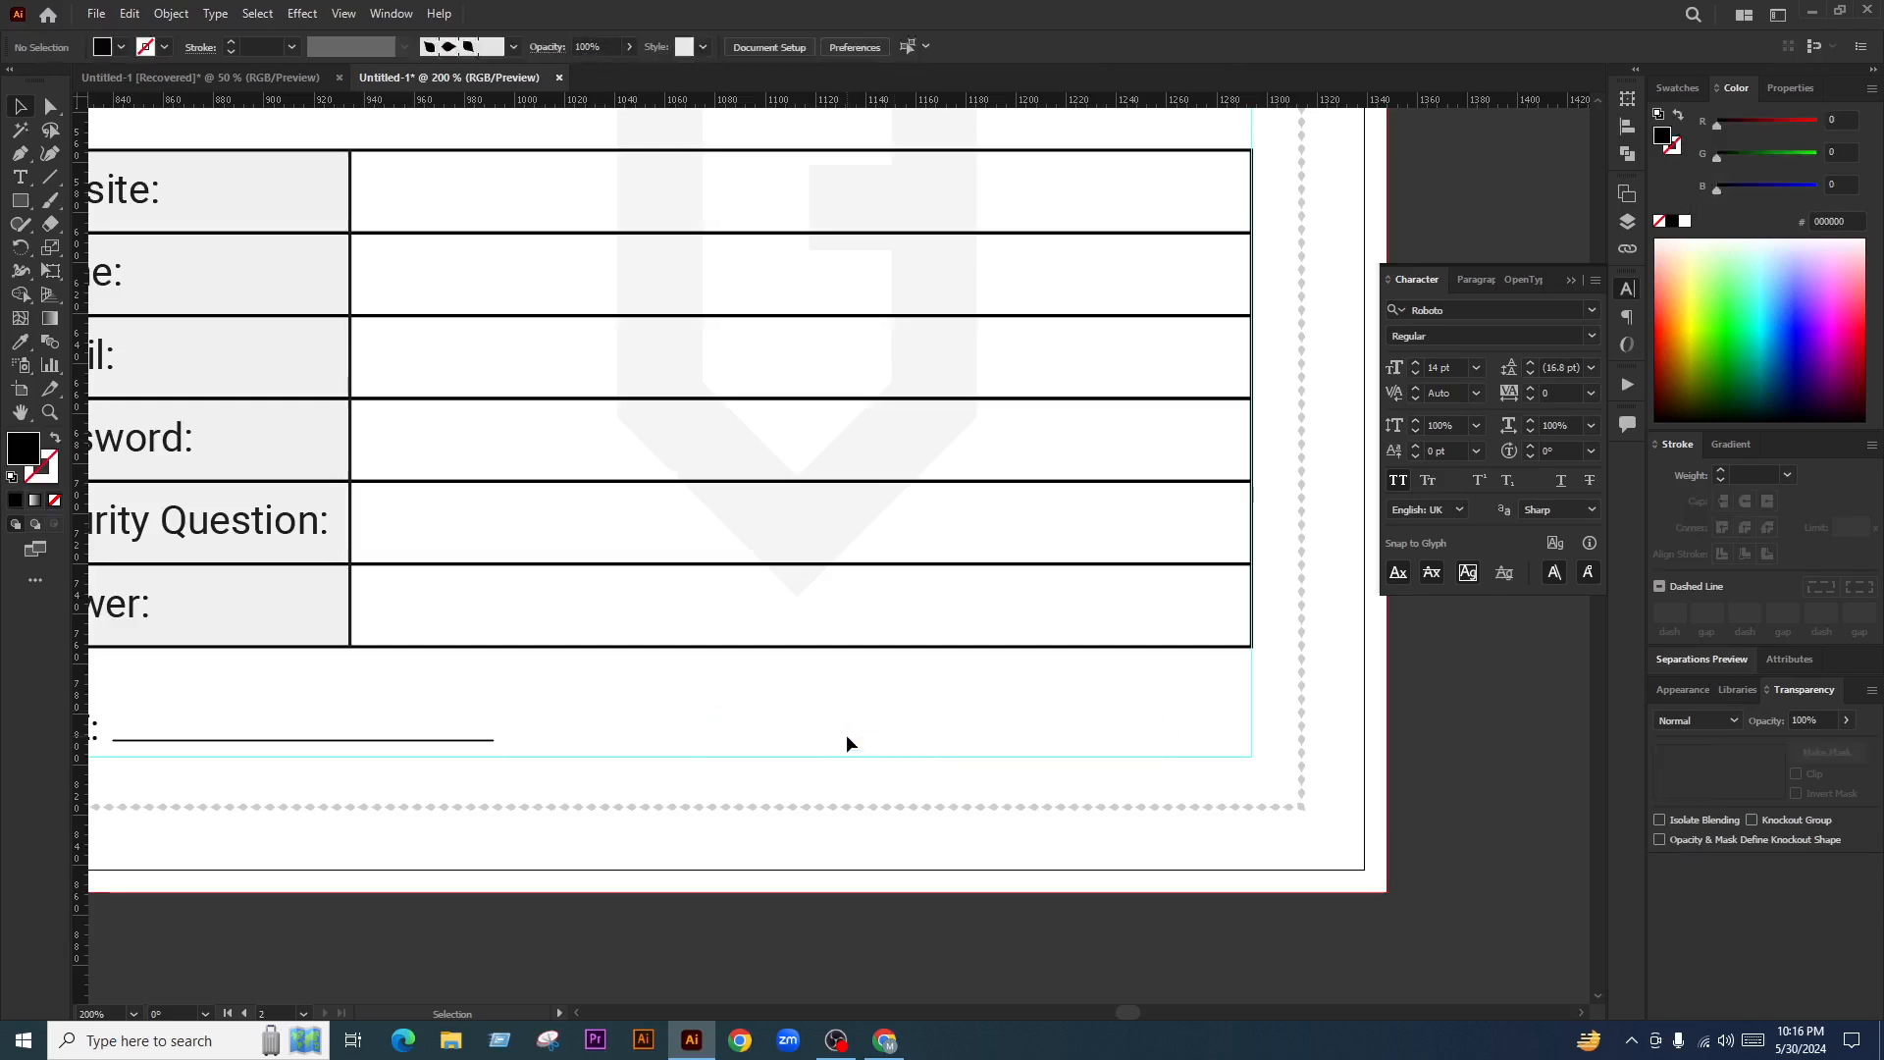
{"action": "scroll", "coordinate": [834, 751], "scroll_direction": "down", "scroll_amount": 2}
Copy the underlined DATE field to the right side of the page bottom
{"action": "left_click", "coordinate": [633, 754]}
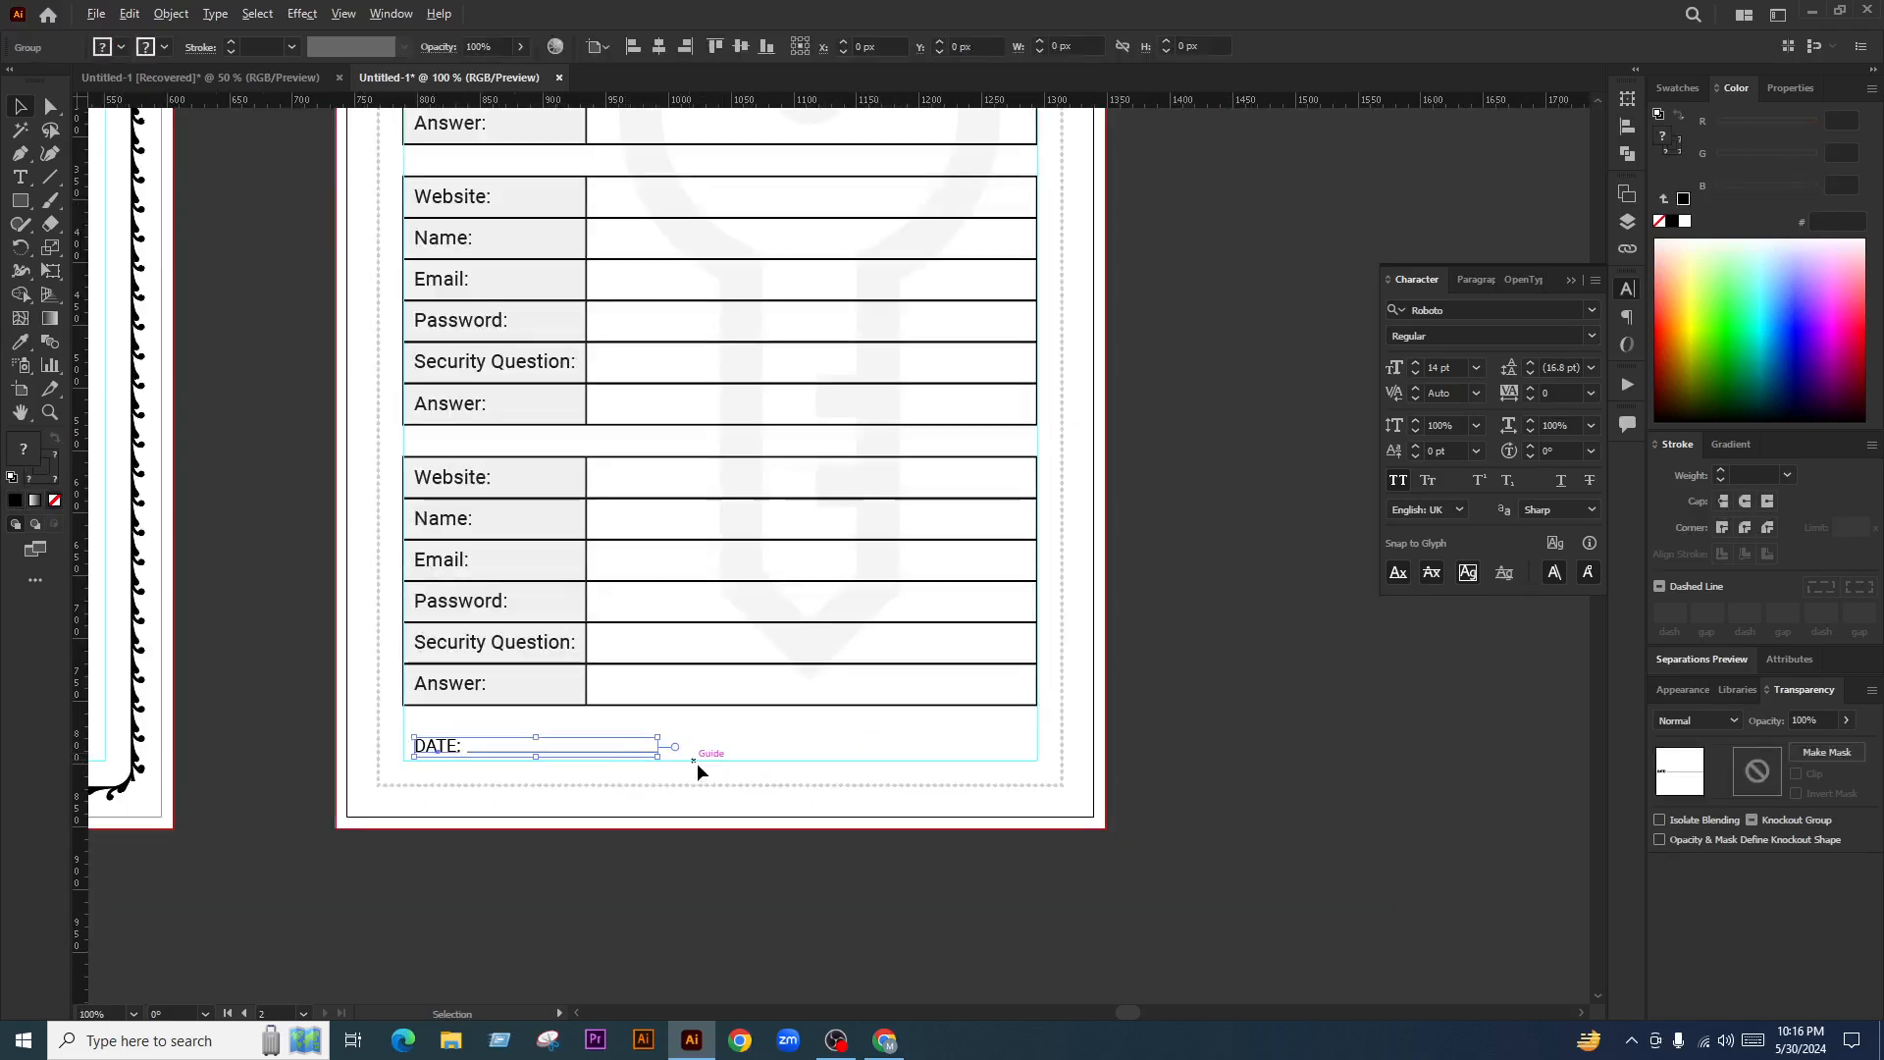
{"action": "scroll", "coordinate": [697, 763], "scroll_direction": "up", "scroll_amount": 1}
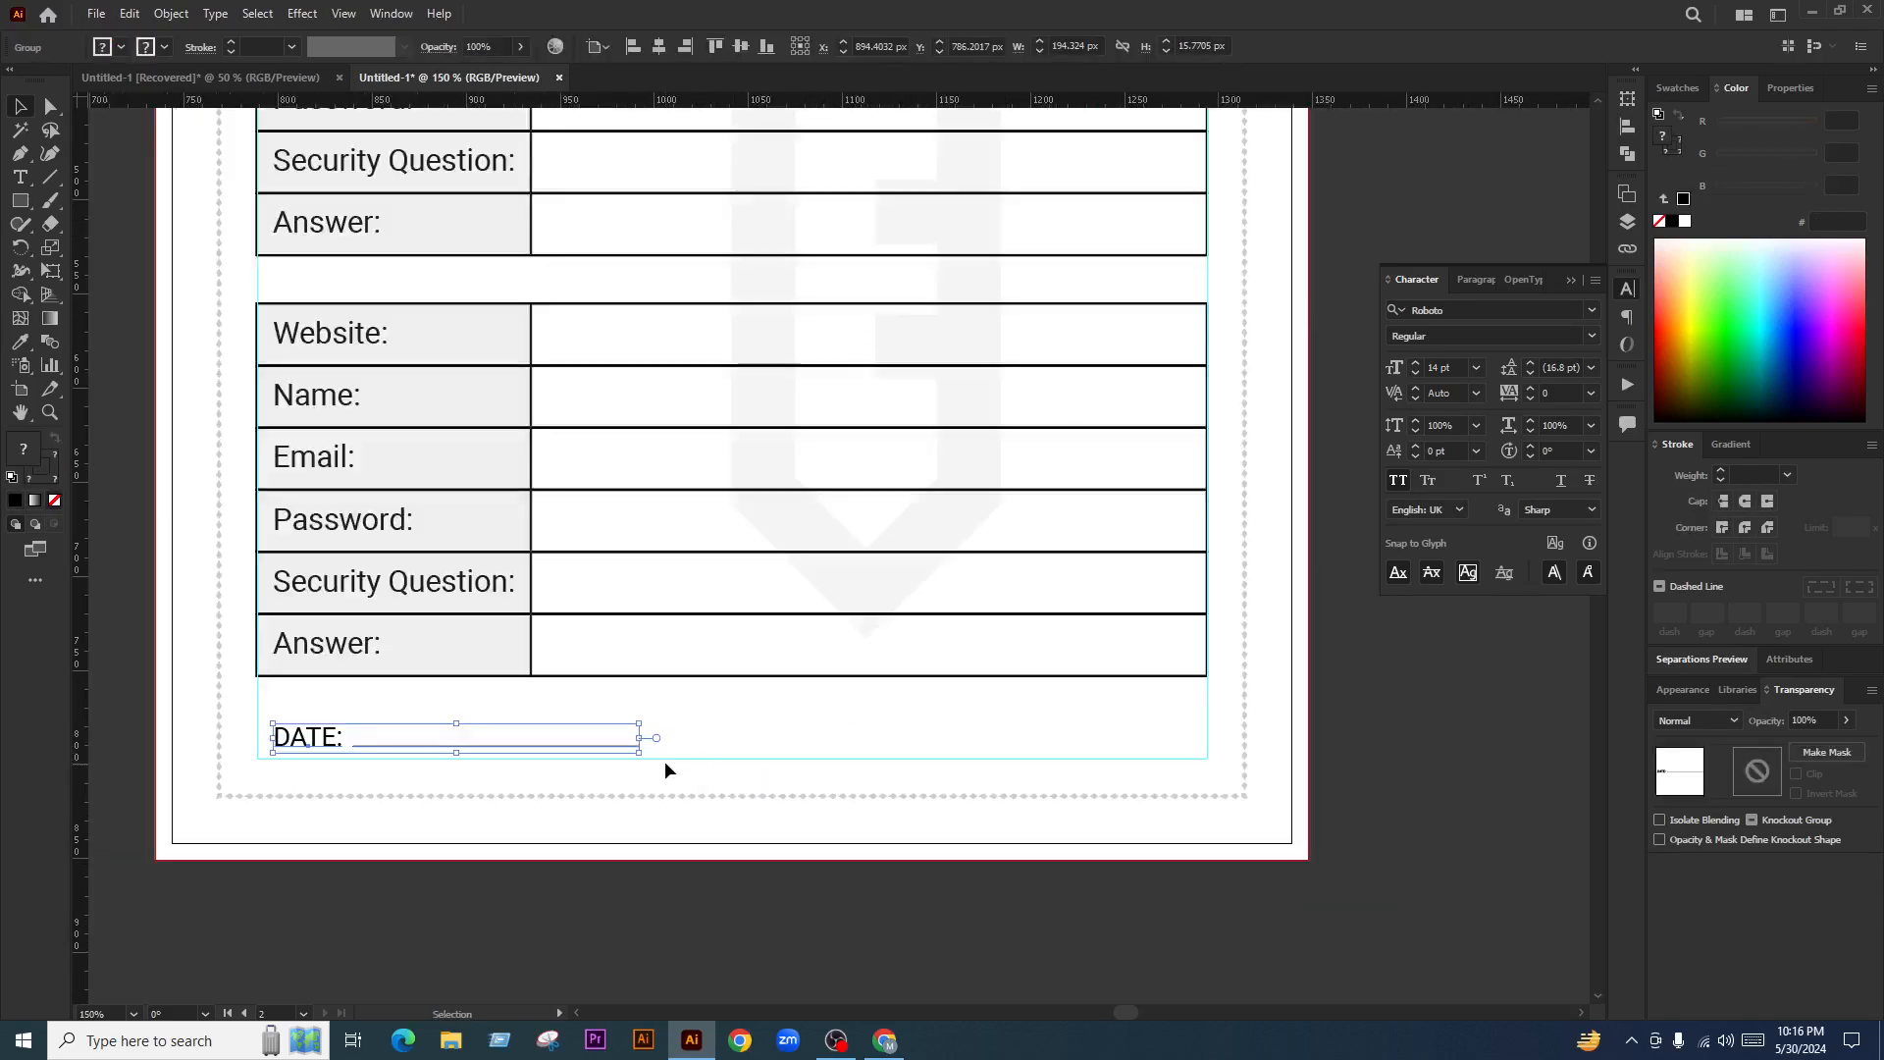
{"action": "left_click", "coordinate": [828, 752]}
{"action": "left_click_drag", "start_coordinate": [604, 745], "coordinate": [1198, 767]}
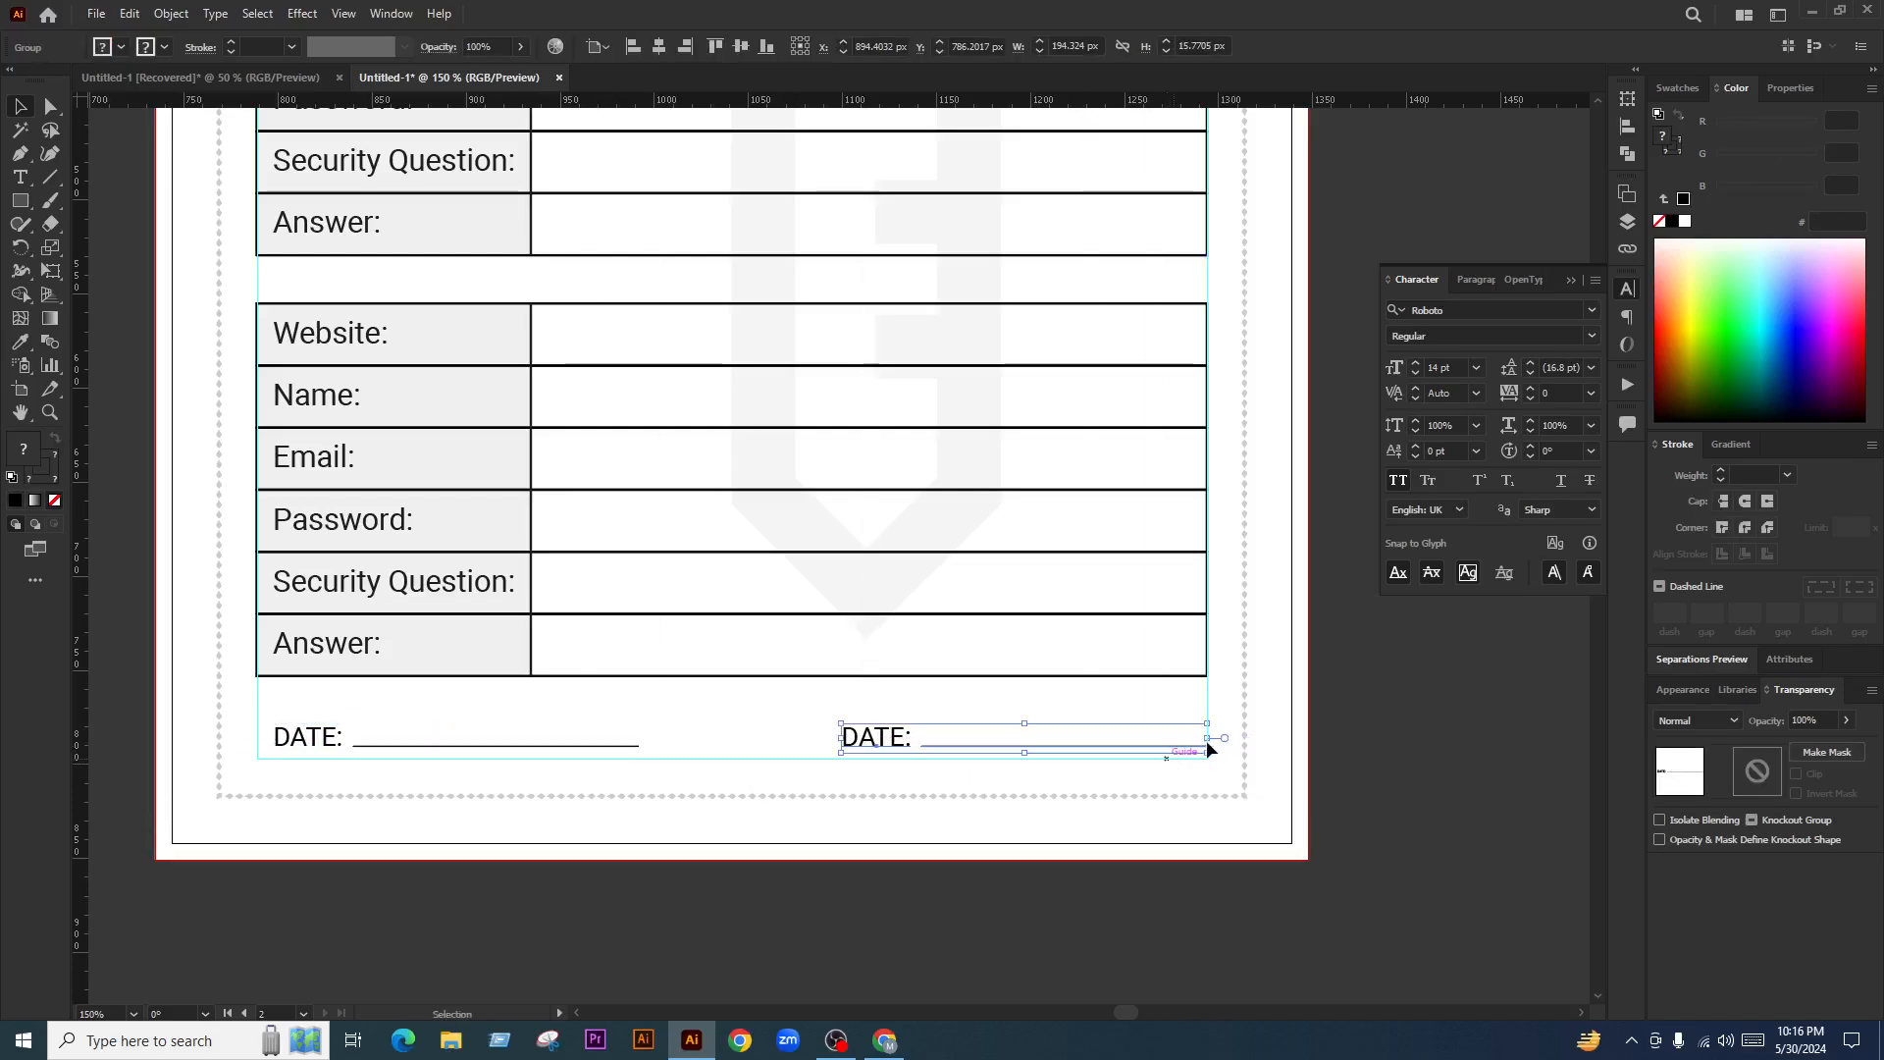
{"action": "left_click", "coordinate": [1470, 753]}
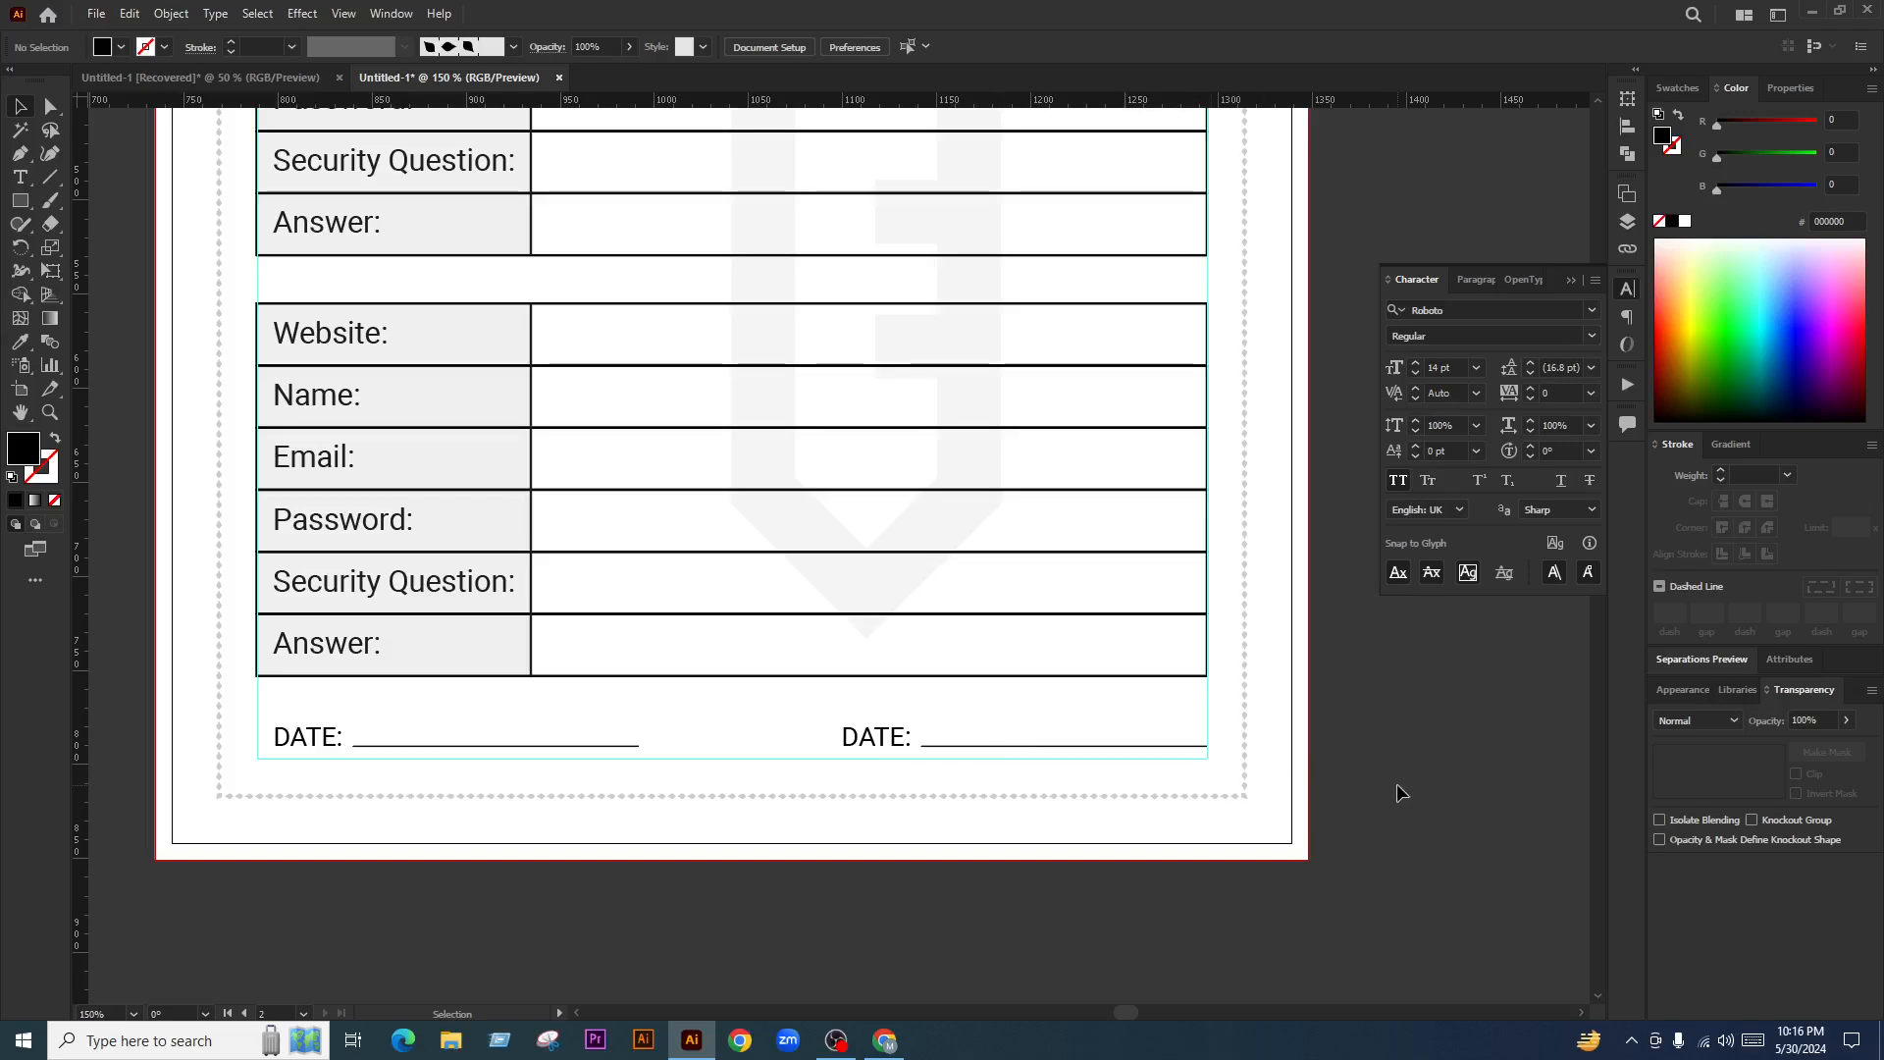
Delete the stray DATE: text sitting above the page
{"action": "key", "text": "ctrl+minus"}
{"action": "key", "text": "ctrl+minus"}
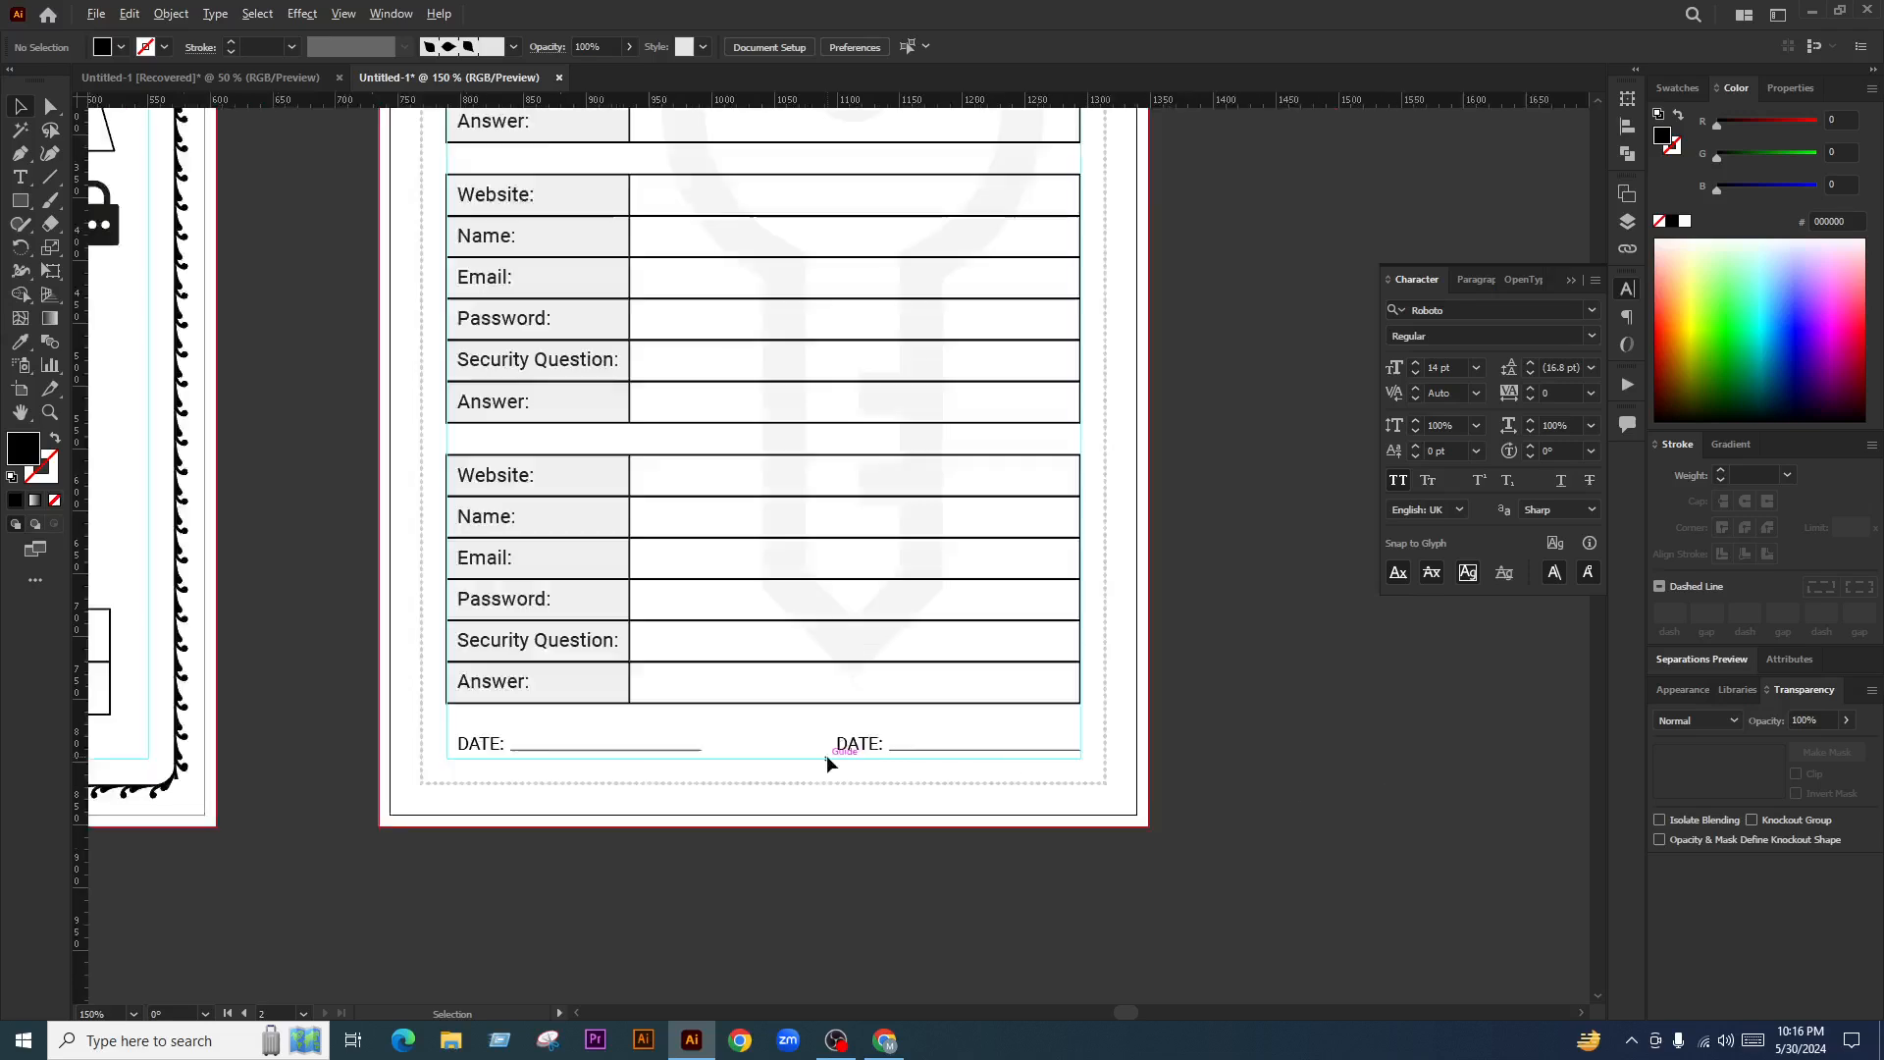
{"action": "left_click_drag", "start_coordinate": [1062, 677], "coordinate": [1105, 765]}
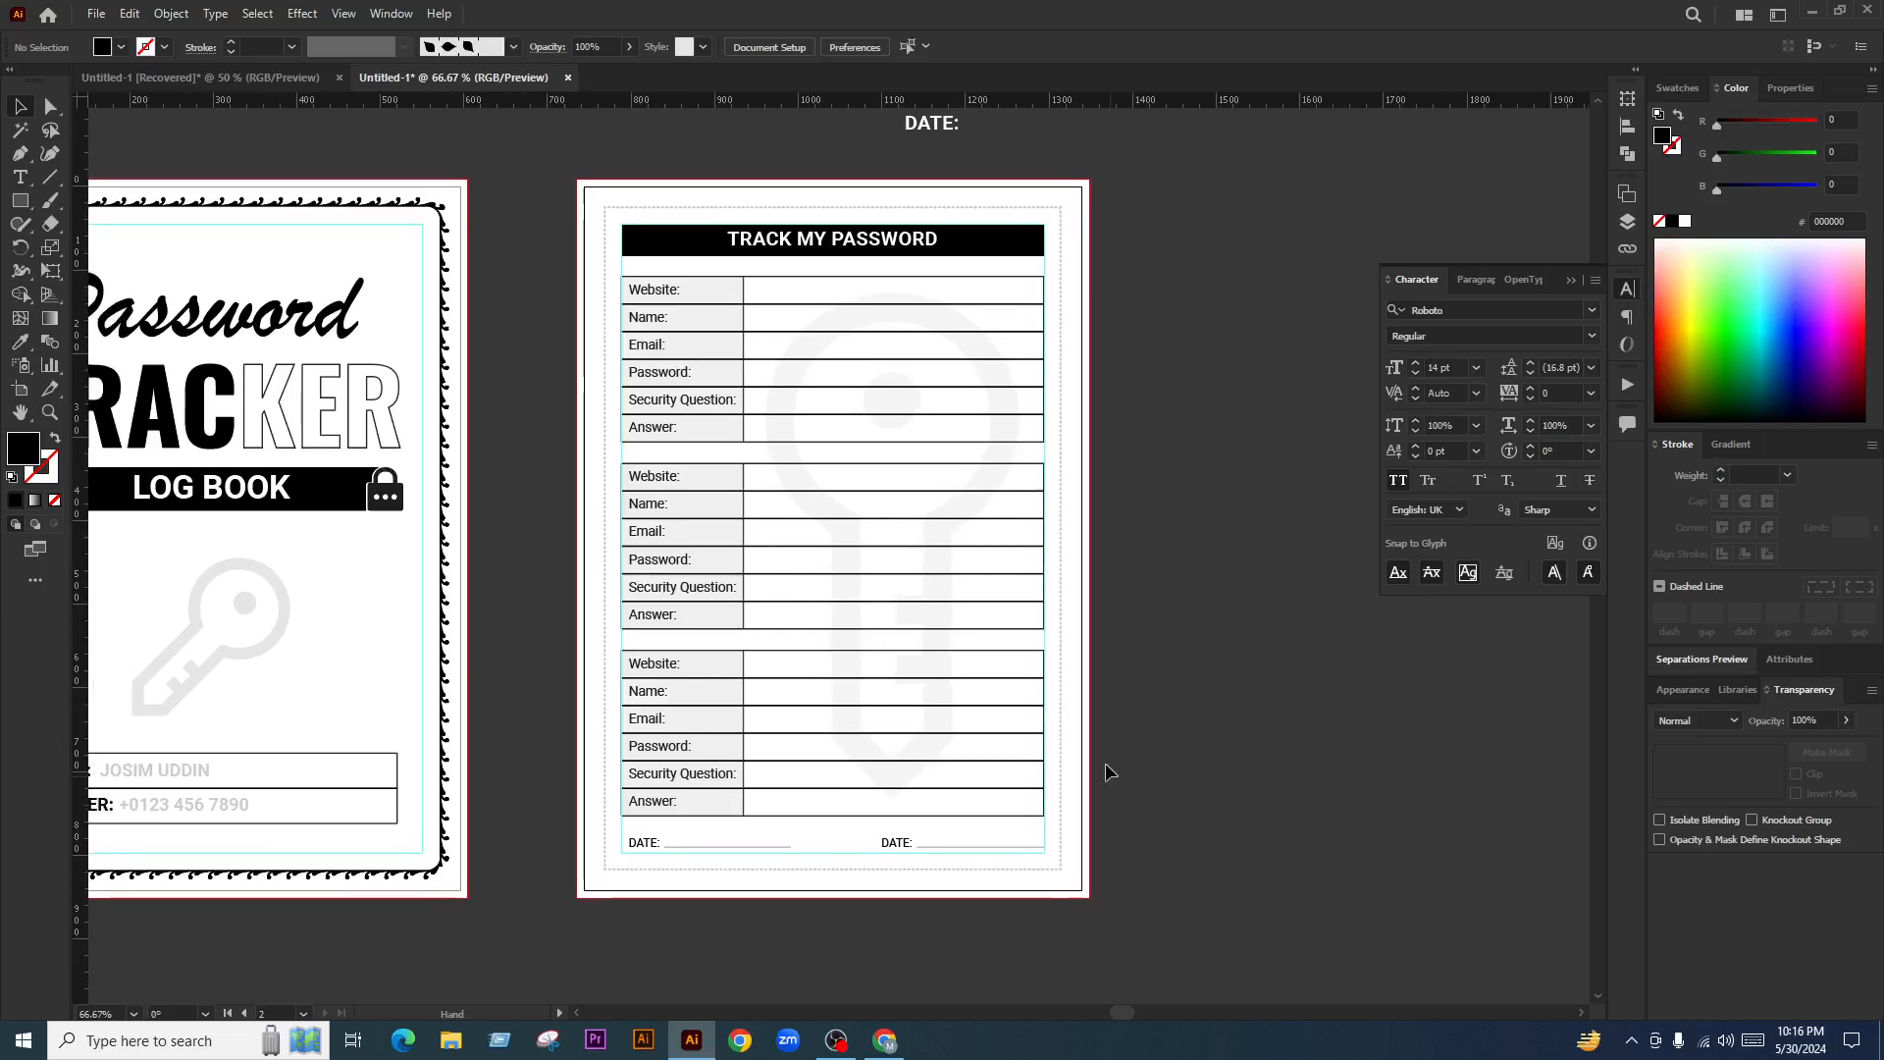
{"action": "key", "text": "ctrl+minus"}
{"action": "key", "text": "ctrl+minus"}
{"action": "left_click_drag", "start_coordinate": [965, 381], "coordinate": [865, 419]}
{"action": "key", "text": "Delete"}
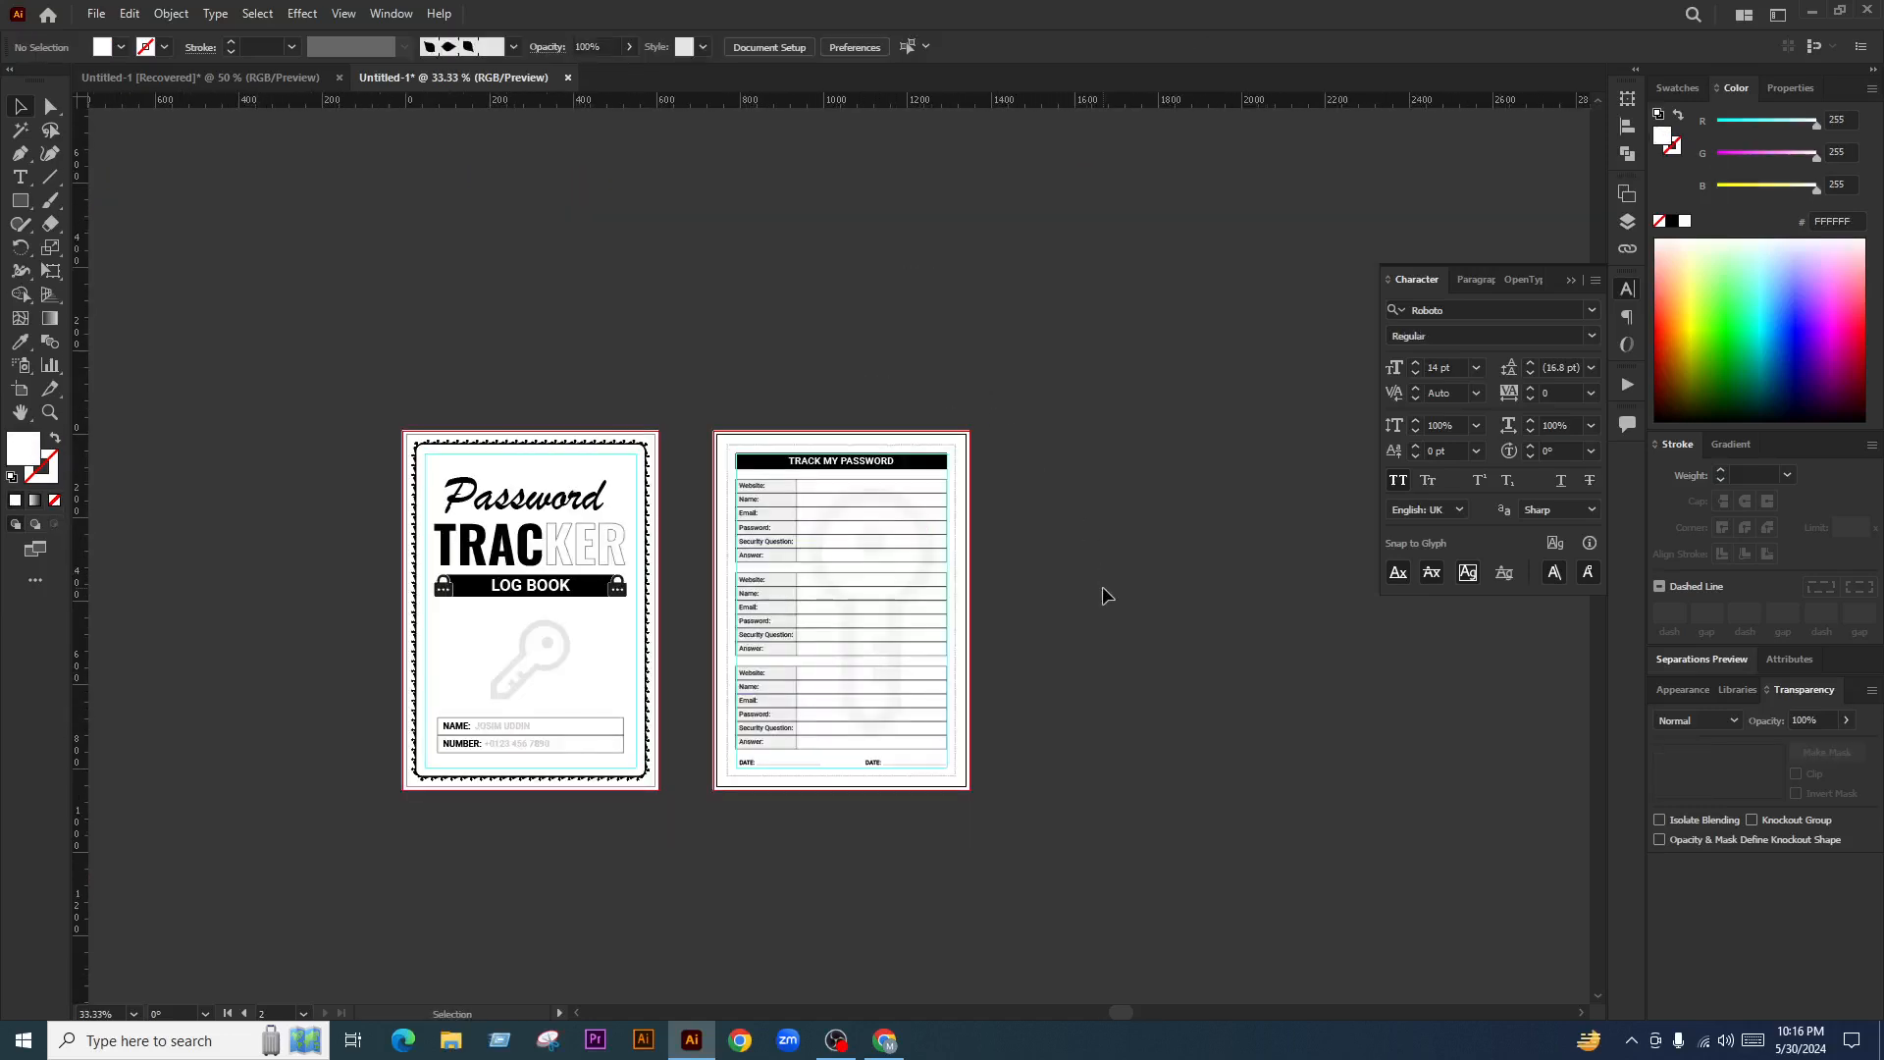
{"action": "key", "text": "shift+f"}
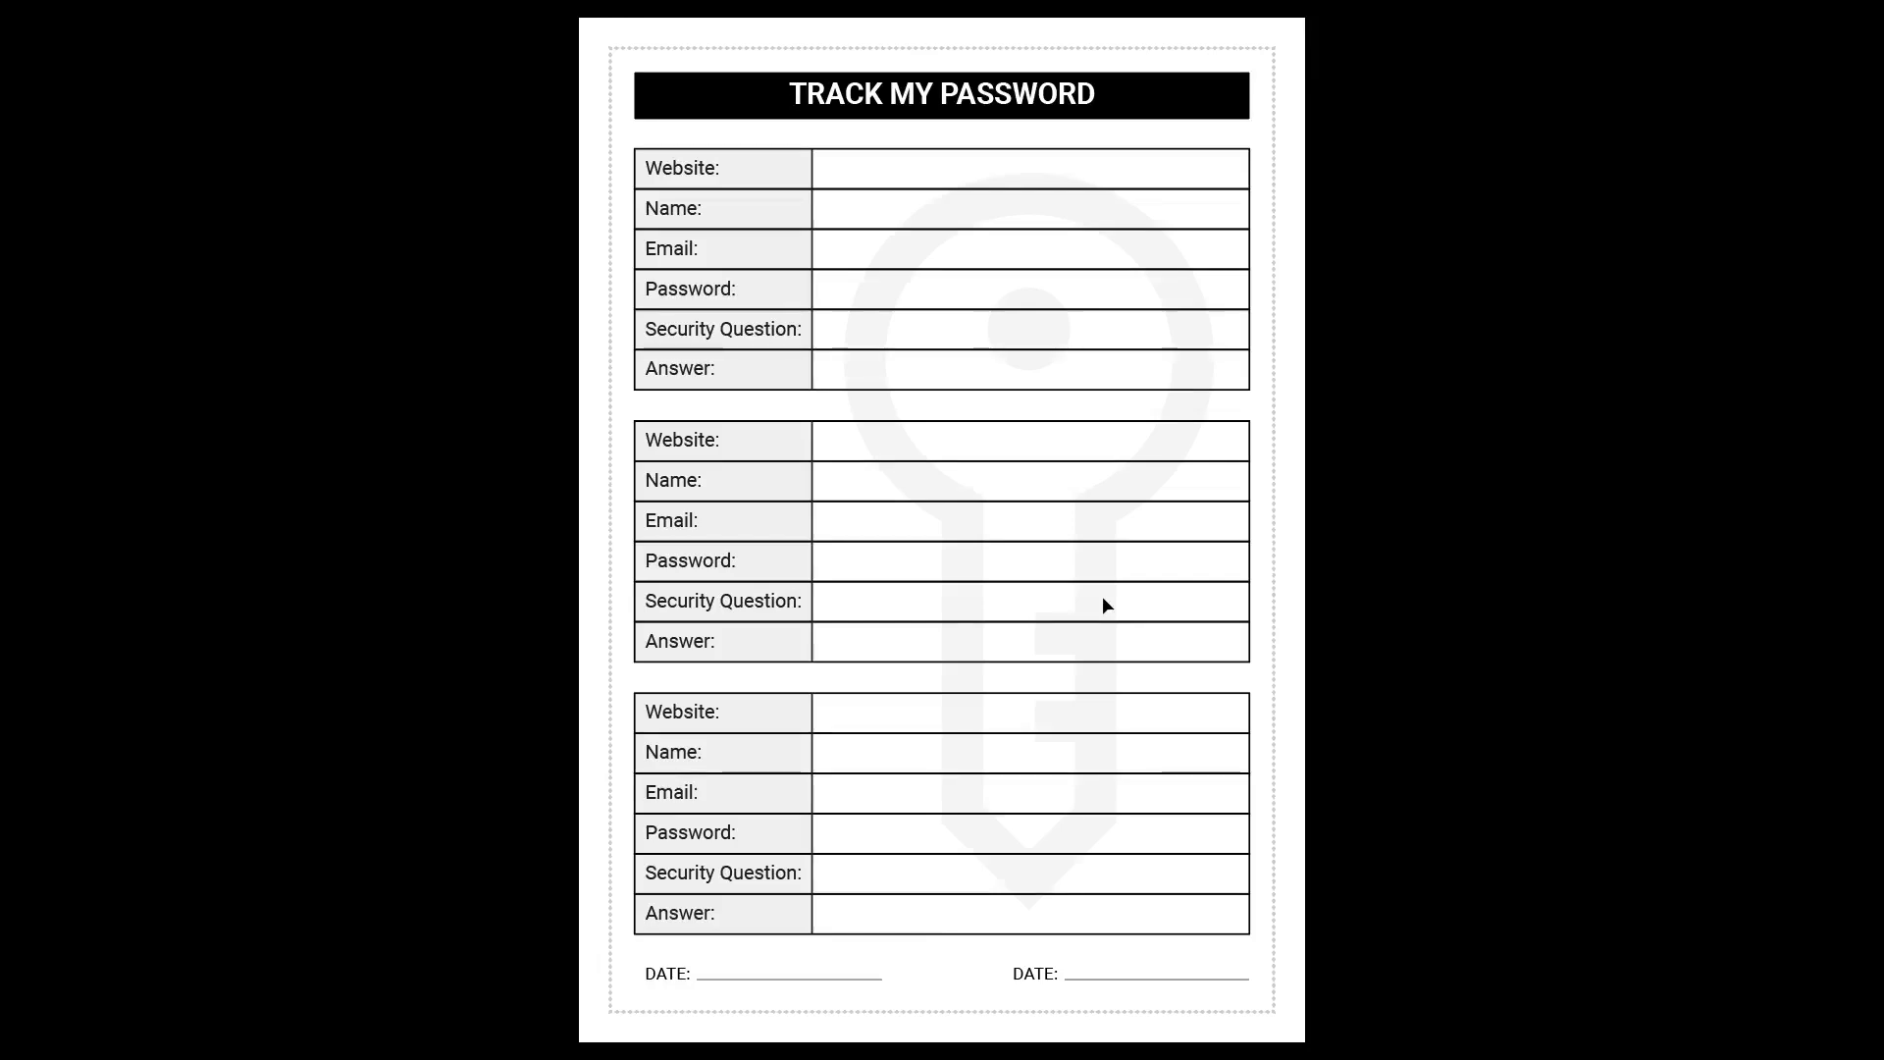
{"action": "key", "text": "Left"}
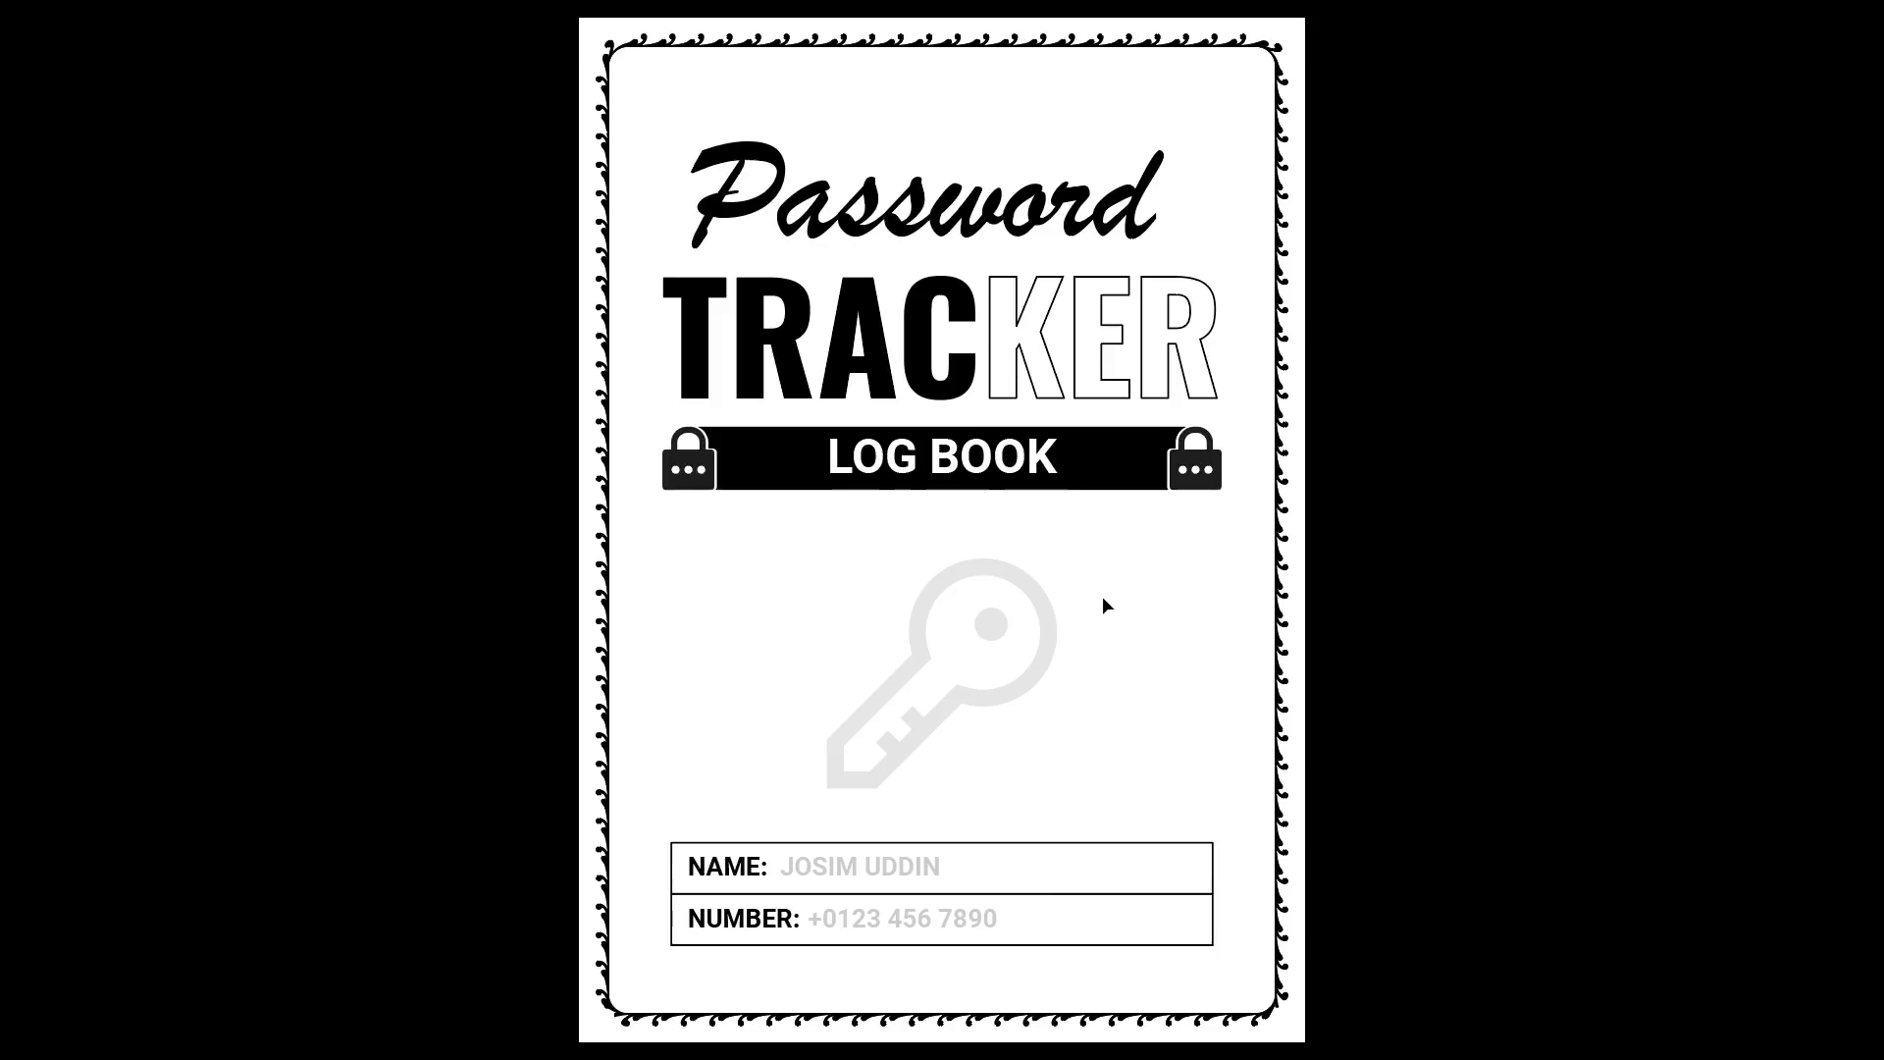
{"action": "key", "text": "Escape"}
Change the right-hand DATE label to PAGE NUMBER
{"action": "scroll", "coordinate": [674, 624], "scroll_direction": "down", "scroll_amount": 3}
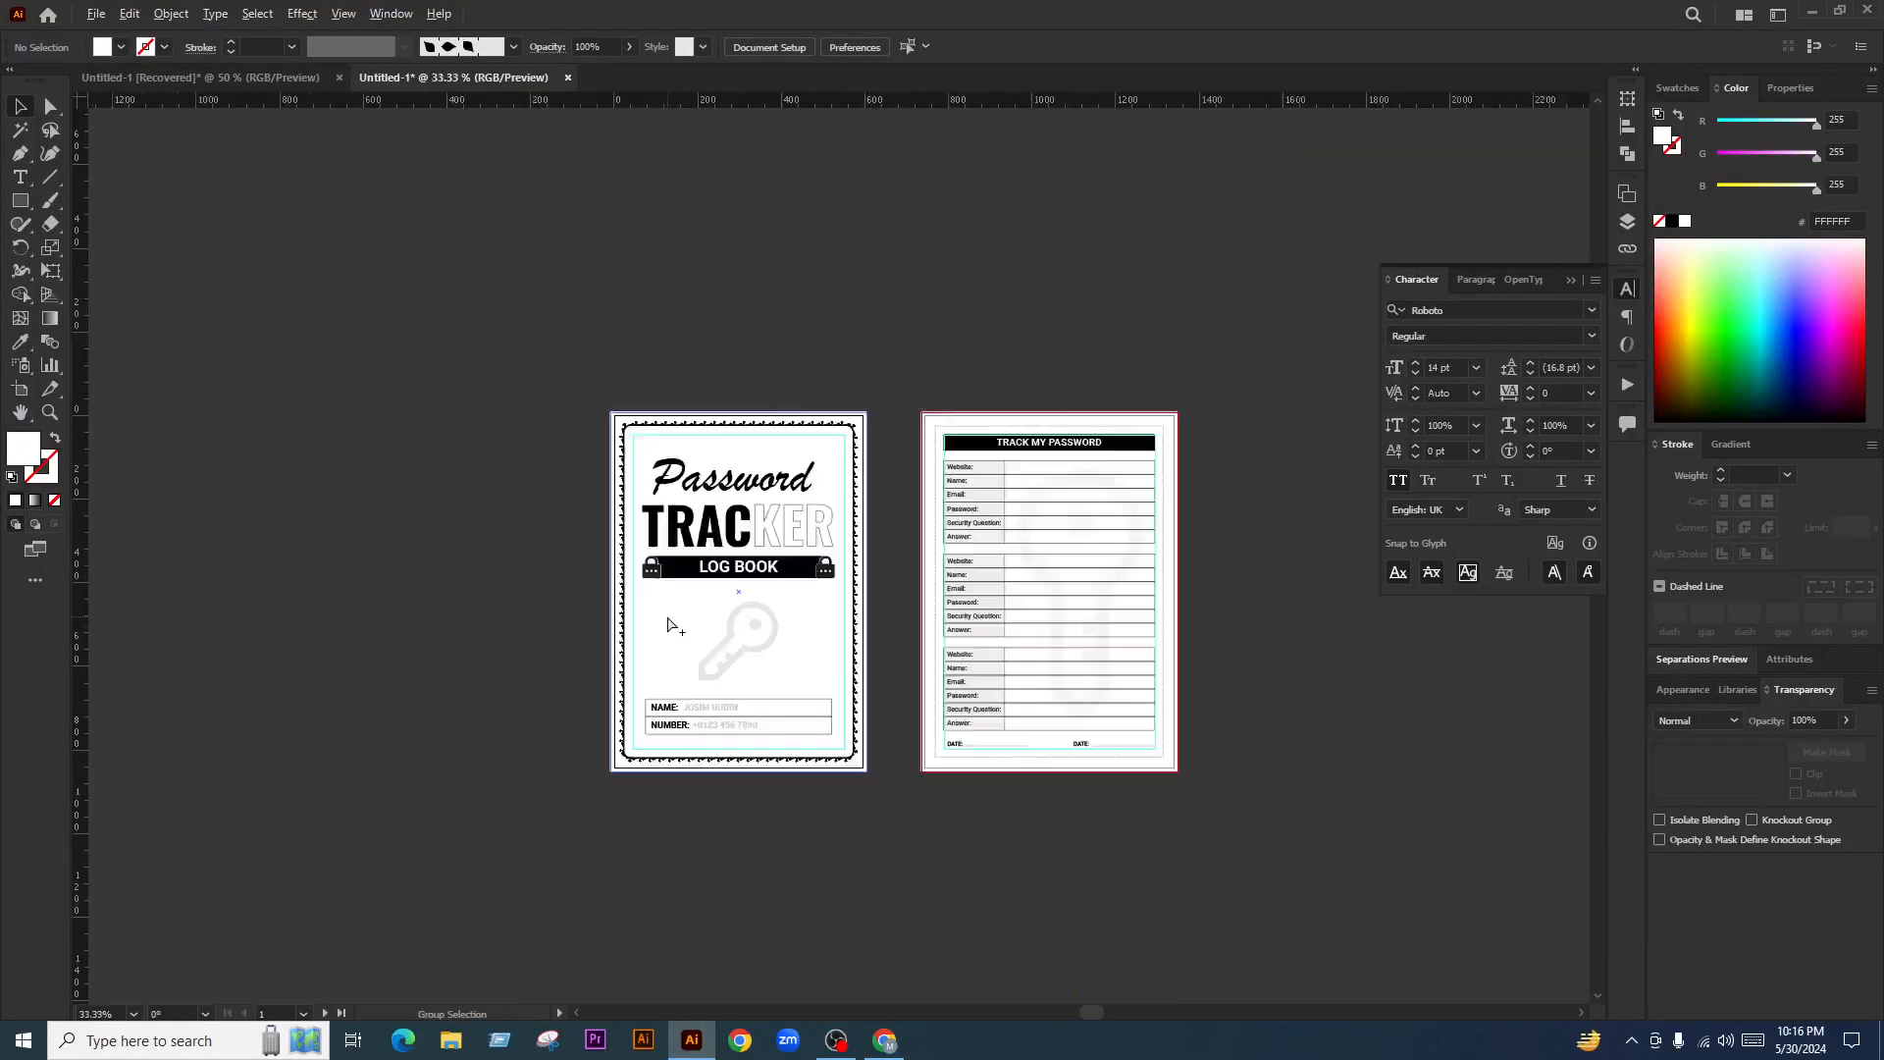
{"action": "scroll", "coordinate": [1283, 659], "scroll_direction": "up", "scroll_amount": 1}
{"action": "scroll", "coordinate": [1158, 820], "scroll_direction": "up", "scroll_amount": 1}
{"action": "scroll", "coordinate": [1158, 824], "scroll_direction": "up", "scroll_amount": 2}
{"action": "scroll", "coordinate": [1017, 849], "scroll_direction": "up", "scroll_amount": 1}
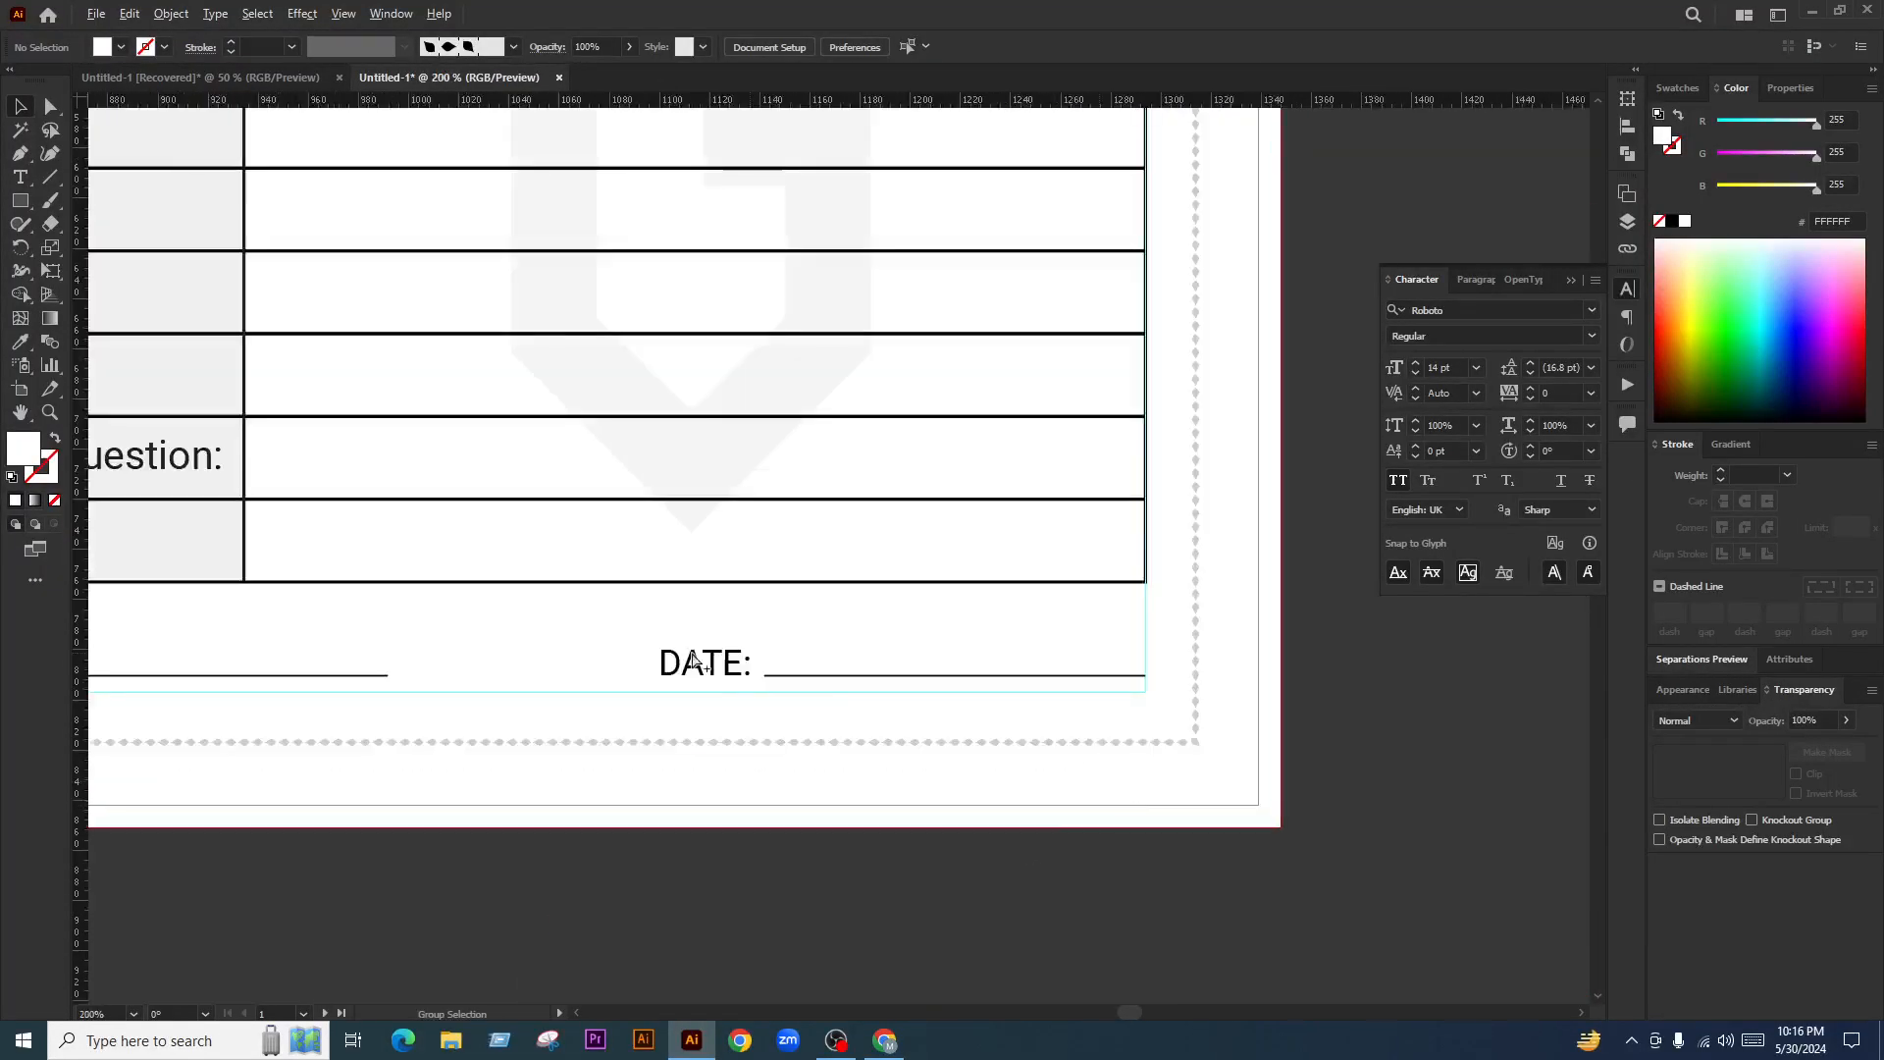
{"action": "double_click", "coordinate": [719, 677]}
{"action": "double_click", "coordinate": [716, 668]}
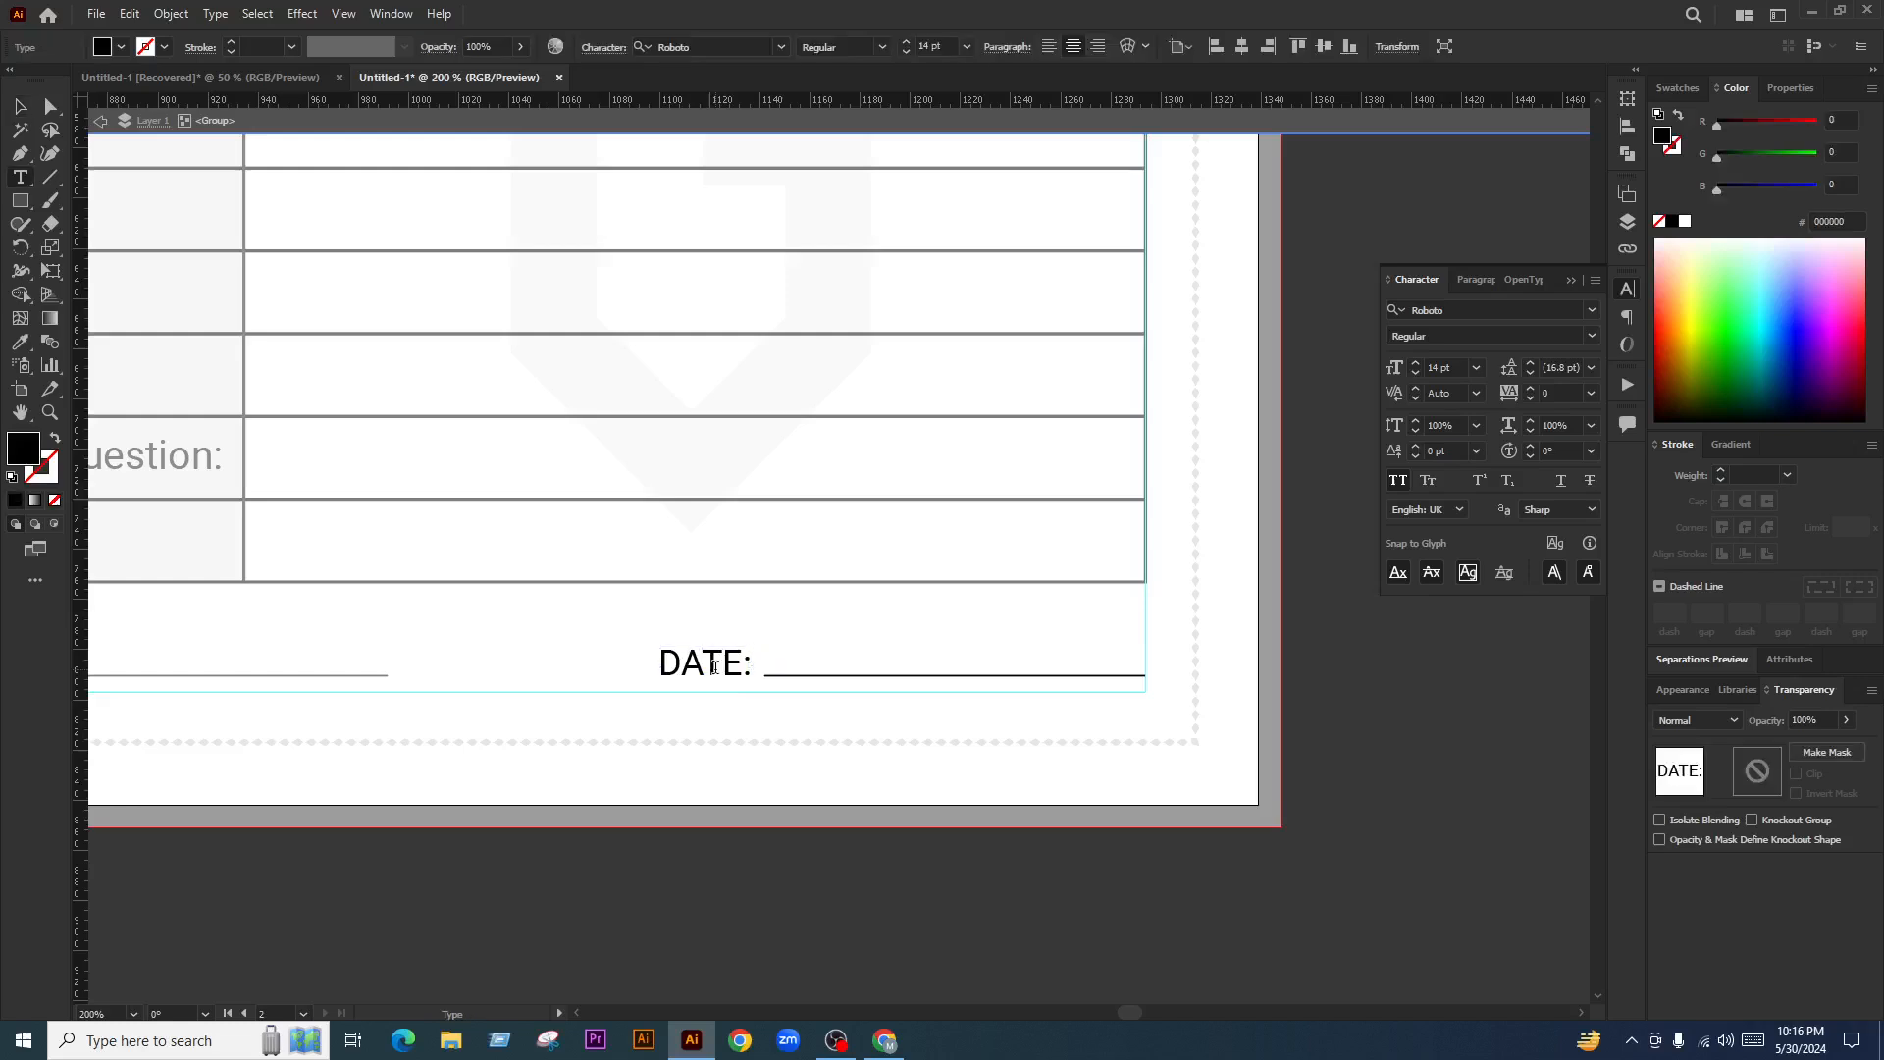
{"action": "double_click", "coordinate": [716, 667]}
{"action": "type", "text": "PAGE"}
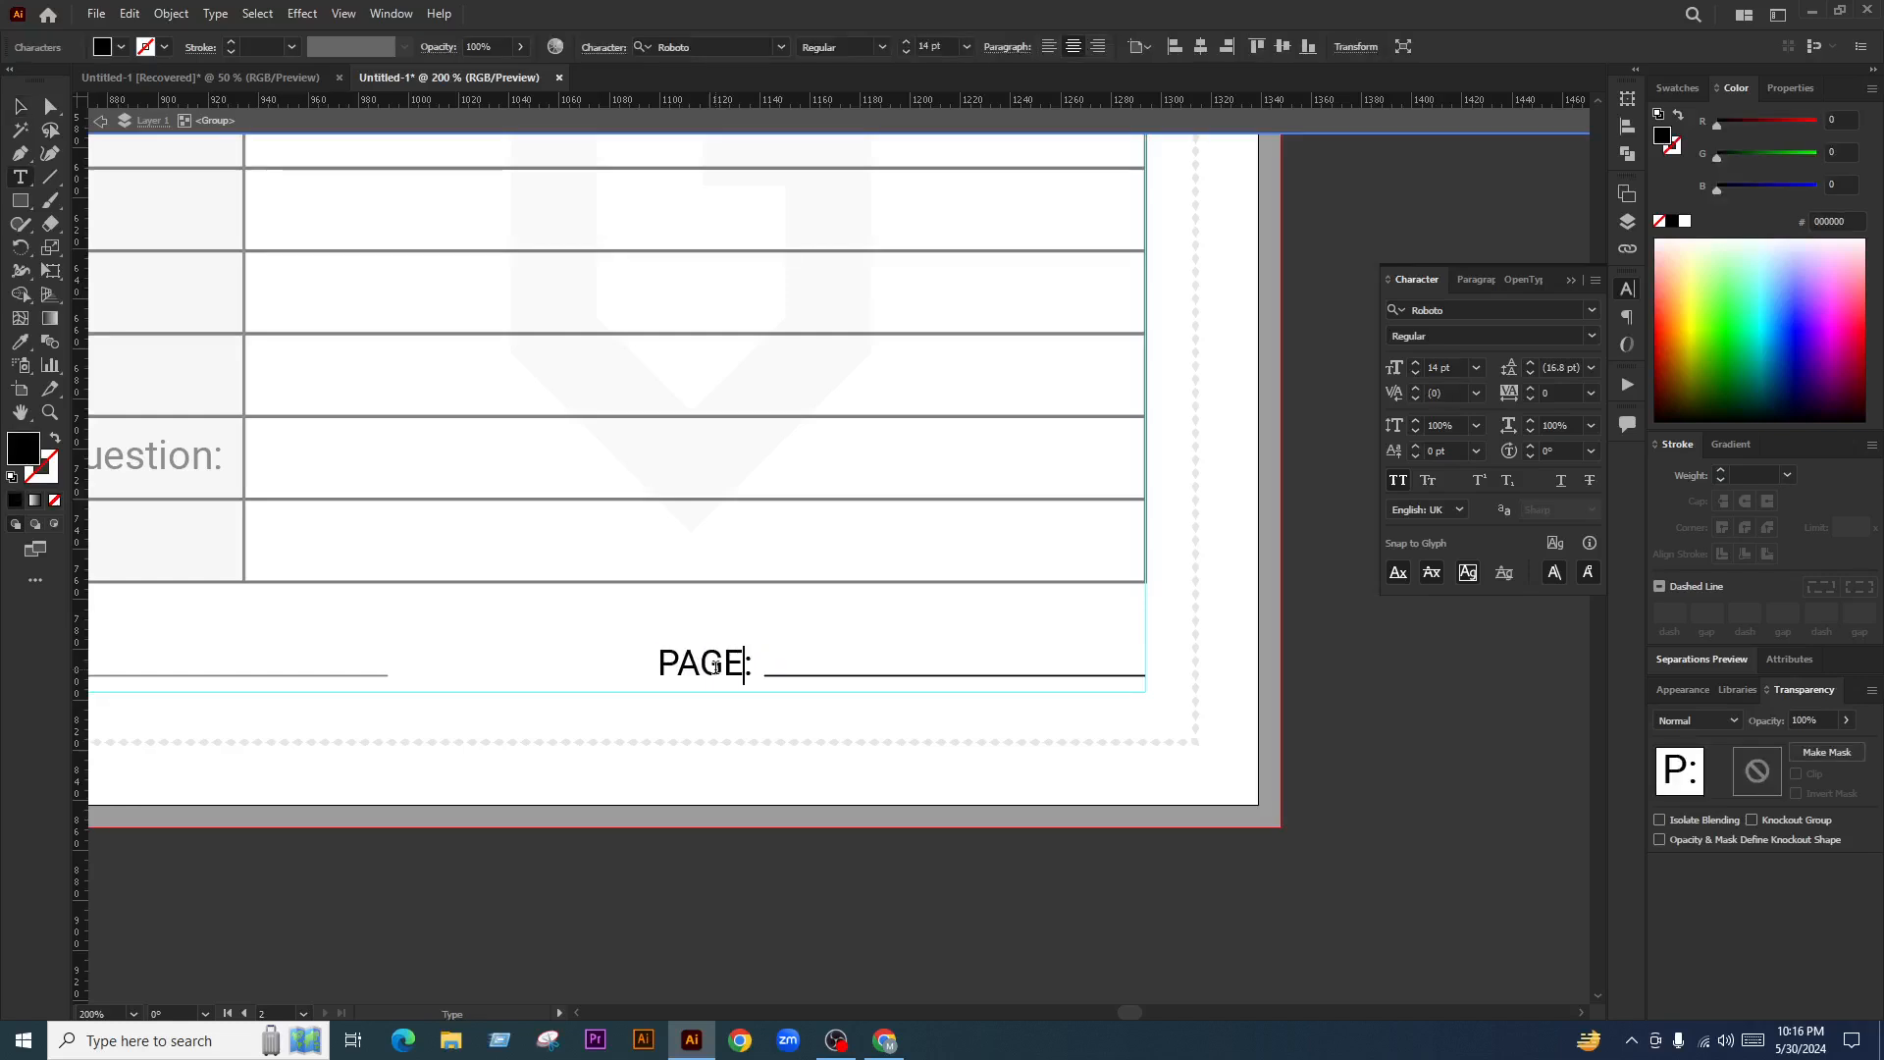
{"action": "type", "text": "NUM"}
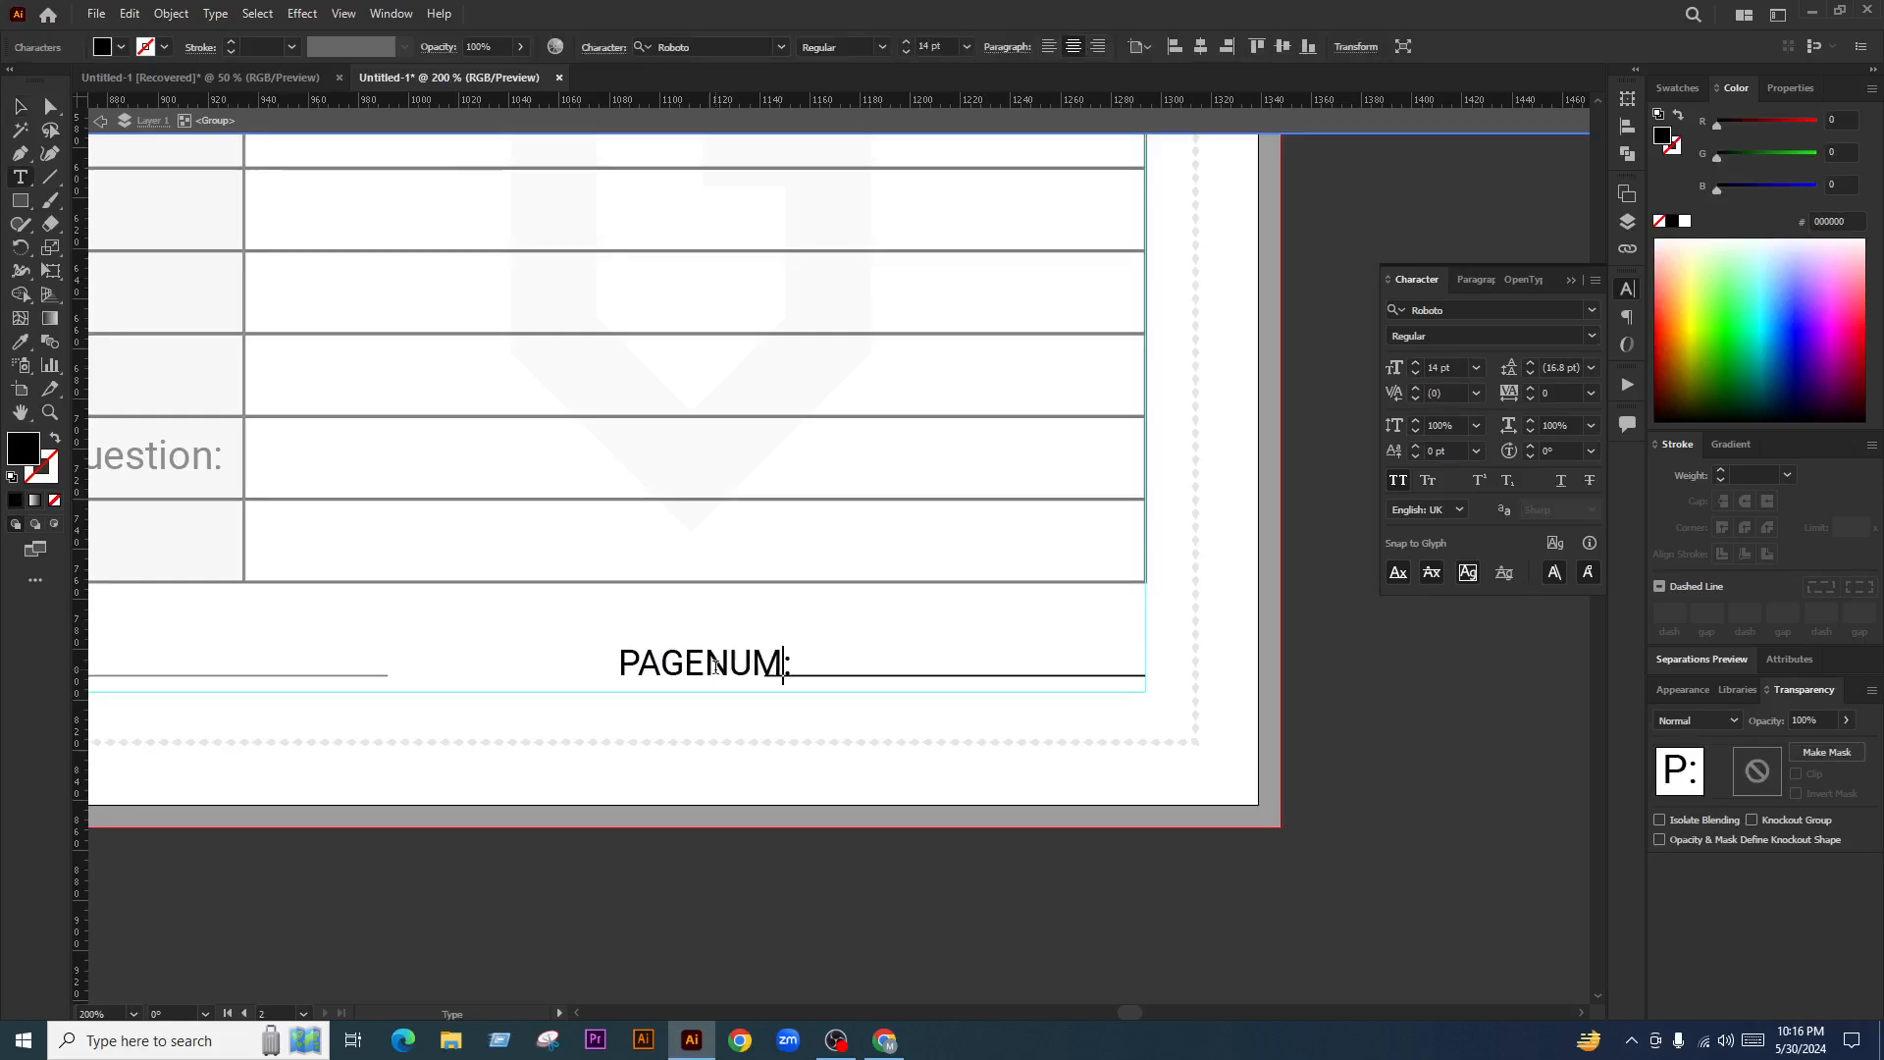
{"action": "key", "text": "BackSpace"}
{"action": "key", "text": "BackSpace"}
{"action": "key", "text": "BackSpace"}
{"action": "type", "text": "NUMBER"}
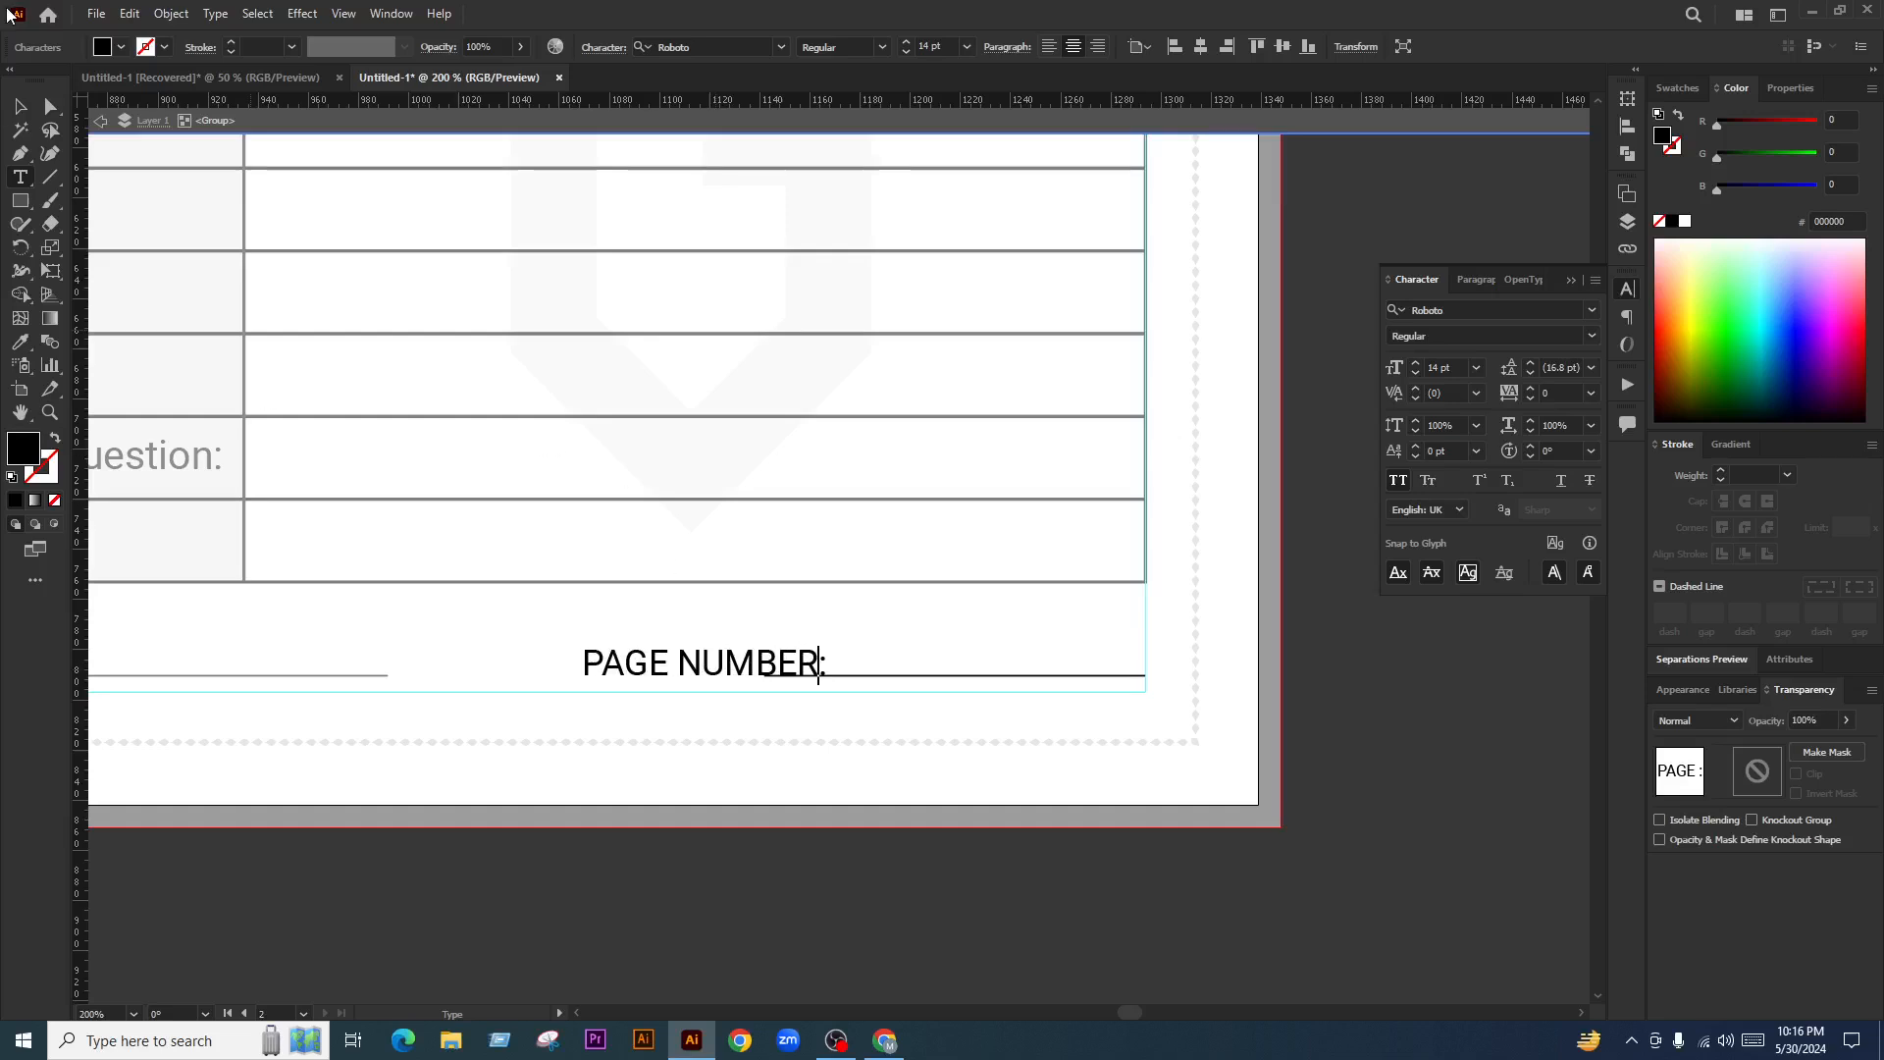
{"action": "left_click", "coordinate": [20, 106]}
Shift the PAGE NUMBER label further to the right
{"action": "left_click_drag", "start_coordinate": [782, 675], "coordinate": [910, 681]}
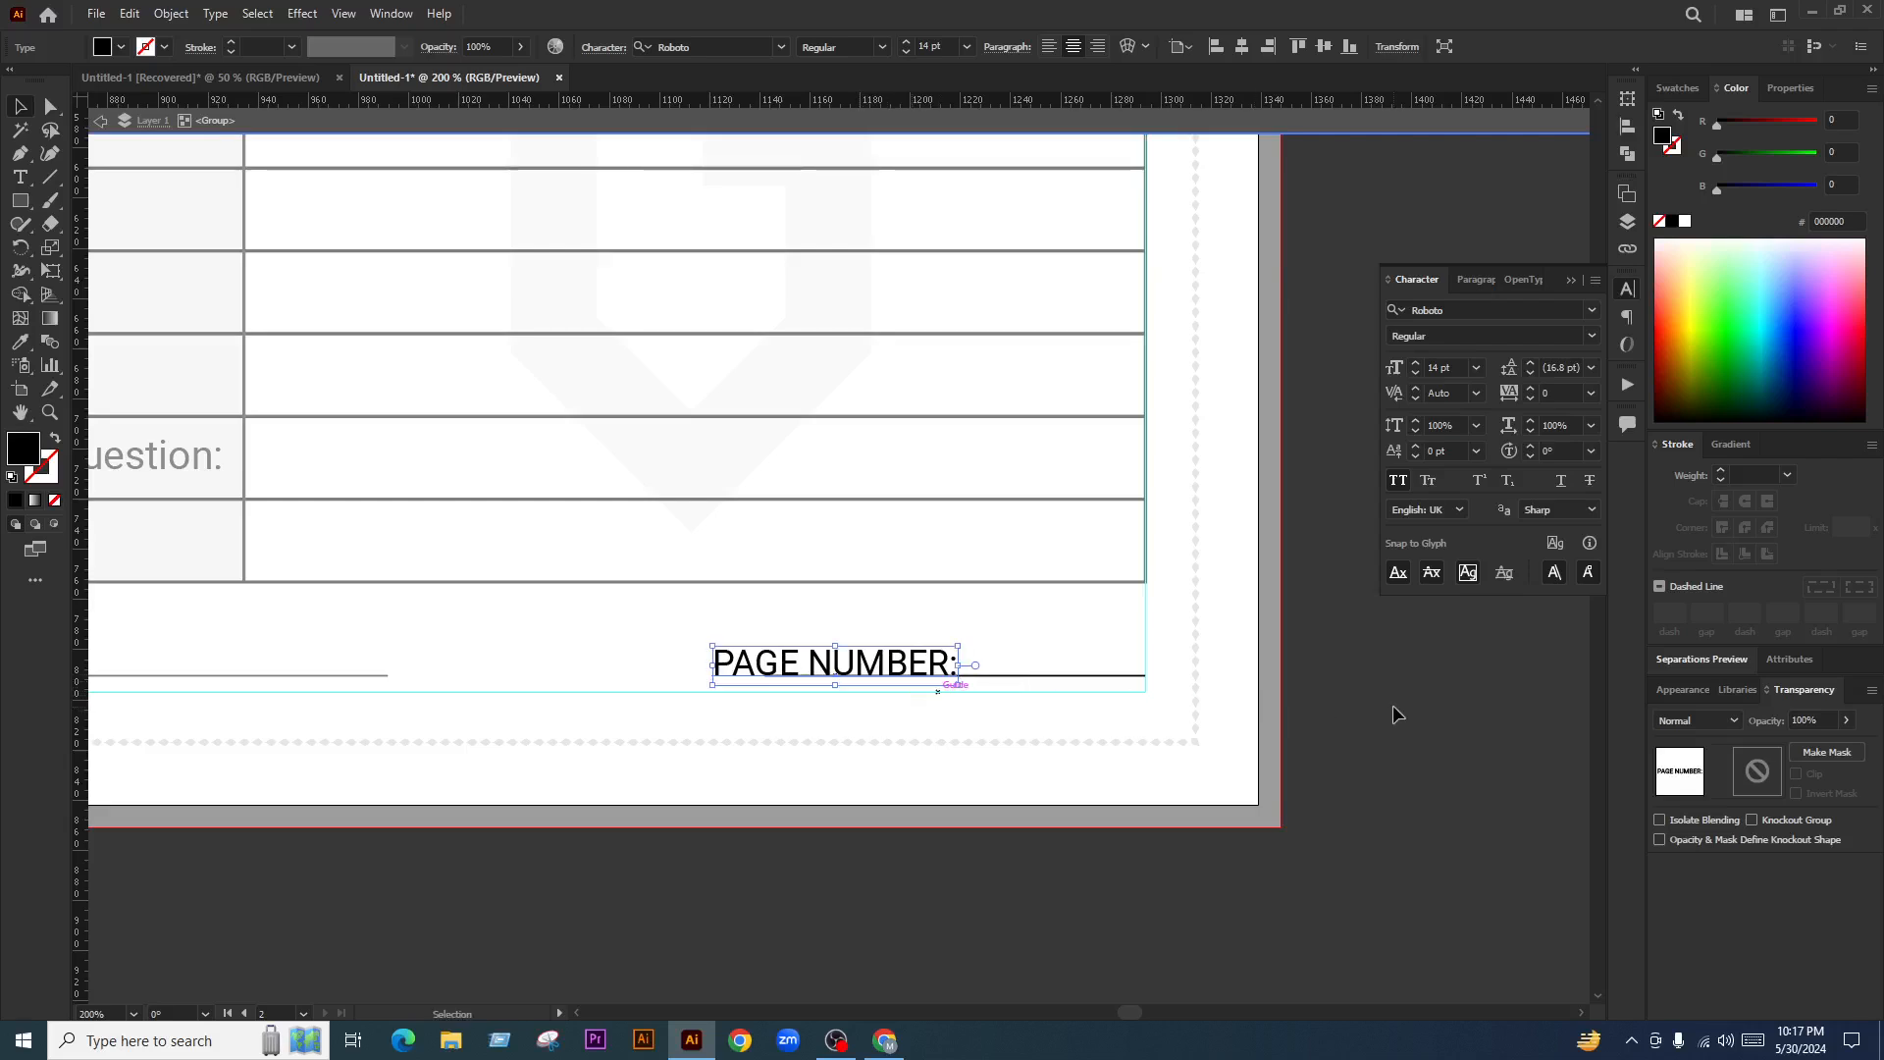
{"action": "left_click", "coordinate": [1392, 713]}
{"action": "scroll", "coordinate": [1202, 699], "scroll_direction": "up", "scroll_amount": 1}
{"action": "scroll", "coordinate": [888, 675], "scroll_direction": "up", "scroll_amount": 1}
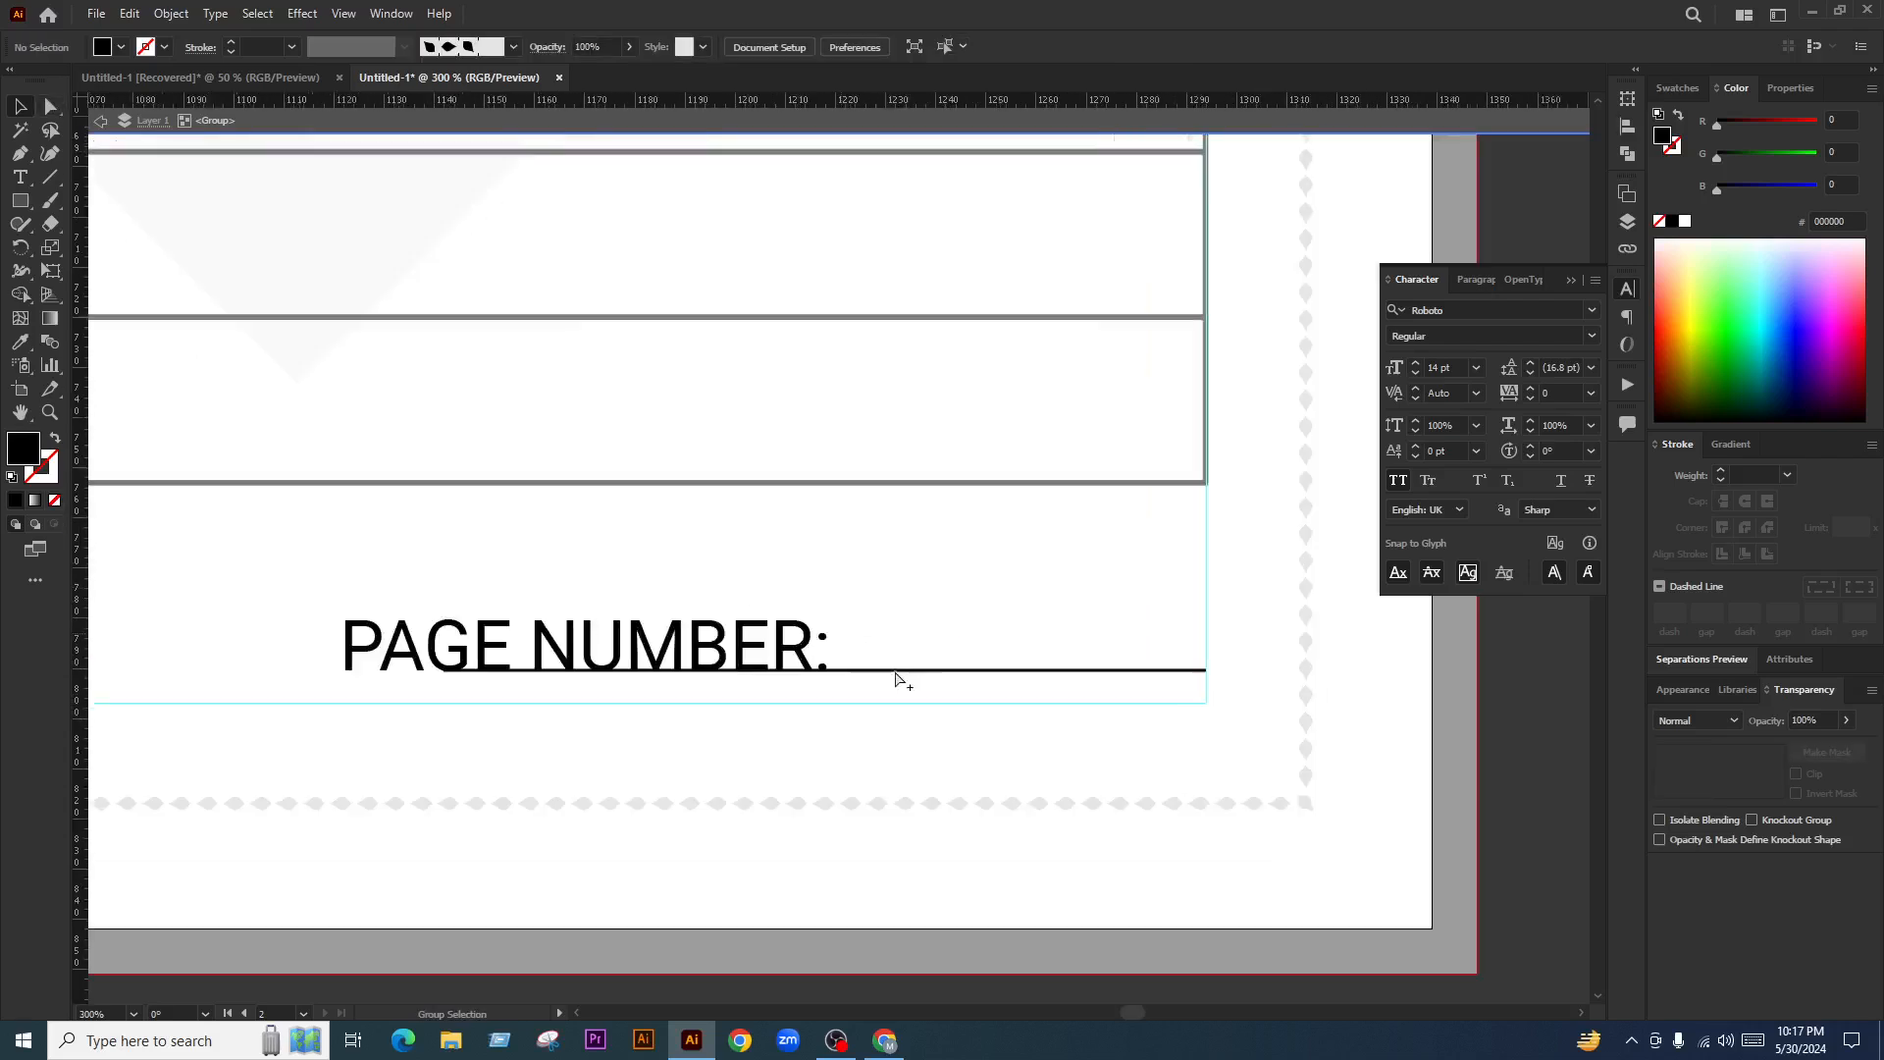
Shorten the underline so it starts just after the PAGE NUMBER: colon
{"action": "left_click", "coordinate": [933, 671]}
{"action": "left_click_drag", "start_coordinate": [443, 669], "coordinate": [853, 674]}
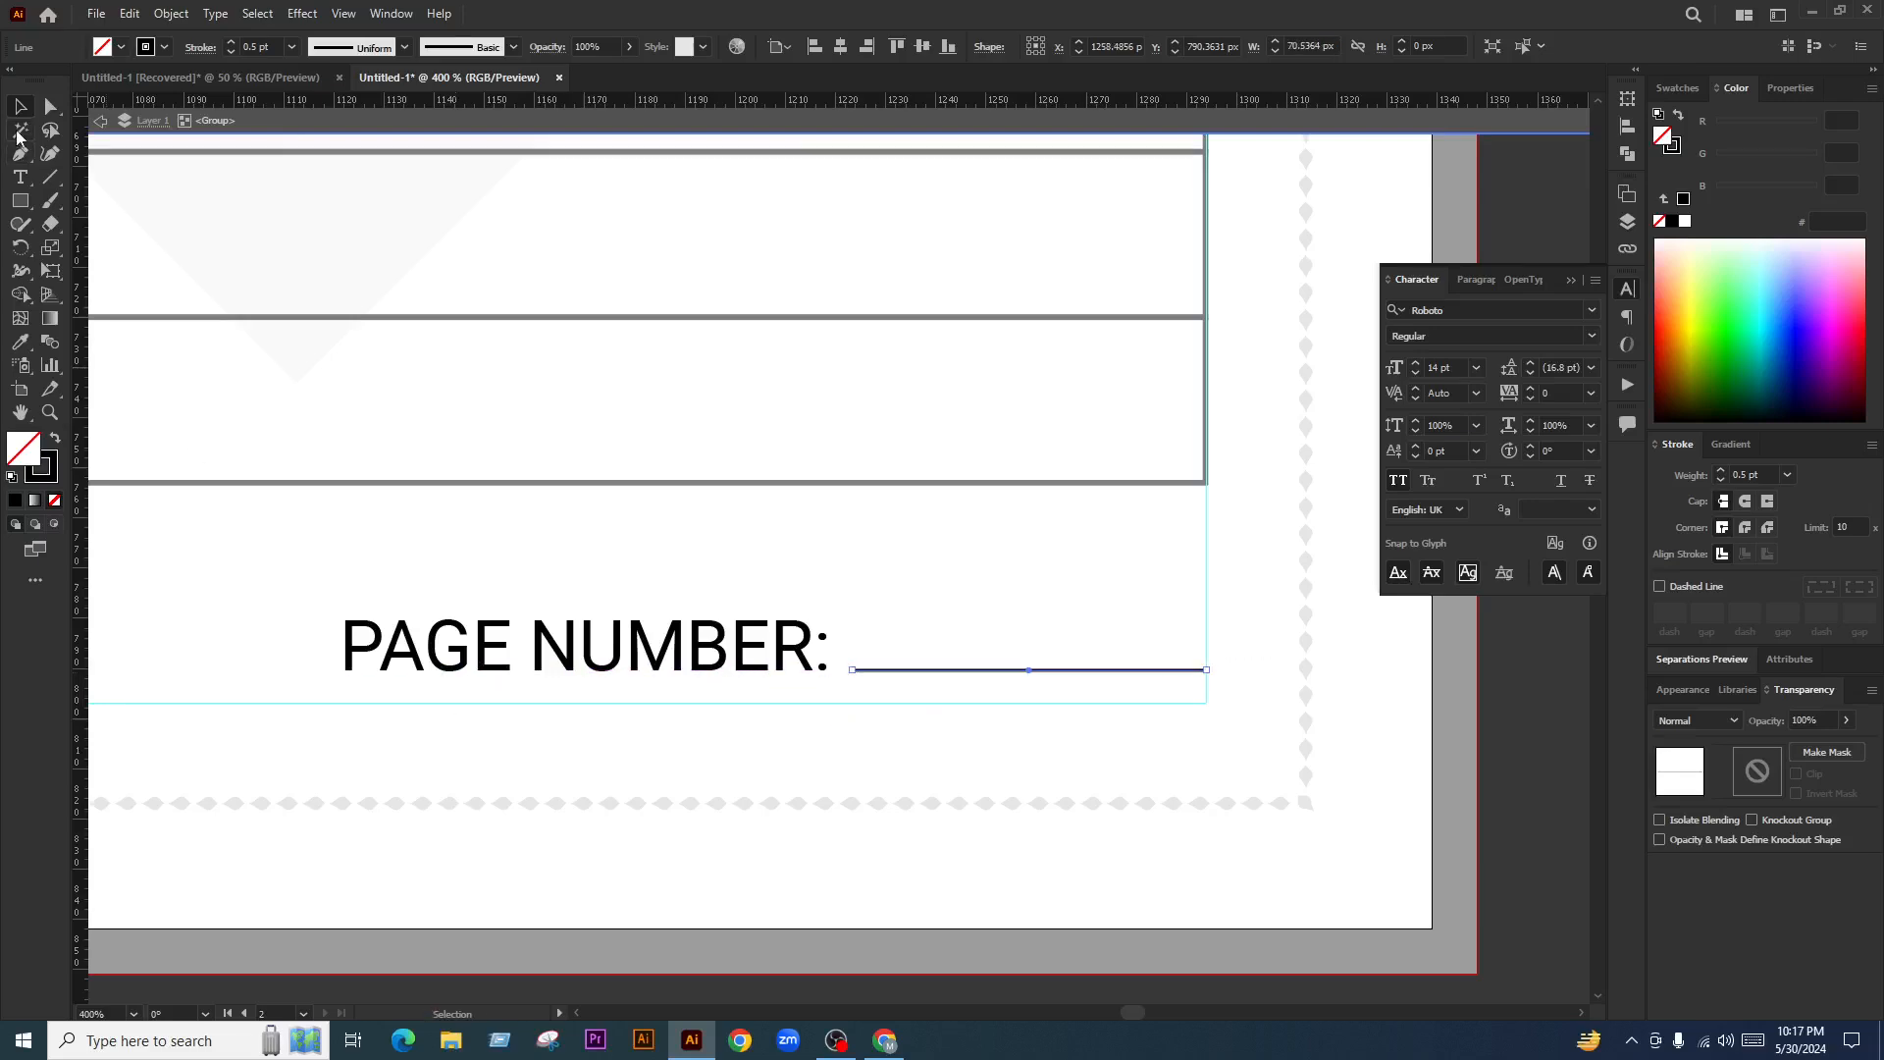
{"action": "left_click", "coordinate": [1118, 129]}
{"action": "scroll", "coordinate": [1079, 640], "scroll_direction": "down", "scroll_amount": 3}
{"action": "left_click", "coordinate": [1287, 702]}
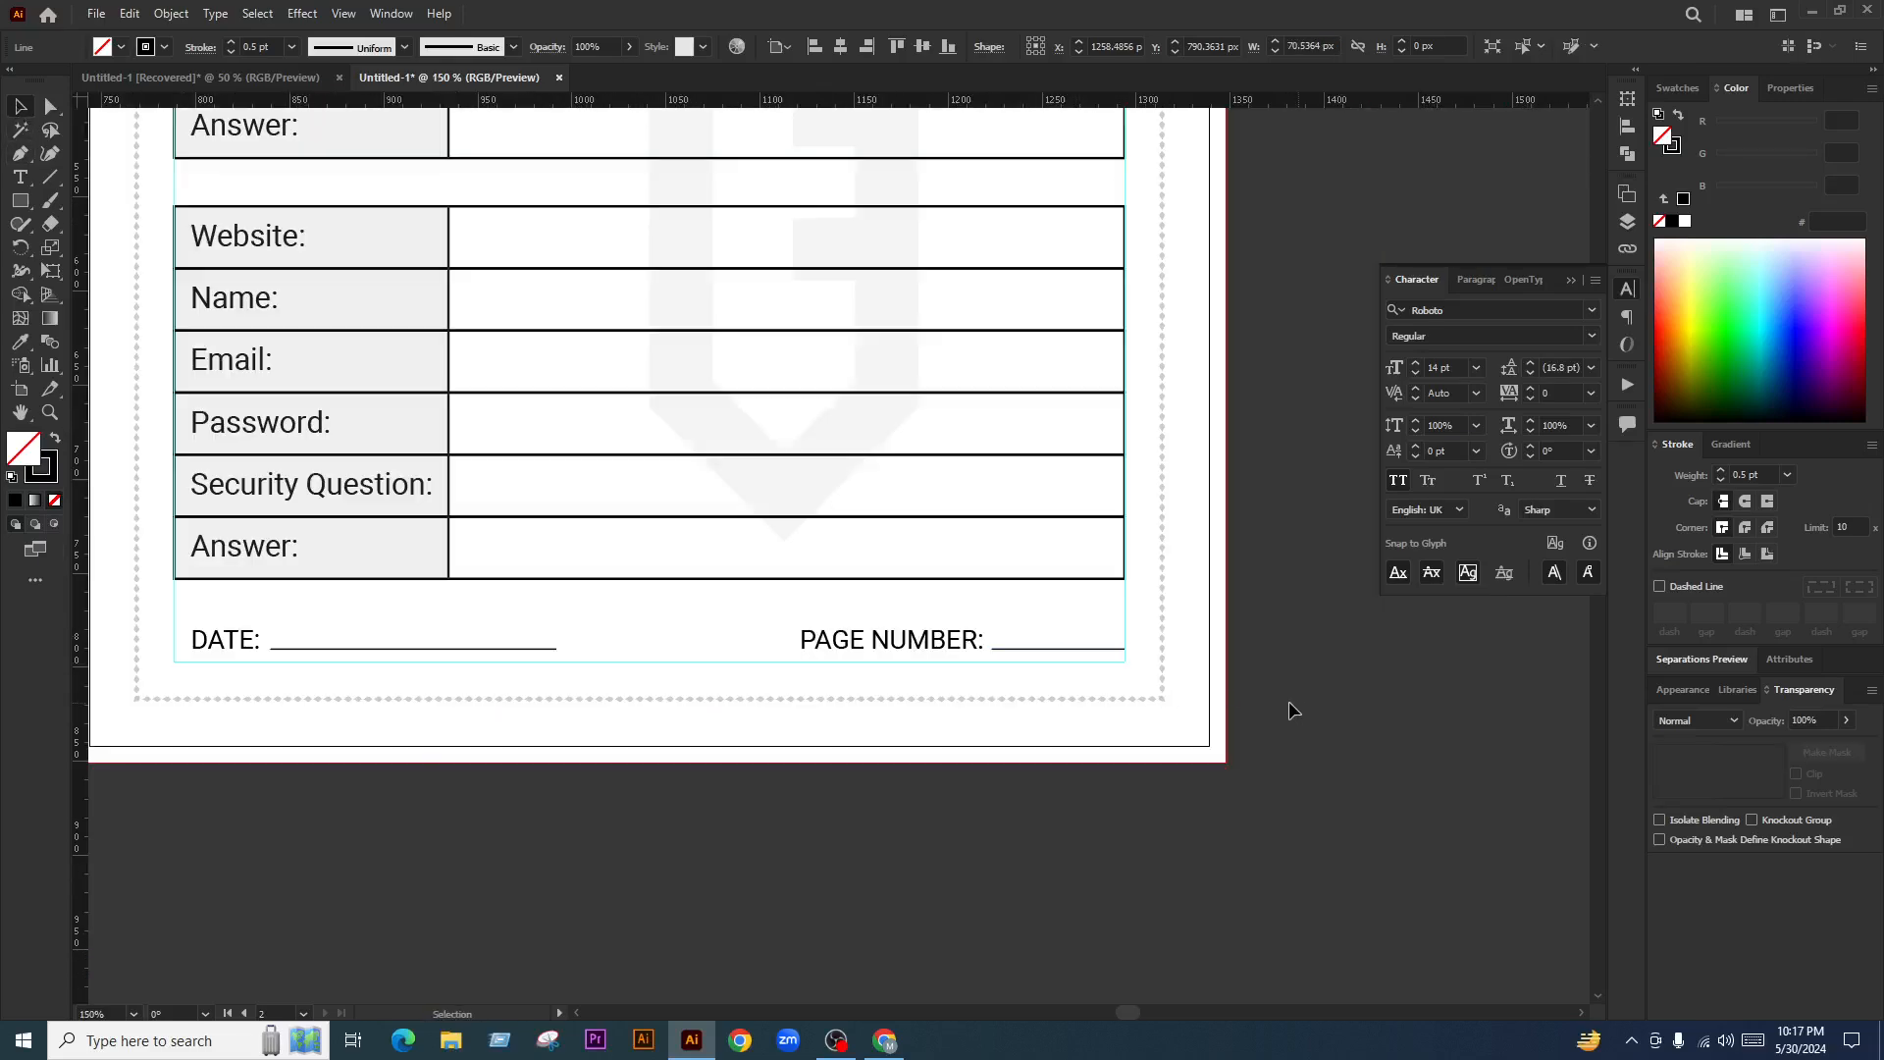
{"action": "scroll", "coordinate": [1291, 710], "scroll_direction": "down", "scroll_amount": 2}
{"action": "scroll", "coordinate": [997, 677], "scroll_direction": "down", "scroll_amount": 3}
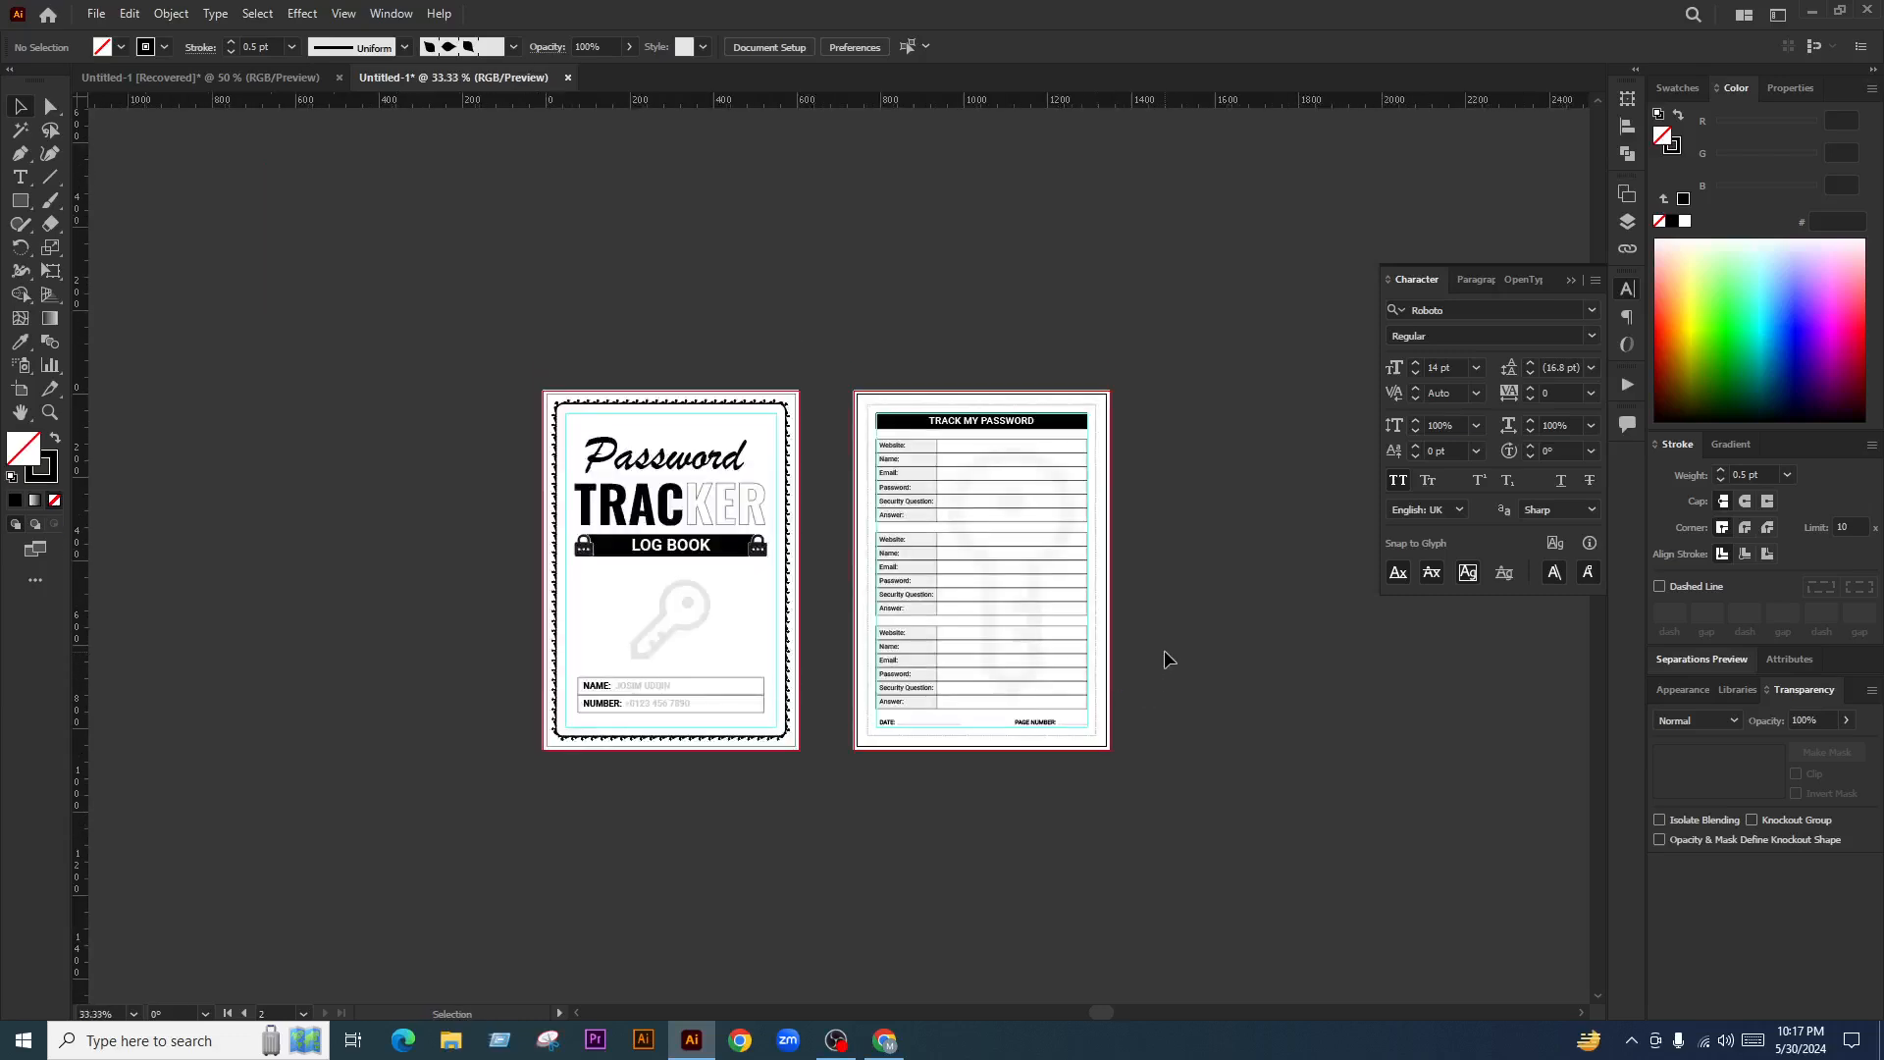
Clear the selection and create a new A4 document with Artboards set to 121
{"action": "key", "text": "ctrl+alt+a"}
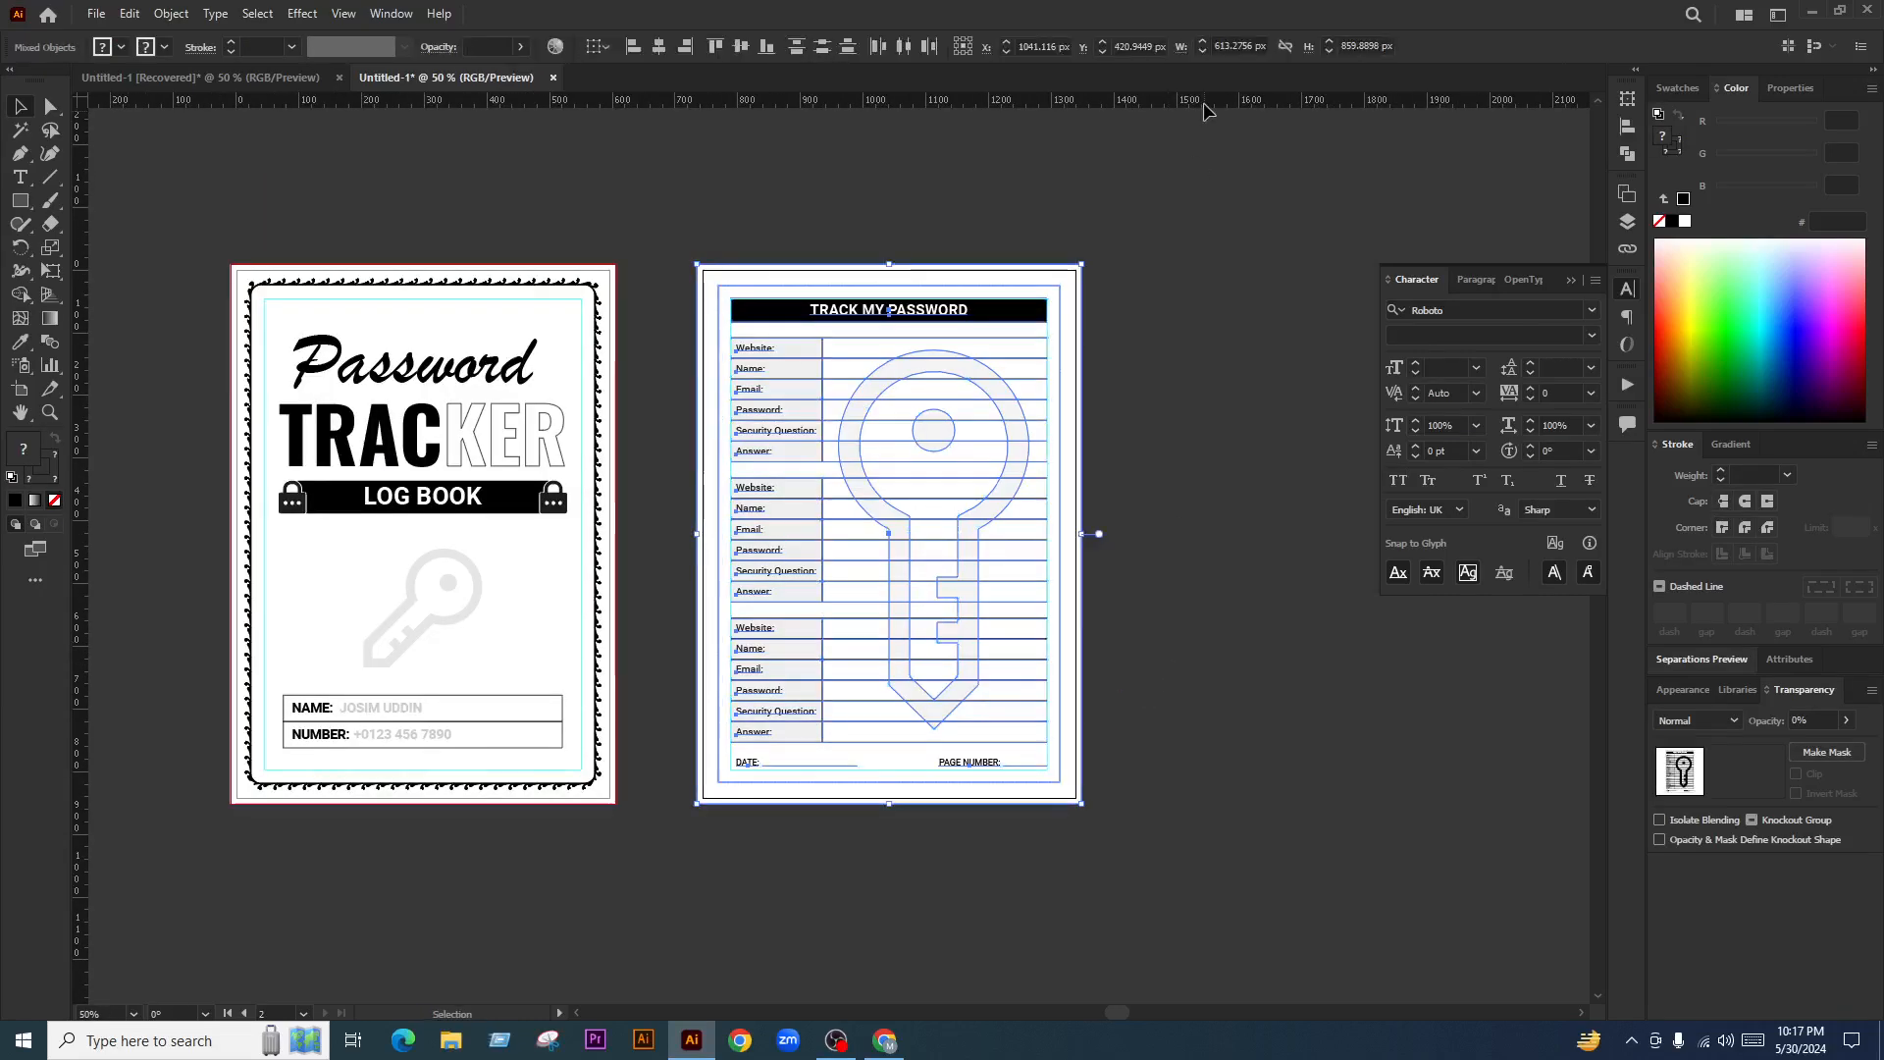
{"action": "key", "text": "ctrl+a"}
{"action": "key", "text": "ctrl+shift+a"}
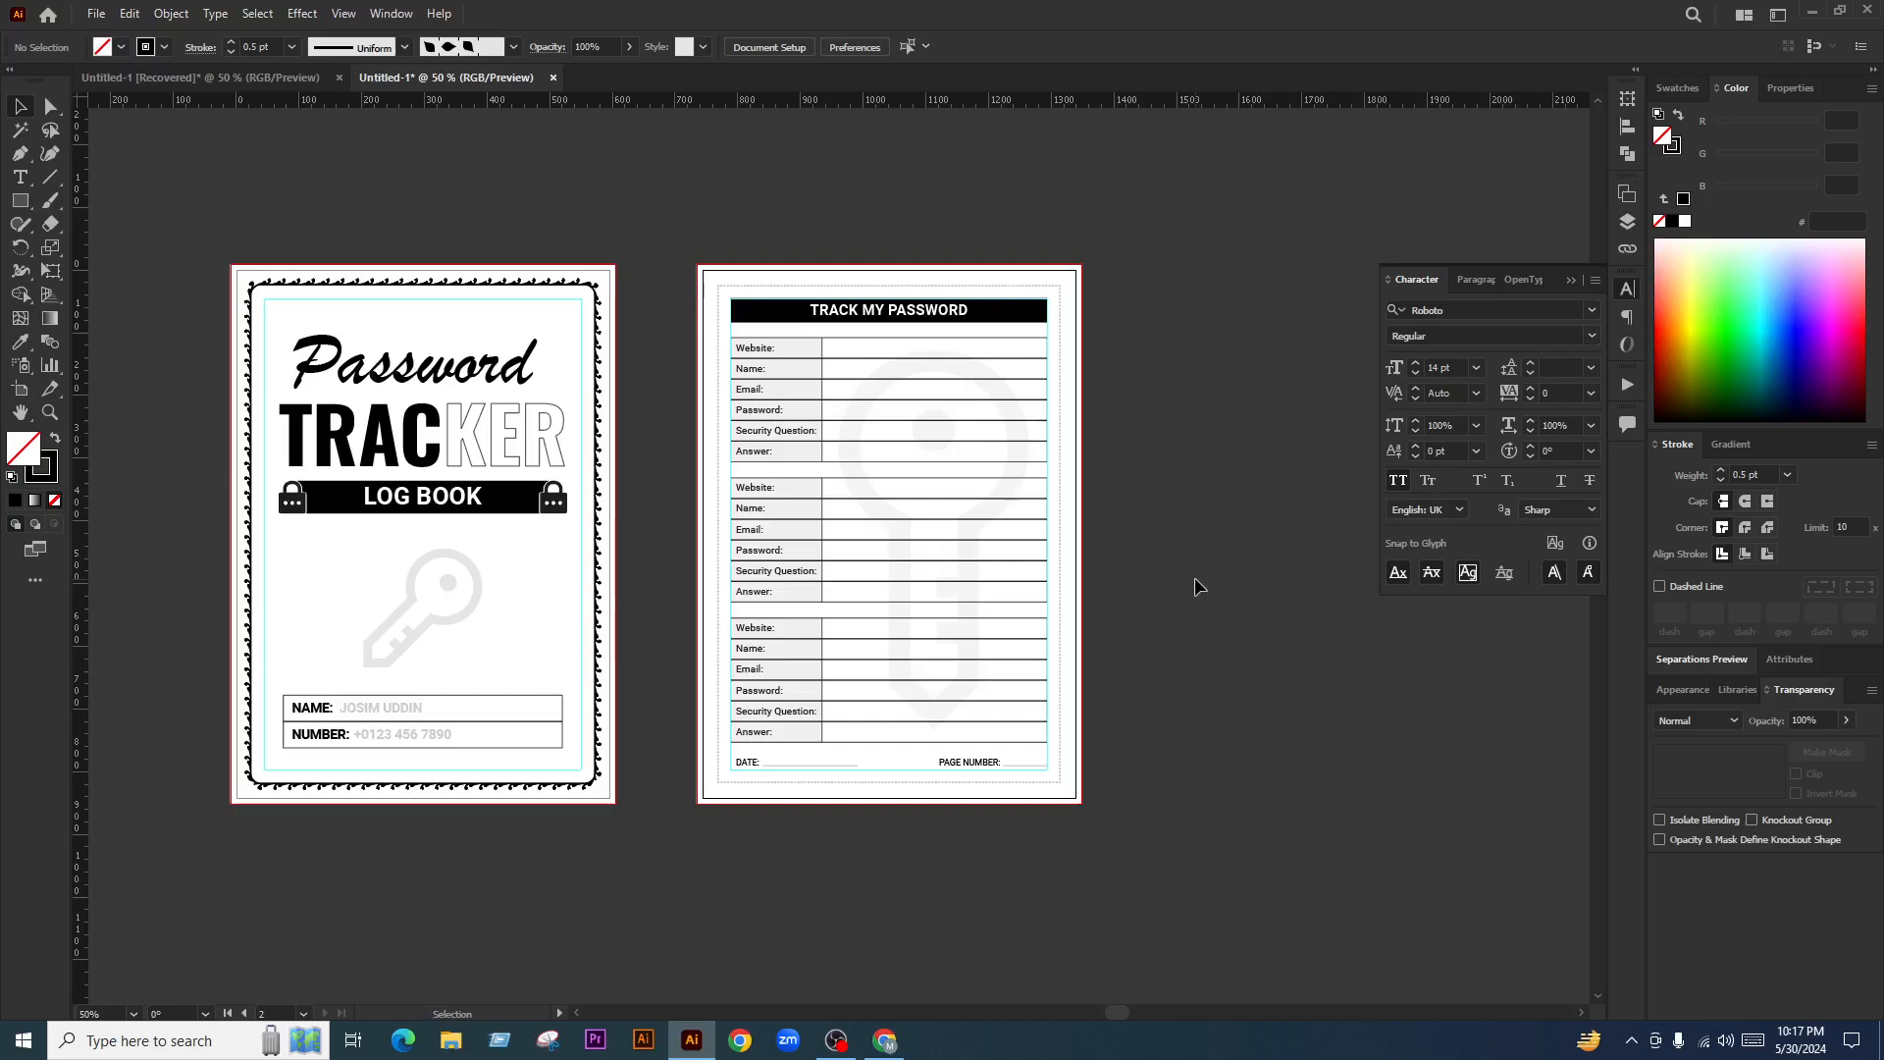
{"action": "key", "text": "ctrl+n"}
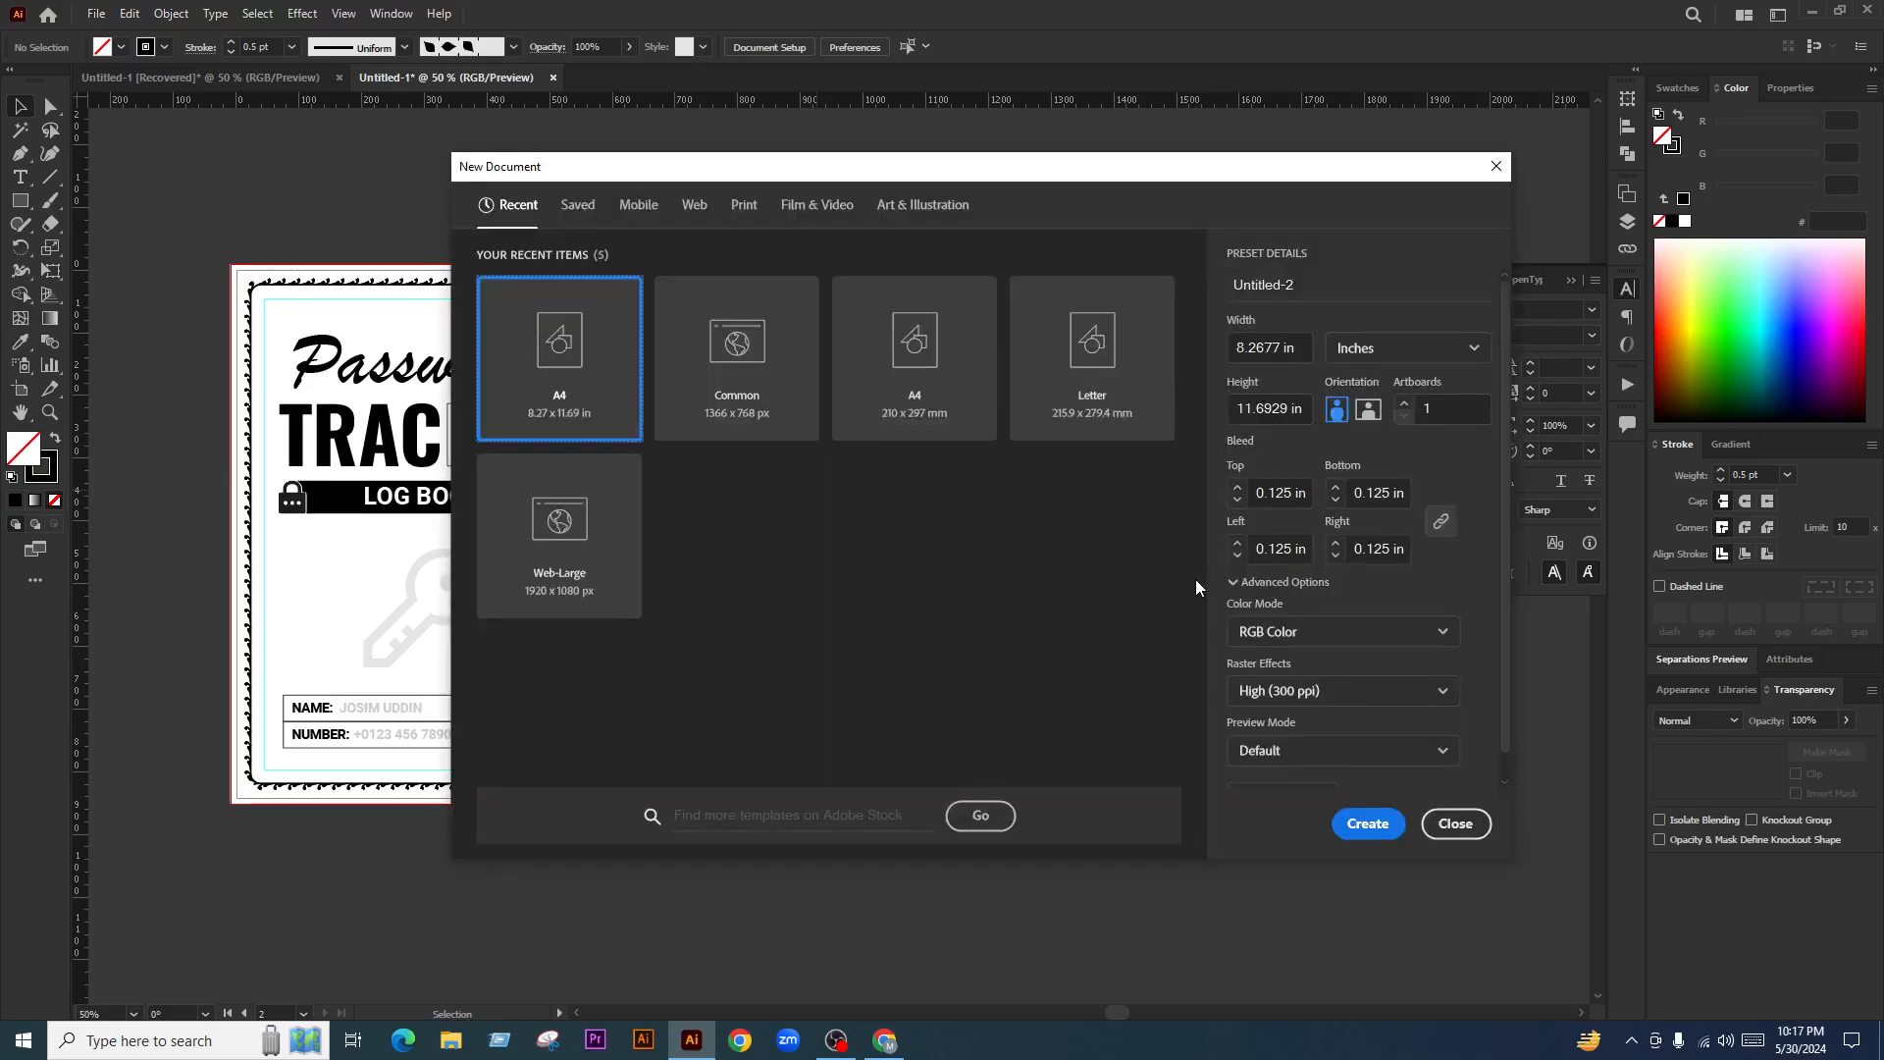
{"action": "left_click", "coordinate": [1442, 405]}
{"action": "type", "text": "121"}
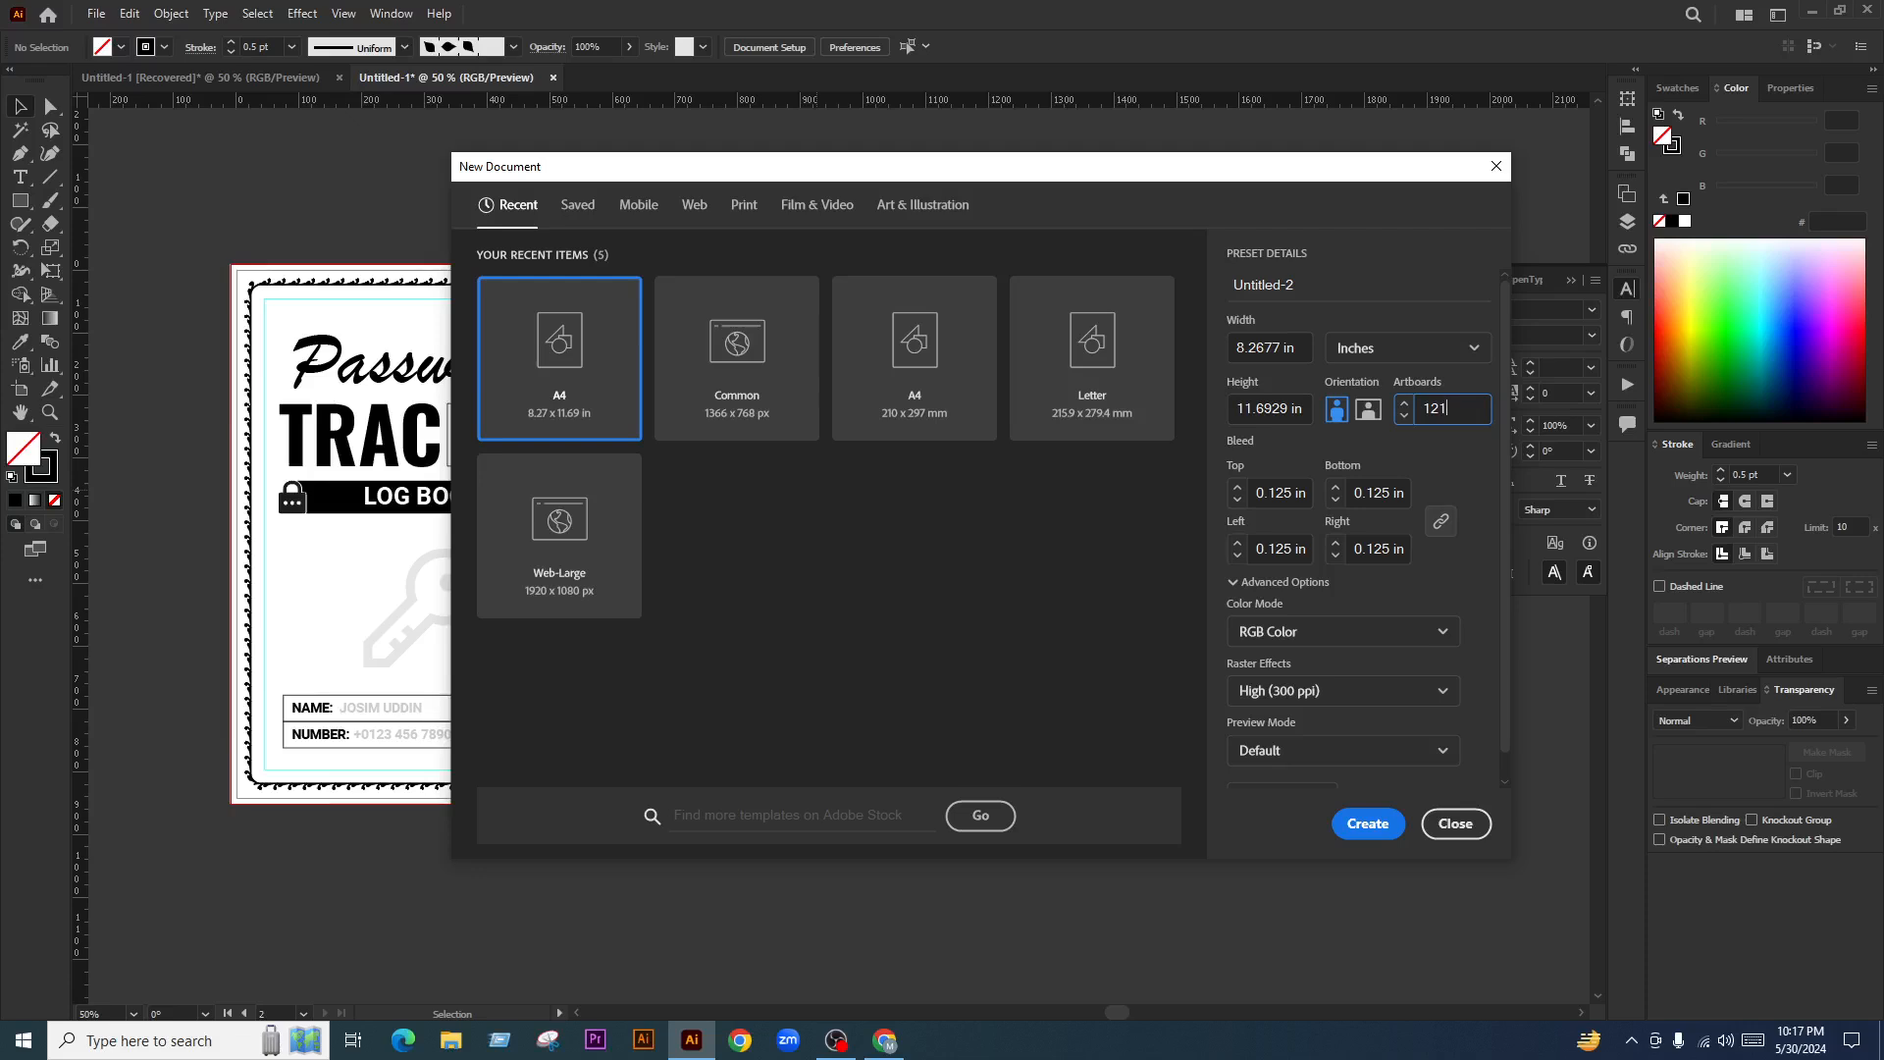
{"action": "key", "text": "Return"}
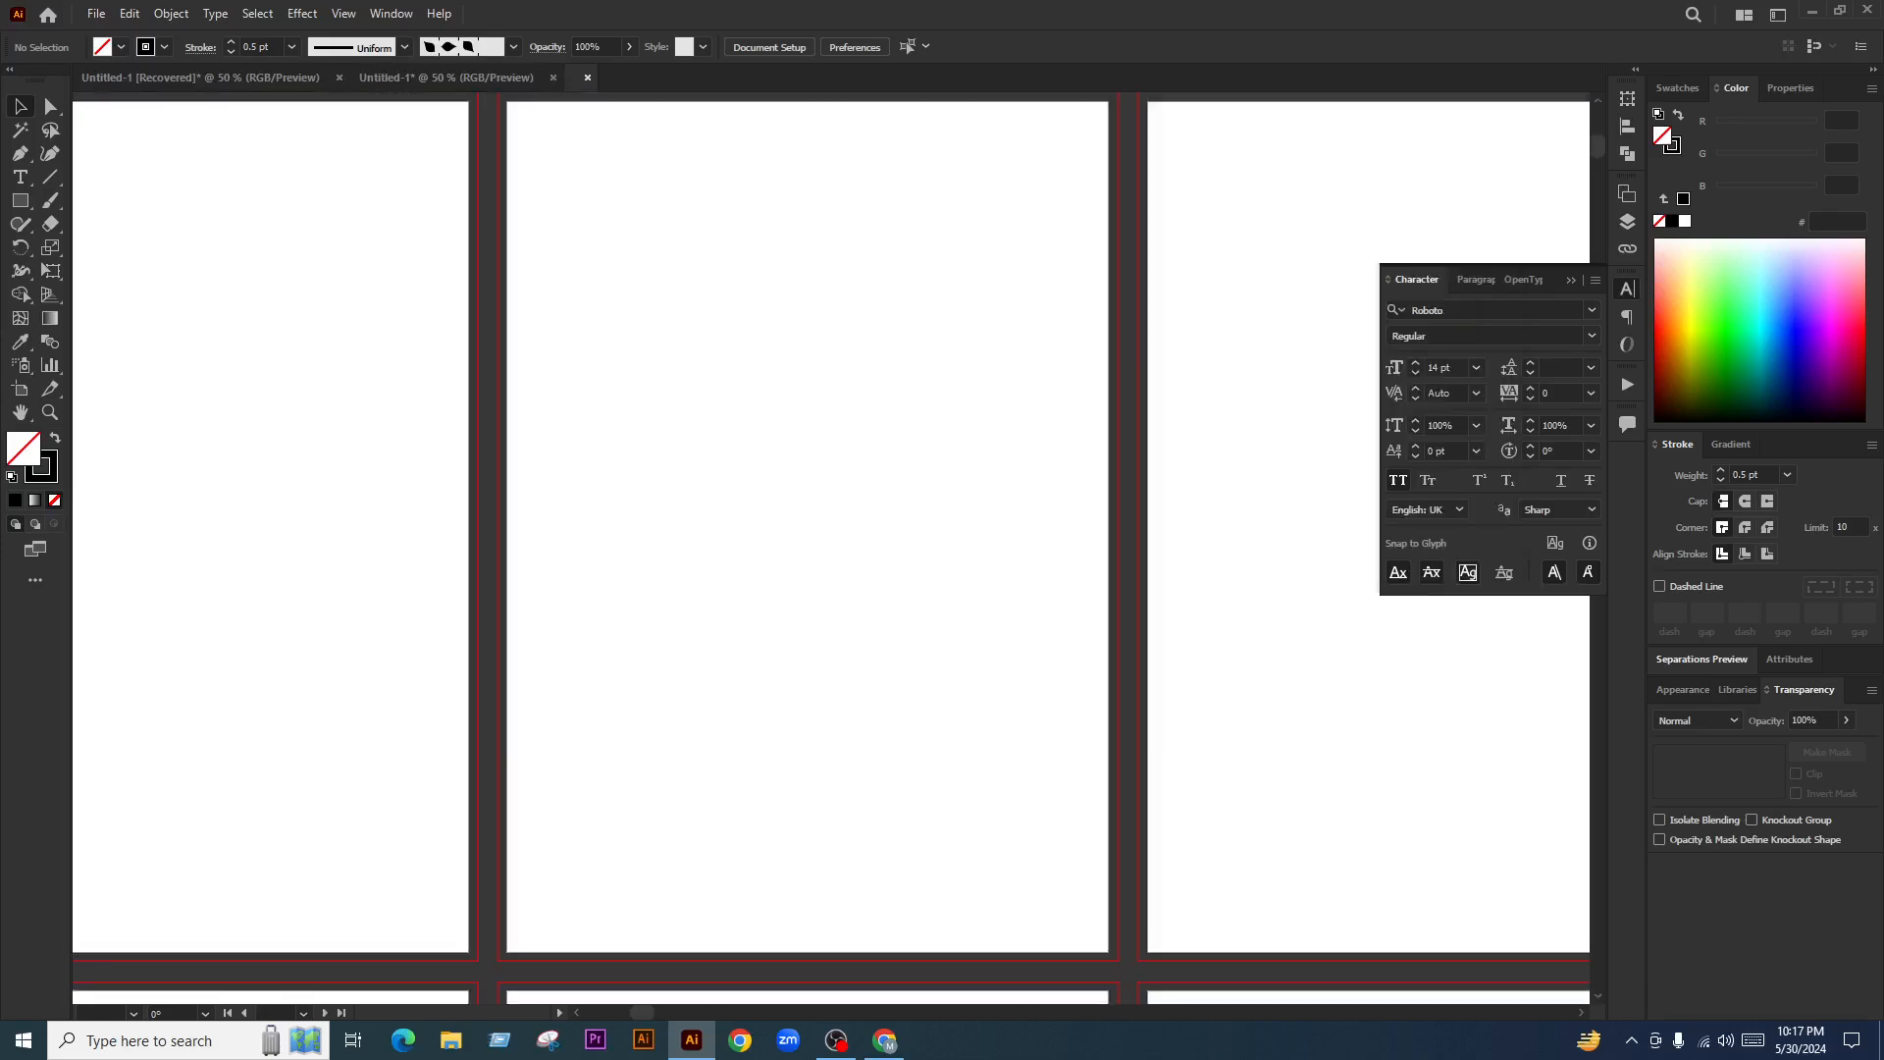
Unlock and hide the guides in the Password Tracker document
{"action": "scroll", "coordinate": [911, 555], "scroll_direction": "down", "scroll_amount": 2}
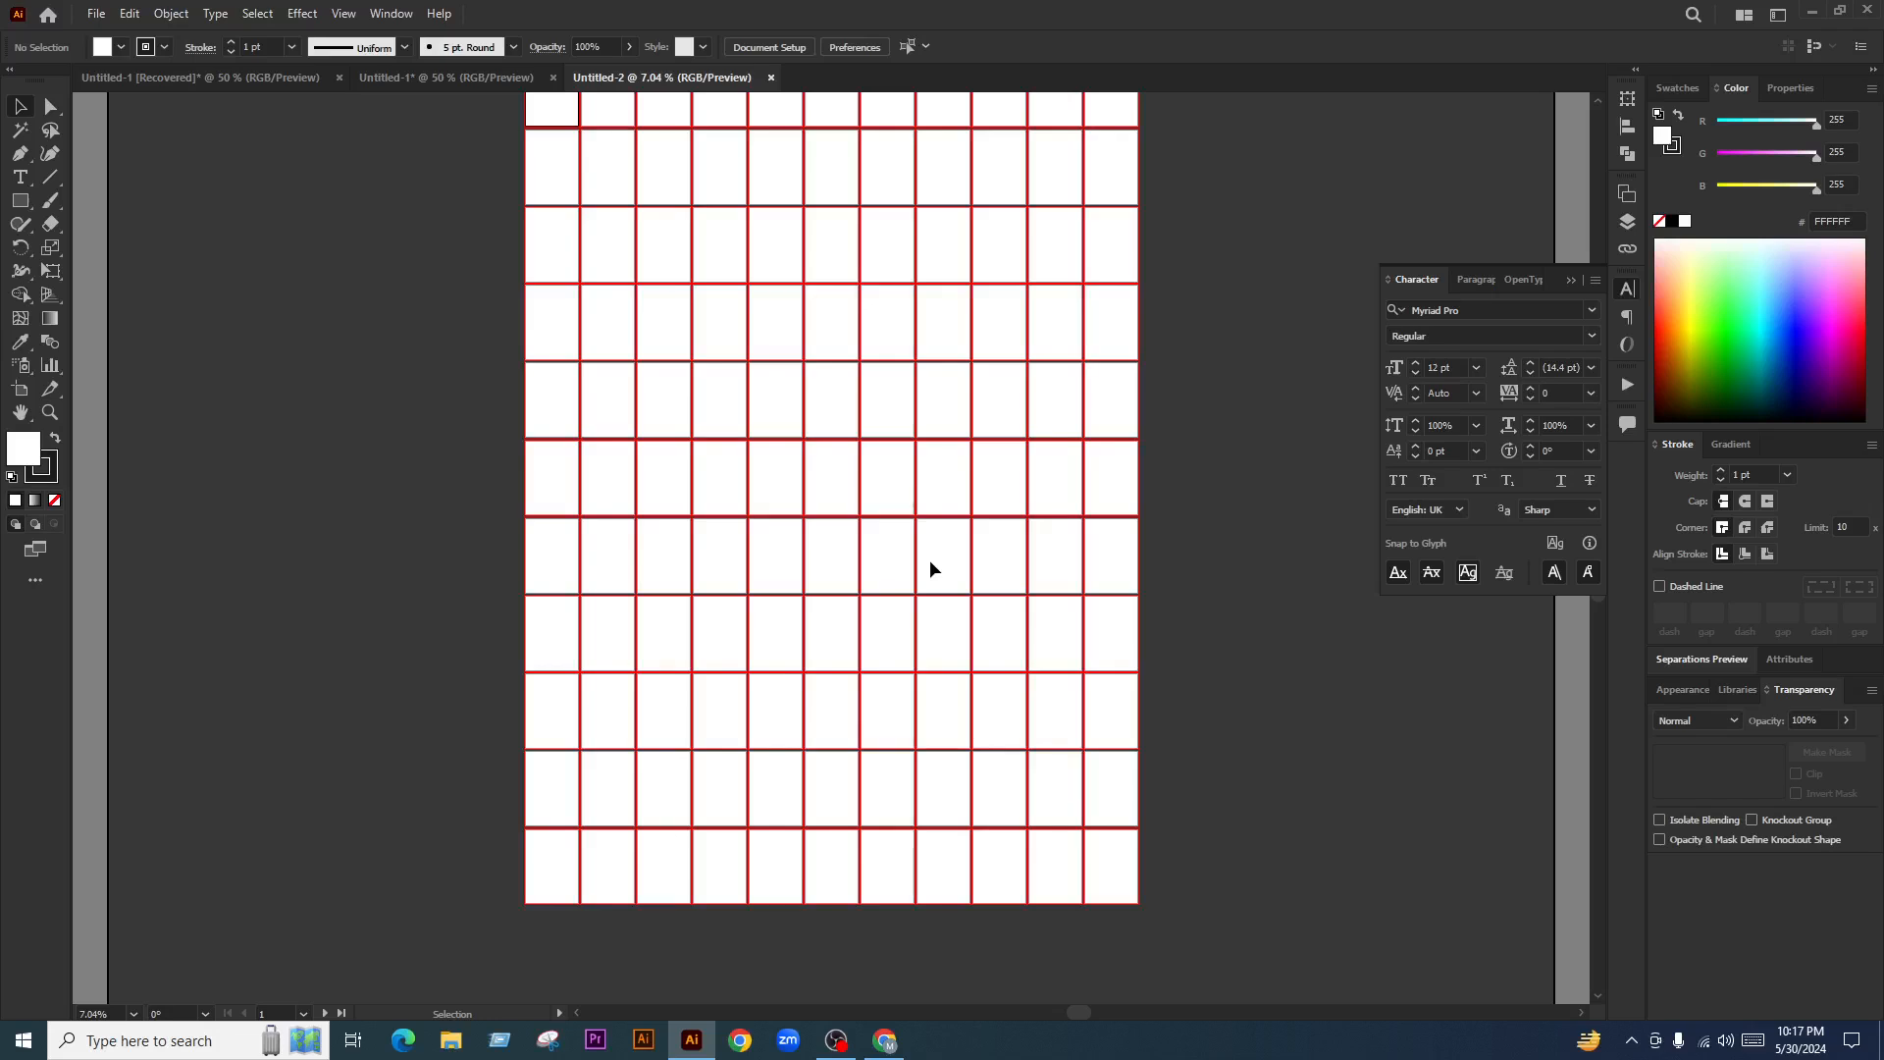
{"action": "scroll", "coordinate": [931, 569], "scroll_direction": "up", "scroll_amount": 3}
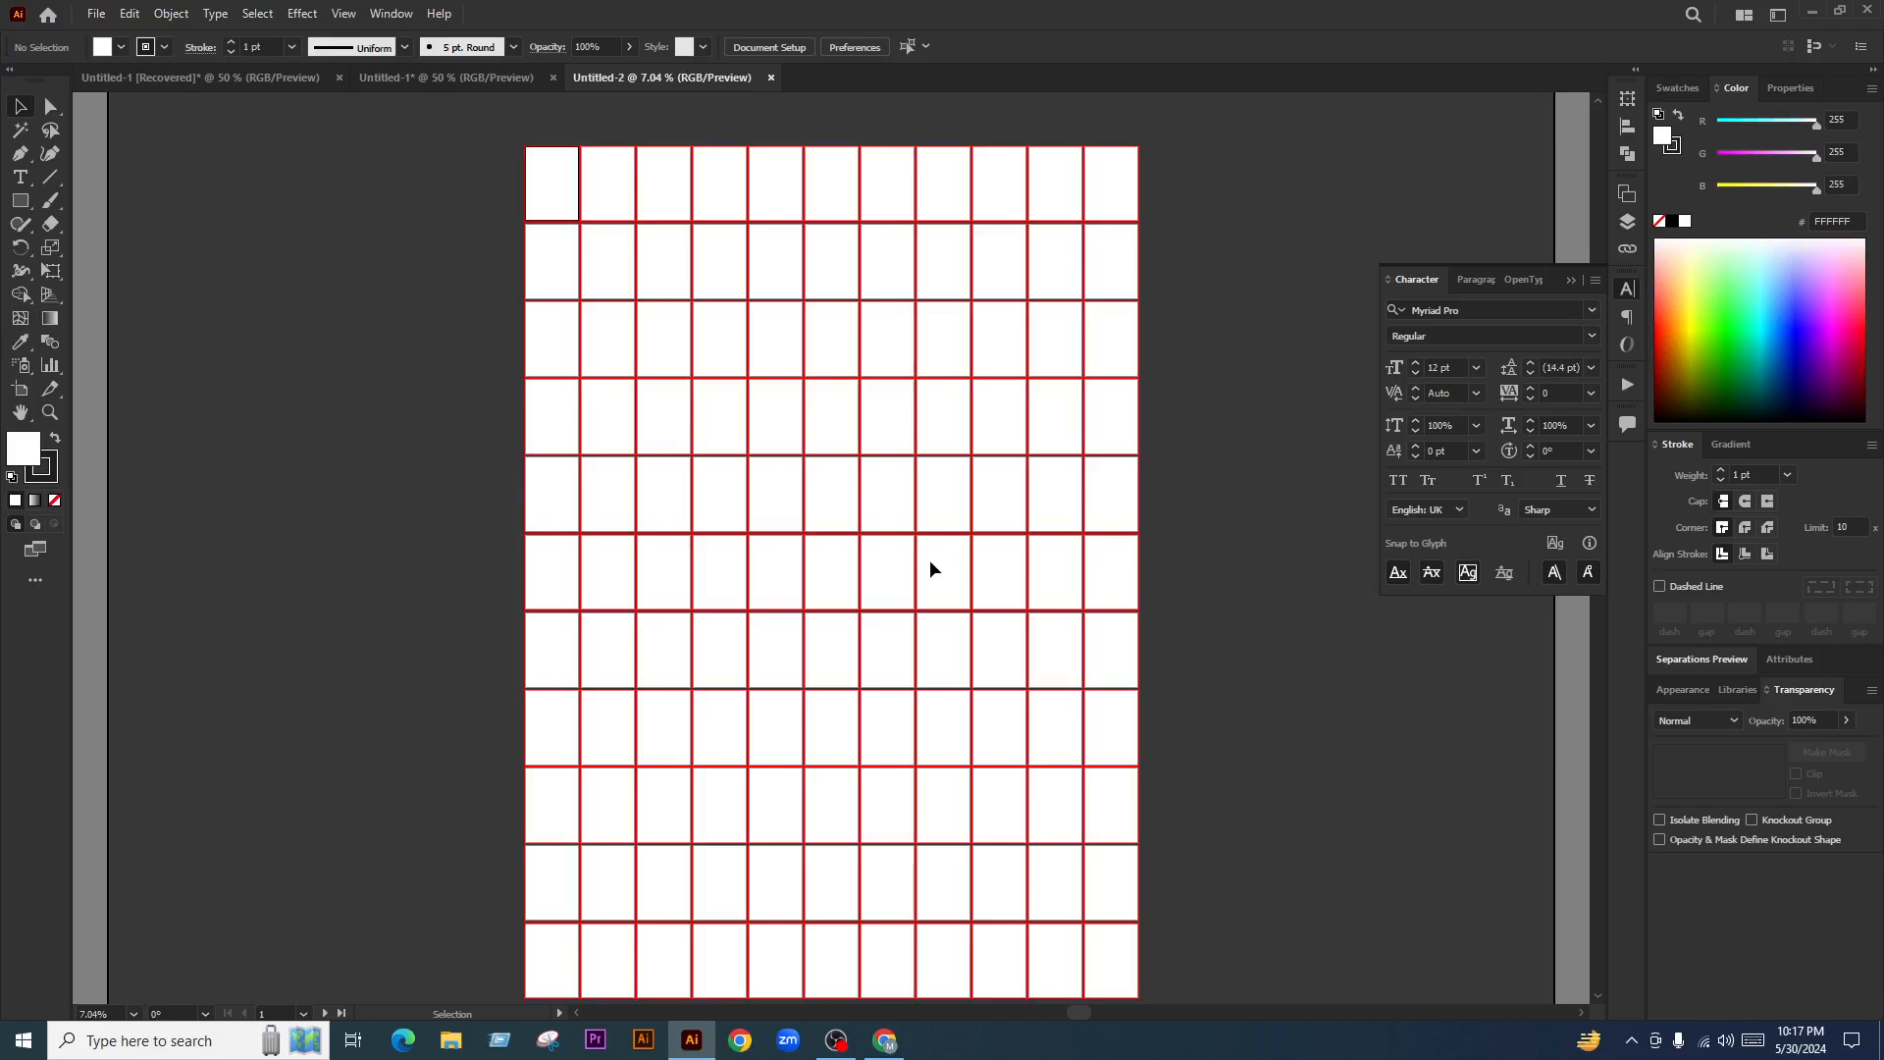
{"action": "left_click", "coordinate": [486, 78]}
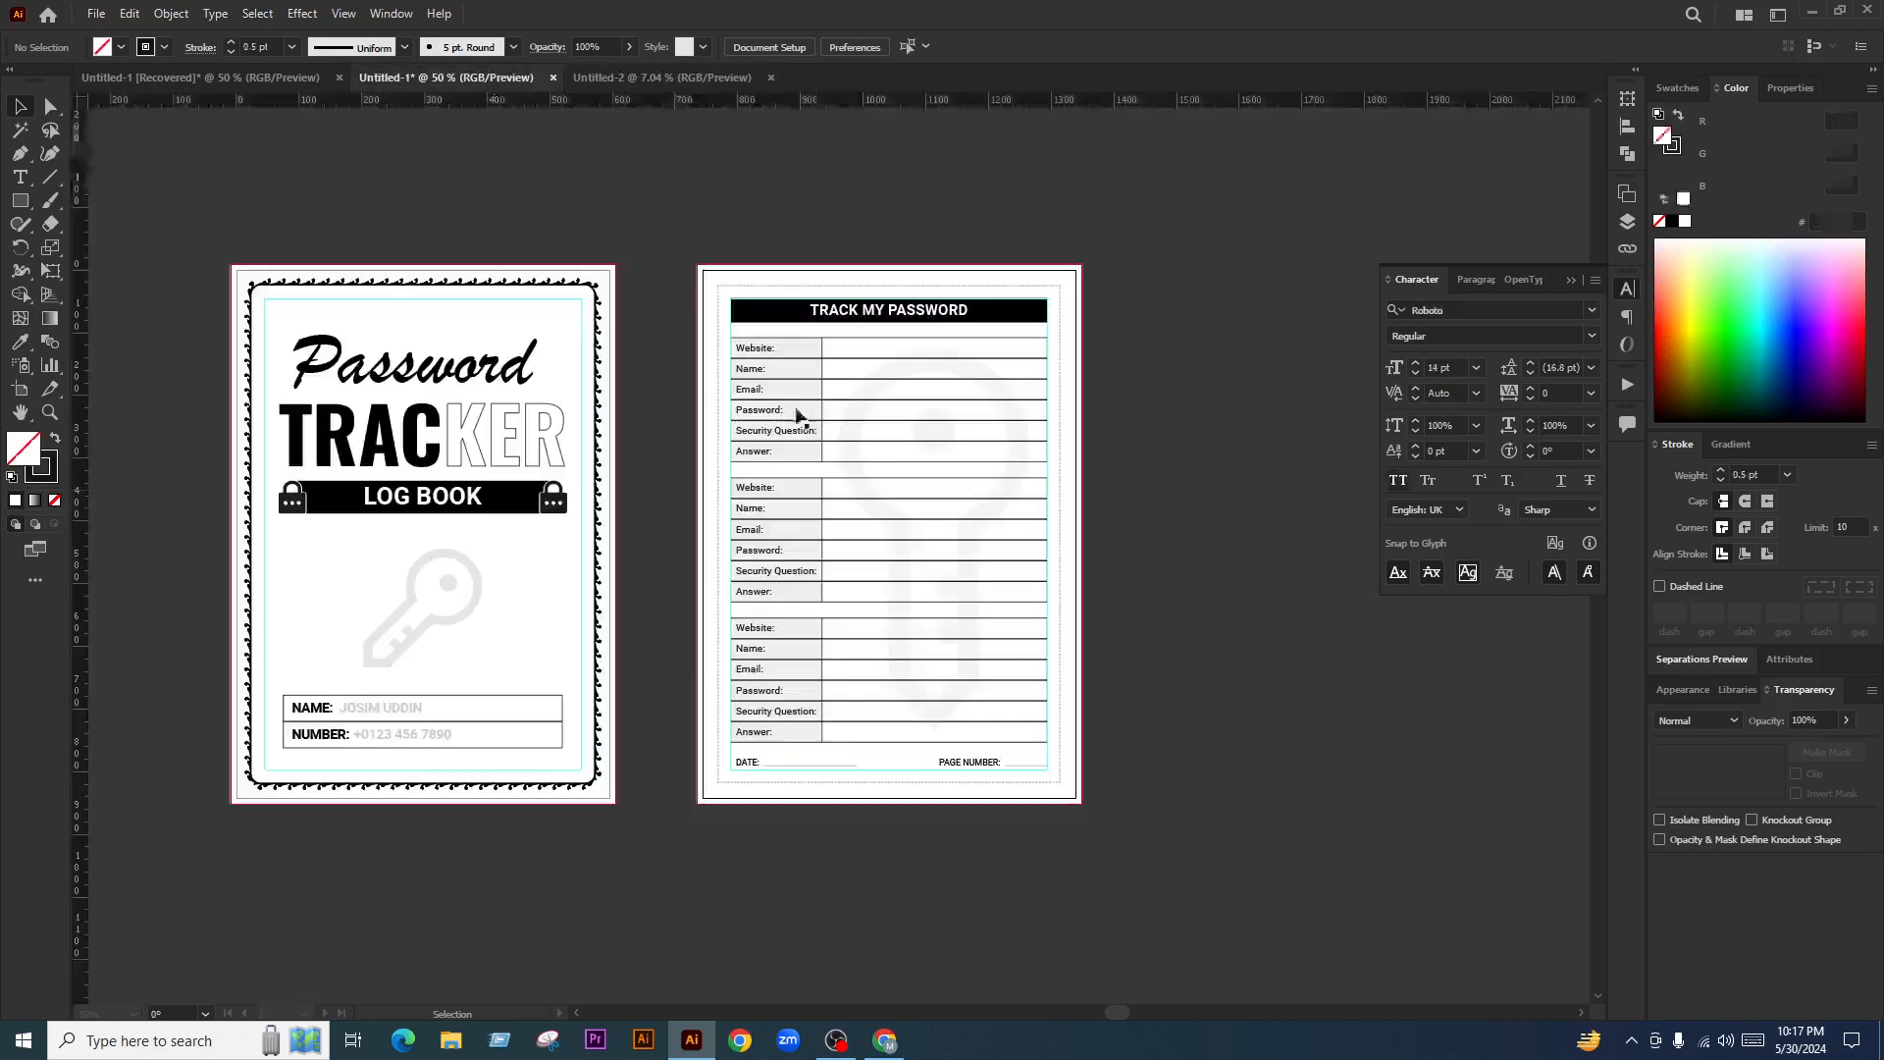
{"action": "right_click", "coordinate": [1198, 558]}
{"action": "left_click", "coordinate": [1286, 763]}
{"action": "right_click", "coordinate": [1198, 639]}
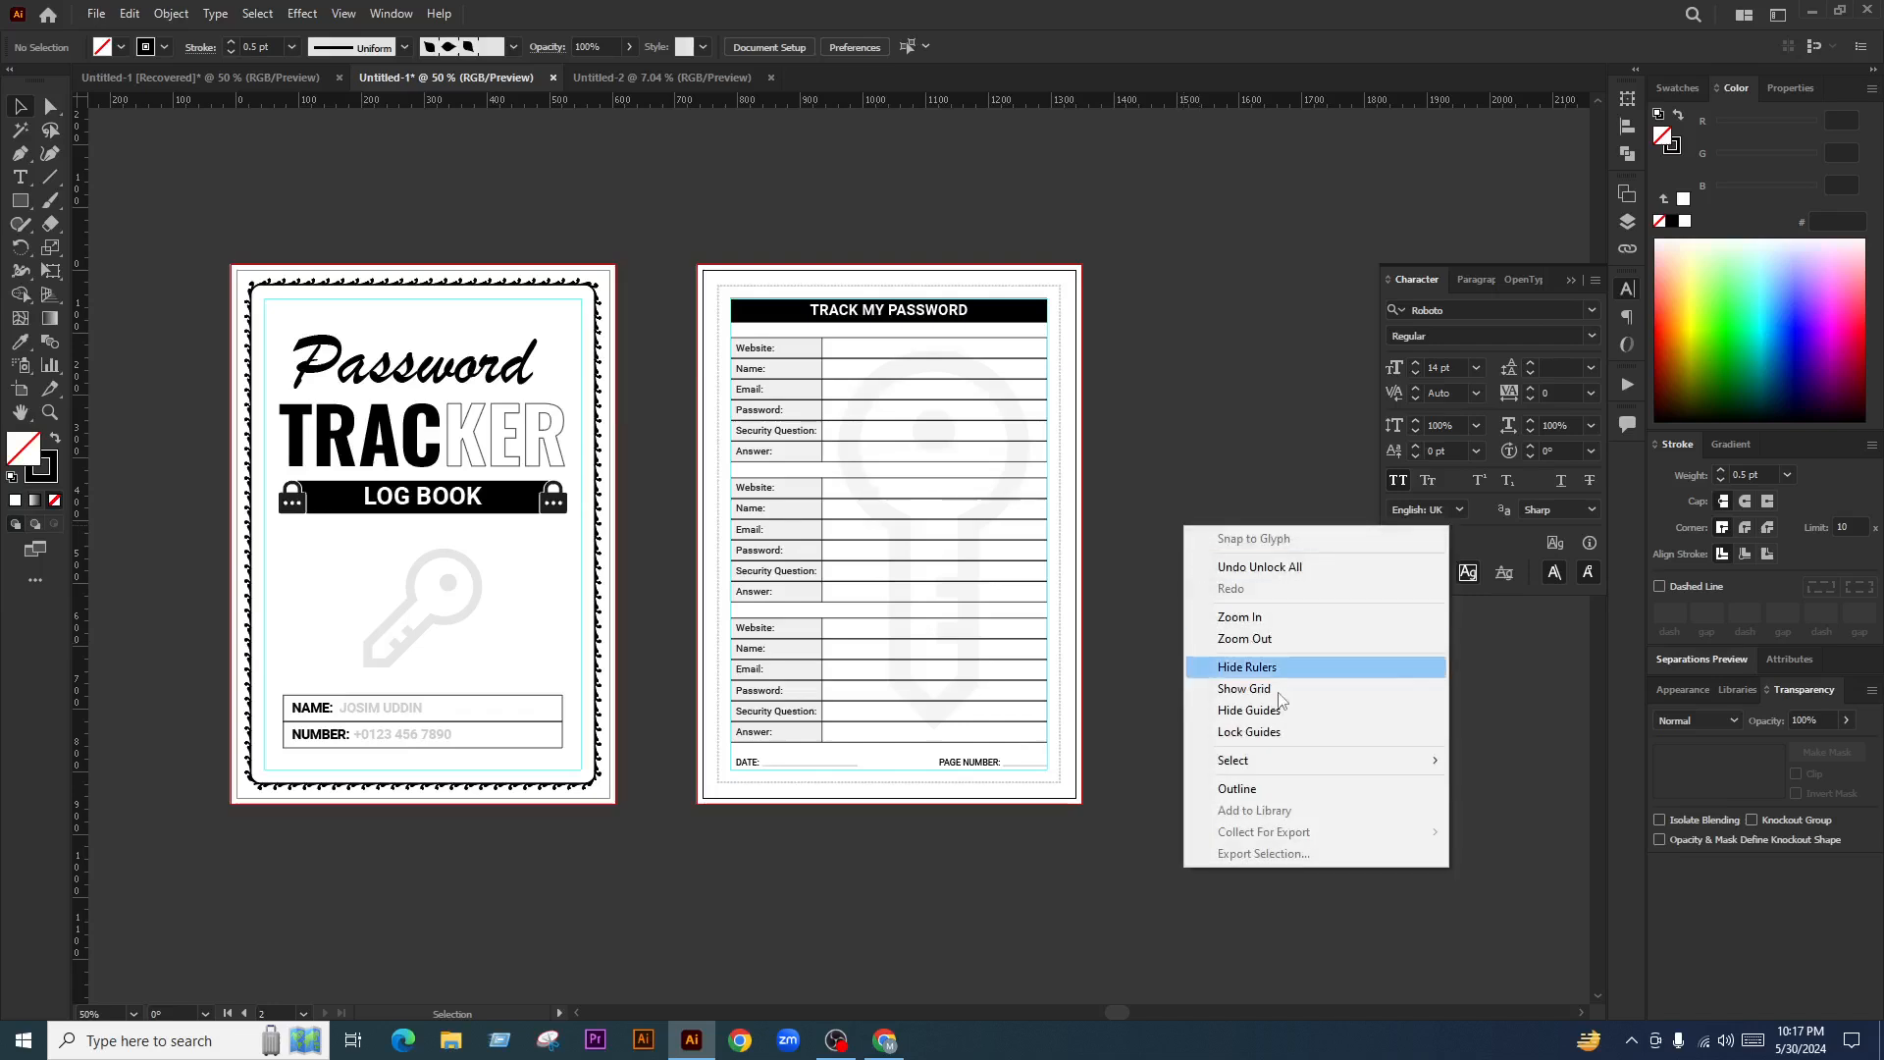
{"action": "left_click", "coordinate": [1249, 709]}
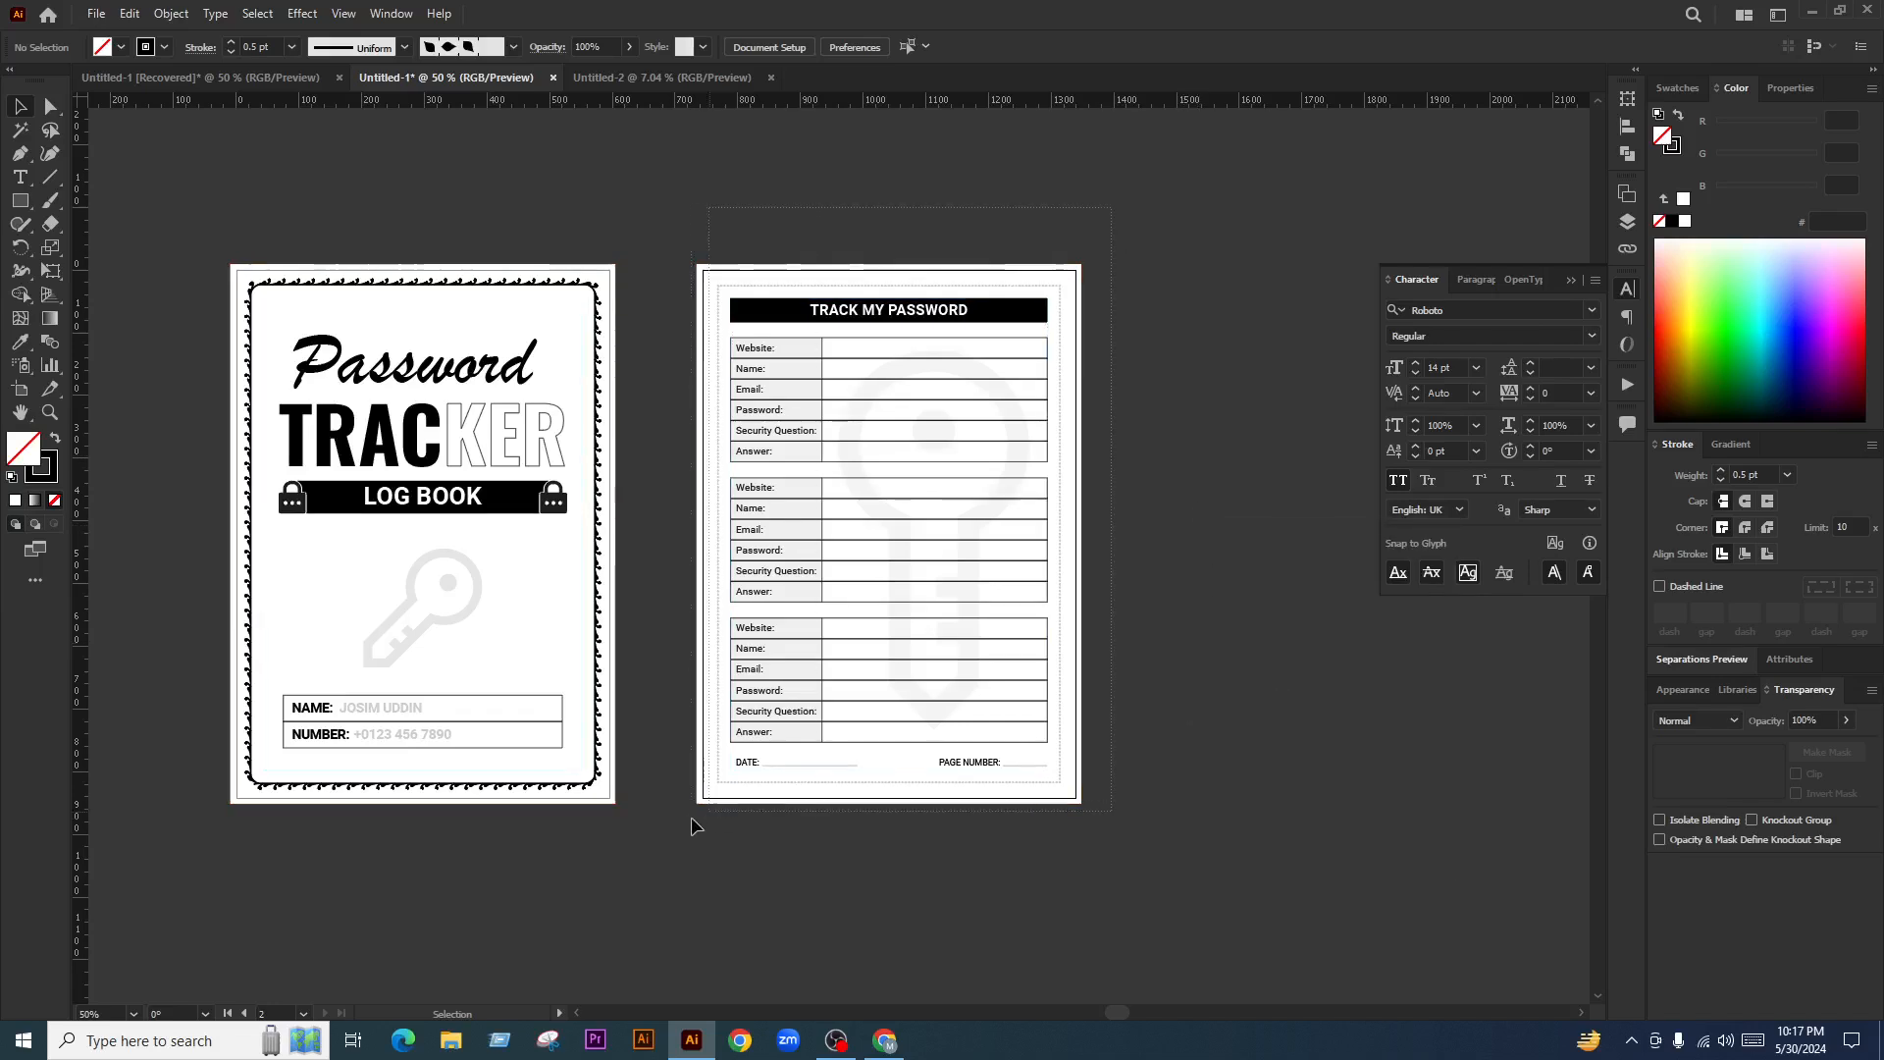
Select the password page's artwork for copying, then return to the 121-artboard document
{"action": "left_click_drag", "start_coordinate": [691, 817], "coordinate": [903, 201]}
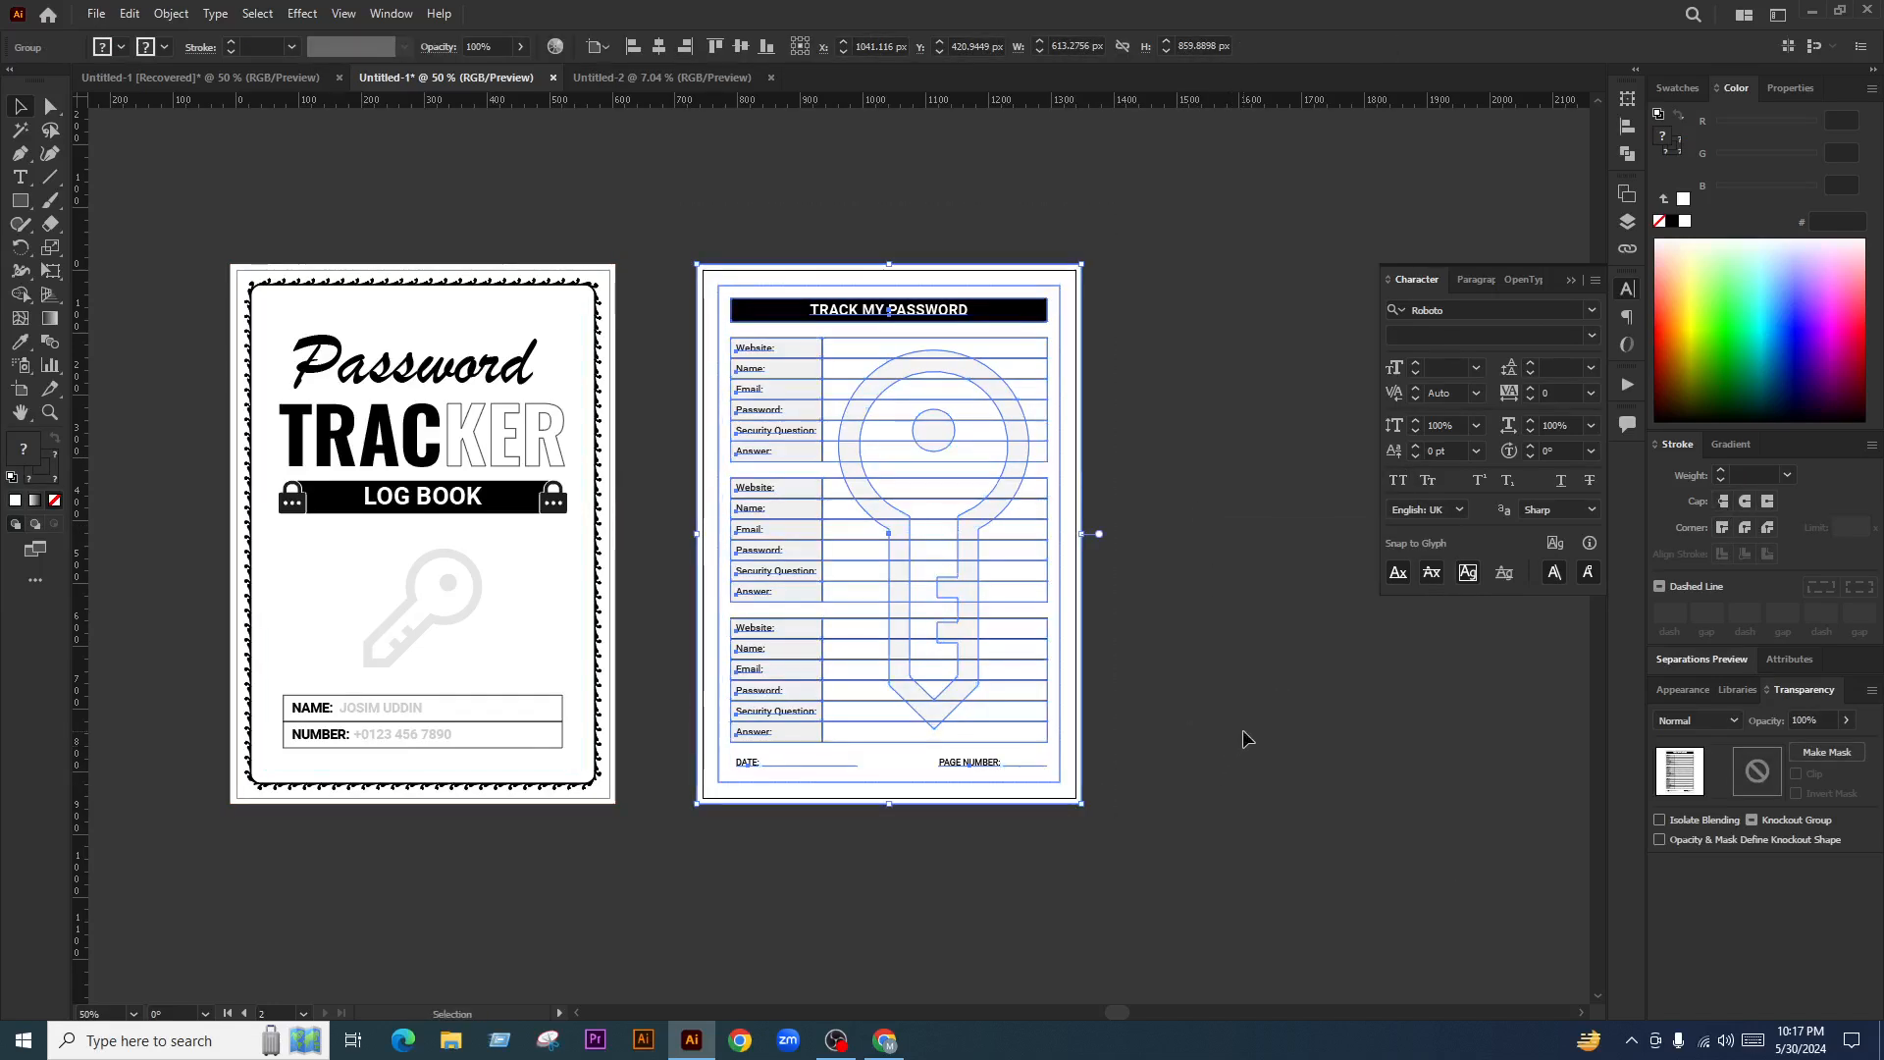
{"action": "left_click", "coordinate": [1242, 728]}
{"action": "left_click", "coordinate": [652, 86]}
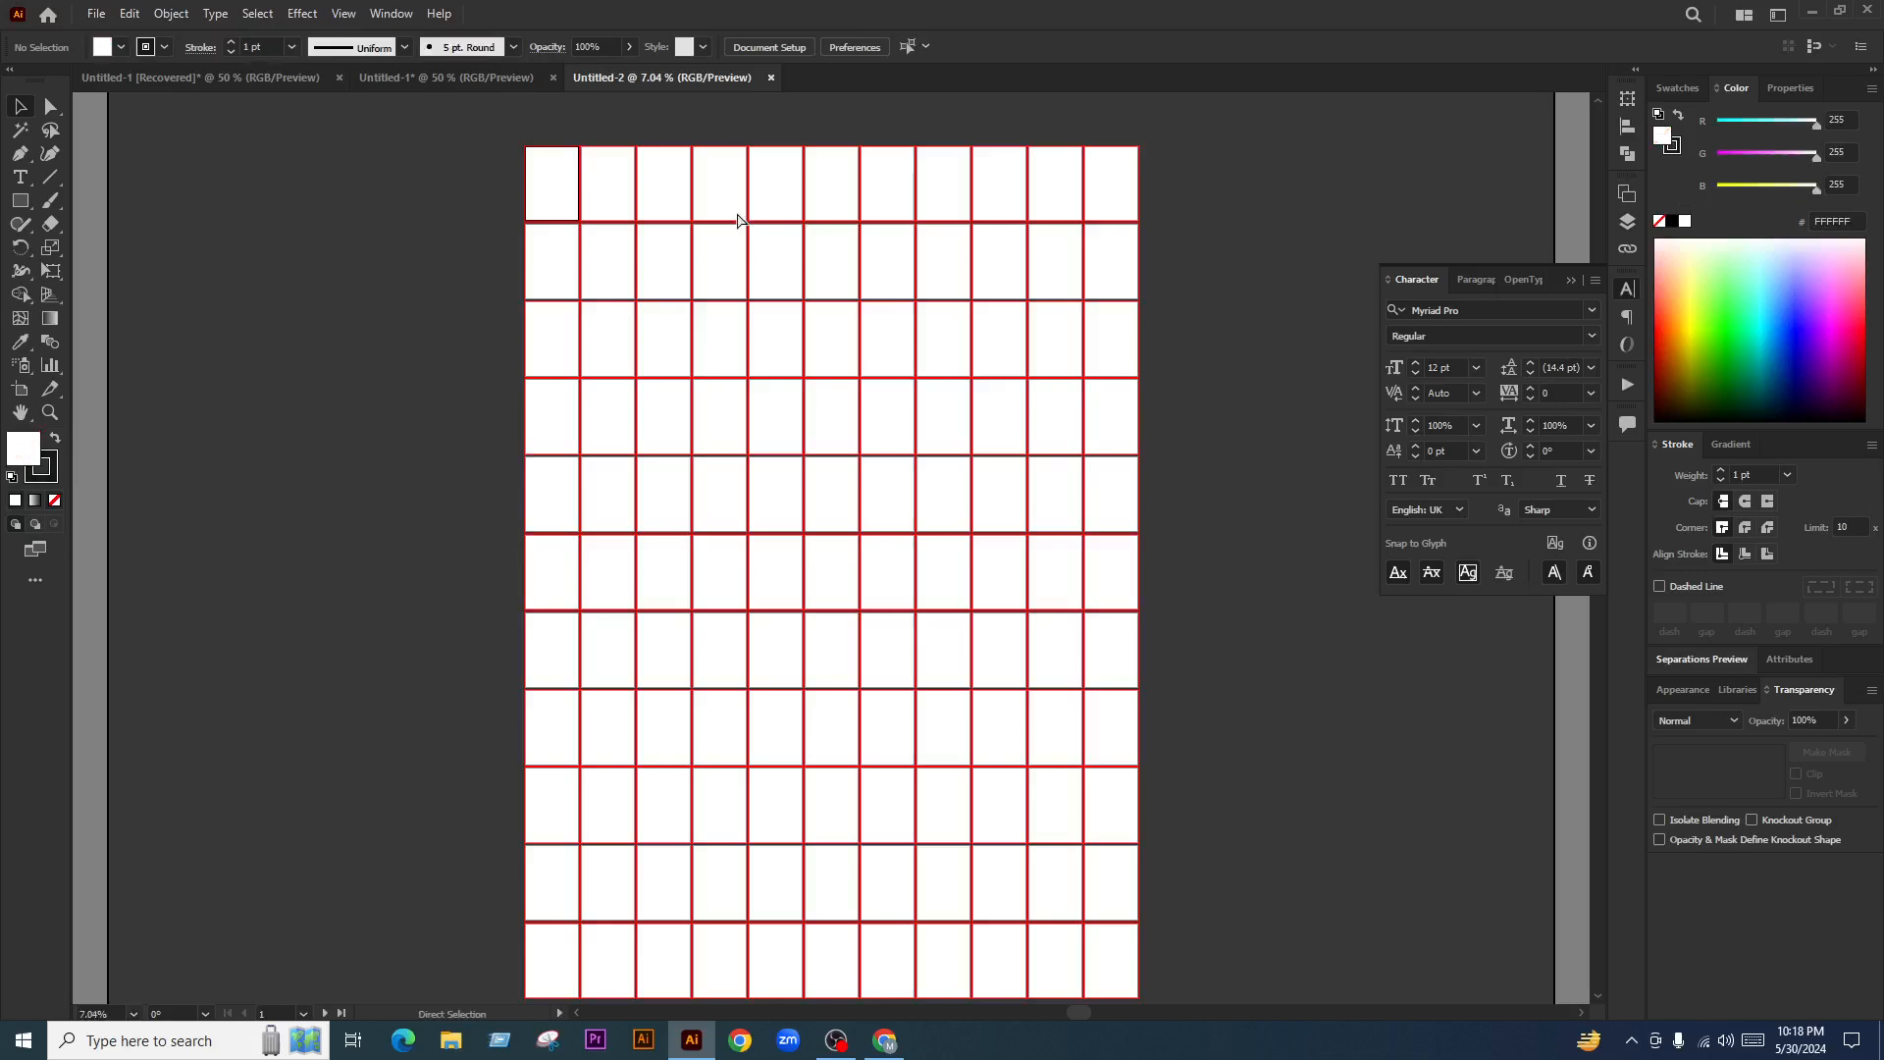
{"action": "key", "text": "ctrl+v"}
{"action": "scroll", "coordinate": [830, 369], "scroll_direction": "up", "scroll_amount": 1}
{"action": "key", "text": "v"}
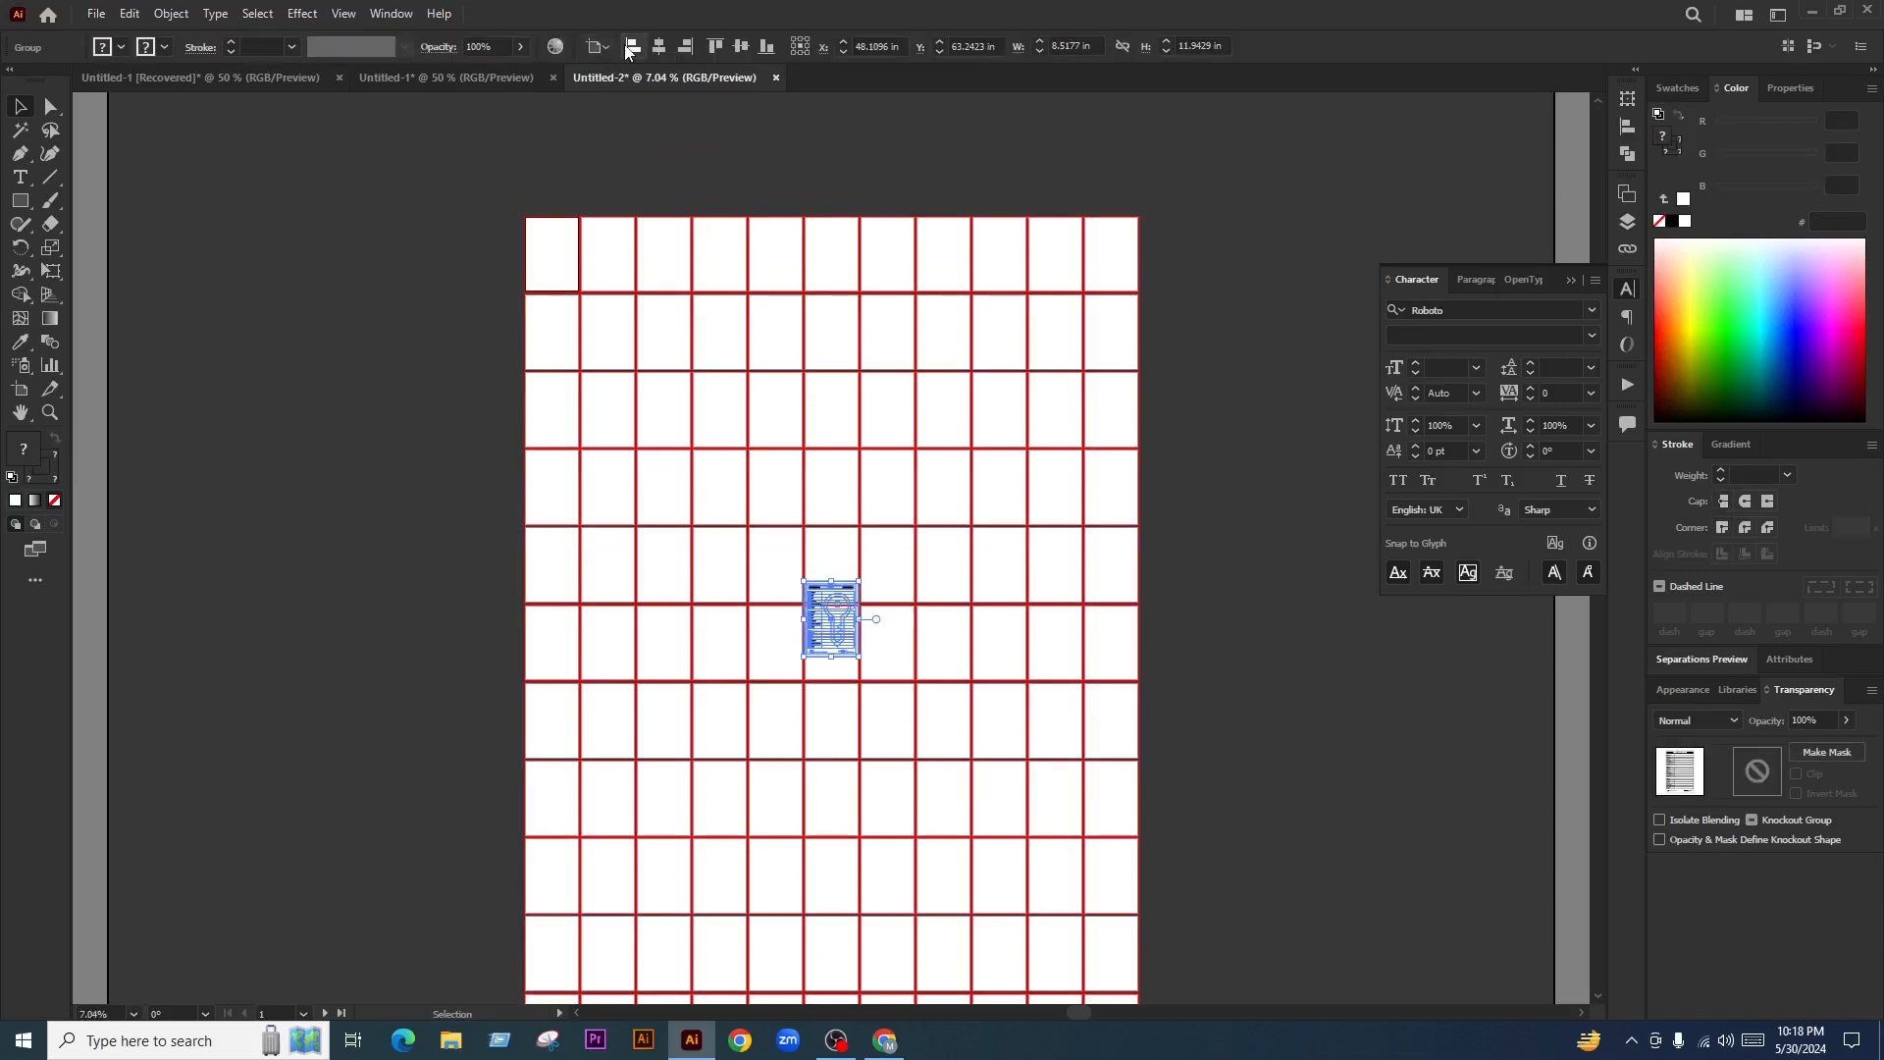
{"action": "left_click", "coordinate": [633, 46]}
{"action": "left_click", "coordinate": [715, 46]}
{"action": "scroll", "coordinate": [730, 196], "scroll_direction": "up", "scroll_amount": 2}
{"action": "left_click", "coordinate": [730, 215]}
{"action": "scroll", "coordinate": [616, 284], "scroll_direction": "up", "scroll_amount": 3}
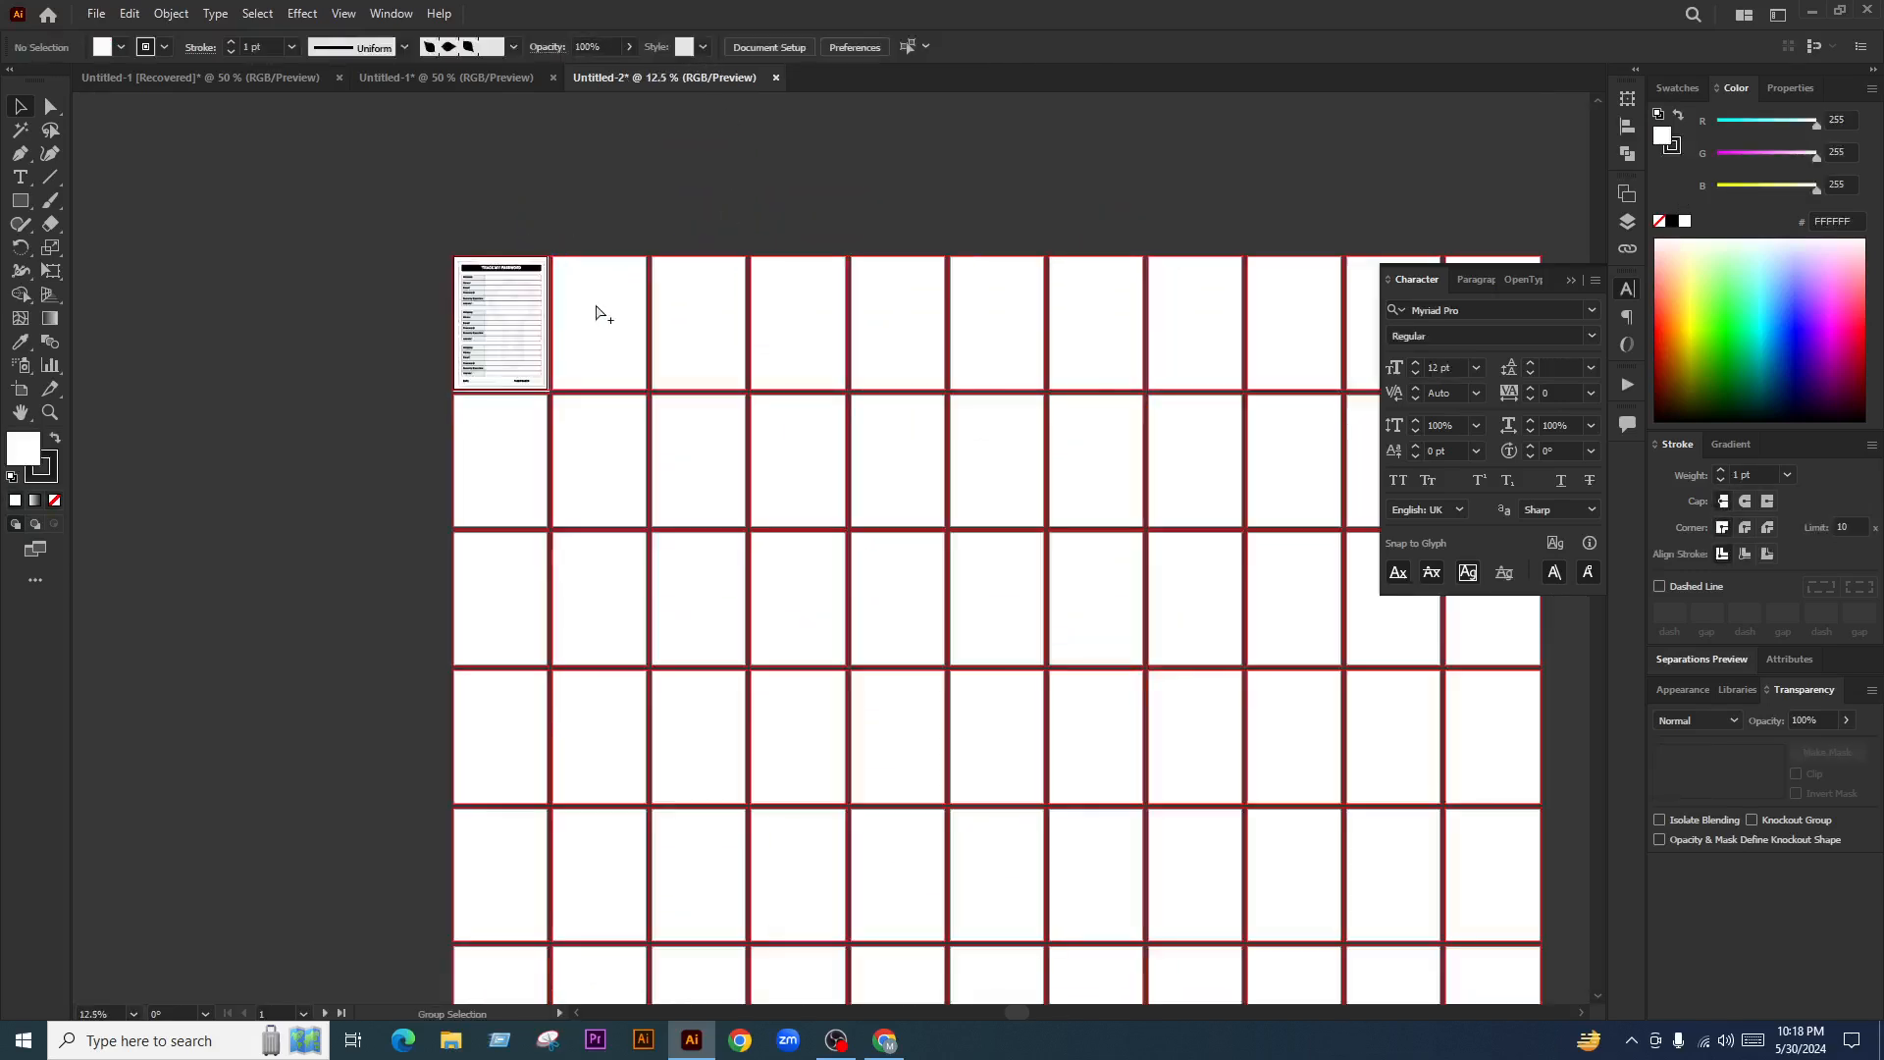
{"action": "scroll", "coordinate": [744, 316], "scroll_direction": "down", "scroll_amount": 4}
{"action": "scroll", "coordinate": [895, 290], "scroll_direction": "up", "scroll_amount": 2}
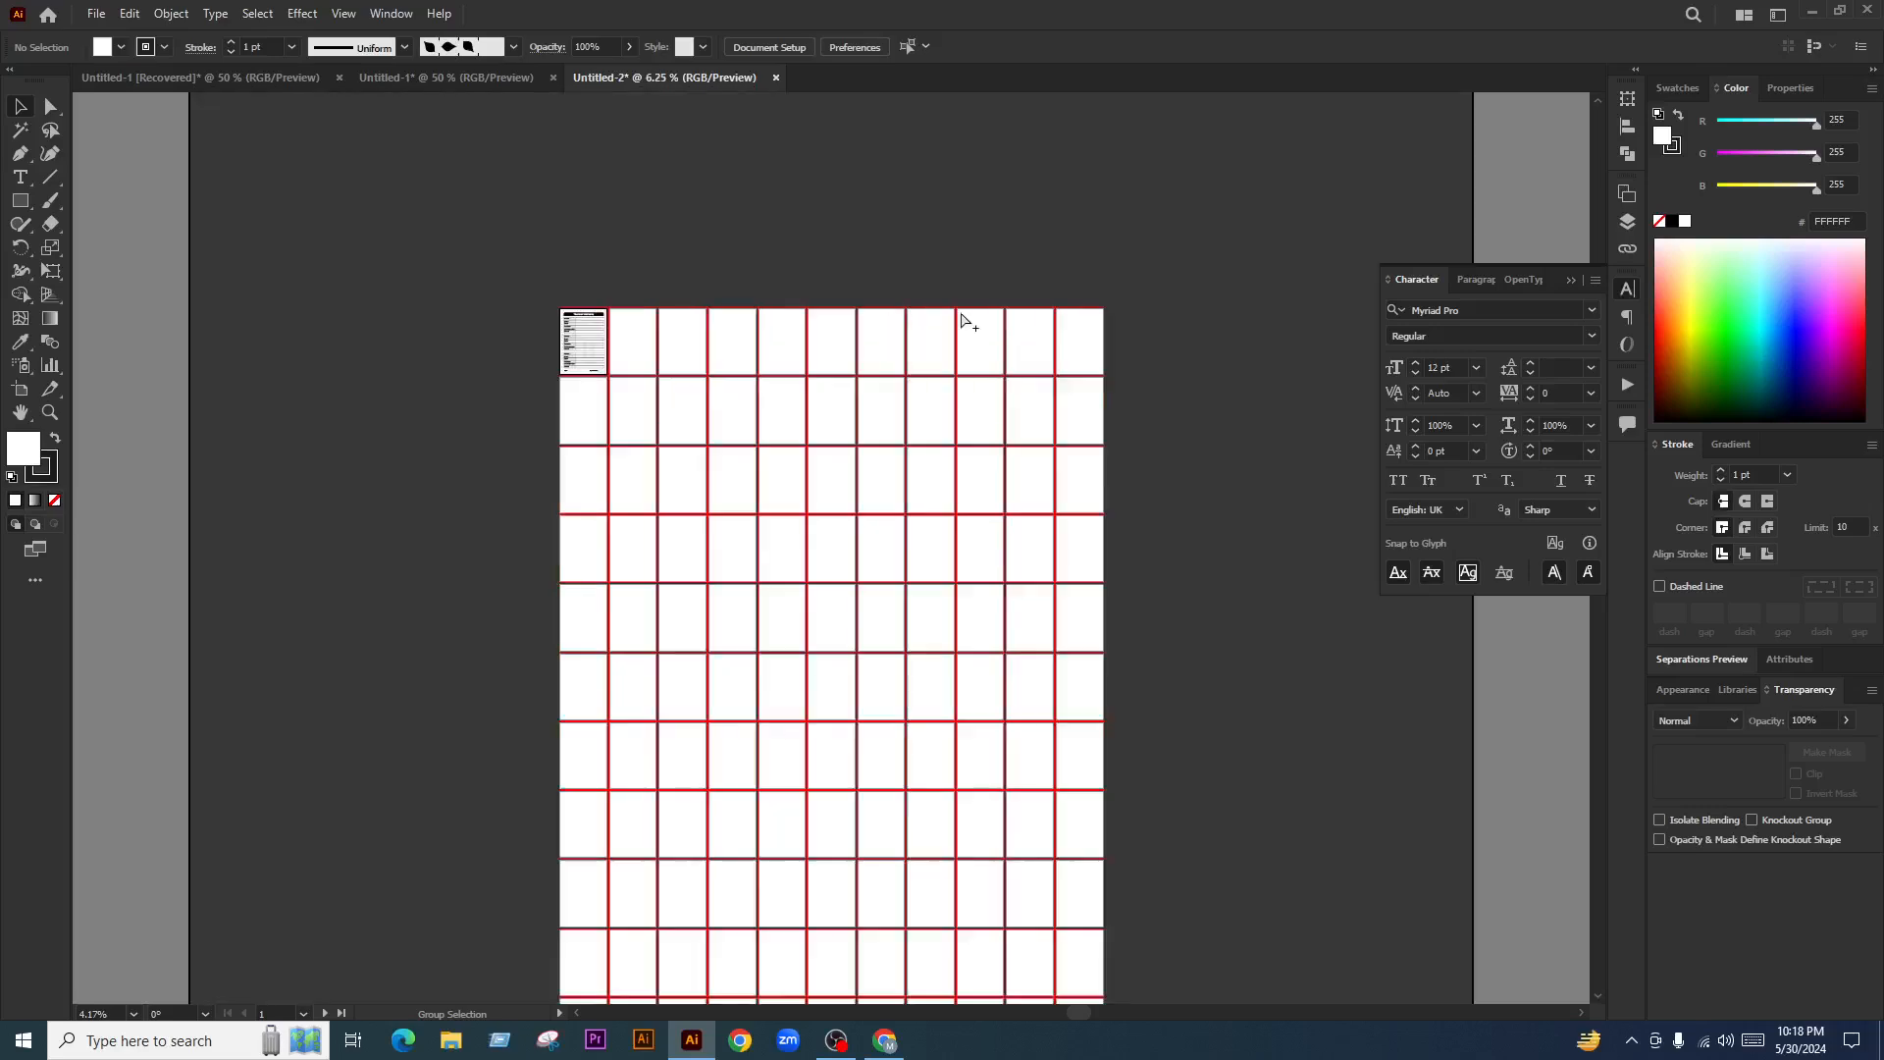
{"action": "scroll", "coordinate": [460, 357], "scroll_direction": "up", "scroll_amount": 2}
{"action": "scroll", "coordinate": [461, 357], "scroll_direction": "up", "scroll_amount": 2}
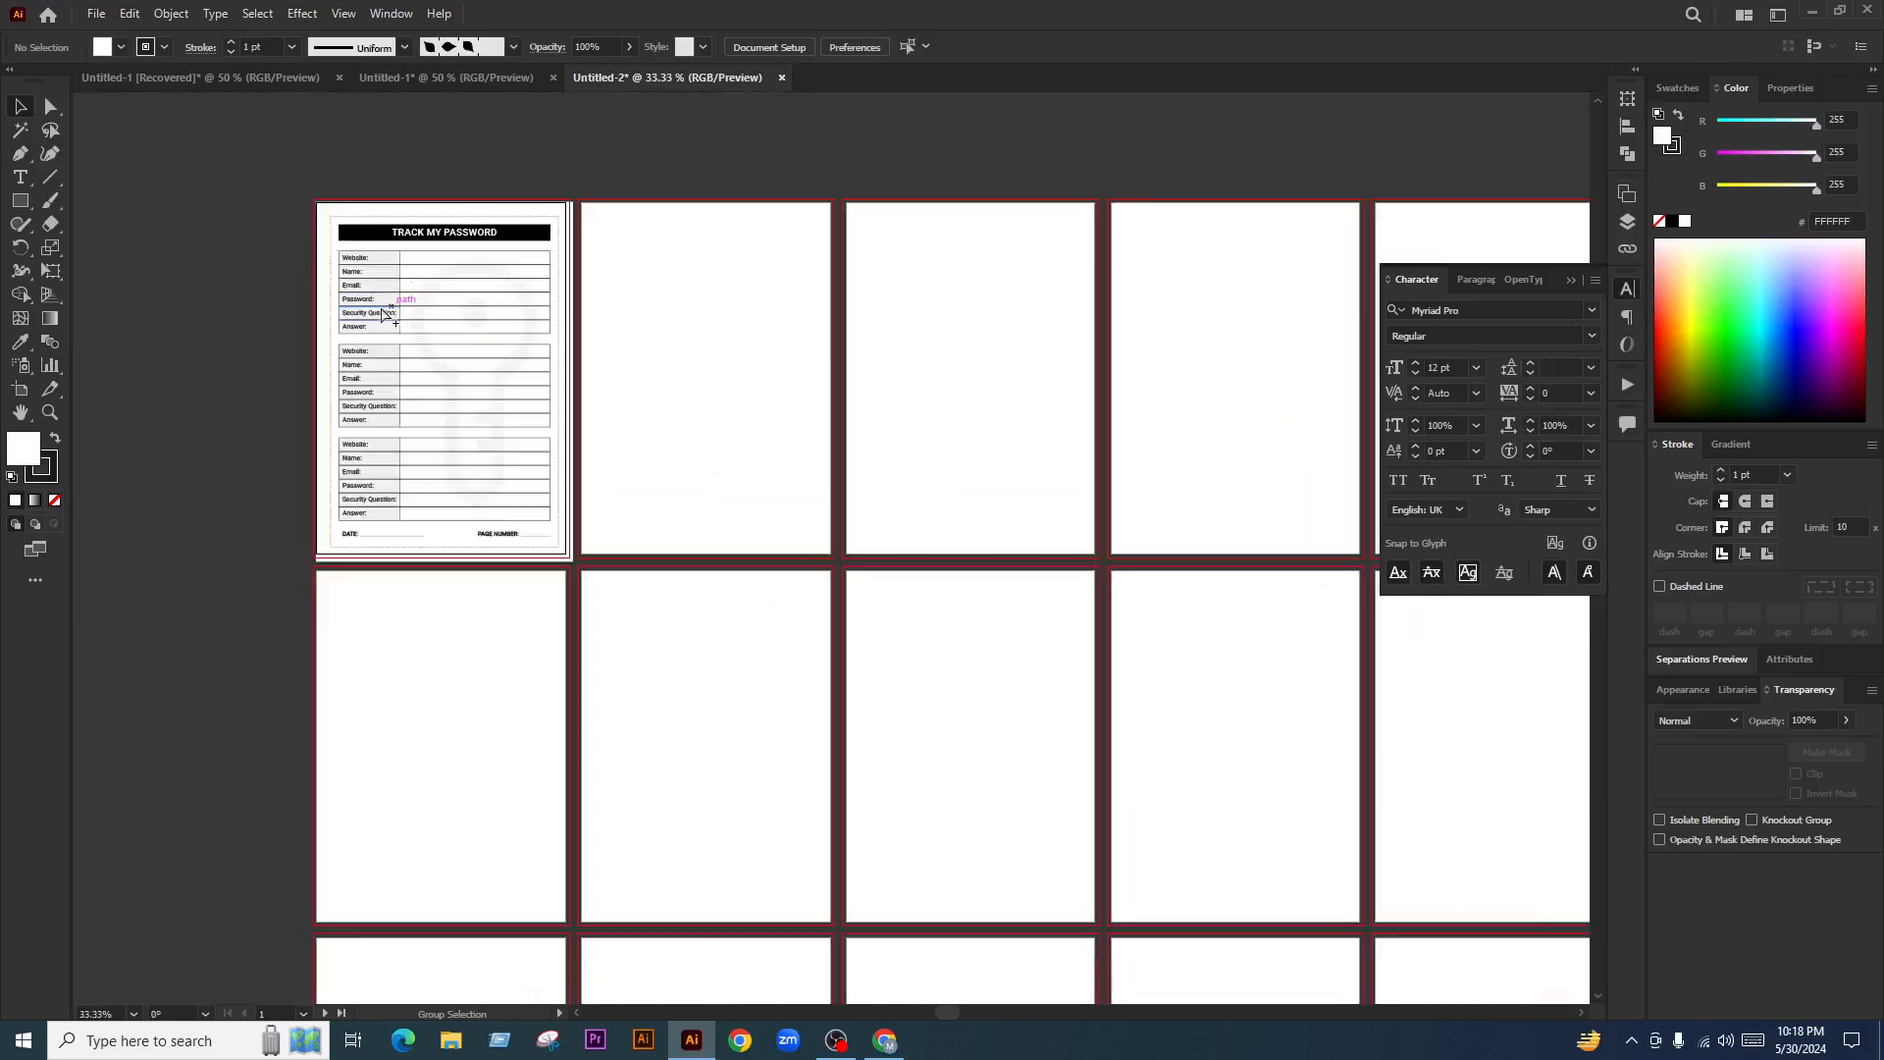
{"action": "scroll", "coordinate": [444, 245], "scroll_direction": "up", "scroll_amount": 1}
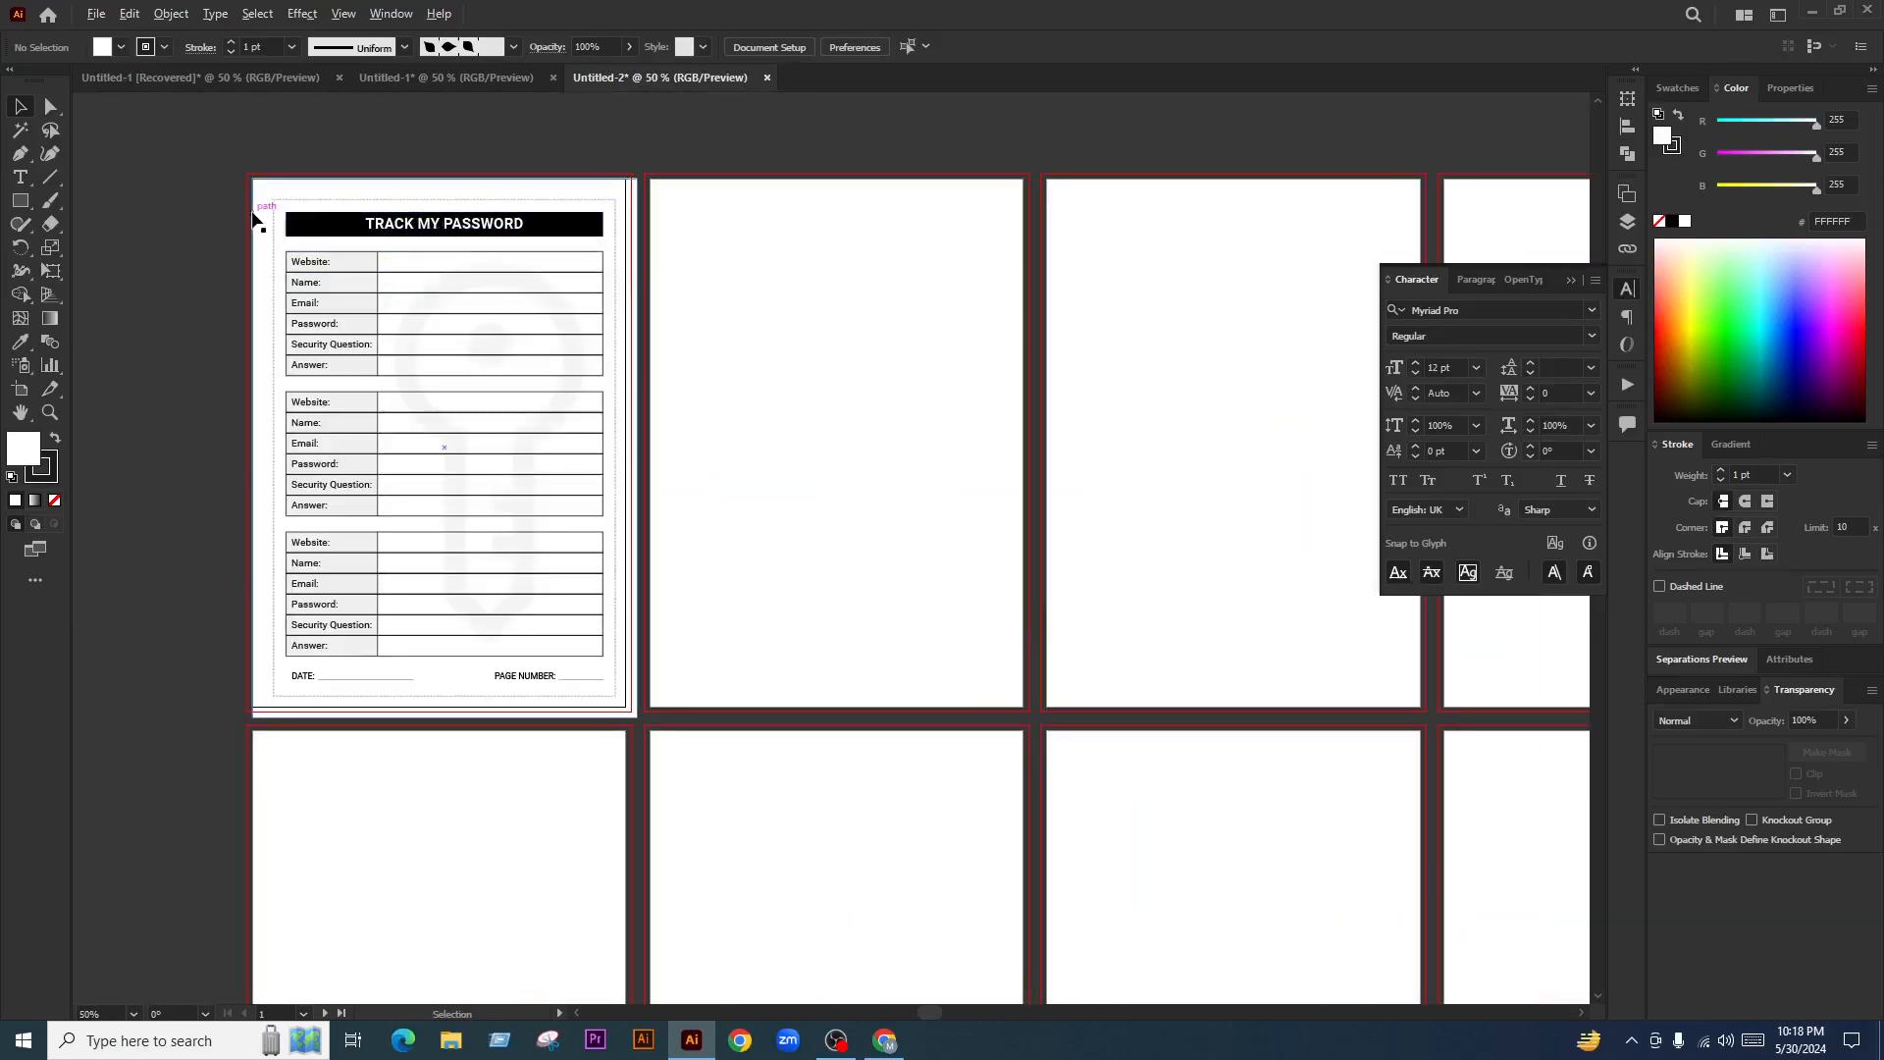
{"action": "scroll", "coordinate": [254, 219], "scroll_direction": "up", "scroll_amount": 2}
{"action": "left_click", "coordinate": [424, 317]}
{"action": "scroll", "coordinate": [423, 317], "scroll_direction": "down", "scroll_amount": 1}
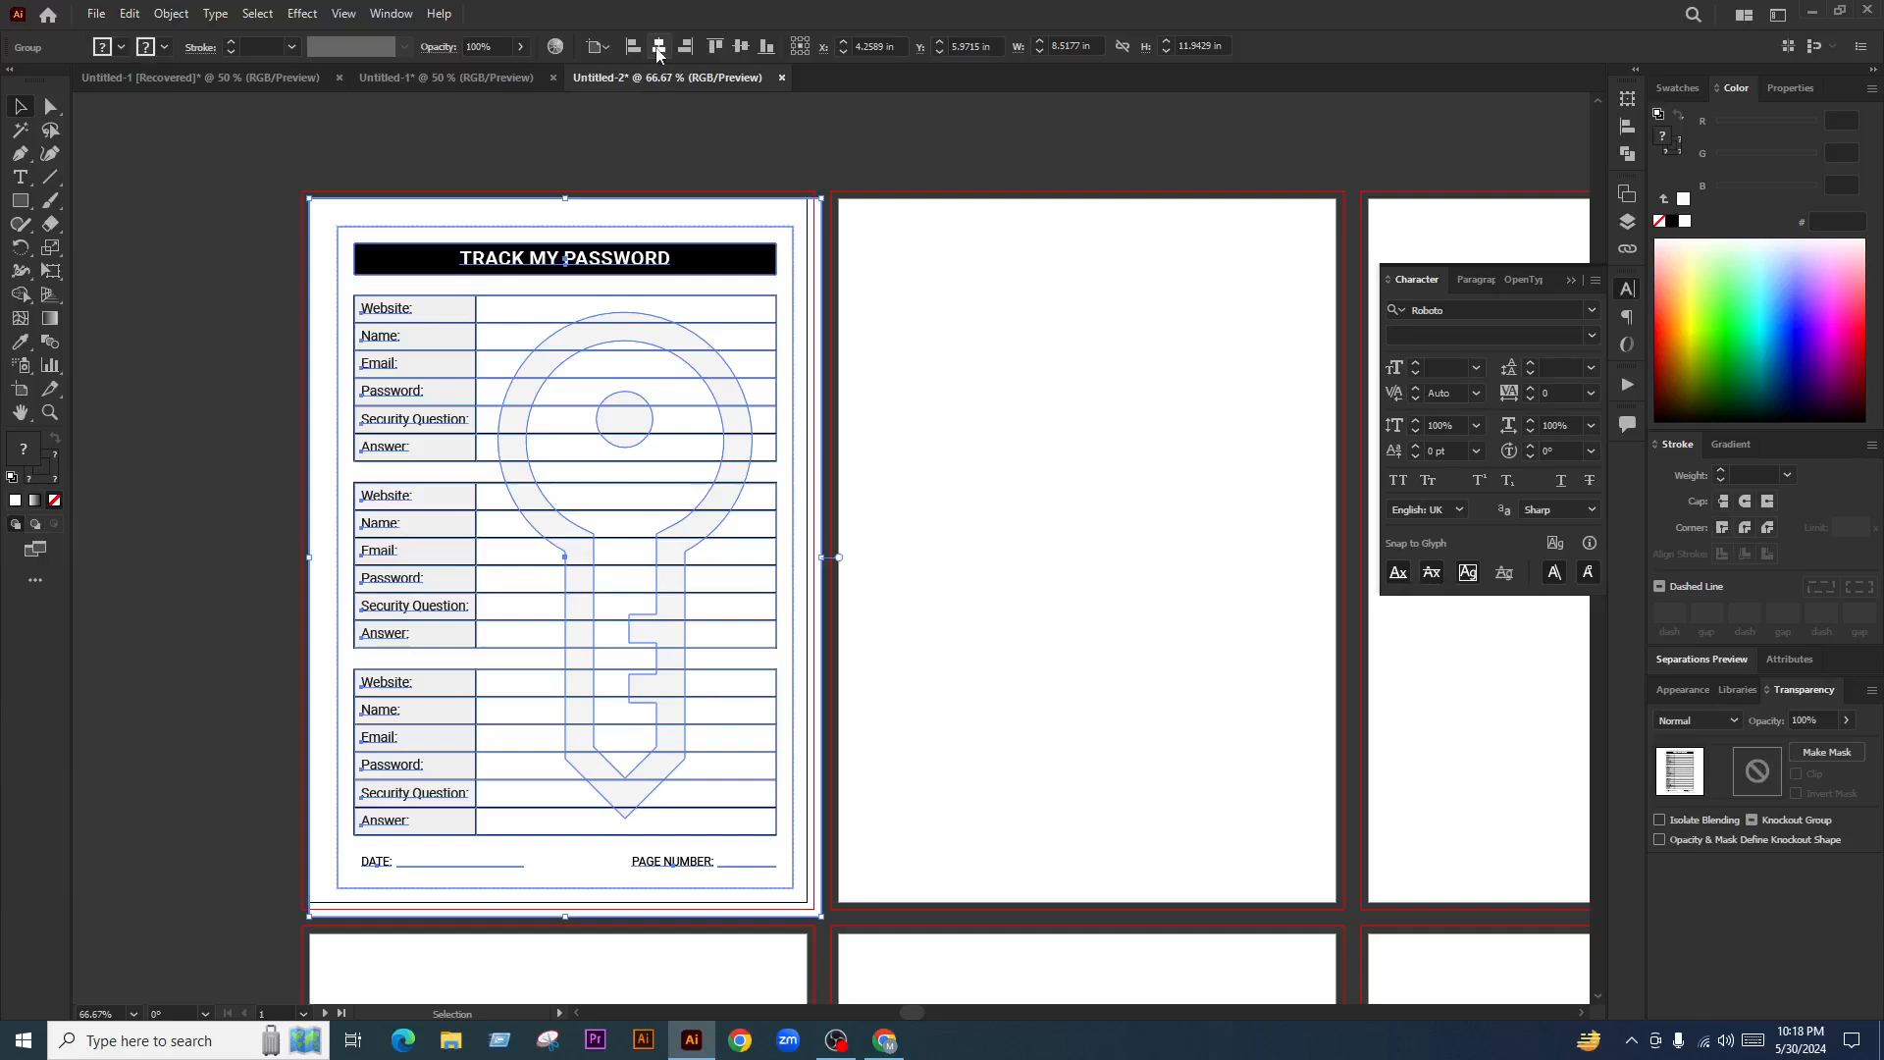
{"action": "left_click", "coordinate": [742, 47]}
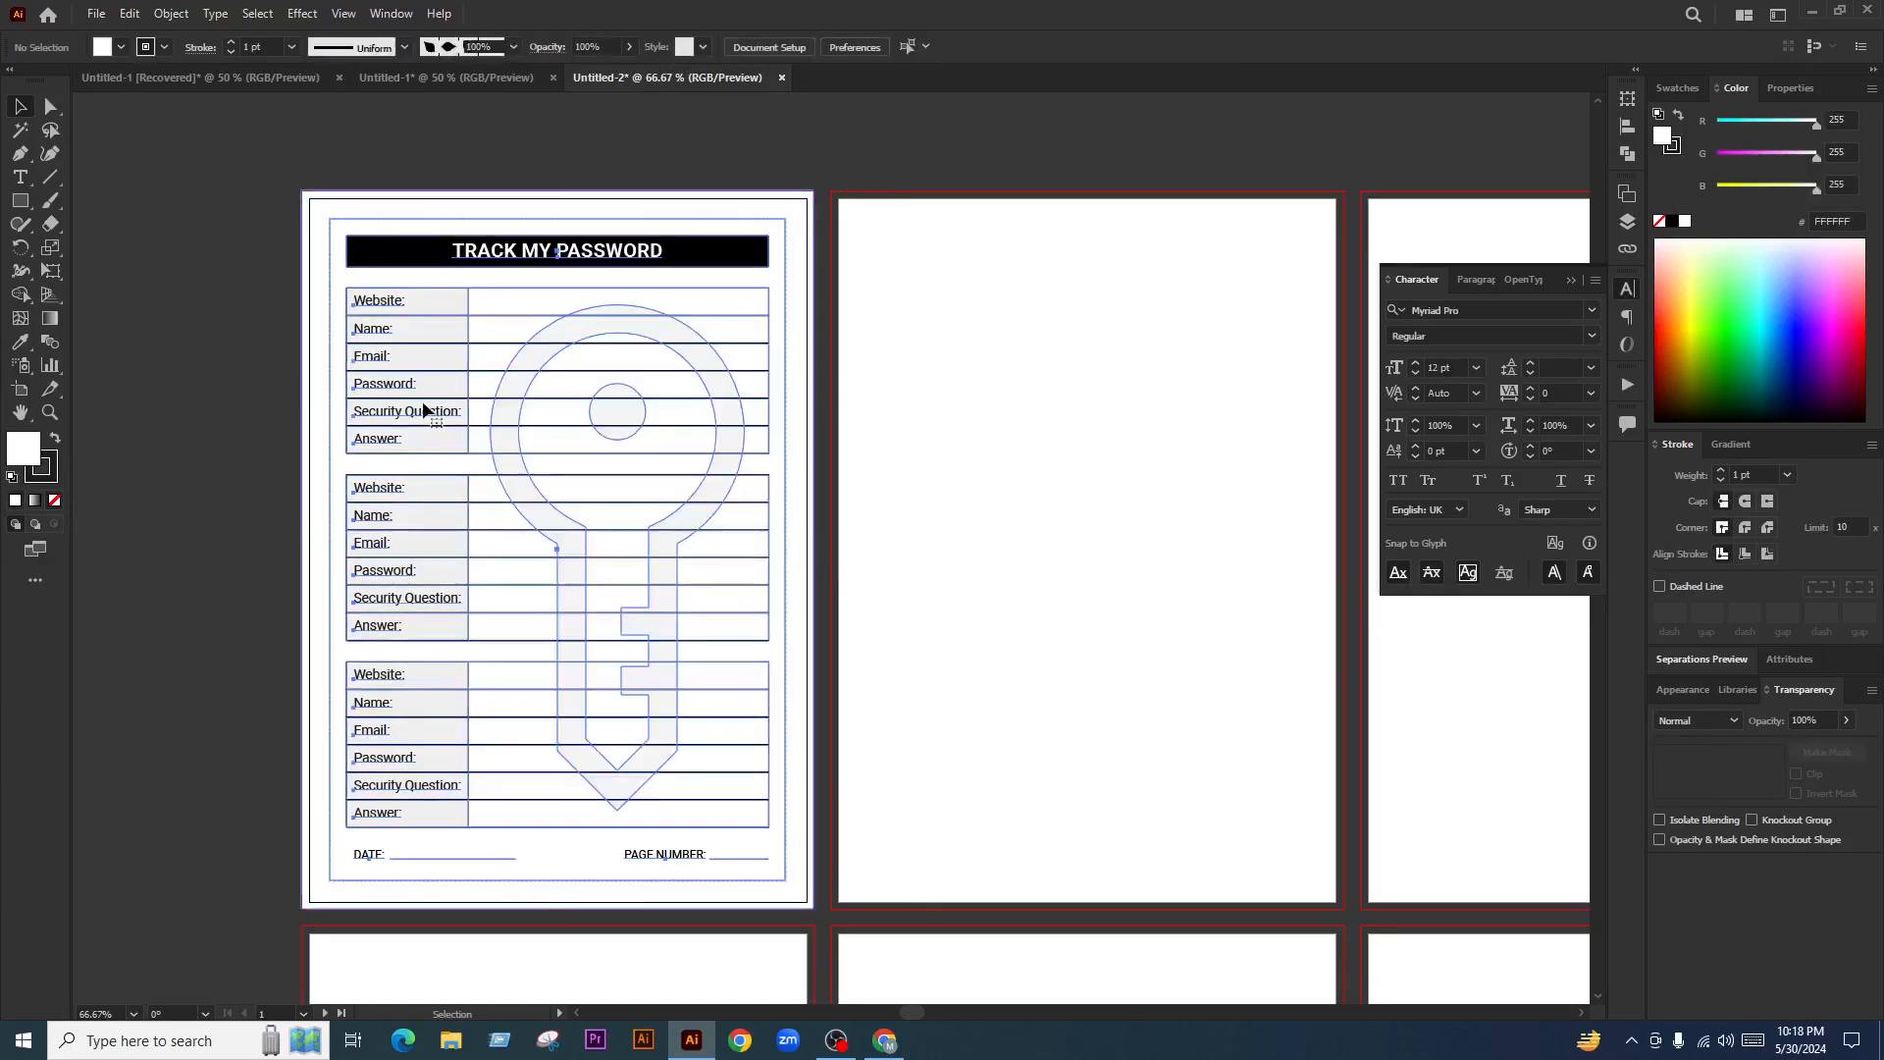
{"action": "left_click", "coordinate": [101, 27]}
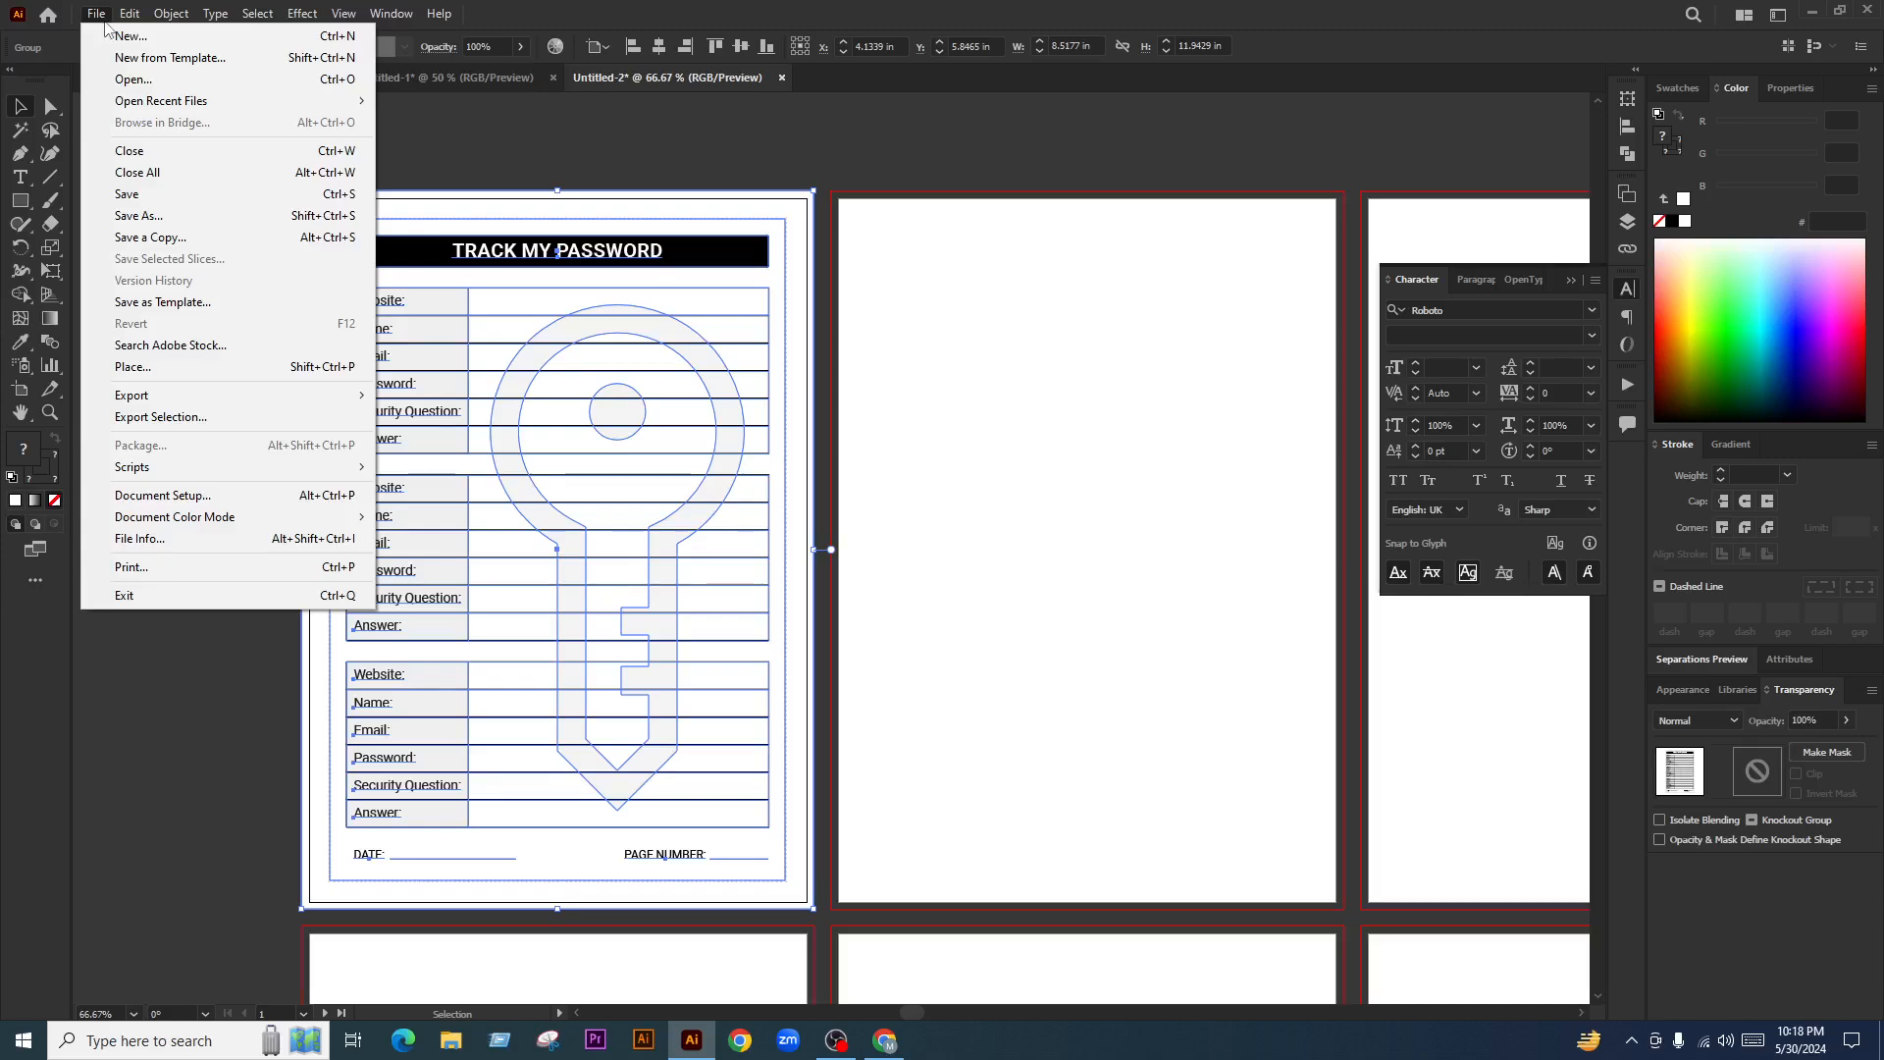
{"action": "mouse_move", "coordinate": [176, 22]}
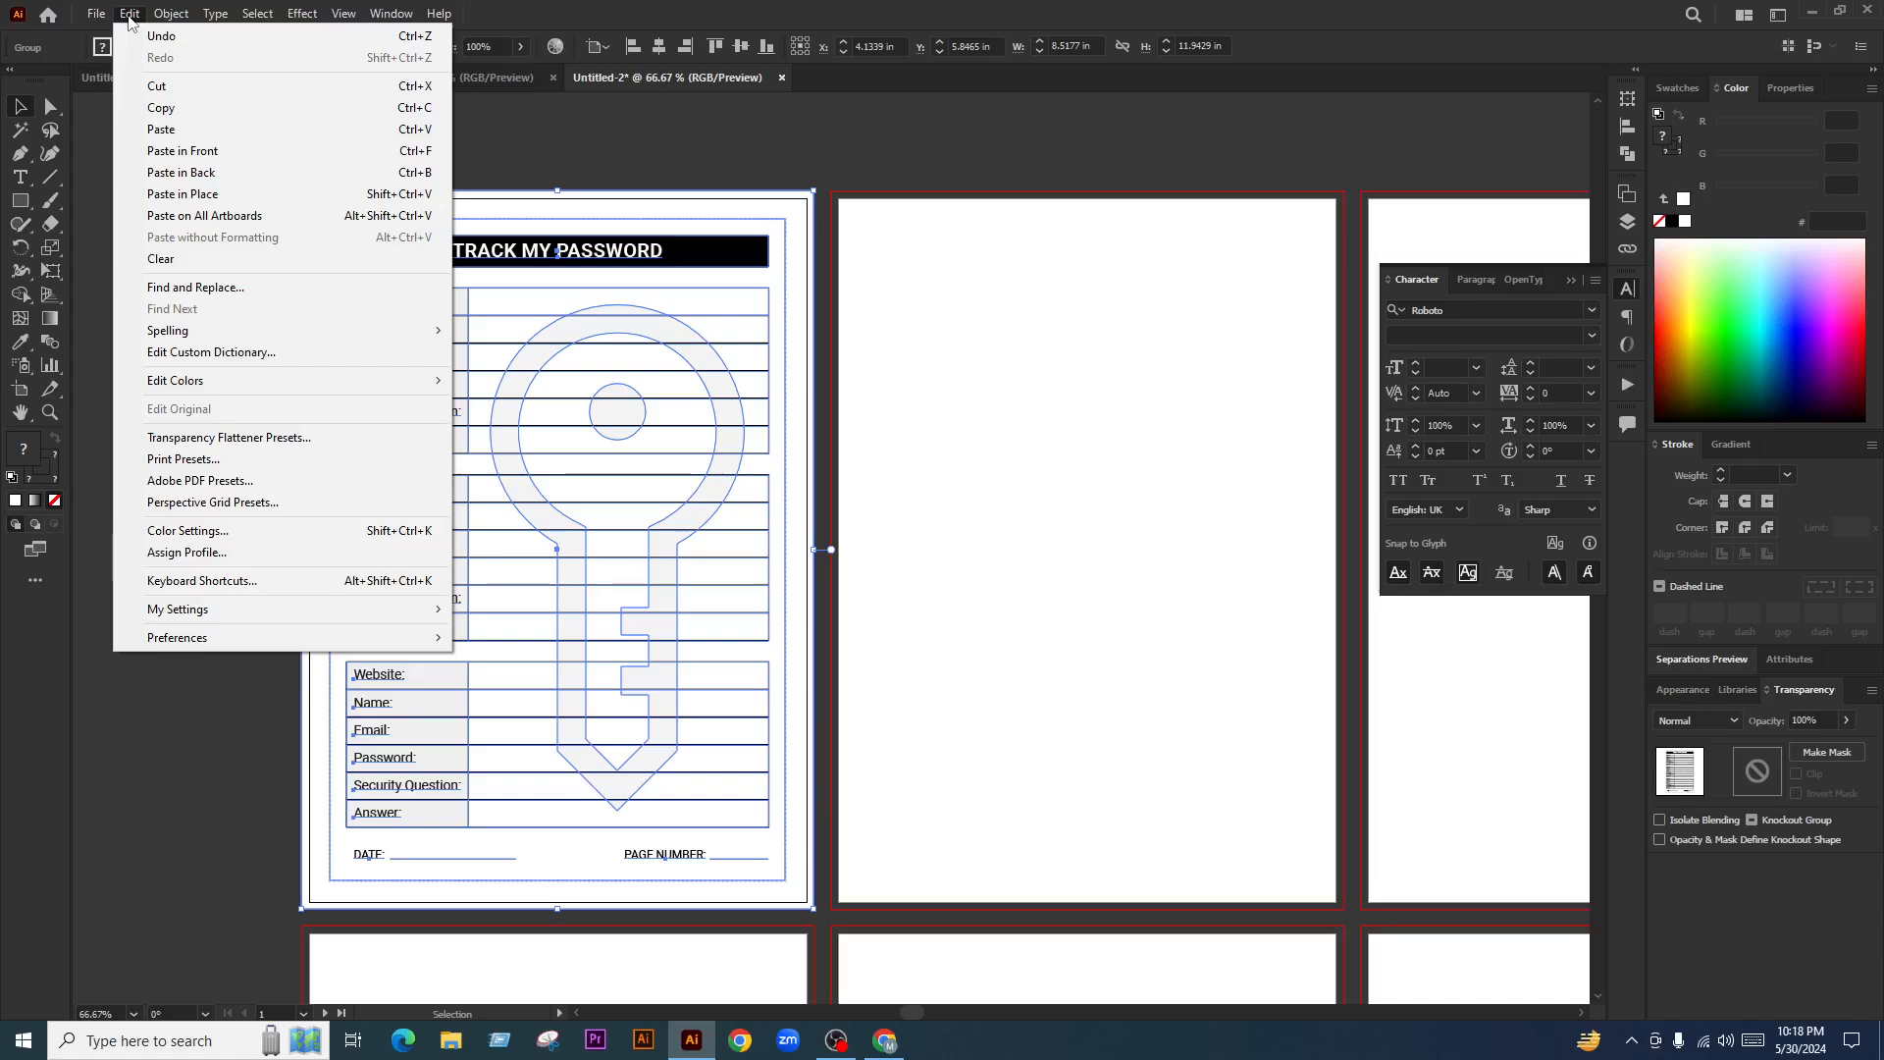
{"action": "left_click", "coordinate": [631, 408]}
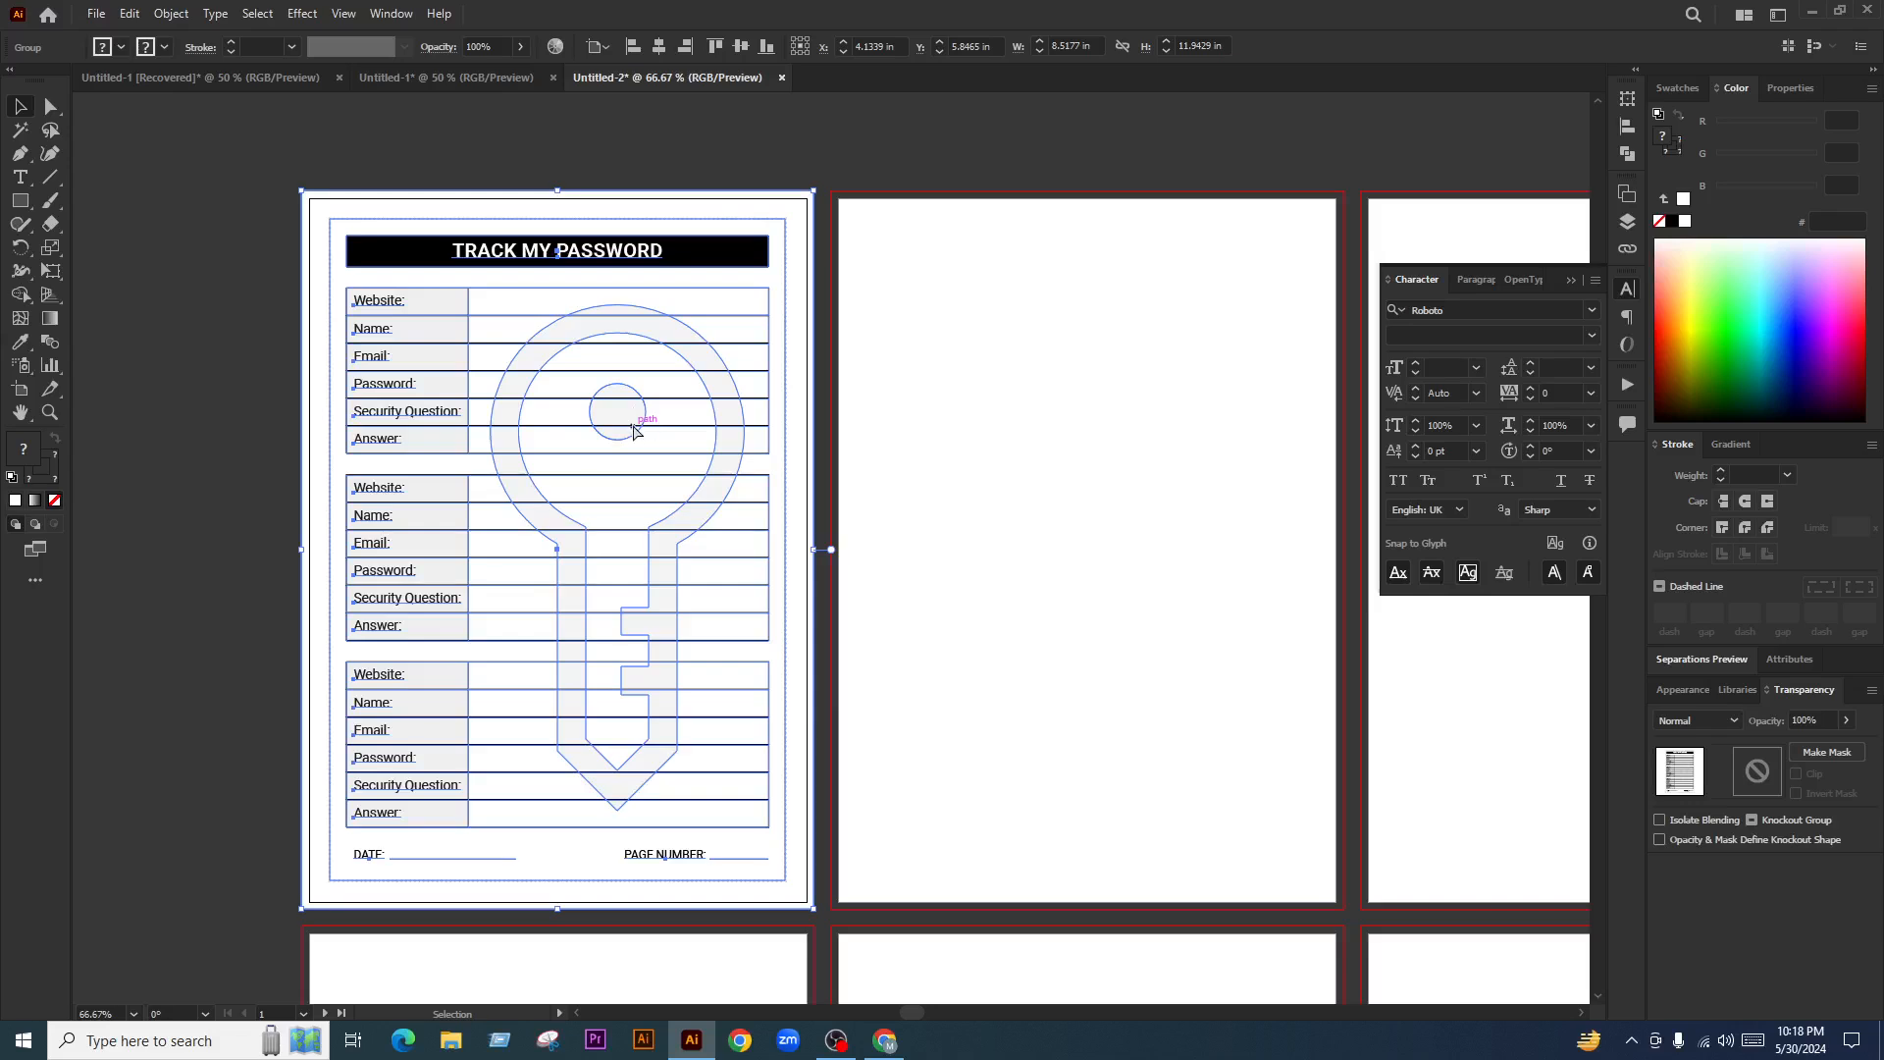
{"action": "key", "text": "Delete"}
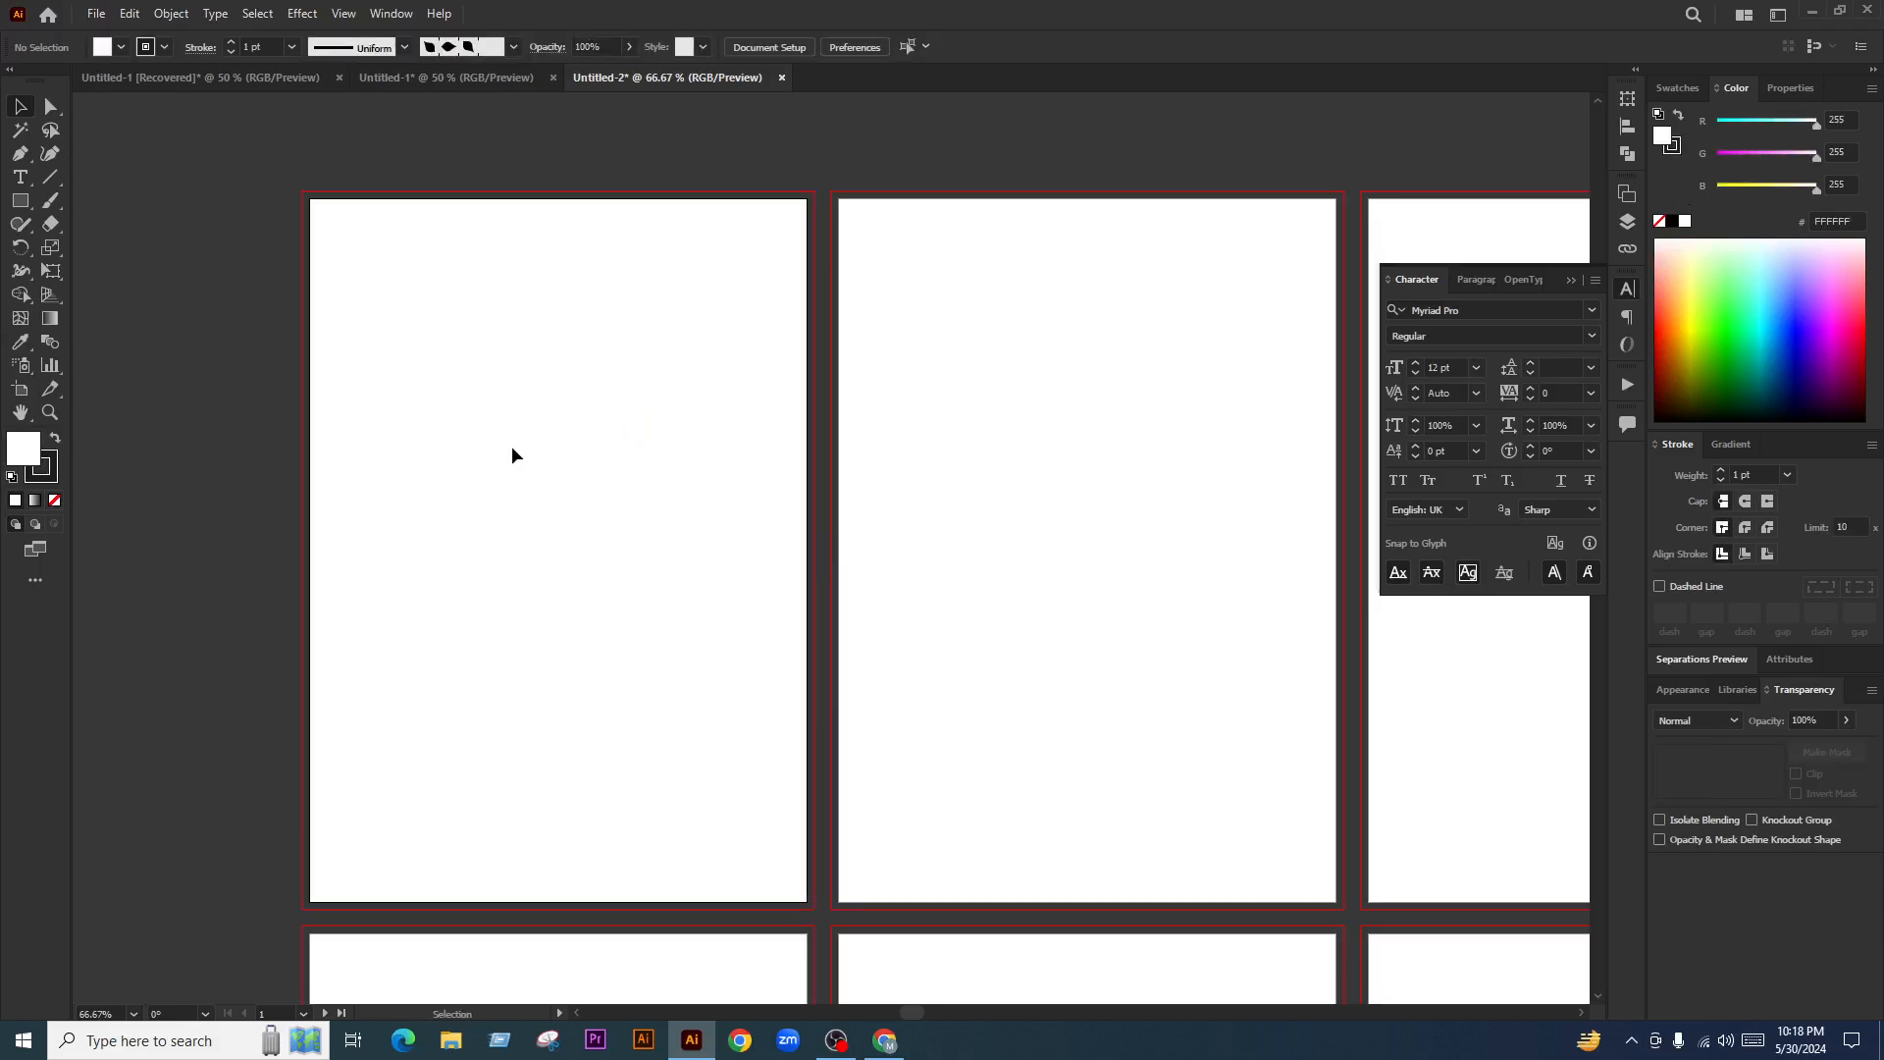
{"action": "scroll", "coordinate": [513, 448], "scroll_direction": "down", "scroll_amount": 7}
{"action": "scroll", "coordinate": [1114, 486], "scroll_direction": "up", "scroll_amount": 1}
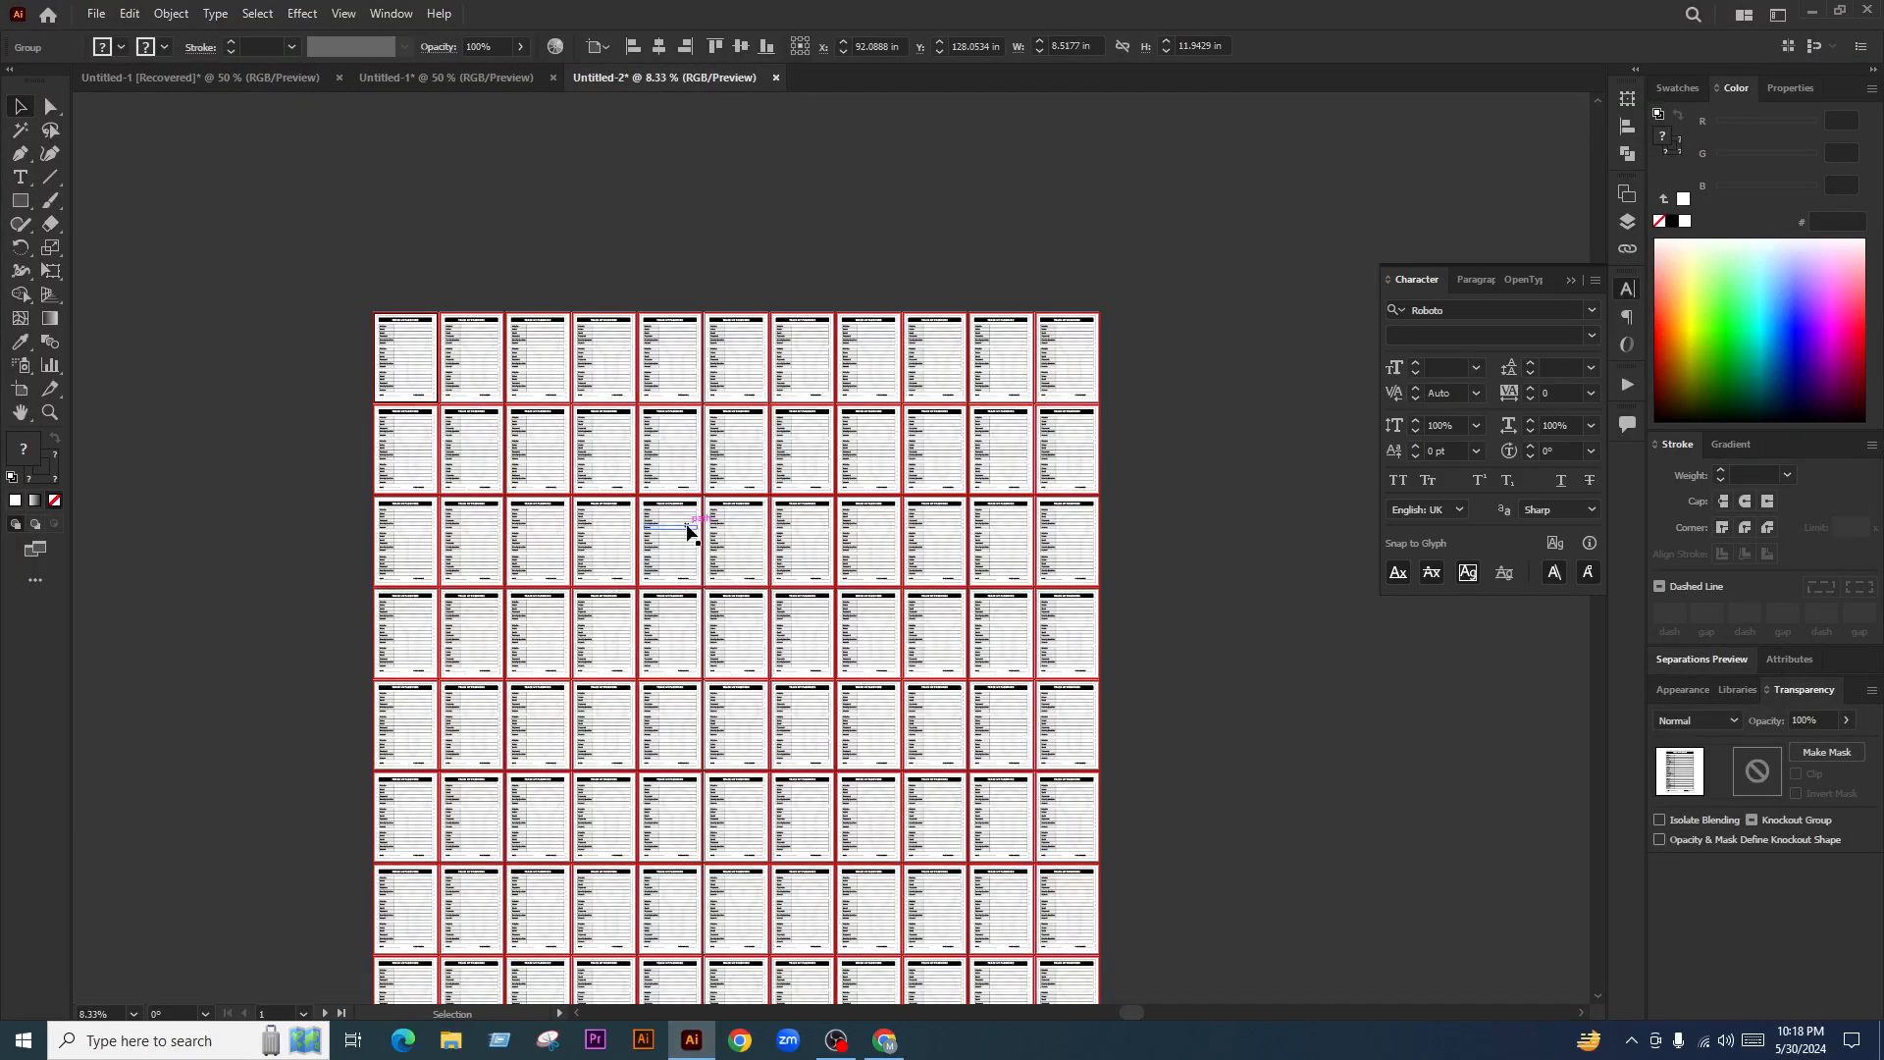
{"action": "scroll", "coordinate": [659, 532], "scroll_direction": "down", "scroll_amount": 10}
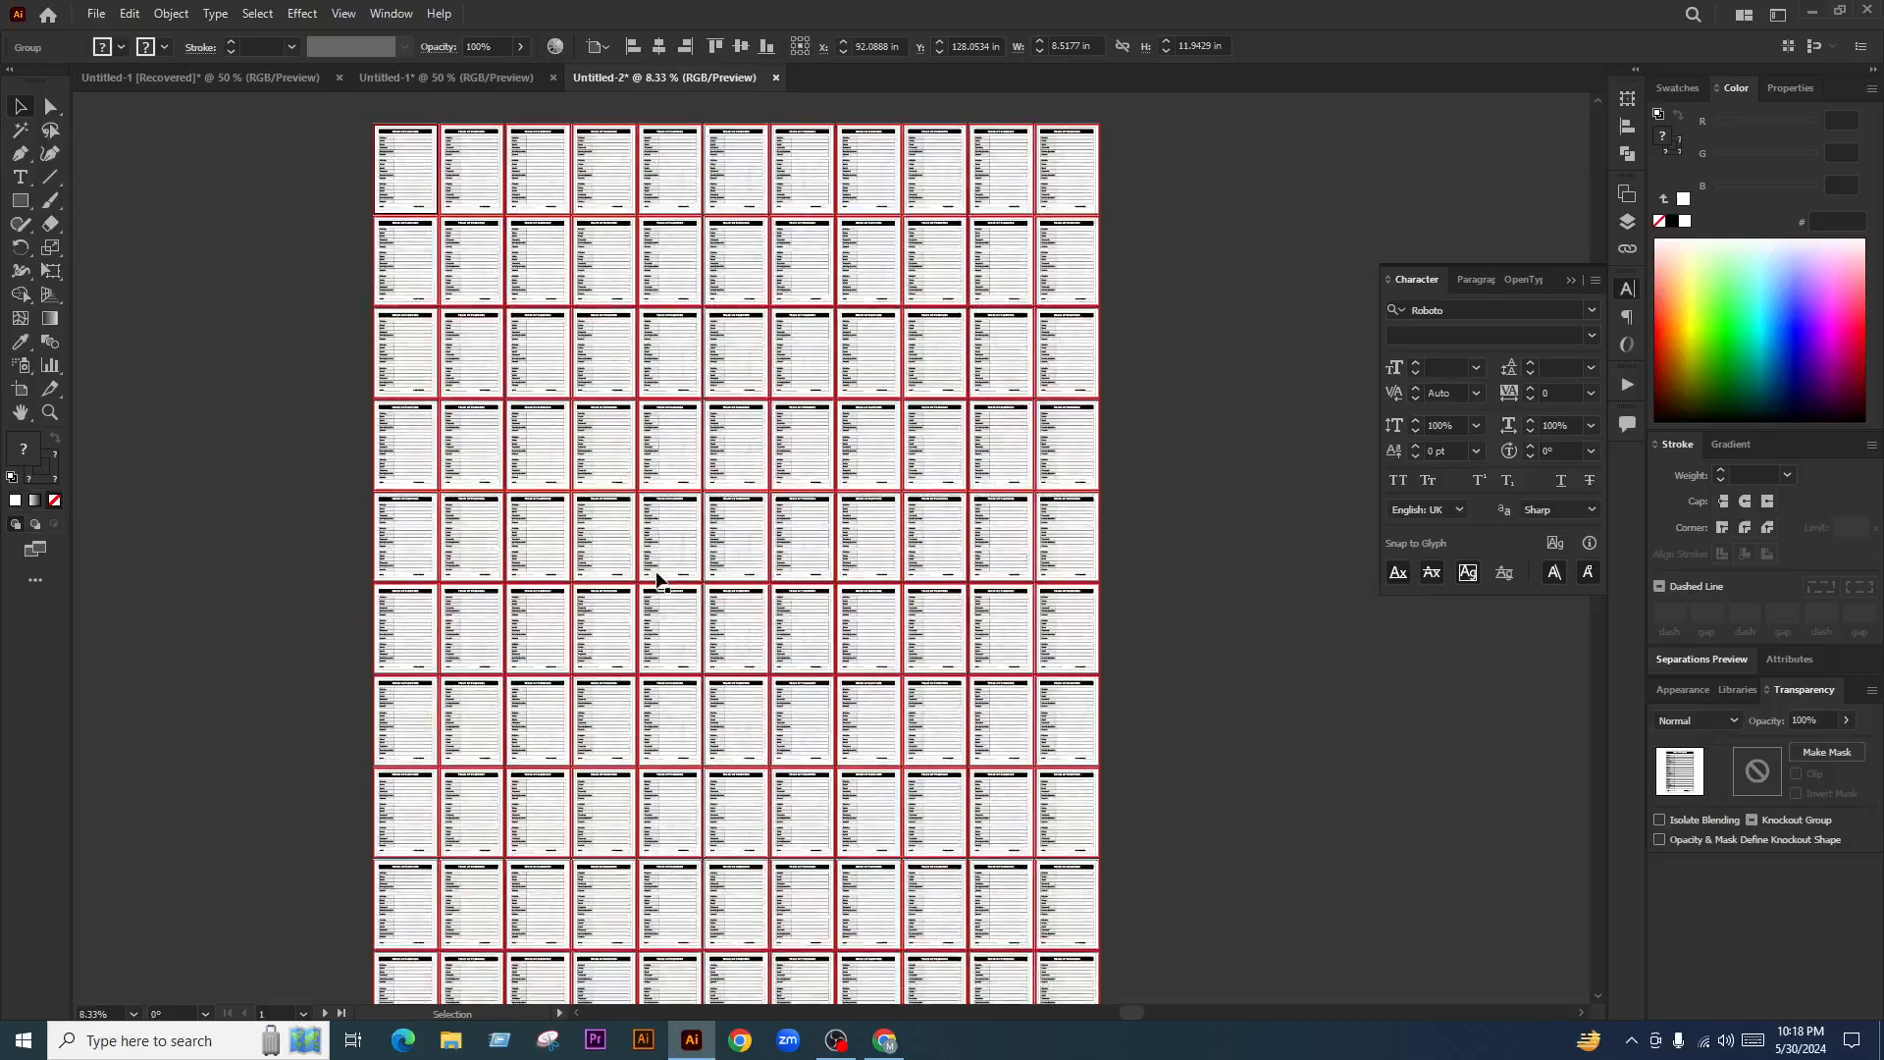
{"action": "scroll", "coordinate": [659, 586], "scroll_direction": "down", "scroll_amount": 3}
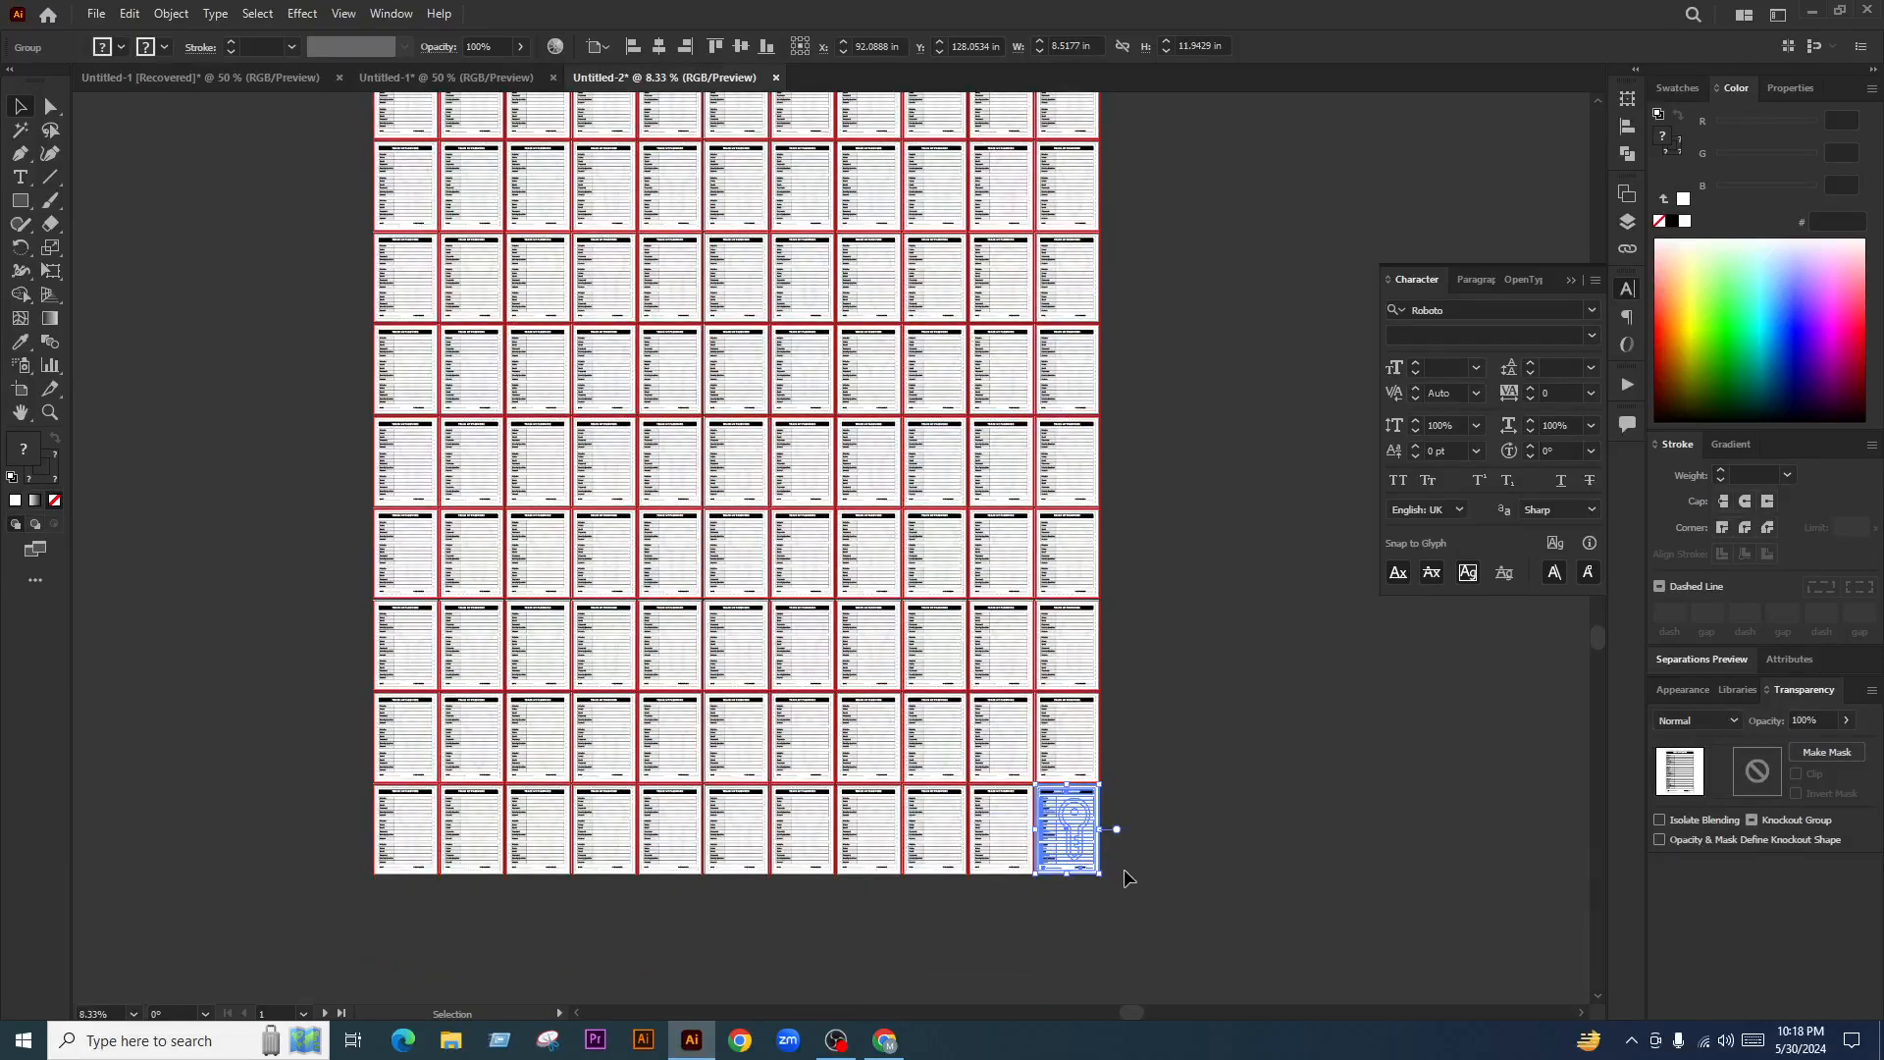
{"action": "scroll", "coordinate": [1138, 832], "scroll_direction": "up", "scroll_amount": 6}
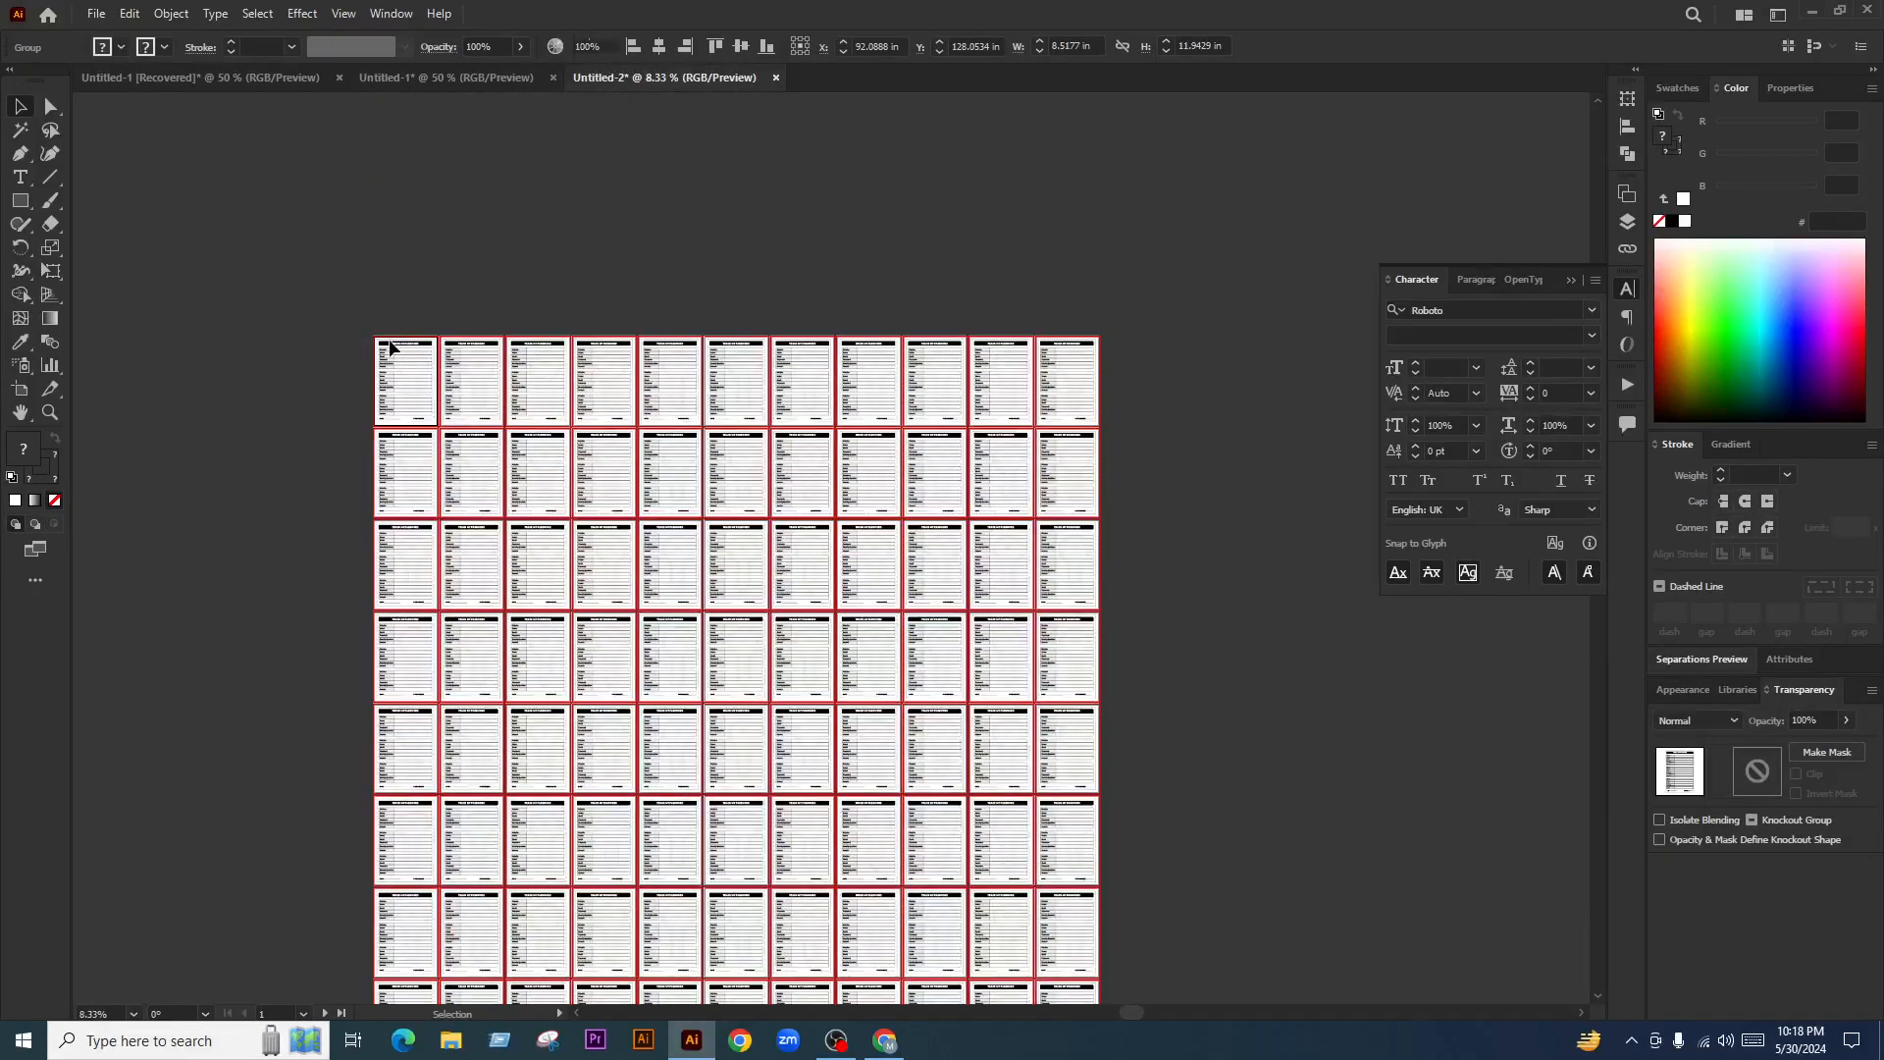
{"action": "key", "text": "ctrl+shift+a"}
{"action": "scroll", "coordinate": [388, 342], "scroll_direction": "up", "scroll_amount": 5}
{"action": "scroll", "coordinate": [407, 378], "scroll_direction": "up", "scroll_amount": 1}
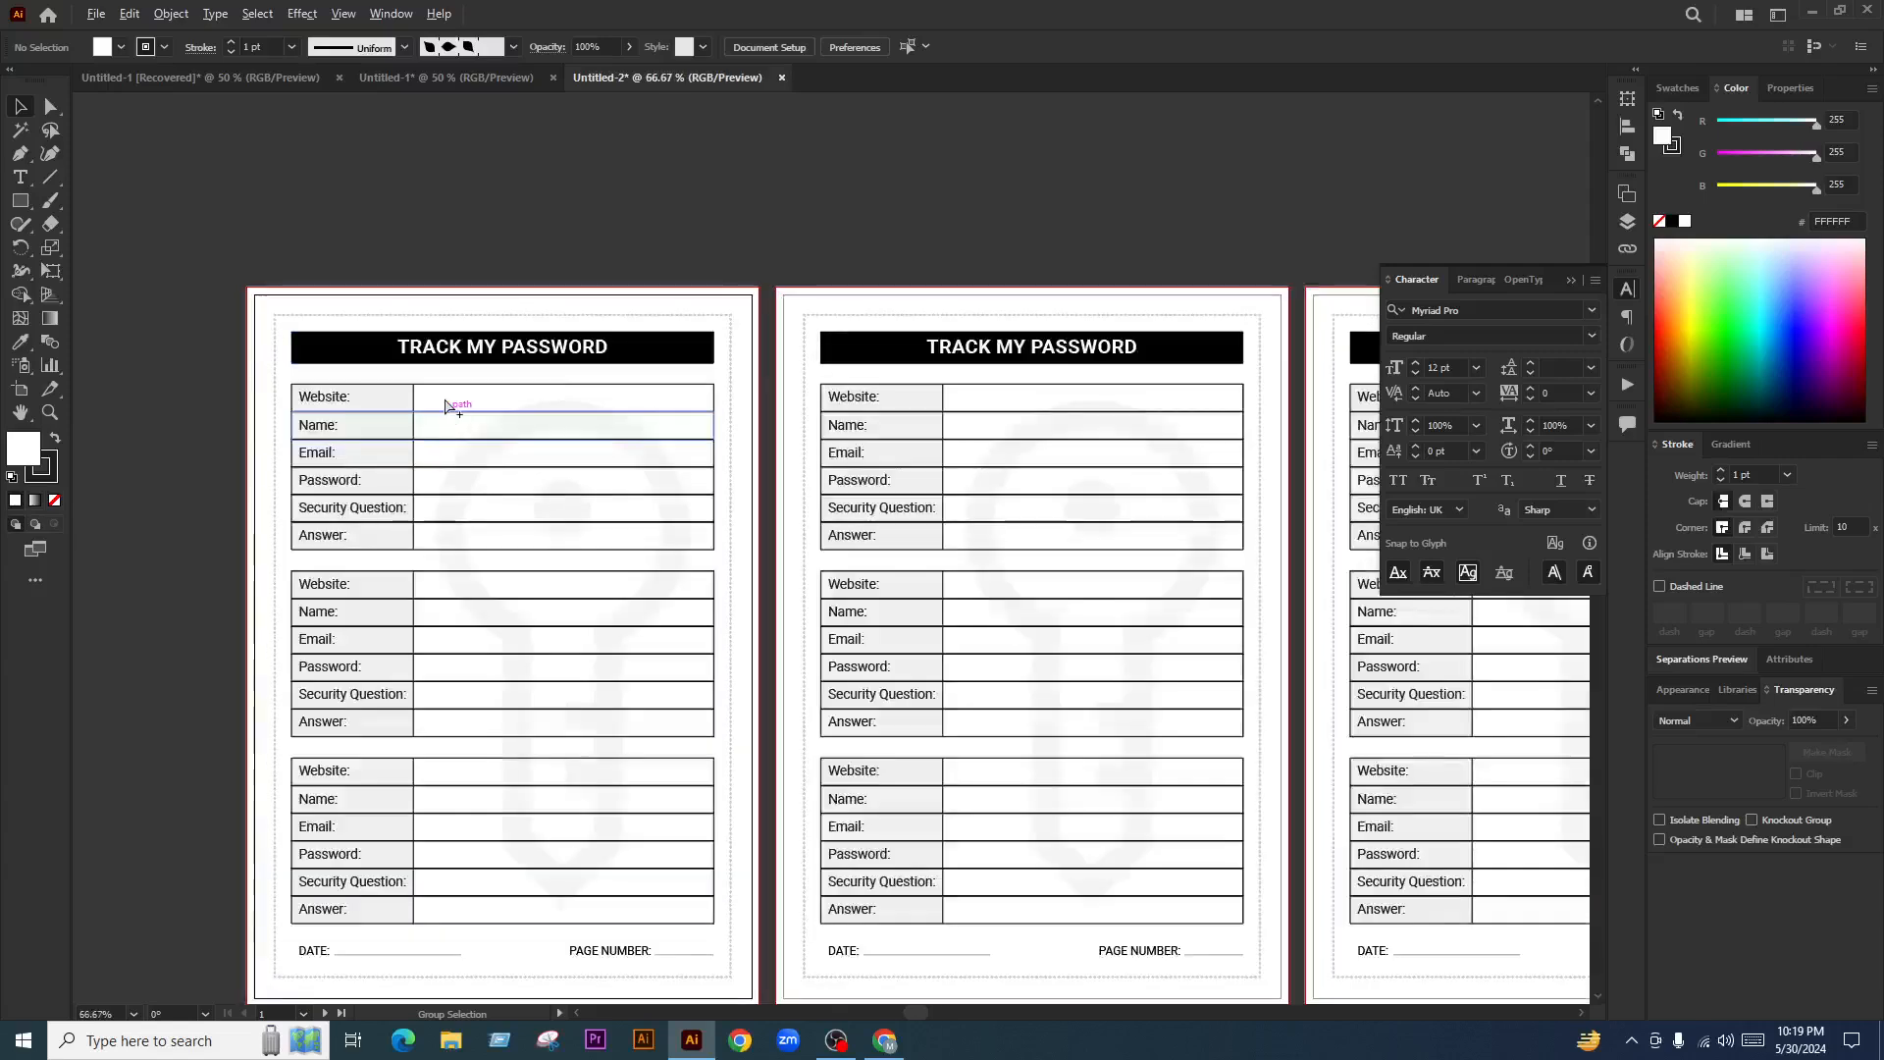
{"action": "scroll", "coordinate": [639, 387], "scroll_direction": "down", "scroll_amount": 5}
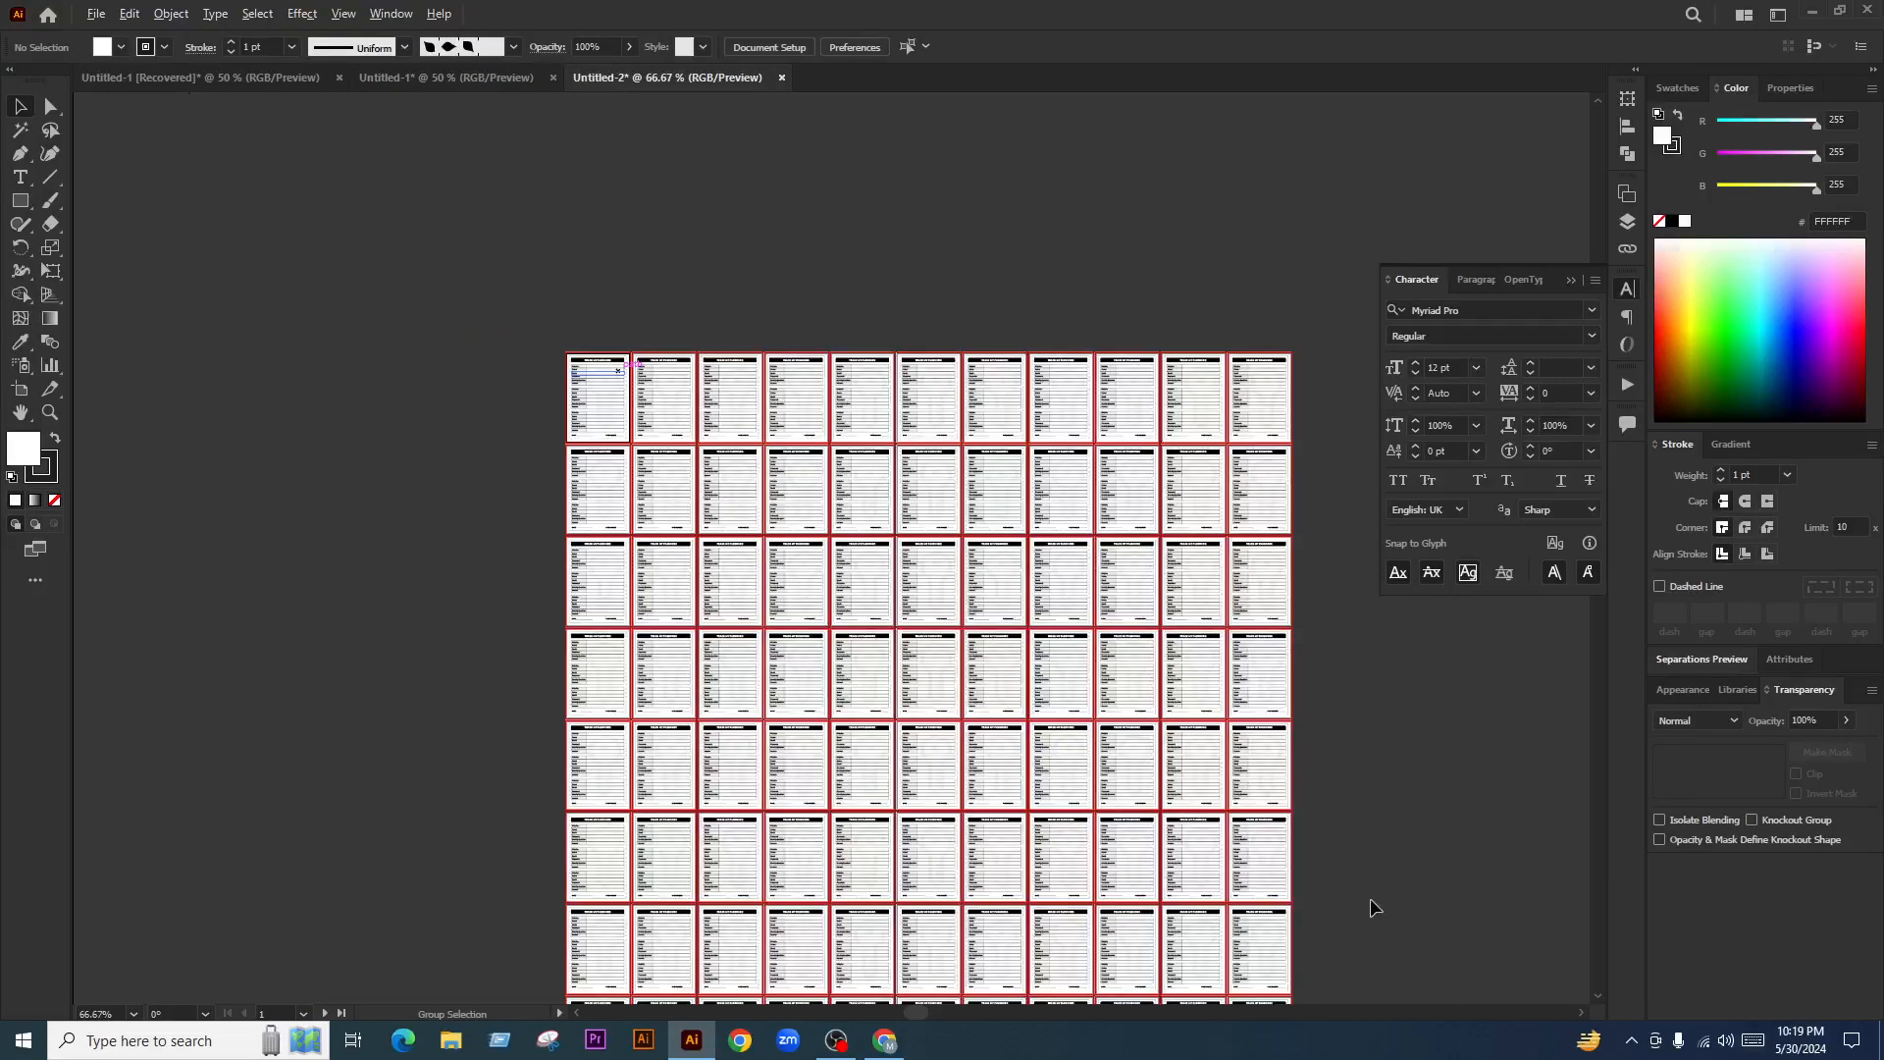
{"action": "scroll", "coordinate": [1159, 817], "scroll_direction": "down", "scroll_amount": 2}
{"action": "scroll", "coordinate": [1152, 805], "scroll_direction": "down", "scroll_amount": 4}
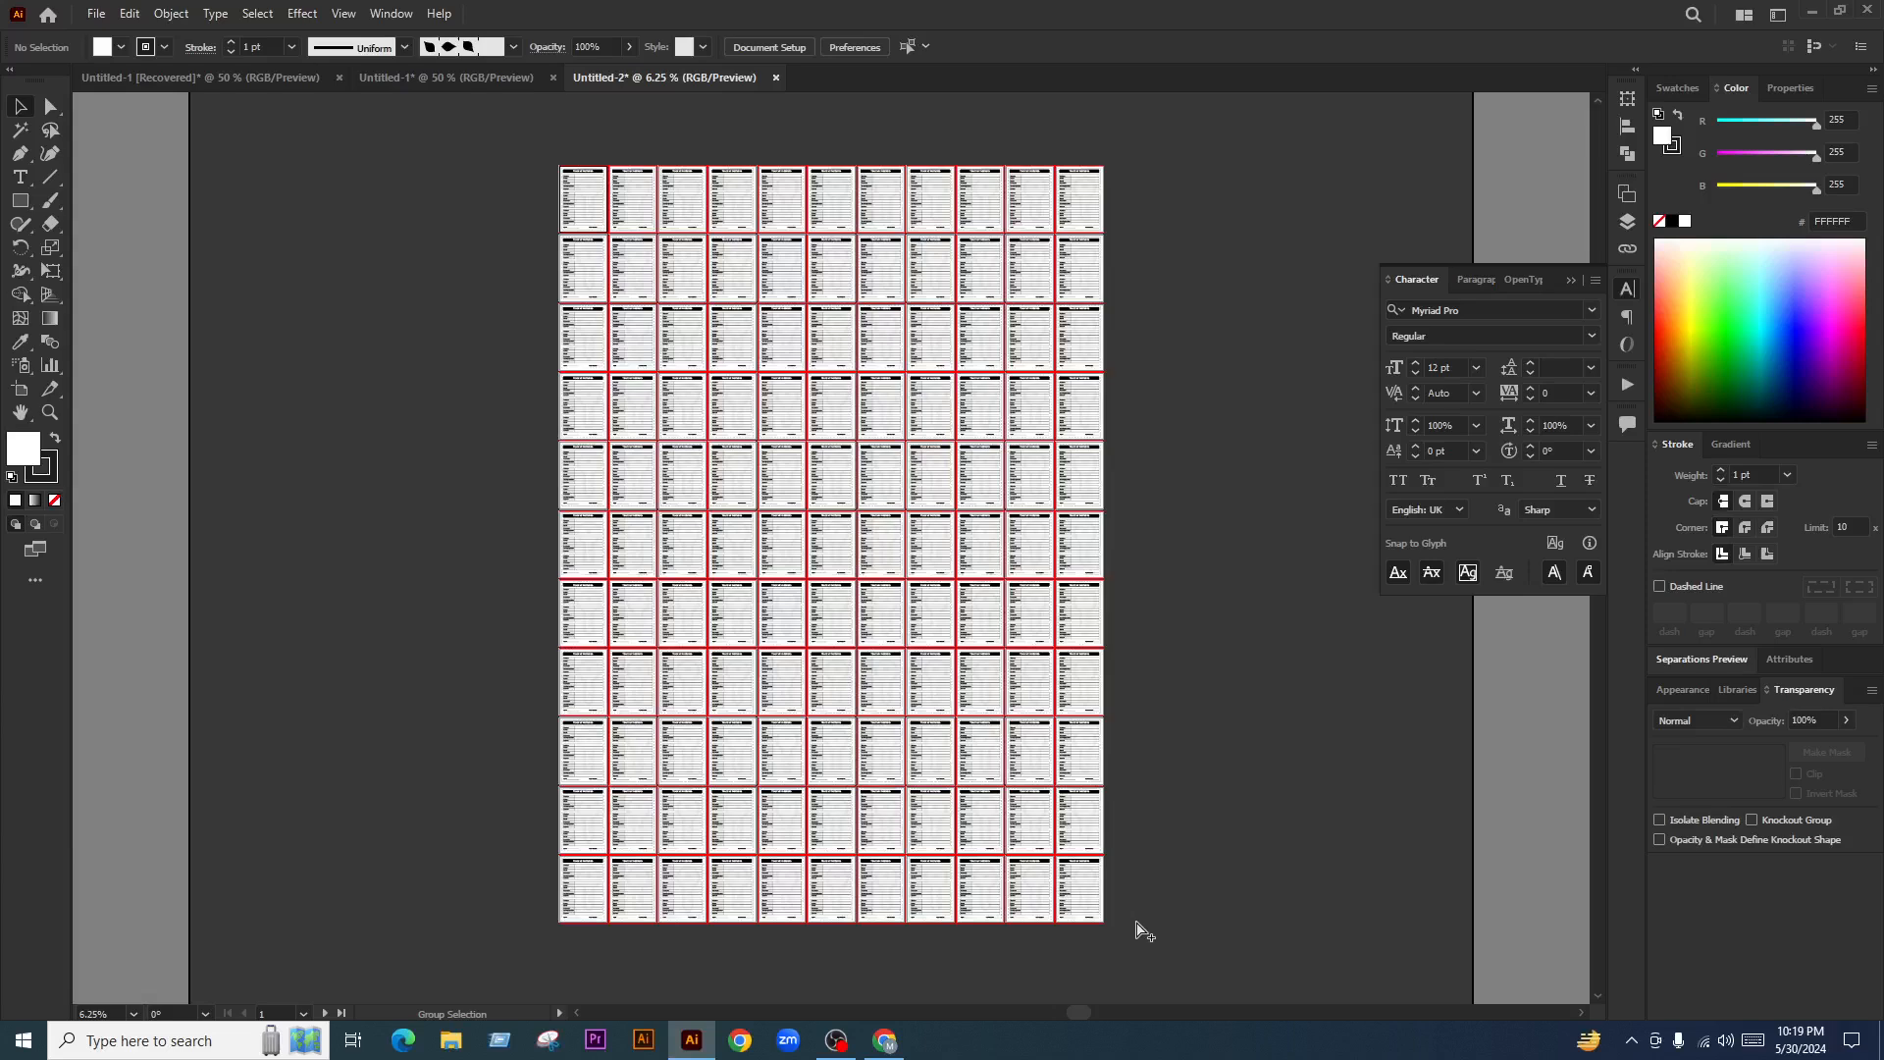
{"action": "scroll", "coordinate": [1136, 930], "scroll_direction": "up", "scroll_amount": 7}
{"action": "scroll", "coordinate": [1156, 805], "scroll_direction": "up", "scroll_amount": 1}
{"action": "left_click", "coordinate": [714, 569]}
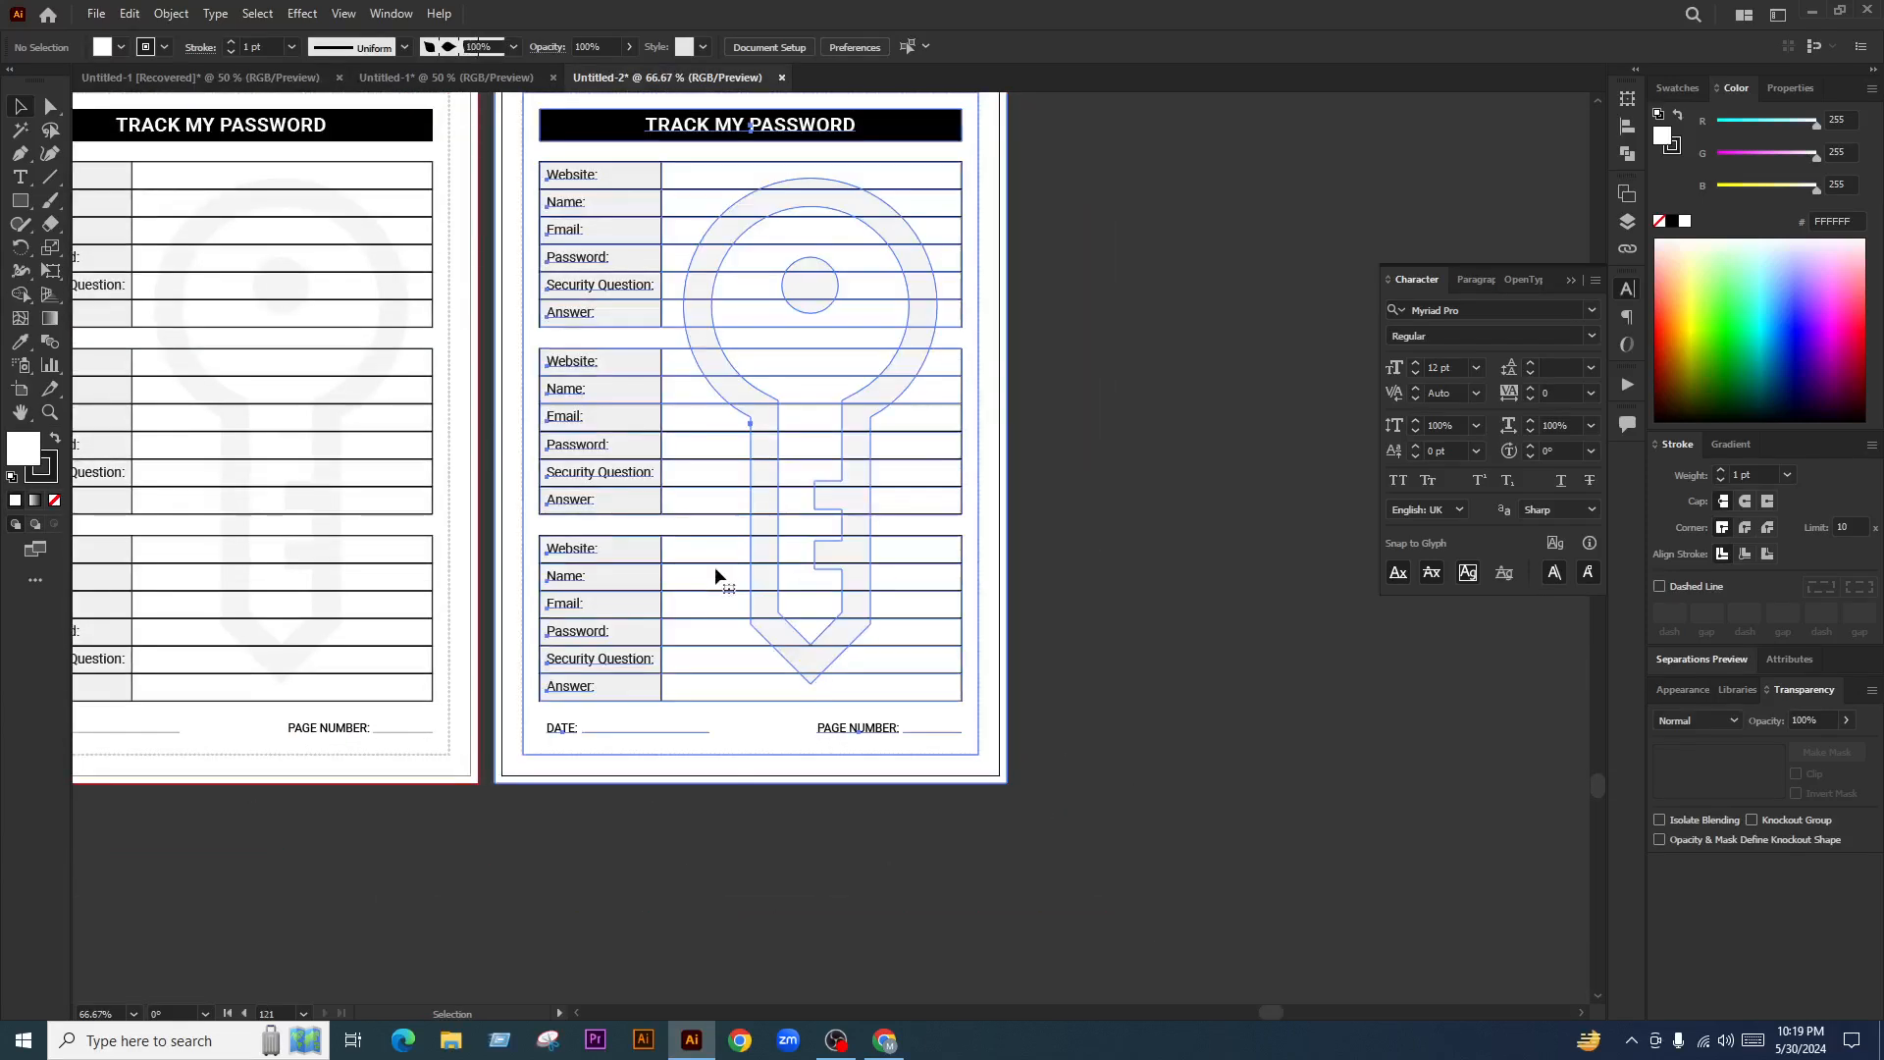
{"action": "scroll", "coordinate": [1000, 677], "scroll_direction": "up", "scroll_amount": 3}
{"action": "left_click_drag", "start_coordinate": [715, 485], "coordinate": [1283, 729]}
{"action": "key", "text": "ctrl+z"}
{"action": "left_click", "coordinate": [1169, 741]}
{"action": "scroll", "coordinate": [1168, 741], "scroll_direction": "down", "scroll_amount": 5}
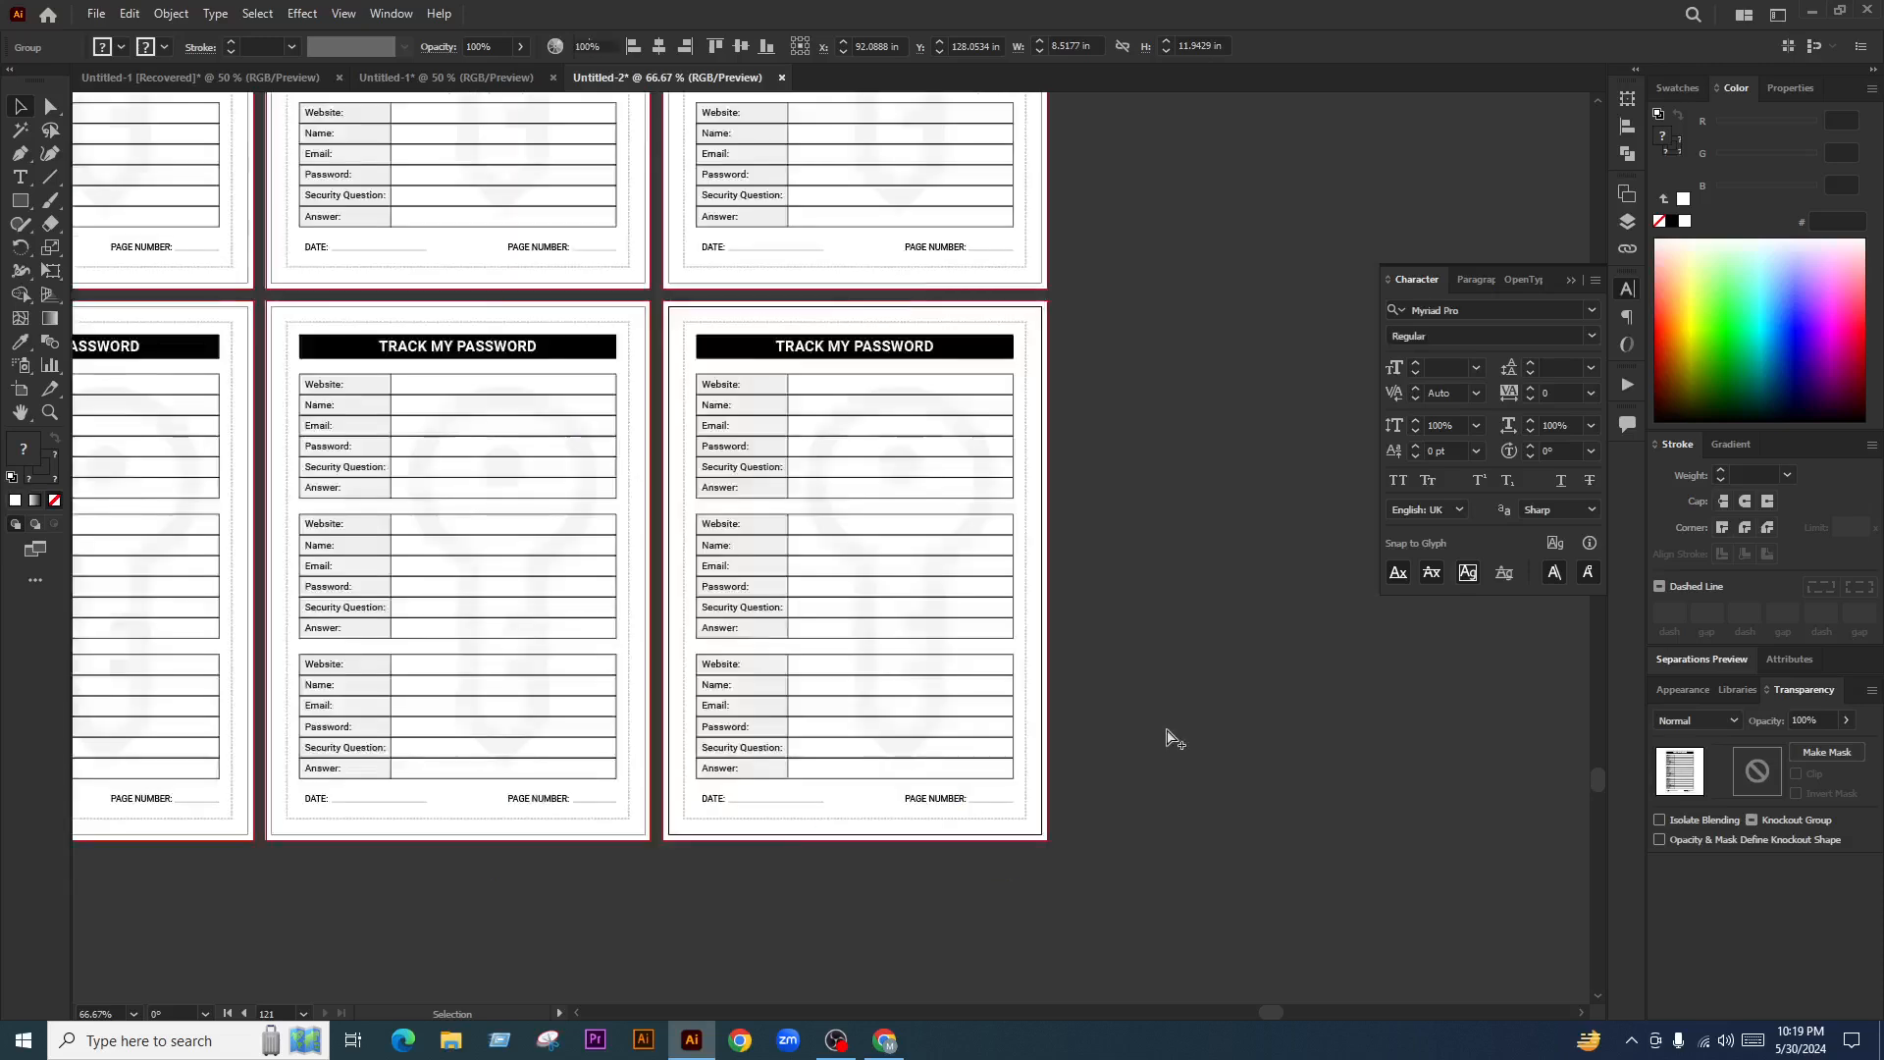
{"action": "scroll", "coordinate": [1189, 746], "scroll_direction": "down", "scroll_amount": 5}
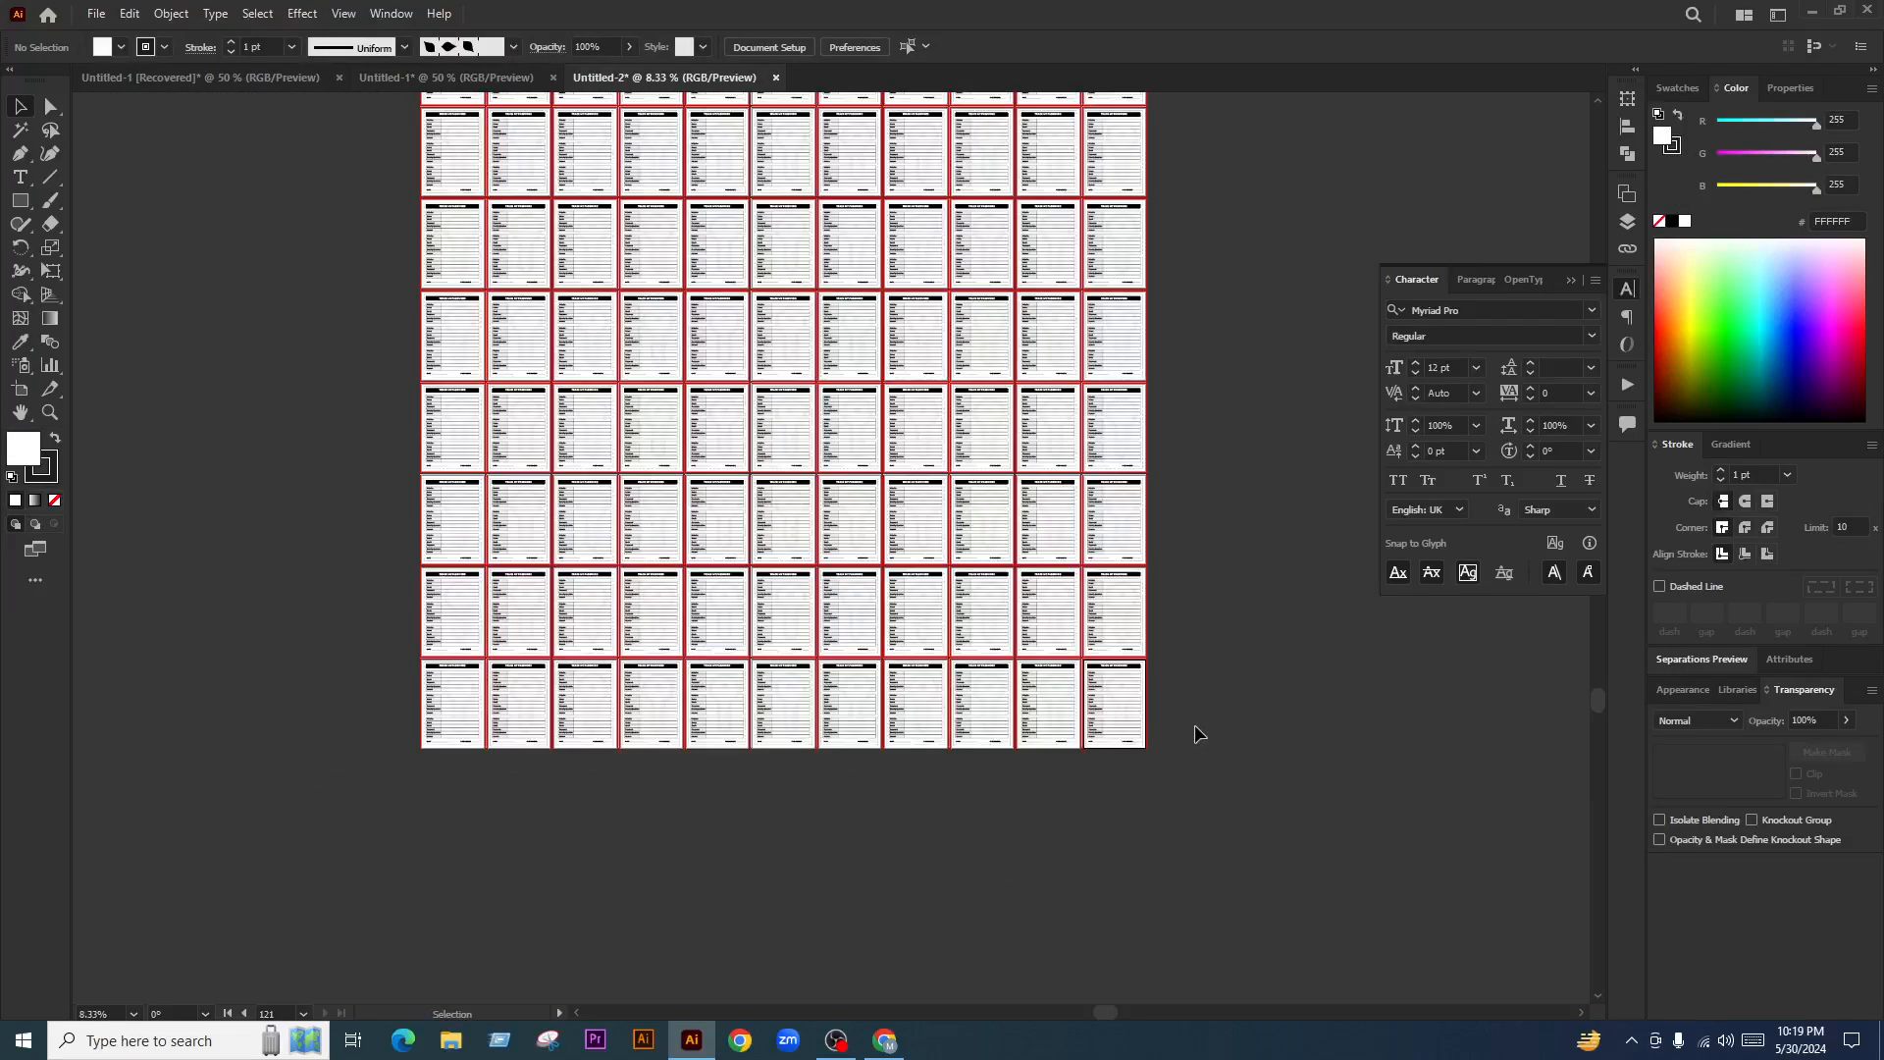
{"action": "scroll", "coordinate": [1213, 717], "scroll_direction": "up", "scroll_amount": 5}
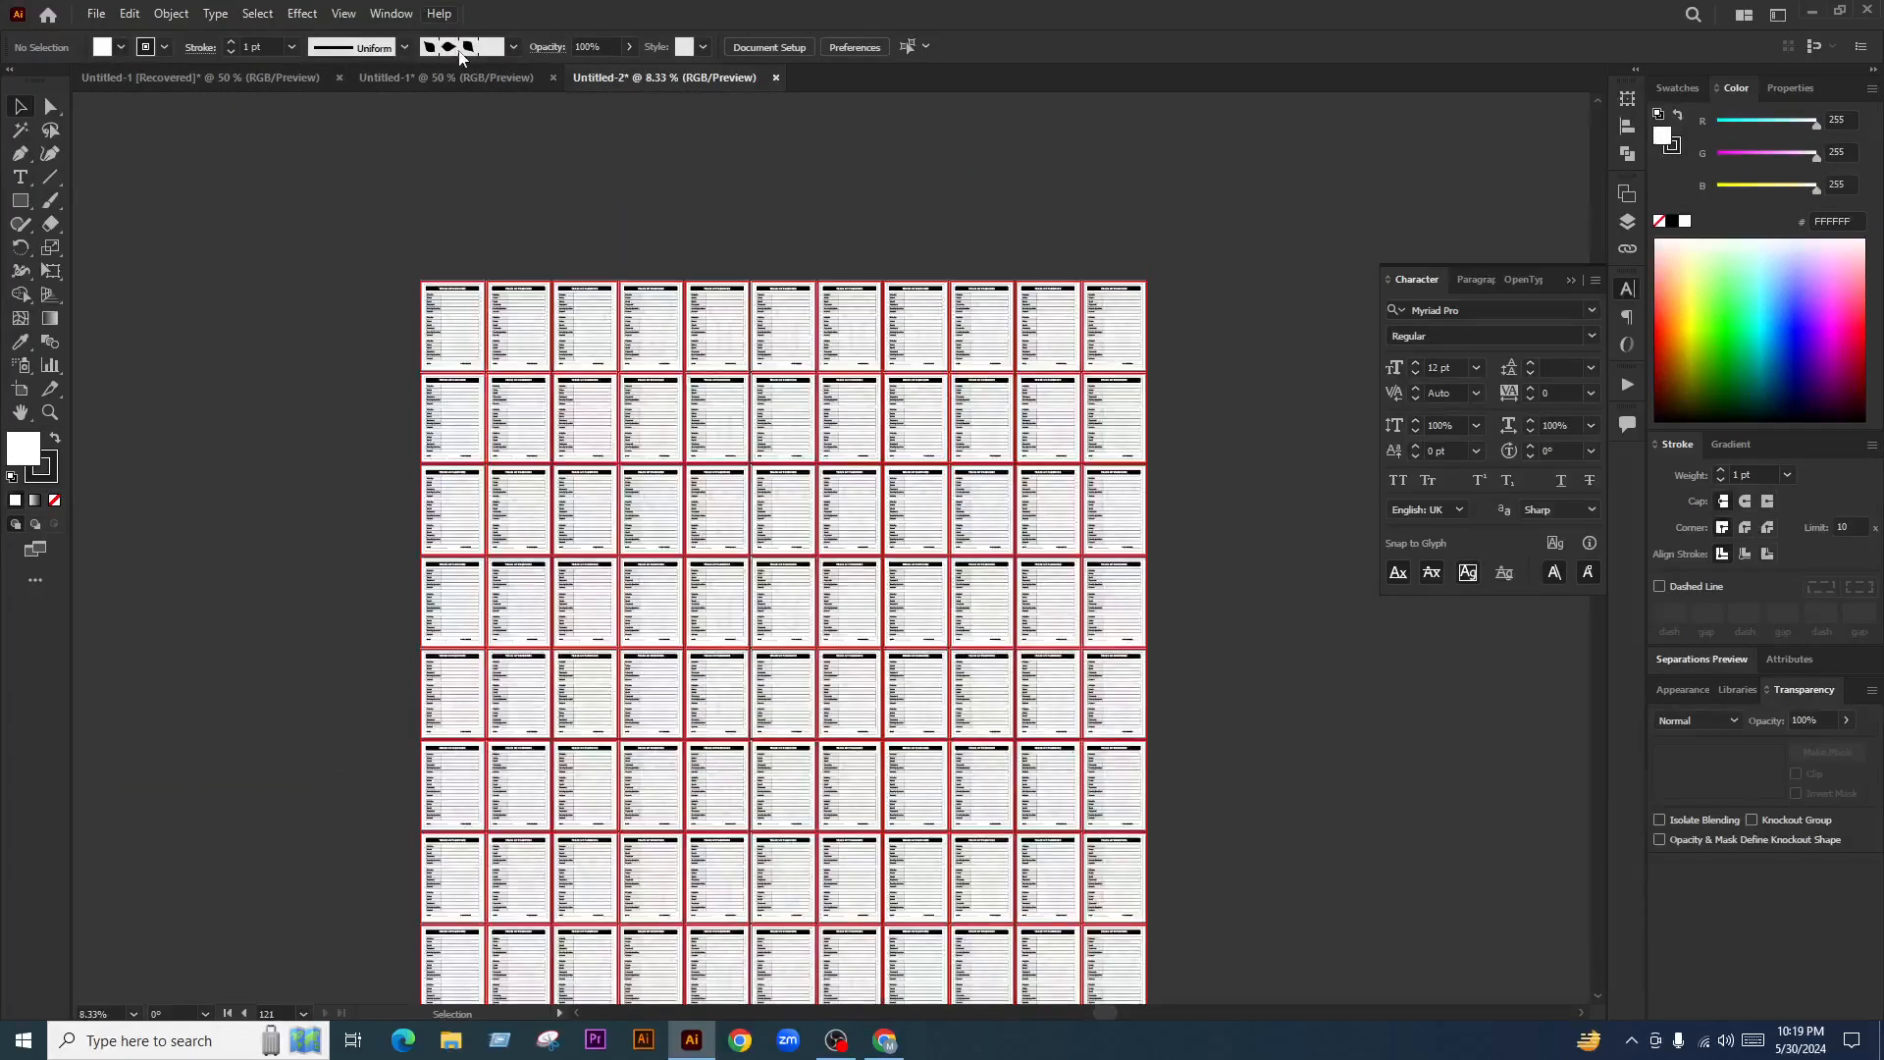
Select the Password Tracker cover artwork in the log book document
{"action": "left_click", "coordinate": [465, 76]}
{"action": "left_click", "coordinate": [461, 371]}
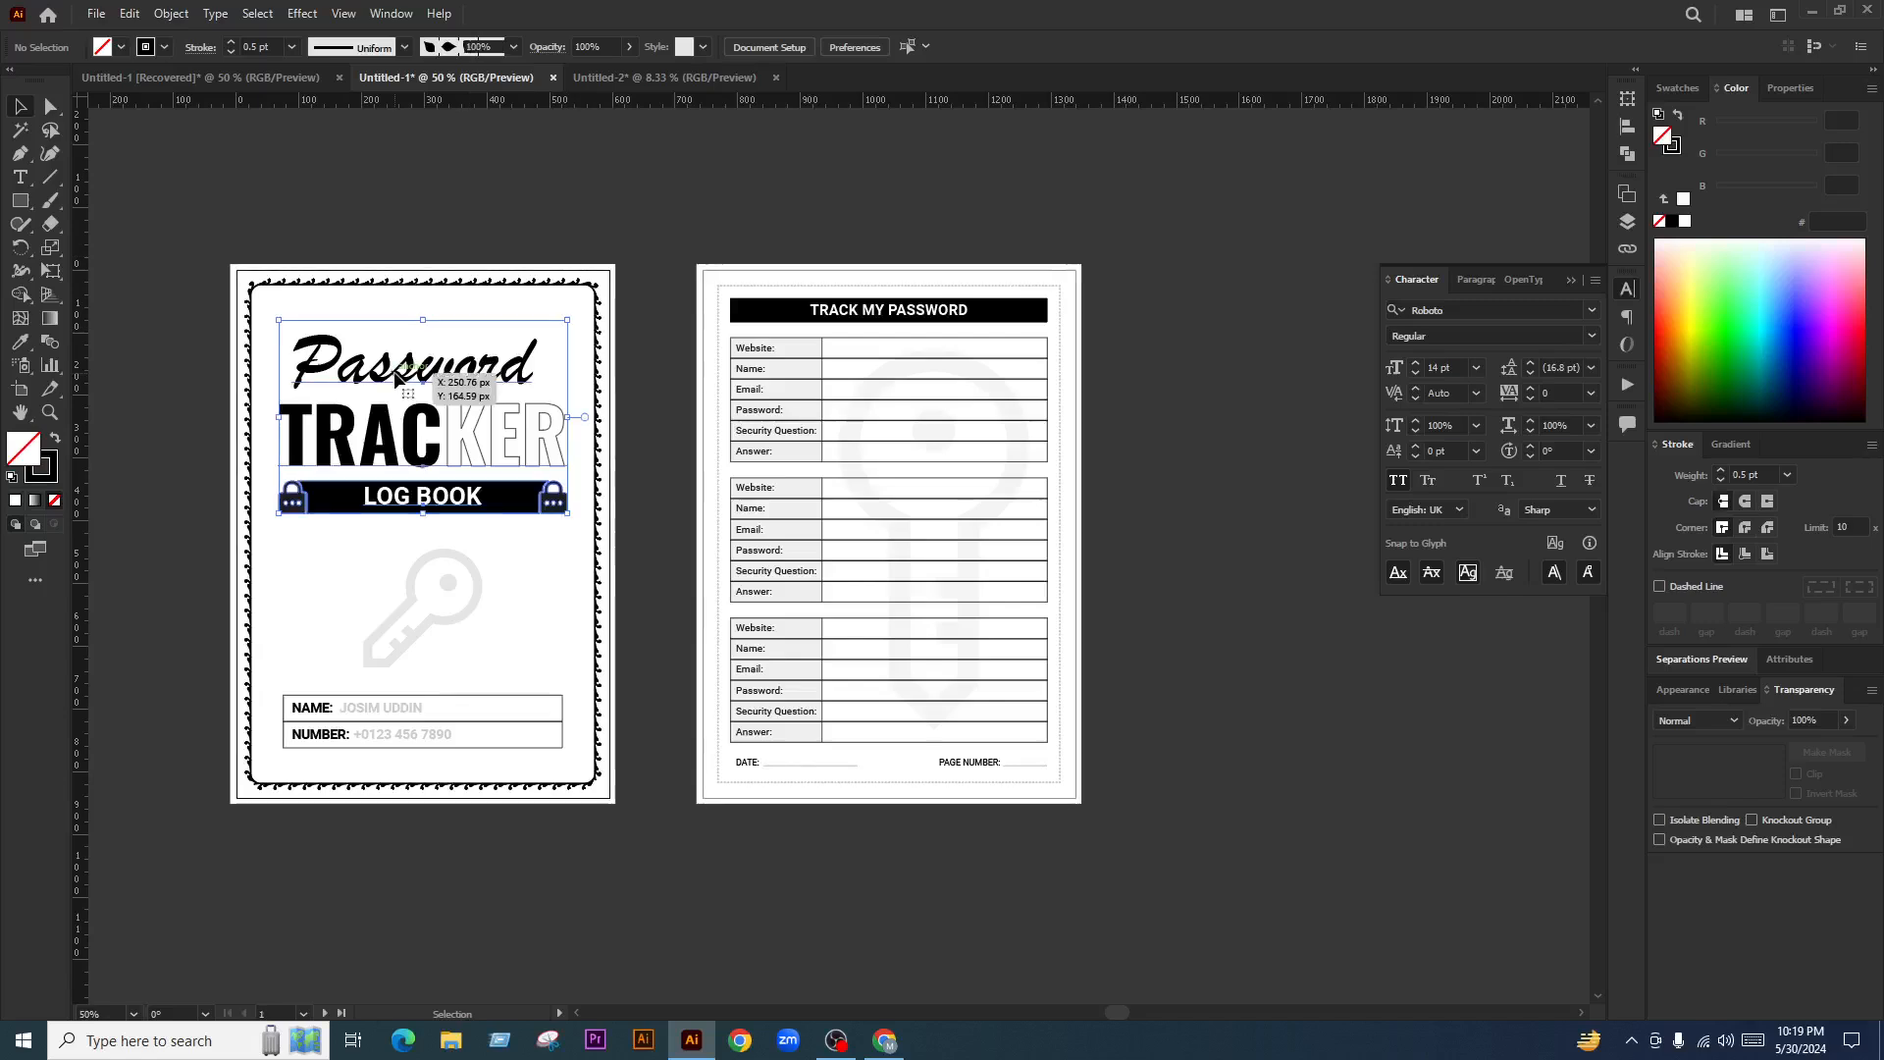
{"action": "left_click", "coordinate": [328, 233]}
{"action": "key", "text": "a"}
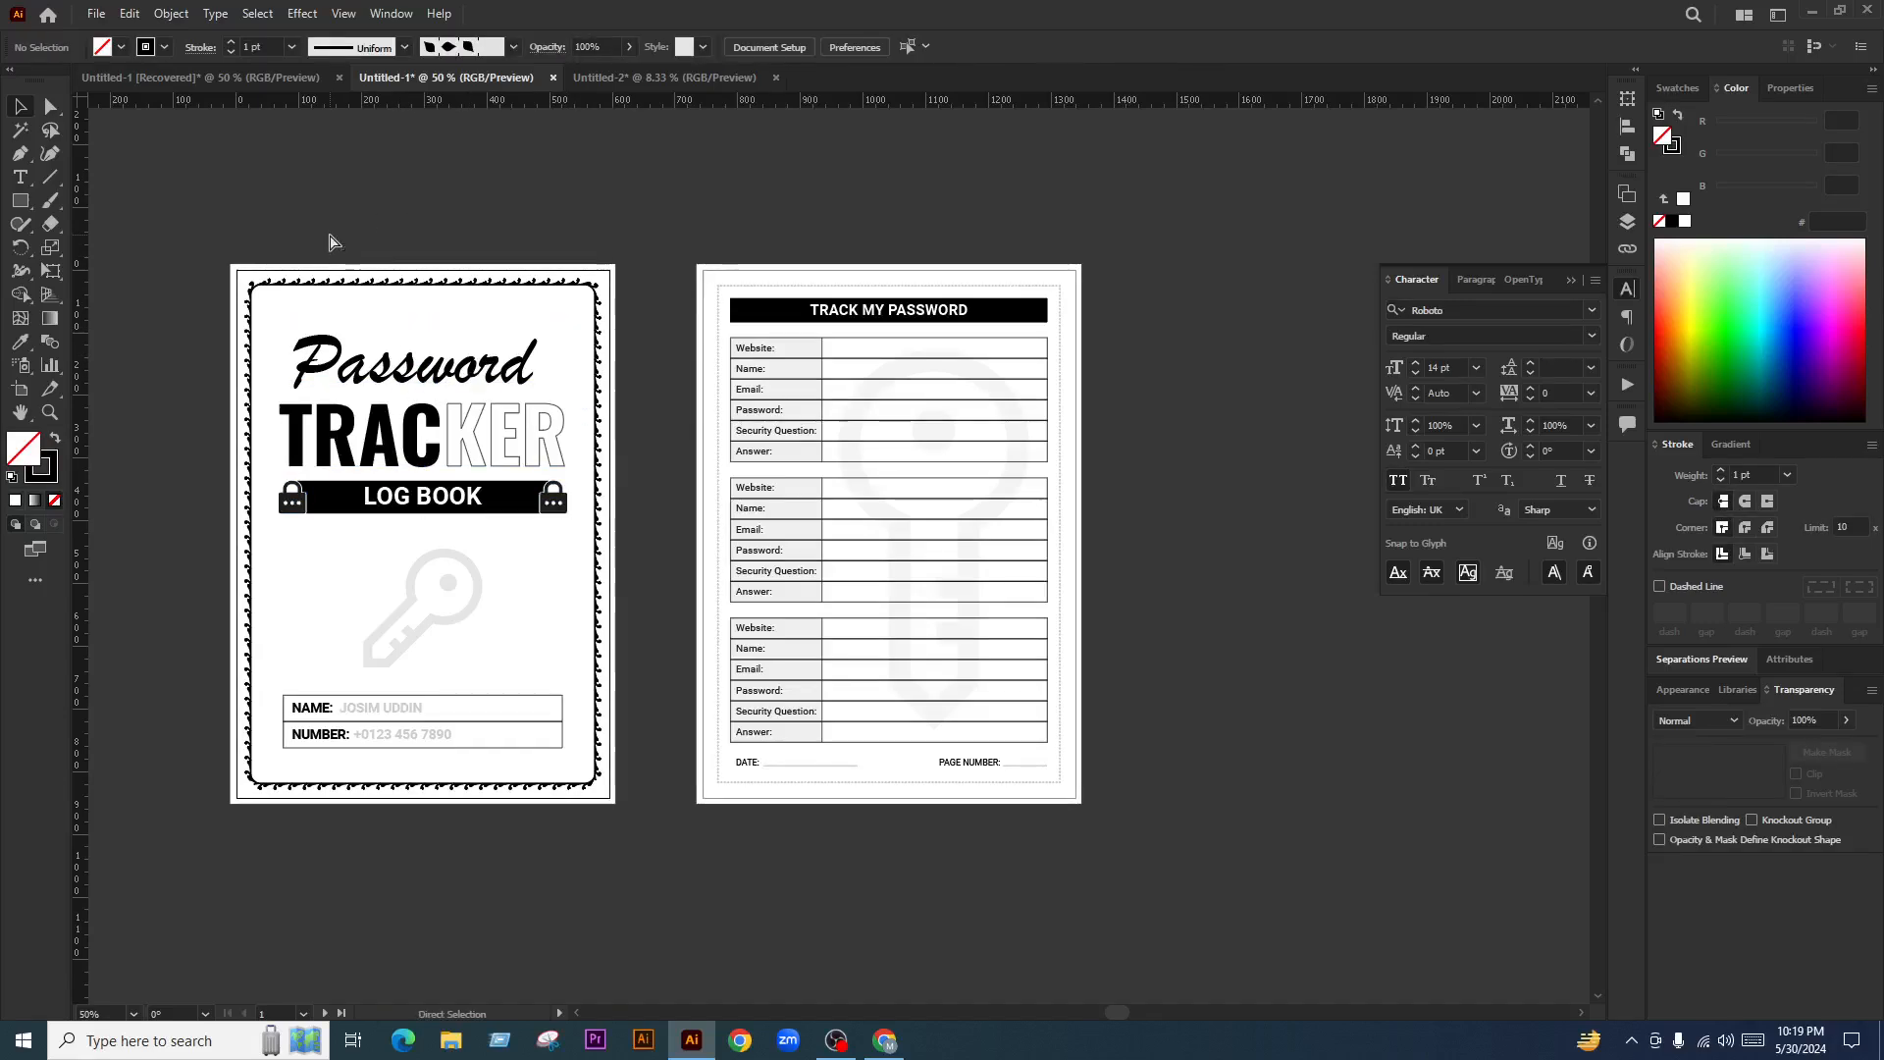
{"action": "key", "text": "ctrl+a"}
{"action": "key", "text": "v"}
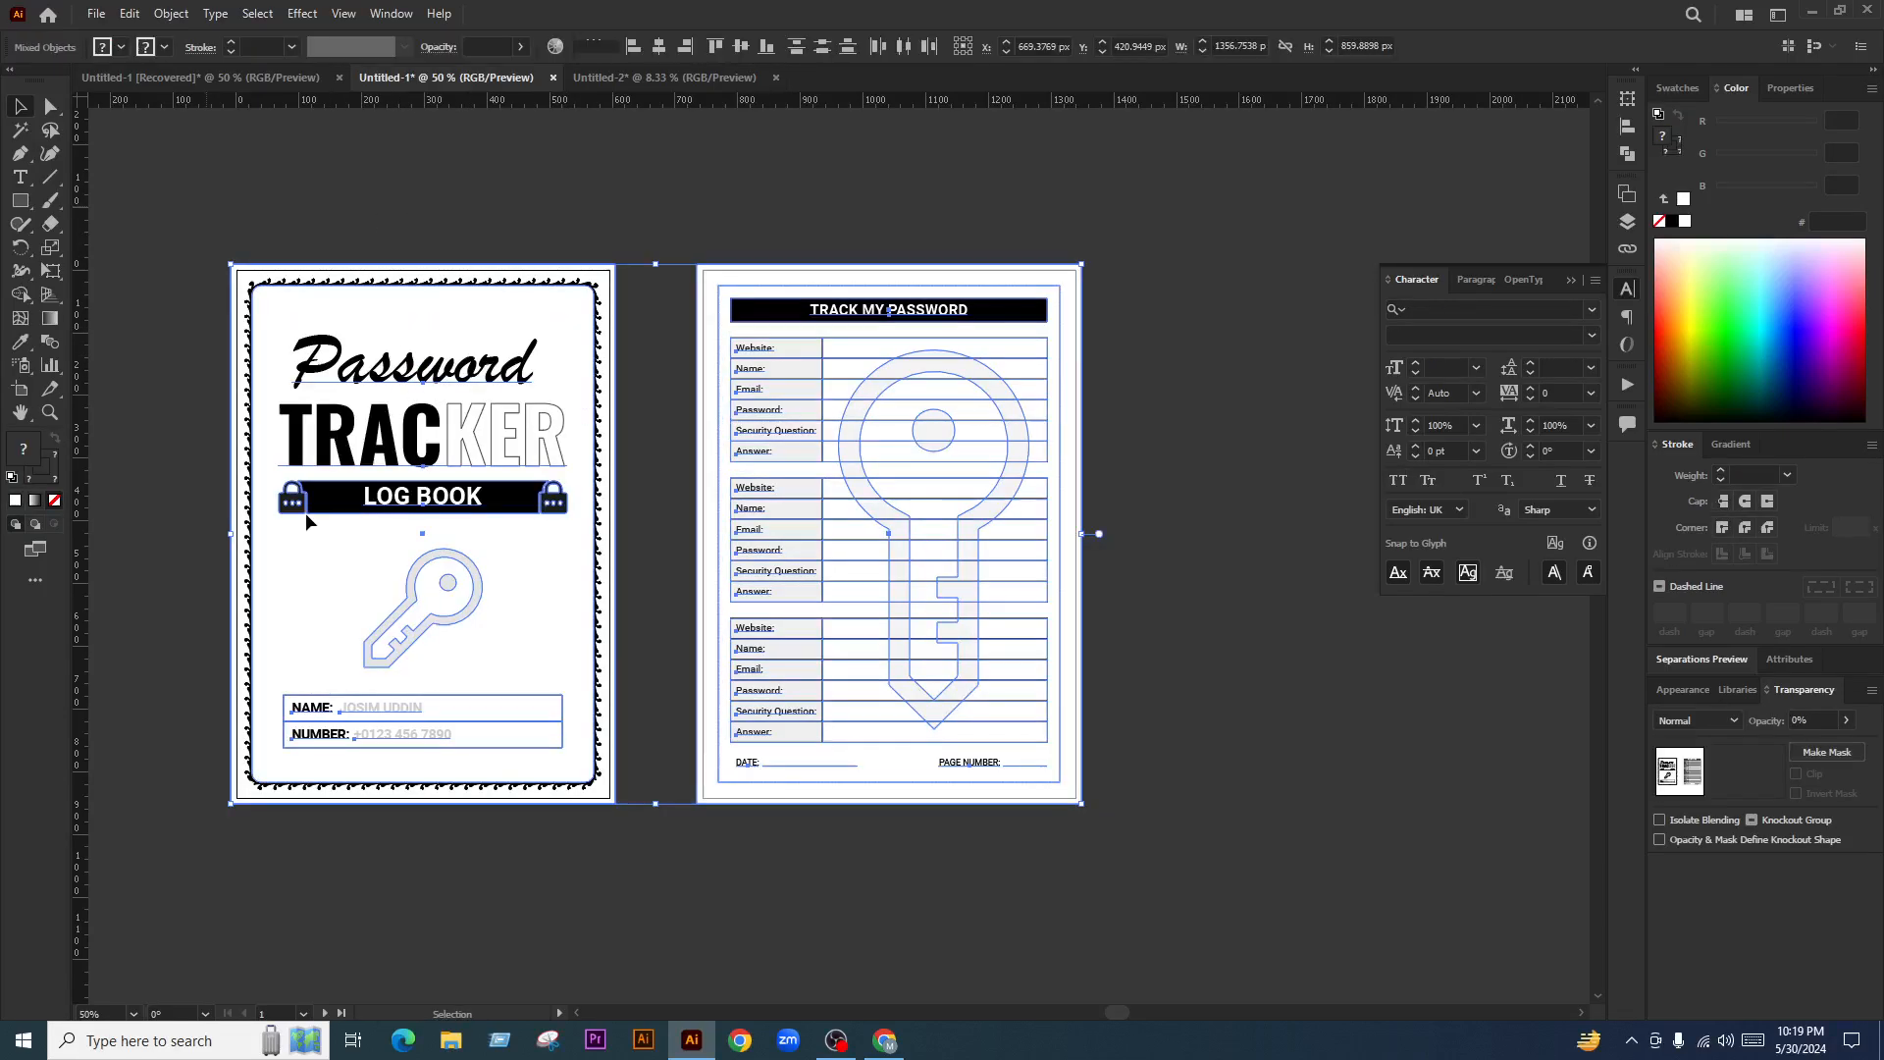
{"action": "left_click", "coordinate": [656, 886]}
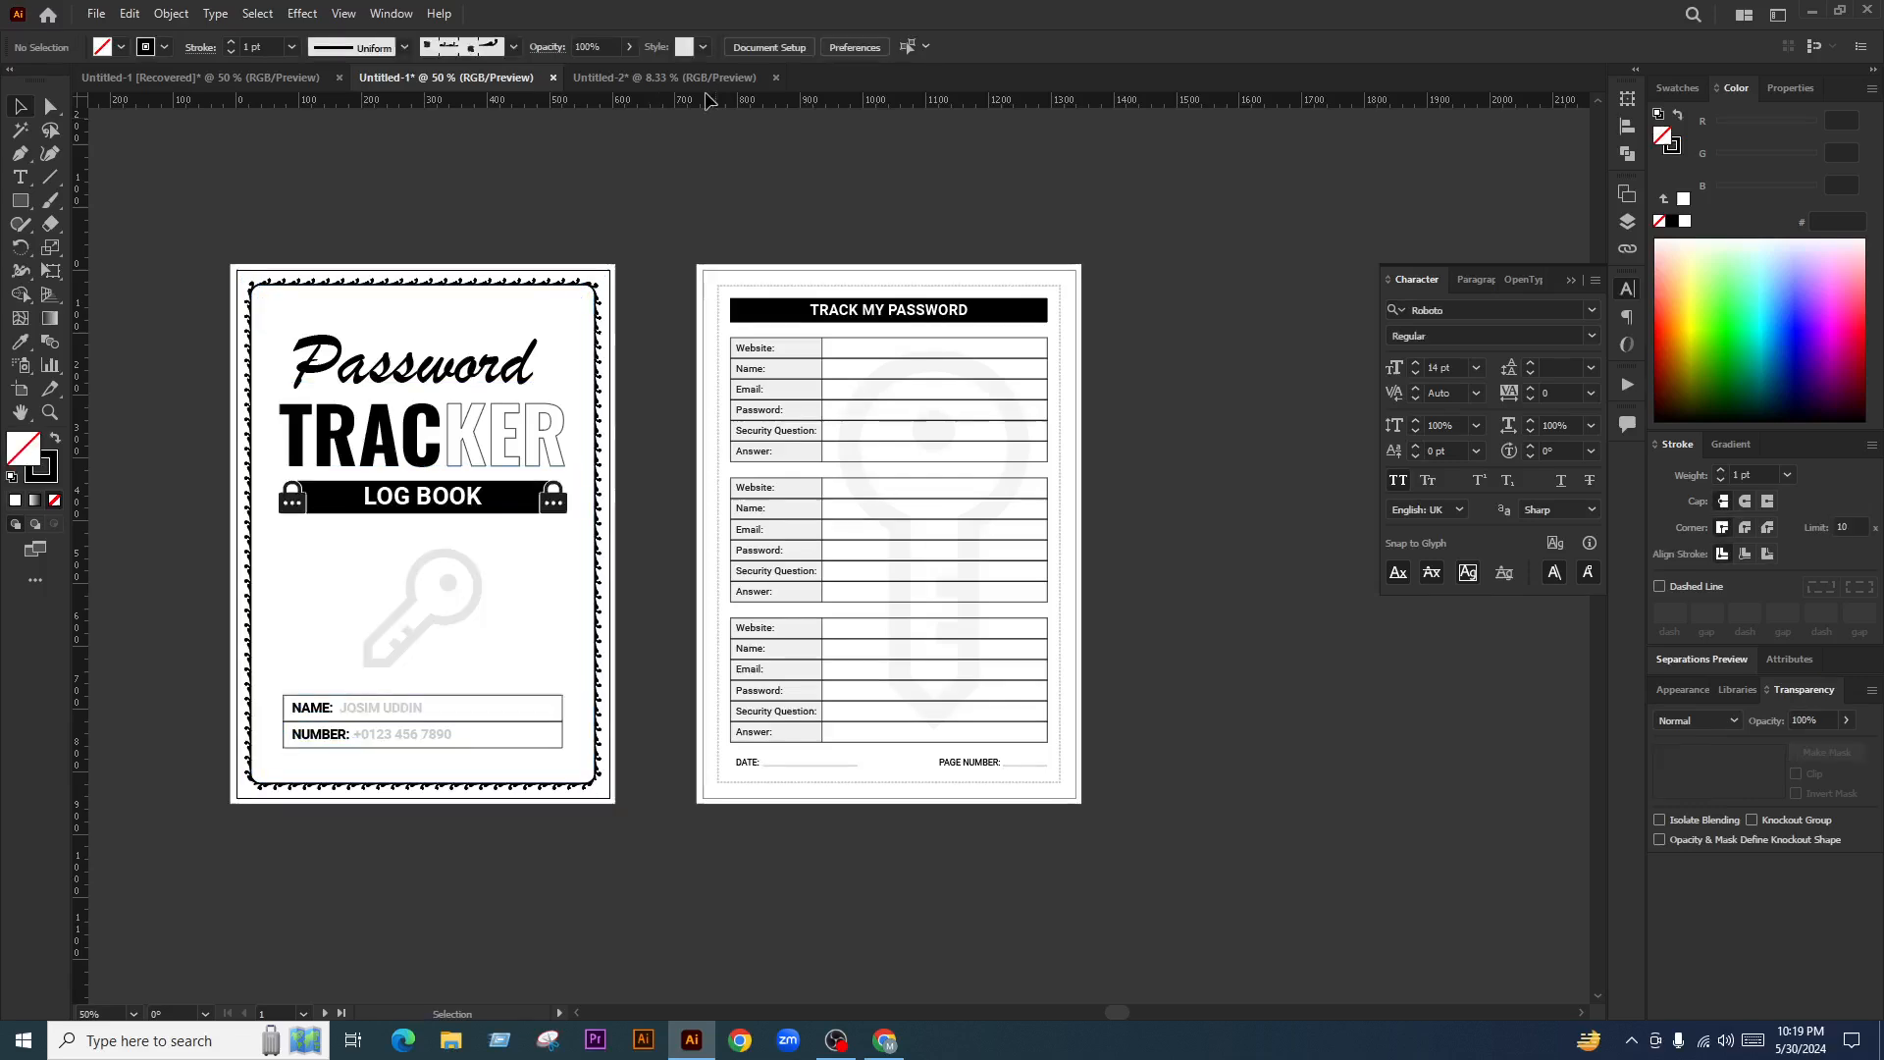
Duplicate Artboard 1 into a new page above the password-log grid
{"action": "left_click", "coordinate": [699, 78]}
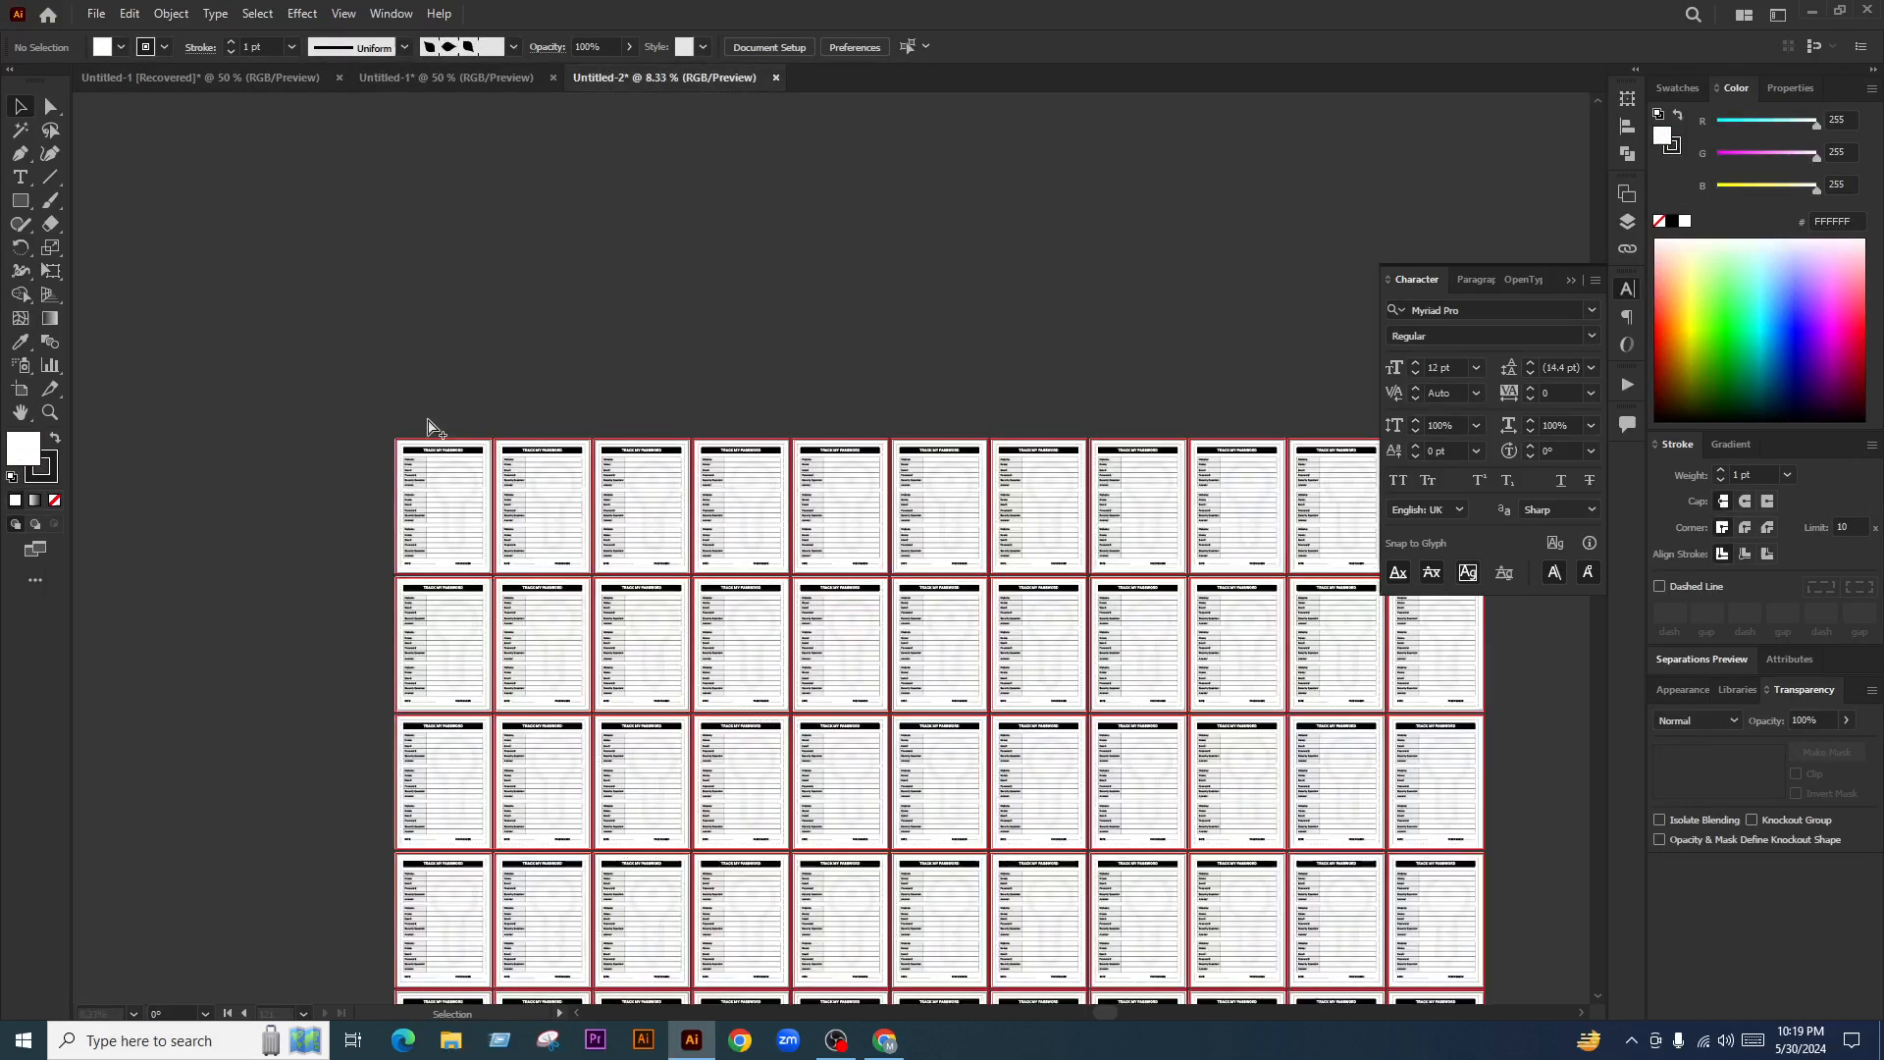
{"action": "scroll", "coordinate": [429, 428], "scroll_direction": "up", "scroll_amount": 5}
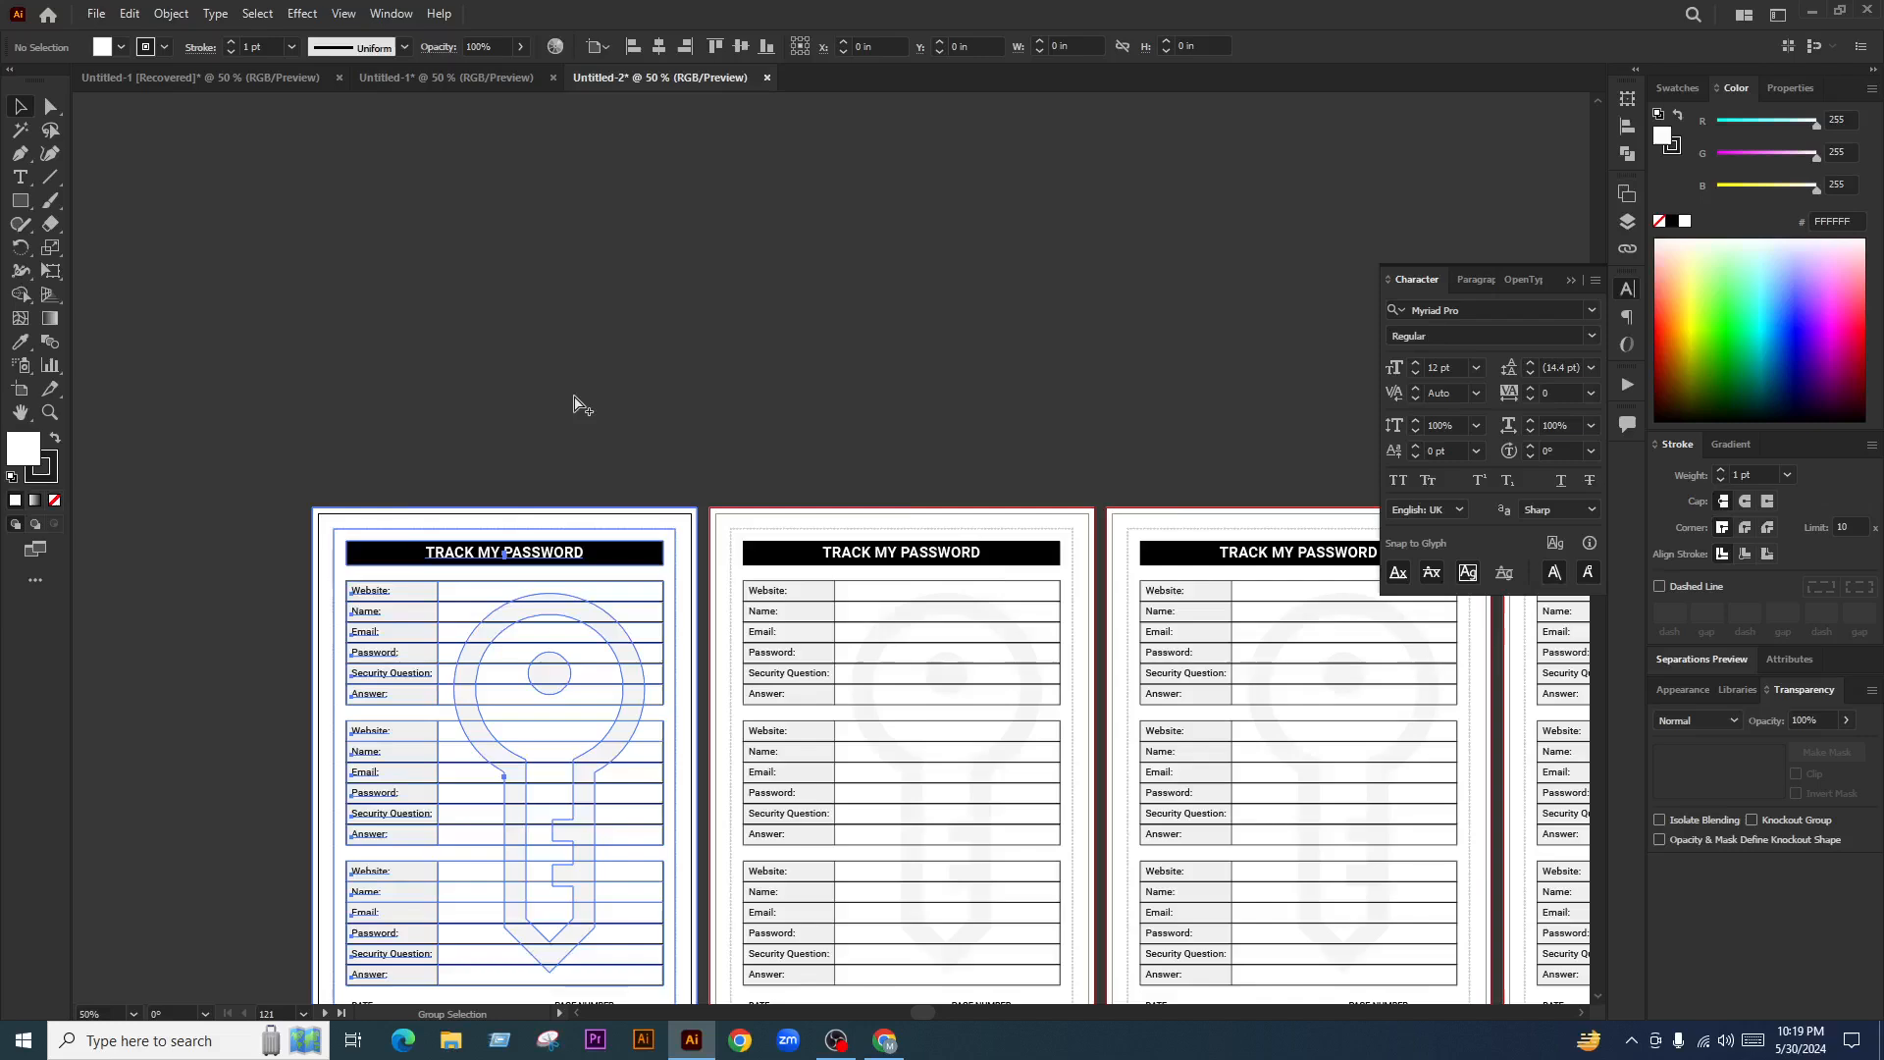
{"action": "scroll", "coordinate": [574, 402], "scroll_direction": "down", "scroll_amount": 1}
{"action": "key", "text": "shift+o"}
{"action": "left_click_drag", "start_coordinate": [514, 640], "coordinate": [522, 291]}
{"action": "scroll", "coordinate": [607, 401], "scroll_direction": "up", "scroll_amount": 7}
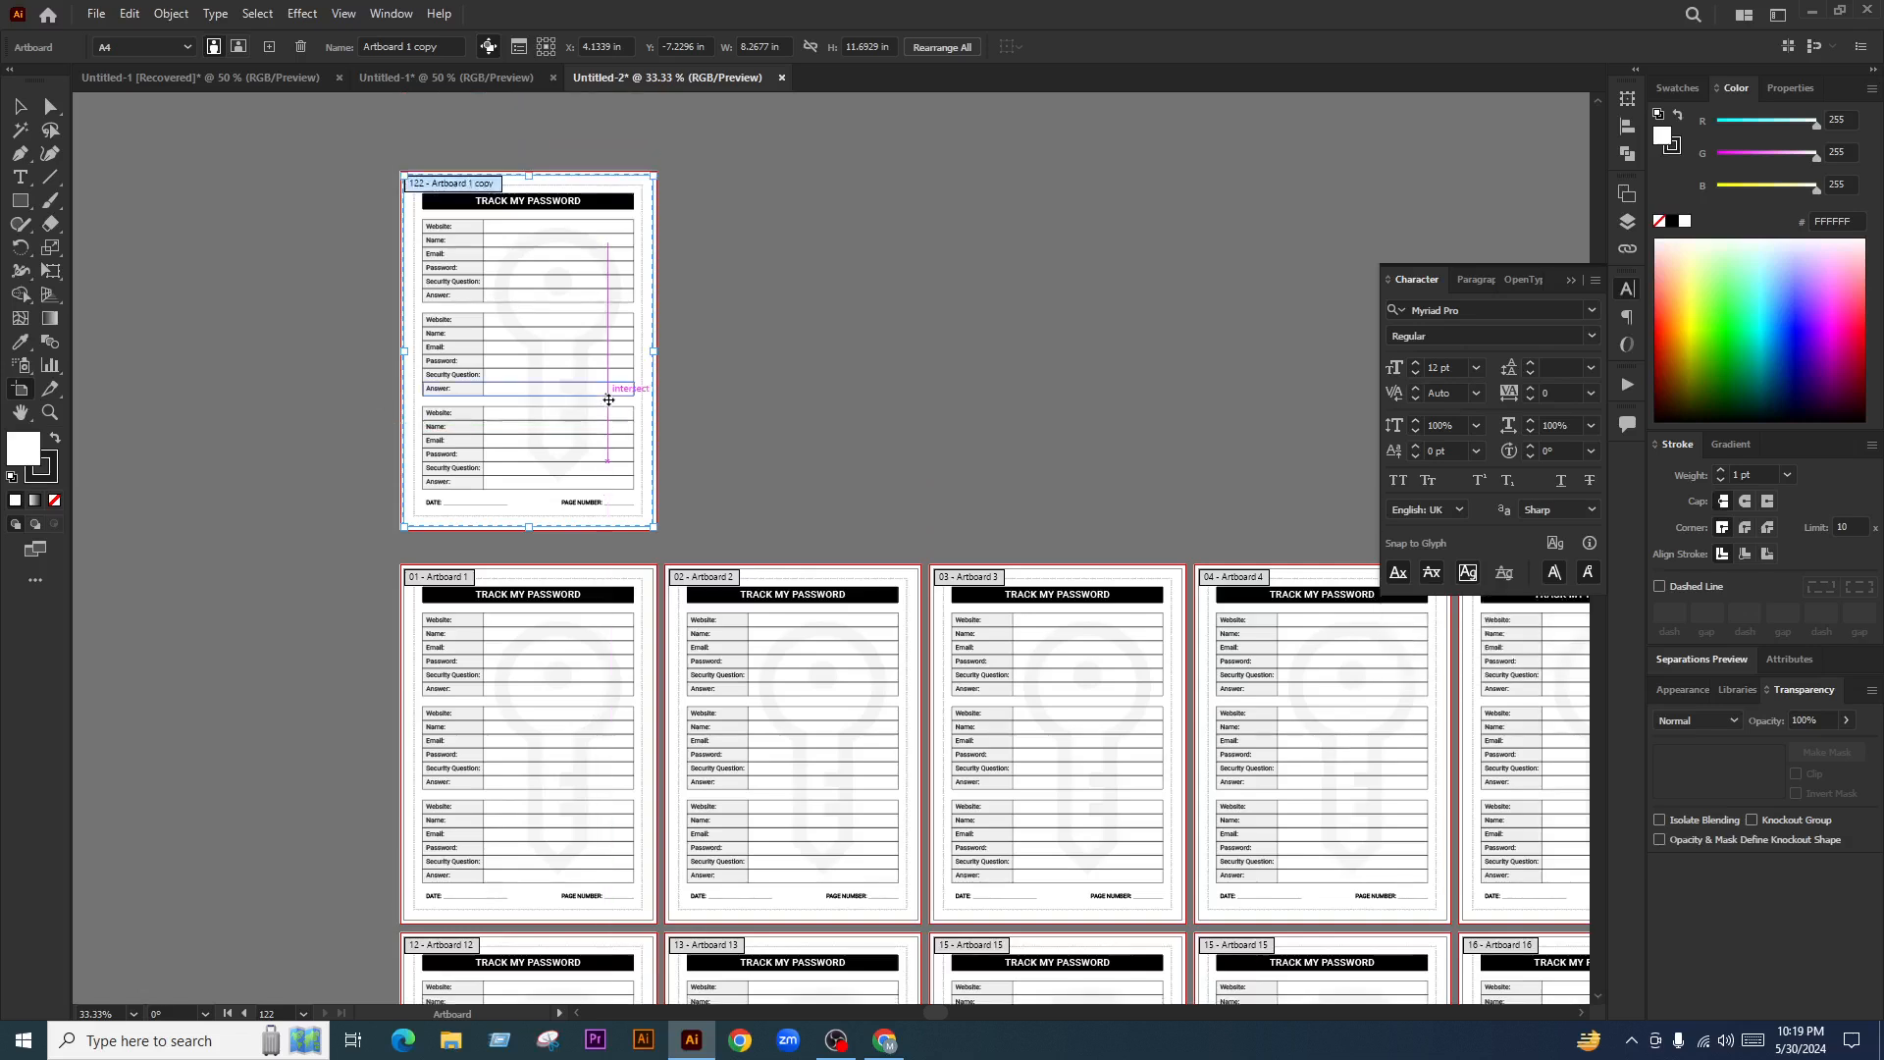
{"action": "scroll", "coordinate": [495, 320], "scroll_direction": "up", "scroll_amount": 1}
Replace the password artwork on the new page with the pasted cover
{"action": "left_click", "coordinate": [19, 106]}
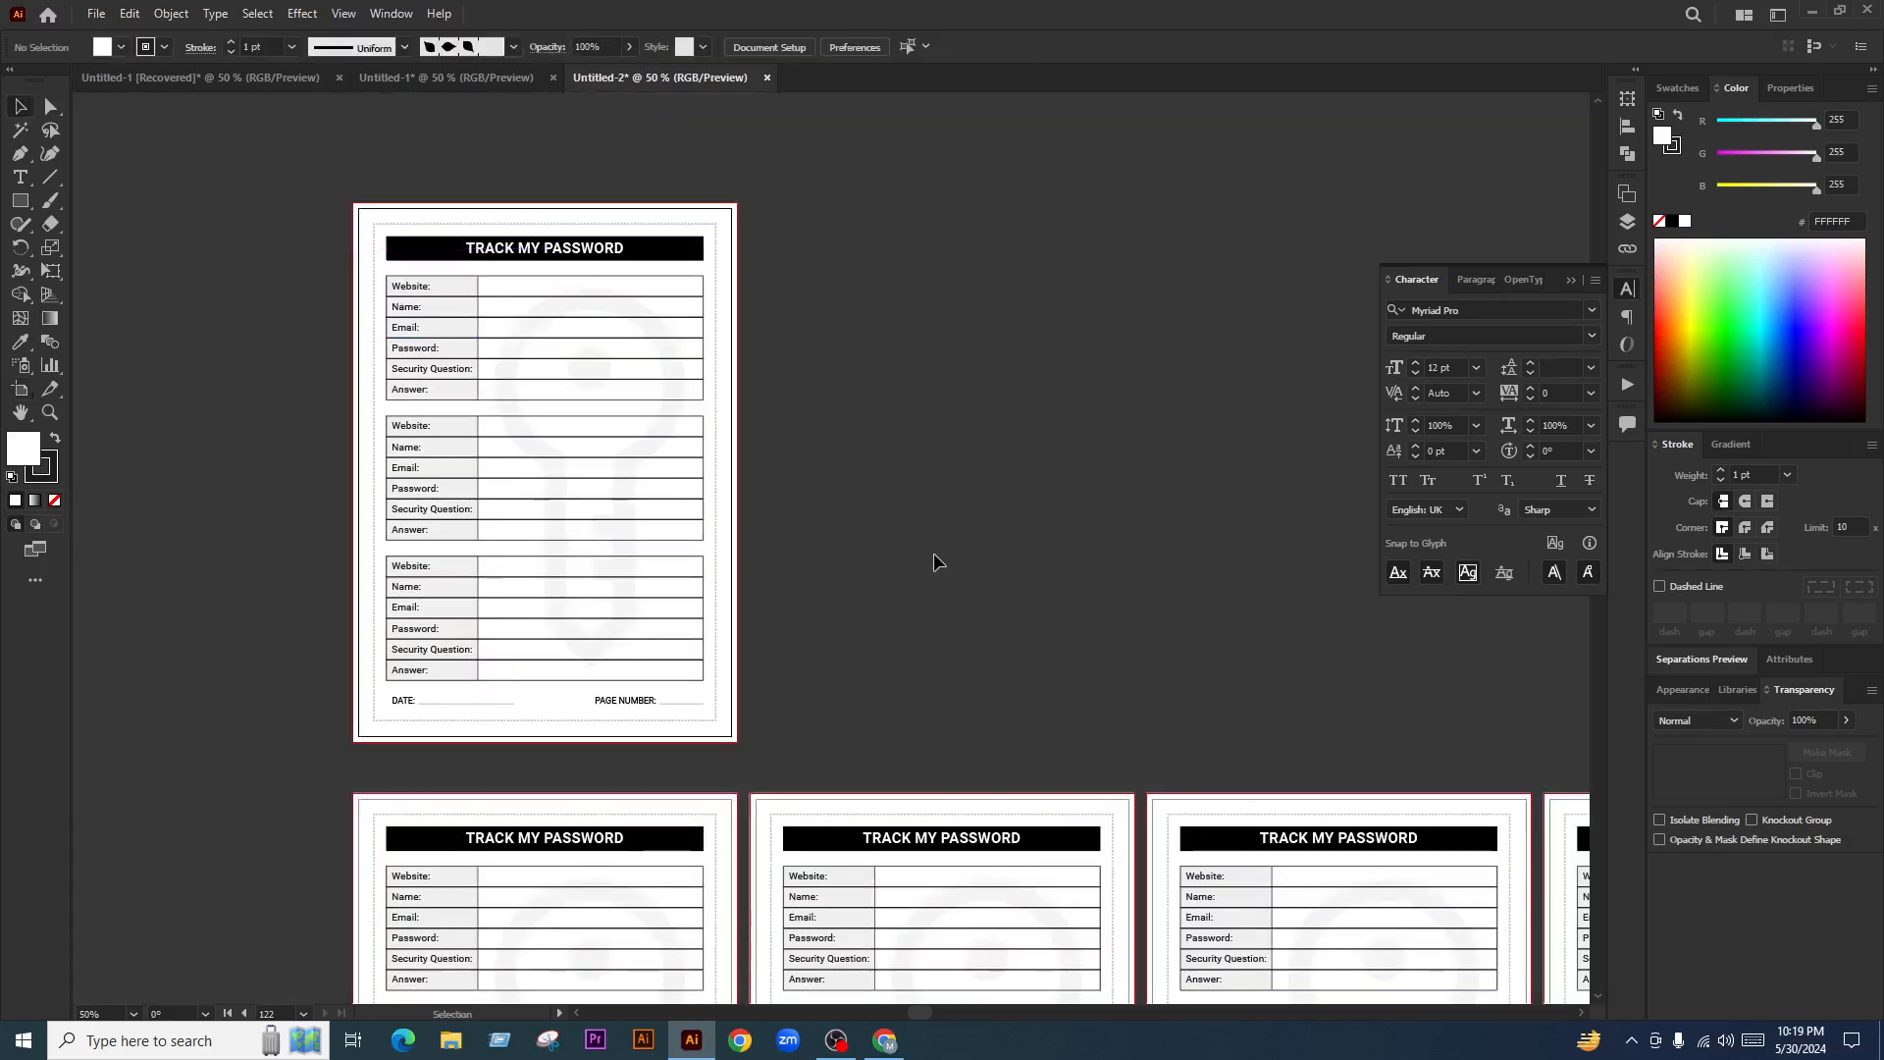
{"action": "left_click", "coordinate": [557, 405]}
{"action": "key", "text": "Delete"}
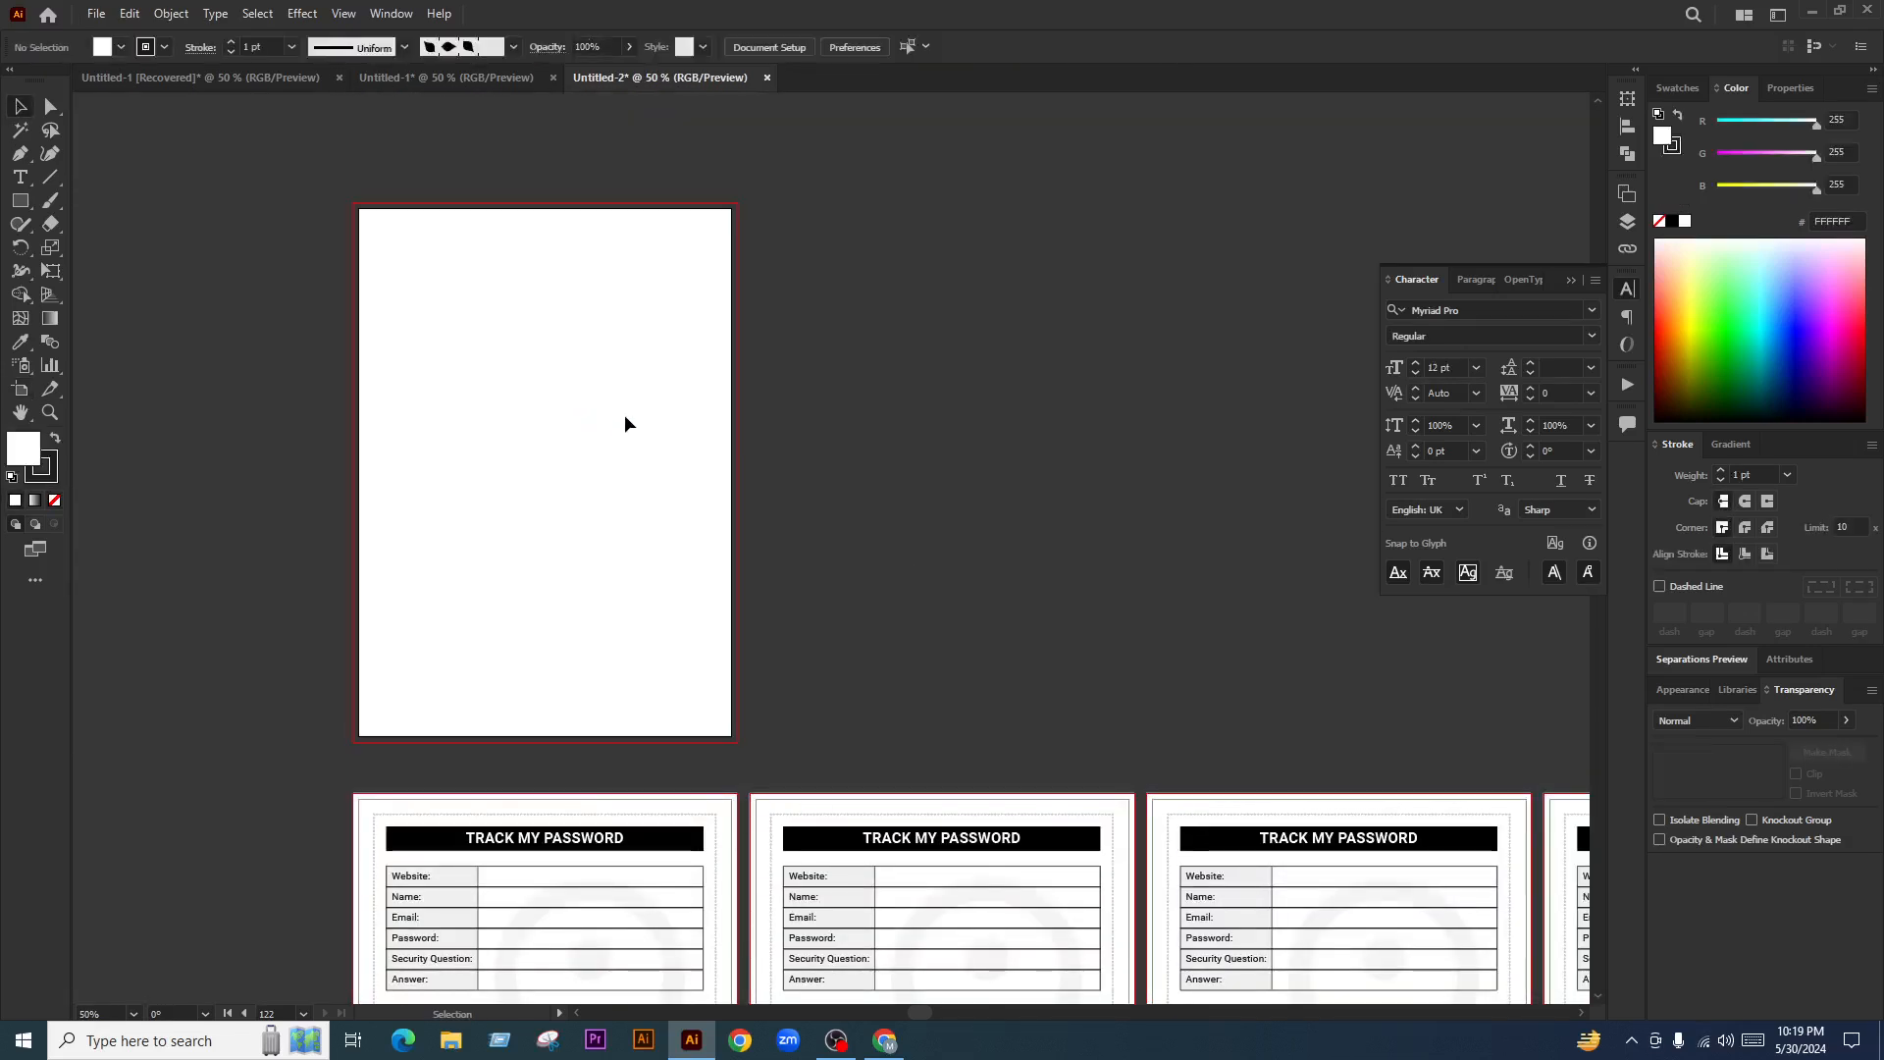
{"action": "key", "text": "ctrl+v"}
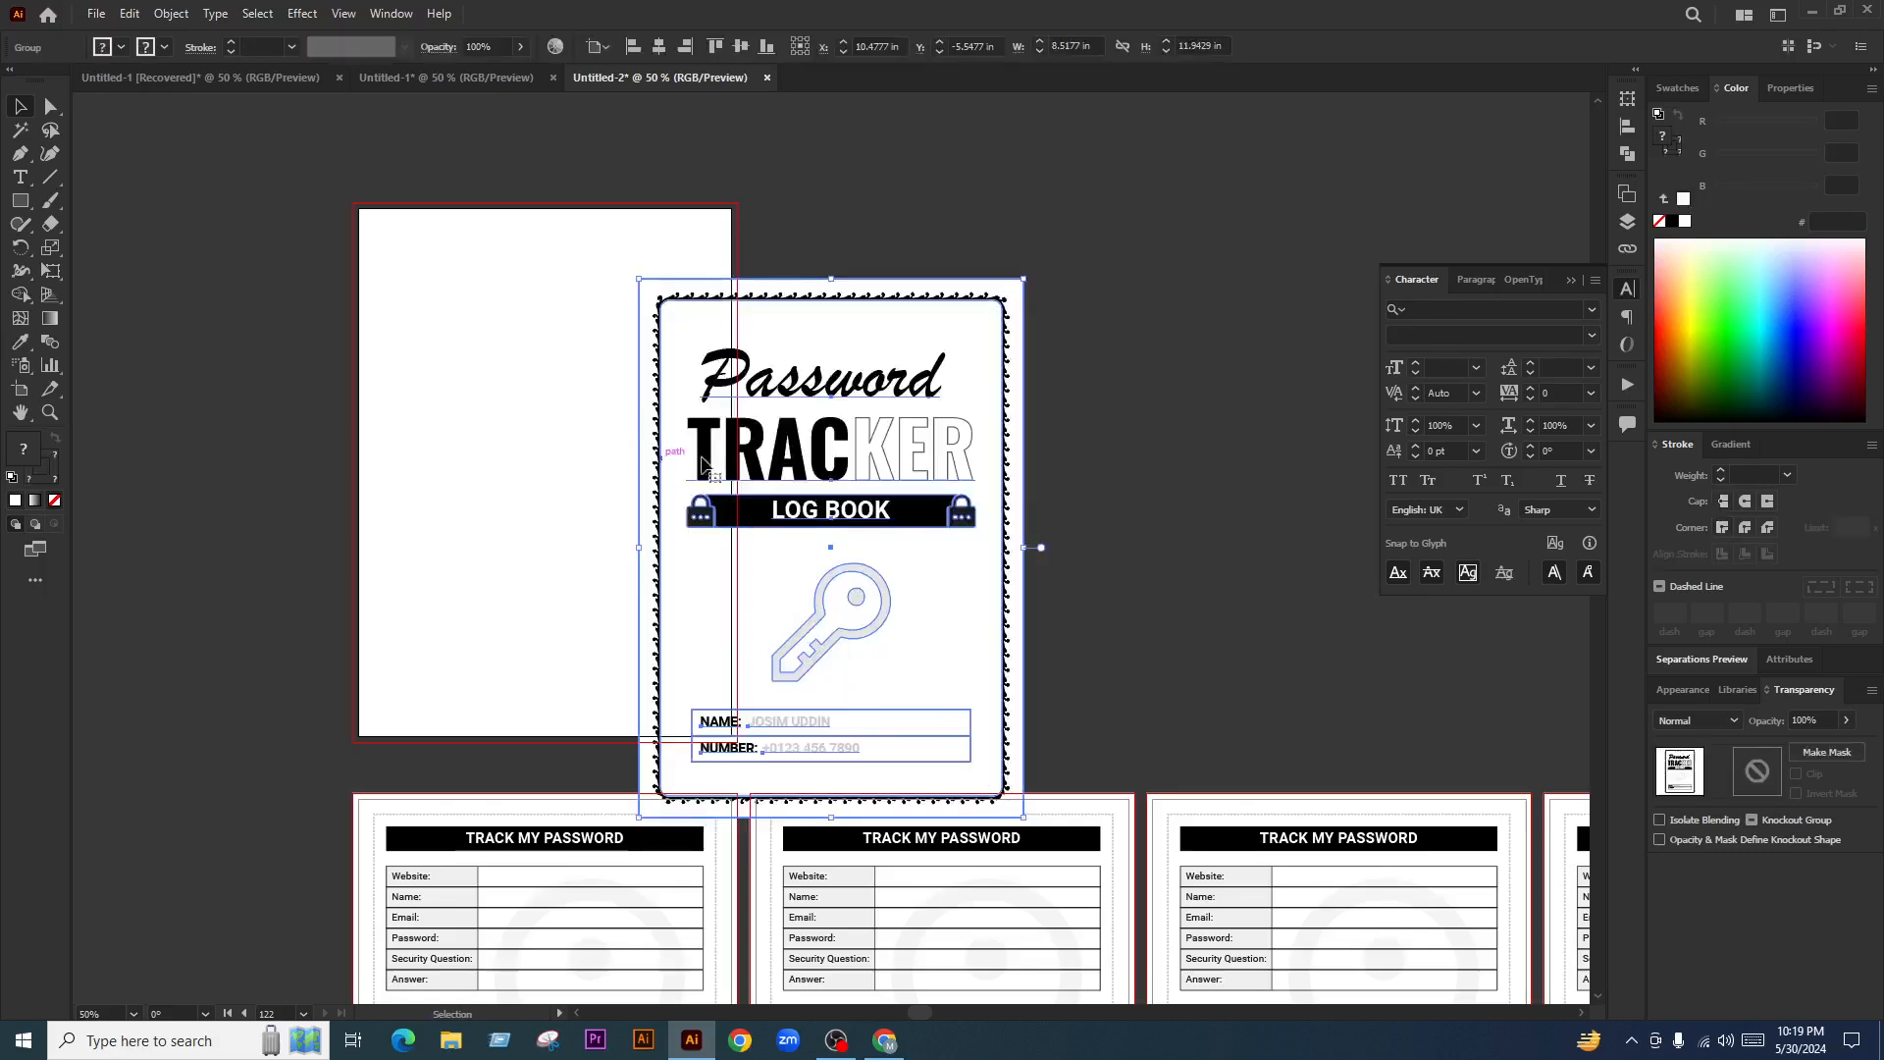
{"action": "left_click_drag", "start_coordinate": [846, 448], "coordinate": [734, 420]}
Centre the cover horizontally and vertically on the new page
{"action": "left_click", "coordinate": [659, 46]}
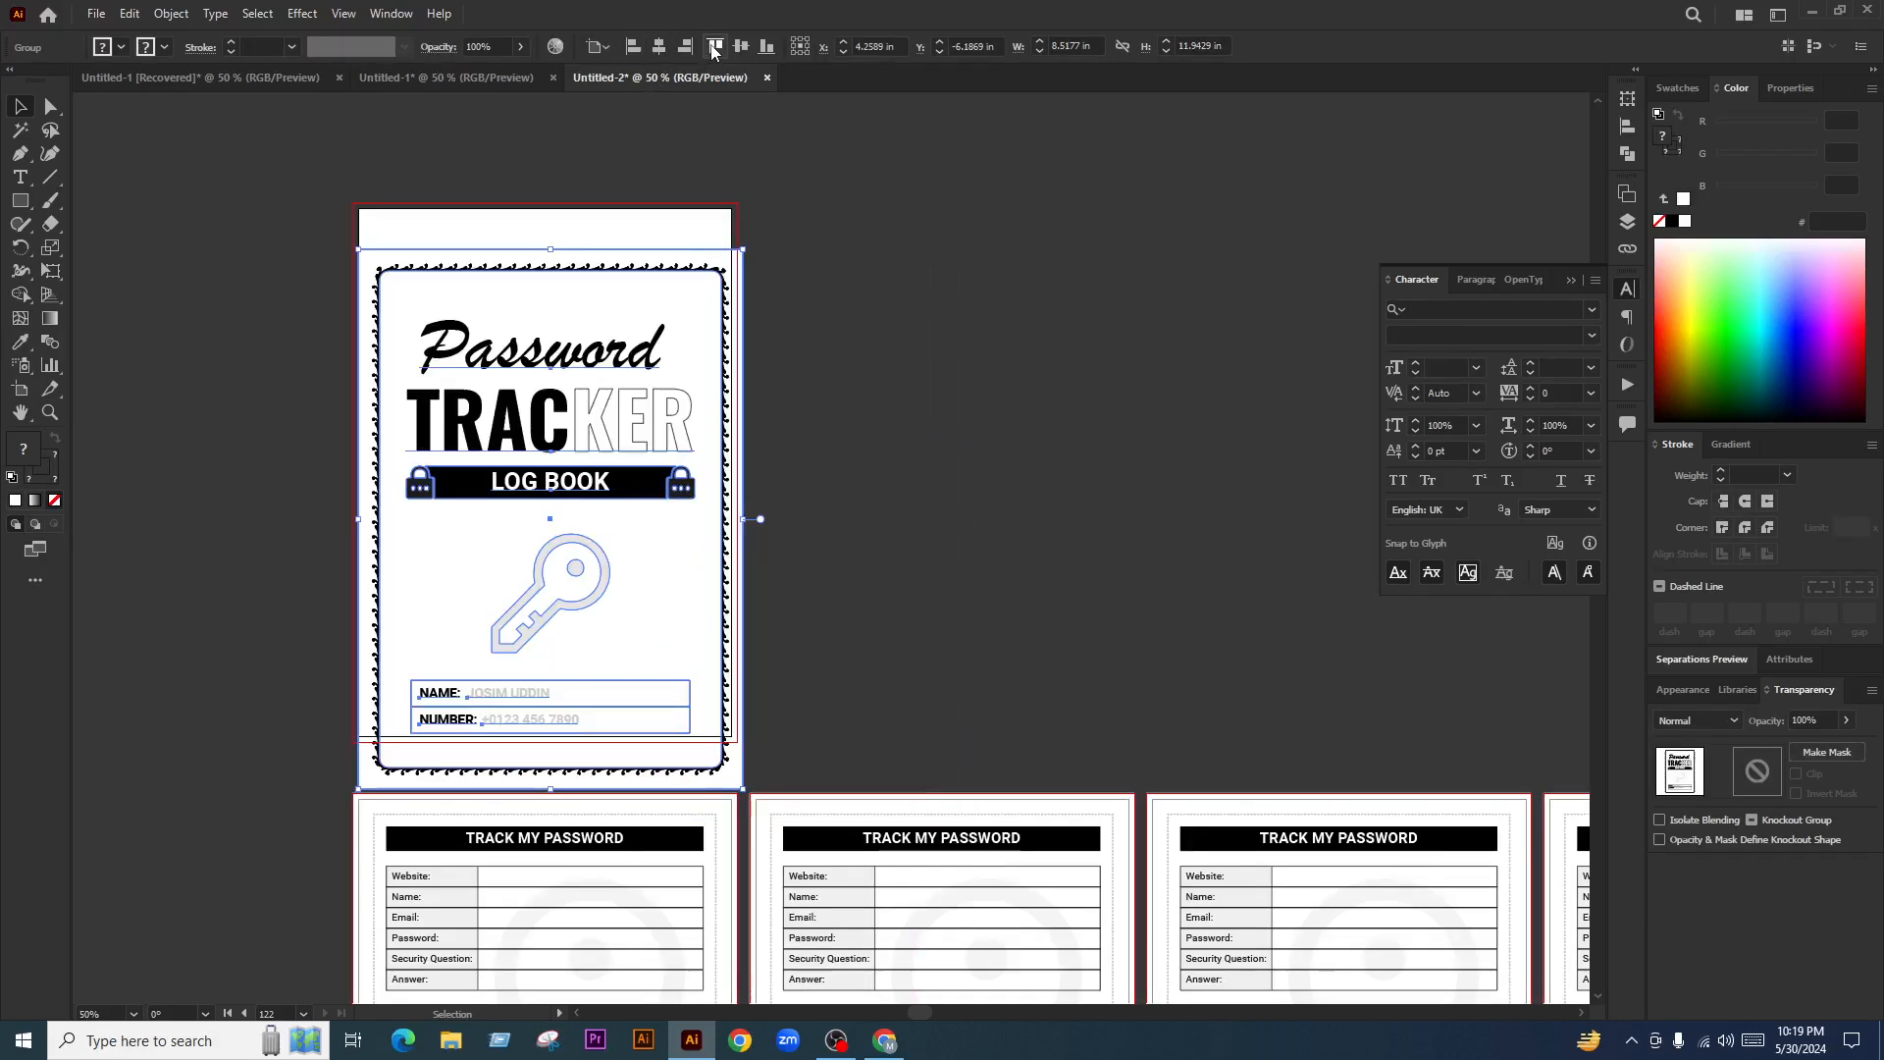
{"action": "left_click", "coordinate": [716, 46]}
{"action": "left_click", "coordinate": [868, 422]}
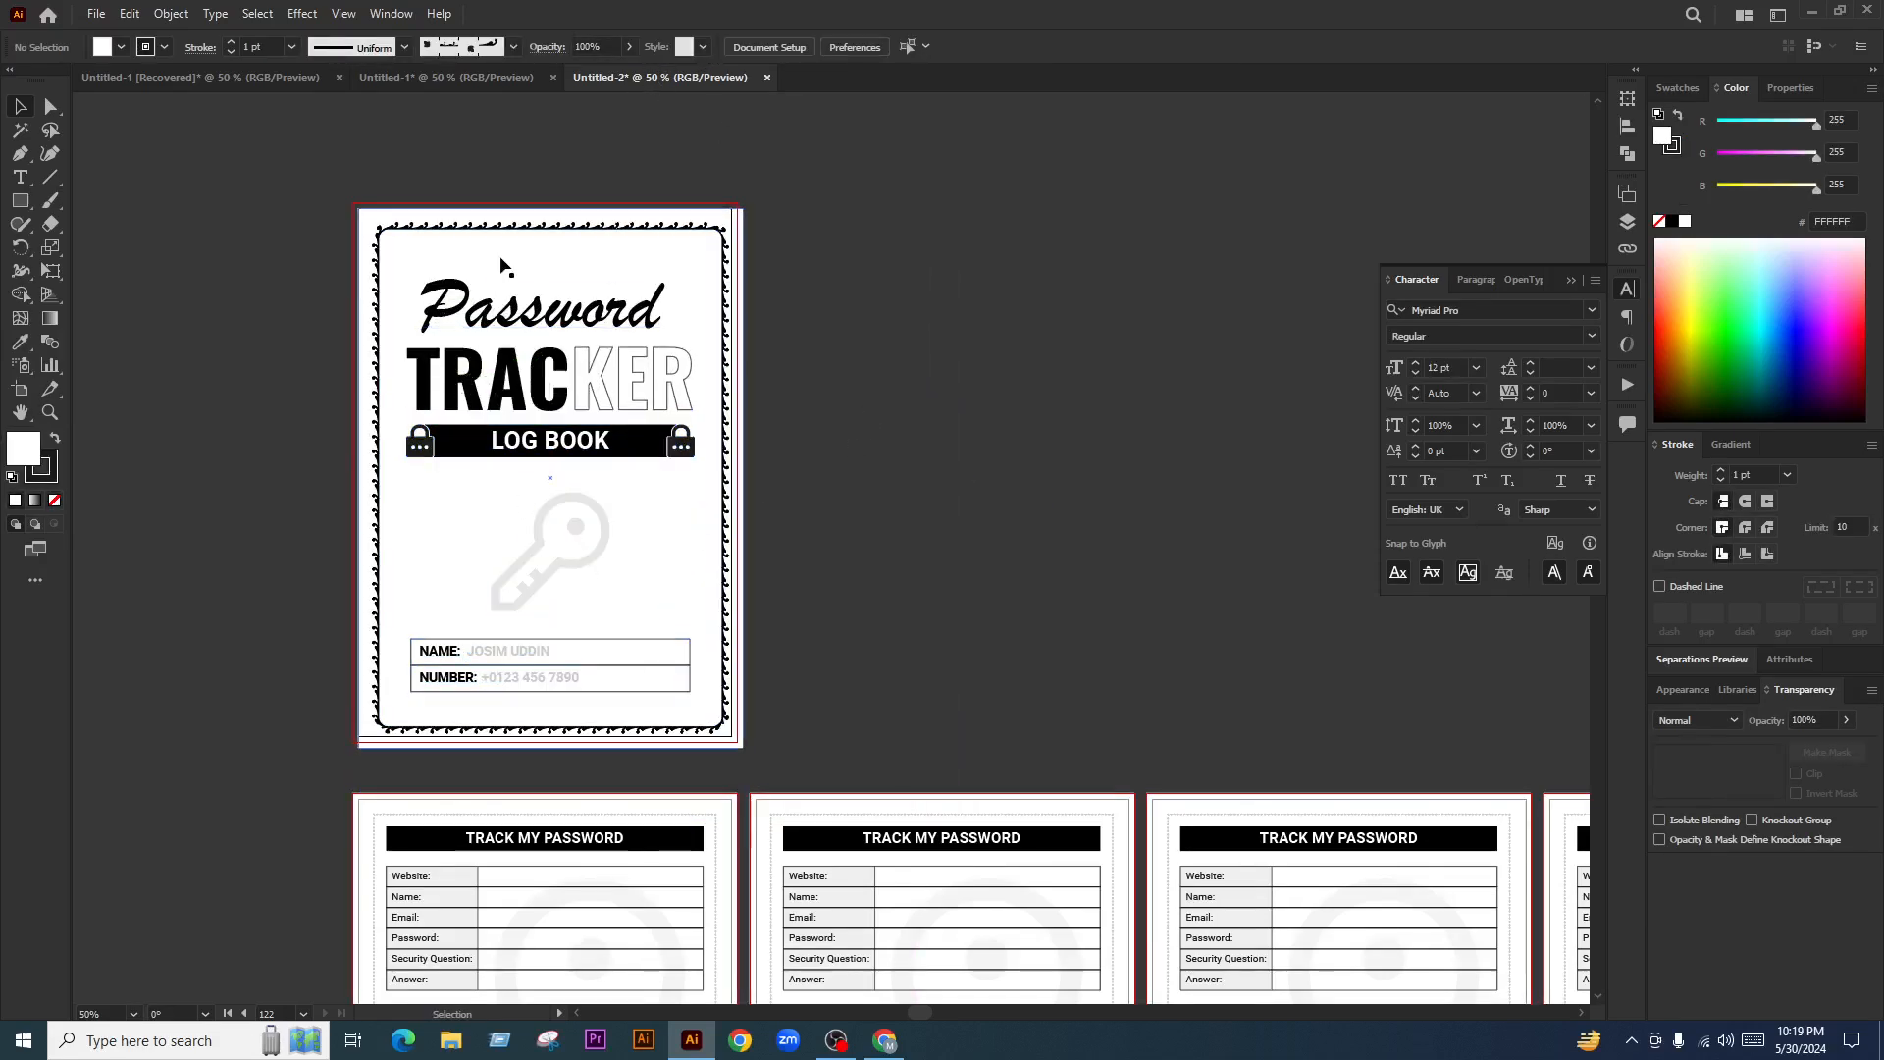
{"action": "left_click", "coordinate": [618, 263]}
{"action": "left_click", "coordinate": [659, 49]}
{"action": "left_click", "coordinate": [741, 46]}
{"action": "left_click", "coordinate": [775, 428]}
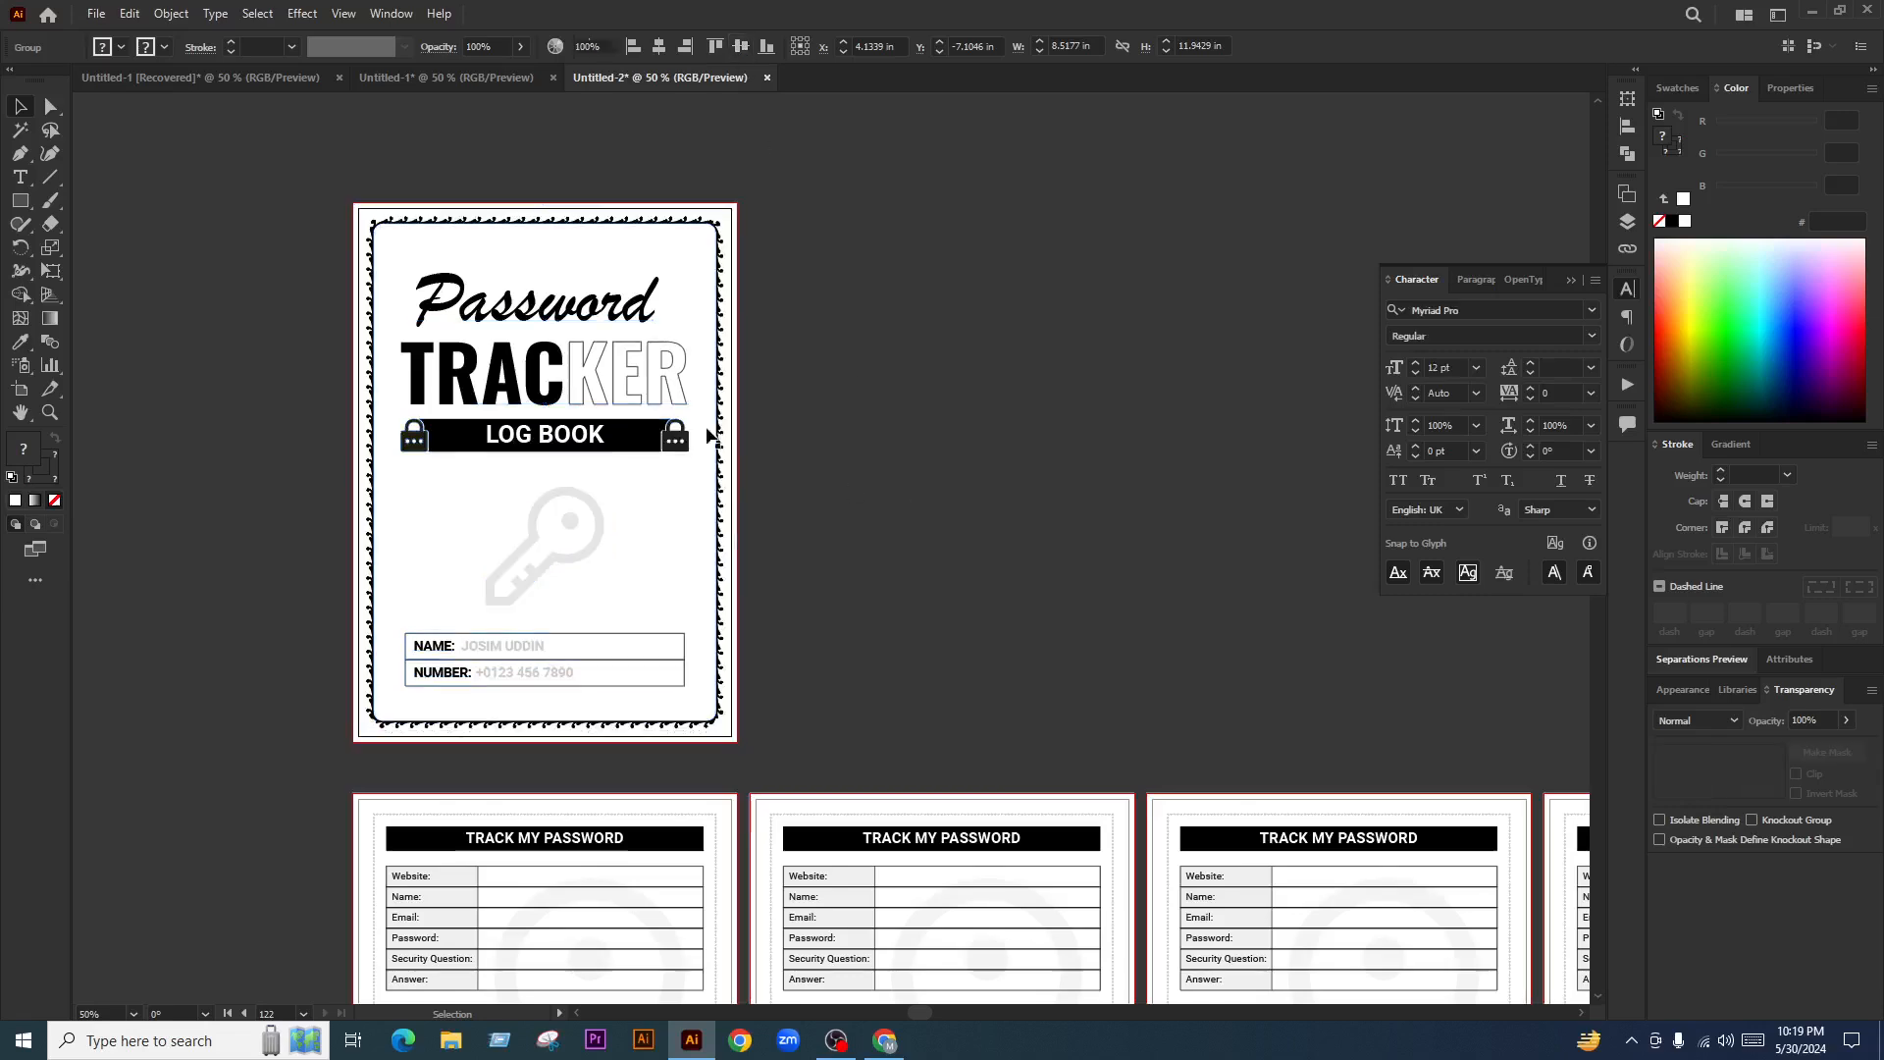
{"action": "scroll", "coordinate": [555, 365], "scroll_direction": "down", "scroll_amount": 3}
Paste the password form group and drag it onto the empty last artboard at the grid's bottom
{"action": "scroll", "coordinate": [760, 613], "scroll_direction": "down", "scroll_amount": 5}
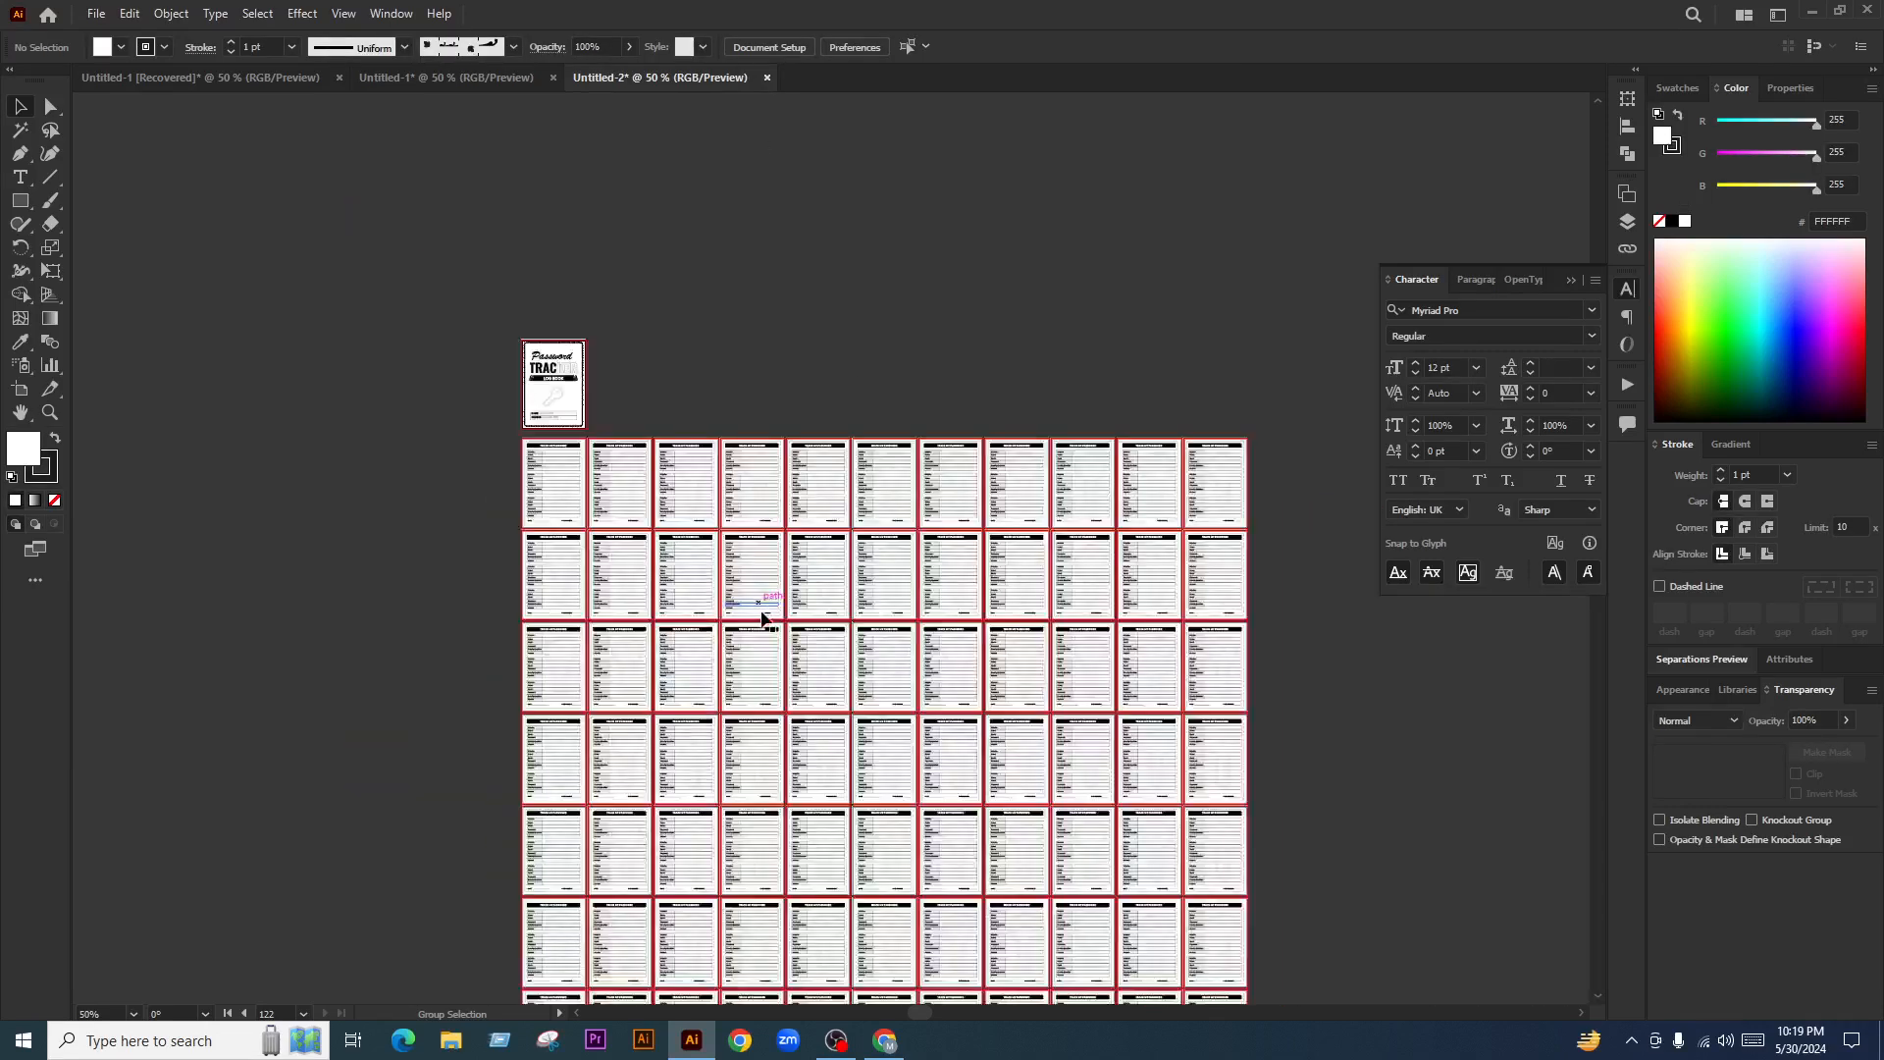
{"action": "scroll", "coordinate": [1106, 761], "scroll_direction": "down", "scroll_amount": 3}
{"action": "scroll", "coordinate": [1241, 665], "scroll_direction": "down", "scroll_amount": 3}
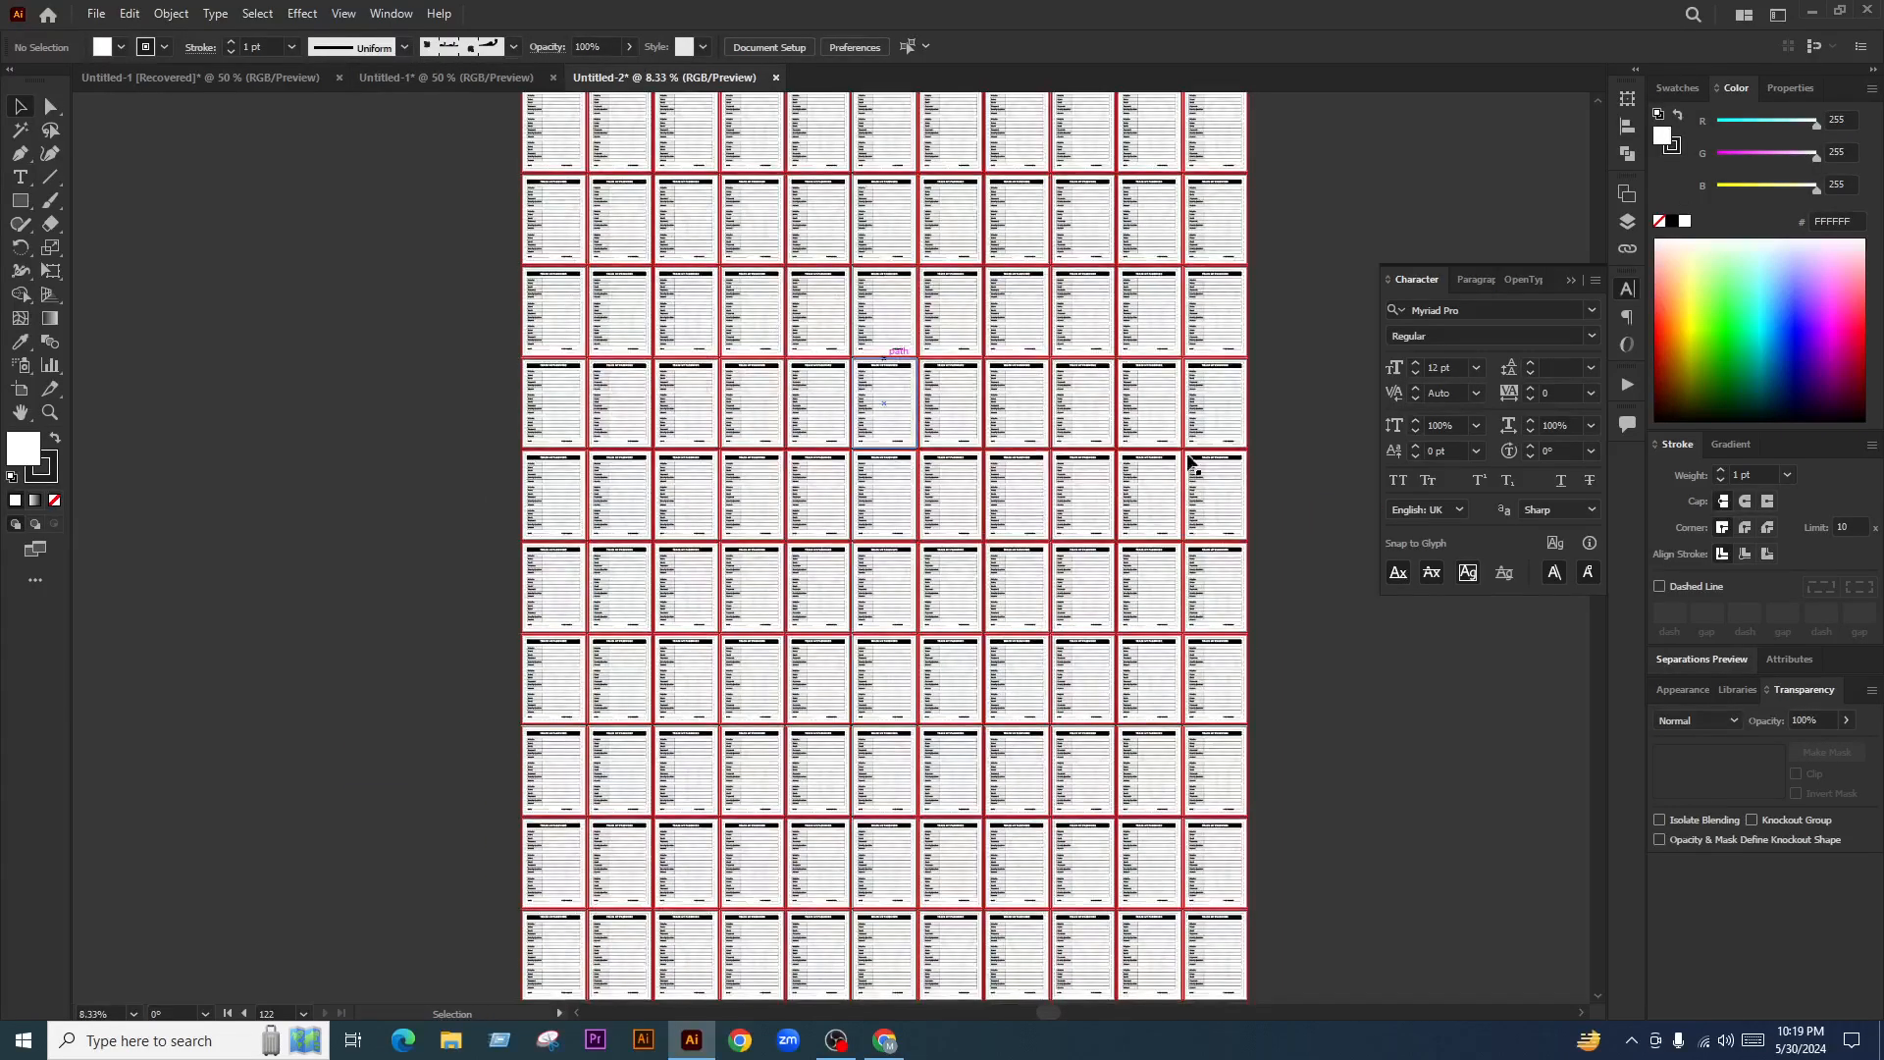
{"action": "scroll", "coordinate": [1211, 812], "scroll_direction": "down", "scroll_amount": 3}
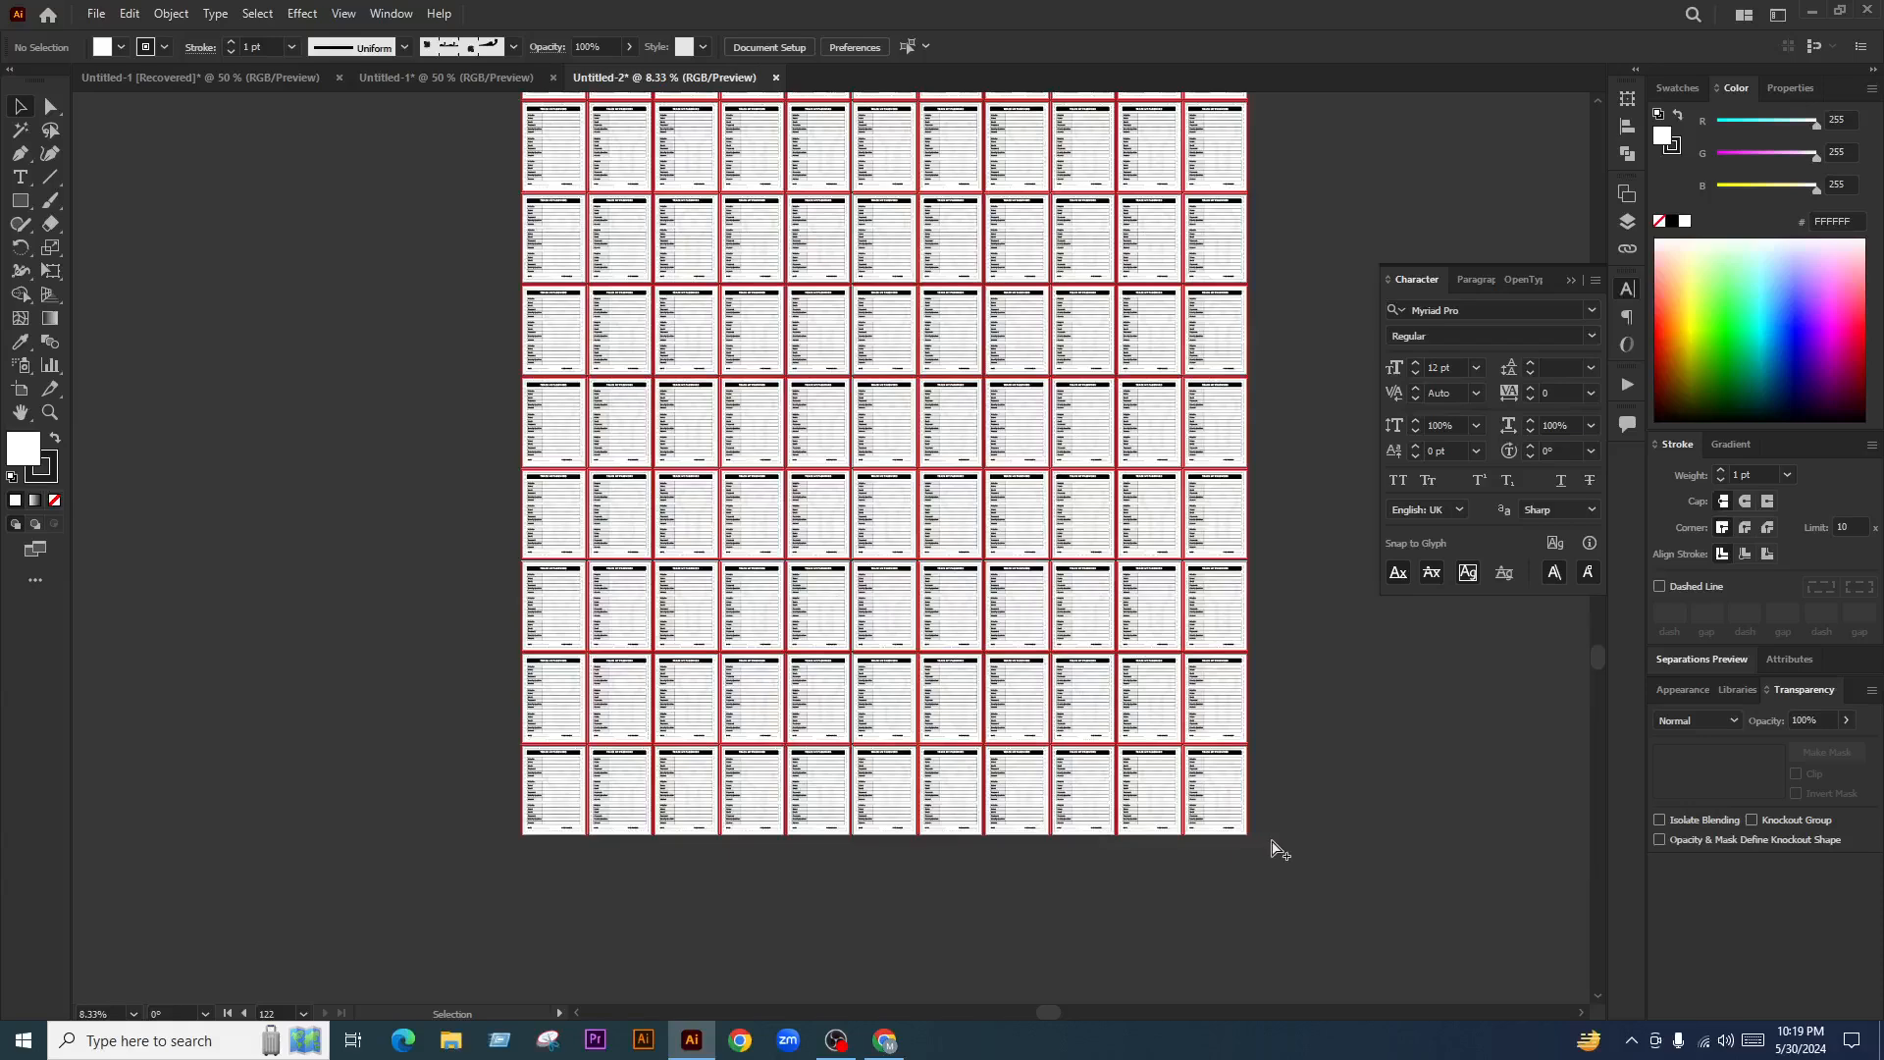
{"action": "scroll", "coordinate": [1271, 852], "scroll_direction": "up", "scroll_amount": 4}
{"action": "scroll", "coordinate": [1197, 782], "scroll_direction": "up", "scroll_amount": 2}
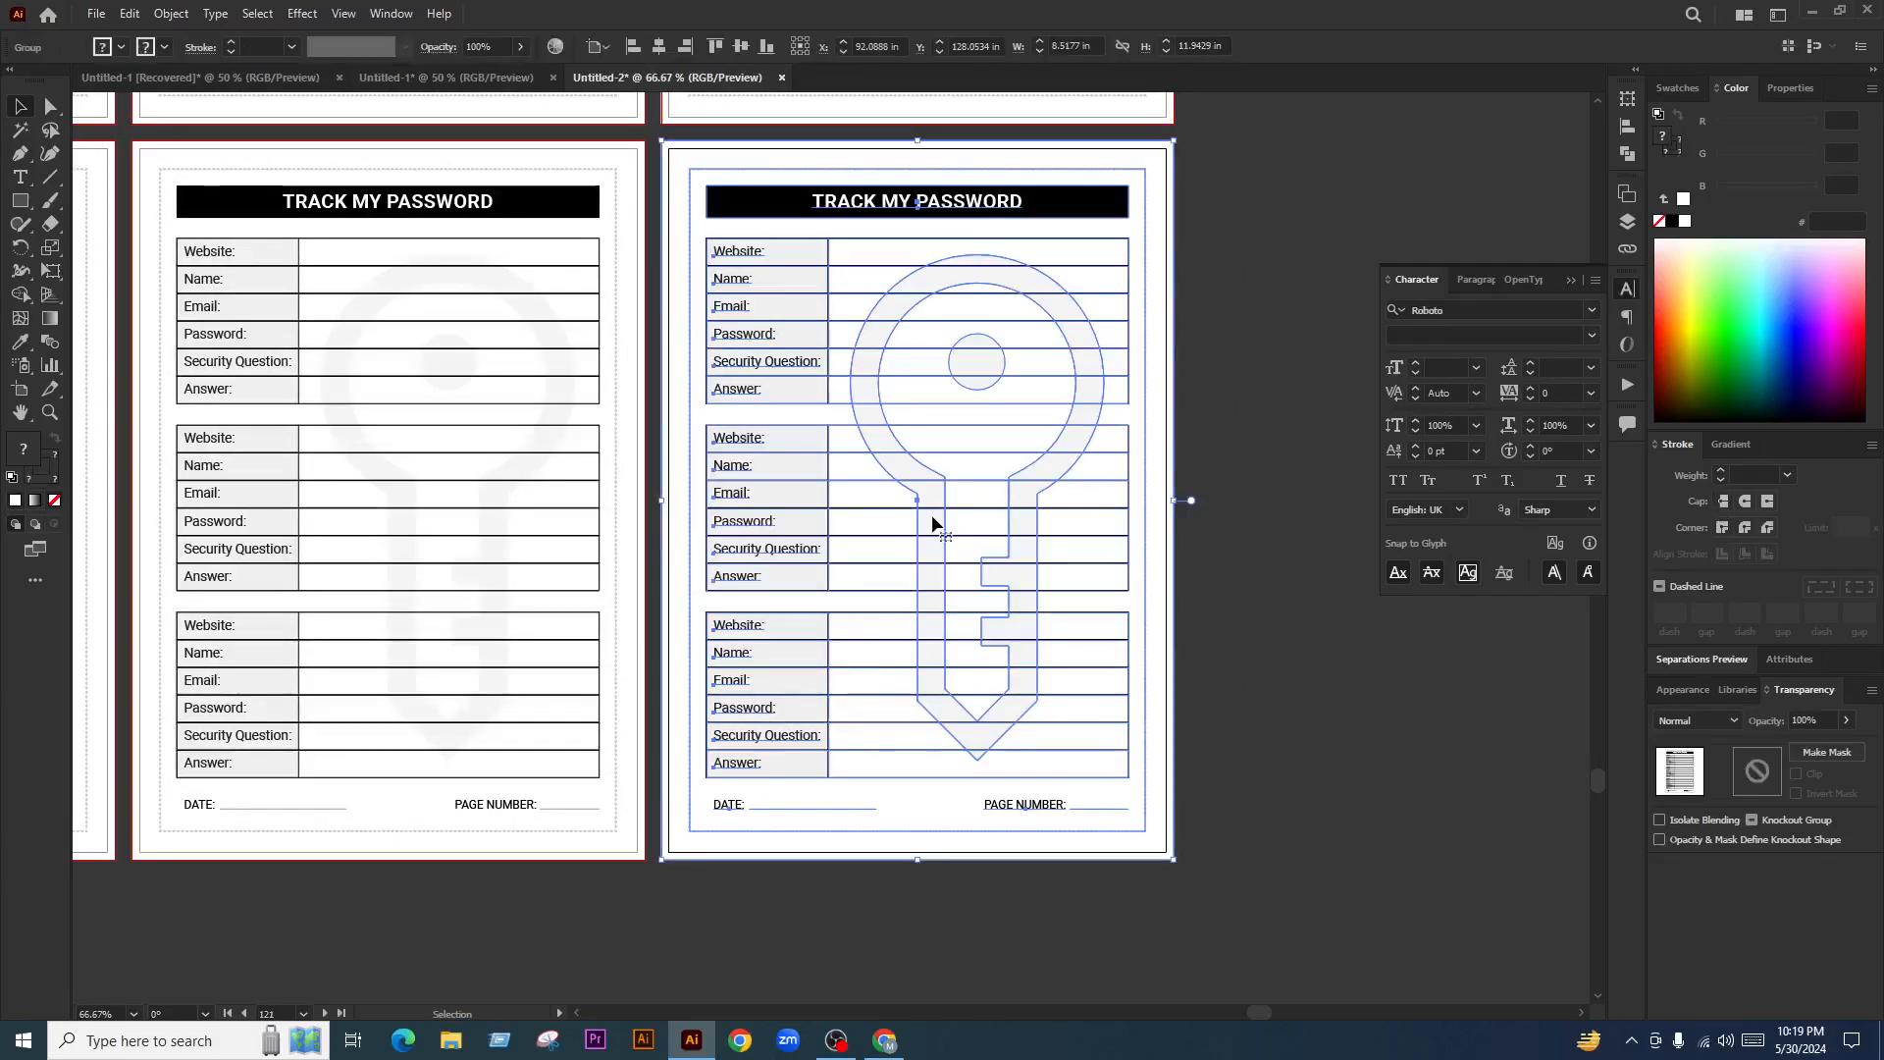
{"action": "scroll", "coordinate": [956, 820], "scroll_direction": "down", "scroll_amount": 3}
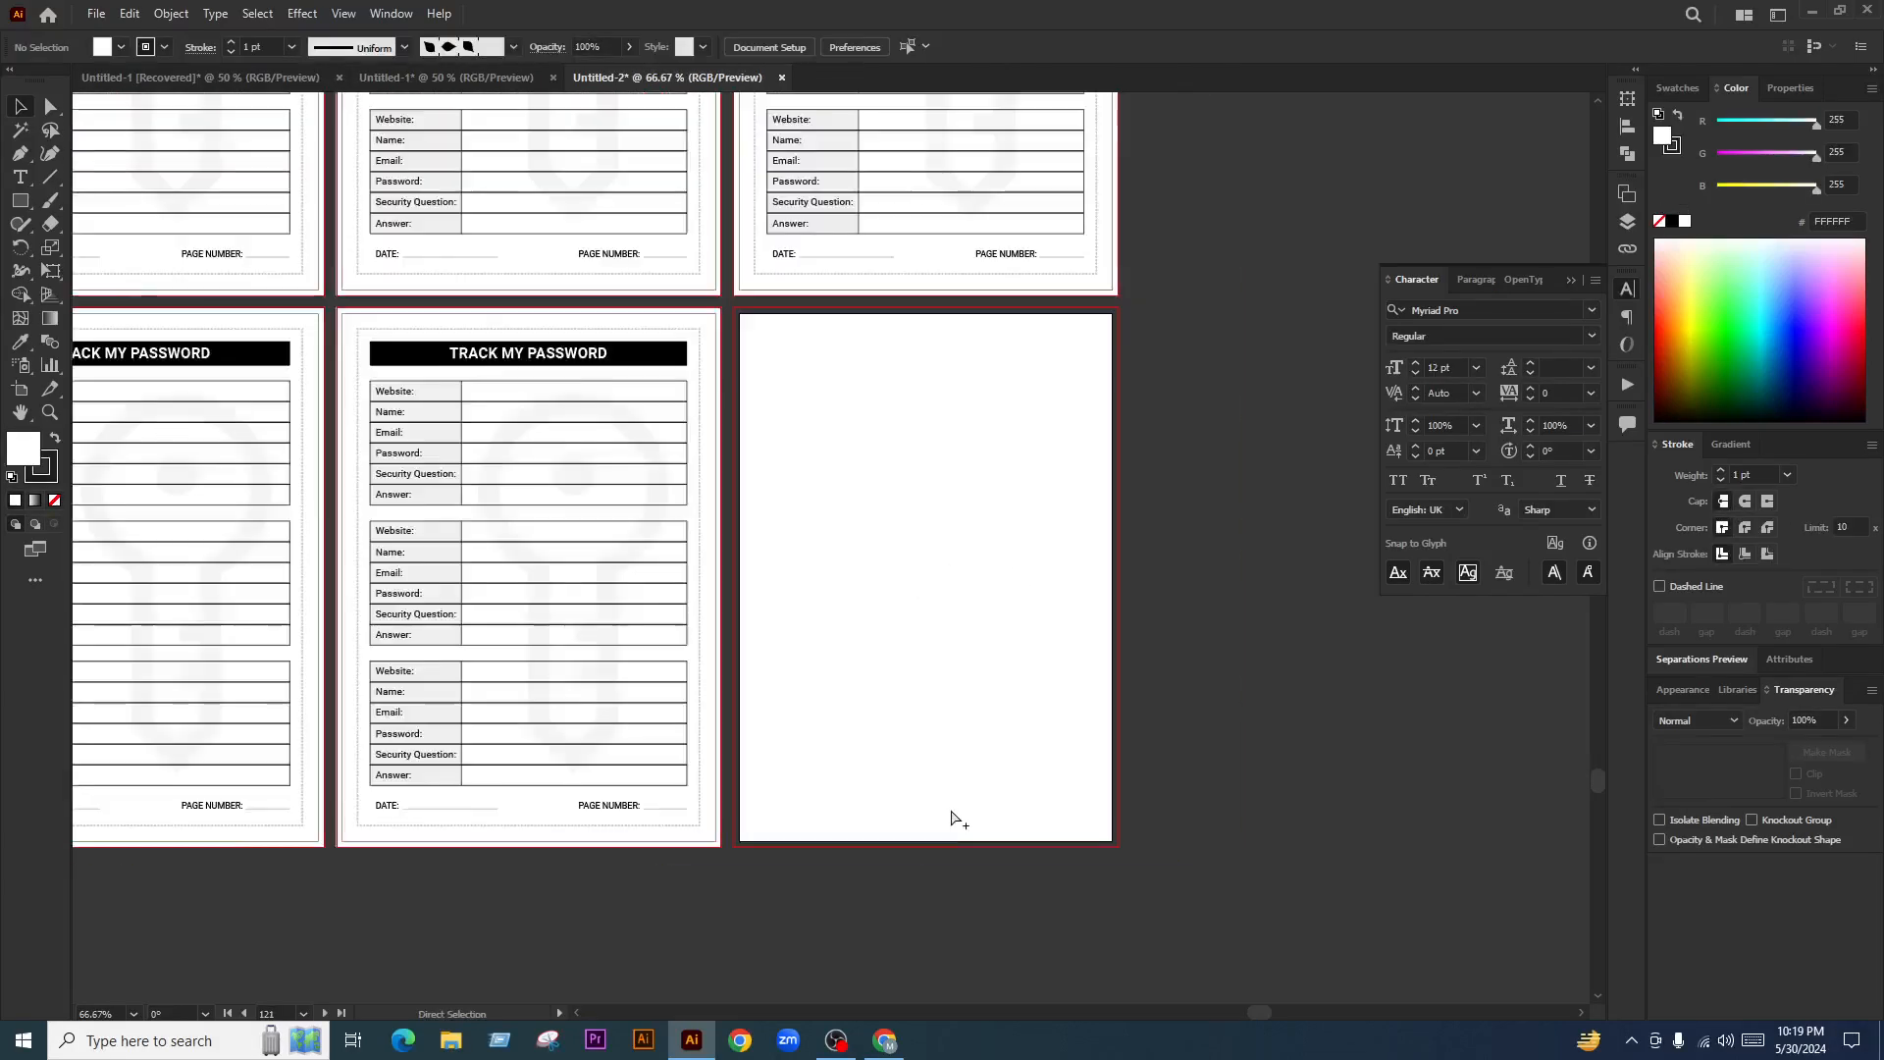
{"action": "scroll", "coordinate": [962, 832], "scroll_direction": "down", "scroll_amount": 2}
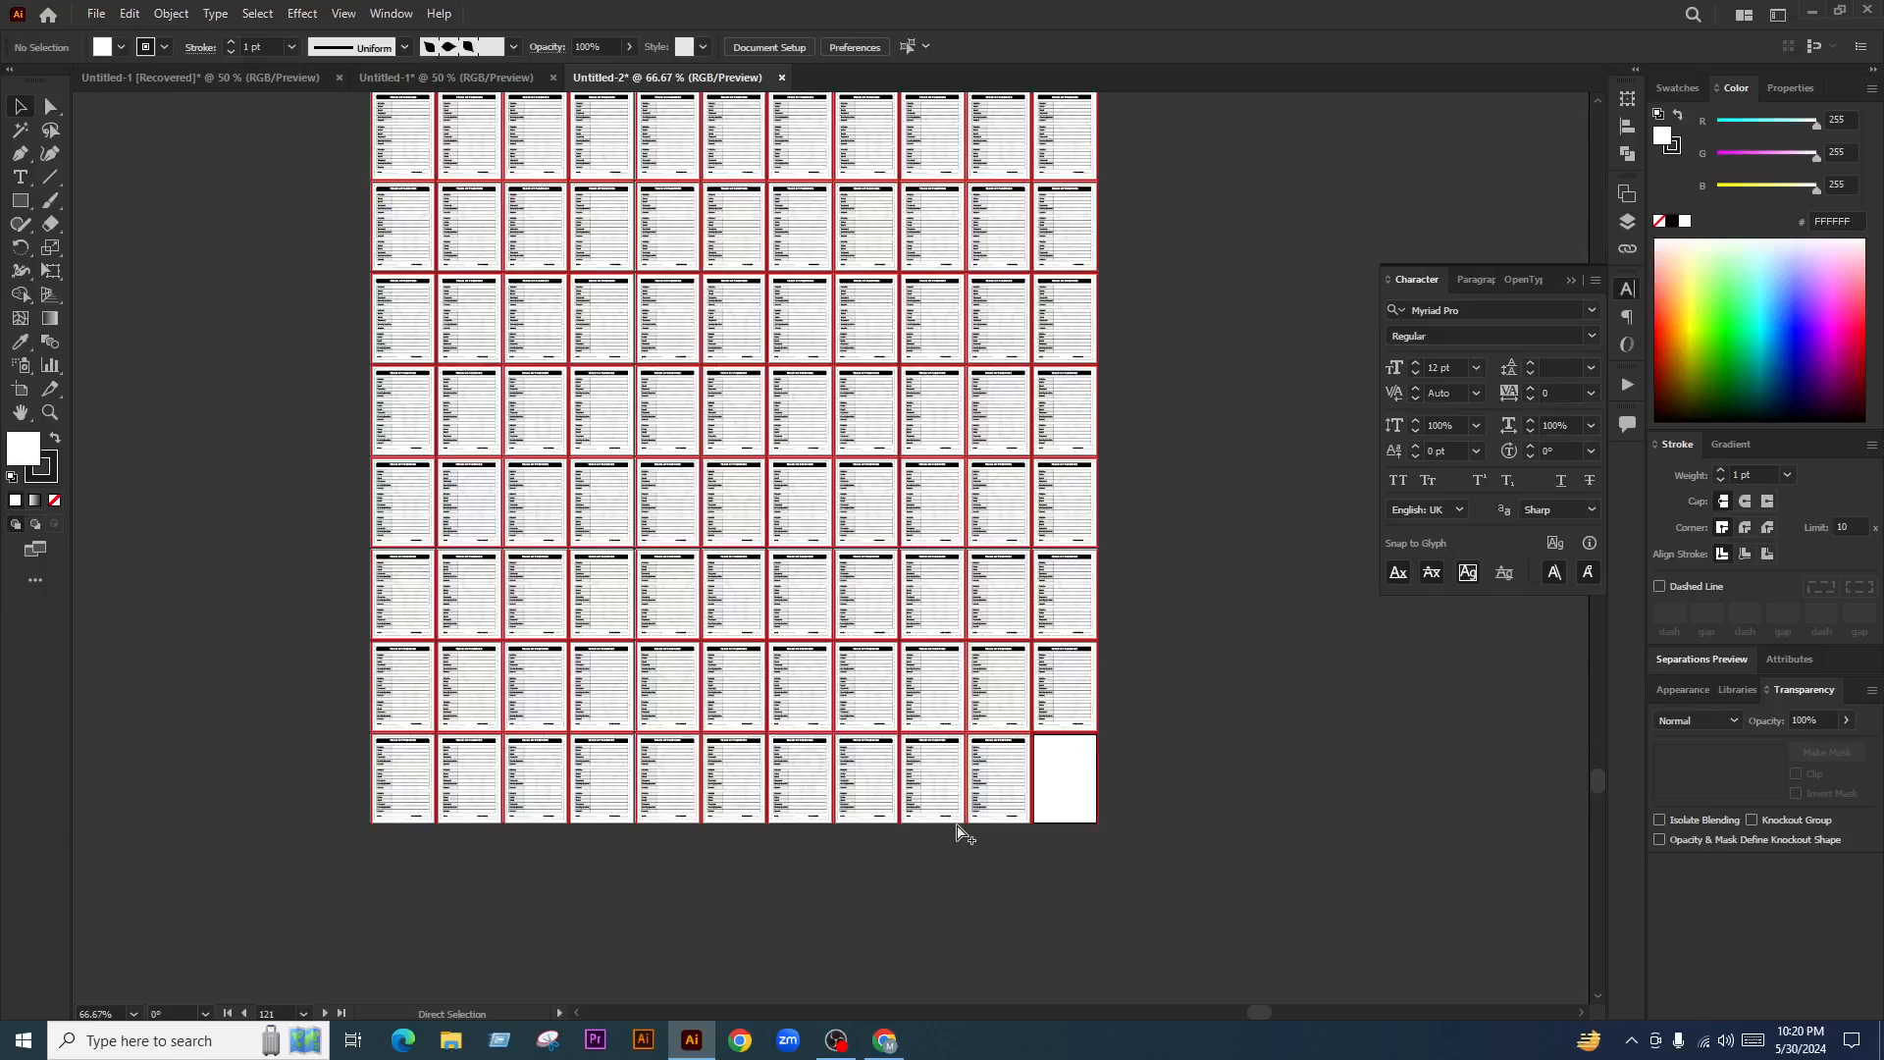
{"action": "scroll", "coordinate": [963, 832], "scroll_direction": "down", "scroll_amount": 2}
{"action": "scroll", "coordinate": [962, 832], "scroll_direction": "down", "scroll_amount": 5}
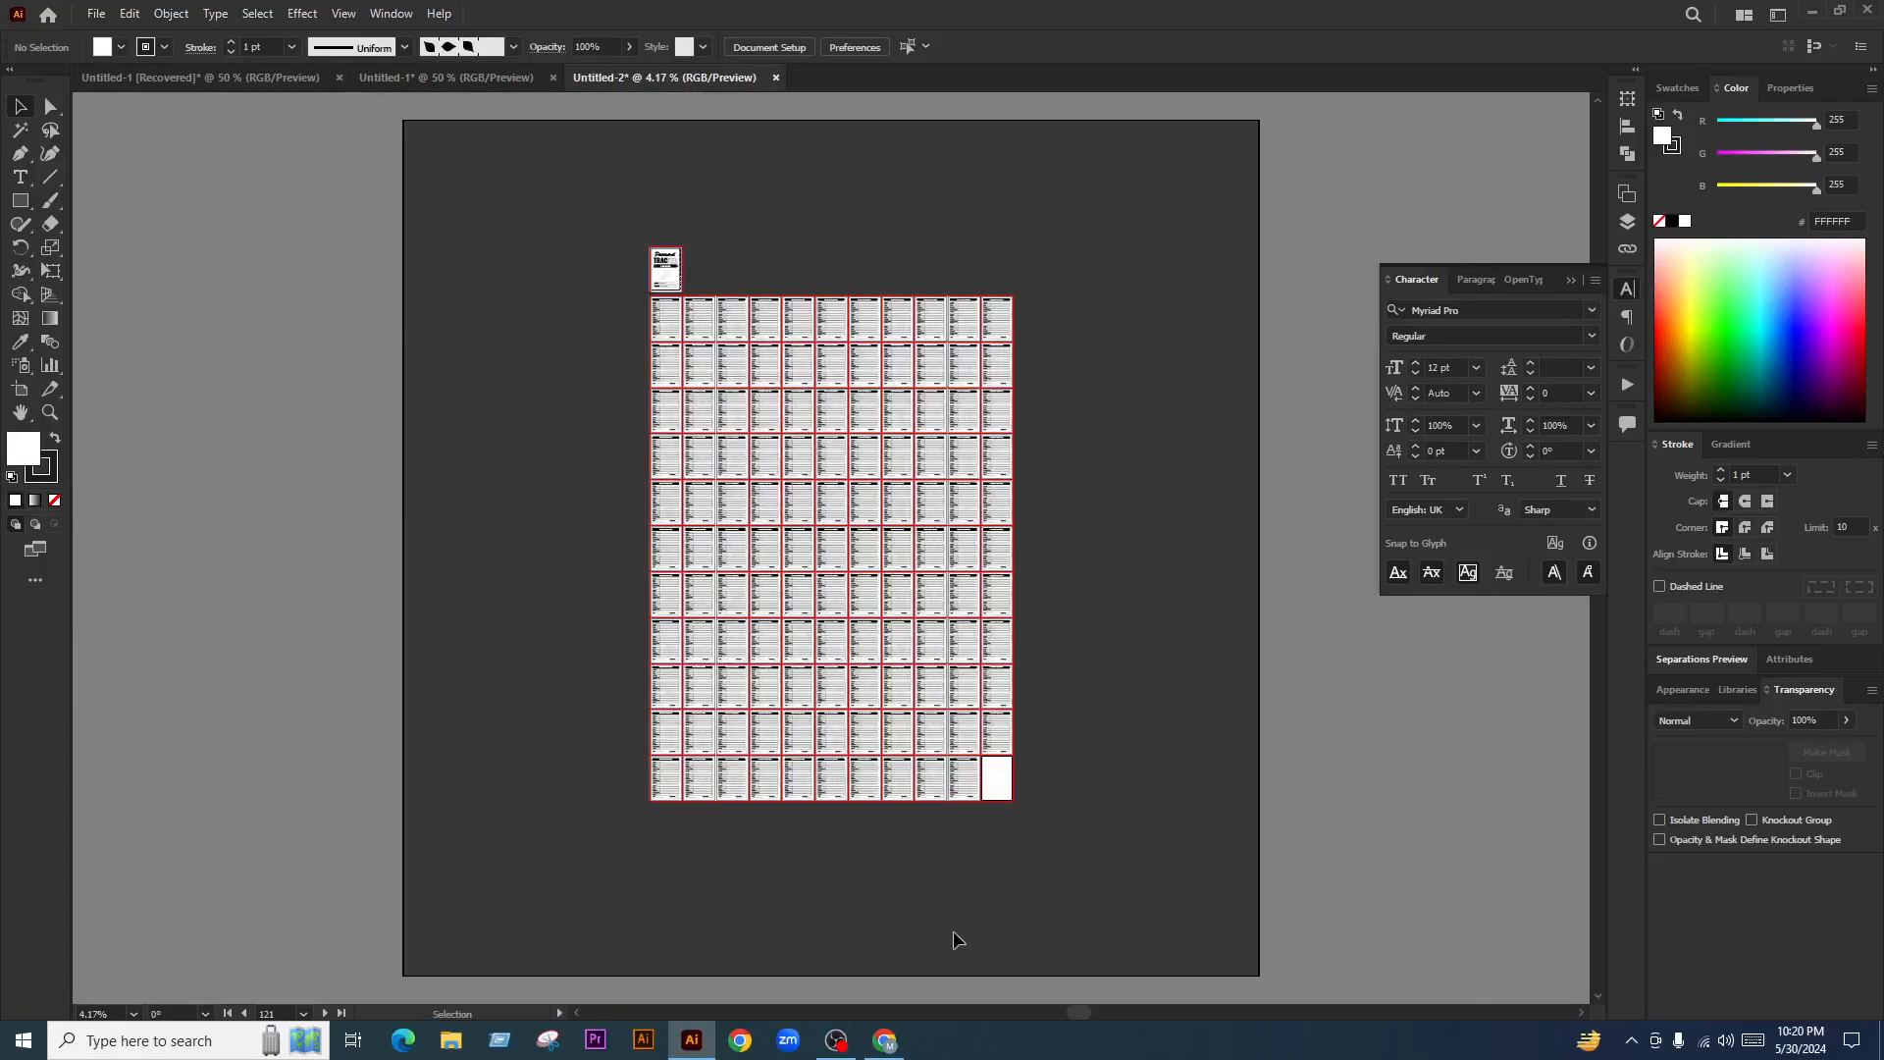
{"action": "scroll", "coordinate": [706, 294], "scroll_direction": "up", "scroll_amount": 3}
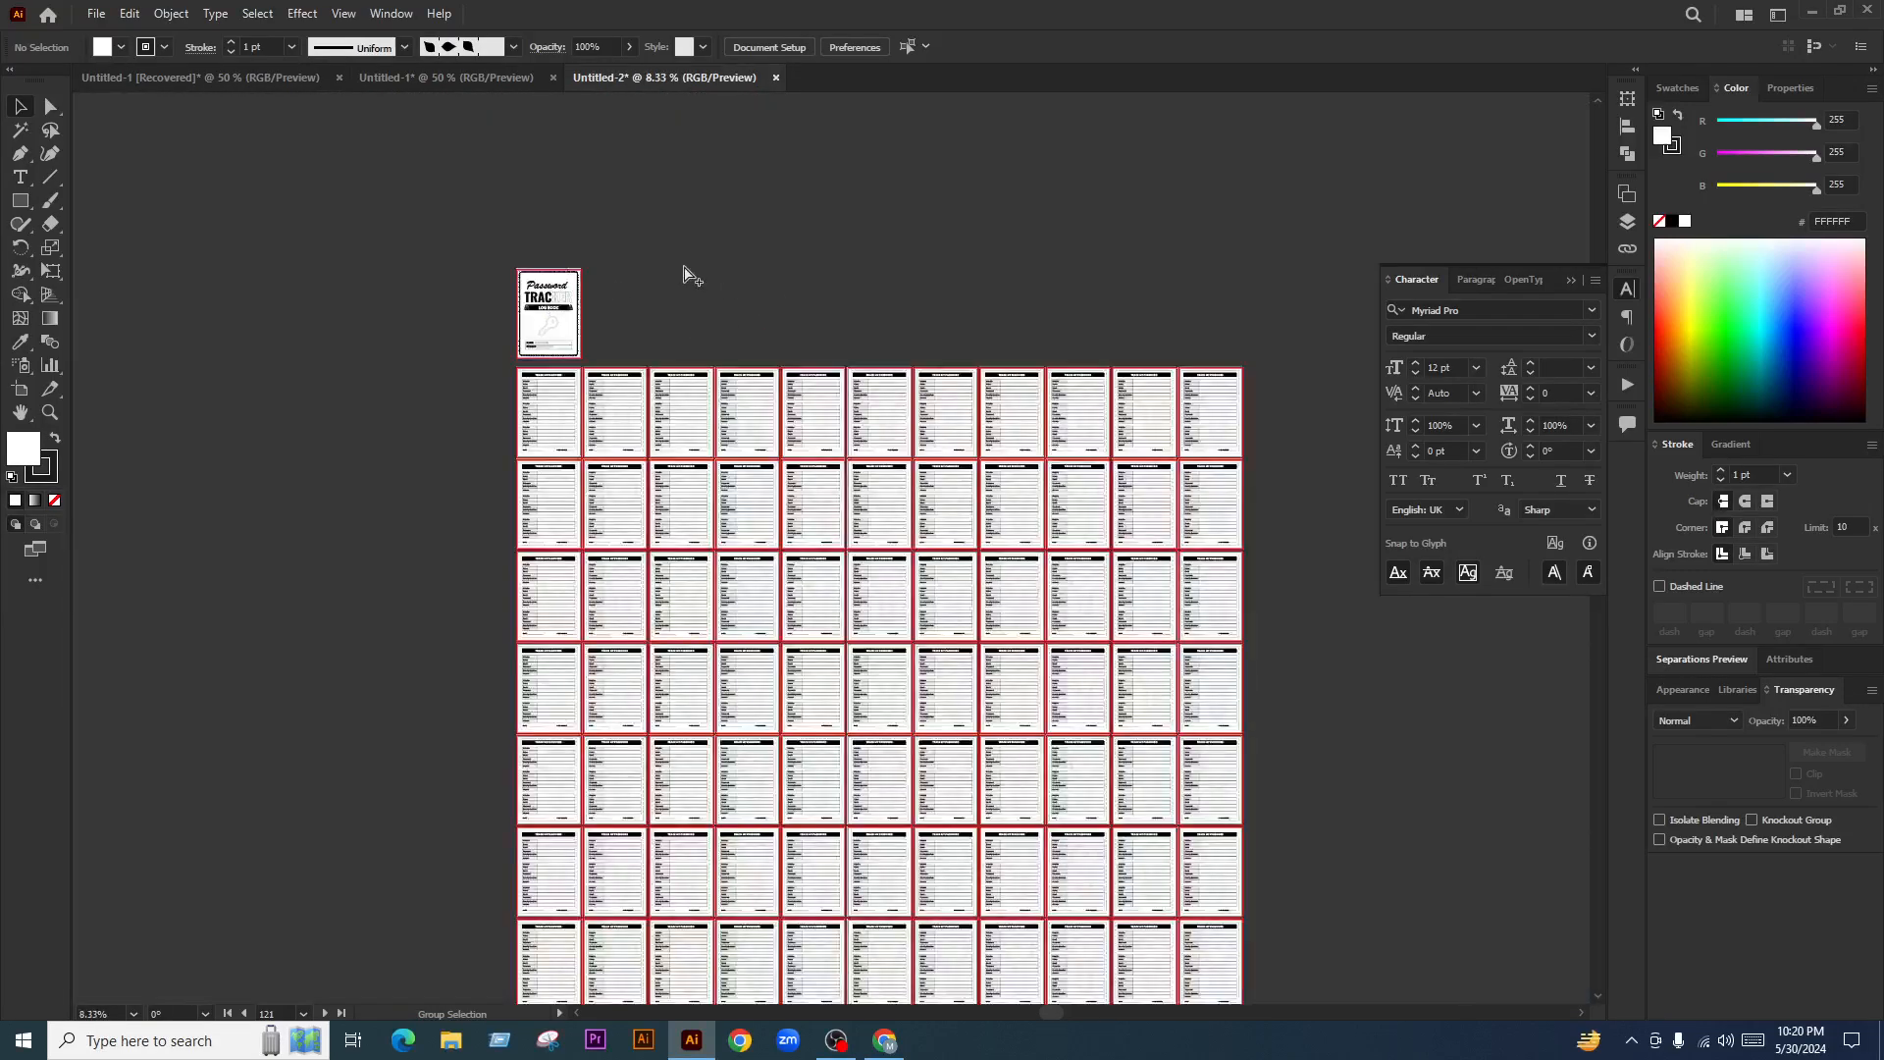
{"action": "scroll", "coordinate": [1123, 724], "scroll_direction": "down", "scroll_amount": 1}
{"action": "scroll", "coordinate": [1157, 732], "scroll_direction": "down", "scroll_amount": 1}
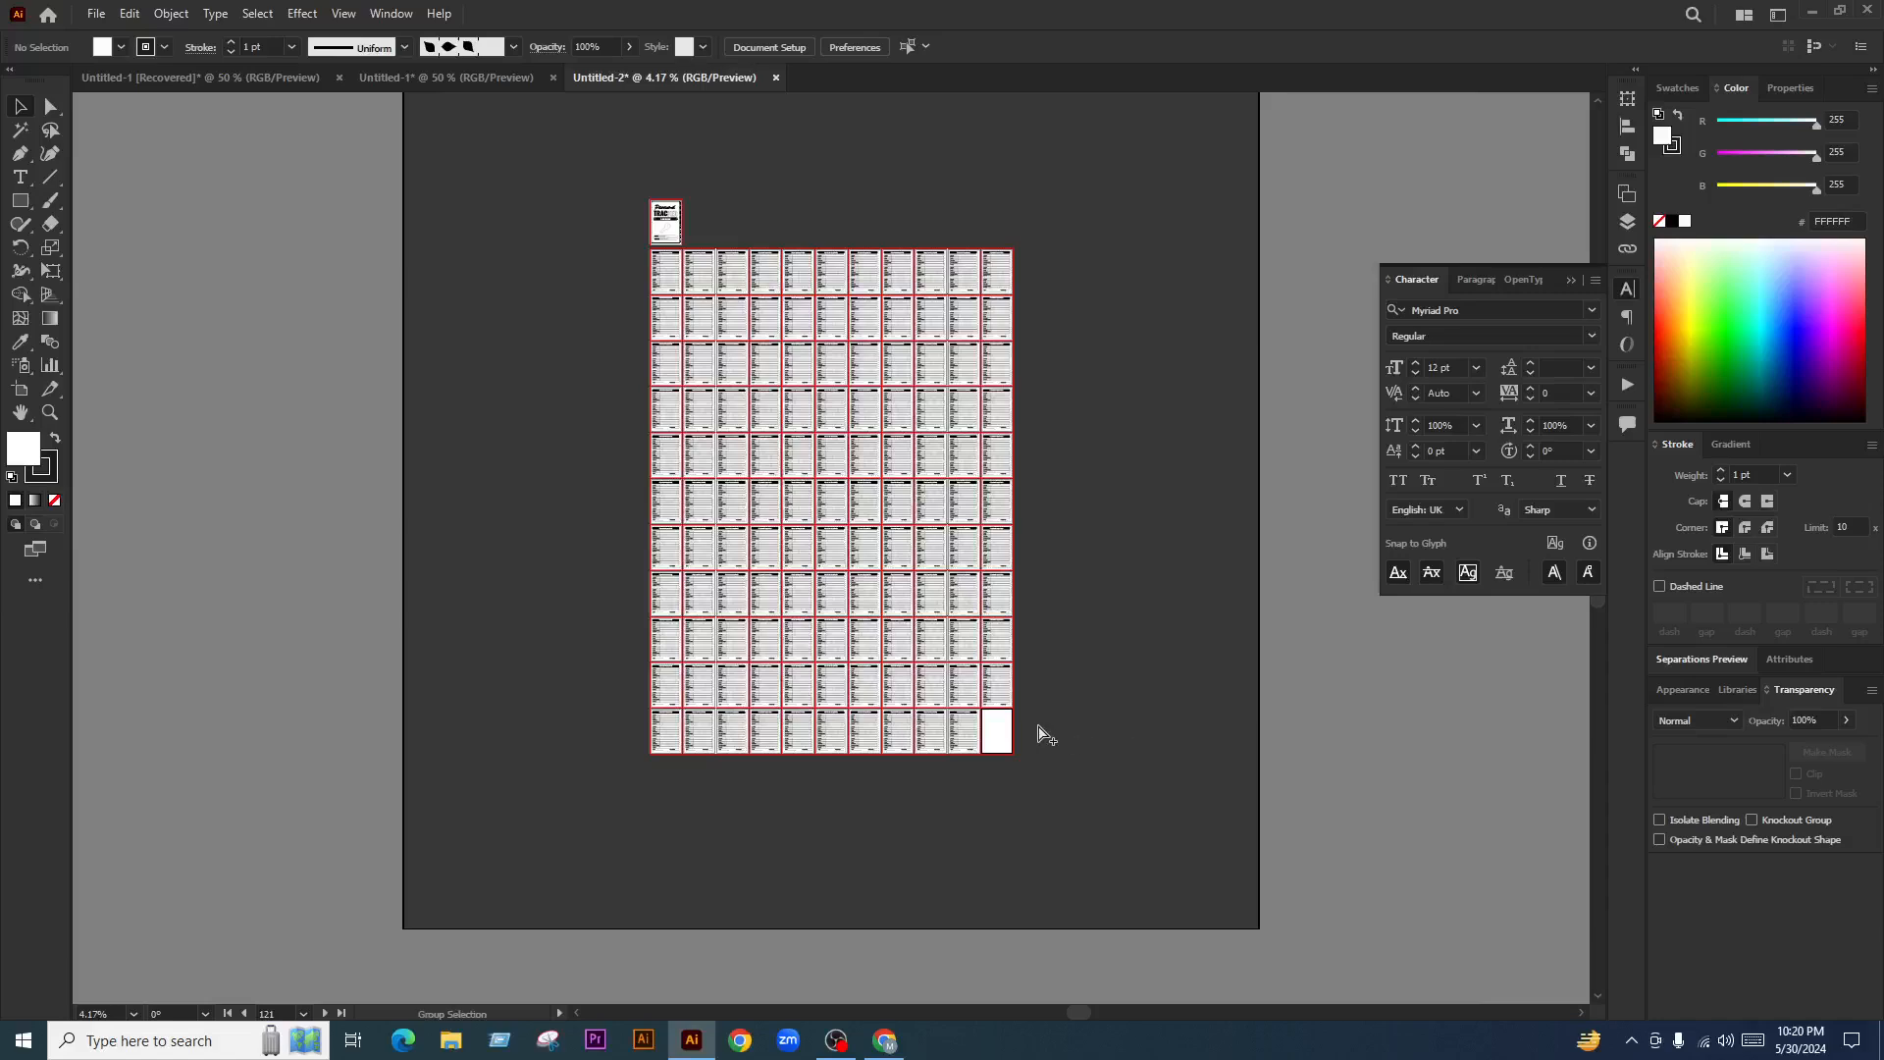
{"action": "scroll", "coordinate": [1022, 761], "scroll_direction": "up", "scroll_amount": 1}
{"action": "scroll", "coordinate": [1210, 771], "scroll_direction": "up", "scroll_amount": 1}
{"action": "key", "text": "ctrl+f"}
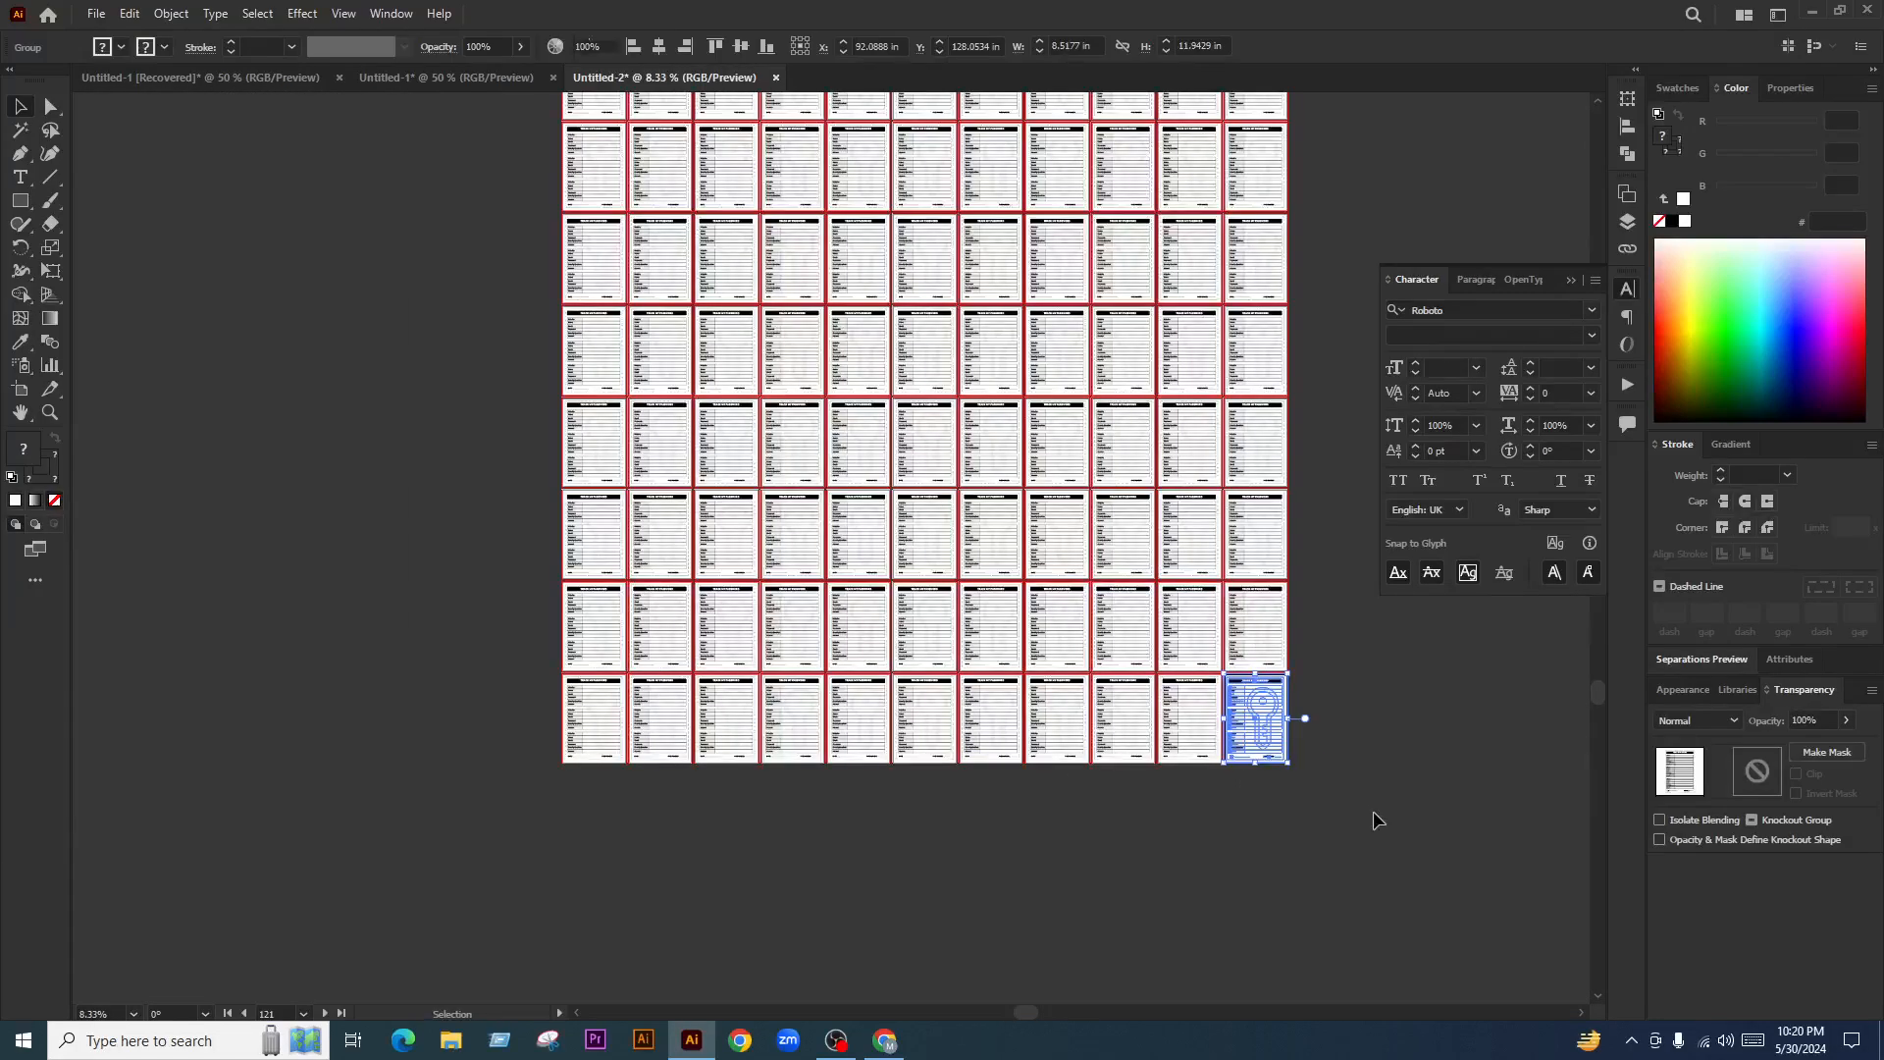
{"action": "left_click", "coordinate": [1374, 814]}
{"action": "left_click_drag", "start_coordinate": [1365, 771], "coordinate": [1172, 872]}
In Save a Copy, create a 'Day 03 KDP Log Book' folder inside G:\FB LIVE CLASS
{"action": "key", "text": "ctrl+alt+s"}
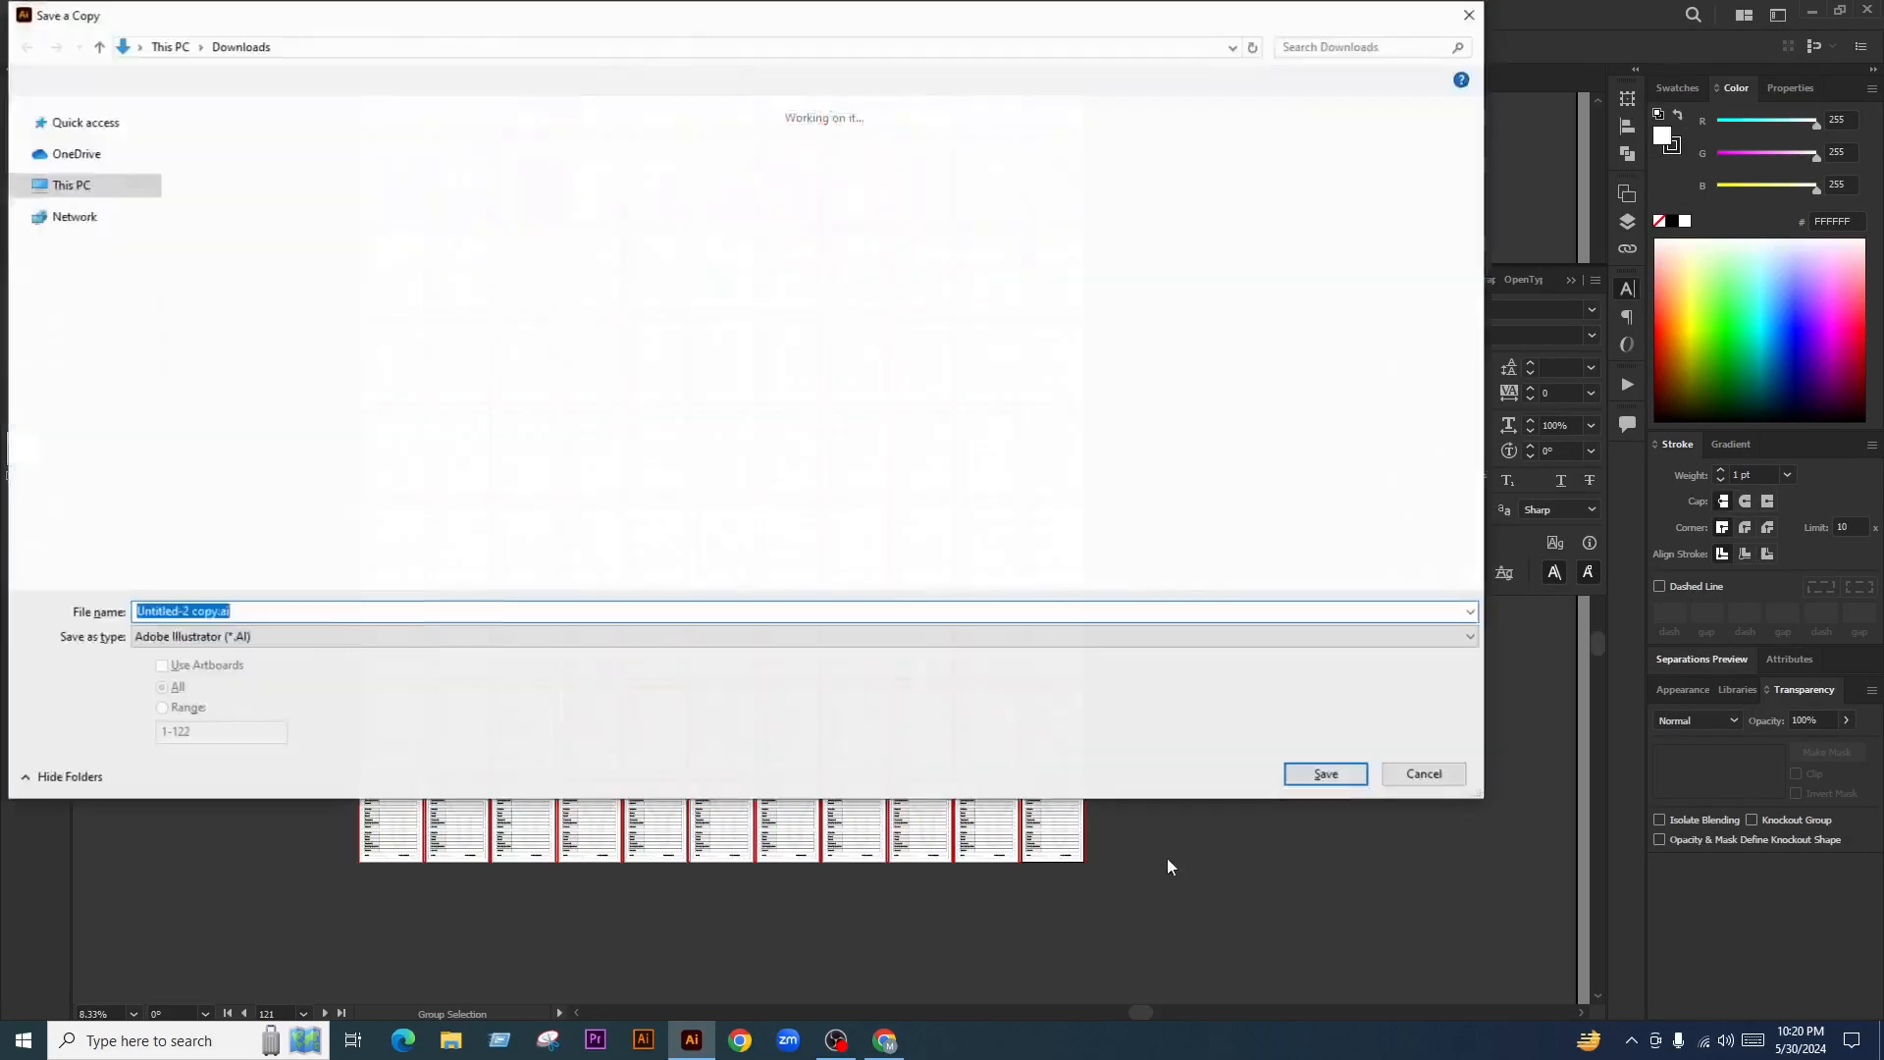
{"action": "scroll", "coordinate": [110, 510], "scroll_direction": "down", "scroll_amount": 1}
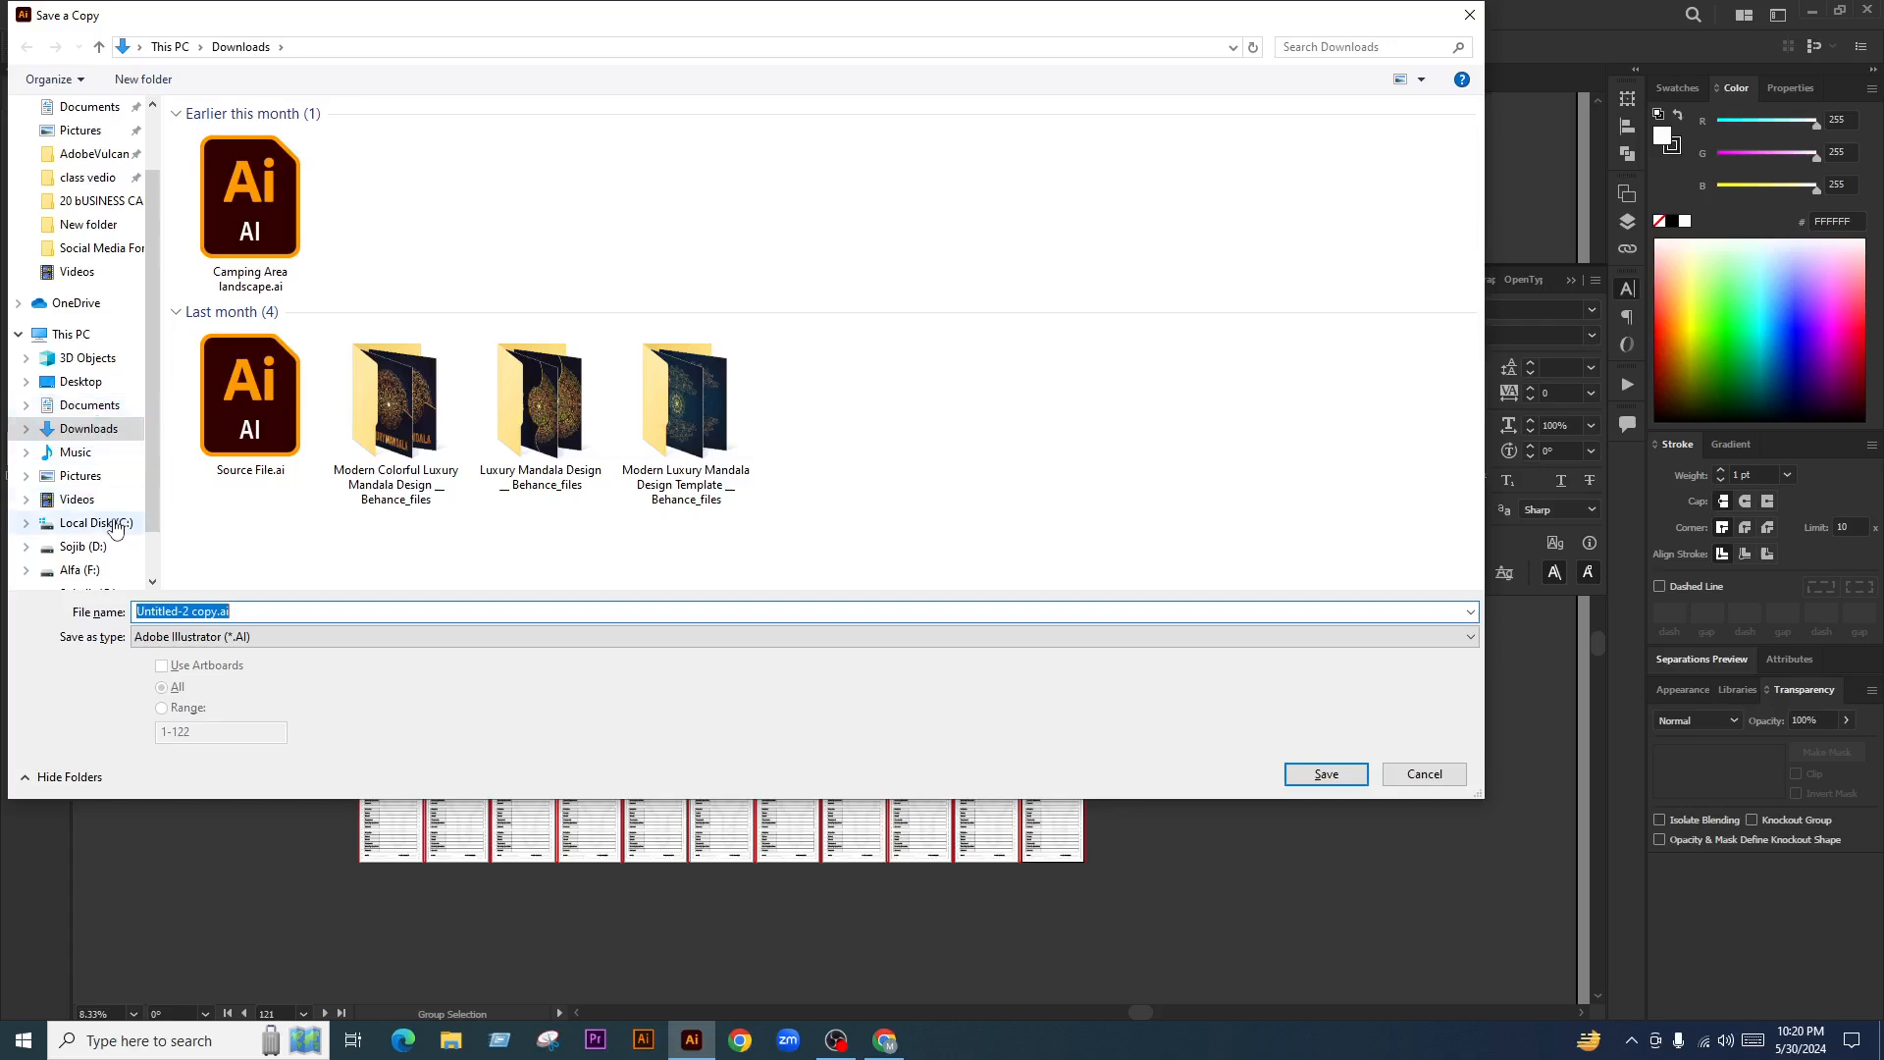
{"action": "scroll", "coordinate": [111, 534], "scroll_direction": "down", "scroll_amount": 1}
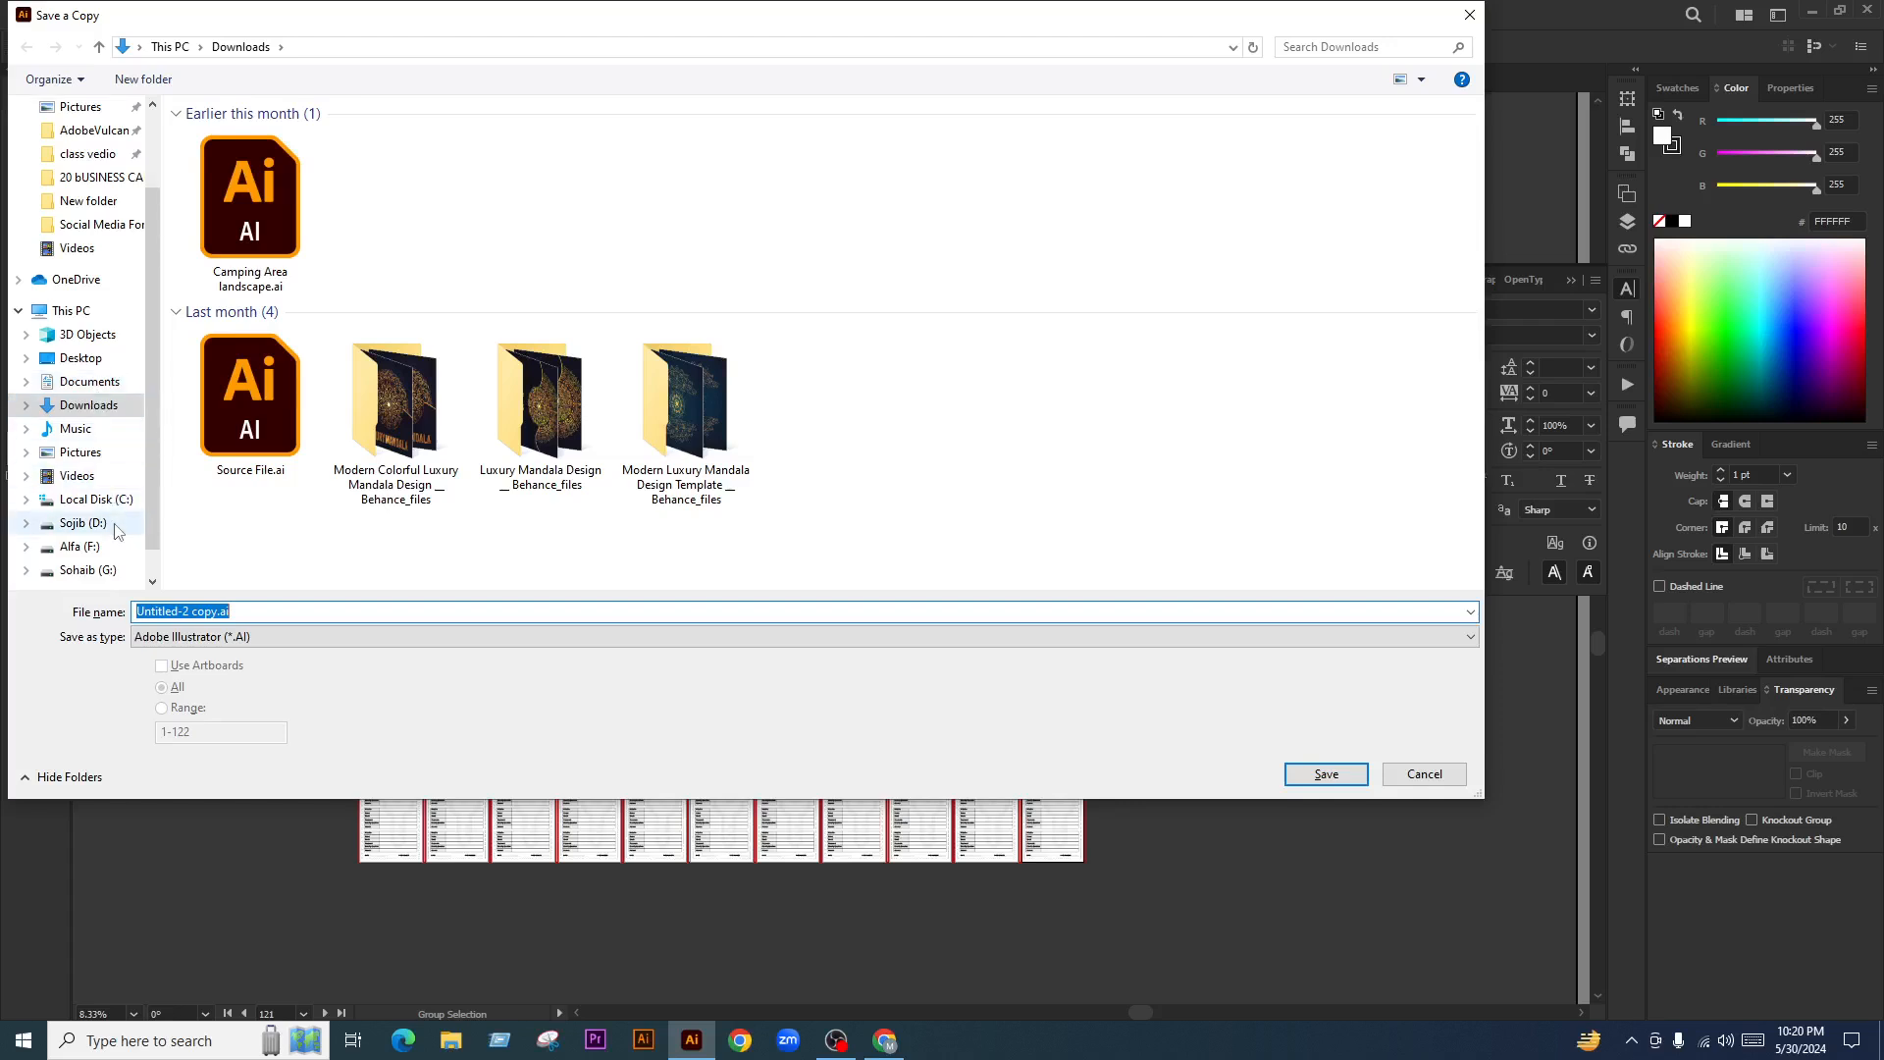
{"action": "left_click", "coordinate": [106, 573]}
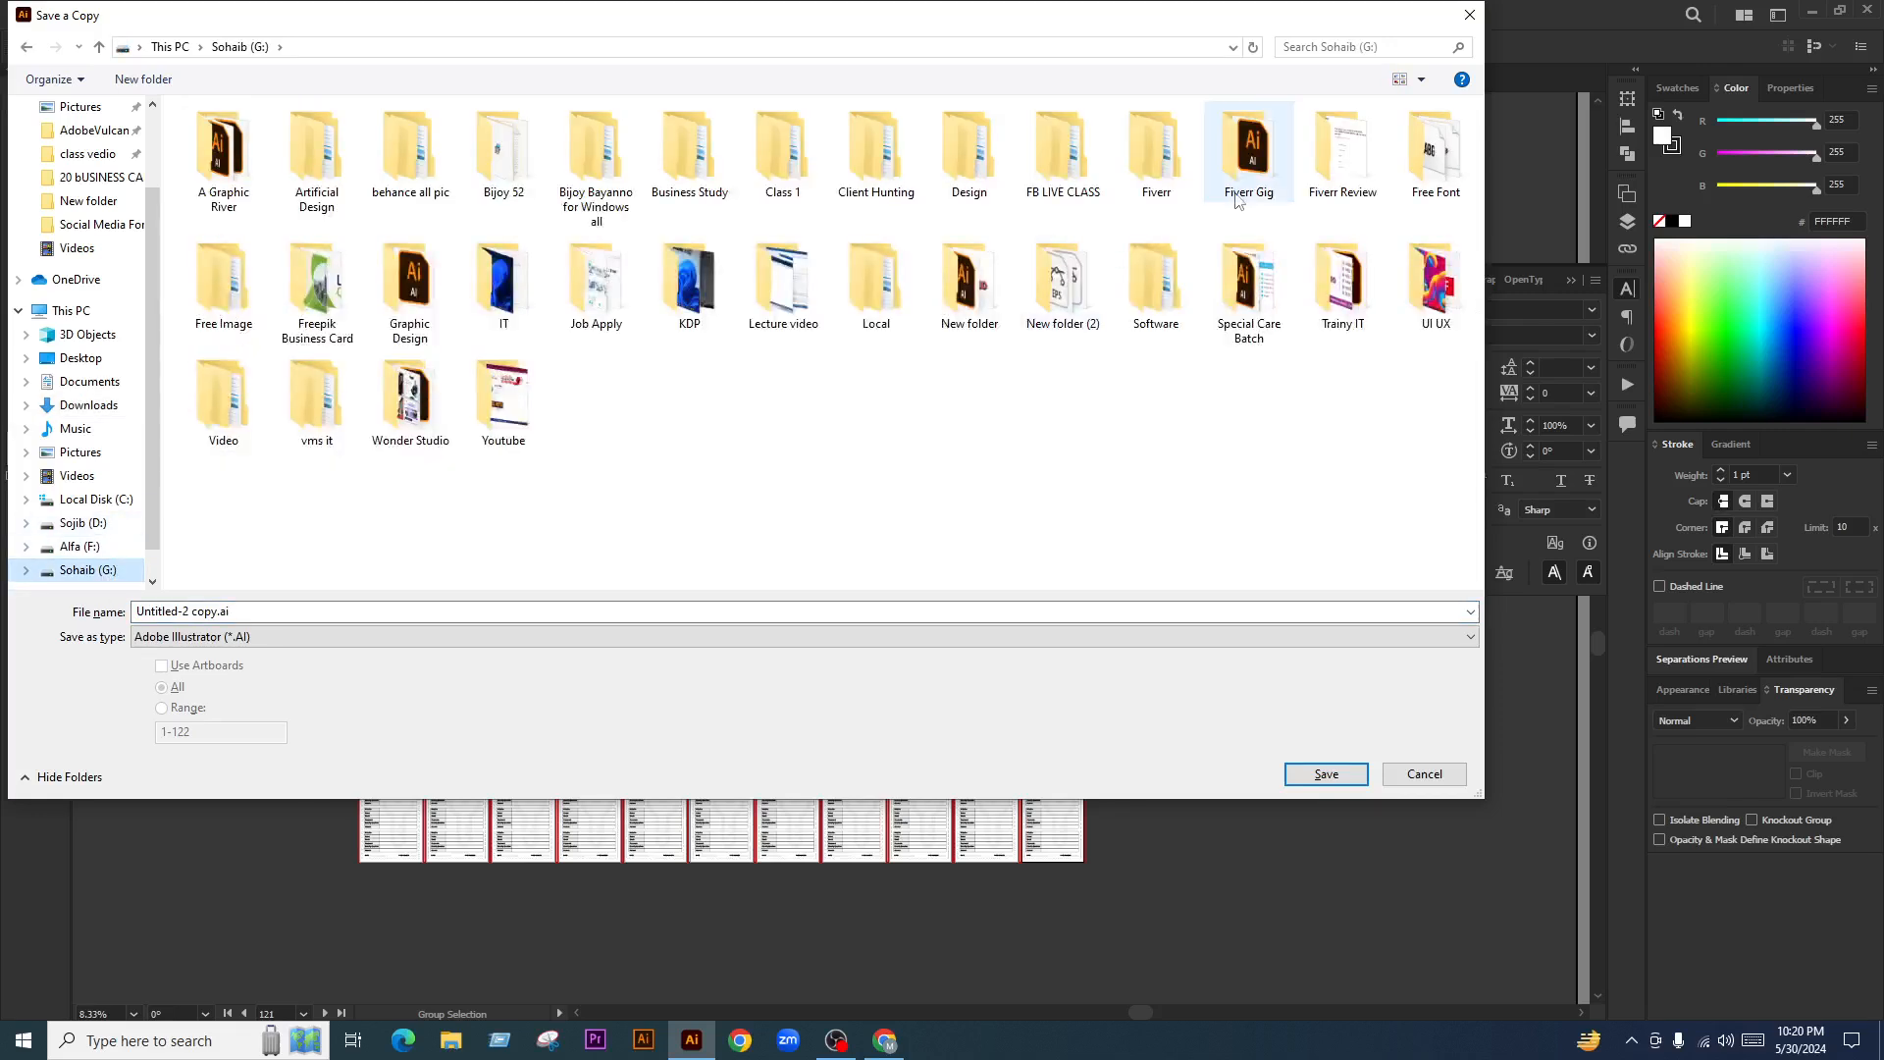
{"action": "double_click", "coordinate": [1050, 160]}
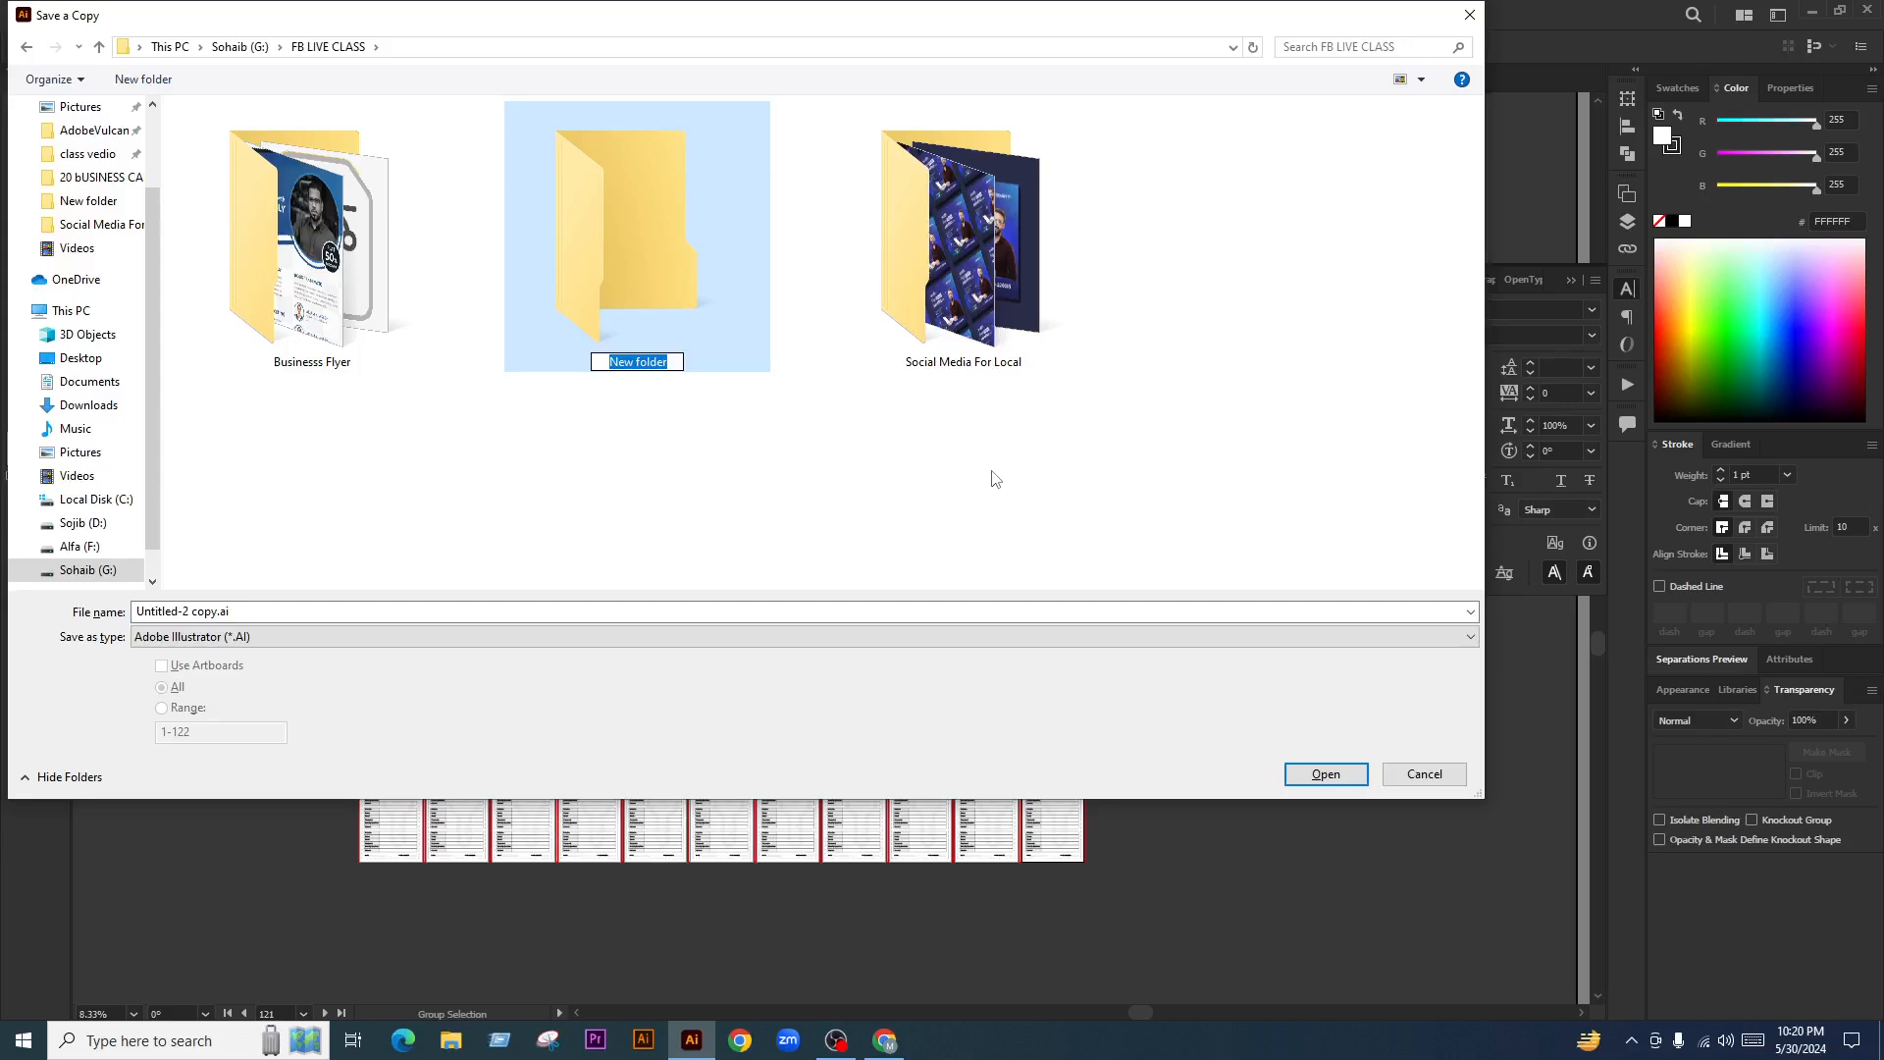
{"action": "type", "text": "Day 03 KDP Log Bo"}
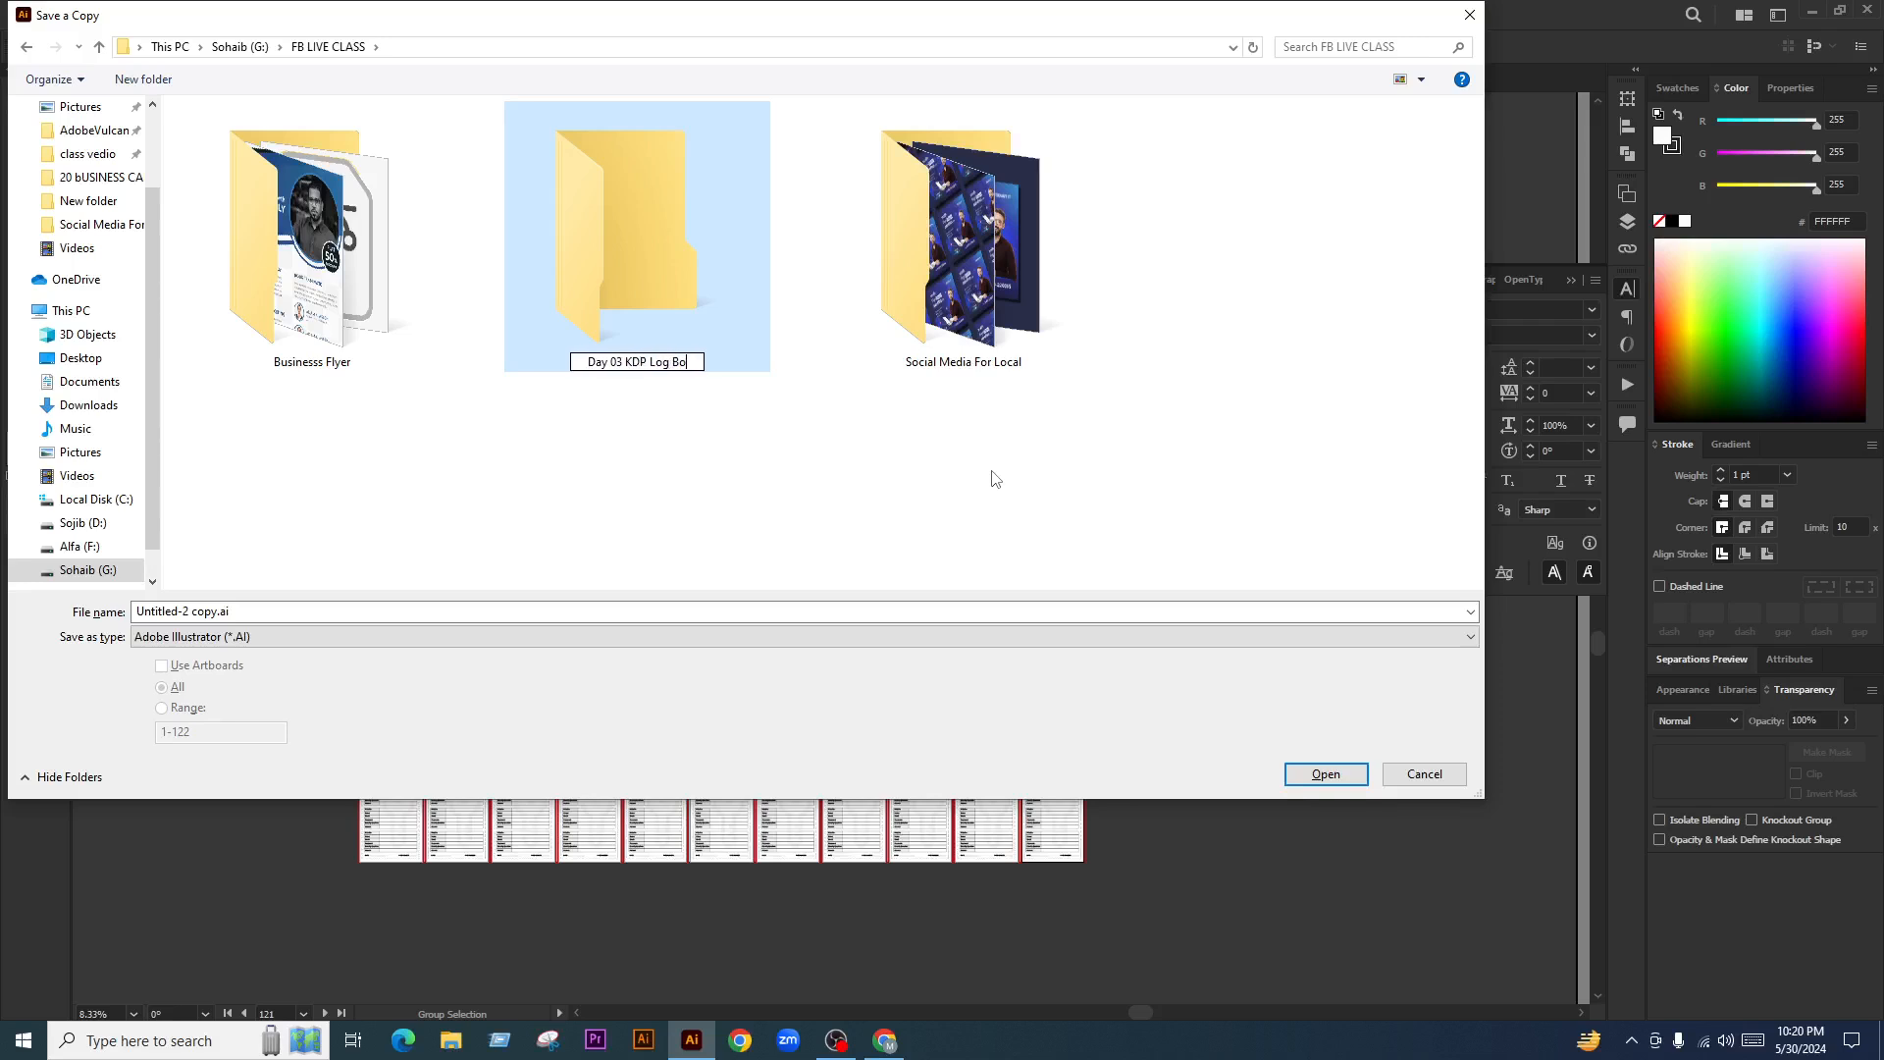
{"action": "type", "text": "ok"}
{"action": "left_click", "coordinate": [987, 456]}
Save the copy as 'raw' inside the new Day 03 KDP Log Book folder
{"action": "double_click", "coordinate": [647, 324]}
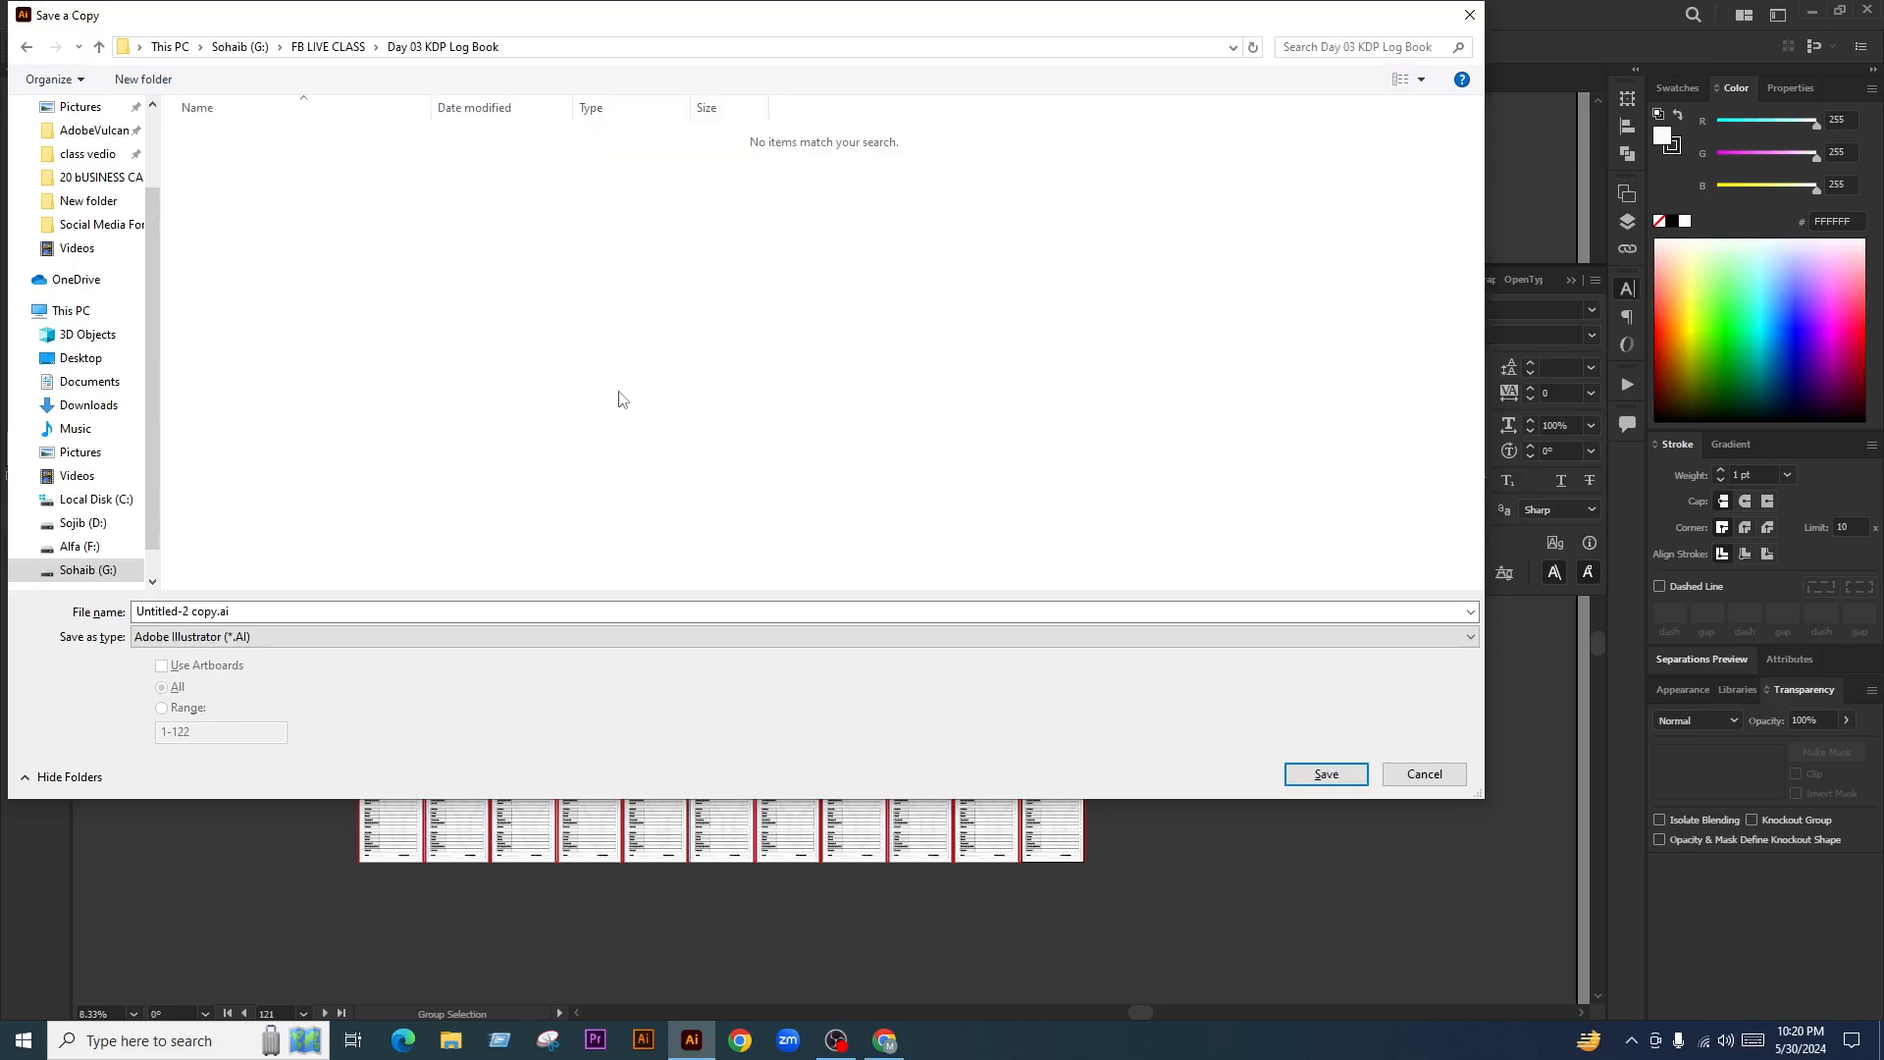
{"action": "left_click", "coordinate": [277, 610]}
{"action": "type", "text": "raw"}
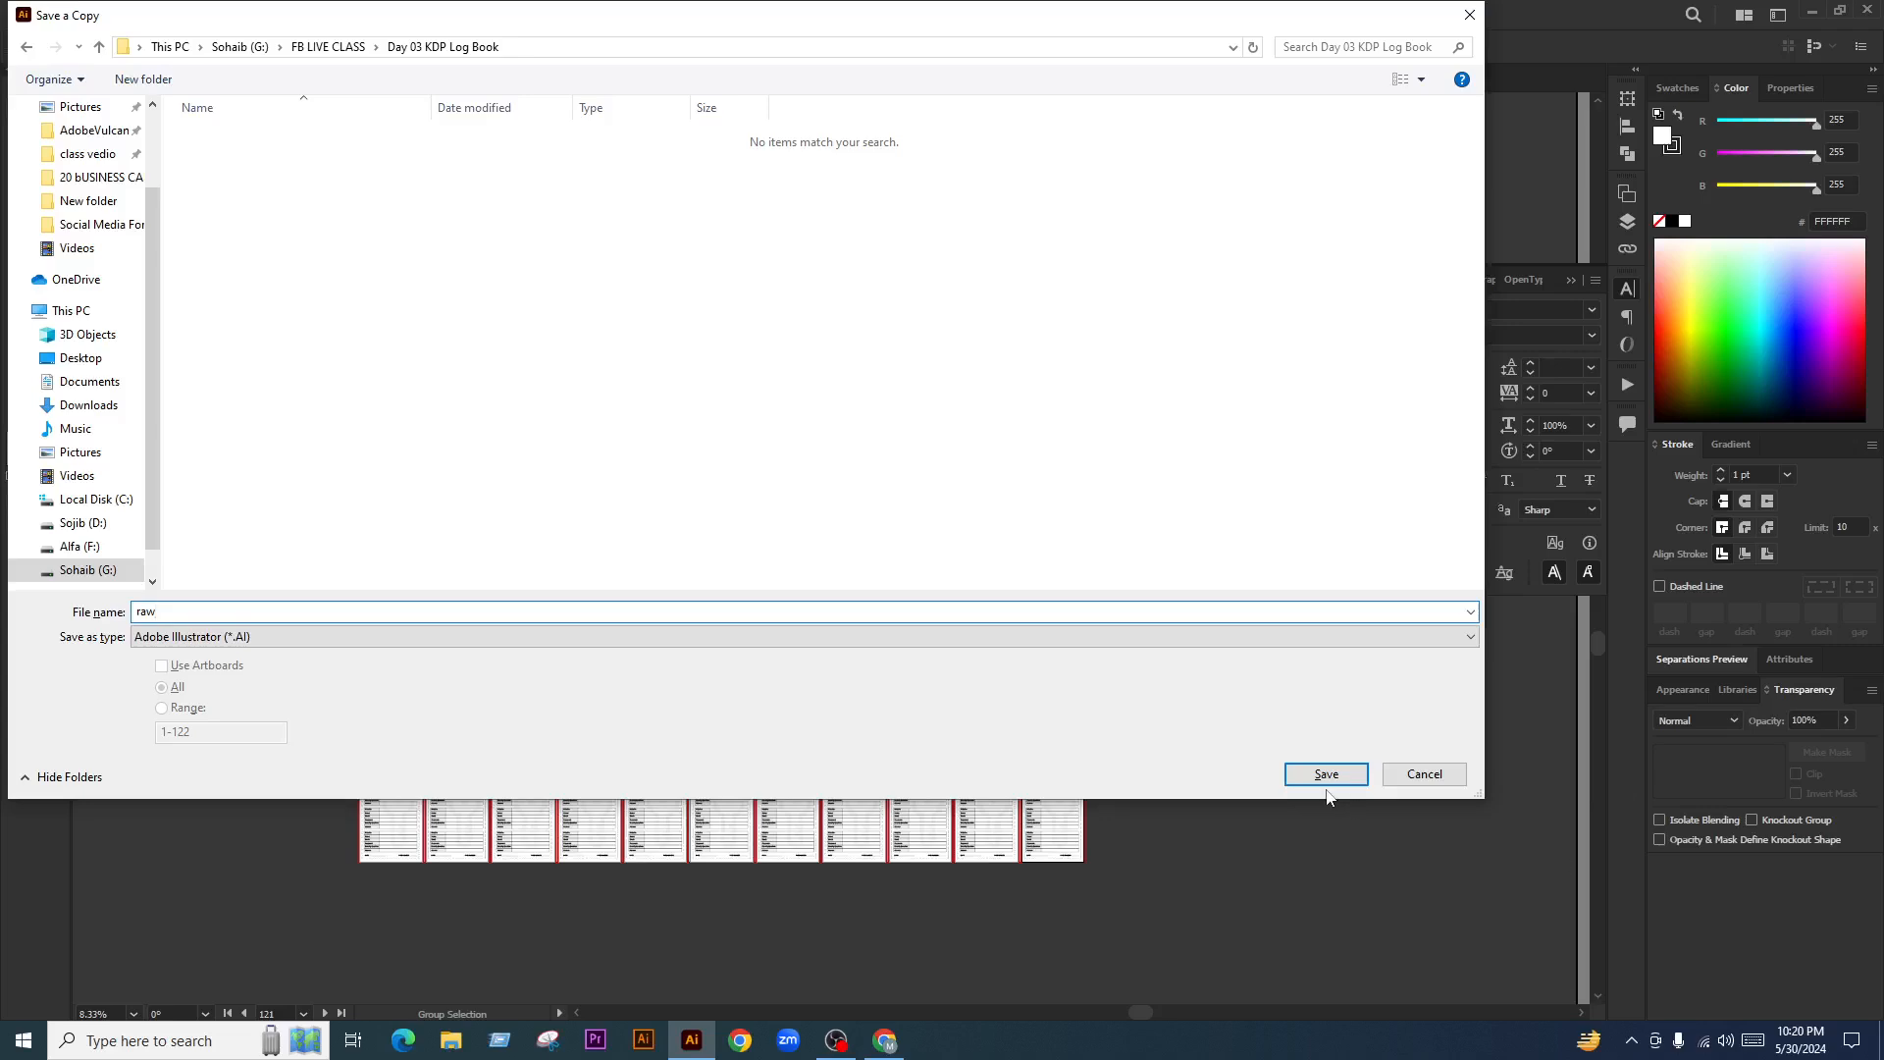
{"action": "key", "text": "Return"}
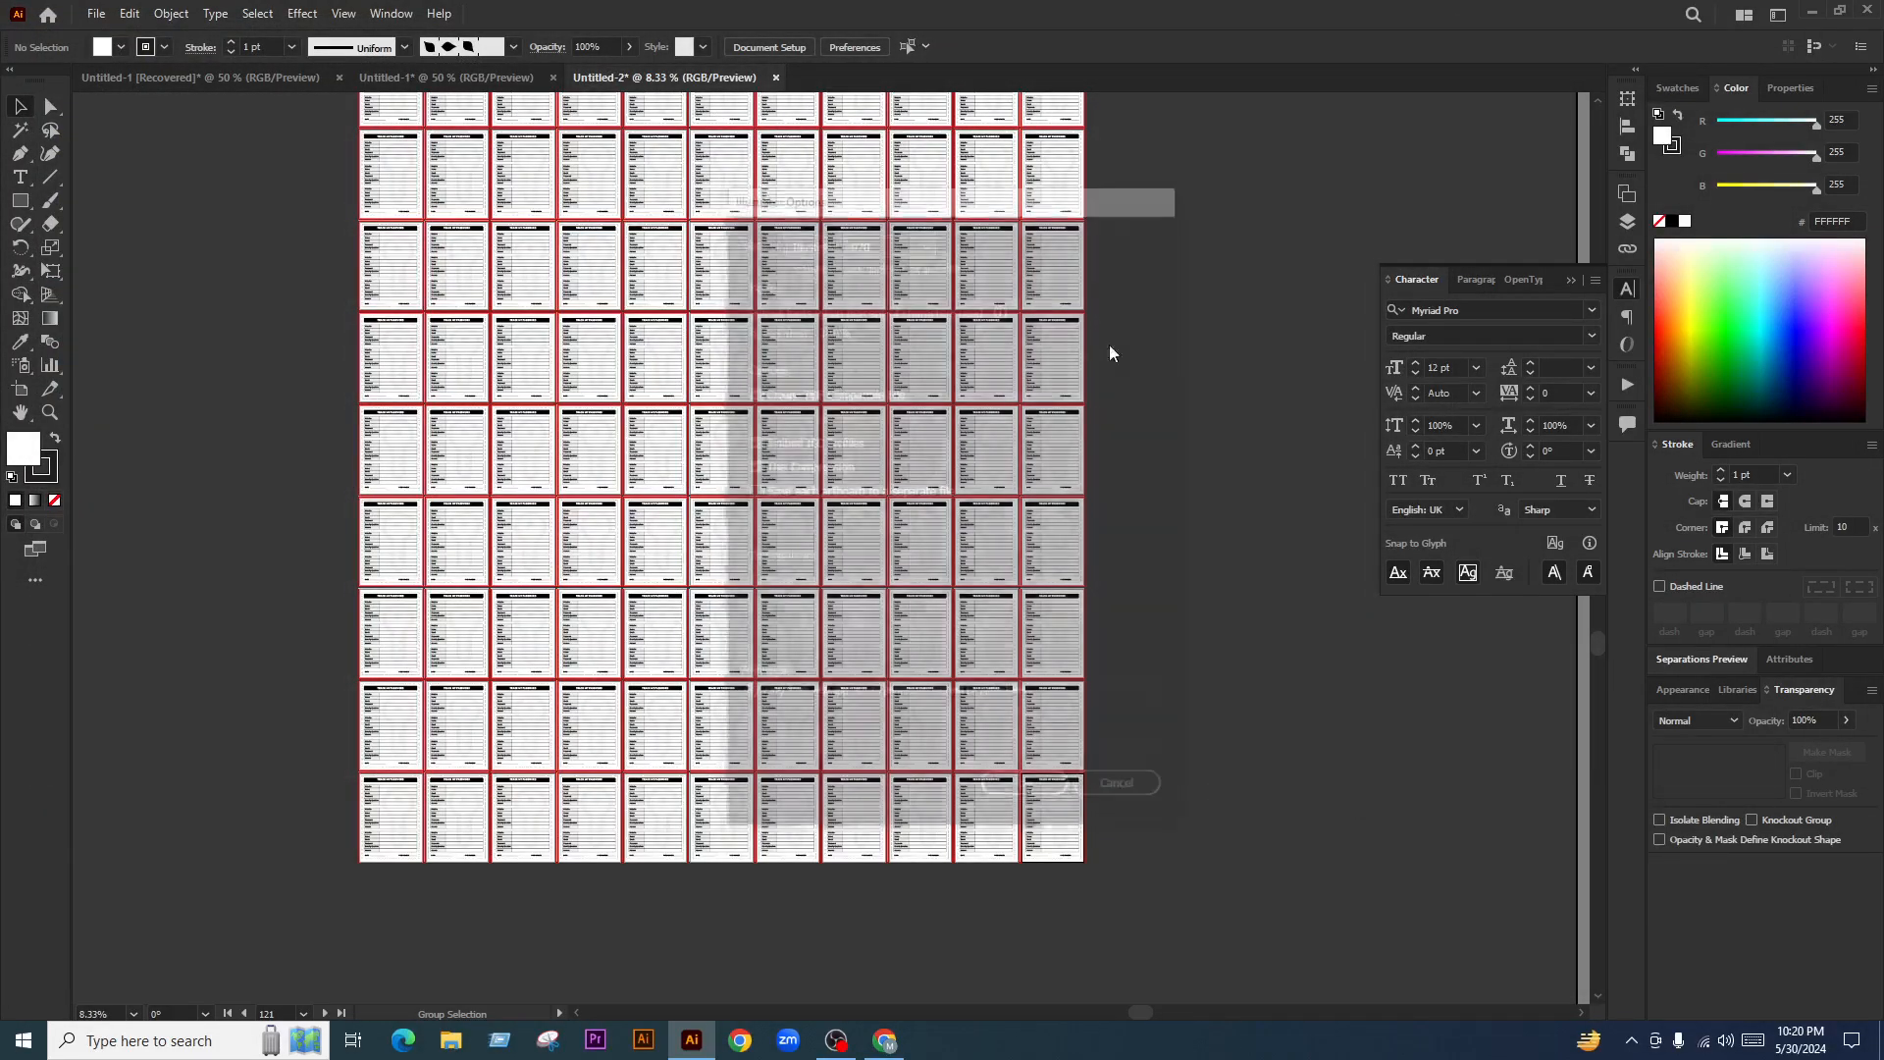
Confirm the Illustrator Options dialog for raw.ai with its default settings
{"action": "left_click", "coordinate": [1021, 791]}
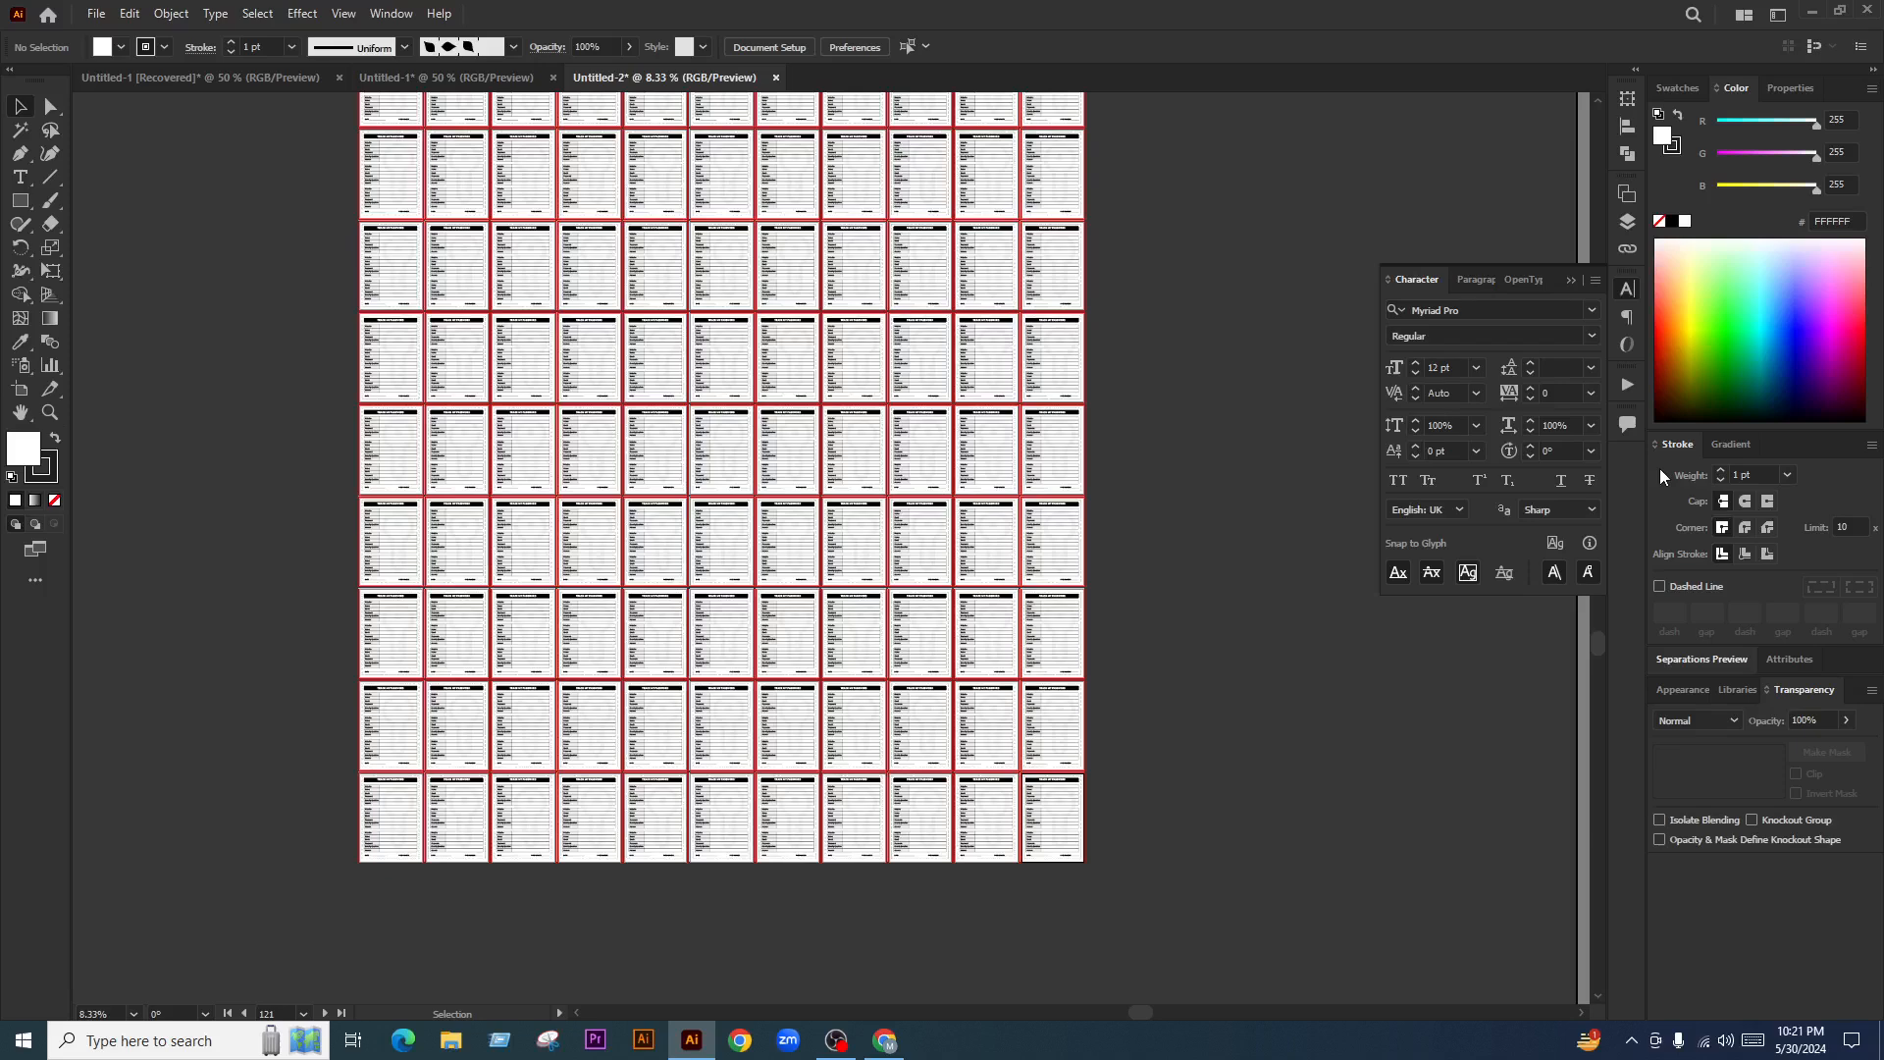
Save a copy as Adobe PDF named 'Password Tracker Log Book PDF 120 Page' with default PDF settings
{"action": "key", "text": "ctrl+alt+s"}
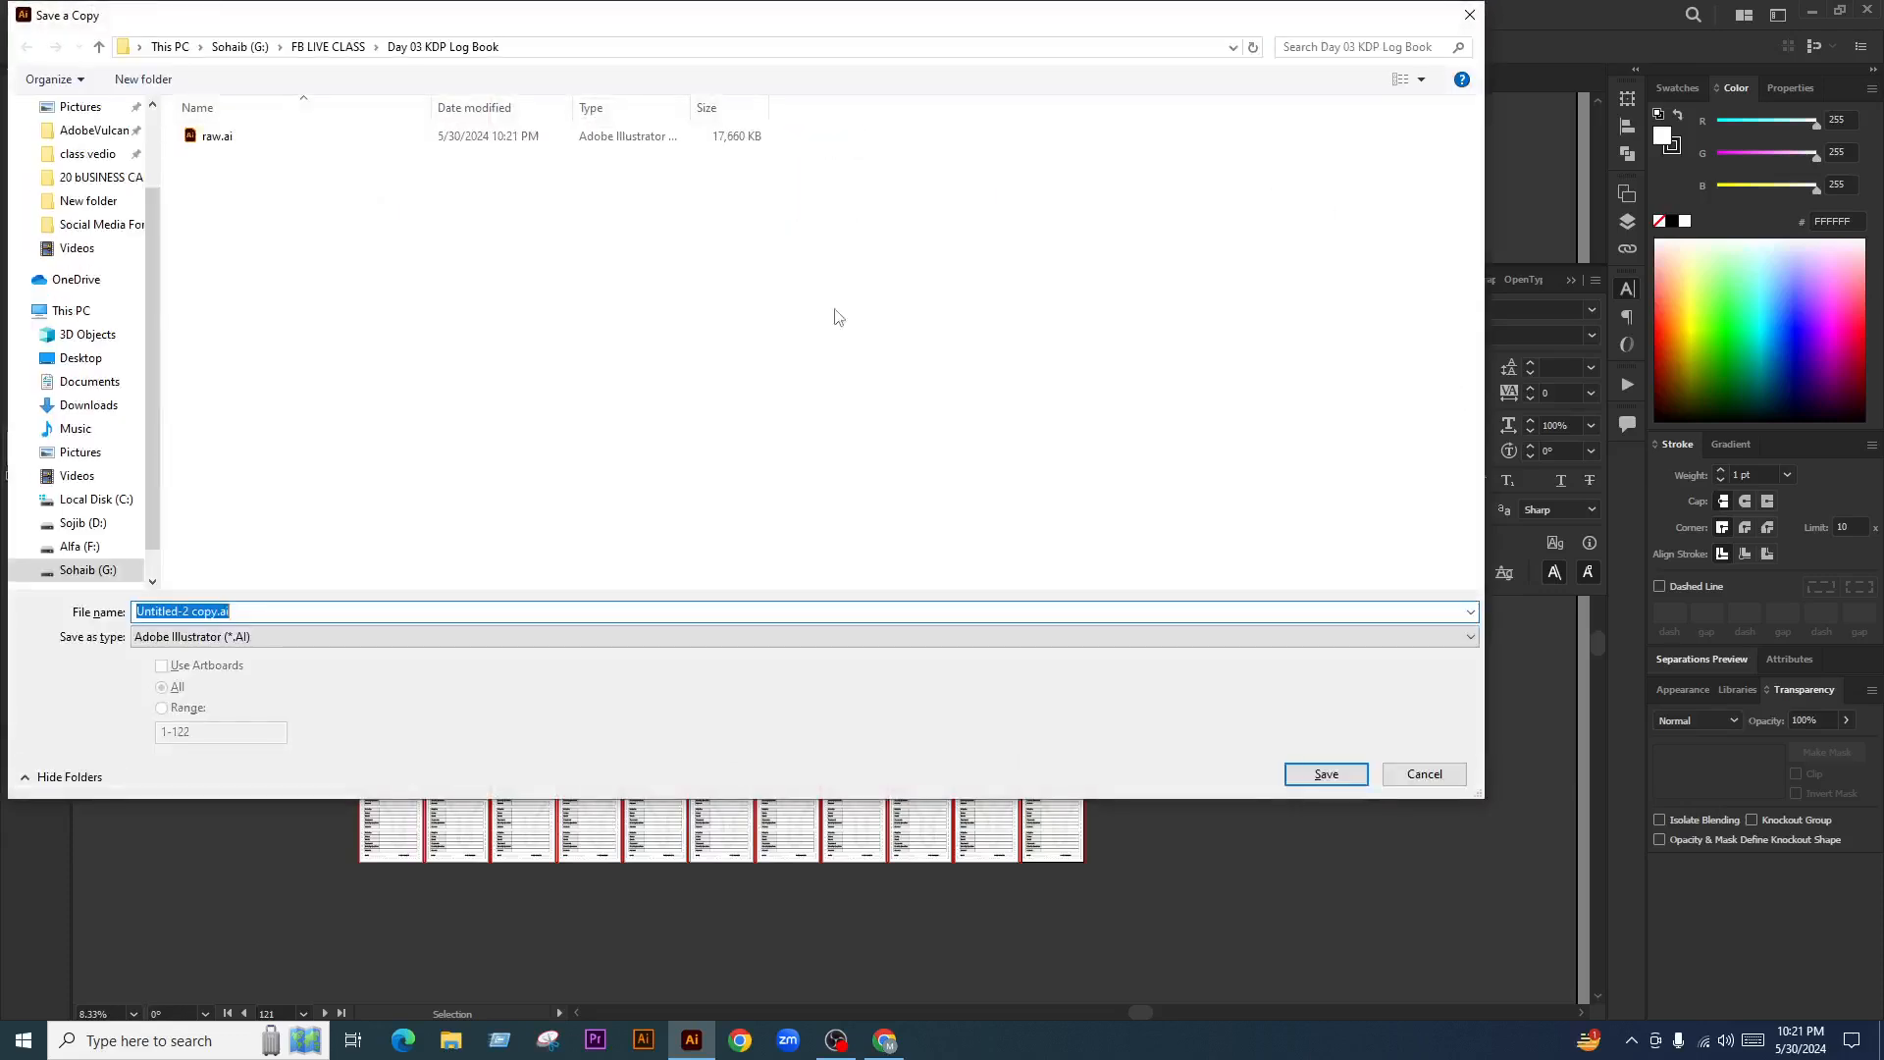
{"action": "left_click", "coordinate": [294, 637]}
{"action": "left_click", "coordinate": [295, 643]}
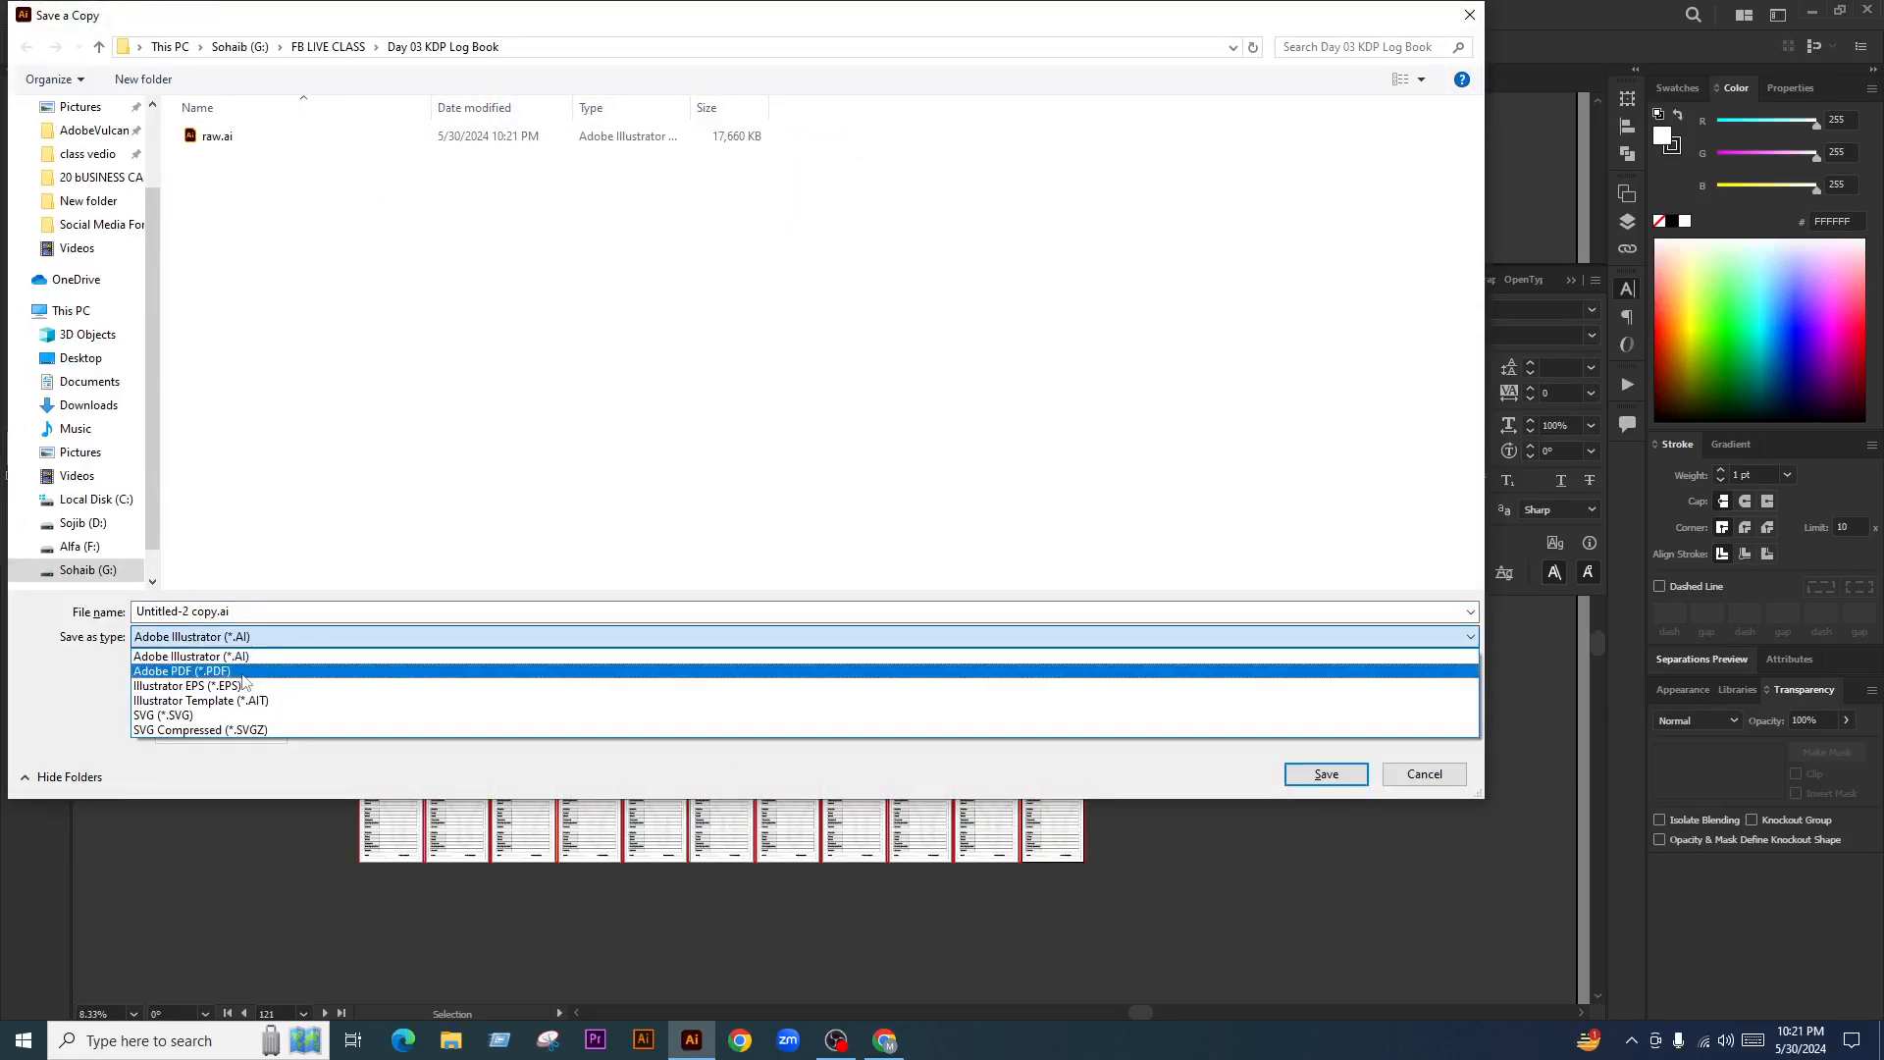
{"action": "left_click", "coordinate": [252, 668]}
{"action": "left_click", "coordinate": [259, 610]}
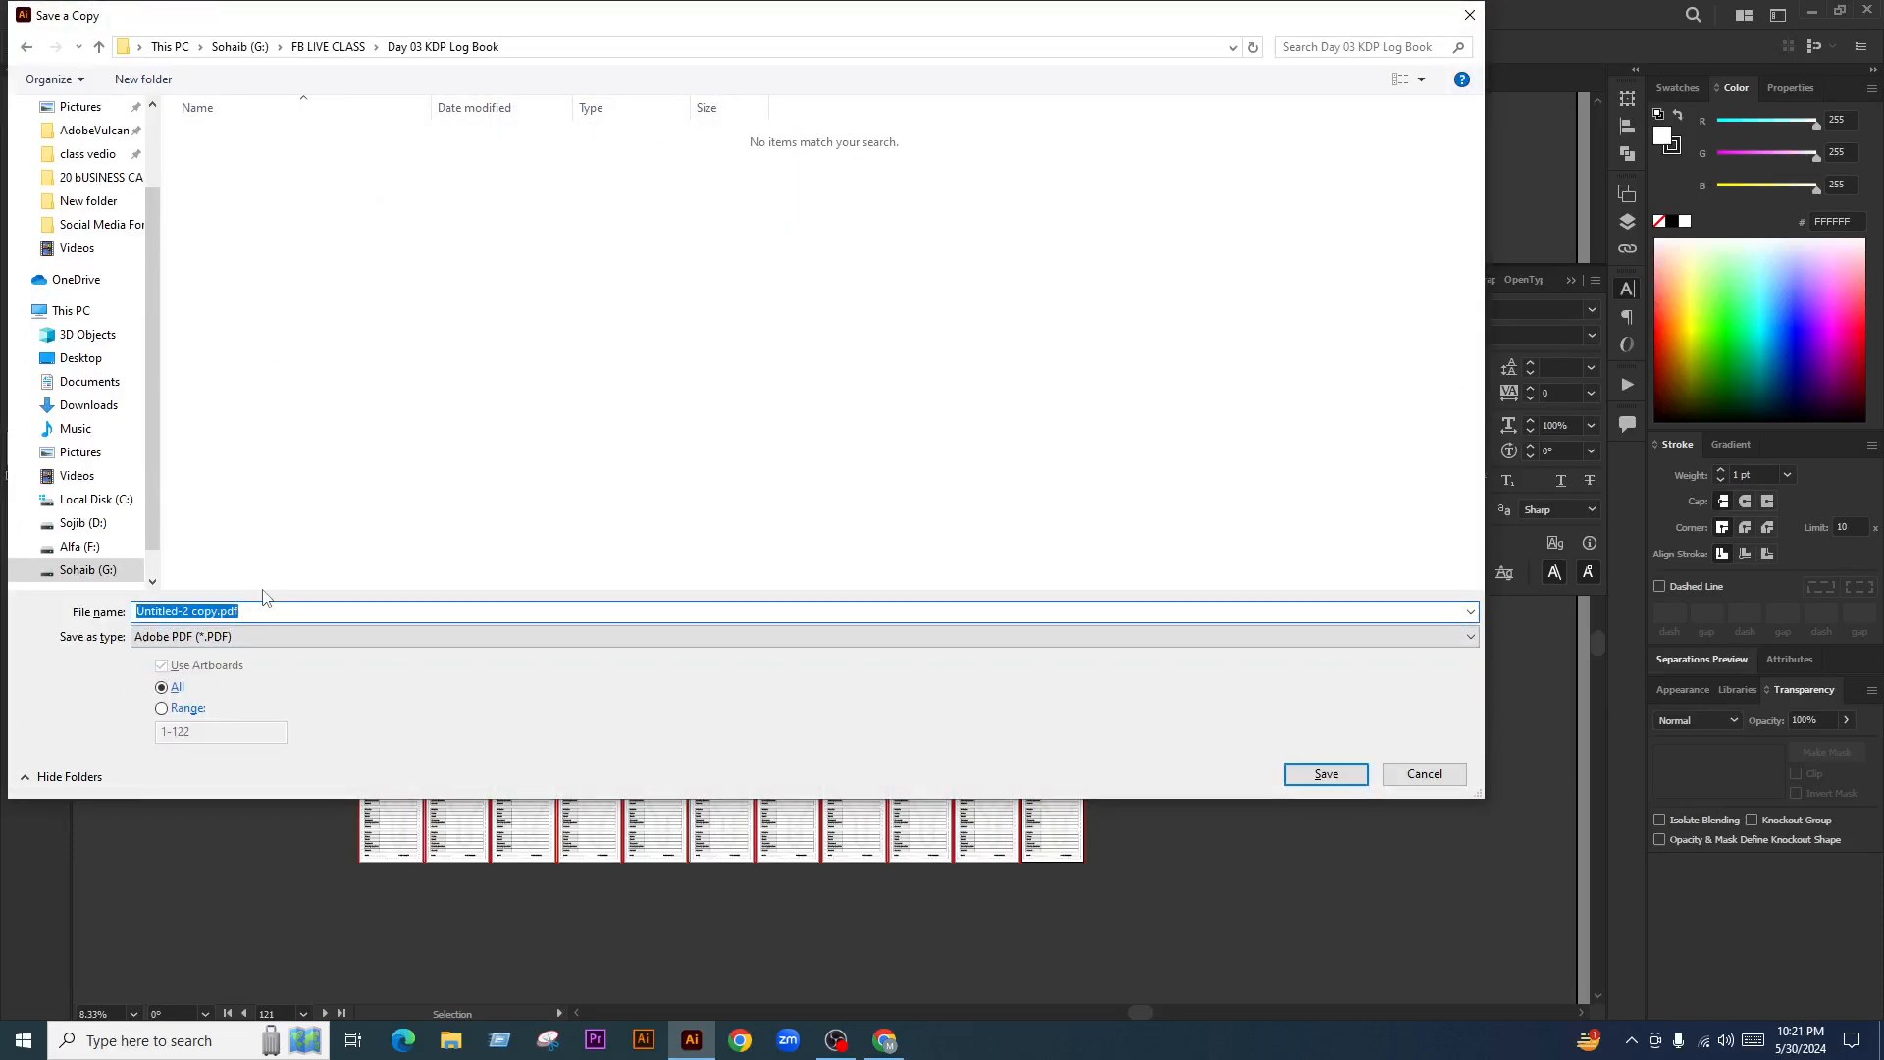
{"action": "type", "text": "Password Tracker Log Book PDF"}
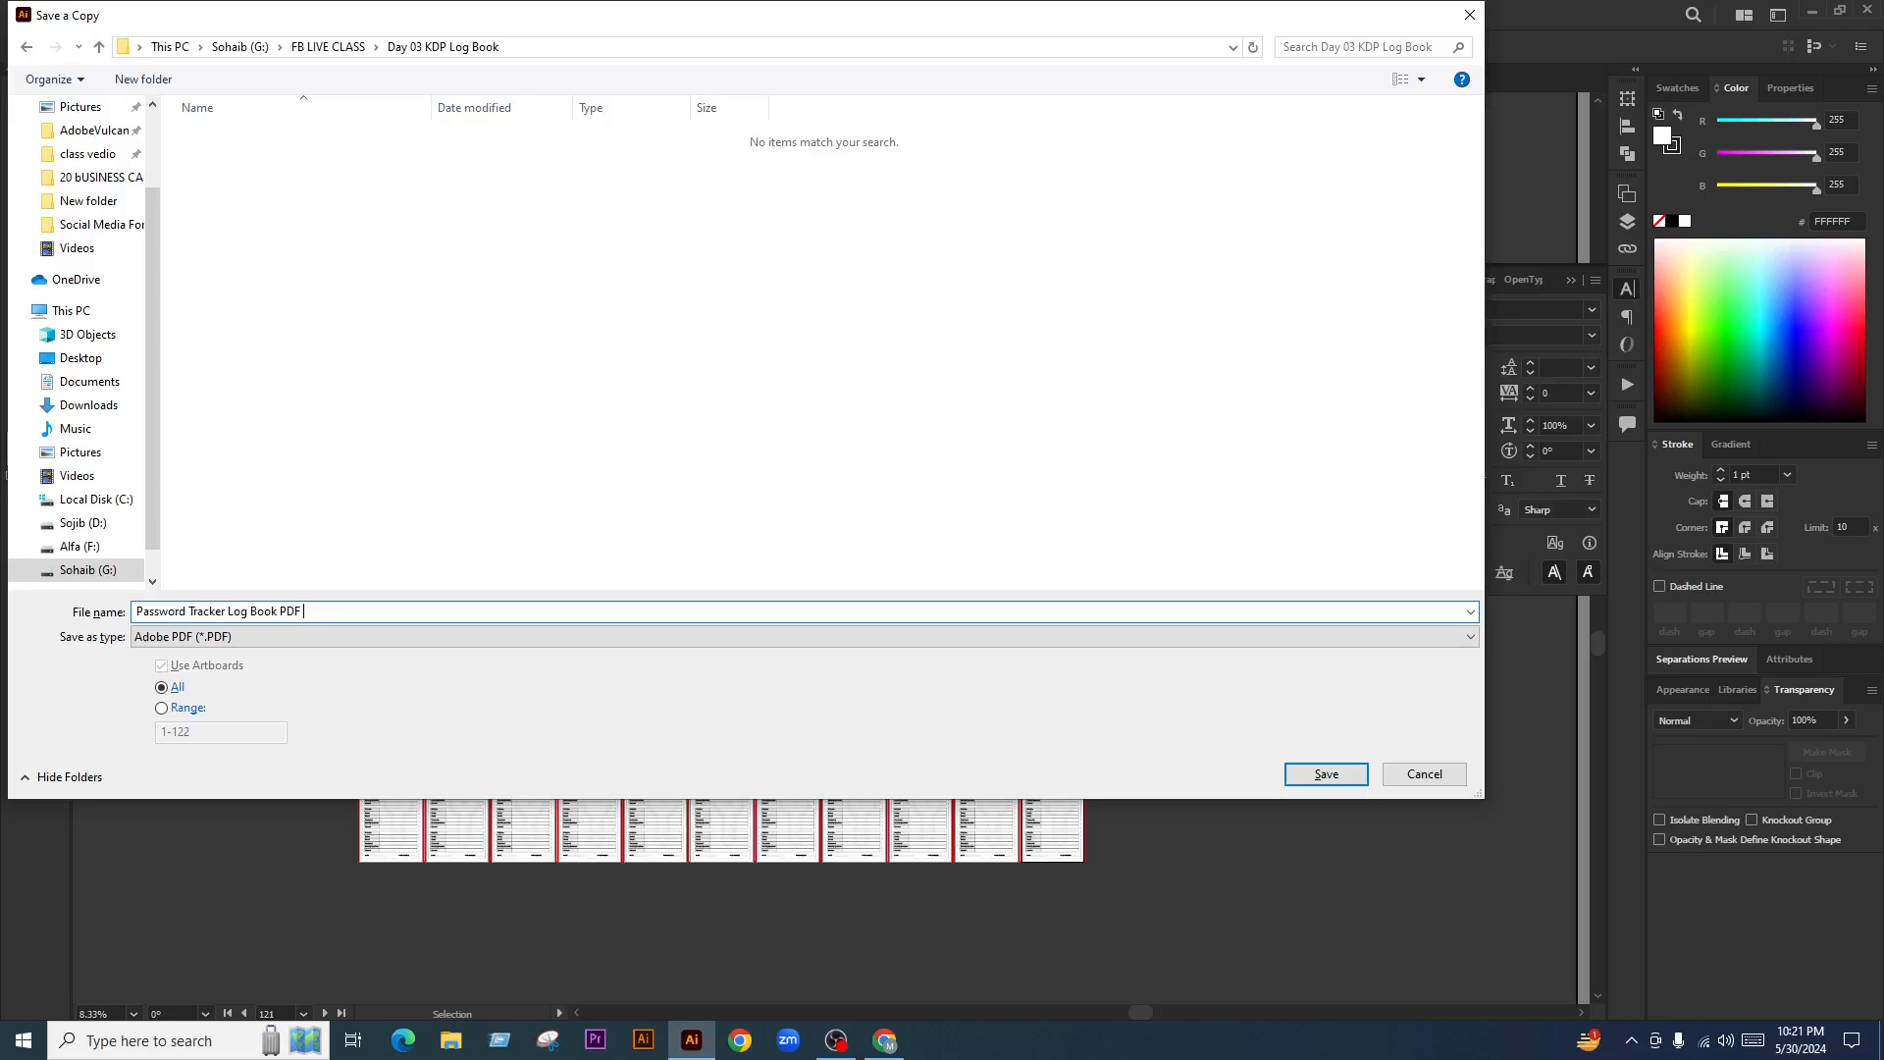
{"action": "type", "text": " 120 Pages"}
{"action": "left_click", "coordinate": [1325, 774]}
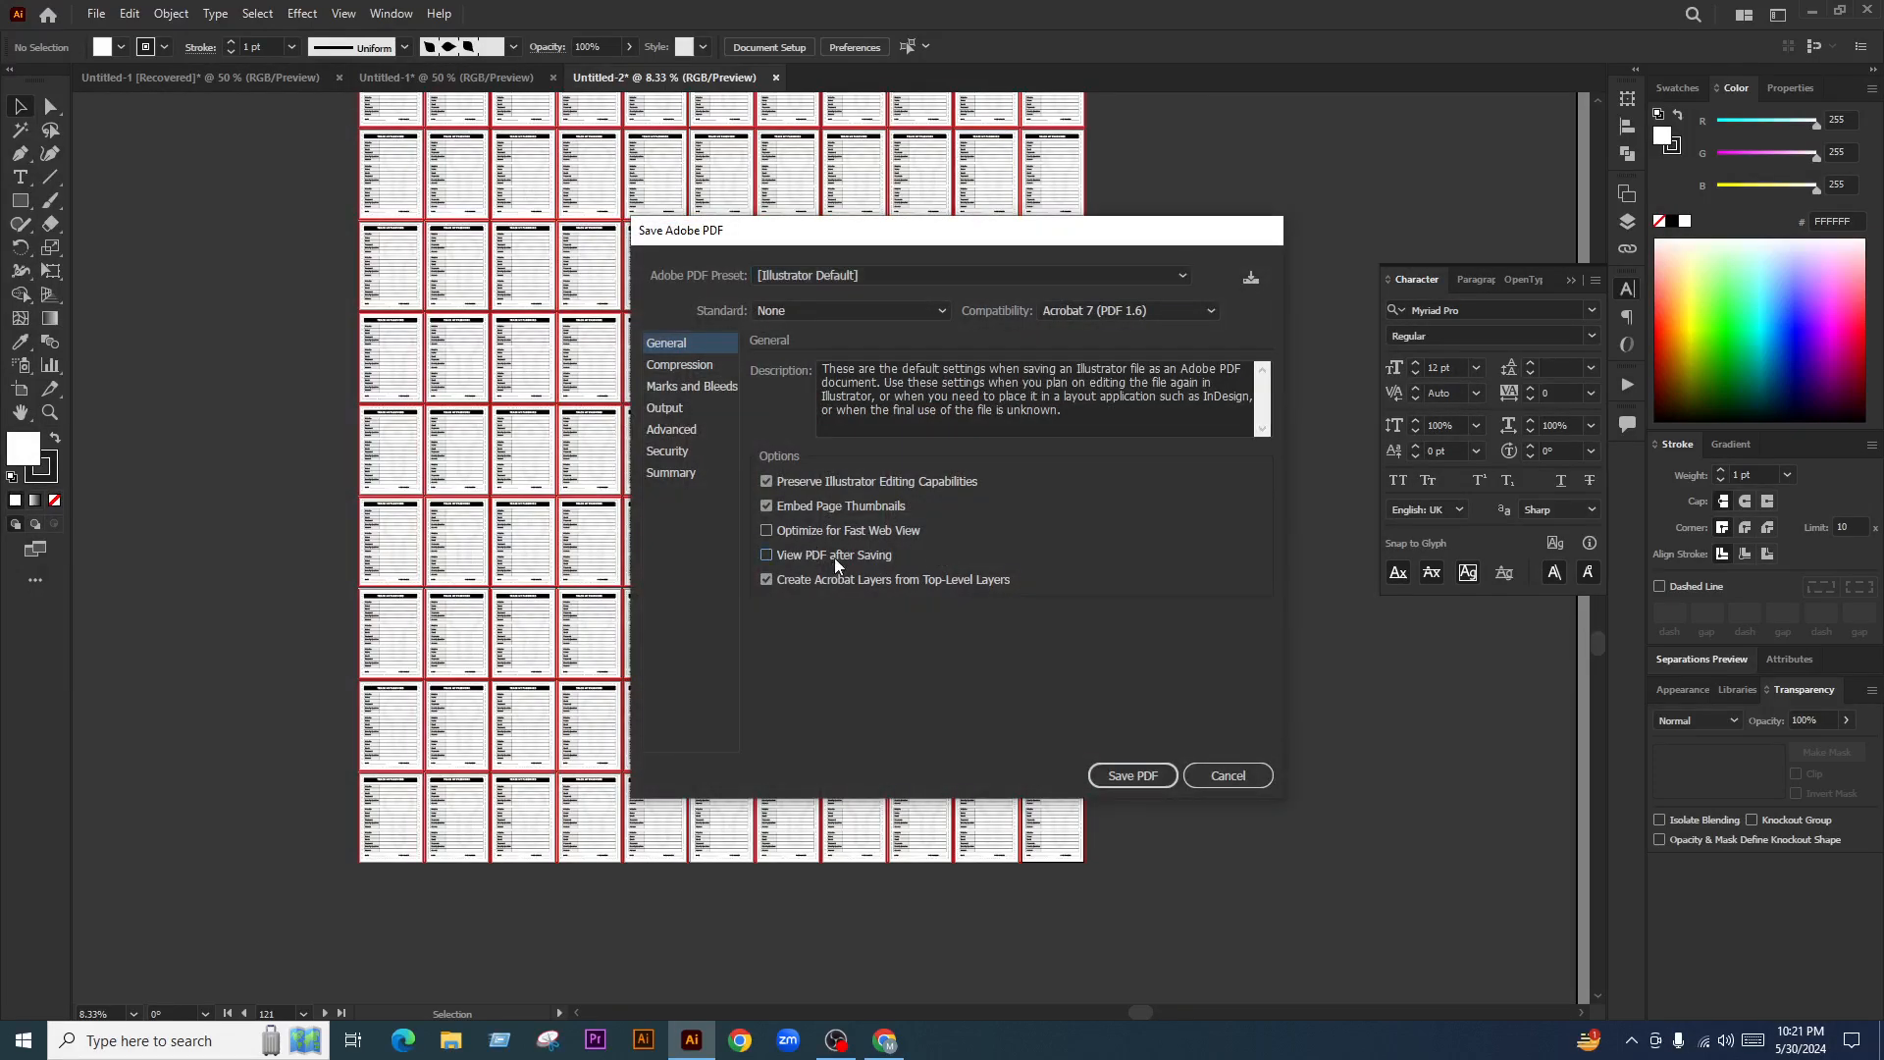
{"action": "left_click", "coordinate": [1122, 783]}
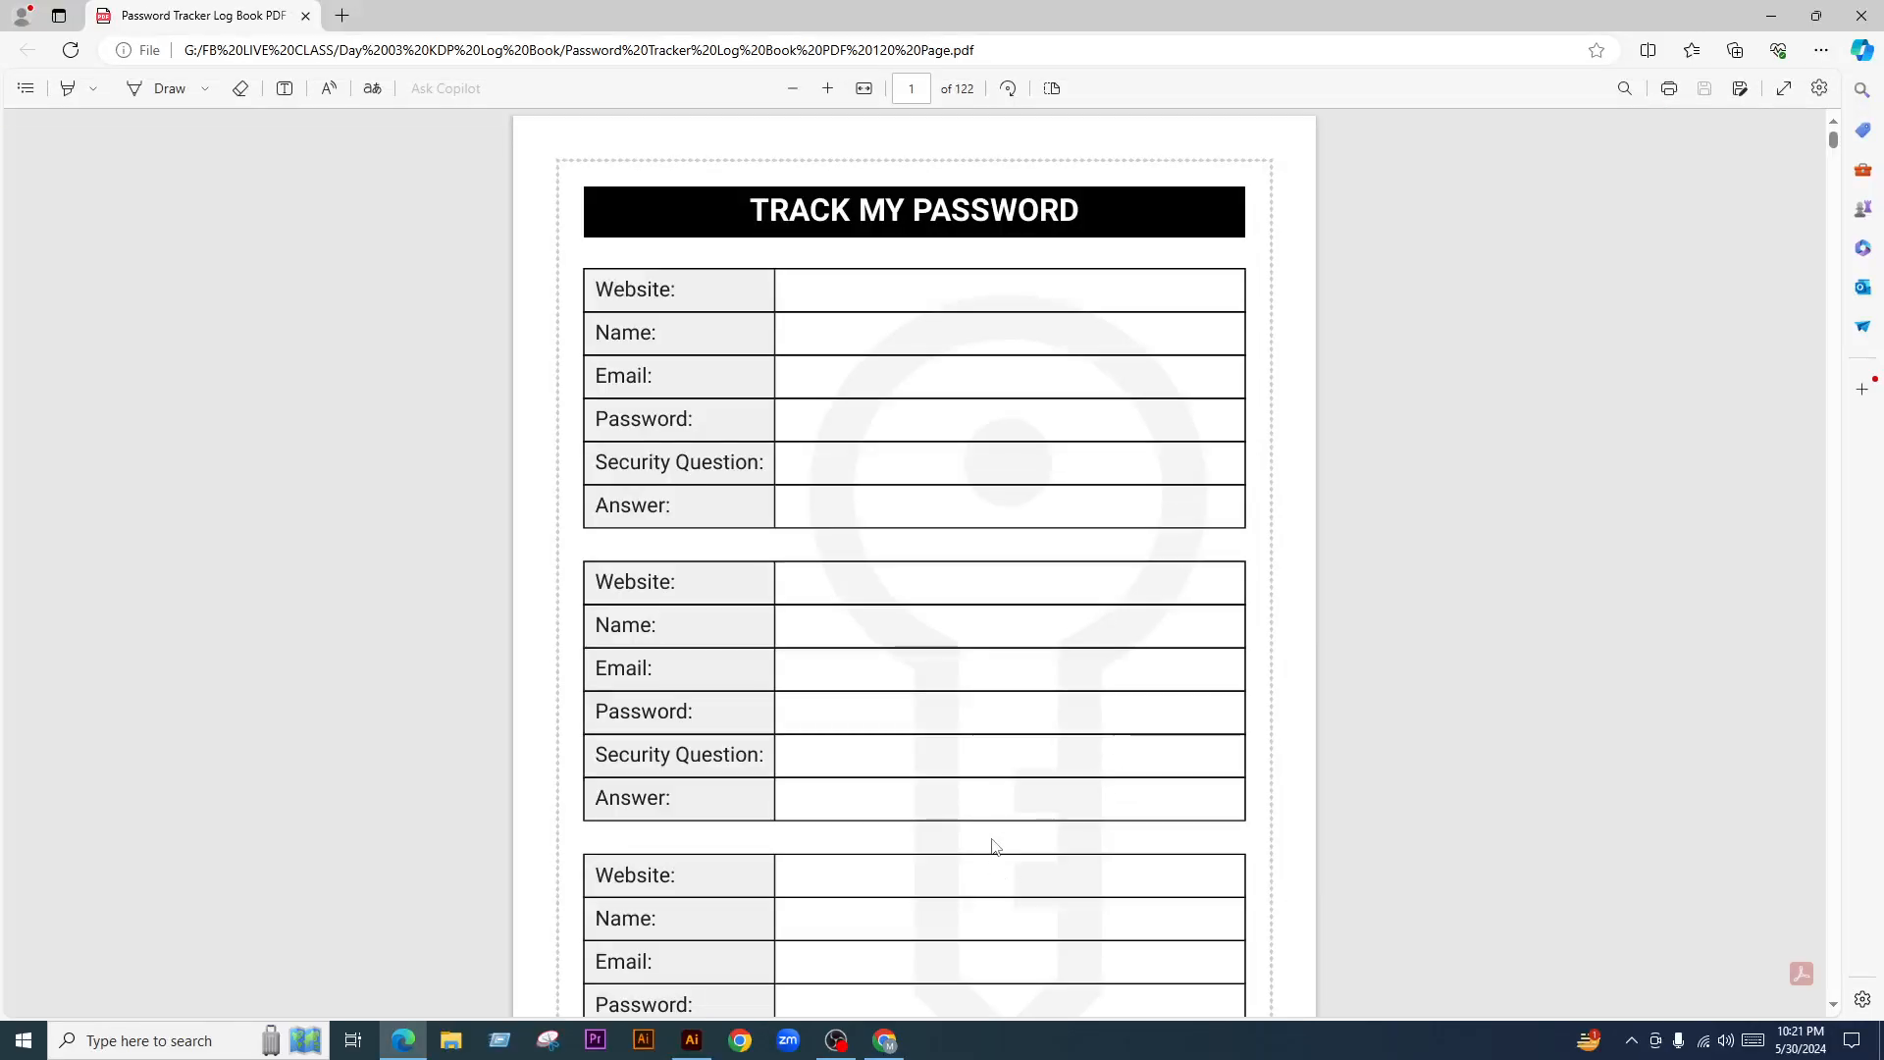
Scroll through the opening pages of the exported PDF in Edge
{"action": "scroll", "coordinate": [992, 836], "scroll_direction": "down", "scroll_amount": 2}
{"action": "scroll", "coordinate": [993, 836], "scroll_direction": "down", "scroll_amount": 10}
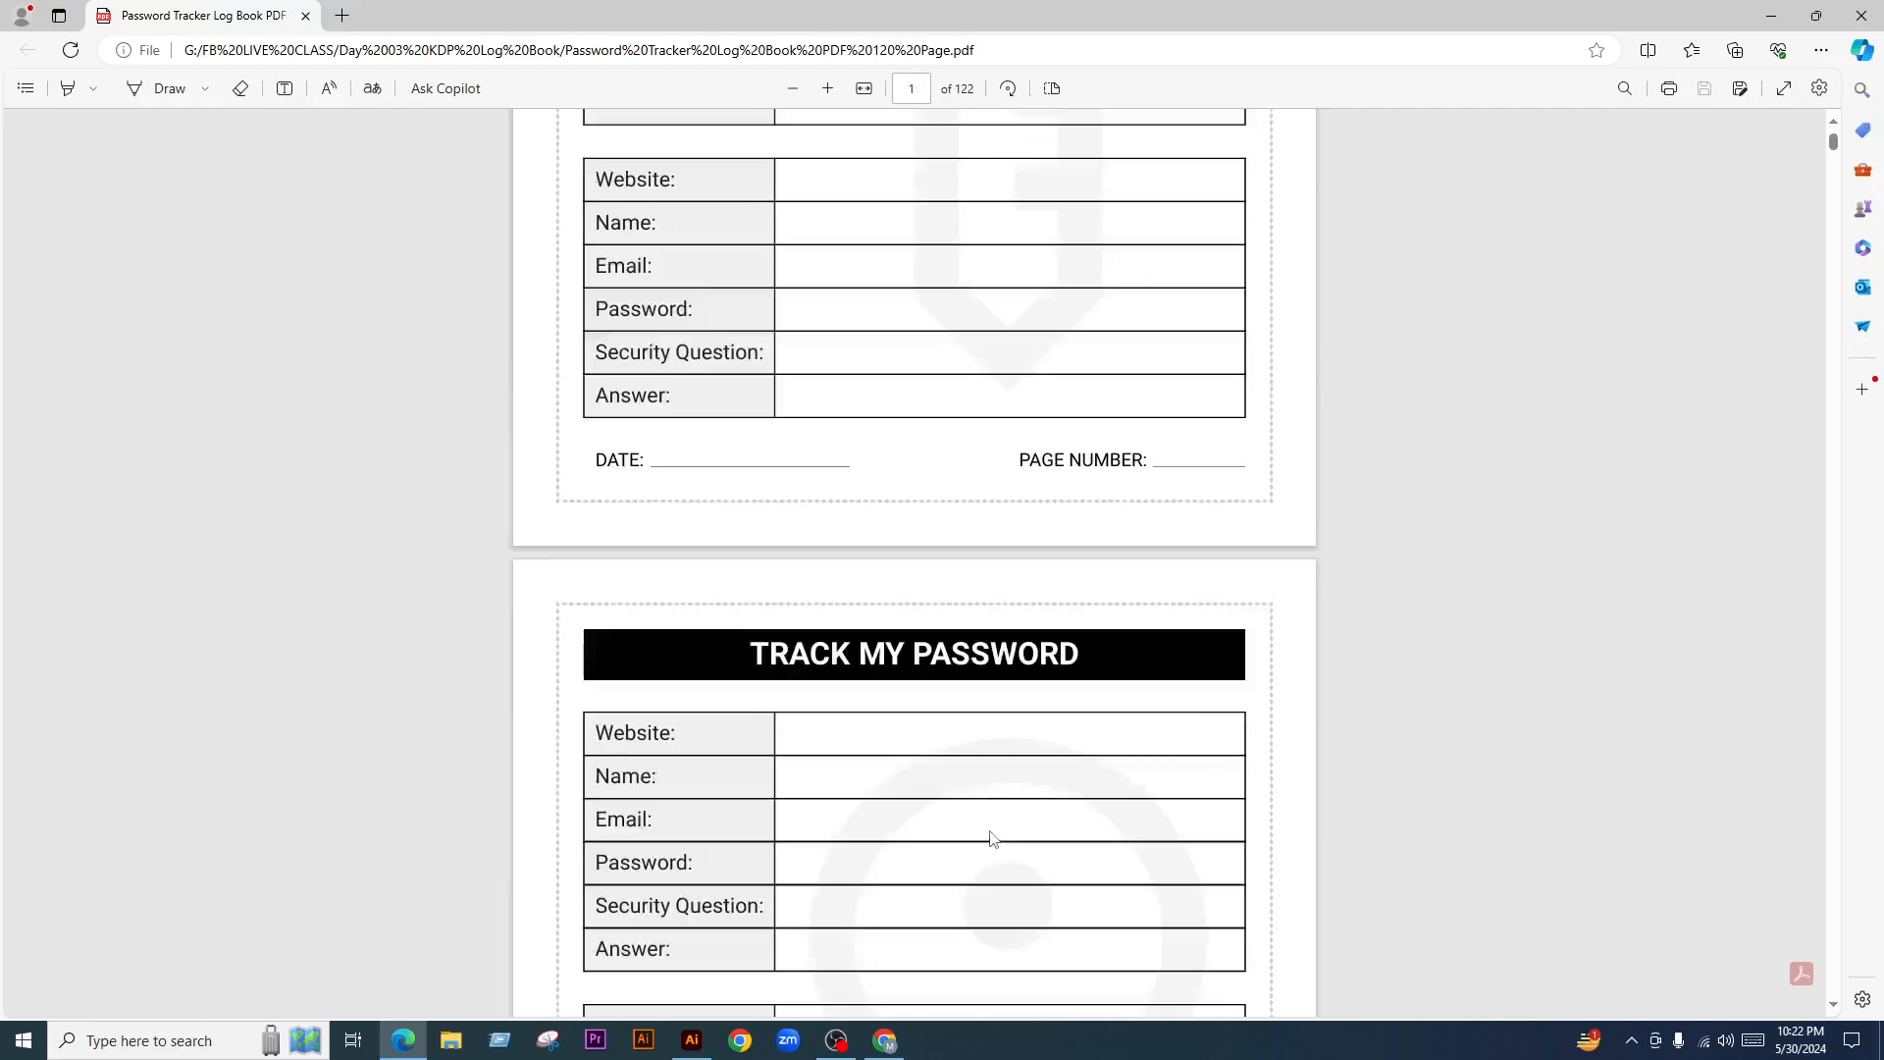
{"action": "scroll", "coordinate": [962, 796], "scroll_direction": "down", "scroll_amount": 20}
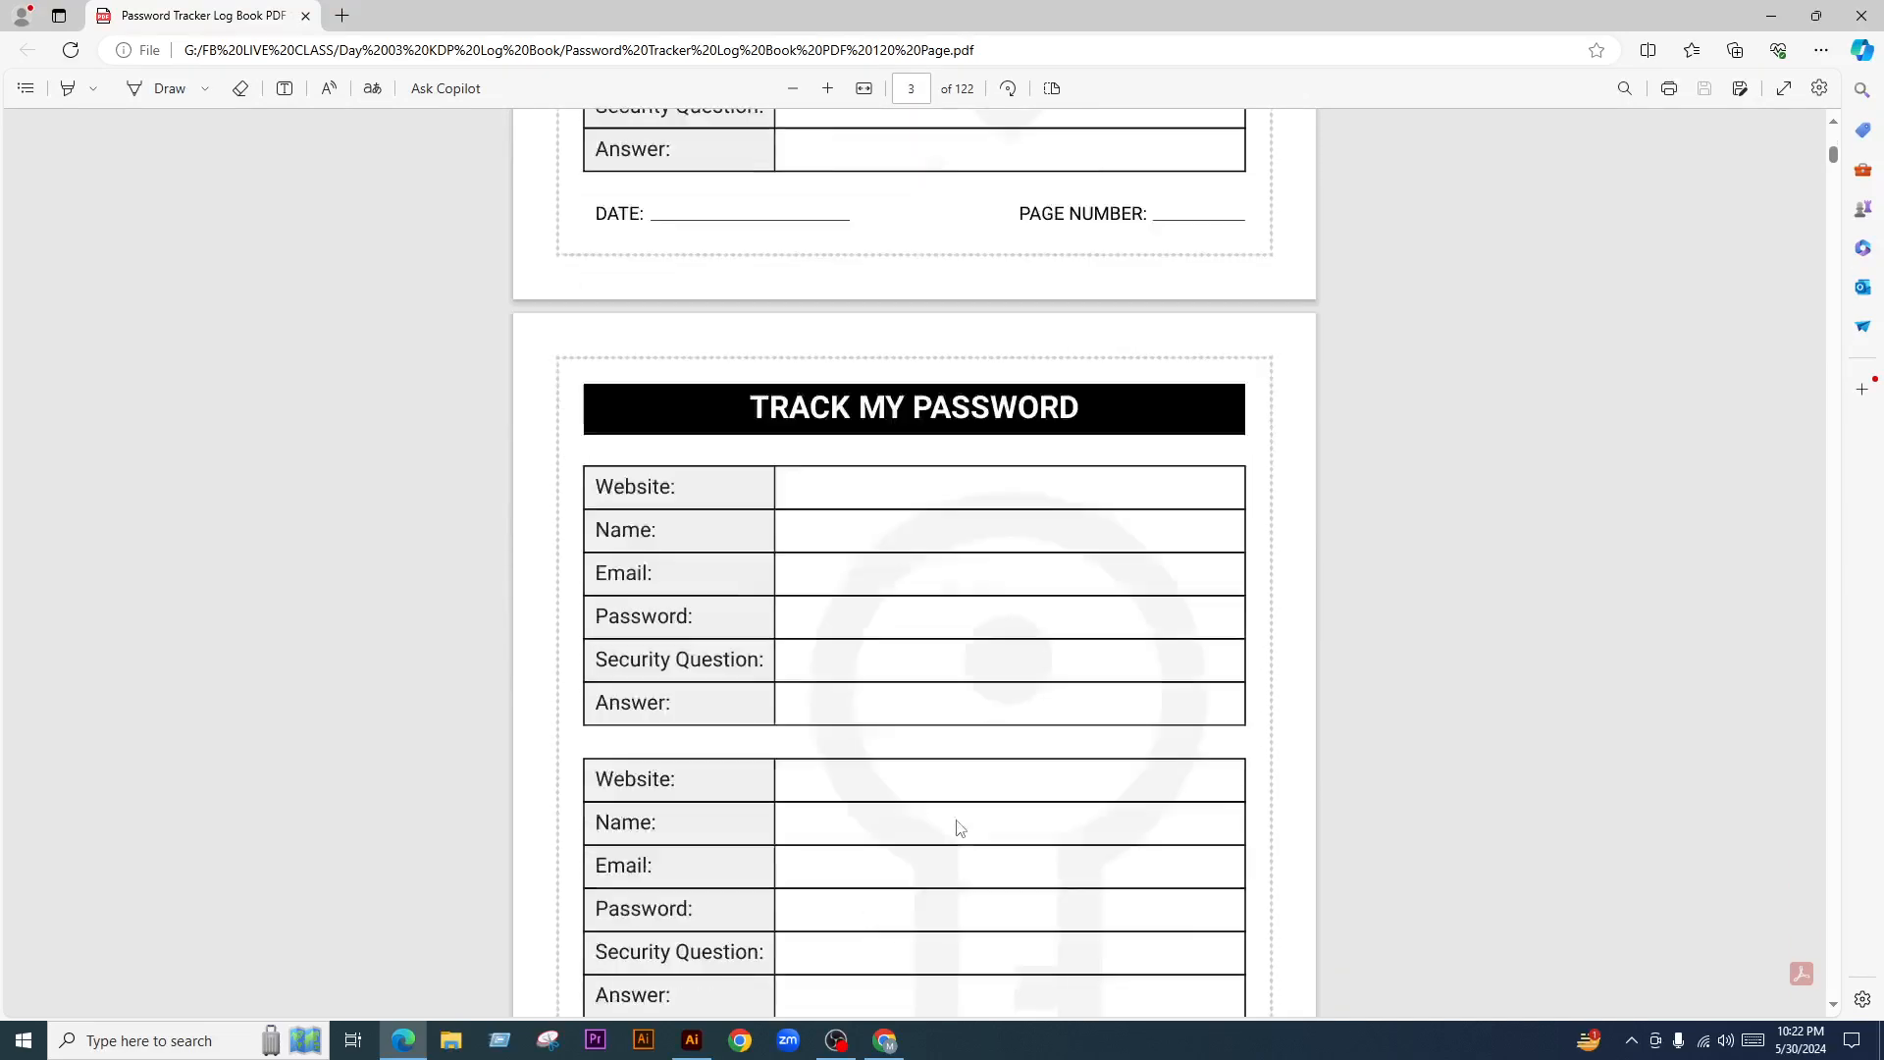
{"action": "scroll", "coordinate": [962, 826], "scroll_direction": "down", "scroll_amount": 4}
{"action": "scroll", "coordinate": [958, 820], "scroll_direction": "up", "scroll_amount": 4}
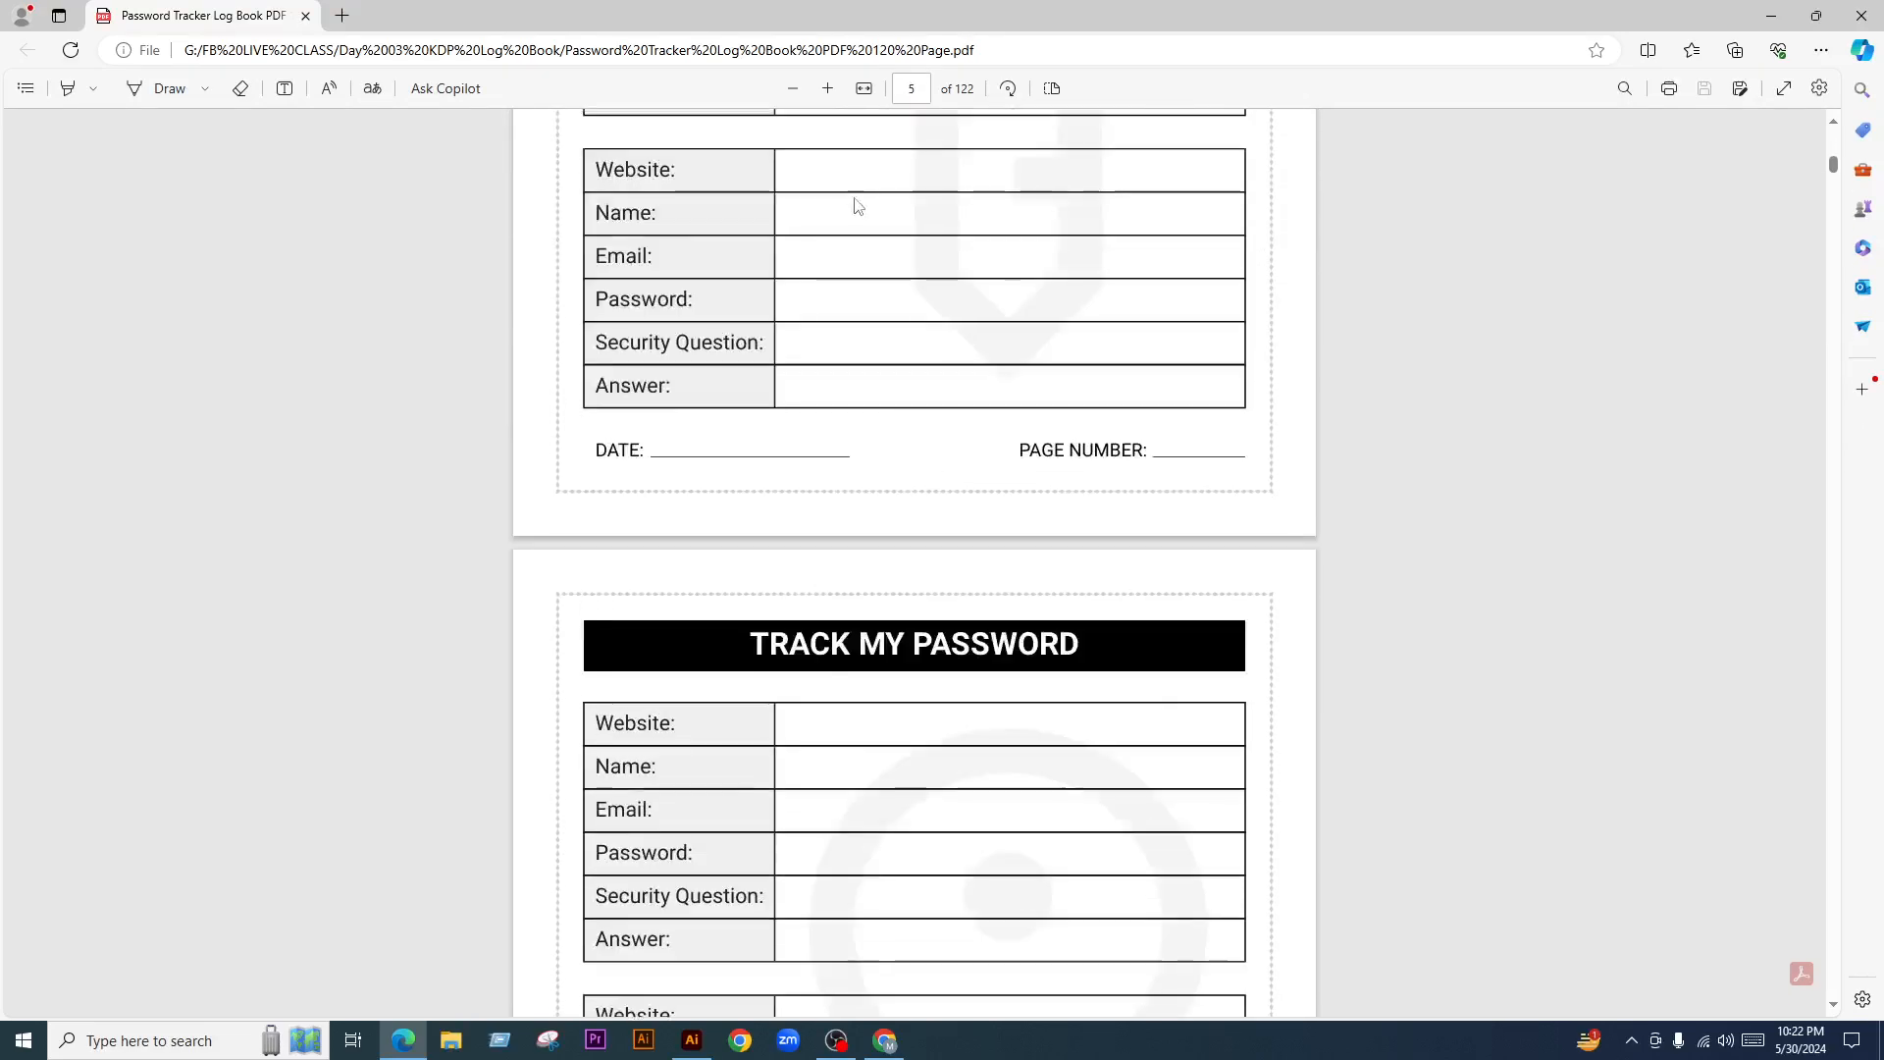
Jump to page 122 to view the Password Tracker cover on the last page
{"action": "left_click", "coordinate": [918, 92]}
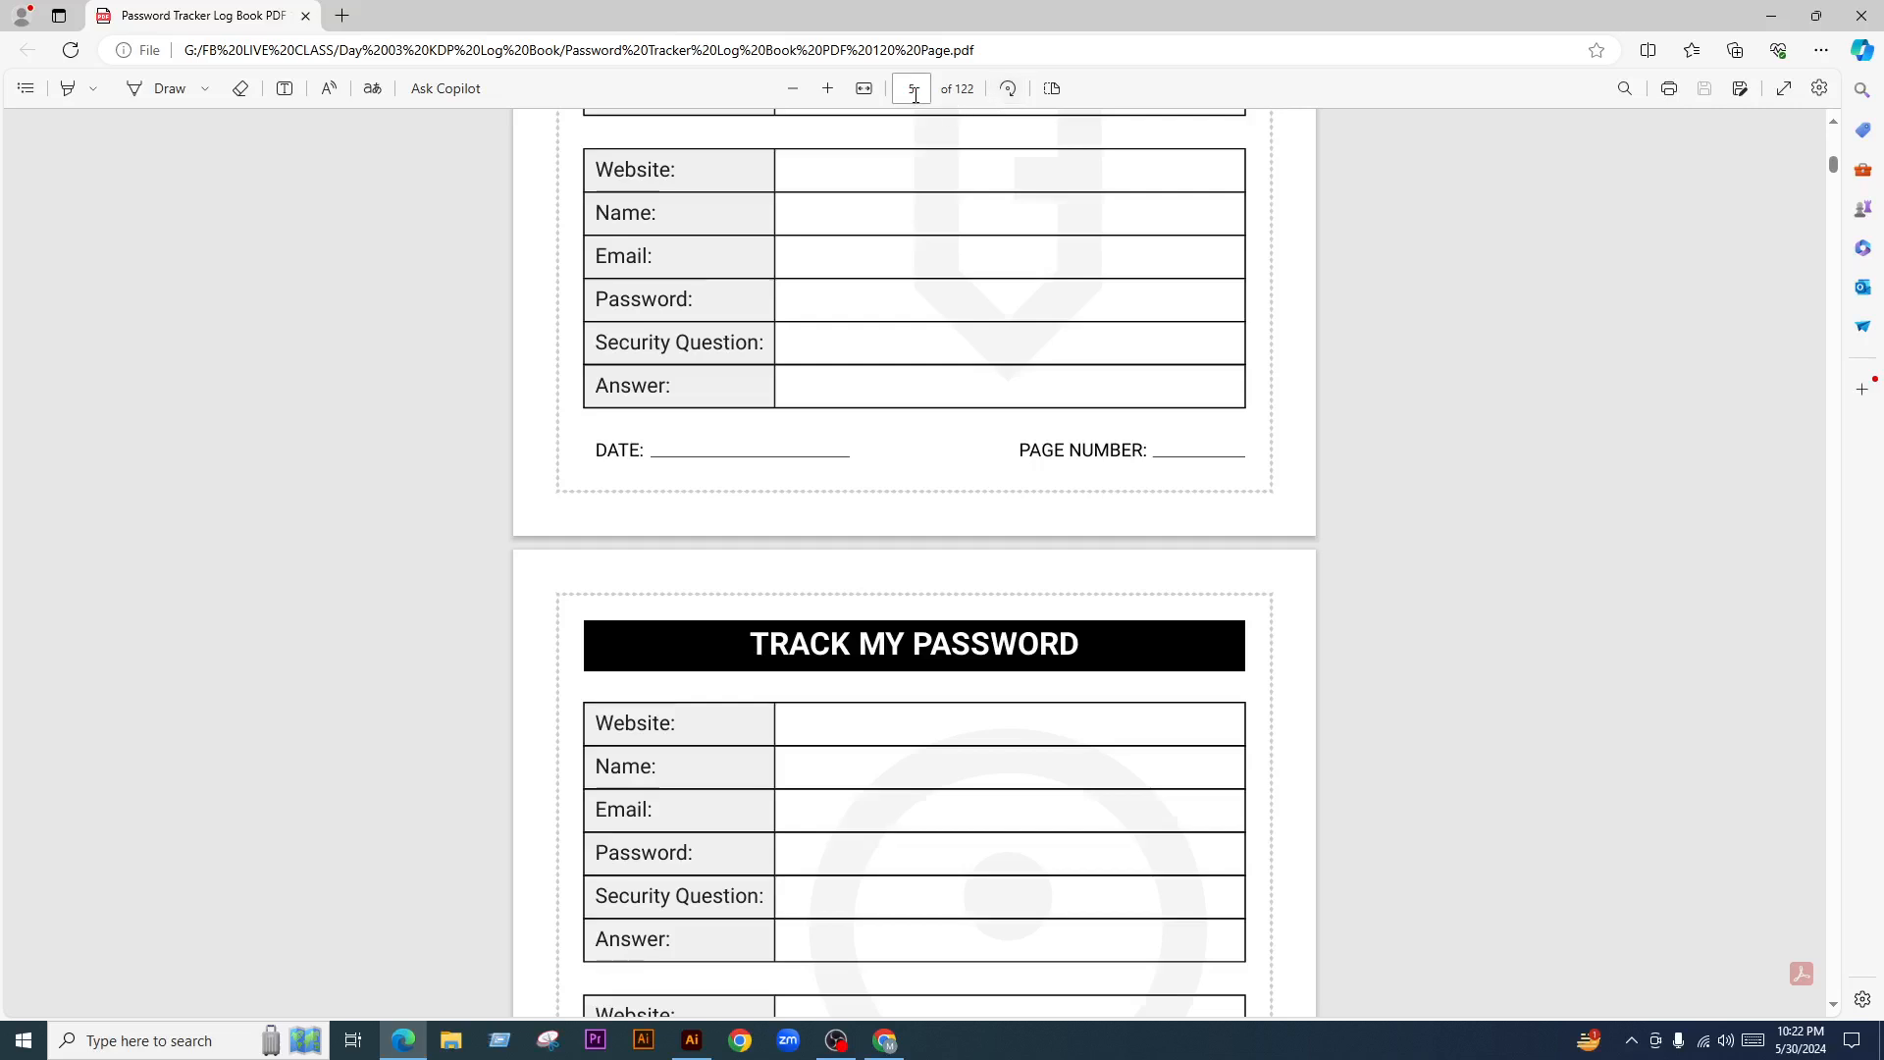
{"action": "key", "text": "super"}
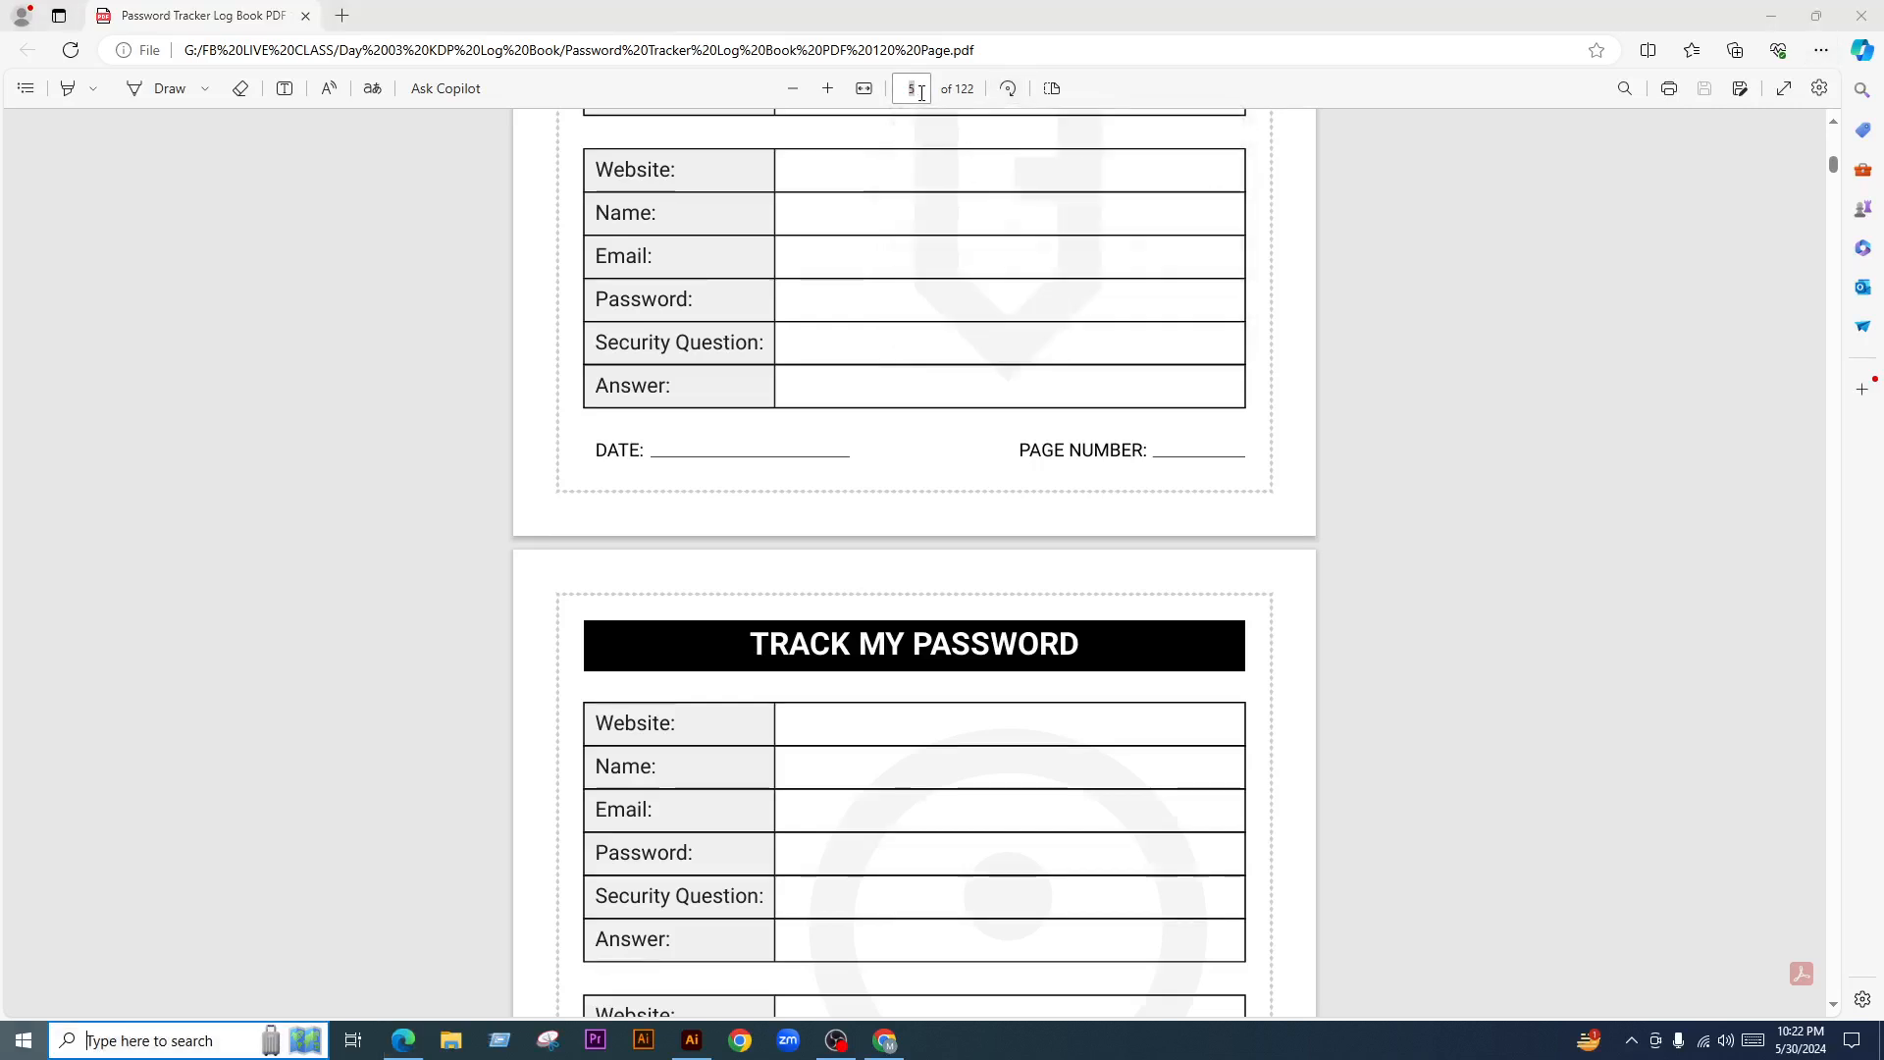
{"action": "type", "text": "11"}
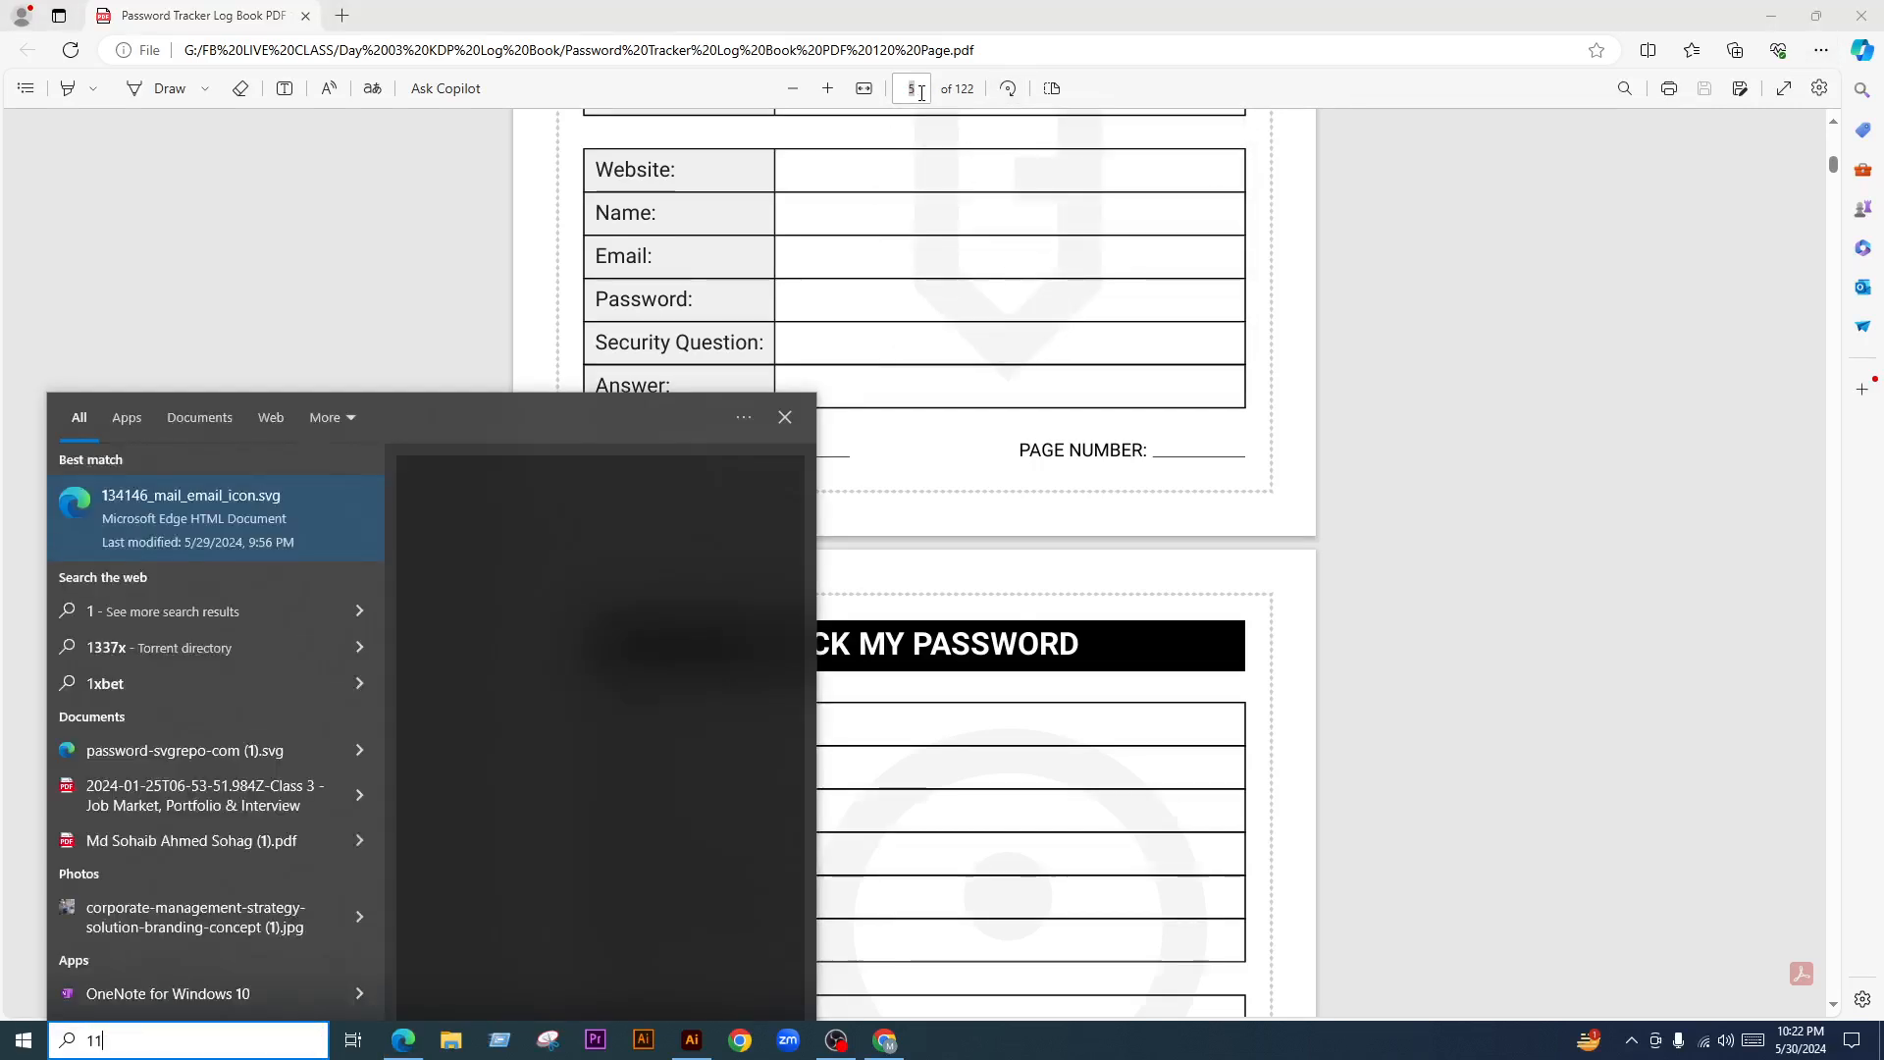
{"action": "left_click", "coordinate": [916, 92]}
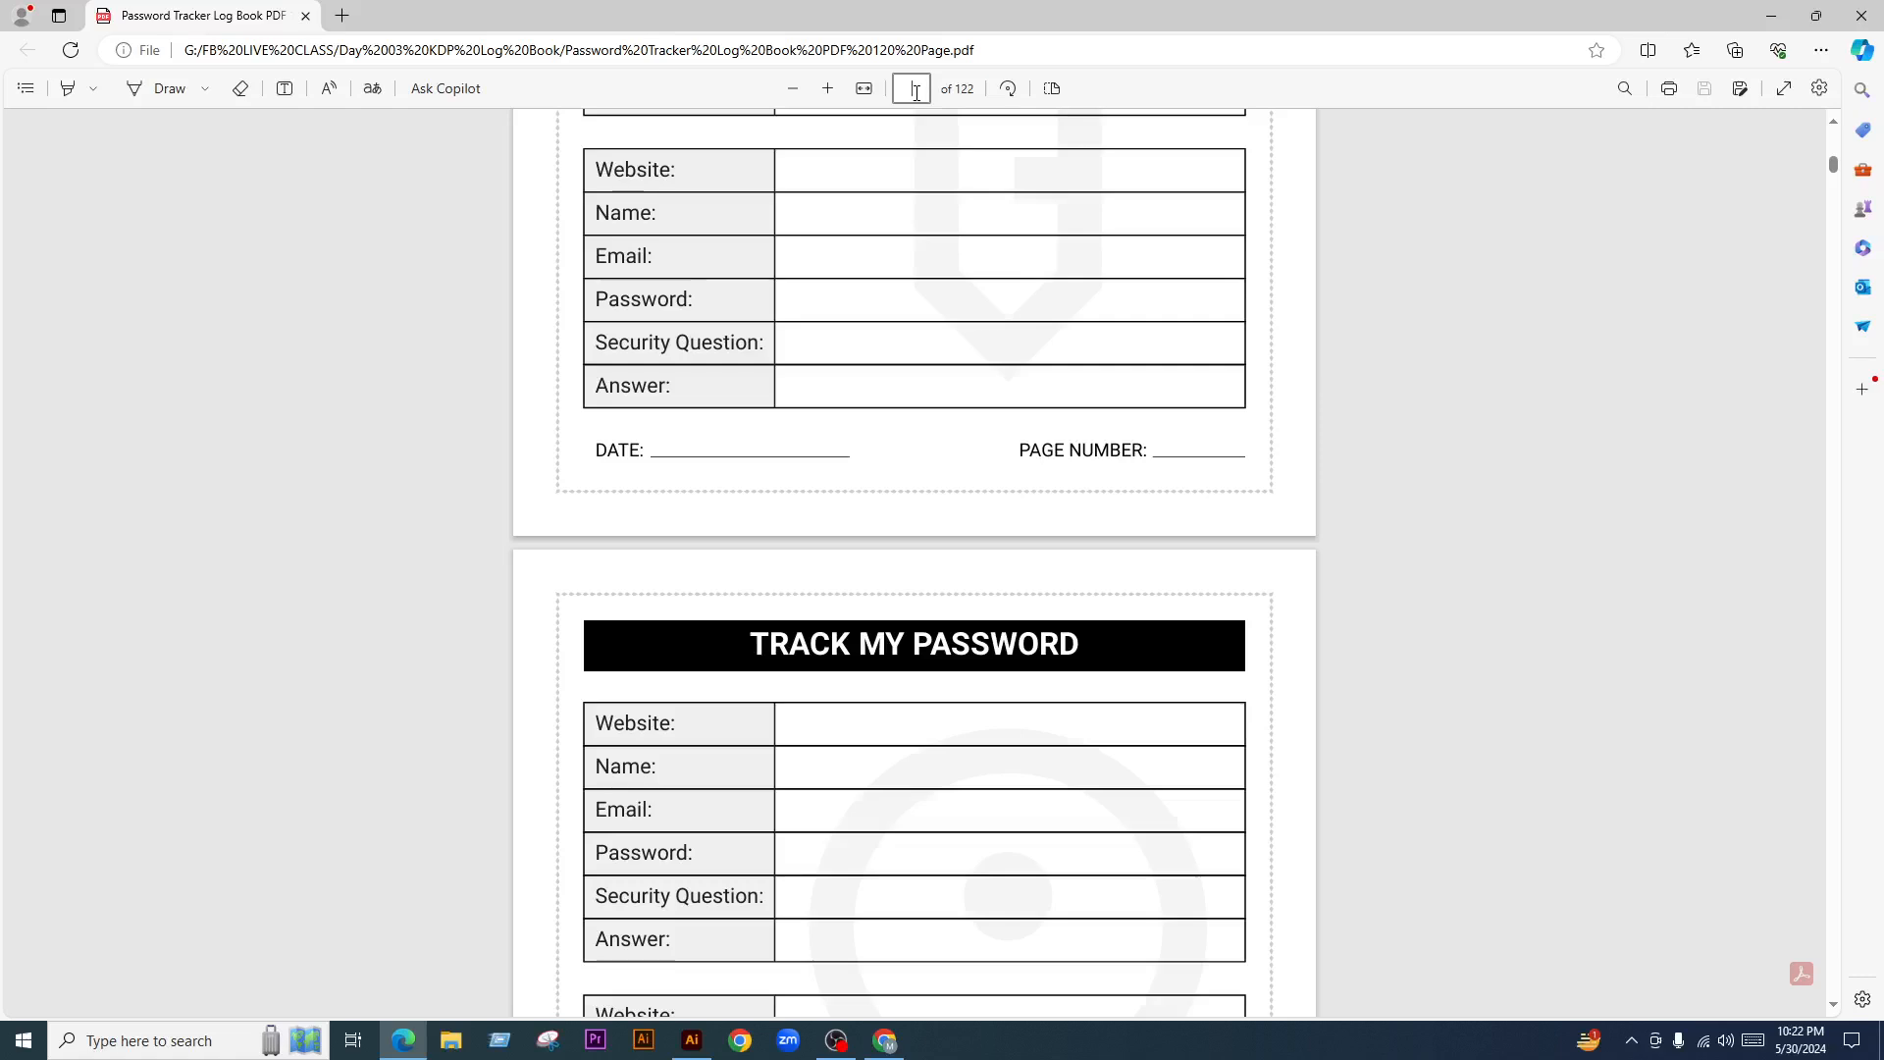
{"action": "type", "text": "122"}
{"action": "key", "text": "Return"}
{"action": "scroll", "coordinate": [1094, 726], "scroll_direction": "down", "scroll_amount": 3}
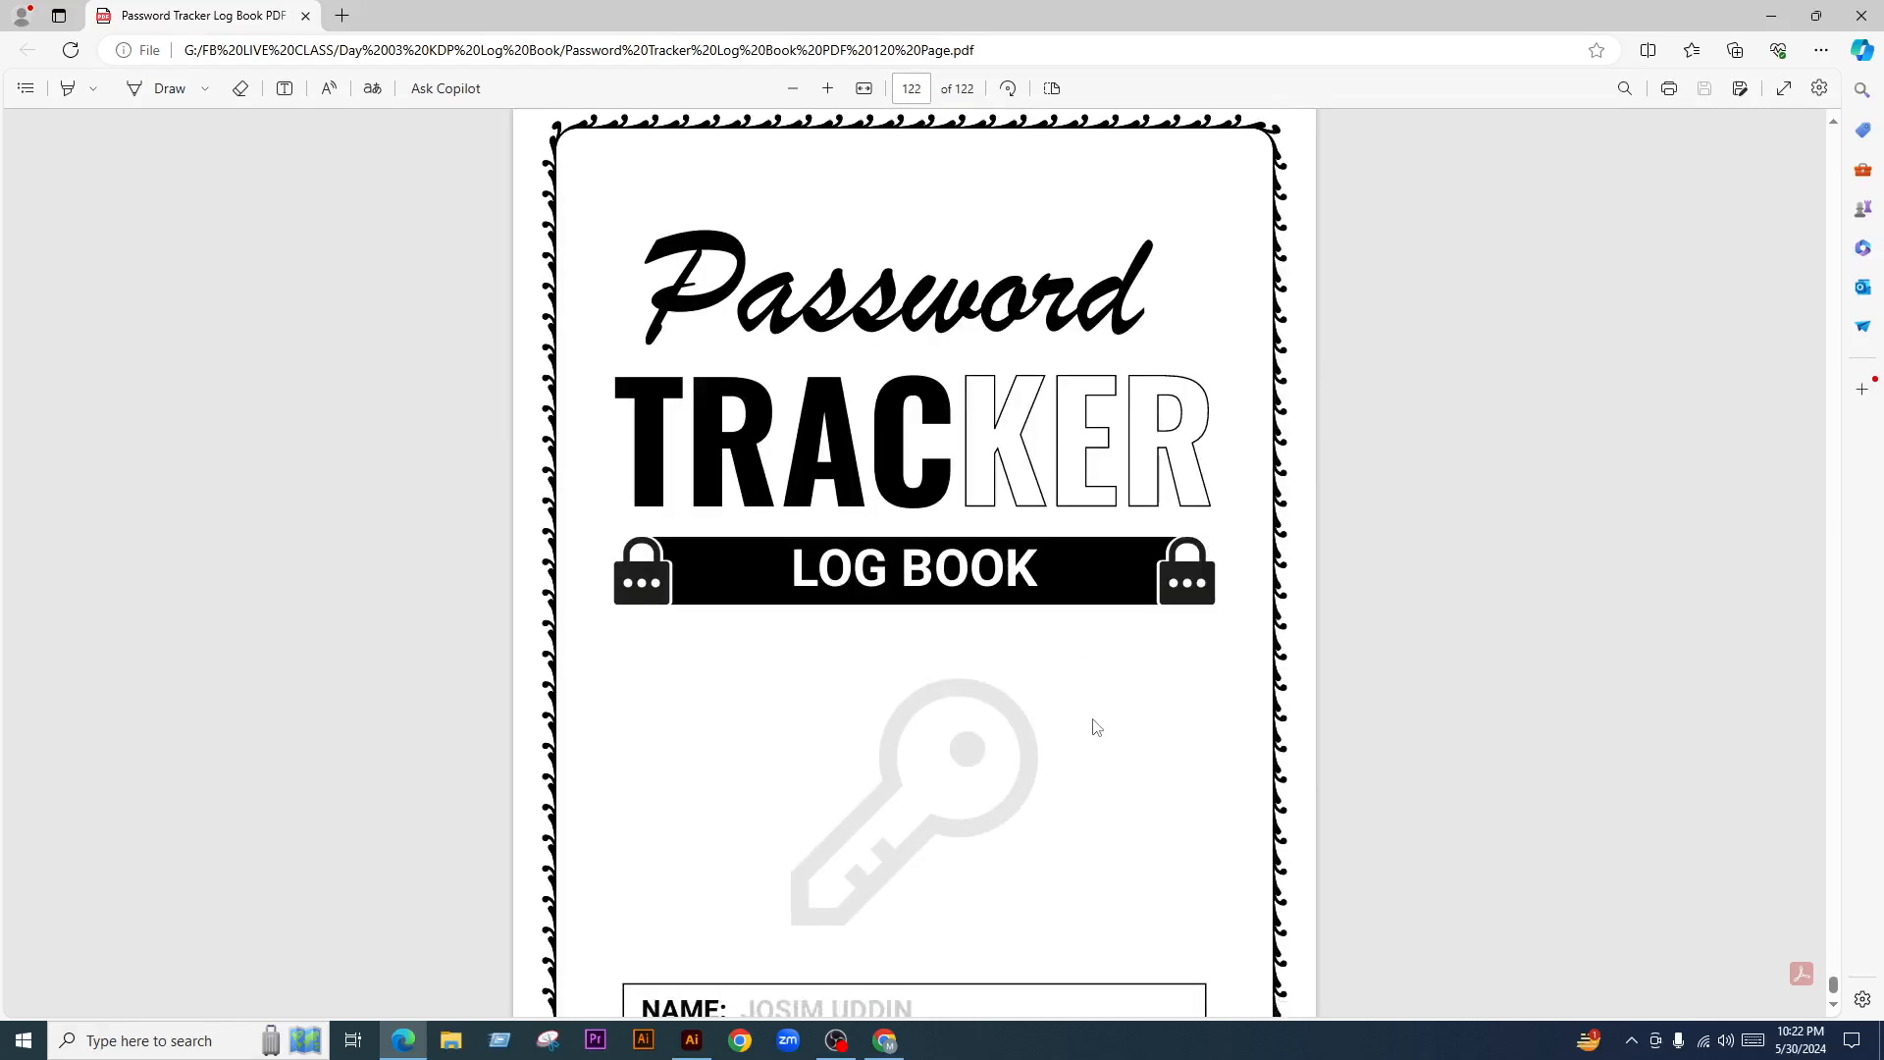
{"action": "scroll", "coordinate": [1096, 754], "scroll_direction": "up", "scroll_amount": 1}
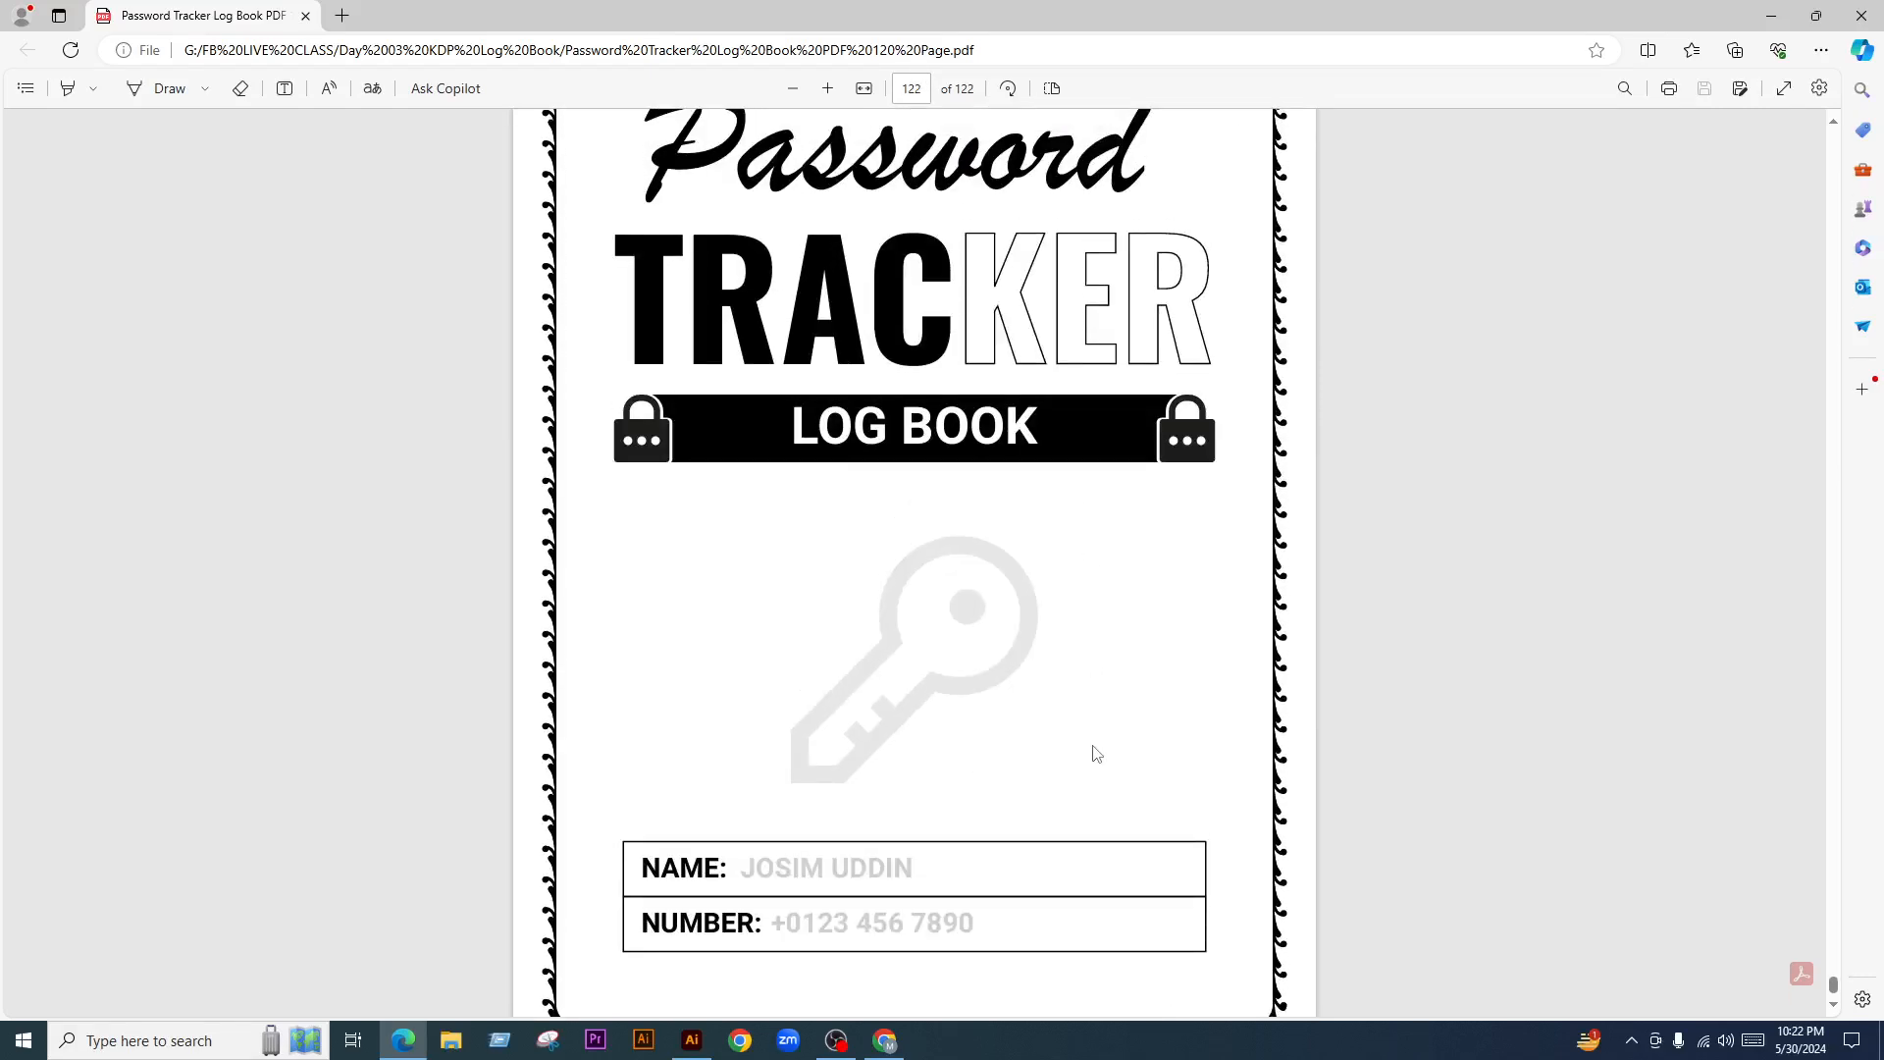
{"action": "scroll", "coordinate": [1096, 753], "scroll_direction": "up", "scroll_amount": 1}
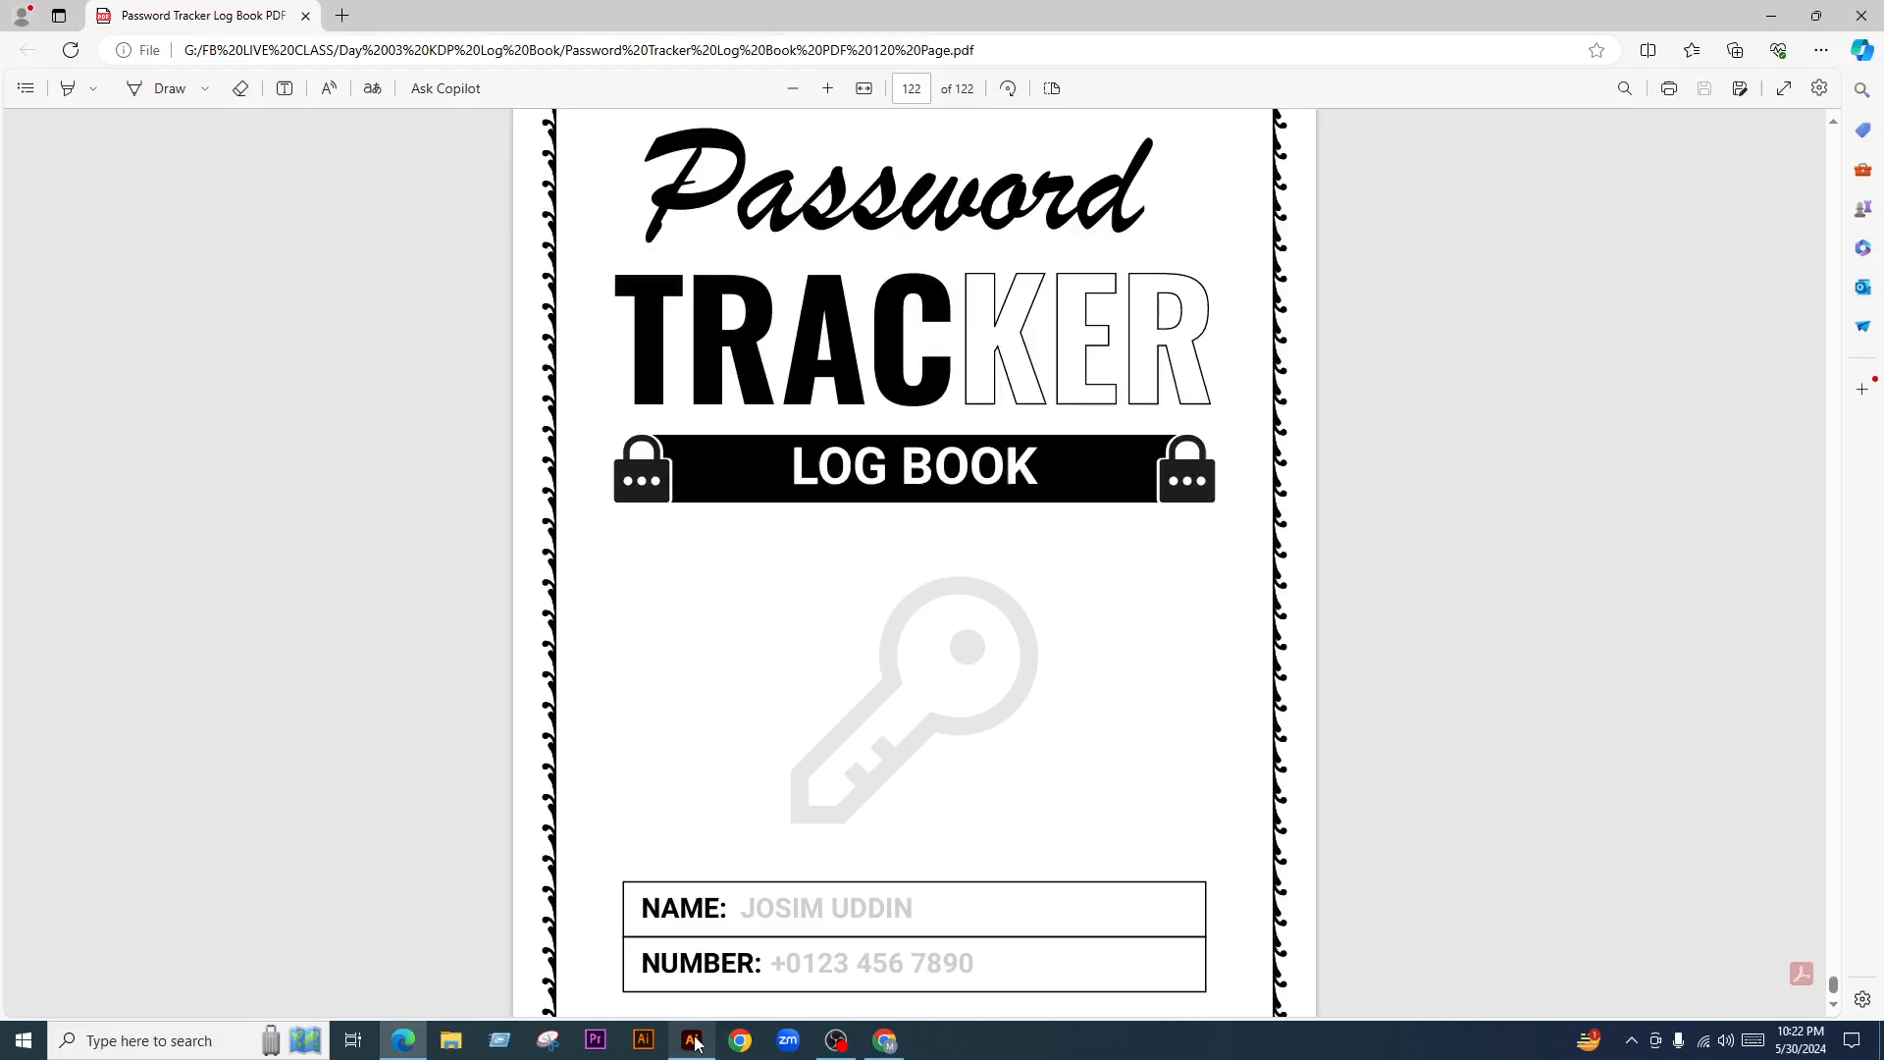
Back in Illustrator, move the cover design down onto the blank first artboard
{"action": "left_click", "coordinate": [691, 1040]}
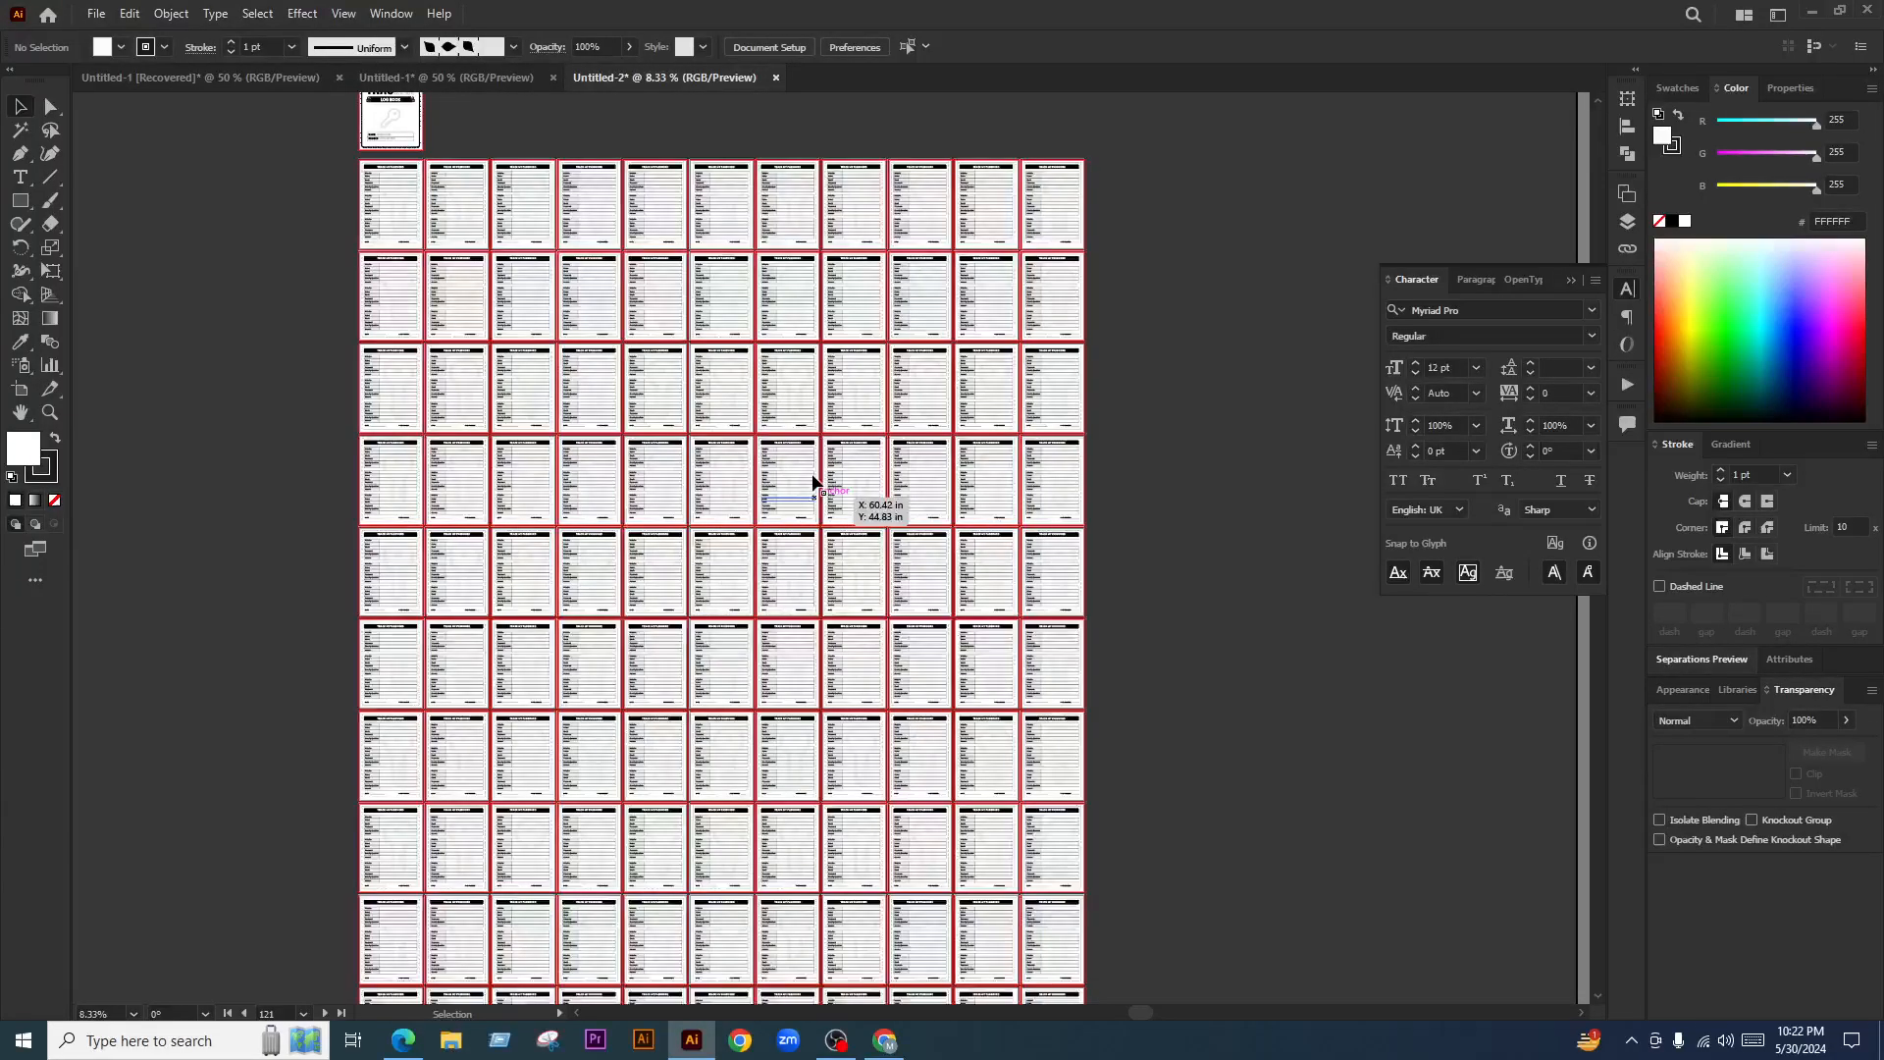
{"action": "scroll", "coordinate": [368, 306], "scroll_direction": "up", "scroll_amount": 2}
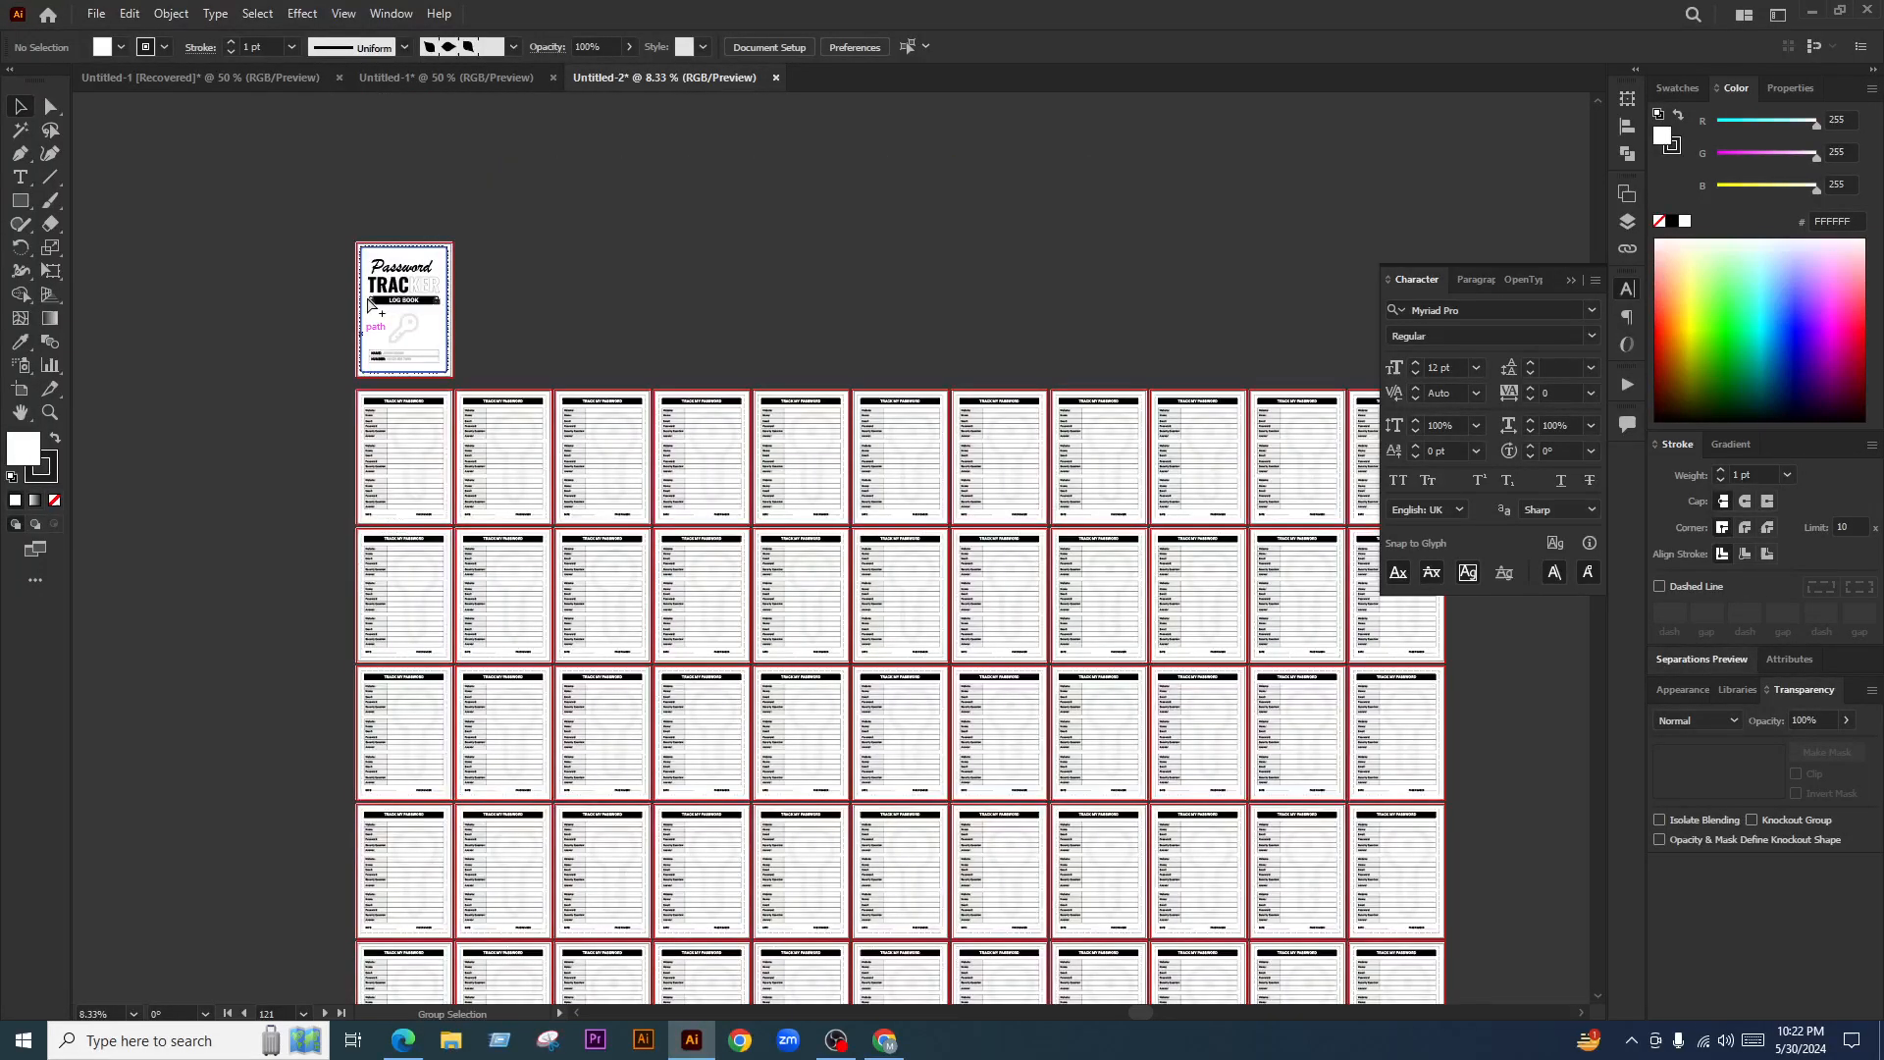
{"action": "scroll", "coordinate": [368, 302], "scroll_direction": "up", "scroll_amount": 4}
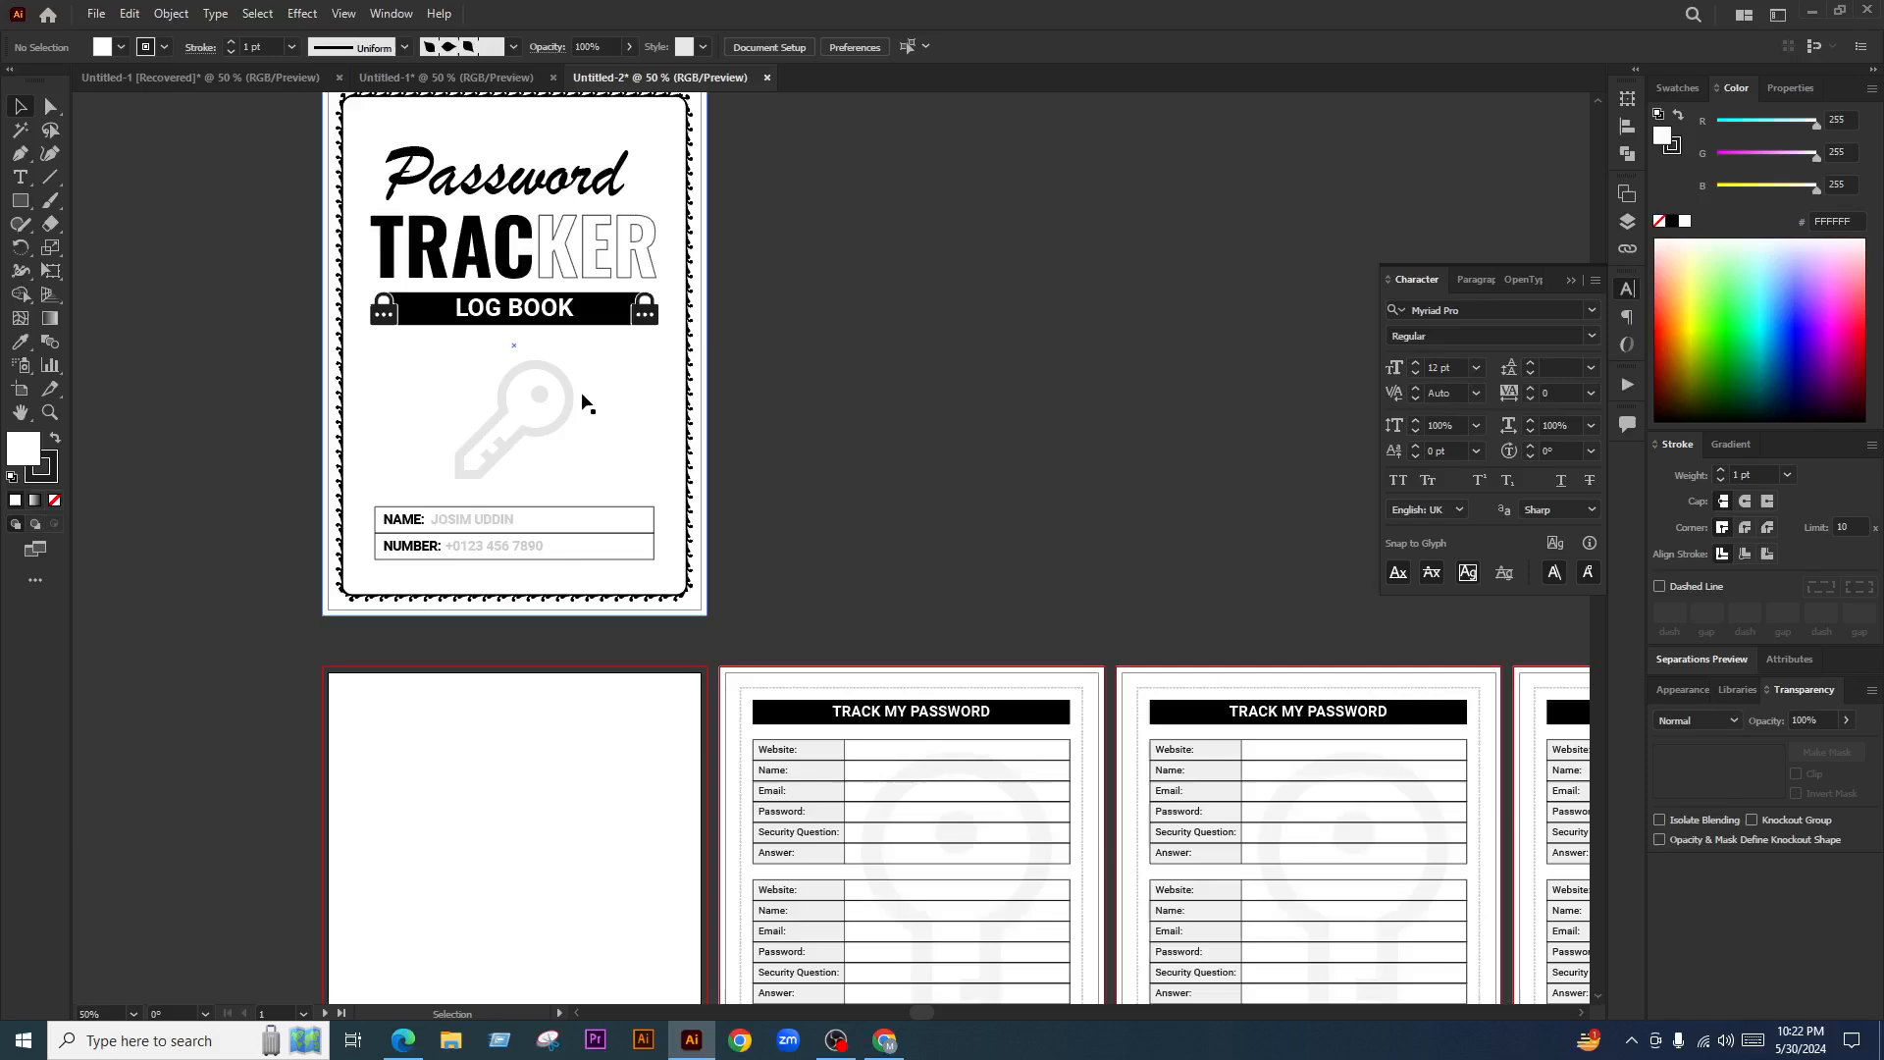
{"action": "left_click_drag", "start_coordinate": [584, 403], "coordinate": [604, 927]}
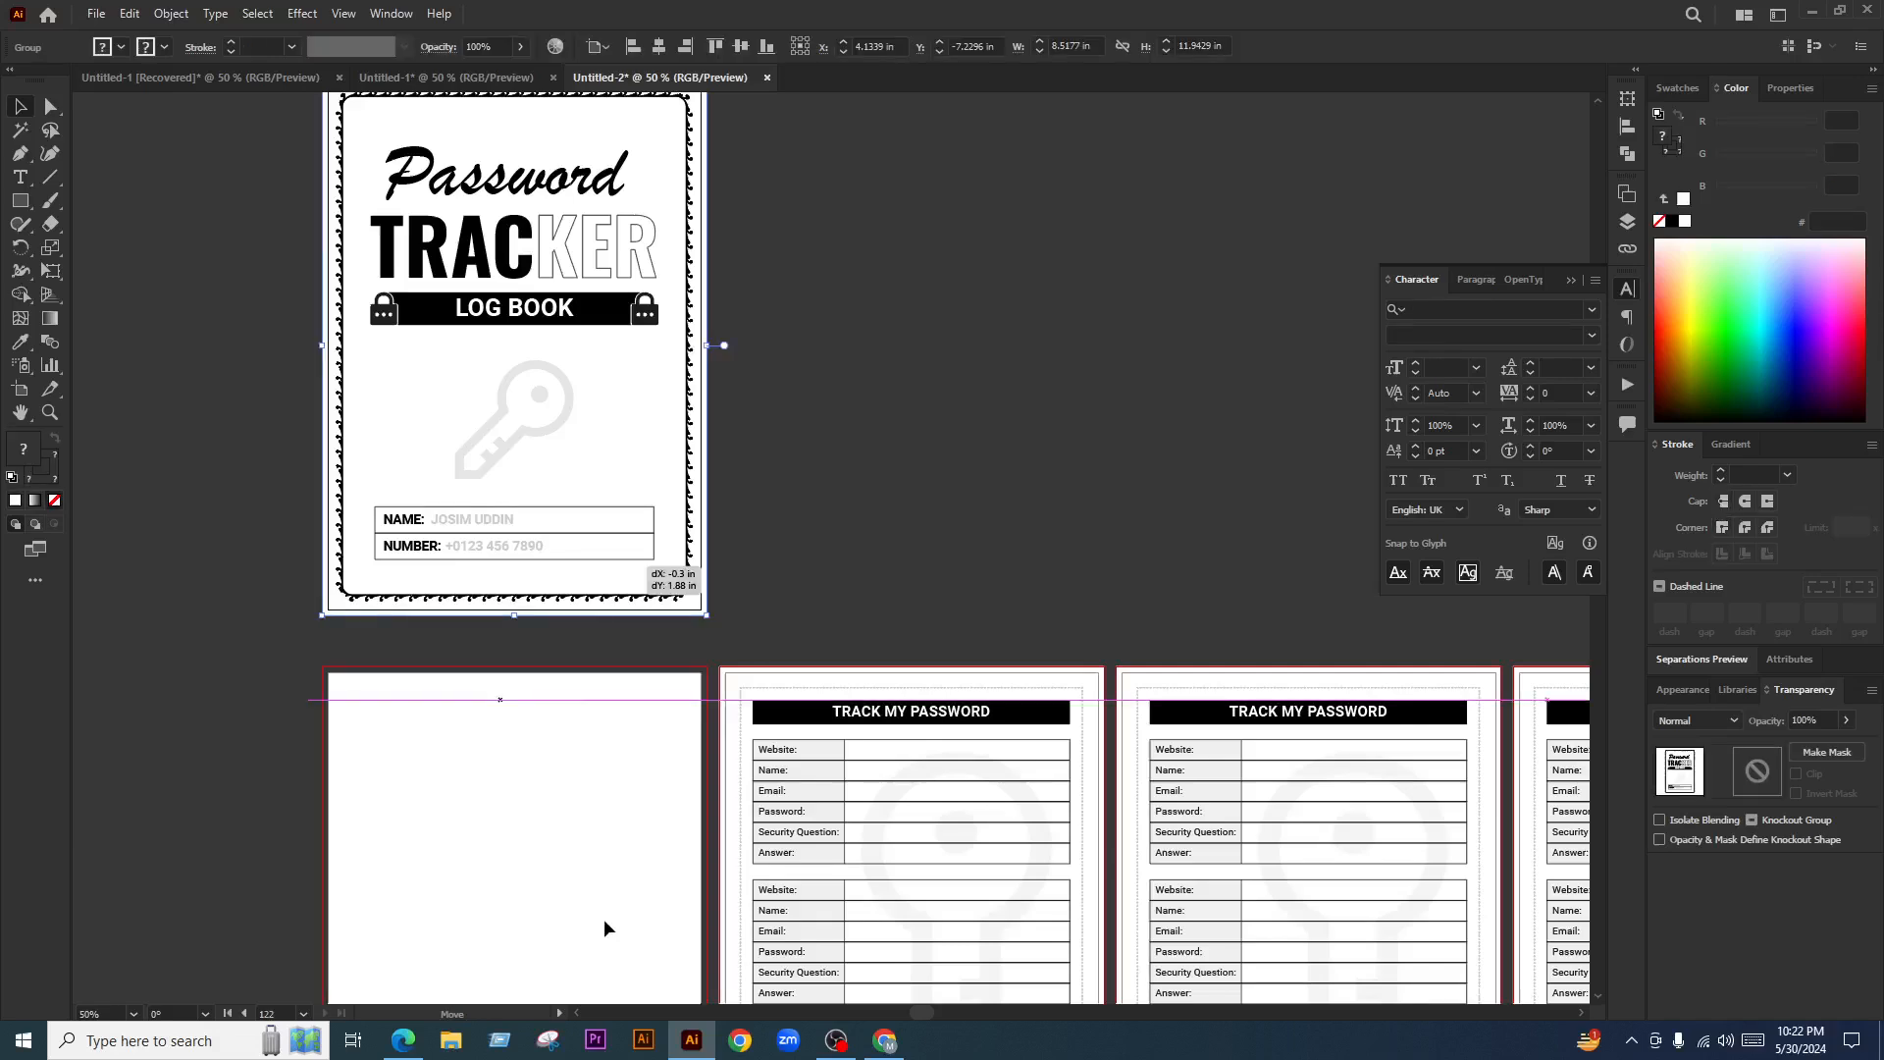
Toggle the Artboard tool and back to Selection, then start Save a Copy
{"action": "left_click", "coordinate": [32, 394]}
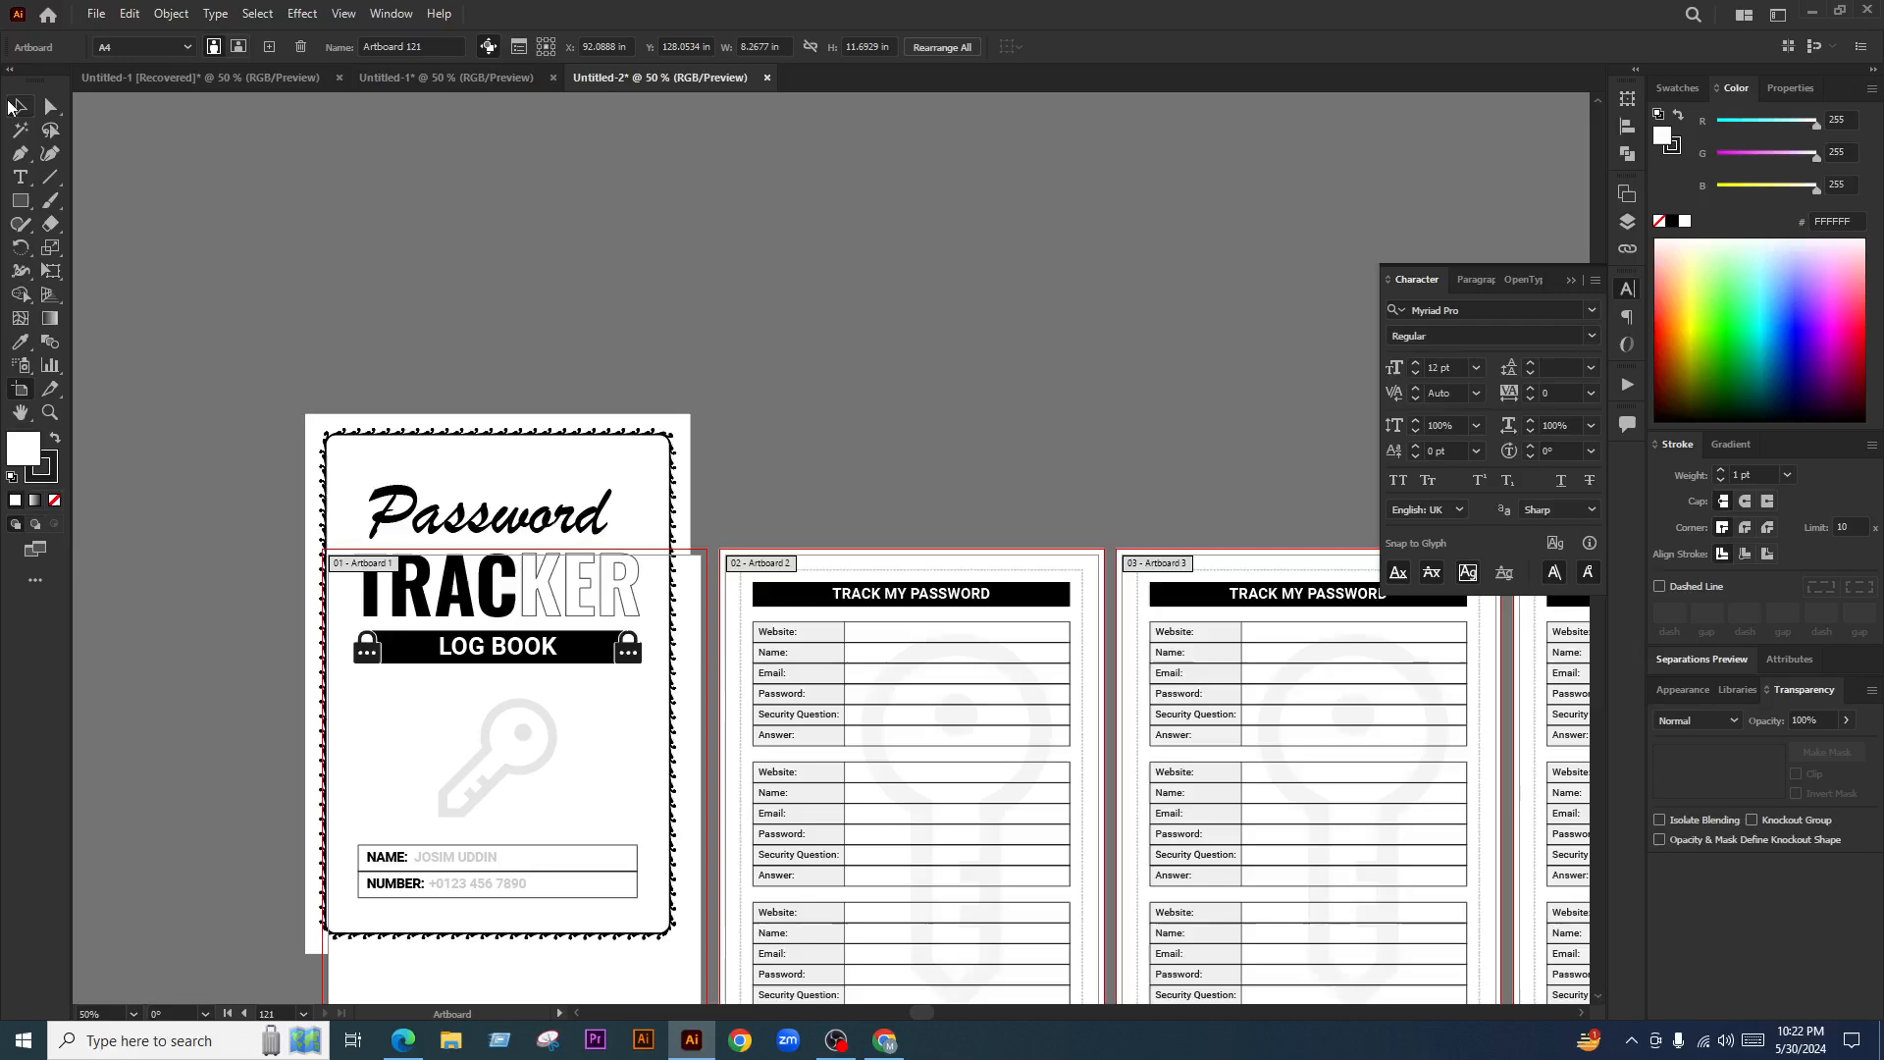
{"action": "left_click", "coordinate": [17, 105]}
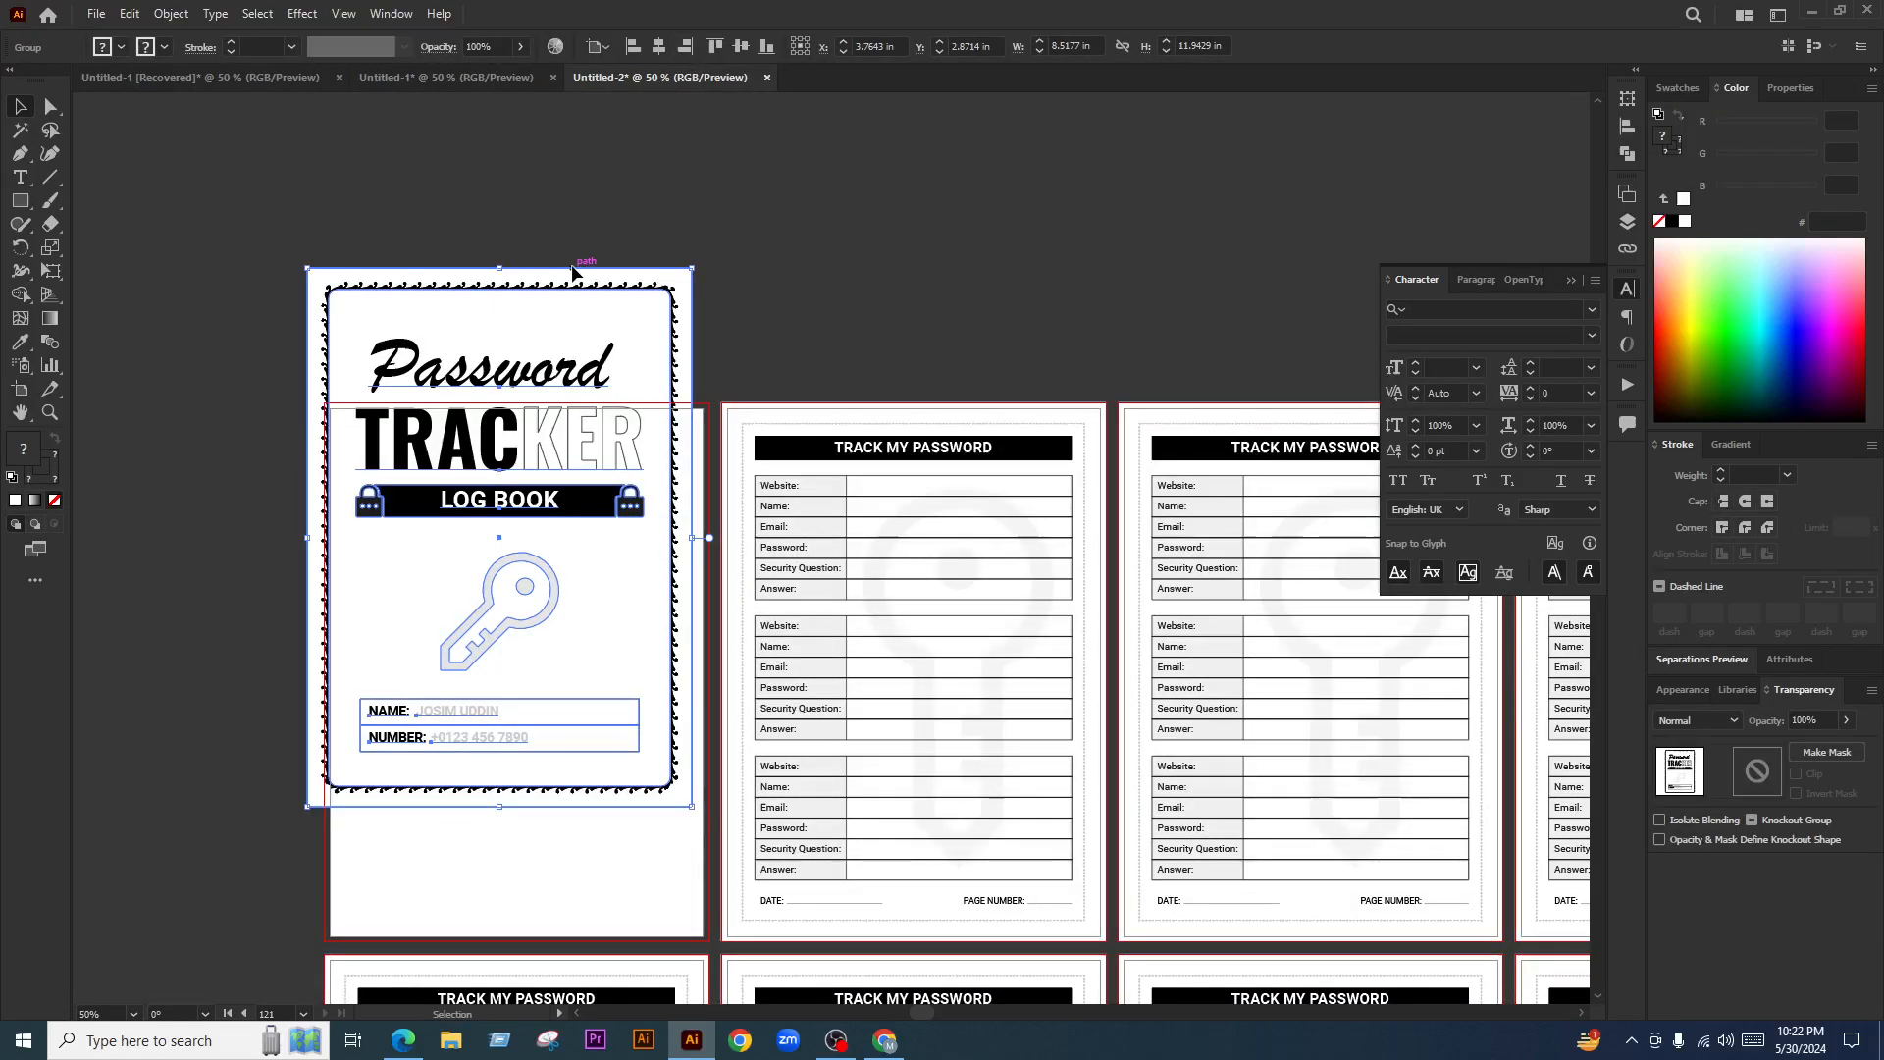
{"action": "key", "text": "shift+o"}
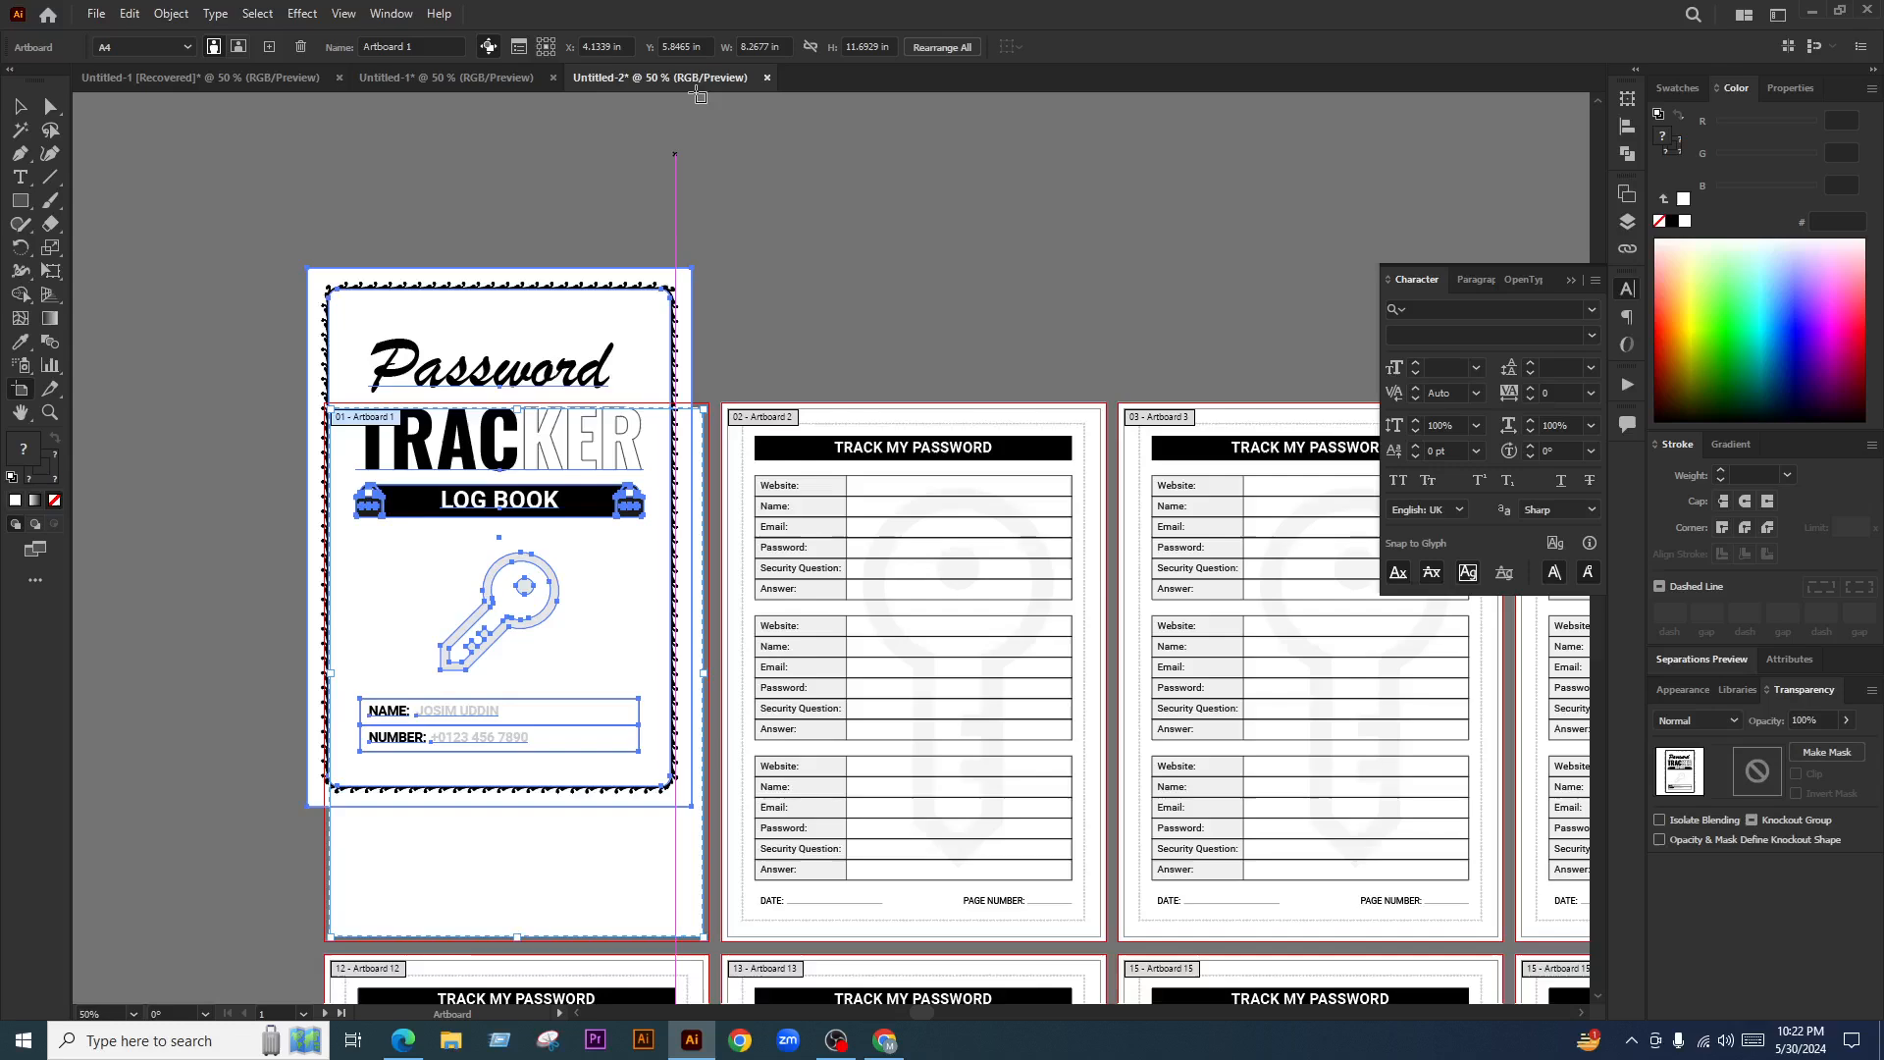
{"action": "key", "text": "v"}
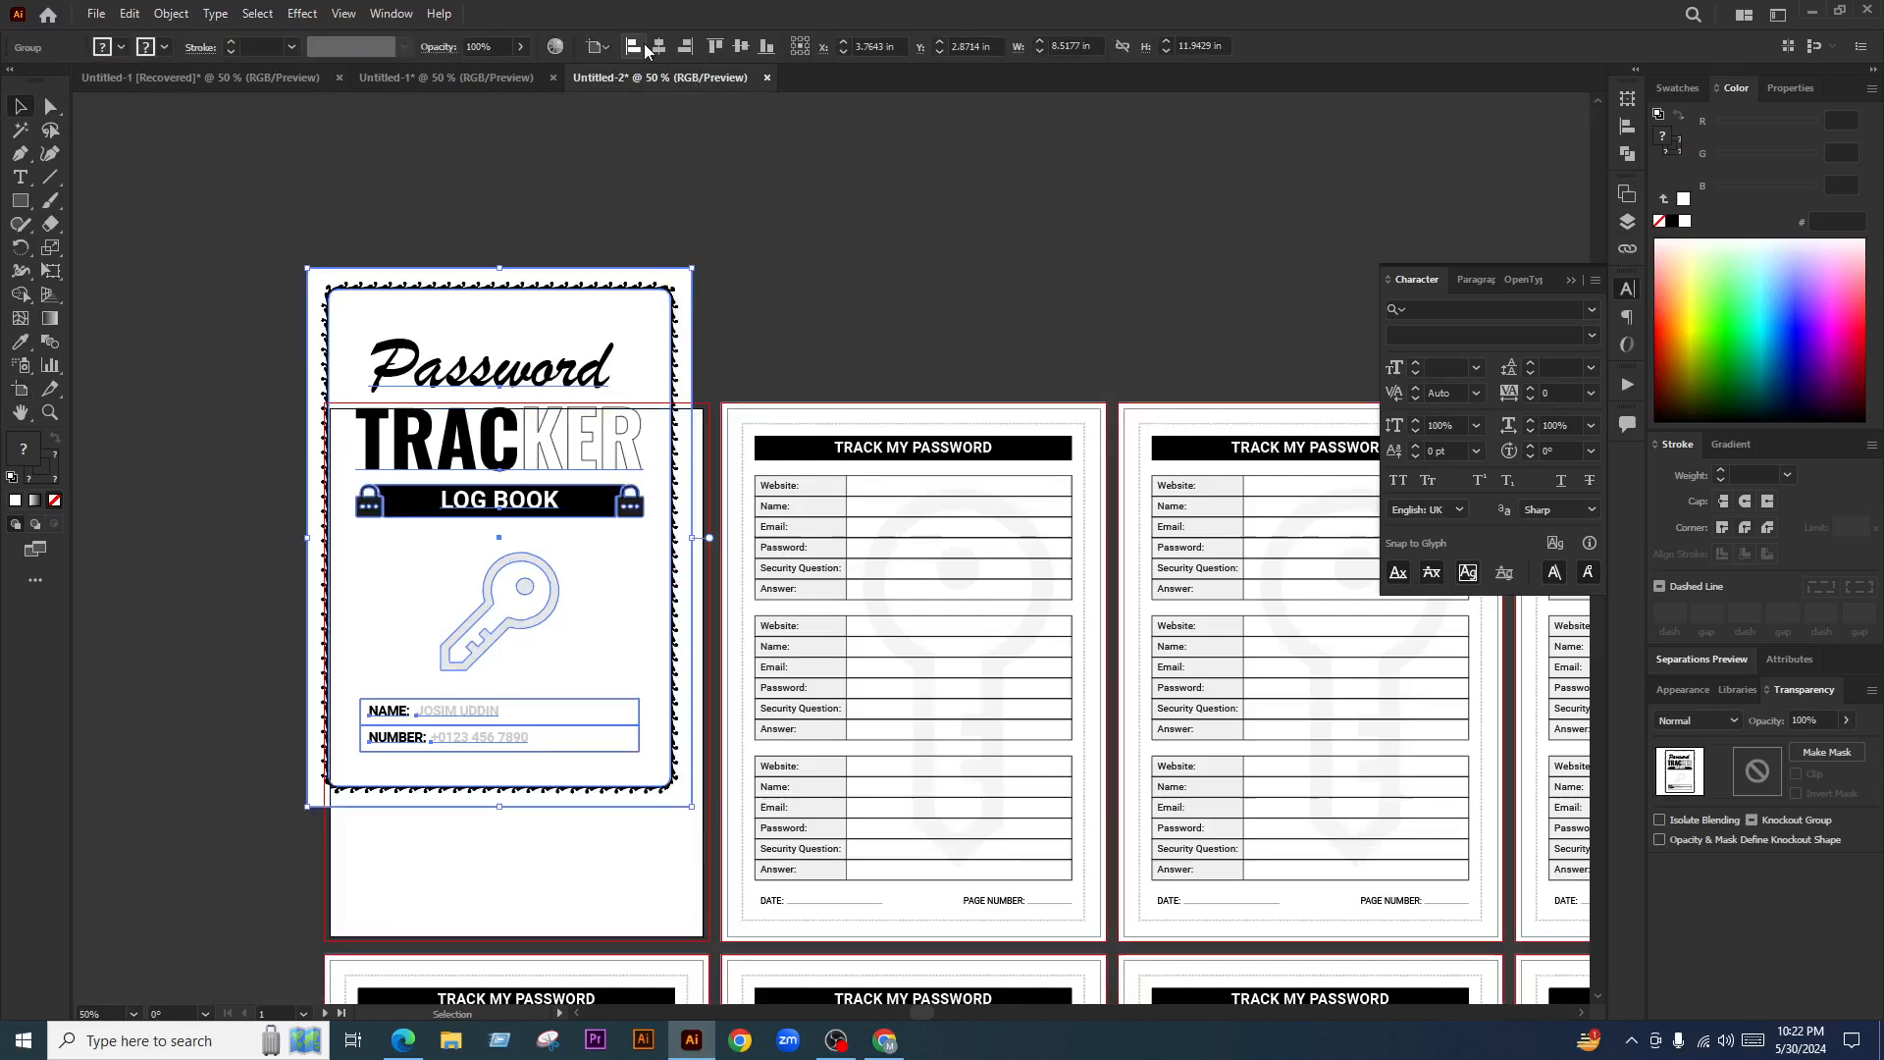
{"action": "key", "text": "ctrl+alt+s"}
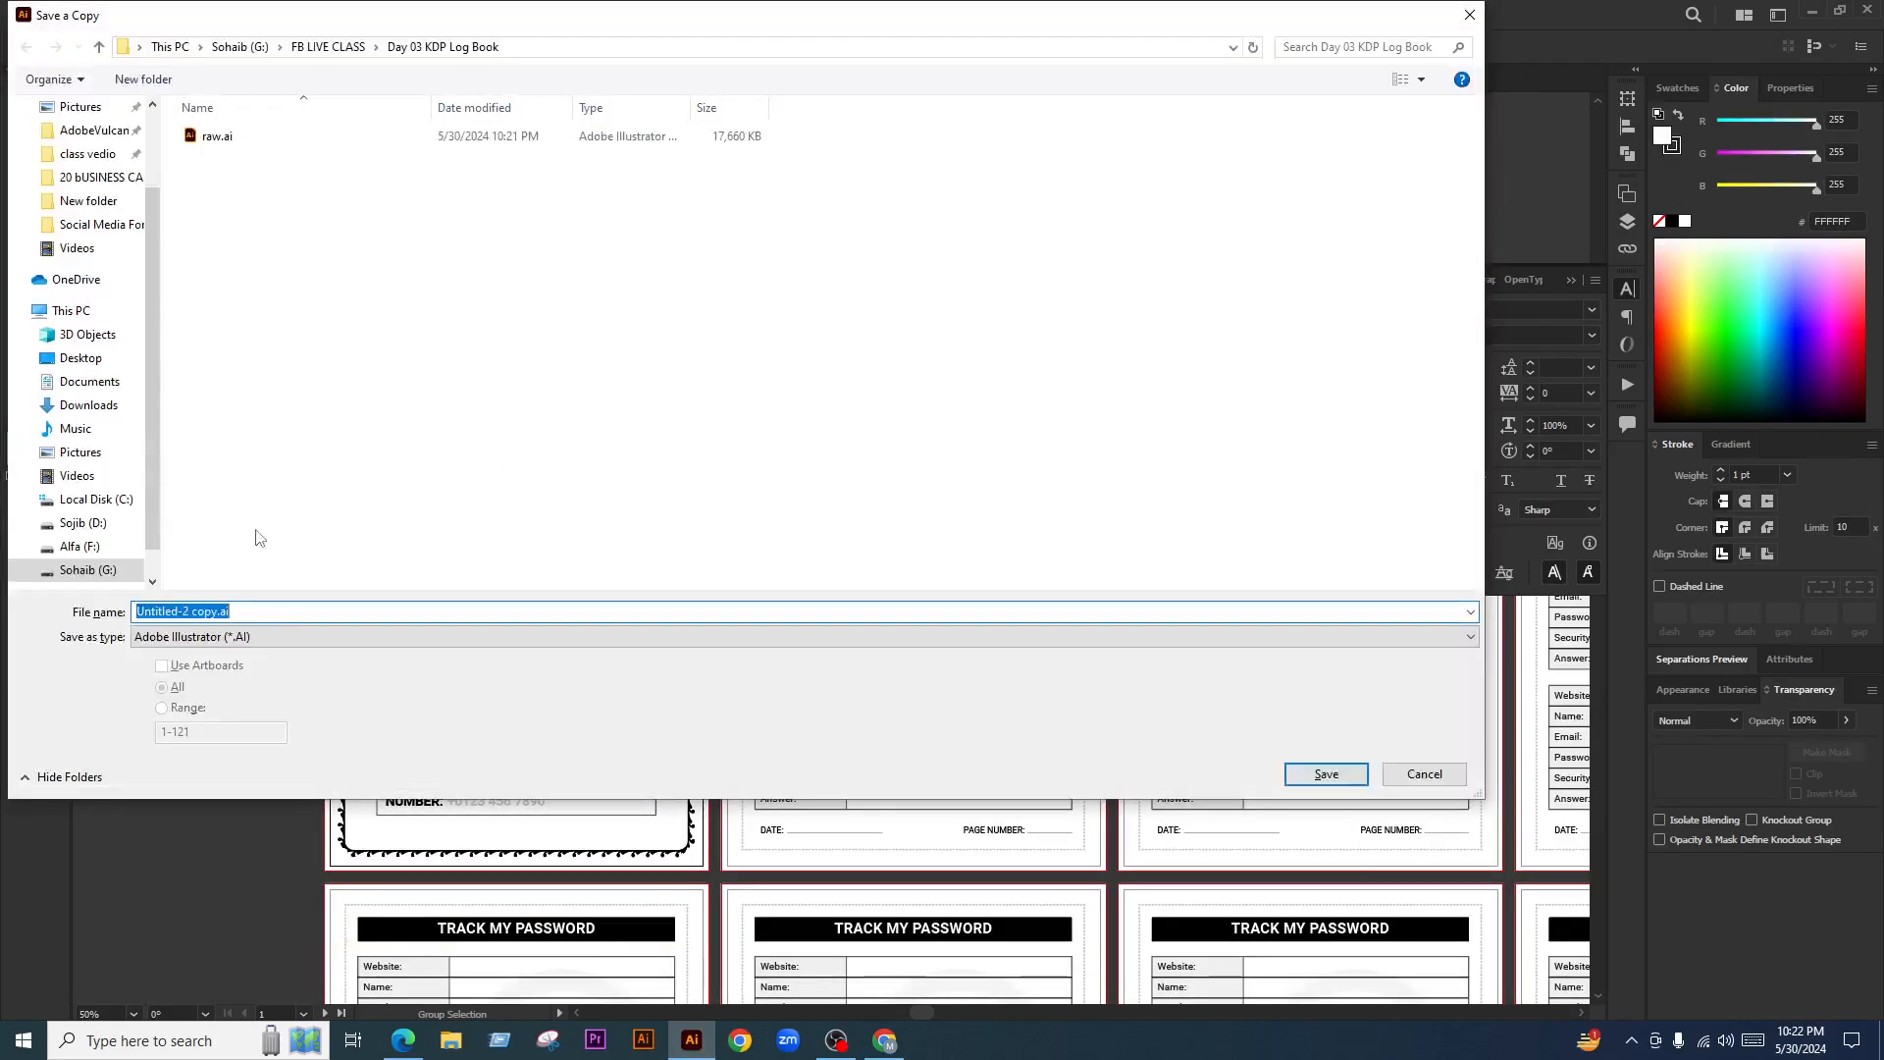
Save as Adobe PDF, overwriting 'Password Tracker Log Book PDF 120 Page' with default PDF settings
{"action": "left_click", "coordinate": [263, 637]}
{"action": "left_click", "coordinate": [263, 648]}
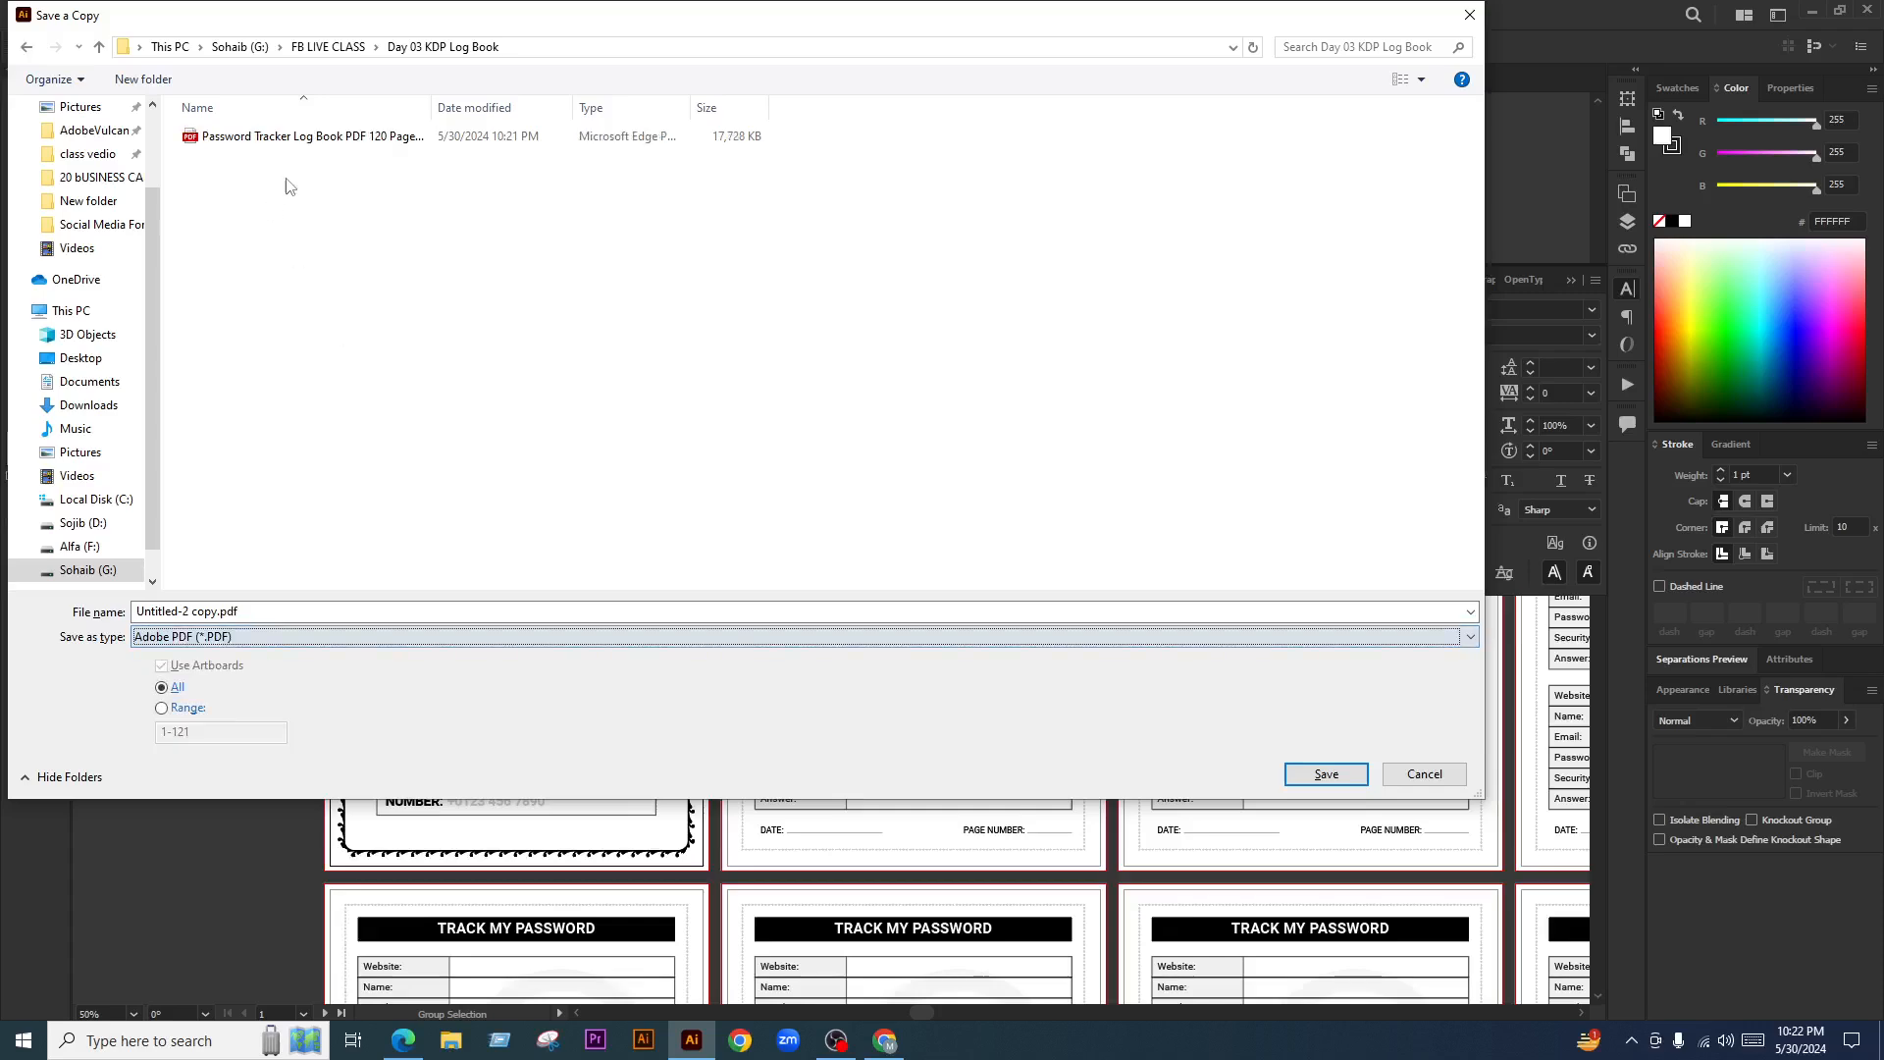
{"action": "left_click", "coordinate": [309, 140]}
{"action": "left_click", "coordinate": [1317, 771]}
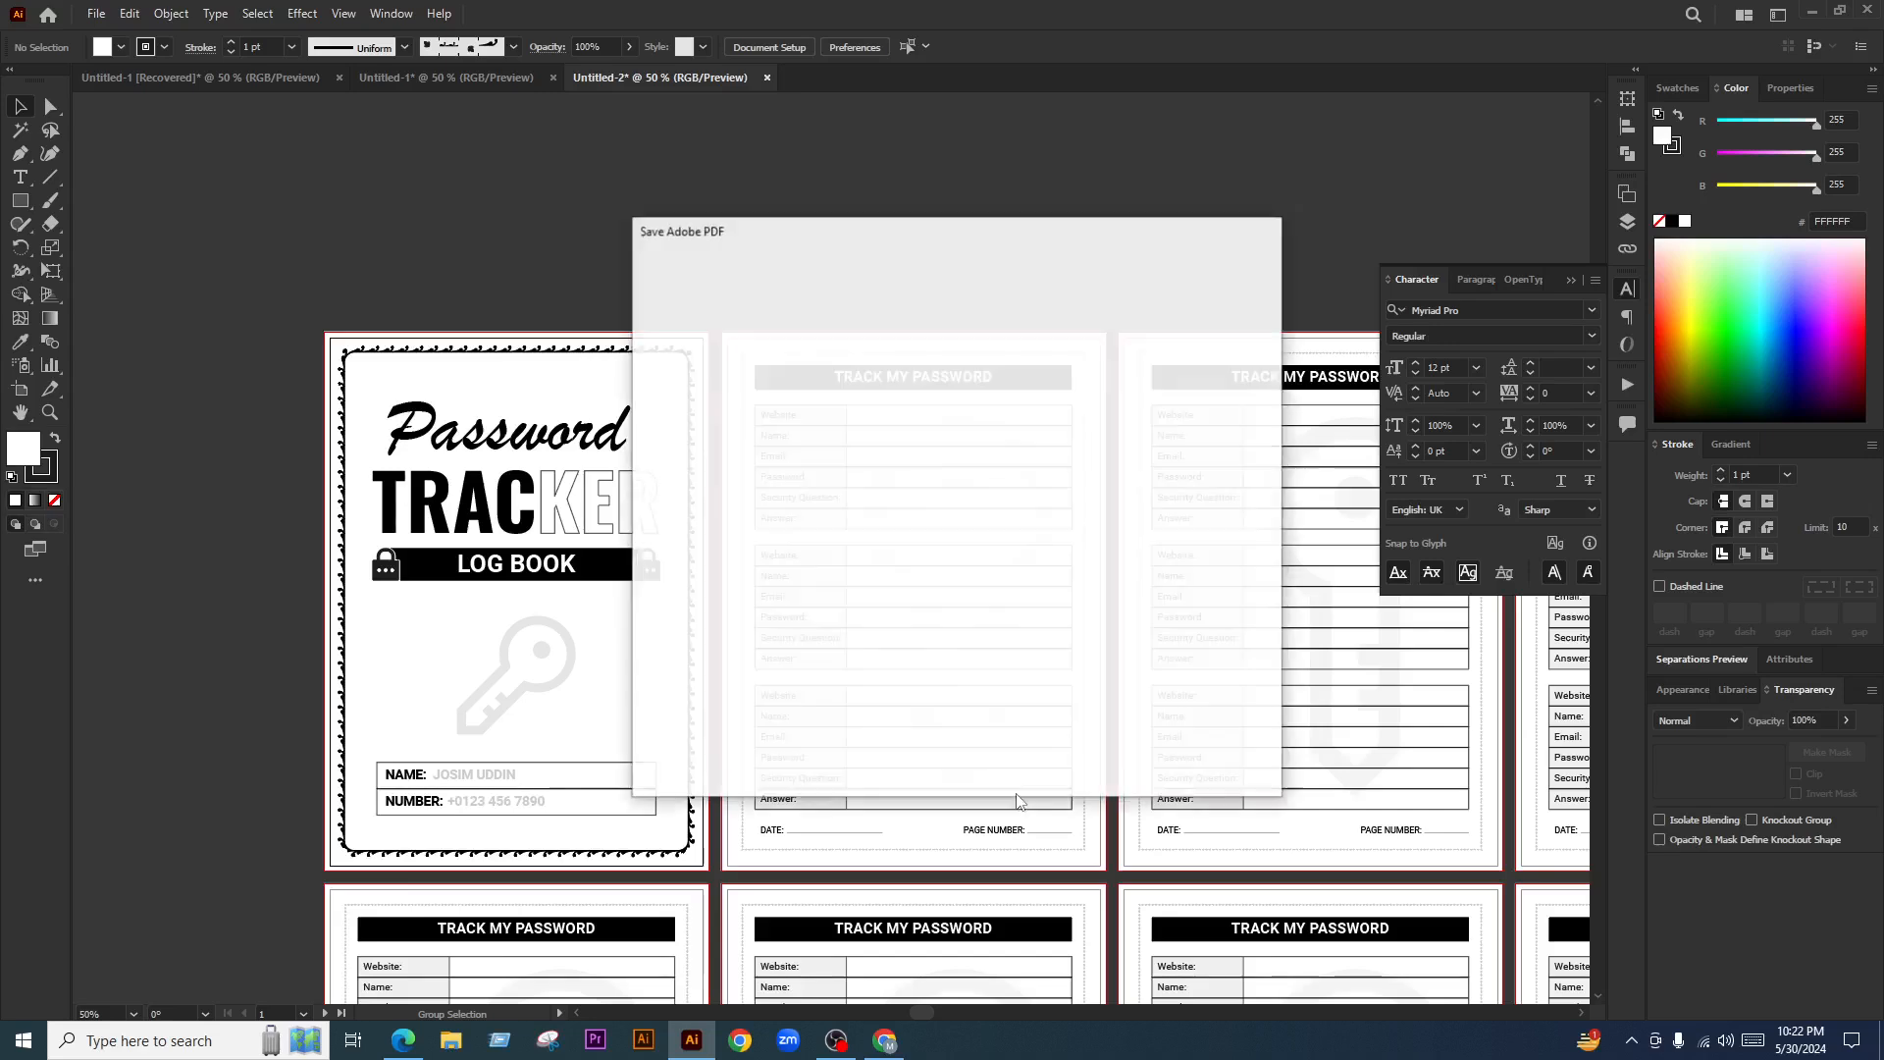
{"action": "left_click", "coordinate": [1116, 776]}
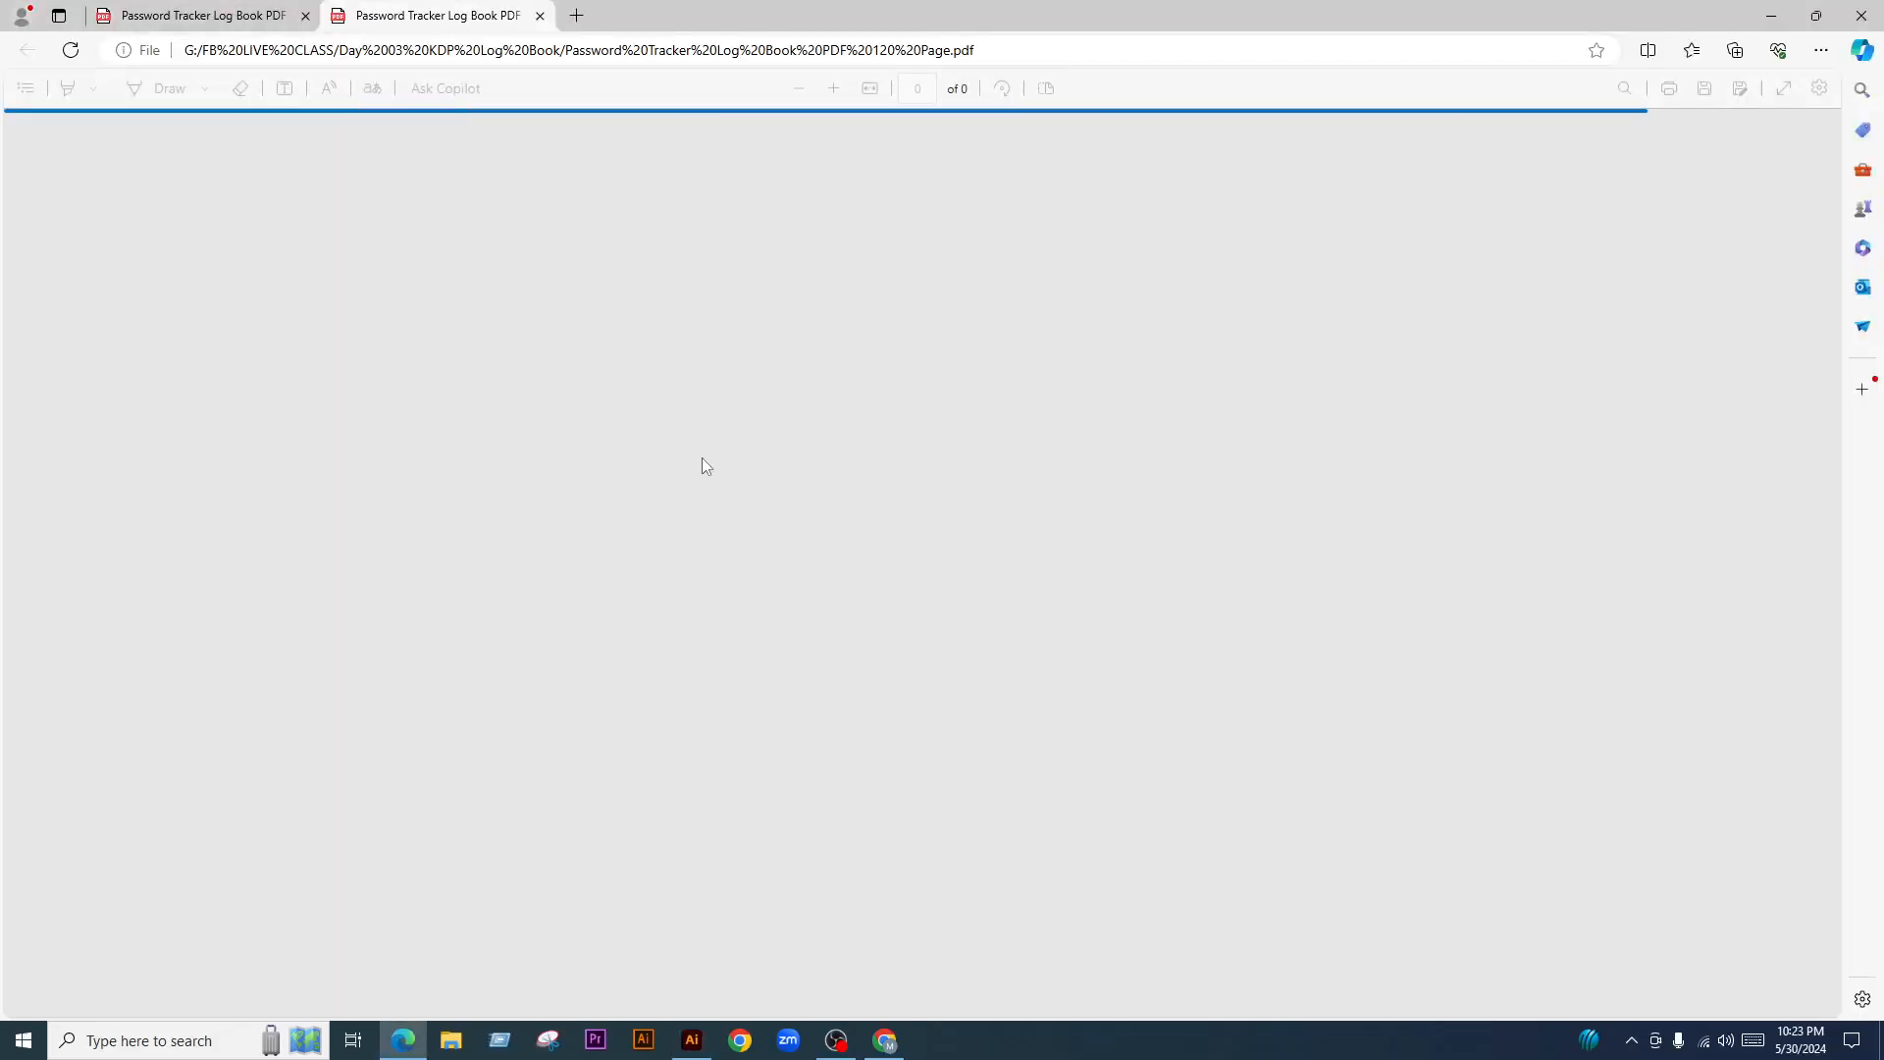
Jump to page 1 of the new PDF to view the cover
{"action": "scroll", "coordinate": [836, 500], "scroll_direction": "up", "scroll_amount": 3}
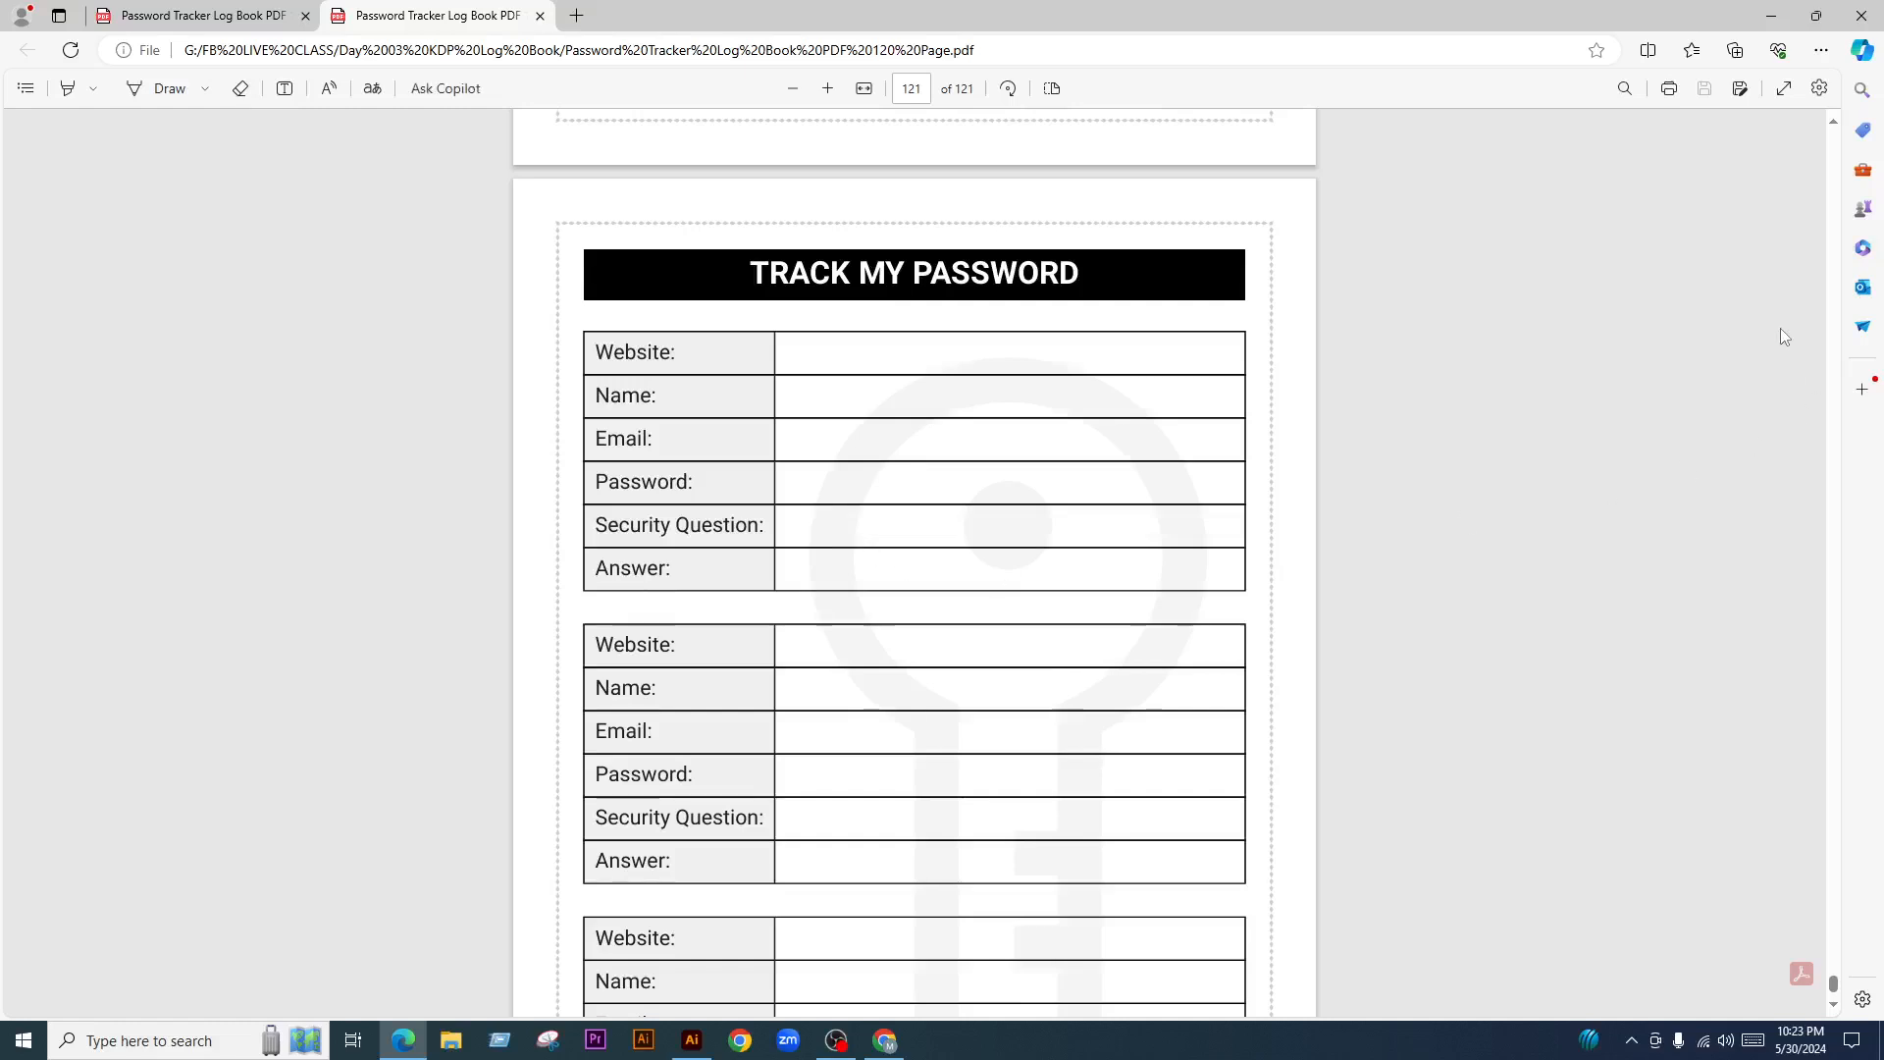
{"action": "left_click", "coordinate": [913, 89]}
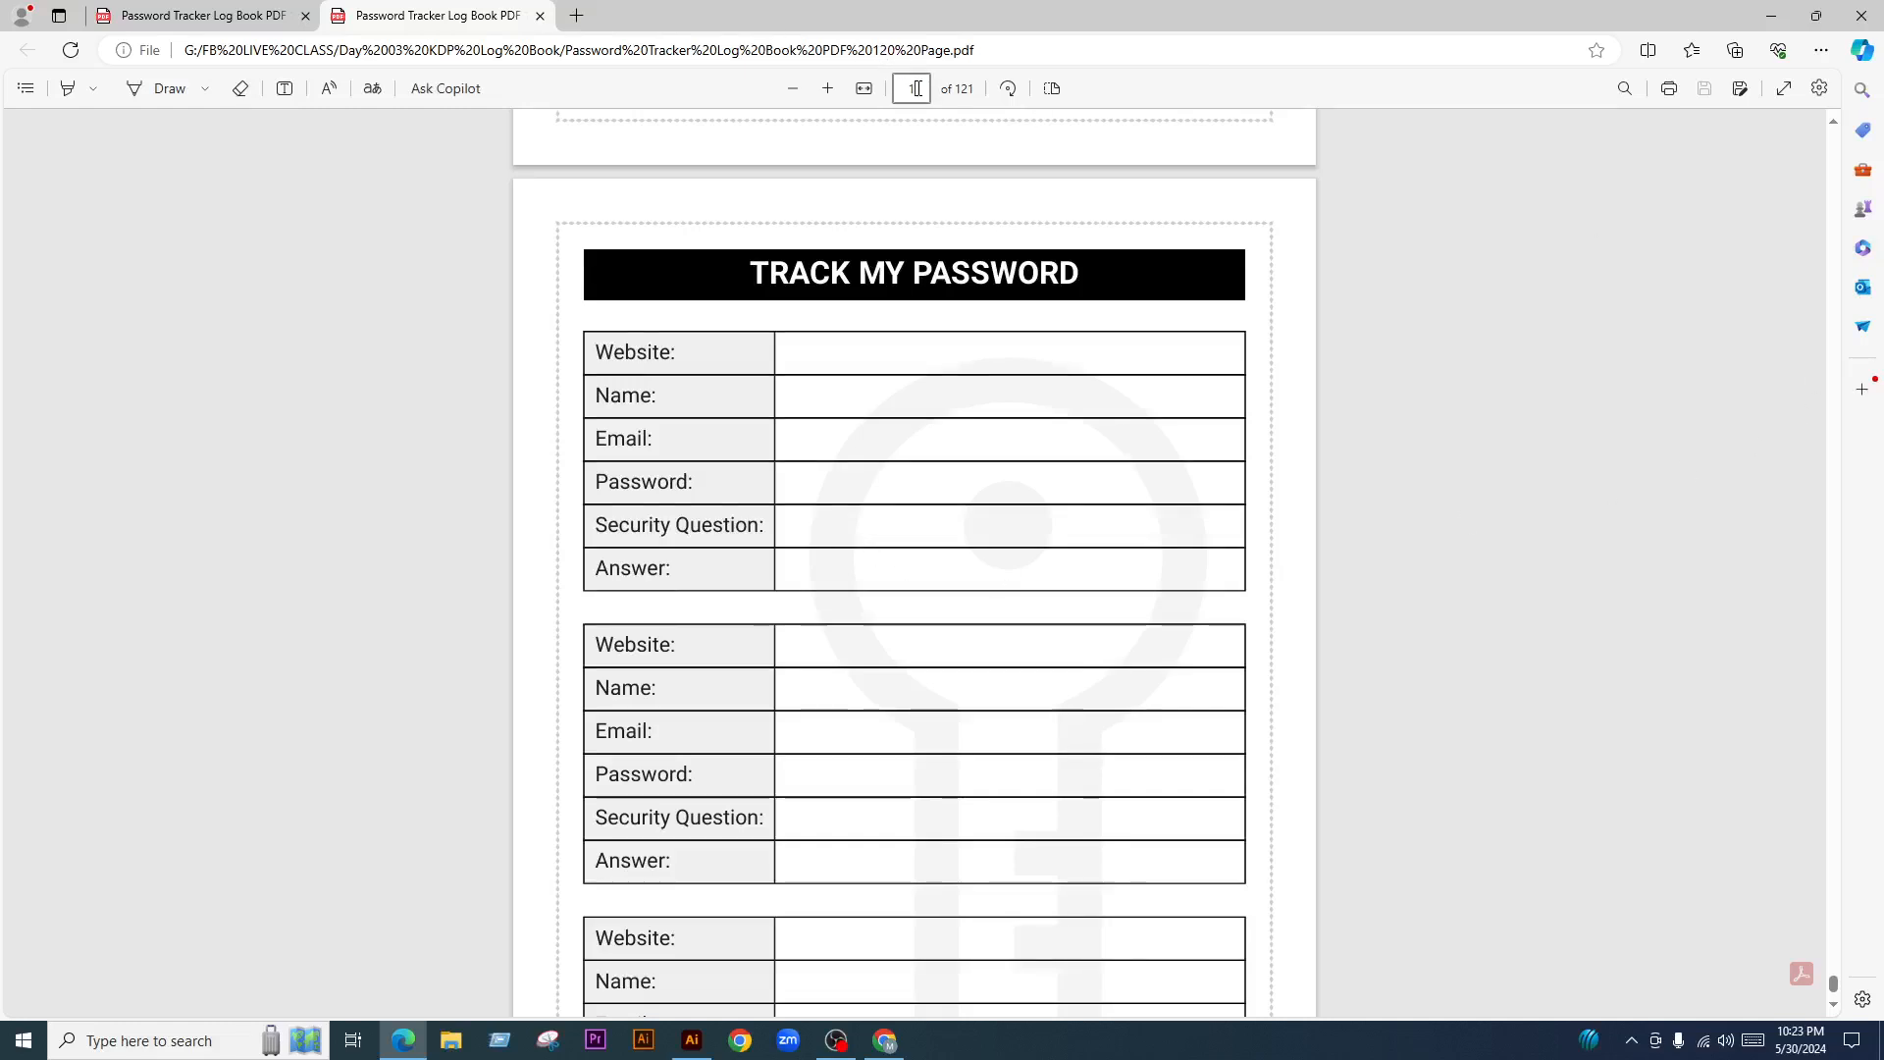
{"action": "type", "text": "1"}
{"action": "key", "text": "Return"}
Inspect the cover's sample name text and the first table's row labels
{"action": "scroll", "coordinate": [745, 588], "scroll_direction": "down", "scroll_amount": 1}
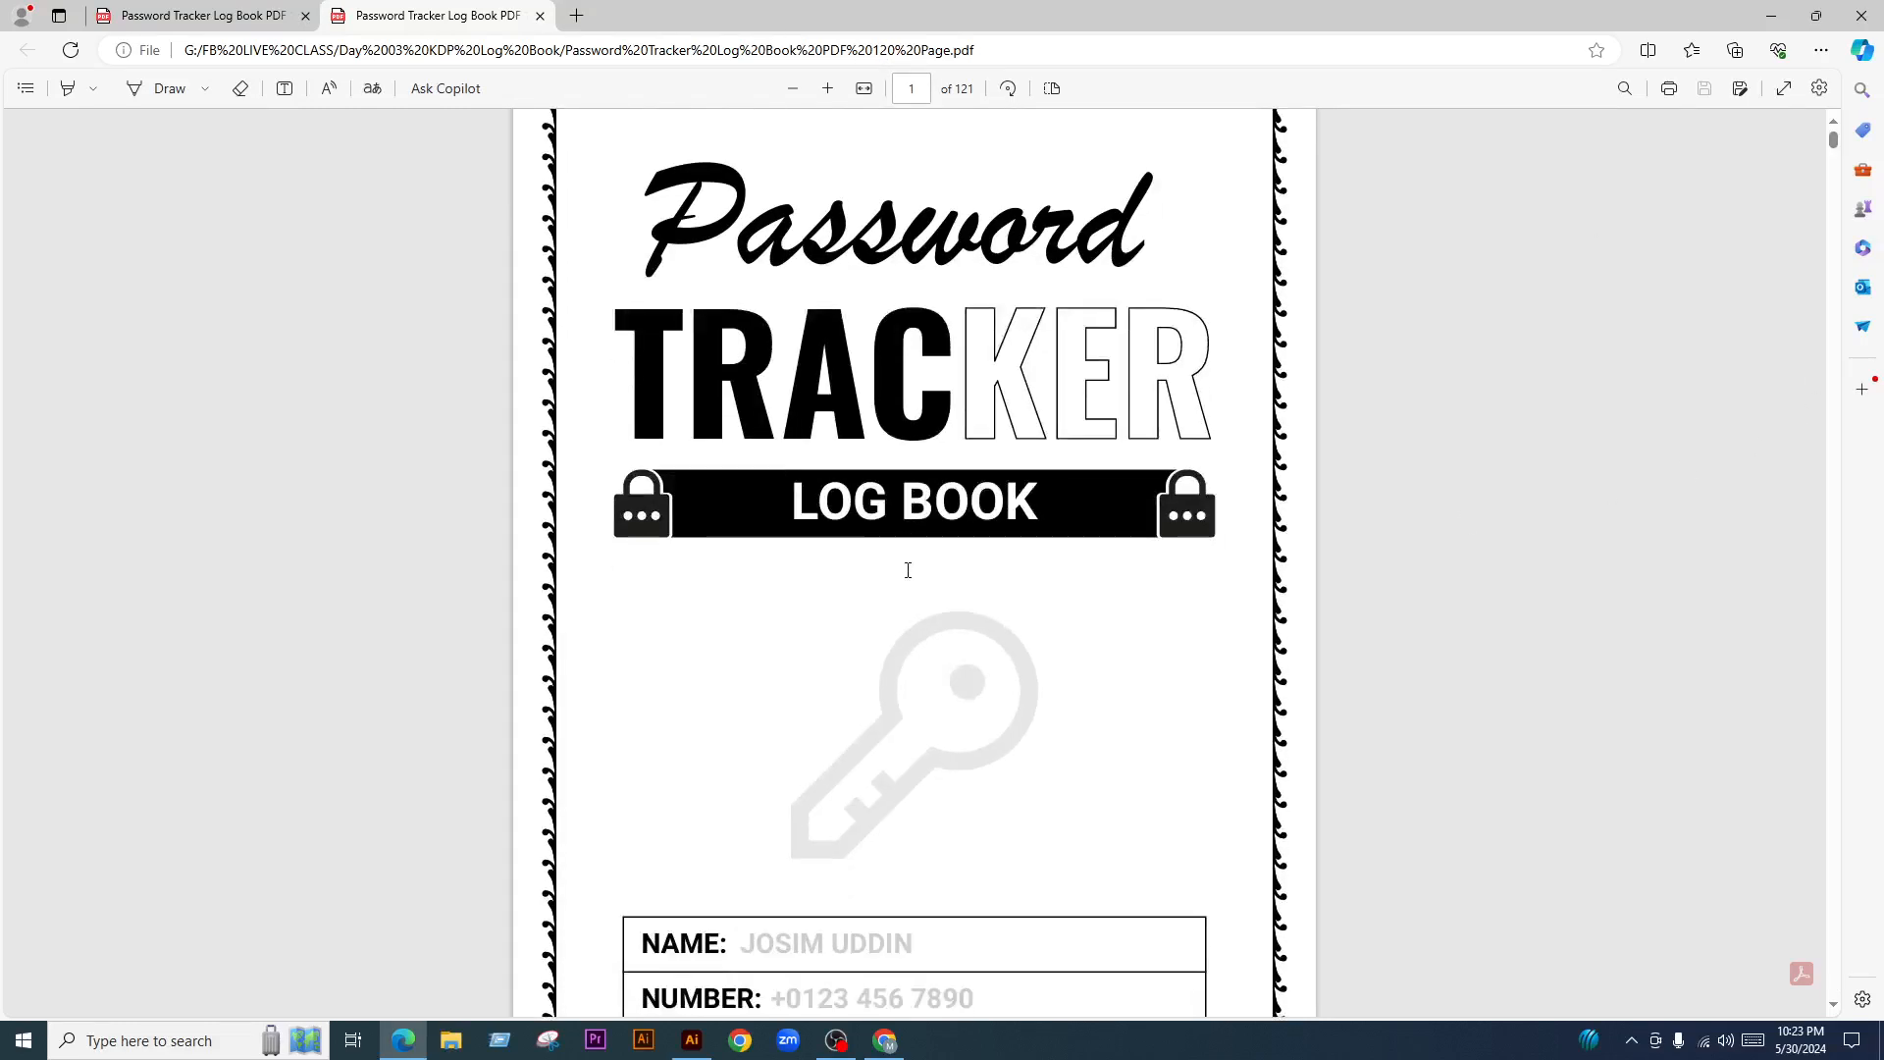
{"action": "scroll", "coordinate": [904, 530], "scroll_direction": "up", "scroll_amount": 1}
{"action": "scroll", "coordinate": [898, 564], "scroll_direction": "down", "scroll_amount": 3, "text": "ctrl"}
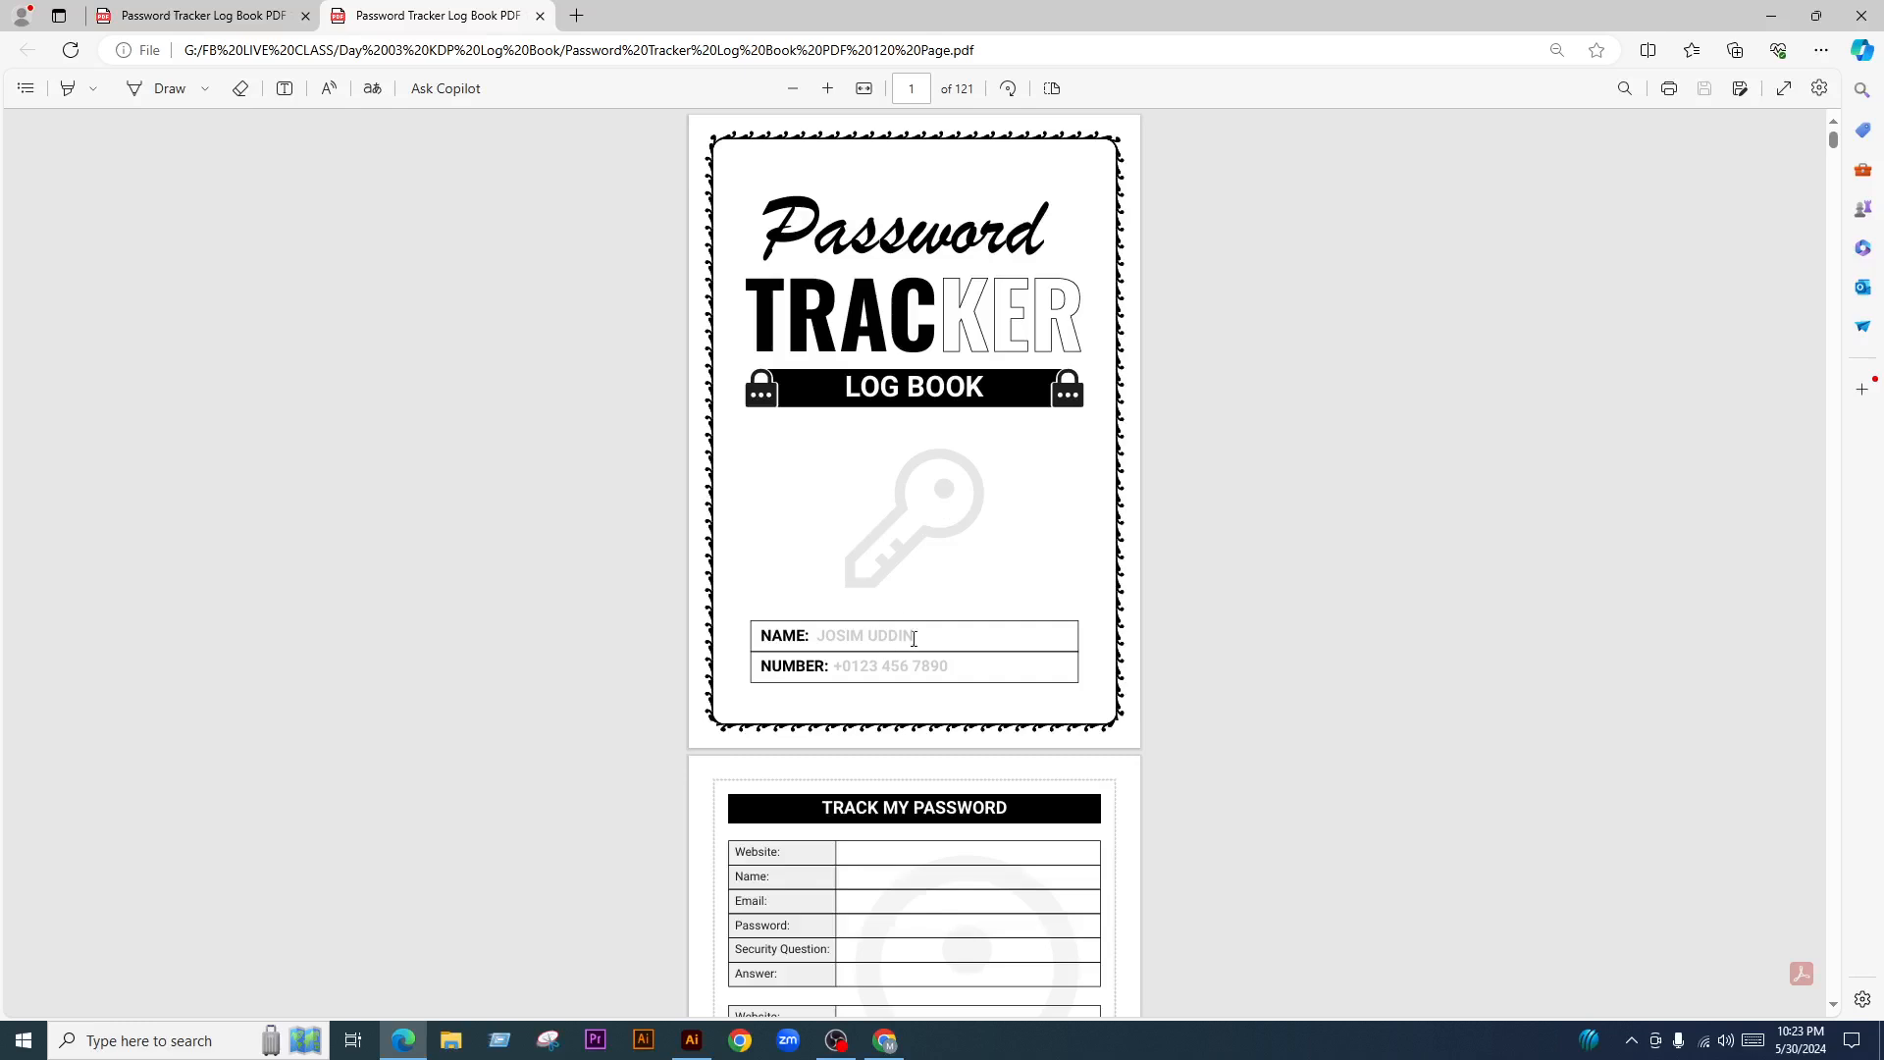
{"action": "left_click_drag", "start_coordinate": [866, 637], "coordinate": [913, 675]}
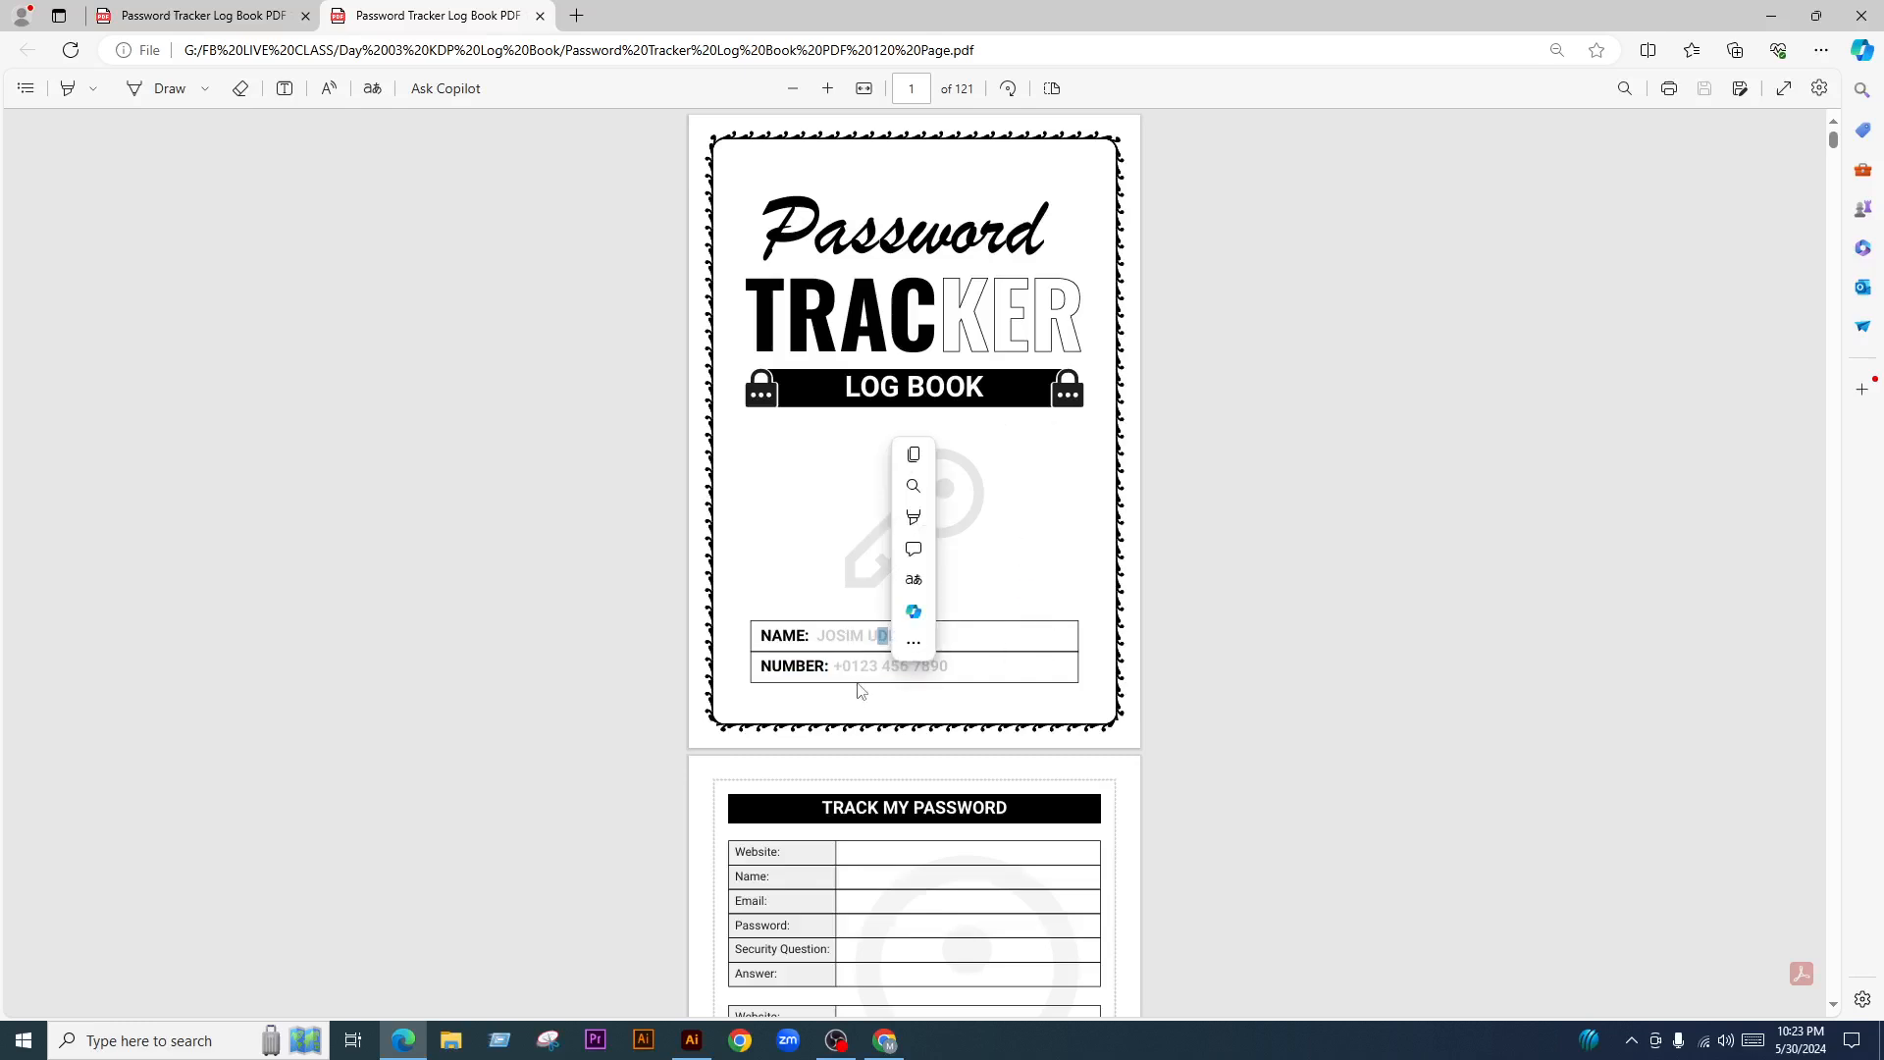
{"action": "left_click", "coordinate": [1010, 691]}
{"action": "scroll", "coordinate": [914, 677], "scroll_direction": "down", "scroll_amount": 4}
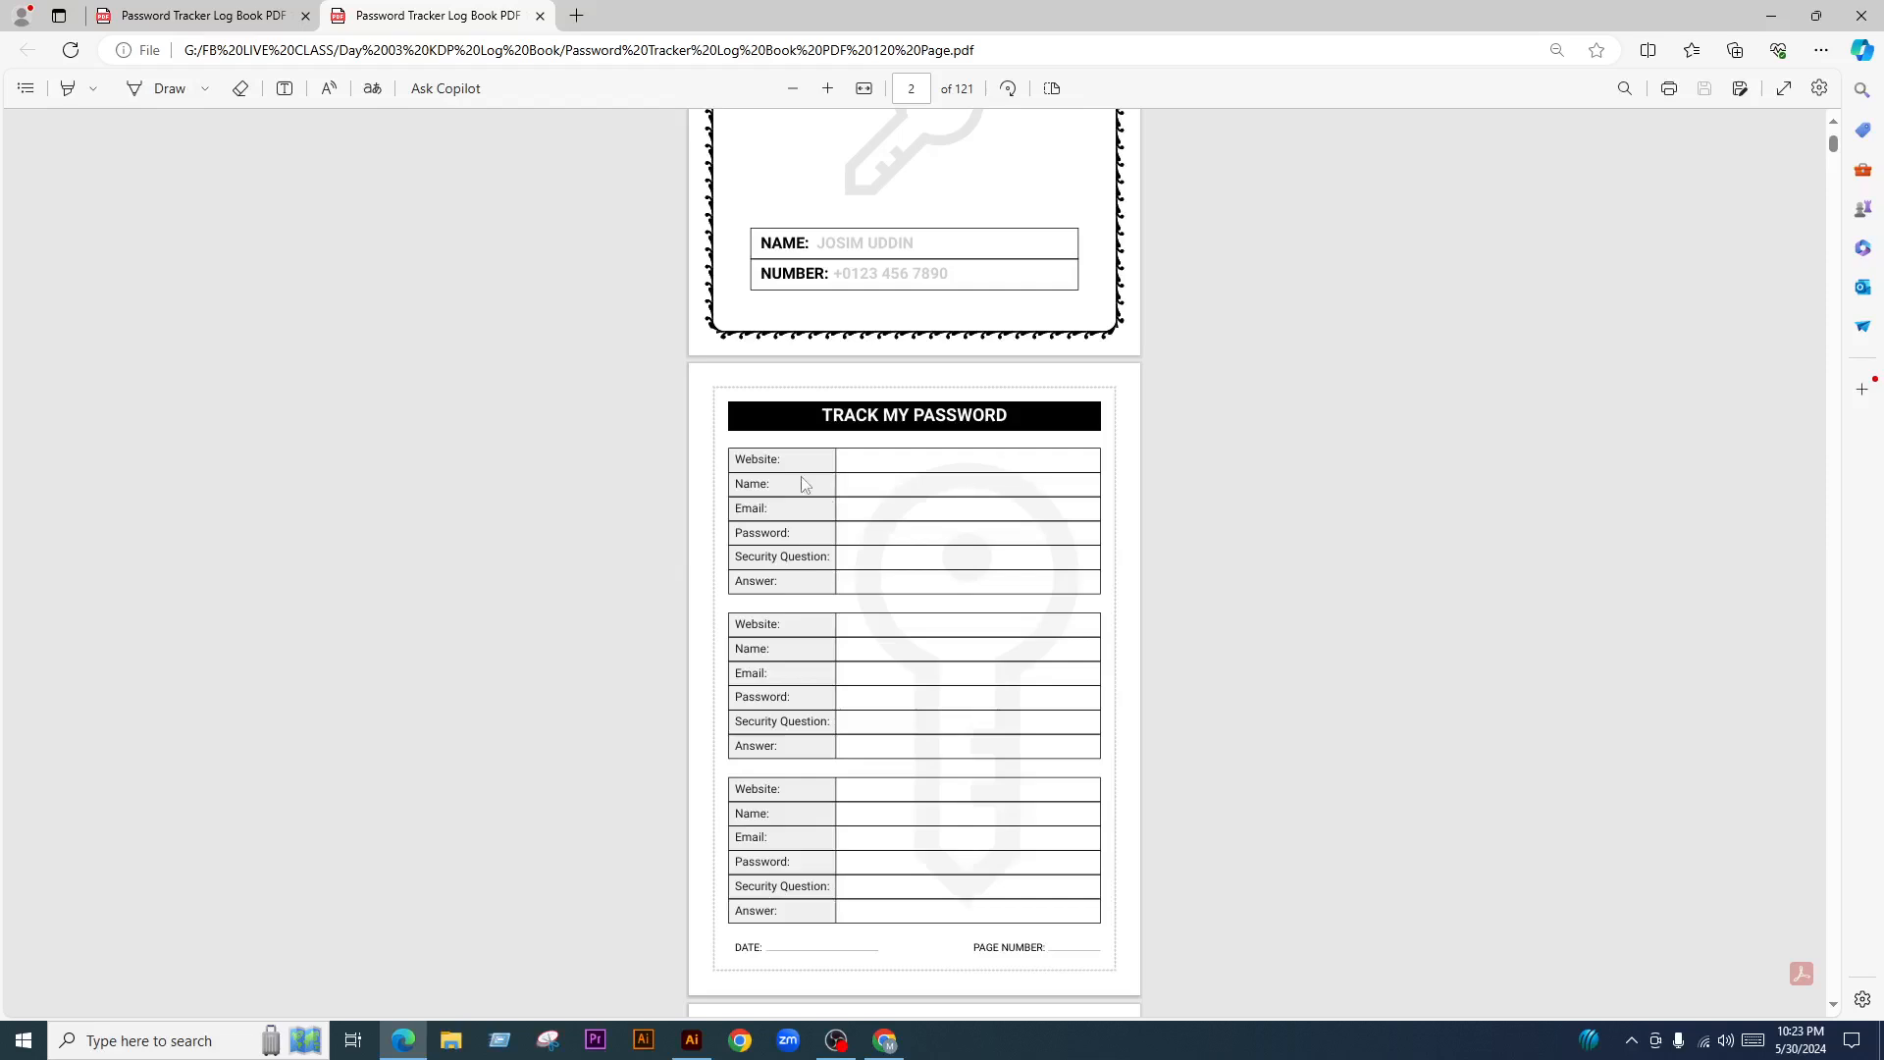
{"action": "left_click_drag", "start_coordinate": [724, 460], "coordinate": [804, 490]}
{"action": "left_click", "coordinate": [805, 555]}
Scroll through the password-log pages, then close the Edge window
{"action": "scroll", "coordinate": [958, 693], "scroll_direction": "down", "scroll_amount": 1}
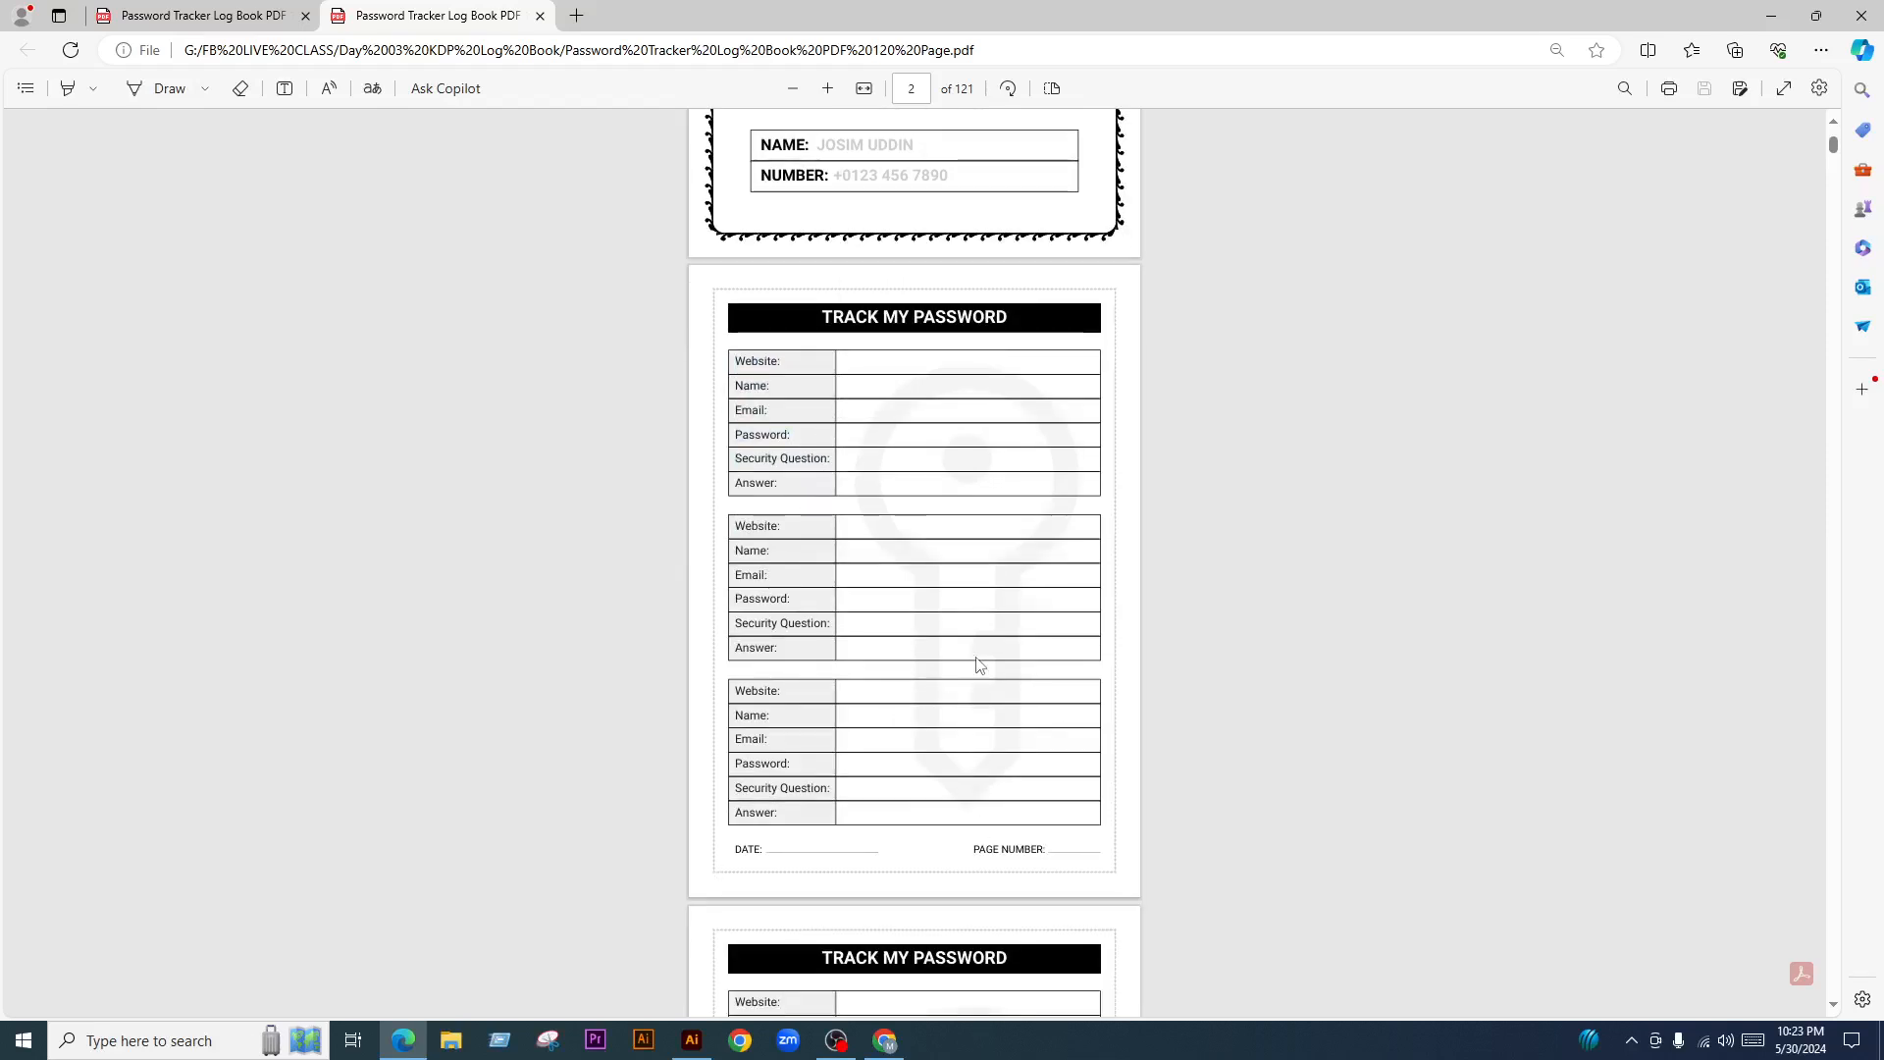
{"action": "scroll", "coordinate": [977, 672], "scroll_direction": "down", "scroll_amount": 4}
{"action": "scroll", "coordinate": [978, 672], "scroll_direction": "down", "scroll_amount": 12}
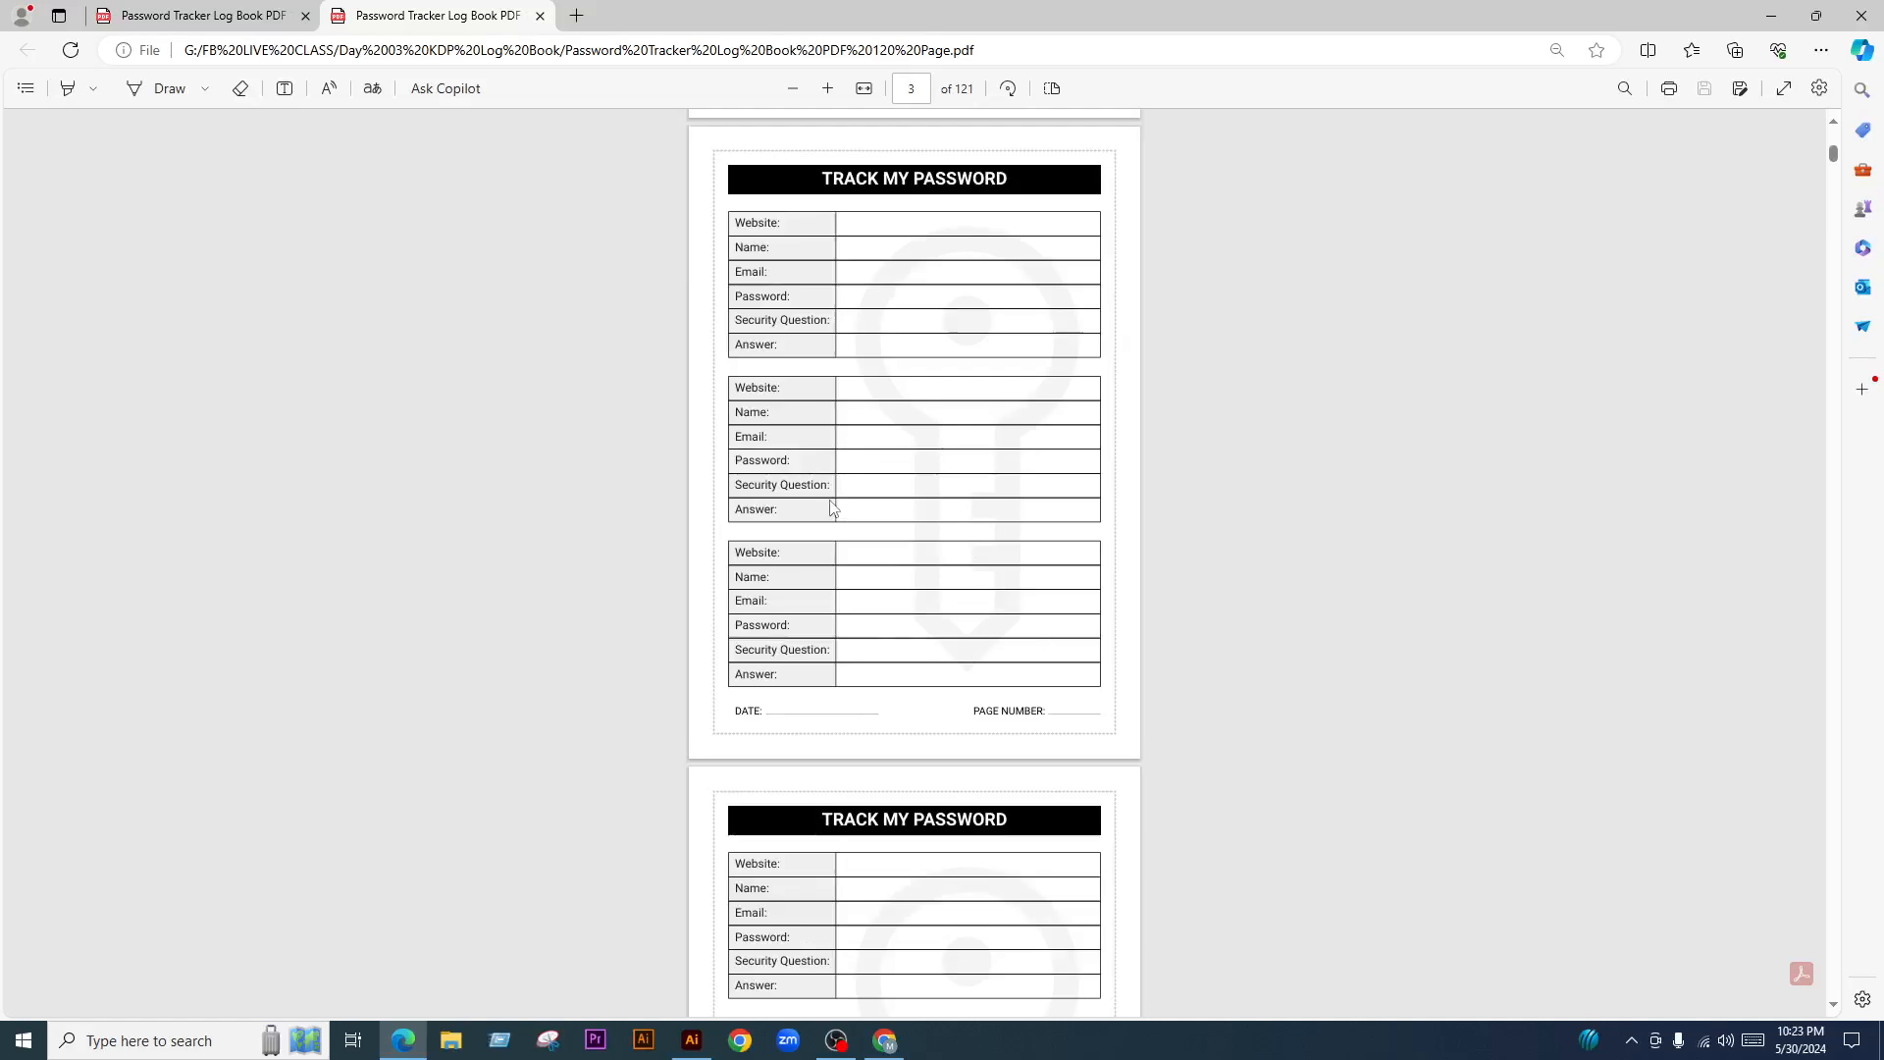
{"action": "scroll", "coordinate": [929, 790], "scroll_direction": "up", "scroll_amount": 3}
{"action": "scroll", "coordinate": [825, 248], "scroll_direction": "down", "scroll_amount": 1}
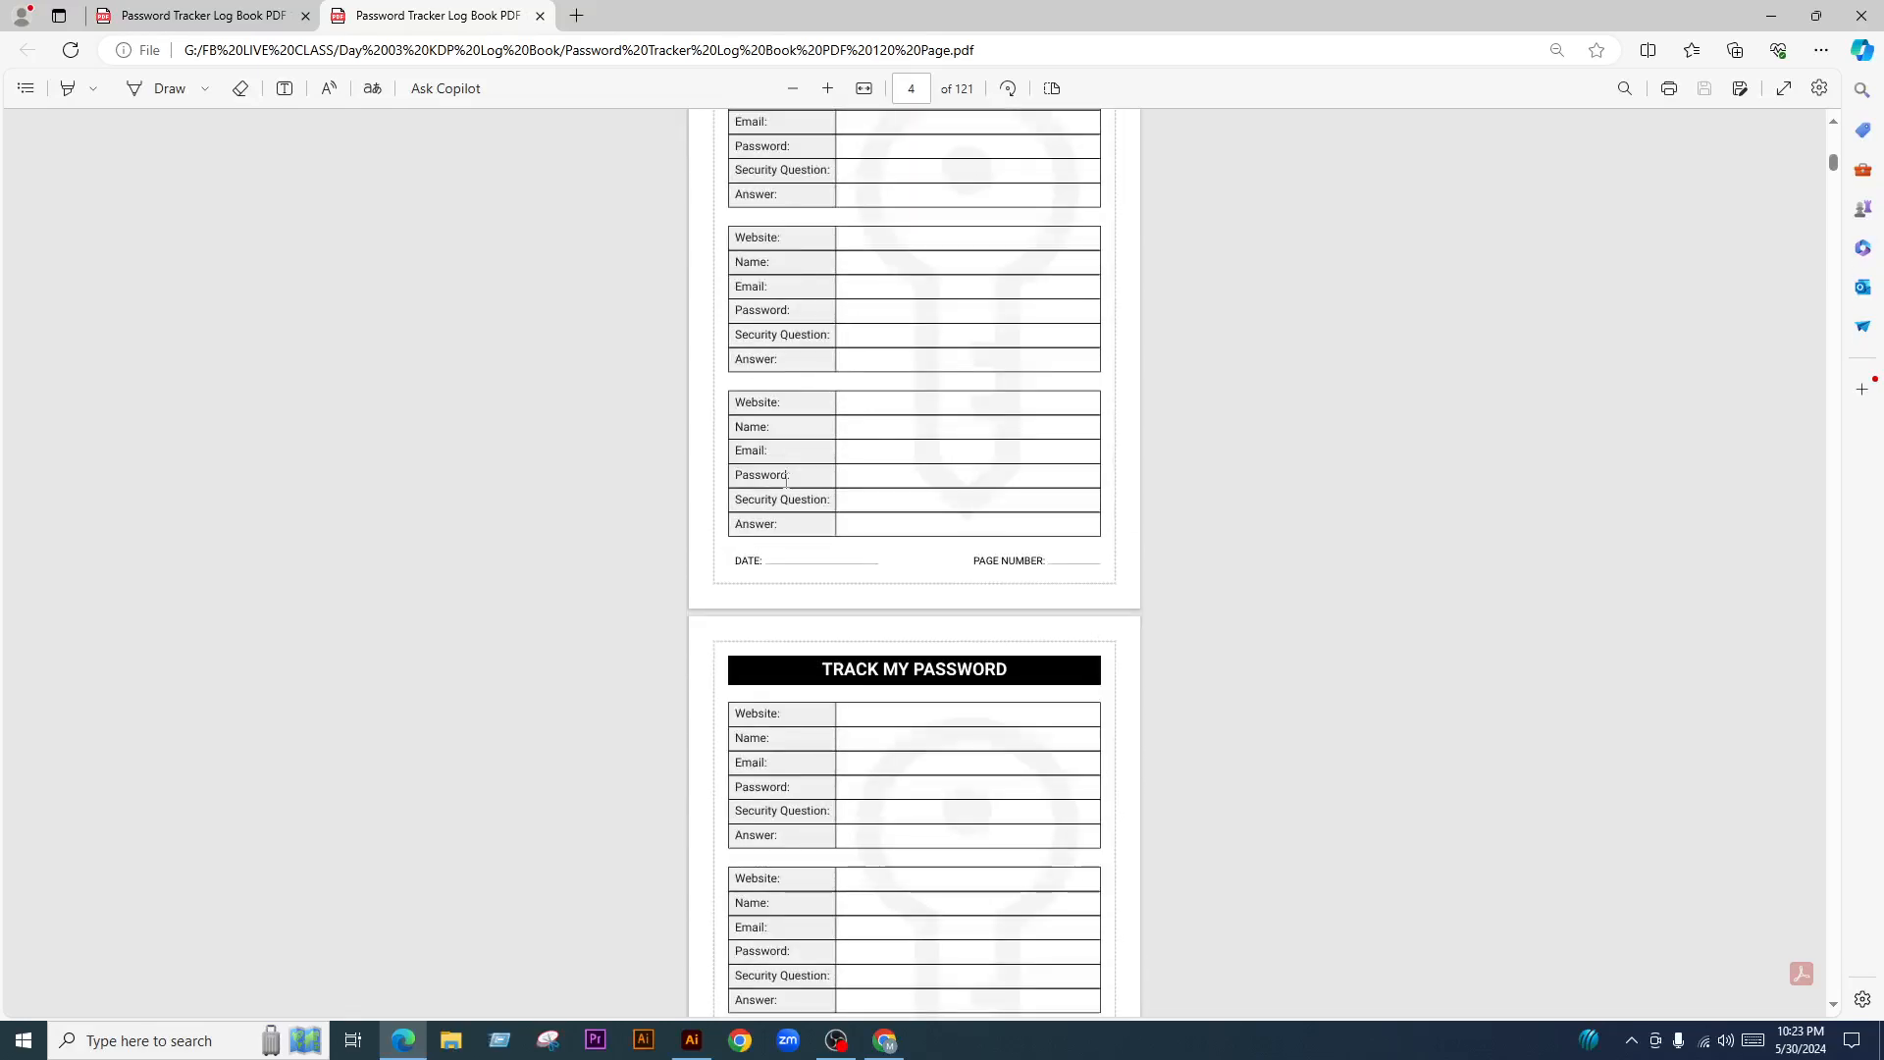
{"action": "scroll", "coordinate": [980, 602], "scroll_direction": "down", "scroll_amount": 3}
{"action": "scroll", "coordinate": [812, 346], "scroll_direction": "up", "scroll_amount": 3}
{"action": "scroll", "coordinate": [947, 618], "scroll_direction": "down", "scroll_amount": 2}
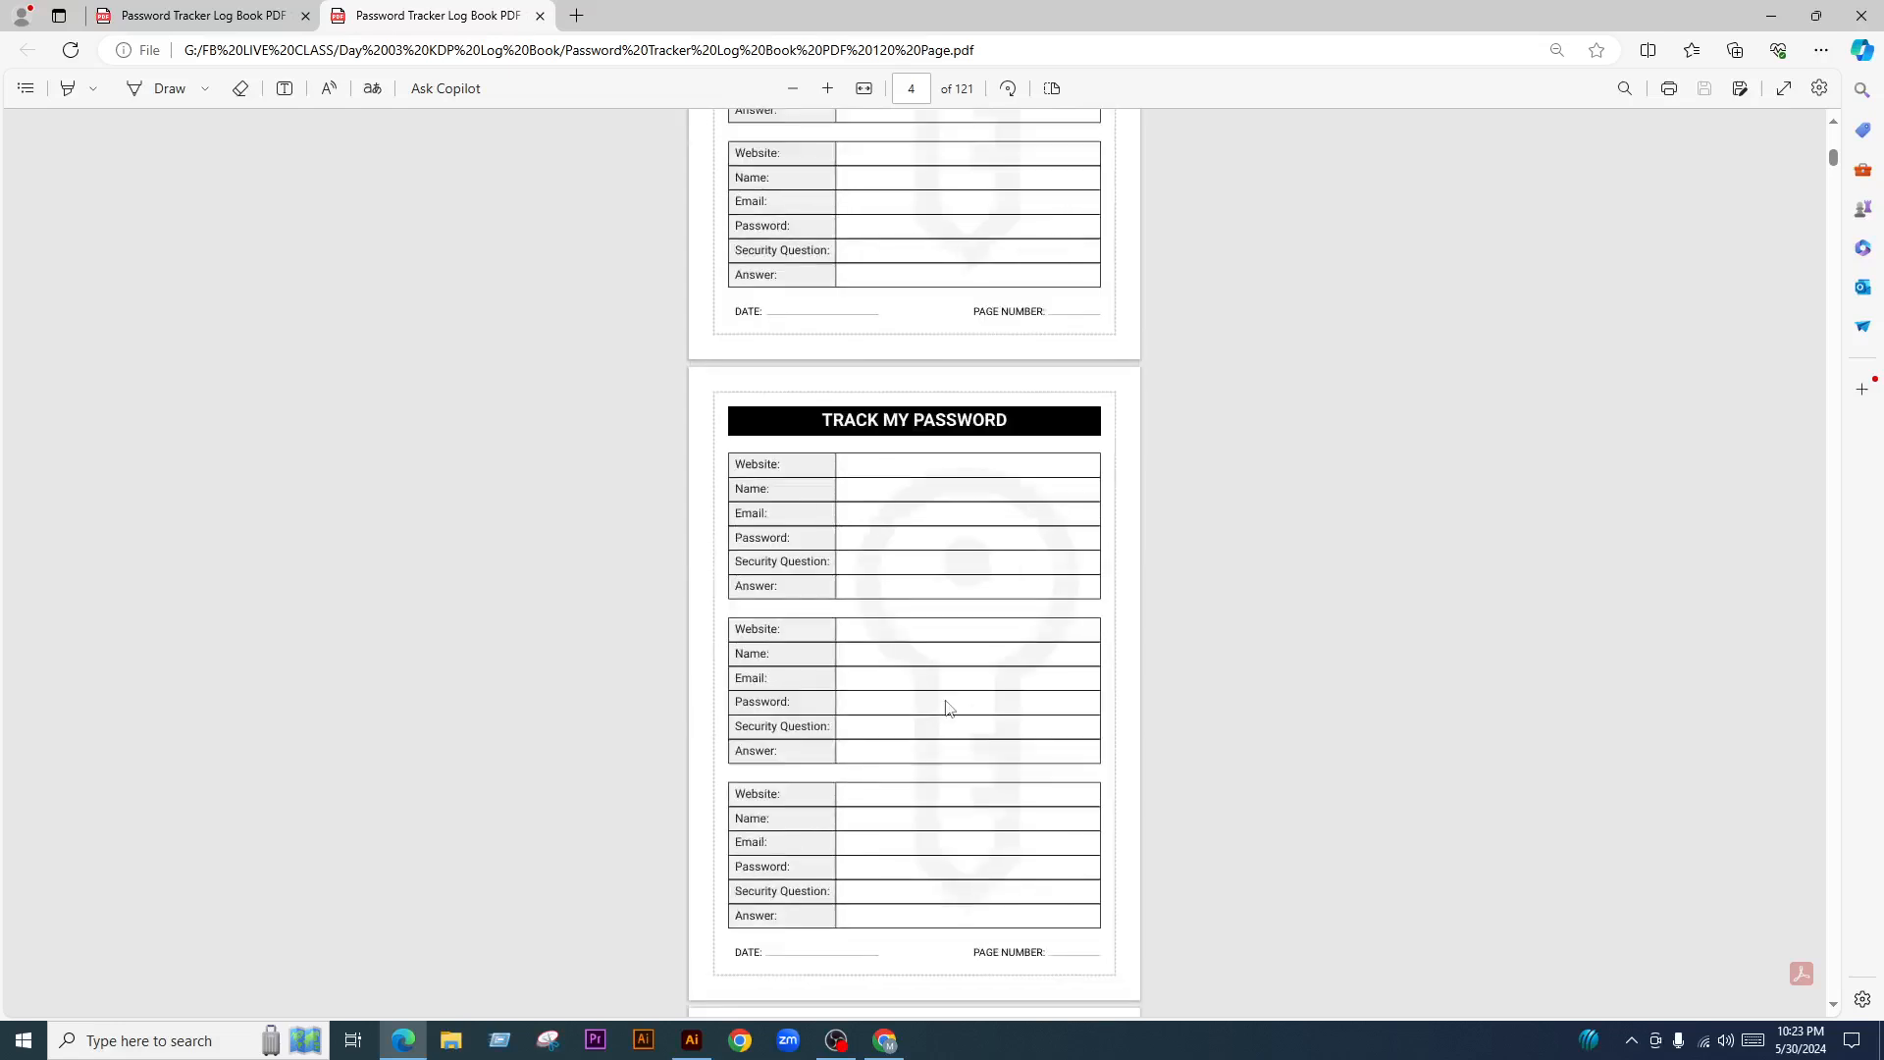
{"action": "scroll", "coordinate": [947, 704], "scroll_direction": "up", "scroll_amount": 3}
{"action": "scroll", "coordinate": [785, 373], "scroll_direction": "down", "scroll_amount": 4}
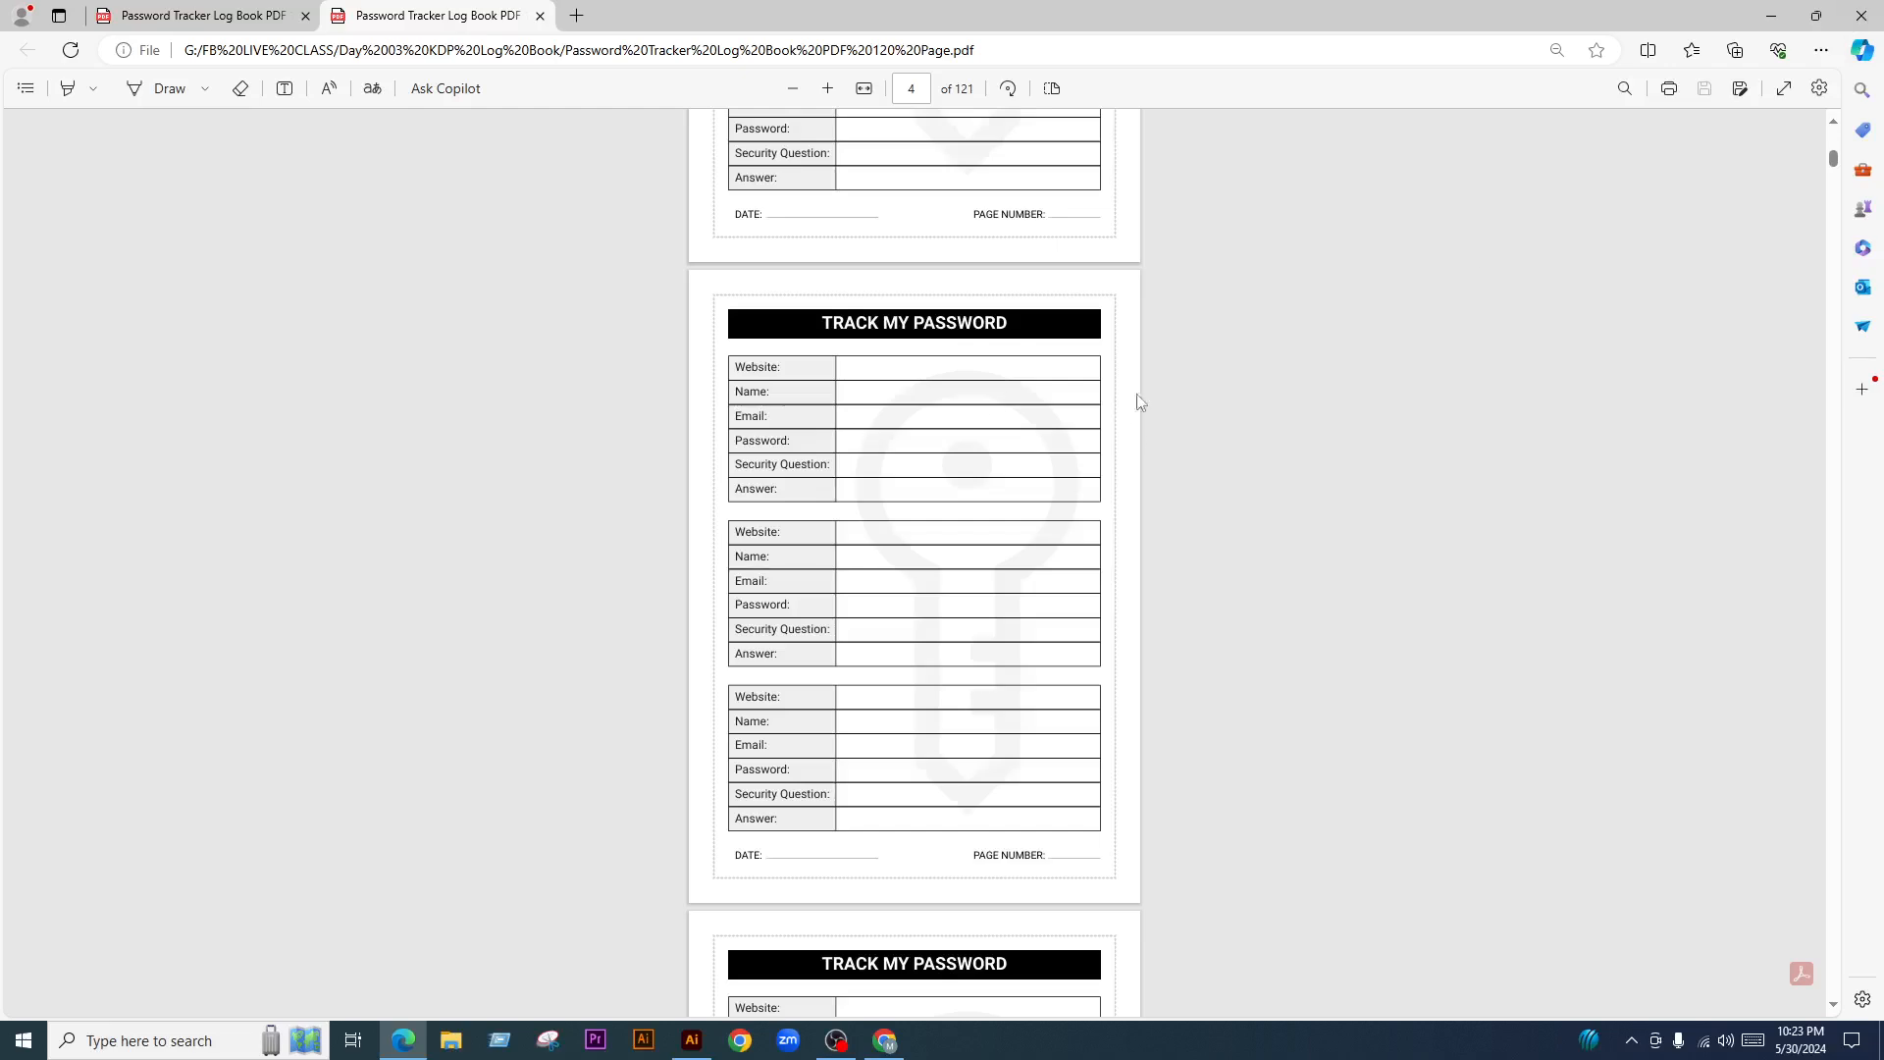
{"action": "scroll", "coordinate": [1138, 401], "scroll_direction": "up", "scroll_amount": 15}
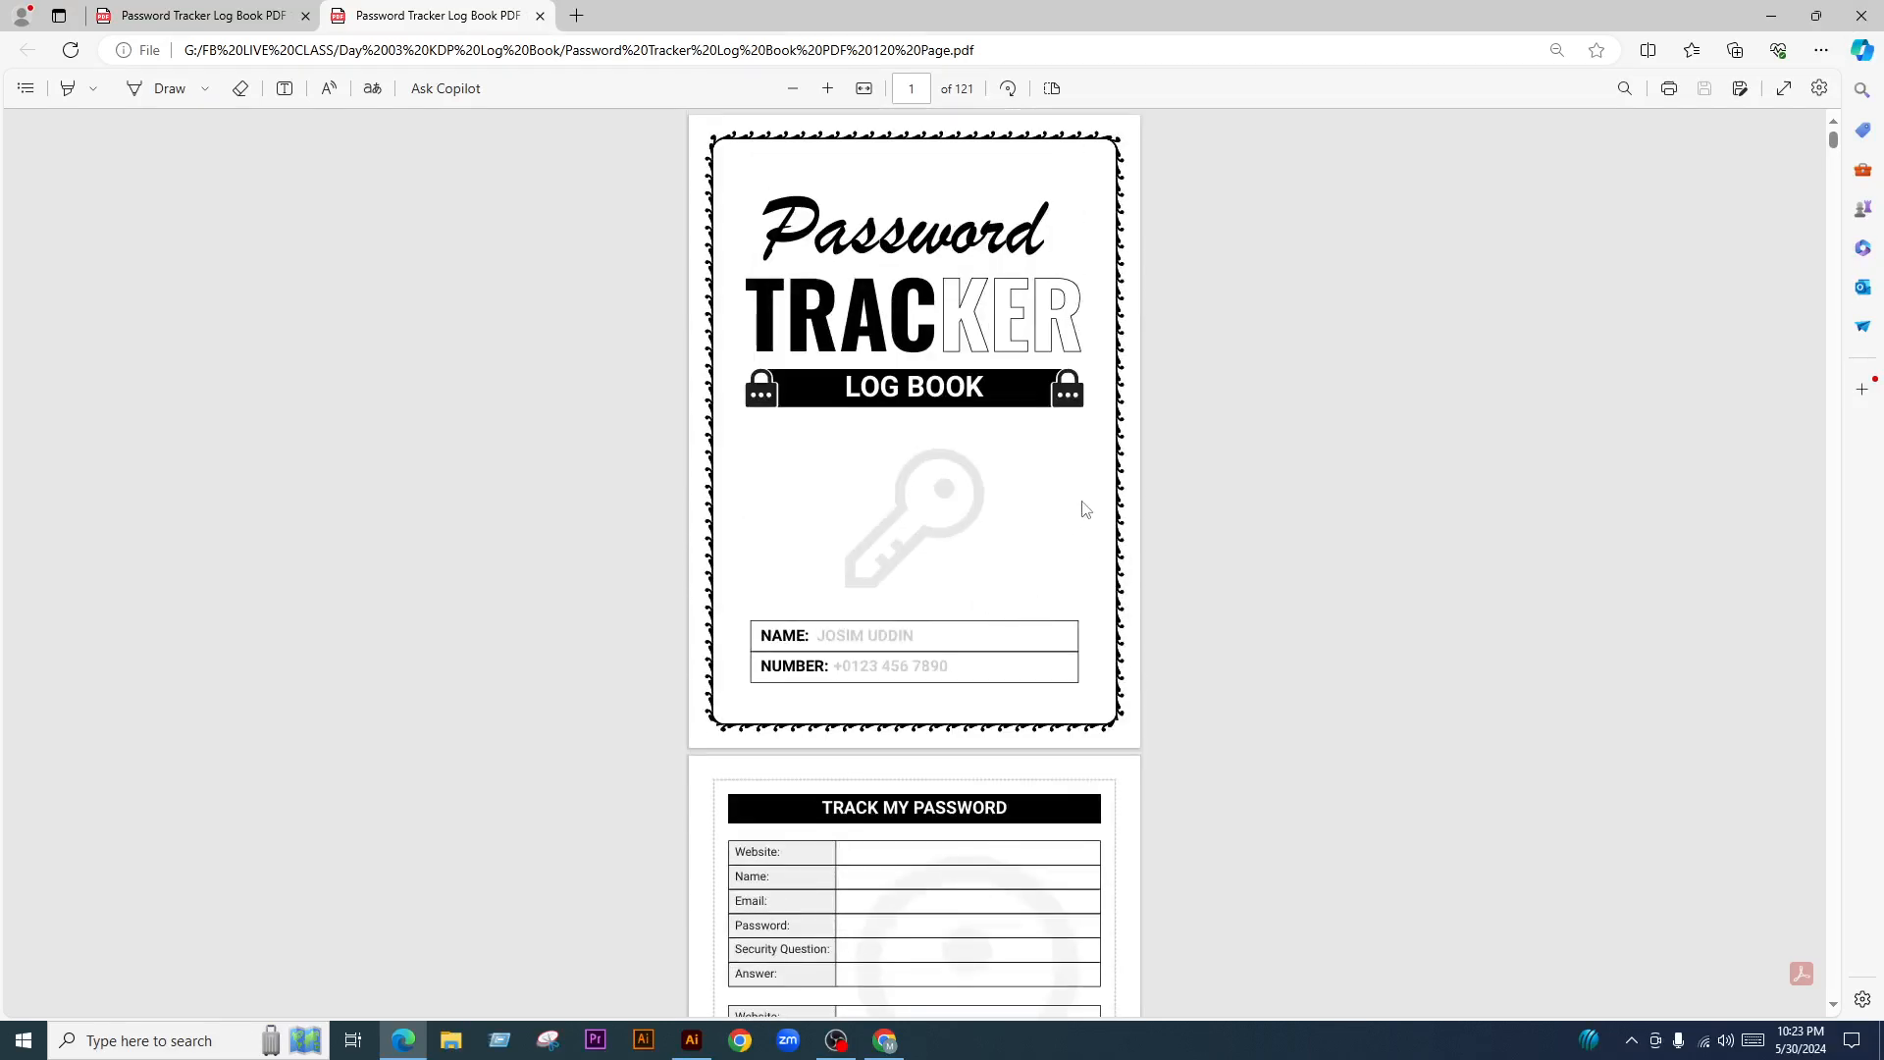
{"action": "scroll", "coordinate": [1081, 510], "scroll_direction": "up", "scroll_amount": 2, "text": "ctrl"}
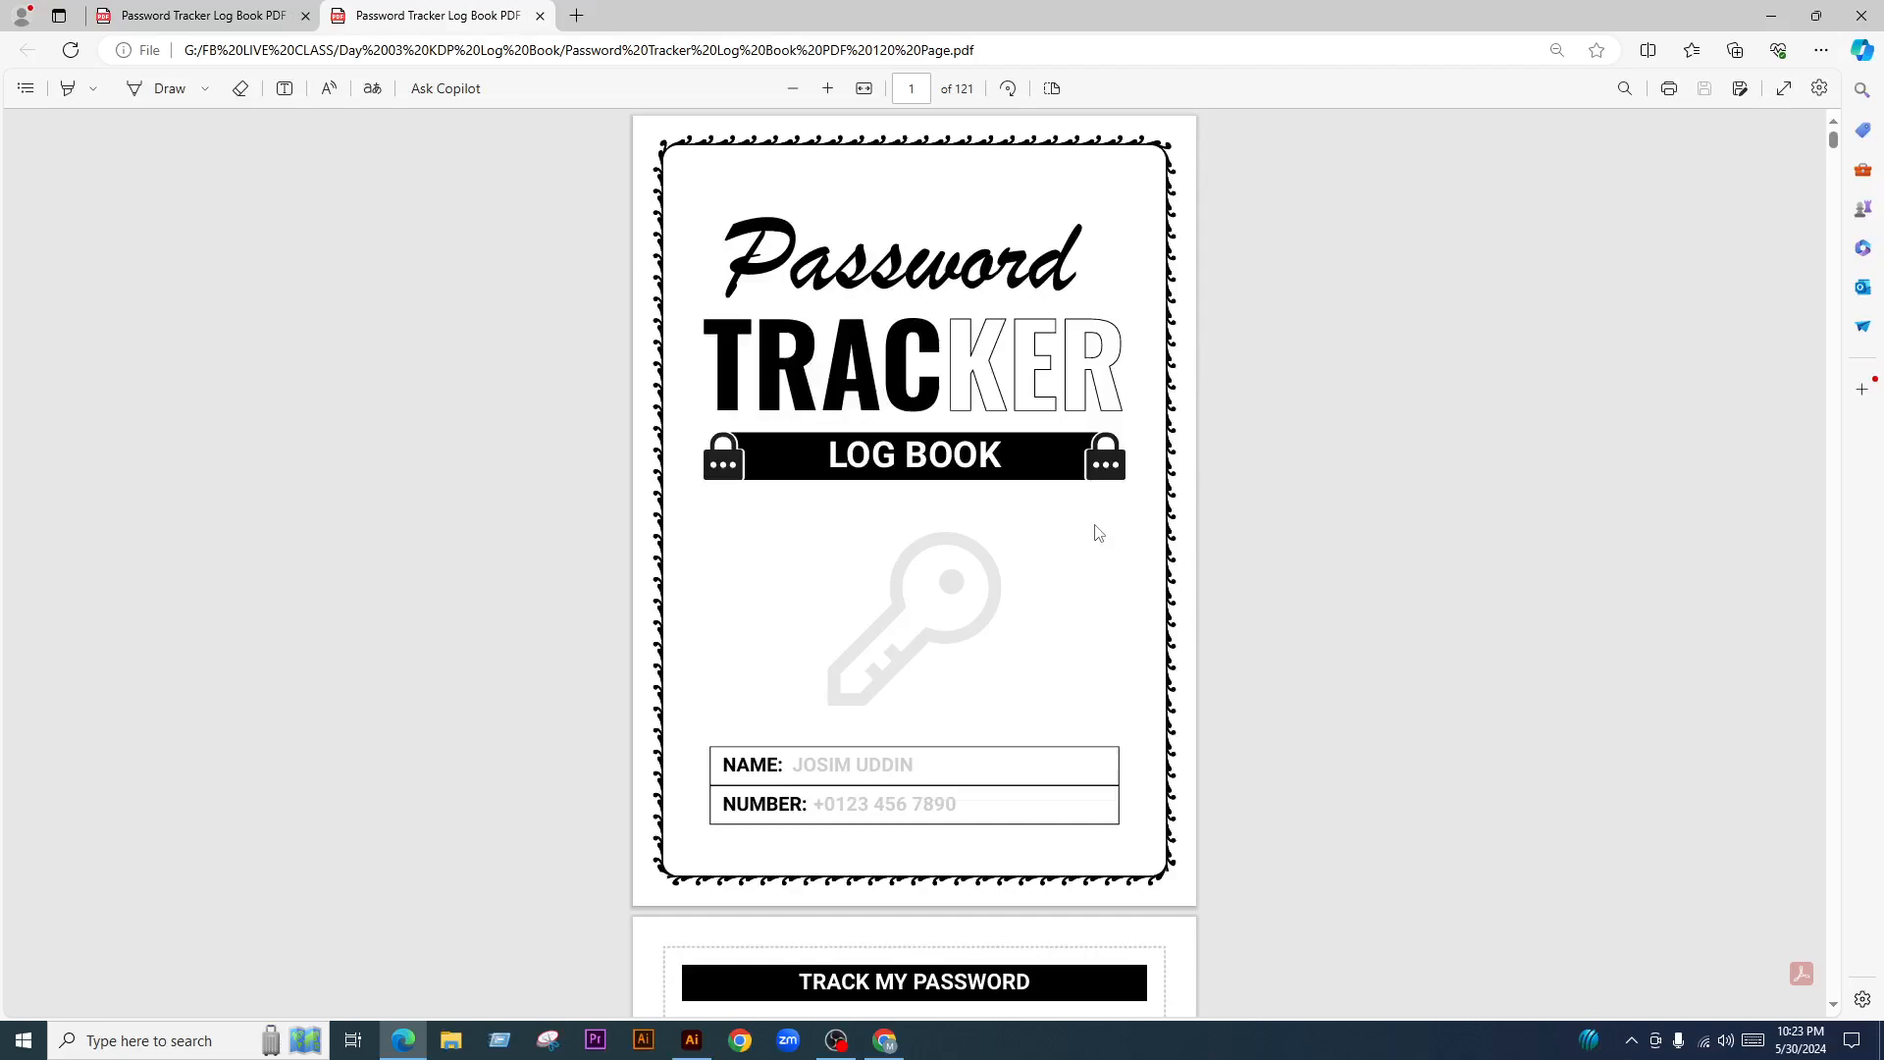
{"action": "left_click", "coordinate": [1859, 14]}
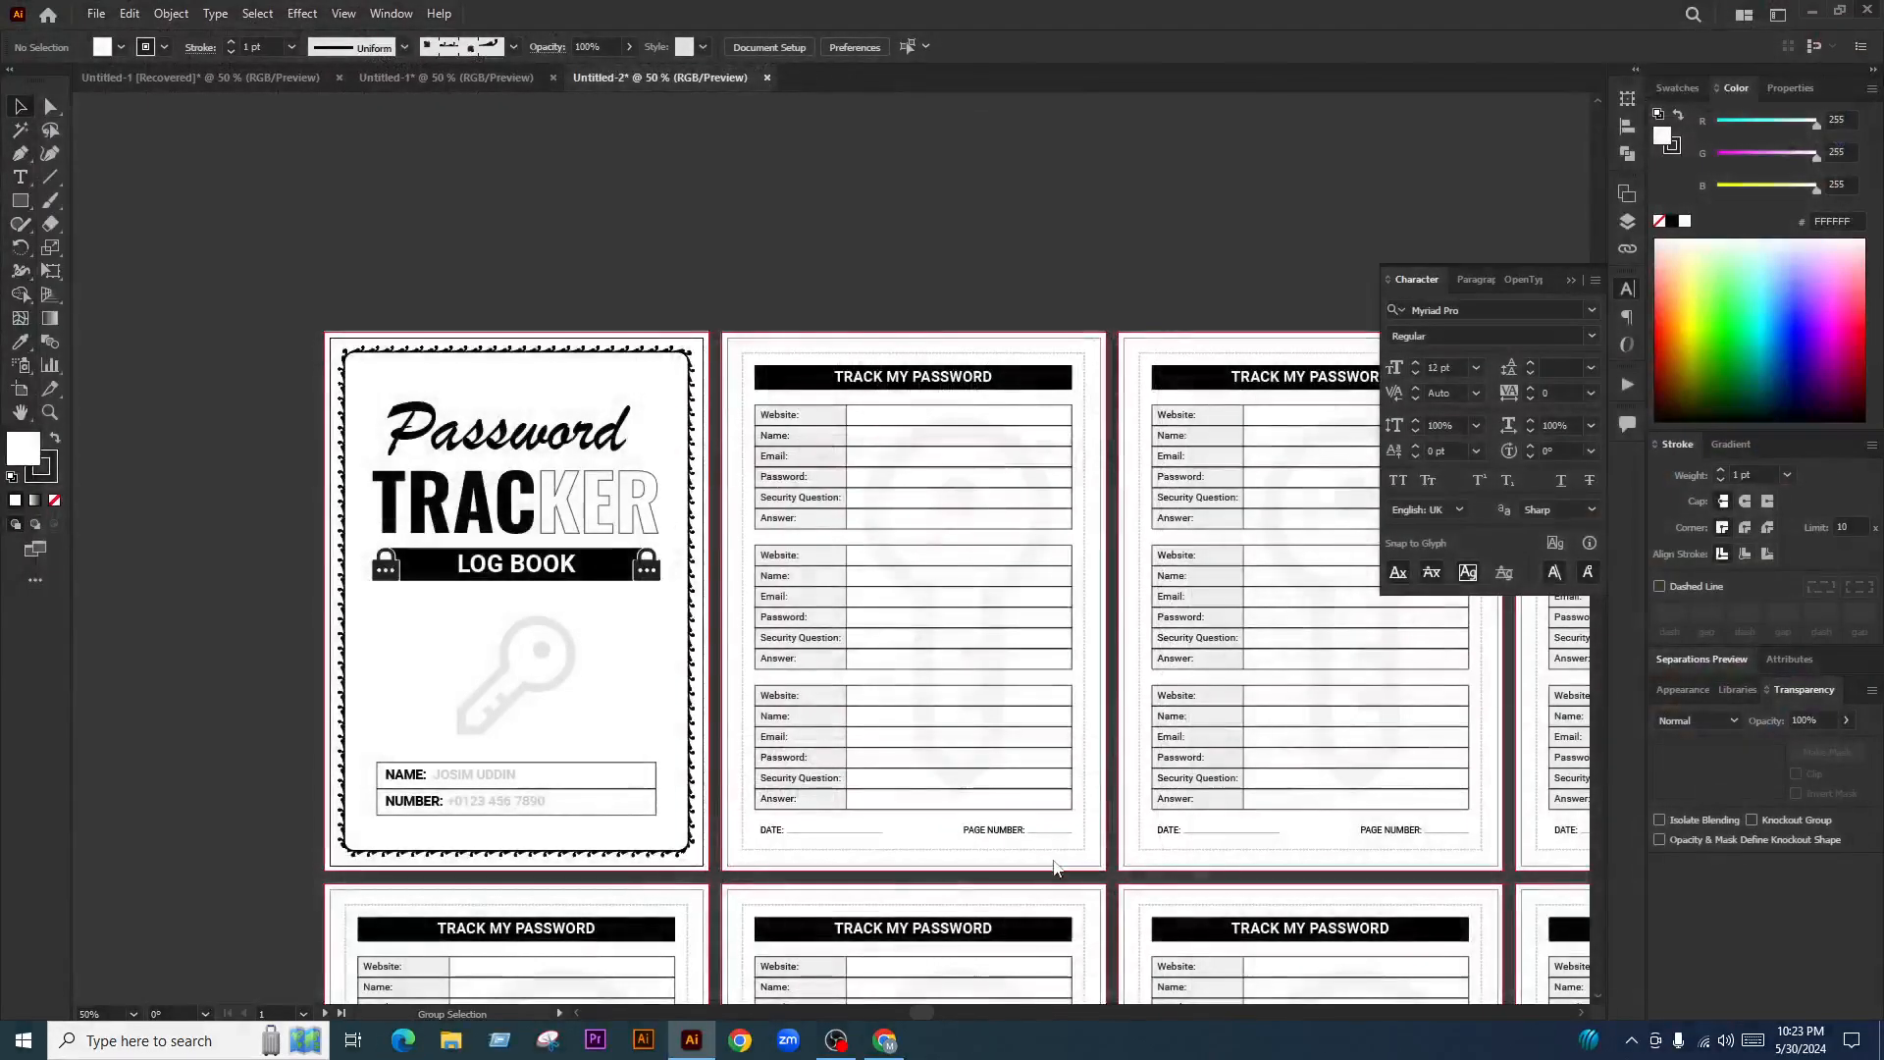
Switch to the Facebook Live Producer tab in Chrome and scroll the Comments panel
{"action": "left_click", "coordinate": [884, 1040]}
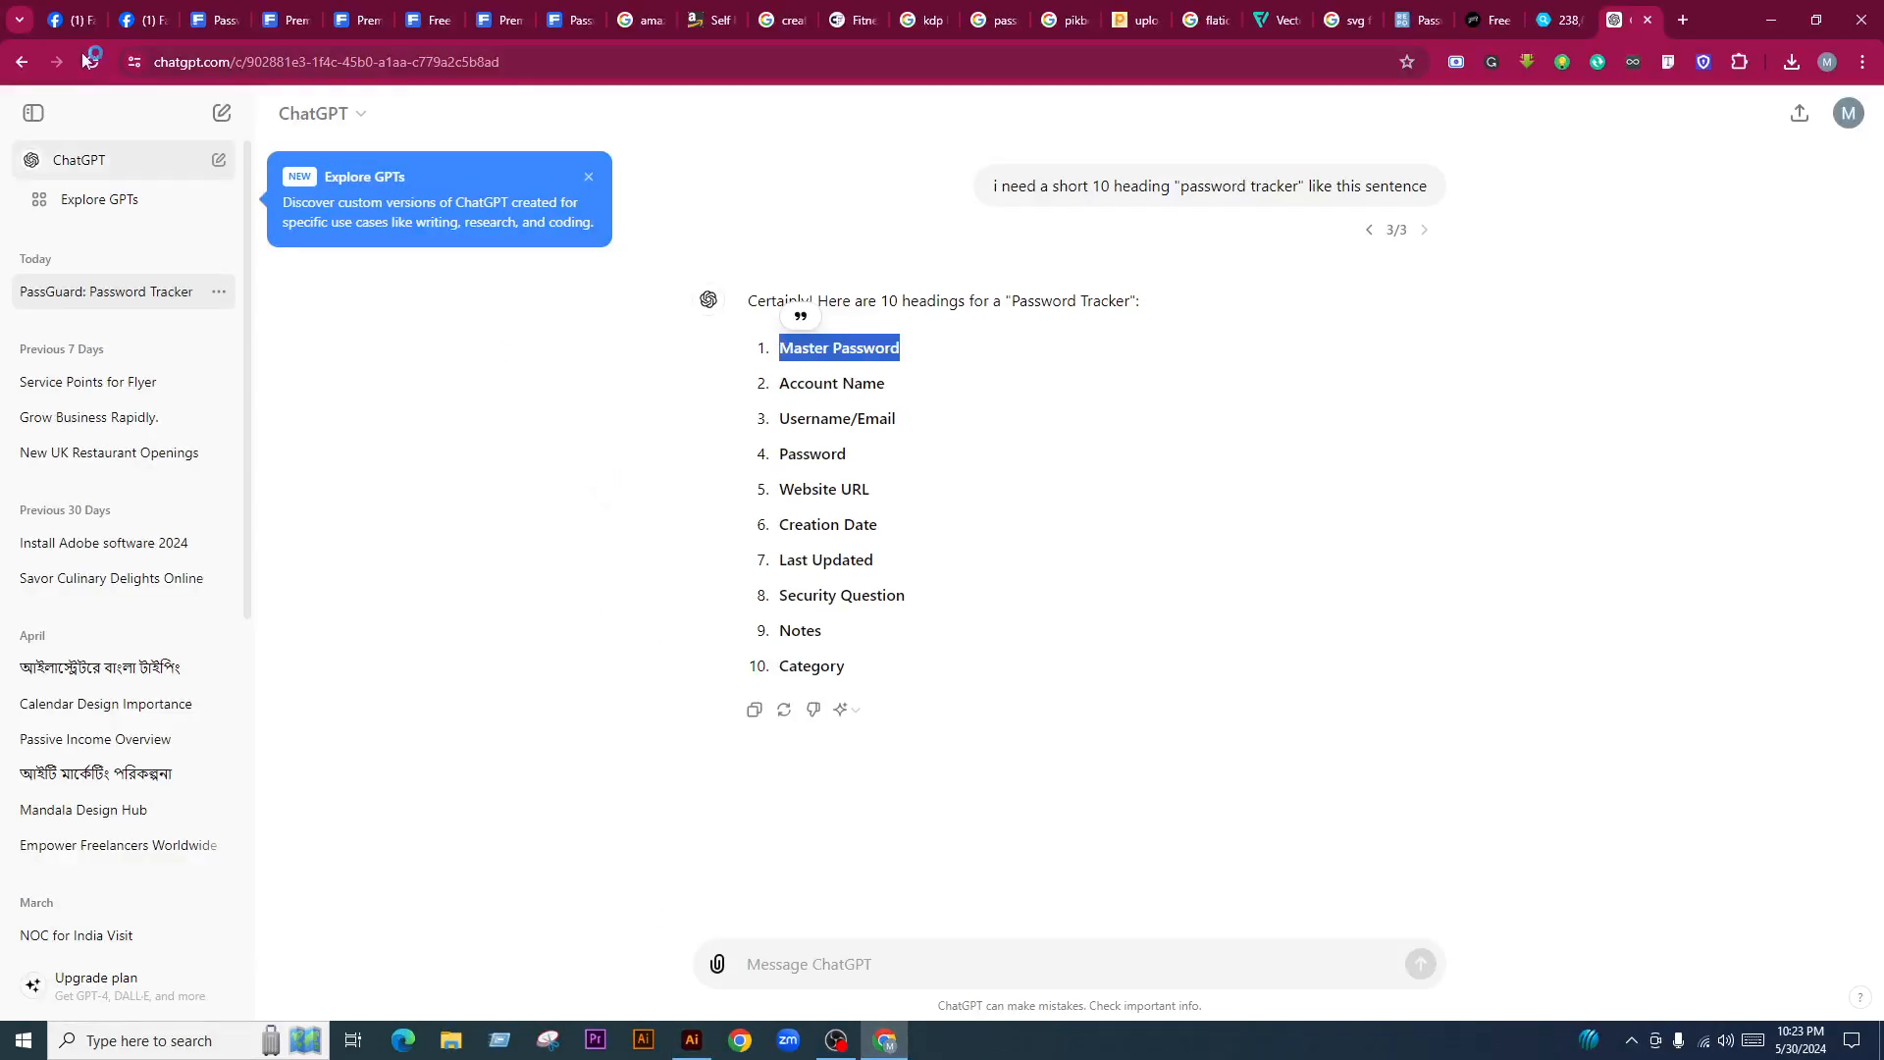
{"action": "left_click", "coordinate": [68, 8]}
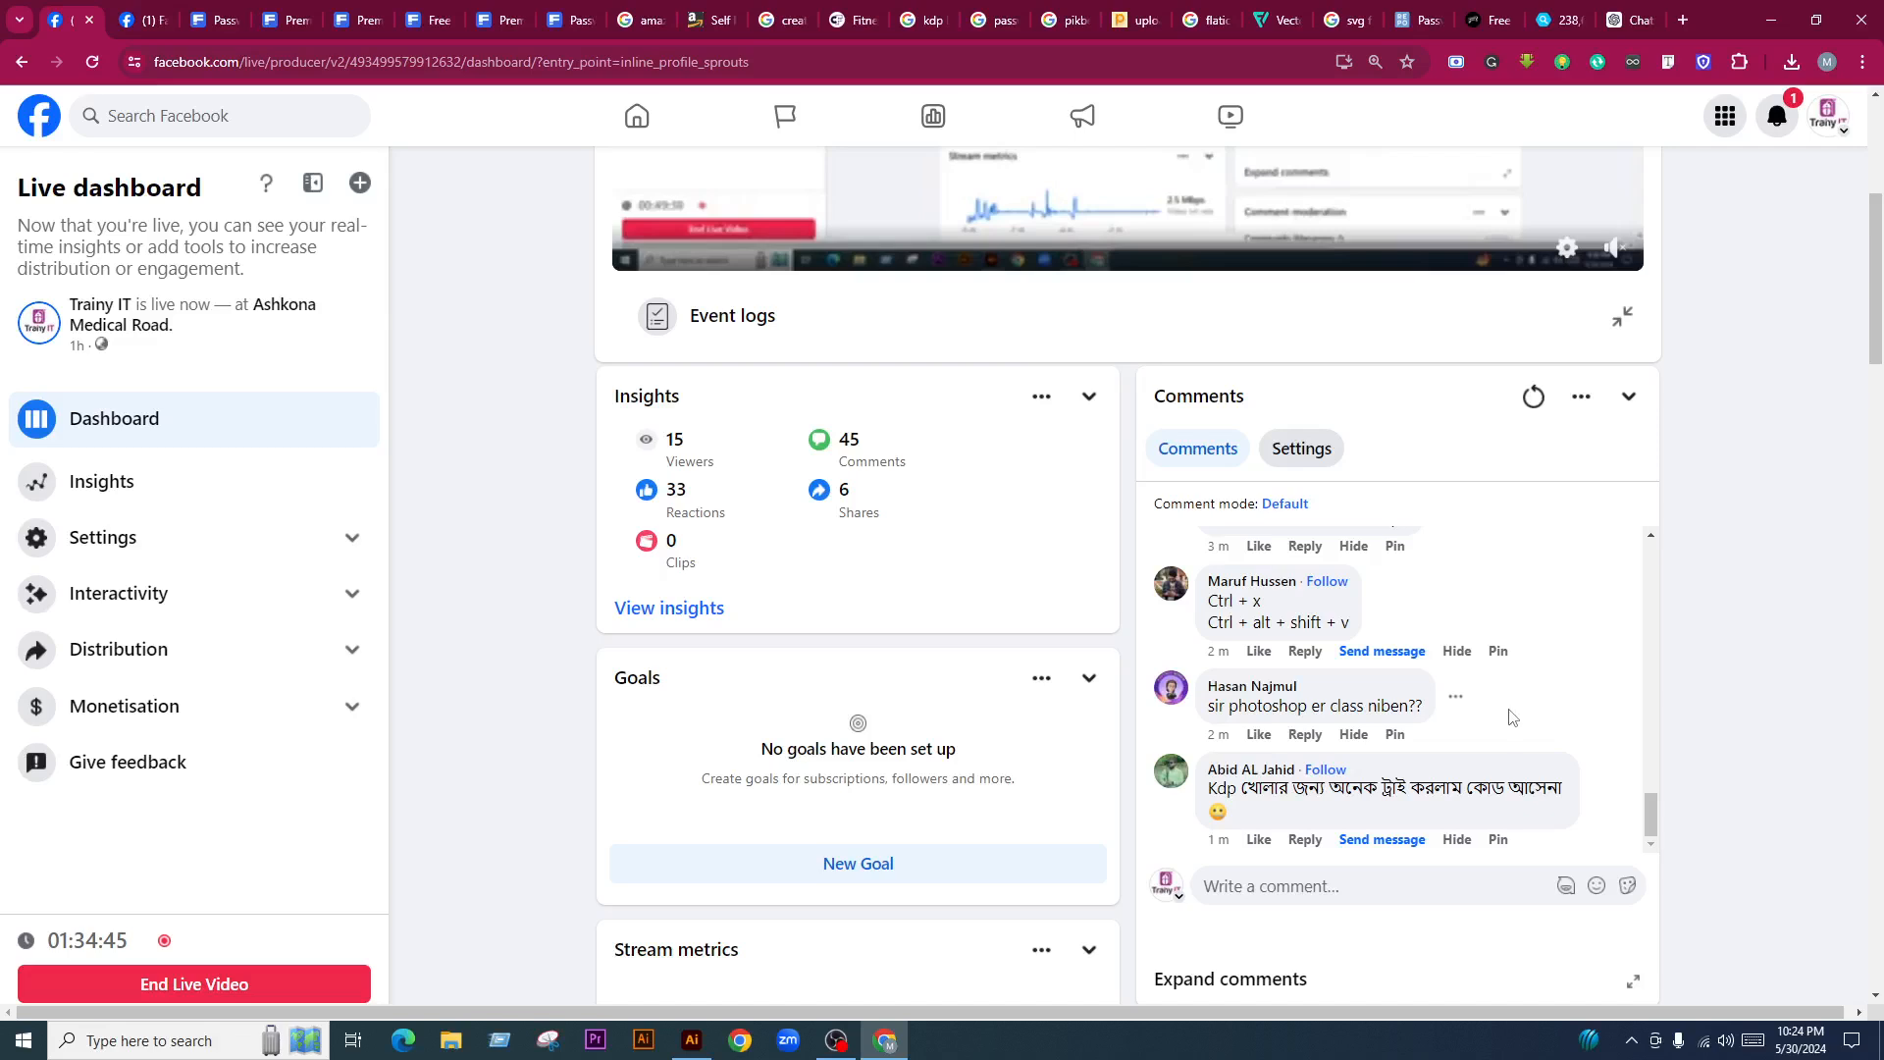
{"action": "scroll", "coordinate": [1439, 724], "scroll_direction": "down", "scroll_amount": 2}
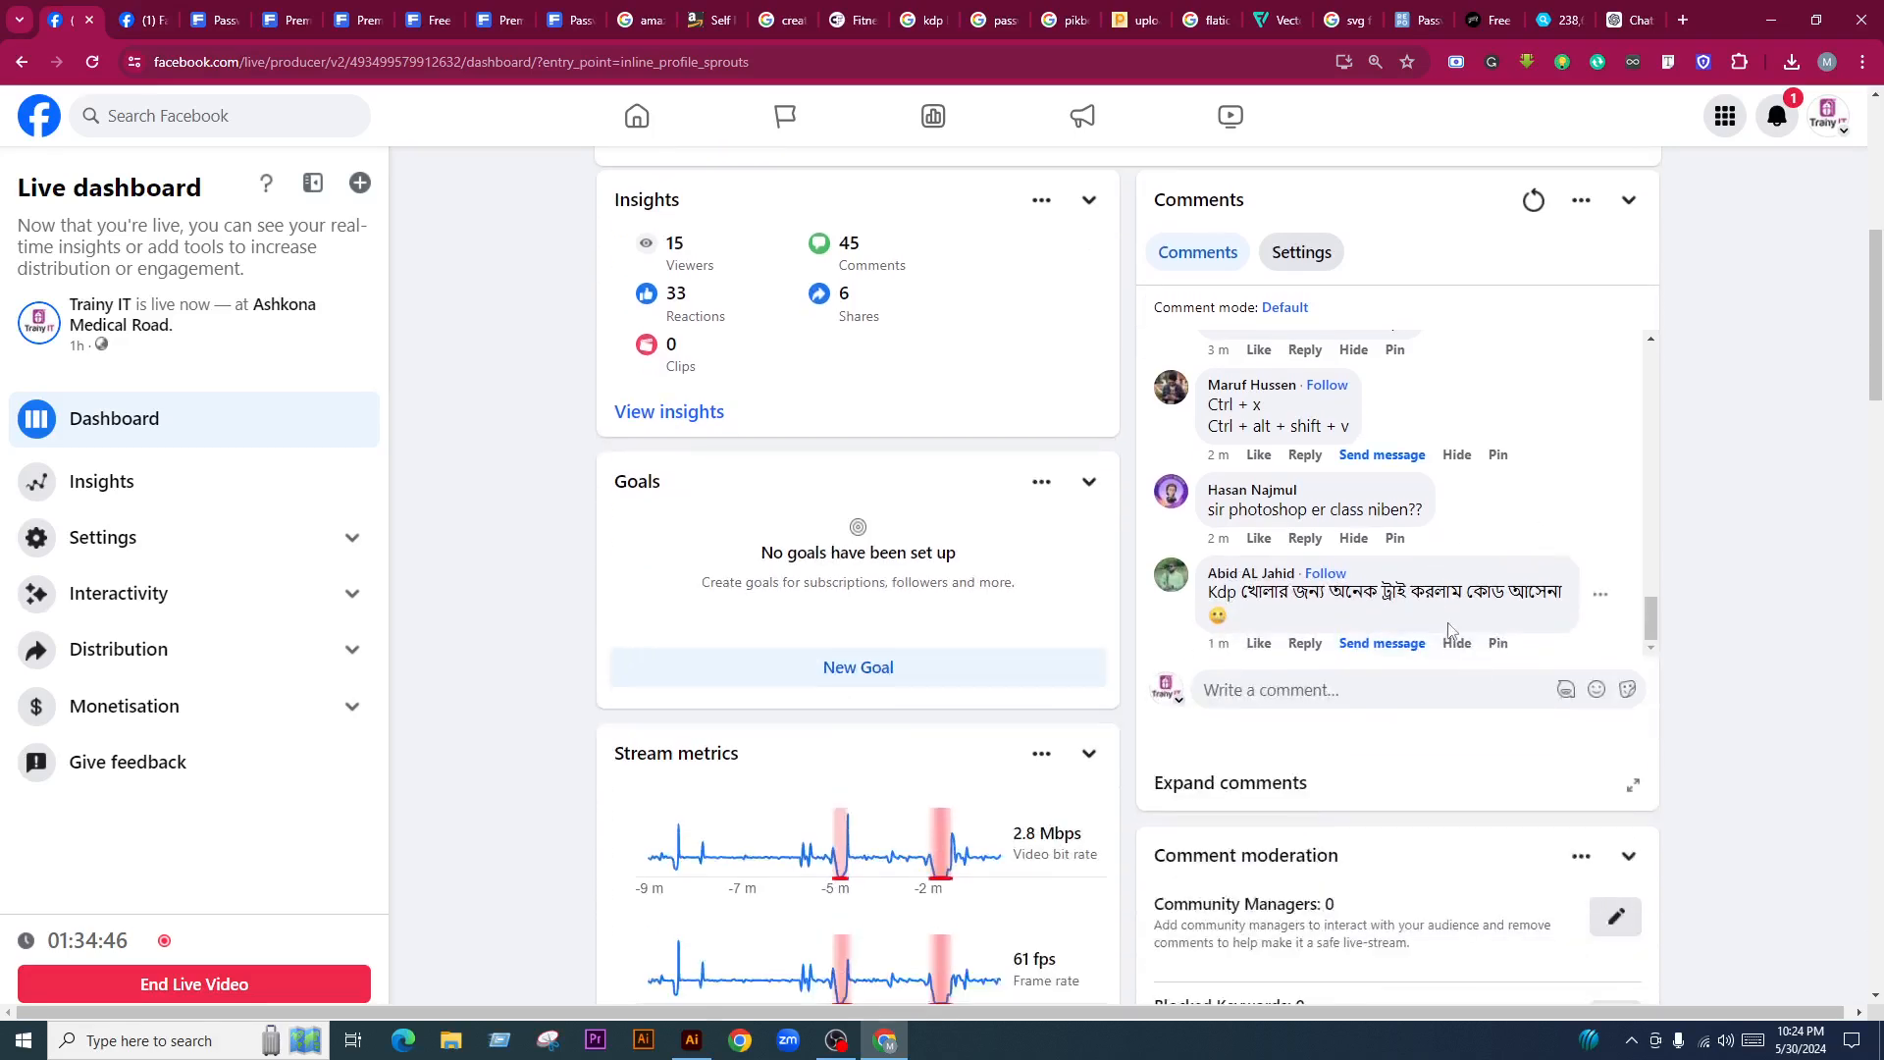
{"action": "scroll", "coordinate": [1491, 589], "scroll_direction": "up", "scroll_amount": 2}
{"action": "scroll", "coordinate": [1570, 559], "scroll_direction": "down", "scroll_amount": 2}
{"action": "scroll", "coordinate": [1729, 540], "scroll_direction": "up", "scroll_amount": 1}
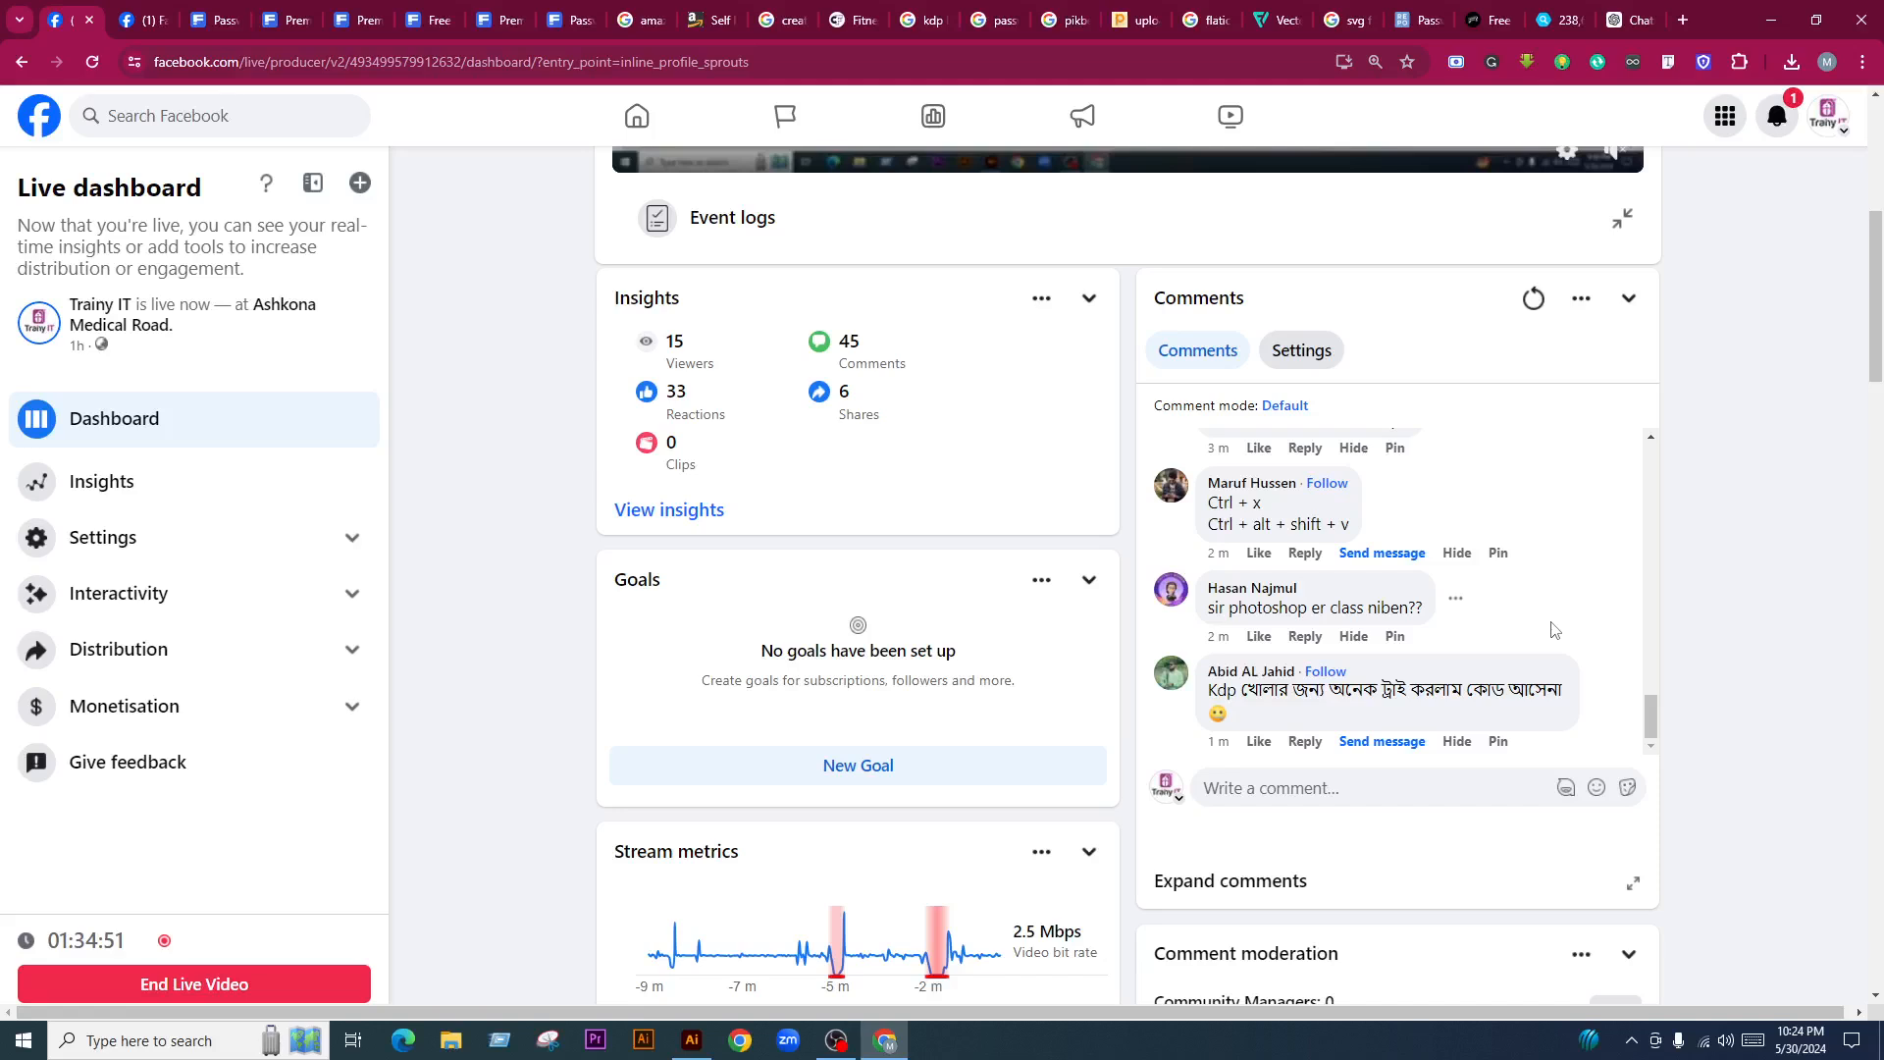
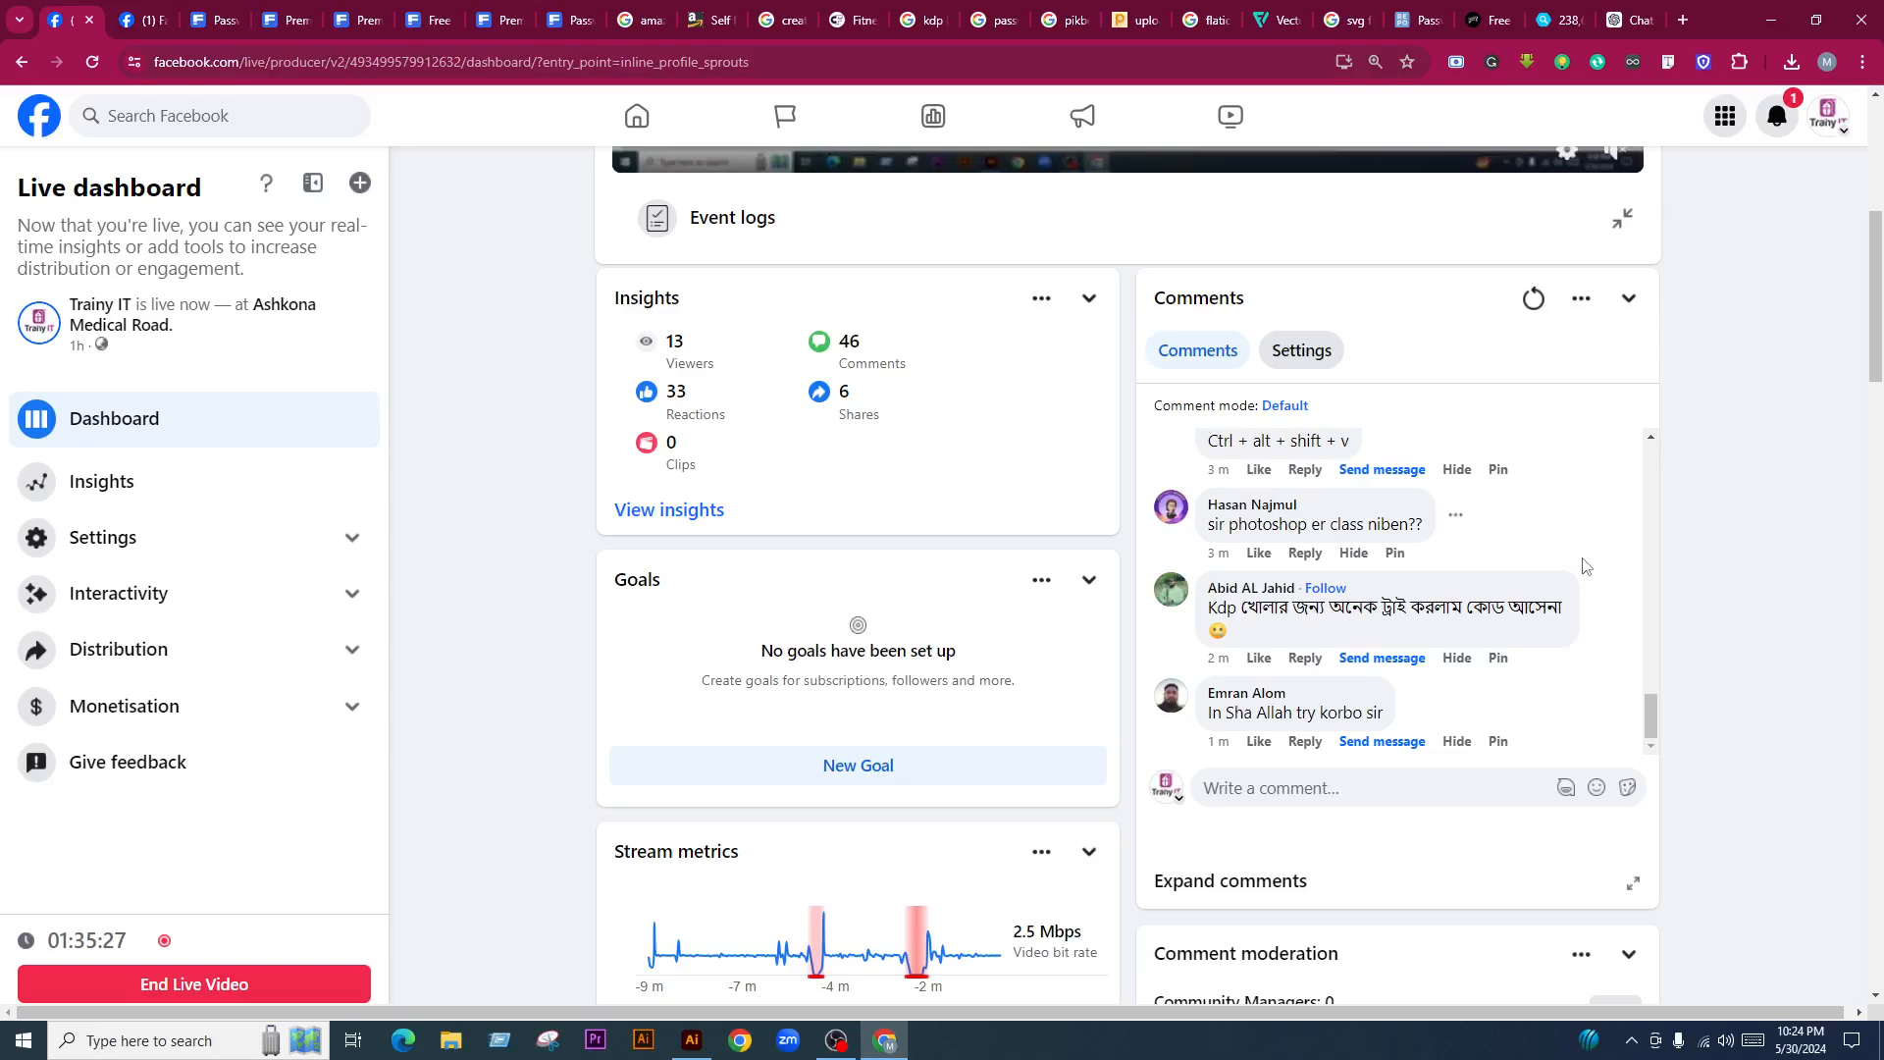
Scroll the Facebook Live comments and highlight the end of a viewer's comment
{"action": "scroll", "coordinate": [1582, 566], "scroll_direction": "down", "scroll_amount": 3}
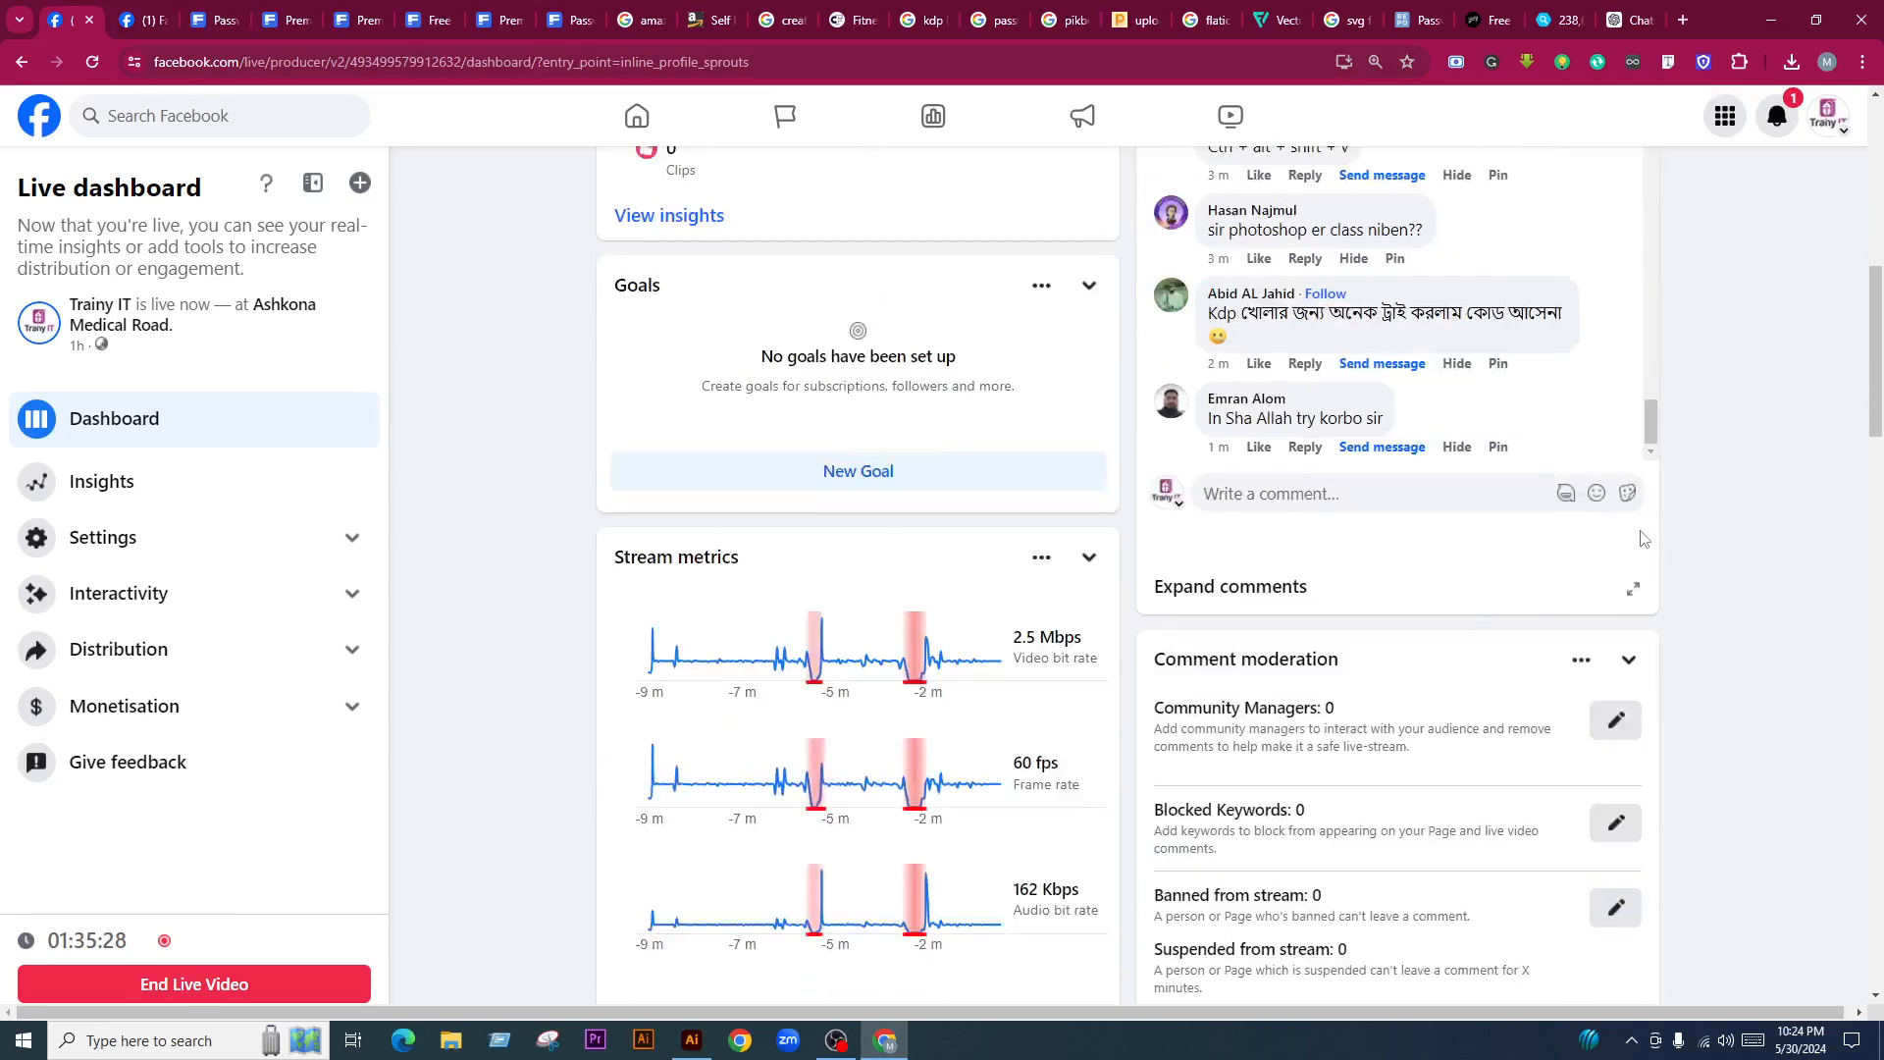
{"action": "scroll", "coordinate": [1637, 563], "scroll_direction": "up", "scroll_amount": 2}
{"action": "scroll", "coordinate": [1636, 563], "scroll_direction": "up", "scroll_amount": 2}
{"action": "scroll", "coordinate": [1712, 588], "scroll_direction": "up", "scroll_amount": 2}
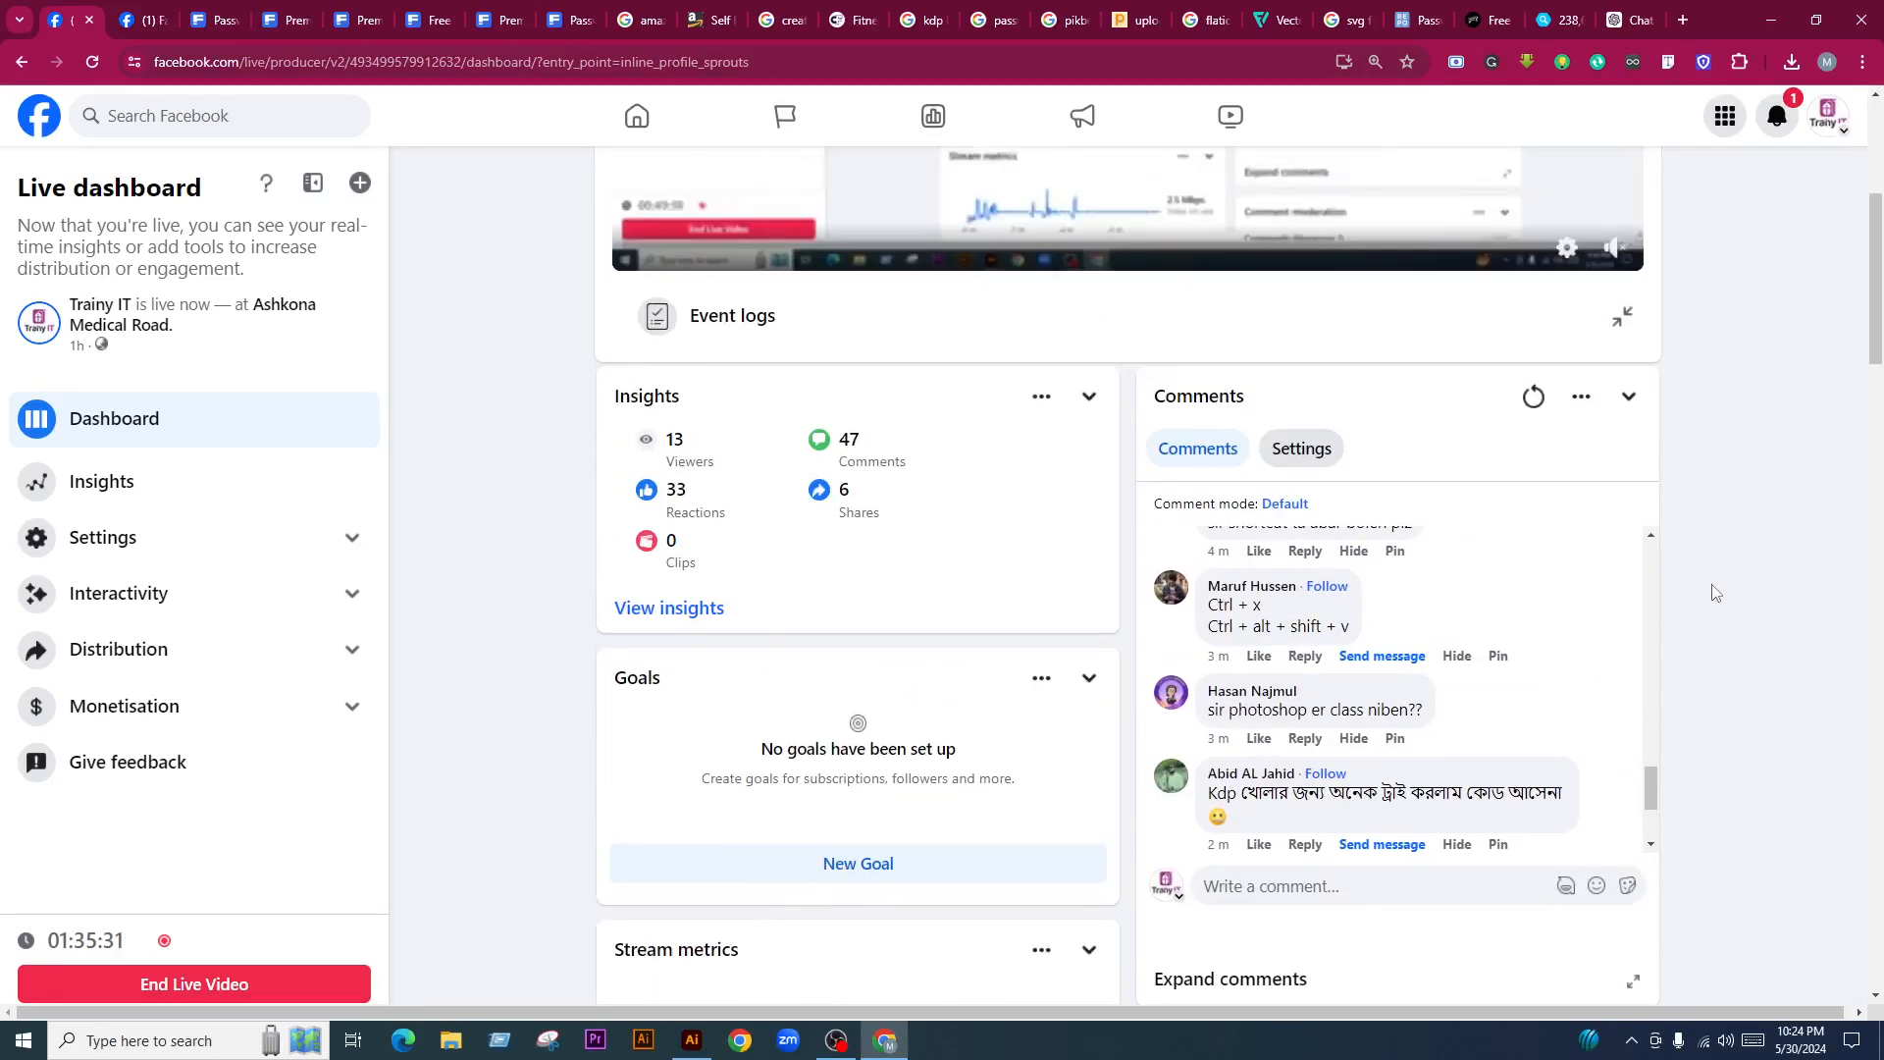
{"action": "left_click_drag", "start_coordinate": [1433, 795], "coordinate": [1531, 811]}
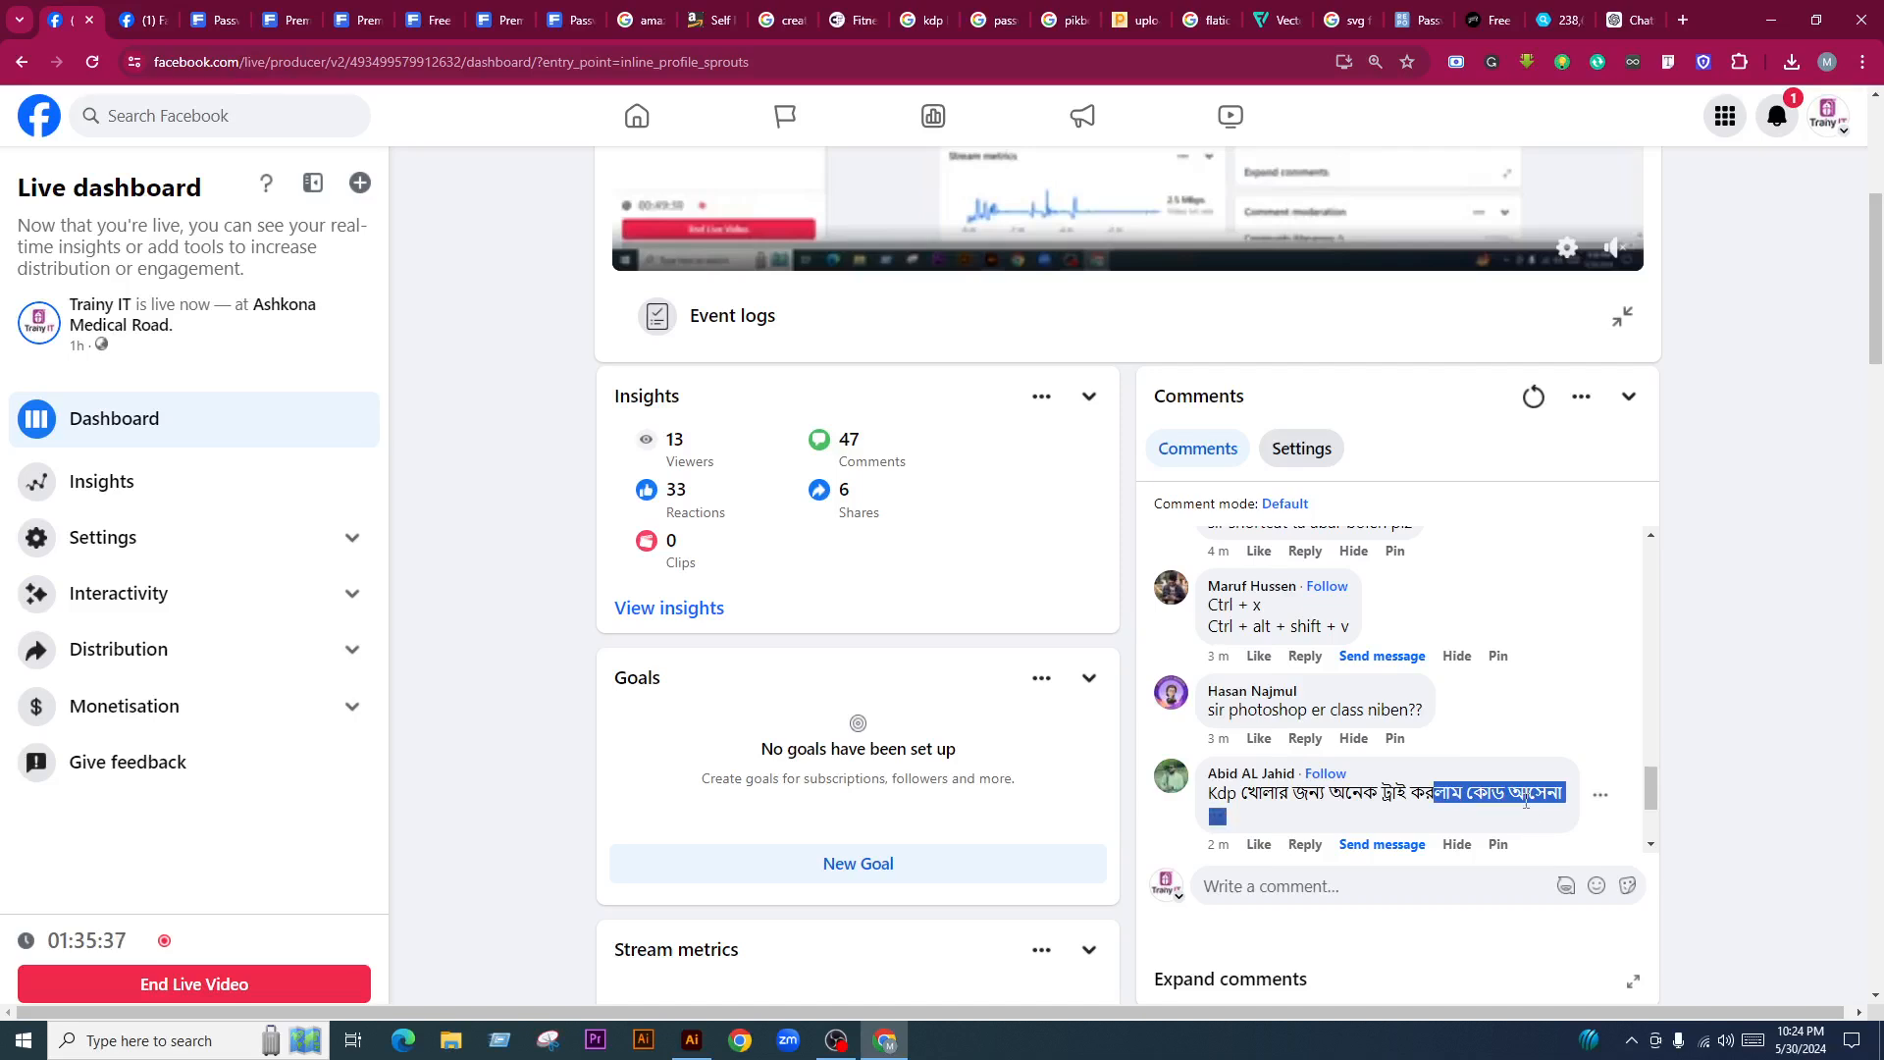
{"action": "scroll", "coordinate": [1758, 660], "scroll_direction": "up", "scroll_amount": 3}
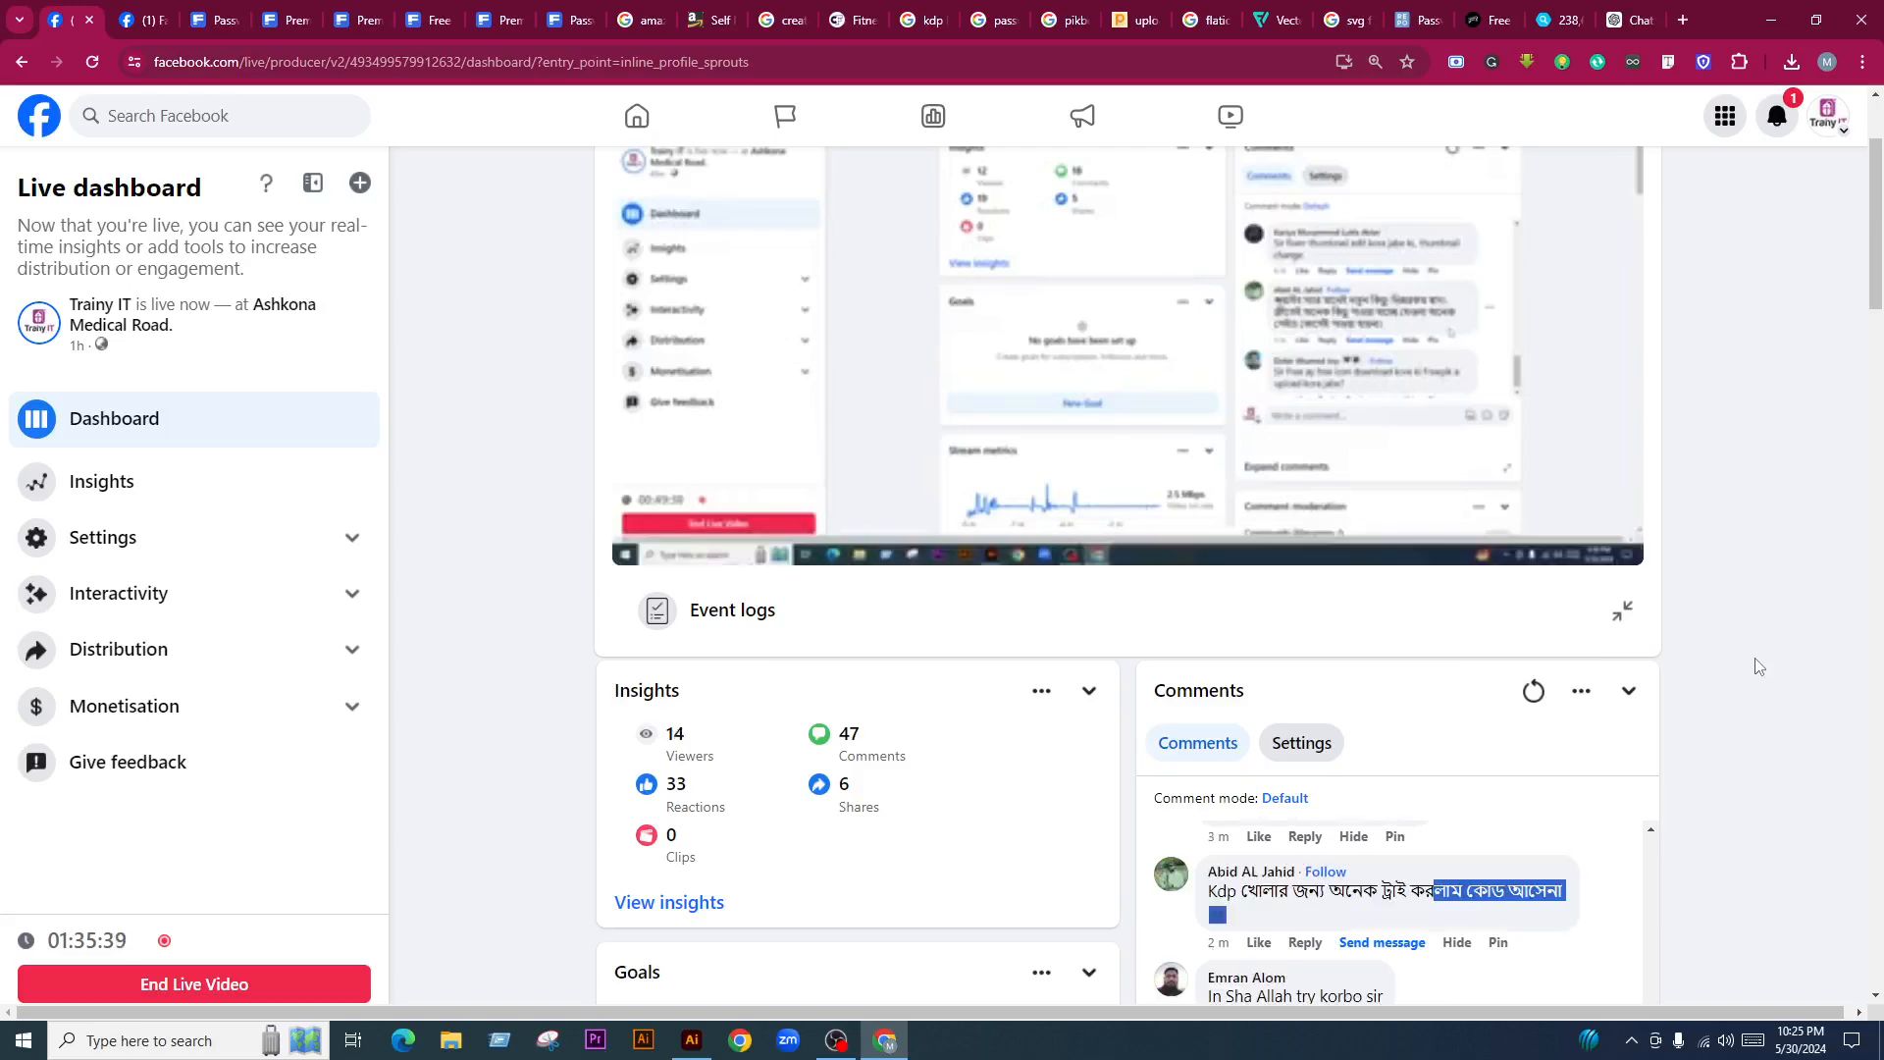
Back in Illustrator, close Untitled-2 without saving, leaving the Untitled-1 spread showing
{"action": "left_click", "coordinate": [692, 1040]}
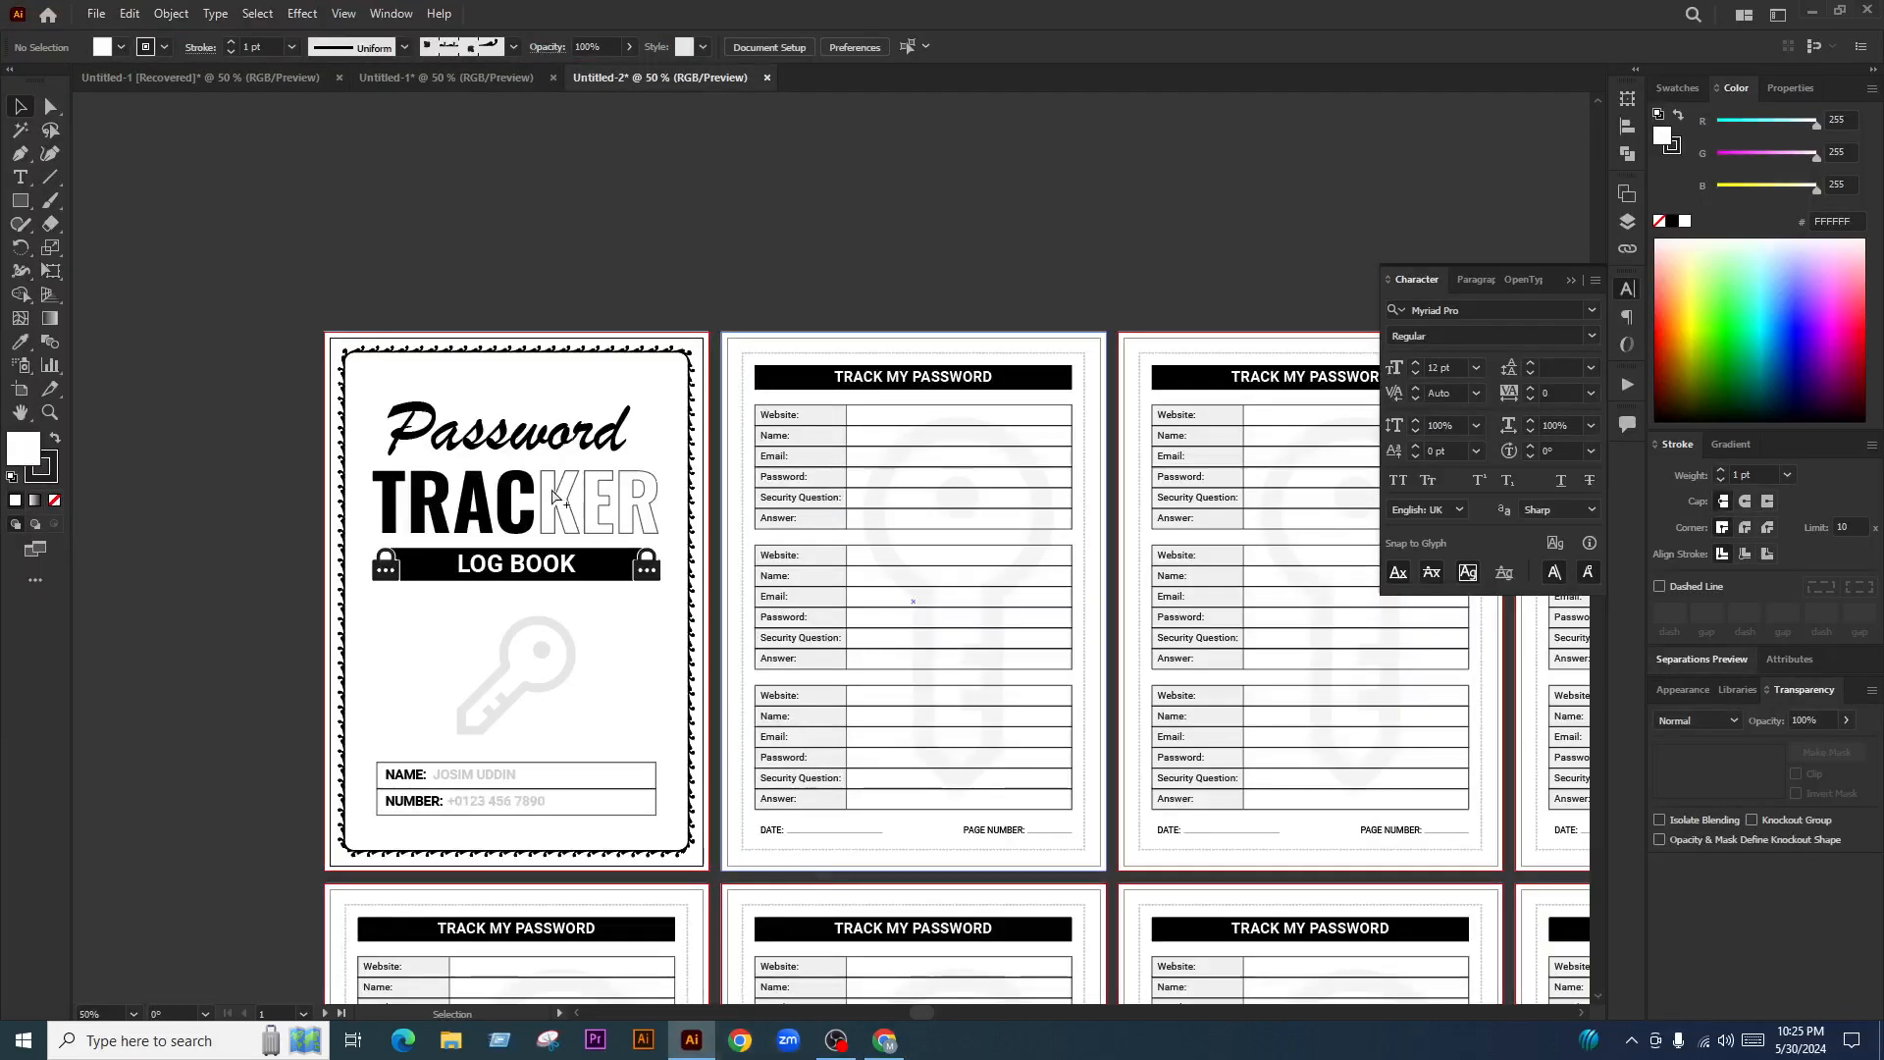
{"action": "scroll", "coordinate": [598, 517], "scroll_direction": "down", "scroll_amount": 3}
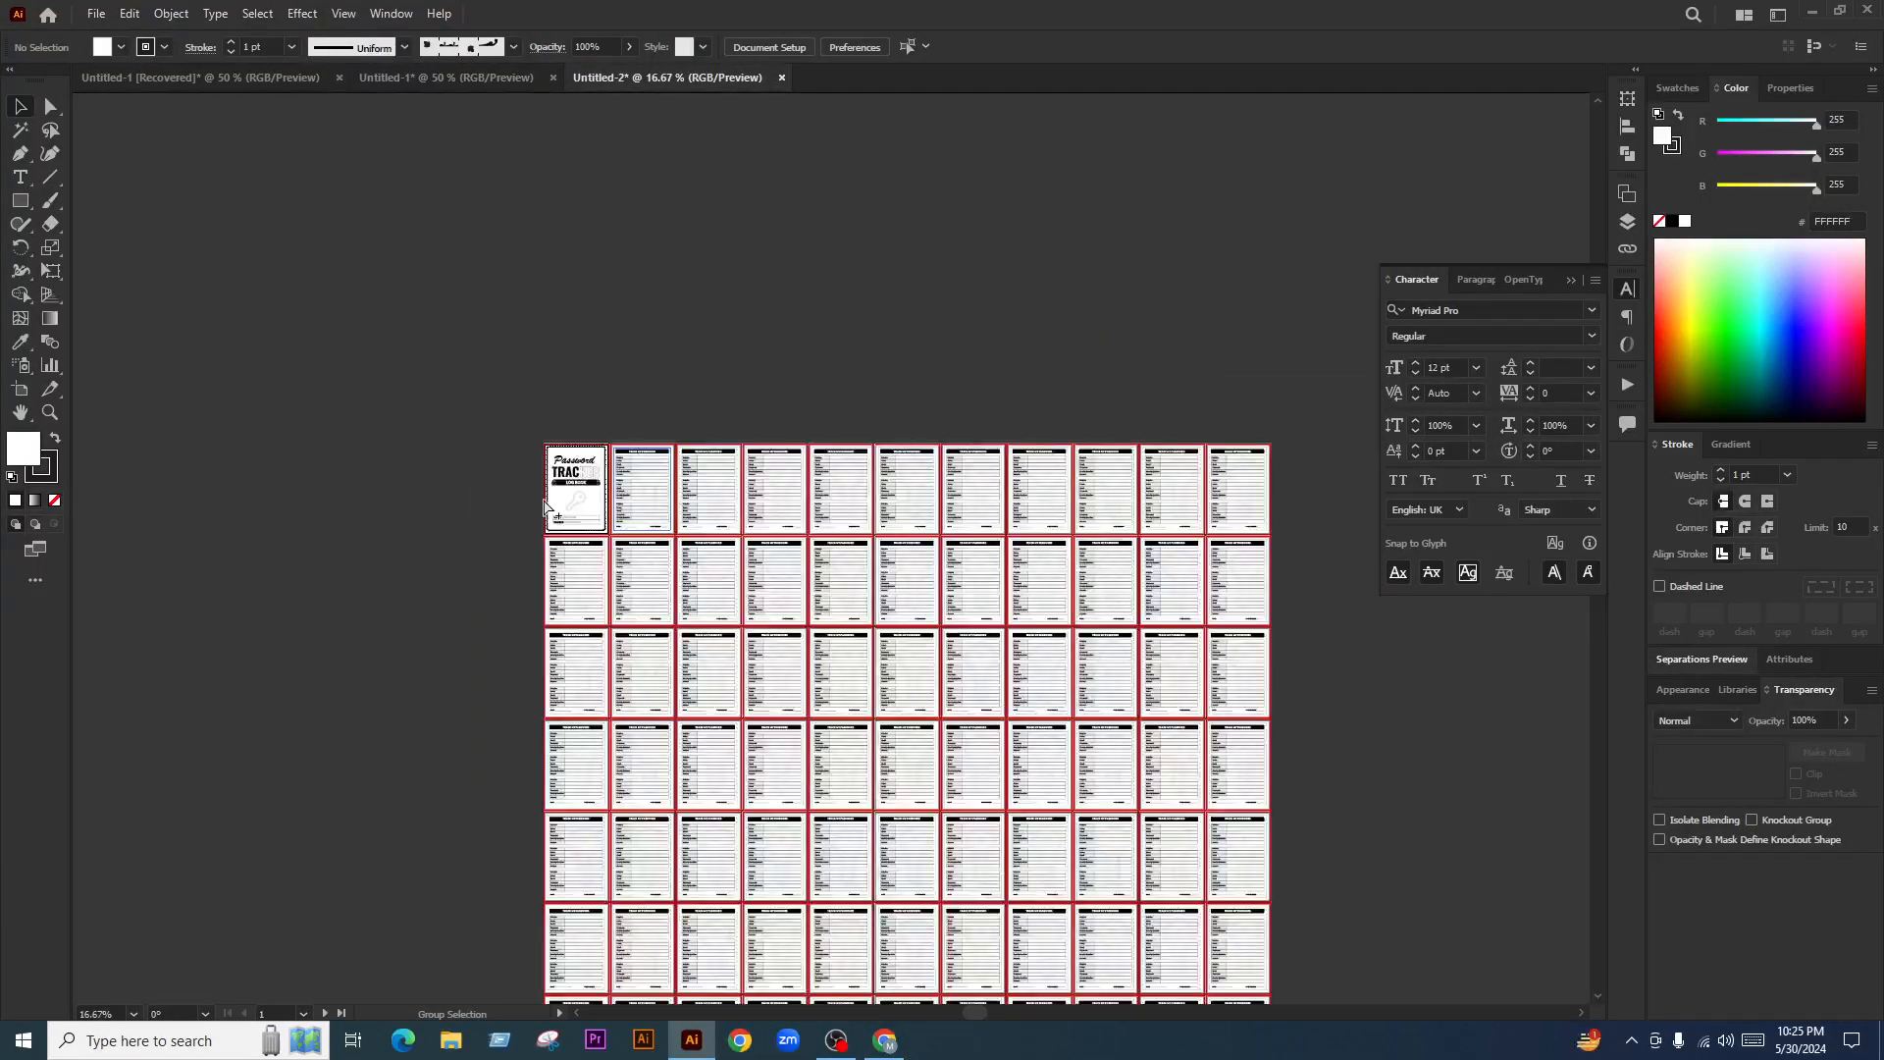
{"action": "scroll", "coordinate": [1144, 484], "scroll_direction": "down", "scroll_amount": 1}
{"action": "scroll", "coordinate": [1186, 332], "scroll_direction": "down", "scroll_amount": 3}
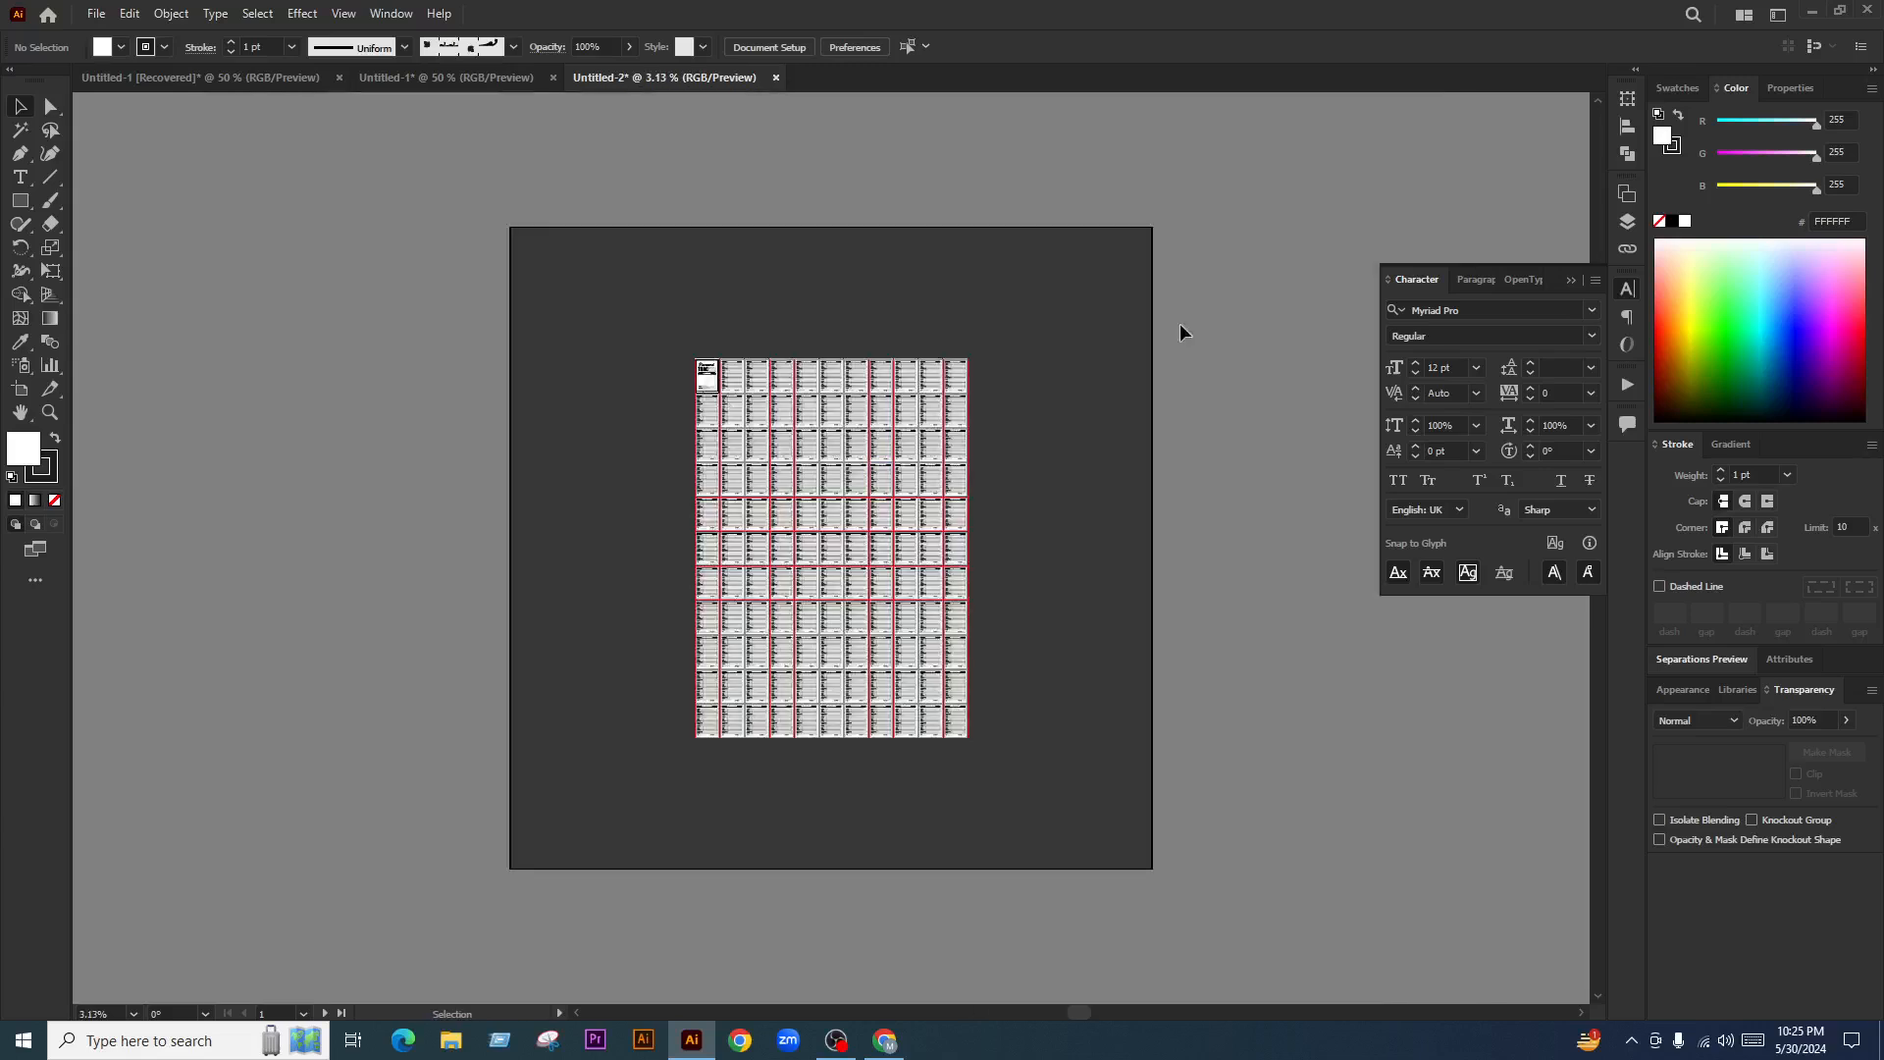
{"action": "key", "text": "ctrl+w"}
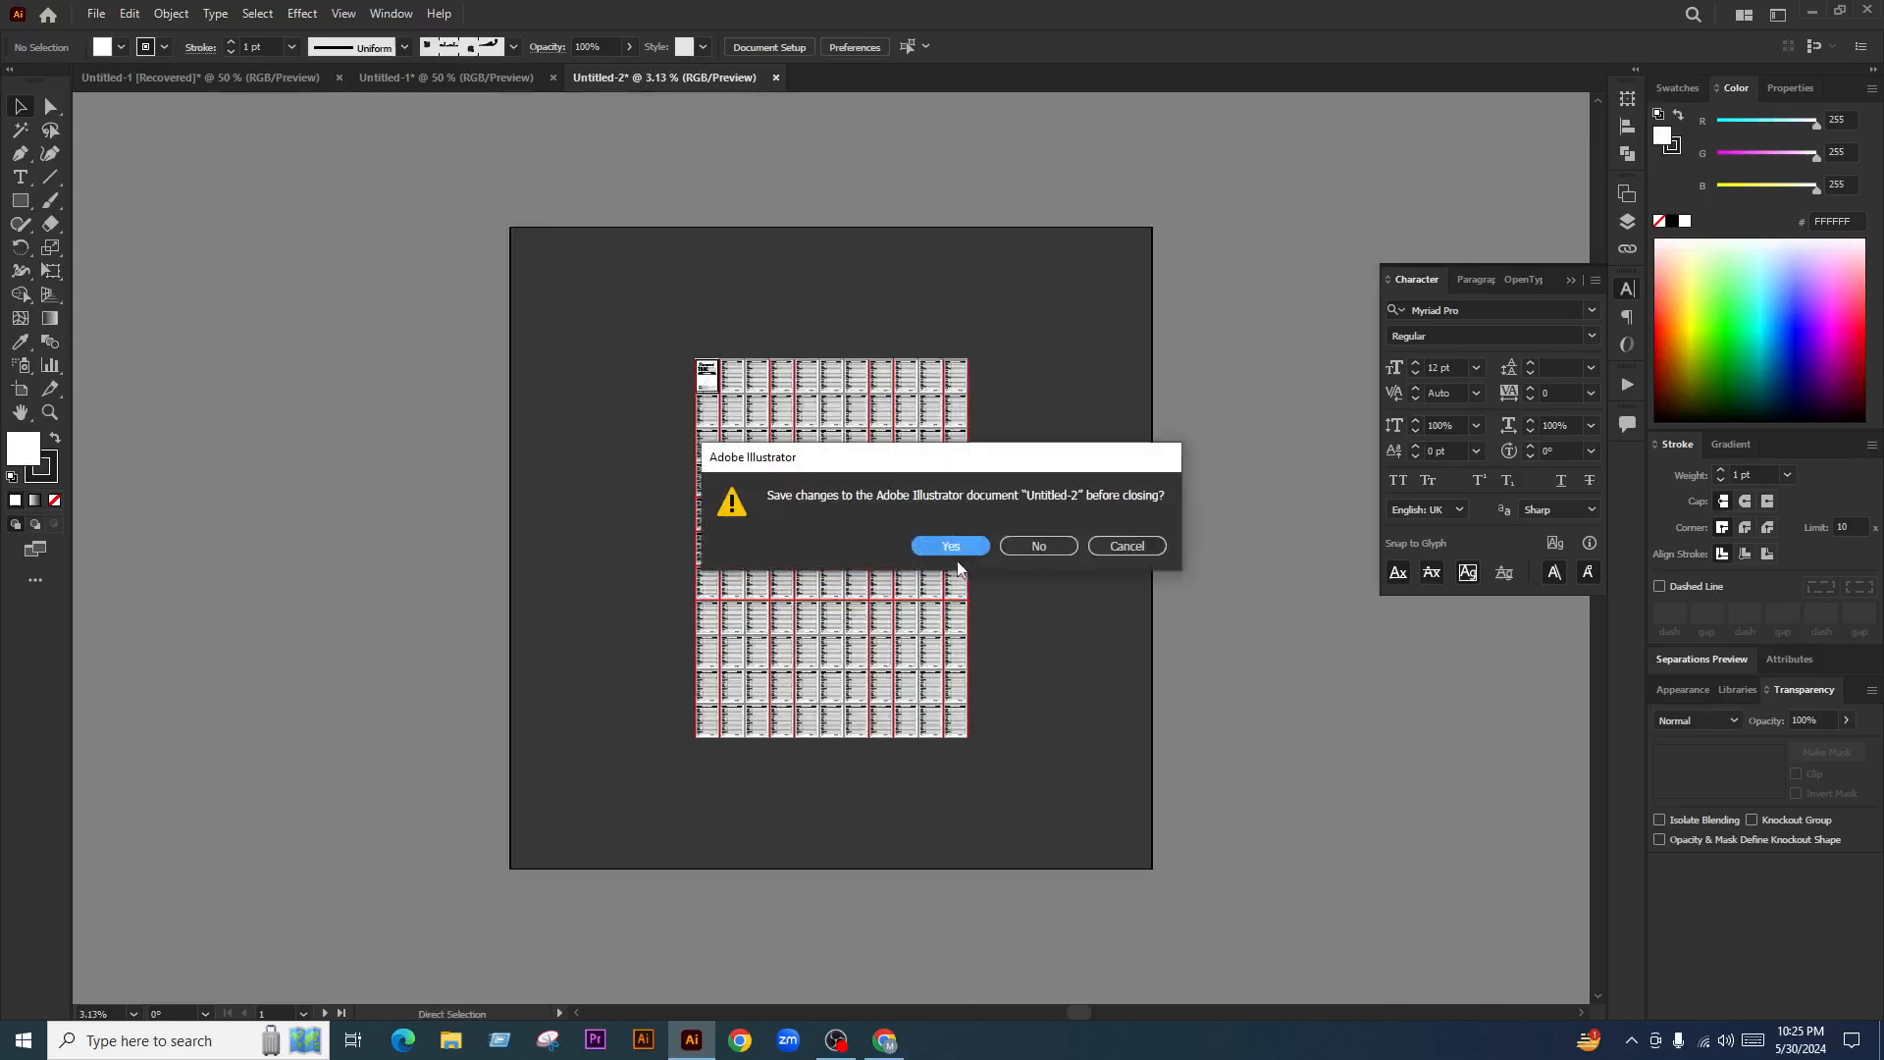
{"action": "left_click", "coordinate": [1039, 545]}
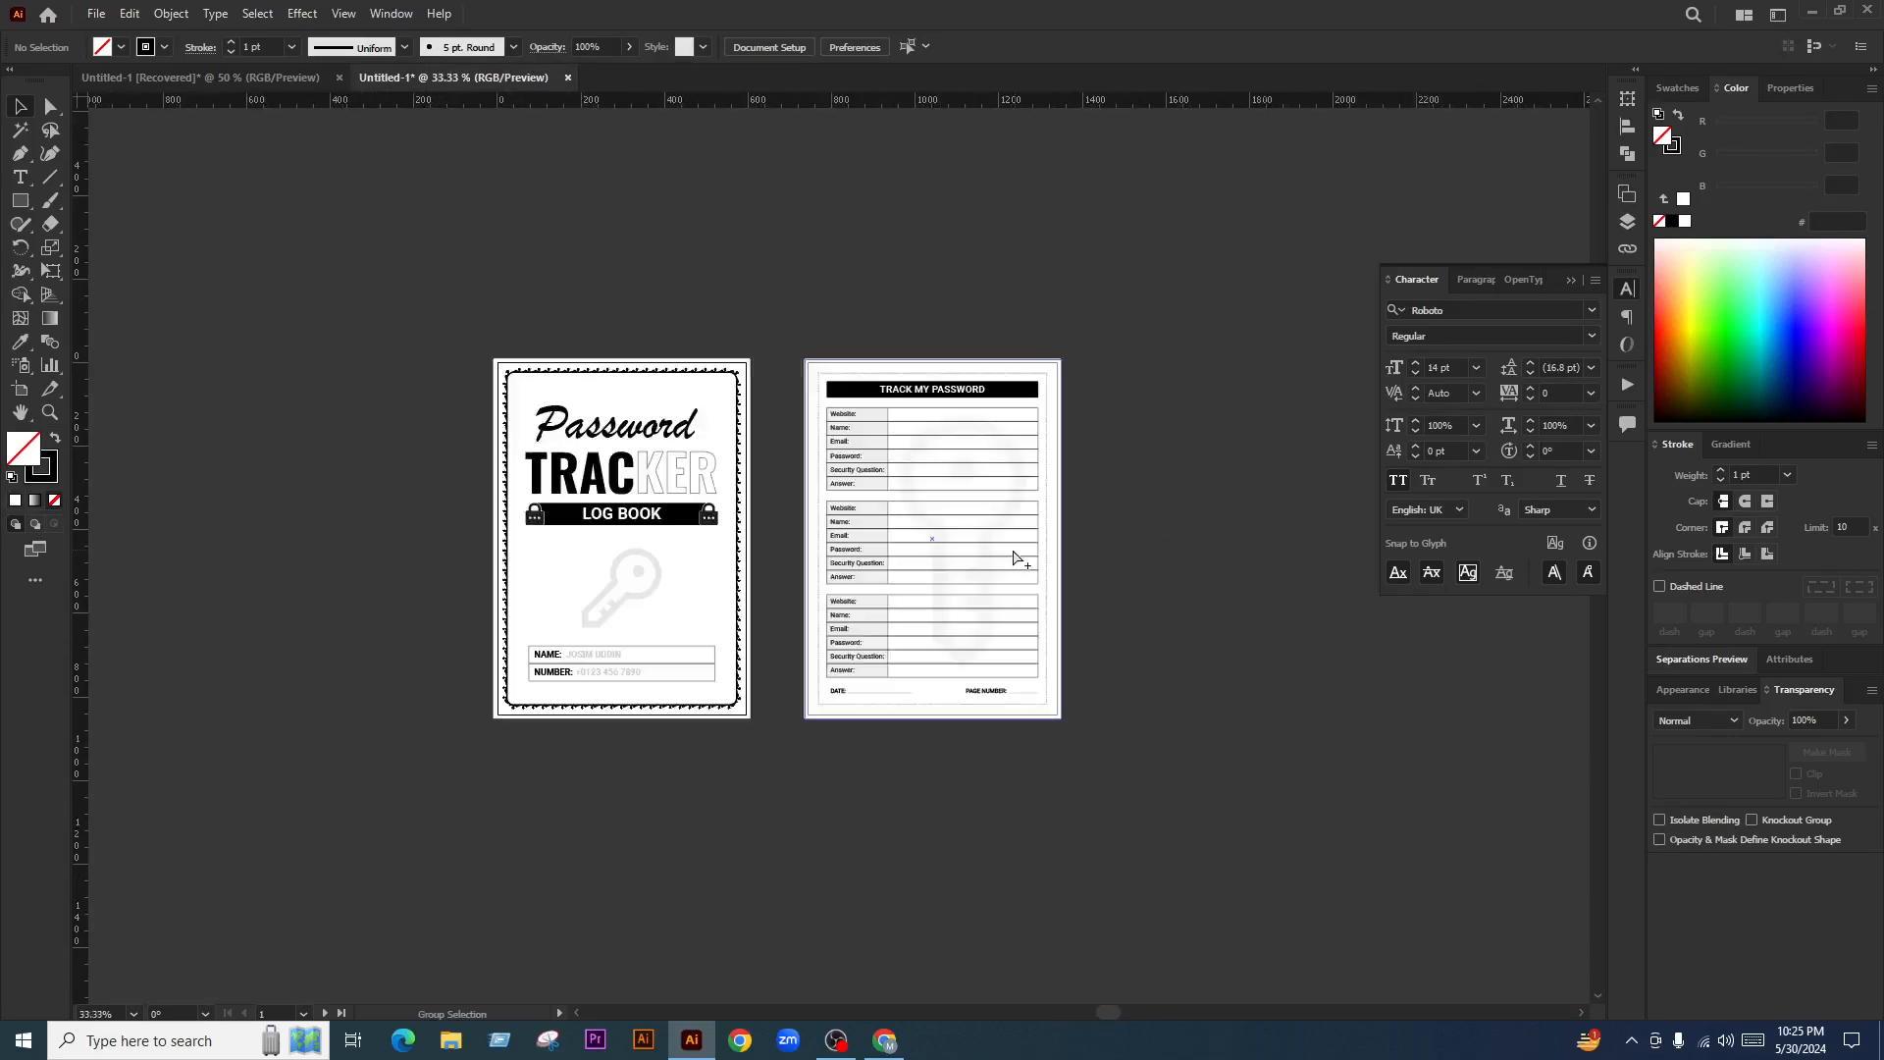
Save for Web the cover as 1.jpg into G:\FB LIVE CLASS\Day 03 KDP Log Book
{"action": "key", "text": "ctrl+alt+shift+s"}
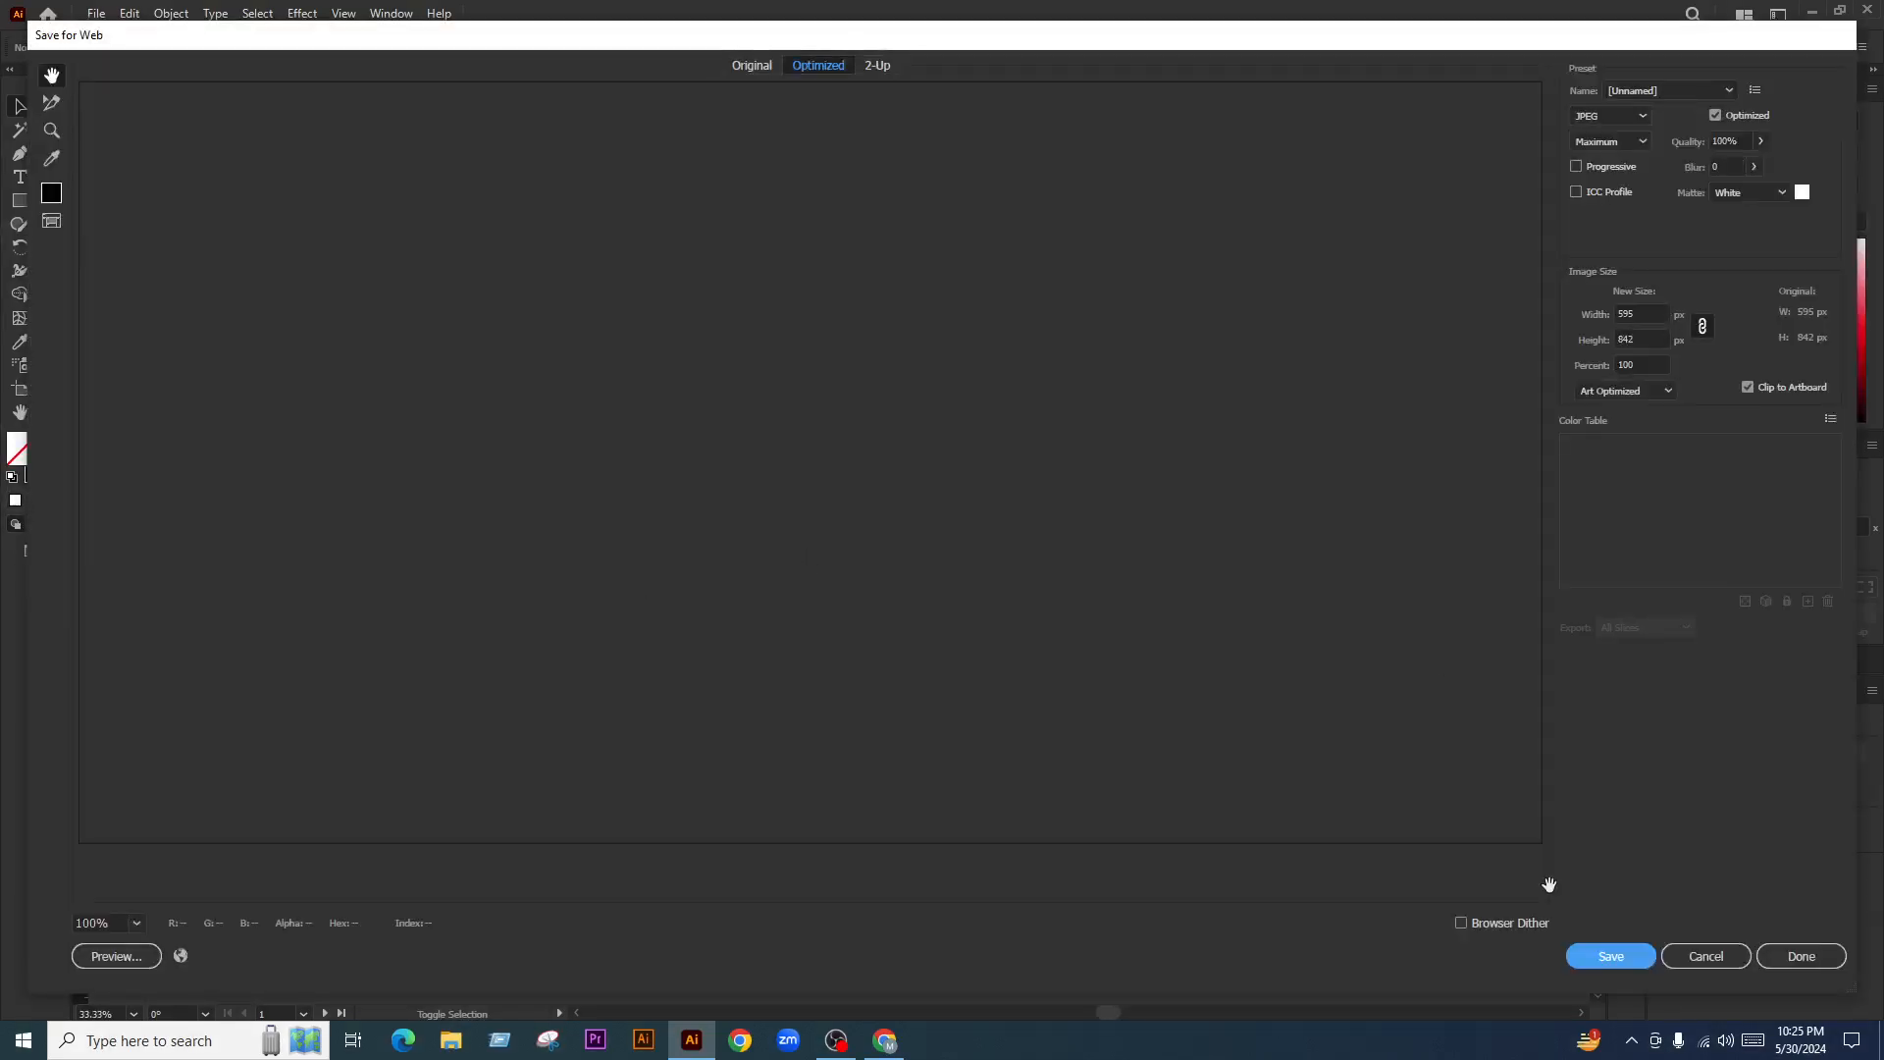
{"action": "left_click", "coordinate": [1617, 951]}
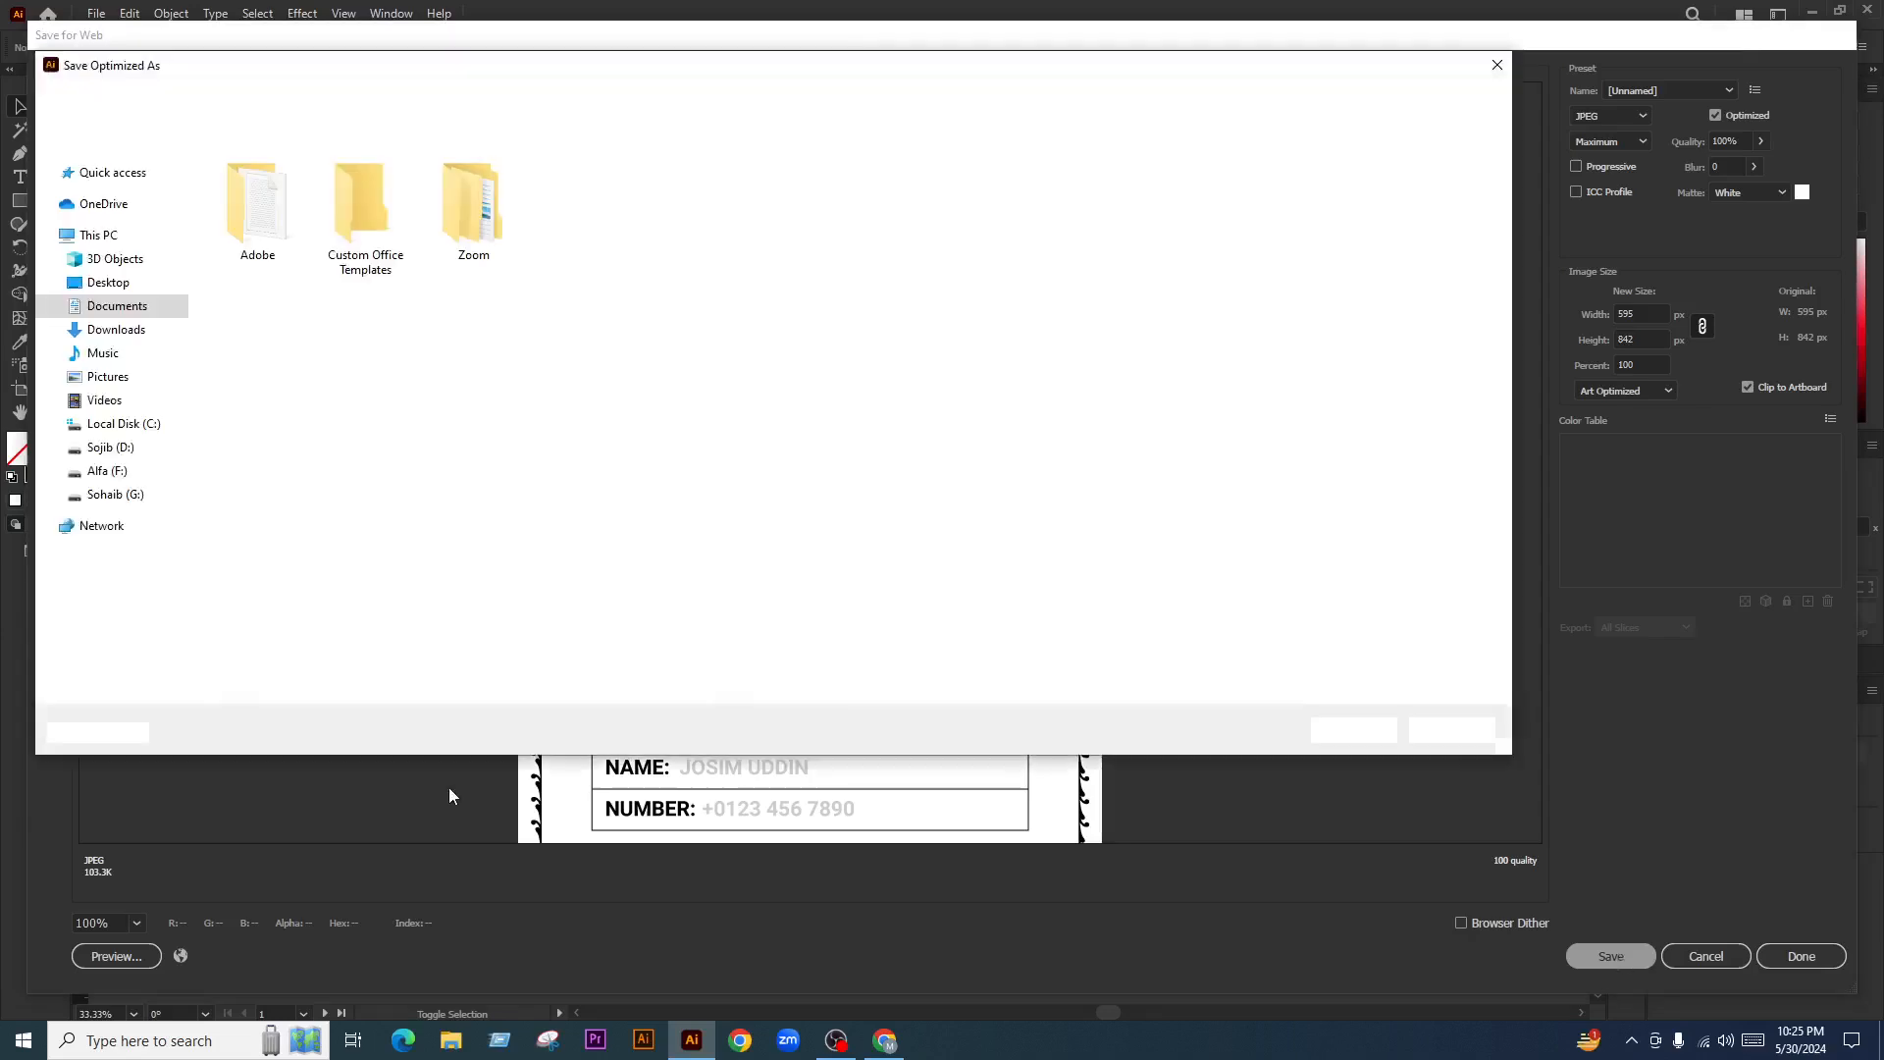
{"action": "scroll", "coordinate": [127, 570], "scroll_direction": "down", "scroll_amount": 2}
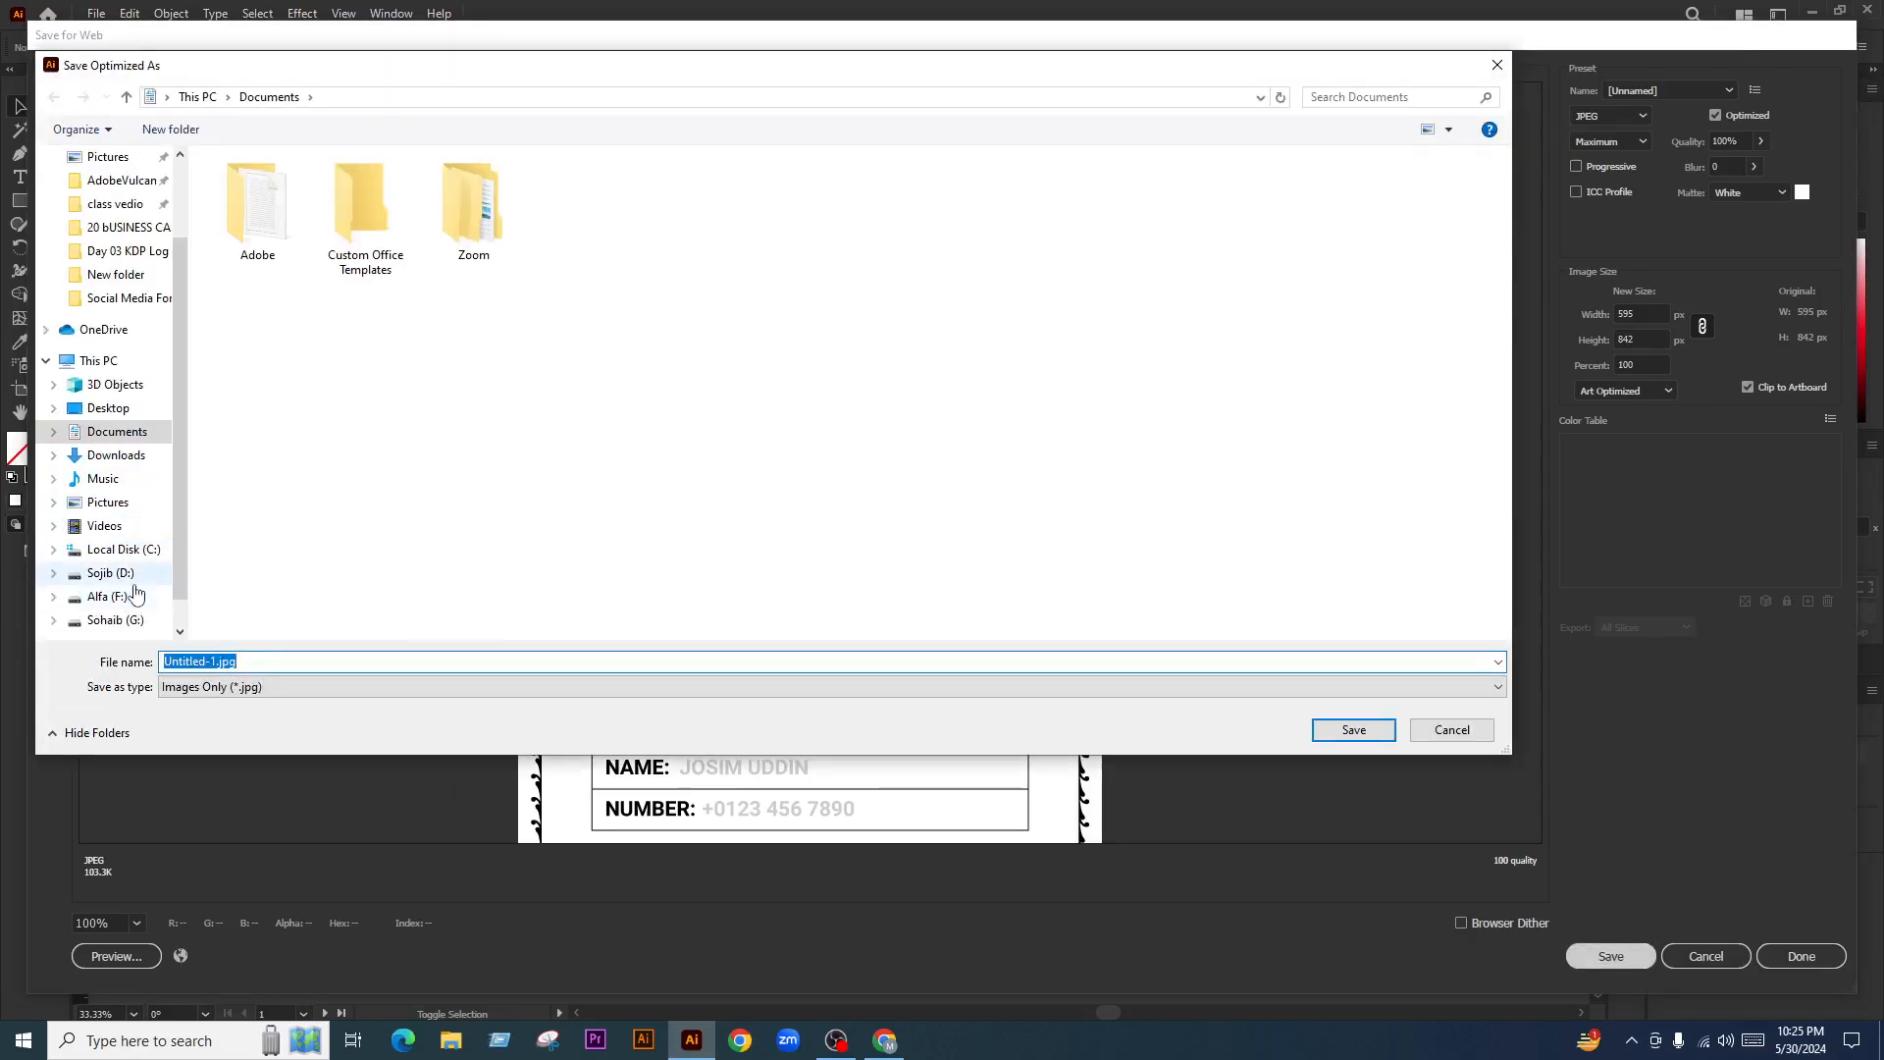
{"action": "left_click", "coordinate": [133, 597]}
{"action": "left_click", "coordinate": [135, 620]}
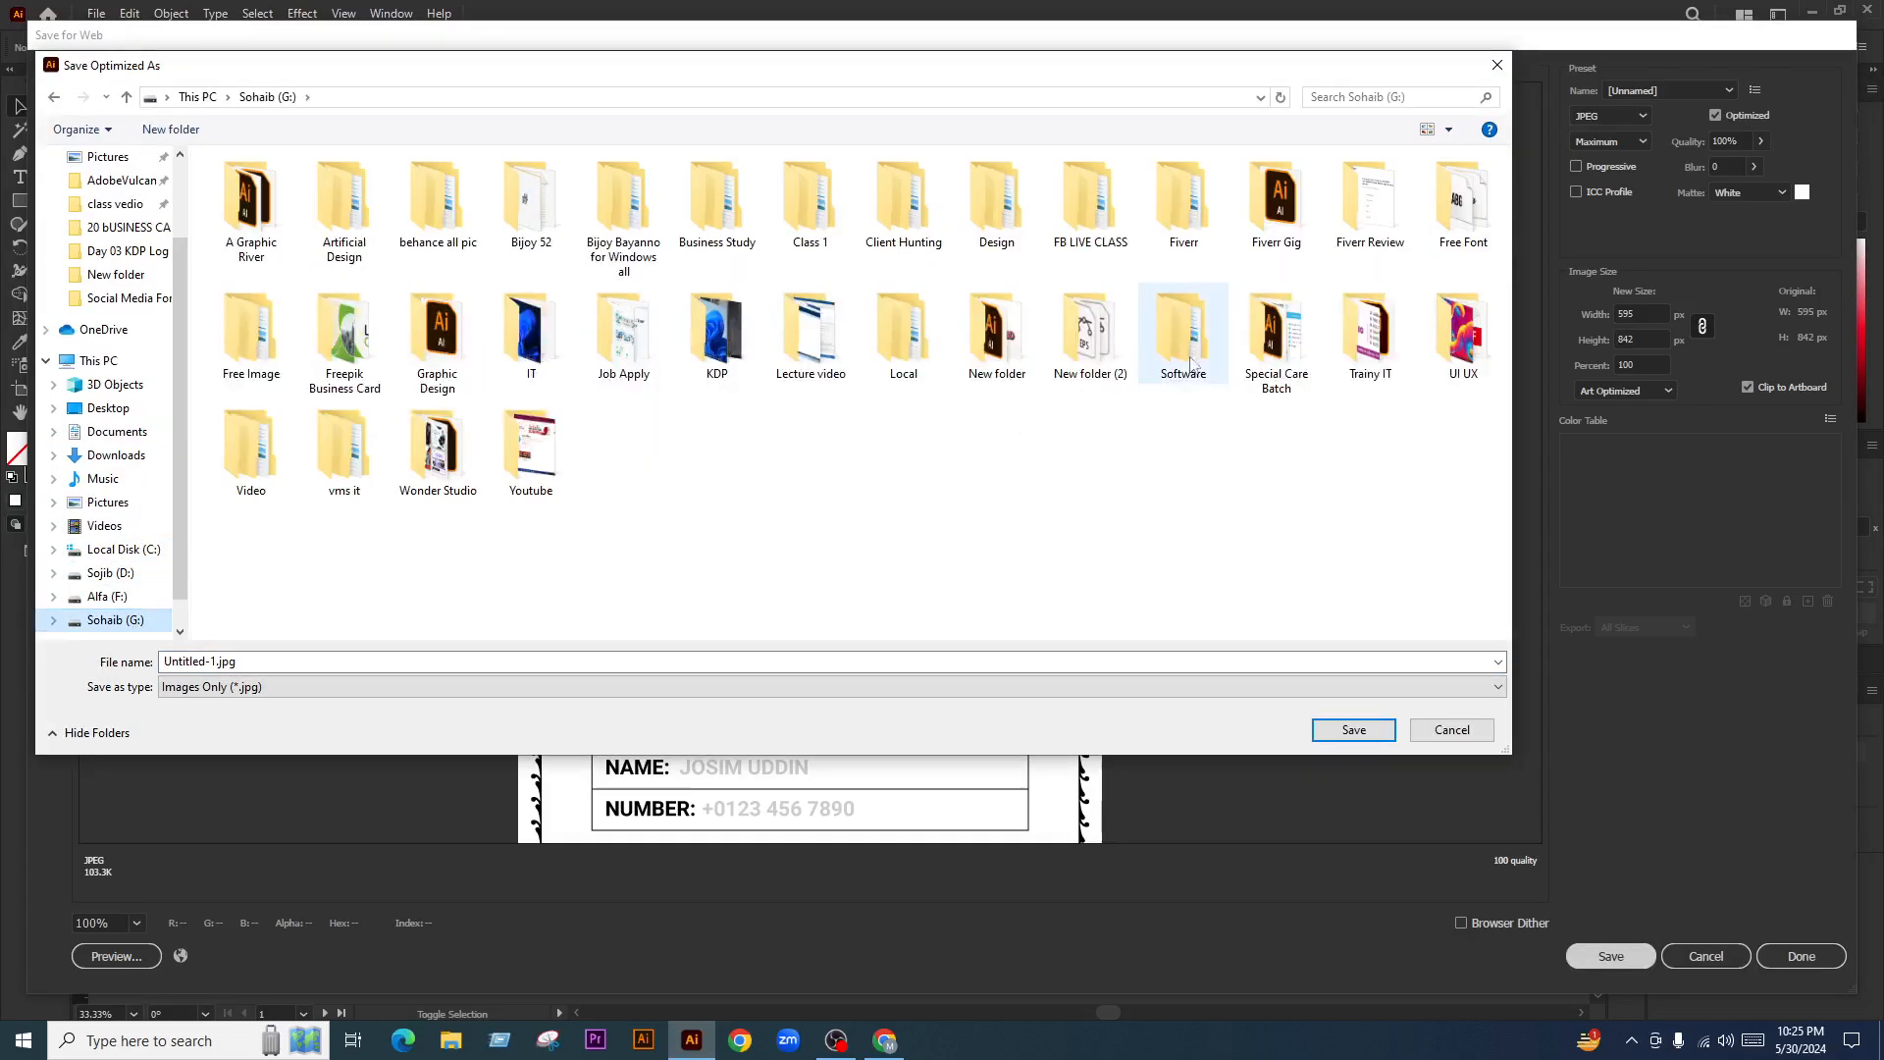
{"action": "double_click", "coordinate": [1074, 218]}
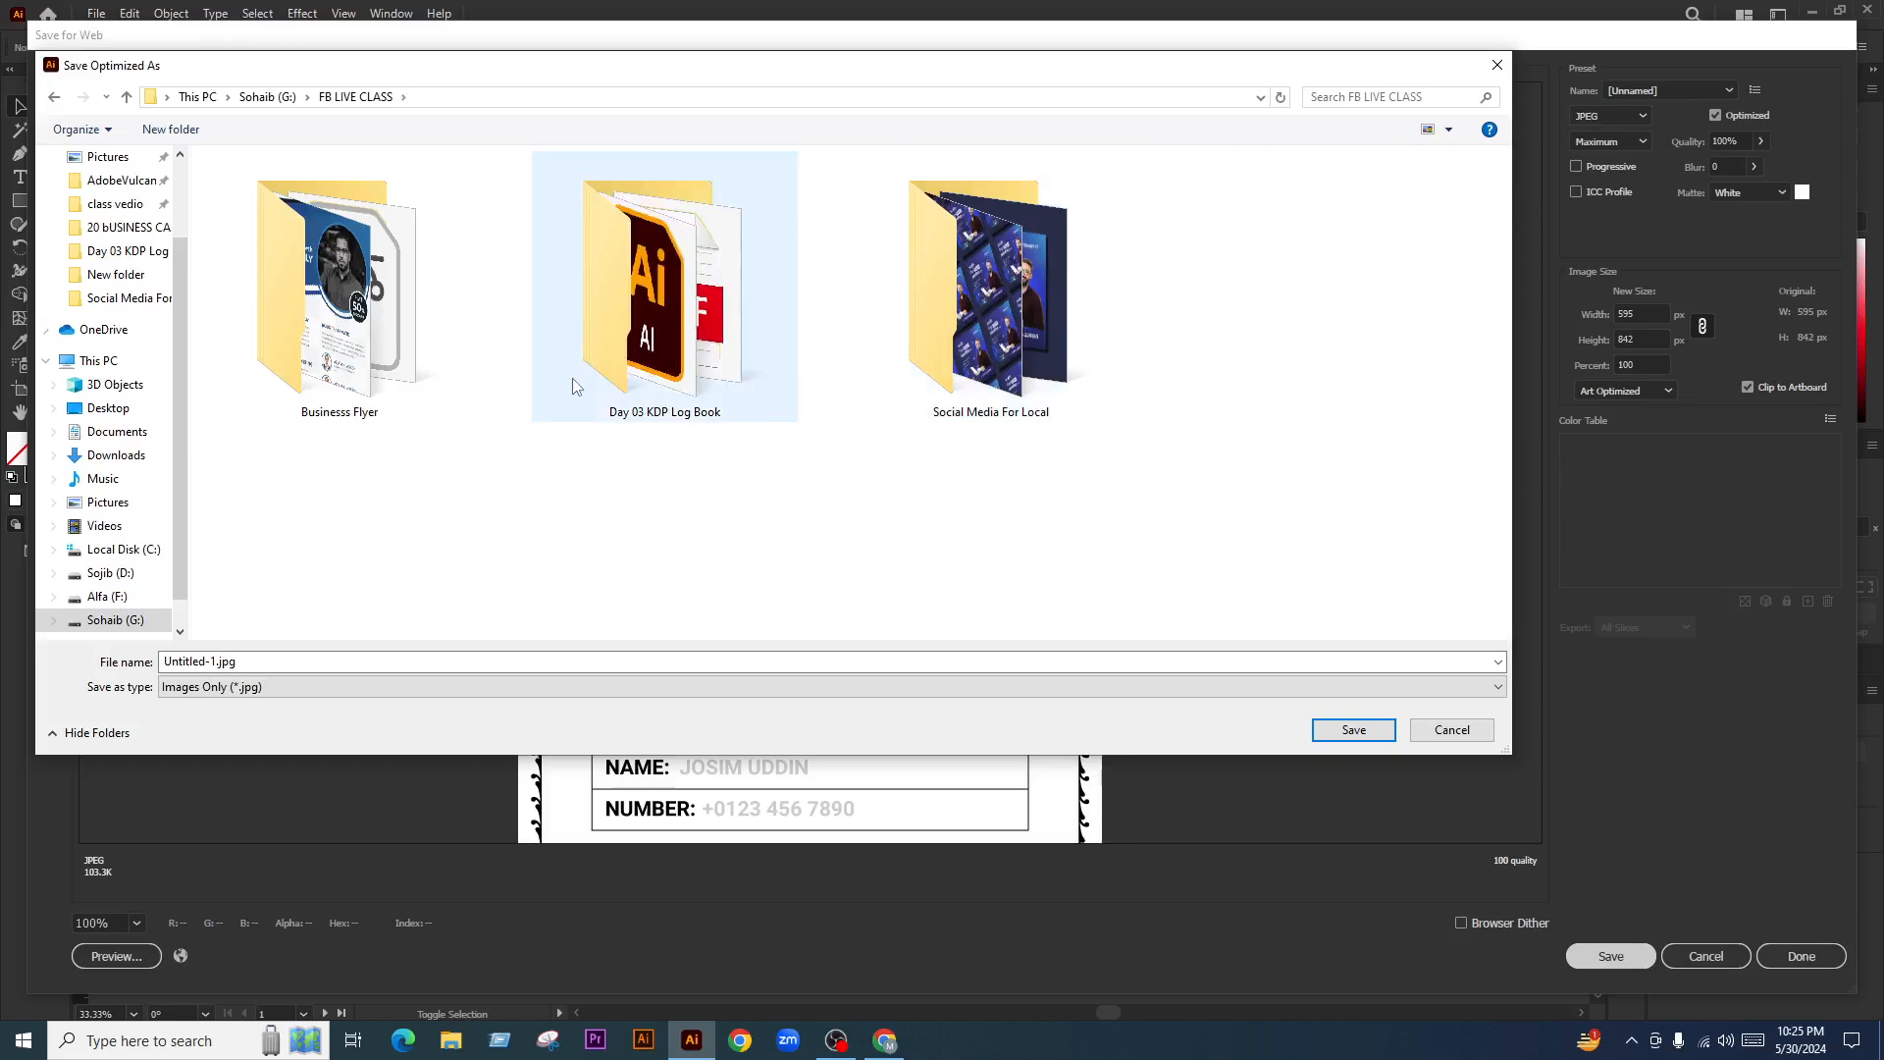
{"action": "double_click", "coordinate": [697, 355]}
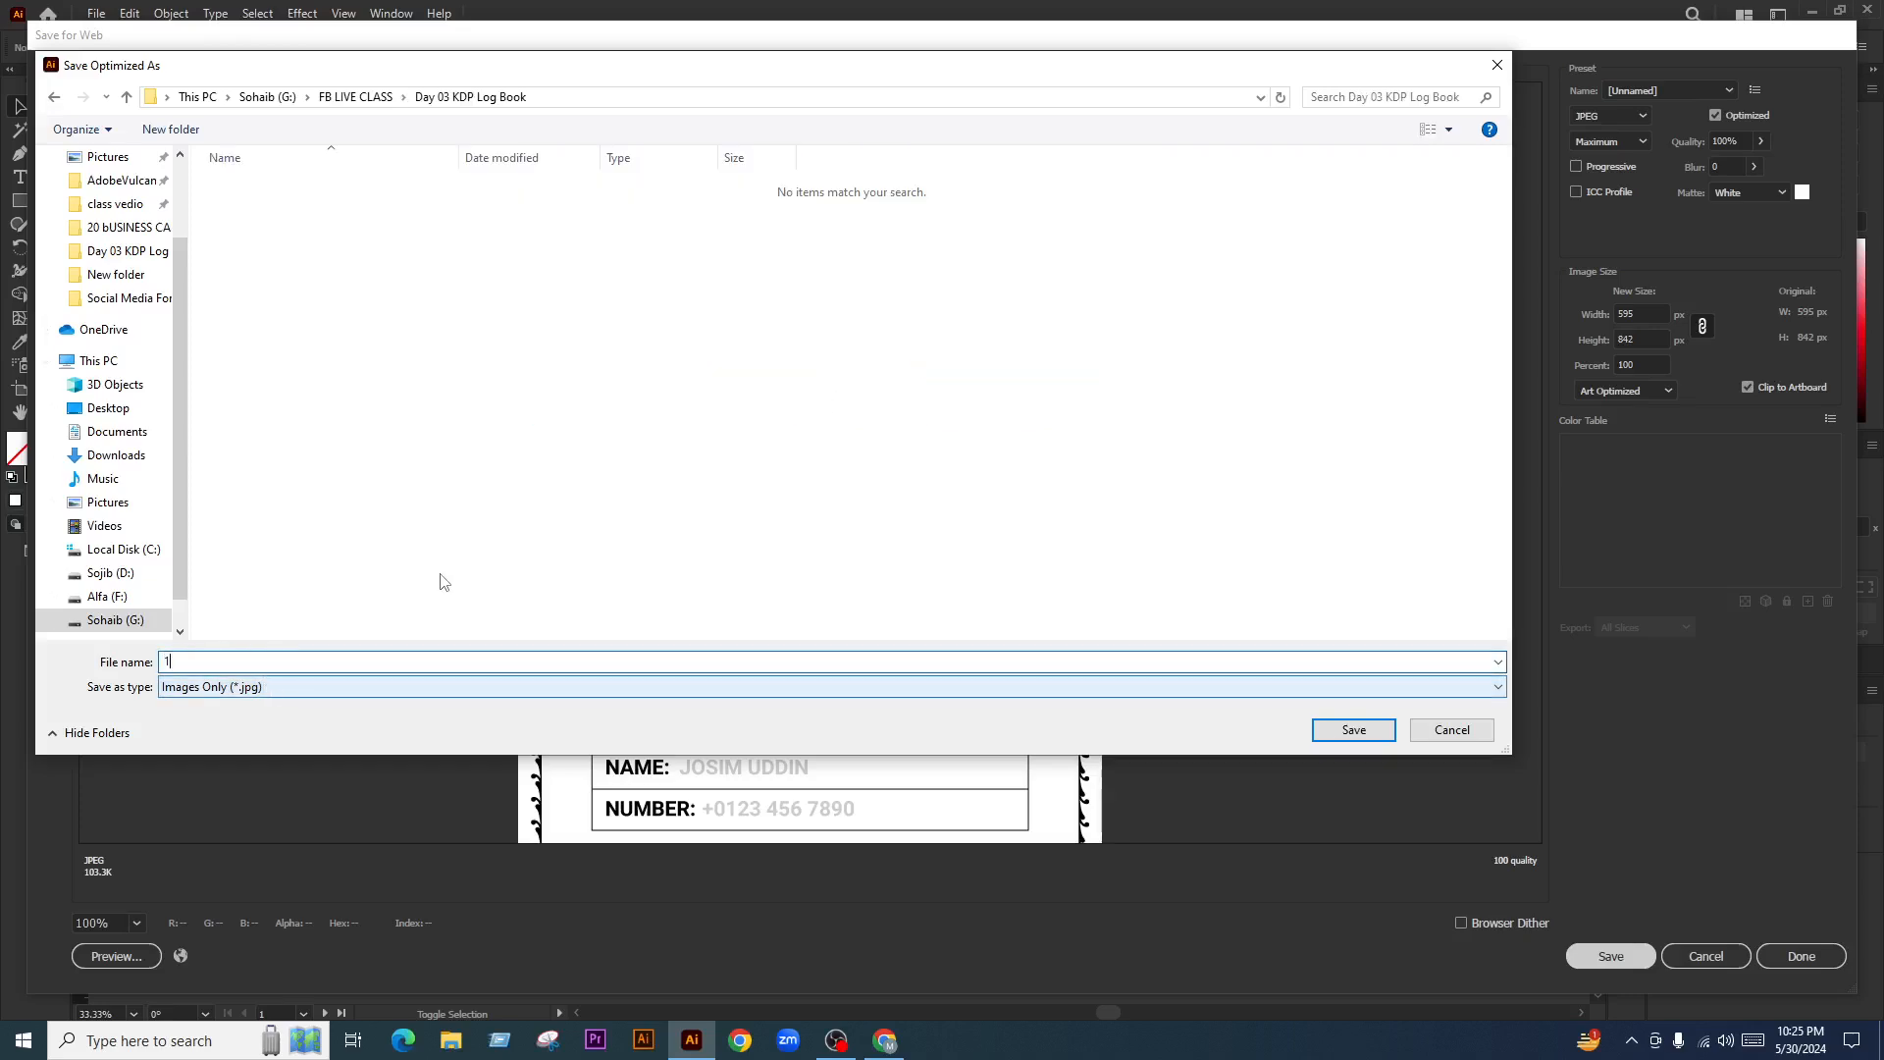
{"action": "left_click", "coordinate": [1354, 729]}
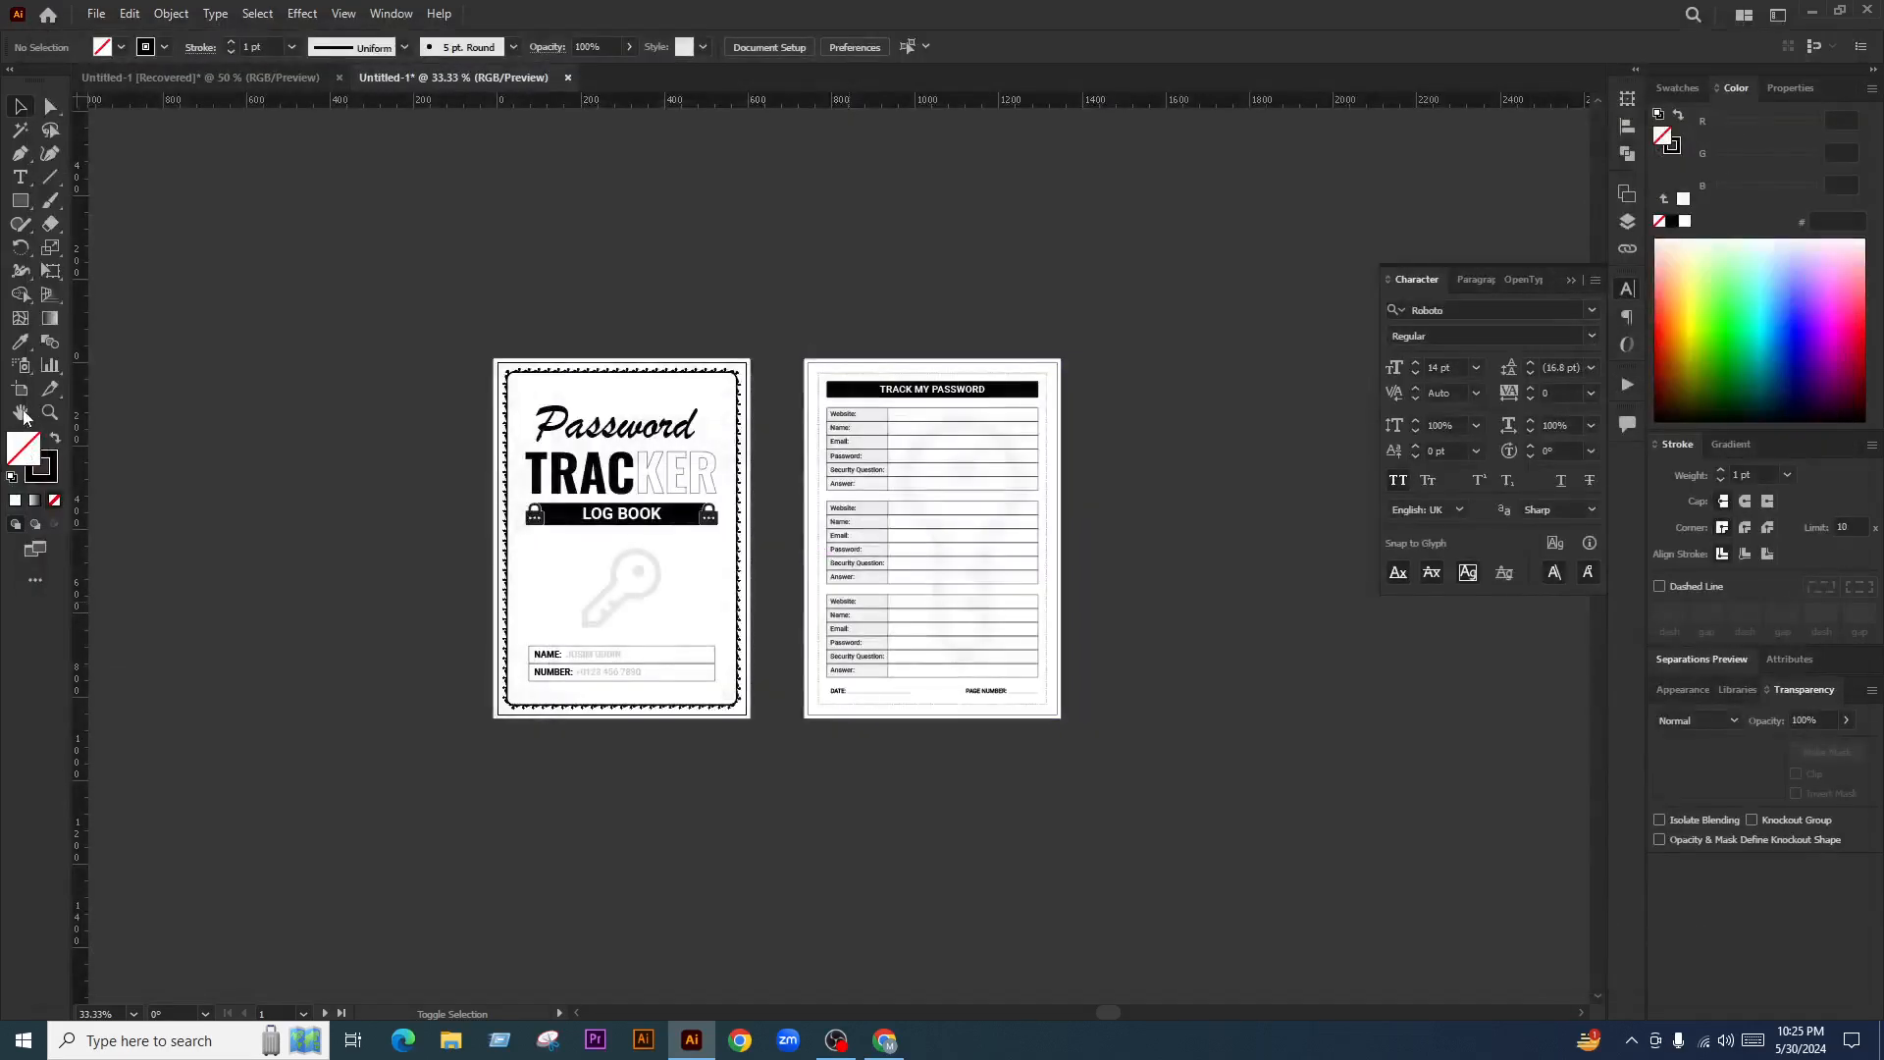
Select the interior page artboard and save it for web as 2.jpg in the same folder
{"action": "key", "text": "shift+o"}
{"action": "key", "text": "ctrl+alt+shift+s"}
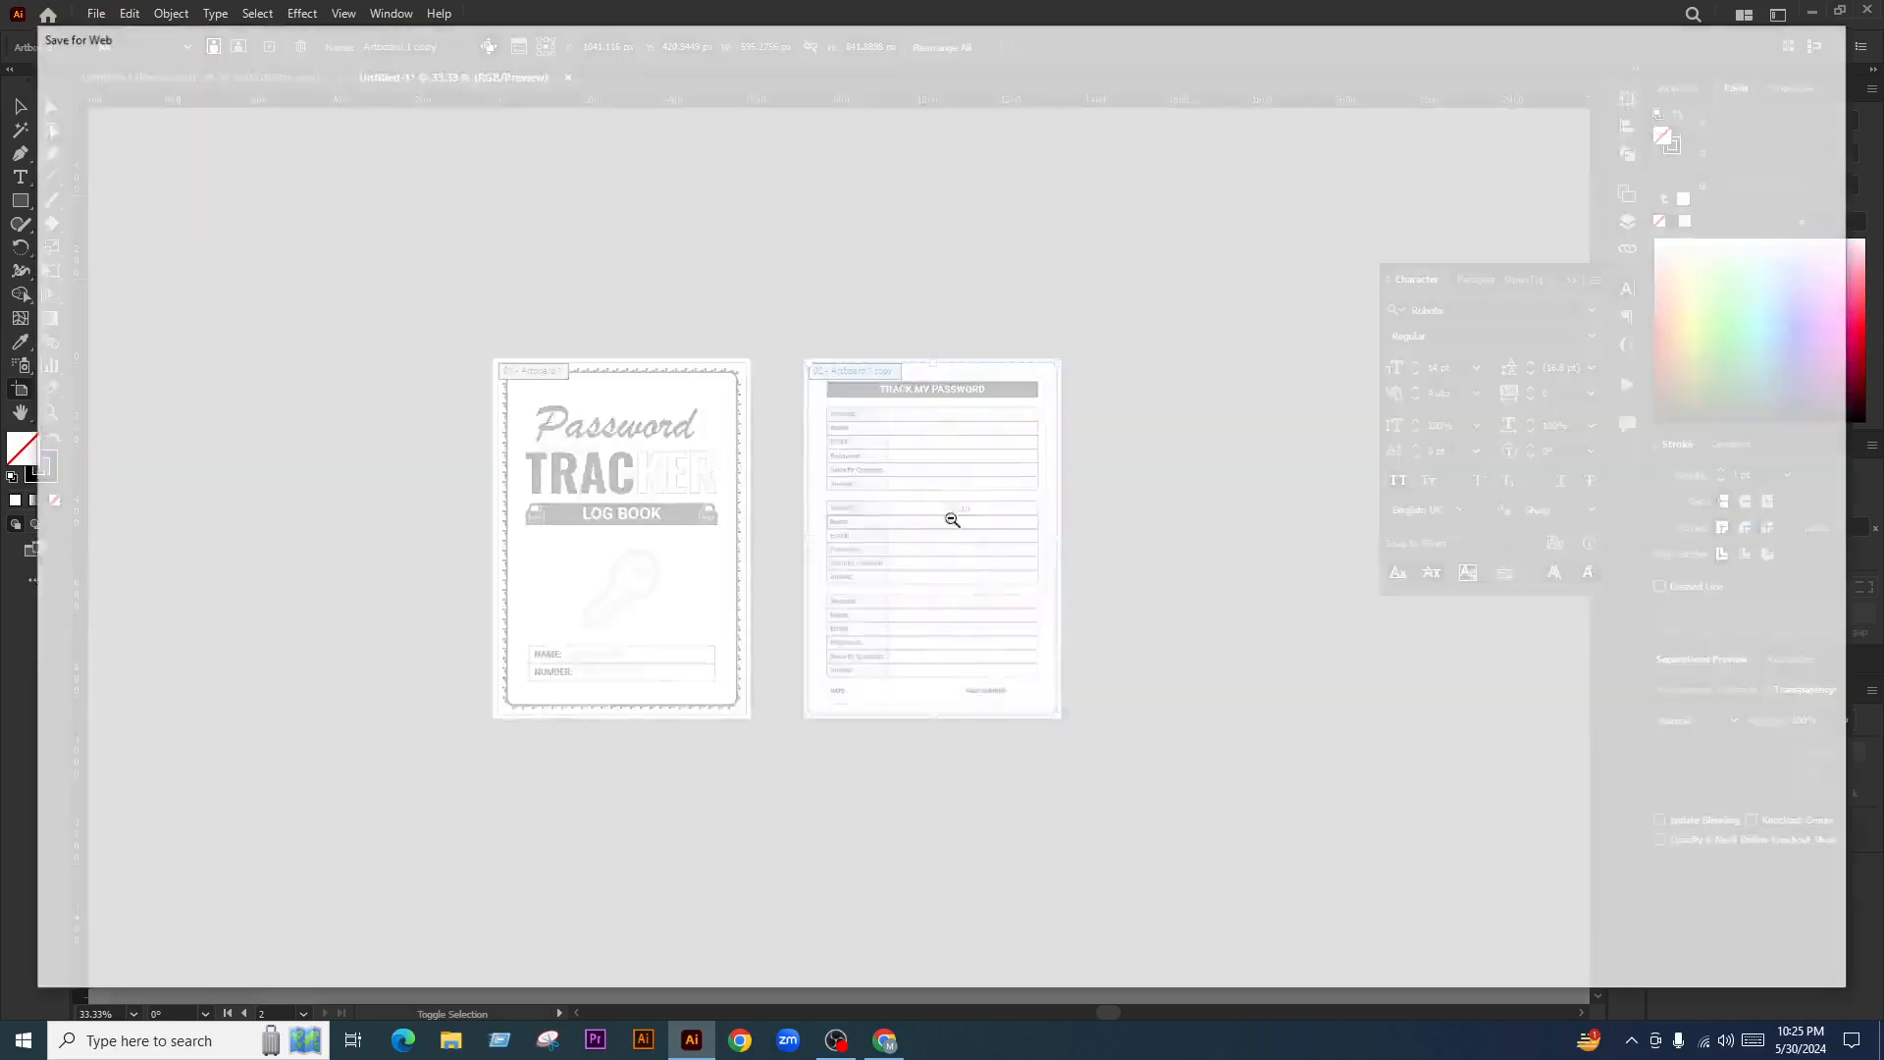
{"action": "left_click", "coordinate": [1611, 956]}
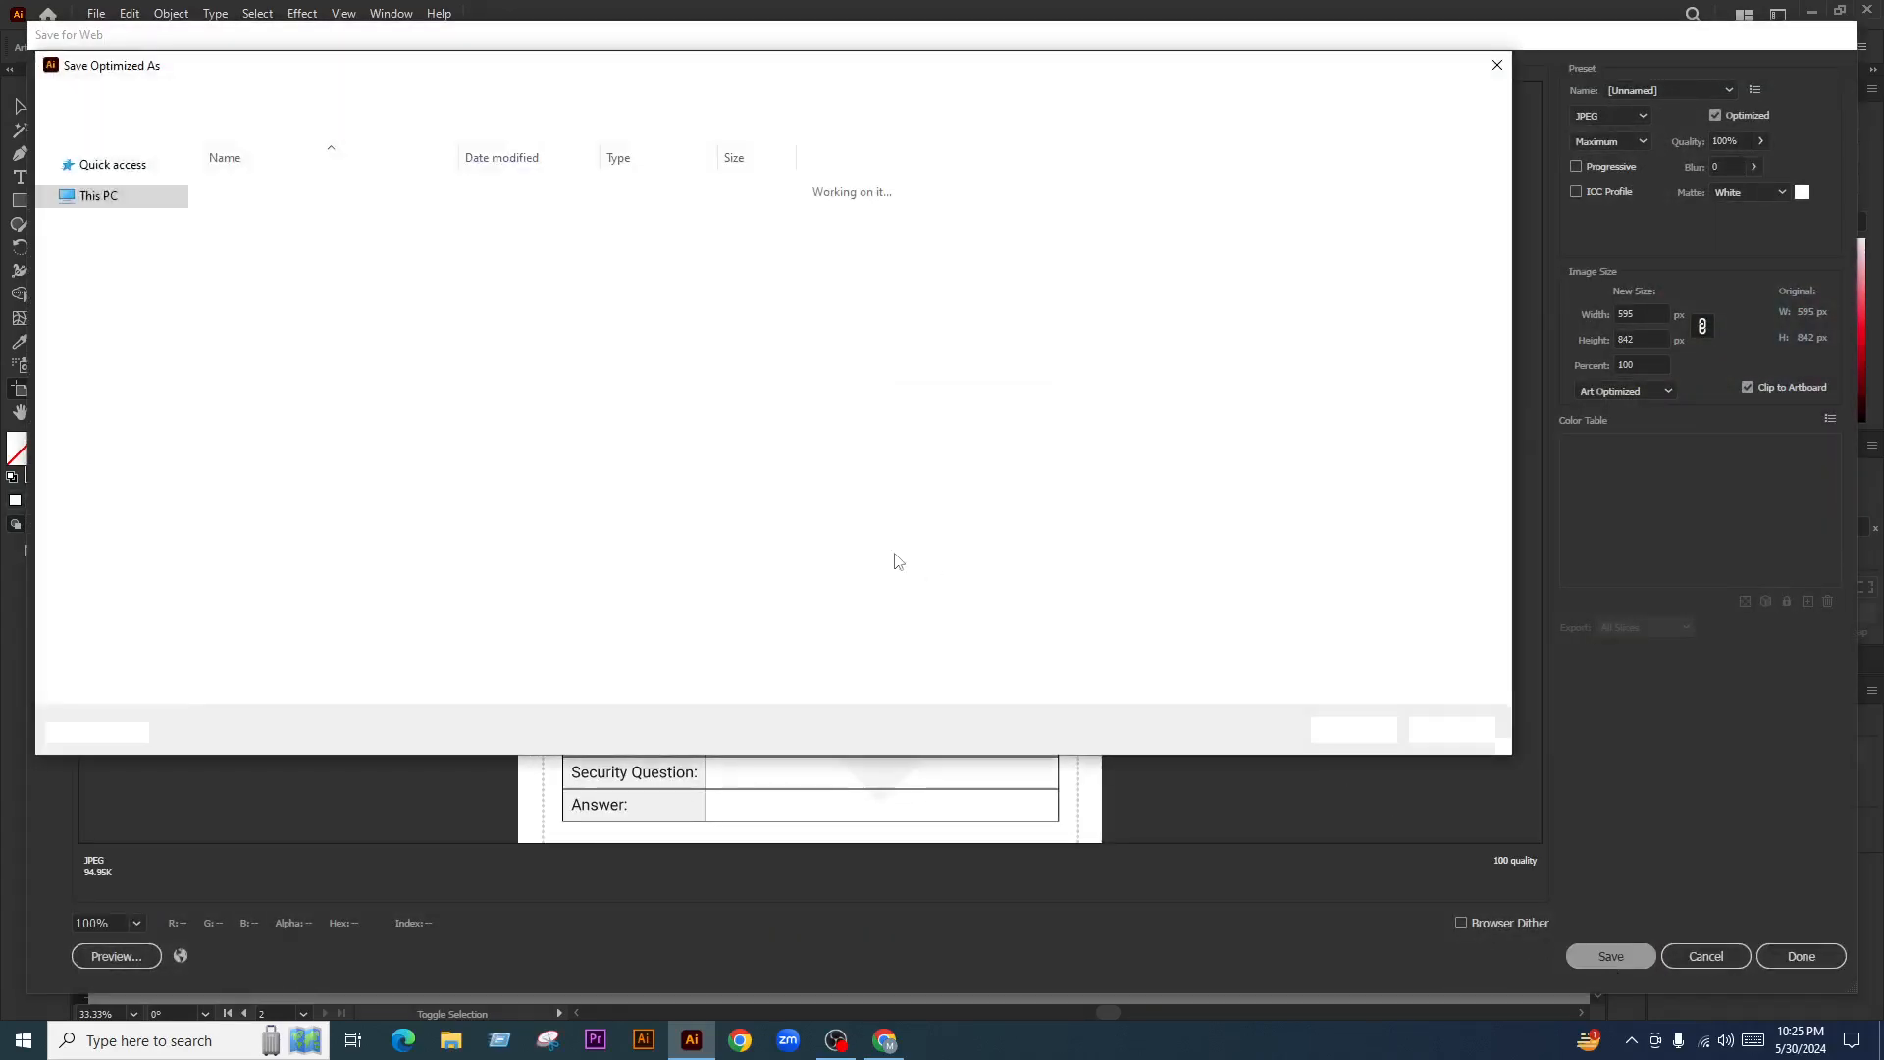
{"action": "type", "text": "2"}
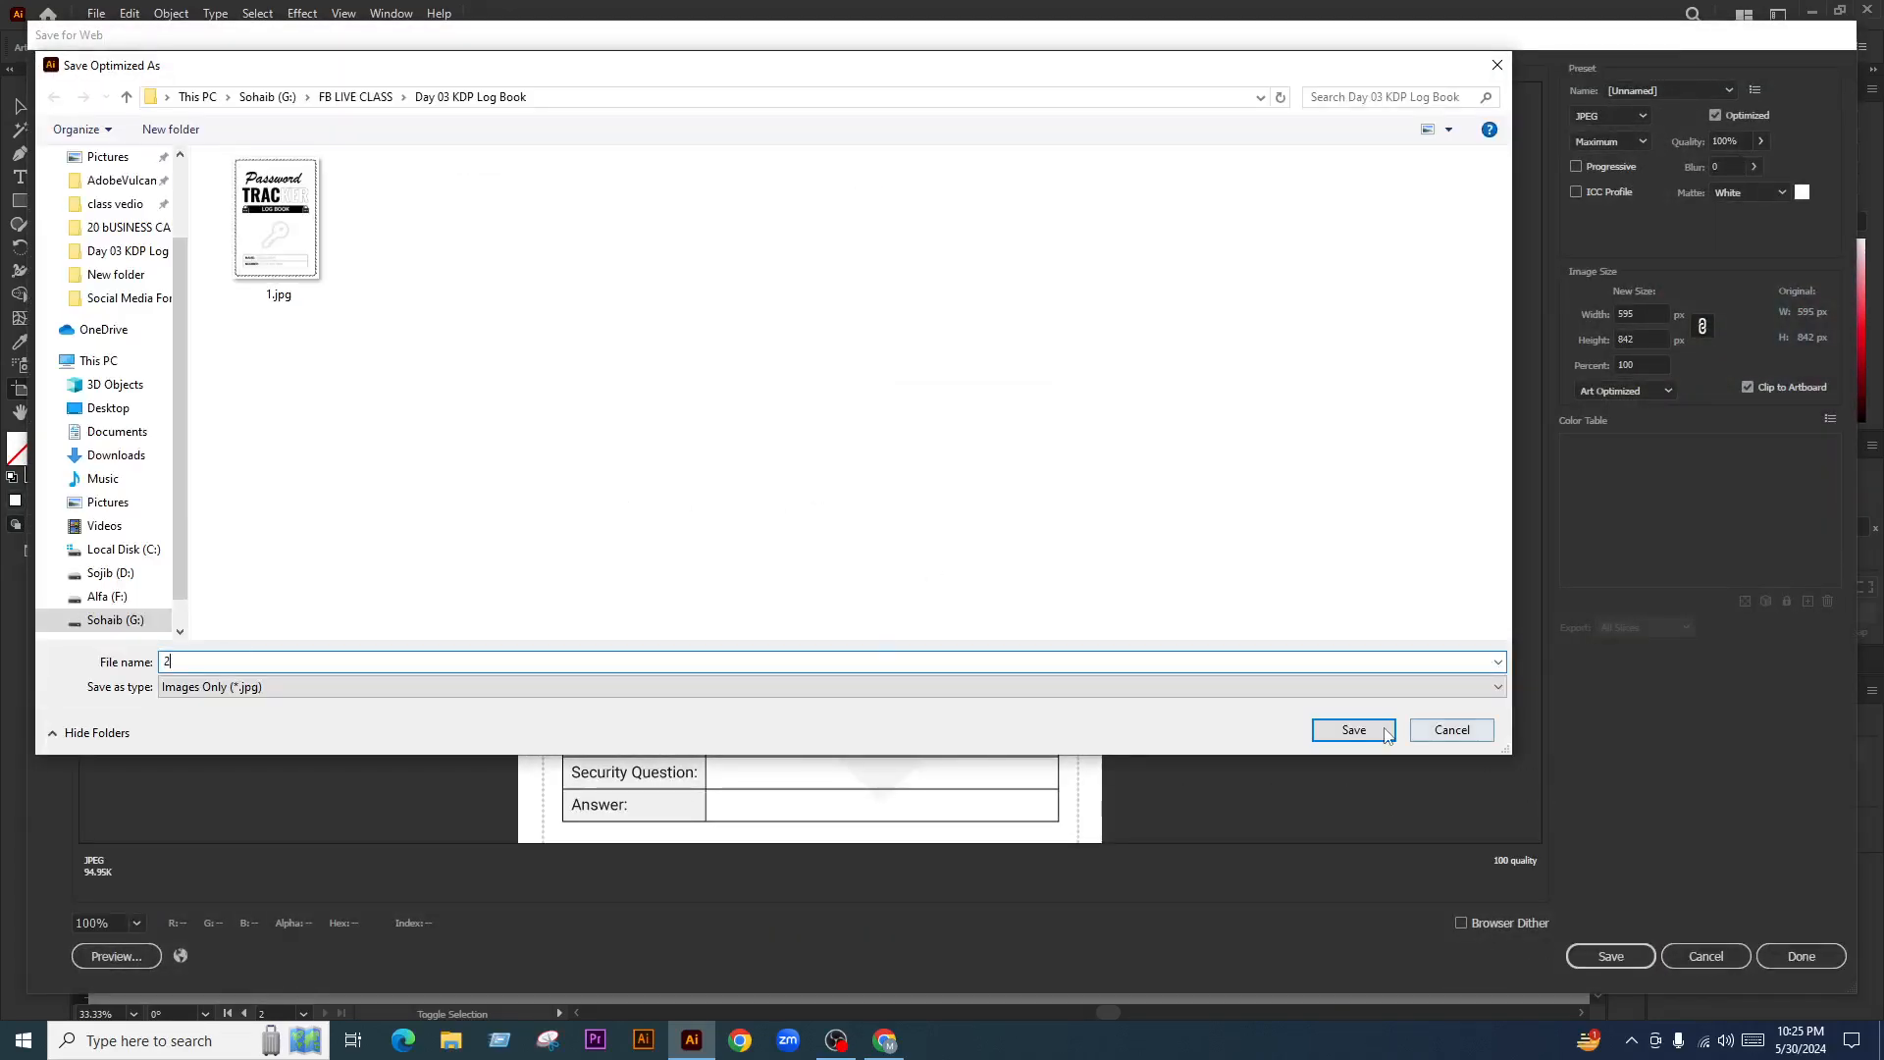
{"action": "key", "text": "Return"}
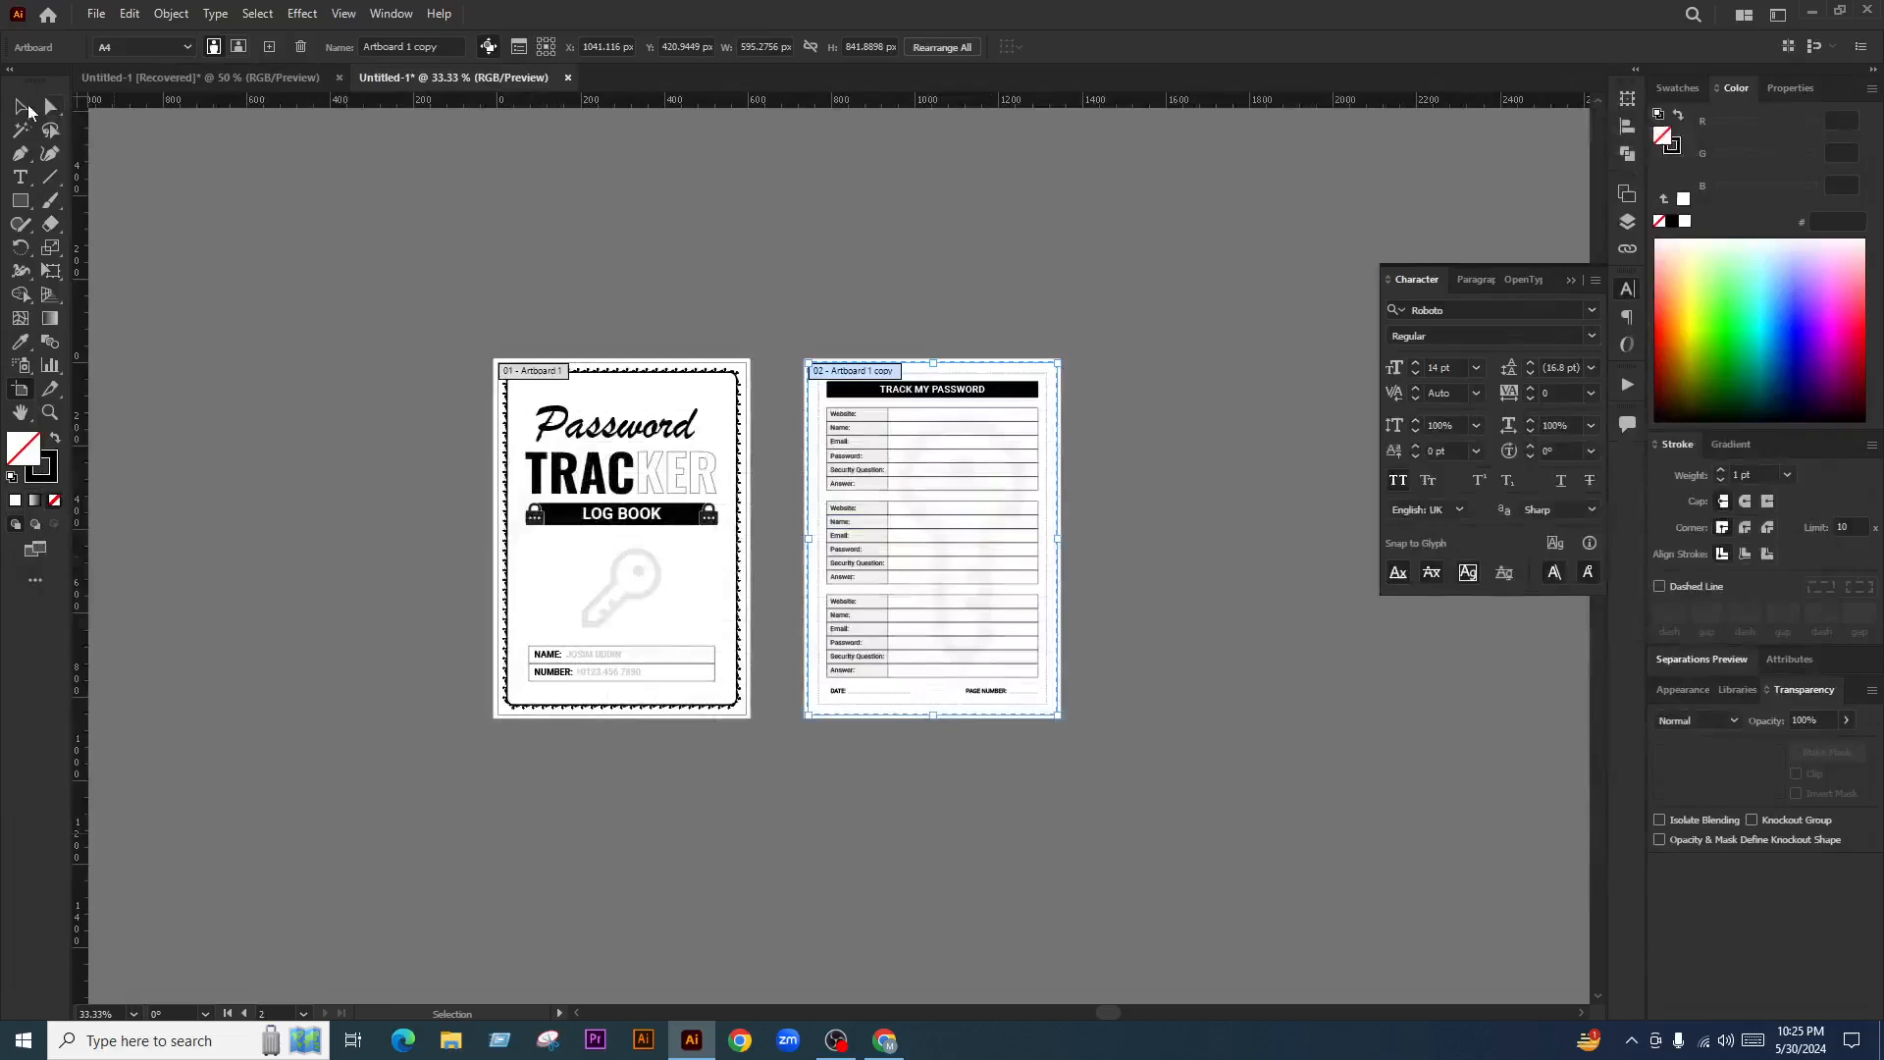
{"action": "left_click", "coordinate": [23, 108]}
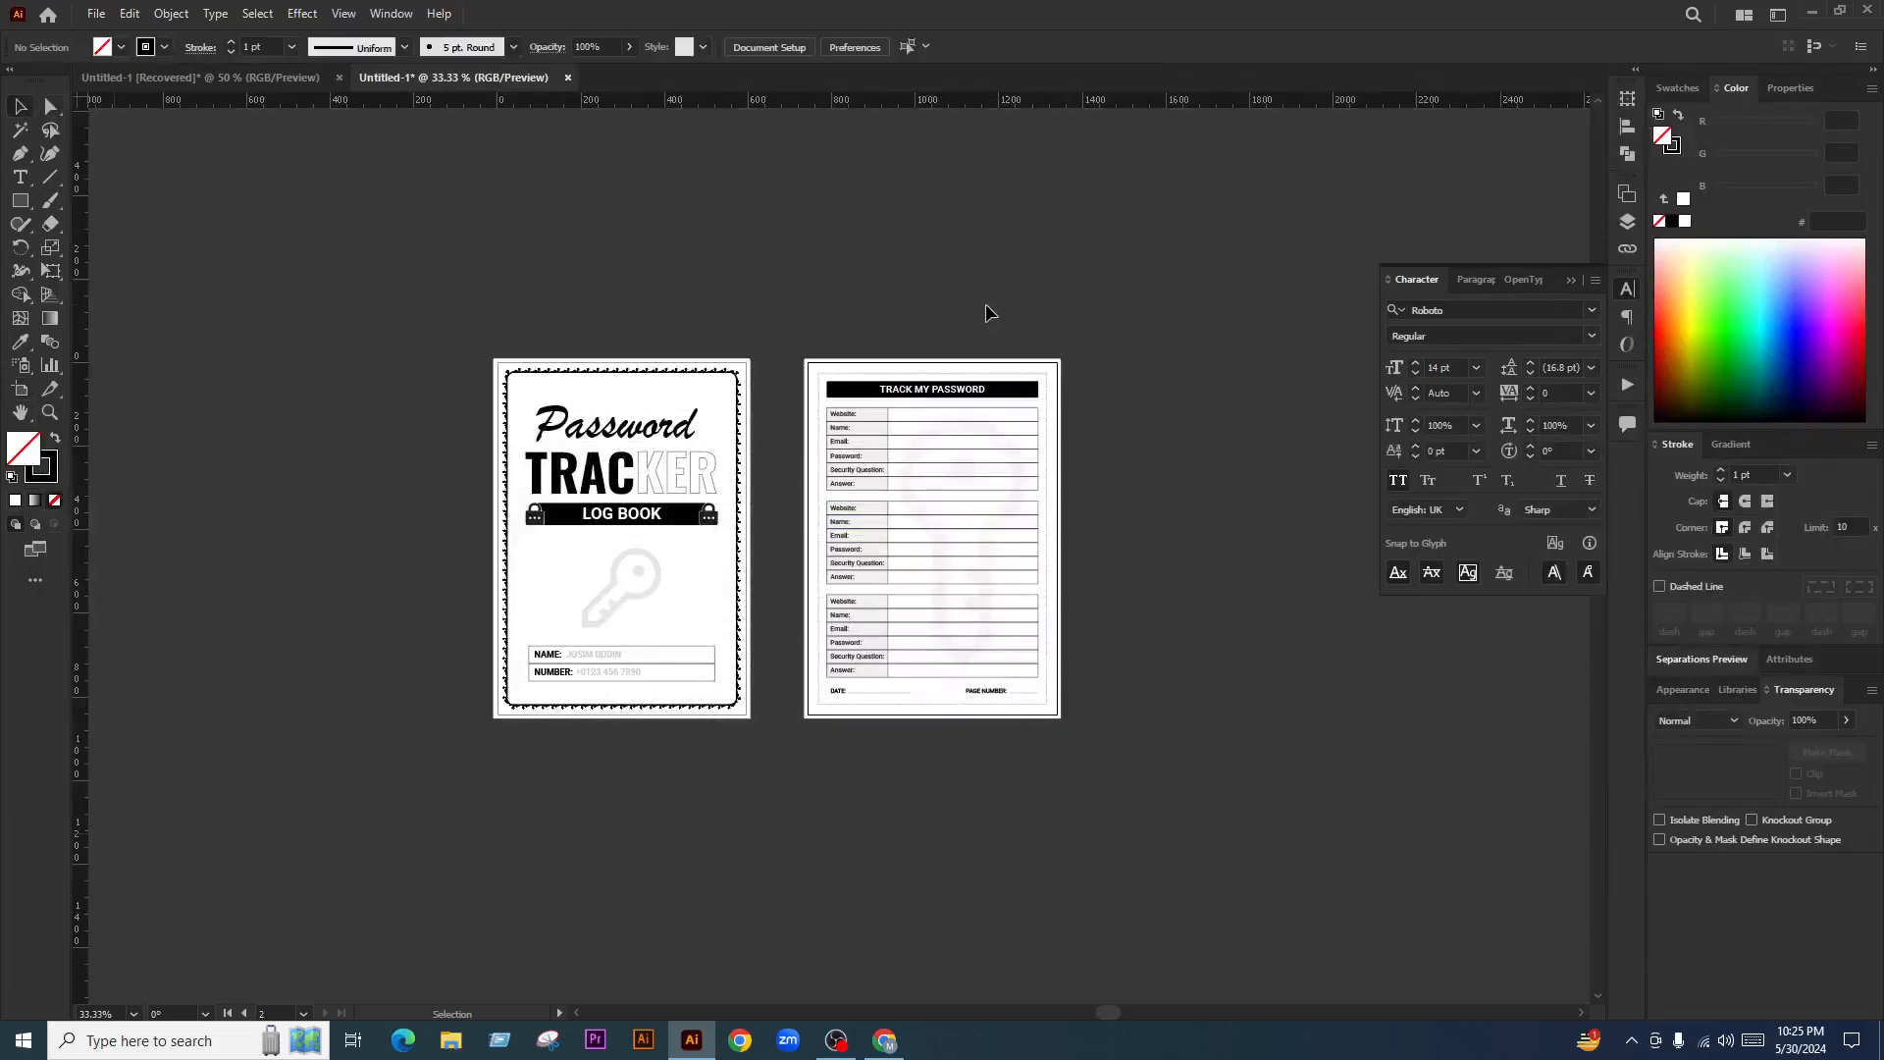
Create a new 3000 × 2000 px document from the web preset with High (300 ppi) raster effects
{"action": "key", "text": "ctrl+n"}
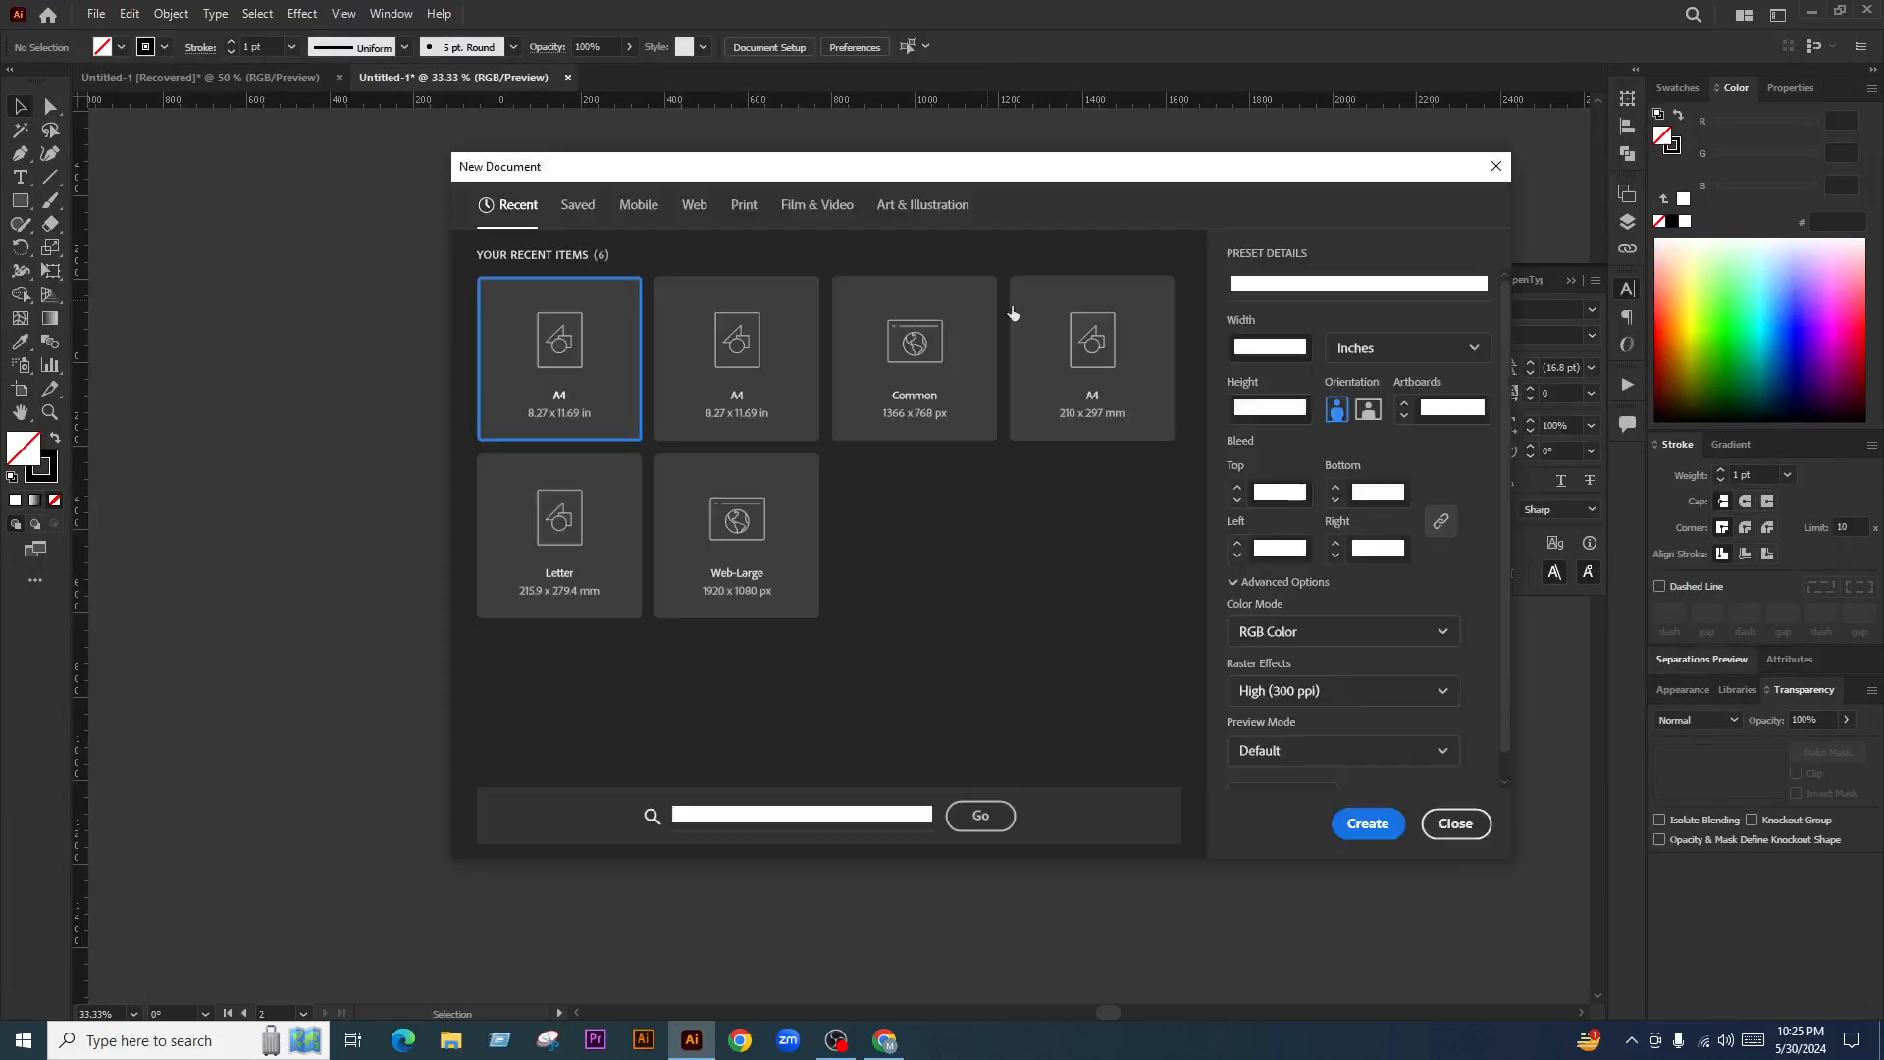
{"action": "left_click", "coordinate": [694, 204]}
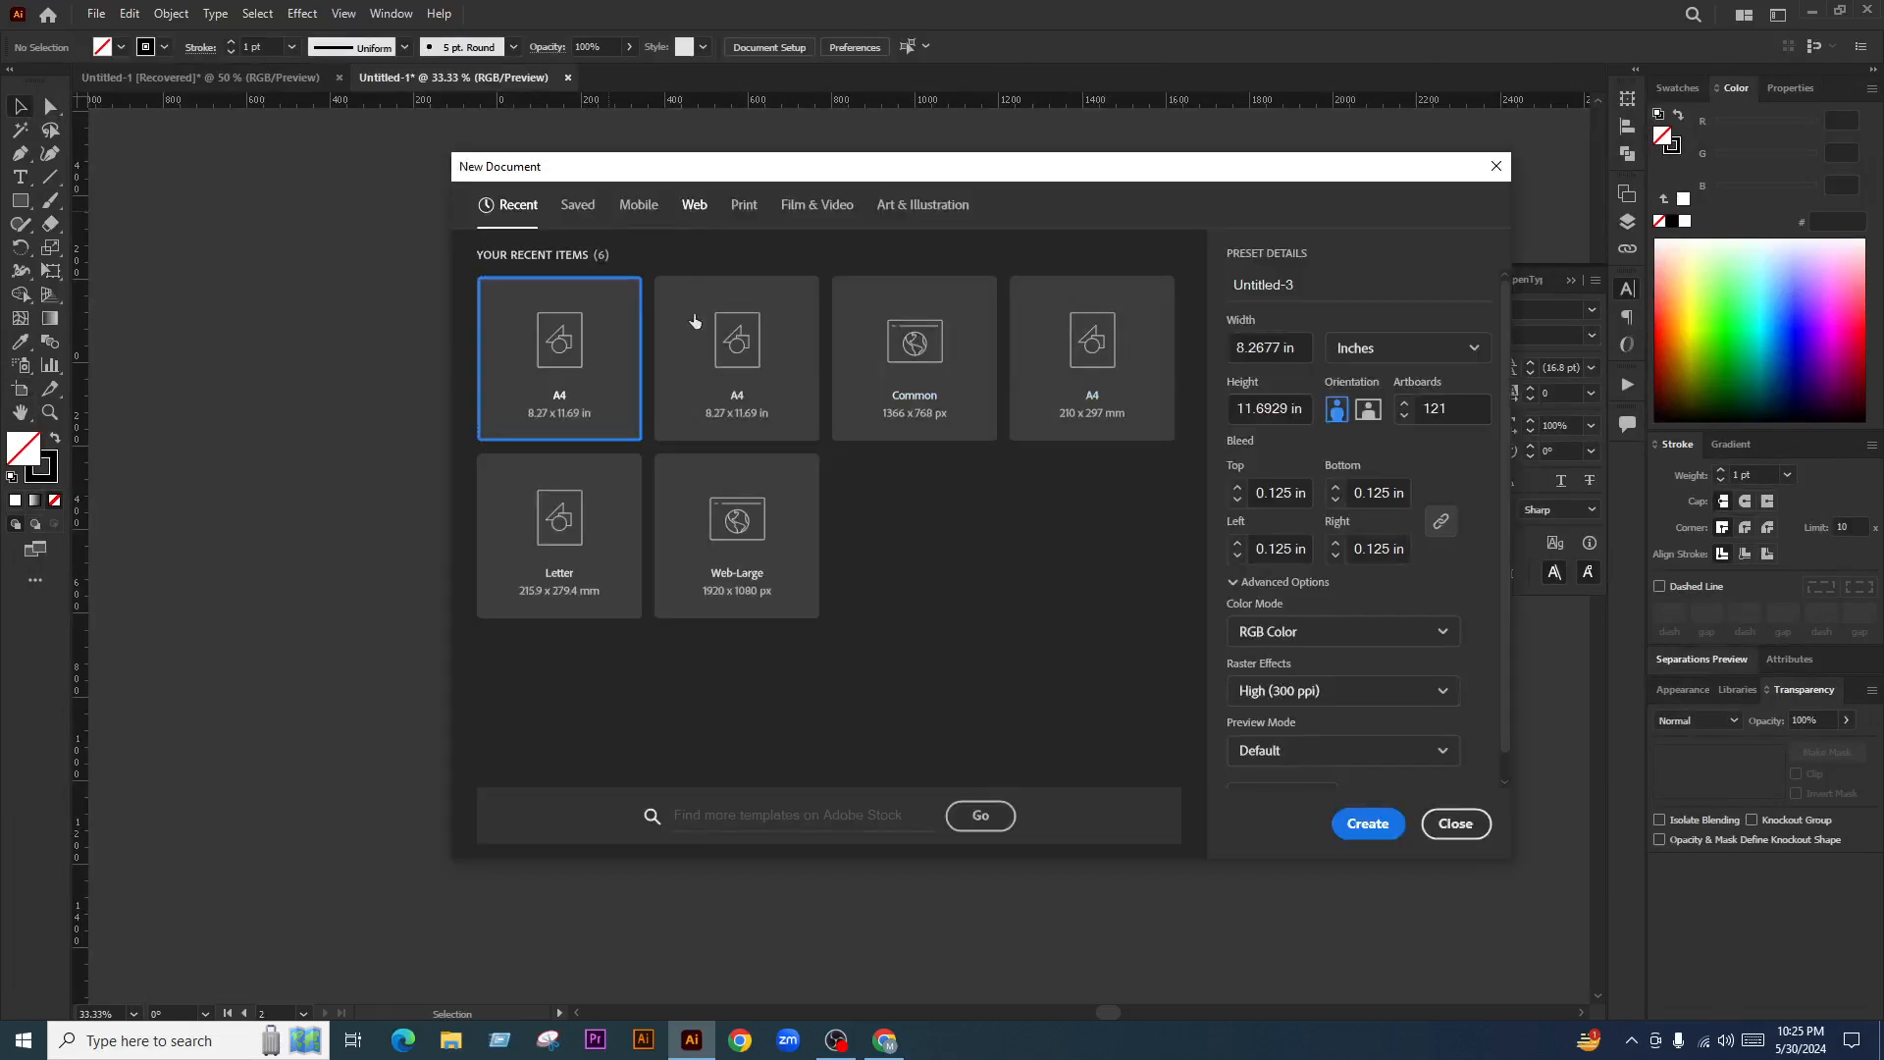
{"action": "left_click", "coordinate": [669, 369]}
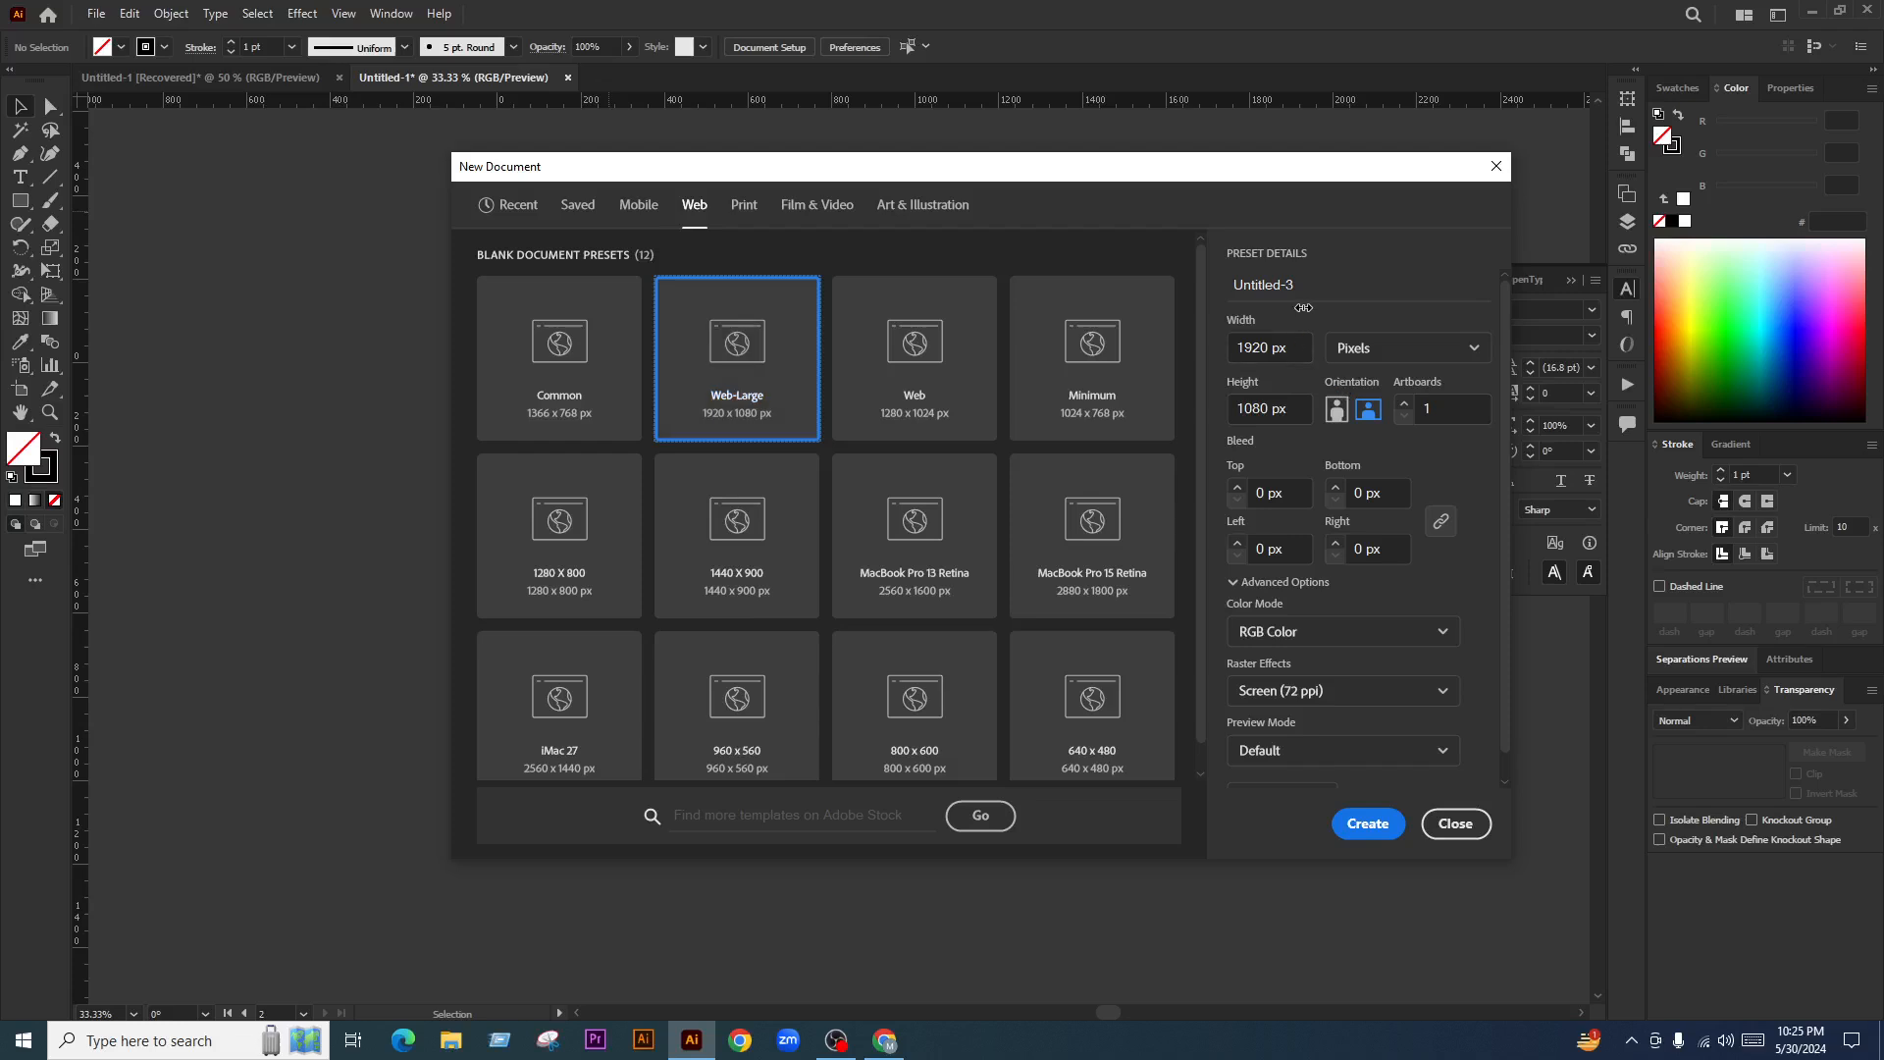
{"action": "left_click", "coordinate": [1282, 341]}
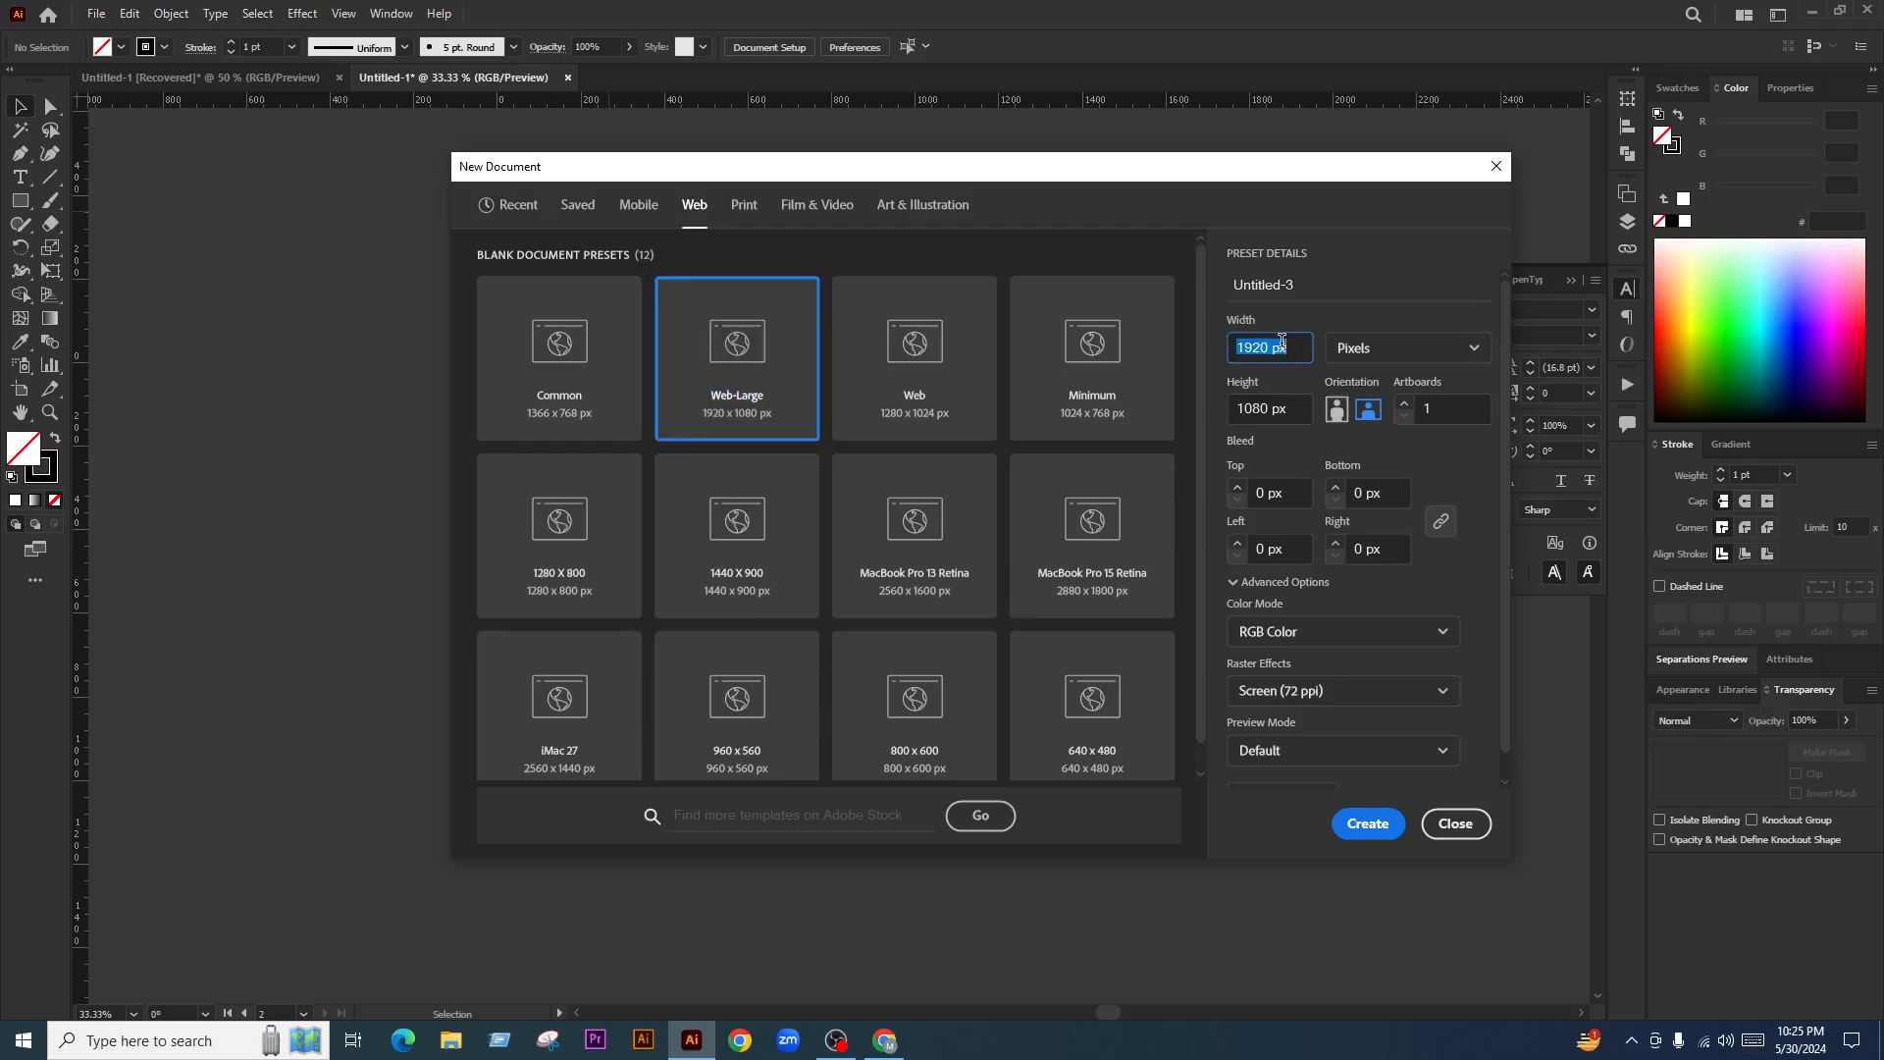
{"action": "type", "text": "3000"}
{"action": "key", "text": "Tab"}
{"action": "type", "text": "2"}
{"action": "left_click", "coordinate": [1327, 688]}
{"action": "left_click", "coordinate": [1317, 726]}
{"action": "left_click", "coordinate": [1367, 823]}
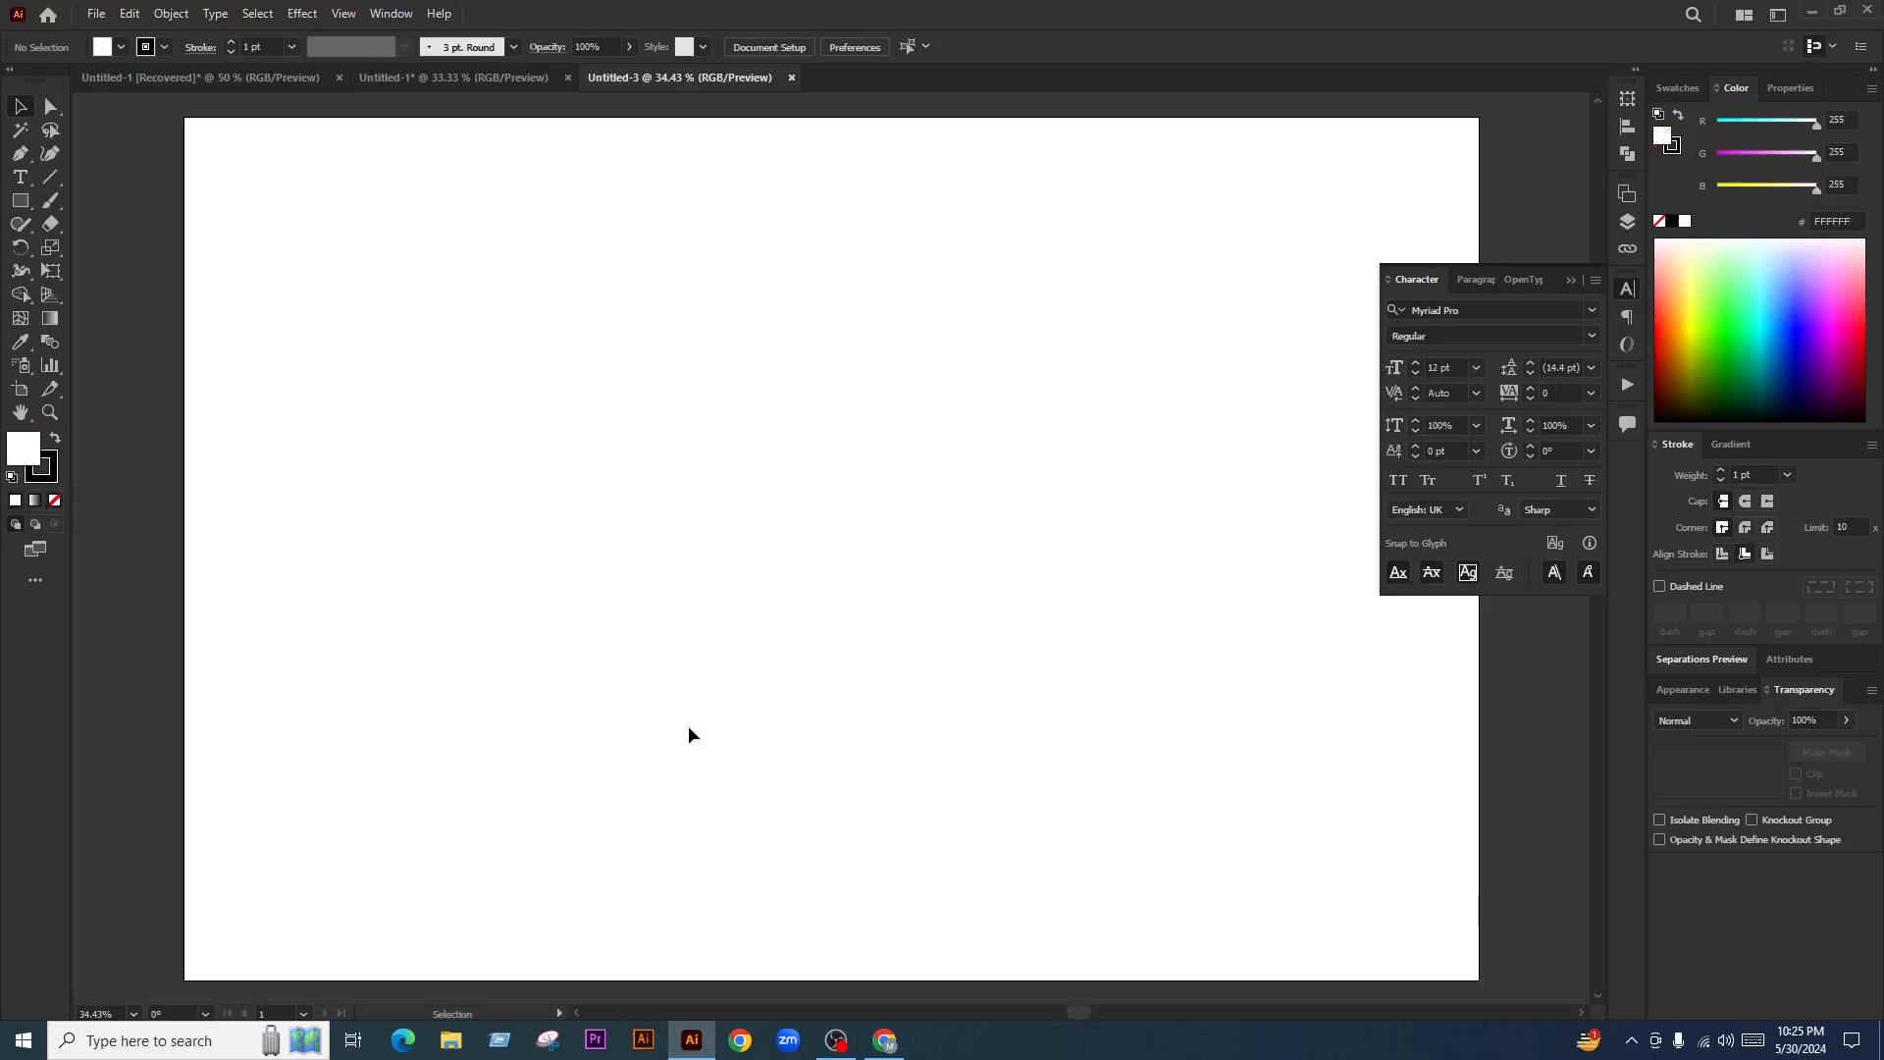
Place 1.jpg and 2.jpg side by side on the artboard, cover on the left
{"action": "left_click", "coordinate": [491, 84]}
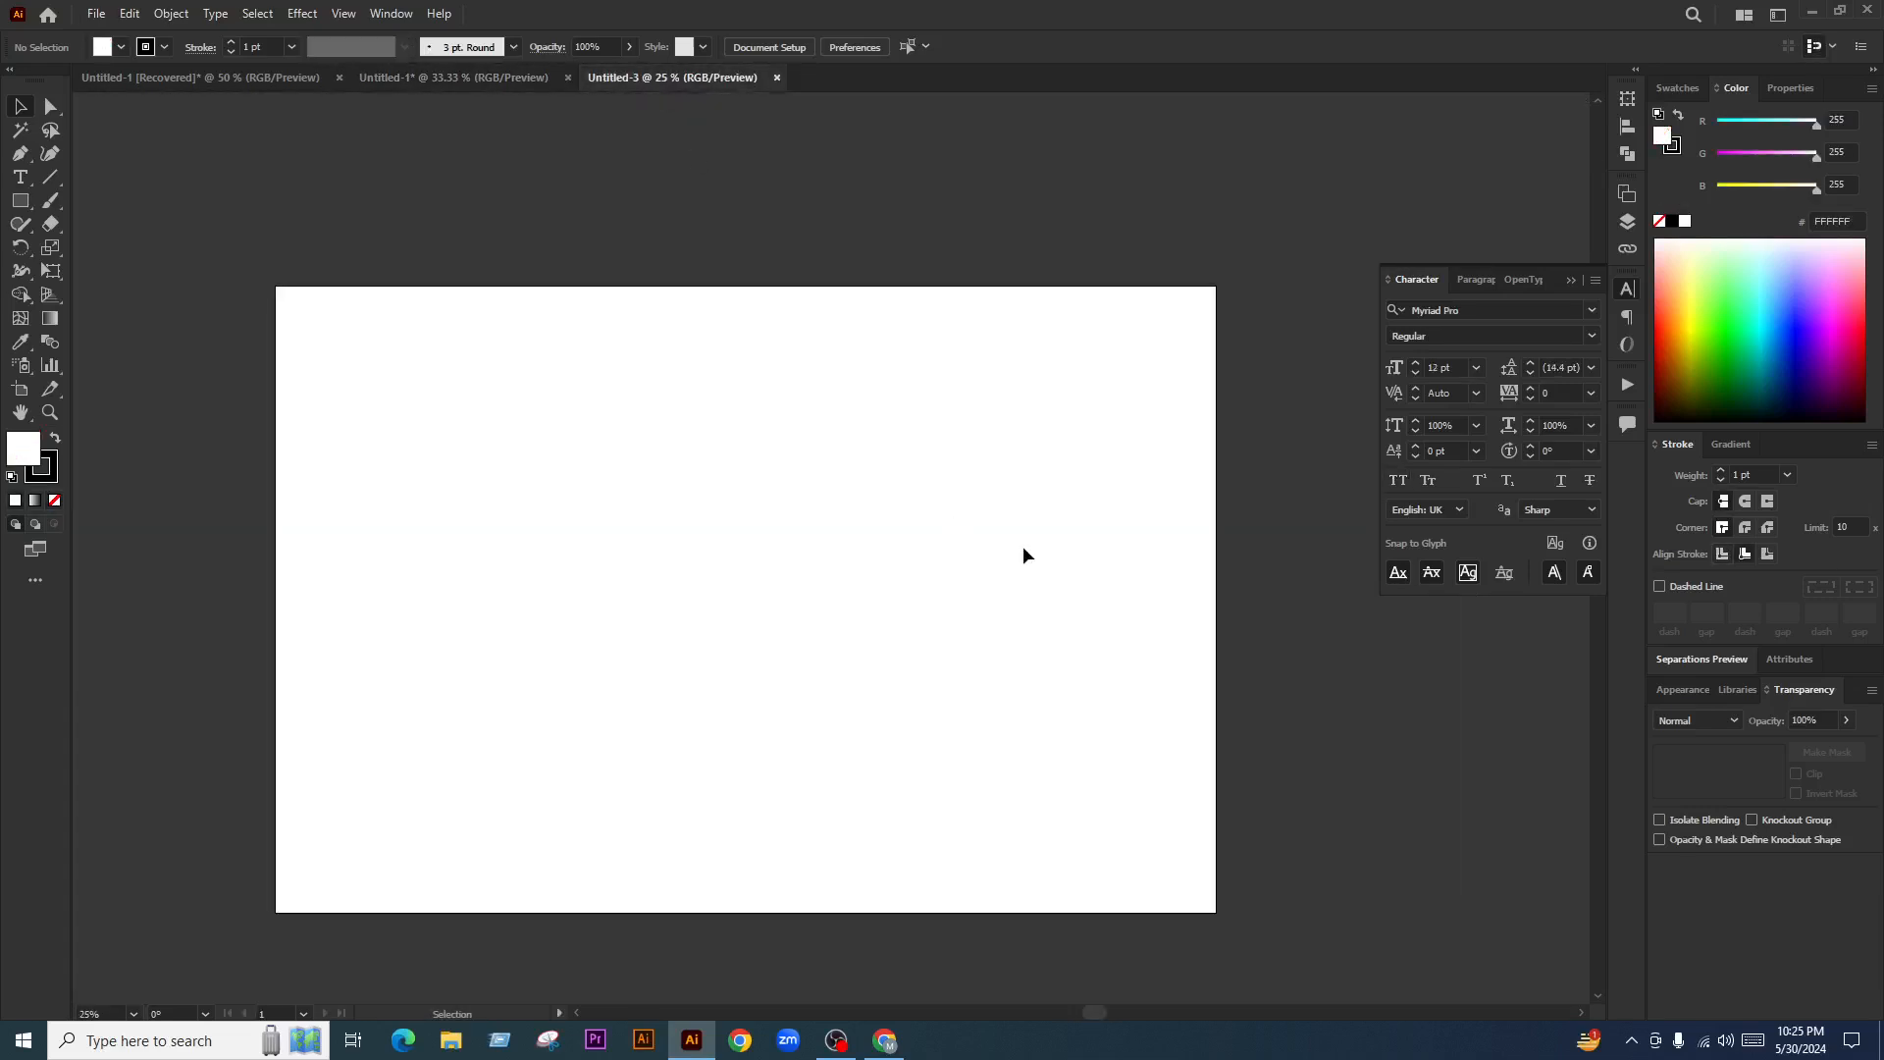
{"action": "key", "text": "shift+ctrl+p"}
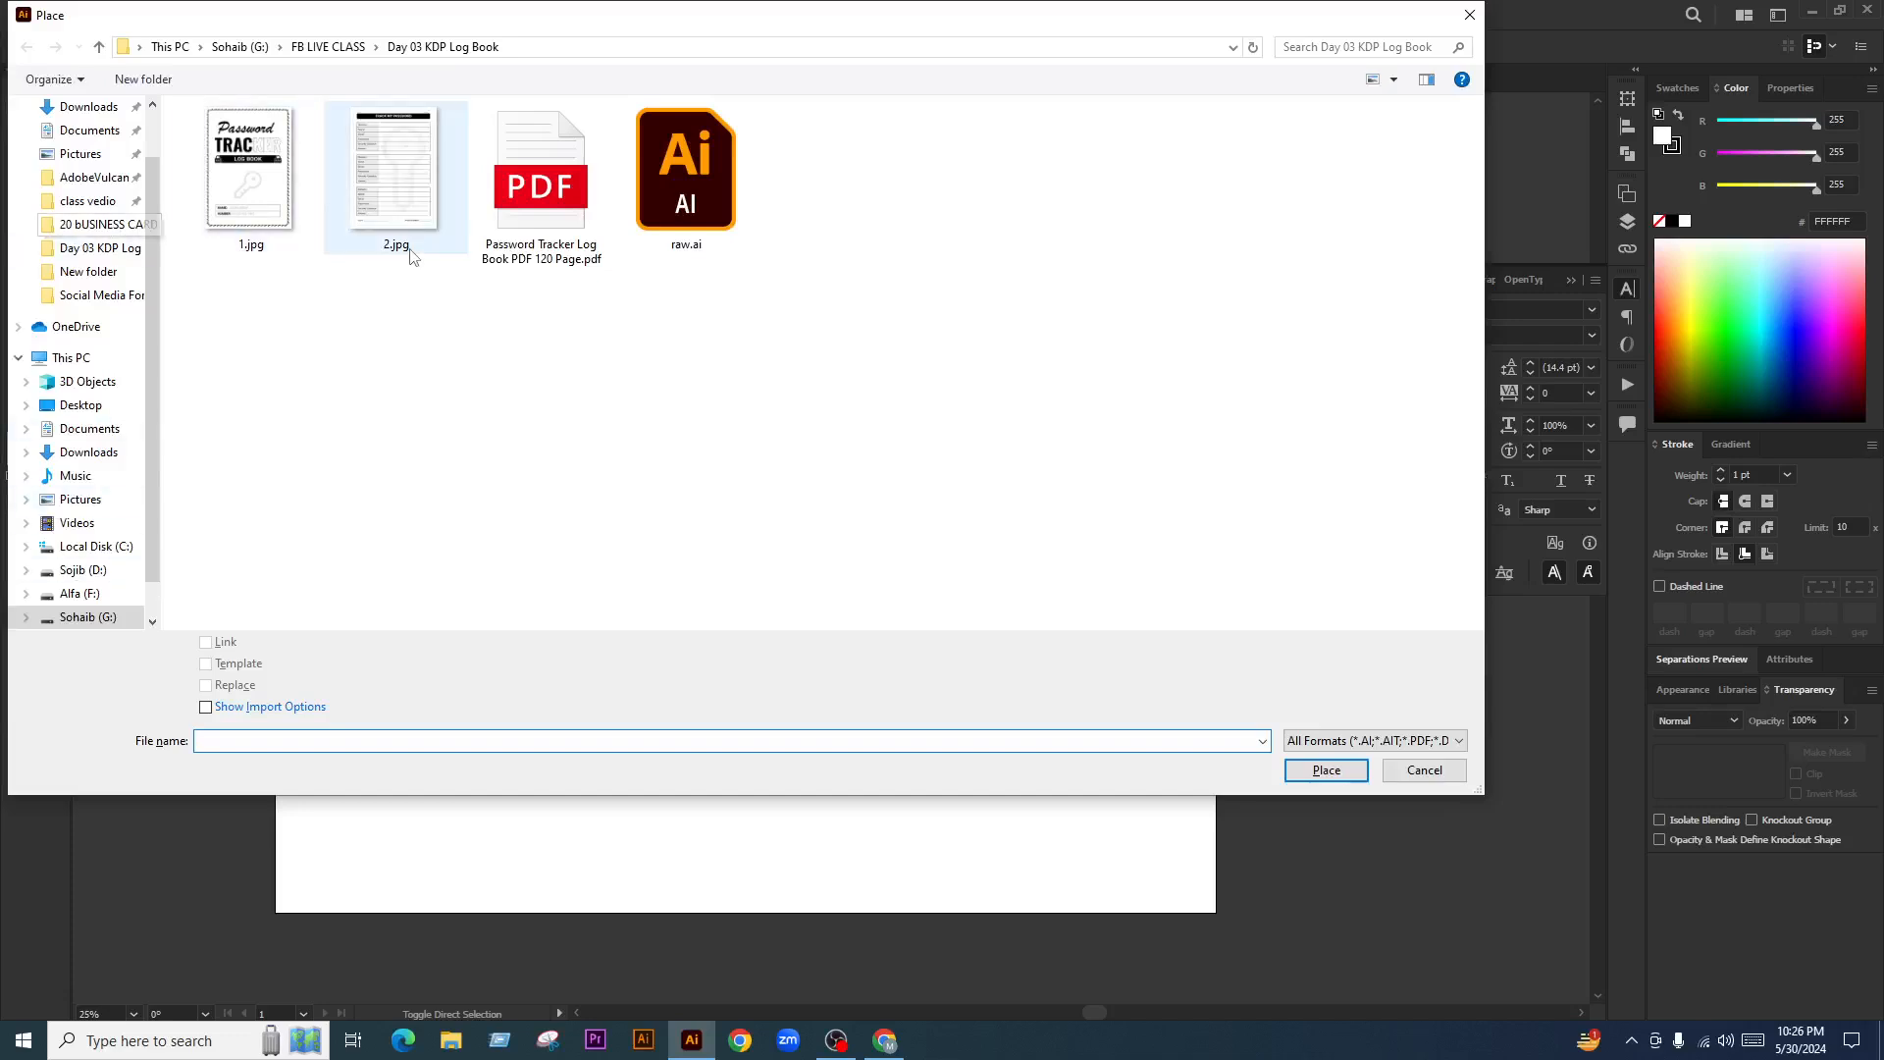
{"action": "left_click_drag", "start_coordinate": [459, 295], "coordinate": [222, 194]}
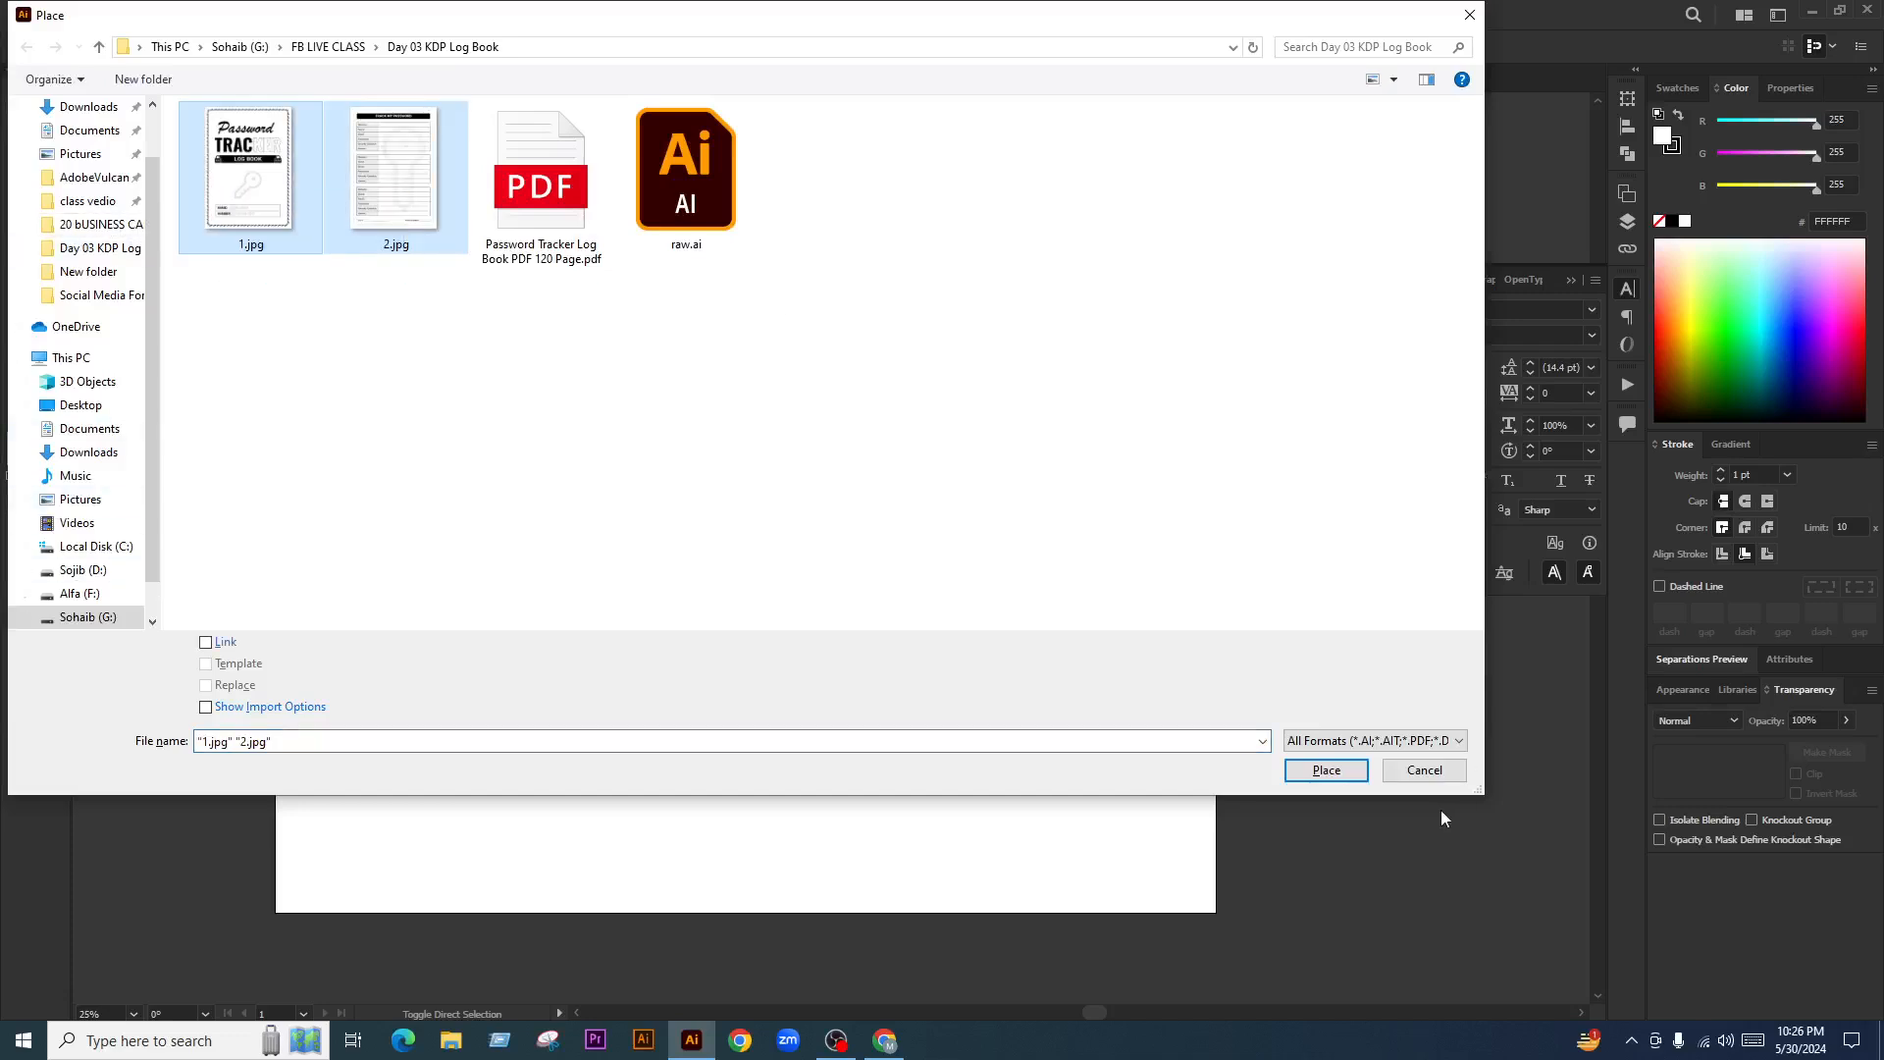
{"action": "left_click", "coordinate": [1332, 771]}
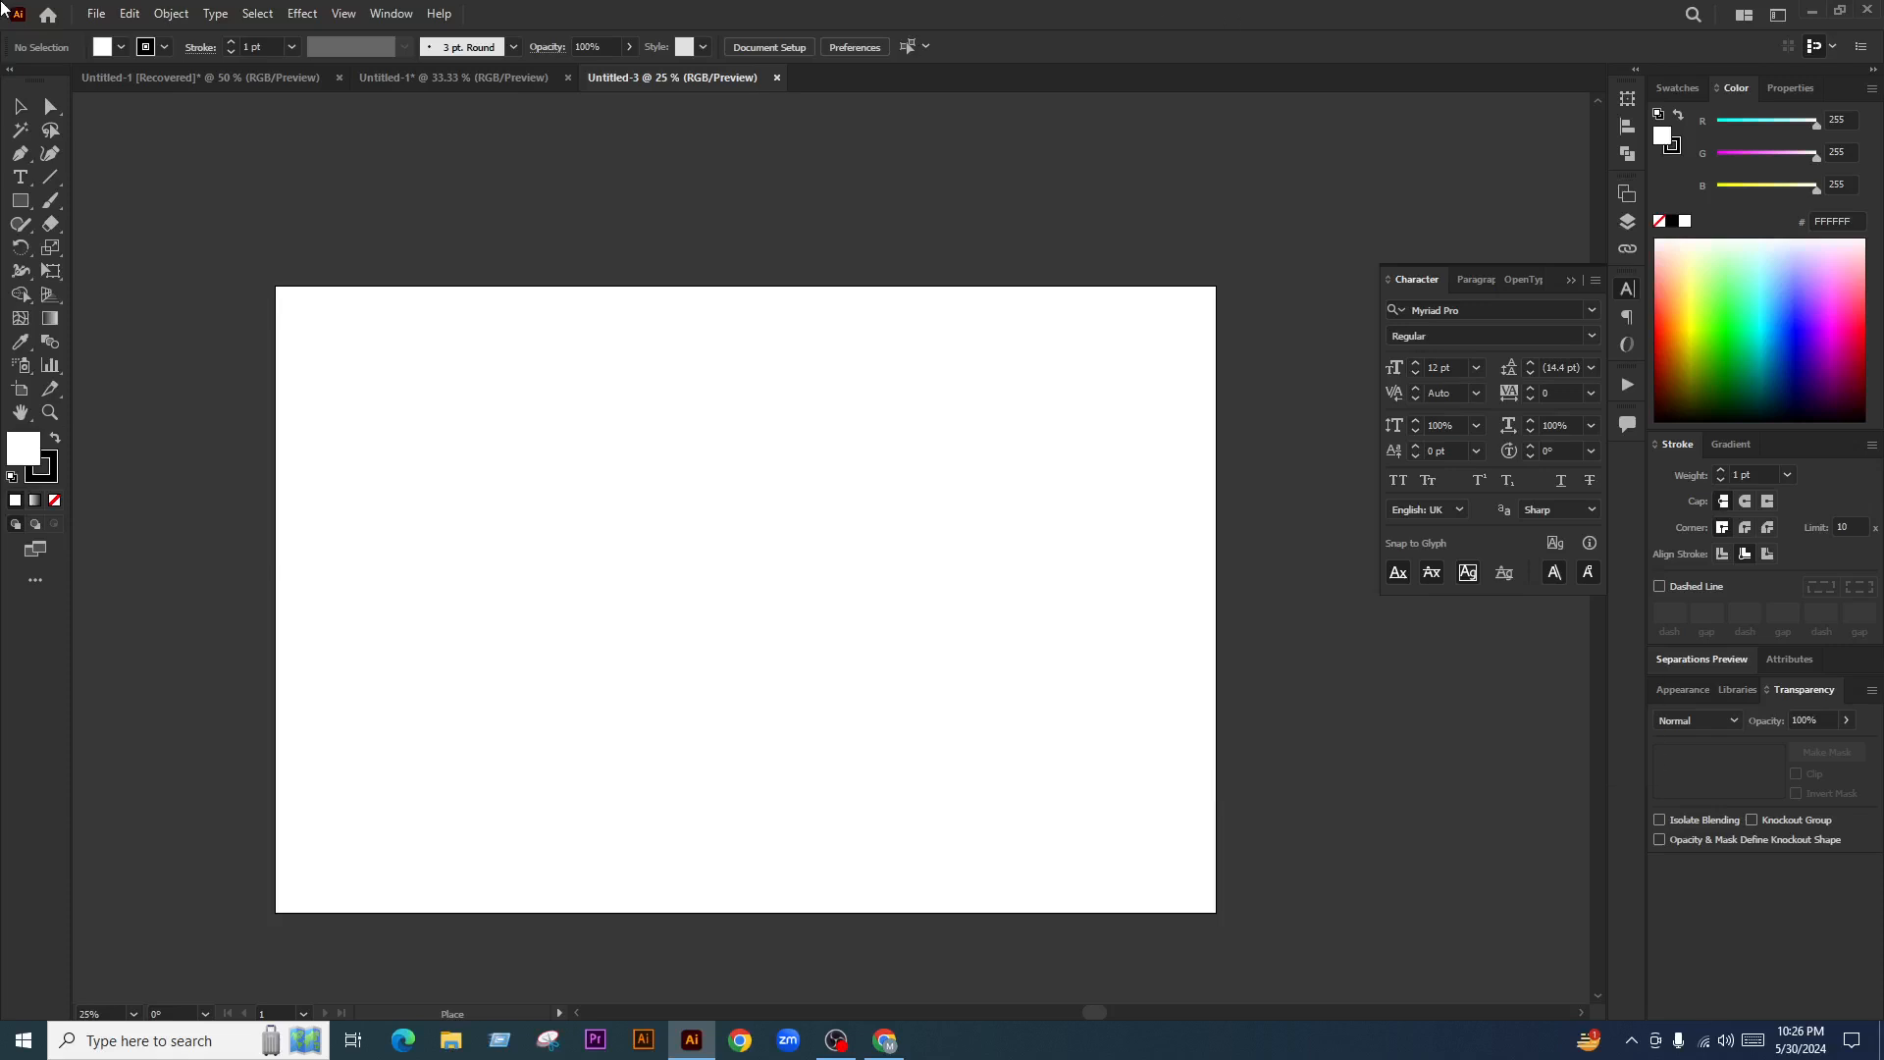
{"action": "left_click_drag", "start_coordinate": [402, 386], "coordinate": [800, 770]}
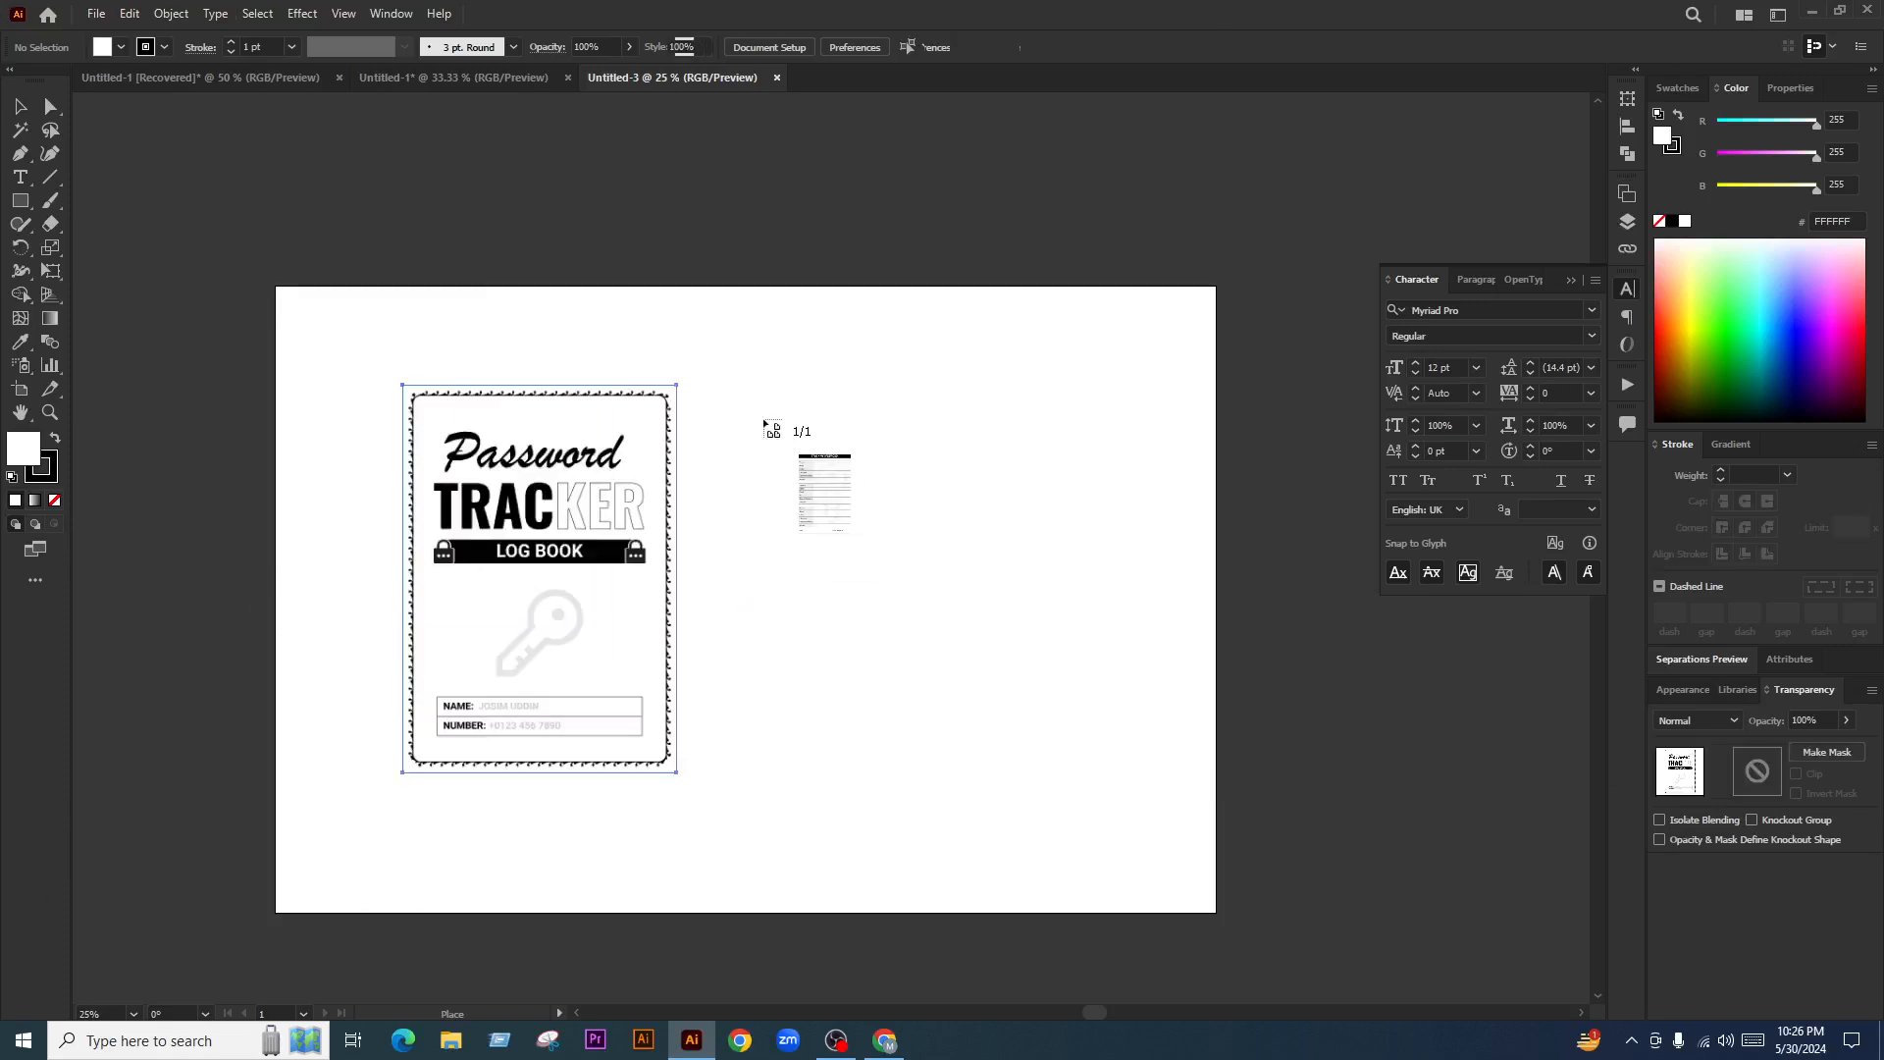
{"action": "left_click_drag", "start_coordinate": [698, 384], "coordinate": [971, 773]}
Group the two images and centre them horizontally and vertically on the artboard
{"action": "left_click_drag", "start_coordinate": [280, 495], "coordinate": [892, 862]}
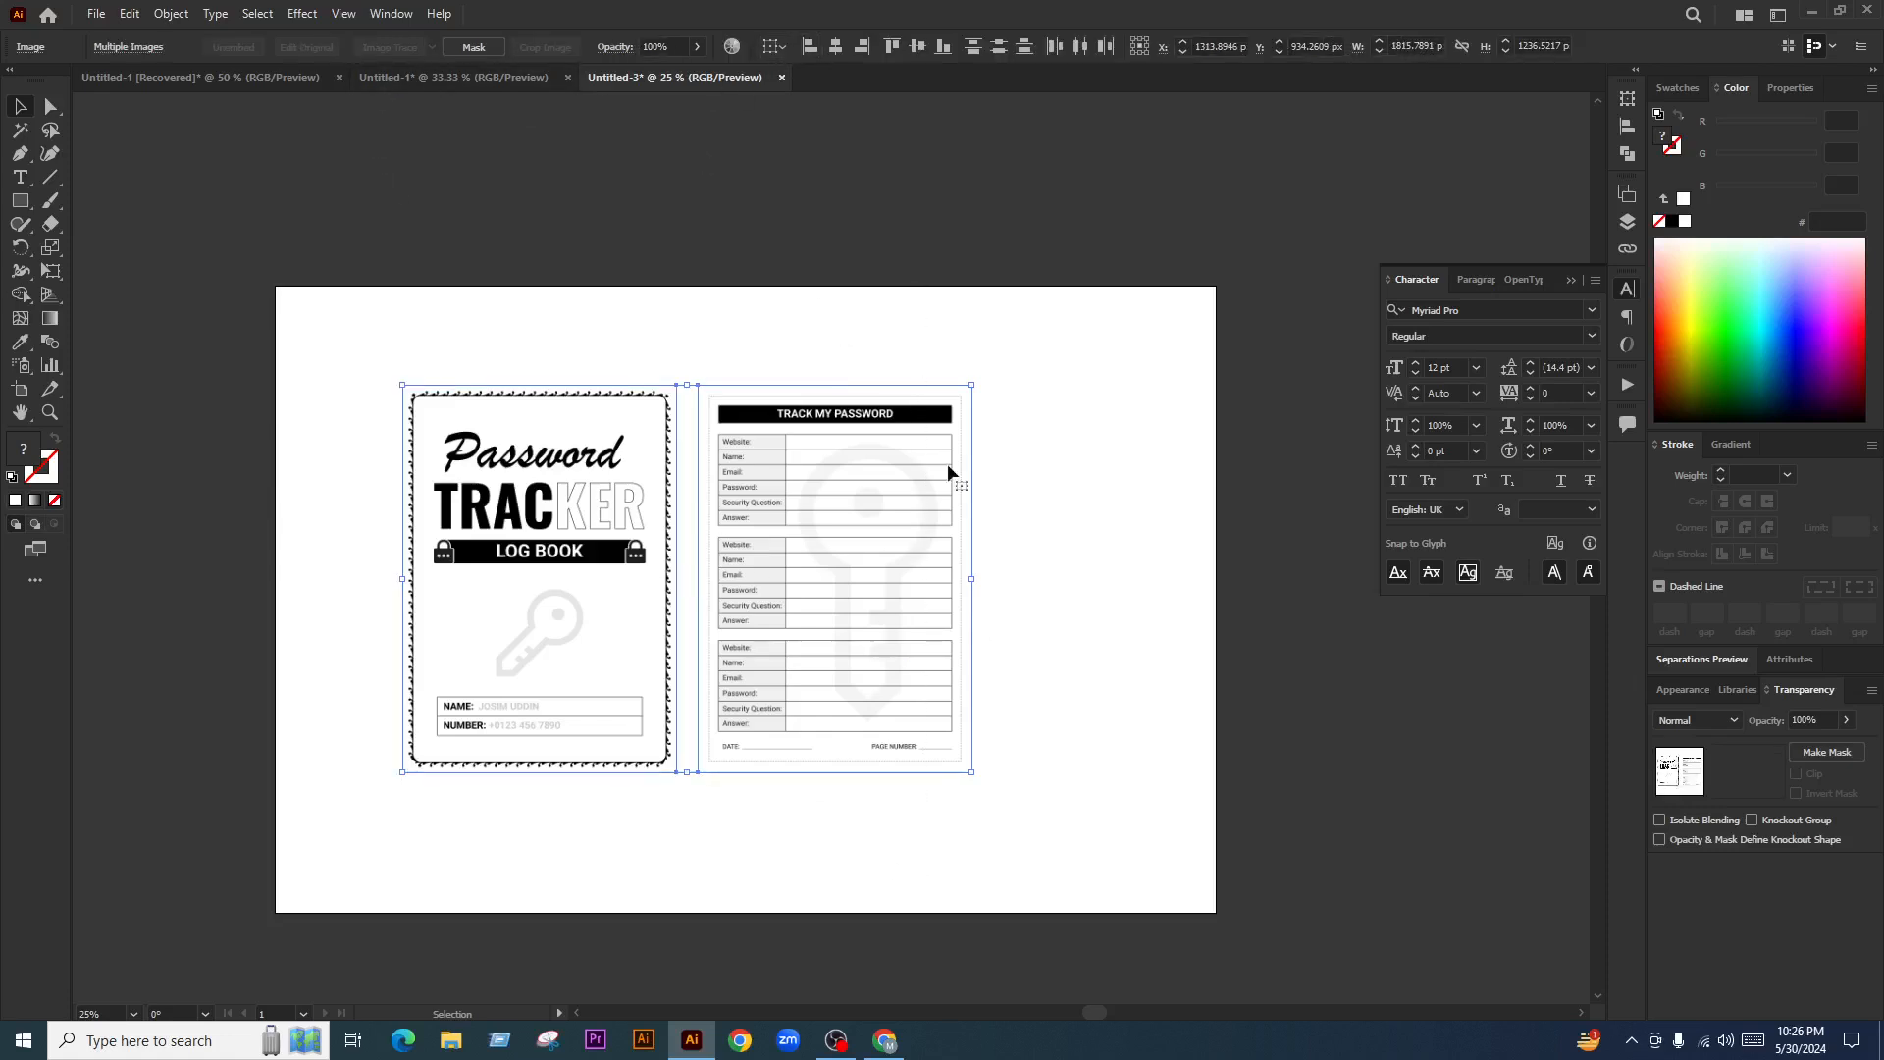
{"action": "key", "text": "ctrl+g"}
{"action": "left_click", "coordinate": [797, 46]}
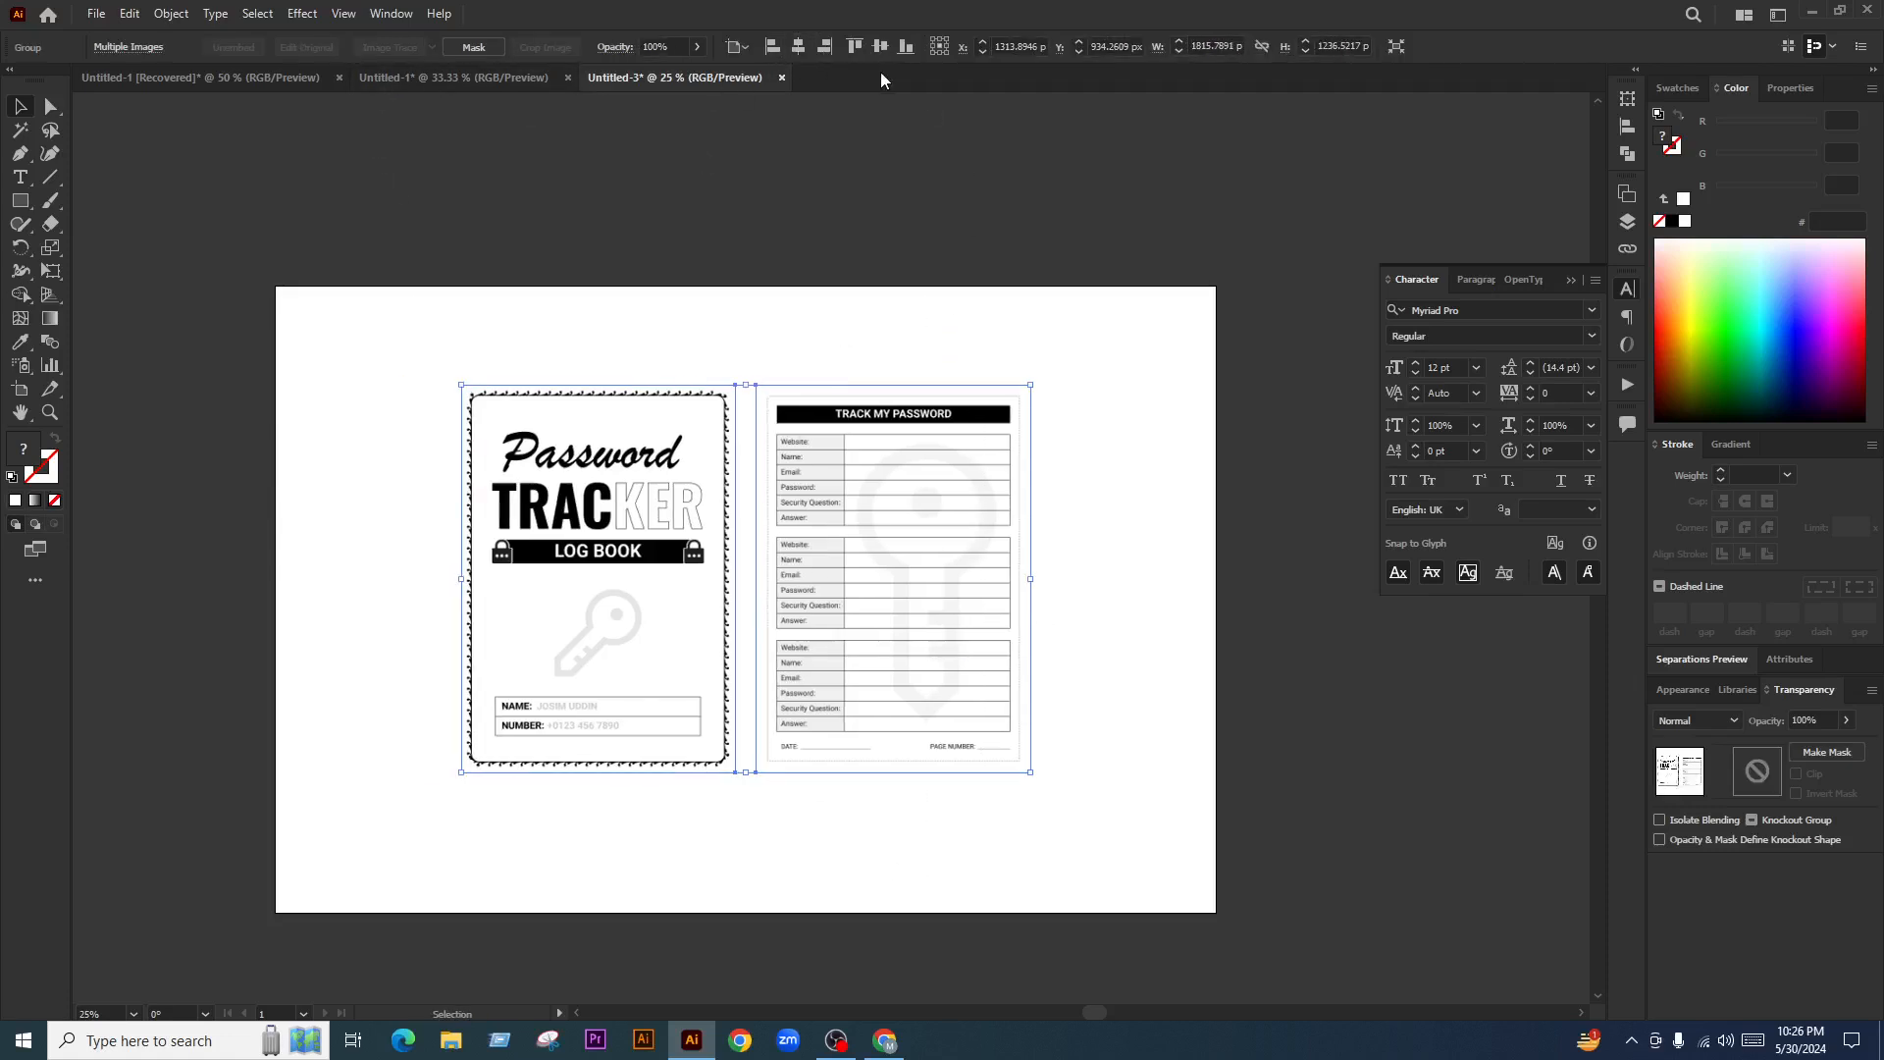
{"action": "left_click", "coordinate": [881, 46]}
Scale the grouped pages up around their centre
{"action": "left_click_drag", "start_coordinate": [746, 793], "coordinate": [763, 852]}
{"action": "scroll", "coordinate": [511, 437], "scroll_direction": "up", "scroll_amount": 2}
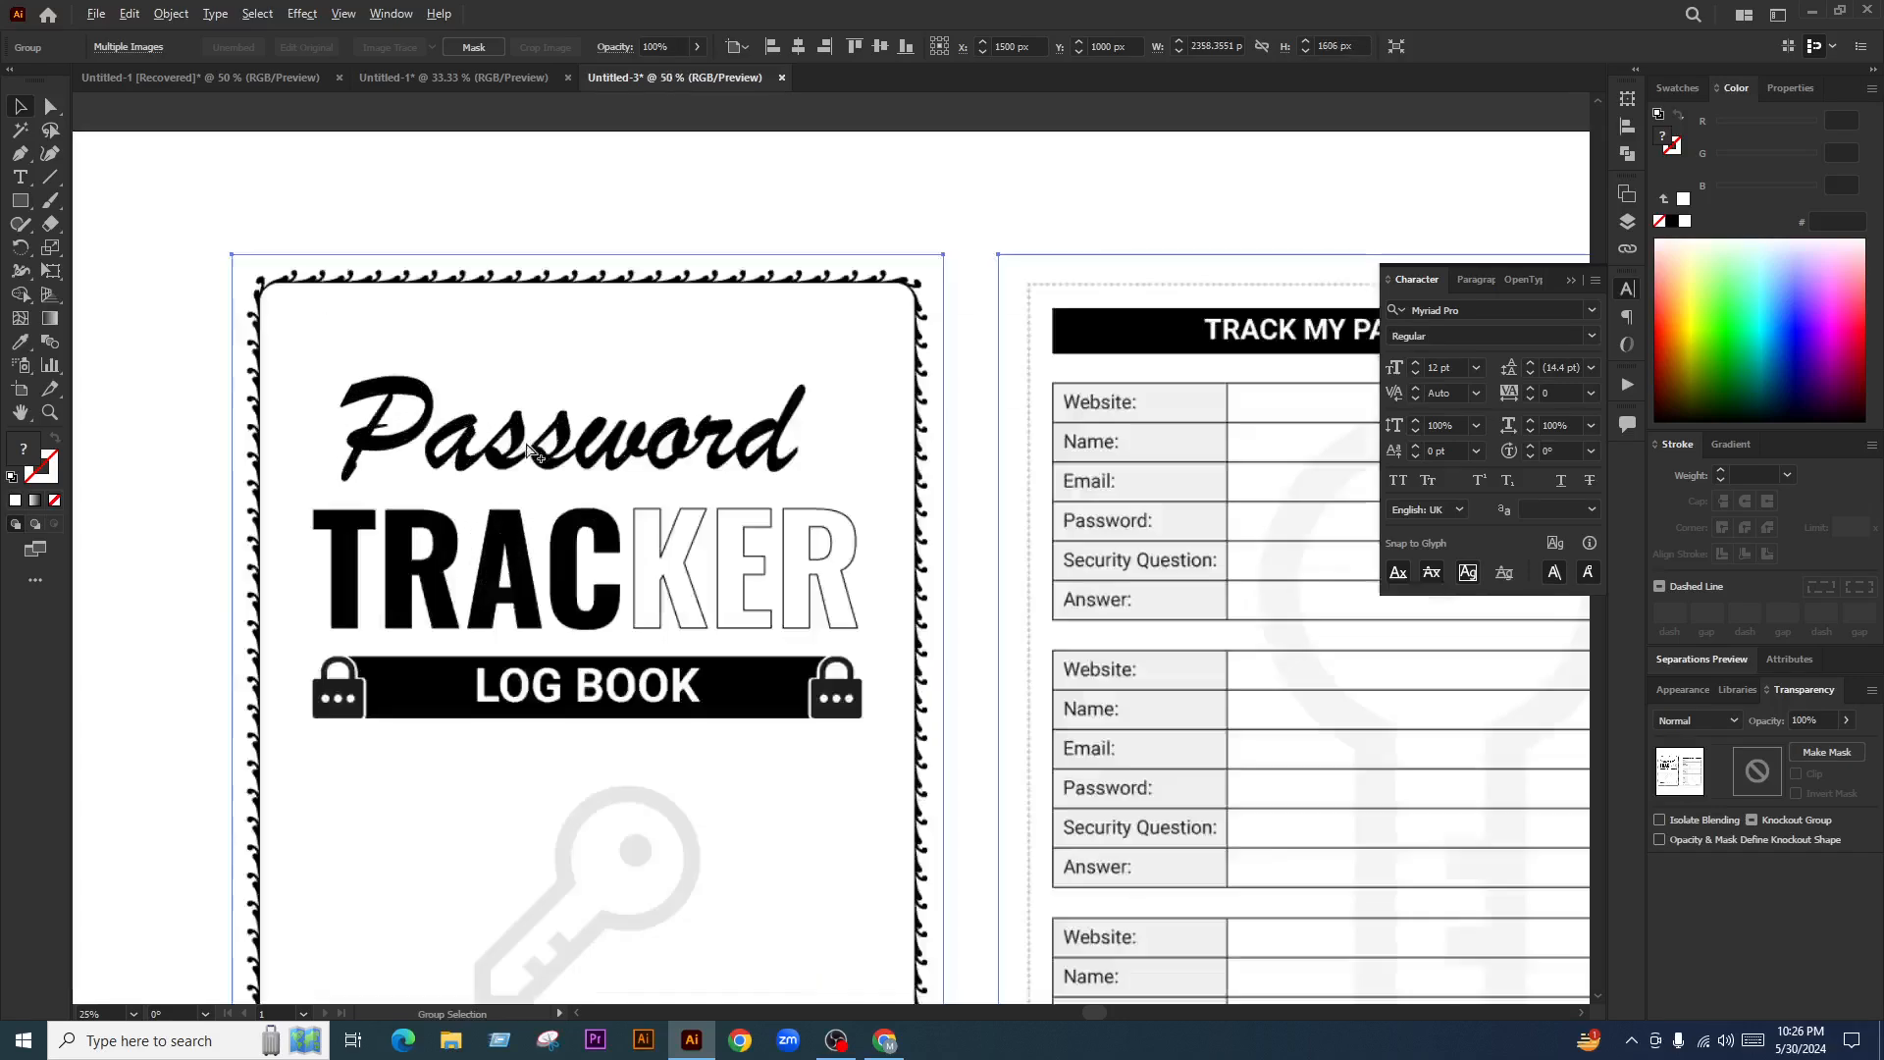
{"action": "scroll", "coordinate": [566, 506], "scroll_direction": "down", "scroll_amount": 3}
{"action": "scroll", "coordinate": [608, 564], "scroll_direction": "up", "scroll_amount": 2}
{"action": "scroll", "coordinate": [680, 640], "scroll_direction": "up", "scroll_amount": 1}
{"action": "scroll", "coordinate": [1217, 604], "scroll_direction": "down", "scroll_amount": 2}
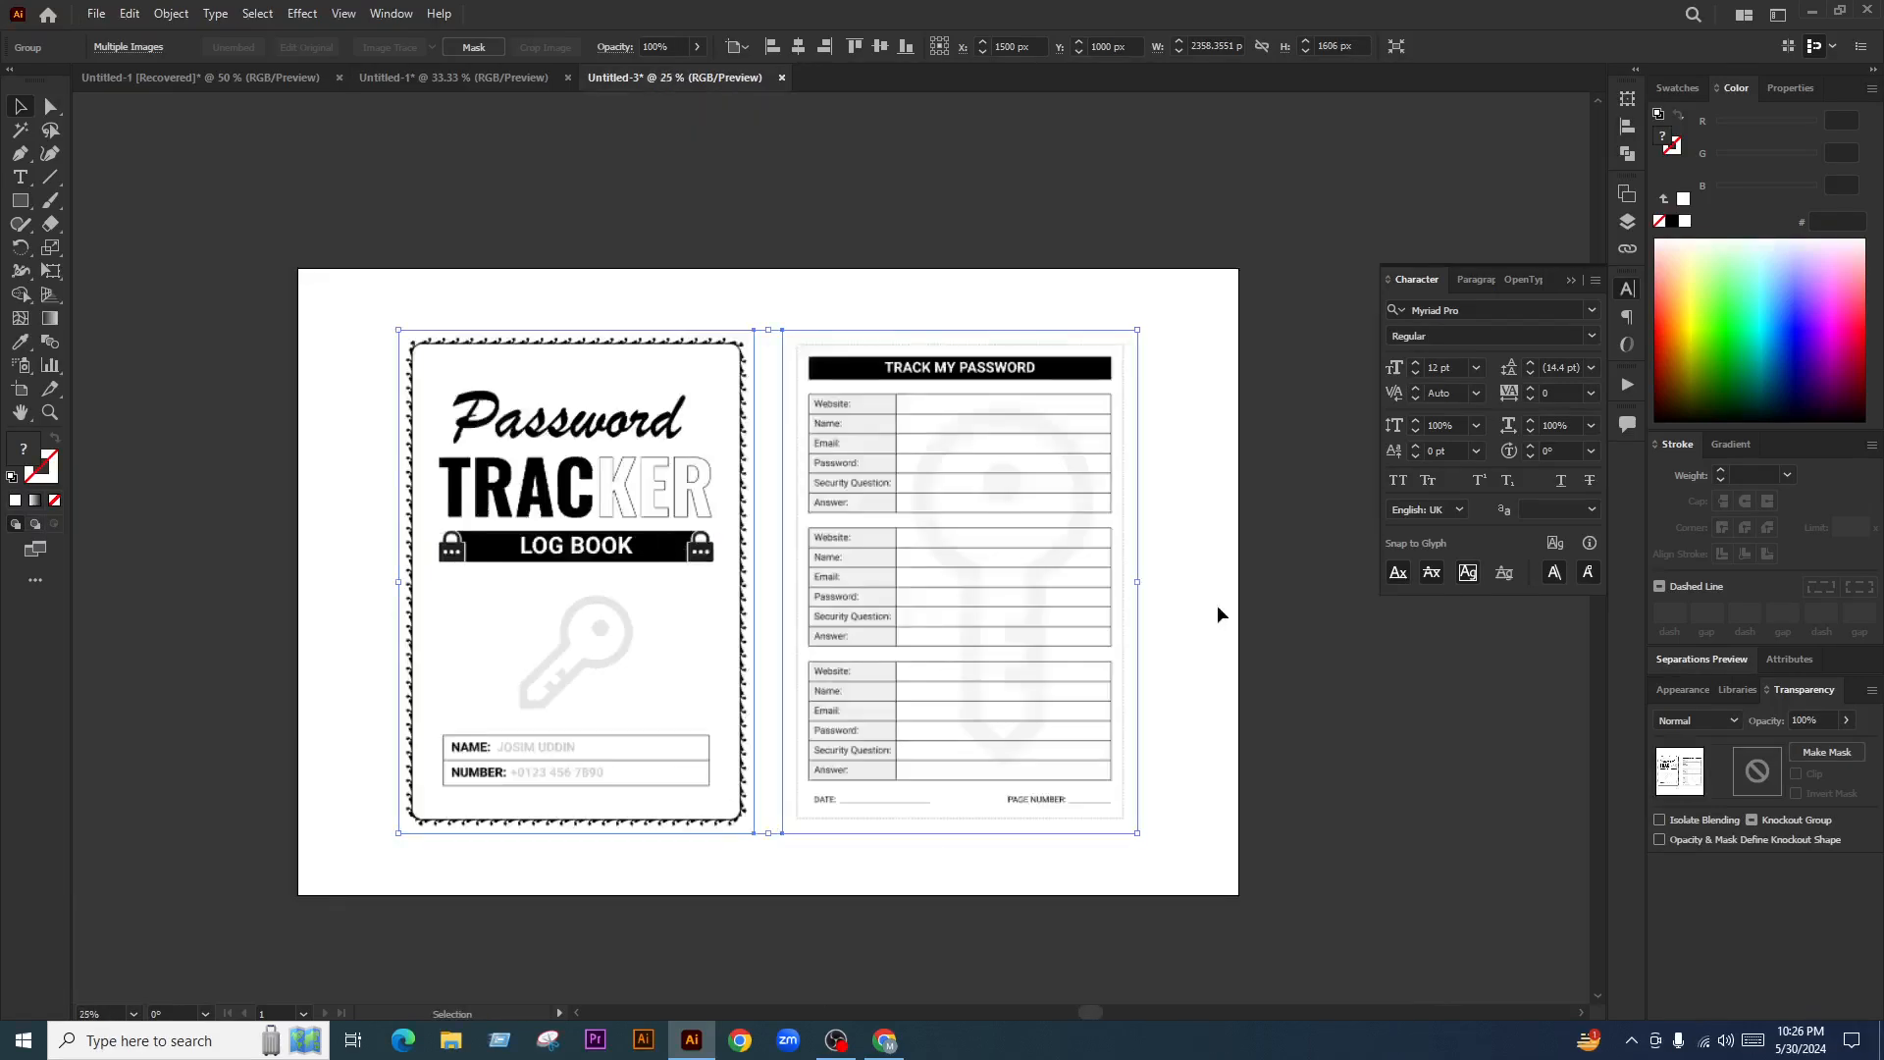
Ungroup the pages and nudge the interior page slightly right to leave a gap
{"action": "right_click", "coordinate": [911, 474]}
{"action": "left_click", "coordinate": [993, 638]}
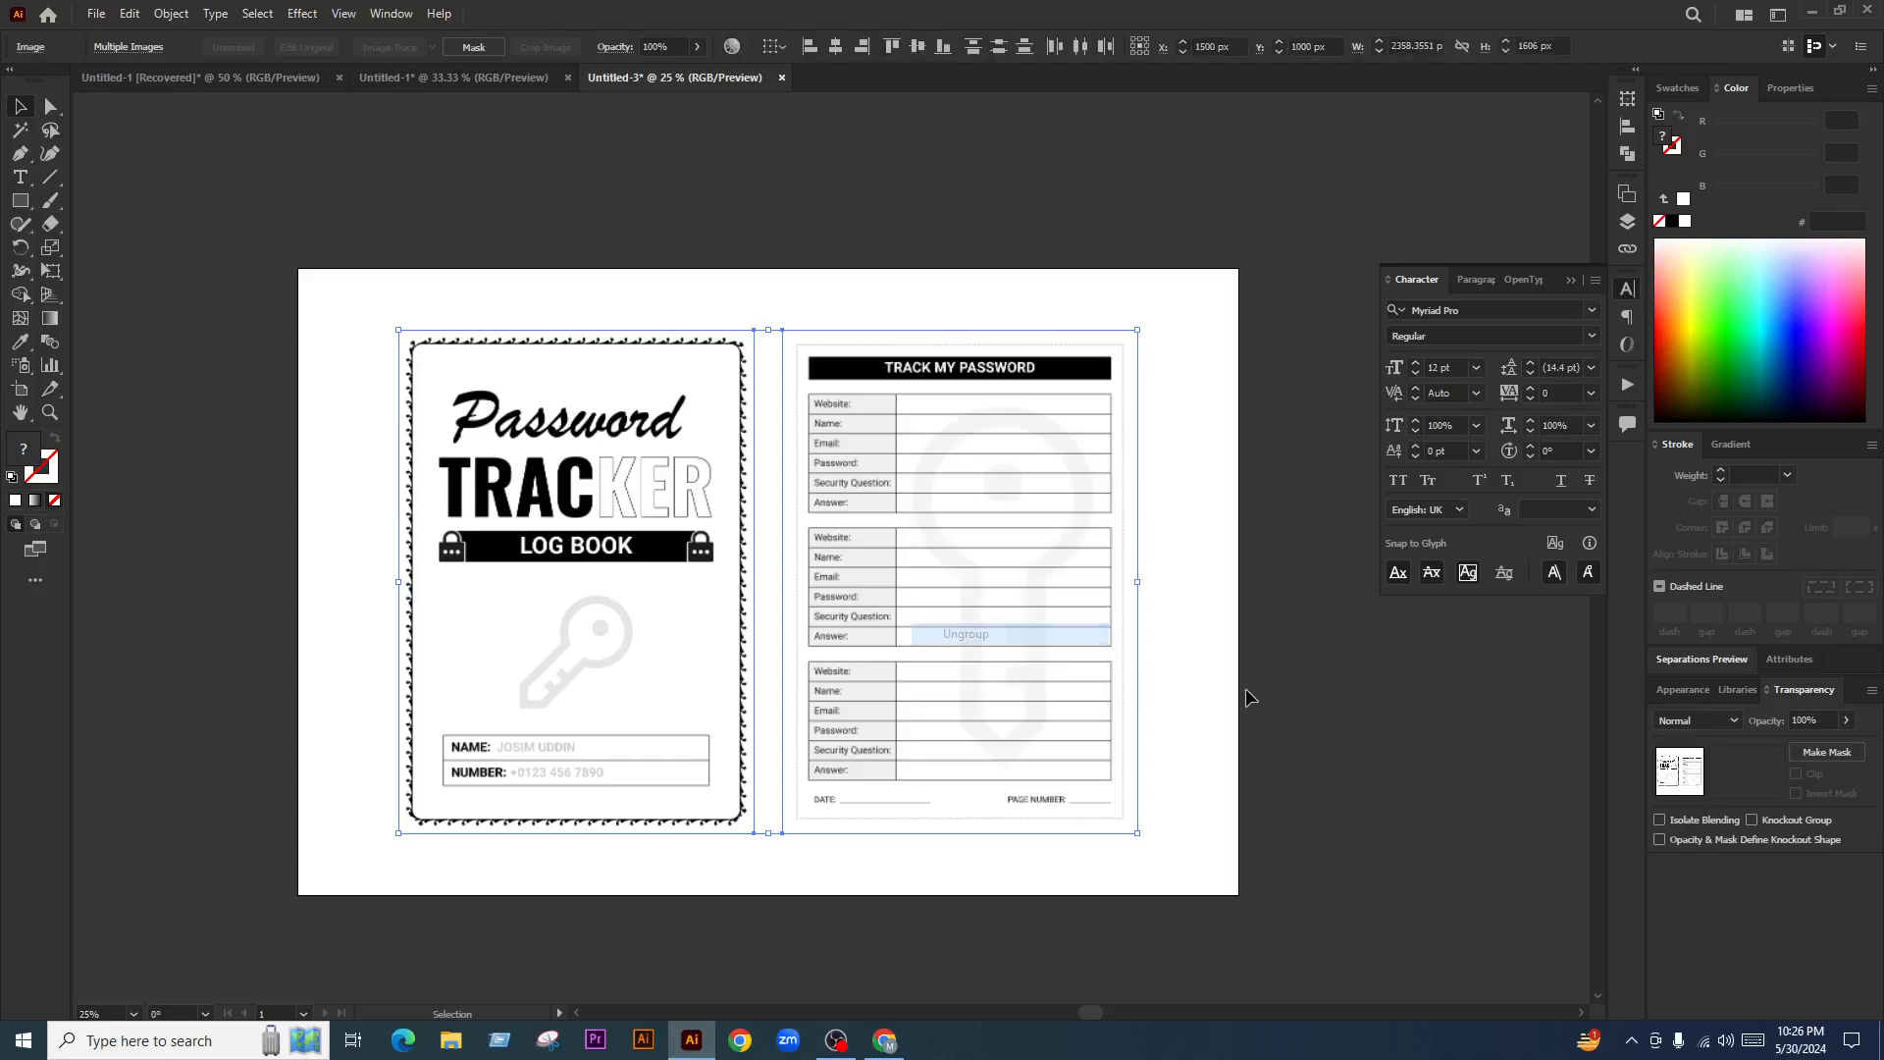
{"action": "left_click", "coordinate": [1246, 686]}
{"action": "left_click_drag", "start_coordinate": [965, 662], "coordinate": [973, 662]}
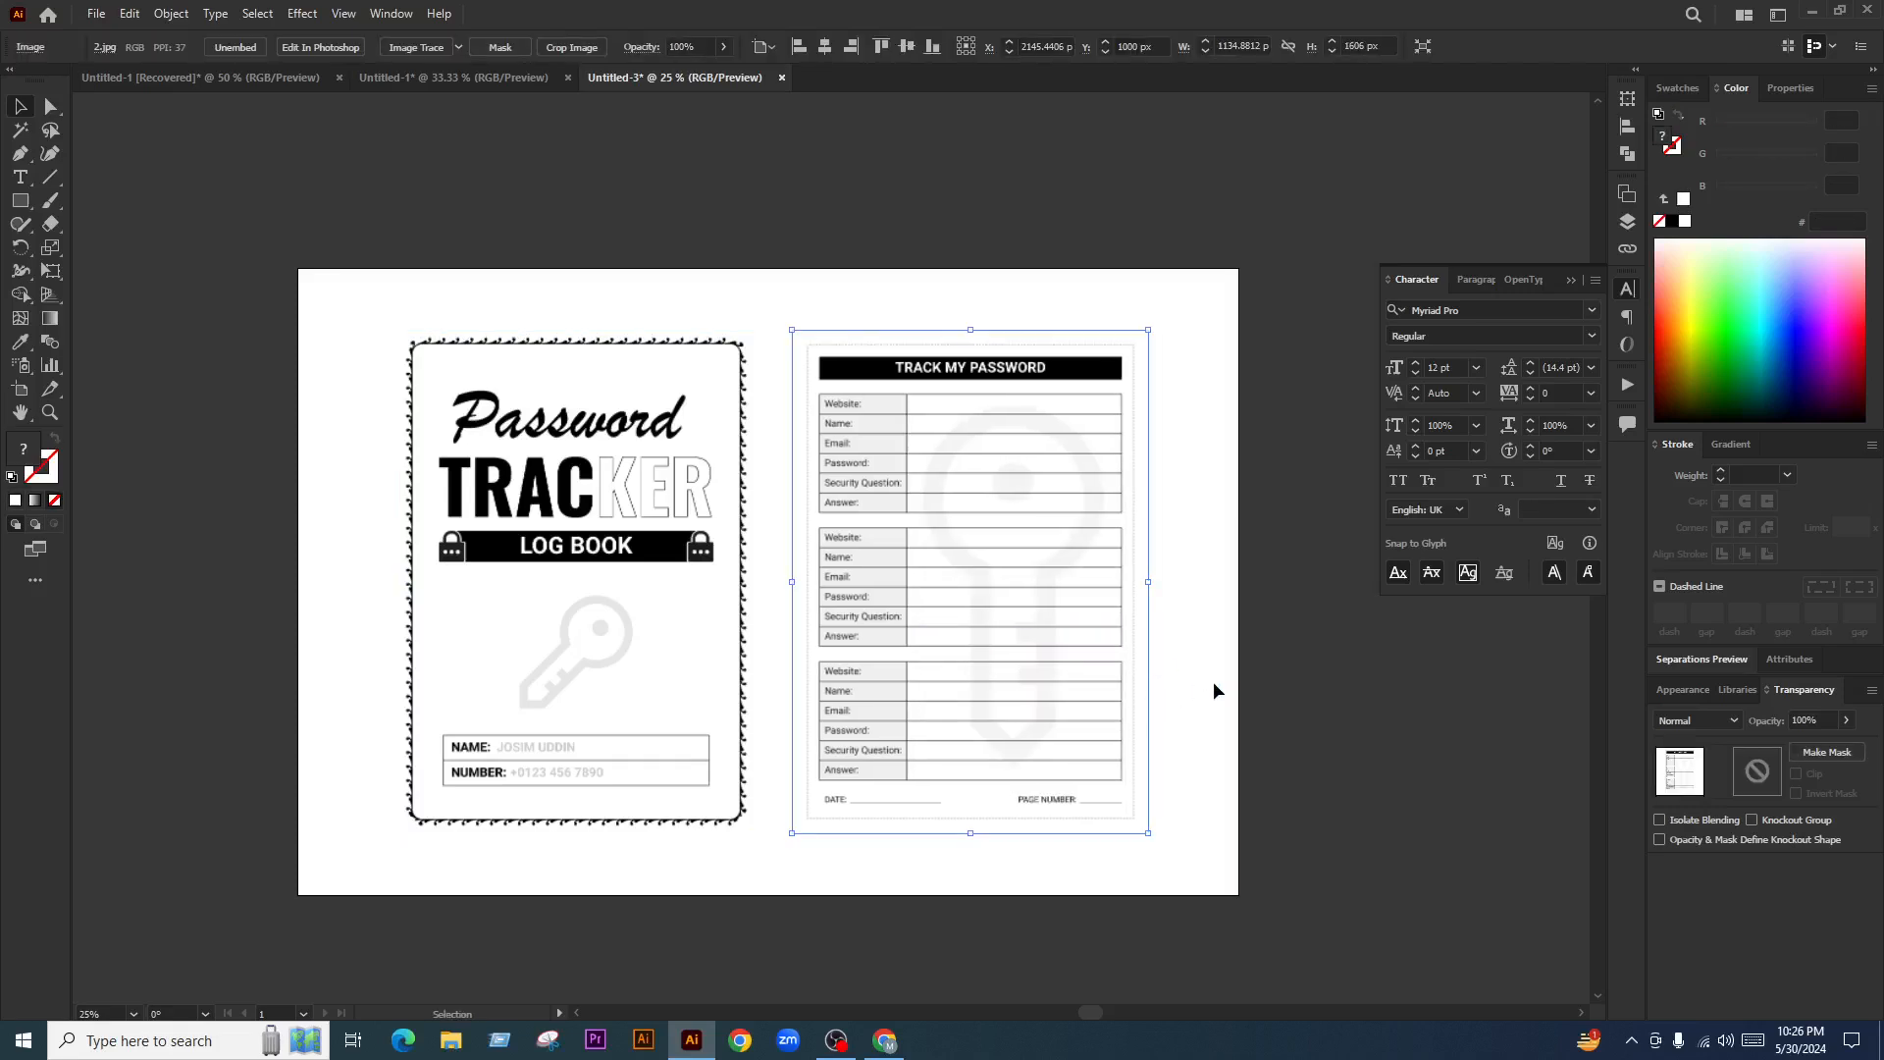
Draw a rectangle covering the whole 3000 × 2000 px artboard
{"action": "key", "text": "ctrl+shift+a"}
{"action": "left_click", "coordinate": [20, 200]}
{"action": "mouse_move", "coordinate": [317, 273]}
{"action": "left_mouse_down"}
{"action": "mouse_move", "coordinate": [343, 324]}
{"action": "mouse_move", "coordinate": [1127, 766]}
{"action": "mouse_move", "coordinate": [1236, 901]}
{"action": "left_mouse_up"}
Send the rectangle behind the pages and fill it with a light grey swatch
{"action": "key", "text": "v"}
{"action": "key", "text": "ctrl+shift+bracketleft"}
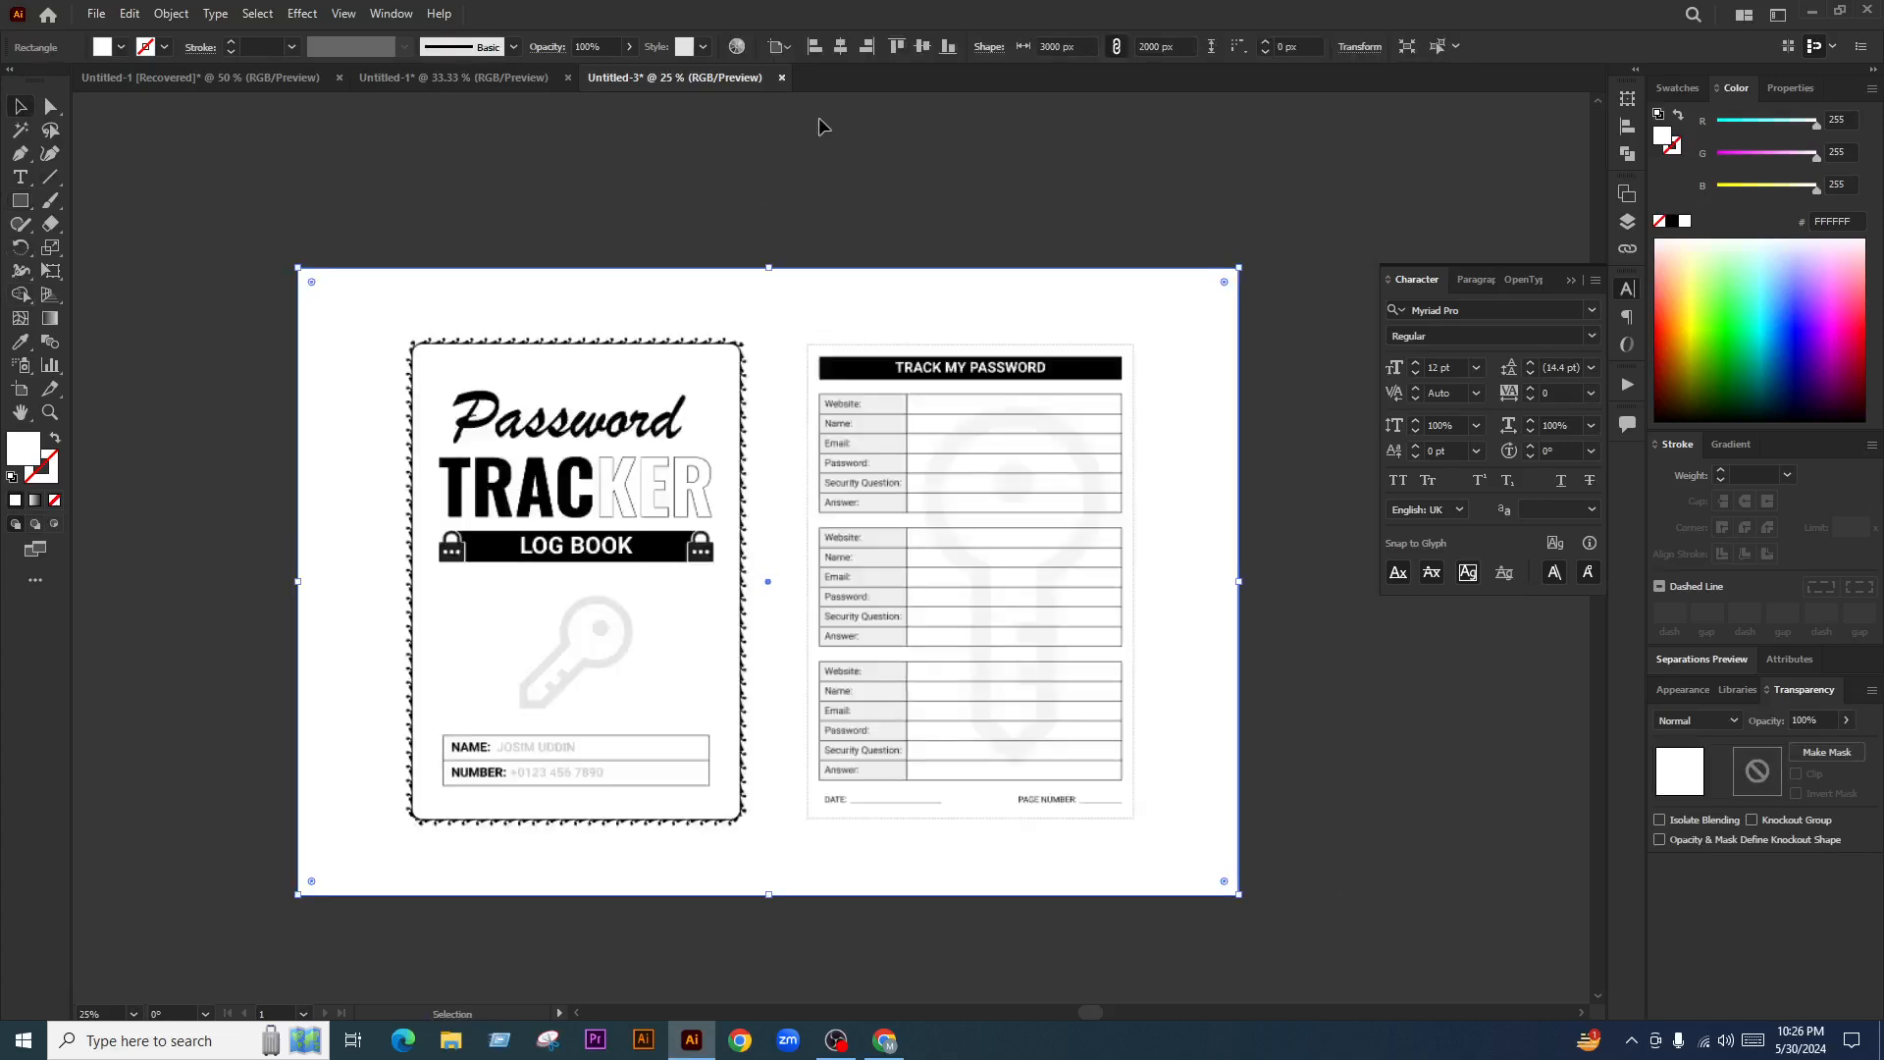
{"action": "left_click", "coordinate": [1678, 88]}
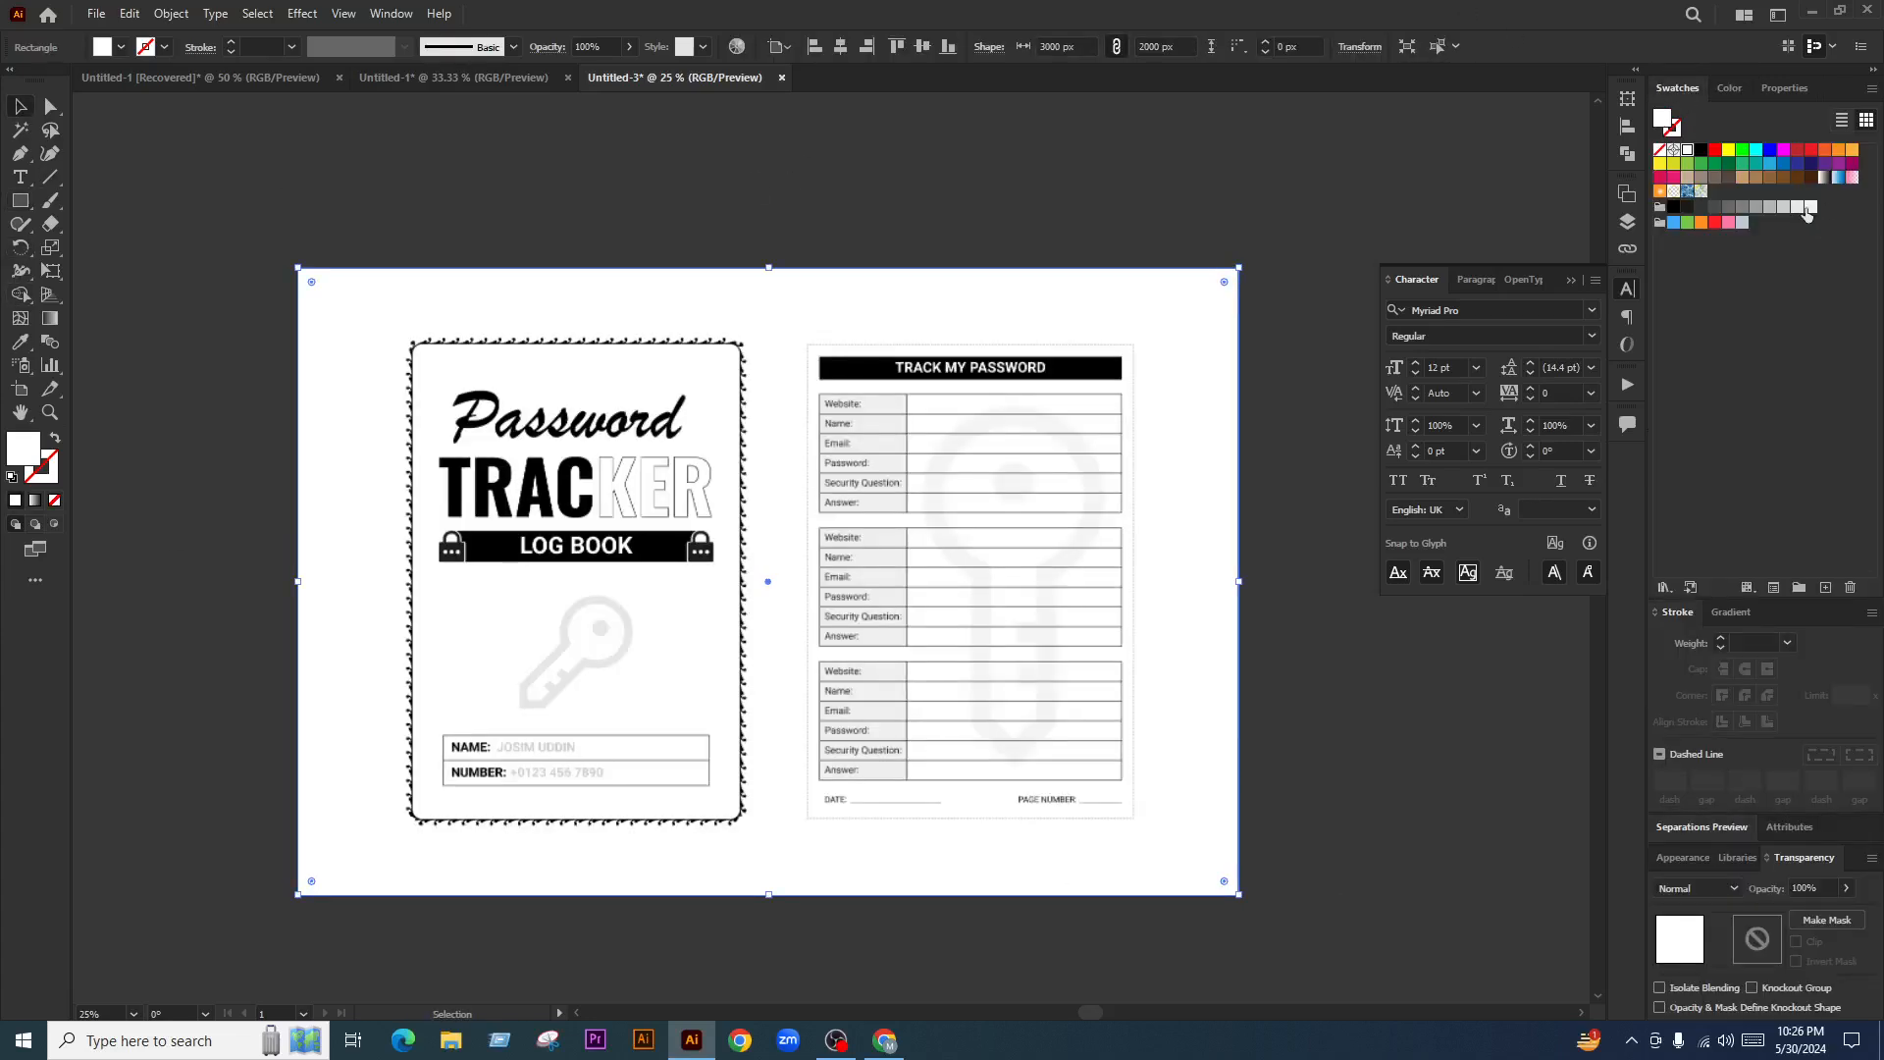
{"action": "left_click", "coordinate": [1798, 207]}
{"action": "left_click", "coordinate": [1311, 724]}
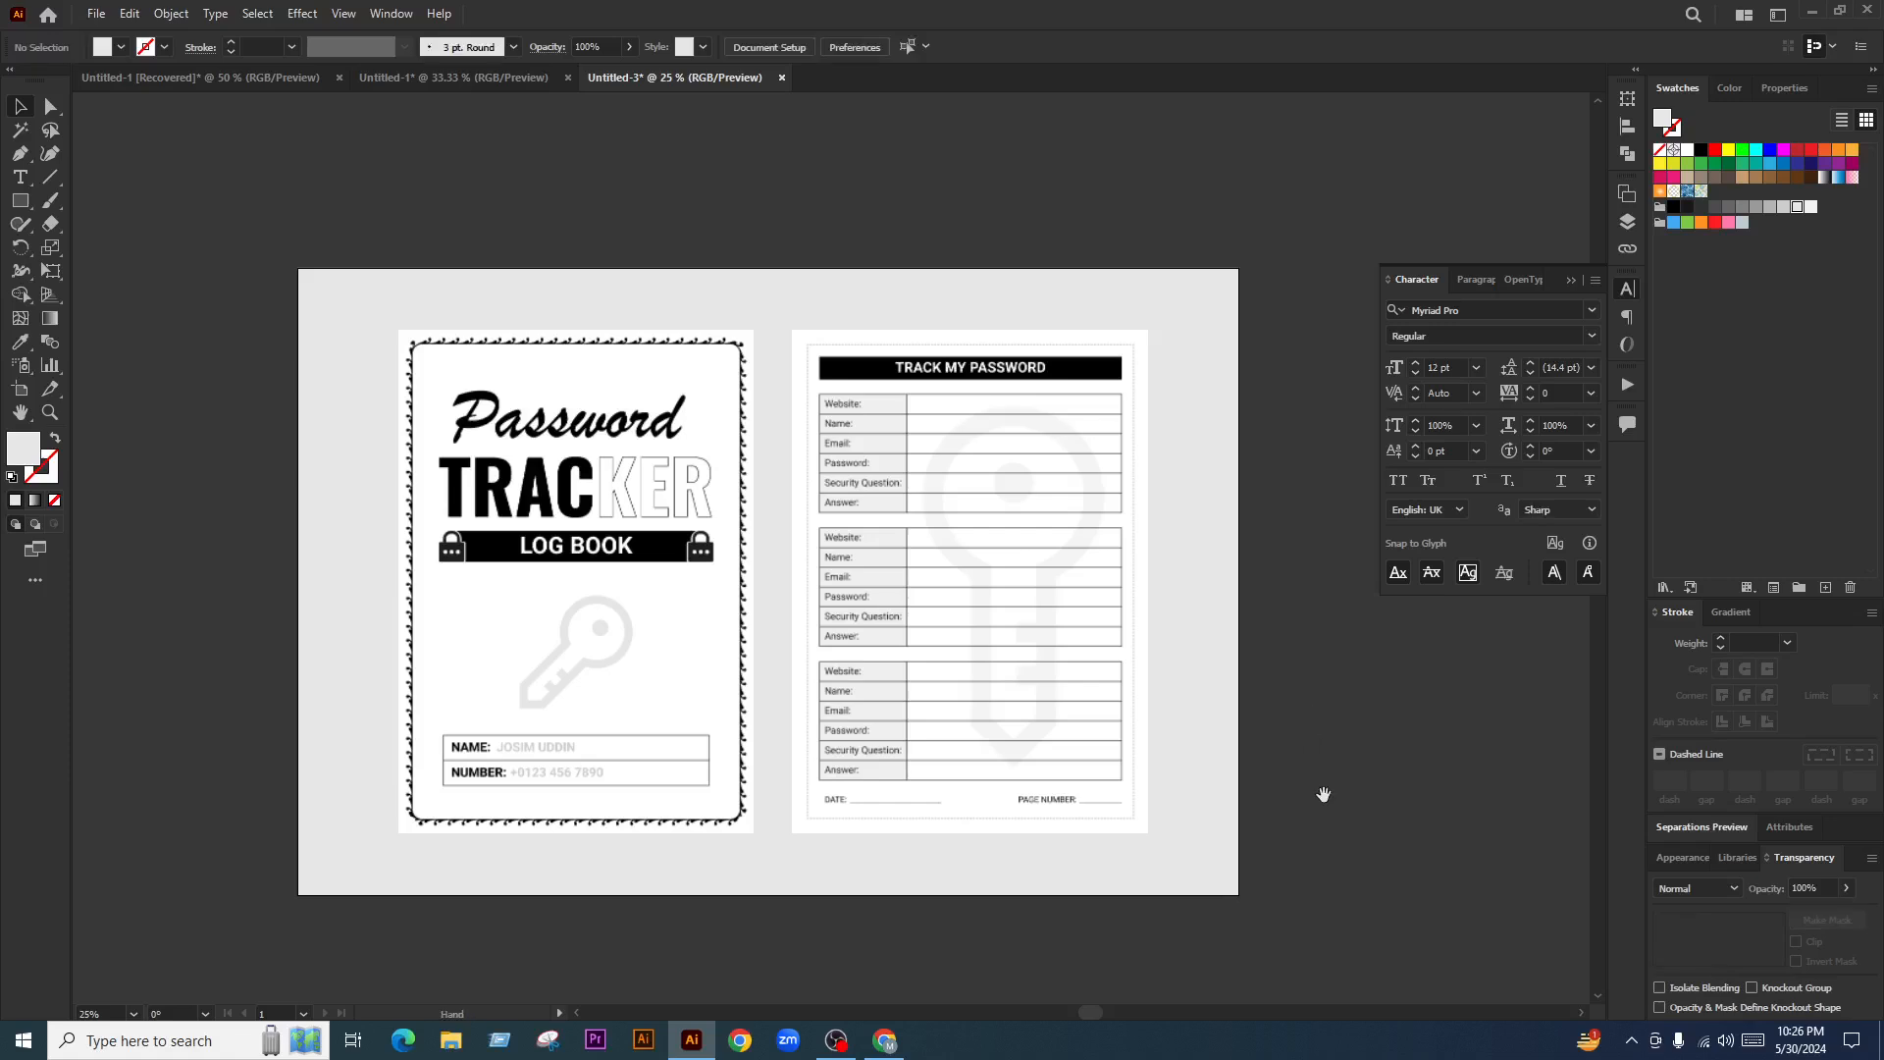
{"action": "left_click", "coordinate": [1177, 702]}
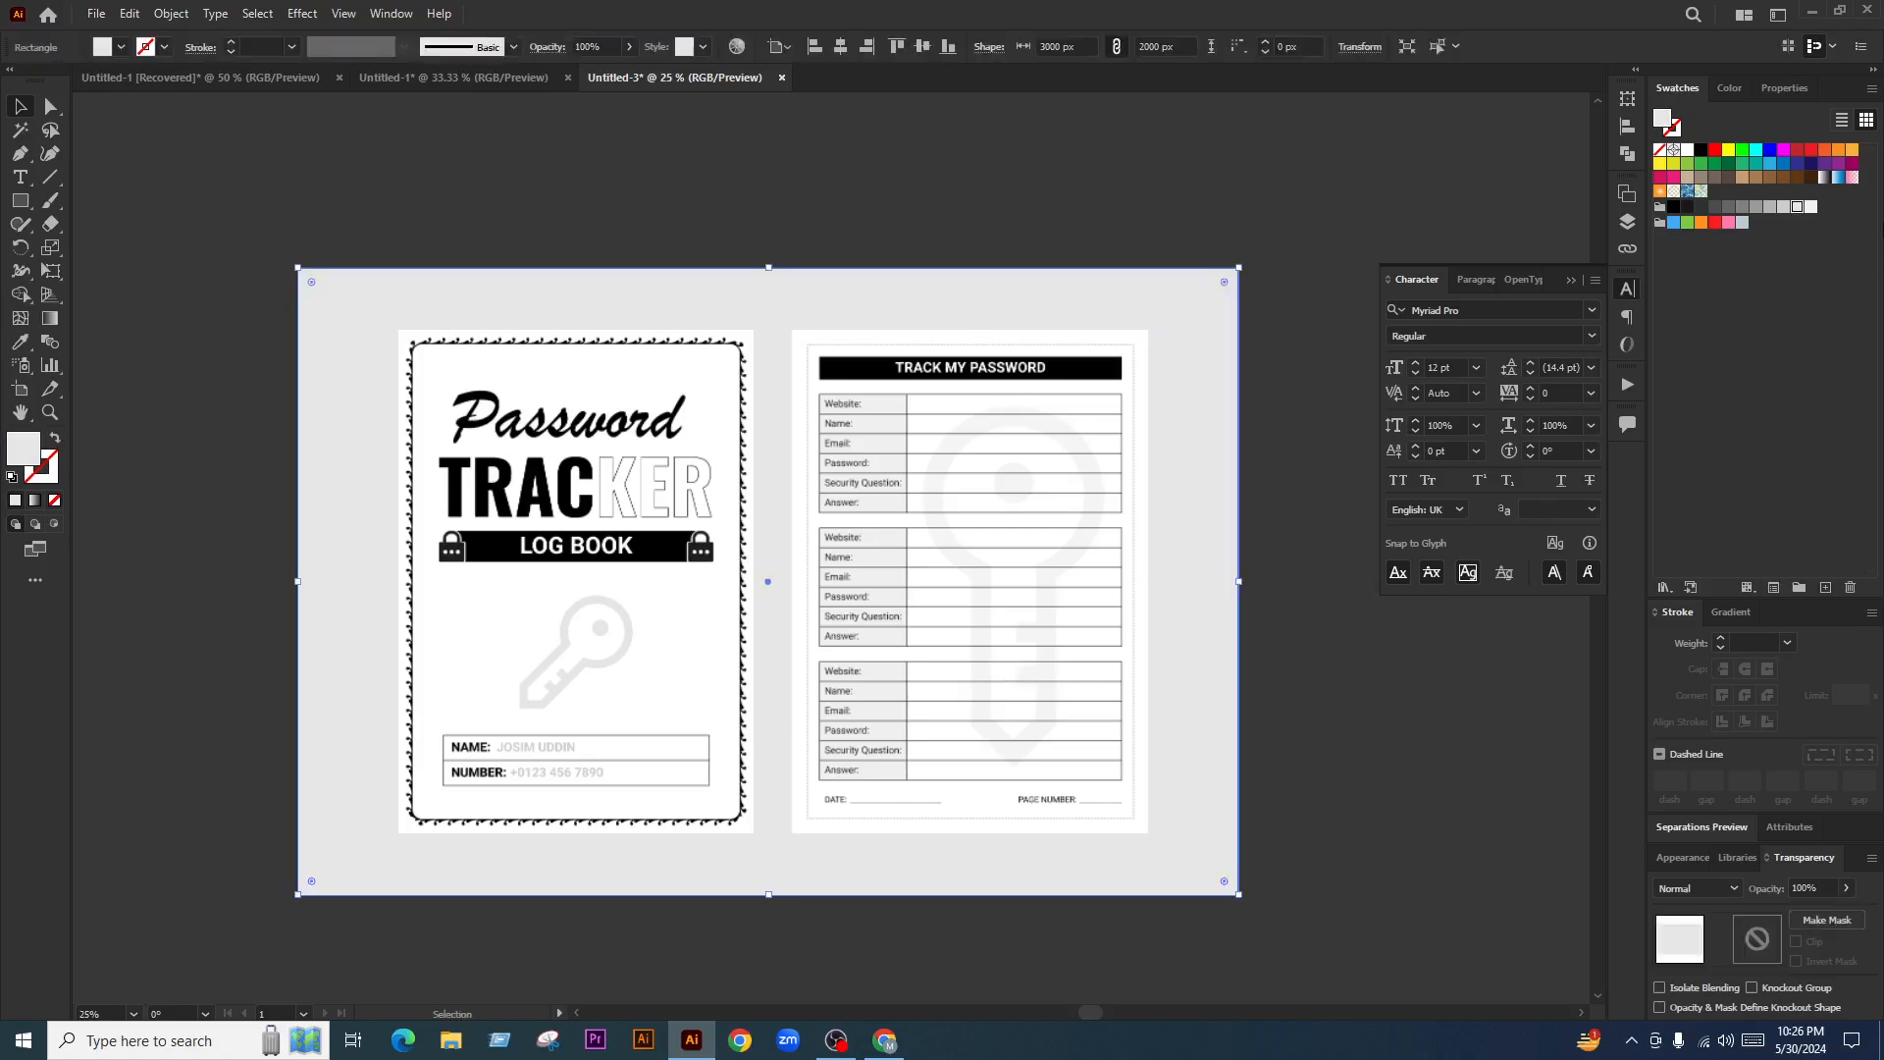
{"action": "left_click", "coordinate": [1810, 205]}
{"action": "left_click", "coordinate": [1784, 208]}
{"action": "left_click", "coordinate": [1369, 732]}
Move the interior page flush against the cover, group them, and centre horizontally
{"action": "scroll", "coordinate": [827, 636], "scroll_direction": "up", "scroll_amount": 1}
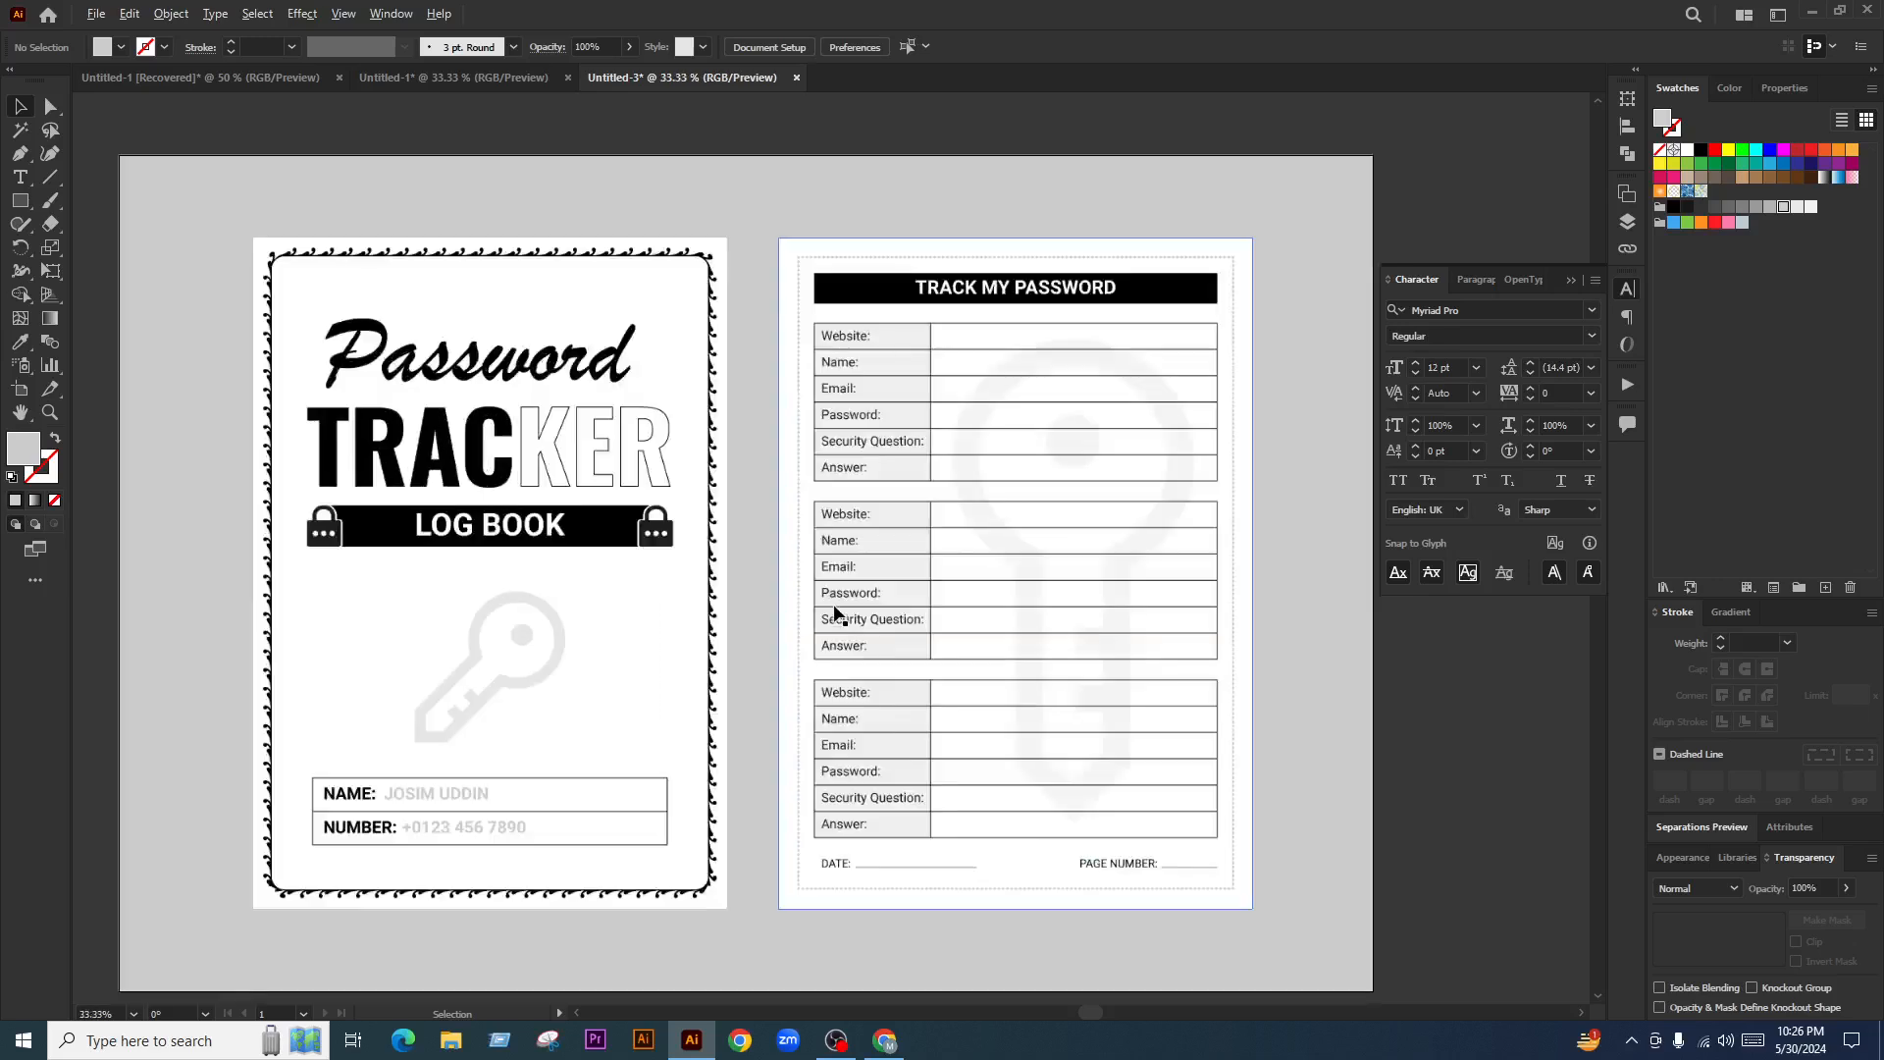
{"action": "left_click_drag", "start_coordinate": [911, 561], "coordinate": [868, 559]}
{"action": "scroll", "coordinate": [863, 559], "scroll_direction": "down", "scroll_amount": 1}
{"action": "key", "text": "ctrl+g"}
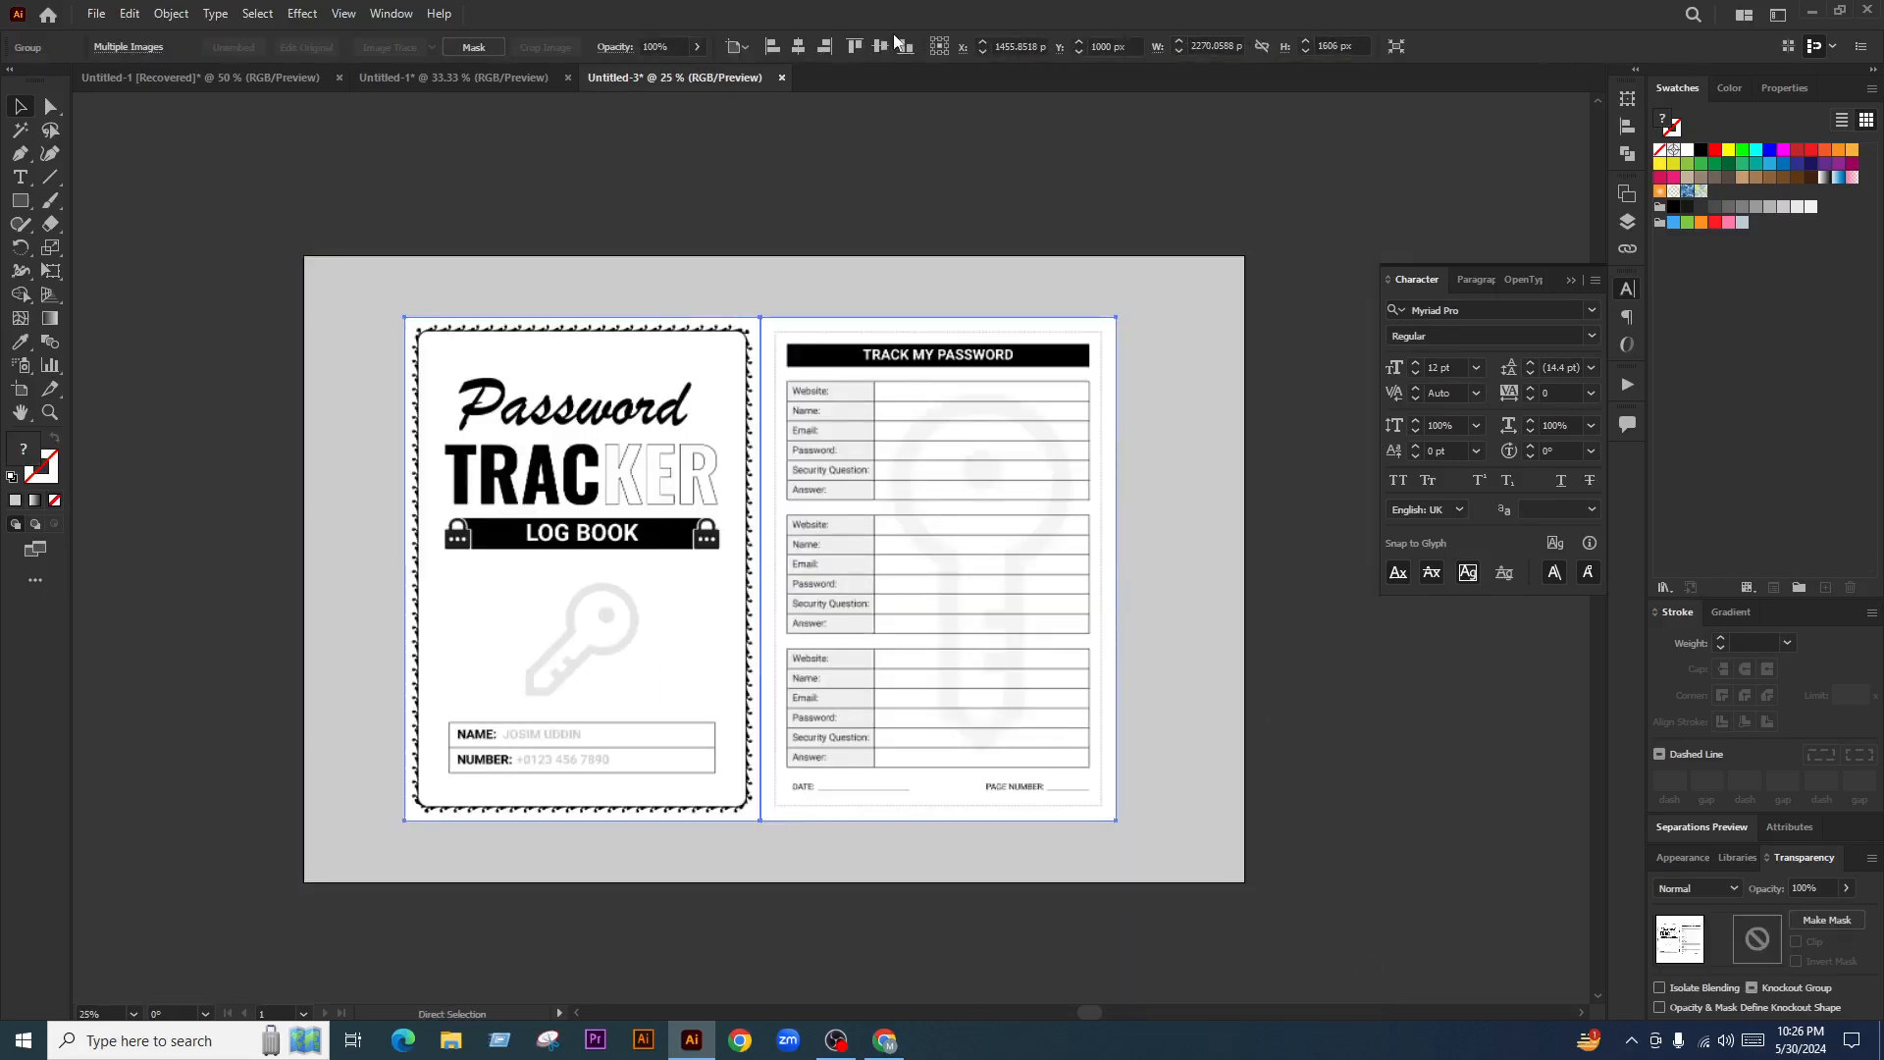
{"action": "left_click", "coordinate": [800, 47]}
{"action": "left_click", "coordinate": [1393, 710]}
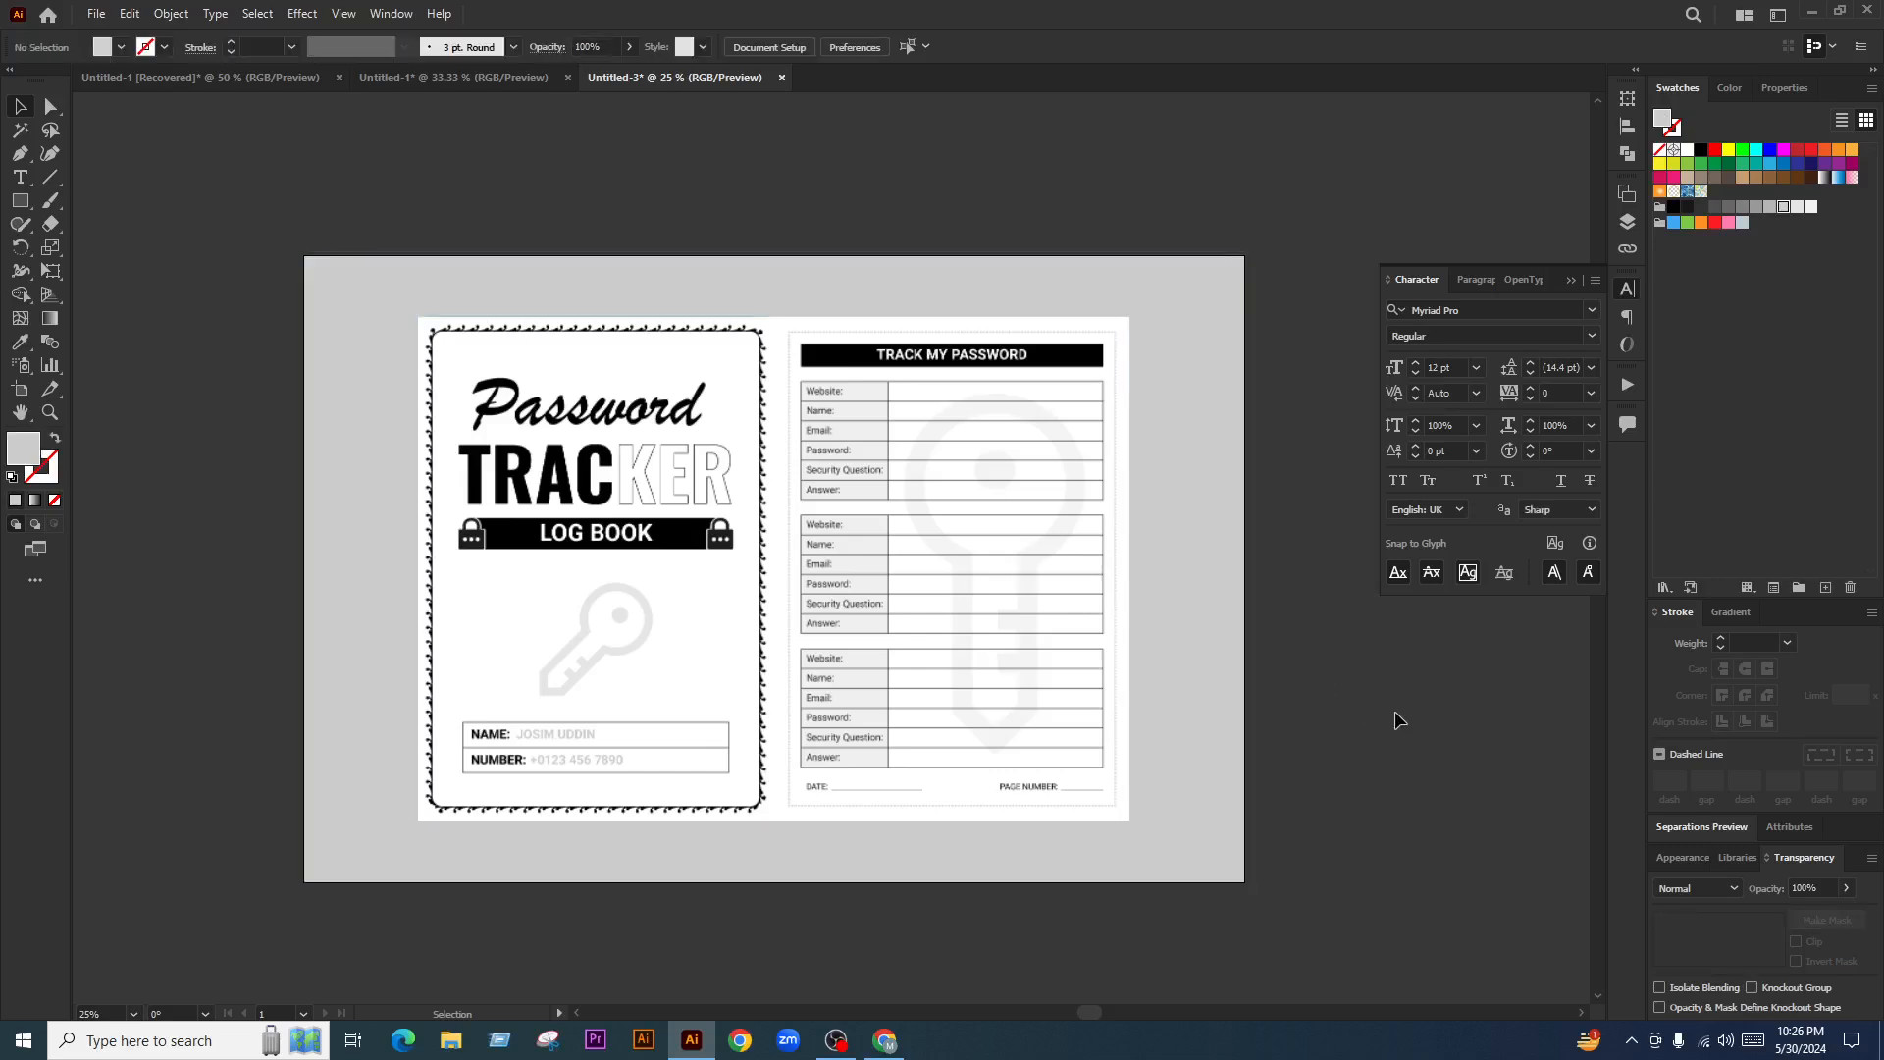
{"action": "left_click_drag", "start_coordinate": [1394, 710], "coordinate": [1364, 689]}
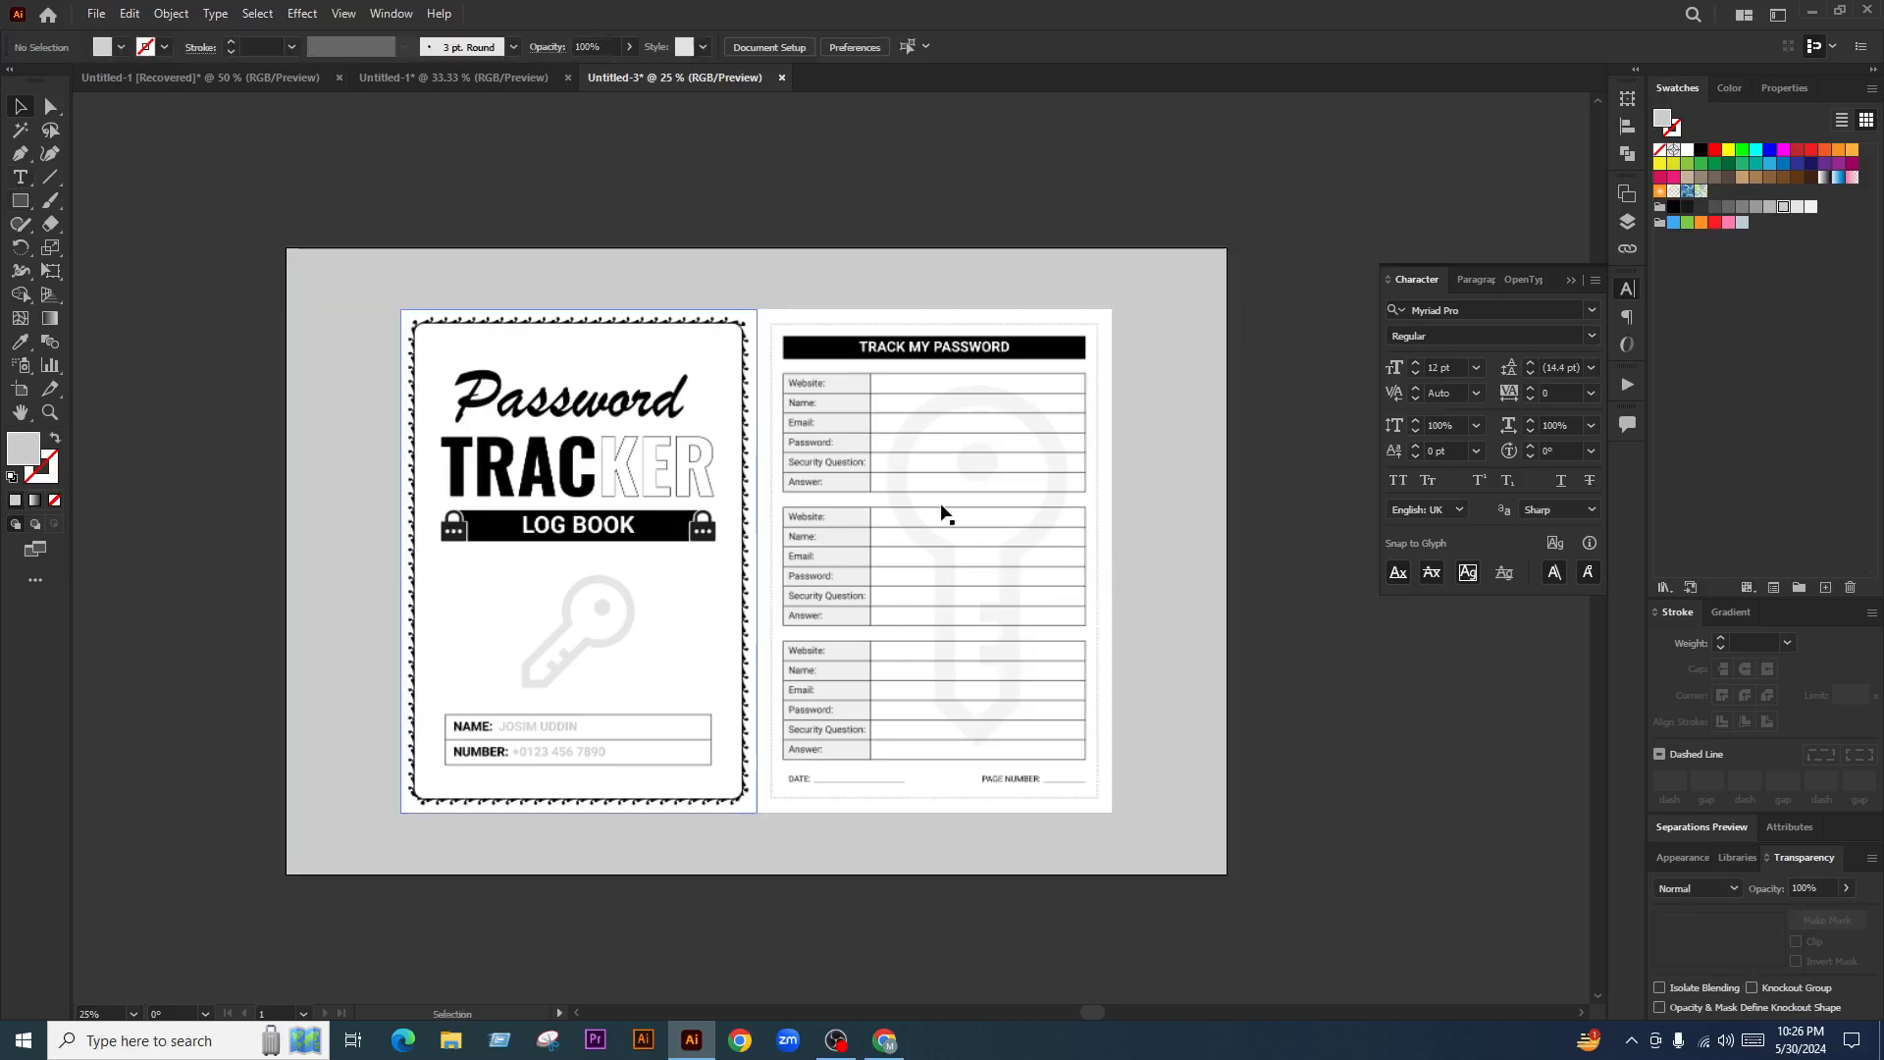
{"action": "left_click", "coordinate": [13, 201]}
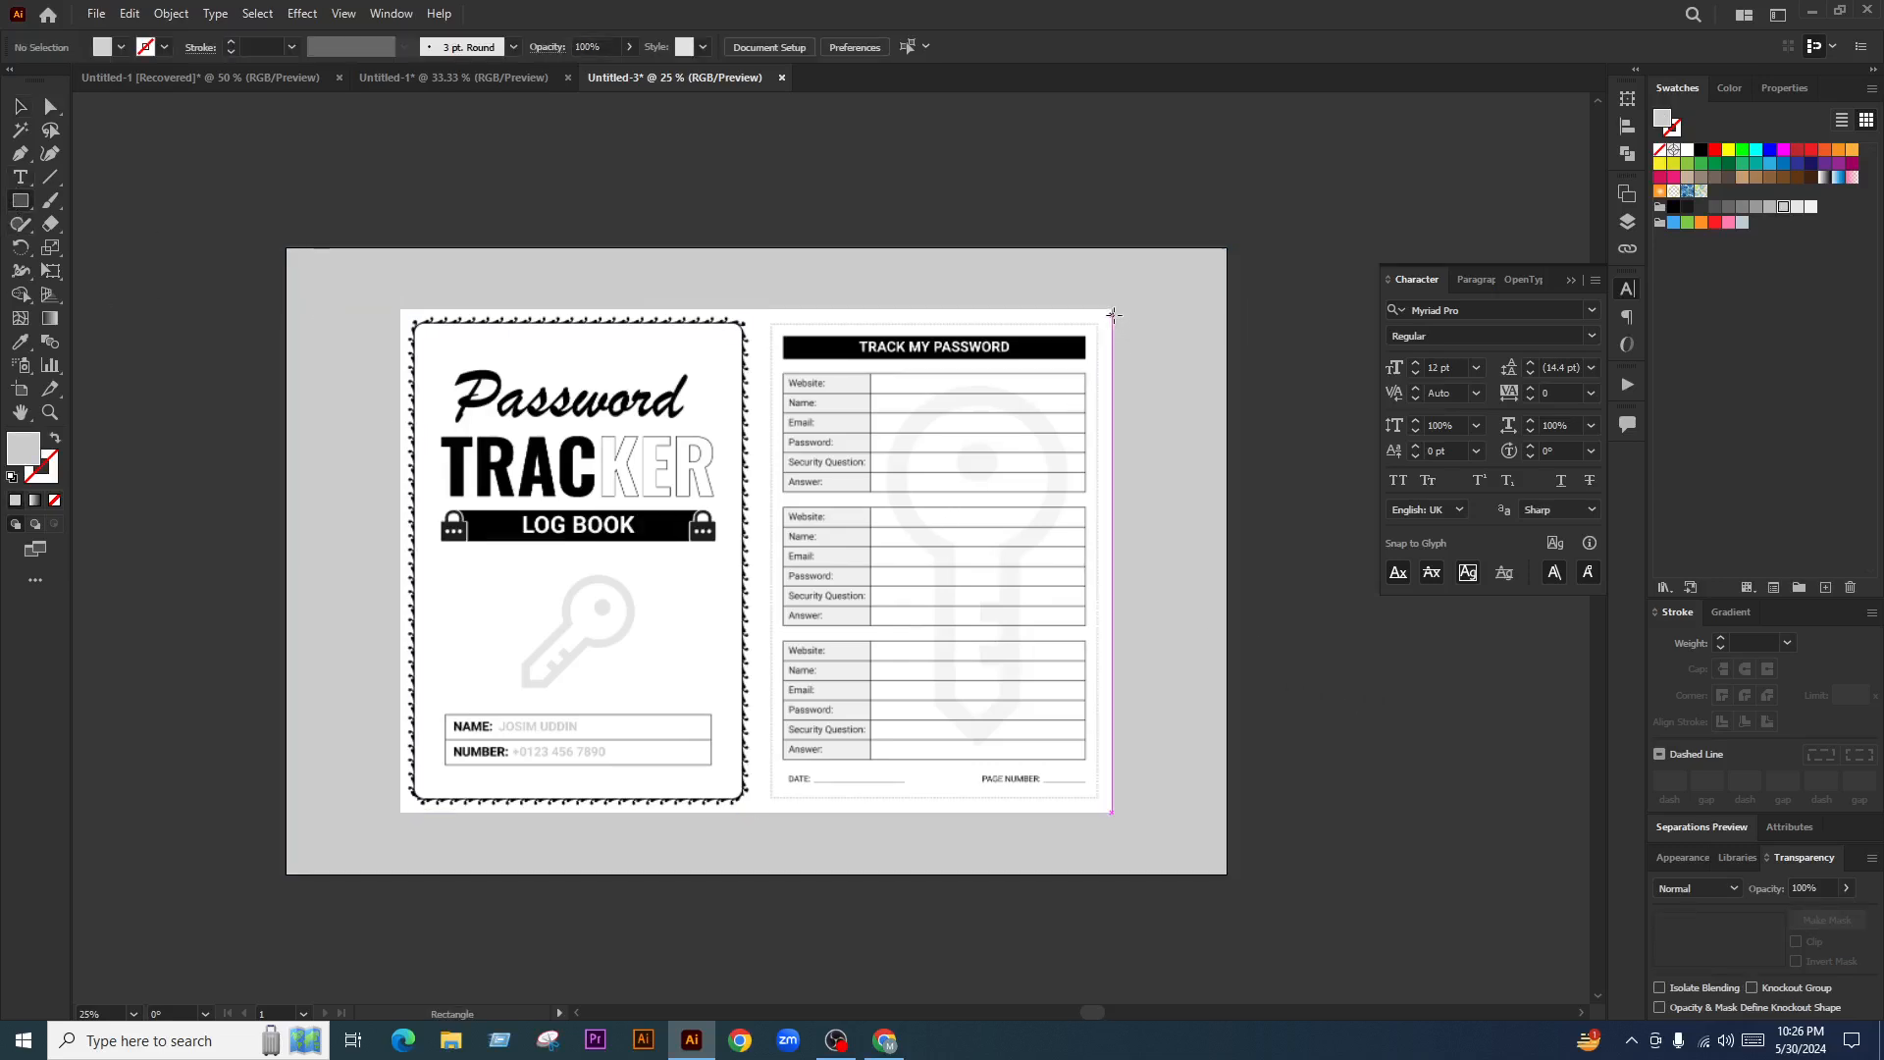
Draw a rectangle over the interior page and fill it with a black-to-white gradient
{"action": "left_click_drag", "start_coordinate": [1112, 310], "coordinate": [757, 812]}
{"action": "left_click", "coordinate": [23, 115]}
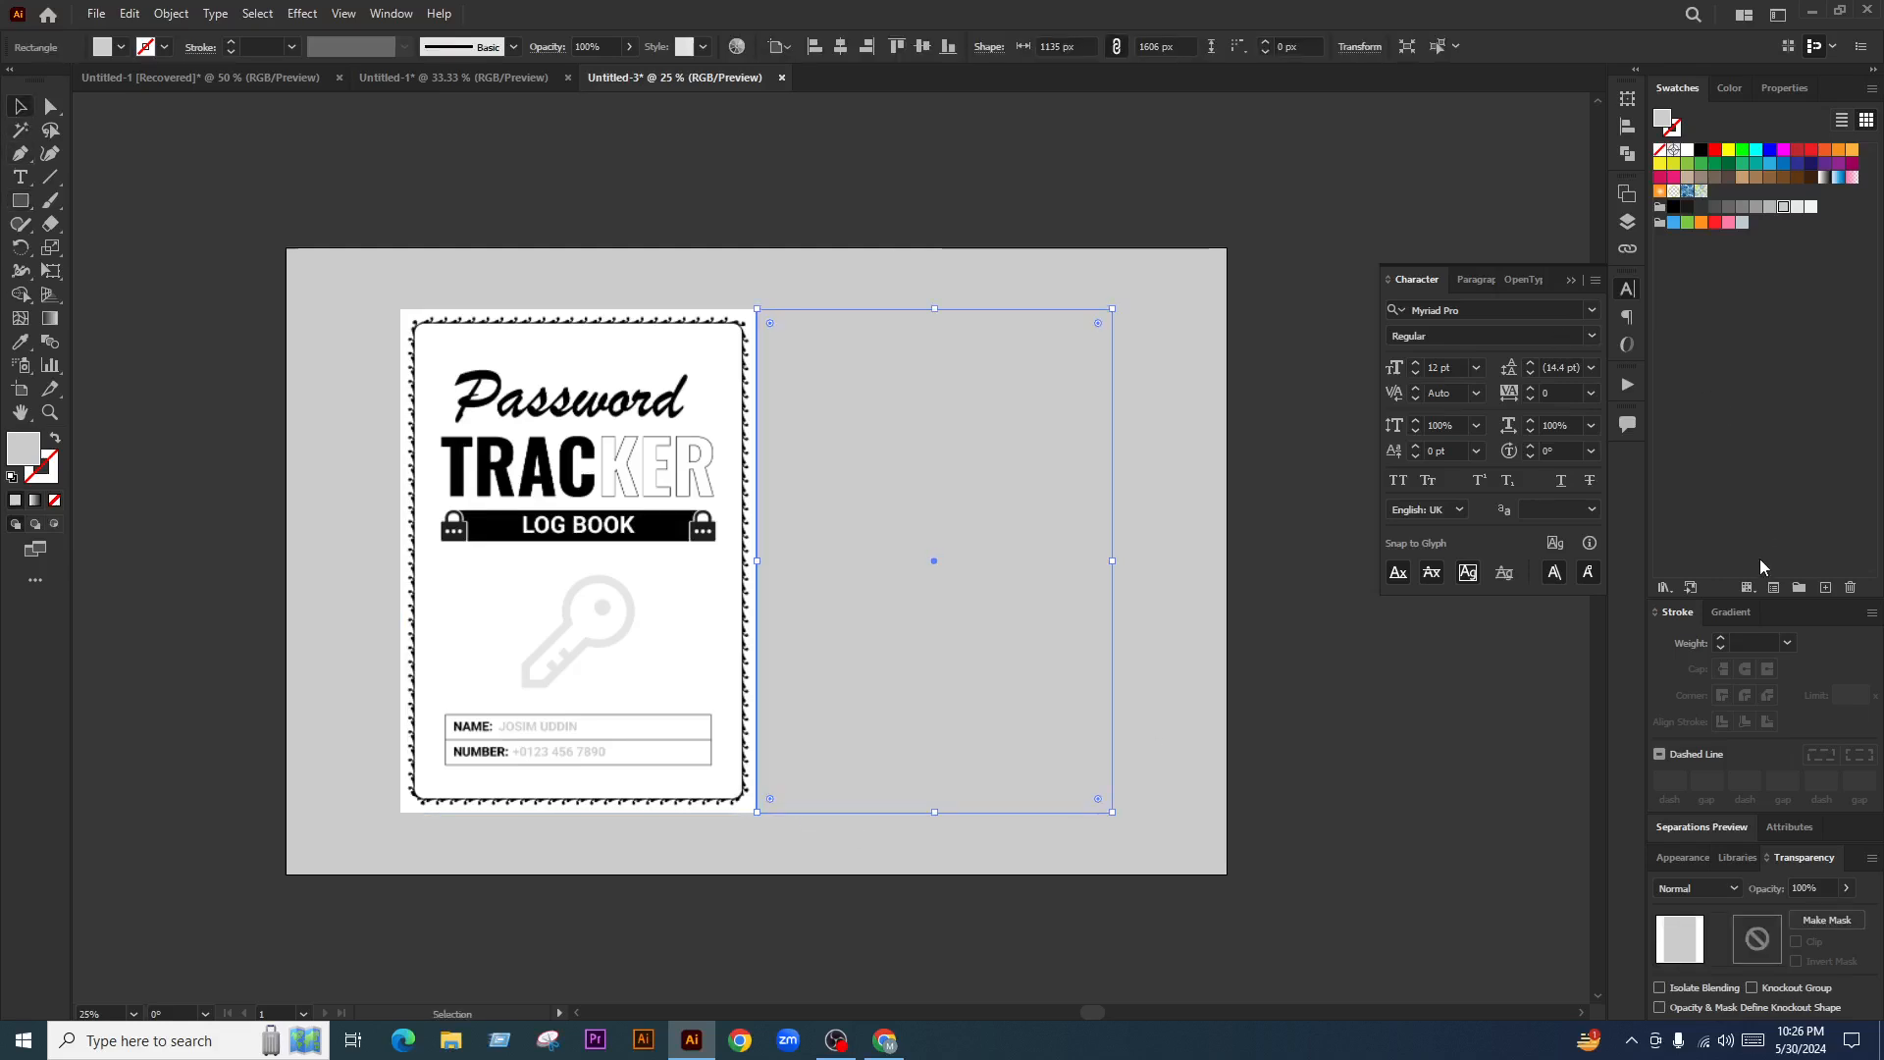
{"action": "left_click", "coordinate": [1730, 614]}
{"action": "left_click", "coordinate": [1665, 625]}
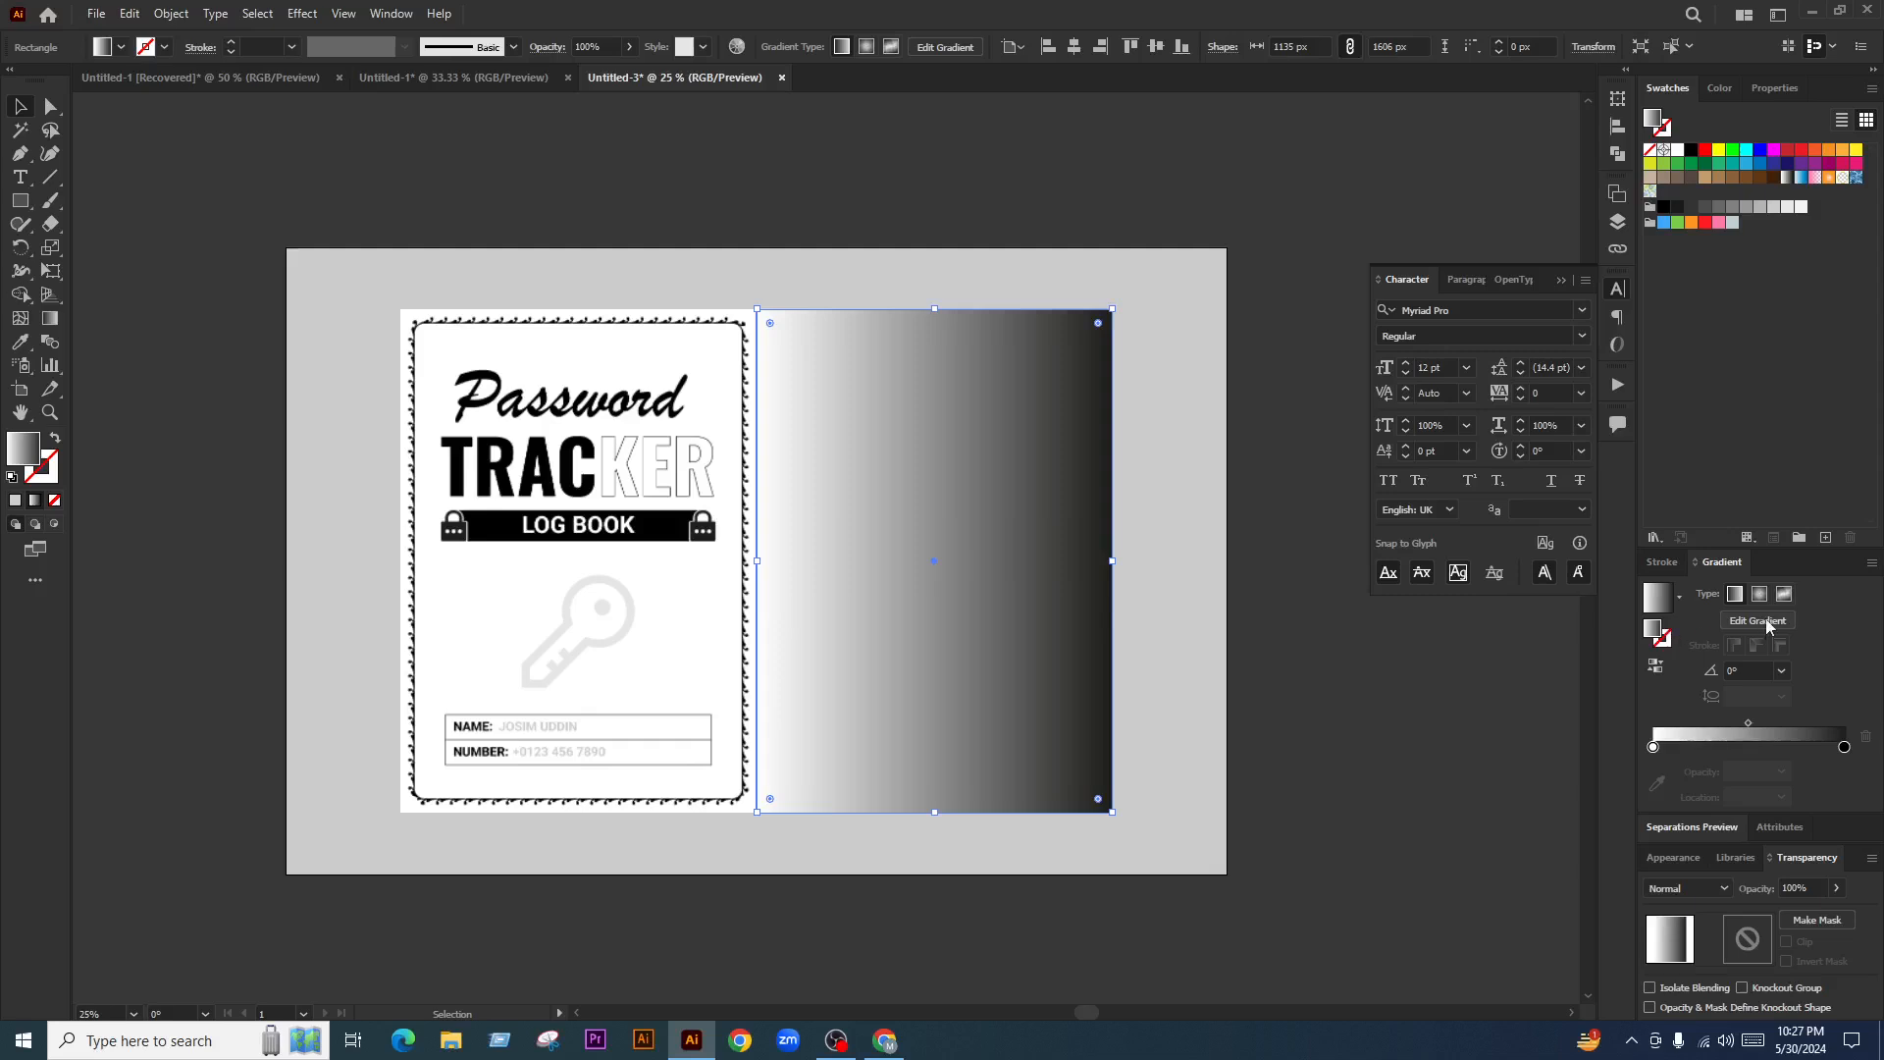
{"action": "left_click", "coordinate": [1654, 668]}
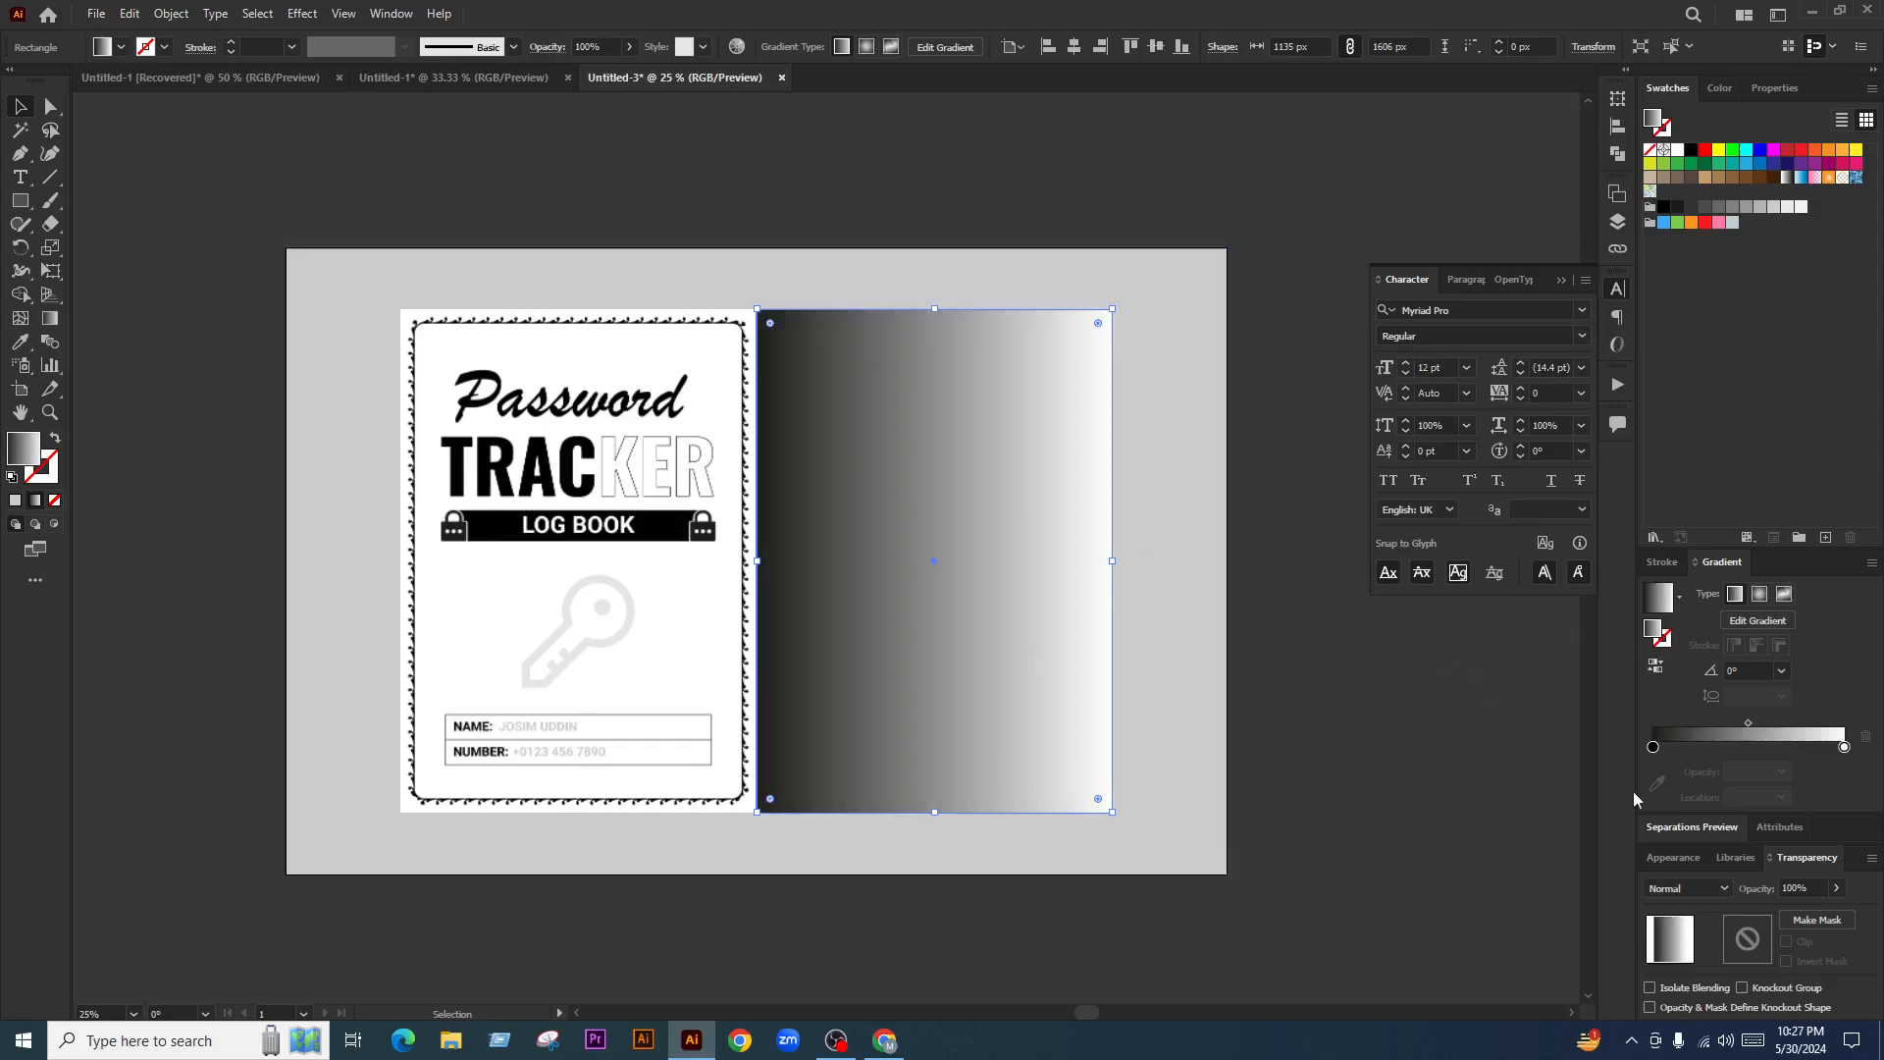
Set the gradient's light end to 10% opacity, blend mode Multiply, and narrow it
{"action": "left_click", "coordinate": [1844, 748]}
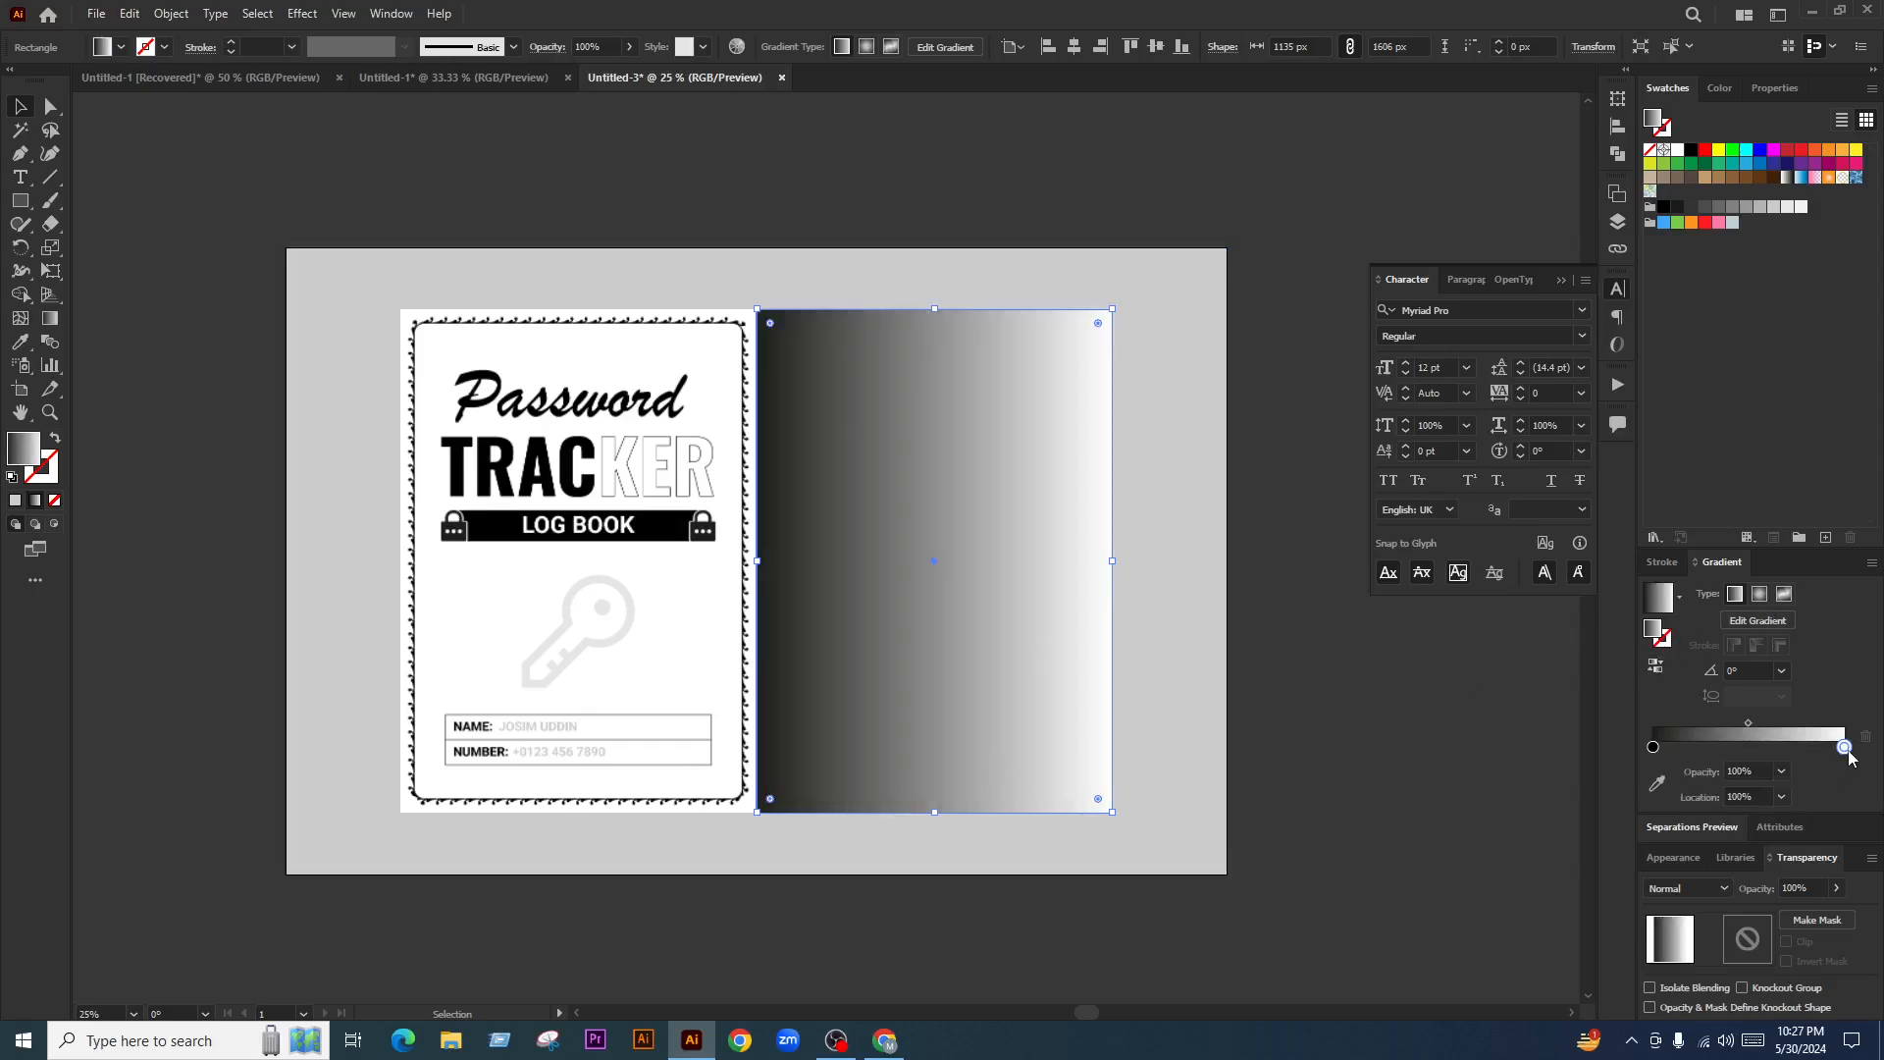
{"action": "left_click", "coordinate": [1781, 771]}
{"action": "left_click", "coordinate": [1804, 816]}
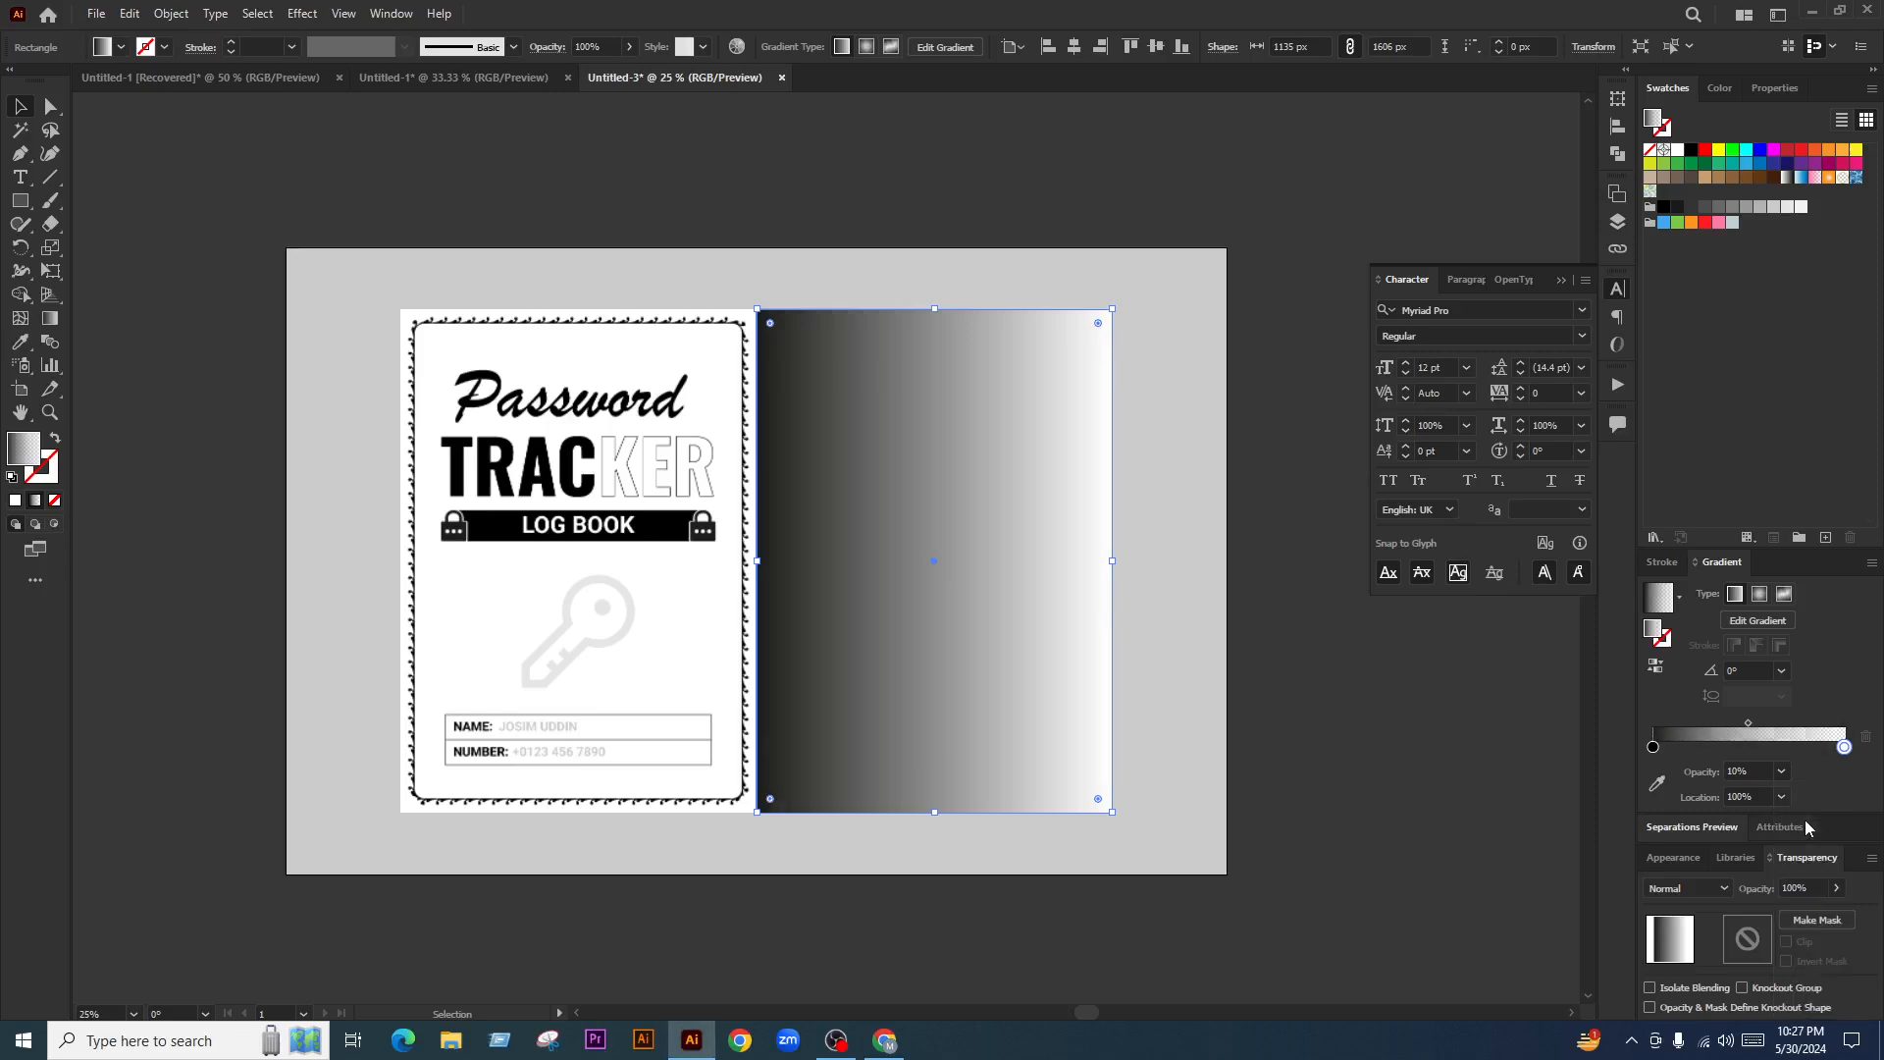
{"action": "left_click", "coordinate": [1683, 888]}
{"action": "left_click", "coordinate": [1668, 581]}
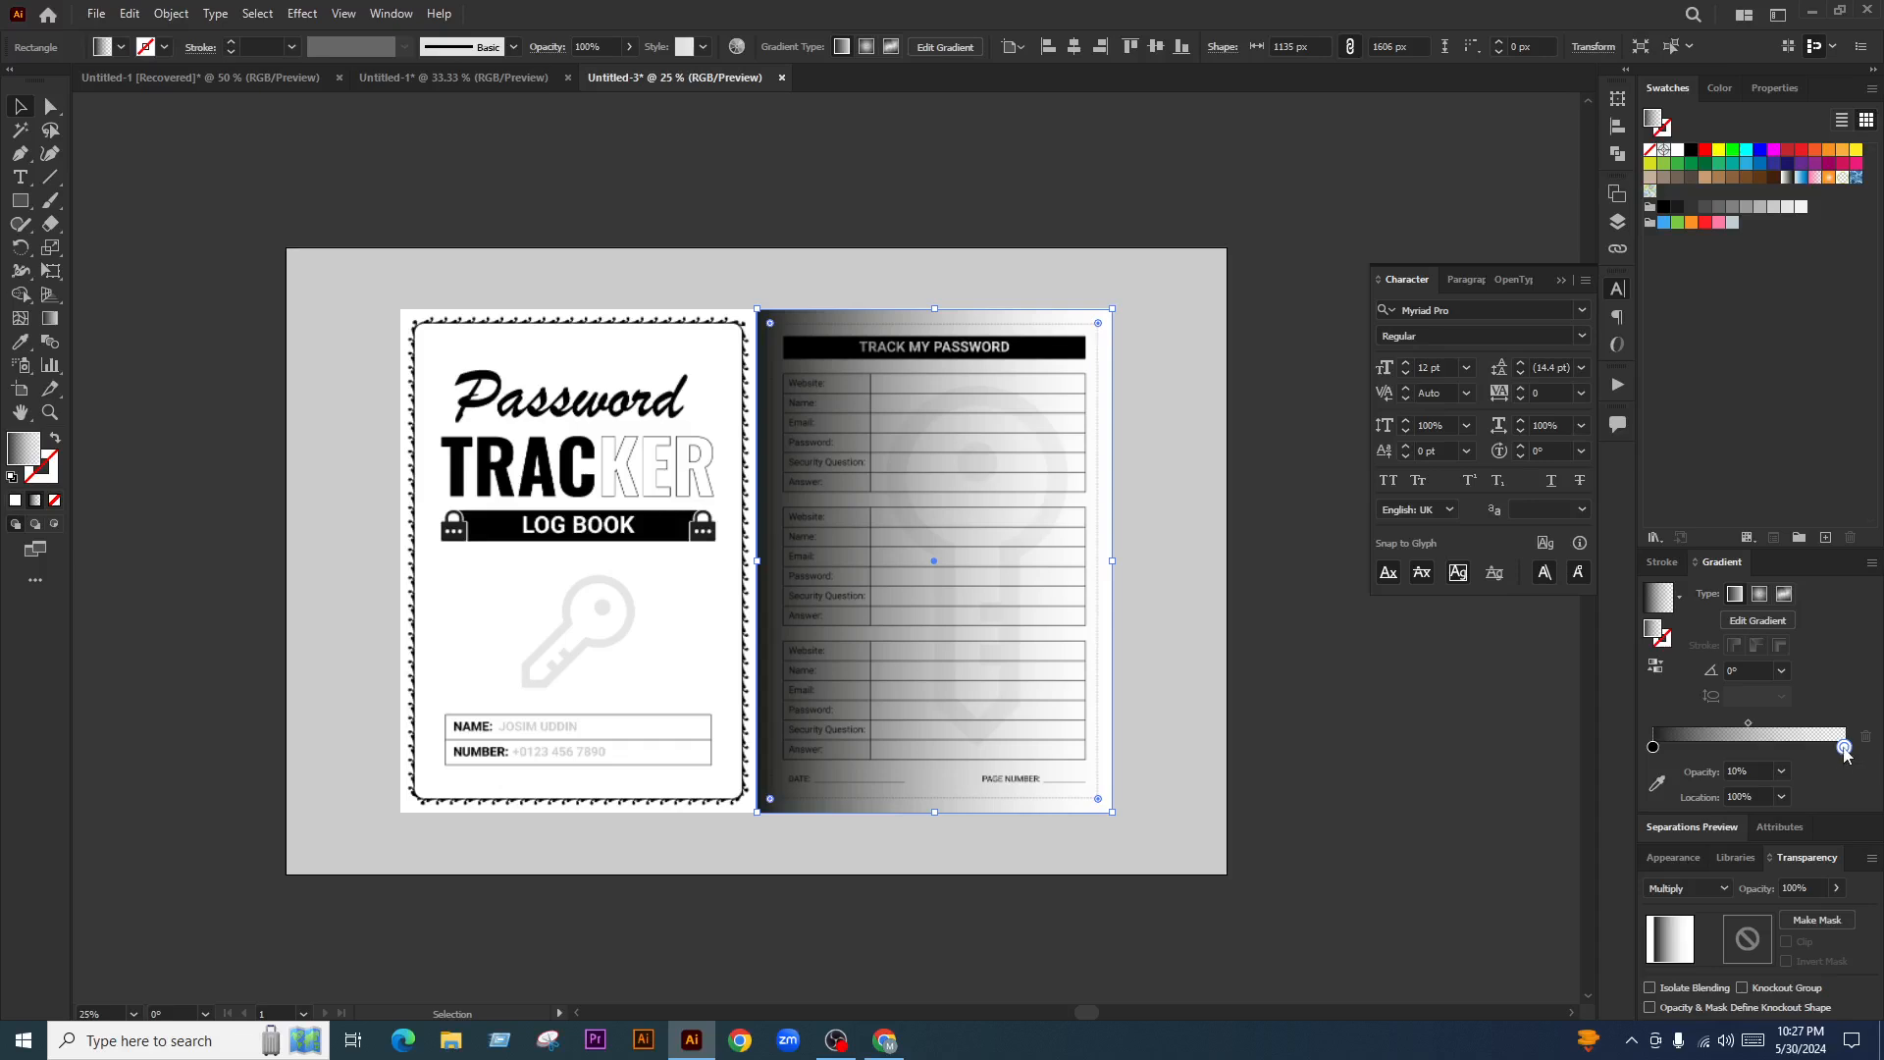
{"action": "left_click_drag", "start_coordinate": [1844, 748], "coordinate": [1699, 747]}
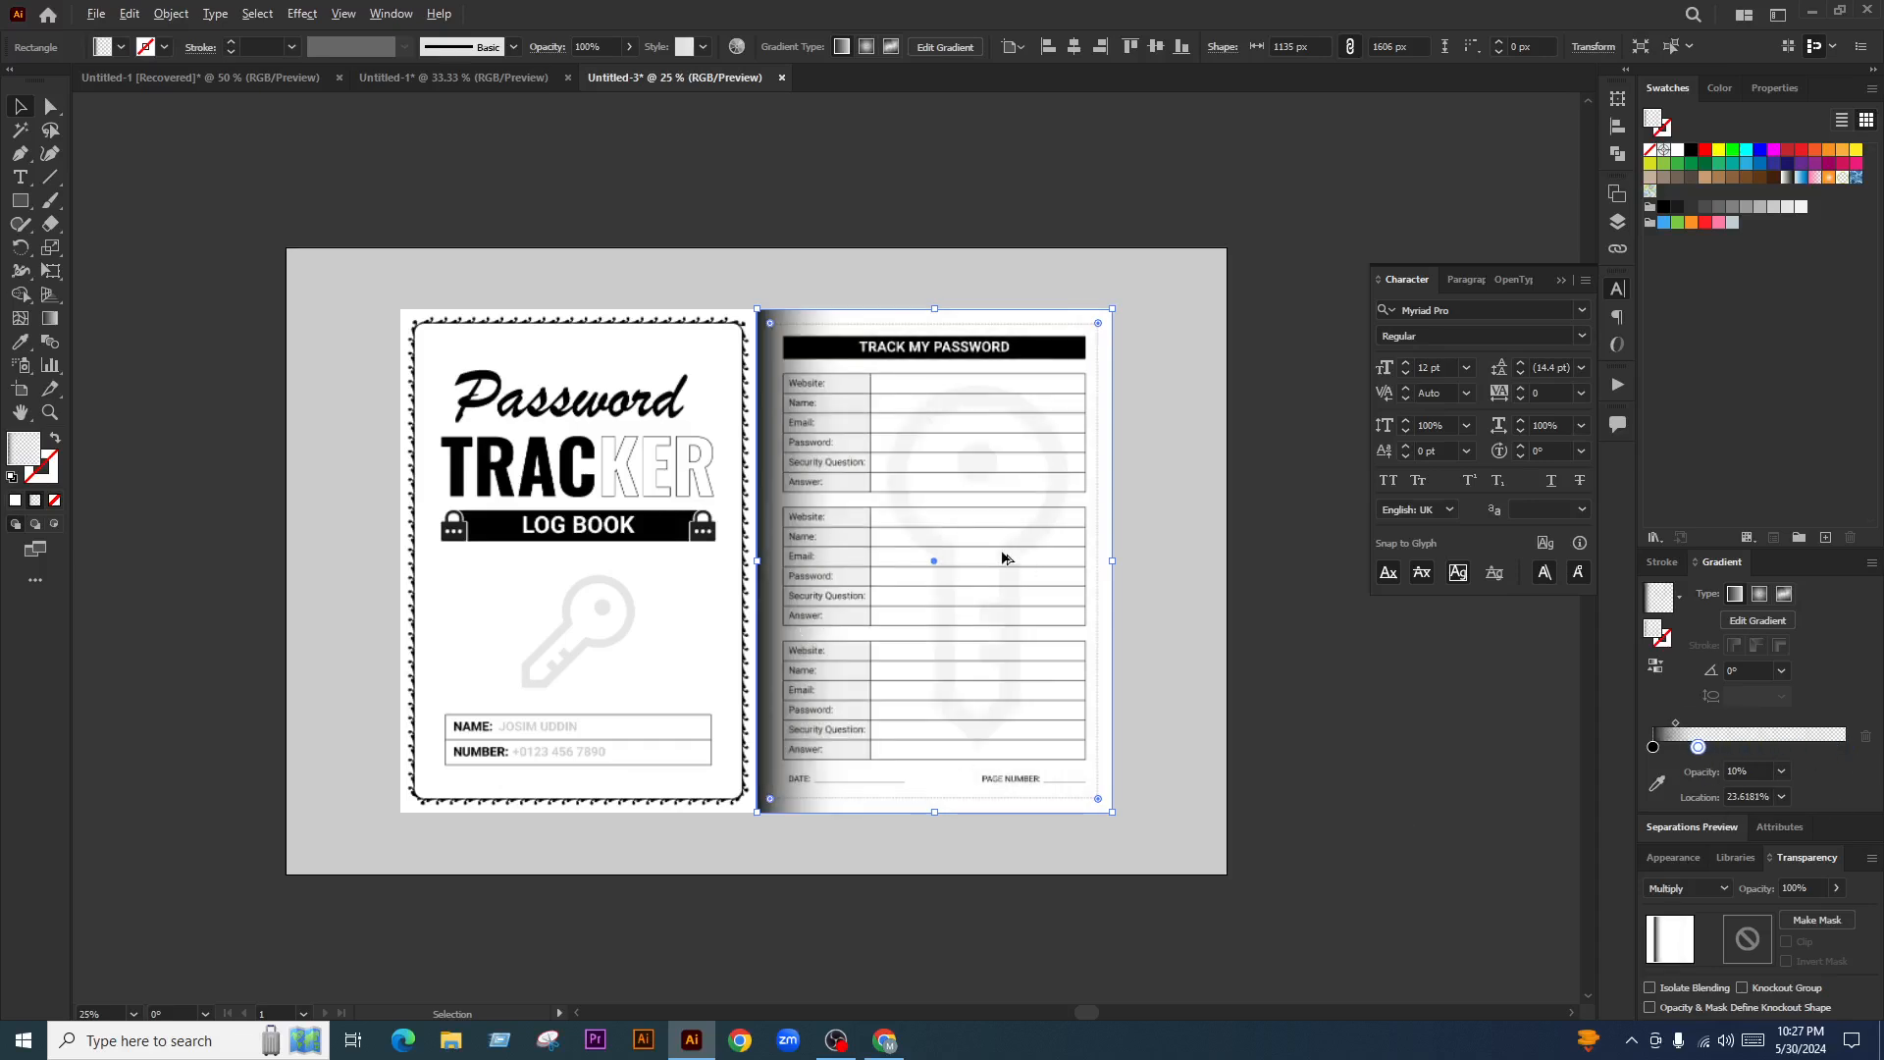
Pull the gradient toward the spine and set the dark end to 40% opacity
{"action": "key", "text": "ctrl+="}
{"action": "key", "text": "g"}
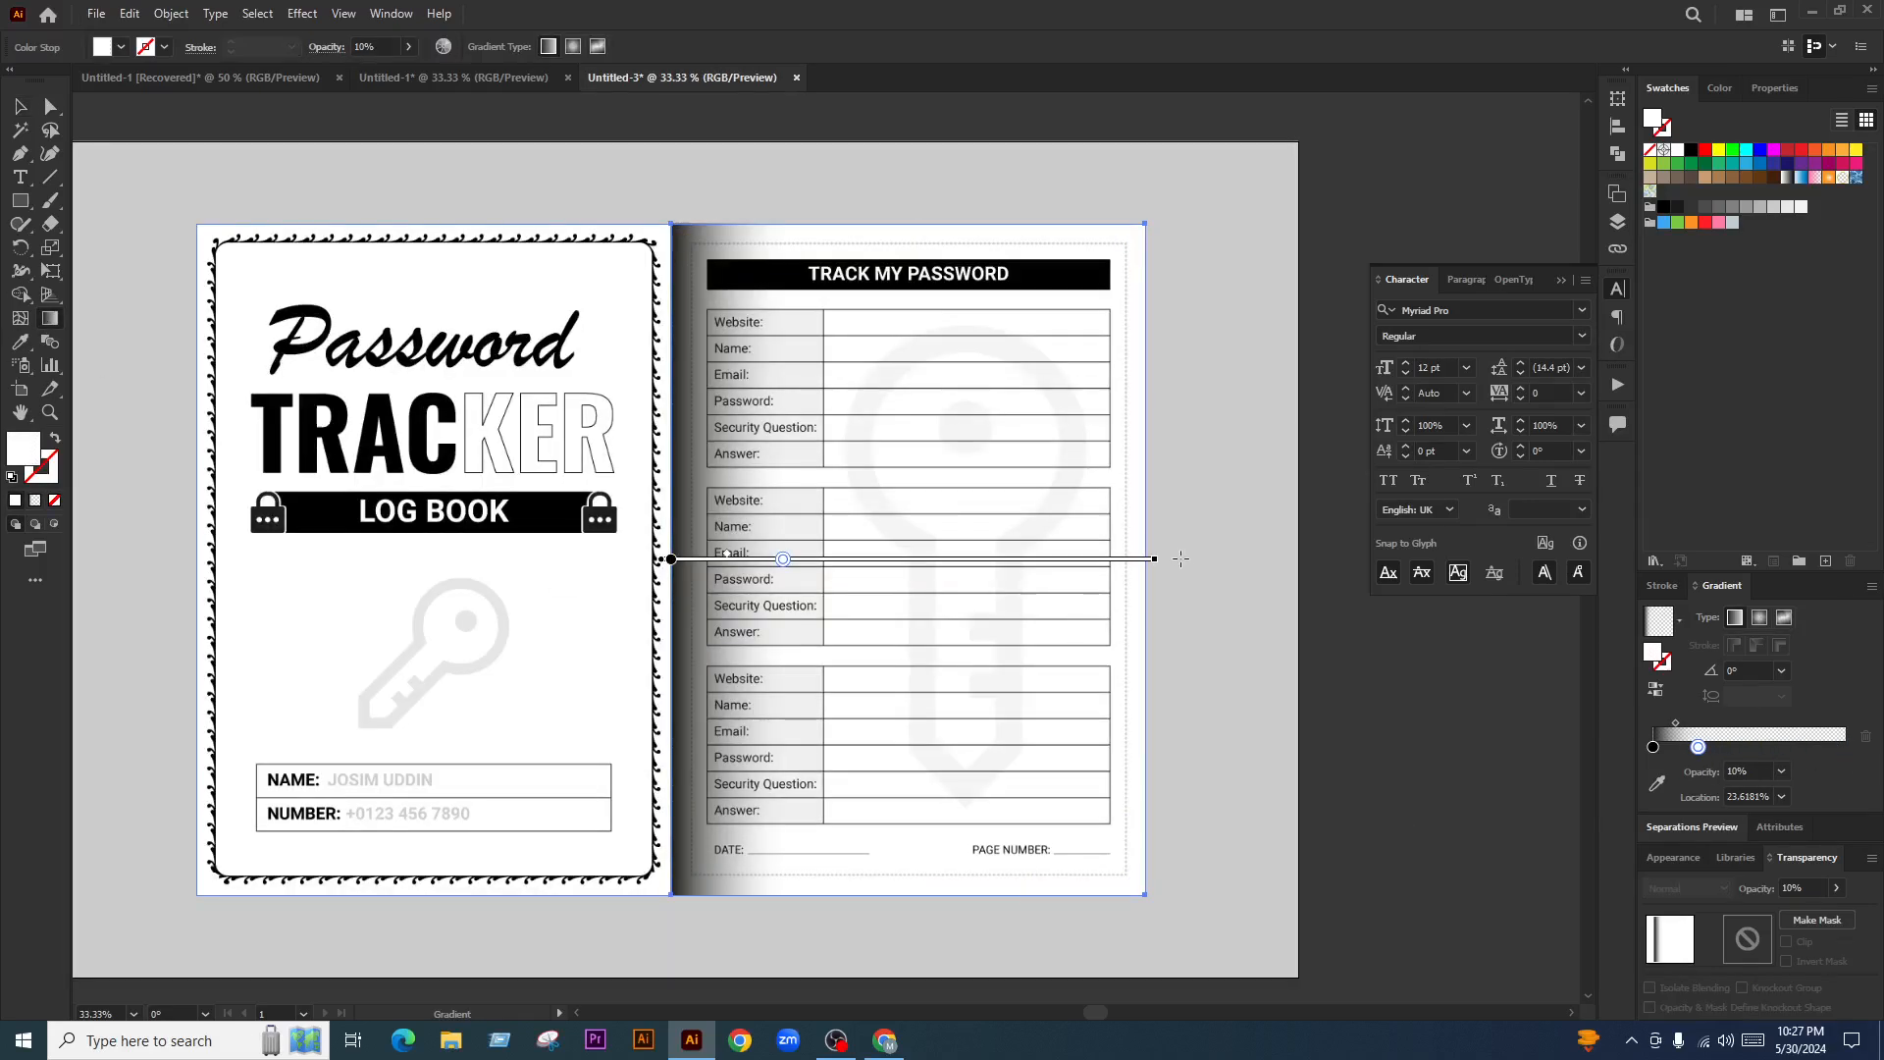
{"action": "left_click_drag", "start_coordinate": [785, 561], "coordinate": [730, 559]}
{"action": "left_click", "coordinate": [672, 560]}
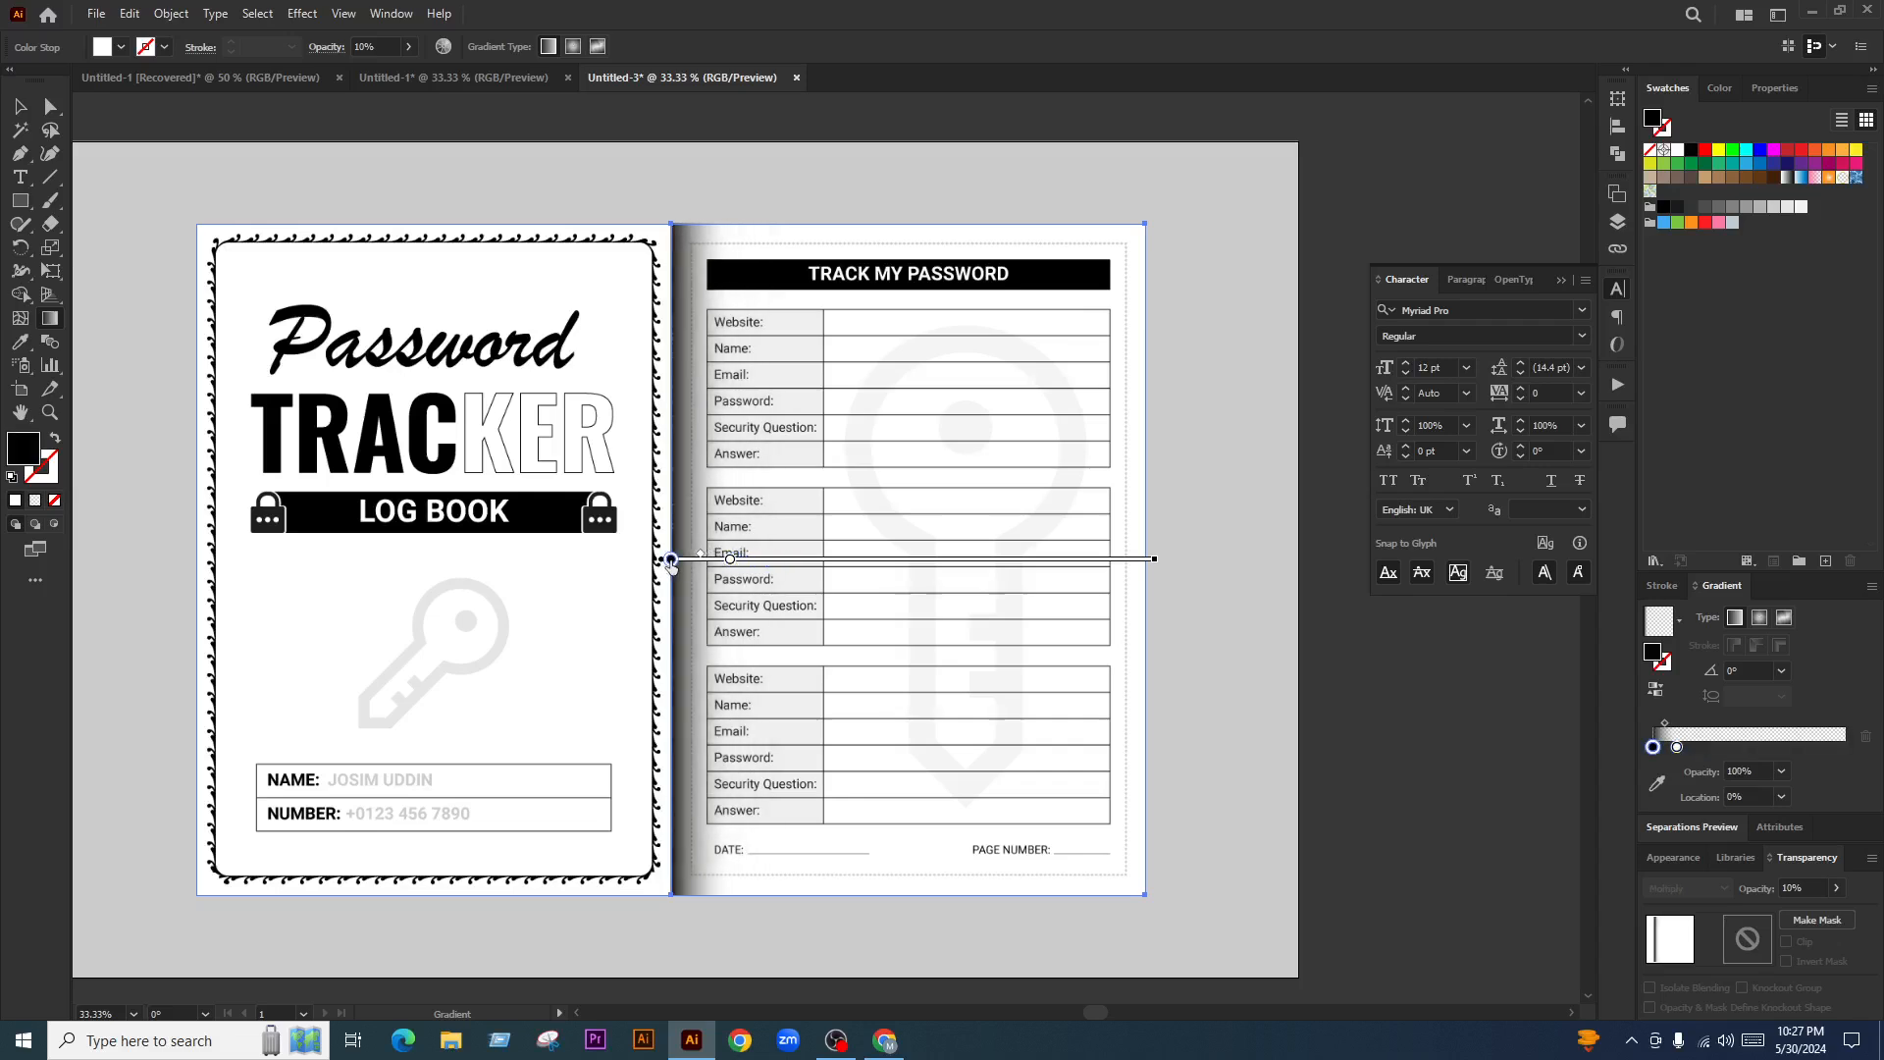
{"action": "left_click", "coordinate": [1781, 771]}
{"action": "left_click", "coordinate": [1809, 964]}
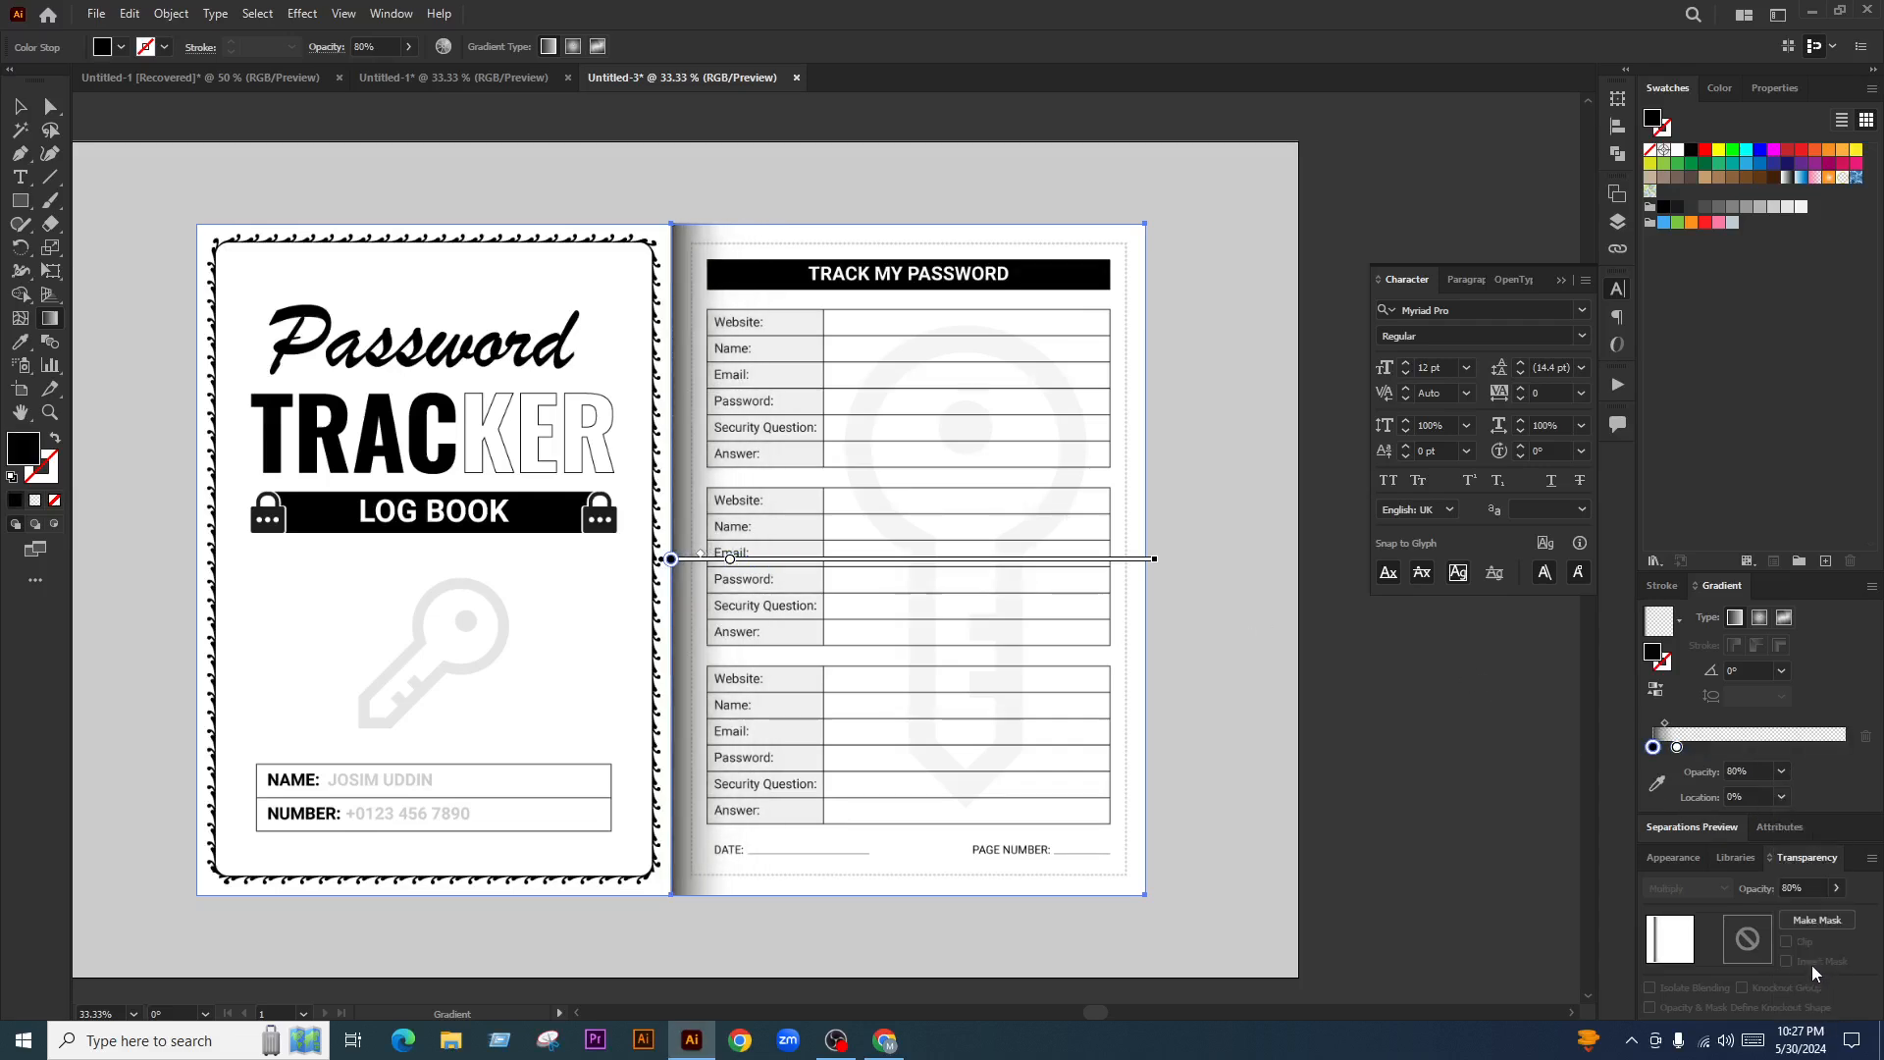
{"action": "left_click", "coordinate": [1781, 771]}
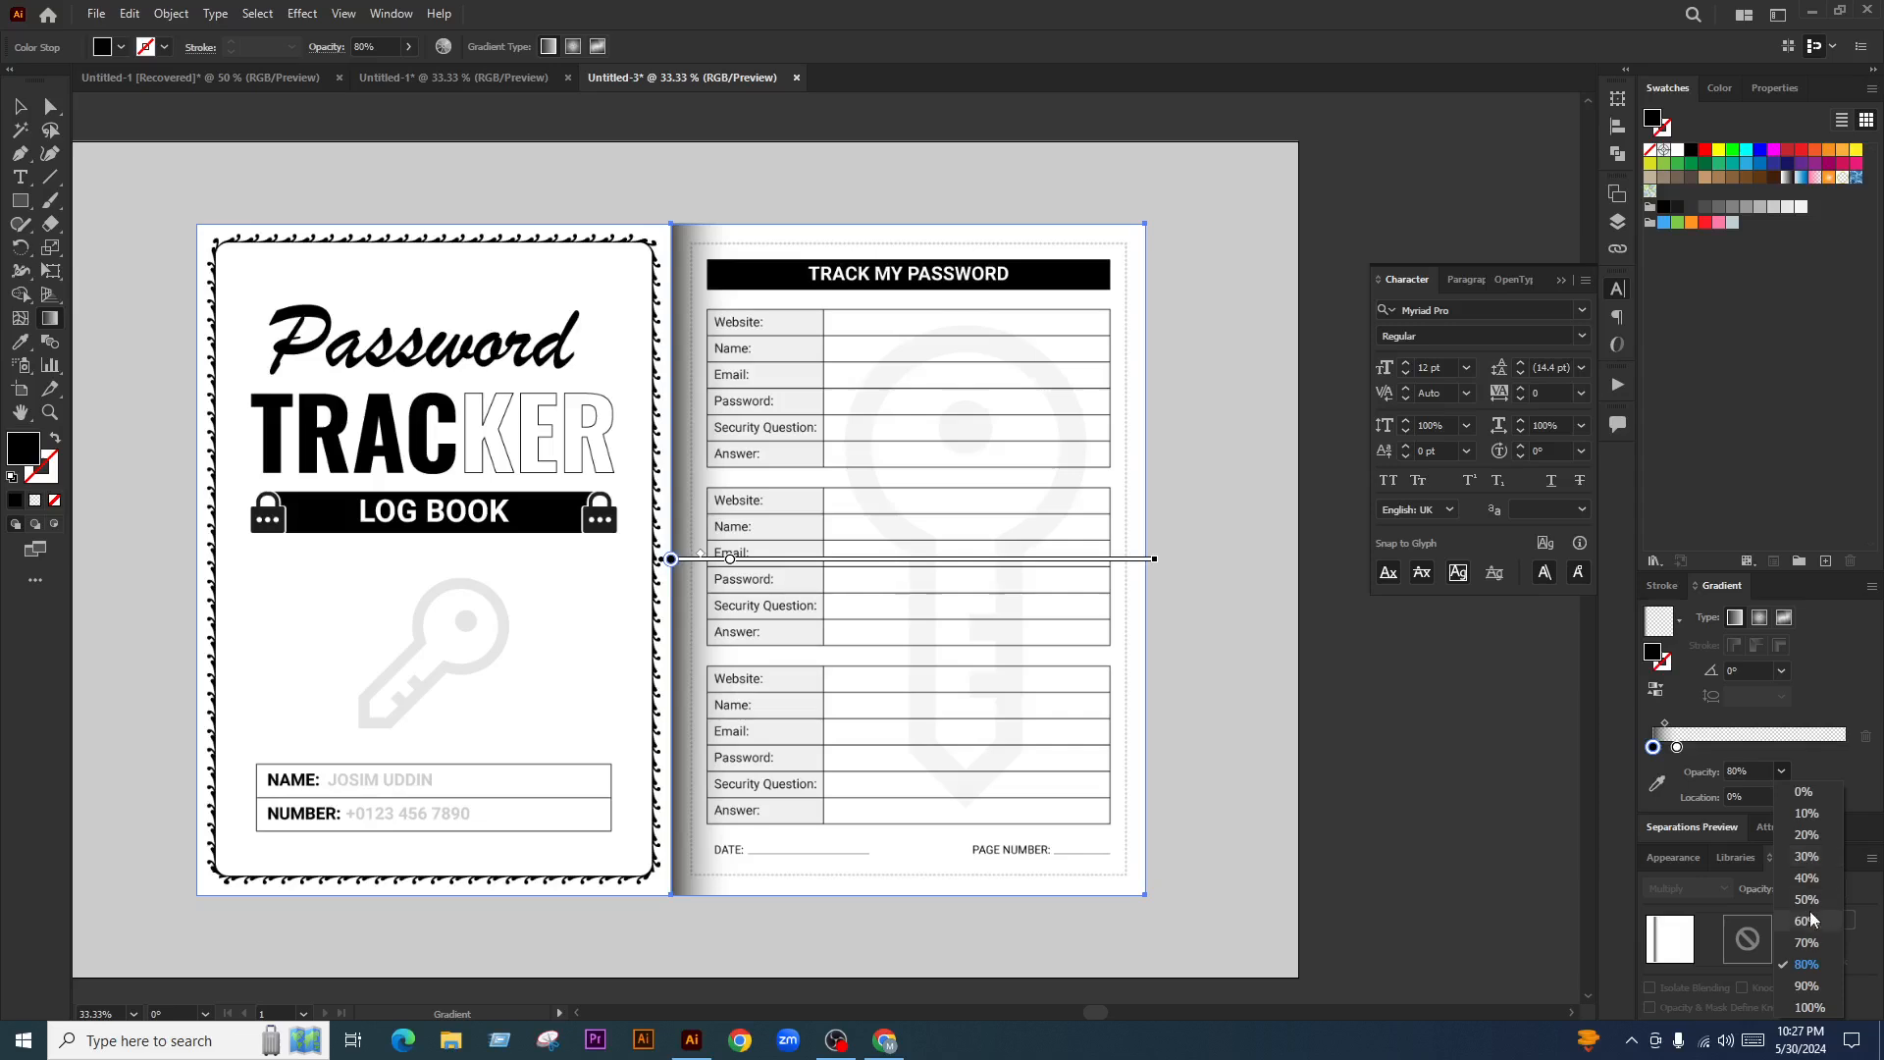
{"action": "left_click", "coordinate": [1807, 878]}
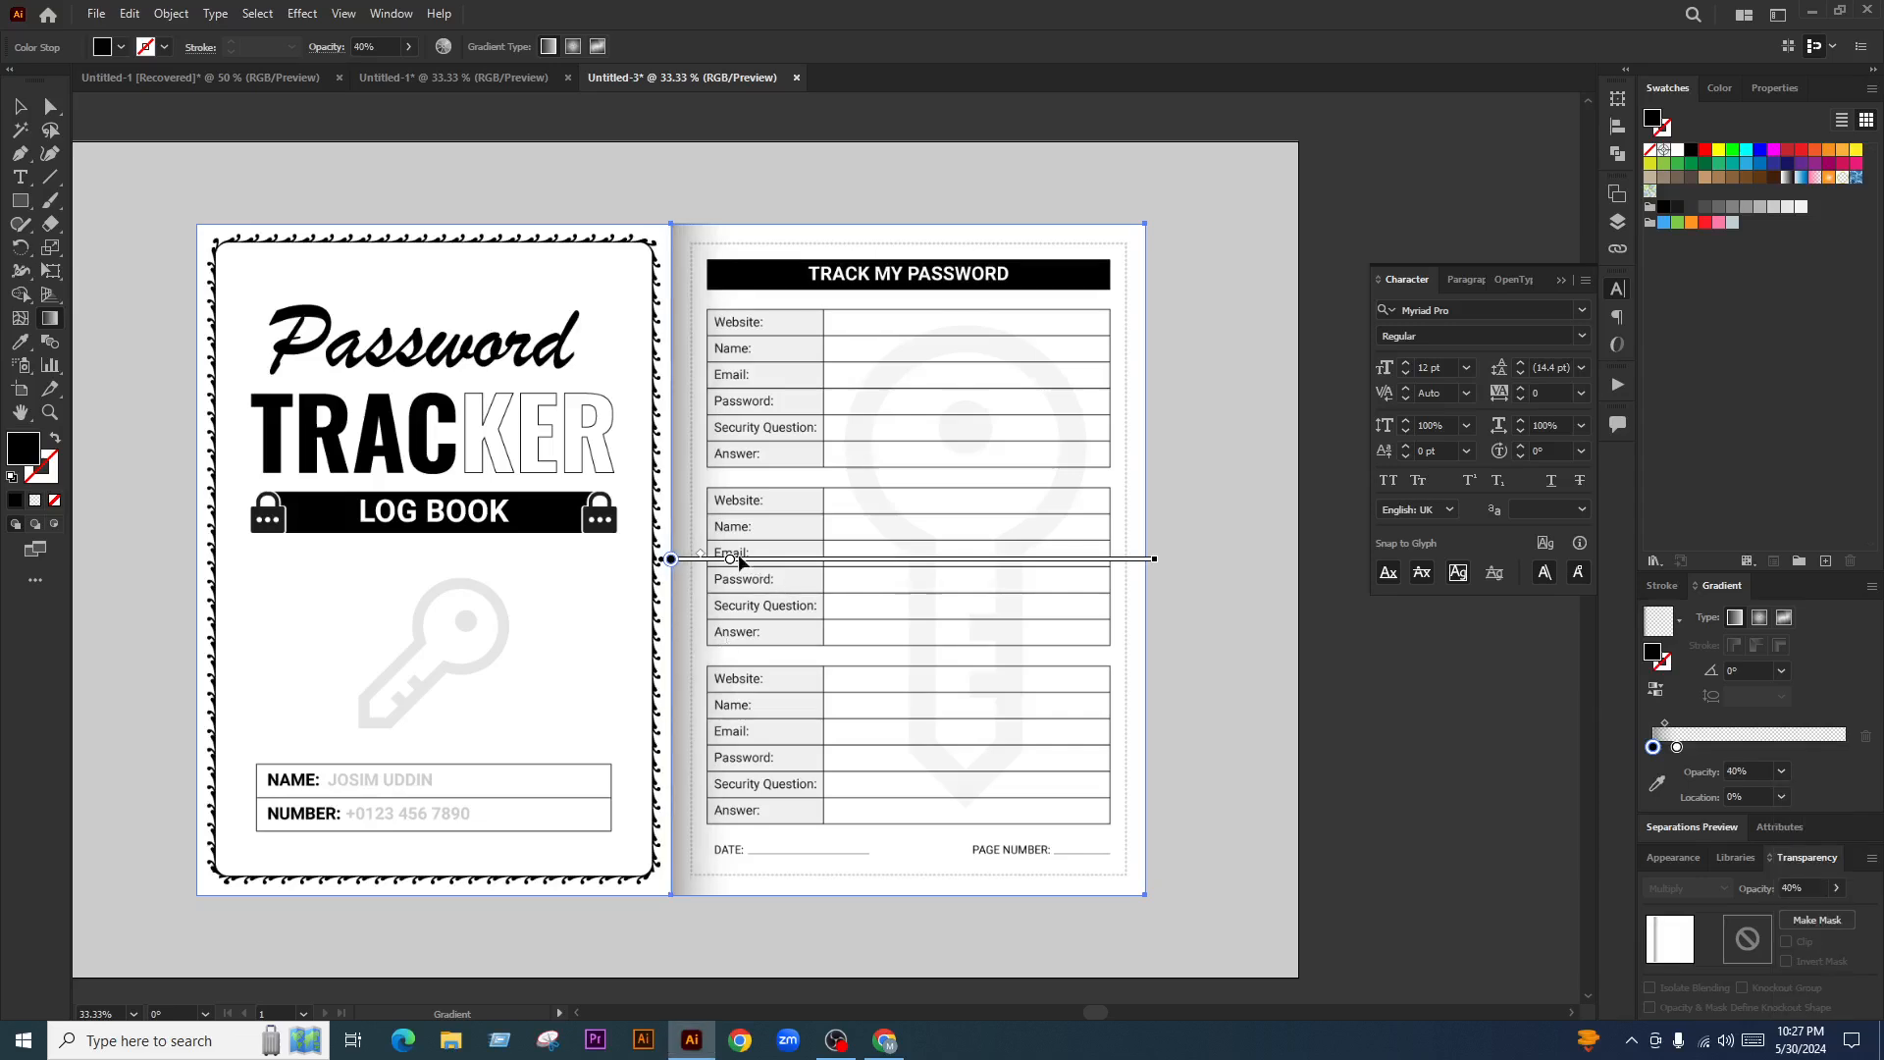
{"action": "left_click_drag", "start_coordinate": [730, 557], "coordinate": [691, 558]}
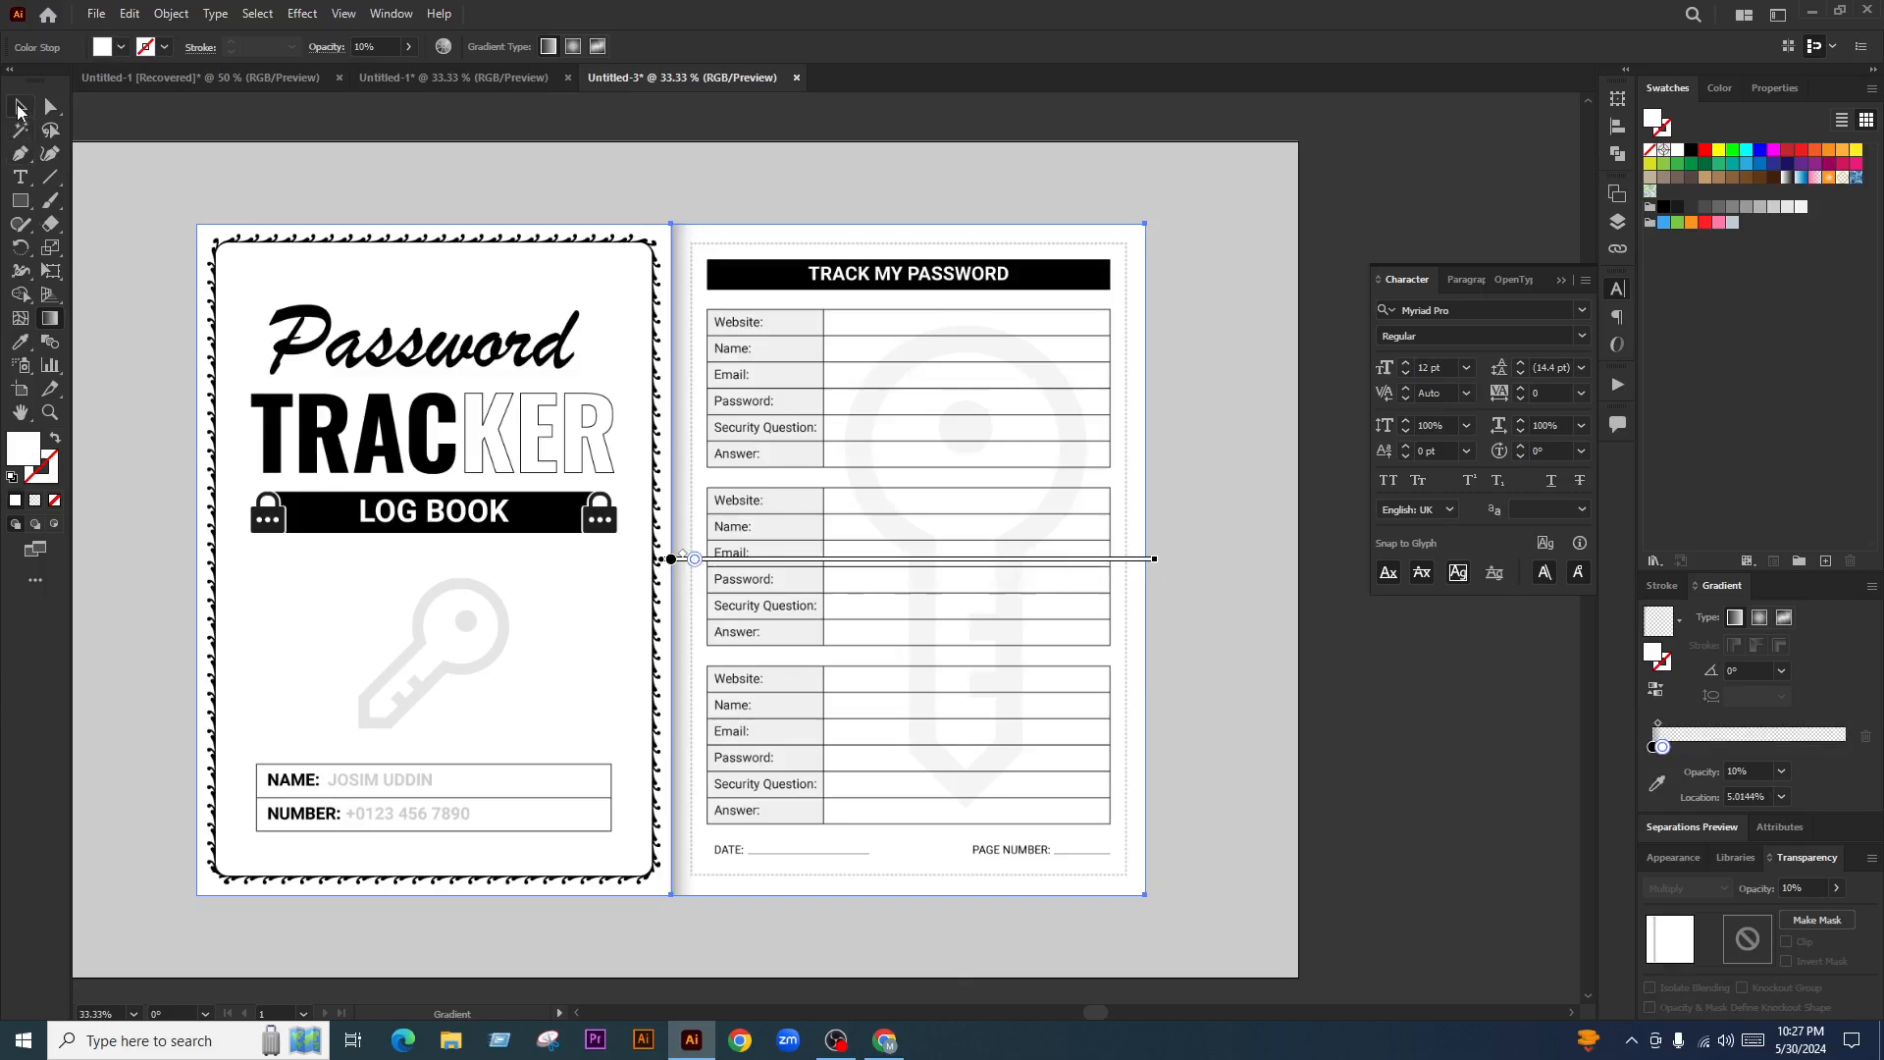
{"action": "left_click", "coordinate": [20, 106]}
Reflect a vertical copy of the spine shadow and move it onto the cover's right edge
{"action": "left_click", "coordinate": [1391, 687]}
{"action": "scroll", "coordinate": [909, 449], "scroll_direction": "down", "scroll_amount": 1}
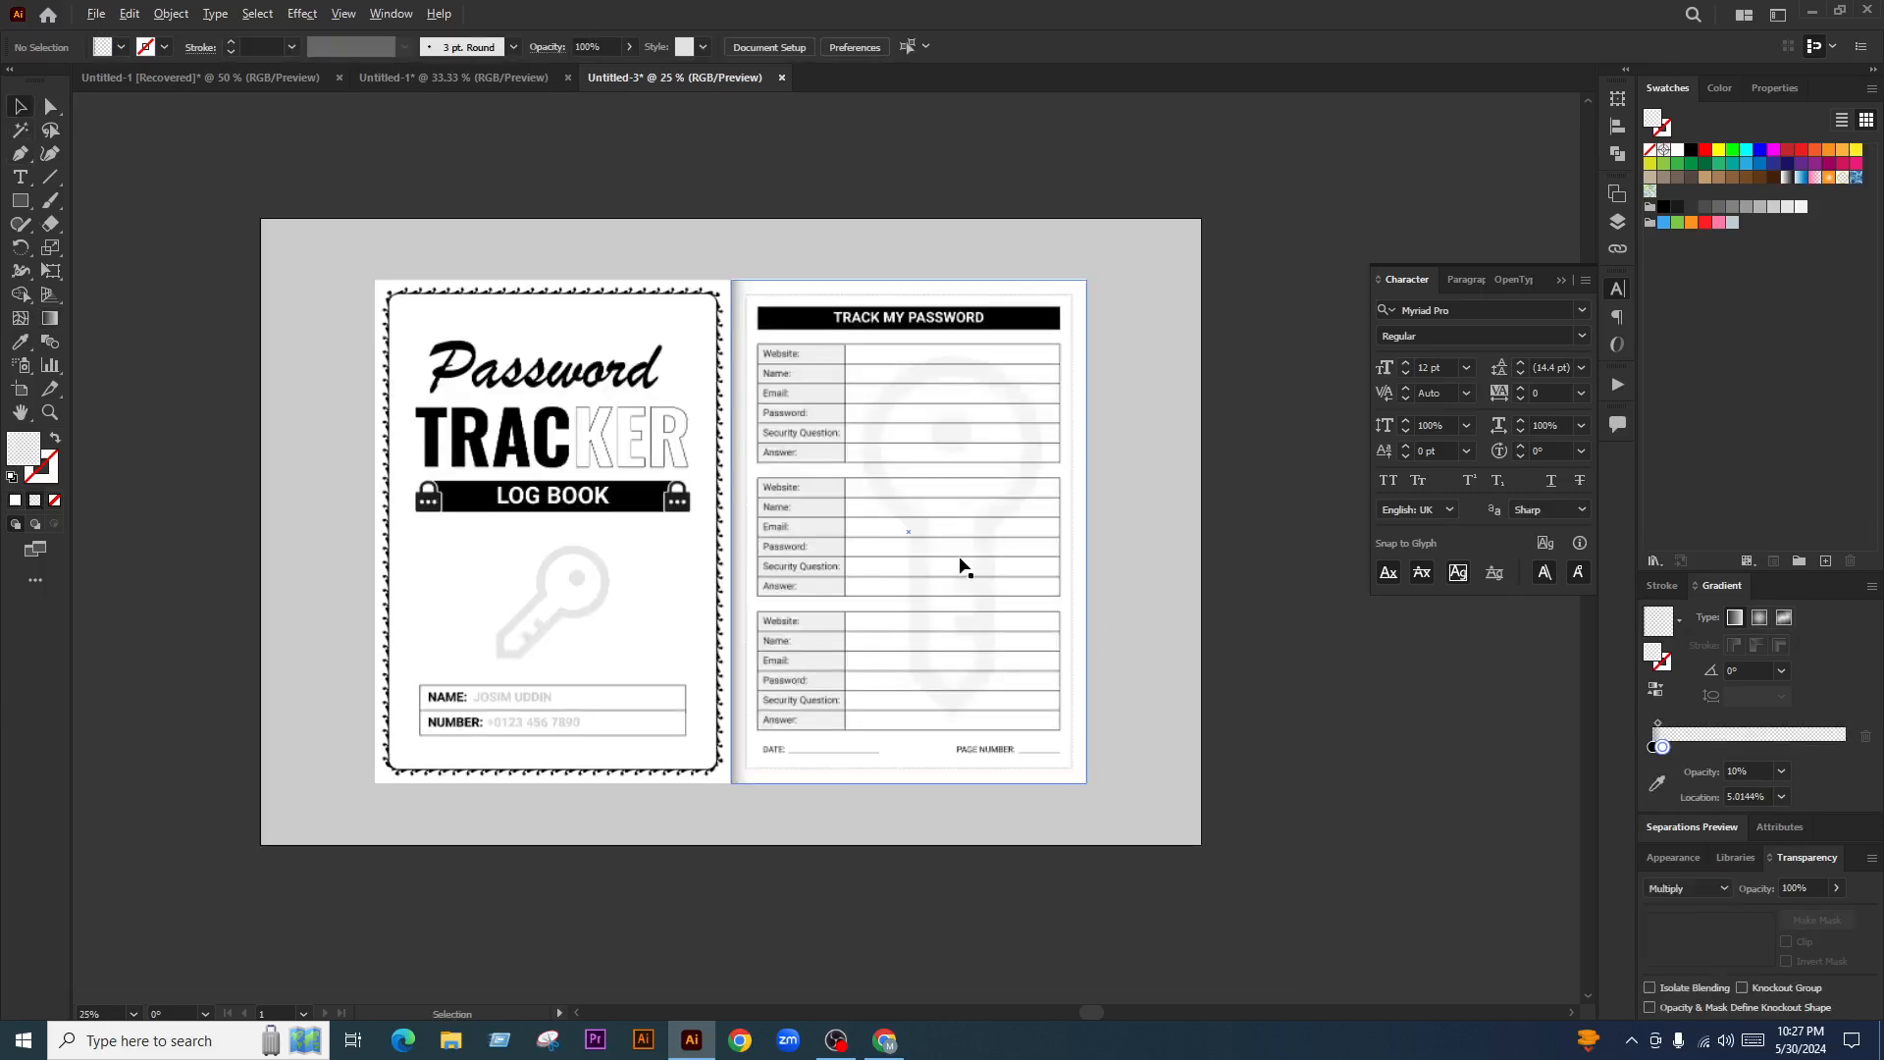
{"action": "right_click", "coordinate": [888, 586]}
{"action": "mouse_move", "coordinate": [976, 846]}
{"action": "left_click", "coordinate": [1158, 915]}
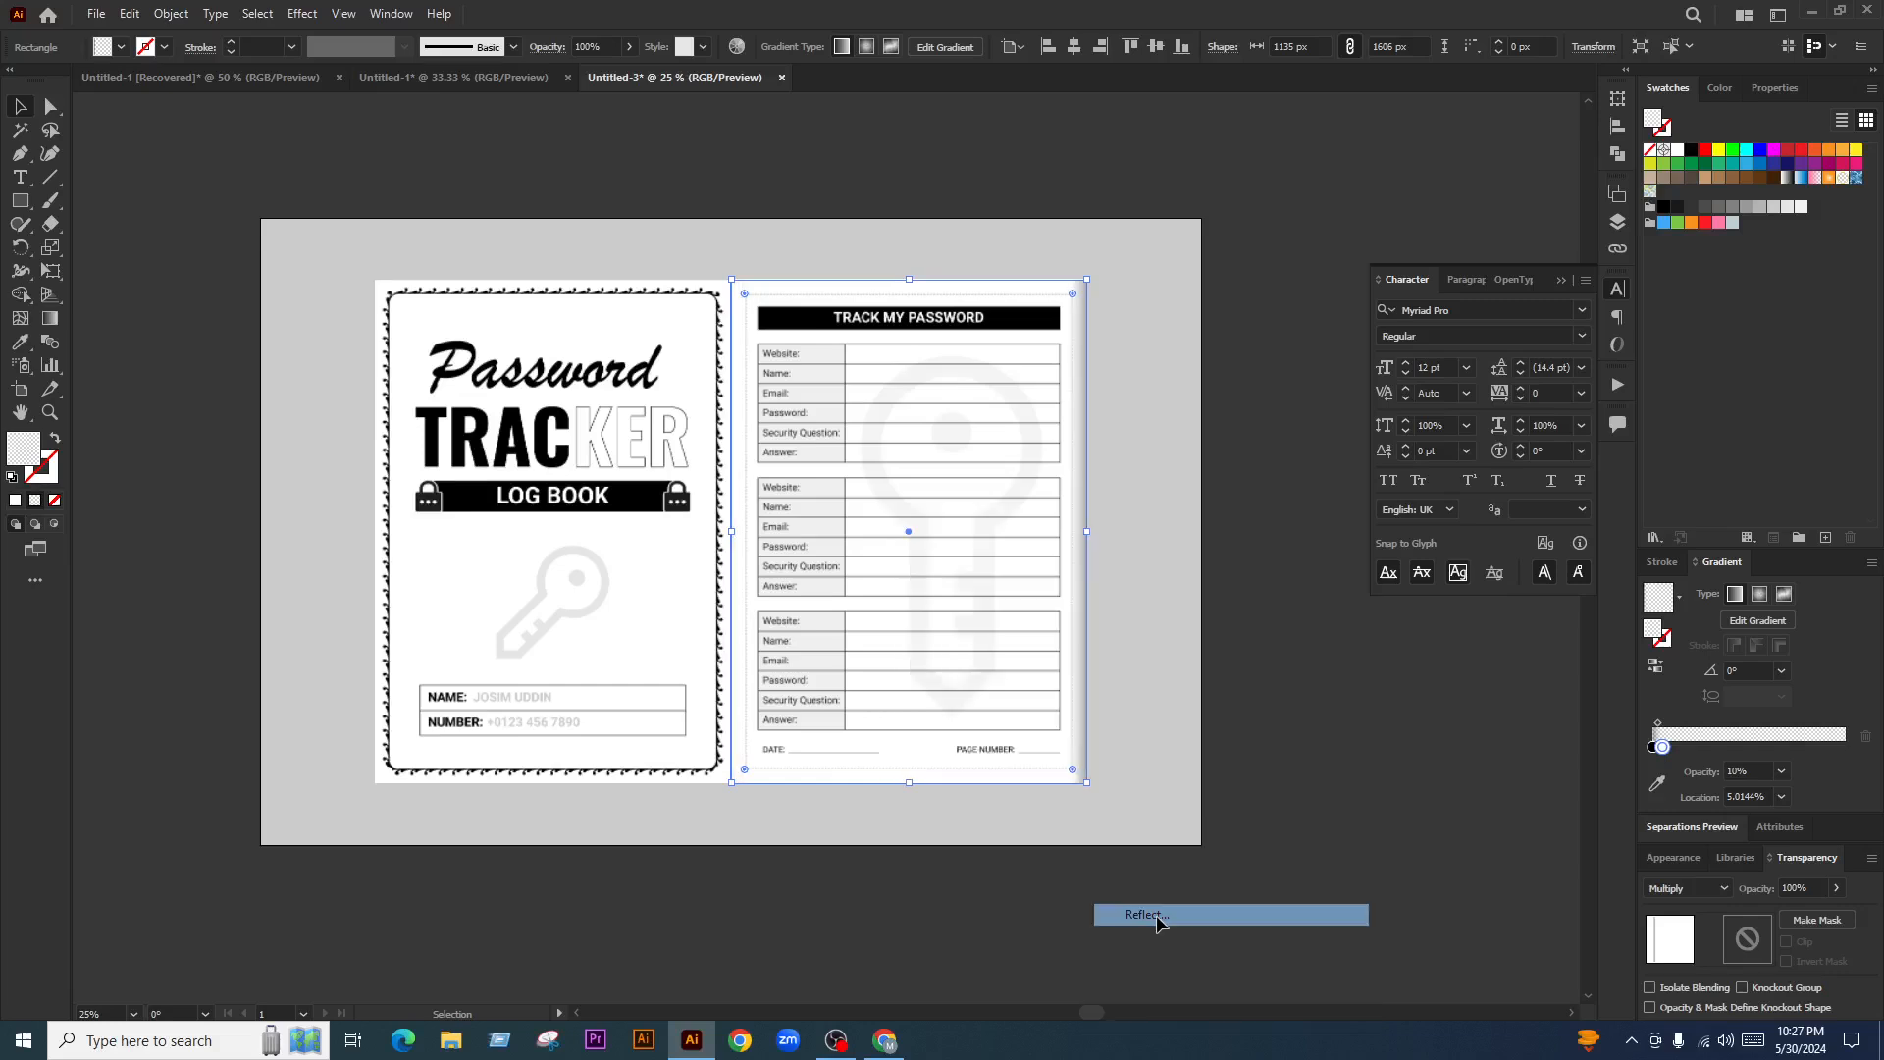
{"action": "left_click", "coordinate": [842, 639]}
{"action": "left_click_drag", "start_coordinate": [1043, 652], "coordinate": [678, 657]}
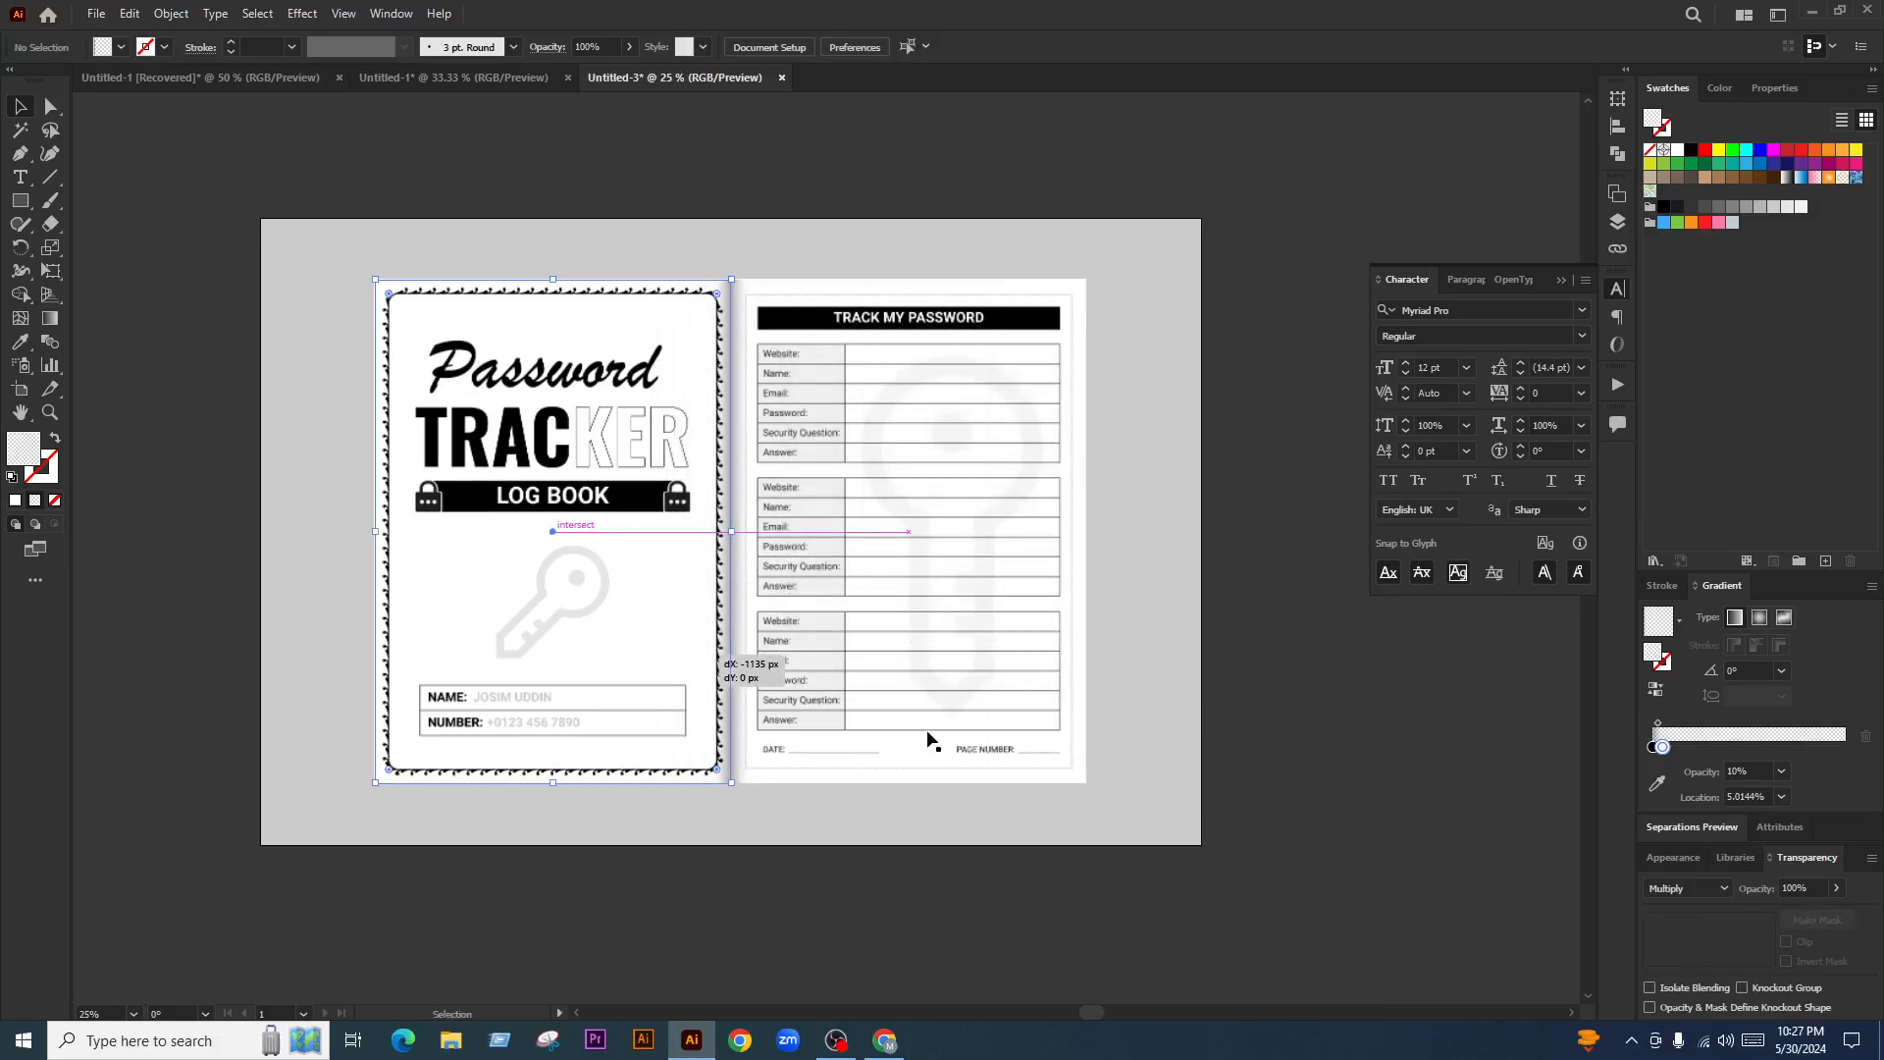
{"action": "left_click", "coordinate": [1385, 745]}
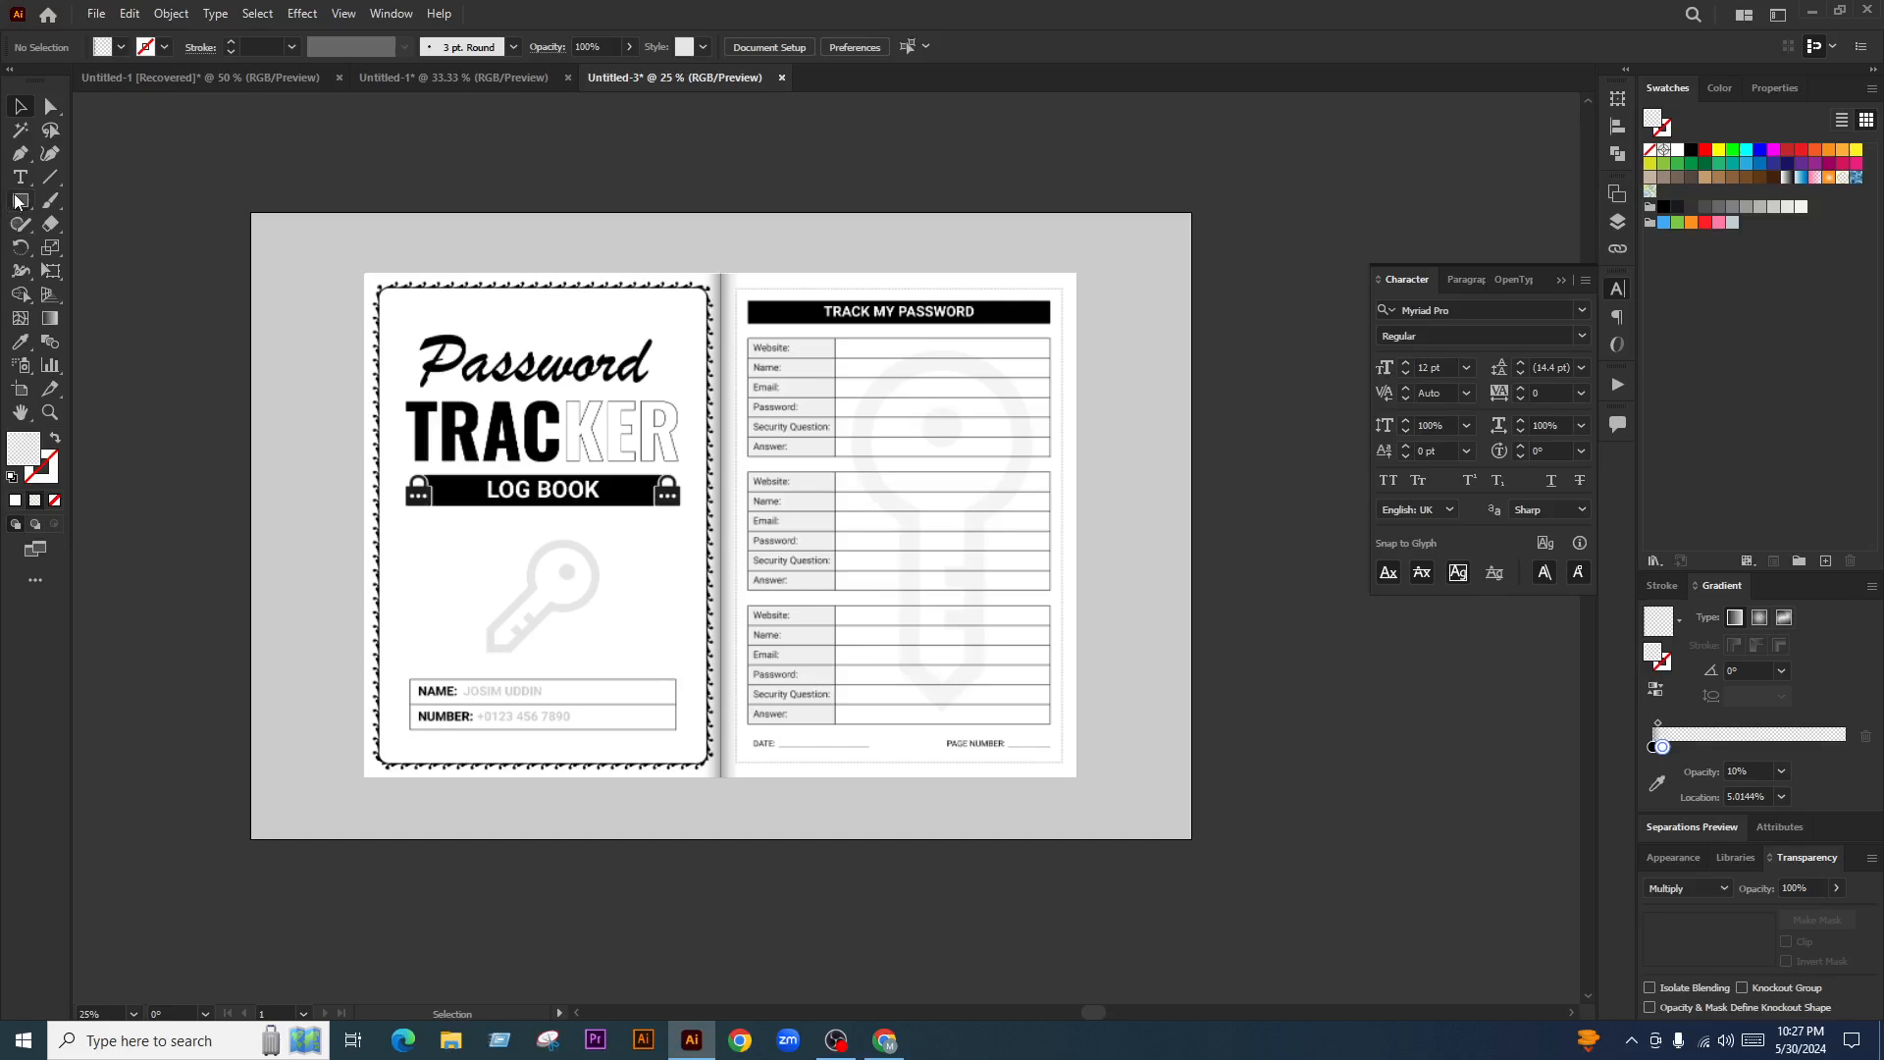
{"action": "left_click", "coordinate": [20, 201]}
Draw a 2276 × 1606 px rectangle over the spread, fill it grey, and send it backward
{"action": "mouse_move", "coordinate": [361, 273]}
{"action": "left_mouse_down"}
{"action": "mouse_move", "coordinate": [589, 441]}
{"action": "mouse_move", "coordinate": [650, 542]}
{"action": "left_mouse_up"}
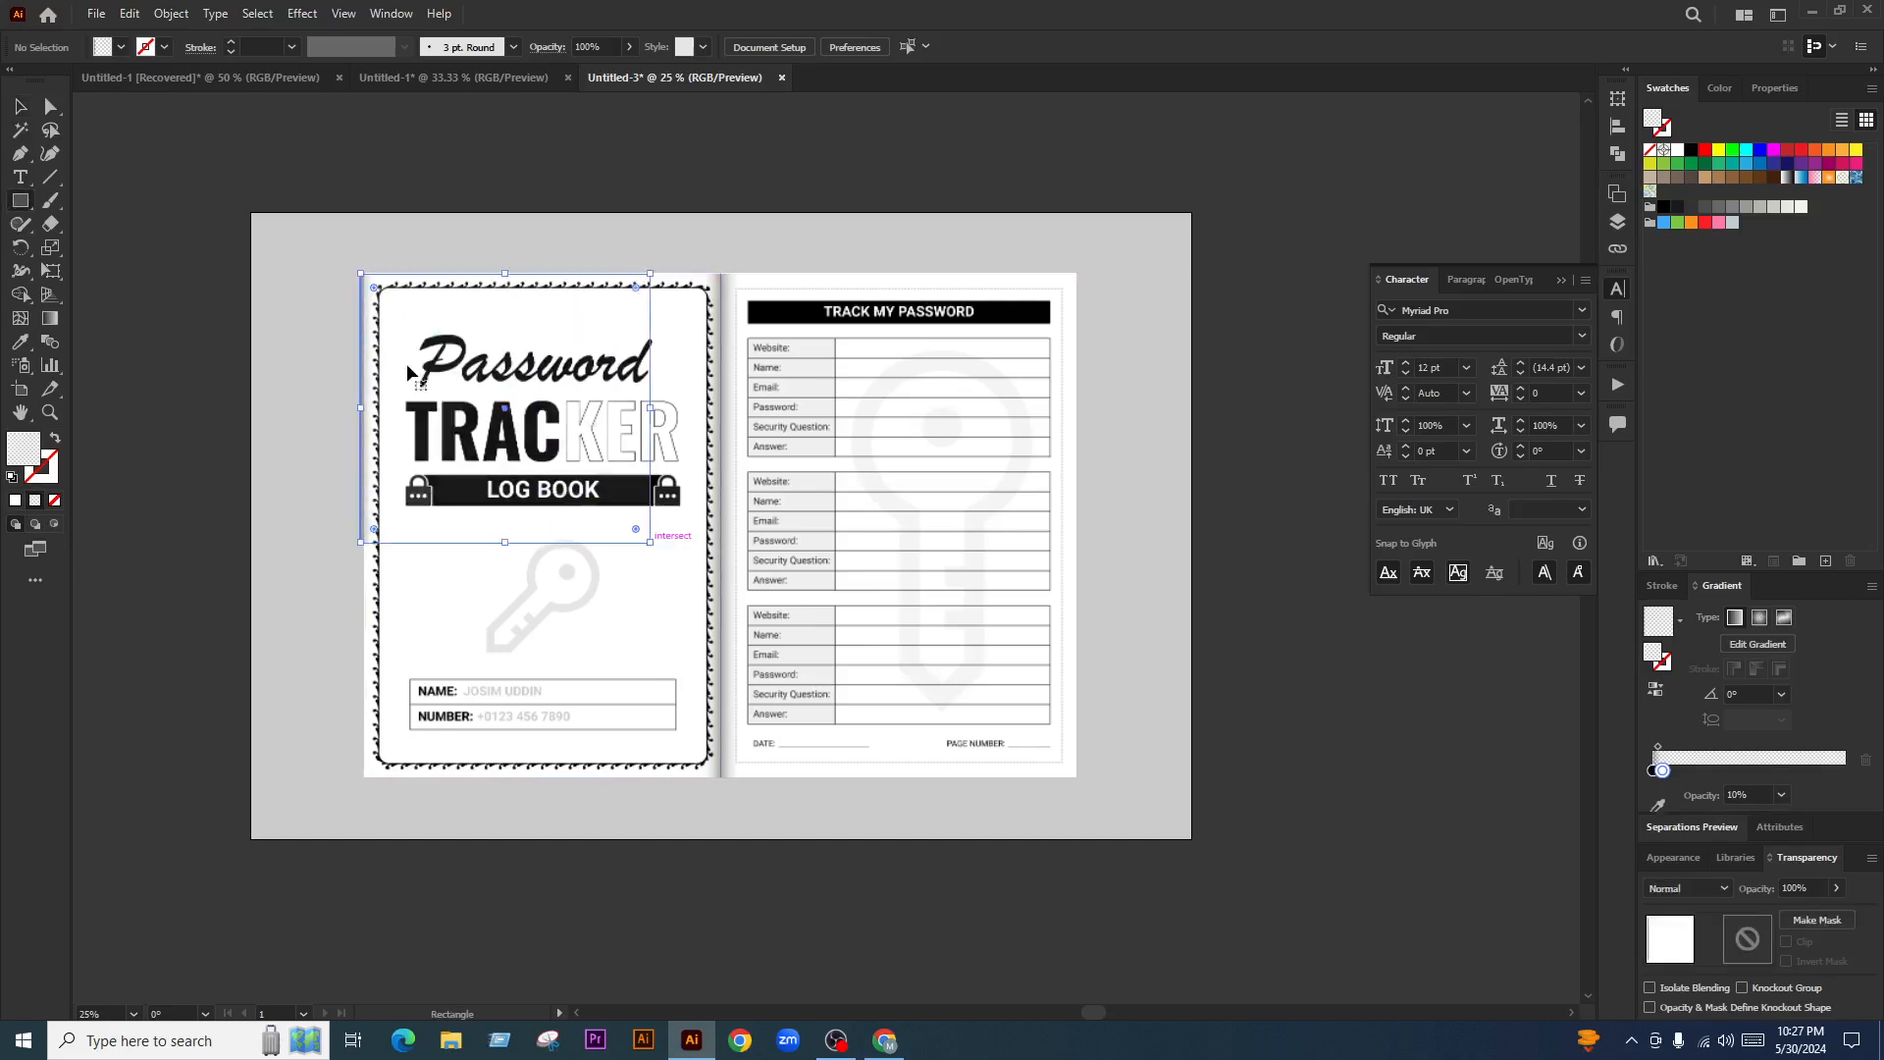
{"action": "left_click_drag", "start_coordinate": [364, 273], "coordinate": [1077, 778]}
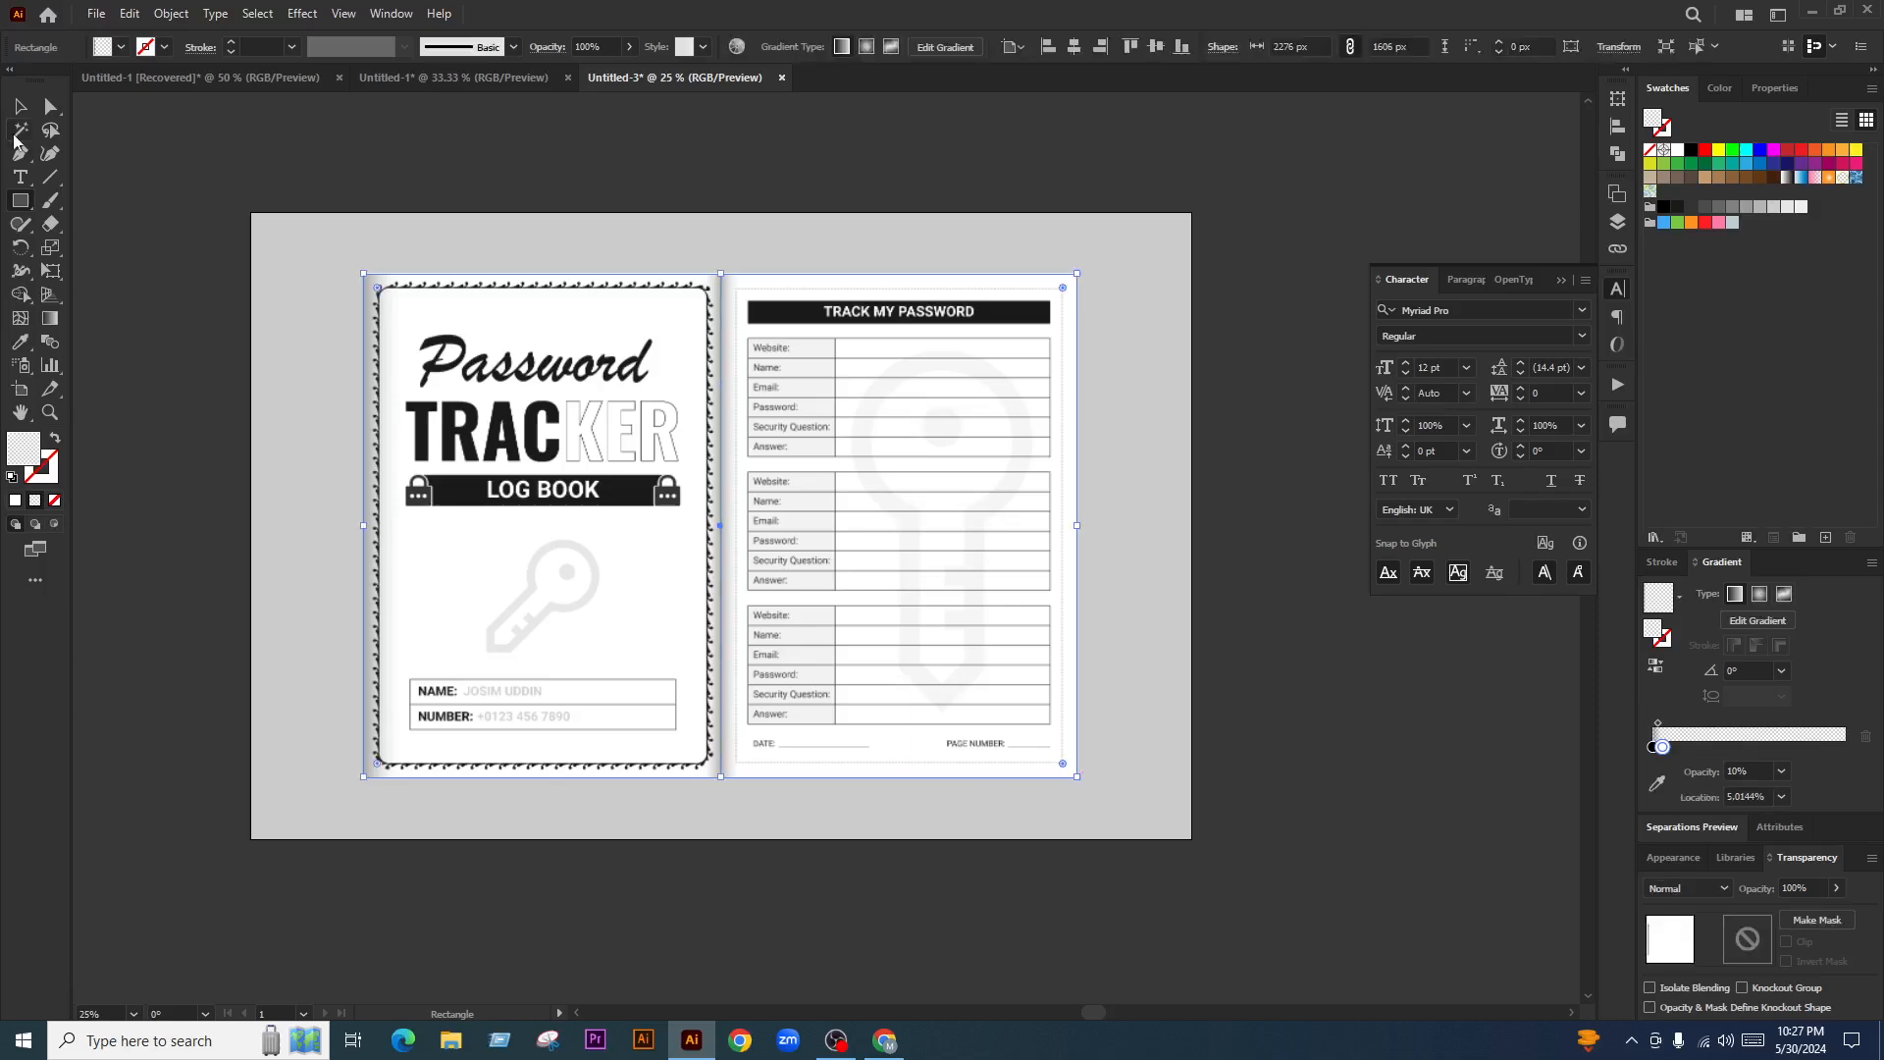
{"action": "left_click", "coordinate": [20, 108]}
{"action": "left_click", "coordinate": [1758, 207]}
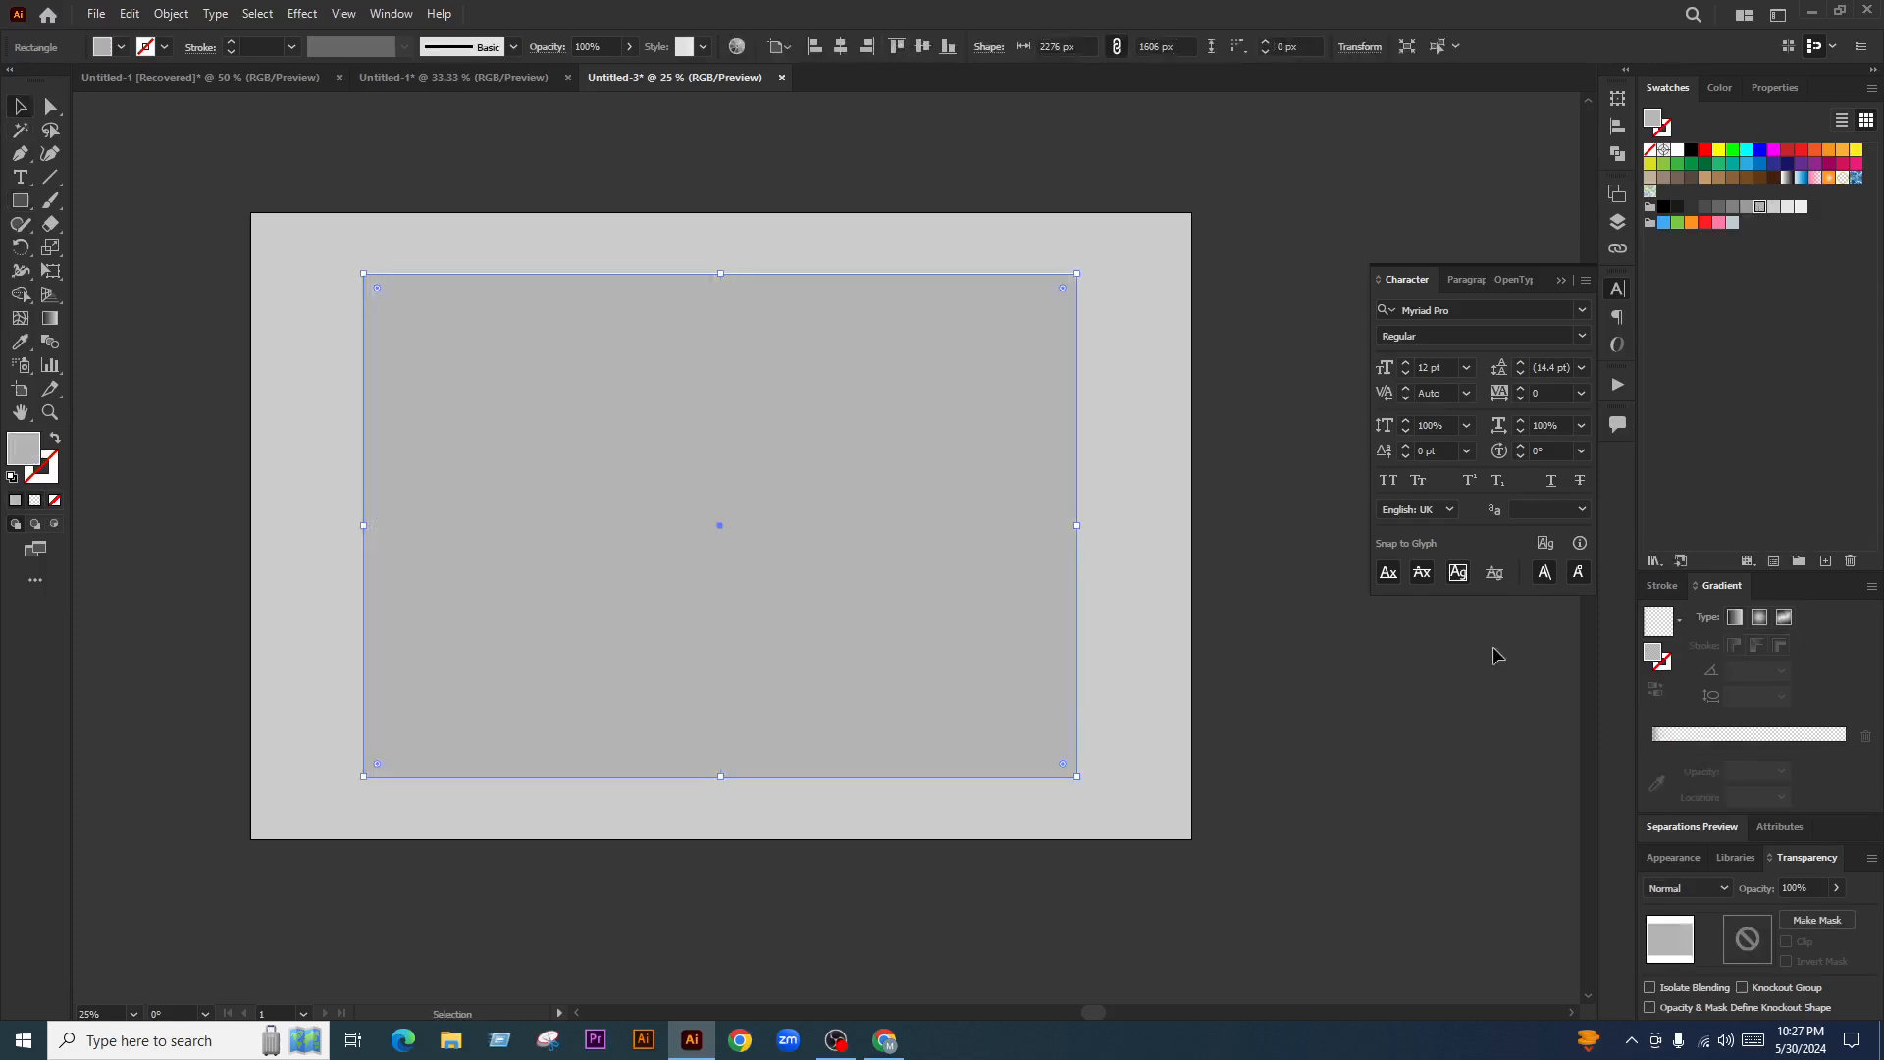
{"action": "scroll", "coordinate": [711, 237], "scroll_direction": "up", "scroll_amount": 4}
{"action": "scroll", "coordinate": [753, 331], "scroll_direction": "down", "scroll_amount": 4}
{"action": "scroll", "coordinate": [1085, 362], "scroll_direction": "up", "scroll_amount": 4}
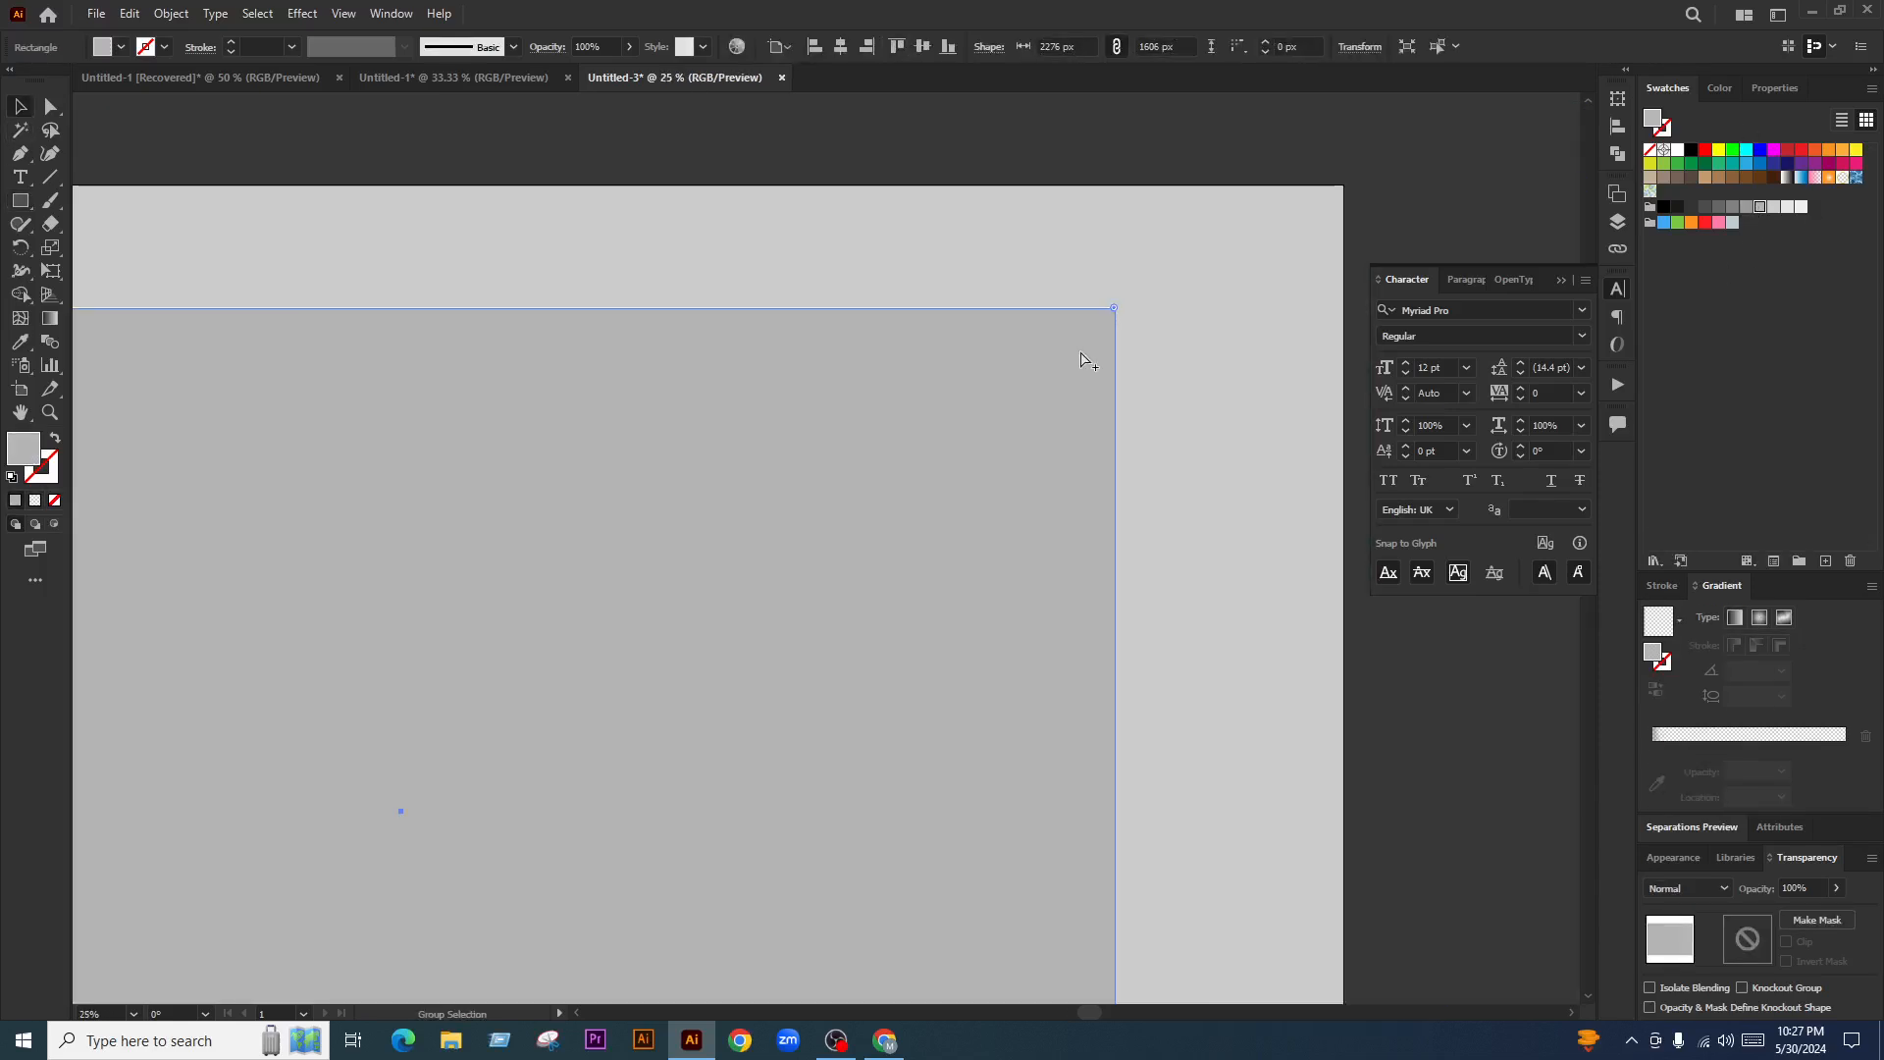
{"action": "scroll", "coordinate": [1021, 324], "scroll_direction": "down", "scroll_amount": 4}
{"action": "scroll", "coordinate": [819, 456], "scroll_direction": "up", "scroll_amount": 1}
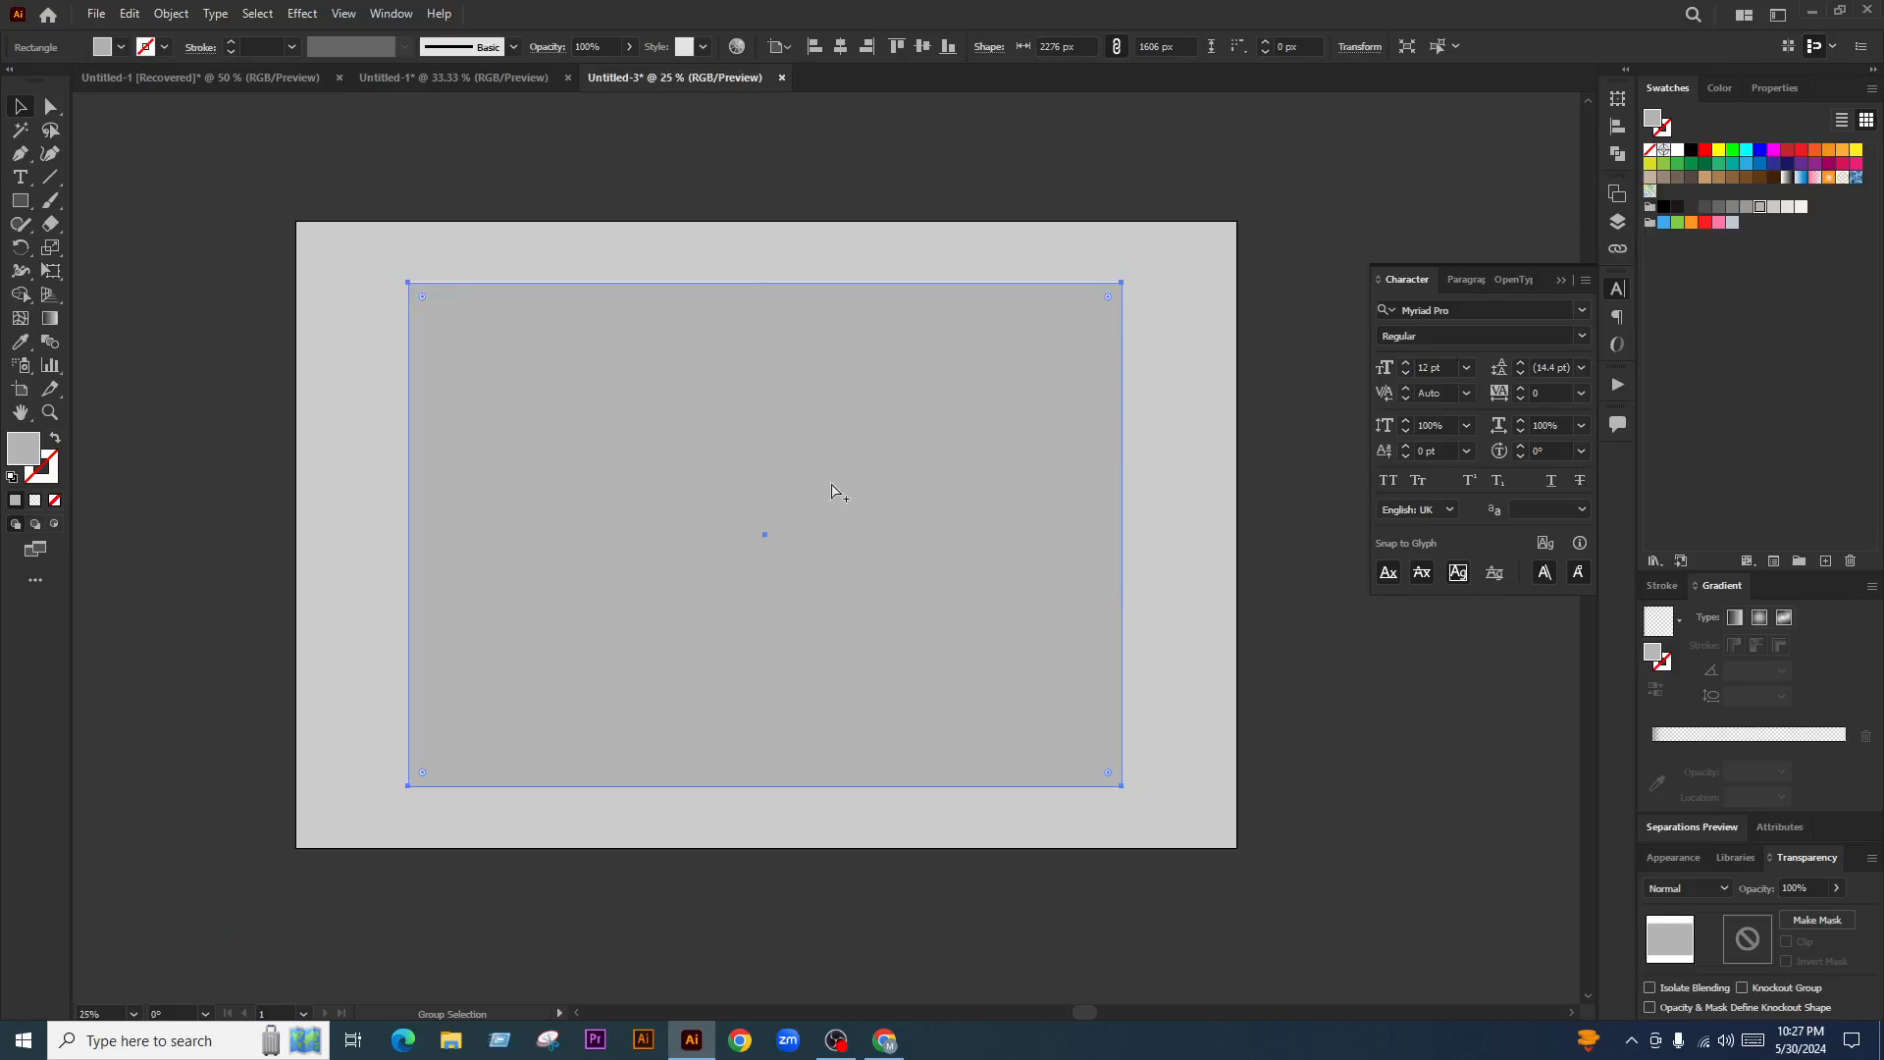
{"action": "left_click", "coordinate": [1747, 207]}
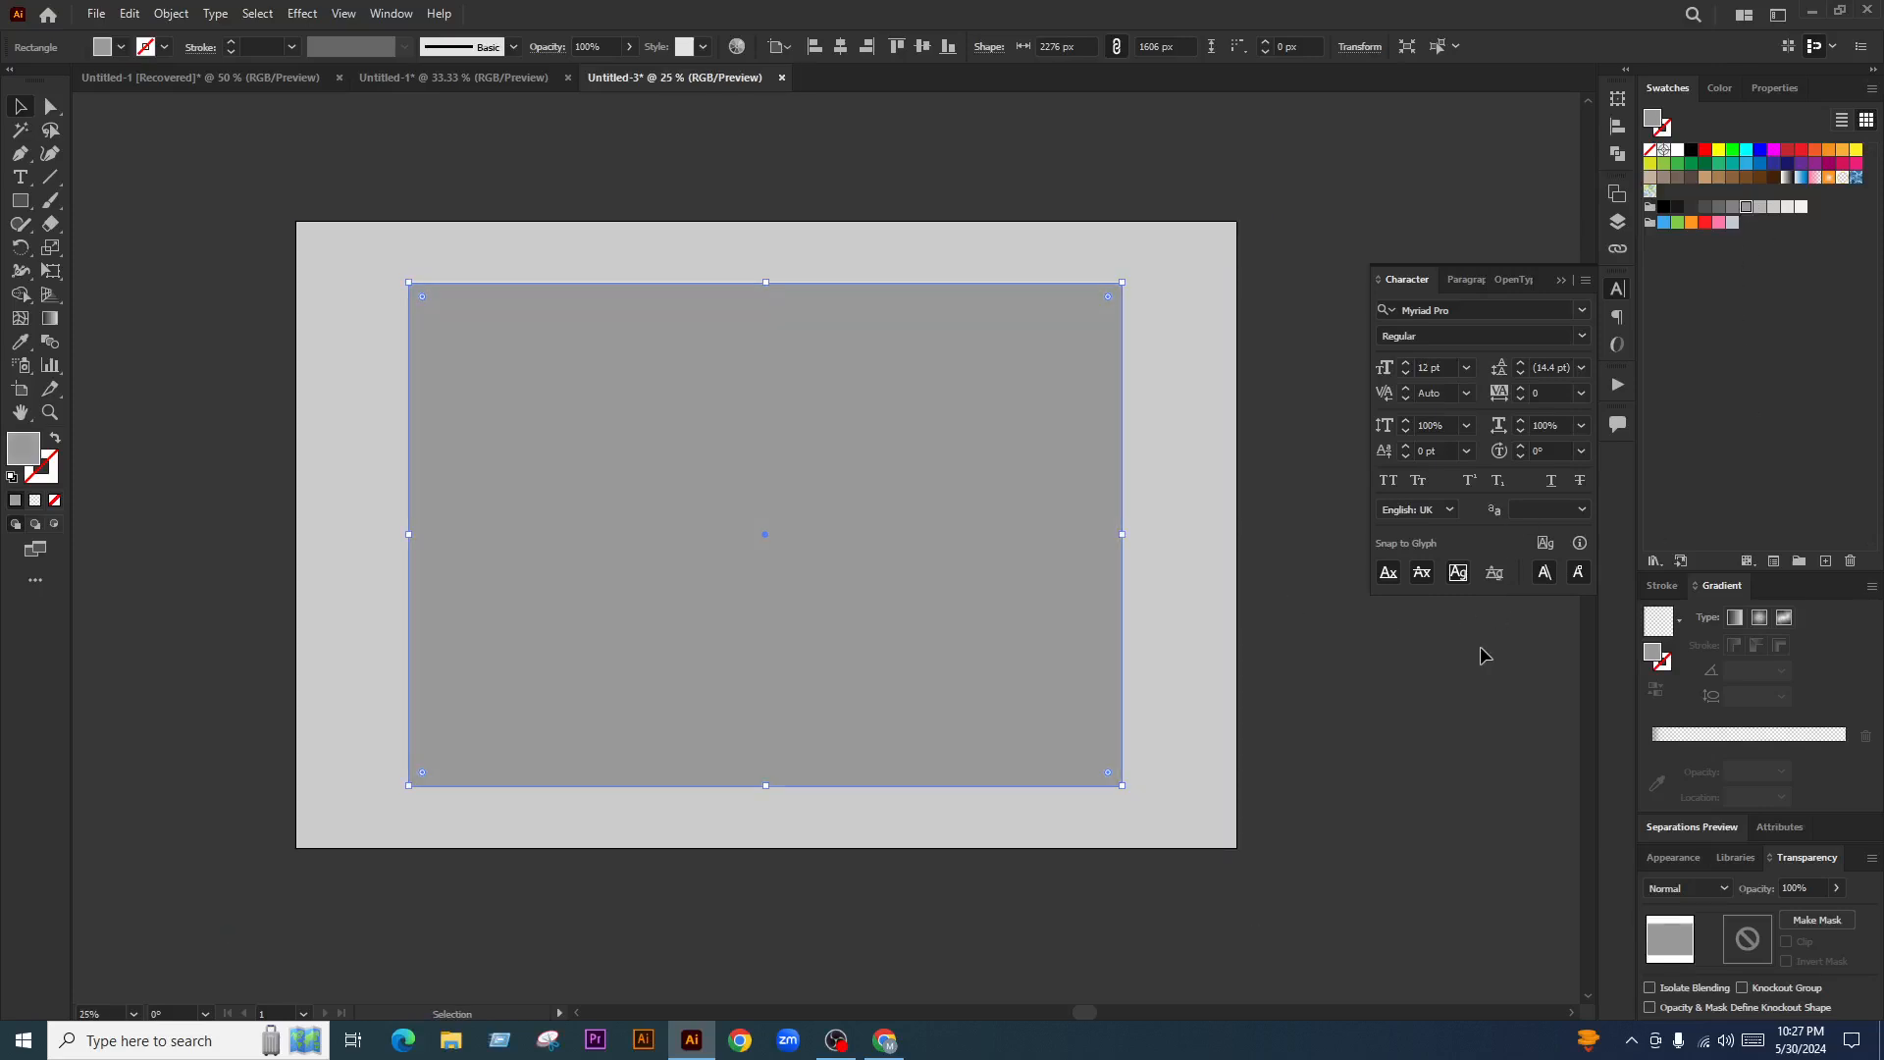
{"action": "key", "text": "ctrl+["}
{"action": "key", "text": "ctrl+["}
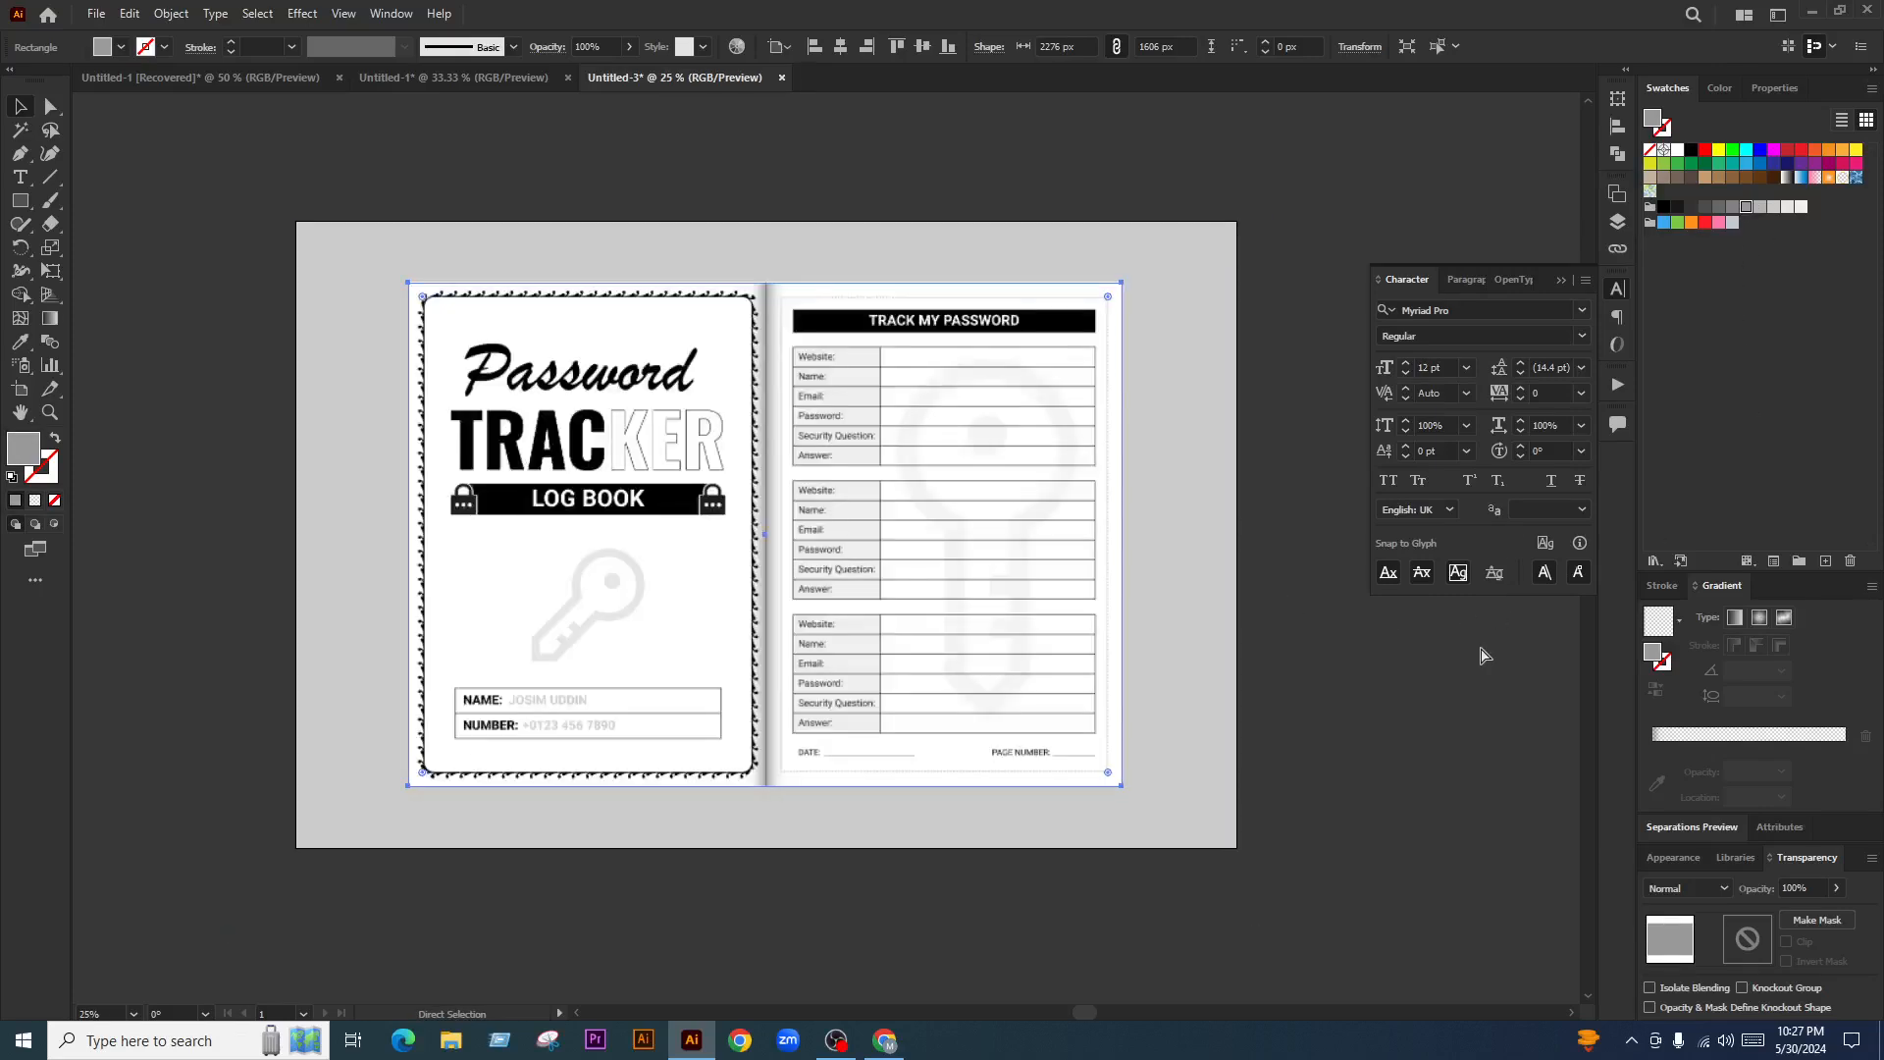
Add a Drop Shadow effect and set its colour to dark grey 3D3D3D
{"action": "left_click", "coordinate": [303, 15]}
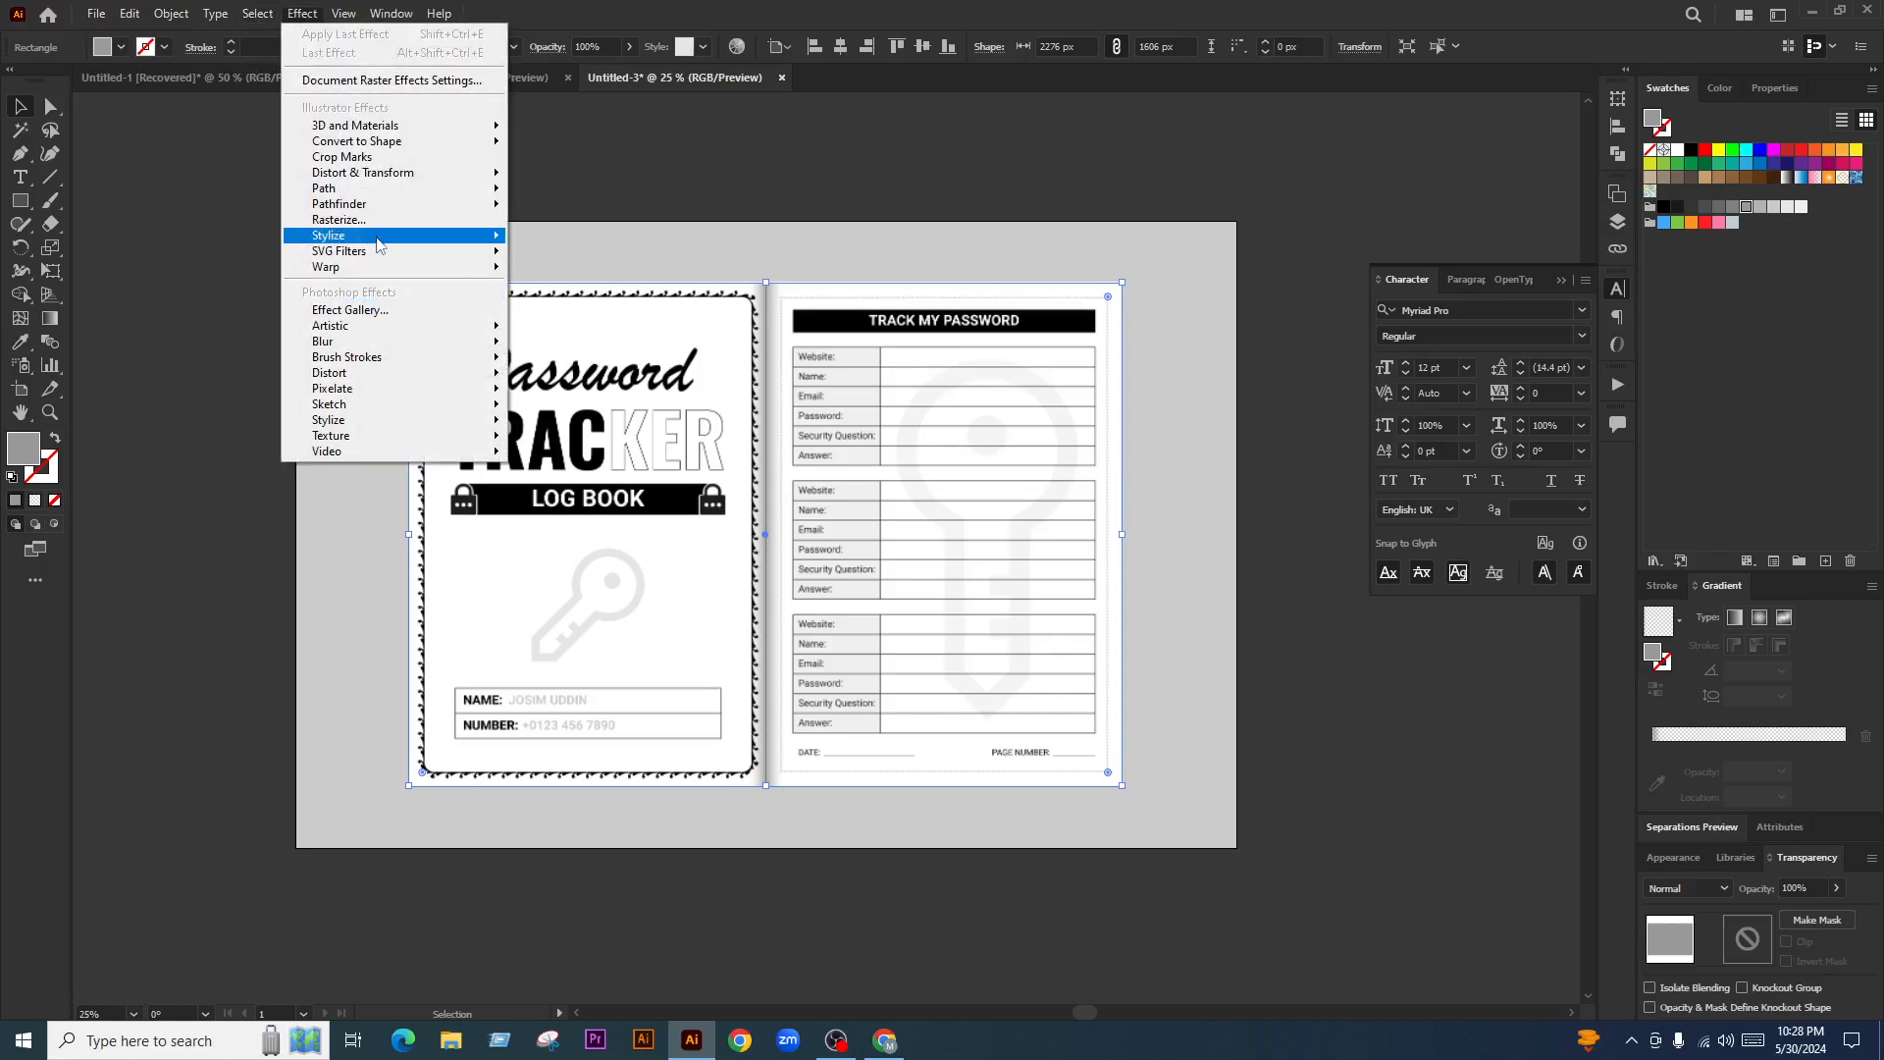
{"action": "mouse_move", "coordinate": [379, 239]}
{"action": "left_click", "coordinate": [616, 243]}
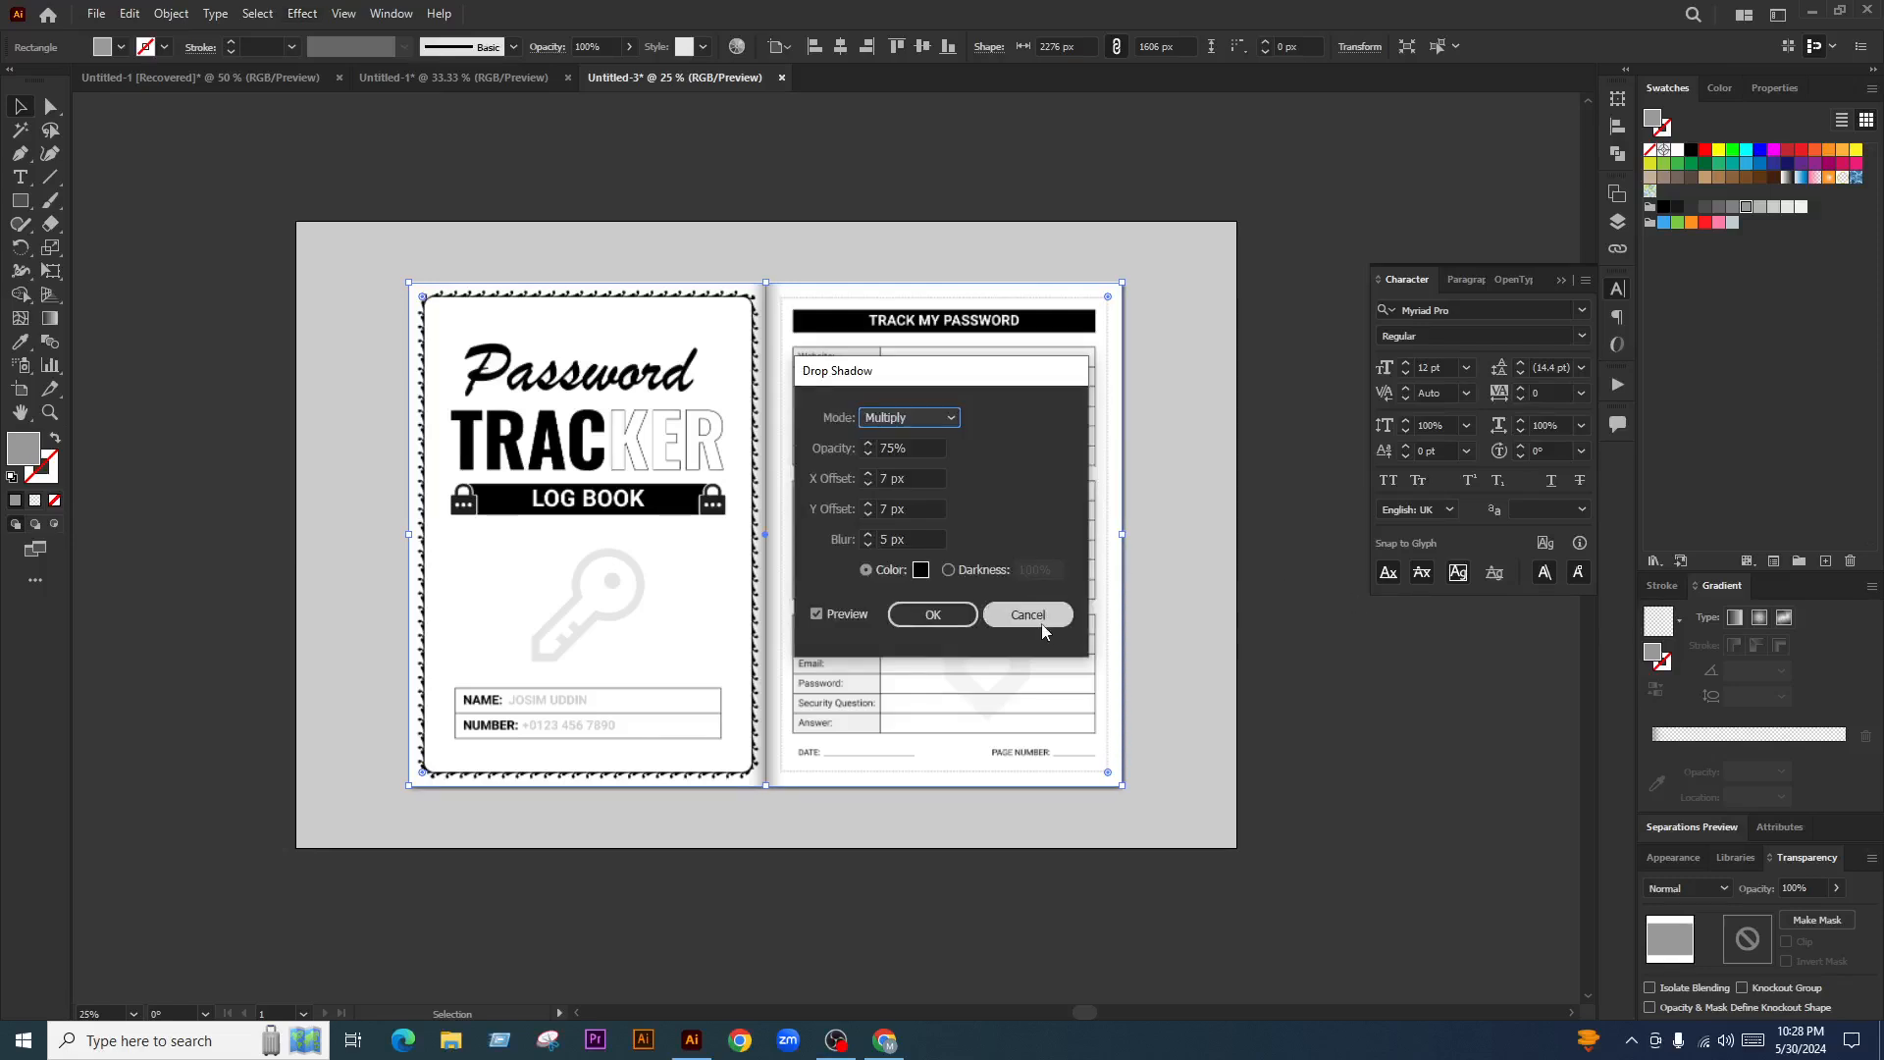
{"action": "left_click_drag", "start_coordinate": [975, 377], "coordinate": [1386, 257]}
{"action": "left_click", "coordinate": [1332, 328]}
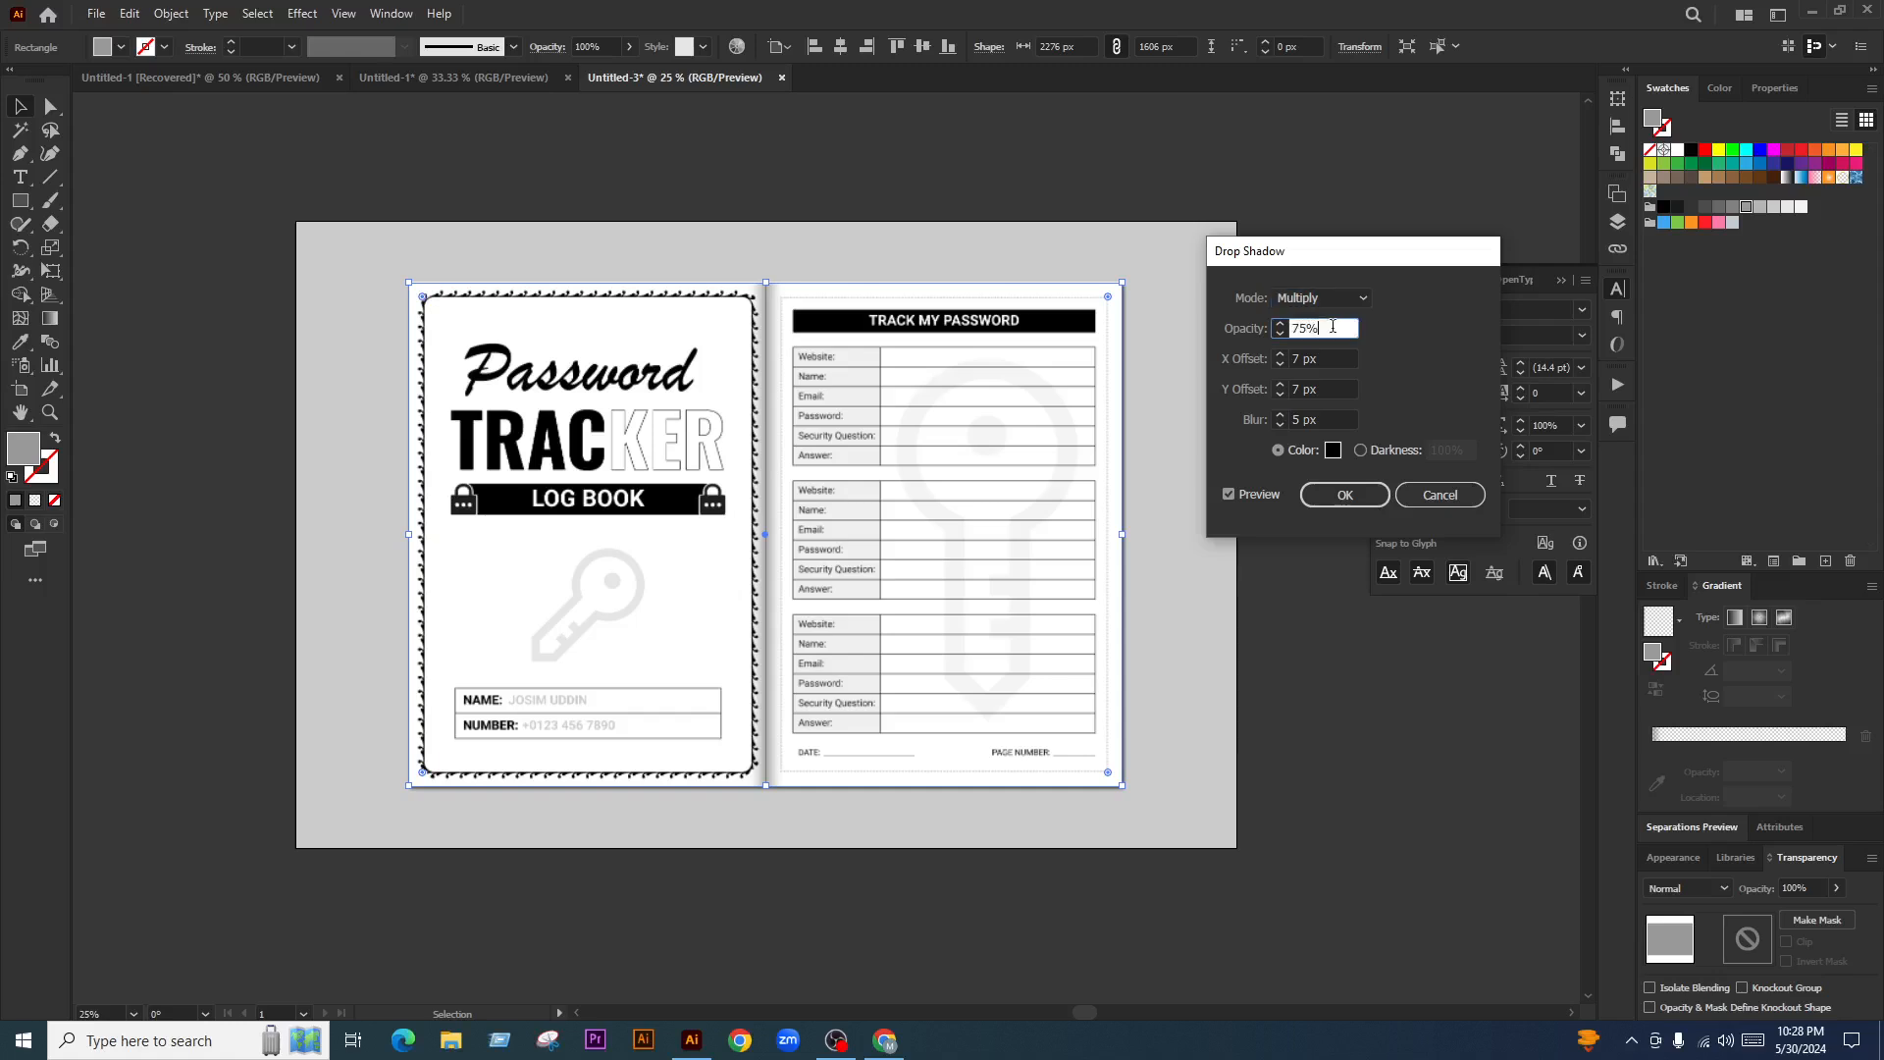
{"action": "left_click", "coordinate": [1333, 450]}
{"action": "left_click_drag", "start_coordinate": [731, 577], "coordinate": [680, 576]}
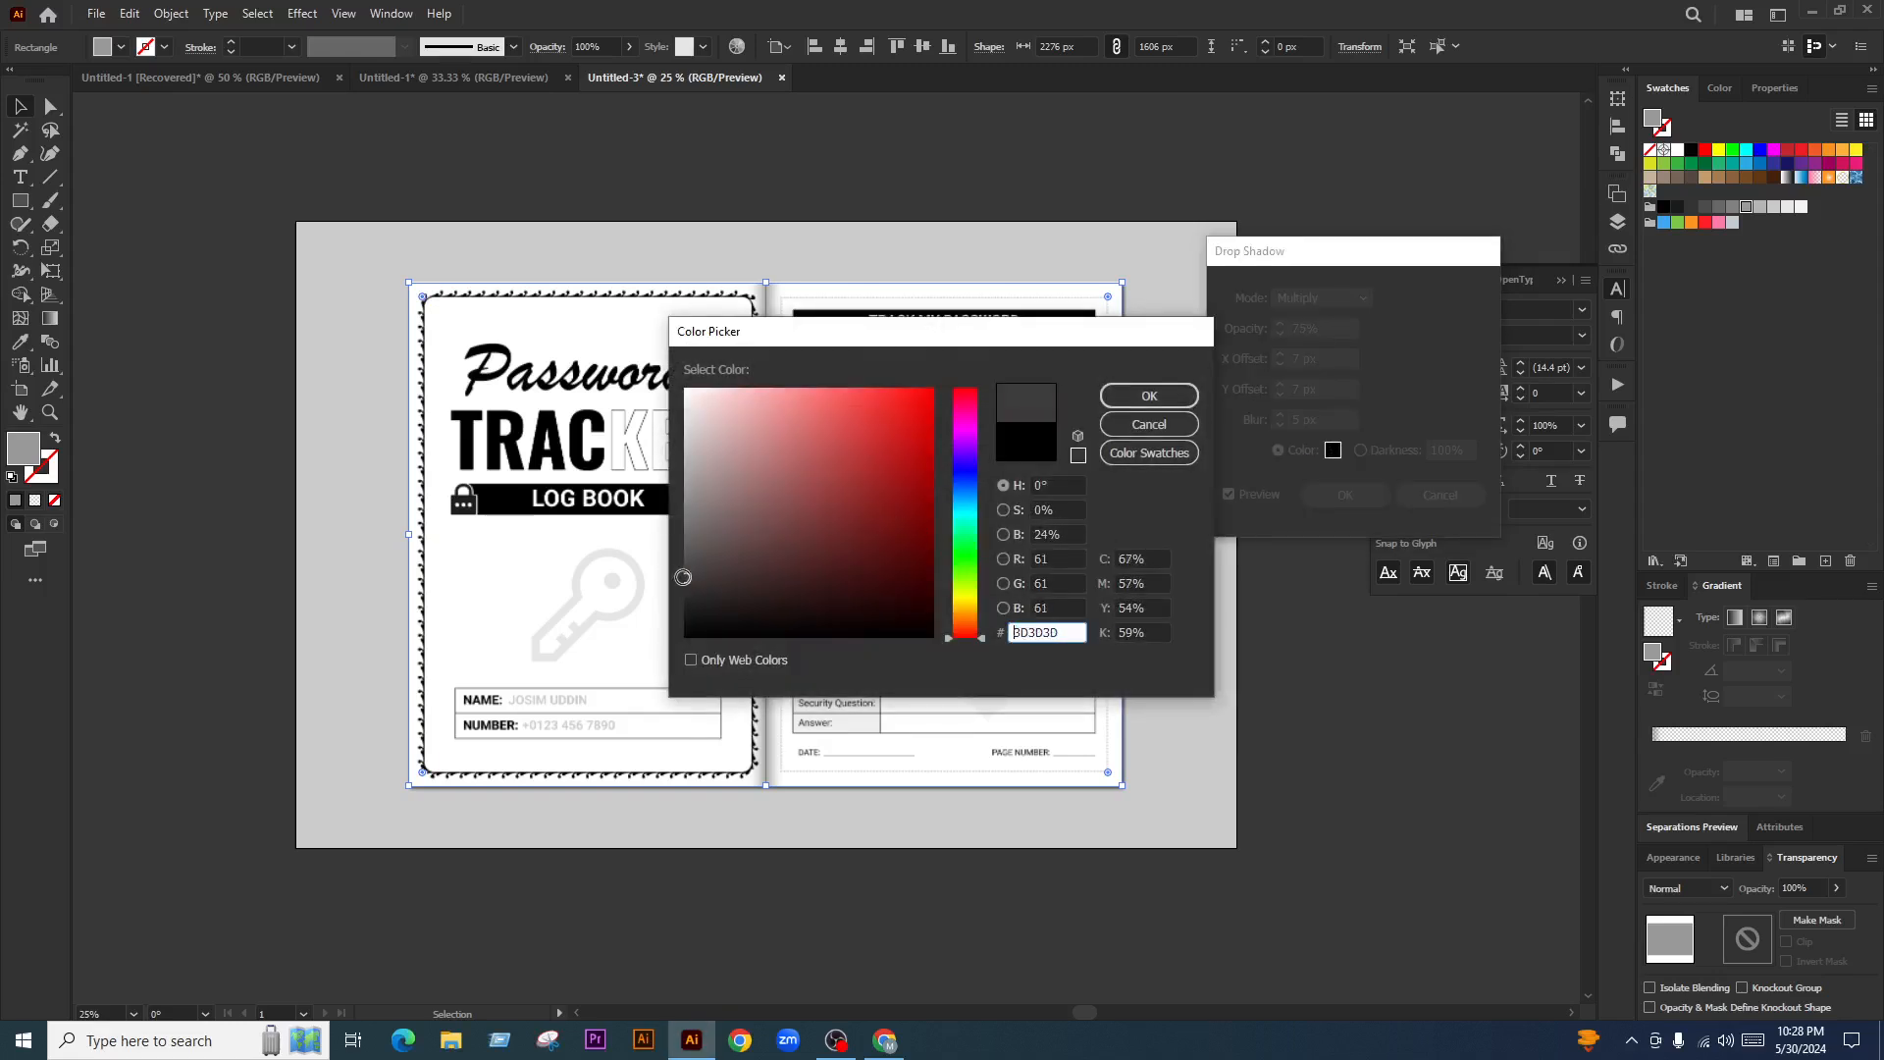
{"action": "left_click", "coordinate": [1135, 400]}
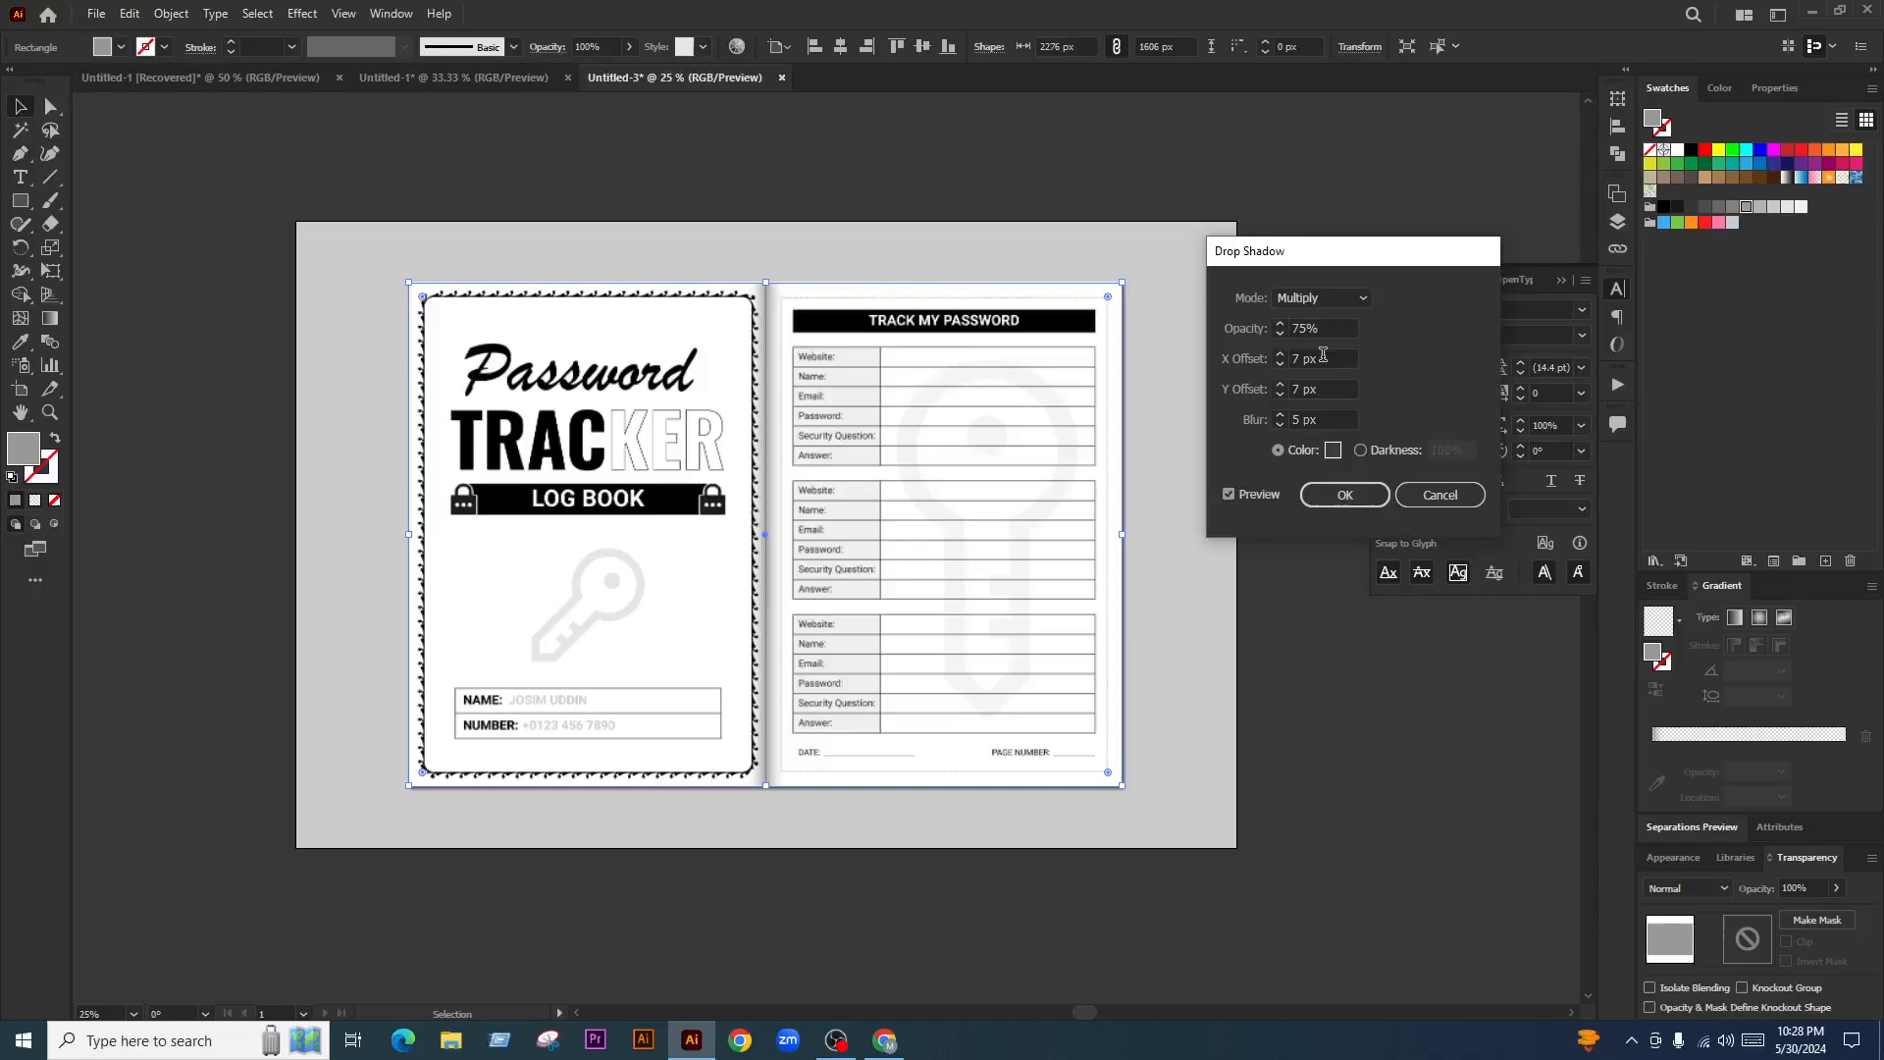
Set the drop shadow's X and Y offsets to 10 px and apply it
{"action": "left_click_drag", "start_coordinate": [1321, 358], "coordinate": [1244, 382]}
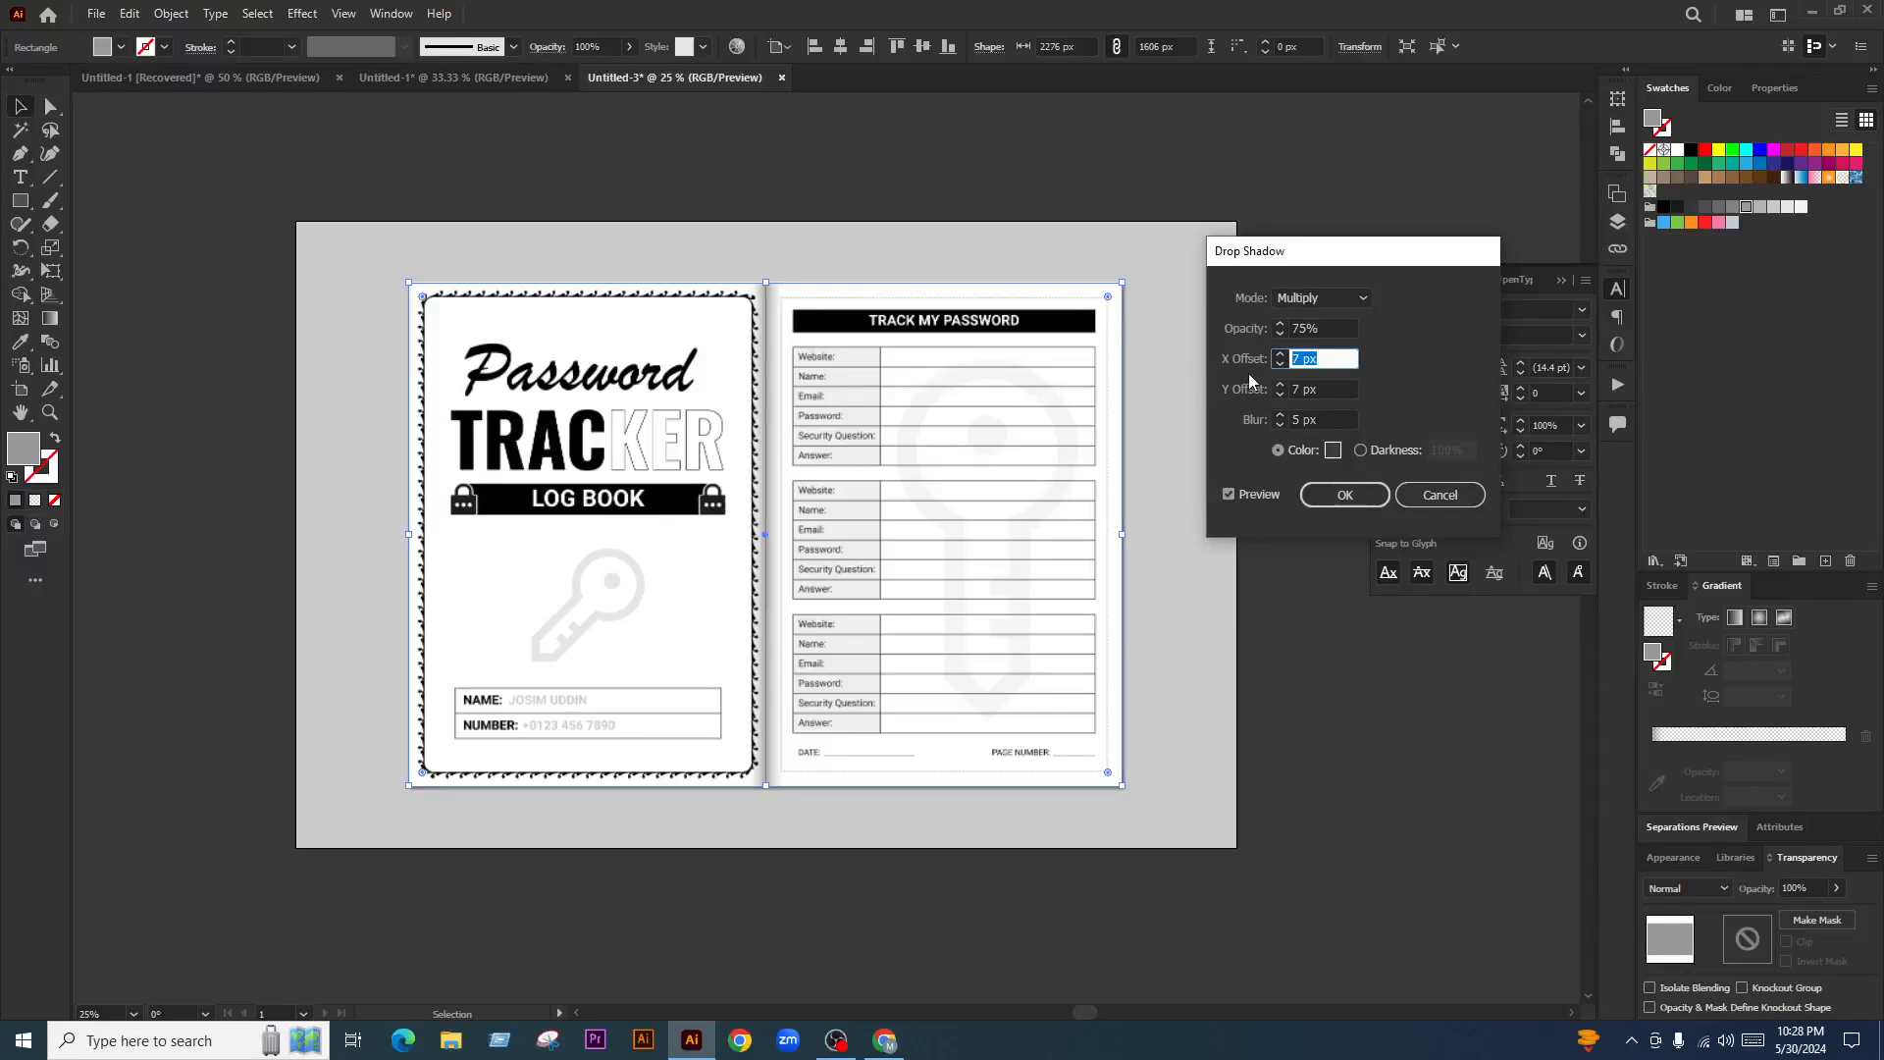
{"action": "type", "text": "10"}
{"action": "left_click", "coordinate": [1303, 394]}
{"action": "triple_click", "coordinate": [1311, 395]}
{"action": "type", "text": "10"}
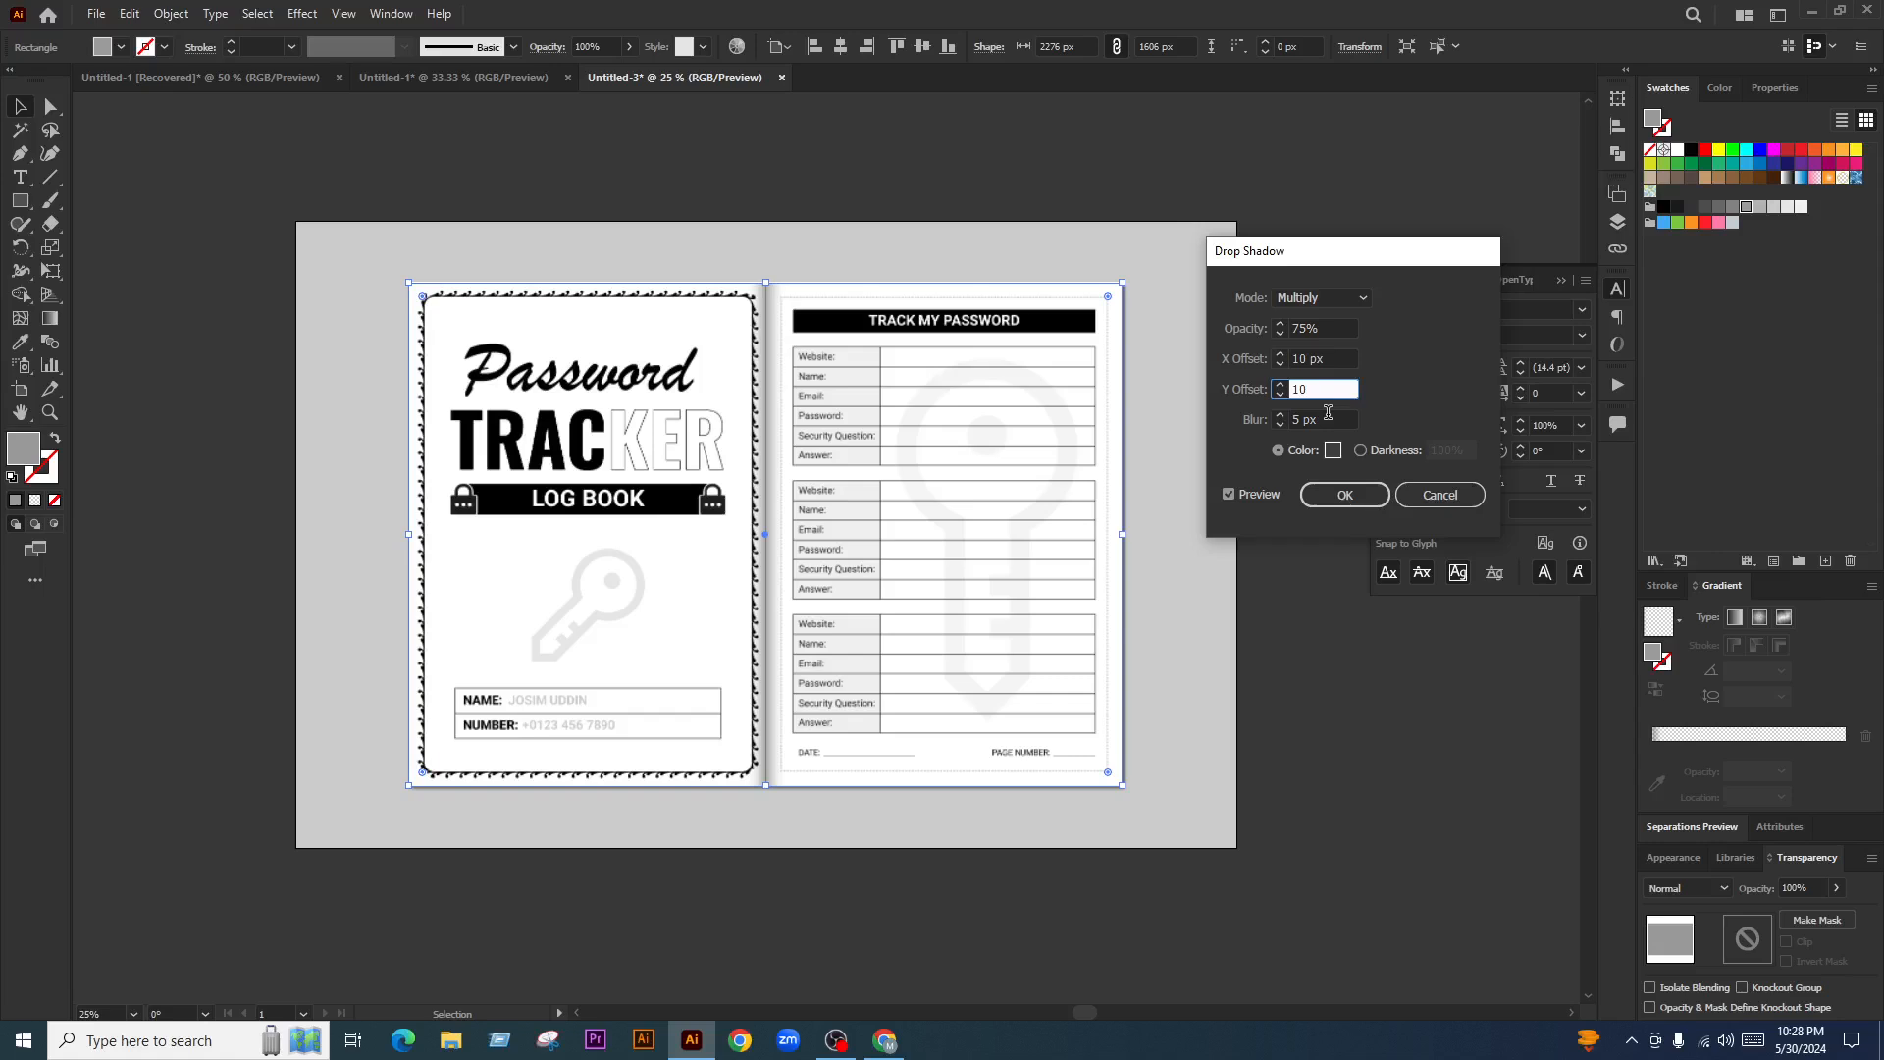
{"action": "key", "text": "Tab"}
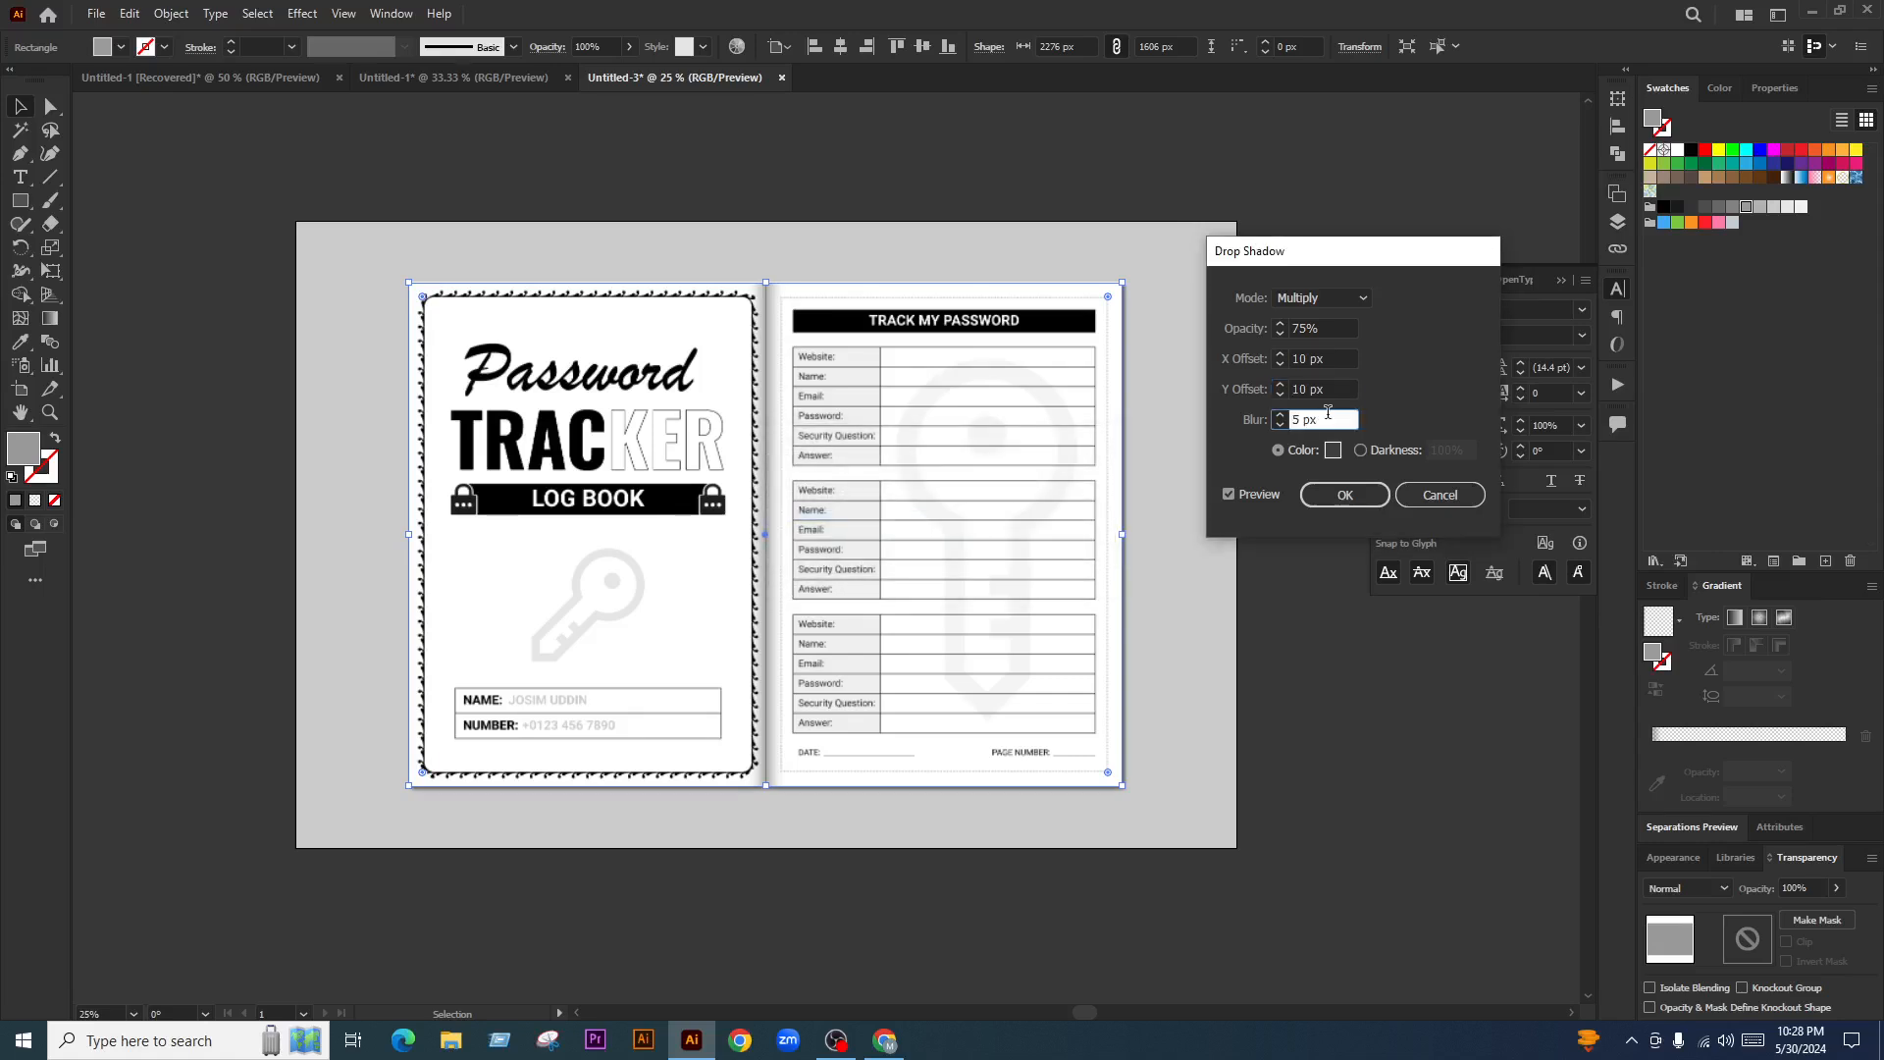
{"action": "left_click_drag", "start_coordinate": [1327, 418], "coordinate": [1253, 420]}
{"action": "left_click", "coordinate": [1336, 500]}
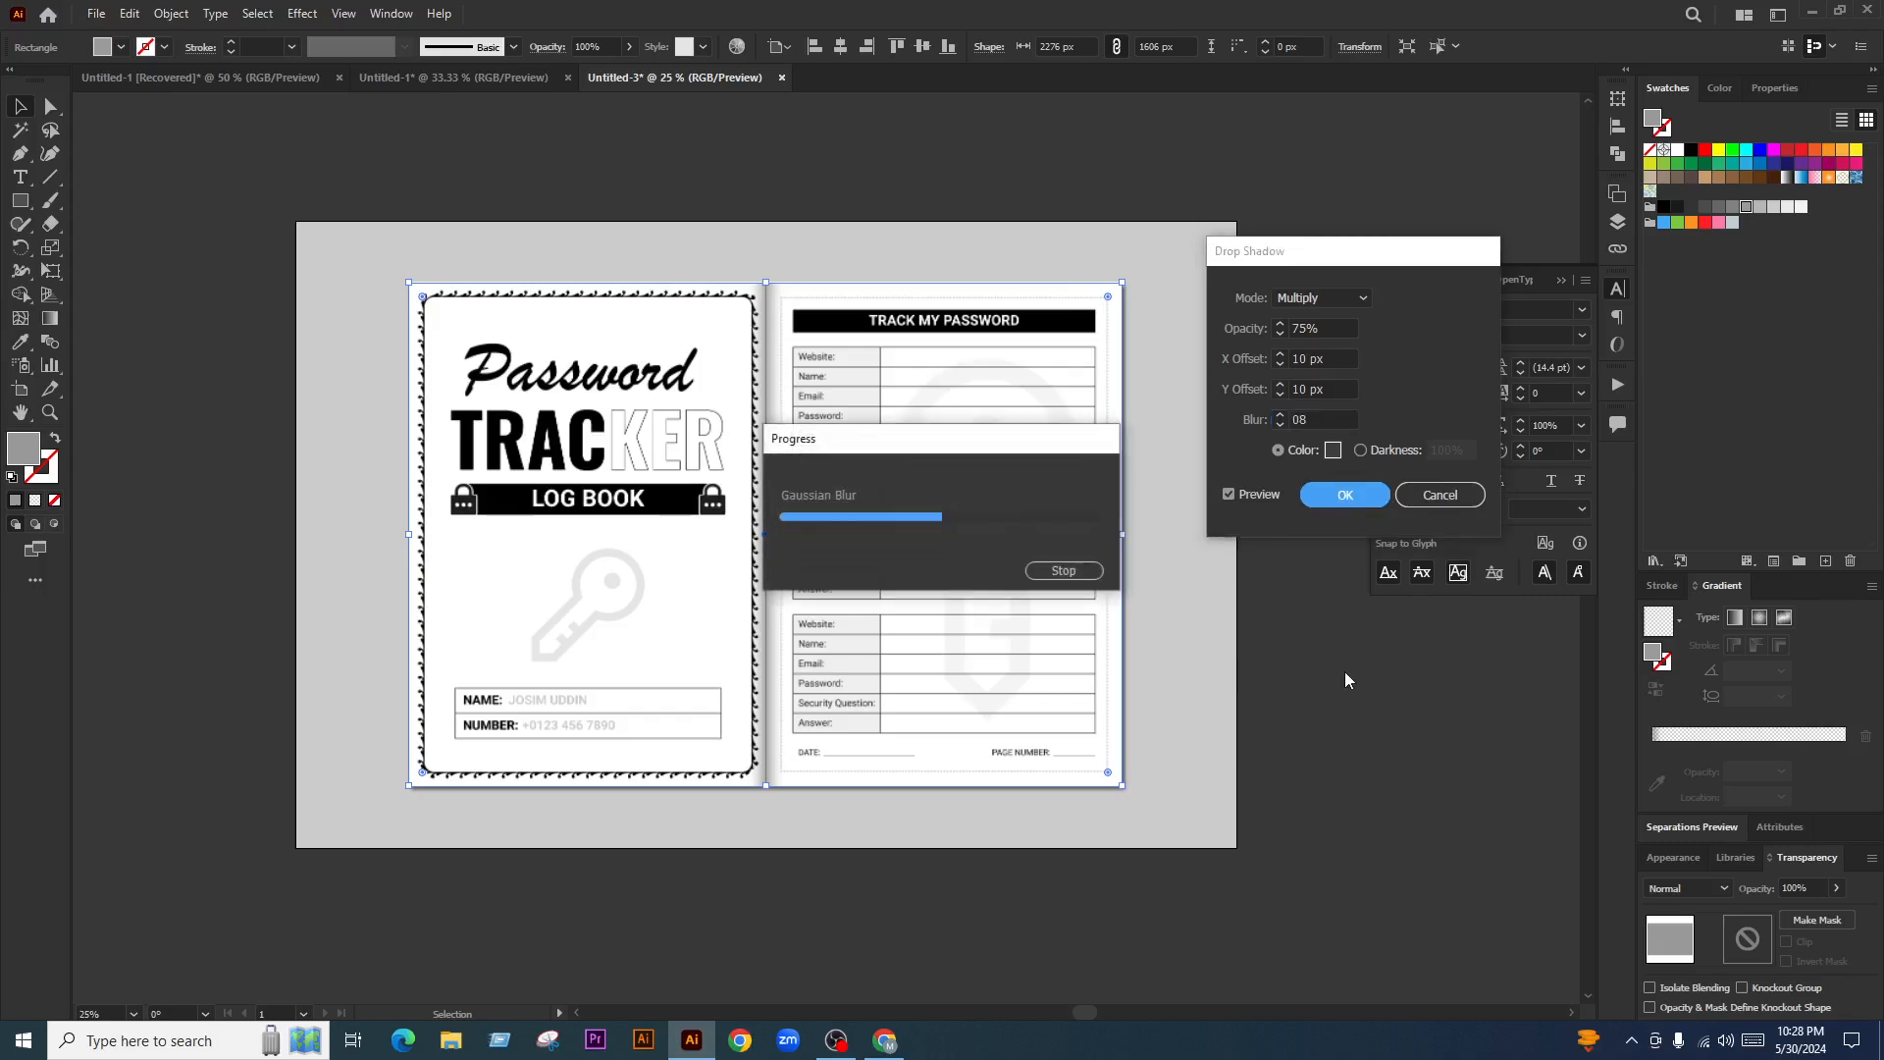
{"action": "key", "text": "Return"}
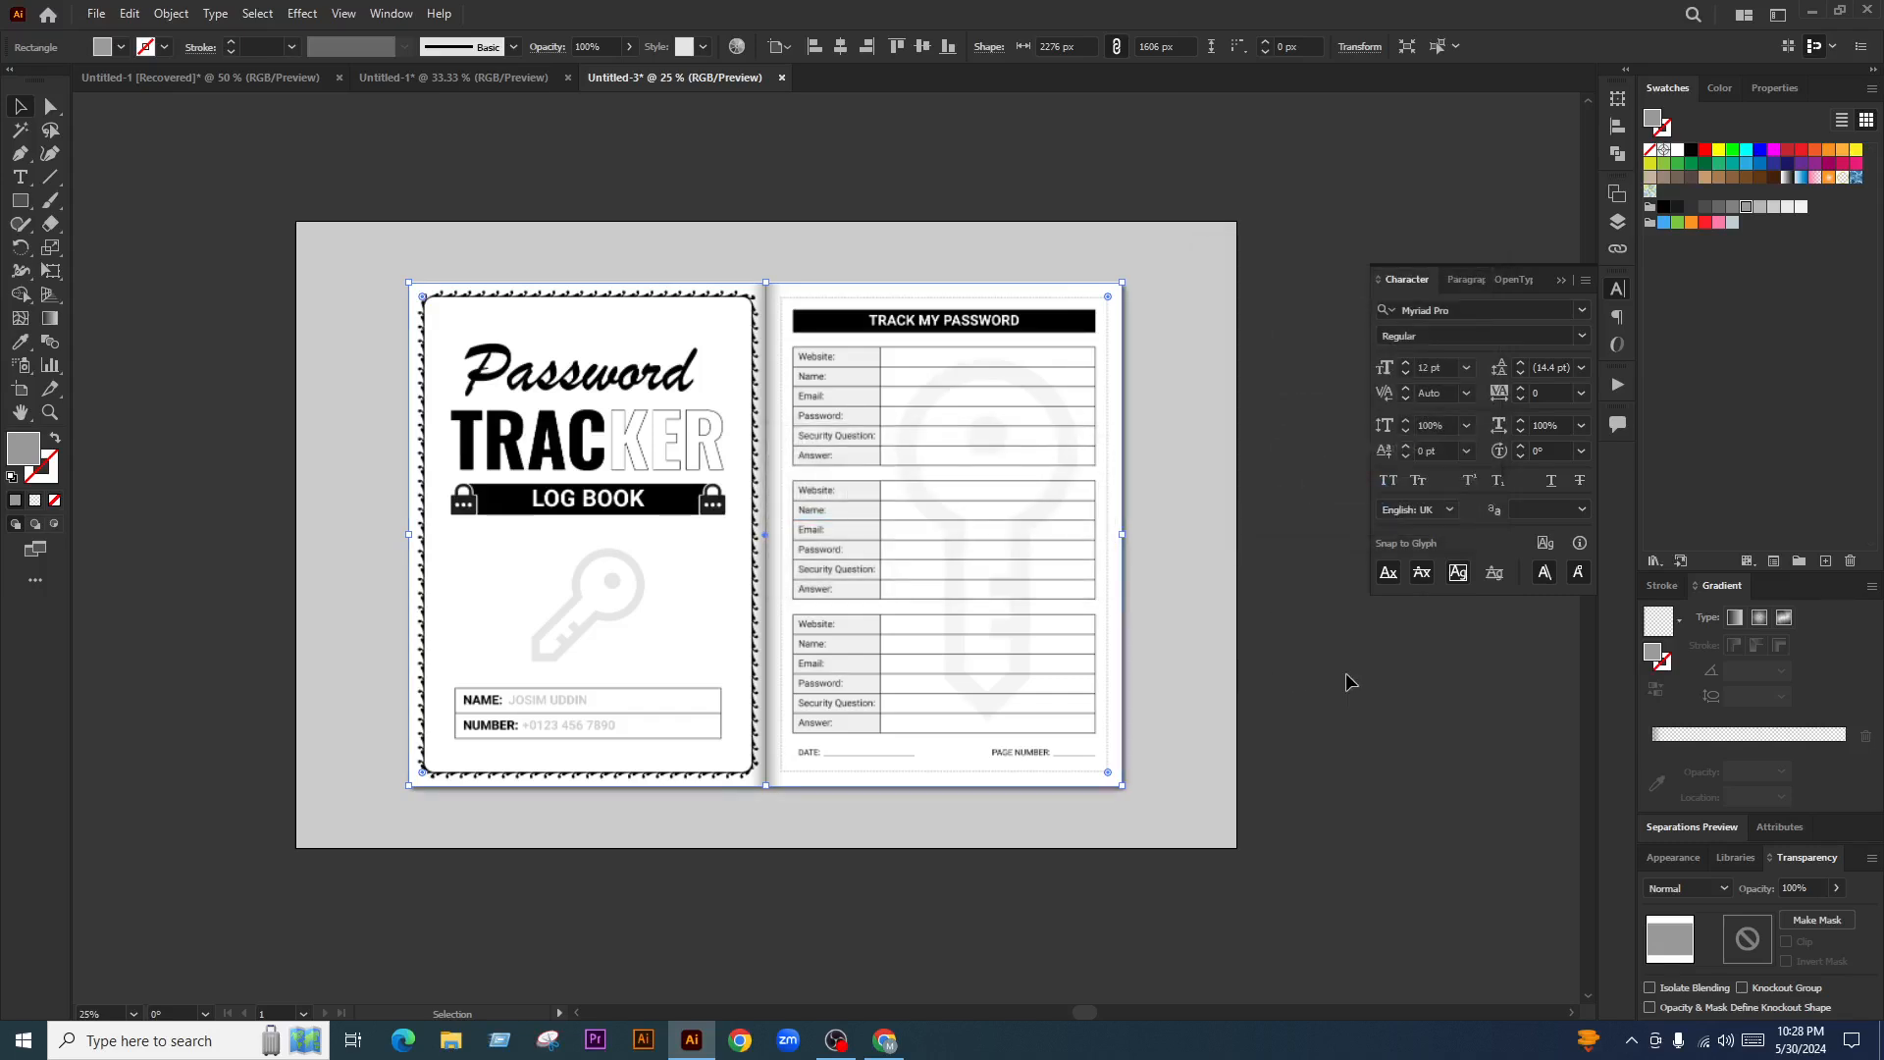
Change the background rectangle behind the spread to a lighter grey swatch
{"action": "left_click", "coordinate": [1185, 585]}
{"action": "left_click", "coordinate": [1792, 208]}
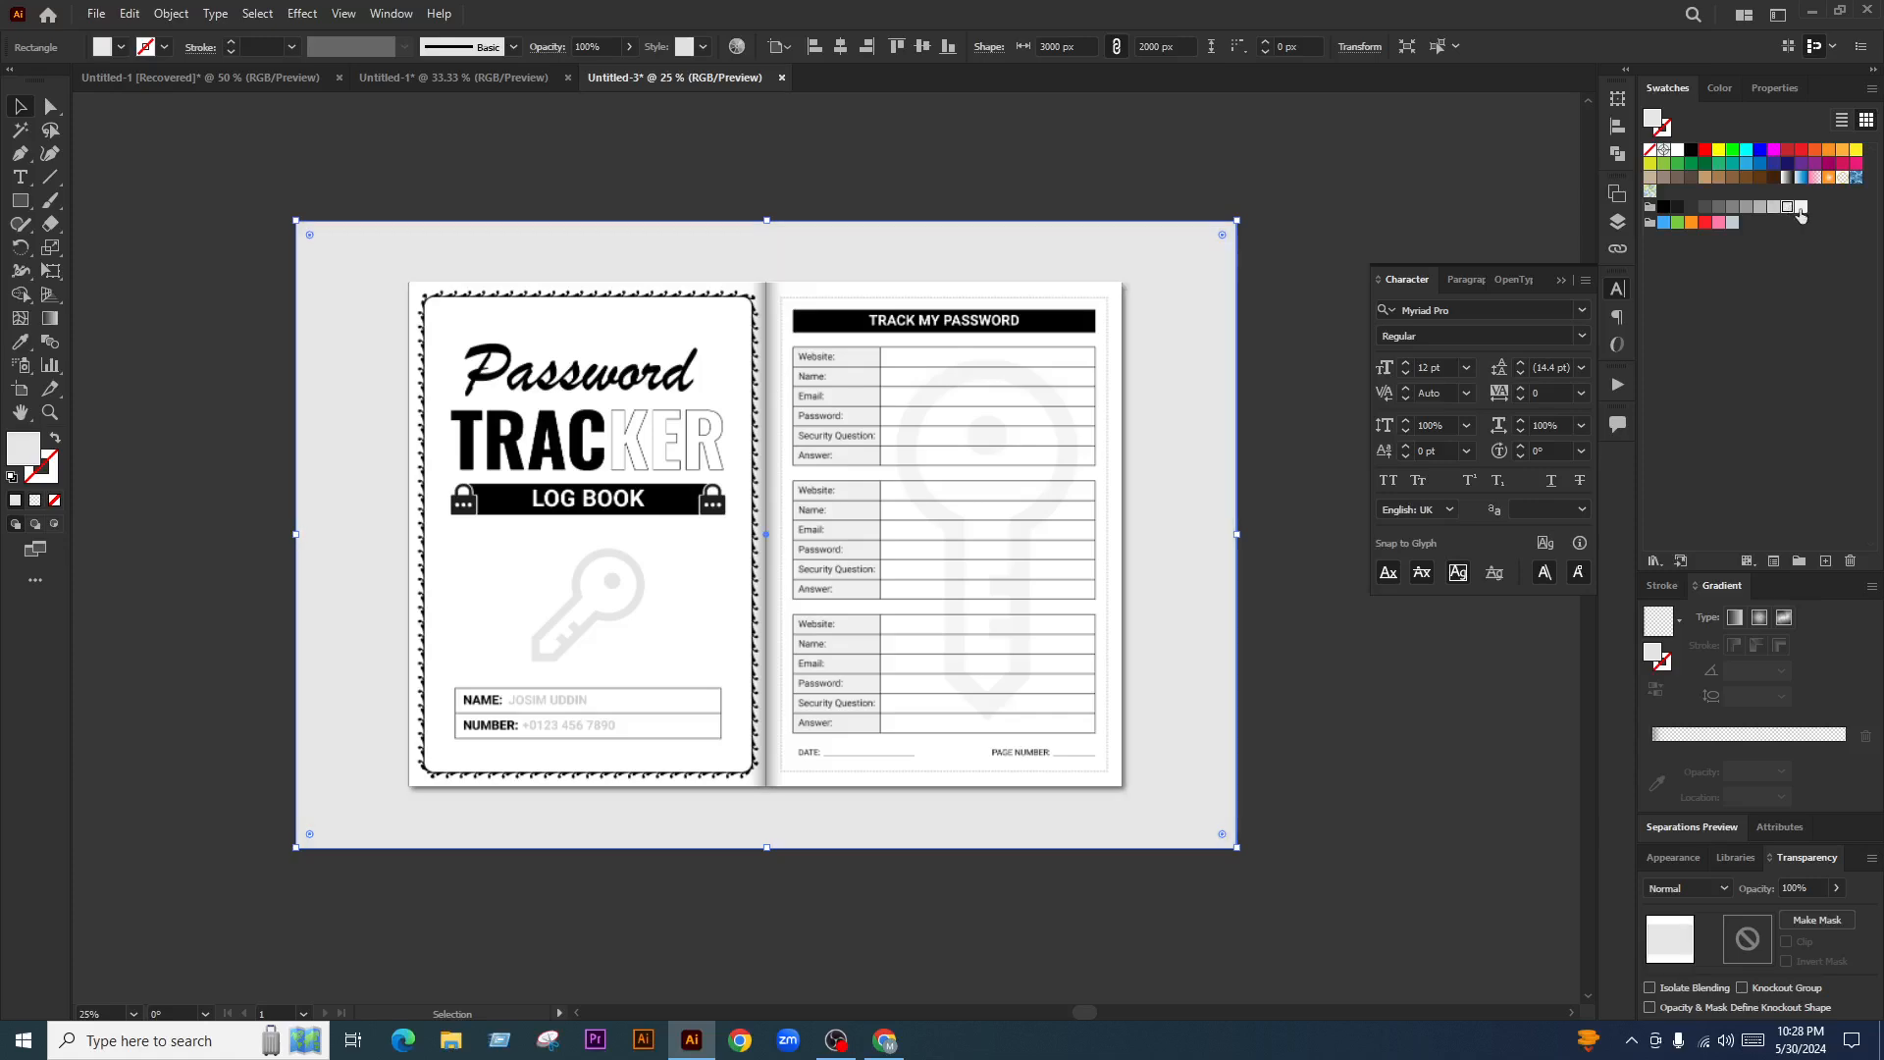
{"action": "left_click", "coordinate": [1800, 208]}
{"action": "left_click", "coordinate": [1788, 208]}
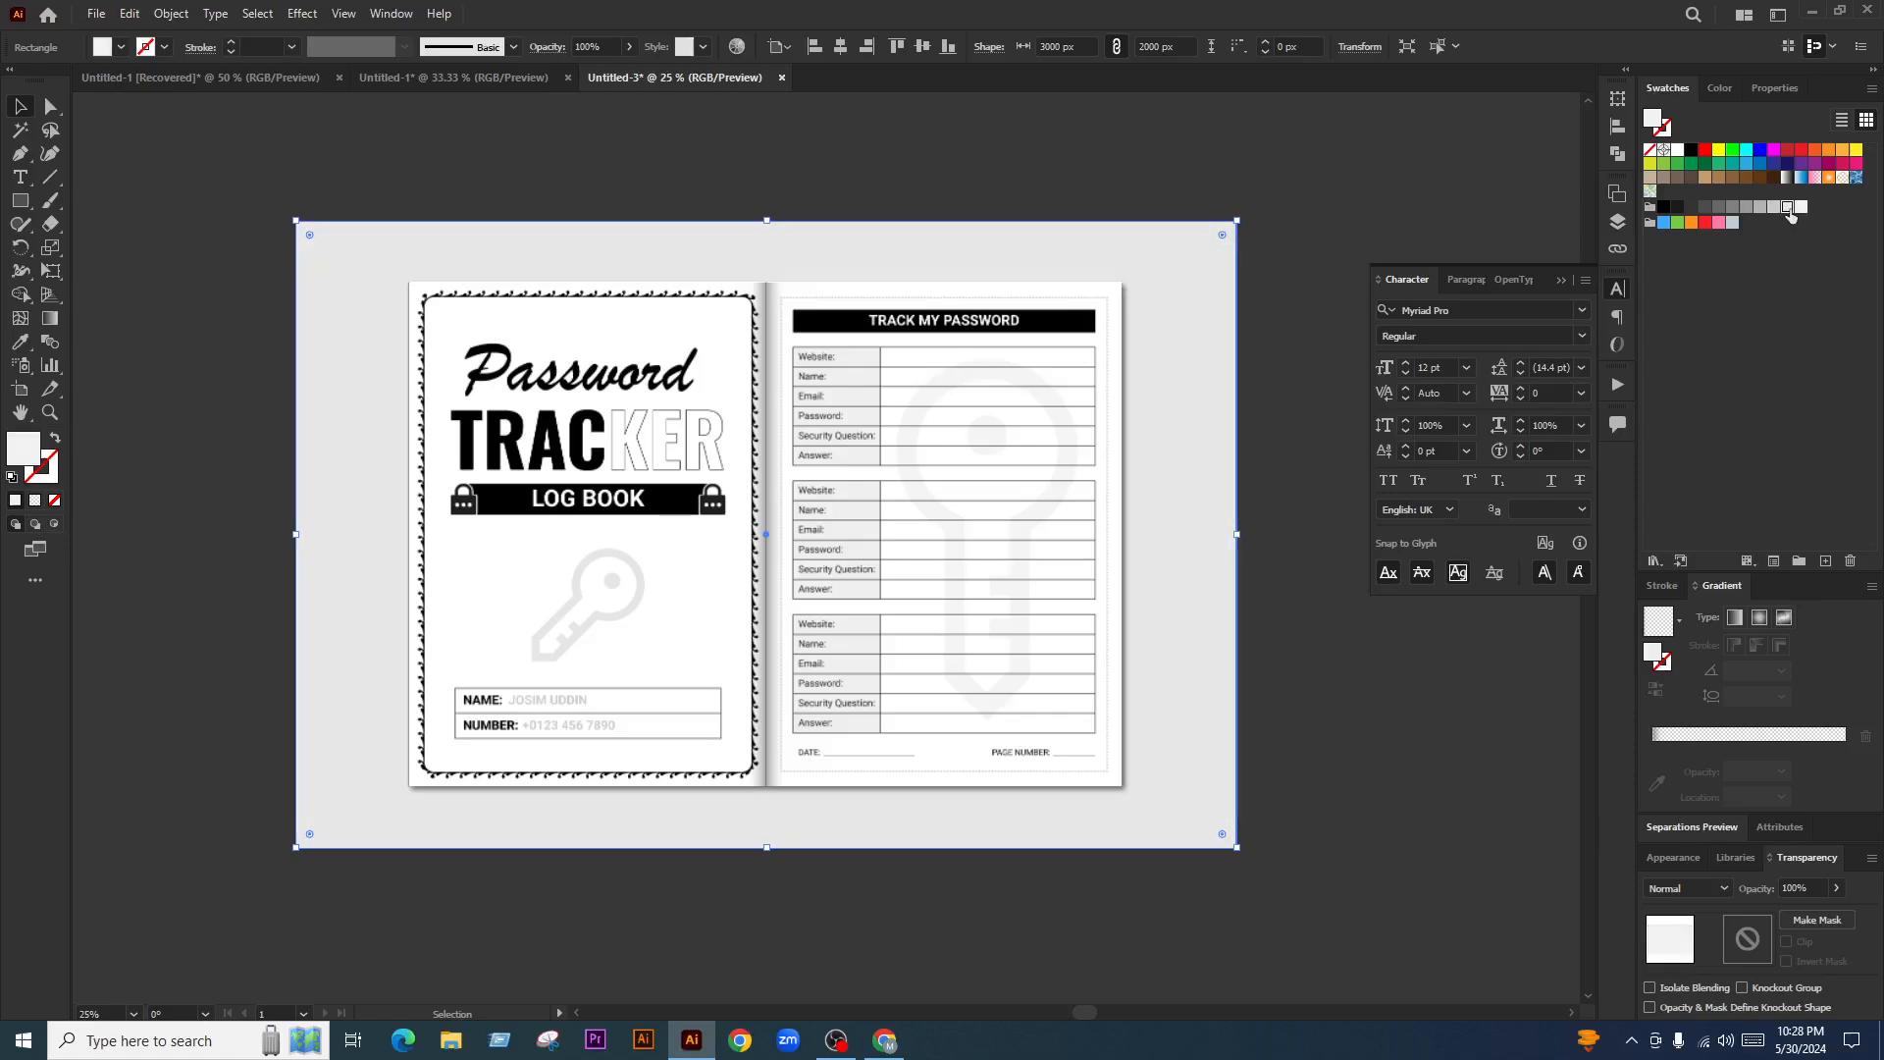
{"action": "left_click", "coordinate": [1388, 805]}
Open Save for Web with JPEG at quality 100 and 3000 × 2000 px
{"action": "scroll", "coordinate": [930, 666], "scroll_direction": "up", "scroll_amount": 2}
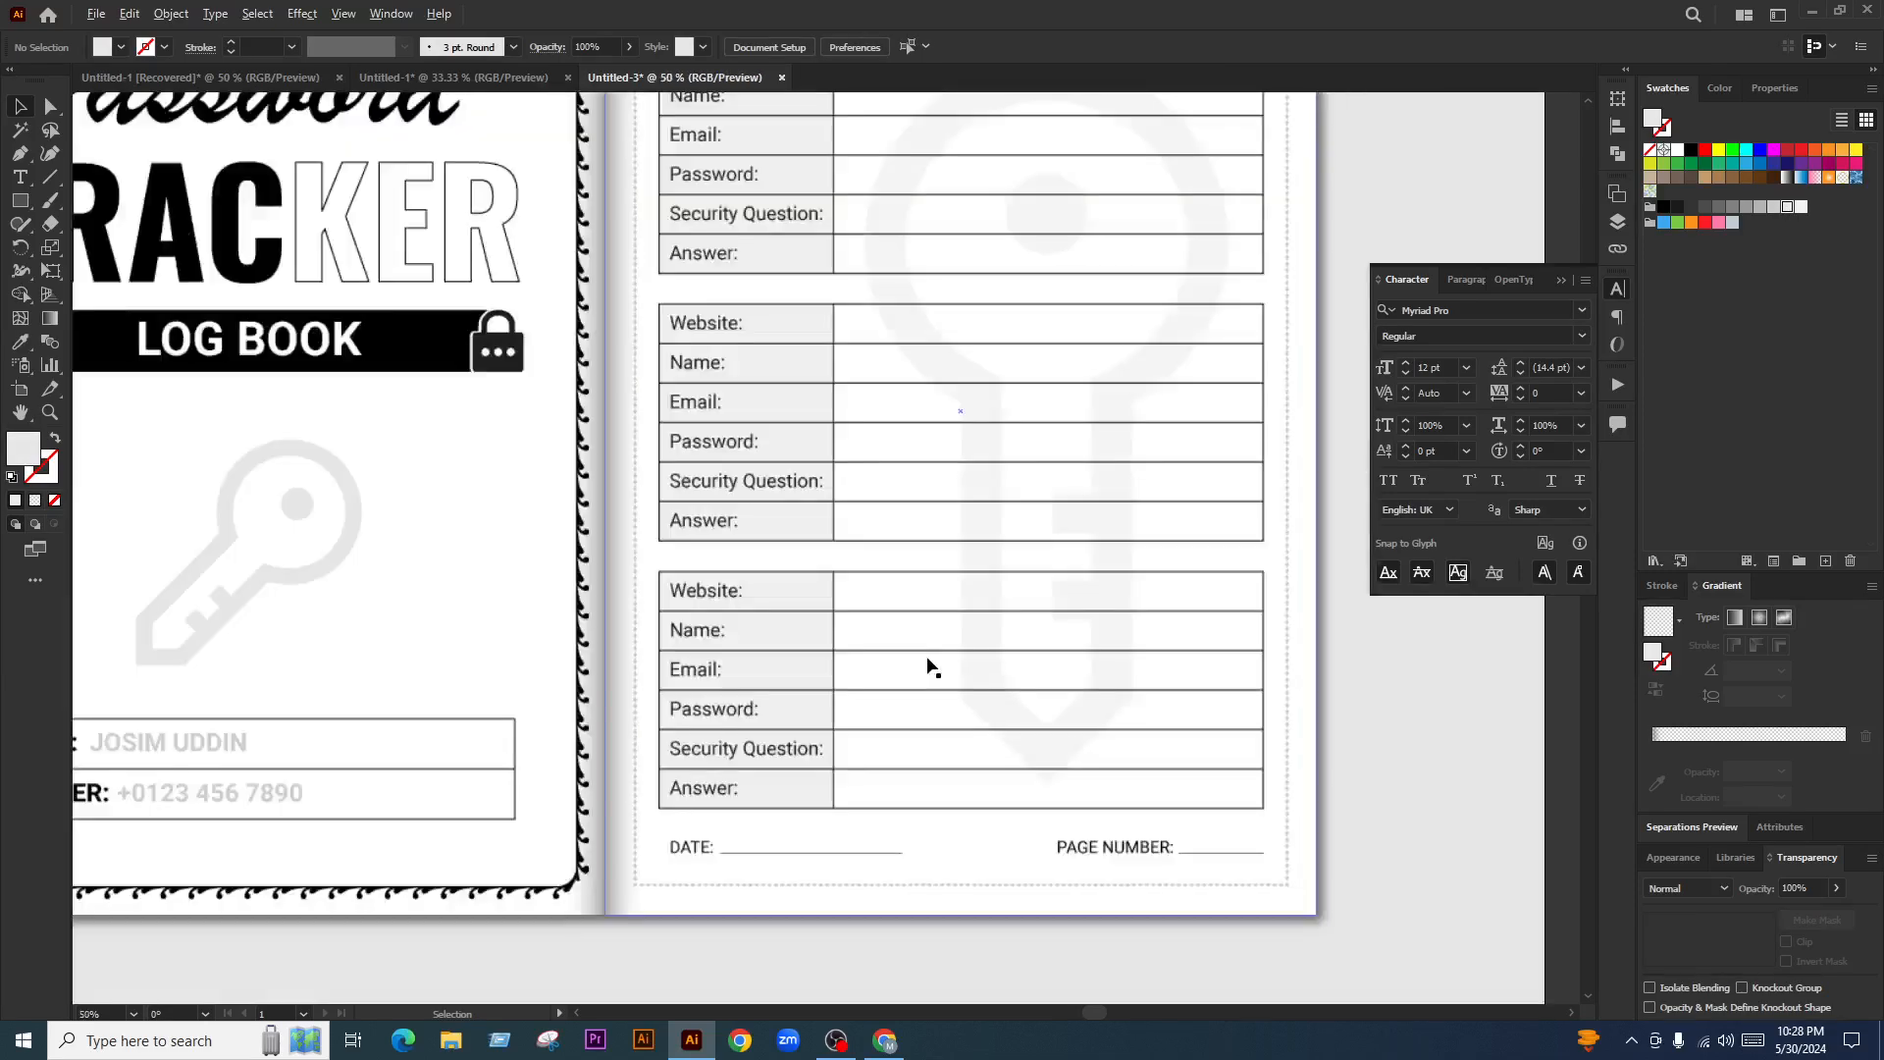
{"action": "scroll", "coordinate": [825, 655], "scroll_direction": "down", "scroll_amount": 1}
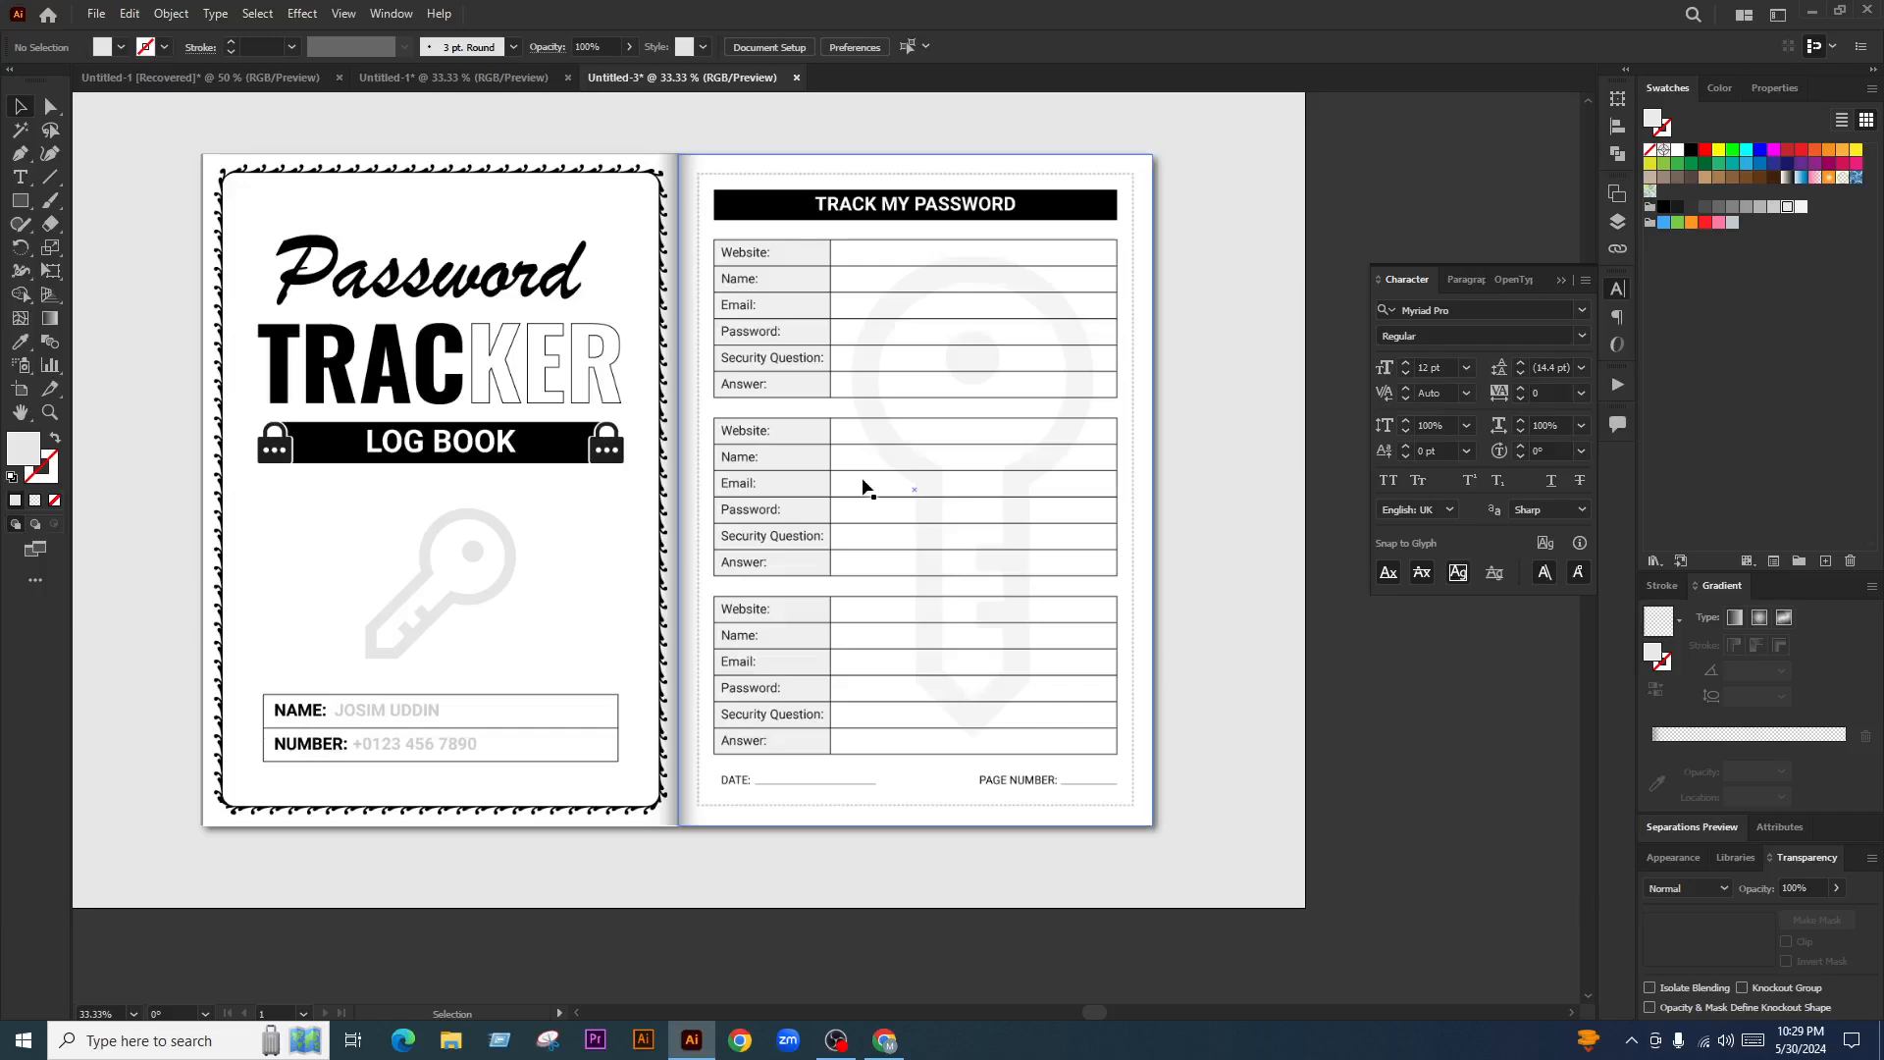
{"action": "scroll", "coordinate": [852, 431], "scroll_direction": "down", "scroll_amount": 2}
{"action": "scroll", "coordinate": [850, 419], "scroll_direction": "up", "scroll_amount": 1}
{"action": "key", "text": "ctrl+alt+shift+s"}
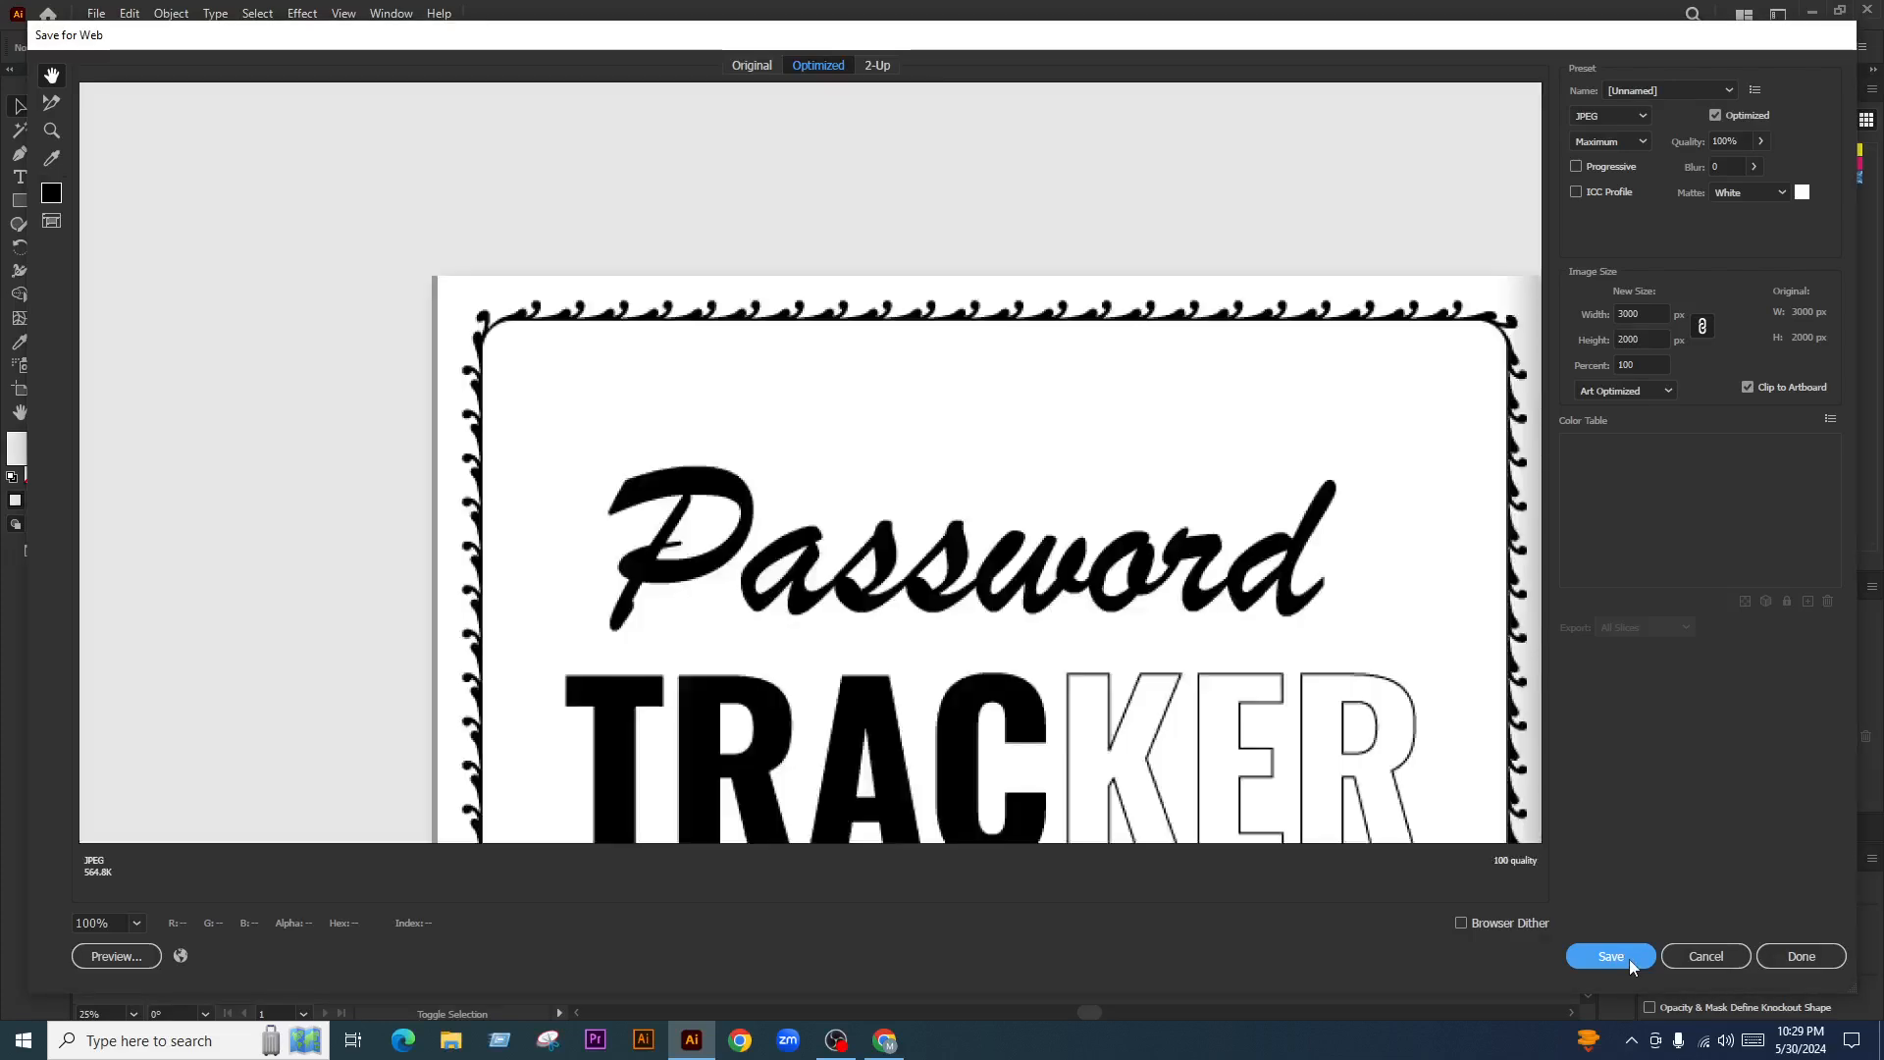
Save the JPEG as 'Password Tracker Log Book PDF' in the Day 03 KDP Log Book folder
{"action": "left_click", "coordinate": [1629, 958]}
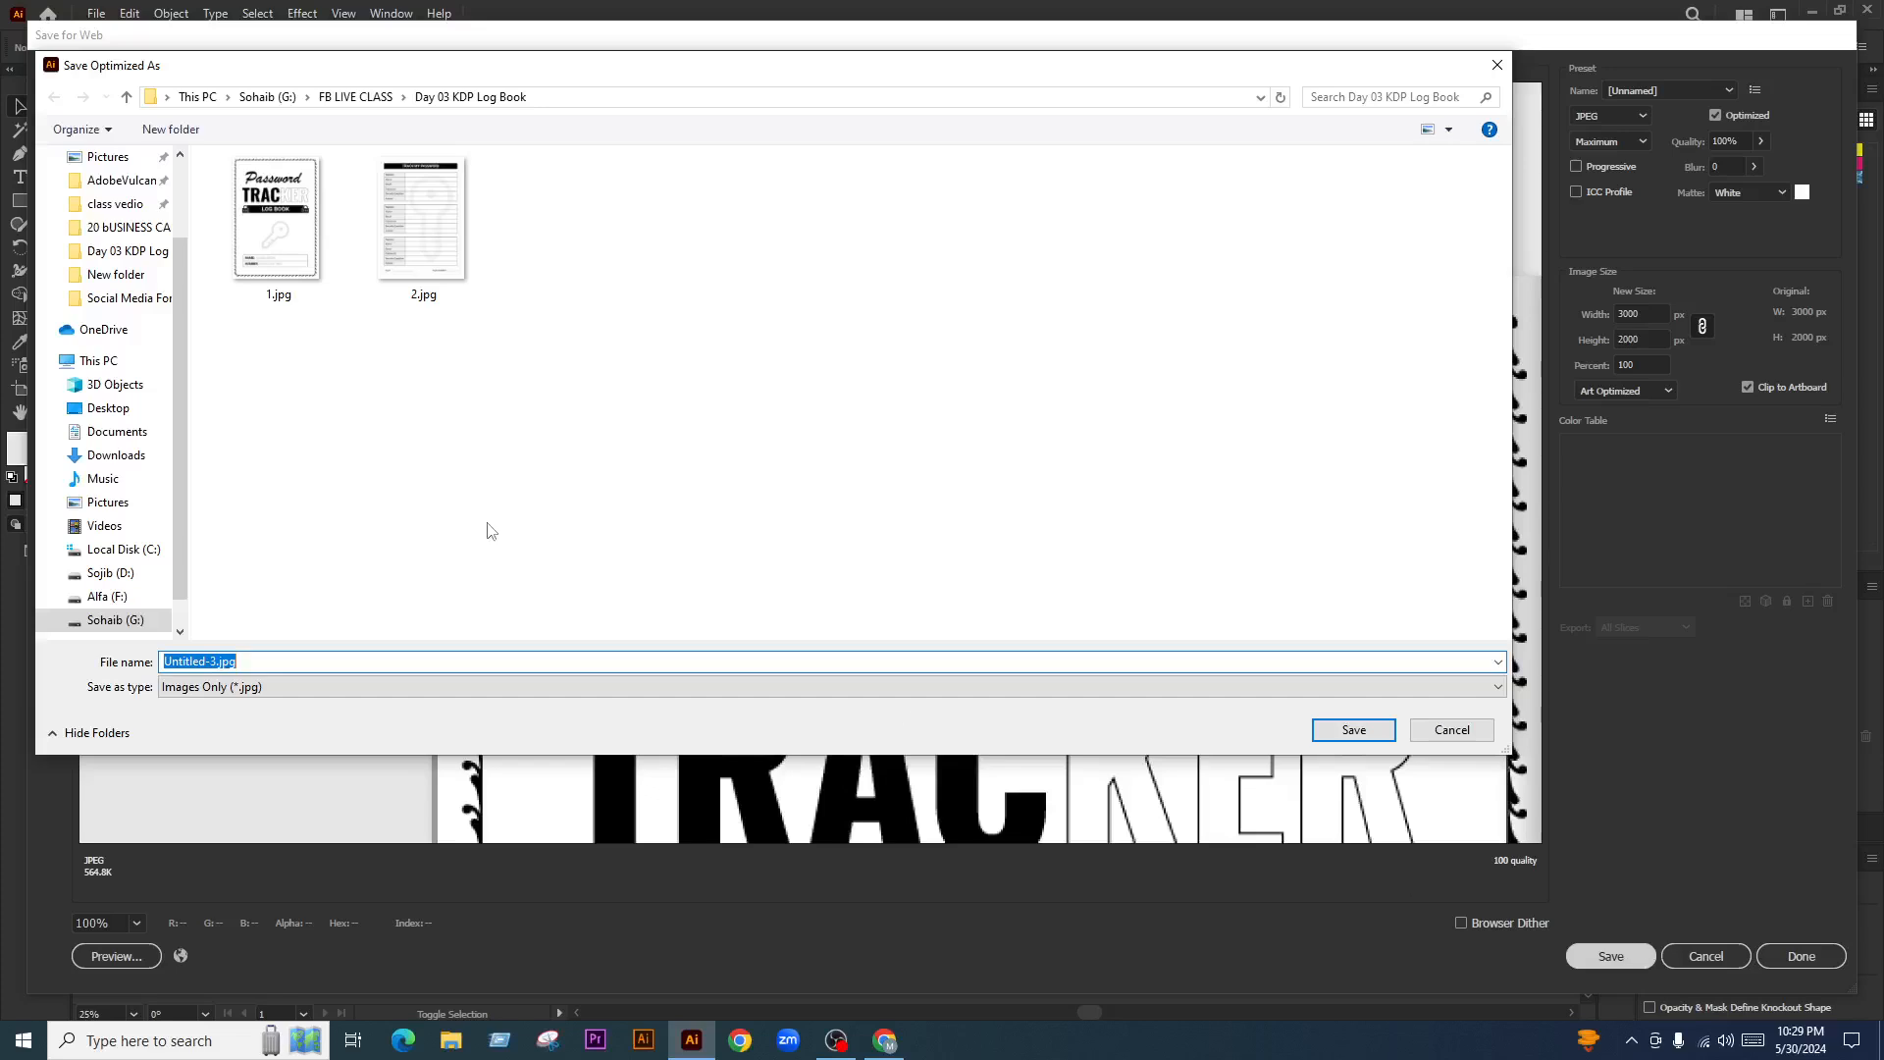
{"action": "type", "text": "Passwo"}
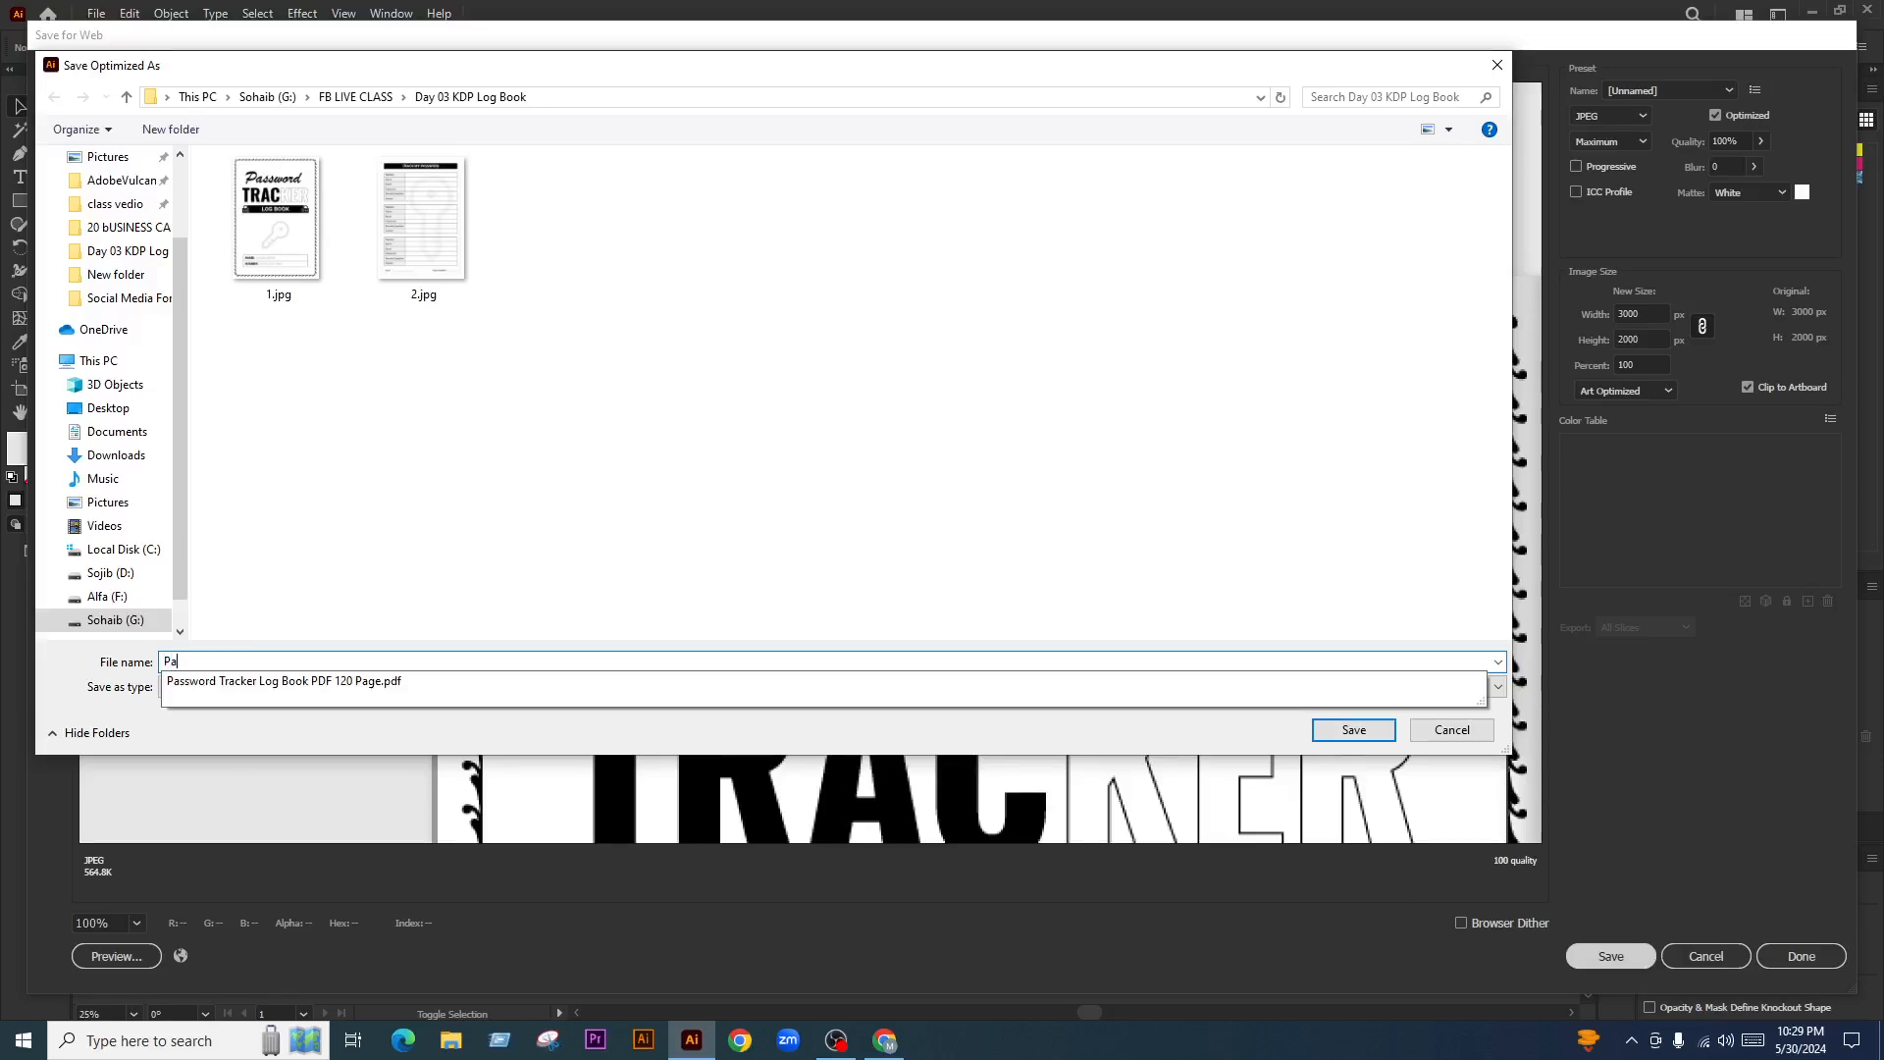
{"action": "left_click", "coordinate": [363, 680]}
{"action": "left_click", "coordinate": [470, 661]}
{"action": "key", "text": "BackSpace"}
{"action": "left_click", "coordinate": [587, 589]}
{"action": "left_click", "coordinate": [1354, 730]}
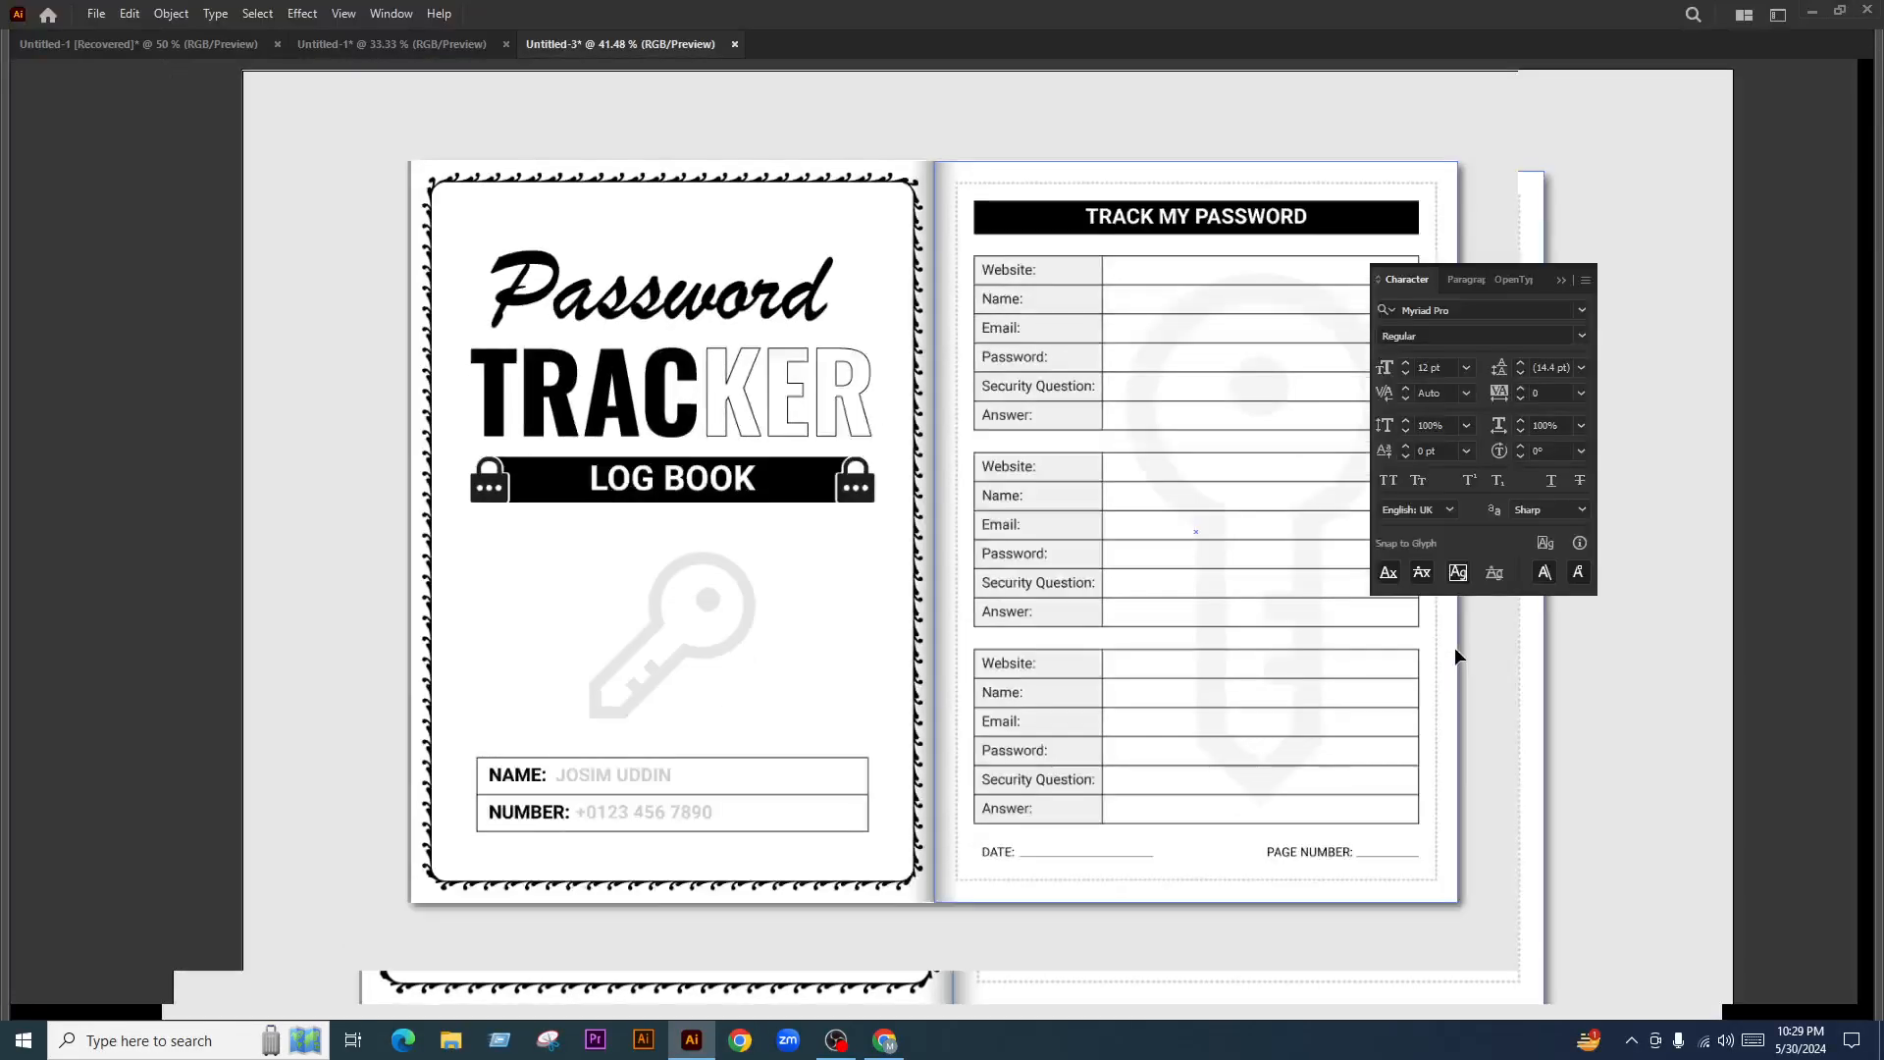
Pull the grey strip's corner in to the page edge to remove the sliver left of the cover
{"action": "scroll", "coordinate": [295, 172], "scroll_direction": "up", "scroll_amount": 7}
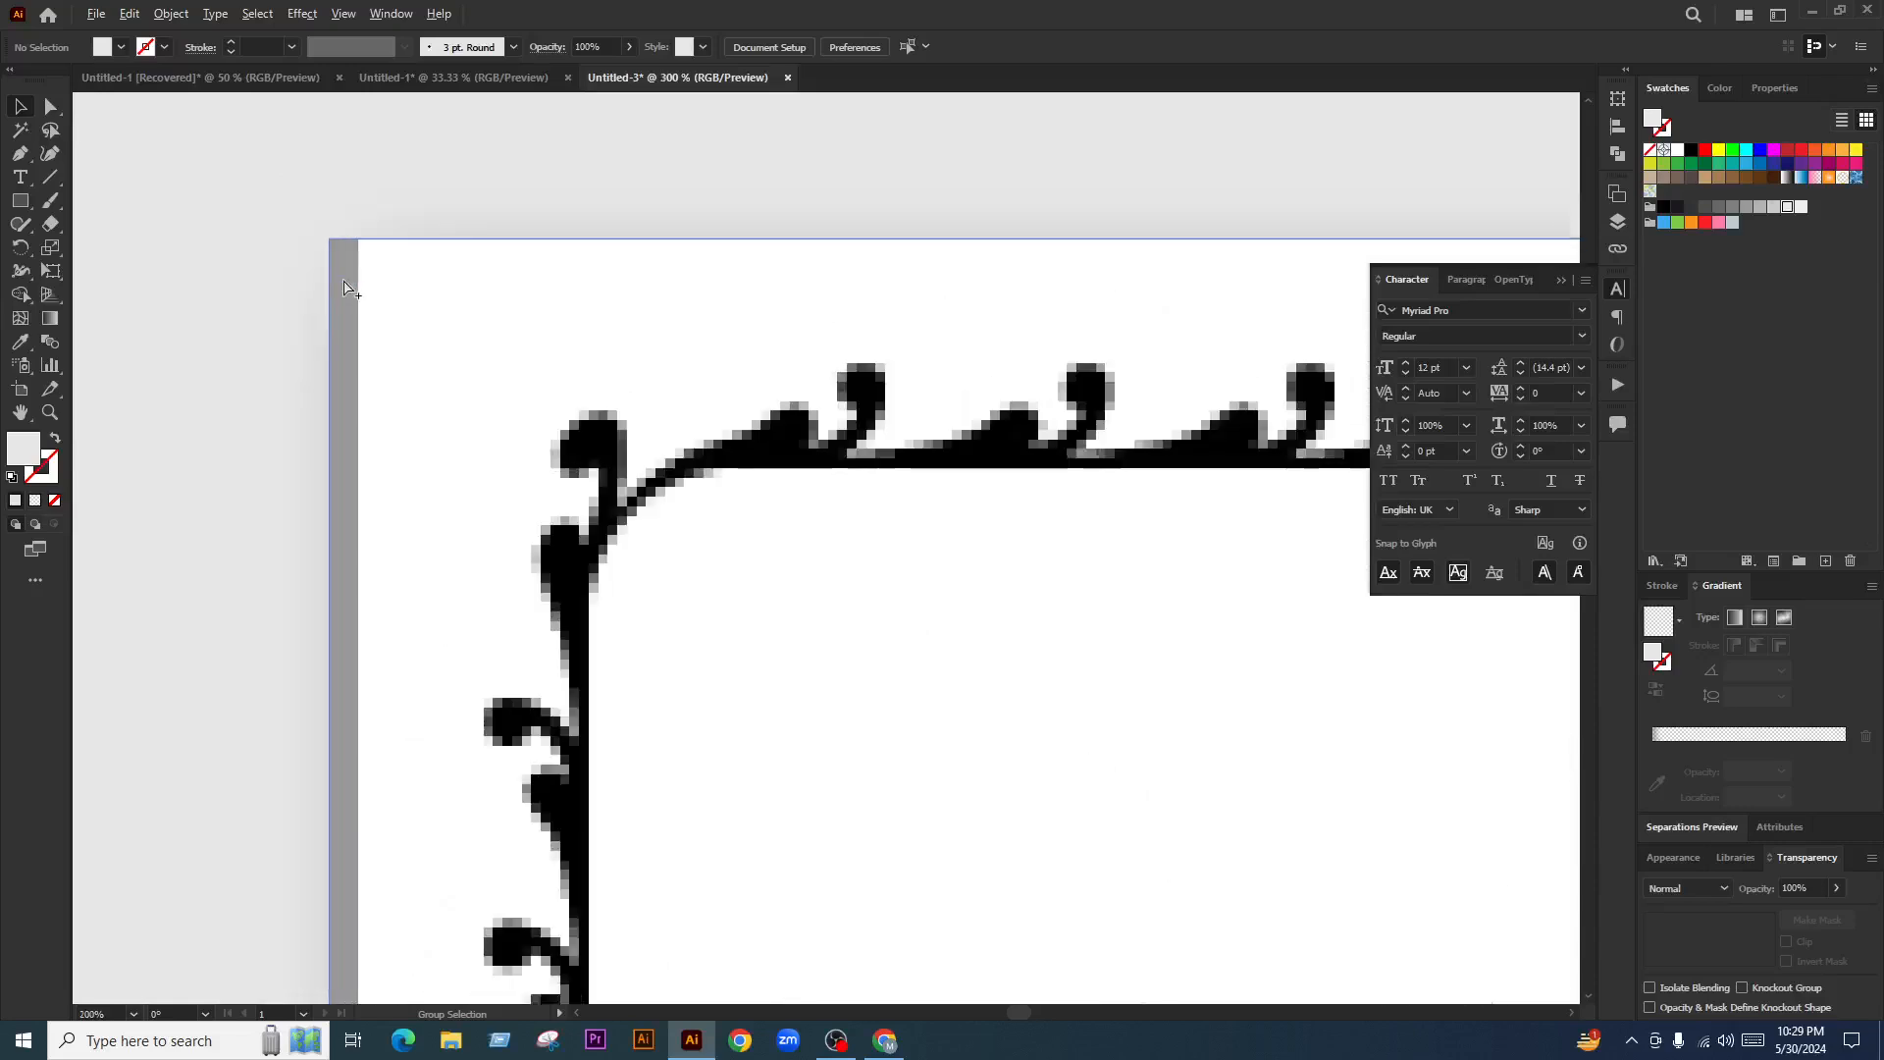
{"action": "left_click", "coordinate": [345, 351]}
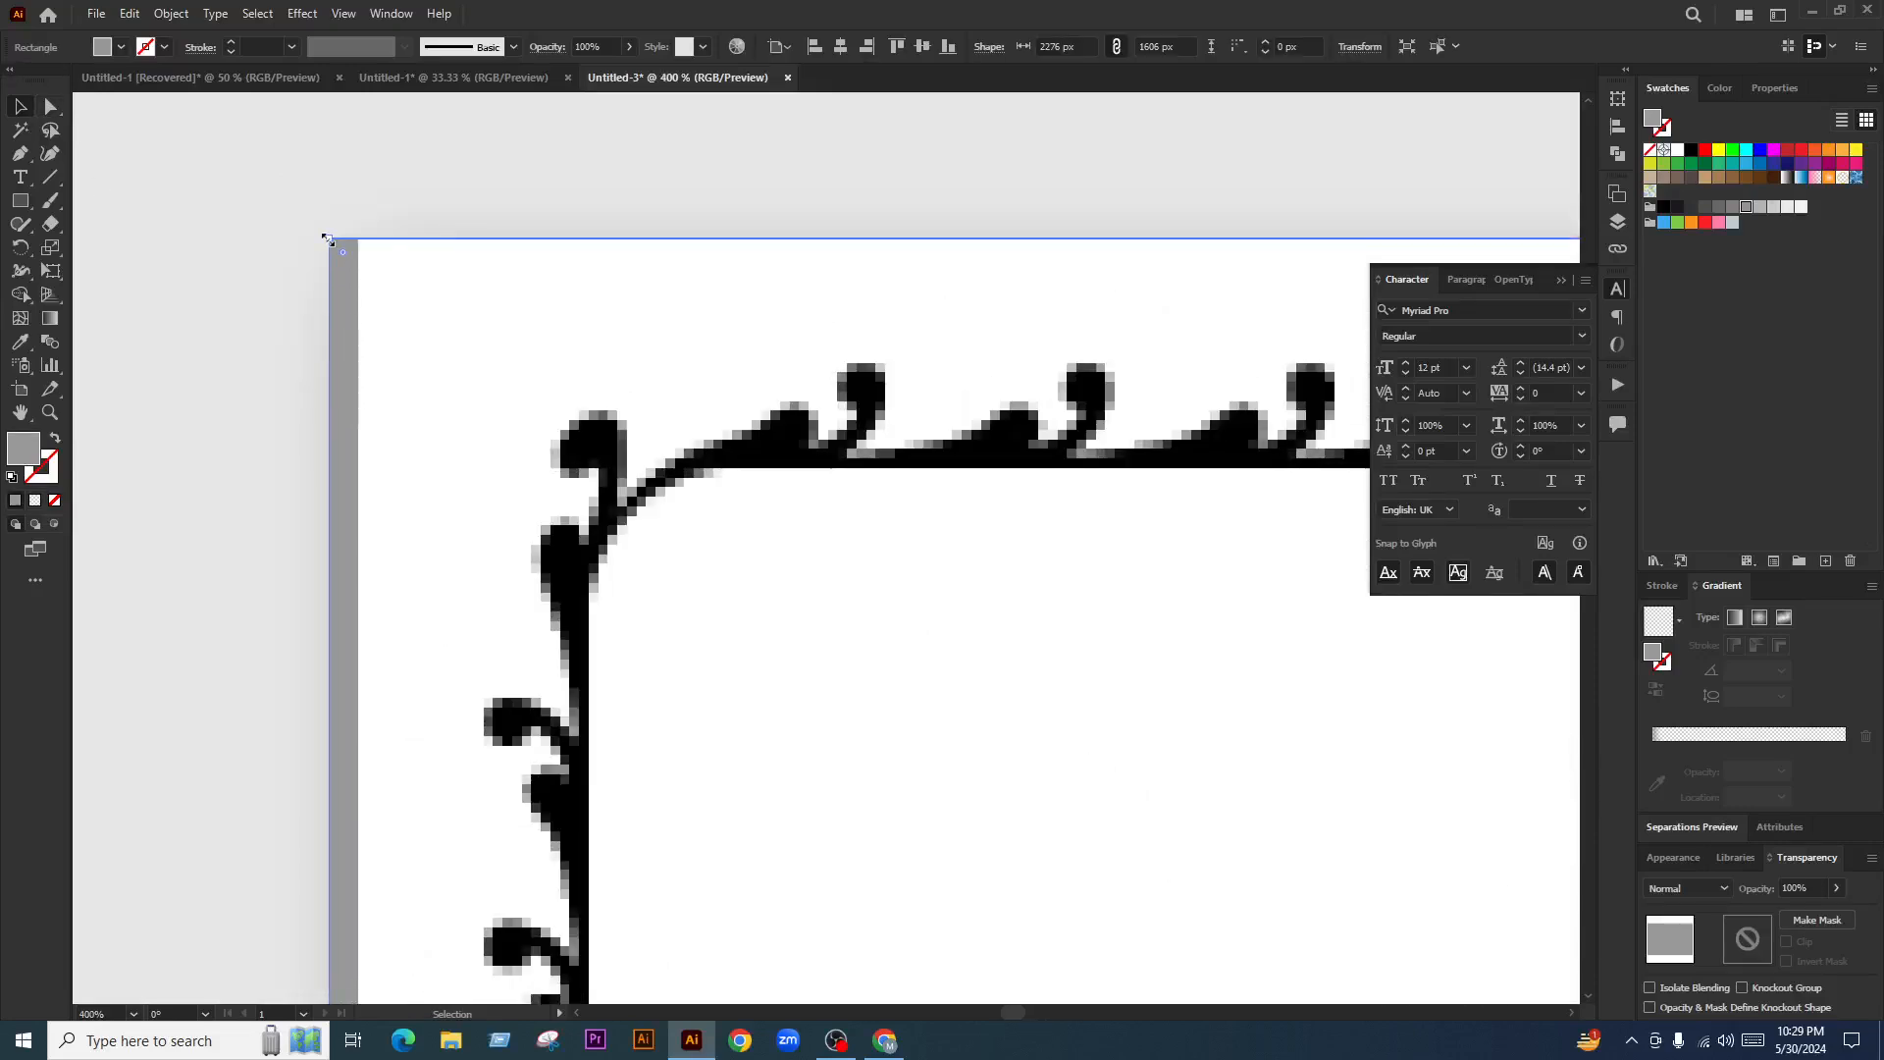
{"action": "left_click_drag", "start_coordinate": [351, 243], "coordinate": [357, 239]}
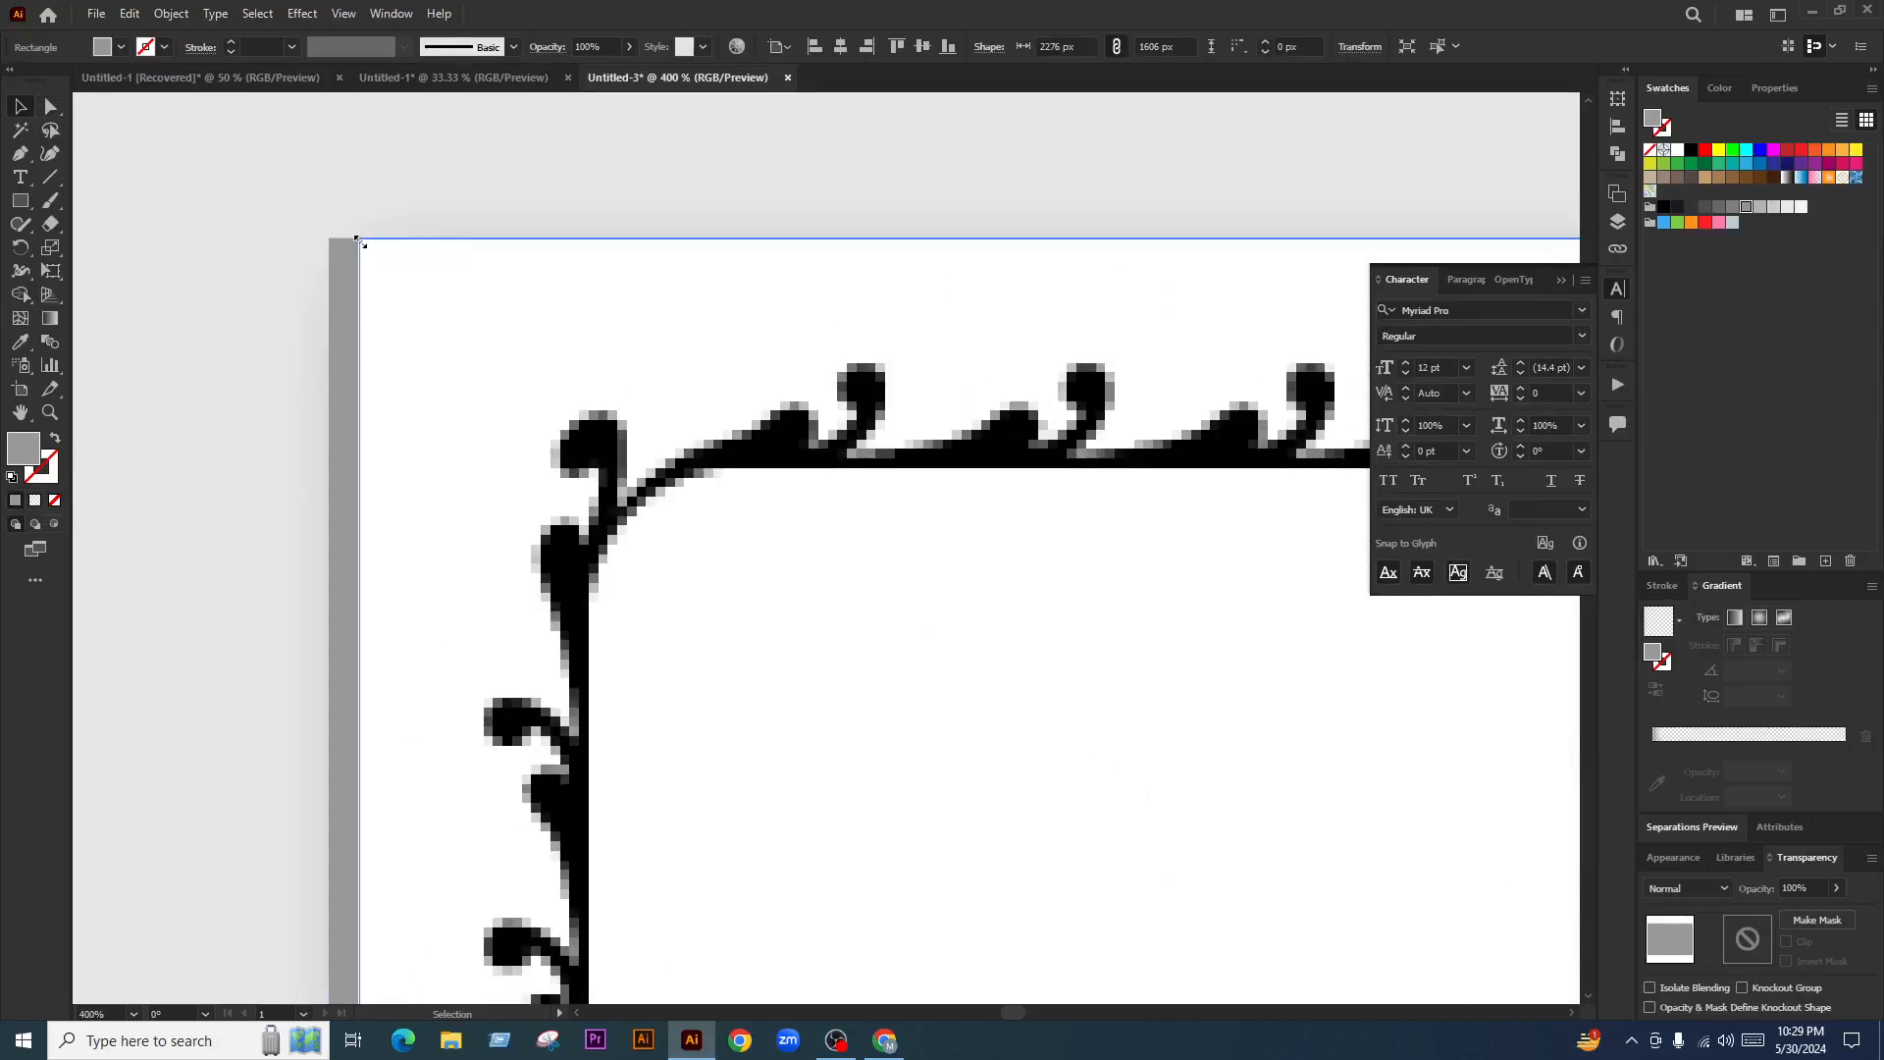
{"action": "left_click", "coordinate": [1819, 49]}
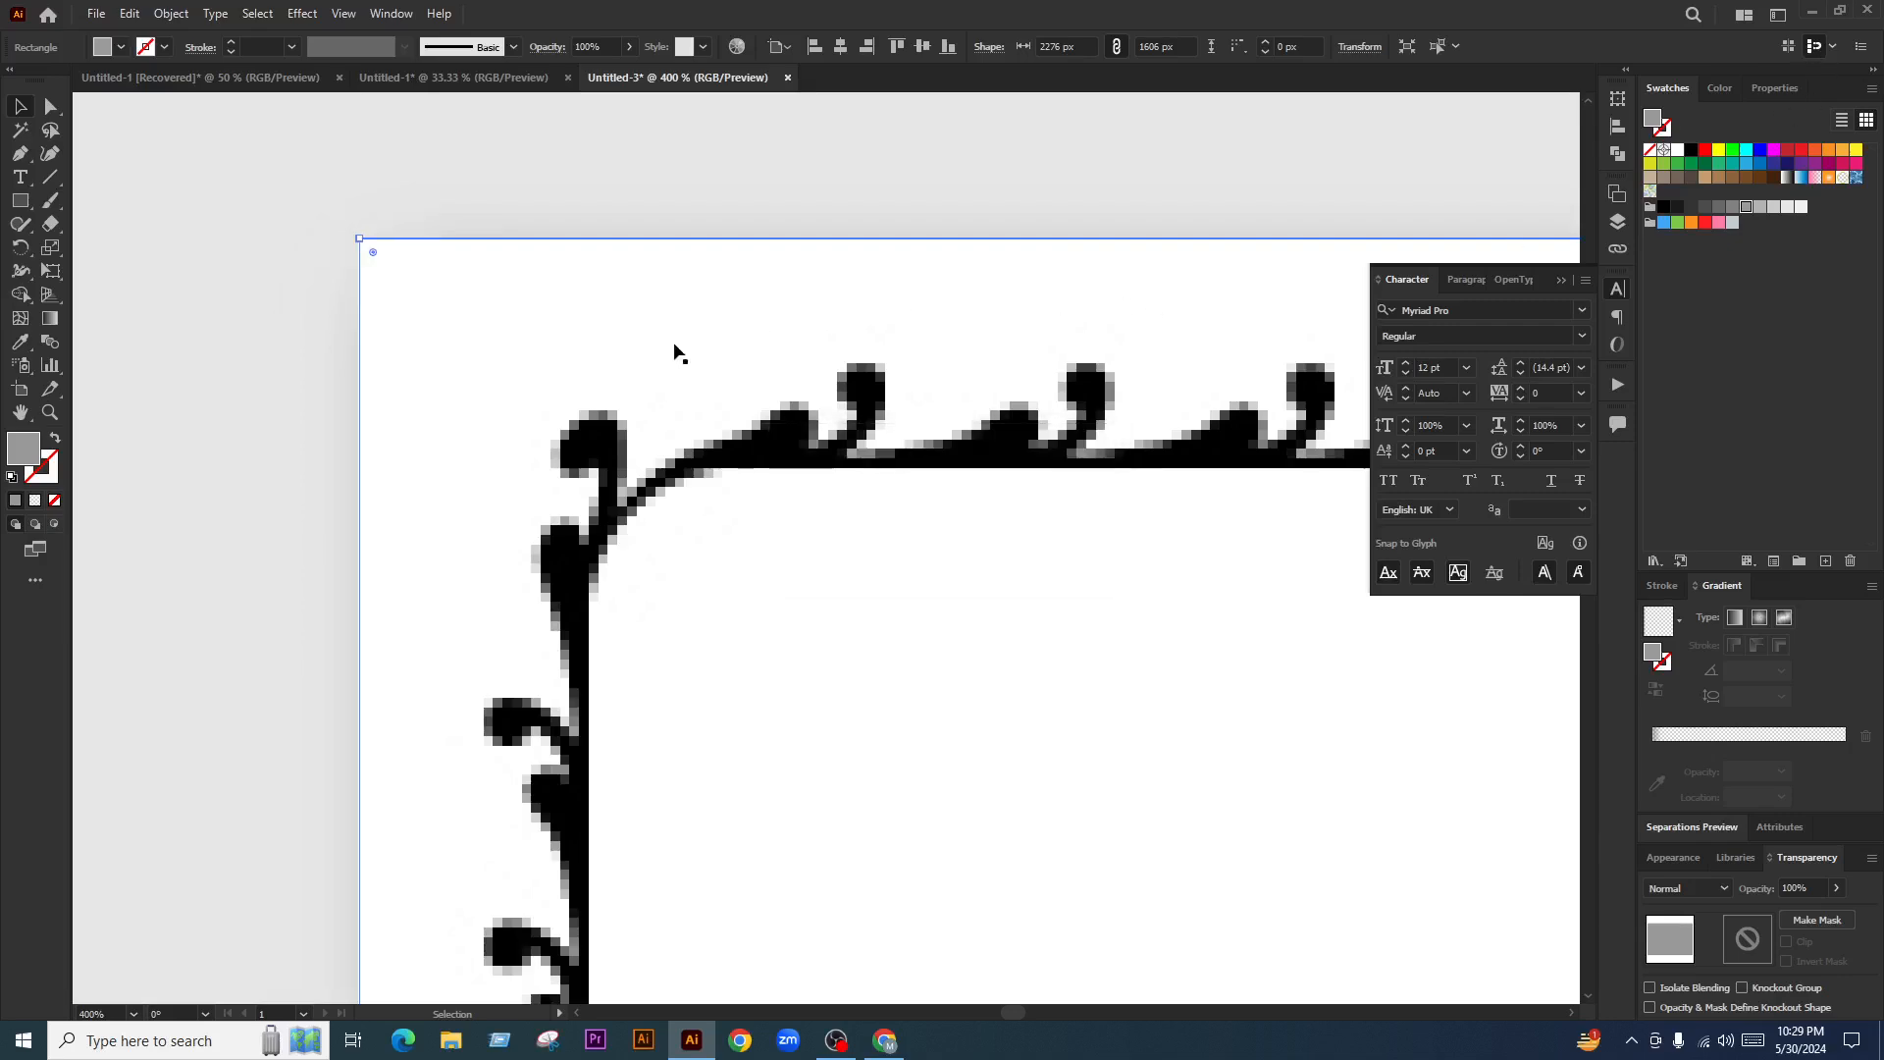
{"action": "scroll", "coordinate": [195, 250], "scroll_direction": "down", "scroll_amount": 11}
{"action": "scroll", "coordinate": [673, 330], "scroll_direction": "up", "scroll_amount": 3}
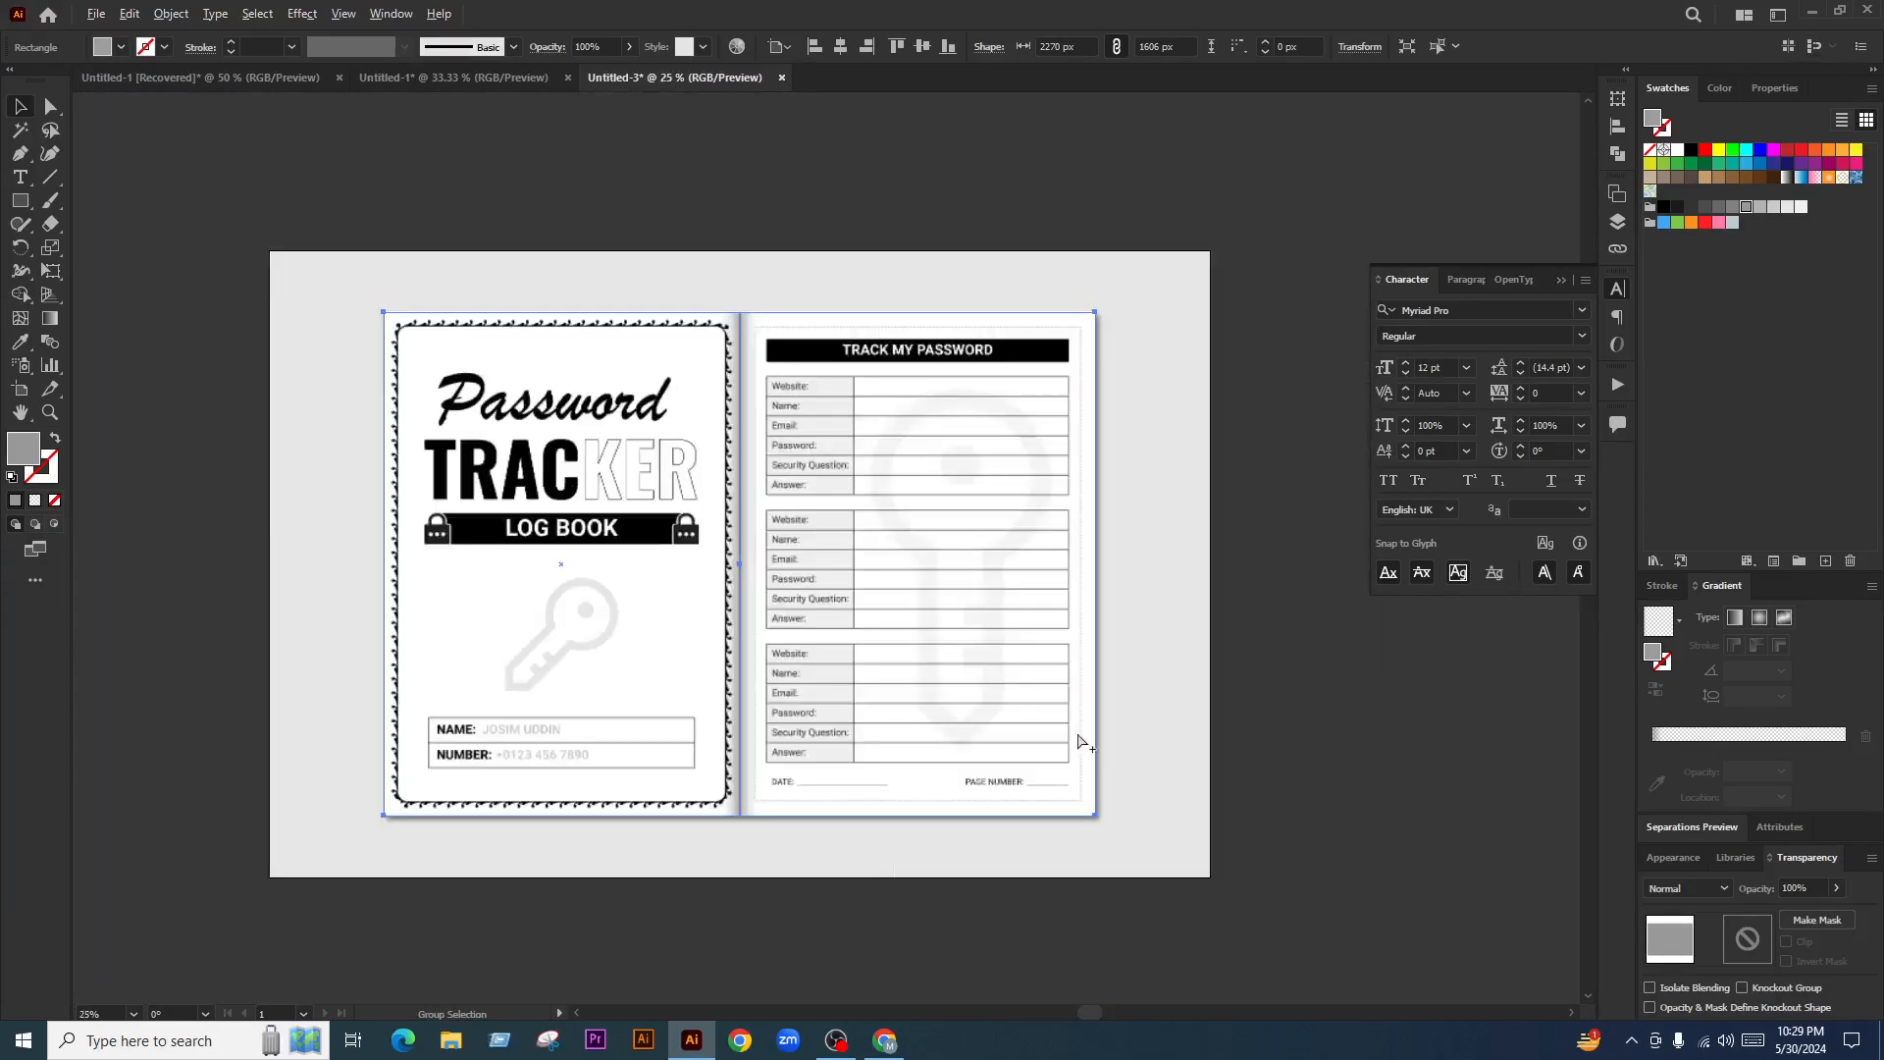
{"action": "scroll", "coordinate": [1105, 850], "scroll_direction": "up", "scroll_amount": 5}
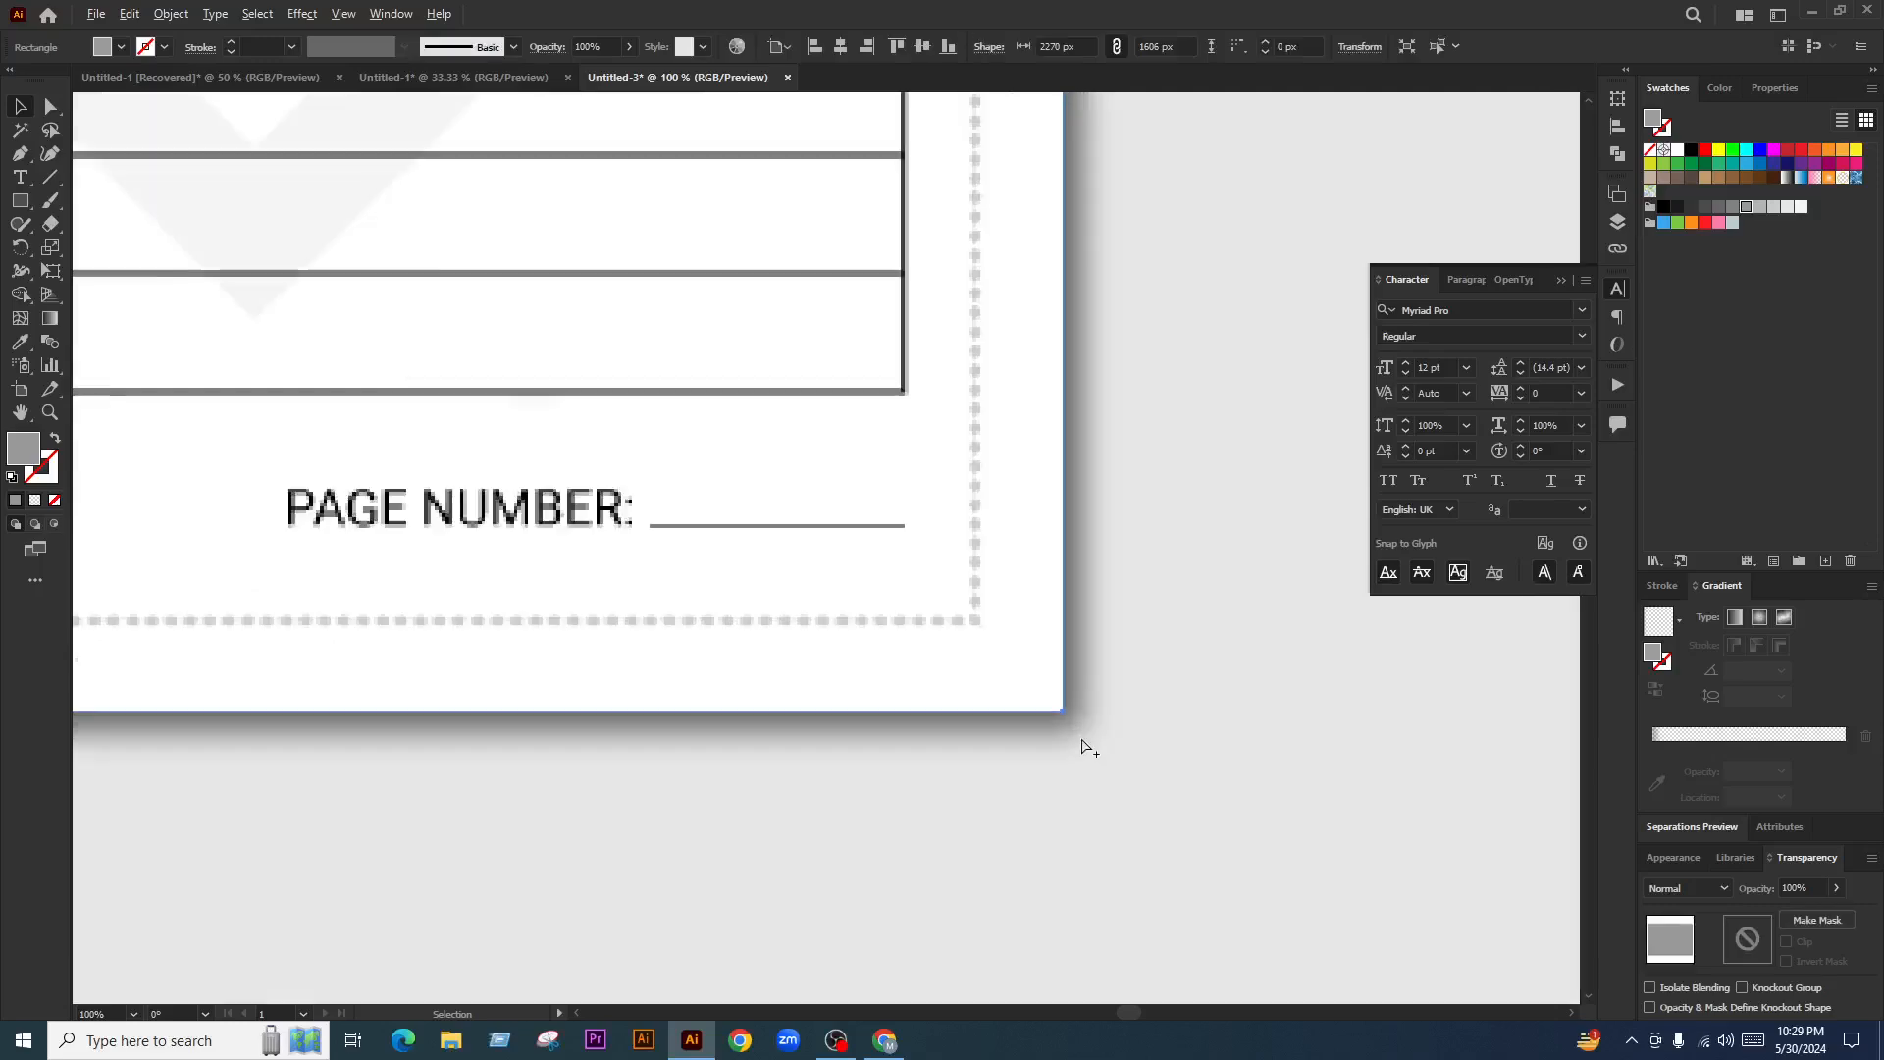
{"action": "scroll", "coordinate": [1087, 748], "scroll_direction": "up", "scroll_amount": 2}
{"action": "scroll", "coordinate": [1123, 694], "scroll_direction": "down", "scroll_amount": 7}
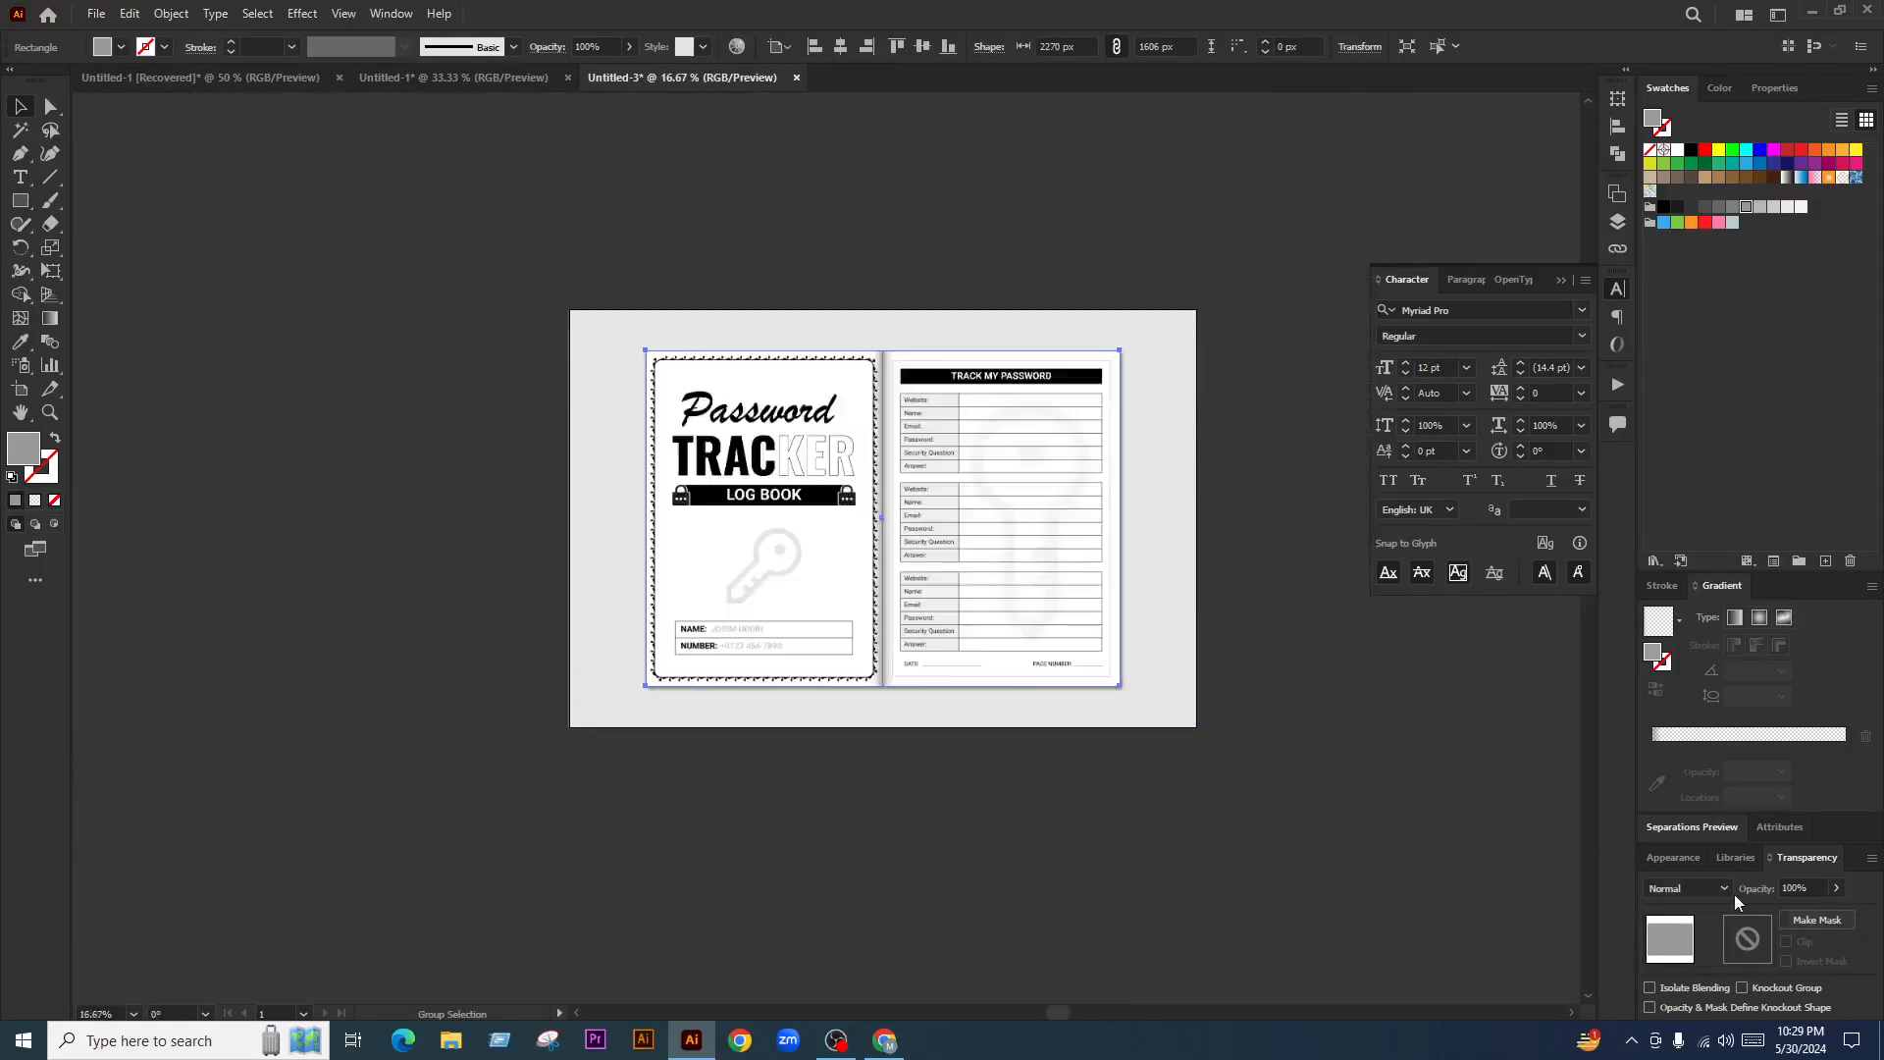
Keep the rectangle's blend mode at Normal, then preview the spread in Presentation Mode
{"action": "left_click", "coordinate": [1705, 888]}
{"action": "left_click", "coordinate": [1152, 798]}
{"action": "left_click", "coordinate": [1315, 618]}
{"action": "scroll", "coordinate": [1077, 412], "scroll_direction": "up", "scroll_amount": 2}
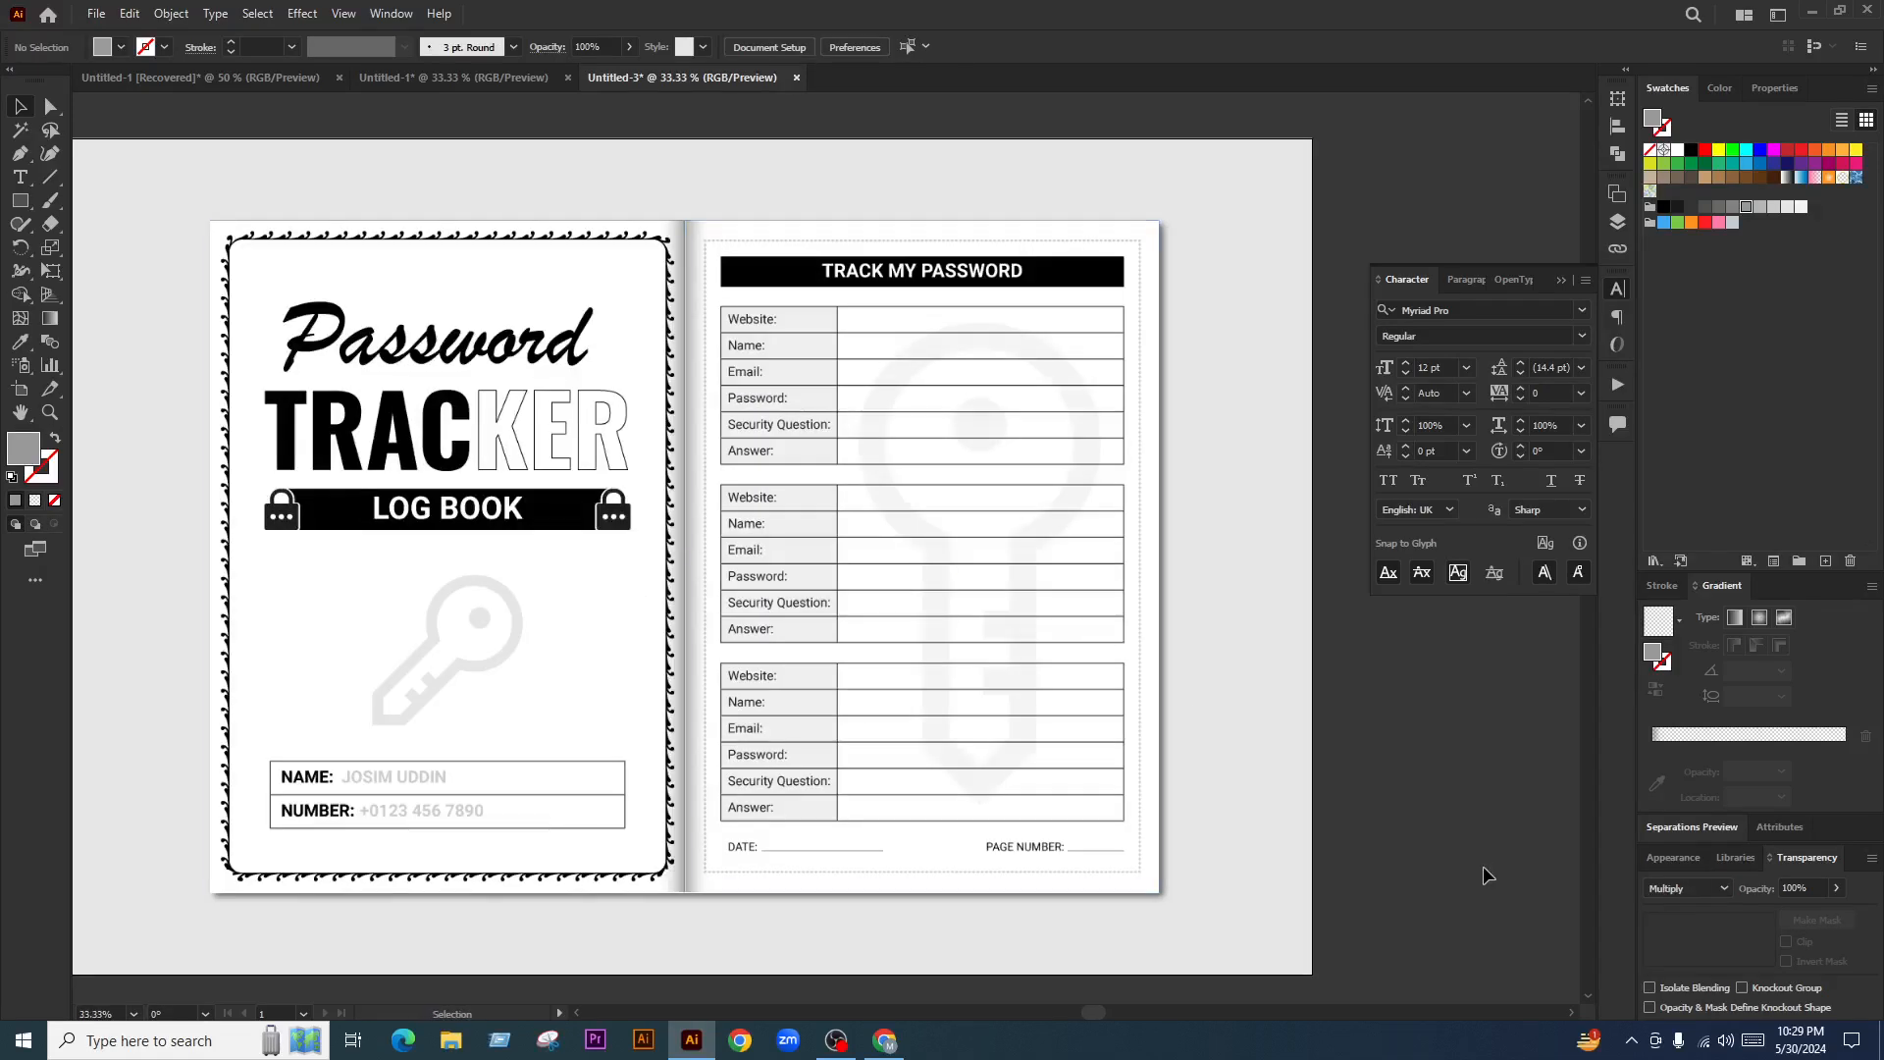
{"action": "key", "text": "shift+f"}
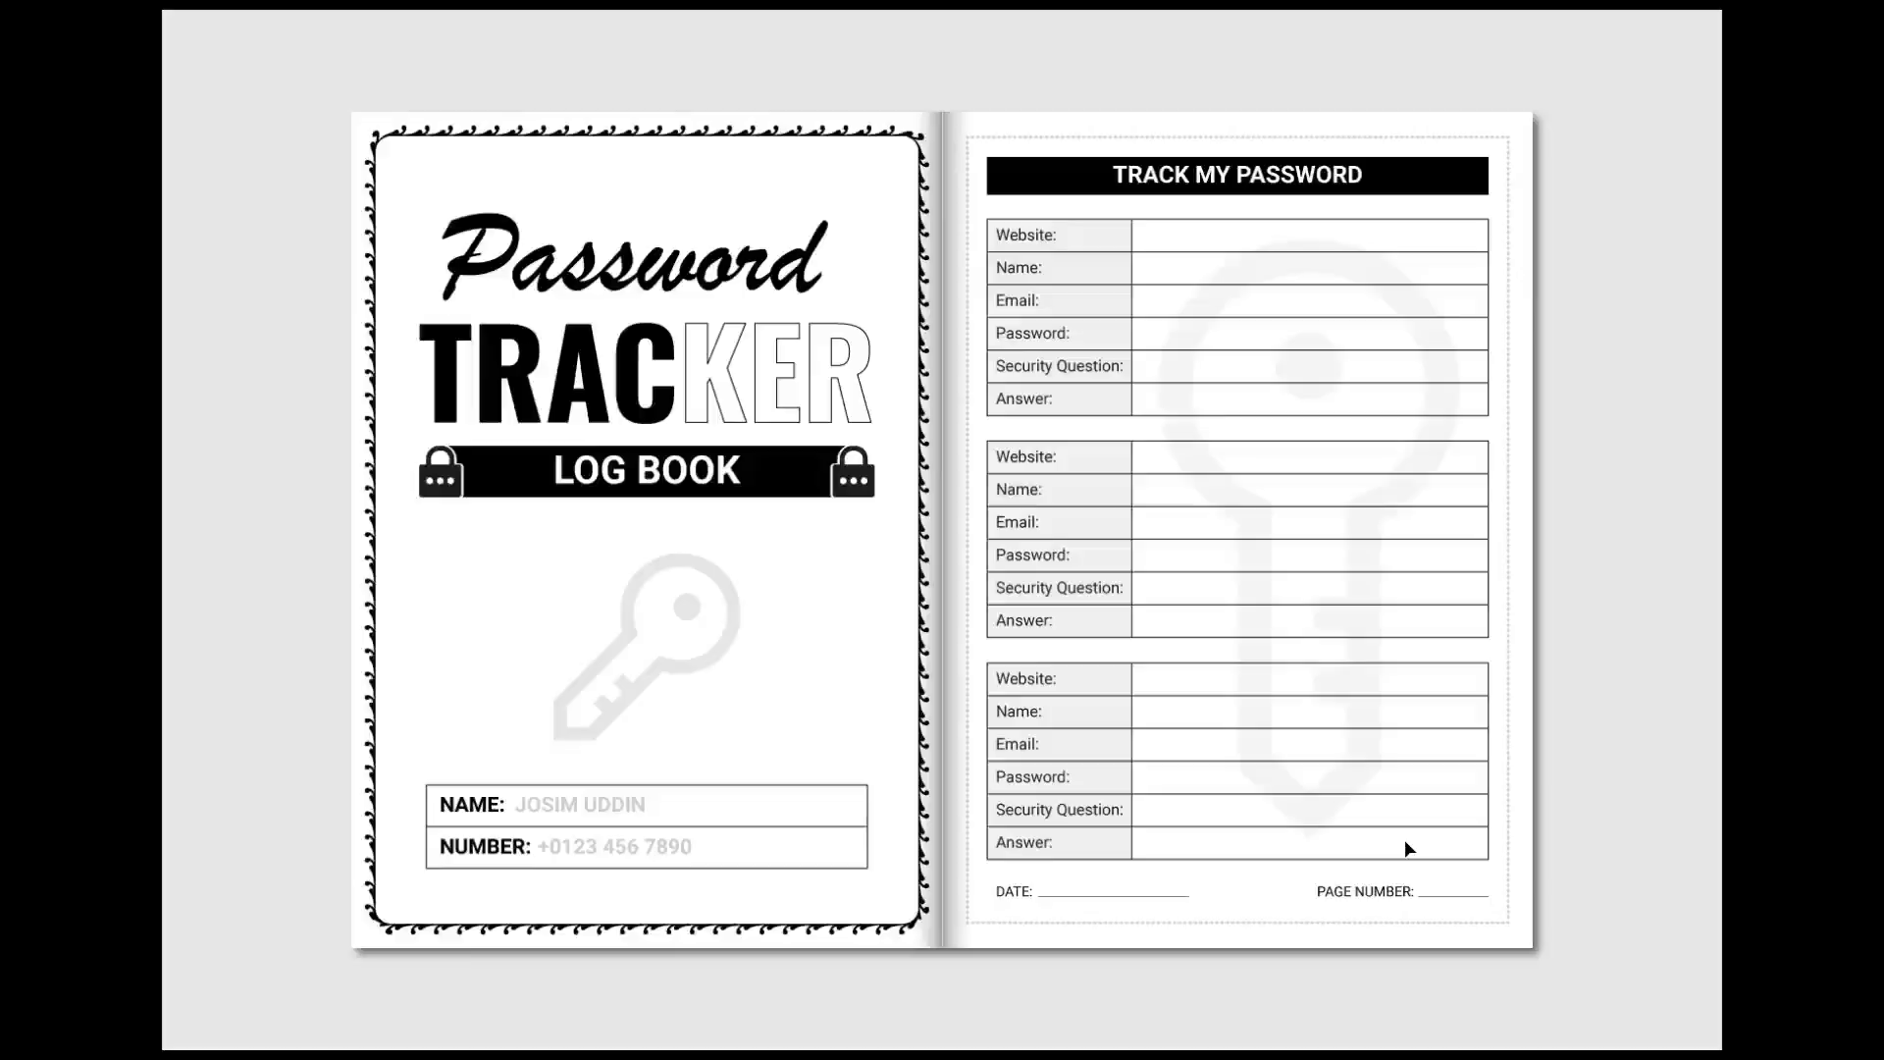